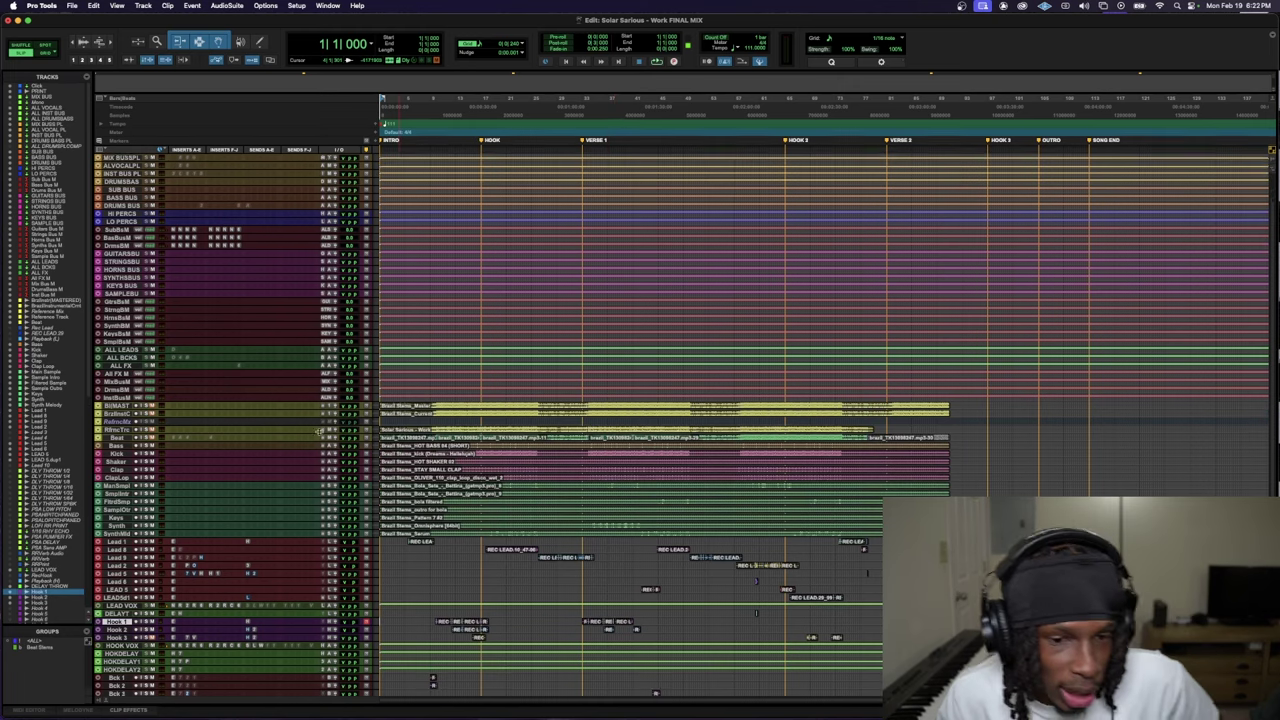
- Enlarge the Reference Track so its full waveform and track controls can be seen during playback
key(ctrl+Up)
key(ctrl+Up)
key(ctrl+Up)
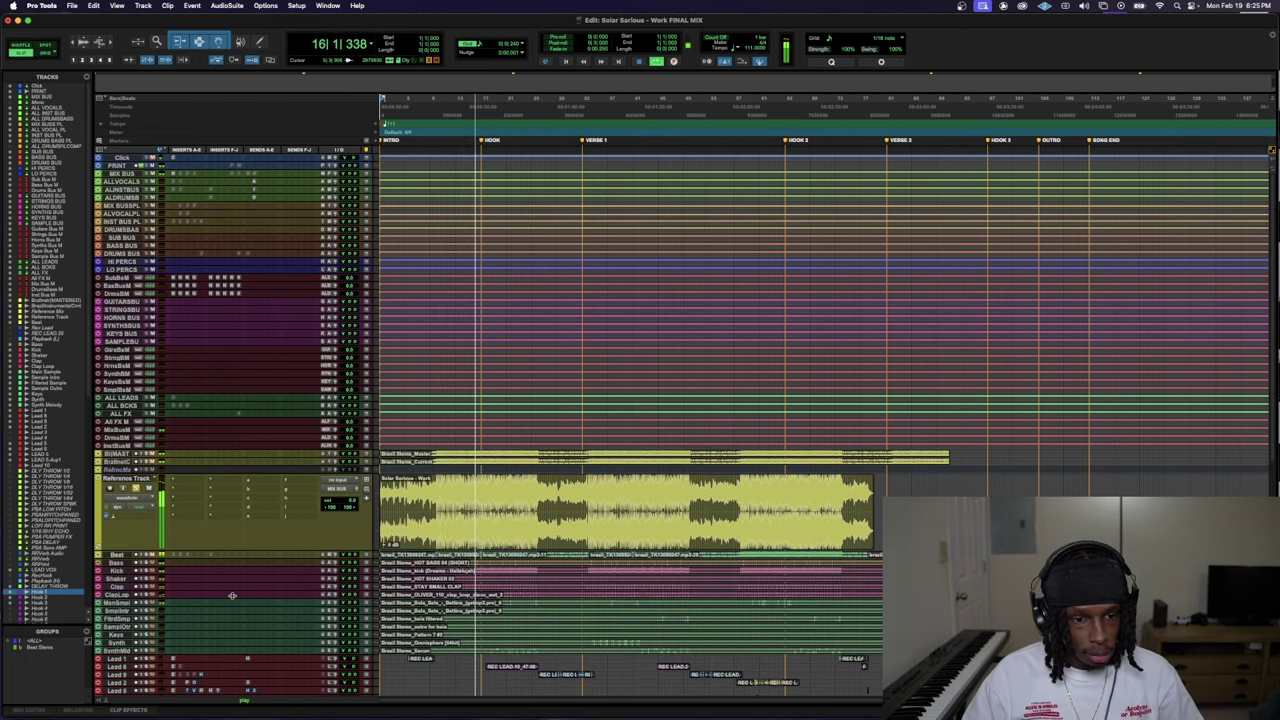
- Examine the bus, beat stem, lead, hook and background tracks while the reference mix plays, and stop playback
scroll(230, 598, down, 4)
scroll(232, 598, down, 2)
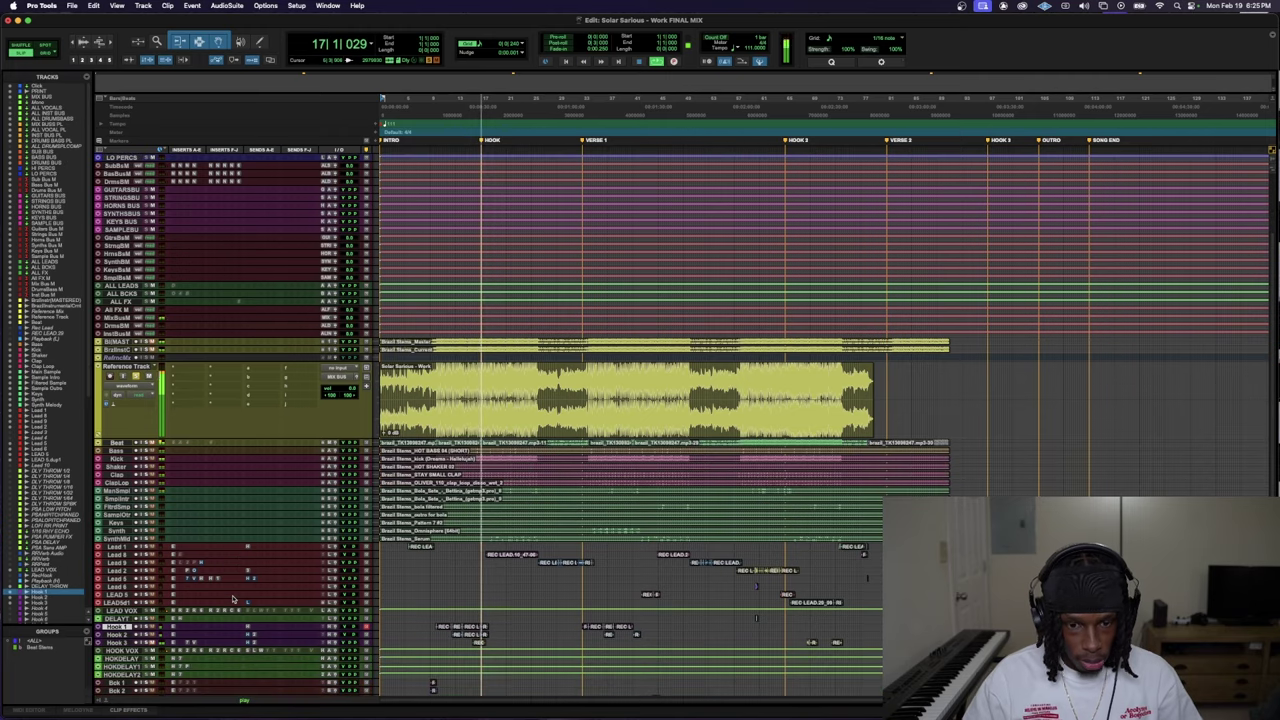
scroll(232, 598, up, 1)
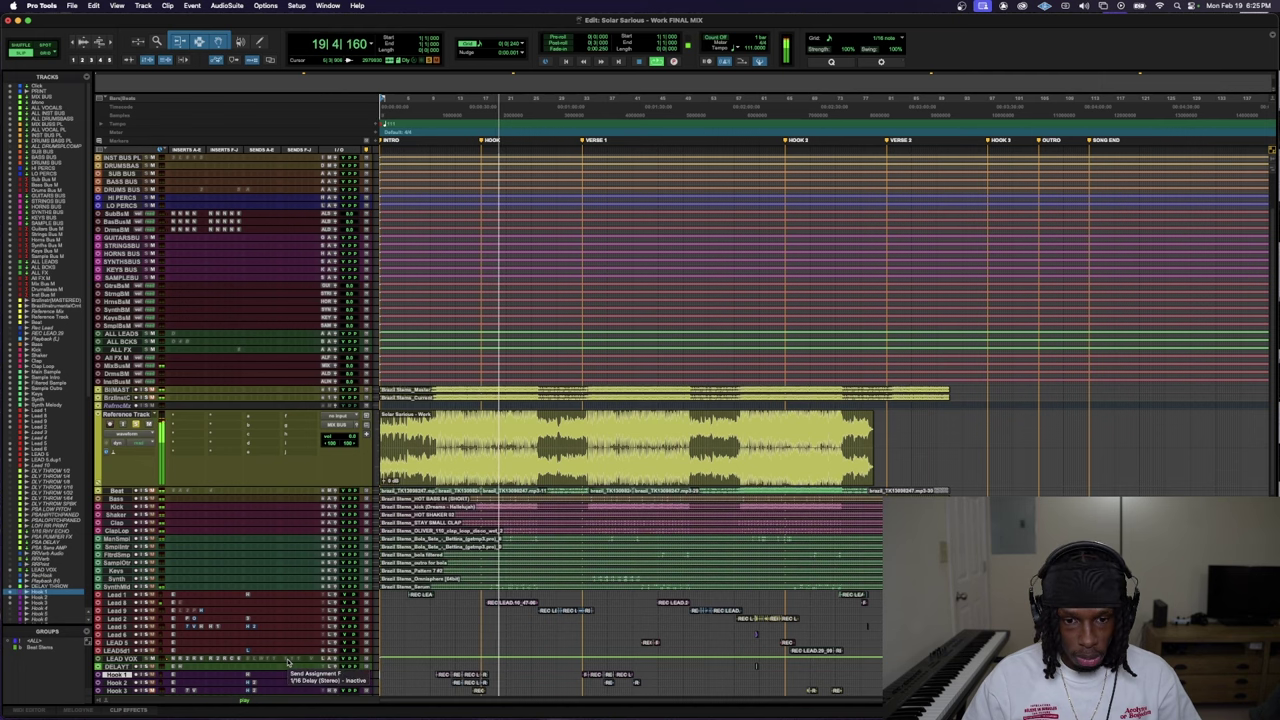
scroll(288, 662, up, 1)
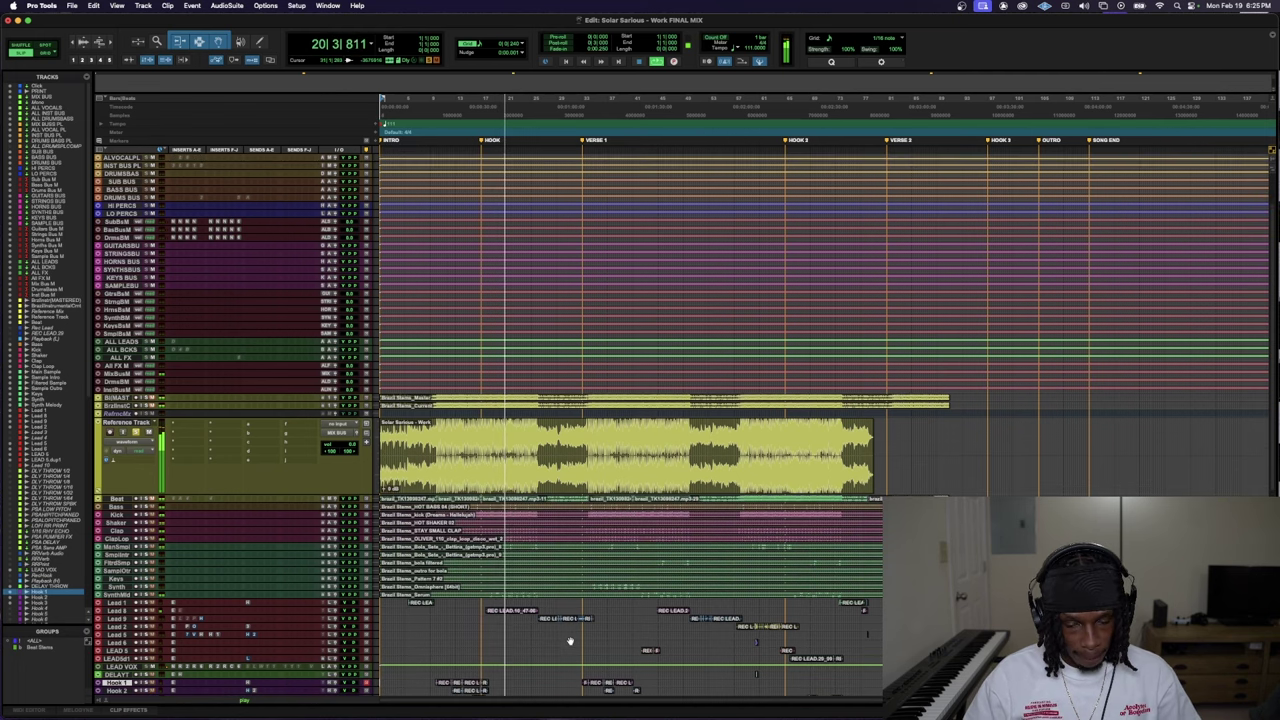
scroll(445, 605, up, 2)
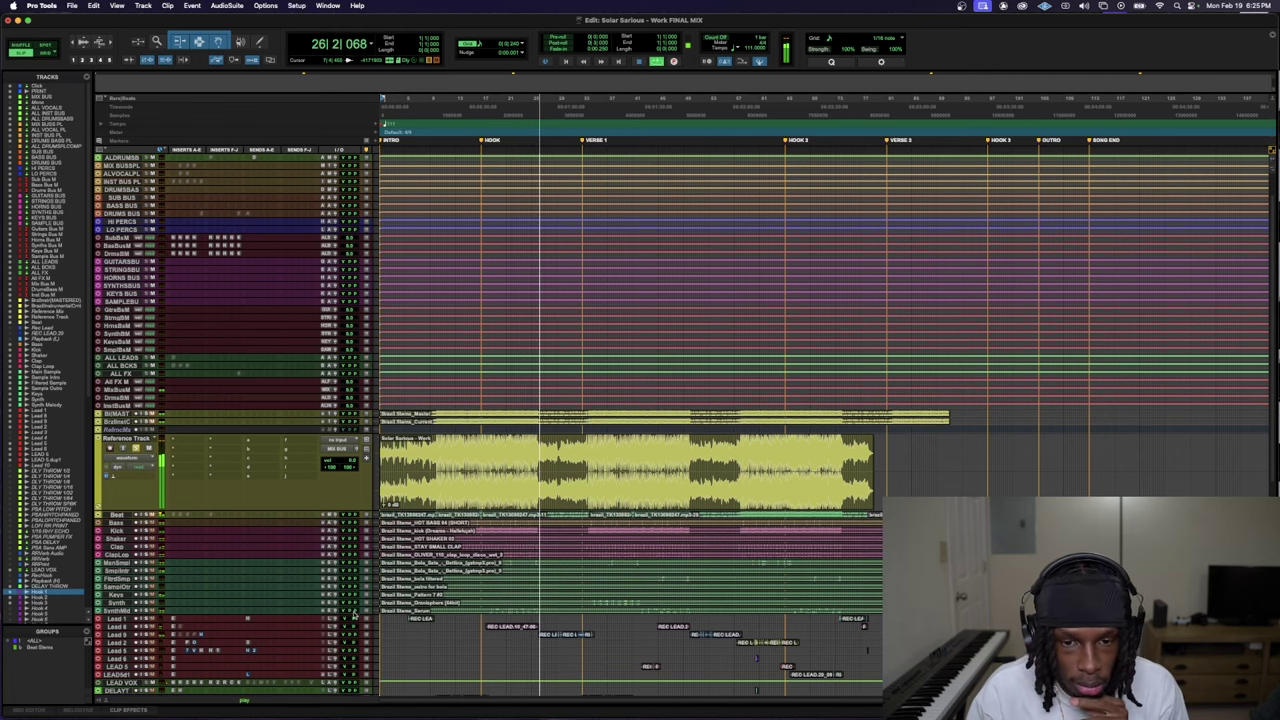
scroll(310, 637, up, 1)
scroll(280, 640, down, 5)
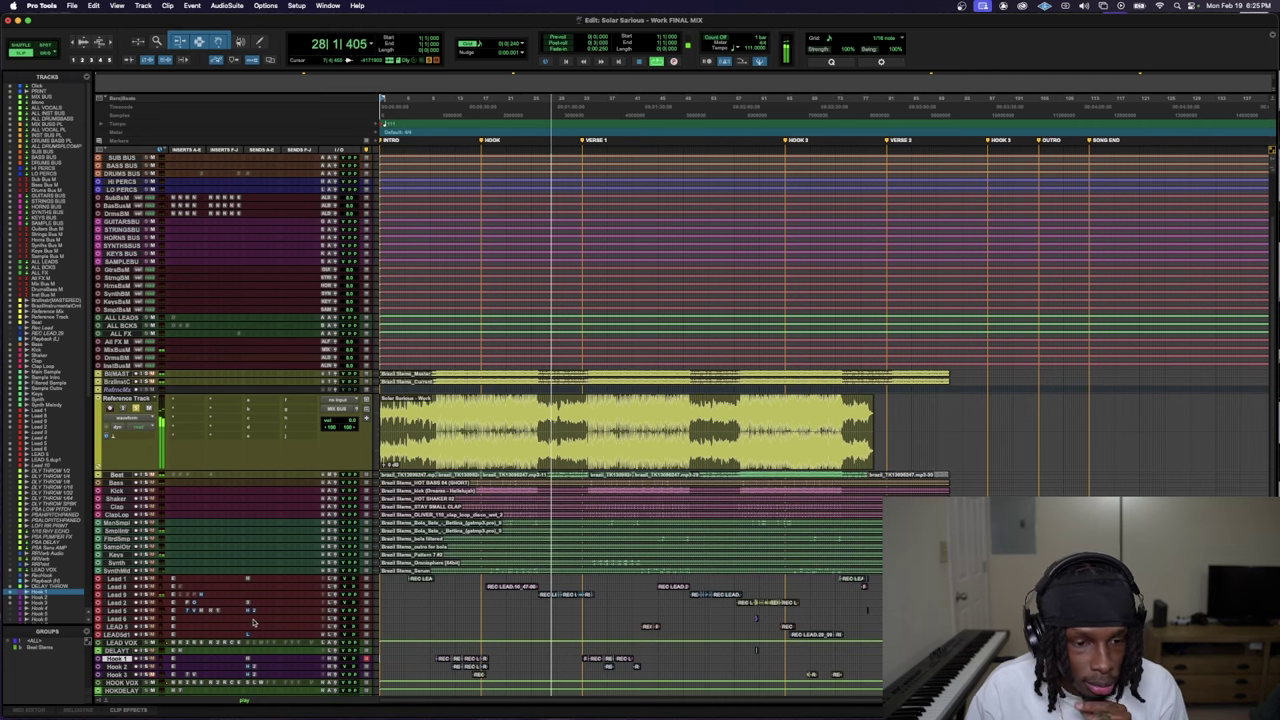
scroll(264, 657, down, 1)
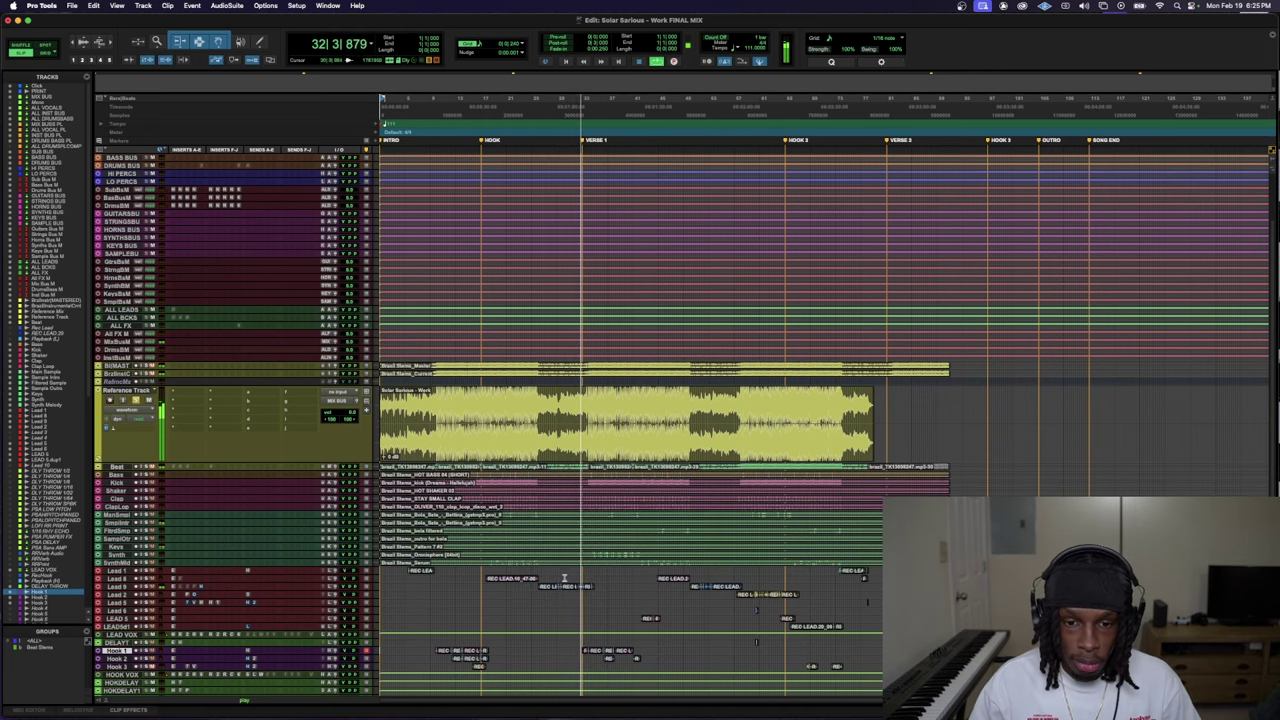
scroll(559, 582, up, 1)
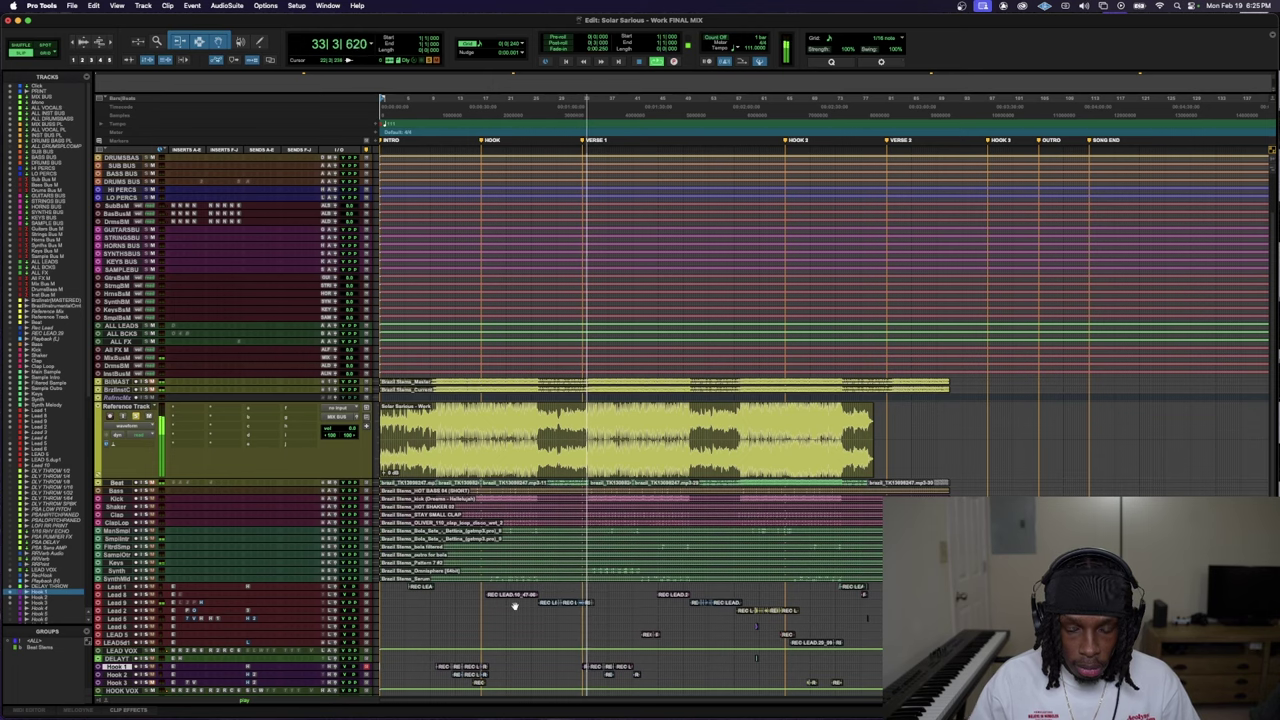
scroll(530, 612, down, 1)
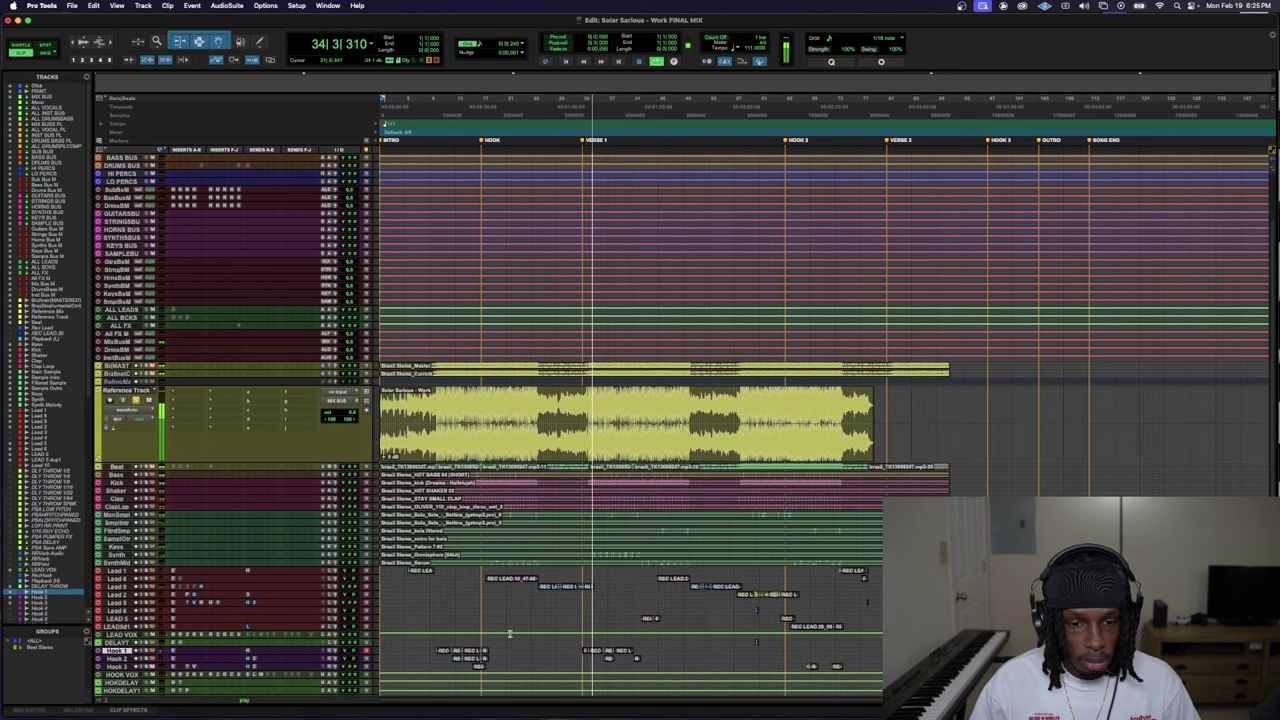
scroll(560, 620, down, 1)
scroll(567, 624, down, 1)
scroll(565, 600, down, 1)
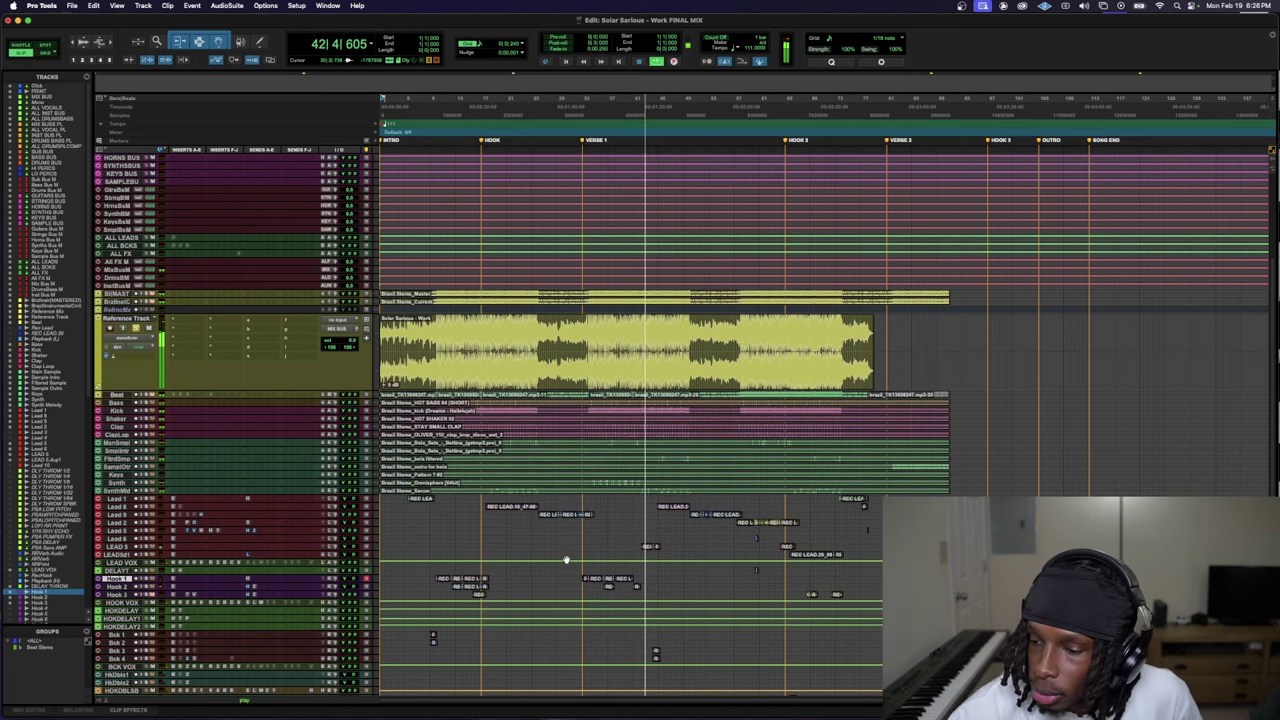
key(space)
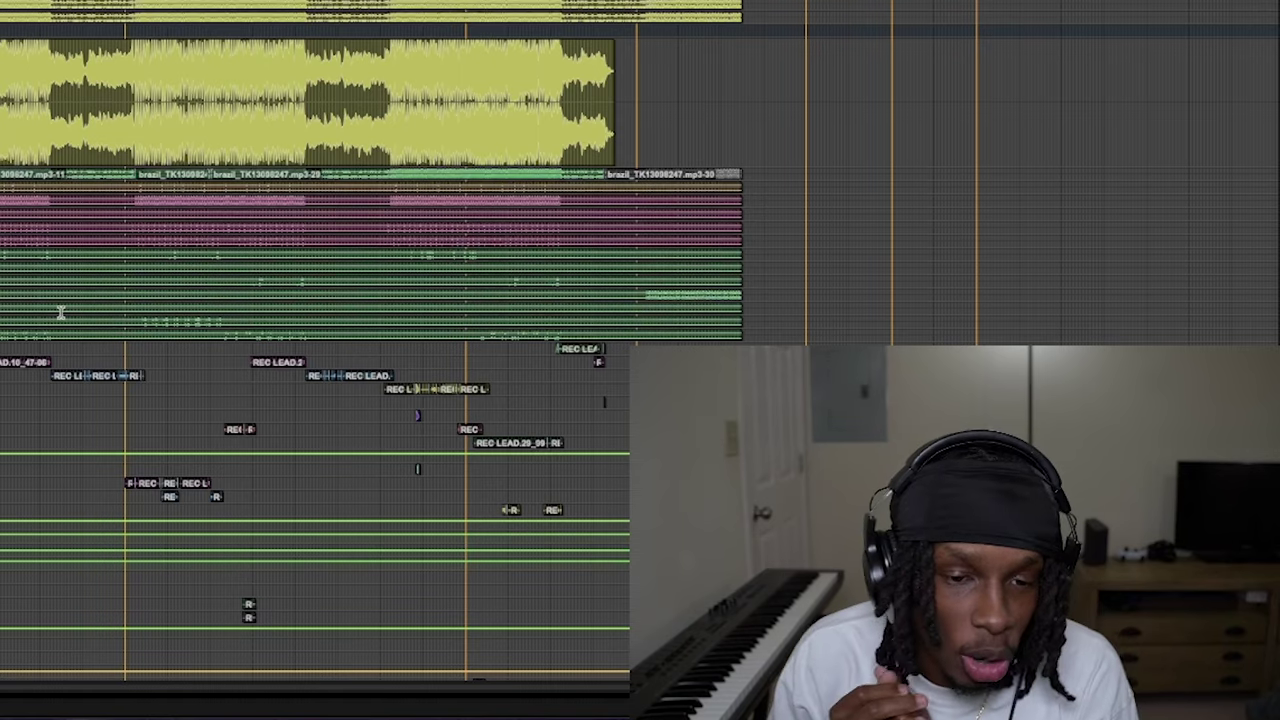
- Shrink the Reference Track to a thin strip and return to the bus tracks at the start of the session
key(ctrl+Down)
key(ctrl+Up)
key(ctrl+Up)
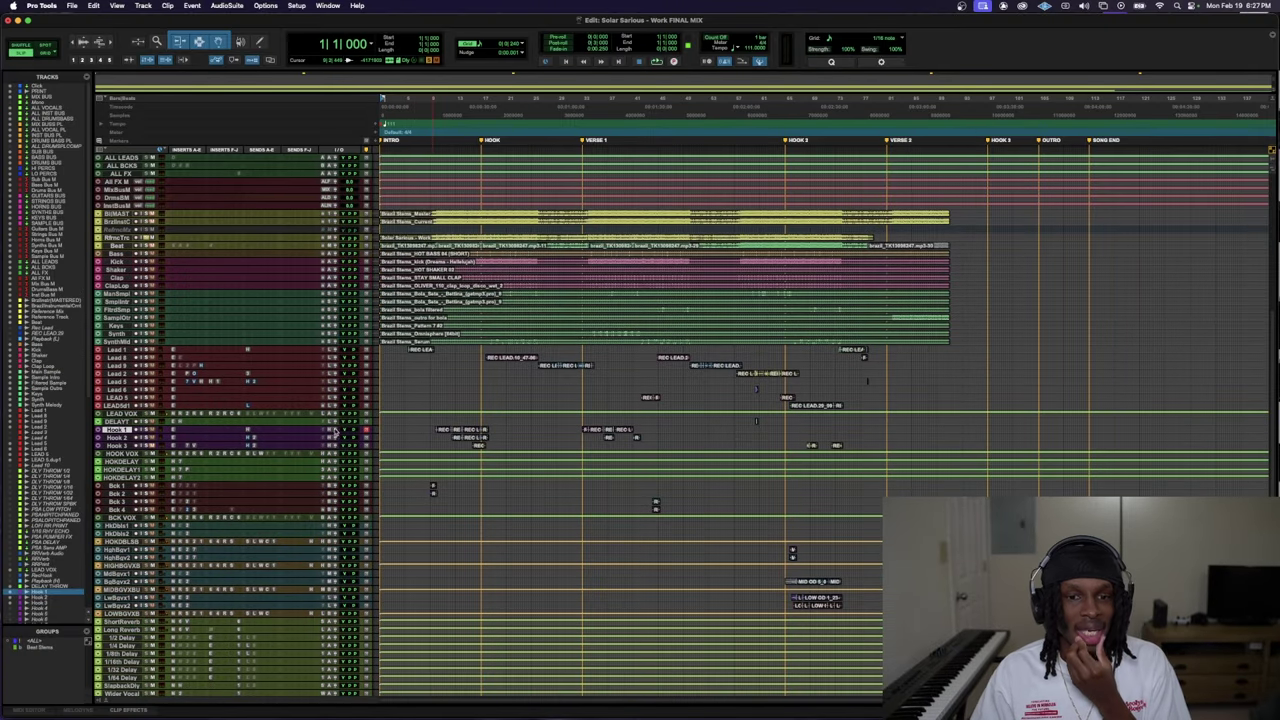
scroll(263, 348, up, 6)
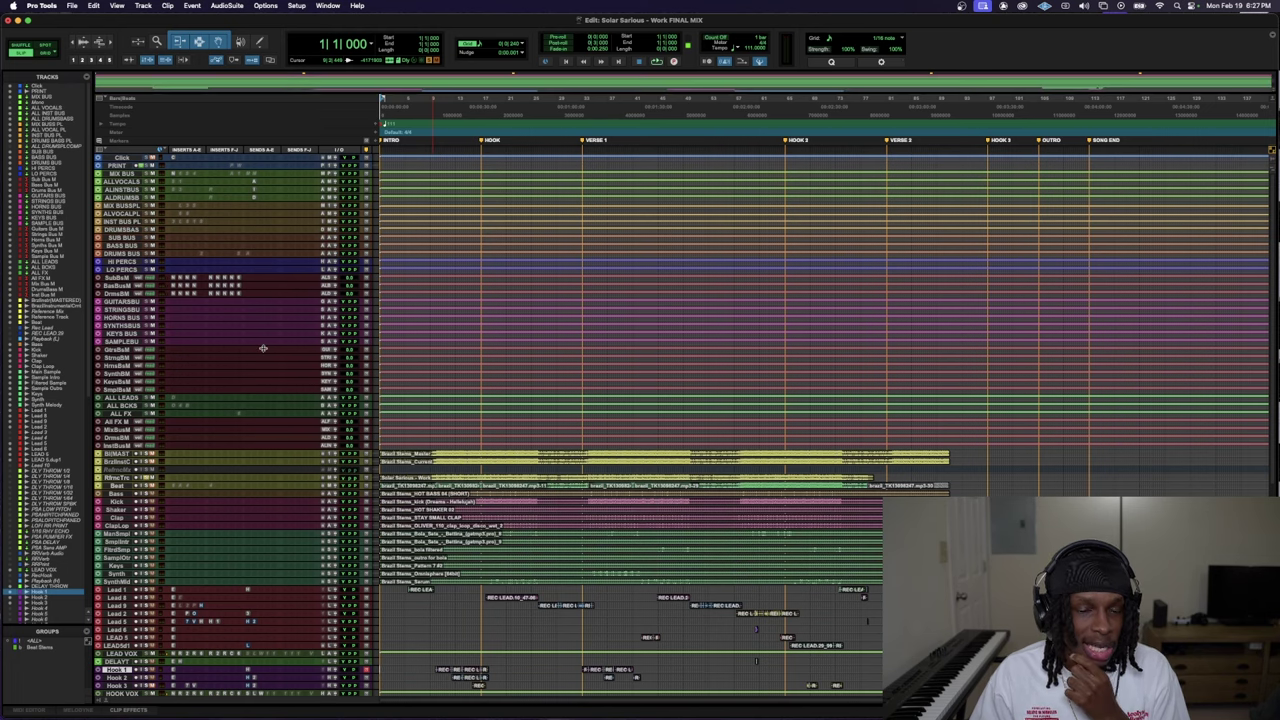
scroll(299, 408, down, 1)
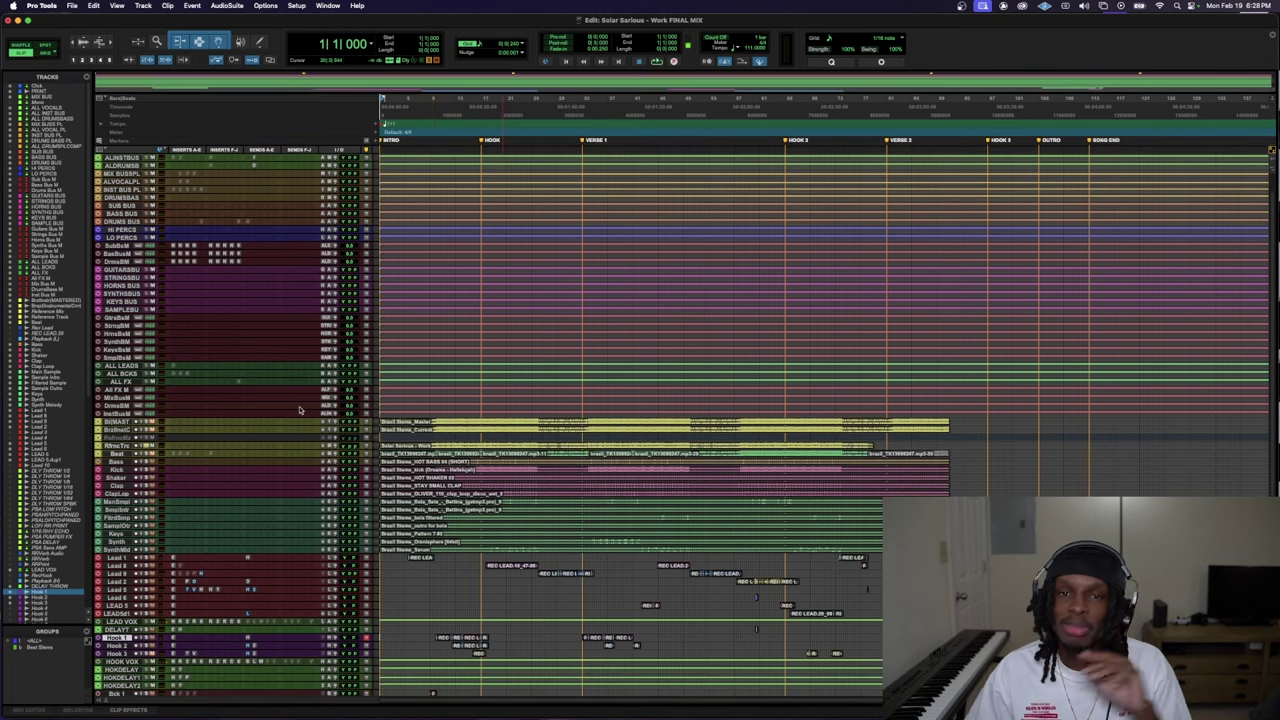
scroll(416, 553, up, 1)
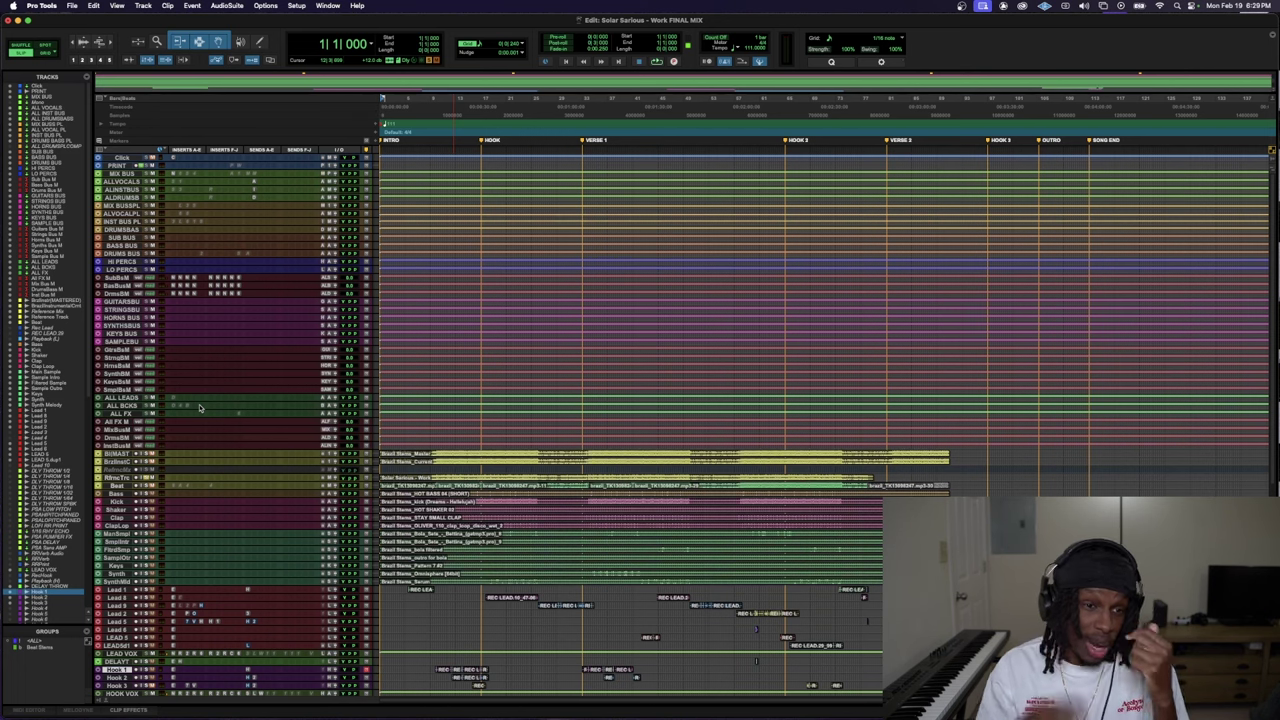
- Point out the ALL VOCALS, ALL INST BUS and ALL DRUMS/BASS bus tracks by selecting each in turn
click(124, 182)
click(124, 189)
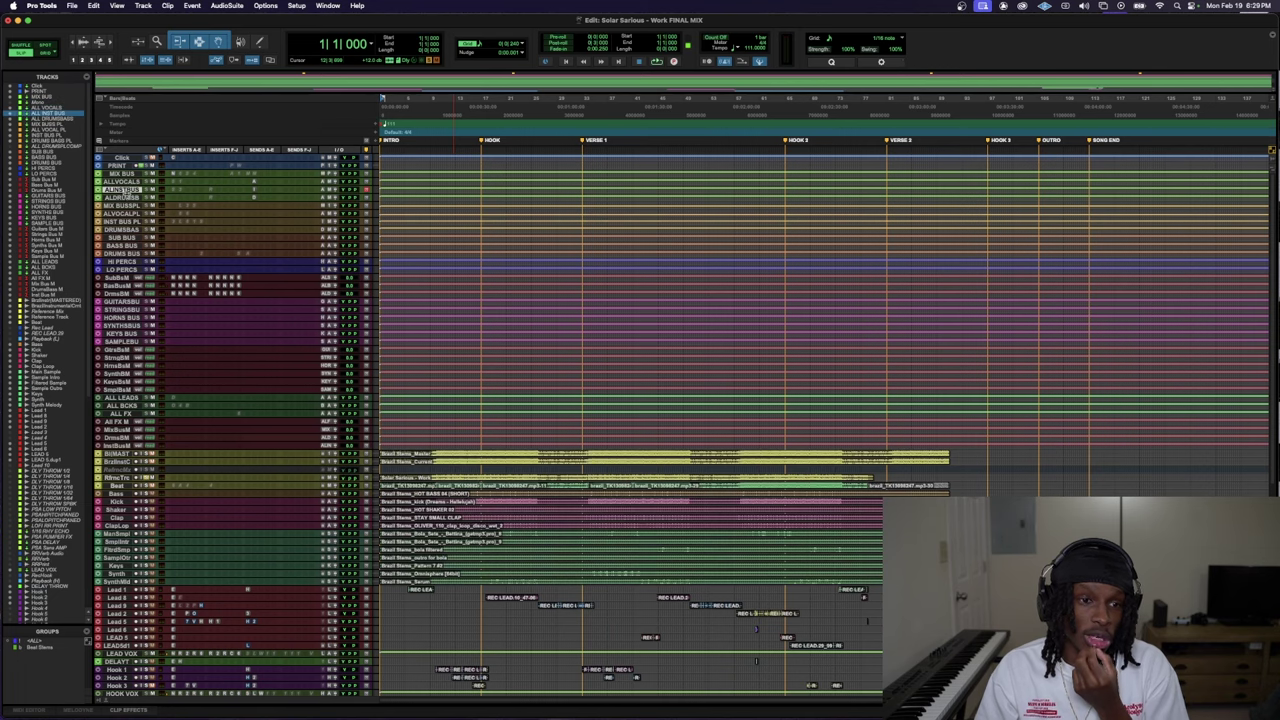
click(126, 197)
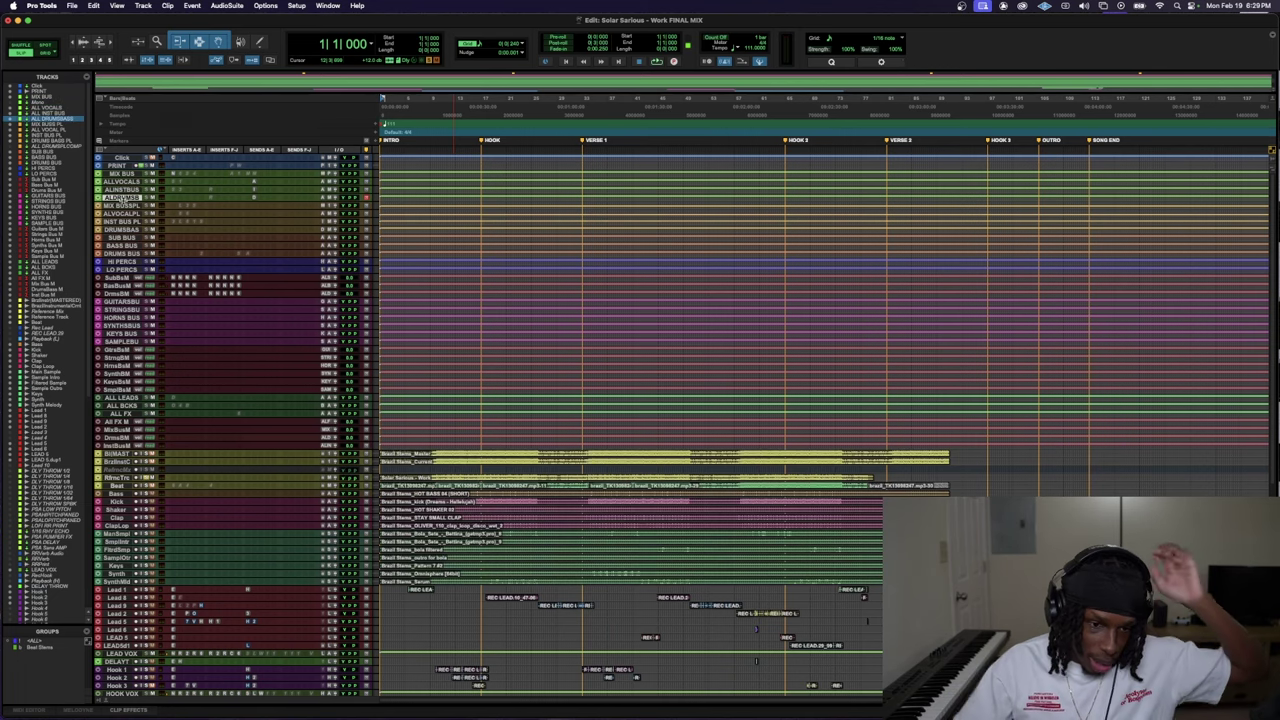
- Enlarge the LEAD VOX and Lead 1 tracks to inspect their inserts, sends and output routing
scroll(150, 400, down, 2)
scroll(150, 555, down, 5)
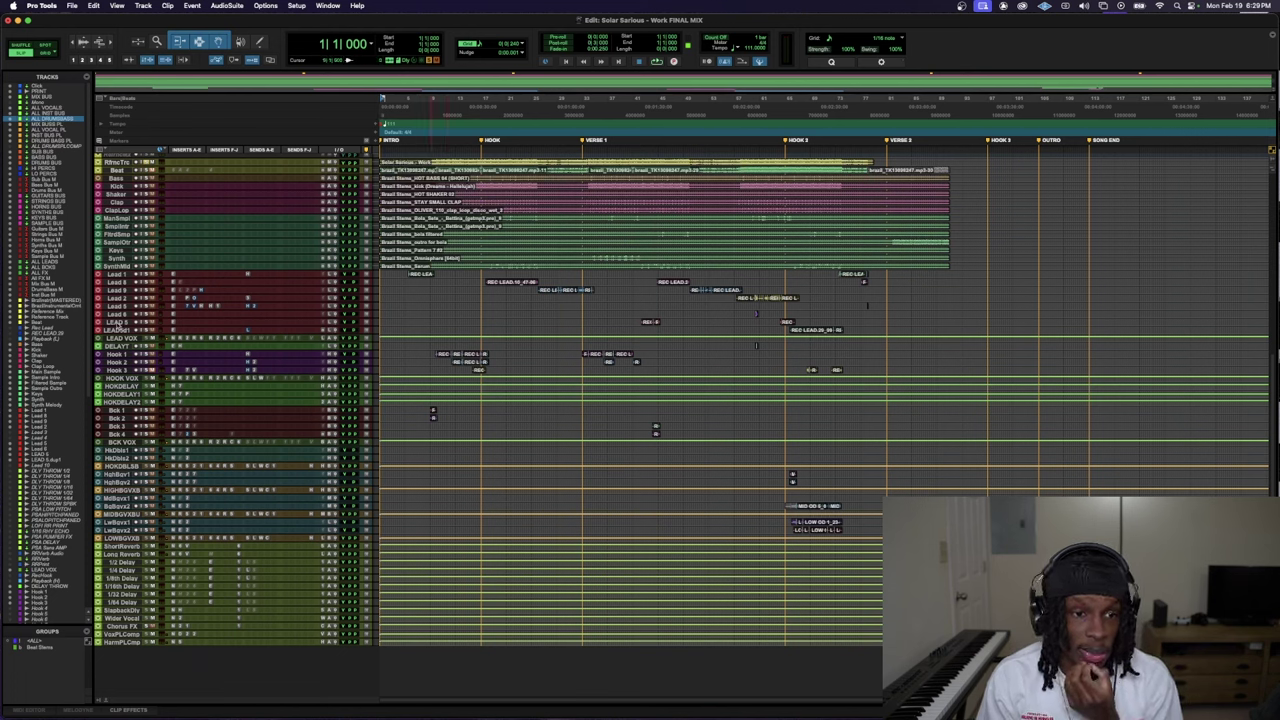
drag(204, 344, 204, 452)
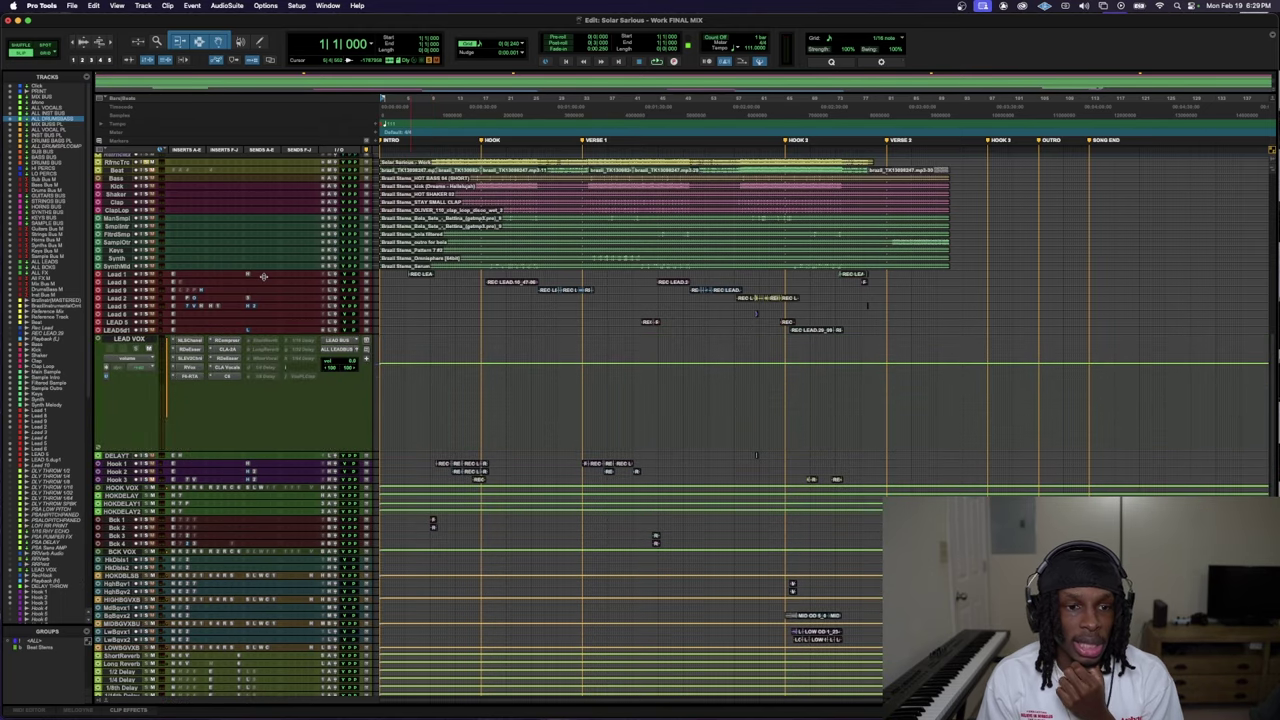
drag(263, 276, 268, 297)
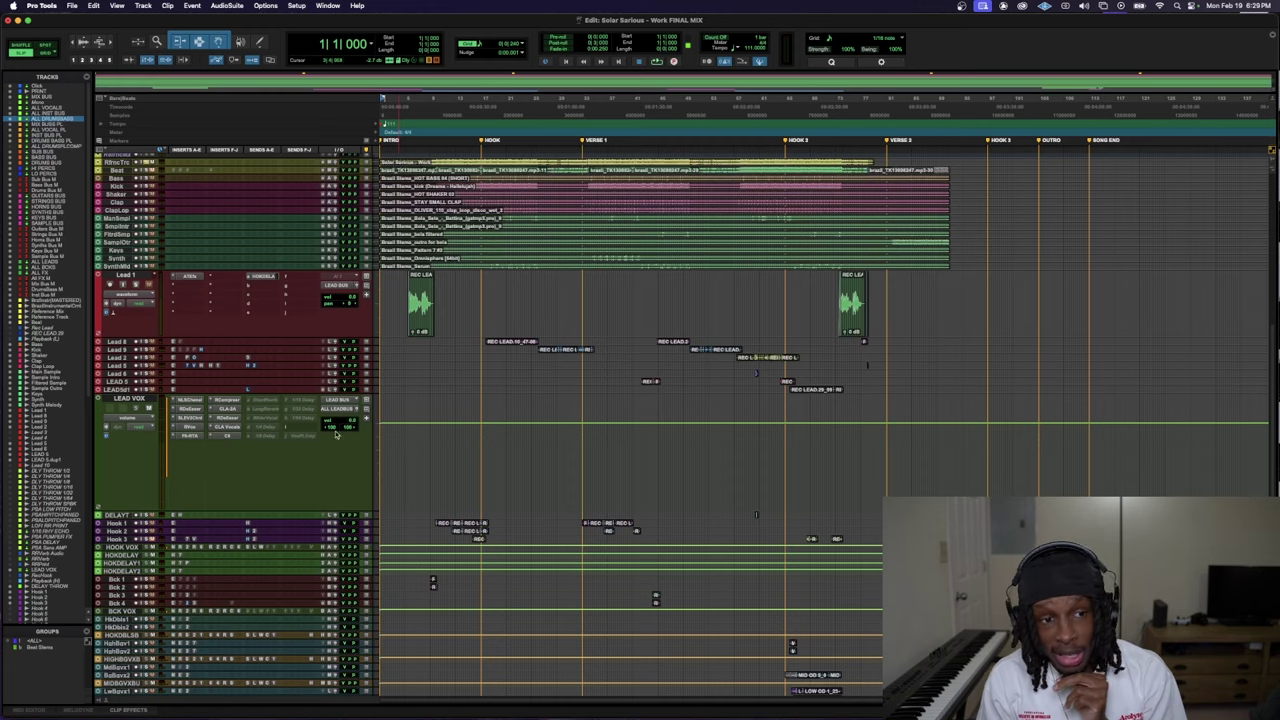
- Return to the beat stems and enlarge the LEAD VOX track below the lead tracks
scroll(336, 433, up, 5)
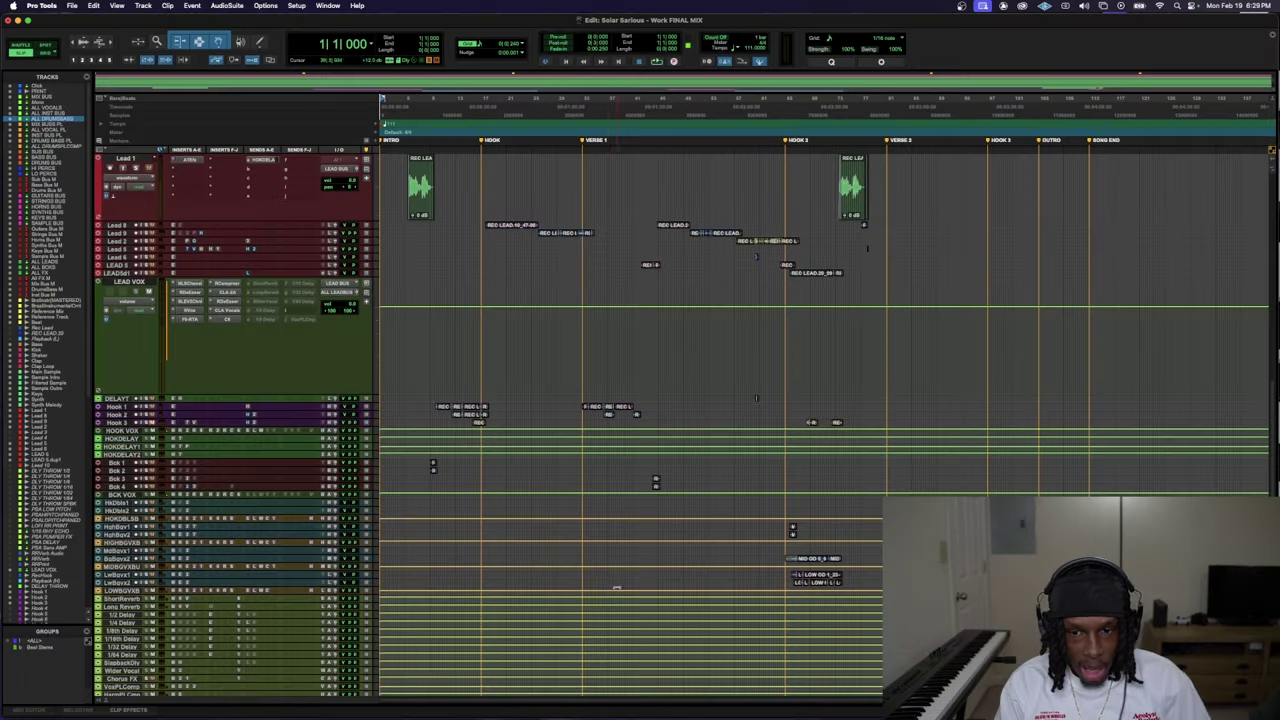
scroll(513, 603, up, 3)
scroll(513, 603, up, 7)
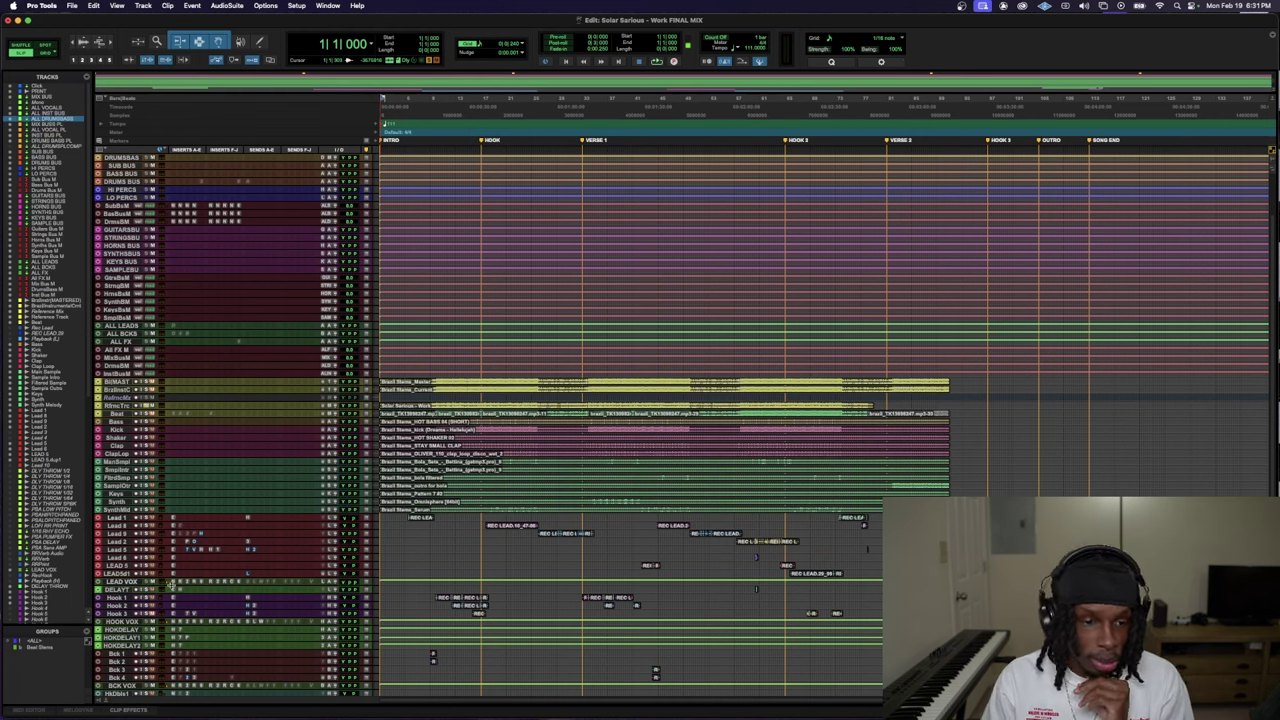
click(172, 584)
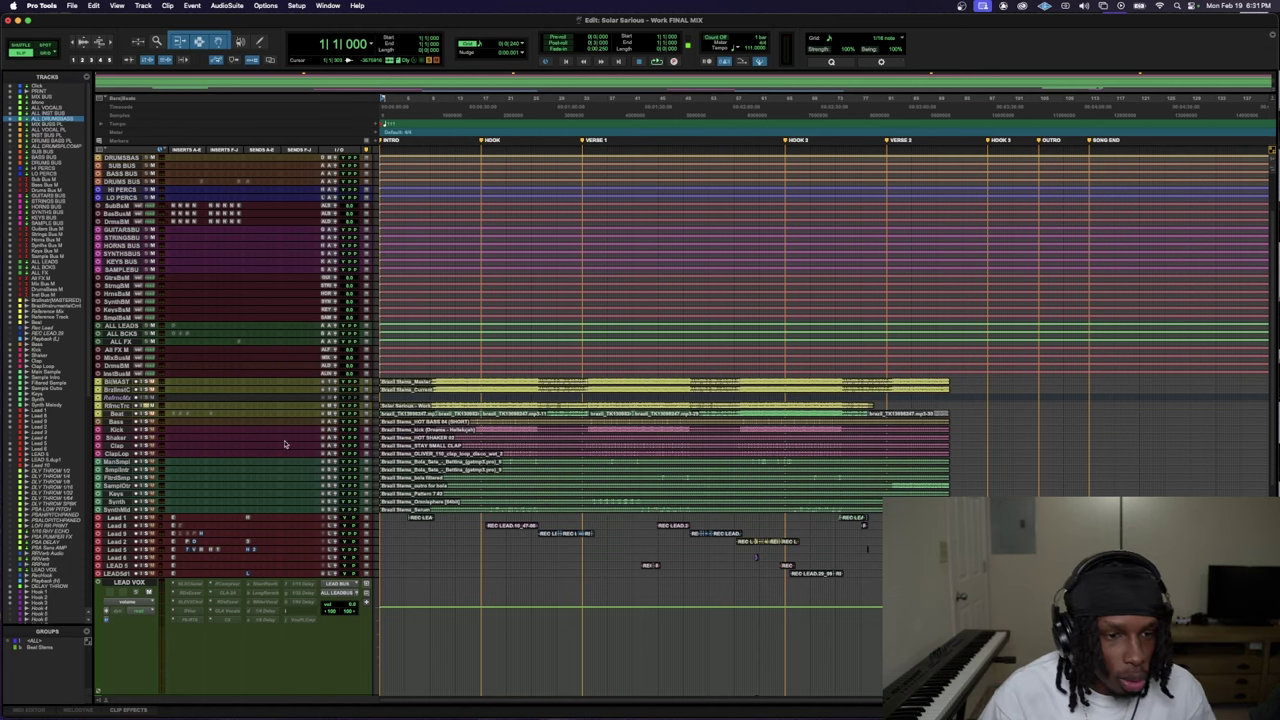
- Enlarge the stem tracks from Bass to Synth Melody and lower the clip gain of their clips
click(116, 422)
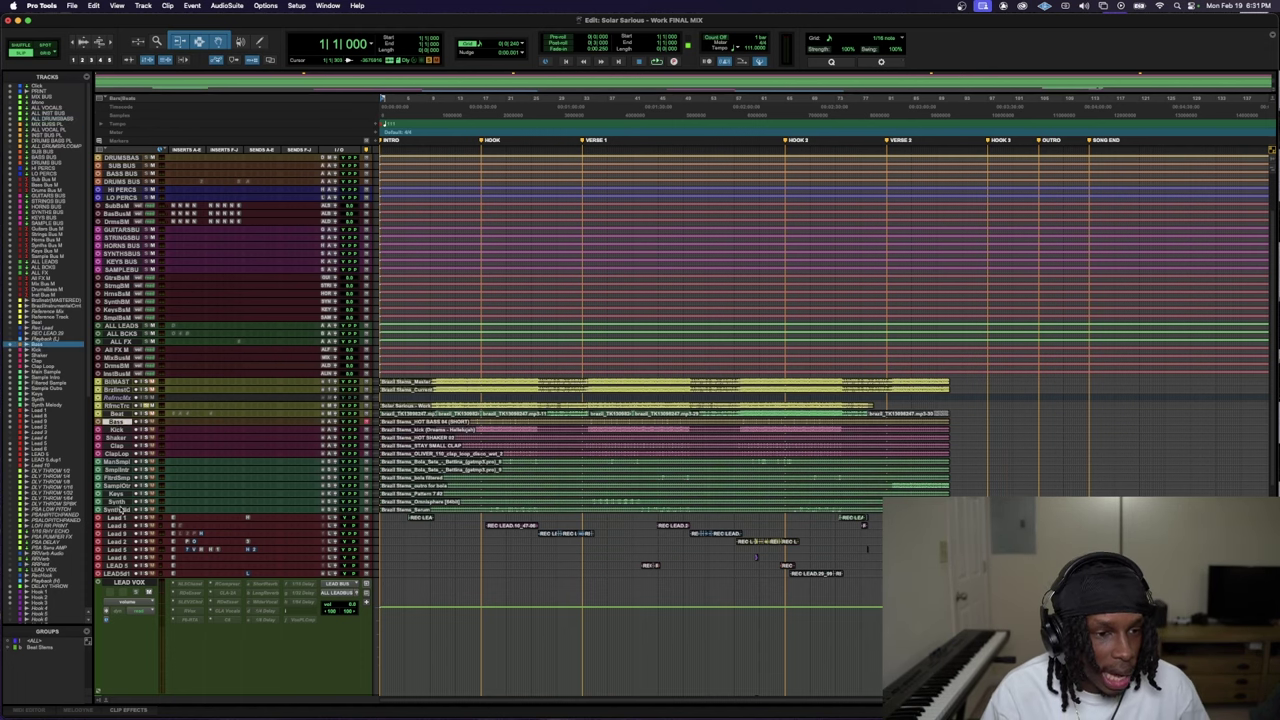
shift+click(117, 518)
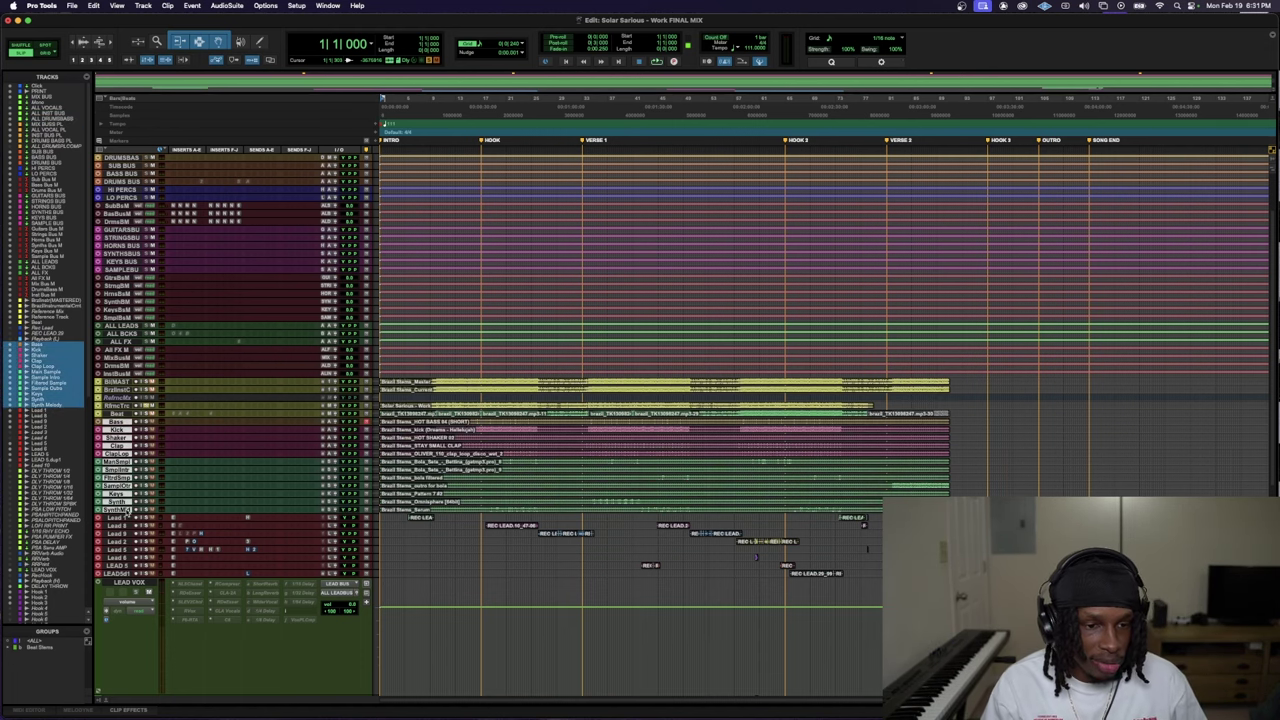
key(ctrl+Up)
click(488, 493)
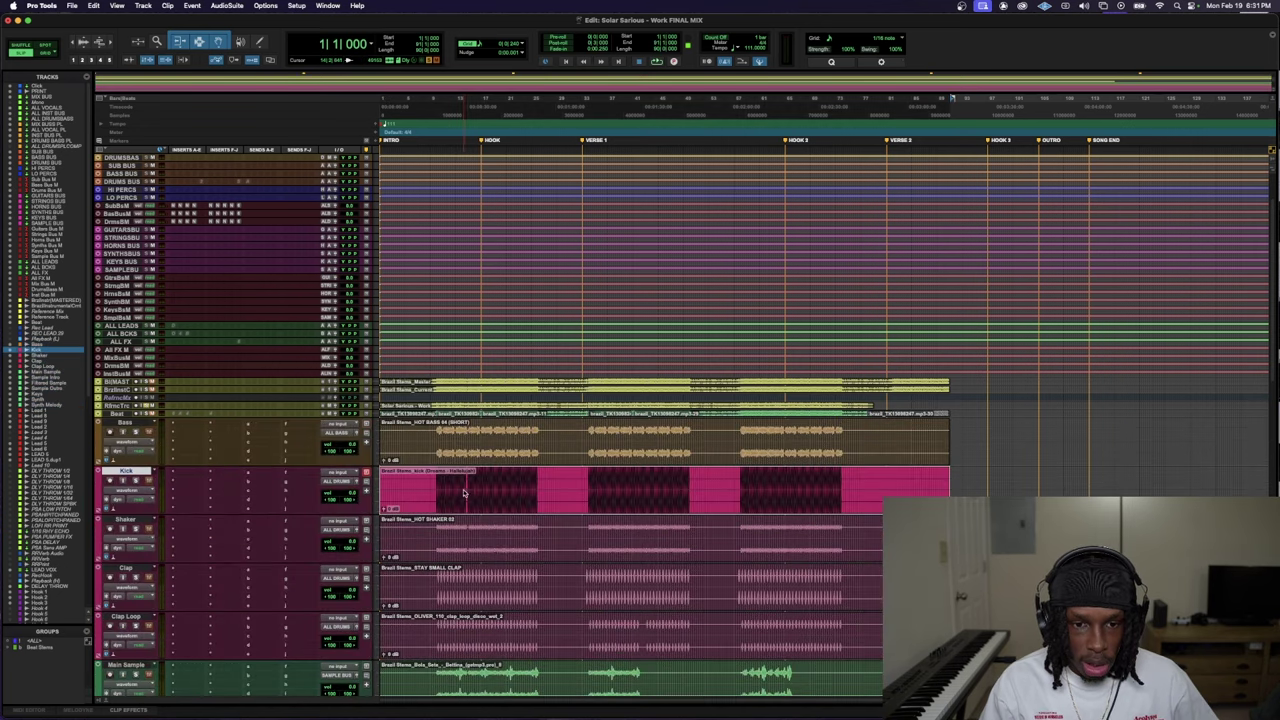
drag(488, 493, 565, 611)
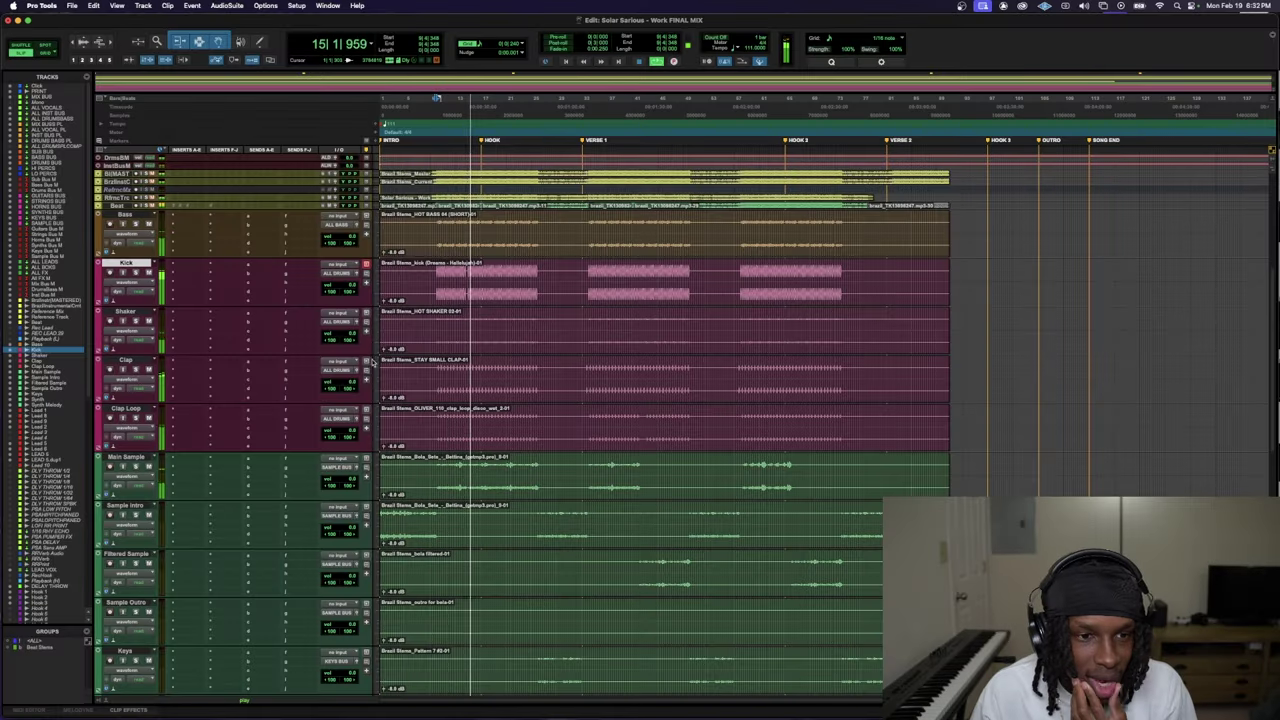
- Enlarge the Bass Bus M and Drums Bus M tracks to show their inserts, and stop playback
scroll(458, 311, up, 10)
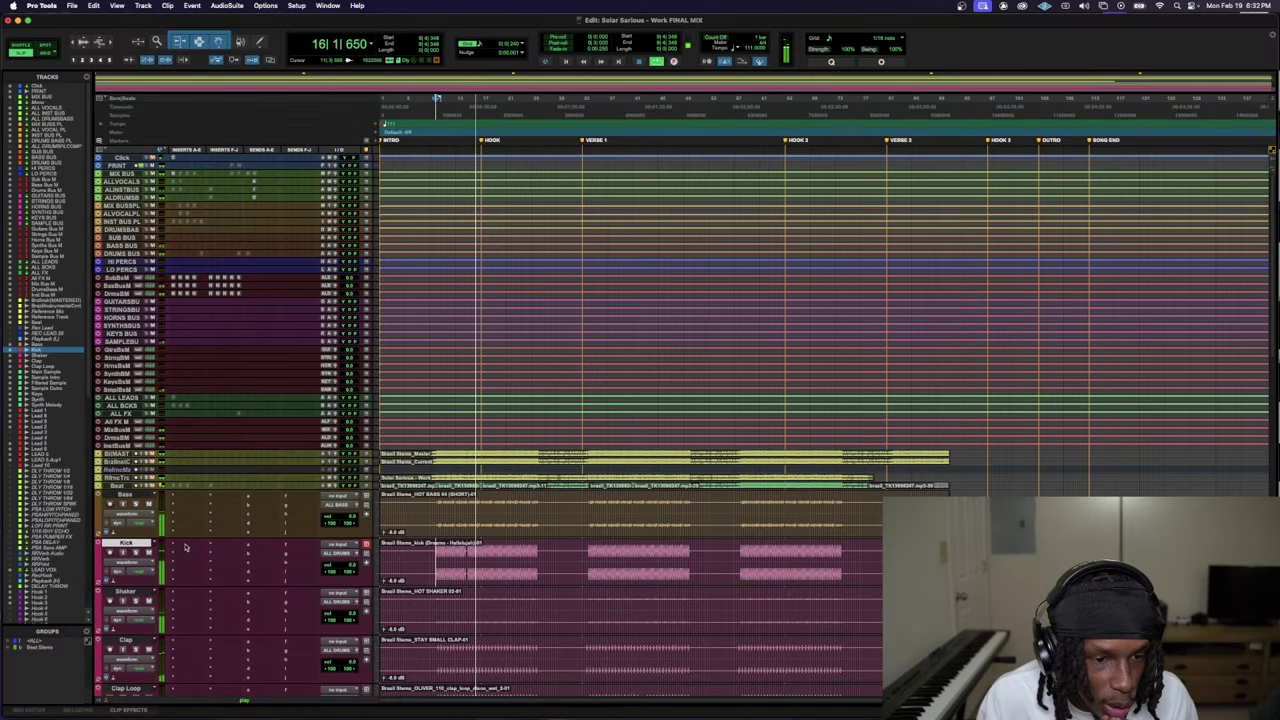
drag(150, 289, 214, 476)
key(space)
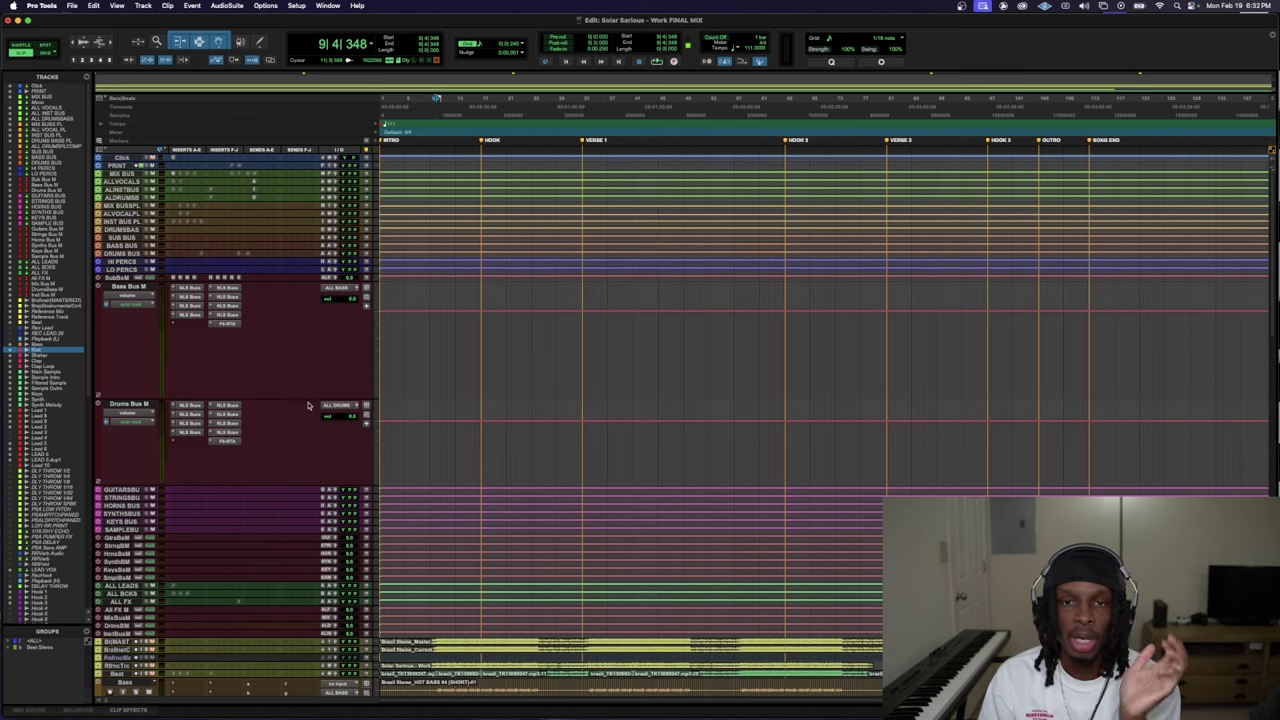
- Reduce the height of the Bass through Synth Melody tracks, enlarge only the Kick track and return to the buses
scroll(219, 365, down, 1)
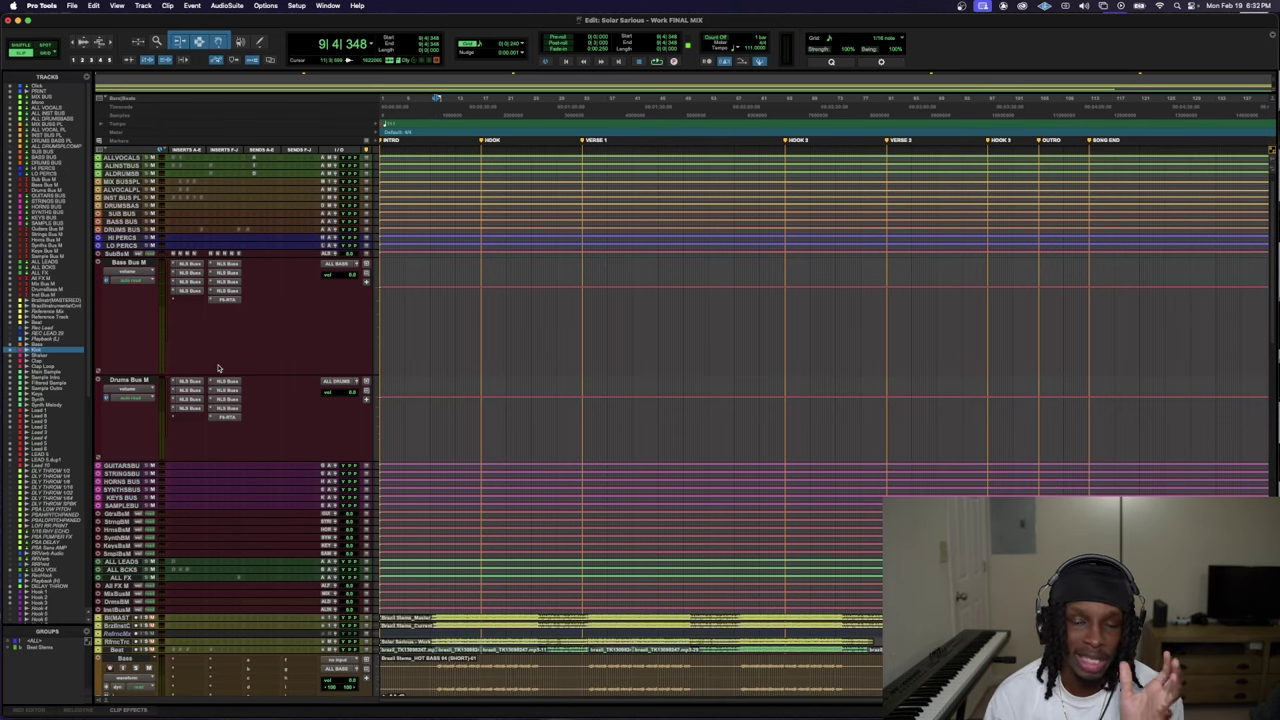
scroll(219, 360, down, 1)
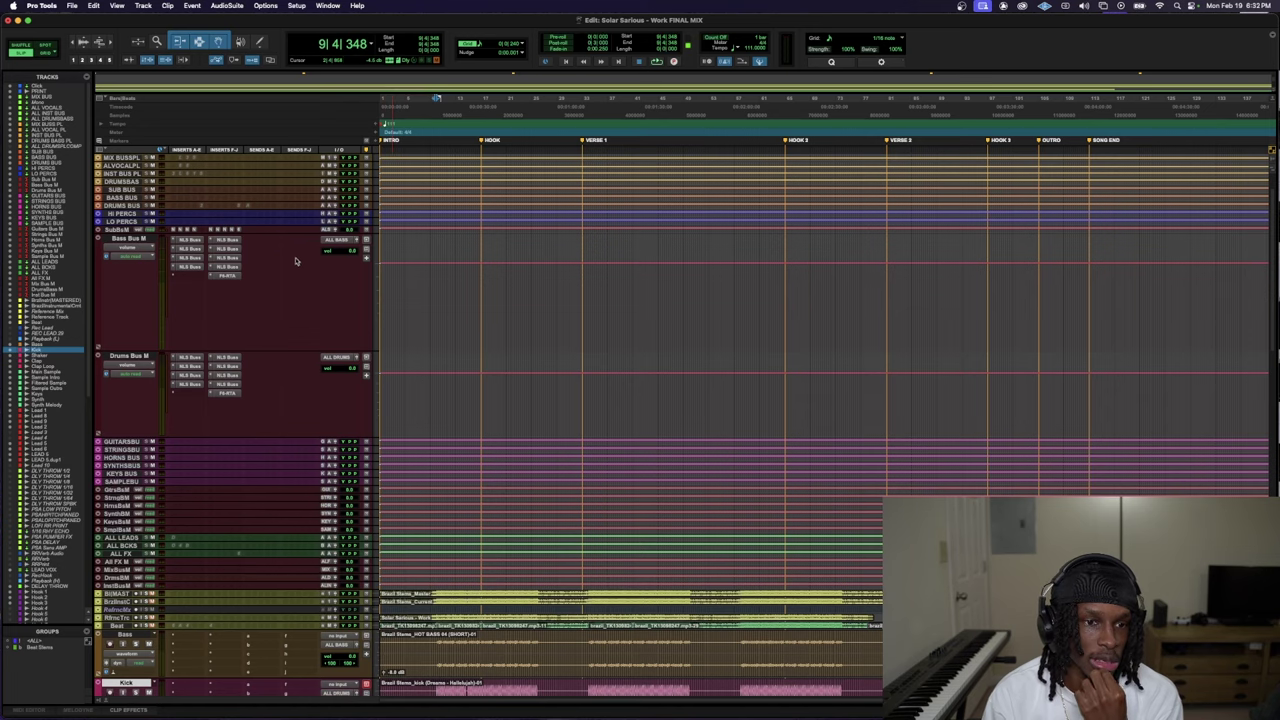
scroll(271, 309, down, 12)
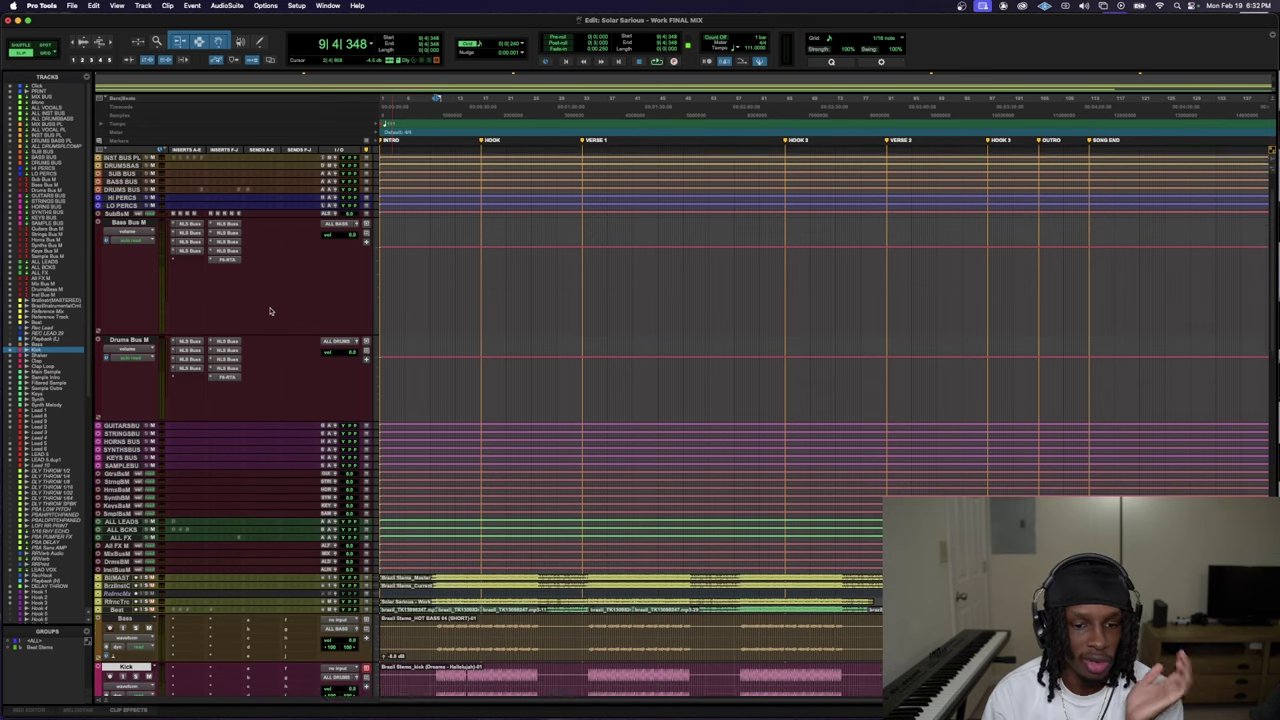
key(ctrl+alt+Down)
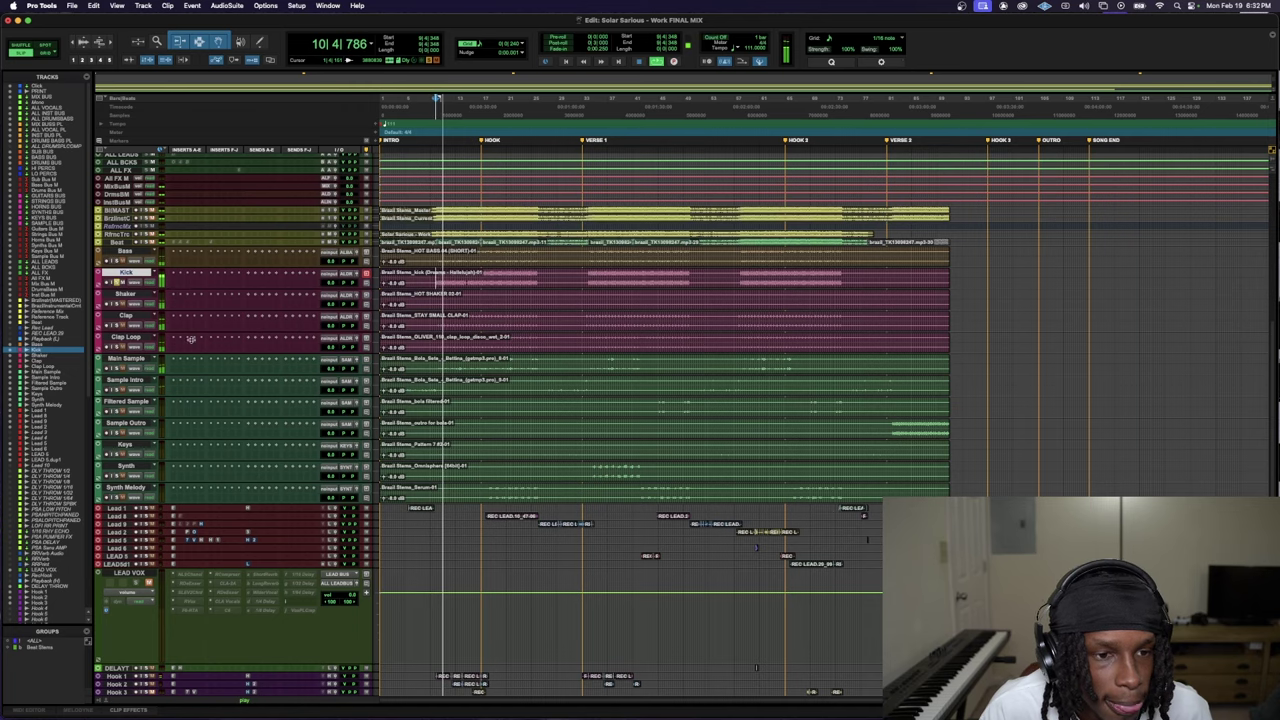
key(ctrl+Up)
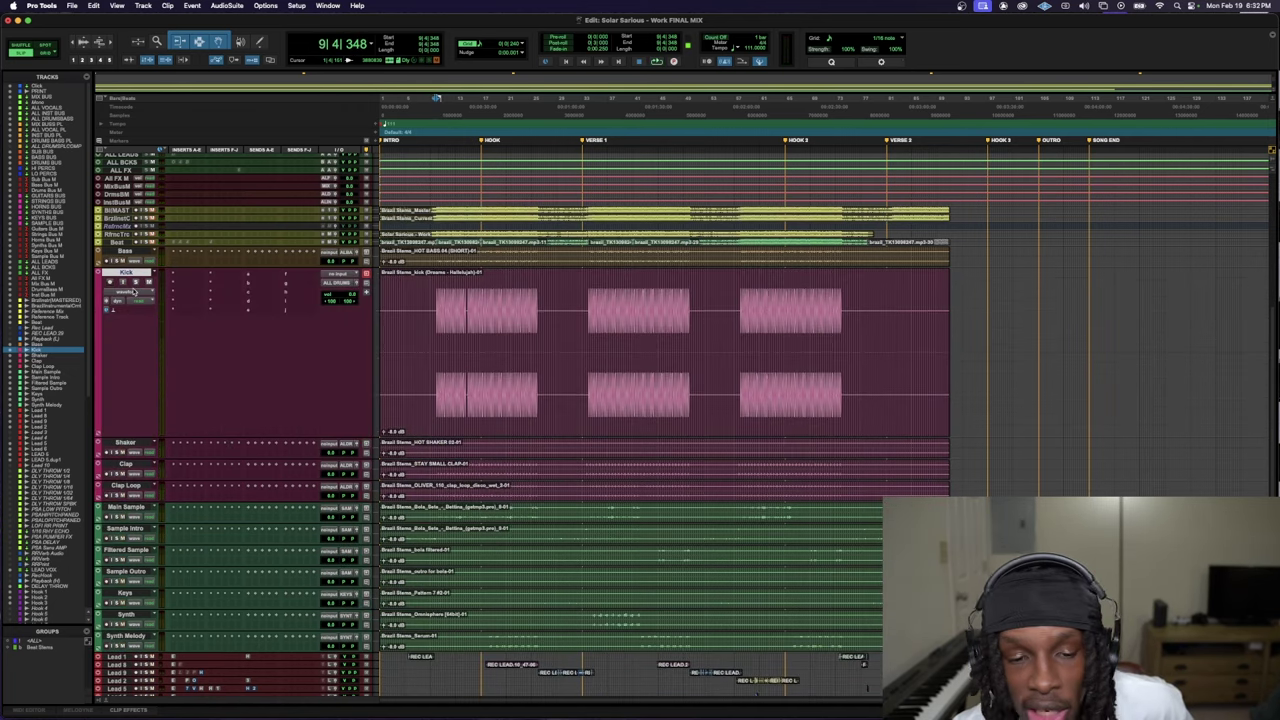
scroll(174, 235, up, 5)
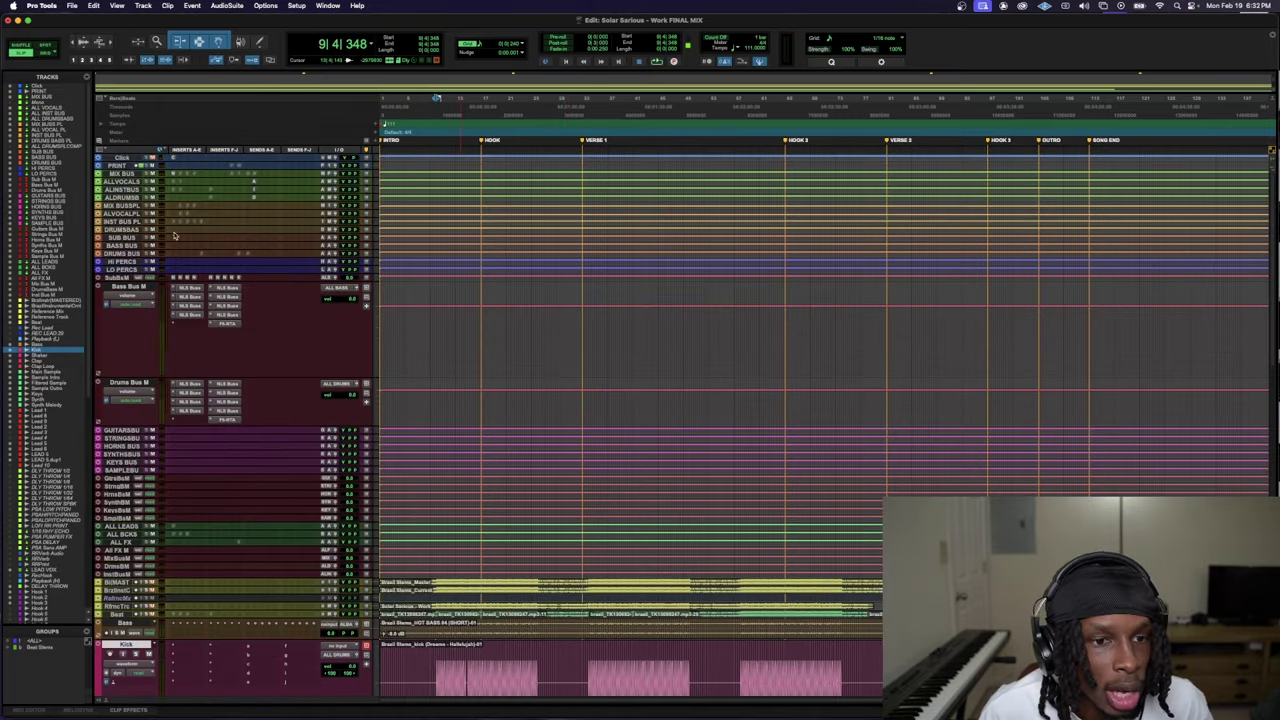
- Enlarge the MIX BUS track, make its inactive Ozone 10 insert active, and check the limiter's levels during playback
key(ctrl+Up)
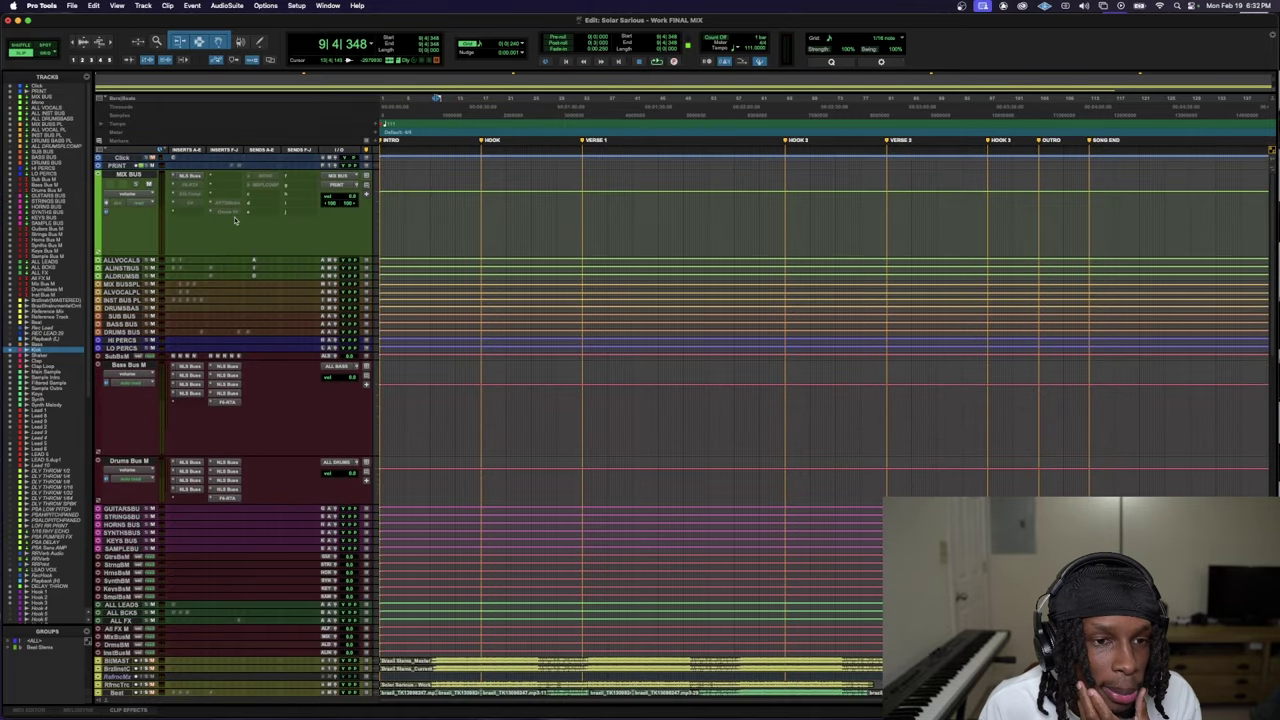
click(227, 211)
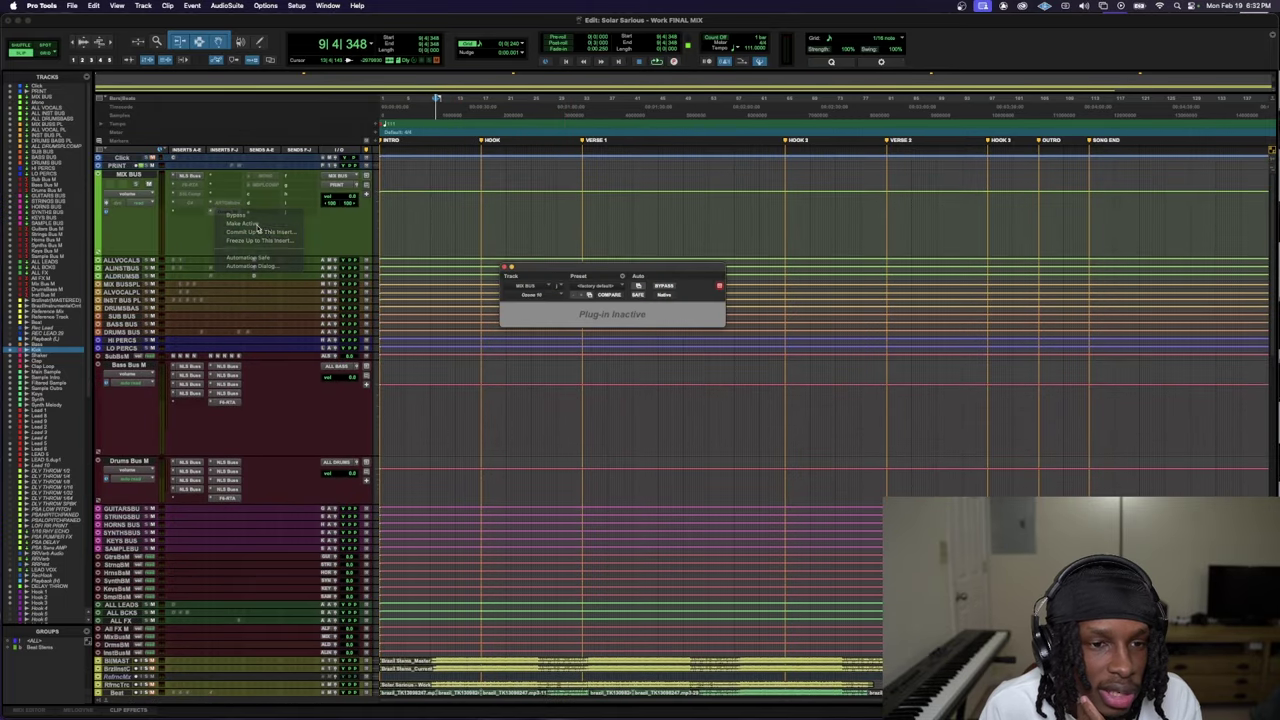
click(270, 250)
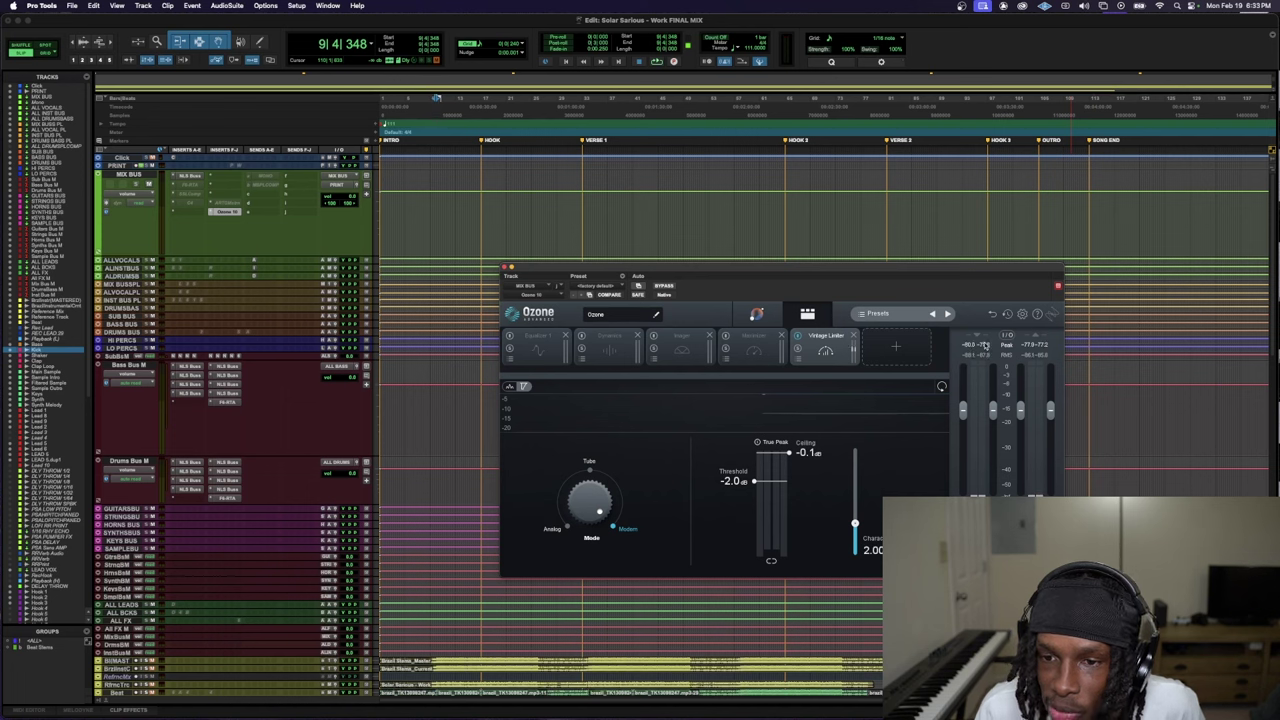
key(space)
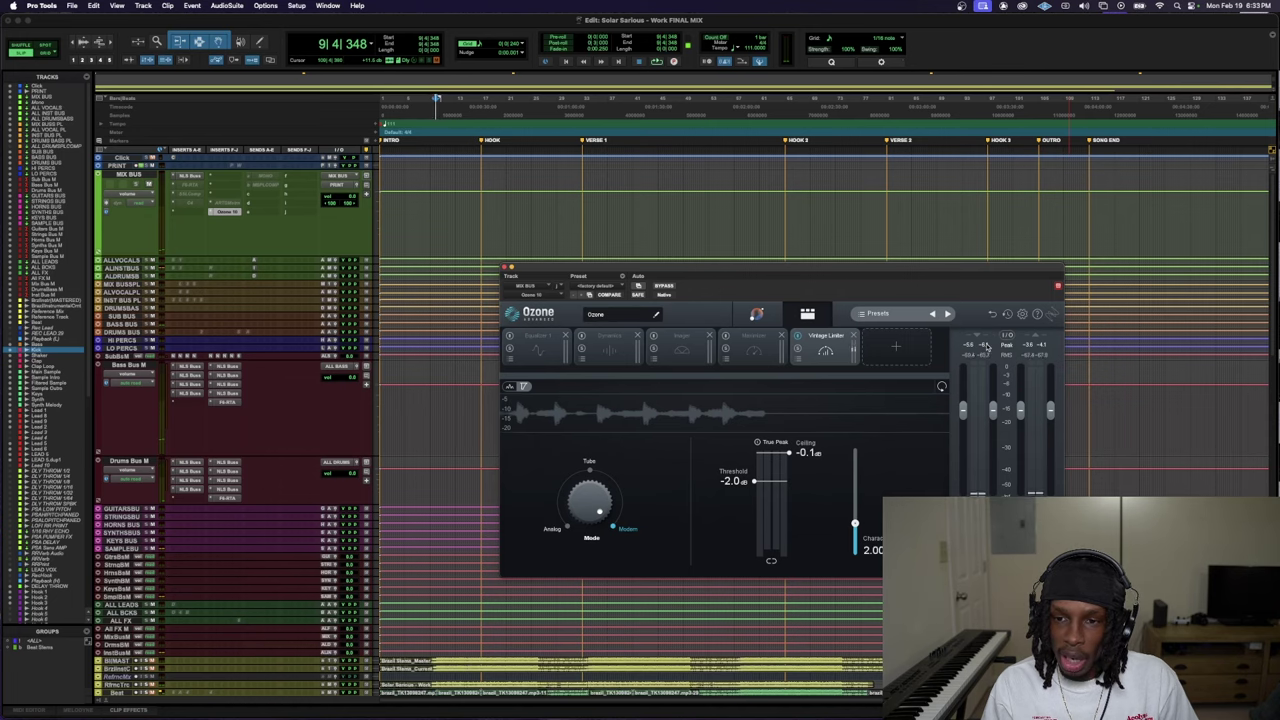
key(ctrl+alt+super+w)
- Select the stem clips from Kick down through Synth Melody and lower their clip gain together
scroll(295, 443, down, 5)
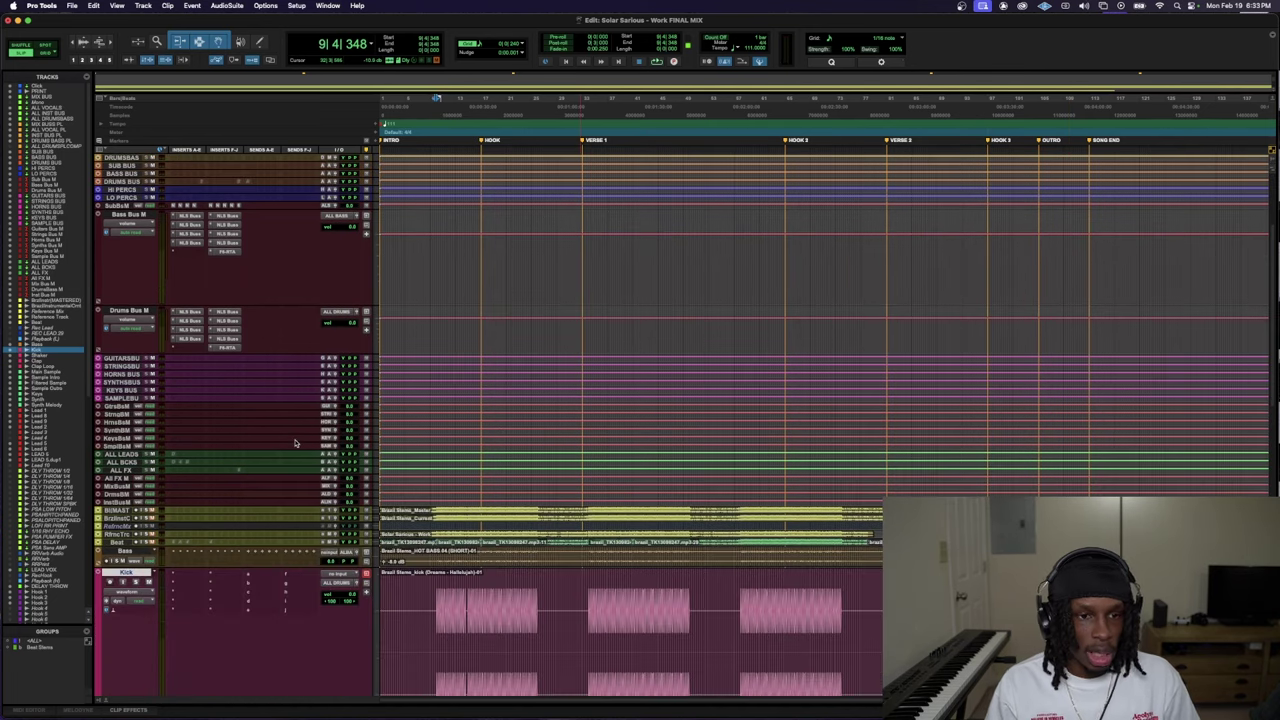
key(ctrl+alt+super+w)
key(ctrl+alt+super+w)
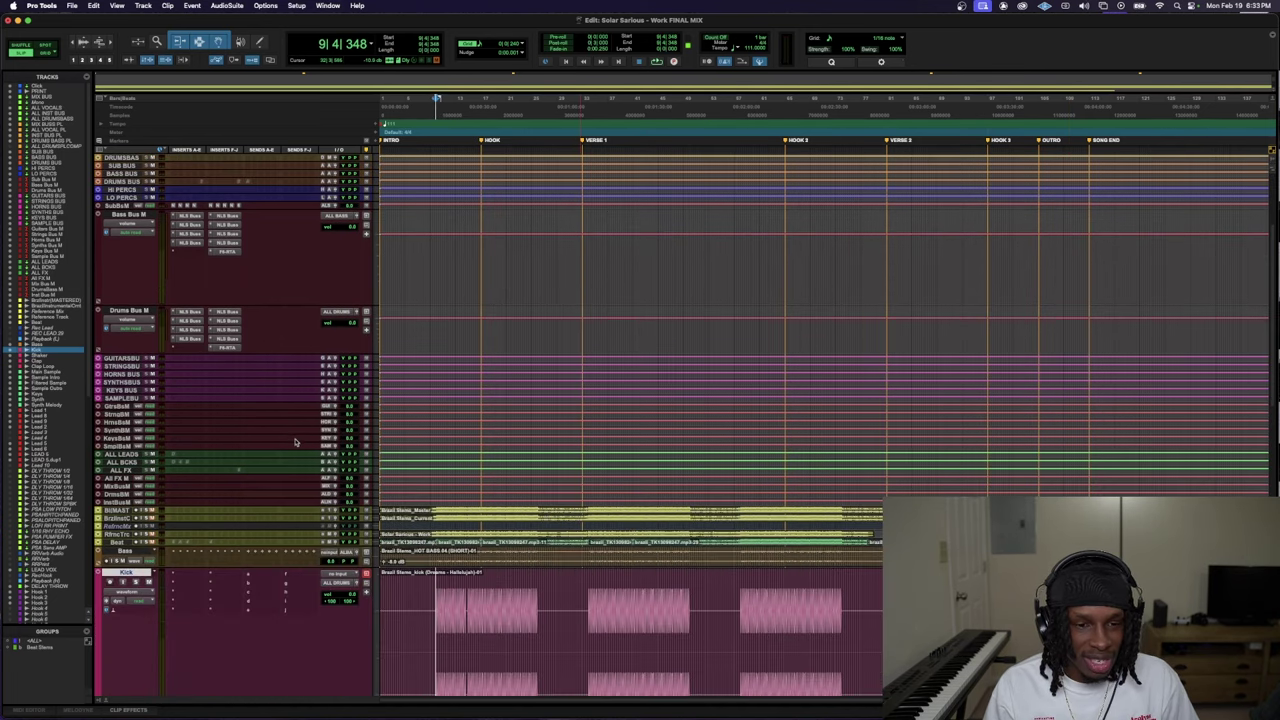
scroll(469, 484, down, 5)
click(469, 484)
key(shift+semicolon)
key(shift+semicolon)
key(shift+semicolon)
key(shift+semicolon)
key(shift+semicolon)
key(shift+semicolon)
key(shift+semicolon)
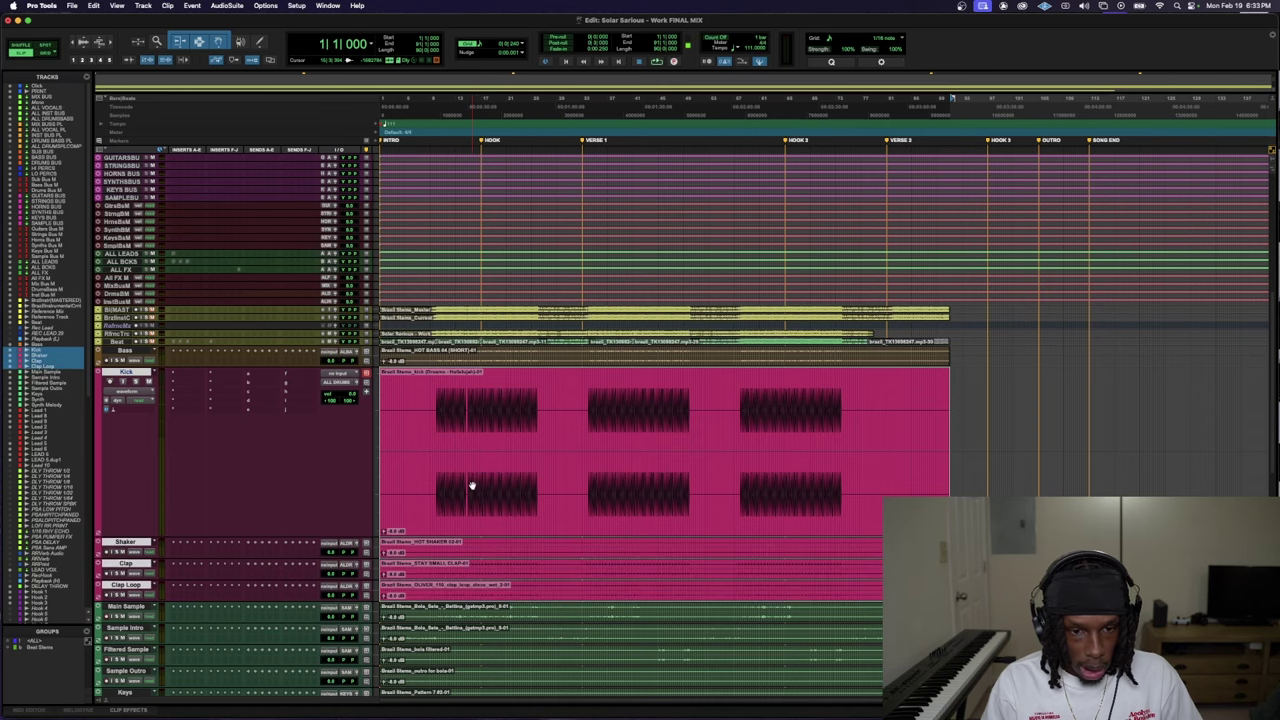
key(shift+semicolon)
key(shift+semicolon)
key(shift+semicolon)
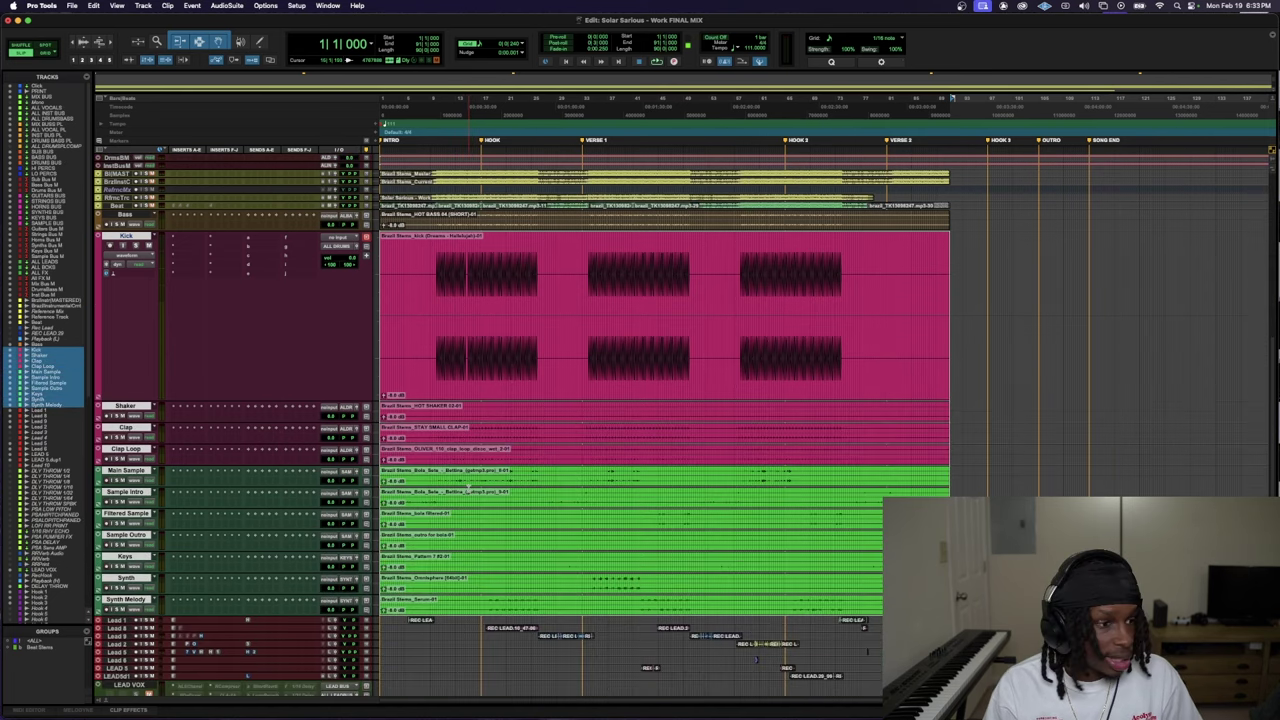
click(440, 484)
- Play the beat through Ozone 10 on the MIX BUS to recheck its peak levels, and close the plug-in
scroll(222, 217, up, 10)
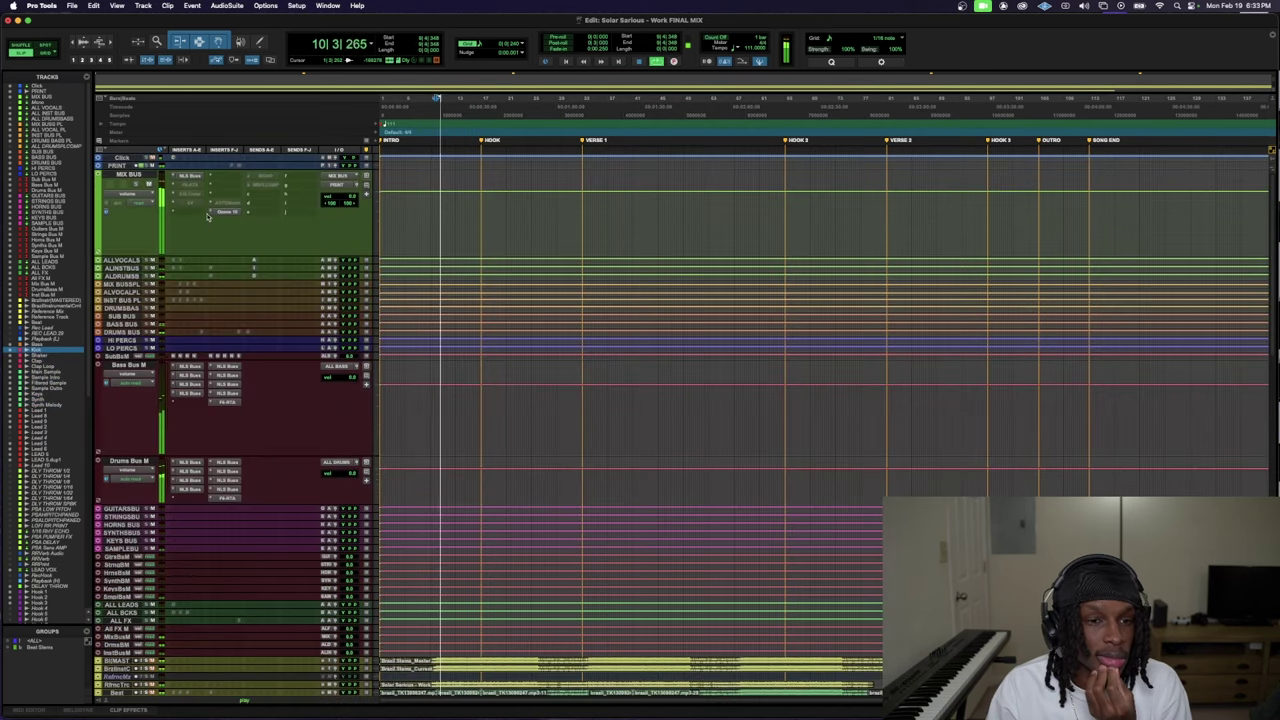
key(ctrl+alt+super+w)
key(space)
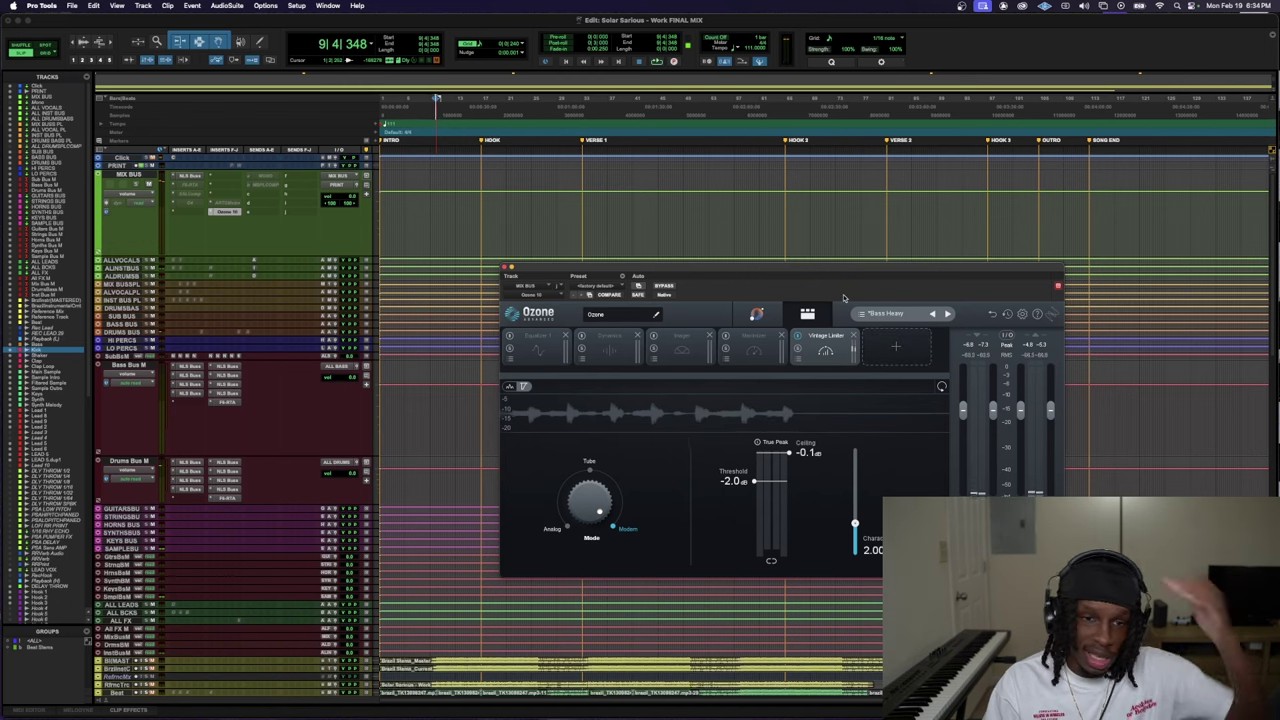
click(507, 268)
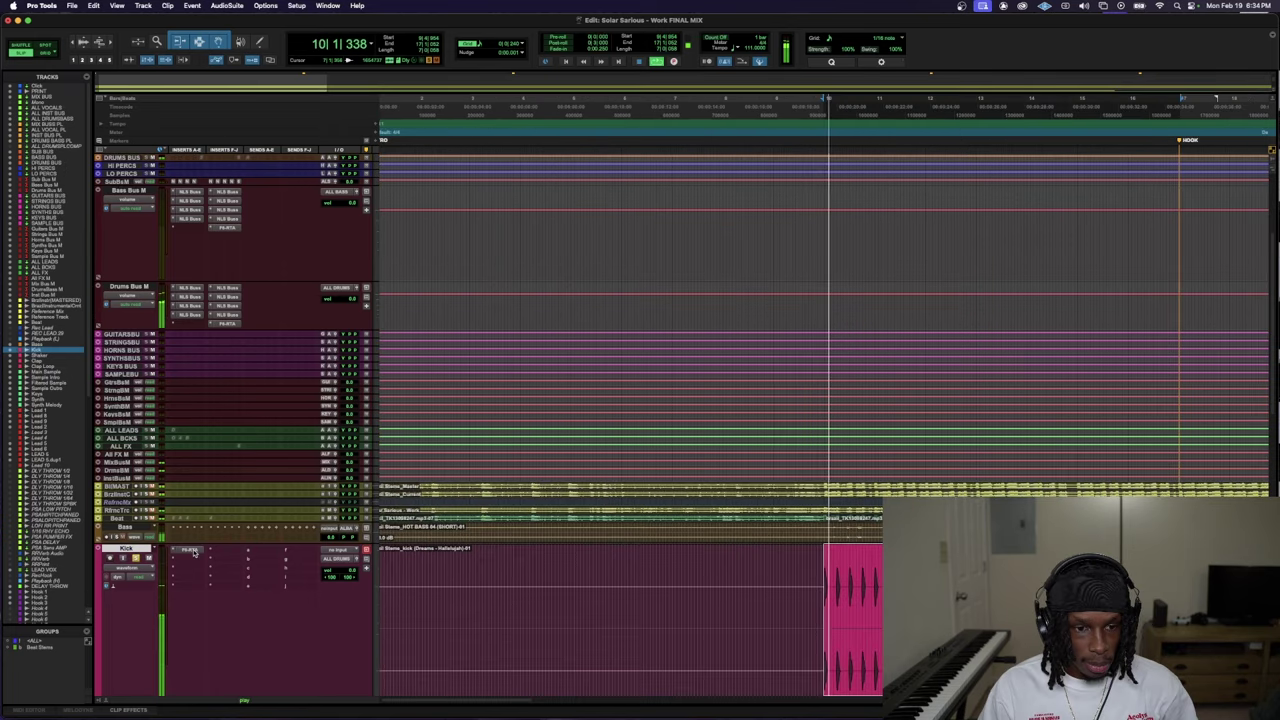
- Open F6-RTA on the Kick track, sweep a narrow band 2 boost for resonances, and cut about 3 dB near 330 Hz
click(188, 550)
drag(636, 419, 658, 355)
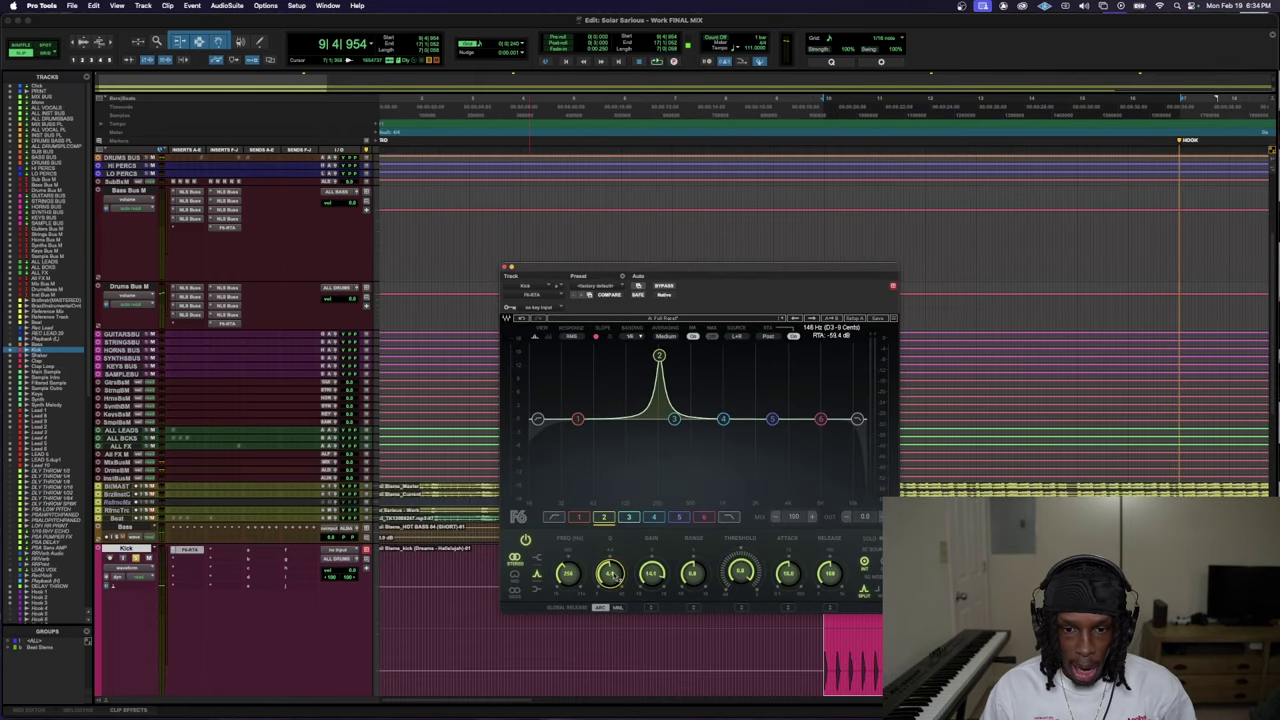
key(space)
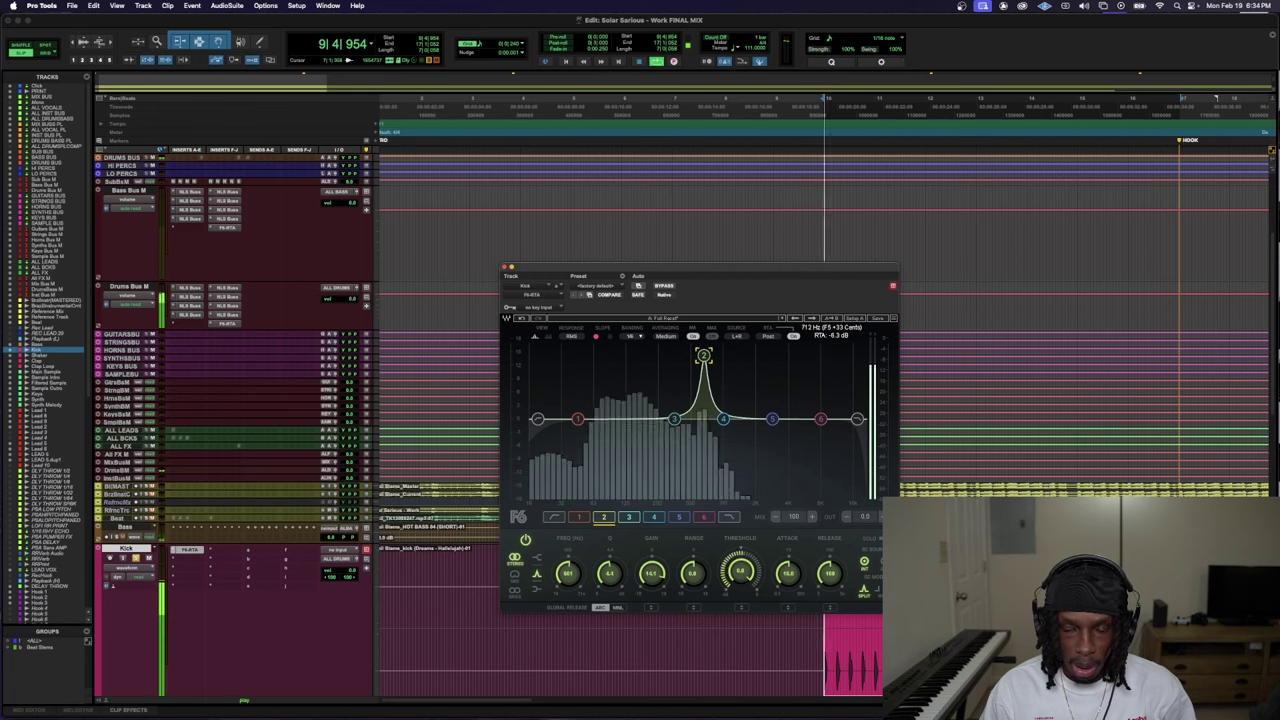
drag(703, 357, 670, 355)
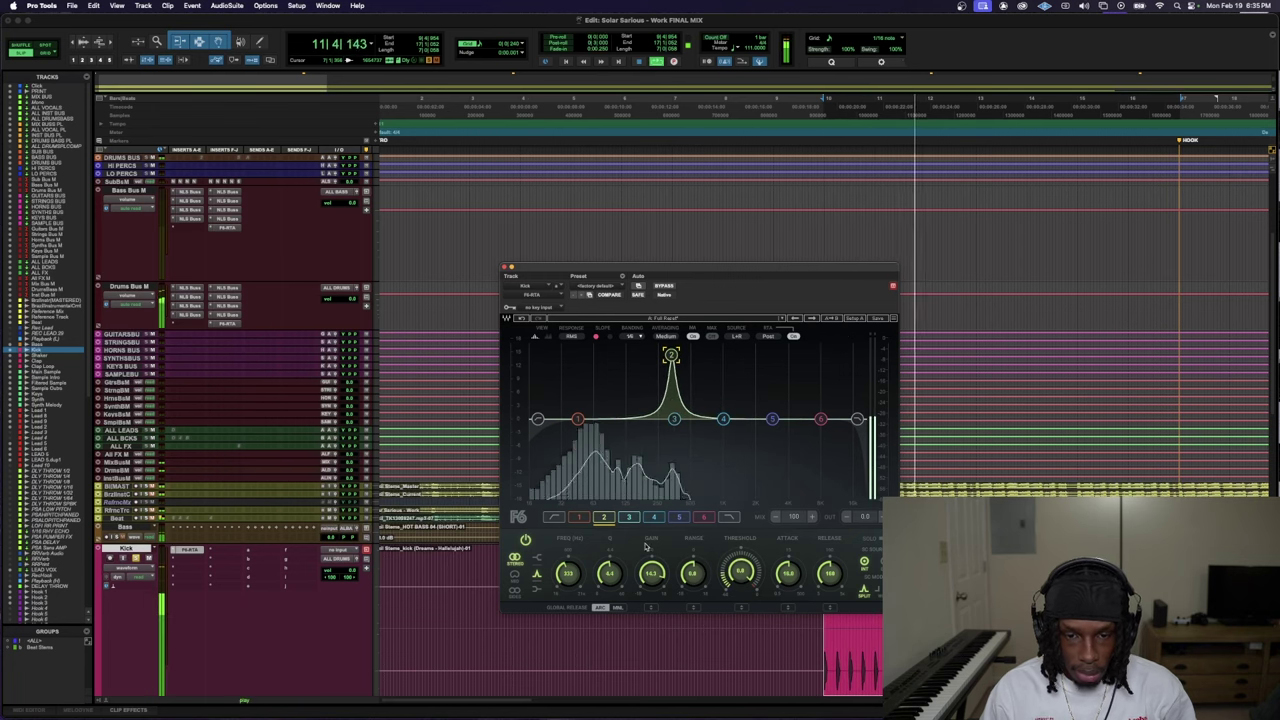
scroll(671, 355, down, 3)
- Sweep a narrow band 3 boost on the kick, cut about 3 dB near 210 Hz, and compare with the EQ bypassed
mouse_move(671, 355)
mouse_down()
mouse_move(676, 442)
mouse_move(649, 358)
mouse_up()
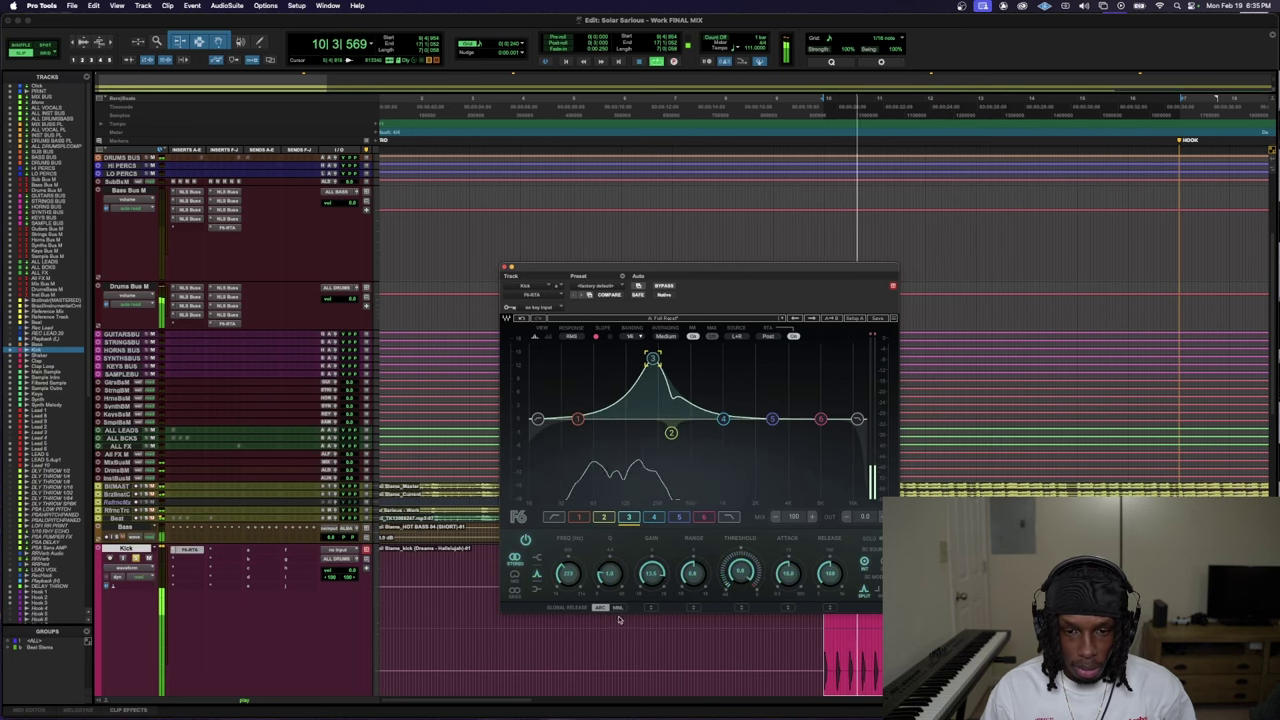
scroll(607, 573, up, 5)
drag(657, 351, 648, 354)
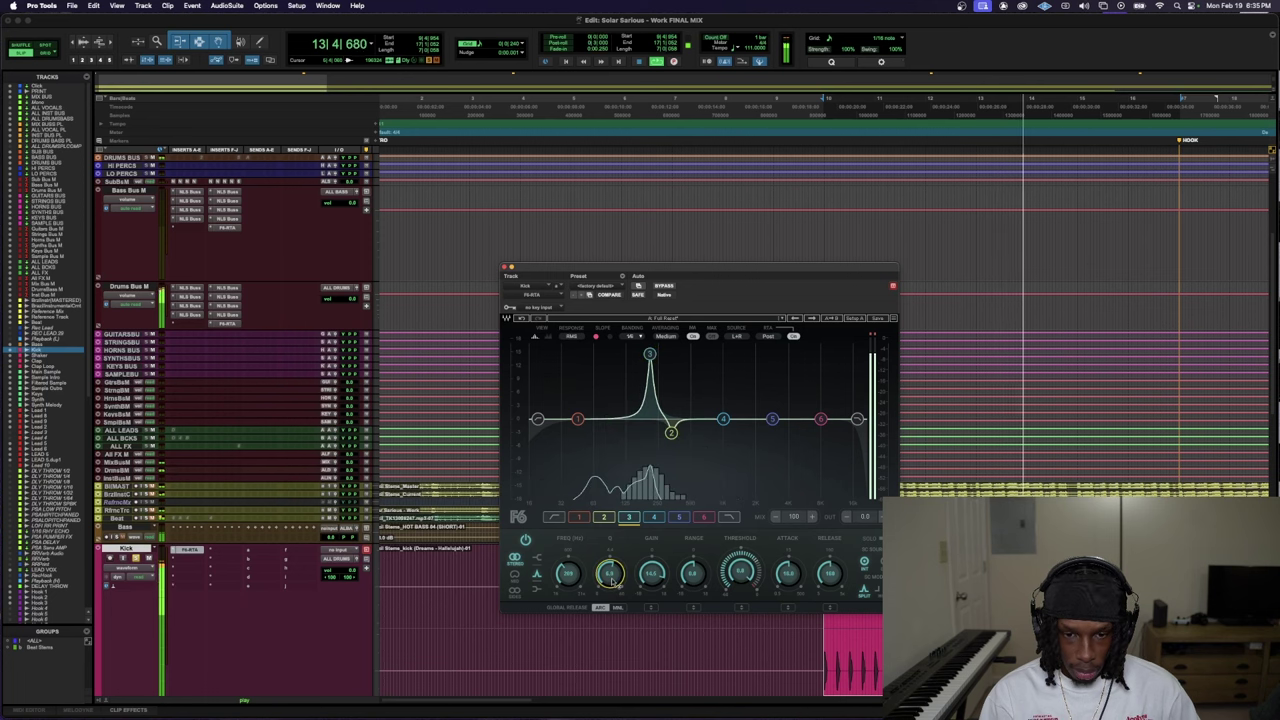
drag(651, 573, 651, 608)
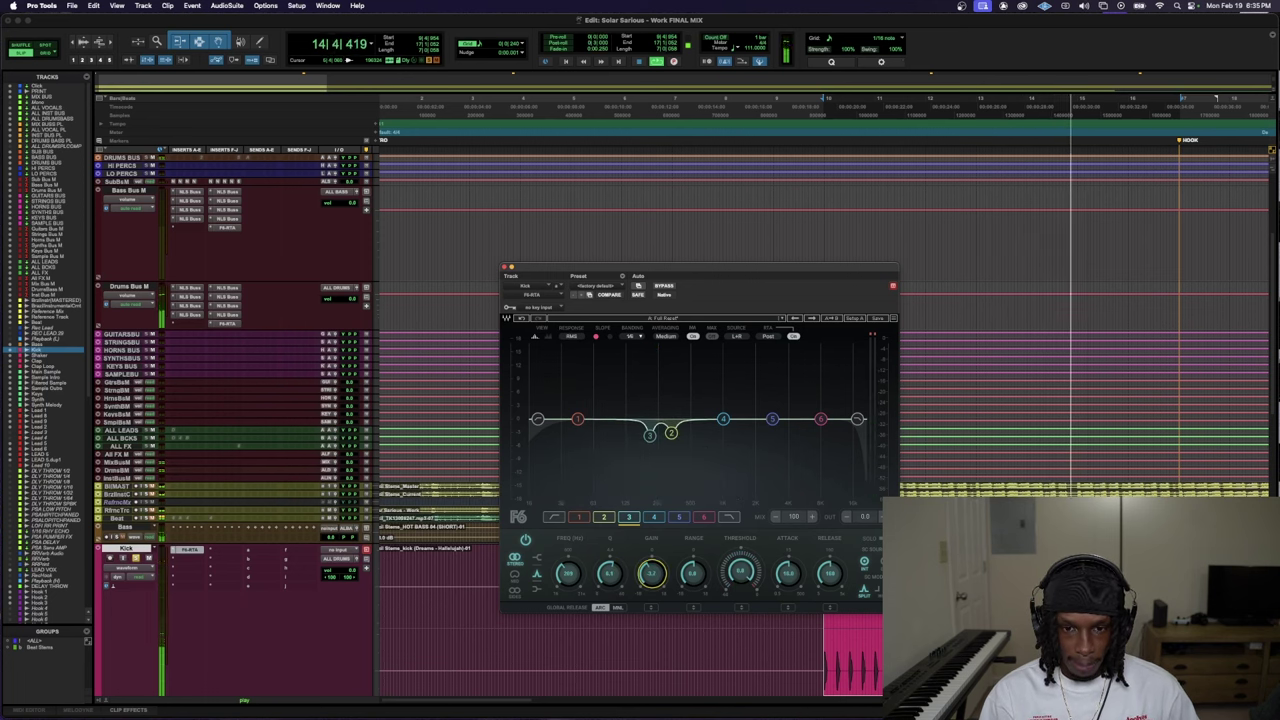
click(665, 288)
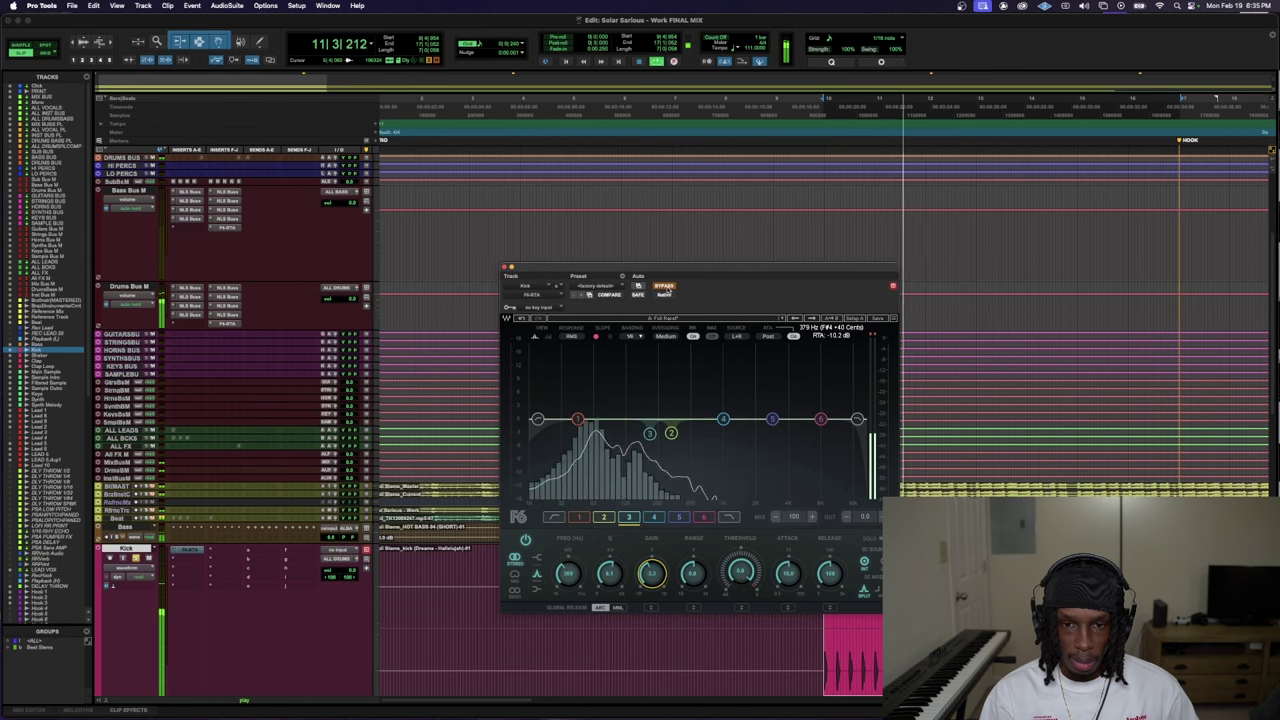
click(665, 286)
- Enable the kick EQ's high-pass filter with a 24 dB/oct slope at 40 Hz
click(538, 419)
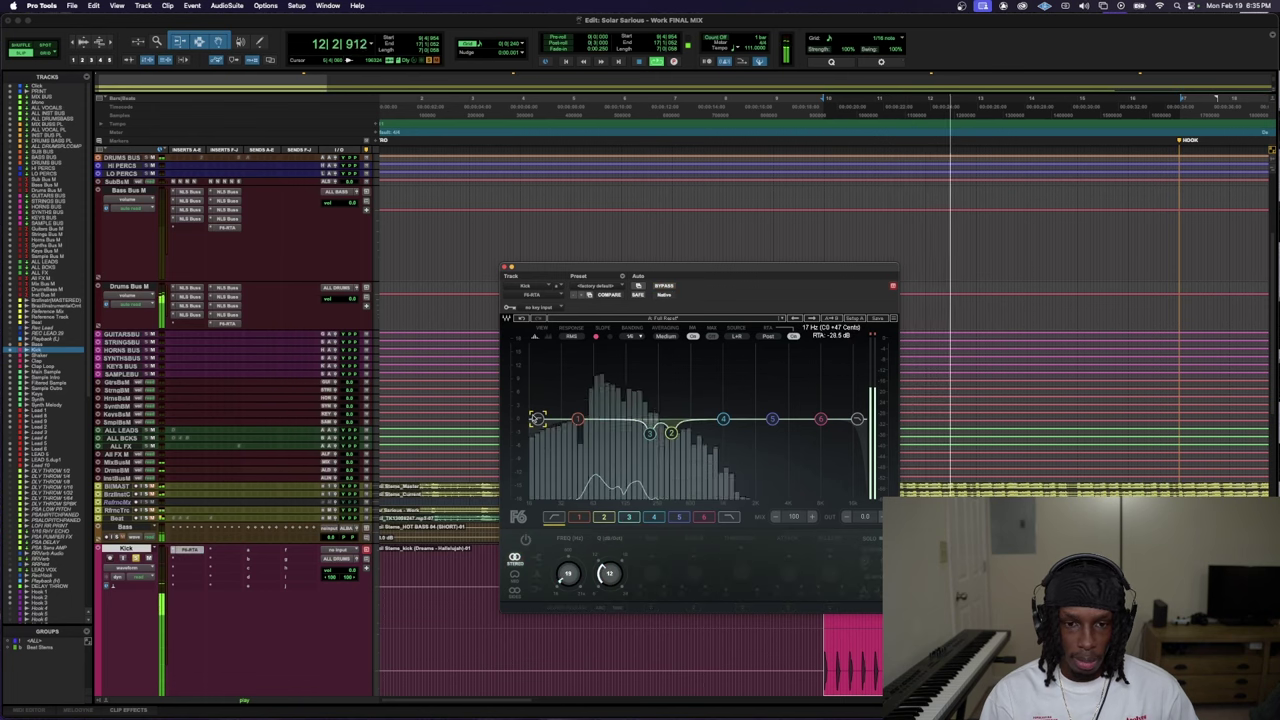
scroll(606, 573, up, 2)
click(553, 518)
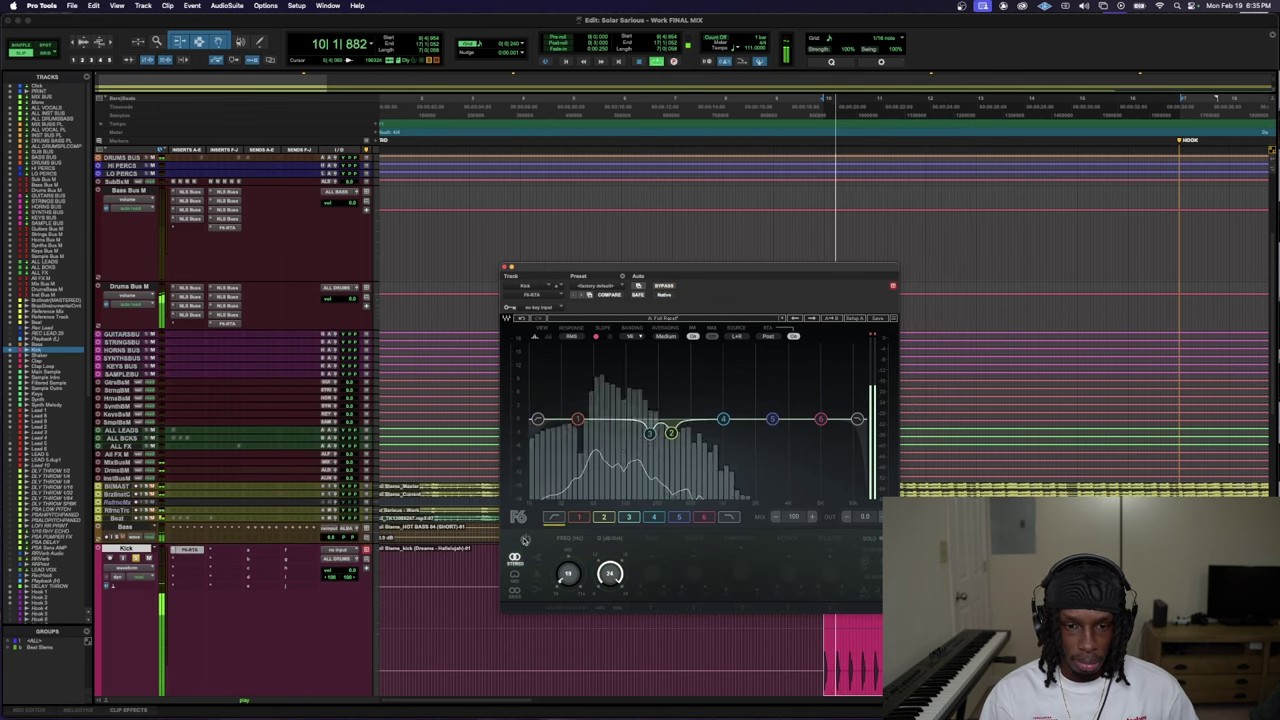
scroll(566, 574, up, 5)
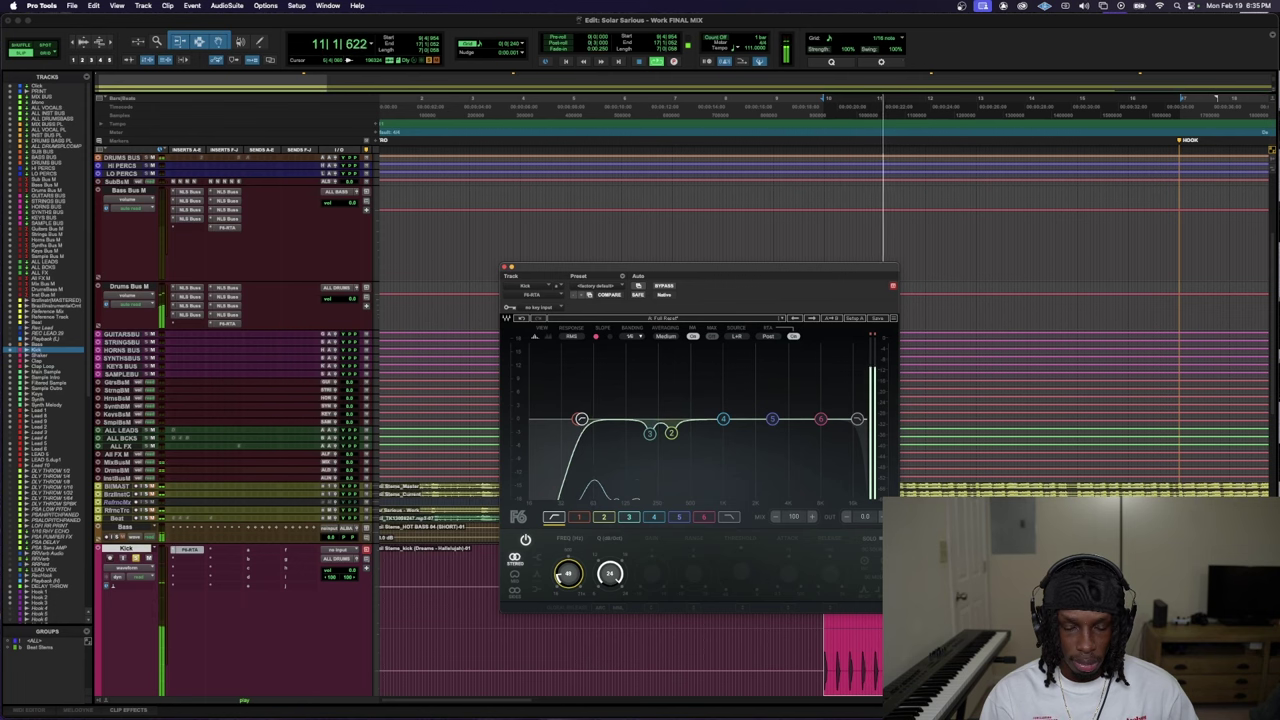
scroll(562, 576, down, 2)
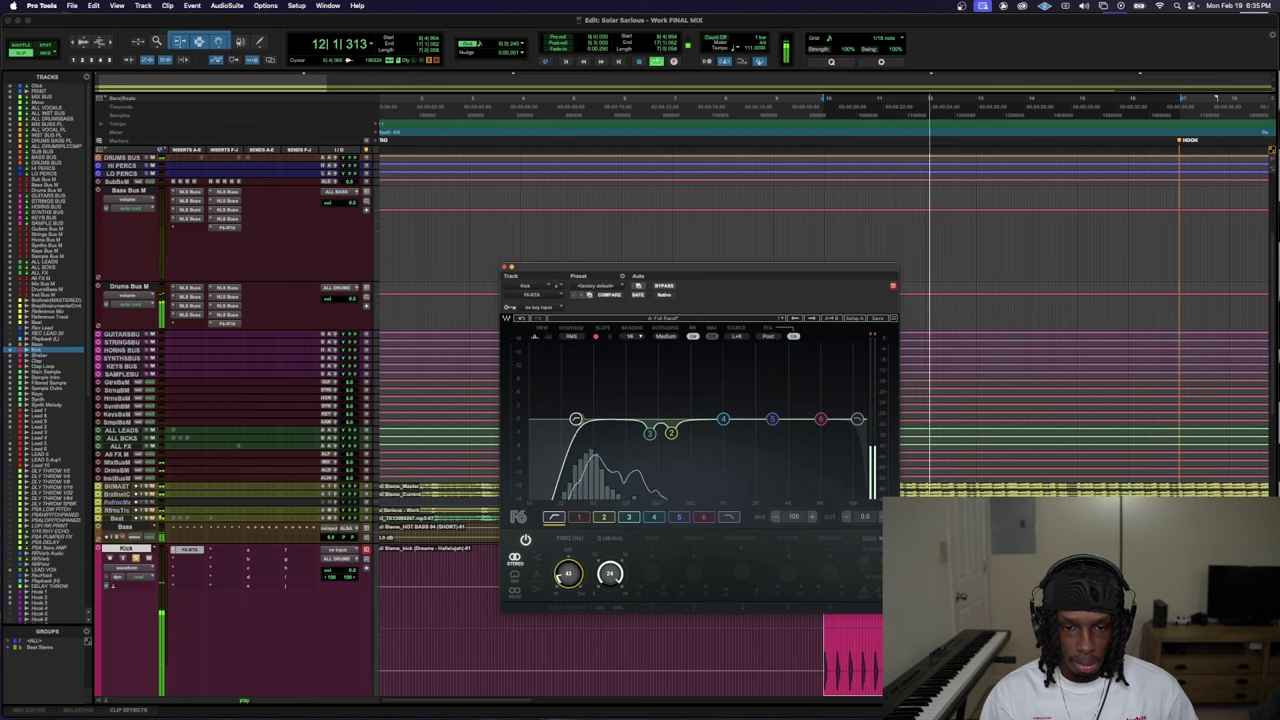
key(space)
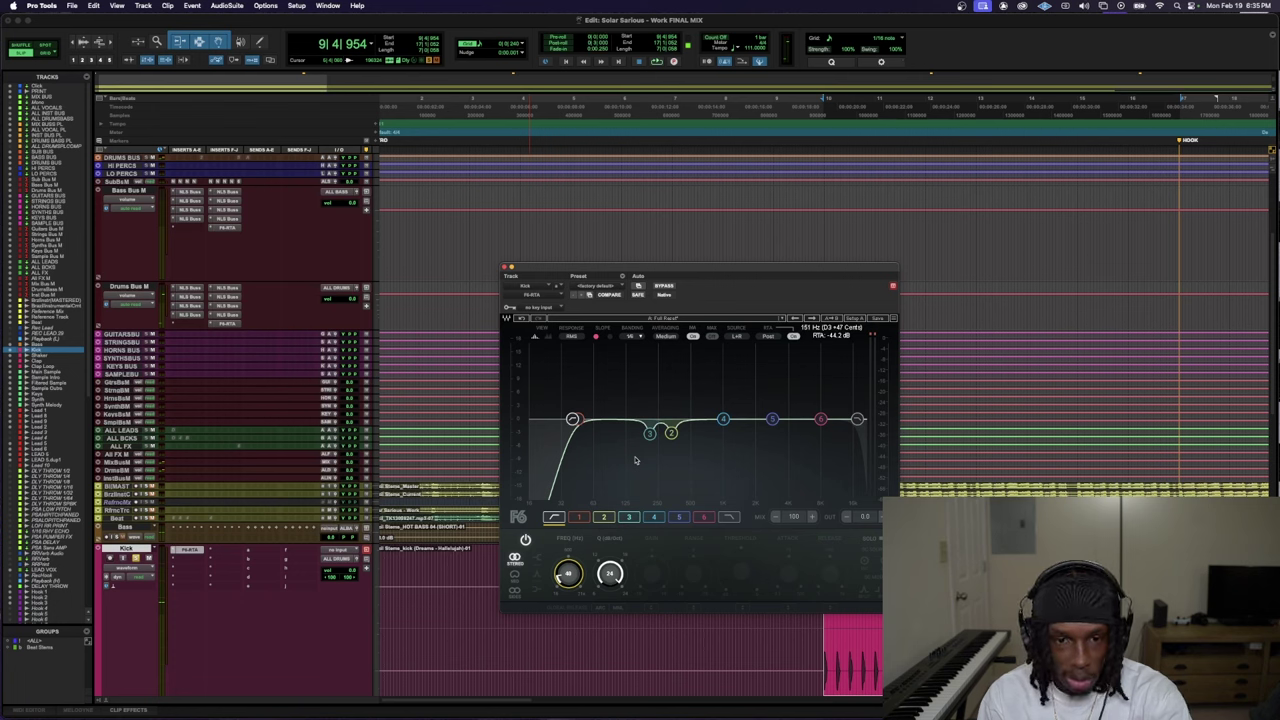
- Audition the kick with the F6-RTA bypassed and active to compare the EQ changes
key(space)
click(663, 286)
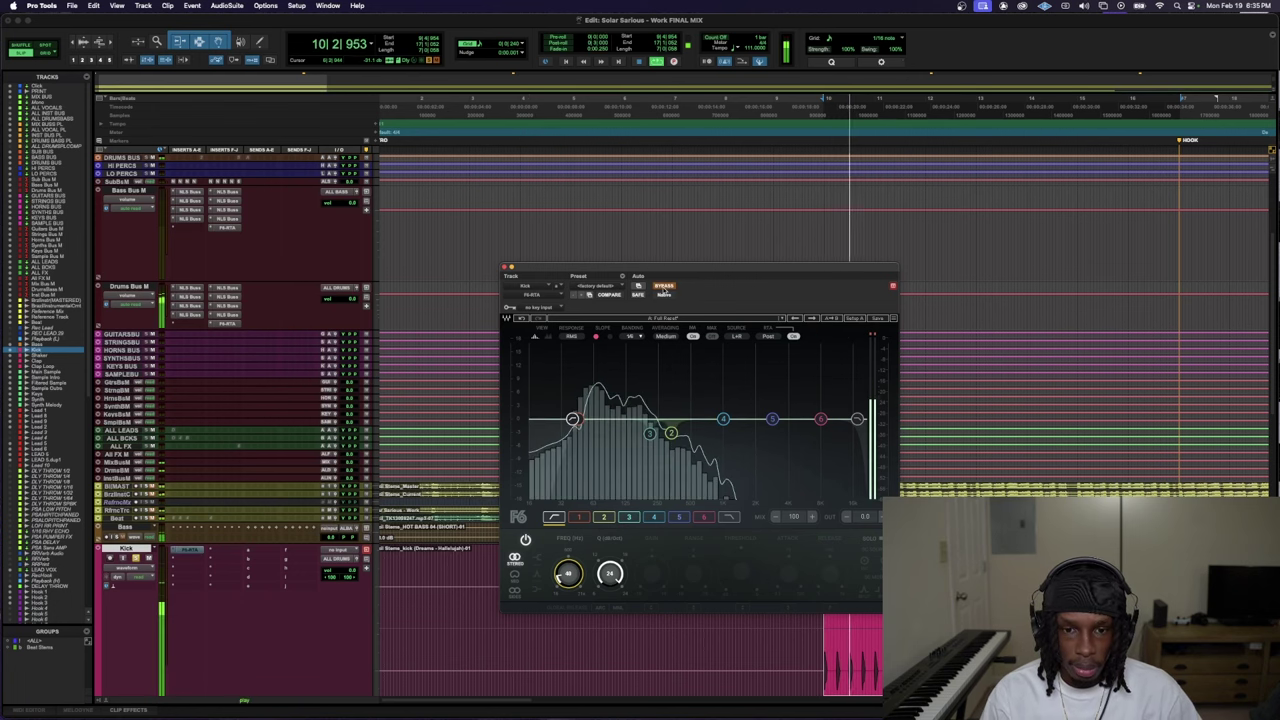
click(663, 286)
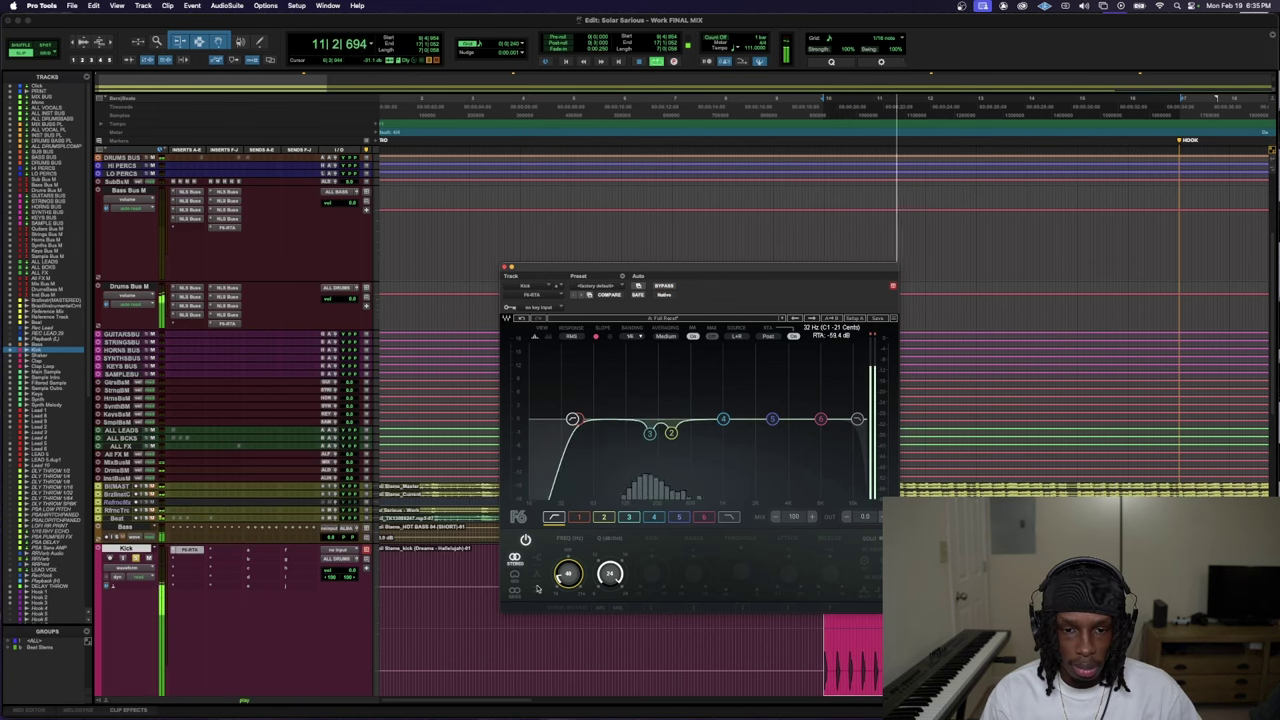
key(space)
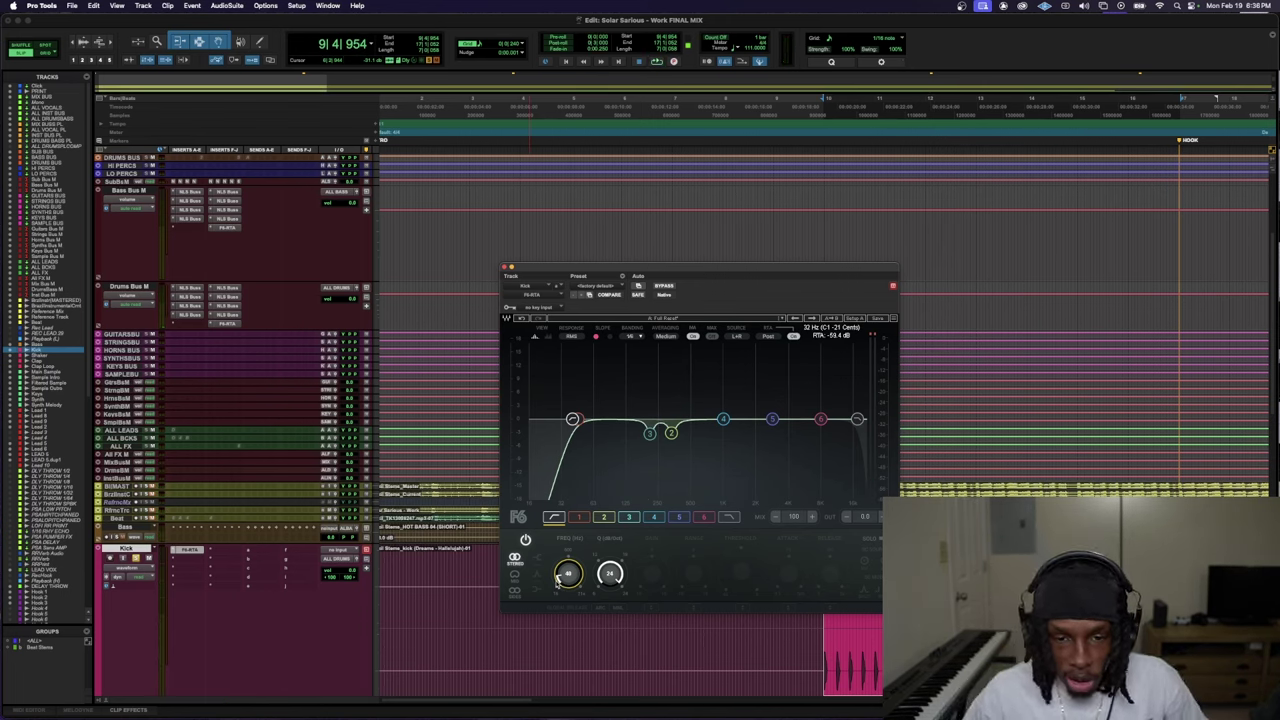
key(space)
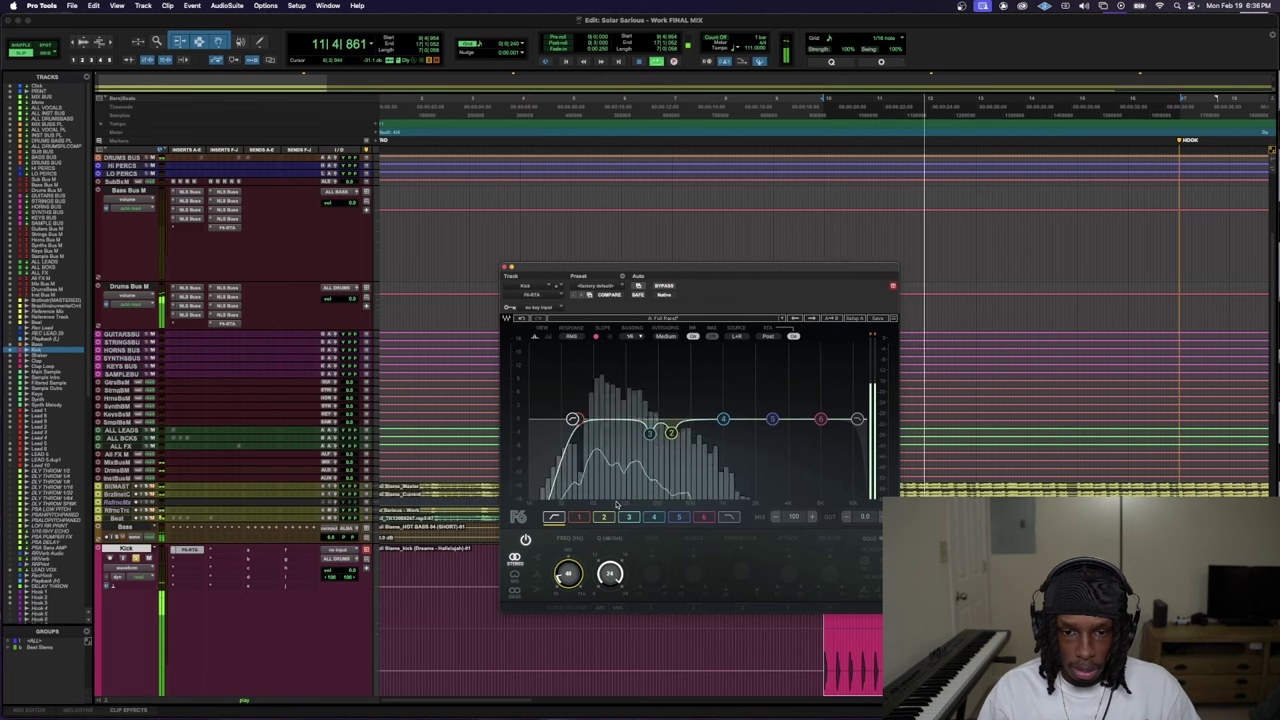
key(space)
key(space)
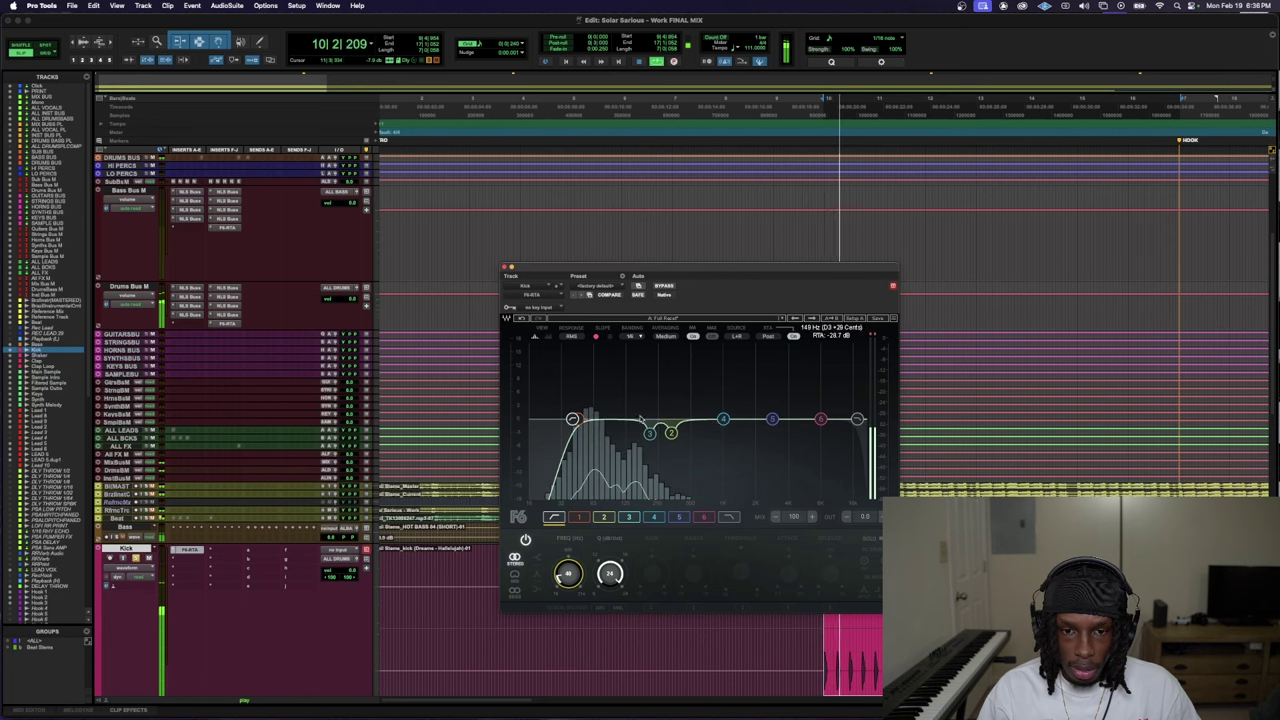
key(space)
- Boost band 1 of the kick EQ and sweep it as a narrow peak to about 92 Hz, keeping the high-pass at 40 Hz
click(579, 518)
drag(576, 418, 582, 418)
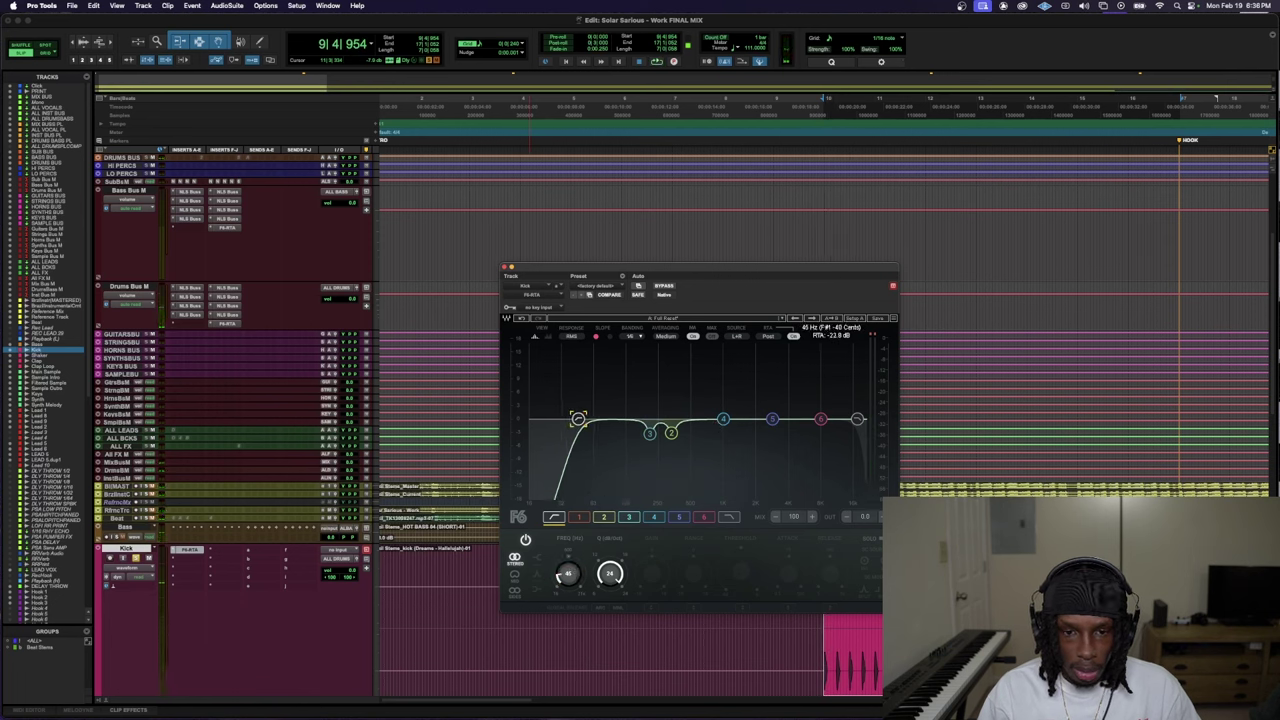
click(605, 493)
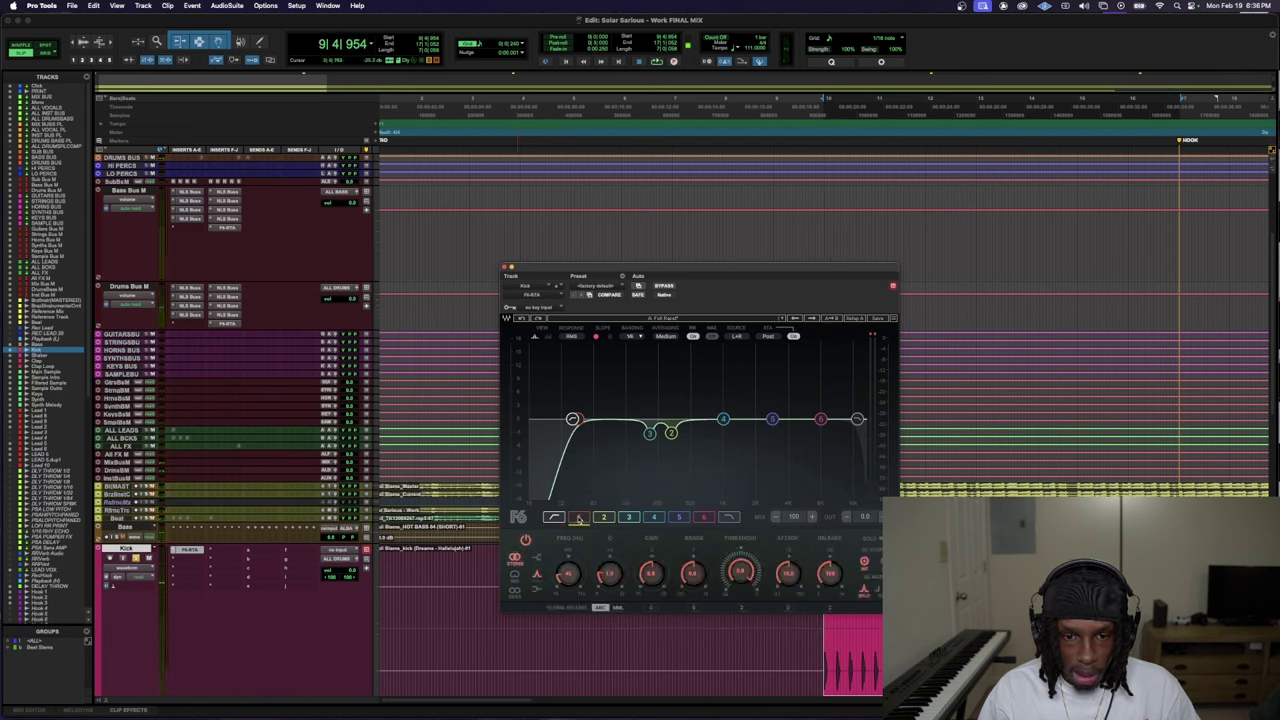
drag(608, 572, 612, 551)
key(space)
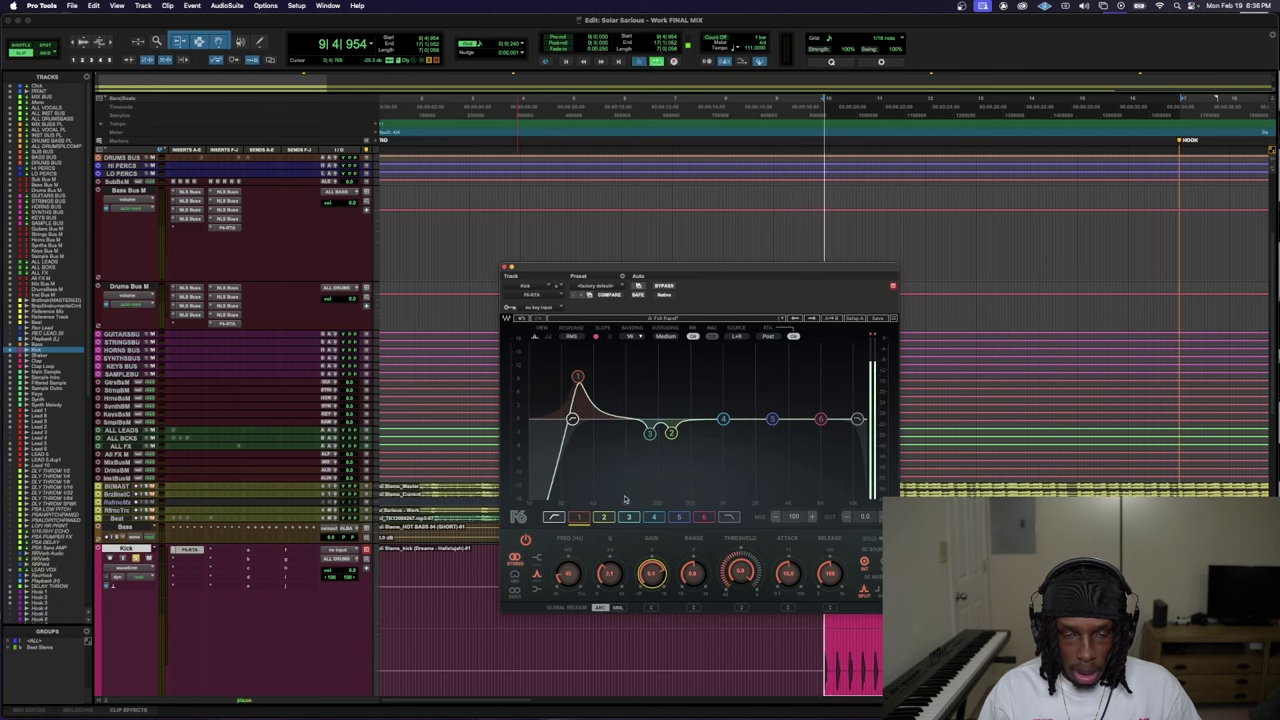
drag(577, 376, 610, 368)
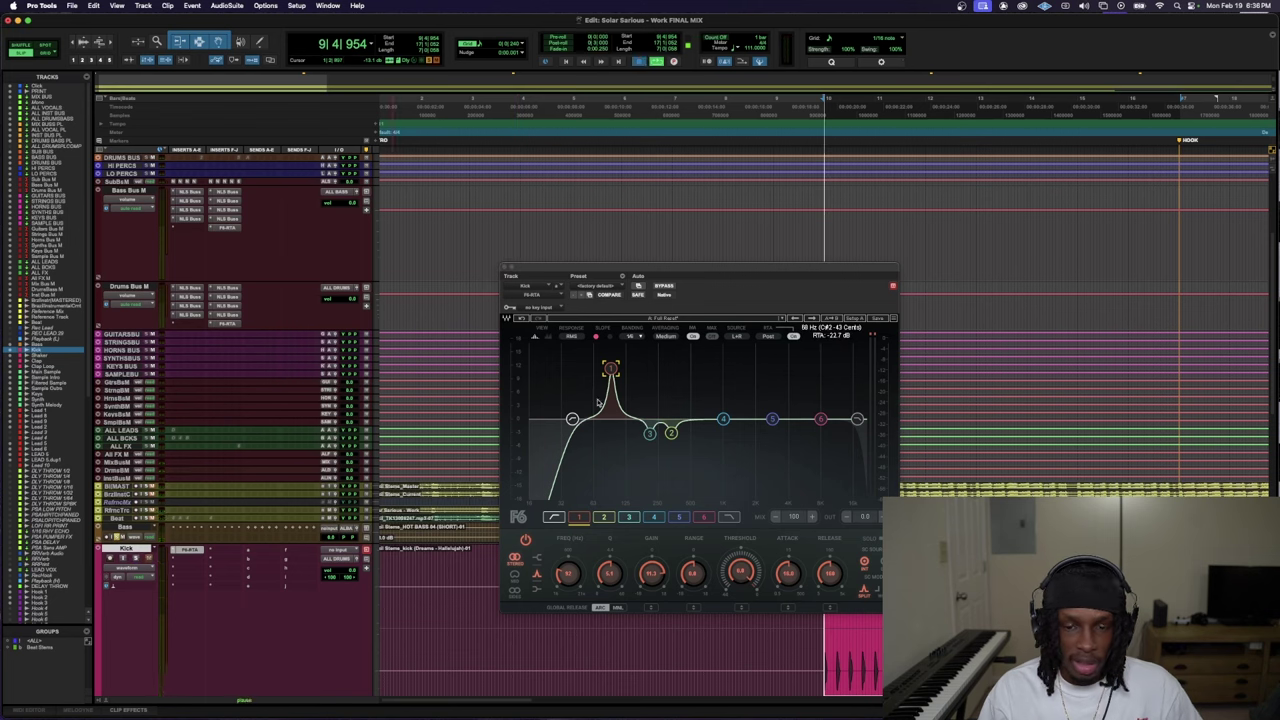
- Broaden band 1 of the kick EQ to Q 1.0 and settle it as a slight boost near 70 Hz during playback
key(space)
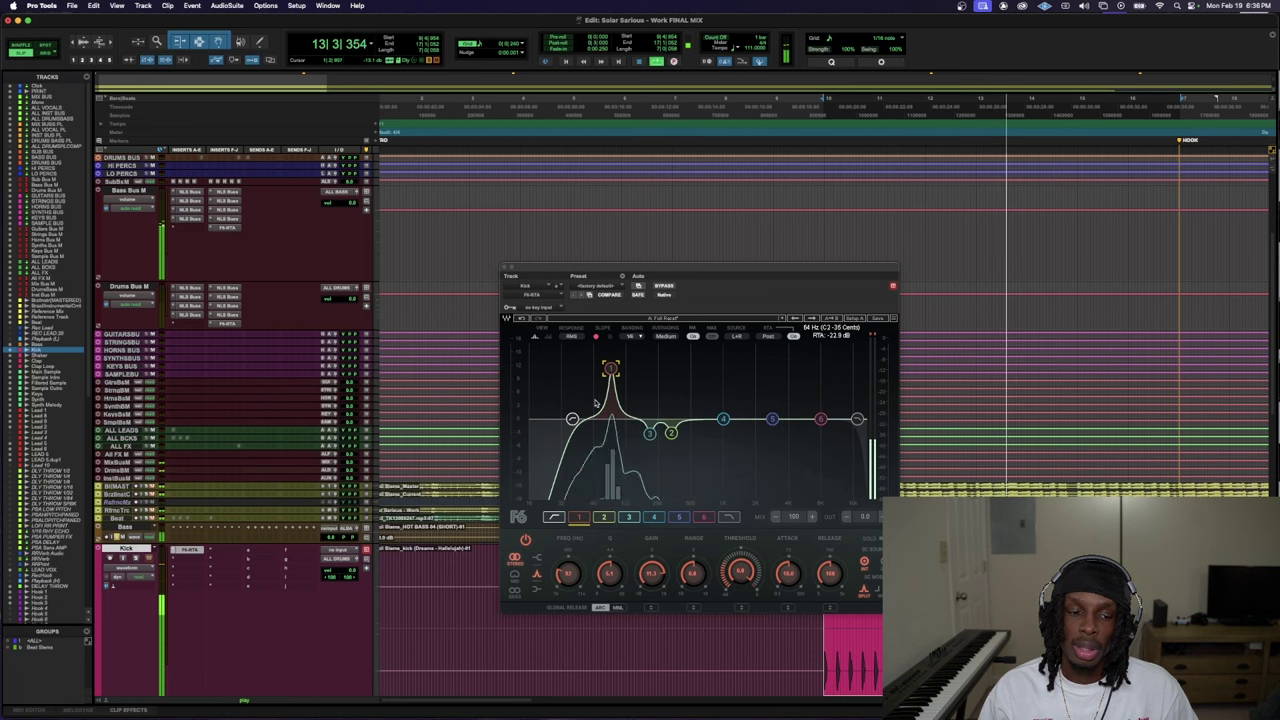
key(space)
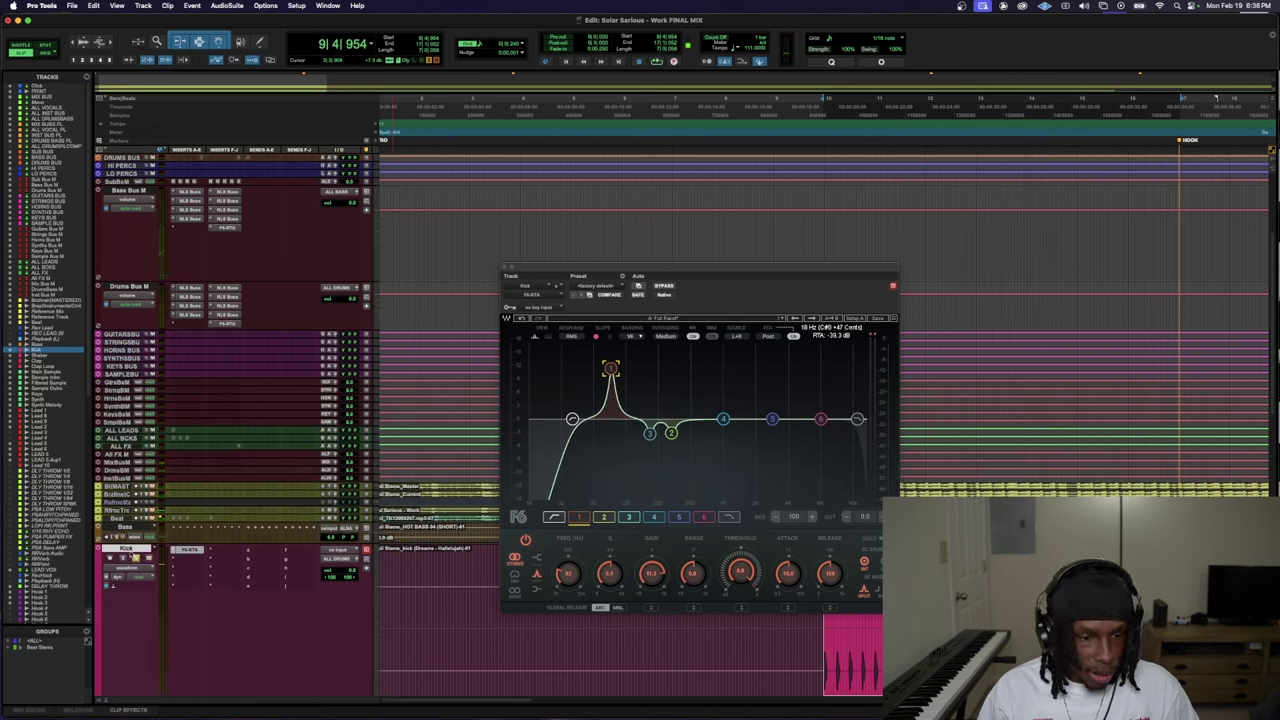
key(space)
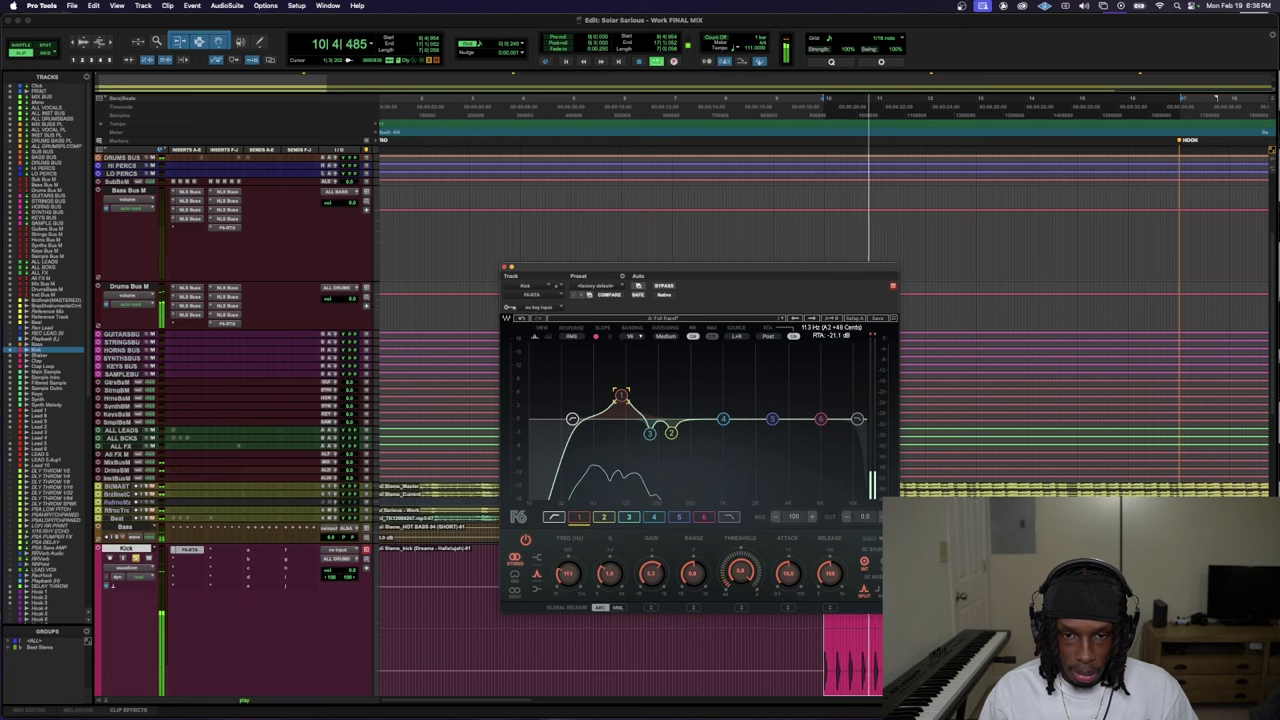
mouse_move(585, 400)
mouse_down()
mouse_move(591, 368)
mouse_move(599, 409)
mouse_up()
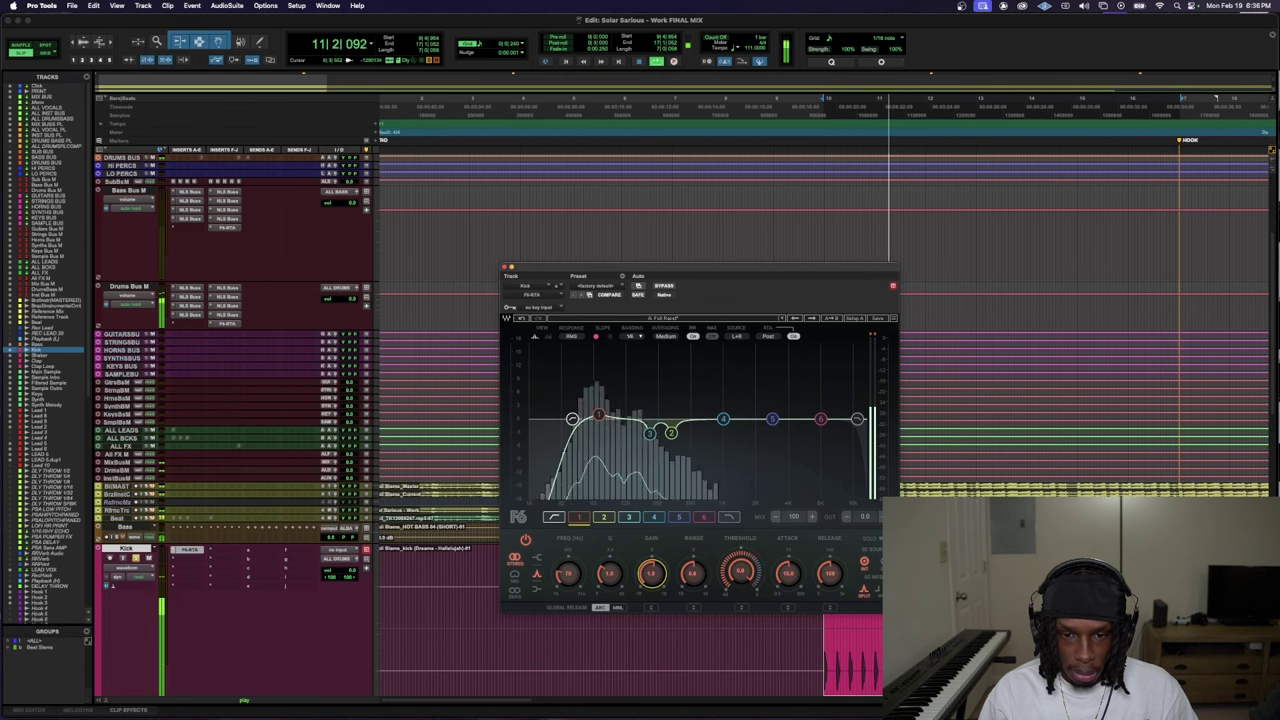
- Compare the kick with the F6-RTA bypassed and active, trimming band 1's boost slightly
click(665, 287)
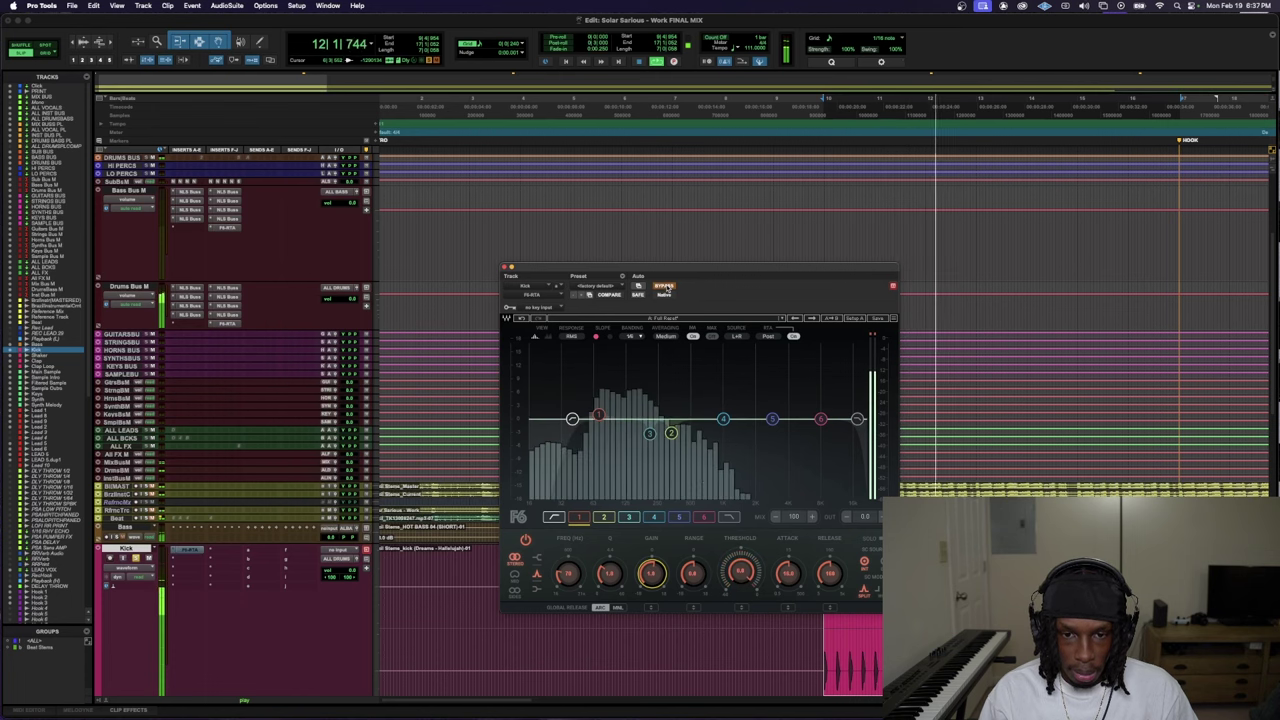
click(665, 287)
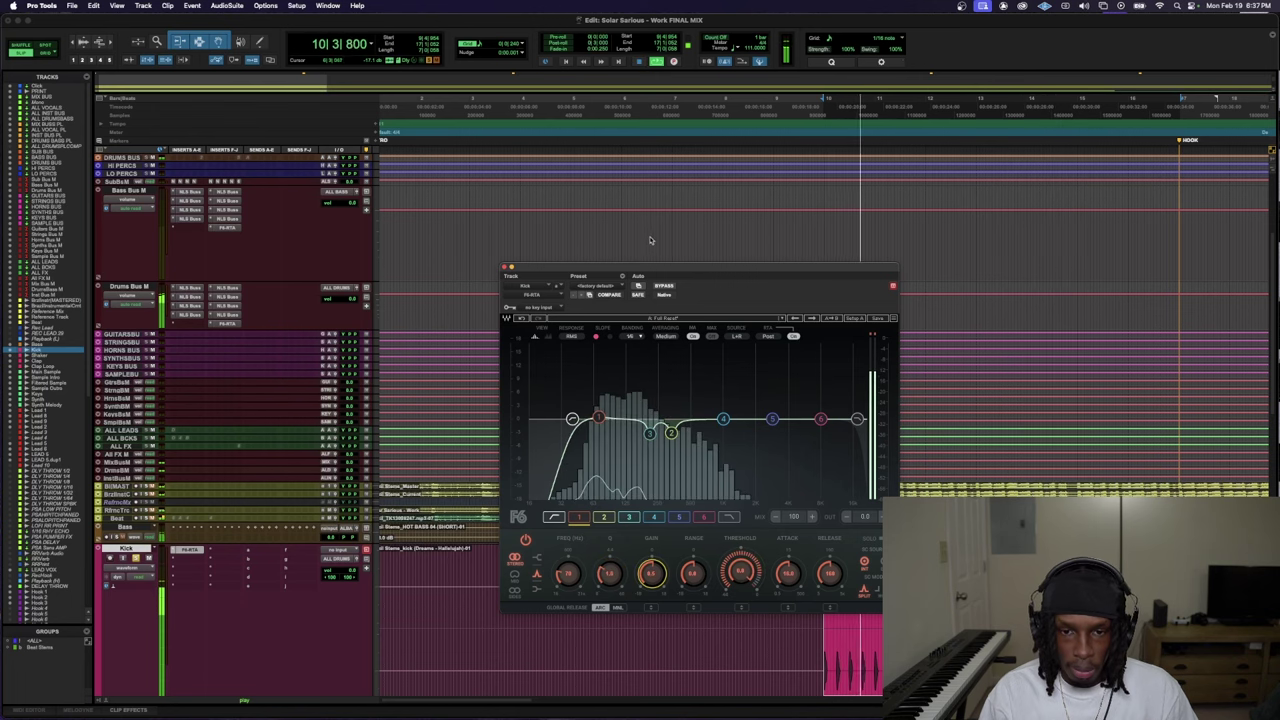
click(665, 287)
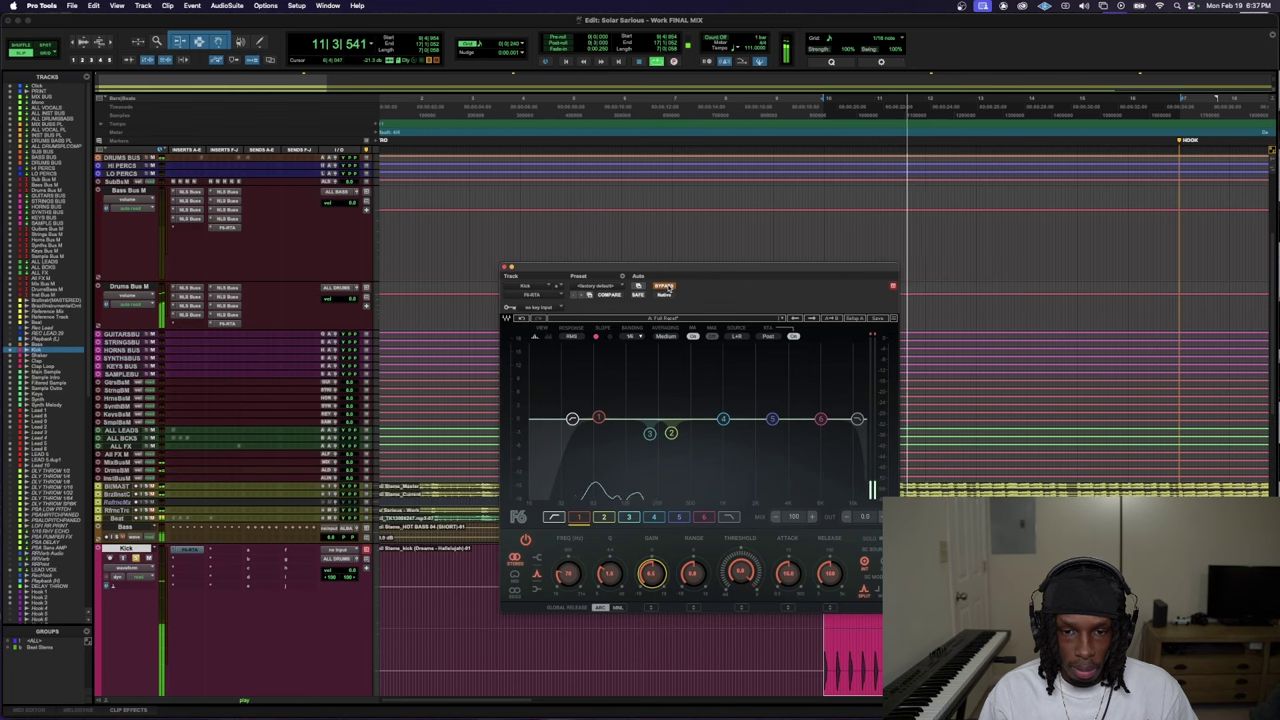
click(665, 287)
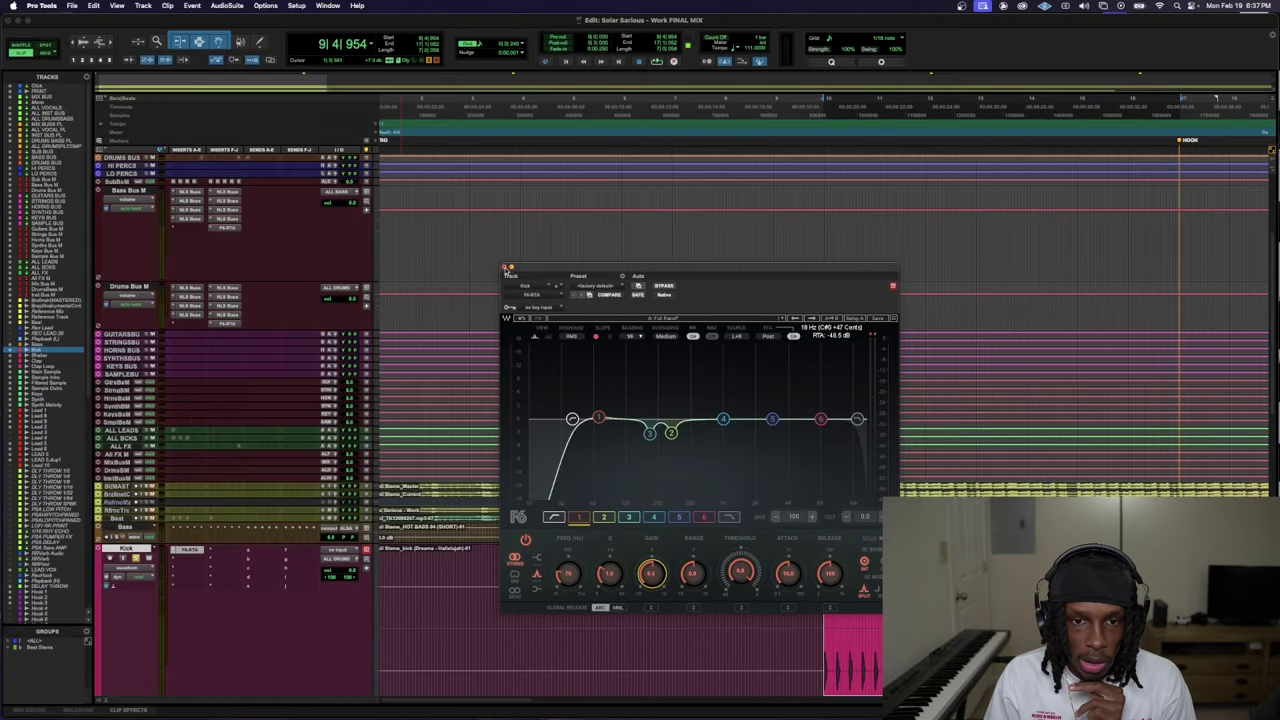
- Close the kick EQ and insert the CLA-2A compressor in the kick track's second insert slot
click(506, 268)
click(198, 557)
text(a)
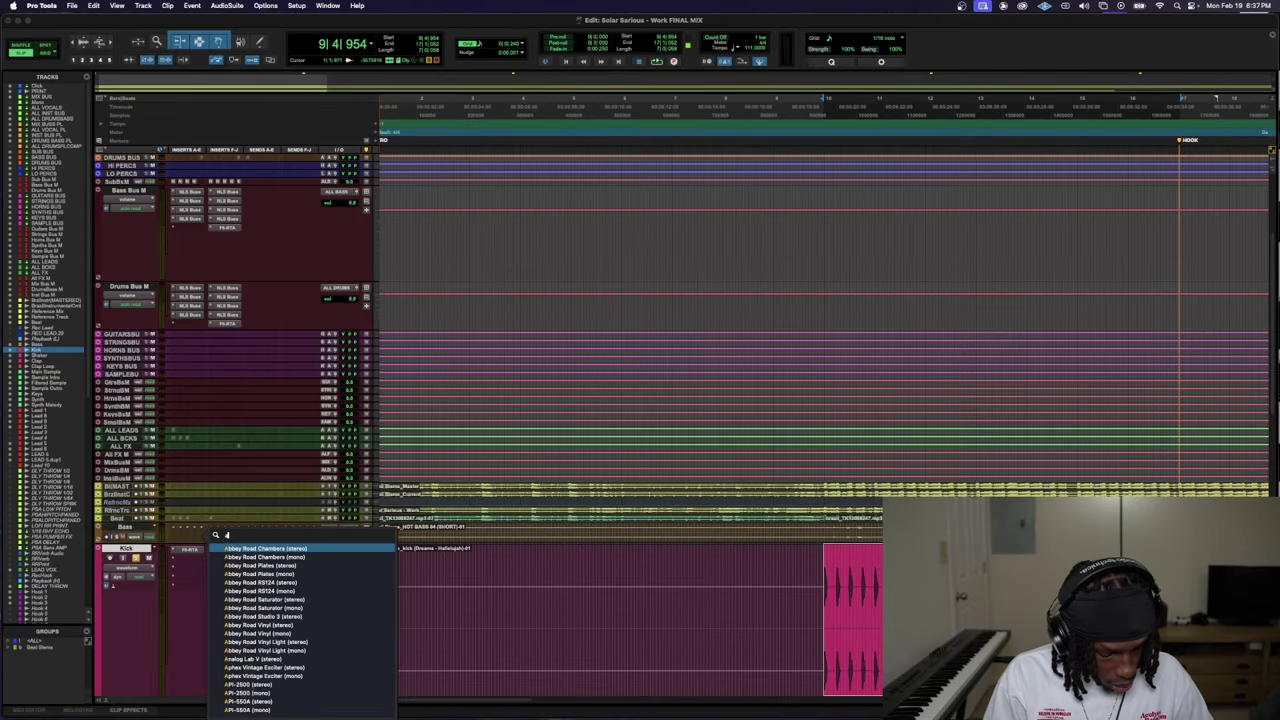
key(BackSpace)
text(cla)
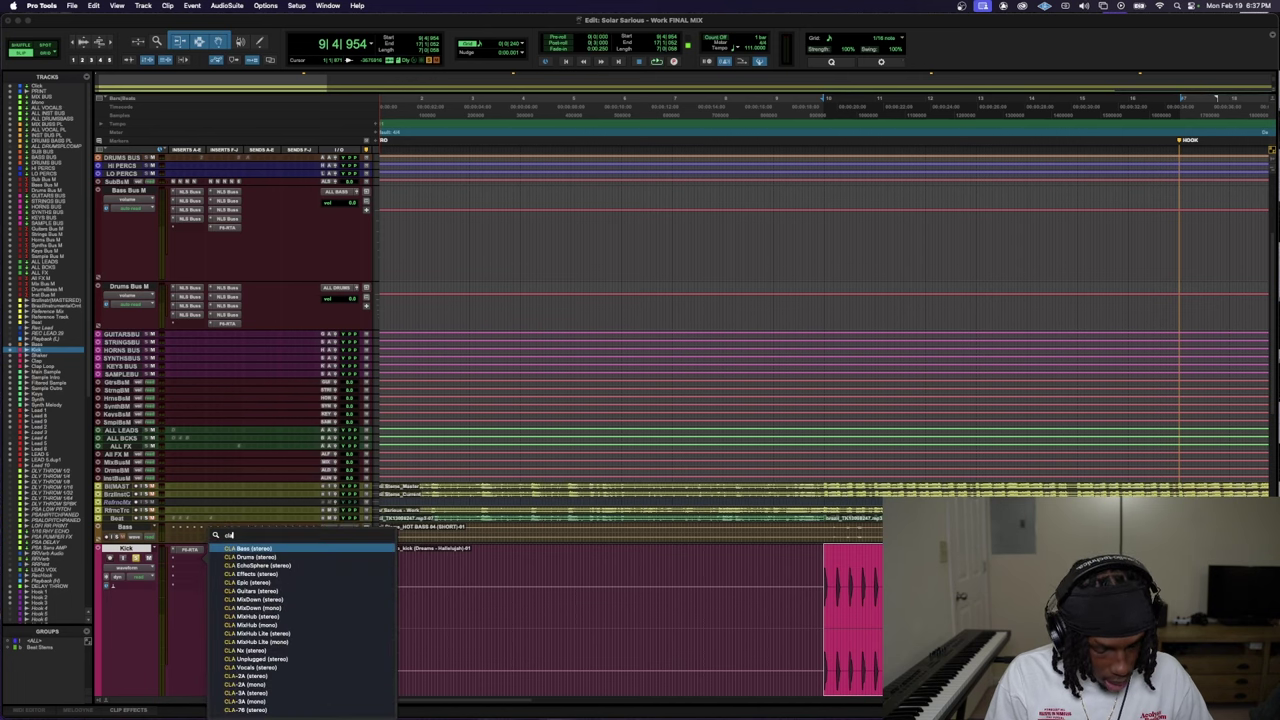
text(-2a)
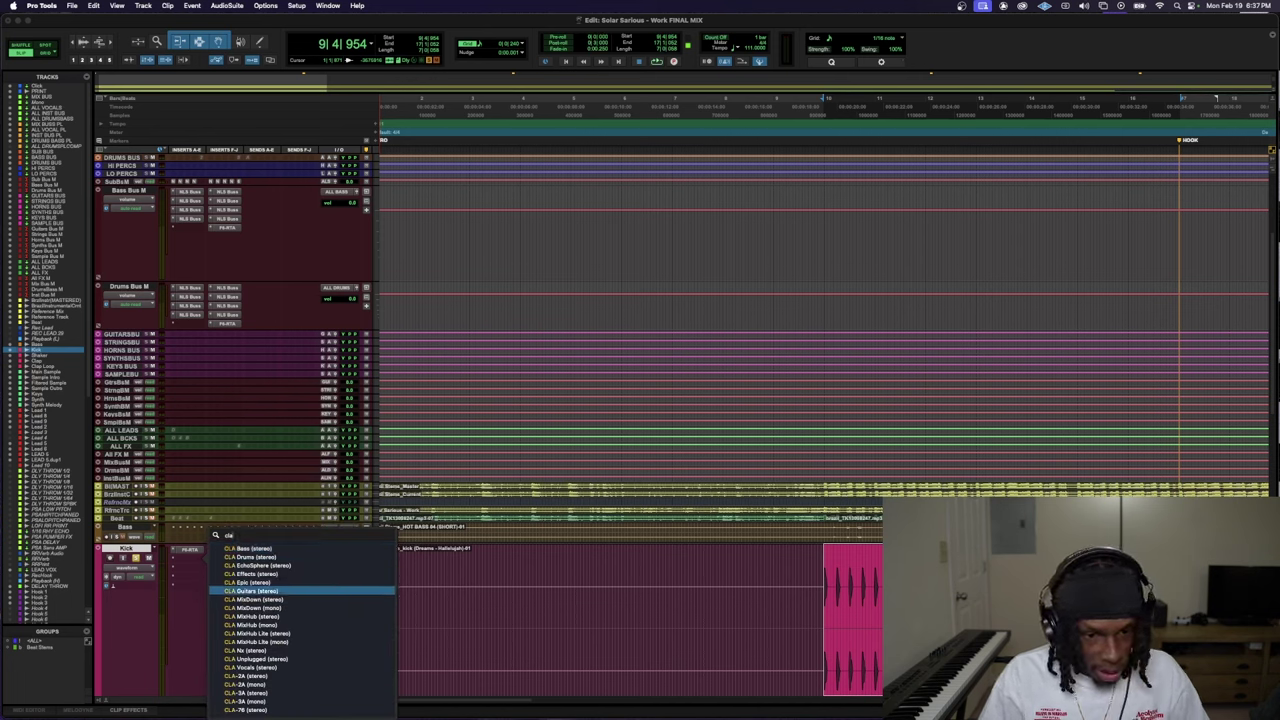
key(Return)
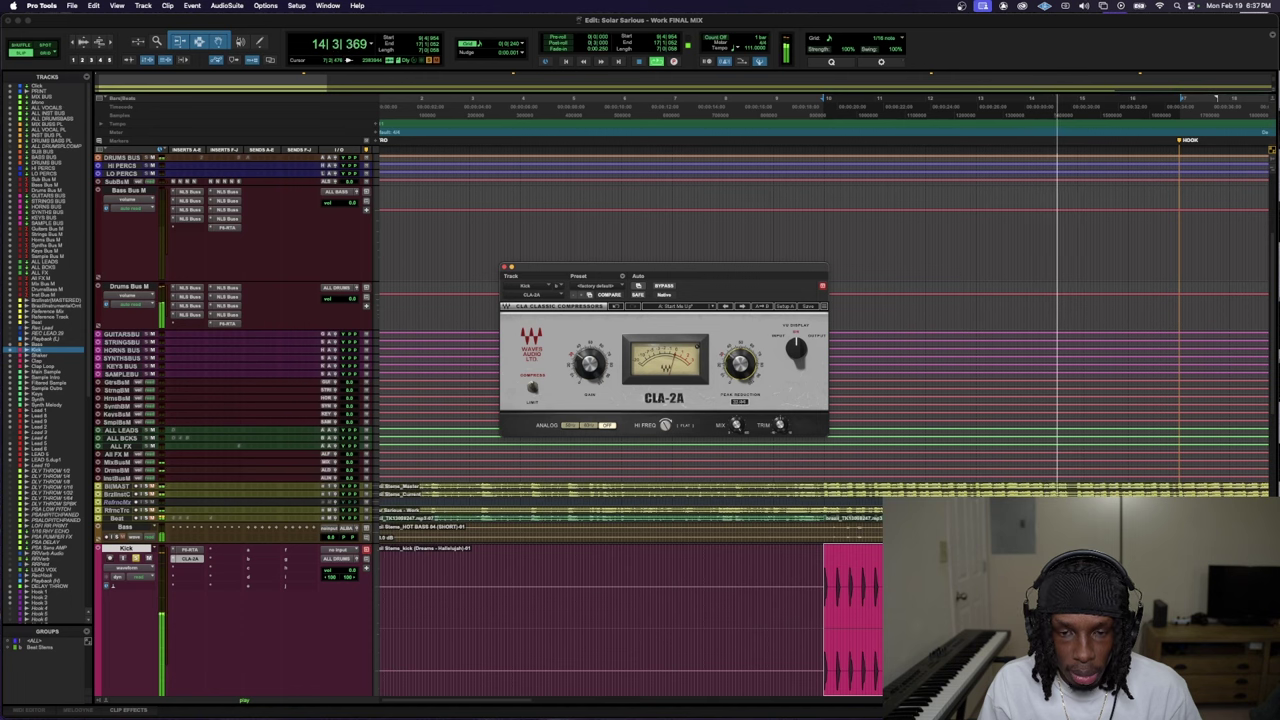
- Audition the kick with the CLA-2A bypassed and active to judge the compression
key(space)
key(space)
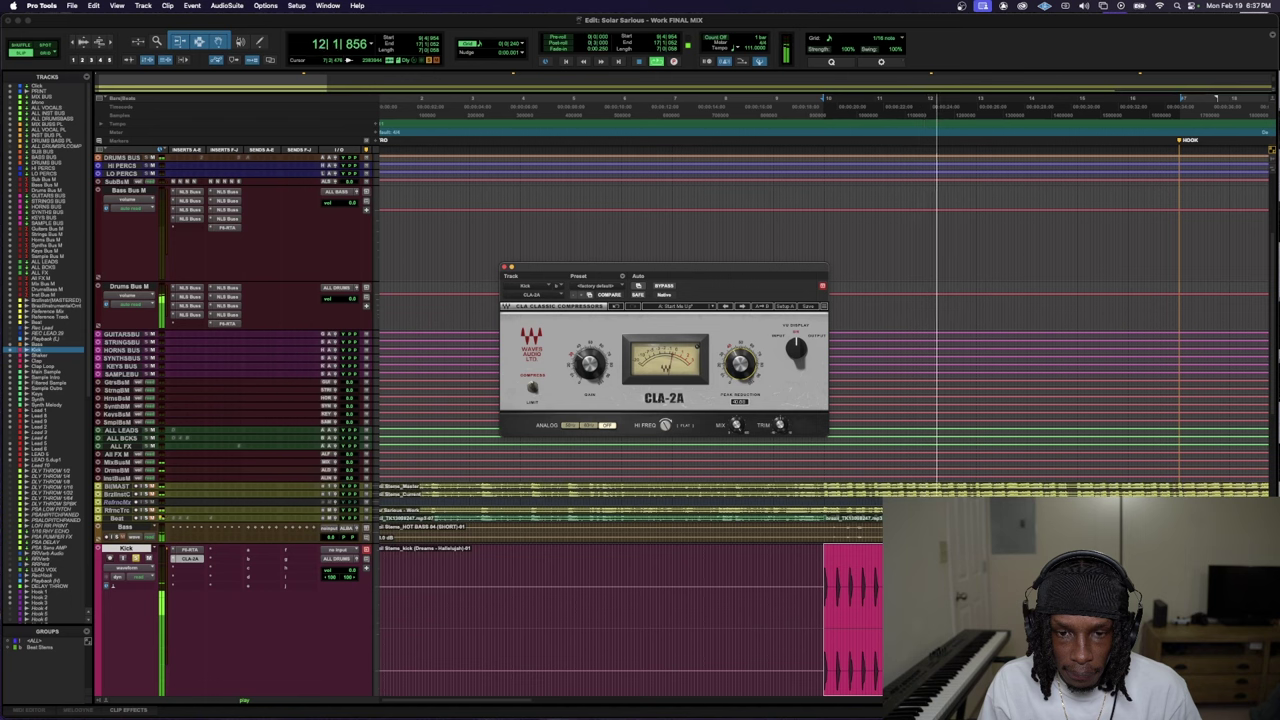
click(664, 286)
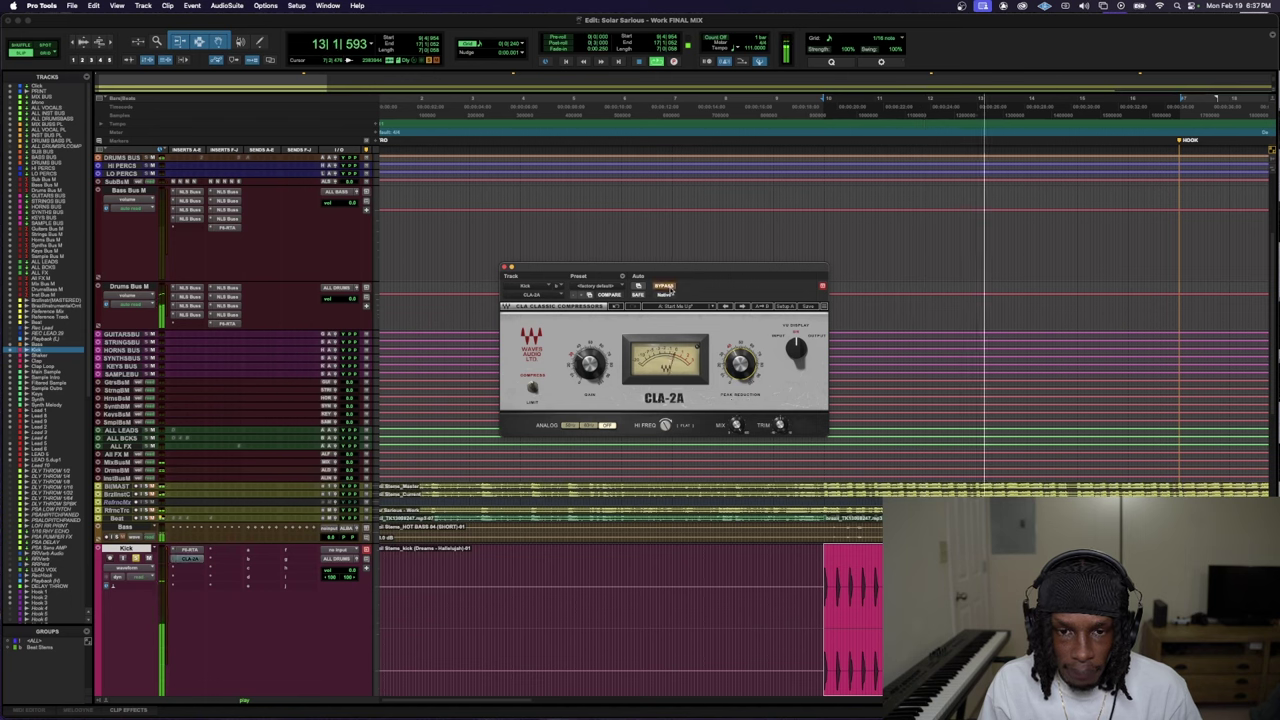
click(664, 286)
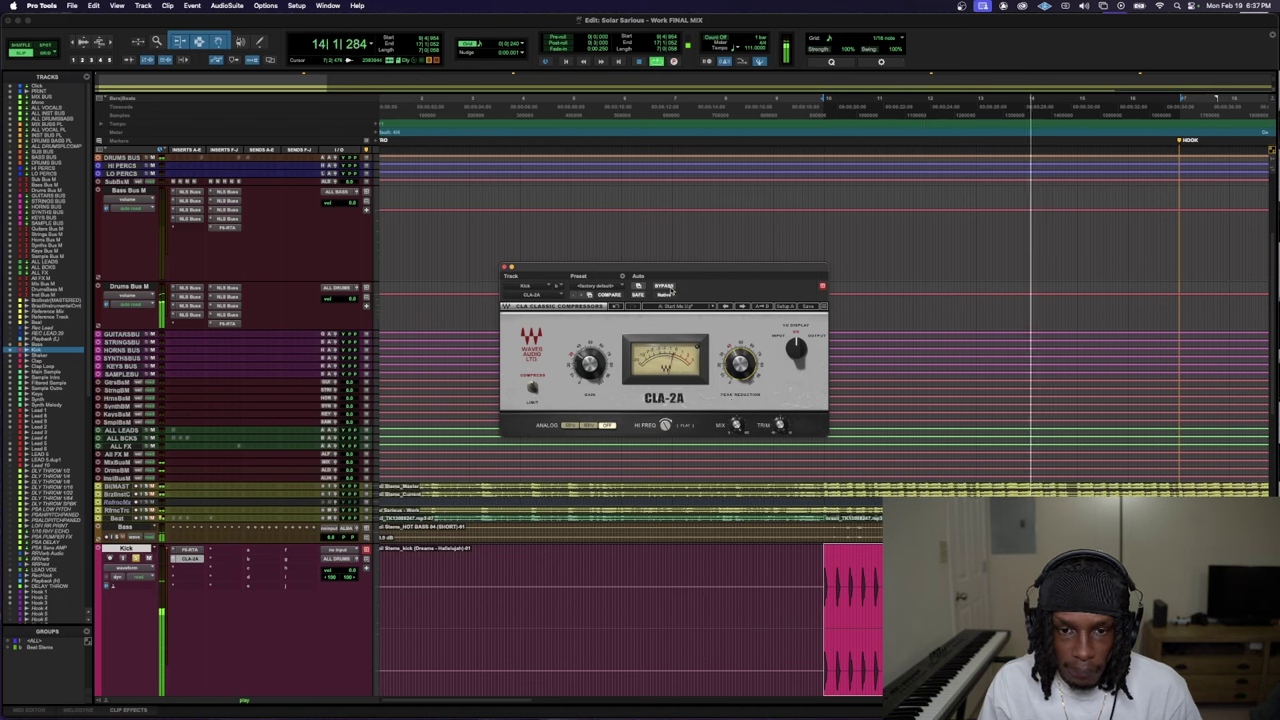
key(space)
key(space)
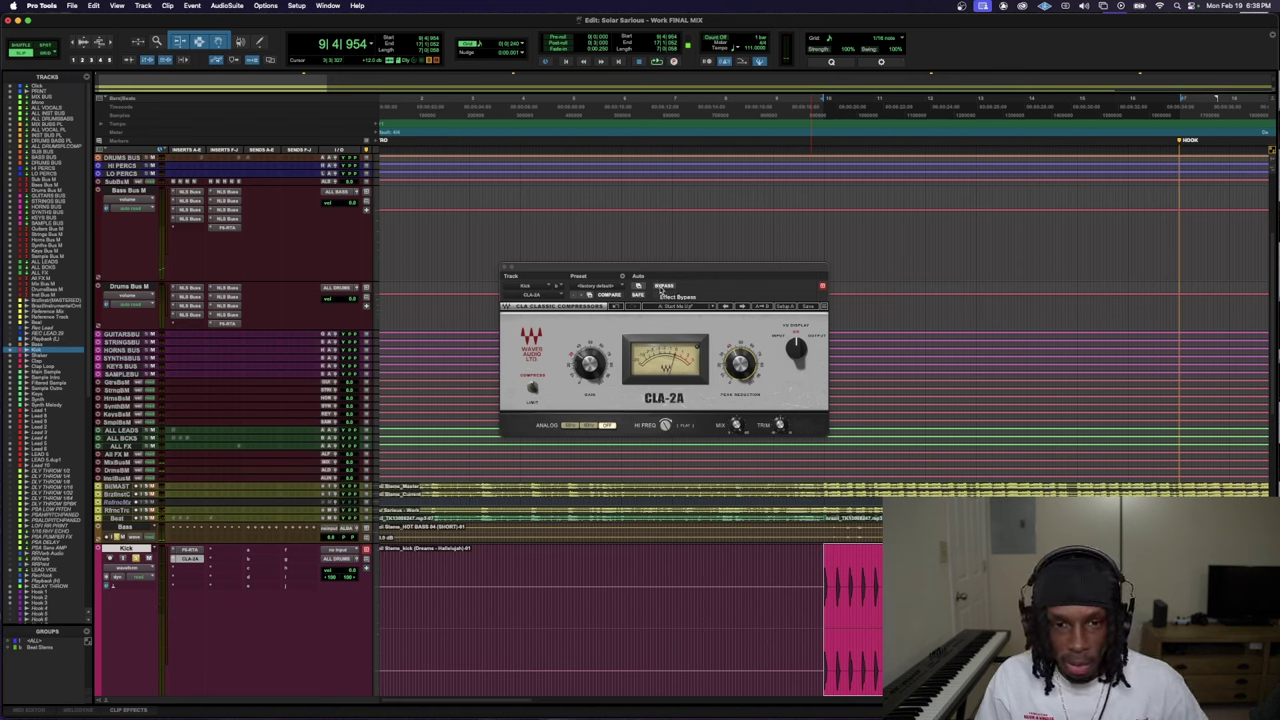
key(space)
click(662, 286)
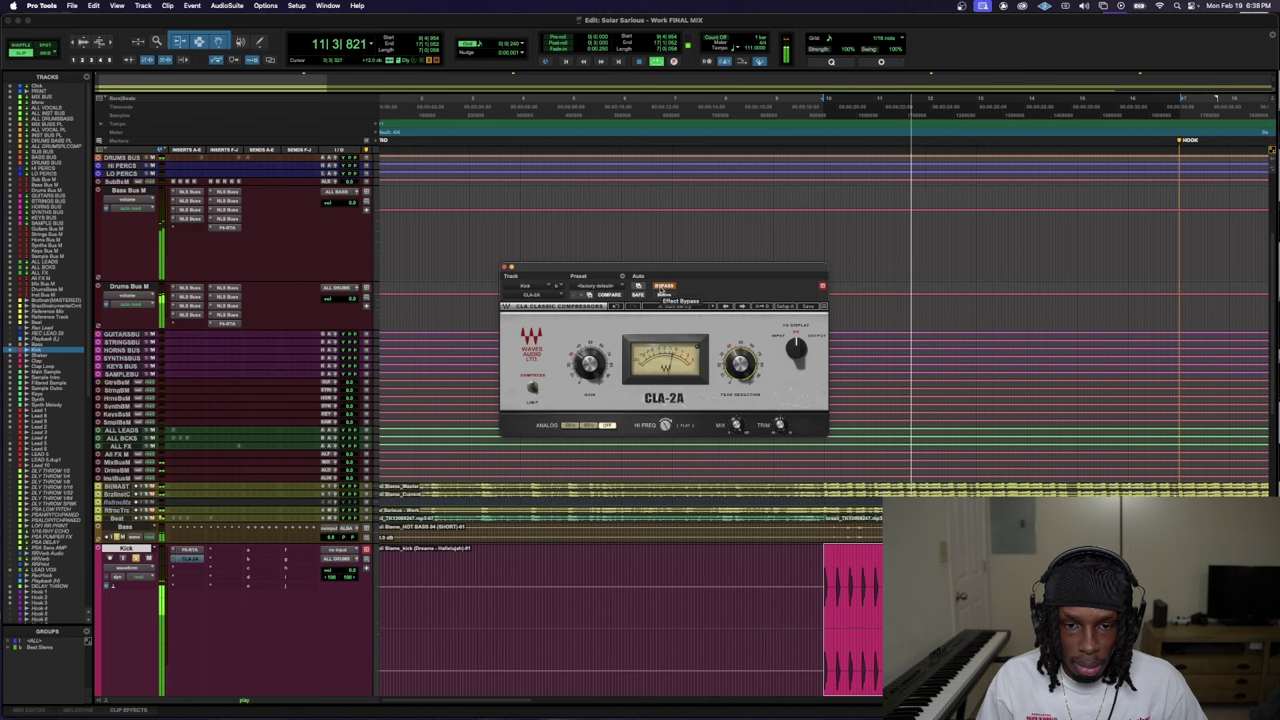
click(662, 287)
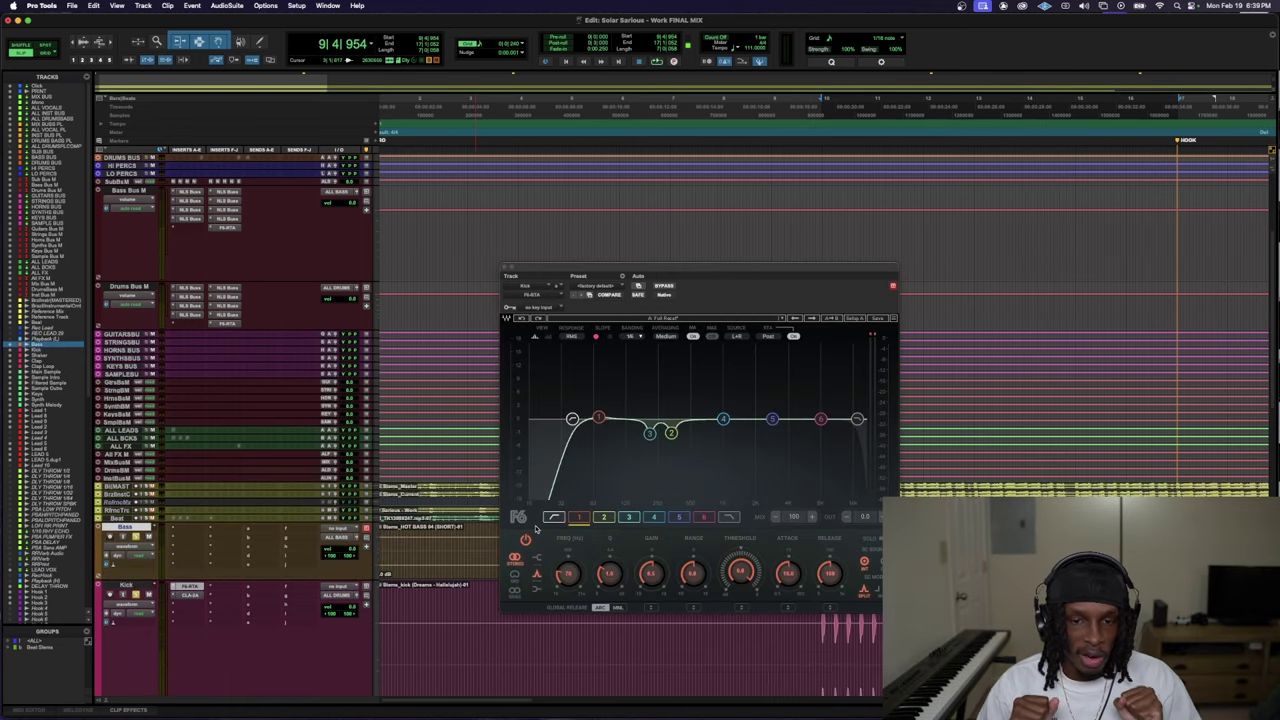
- Play the kick and bass together and examine how their low ends interact
key(space)
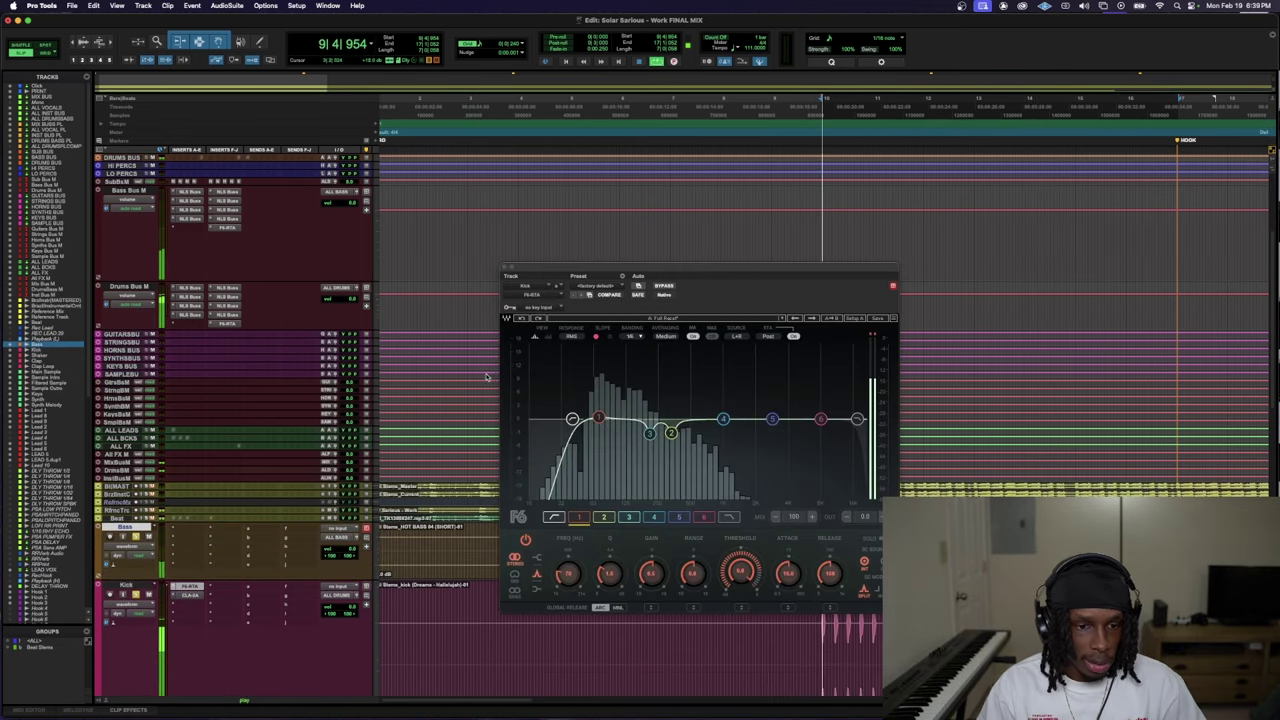
click(187, 531)
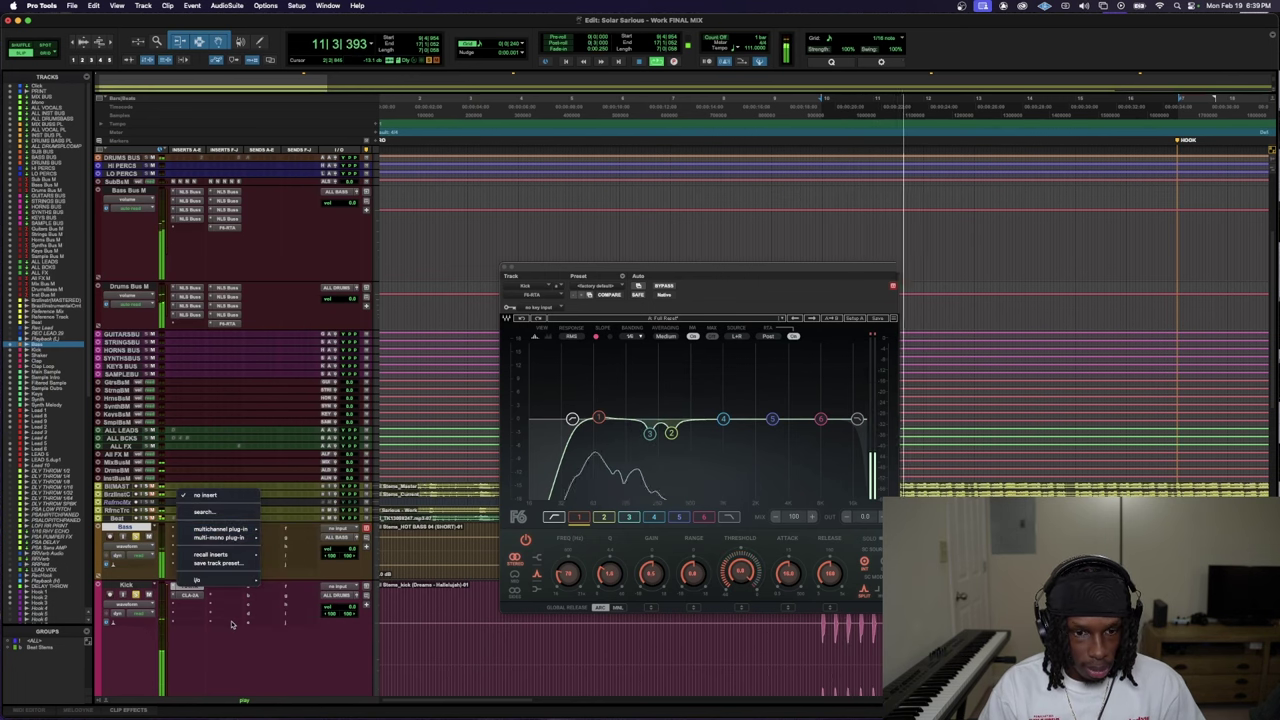
click(311, 571)
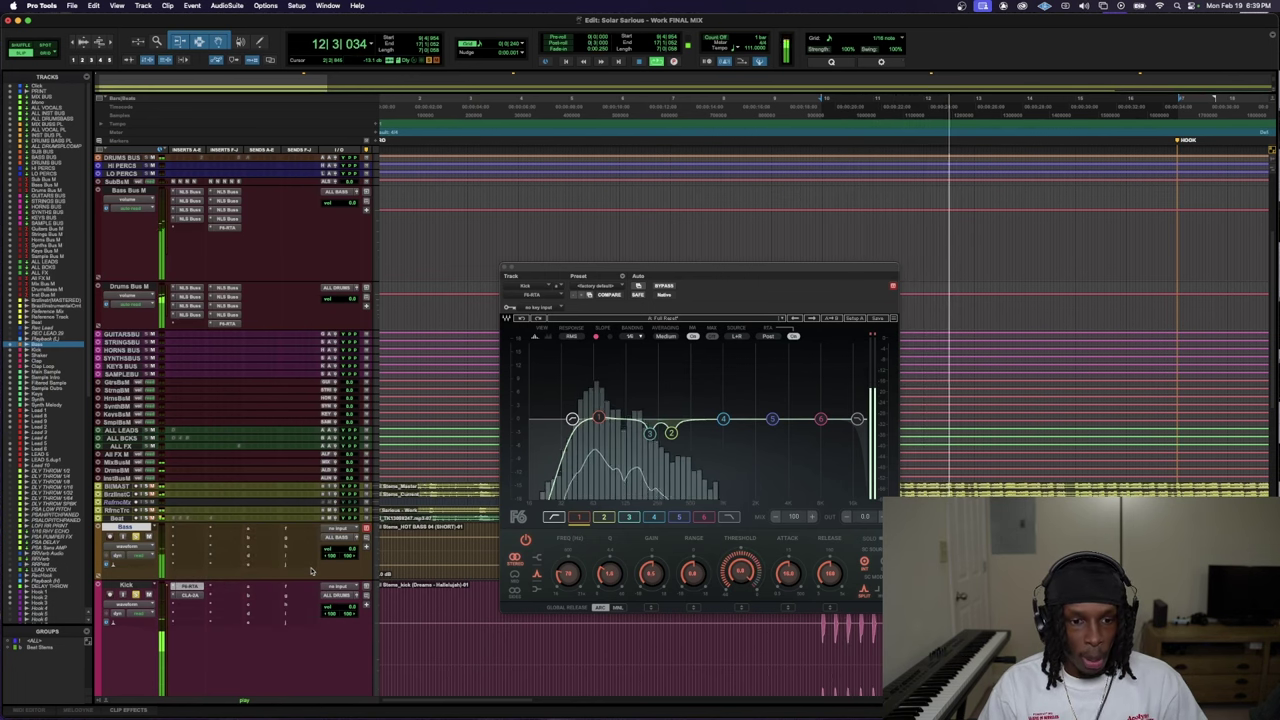
click(311, 571)
key(Escape)
key(space)
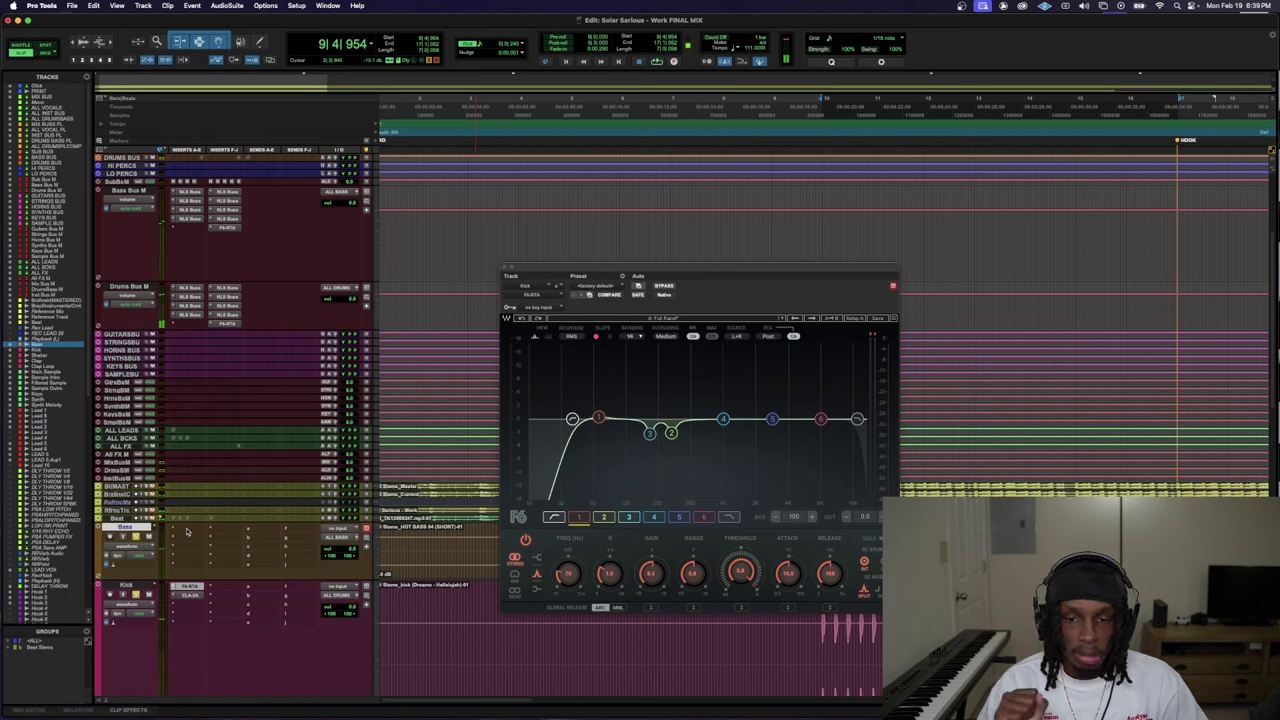
- Insert the F6-RTA equalizer in the bass track's first insert slot
click(187, 531)
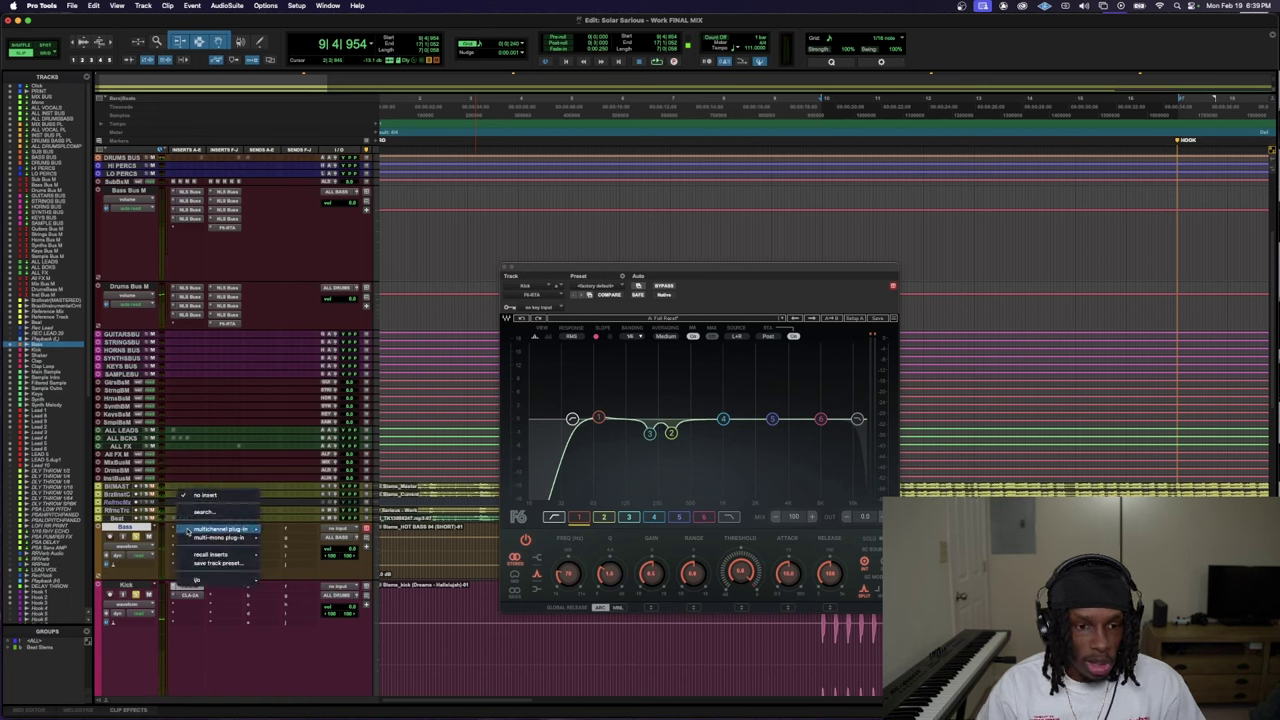
key(Escape)
click(221, 516)
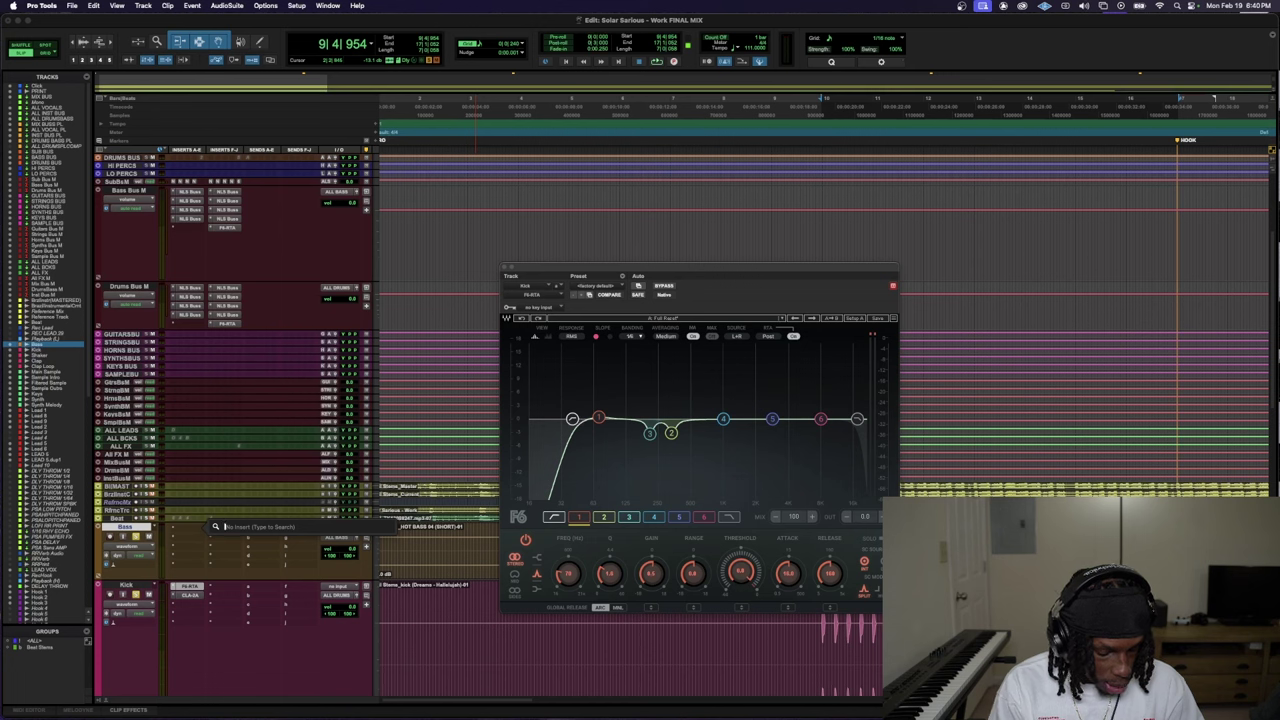
text(f6)
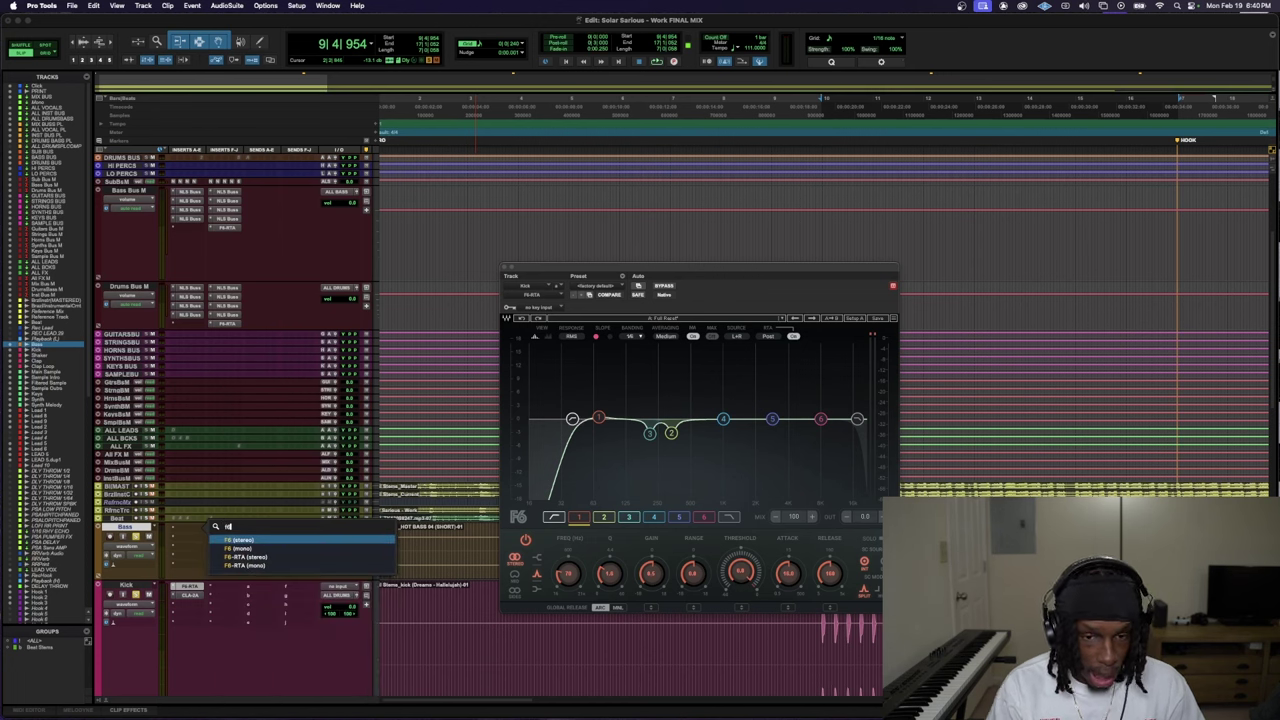
key(Down)
key(Down)
key(Down)
key(Return)
- Sweep band 2 of the bass EQ and settle it as a slight boost near 350 Hz with Q 1.0
key(space)
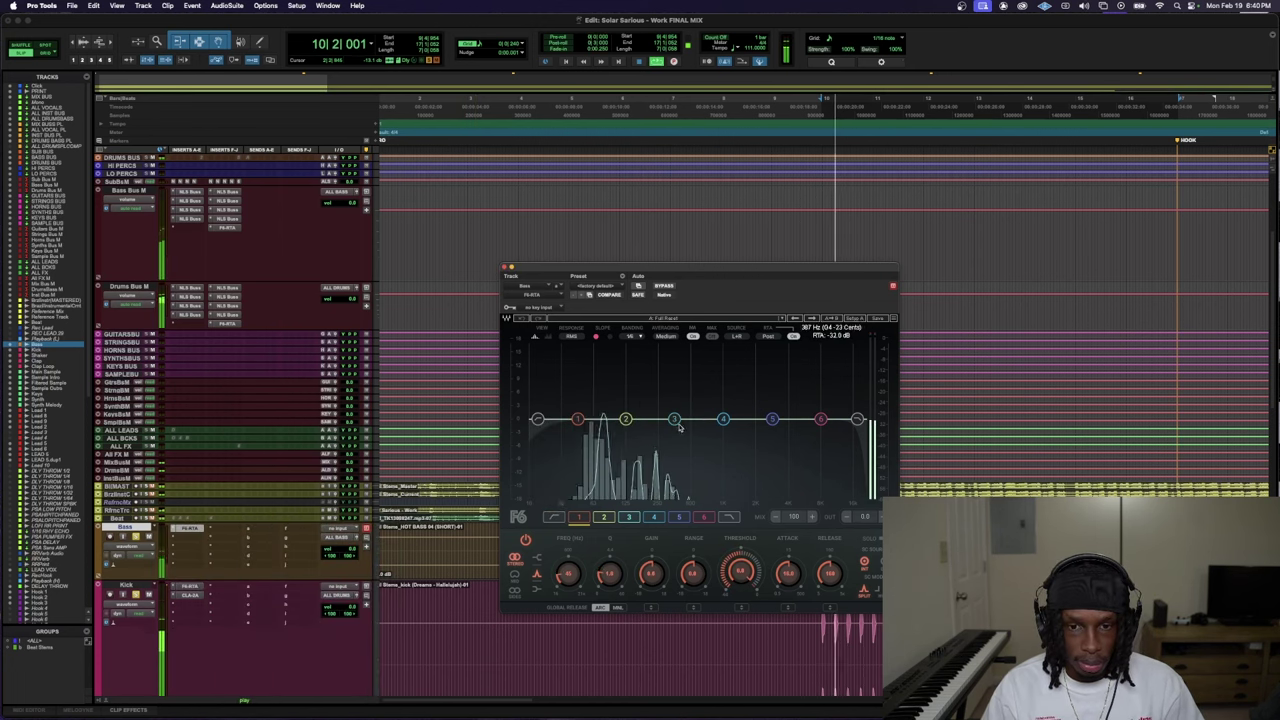
drag(625, 418, 673, 356)
key(space)
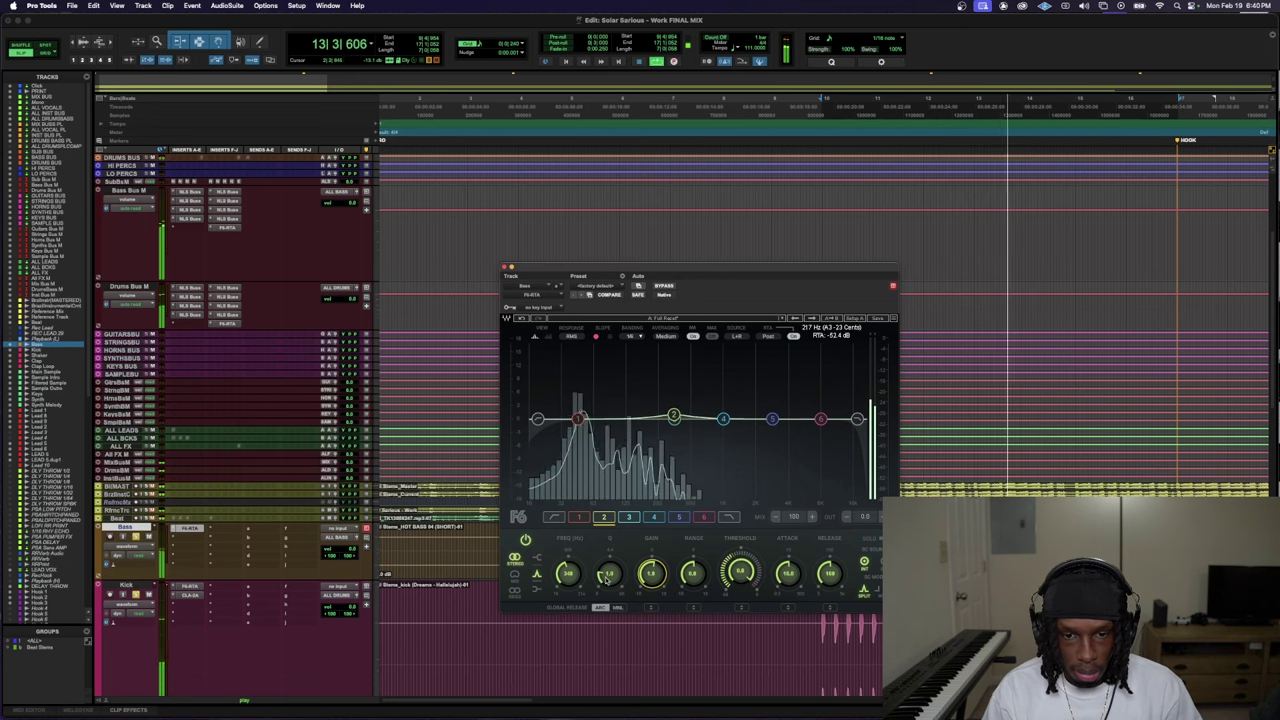
drag(607, 578, 607, 572)
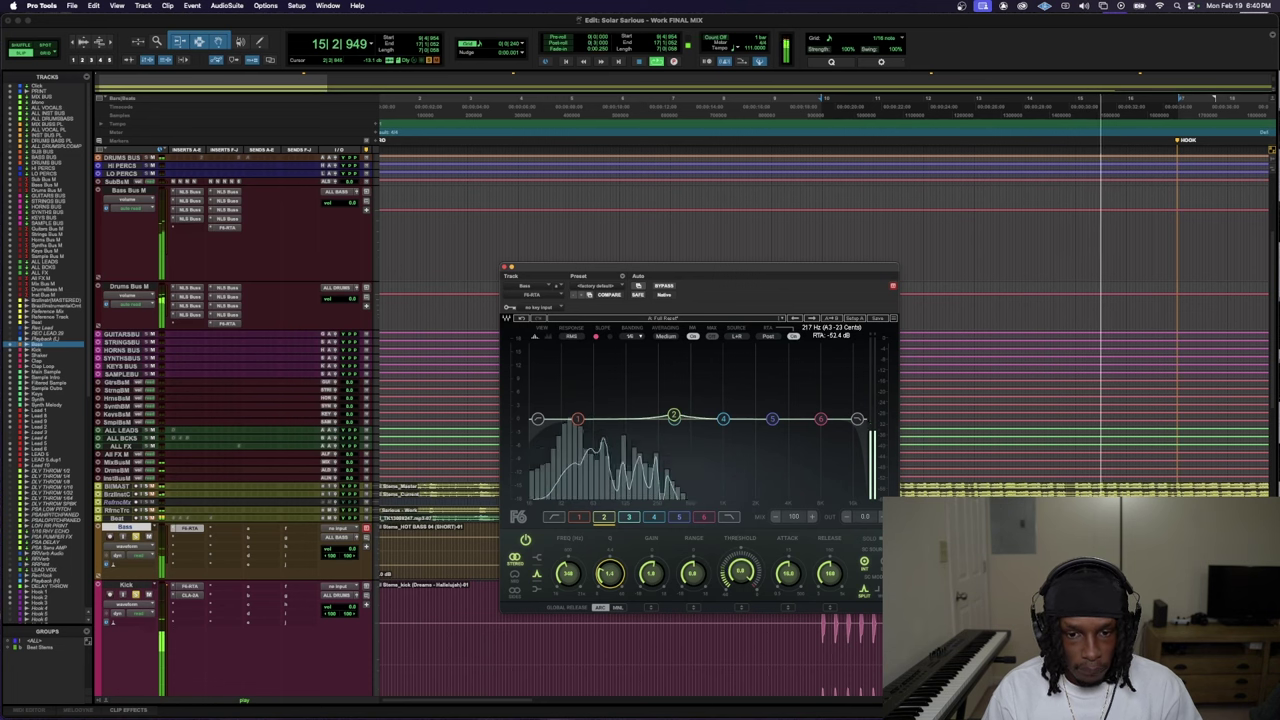
drag(650, 573, 650, 580)
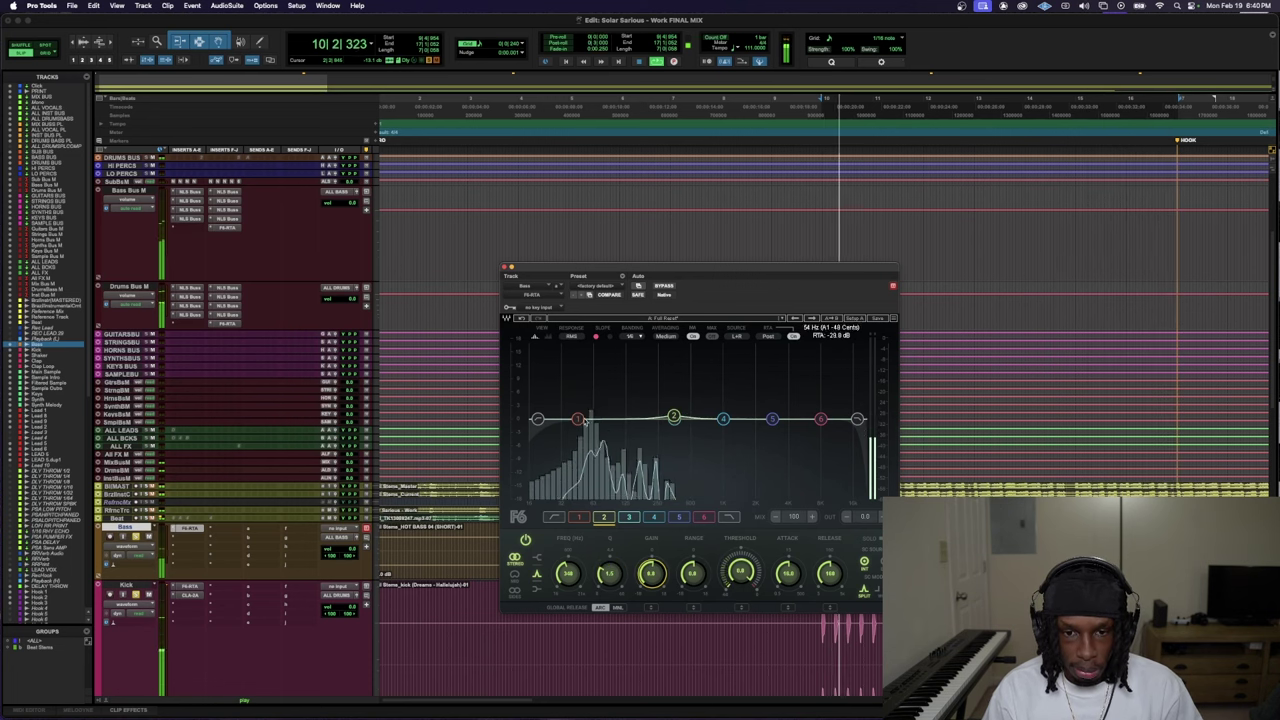
key(space)
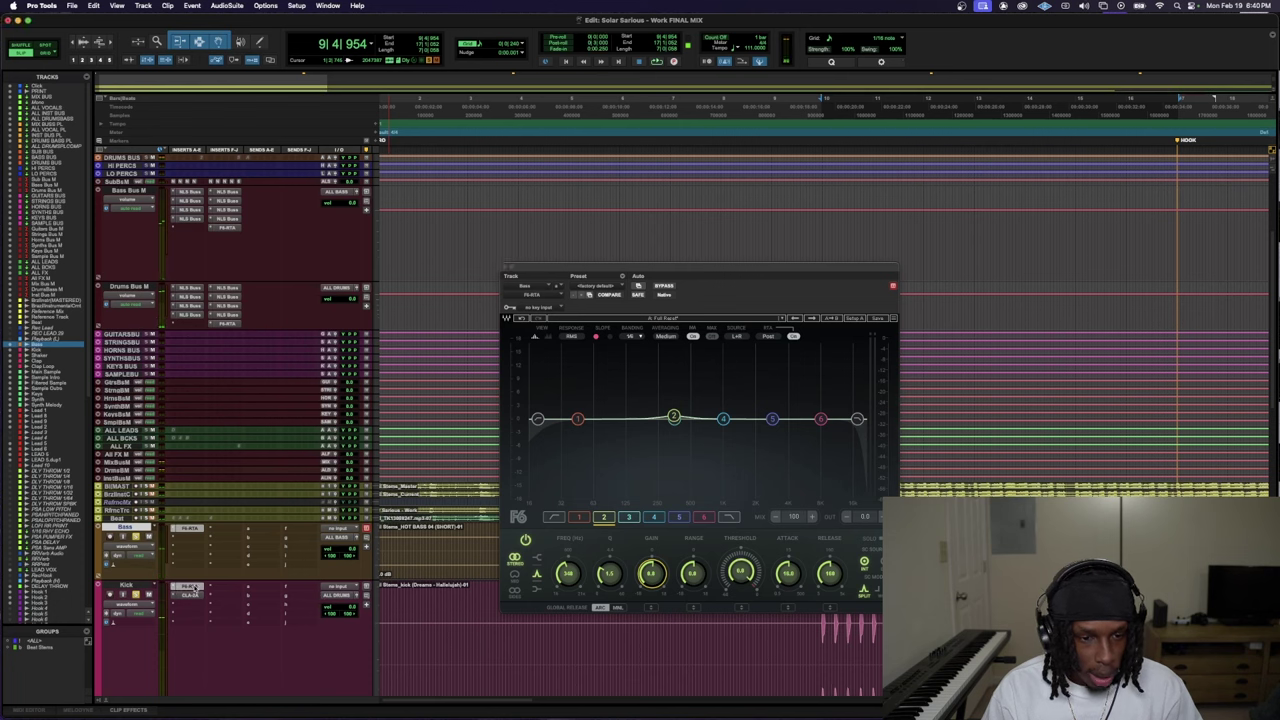
- Switch between the kick and bass F6-RTA windows to compare their low-end curves
click(188, 586)
click(188, 595)
click(188, 586)
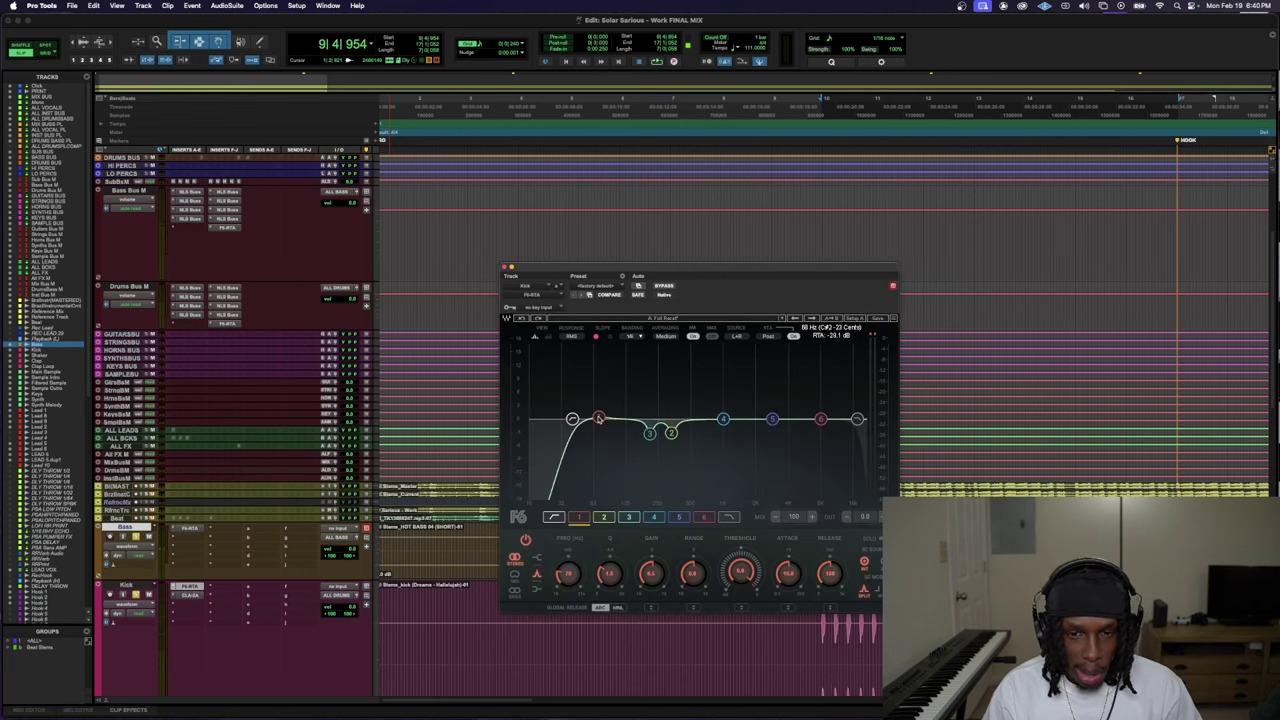
click(135, 603)
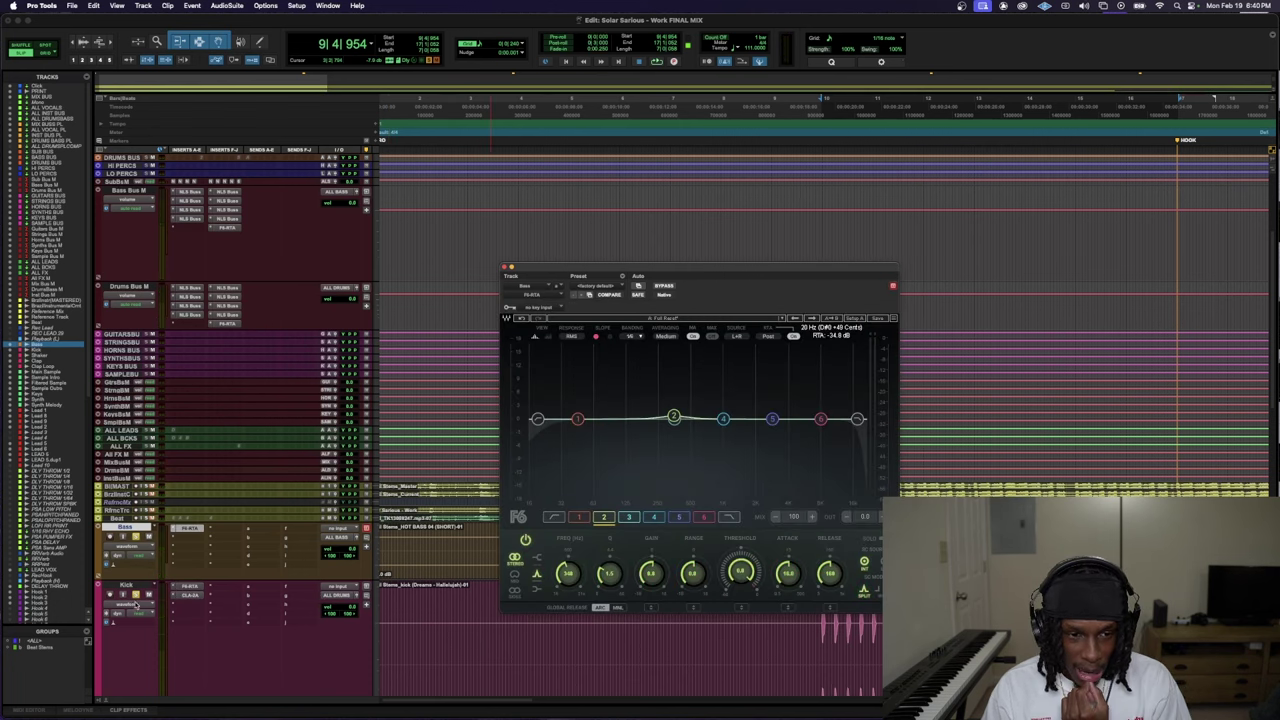
click(185, 597)
click(188, 586)
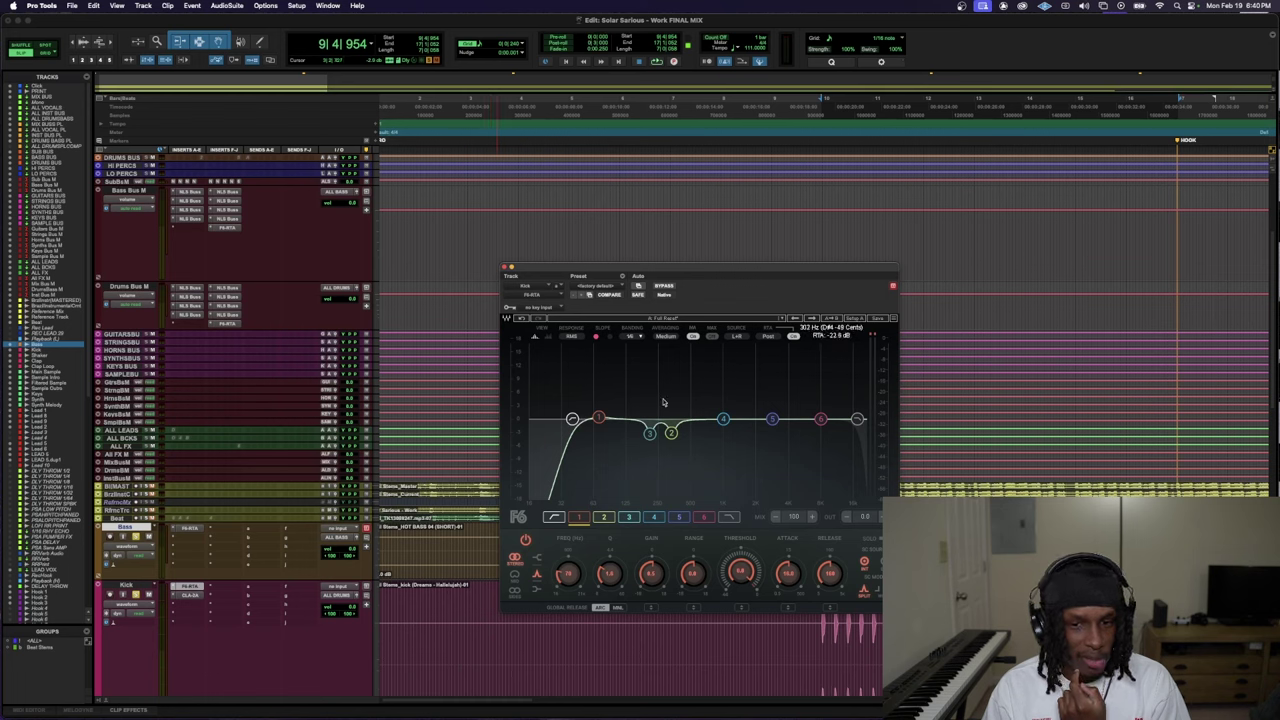
- Slightly boost band 1 of the bass EQ around the kick's band 1 frequency, and reopen the kick EQ to compare
click(196, 528)
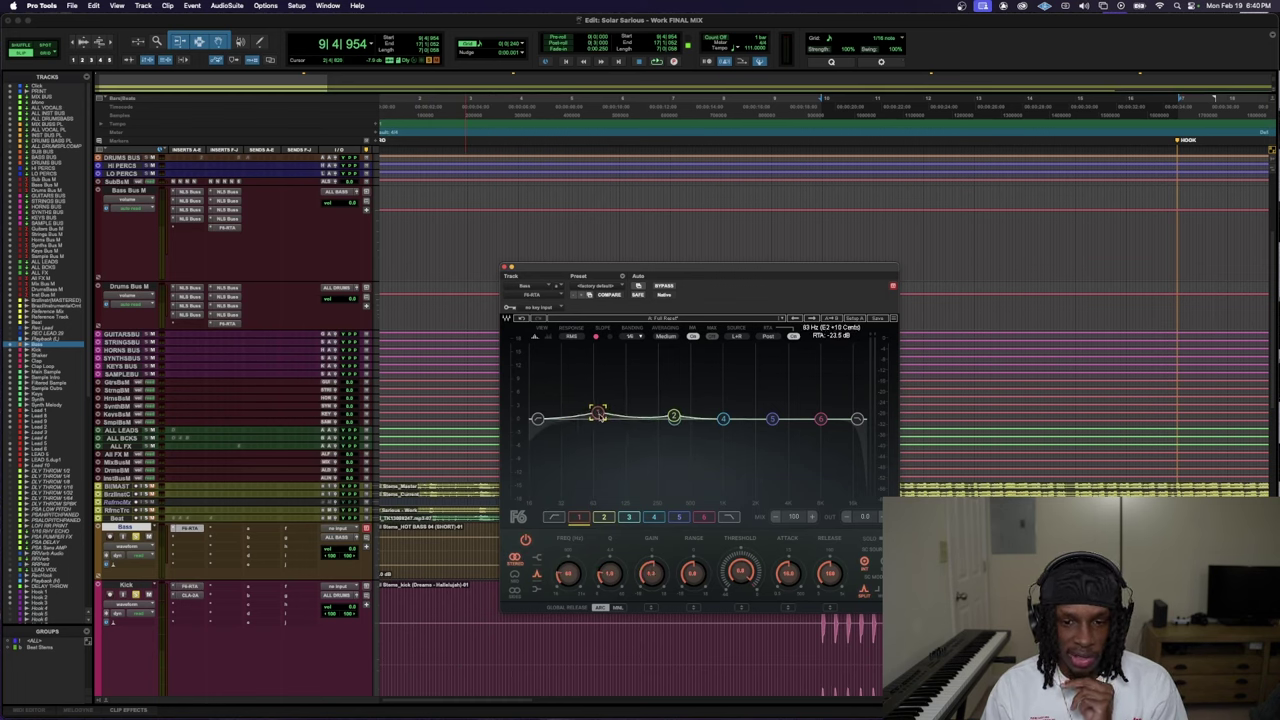
click(189, 590)
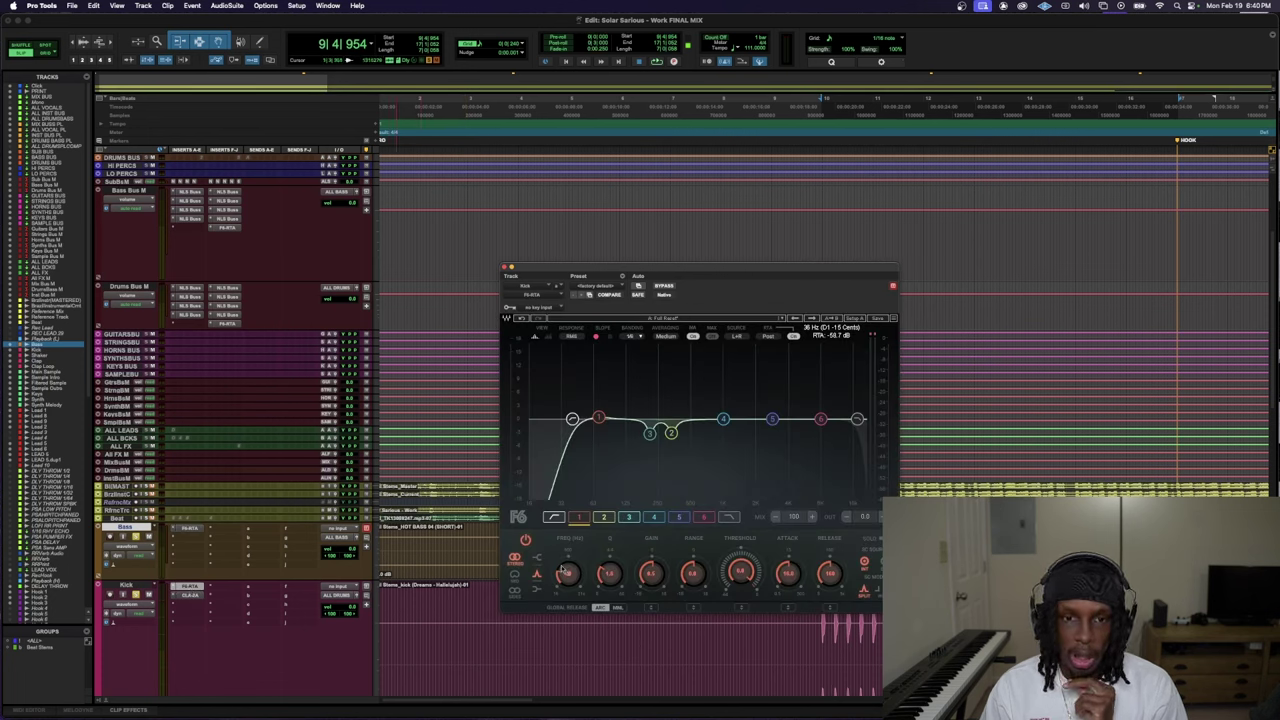
- Reopen the bass EQ and lower band 1 to a very slight cut while playing the section
click(193, 528)
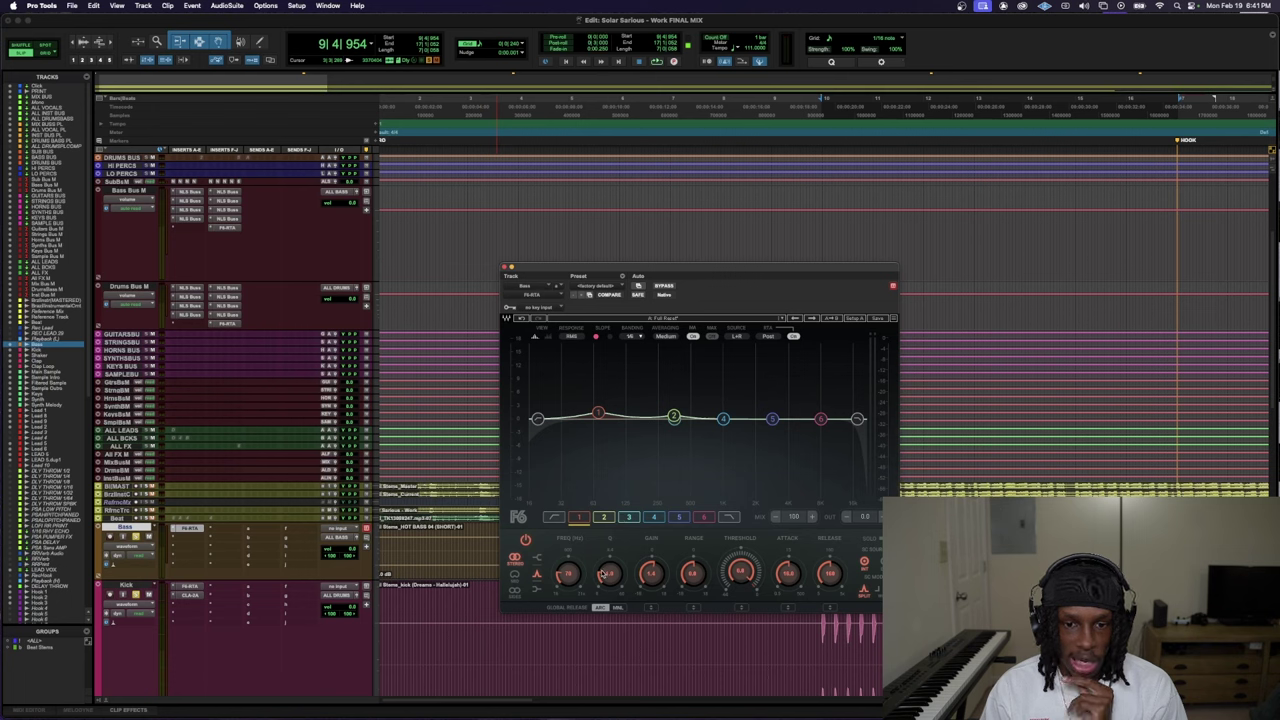
key(space)
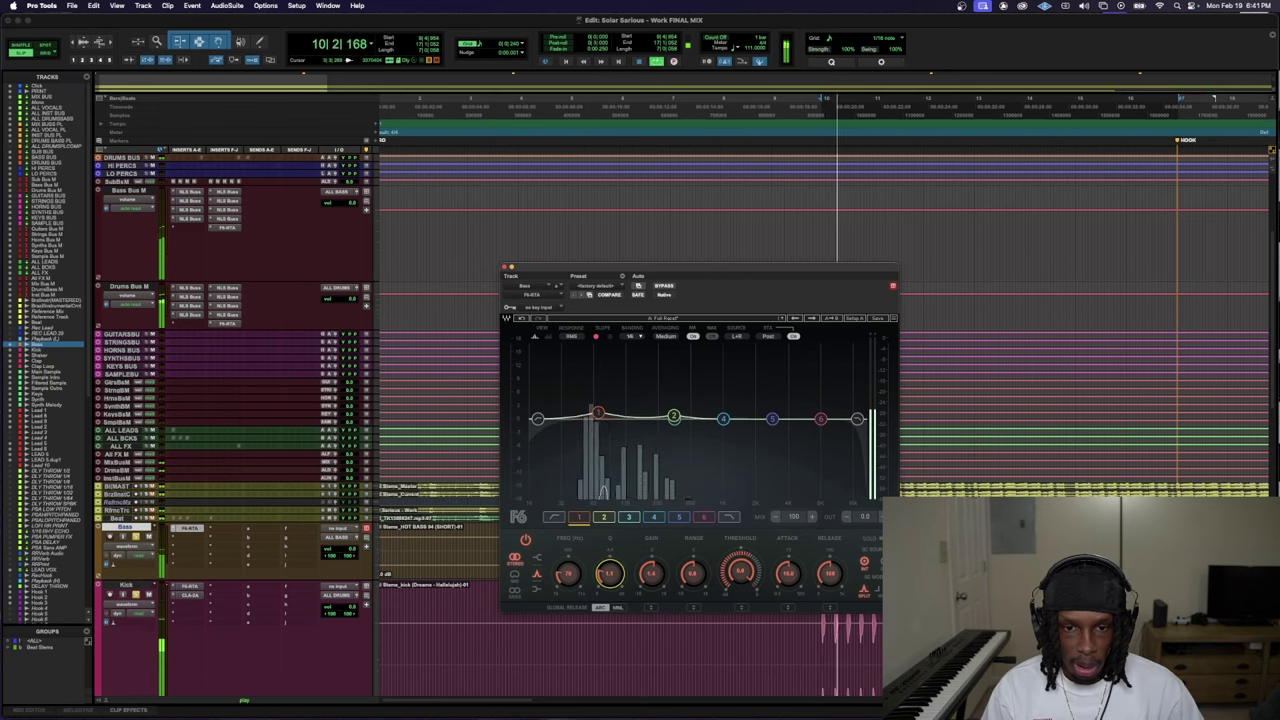
drag(651, 572, 651, 600)
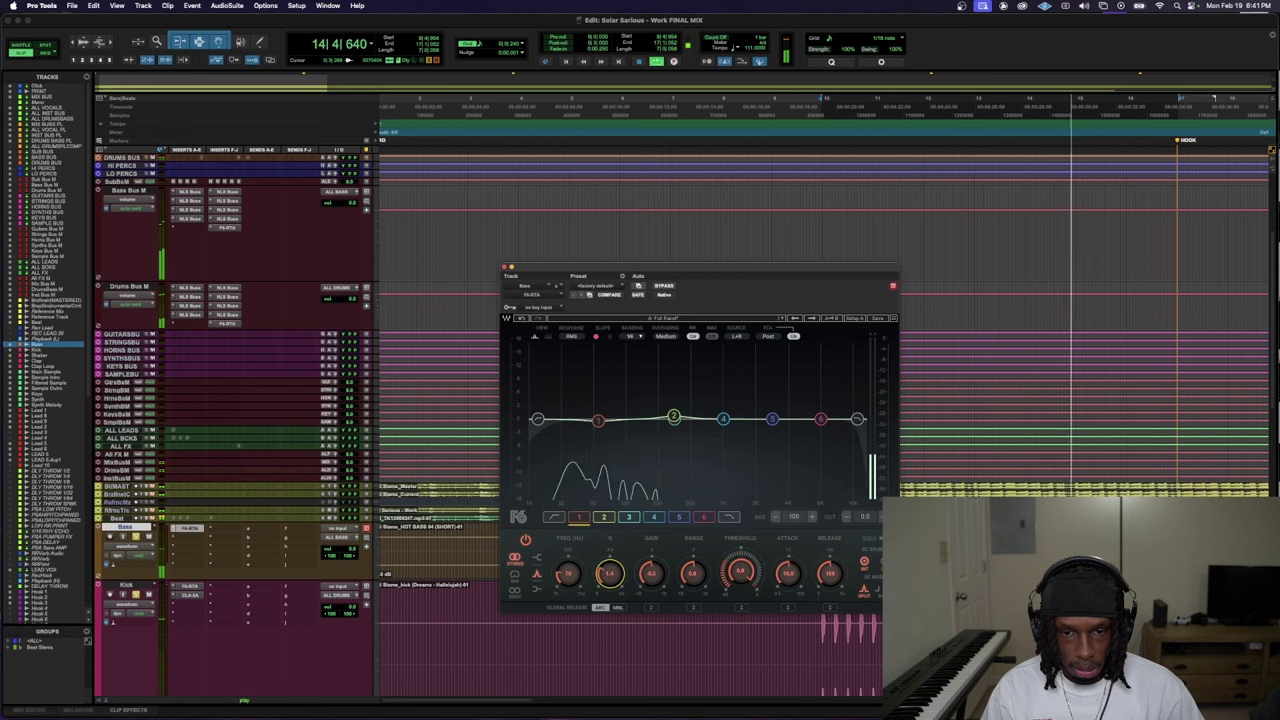
- Set the bass EQ's high-pass filter to a slope of 24 and a cutoff of about 20 Hz
click(553, 516)
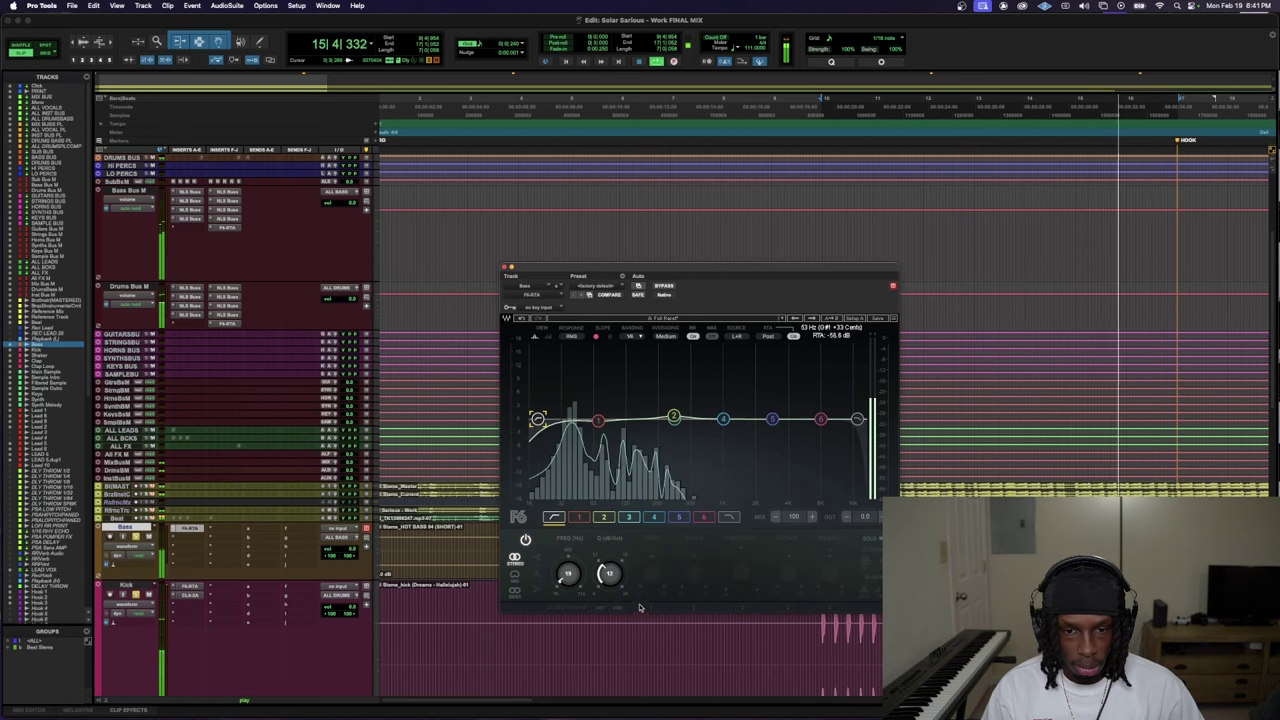
drag(608, 573, 608, 555)
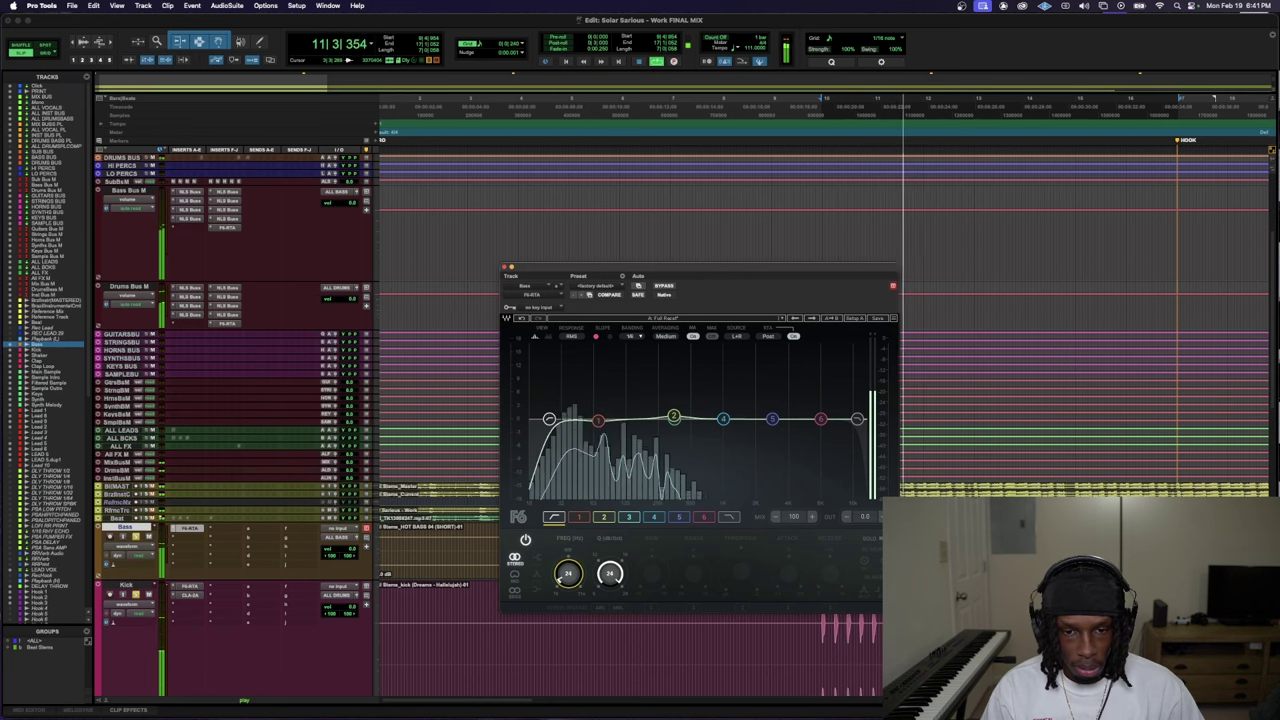
drag(568, 573, 568, 583)
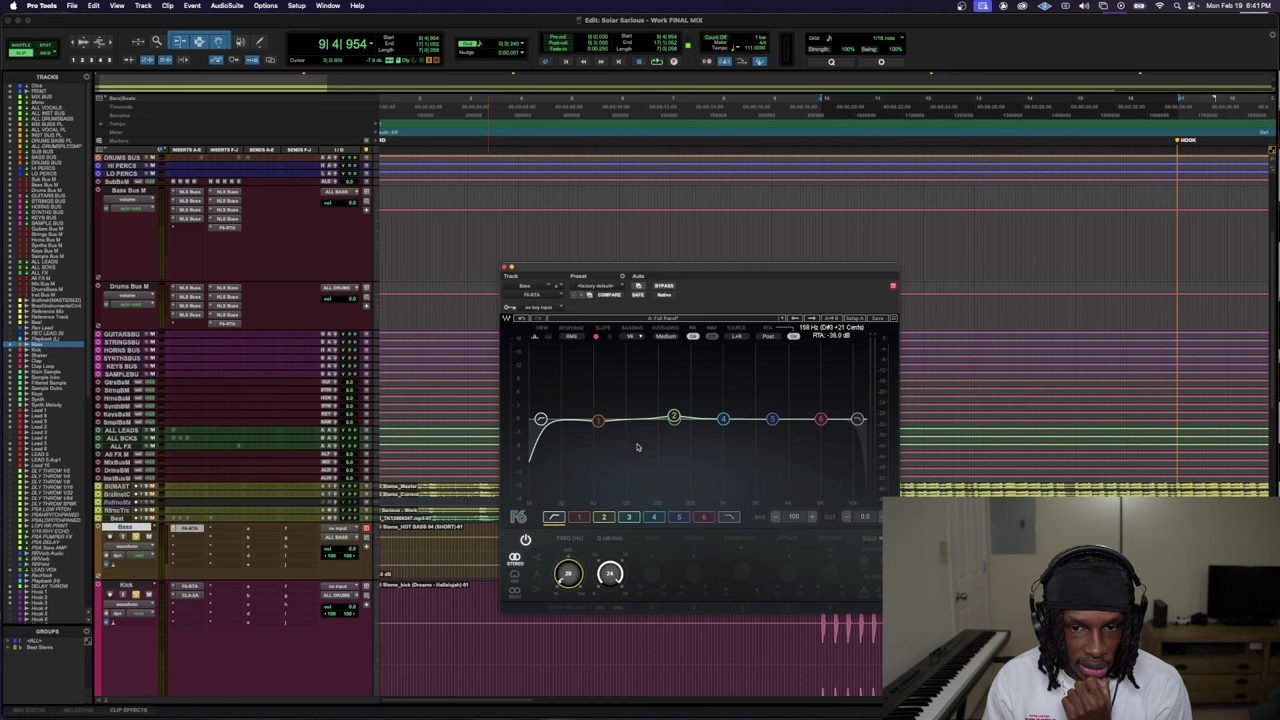
- Play the section and settle band 4 of the bass EQ as a very small boost near 1.8 kHz
key(space)
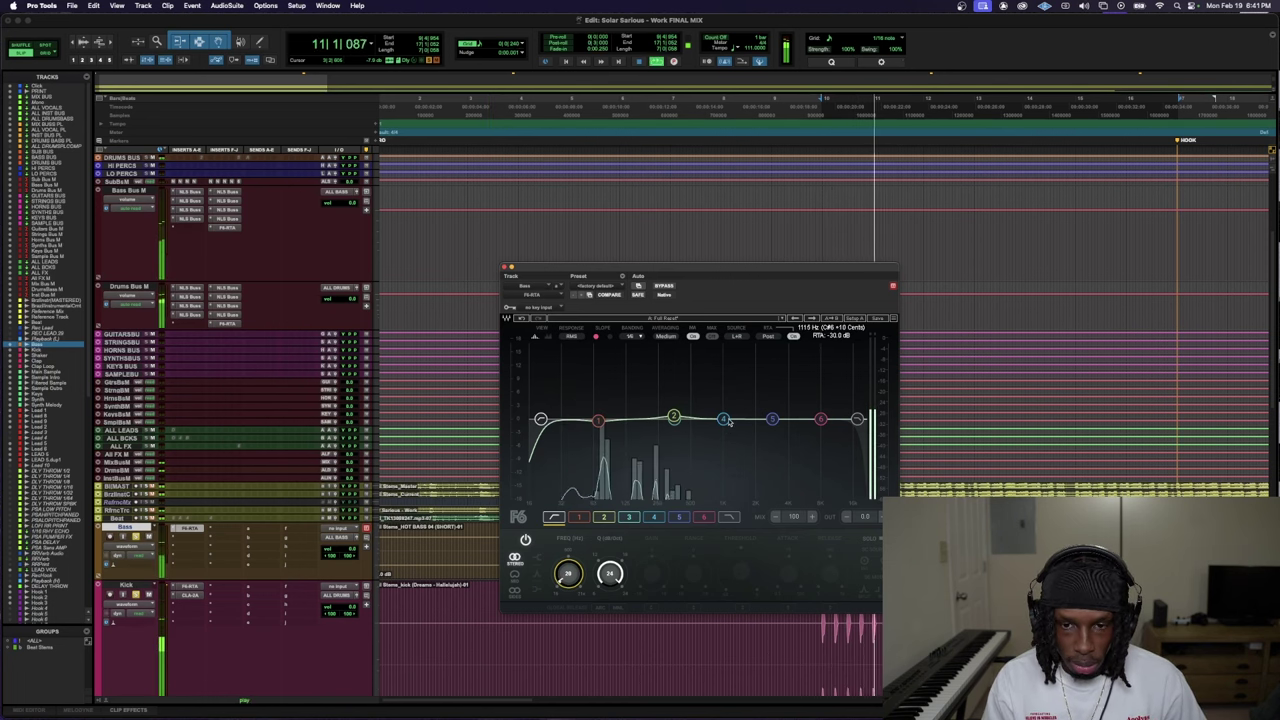
drag(723, 418, 749, 414)
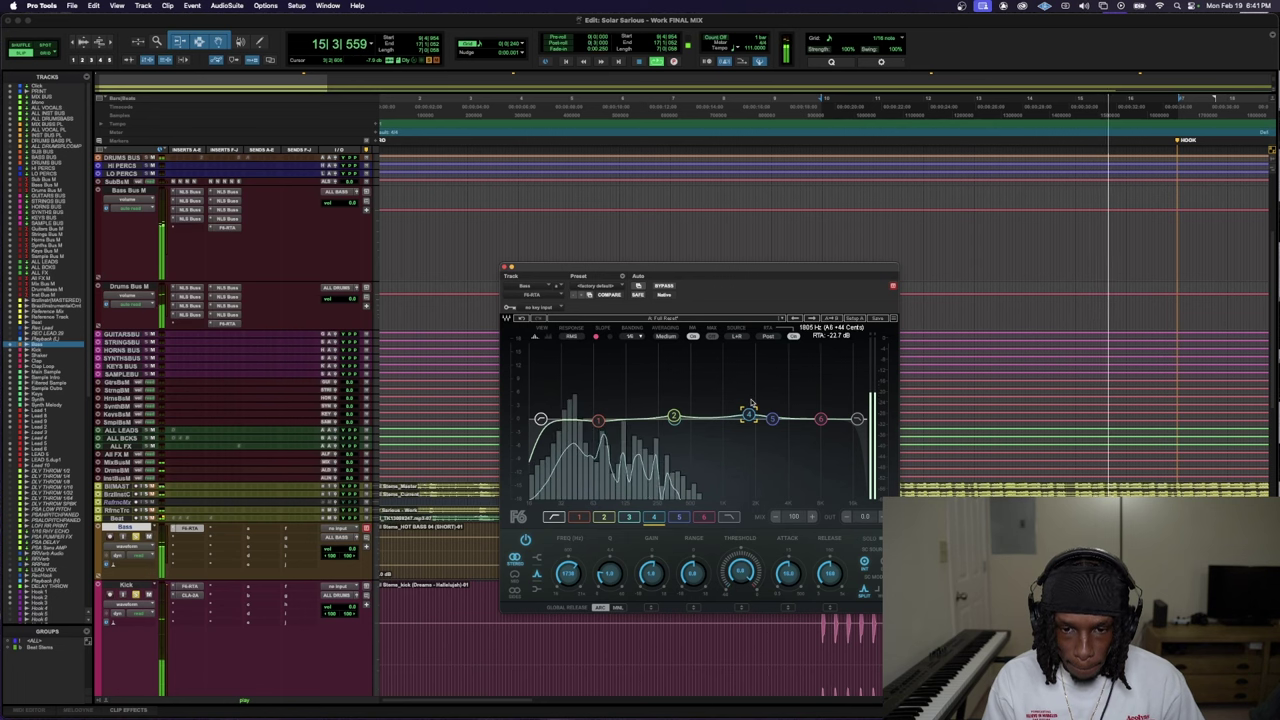
drag(650, 572, 650, 578)
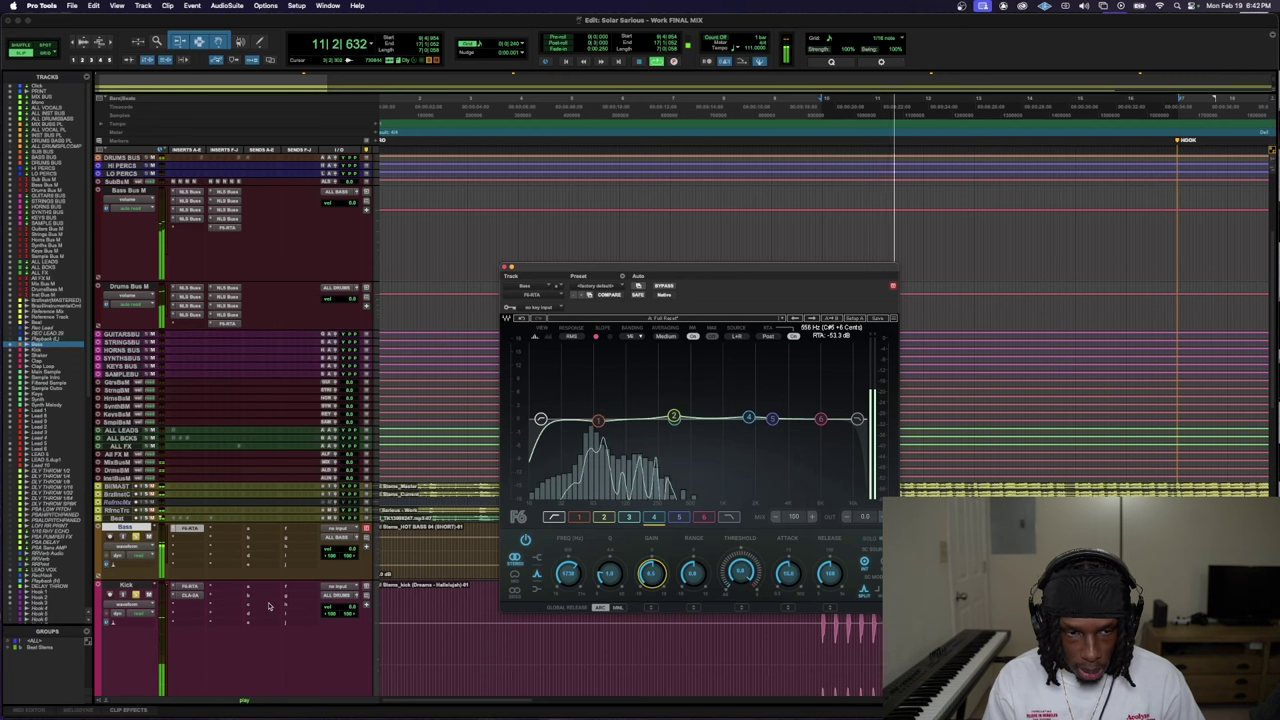
key(space)
- Insert the stereo RCompressor in the bass track's second insert slot
click(192, 537)
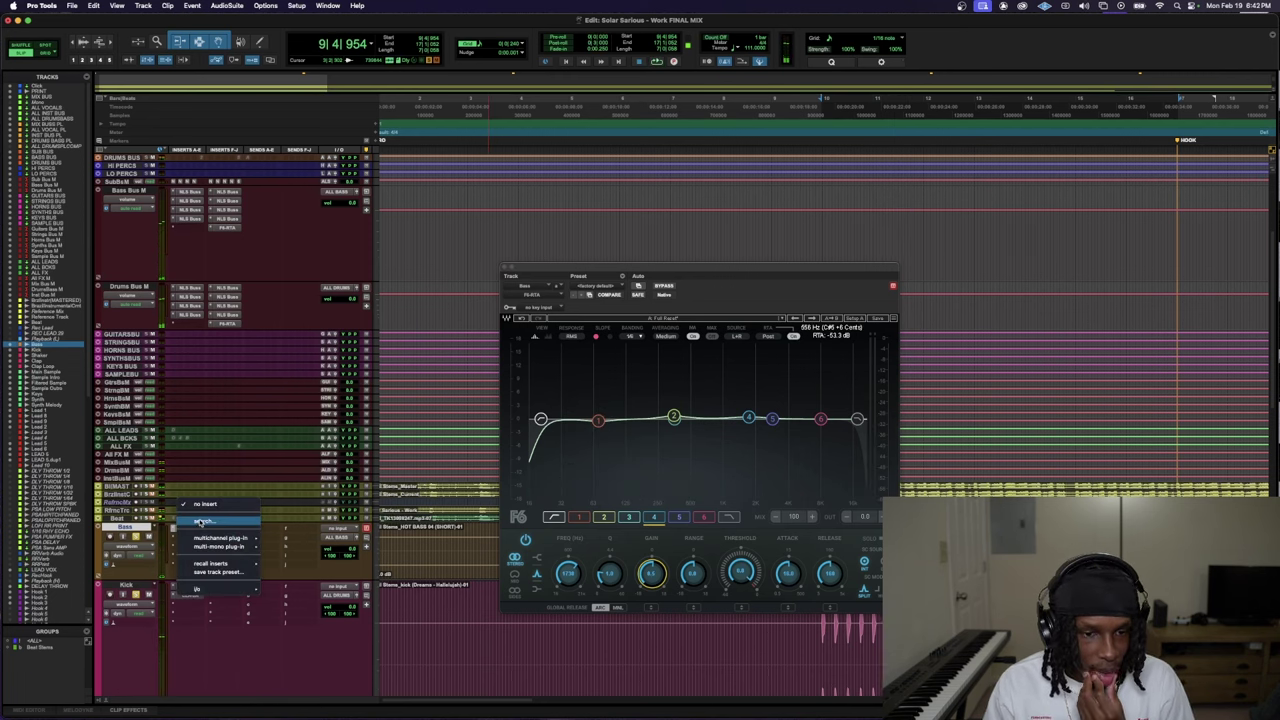
click(200, 521)
text(c)
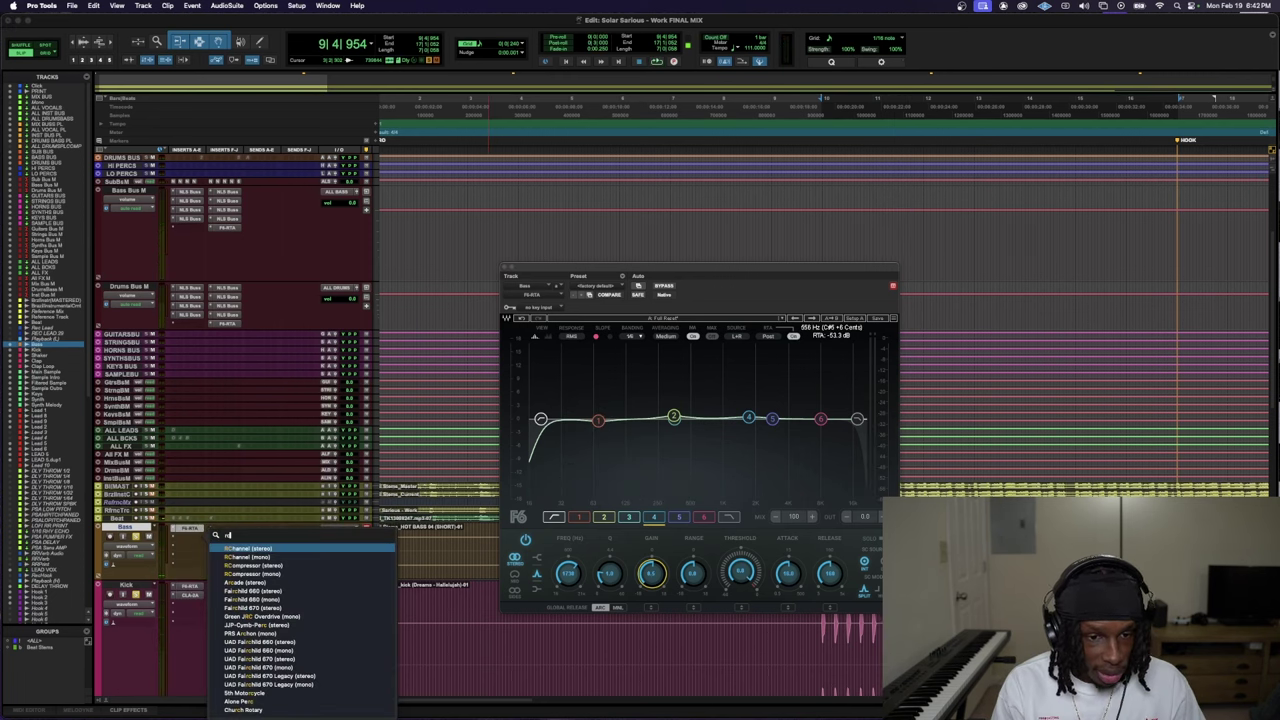
key(Down)
key(Down)
key(Return)
- Set the bass compressor's threshold to -20.4 and its ratio to 2.00 while auditioning the bass
key(space)
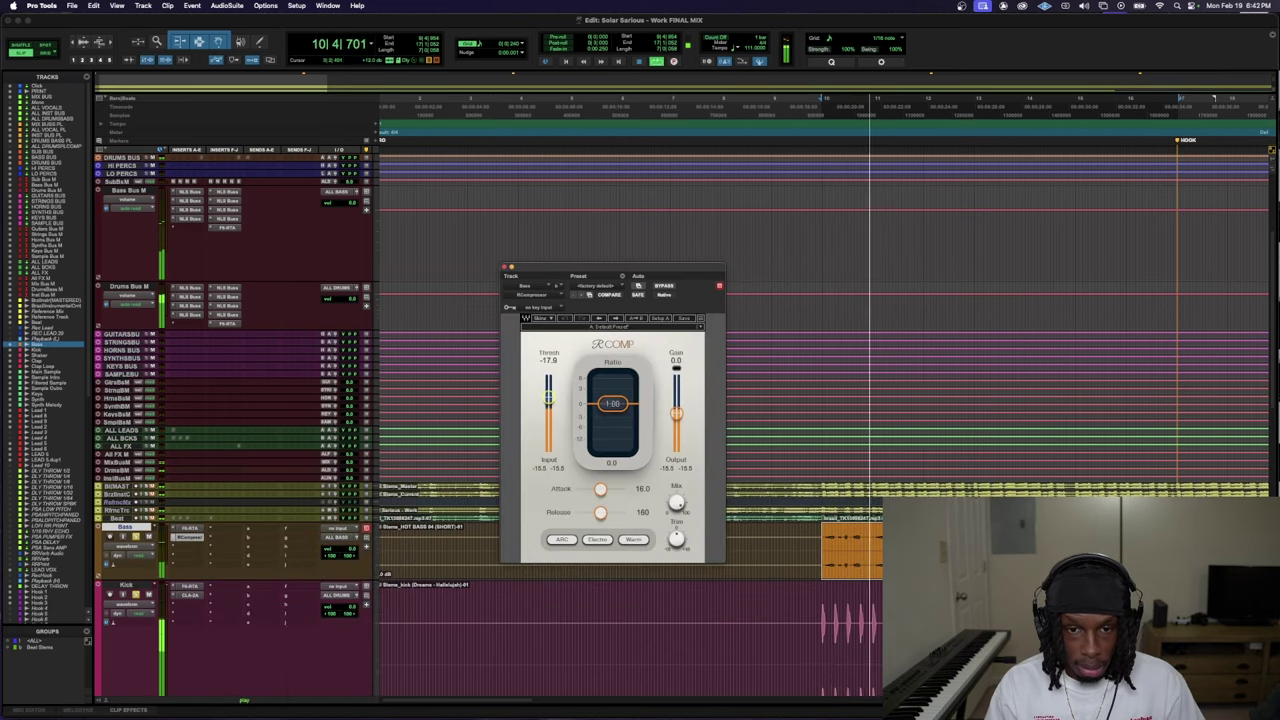
drag(548, 394, 612, 411)
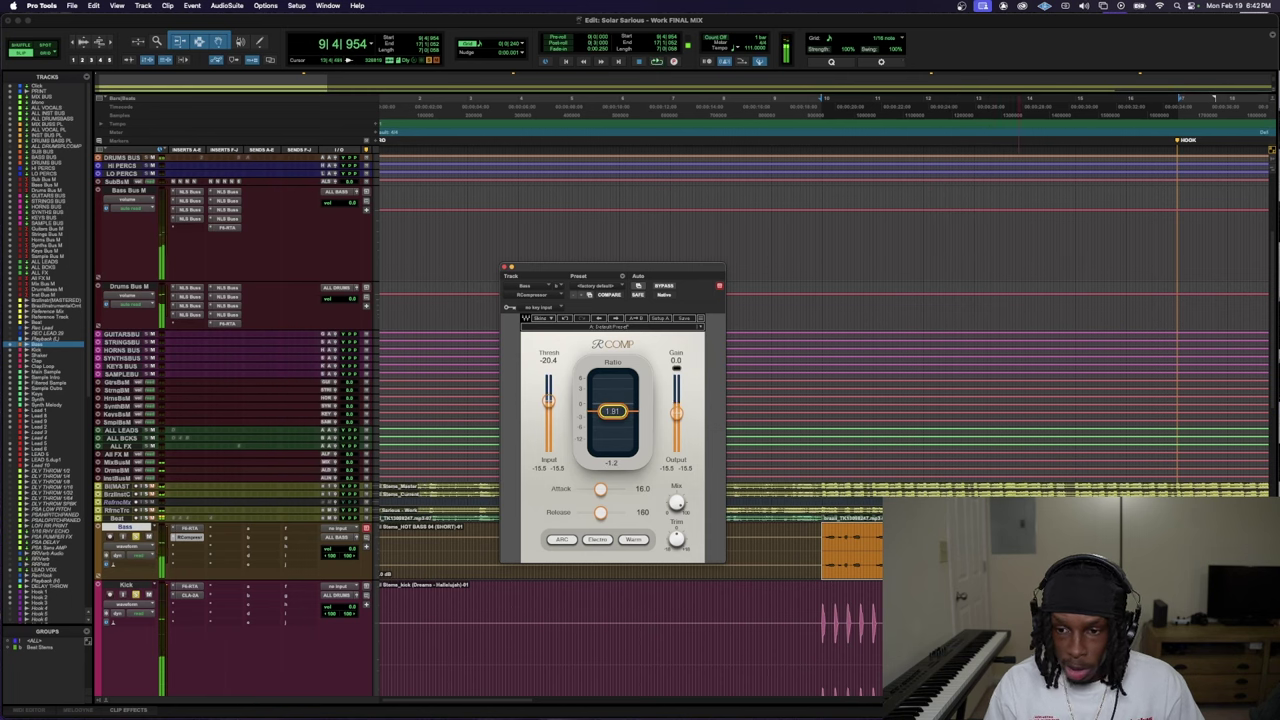
key(space)
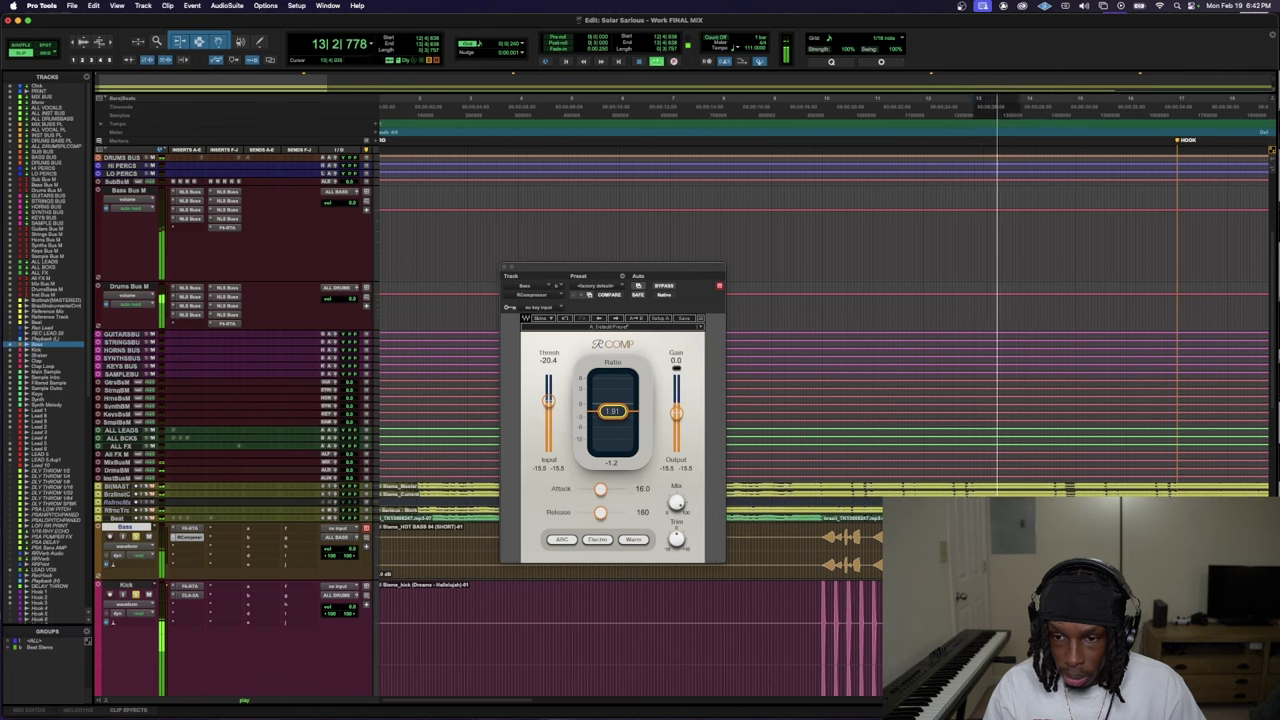
key(space)
key(space)
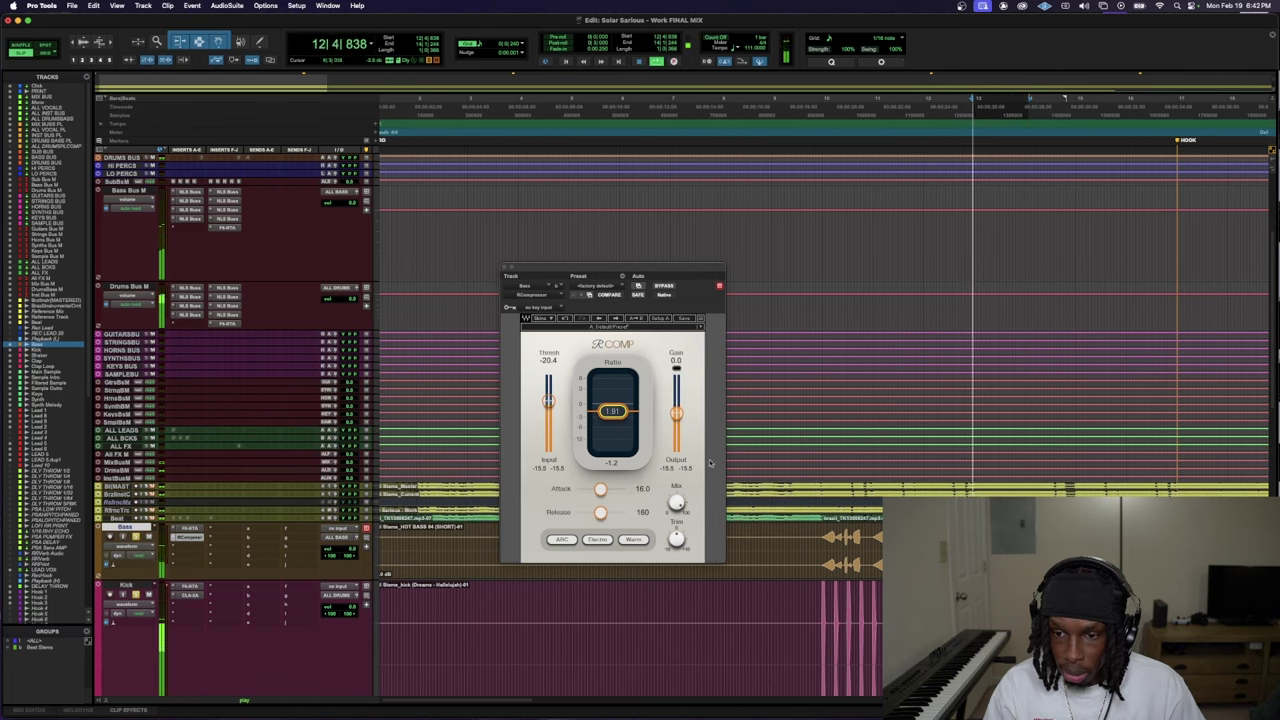
drag(614, 411, 614, 412)
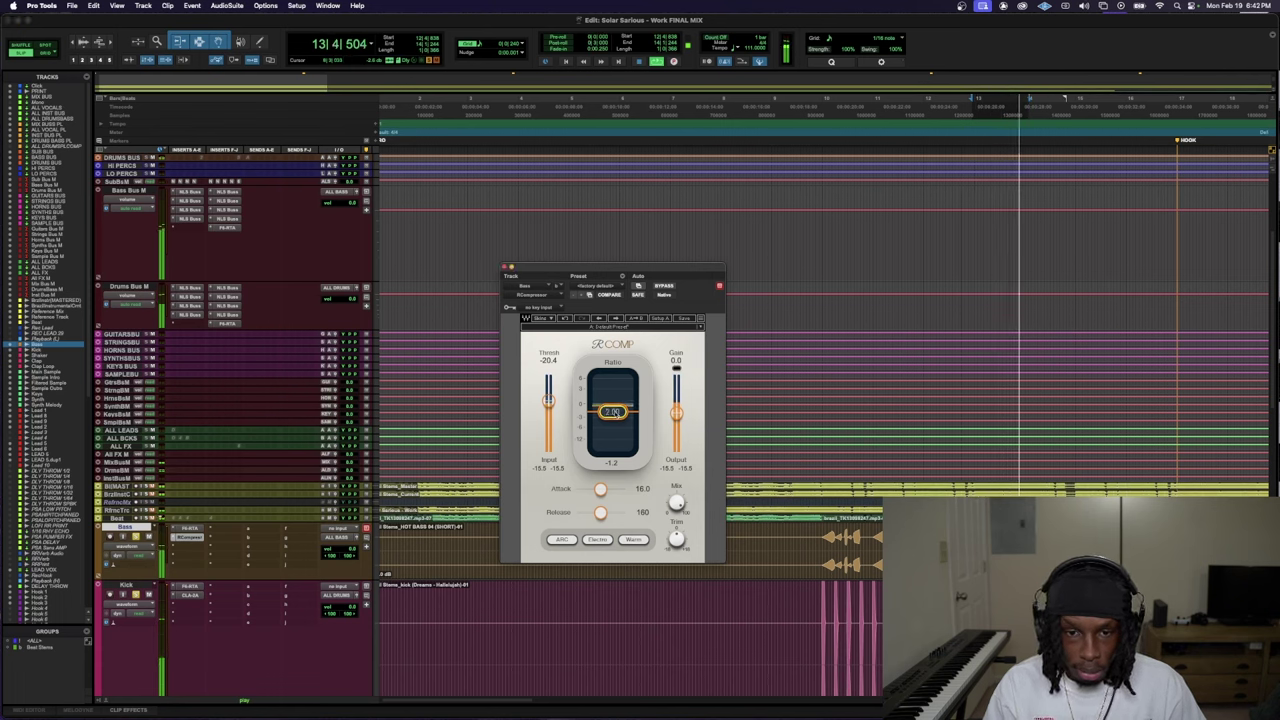
- Set the bass compressor's attack to 3.00 and its release to 120
drag(583, 490, 589, 489)
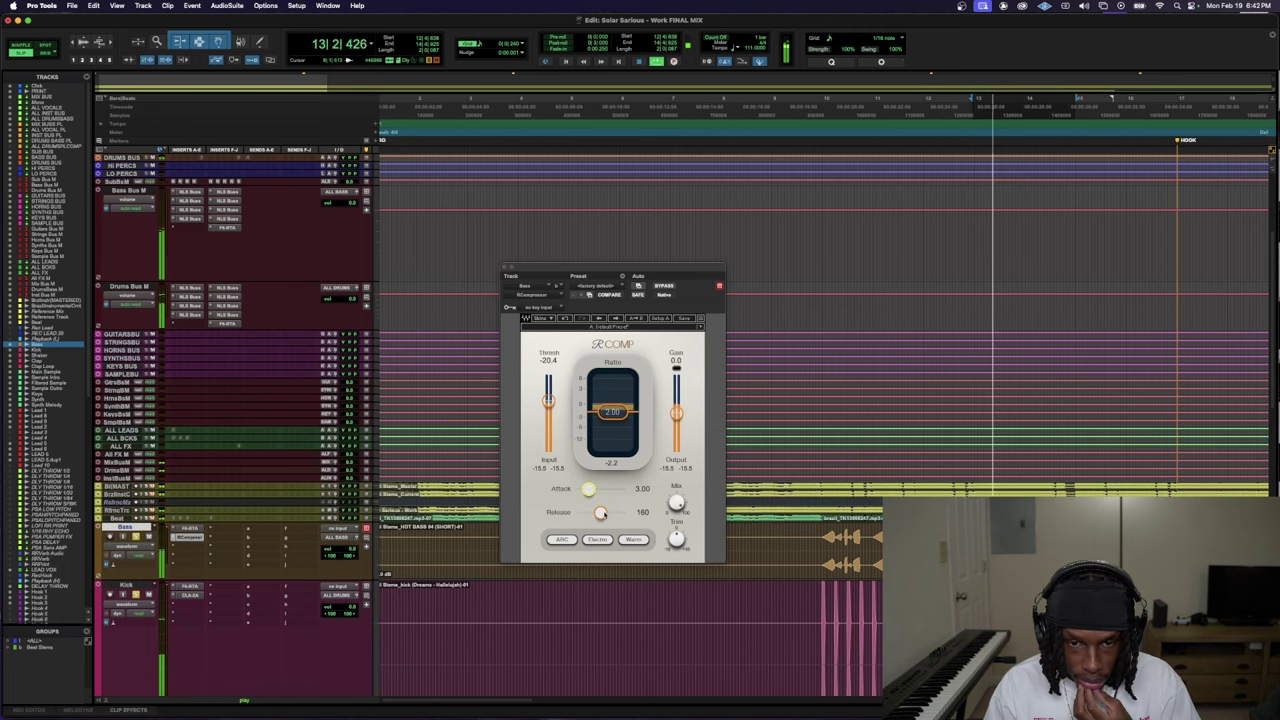
drag(600, 513, 600, 514)
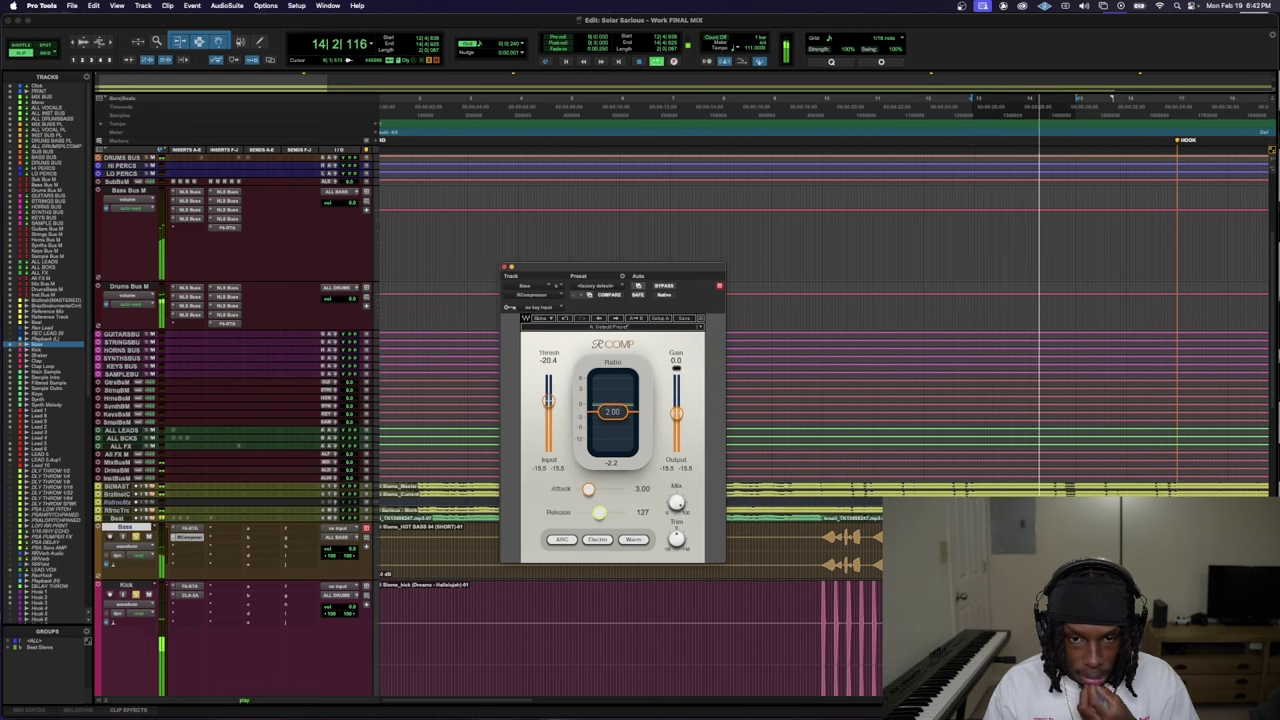
drag(599, 513, 599, 514)
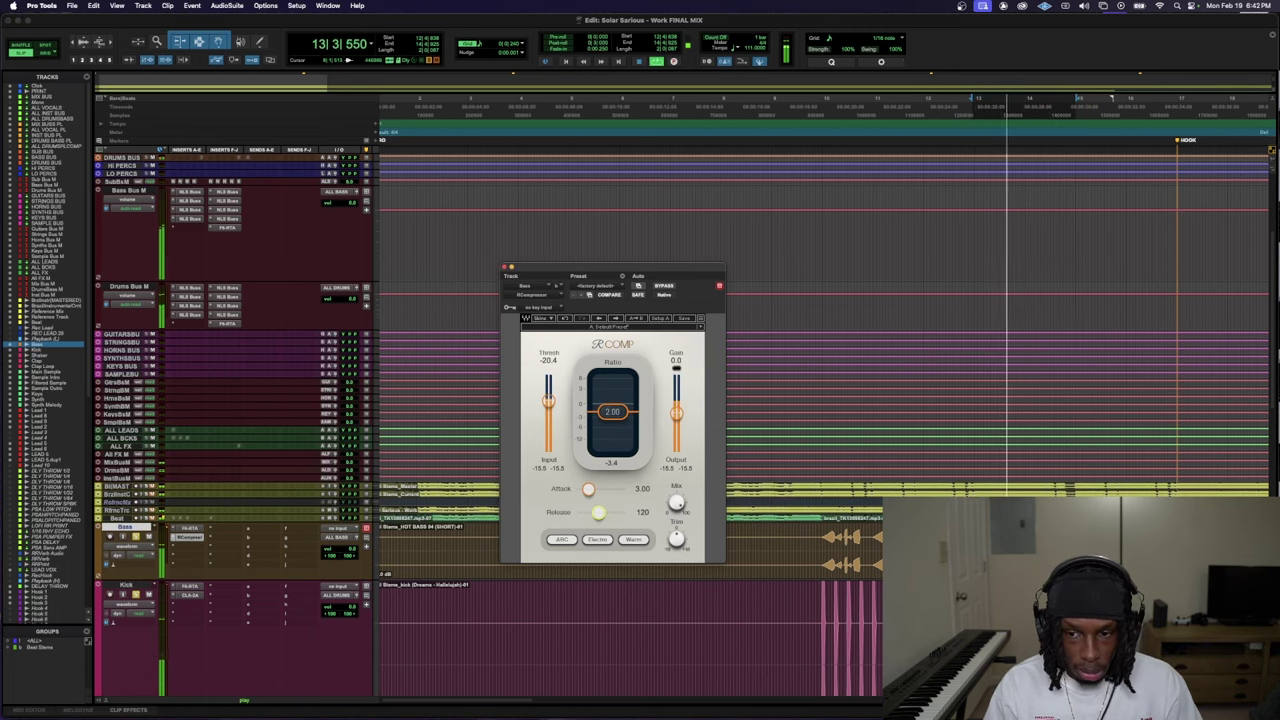
- Replay the bass from its first entrance, compare it with the compressor bypassed, and recheck the compressor settings before closing its window
click(823, 539)
key(space)
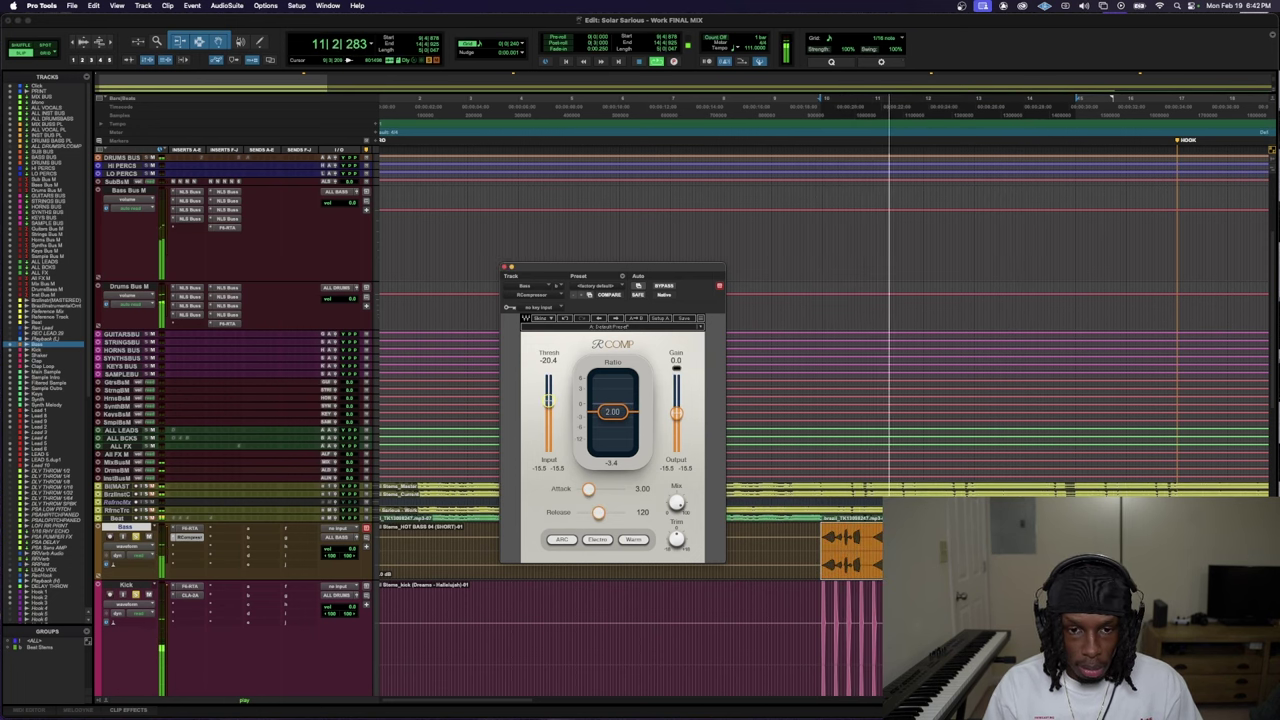
click(665, 287)
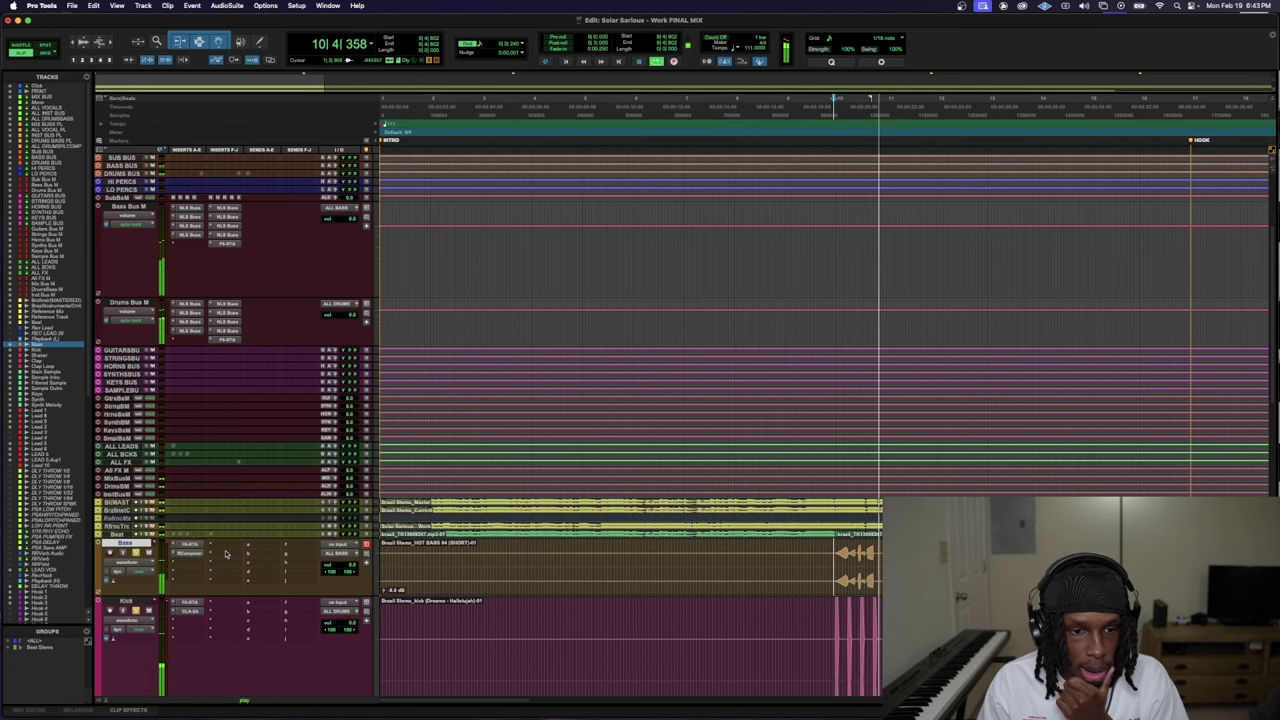
click(190, 553)
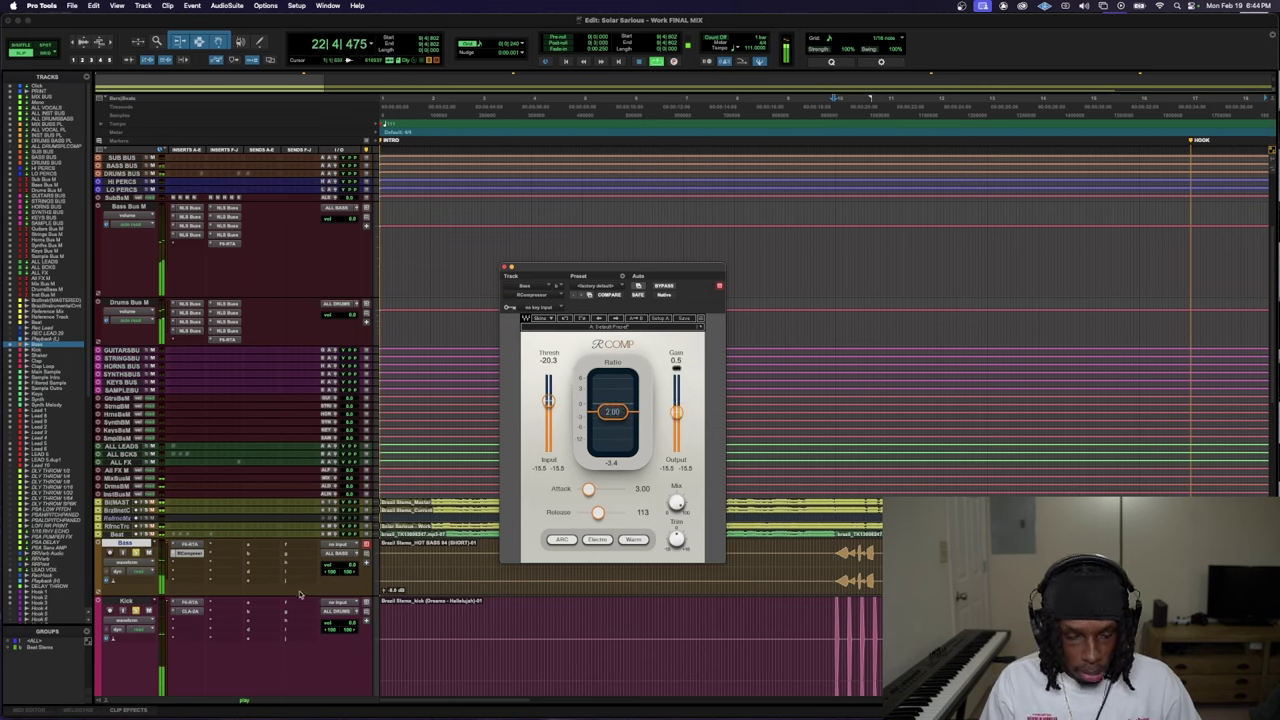
key(super+w)
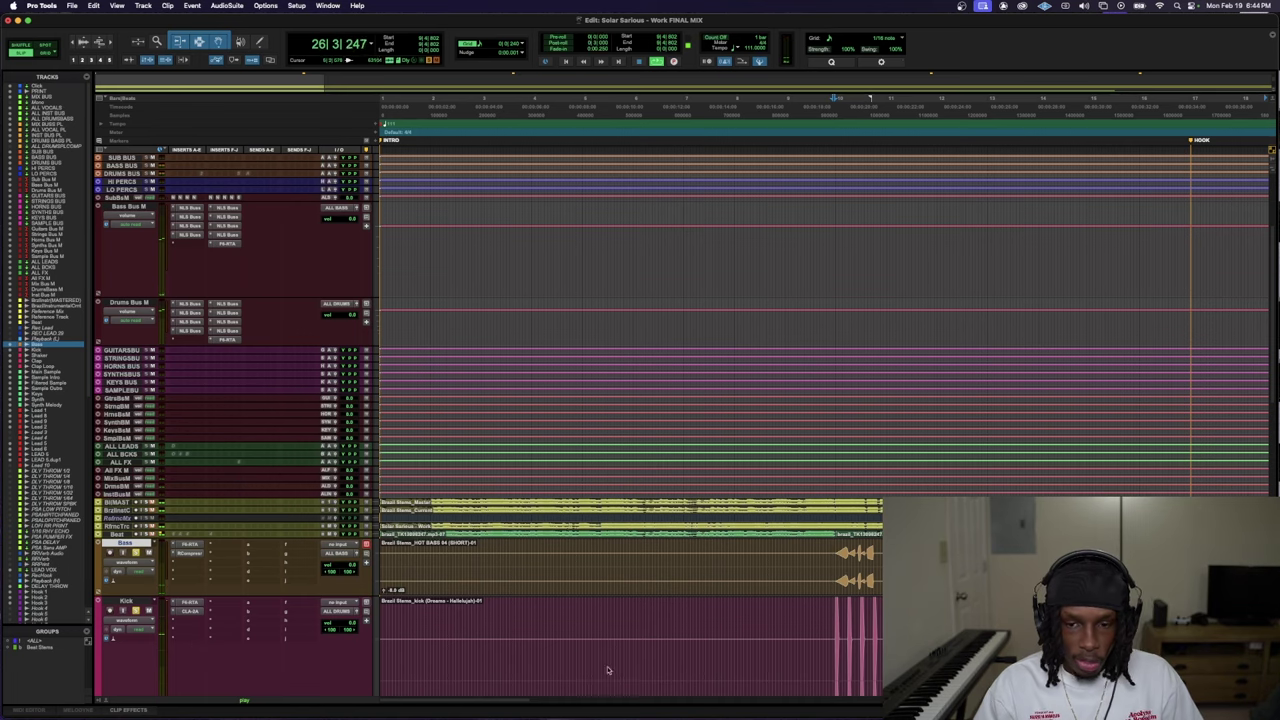
- Select the kick's first section from about bar 10 to bar 14 and play it
scroll(607, 670, down, 1)
click(190, 520)
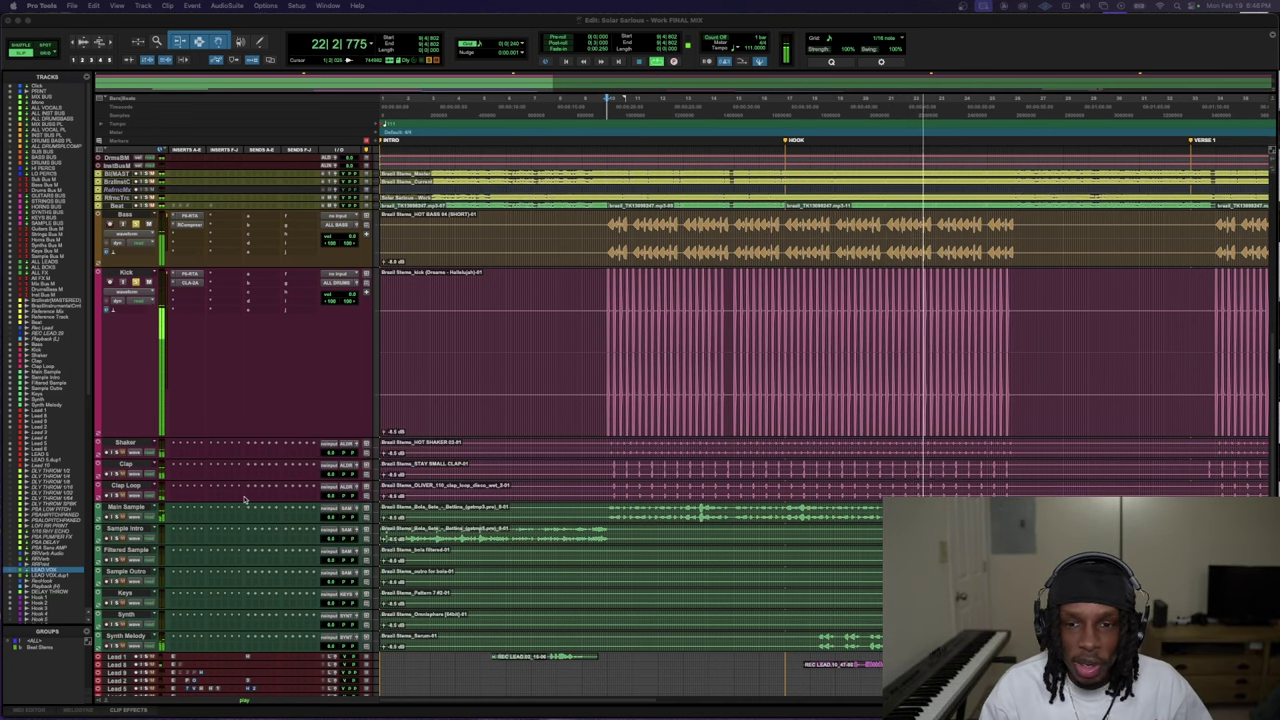
drag(605, 284, 726, 288)
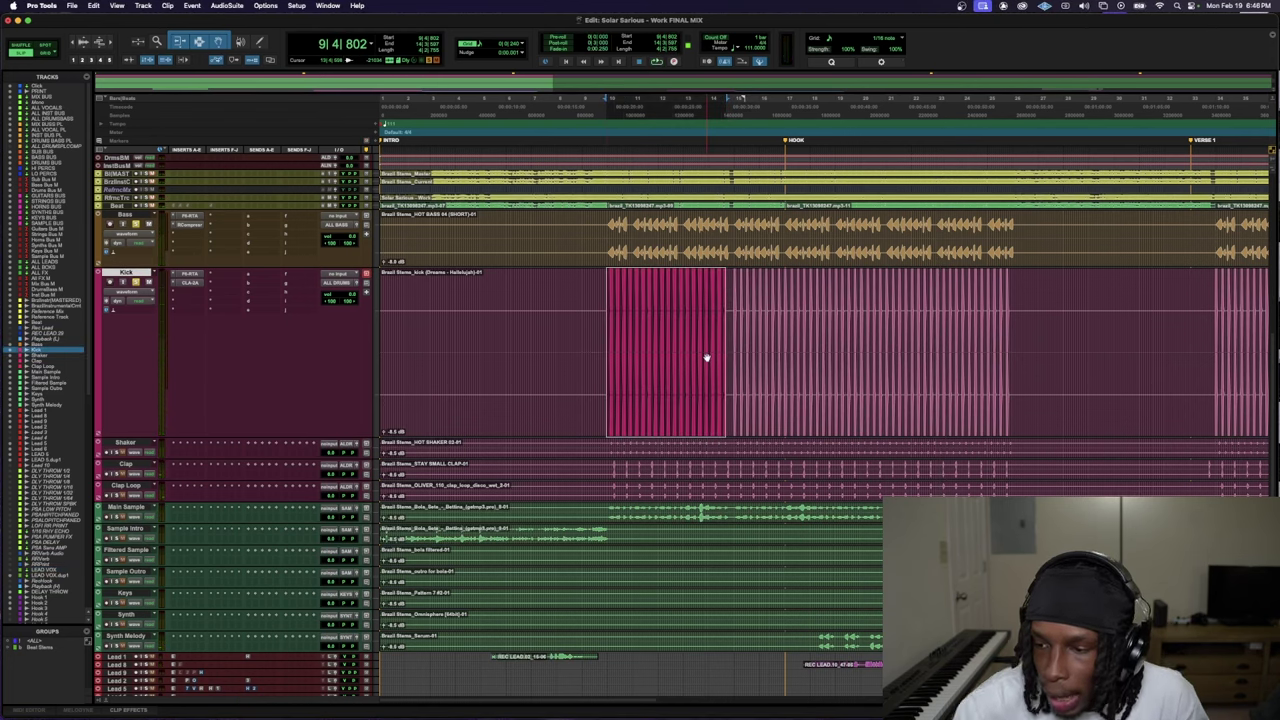
key(space)
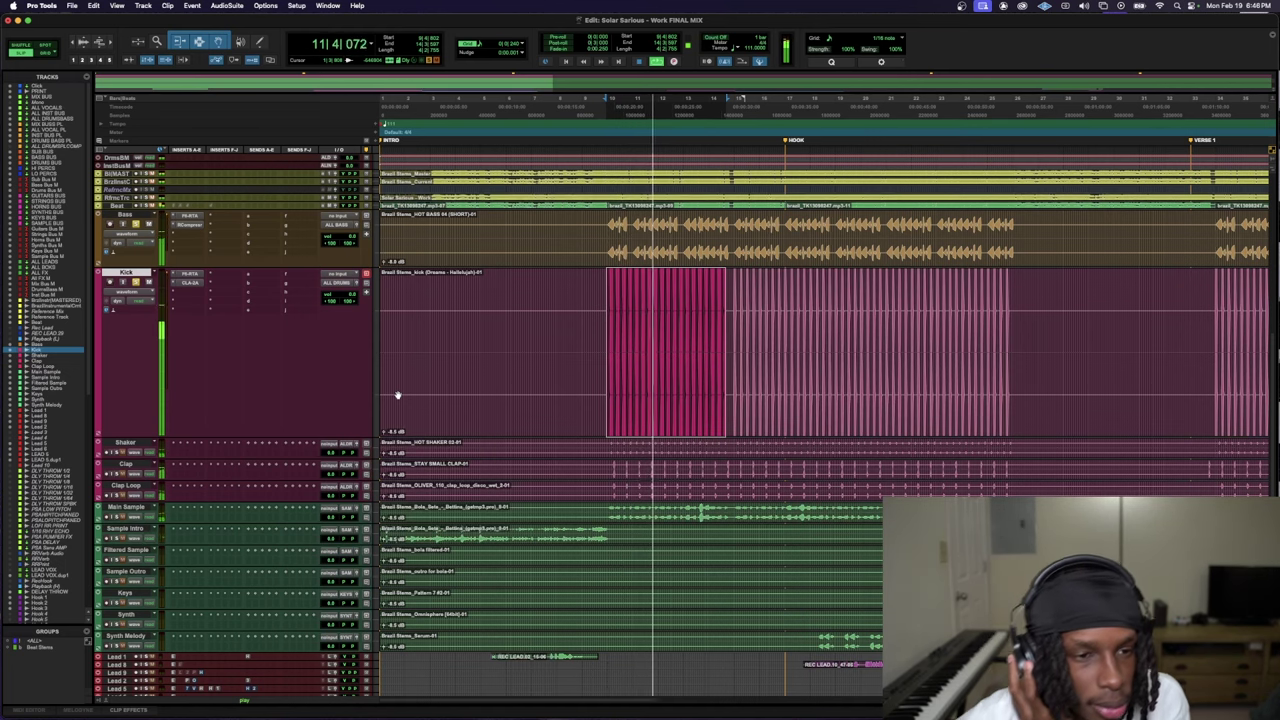
- Insert a second stereo F6-RTA equalizer in the kick track's third insert slot, after the compressor
click(221, 280)
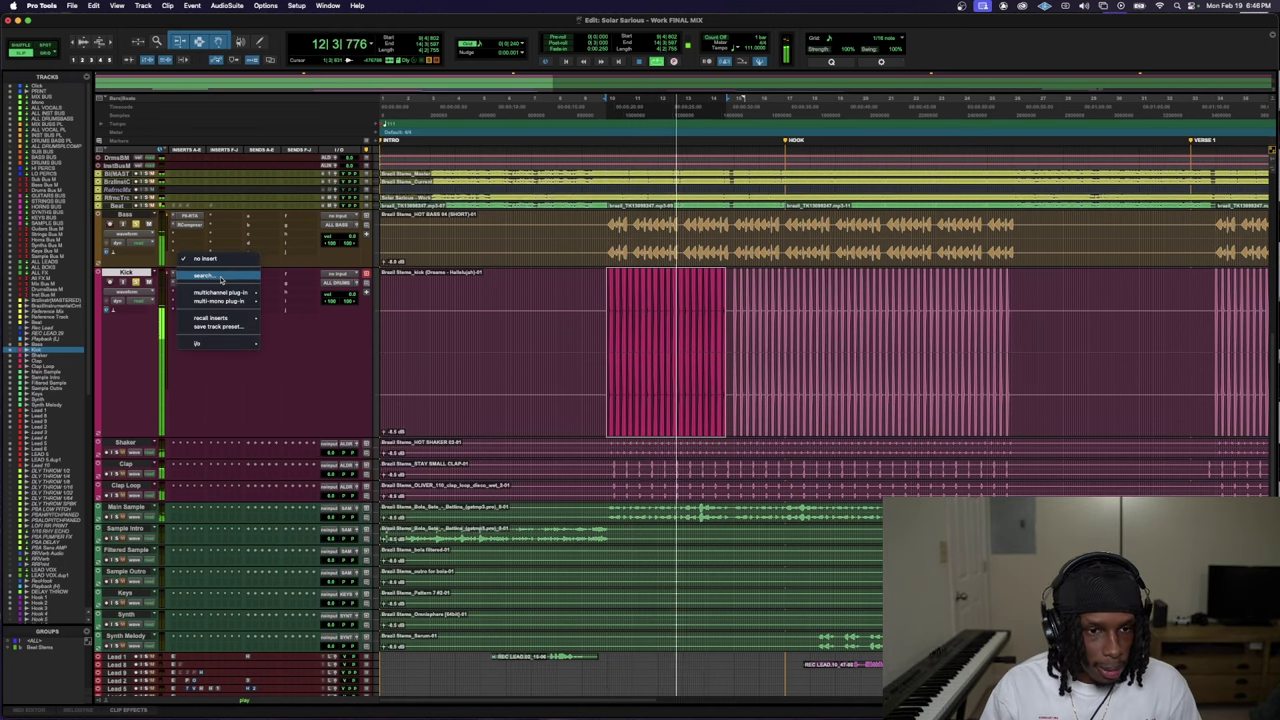
click(221, 278)
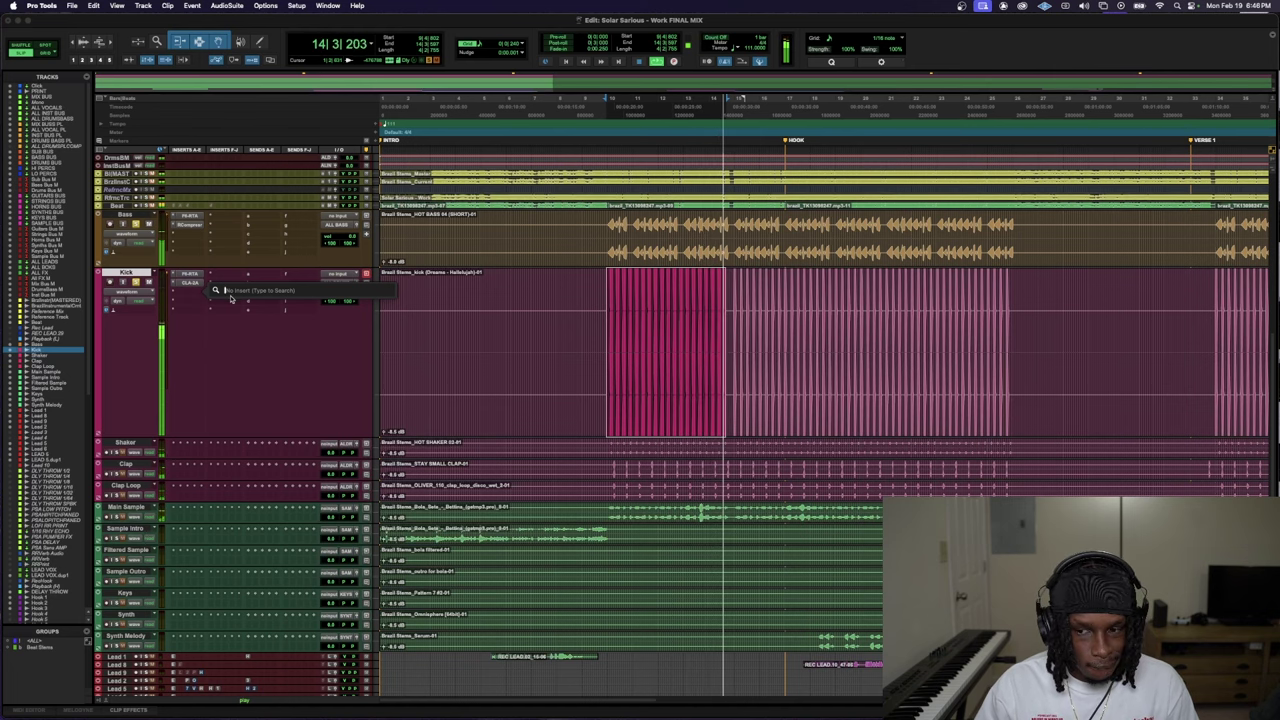
text(f6)
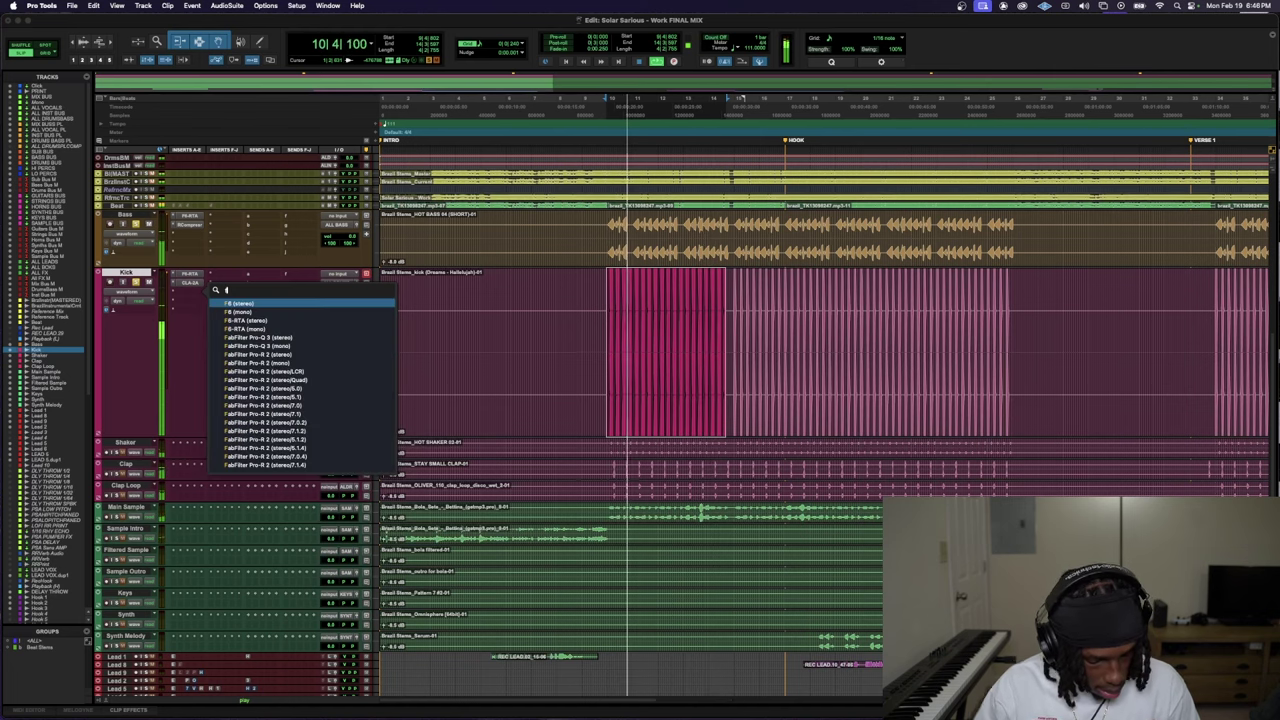
key(Down)
key(Down)
key(Down)
key(Return)
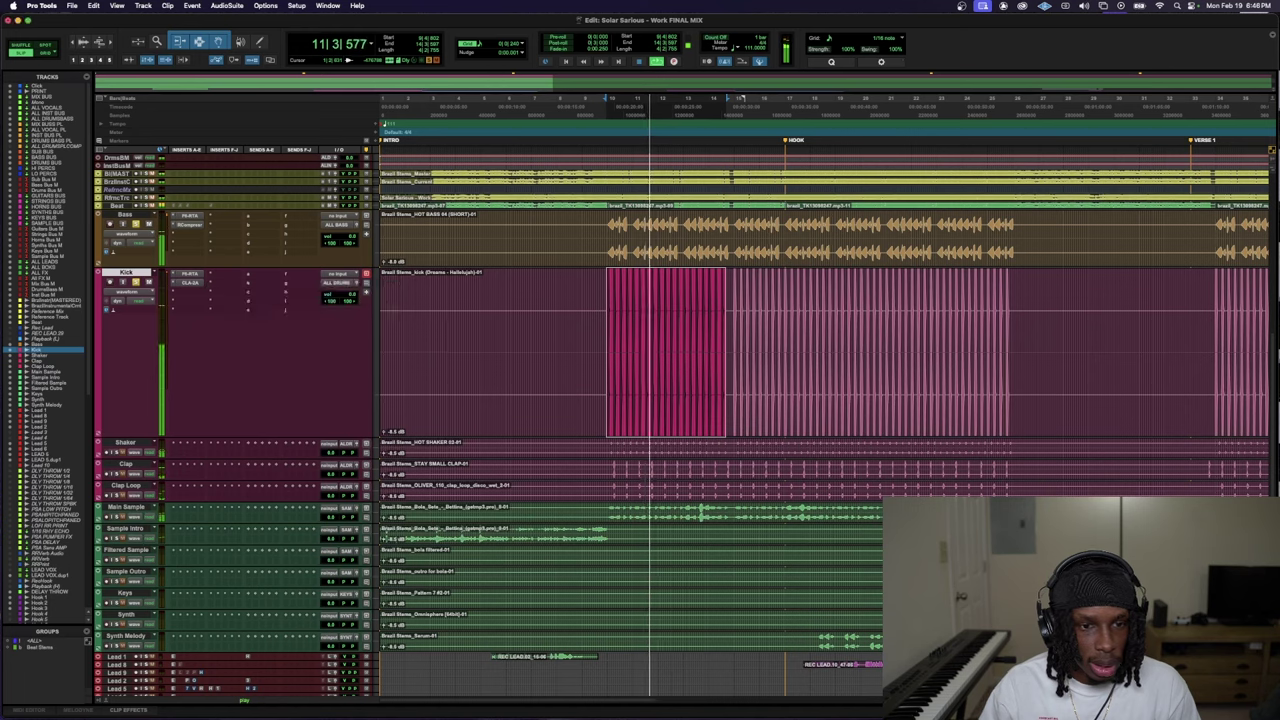
- Turn band 6 of the new kick EQ into a broad high-shelf boost of about 7.5 dB near 3 kHz
drag(816, 368, 778, 364)
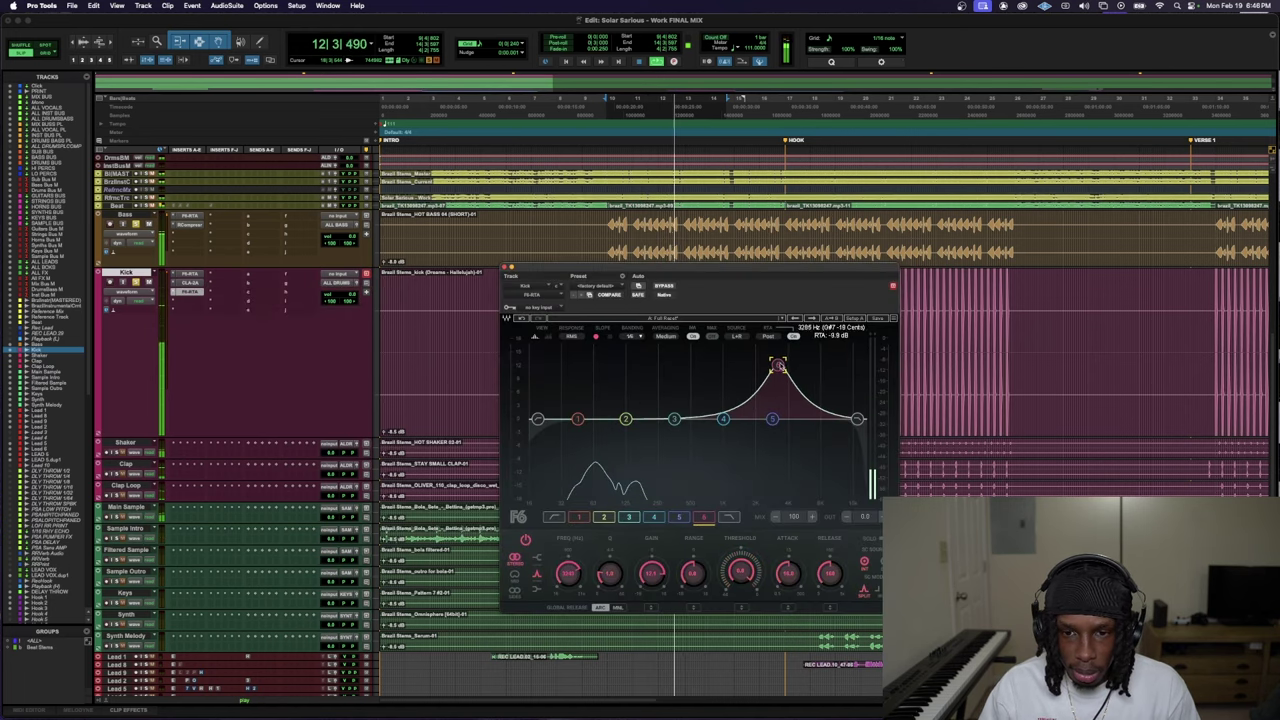
click(536, 559)
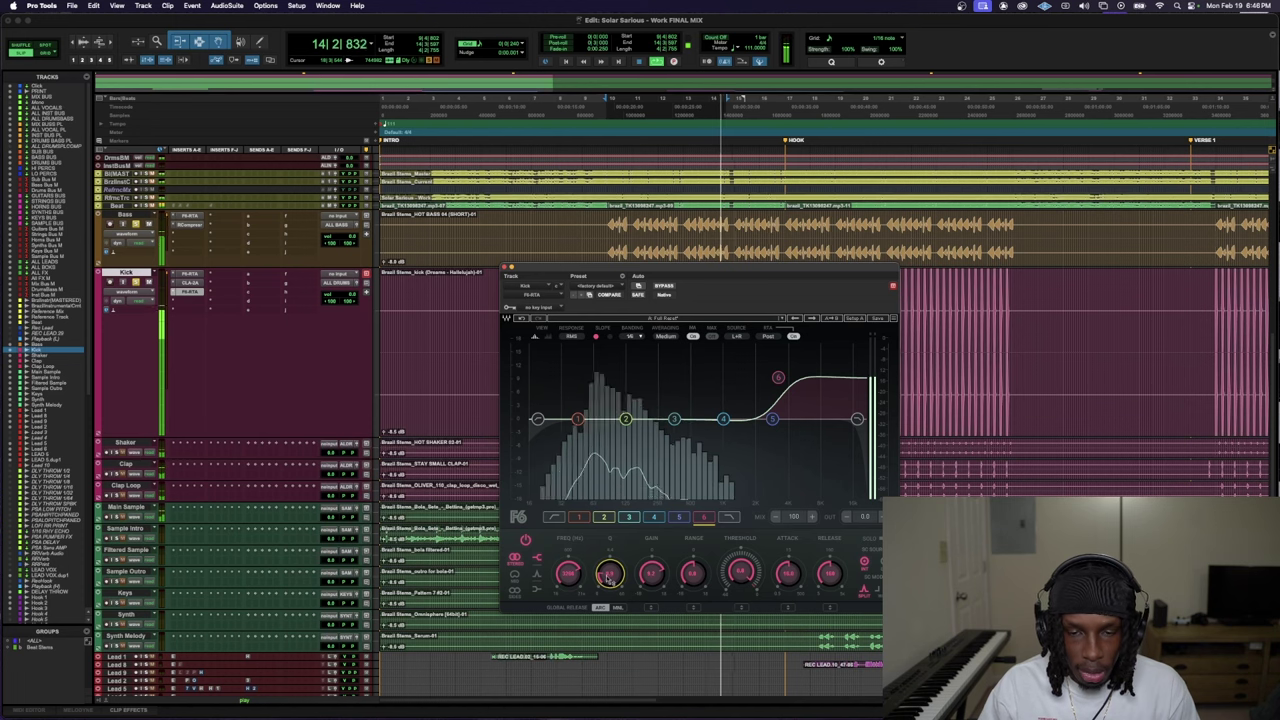
drag(609, 573, 609, 582)
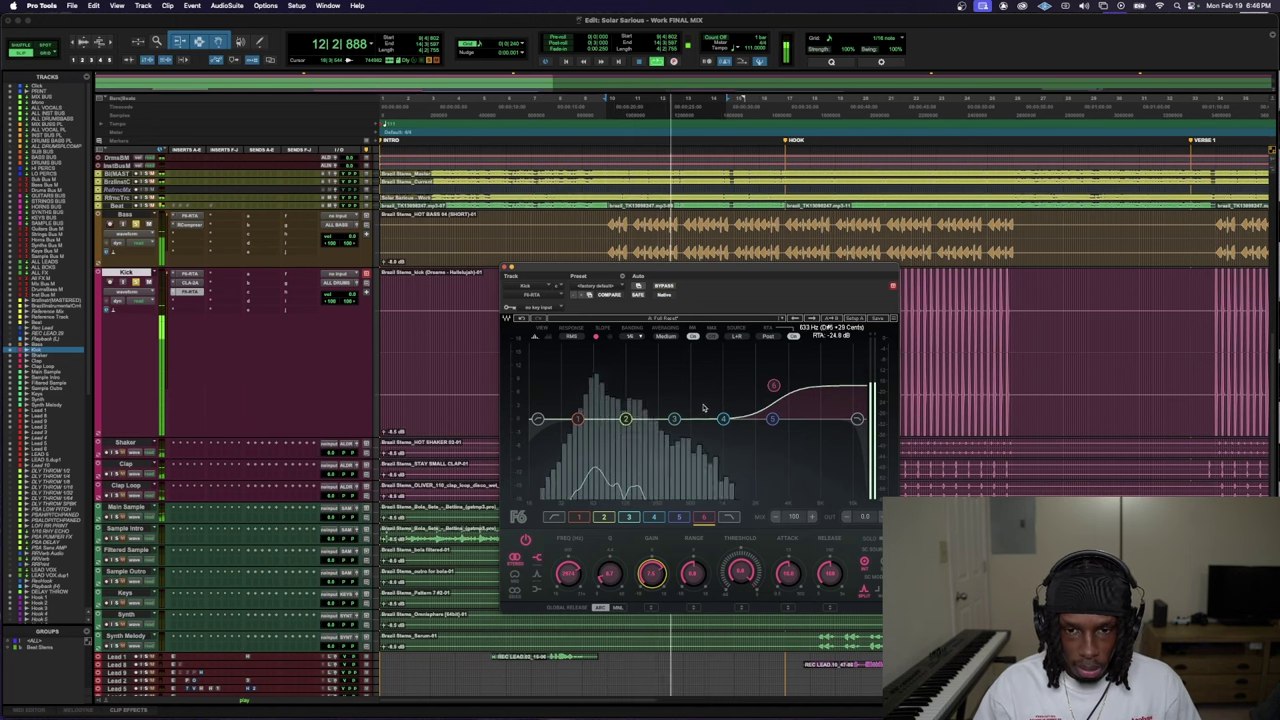
- Sweep band 4 of the kick's second EQ with a narrow boost, then turn it into a slight cut near 540 Hz
mouse_move(723, 418)
mouse_down()
mouse_move(740, 388)
mouse_move(724, 382)
mouse_move(733, 406)
mouse_up()
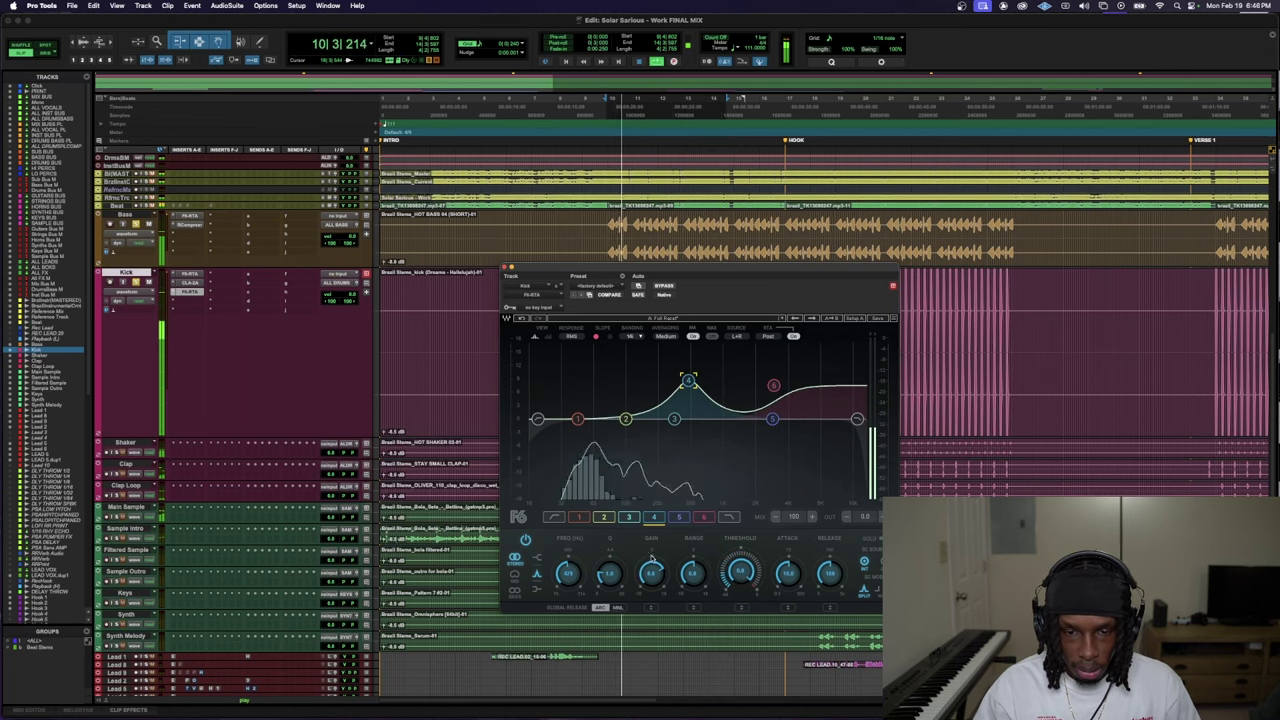
drag(693, 403, 694, 367)
drag(611, 575, 611, 573)
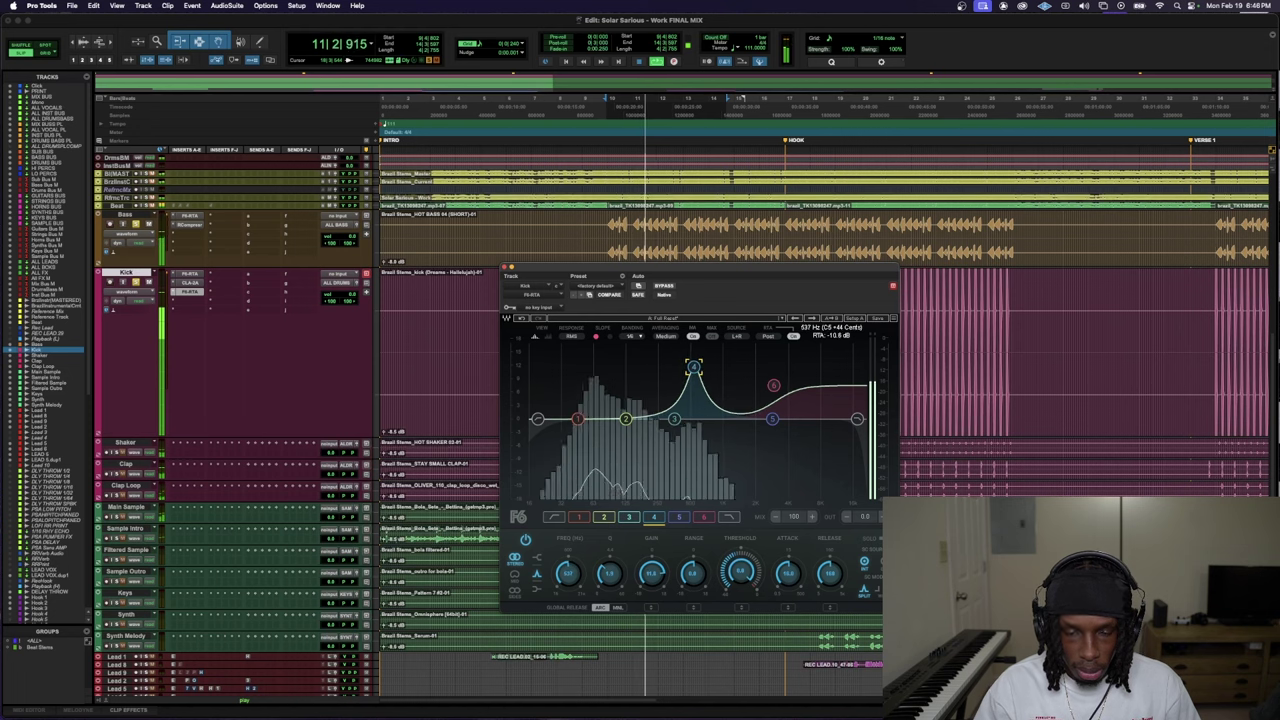
drag(694, 367, 694, 424)
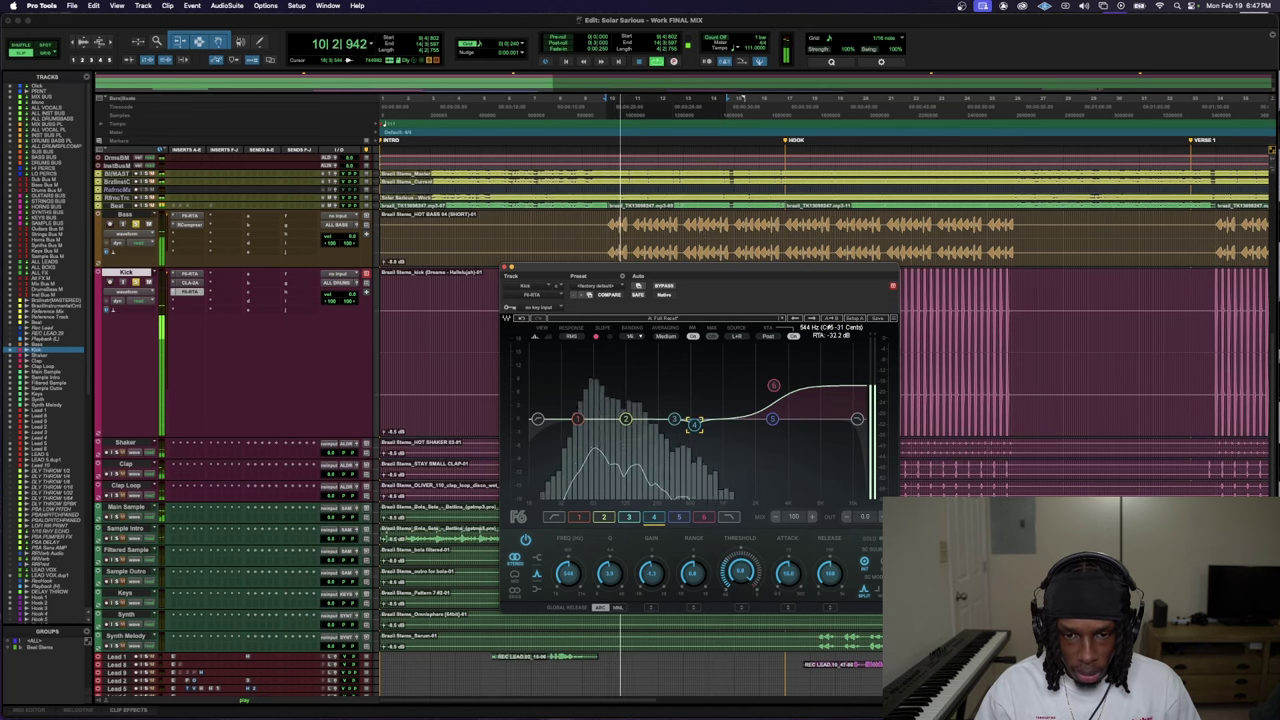
key(space)
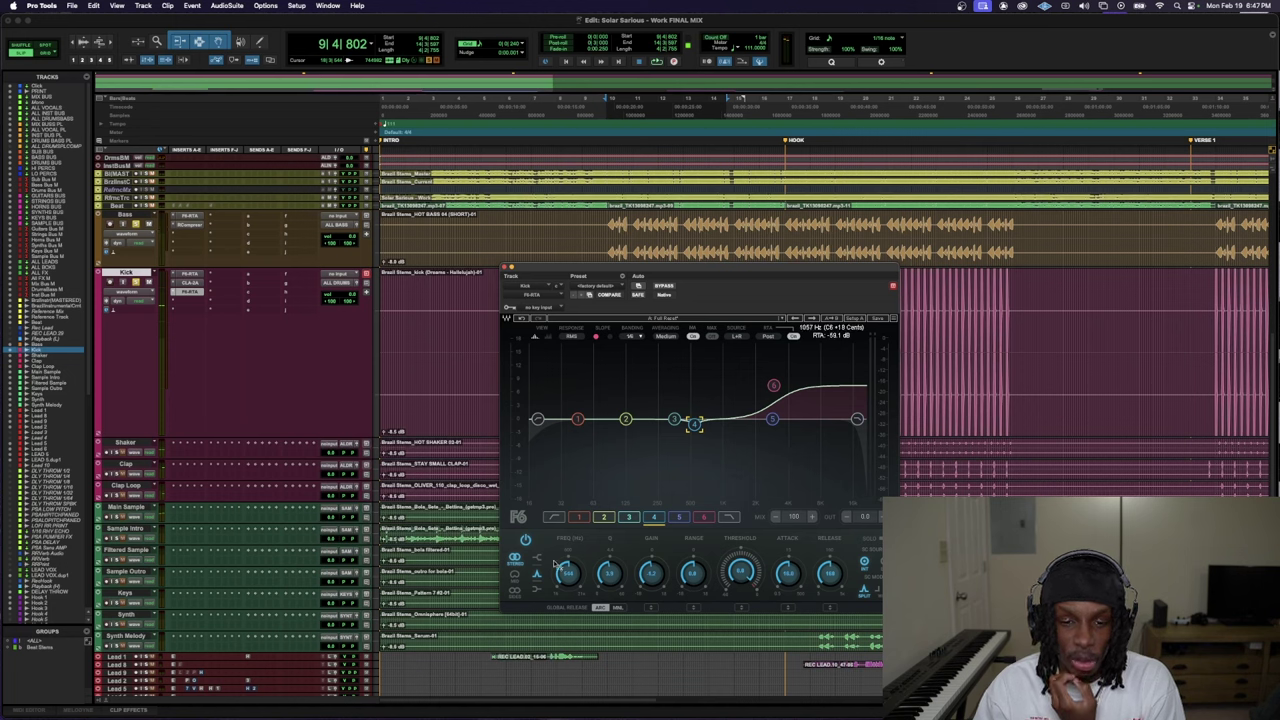
- Replay the kick section, compare it with the second F6-RTA bypassed and active, and close the EQ window
key(space)
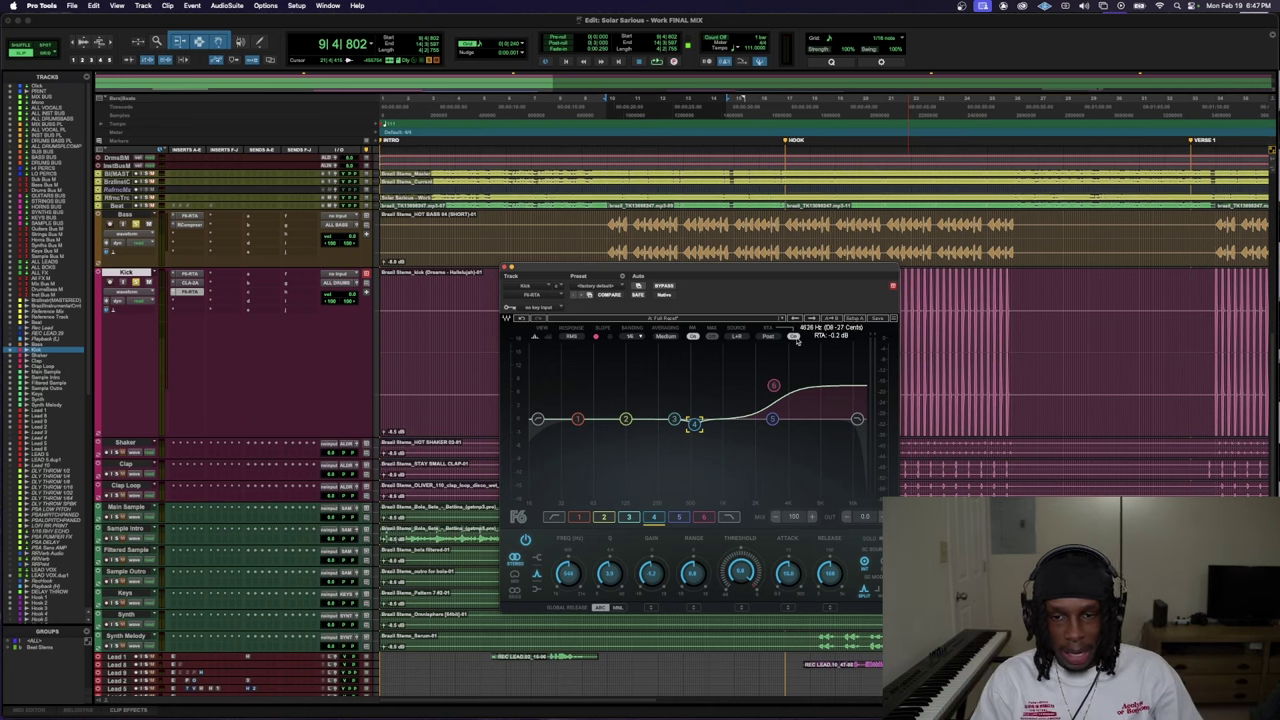
key(space)
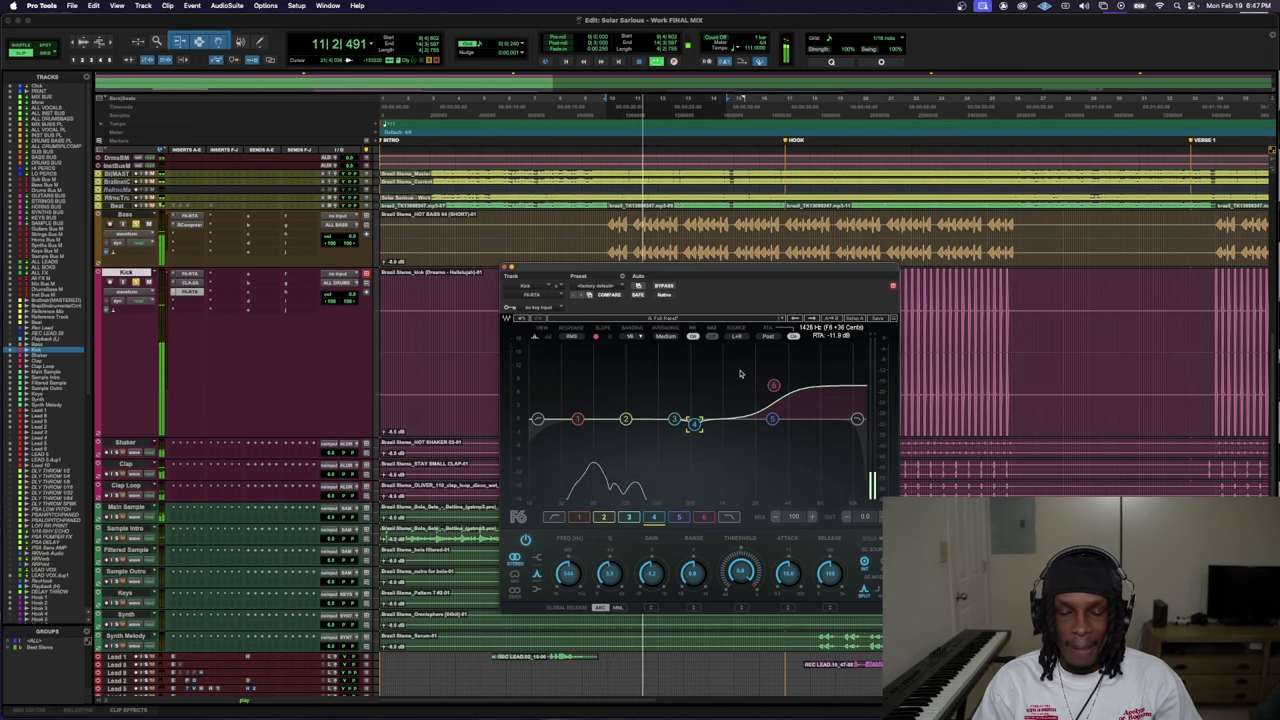
click(665, 287)
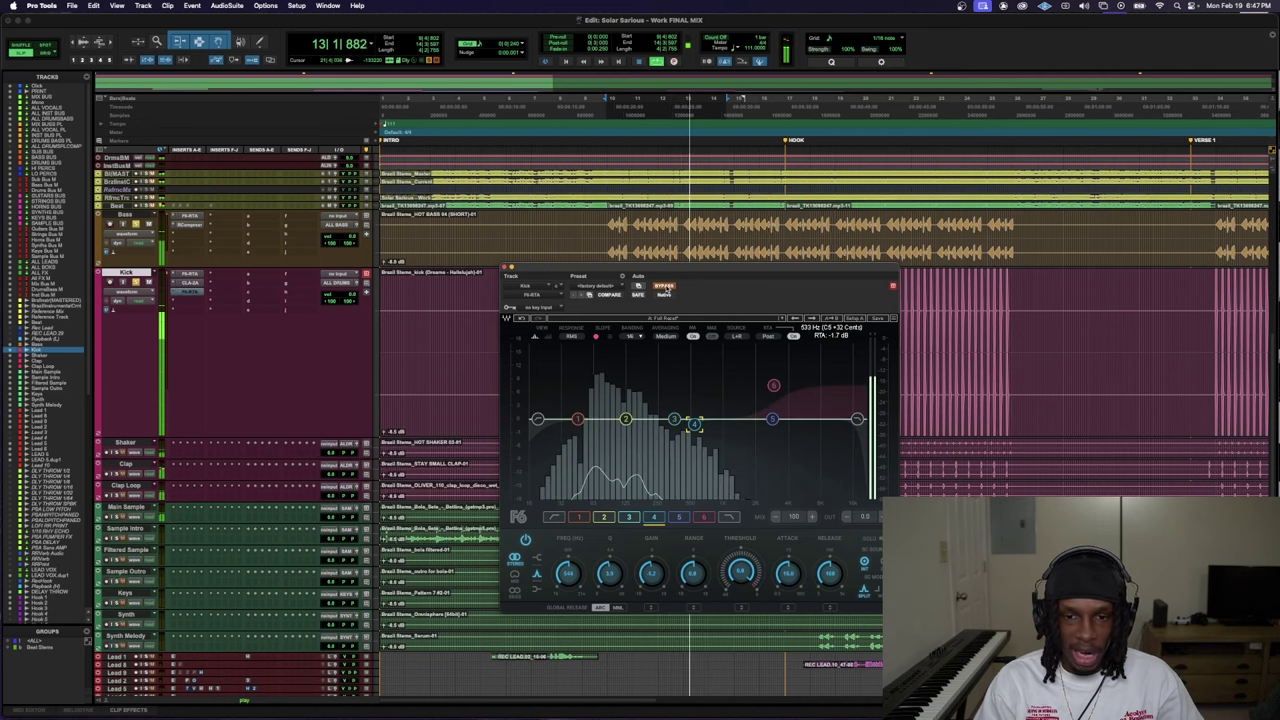
click(665, 287)
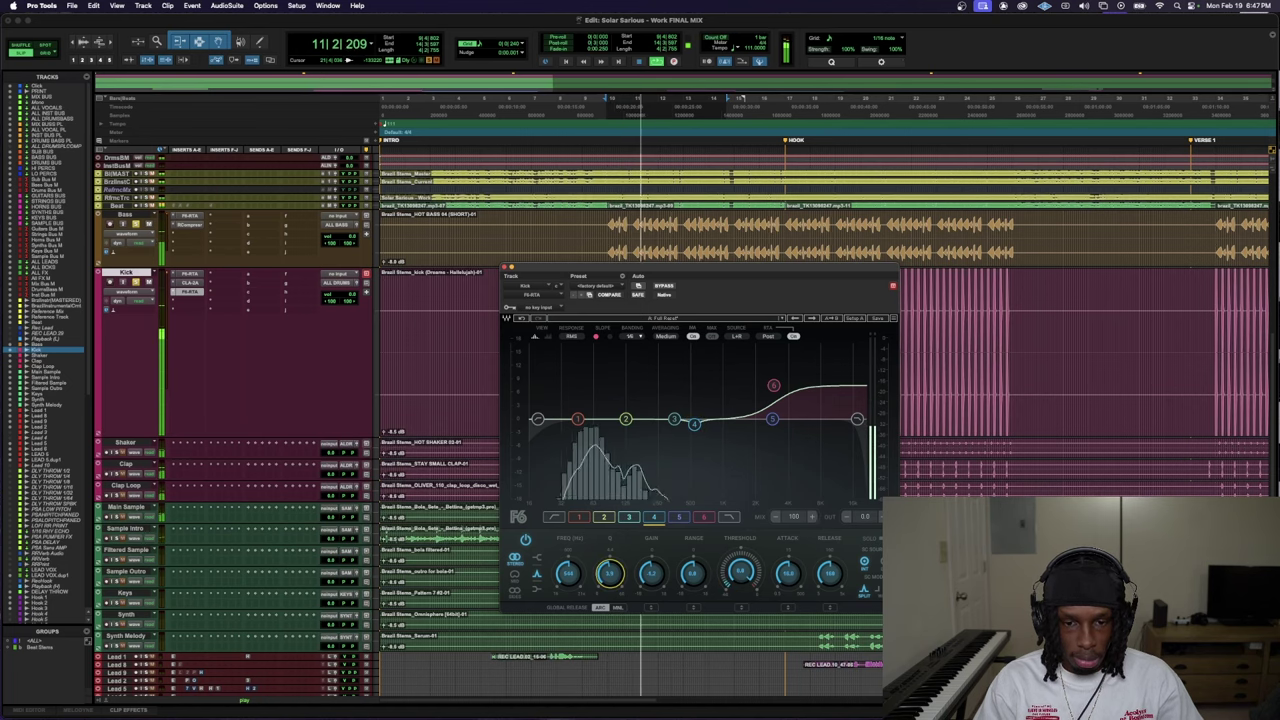
key(super+w)
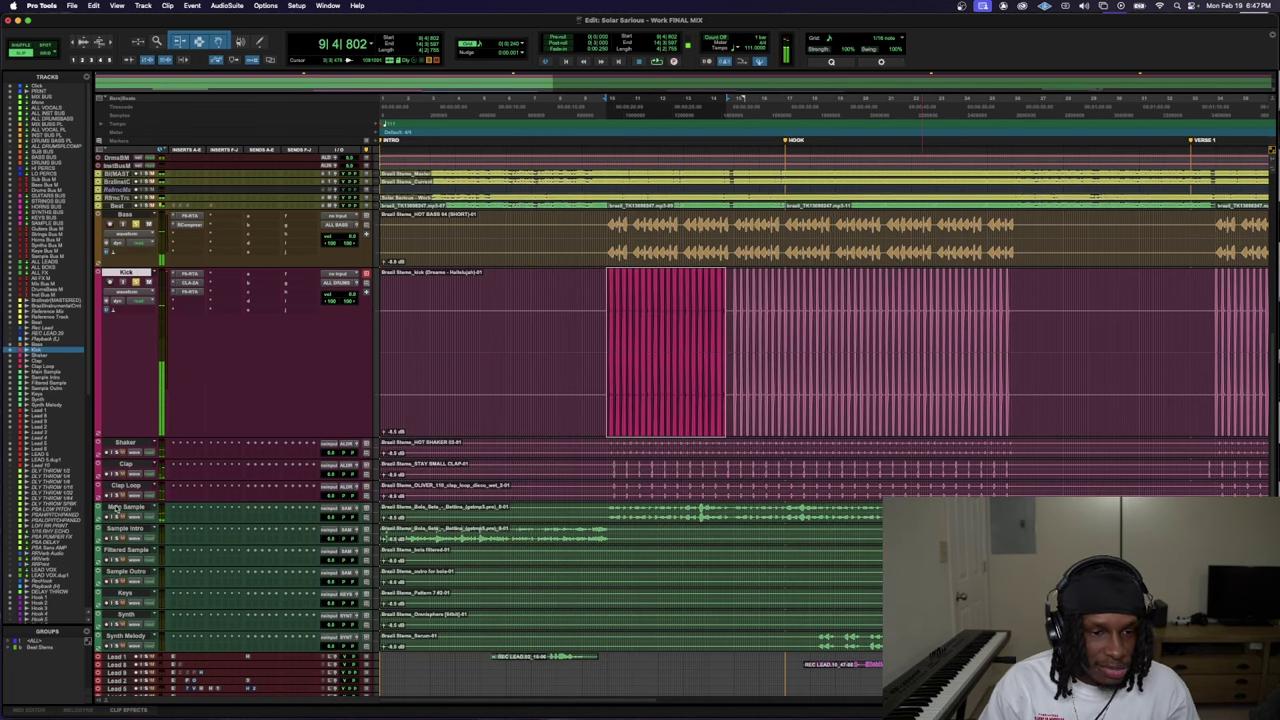
- Enlarge the Main Sample track, open its output fader window and lower its level to about -4 dB during playback
scroll(115, 508, down, 2)
key(ctrl+Down)
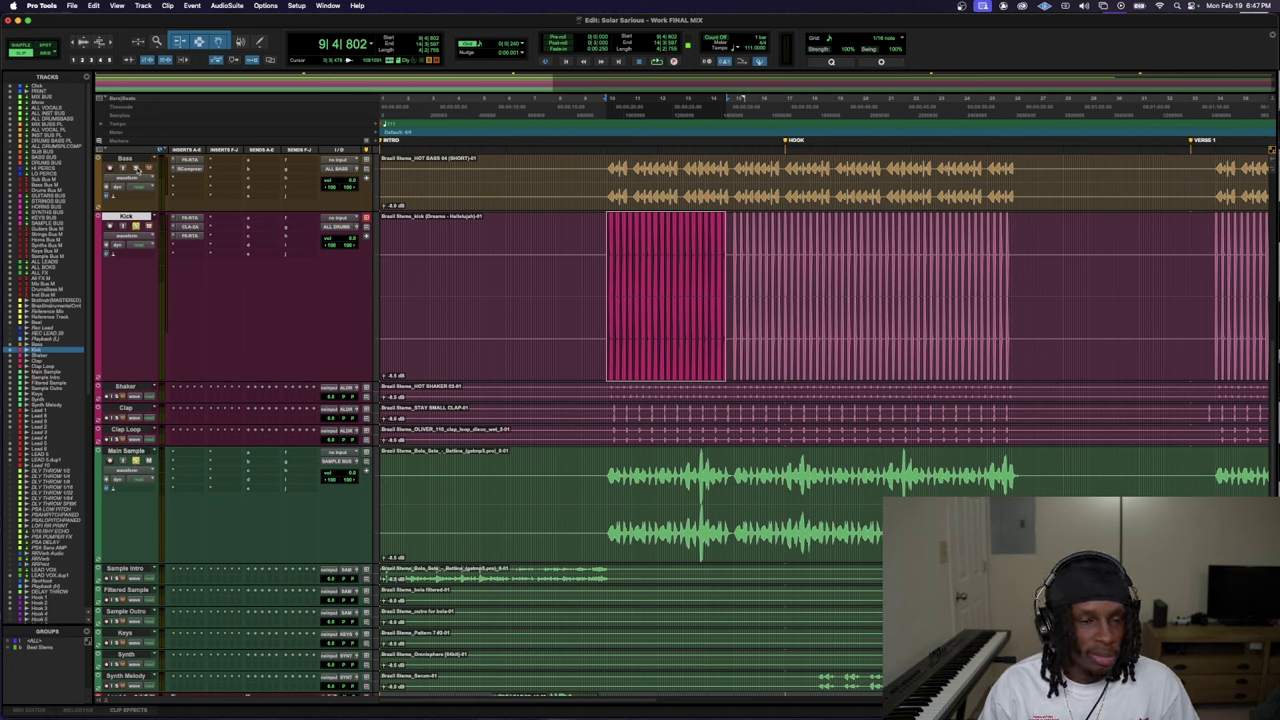
click(355, 462)
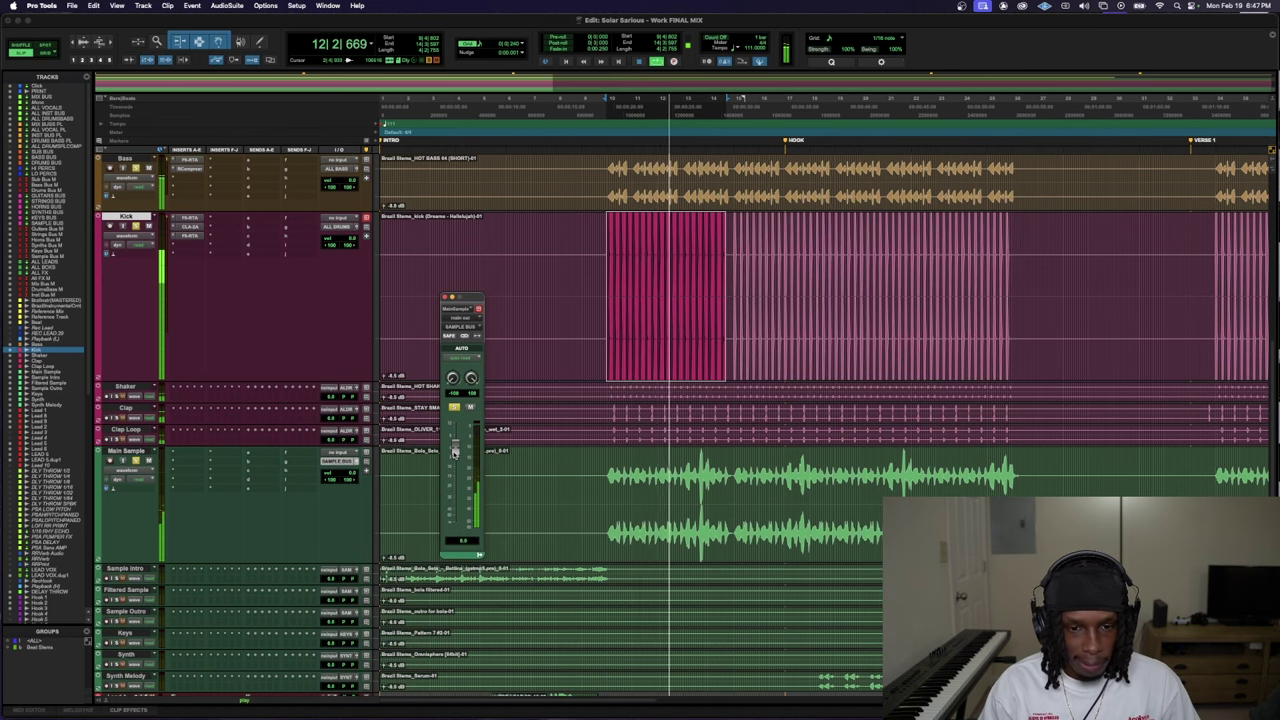
mouse_move(455, 452)
mouse_down()
mouse_move(463, 487)
mouse_move(463, 472)
mouse_up()
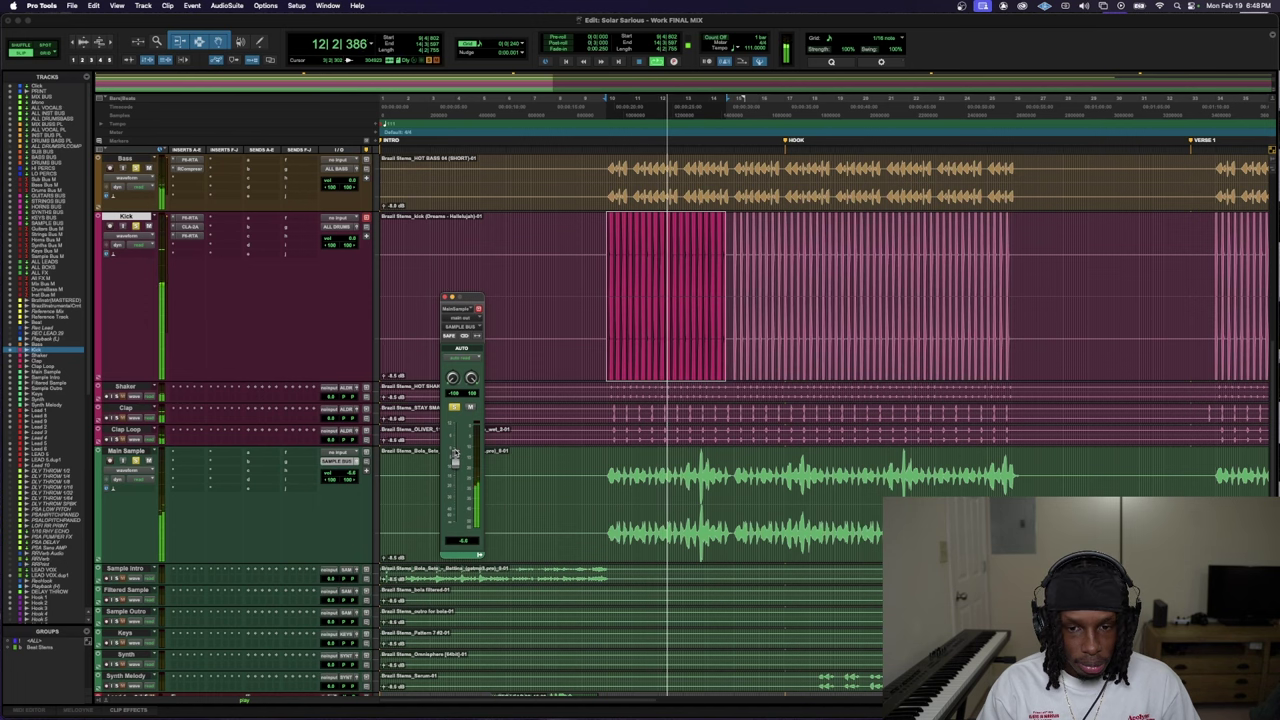
drag(455, 450, 457, 437)
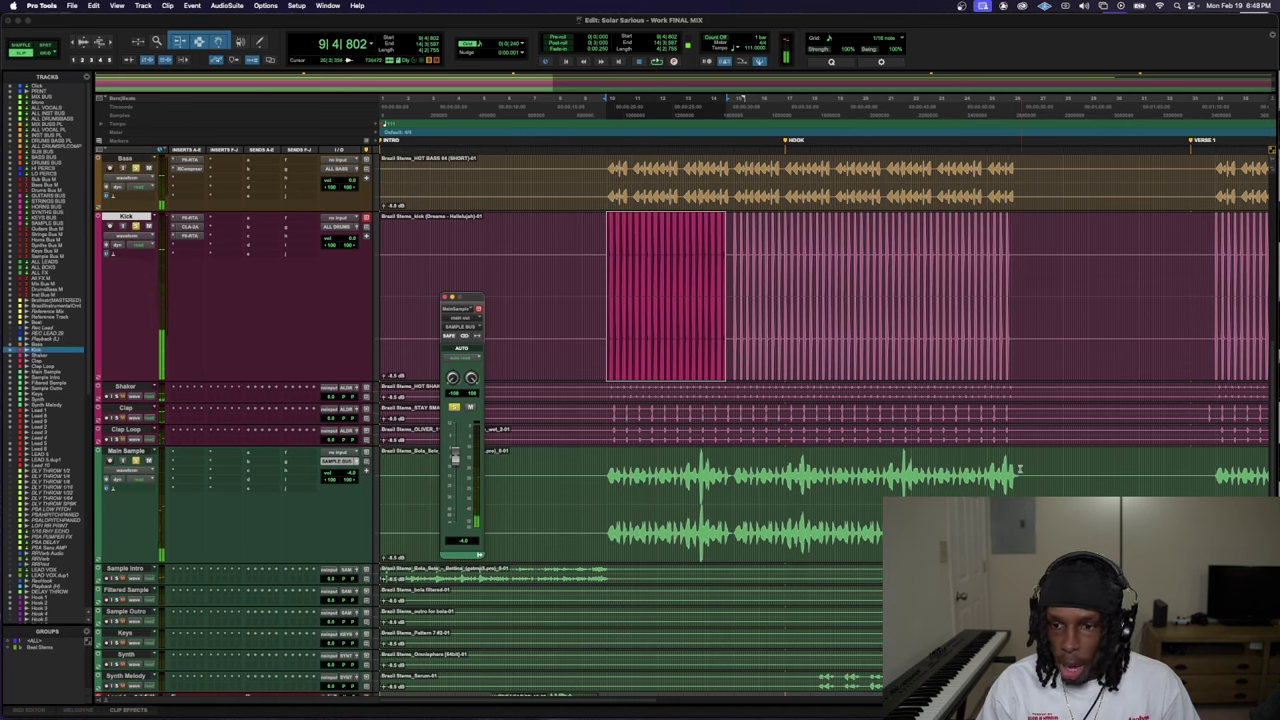
- Select about bars 10 to 26 across the kick and Main Sample, play them, and set the Main Sample fader to about -3 dB
drag(607, 470, 1015, 470)
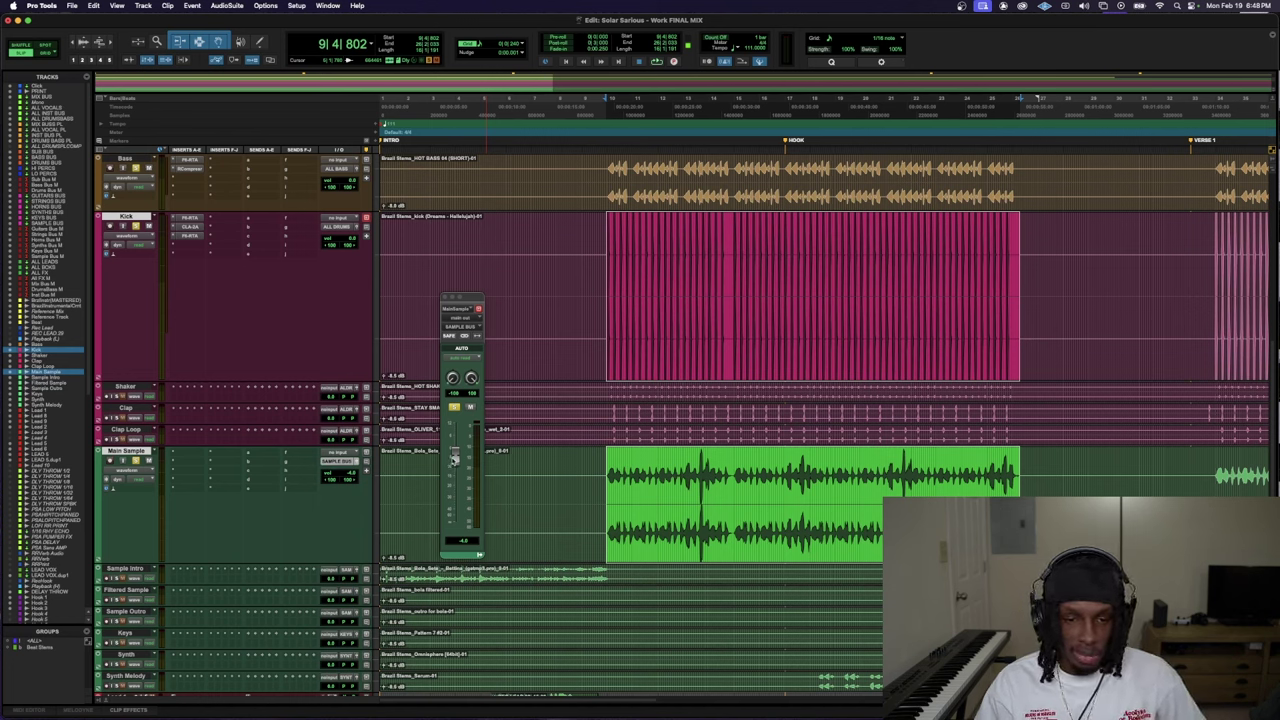
key(space)
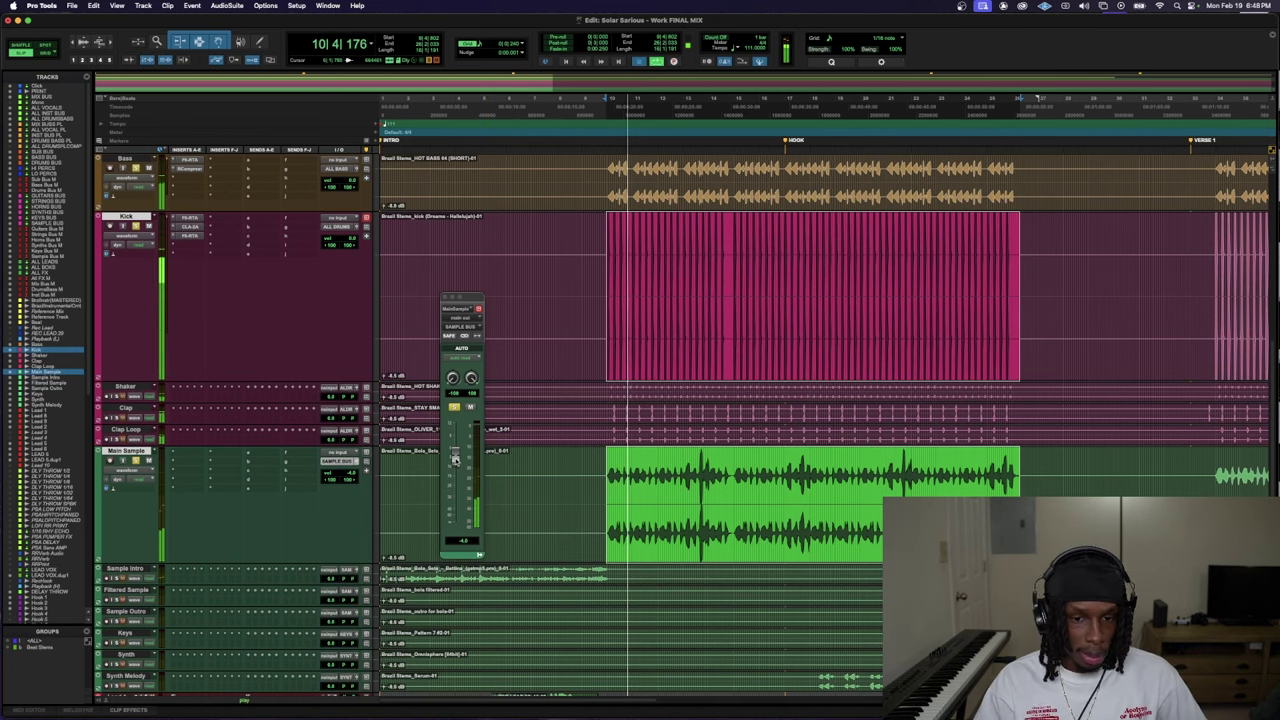
key(space)
key(space)
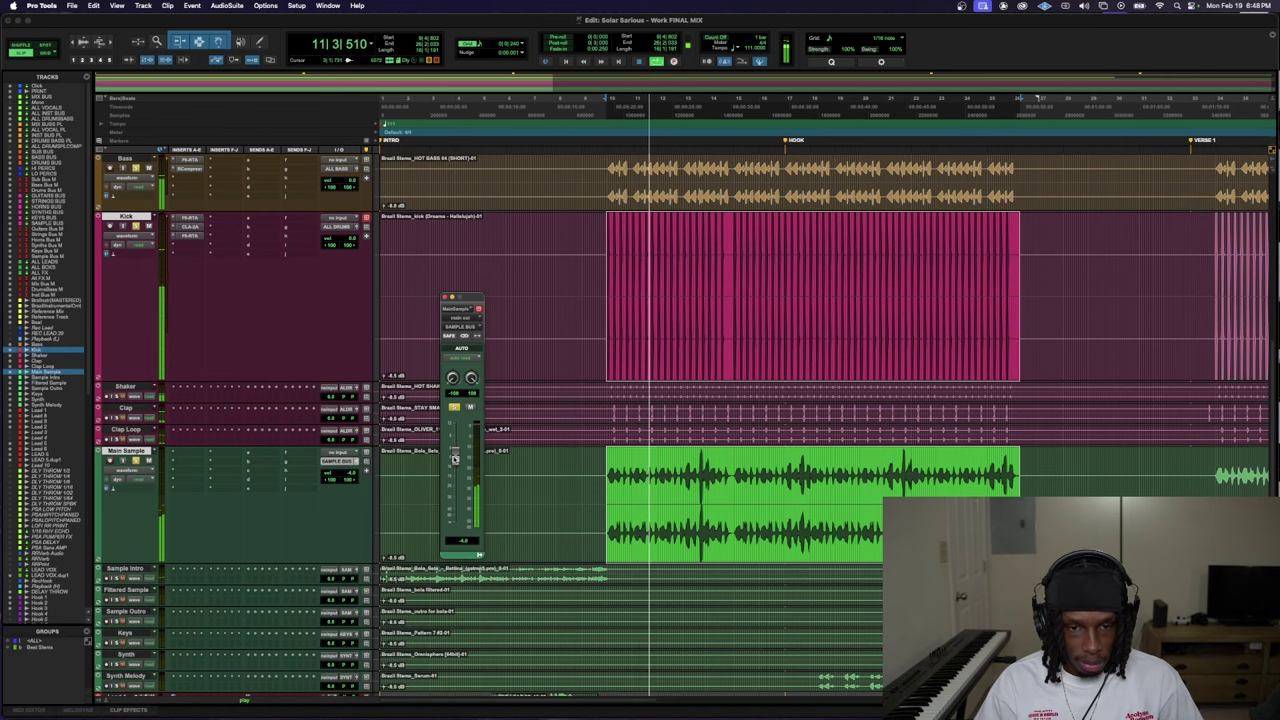
drag(455, 458, 456, 455)
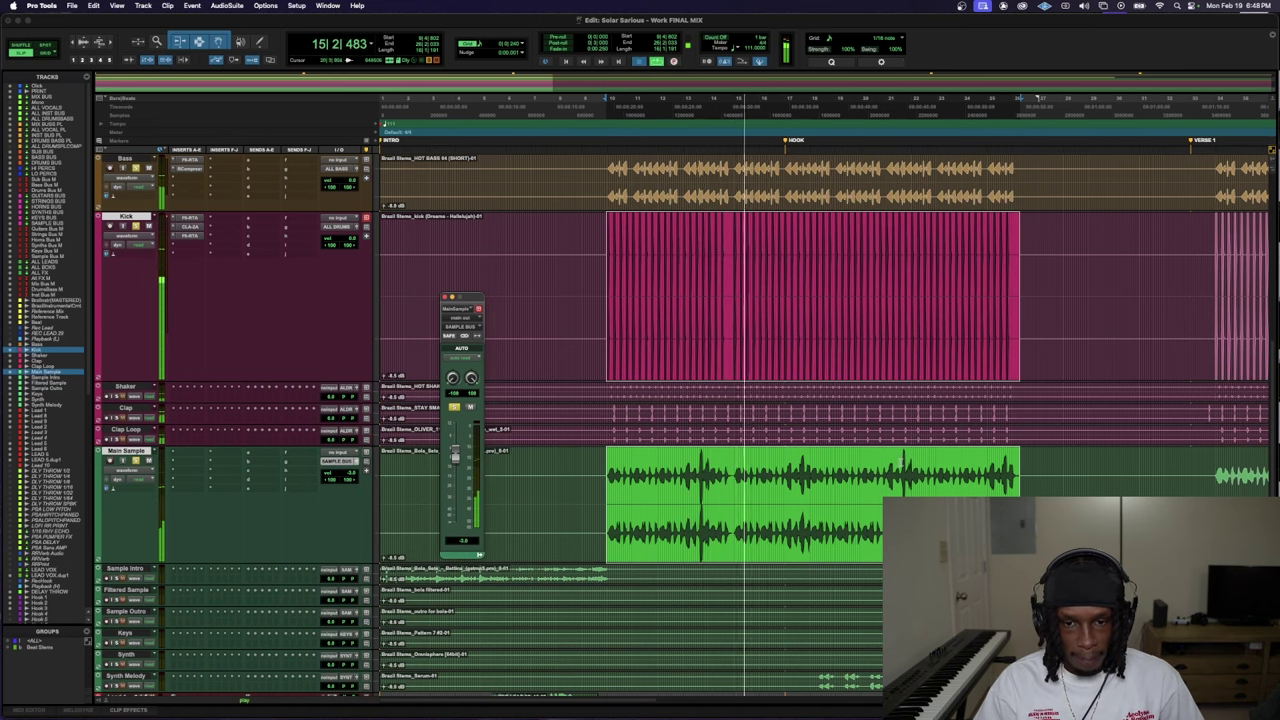
- Select only the Main Sample's first section from about bar 10 to bar 26 and play it
click(714, 478)
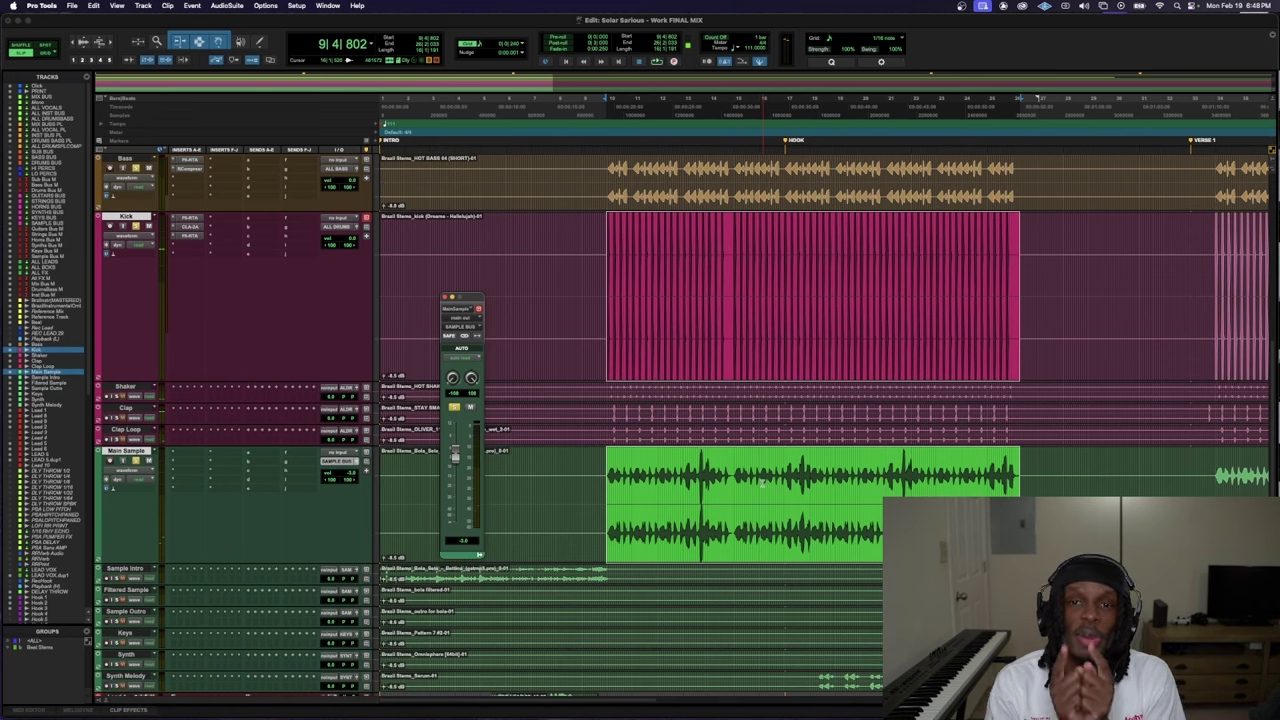
drag(651, 470, 783, 463)
drag(1025, 463, 589, 480)
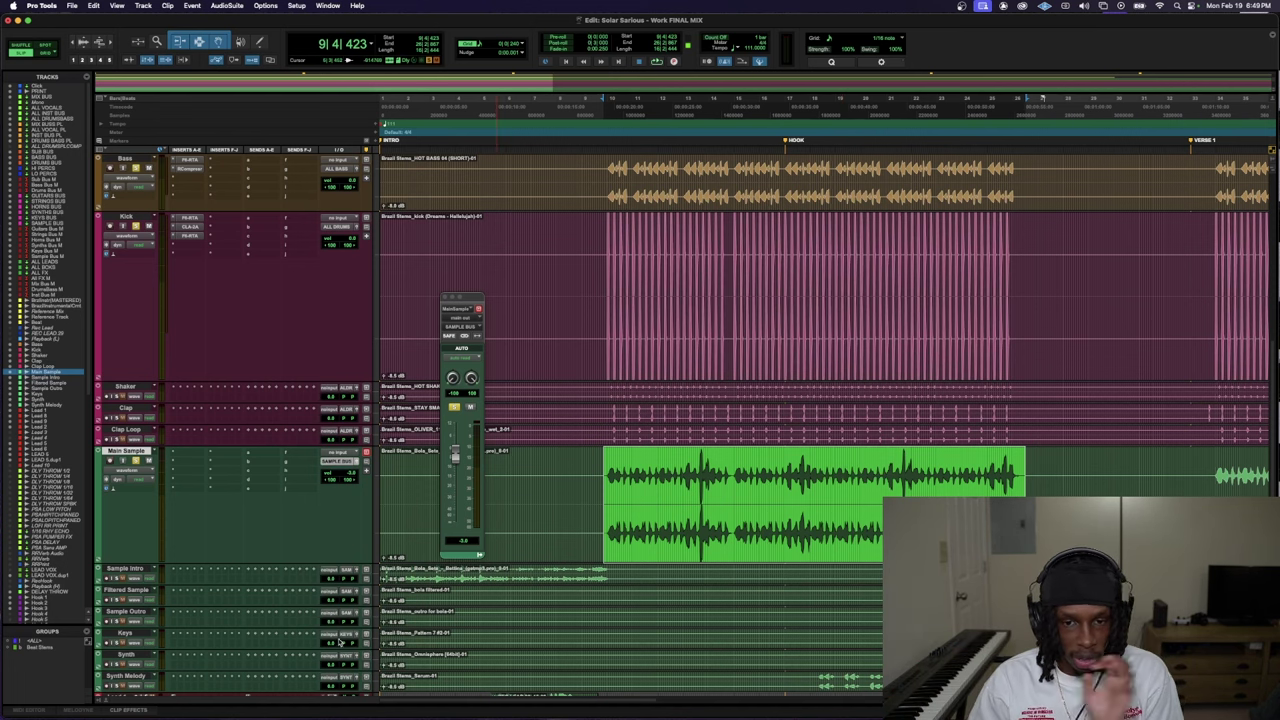
key(space)
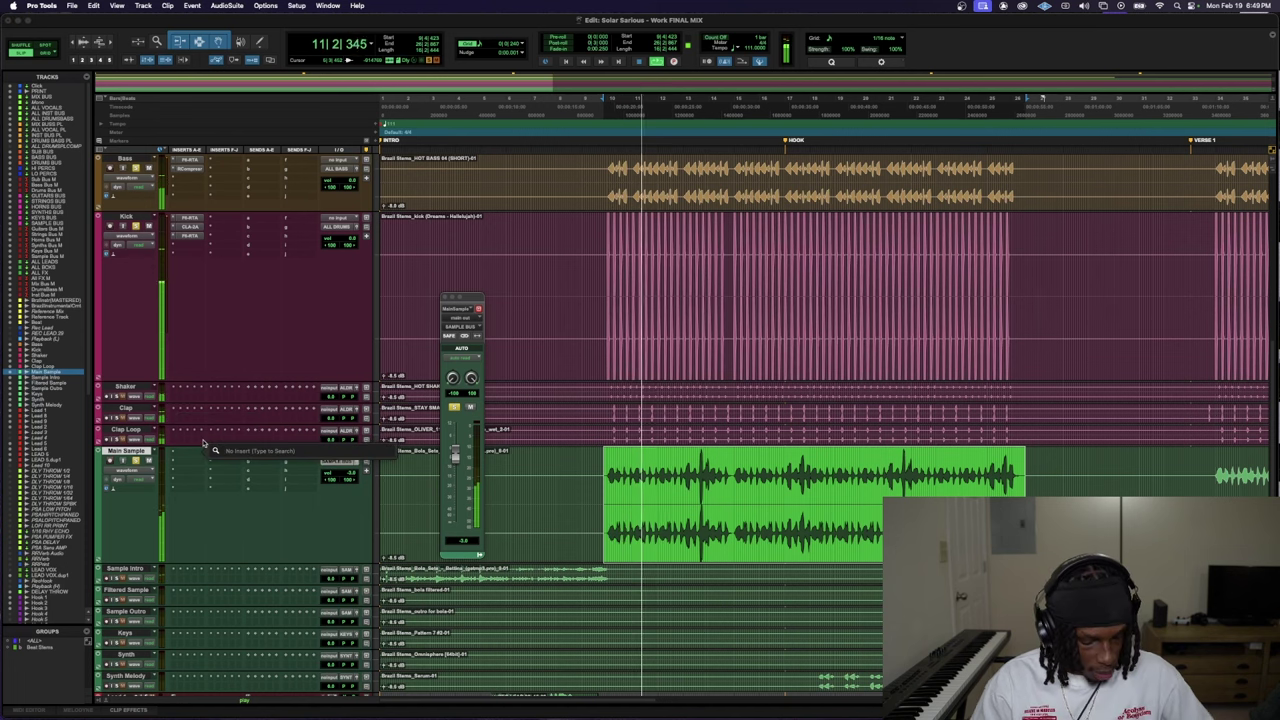
- Insert a stereo CLA-2A compressor in the Main Sample track's first insert slot
click(212, 451)
text(cl)
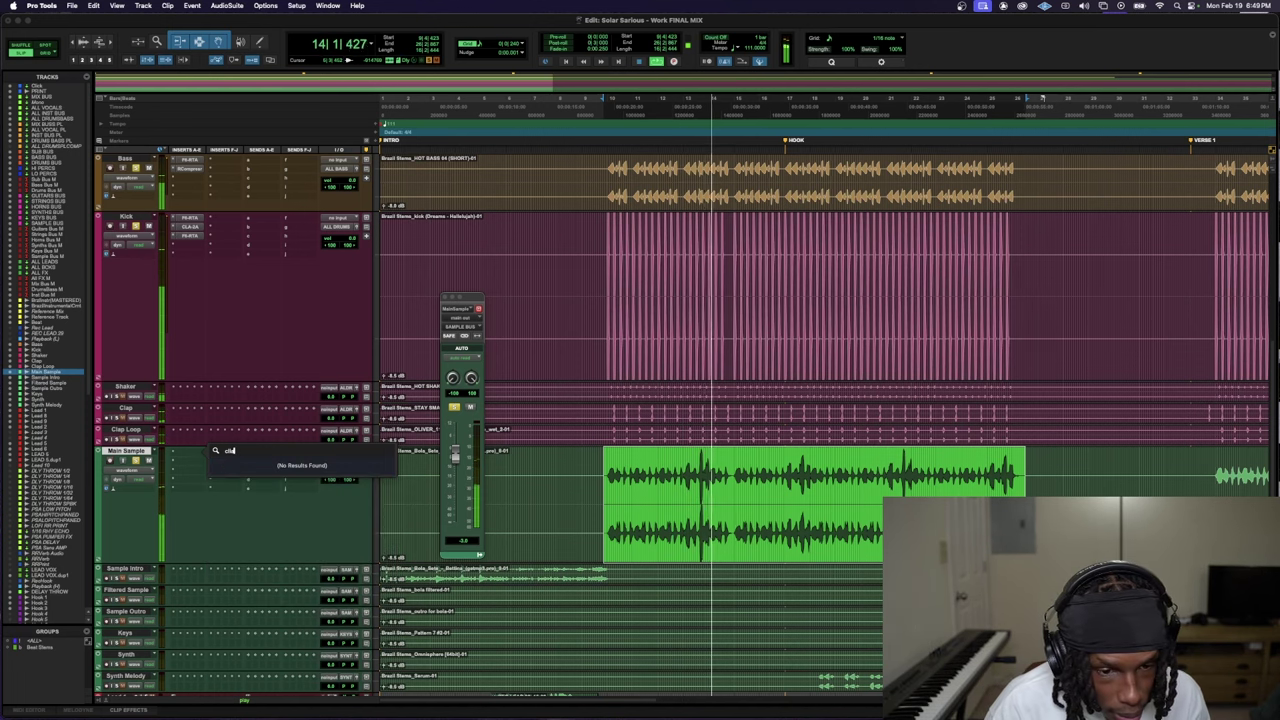
text(a)
text( v)
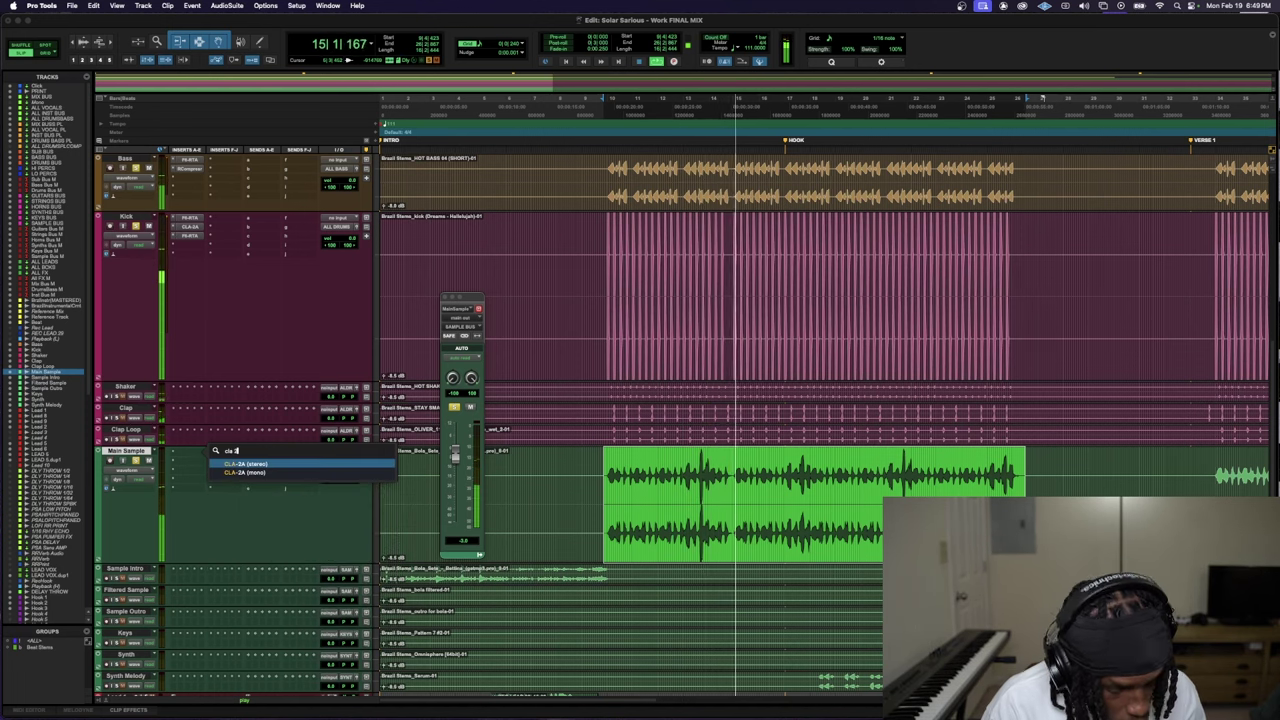
key(Return)
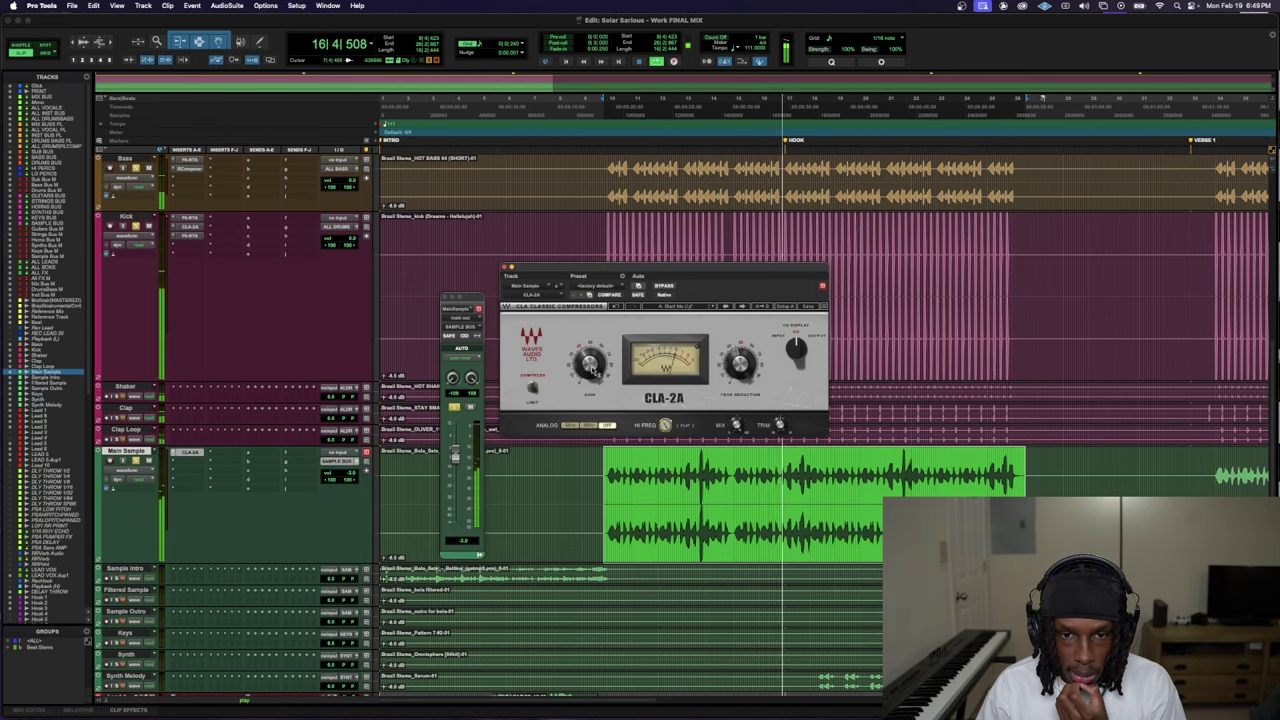
- Play the Main Sample from its first loud peak near bar 12 and adjust the CLA-2A's peak reduction and gain
mouse_move(591, 366)
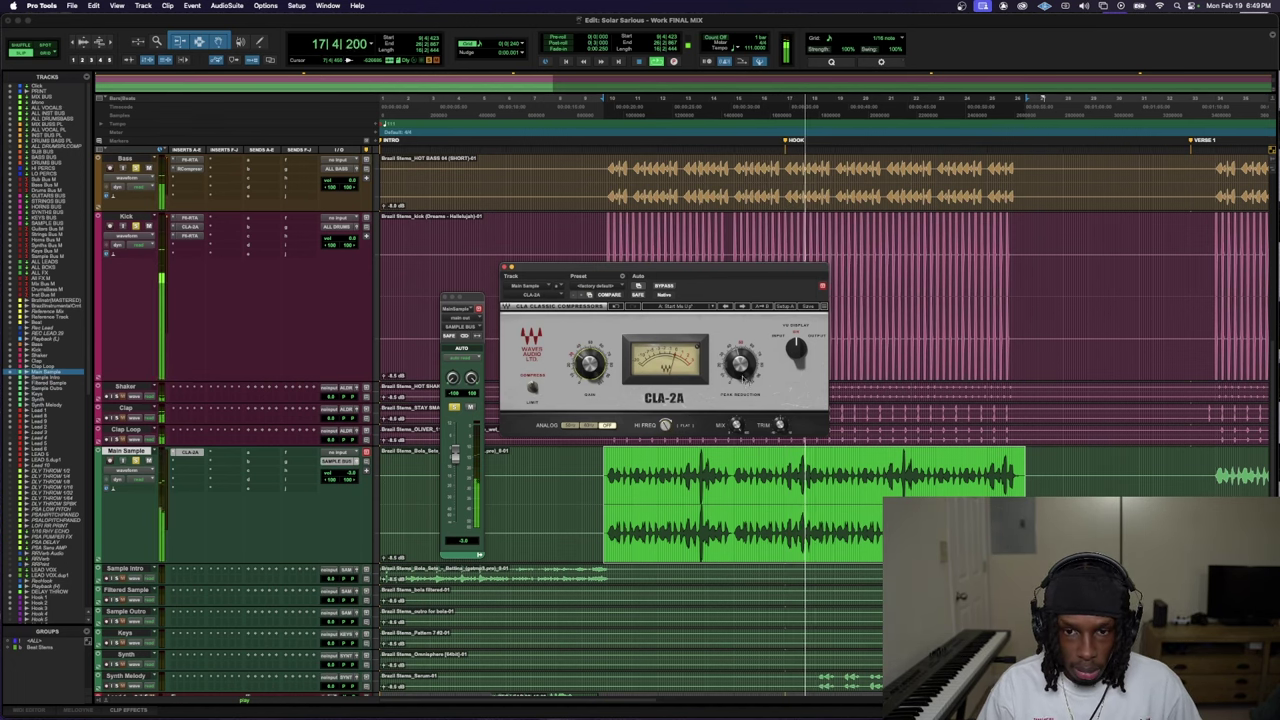
click(675, 462)
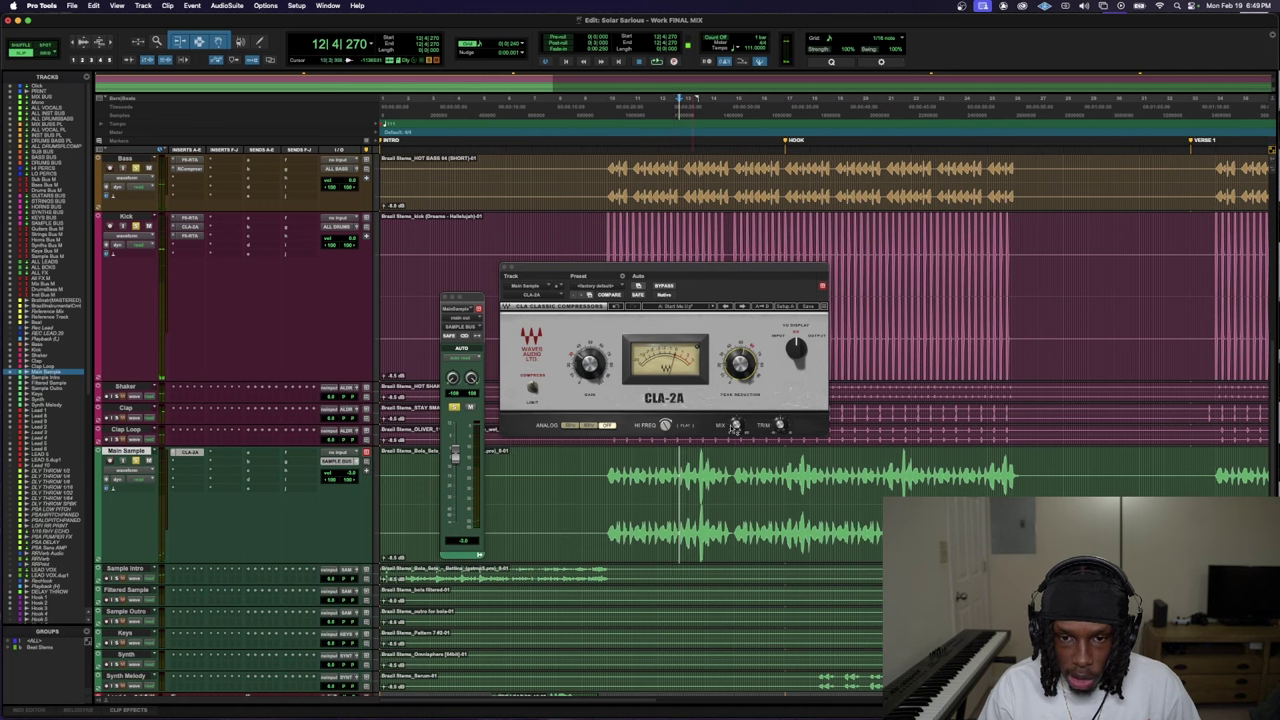
mouse_move(741, 365)
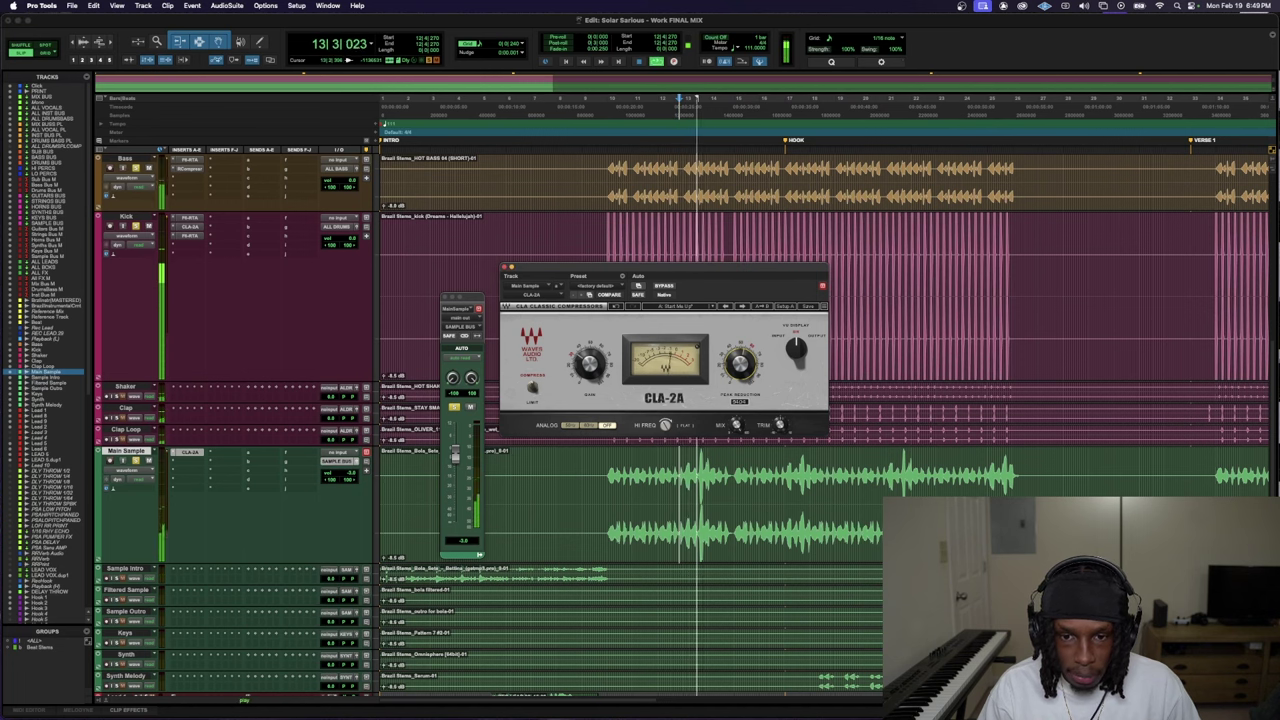
key(space)
key(space)
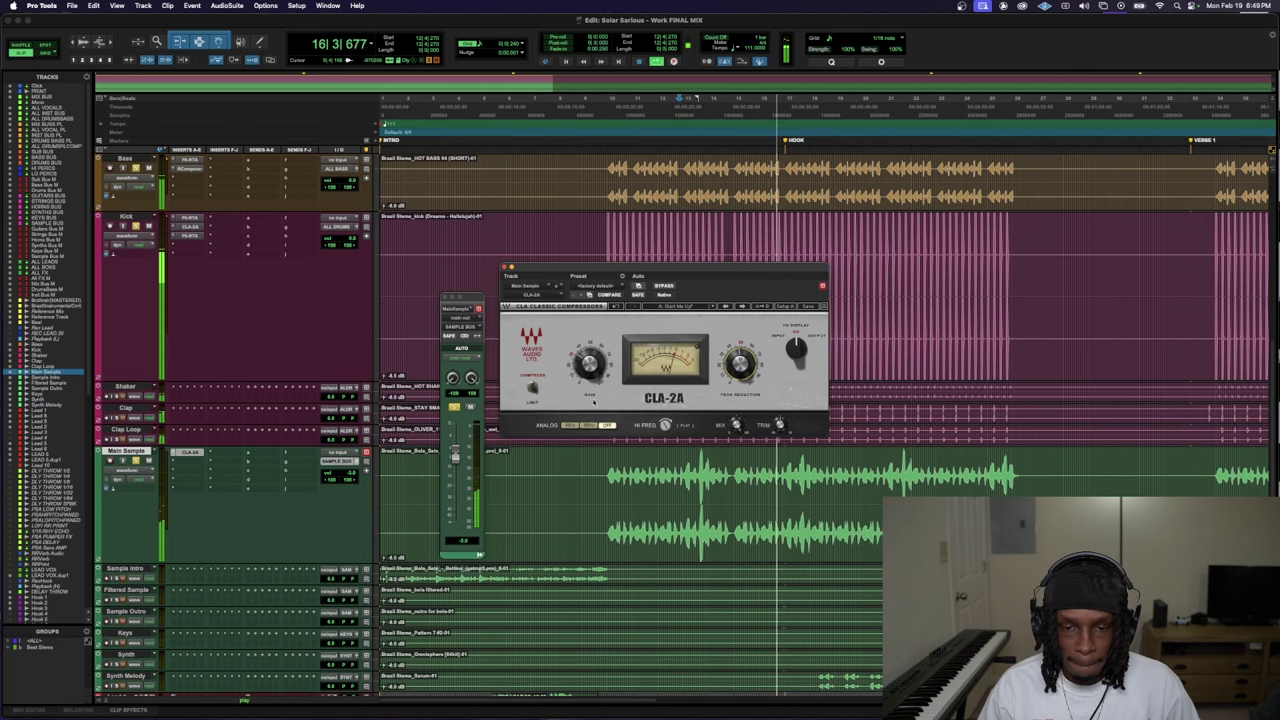
mouse_move(590, 399)
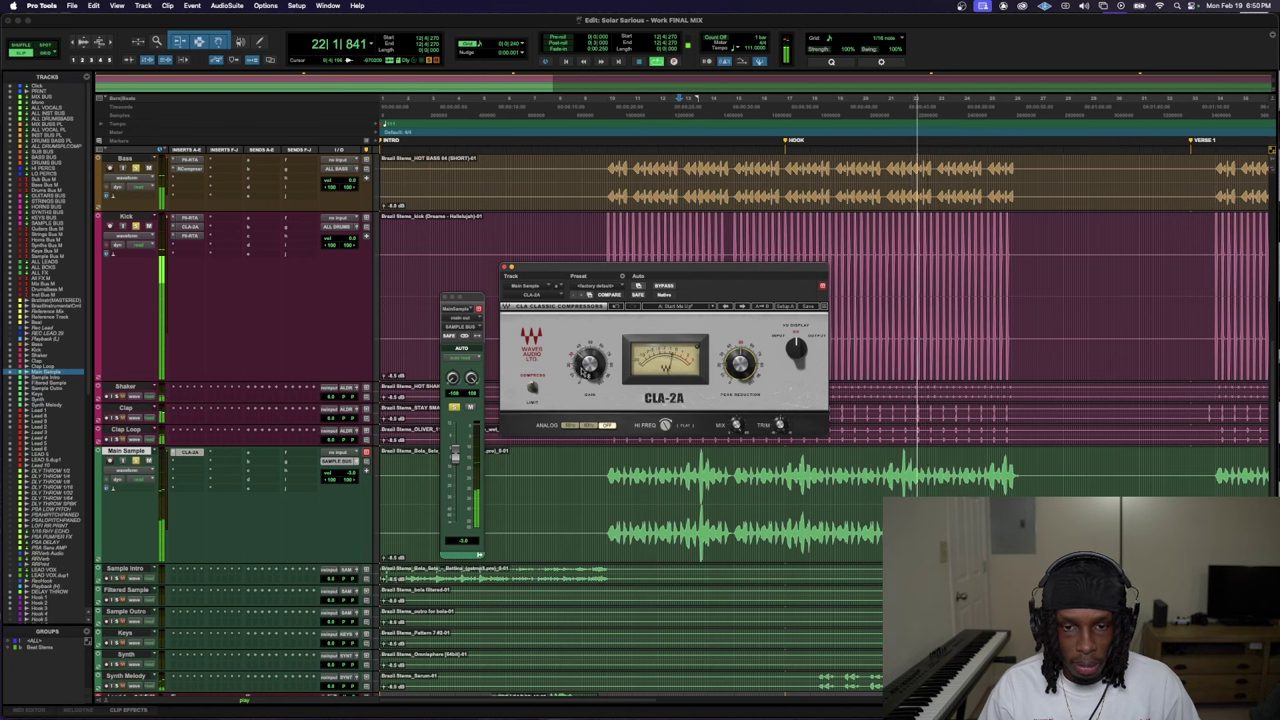
- Compare the Main Sample with the CLA-2A bypassed and active over its first section, then close the compressor window
click(663, 287)
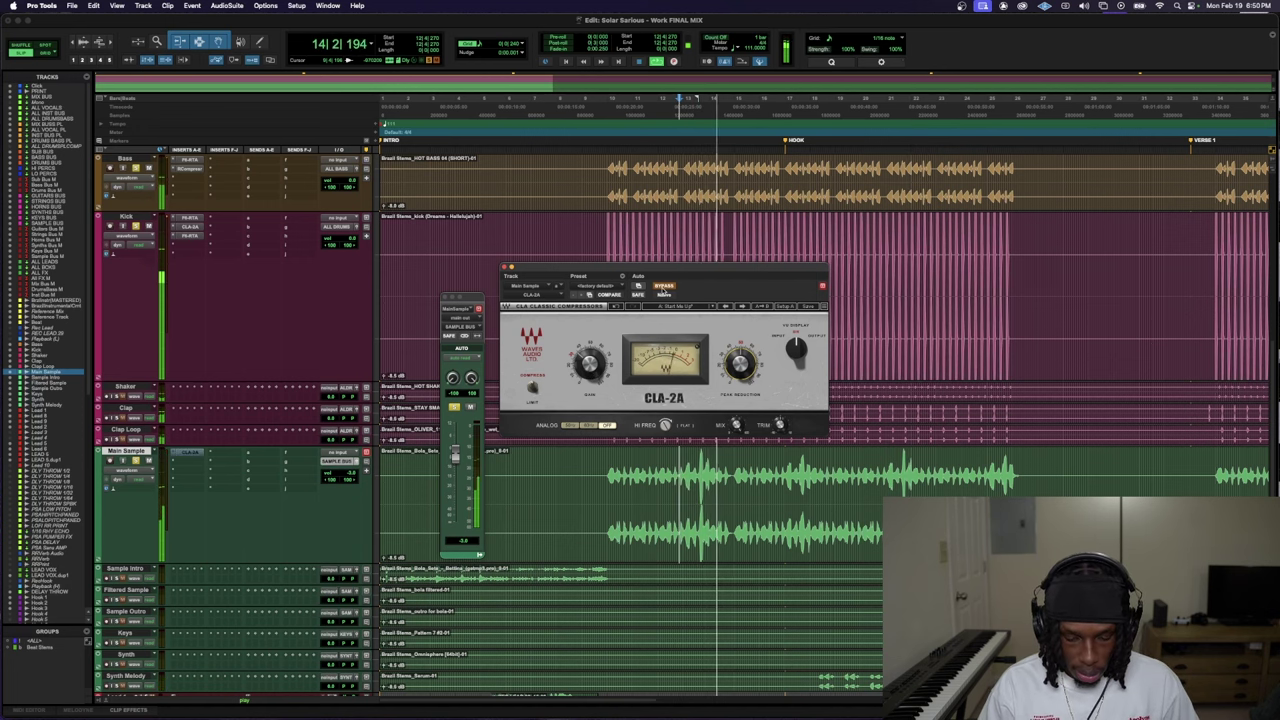
click(663, 287)
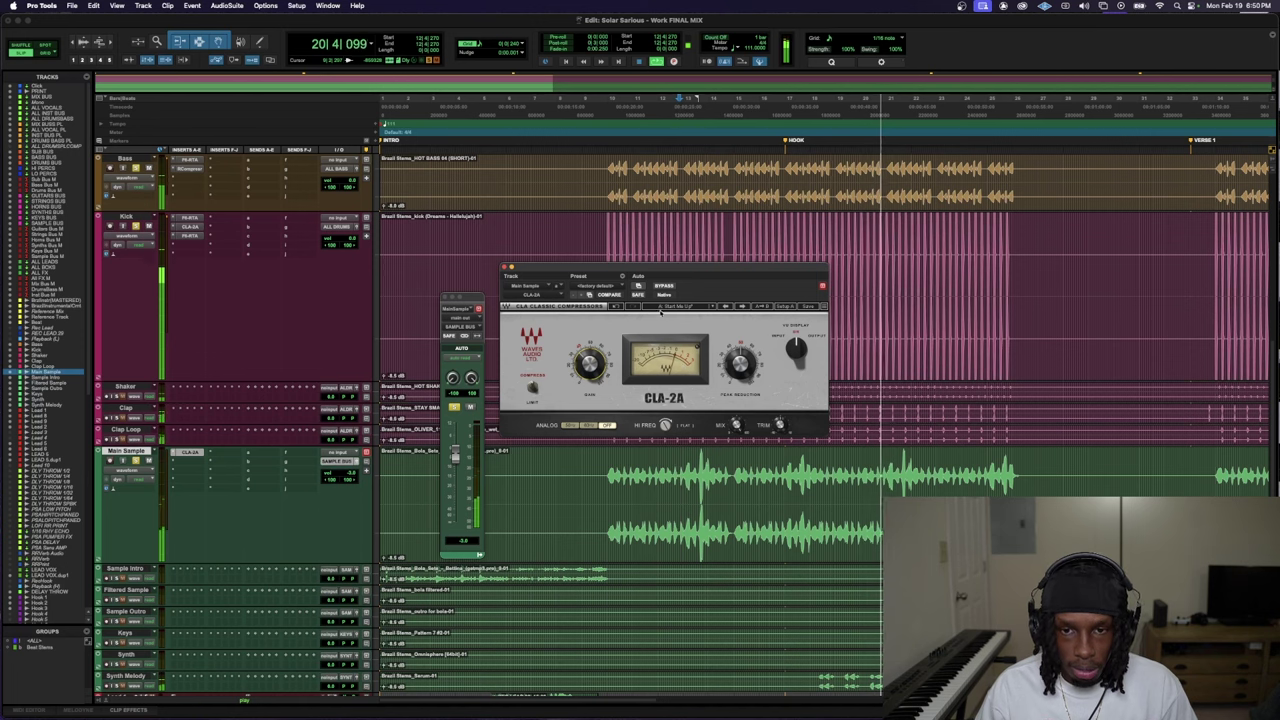
click(673, 287)
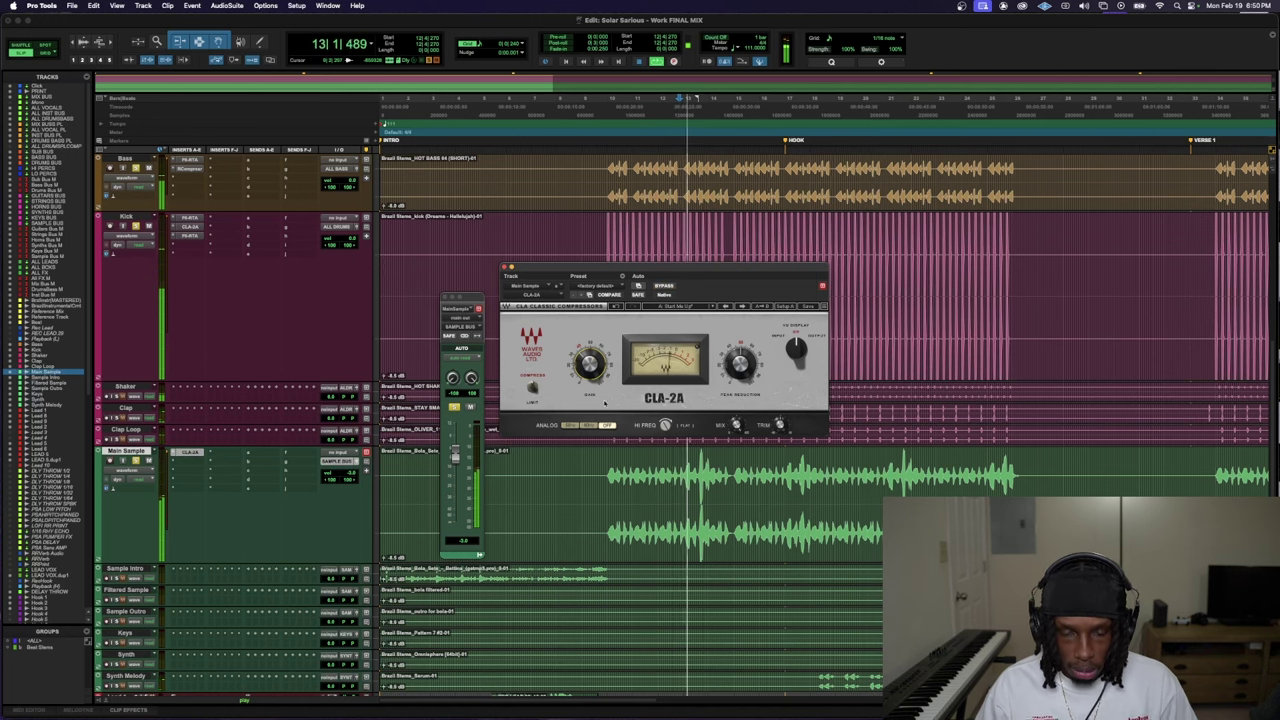
click(669, 288)
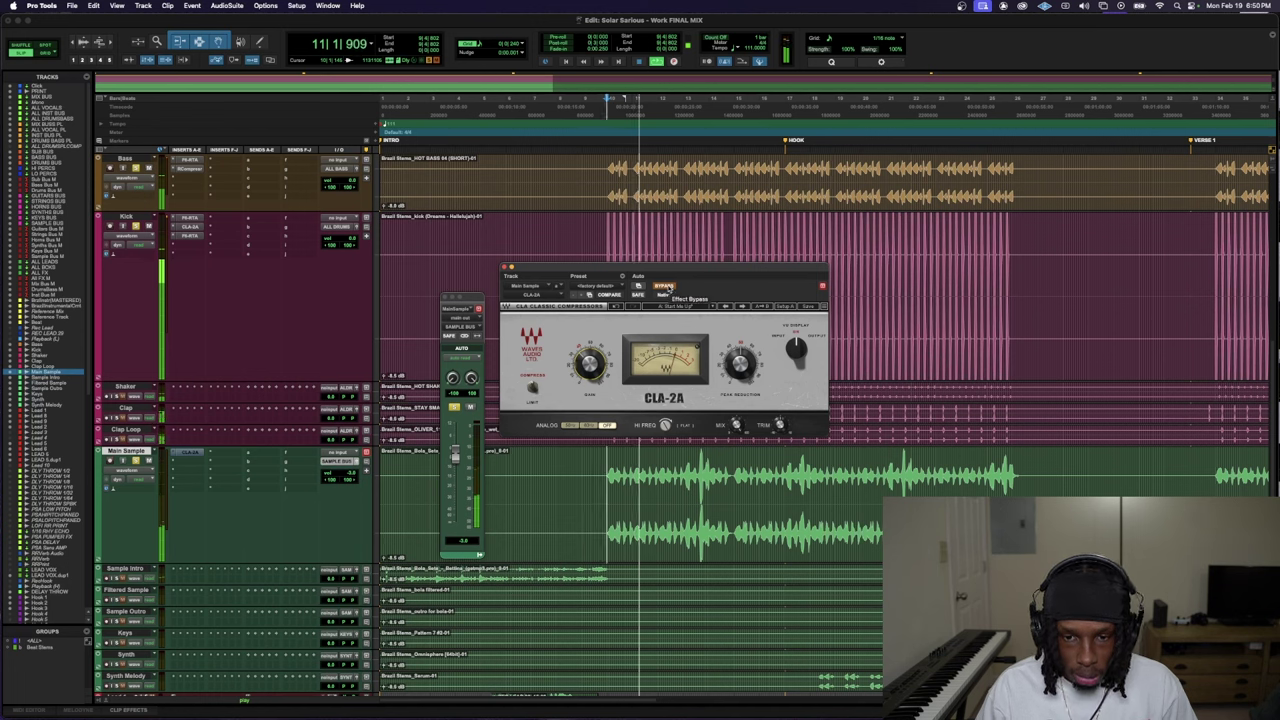
click(668, 288)
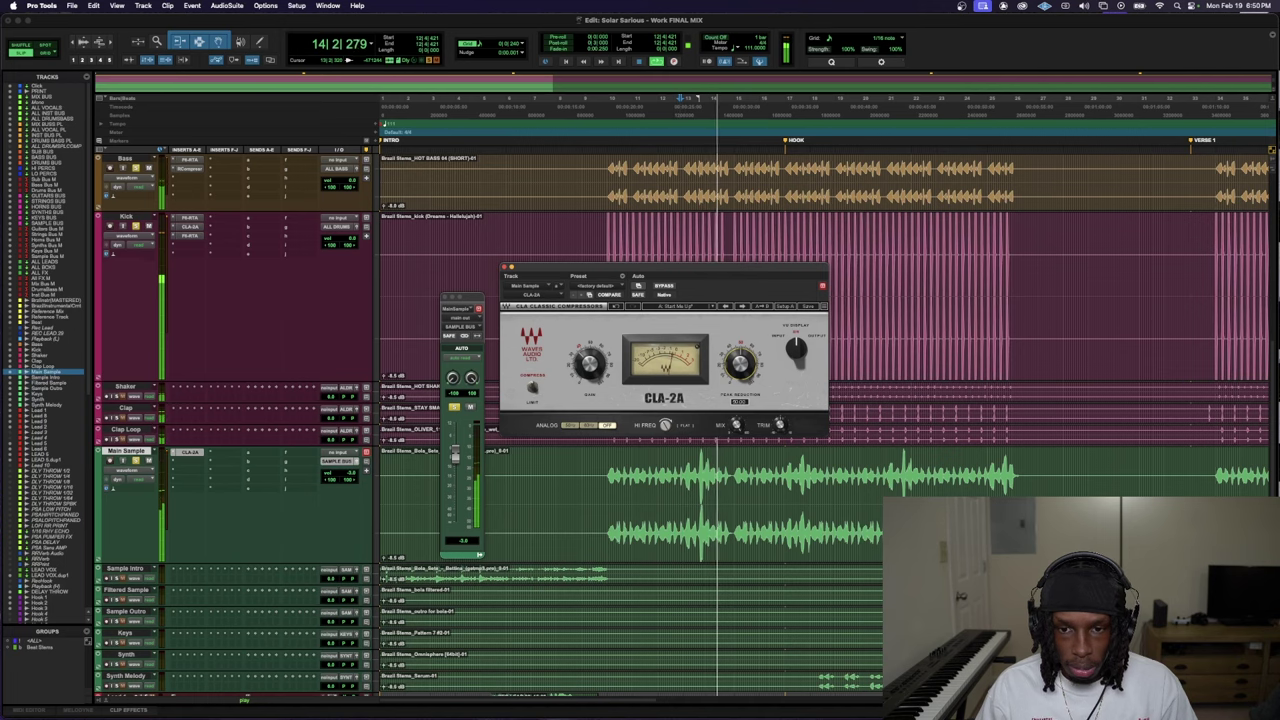
key(space)
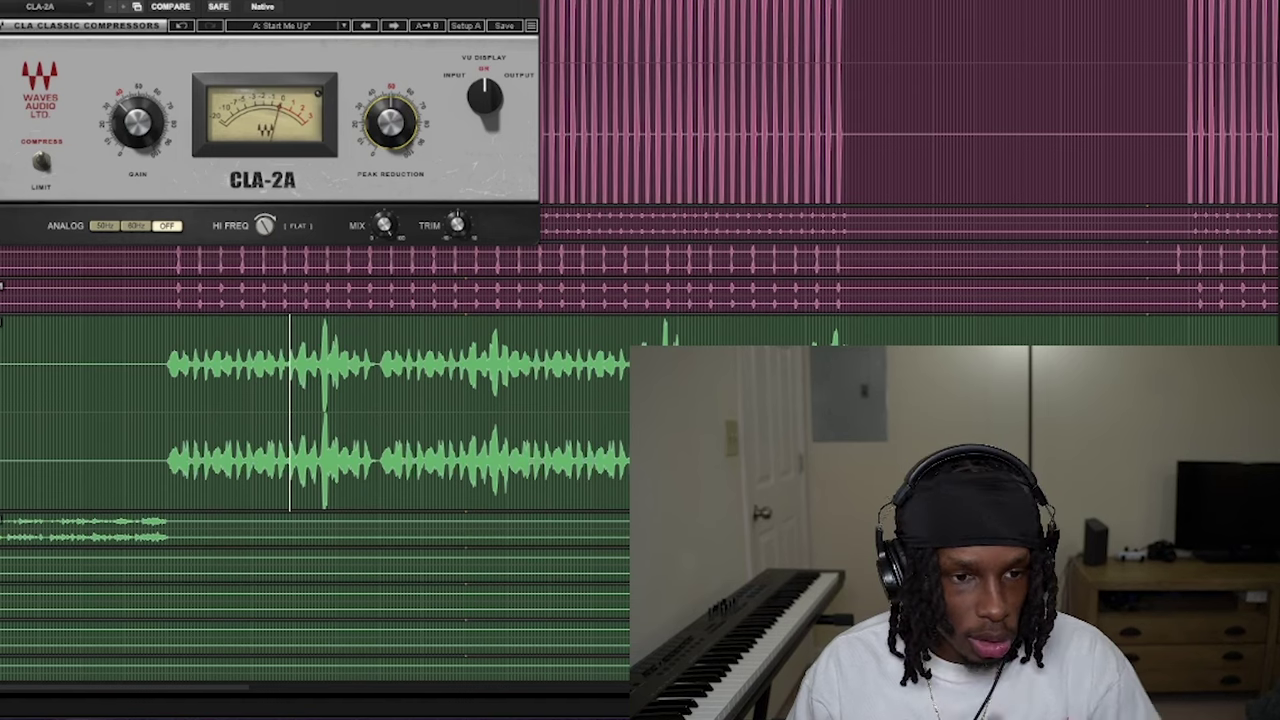
key(super+w)
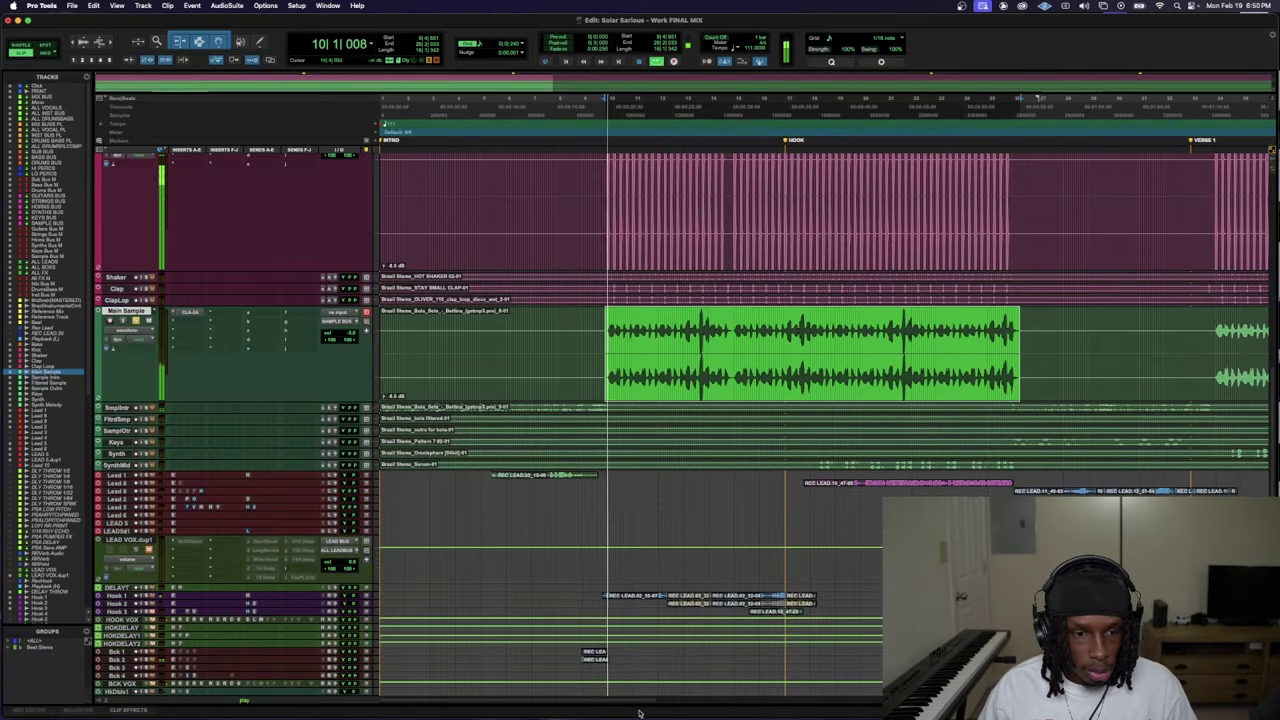
- Enlarge the Hook 1 and HOOK VOX.dup1 tracks and set the playback start just before the first Hook 1 clip near bar 10
scroll(639, 690, up, 4)
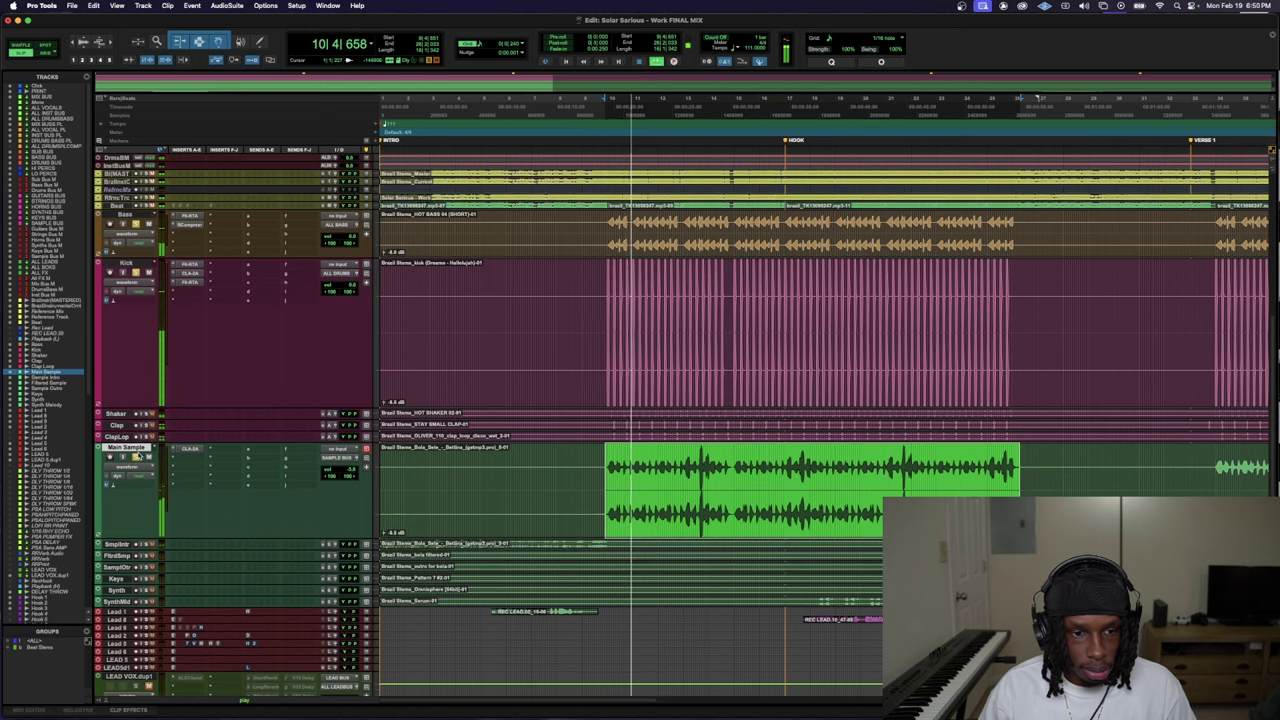
scroll(175, 612, down, 3)
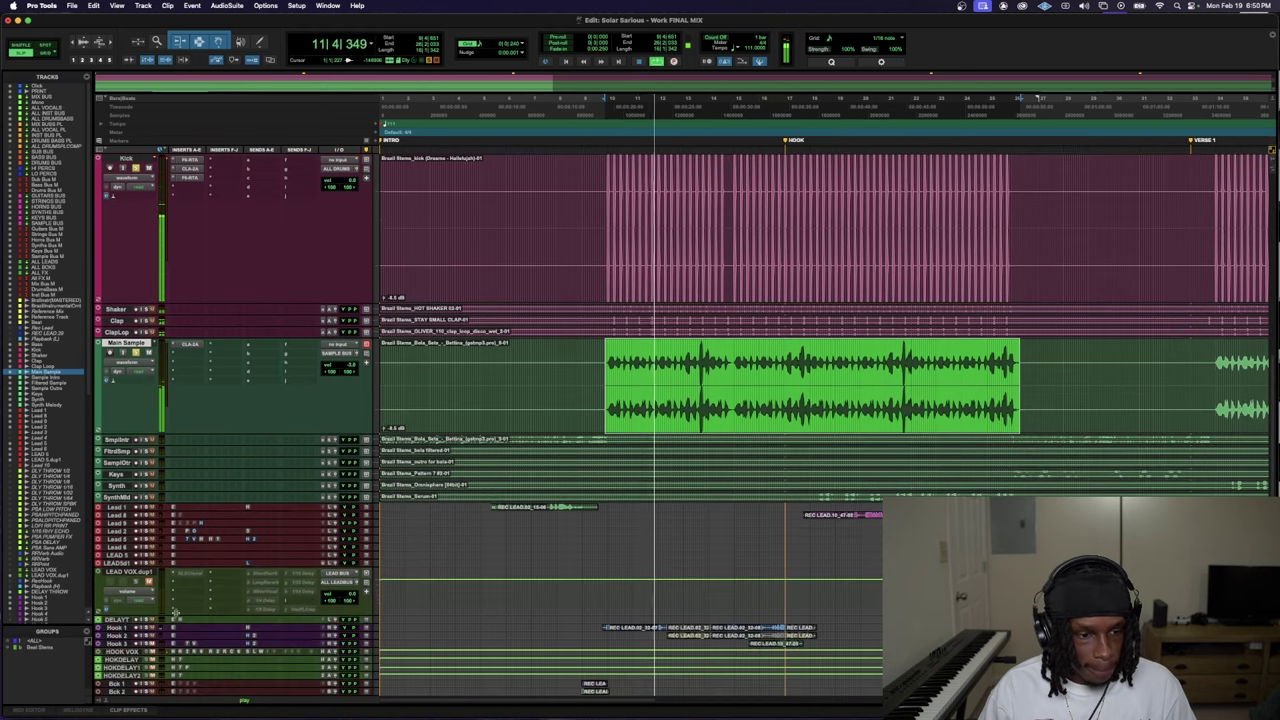
scroll(175, 612, down, 8)
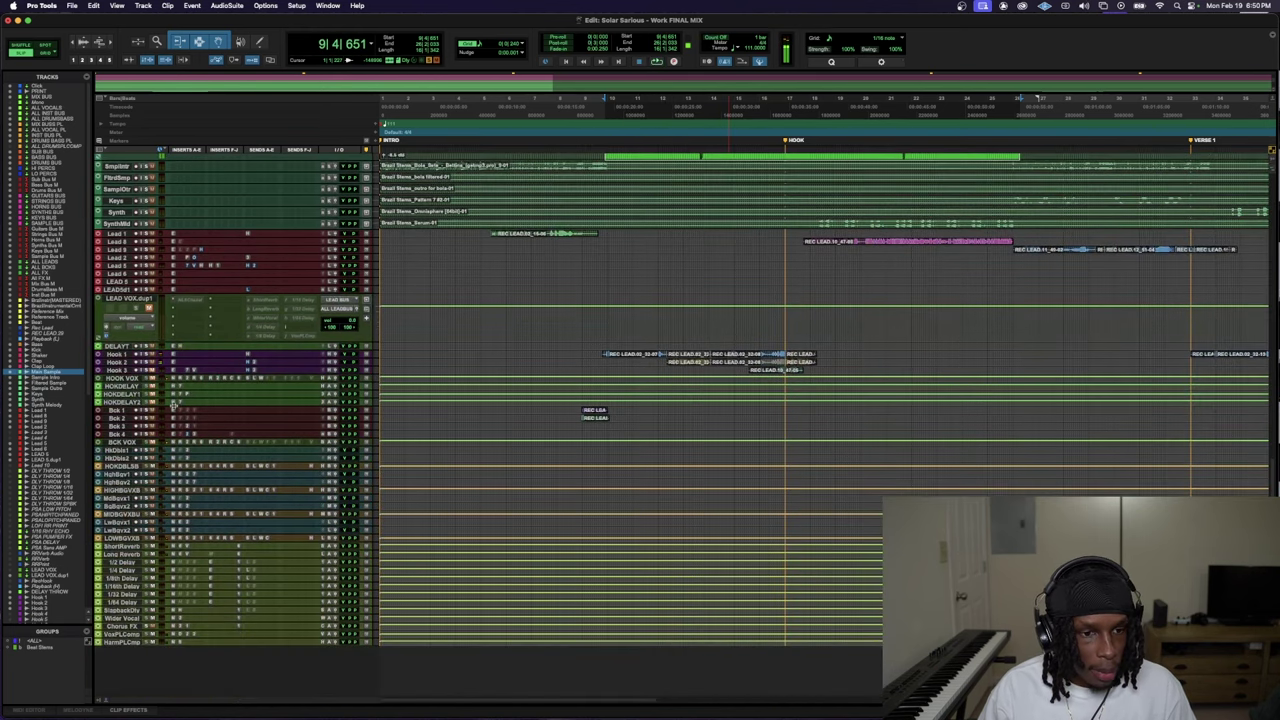
scroll(173, 404, up, 10)
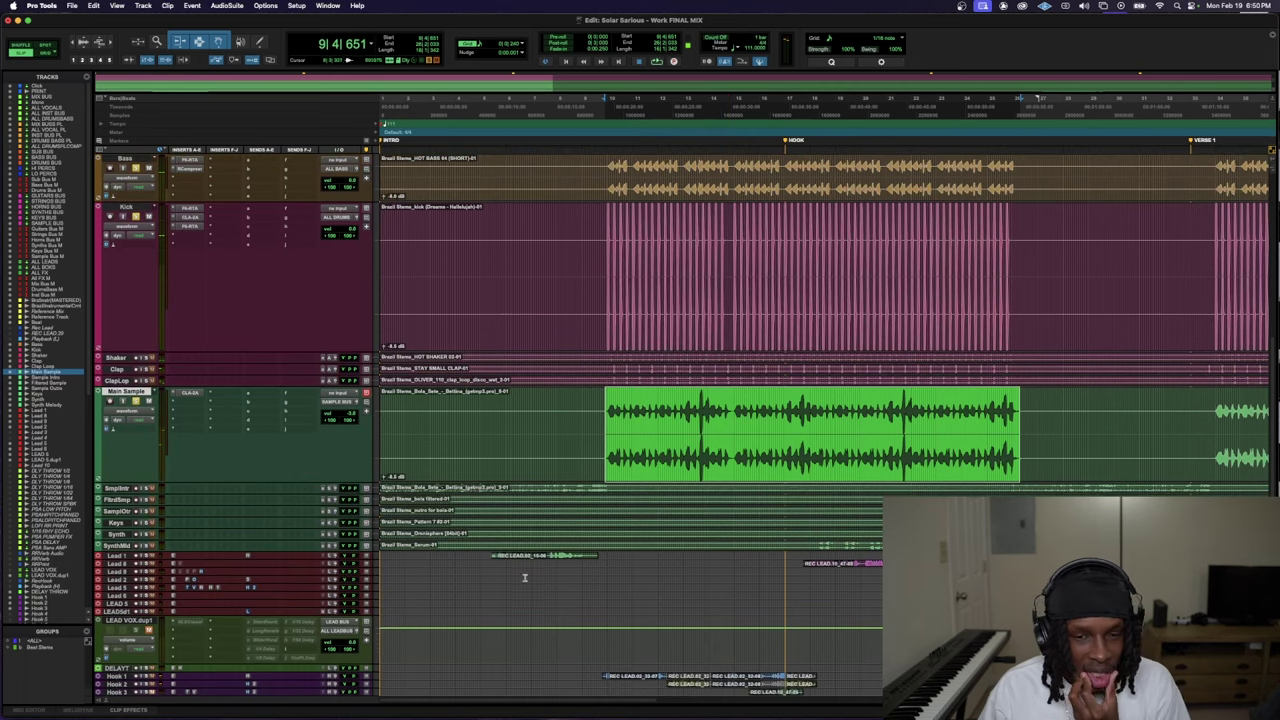
scroll(618, 592, down, 11)
click(601, 480)
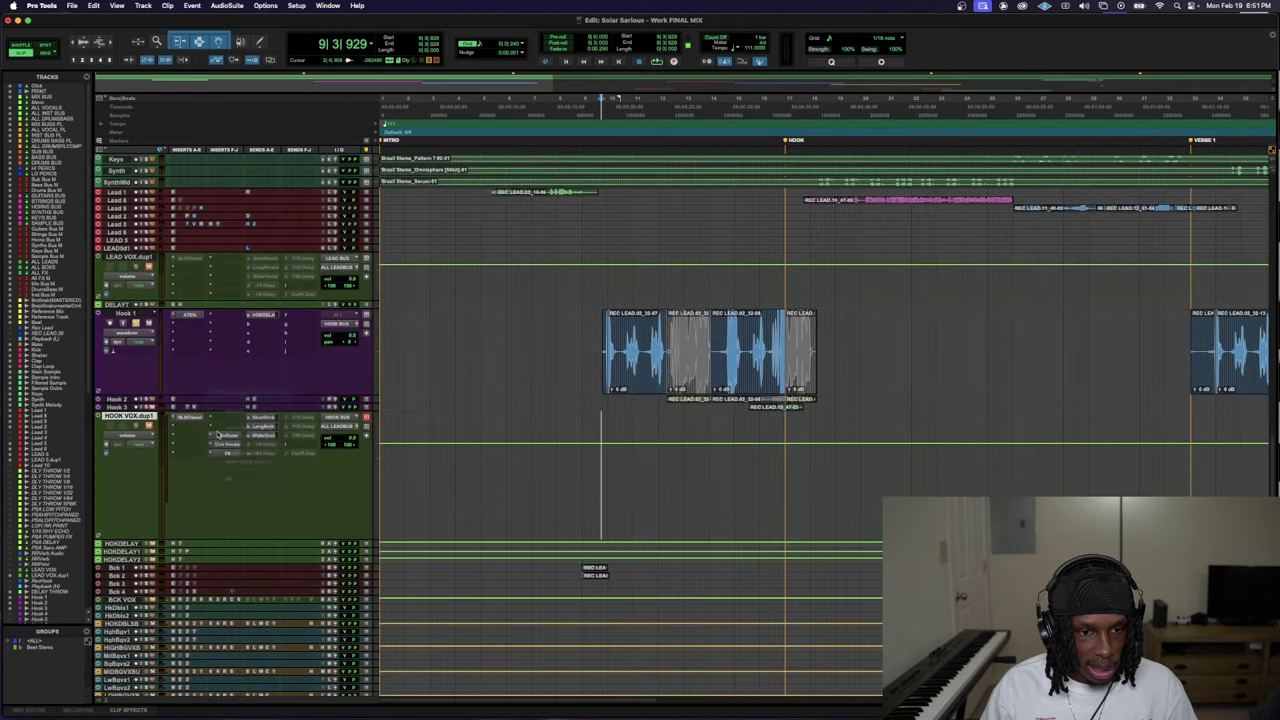
- Clear the remaining F-J inserts on HOOK VOX.dup1 and deactivate its active sends
click(212, 445)
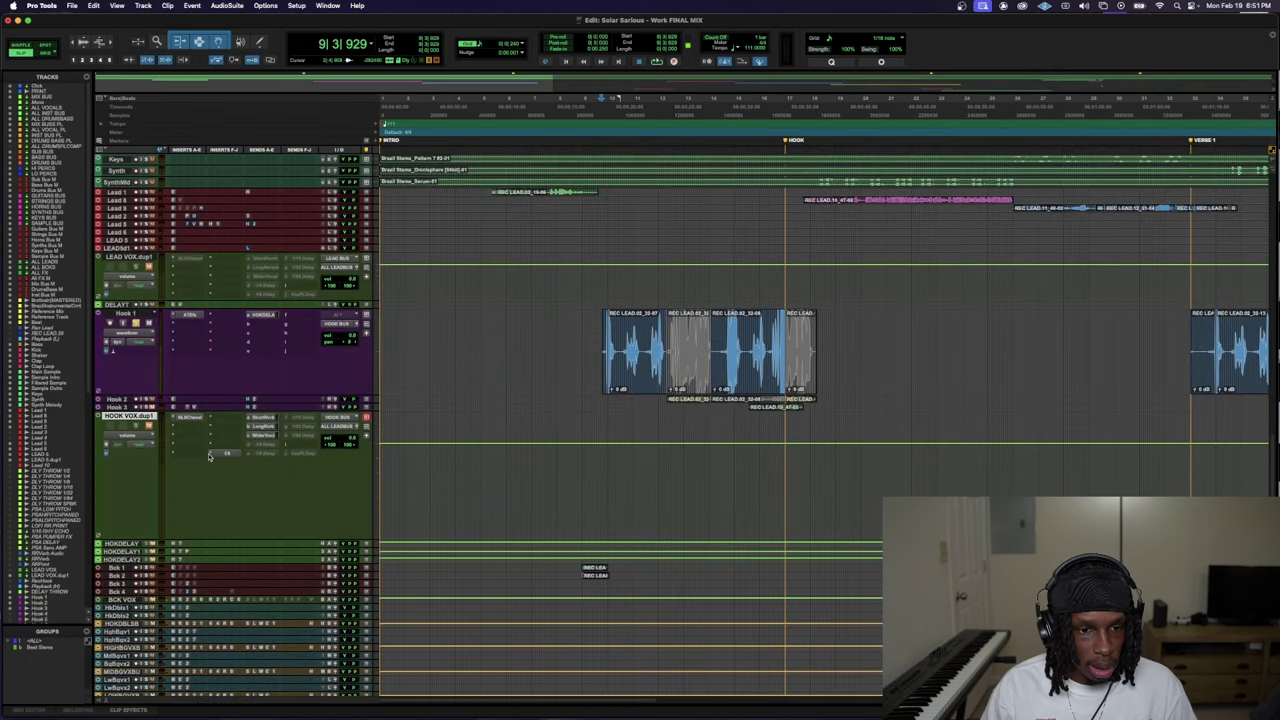
click(209, 455)
click(276, 418)
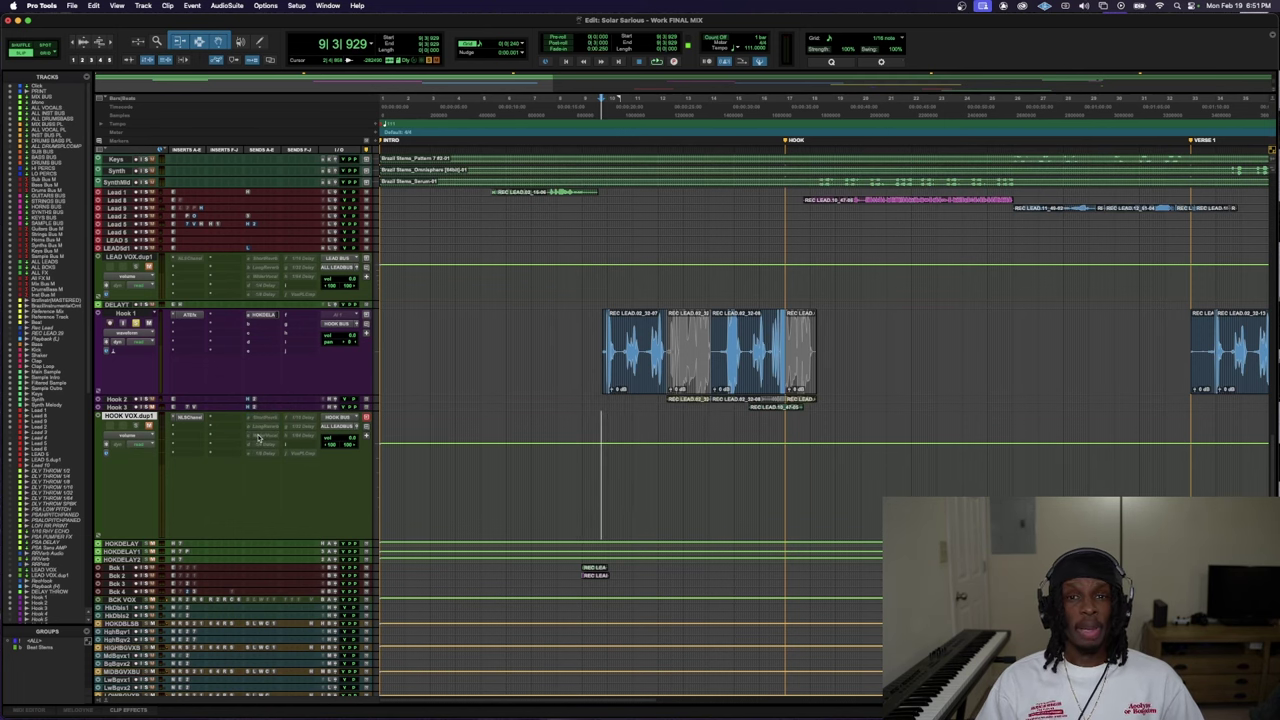
- Play the hook and lower the HOOK VOX.dup1 output fader to -1.3 dB
scroll(634, 399, up, 1)
key(space)
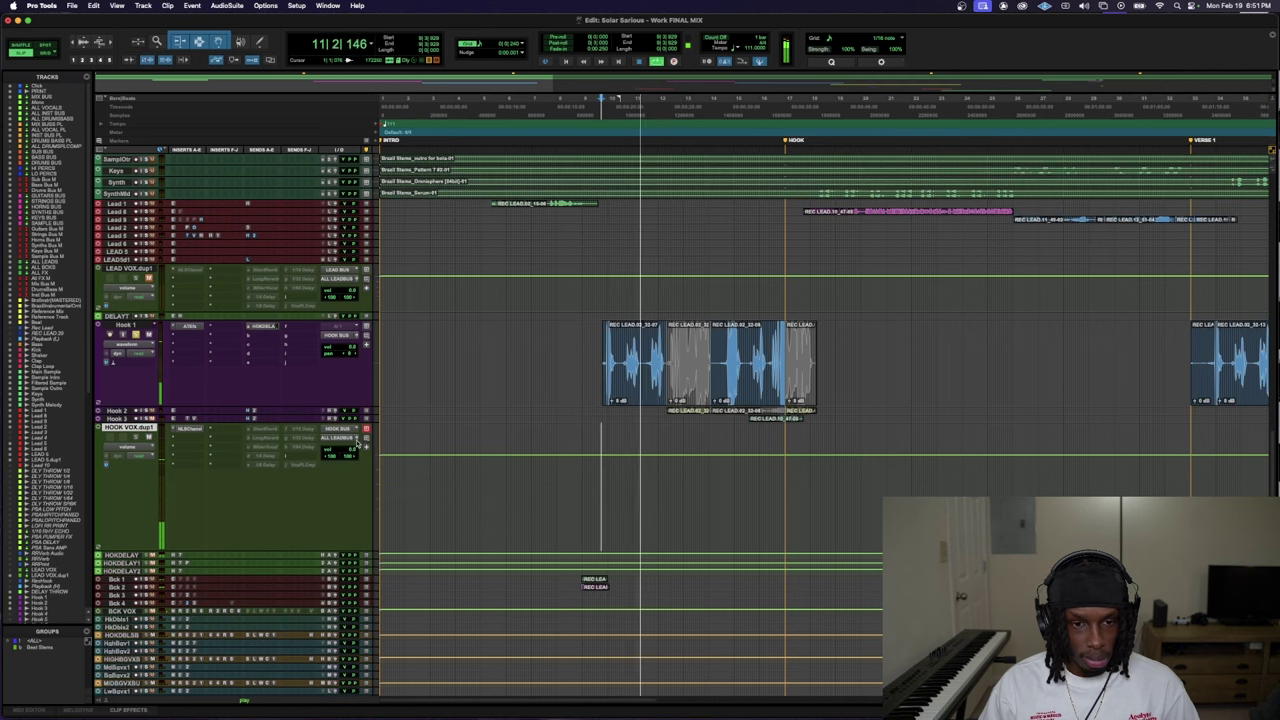
click(361, 447)
drag(446, 458, 446, 461)
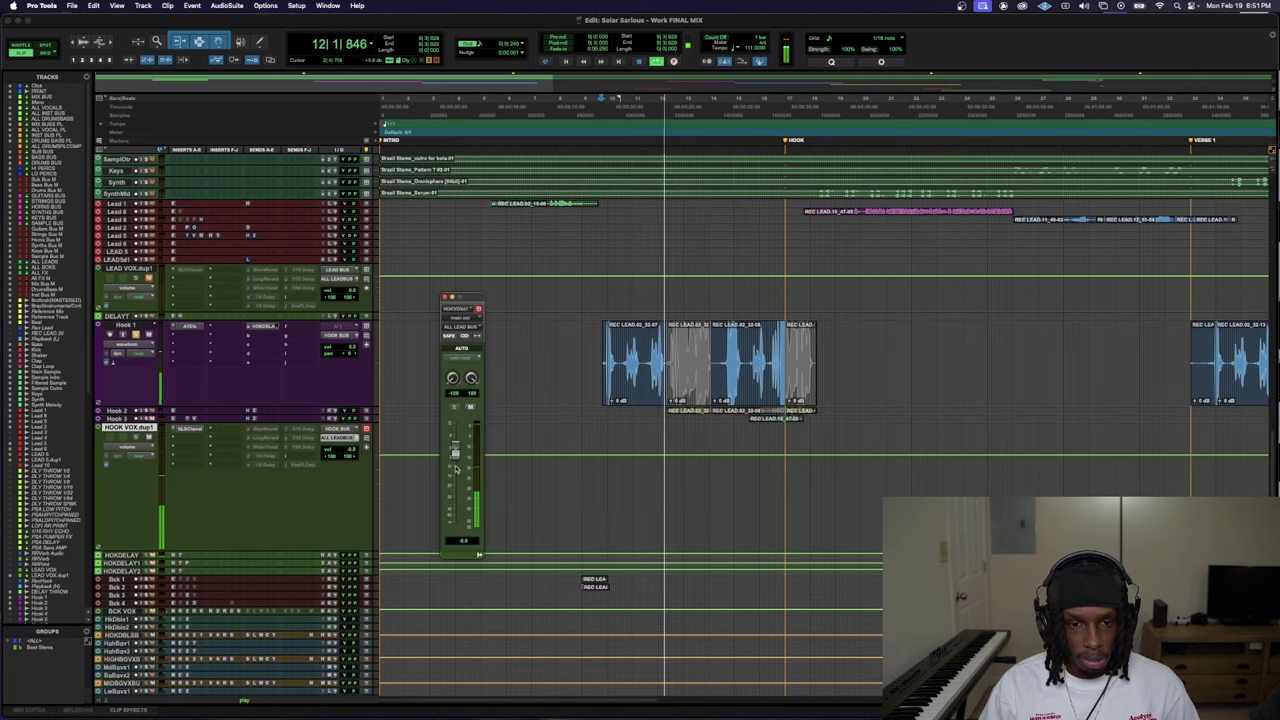
- Increase the heights of the Hook 2 and Hook 3 tracks so their clips and inserts are readable
drag(276, 416, 270, 464)
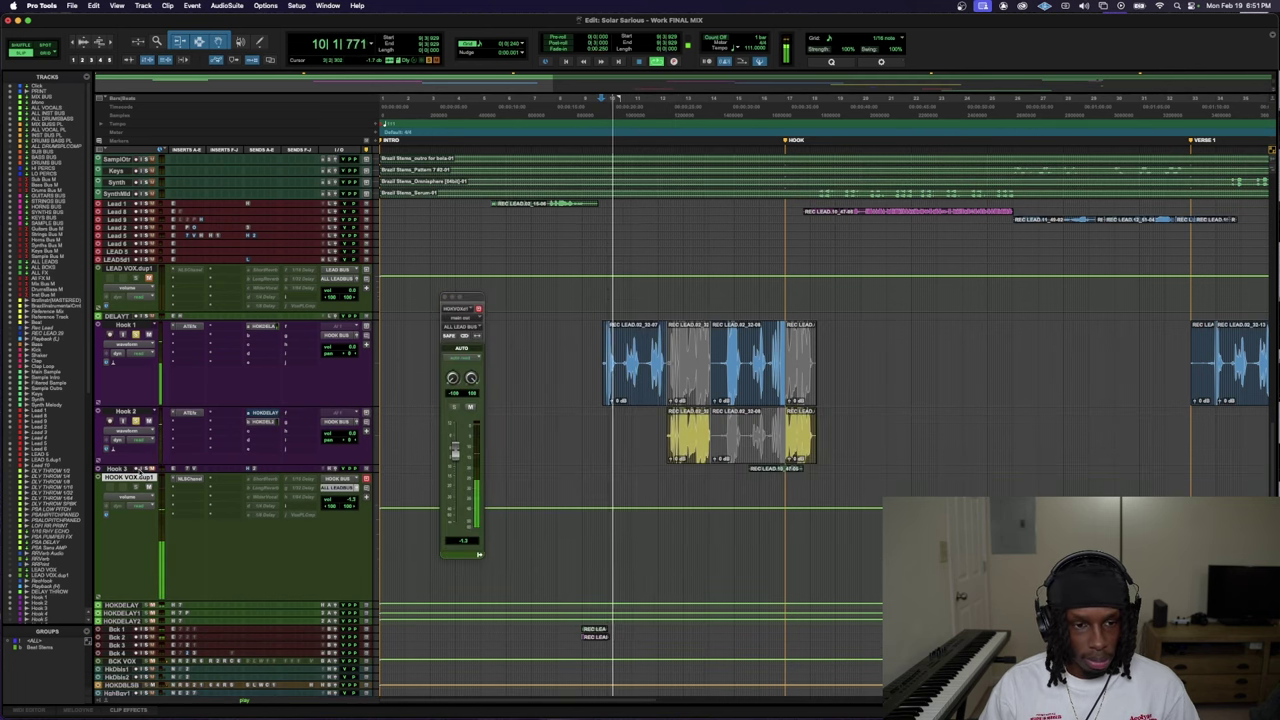
drag(193, 474, 193, 543)
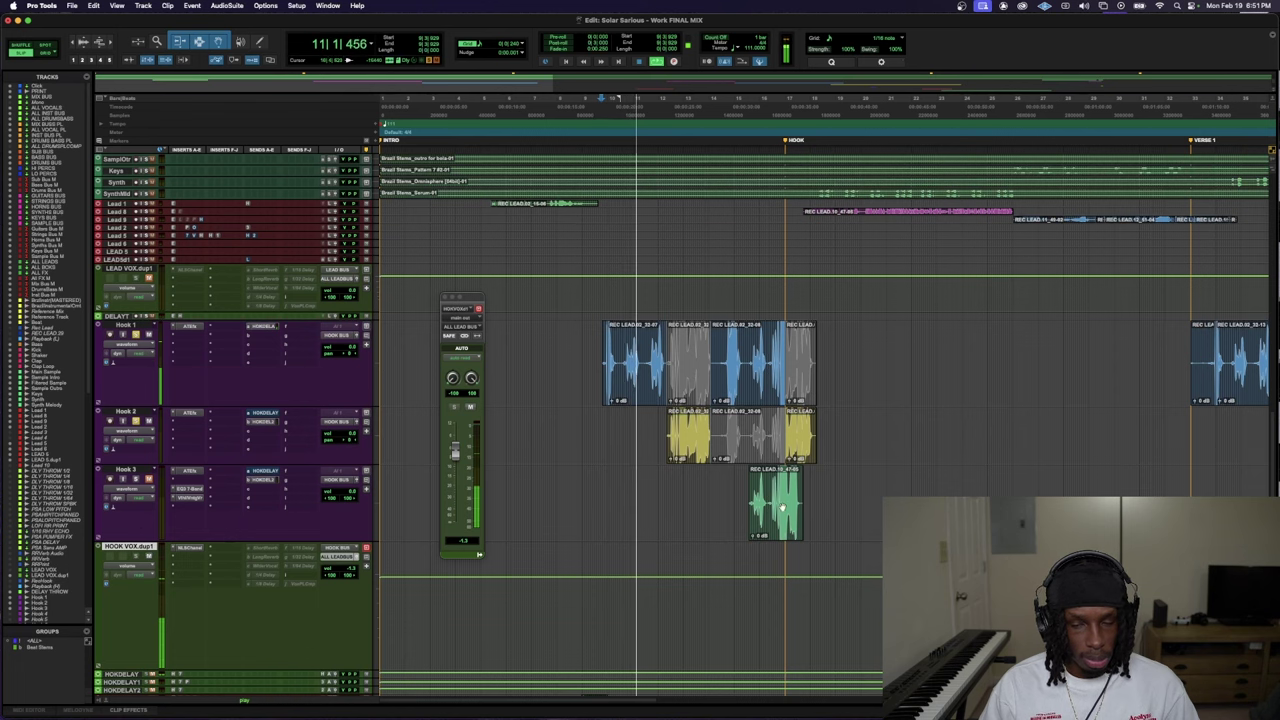
scroll(553, 587, down, 1)
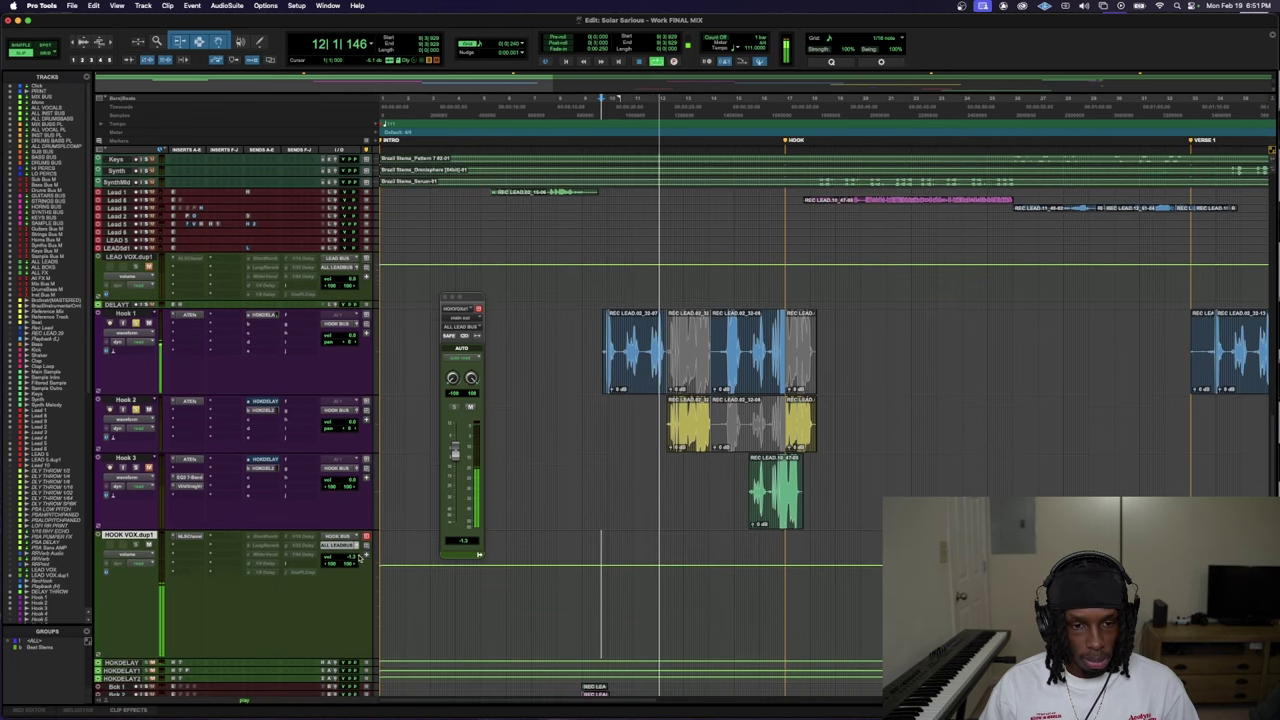
- Lower the HOOK VOX.dup1 volume to about -6 dB while the hook plays, and stop playback
click(360, 543)
click(359, 545)
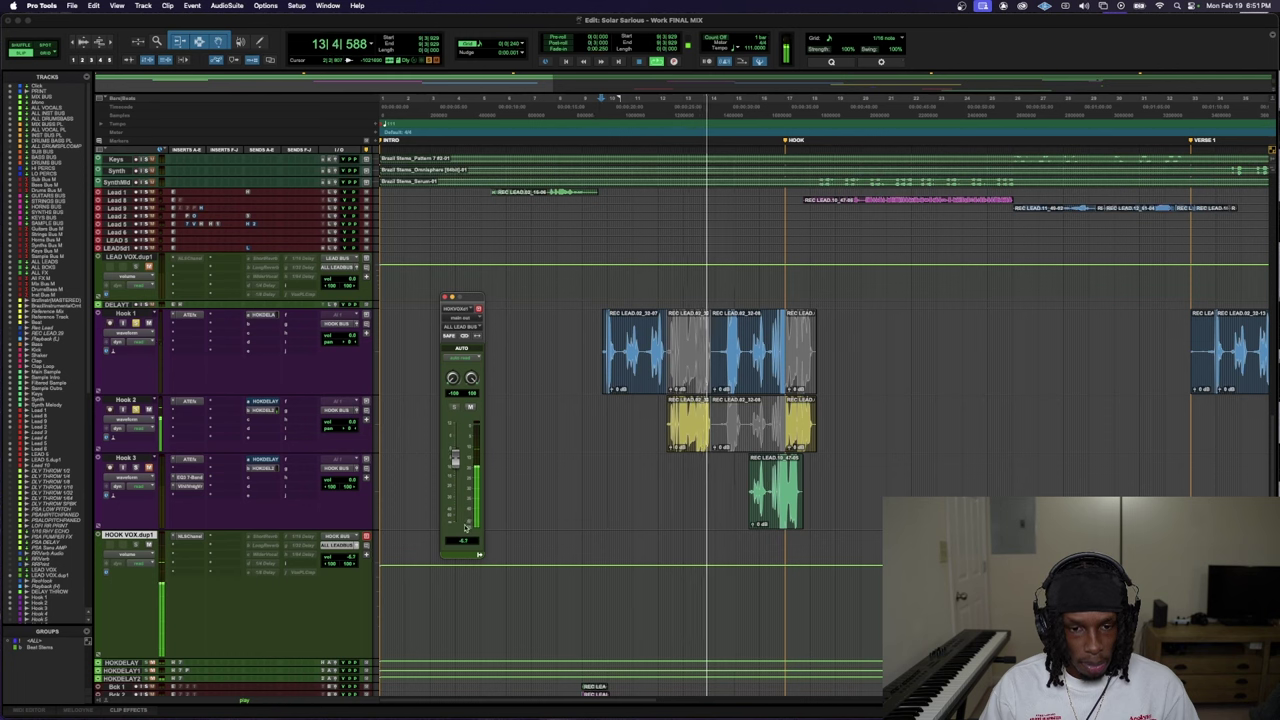
key(space)
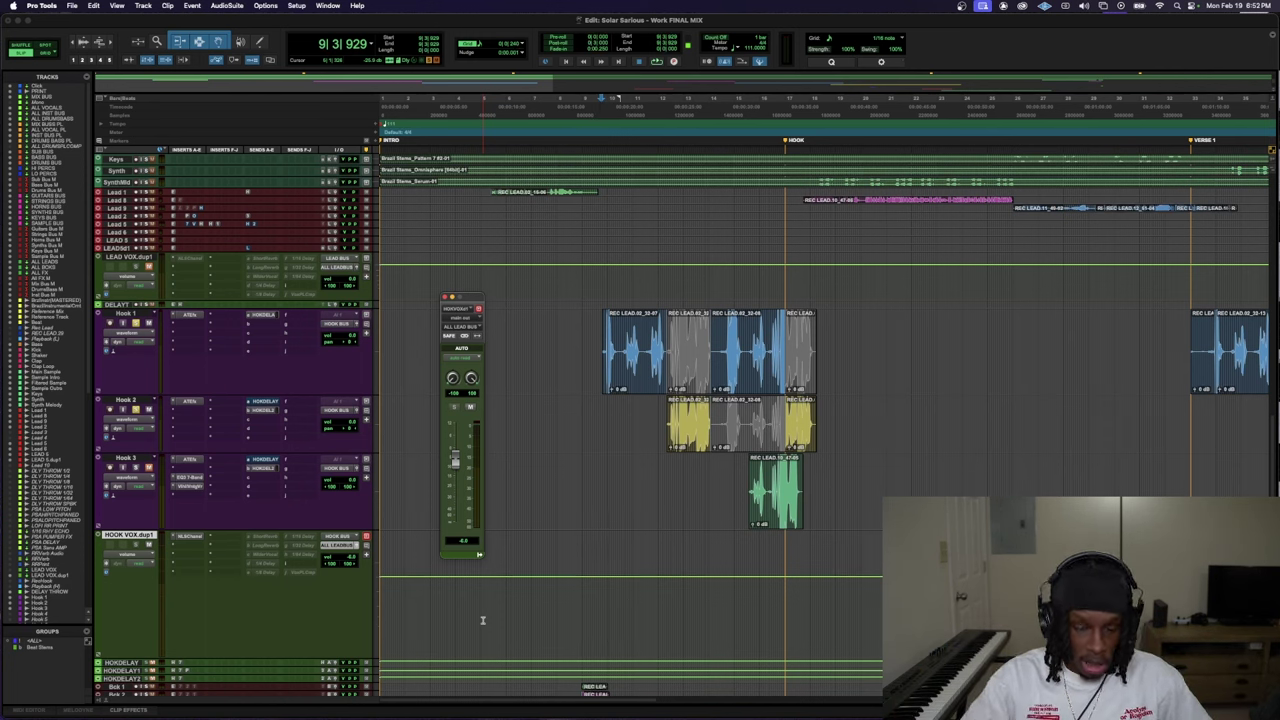
- Reduce the waveform display height of the vocal clips and briefly play the start of the hook
key(super+alt+bracketleft)
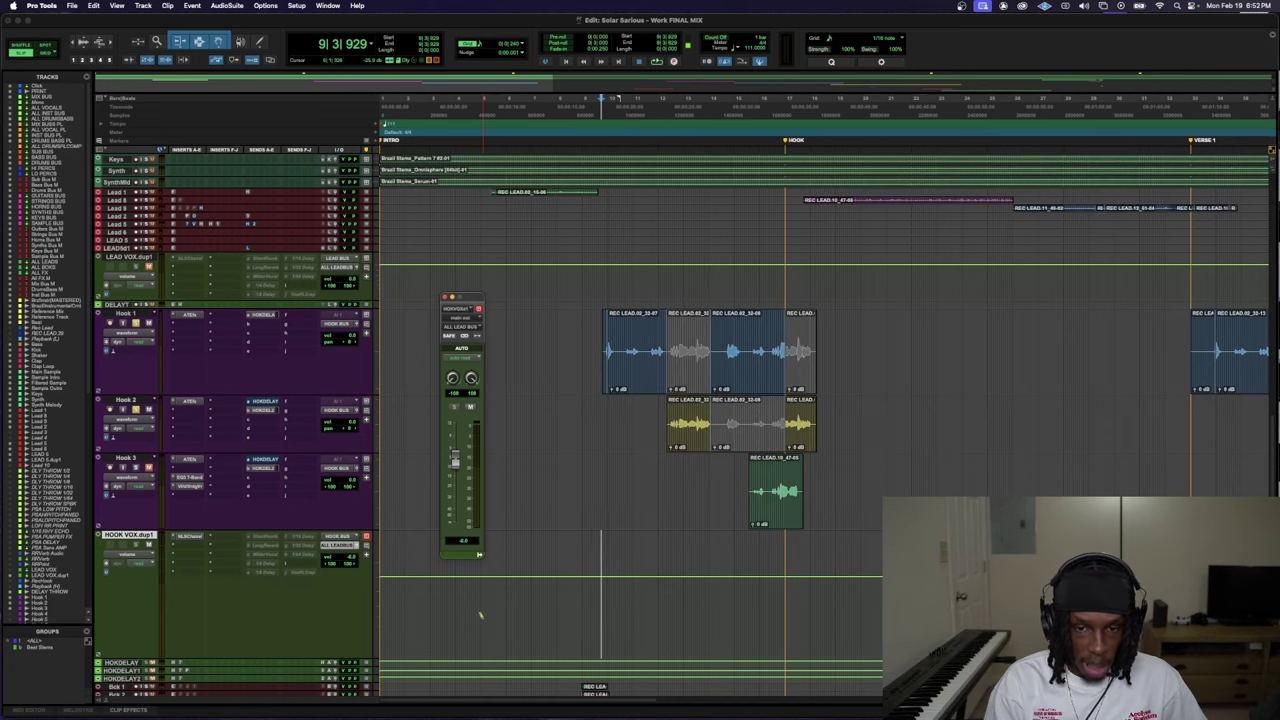
key(space)
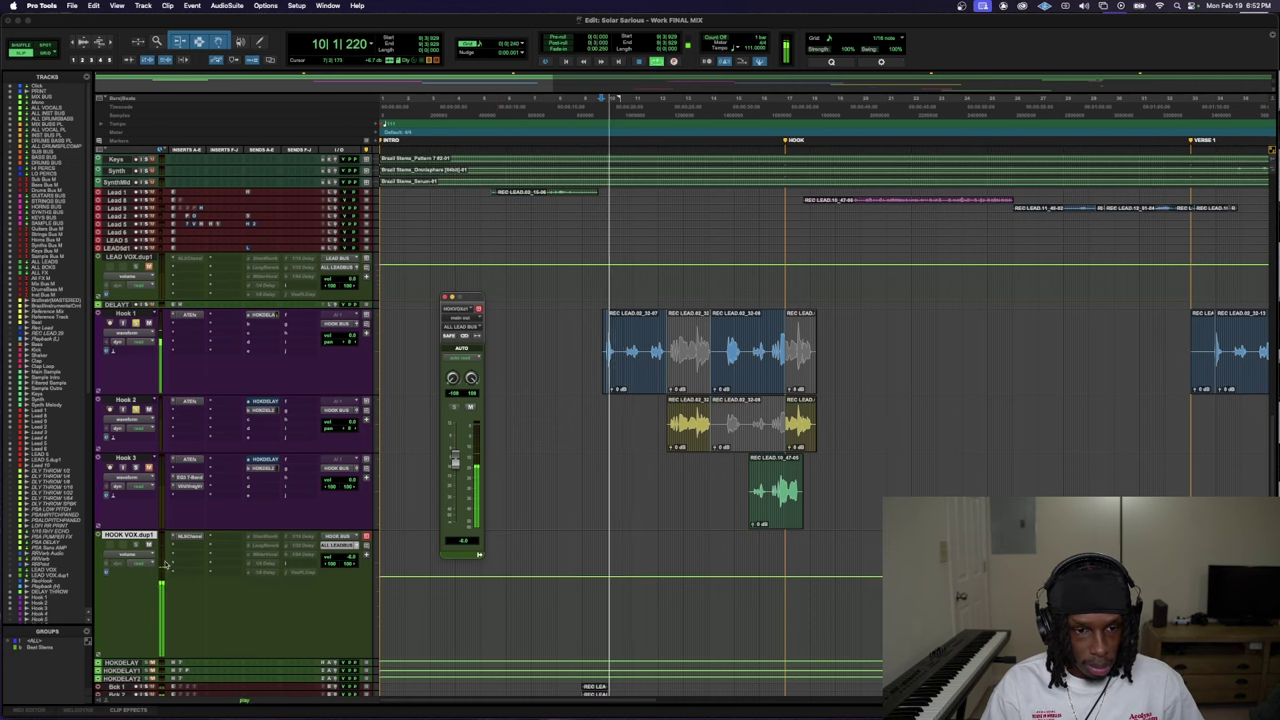
key(space)
- Insert an RDeEsser in the second insert slot of the HOOK VOX.dup1 track
click(199, 538)
click(201, 530)
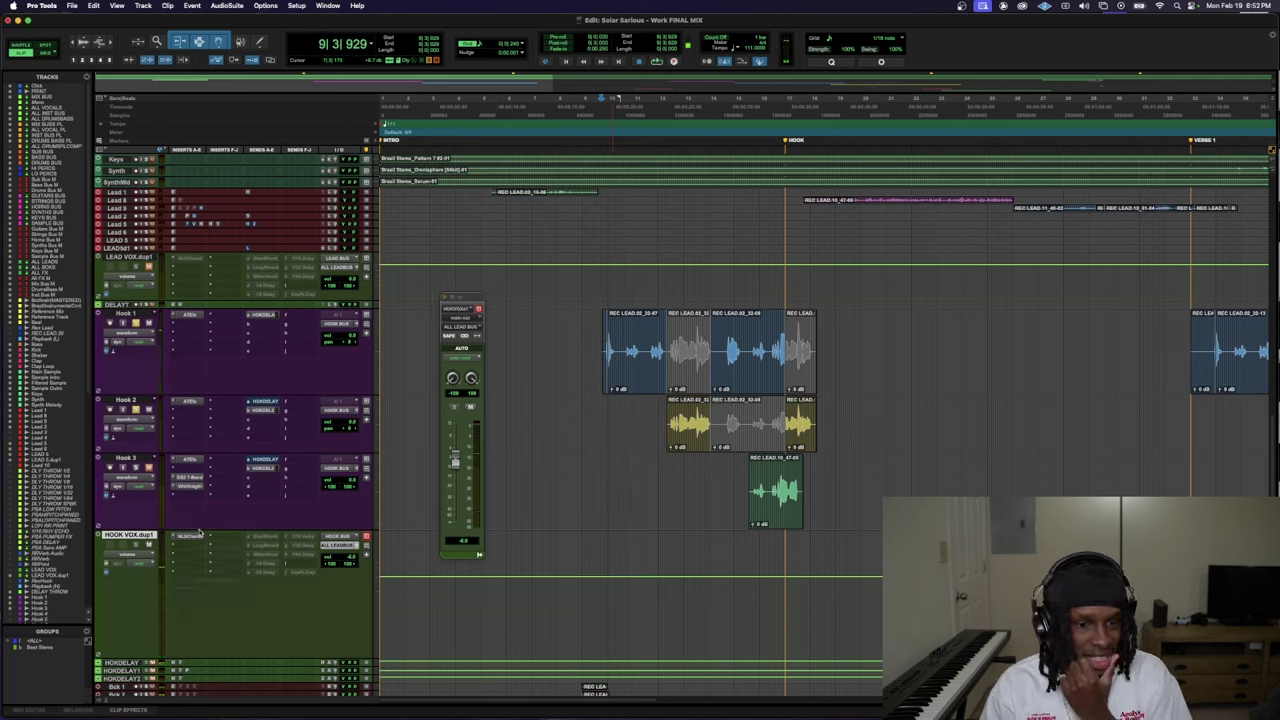
text(rea)
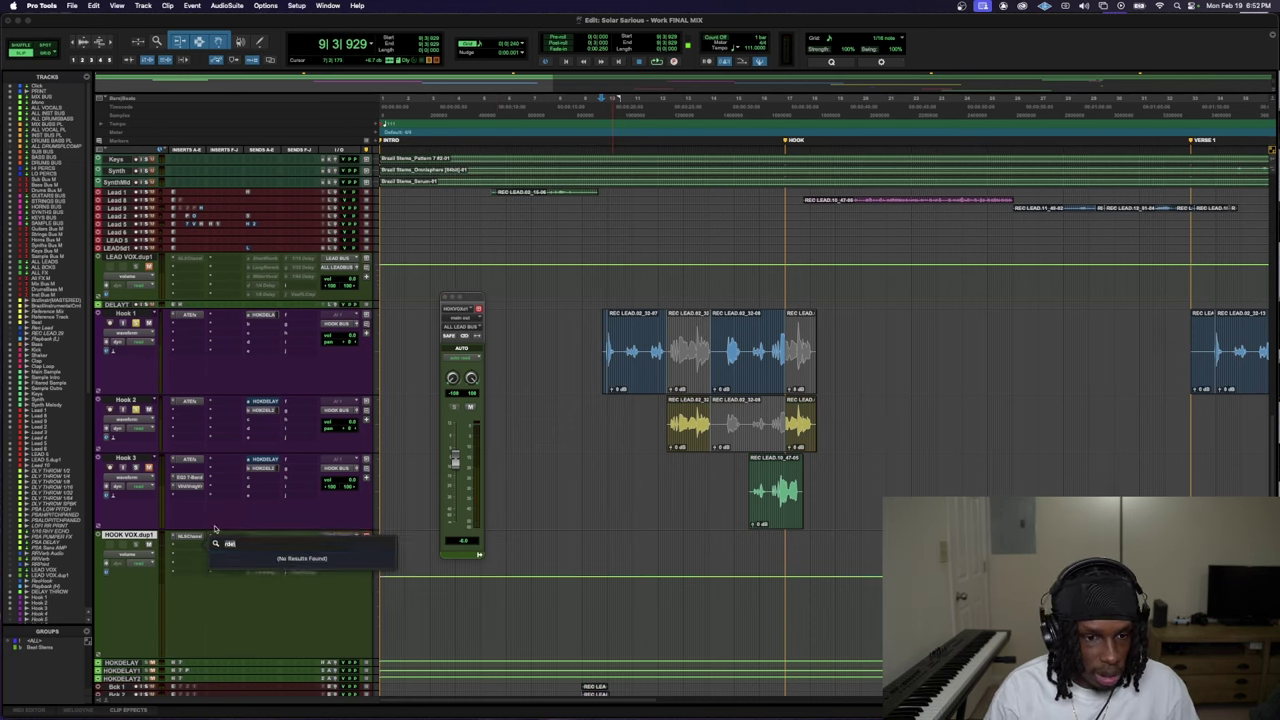
key(Return)
- Switch the RDeEsser from the shelf to the band filter type, tune its frequency to about 4480 Hz during playback, and close it
key(space)
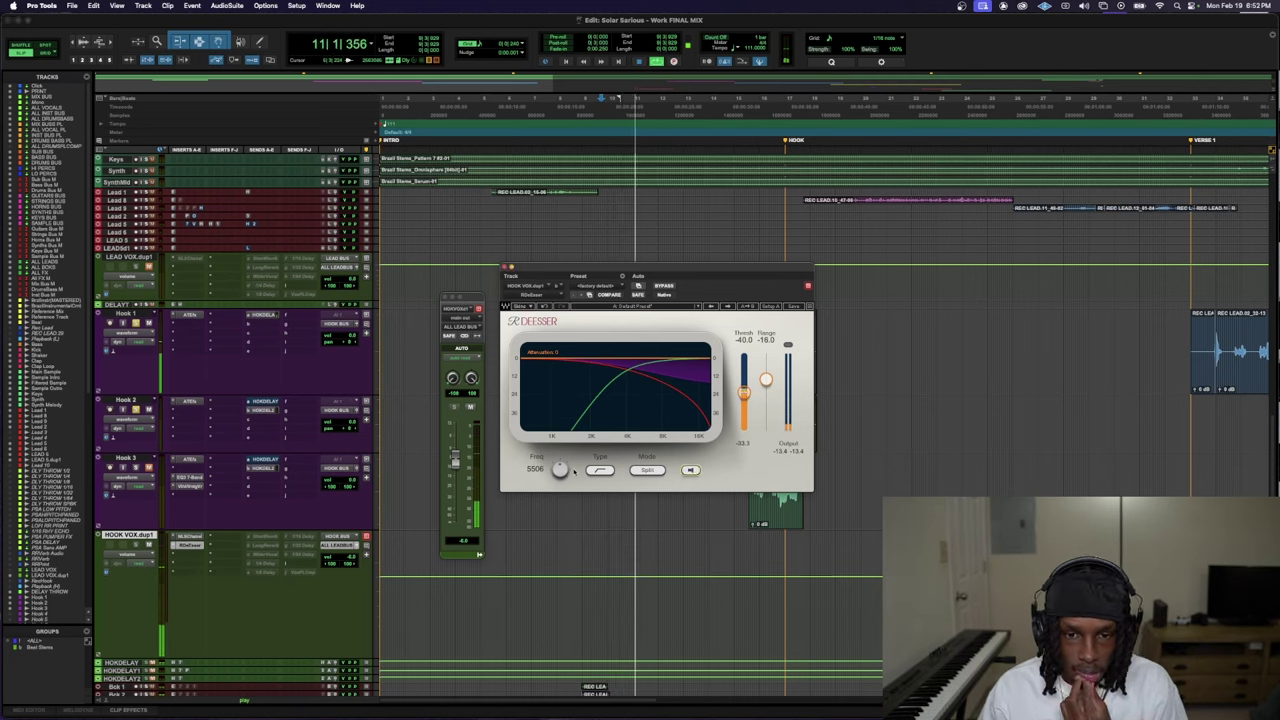
click(599, 470)
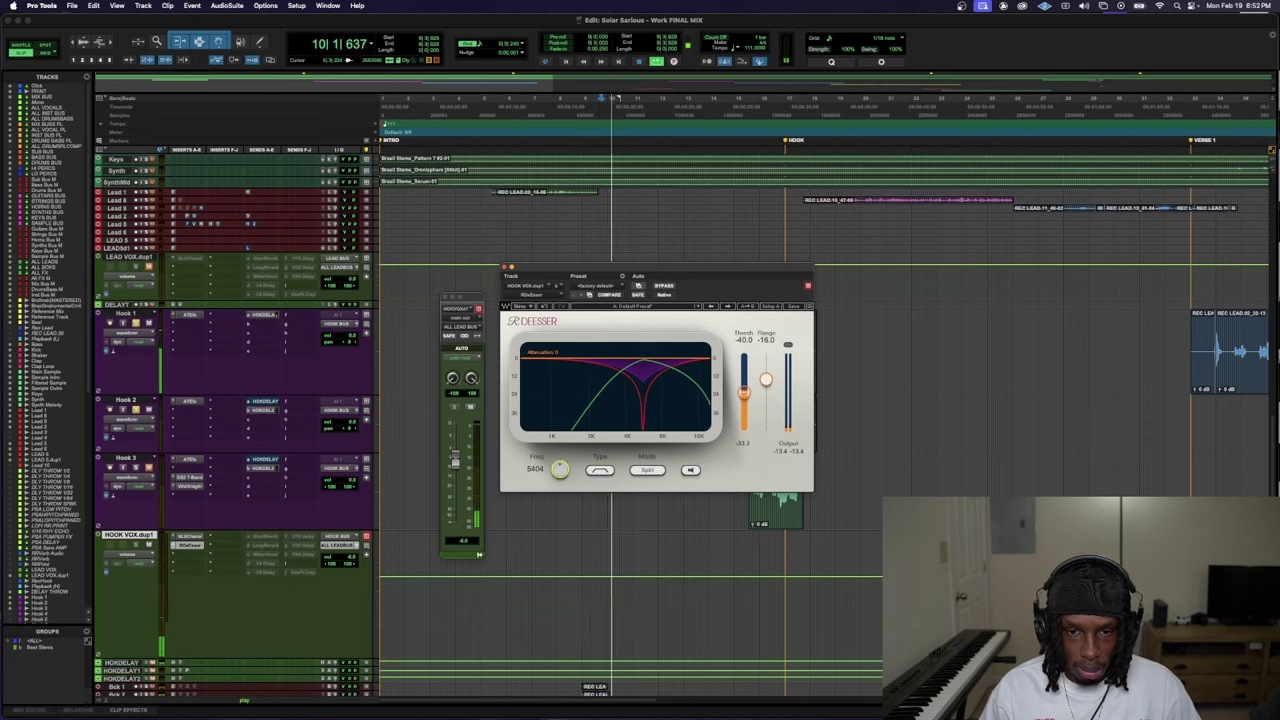
drag(560, 469, 560, 471)
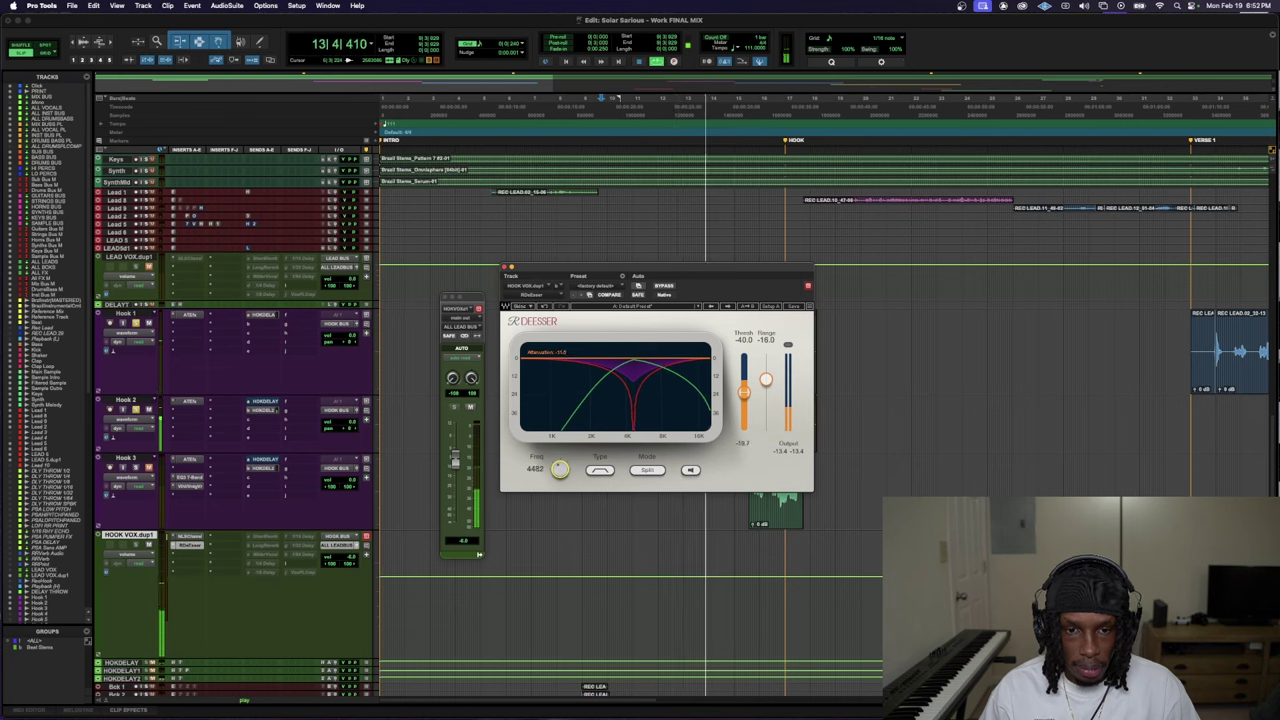
key(ctrl+alt+super+w)
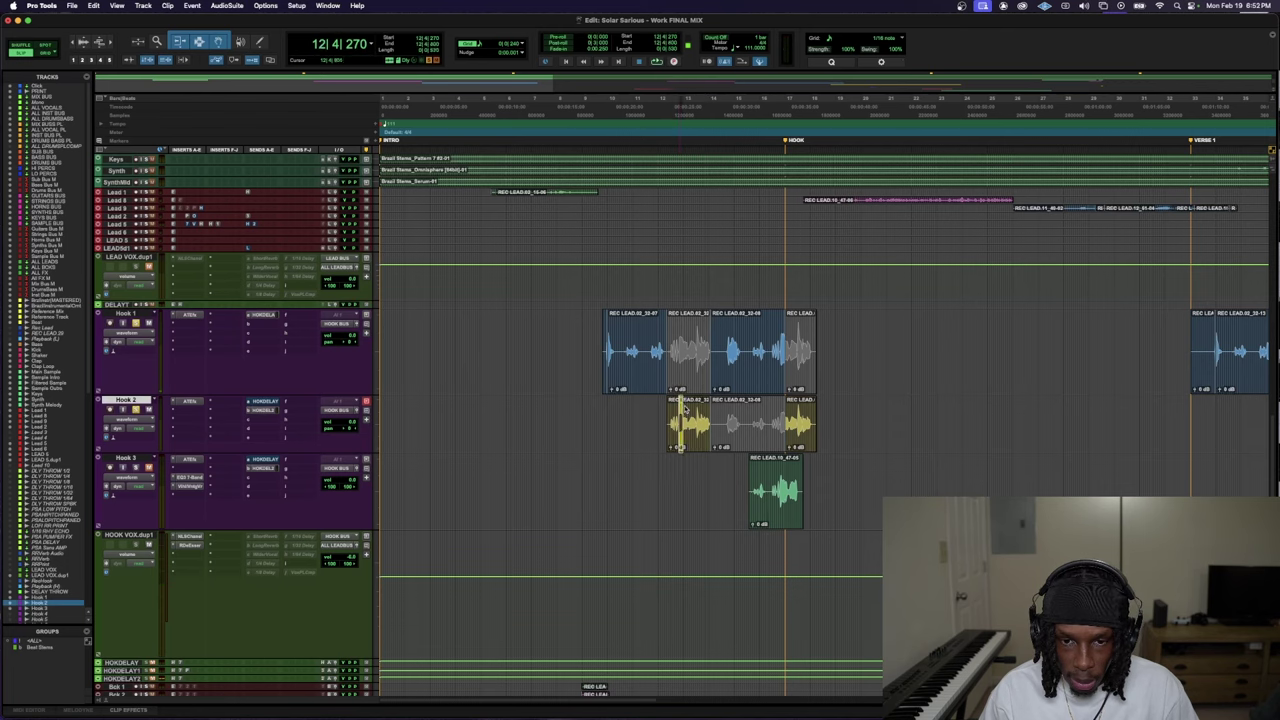
- Select and play the Hook 2 phrase from about bar 12|4 to bar 14, and set the RDeEsser frequency to 4398 Hz
drag(681, 407, 713, 410)
key(super+bracketright)
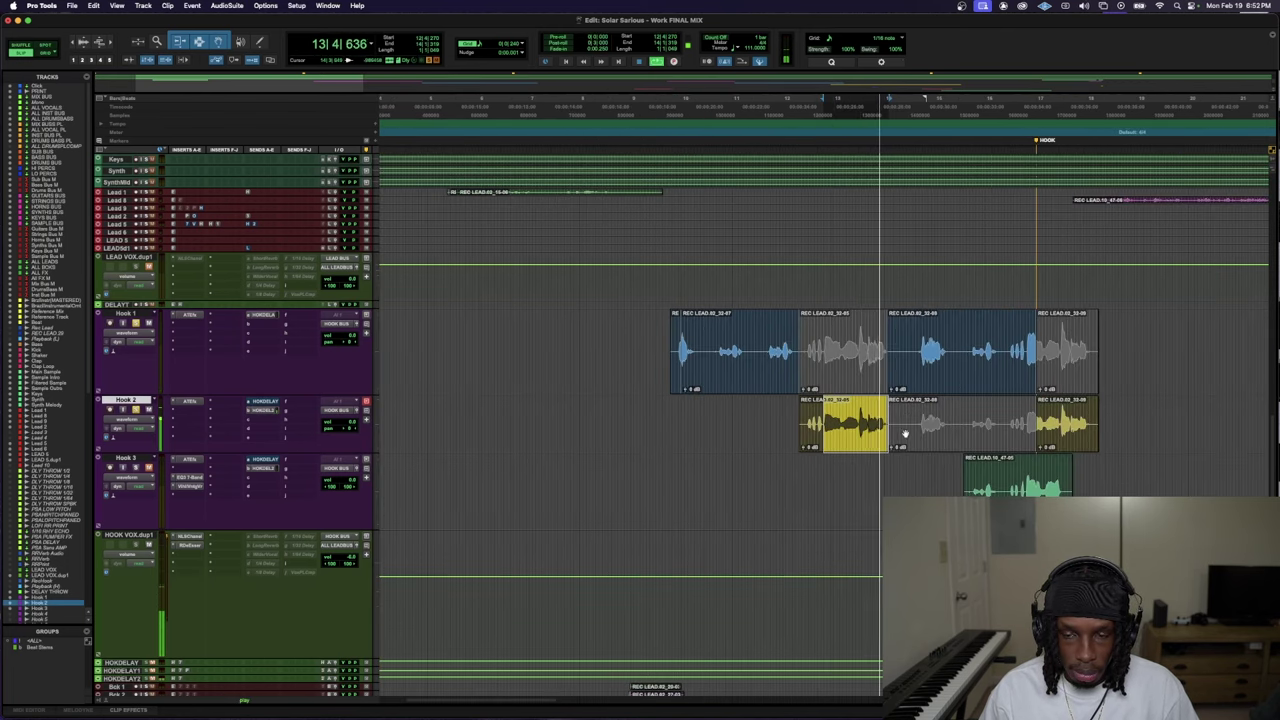
click(190, 538)
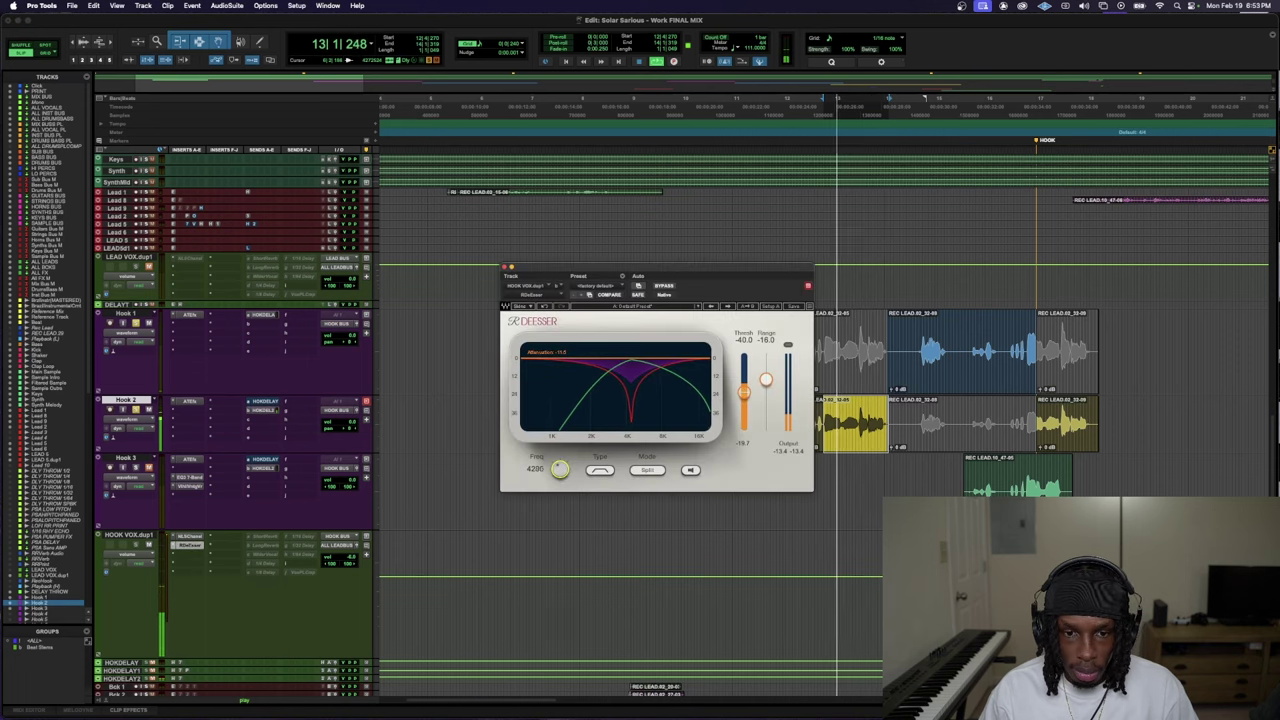
drag(560, 469, 560, 455)
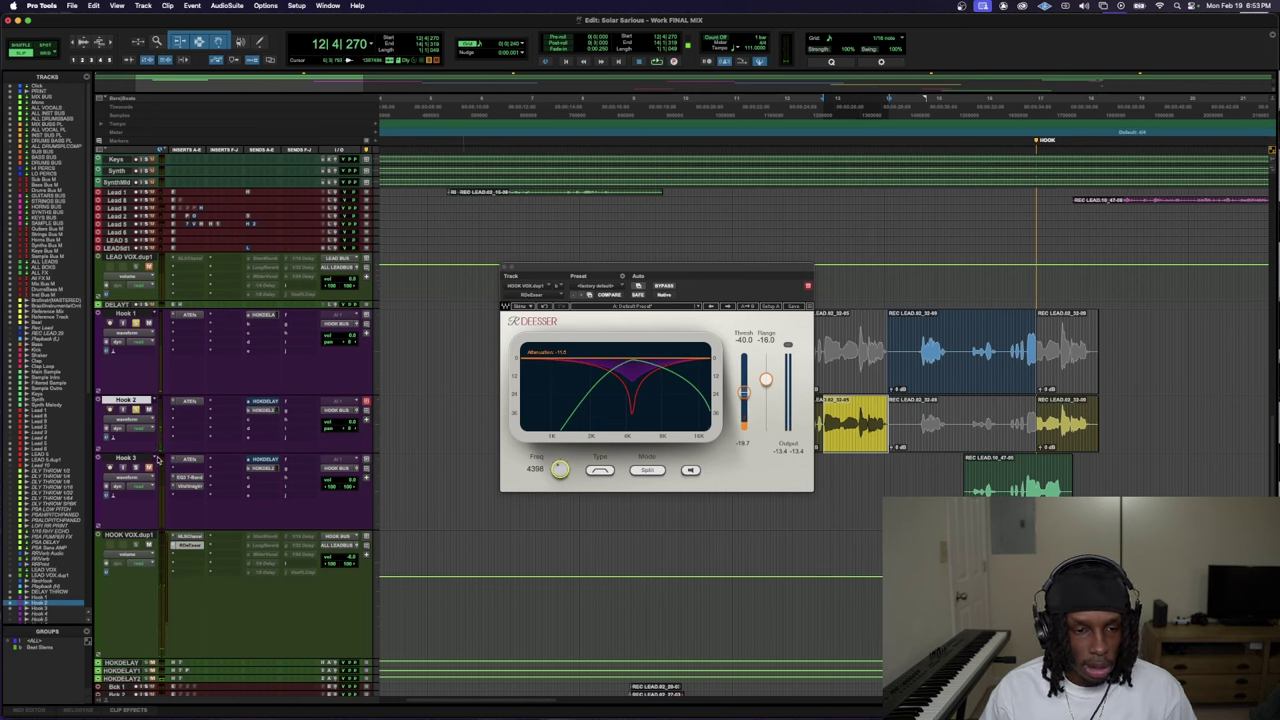
- Switch the RDeEsser to audio monitoring, set its threshold to -46.5 while replaying the phrase, and close its window
click(690, 469)
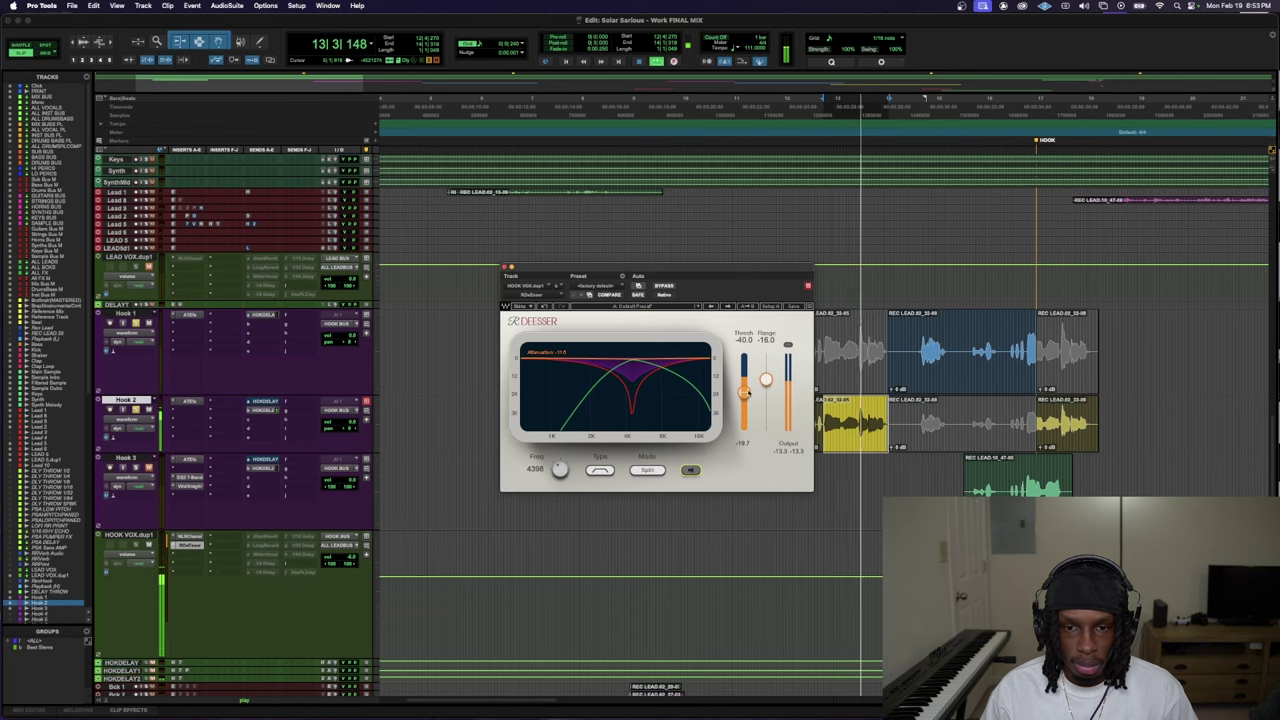
drag(744, 392, 744, 398)
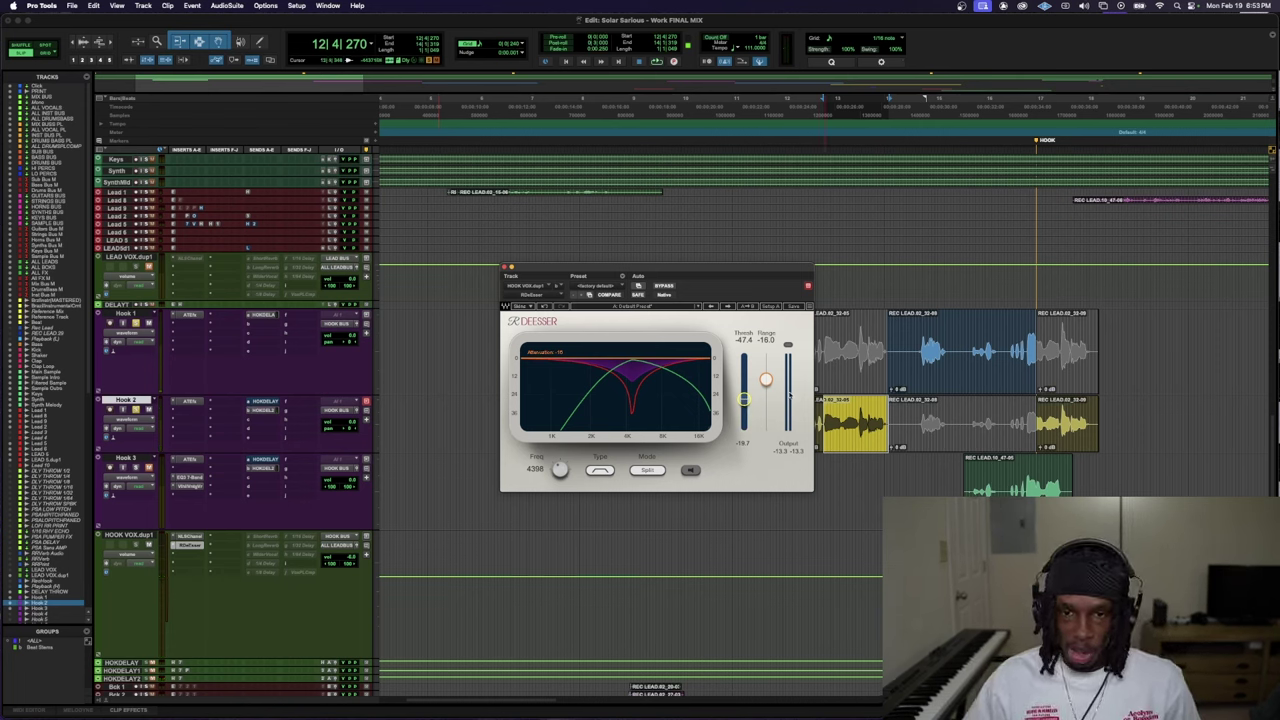
key(space)
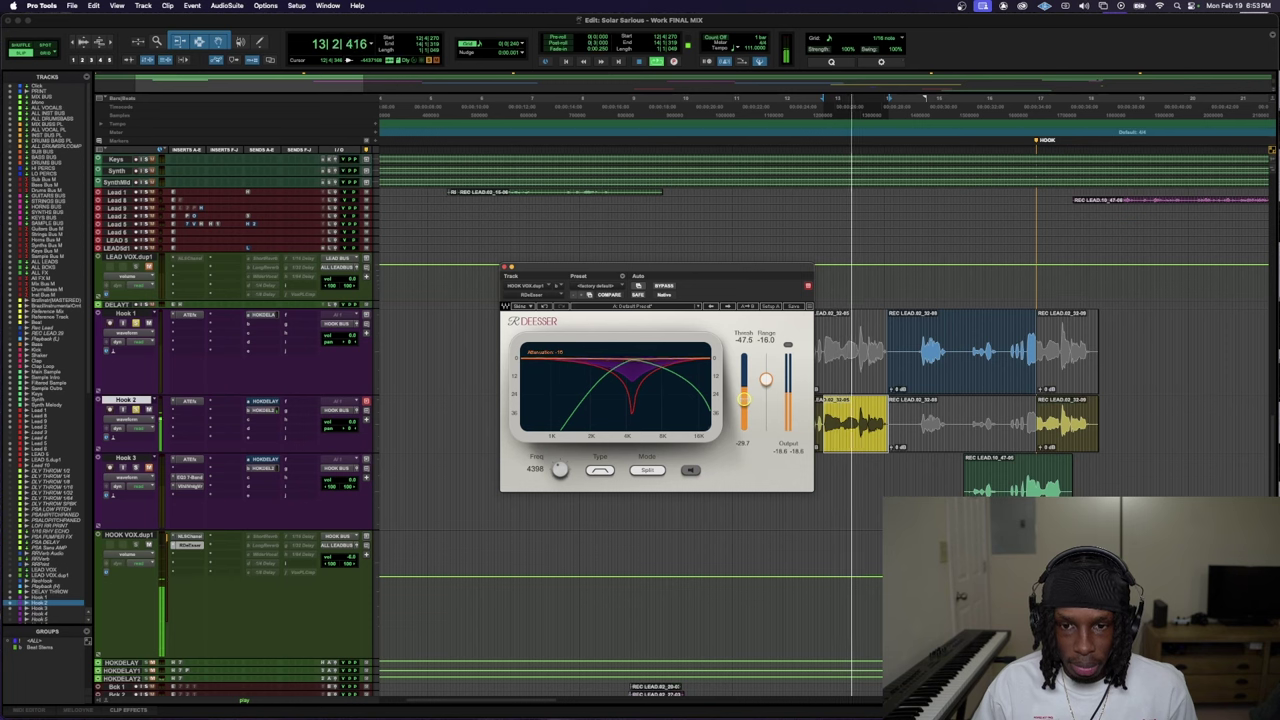
drag(744, 399, 744, 395)
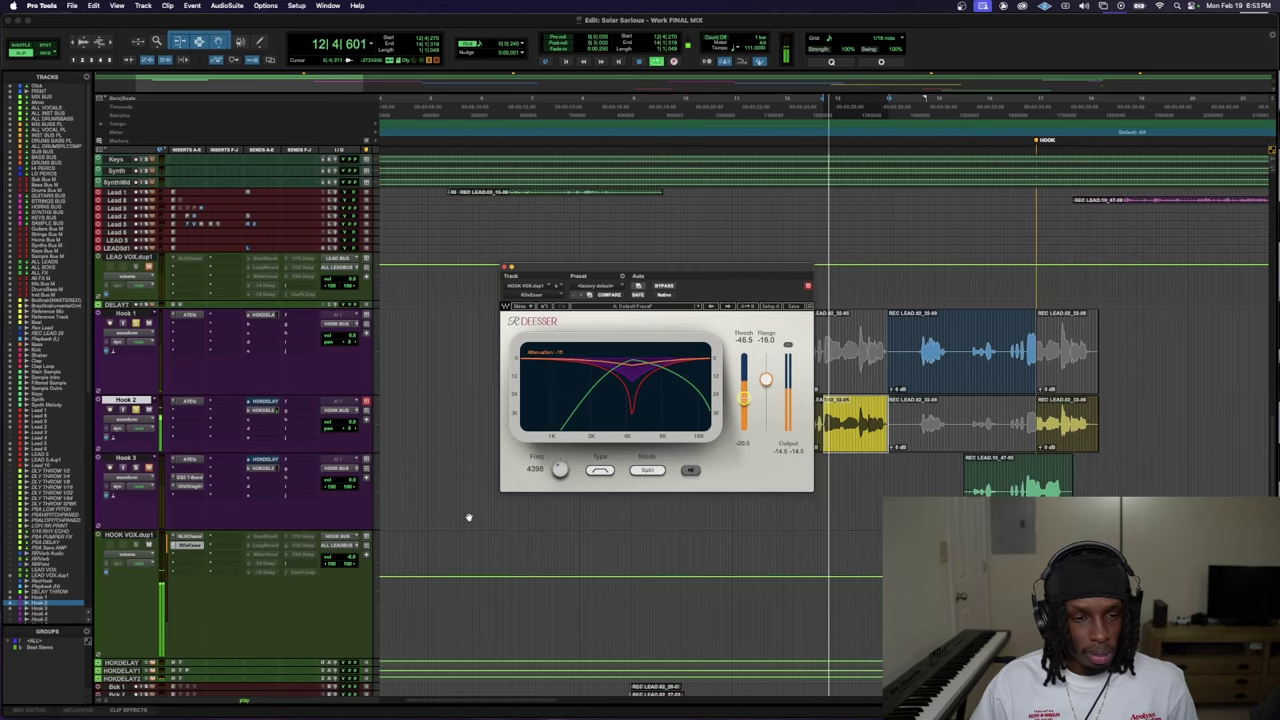
key(super+w)
- Play the hook with the beat from about bar 9|4 and lower the HOOK VOX.dup1 volume to -7.0 dB
scroll(631, 437, up, 2)
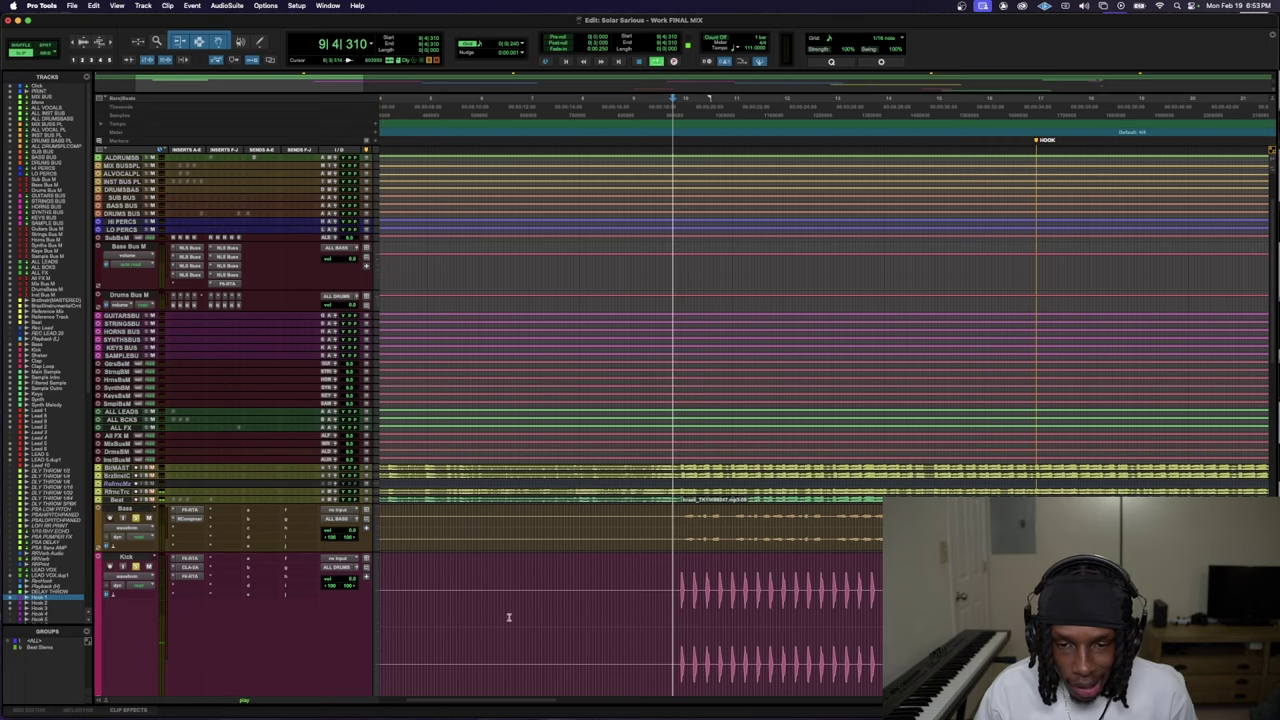
scroll(386, 610, down, 5)
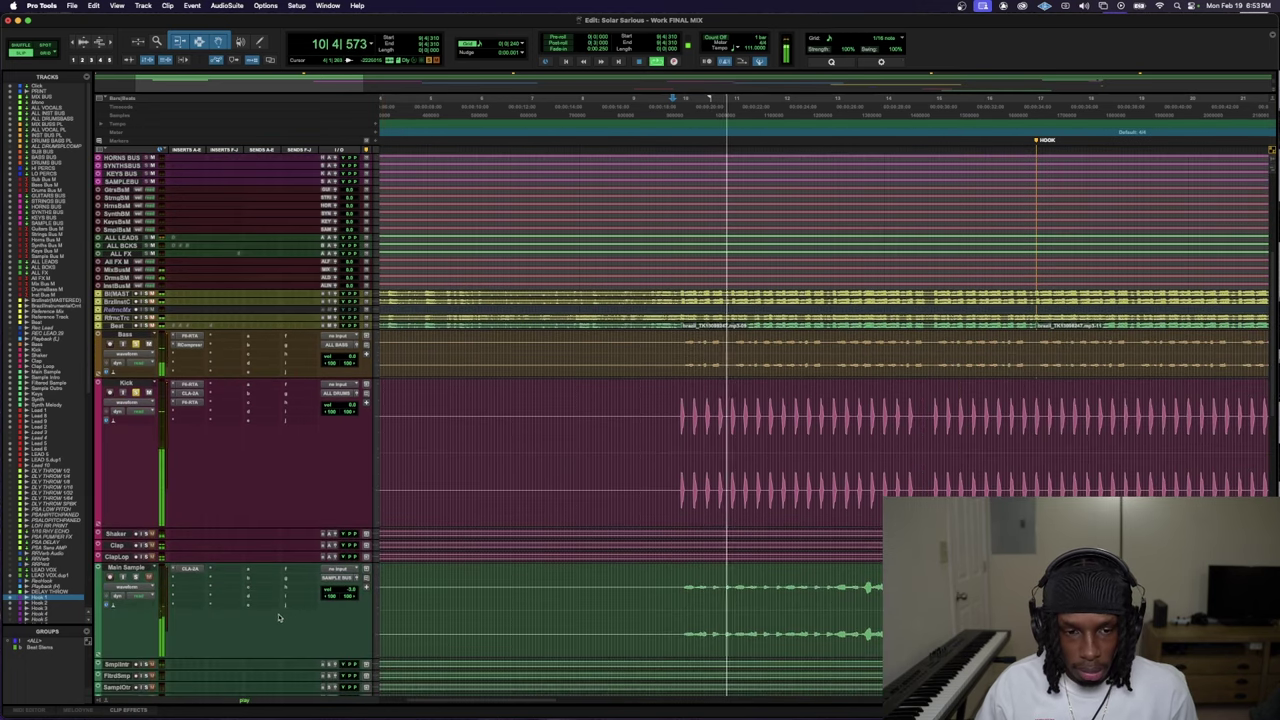
scroll(279, 615, down, 10)
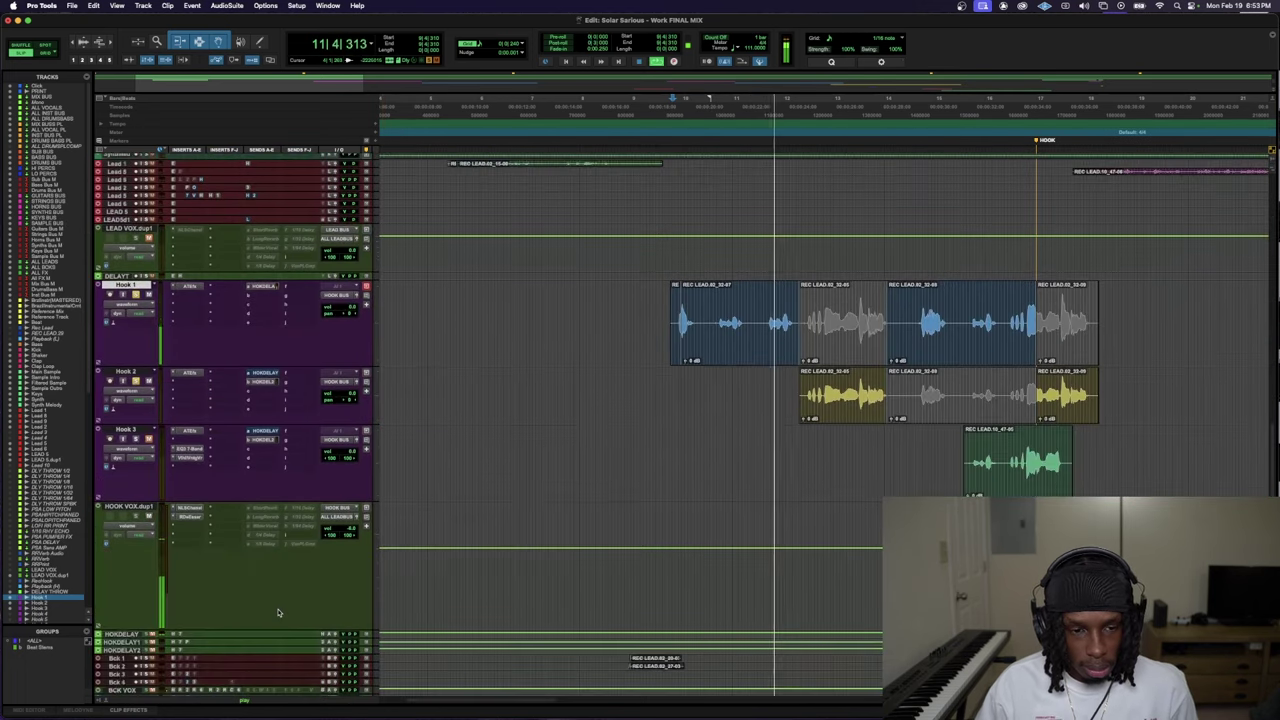
scroll(279, 613, down, 7)
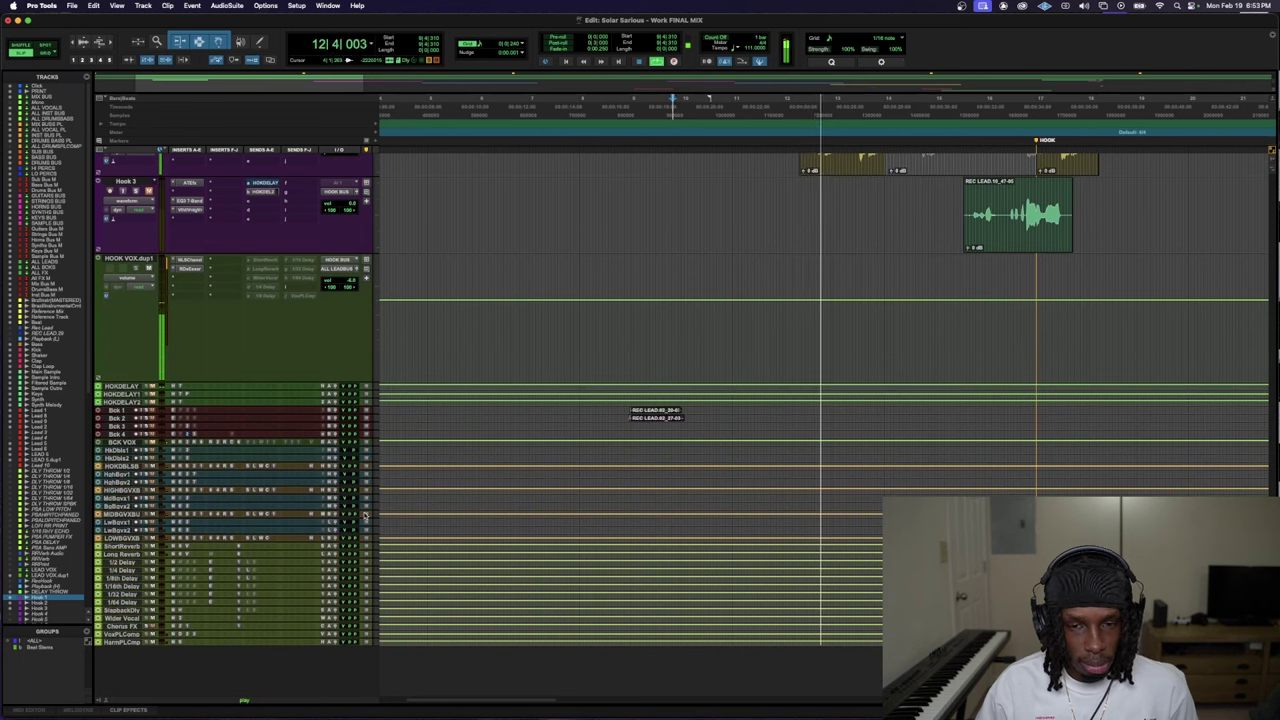
click(357, 270)
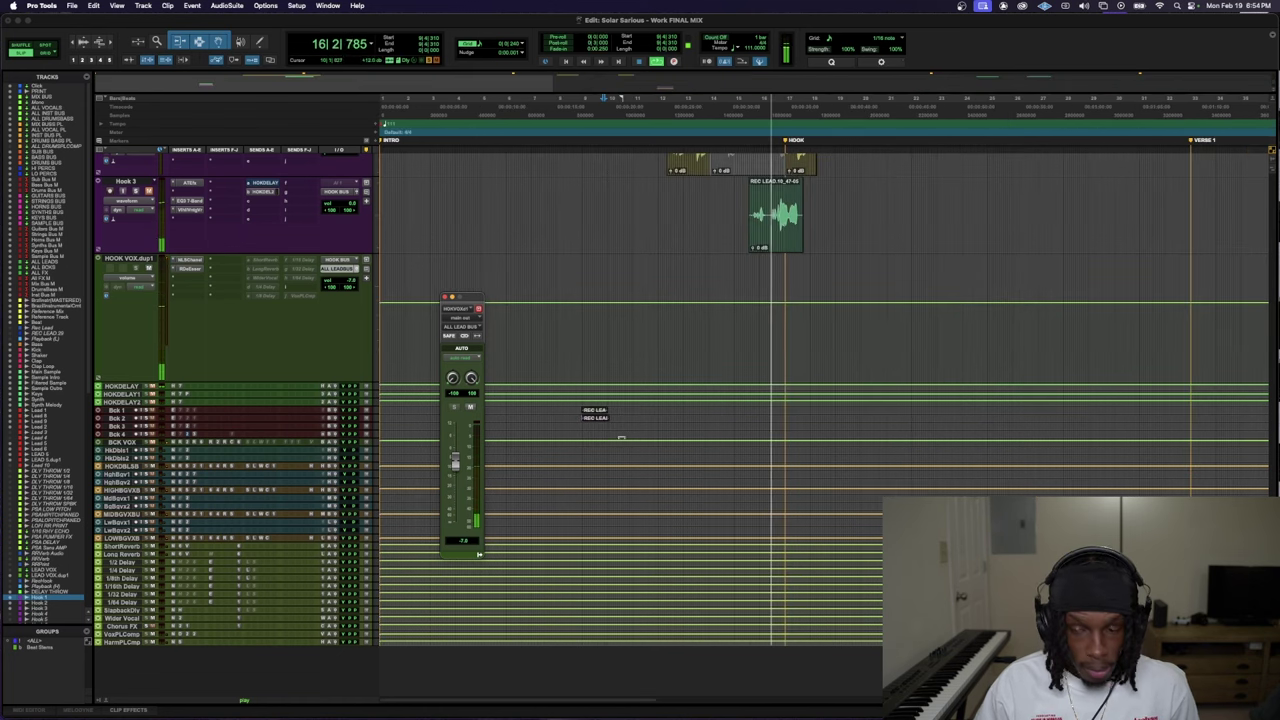
key(r)
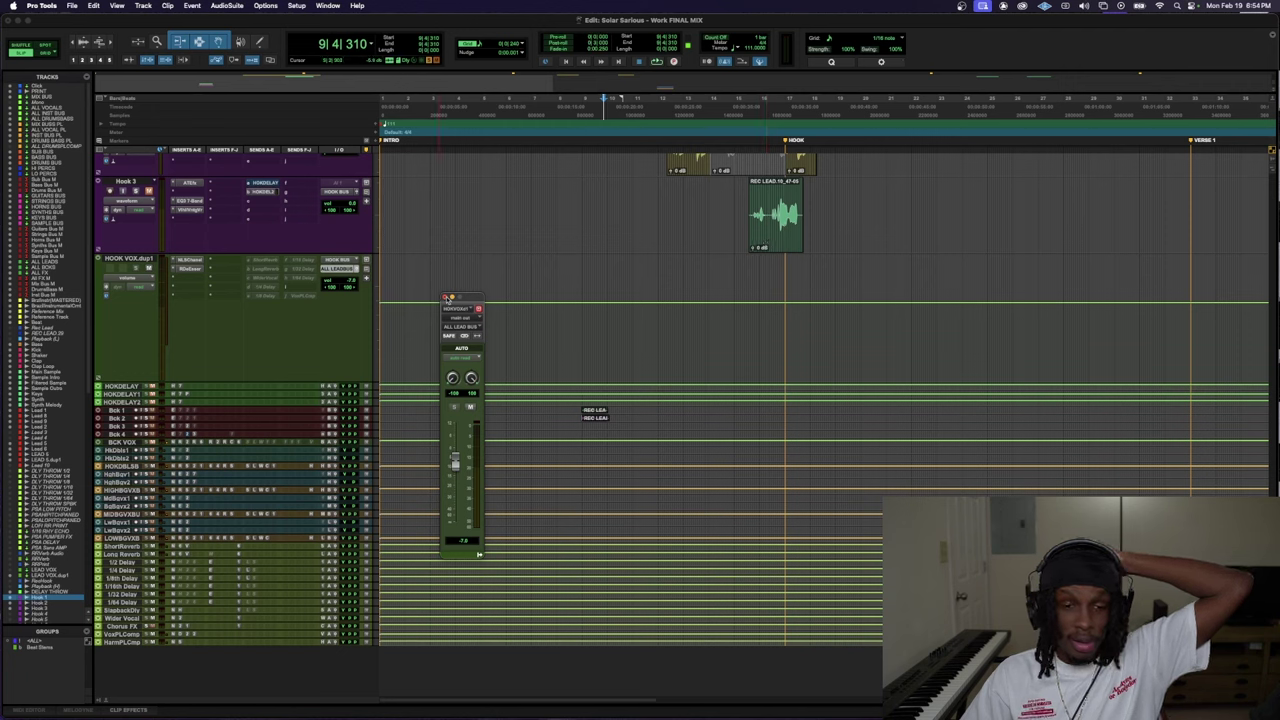
- Close the HOOK VOX.dup1 output fader window, then select and play the Hook 1 to Hook 3 clips from about bar 9|3 to bar 18
click(446, 298)
click(185, 277)
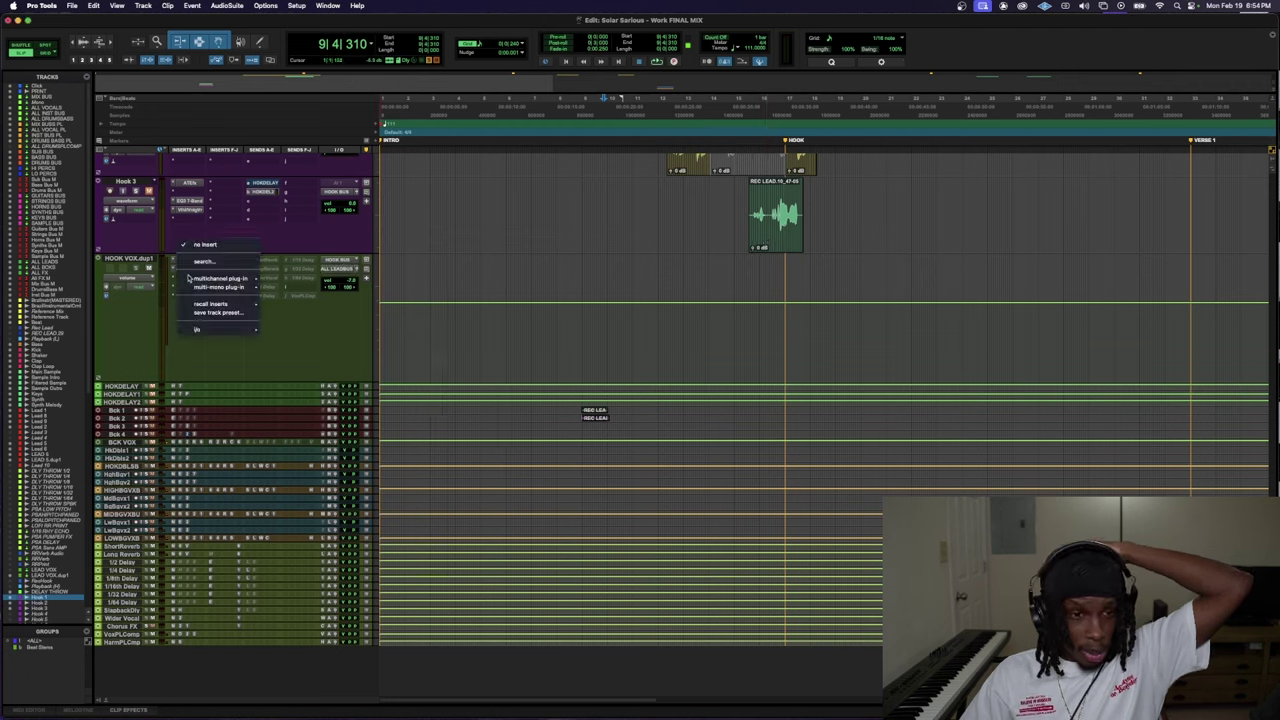
click(213, 358)
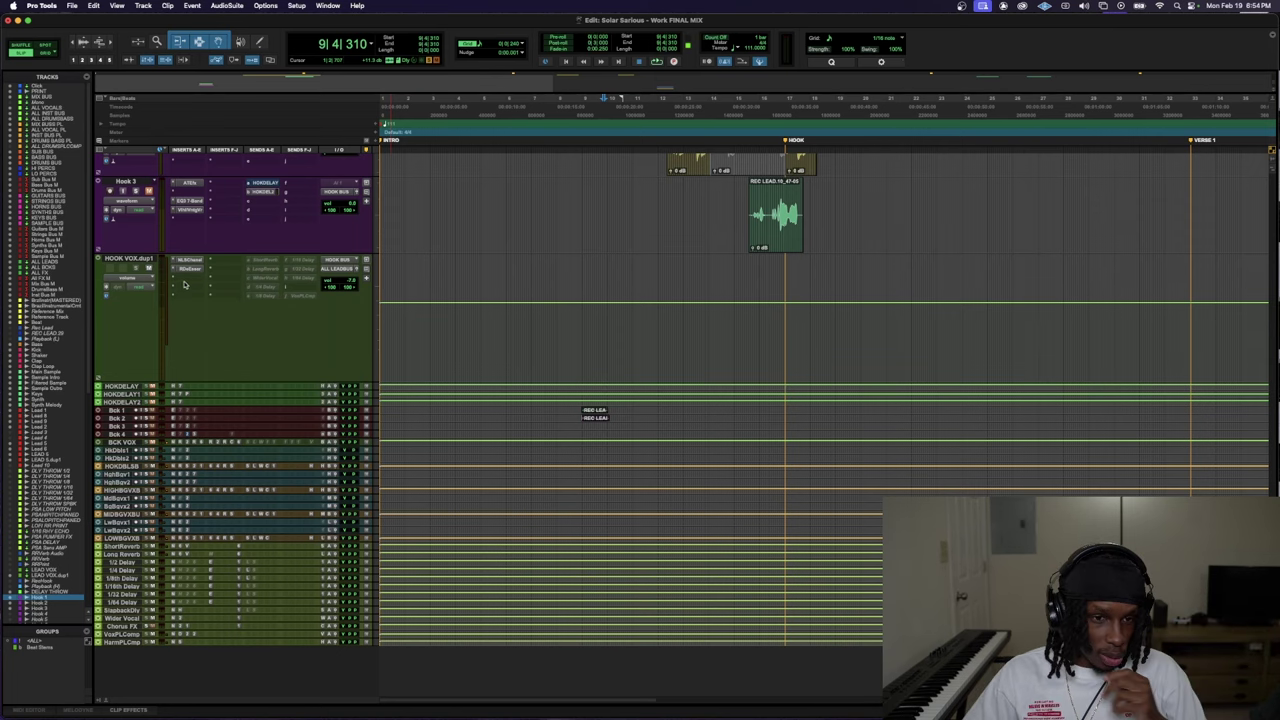
click(185, 279)
click(204, 261)
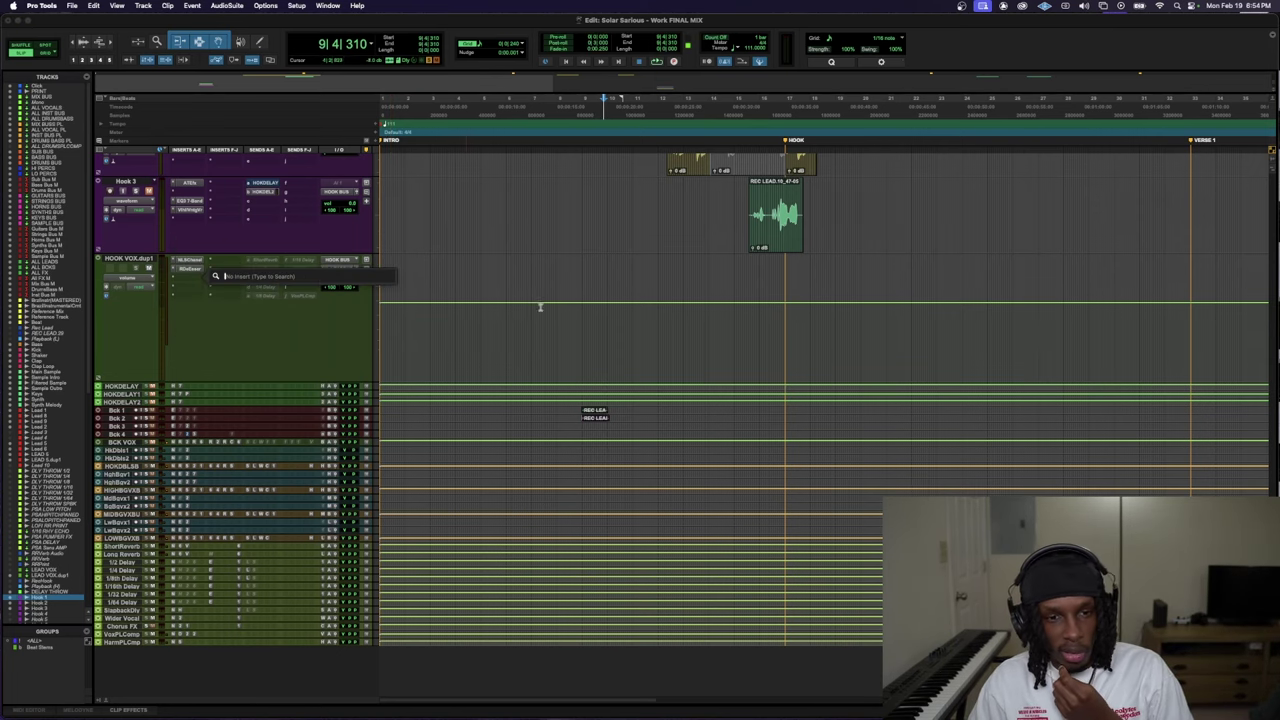
scroll(583, 315, up, 4)
drag(600, 252, 824, 446)
key(space)
- Insert the stereo SSL EV2 Channel below the de-esser on HOOK VOX.dup1 and place its window over the timeline
click(185, 474)
click(200, 458)
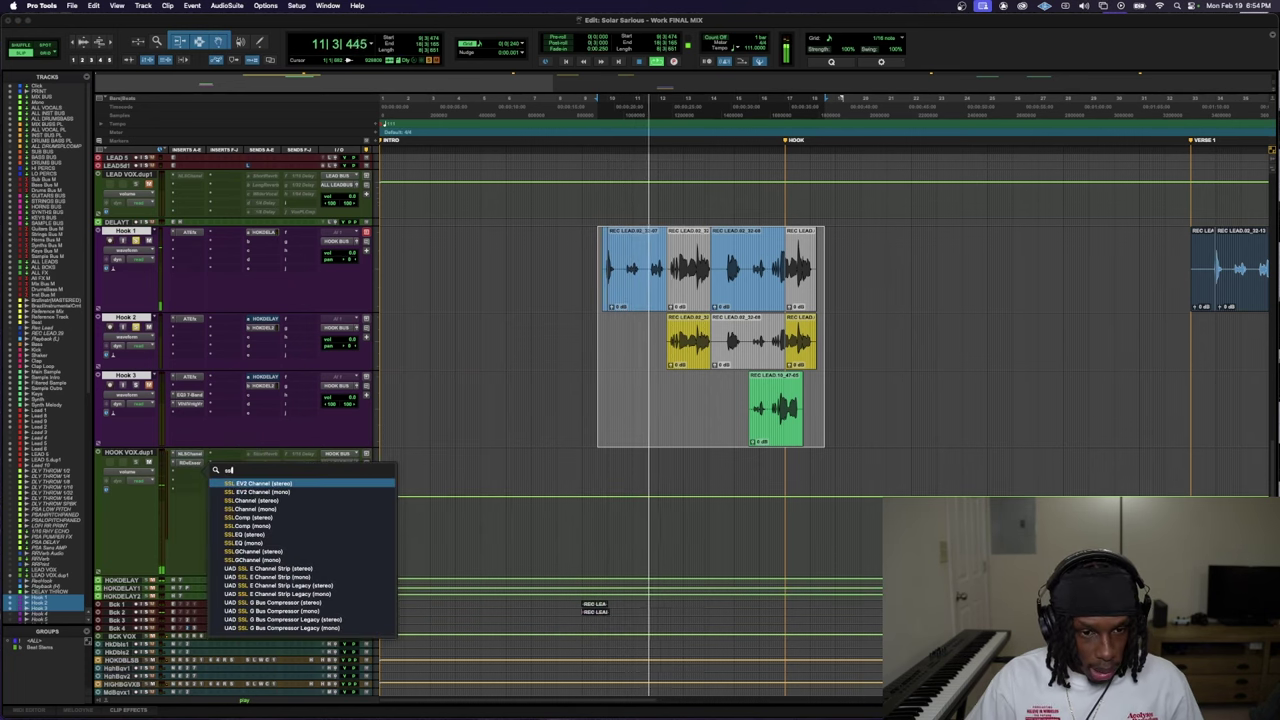
key(Escape)
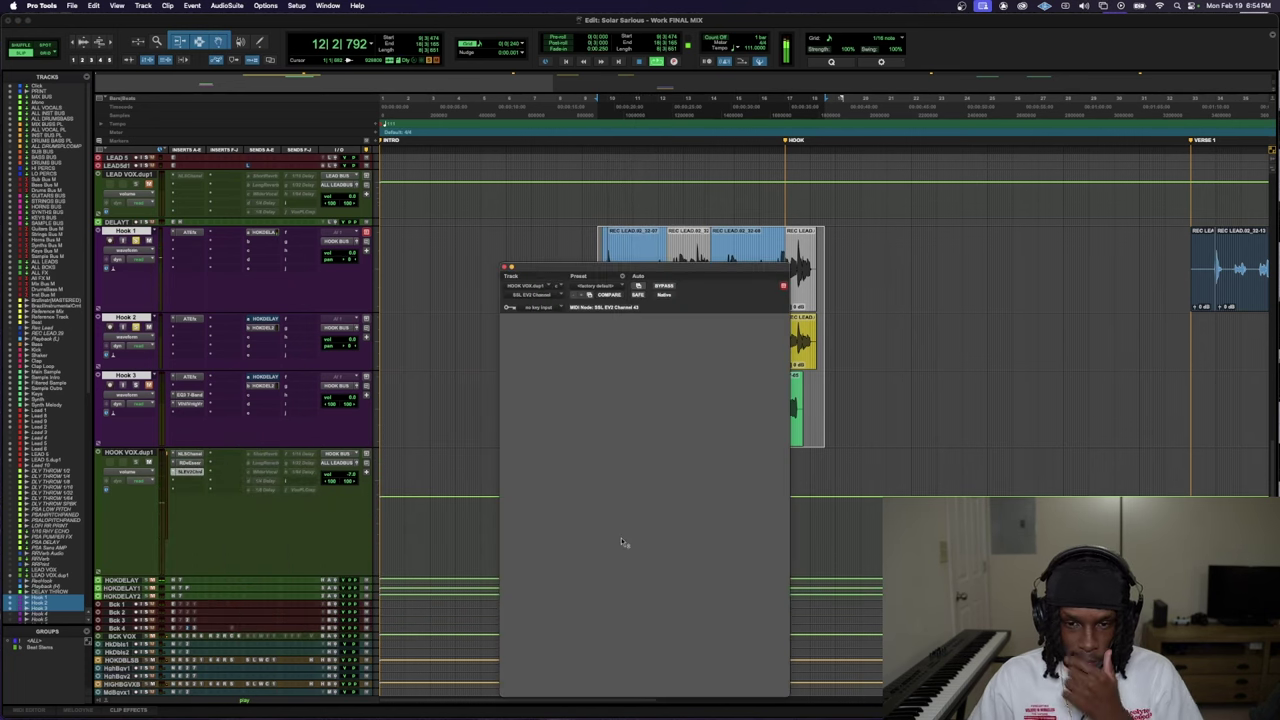
drag(643, 268, 661, 202)
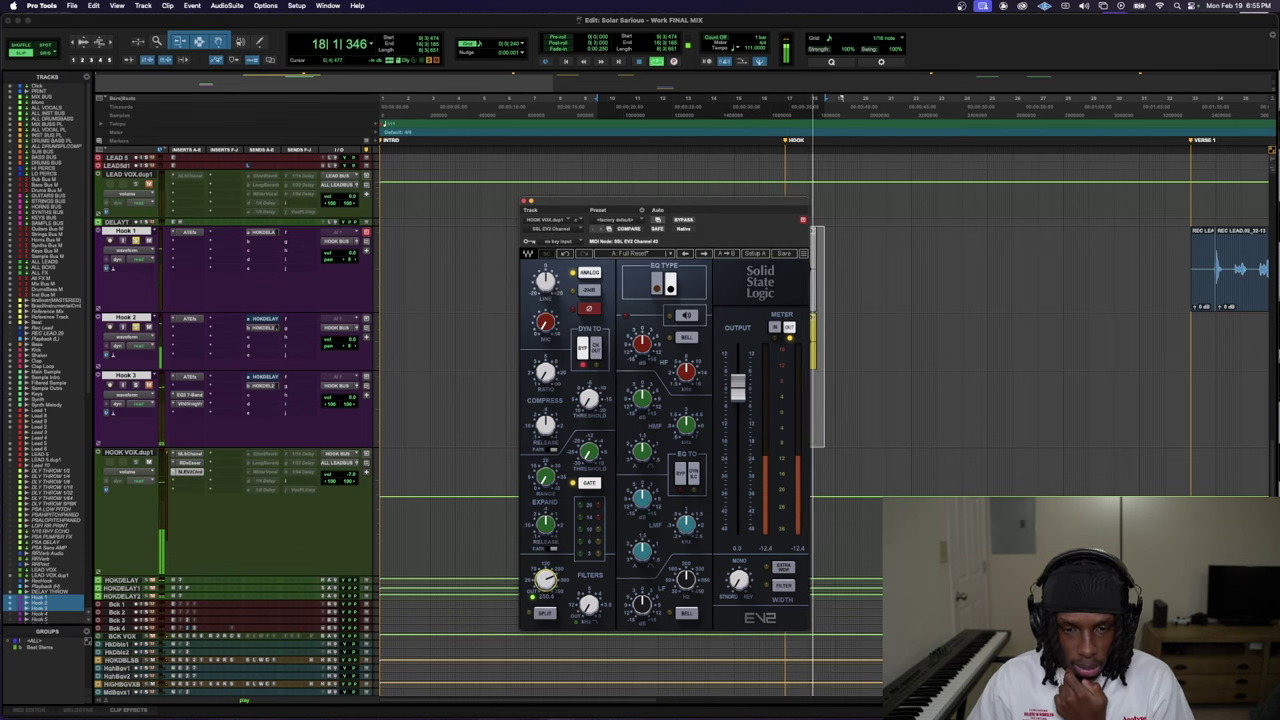
- Adjust the EV2's high-pass filter and LF band while playing the hook, and raise its output to 2.0
key(space)
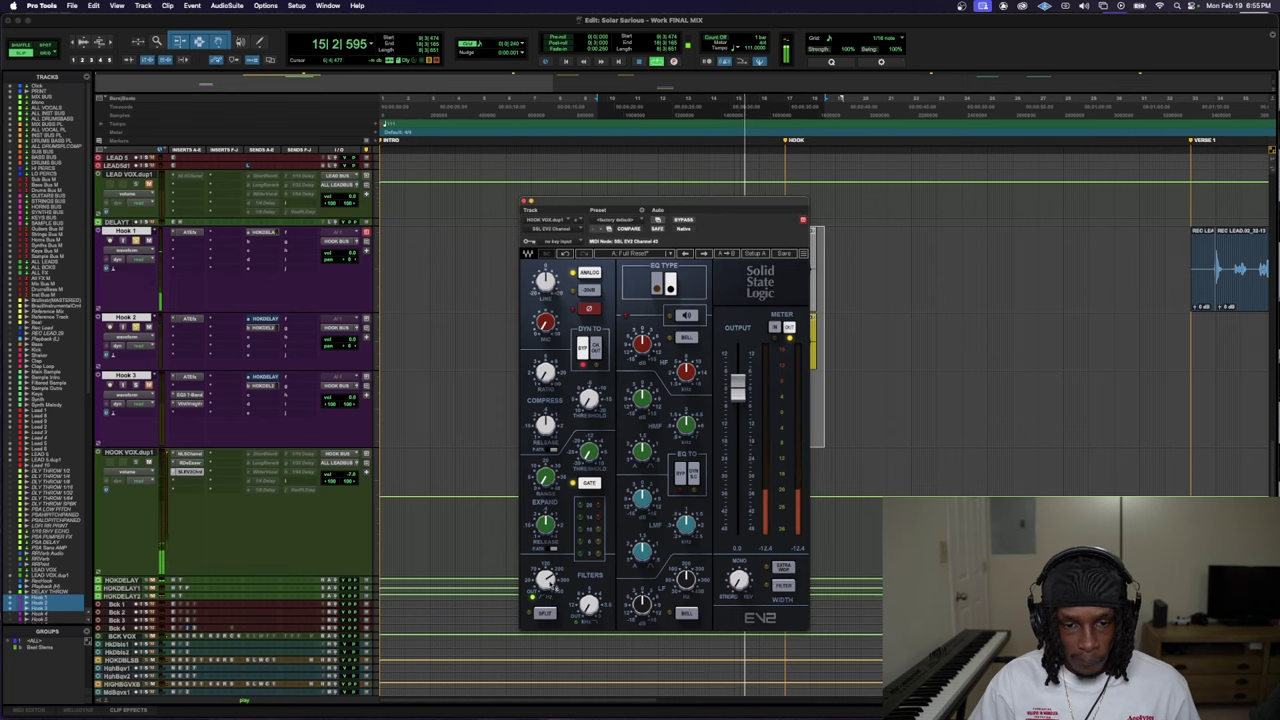
mouse_move(545, 580)
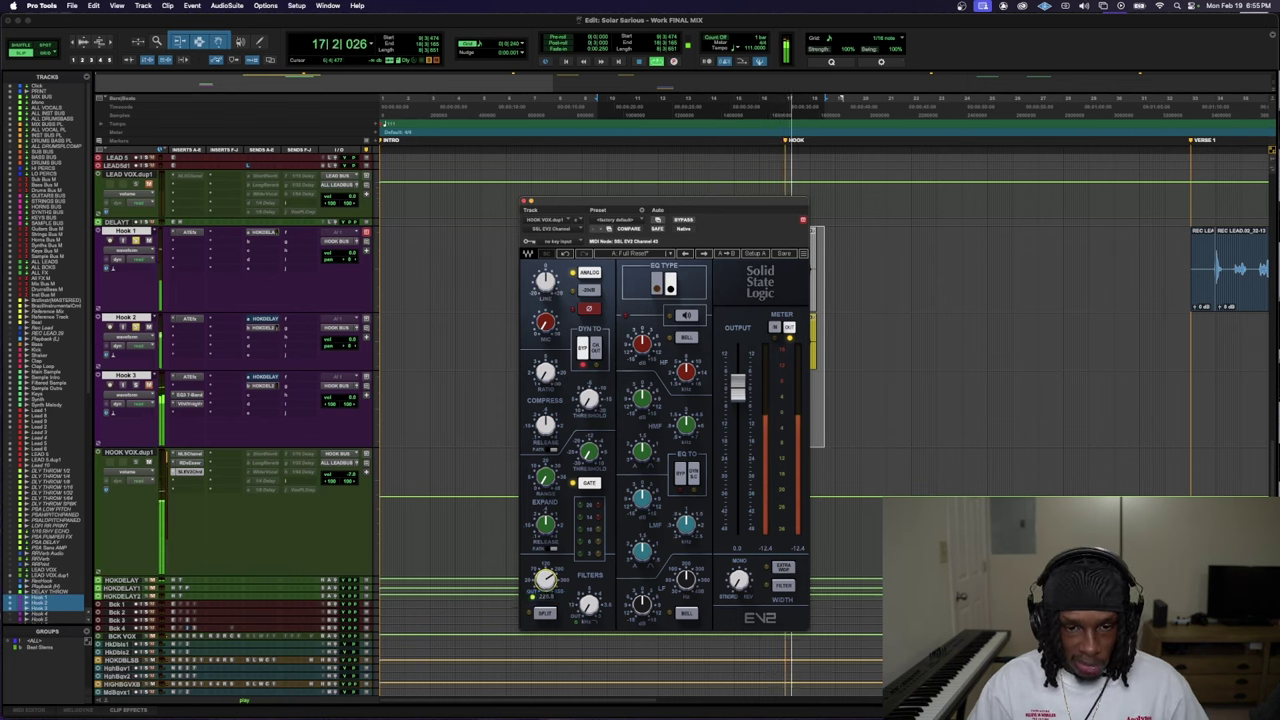
key(space)
key(space)
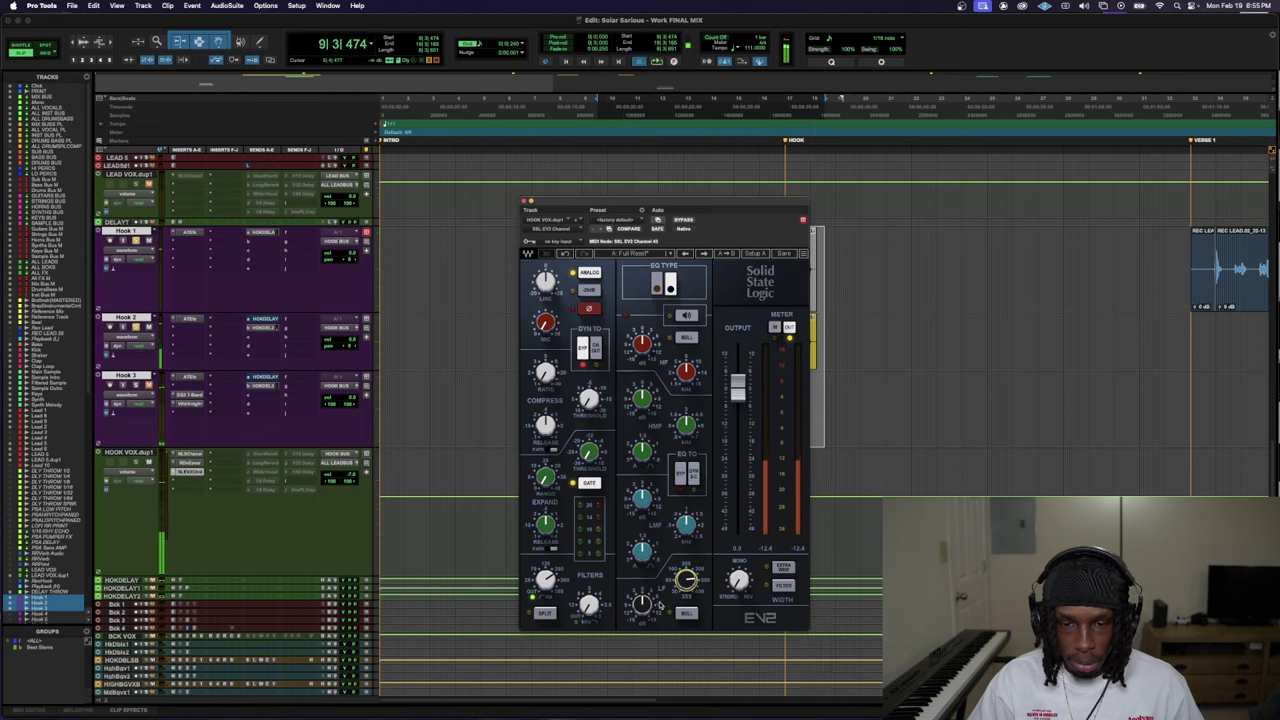
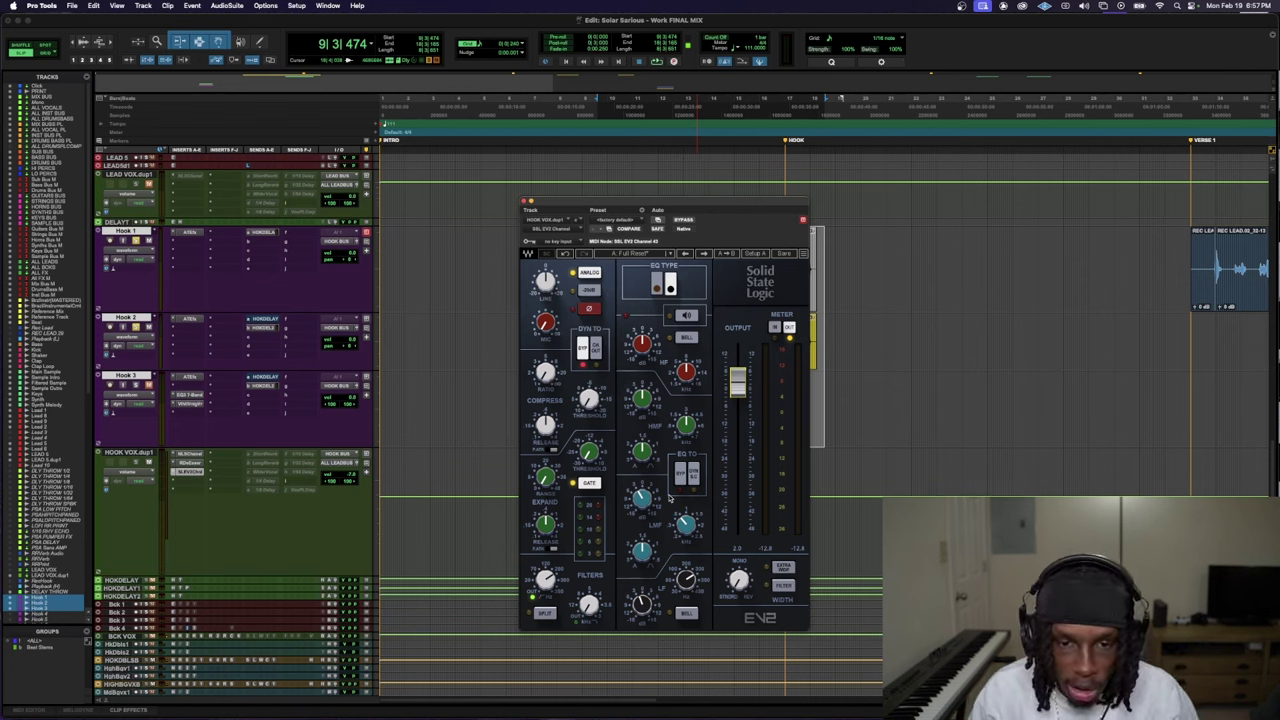
- Shape the EV2's LMF and HMF bands during playback, and switch its HF band to bell with a gain boost
key(space)
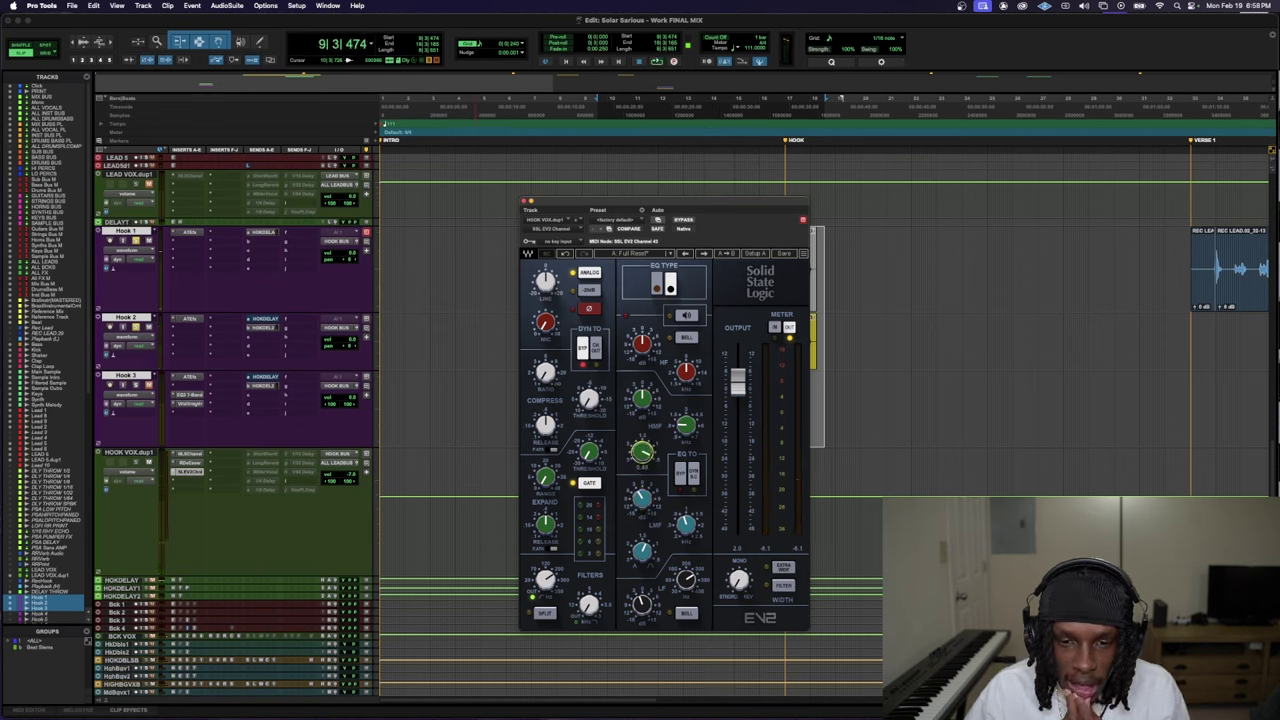
key(space)
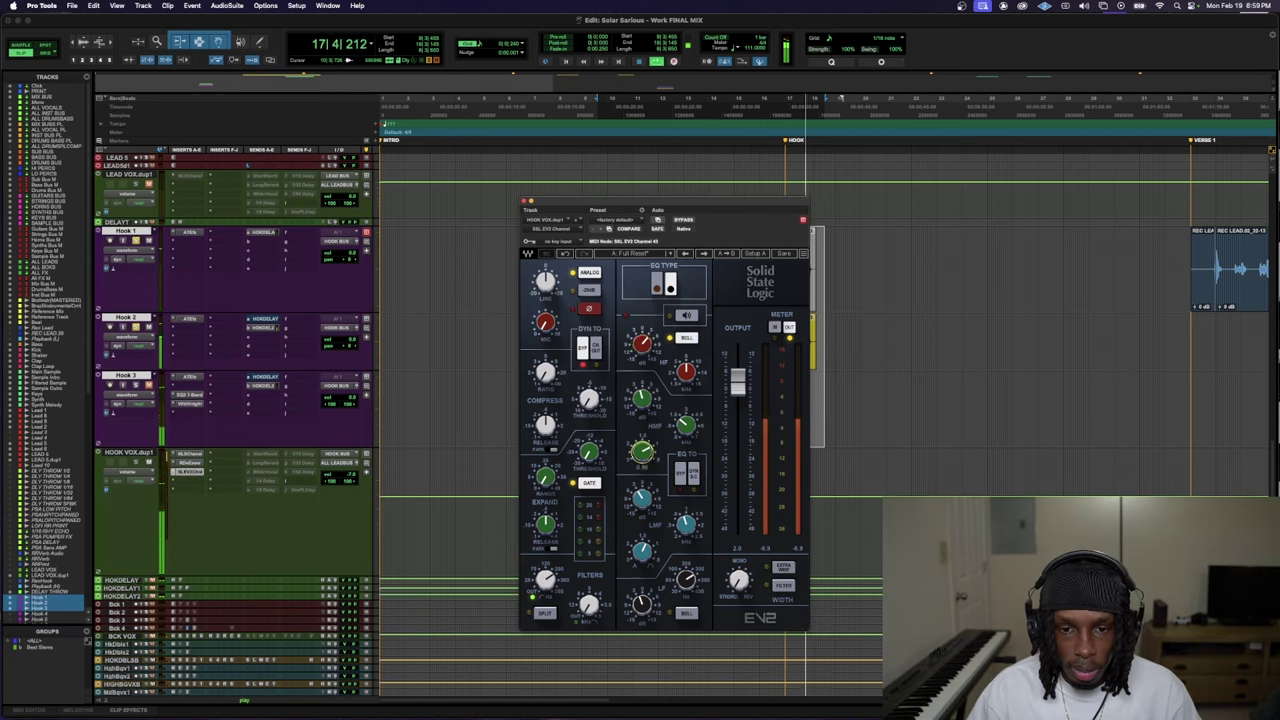
key(space)
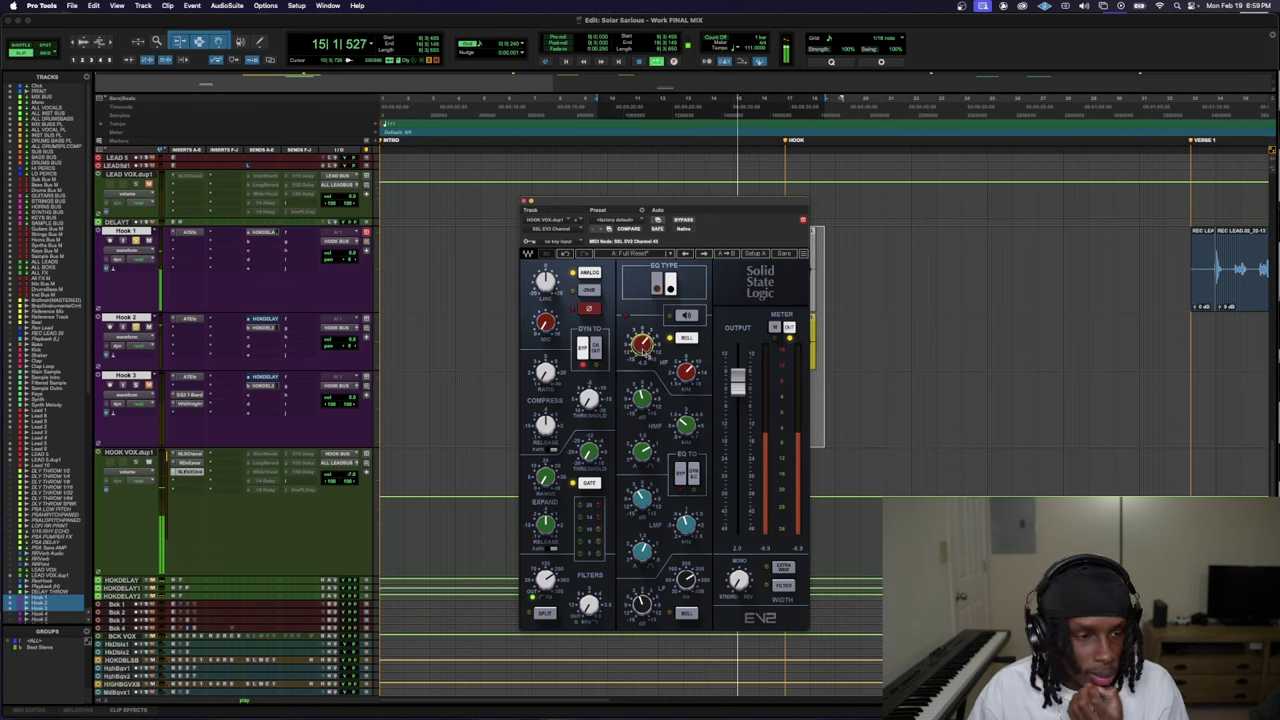
key(space)
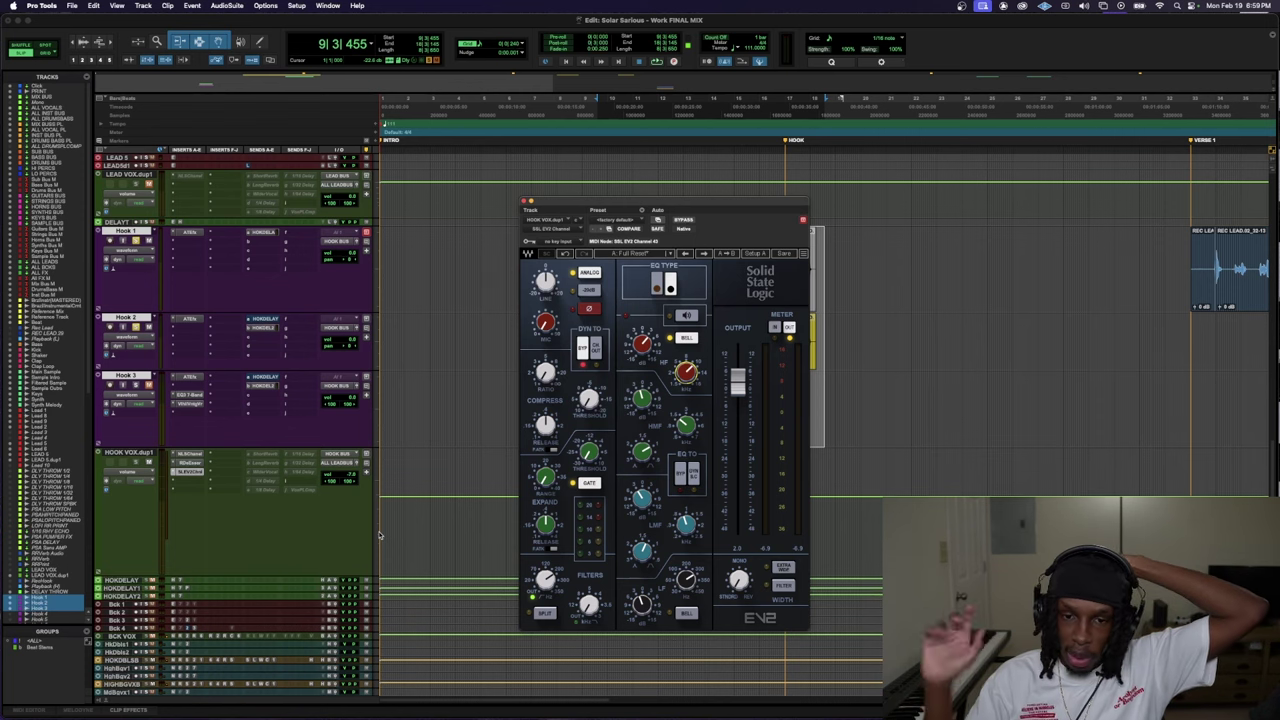
- Engage the EV2's compressor, adjust its ratio and threshold during playback, and compare the brown EQ type before returning to black
key(space)
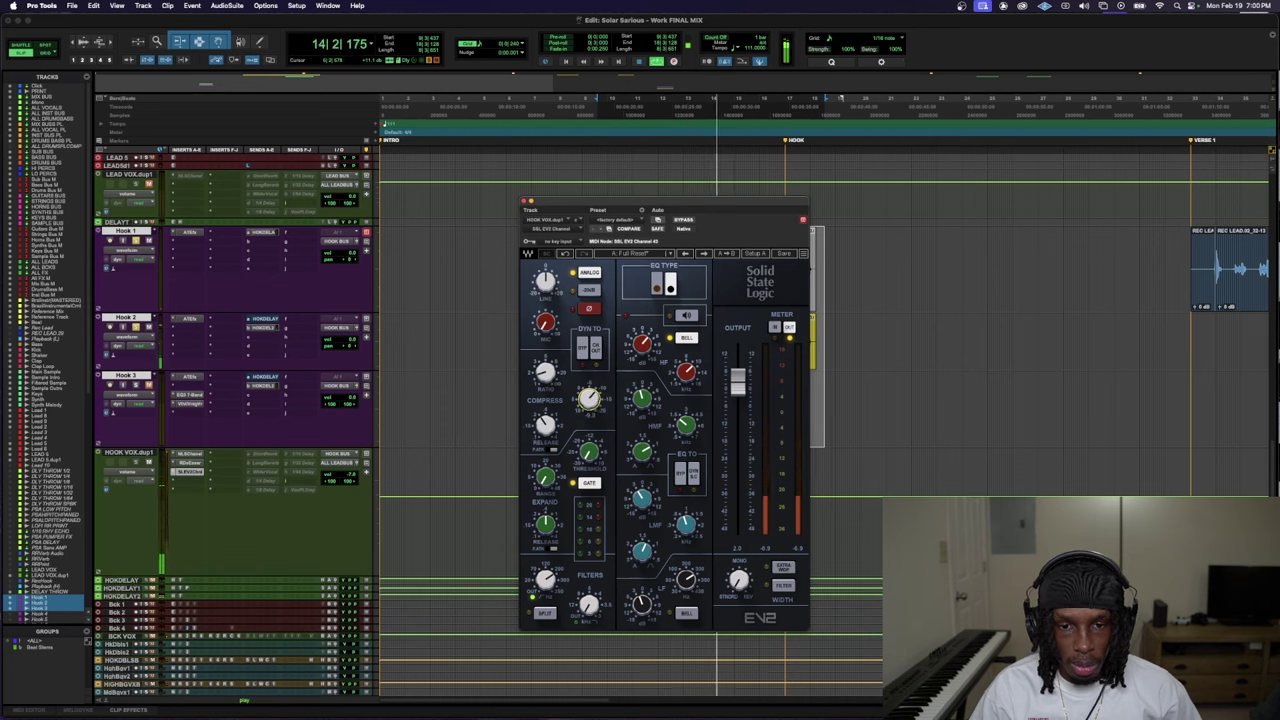
click(660, 284)
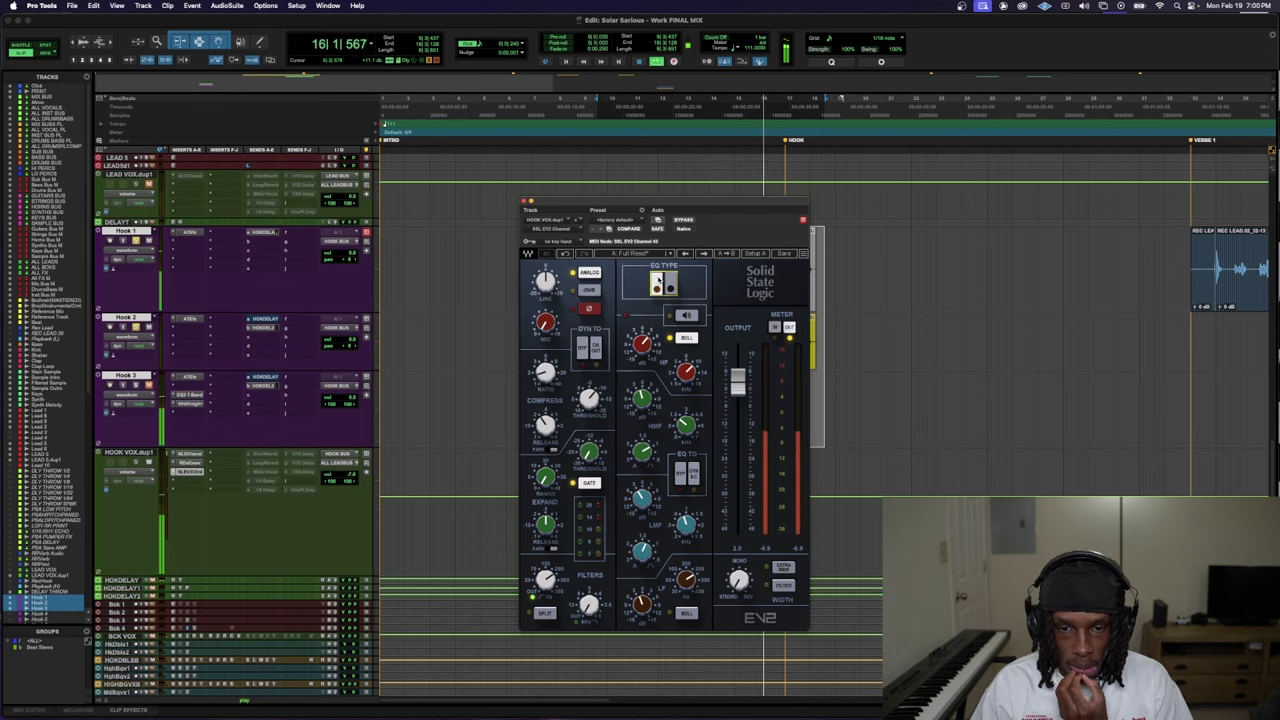
click(668, 284)
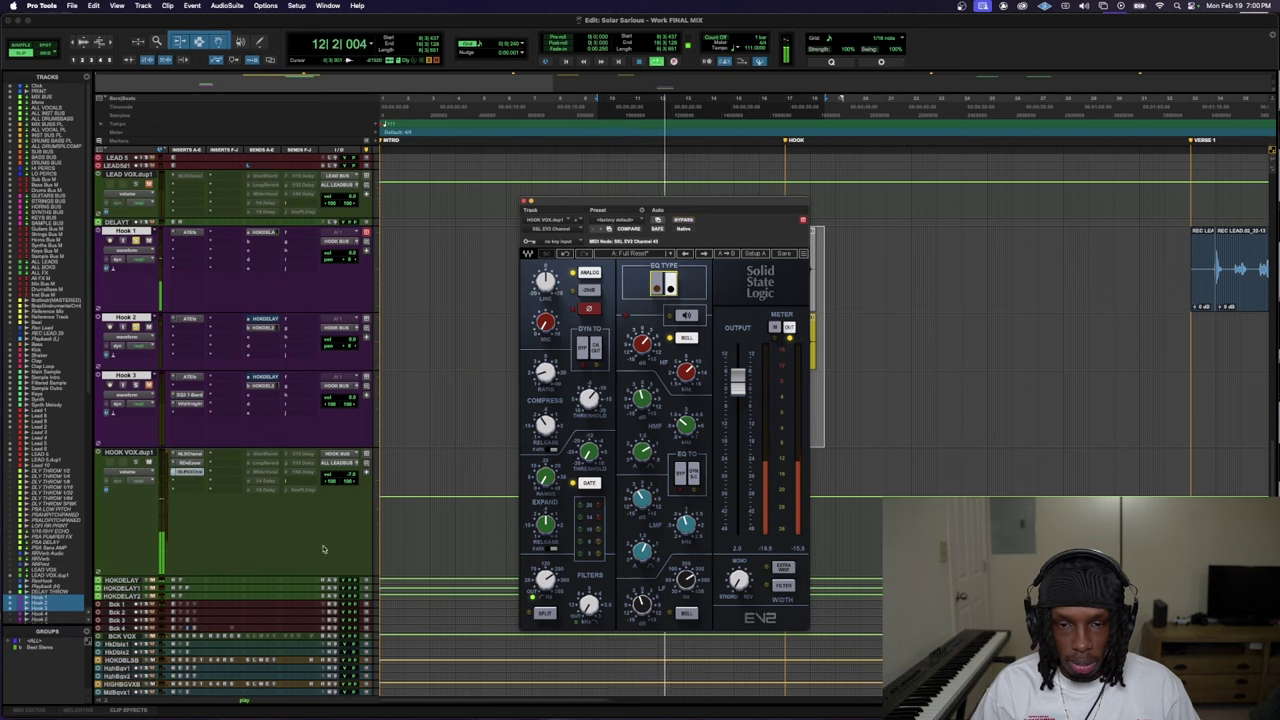
click(358, 460)
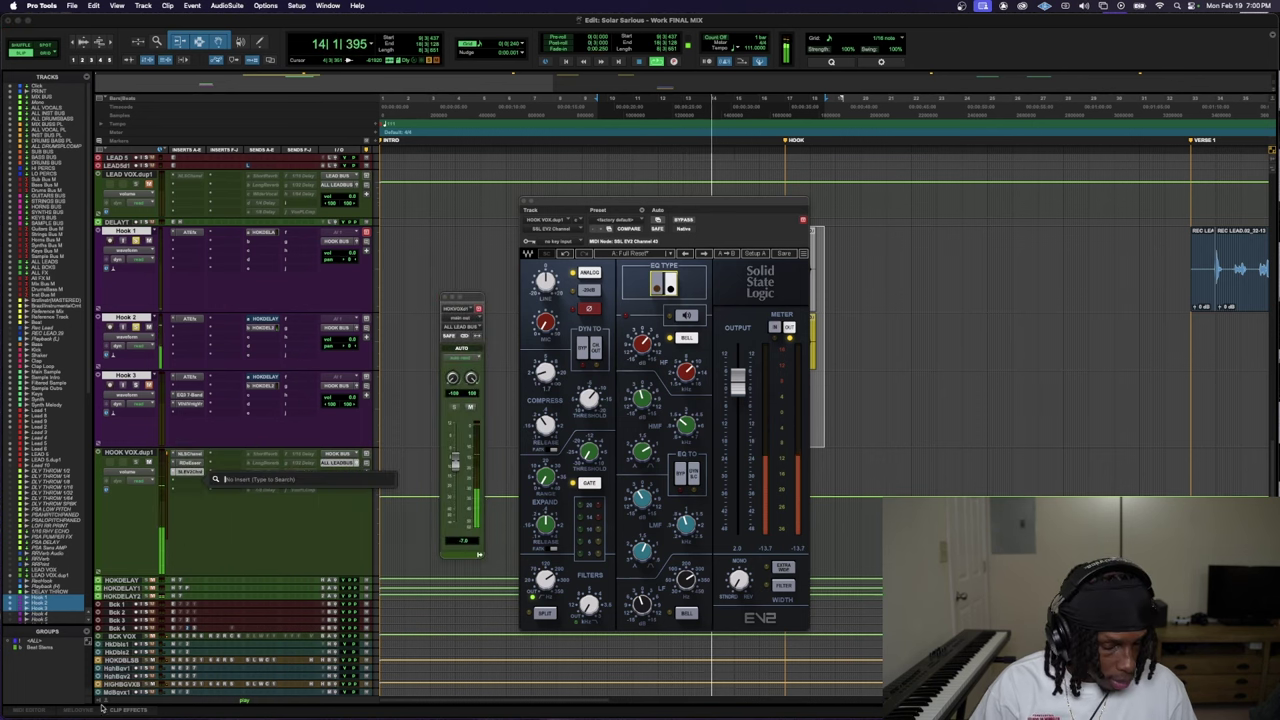
key(space)
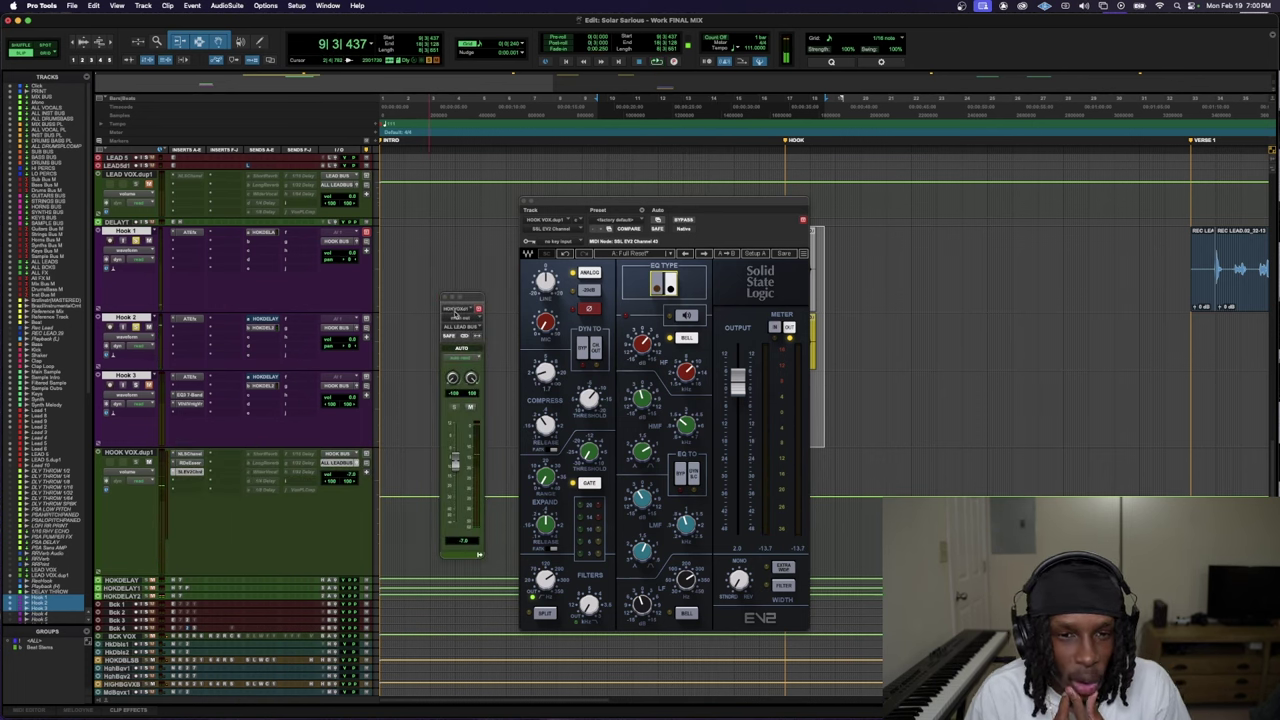
click(446, 298)
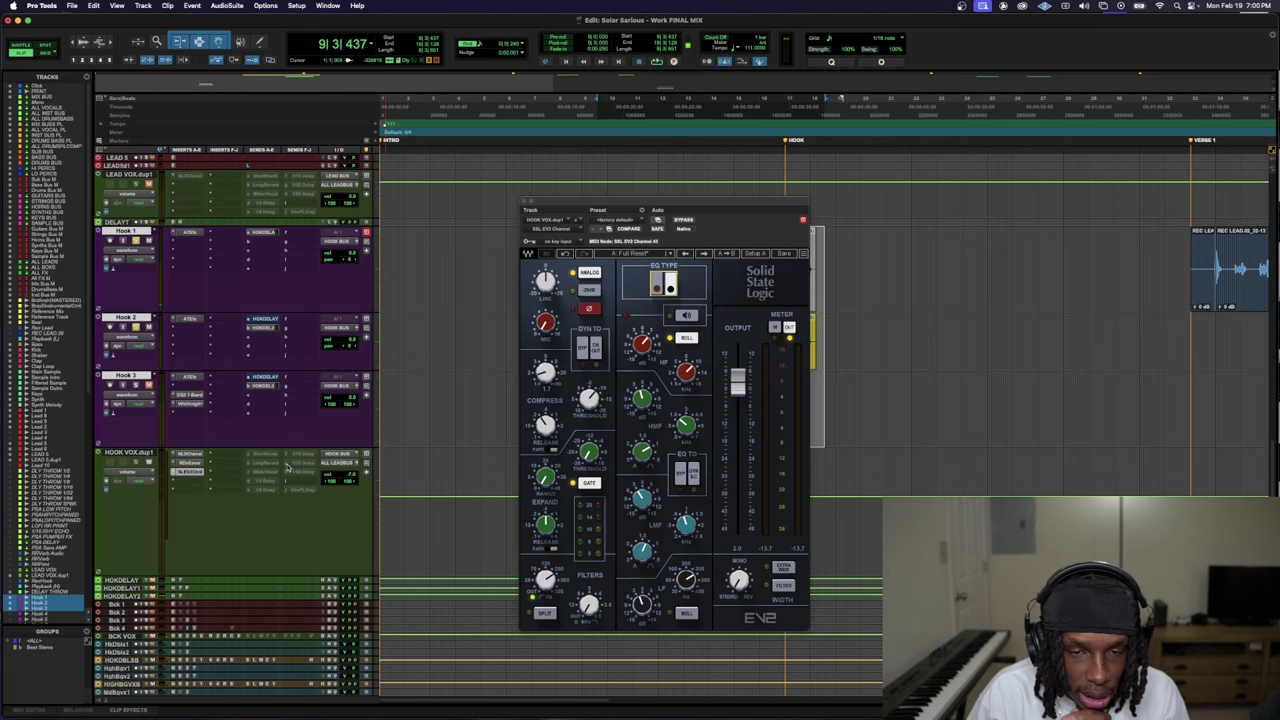
- Insert the RVox compressor on HOOK VOX.dup1 directly after the SSL EV2 Channel
click(196, 485)
click(205, 466)
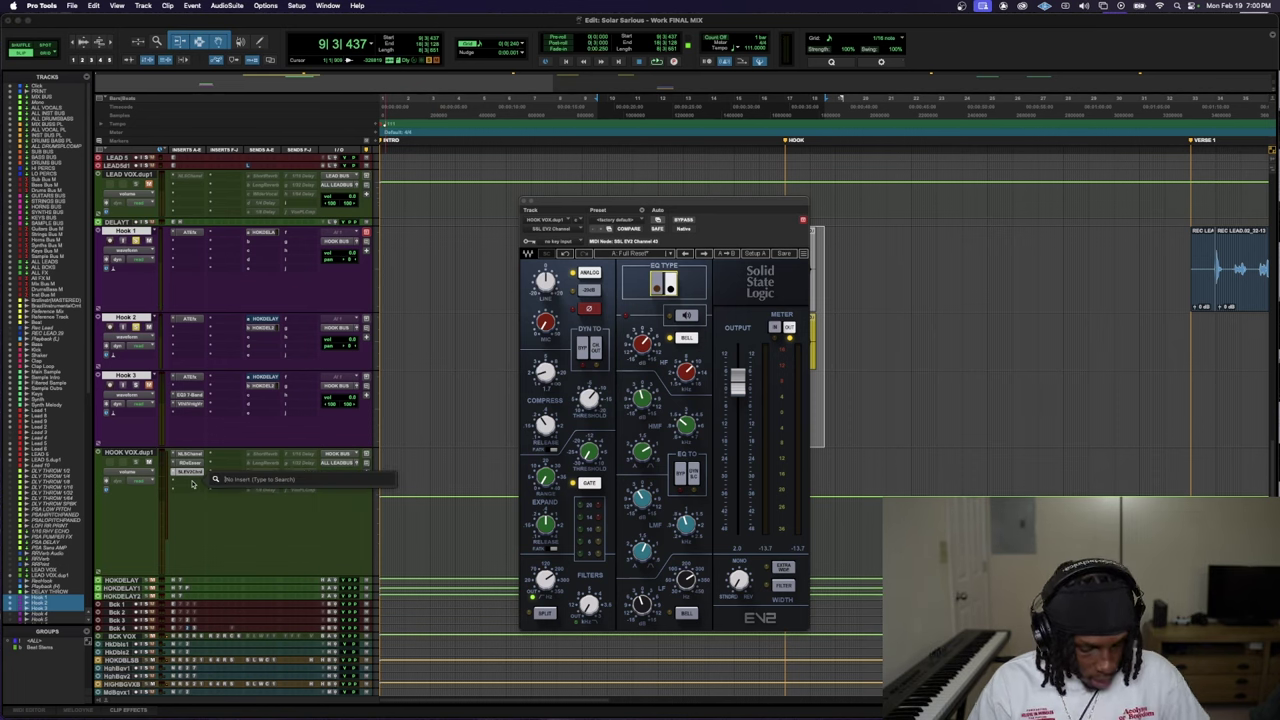
text(rvox)
key(Return)
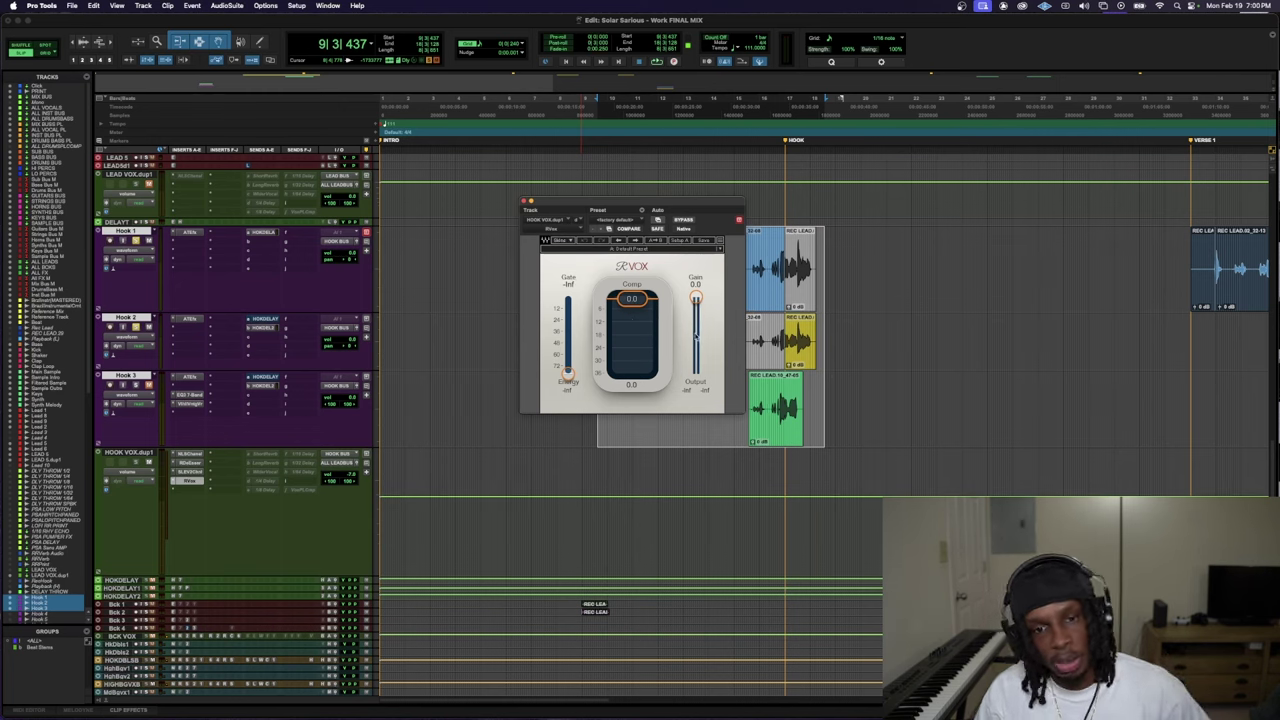
- Set RVox compression to about -8.6 and its gain to -5.0 while playing the hook
key(space)
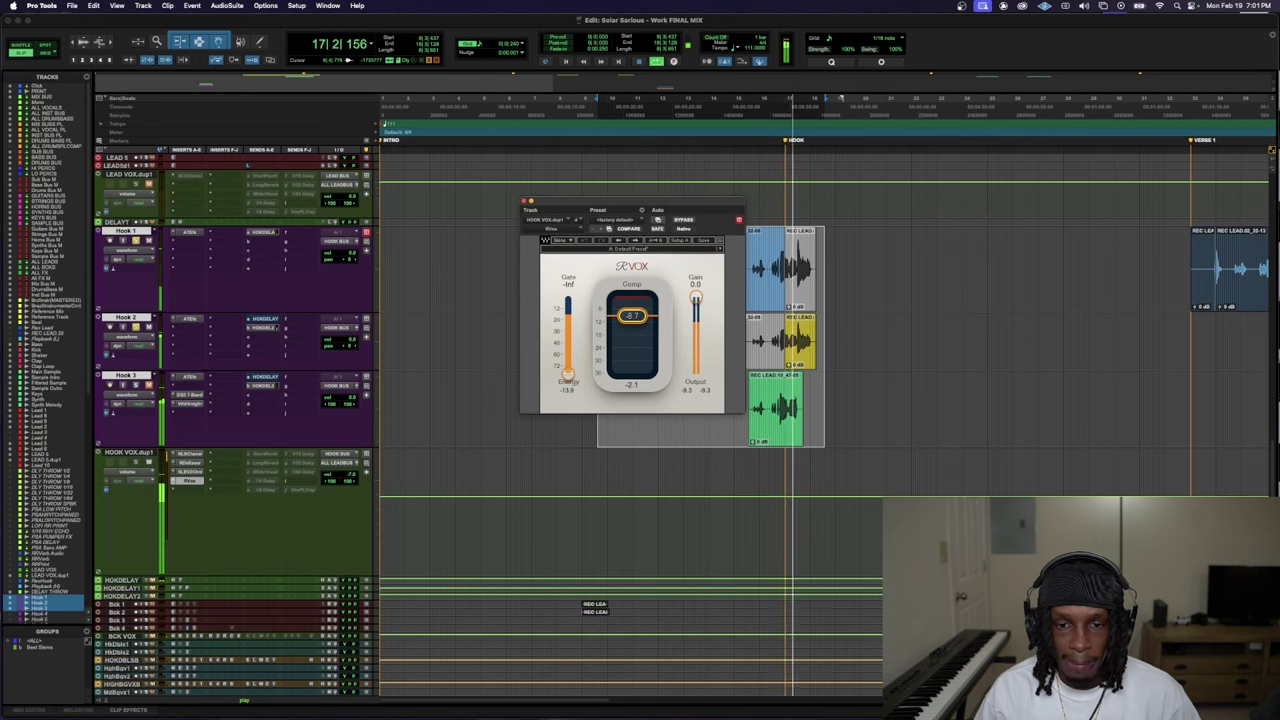
key(space)
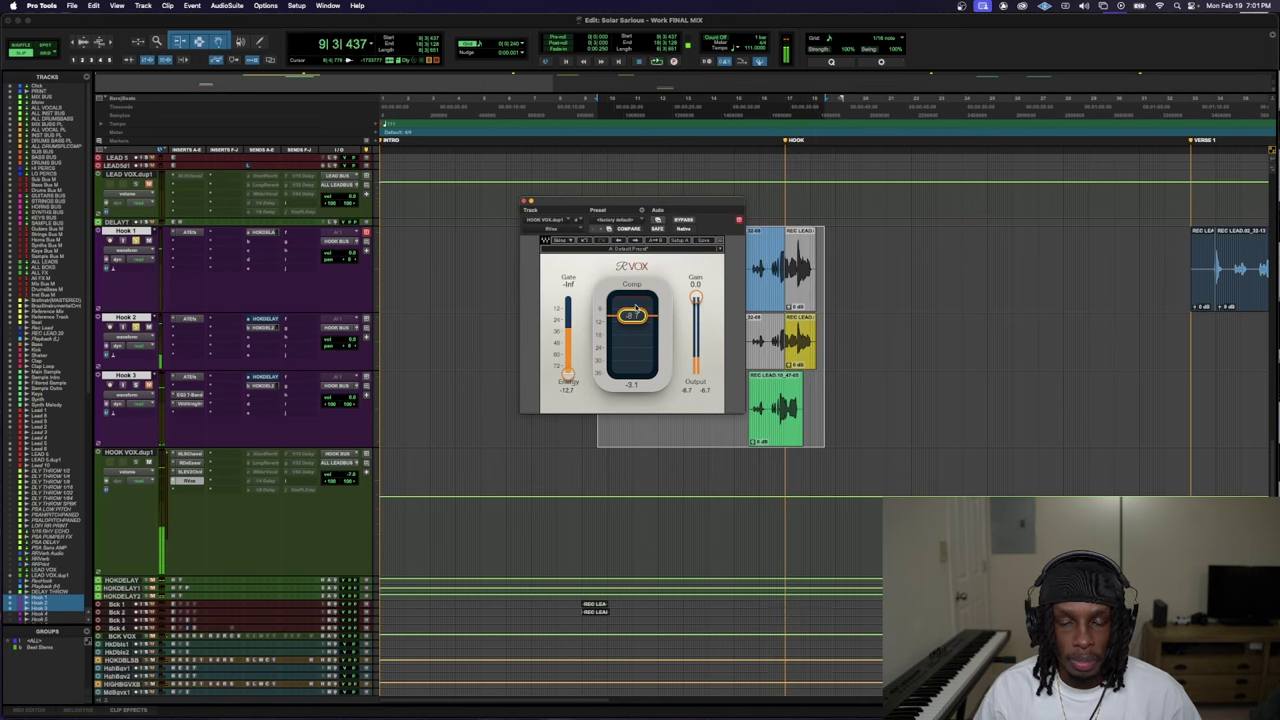
key(space)
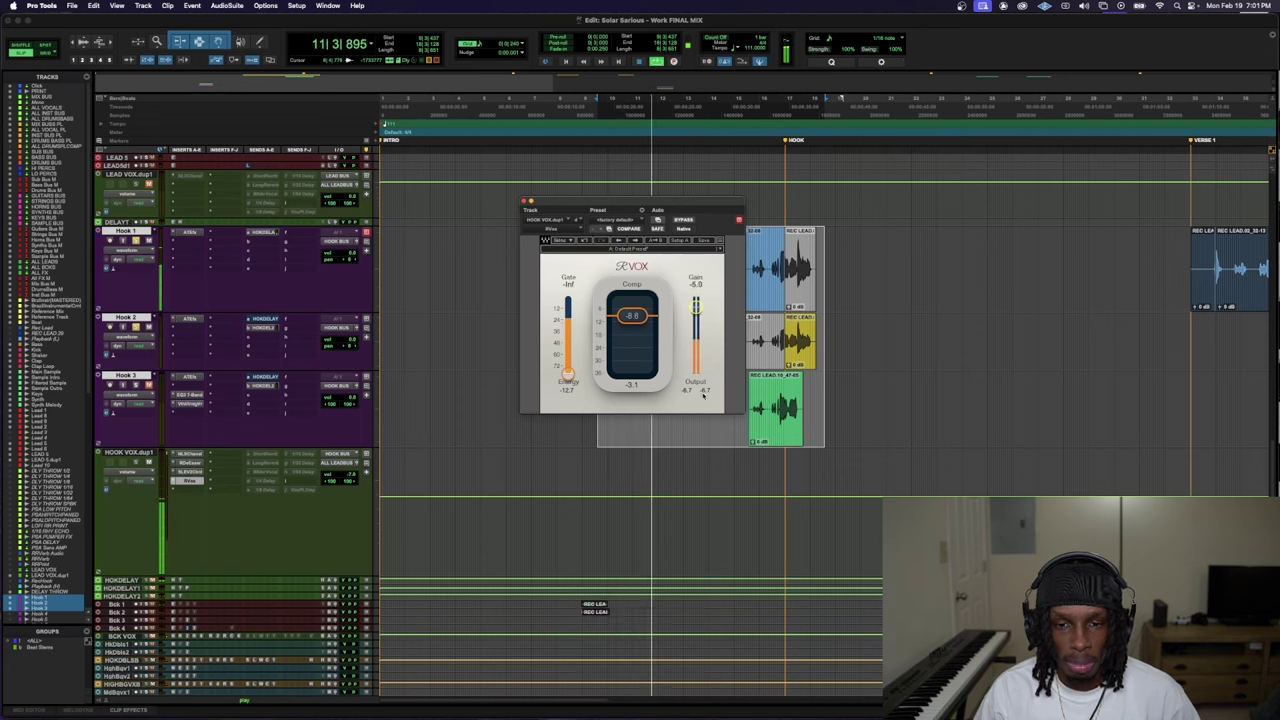
- Rebalance the HOOK VOX.dup1 output fader while playing the hook against the main sample and beat
click(363, 467)
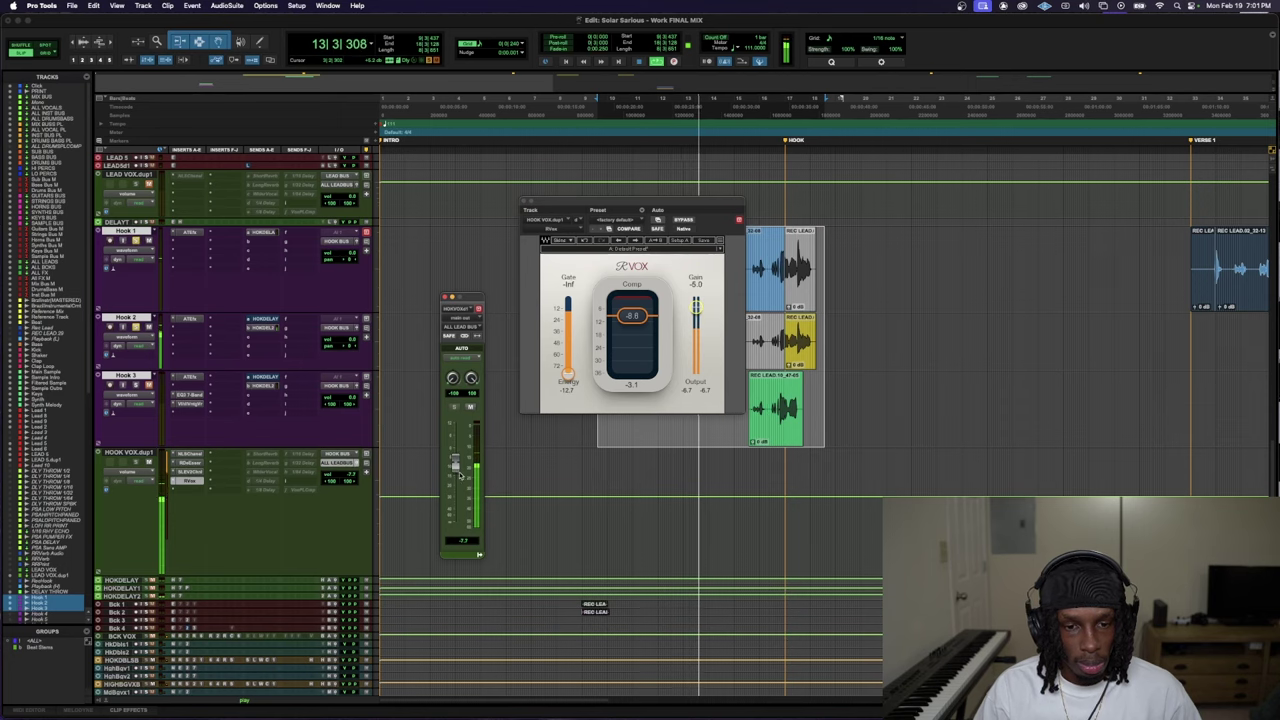
scroll(192, 357, up, 3)
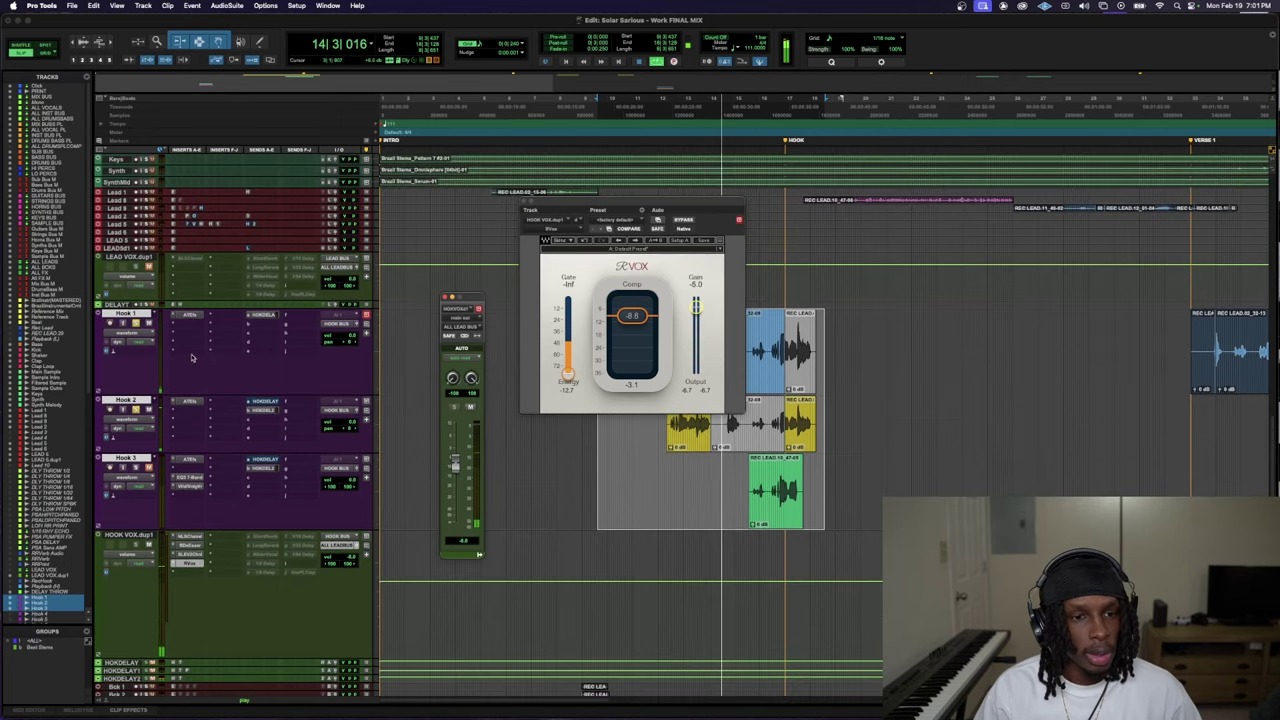
scroll(192, 357, up, 5)
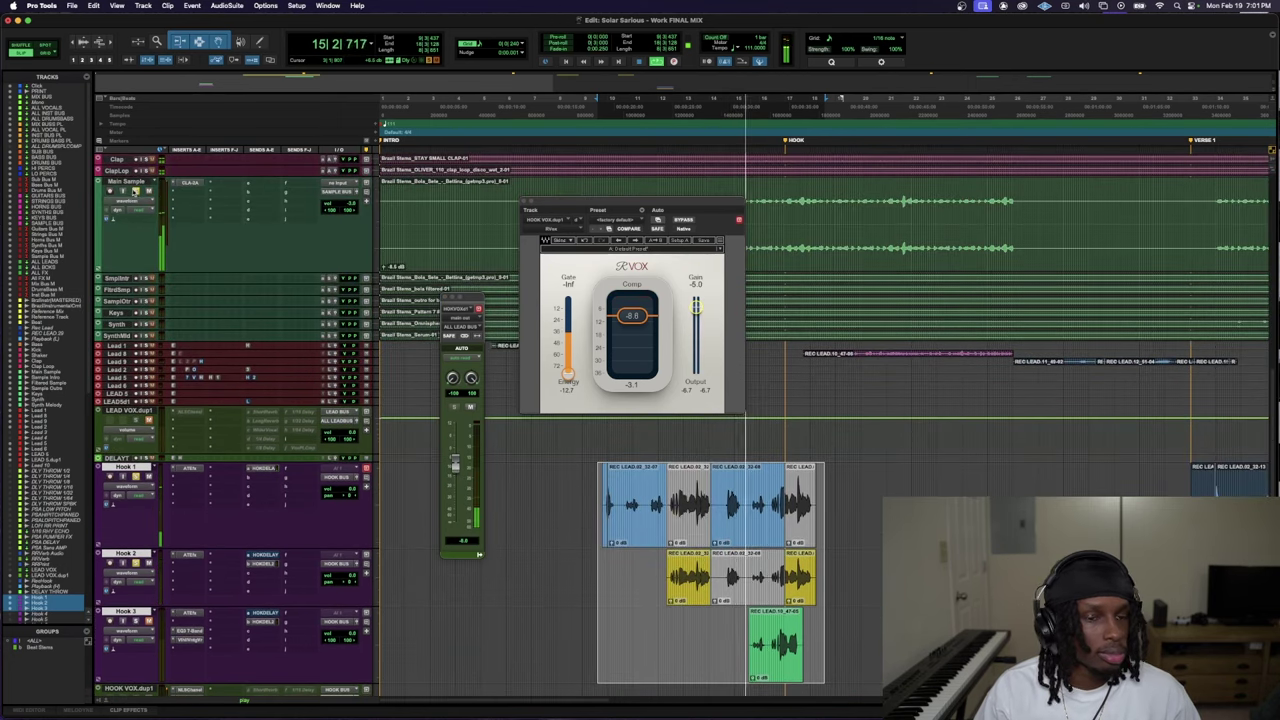
scroll(349, 635, down, 4)
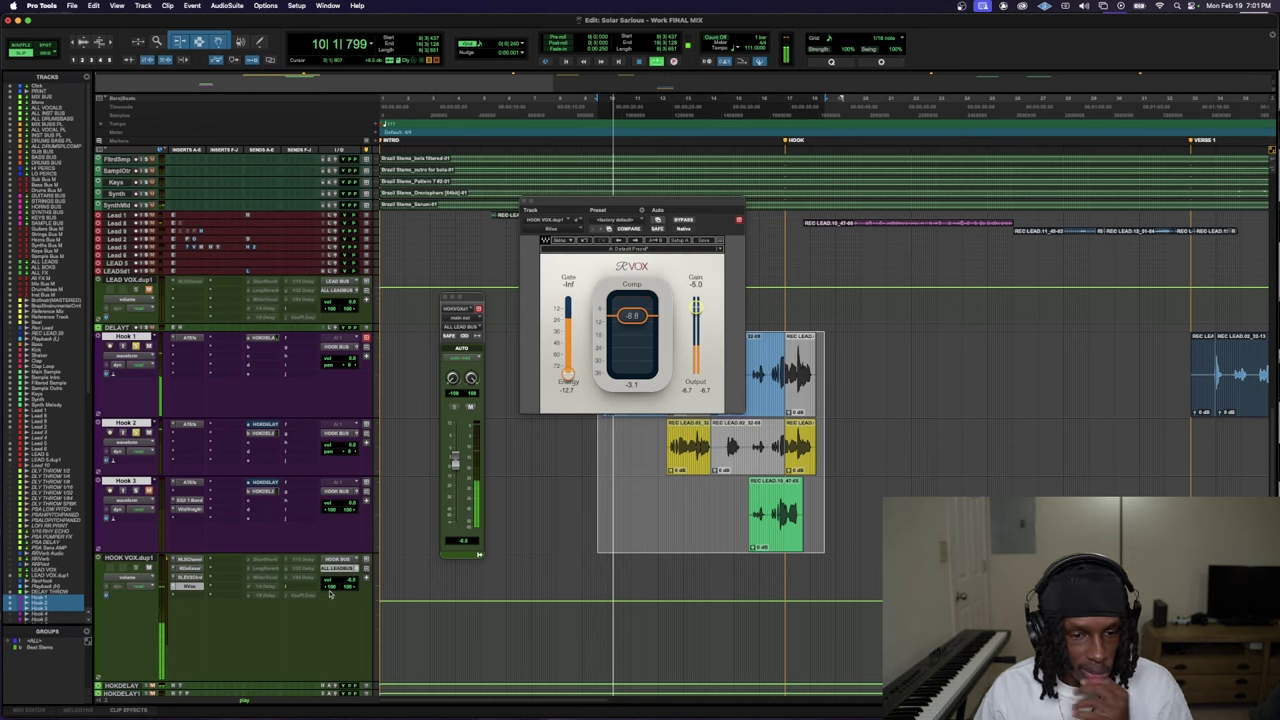
key(space)
- Insert the F6-RTA equalizer after RVox on HOOK VOX.dup1 and load the user preset Vocal MidRange Dynamic Eq
click(186, 587)
click(226, 583)
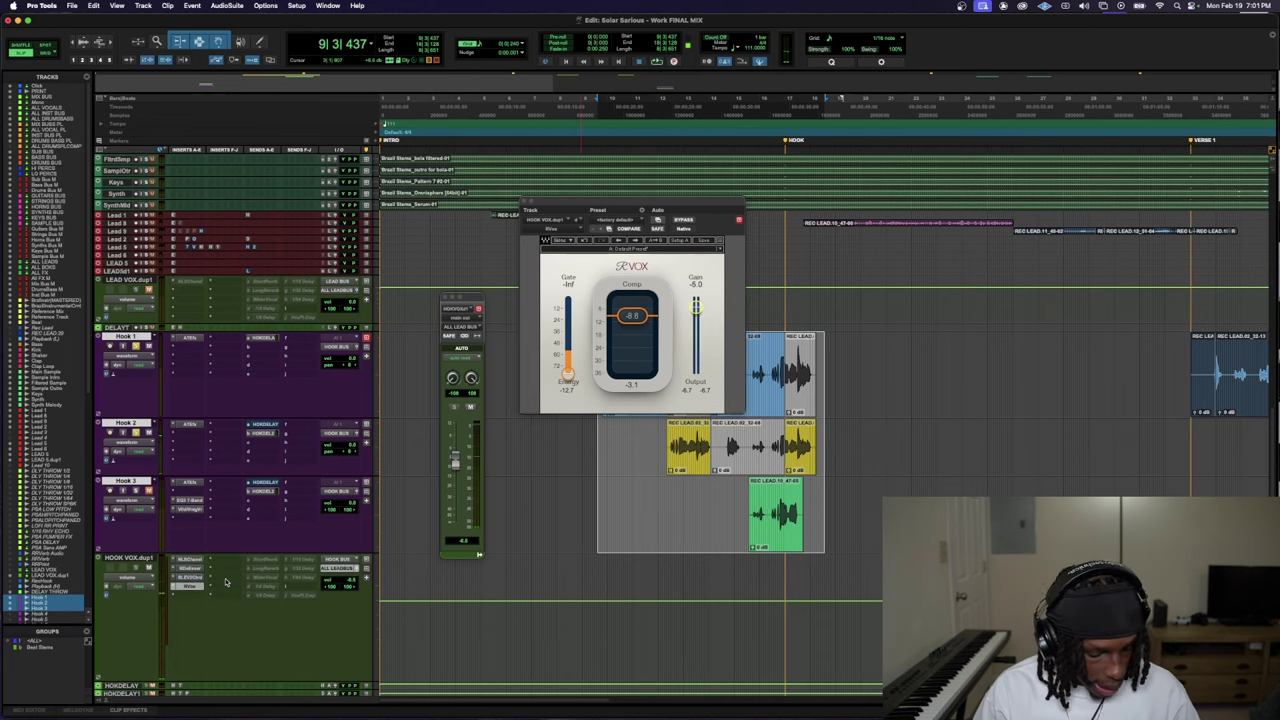
text(f6)
click(268, 585)
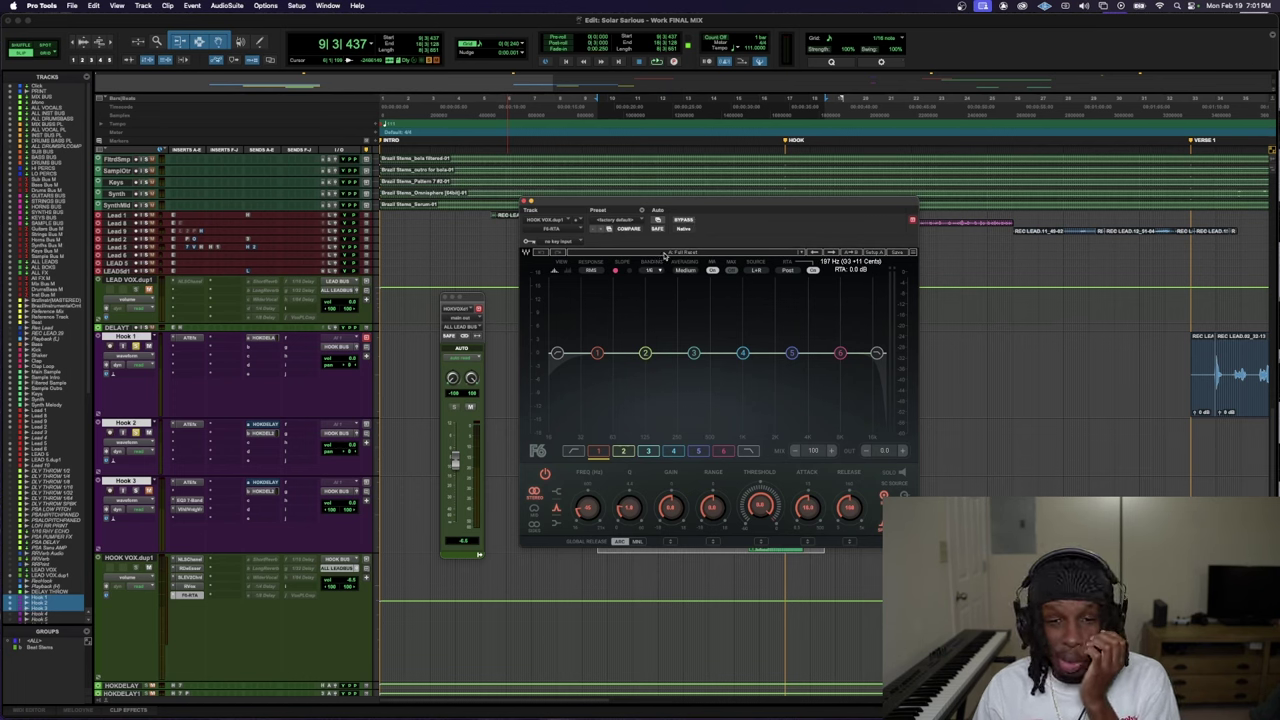
click(664, 254)
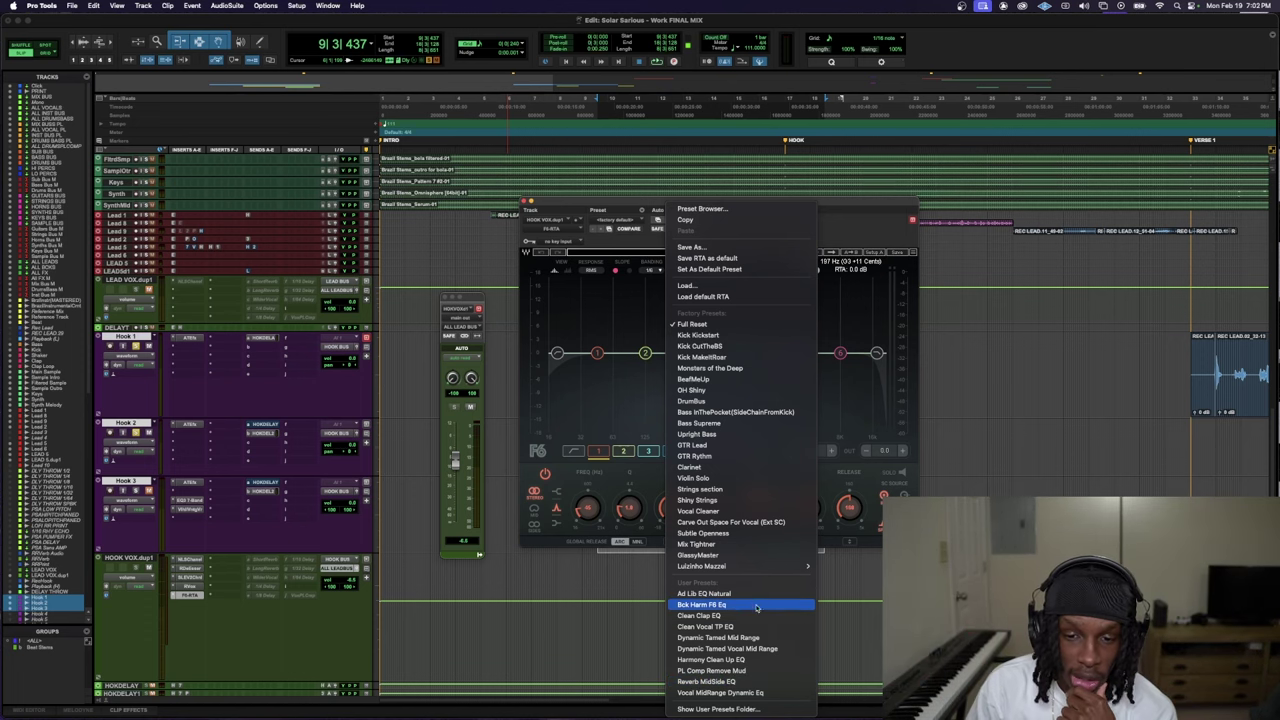
click(720, 692)
- Sweep F6 band 3 with a boost during playback, then set it to a cut of about 1.4 dB near 400 Hz
key(space)
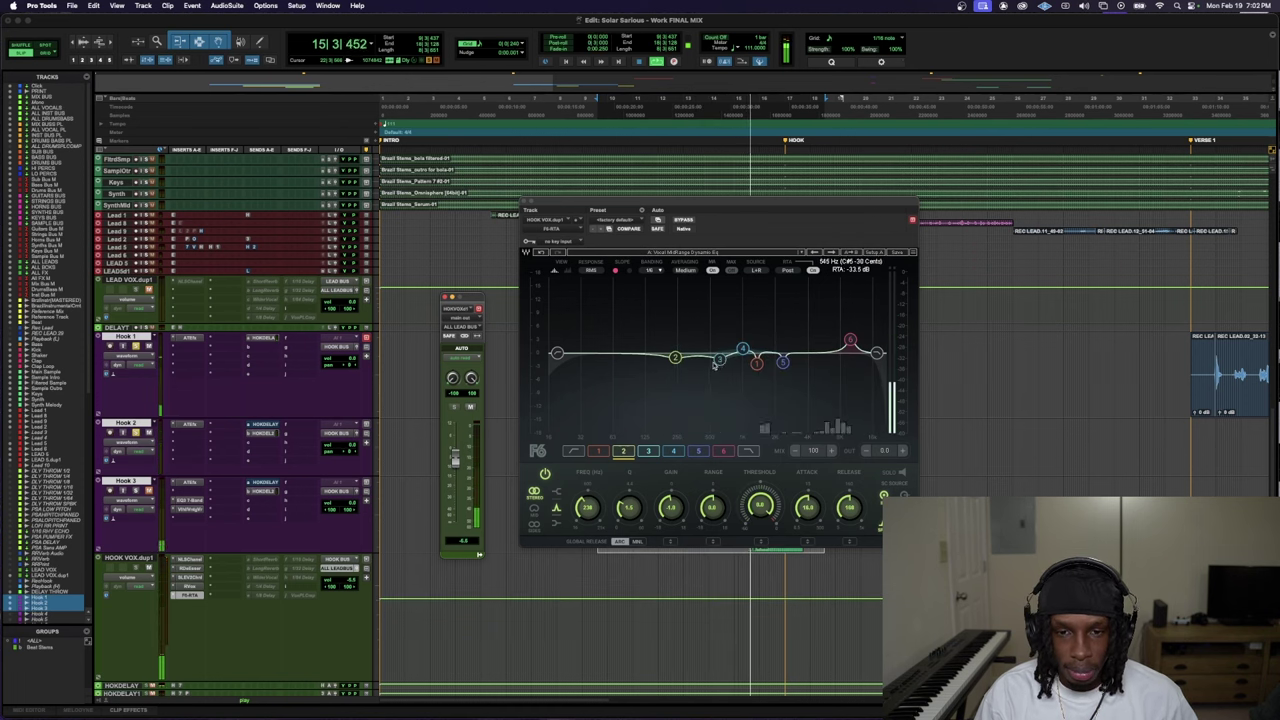
drag(675, 357, 701, 298)
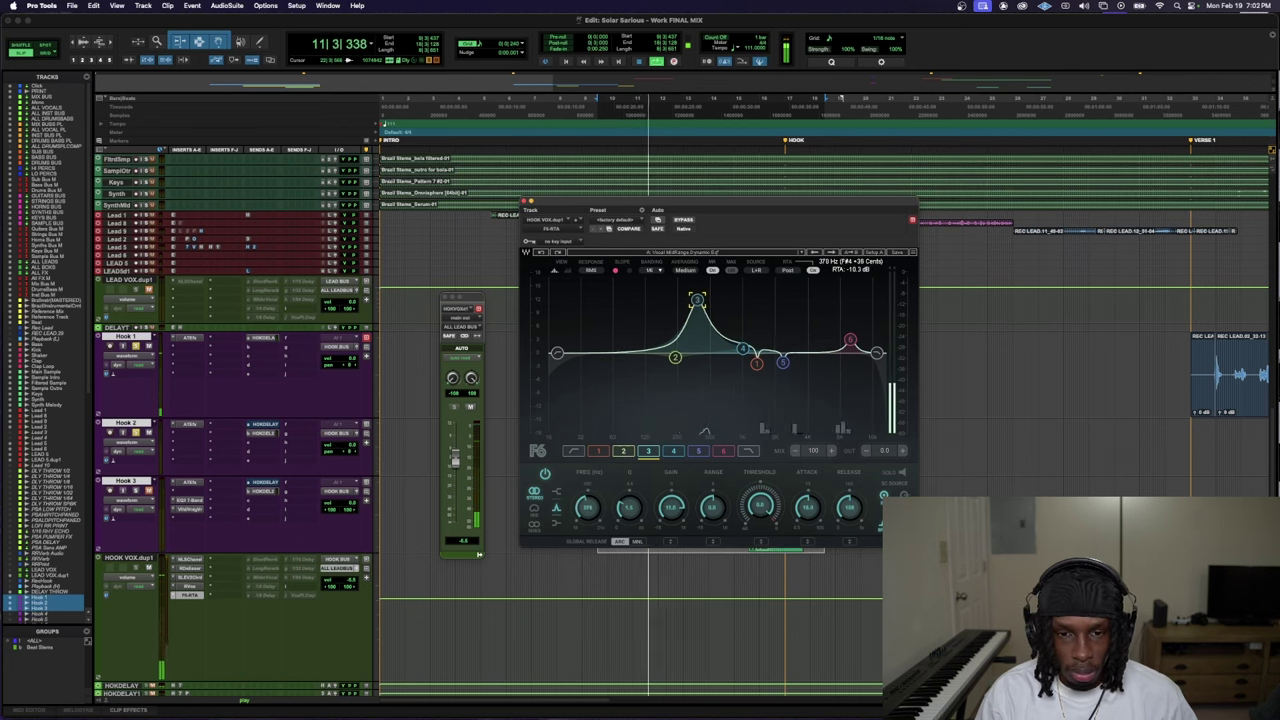
drag(697, 300, 700, 365)
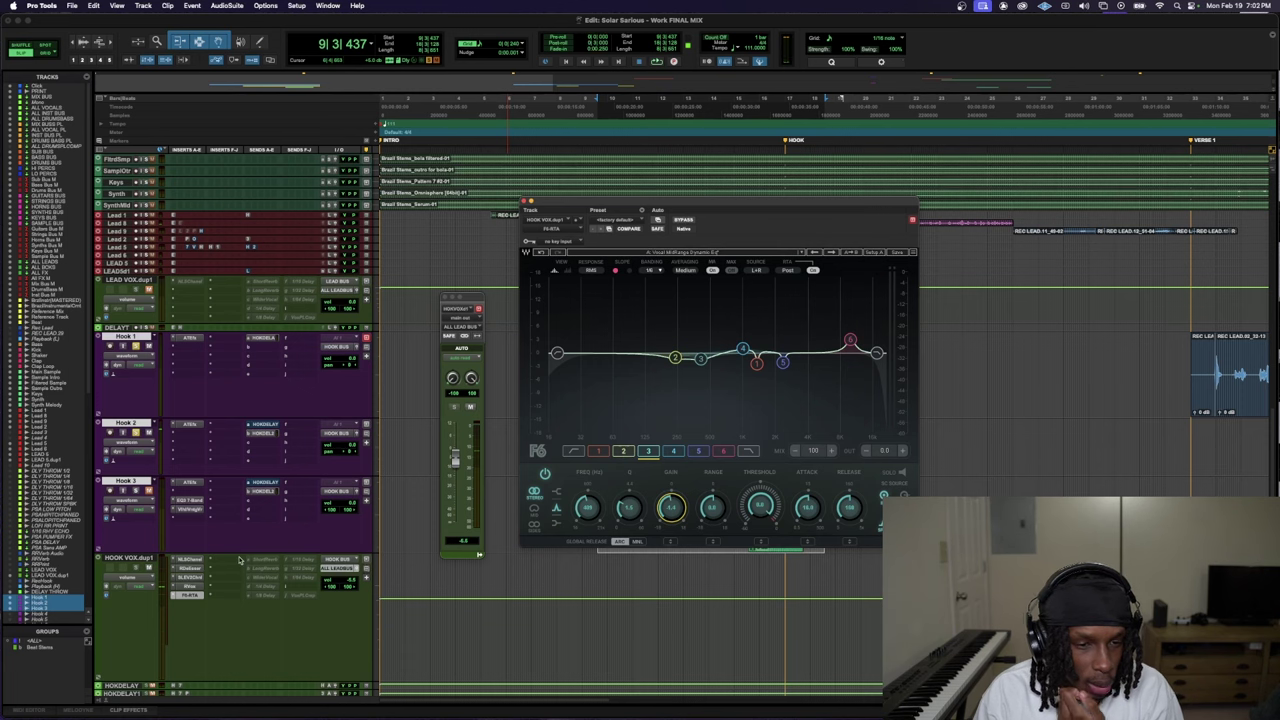
- Disable band 6 of the F6 equalizer and insert RDeEsser in slot F of HOOK VOX.dup1
click(850, 340)
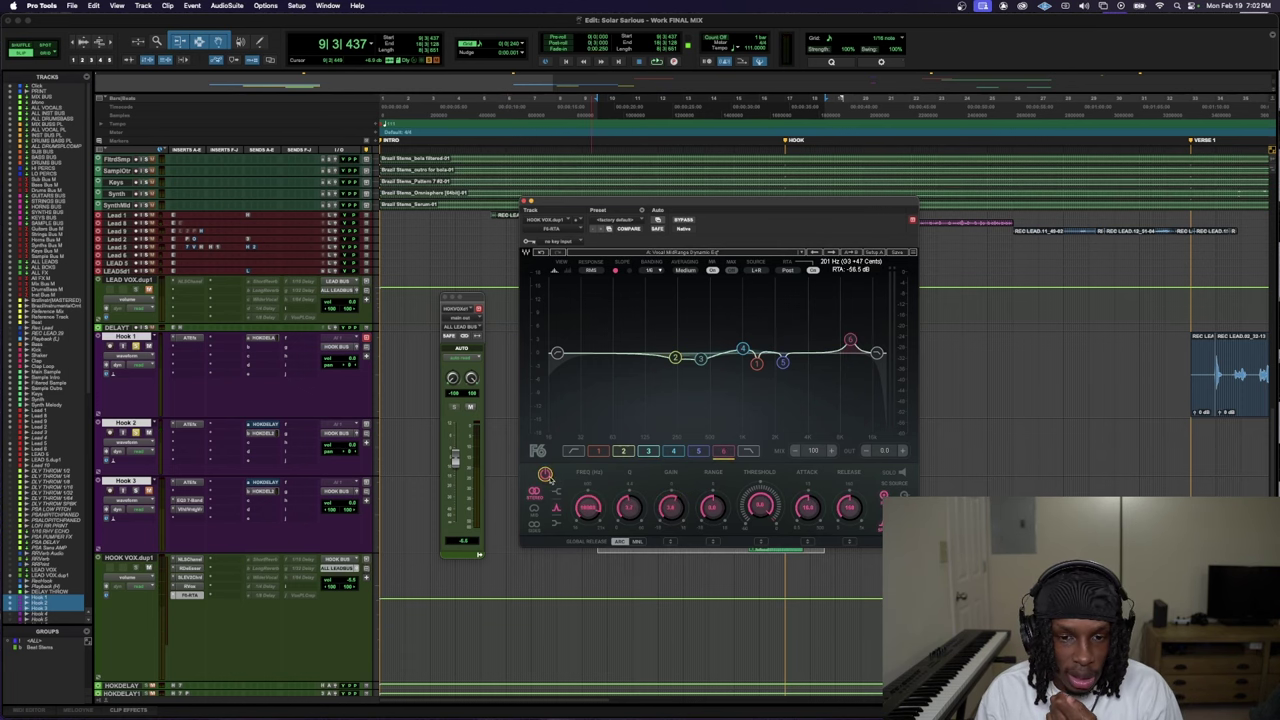
scroll(171, 596, down, 3)
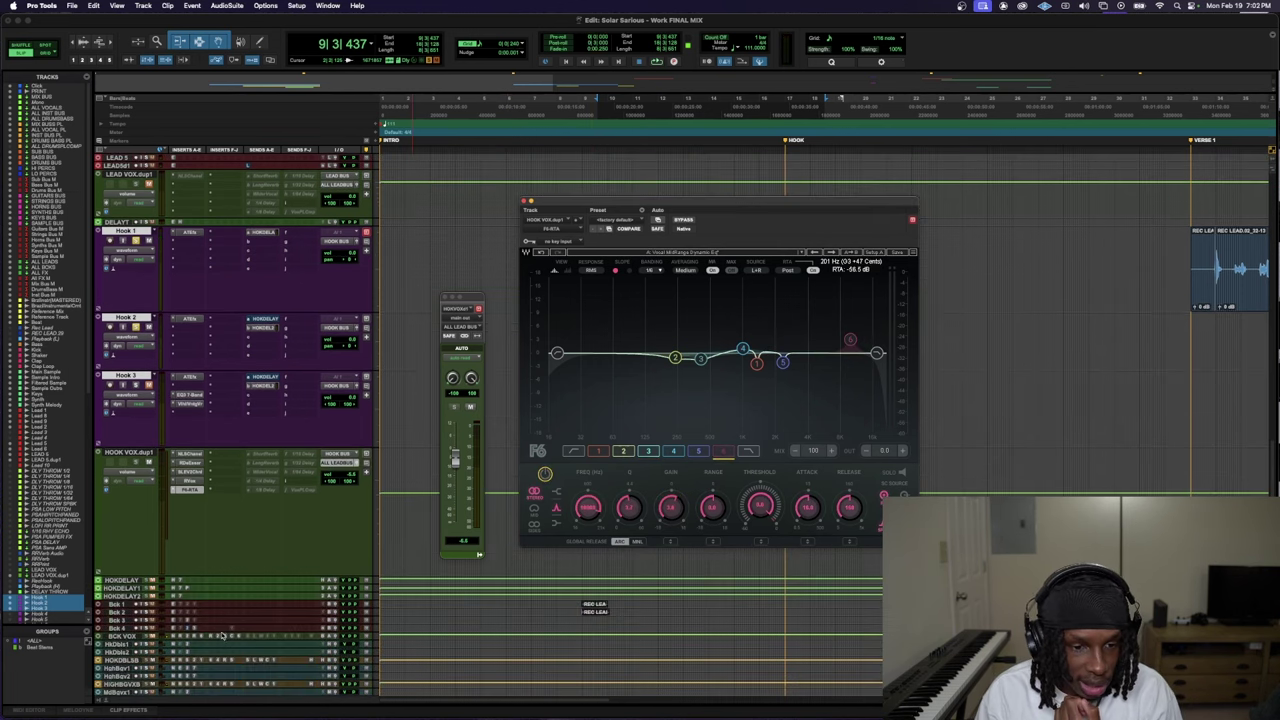
click(238, 454)
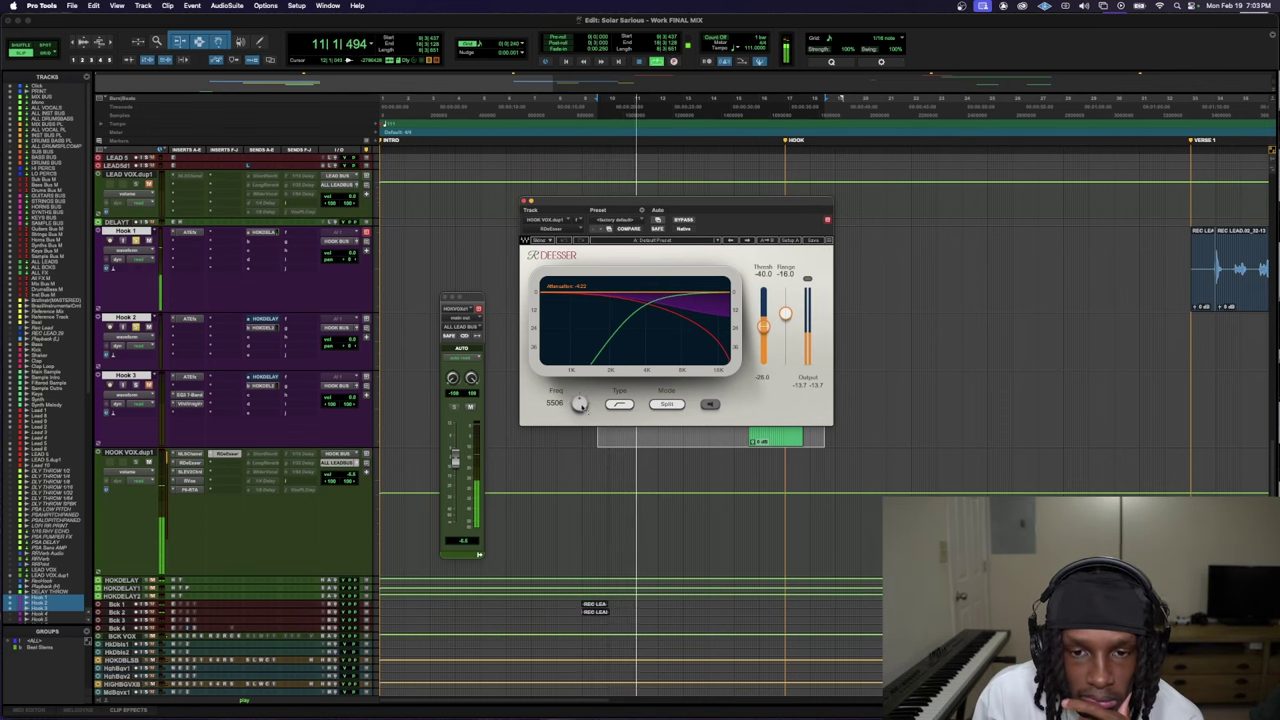
- Set the new RDeEsser's frequency to 8089 and threshold to -45.9 while the hook plays
drag(579, 404, 579, 402)
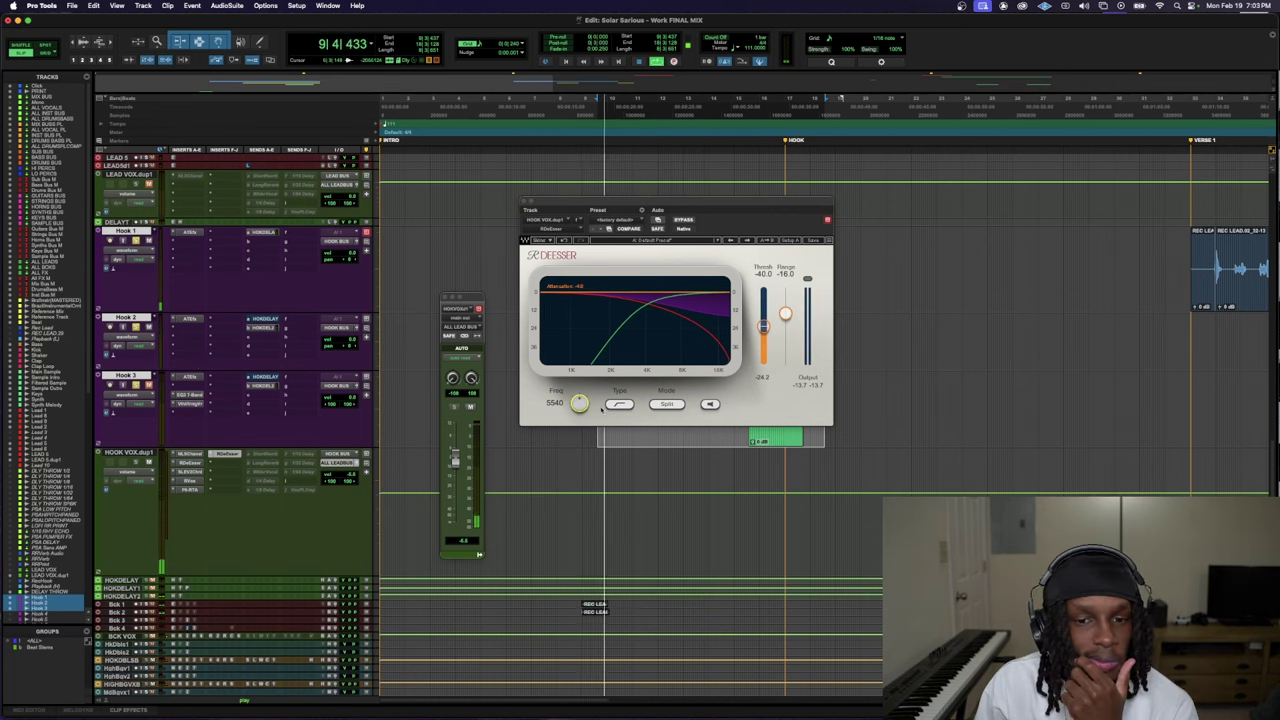
drag(579, 403, 579, 392)
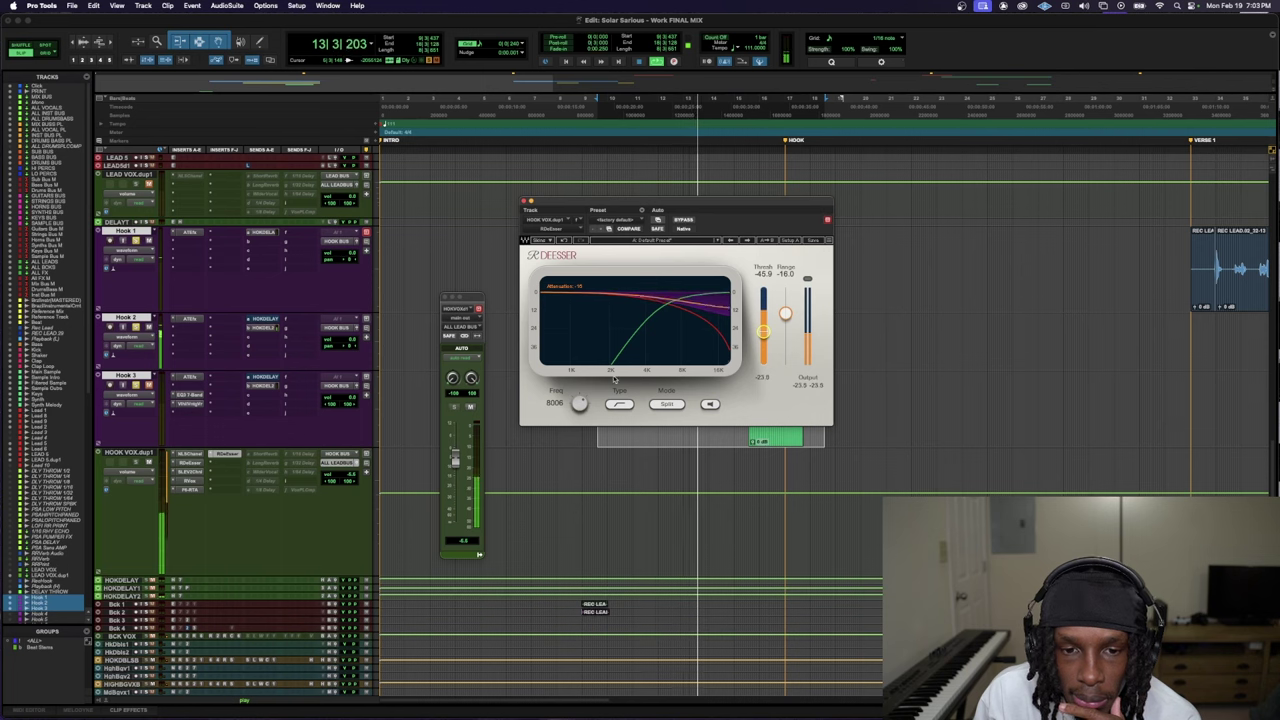
drag(579, 392, 579, 391)
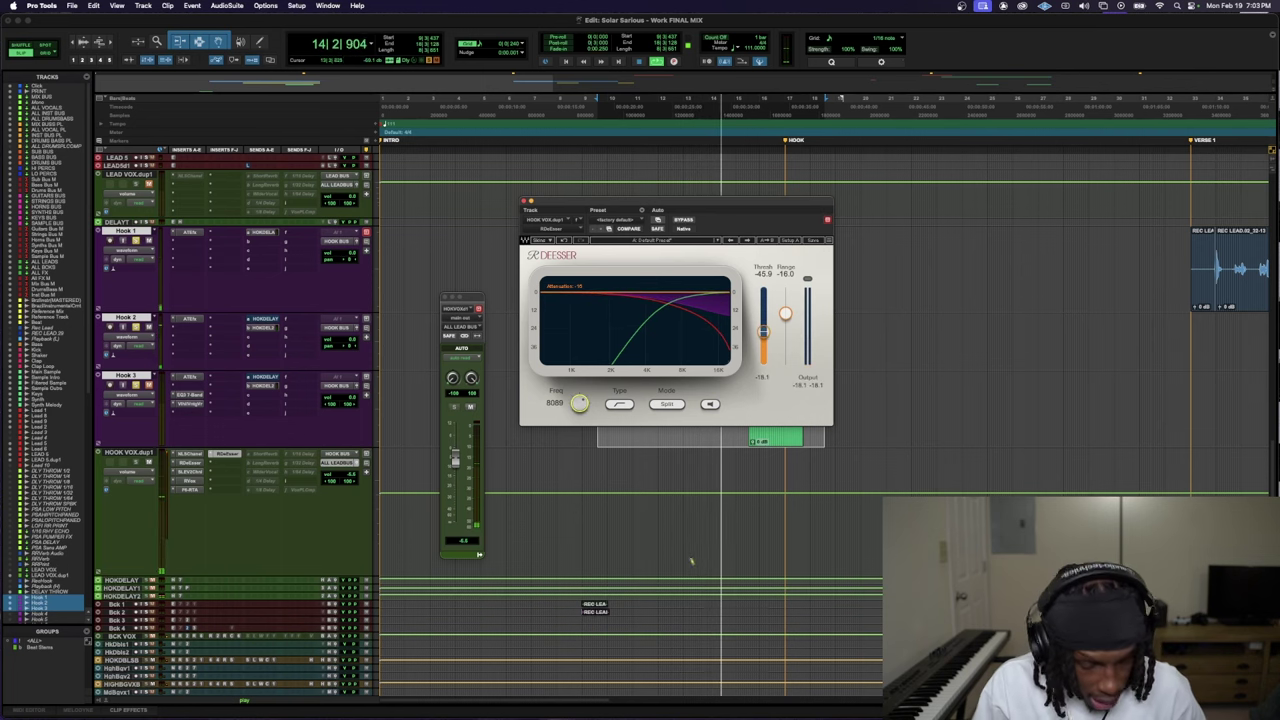
- Play Hook 2 from around bar 13 and raise the RDeEsser frequency to about 8846
key(ctrl+alt+super+w)
click(696, 322)
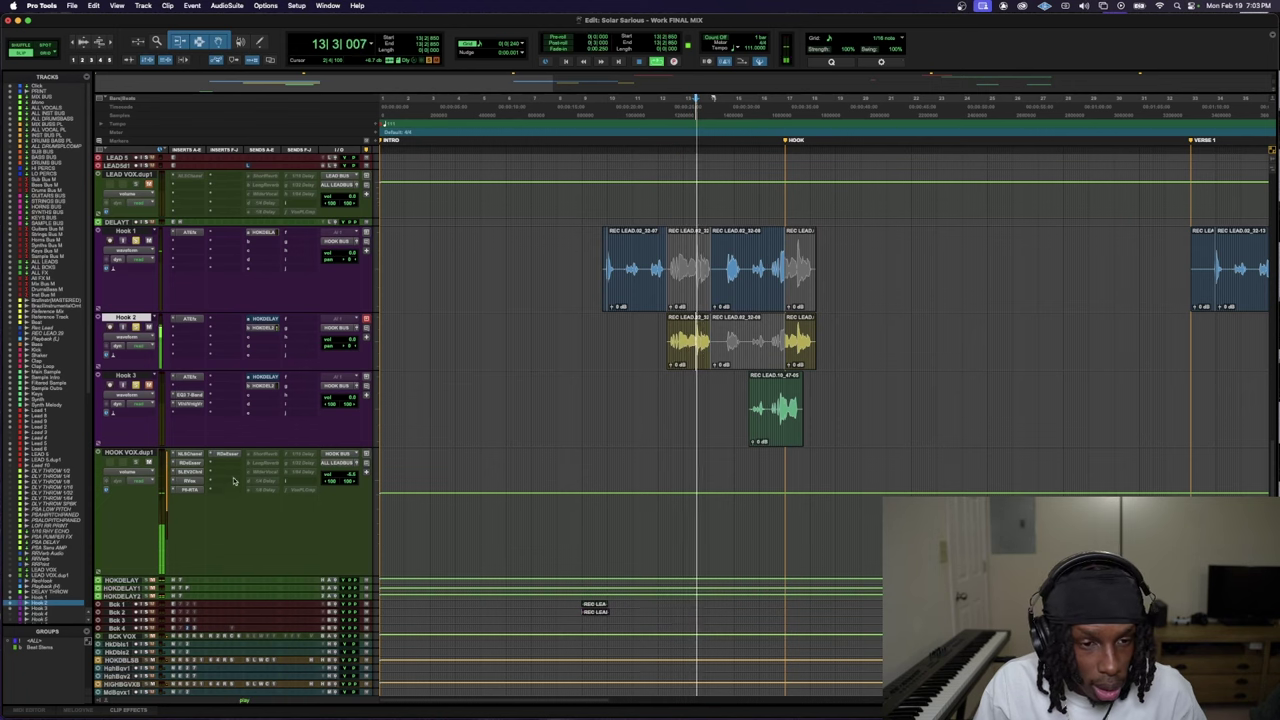
key(ctrl+alt+super+w)
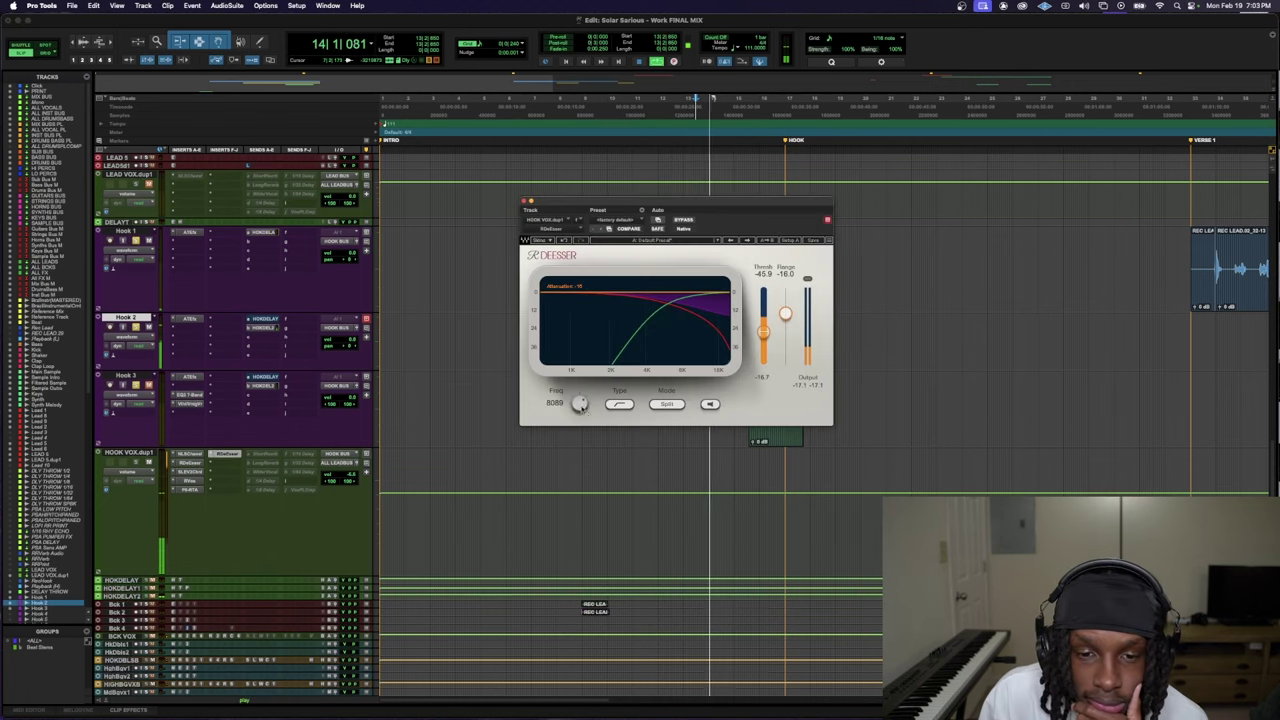
drag(579, 404, 584, 400)
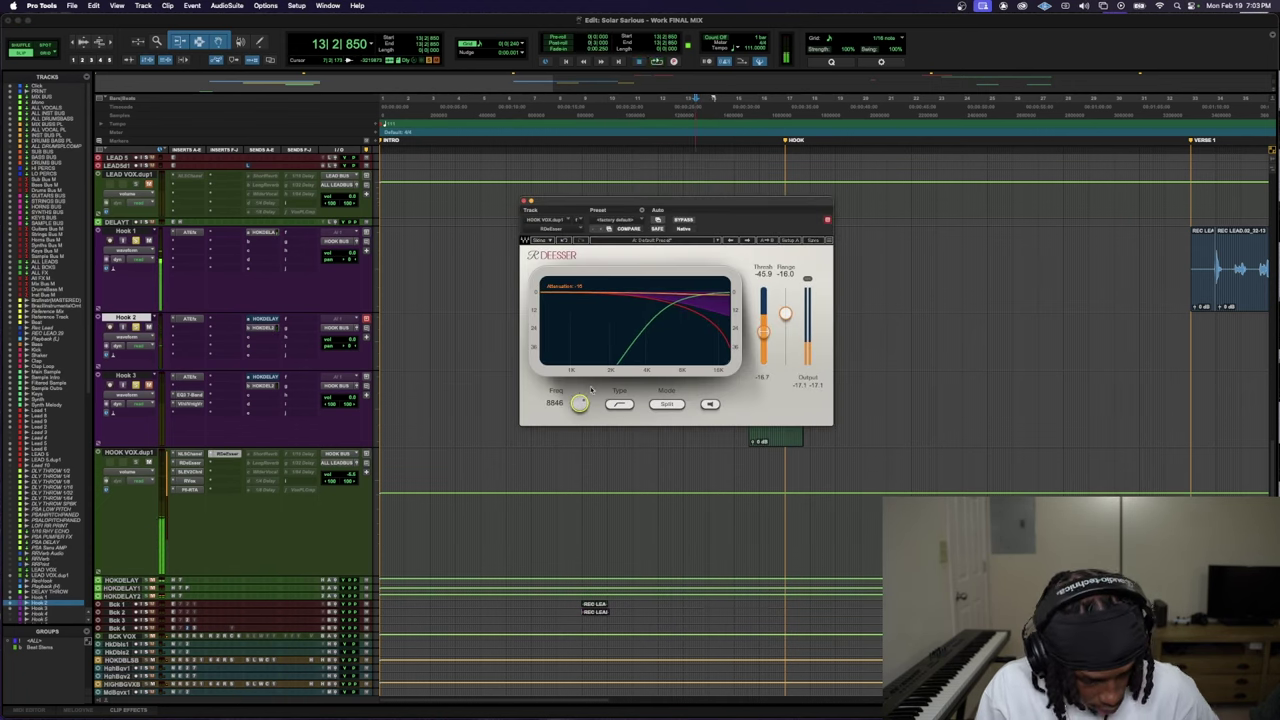
- Select Hook 2's phrase from bar 13 to about bar 14, then set the RDeEsser to frequency 9013 and threshold -42.3
key(ctrl+alt+super+w)
key(super+bracketright)
key(super+bracketright)
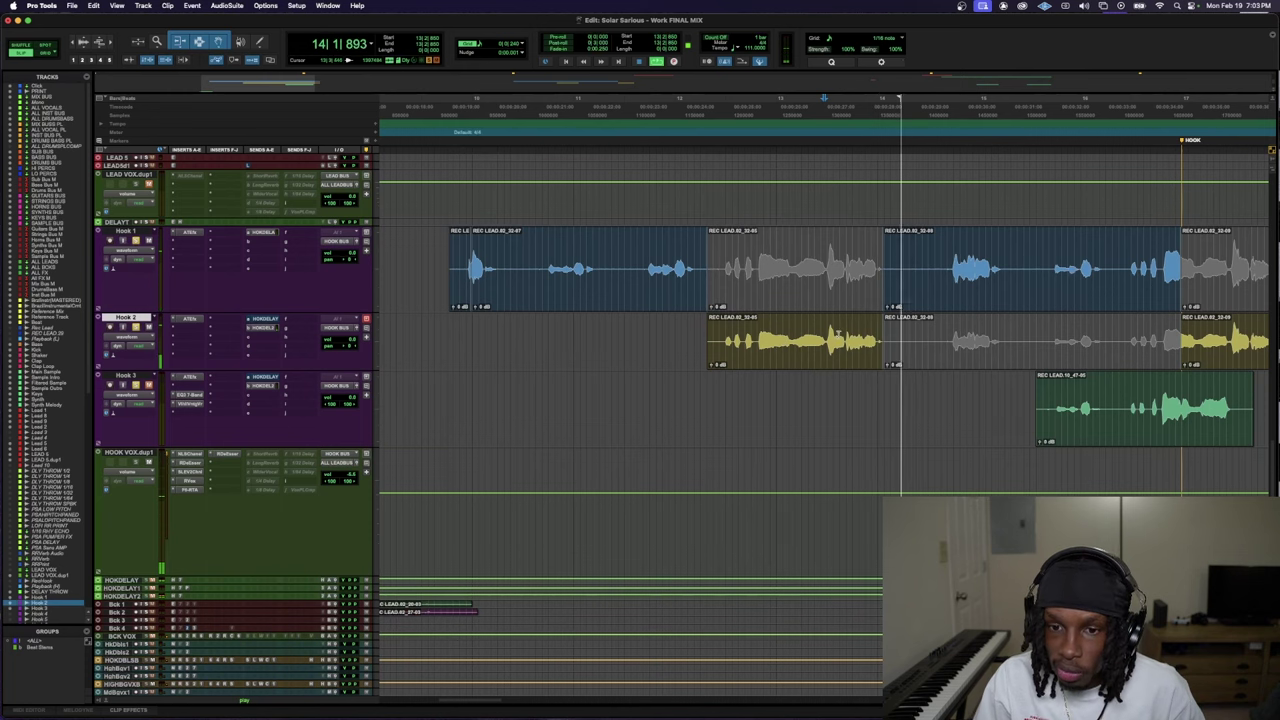
key(shift+Tab)
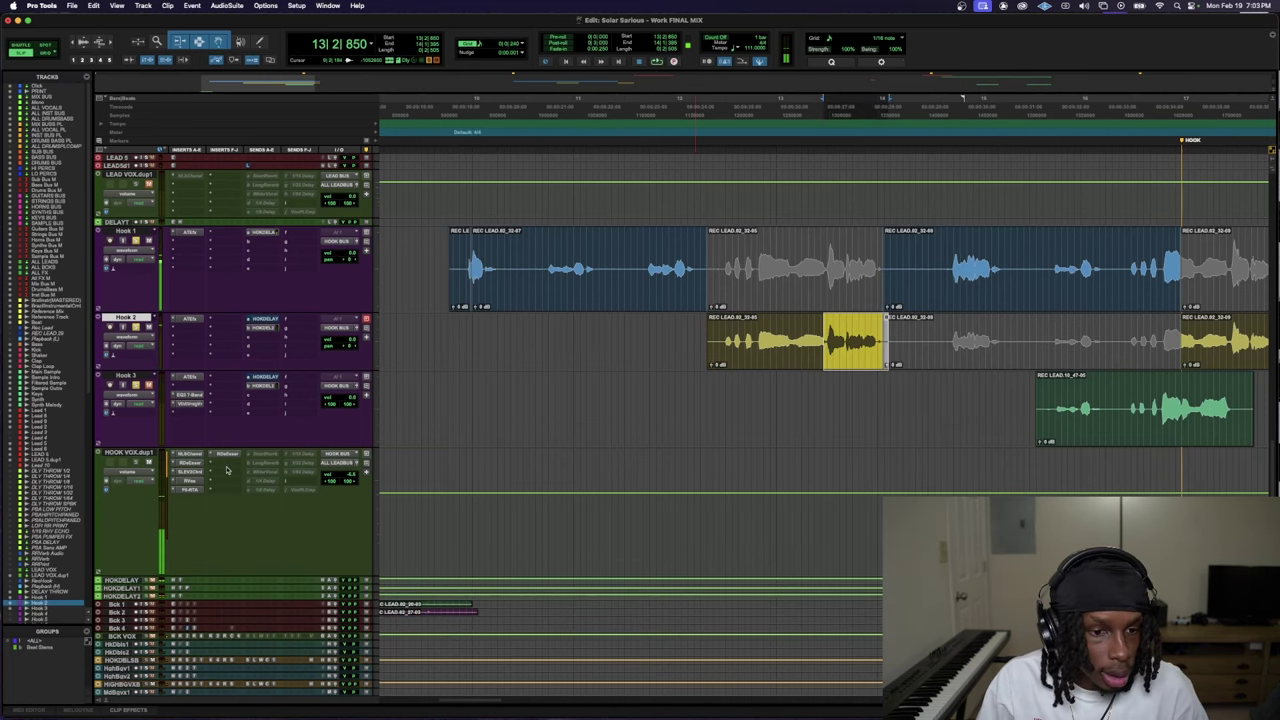
click(227, 454)
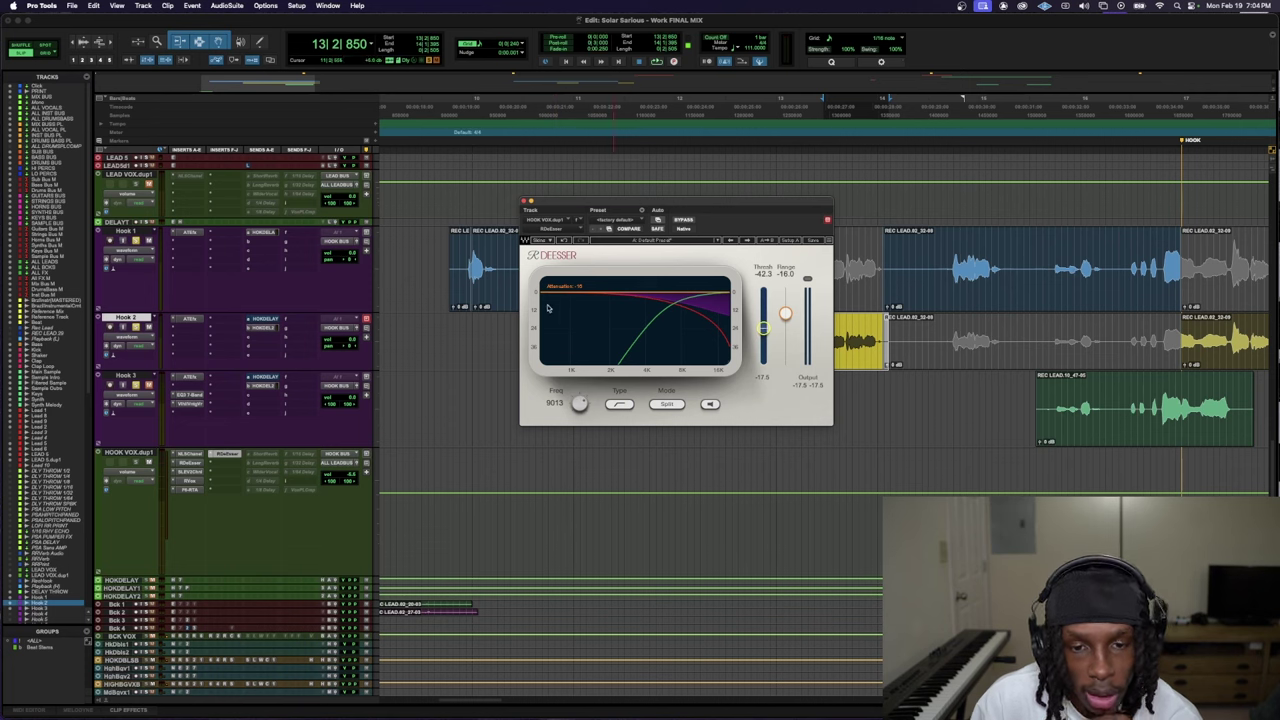
- Audition the RDeEsser's sidechain on the selected phrase, return to normal monitoring, and set the threshold to -39.0
key(space)
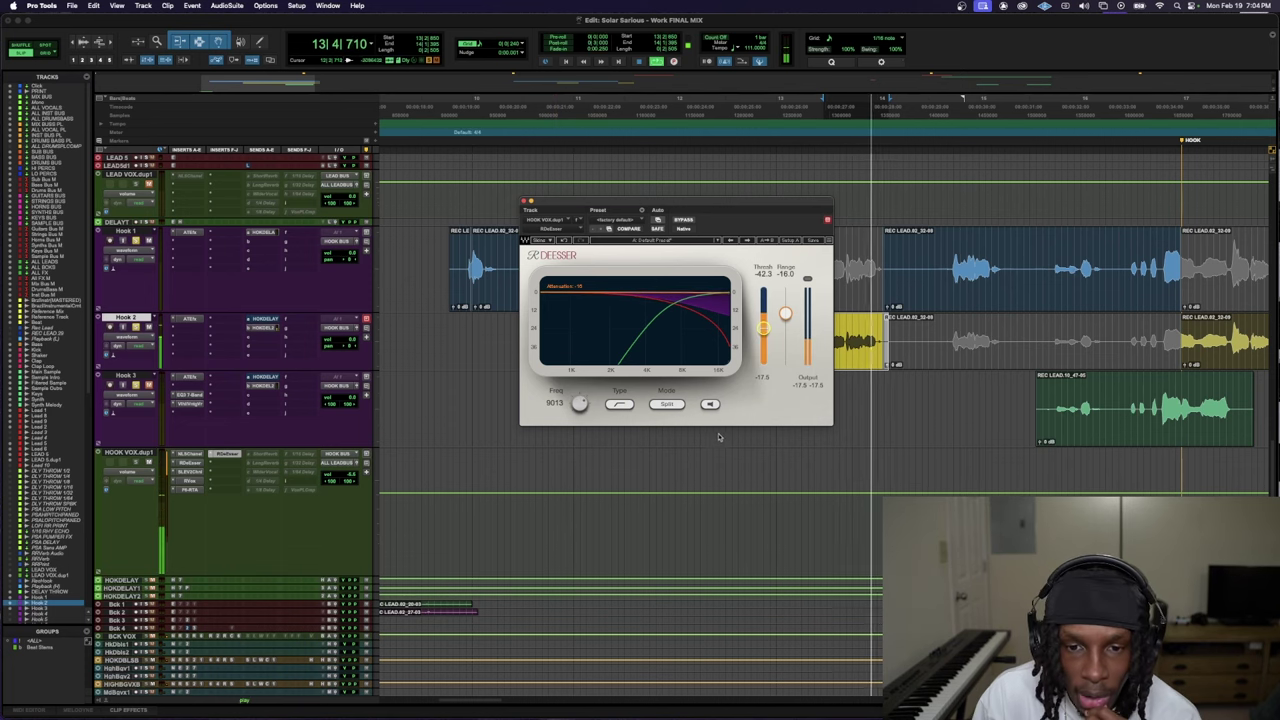
click(710, 404)
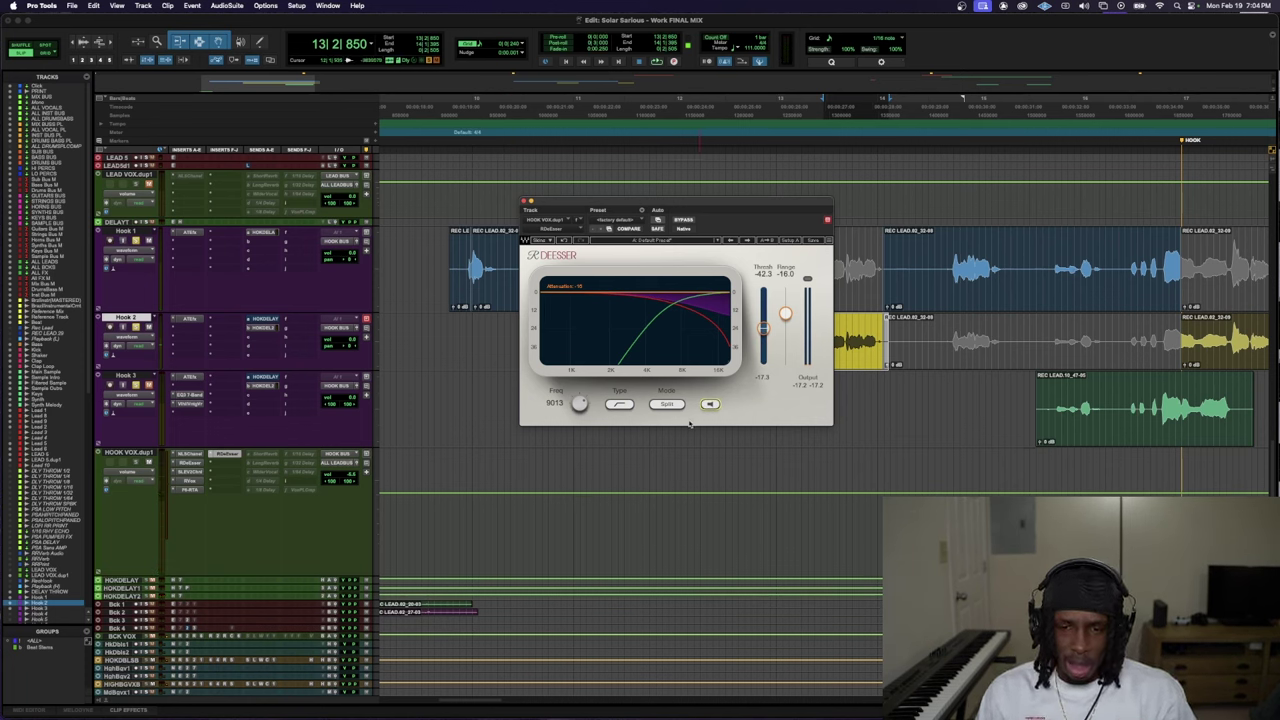
key(space)
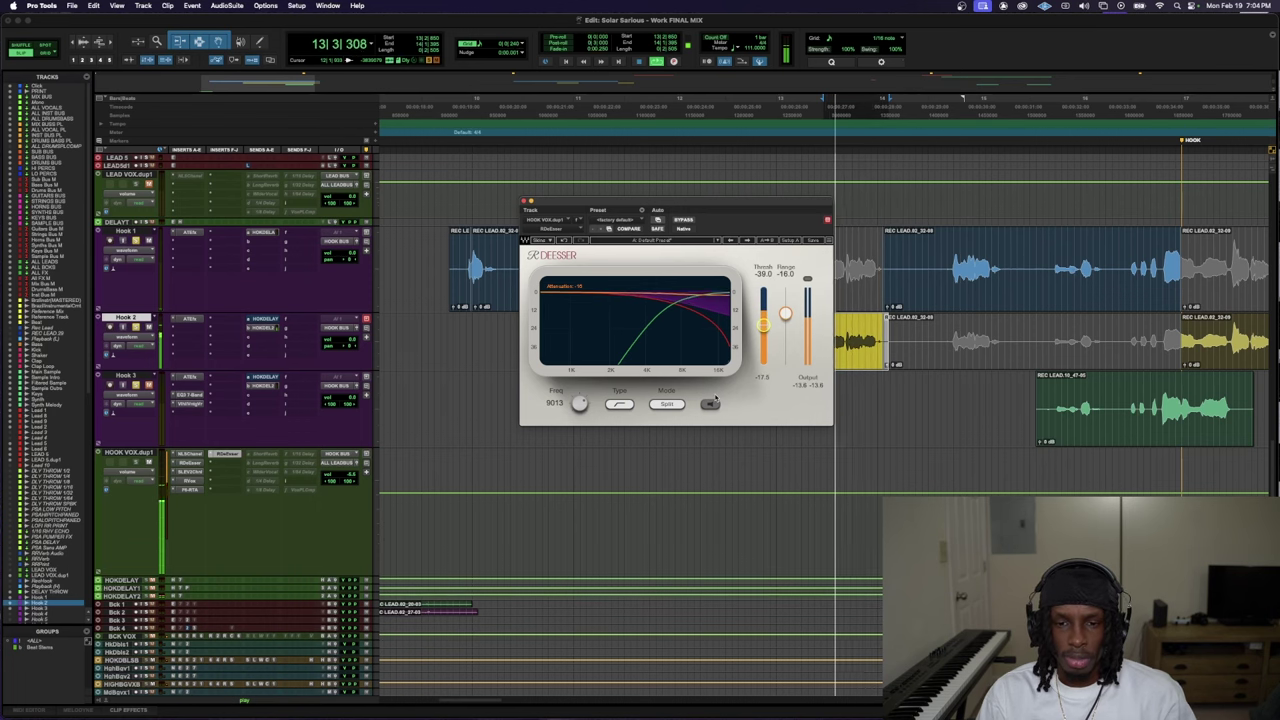
- Play the hook from bar 9 with the beat and examine the Bass track's RCompressor settings
key(super+w)
click(446, 332)
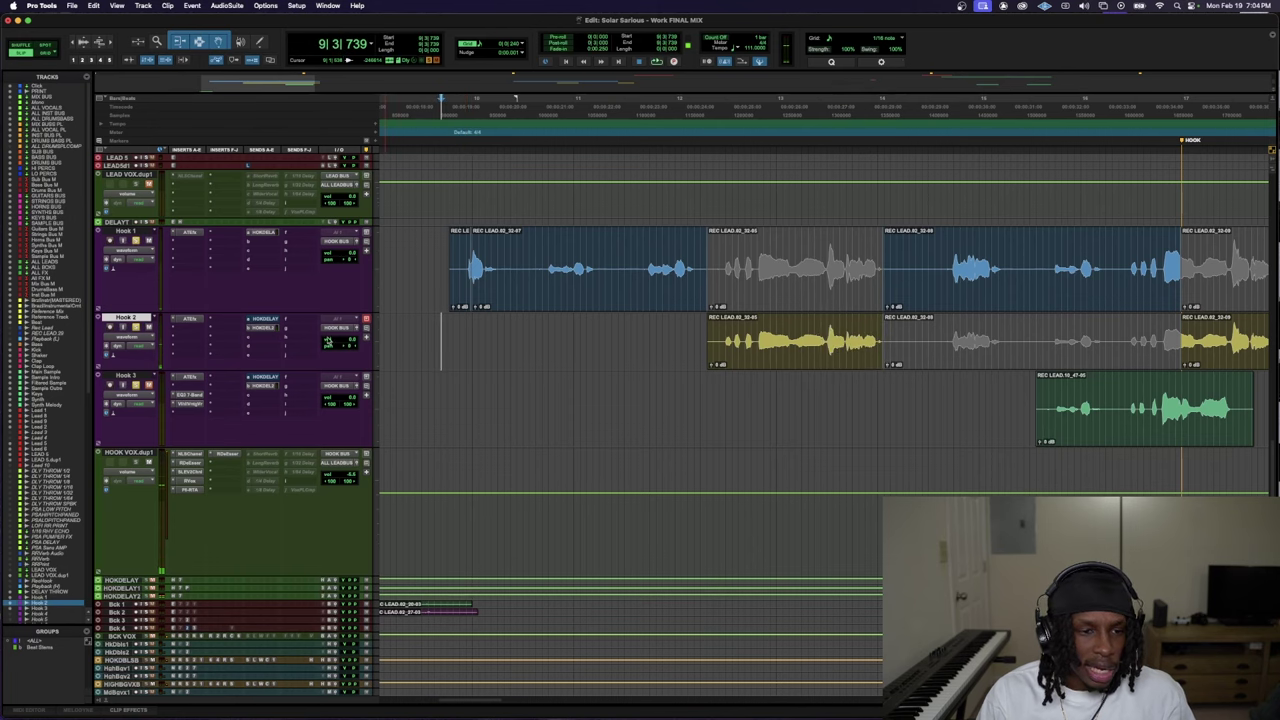
scroll(133, 447, up, 10)
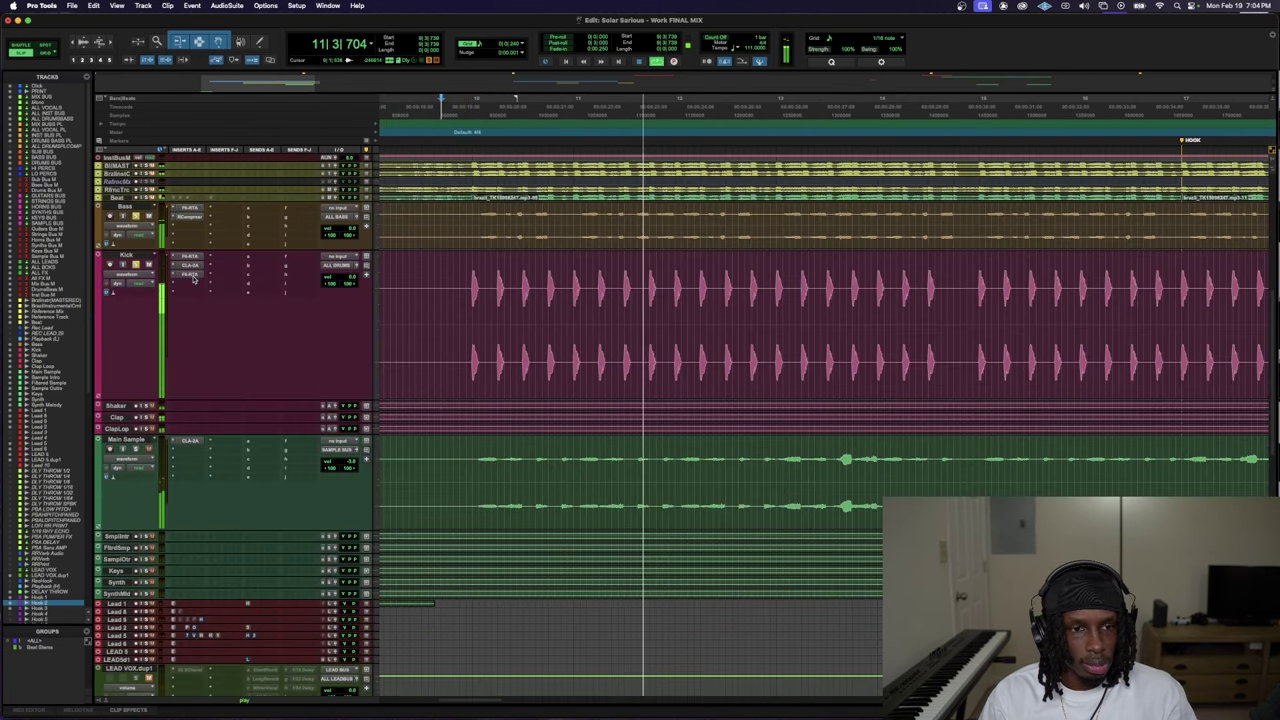
click(189, 217)
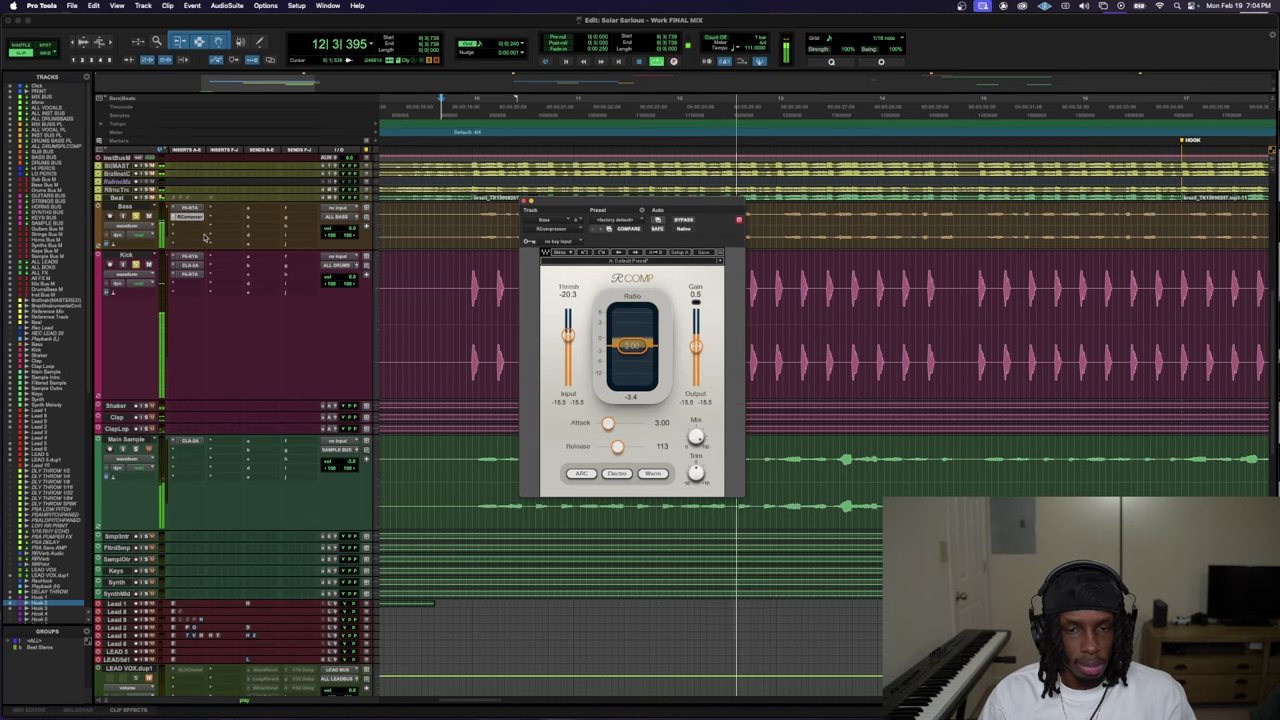
click(189, 217)
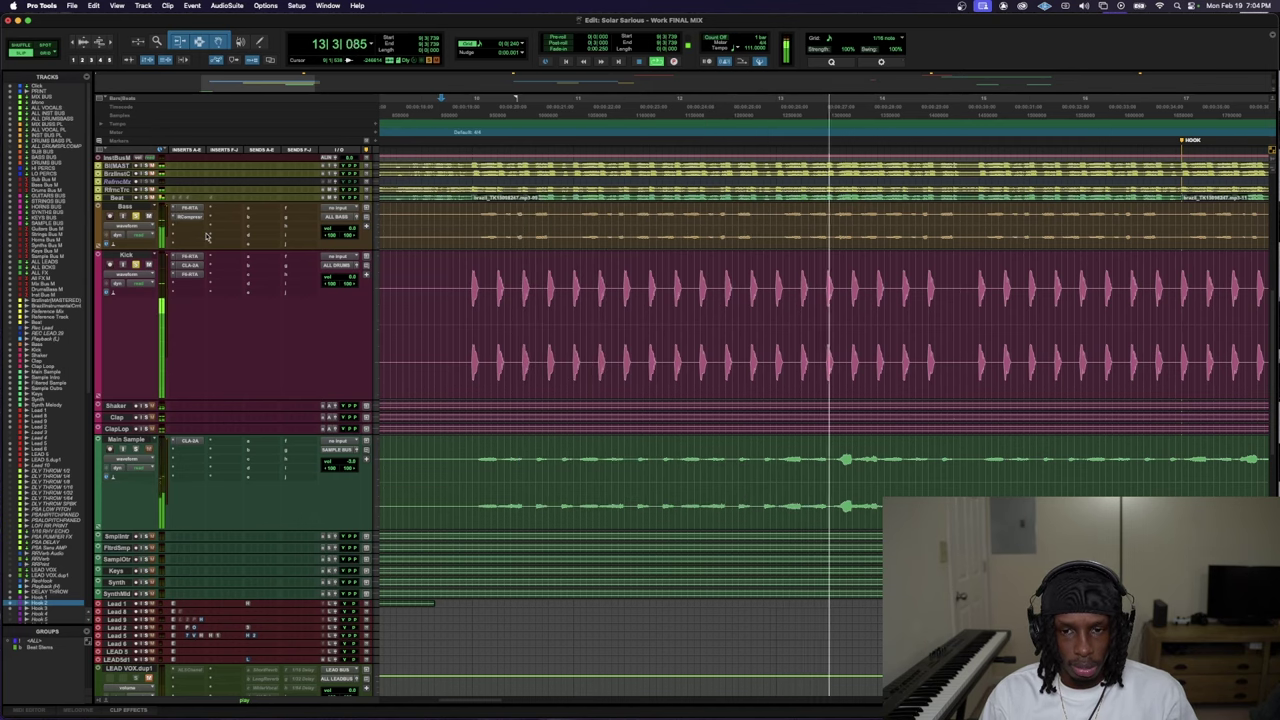
key(space)
scroll(218, 400, down, 2)
scroll(218, 400, down, 10)
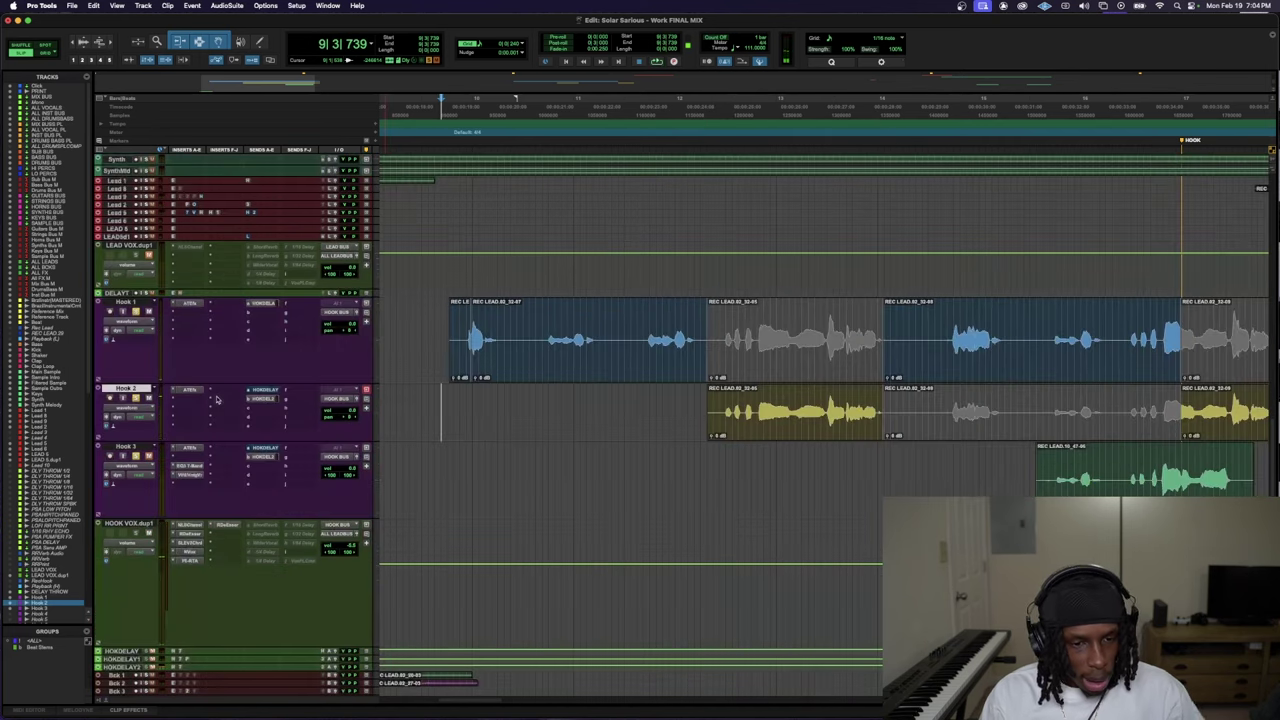
- Open the HOOK VOX.dup1 output fader clear of the Hook clips and play from bar 9 to check the level
click(360, 511)
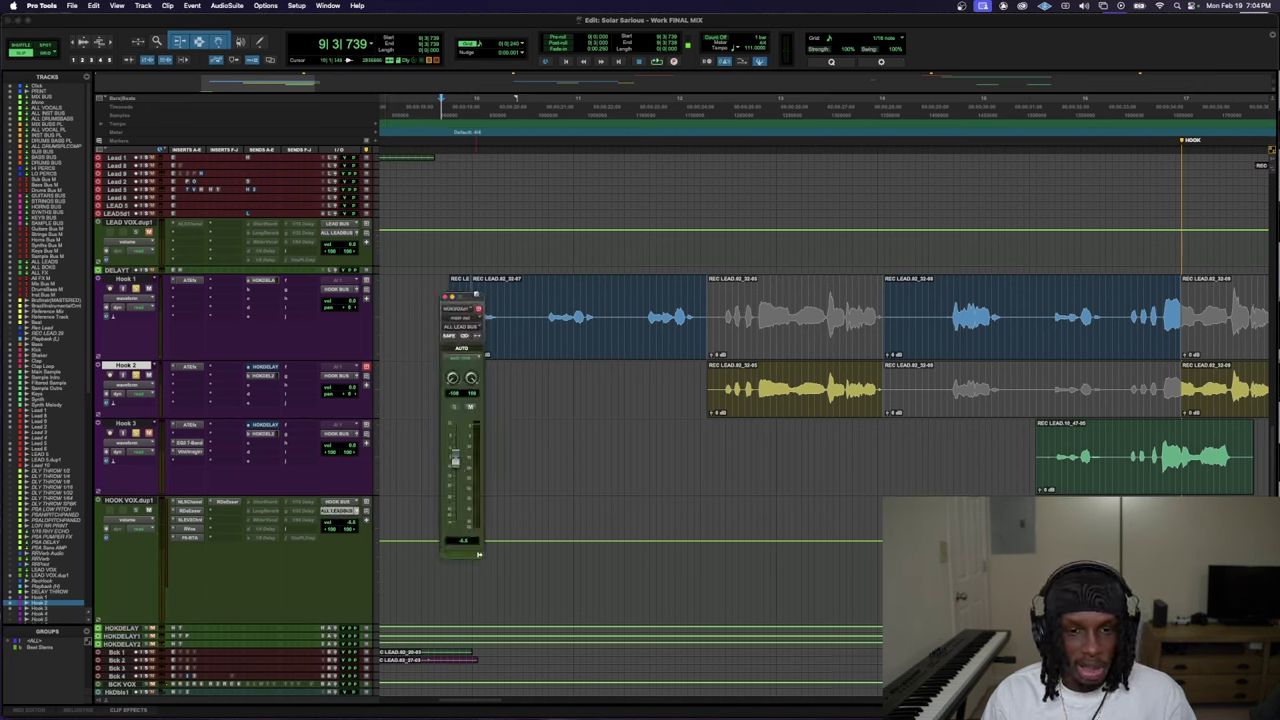
drag(462, 297, 426, 283)
key(space)
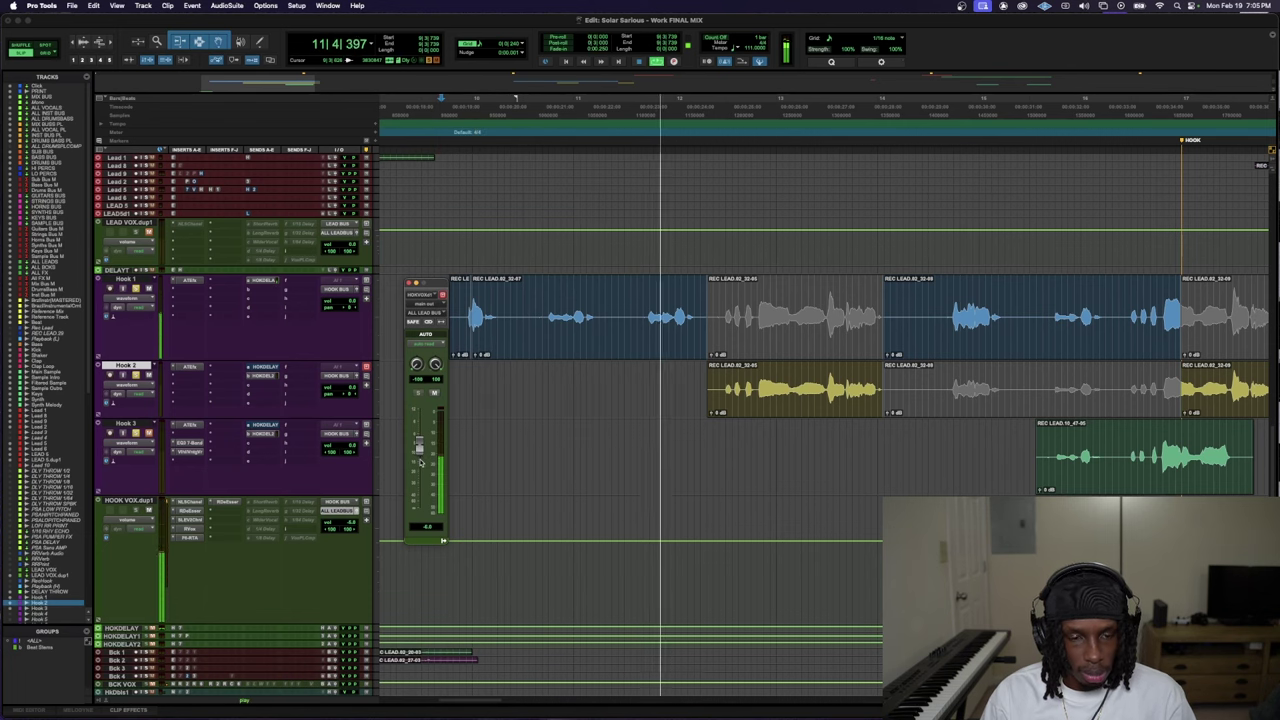
- Move the RDeEsser to slot G on HOOK VOX.dup1 and insert a stereo RCompressor in slot F
click(225, 515)
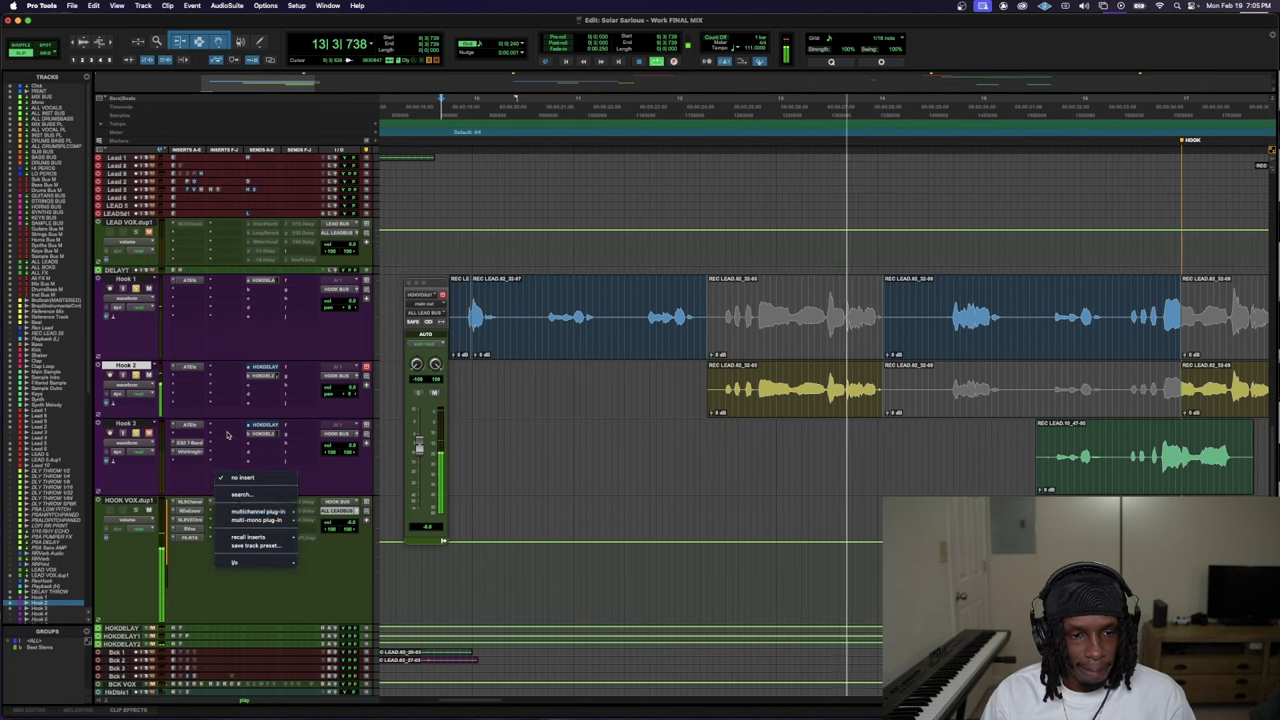
click(230, 490)
key(space)
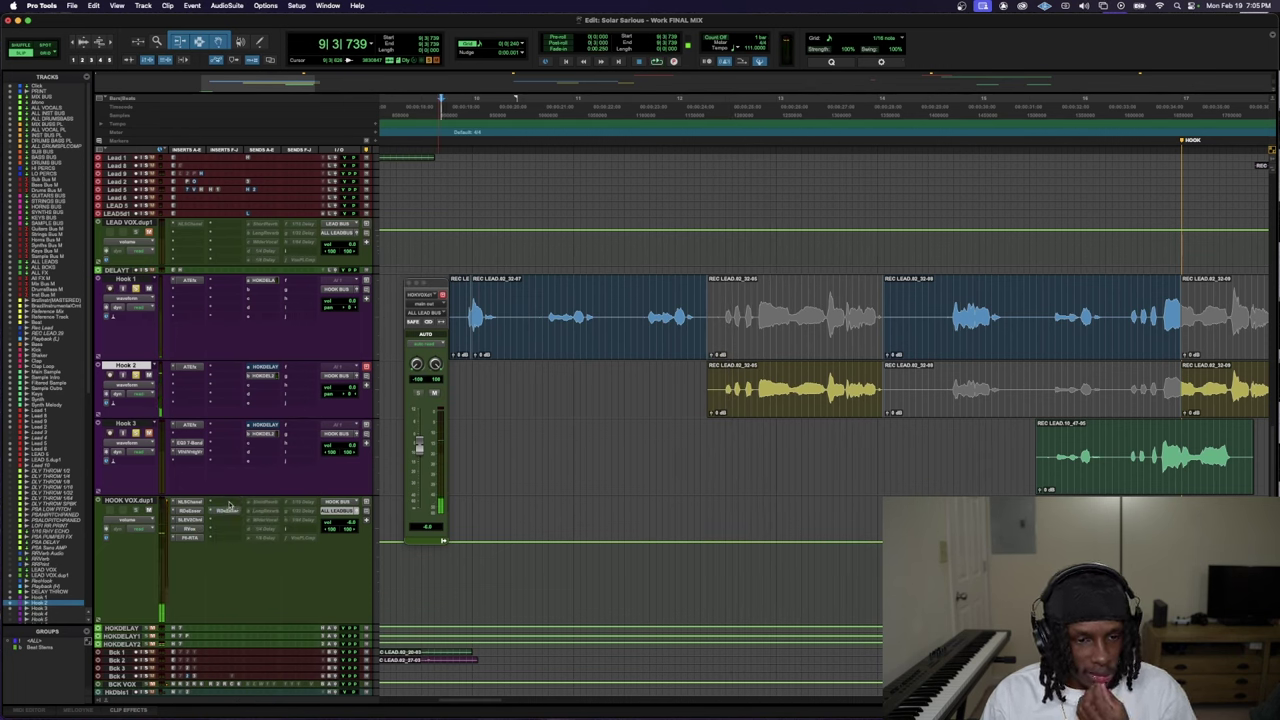
click(245, 501)
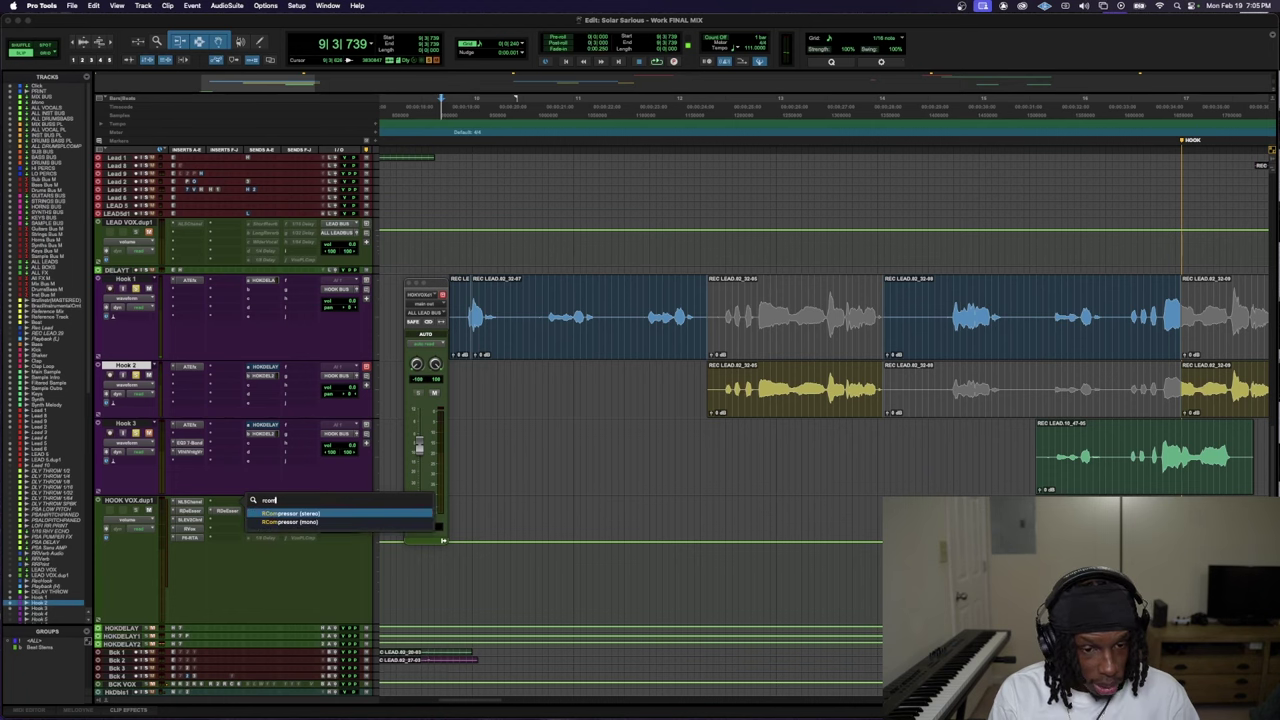
click(668, 530)
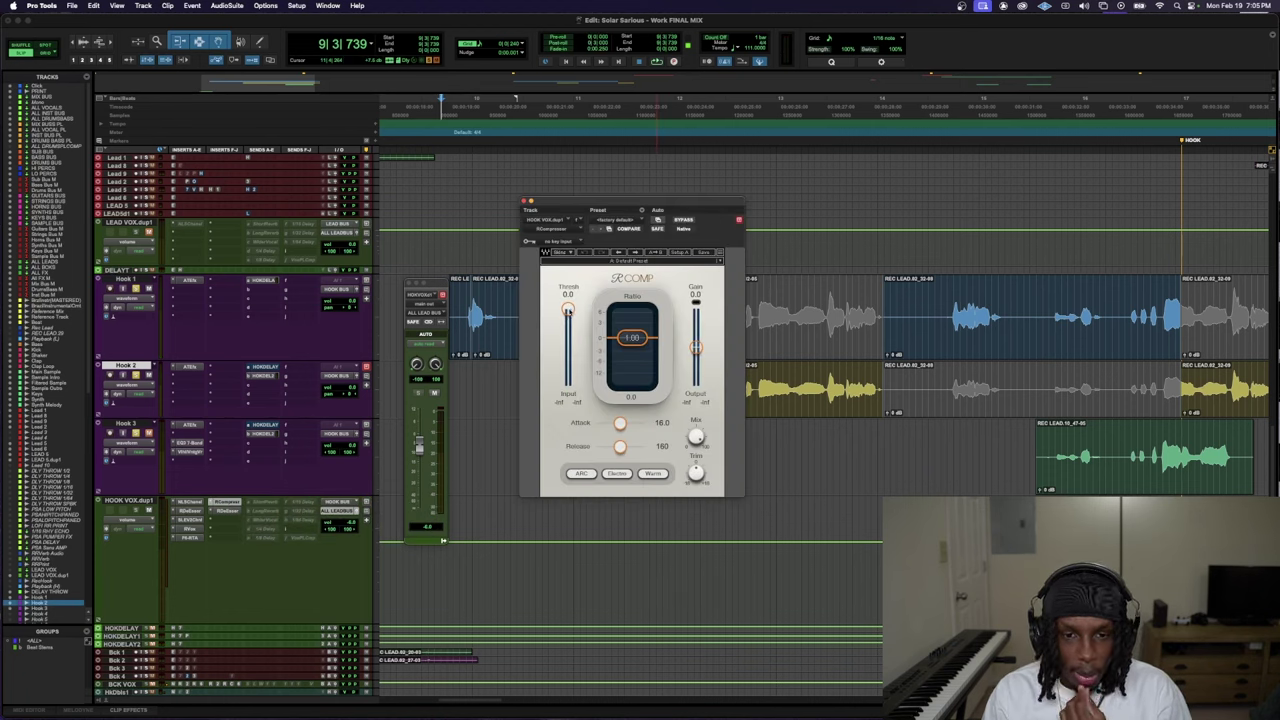
- Set the RCompressor's ratio to 2.00, threshold to -25.1 and attack to 11.0 while playing the hook
key(space)
drag(610, 338, 610, 333)
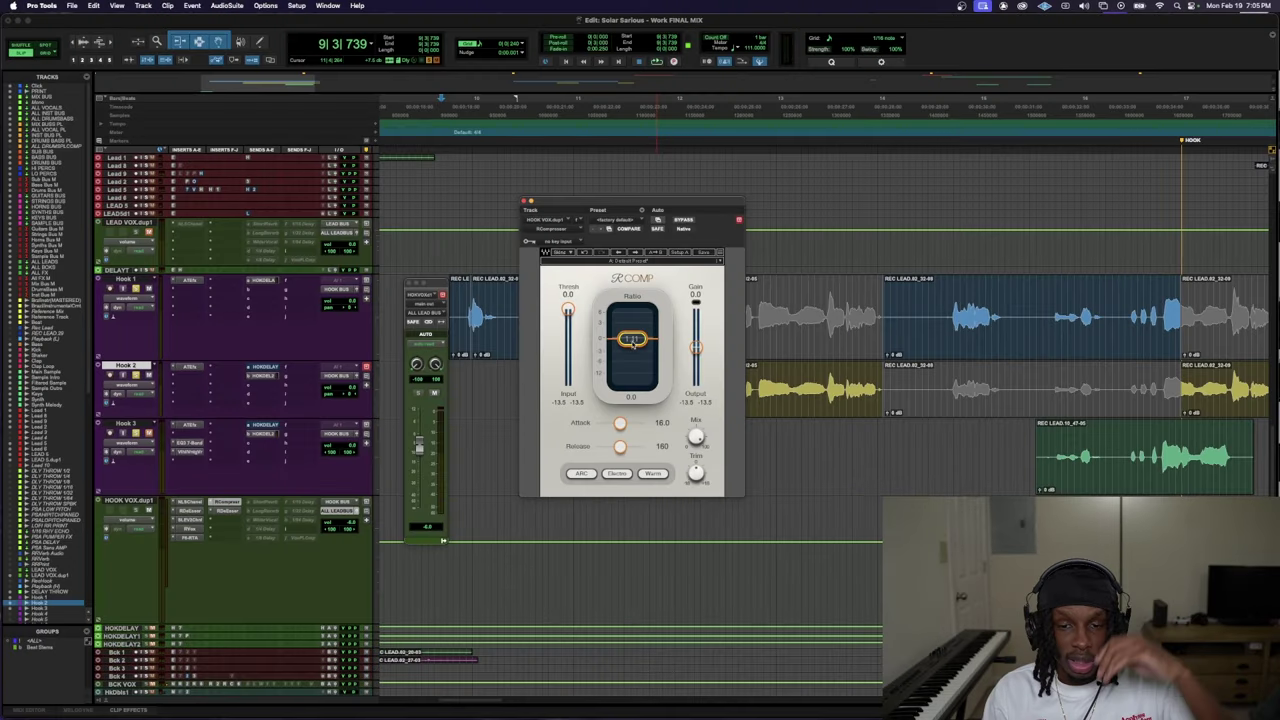
key(space)
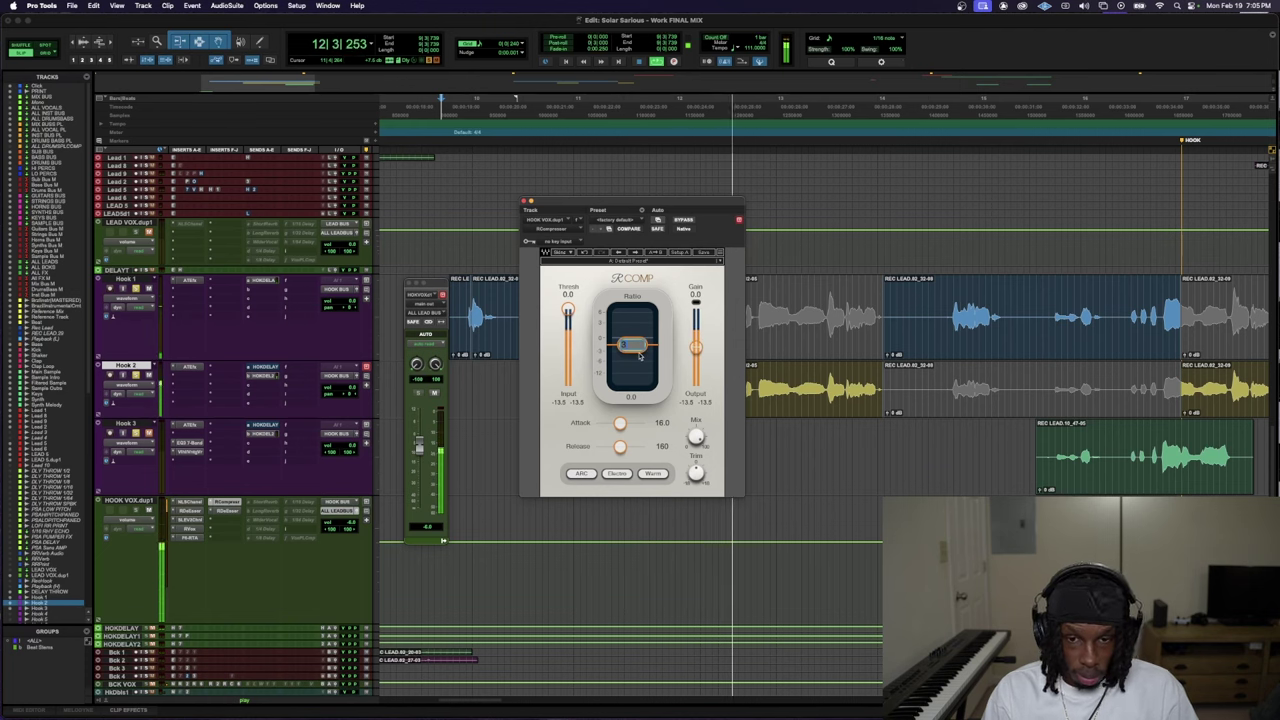
drag(640, 355, 628, 352)
drag(567, 310, 567, 341)
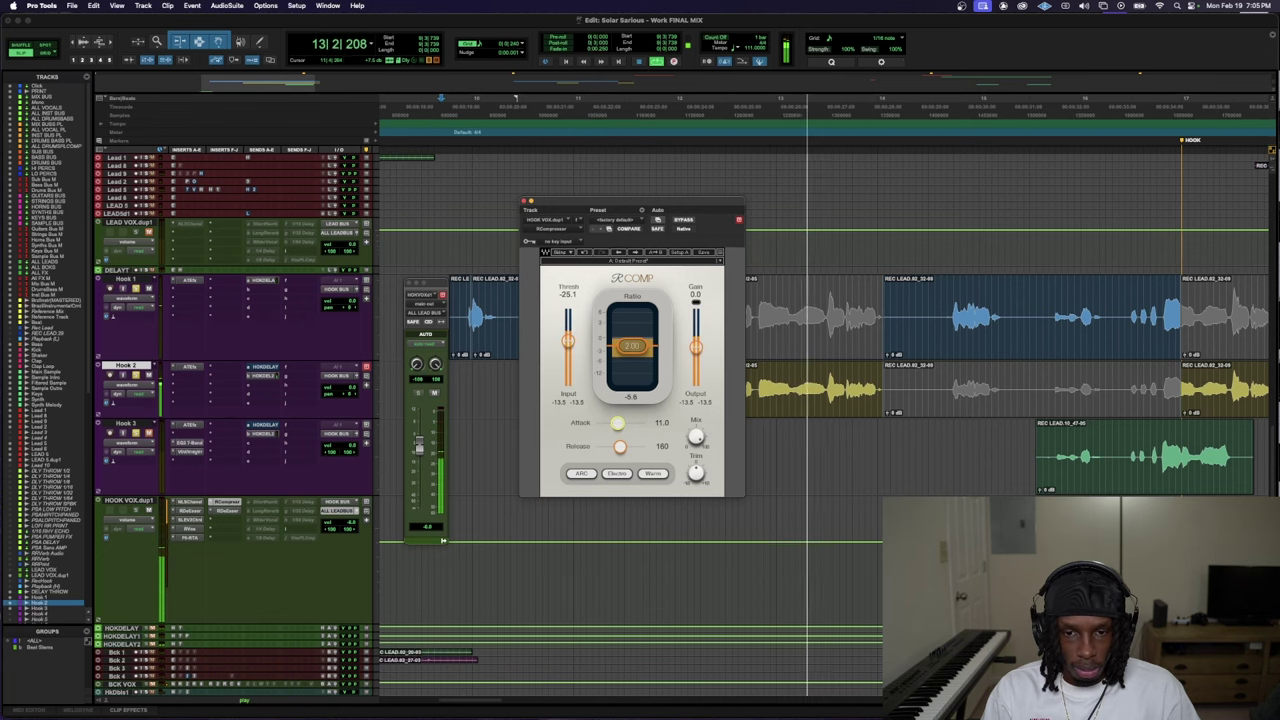
- Set the RCompressor's release to 71.0 and gain to 3.0, comparing the hook with the compressor bypassed
mouse_move(617, 422)
mouse_down()
mouse_move(619, 455)
mouse_move(620, 433)
mouse_up()
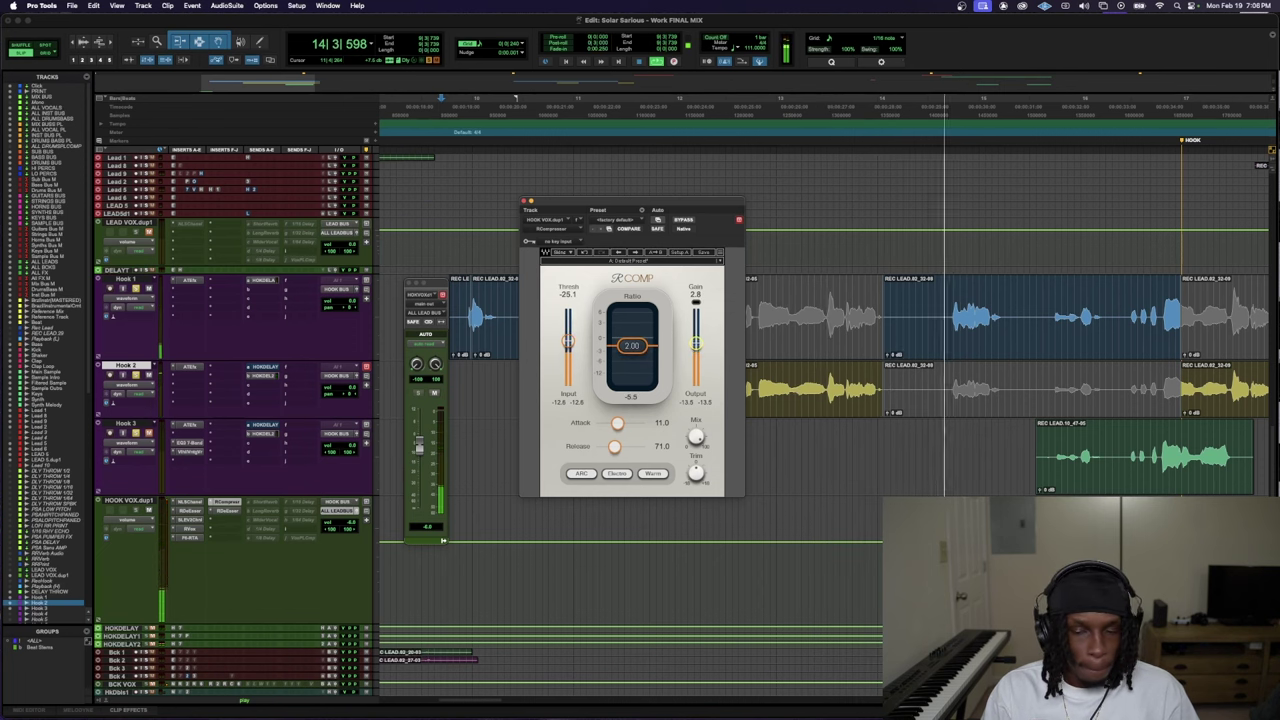
click(683, 220)
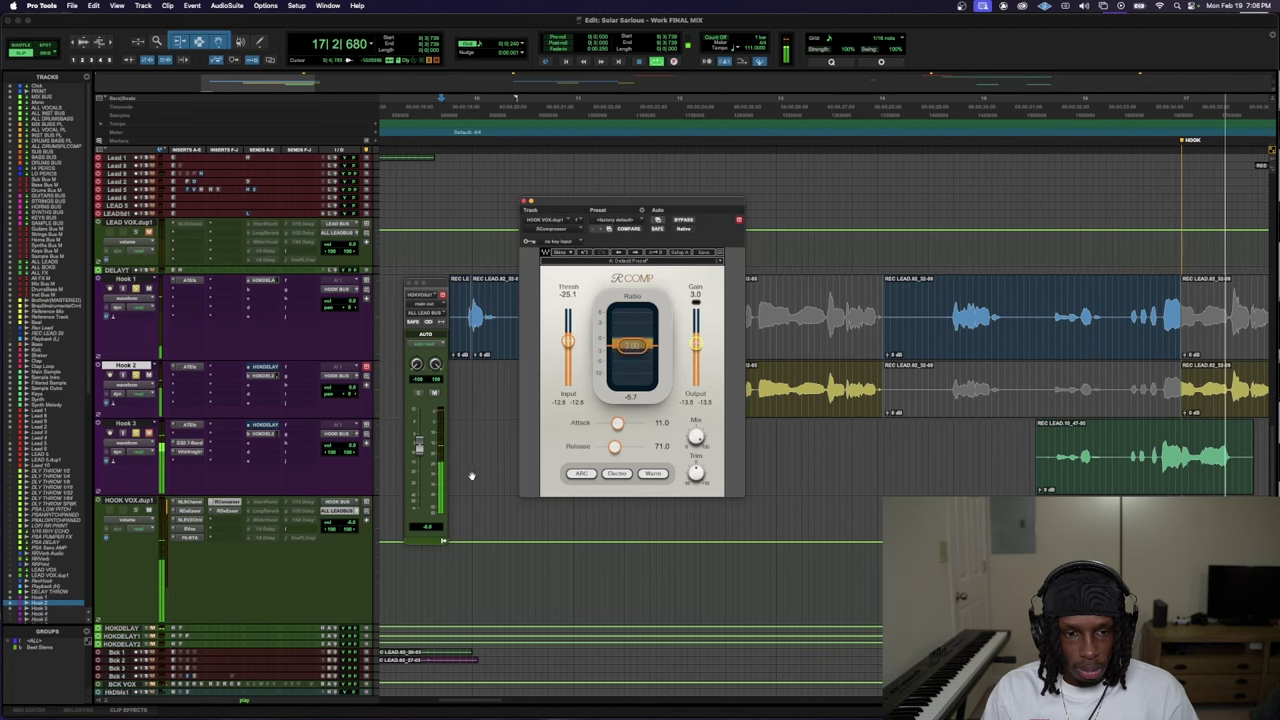
key(super+alt+w)
key(super+alt+w)
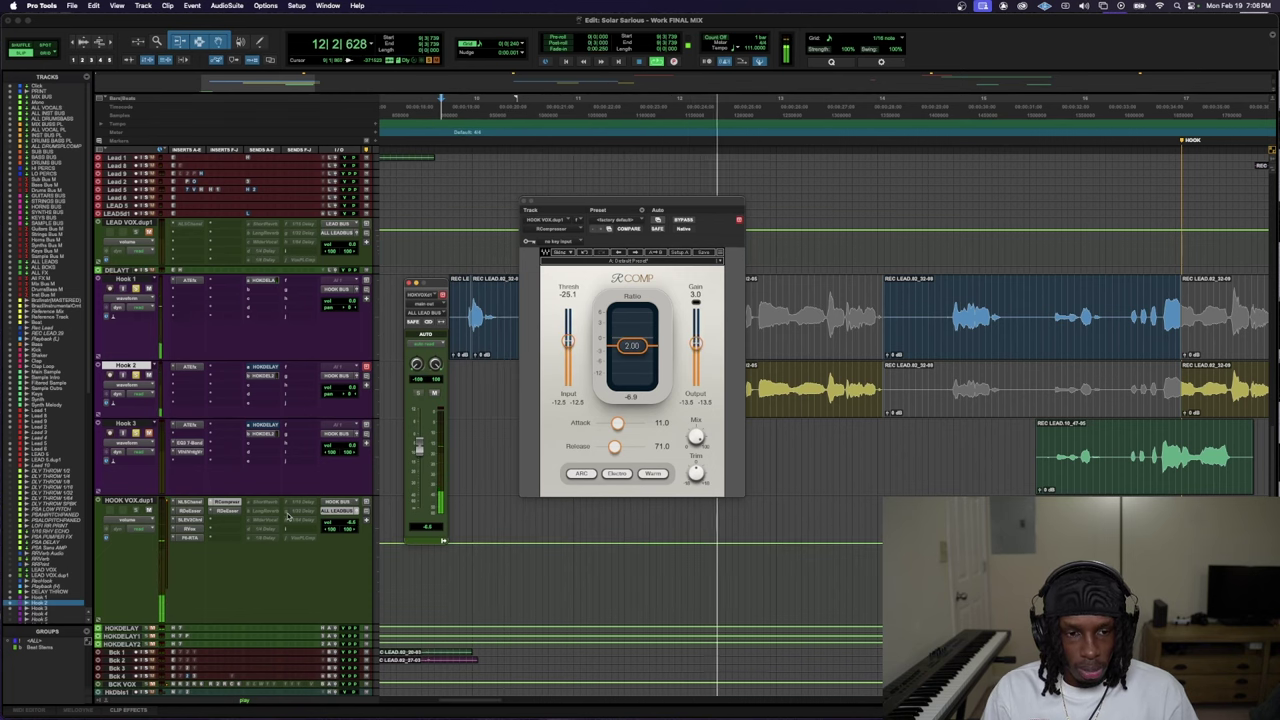
- Reopen the HOOK VOX.dup1 RCompressor and lower its threshold to -25.5 while playing the hook
key(ctrl+alt+super+w)
scroll(166, 362, up, 15)
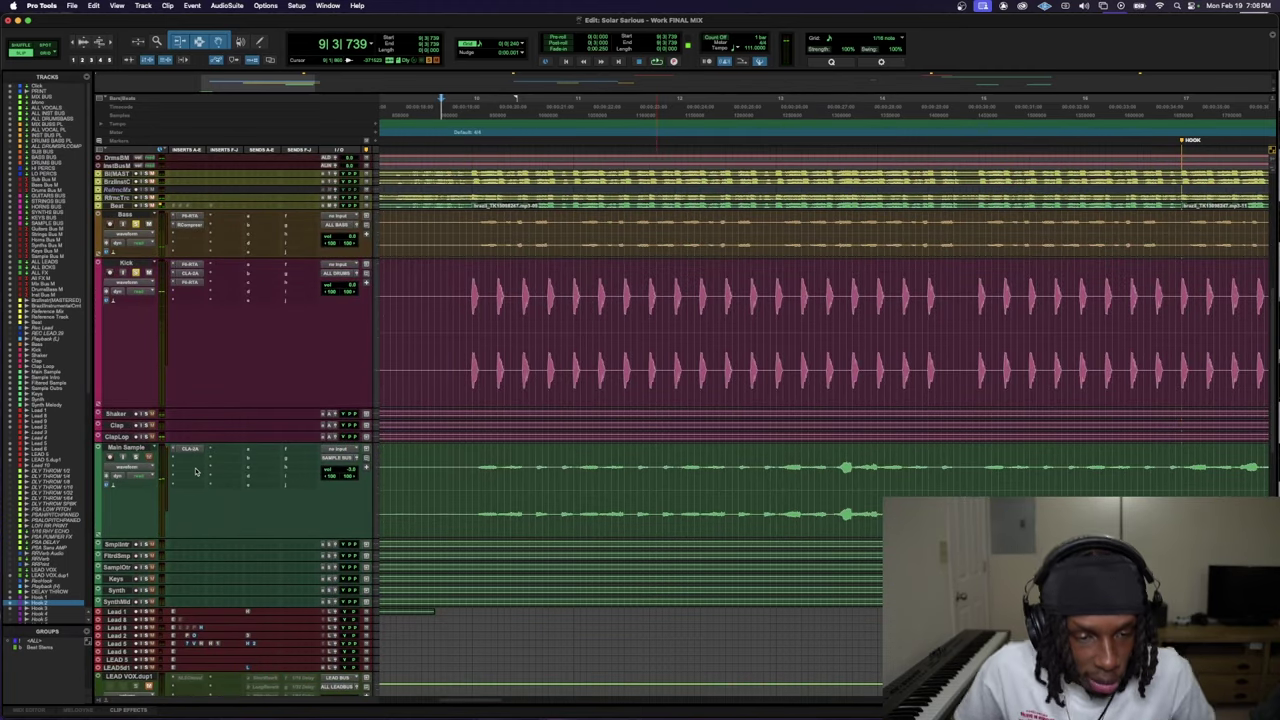
scroll(196, 471, down, 10)
click(228, 548)
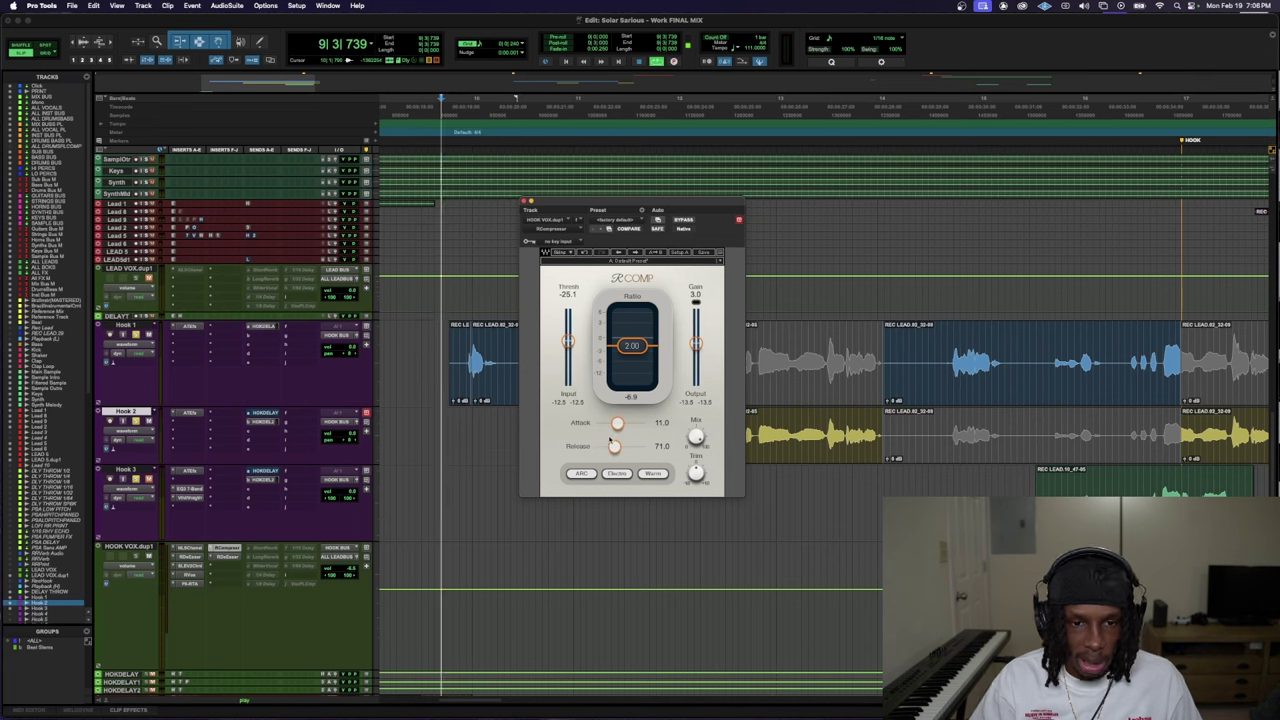
key(space)
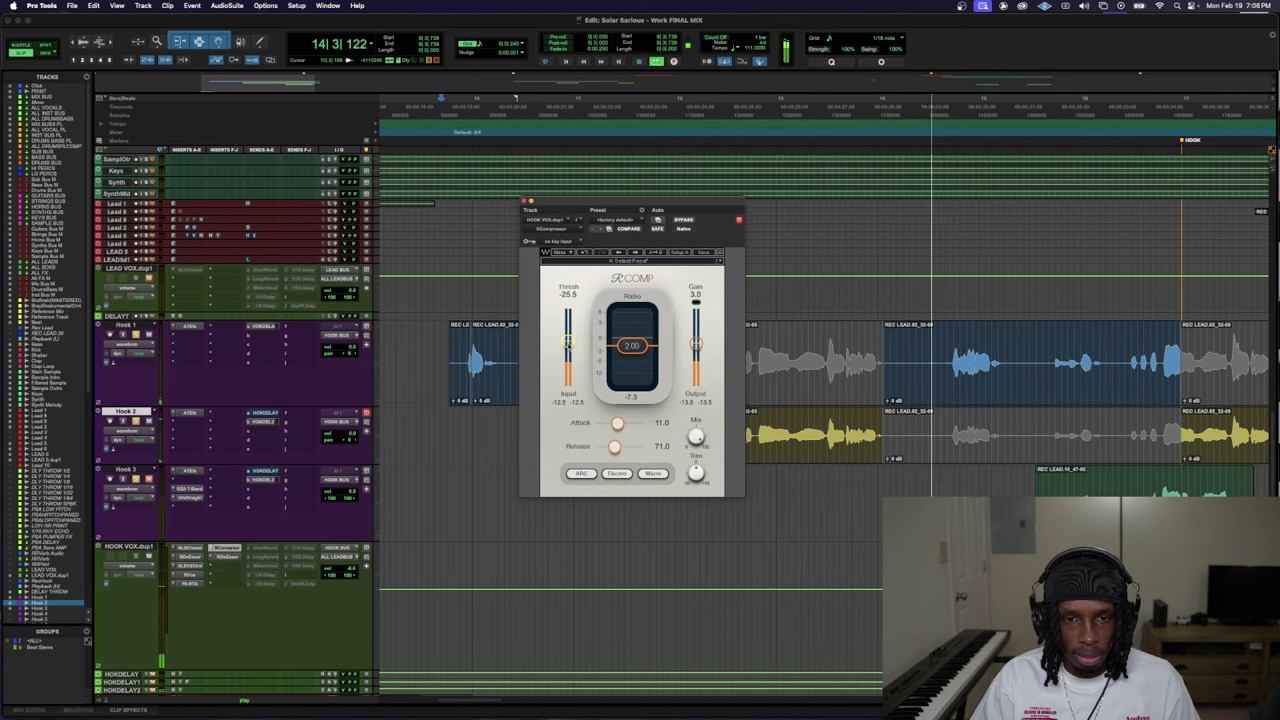
- Close the RCompressor window, go back to the beat stems and select the Main Sample clip starting at bar 10
key(super+w)
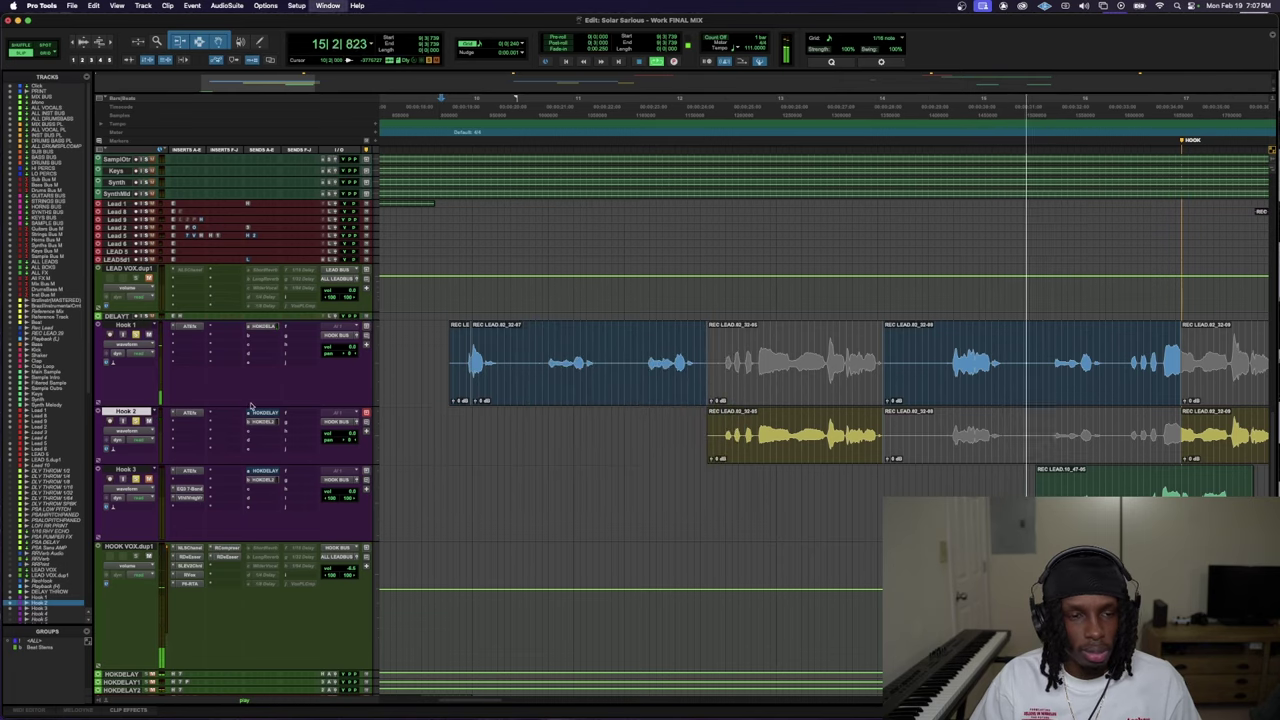
scroll(236, 458, up, 10)
scroll(236, 458, down, 2)
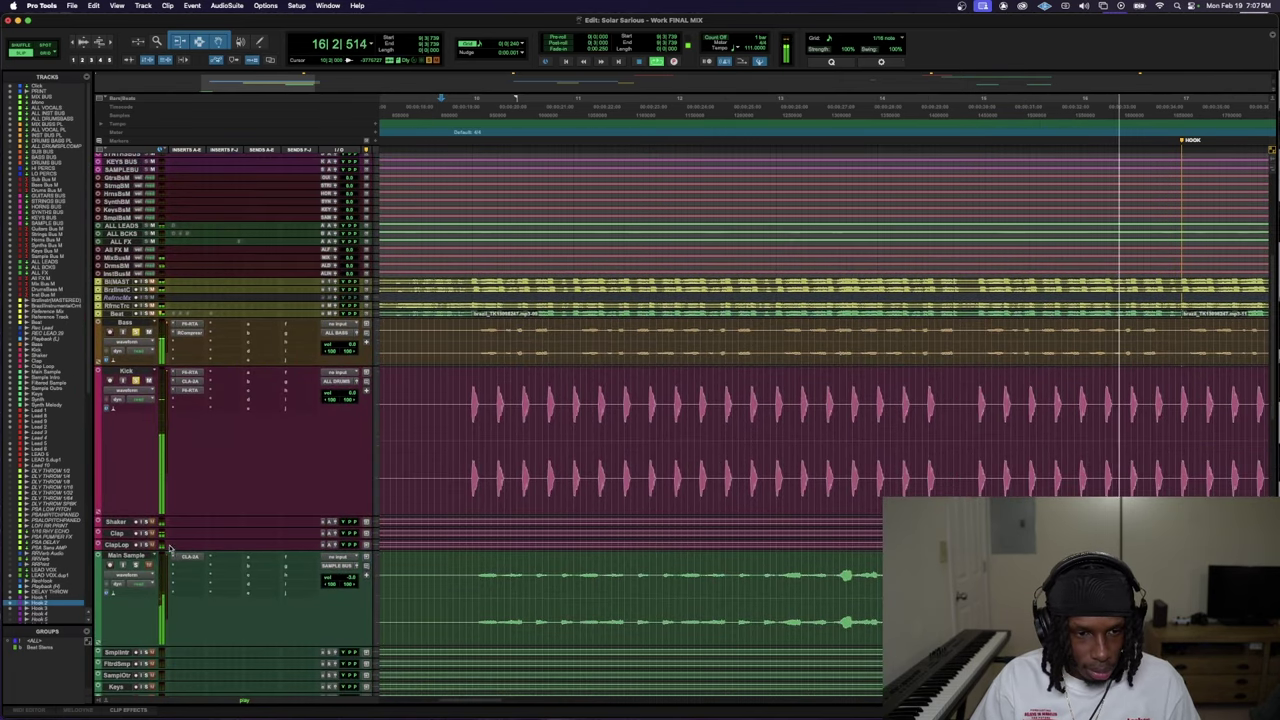
double_click(571, 556)
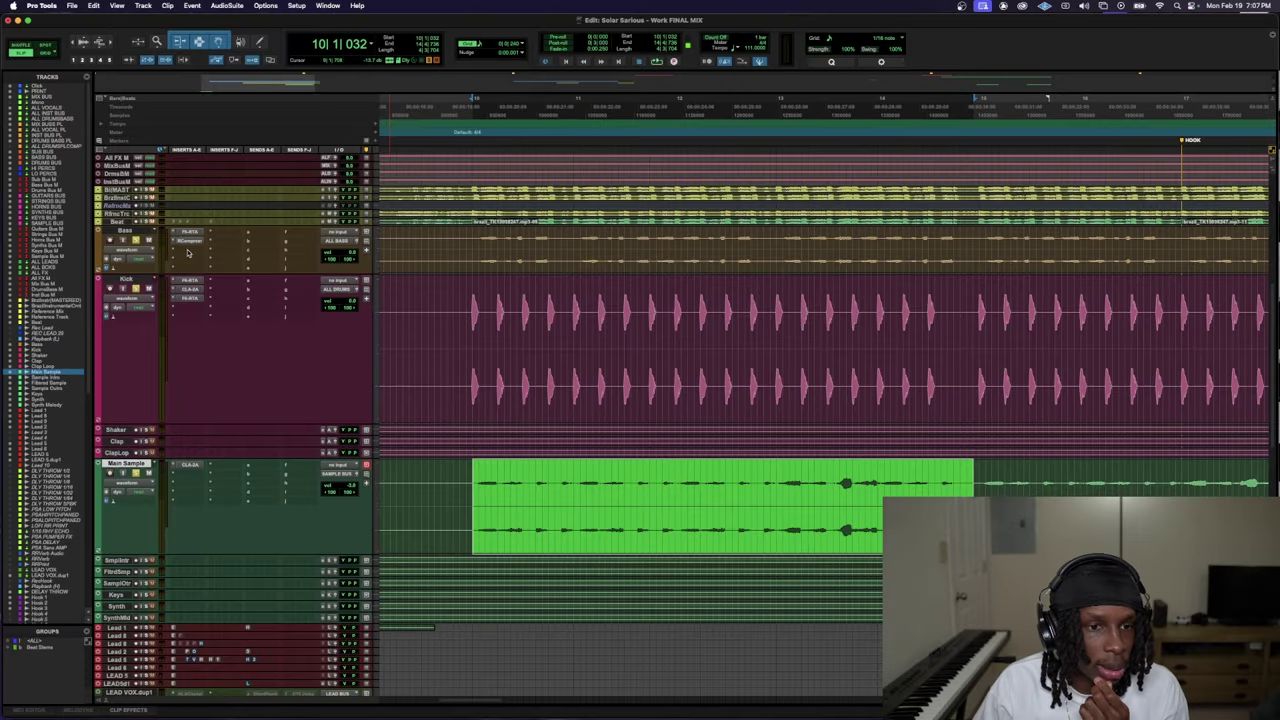
- Create a new BASS PL COMP aux track fed by send A of the Bass track and set the send level to 0.0
click(187, 252)
scroll(302, 279, up, 3)
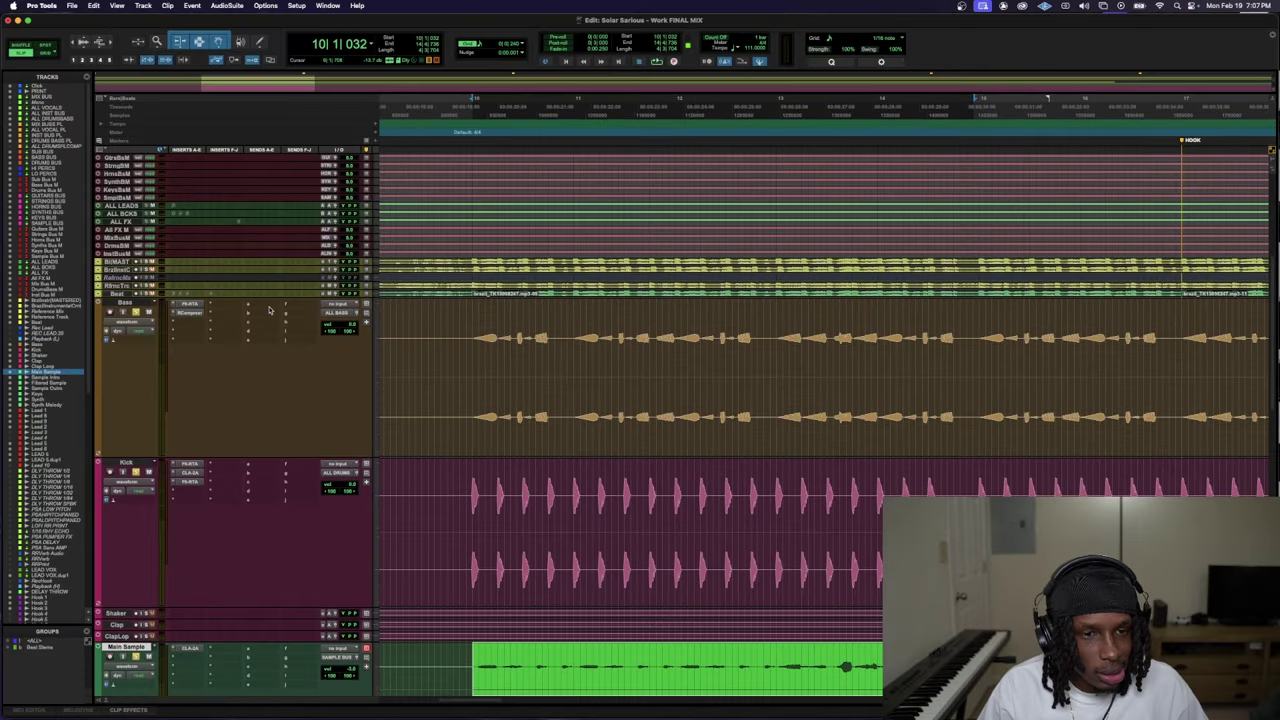
click(291, 302)
click(291, 293)
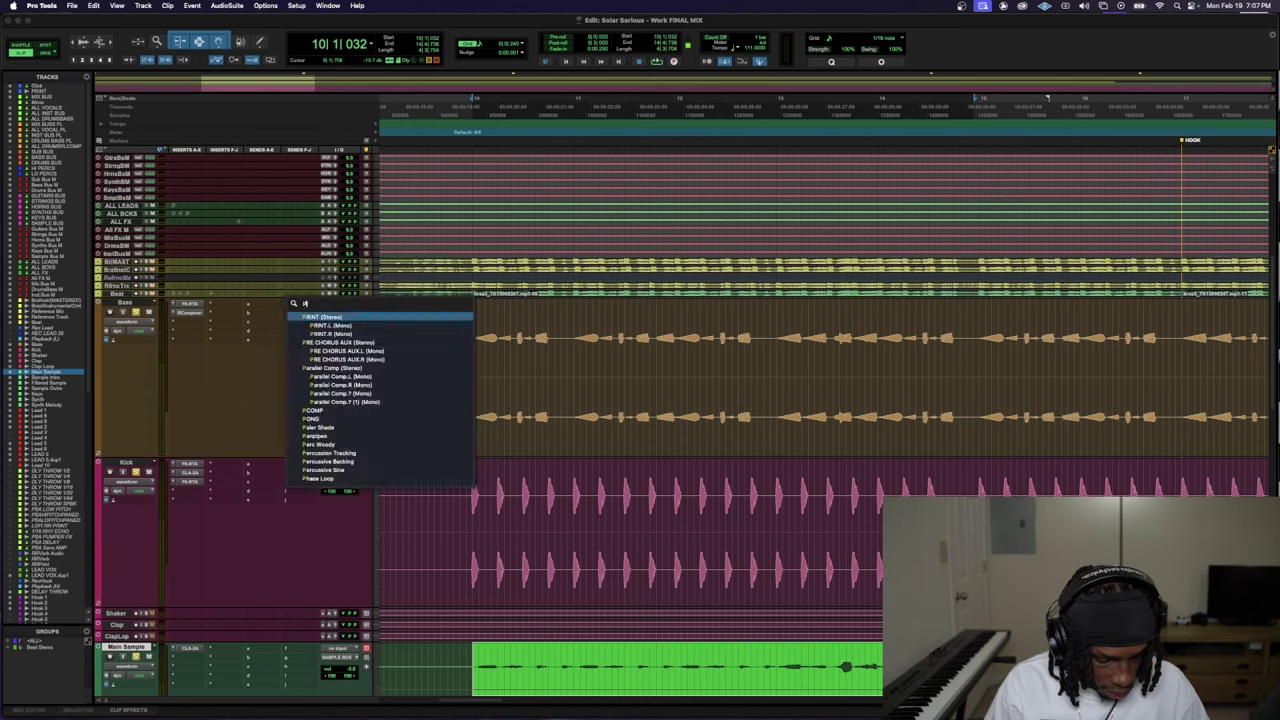
key(Escape)
click(261, 305)
click(278, 364)
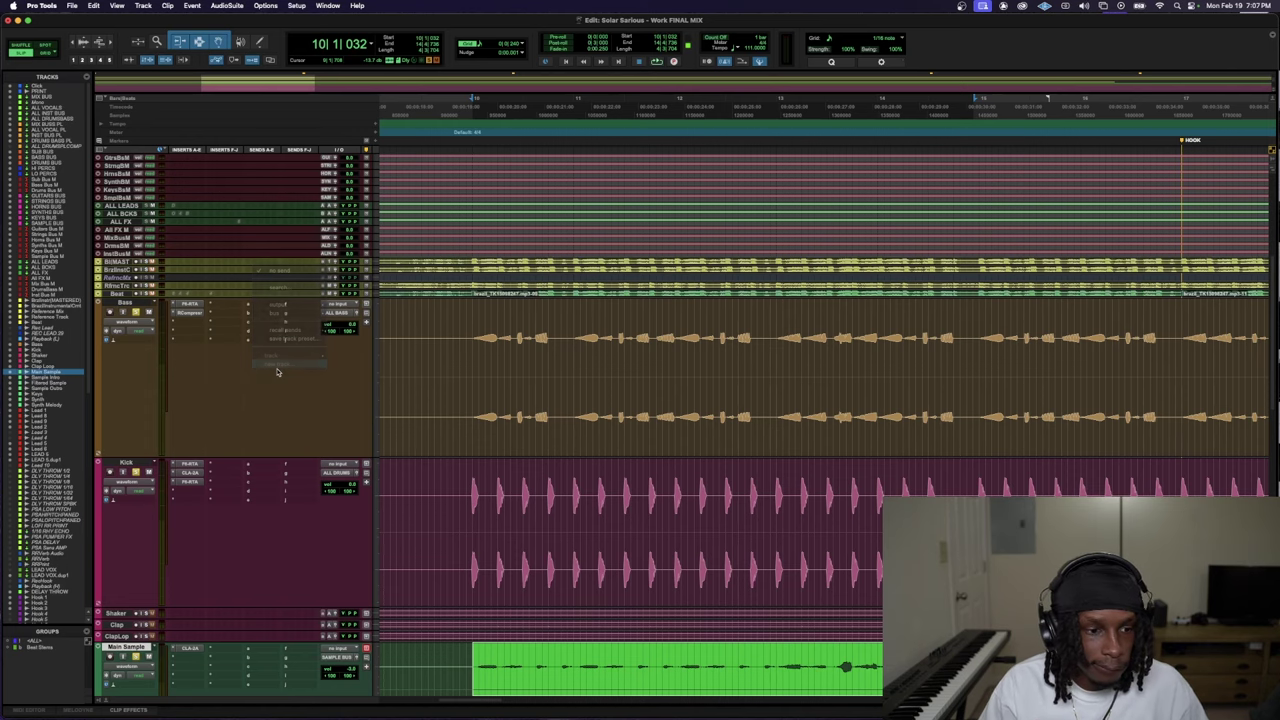
key(space)
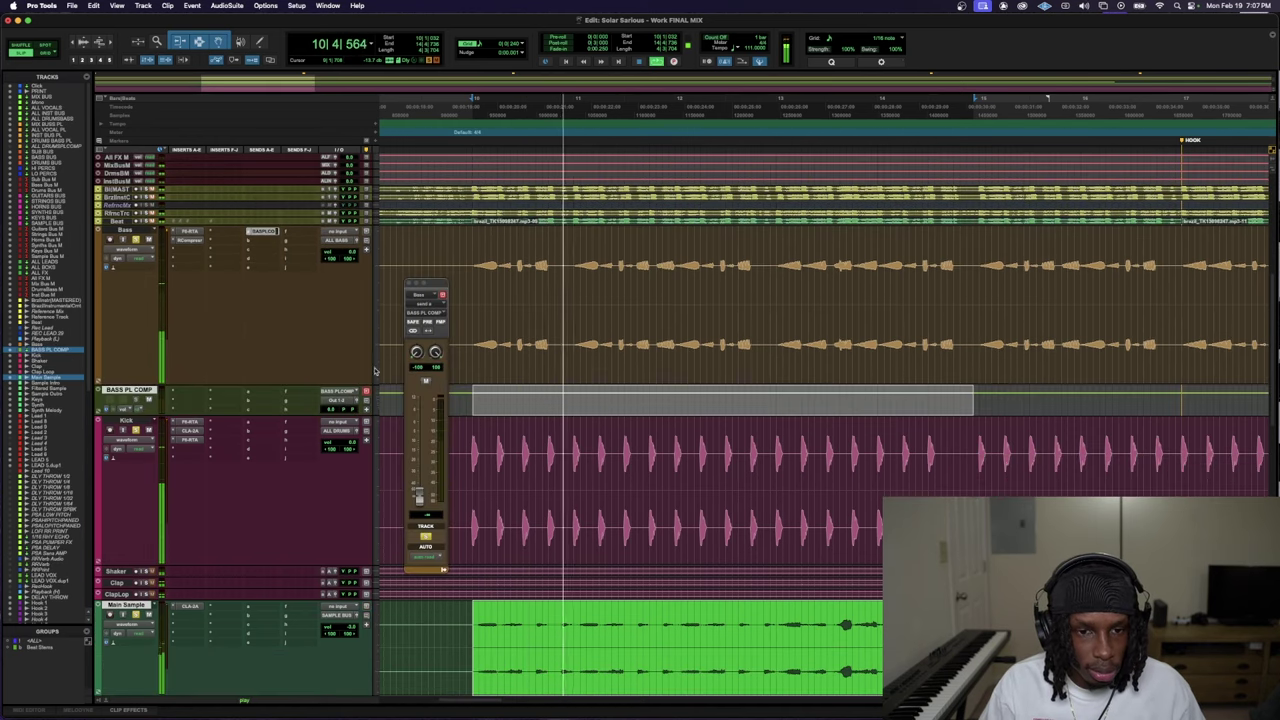
alt+click(419, 495)
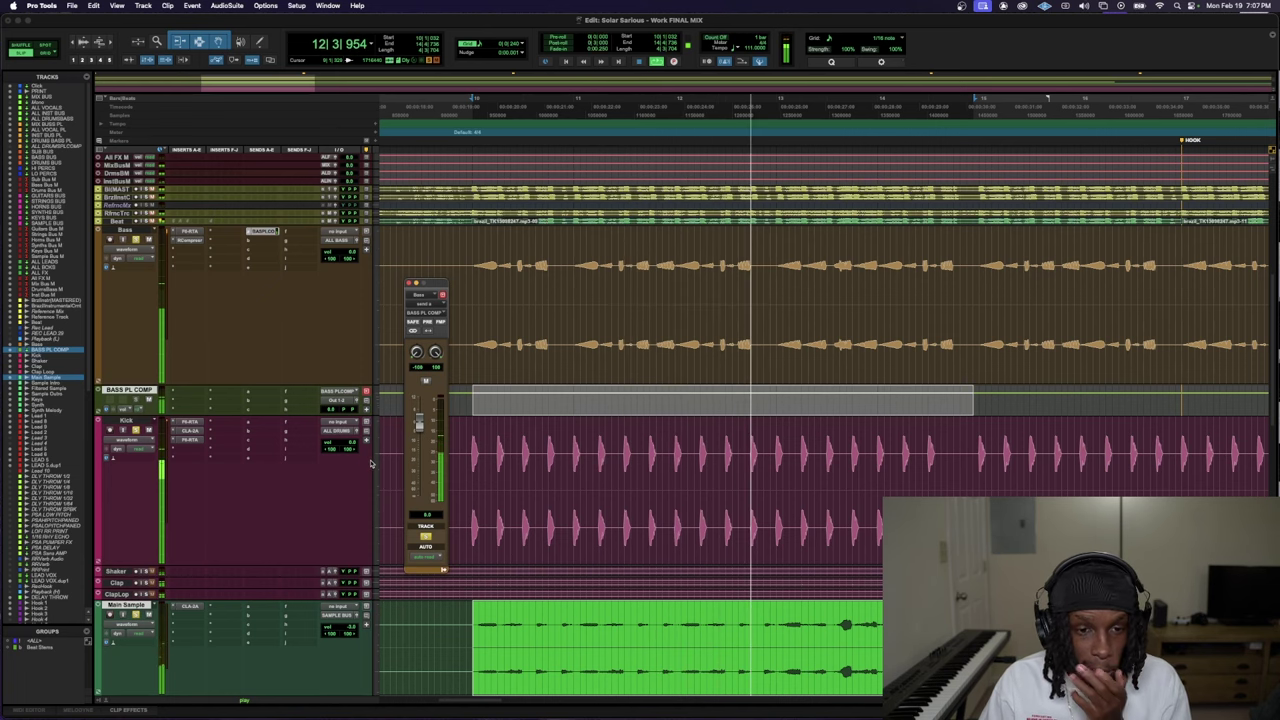
- Enlarge the BASS PL COMP track and route its output to the ALLDRUMSANDBASS bus
key(ctrl+Down)
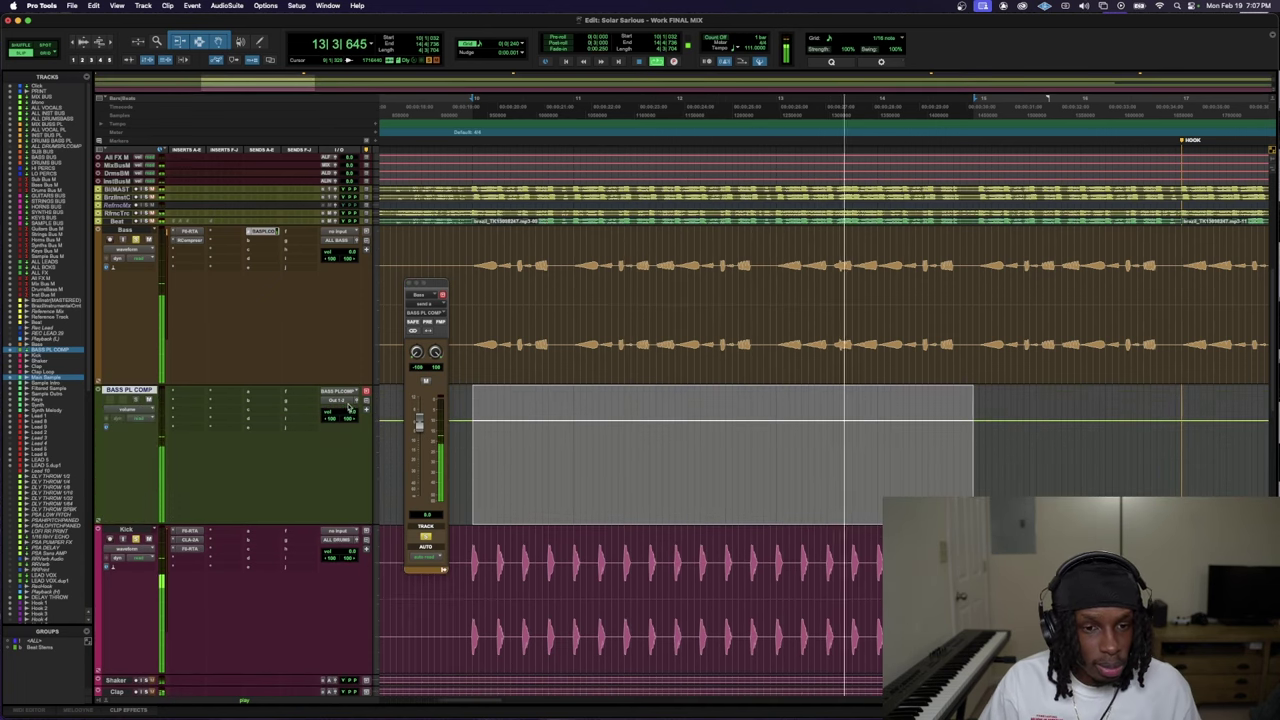
key(space)
click(338, 400)
text(all b)
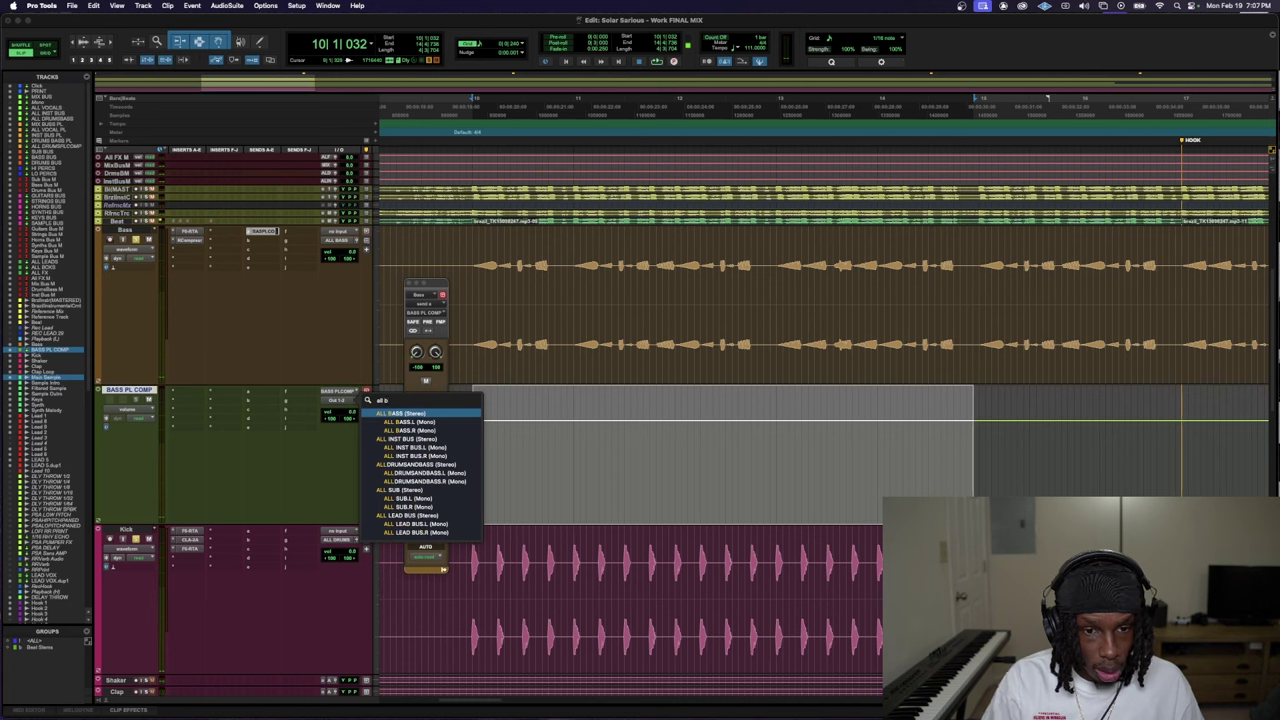
key(Down)
key(Down)
key(Down)
key(Down)
key(Down)
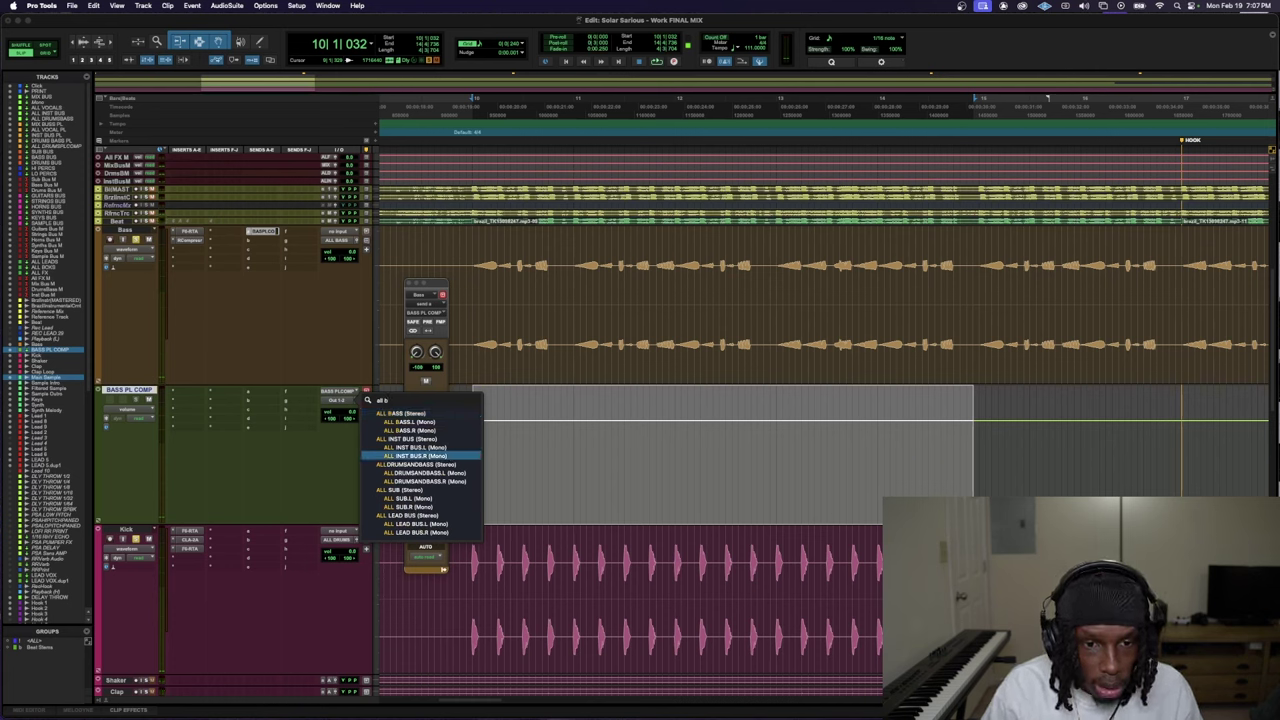
key(Down)
key(Down)
key(Return)
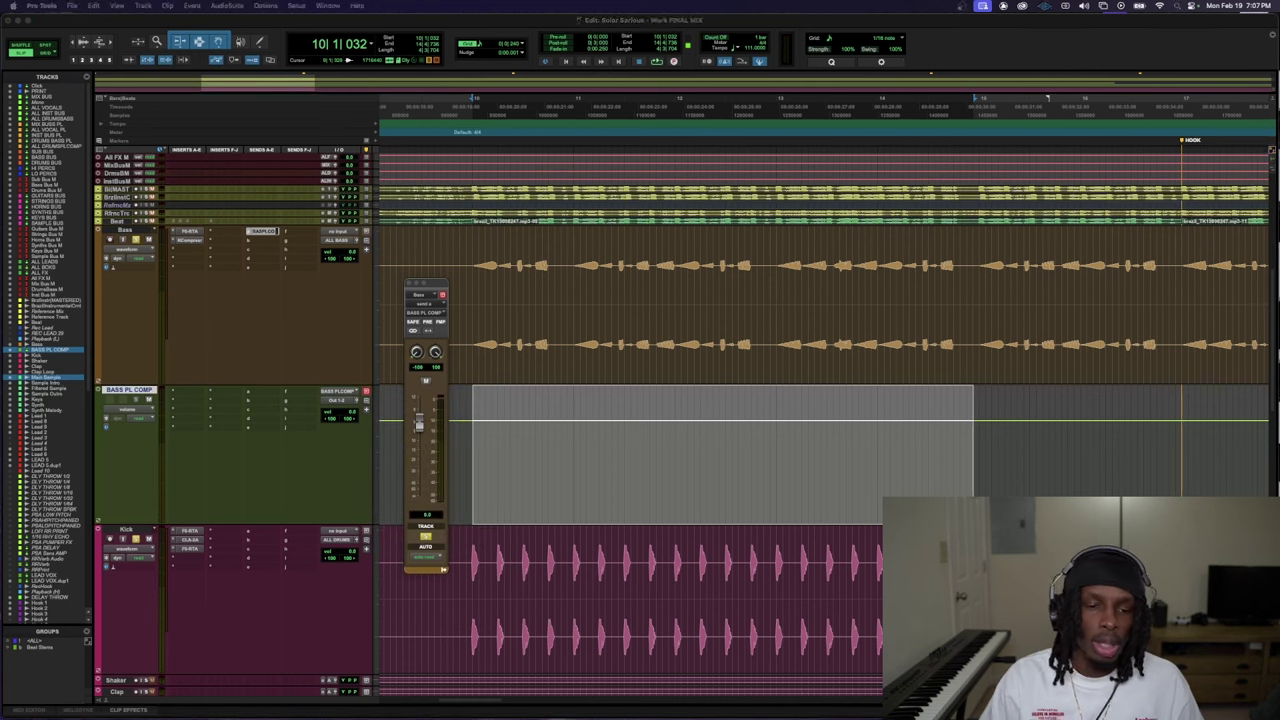
- Insert GTR Amp in slot A of BASS PL COMP and advance through its presets to a Direct amp sound with cabinets
key(space)
click(192, 390)
text(gtr)
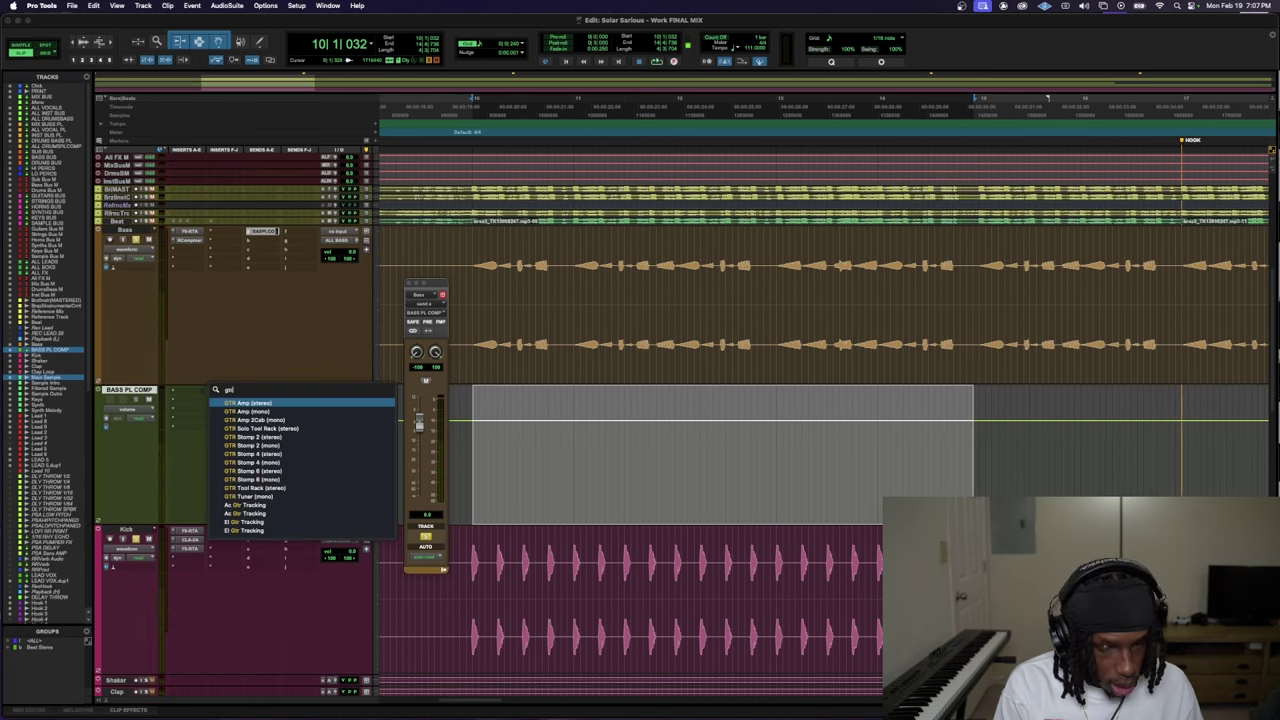
key(Escape)
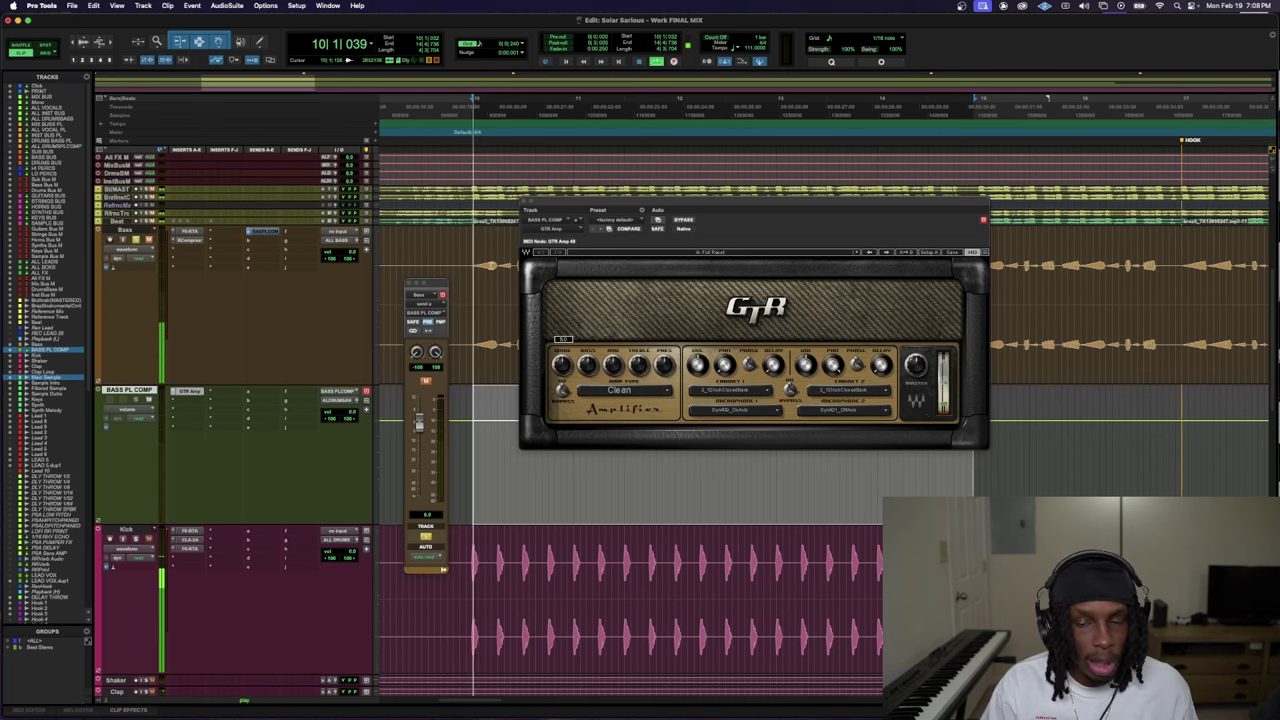
click(189, 391)
click(191, 392)
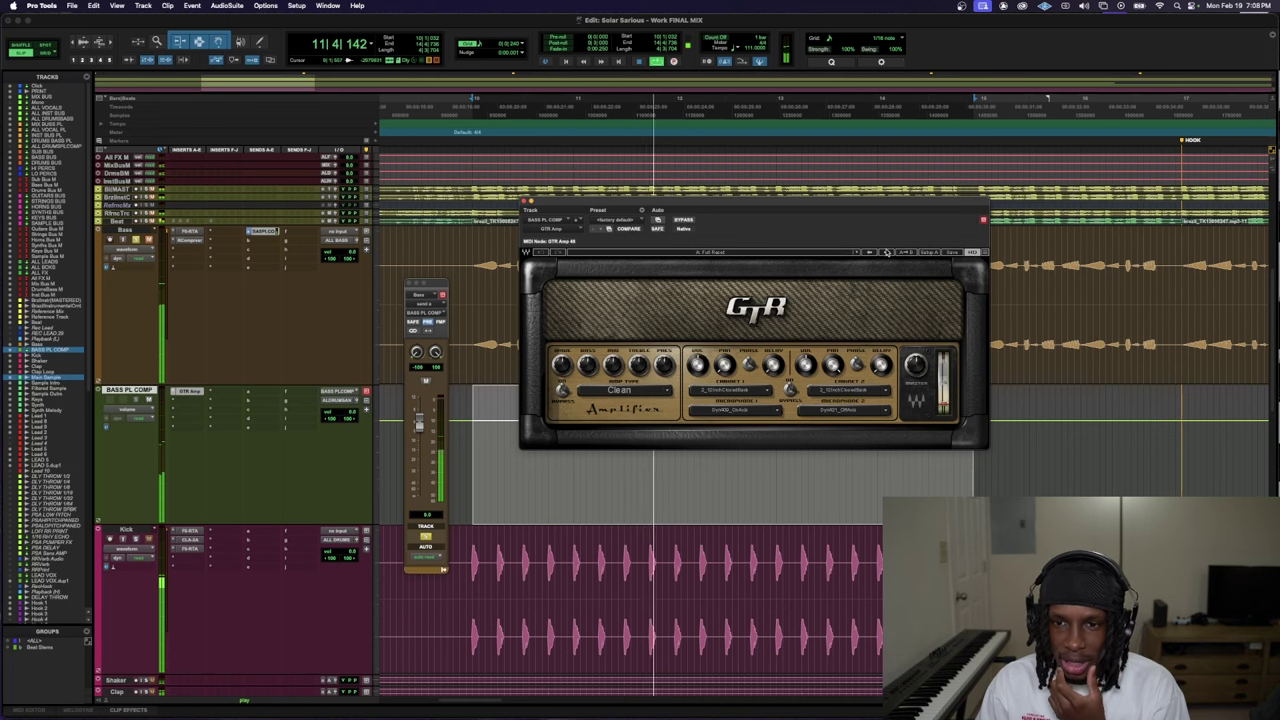
click(886, 252)
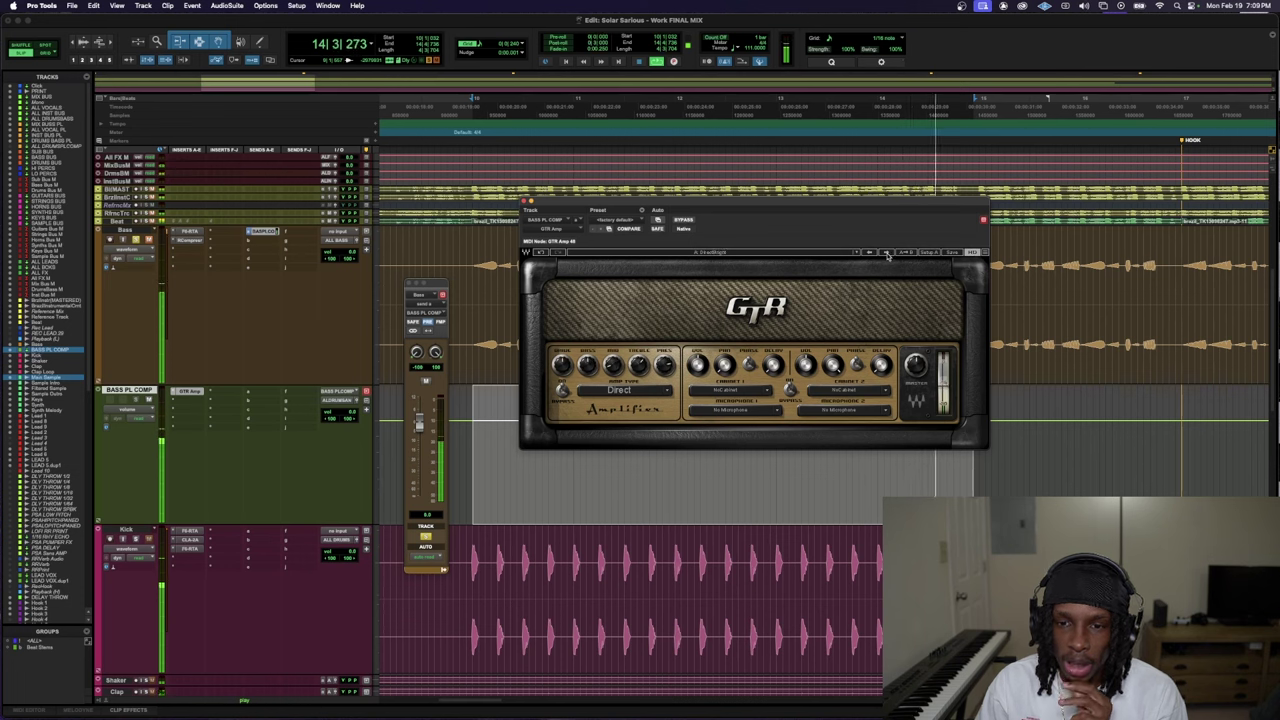
click(886, 252)
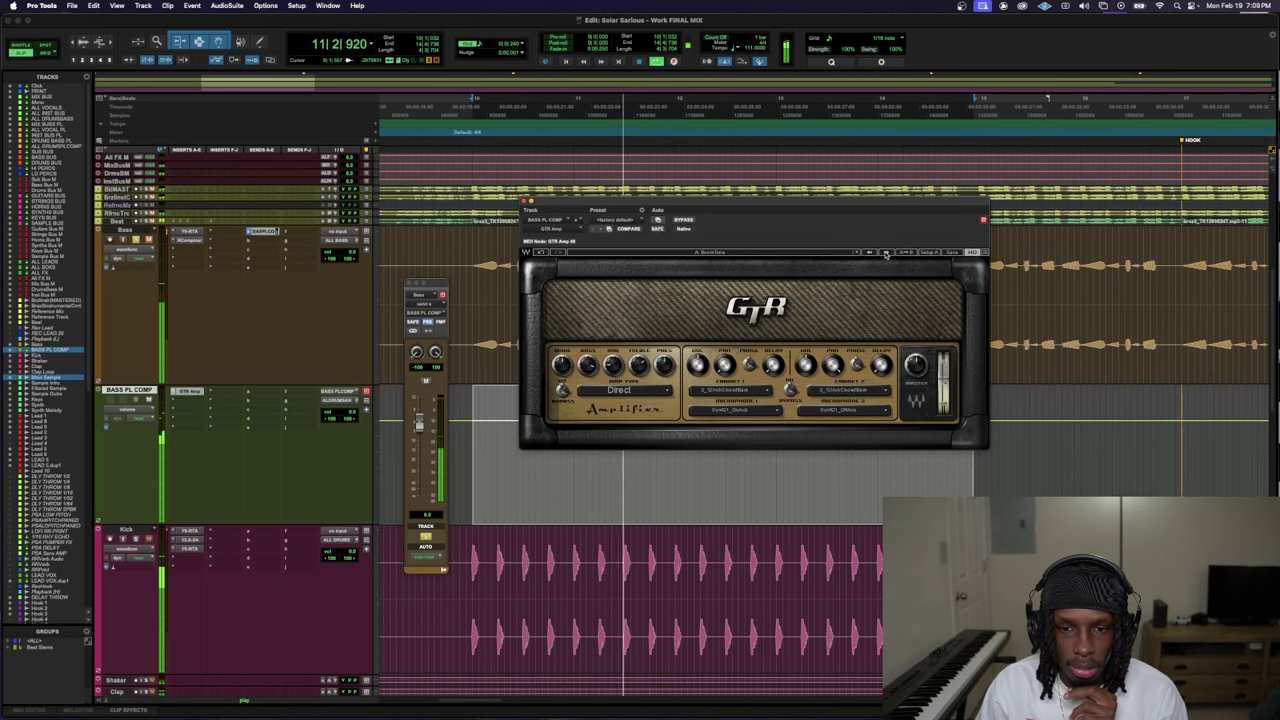
- Insert an F6-RTA equalizer in slot B of BASS PL COMP, after the GTR Amp
click(181, 401)
click(200, 395)
click(215, 390)
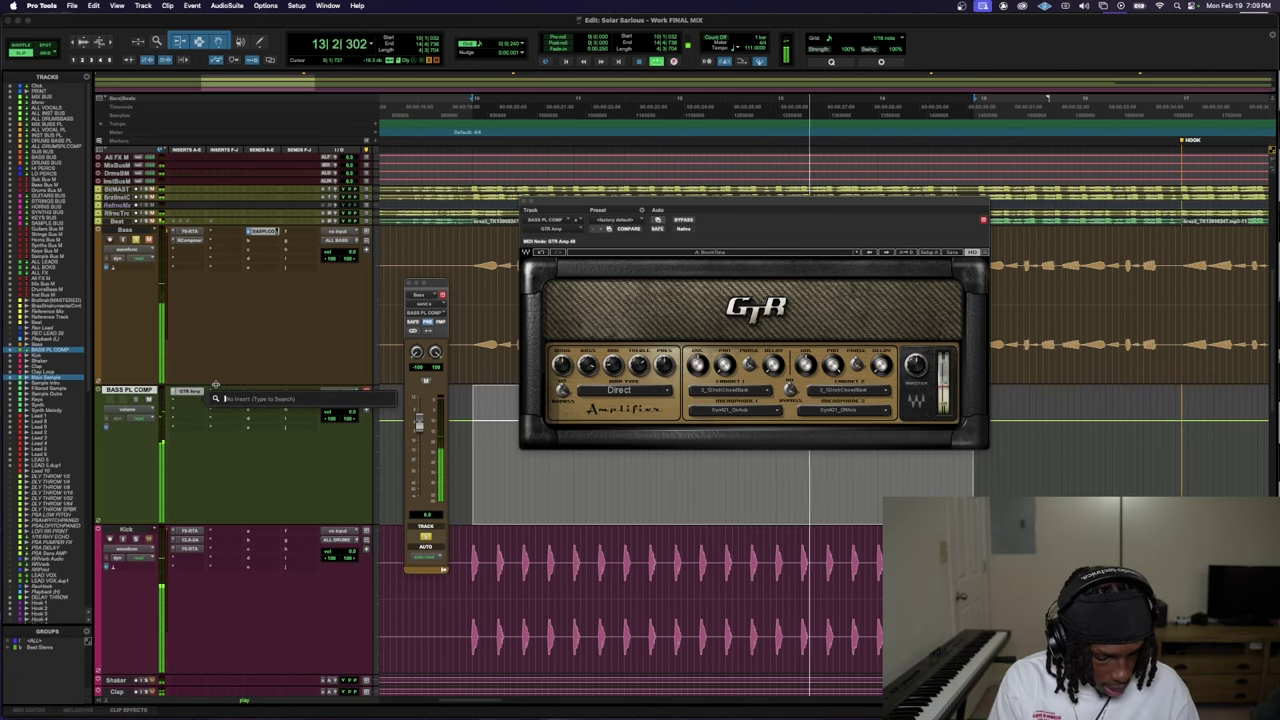
text(f6)
key(Down)
key(Down)
key(Return)
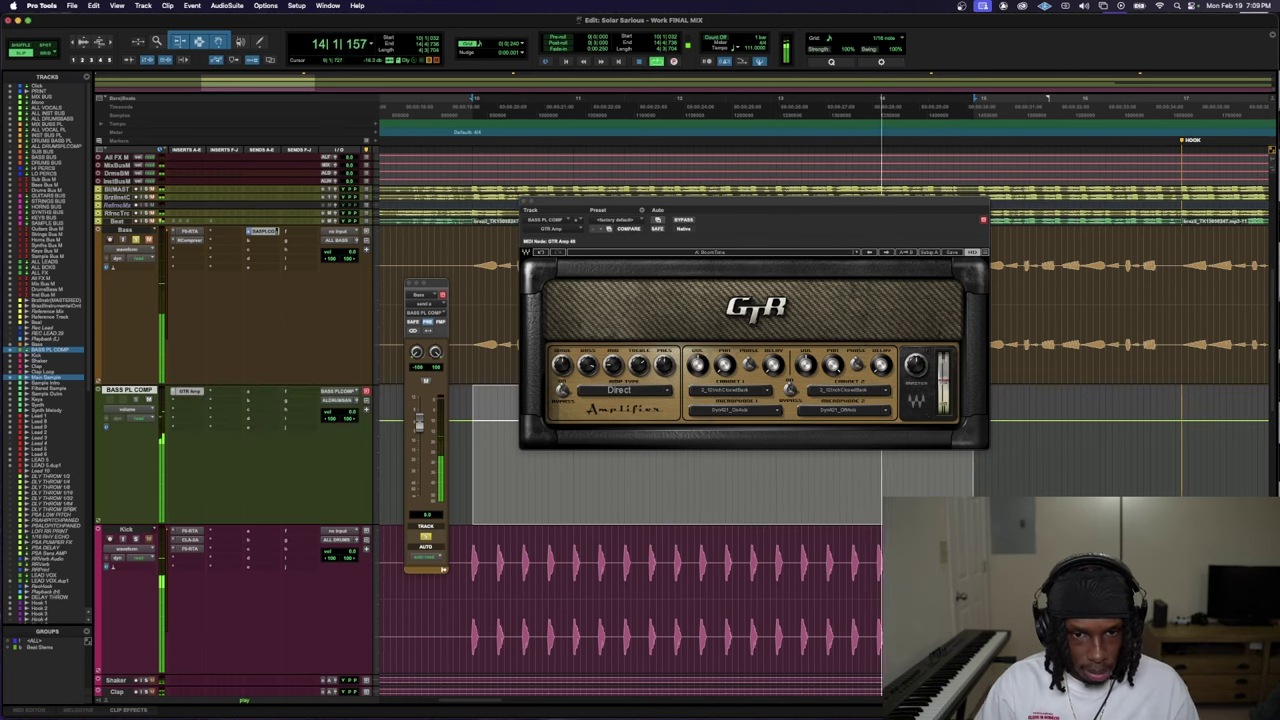
- Sweep F6 band 2 for the resonance, cut about 2.7 dB near 240 Hz with a Q of about 2.1, and close the windows
drag(645, 353, 674, 300)
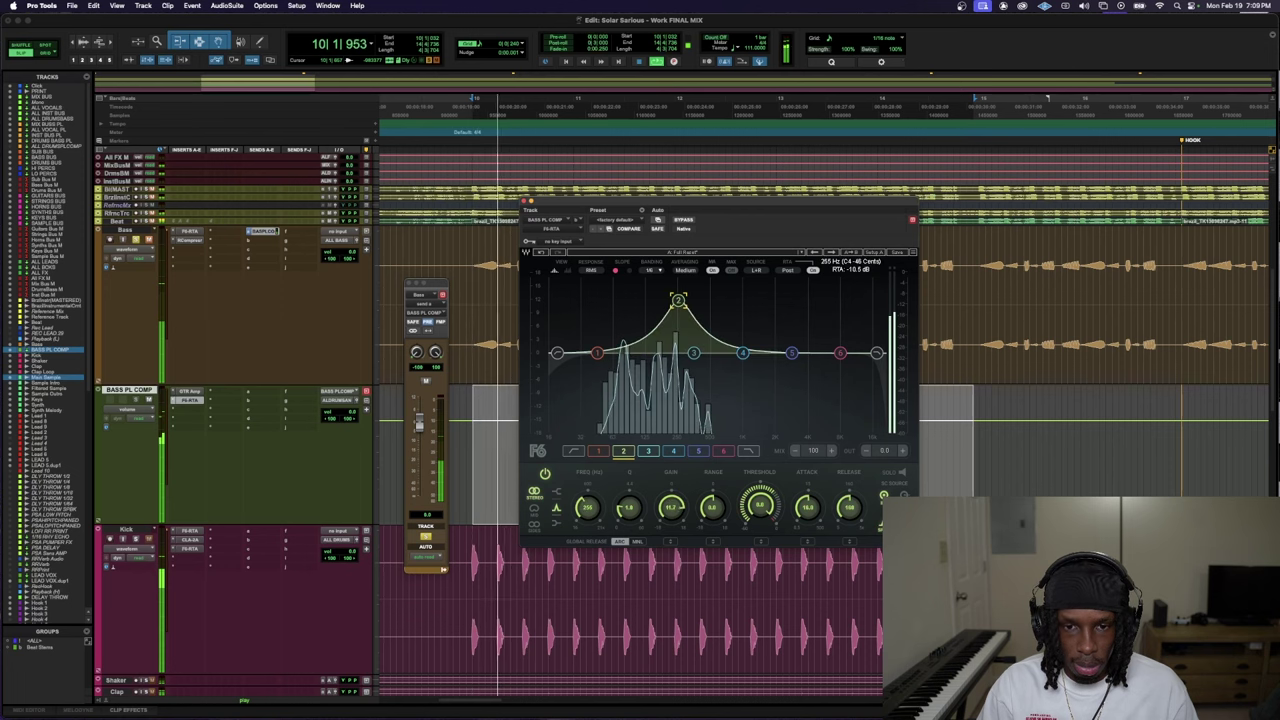
drag(638, 492, 638, 456)
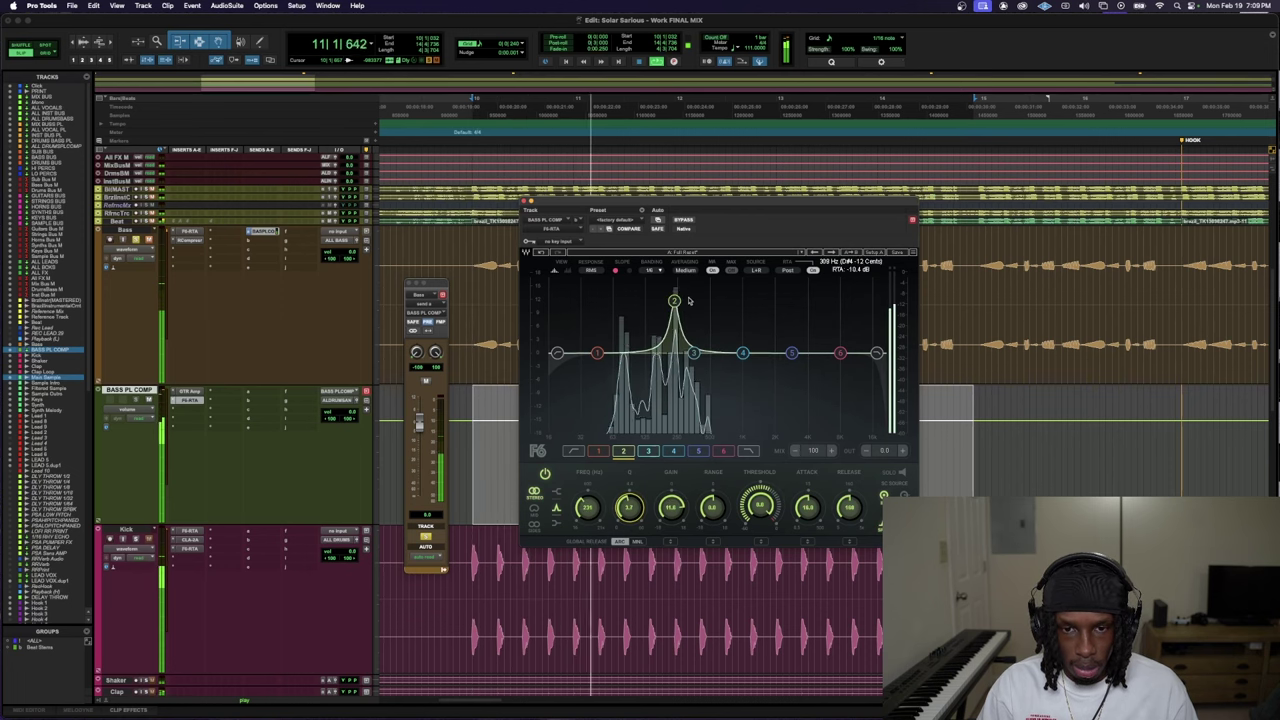
drag(674, 300, 675, 365)
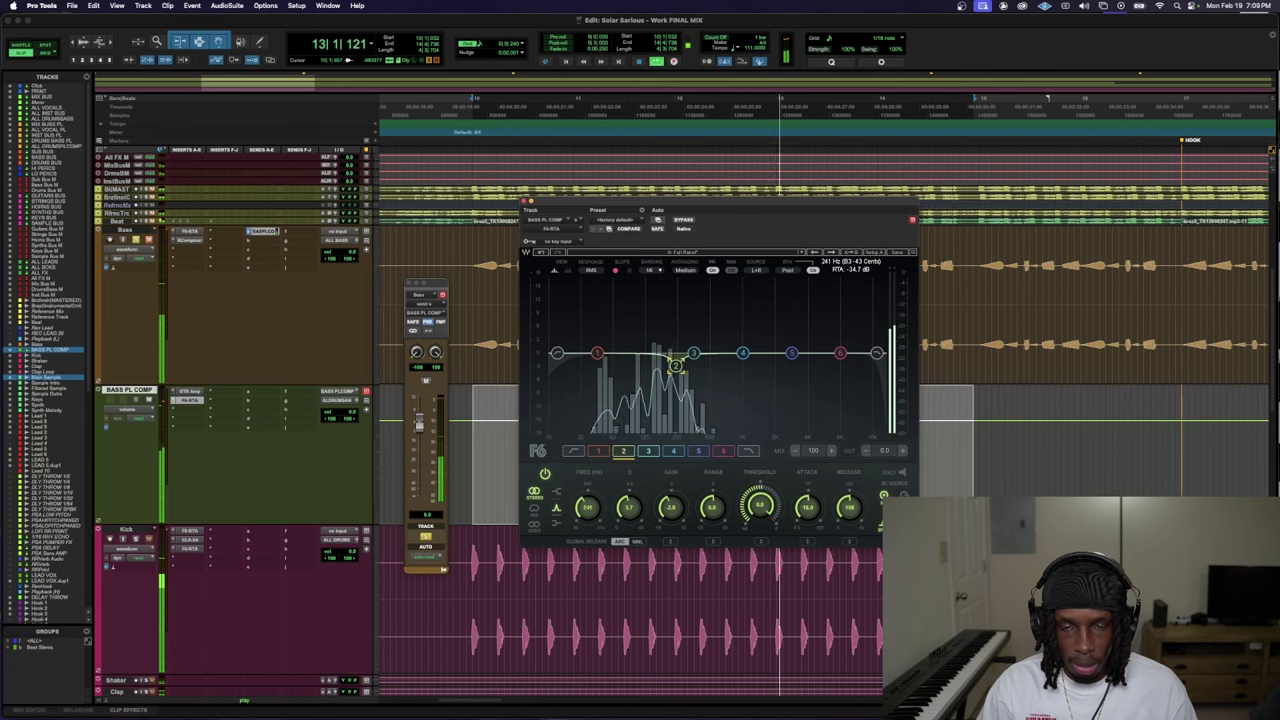
drag(628, 507, 628, 526)
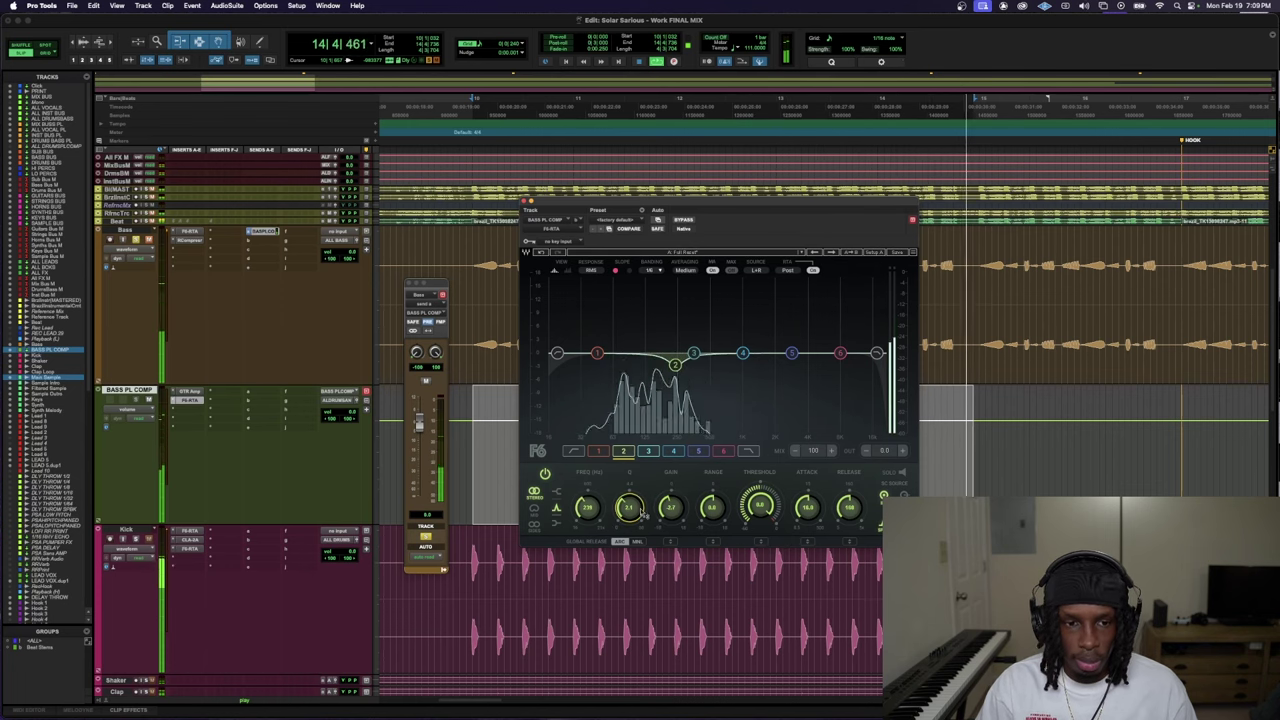
key(ctrl+alt+super+w)
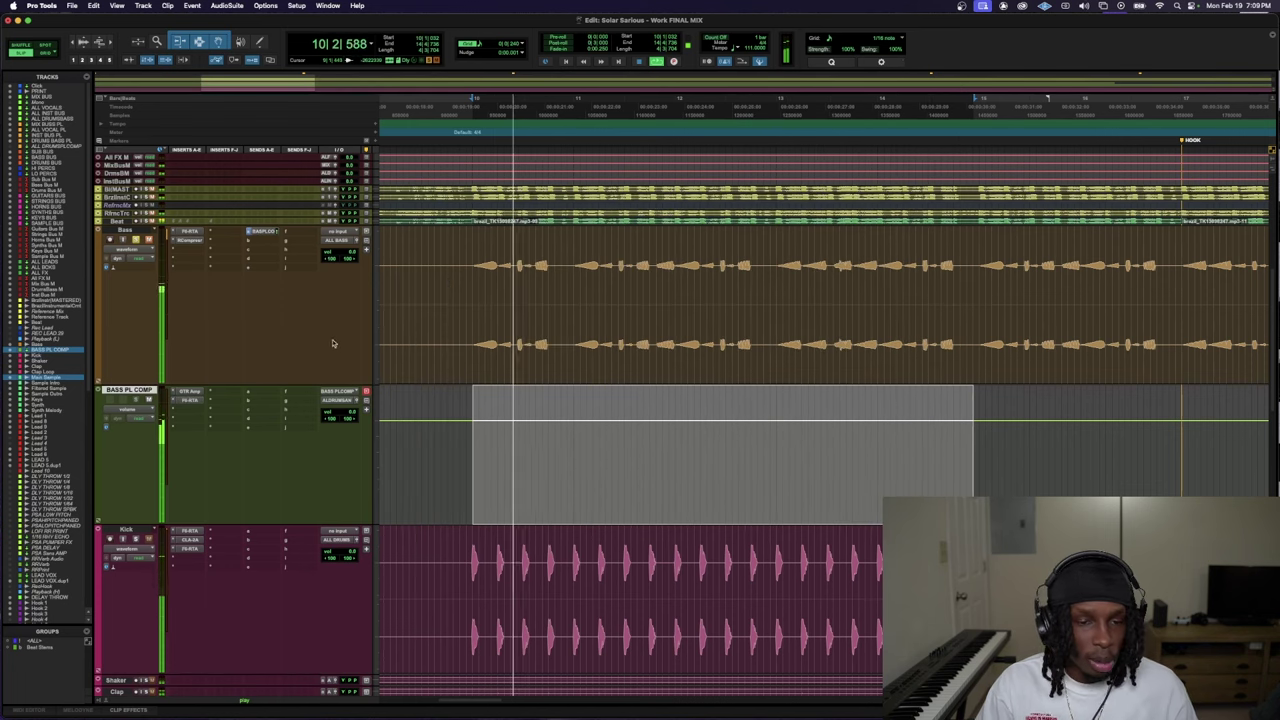
- Pull the BASS PL COMP output fader down during playback to compare the bass without the parallel signal
click(262, 231)
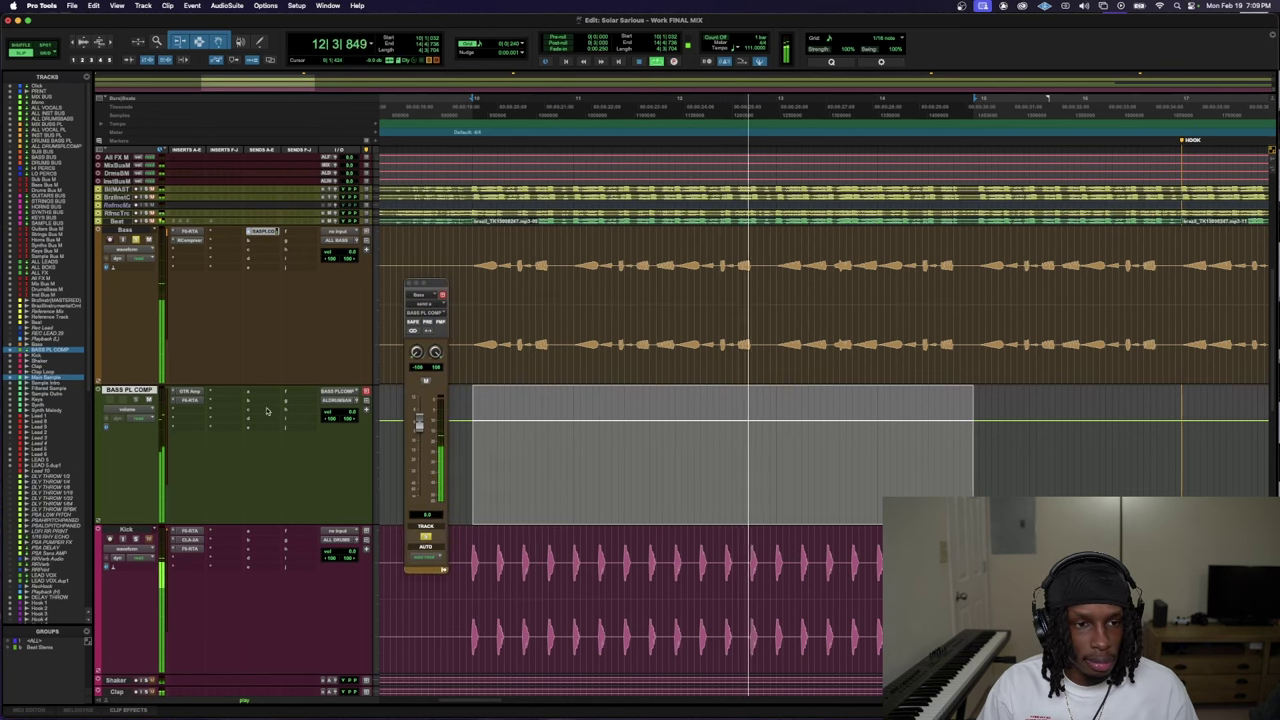
click(352, 400)
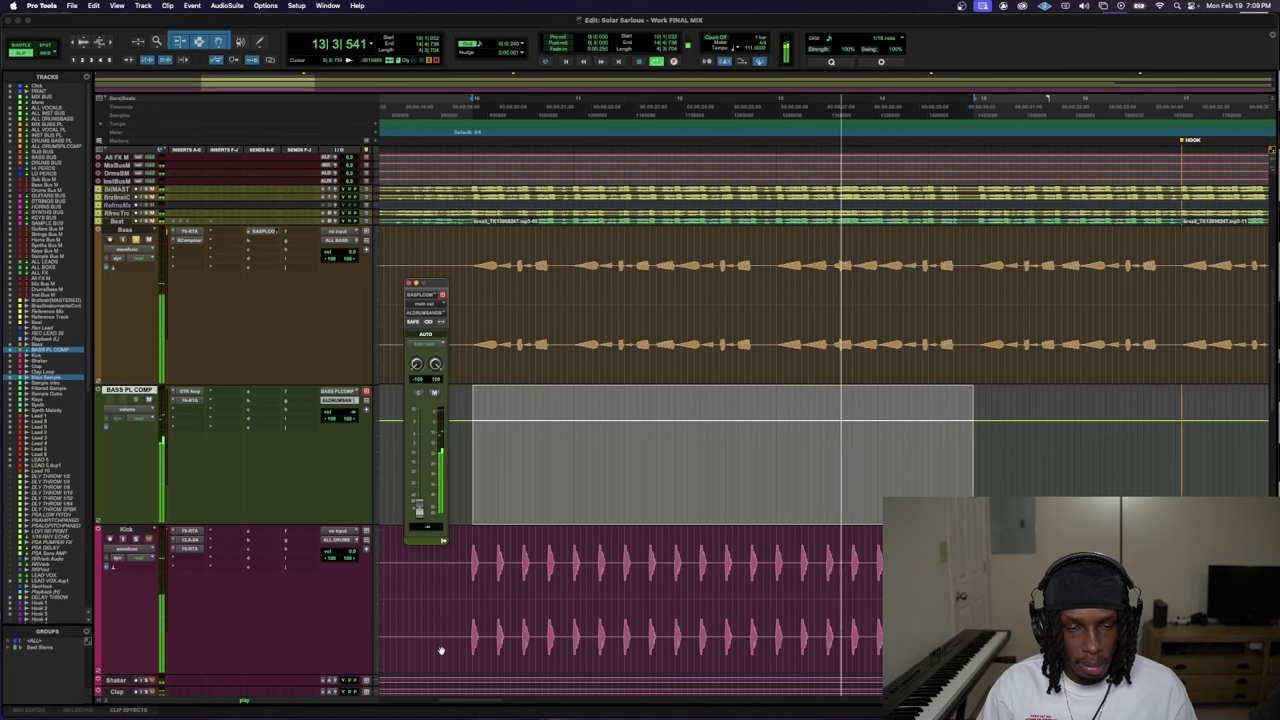
drag(419, 435, 419, 491)
key(space)
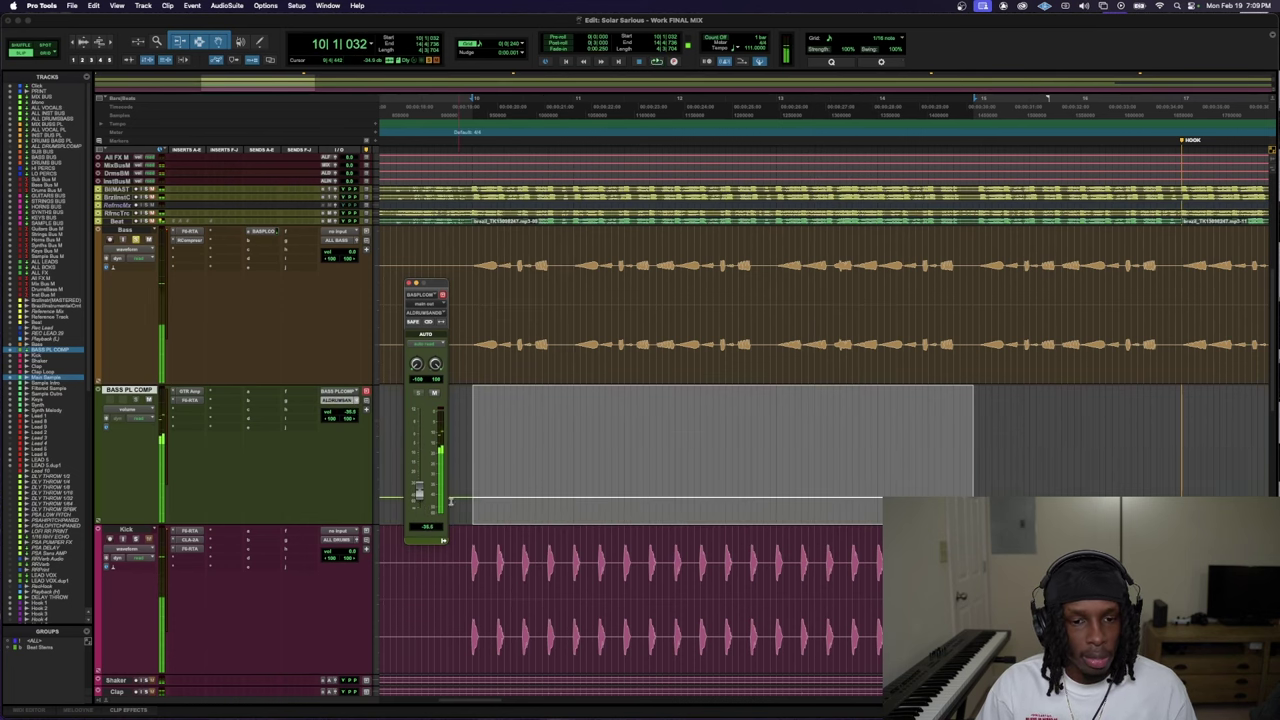
- Insert an SSLComp bus compressor in slot C of BASS PL COMP and play the section
click(200, 394)
click(195, 408)
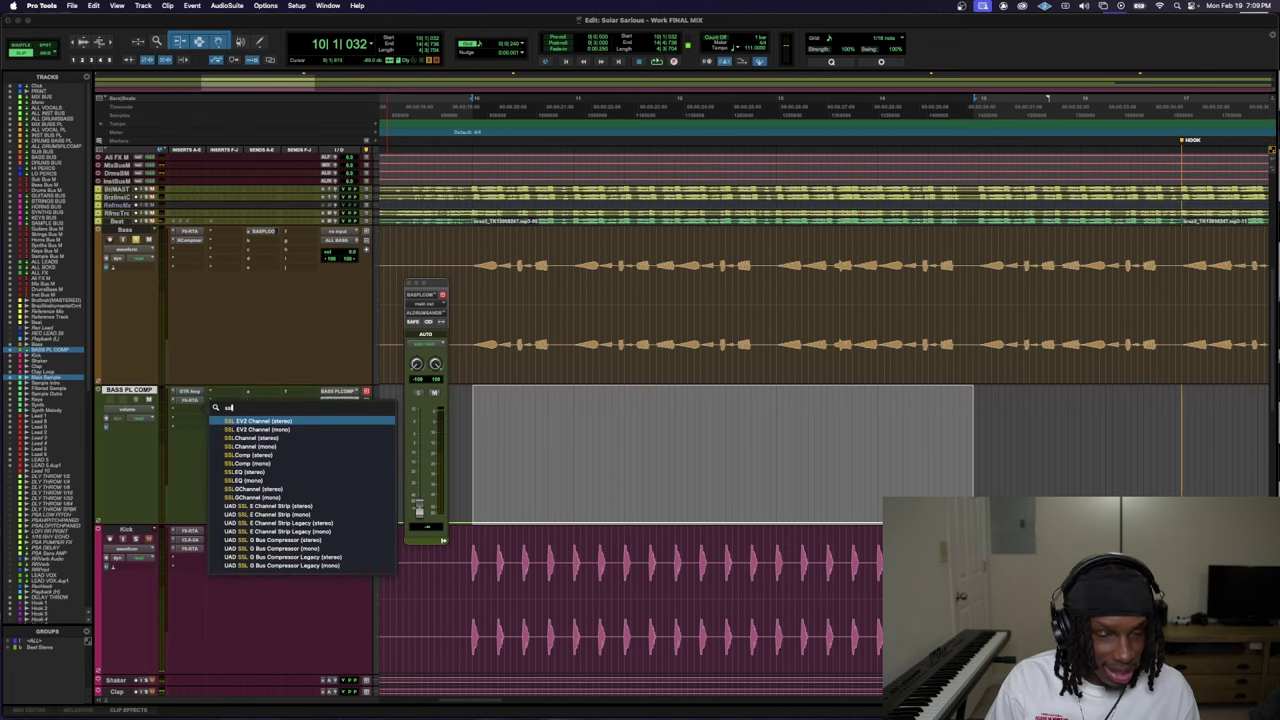
click(270, 536)
key(space)
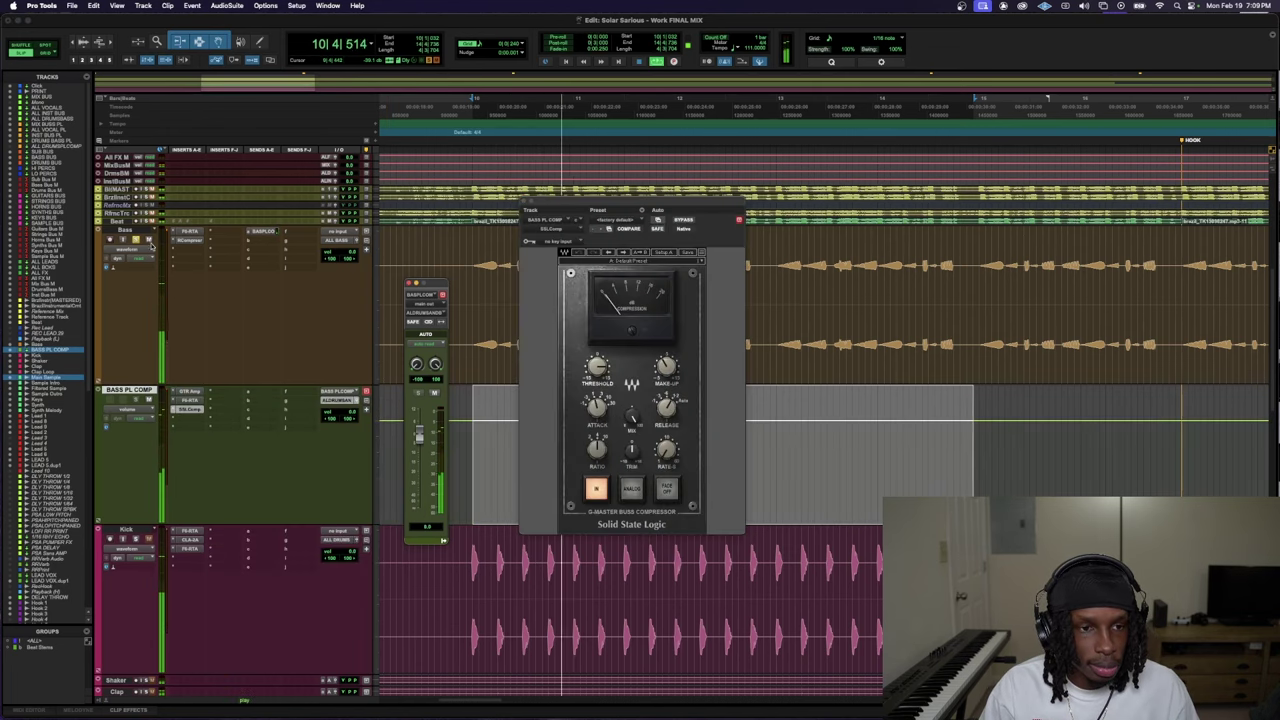
- Check the Bass send to BASS PL COMP, close the floating windows and move the F6-RTA to slot D below the SSLComp
click(265, 231)
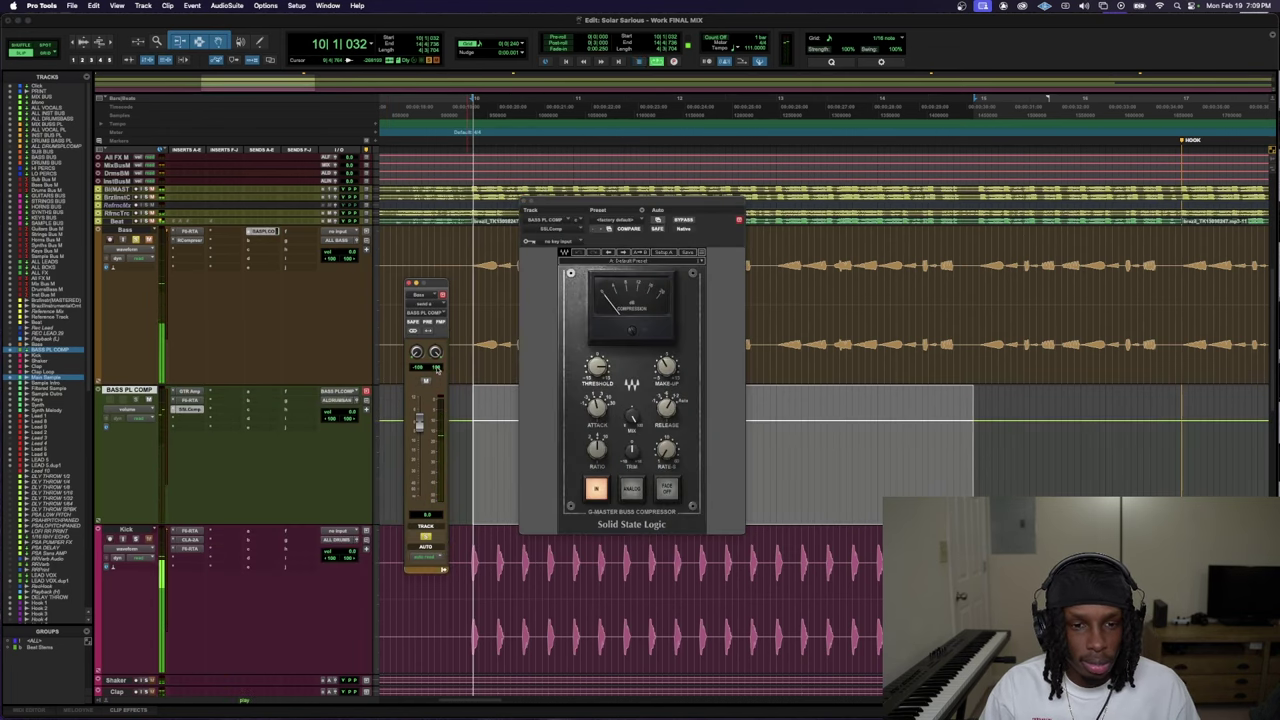
key(space)
drag(441, 285, 497, 271)
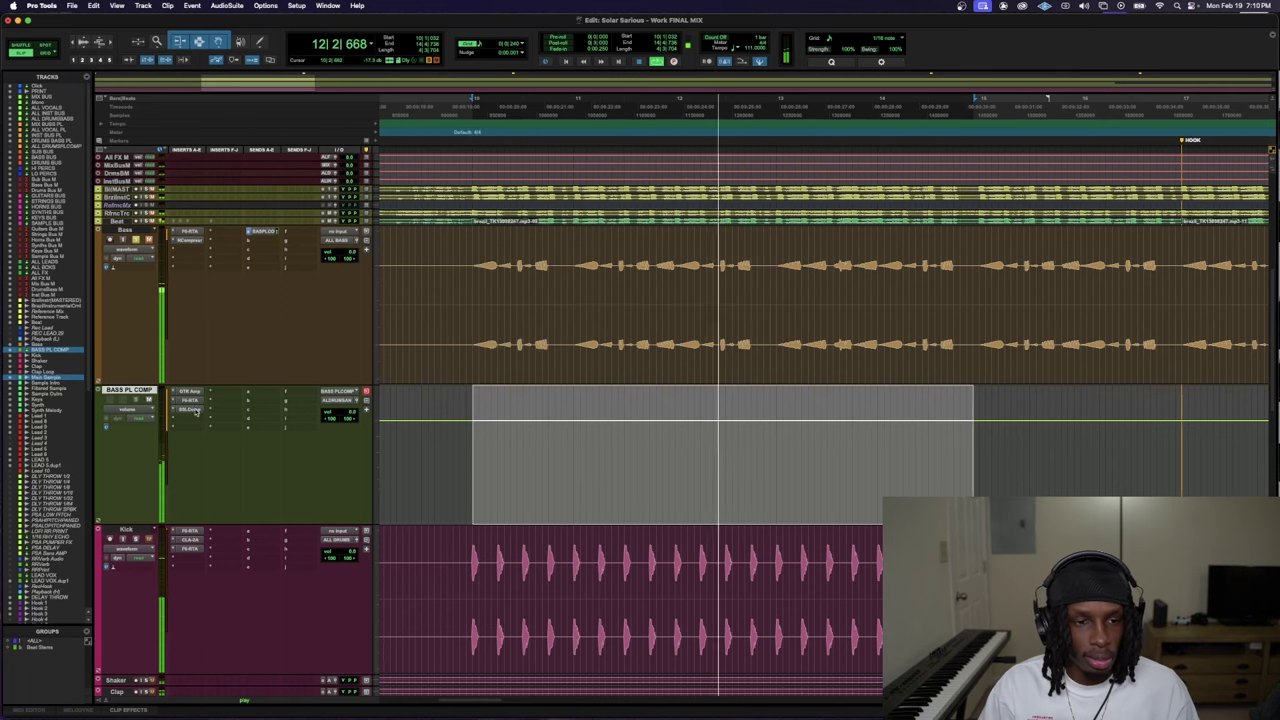
key(ctrl+alt+super+w)
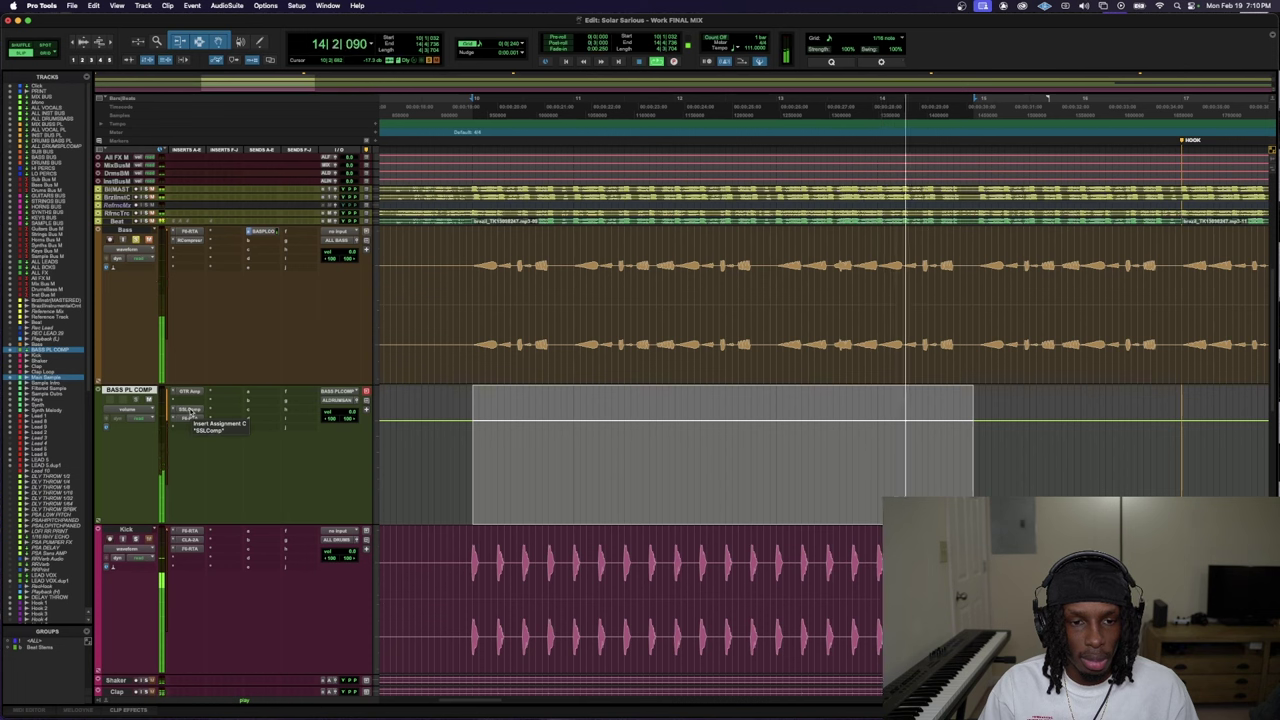
- Lower the BASS PL COMP track volume well below unity and play the section to blend it under the bass
key(space)
click(258, 232)
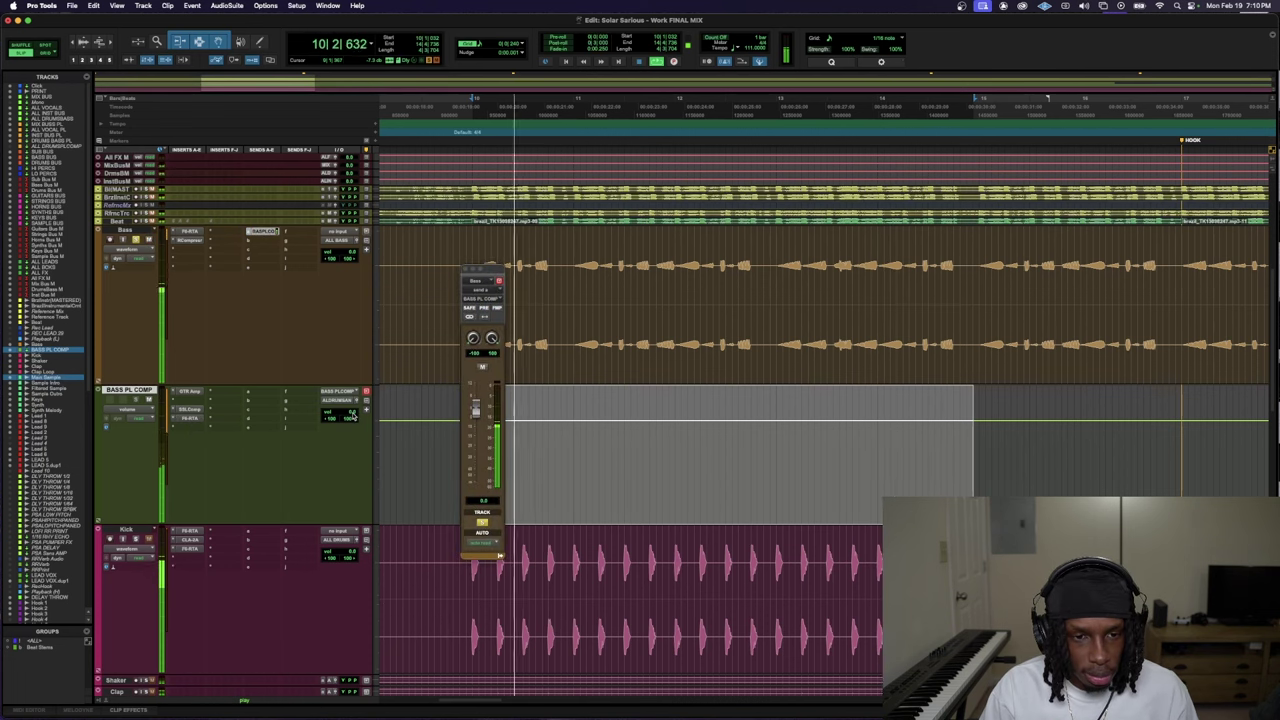
mouse_move(353, 417)
mouse_down()
mouse_move(371, 470)
mouse_move(351, 413)
mouse_up()
drag(352, 386, 353, 477)
key(space)
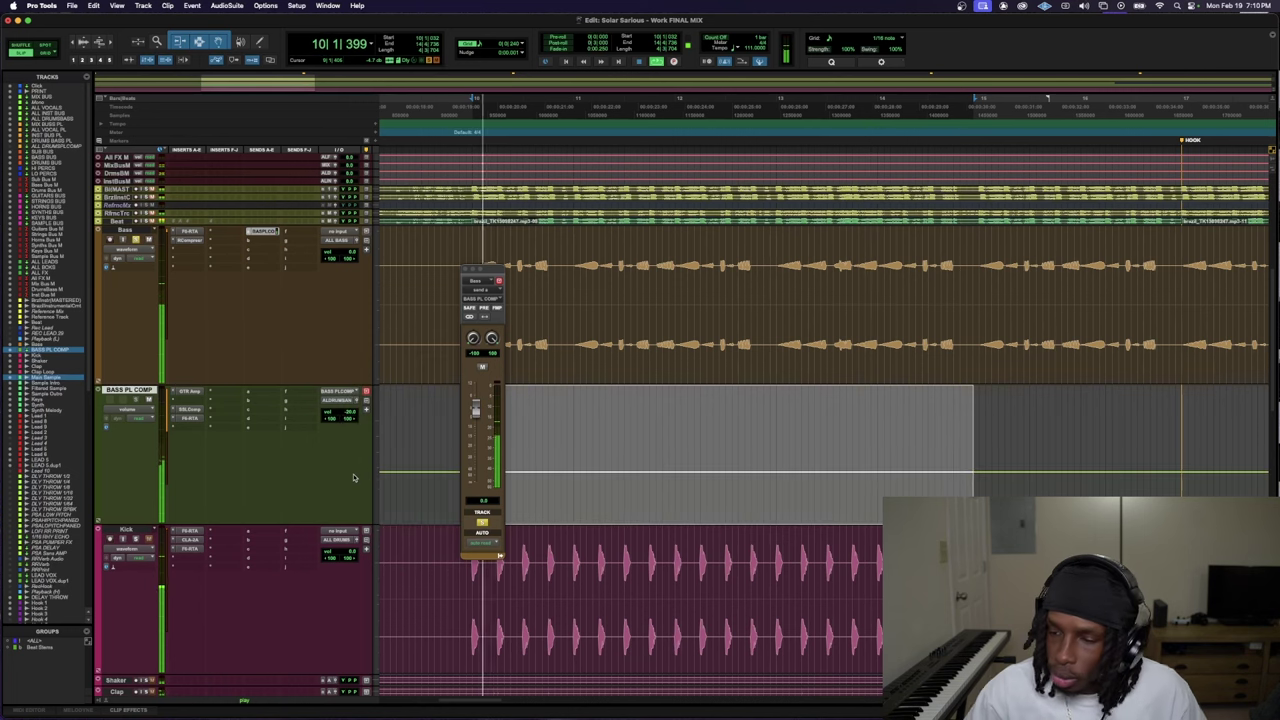
key(space)
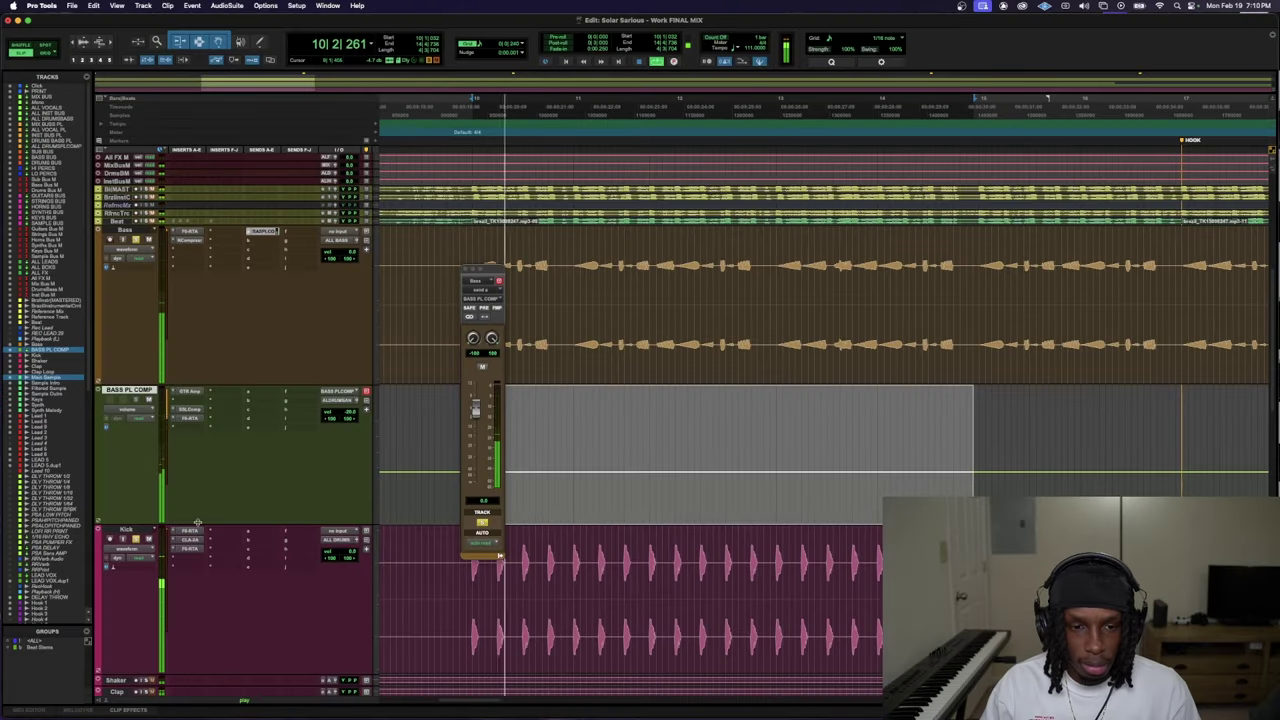
- In the kick's last F6-RTA, reduce the band 6 high-shelf boost and deepen the band 4 cut near 575 Hz during playback
click(332, 412)
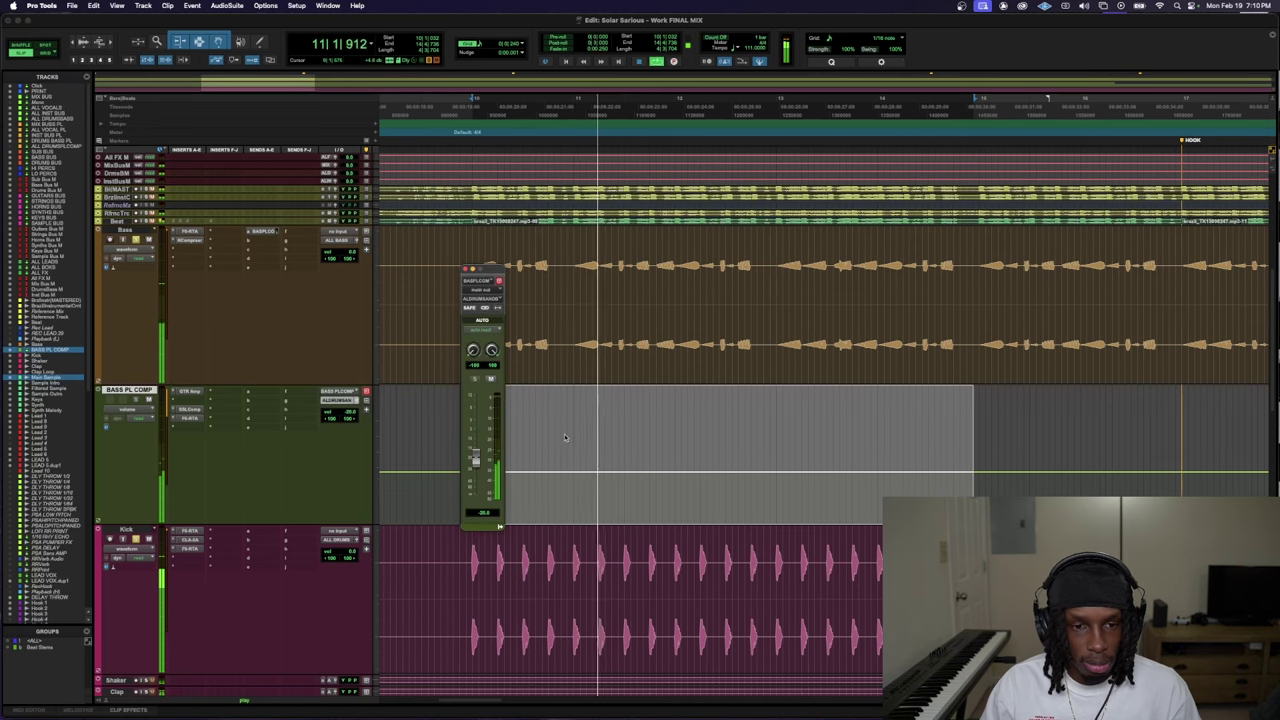
click(193, 551)
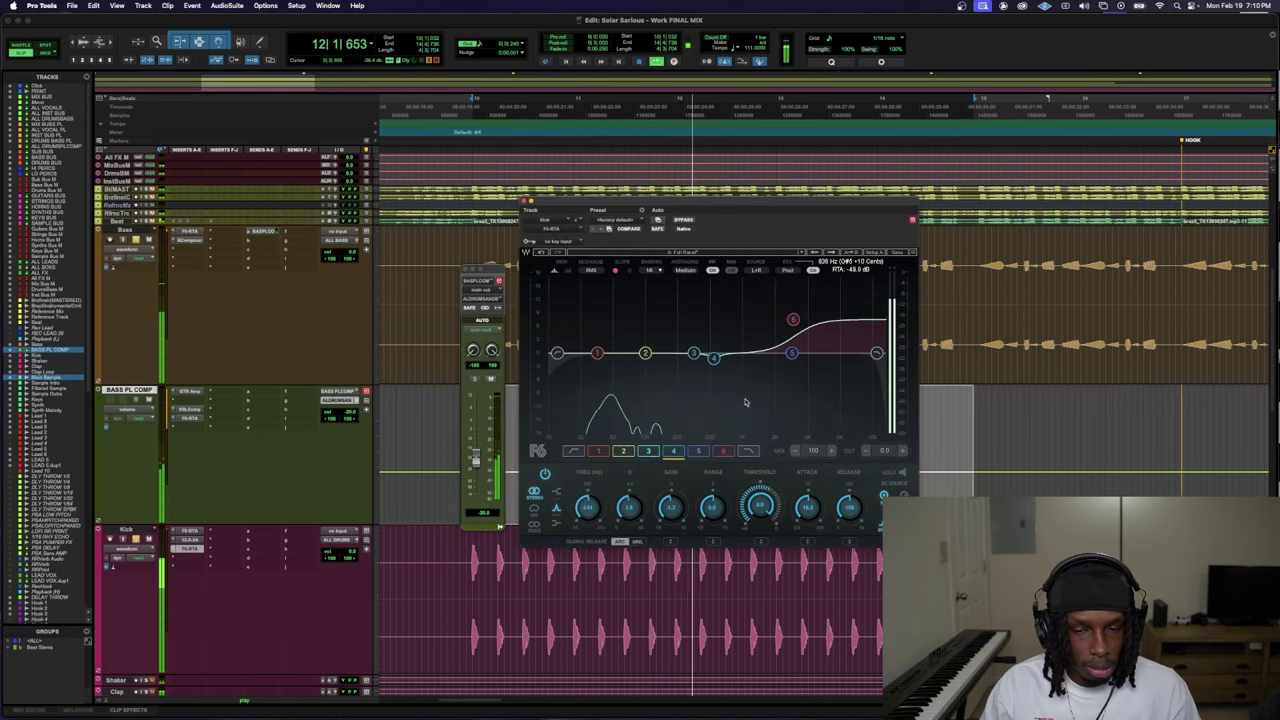
drag(688, 512, 688, 524)
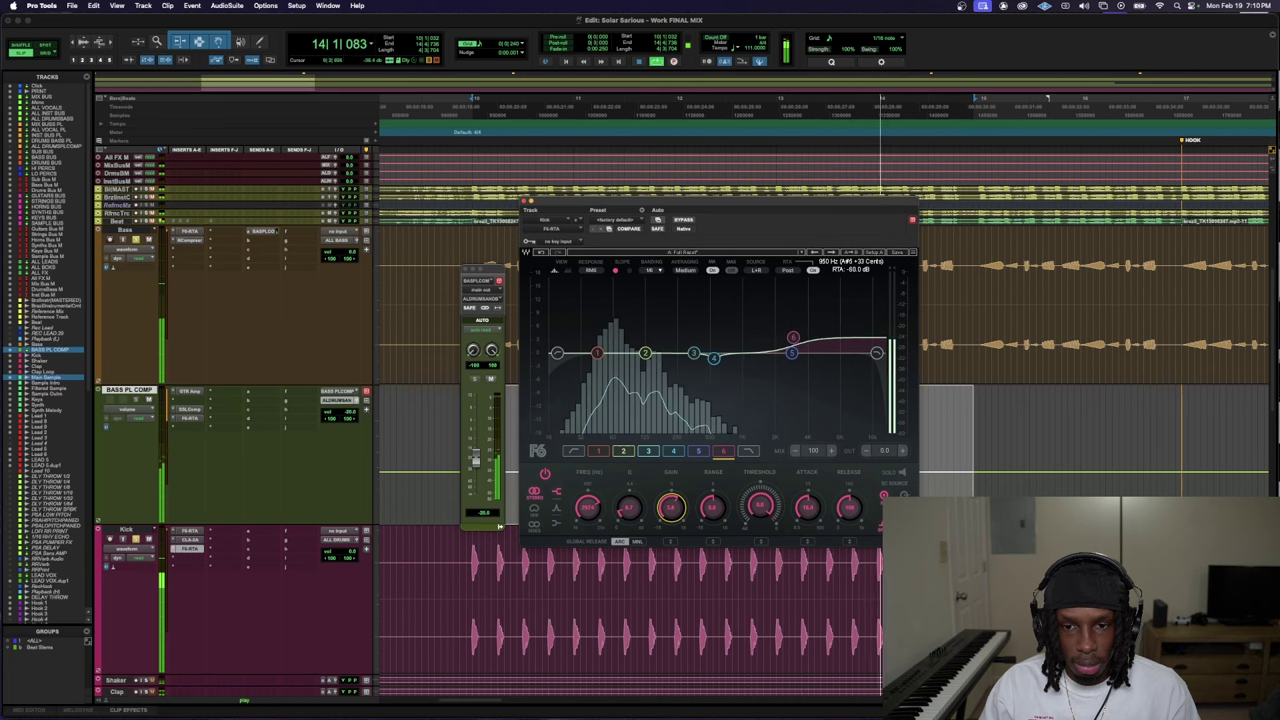
key(space)
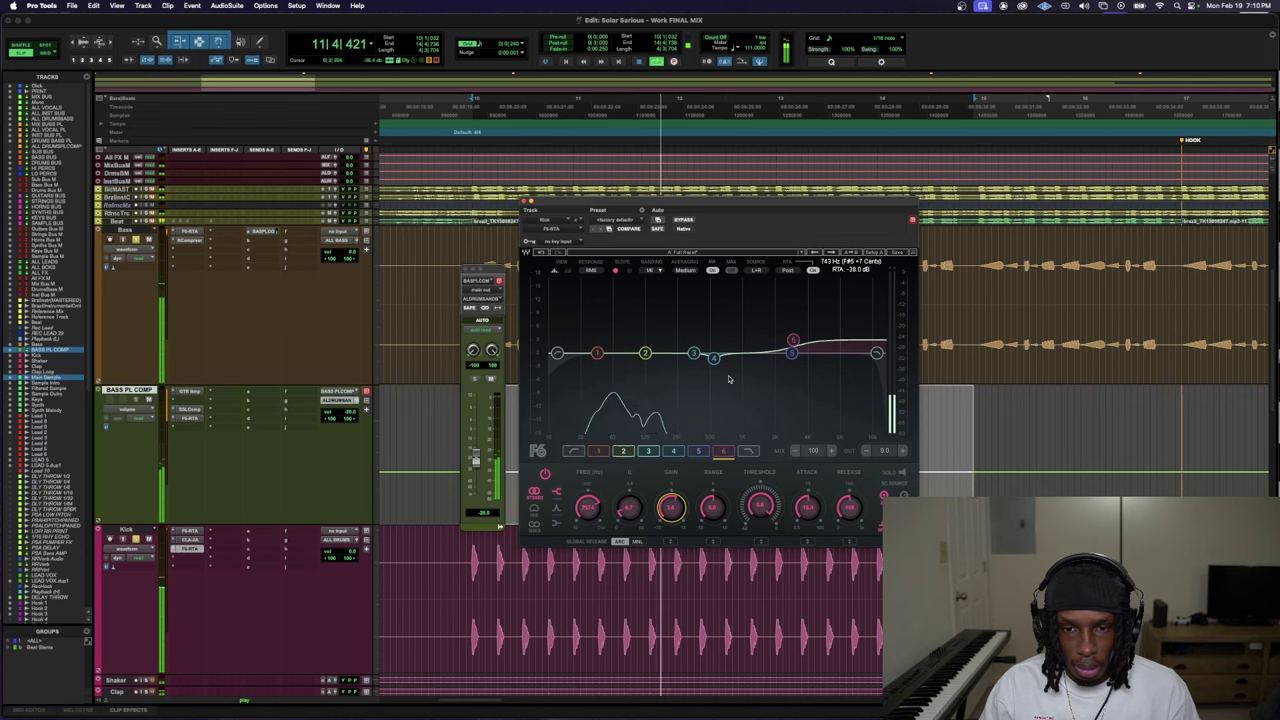
mouse_move(713, 358)
mouse_down()
mouse_move(720, 300)
mouse_move(720, 366)
mouse_up()
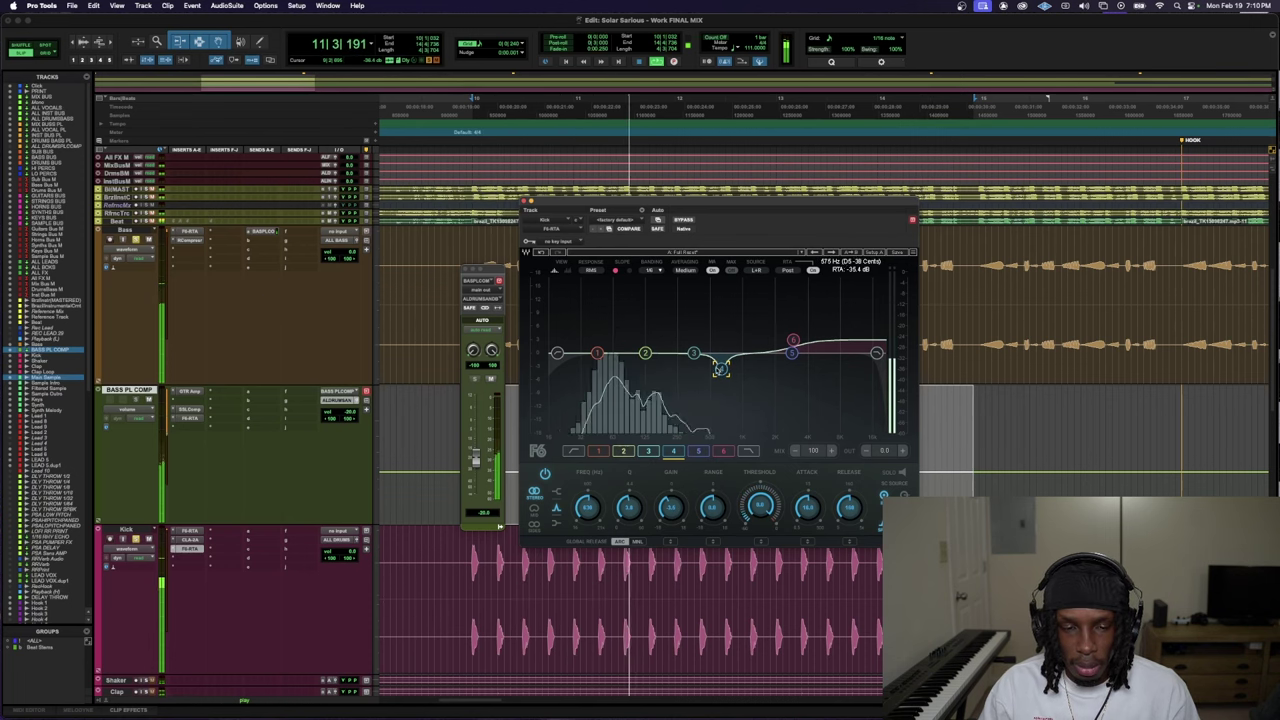
- Close the floating plug-in and output windows and raise the BASS PL COMP track volume slightly during playback
key(ctrl+alt+super+w)
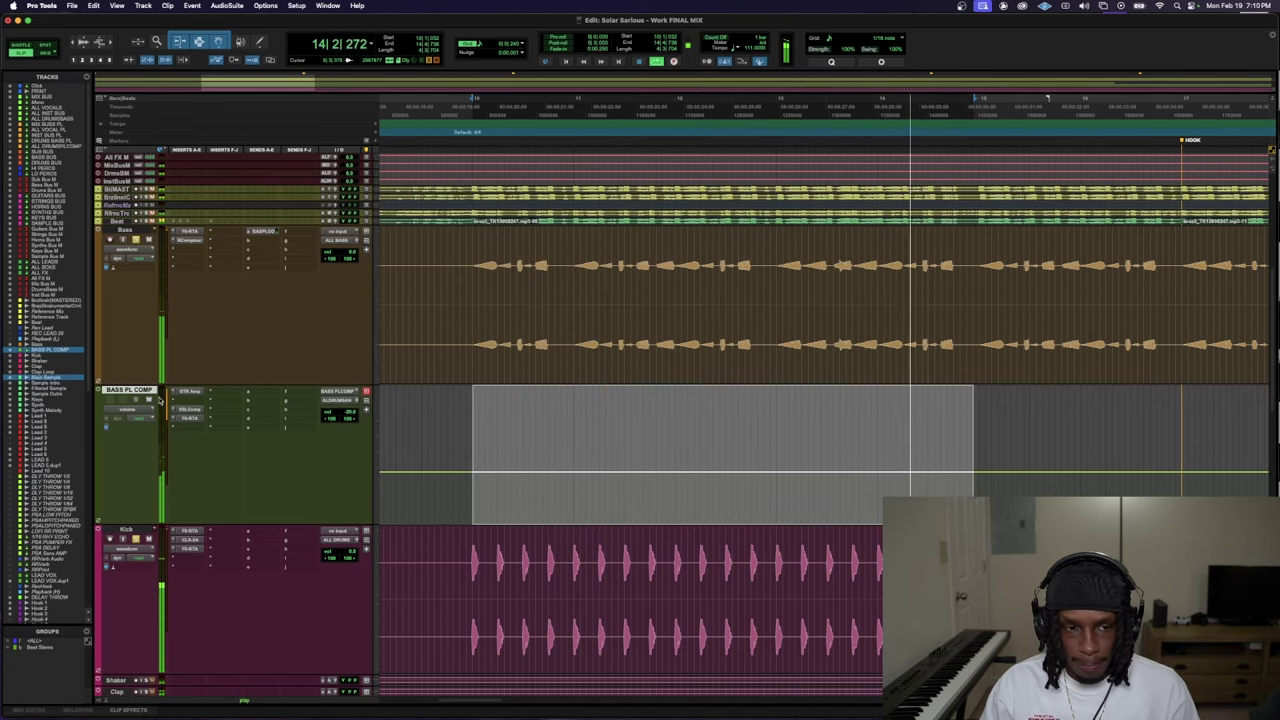
mouse_move(350, 410)
mouse_down()
mouse_move(351, 378)
mouse_move(351, 400)
mouse_up()
click(190, 548)
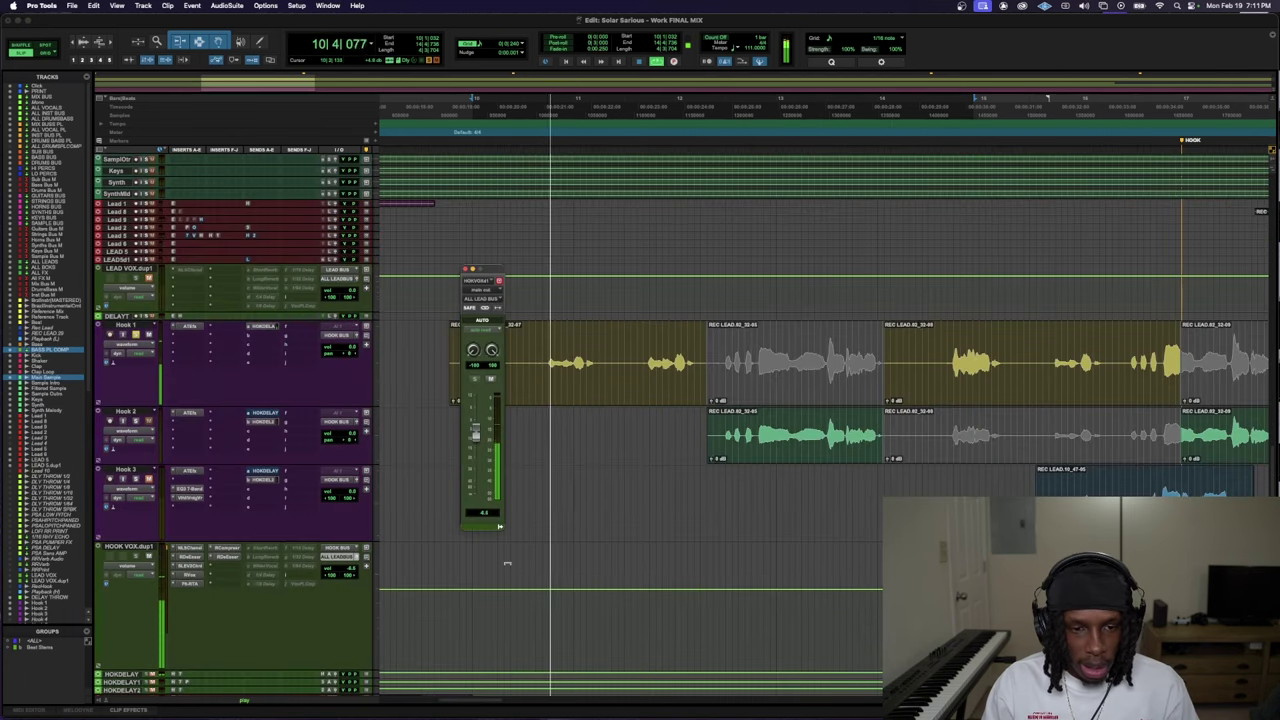
- Lower the HOOK VOX.dup1 output level to -12.0 dB and close its output window
click(484, 512)
text(-10)
key(Return)
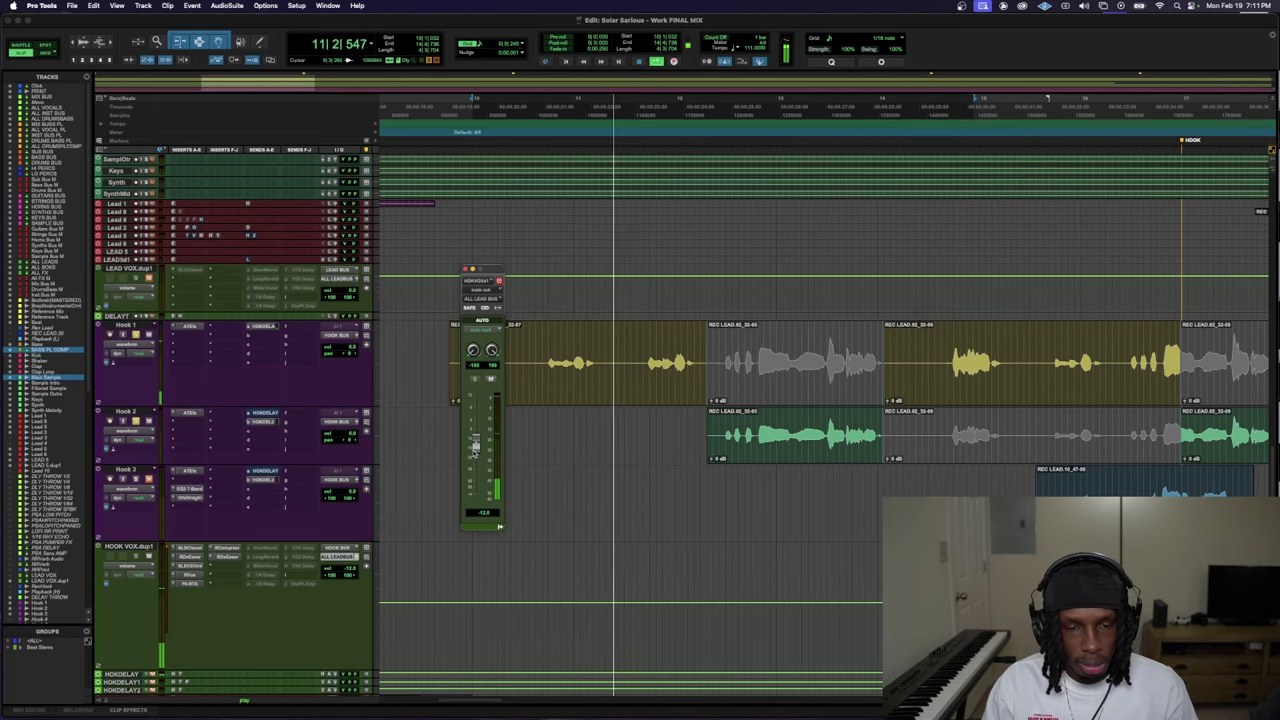
click(464, 269)
- Enlarge the Main Sample track, play its selected section from bar 10 against the hook vocals and check its volume fader
scroll(250, 514, down, 1)
scroll(250, 514, down, 1)
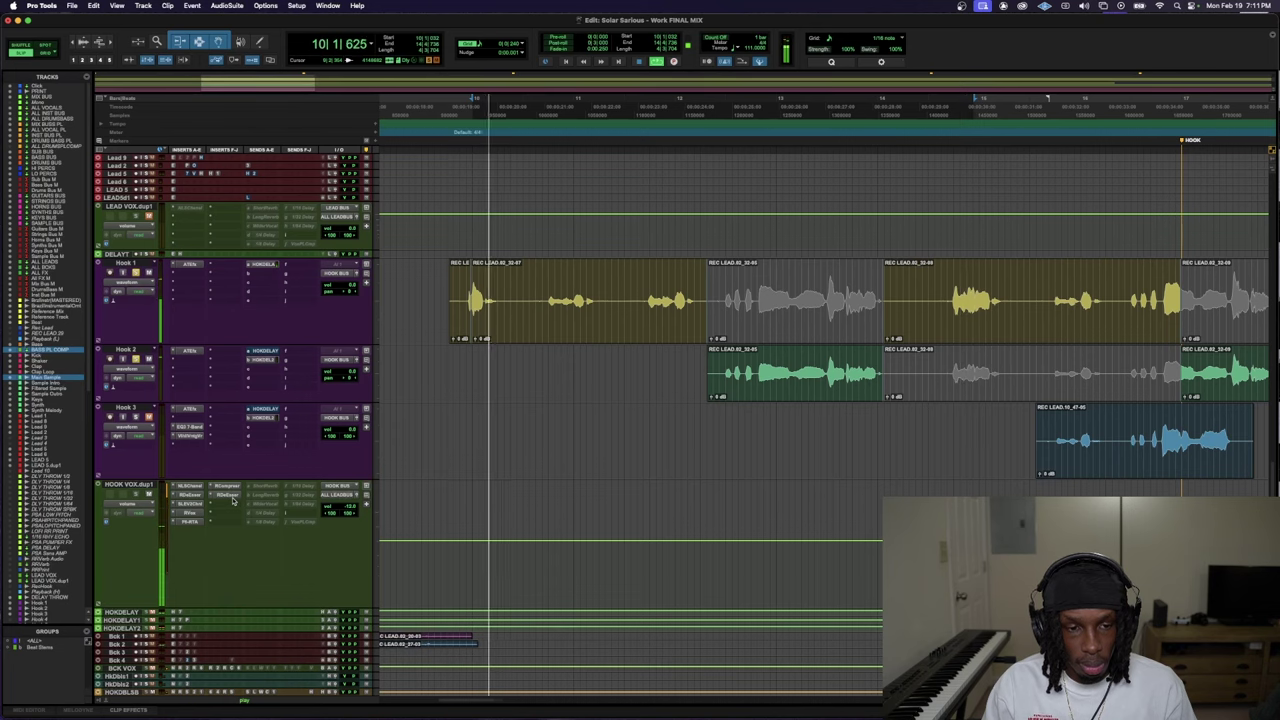
key(super+bracketleft)
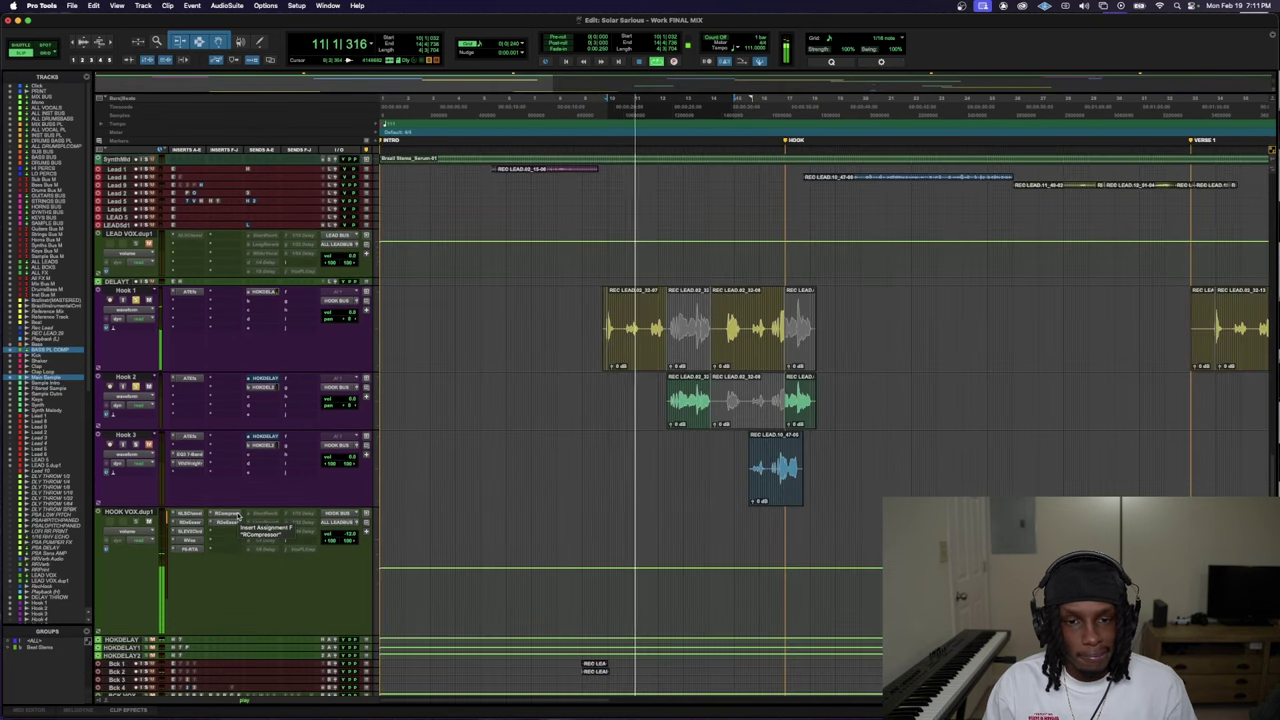
key(super+bracketleft)
key(super+bracketleft)
scroll(229, 511, down, 1)
key(e)
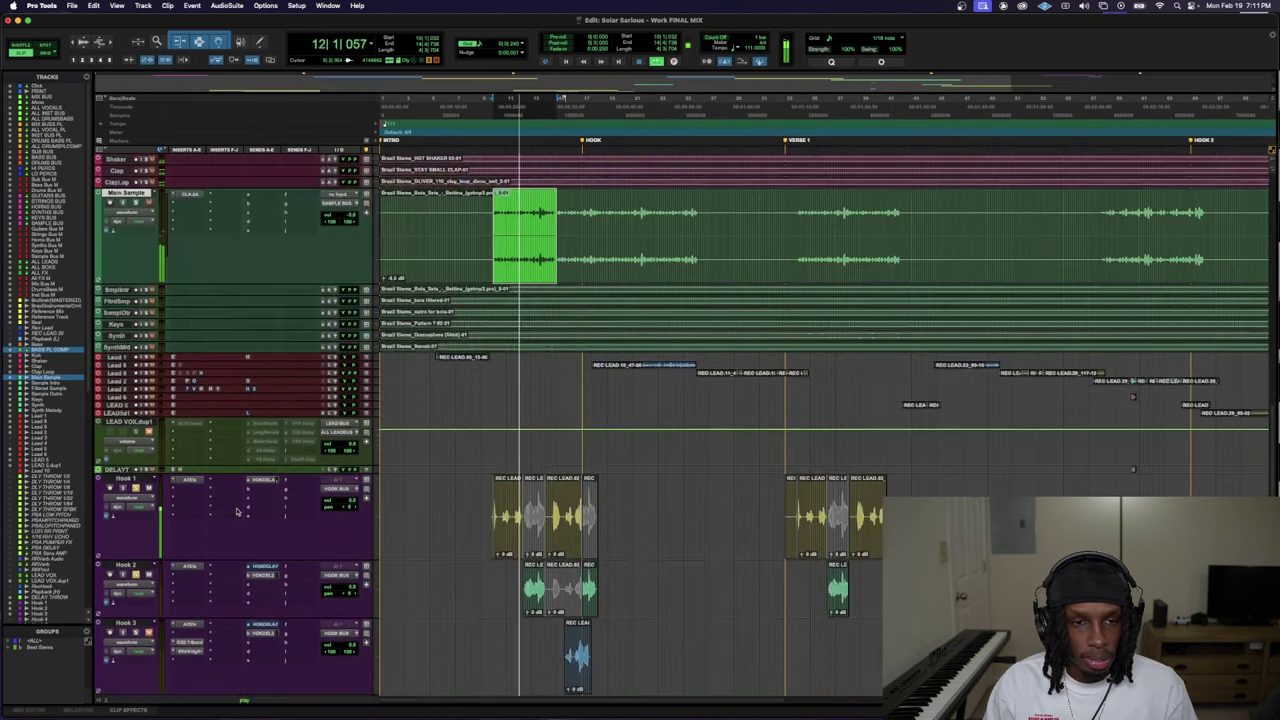
scroll(237, 511, up, 2)
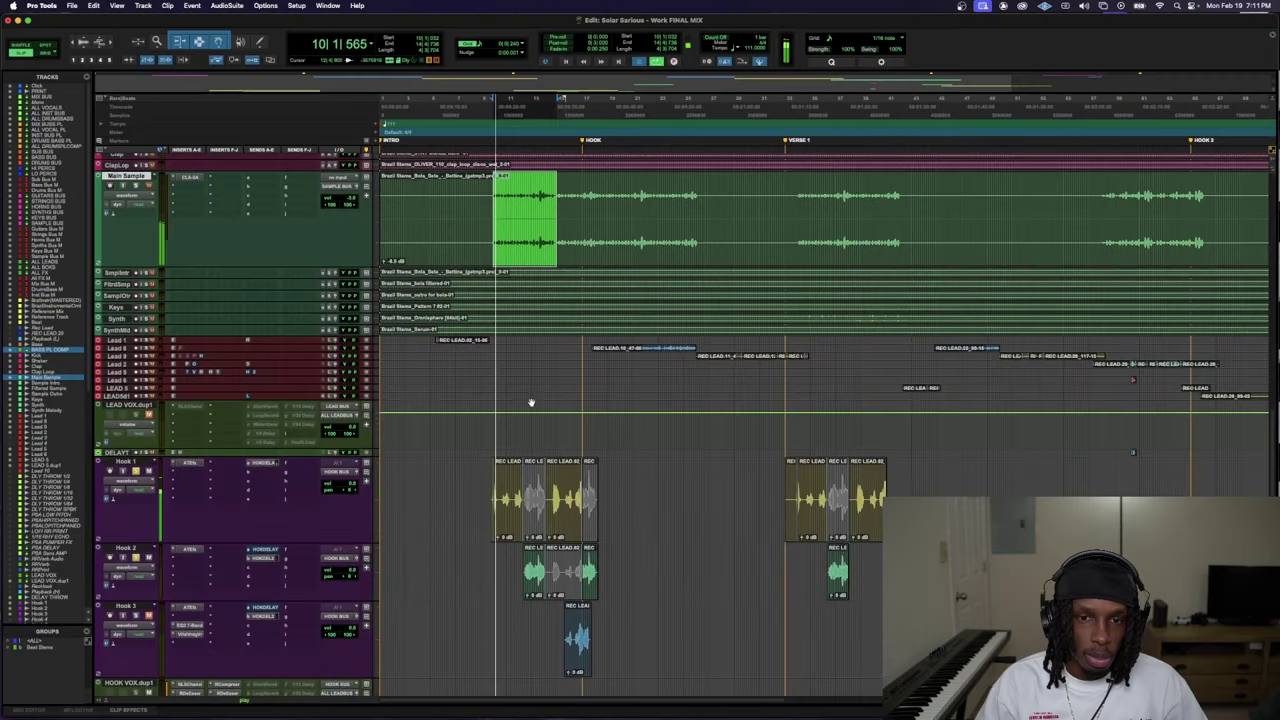
key(super+bracketright)
key(super+bracketright)
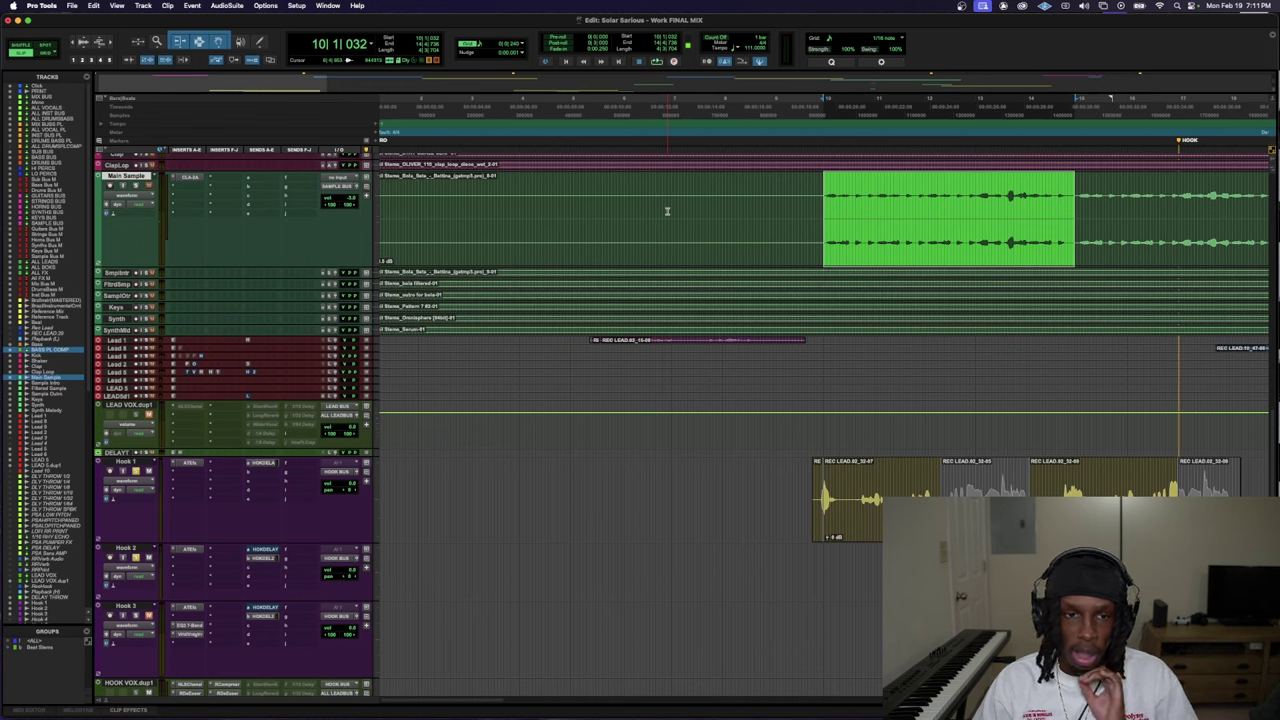
key(space)
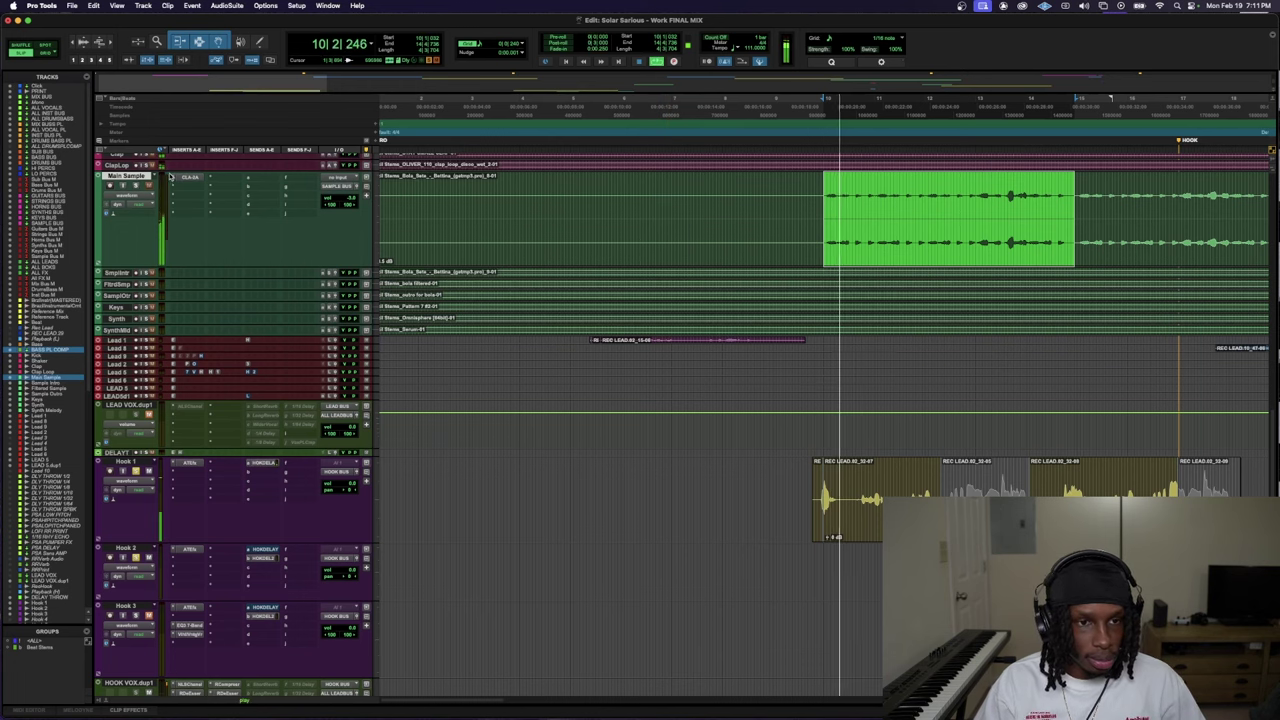
click(351, 200)
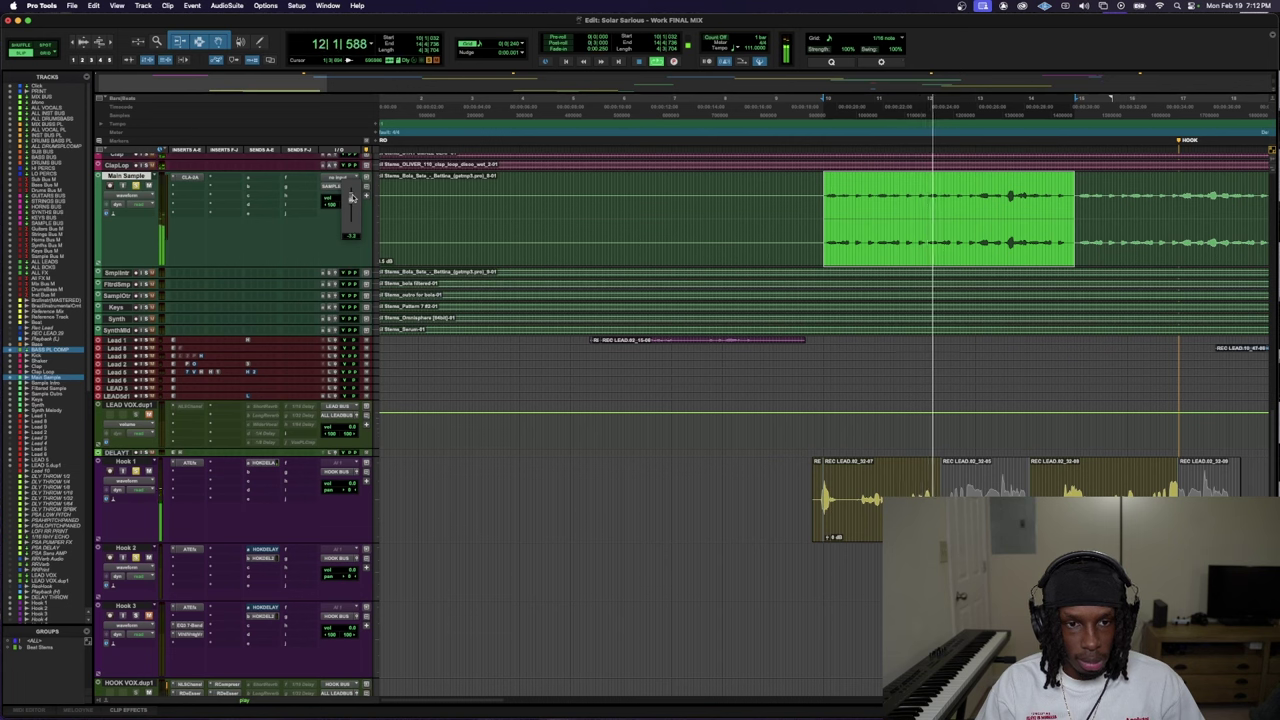
- Insert an API-560 (stereo) equalizer in slot B of the Main Sample track
click(182, 188)
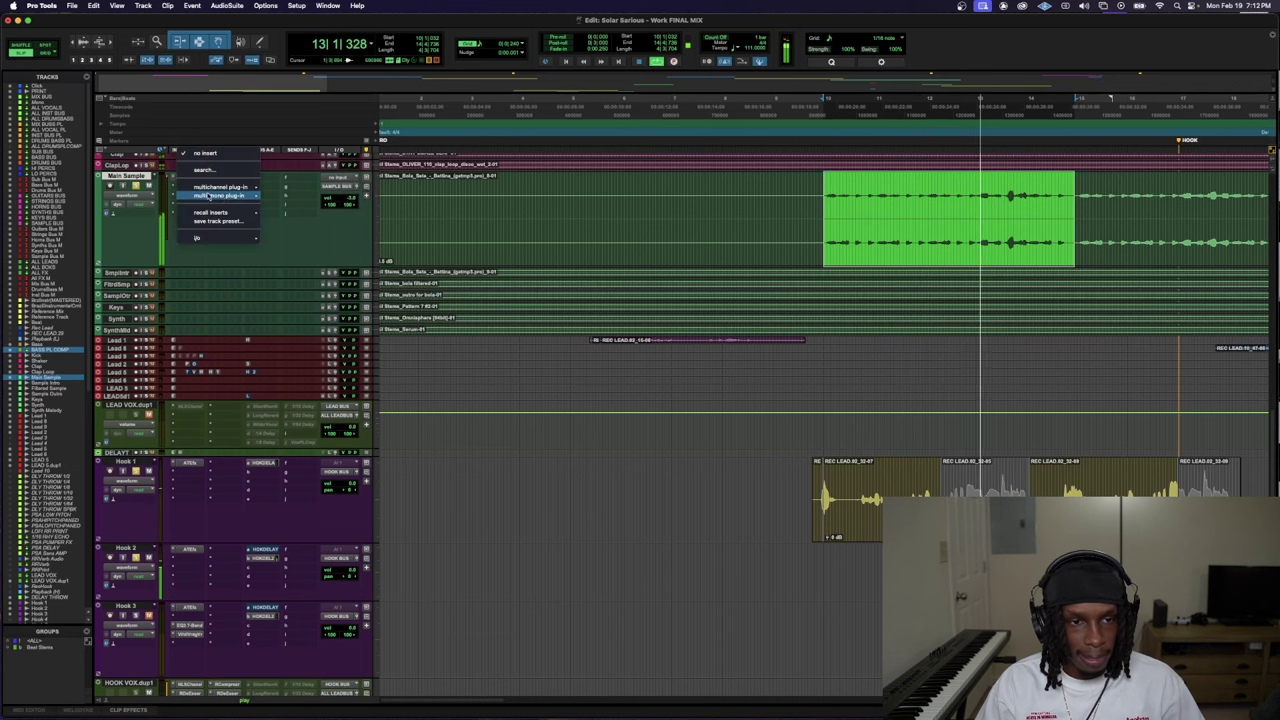
click(206, 172)
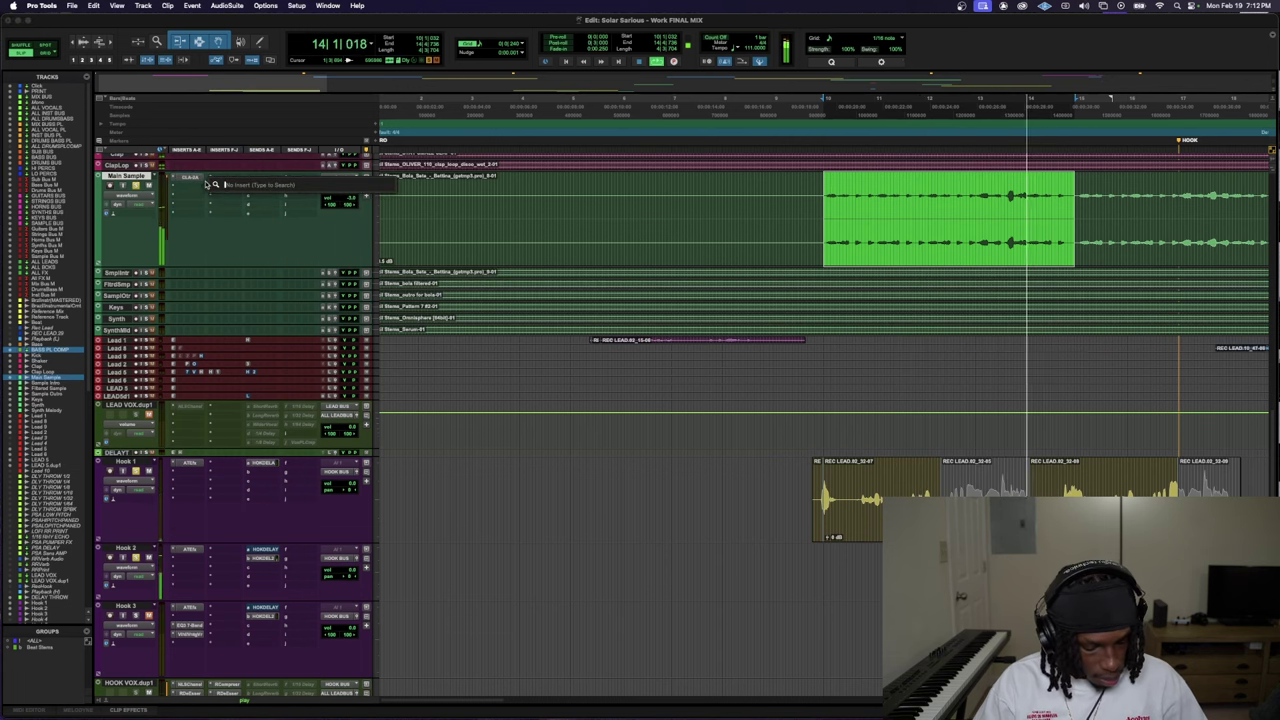
text(api)
key(Down)
key(Down)
key(Down)
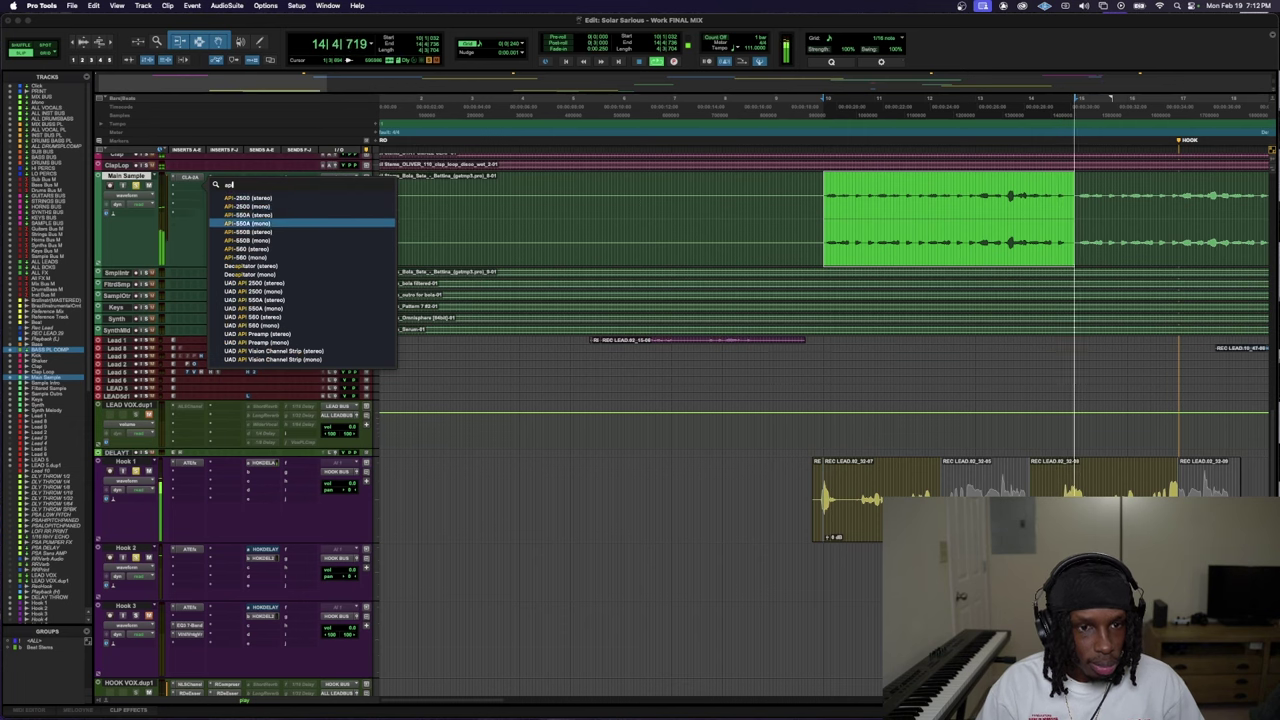
key(Down)
key(Down)
key(Down)
key(Return)
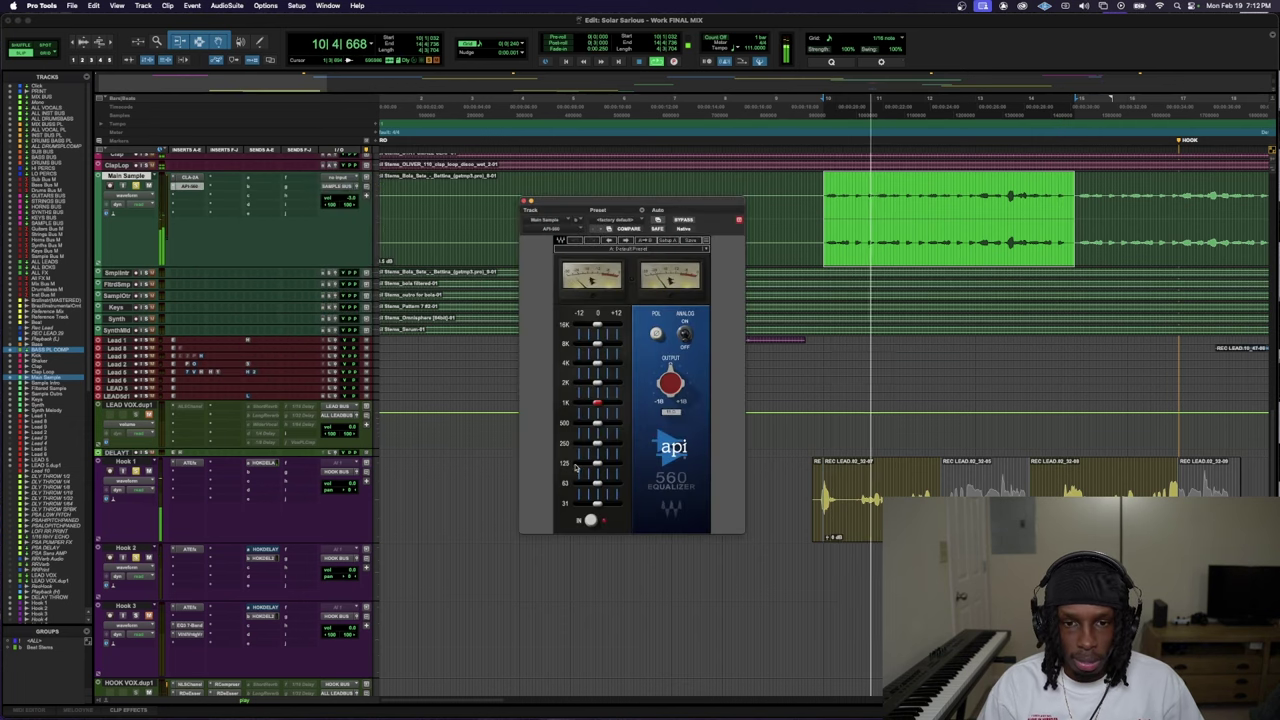
- On the Main Sample's API-560, cut the 500 Hz band slightly, return the 250 Hz band to zero and close the window
drag(597, 443, 578, 422)
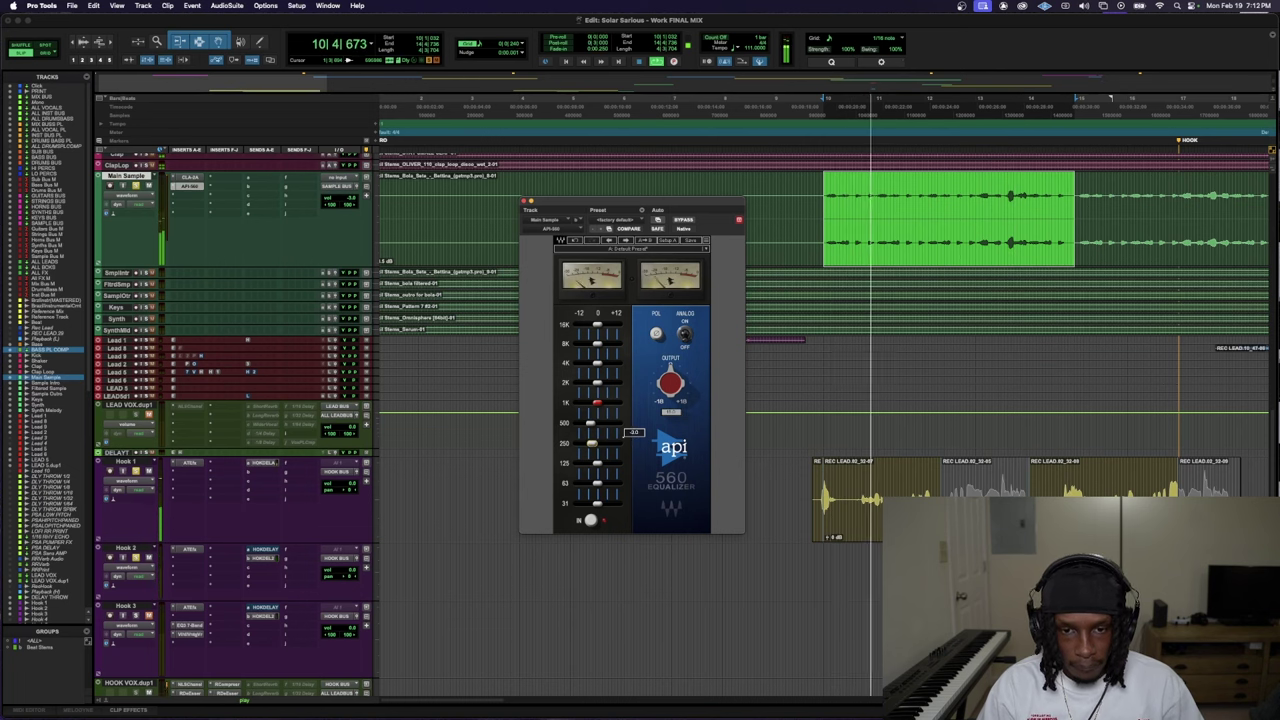
click(600, 446)
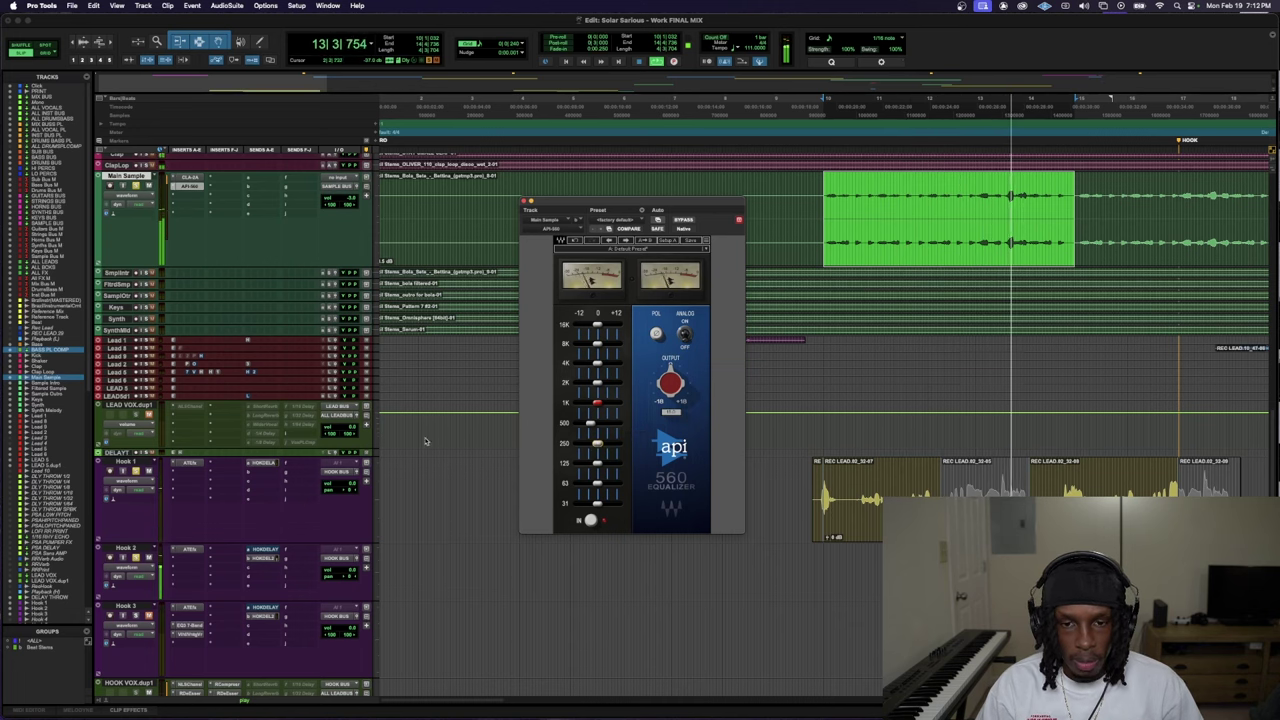
key(super+w)
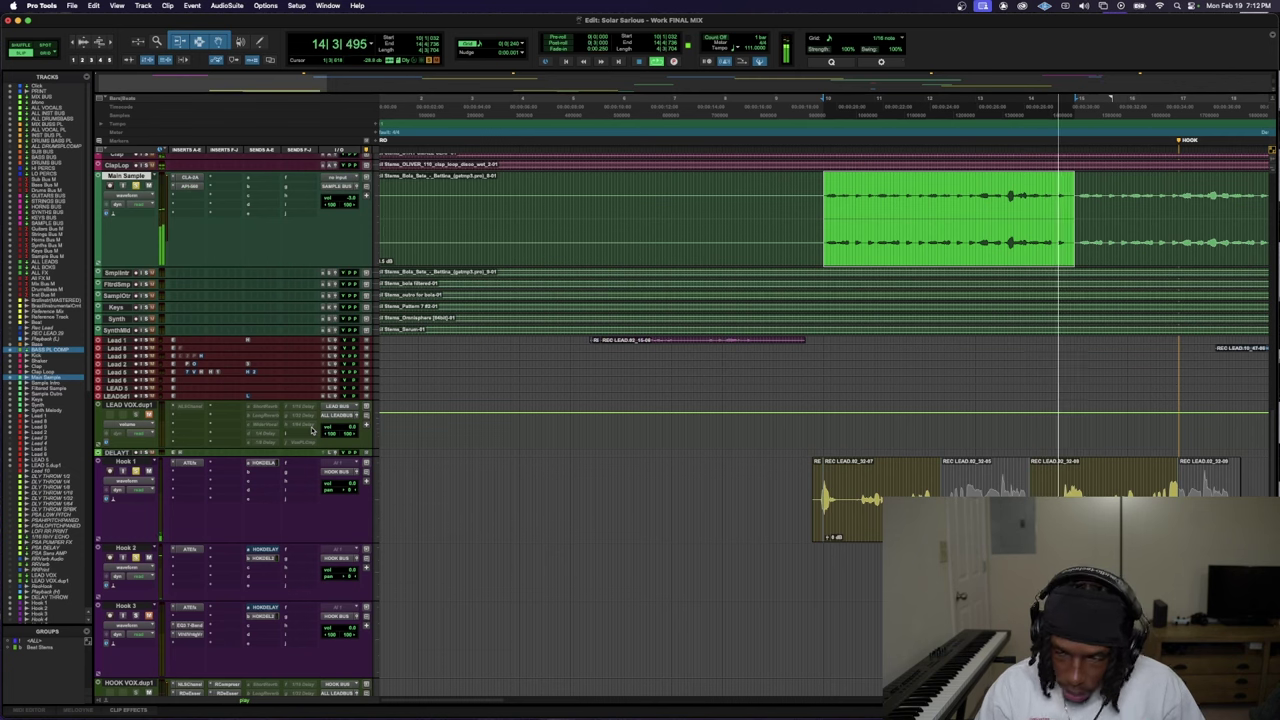
- Check the Main Sample's CLA-2A, reopen the API-560 and lower its 250 Hz band slightly while playing the section
click(193, 186)
click(198, 177)
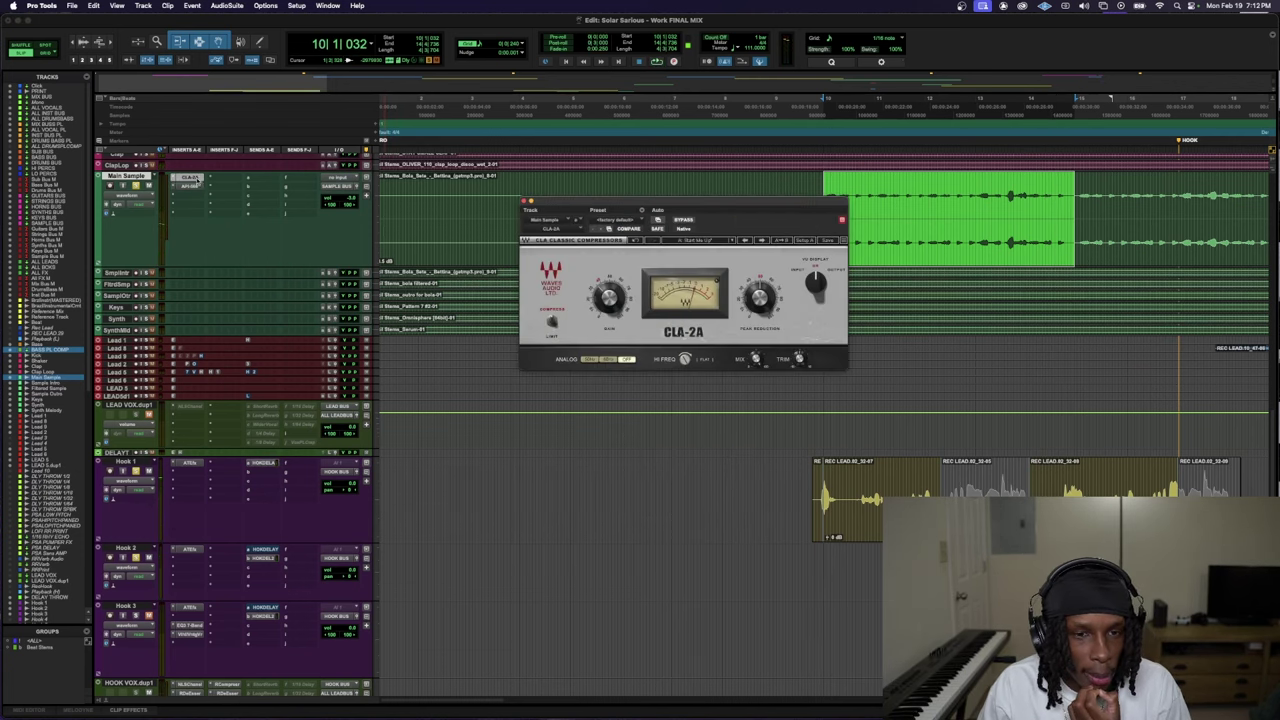
click(198, 186)
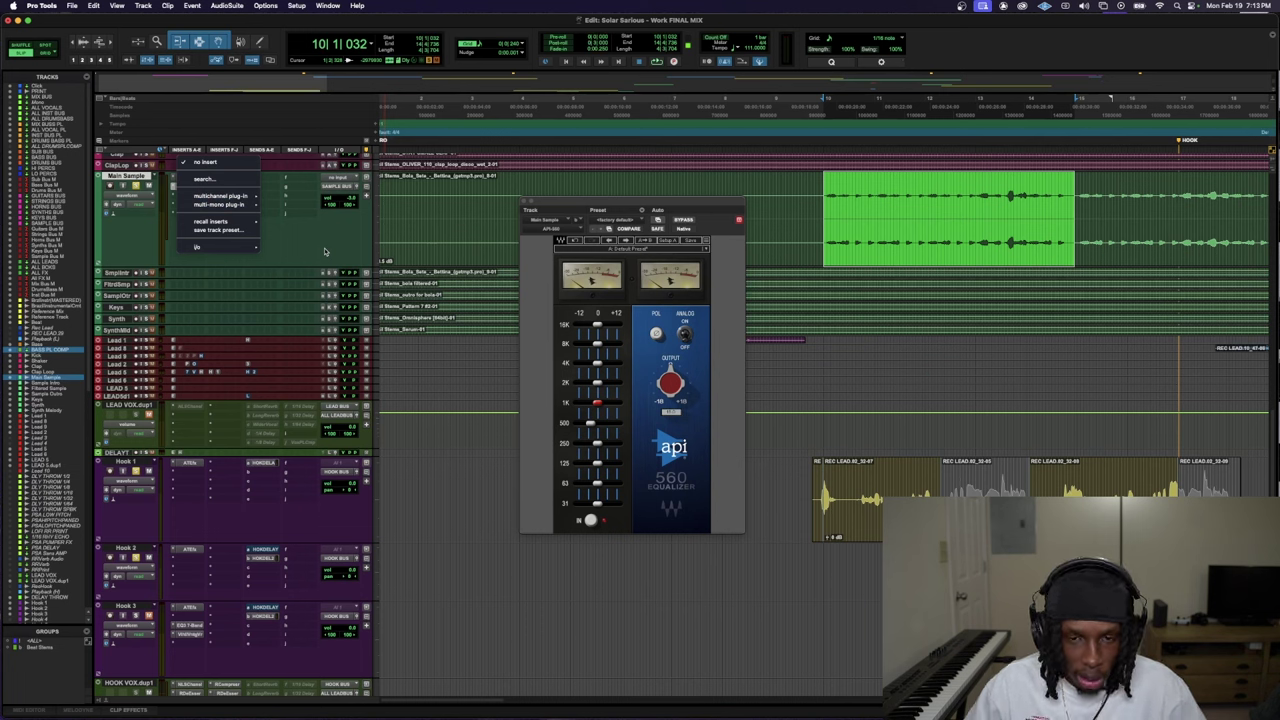
click(594, 450)
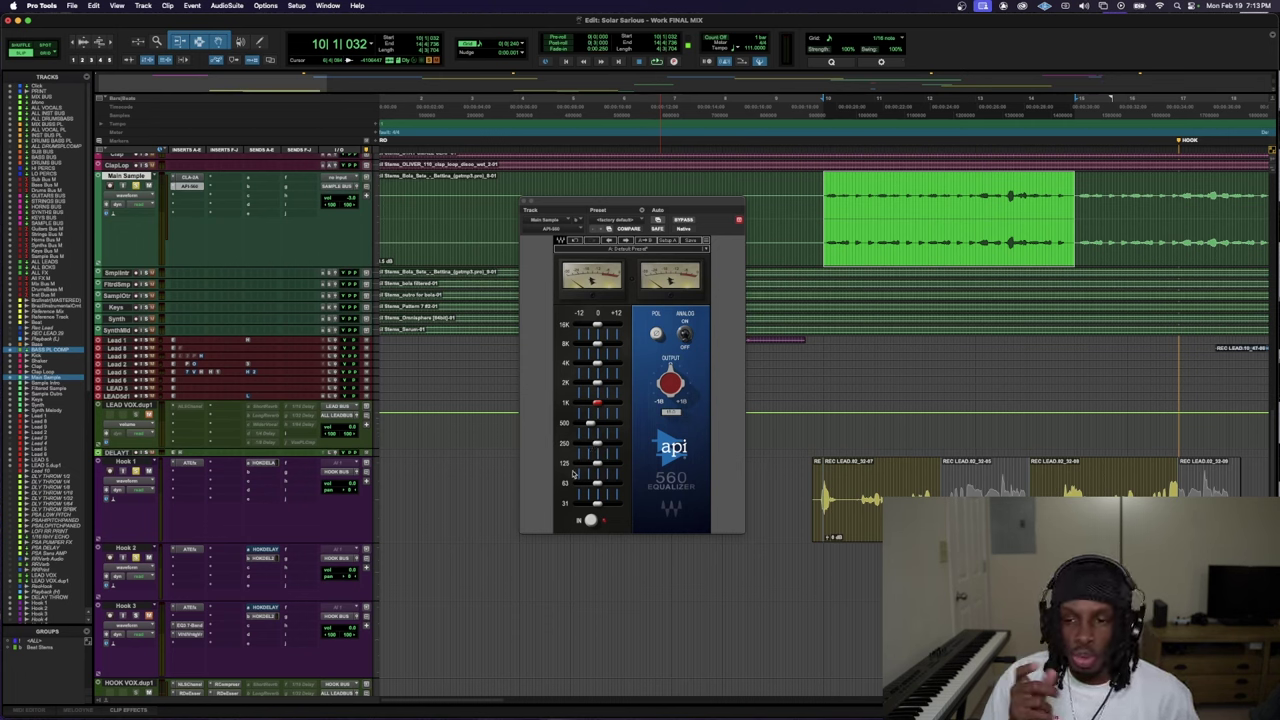
key(space)
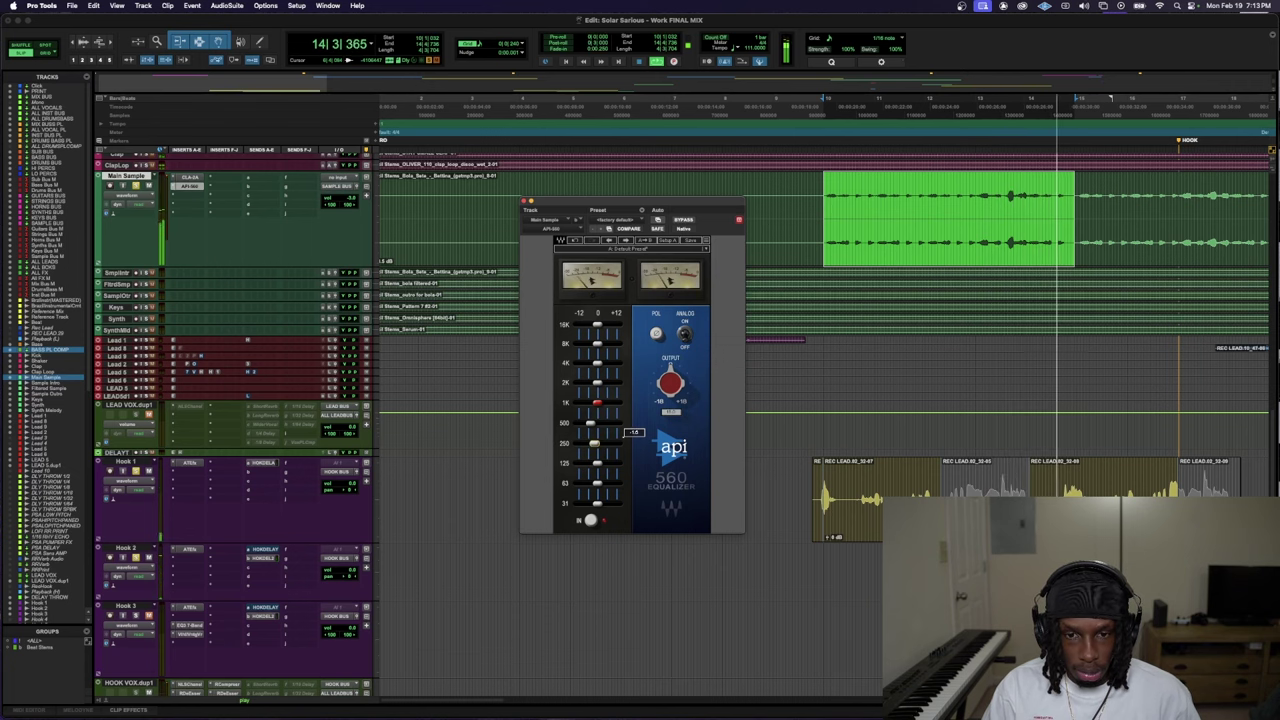
- Select HOOK VOX.dup1 and review the hook, sample, kick and bass tracks while the section plays
scroll(195, 333, up, 10)
scroll(197, 338, down, 5)
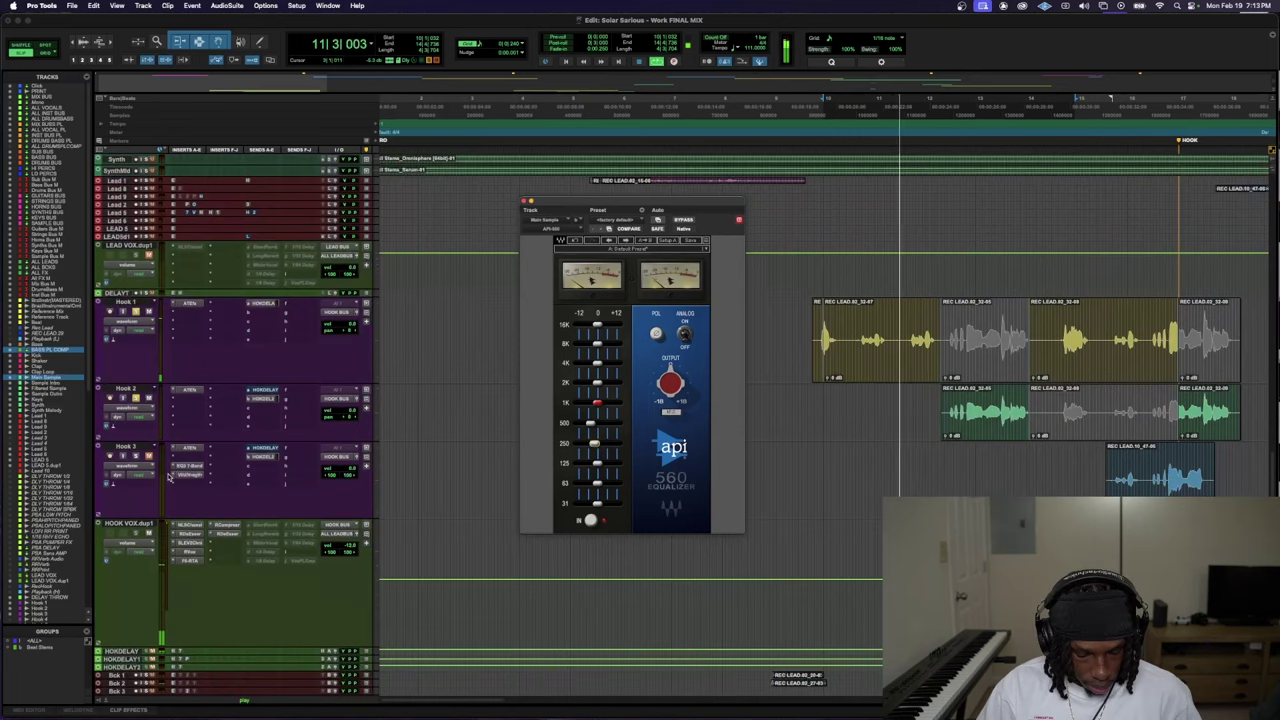
click(132, 523)
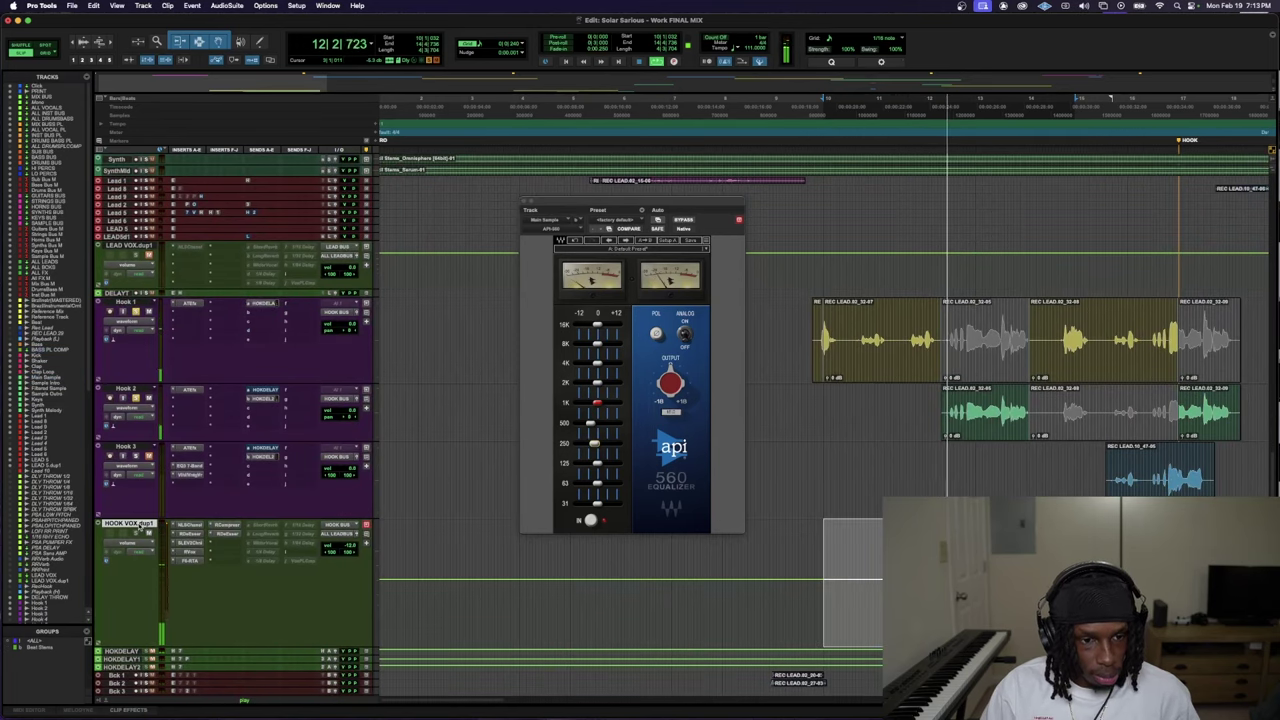
scroll(135, 524, down, 3)
scroll(150, 505, up, 2)
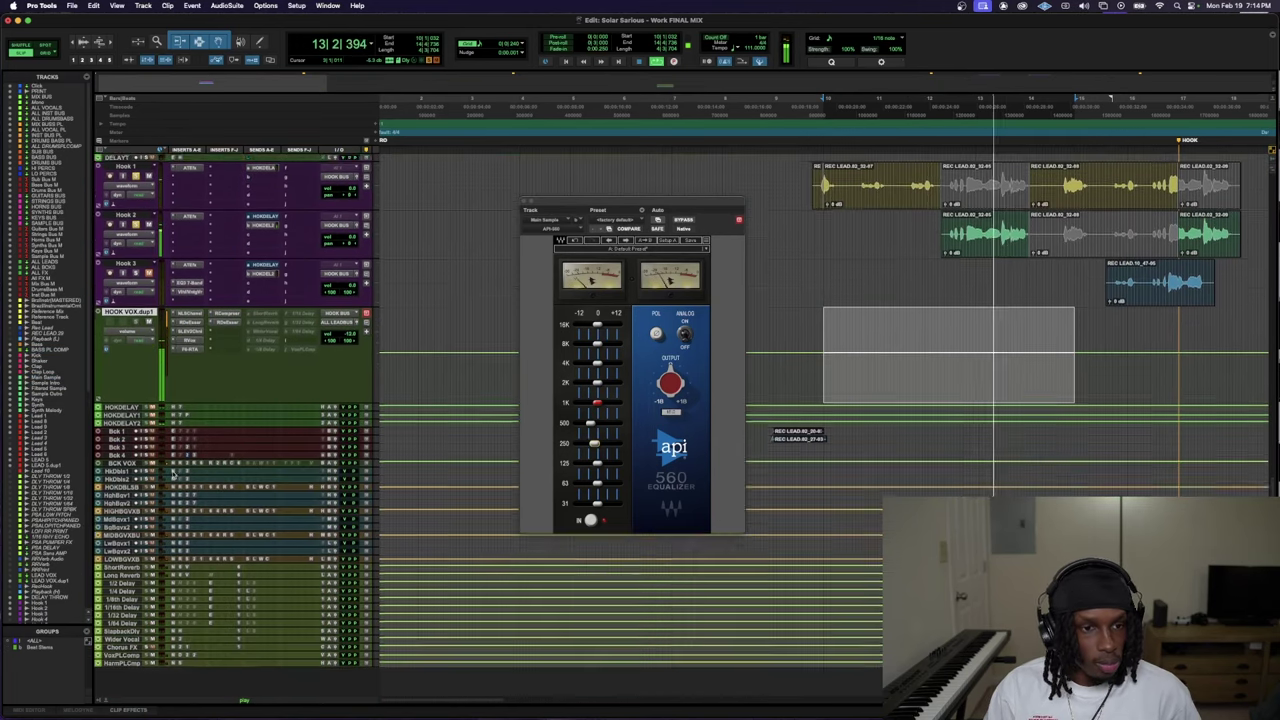
scroll(148, 400, up, 3)
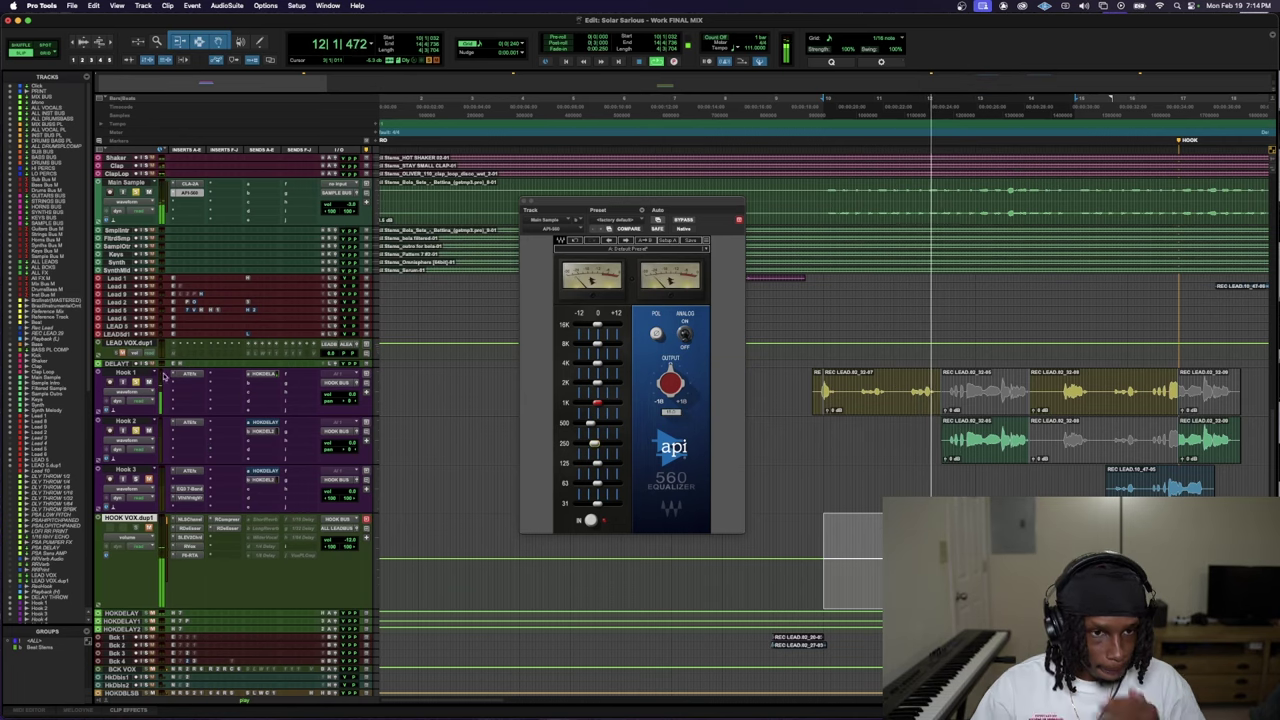
scroll(186, 368, up, 9)
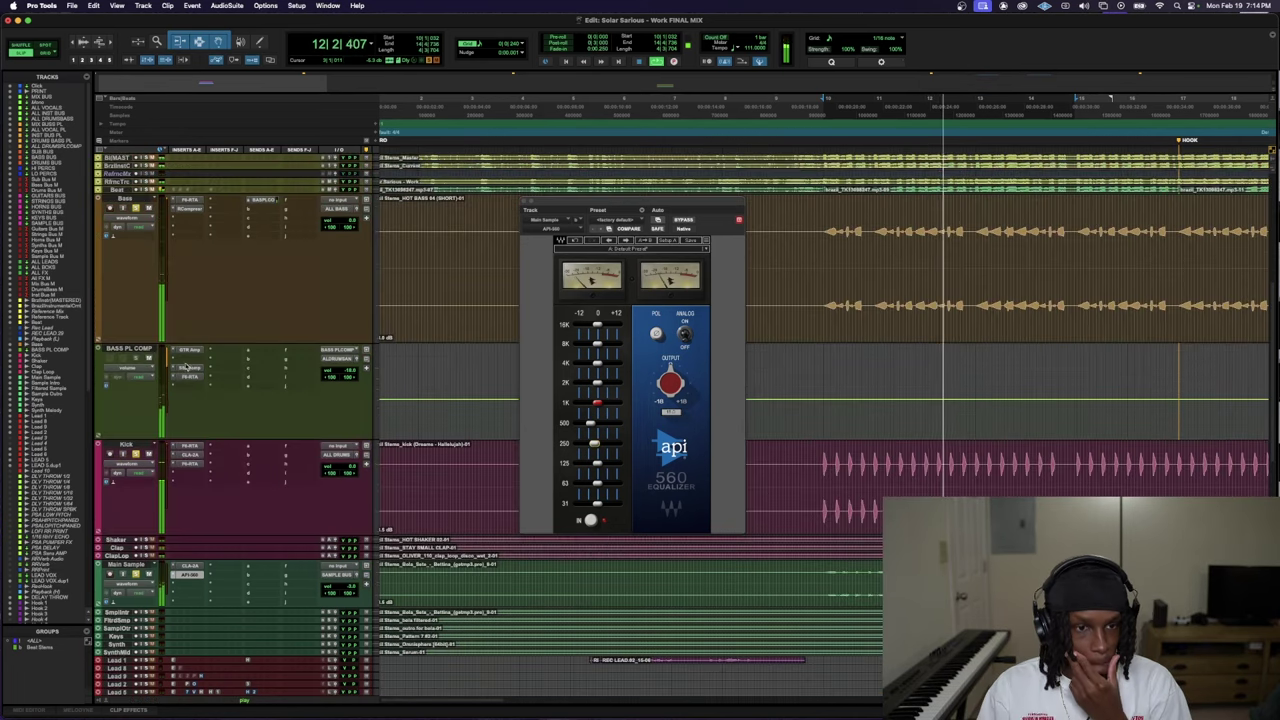
- Insert a Center (stereo) plug-in in slot C of Main Sample and raise its Sides fader slightly
click(193, 586)
click(193, 586)
text(centr)
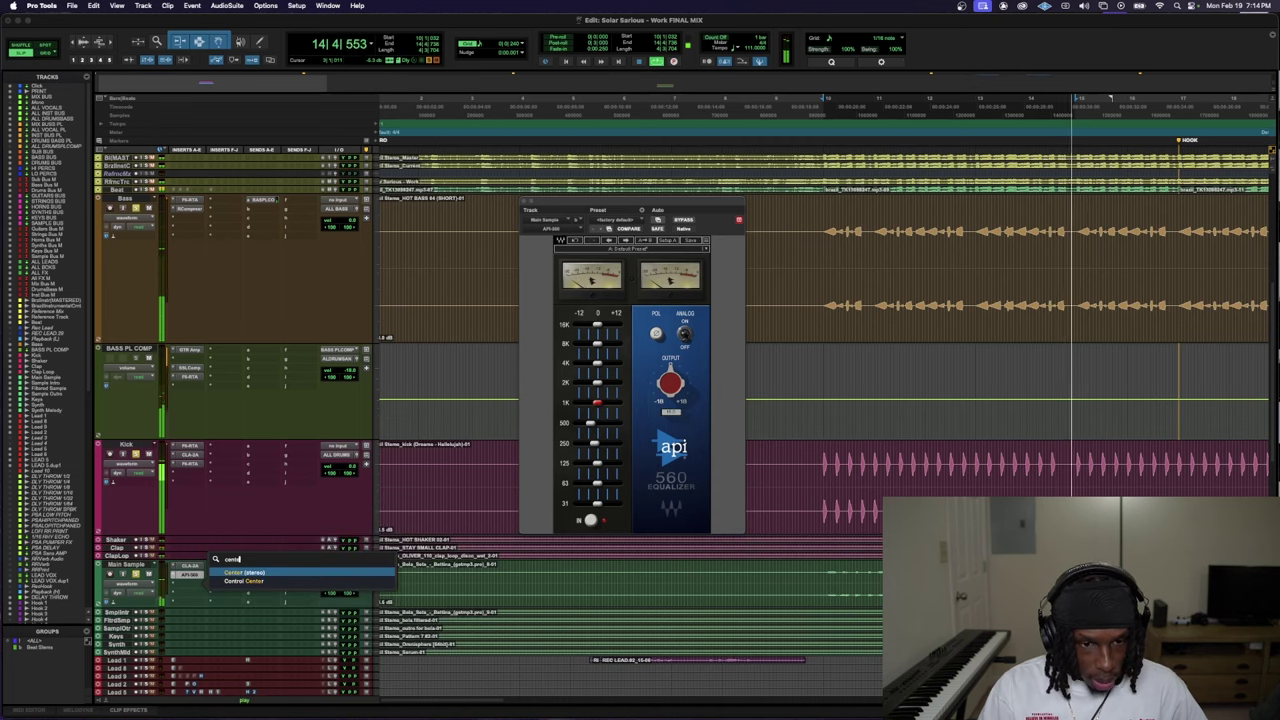
key(Return)
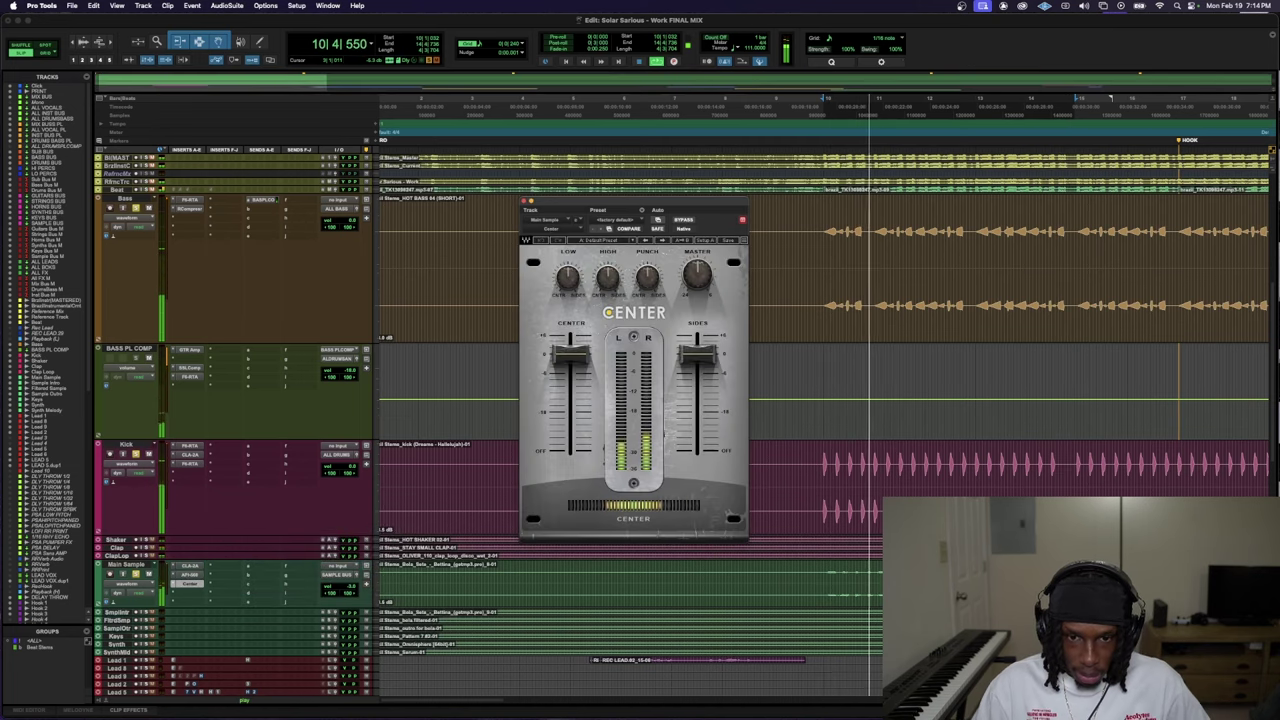
drag(697, 352, 697, 344)
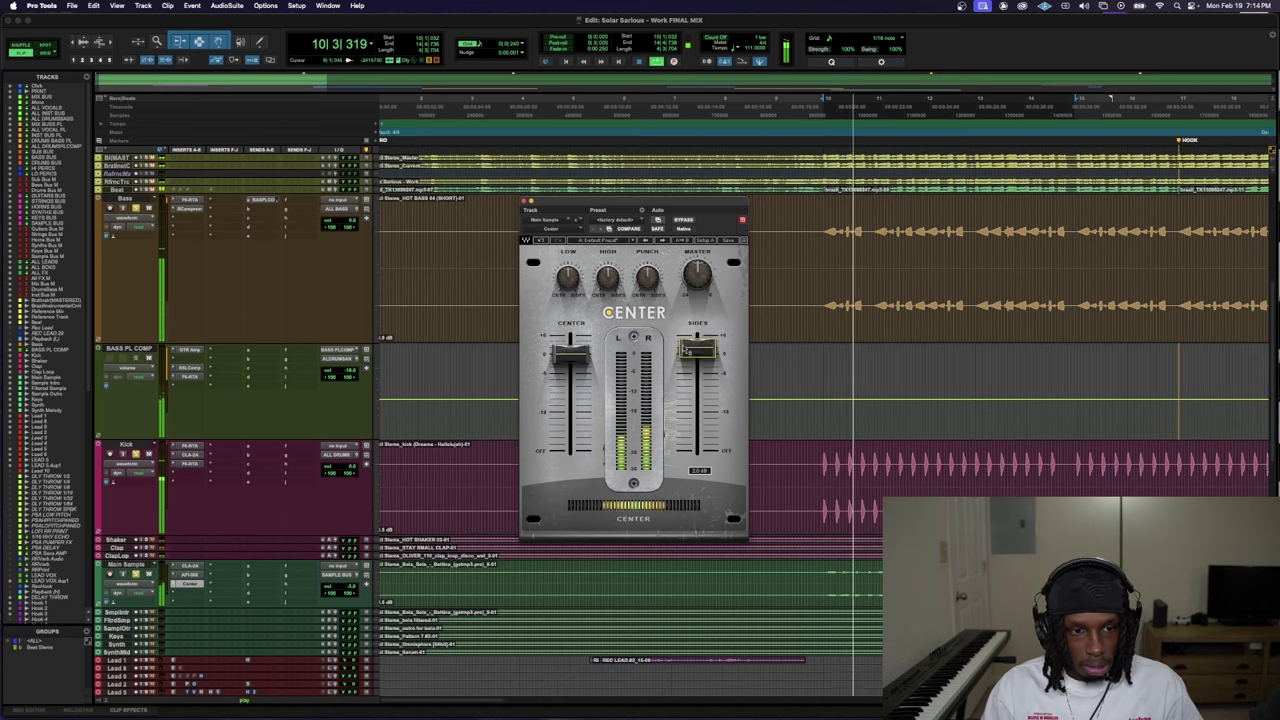
- Bypass the CLA-2A compressor on the Kick track during playback
click(189, 455)
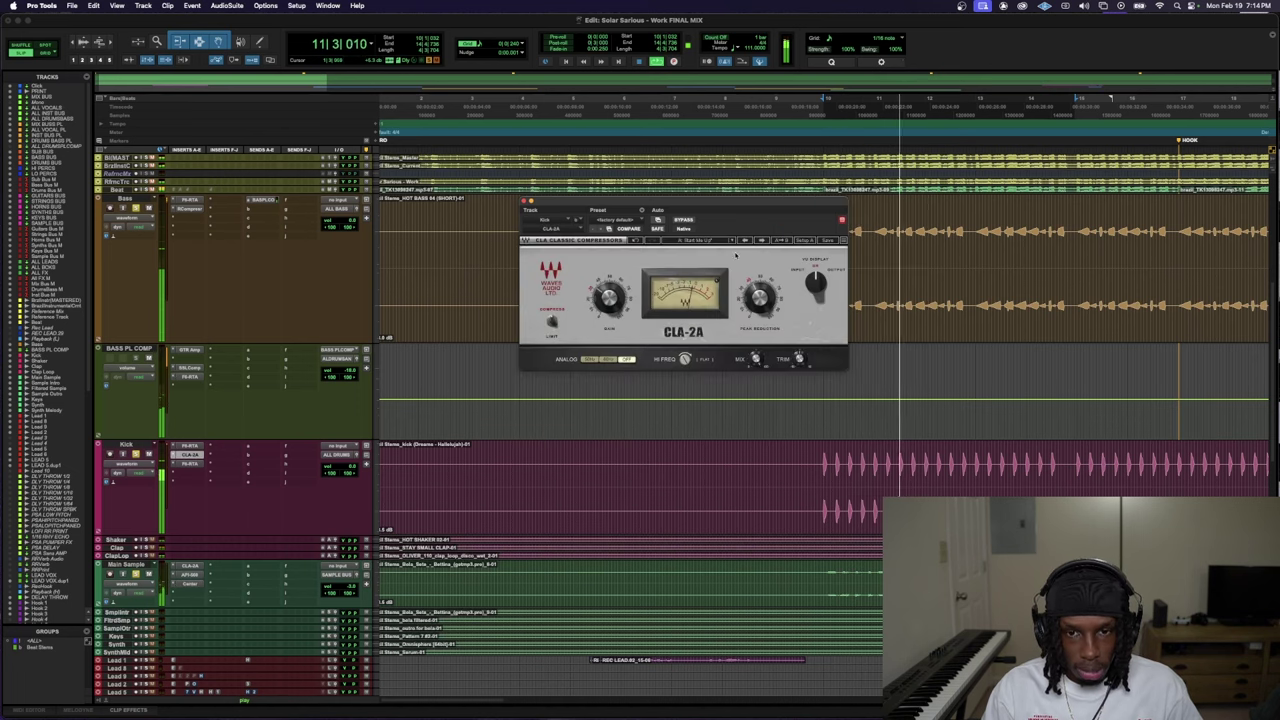
click(685, 221)
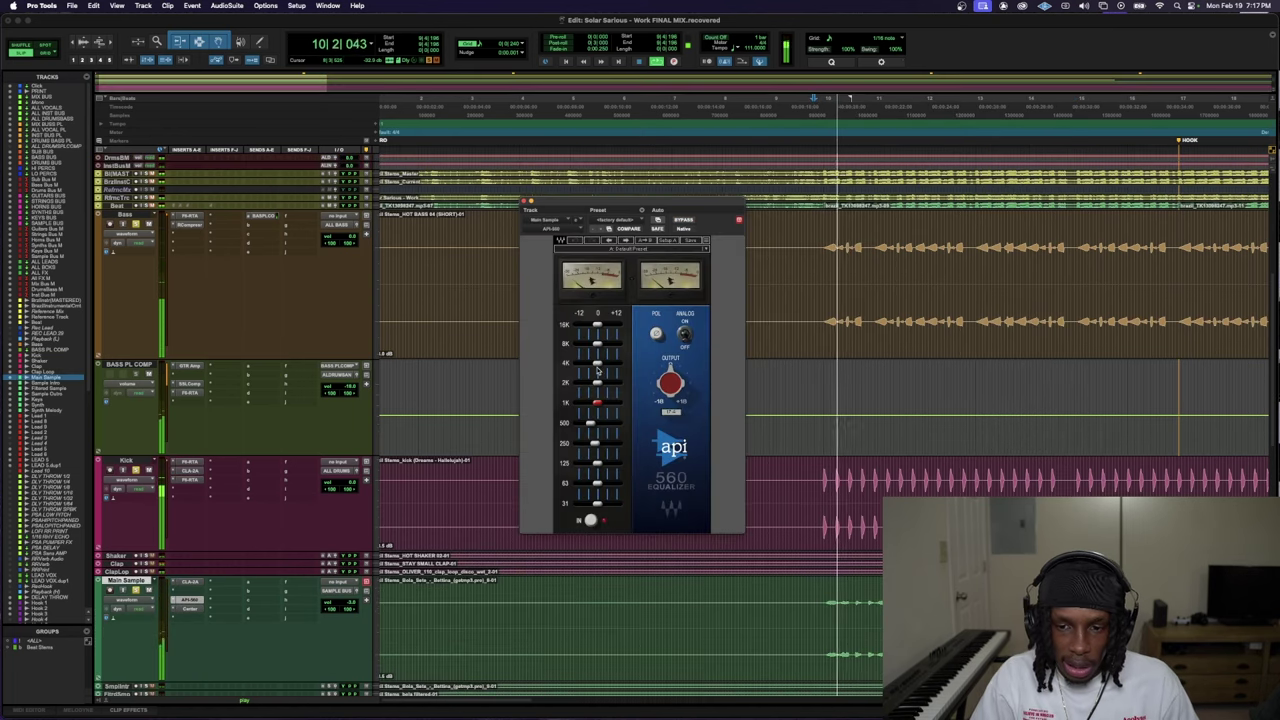
- Adjust the Main Sample volume and boost the 8 kHz and 250 Hz bands on its API-560 during playback
click(350, 604)
drag(350, 604, 351, 621)
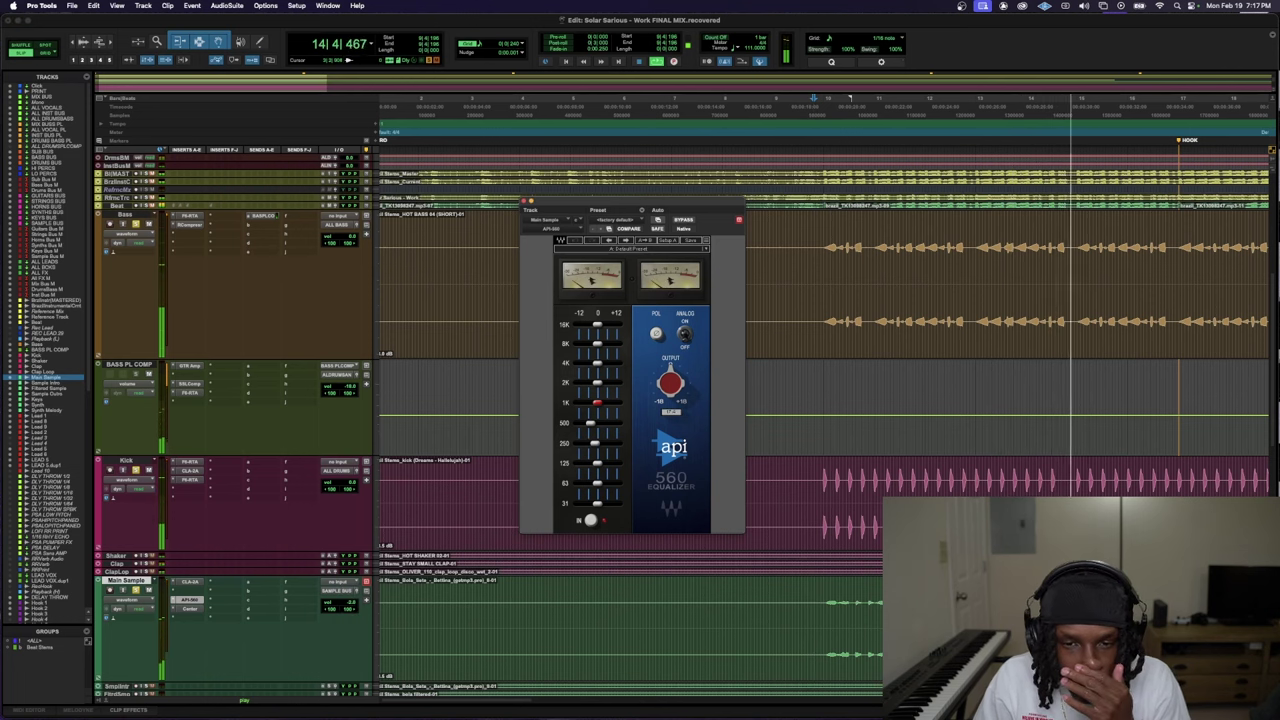
drag(597, 362, 597, 404)
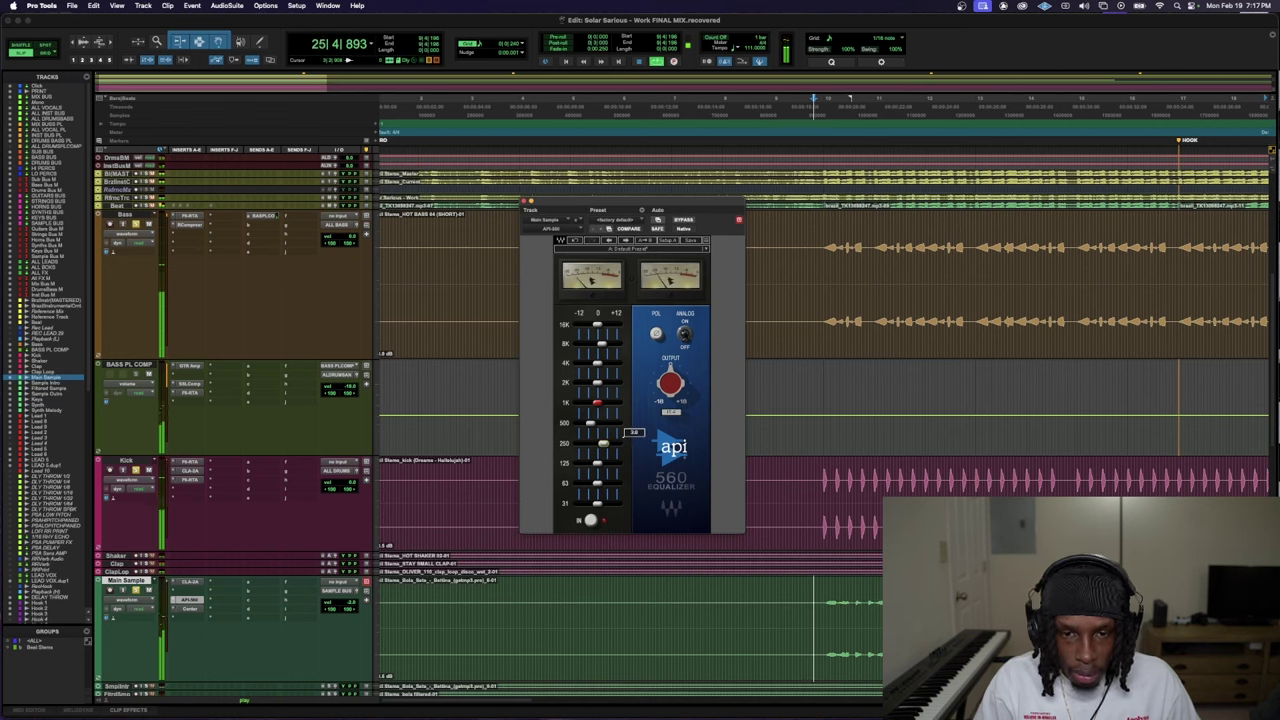
key(space)
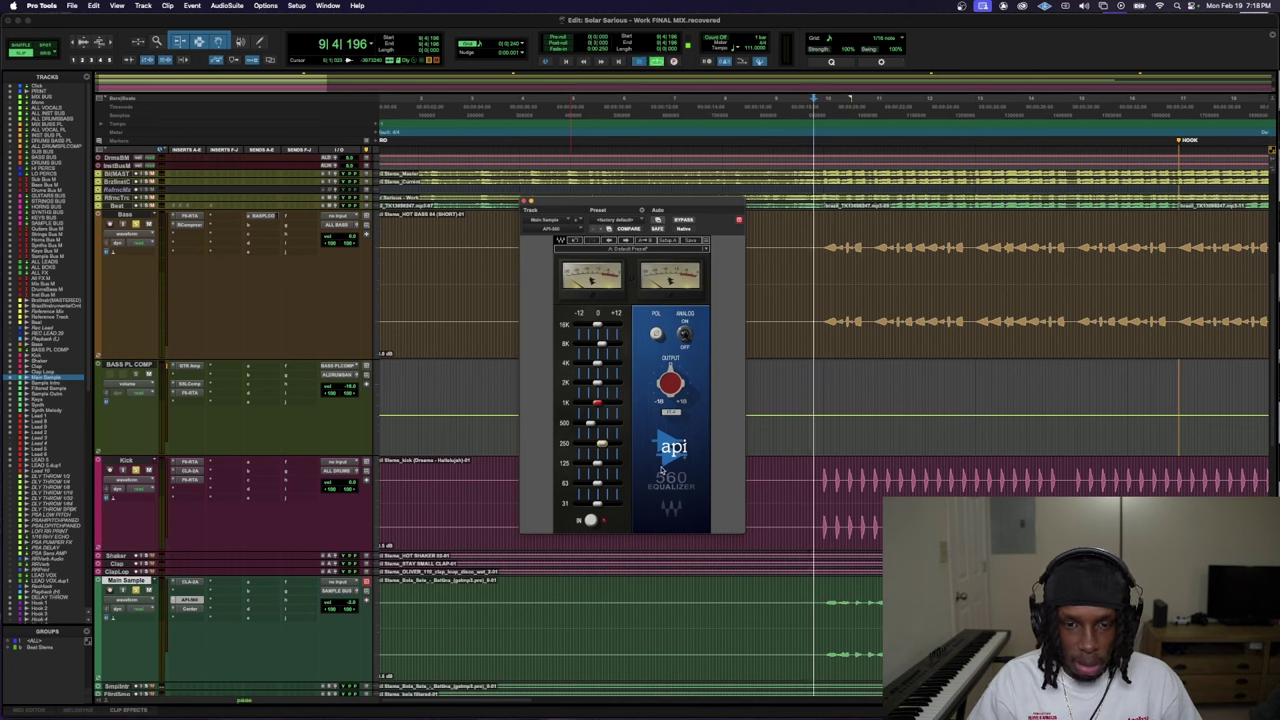
- Play the song and fine-tune the sides and center faders in the Main Sample track's Center plug-in
key(space)
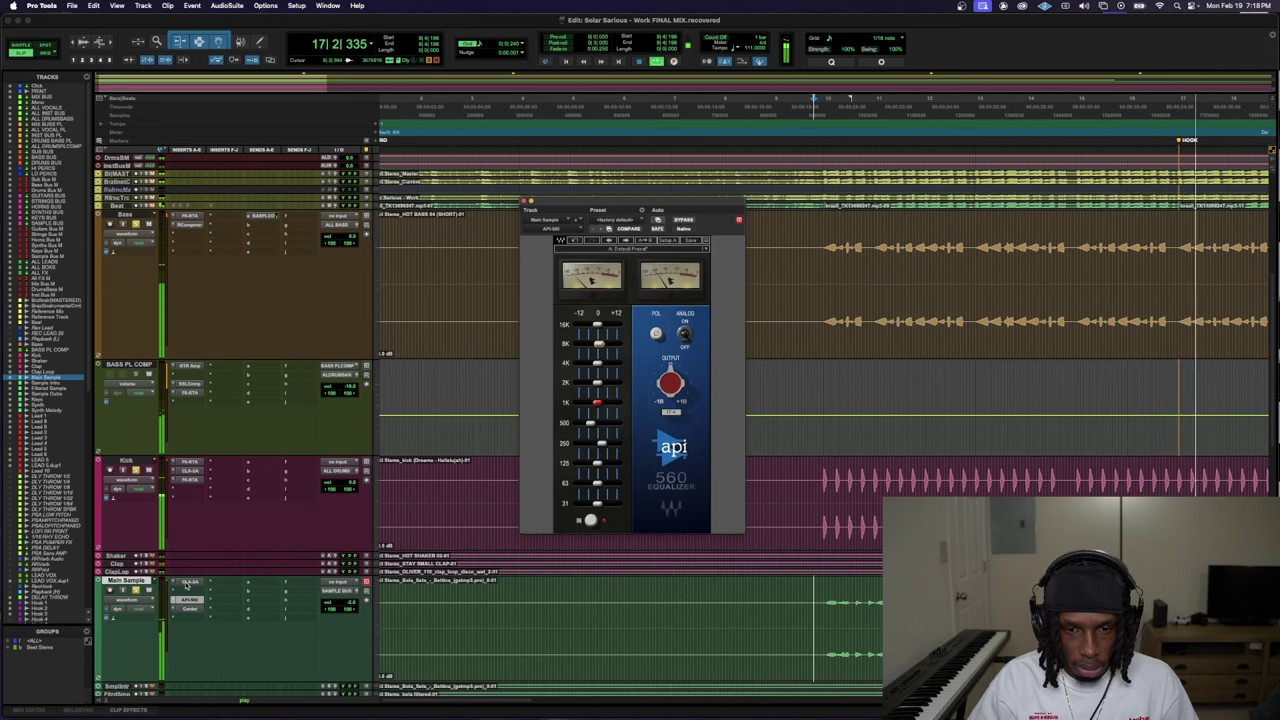
click(187, 607)
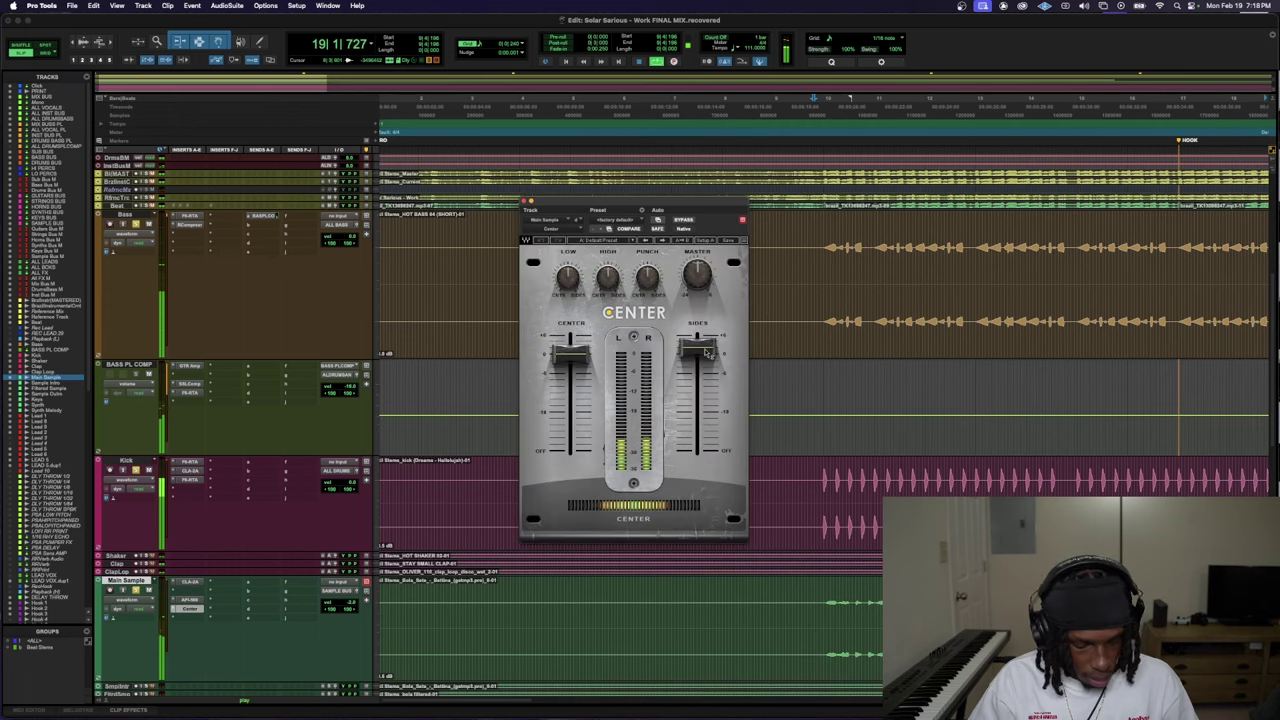
mouse_move(705, 358)
mouse_down()
mouse_move(705, 430)
mouse_move(706, 364)
mouse_up()
mouse_move(571, 356)
mouse_down()
mouse_move(571, 428)
mouse_move(571, 355)
mouse_up()
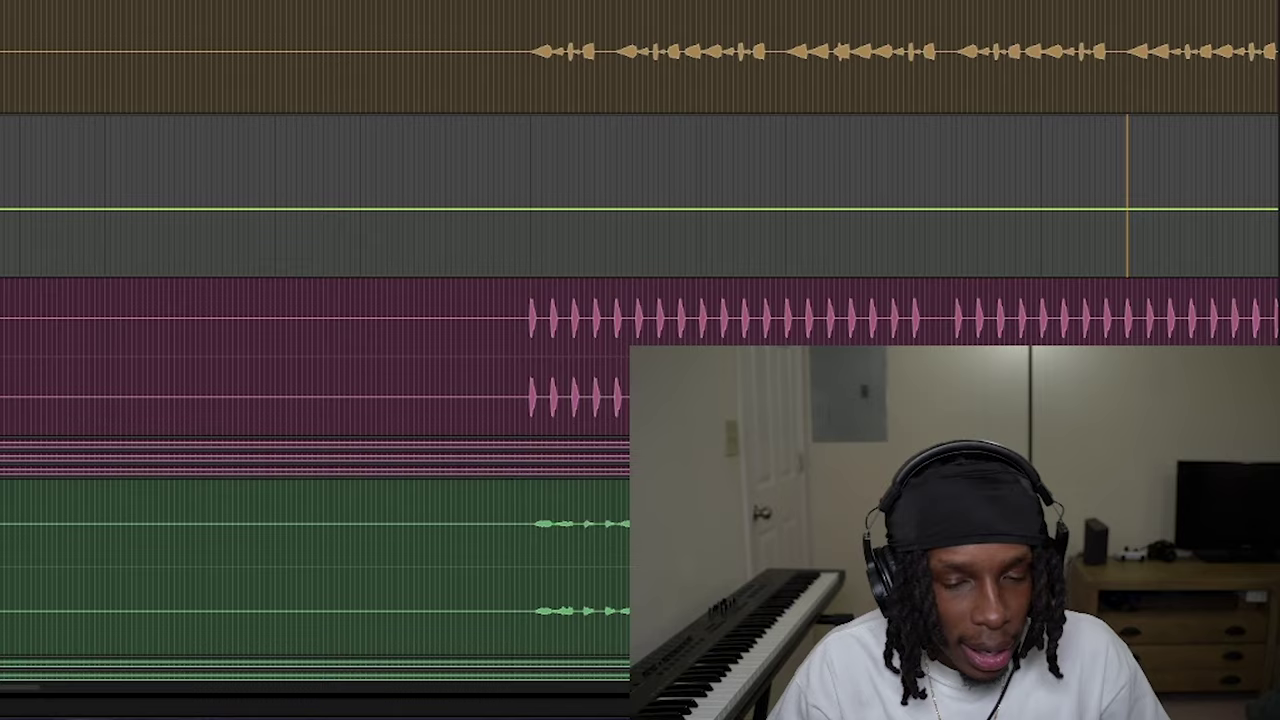
- Lower the Clap Loop track's volume in its output window during playback
scroll(573, 360, down, 5)
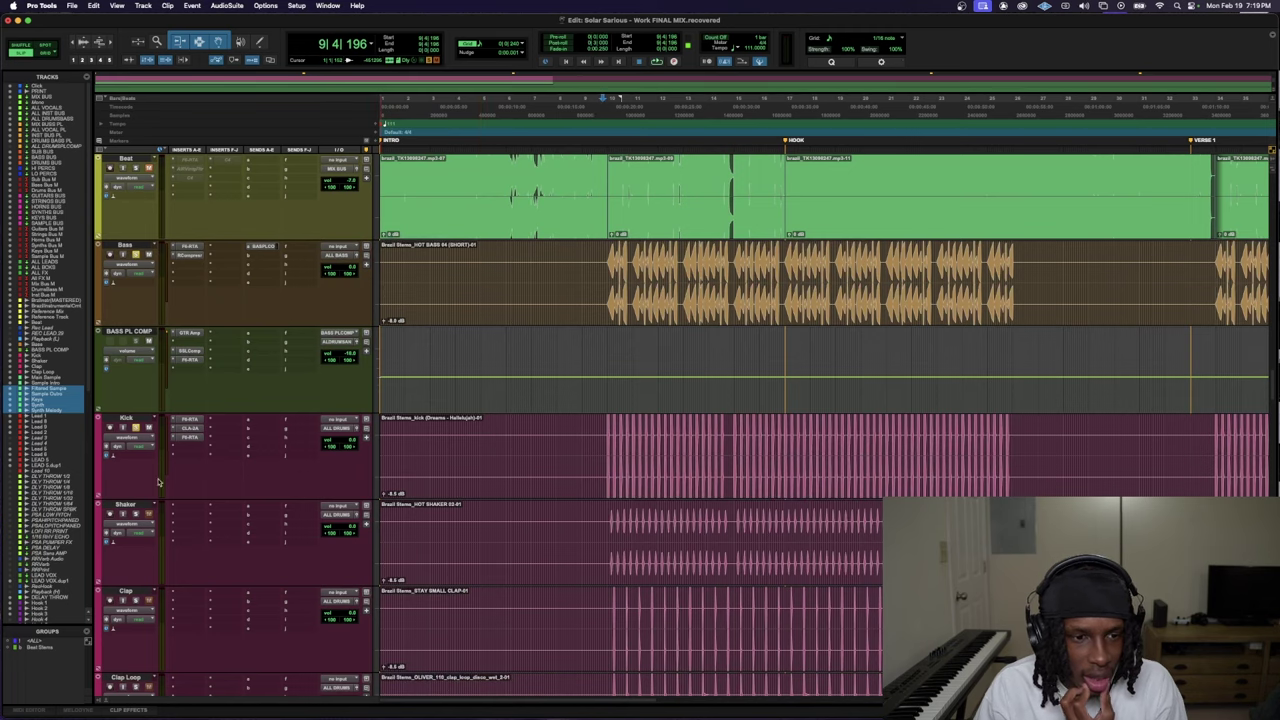
scroll(120, 512, down, 5)
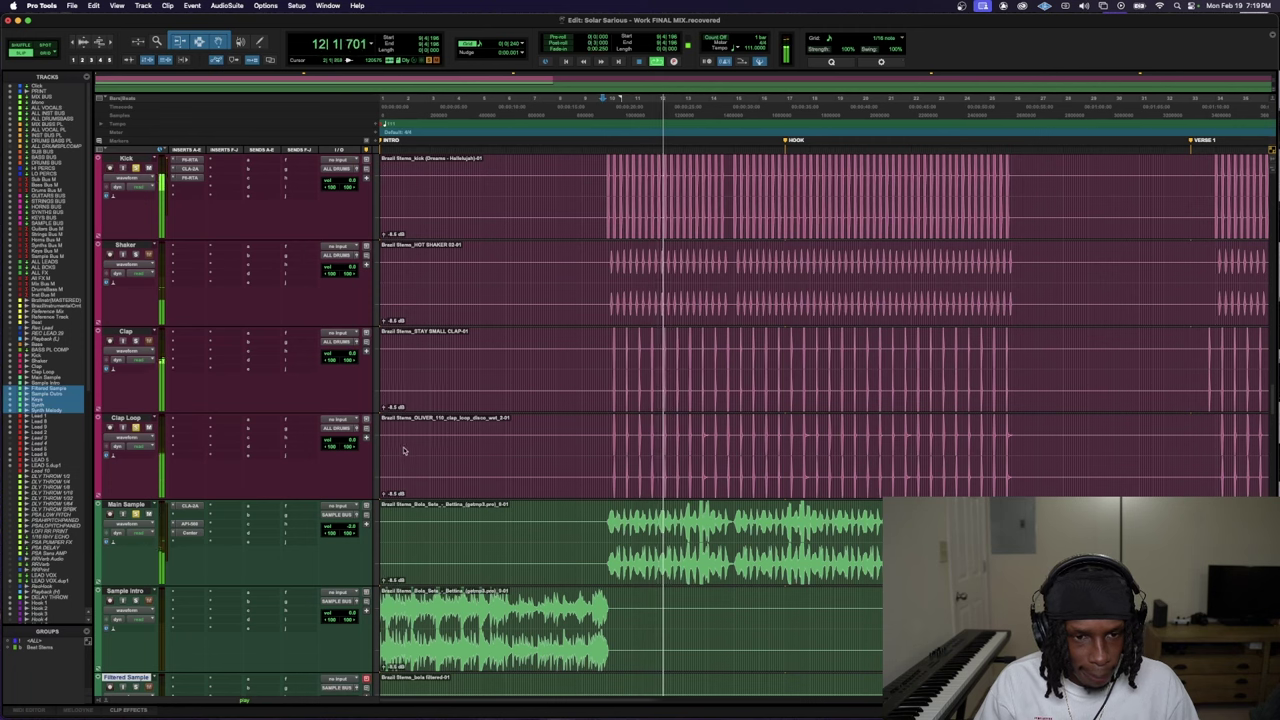
click(366, 438)
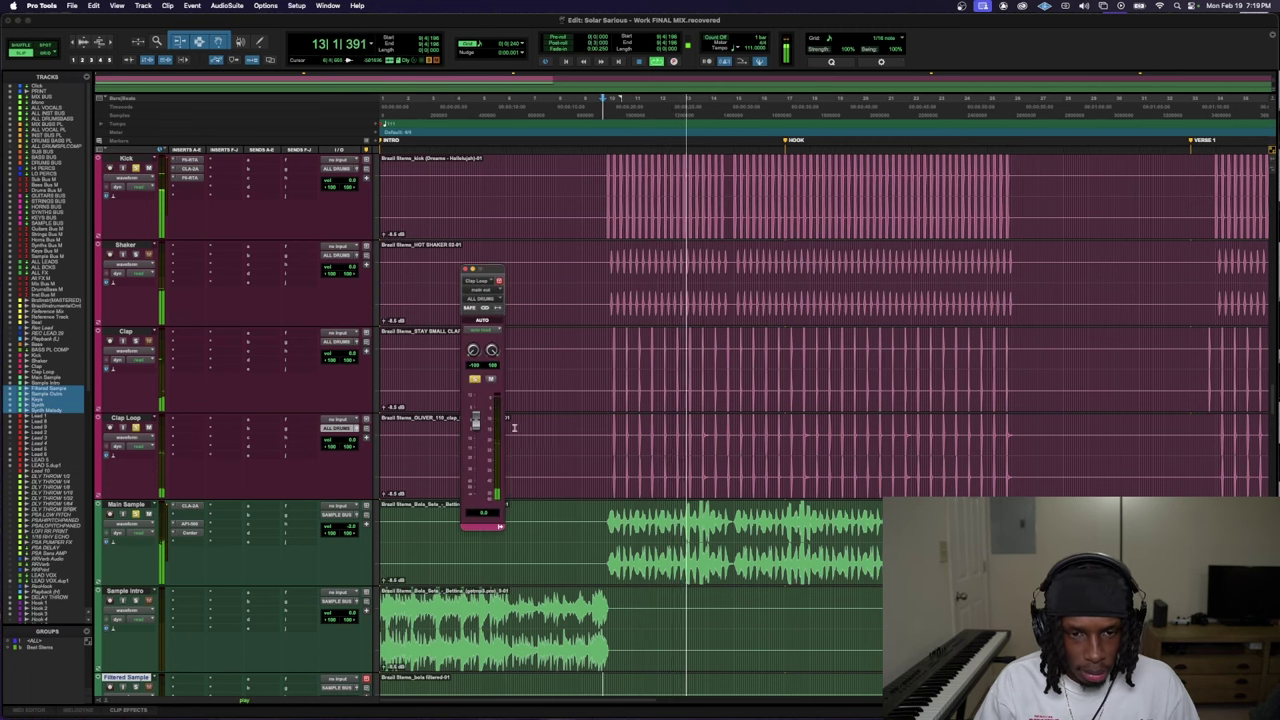
drag(476, 421, 485, 468)
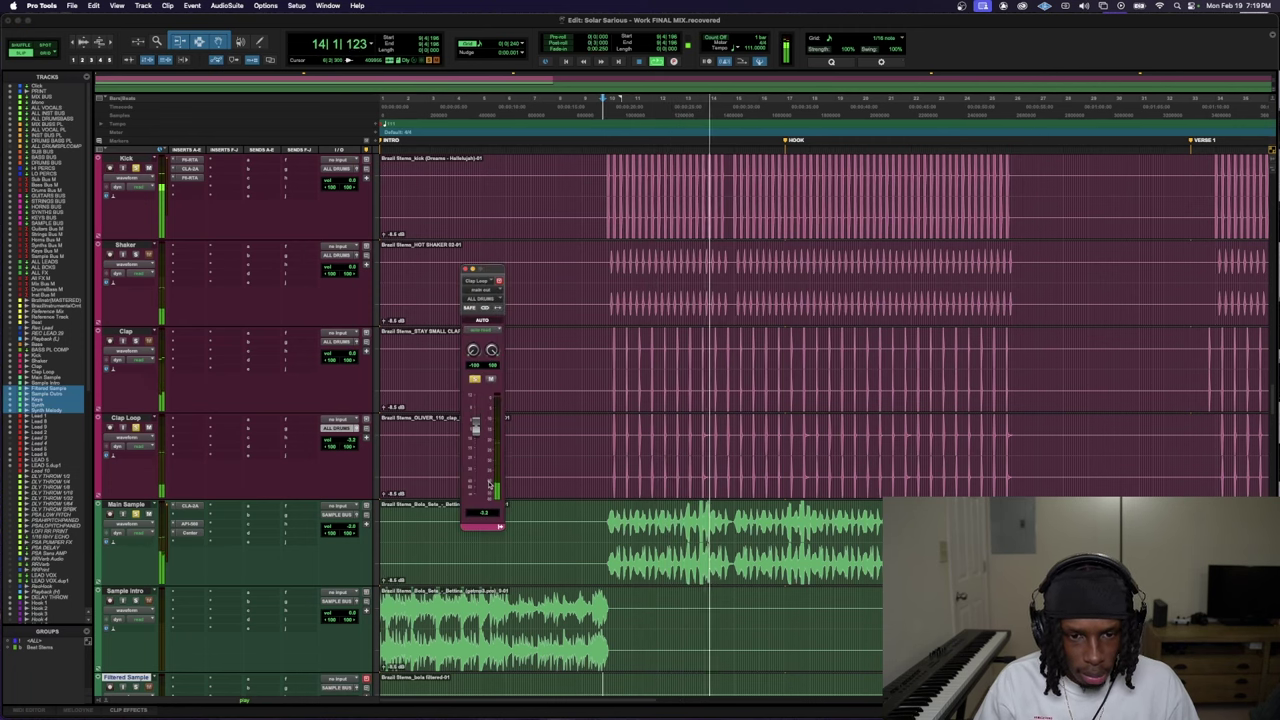
- Shrink the track heights, enlarge the HOOK VOX.dup1 track and adjust its volume
scroll(297, 454, down, 6)
scroll(297, 454, down, 5)
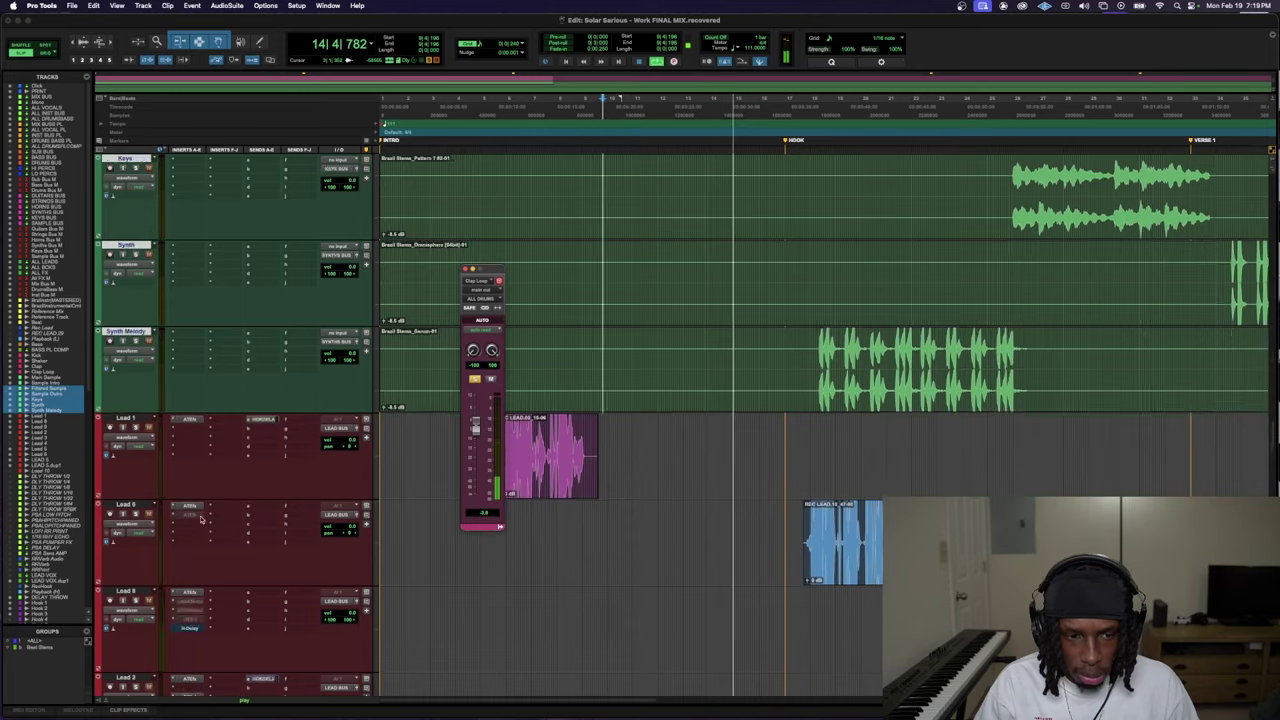
scroll(183, 503, up, 5)
scroll(183, 503, down, 10)
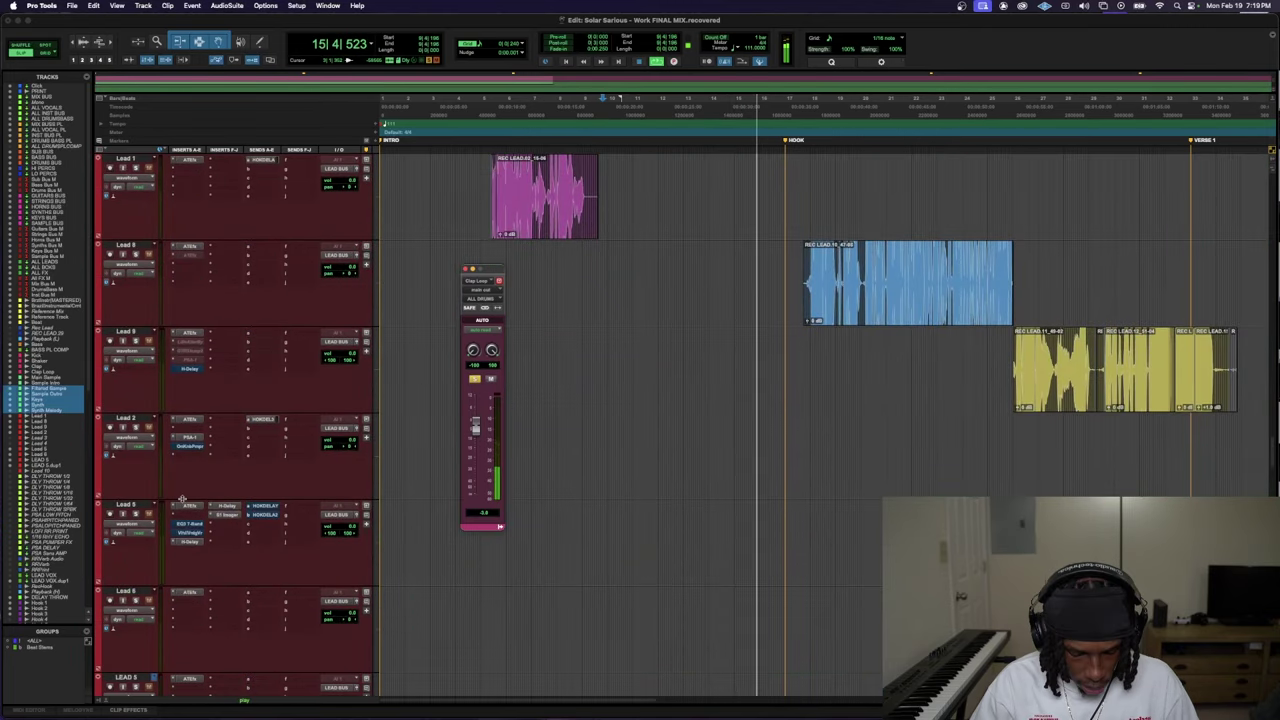
scroll(190, 461, up, 12)
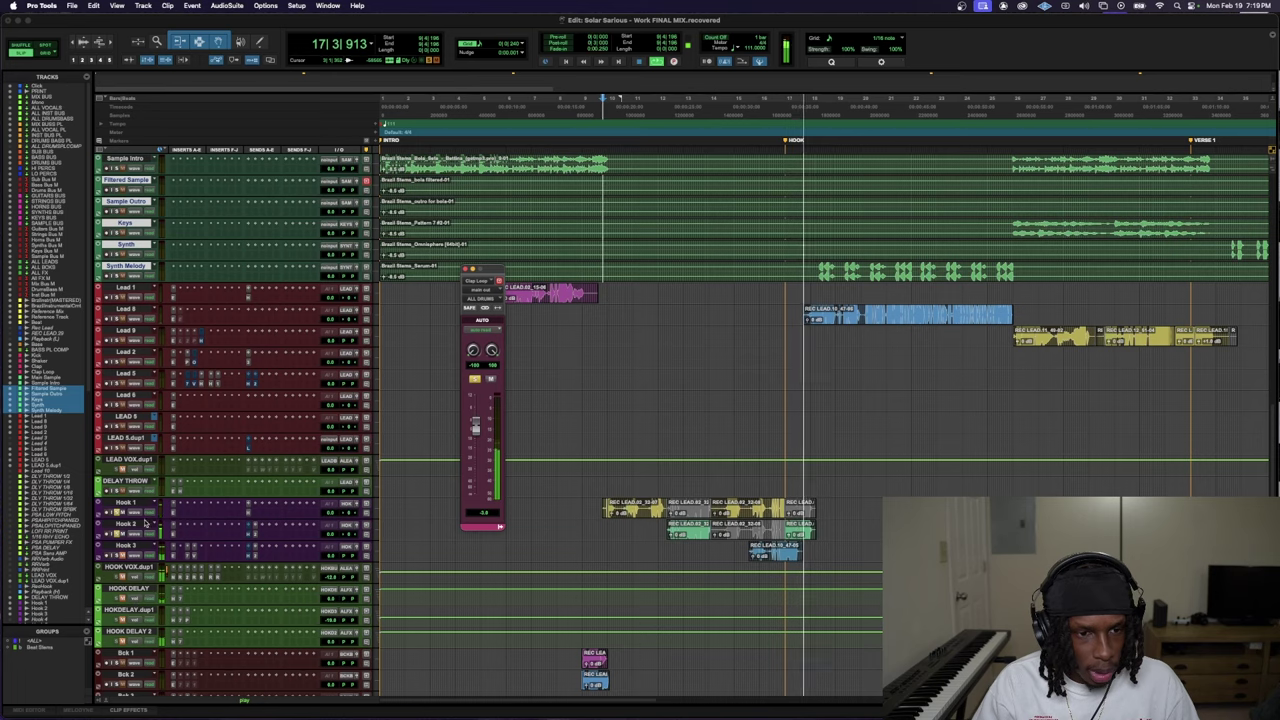
scroll(145, 598, down, 3)
drag(145, 519, 148, 592)
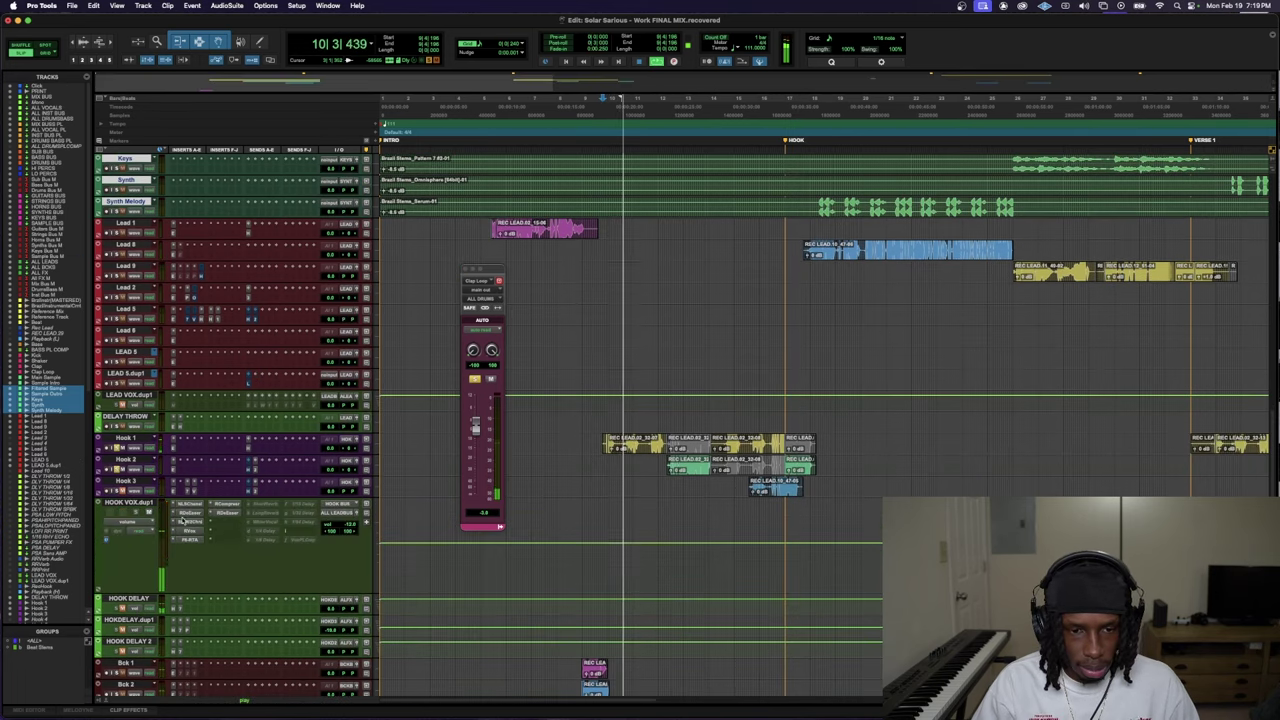
scroll(148, 592, up, 3)
click(350, 590)
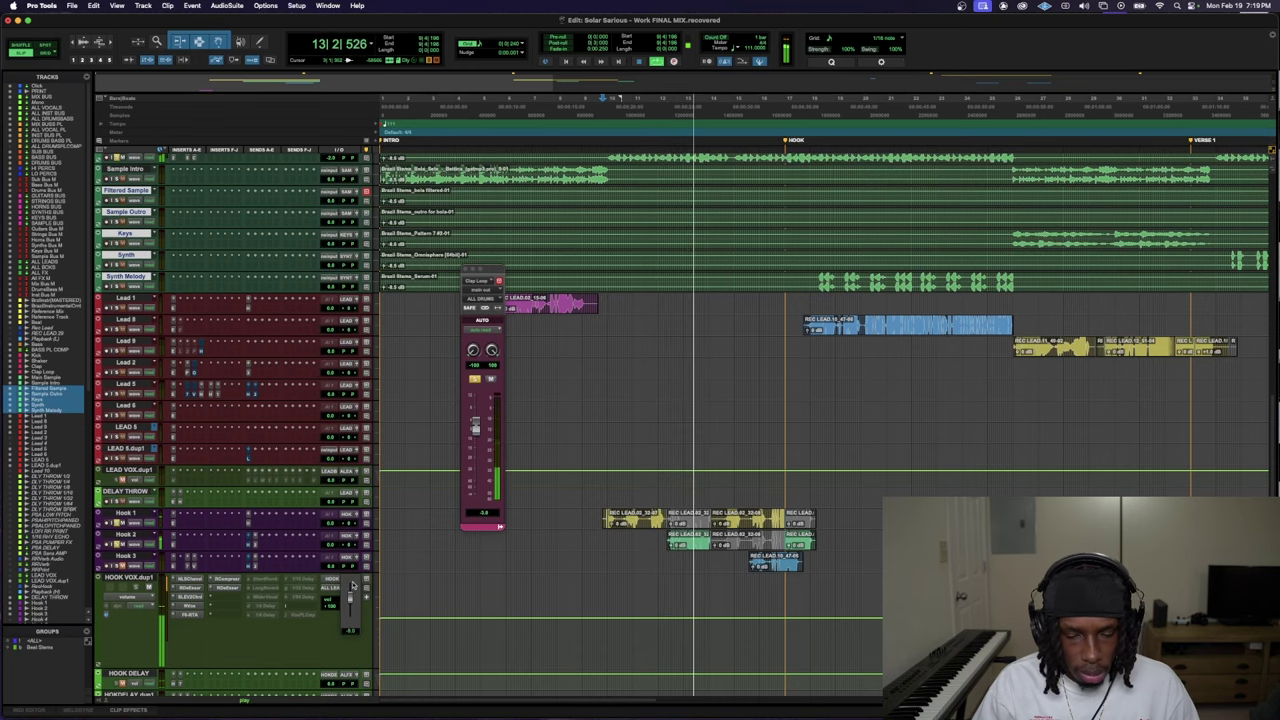
- Enlarge the Clap and Clap Loop tracks and fine-tune the Clap Loop volume against the rest of the mix
scroll(241, 570, up, 8)
scroll(241, 570, up, 6)
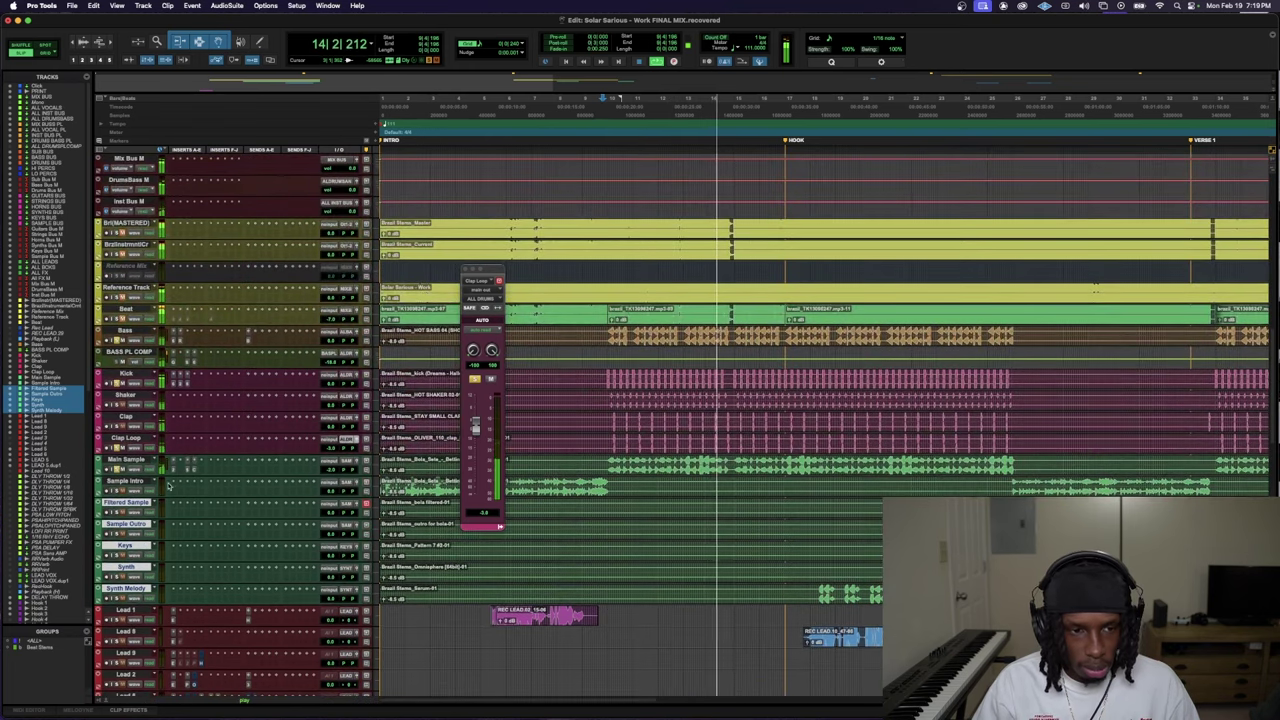
key(ctrl+Up)
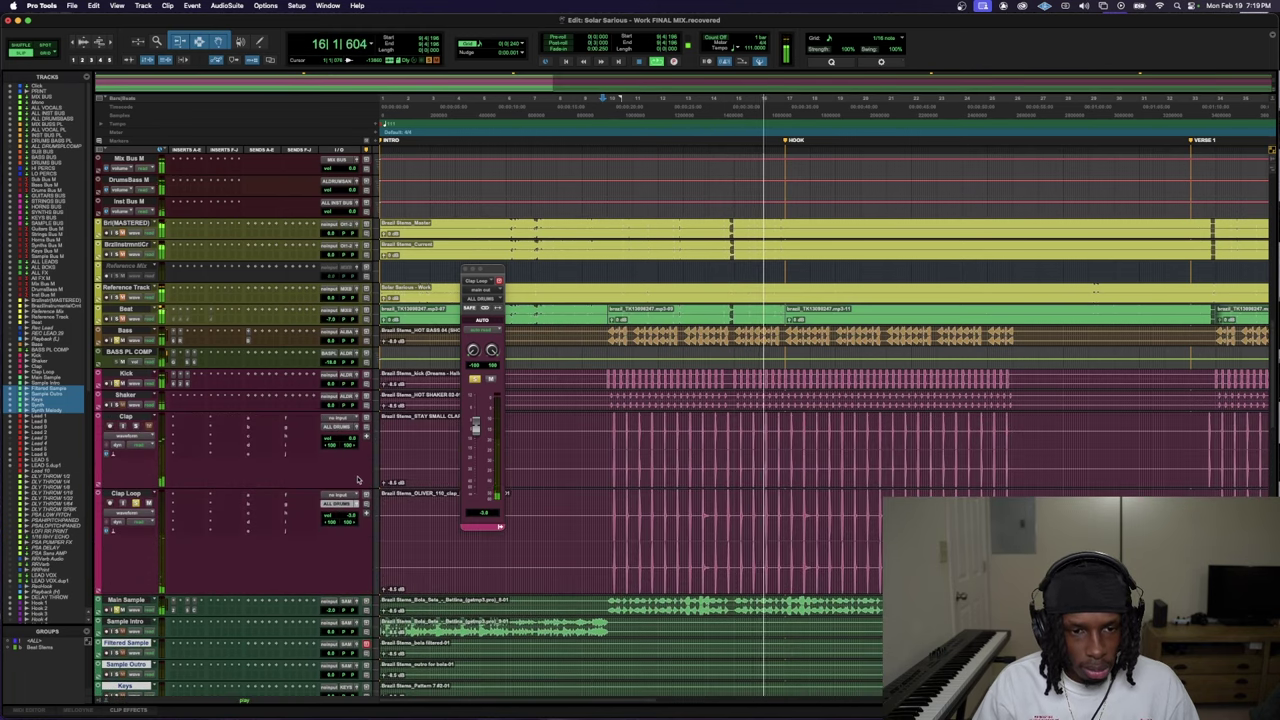
key(ctrl+Up)
drag(351, 517, 350, 520)
key(space)
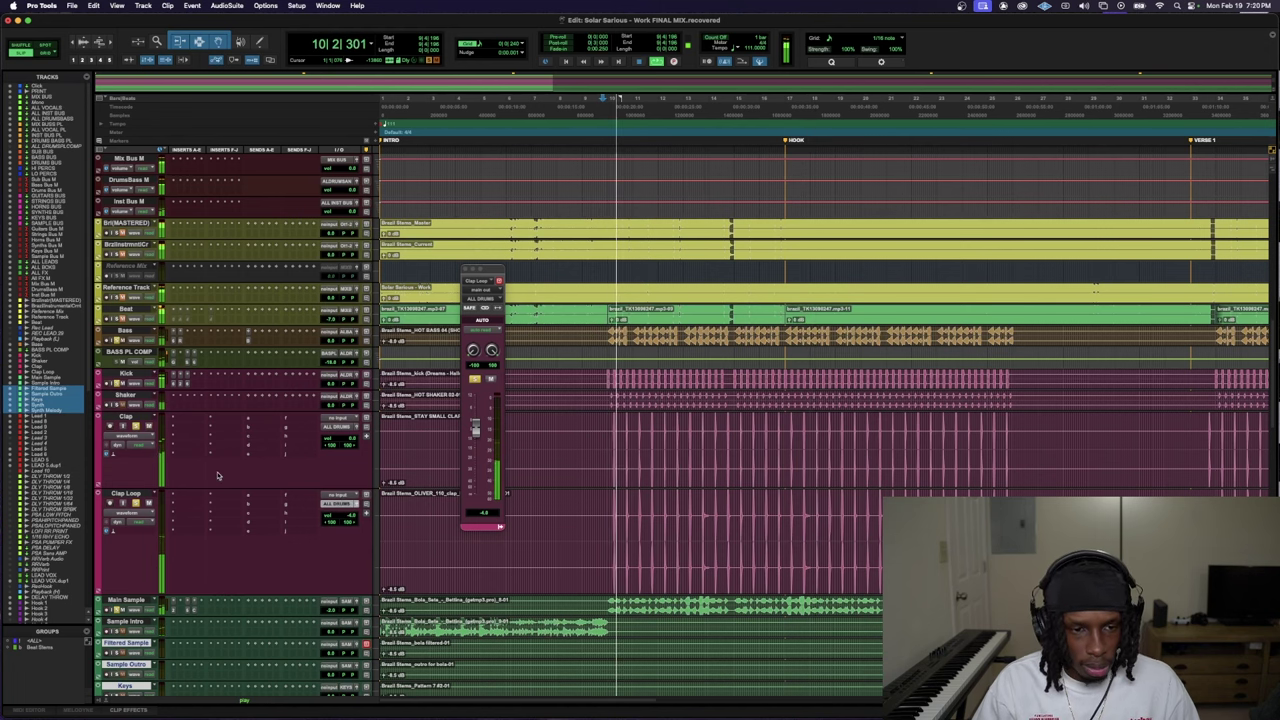
drag(351, 517, 351, 508)
key(space)
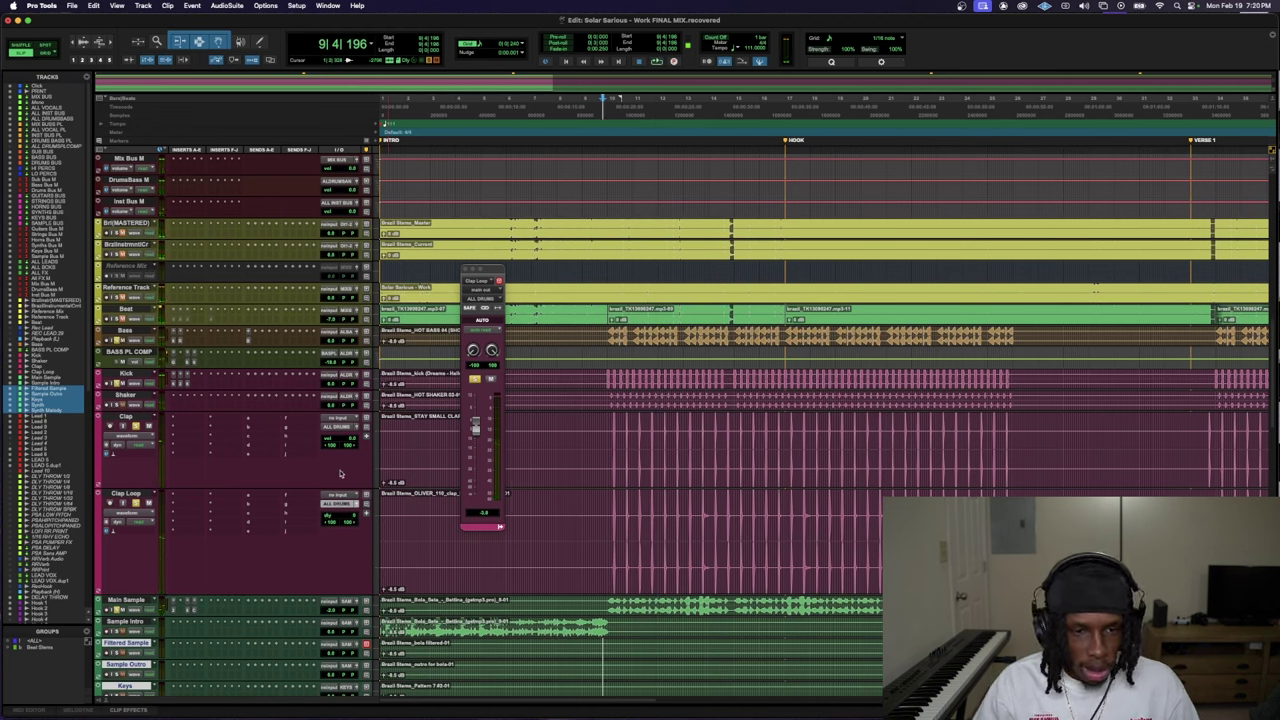
- Group the Clap and Clap Loop tracks as a Mix/Edit group named Claps
click(126, 415)
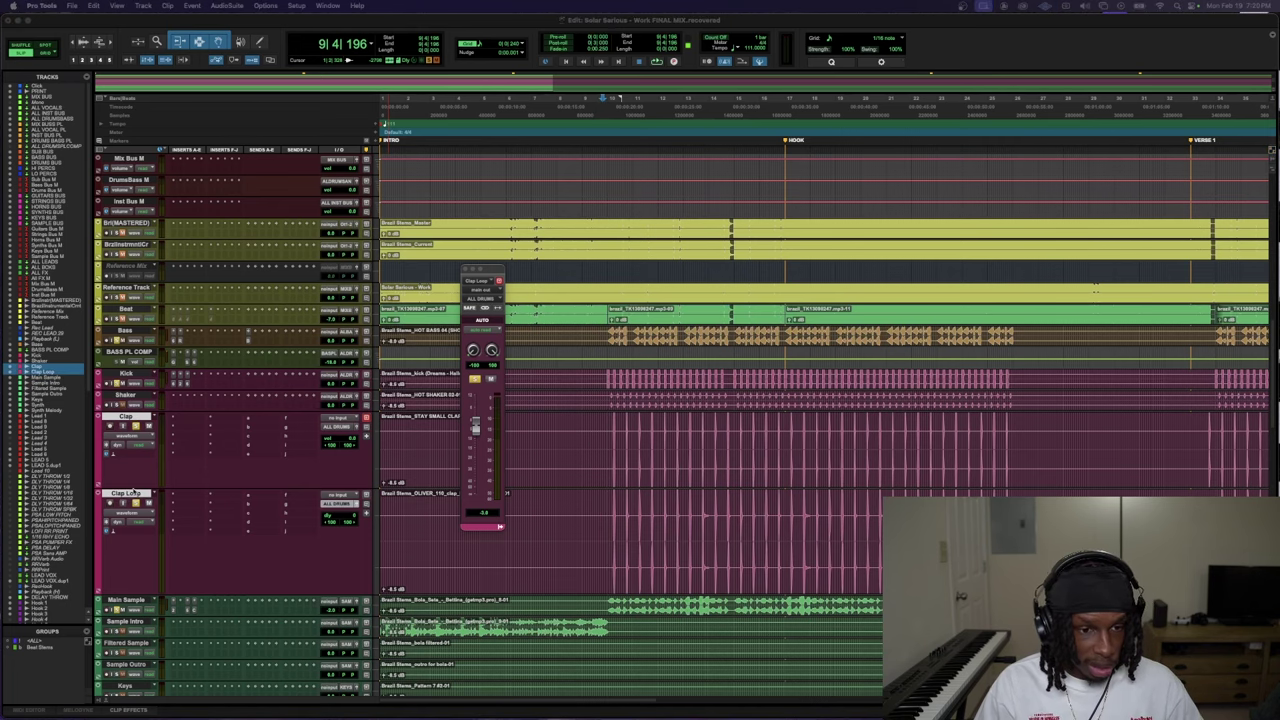
key(super+g)
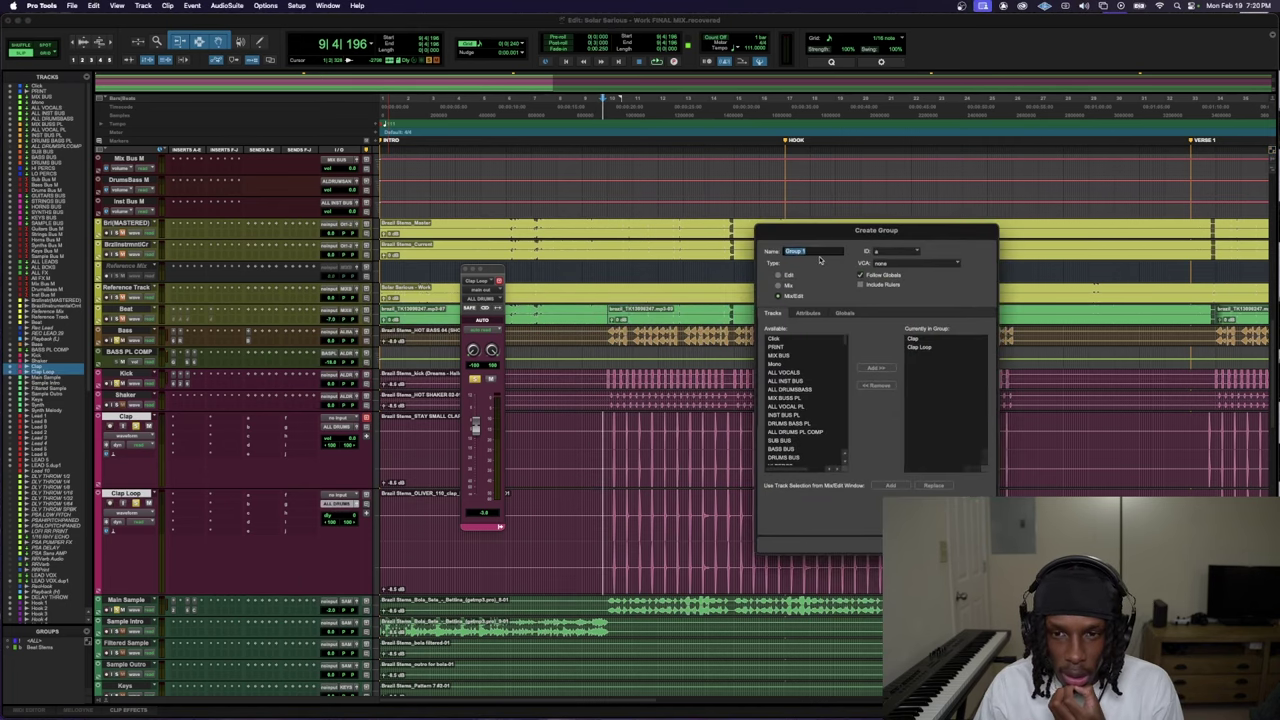
key(Return)
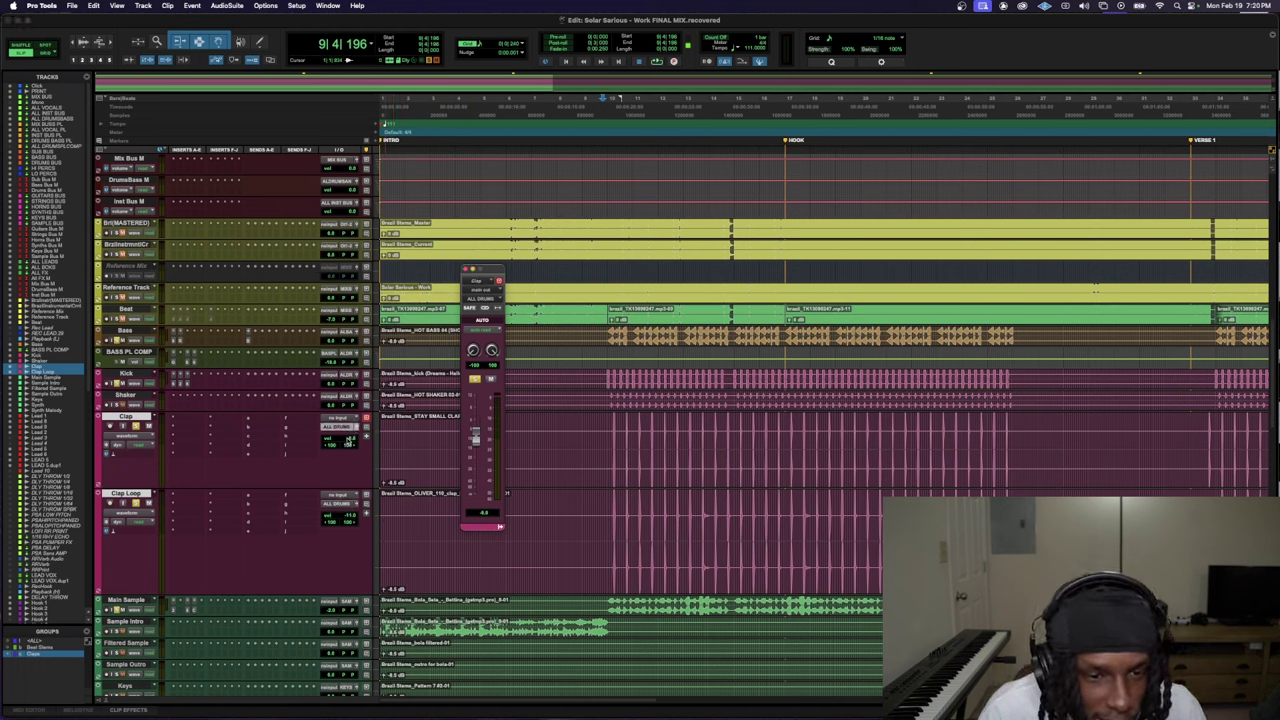
- Suspend the Claps group, set both clap tracks' volume to 0.0 and reactivate the group
click(14, 657)
key(space)
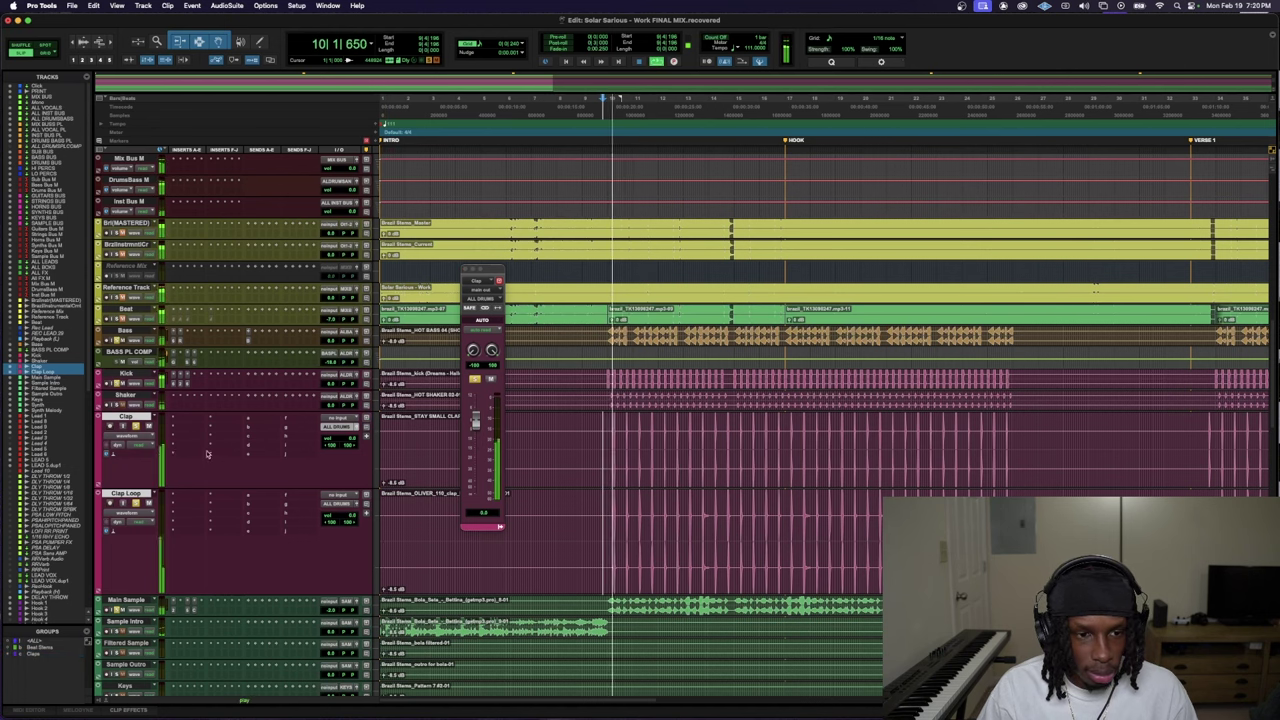
click(33, 653)
click(33, 653)
click(33, 653)
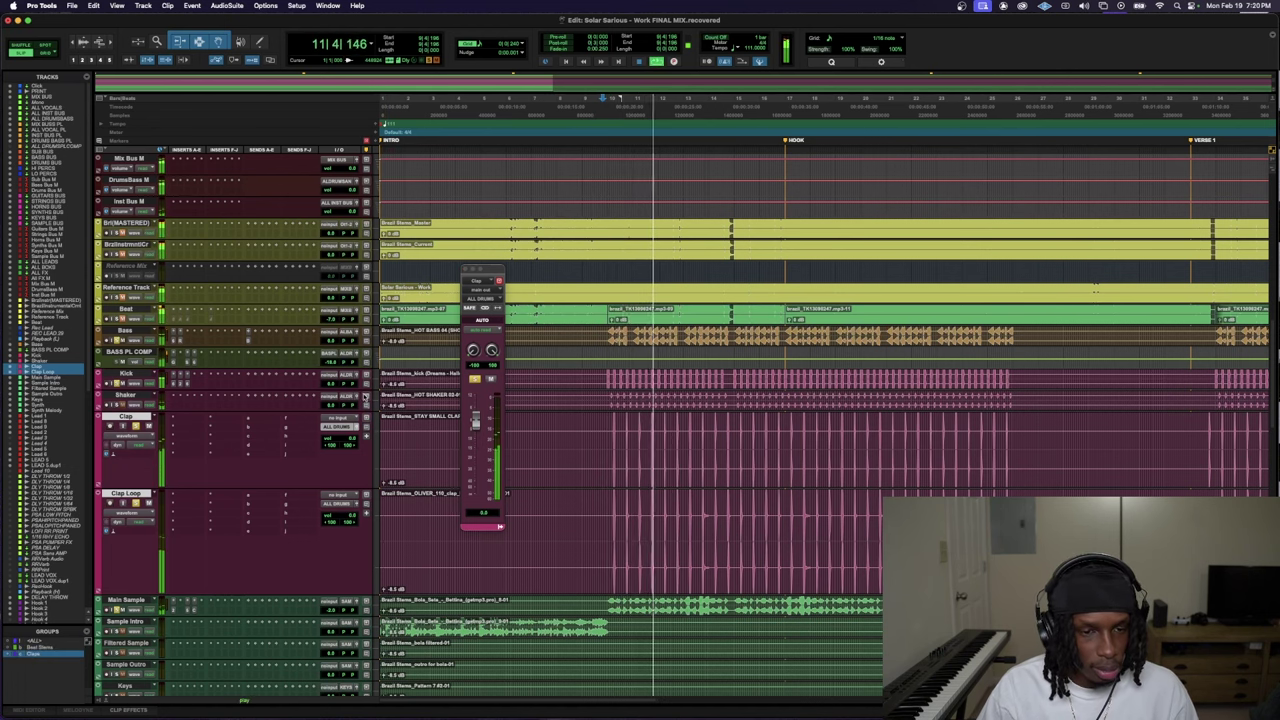
- Lower the volume of the grouped Clap and Clap Loop tracks together while the song plays
drag(482, 270, 868, 261)
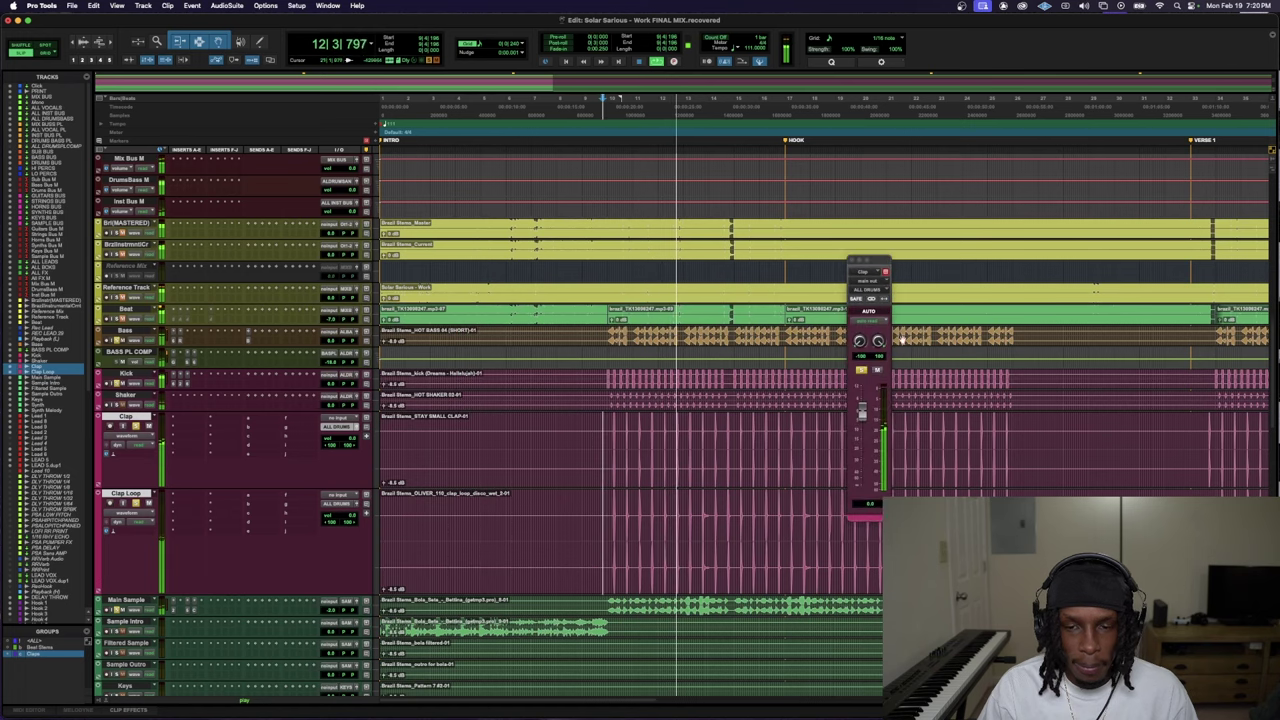
drag(861, 408, 861, 418)
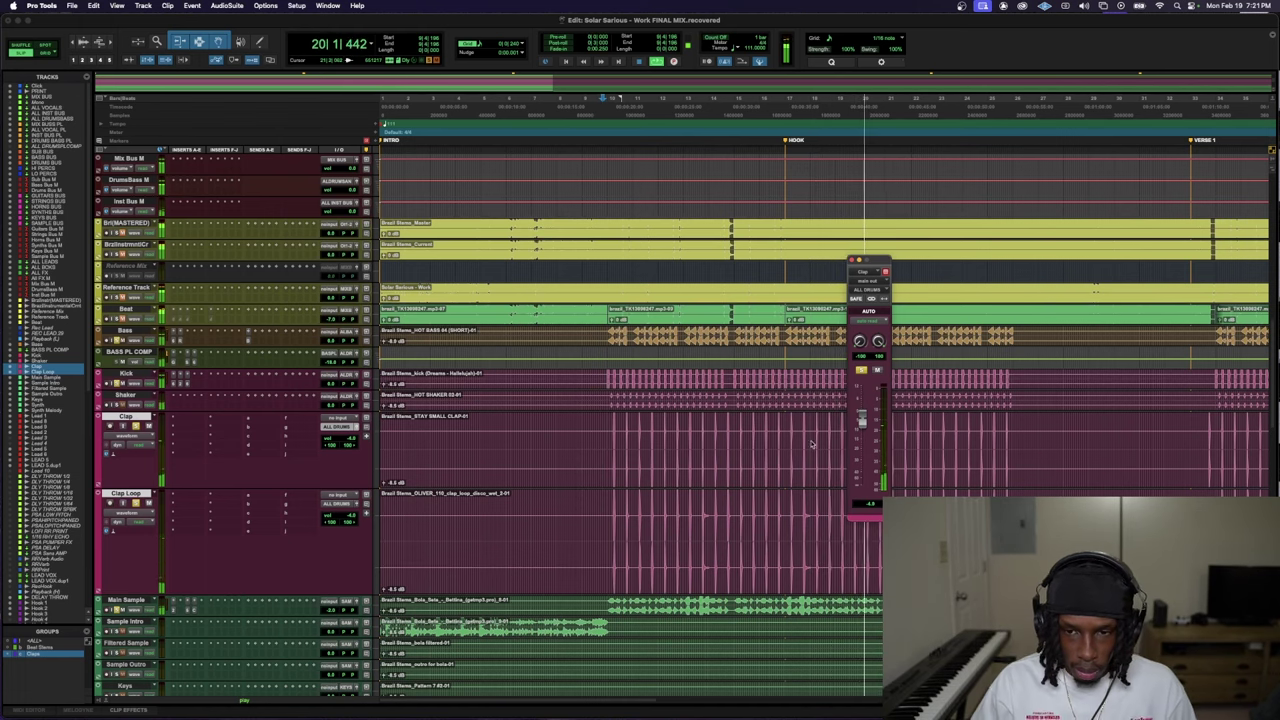
scroll(329, 586, up, 2)
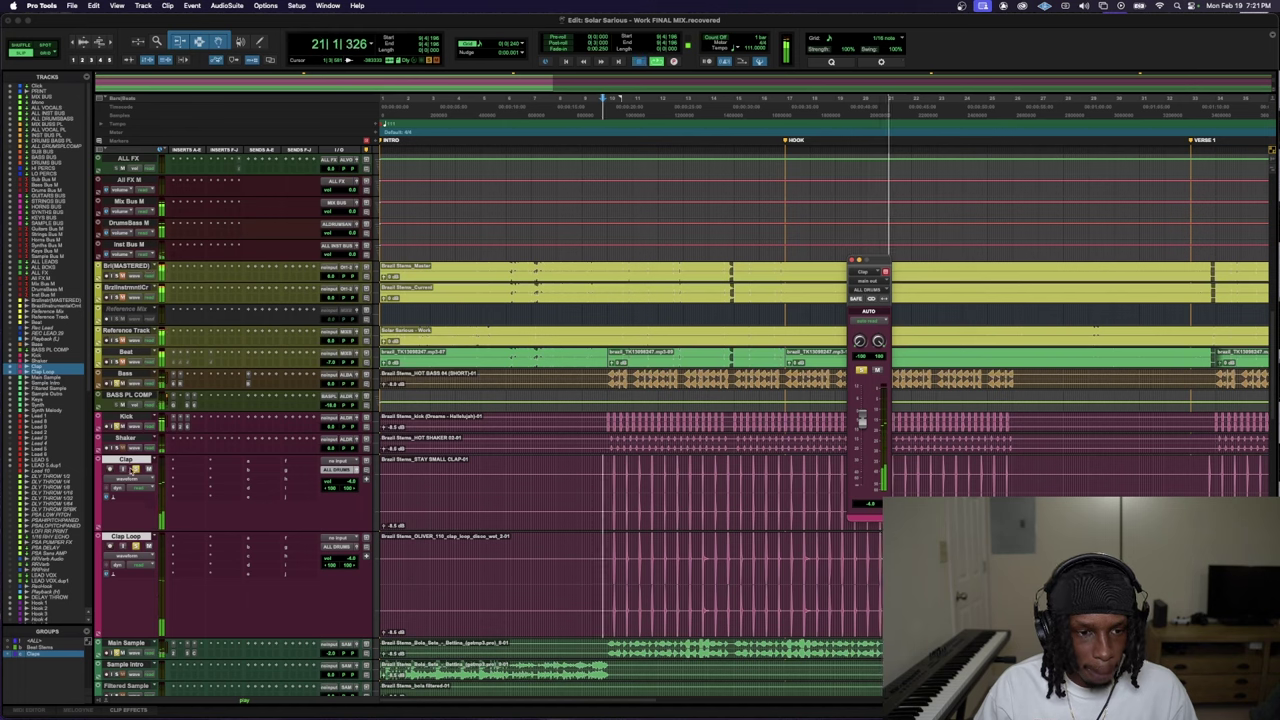
key(space)
- Route the two clap tracks to a new stereo Aux Input named Claps and send its output to ALL DRUMS
key(super+shift+n)
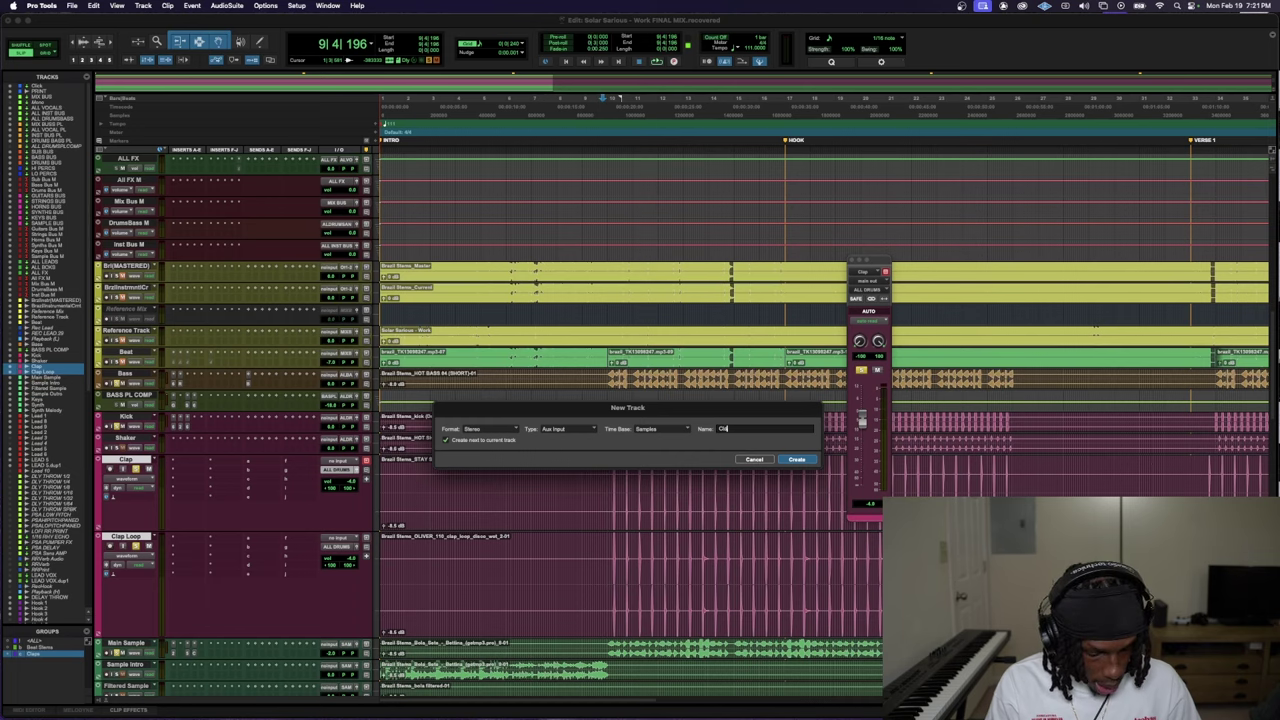
key(Return)
scroll(158, 672, down, 1)
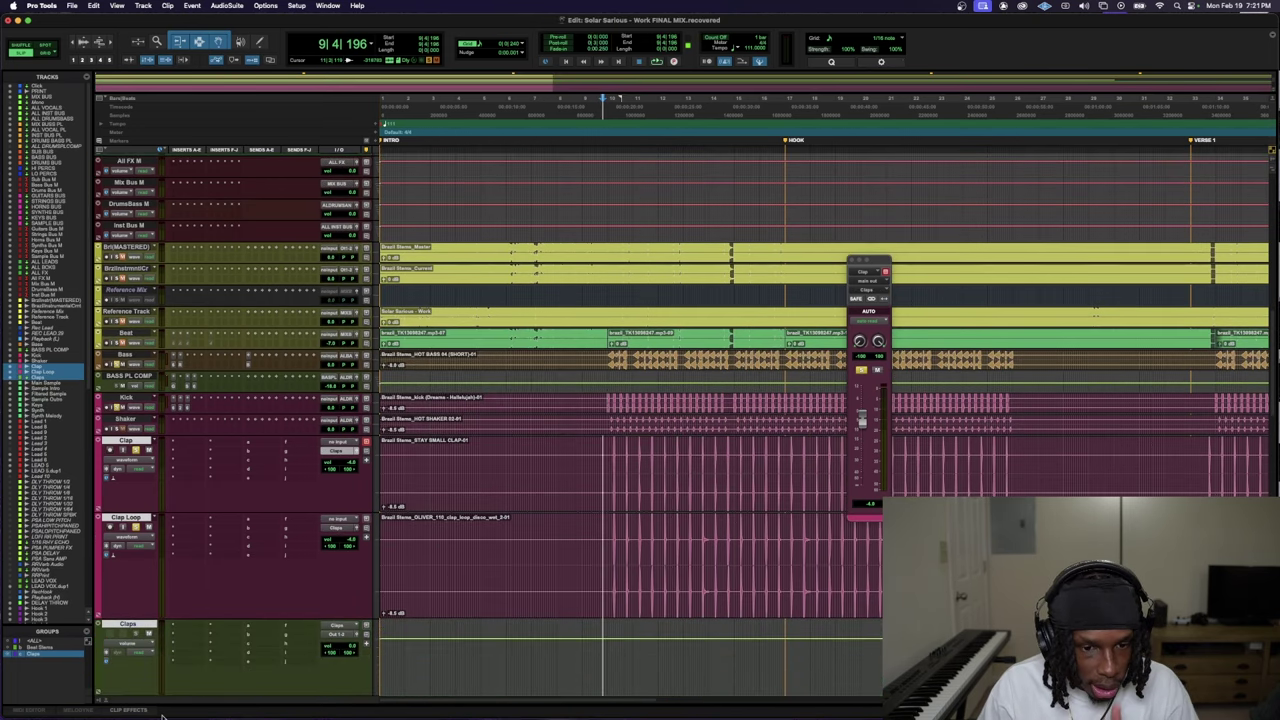
click(337, 634)
click(355, 619)
key(space)
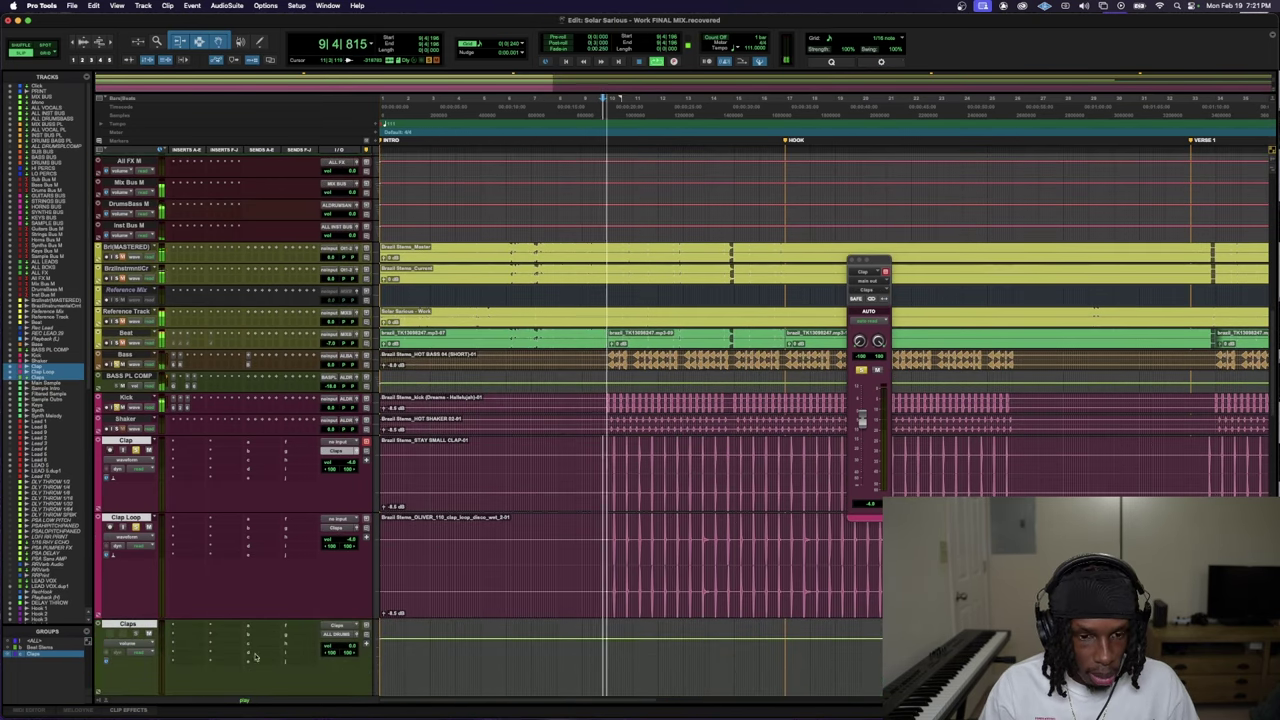
click(220, 627)
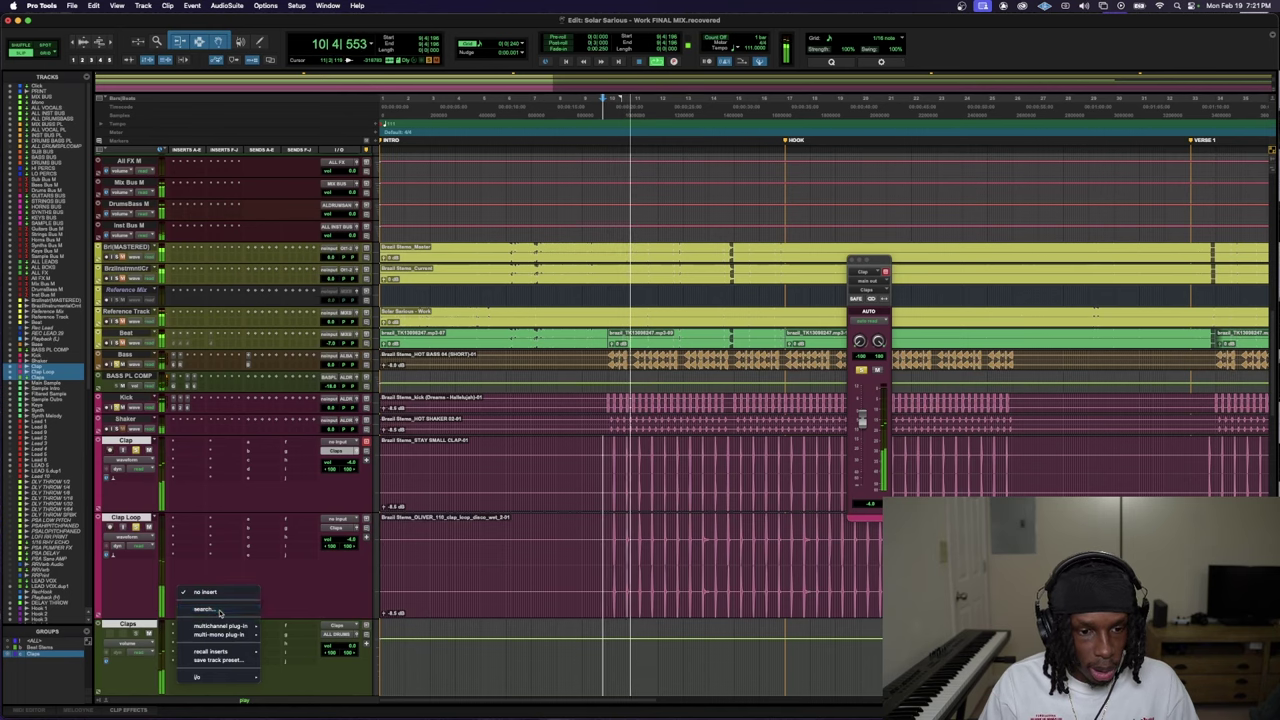
click(211, 614)
click(211, 616)
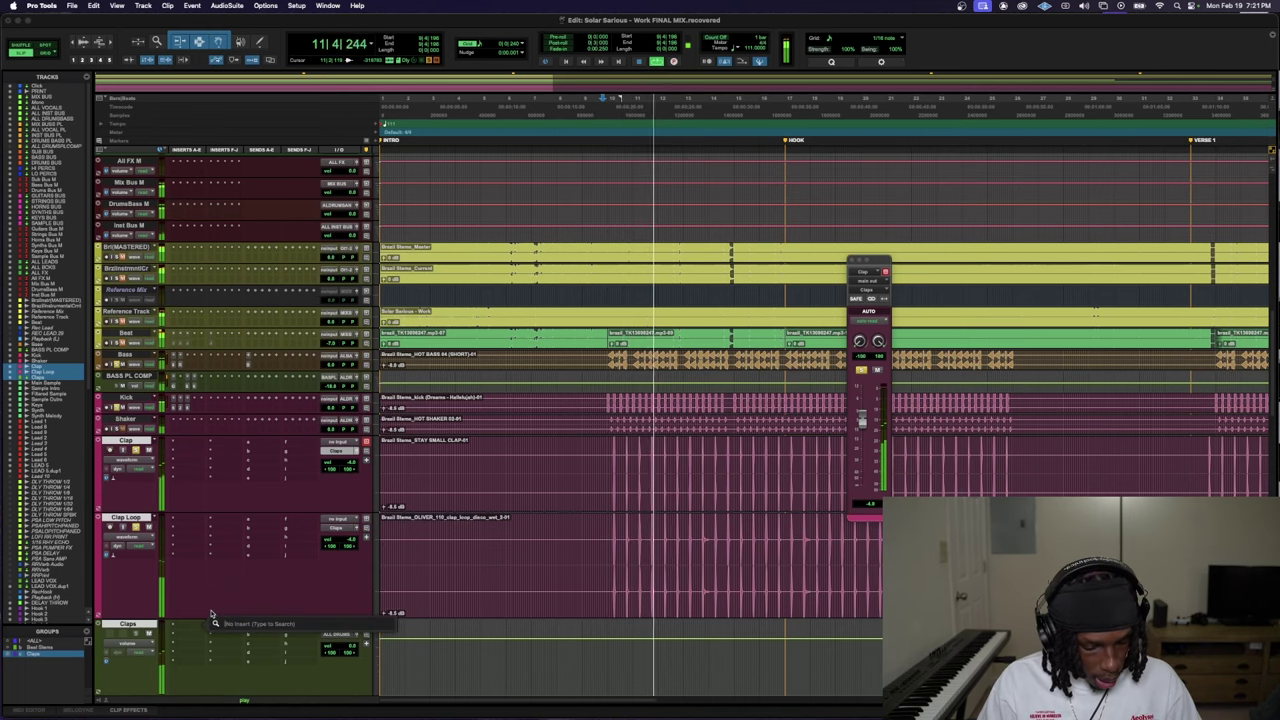
key(Escape)
- Insert the stereo F6-RTA equalizer on the Claps aux track
scroll(224, 473, down, 5)
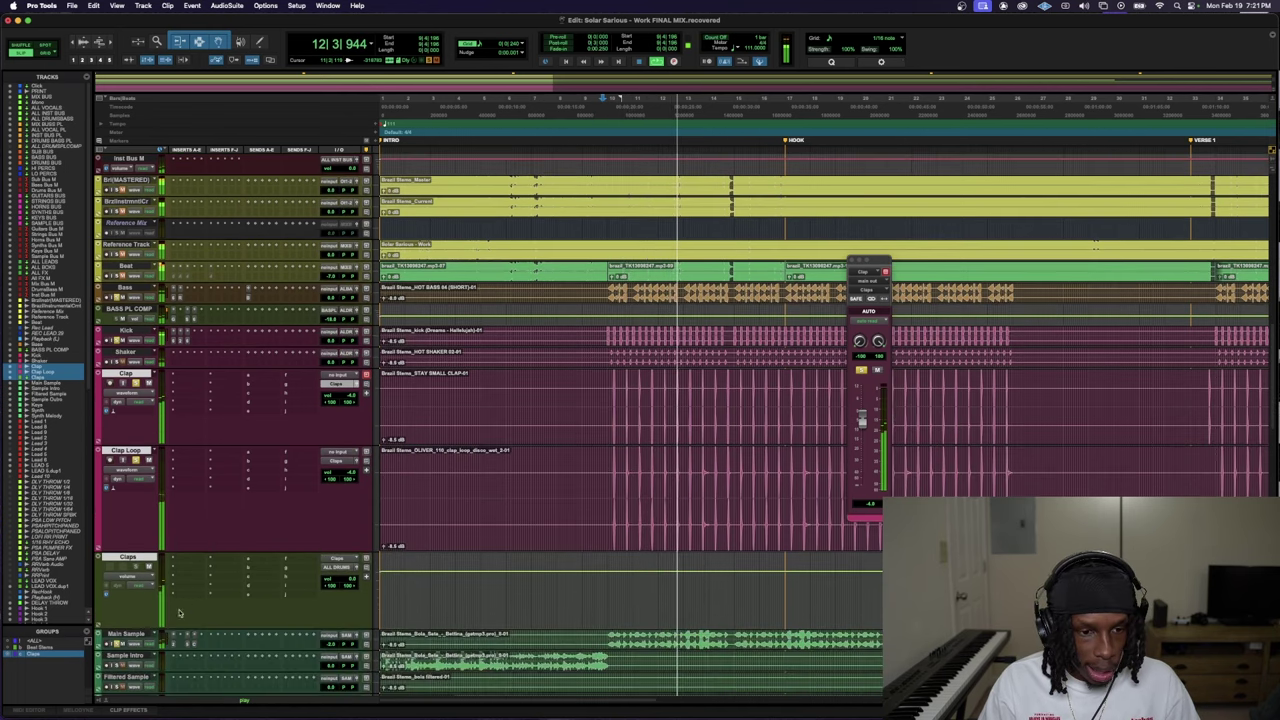
click(211, 494)
text(rt)
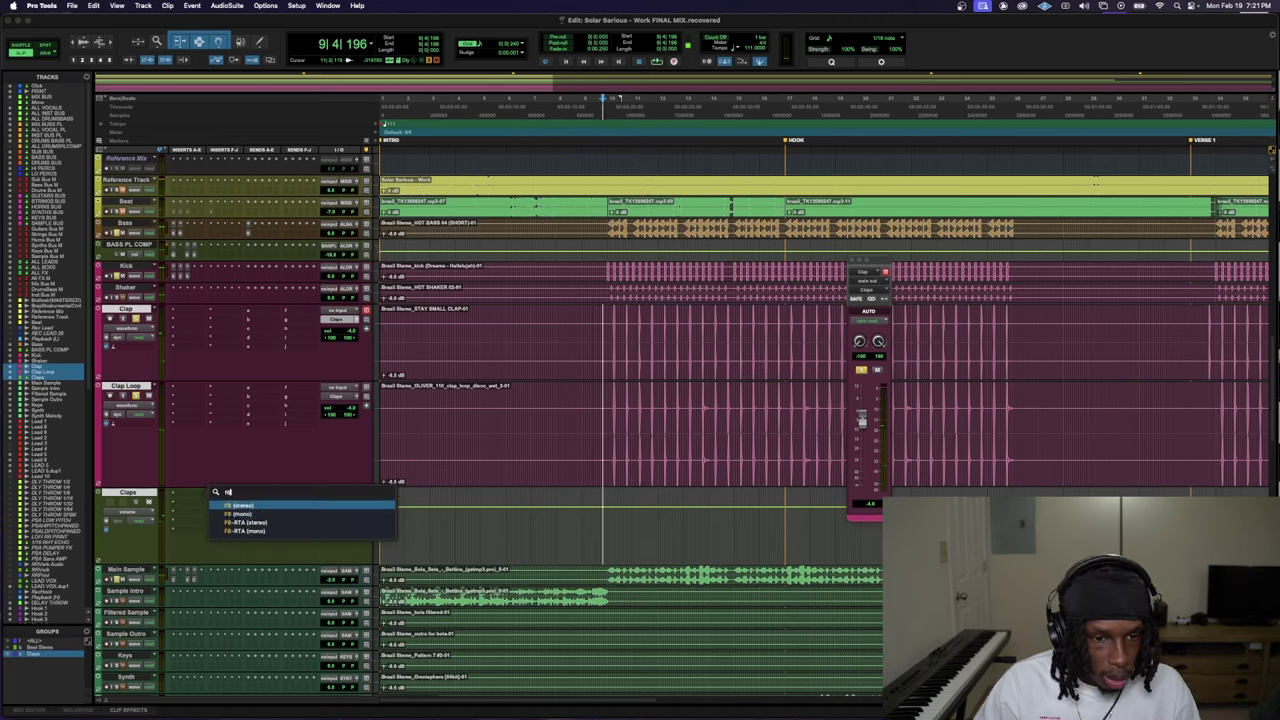
key(Down)
key(Down)
key(Return)
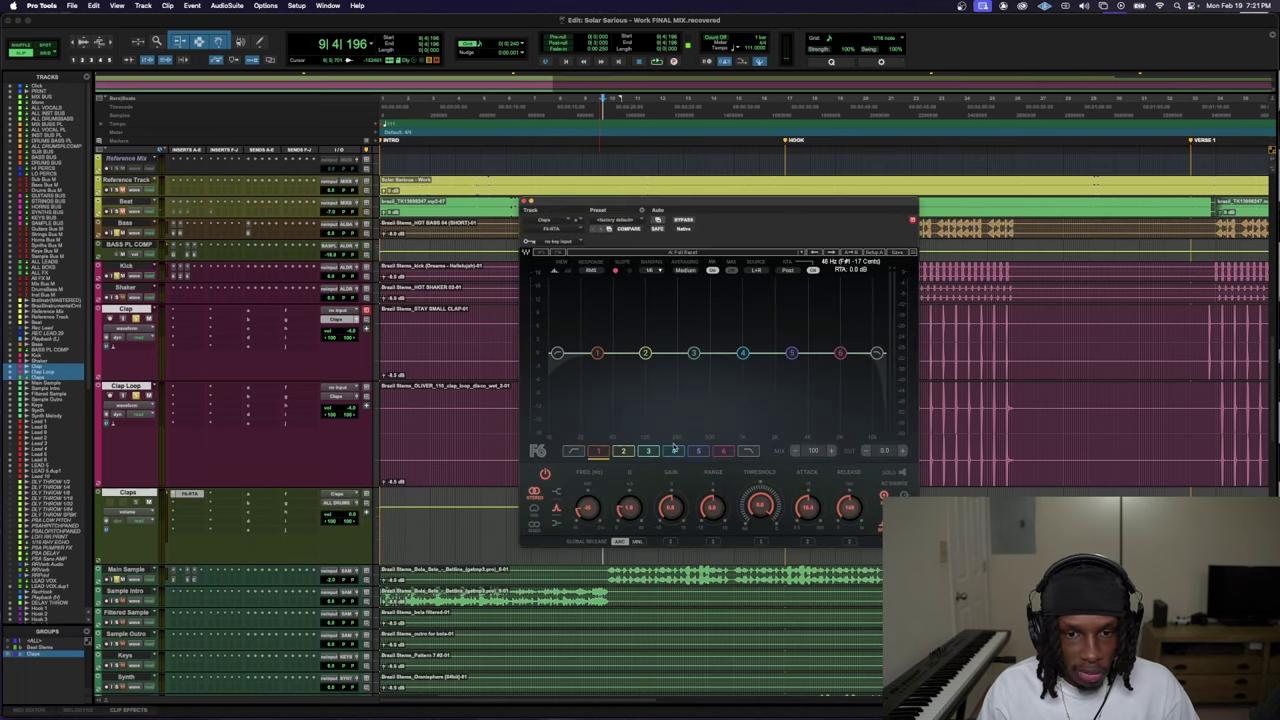
- On the Claps F6 equalizer, boost band 3 slightly near 850 Hz and make band 6 a gentle high-shelf cut near 6.1 kHz
key(space)
mouse_move(700, 352)
mouse_down()
mouse_move(680, 300)
mouse_move(723, 298)
mouse_move(722, 345)
mouse_up()
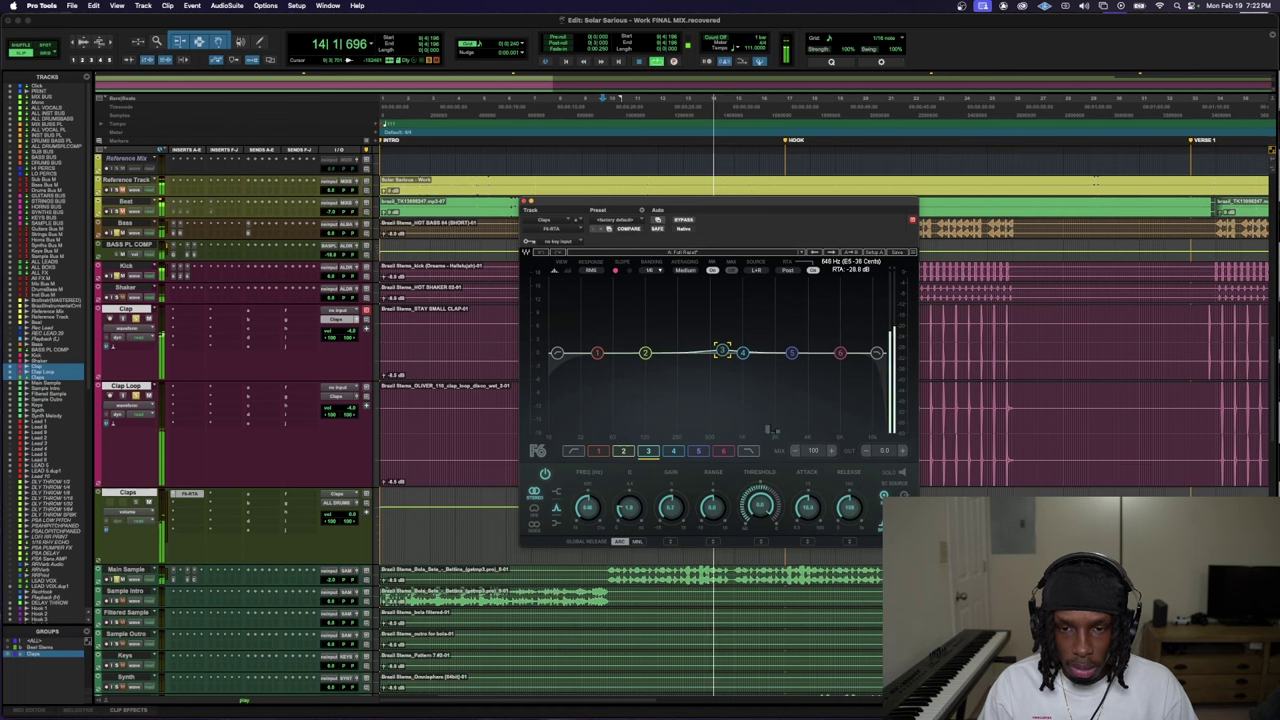
click(838, 354)
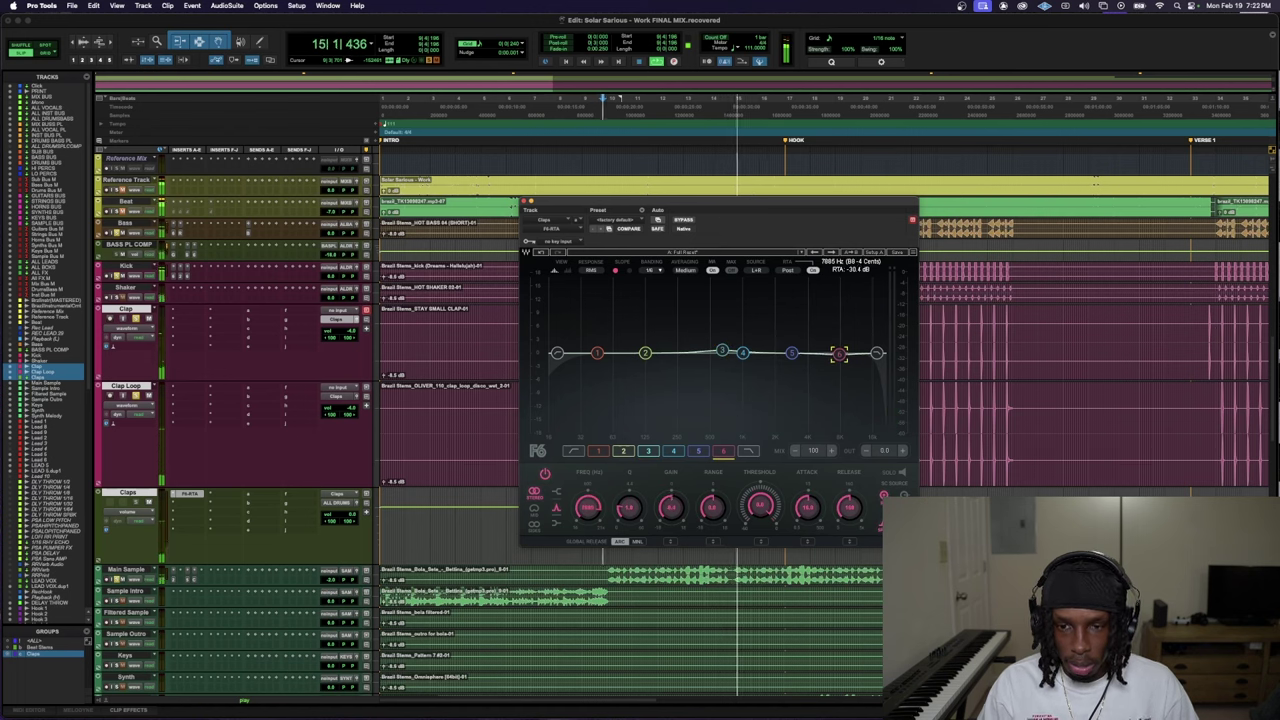
click(720, 451)
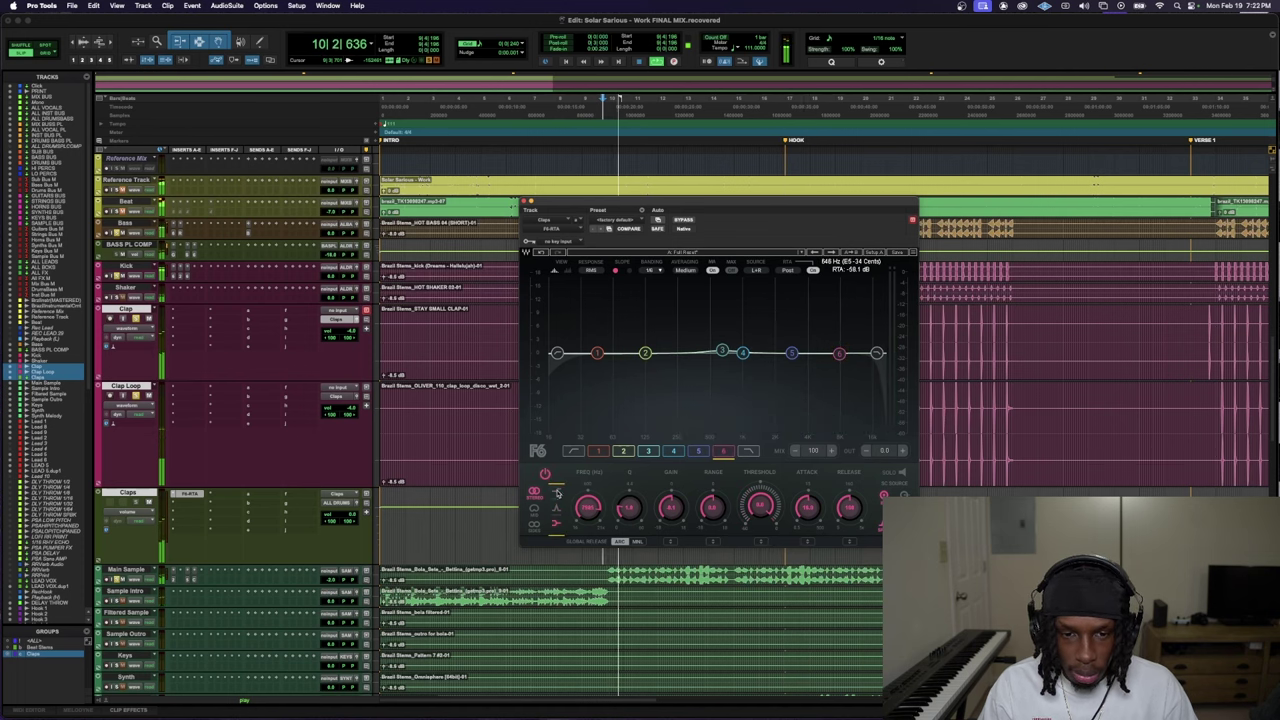
drag(660, 506, 660, 525)
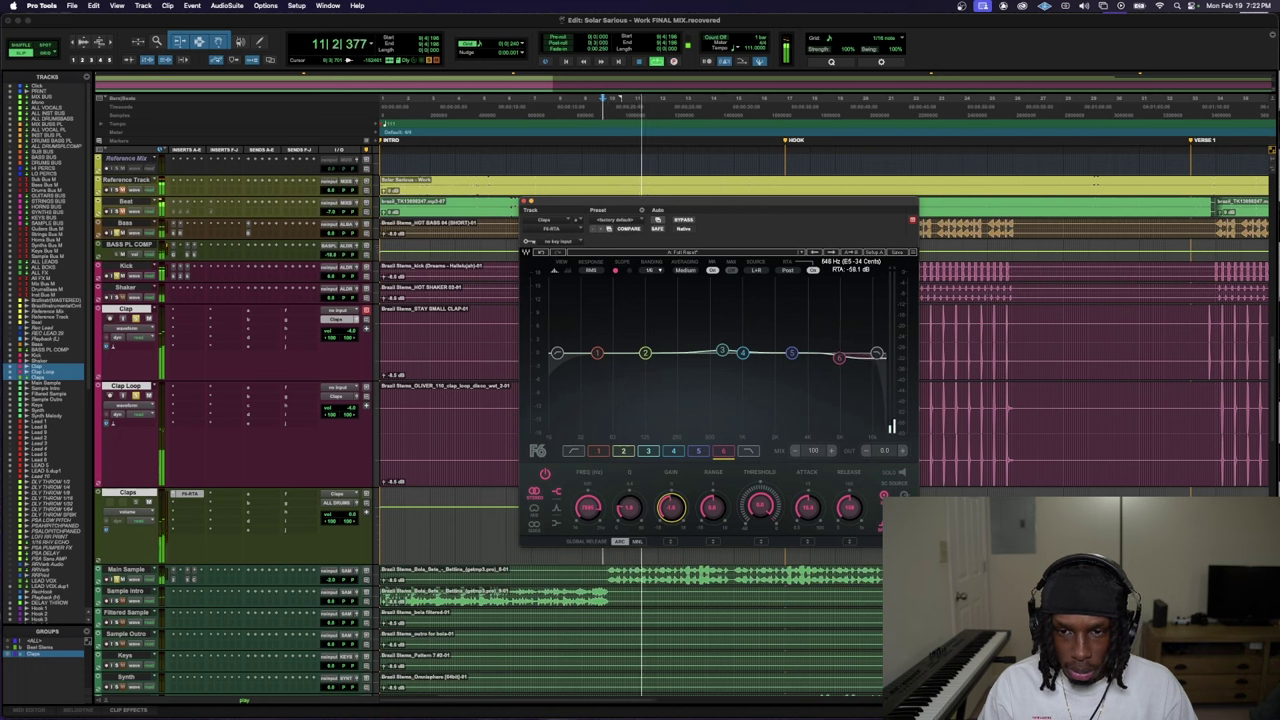
drag(835, 357, 827, 356)
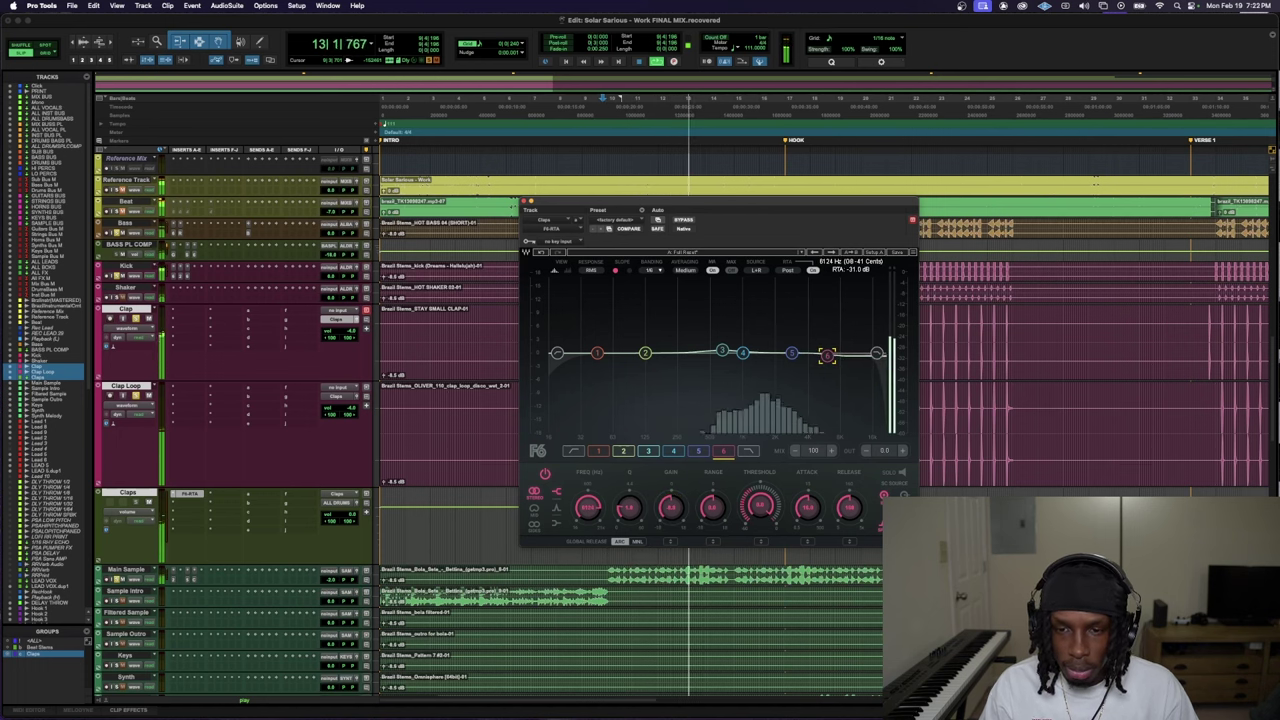
- Insert the stereo J37 tape plug-in on the Claps aux track, after the equalizer
click(192, 508)
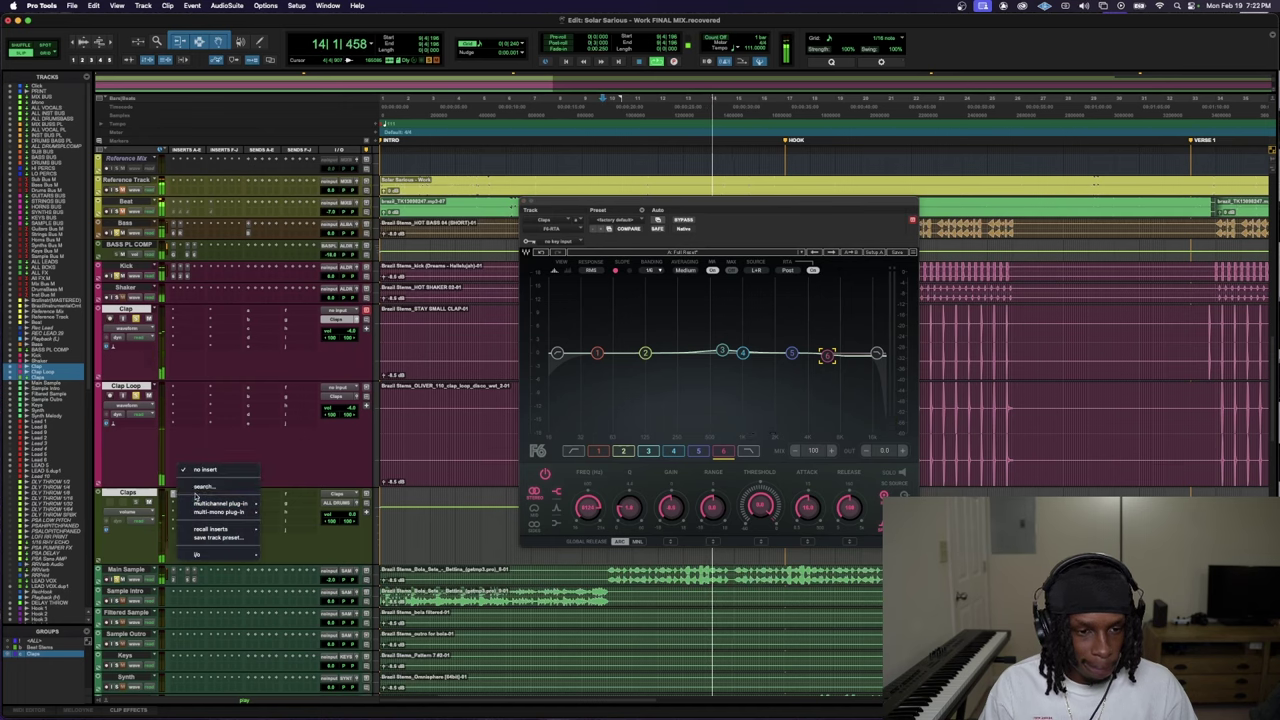
click(190, 492)
click(190, 492)
text(J37)
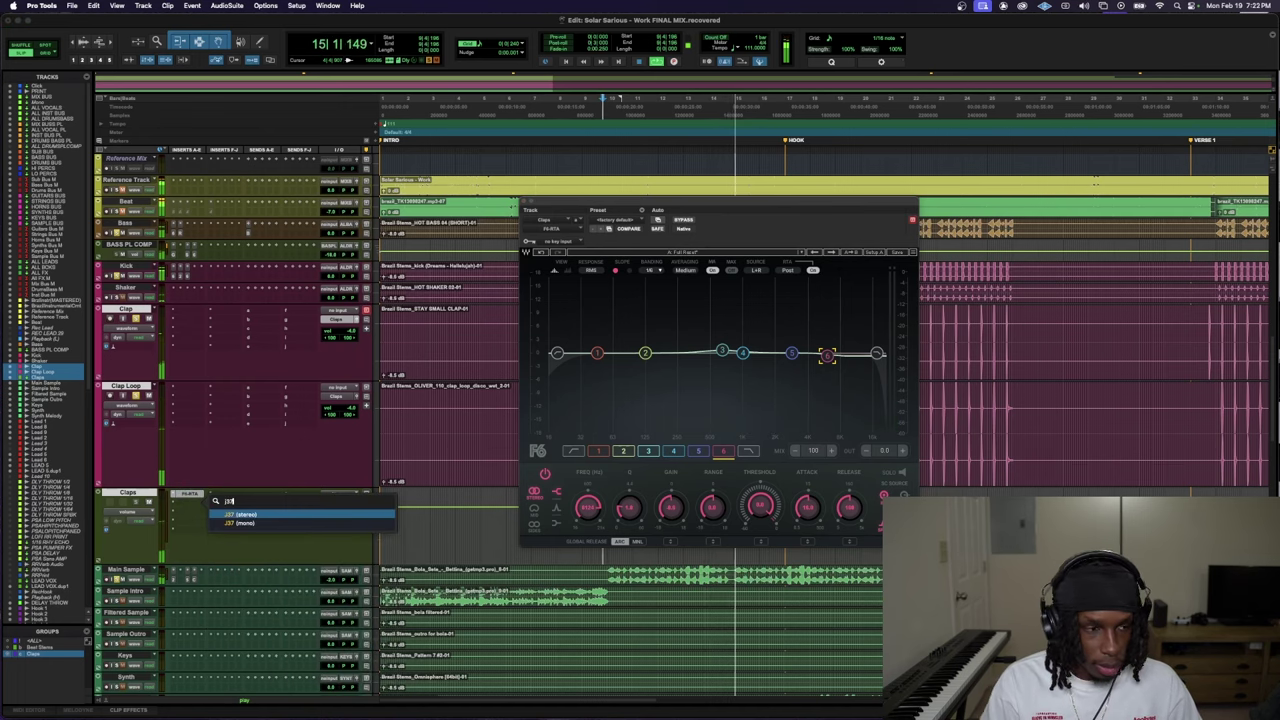
key(Return)
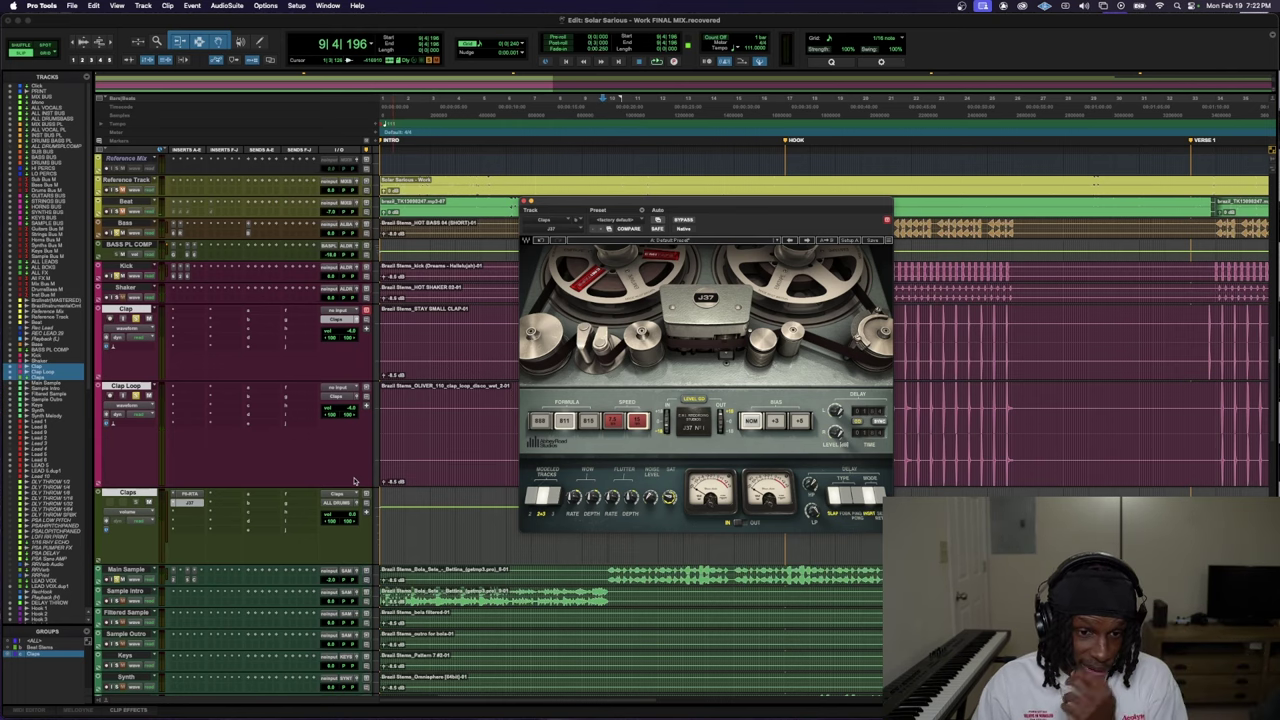
- Play the song and make the Ozone plug-in on the MIX BUS track inactive
scroll(353, 481, down, 10)
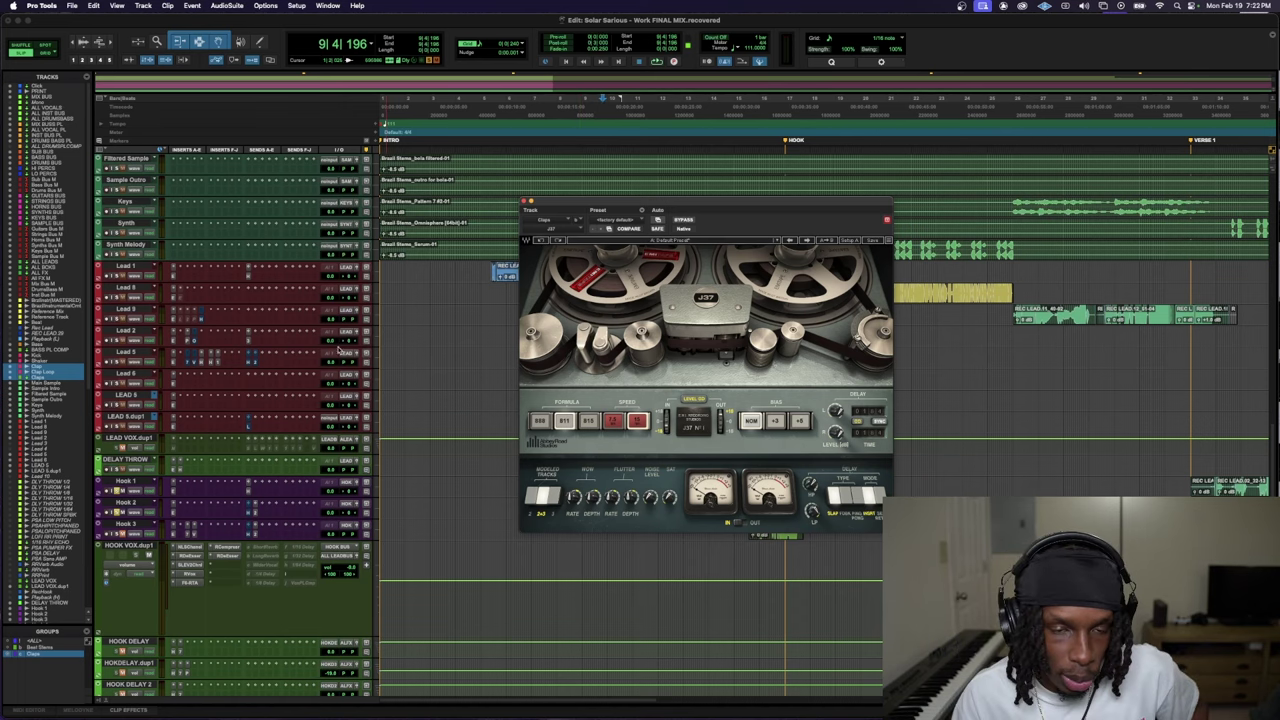
scroll(334, 336, up, 5)
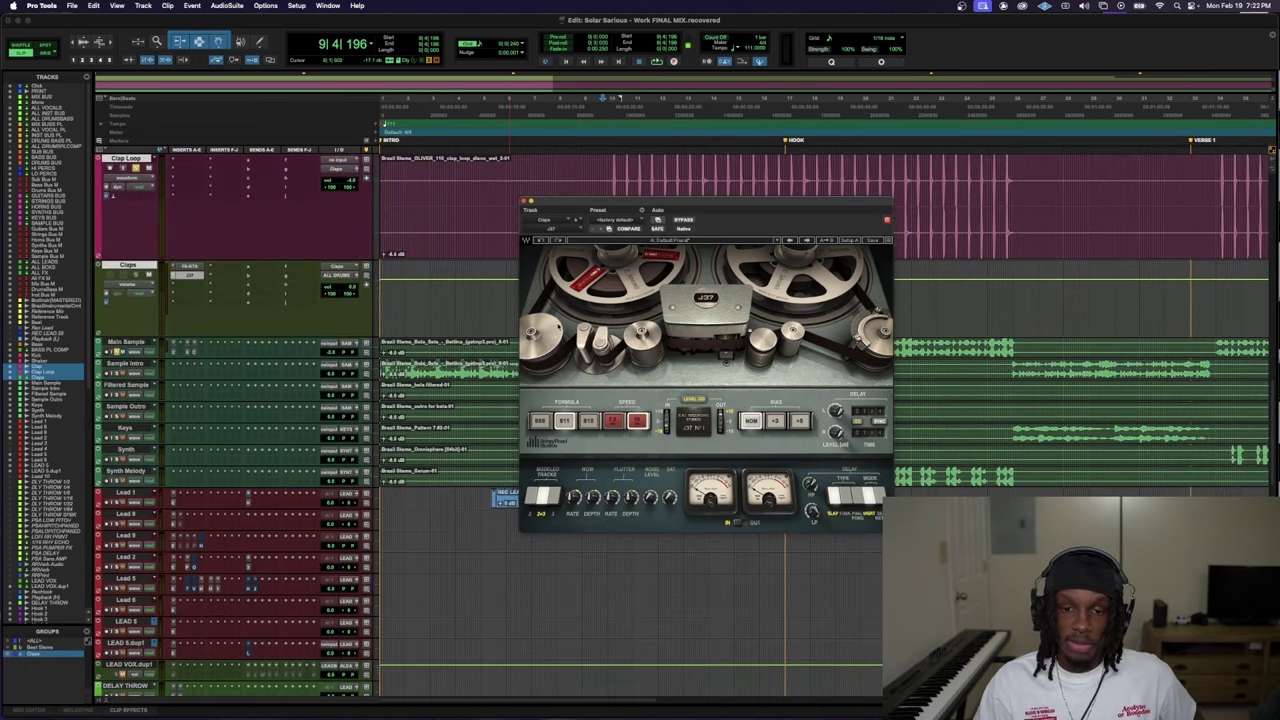
key(space)
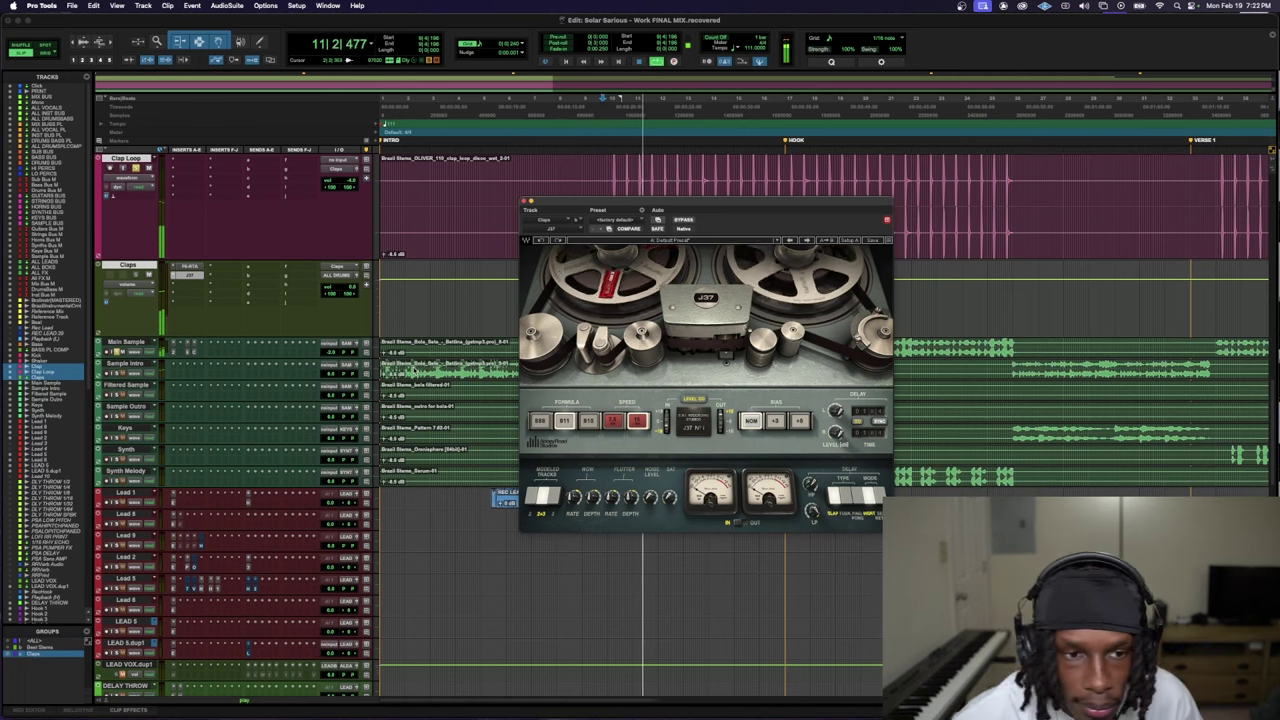
scroll(280, 250, up, 15)
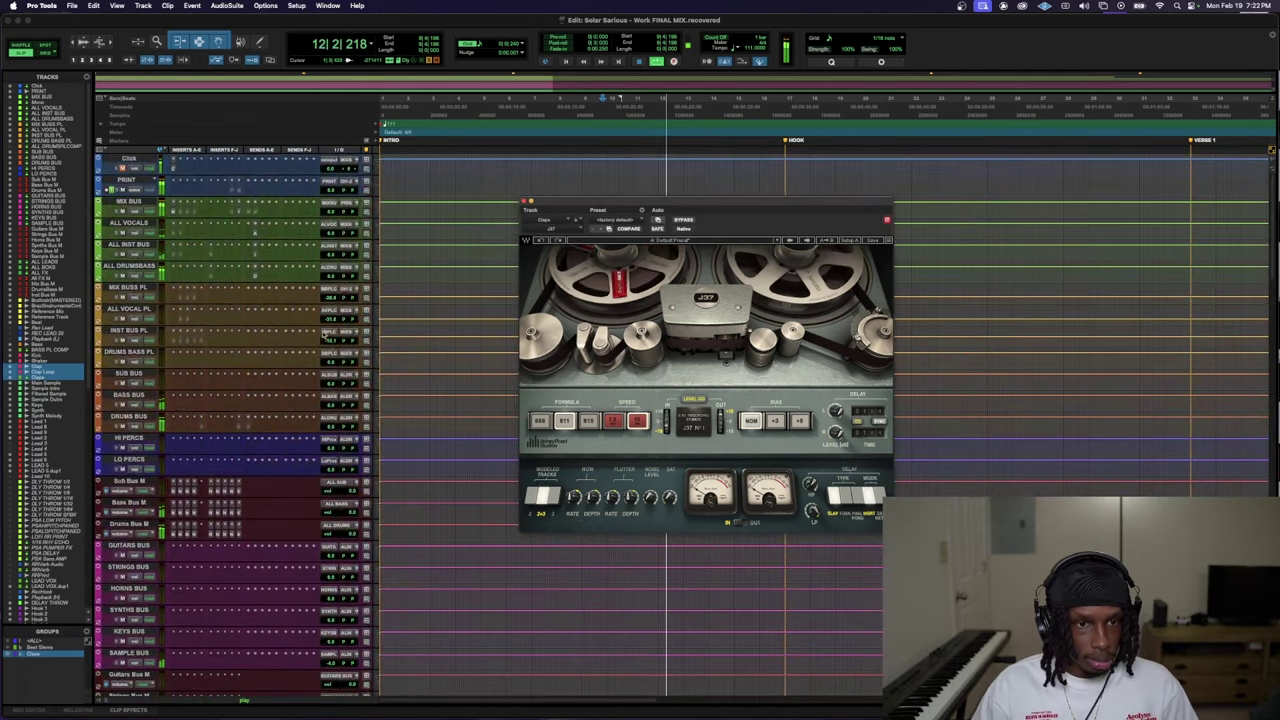
click(239, 211)
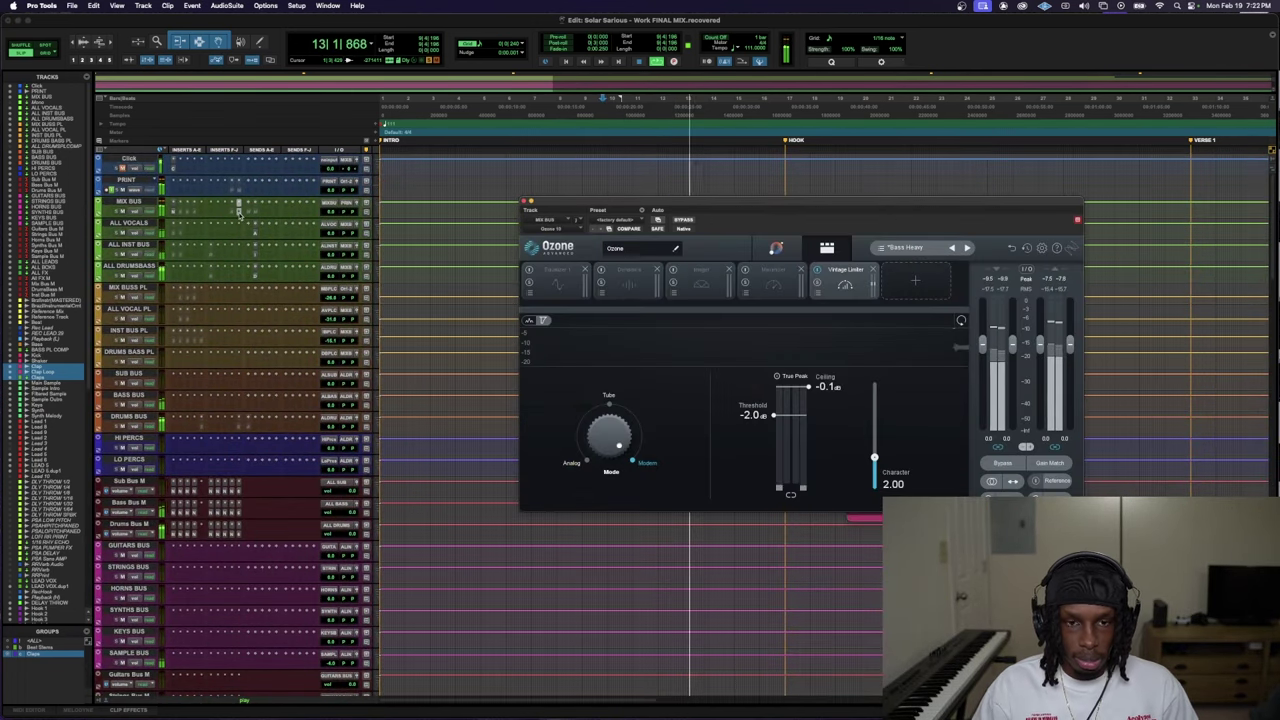
click(194, 378)
- Look over the bus and master tracks' inserts and meters while the song plays
scroll(194, 378, down, 15)
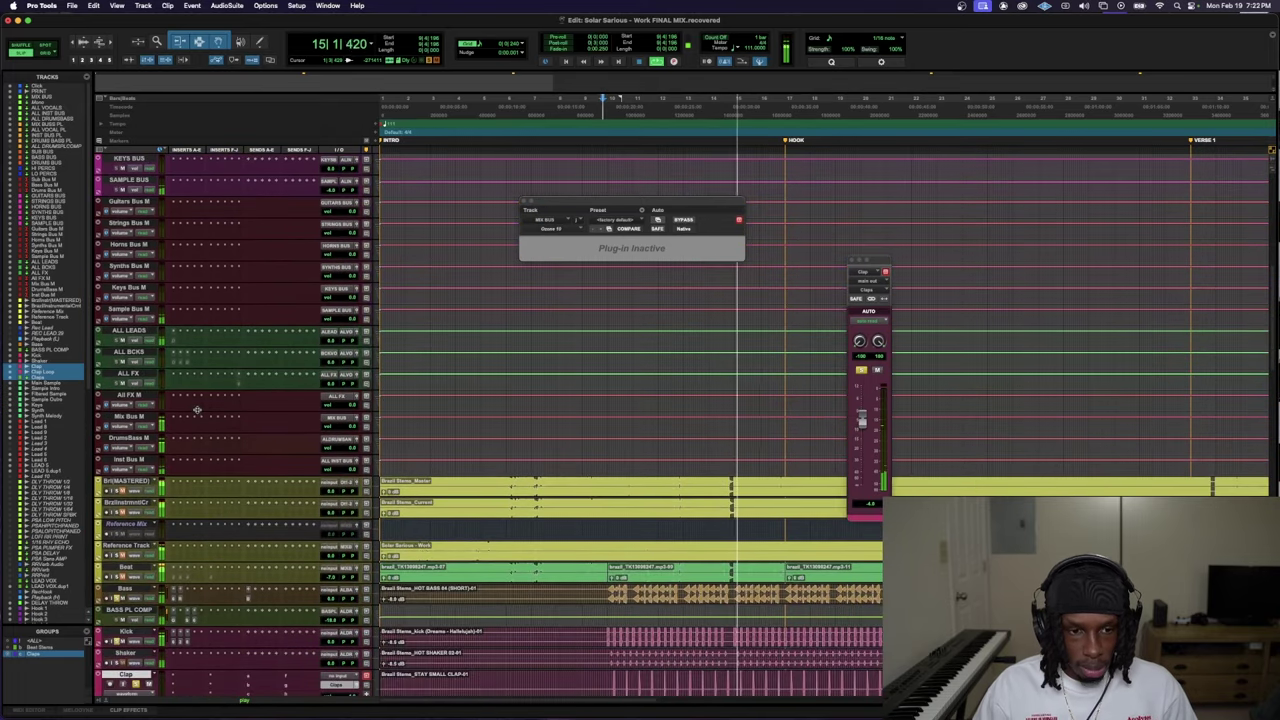
scroll(197, 410, up, 15)
scroll(197, 410, down, 8)
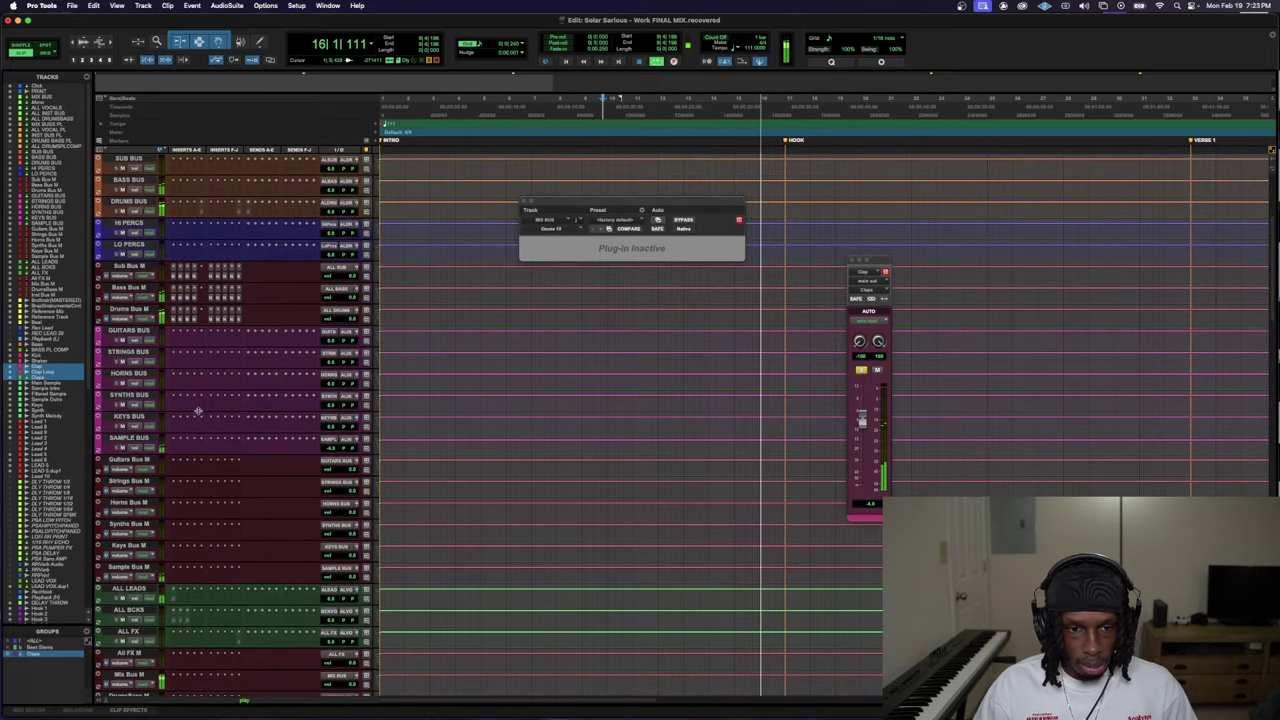
scroll(198, 413, up, 9)
scroll(198, 413, down, 10)
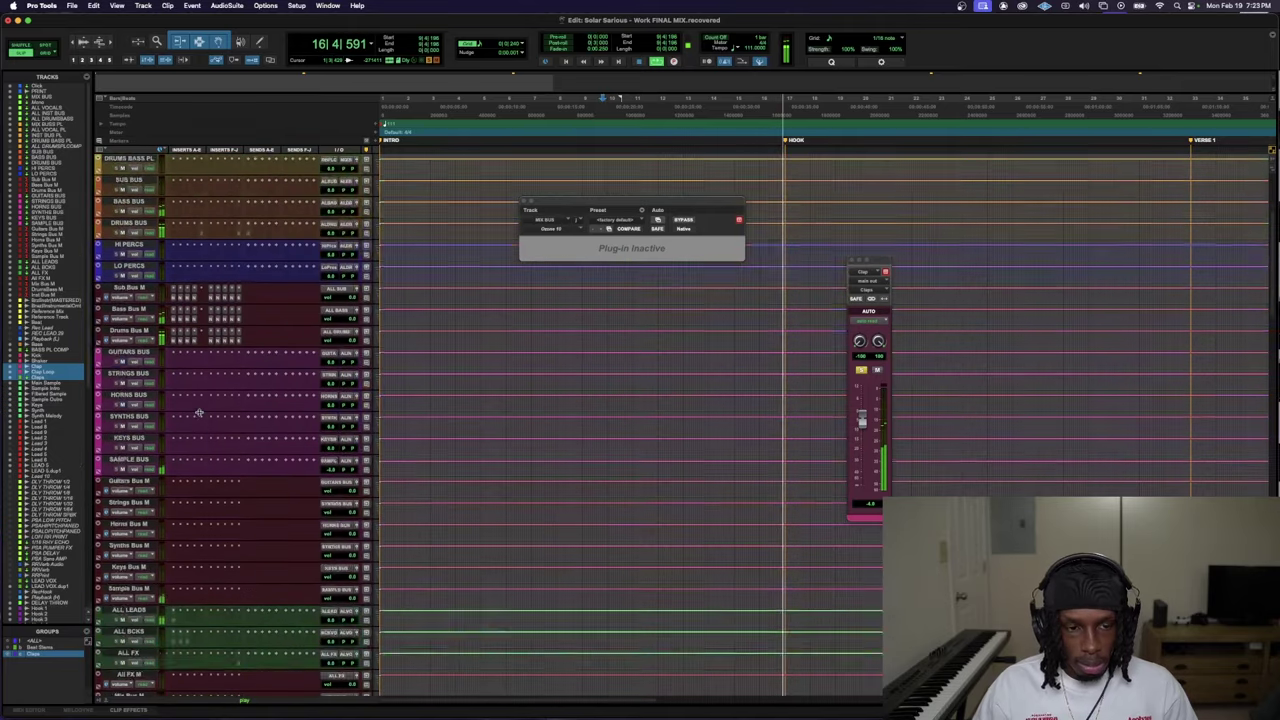
scroll(198, 413, up, 10)
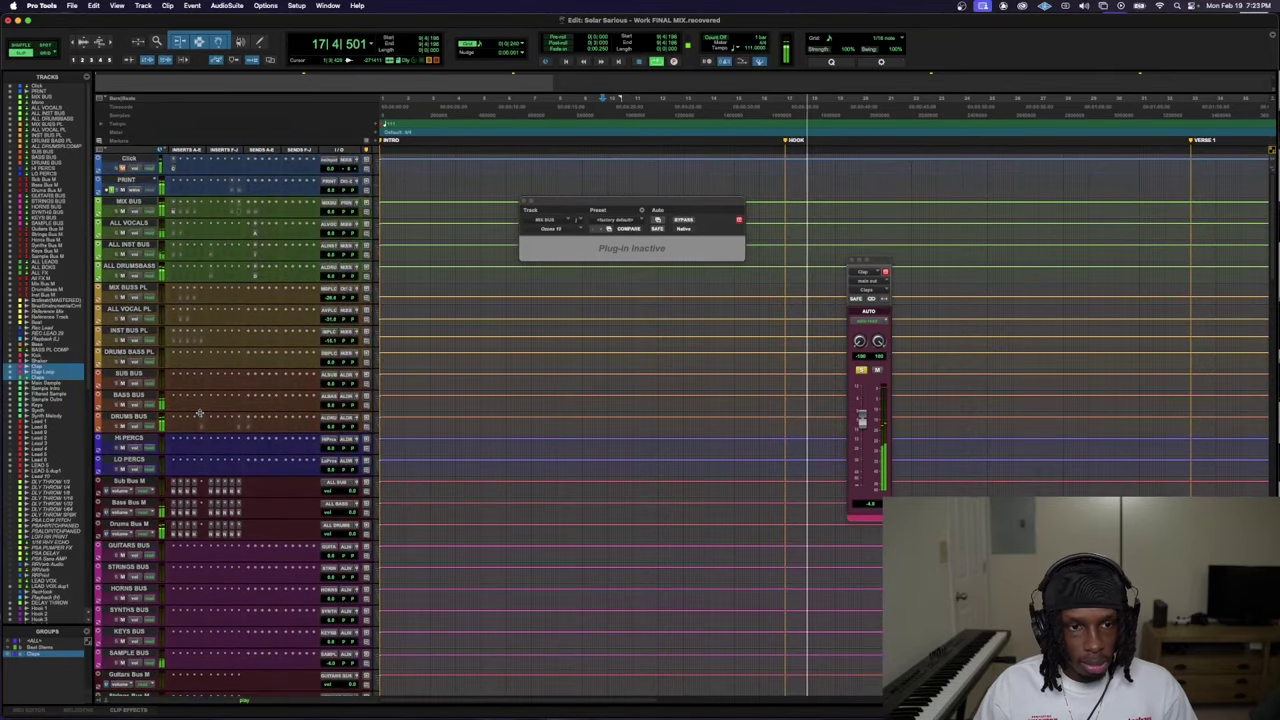
scroll(230, 440, down, 8)
- Reopen the J37 on the Claps track and audition its tape formula while the song plays
scroll(236, 444, down, 15)
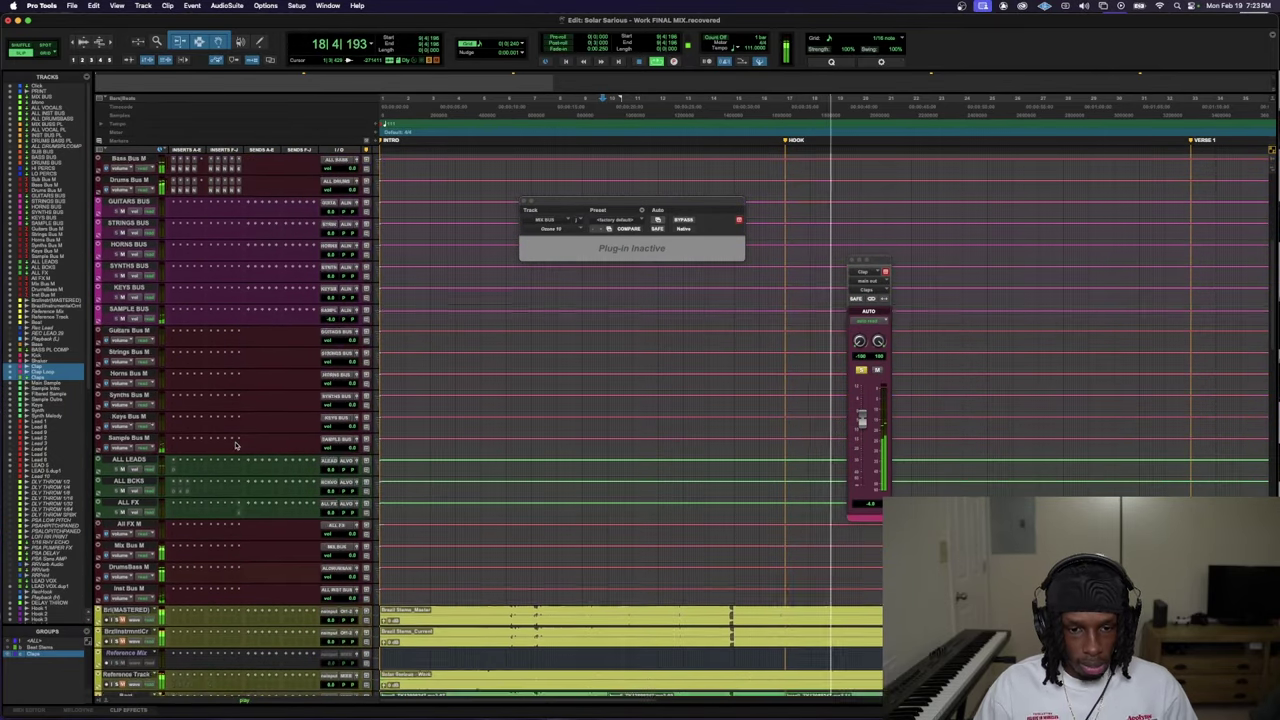
scroll(230, 470, up, 4)
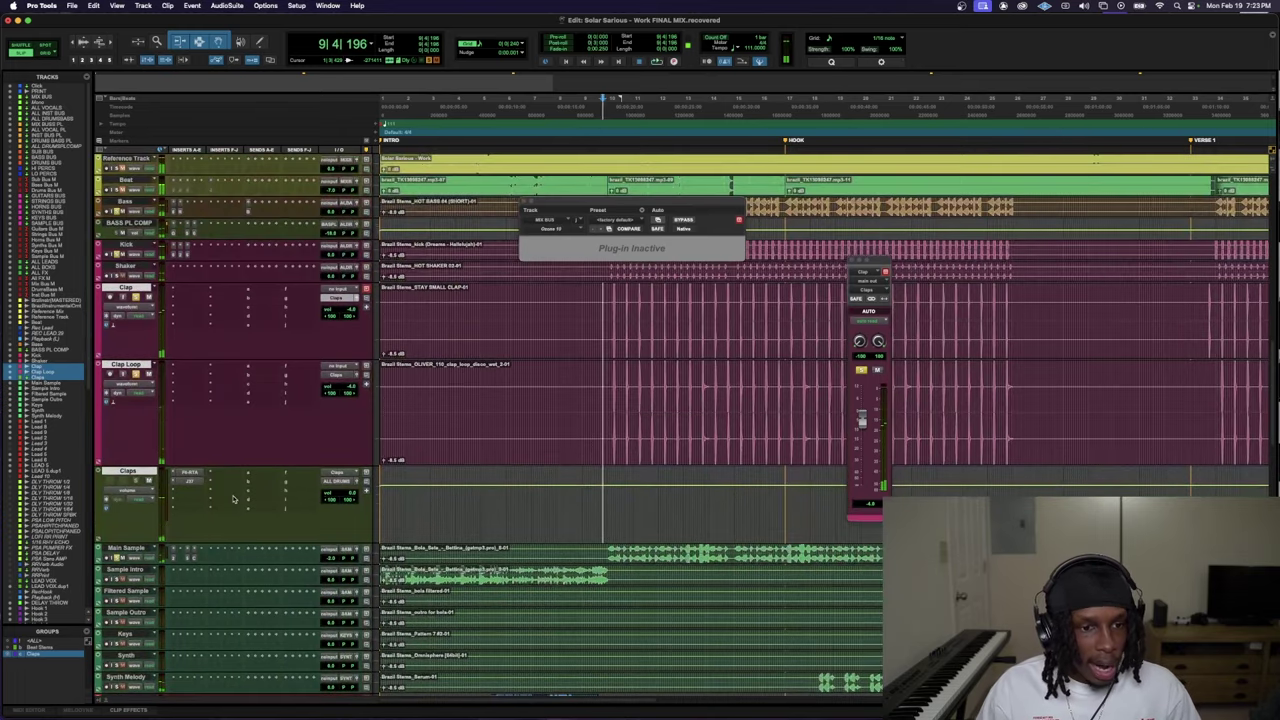
click(186, 482)
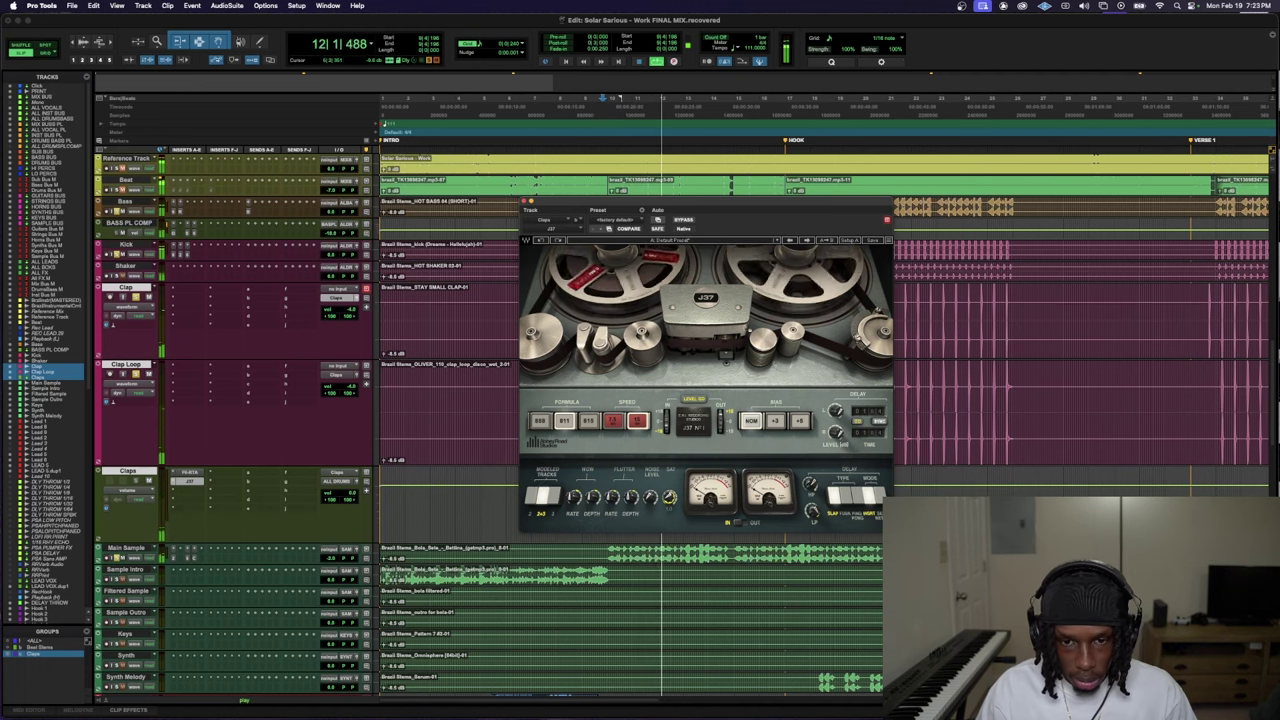
click(589, 421)
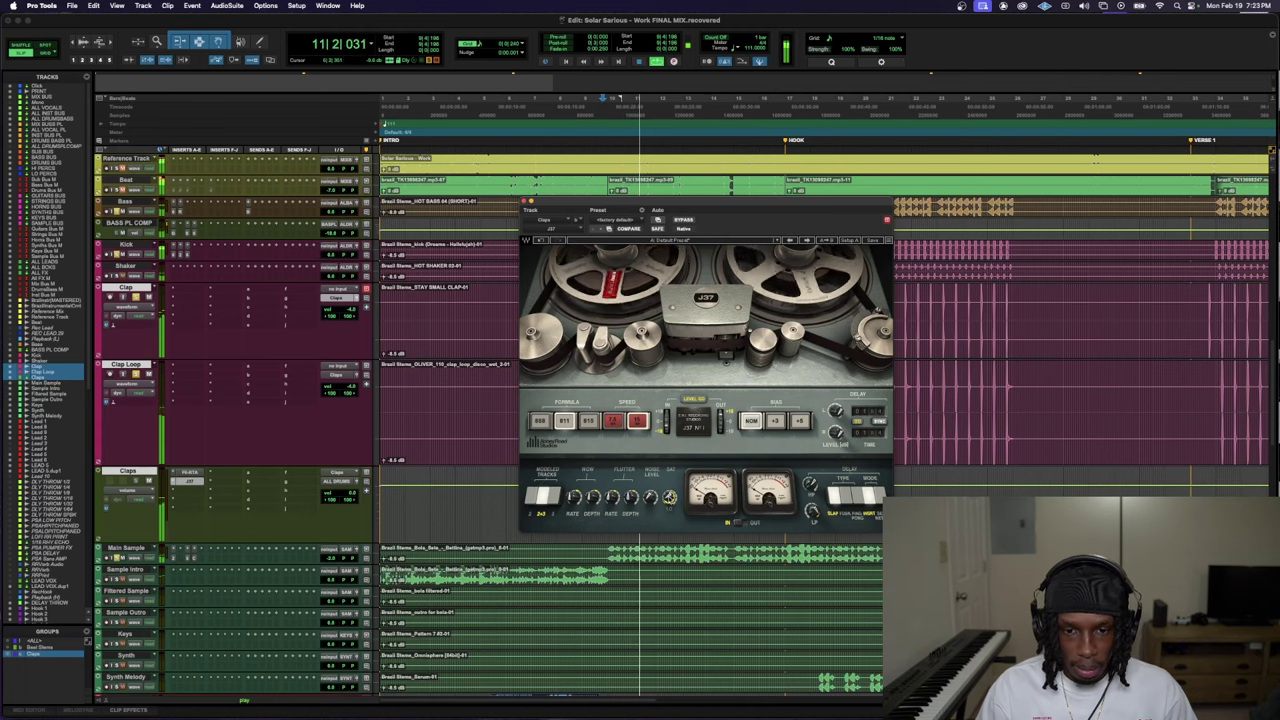
- Sweep band 2 of the Claps F6 equalizer, settle on a slight boost near 382 Hz and close the plug-in
click(190, 472)
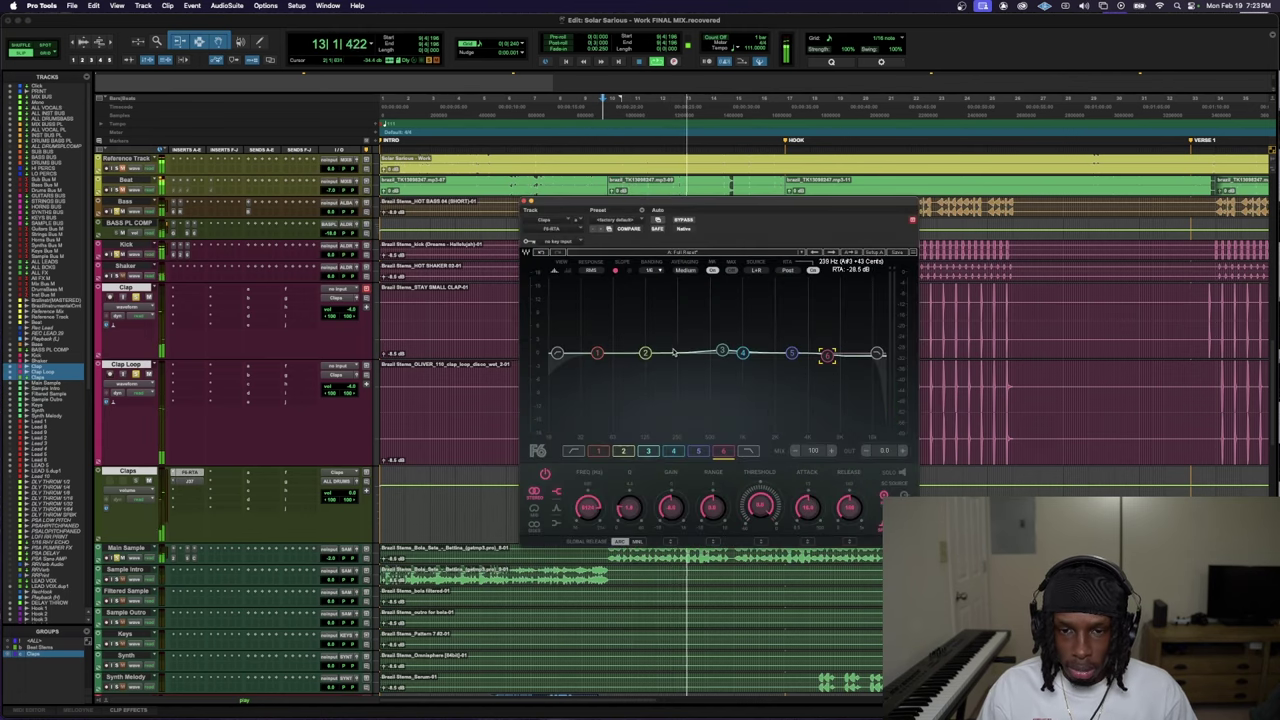
drag(645, 352, 698, 277)
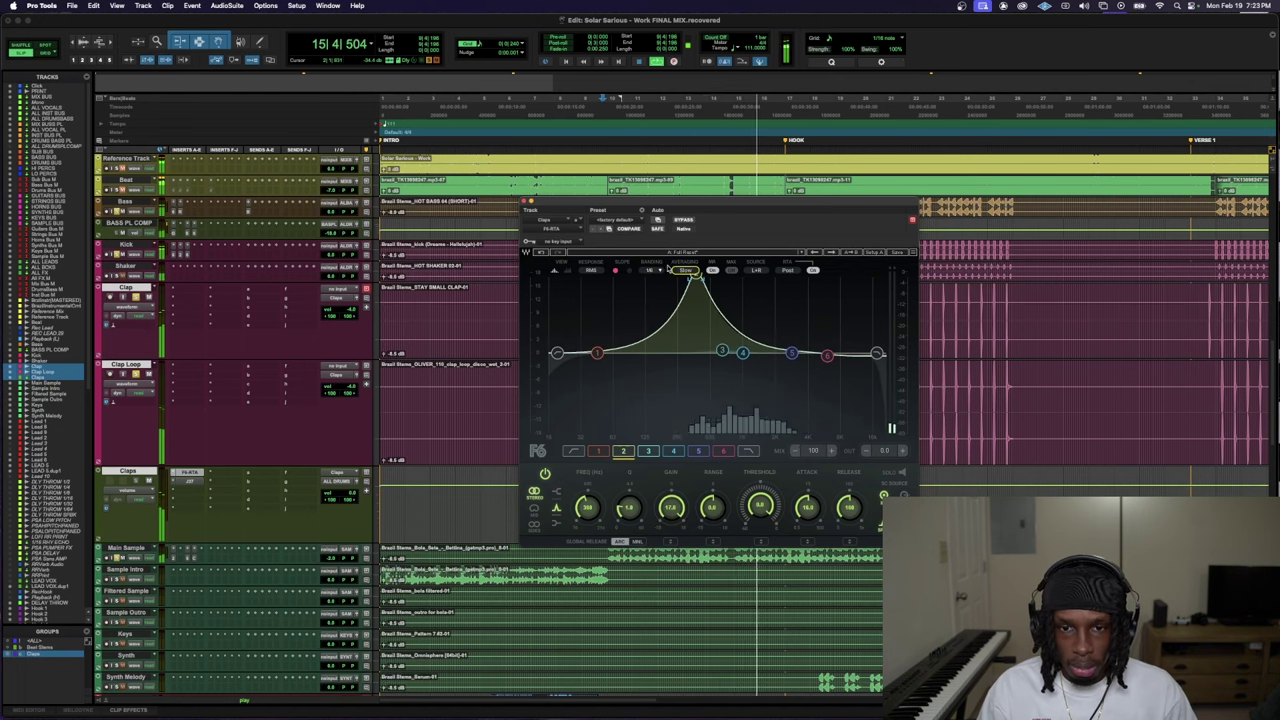
drag(697, 276, 697, 348)
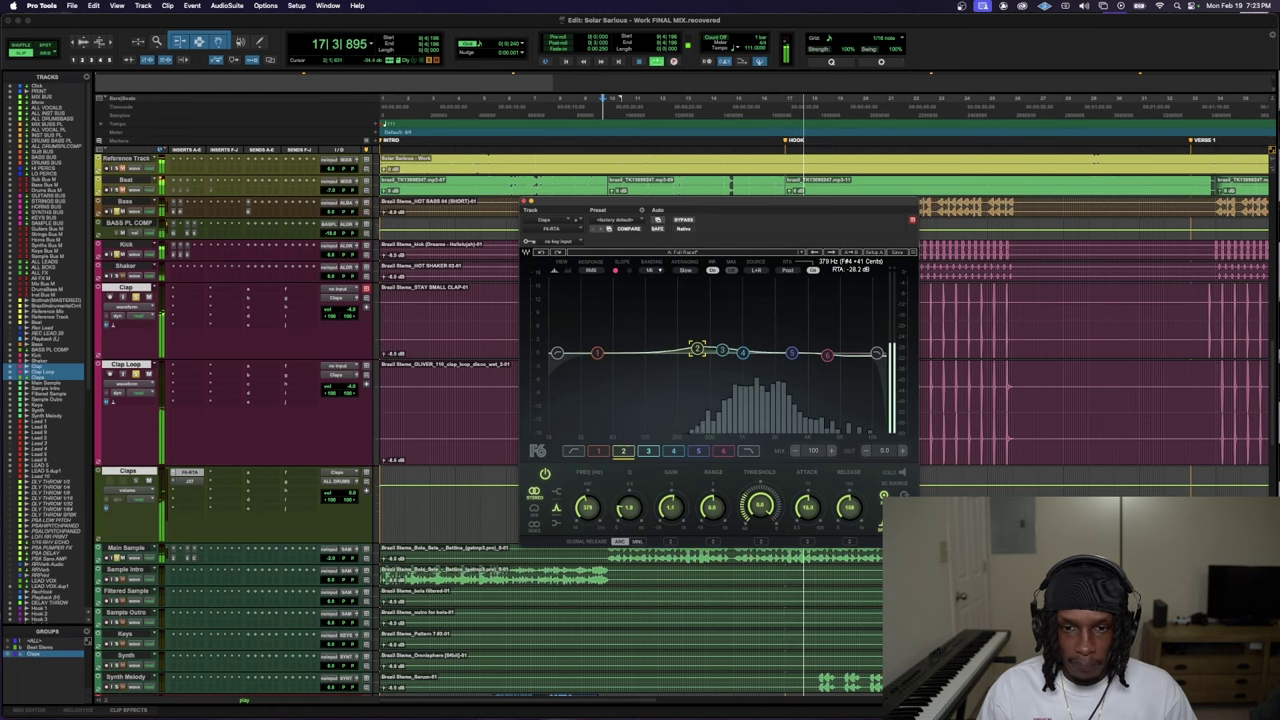
drag(697, 348, 698, 349)
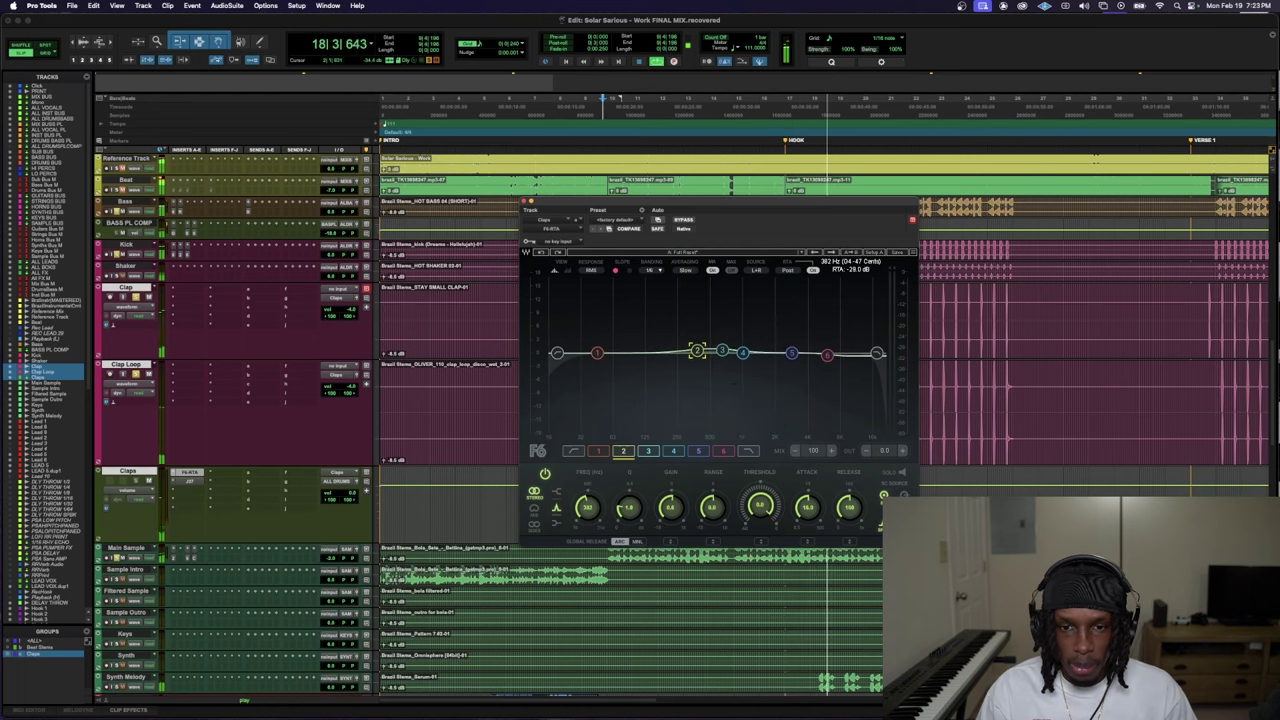
click(190, 471)
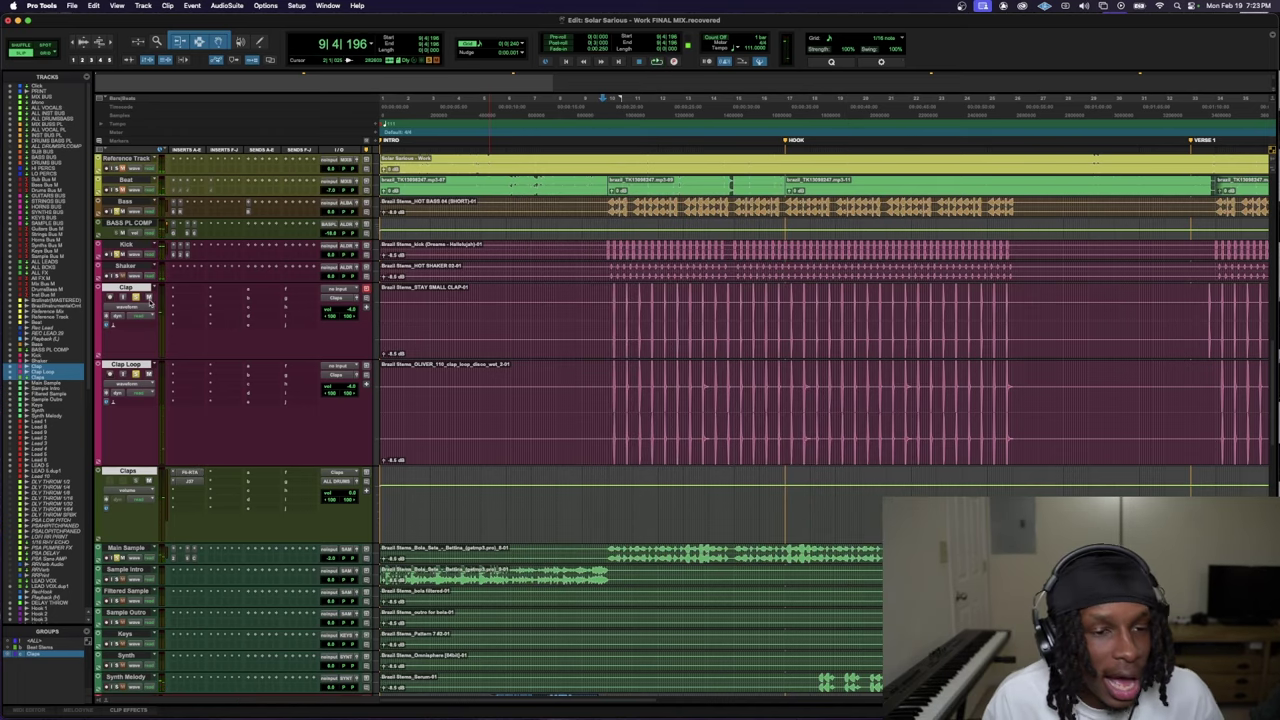
- Enlarge the Shaker track and audition the shaker against the other drums
drag(152, 283, 152, 419)
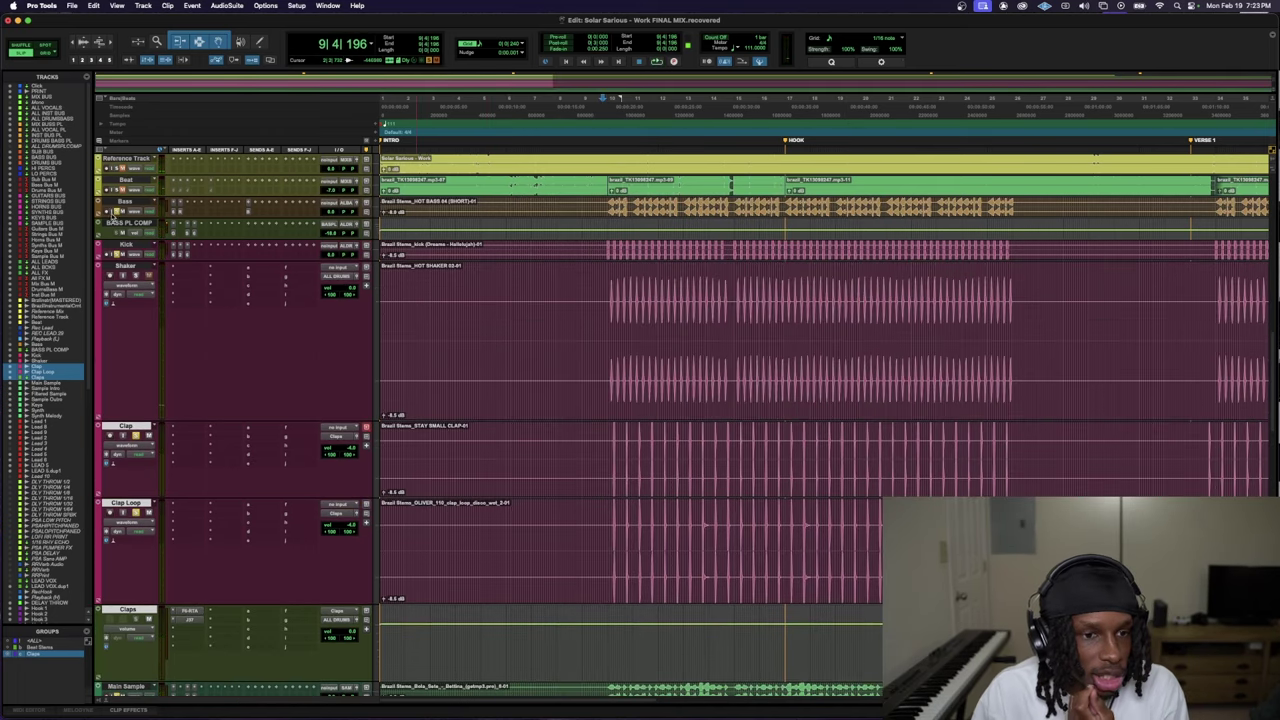
scroll(560, 400, down, 3)
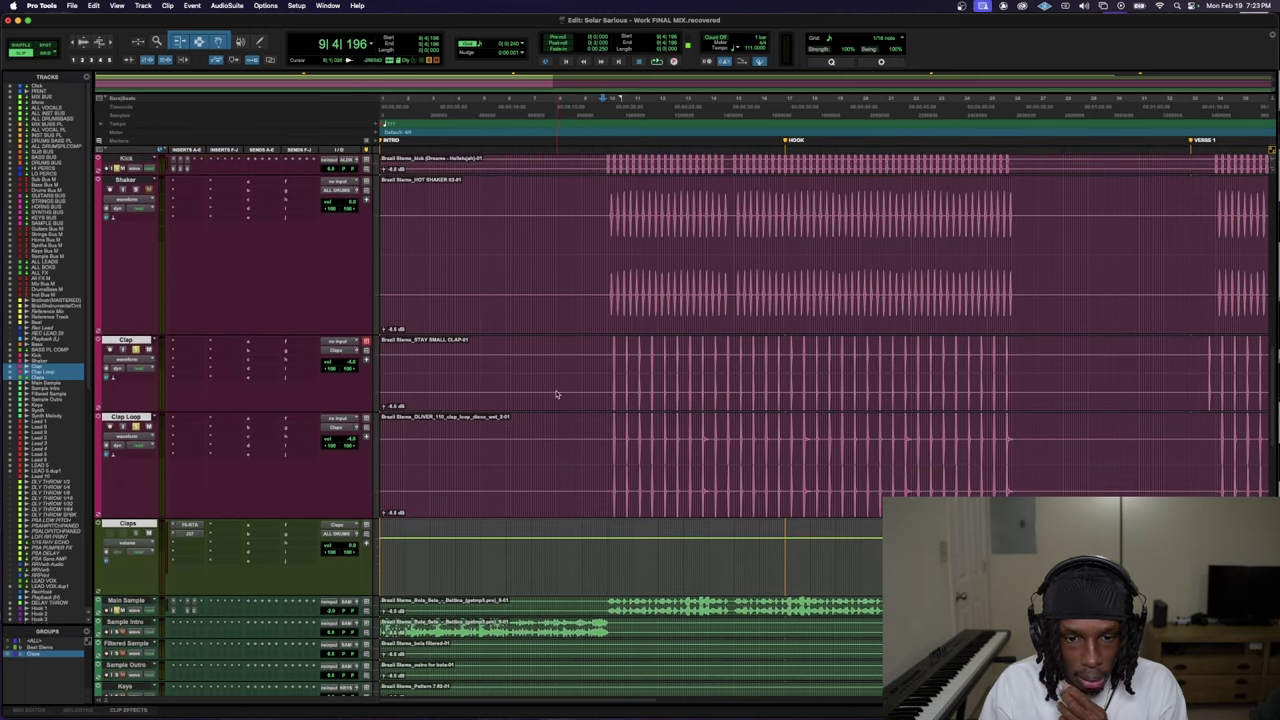
scroll(557, 394, up, 5)
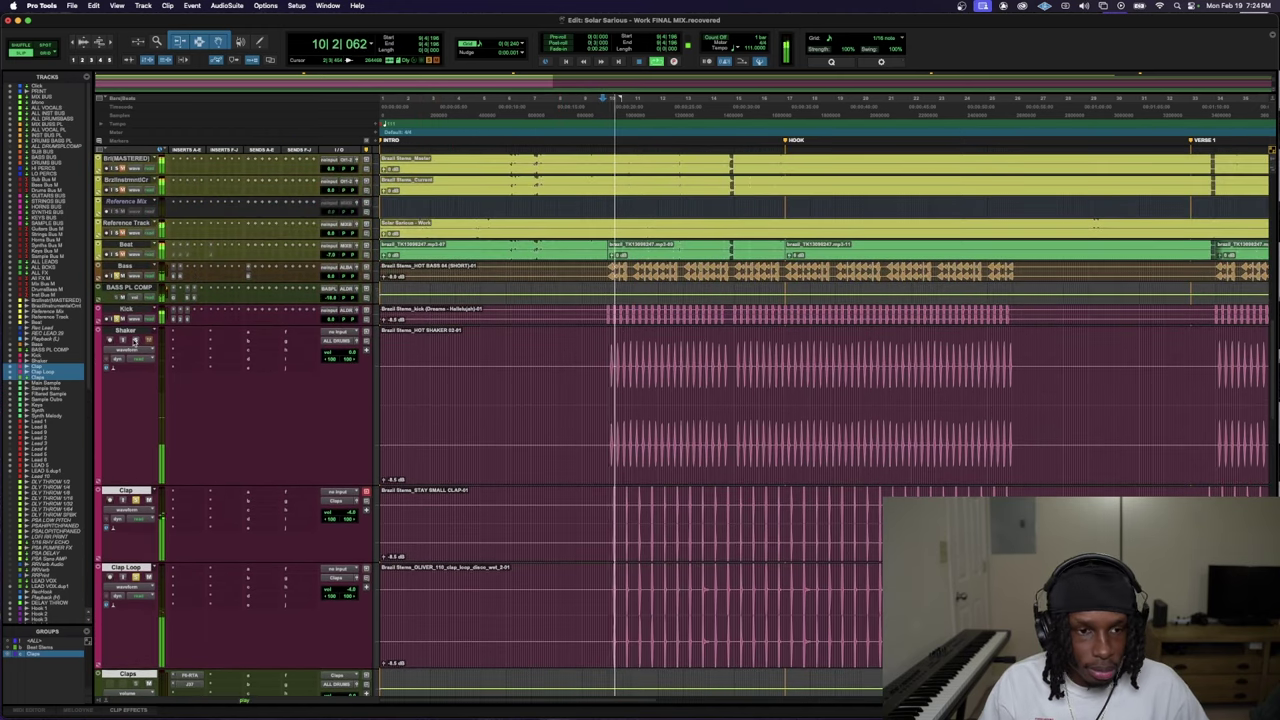
key(space)
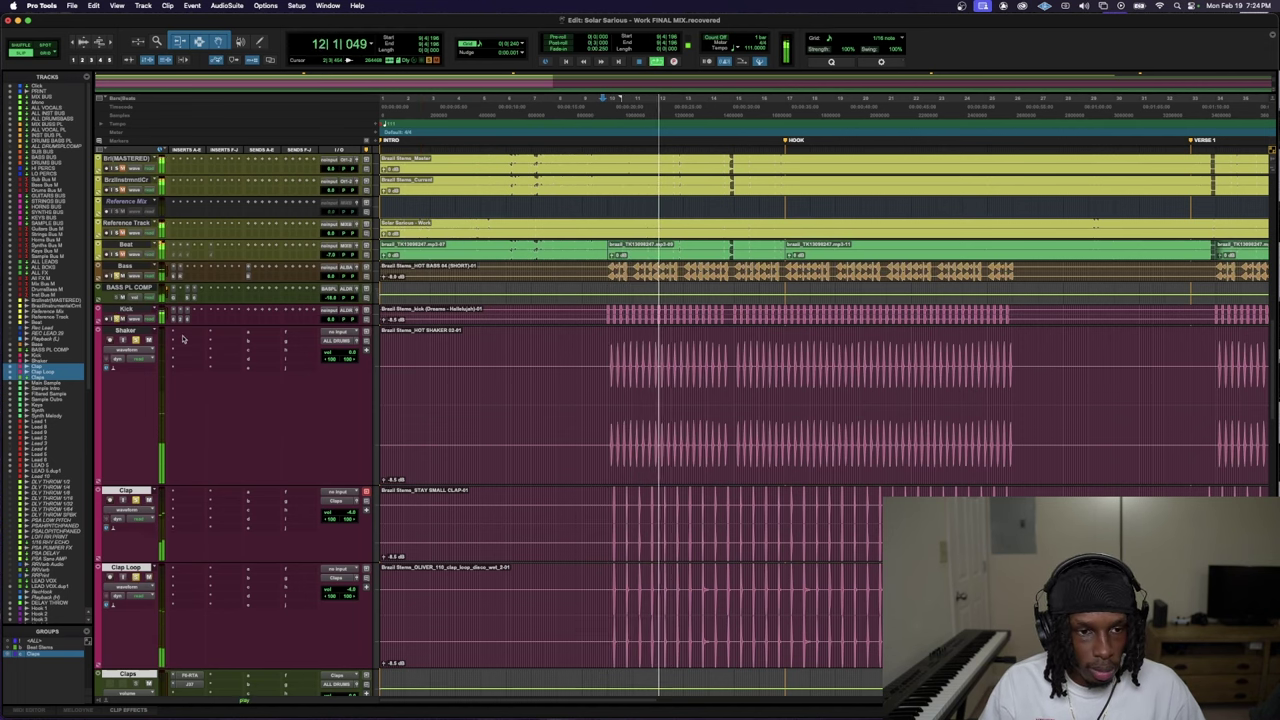
key(space)
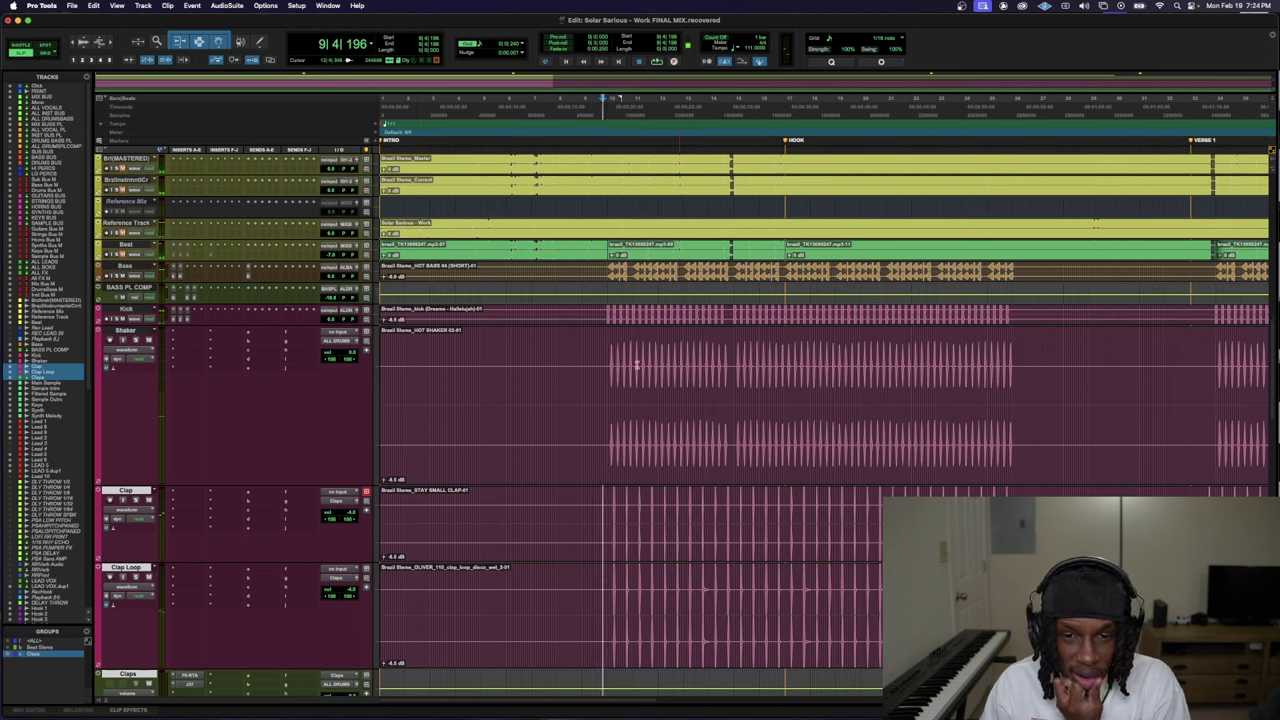
- Select the shaker's first section from about bar 10 to bar 26 and insert an RVox on the Shaker track
drag(607, 342, 1020, 350)
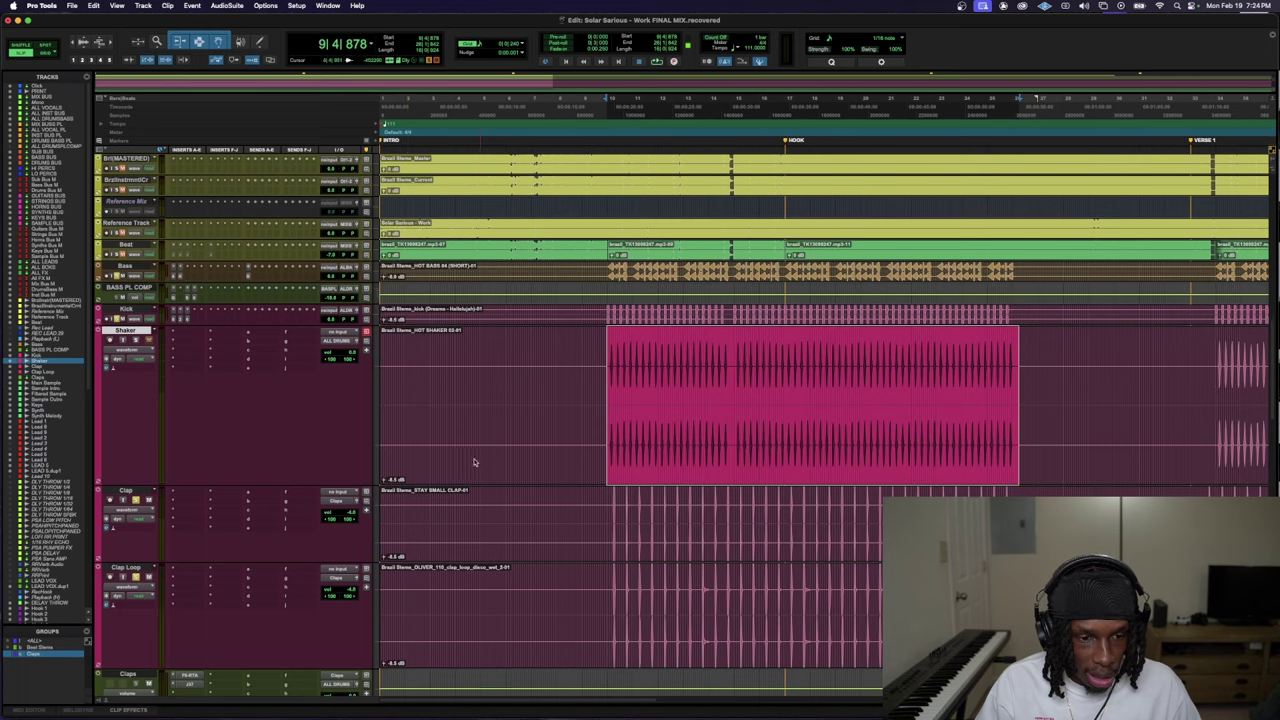
scroll(475, 462, down, 1)
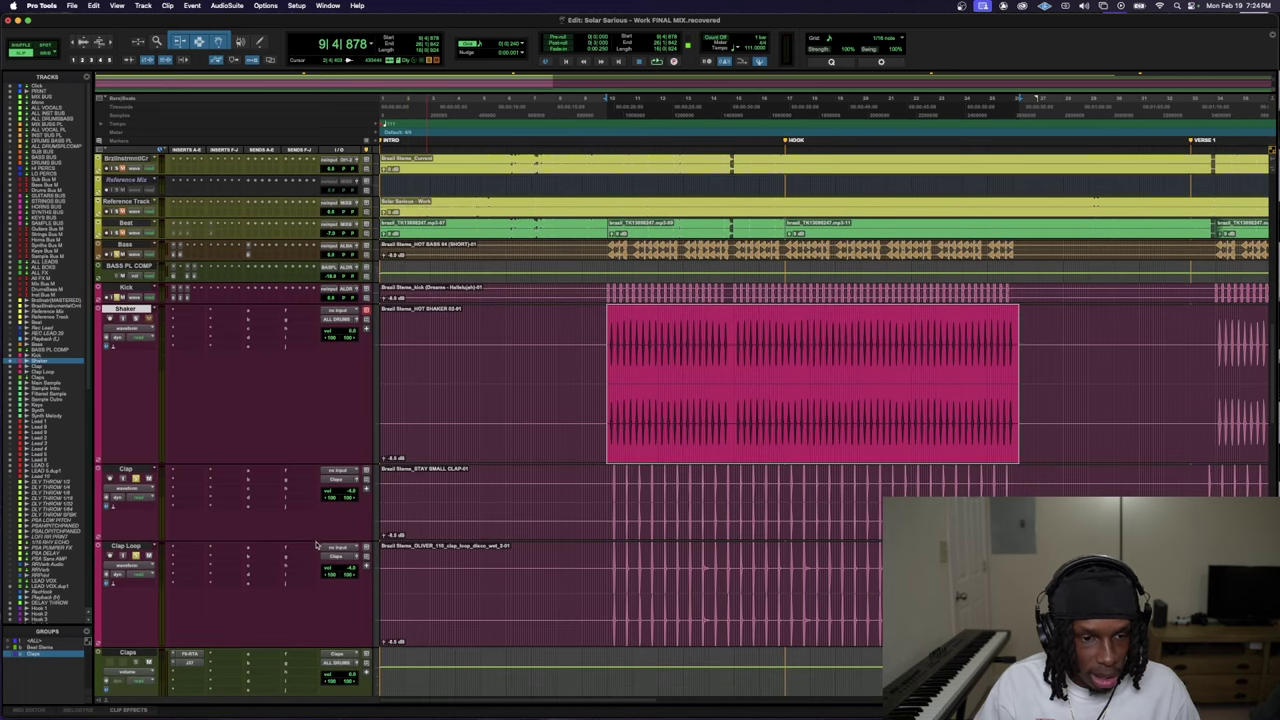
click(193, 310)
click(333, 424)
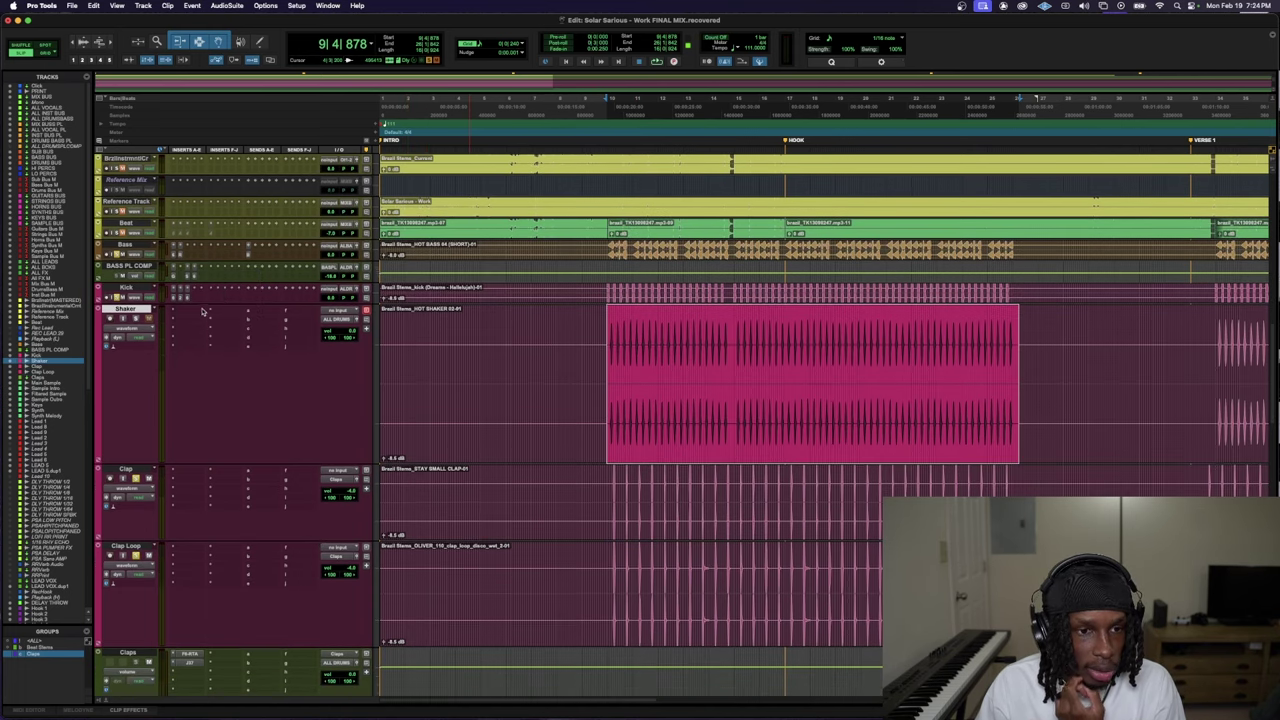
click(193, 315)
click(205, 295)
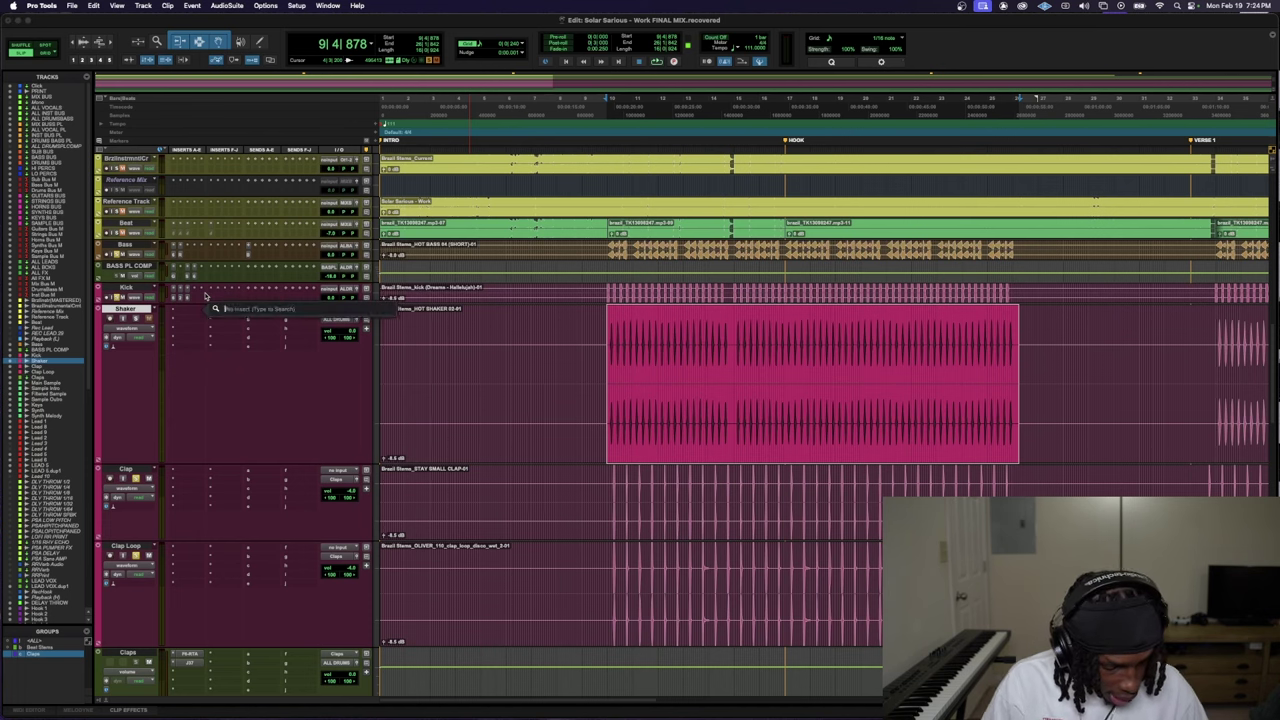
text(rvo)
key(Return)
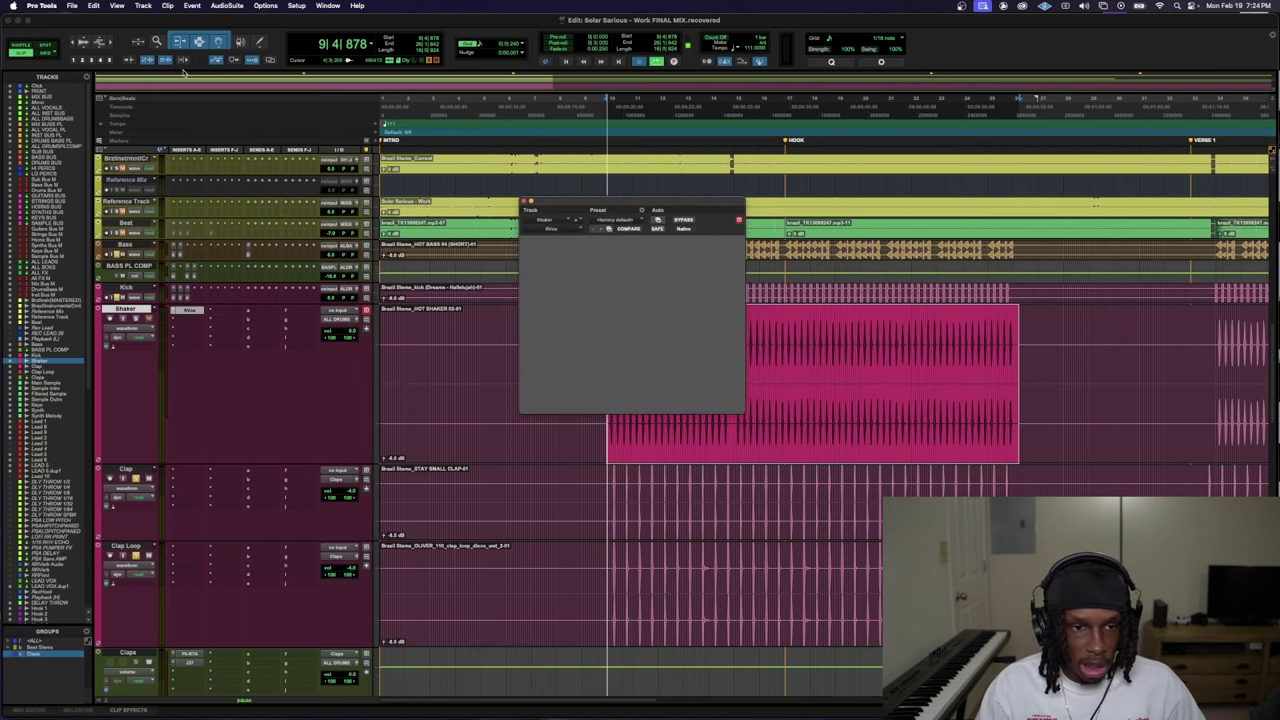
- Raise the Shaker's RVox gate to -38.1 and compare the processed and bypassed shaker while the beat plays
key(space)
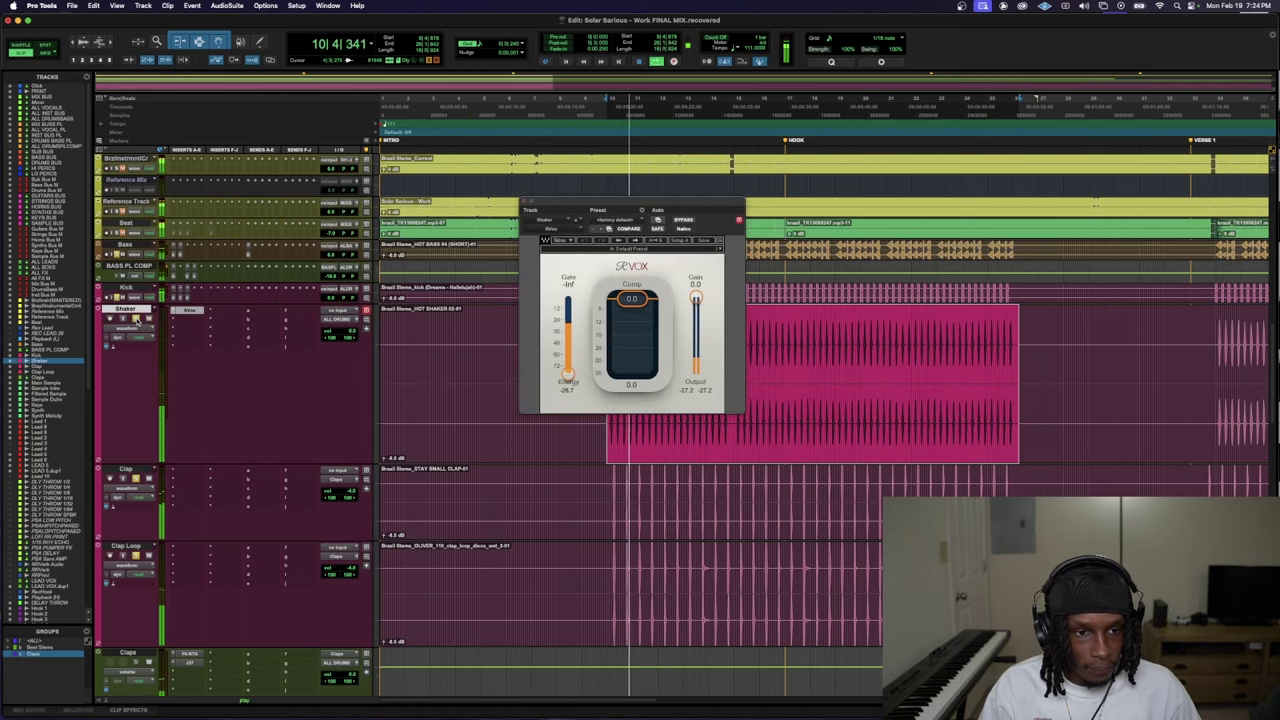
drag(567, 378, 567, 337)
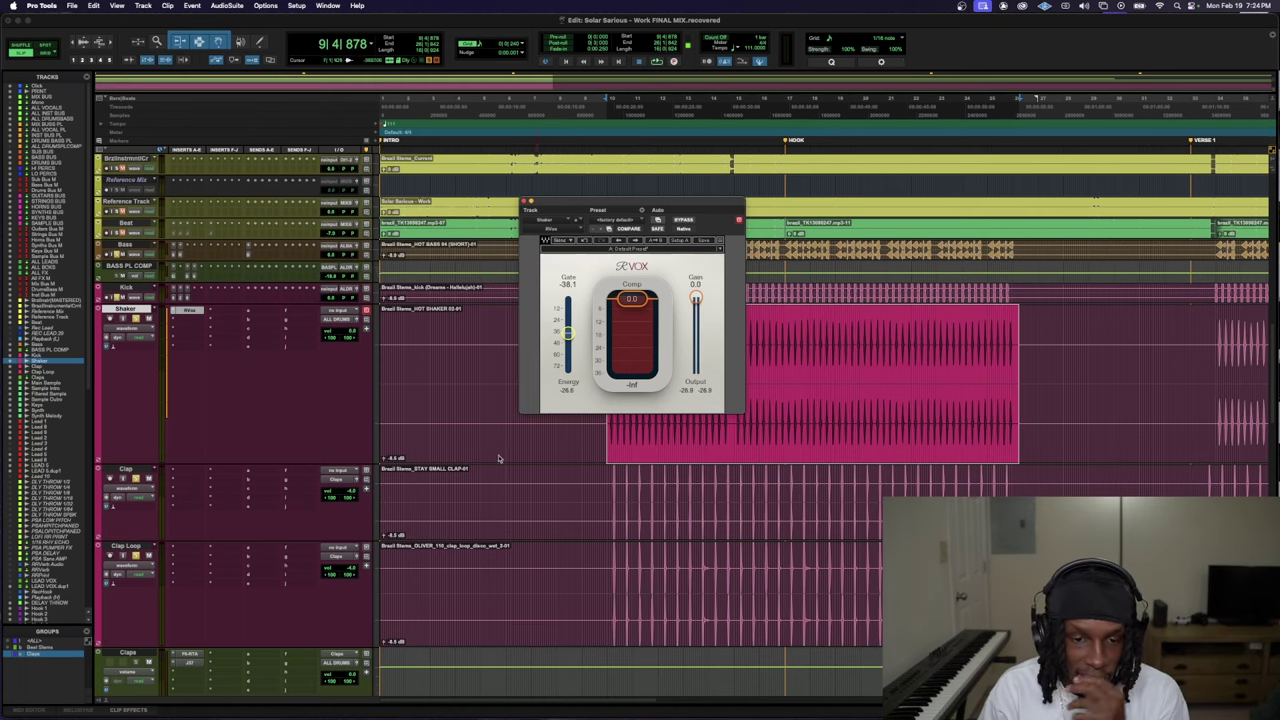
scroll(322, 452, down, 2)
key(space)
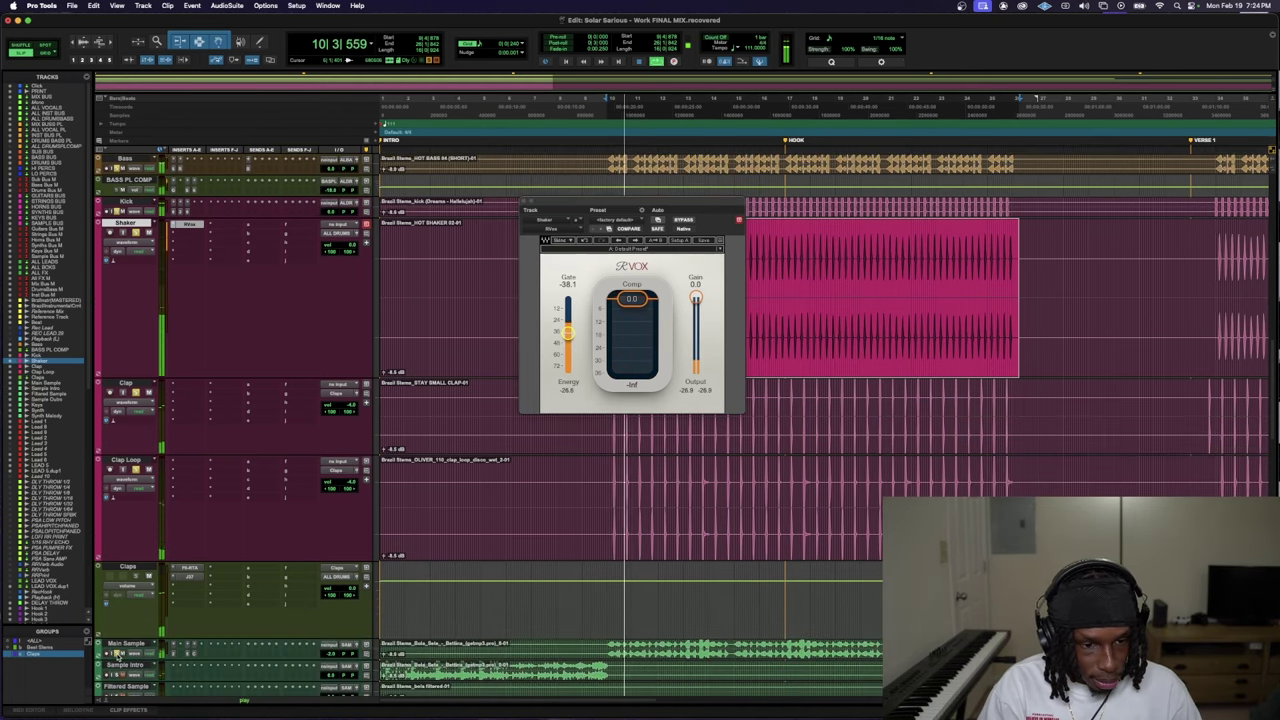
scroll(183, 278, up, 3)
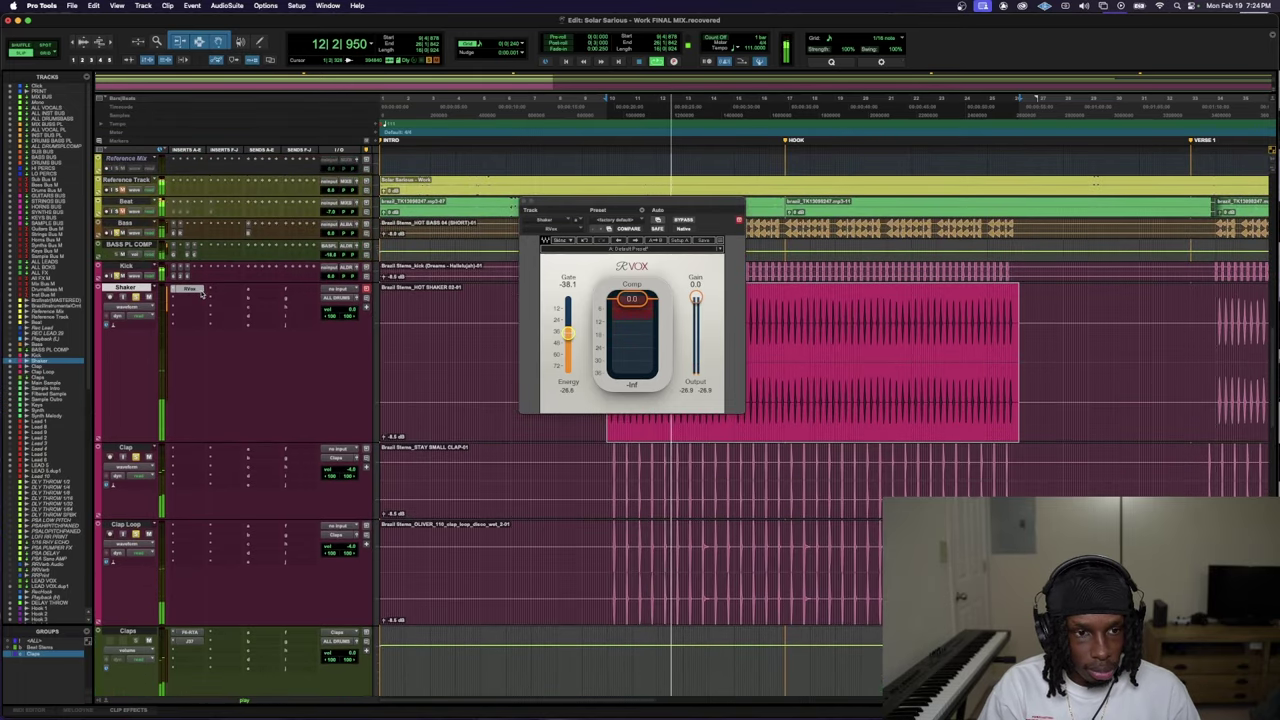
click(683, 221)
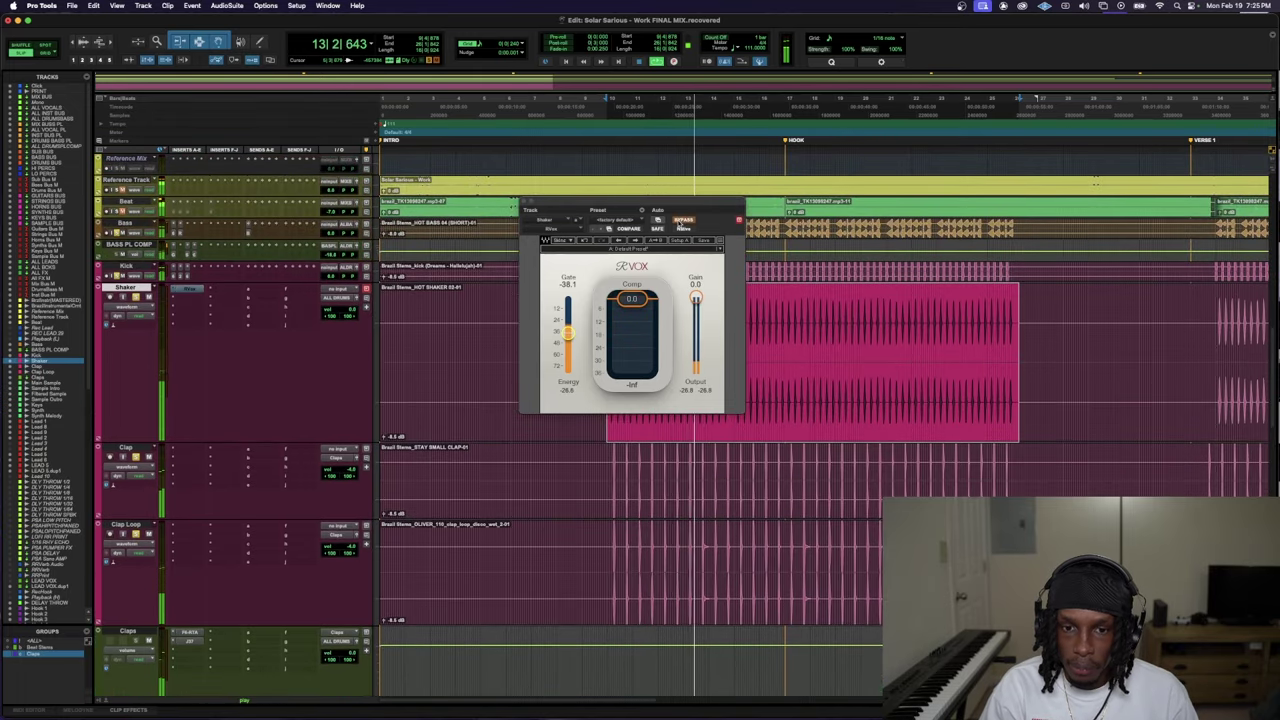
click(682, 221)
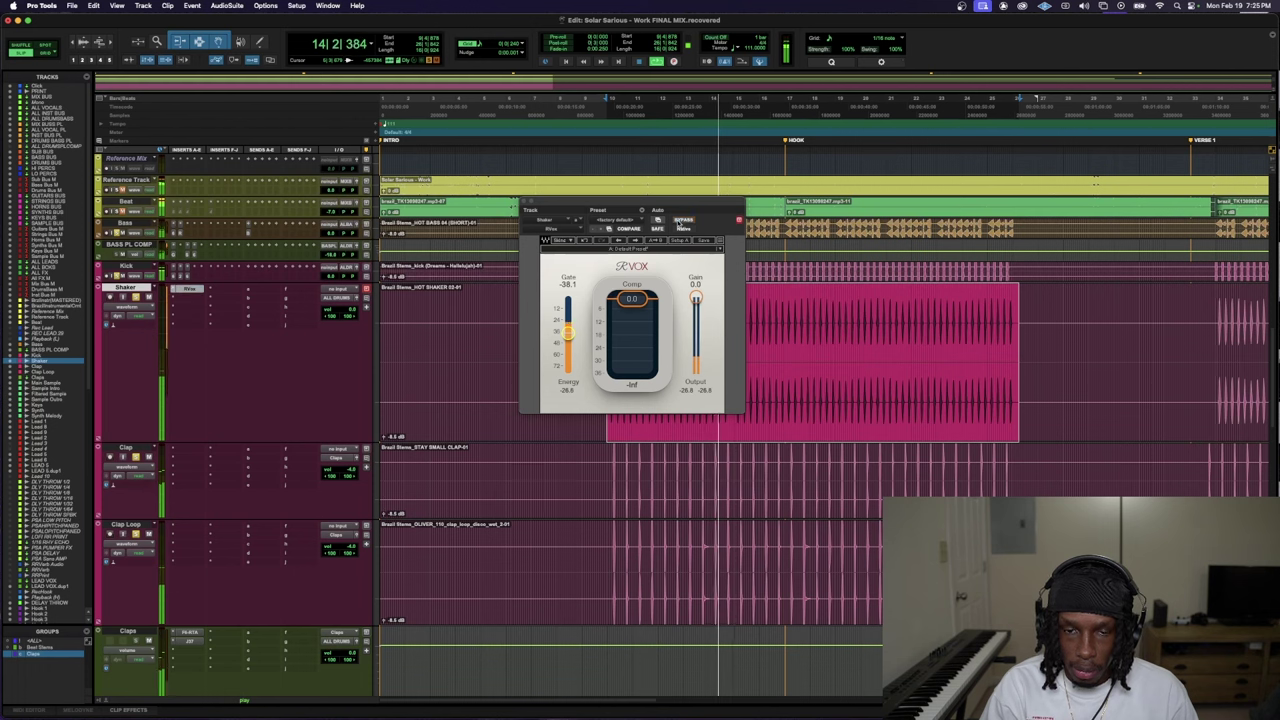
- Set the Shaker's RVox gate to -40.1 and gain to -3.0, stop playback and close the plug-in
drag(567, 334, 567, 336)
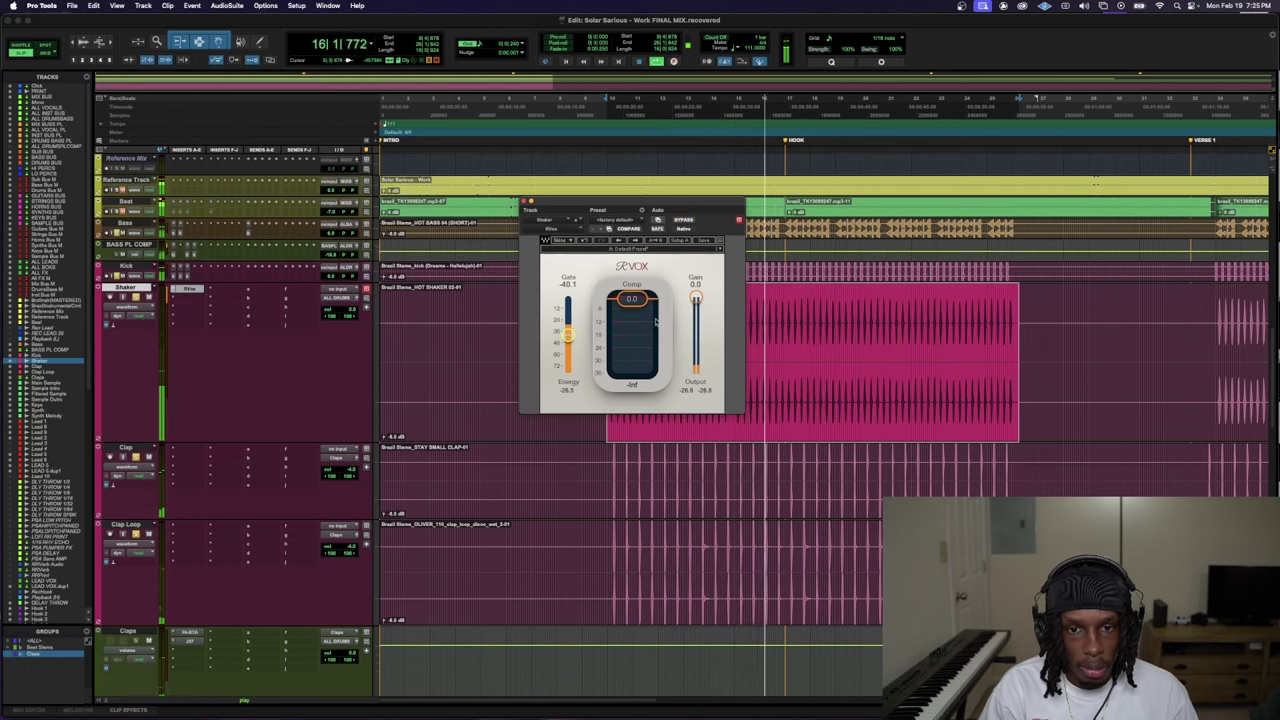
mouse_move(696, 299)
mouse_down()
mouse_move(696, 316)
mouse_move(696, 302)
mouse_up()
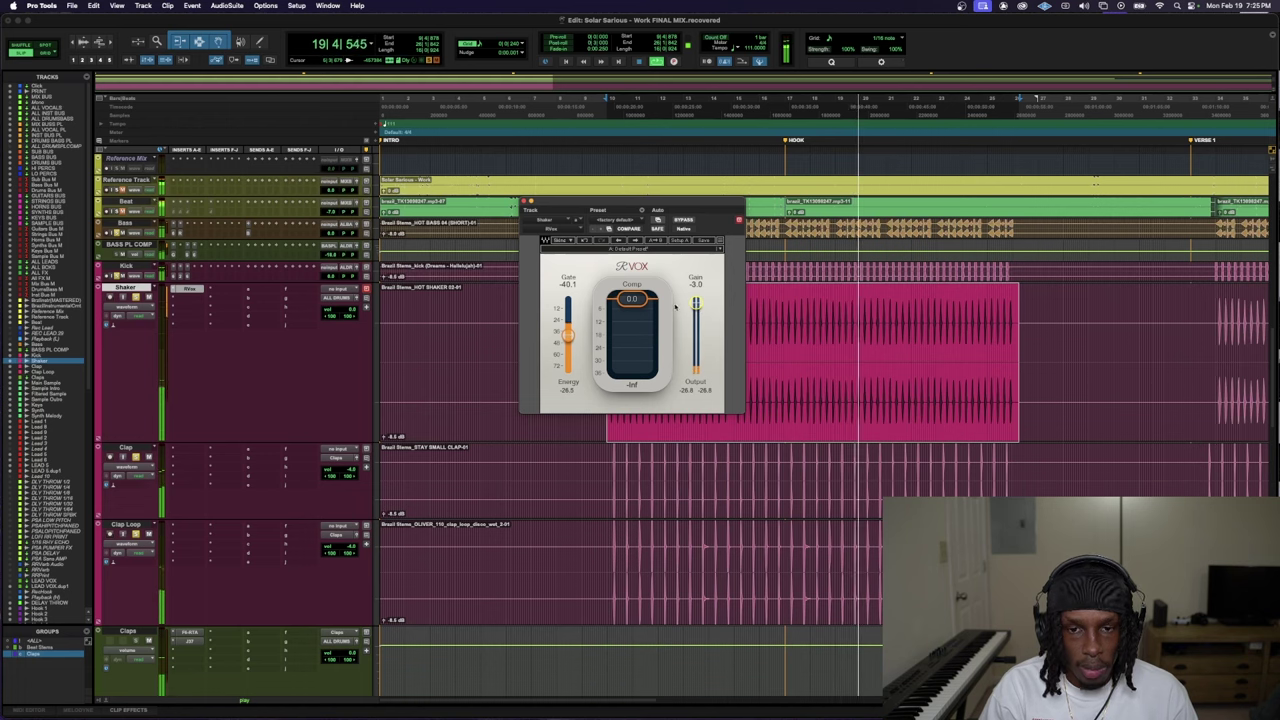
key(space)
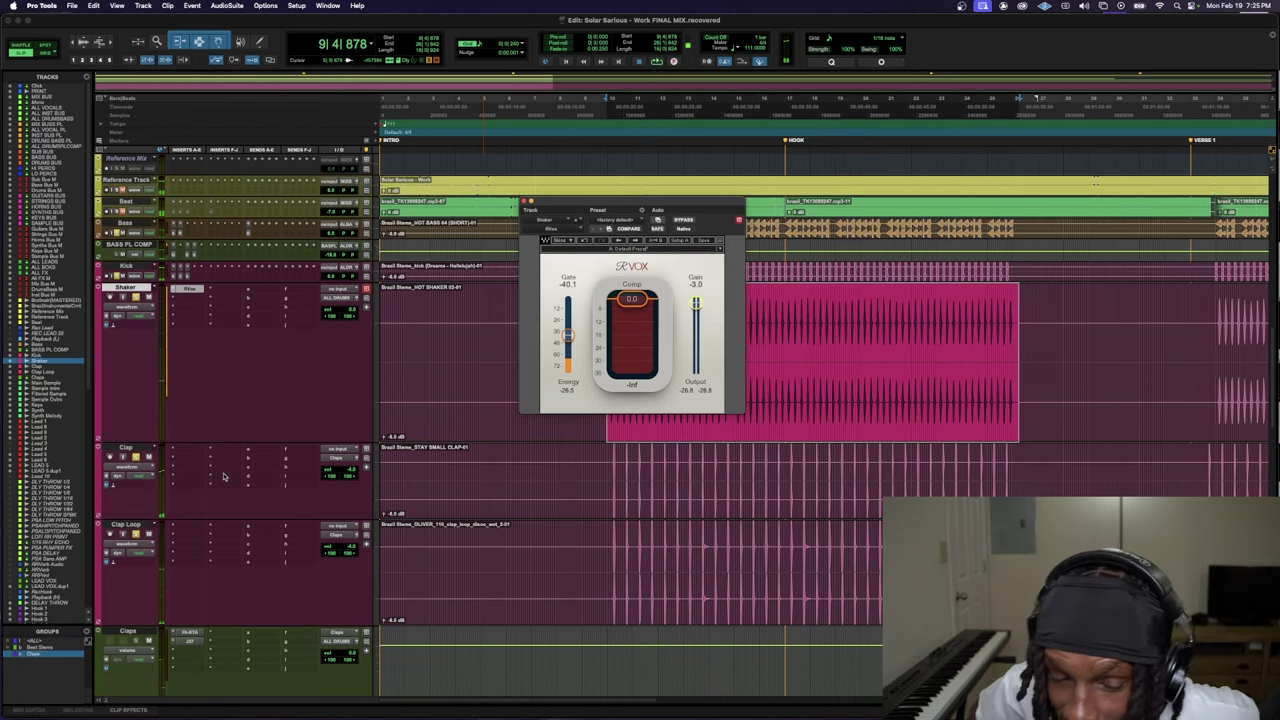
key(super+w)
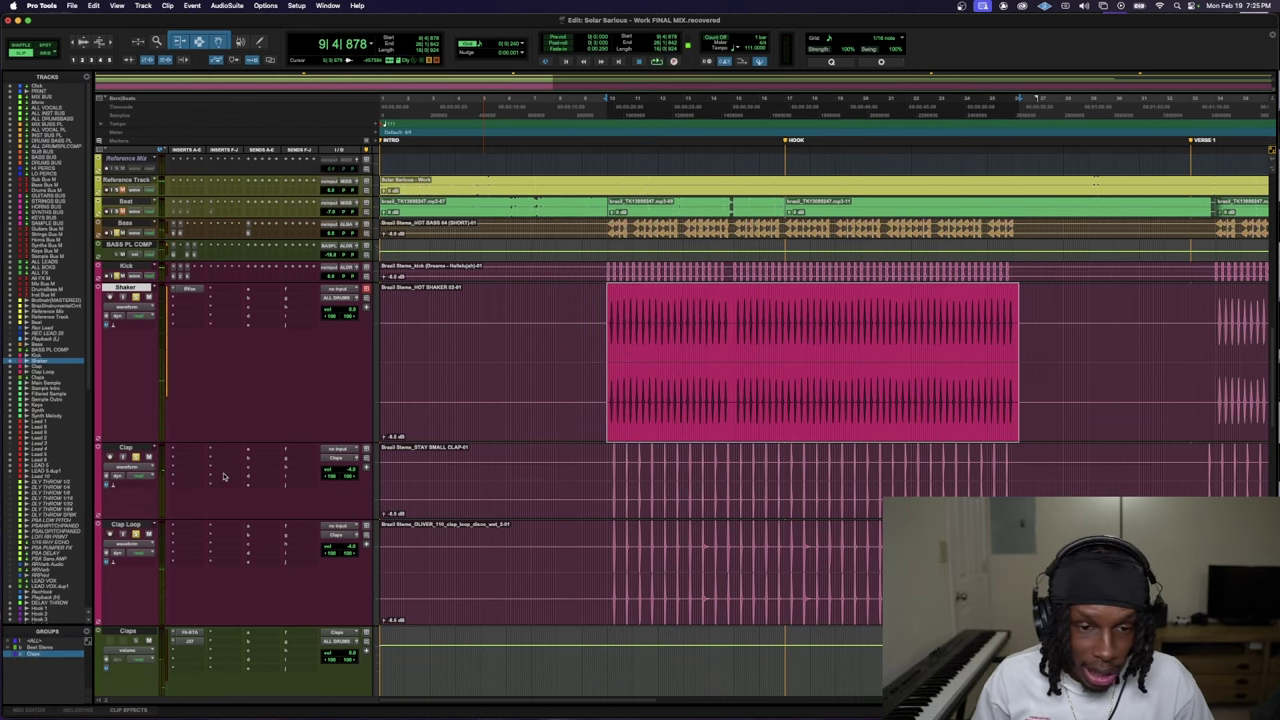
- Reduce the track heights and select the Hook 1 to Hook 3 tracks while the song plays
scroll(314, 491, down, 1)
key(ctrl+alt+Down)
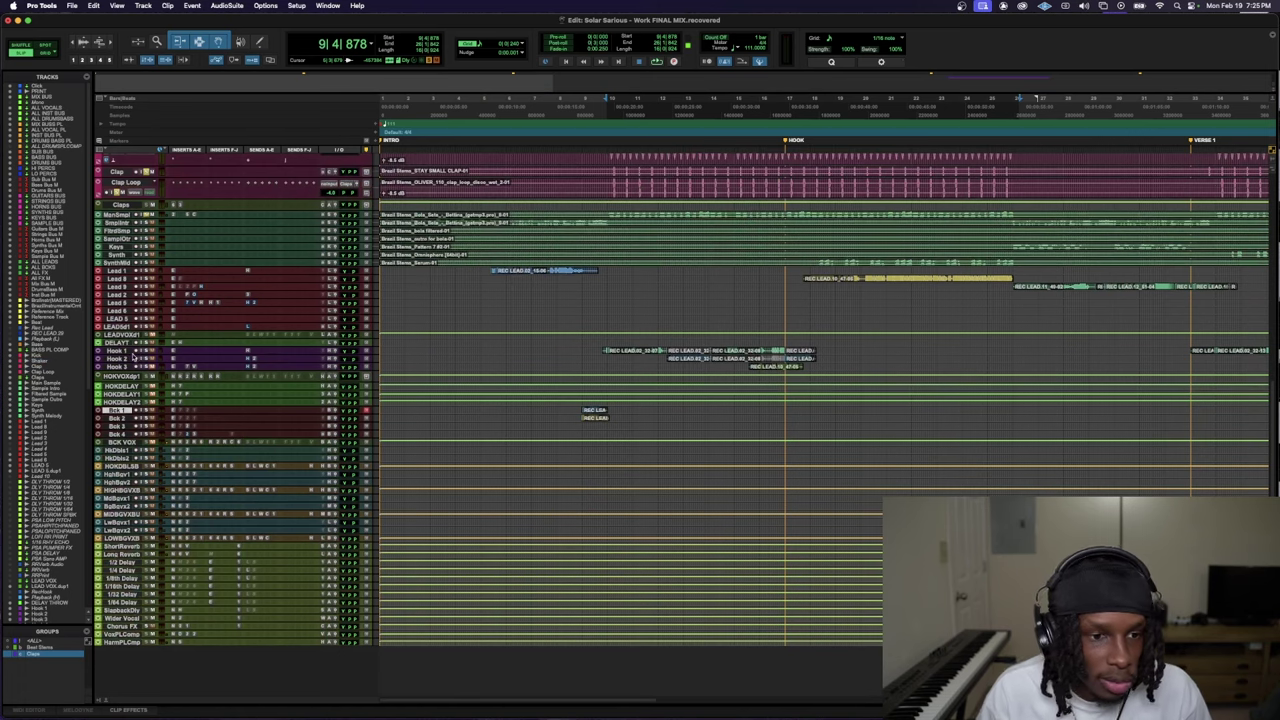
right_click(117, 406)
click(128, 362)
click(121, 352)
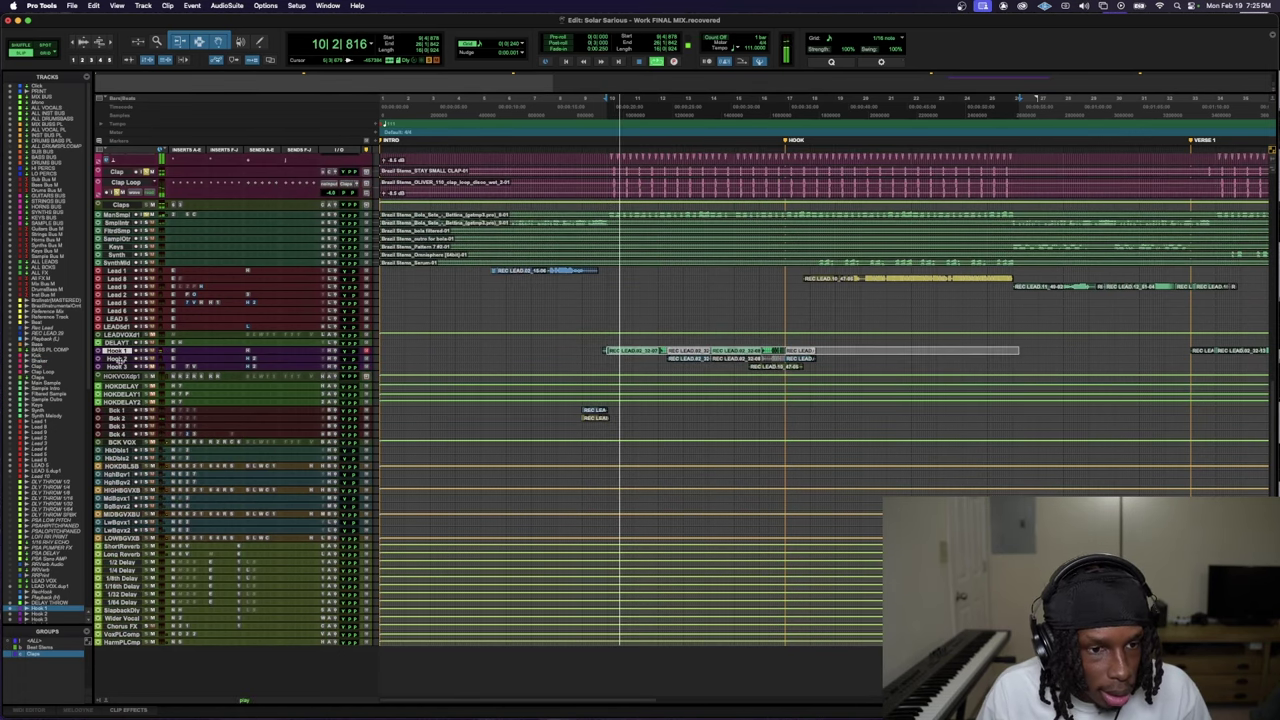
shift+click(126, 367)
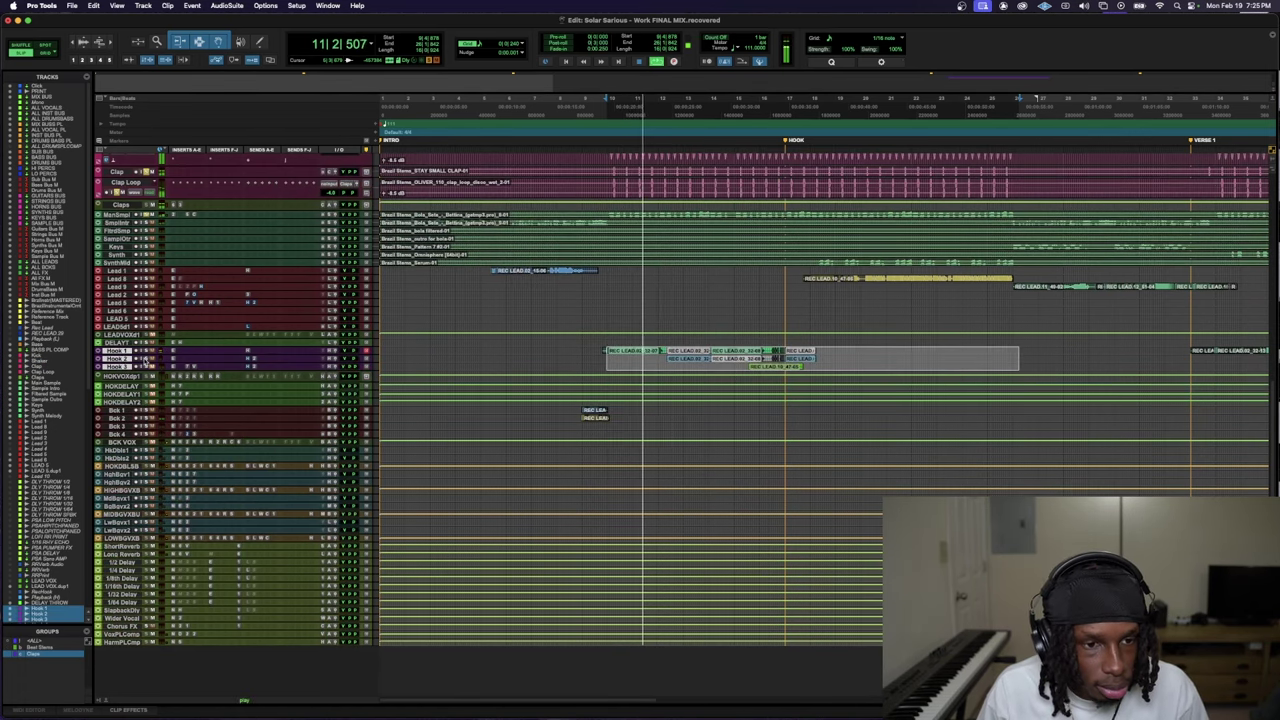
key(r)
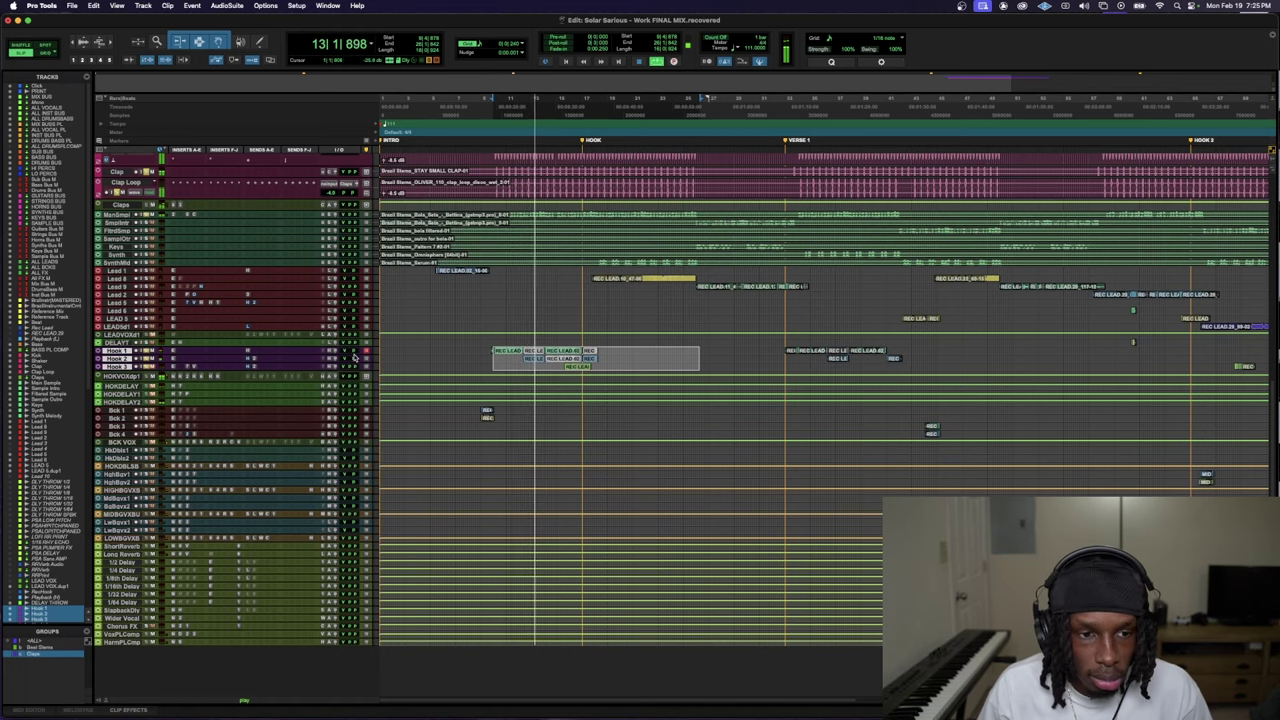
- Enlarge the Main Sample track while the beat plays
scroll(250, 355, up, 3)
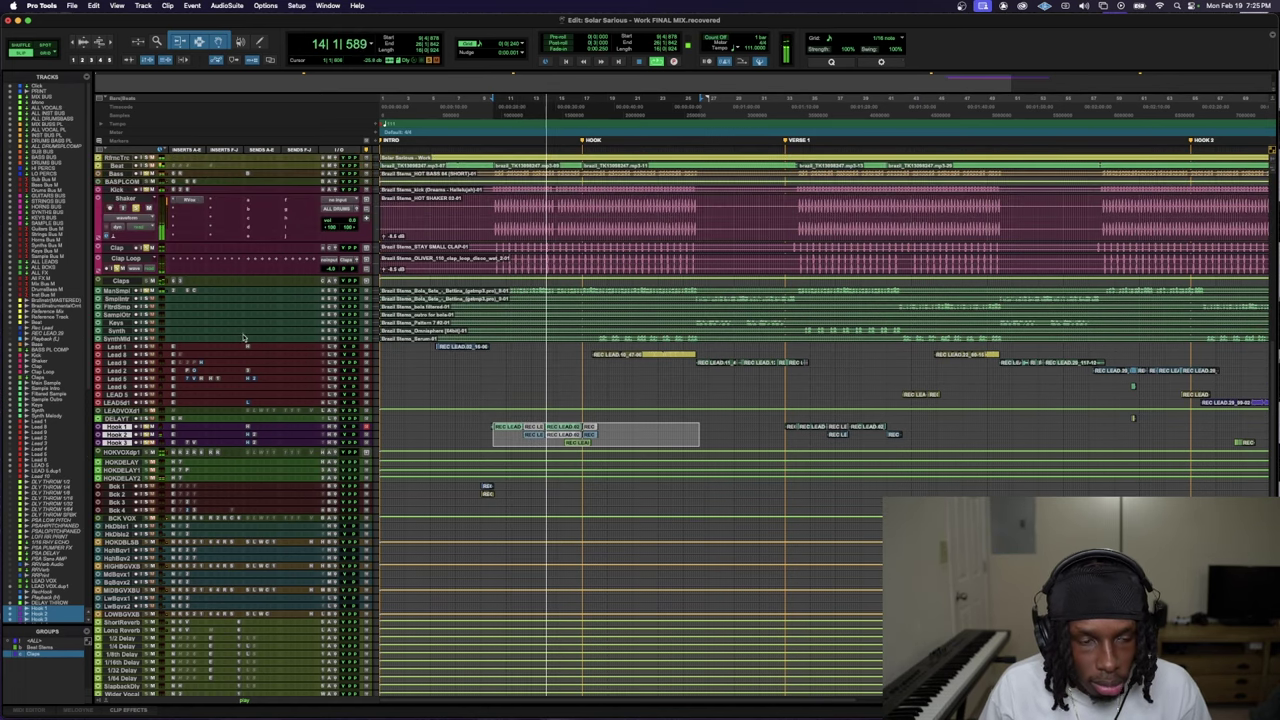
key(ctrl+Up)
key(ctrl+Up)
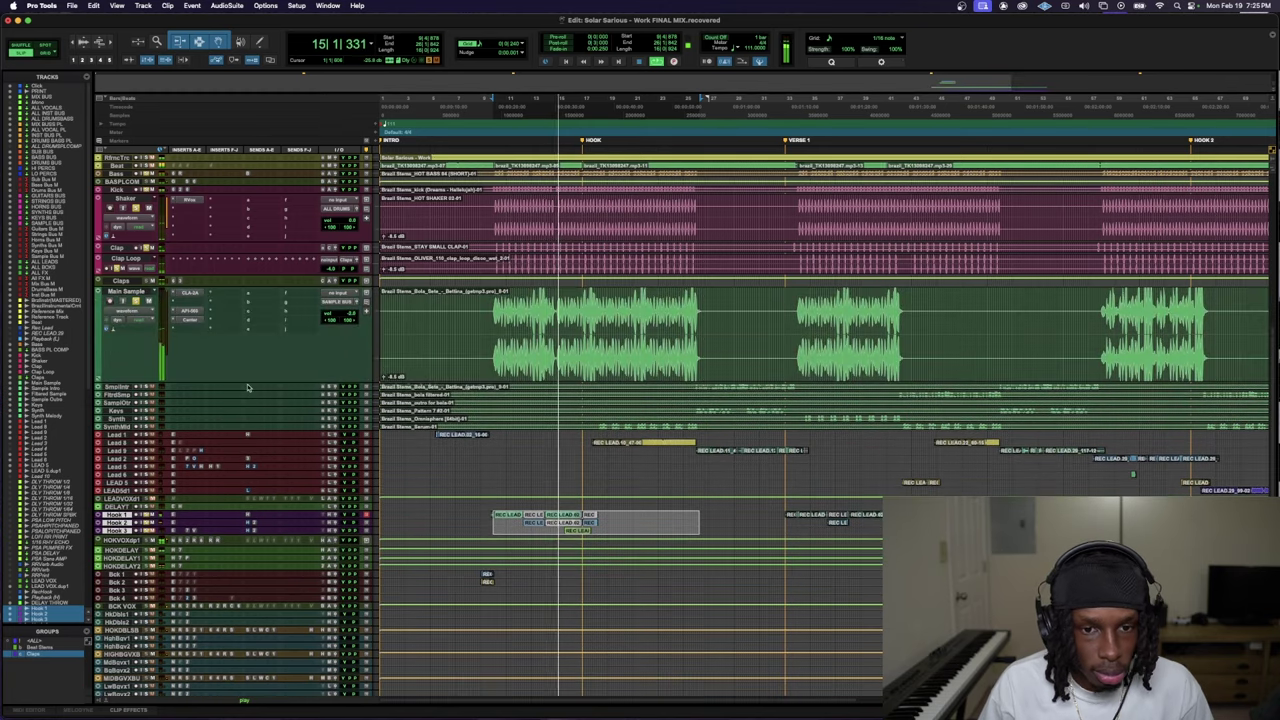
scroll(240, 350, up, 3)
scroll(247, 383, up, 1)
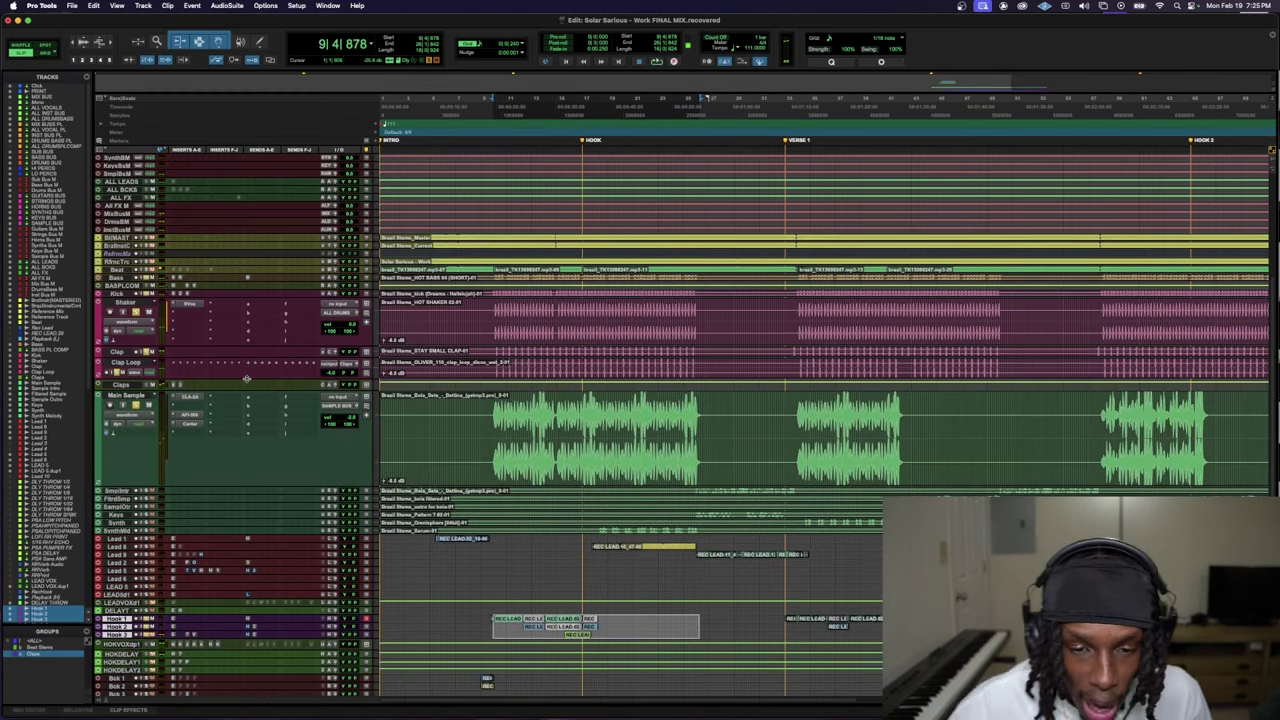
- Enlarge and solo the Synth Melody track and play it with the beat from about bar 18
click(596, 531)
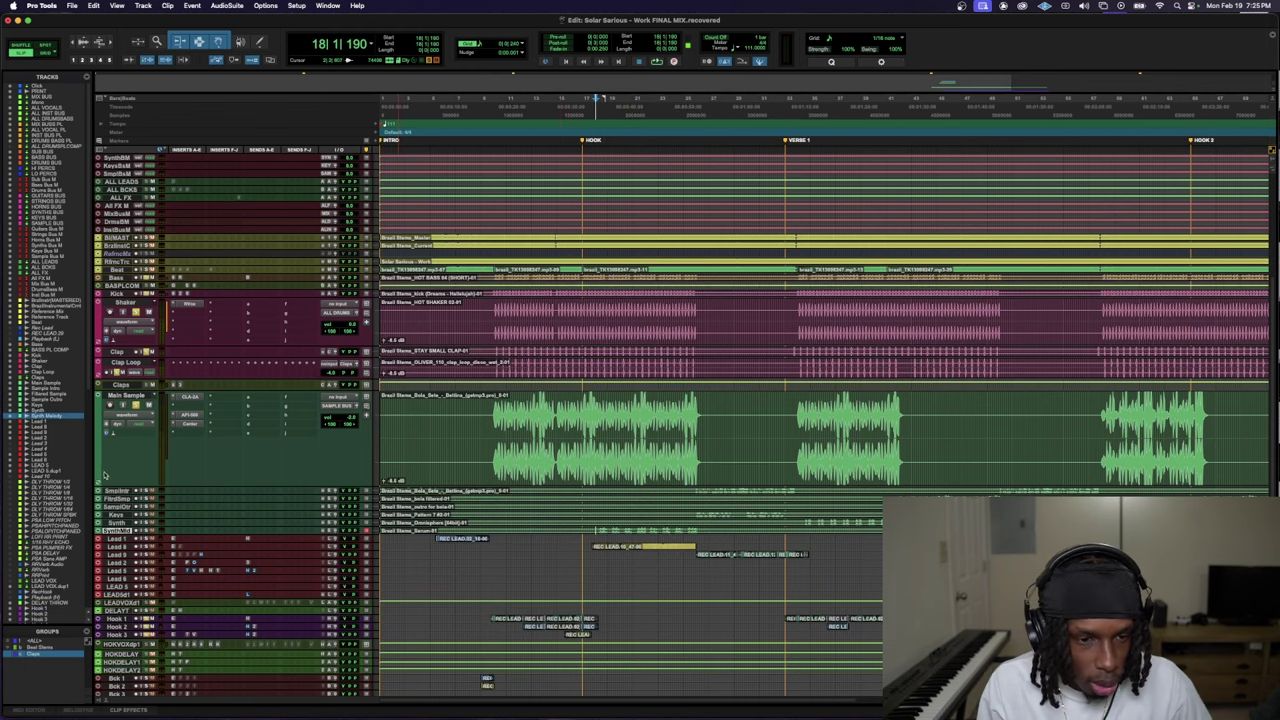
key(ctrl+Up)
key(ctrl+Up)
key(space)
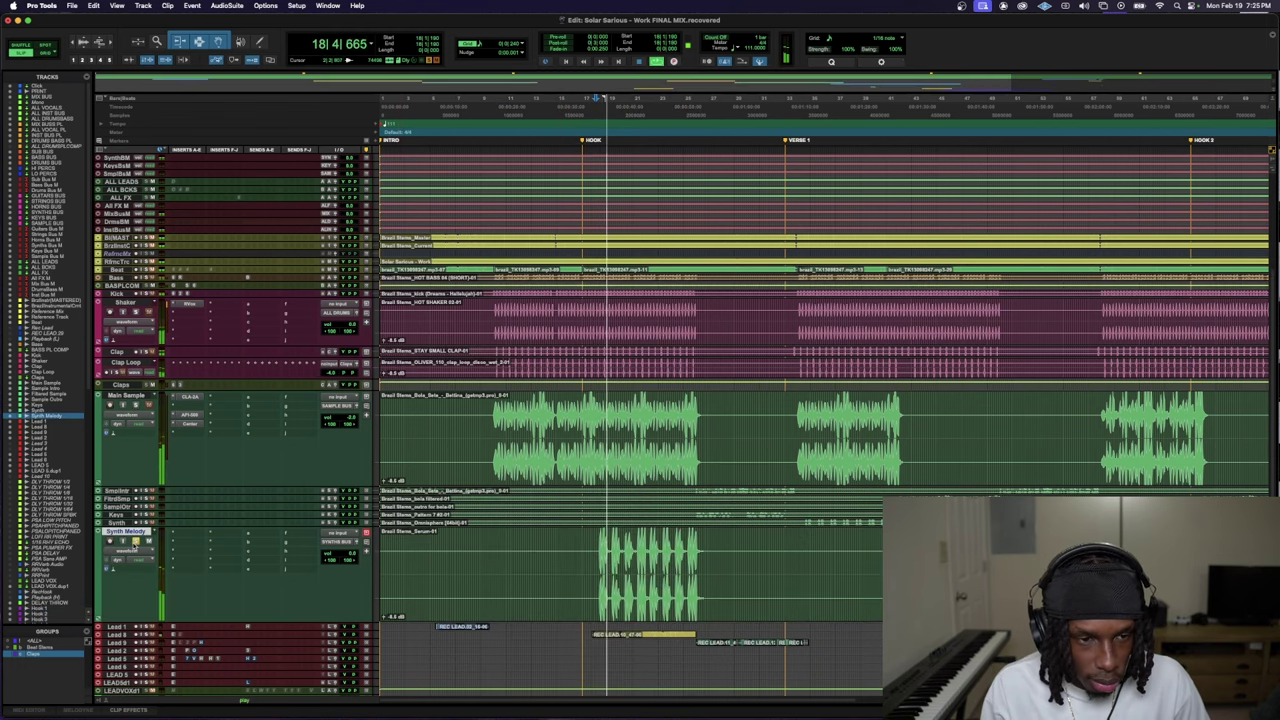
key(space)
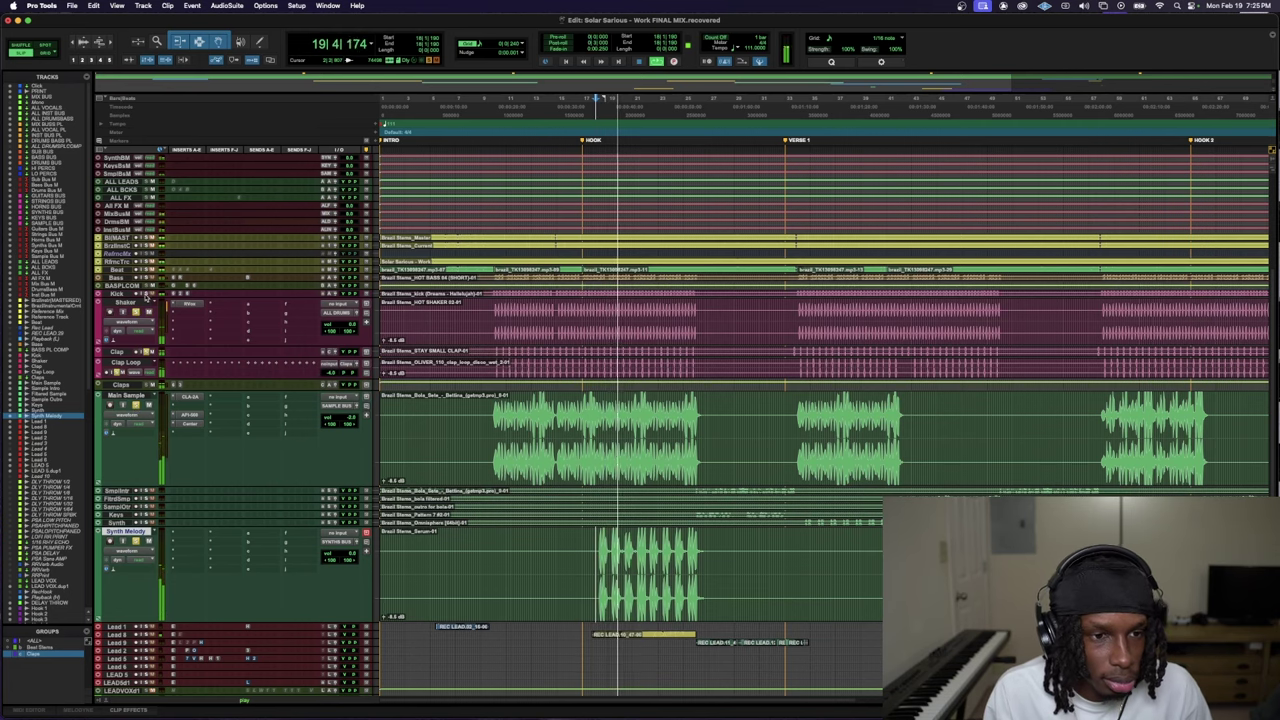
- Enlarge the Kick track and stop playback after hearing the synth melody with the drums
key(ctrl+Up)
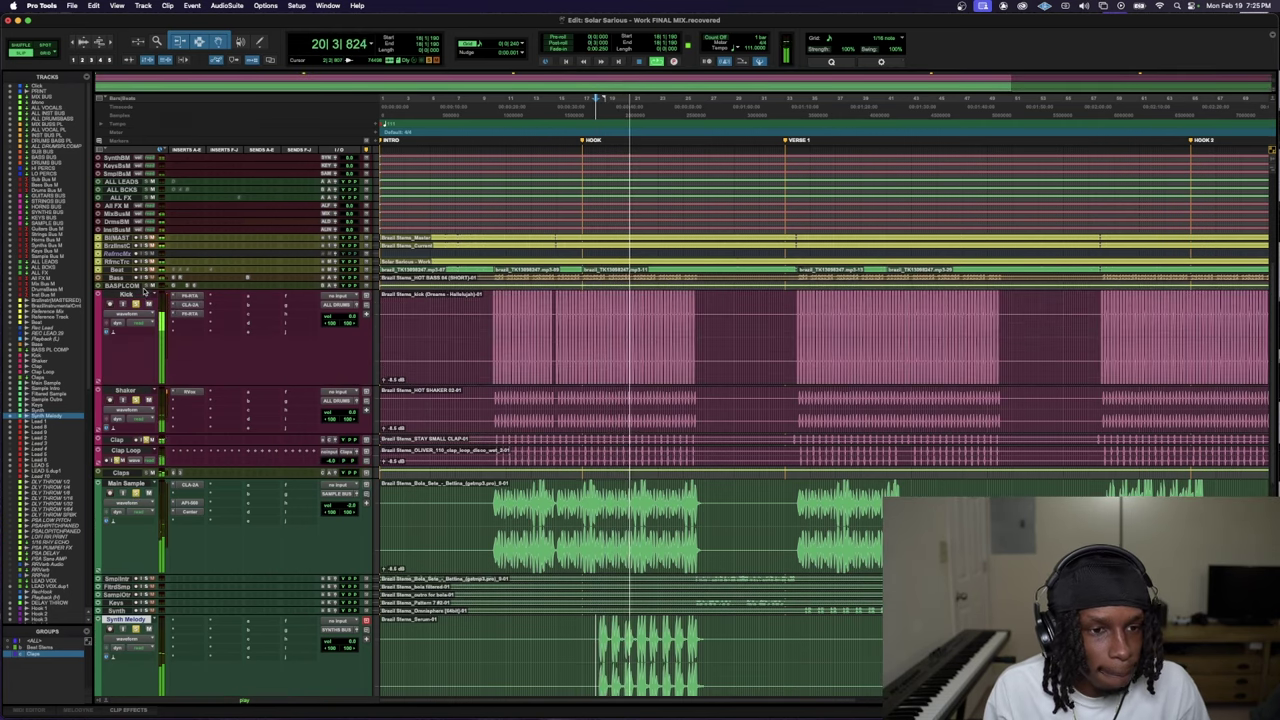
scroll(468, 641, down, 5)
key(space)
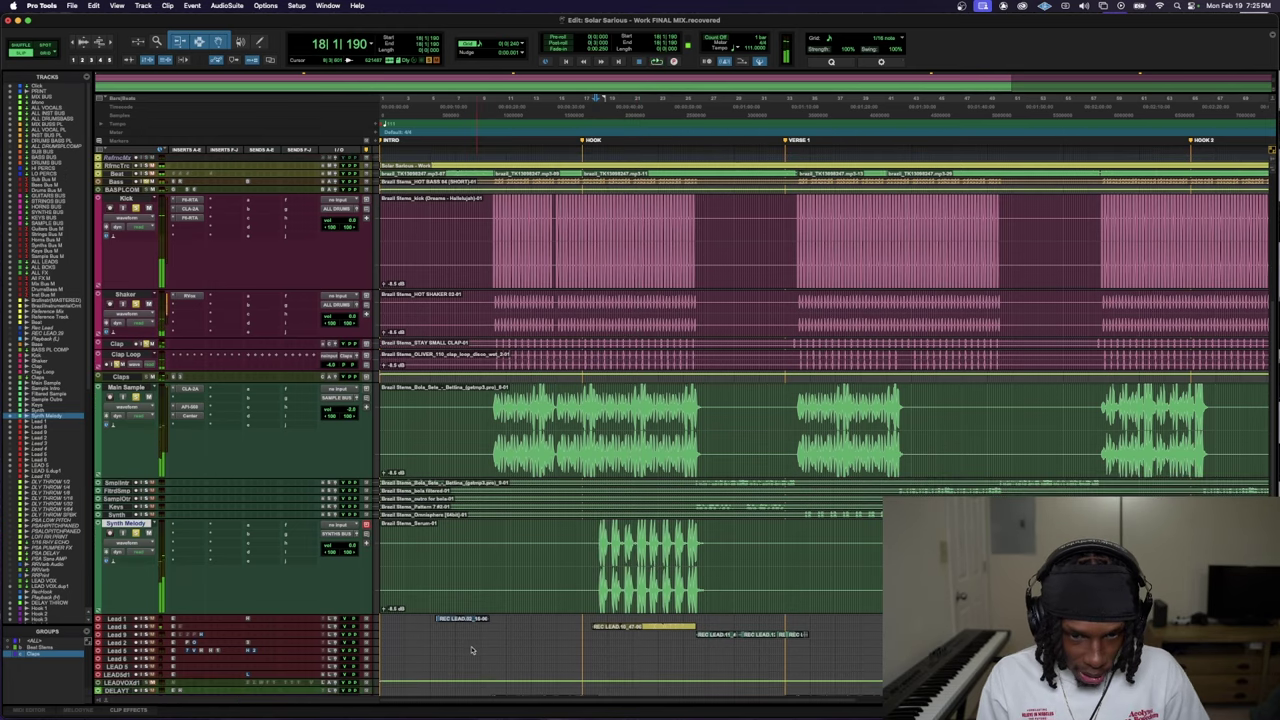
- Enlarge the Lead 8 track and place the playback start just before its first clip in the hook
key(ctrl+Up)
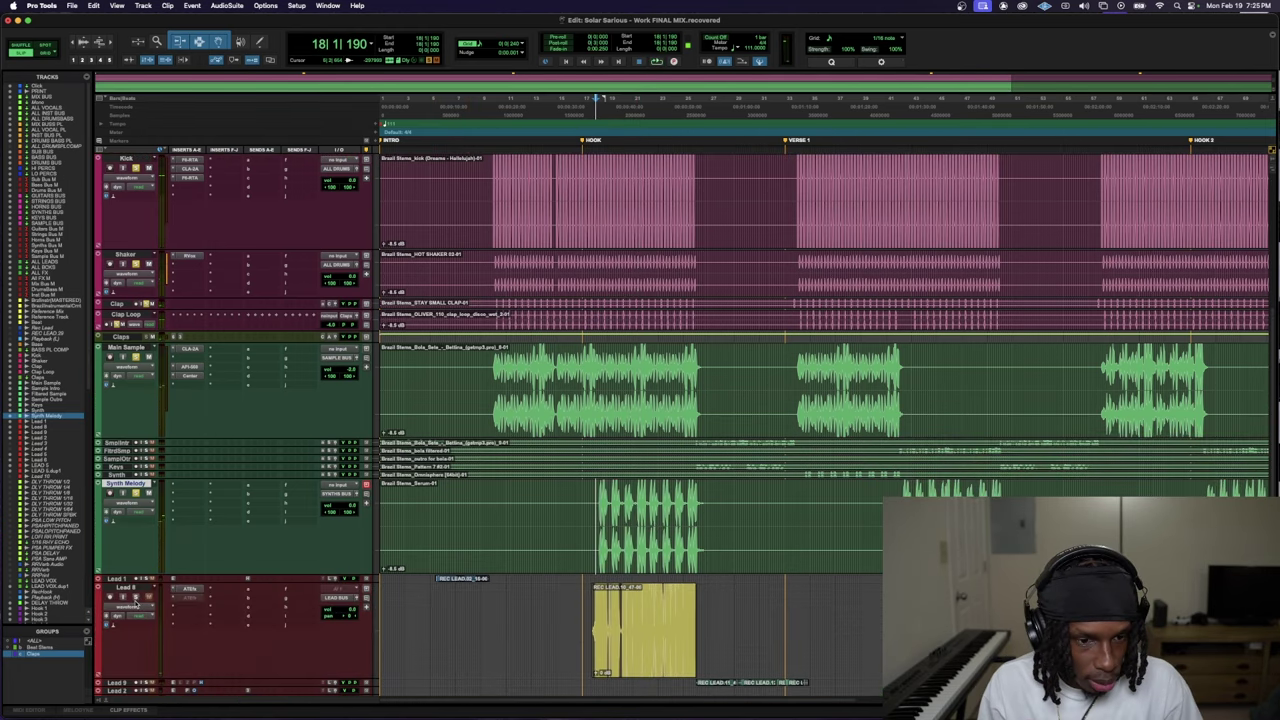
scroll(581, 459, down, 6)
click(591, 470)
key(ctrl+bracketright)
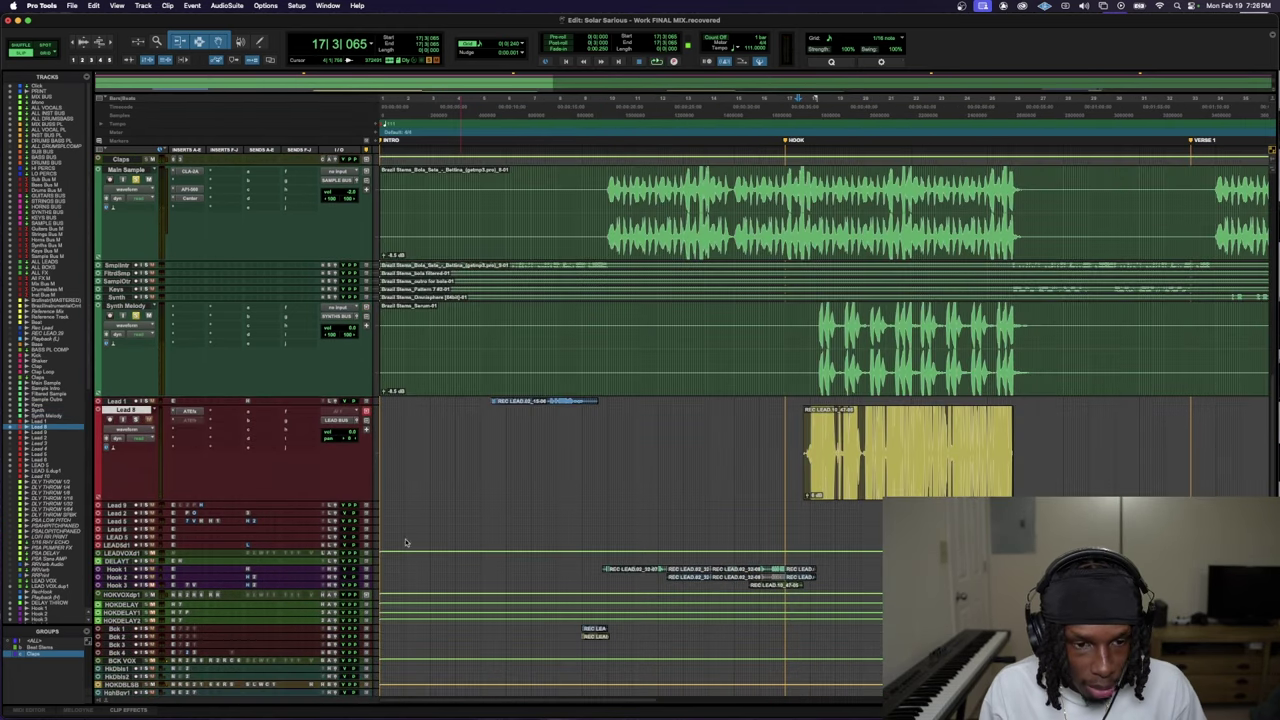
- Enlarge the HOOK VOX.dup1 and LEAD VOX.dup1 tracks and unmute the lead vocal bus while checking Lead 8
key(ctrl+Up)
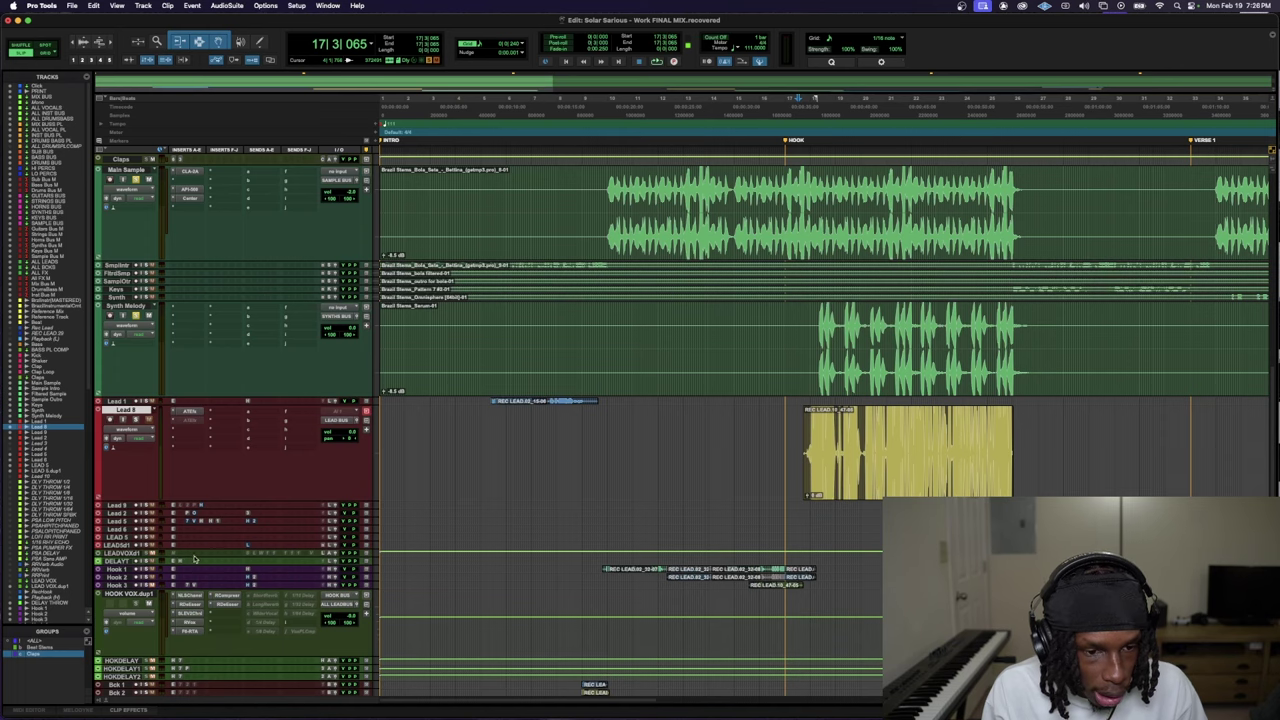
key(ctrl+Up)
scroll(188, 623, down, 4)
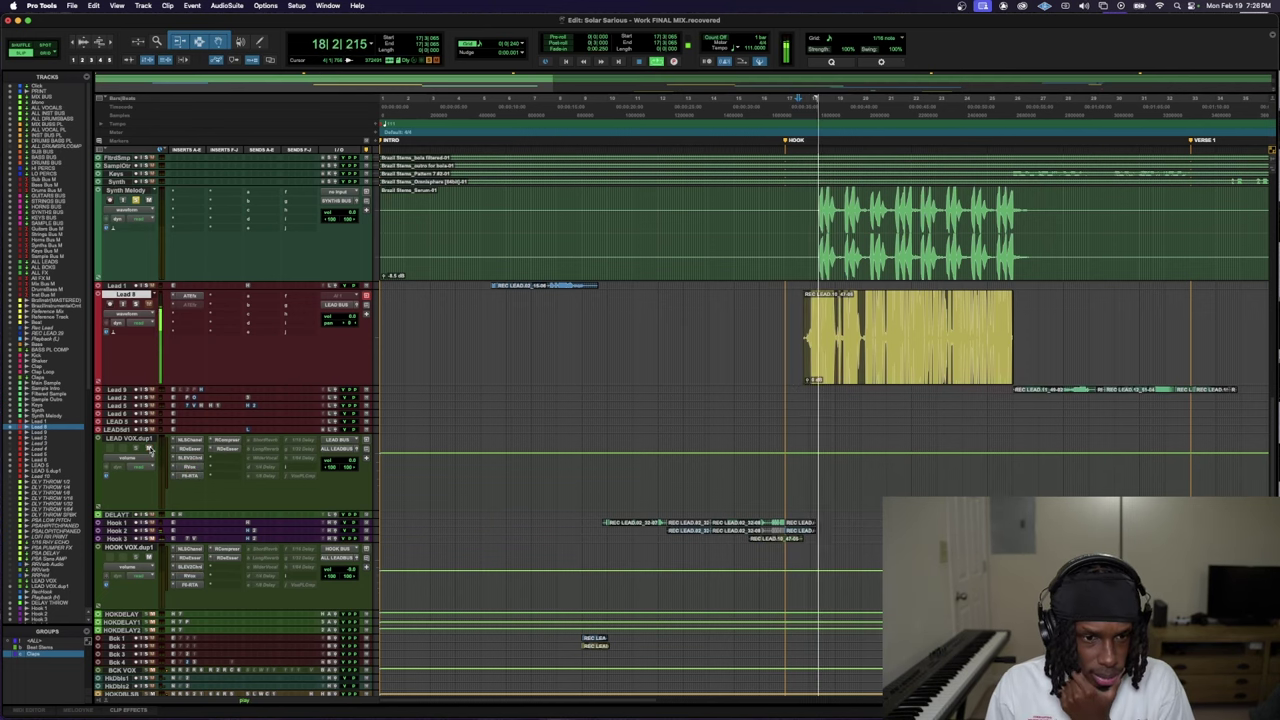
key(space)
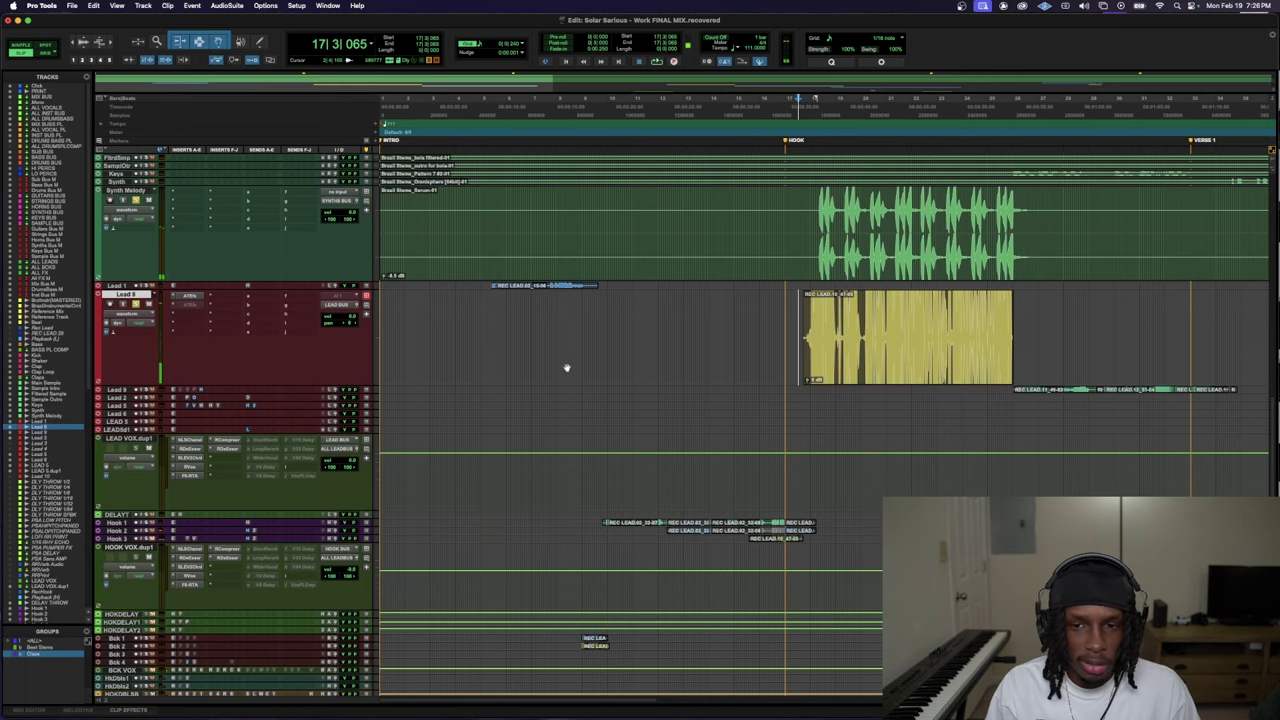
- Play Lead 8 with the beat, open the LEAD VOX.dup1 output window and lower its volume
key(space)
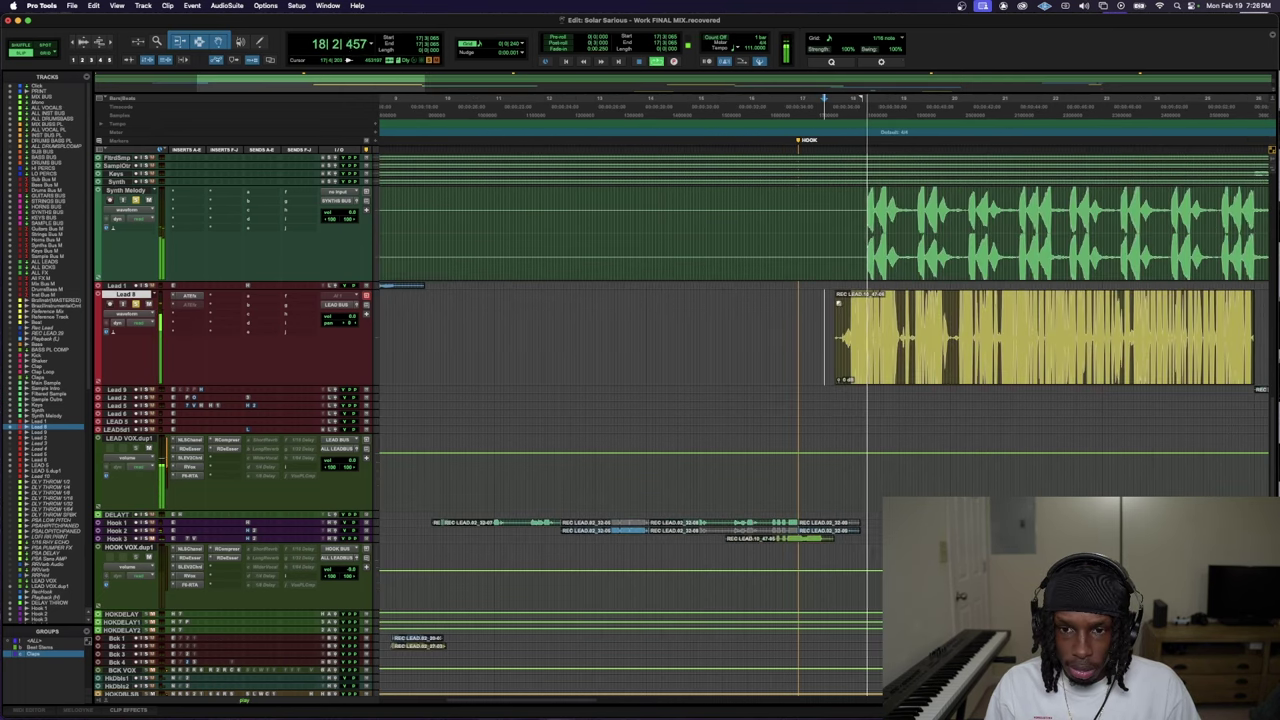
click(364, 452)
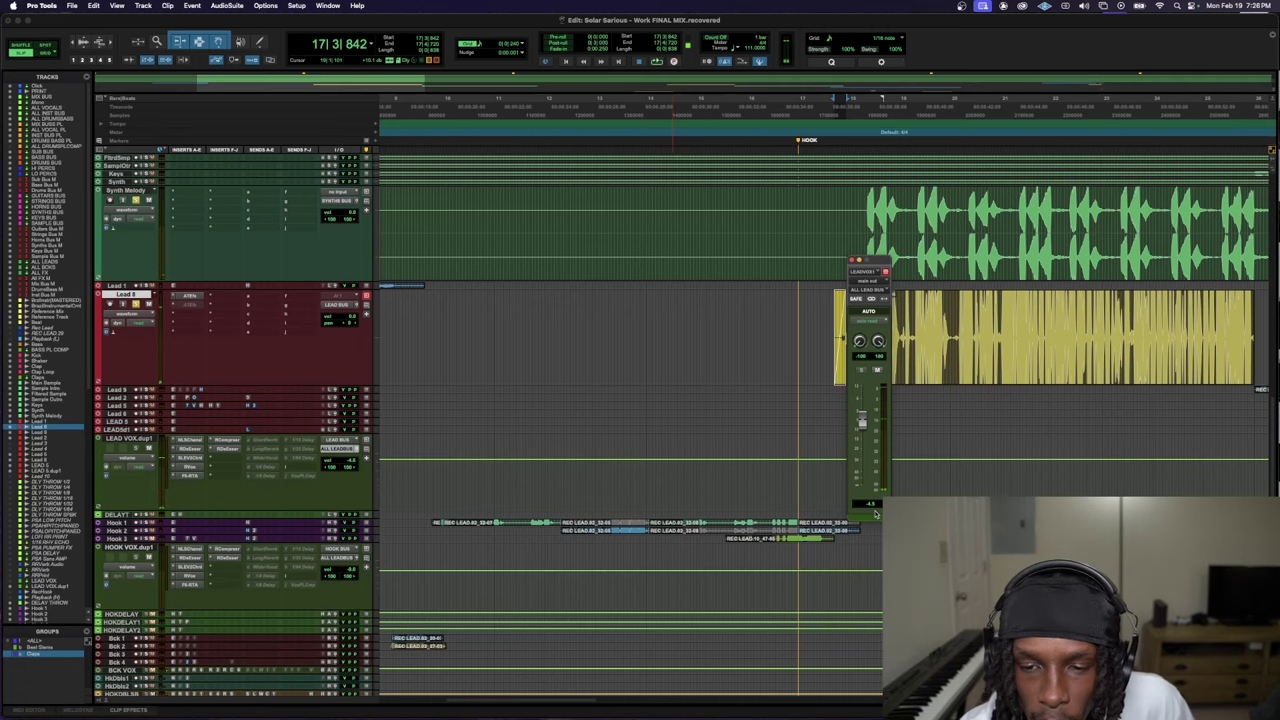
scroll(837, 463, up, 3)
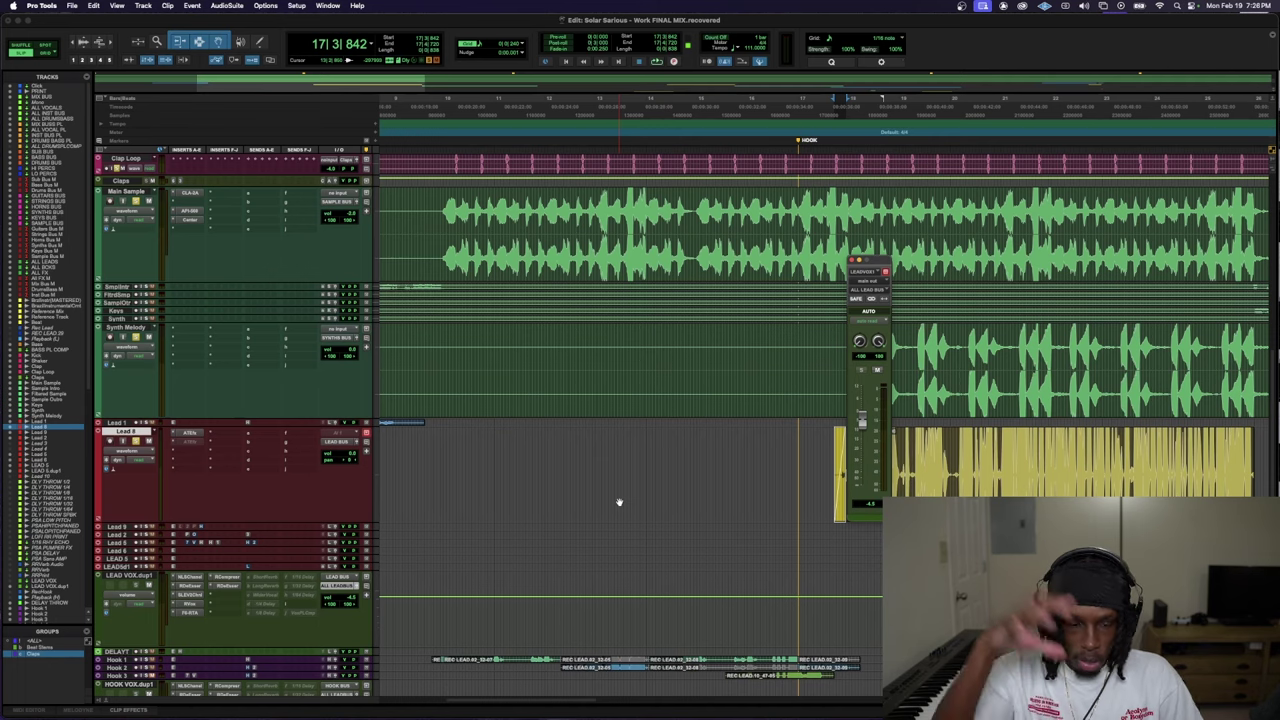
- Reduce the waveform height and try a CLA-2A compressor after RCompressor on LEAD VOX.dup1 while playing Lead 8 with the beat
key(super+alt+bracketleft)
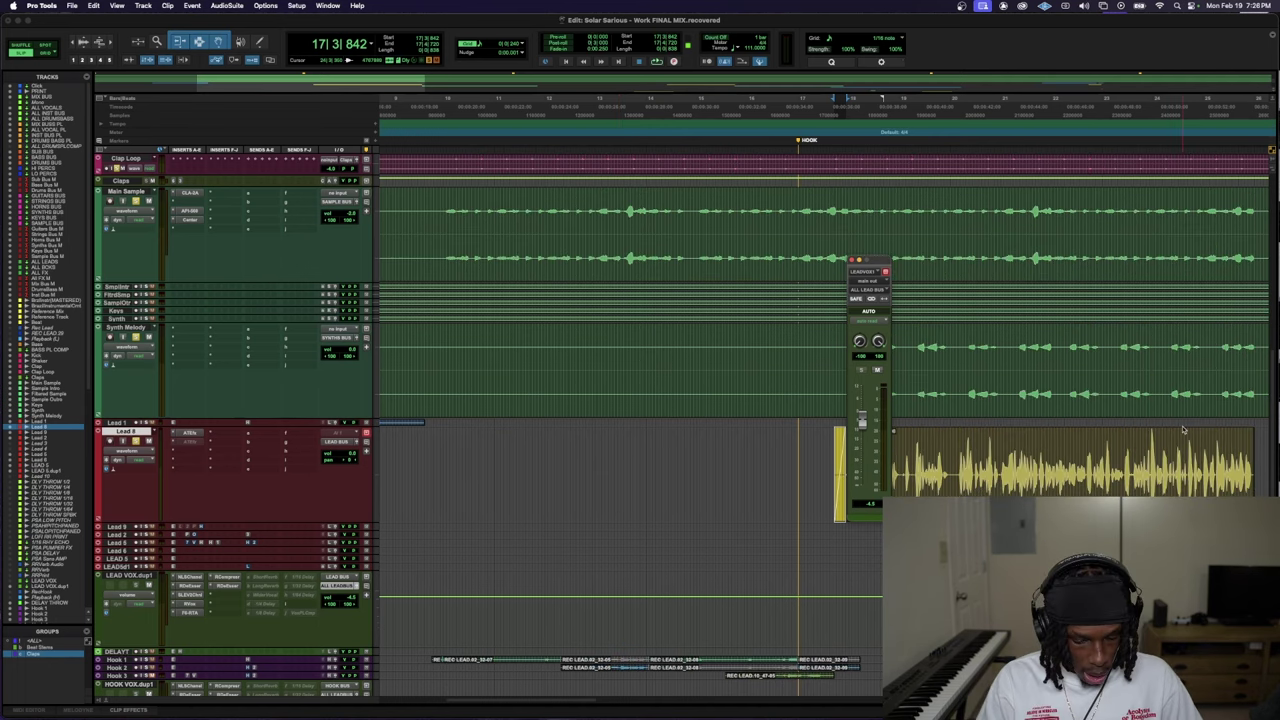
key(super+alt+bracketleft)
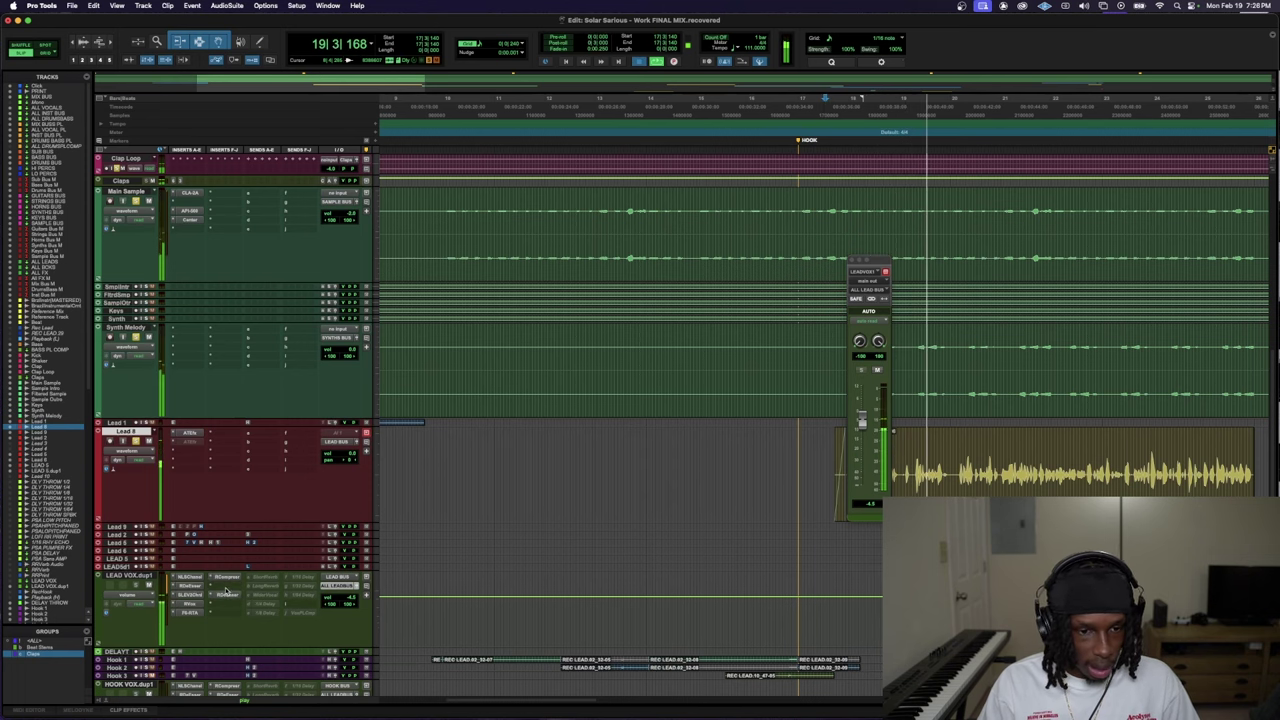
key(space)
click(225, 595)
text(clal)
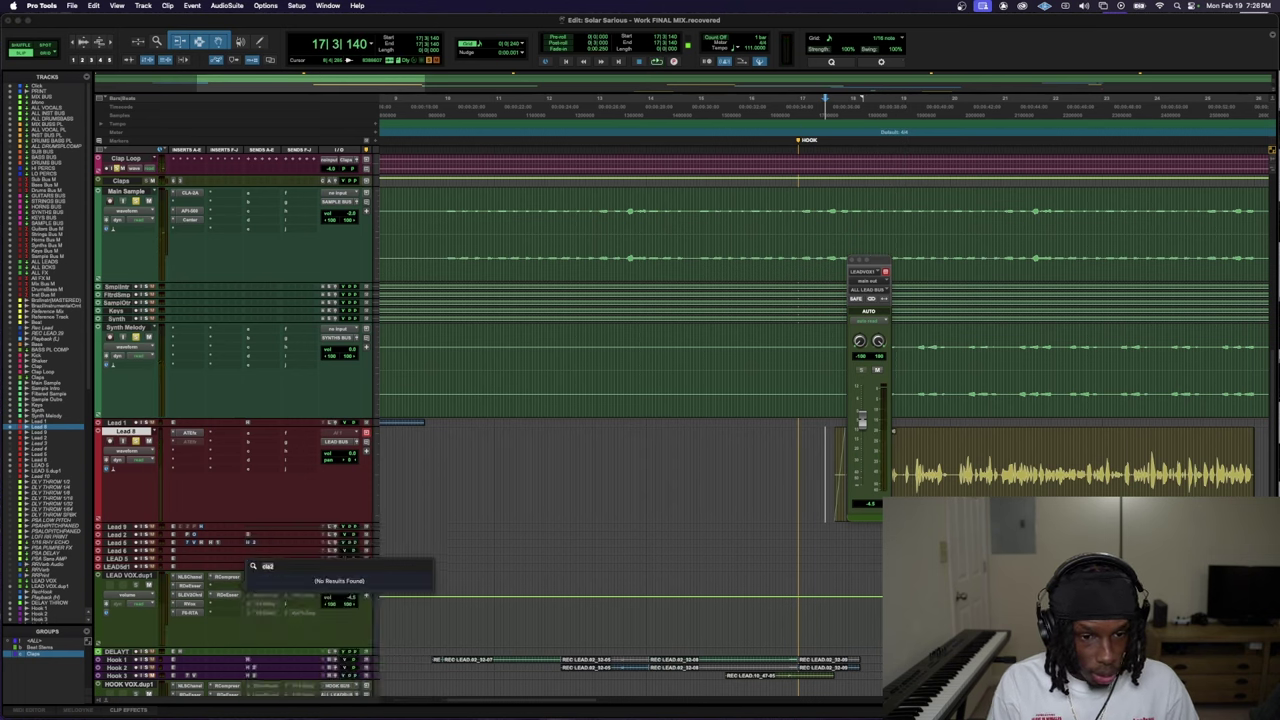
key(BackSpace)
text(-2)
key(Return)
key(space)
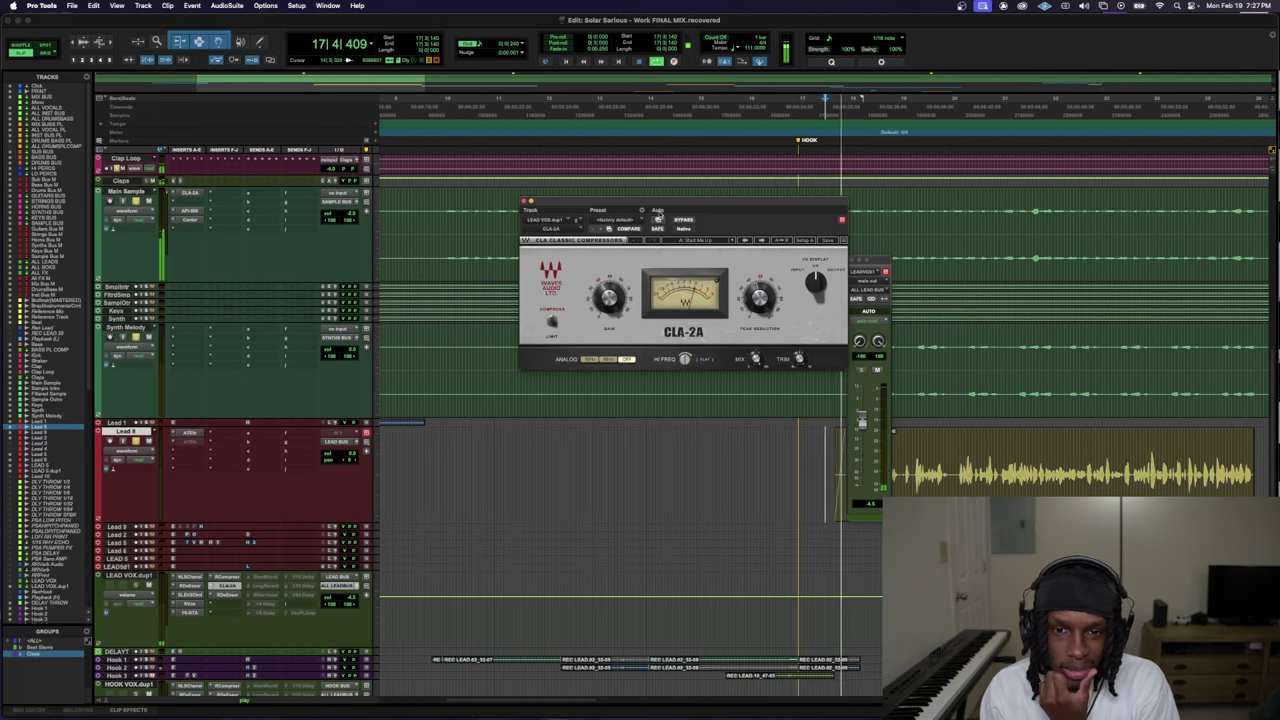
- Try the Lightly Compressed Vocal preset on the CLA-2A, then deactivate it and put the RDeEsser back in its slot
click(710, 240)
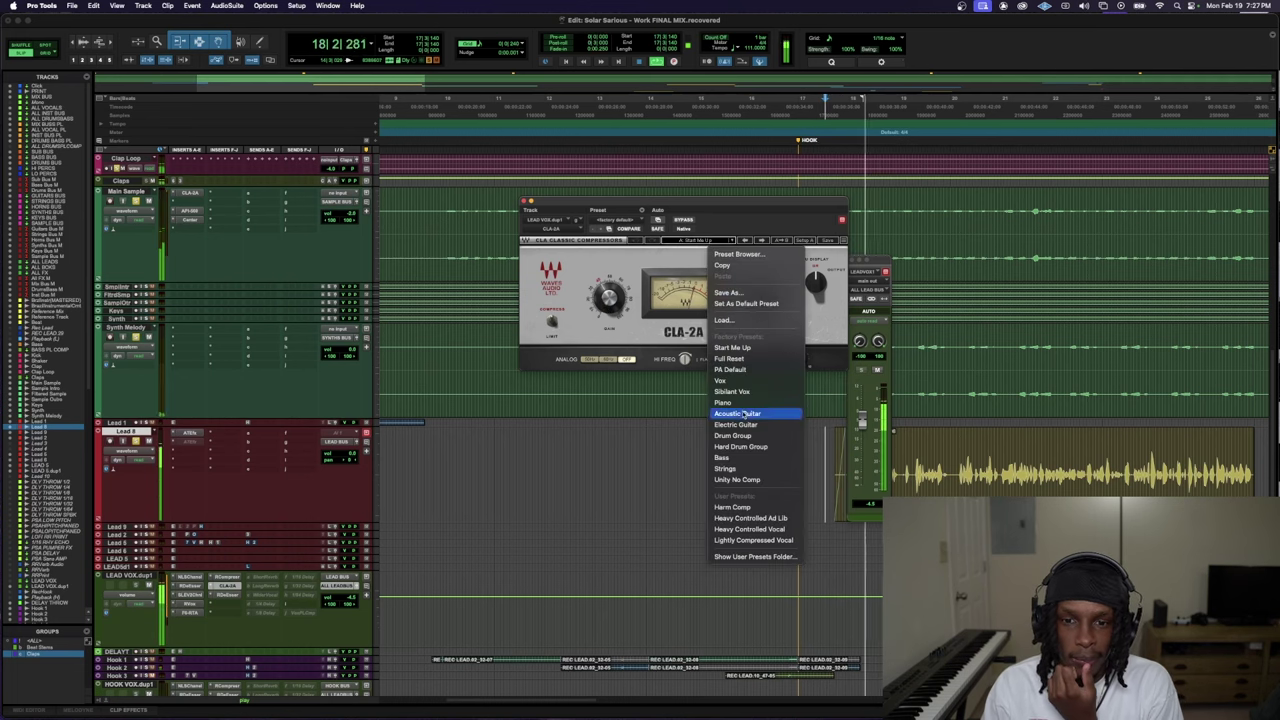
click(775, 540)
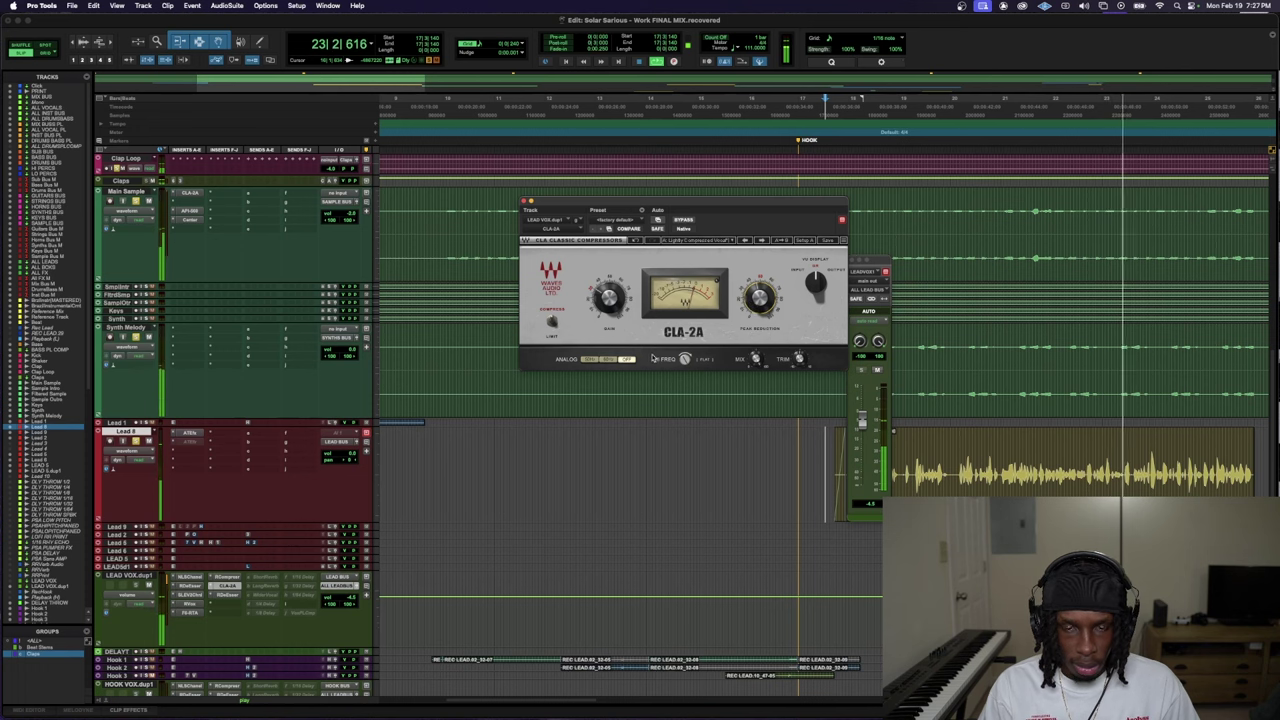
click(351, 597)
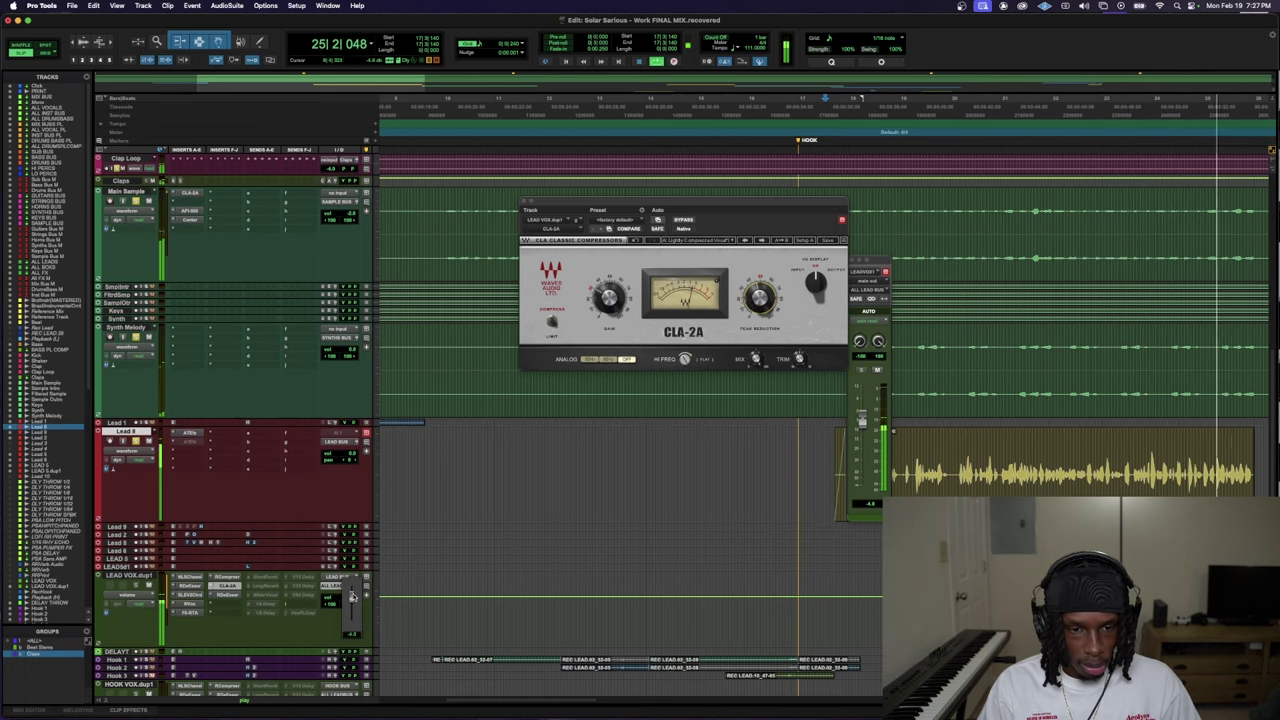
key(space)
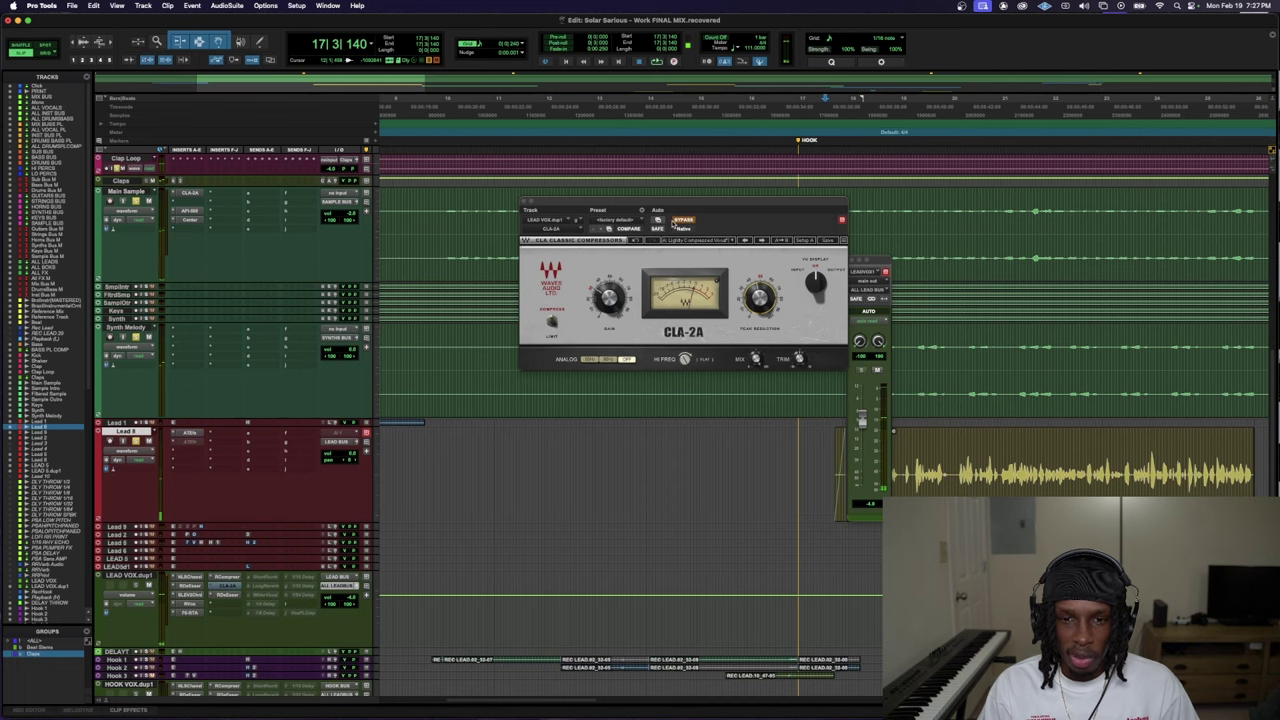
ctrl+super+click(228, 595)
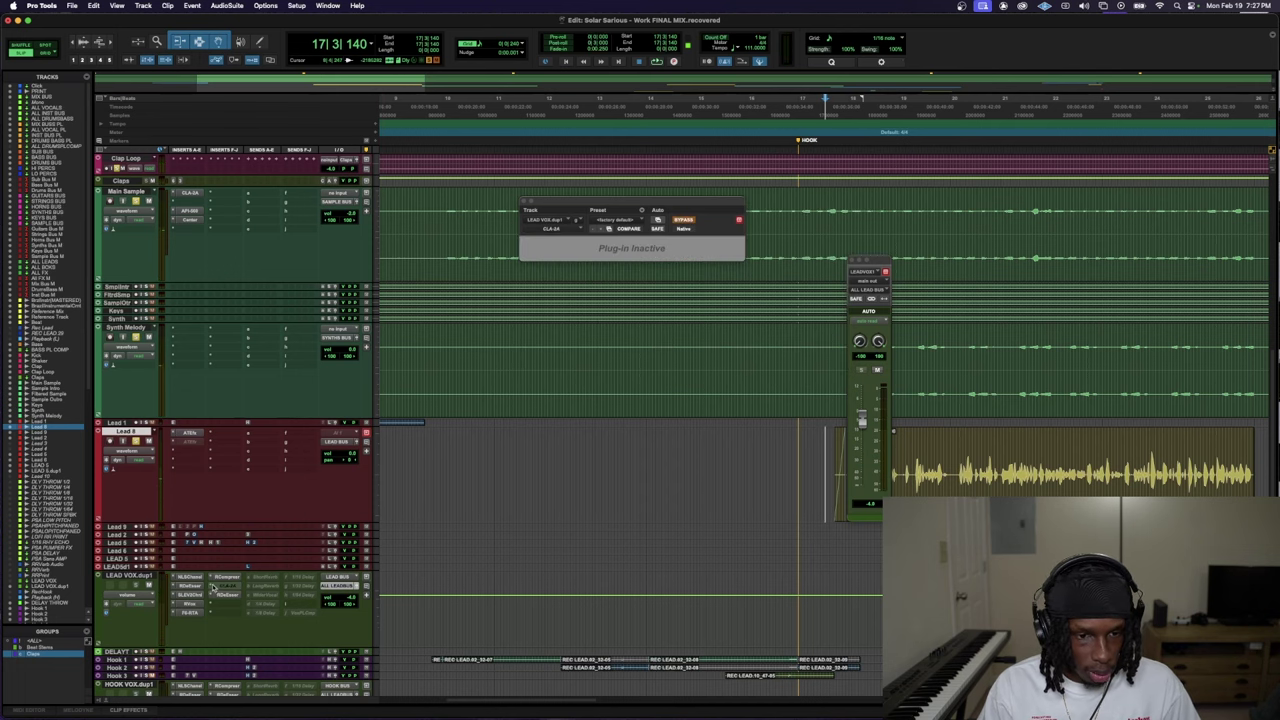
click(214, 588)
- During playback, lower band 2 of the F6-RTA on LEAD VOX.dup1 to about -2.4 dB and adjust the track's volume
key(space)
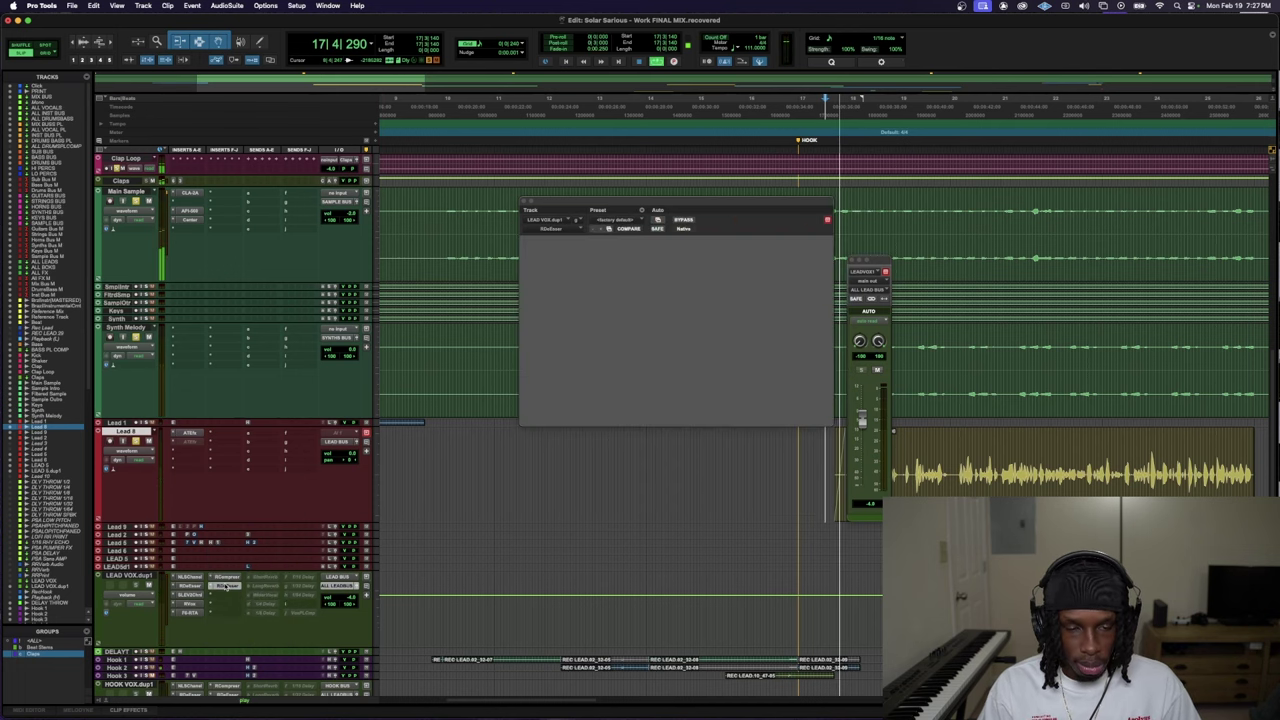
scroll(200, 620, up, 3)
click(193, 673)
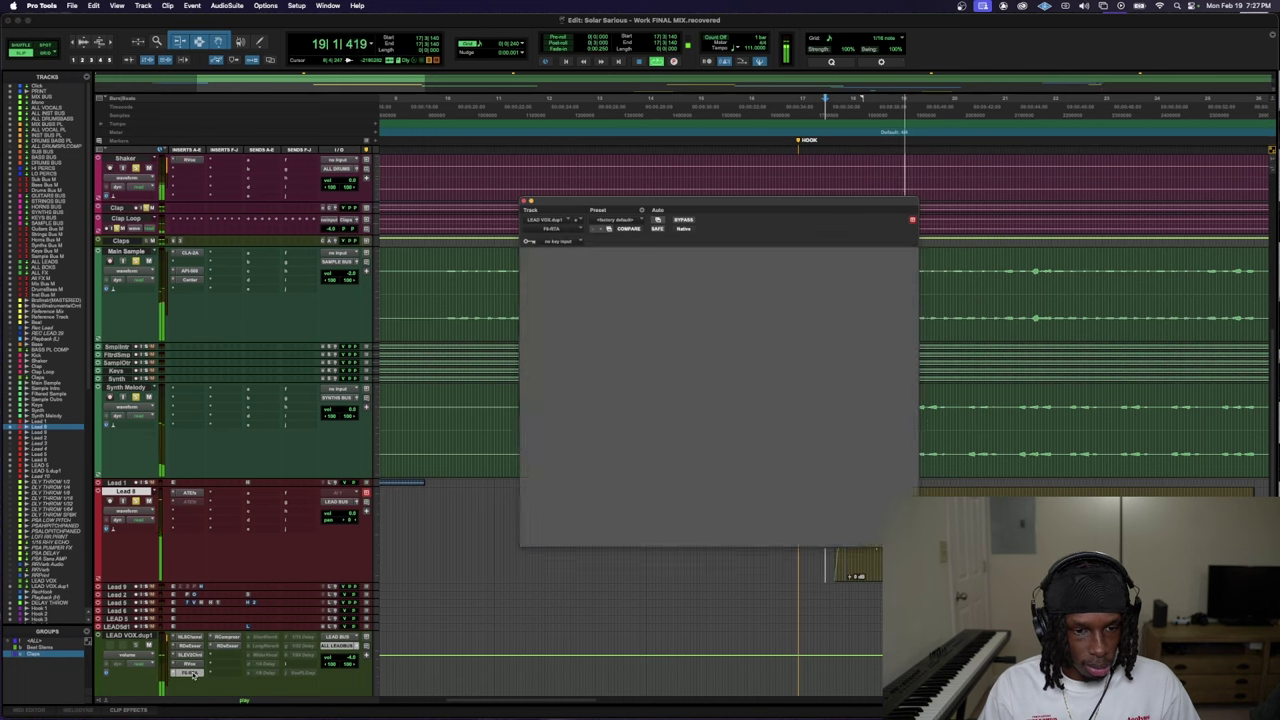
mouse_move(675, 357)
mouse_down()
mouse_move(675, 292)
mouse_move(676, 363)
mouse_up()
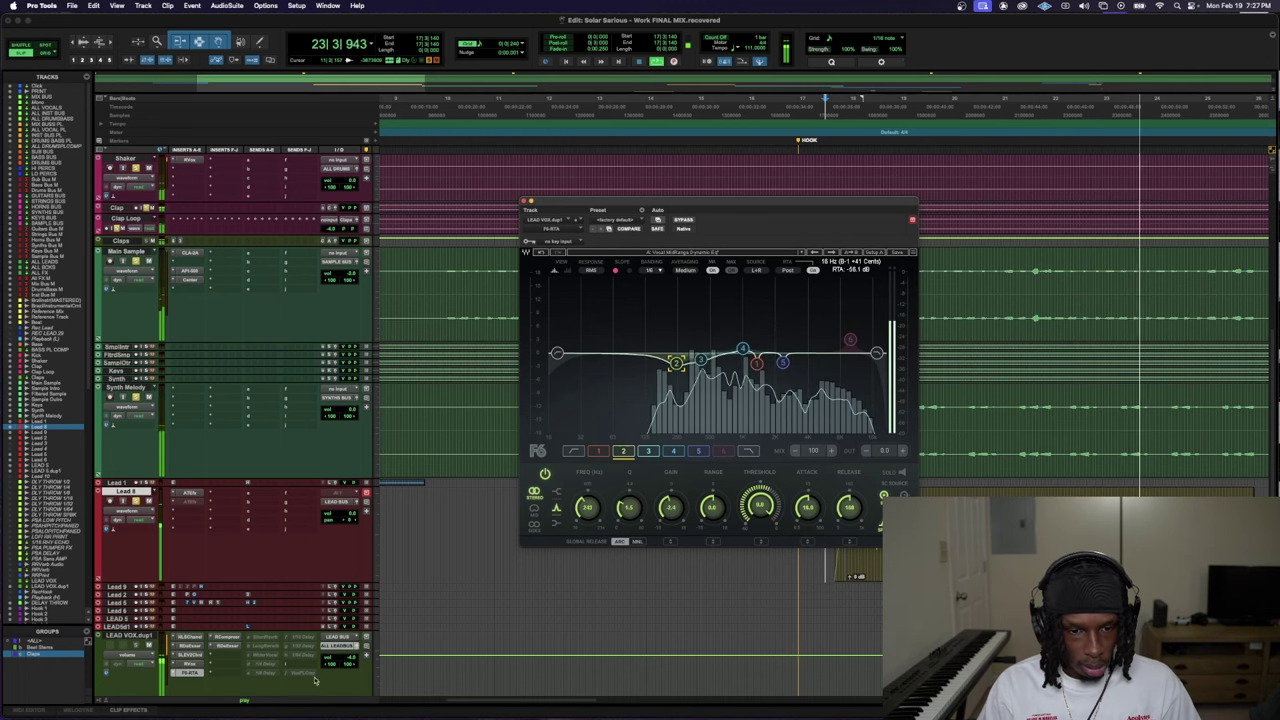
click(353, 657)
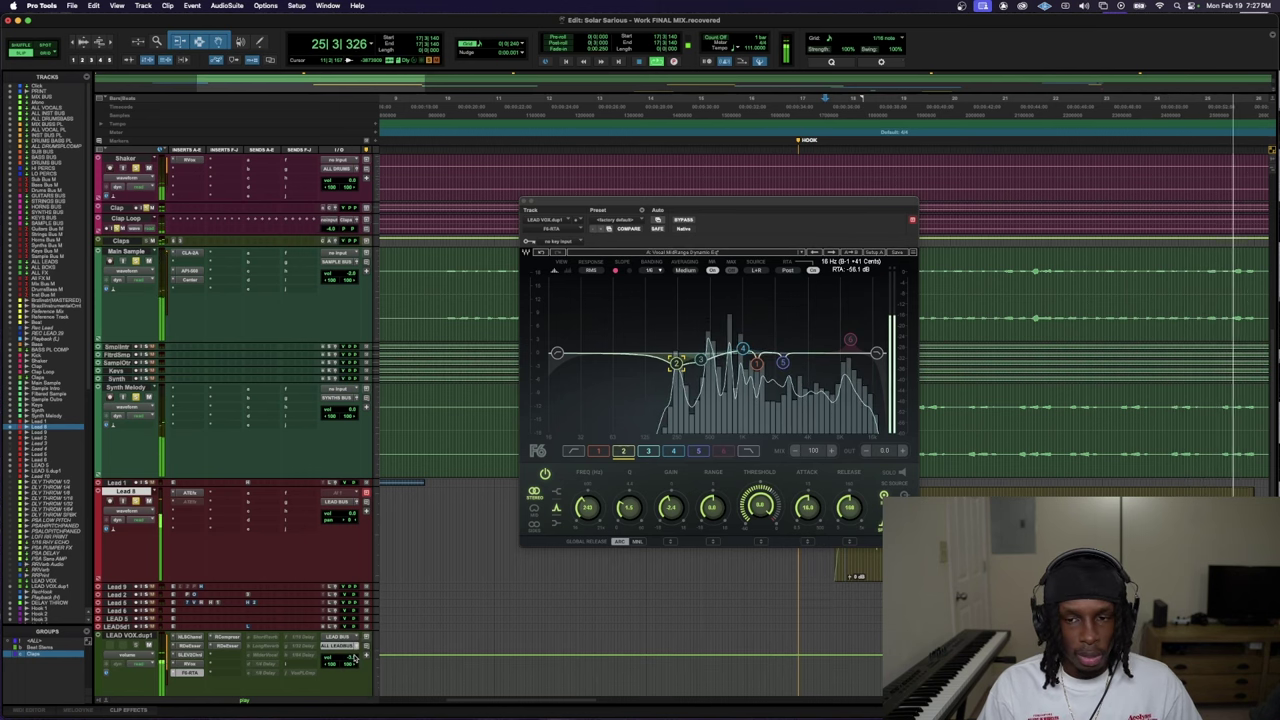
key(super+w)
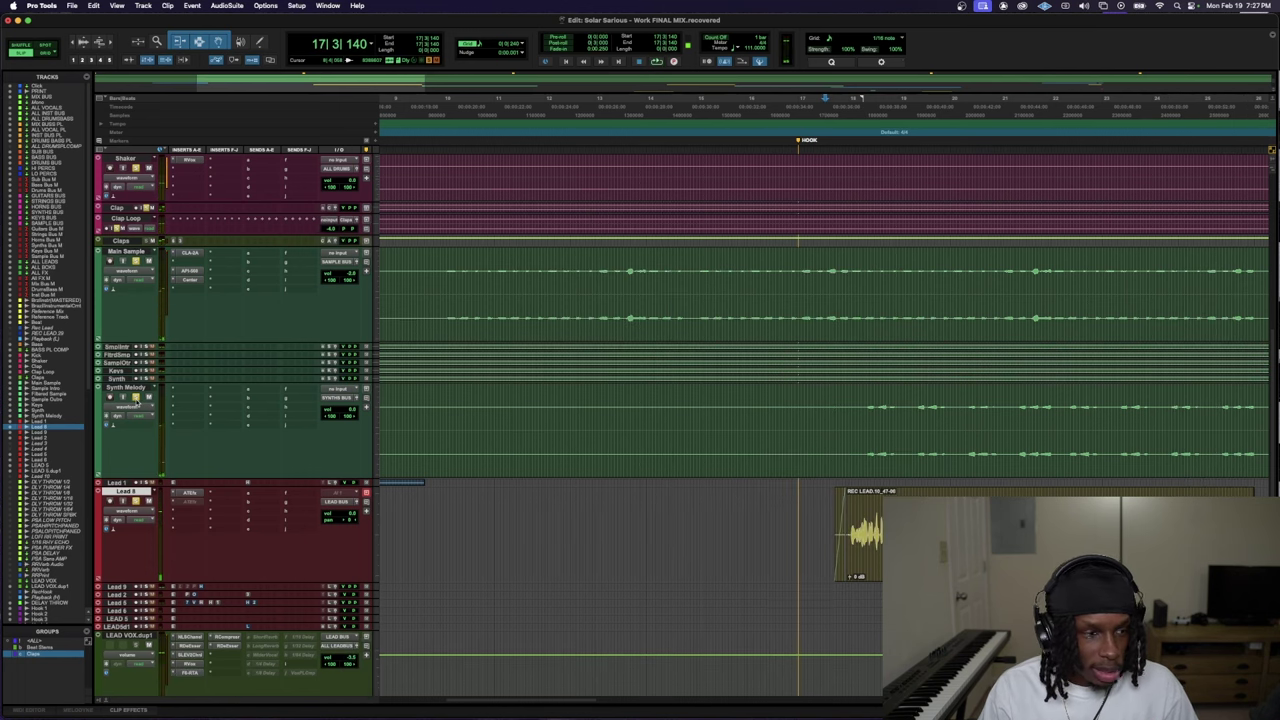
- Select the Synth Melody passage in the hook, from about bar 18 to bar 26, and play it
scroll(760, 458, down, 2)
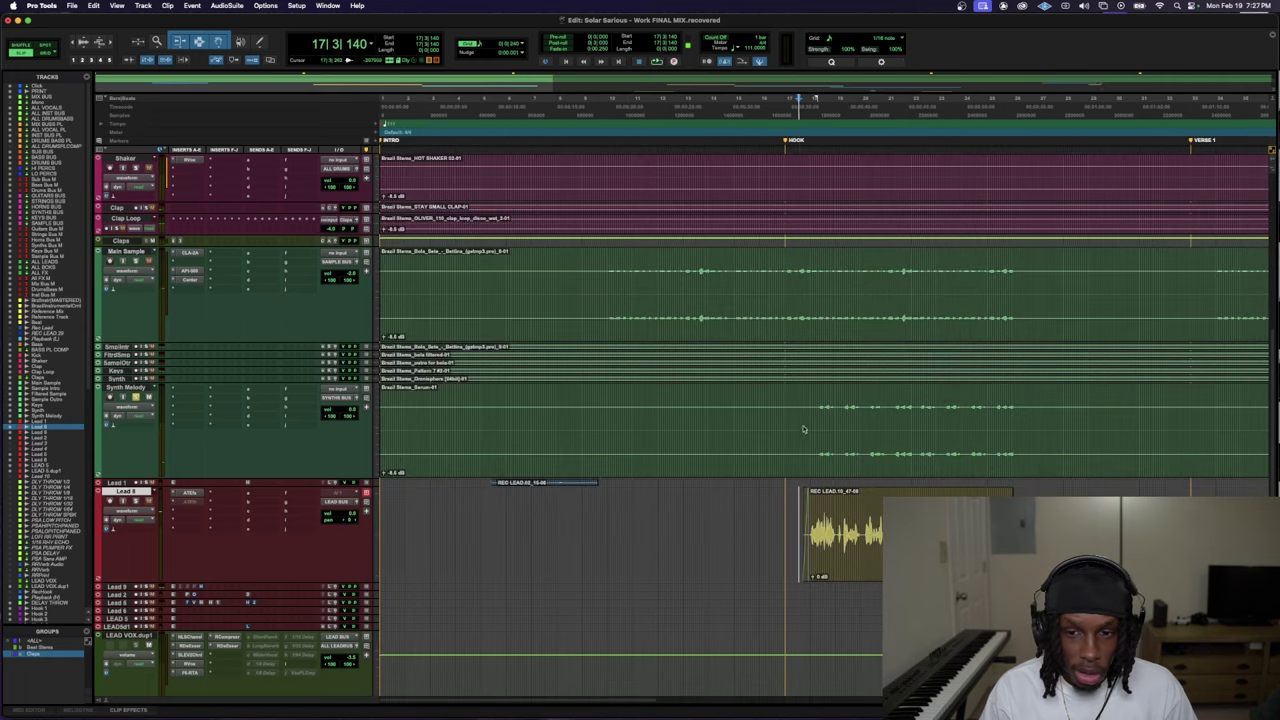
drag(818, 402, 1016, 401)
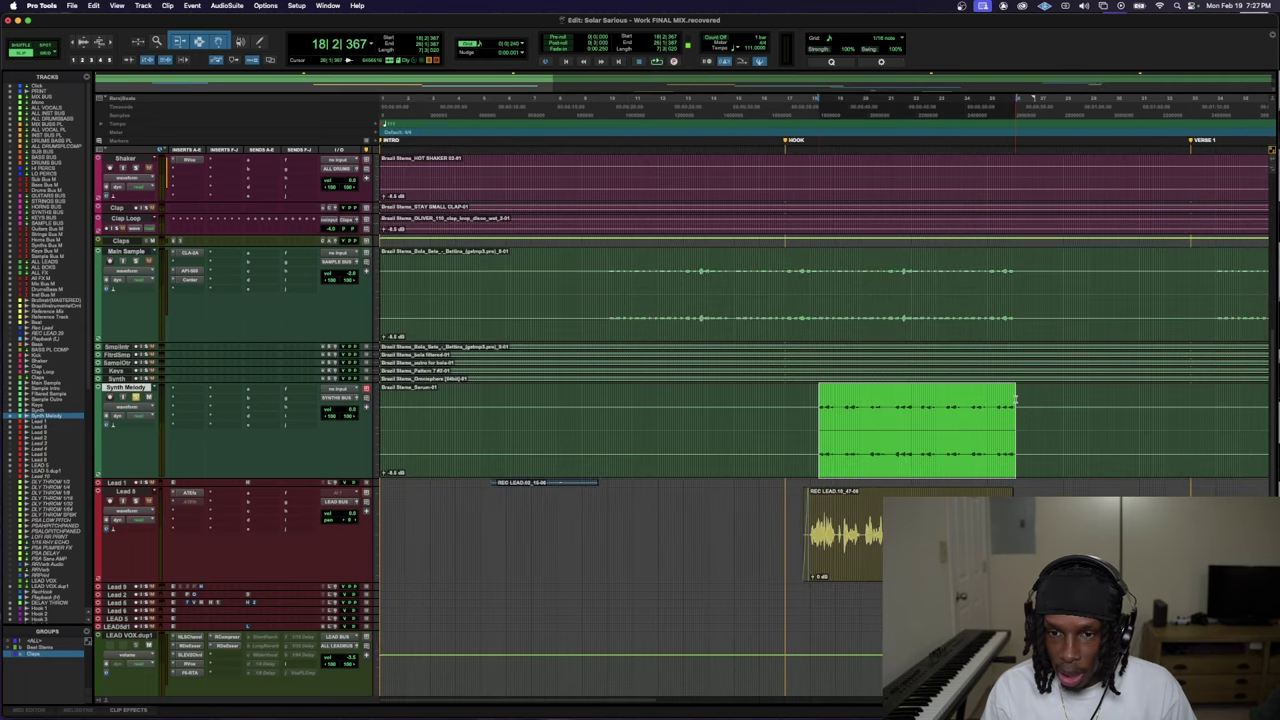
key(space)
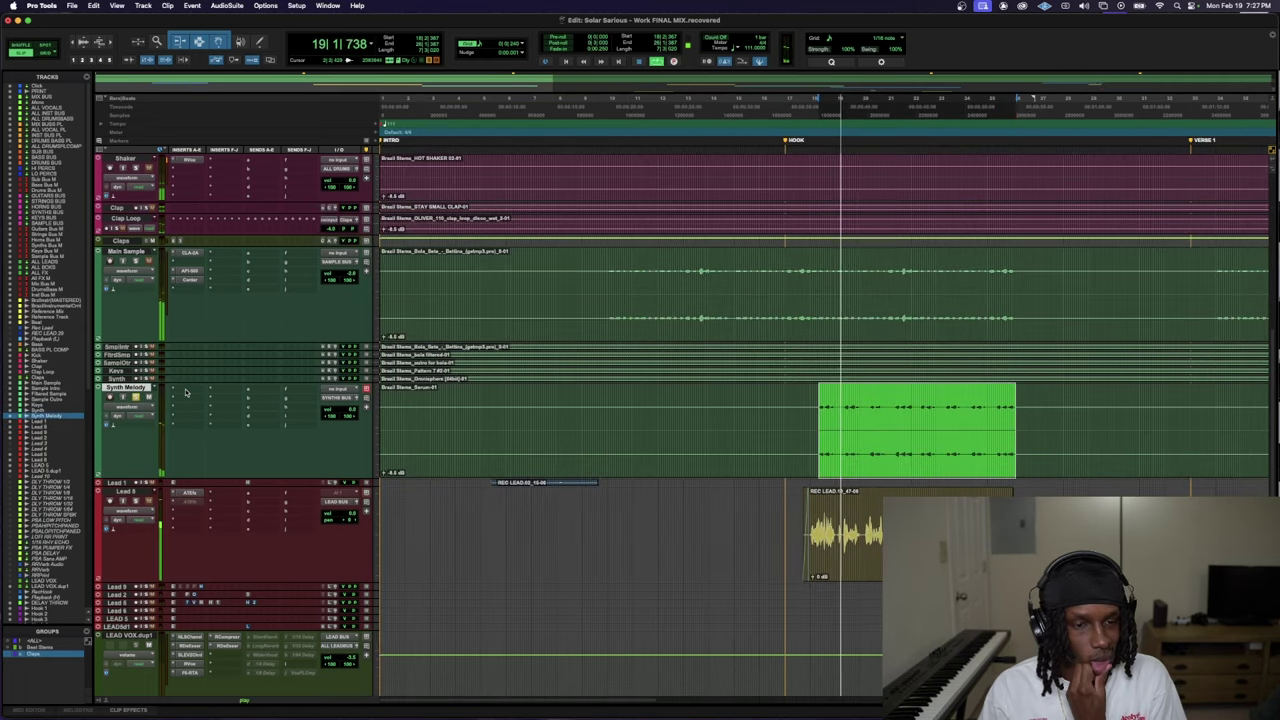
click(185, 391)
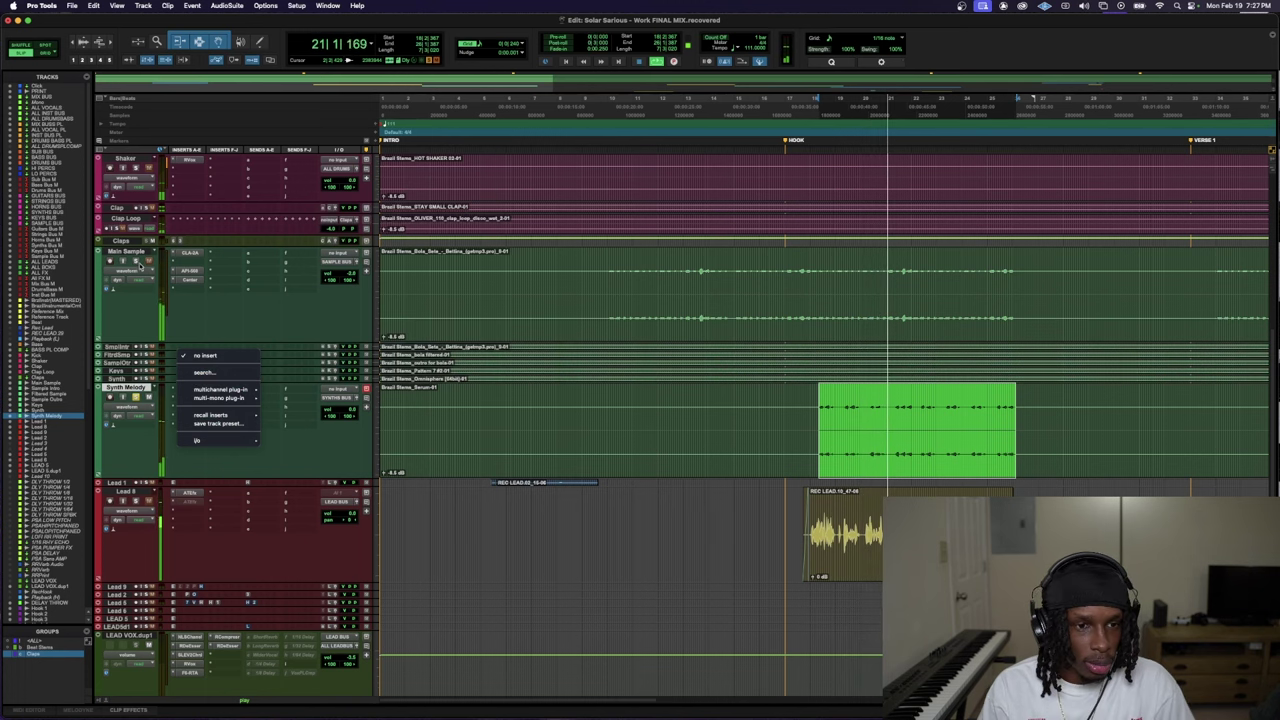
key(Escape)
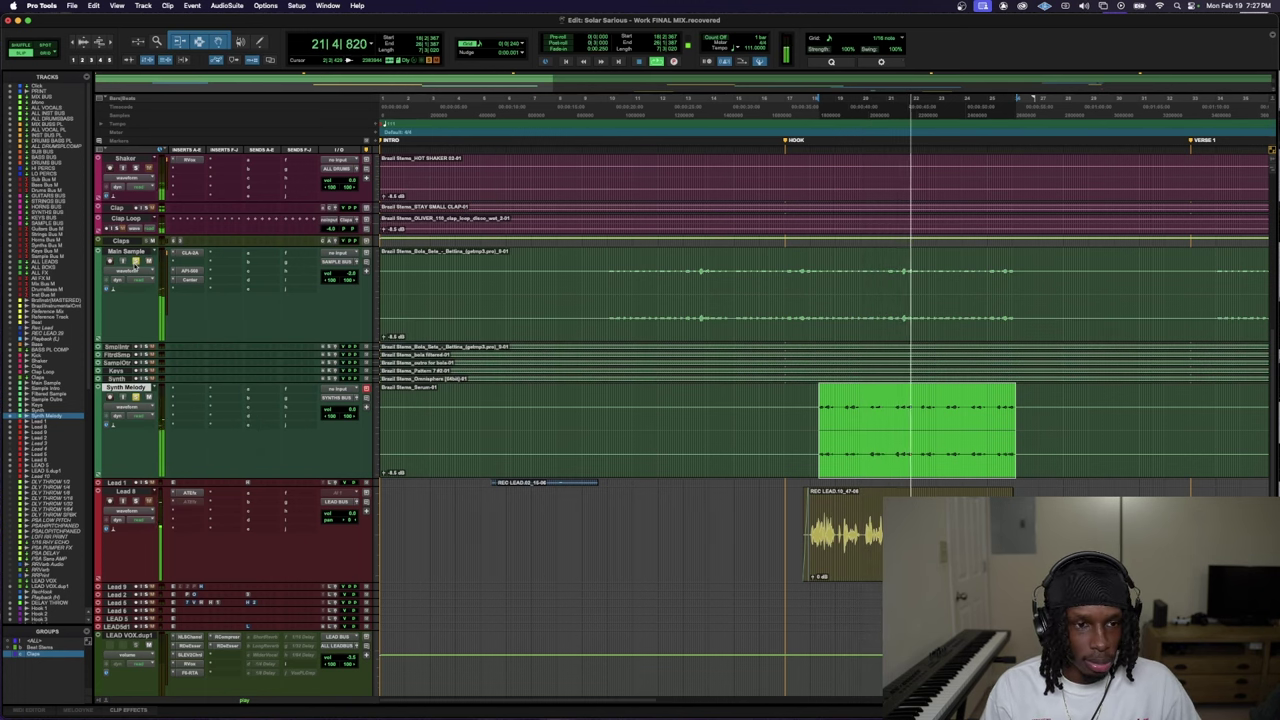
click(194, 391)
key(Escape)
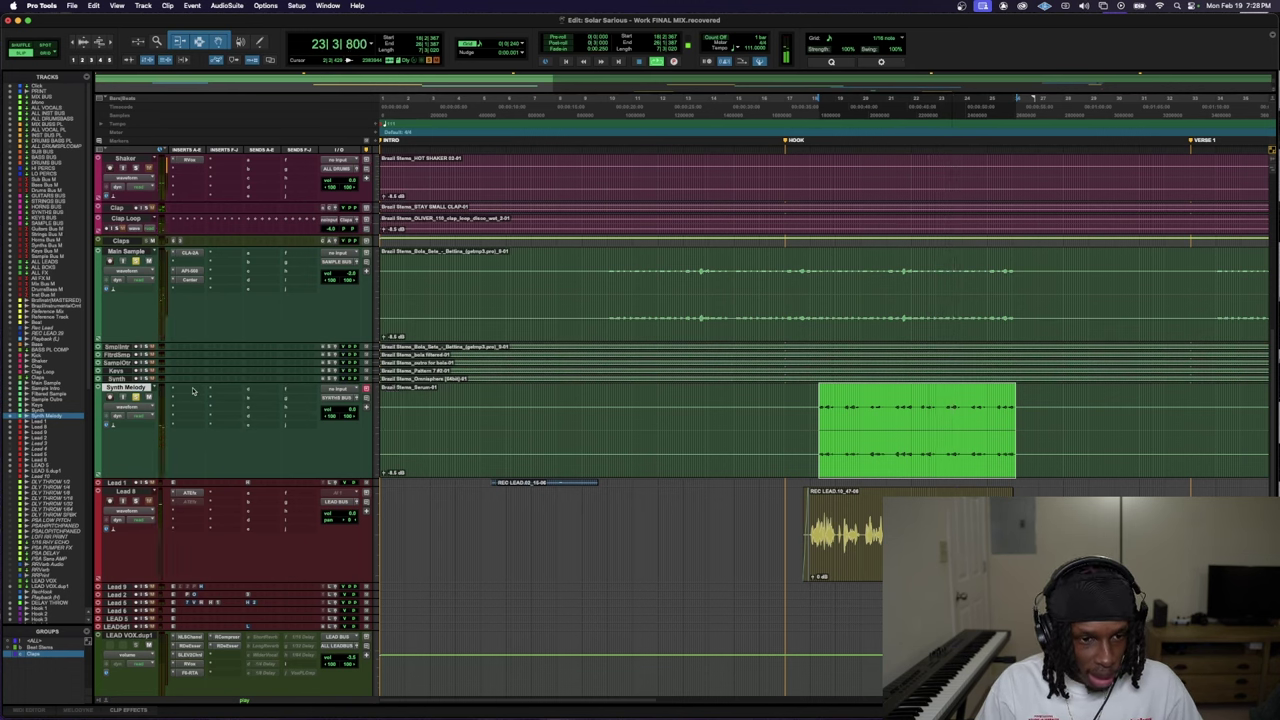
click(194, 391)
key(Escape)
- Insert the Doubler2 plug-in as the first insert on the Synth Melody track
click(194, 391)
text(double)
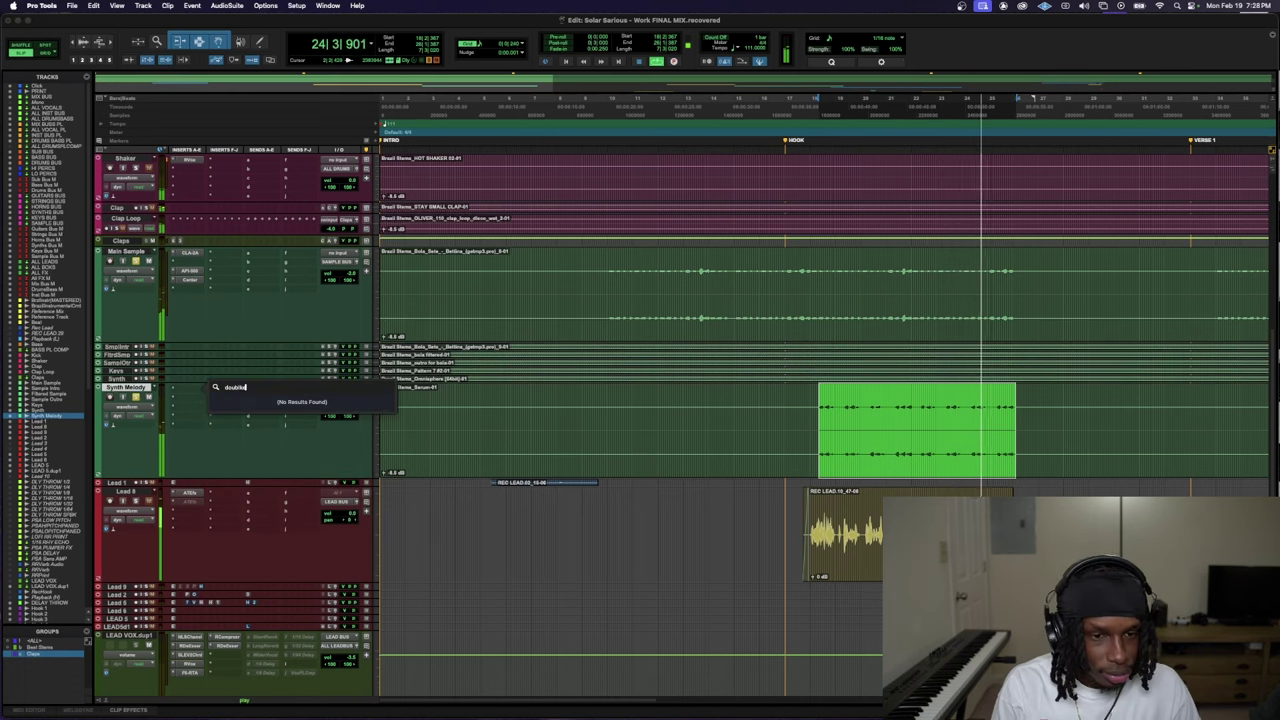
key(BackSpace)
key(BackSpace)
key(Return)
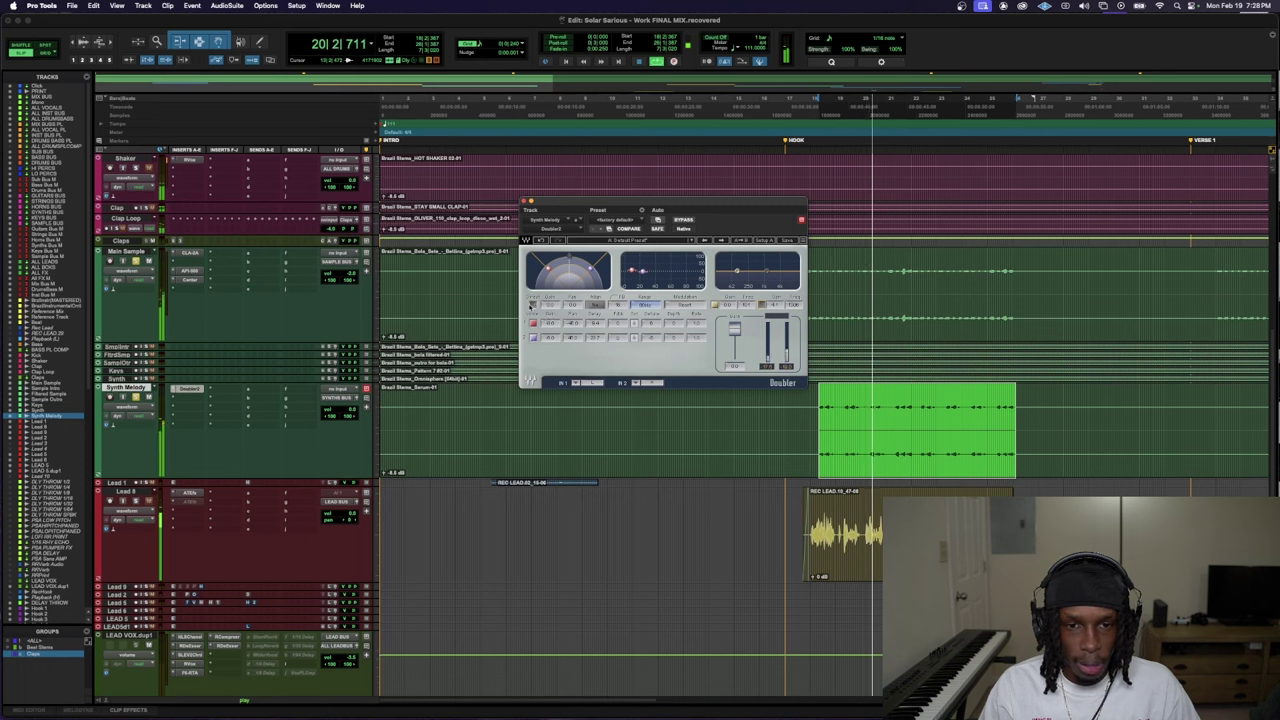
- Insert the stereo Center plug-in after the doubler on Synth Melody and lower its center level slightly
click(196, 404)
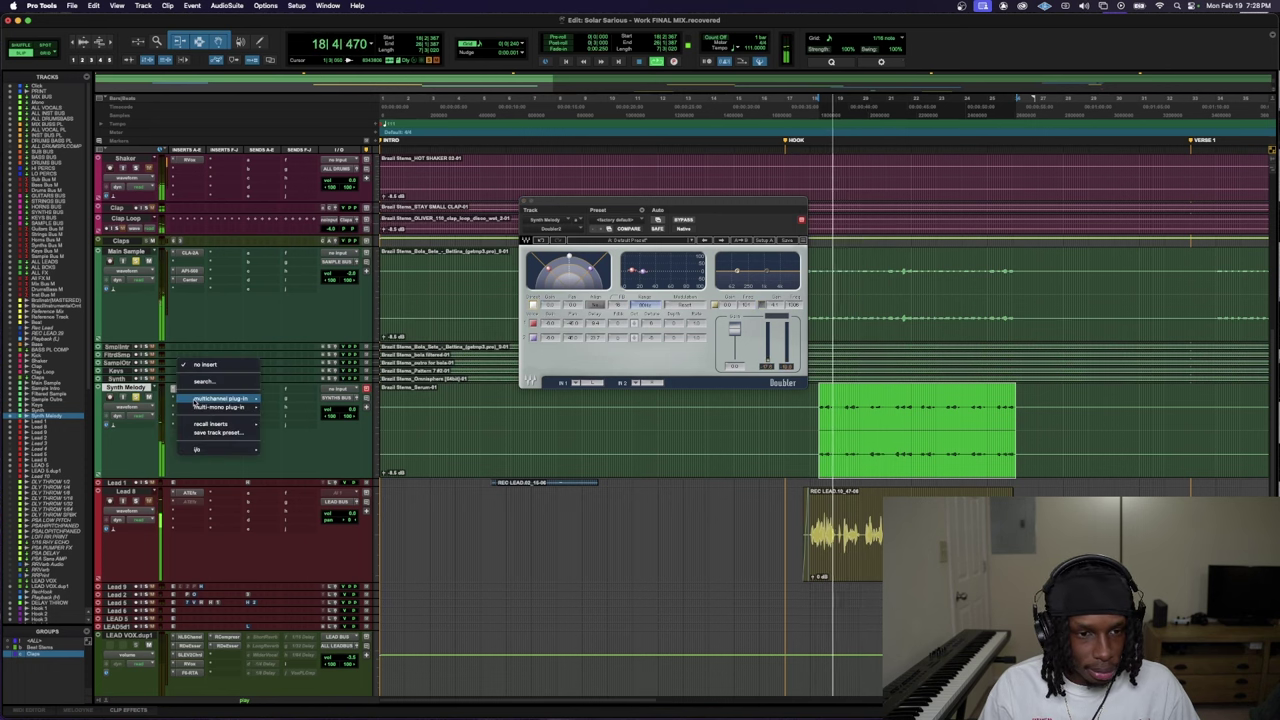
click(213, 384)
text(center)
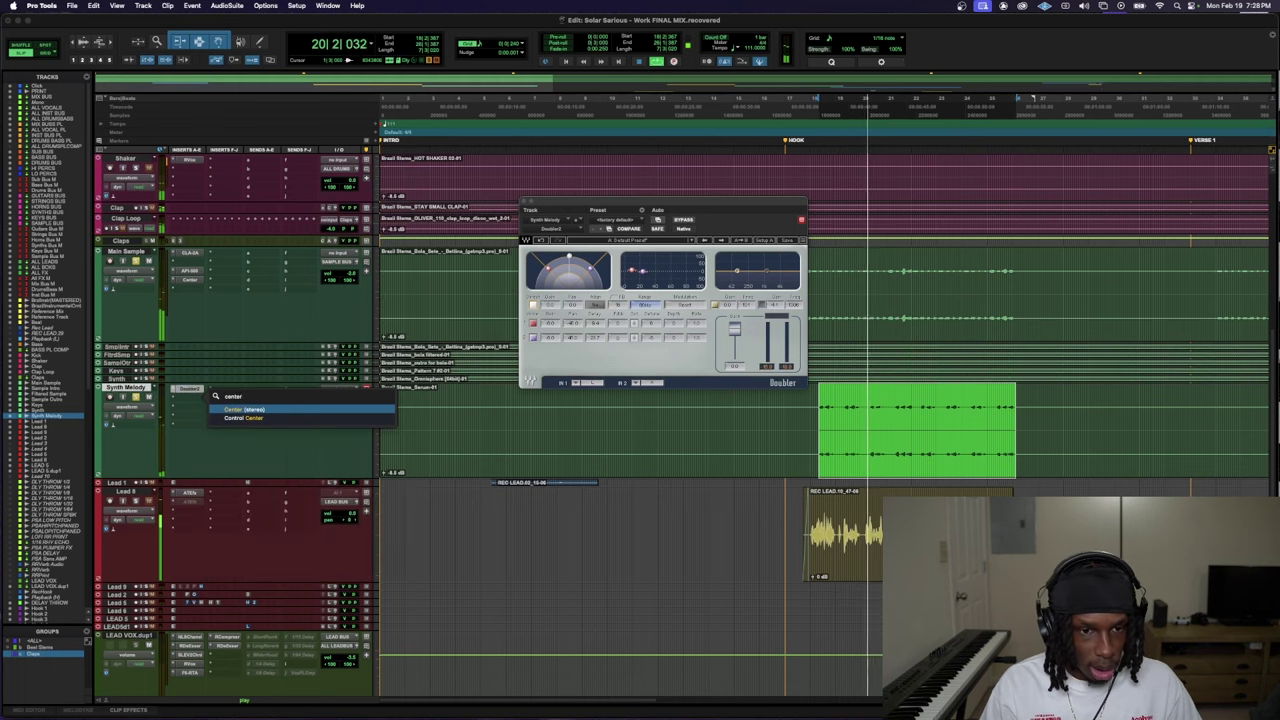
key(Return)
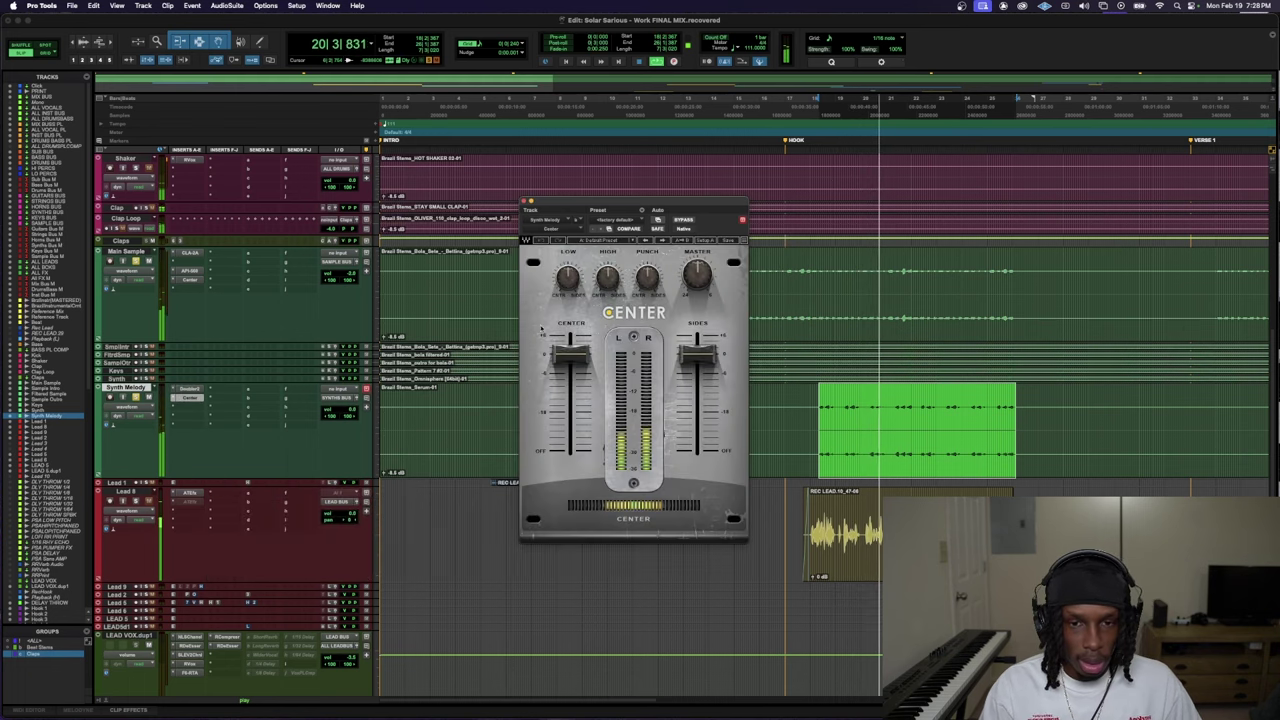
drag(572, 355, 572, 369)
key(space)
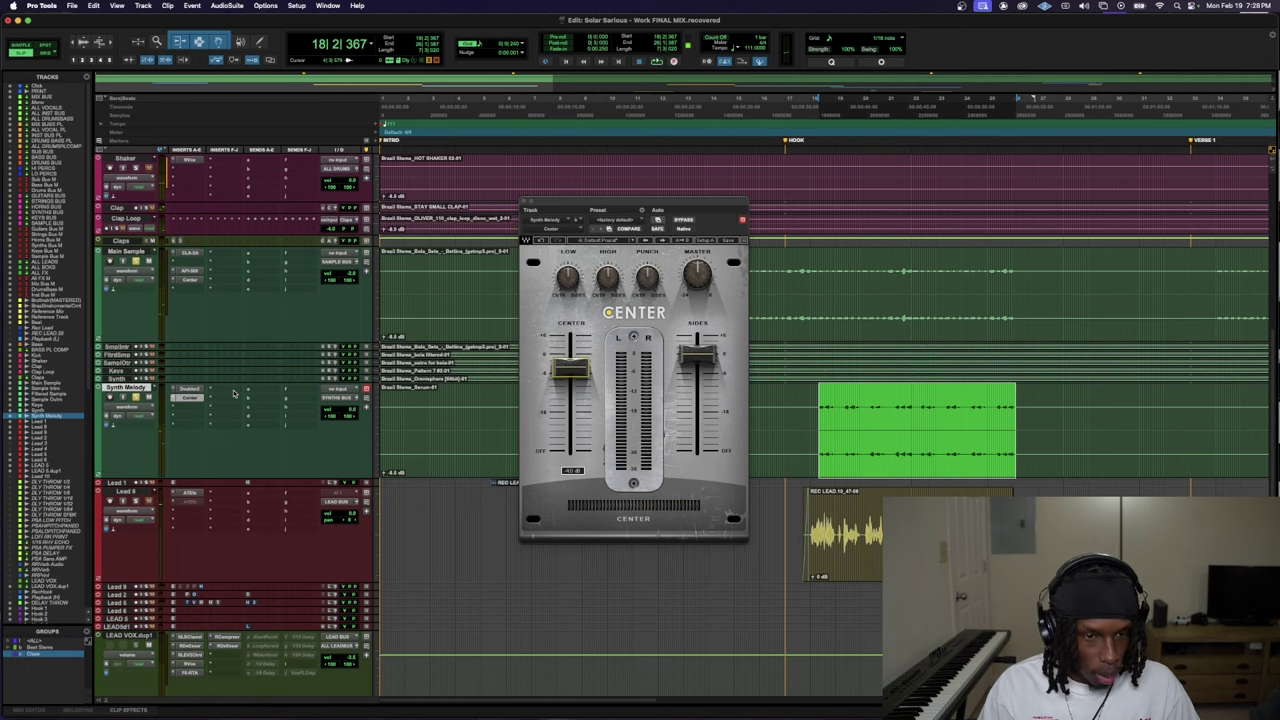
- Insert OneKnob Pumper after Center on Synth Melody and enlarge the track waveforms while playing the selection
click(234, 393)
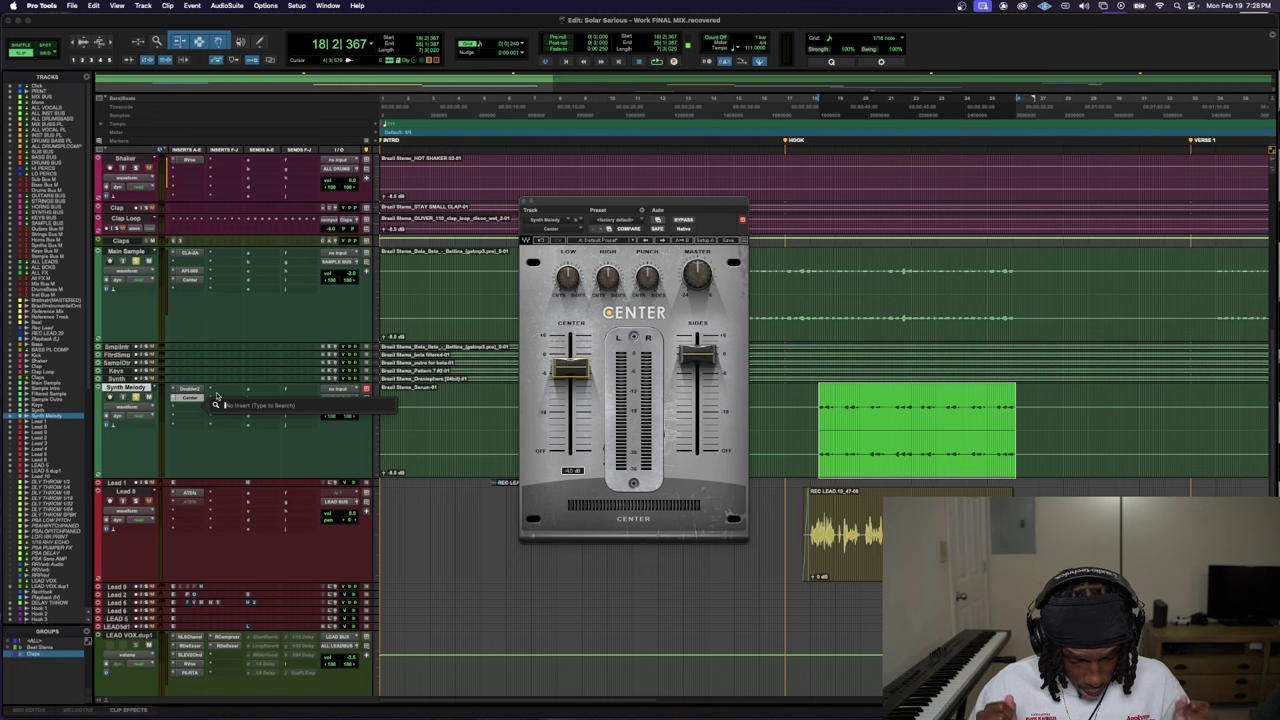
text(onek)
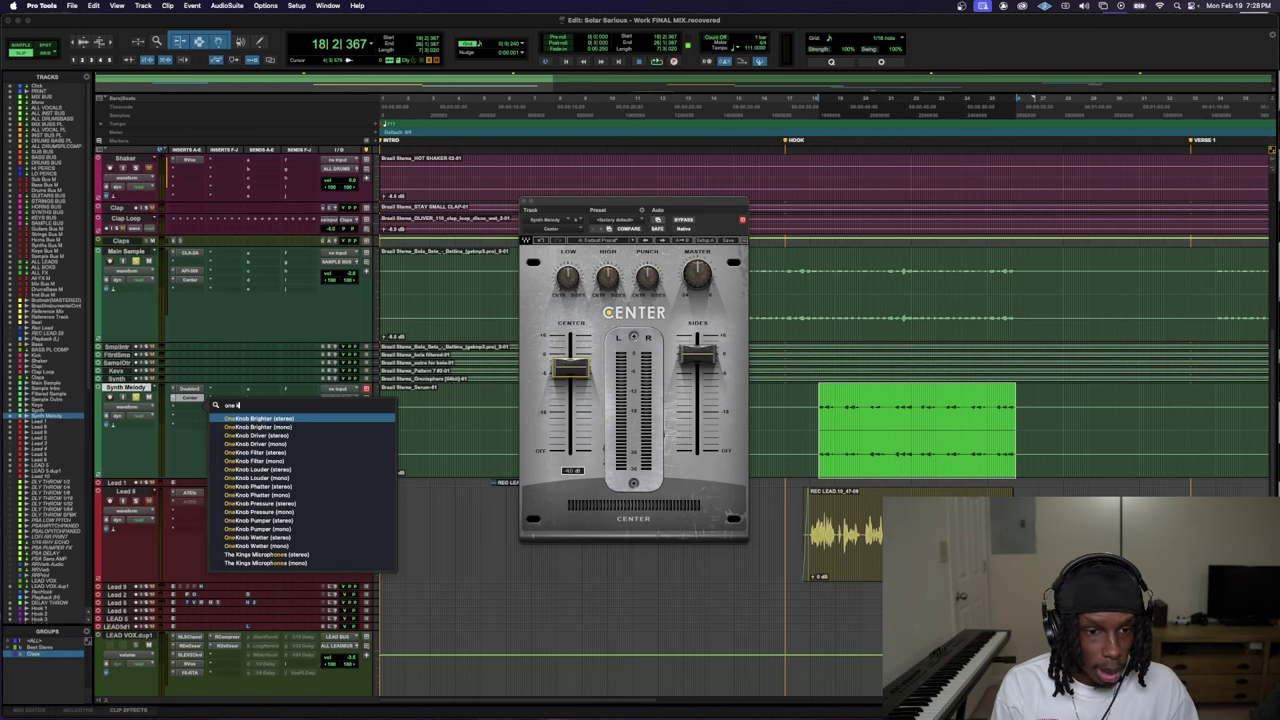
click(265, 528)
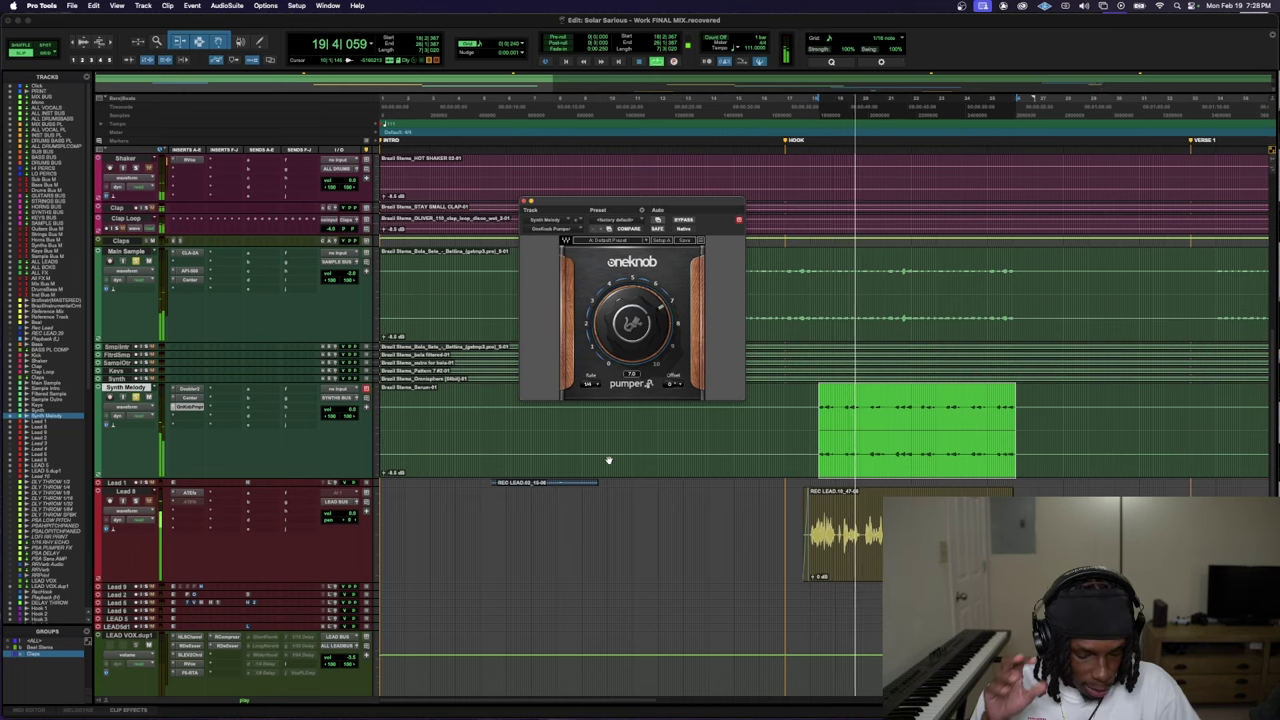
key(super+alt+bracketright)
key(super+alt+bracketright)
key(super+alt+bracketright)
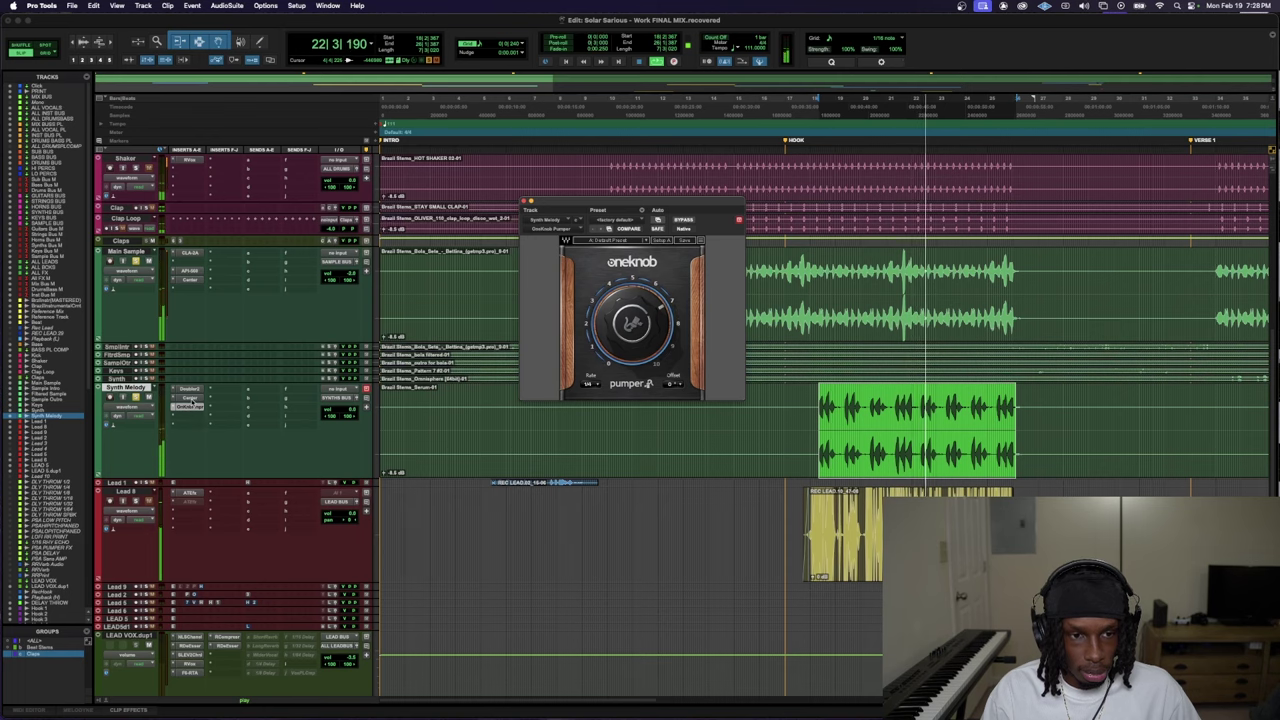
- Set the OneKnob Pumper amount on Synth Melody to about 3.4 while listening with the drums, then restart playback
scroll(155, 370, up, 3)
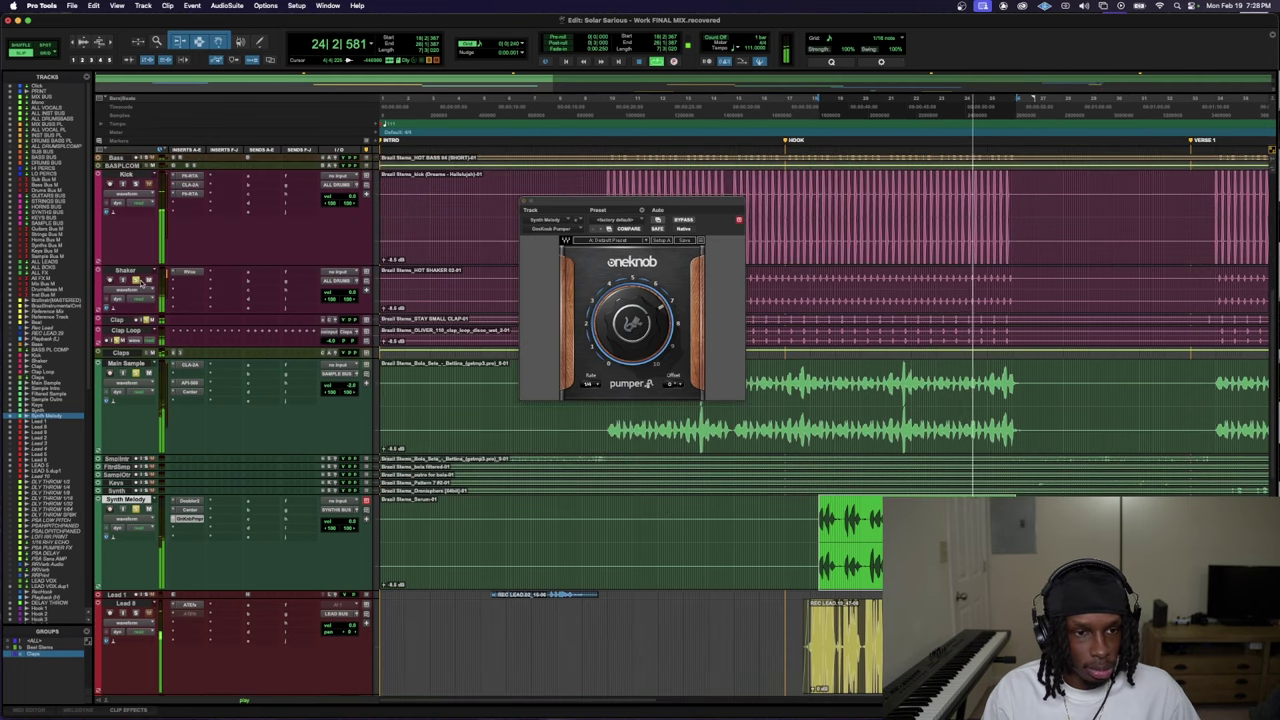
scroll(136, 188, up, 2)
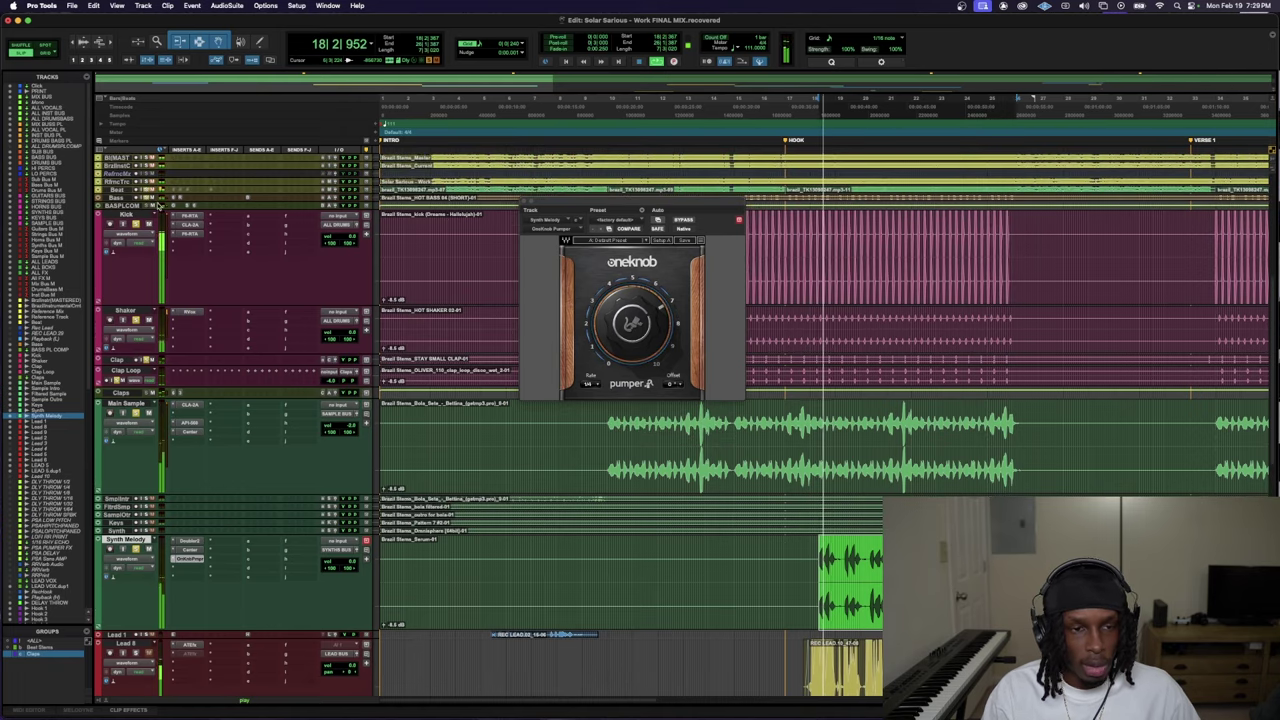
drag(645, 334, 645, 358)
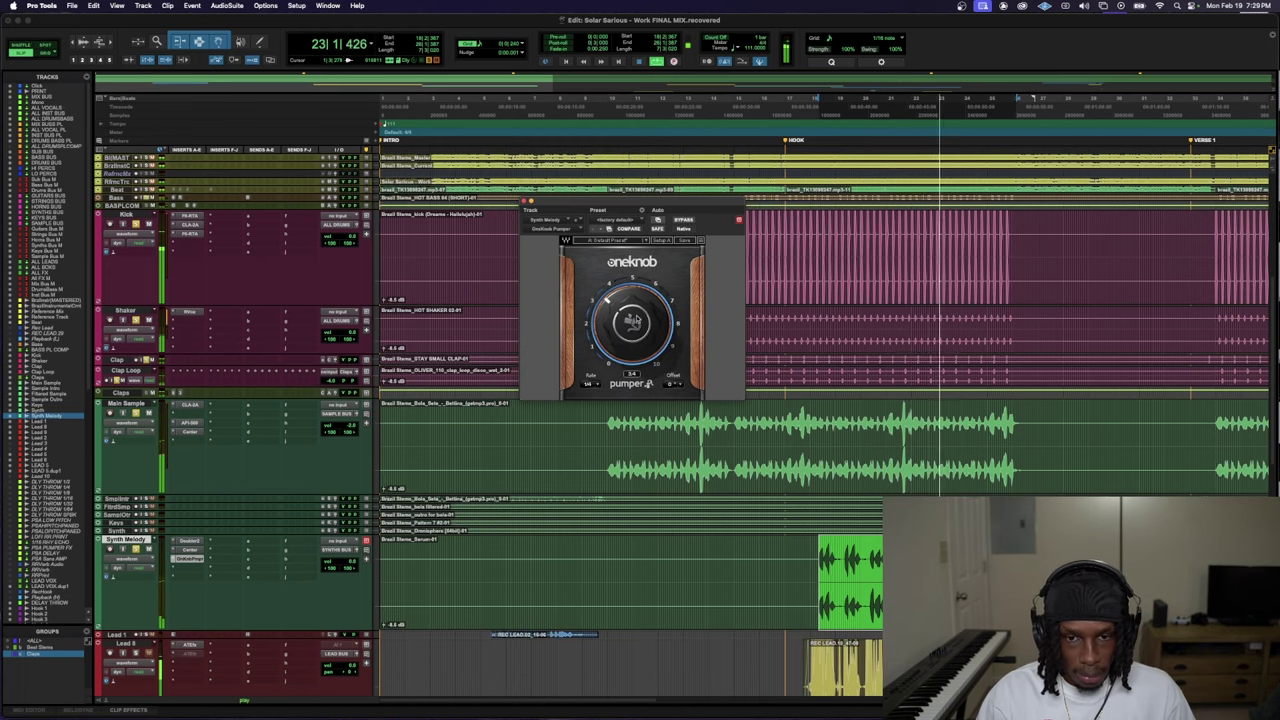
scroll(651, 452, down, 1)
click(651, 452)
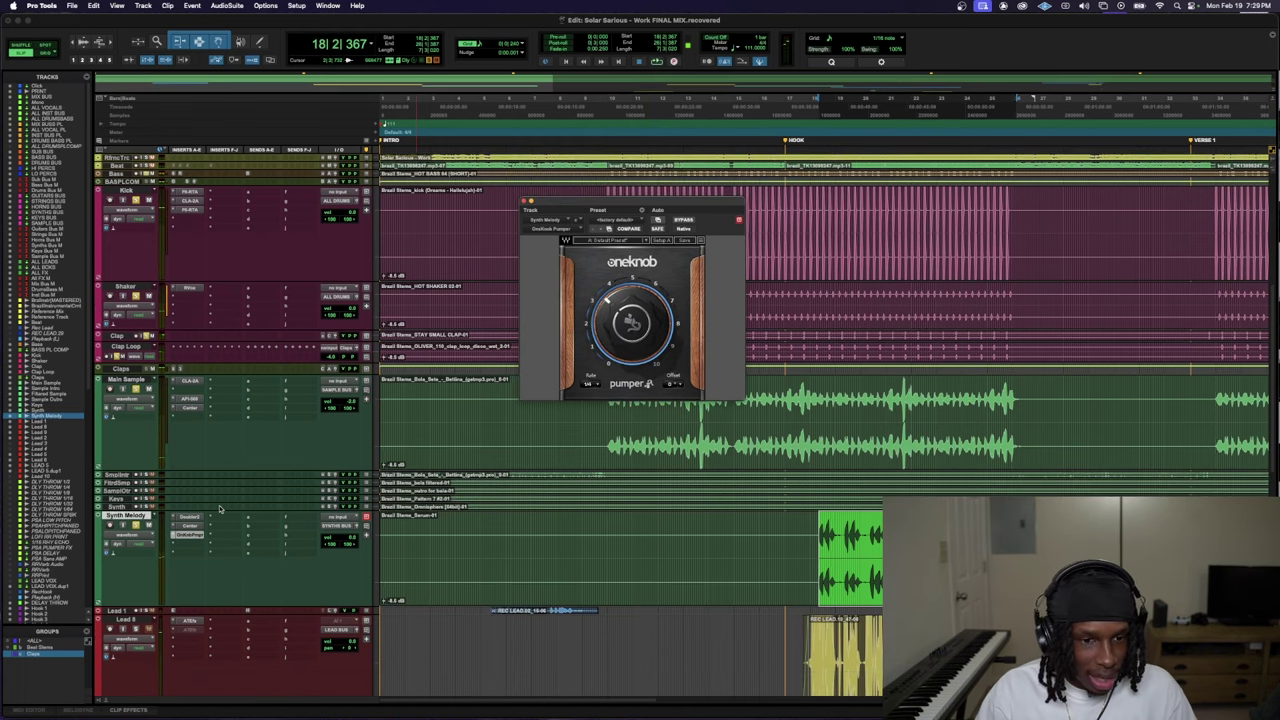
key(space)
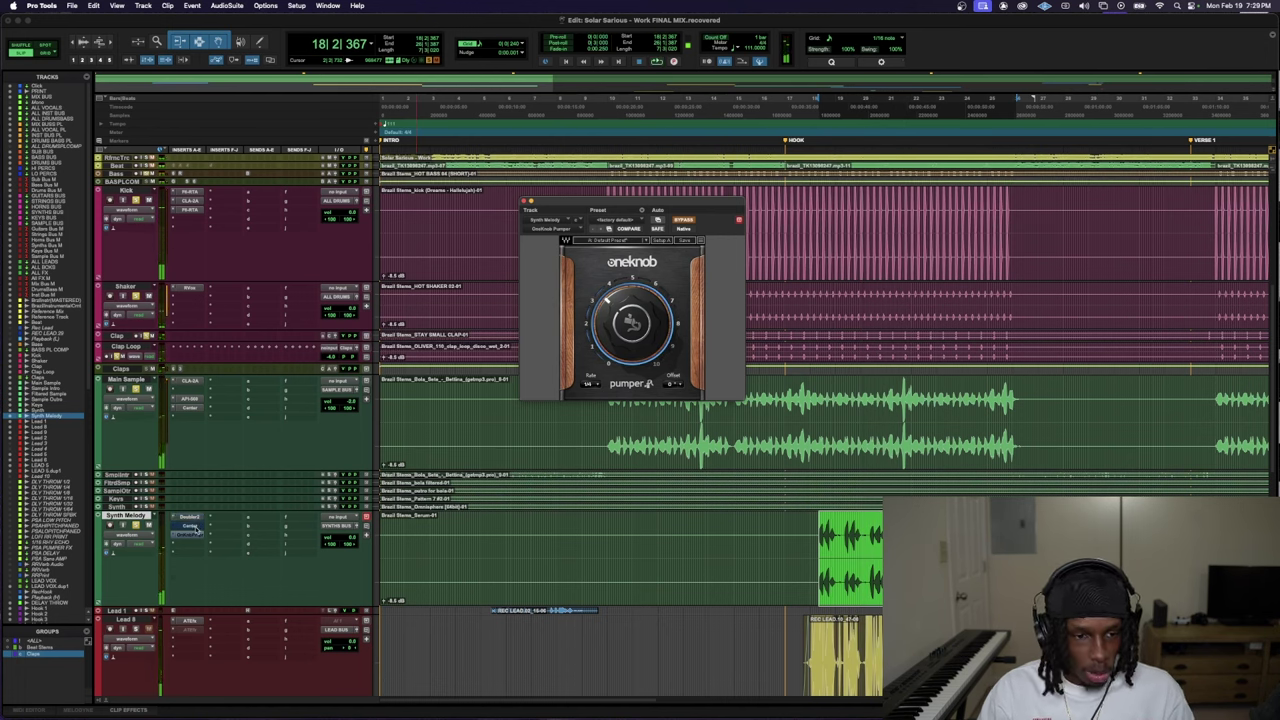
- Insert the stereo F6-RTA plug-in after OneKnob Pumper on Synth Melody and play the selection
key(space)
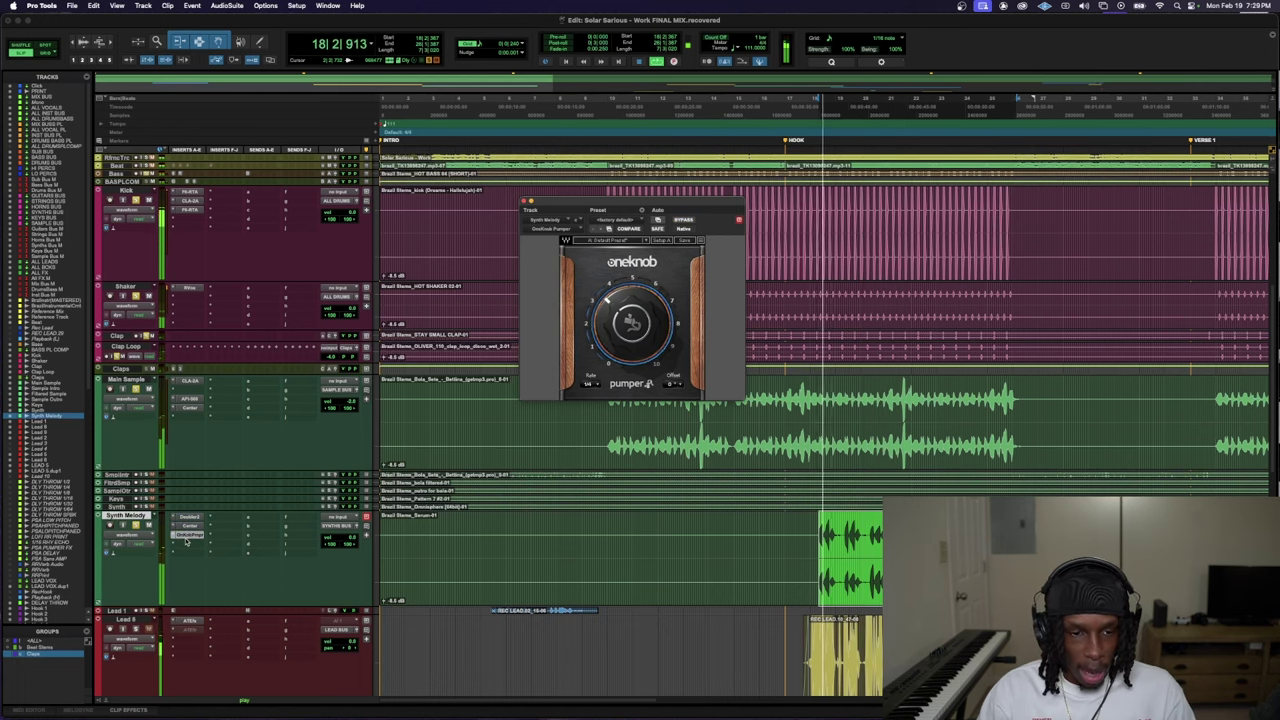
click(187, 547)
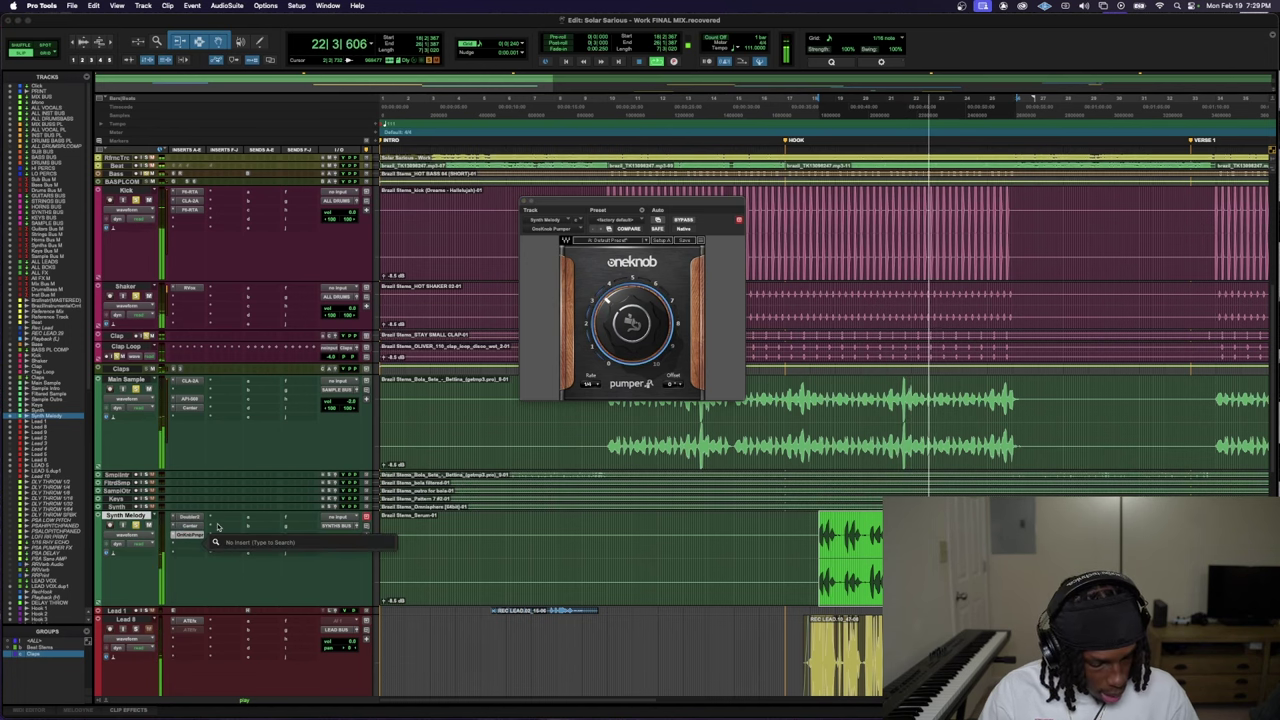
key(Escape)
key(space)
click(200, 530)
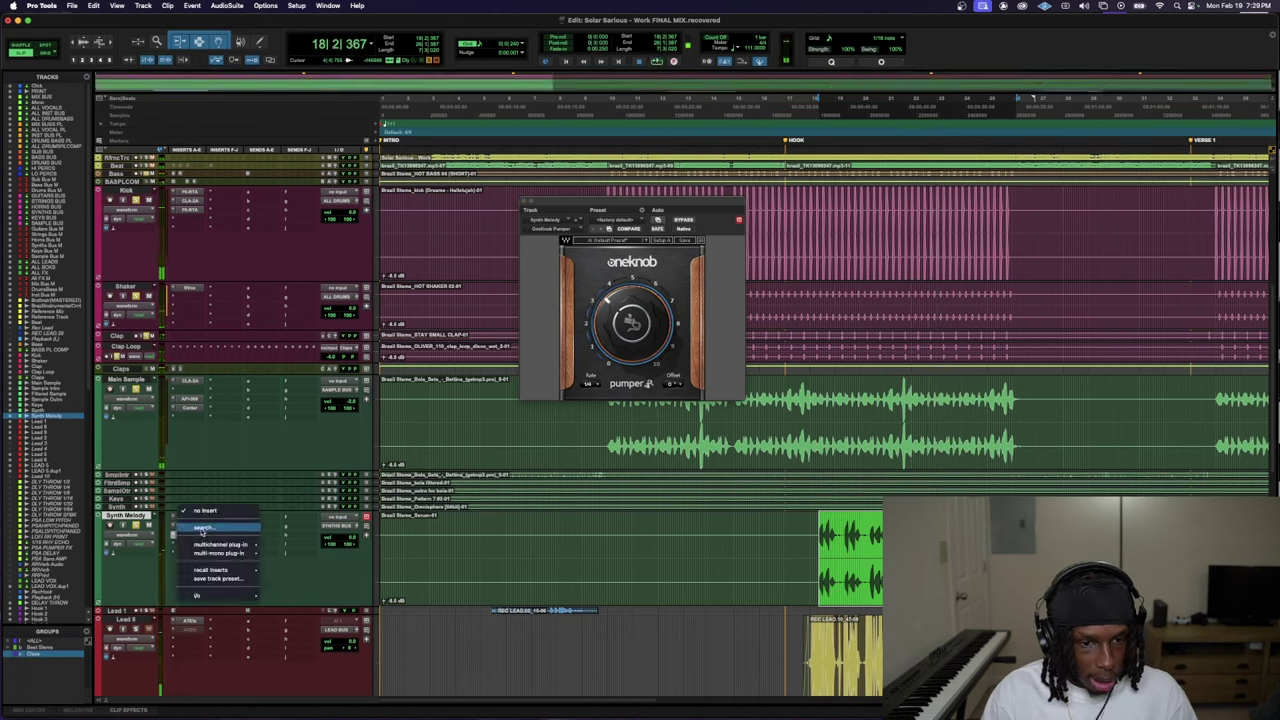
key(Escape)
click(200, 530)
text(f6)
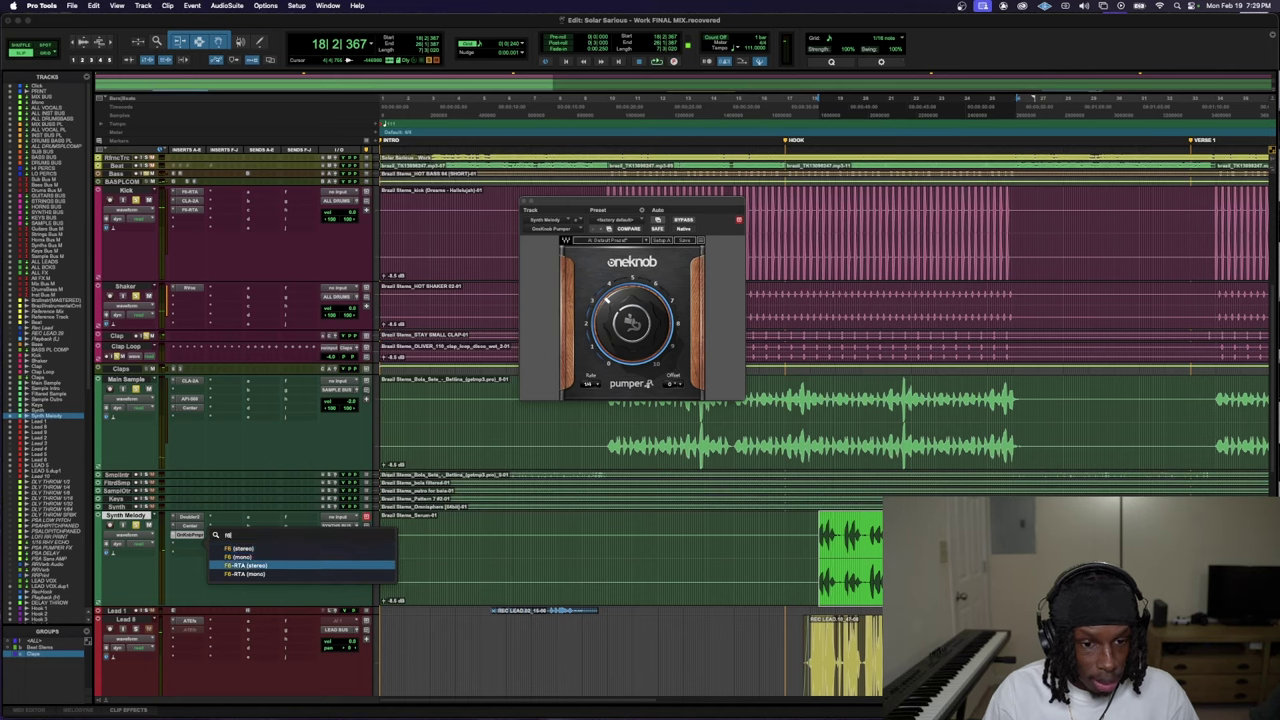
key(Return)
key(space)
- In F6-RTA, boost band 2 about 1.1 dB near 220 Hz and dip band 1 slightly at 147 Hz, then close the plug-in
drag(646, 355, 663, 295)
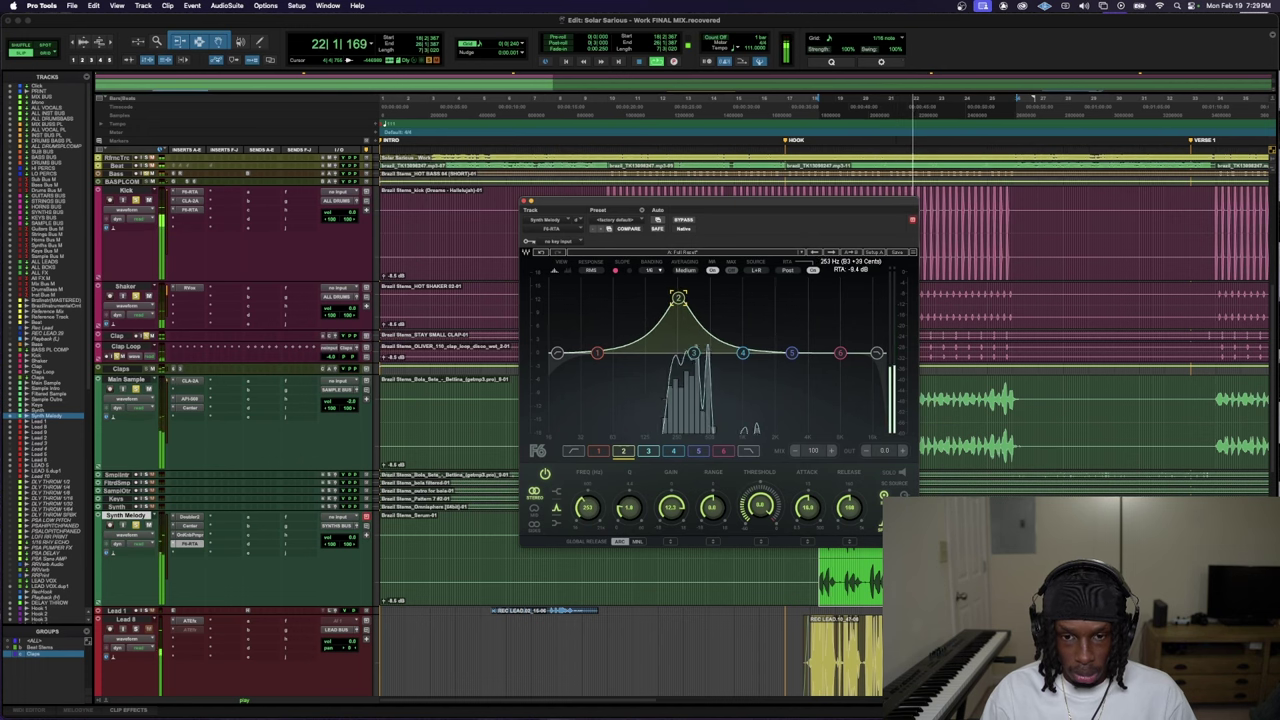
drag(672, 515, 672, 542)
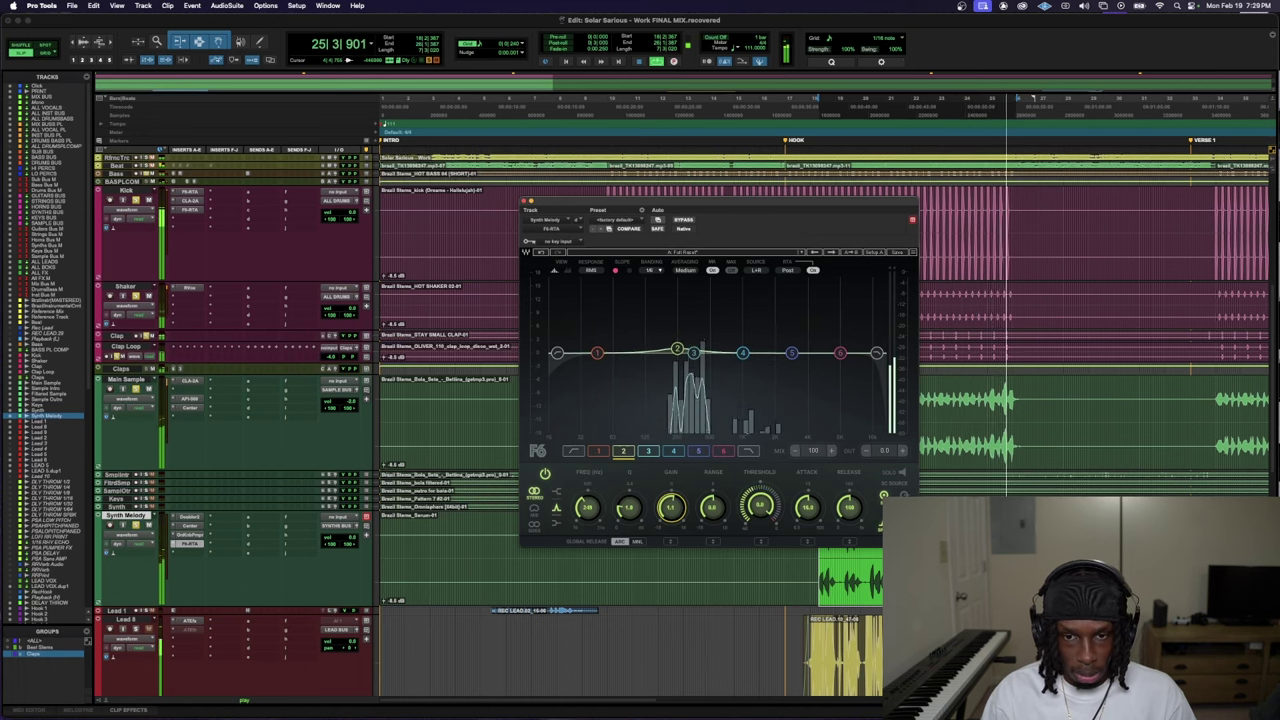
drag(600, 354, 652, 348)
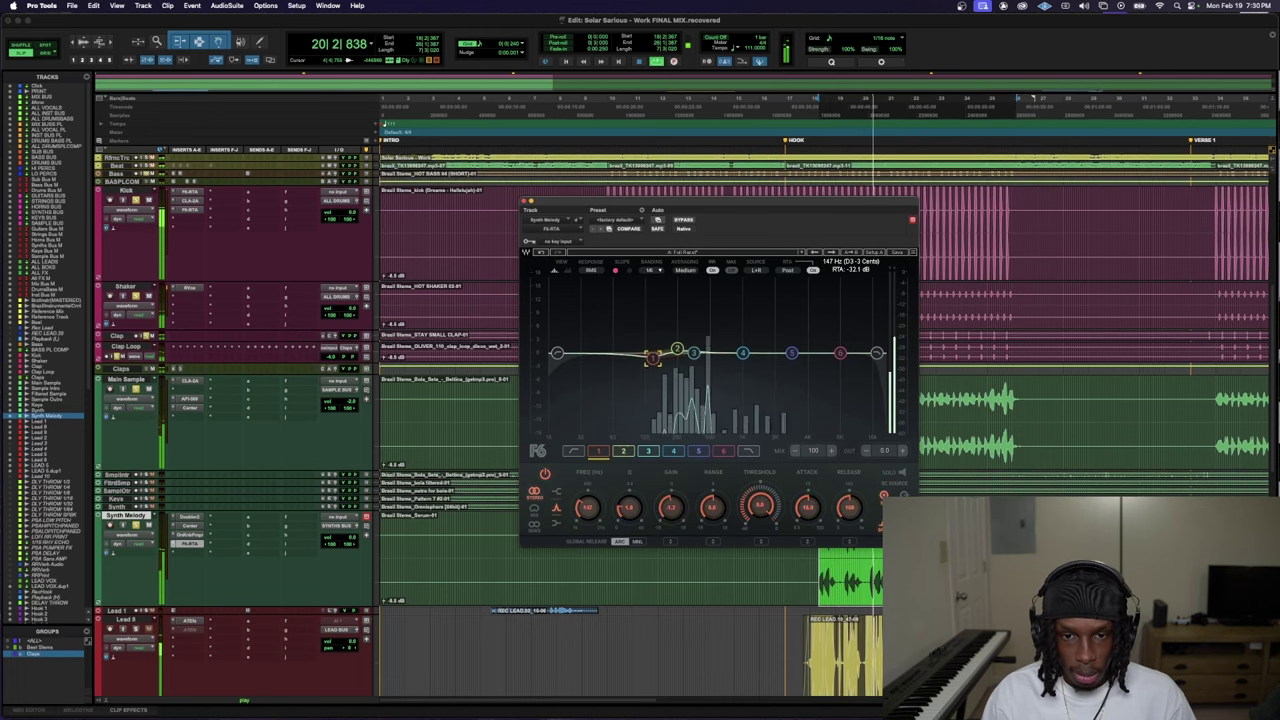
key(super+w)
- Play from the start of the hook's lead vocal clip and lower the LEAD VOX.dup1 output level slightly
scroll(140, 610, down, 1)
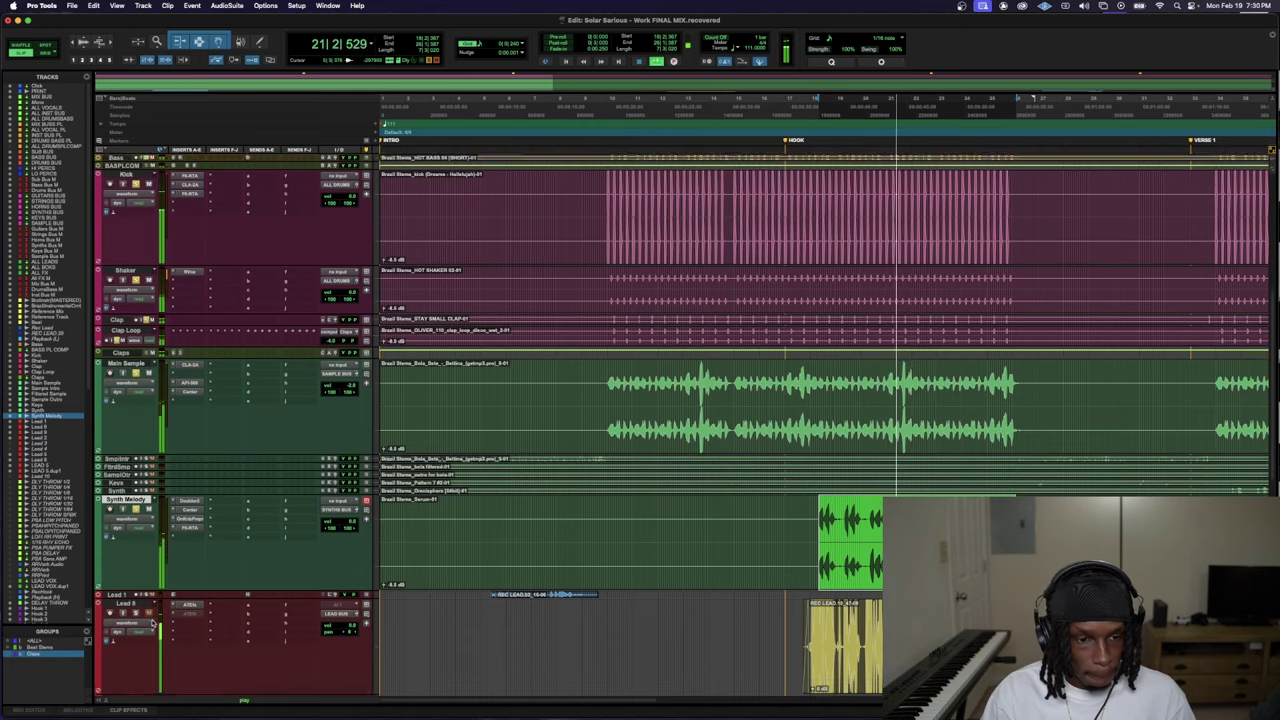
scroll(490, 520, down, 5)
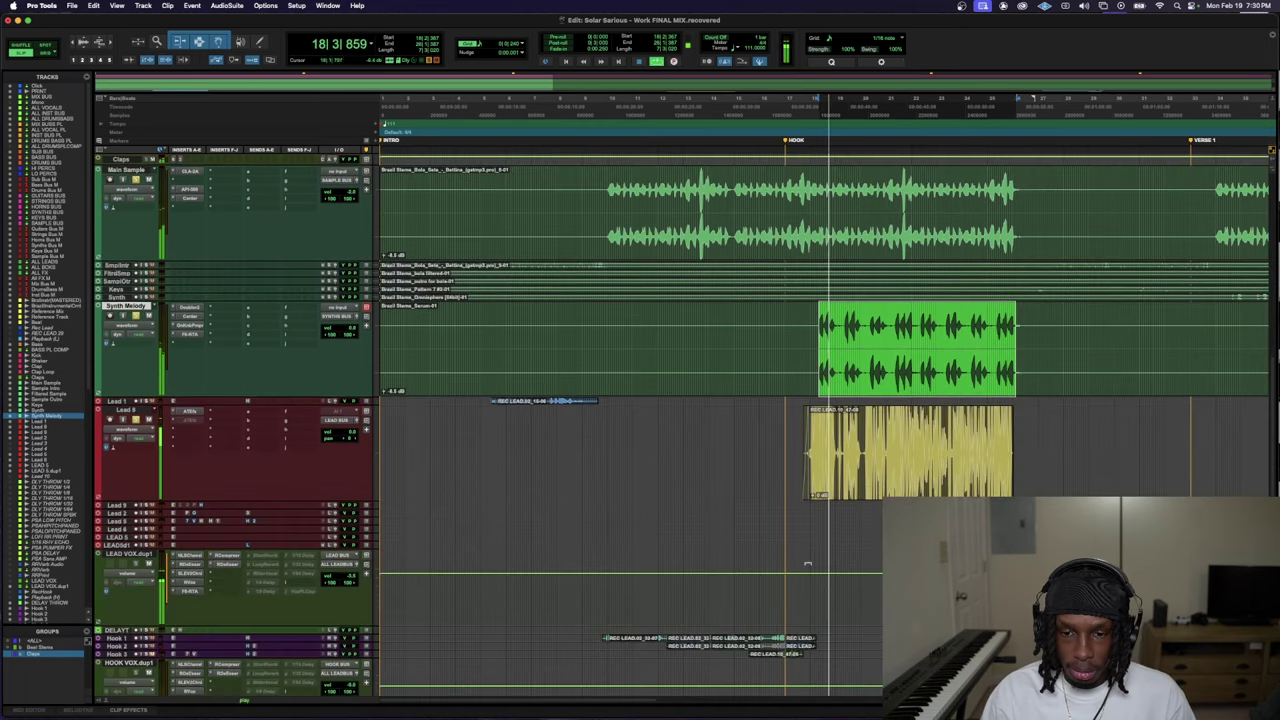
click(798, 413)
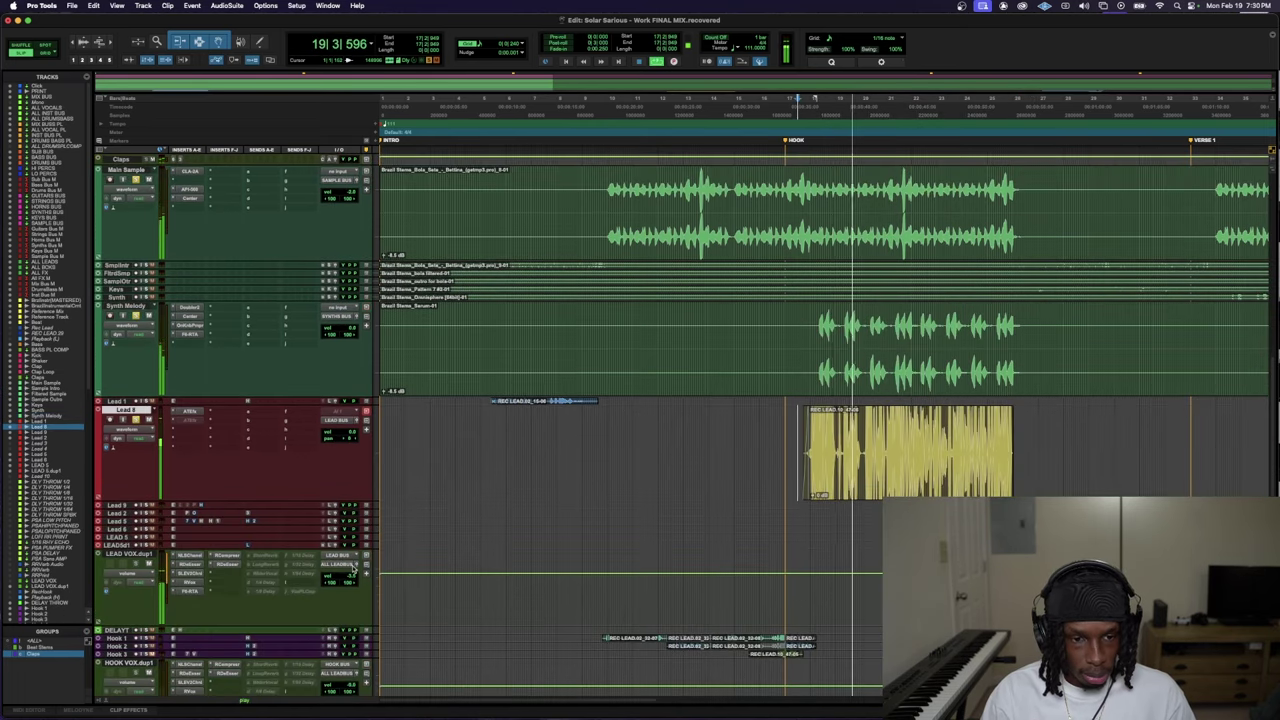
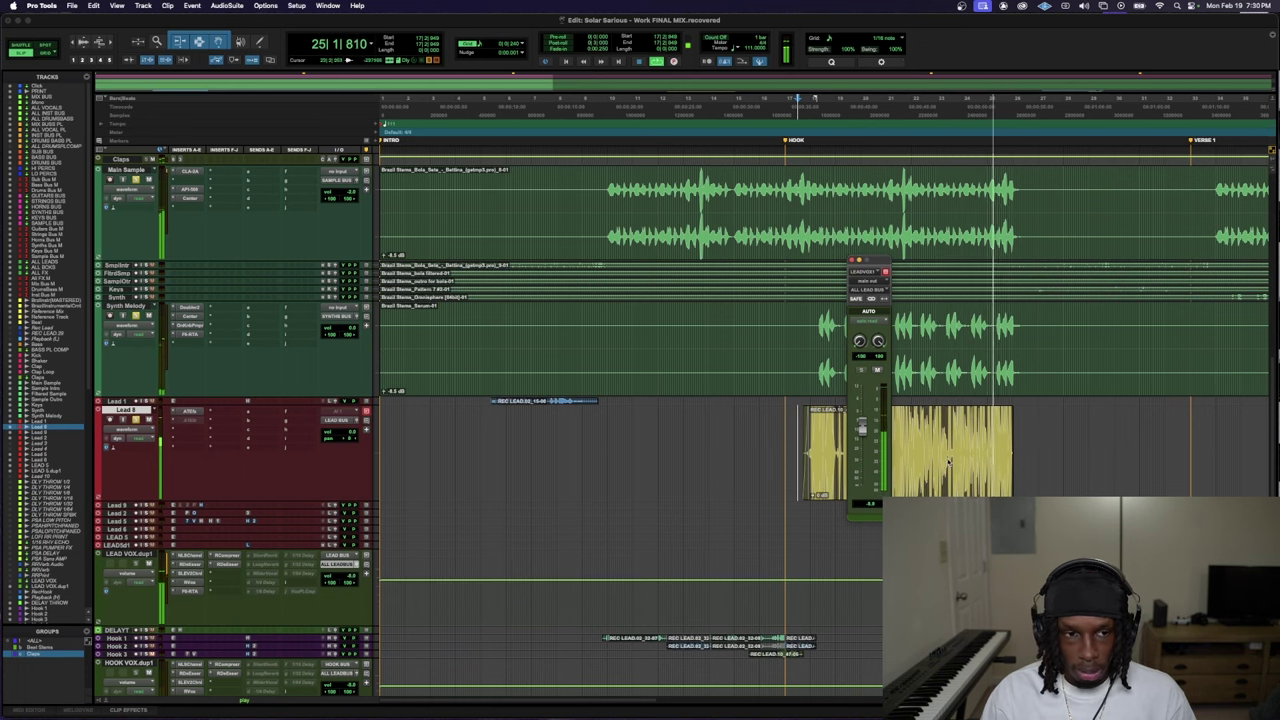
key(super+w)
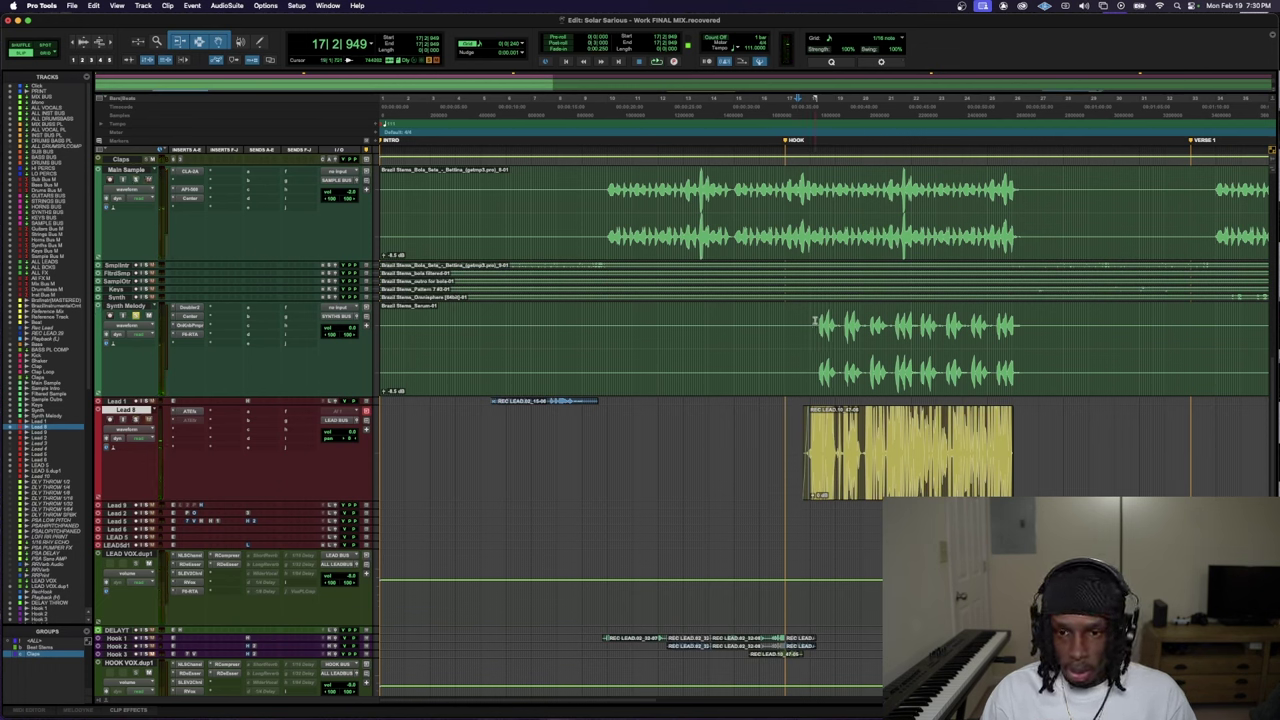
- Play the Synth Melody hook section and cut a narrow resonance at about 1.34 kHz with F6-RTA band 4
drag(815, 321, 1027, 321)
key(space)
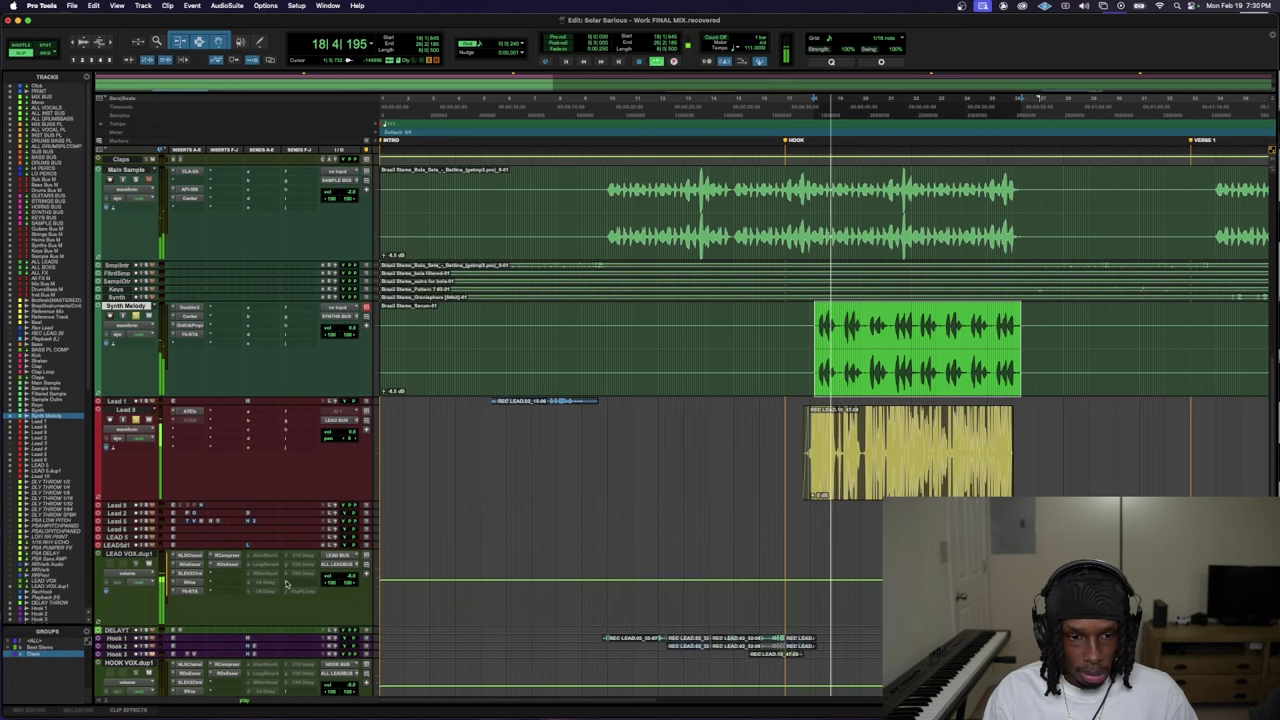
click(188, 334)
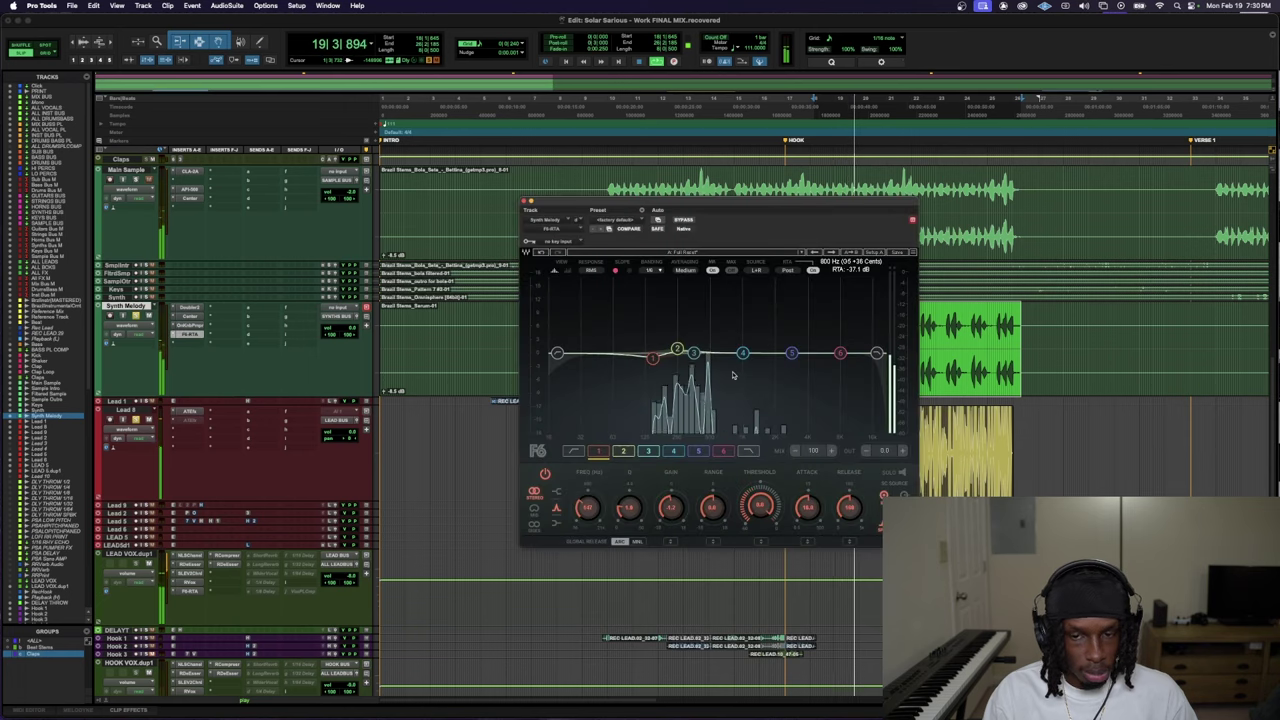
drag(742, 354, 756, 280)
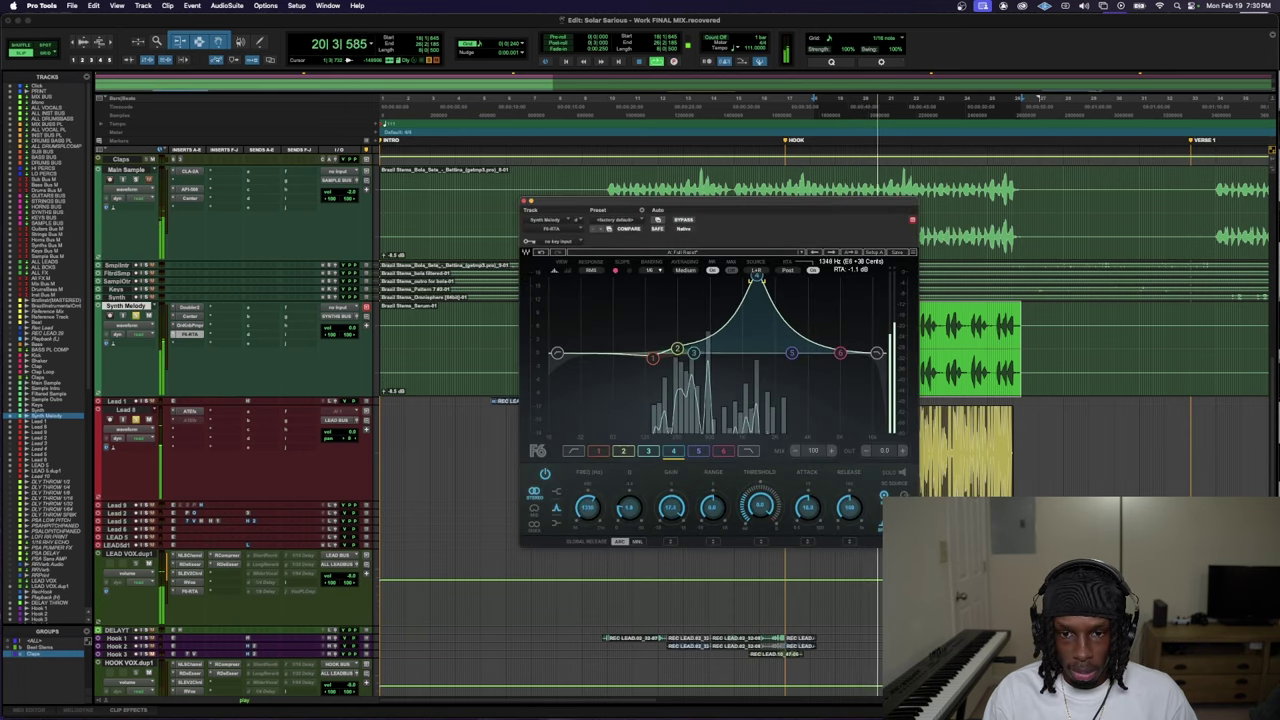
drag(628, 507, 628, 470)
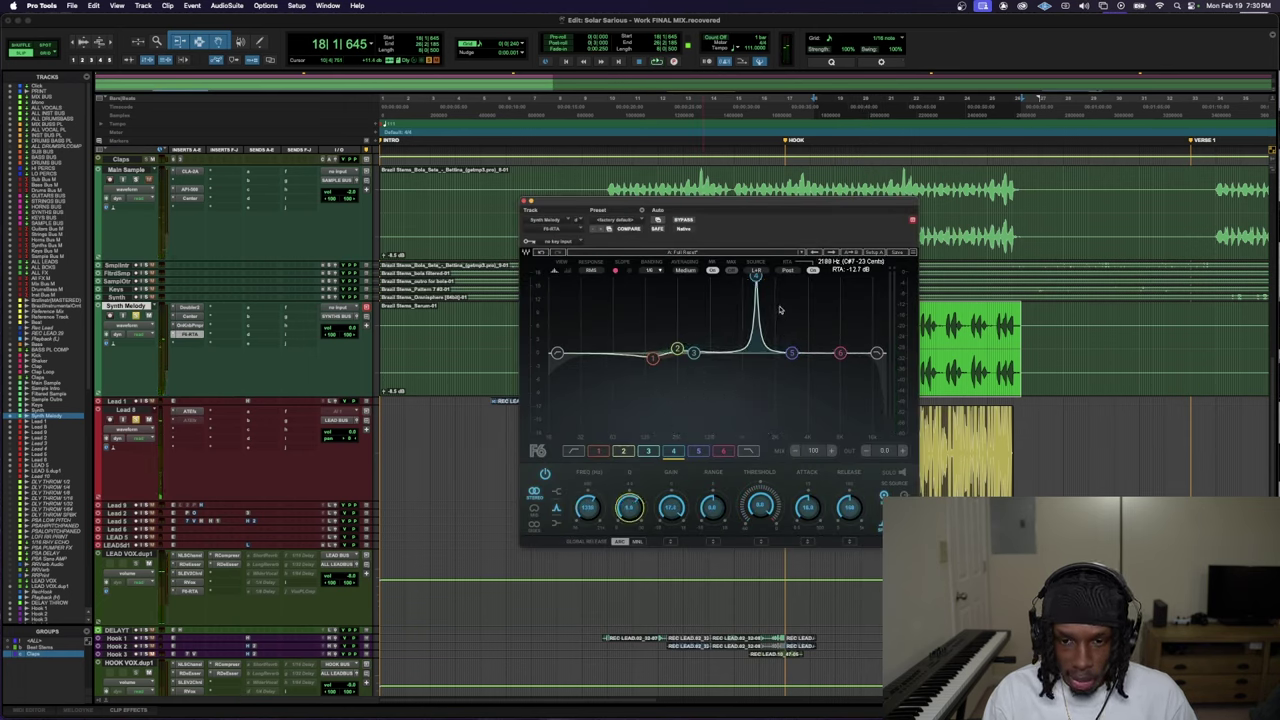
drag(756, 278, 757, 278)
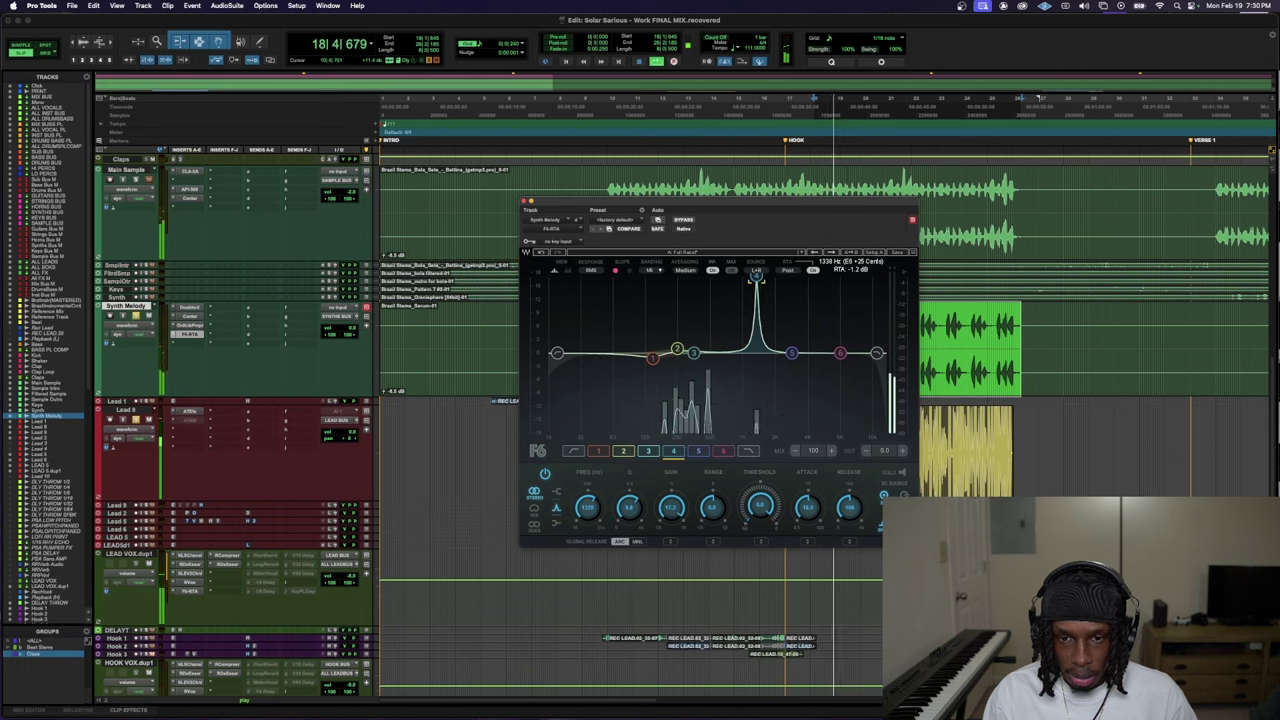
drag(670, 508, 670, 560)
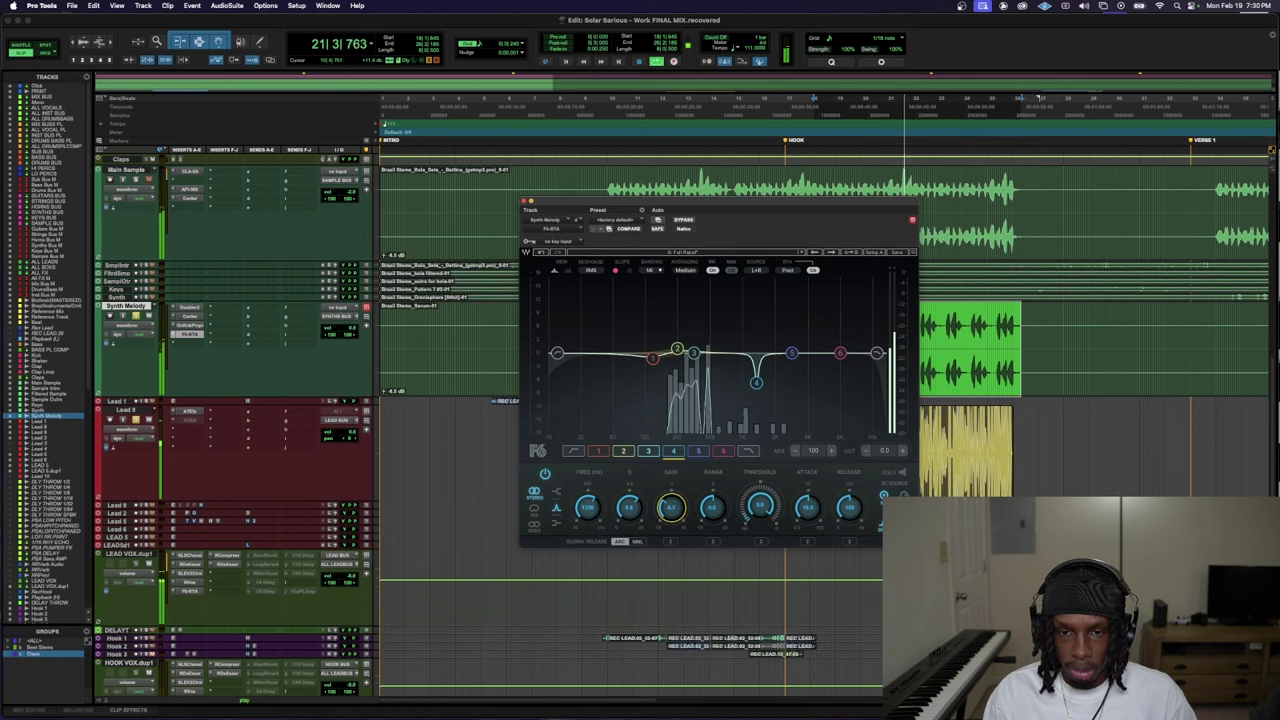
- Sweep F6-RTA band 5 to about 820 Hz with a narrow Q, cut it slightly and close the plug-in
drag(791, 353, 732, 284)
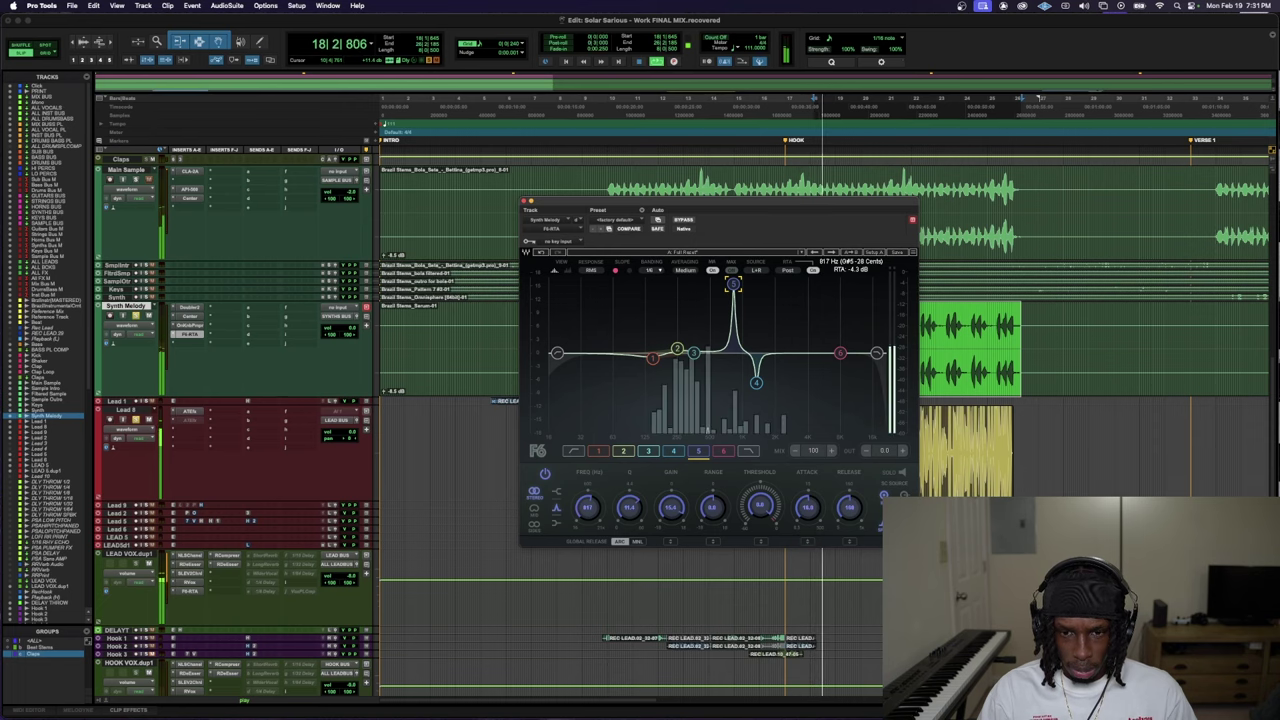
drag(682, 519, 682, 560)
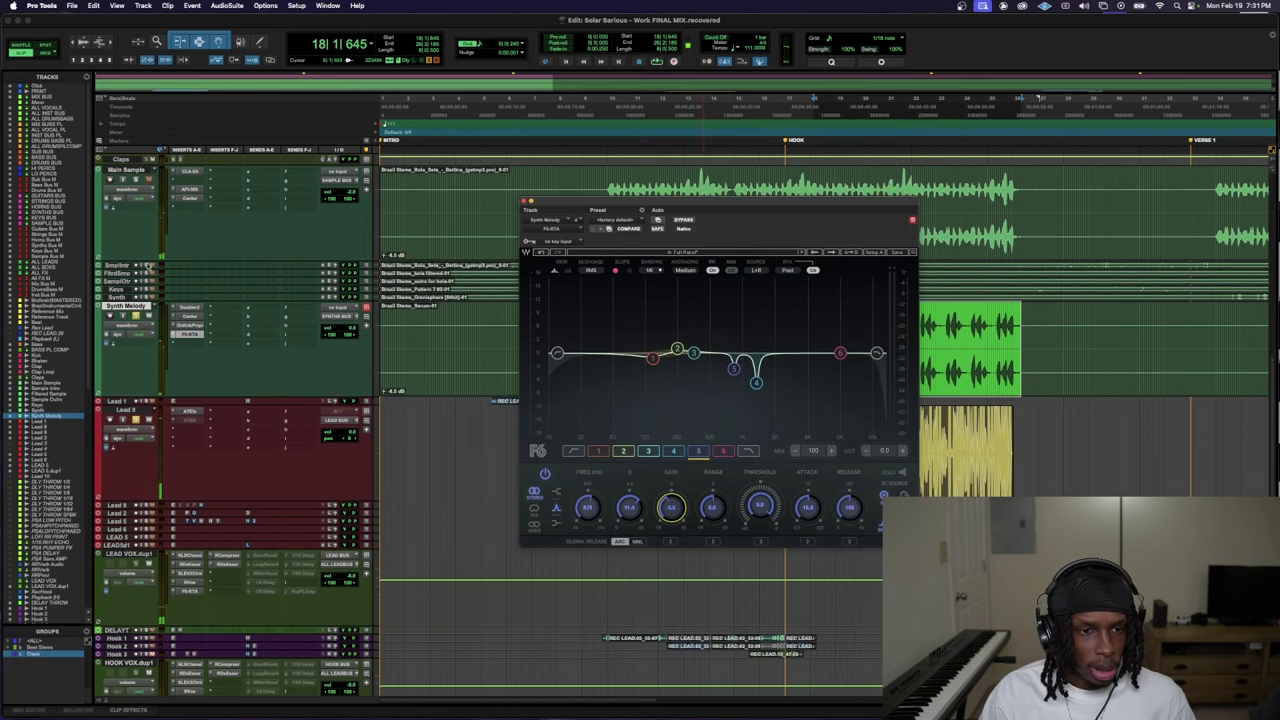
click(187, 334)
- Replay the hook selection and enlarge the Clap, Clap Loop and Bass tracks, with the bass soloed alongside the other stems
scroll(113, 397, up, 5)
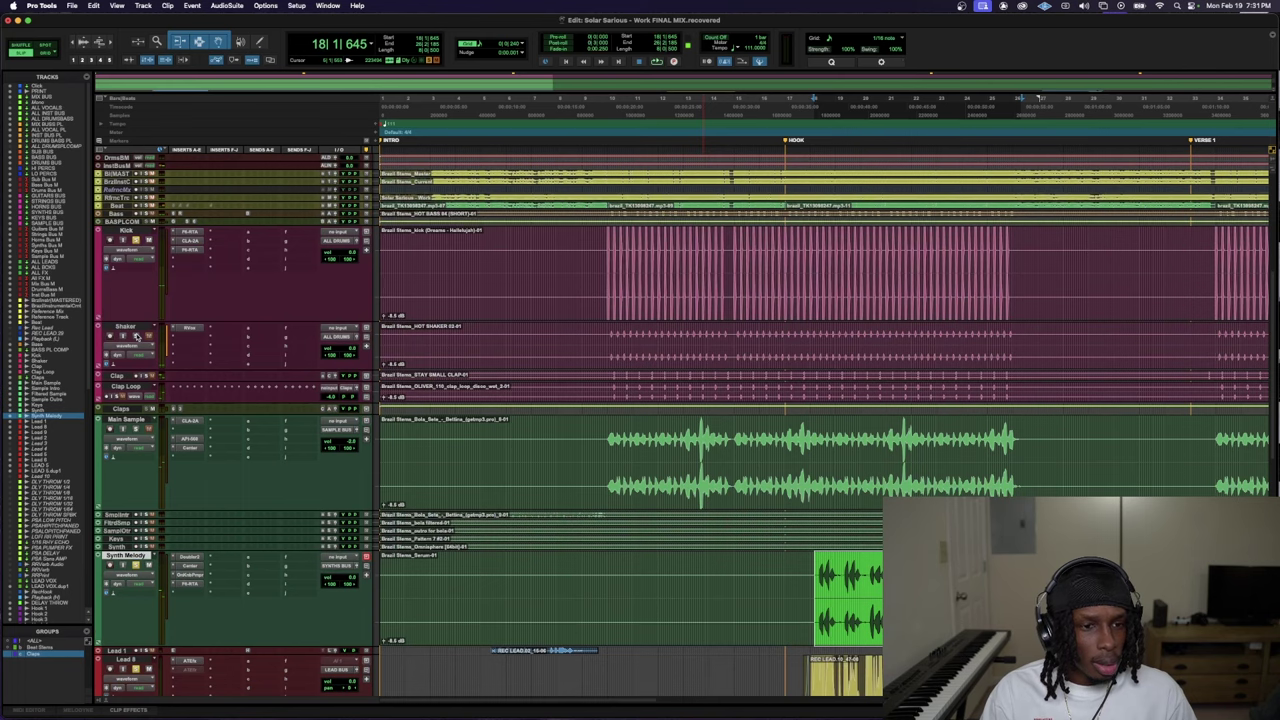
key(space)
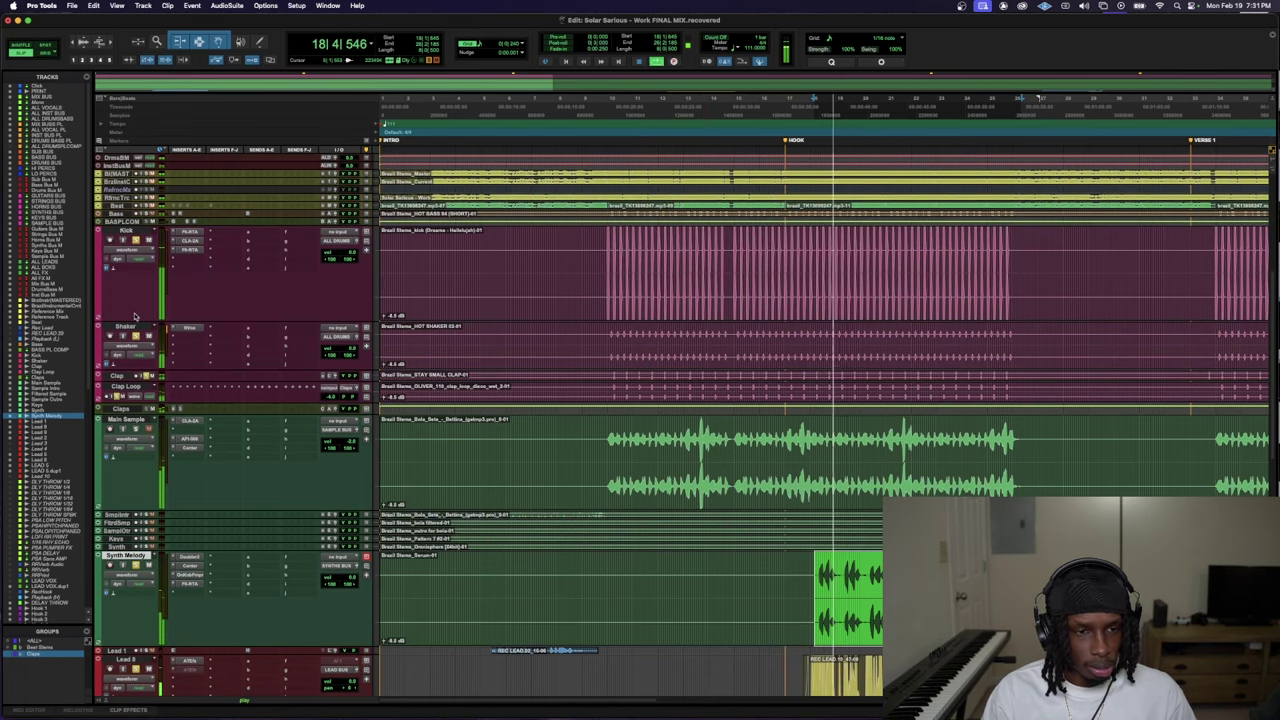
scroll(187, 444, down, 3)
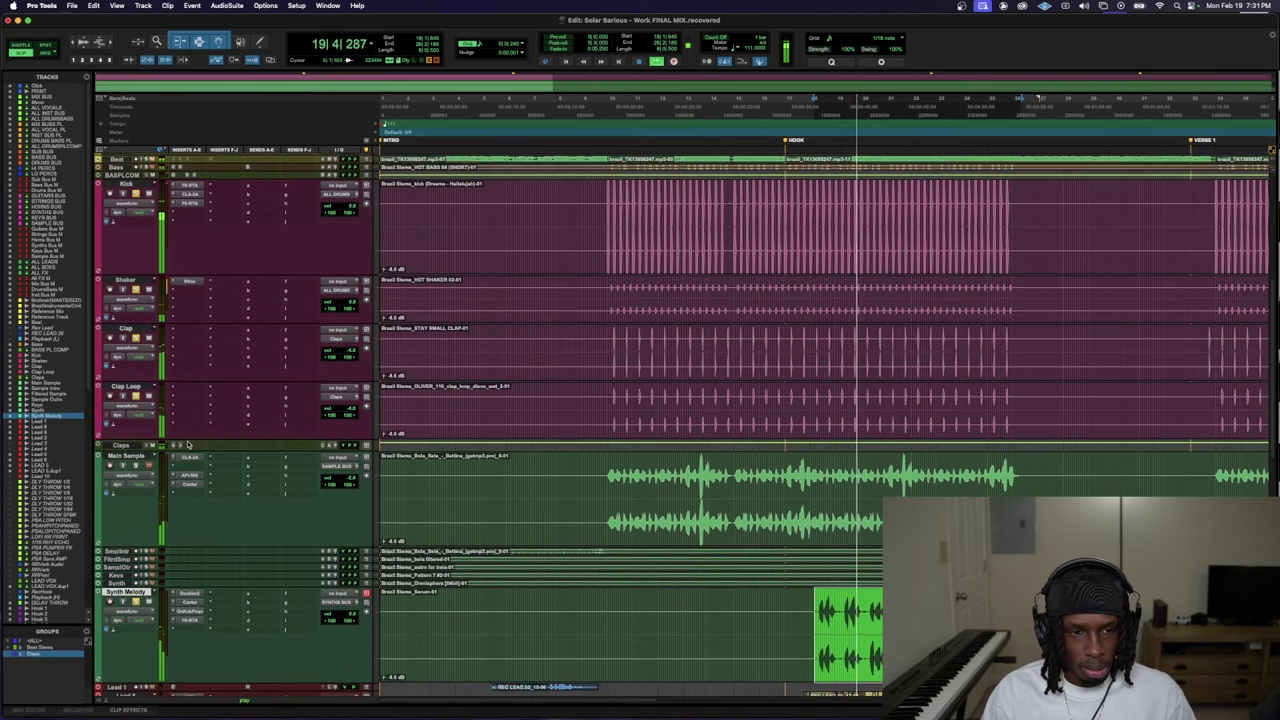
scroll(187, 444, up, 4)
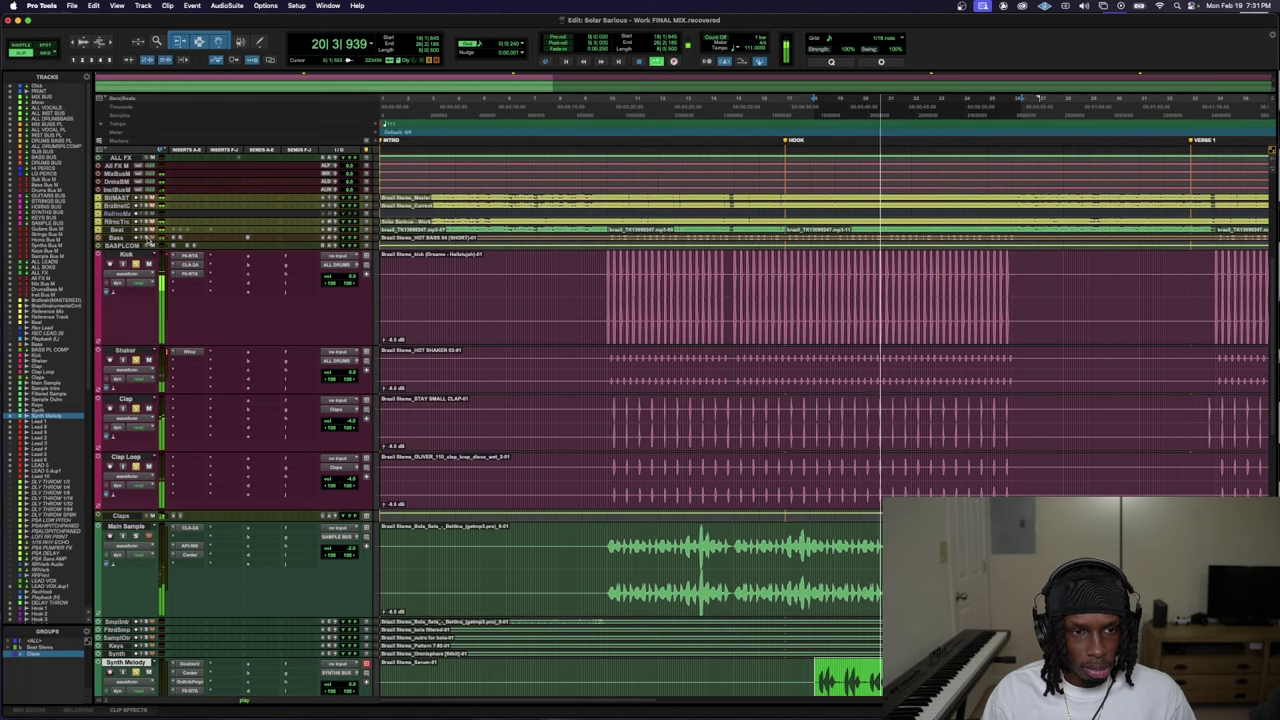
key(ctrl+Down)
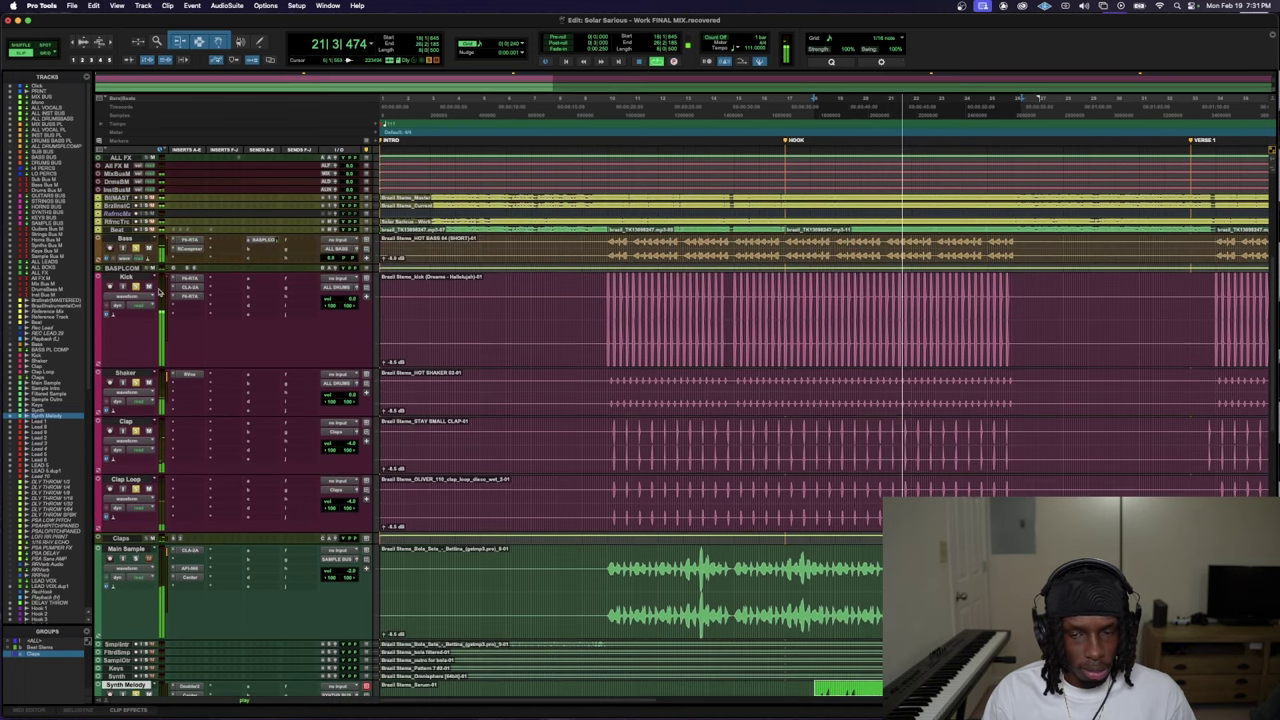
scroll(157, 290, down, 3)
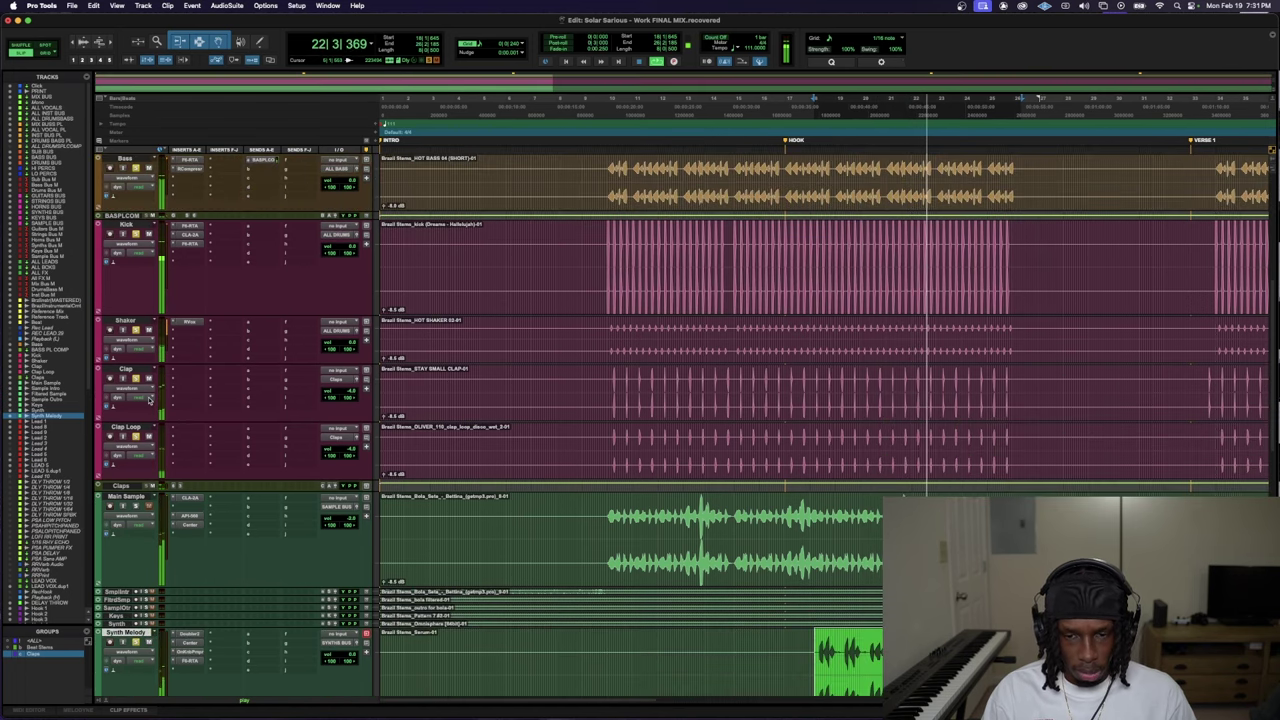
scroll(150, 399, down, 5)
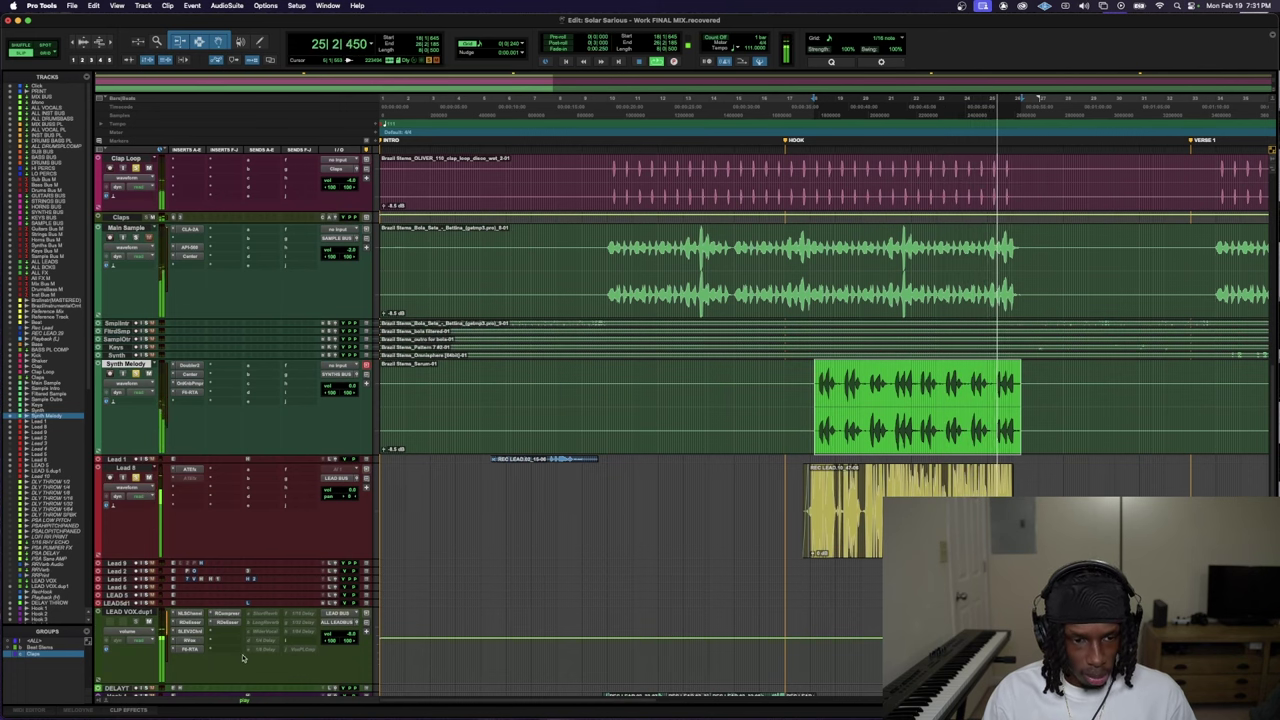
- Replay the hook to check the lead vocal level and the Synth Melody inserts against the drums, bass and main sample
click(359, 630)
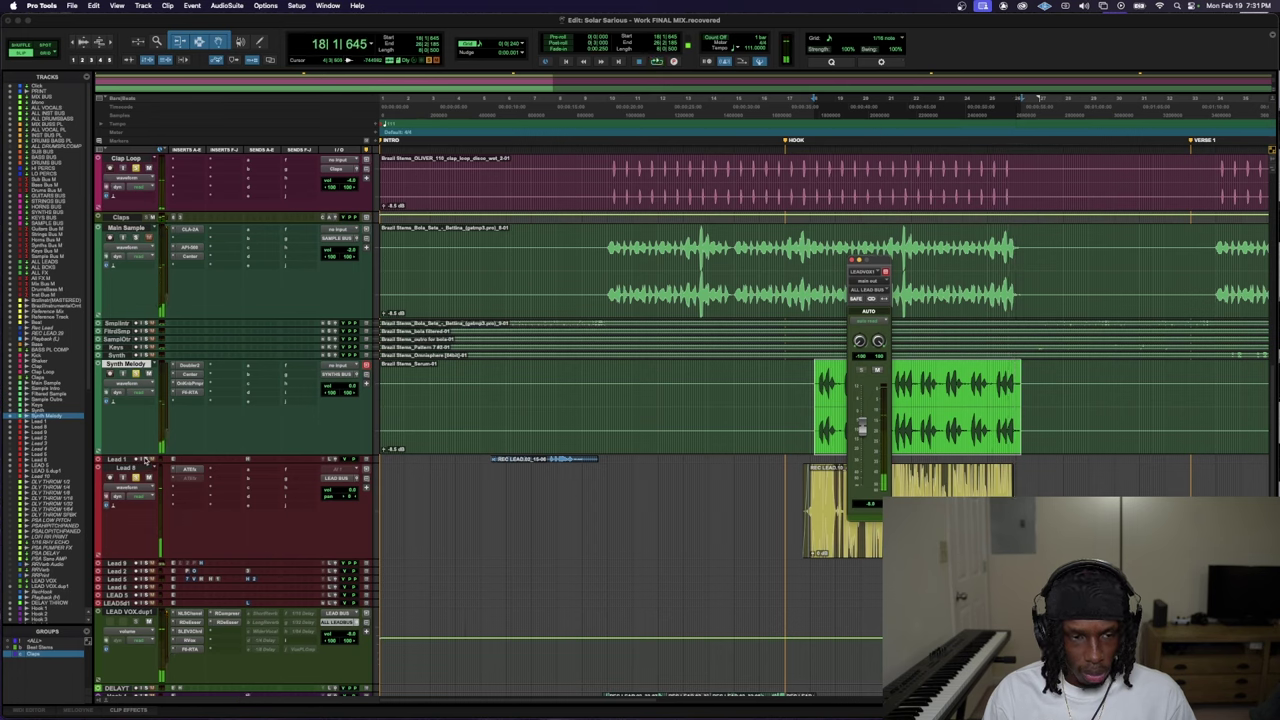
key(space)
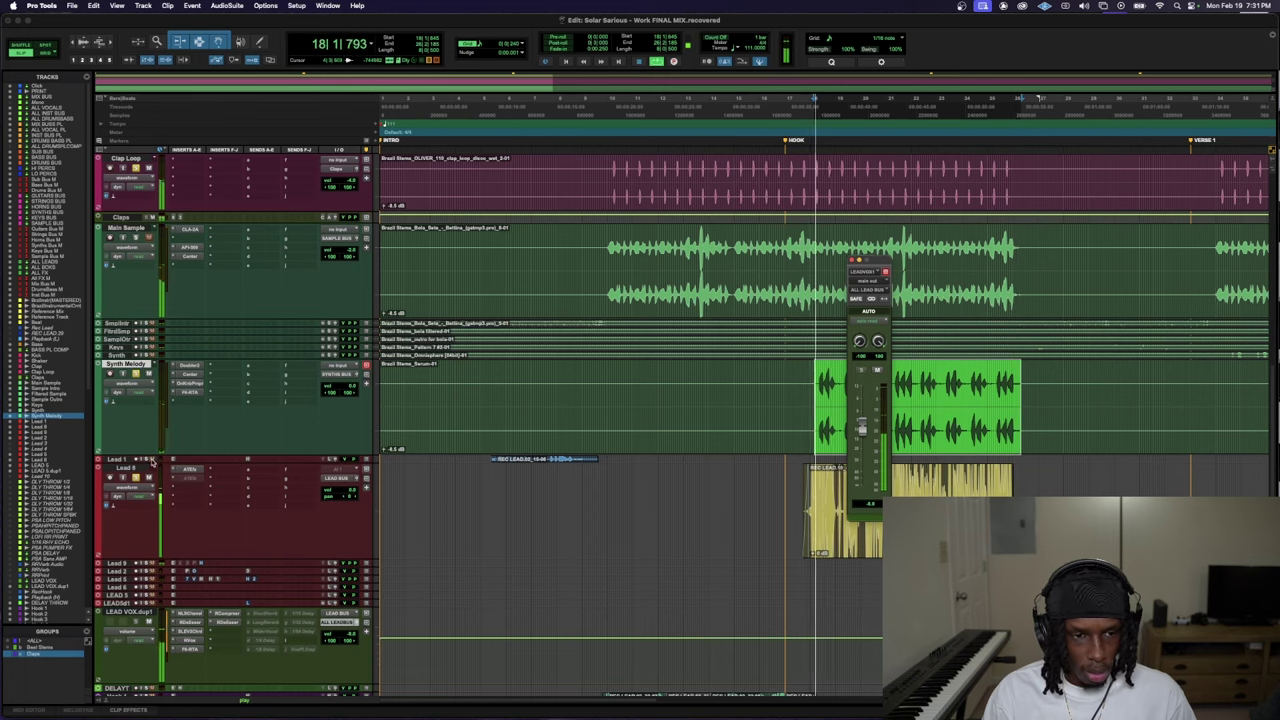
click(193, 394)
click(195, 383)
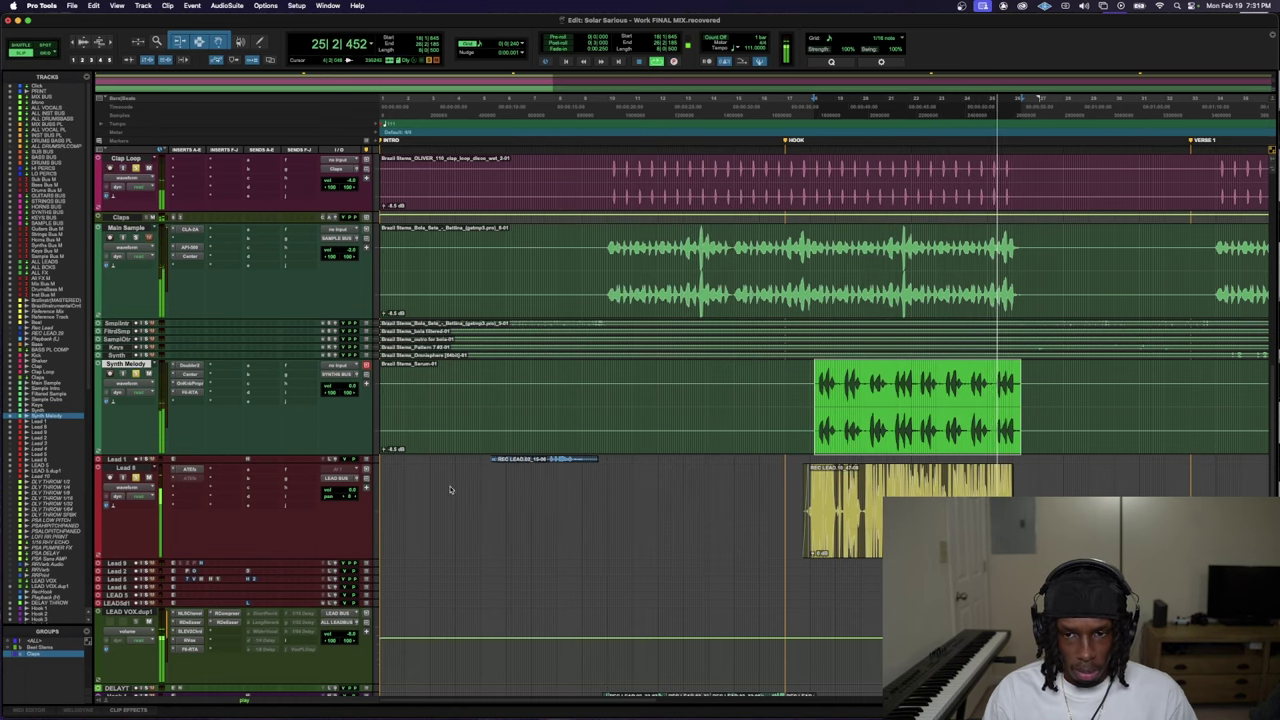
key(ctrl+alt+super+w)
scroll(117, 545, up, 10)
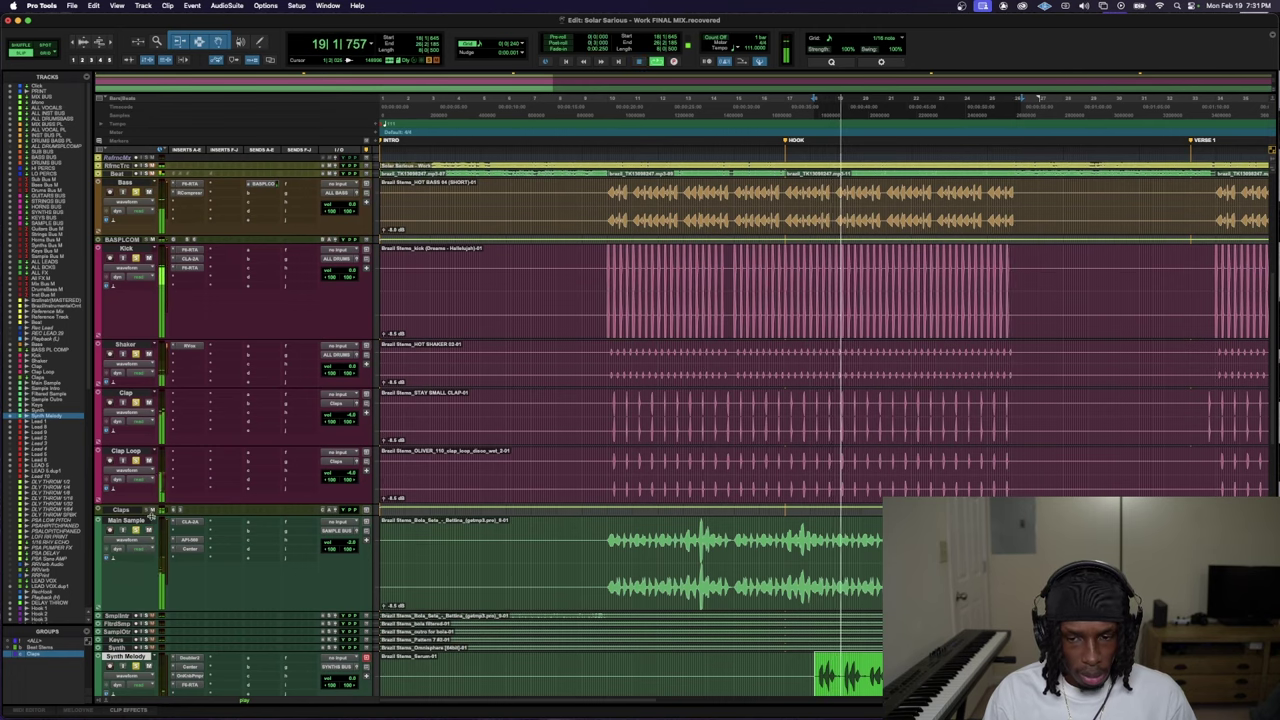
scroll(151, 521, down, 8)
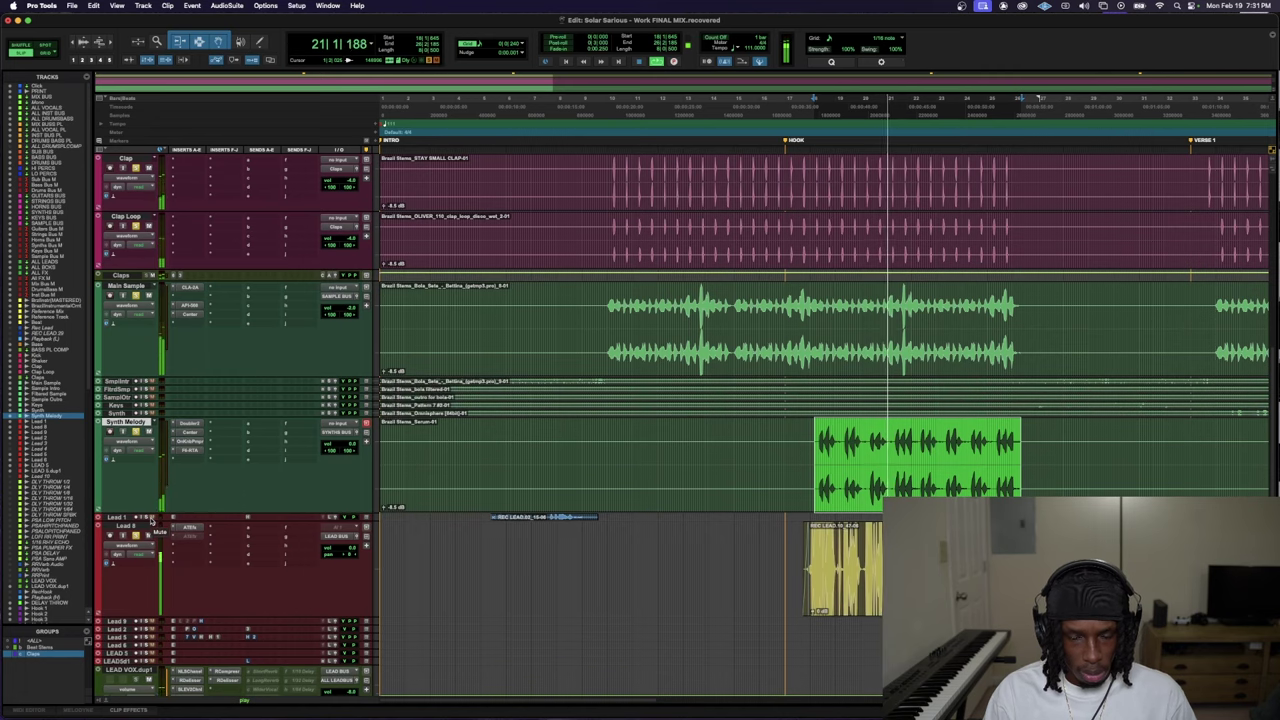
scroll(151, 521, down, 4)
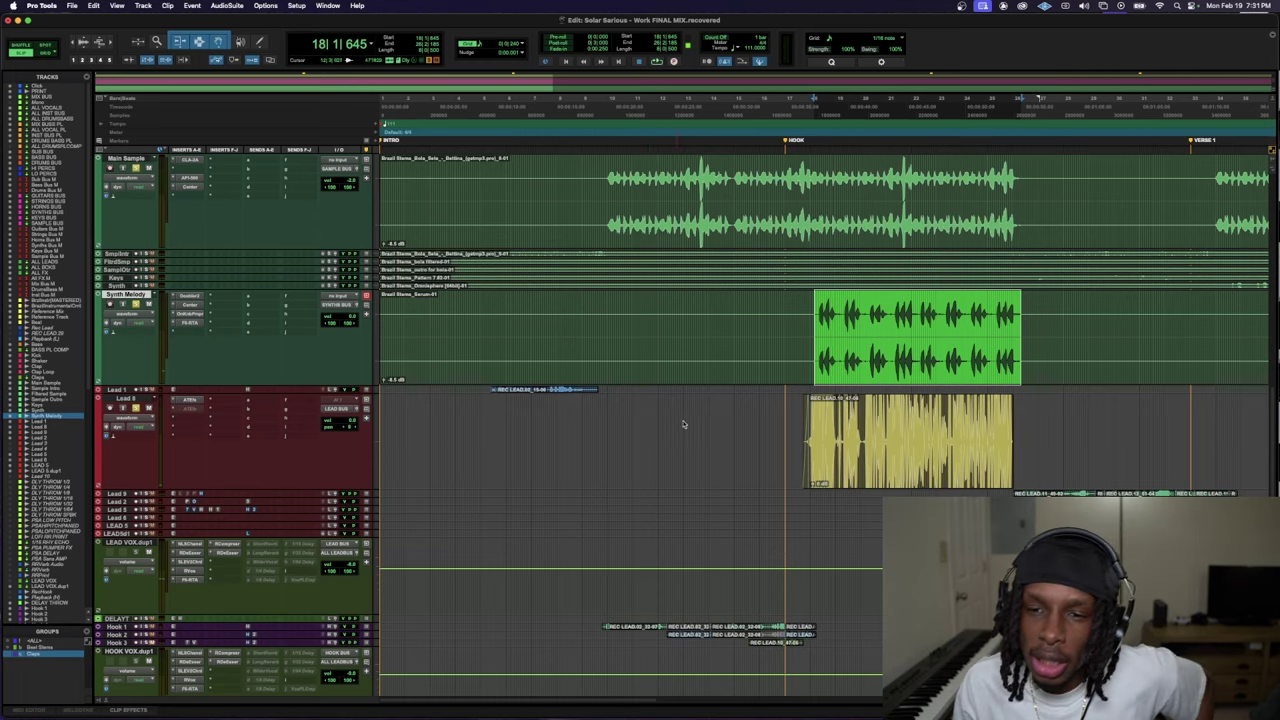
- Enlarge the audio waveforms vertically across the tracks and review the bass and drum stems
scroll(556, 407, up, 9)
key(super+alt+bracketright)
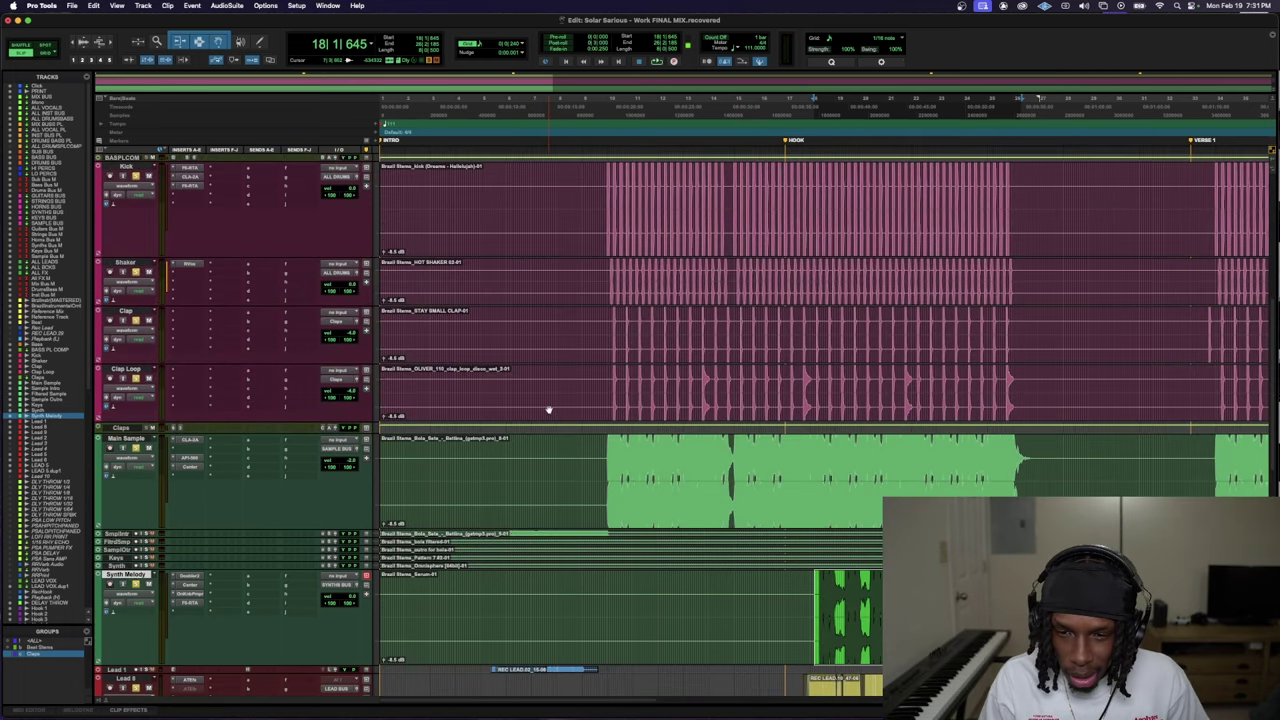
scroll(548, 410, up, 9)
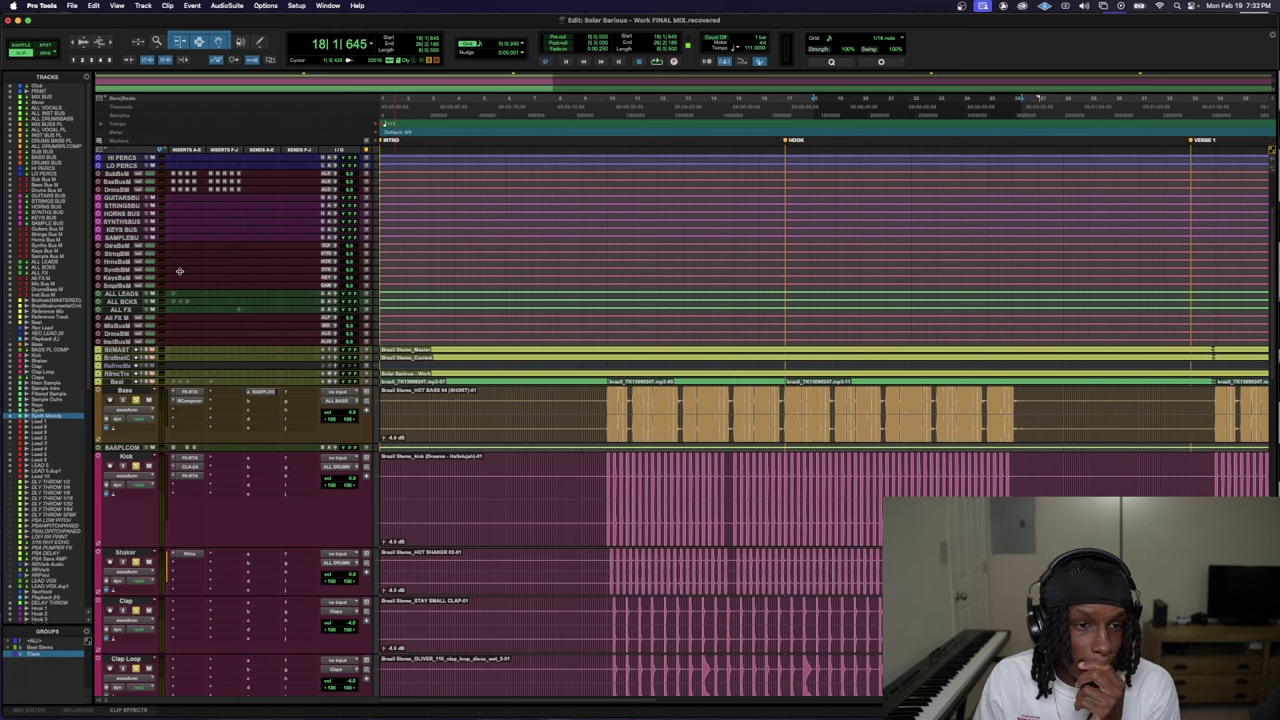
- Enlarge the BASS PL COMP, Drums Bus M and BASS BUS tracks so their insert slots are readable
drag(140, 451, 155, 516)
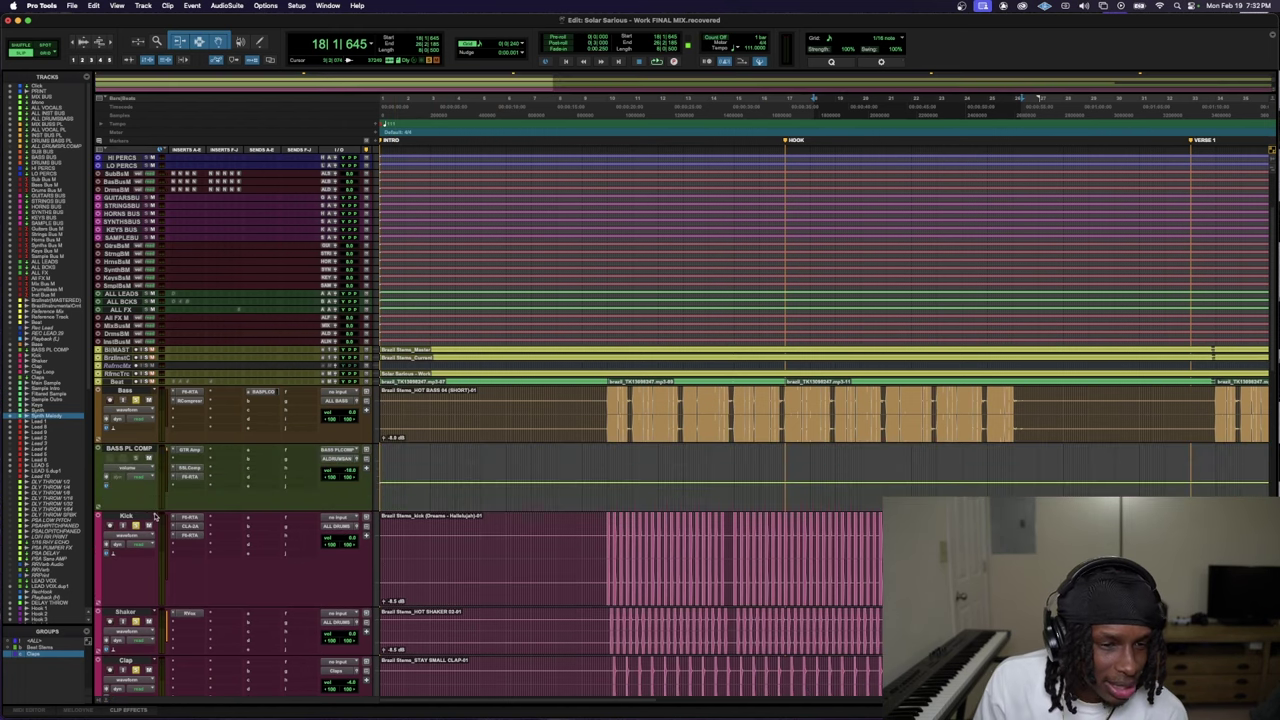
scroll(185, 300, up, 3)
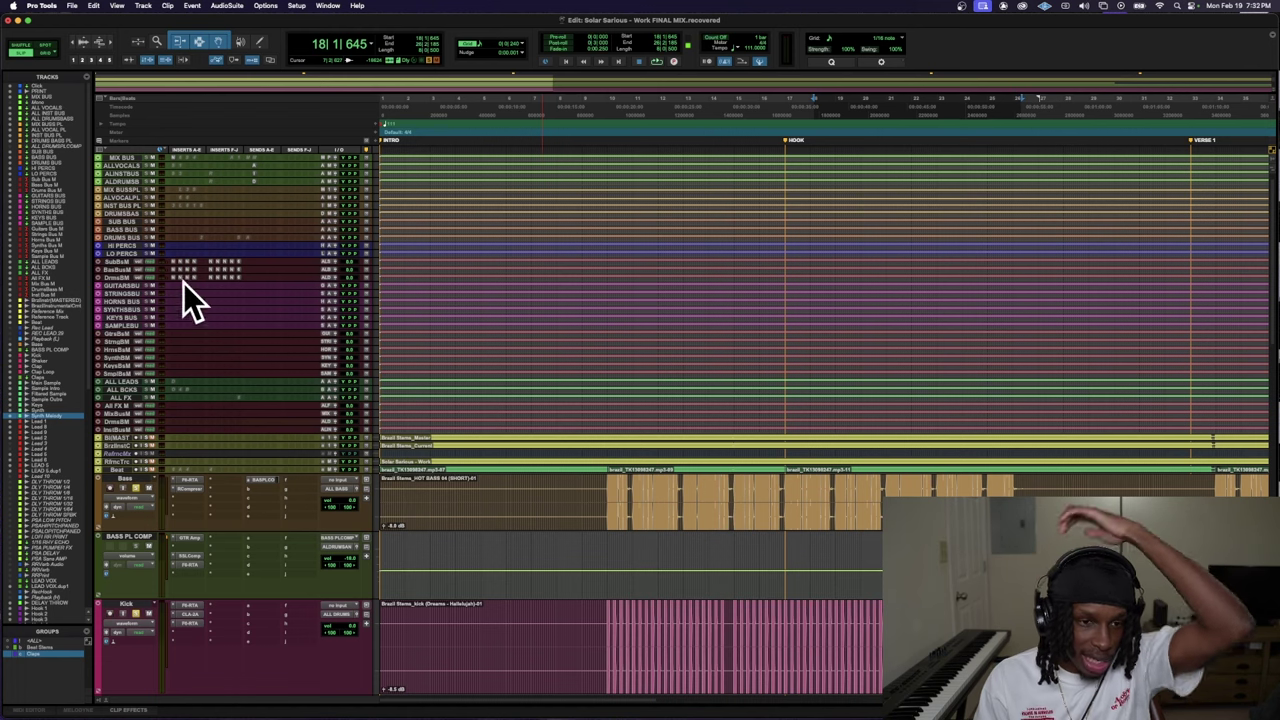
key(ctrl+Up)
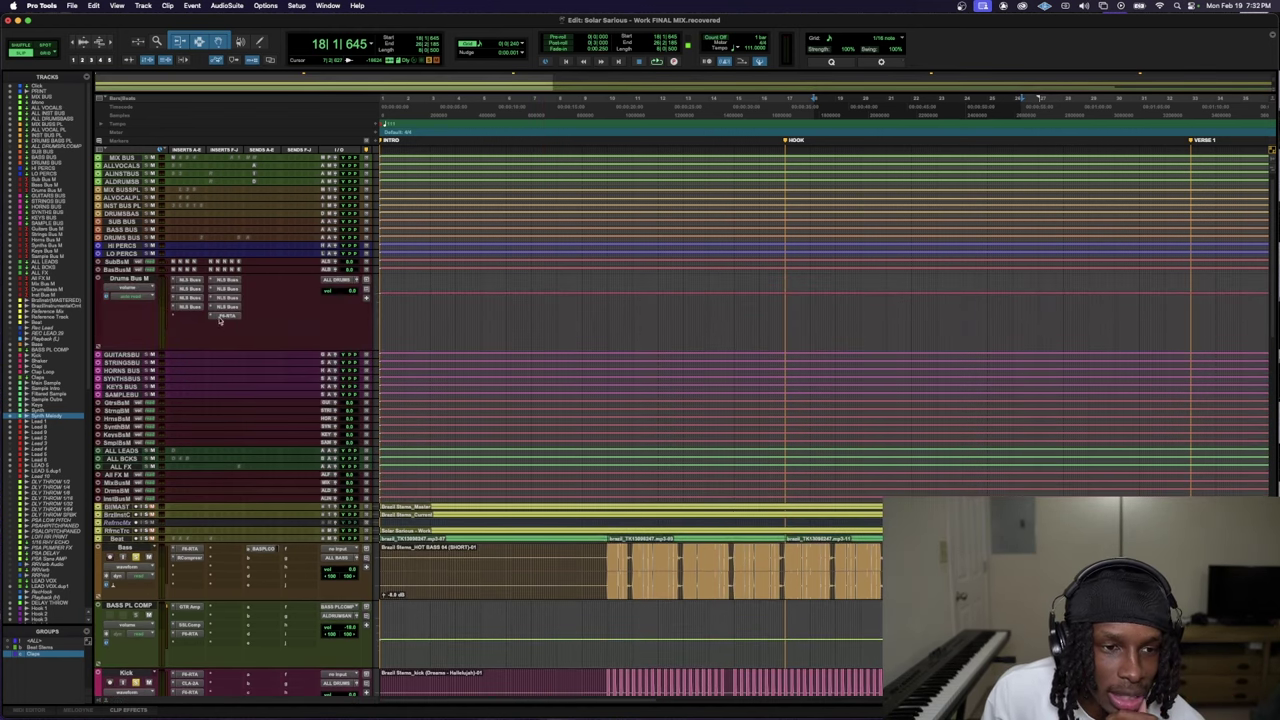
scroll(220, 320, up, 1)
key(ctrl+Up)
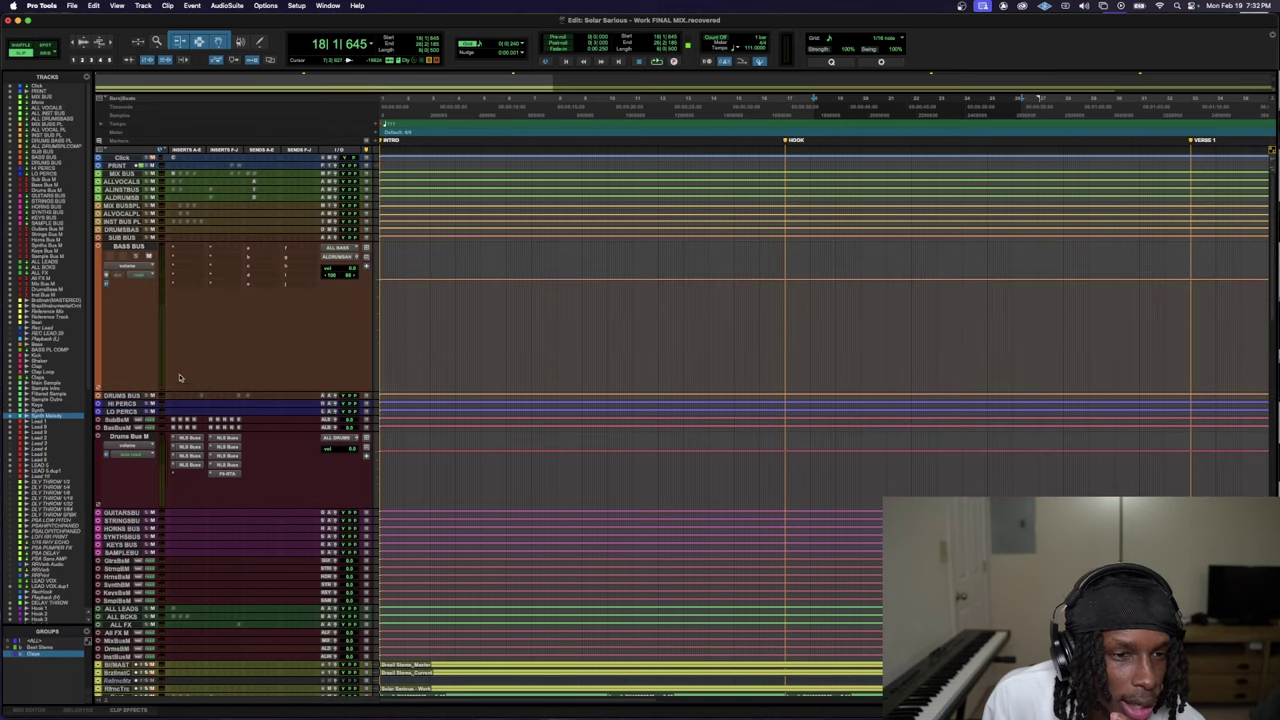
- Insert RBass on the BASS BUS, lower its intensity to about -10.4 during hook playback and compare it with bypass
click(185, 248)
text(rb)
key(Return)
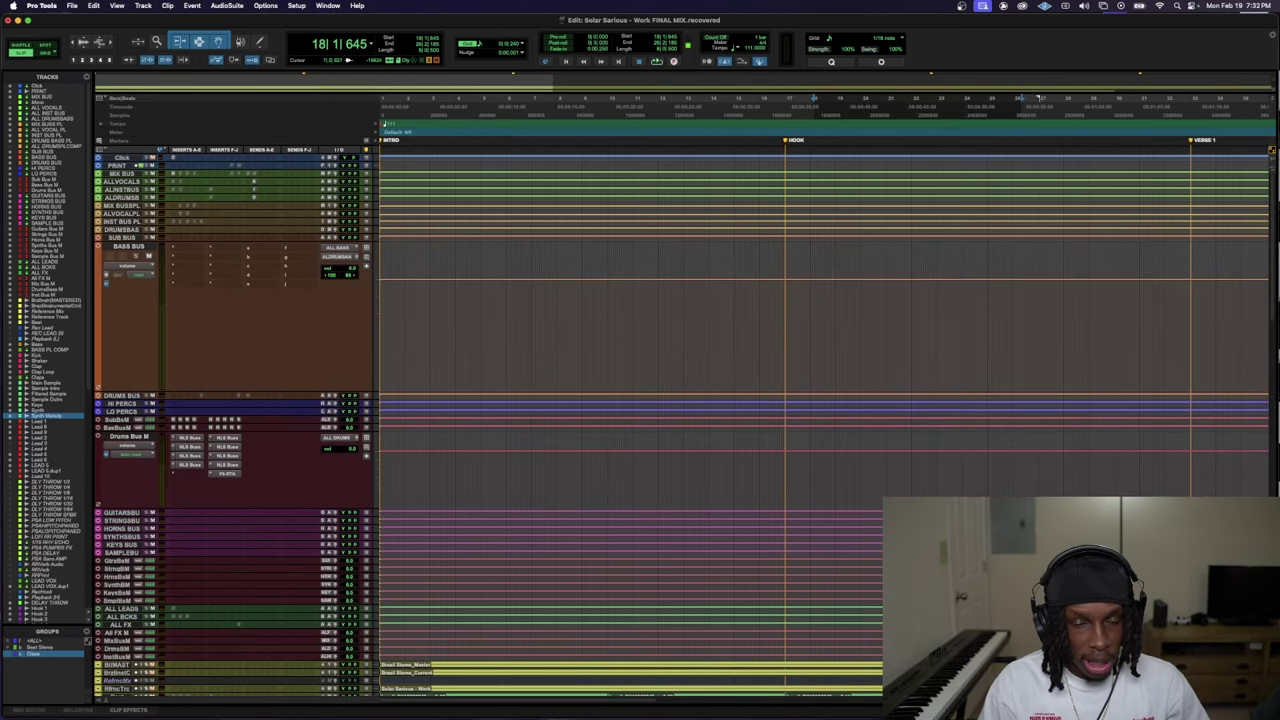
key(space)
drag(636, 346, 636, 363)
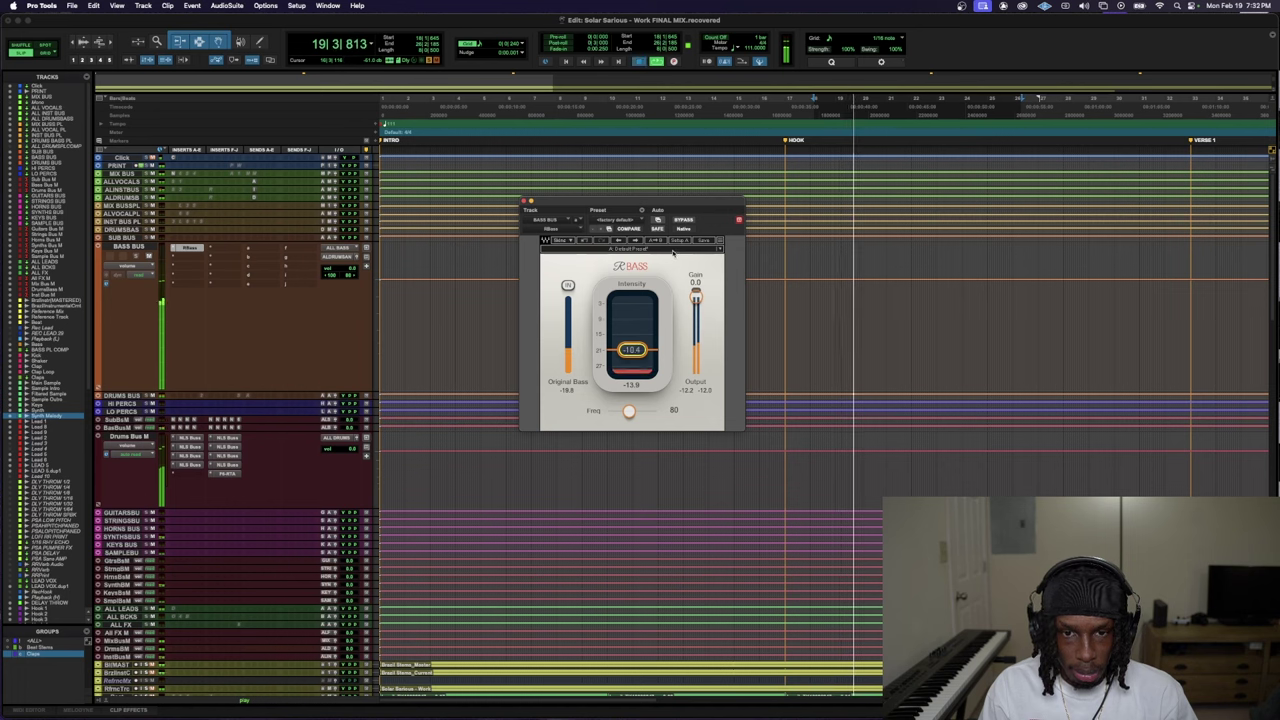
click(684, 220)
click(685, 221)
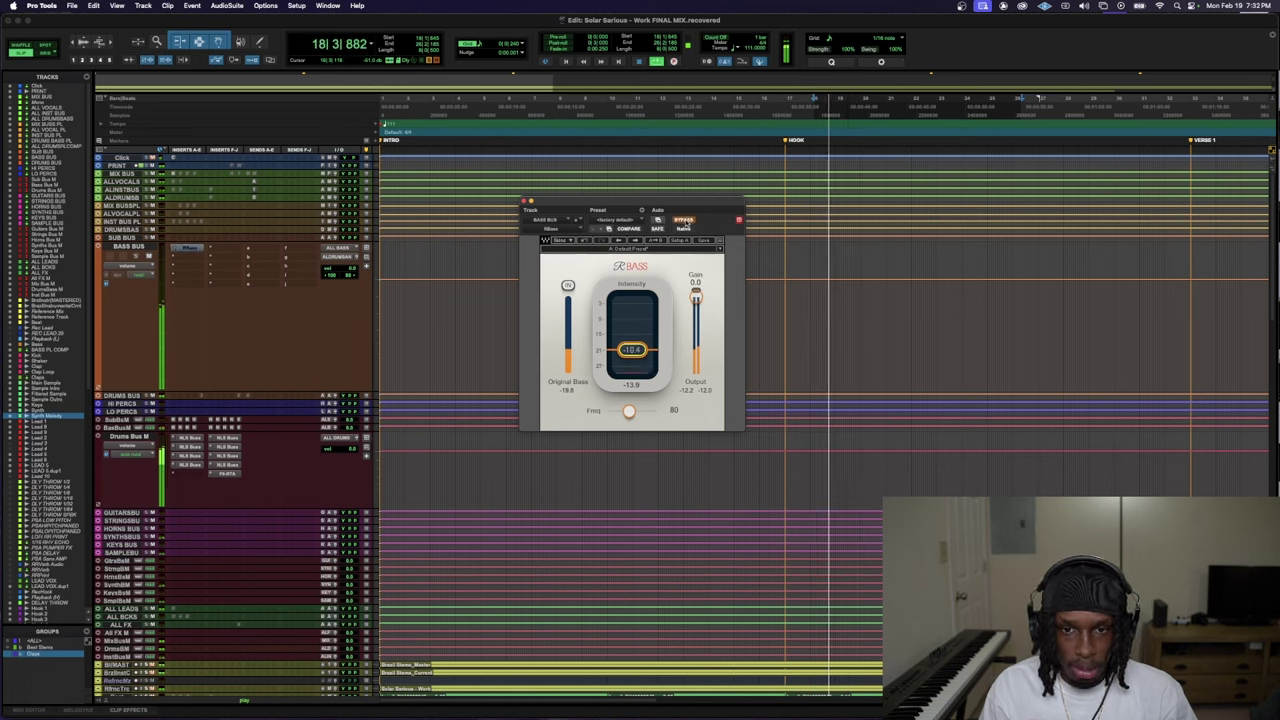
- Lower the RBass intensity on the BASS BUS to about -17.3, replaying the hook from the start
drag(632, 349, 632, 363)
key(space)
scroll(253, 454, down, 10)
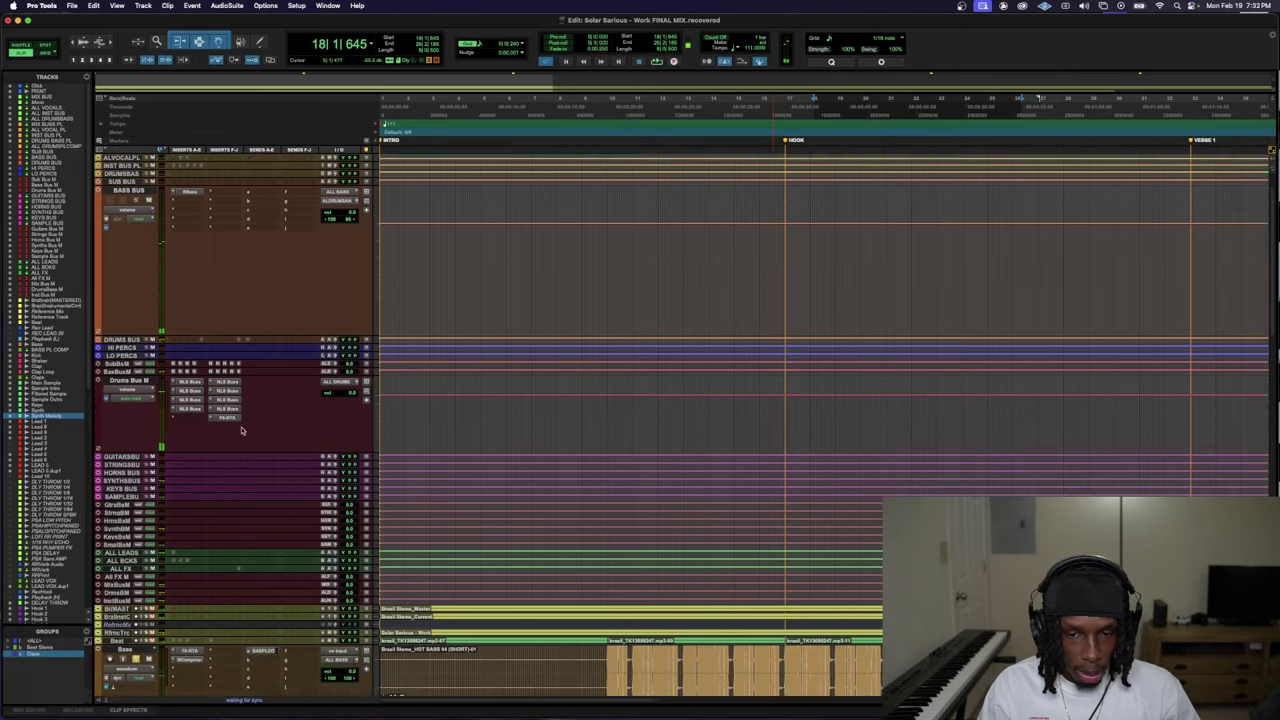
key(space)
scroll(188, 255, up, 10)
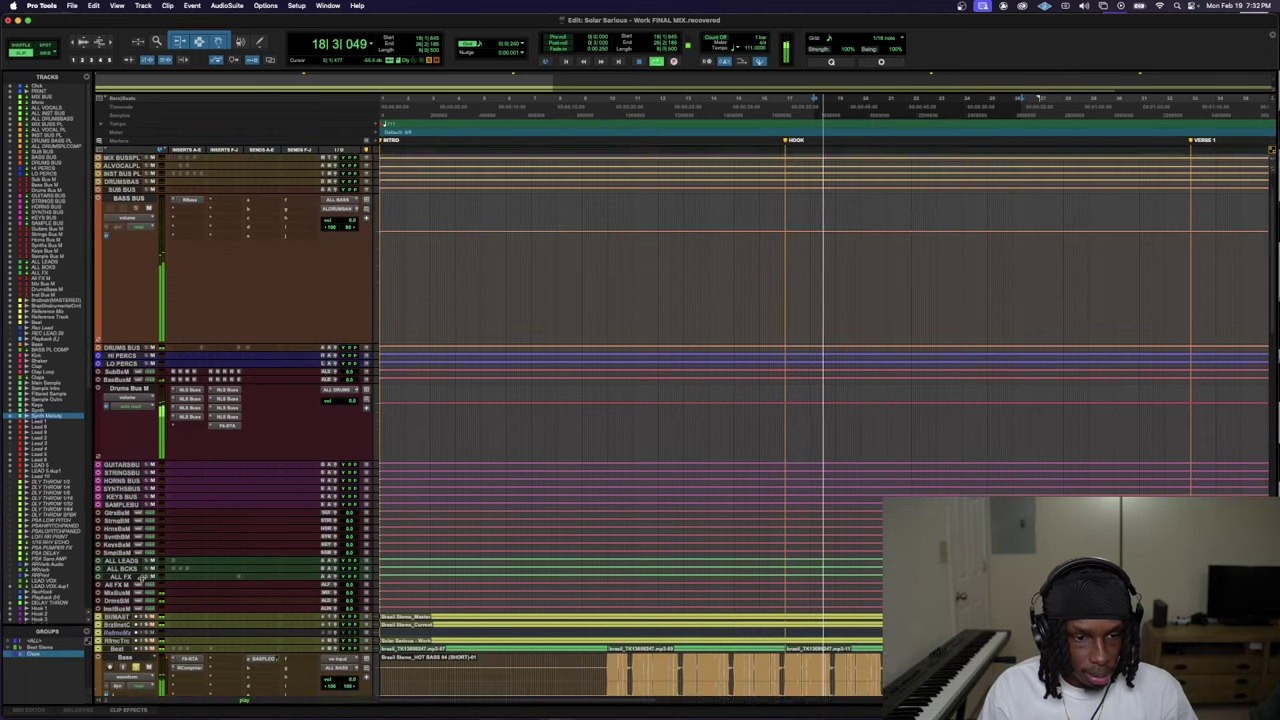
click(189, 241)
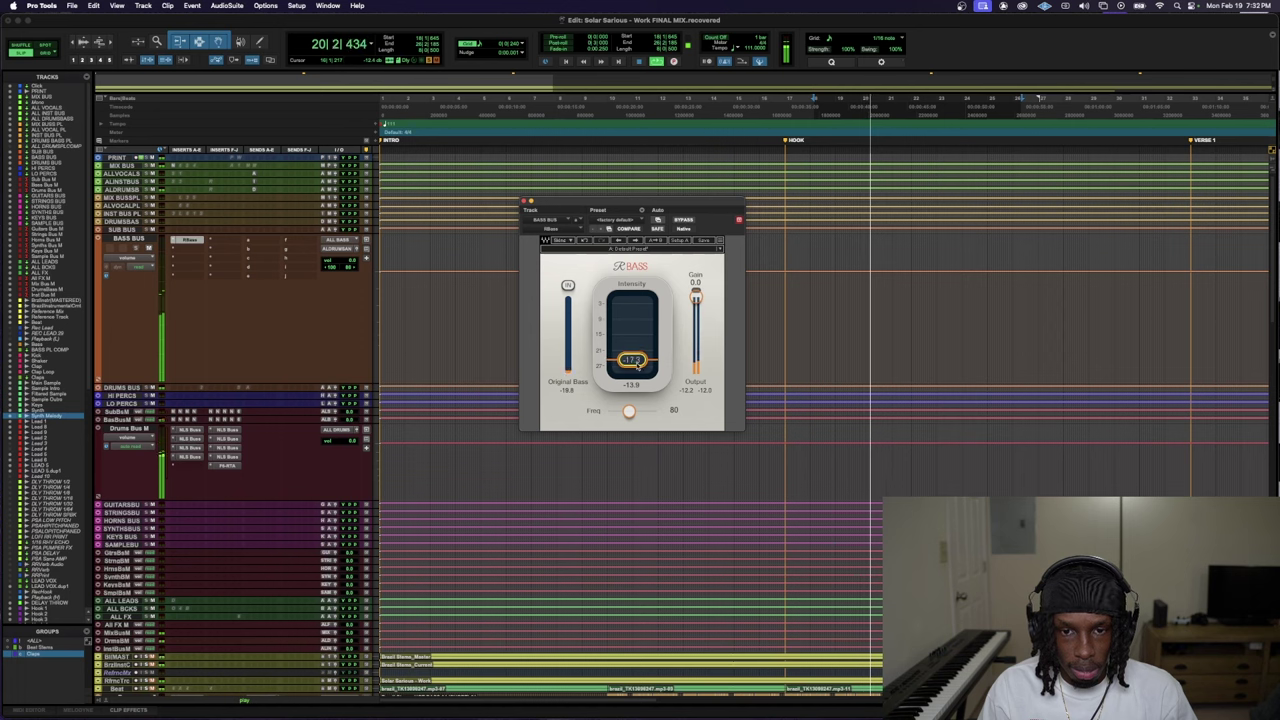
- Lower the RBass frequency to 60 Hz, compare the bass with the effect bypassed and close the plug-in
drag(629, 411, 626, 411)
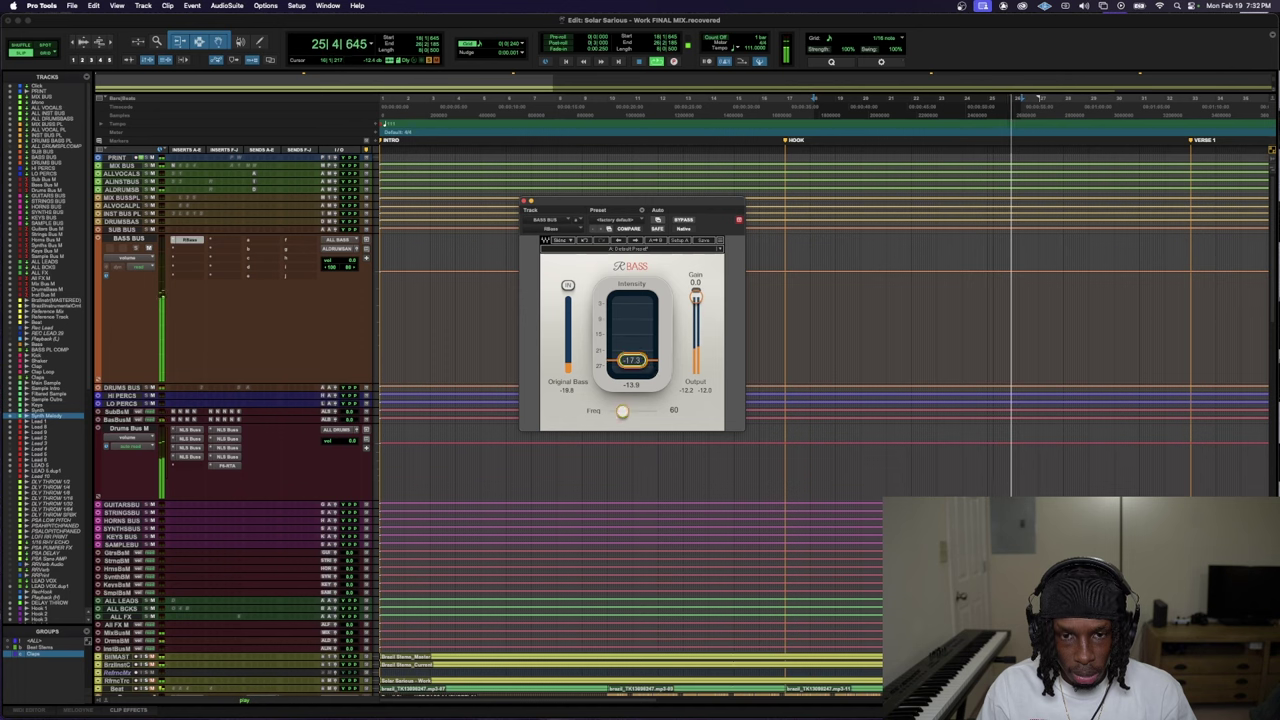
click(683, 219)
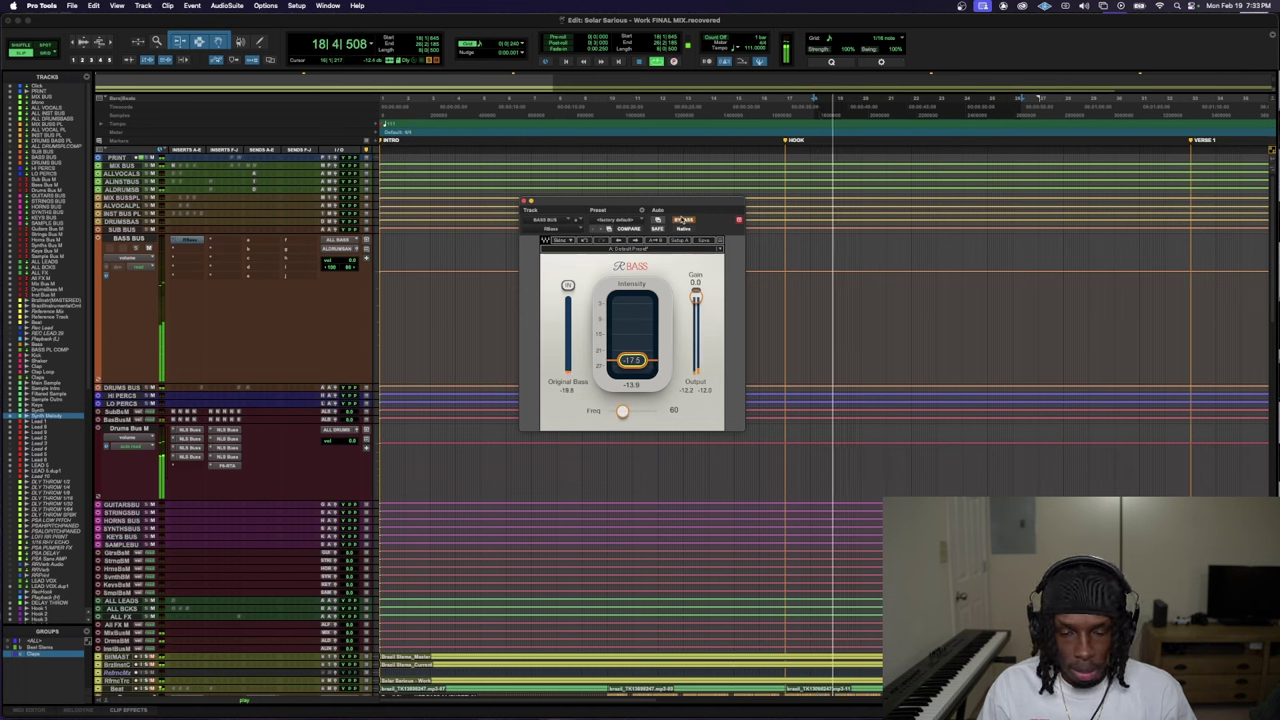
click(683, 219)
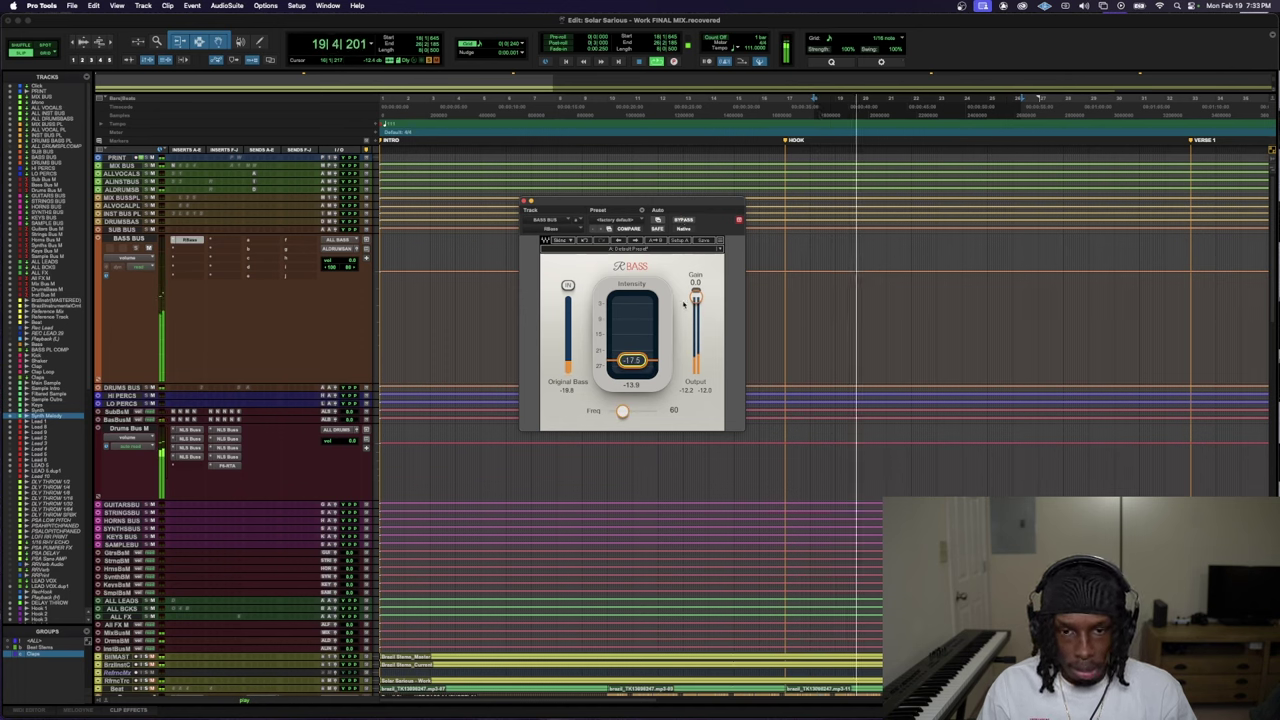
key(super+w)
- Bring the Clap, Clap Loop, Main Sample and Synth Melody tracks back into the solo during playback and adjust the LEAD VOX.dup1 volume
scroll(200, 413, down, 3)
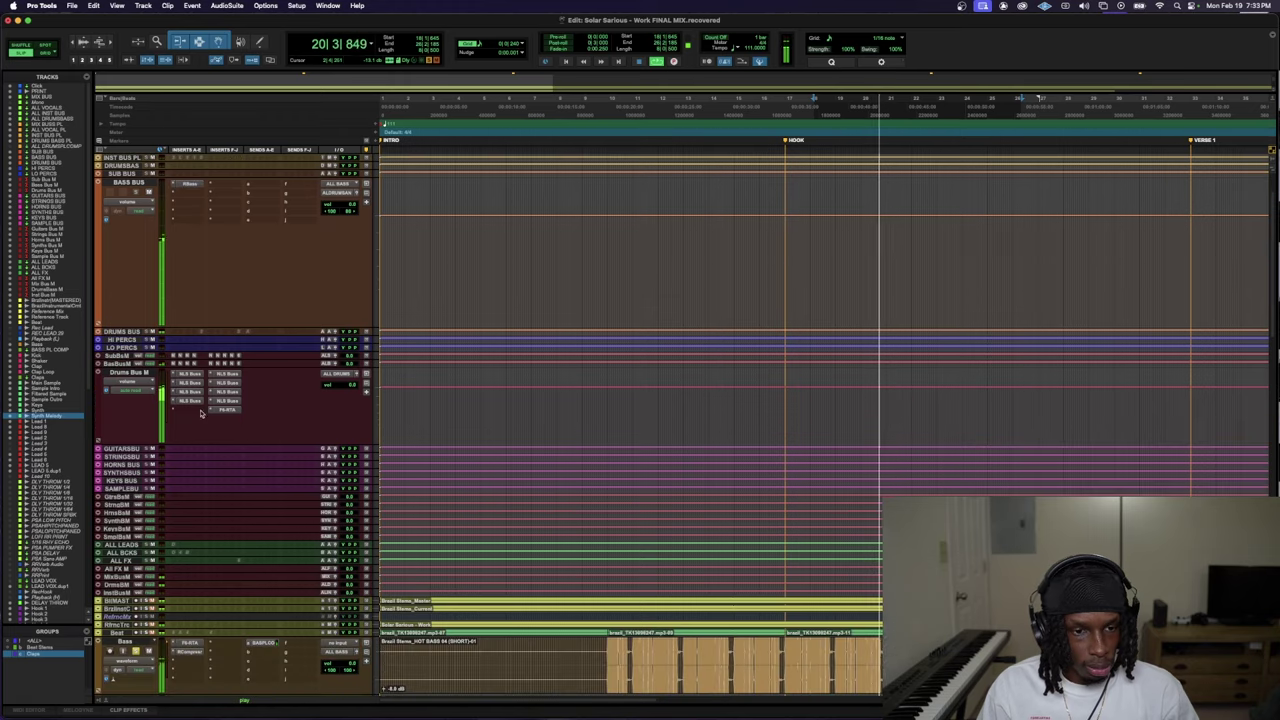
scroll(200, 413, down, 10)
scroll(145, 513, down, 1)
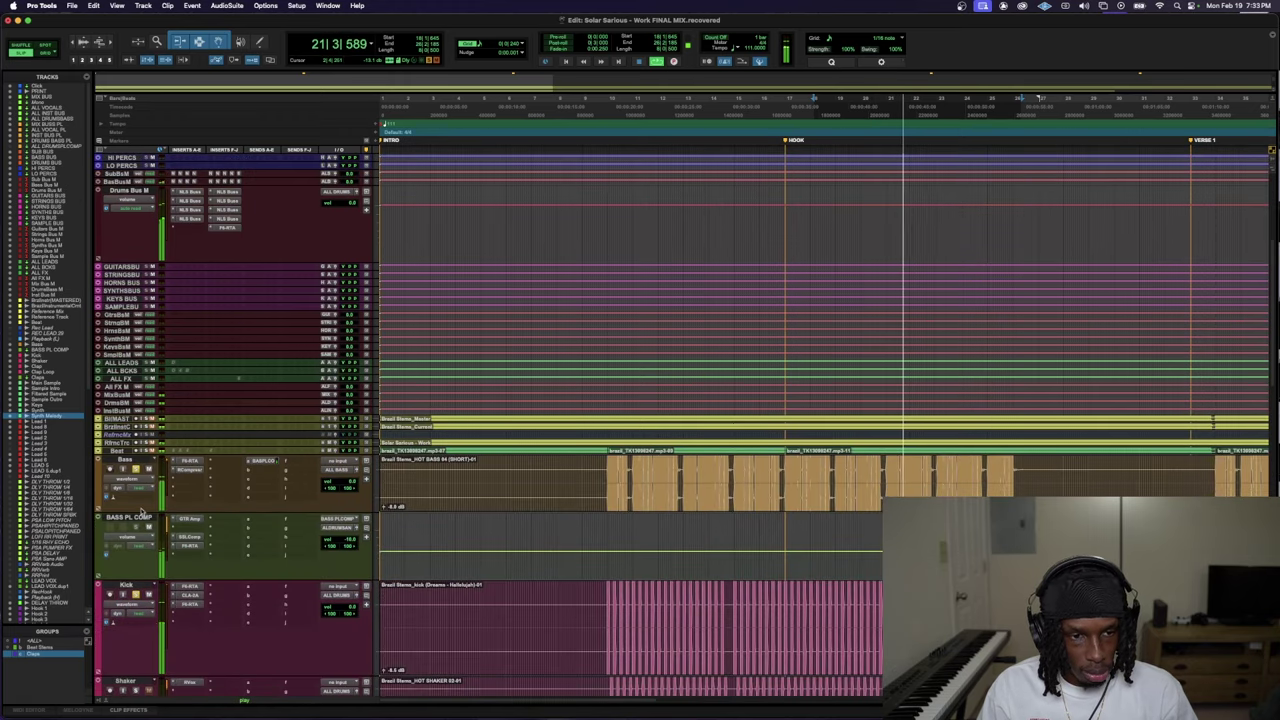
scroll(143, 530, down, 1)
scroll(137, 665, down, 5)
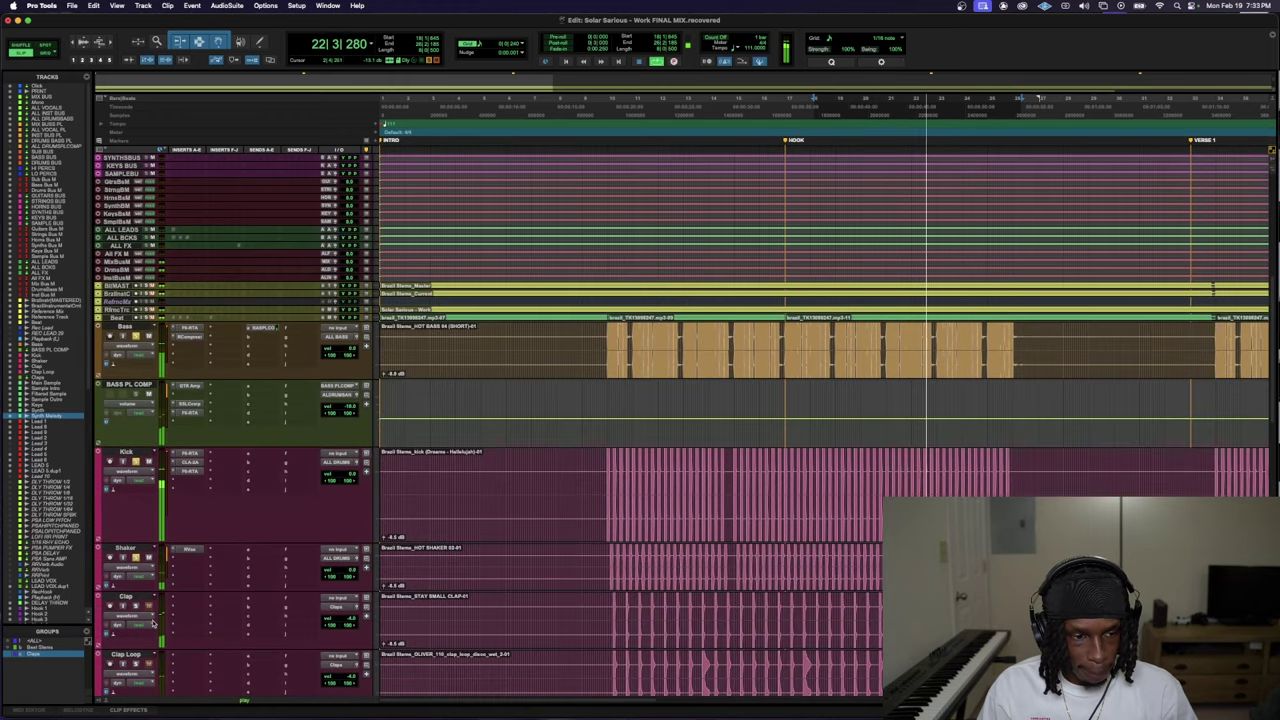
scroll(136, 606, down, 2)
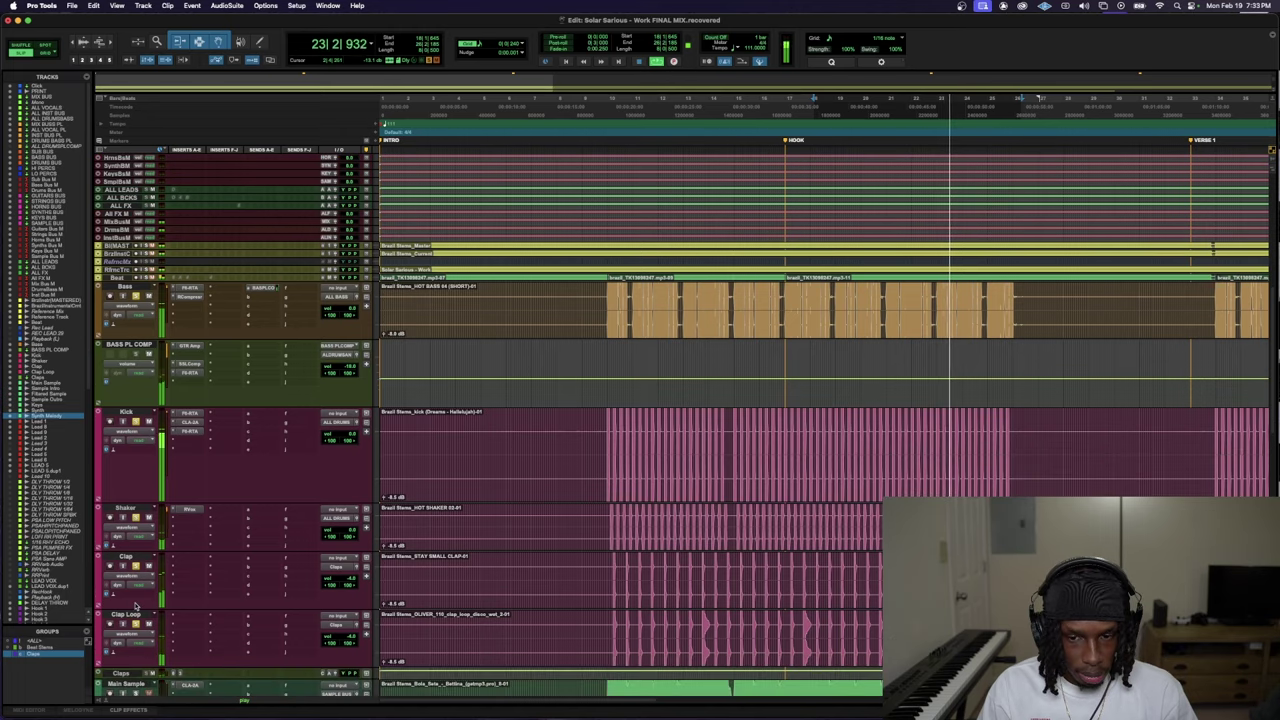
scroll(140, 615, down, 1)
scroll(147, 636, down, 1)
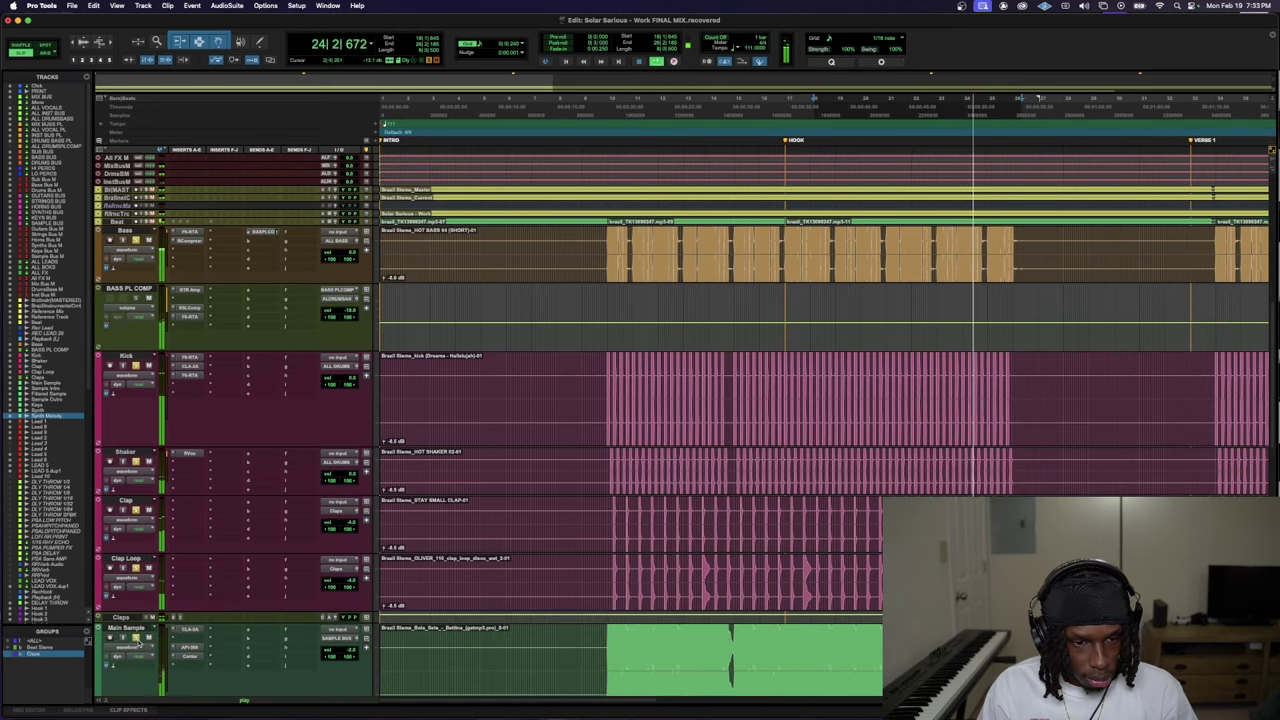
scroll(147, 636, down, 2)
scroll(150, 580, down, 6)
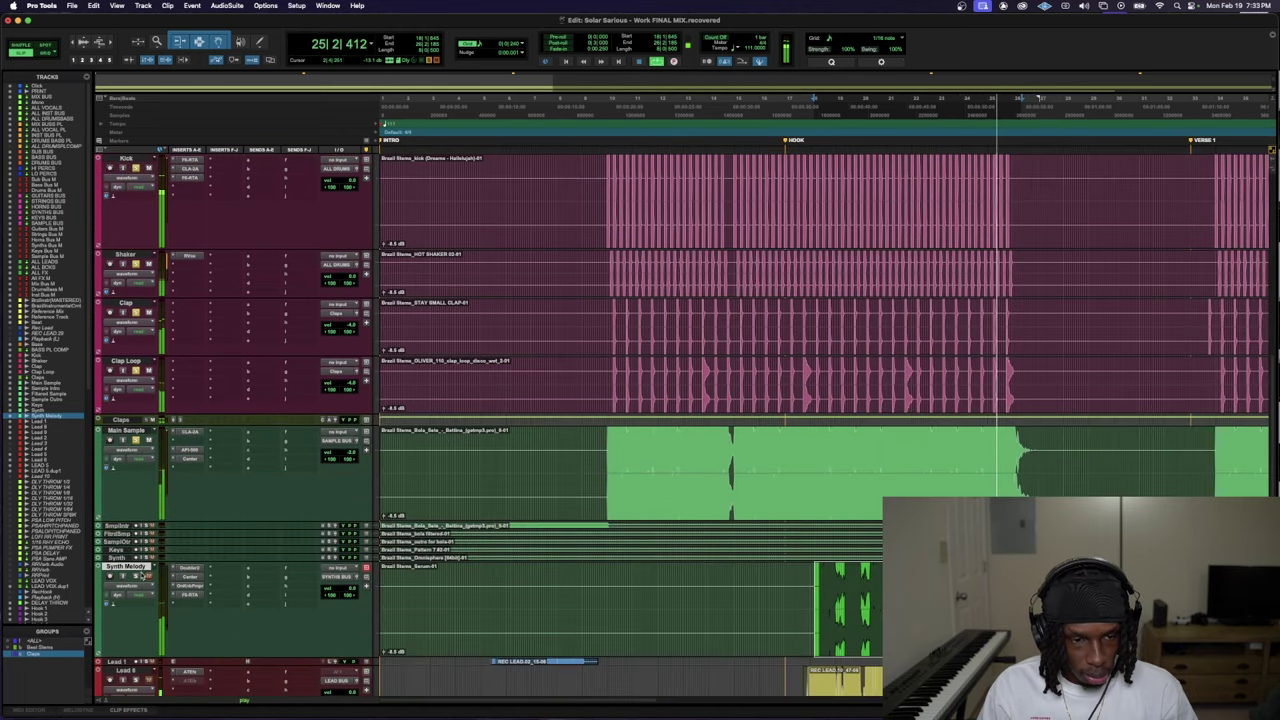
scroll(140, 570, down, 10)
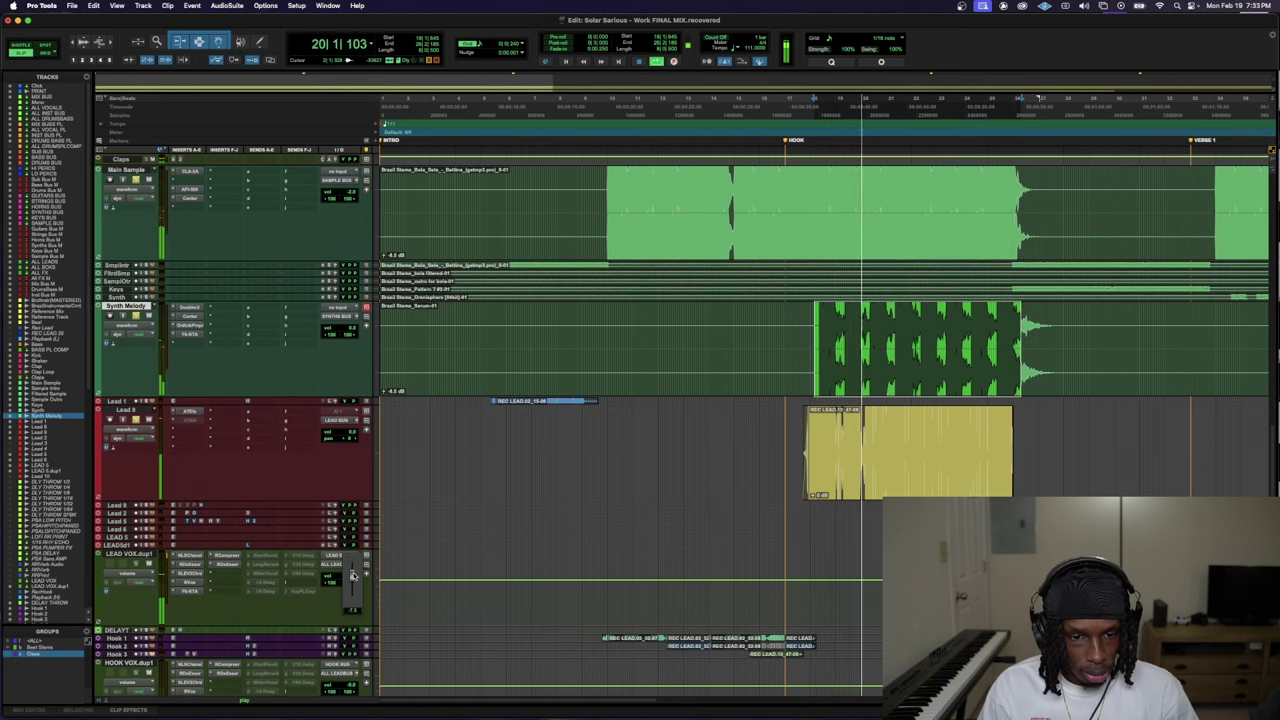
- Insert the C6 multiband compressor on LEAD VOX.dup1 and load the Tamed Vocal Brightness Boost preset
click(225, 595)
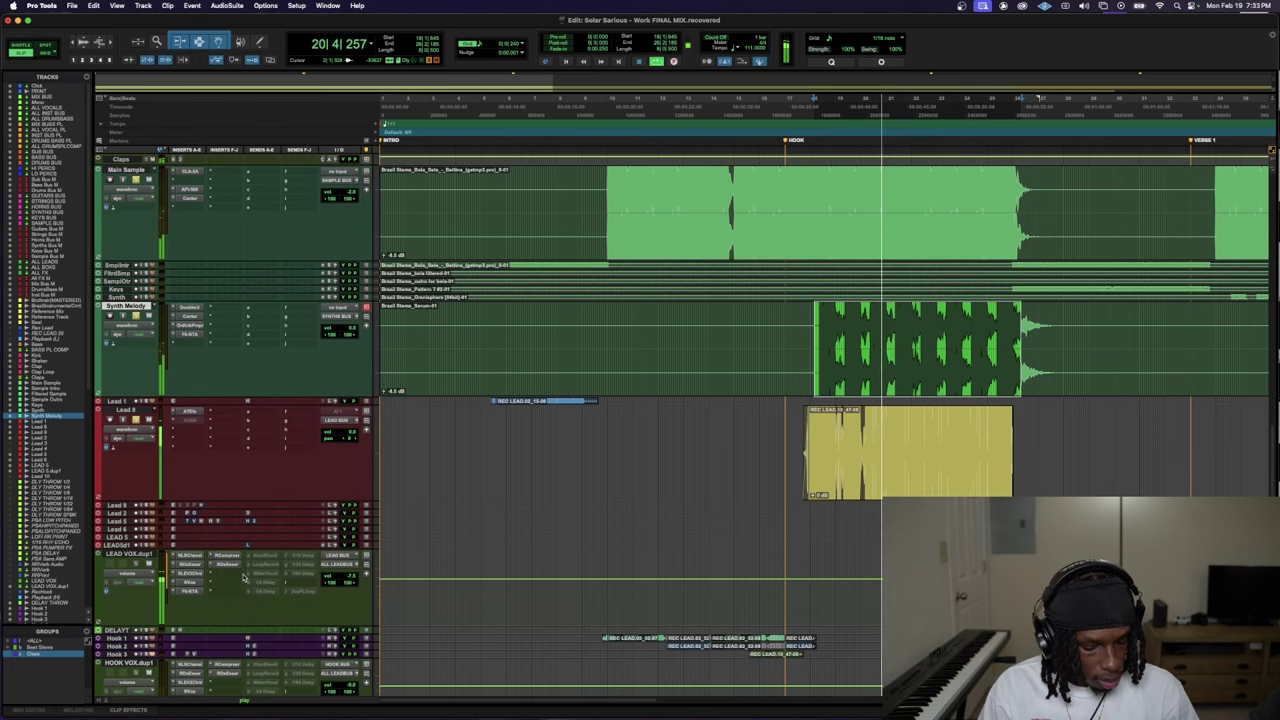
text(c6)
click(287, 572)
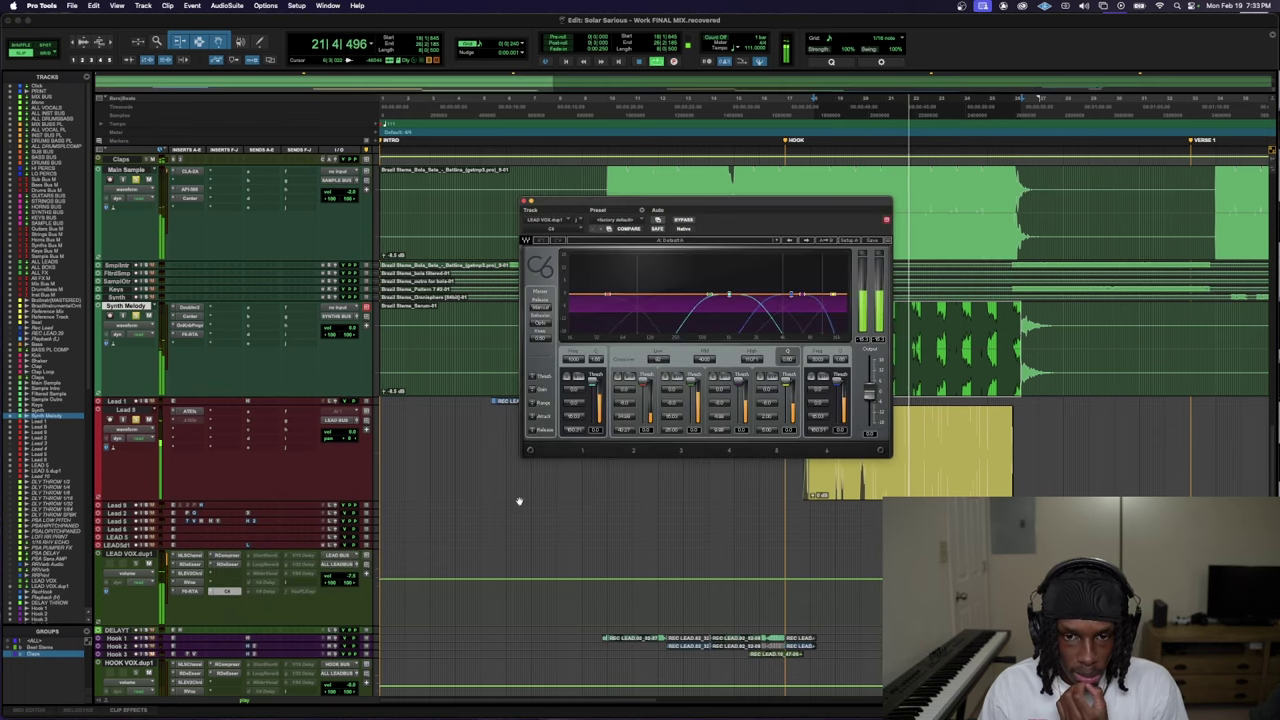
click(700, 240)
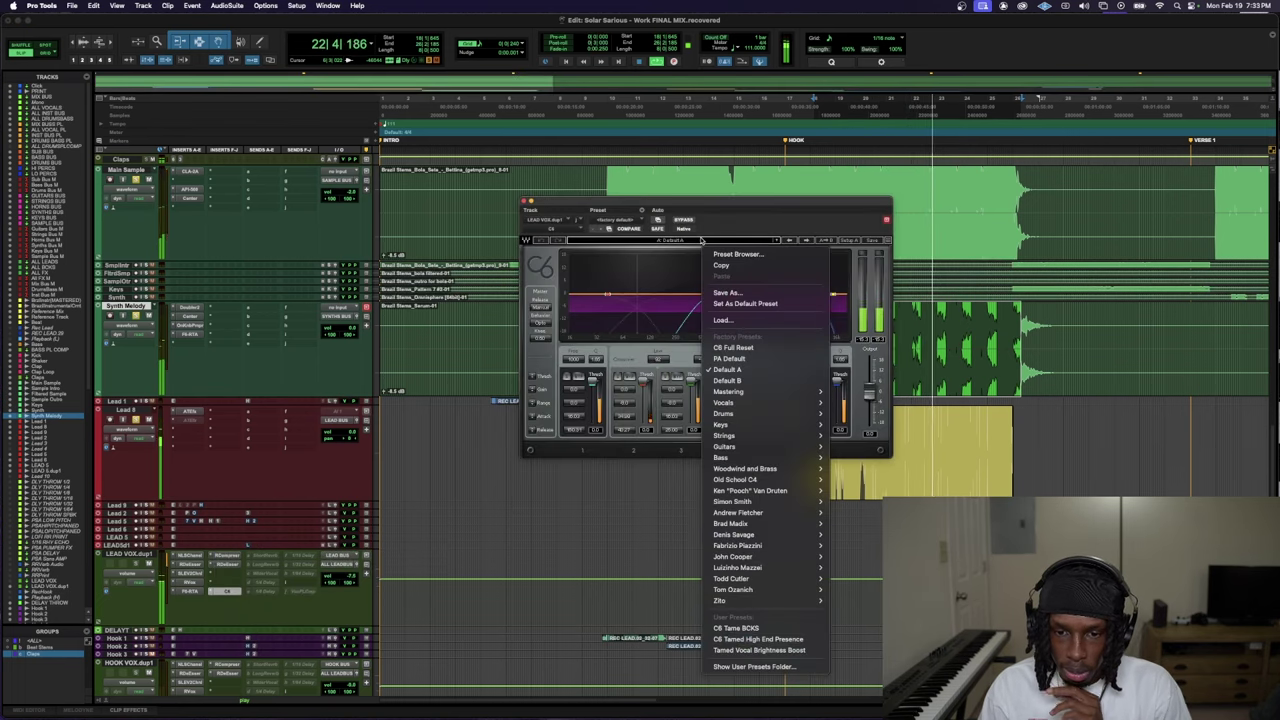
click(787, 651)
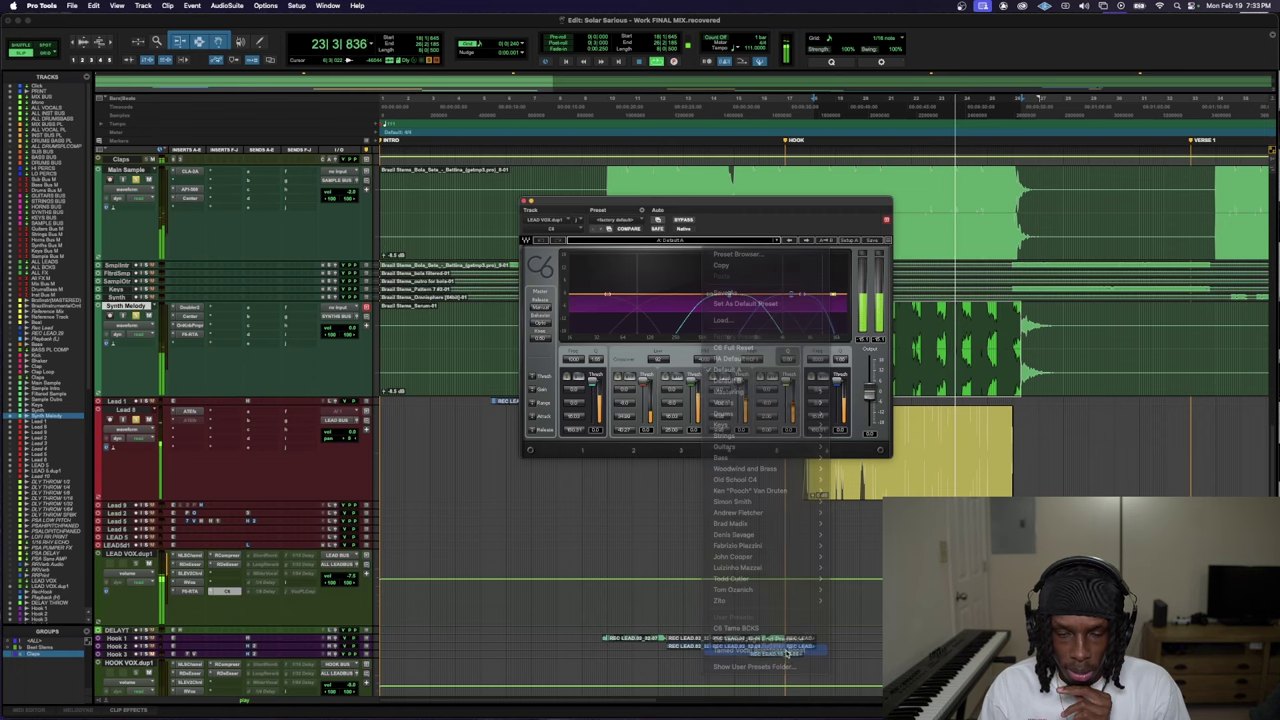
click(772, 377)
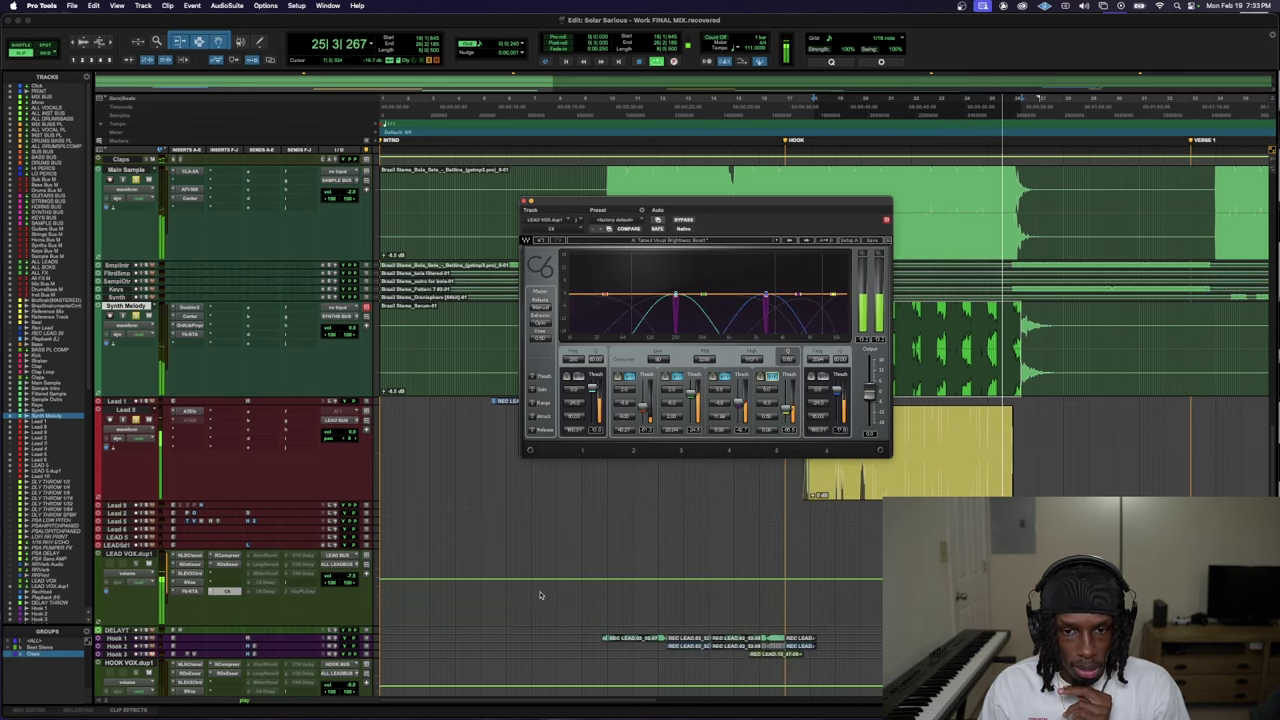
- Insert CLA Vocals (stereo) in the slot before C6 on LEAD VOX.dup1
scroll(240, 600, down, 5)
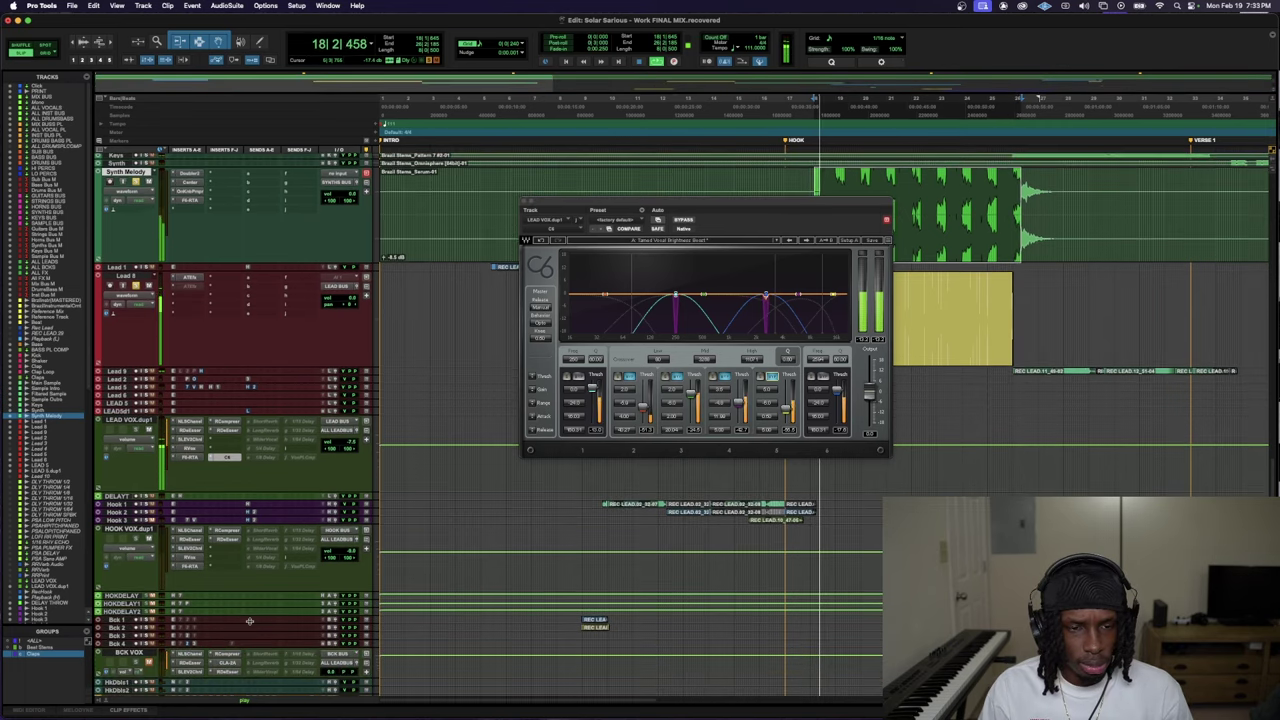
scroll(246, 690, down, 1)
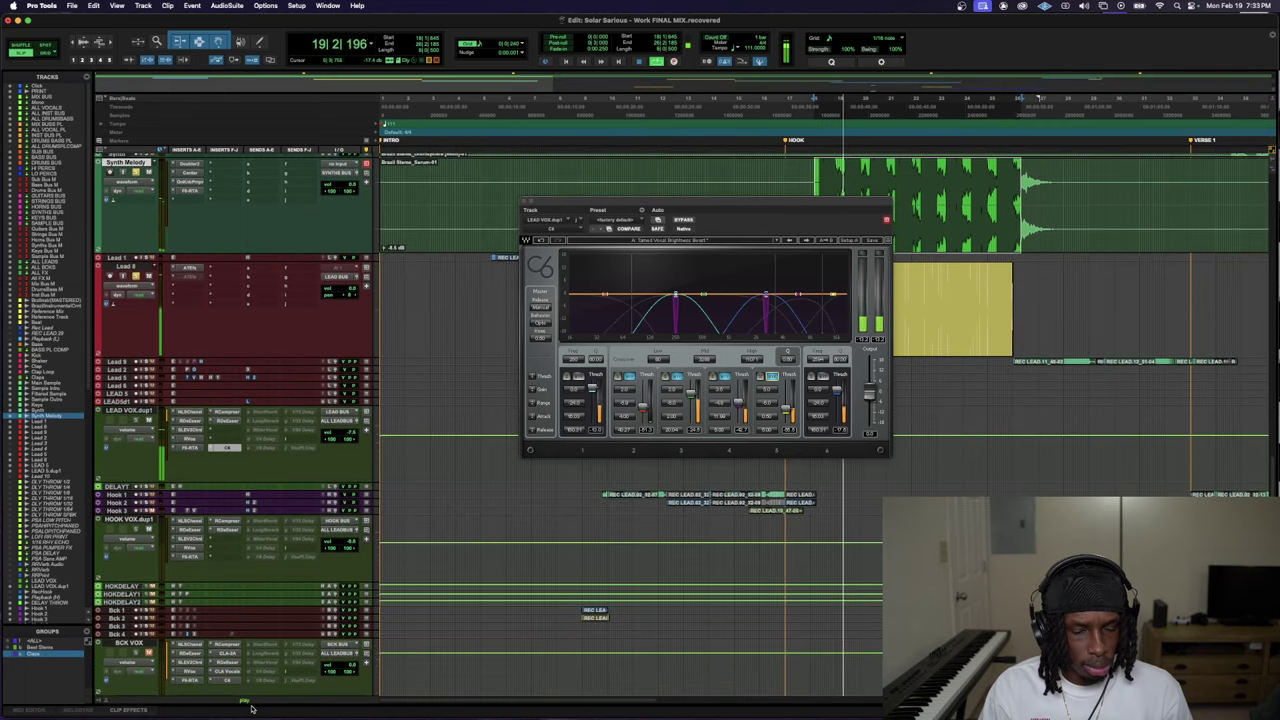
click(228, 439)
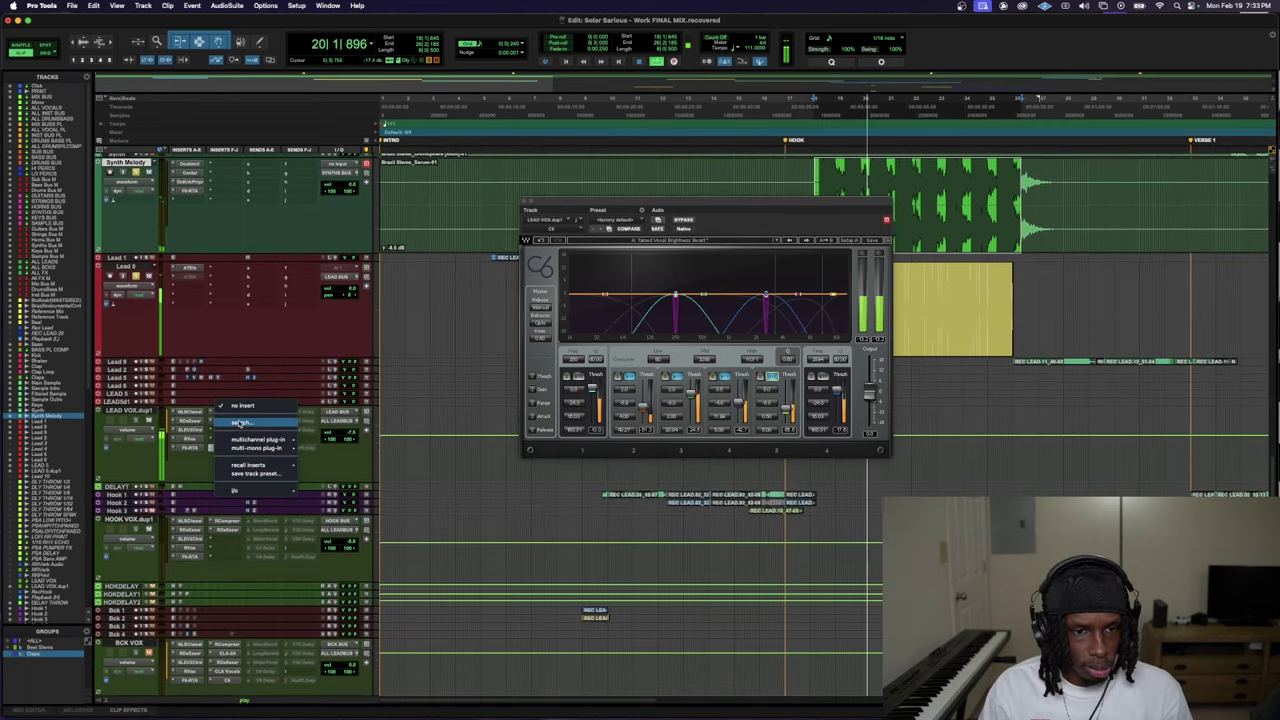
text(cl)
key(Down)
key(Down)
key(Down)
key(Down)
key(Down)
key(Down)
key(Down)
key(Down)
key(Down)
key(Down)
key(Down)
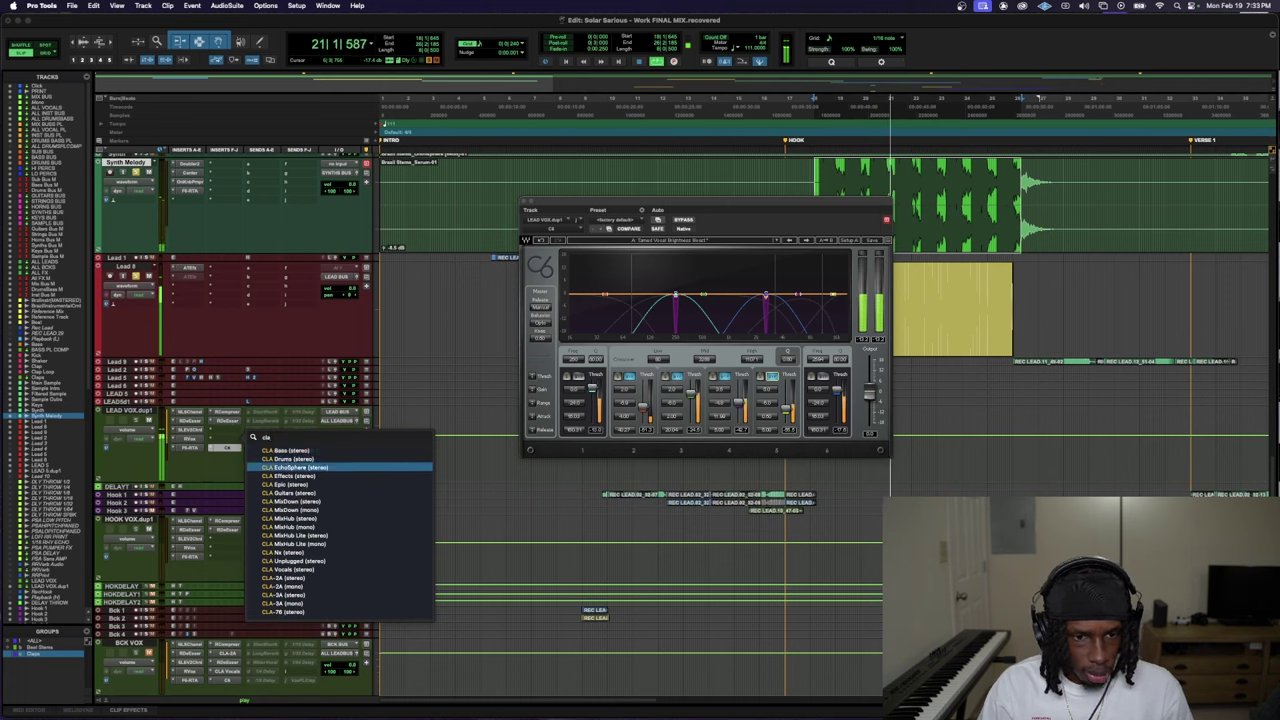
key(Down)
key(Down)
key(Down)
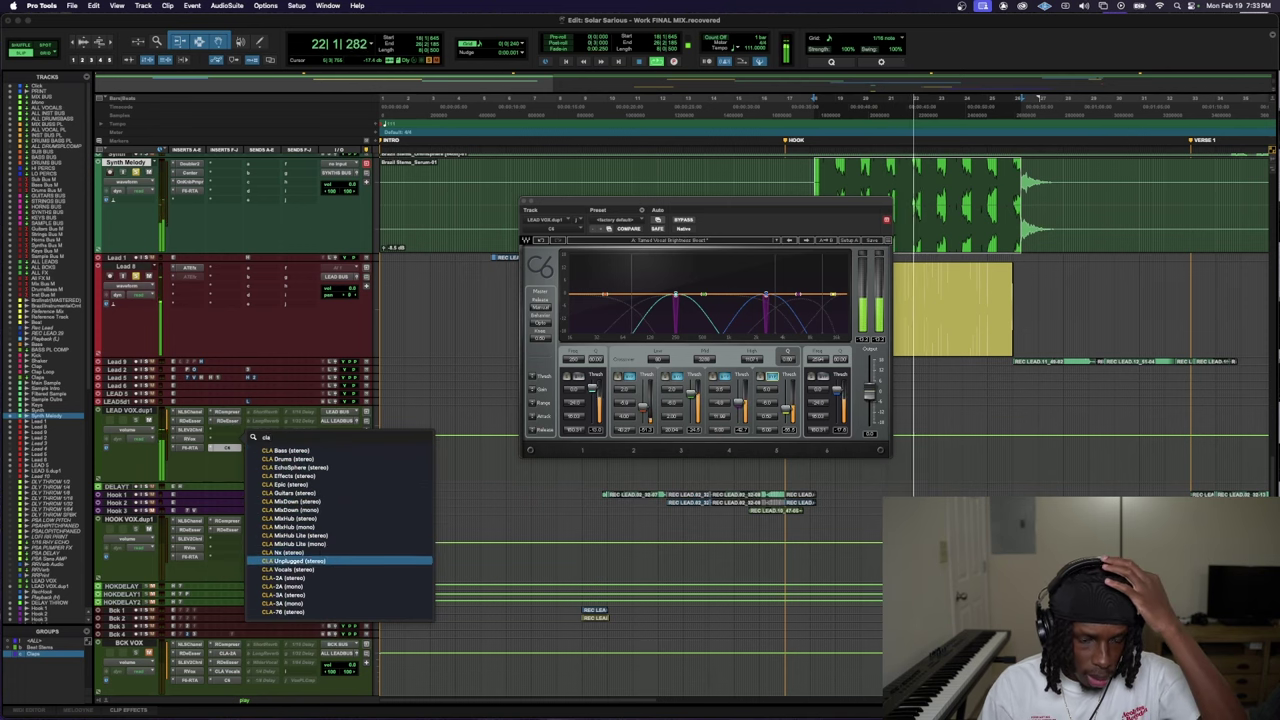
key(Return)
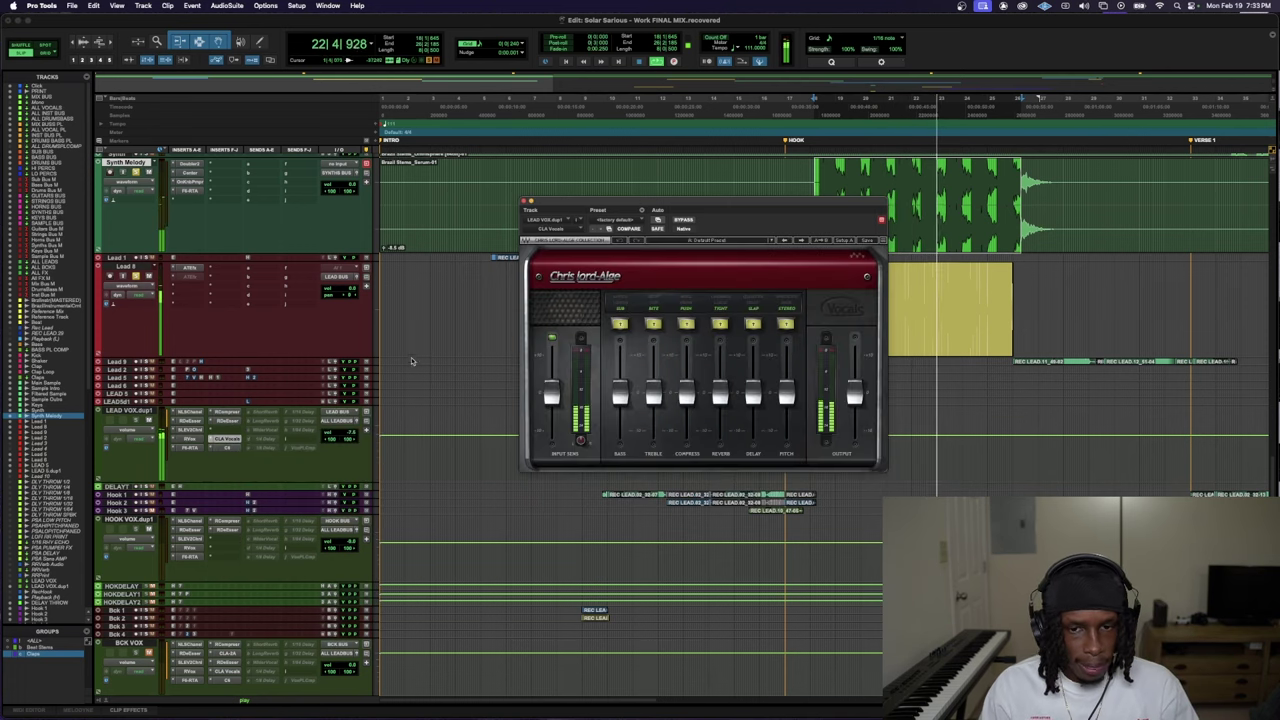
- Turn off the bass, treble, compress, reverb, delay and pitch sections in CLA Vocals
click(620, 323)
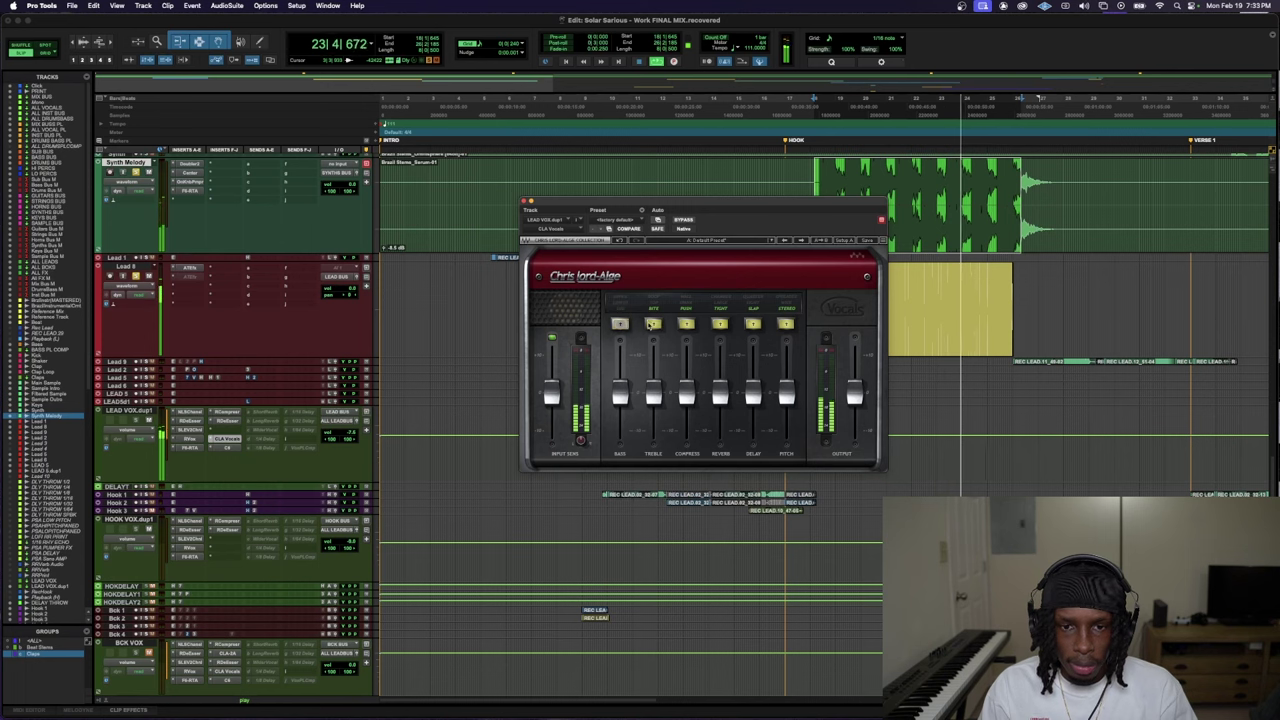
click(653, 323)
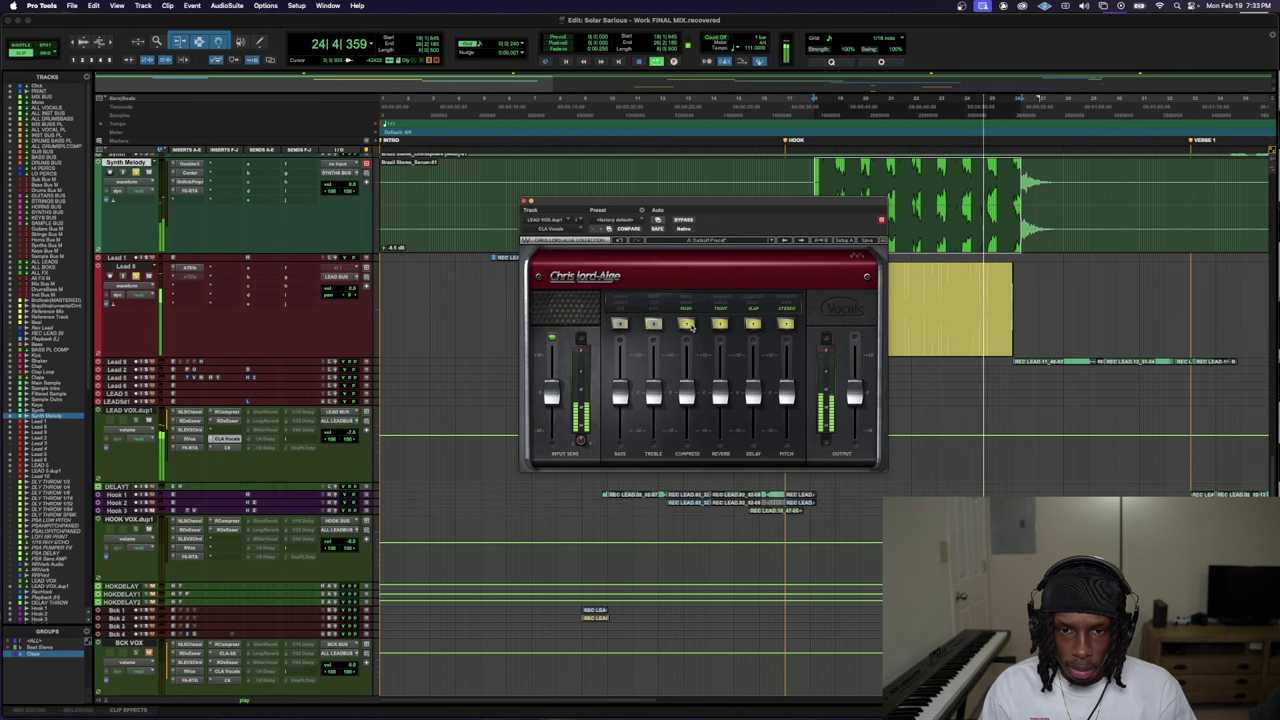
click(686, 324)
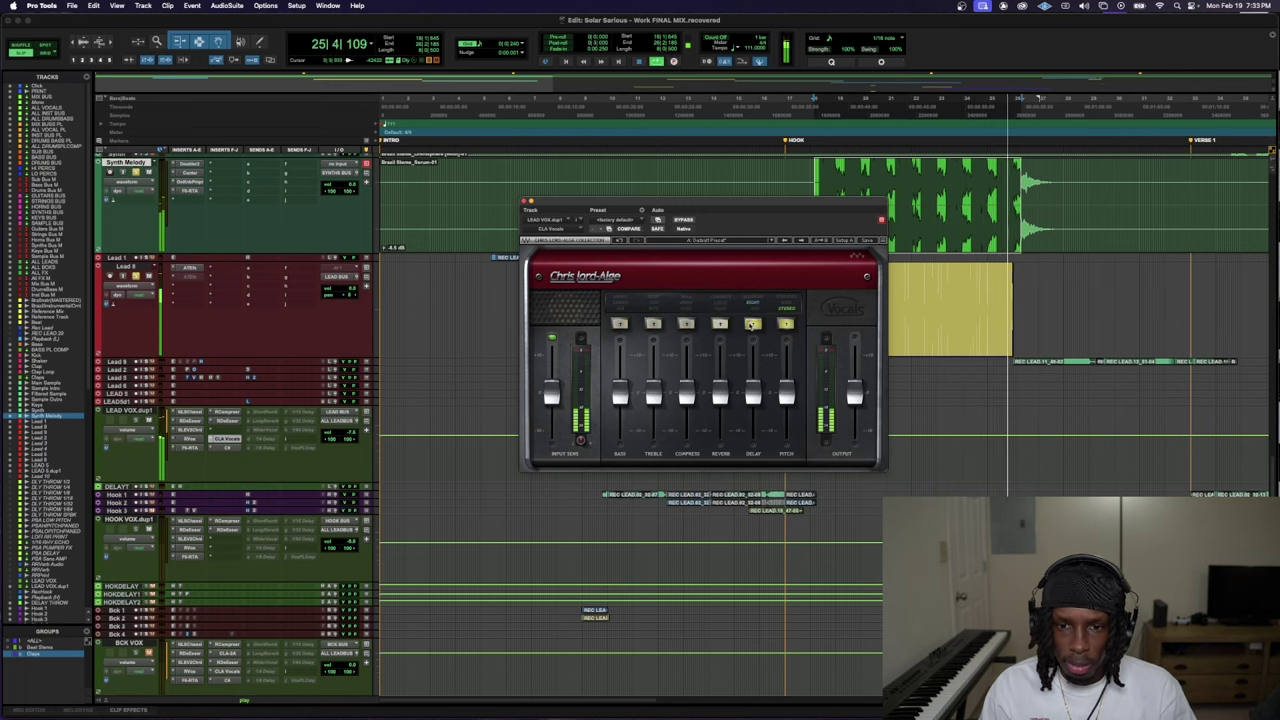
click(786, 324)
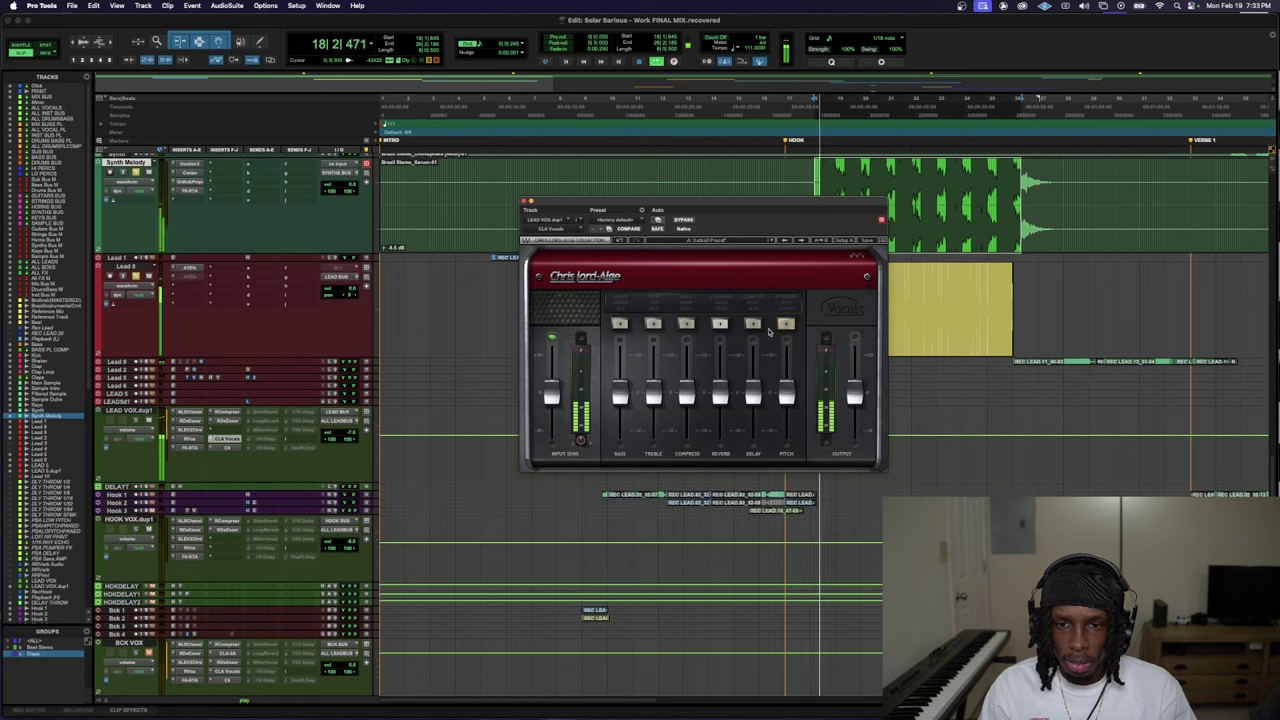
- Switch on the compress section of CLA Vocals in Push mode and fine-tune its fader
click(686, 397)
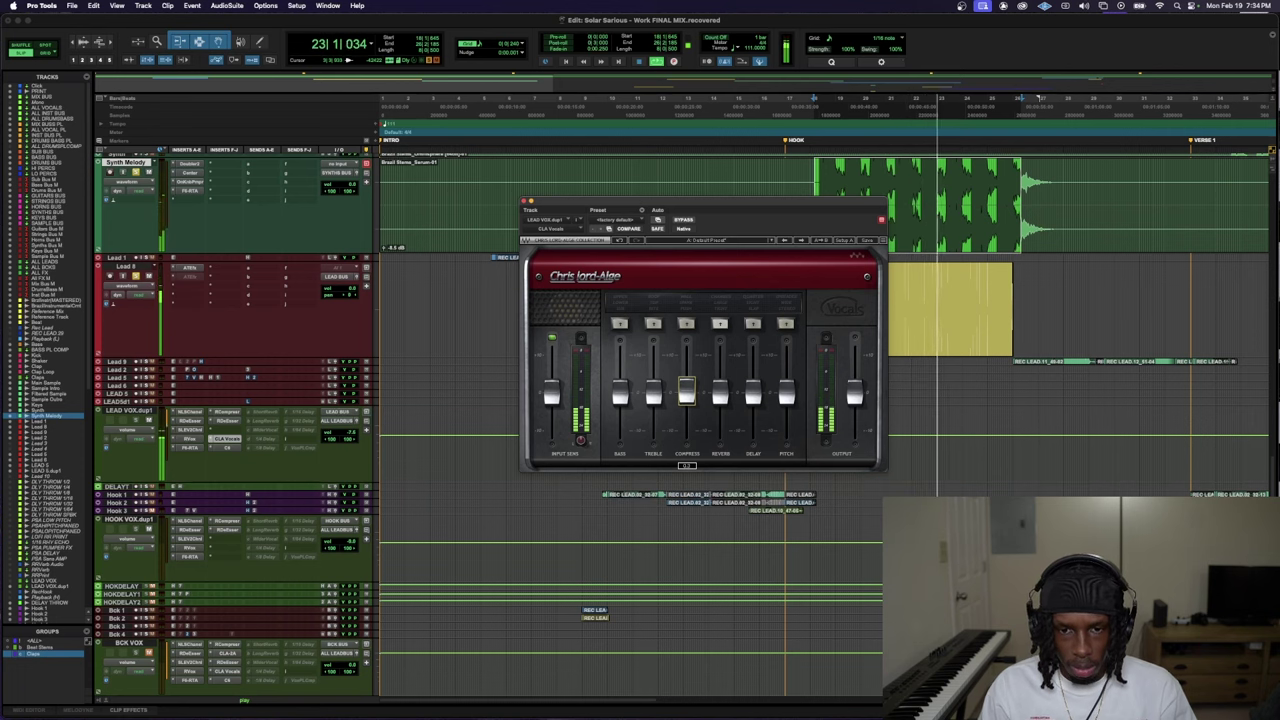
click(686, 323)
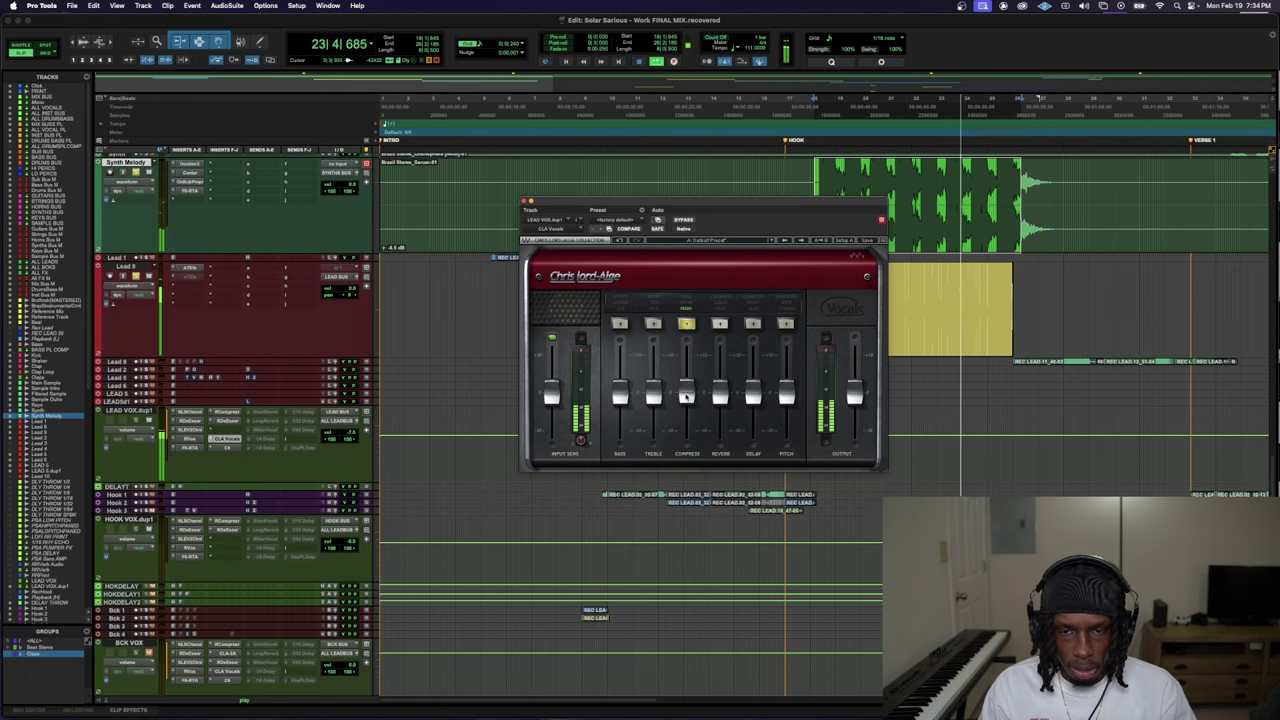
drag(686, 394, 686, 391)
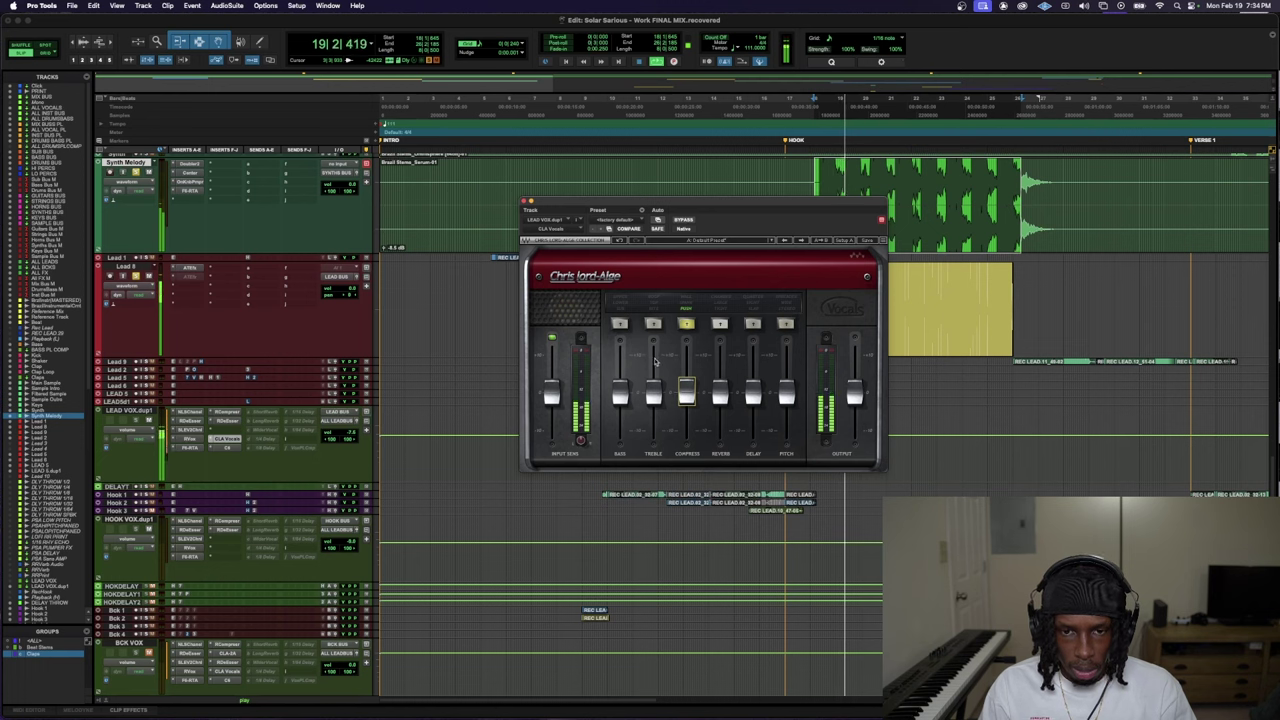
- Switch on the treble section of CLA Vocals, set it to Top and raise its fader slightly
click(653, 325)
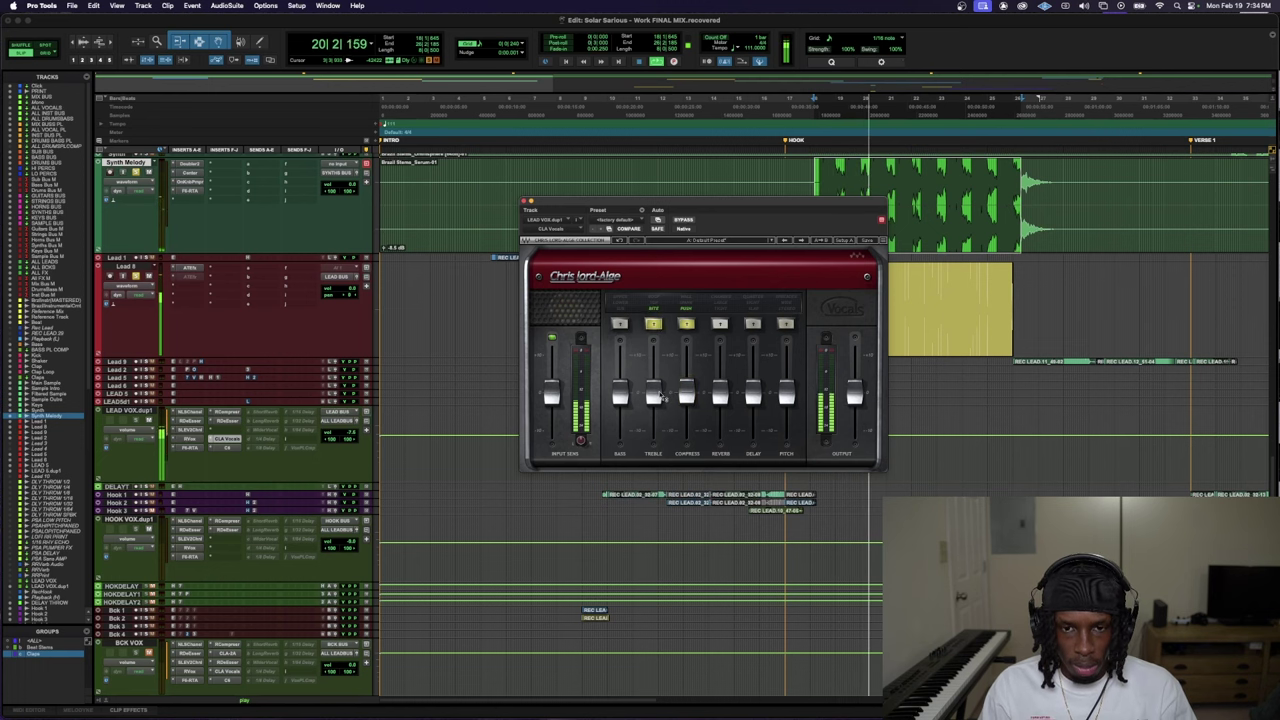
drag(660, 397, 660, 394)
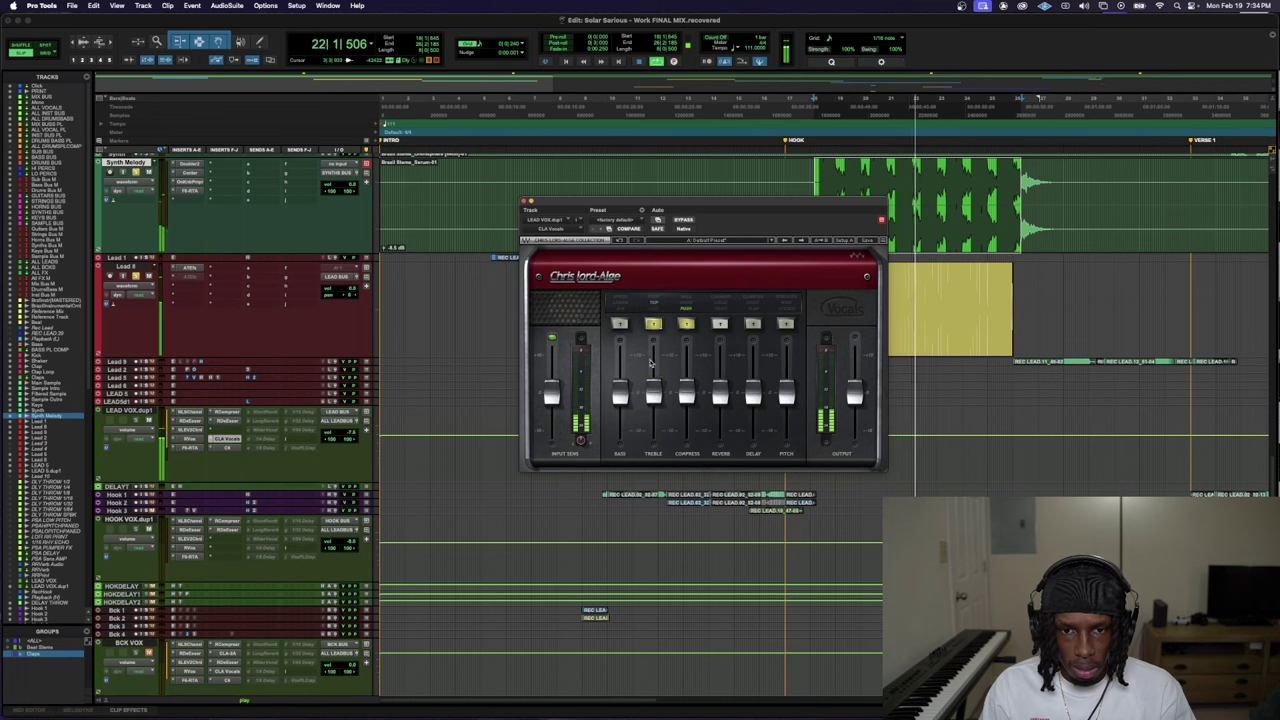
drag(653, 393, 655, 388)
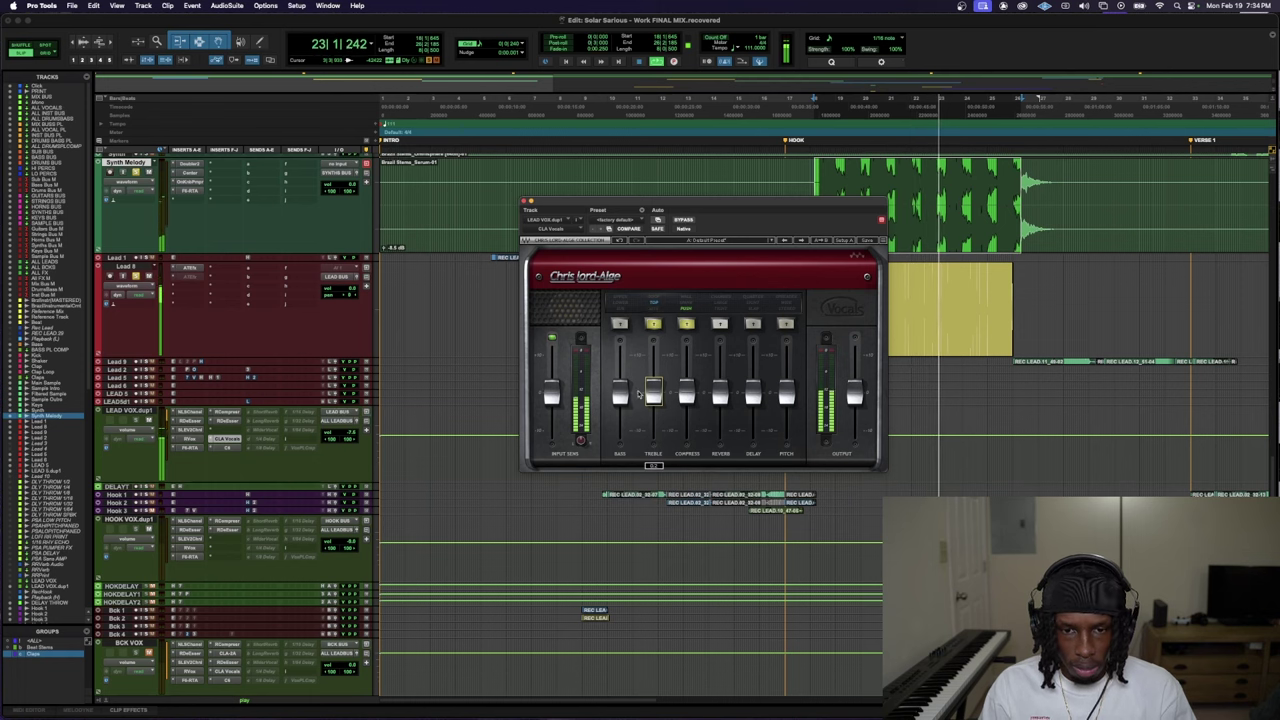
key(super+w)
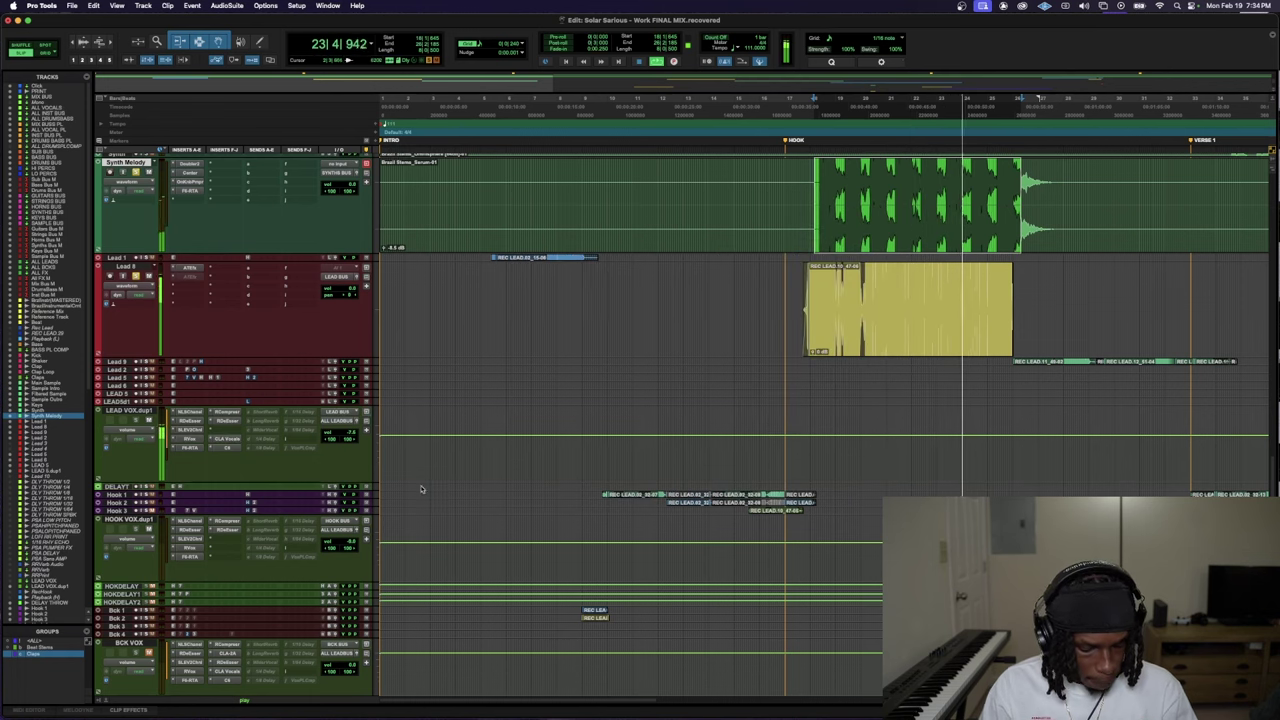
- Enable band 6 in the F6-RTA equalizer on LEAD VOX.dup1 to brighten the high end of the vocal
scroll(262, 584, down, 1)
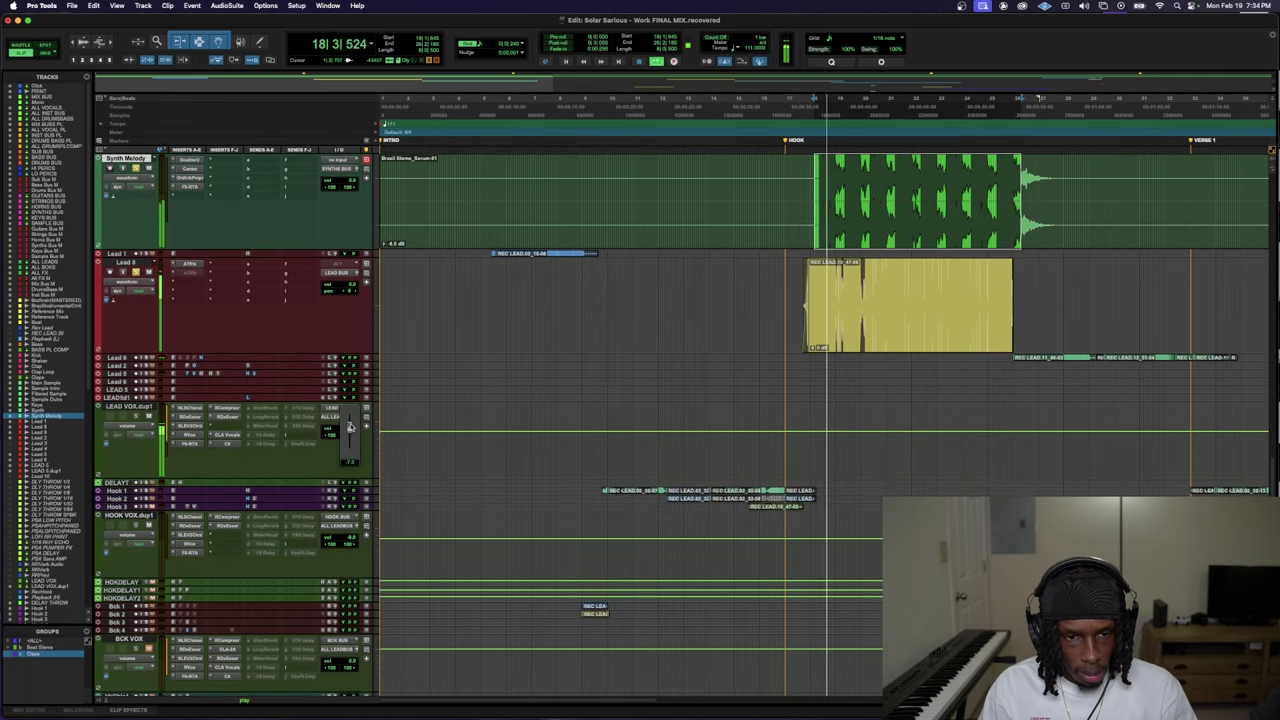
click(226, 435)
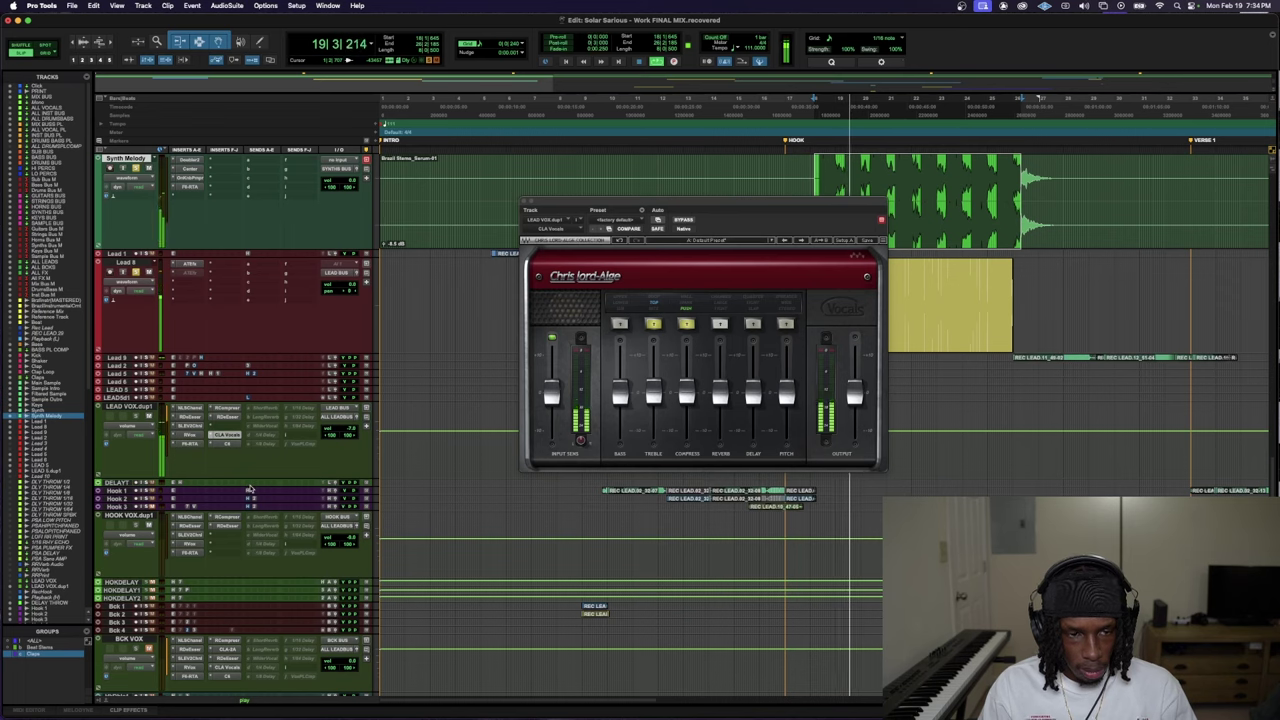
click(226, 435)
click(193, 426)
click(193, 444)
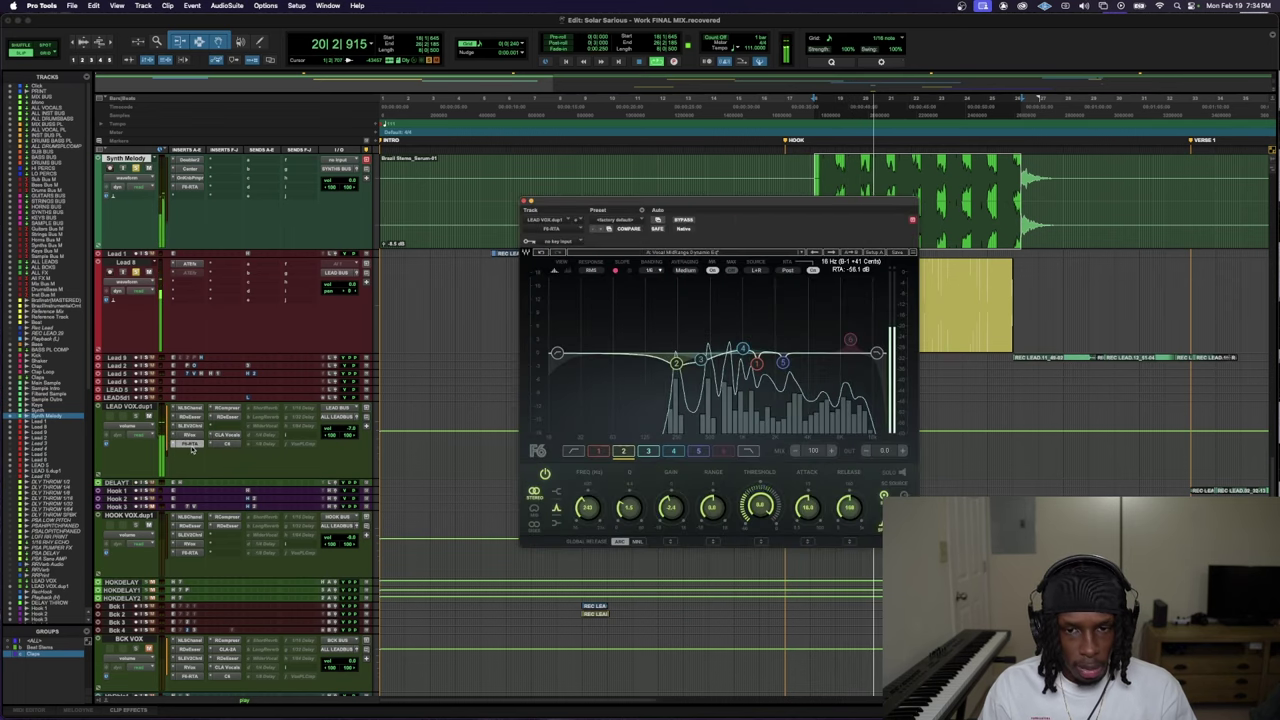
click(723, 450)
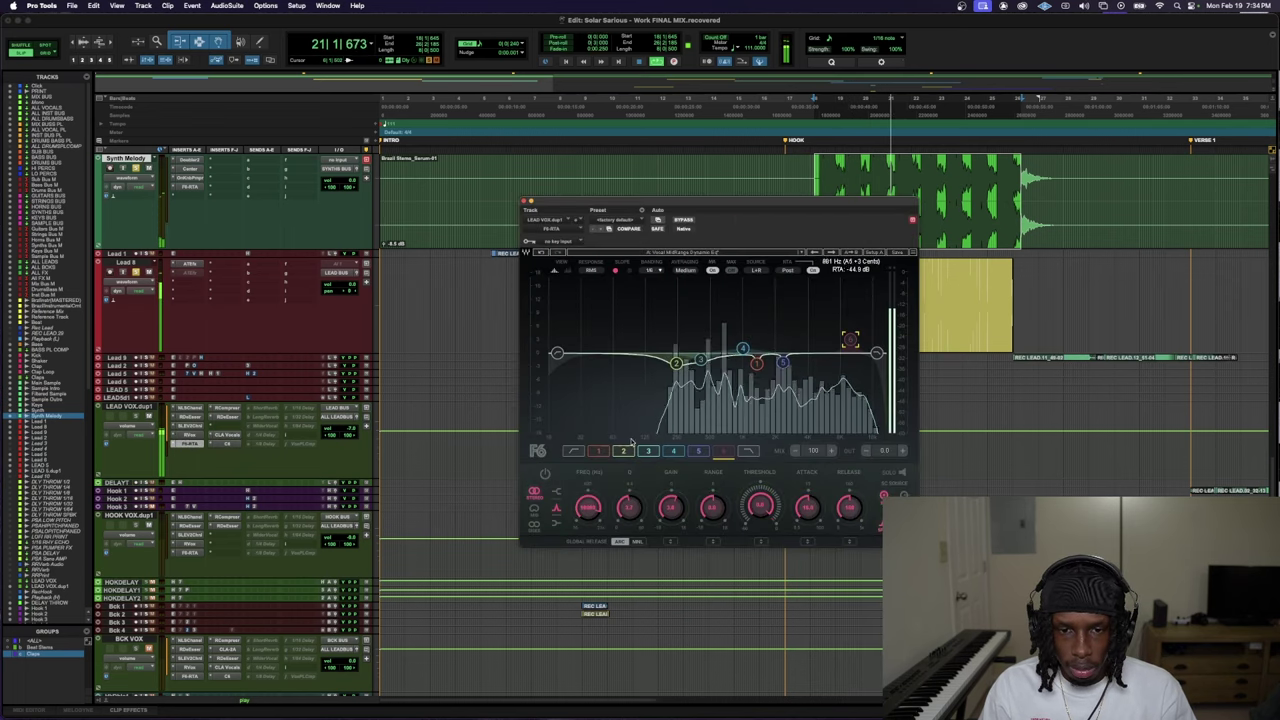
click(545, 474)
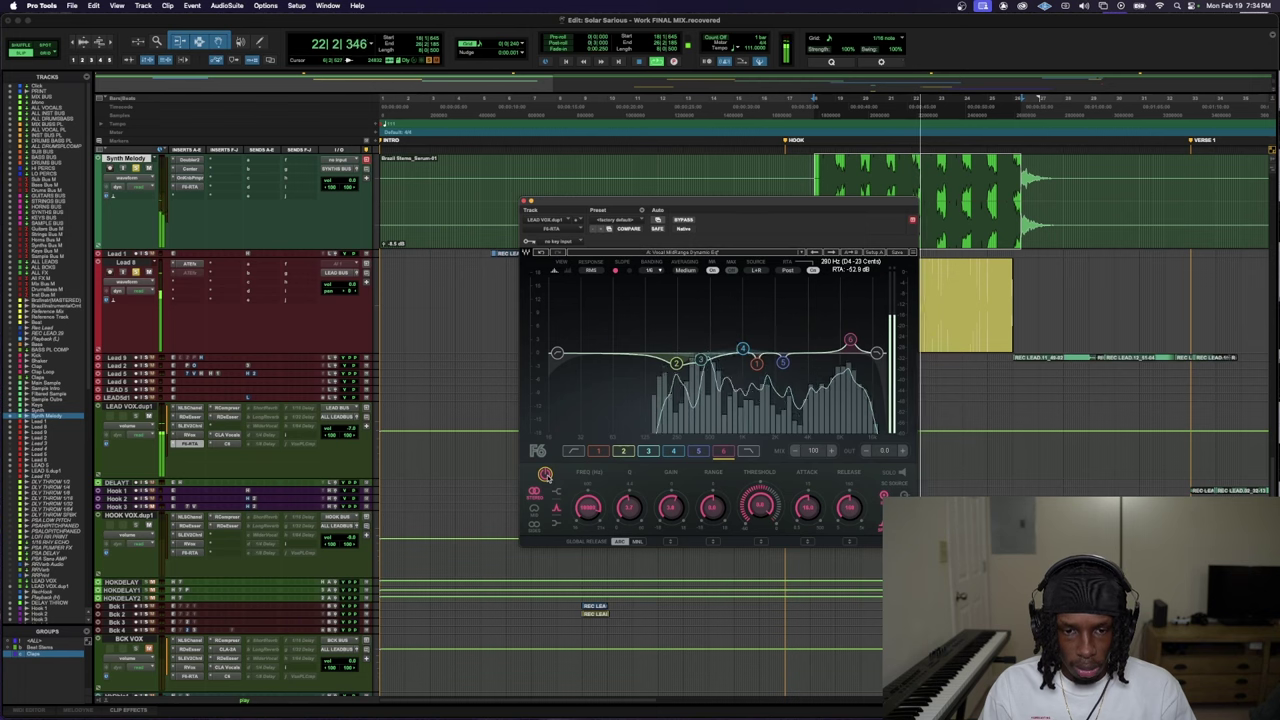
- Review the bus and drum tracks while auditioning the looped hook against the lead vocal
scroll(186, 476, up, 15)
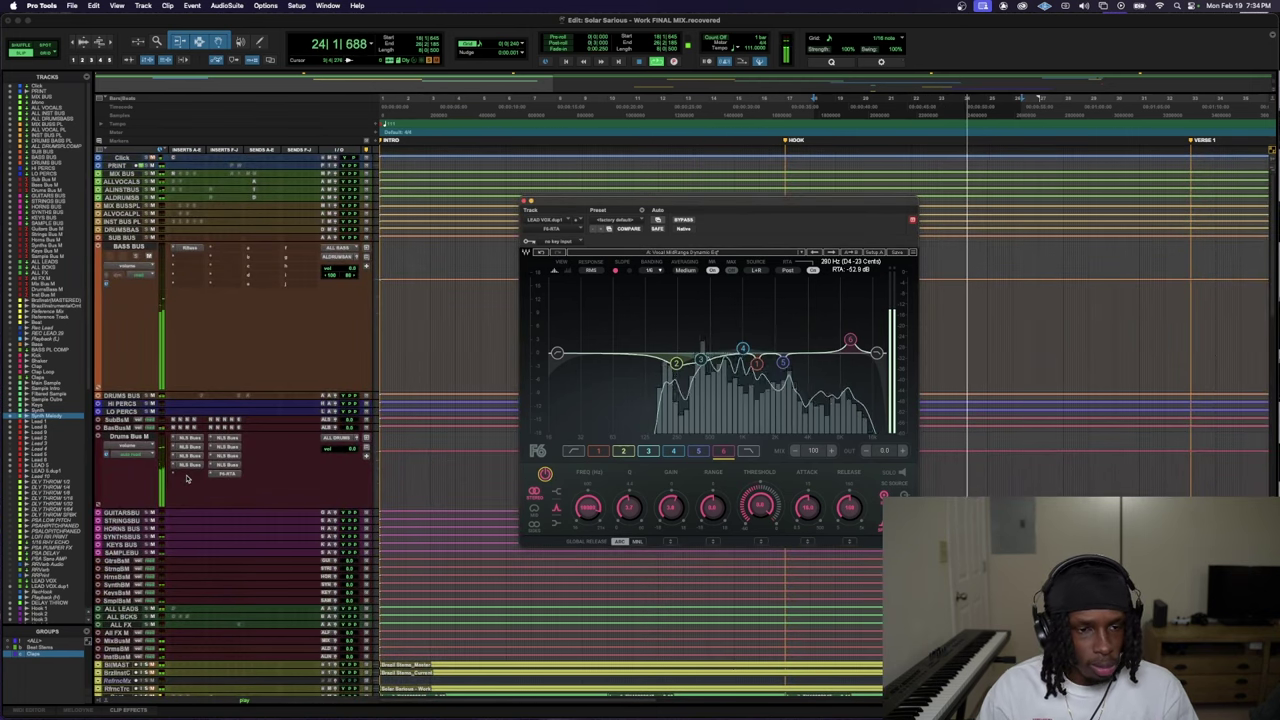
key(super+w)
scroll(343, 386, down, 3)
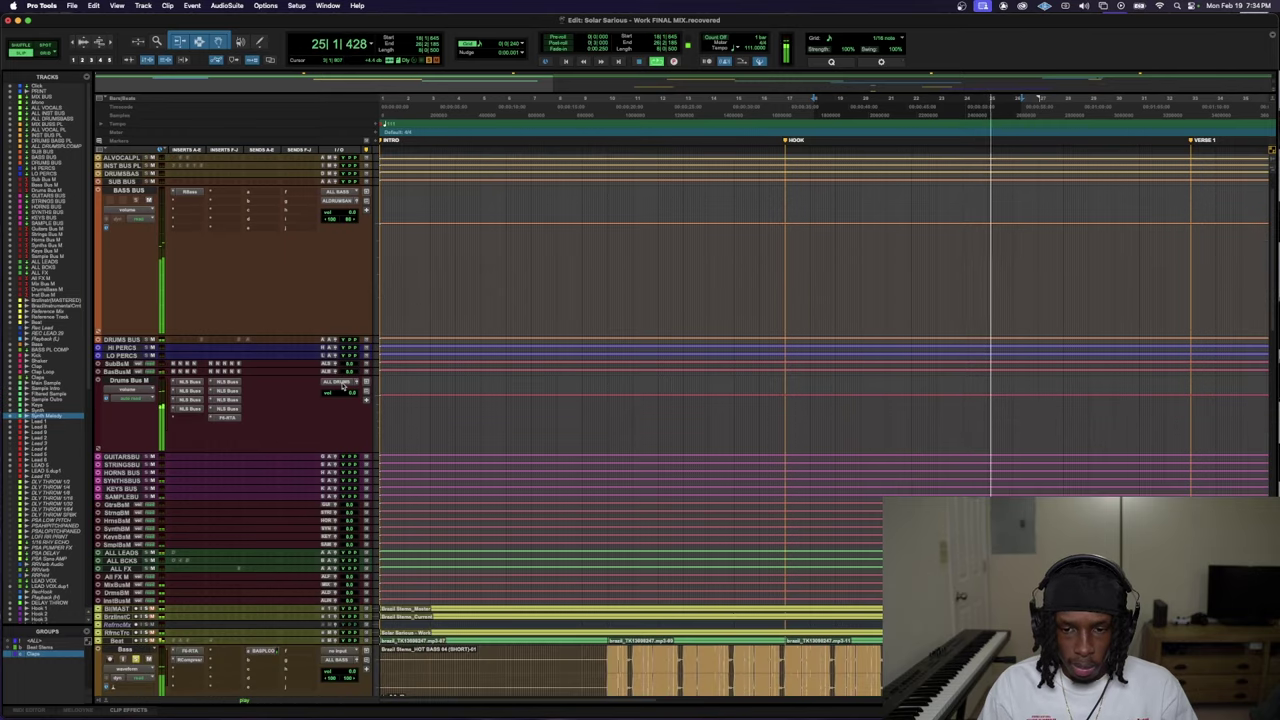
scroll(343, 386, down, 15)
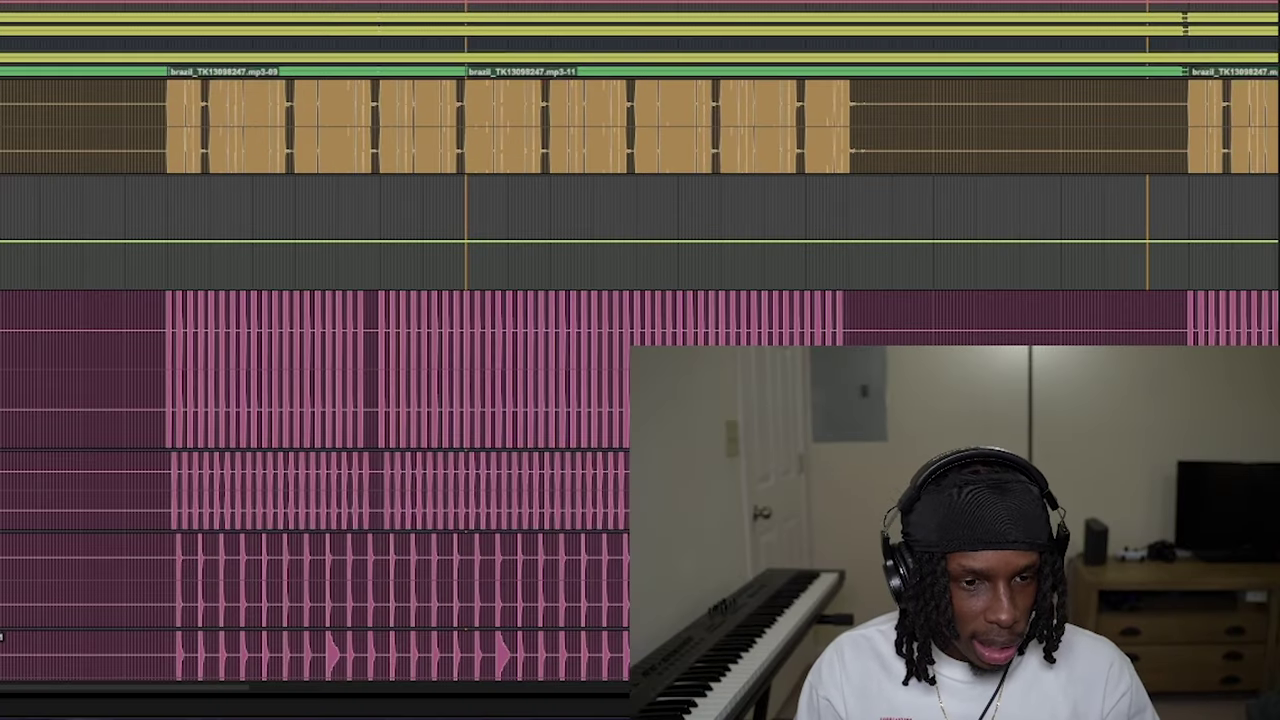
scroll(640, 344, down, 1)
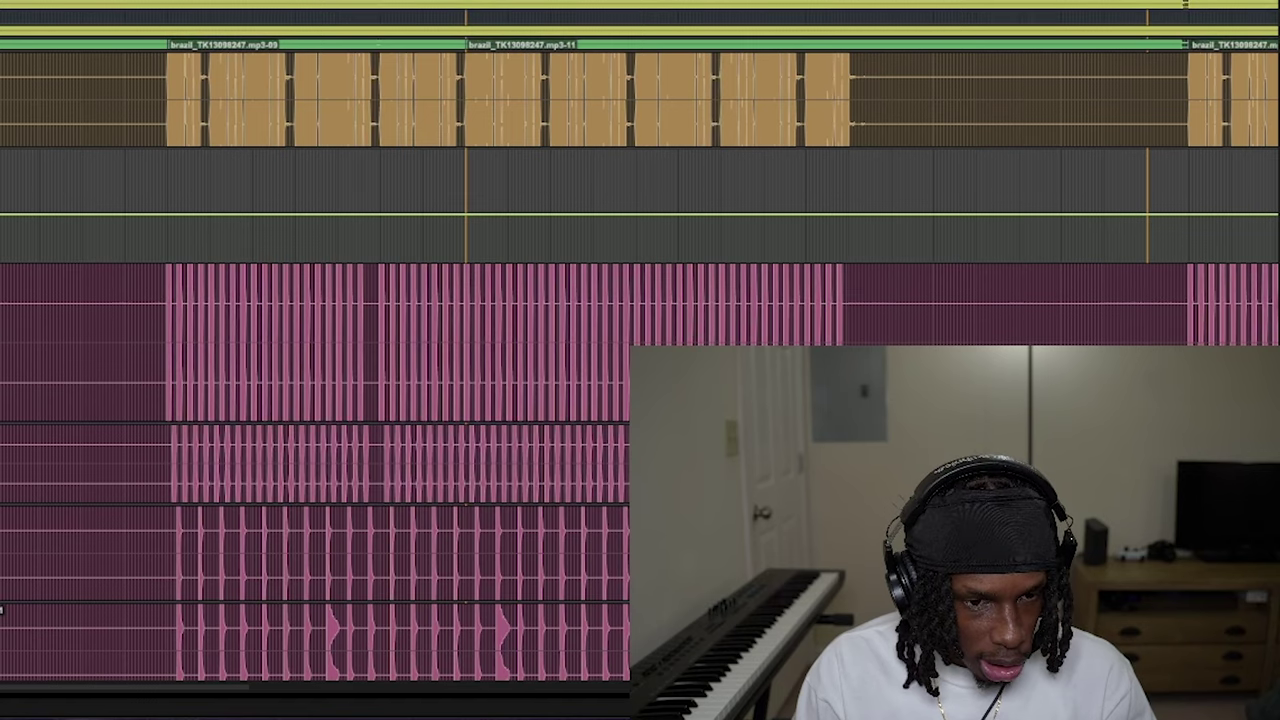
scroll(315, 400, down, 5)
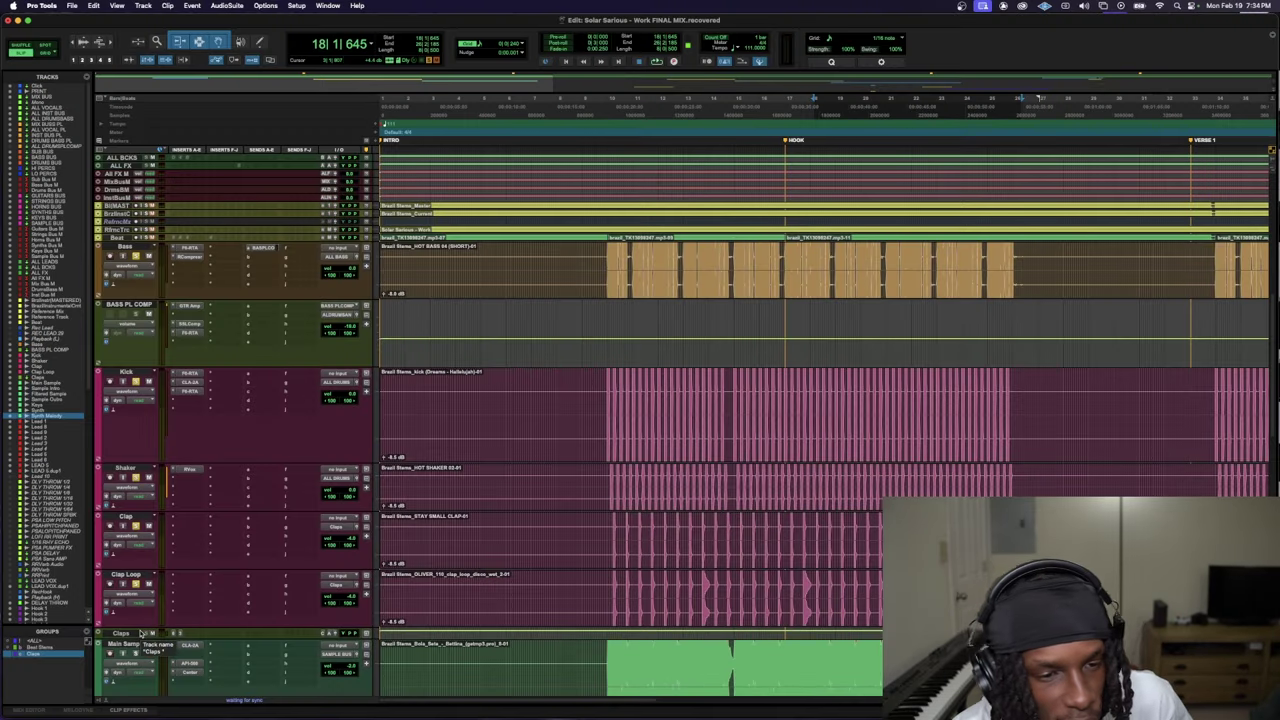
key(space)
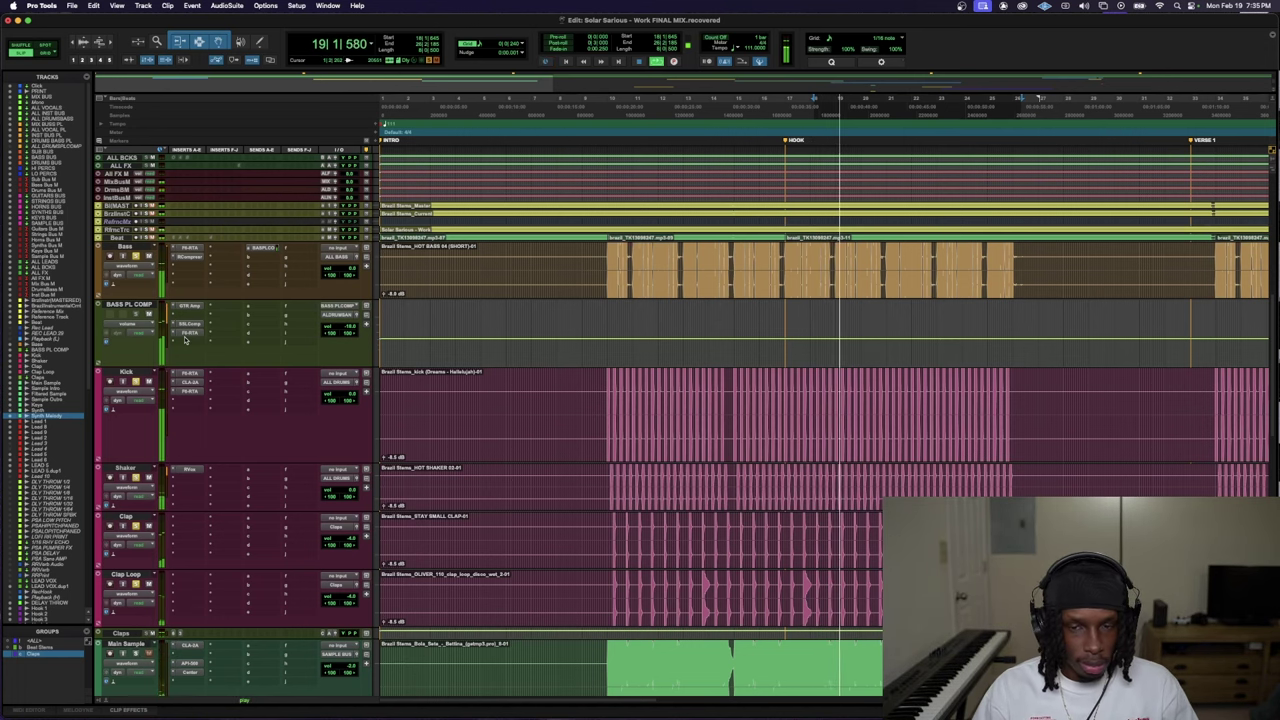
key(space)
key(space)
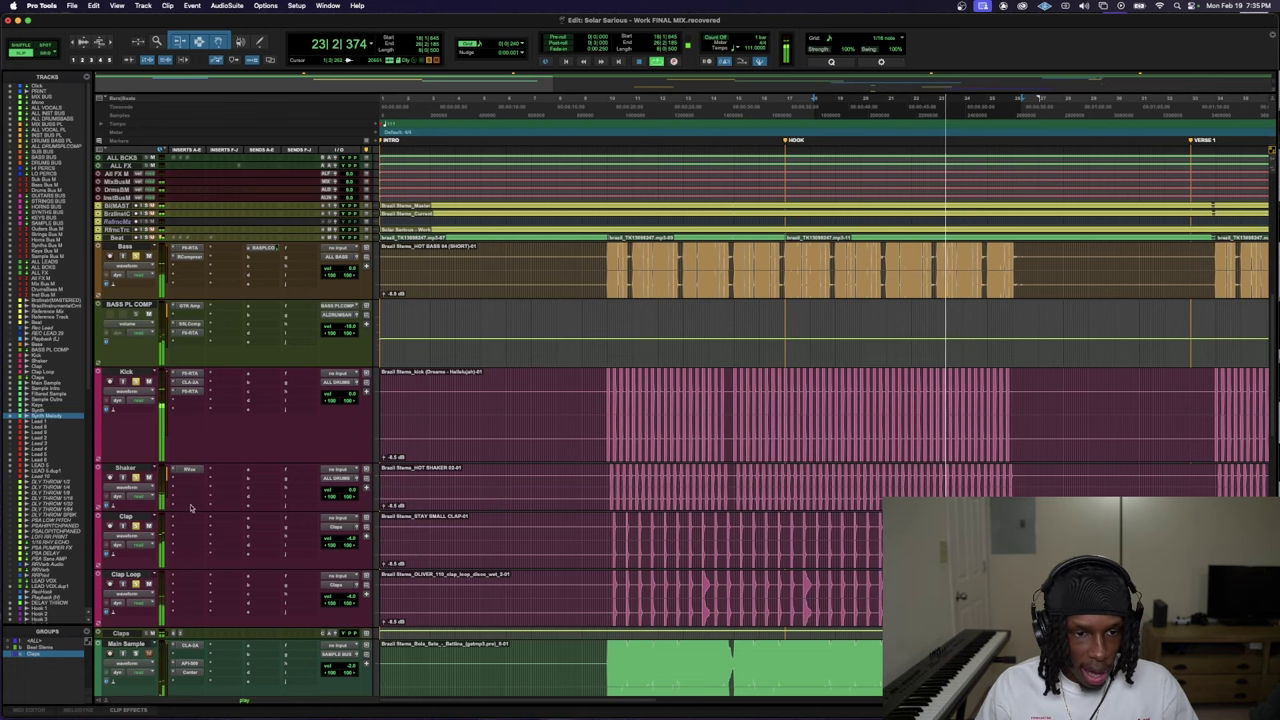
- Enlarge the Claps track and open its F6-RTA equalizer to check the EQ curve
scroll(195, 550, down, 2)
drag(197, 612, 186, 668)
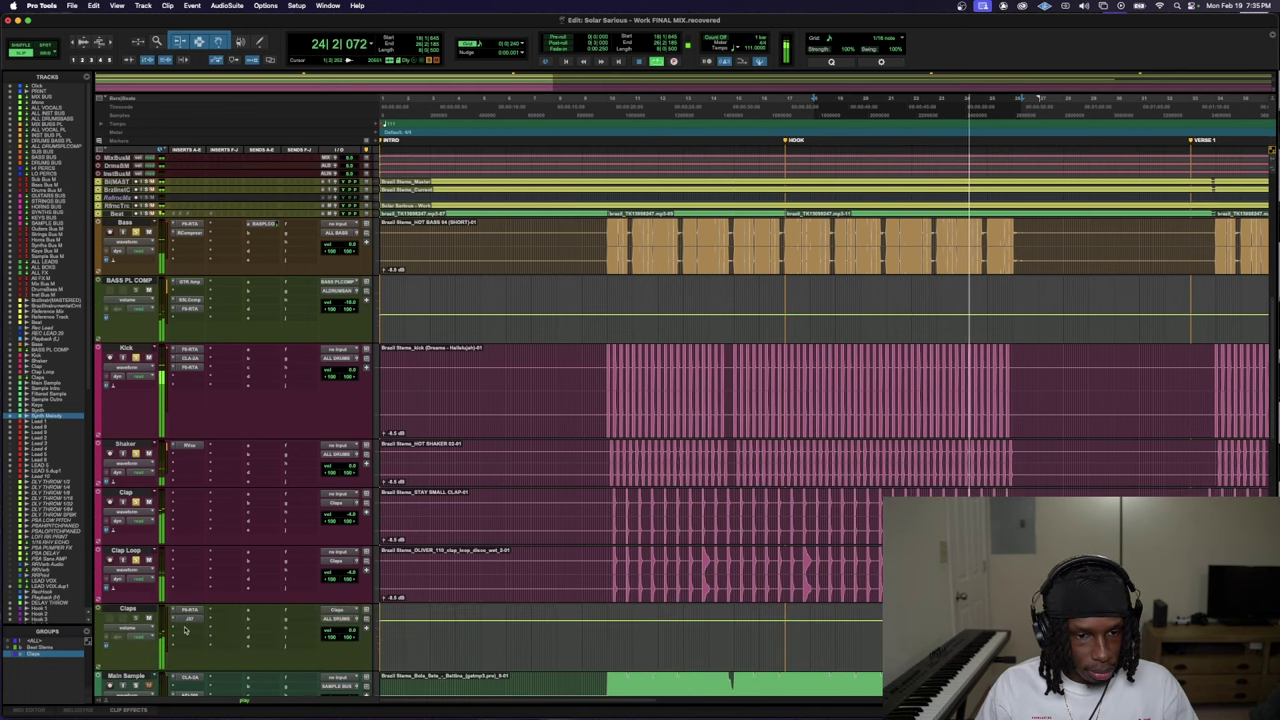
scroll(184, 625, down, 1)
click(188, 594)
key(space)
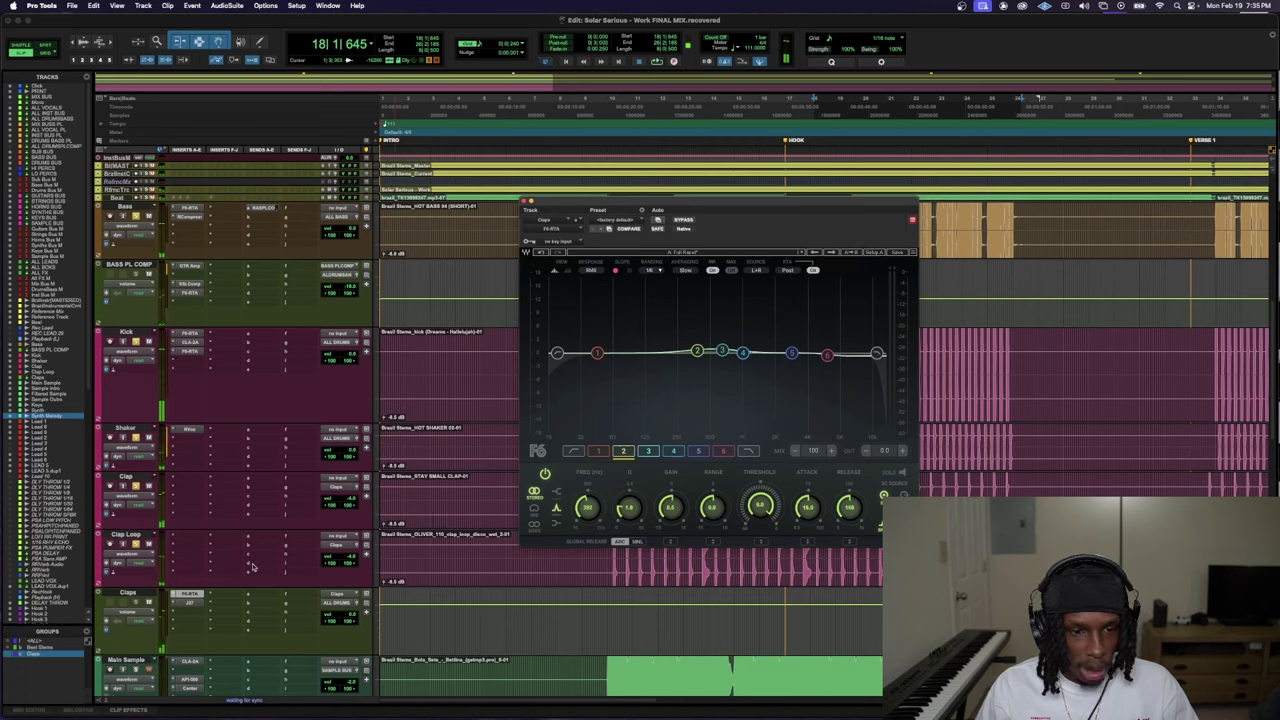
- Select the 815 tape formula in the J37 plug-in on the Claps track and audition it
click(192, 603)
click(590, 421)
key(space)
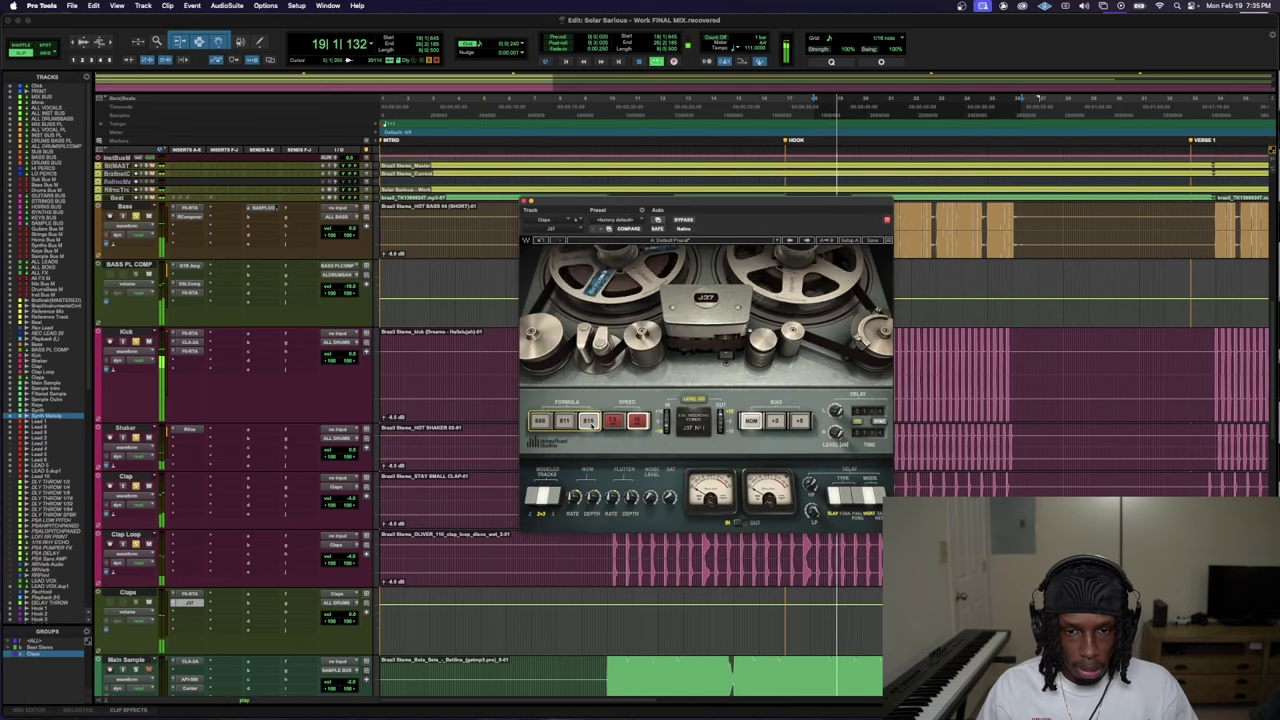
click(523, 201)
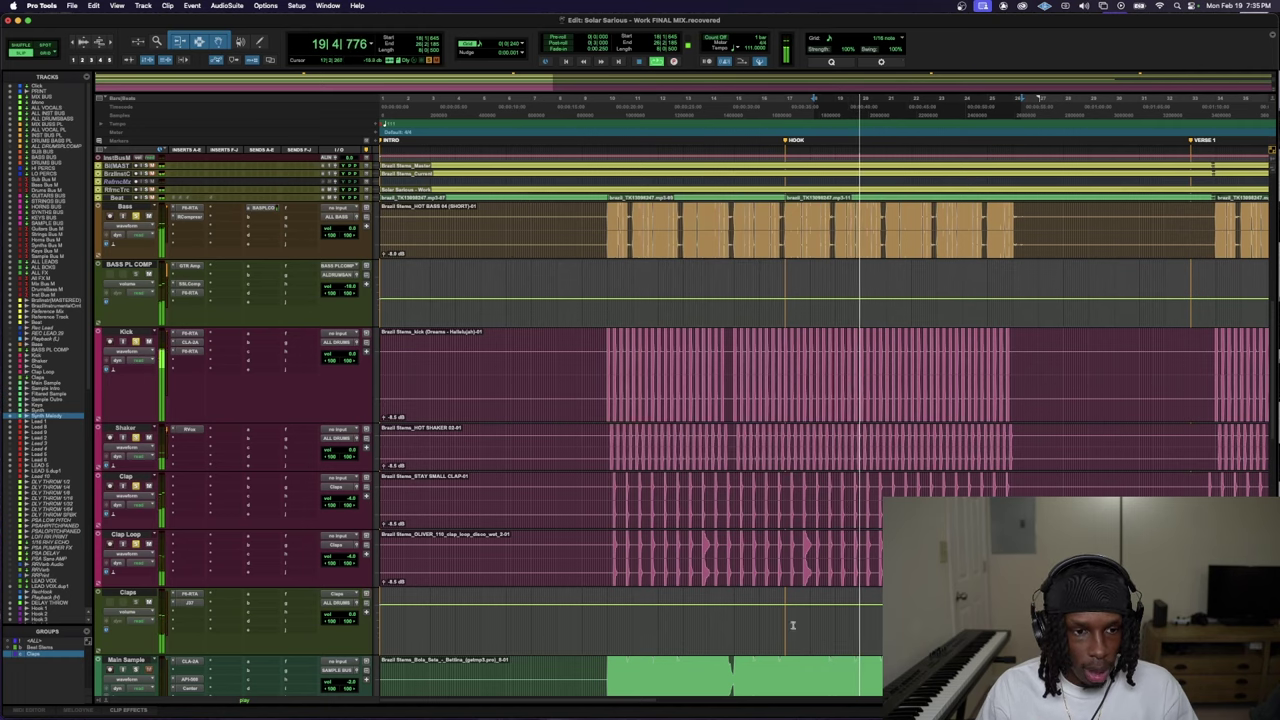
- Sweep band 6 of the Synth Melody's F6-RTA equalizer through the lows and leave it as a small low-mid cut
scroll(145, 635, down, 6)
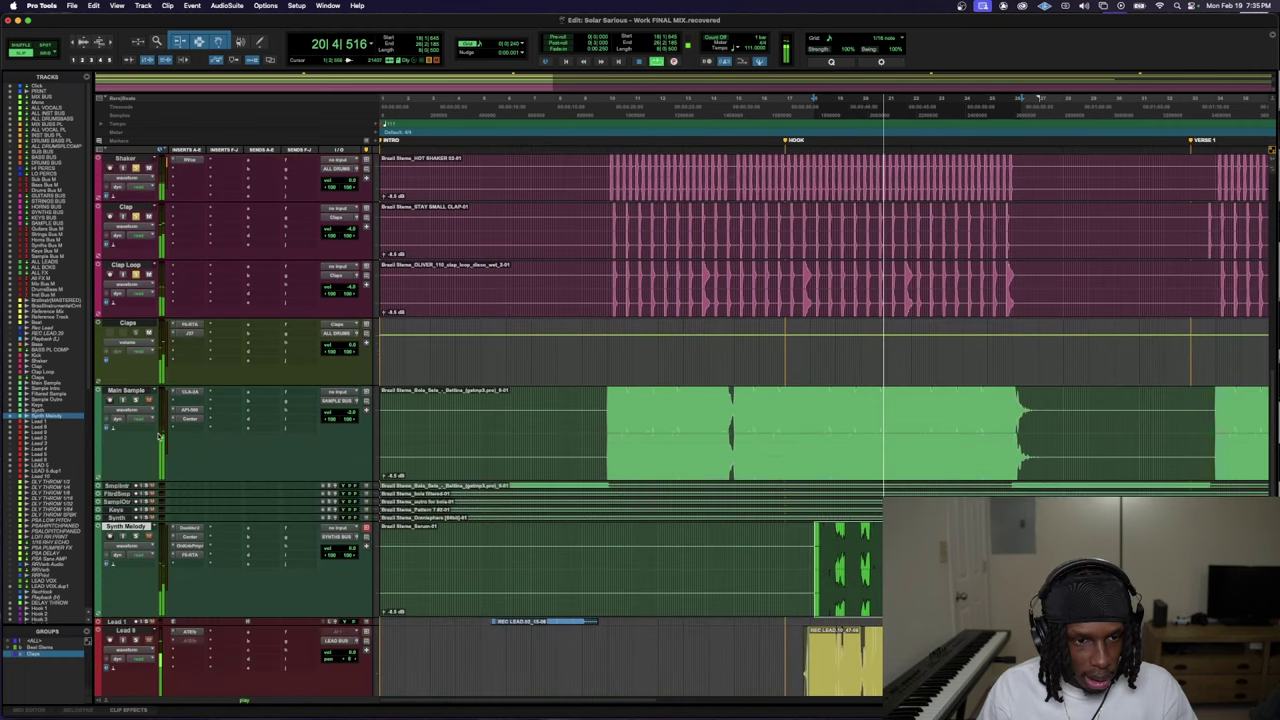
click(186, 548)
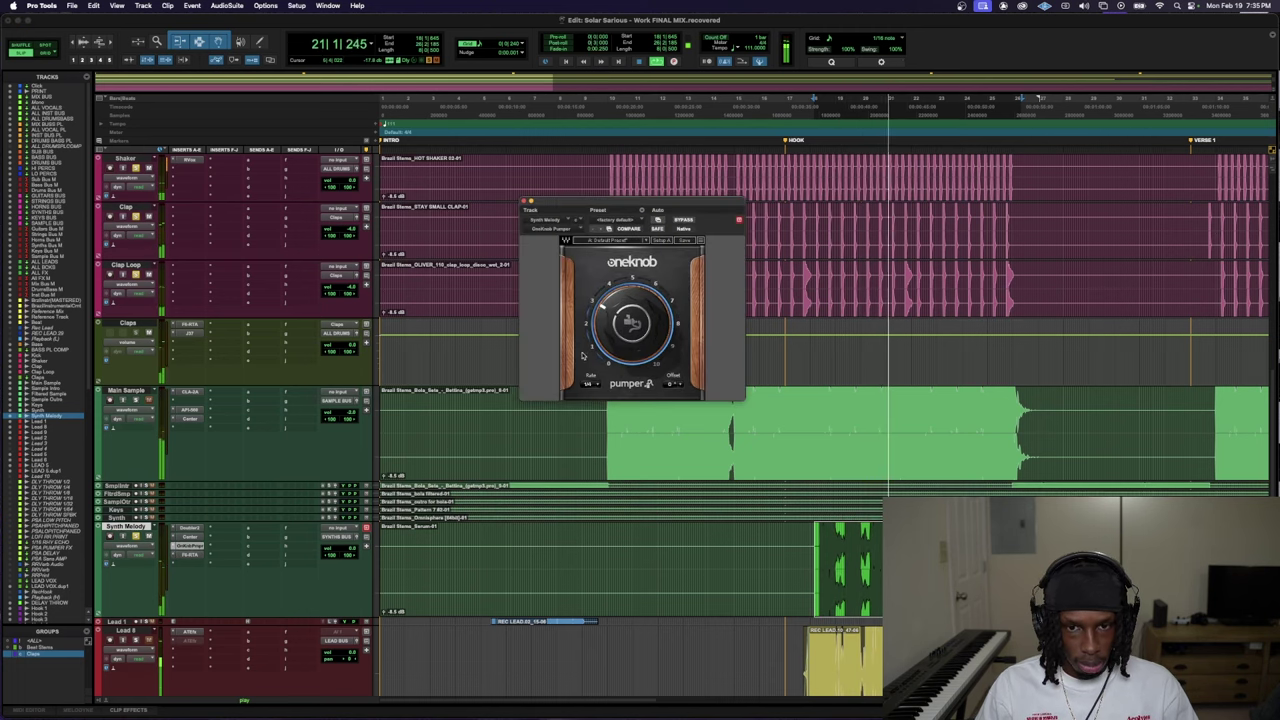
click(187, 553)
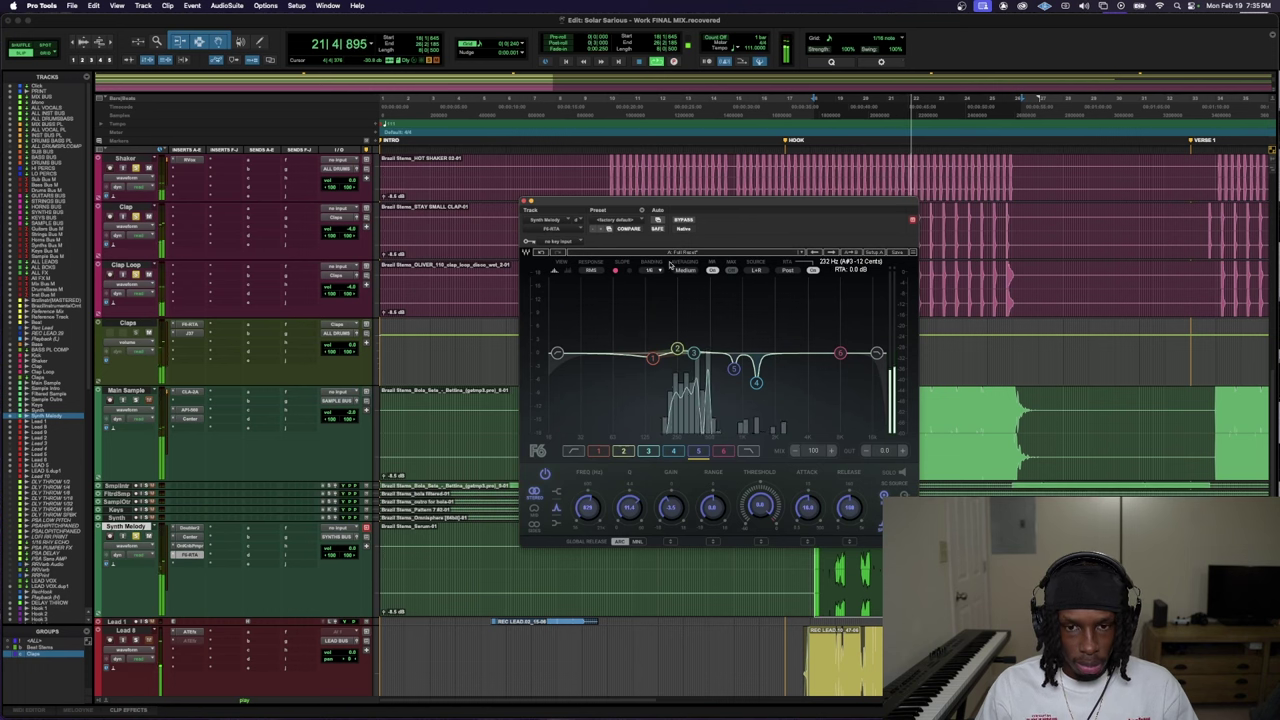
key(space)
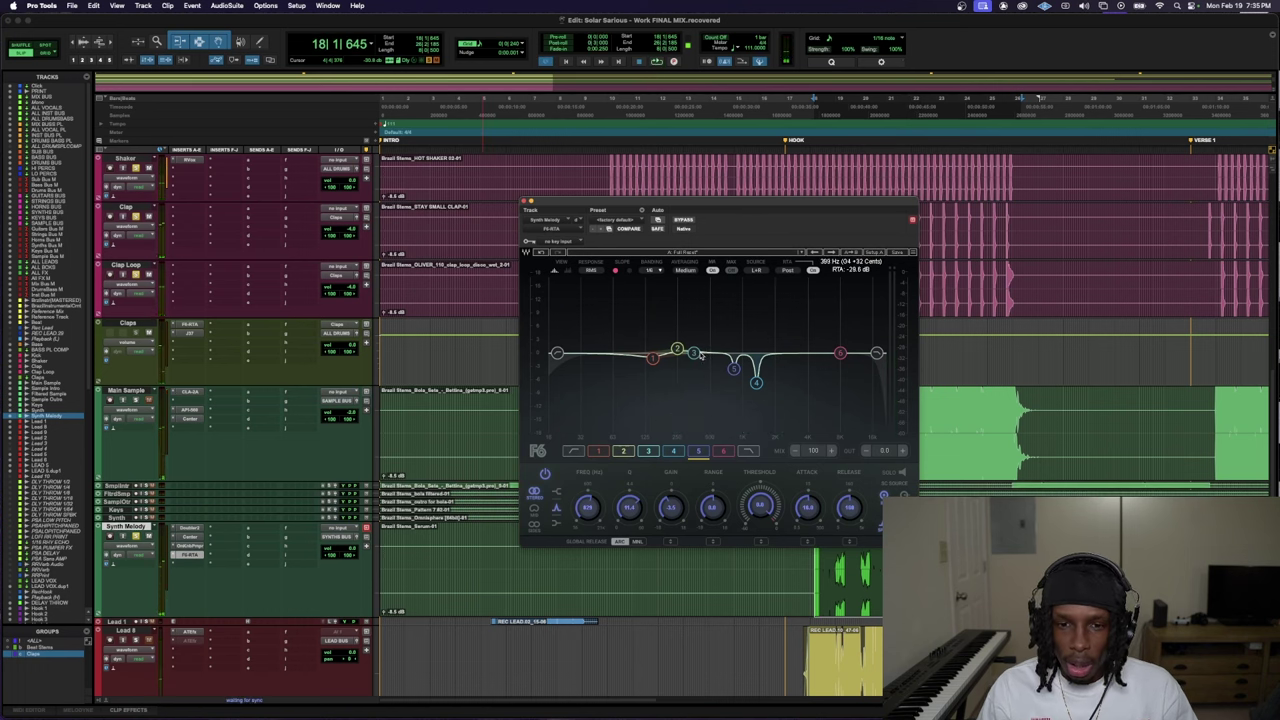
click(625, 452)
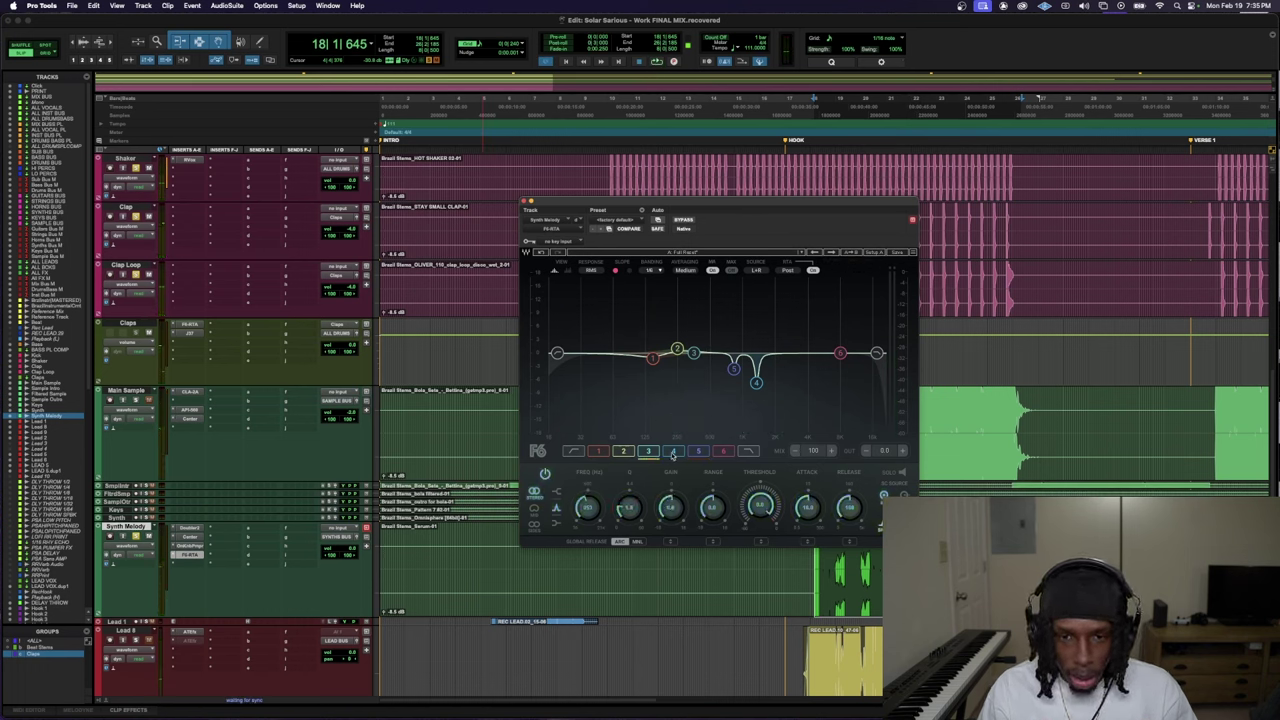
drag(840, 352, 611, 313)
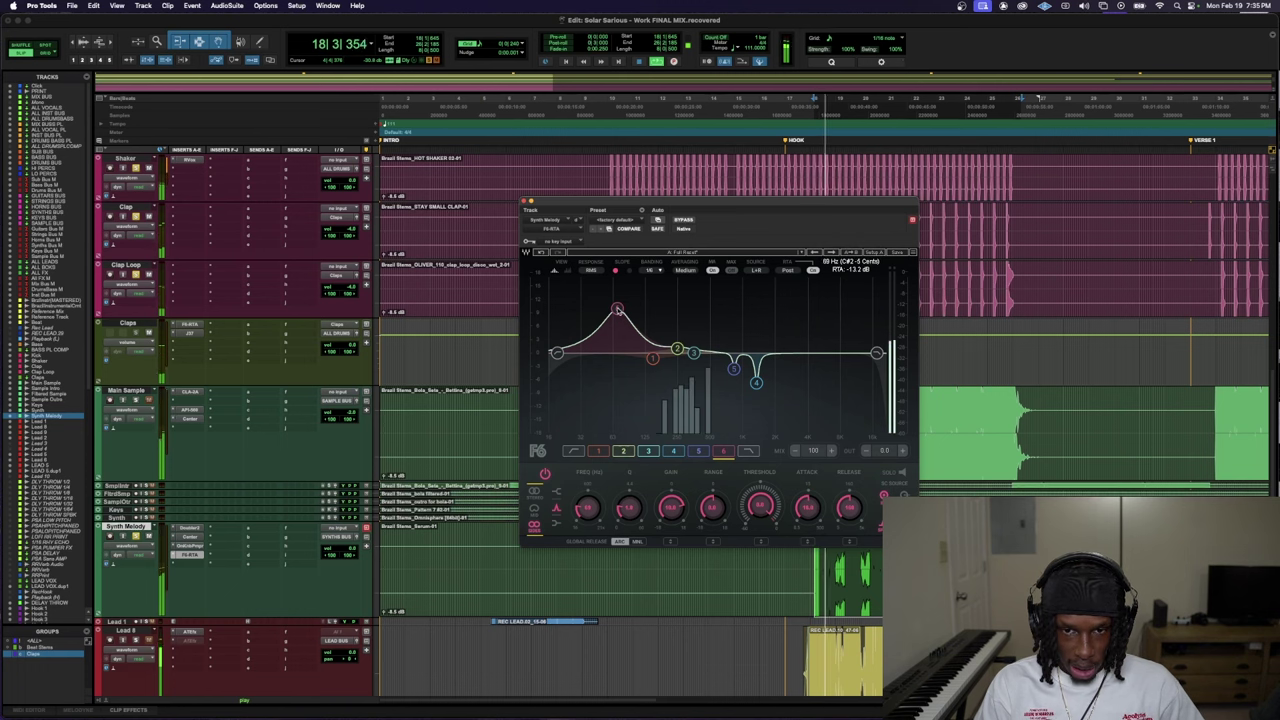
drag(617, 310, 670, 358)
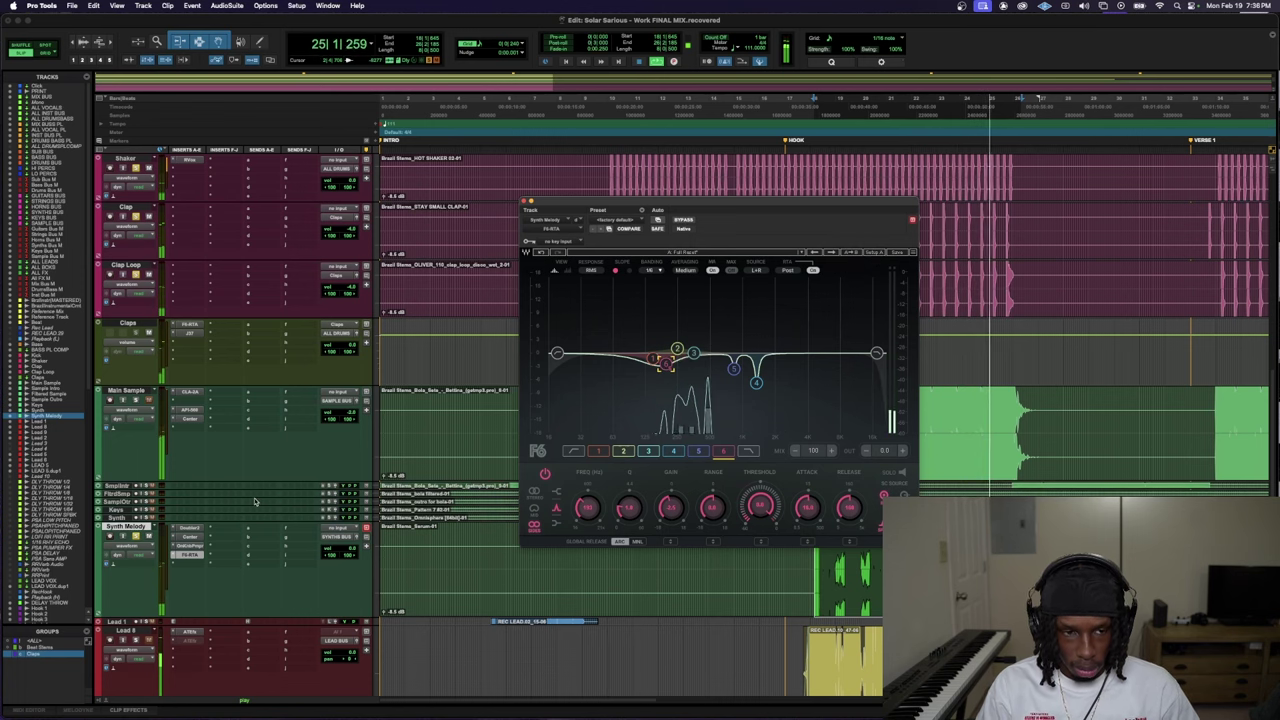
key(super+w)
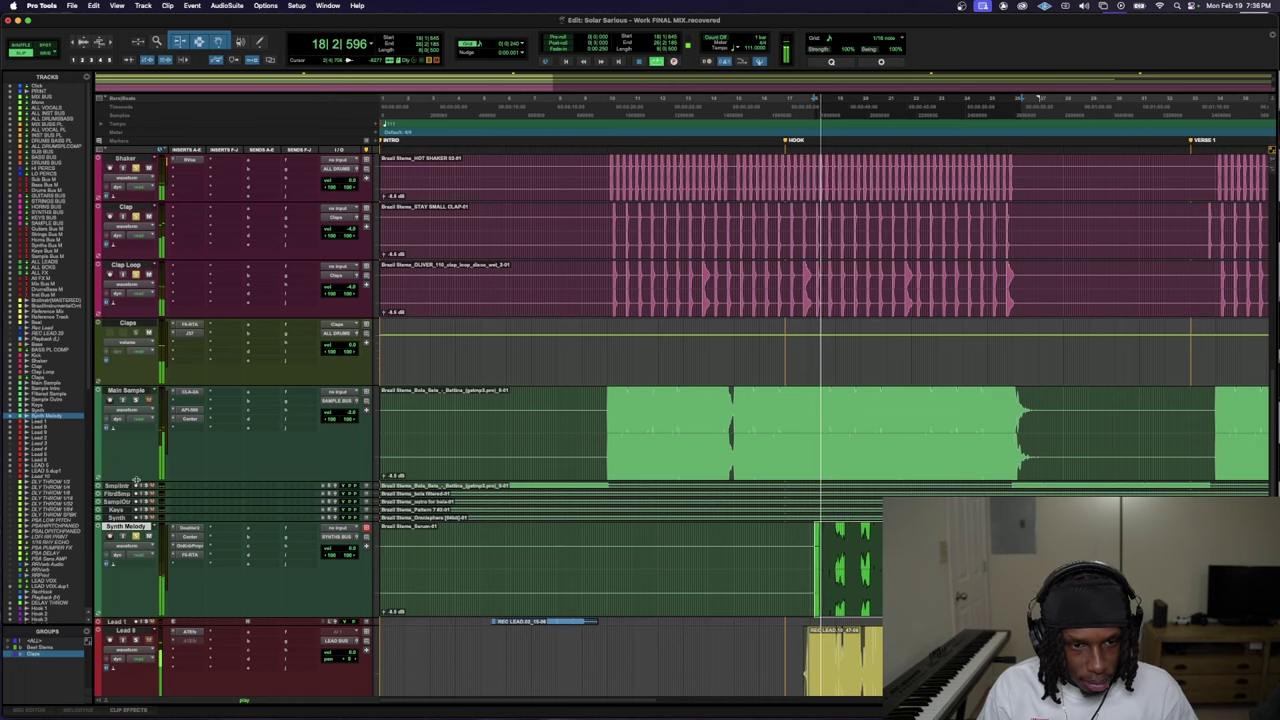
- Open the RBass plug-in on the BASS BUS and check its settings during playback
scroll(189, 268, up, 10)
click(189, 250)
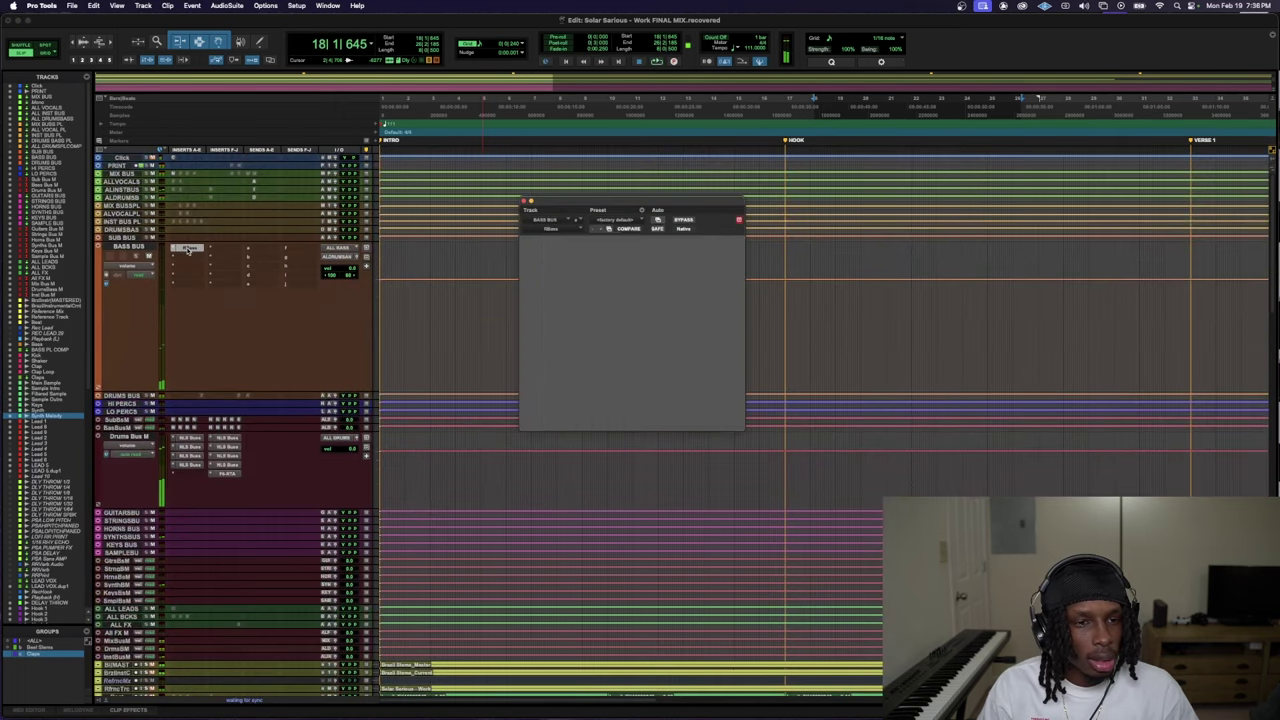
key(space)
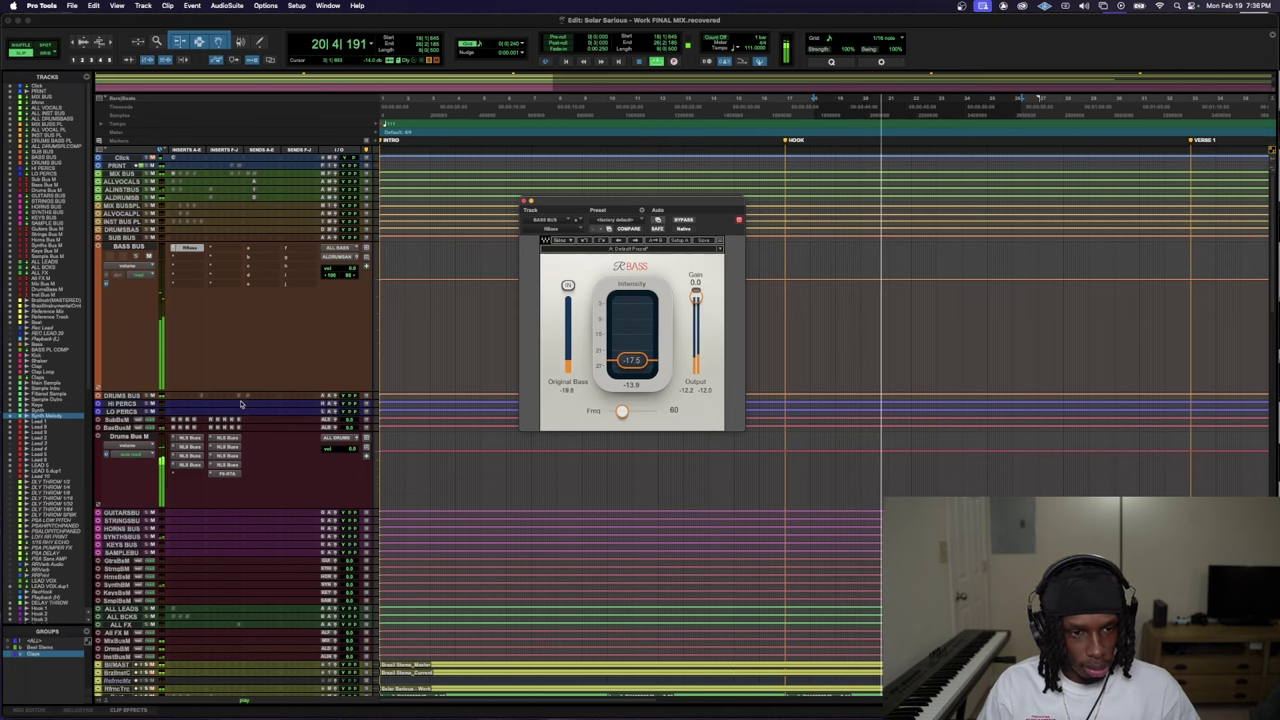
- Open the API-560 equalizer on the Main Sample track and check its band settings during playback
scroll(279, 414, down, 8)
scroll(221, 403, down, 10)
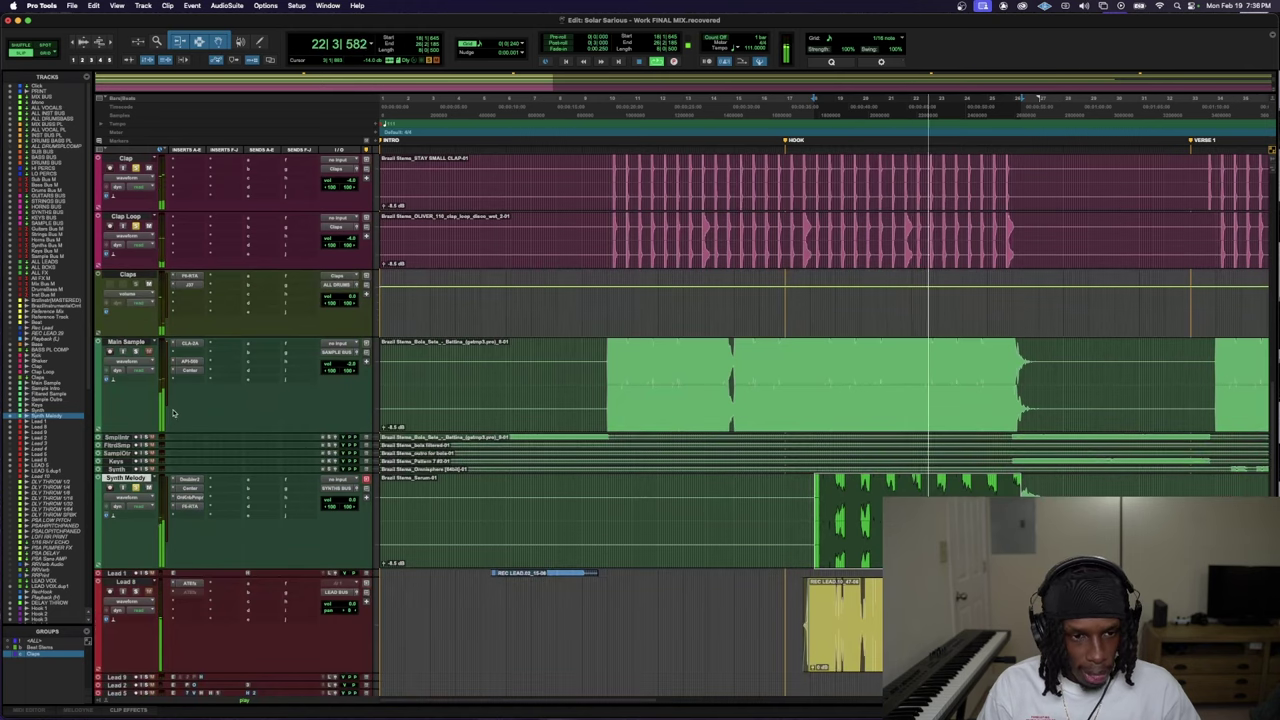
scroll(205, 425, up, 1)
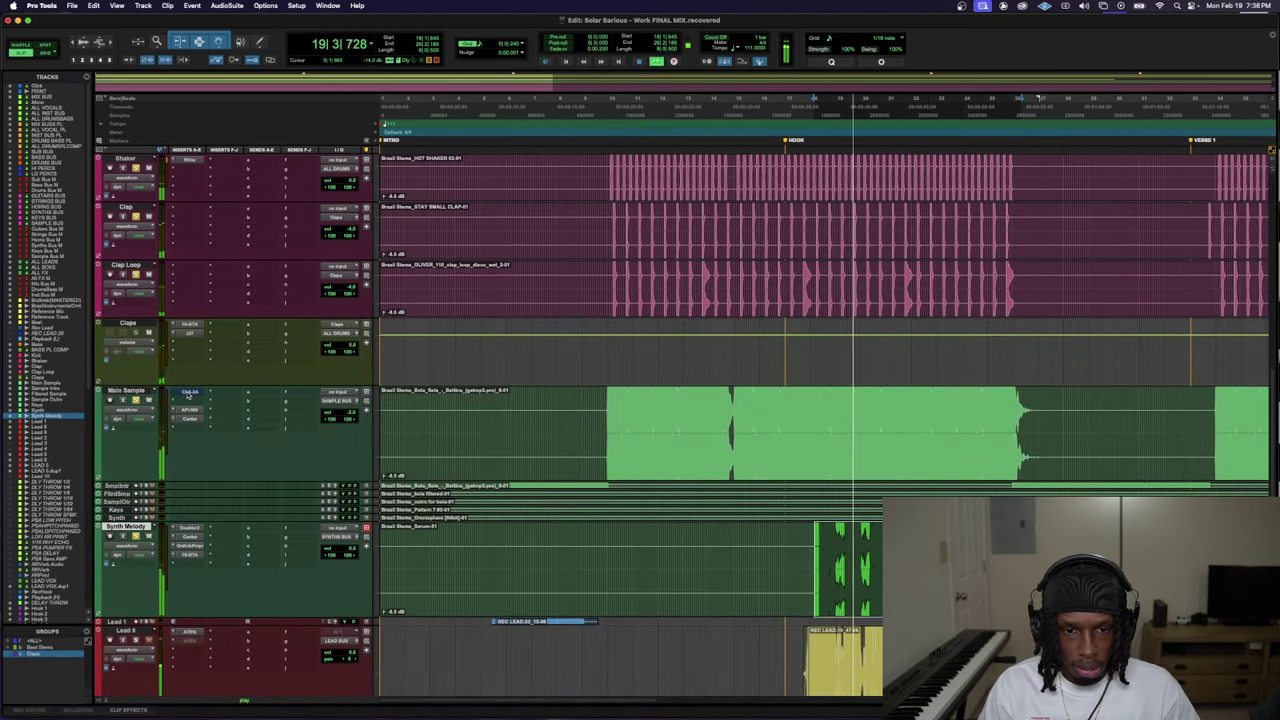
click(187, 399)
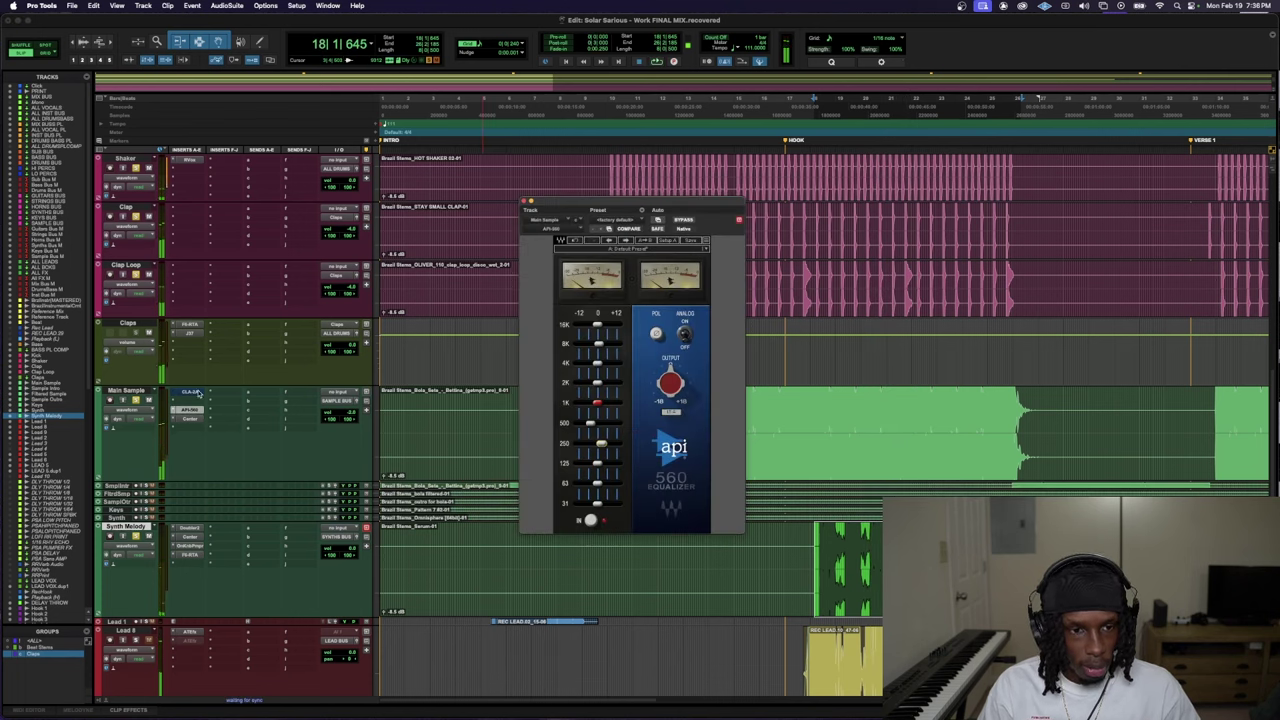
key(space)
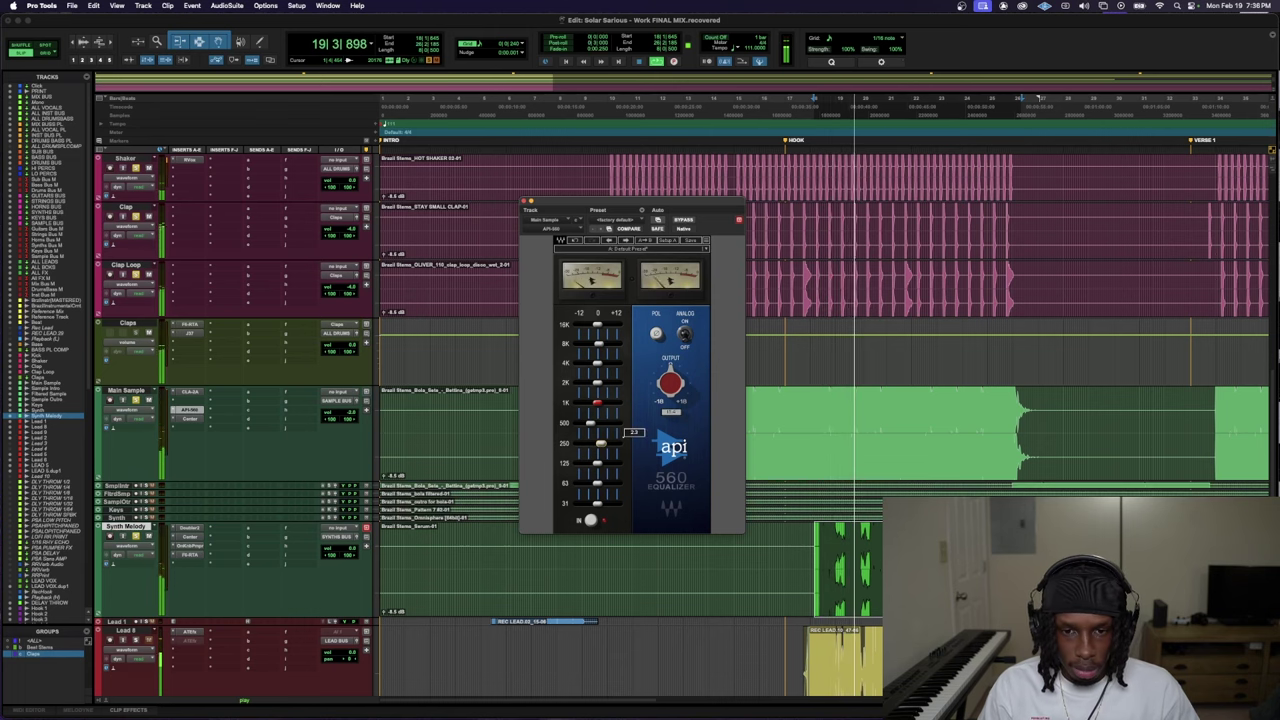
click(739, 218)
scroll(642, 495, down, 7)
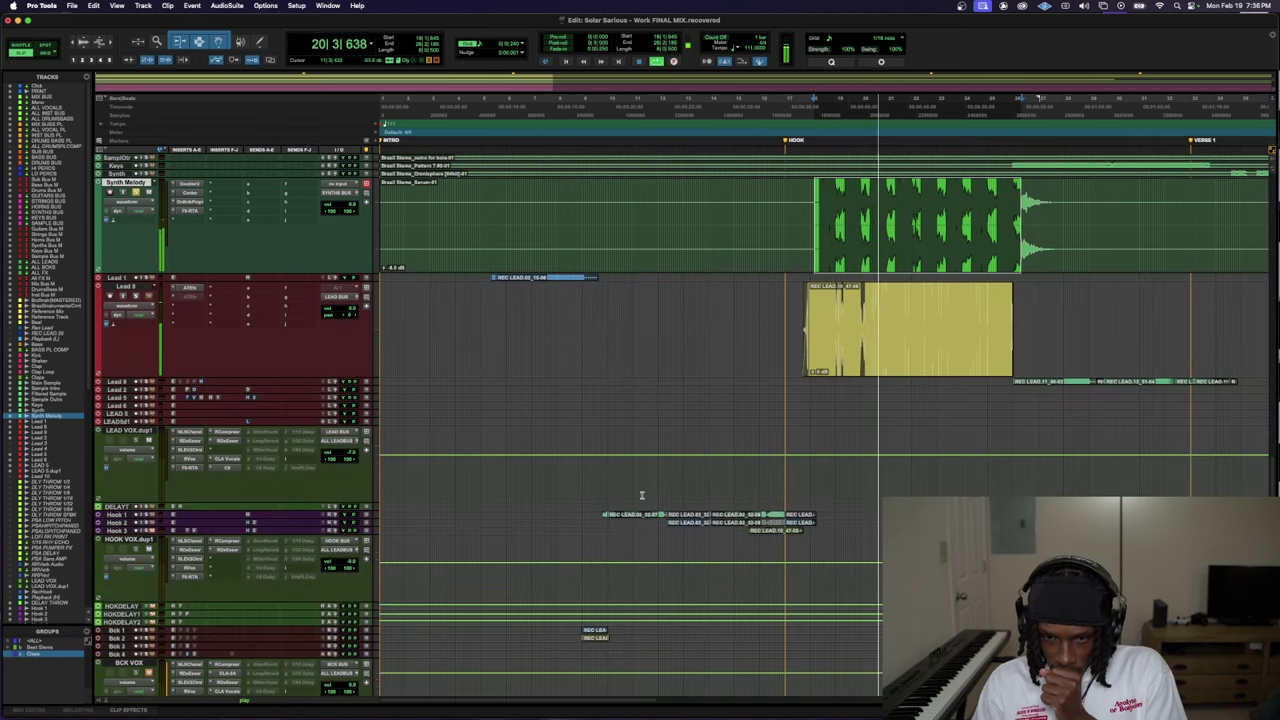
- Enlarge the HOOK DBLS BUS and Long Reverb tracks so their inserts and sends are readable
key(super+bracketleft)
scroll(590, 460, up, 3)
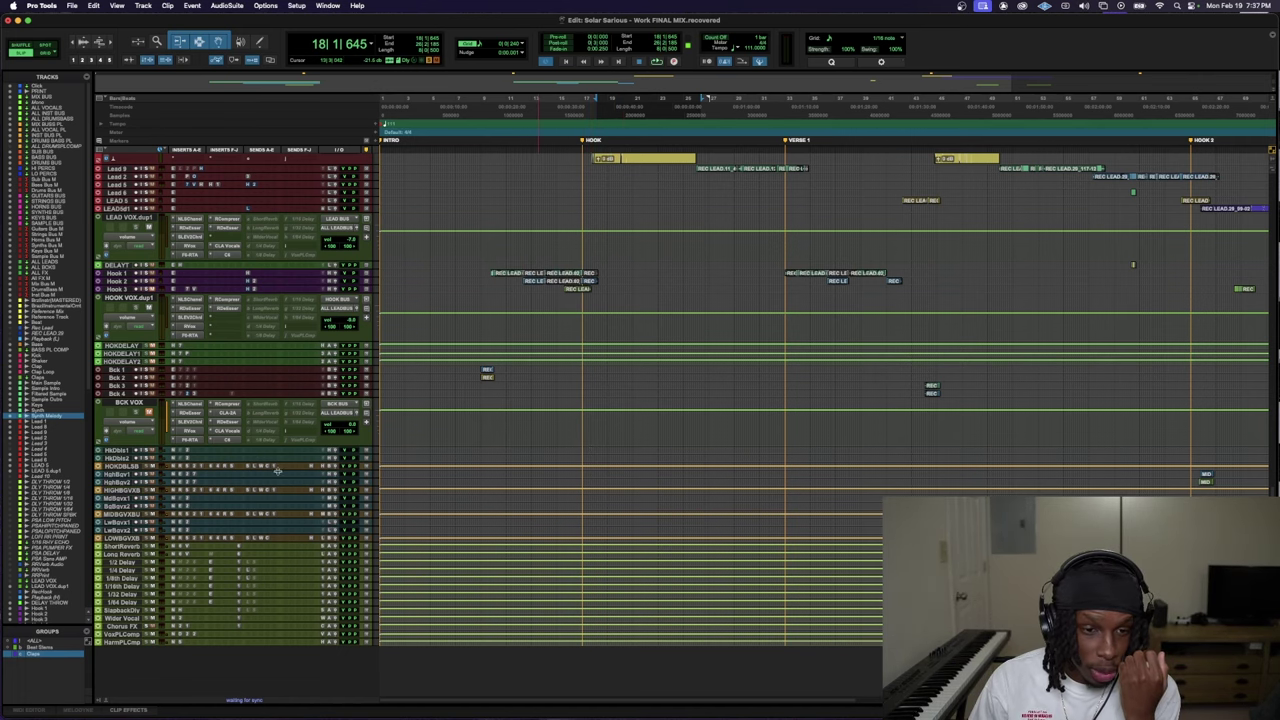
drag(278, 472, 293, 543)
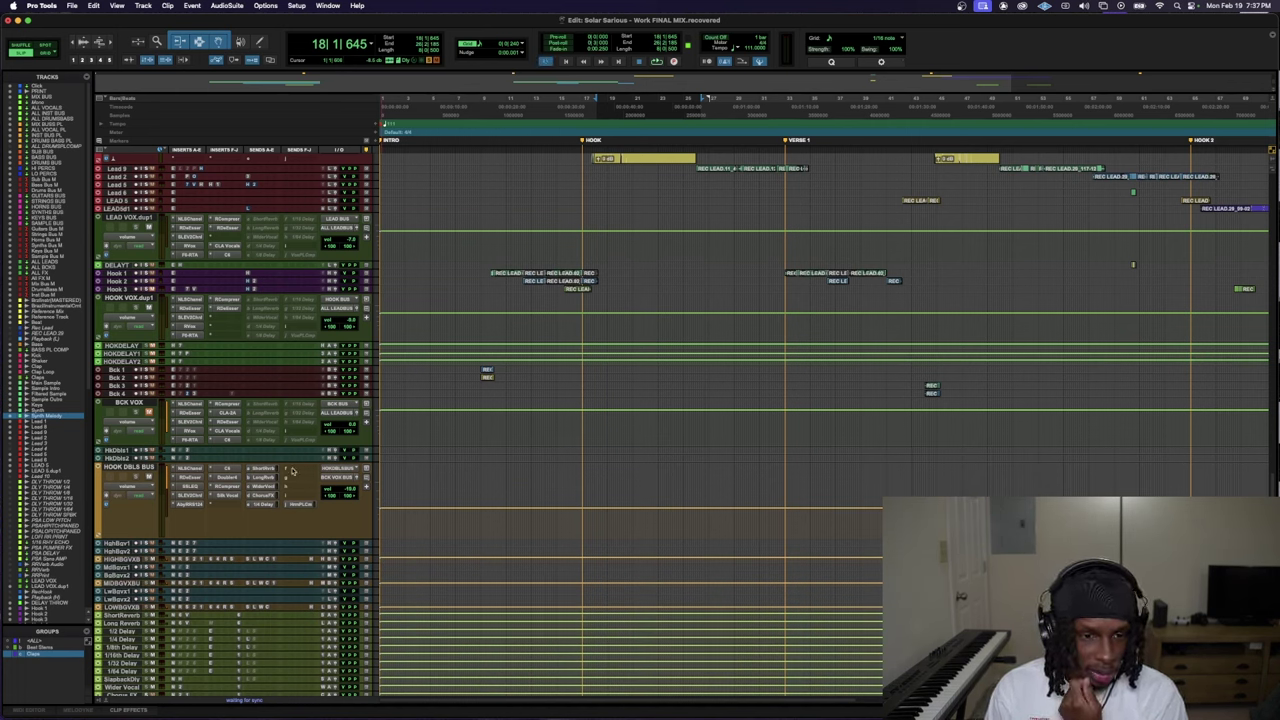
drag(203, 627, 241, 667)
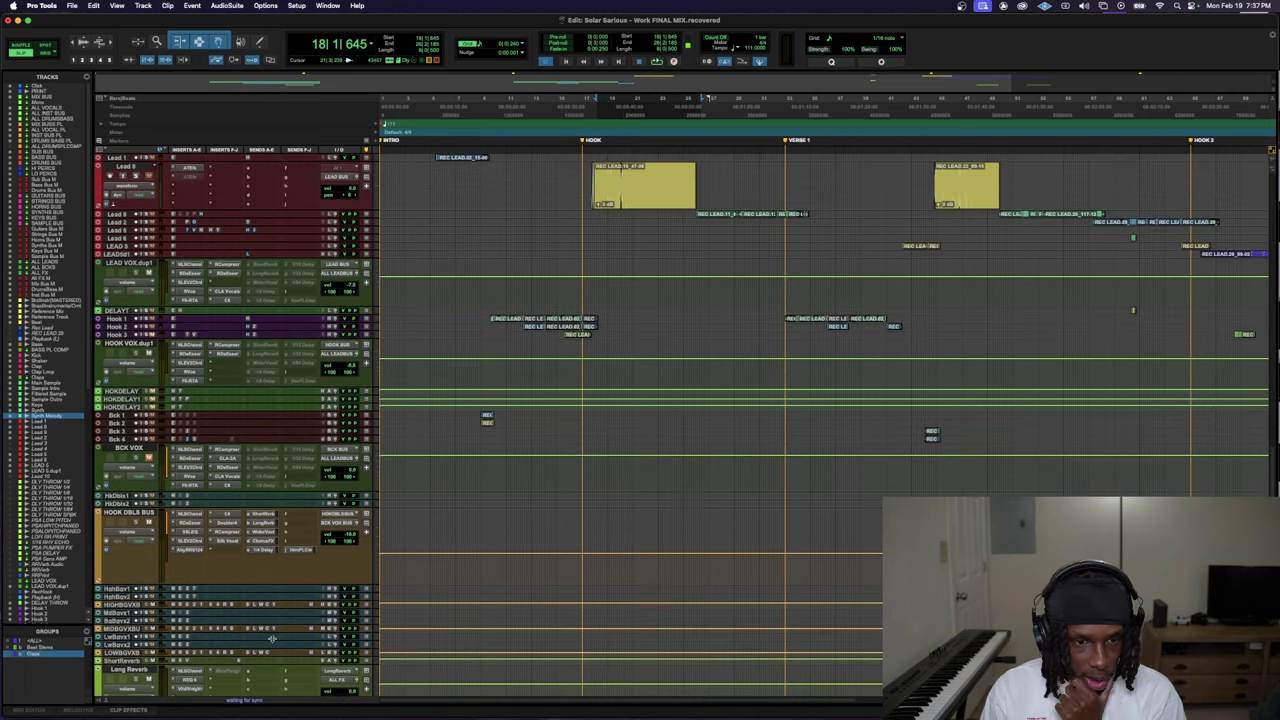
scroll(241, 667, down, 2)
scroll(263, 577, up, 1)
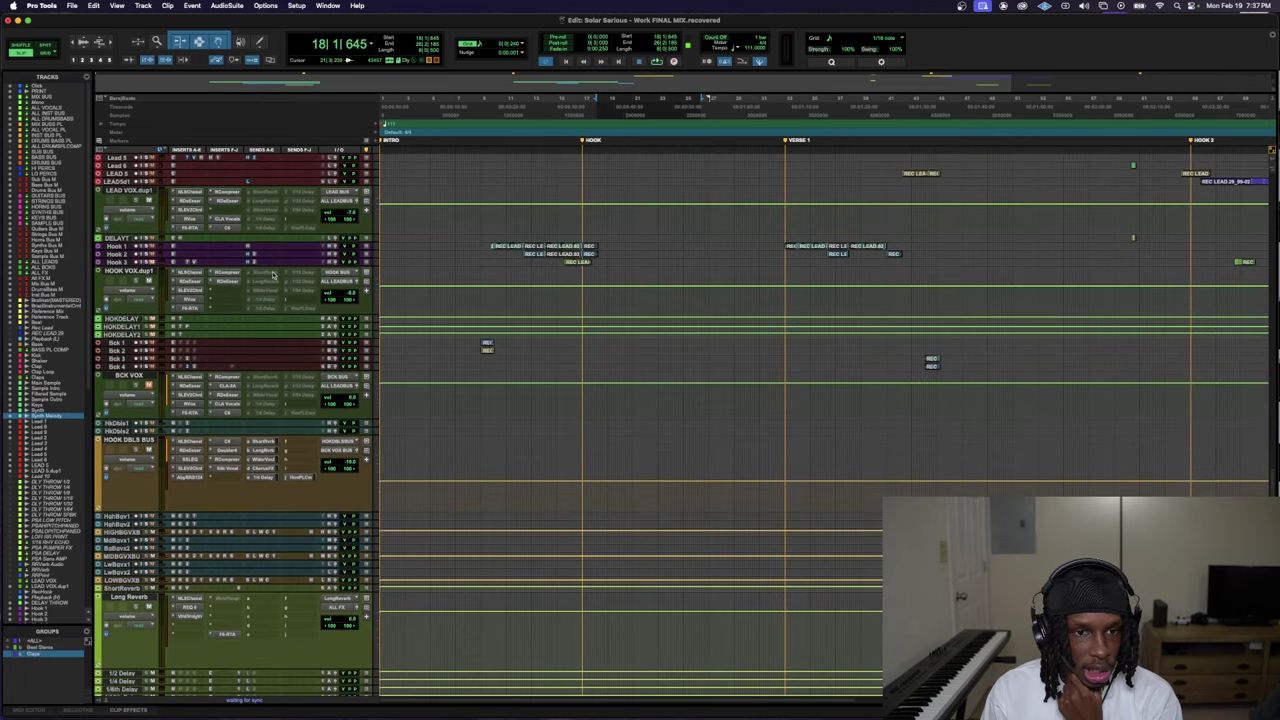
- Activate and unmute the LongReverb send on the HOOK VOX.dup1 track
click(272, 272)
click(271, 290)
right_click(271, 290)
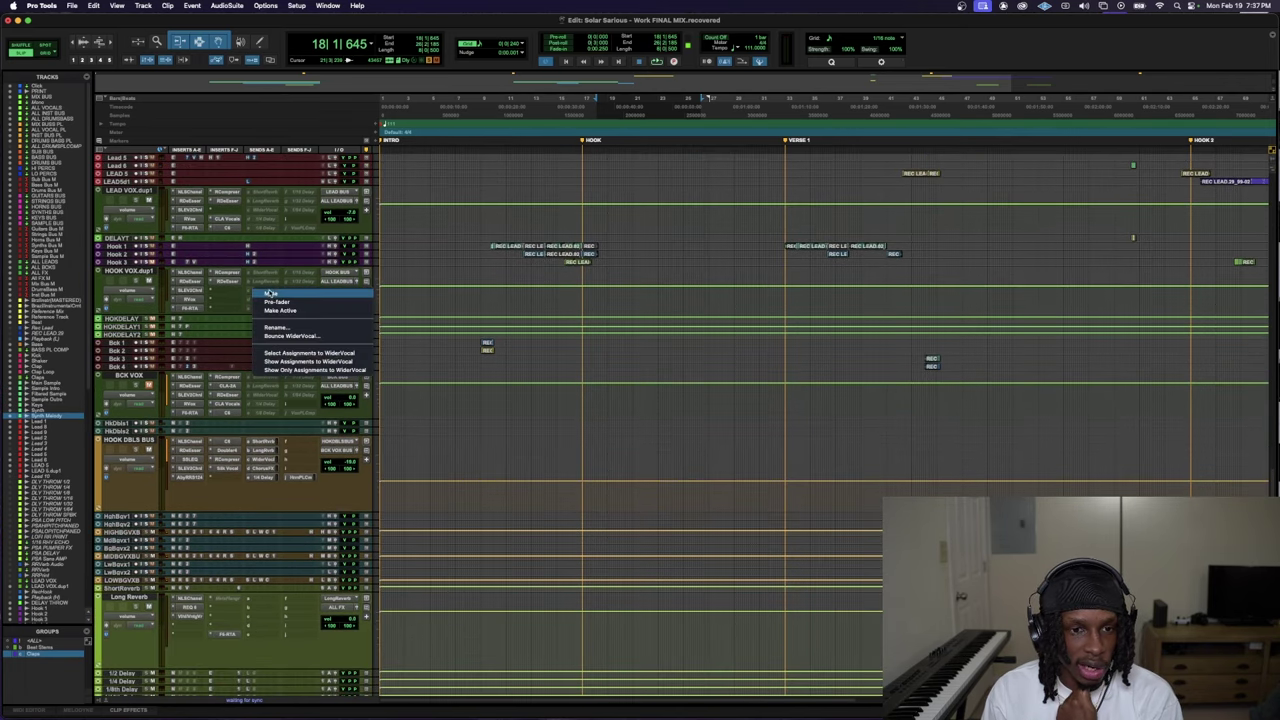
click(271, 290)
right_click(271, 290)
click(307, 301)
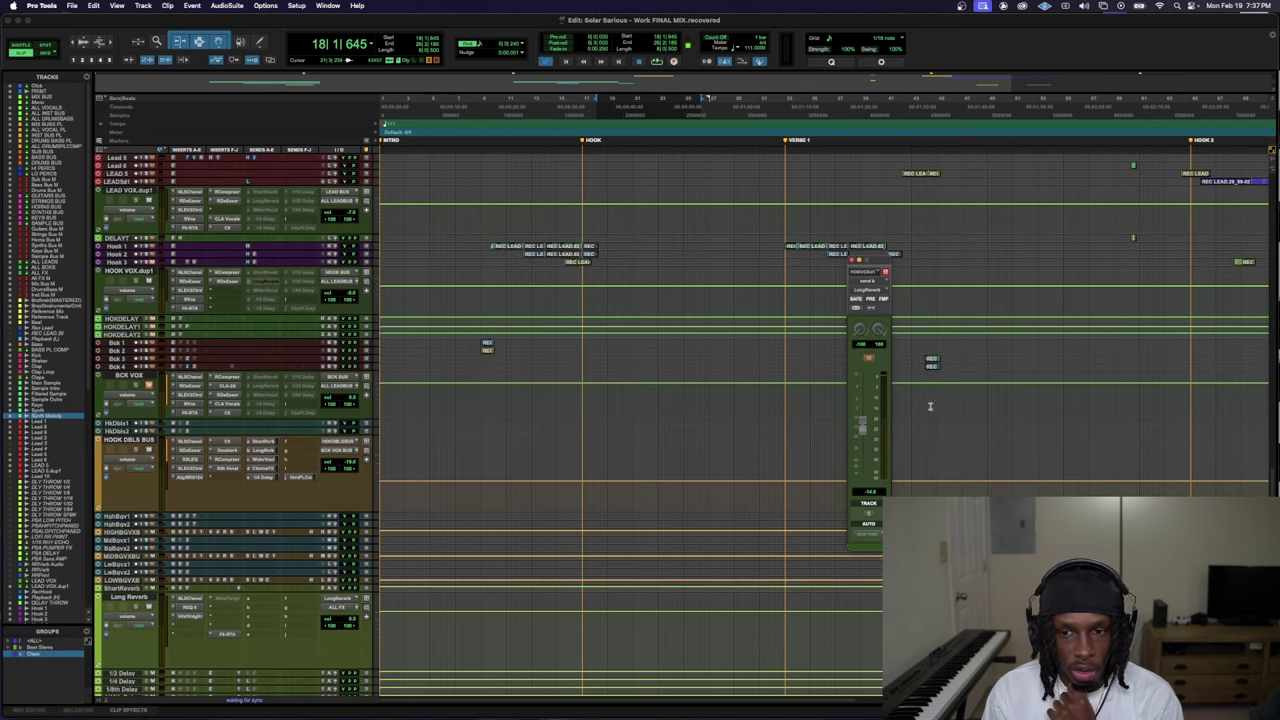
scroll(133, 268, up, 4)
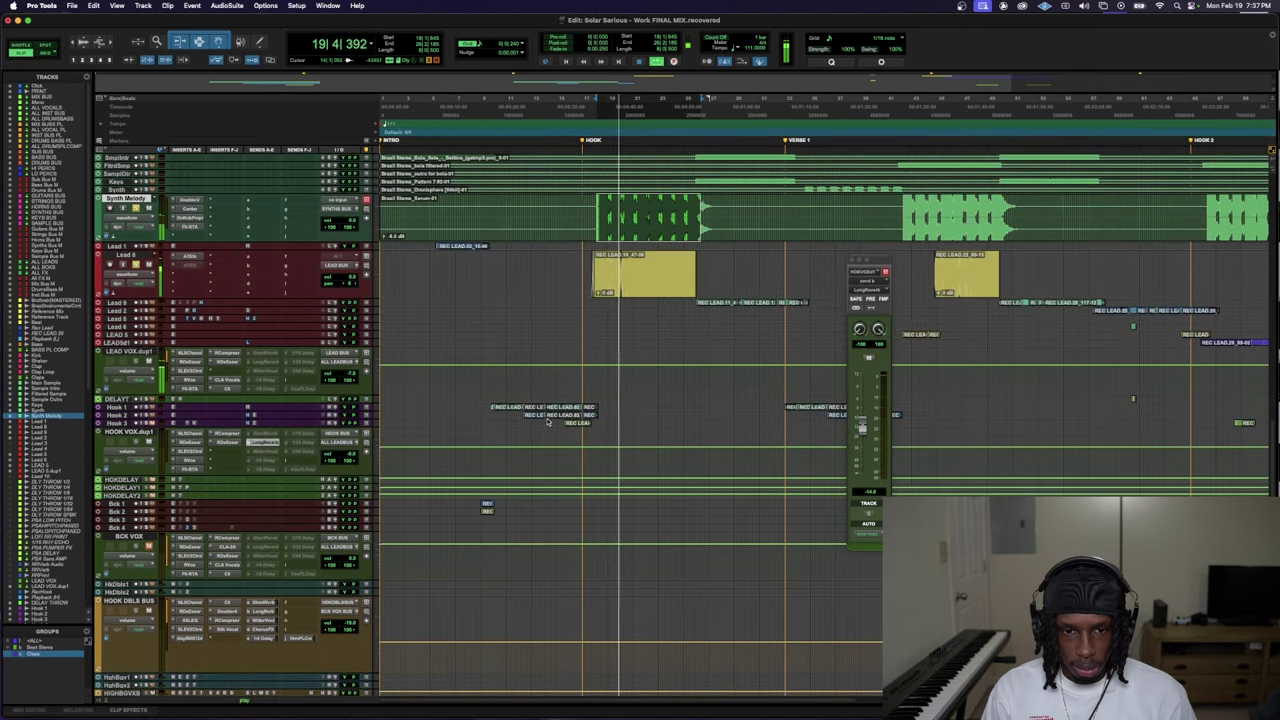
- Raise the HOOK VOX.dup1 LongReverb send to +12.0 dB and audition the hook from the first Hook 1 clip
key(space)
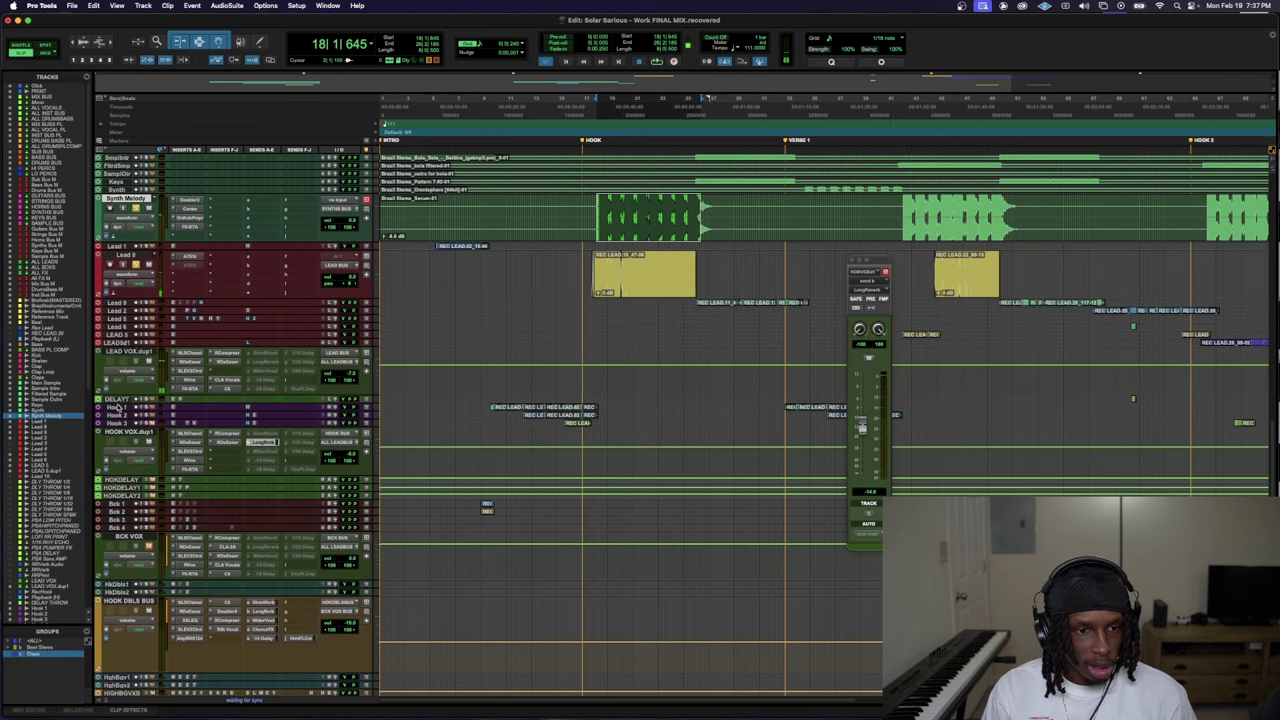
click(487, 408)
key(space)
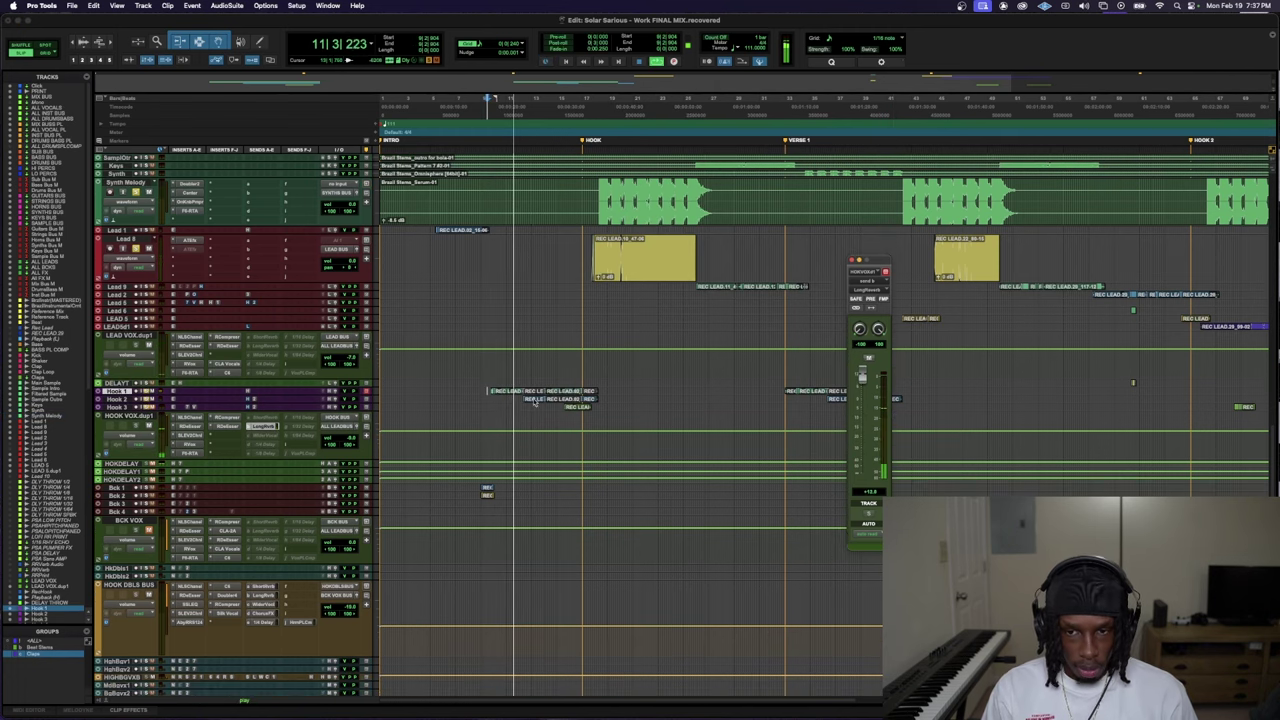
scroll(214, 389, down, 1)
scroll(214, 389, down, 1)
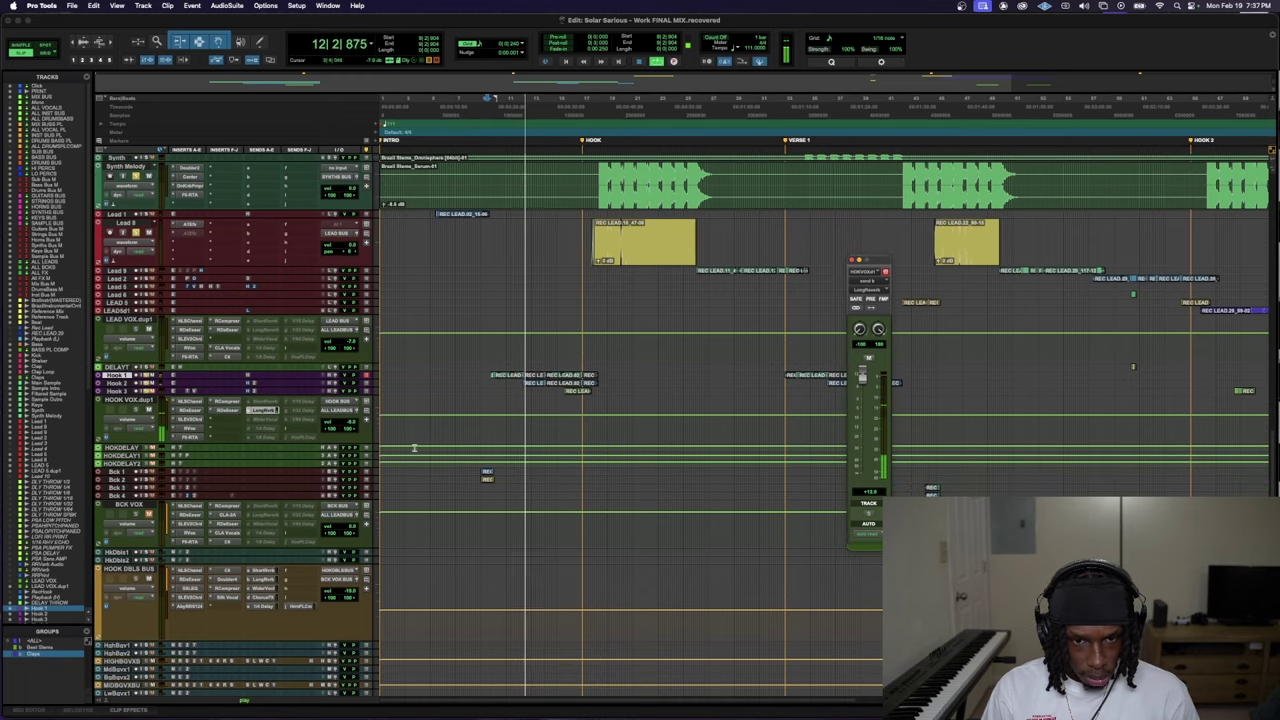
scroll(222, 600, down, 10)
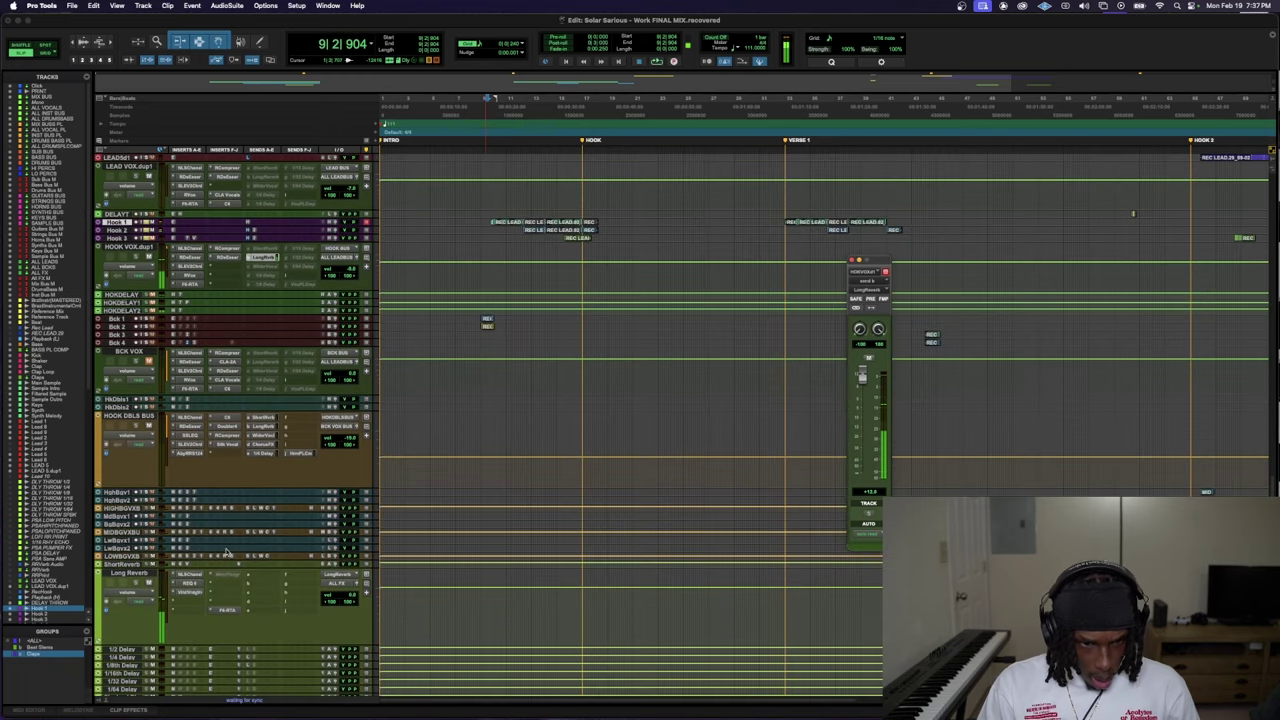
- Sweep band 4 of the Long Reverb's F6-RTA equalizer as a narrow boost and leave it as an upper-mid cut
click(222, 604)
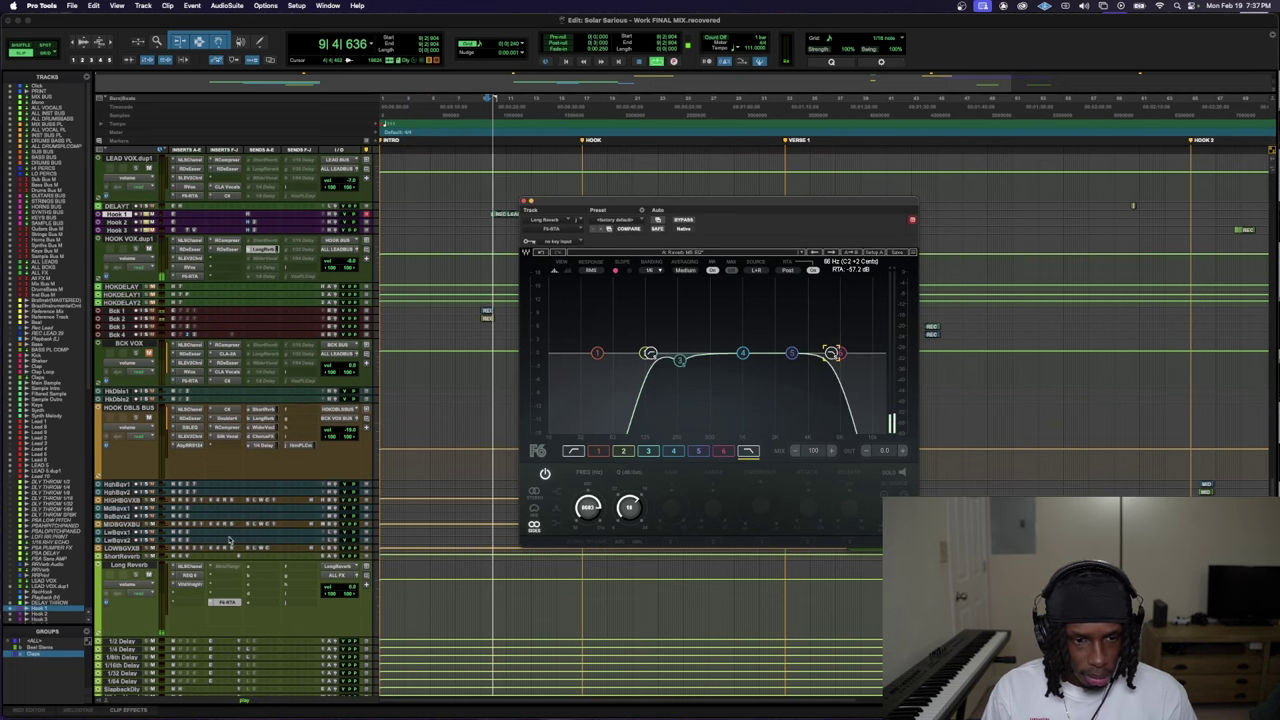
scroll(260, 452, up, 3)
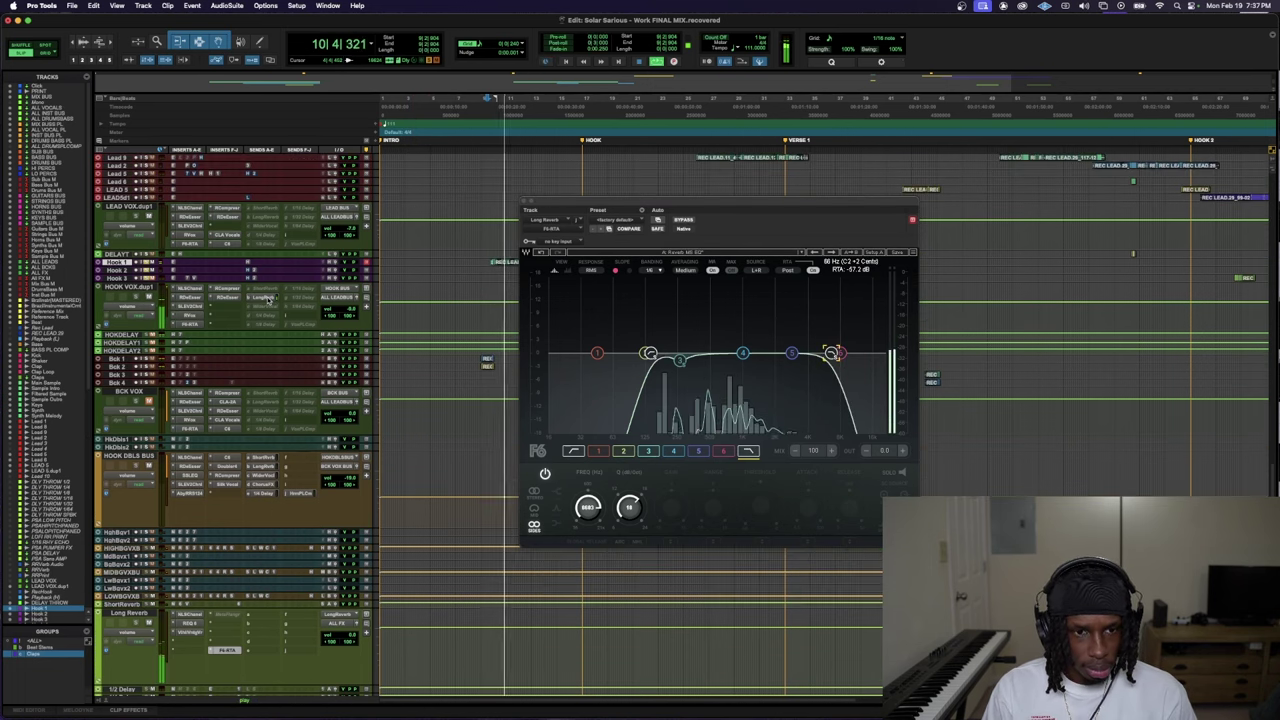
click(672, 314)
drag(742, 353, 783, 297)
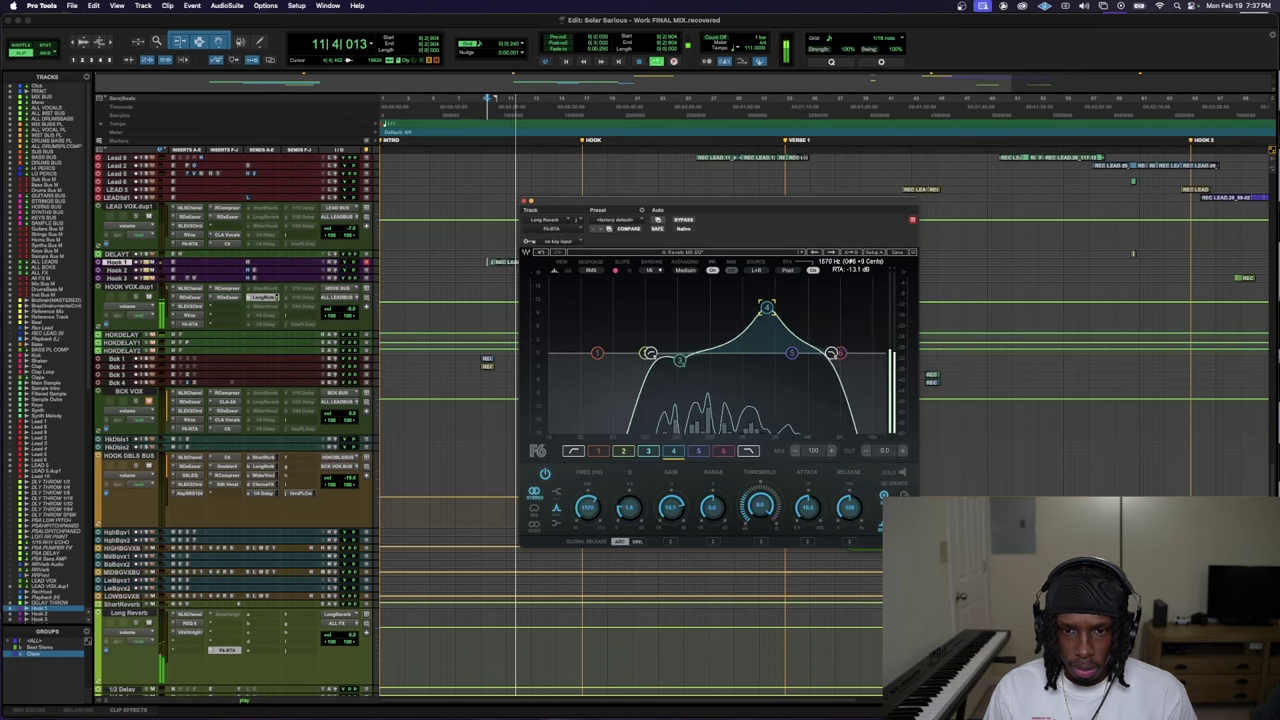
scroll(784, 298, up, 5)
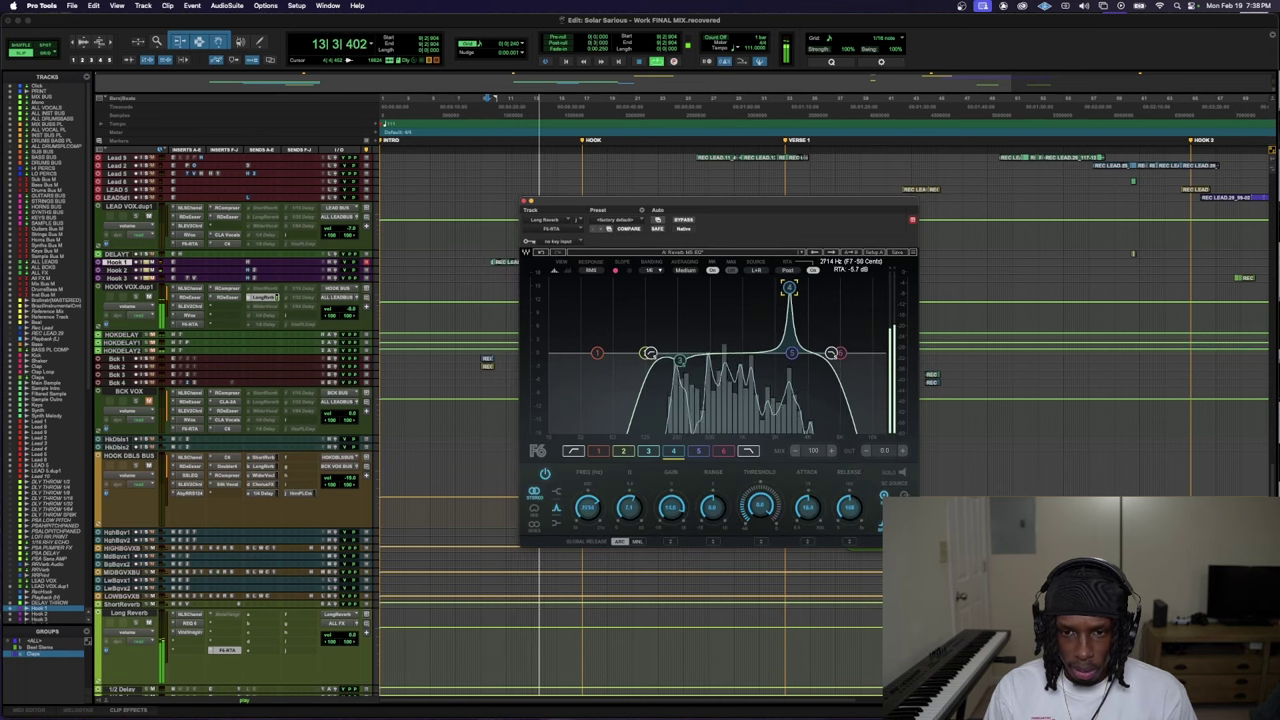
drag(784, 298, 788, 379)
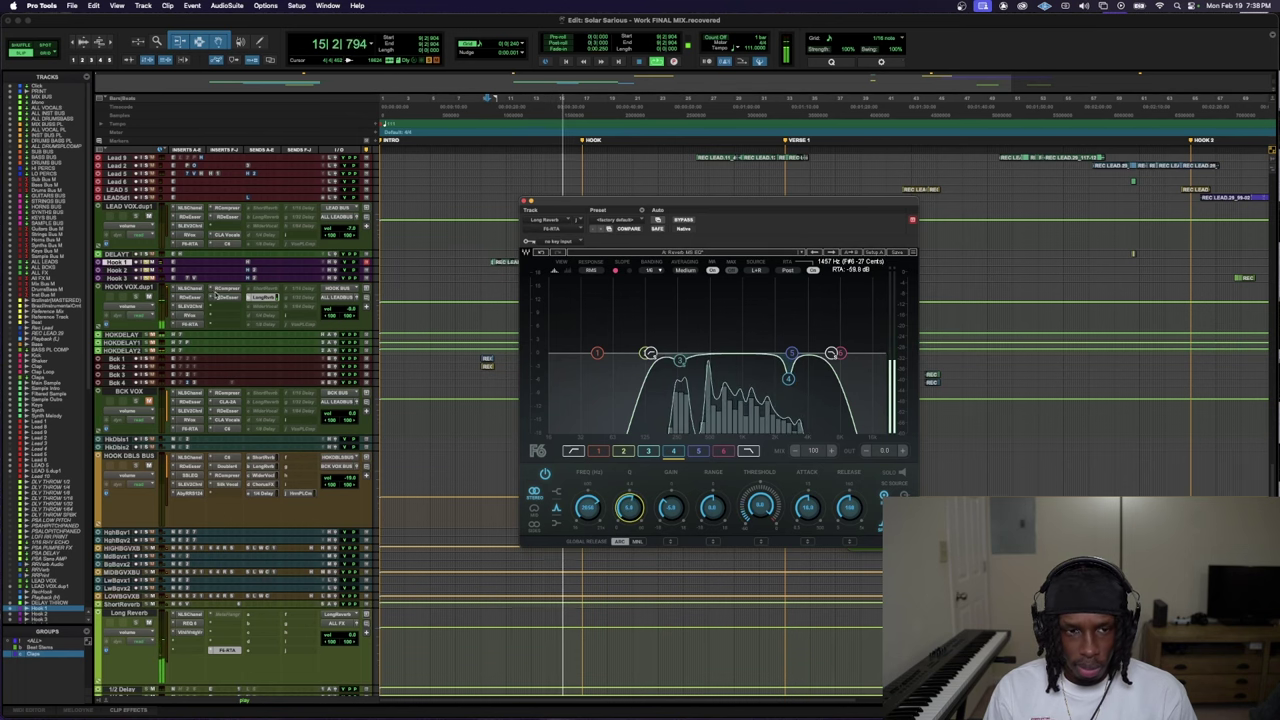
- Close the reverb equalizer and lower the LongReverb send level on HOOK VOX.dup1
key(super+w)
click(263, 297)
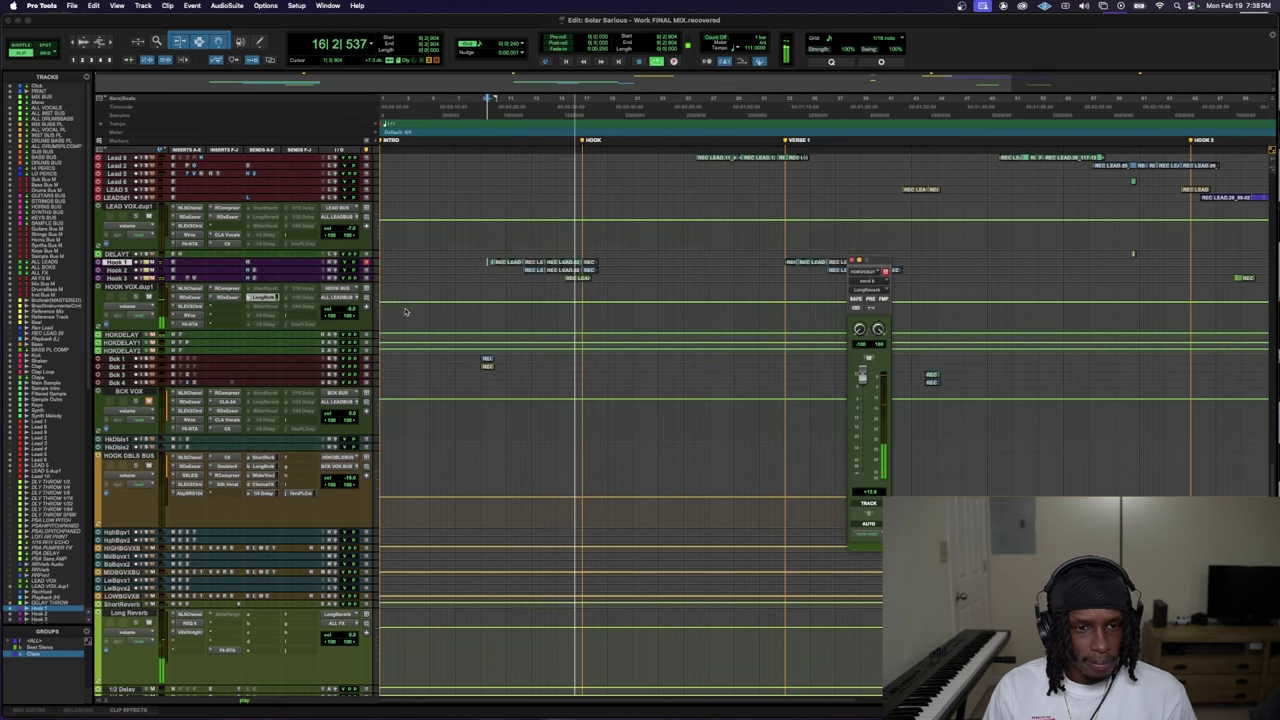
drag(861, 407, 865, 430)
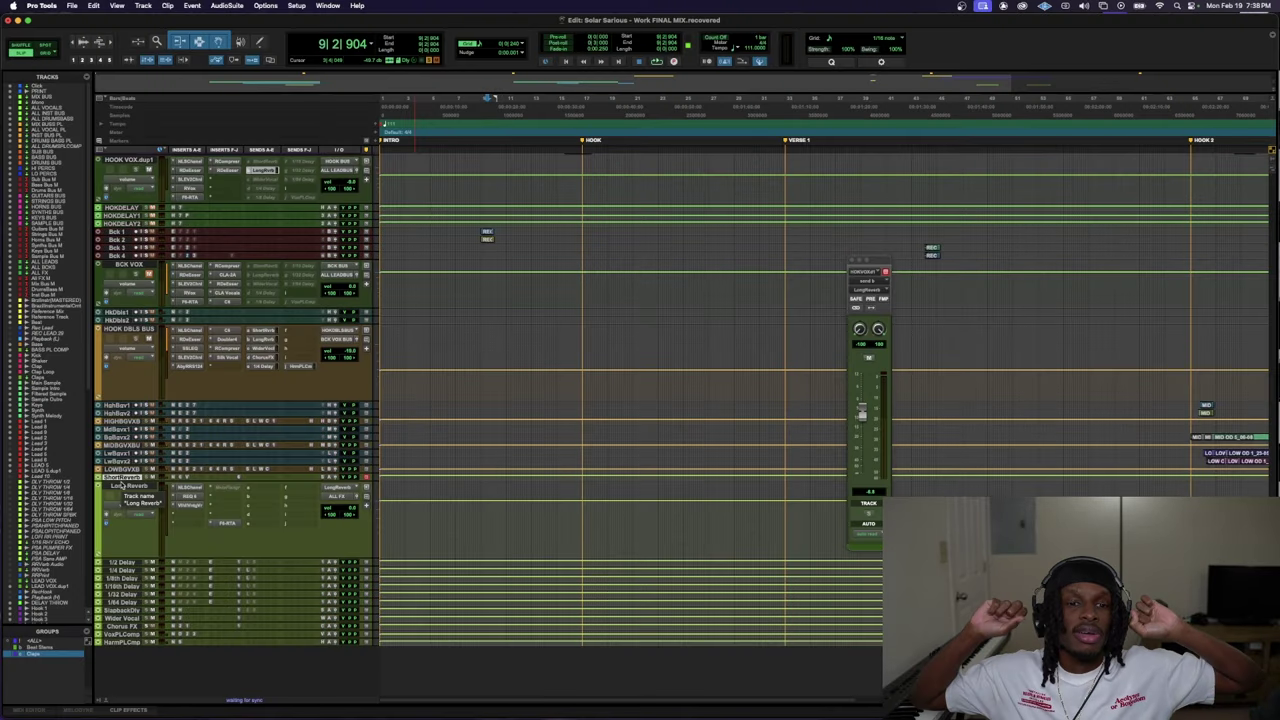
- Set the Long Reverb's ValhallaVintageVerb decay to 2.70 s and readjust the hook's LongReverb send during playback
click(188, 505)
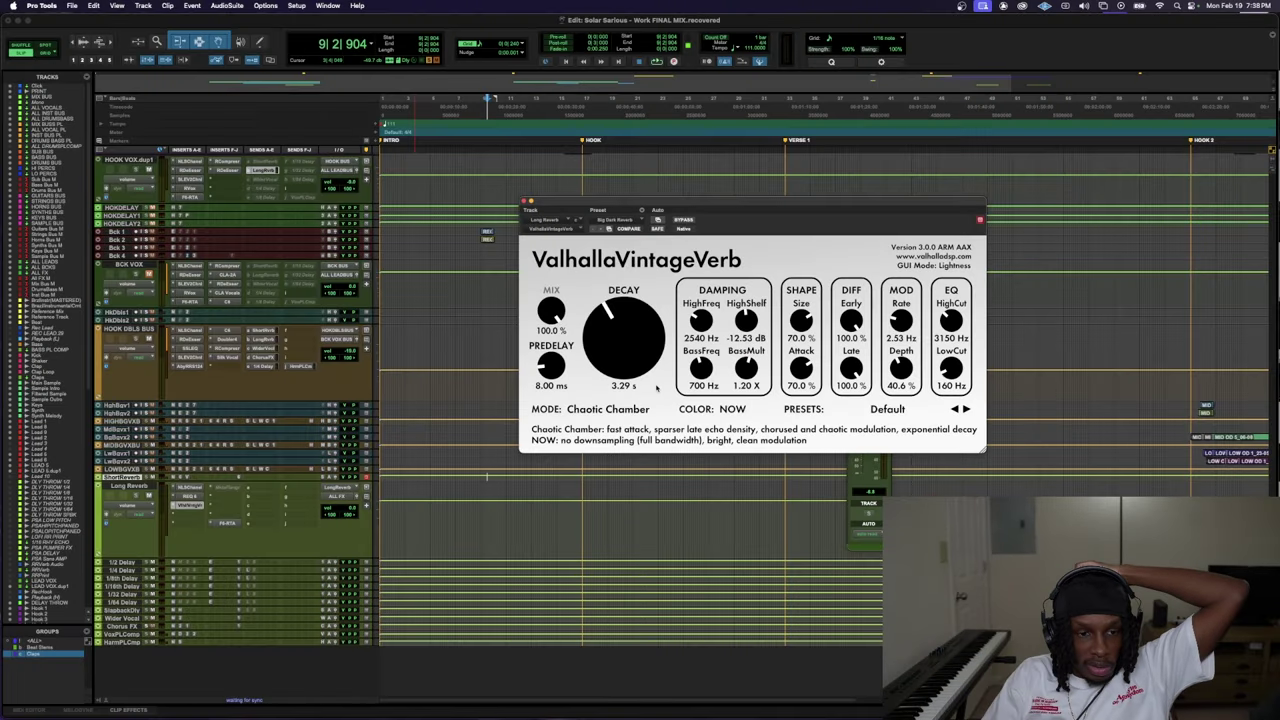
click(186, 478)
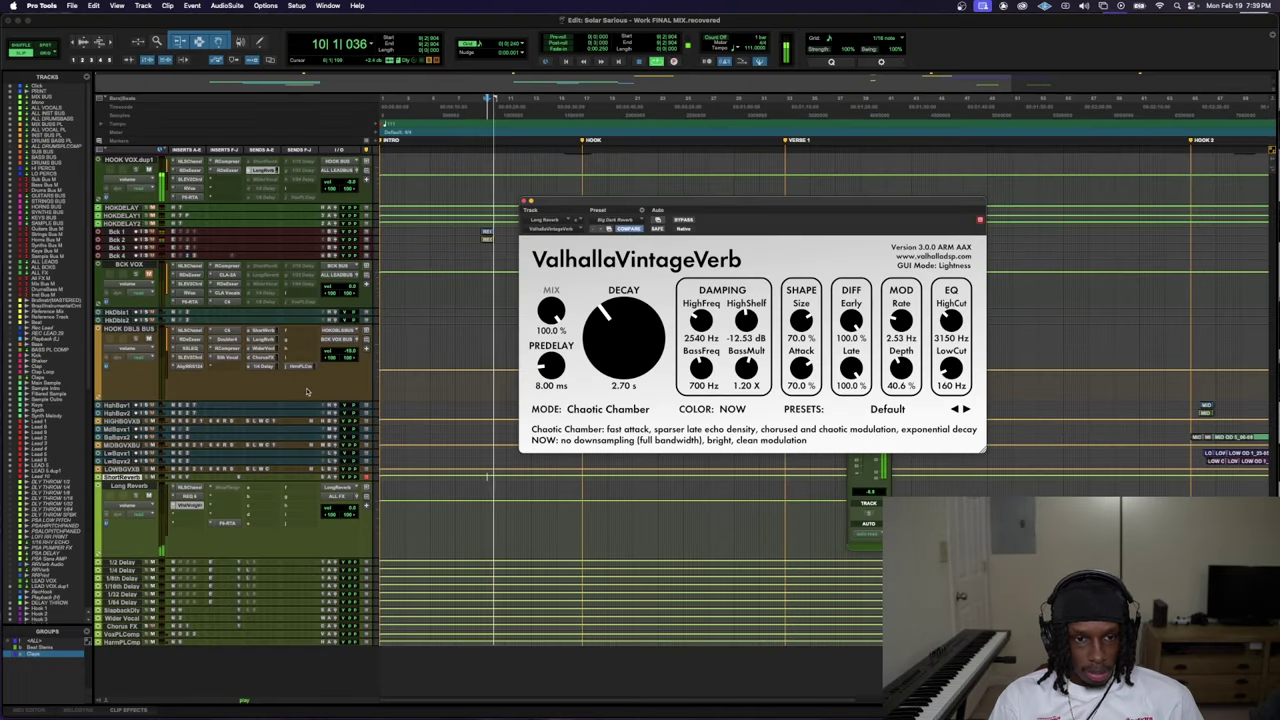
click(868, 491)
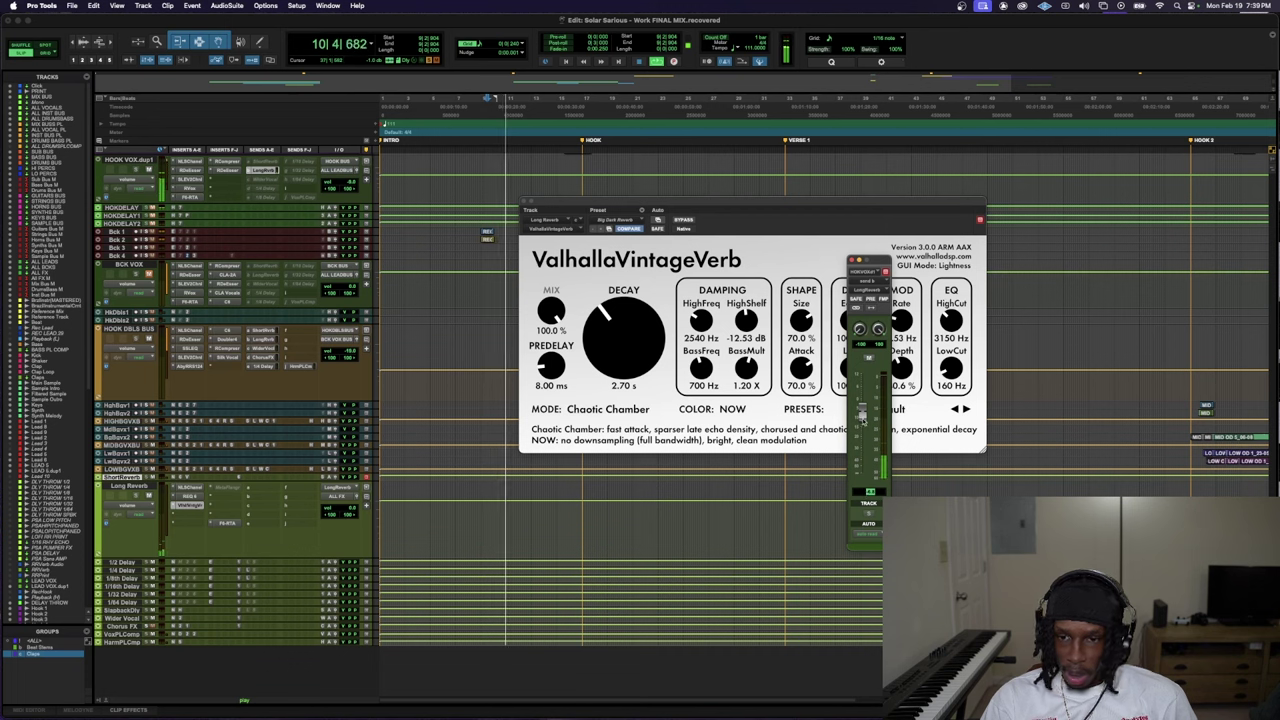
drag(862, 412, 862, 394)
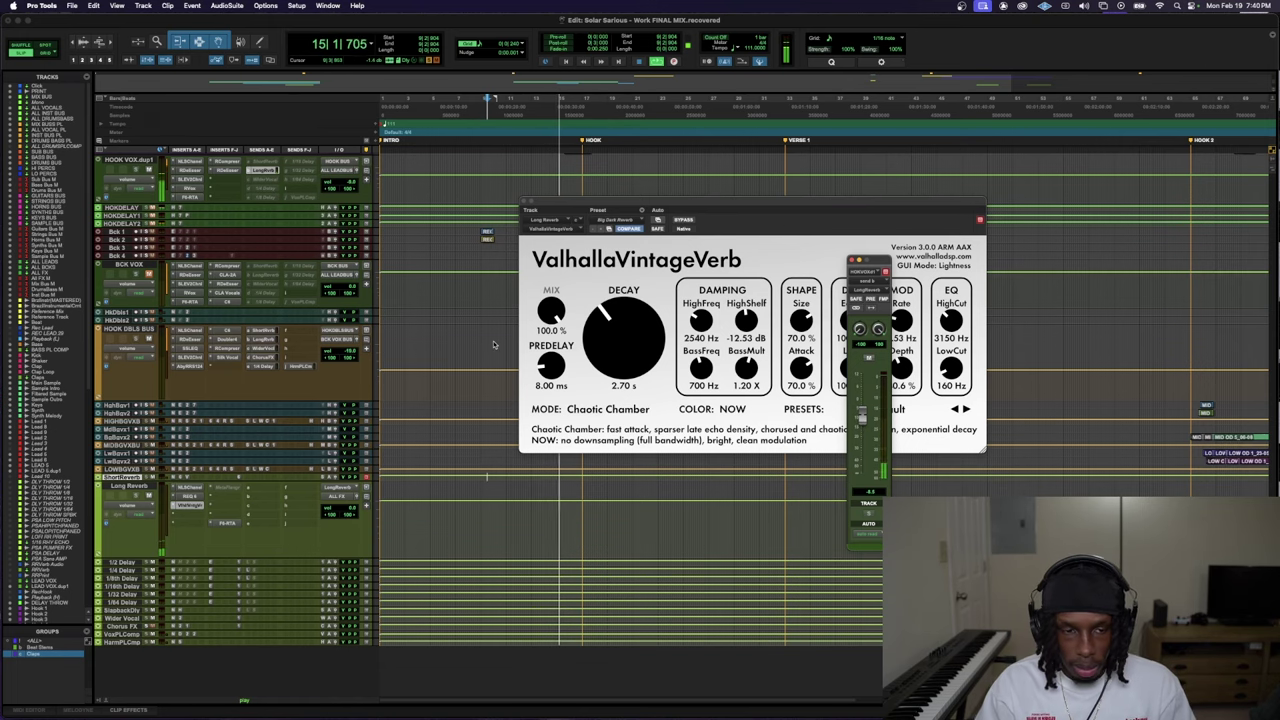
- Copy the CLA Vocals and C6 plug-ins from LEAD VOX.dup1 to HOOK VOX.dup1 and check its RDeEsser and RVox
key(super+w)
scroll(228, 290, up, 3)
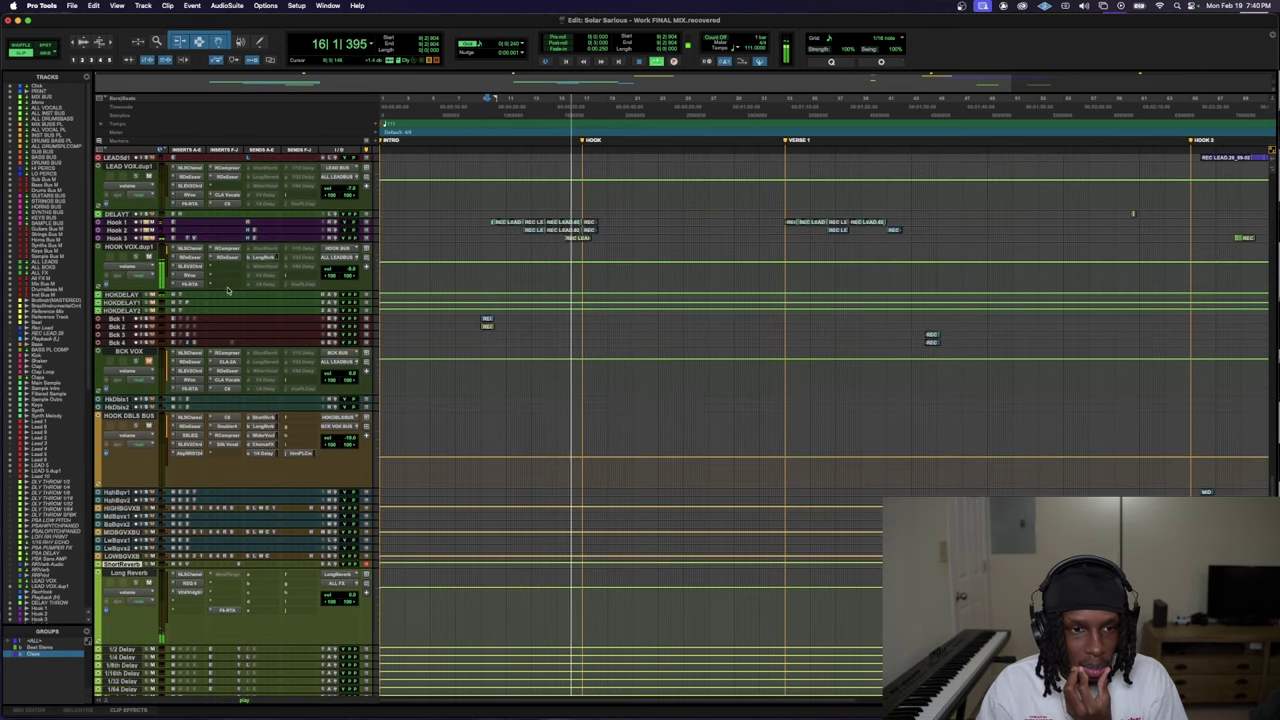
click(229, 258)
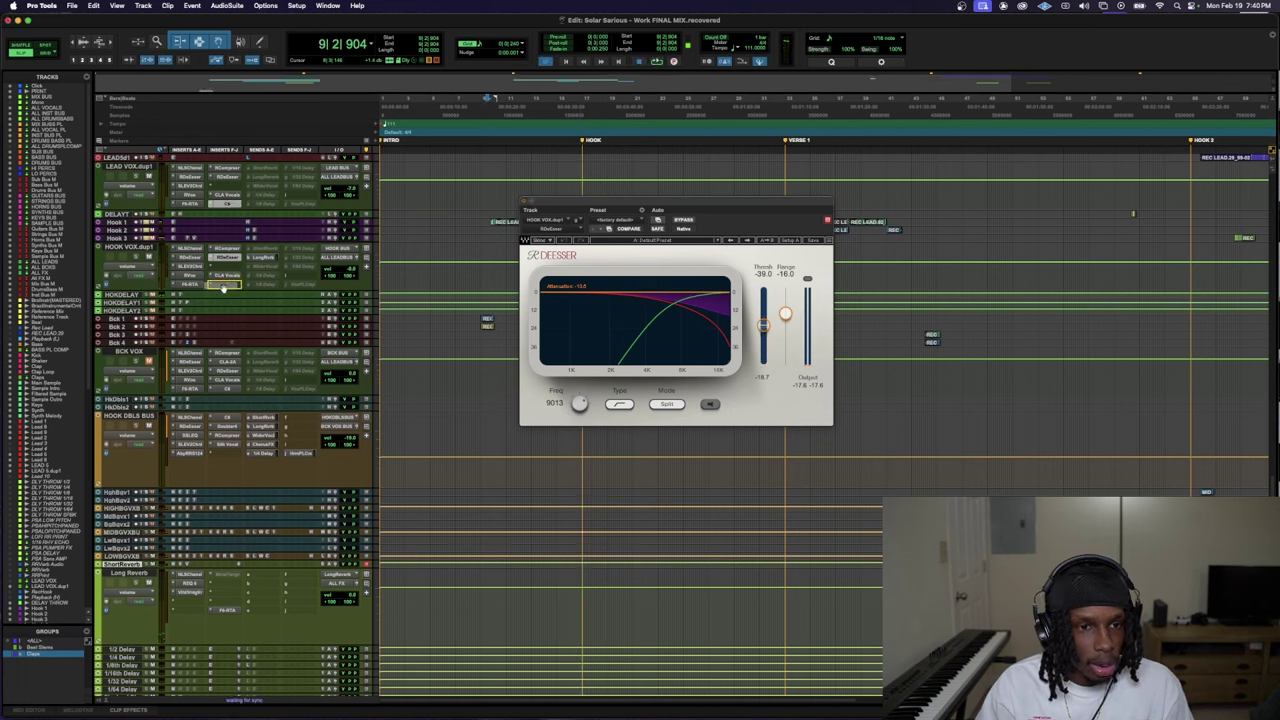
click(193, 275)
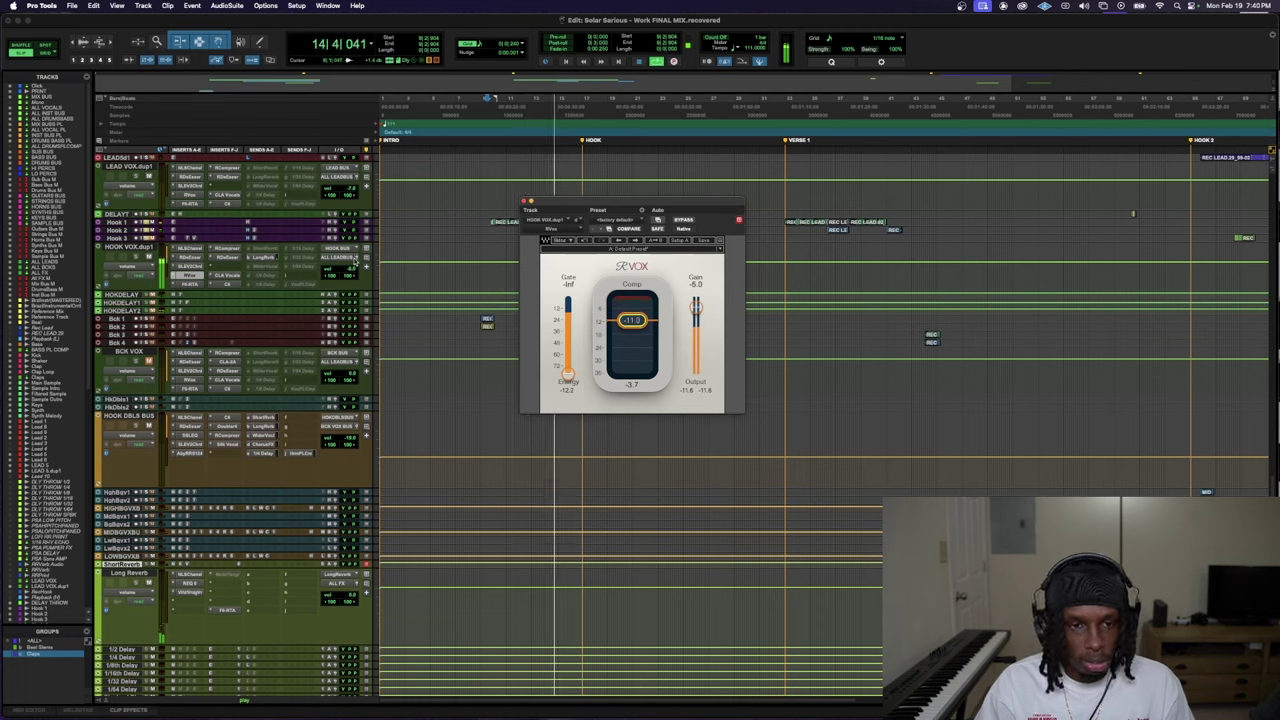
- Lower the HOOK VOX.dup1 LongReverb send further and close the RVox plug-in
click(266, 258)
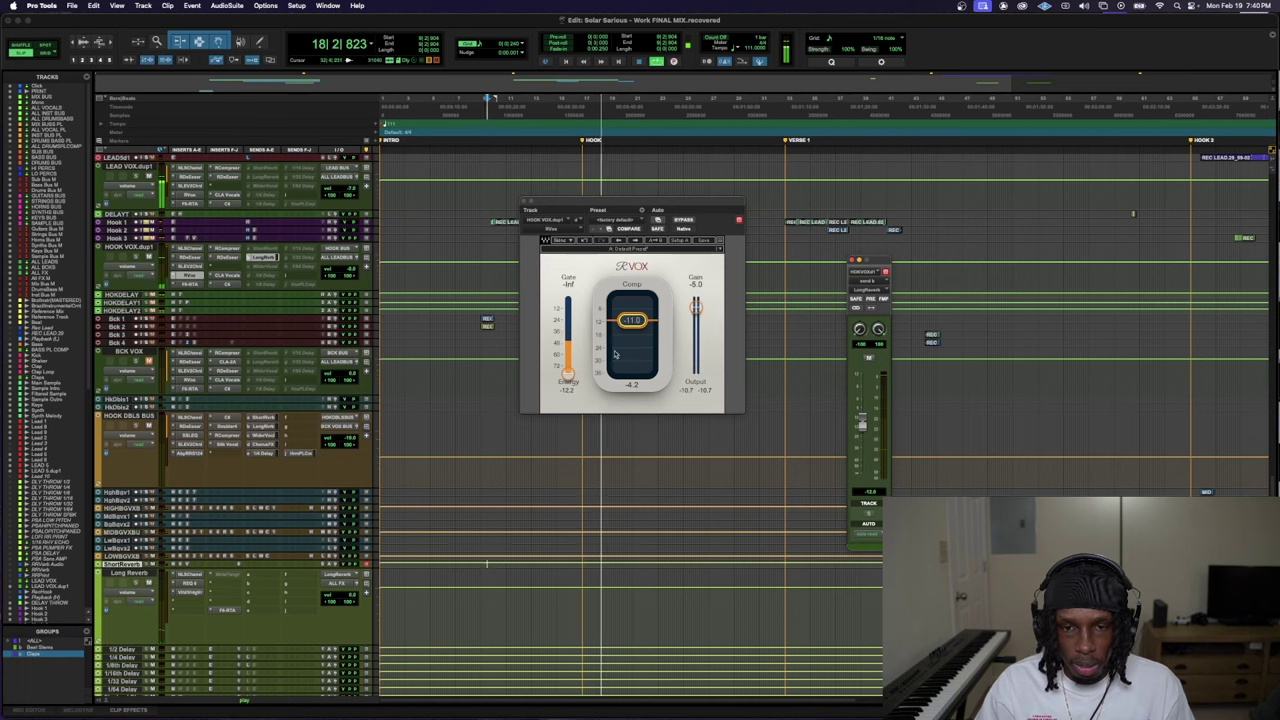
key(ctrl+alt+super+w)
click(265, 258)
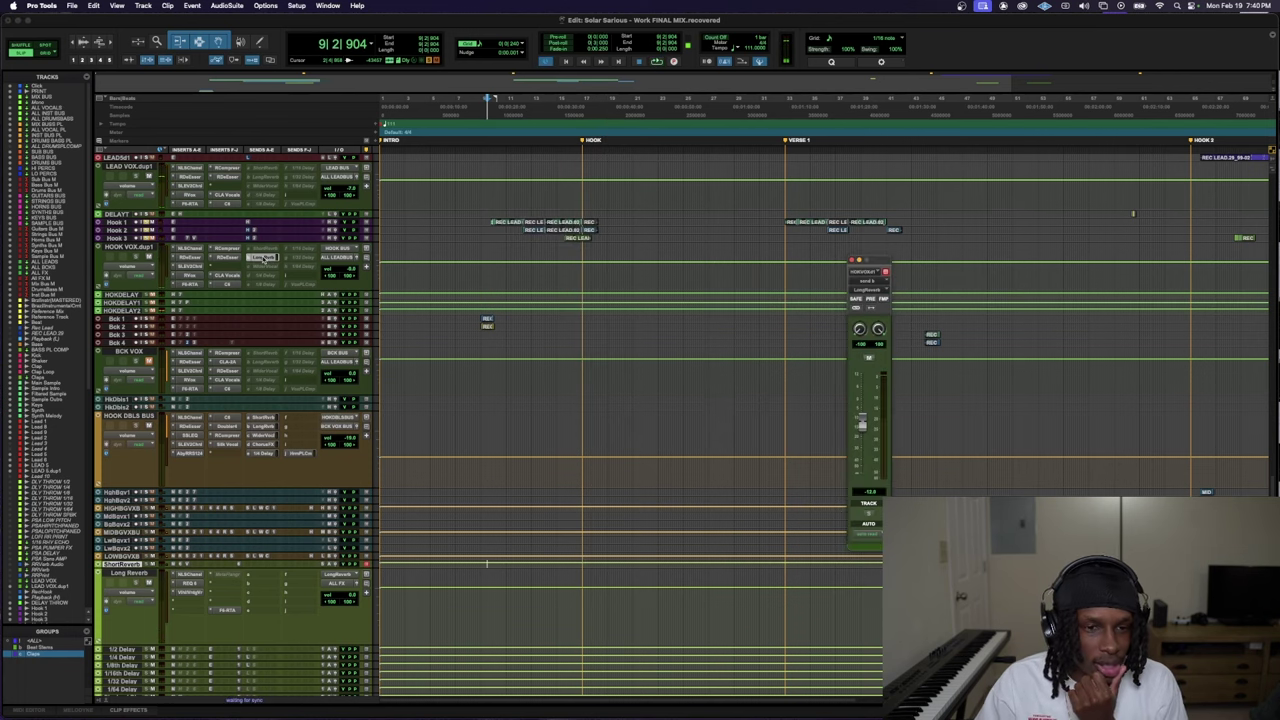
- Open the ShortReverb send on HOOK VOX.dup1 and make it active
right_click(268, 250)
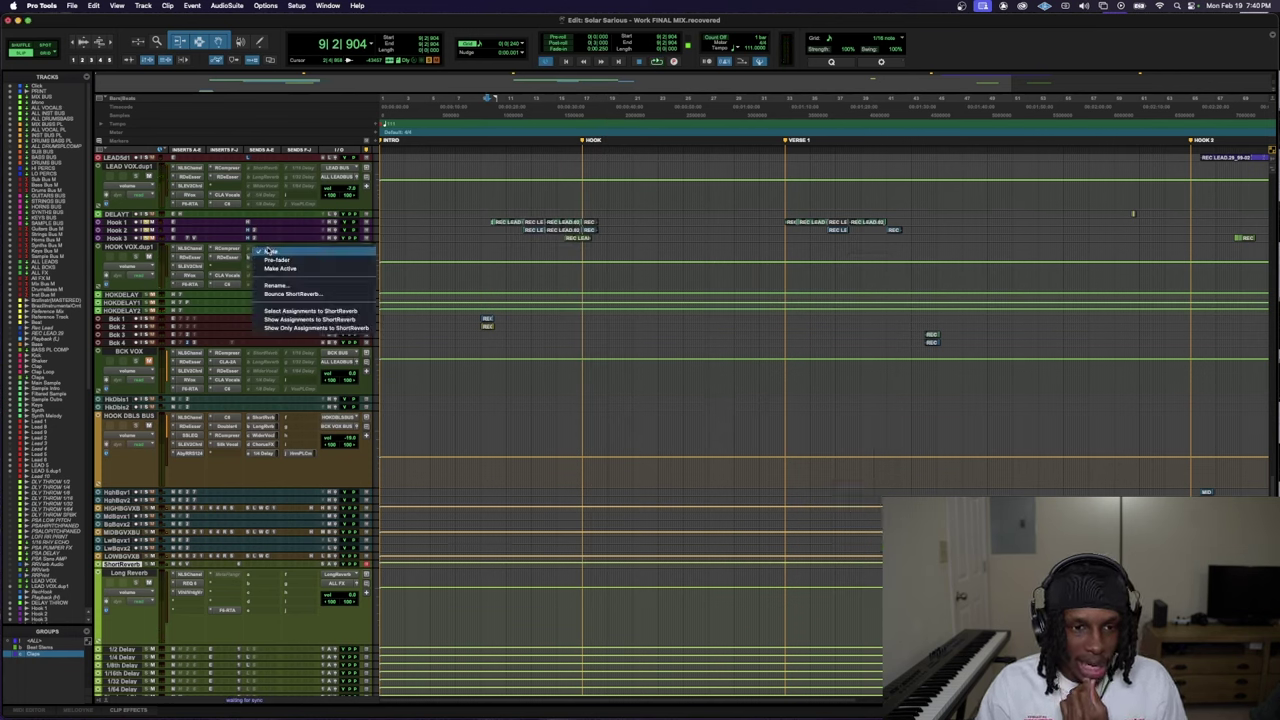
click(263, 248)
right_click(265, 250)
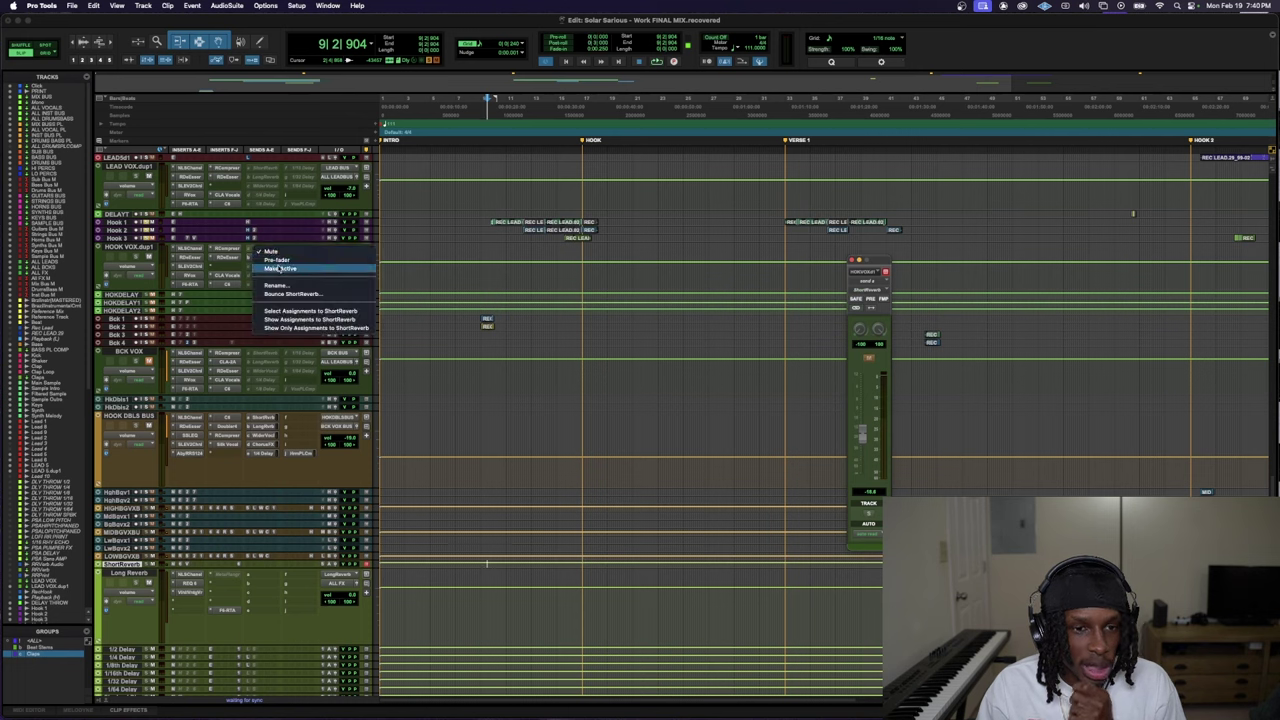
click(280, 266)
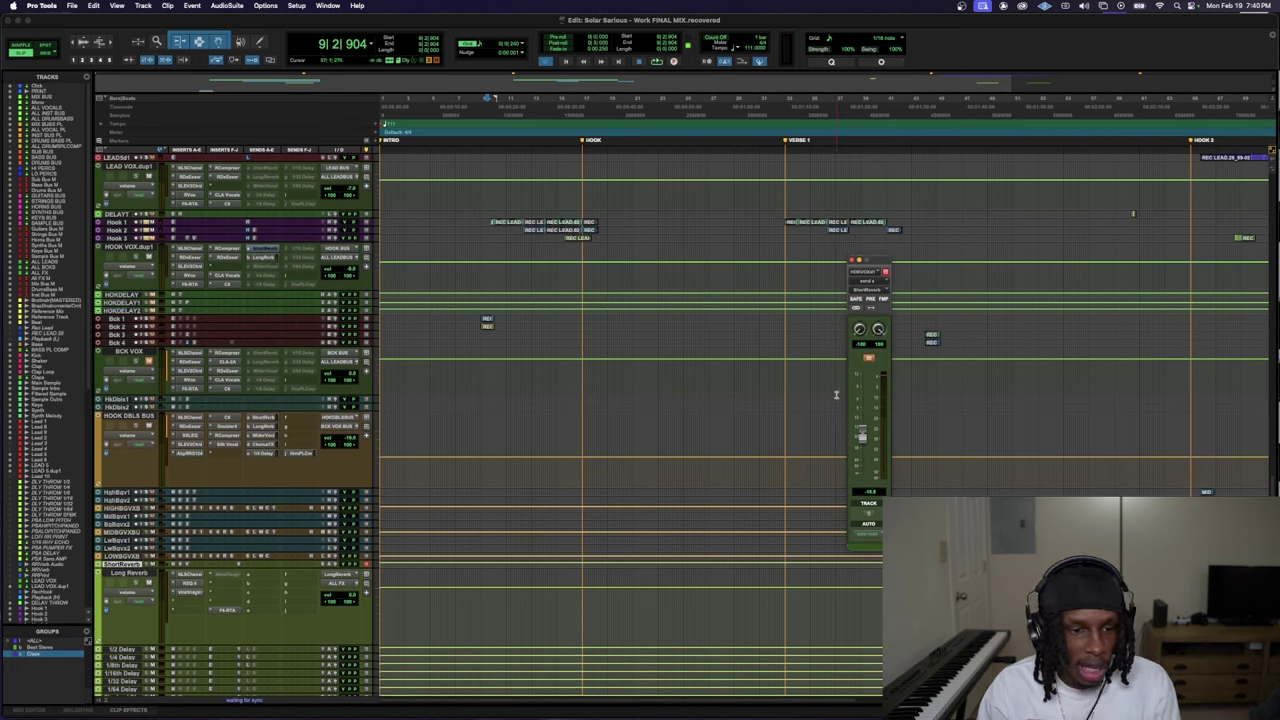
- Expand the Short Reverb track and check the settings of its ValhallaVintageVerb plug-in
drag(314, 569, 314, 672)
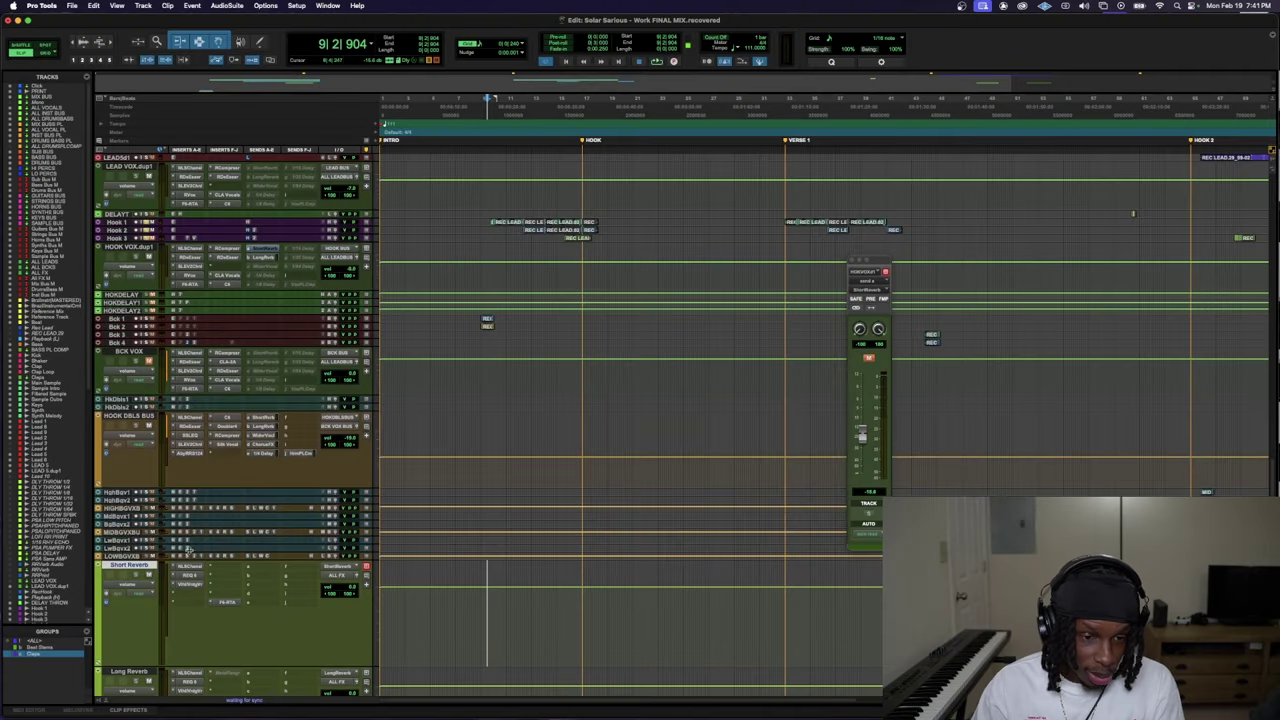
click(190, 587)
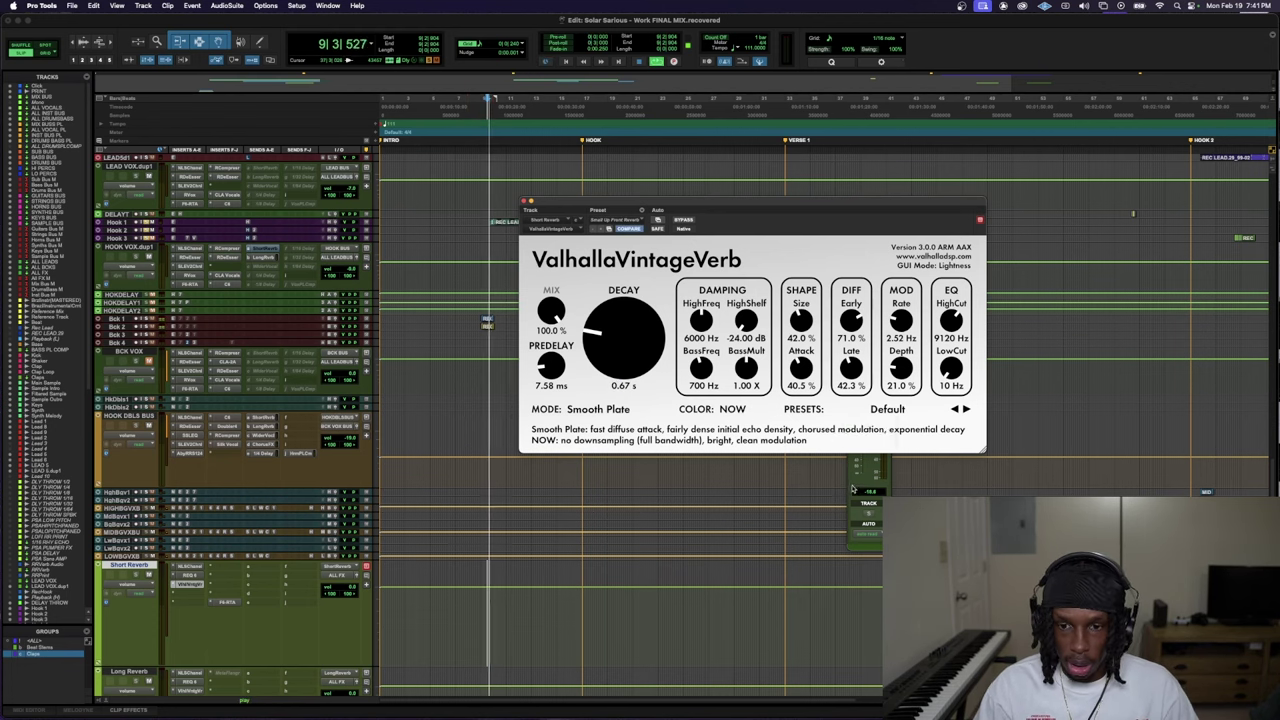
key(ctrl+alt+super+w)
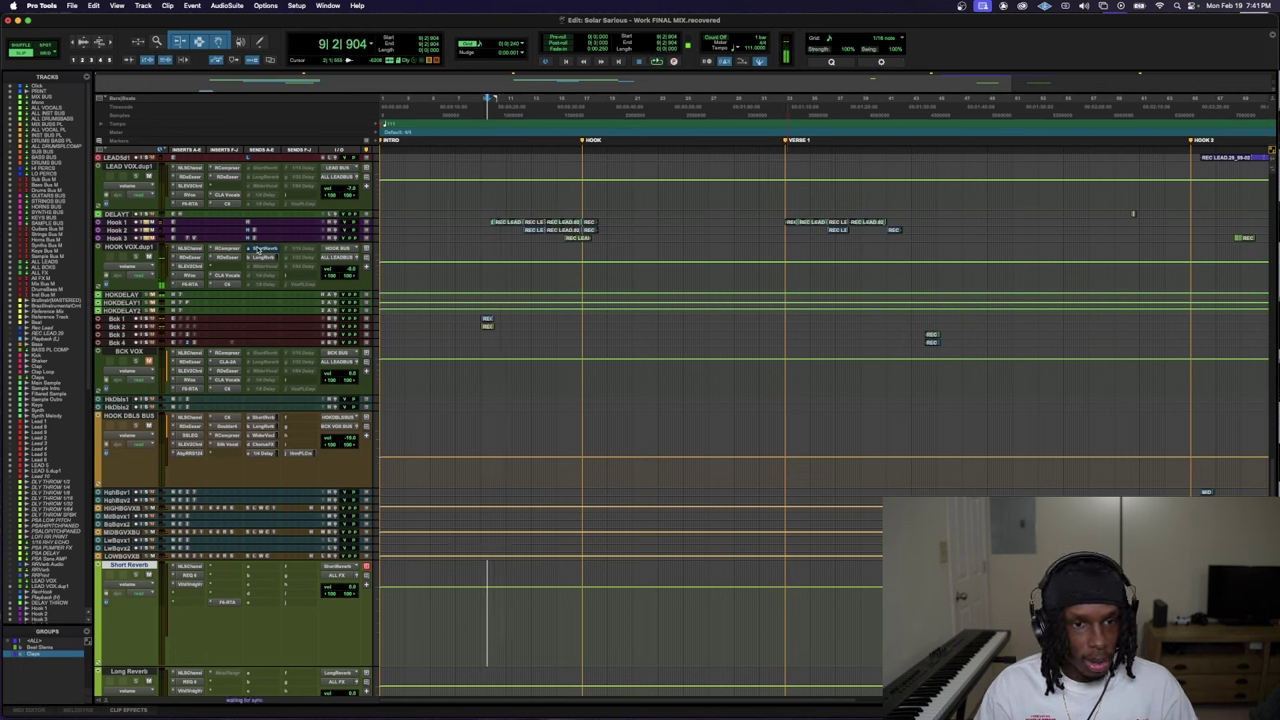
- Balance the HOOK VOX.dup1 ShortReverb send level by ear during playback, trying it louder before settling on a low level
click(257, 249)
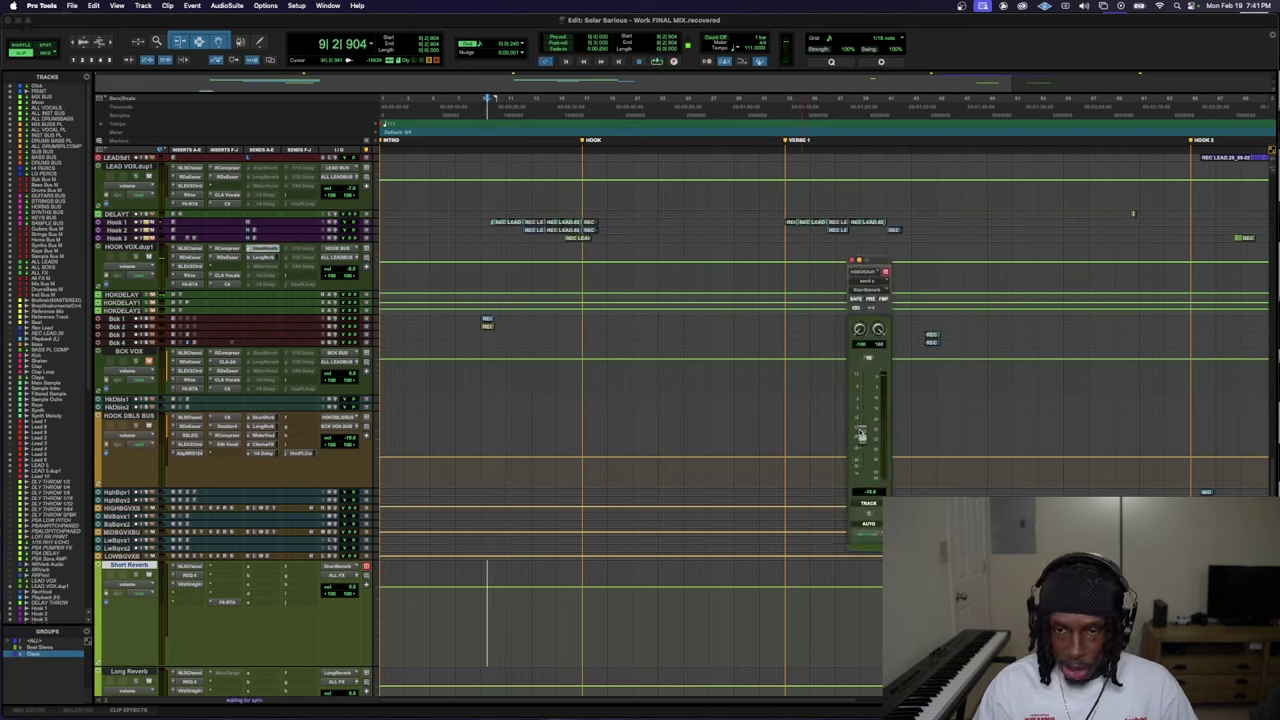
drag(861, 377, 862, 397)
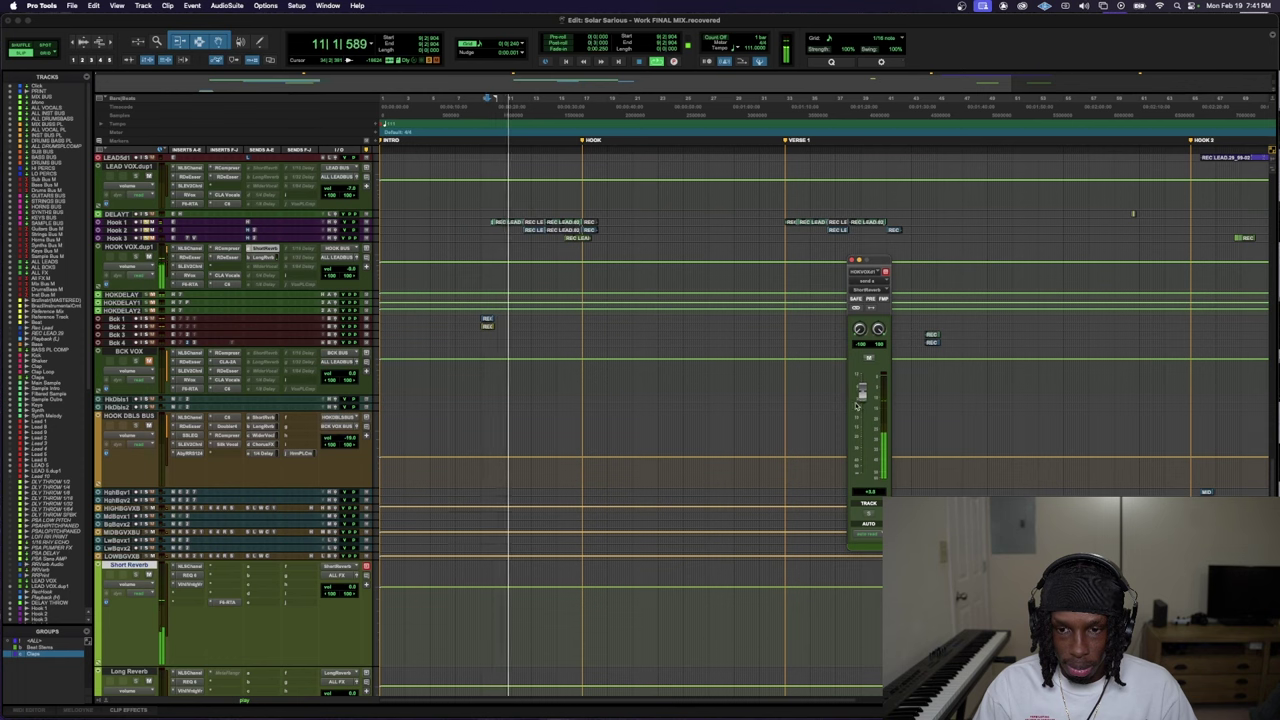
drag(863, 393, 874, 480)
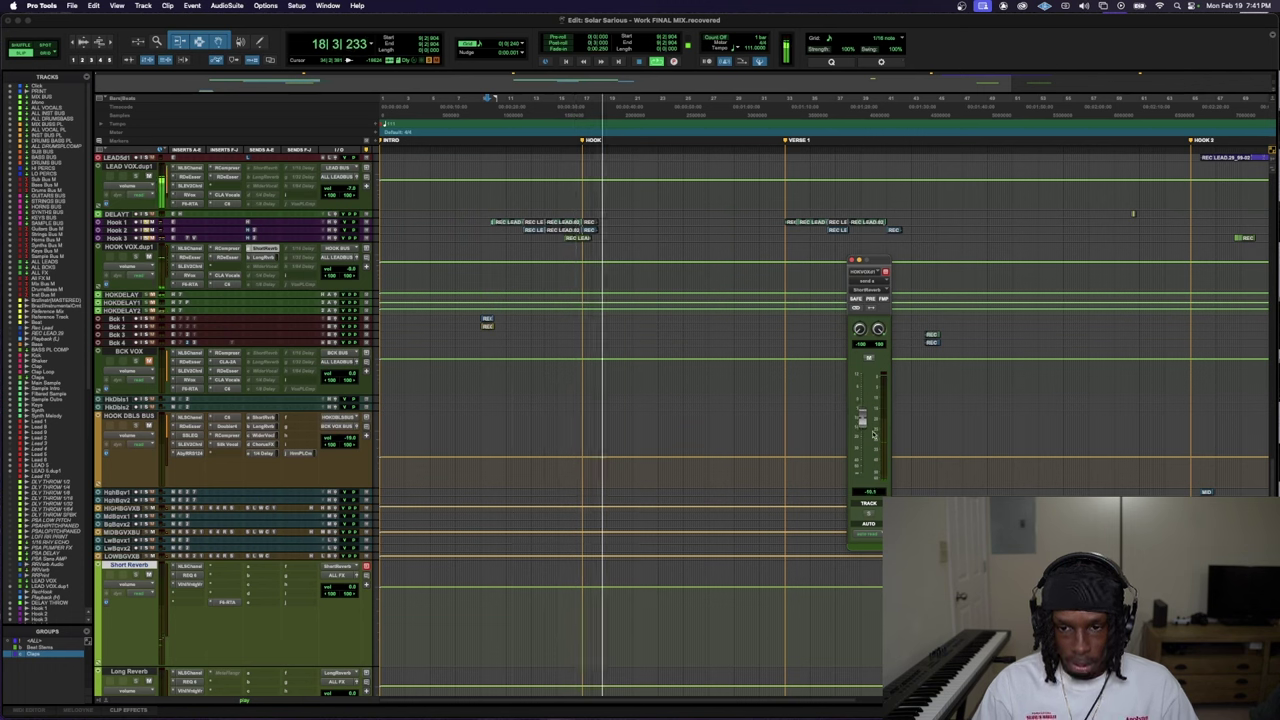
drag(872, 424, 874, 432)
key(space)
key(space)
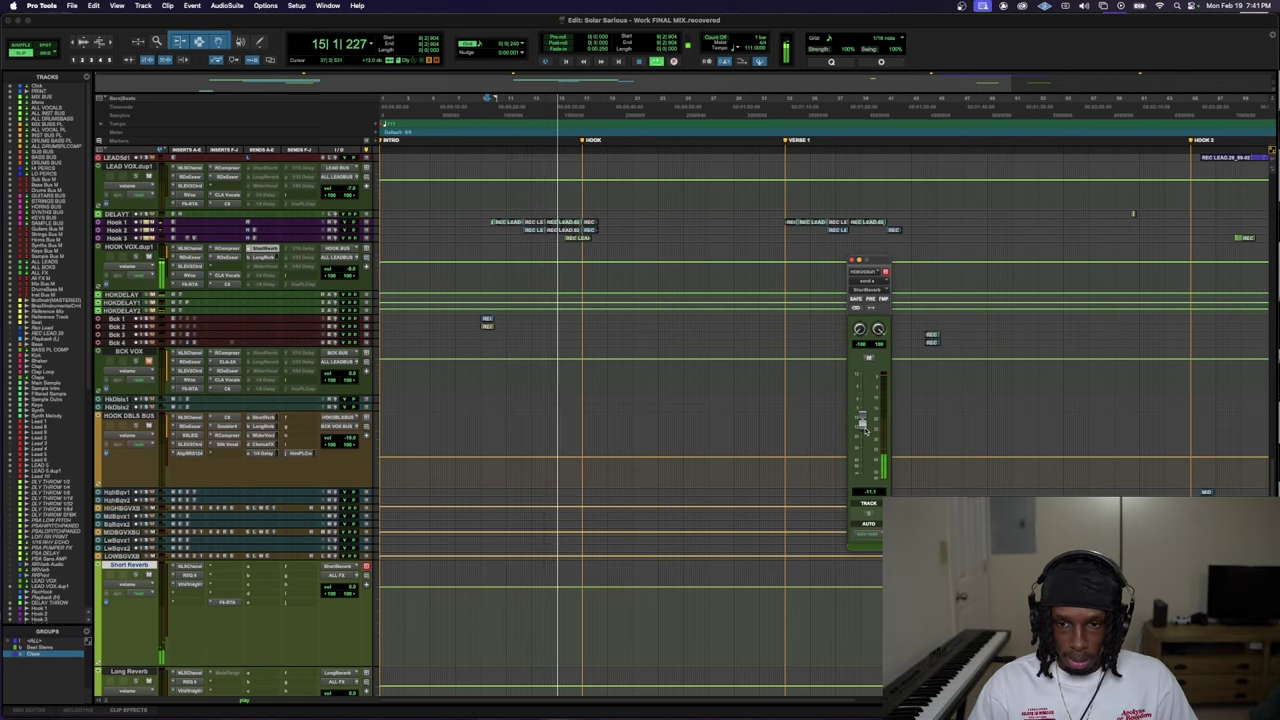
drag(865, 430, 867, 443)
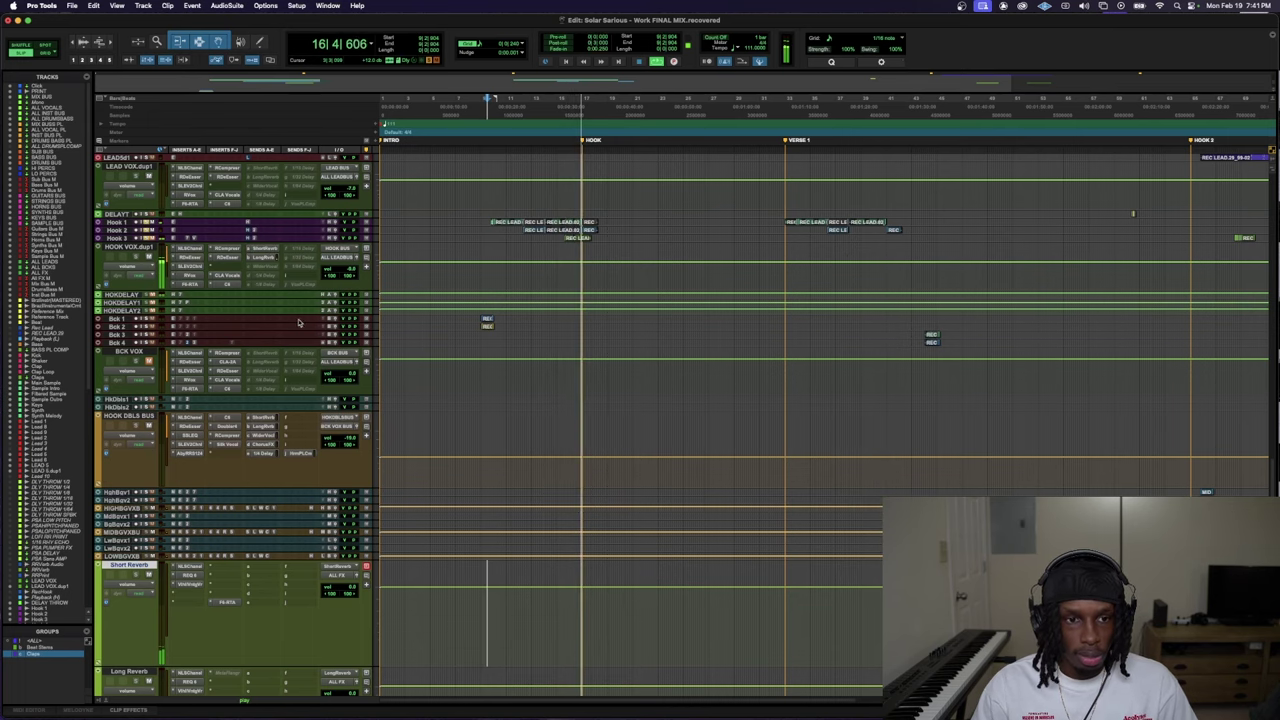
- Activate the LongReverb and ShortReverb sends on LEAD VOX.dup1 and set their levels to about -15 dB during playback
scroll(297, 322, up, 1)
scroll(267, 314, up, 5)
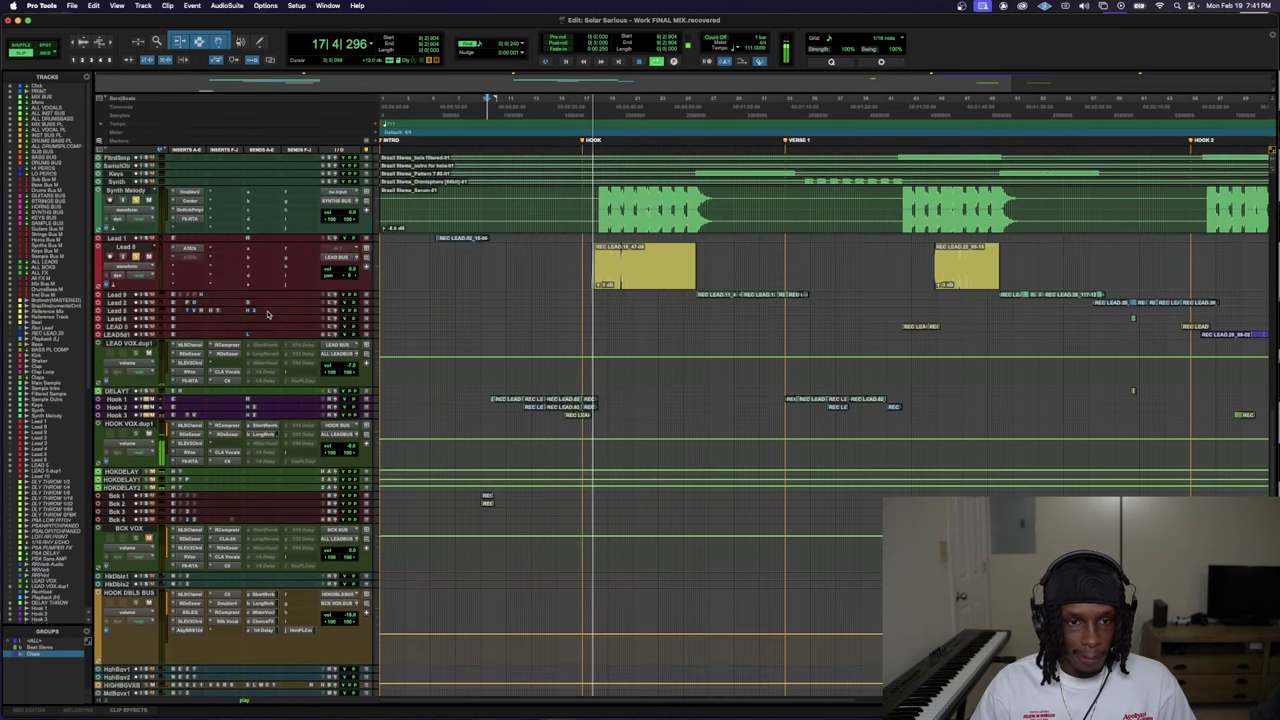
scroll(267, 314, up, 2)
click(276, 432)
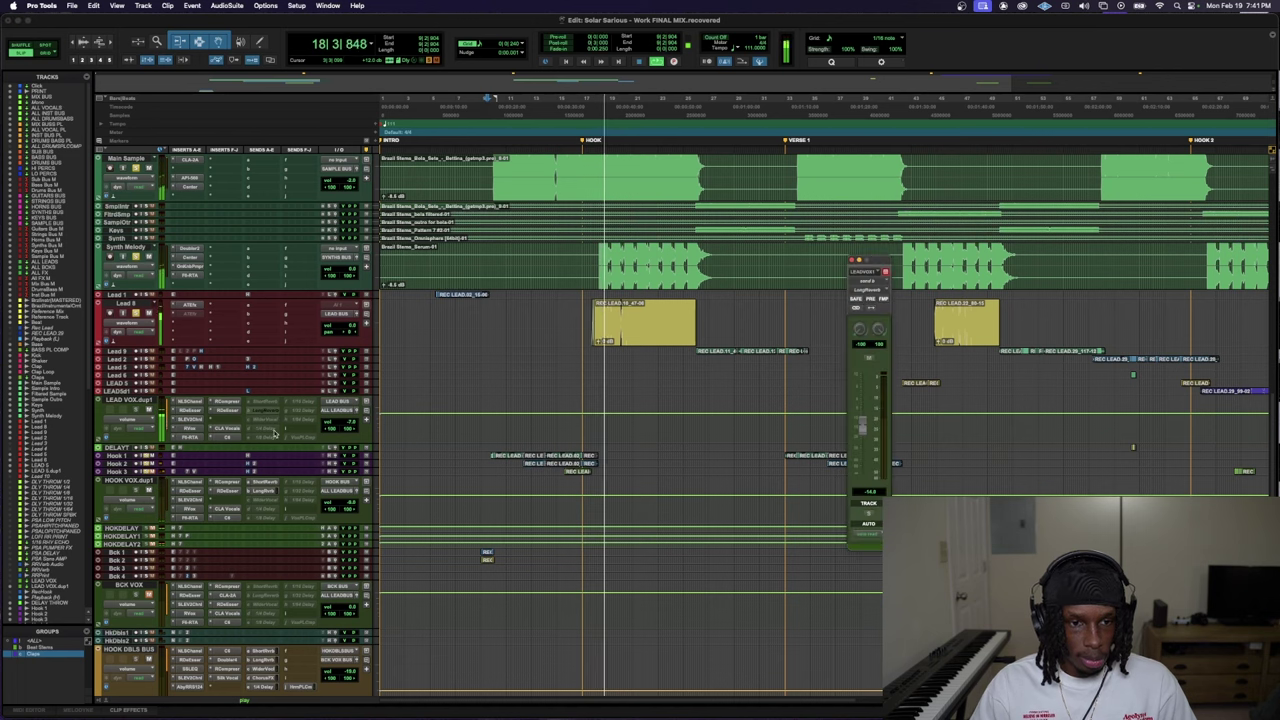
key(space)
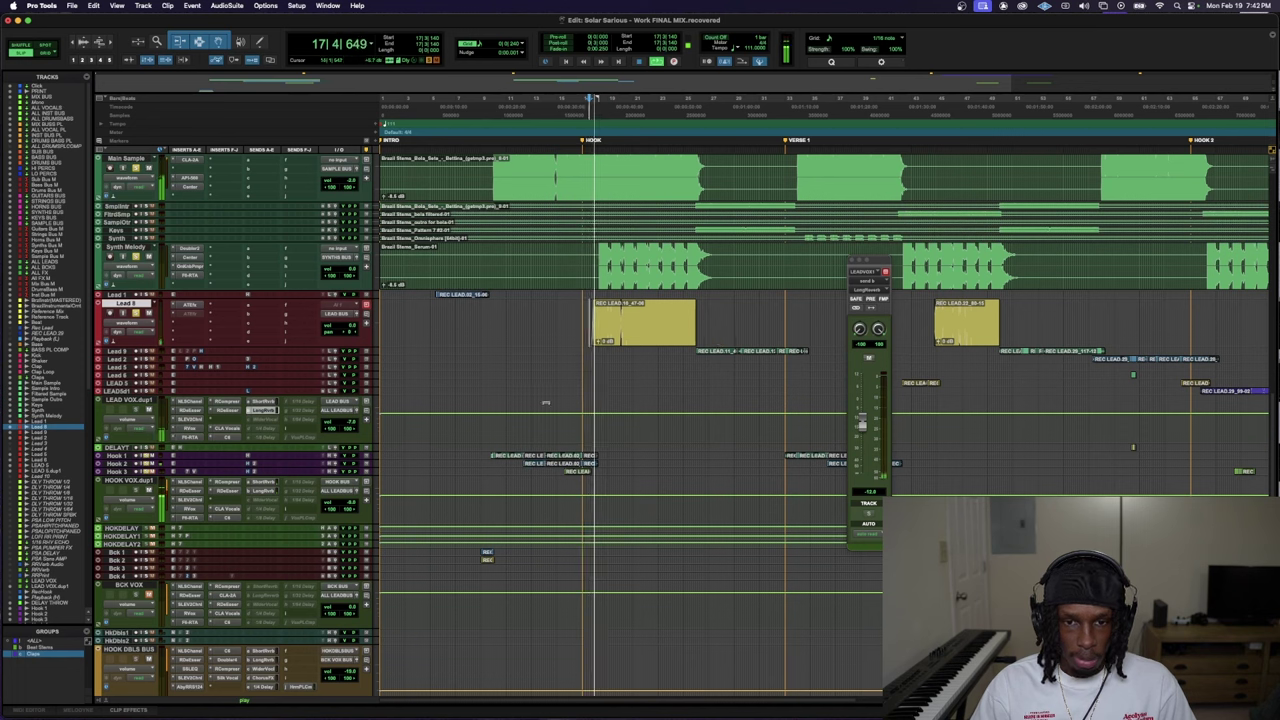
click(264, 411)
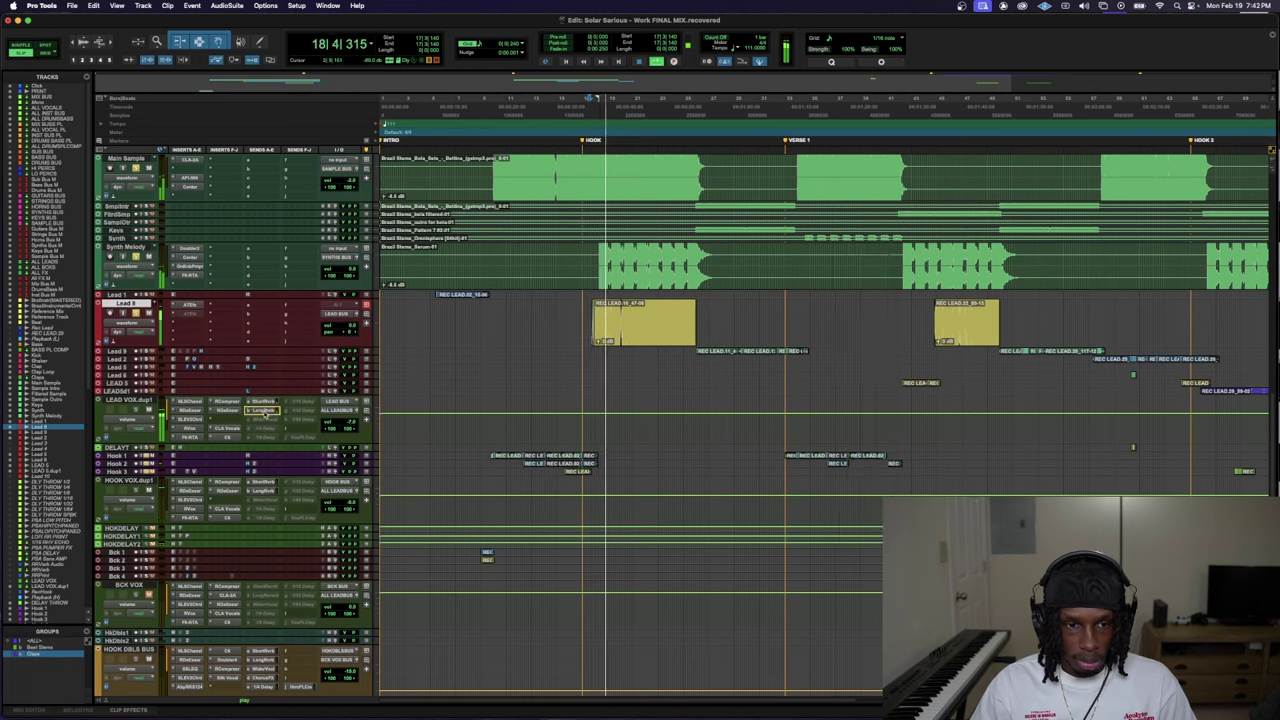
click(264, 411)
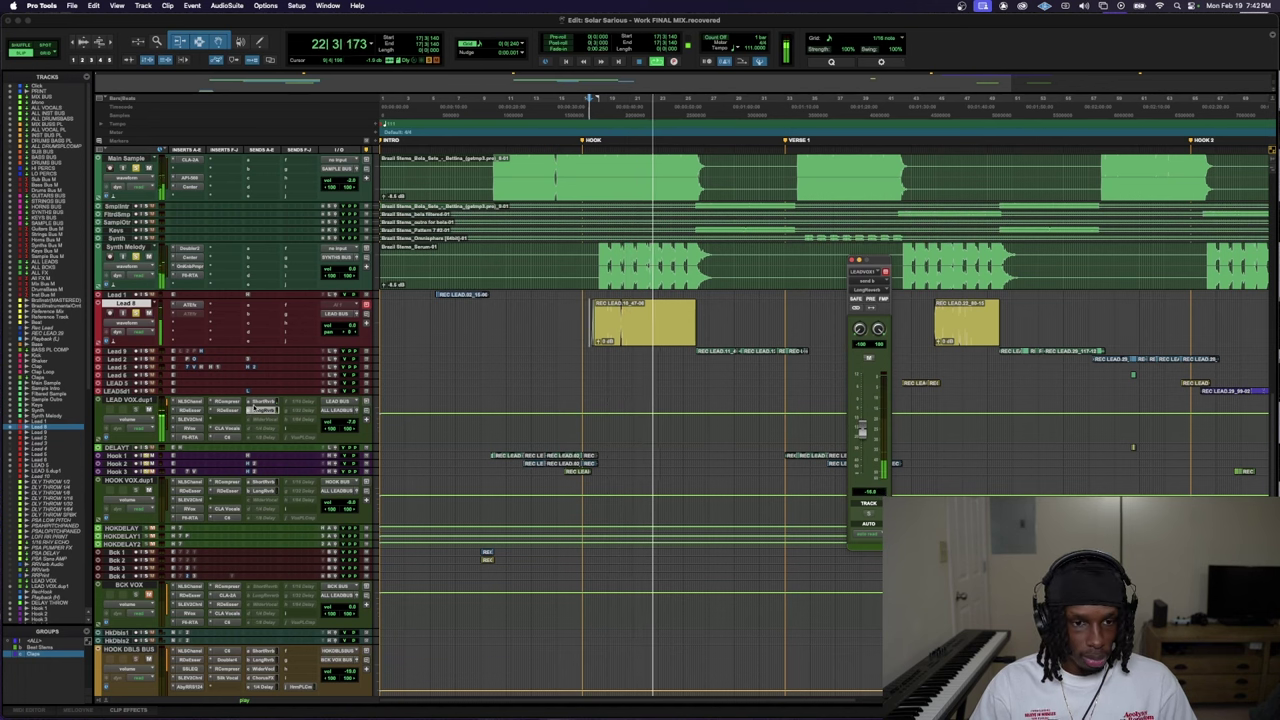
drag(862, 431, 865, 430)
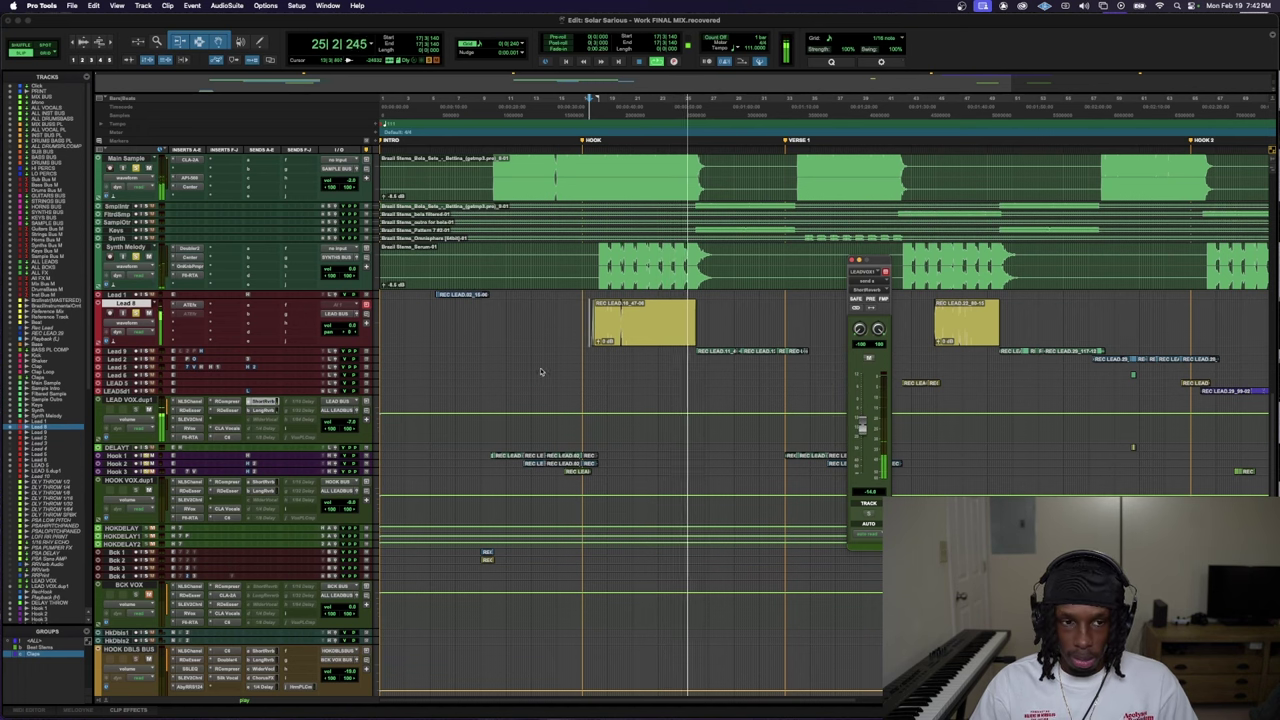
key(super+w)
- Activate the WiderVocal sends on HOOK VOX.dup1 and LEAD VOX.dup1 and audition them in the hook
scroll(147, 352, up, 10)
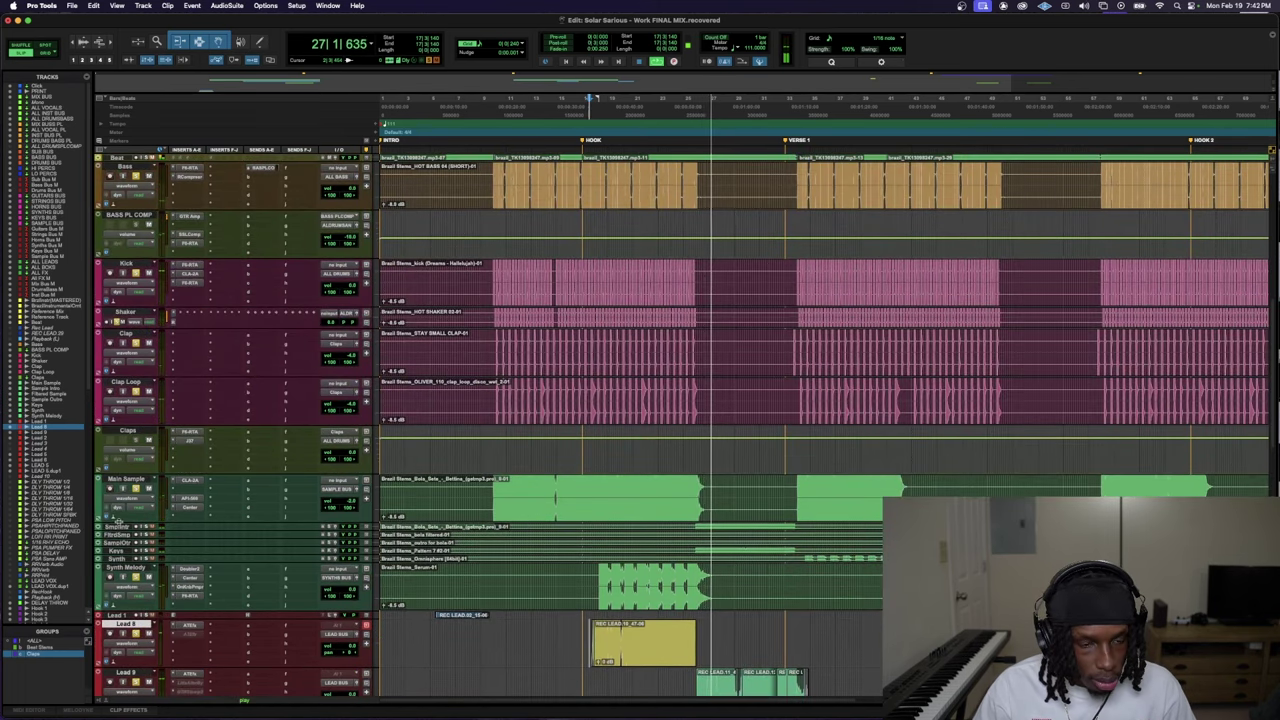
key(space)
scroll(200, 510, down, 8)
click(267, 500)
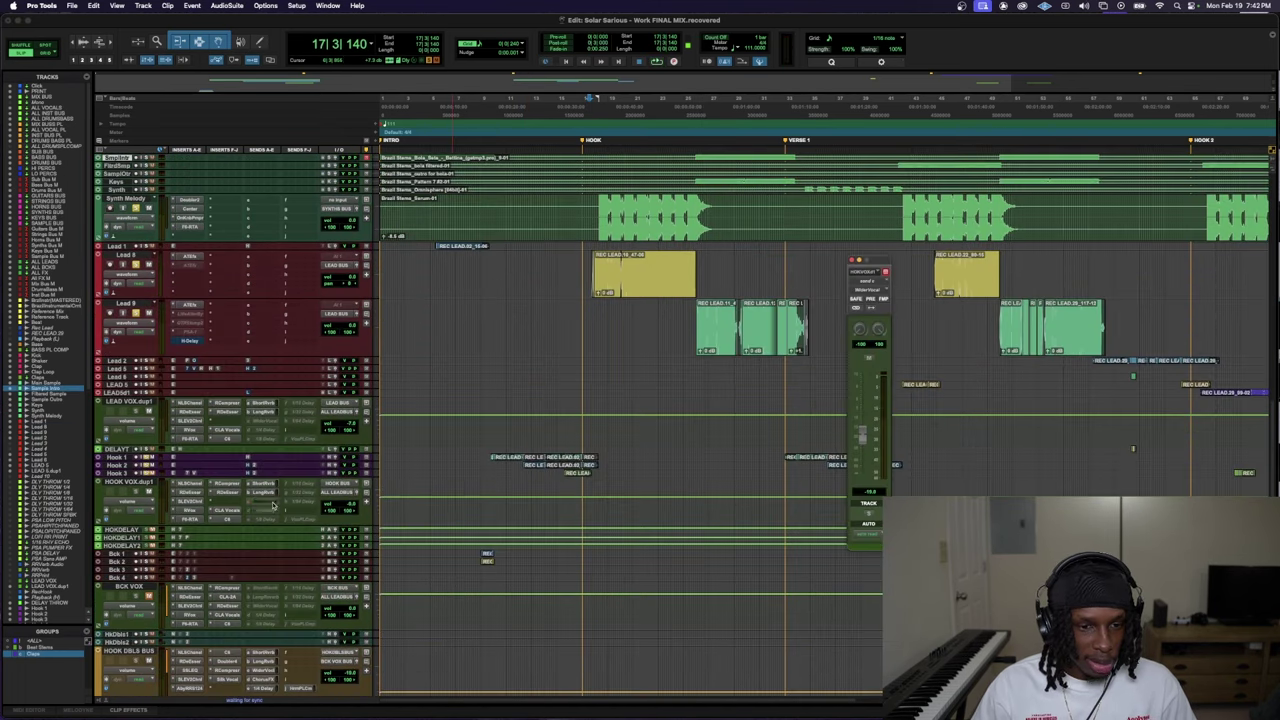
right_click(260, 499)
click(291, 521)
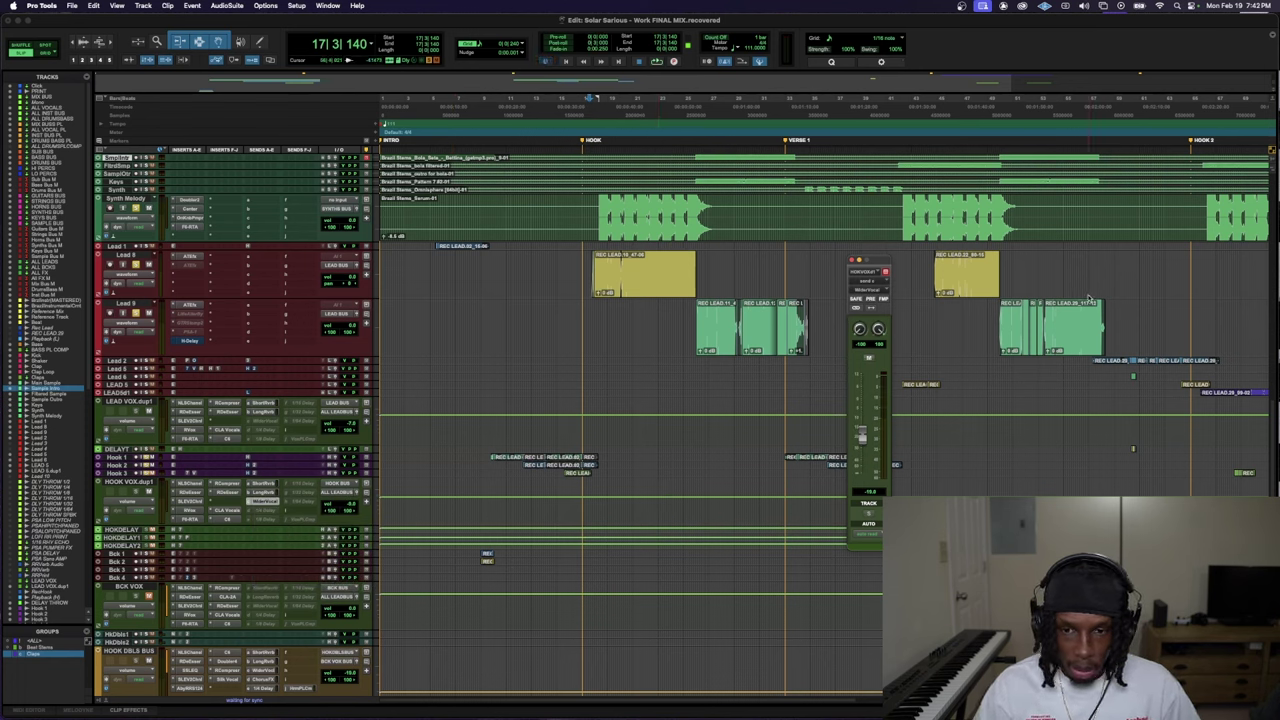
key(space)
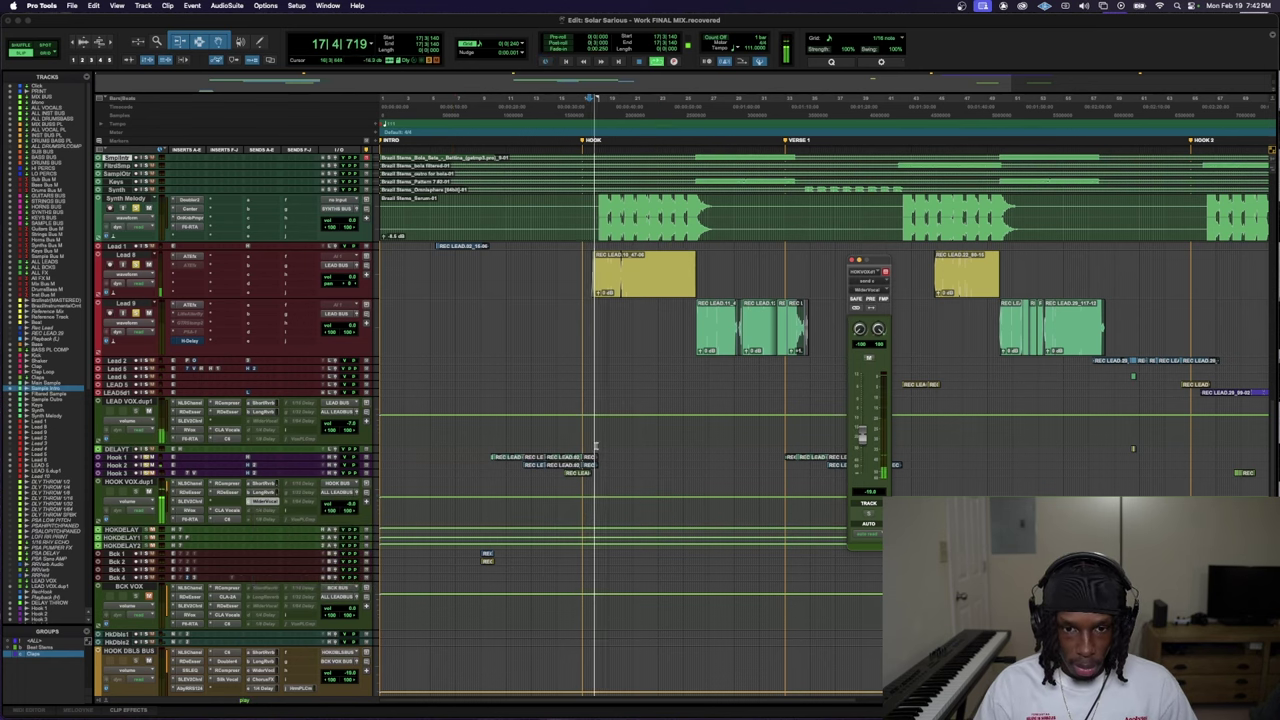
key(space)
key(space)
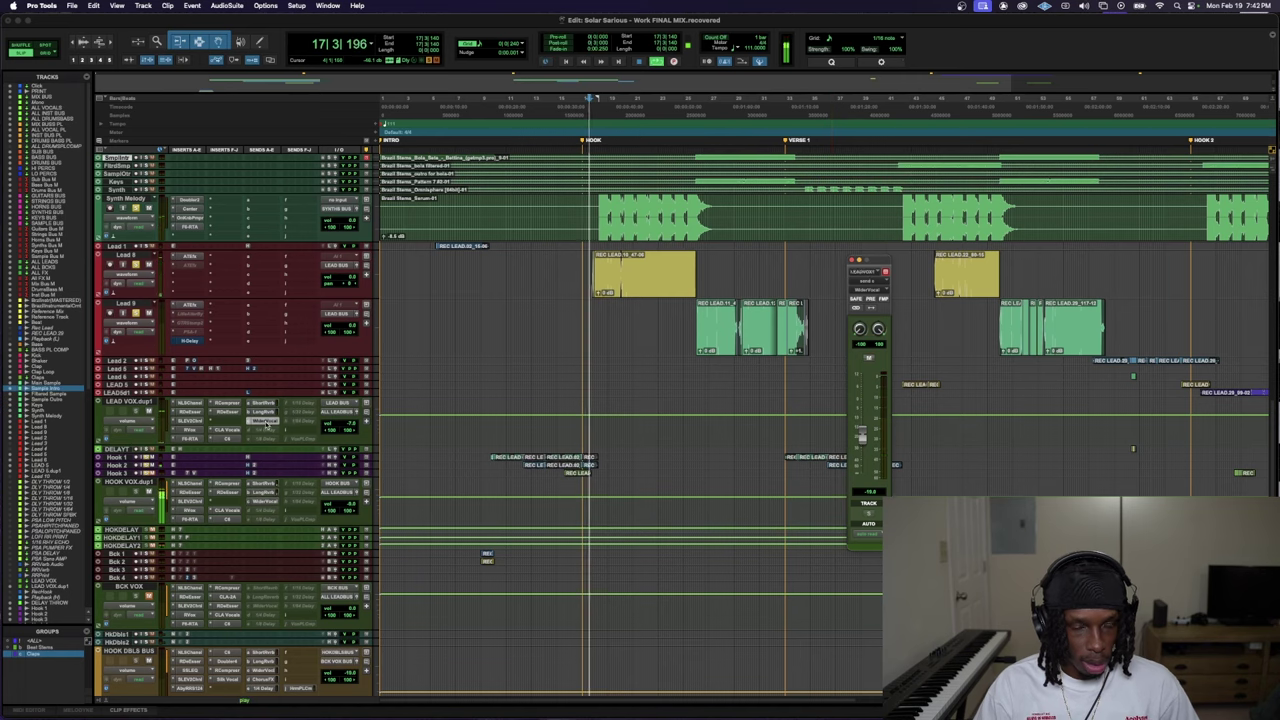
- Expand the Wider Vocal track and examine its Doubler and S1 Stereo Imager plug-ins
scroll(814, 436, down, 10)
key(space)
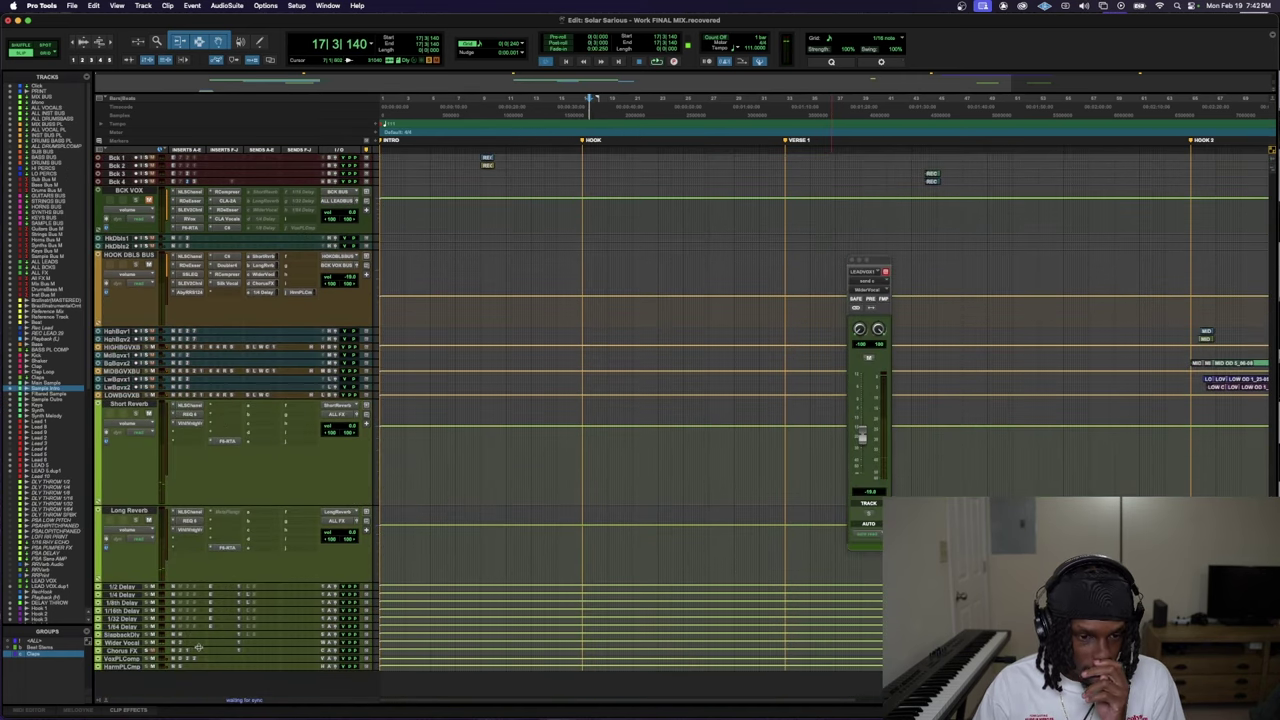
scroll(198, 648, down, 1)
click(187, 645)
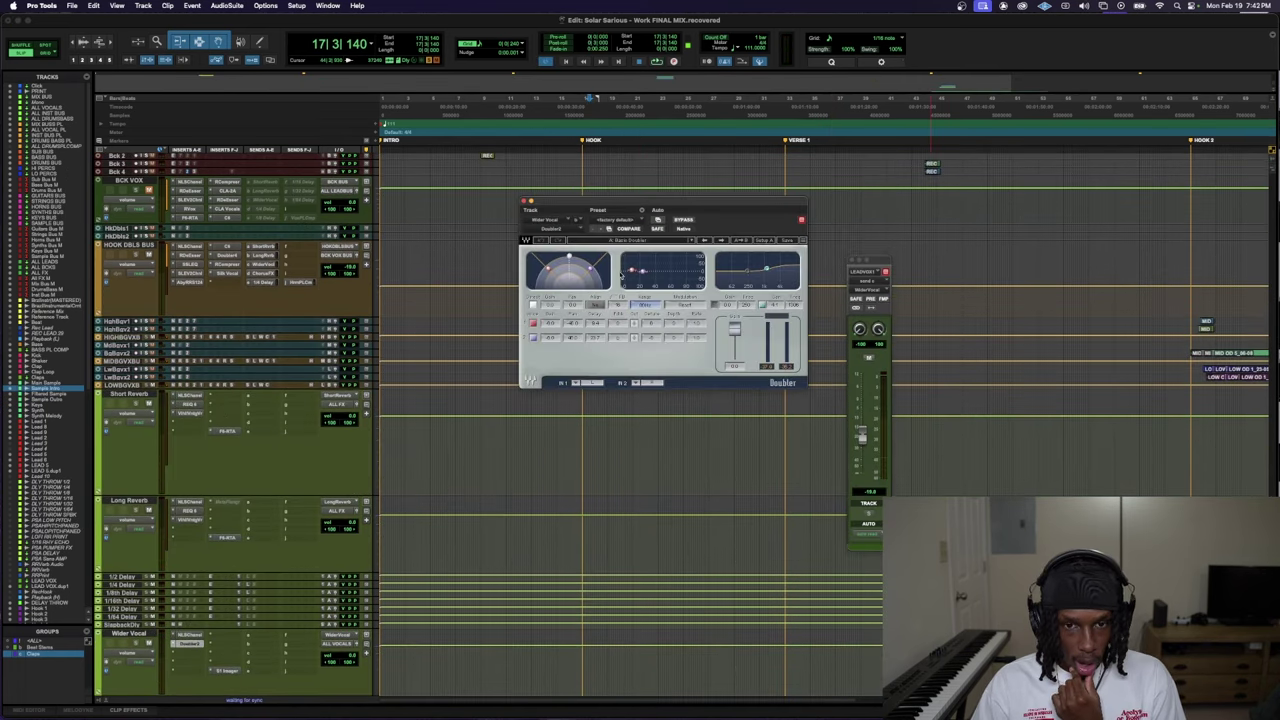
click(224, 670)
scroll(218, 552, up, 4)
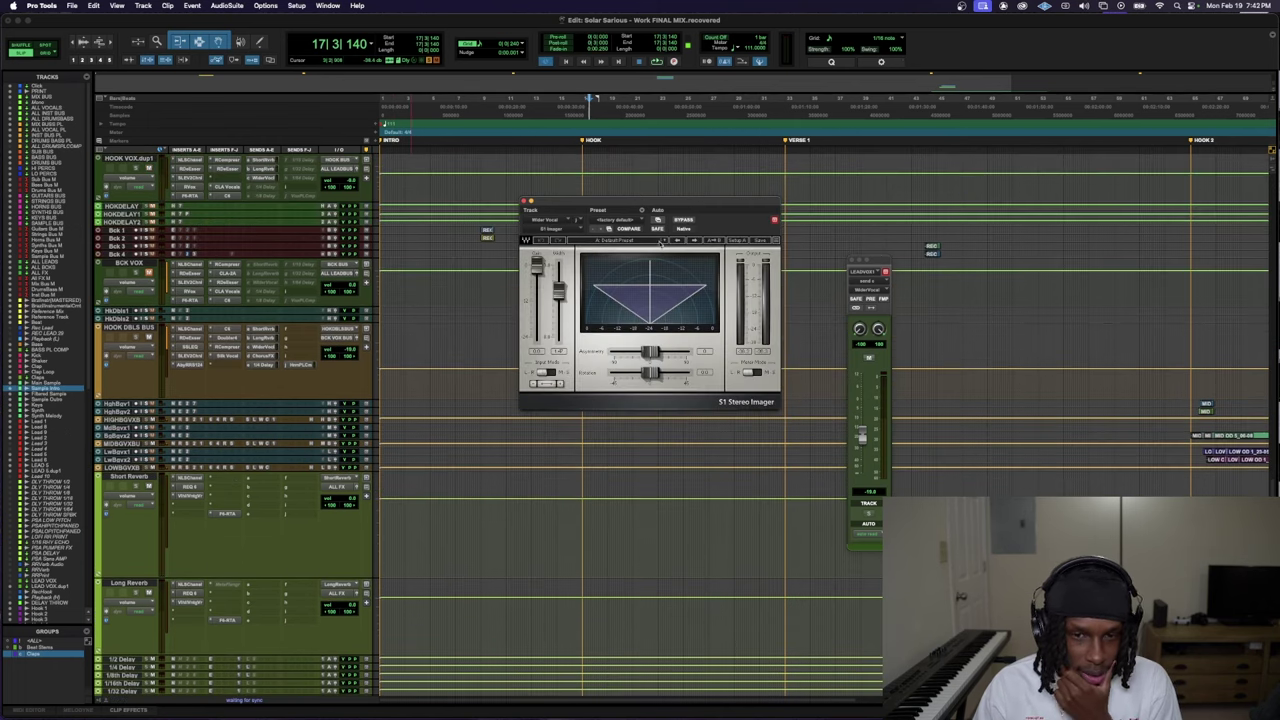
click(522, 202)
scroll(281, 344, up, 6)
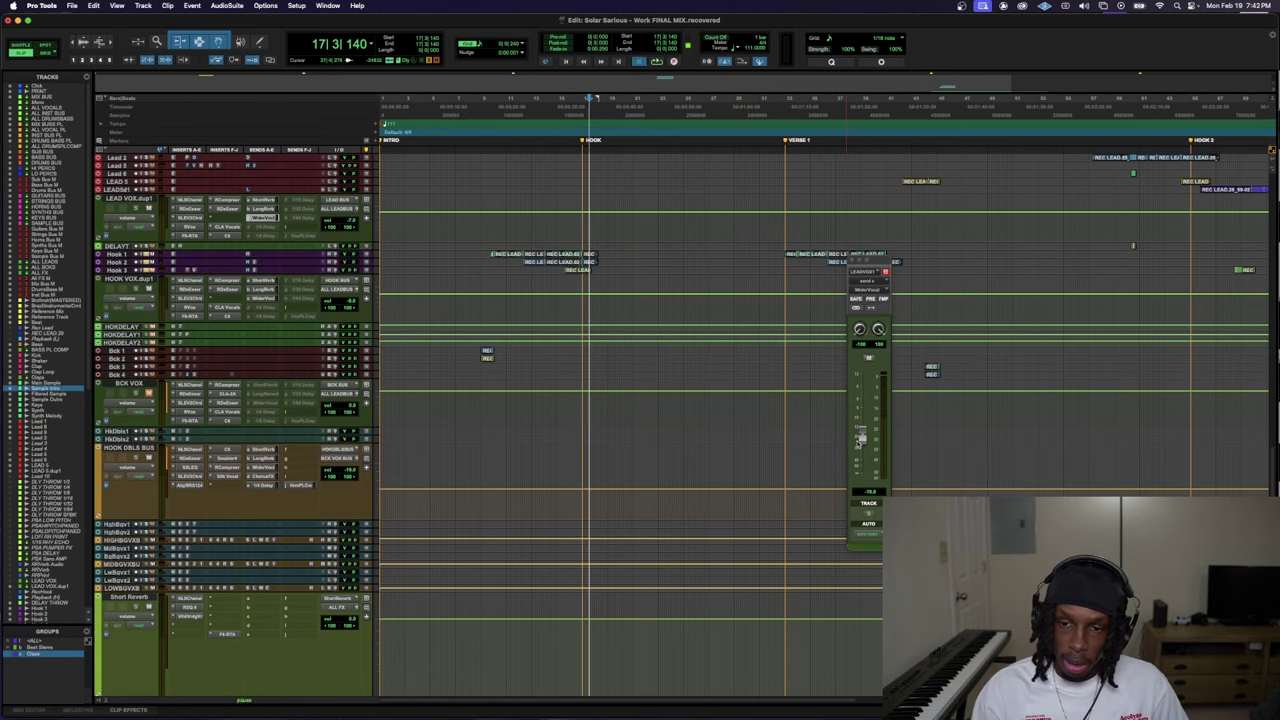
- Rebalance the LEAD VOX.dup1 WiderVocal send level while the hook plays and bring up the track's main output fader
key(space)
scroll(700, 440, up, 12)
drag(860, 438, 866, 571)
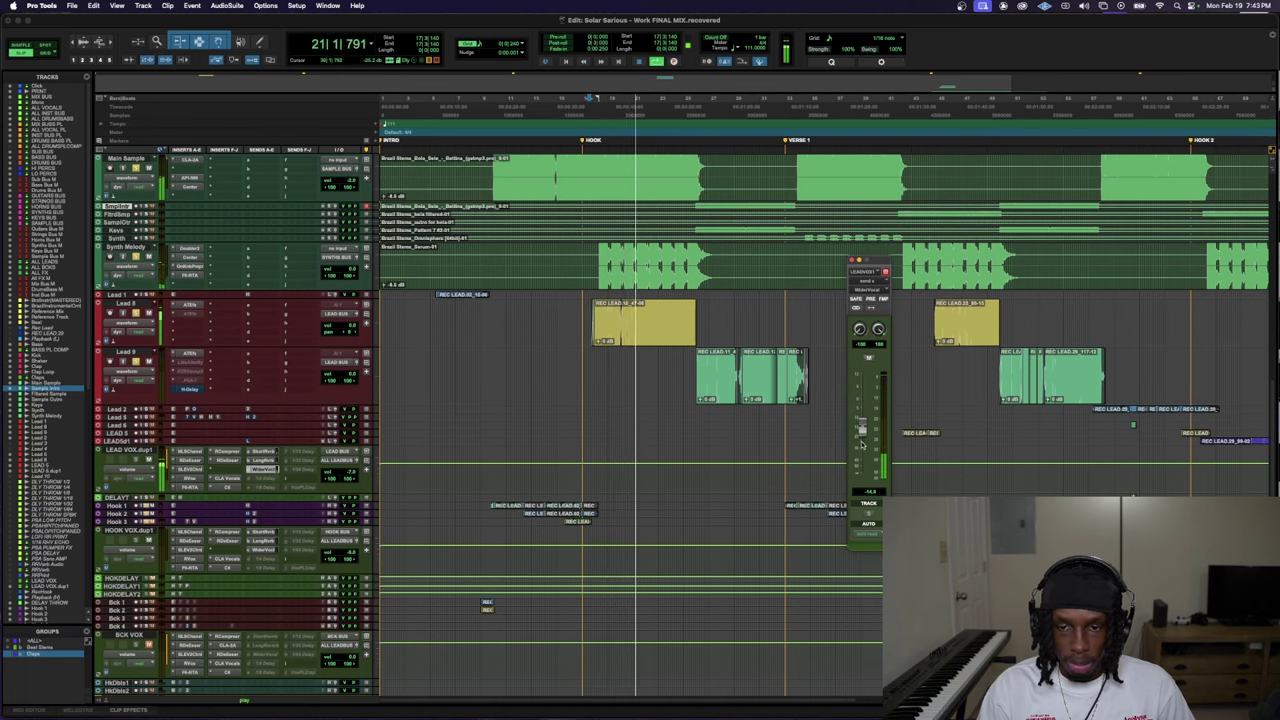
drag(862, 444, 867, 484)
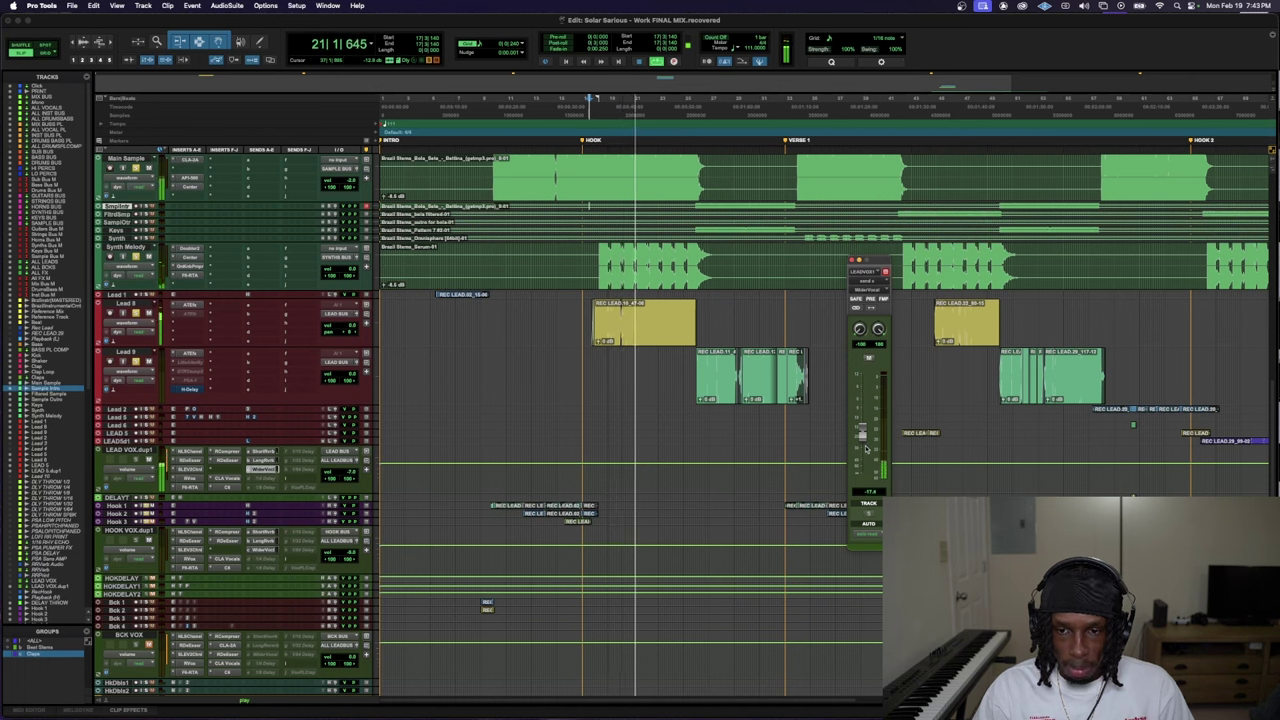
click(869, 502)
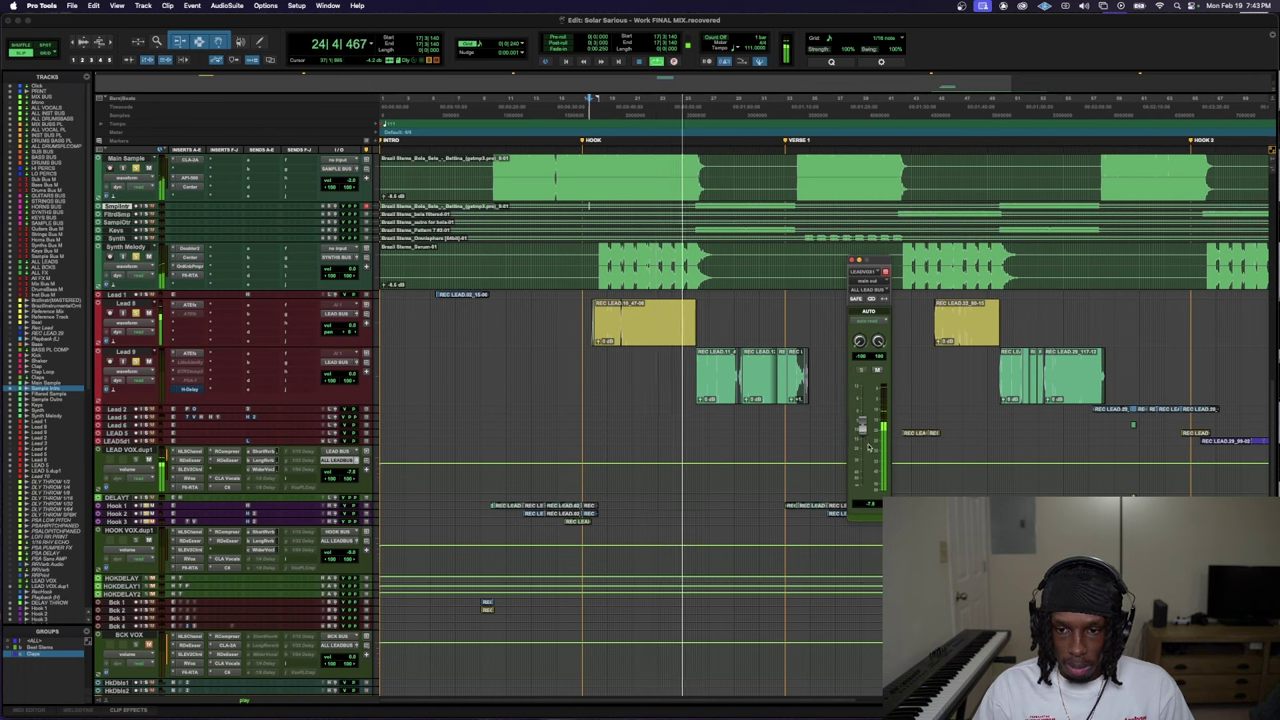
- Solo the extra sample tracks along with Keys and Synth, and play from bar 25 near the end of the hook
scroll(300, 302, up, 1)
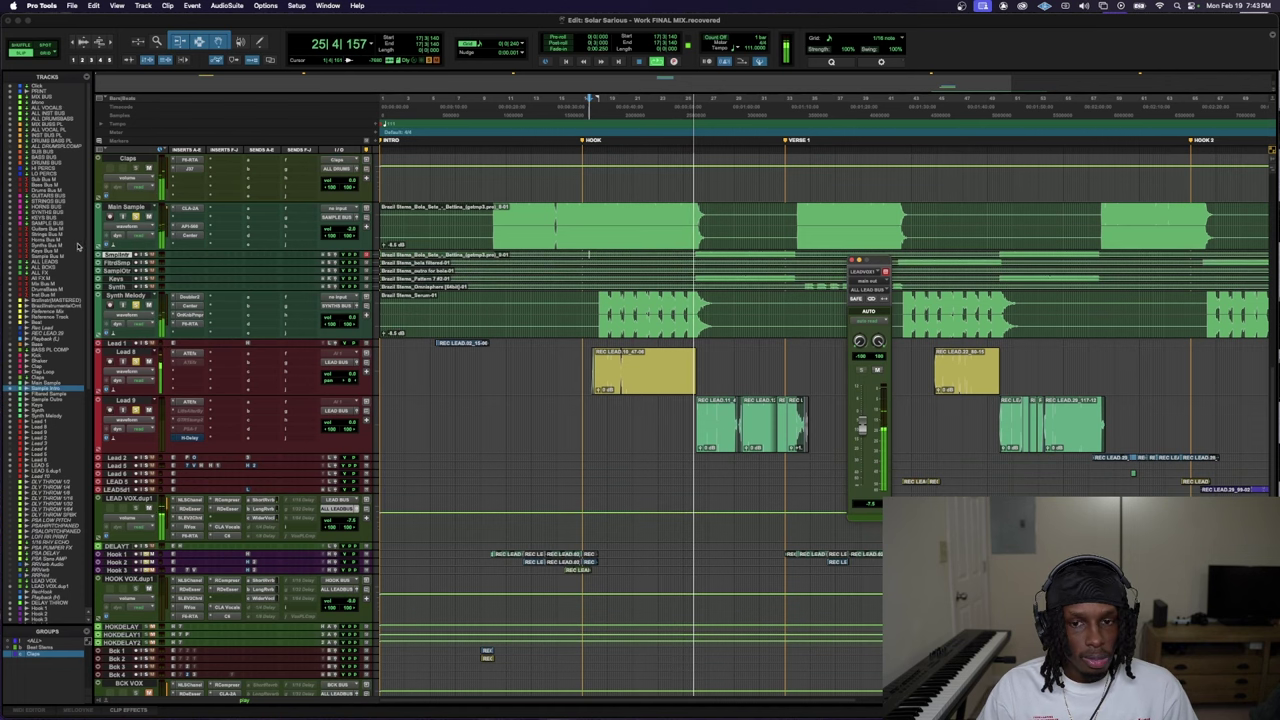
key(space)
key(space)
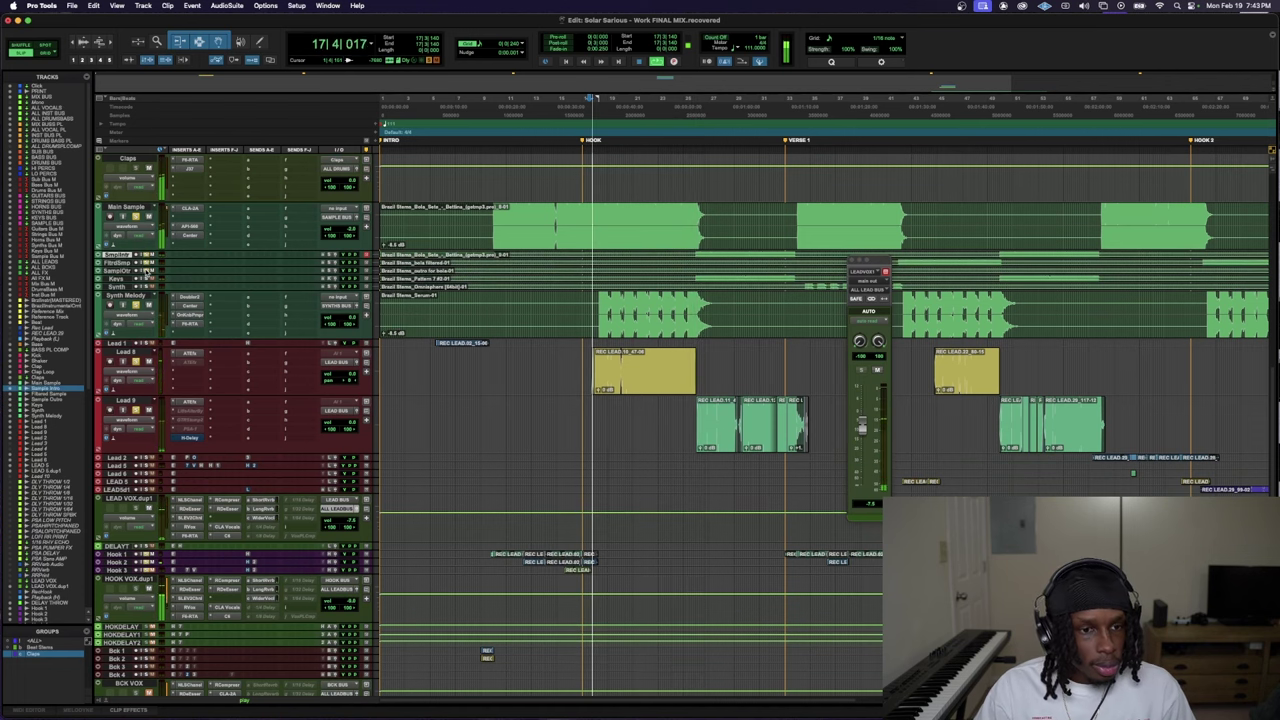
key(space)
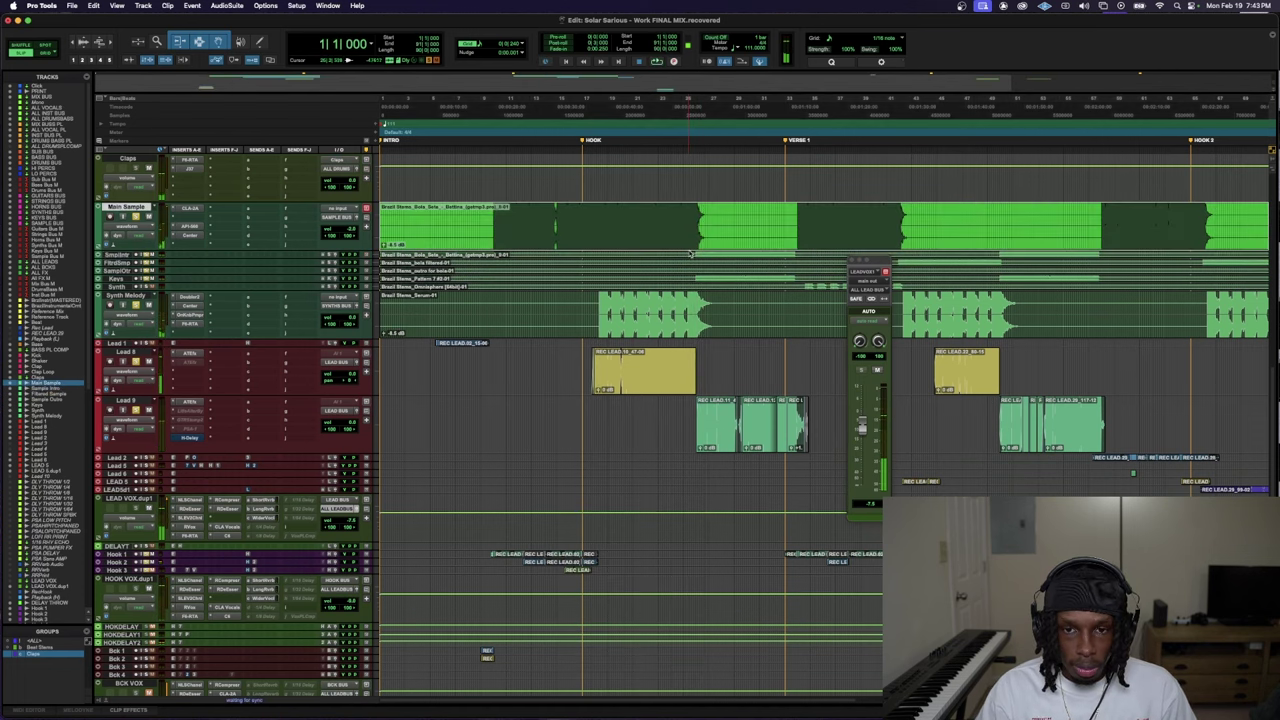
click(690, 256)
key(space)
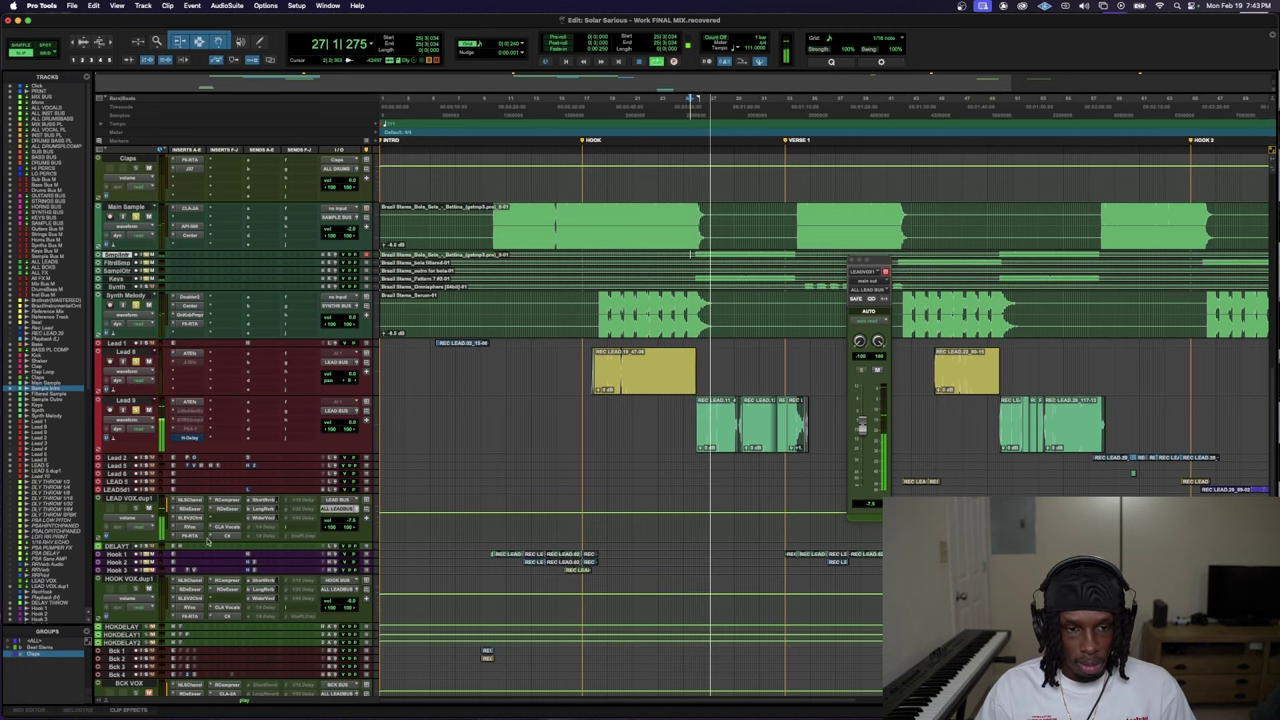
- Increase the LEAD VOX.dup1 track height and listen through the Lead 9 vocal up to Verse 1
drag(247, 544, 281, 597)
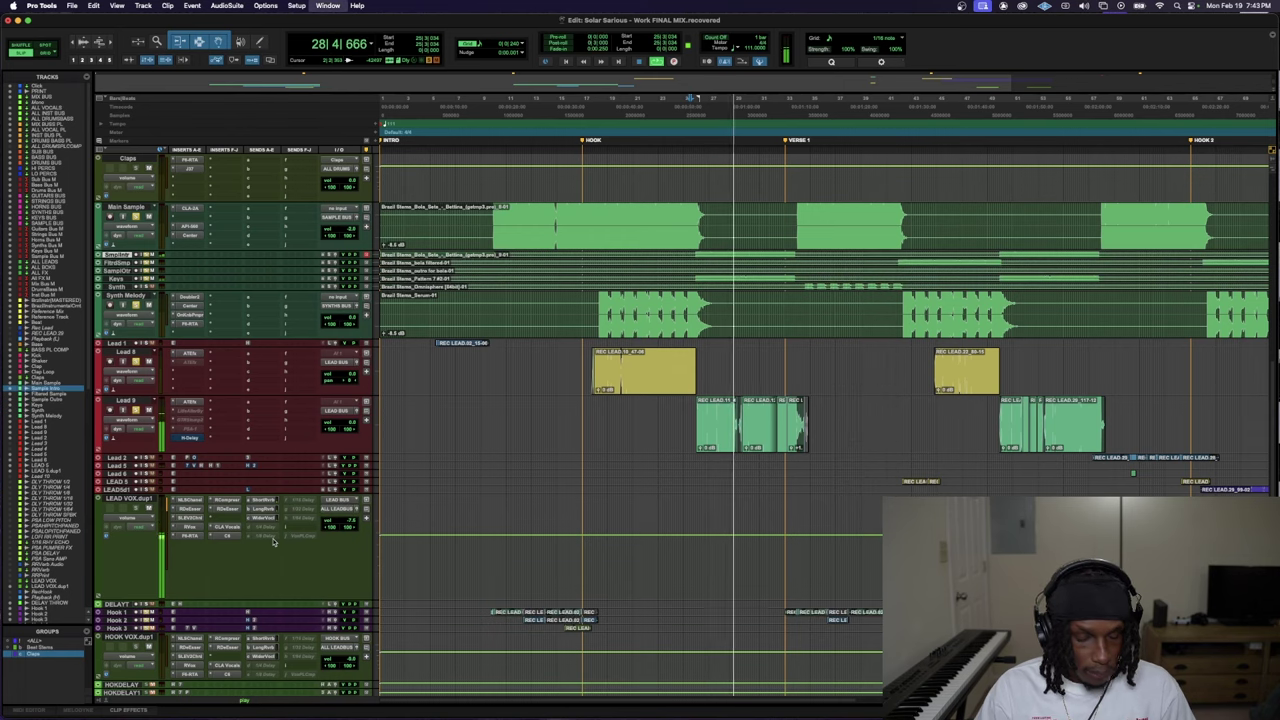
scroll(500, 560, up, 5)
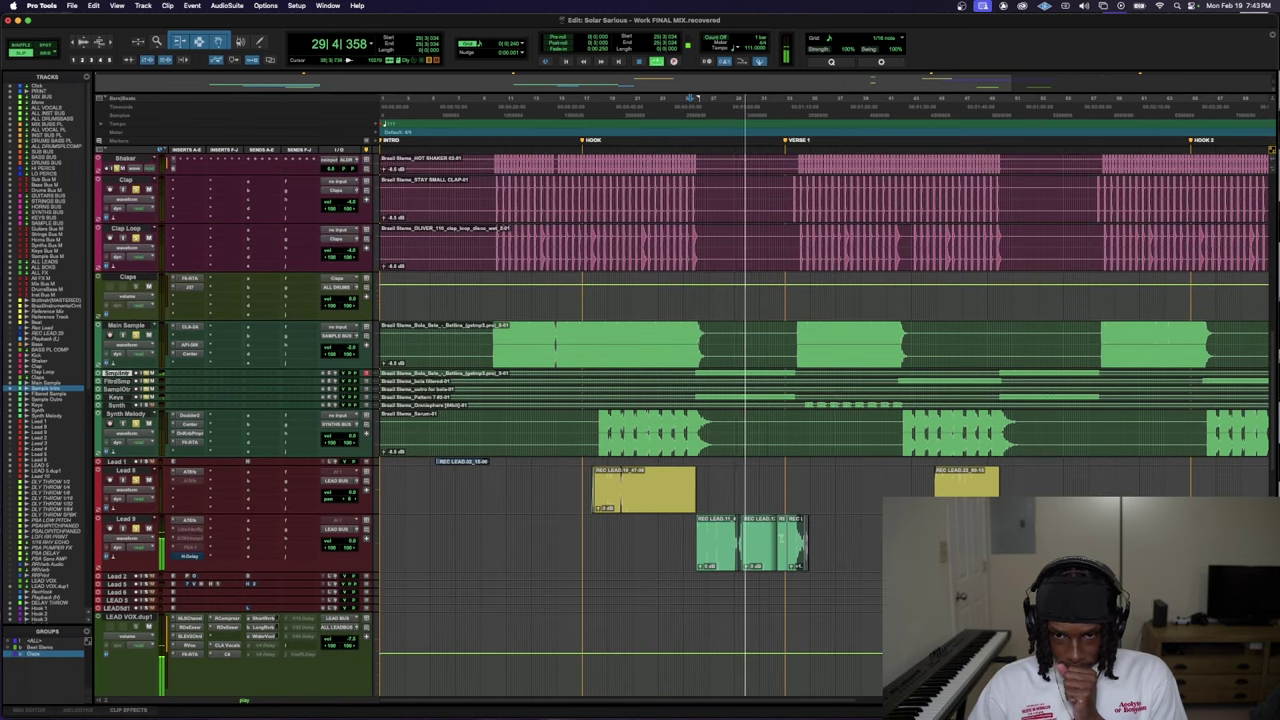
scroll(247, 572, up, 4)
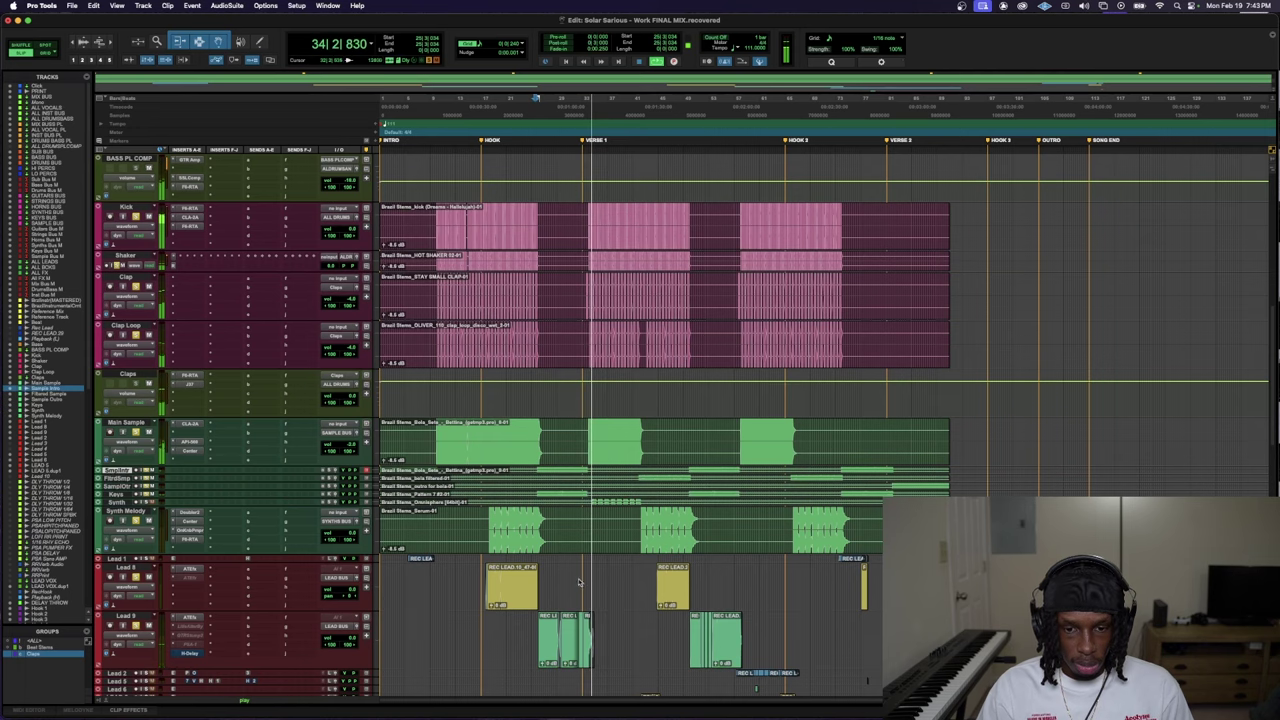
key(space)
key(space)
- Play from the start of the Lead 9 vocal near bar 25 and adjust the LEAD VOX.dup1 LongReverb send level
click(536, 628)
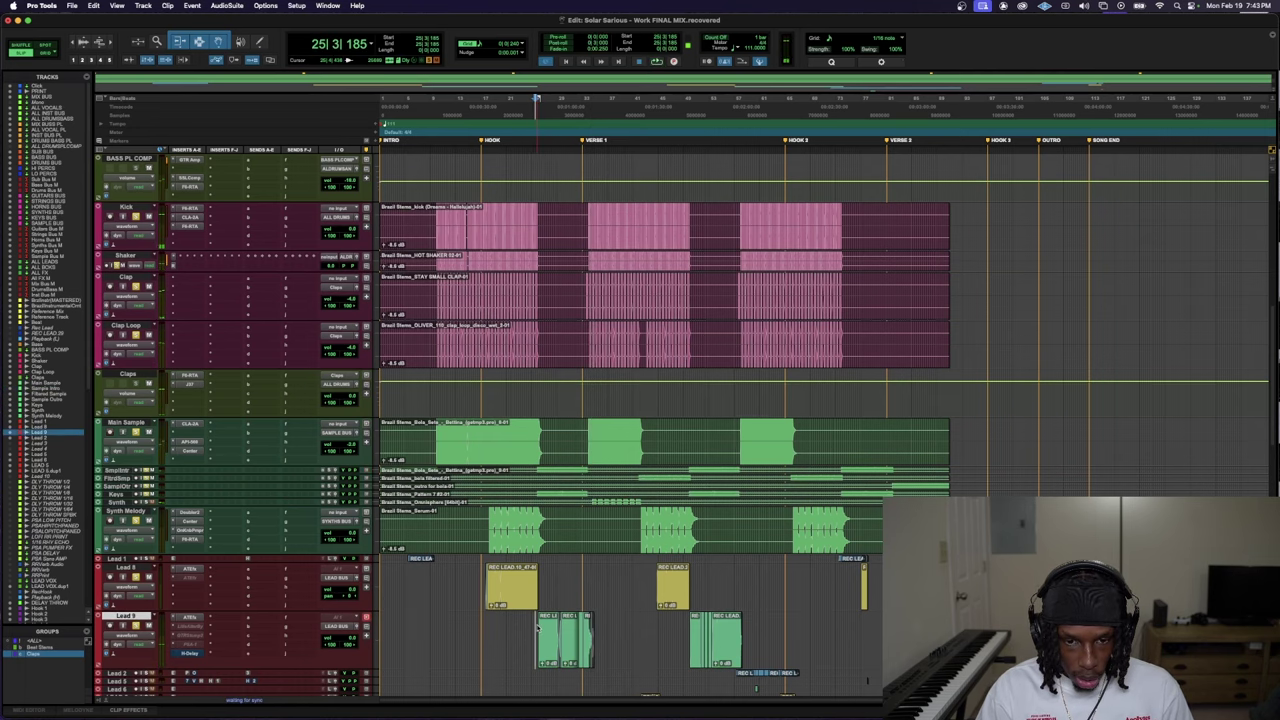
key(super+bracketright)
key(super+bracketright)
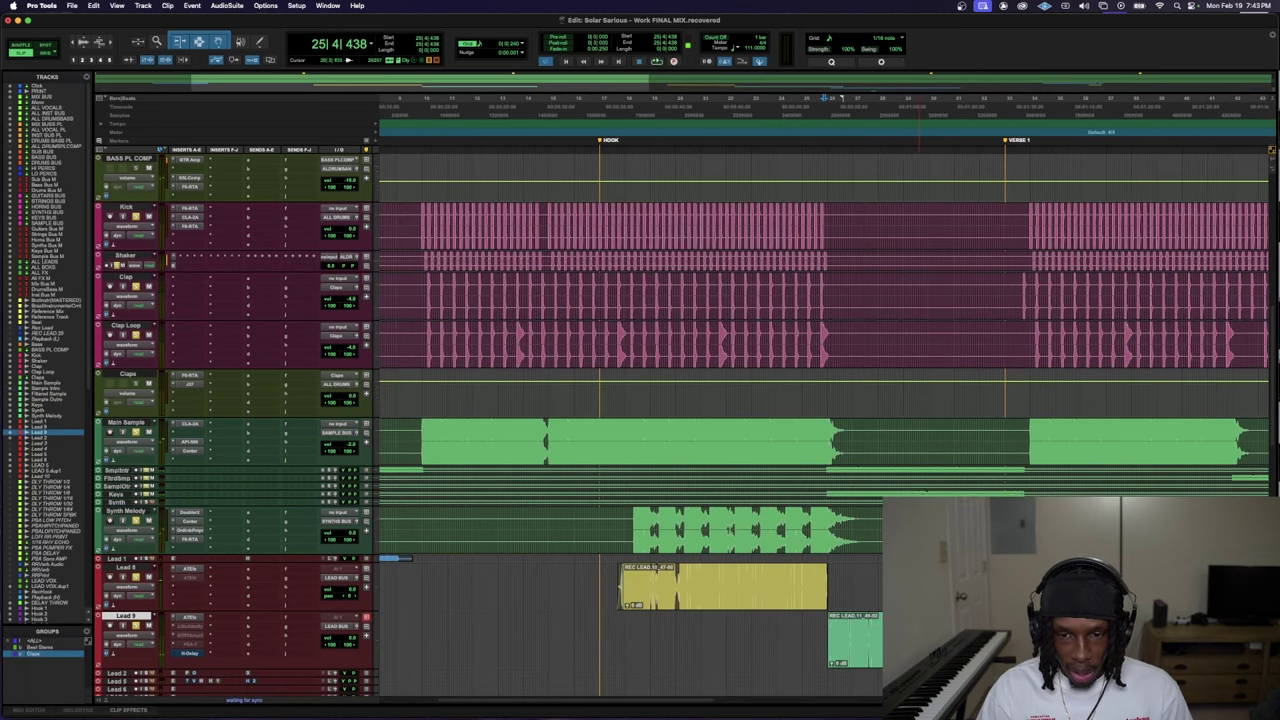
key(super+bracketright)
key(super+alt+bracketleft)
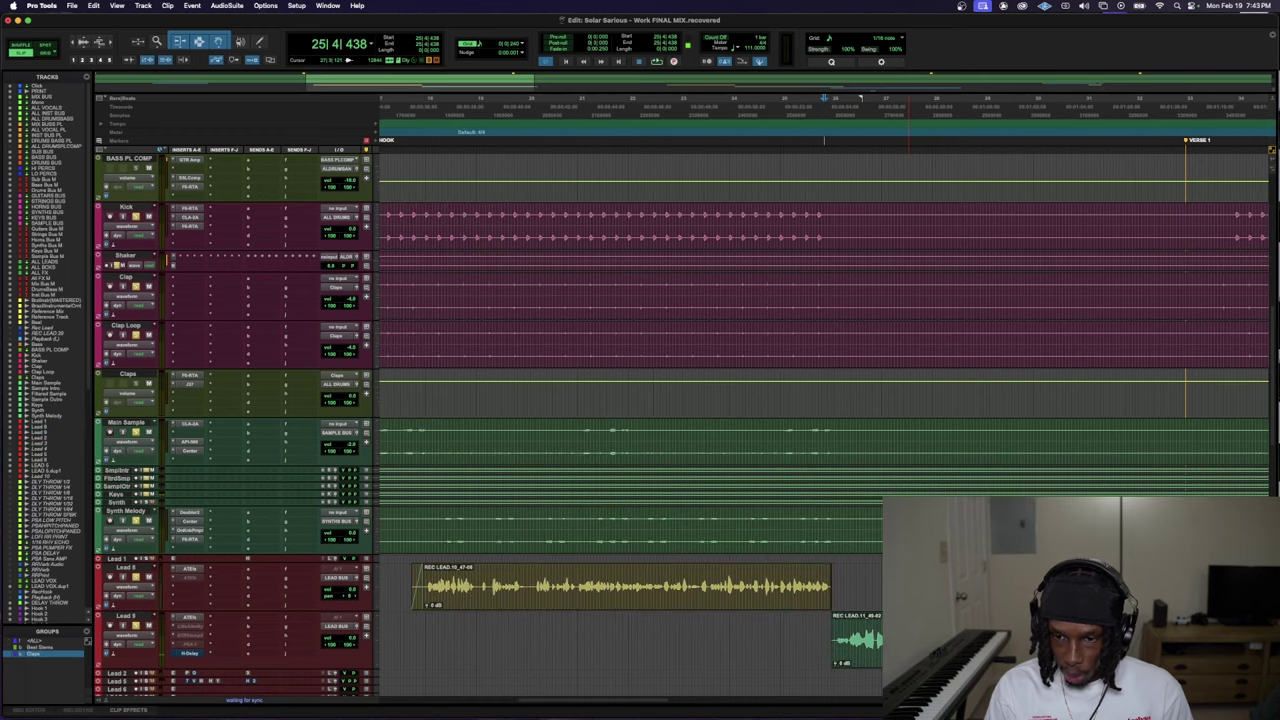
scroll(801, 625, down, 4)
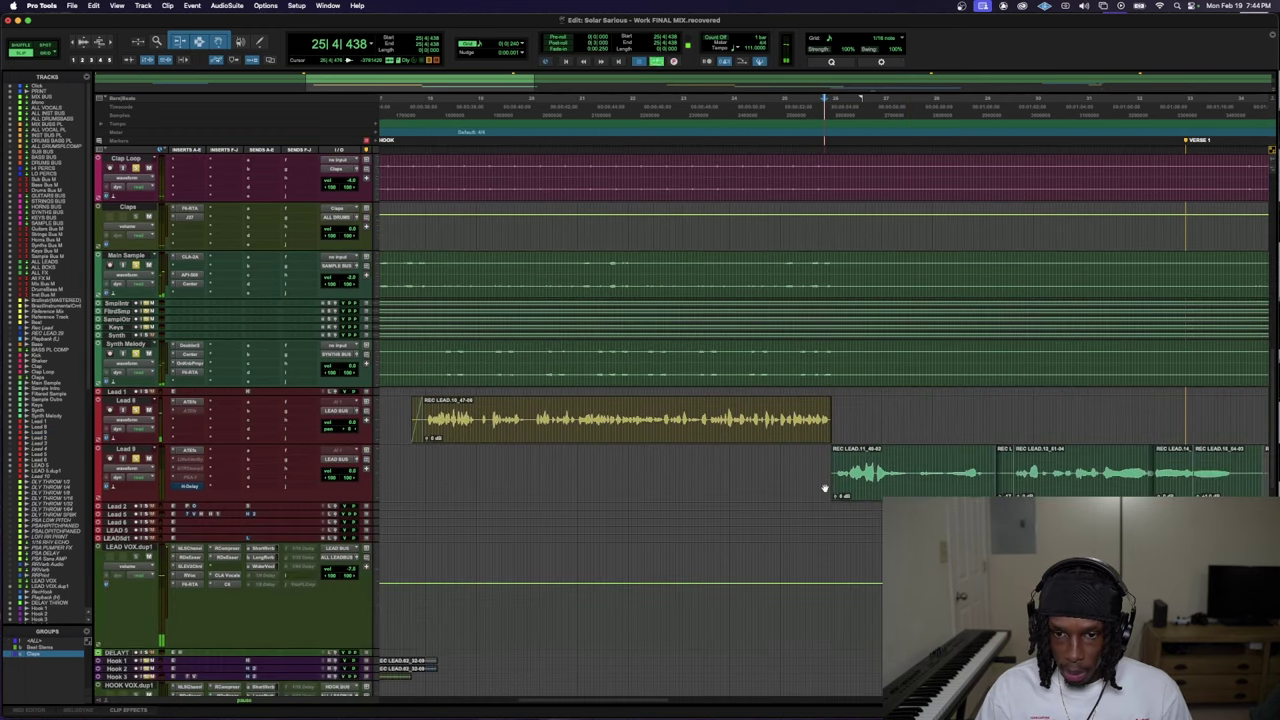
scroll(824, 488, down, 2)
click(290, 459)
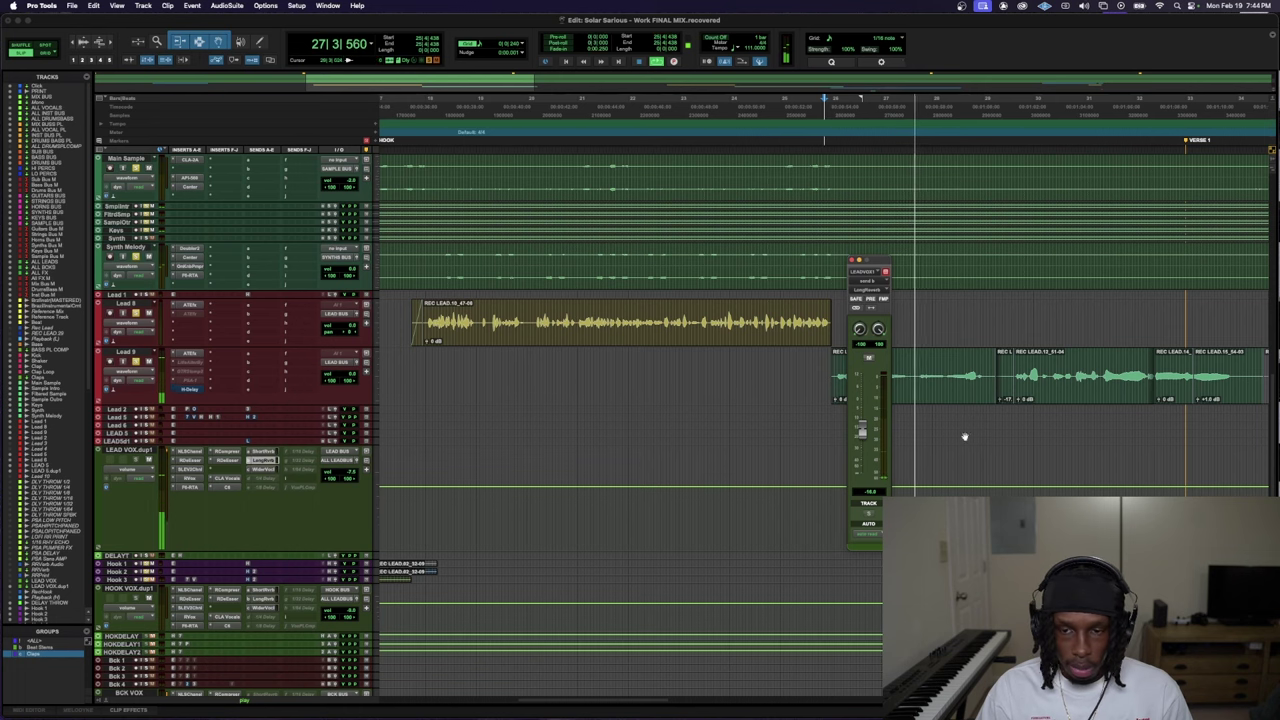
scroll(957, 440, right, 5)
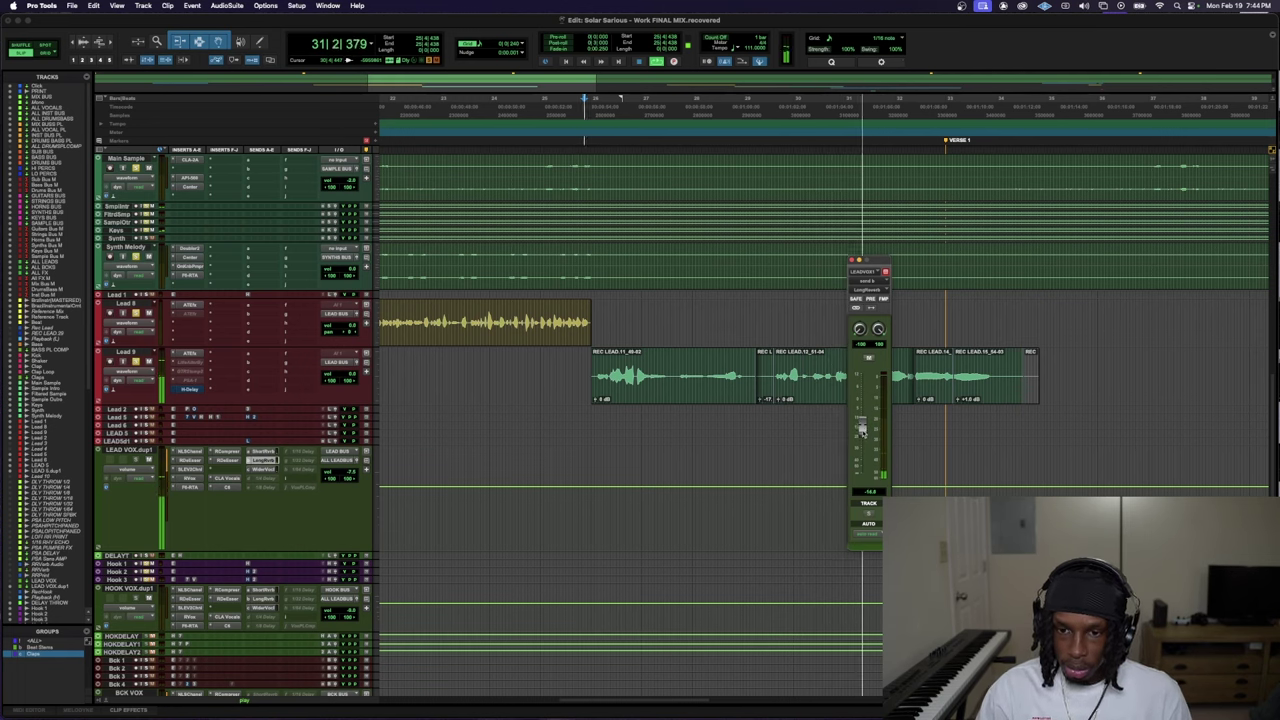
mouse_move(862, 430)
mouse_down()
mouse_move(862, 396)
mouse_move(866, 439)
mouse_up()
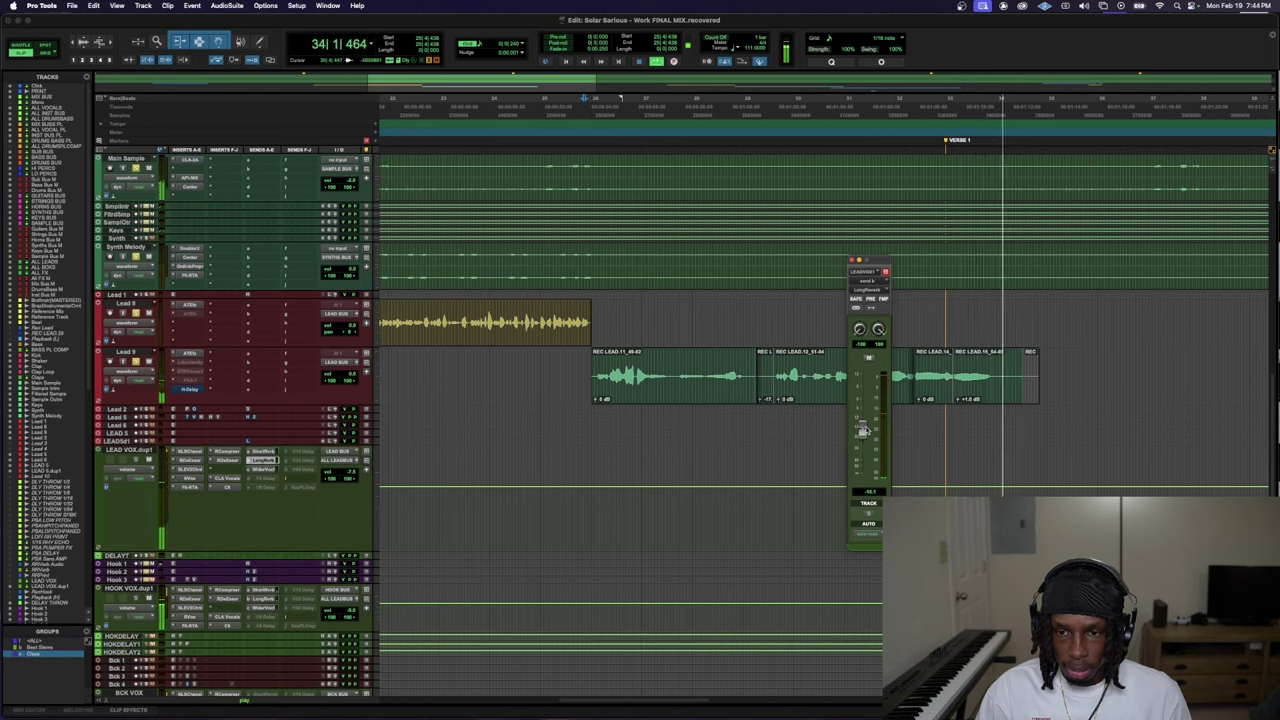
key(space)
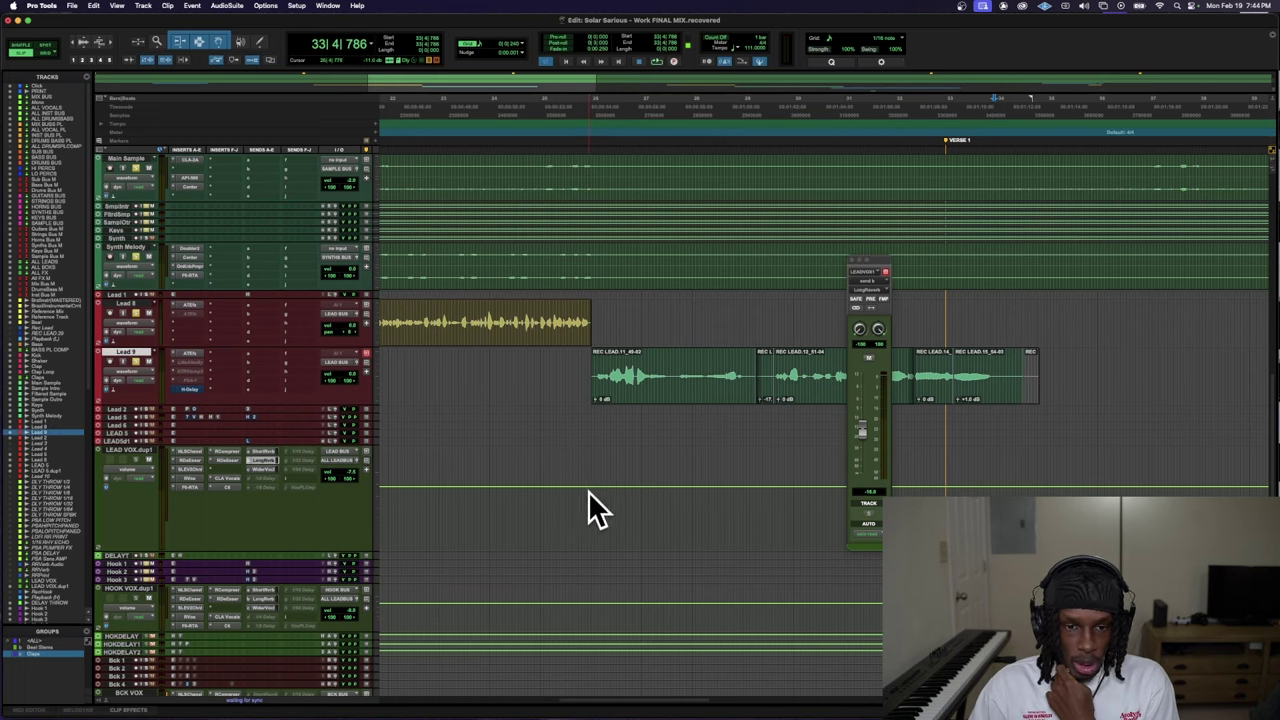
- Replay from bar 25, take Lead 9's H-Delay plug-in out of bypass and audition the delay into Verse 1
scroll(600, 505, right, 5)
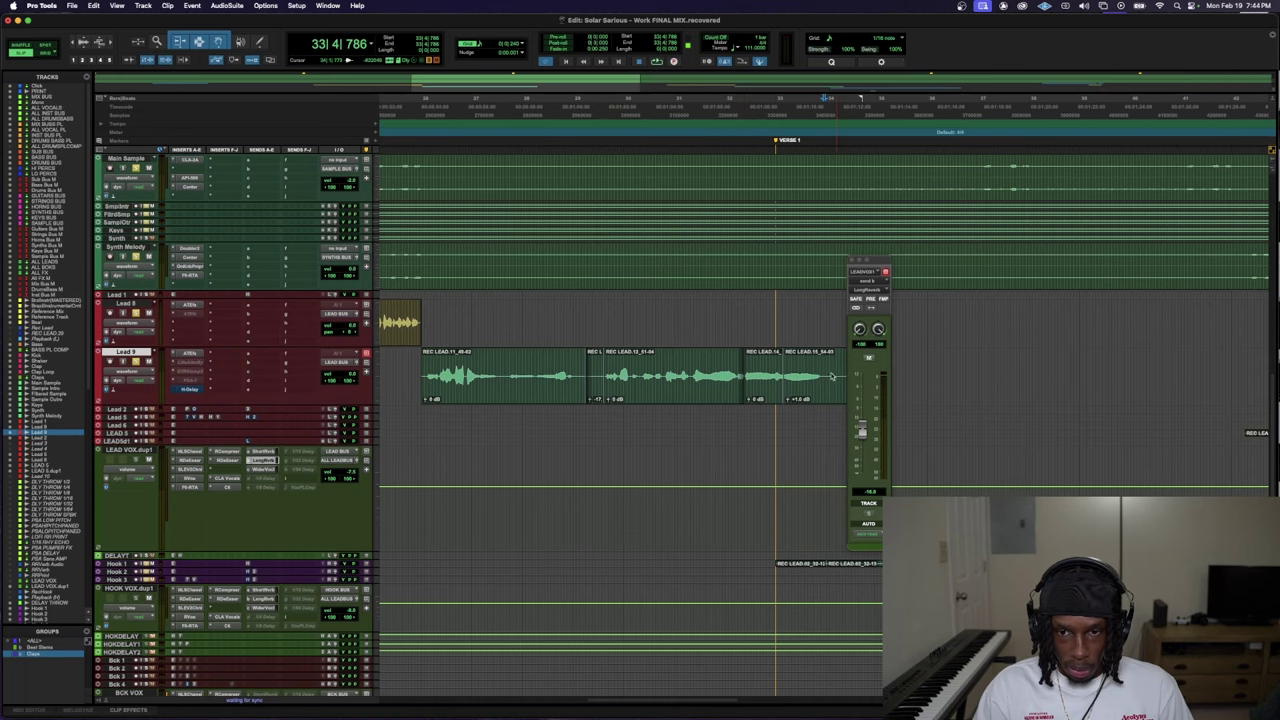
scroll(826, 367, down, 5)
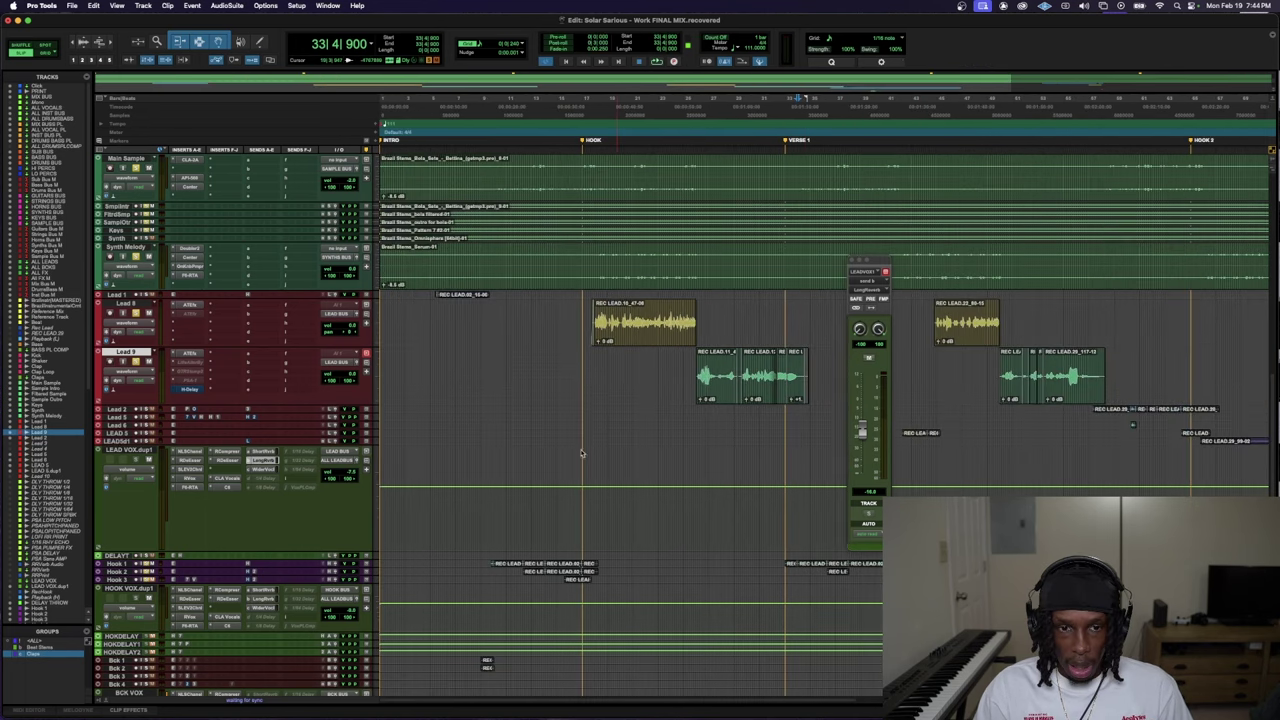
key(space)
click(616, 430)
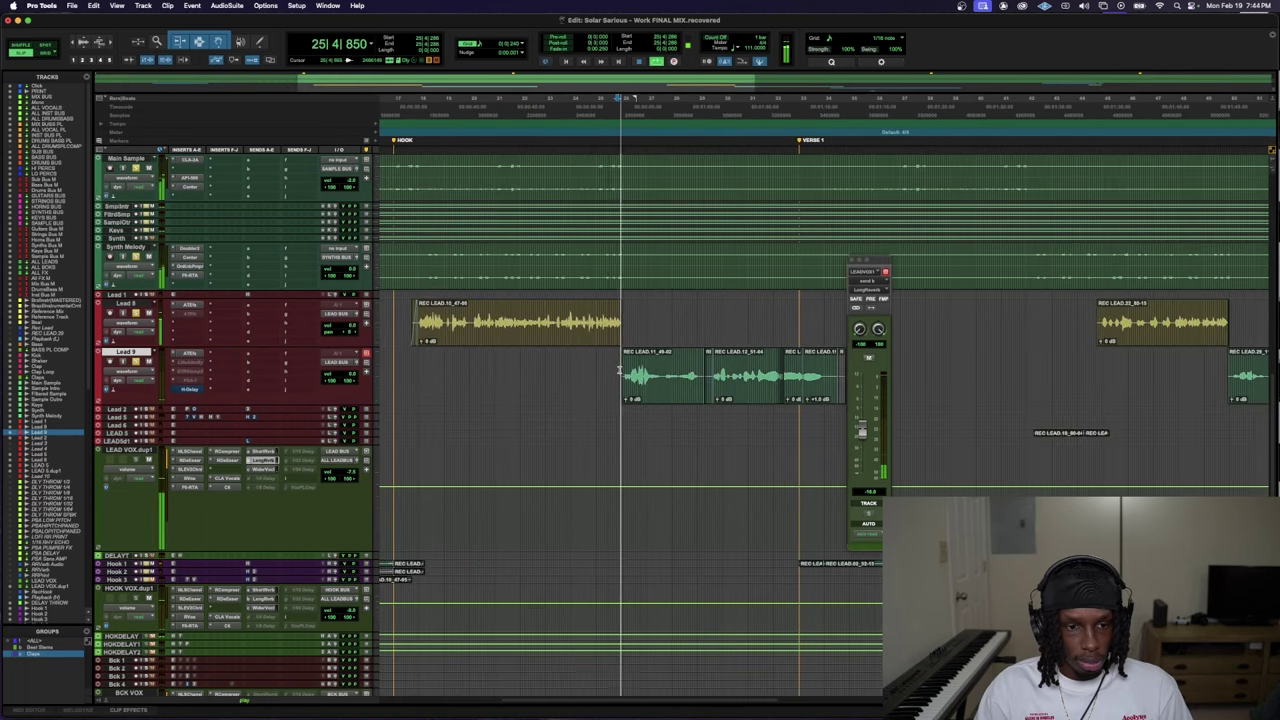
scroll(635, 429, down, 3)
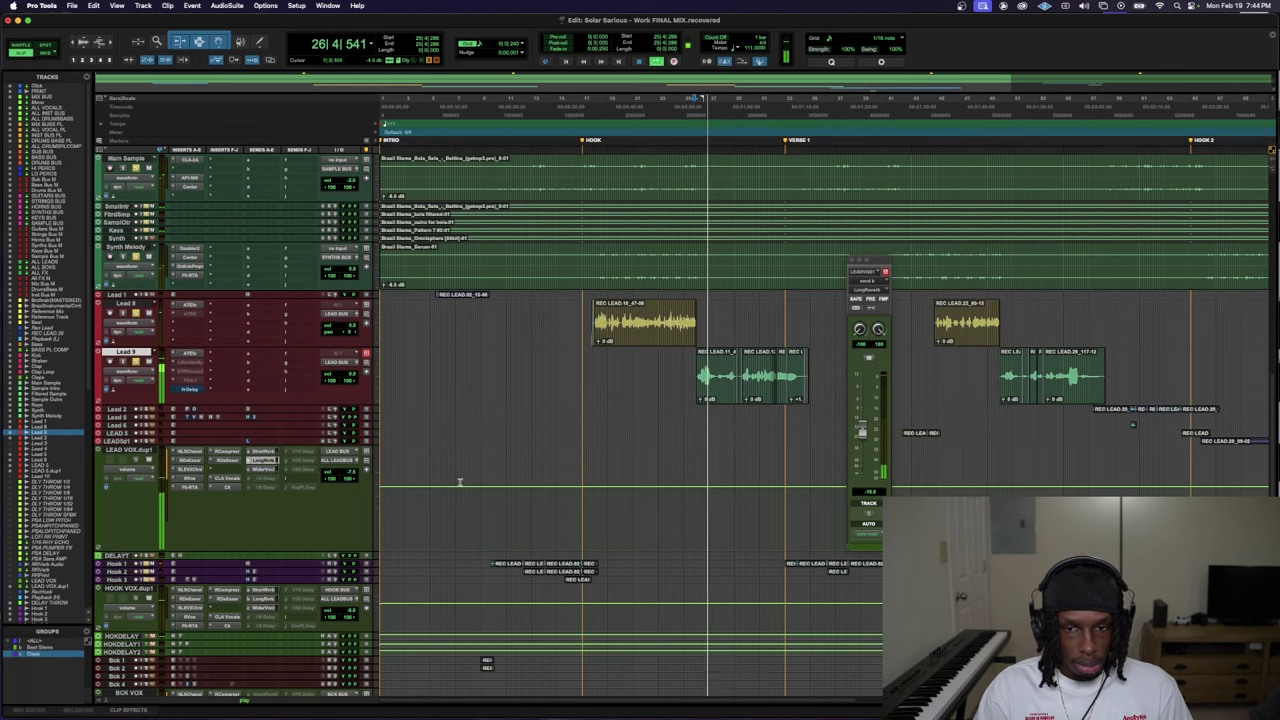
click(190, 389)
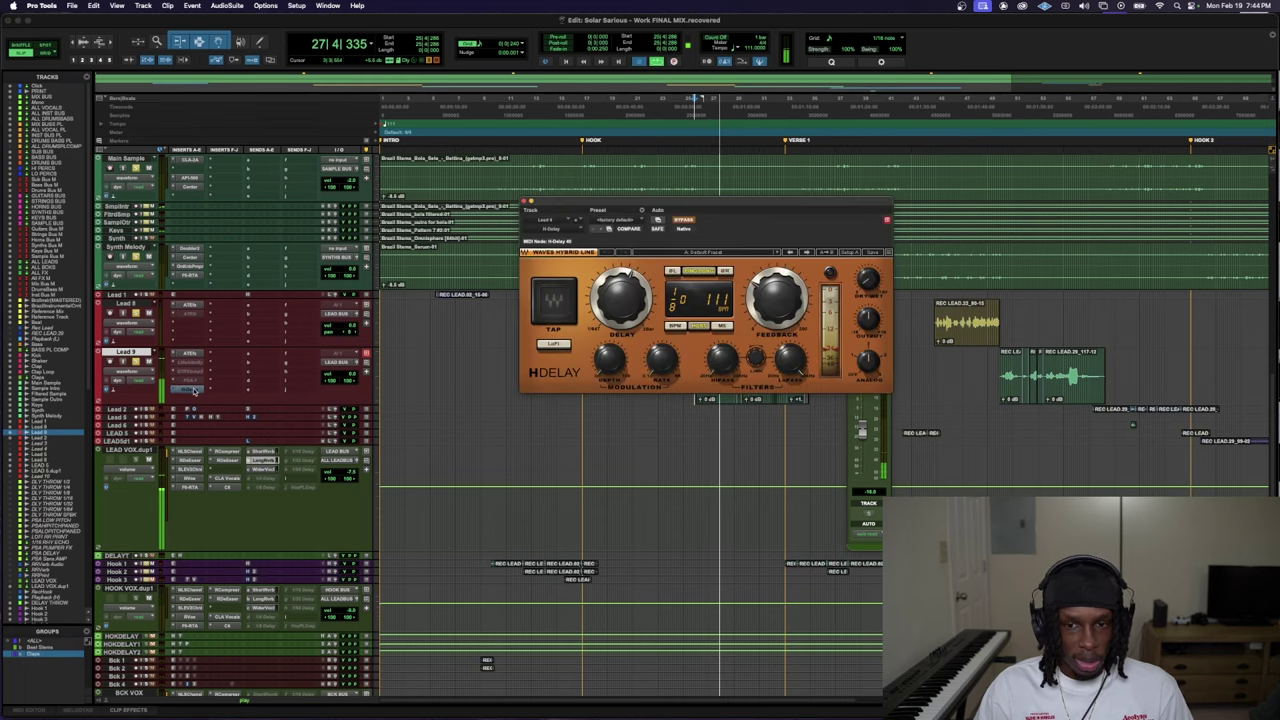
key(space)
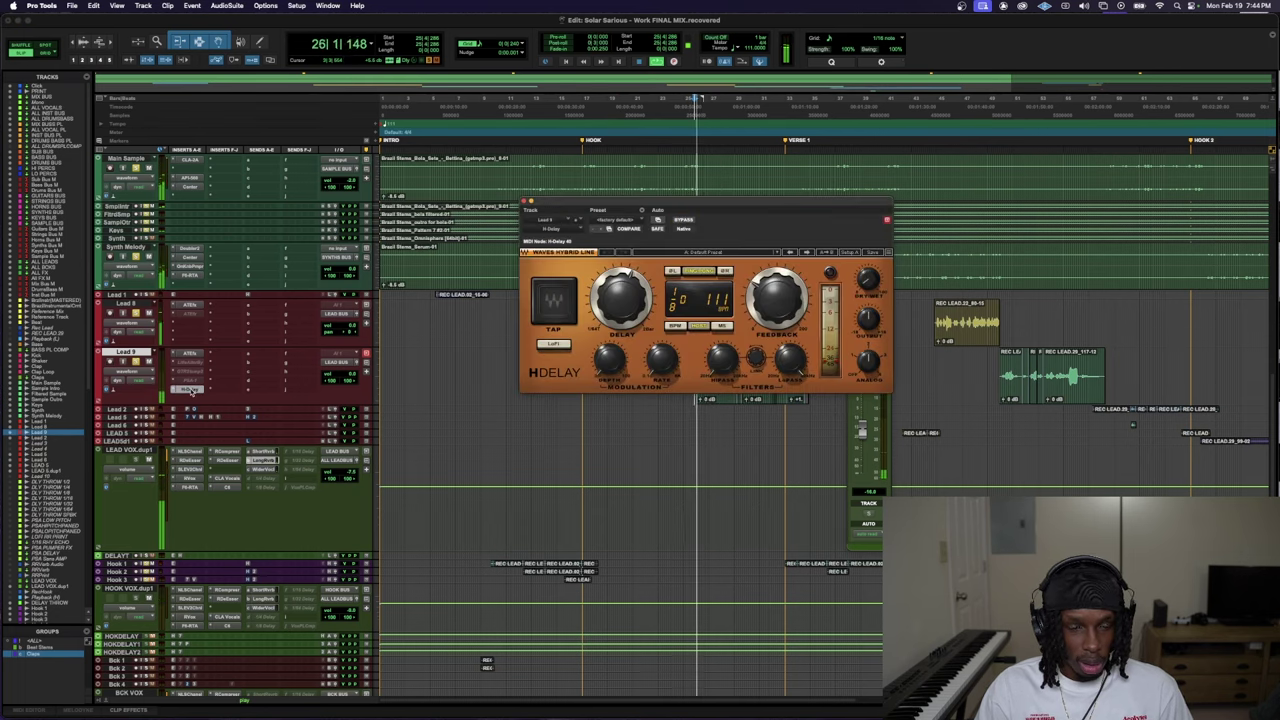
click(190, 389)
click(190, 389)
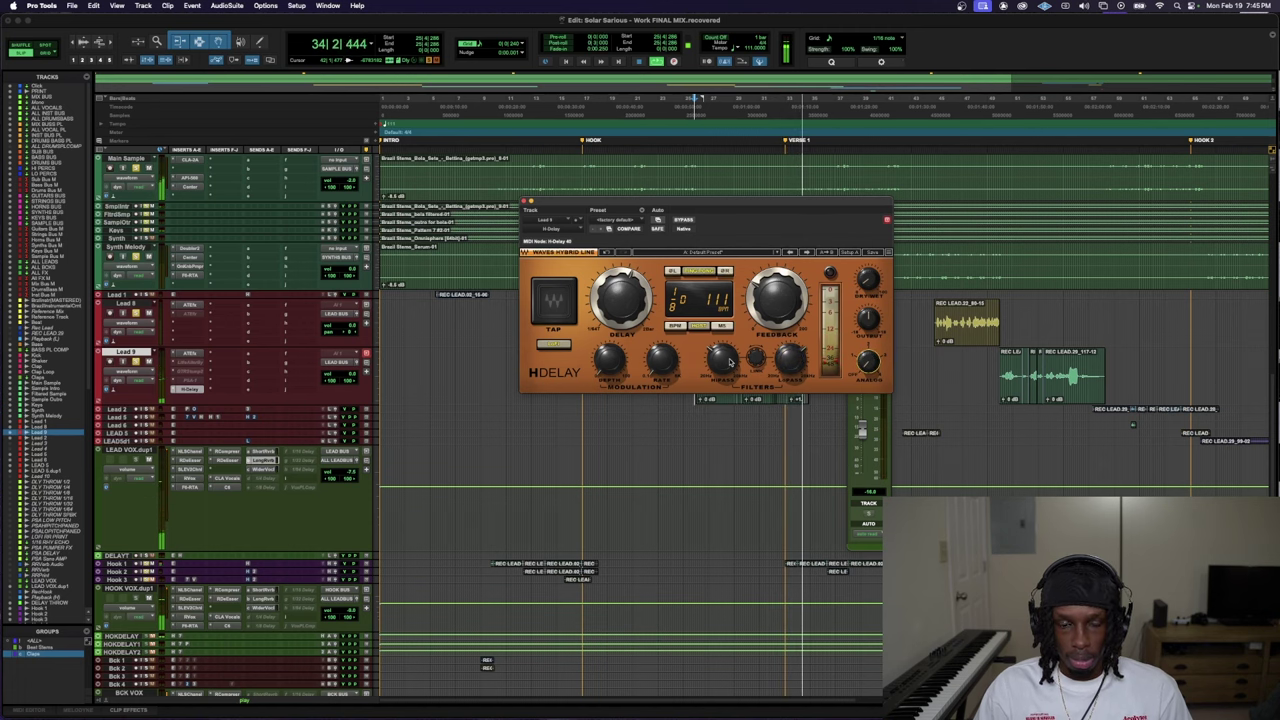
key(super+w)
- Enlarge the Hook 1 track height and stop playback at the hook vocal tracks
scroll(697, 388, down, 3)
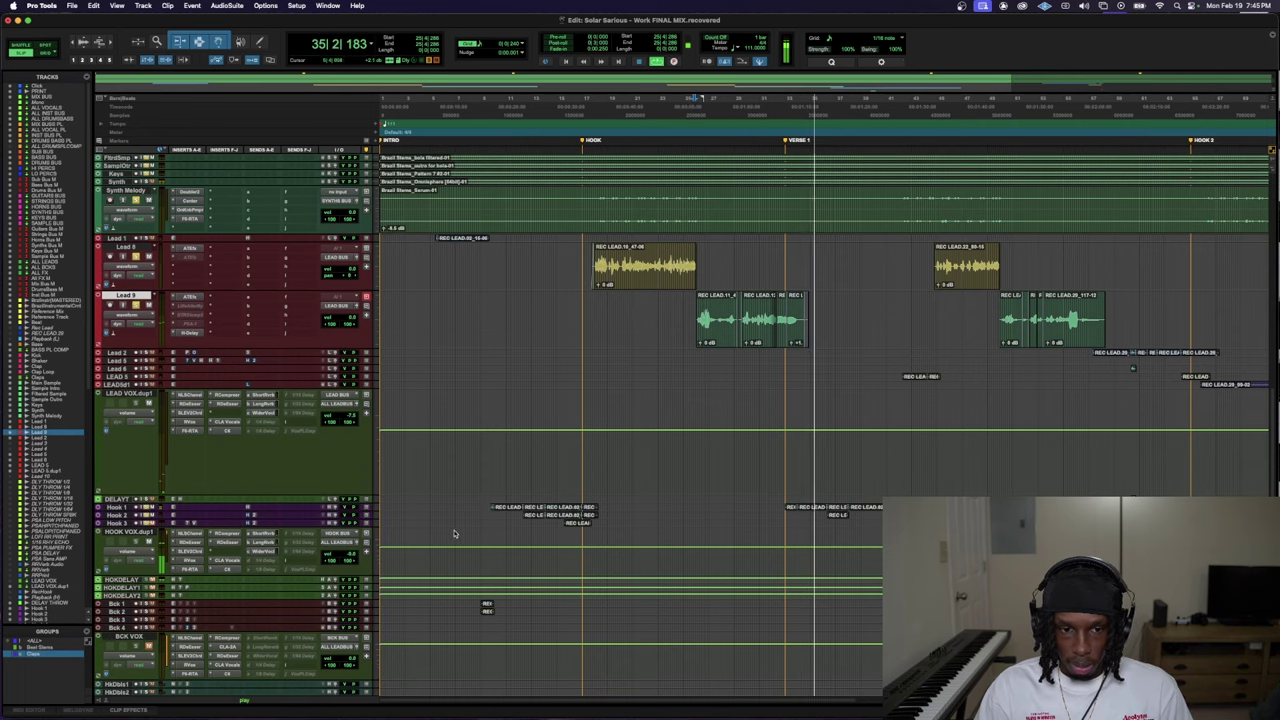
scroll(268, 585, down, 1)
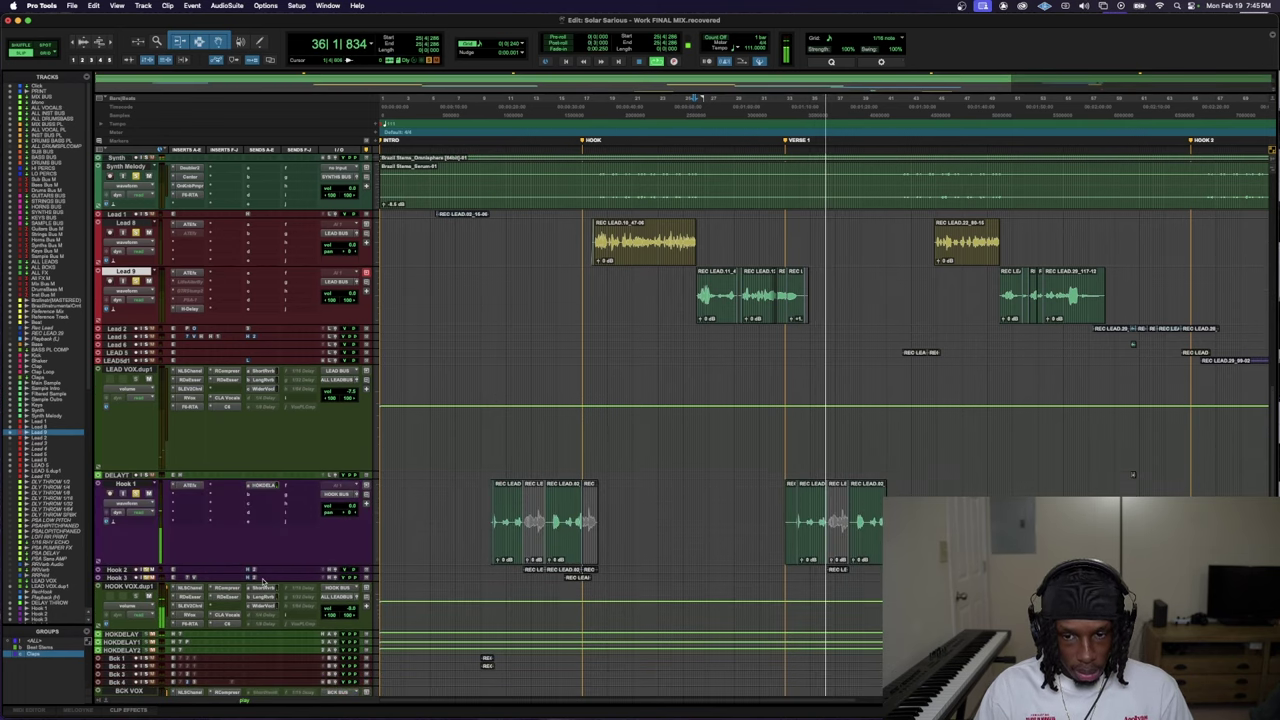
scroll(263, 580, down, 8)
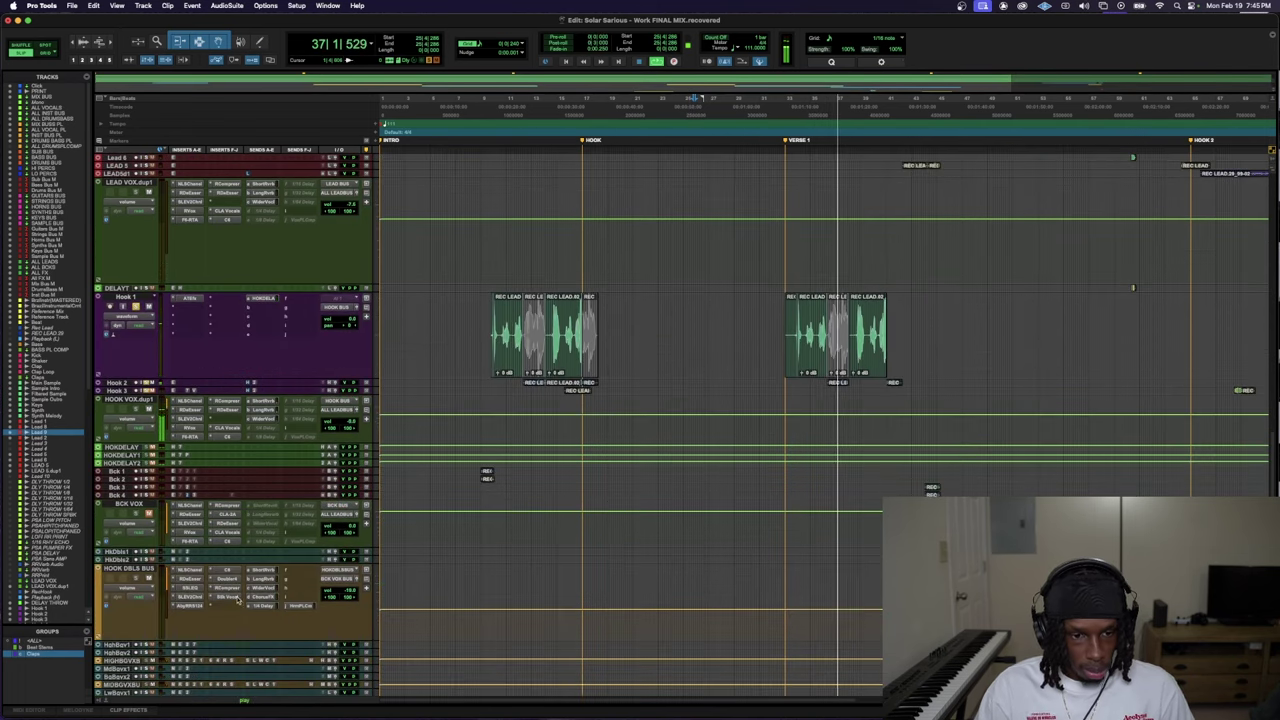
key(space)
- Insert a CLA-2A compressor on the HOOK VOX.dup1 track and close its plug-in window
click(226, 420)
click(233, 372)
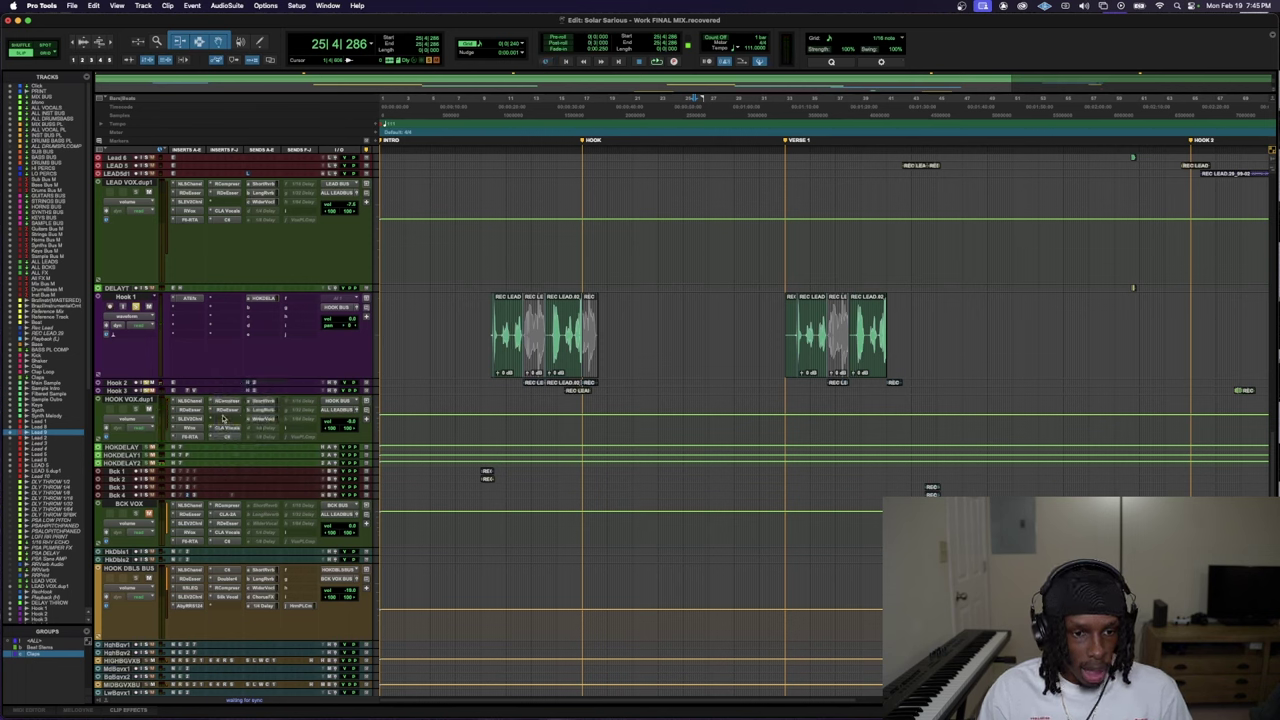
click(224, 410)
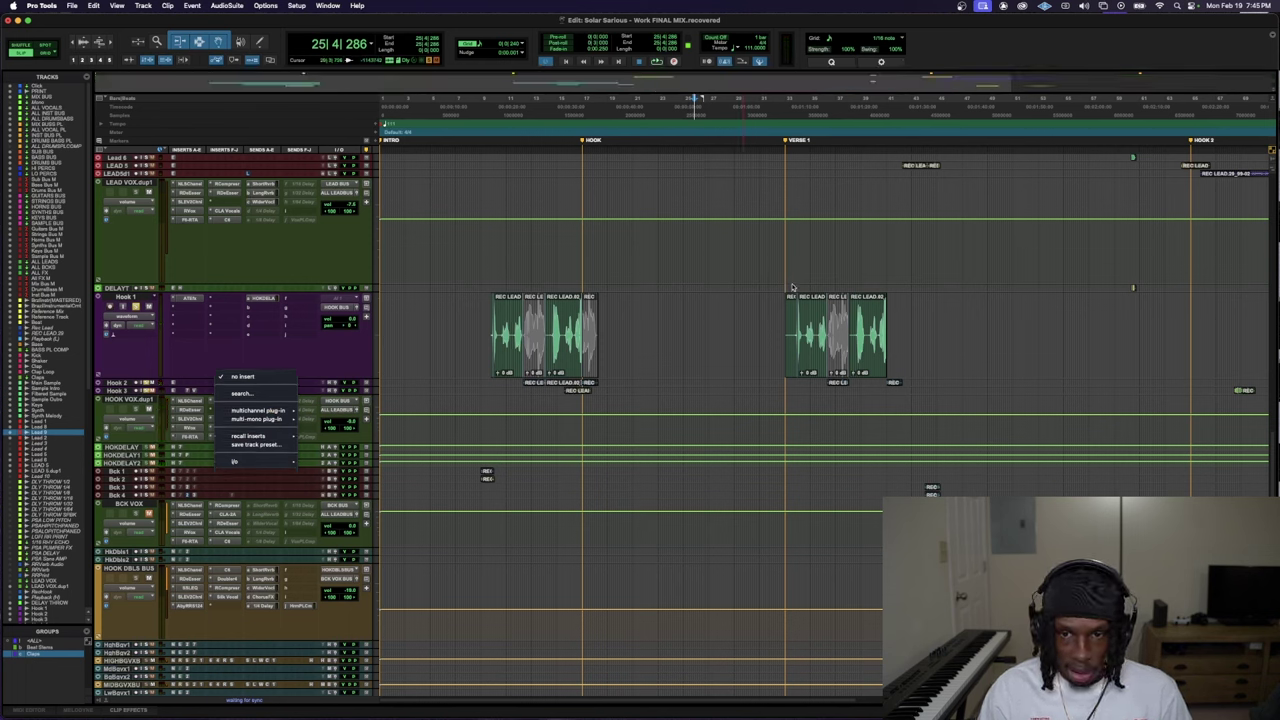
text(l)
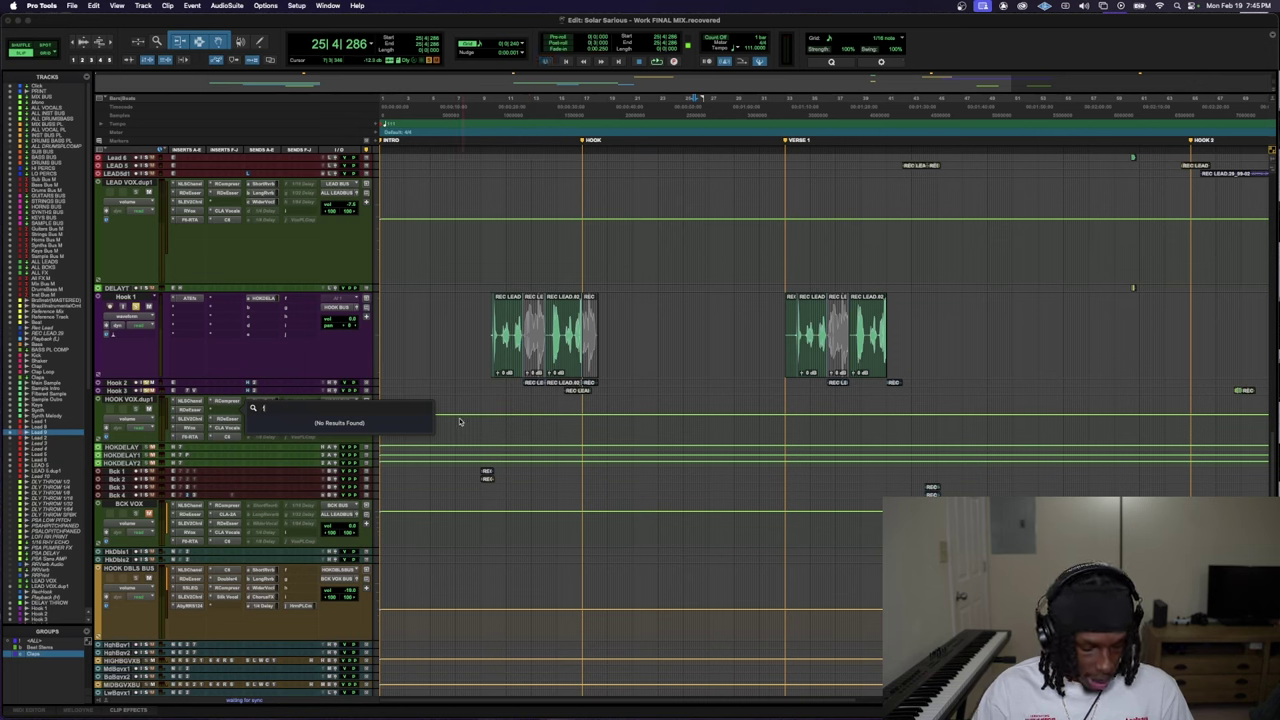
text(a)
key(Down)
key(Down)
key(Down)
key(Down)
key(Down)
key(Down)
key(Down)
key(Up)
key(Return)
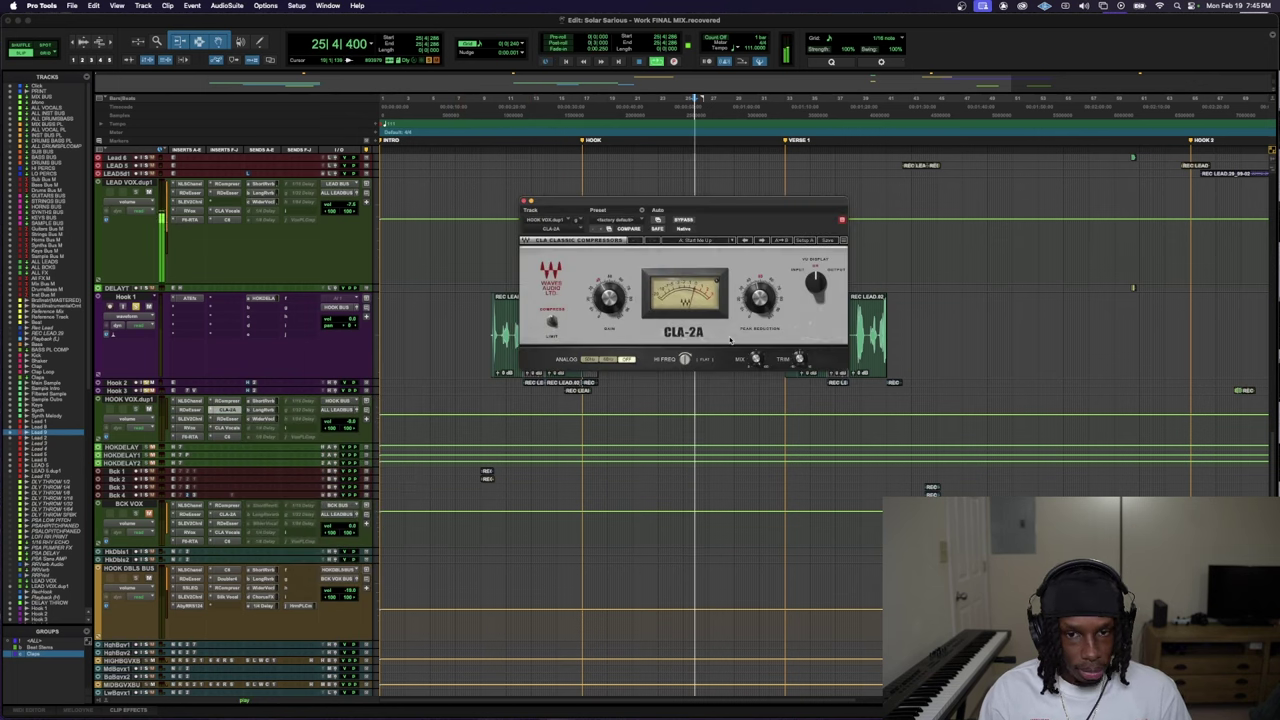
click(842, 219)
- Play the hook vocal from Verse 1 and load the Lightly Compressed Vocal preset in the HOOK VOX.dup1 CLA-2A
click(790, 287)
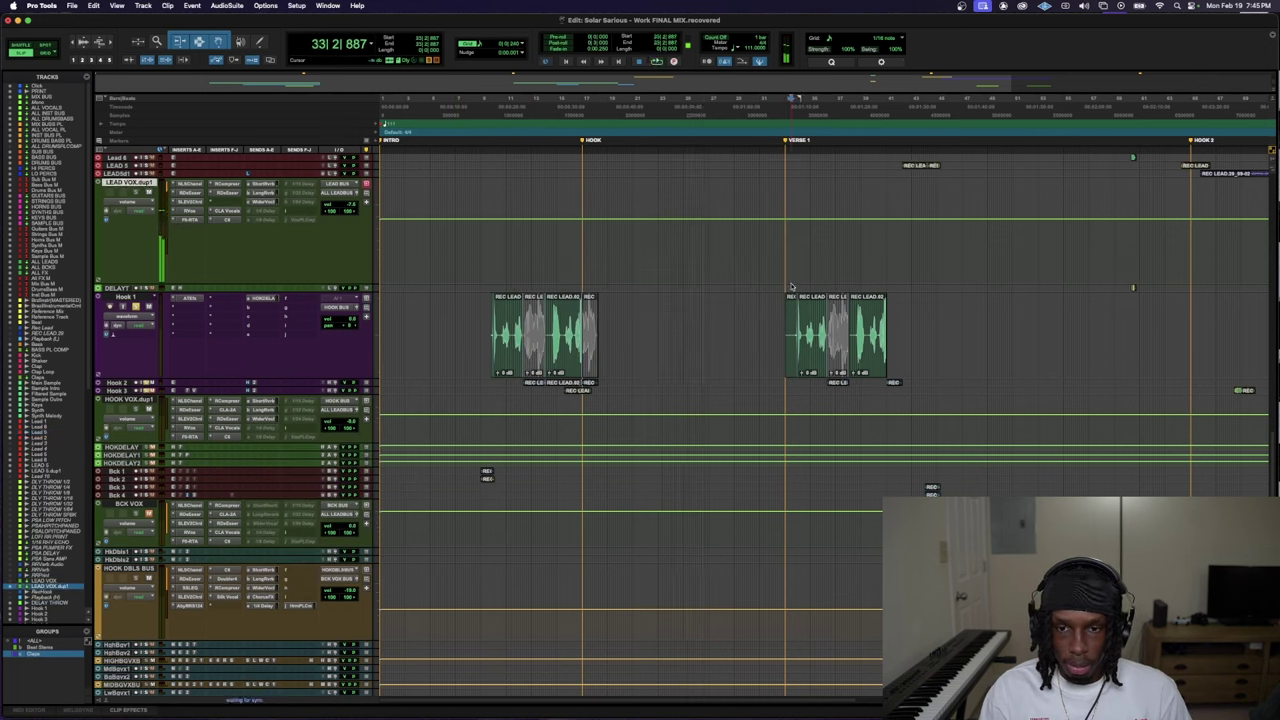
key(space)
click(226, 410)
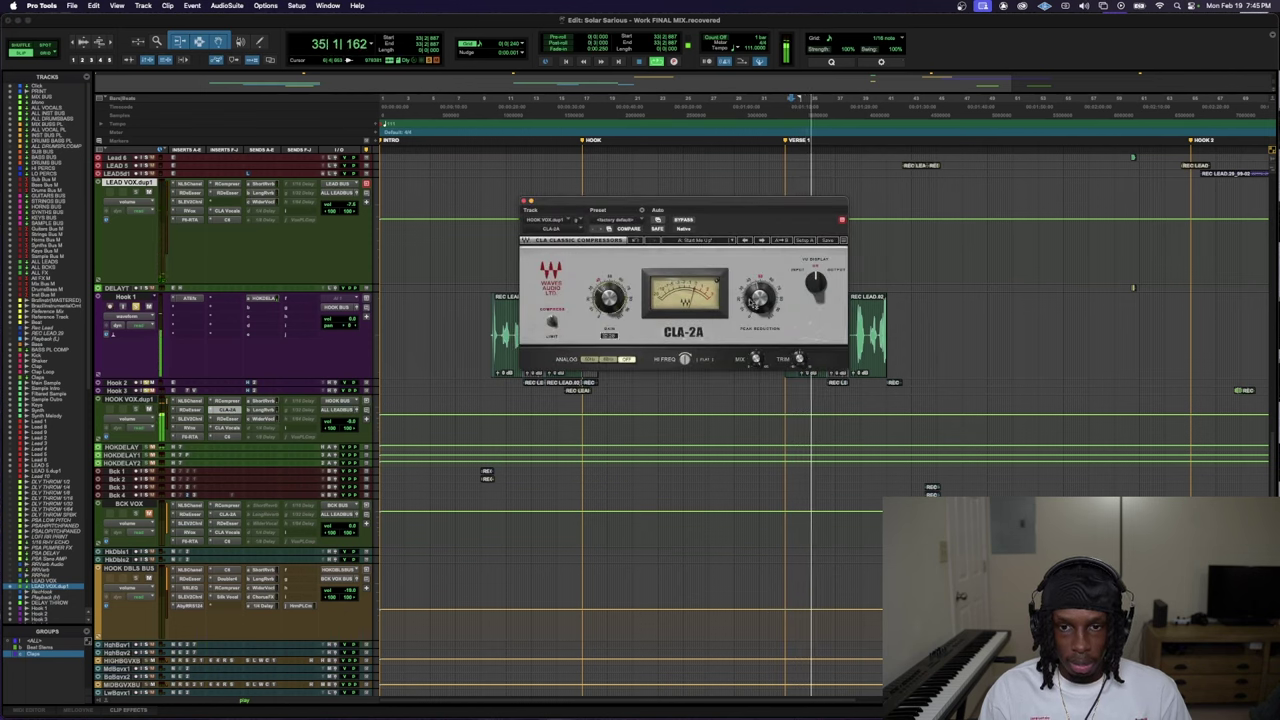
click(706, 240)
click(736, 540)
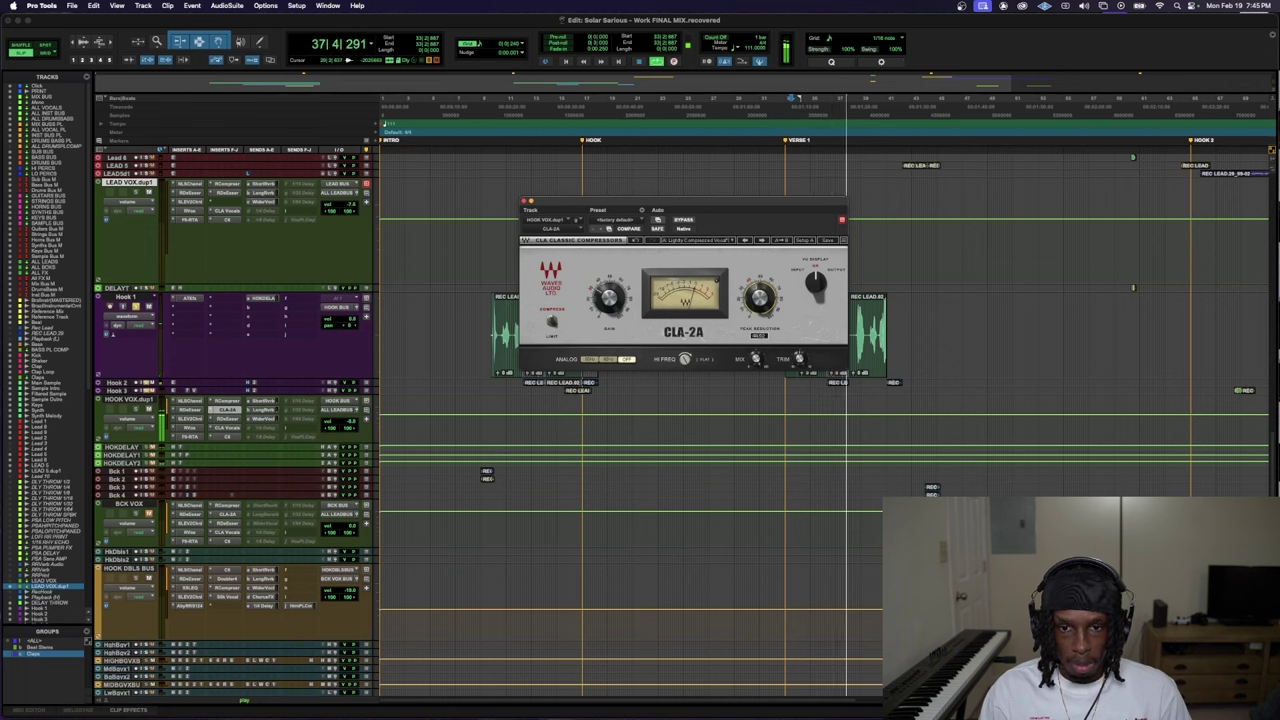
mouse_move(609, 297)
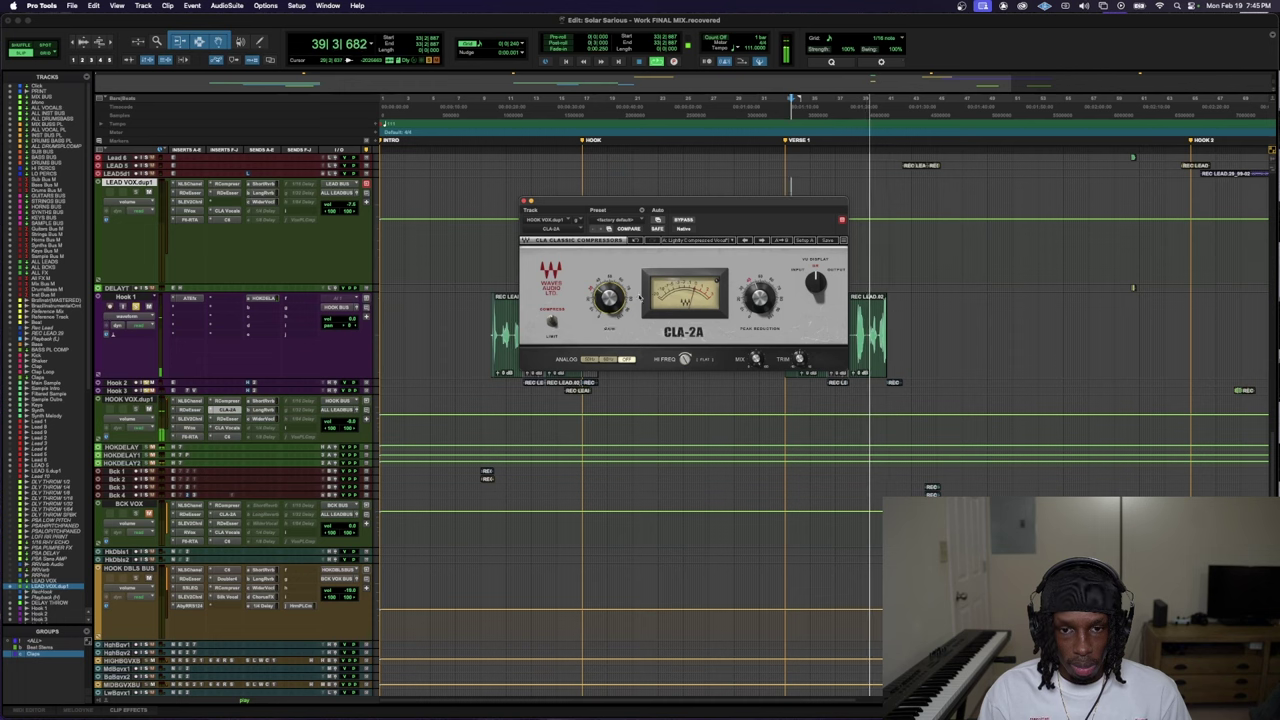
mouse_move(759, 296)
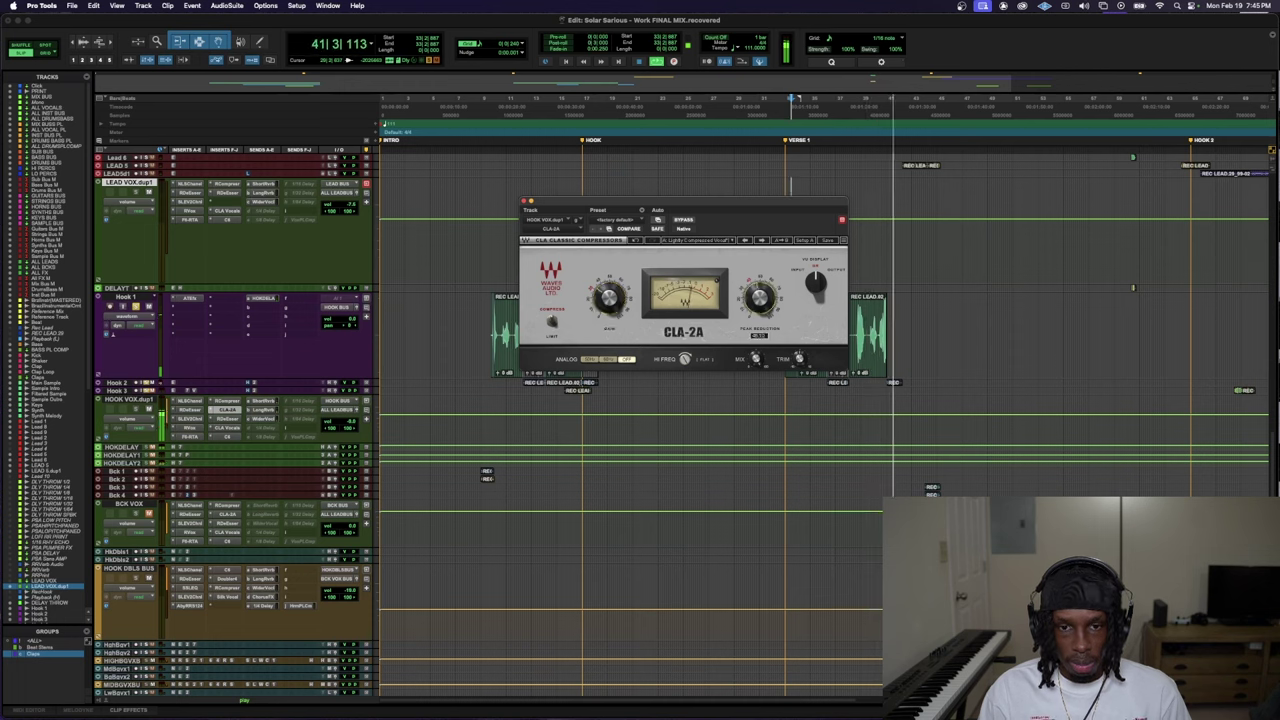
- Play from the first Hook 1 clip near bar 9 and lower the HOOK VOX.dup1 output volume
click(488, 310)
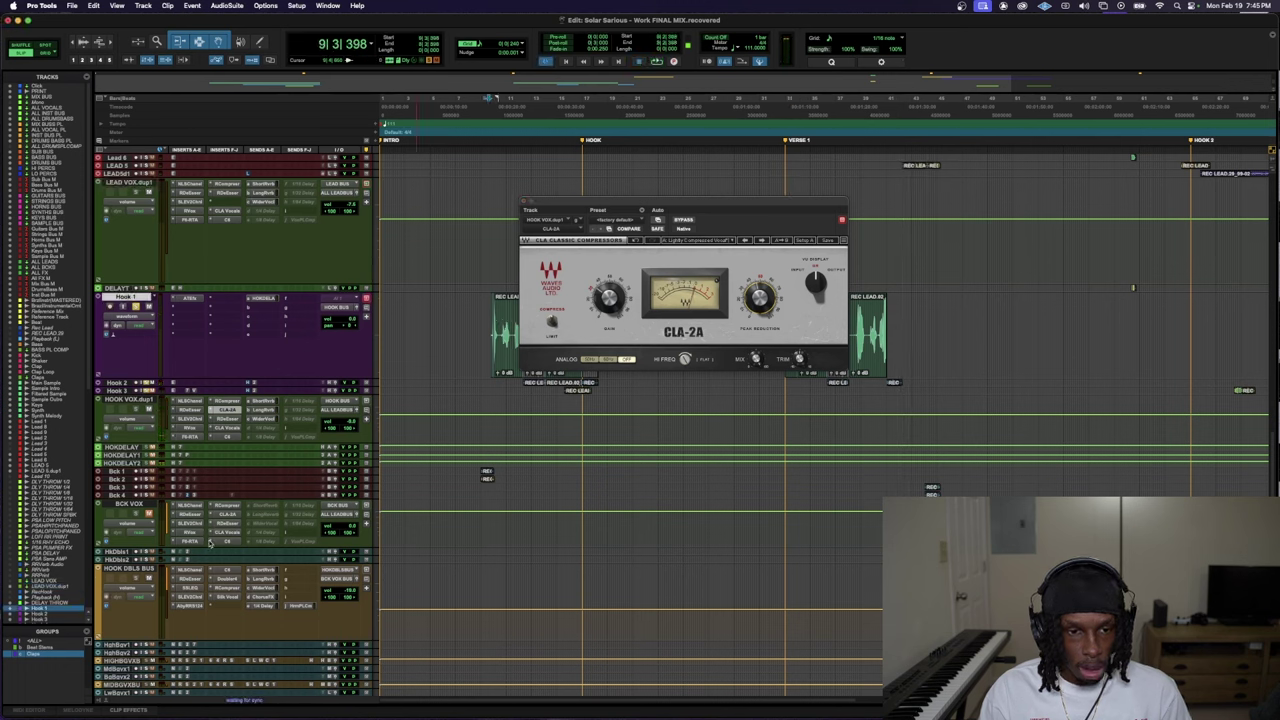
key(space)
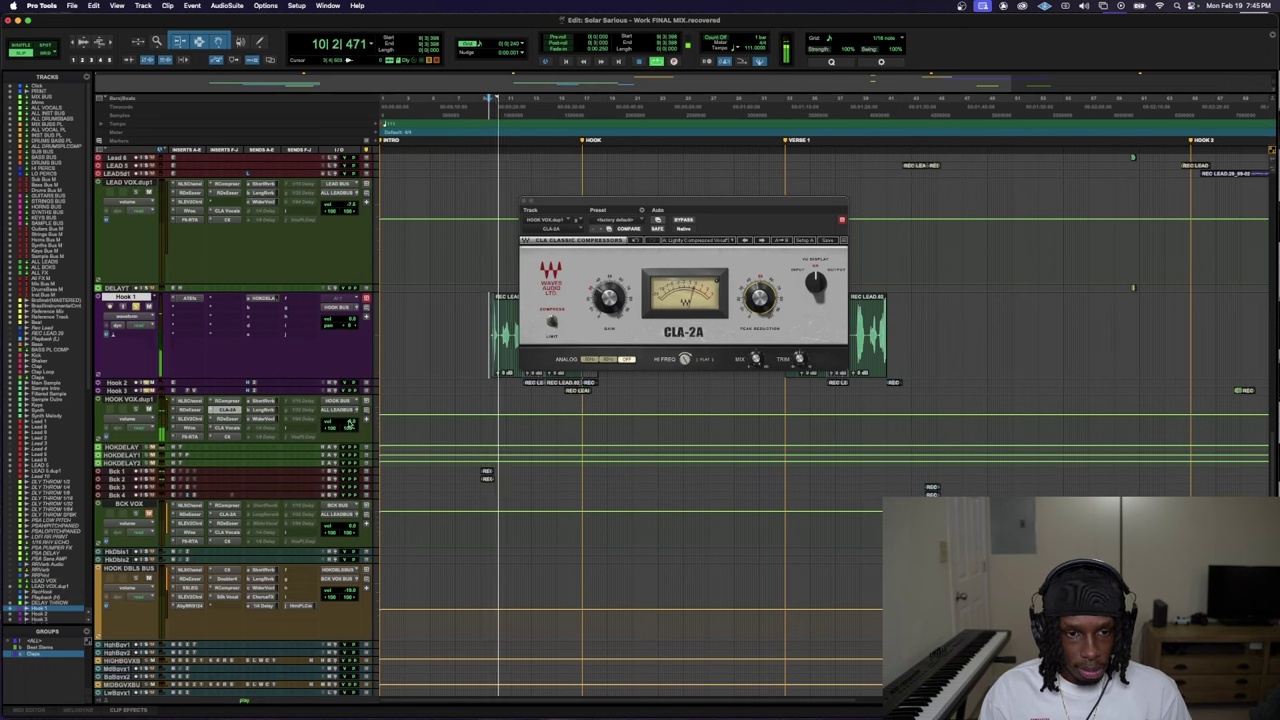
drag(350, 424, 346, 428)
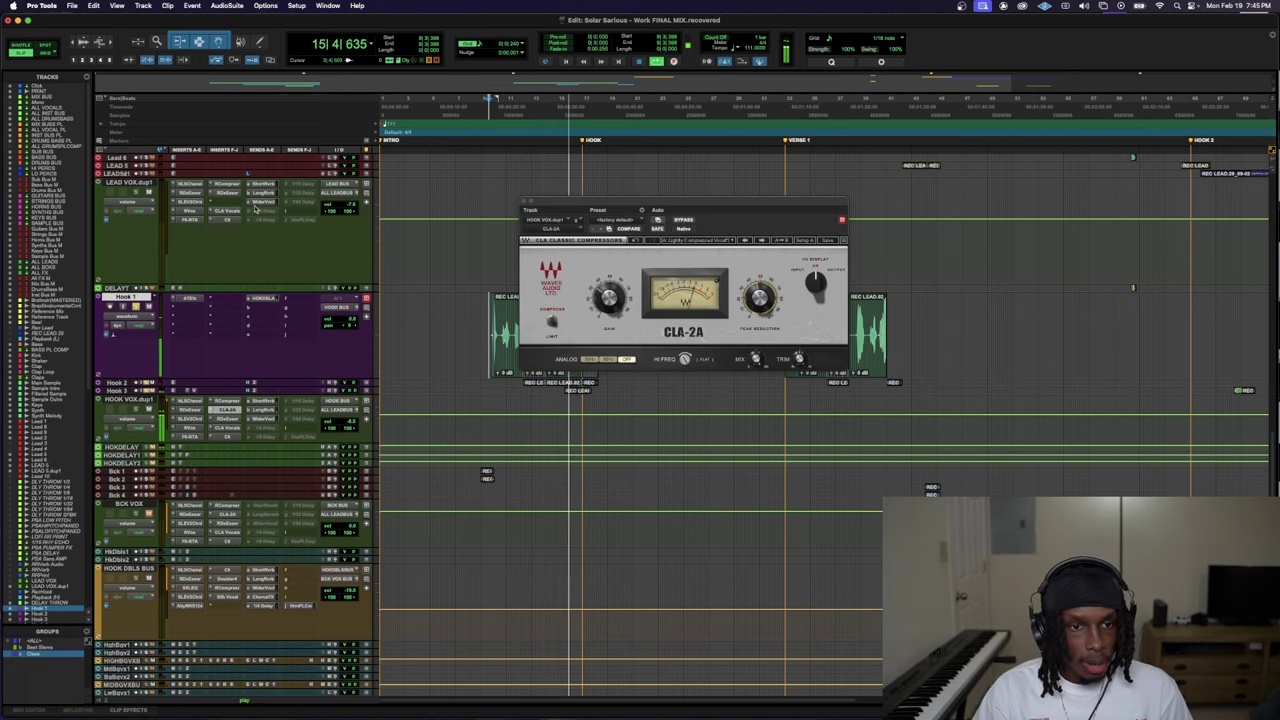
- Copy the CLA-2A compressor onto LEAD VOX.dup1 and adjust that track's output fader against the hook during playback
click(263, 410)
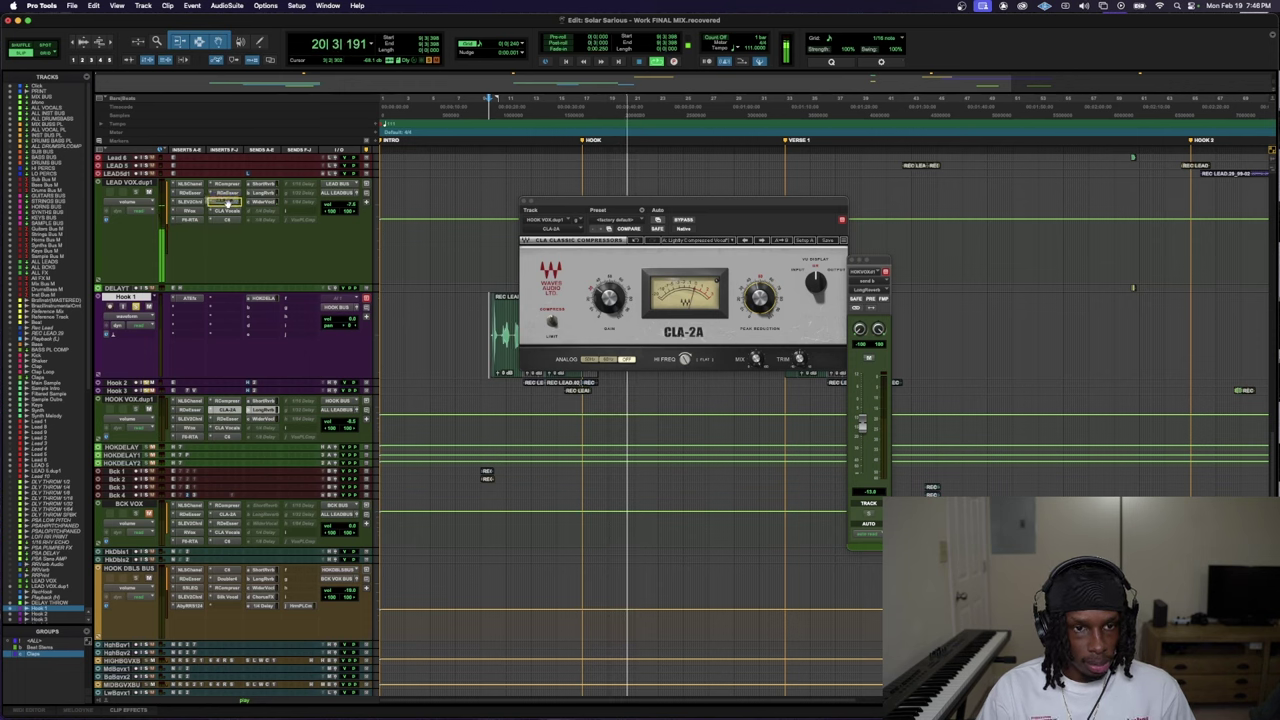
click(325, 205)
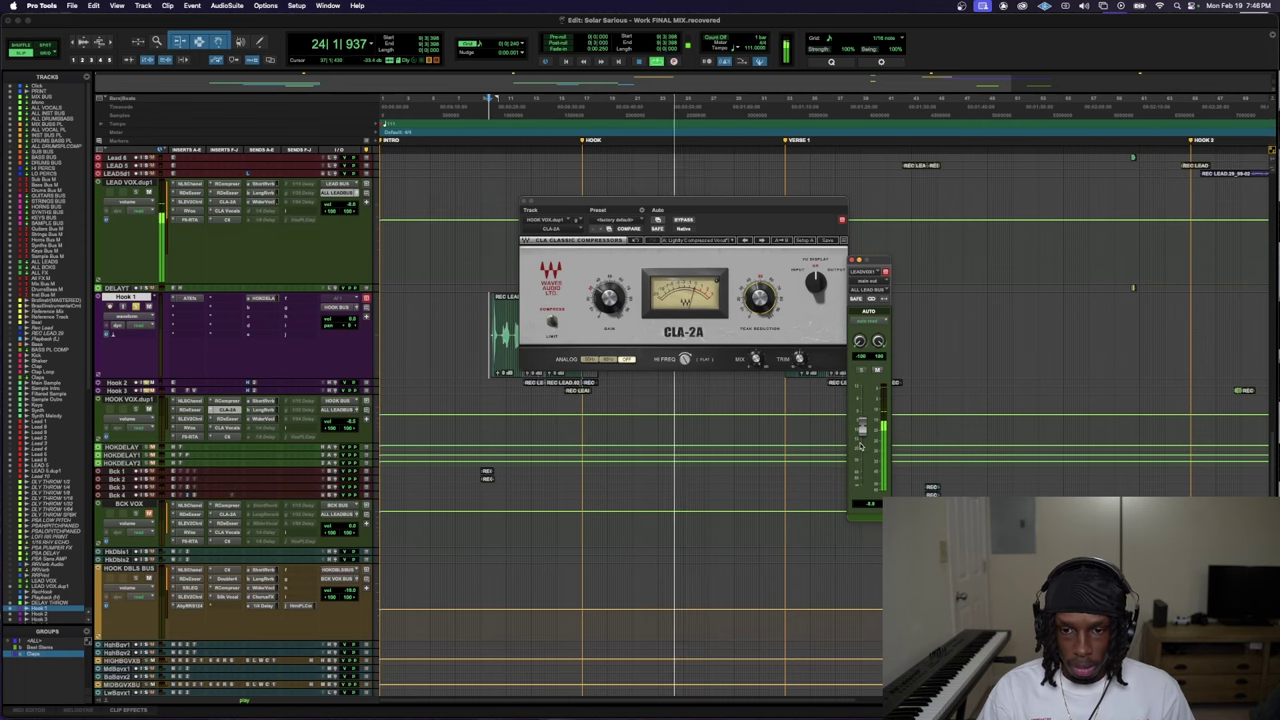
scroll(617, 237, up, 10)
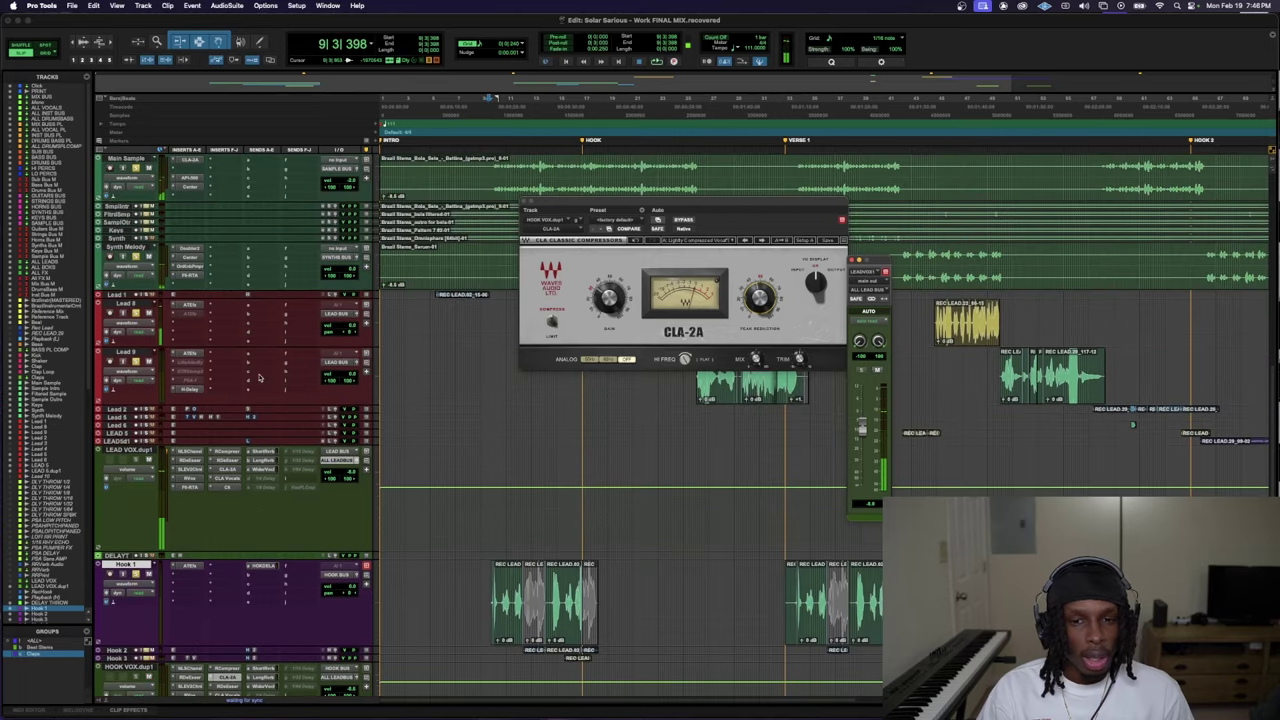
key(space)
- Place the playback cursor on the Synth Melody track just before its entry in the hook, at bar 18
scroll(617, 237, up, 2)
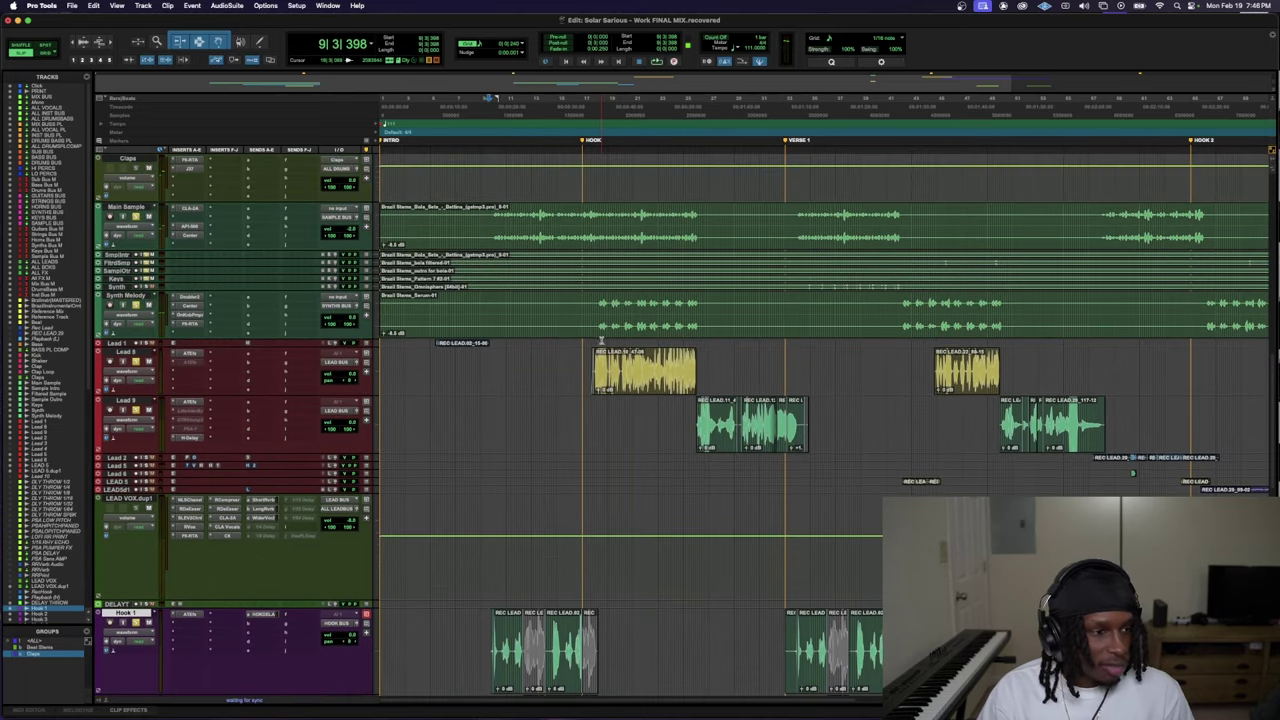
click(597, 300)
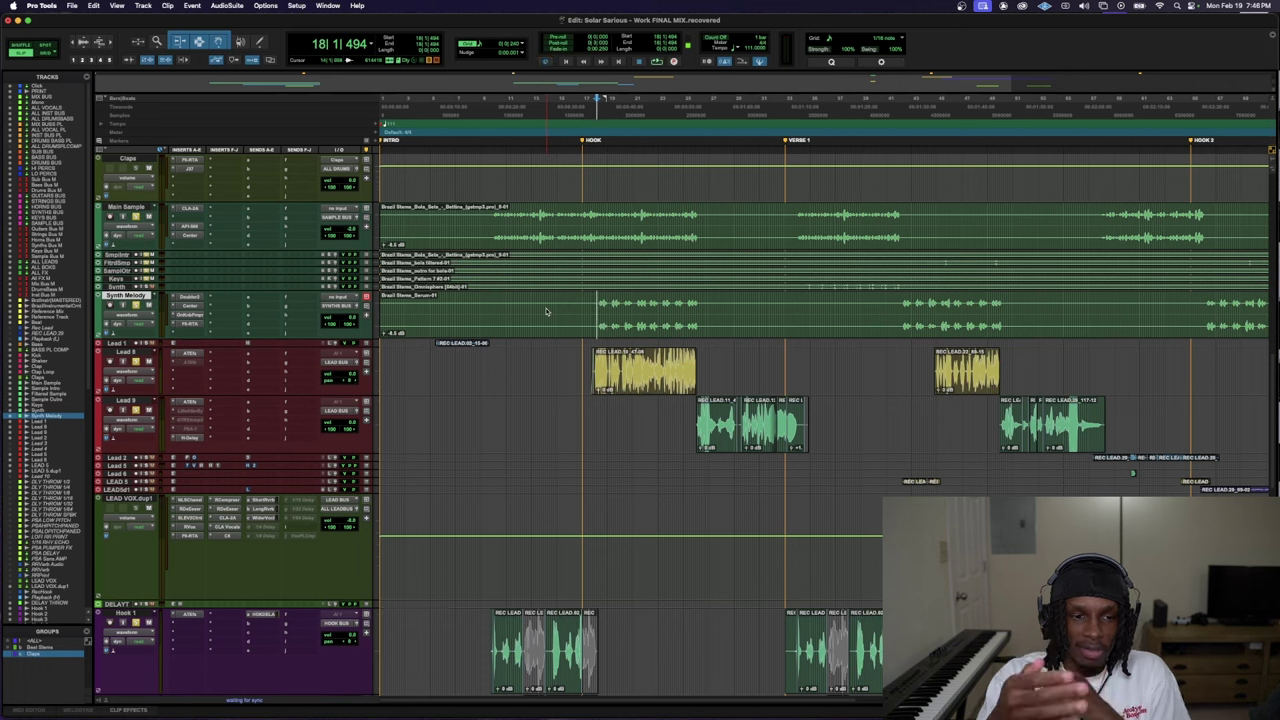
- Play the hook from bar 18, enlarge the Synth Melody track, and insert the S1 Stereo Imager in its insert slot E
key(space)
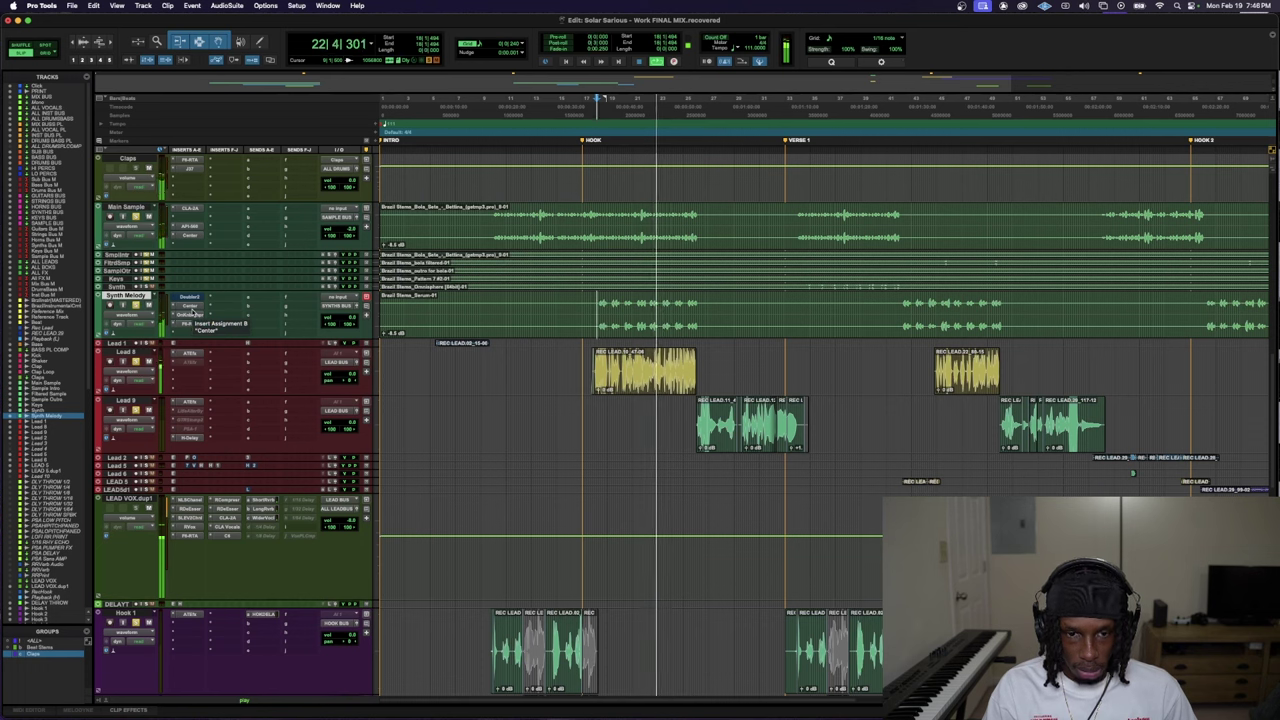
key(space)
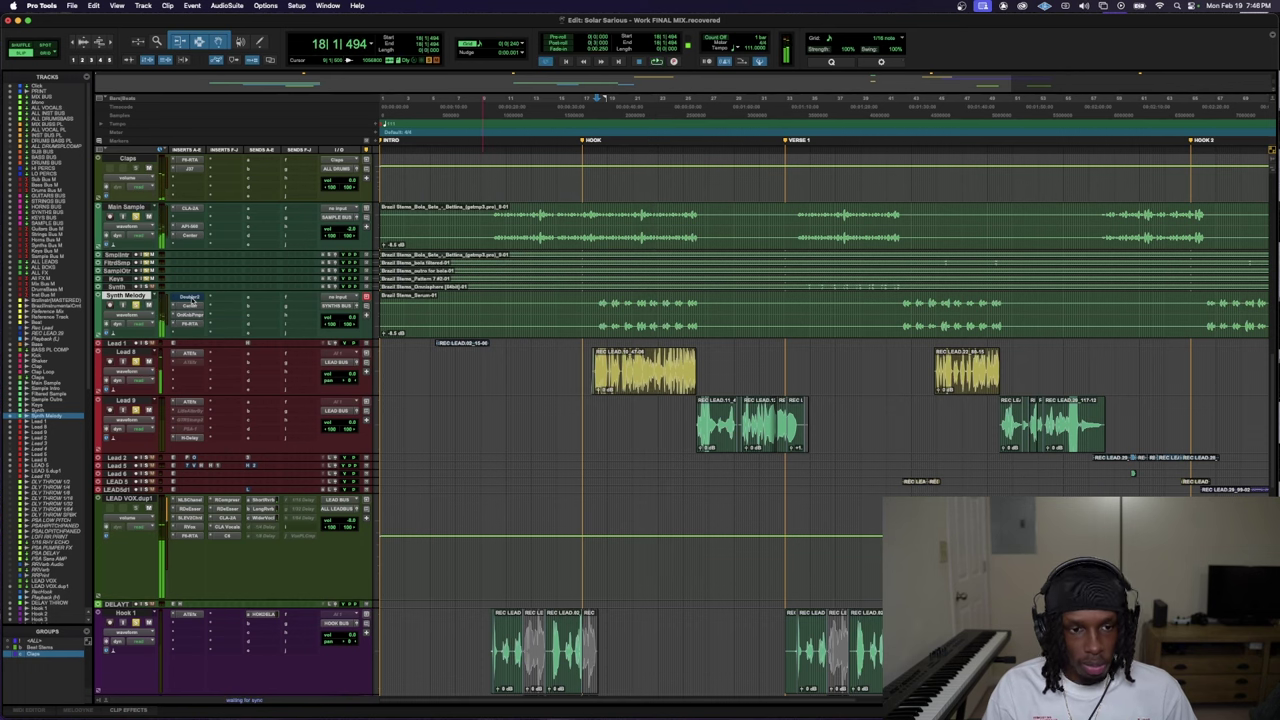
key(space)
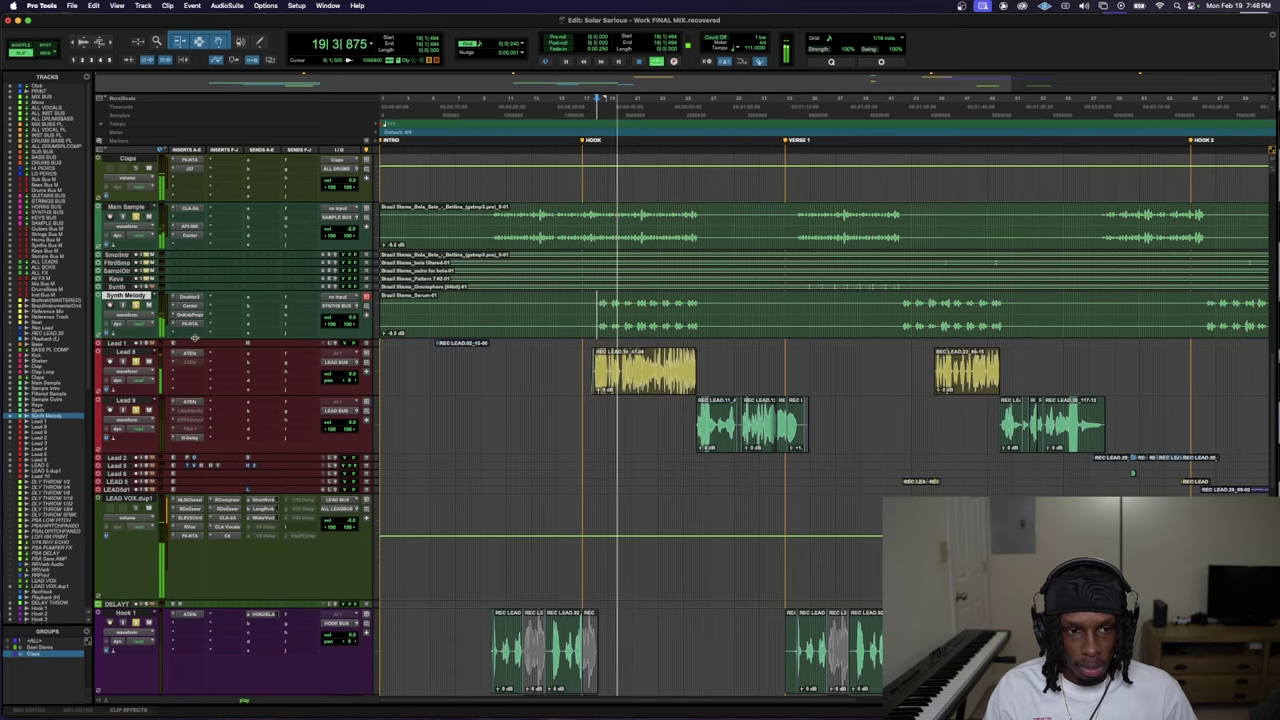
drag(196, 339, 197, 348)
click(190, 331)
click(250, 354)
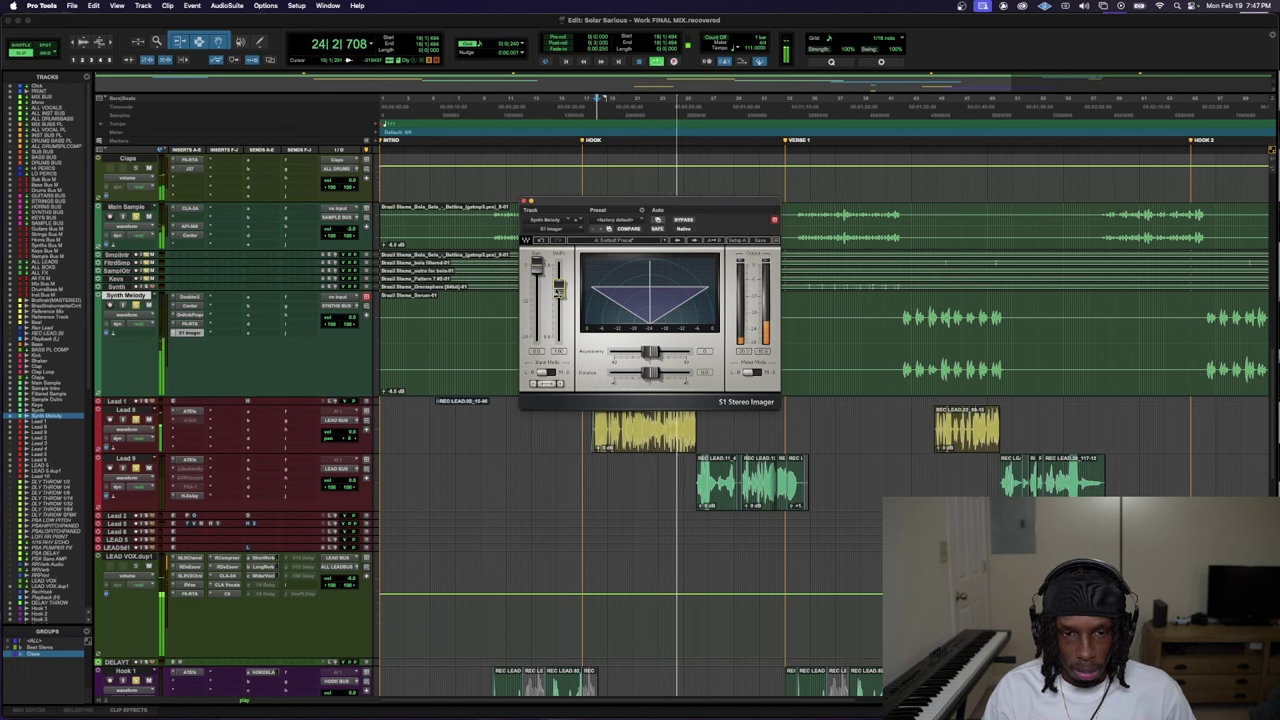
key(super+w)
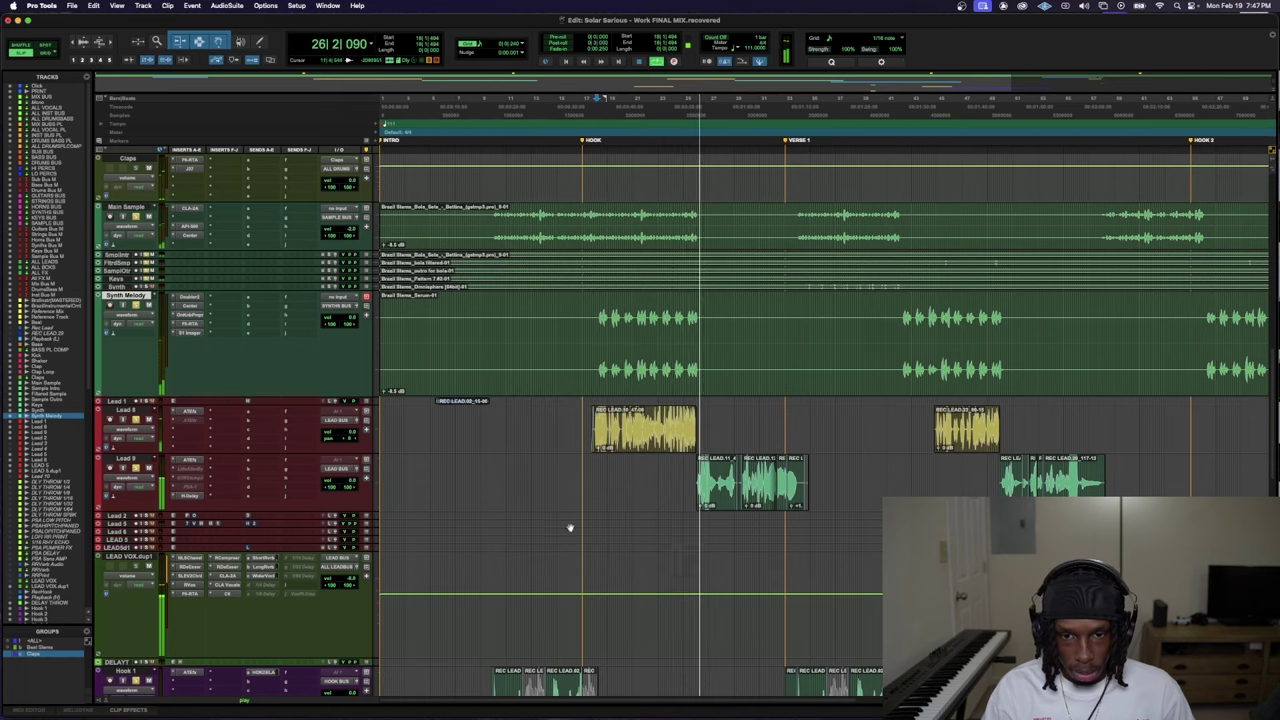
- Check the H-Delay settings on the Lead 9 track during playback and close the plug-in
key(r)
key(t)
click(190, 496)
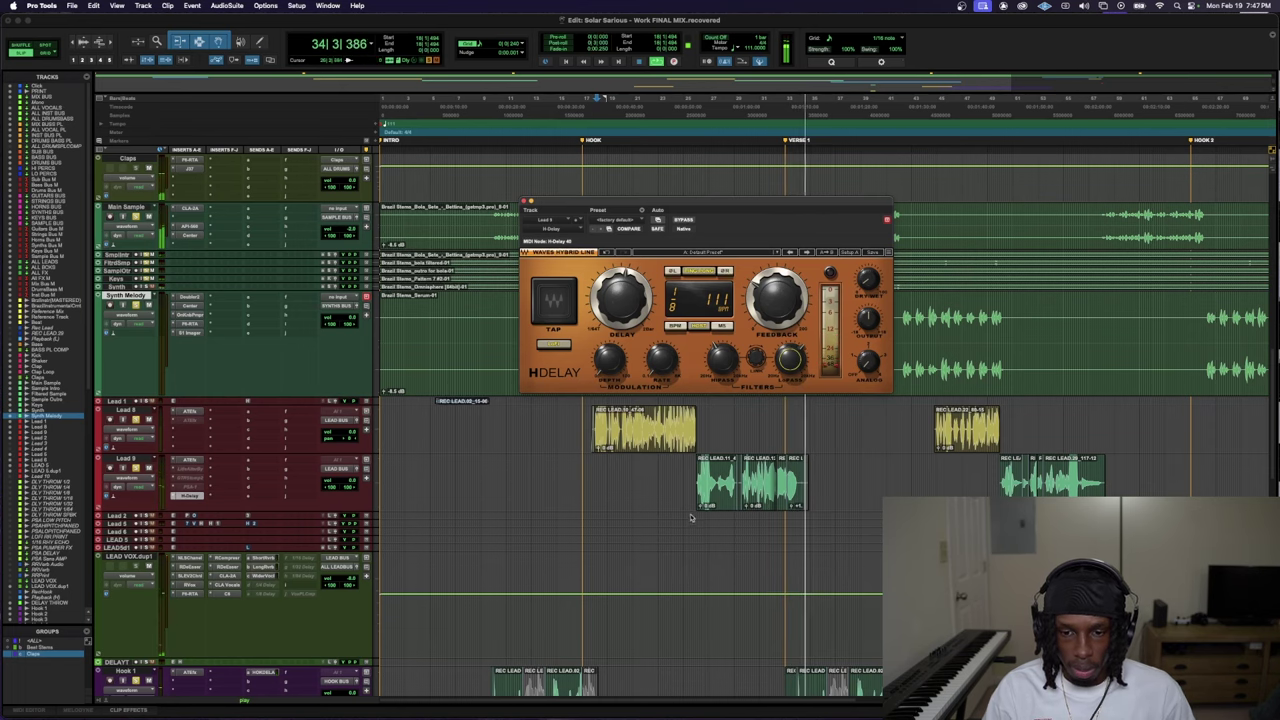
key(super+w)
- Increase the height of the collapsed Hook 2 track so its clips, inserts and sends are shown
scroll(669, 509, down, 8)
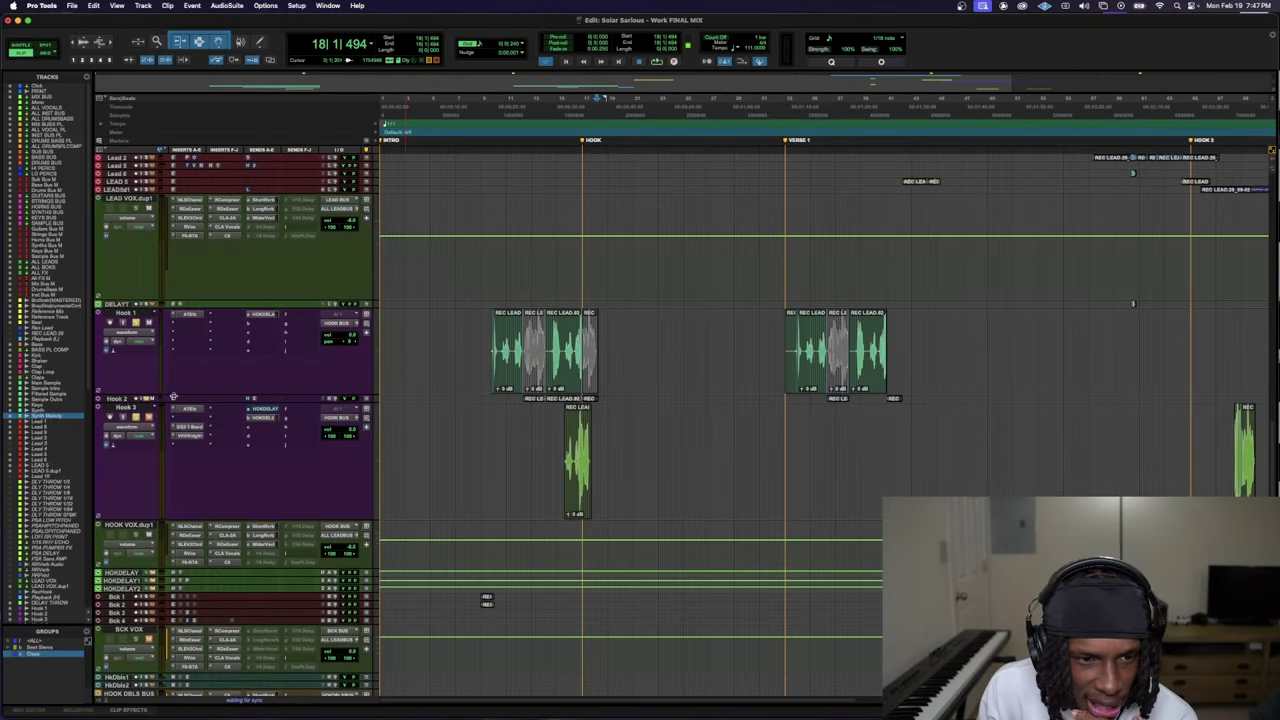
drag(173, 397, 175, 514)
scroll(241, 590, down, 1)
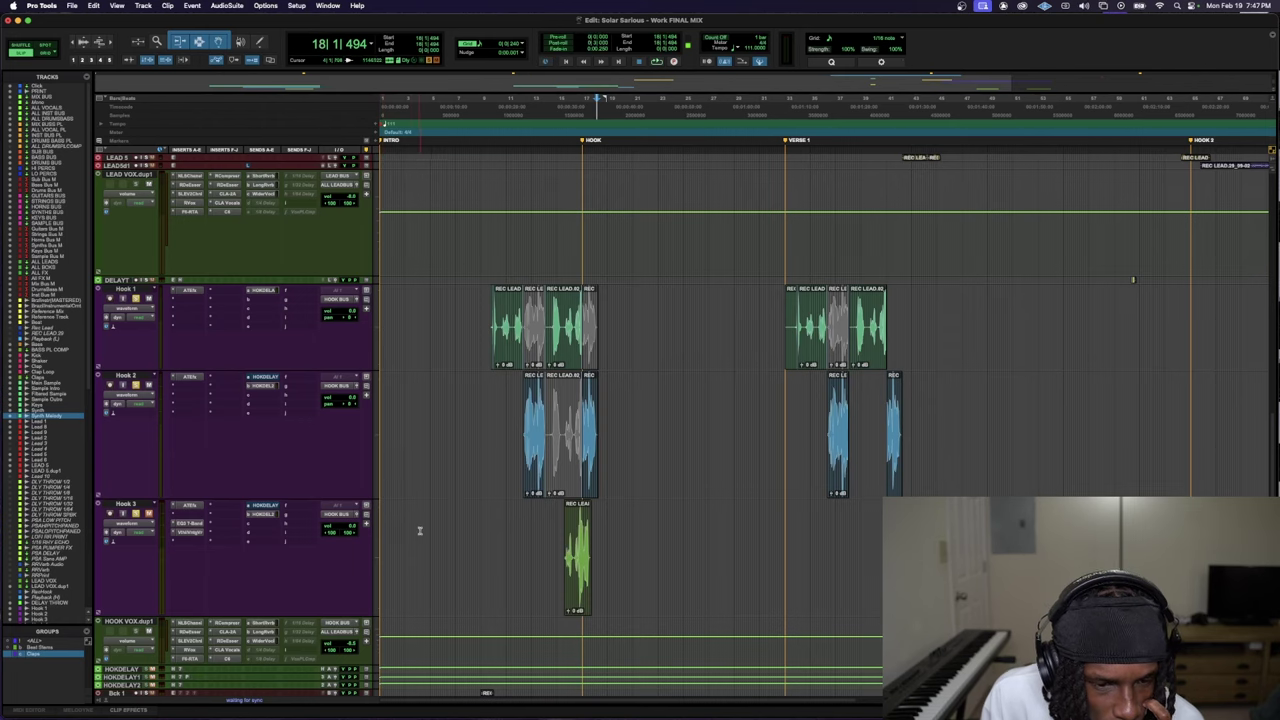
- Enlarge the three collapsed hook delay tracks below HOOK VOX.dup1 so their inserts and outputs are shown
scroll(419, 531, down, 5)
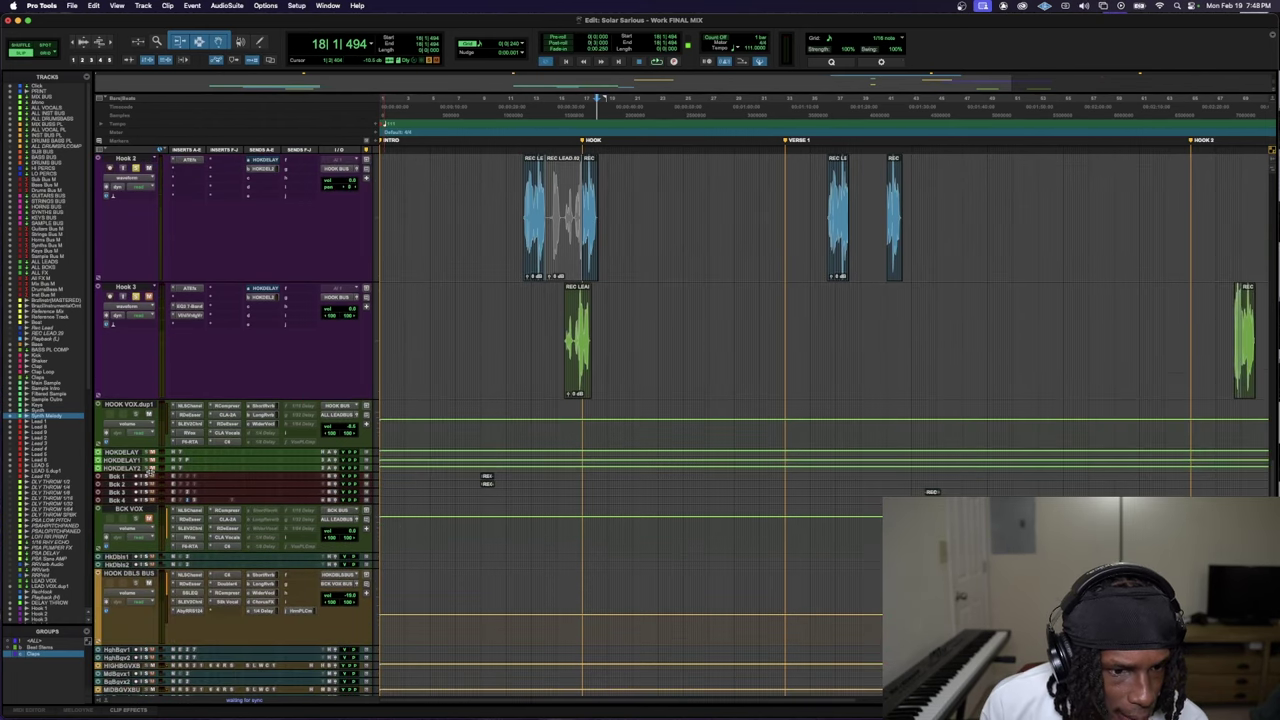
key(ctrl+Up)
key(ctrl+Up)
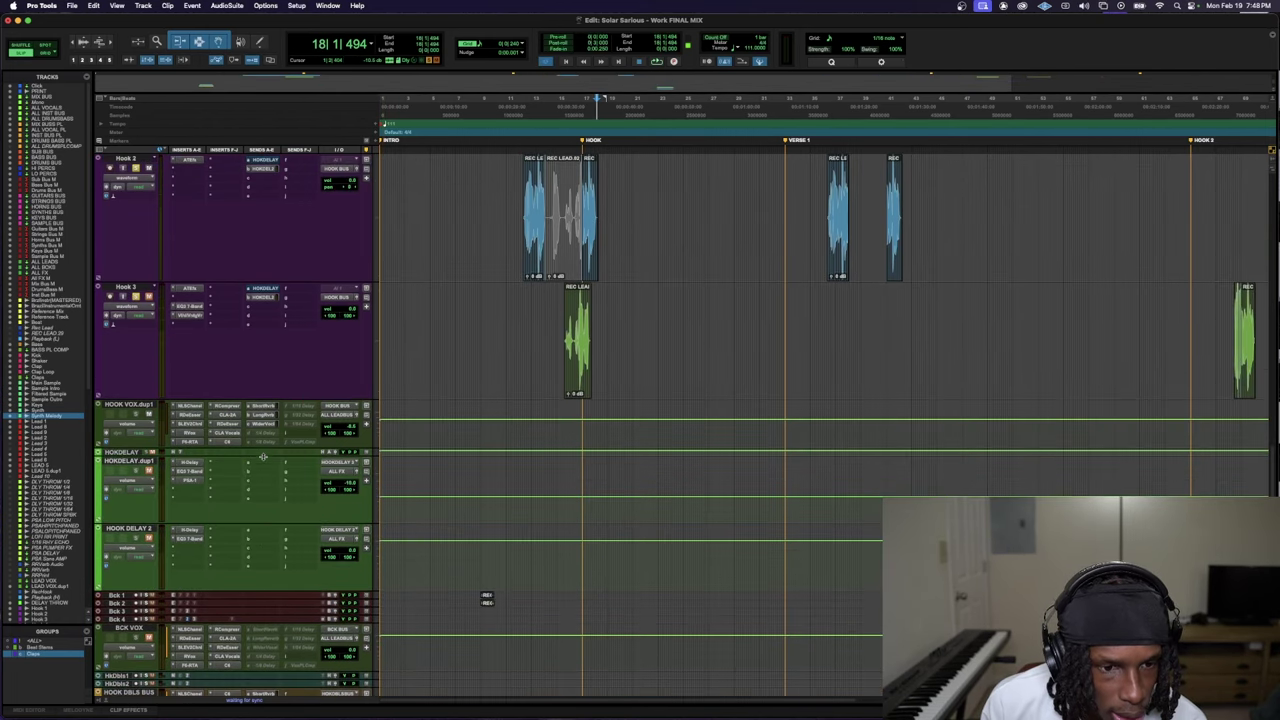
drag(263, 457, 264, 522)
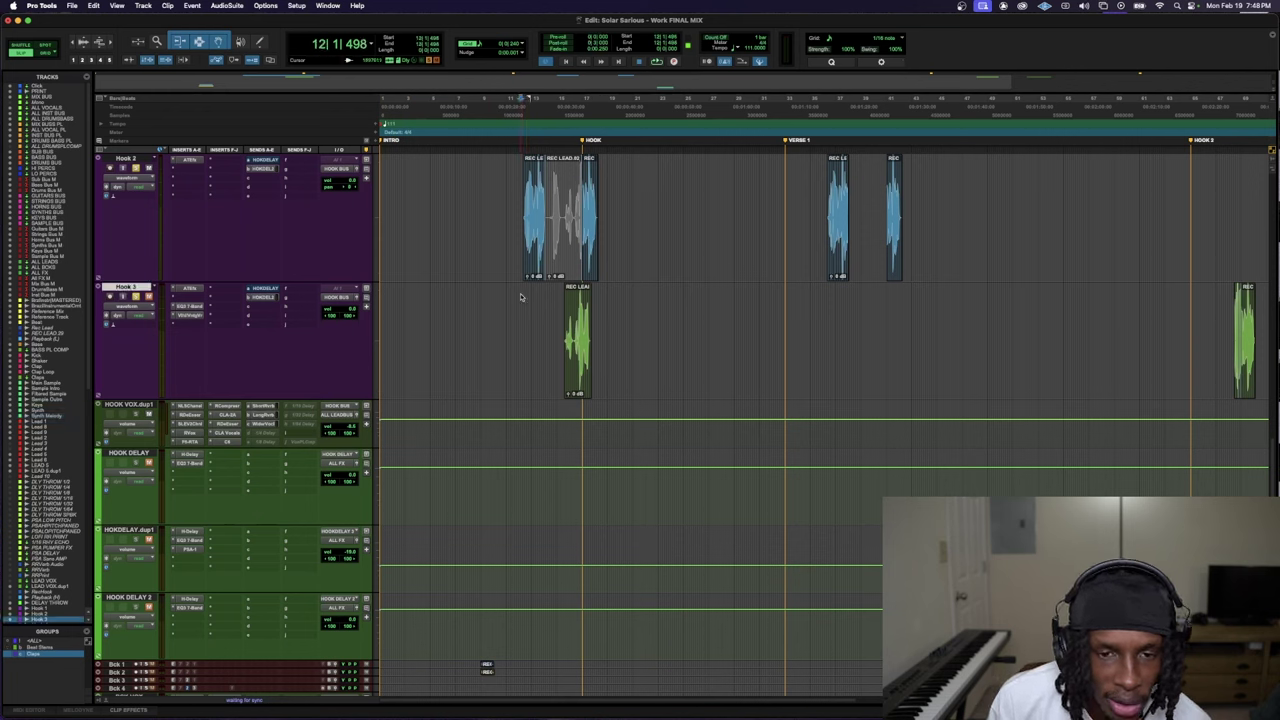
- Select the HOOK DELAY, HOKDELAY.dup1 and HOOK DELAY 2 tracks and unmute all three while playing the hook
click(130, 453)
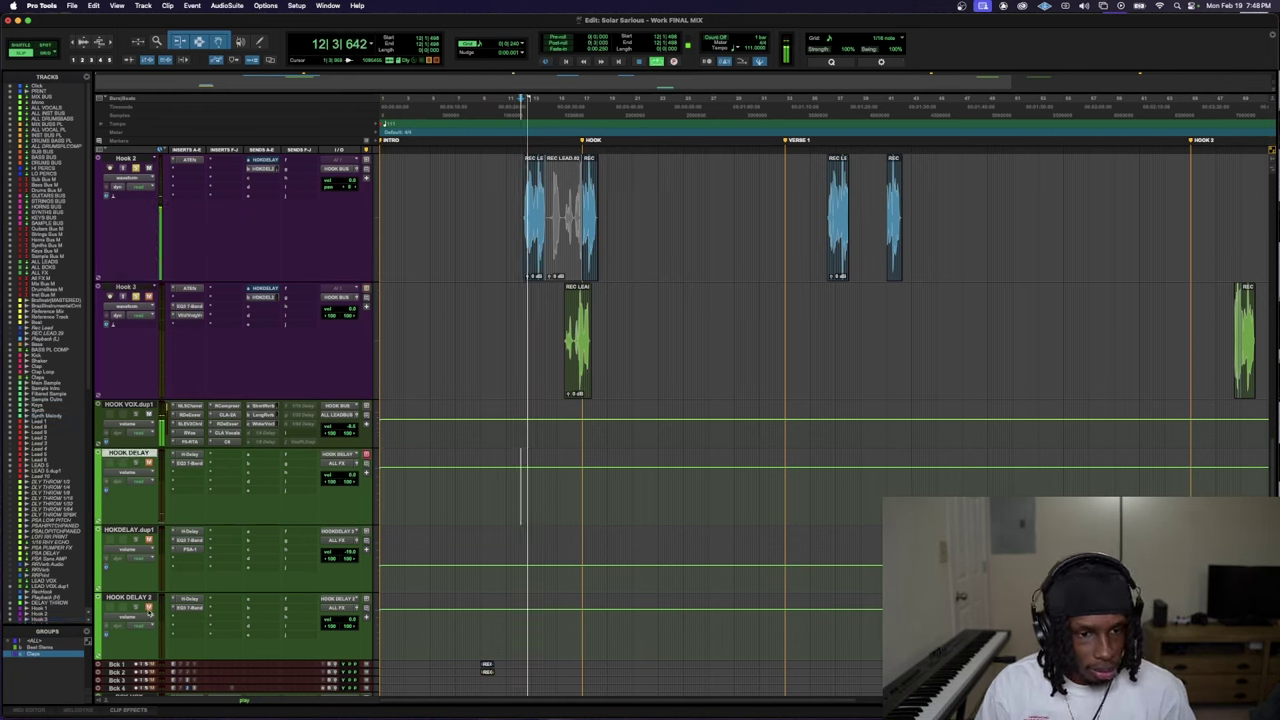
super+click(147, 600)
key(space)
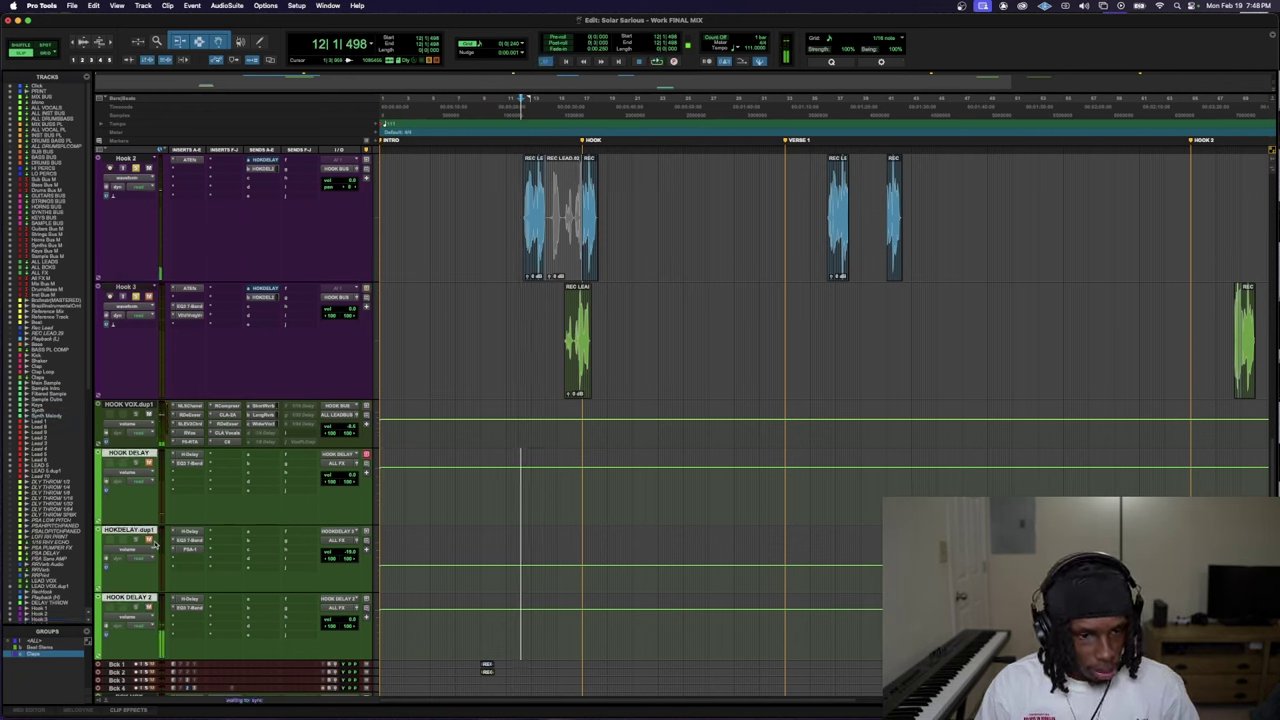
key(space)
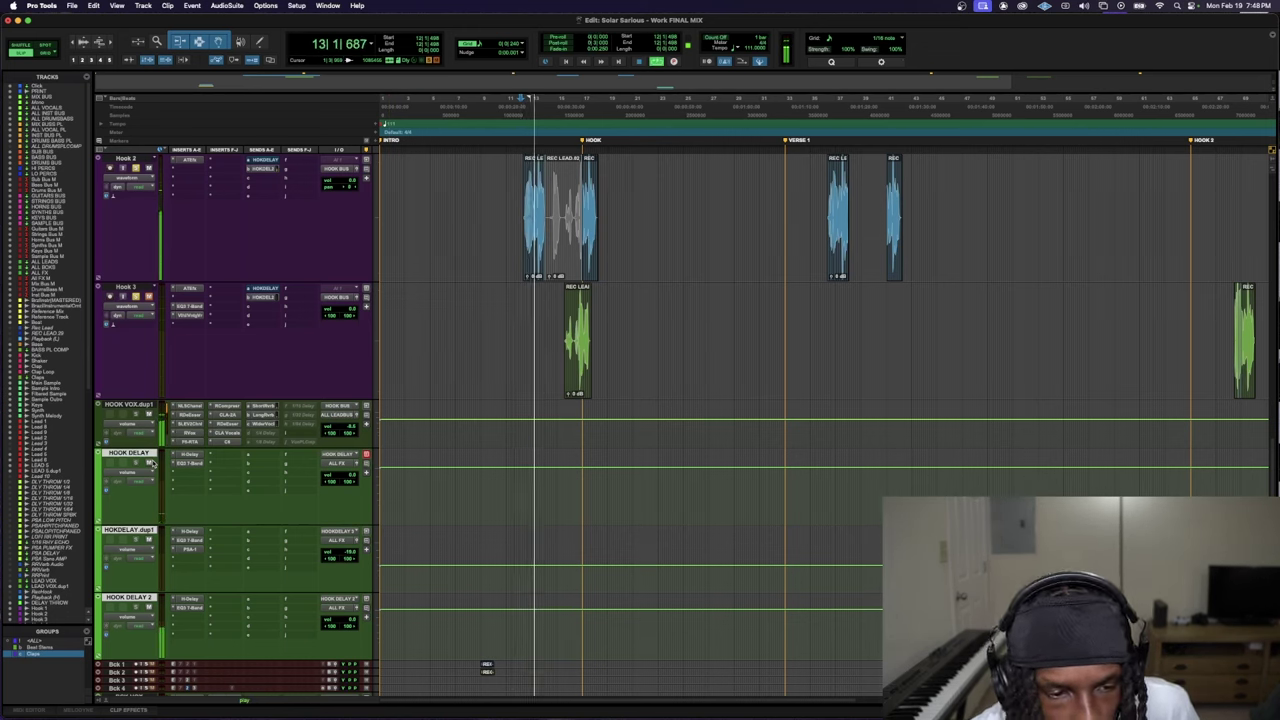
key(super+bracketright)
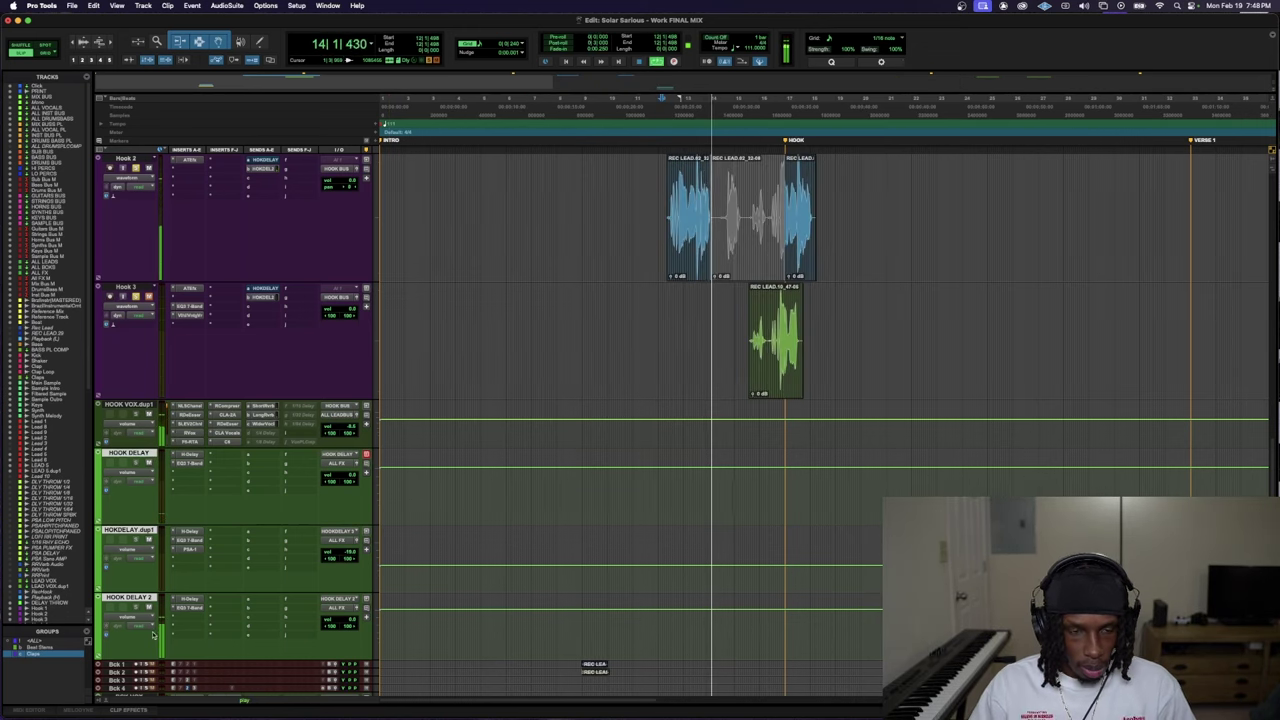
- Check the EQ3 7-Band curve on HOOK DELAY 2, stop playback and close the plug-in
click(190, 608)
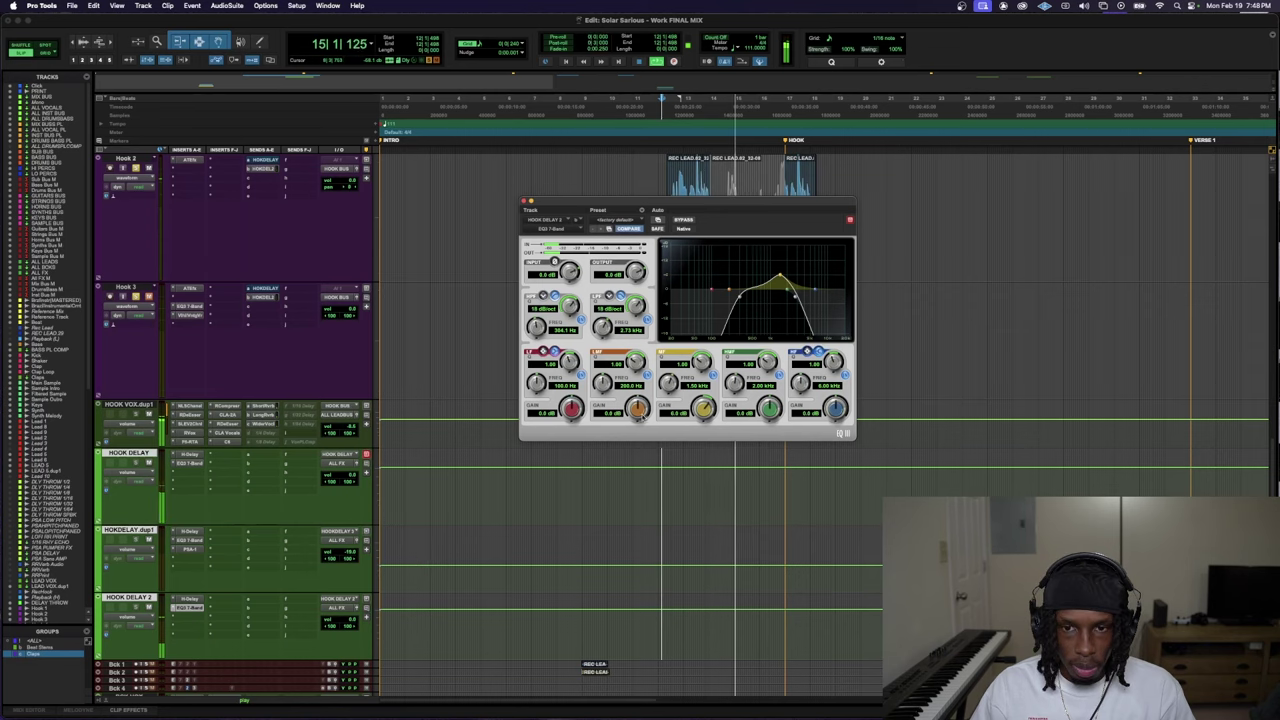
key(space)
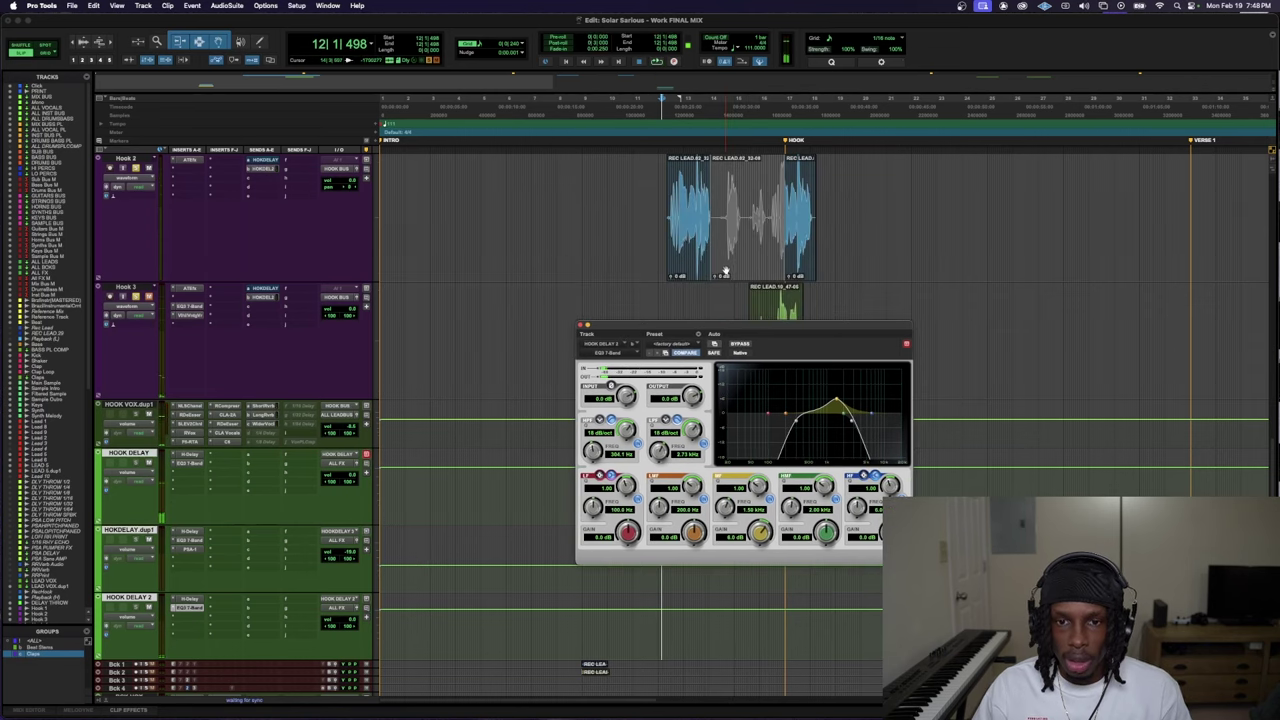
key(super+w)
- Play the hook vocals from 14|1|547 to hear them with the delays
scroll(727, 275, up, 5)
click(713, 297)
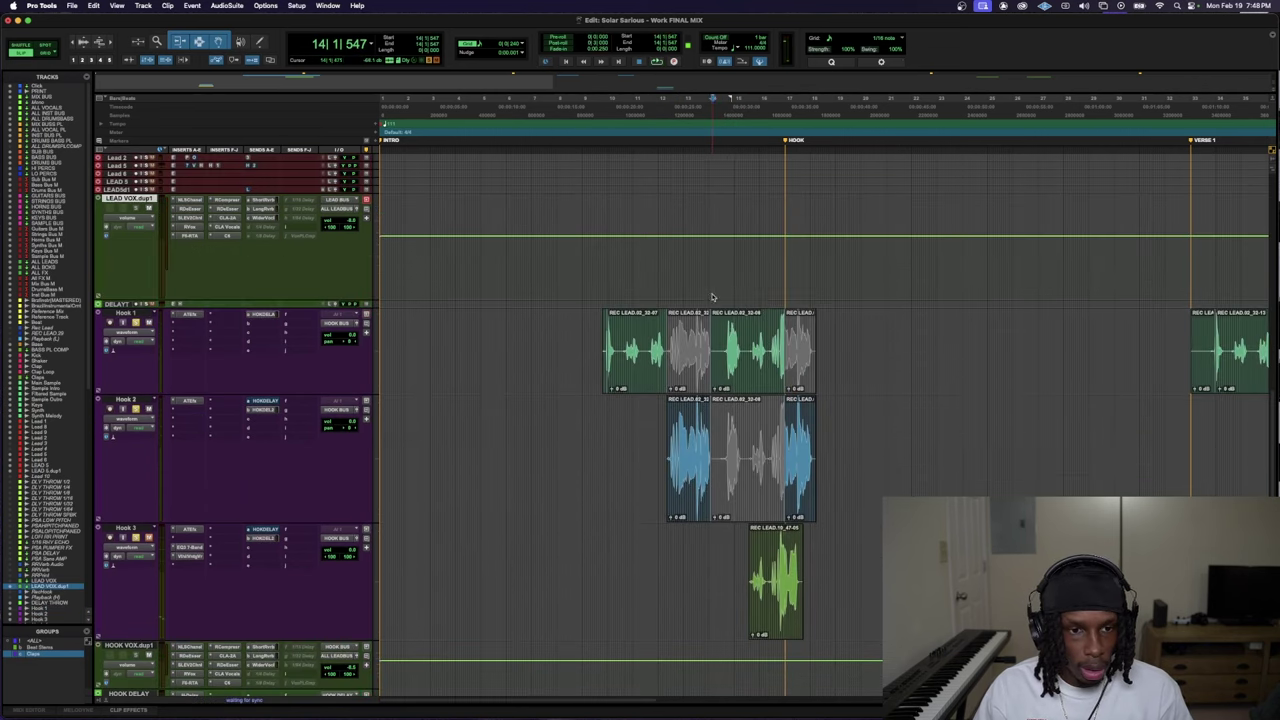
click(709, 302)
key(space)
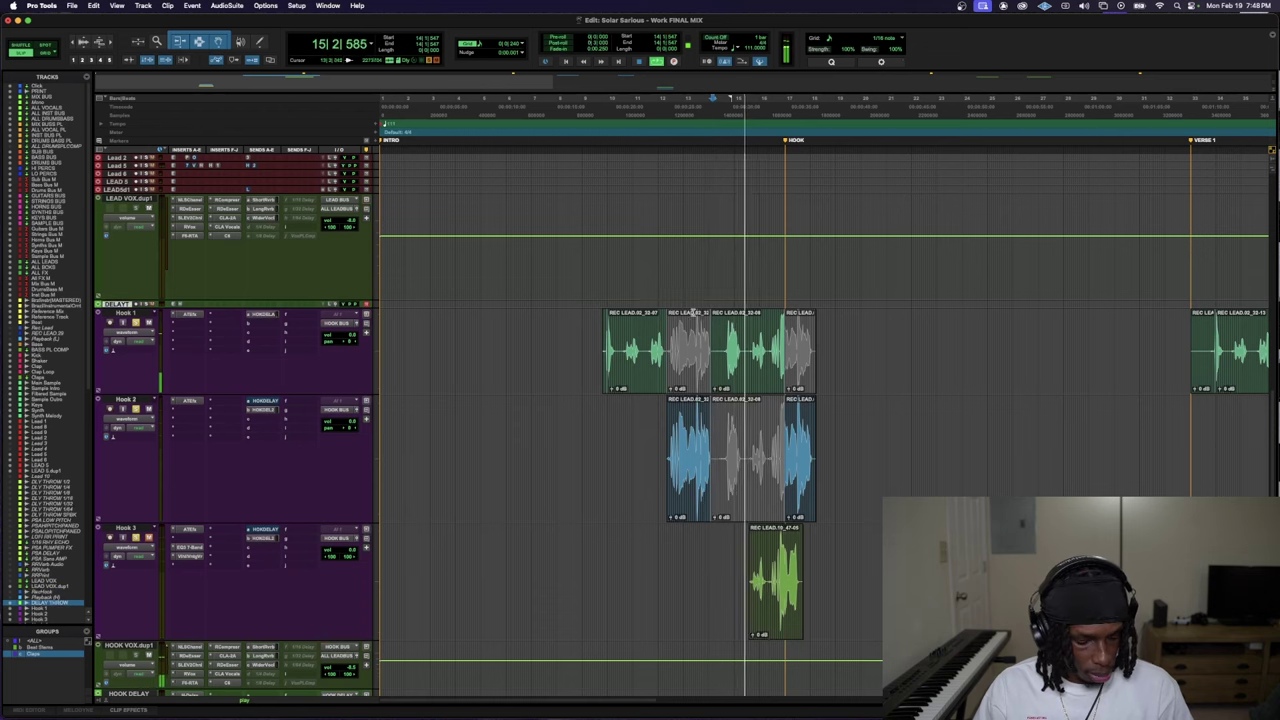
key(ctrl+alt+super+w)
key(ctrl+alt+super+w)
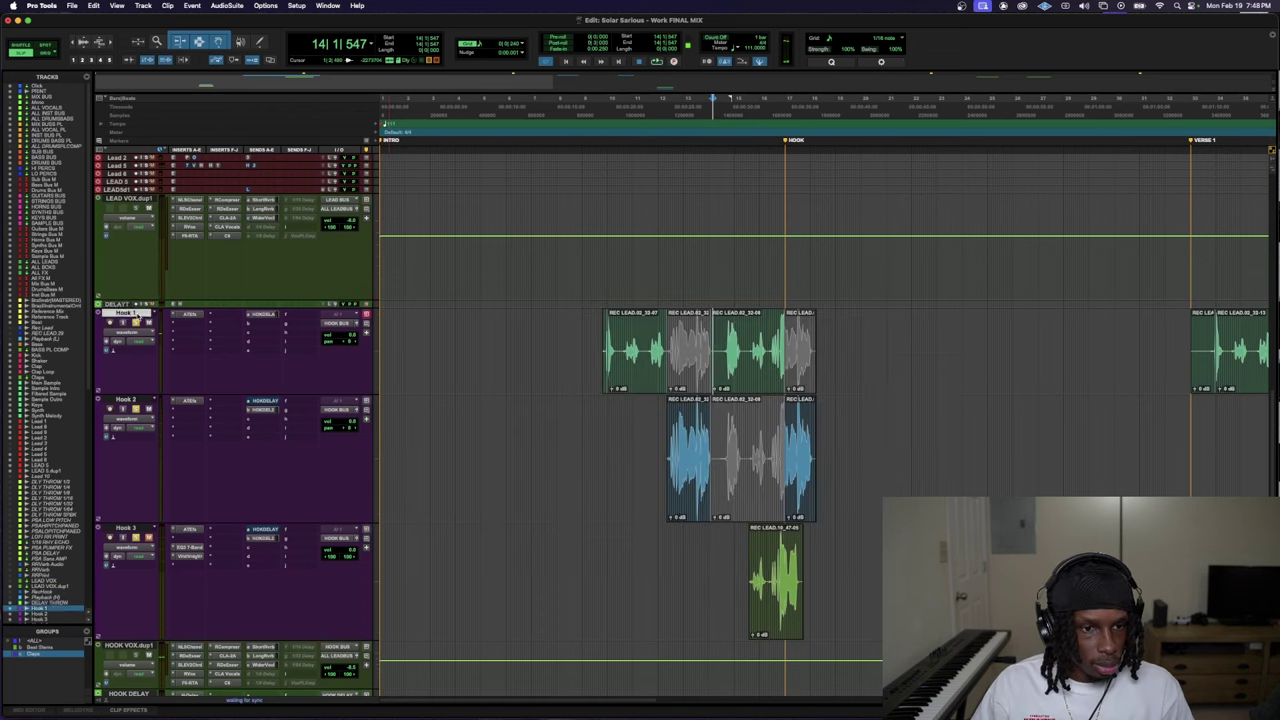
- Duplicate the Hook 1 track together with its clips, inserts and sends
right_click(140, 318)
click(163, 478)
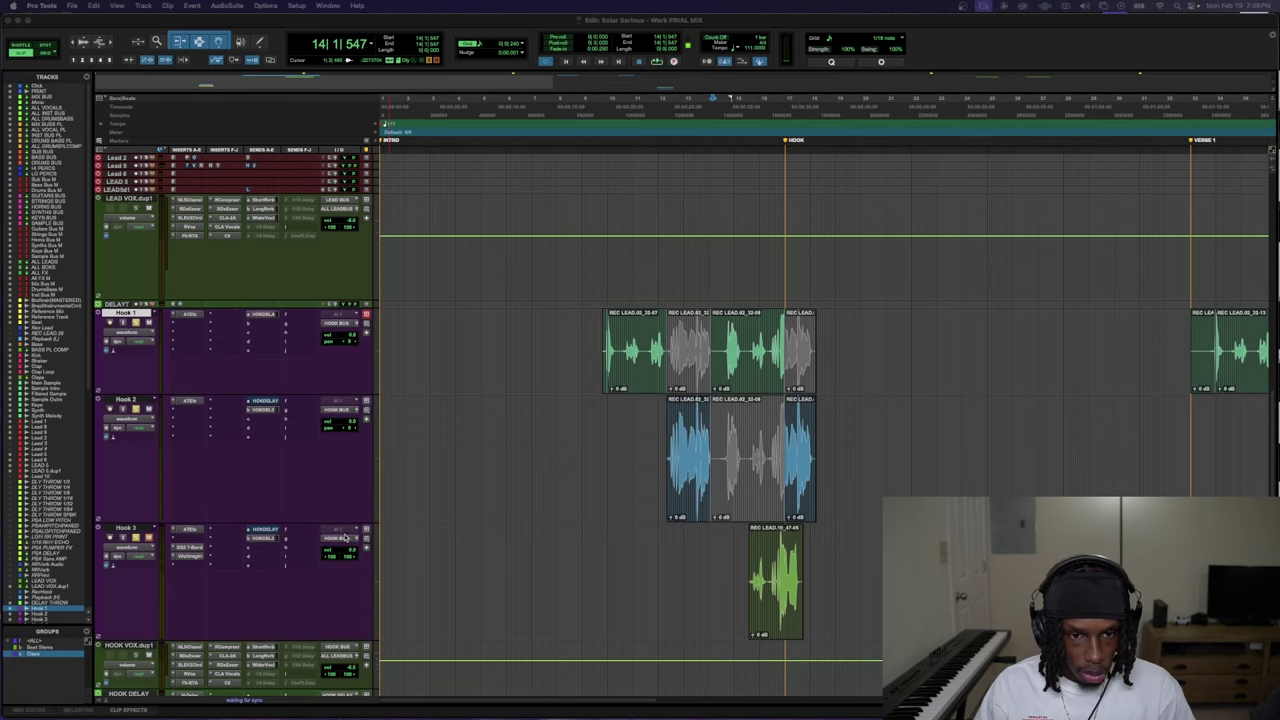
click(649, 472)
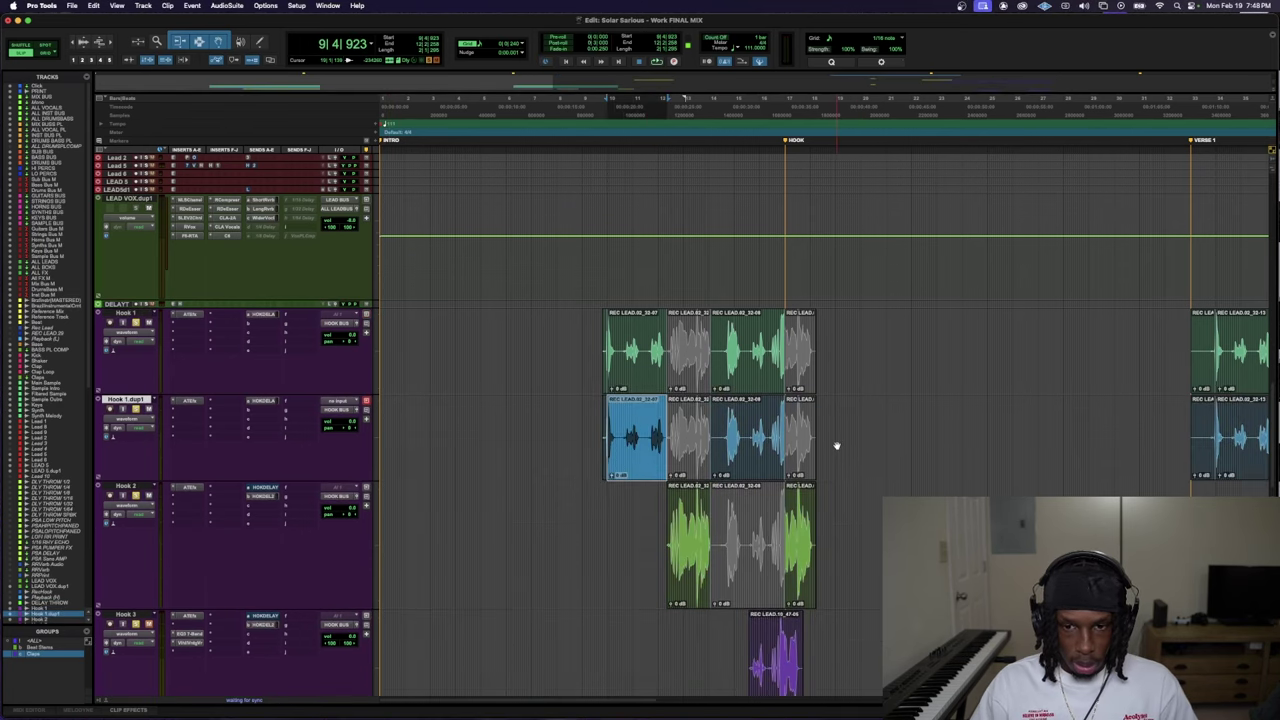
- Delete all the vocal clips from the duplicated track Hook 1.dup1
key(super+bracketleft)
key(super+bracketleft)
drag(891, 440, 381, 436)
key(BackSpace)
- Separate the Hook 1 phrase from 14|1|206 to 15|2|369 and copy it at the same position onto Hook 1.dup1
key(super+bracketright)
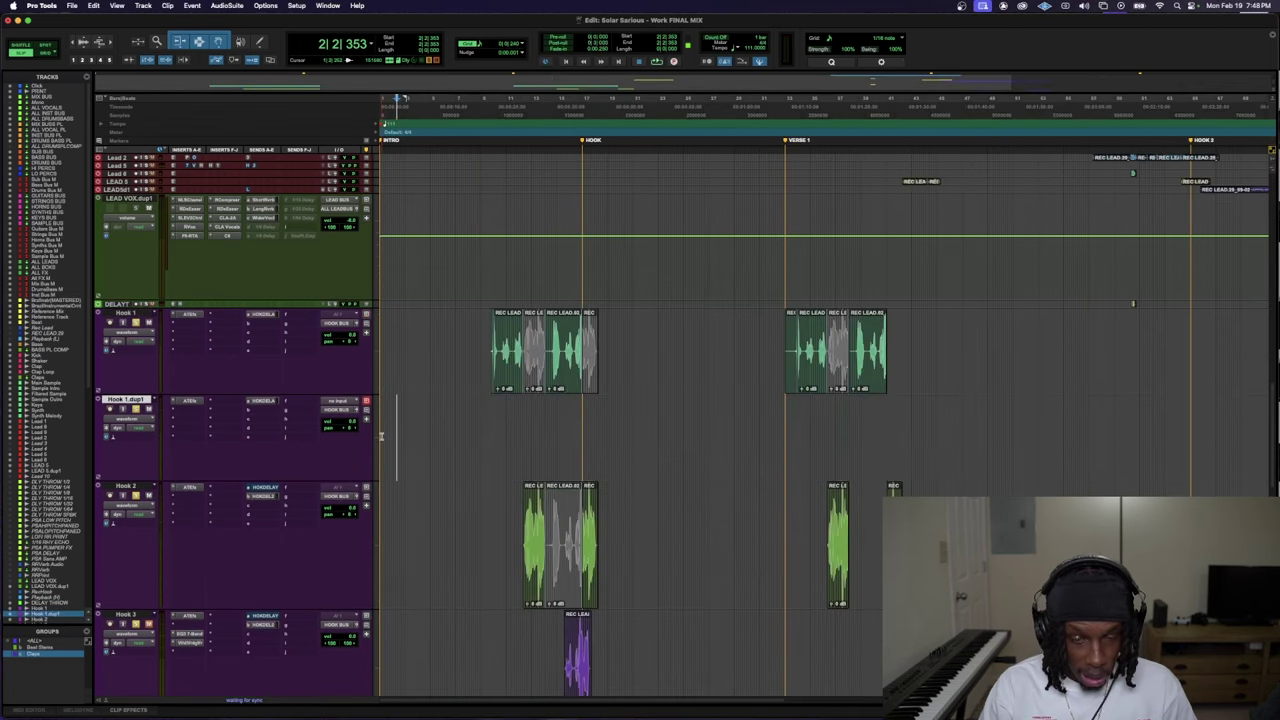
key(super+bracketright)
key(super+bracketright)
click(1106, 333)
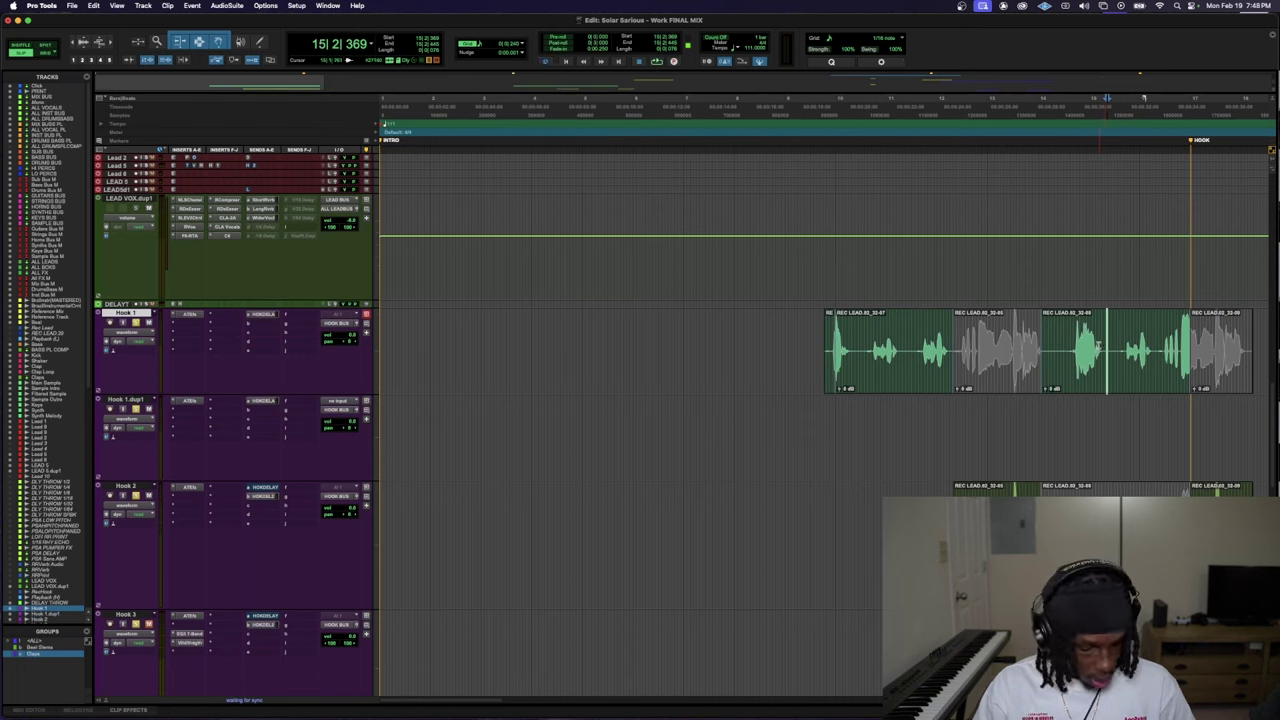
drag(1080, 380, 1078, 440)
- Mute the HOOK DELAY send on Hook 1.dup1, and mute the original bar 14 clip on Hook 1
click(262, 401)
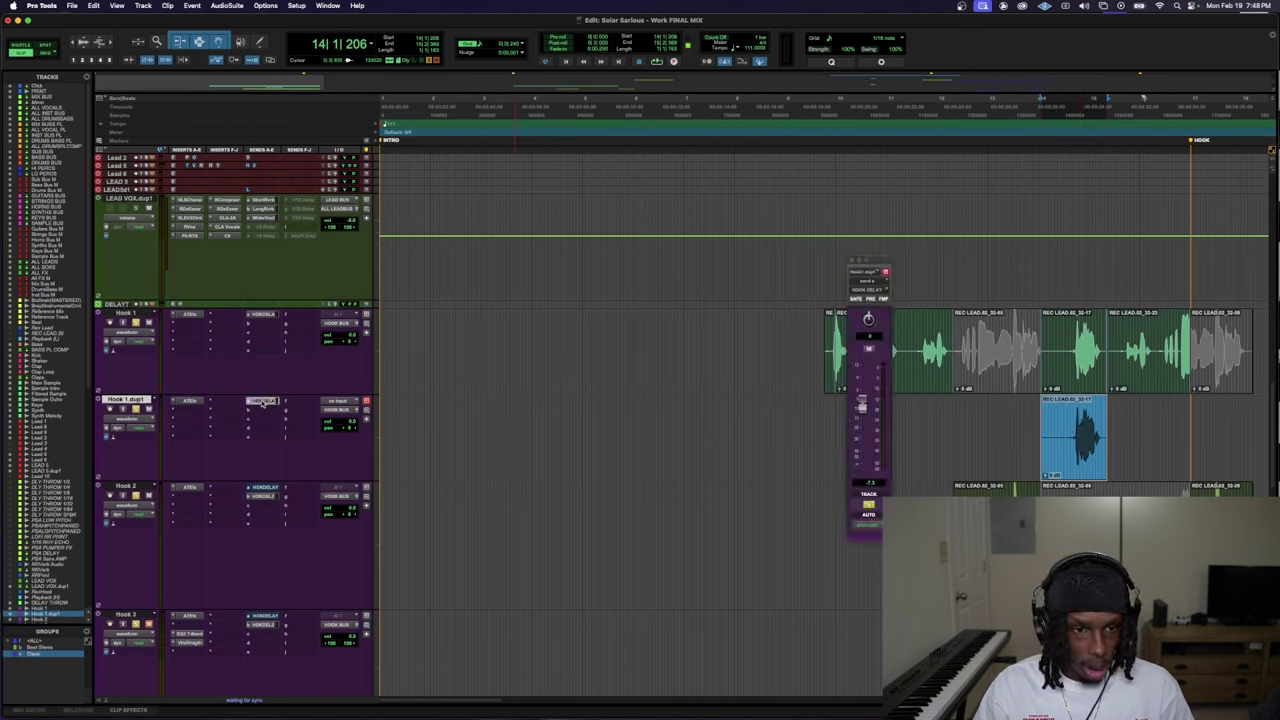
click(885, 271)
click(1075, 350)
click(851, 424)
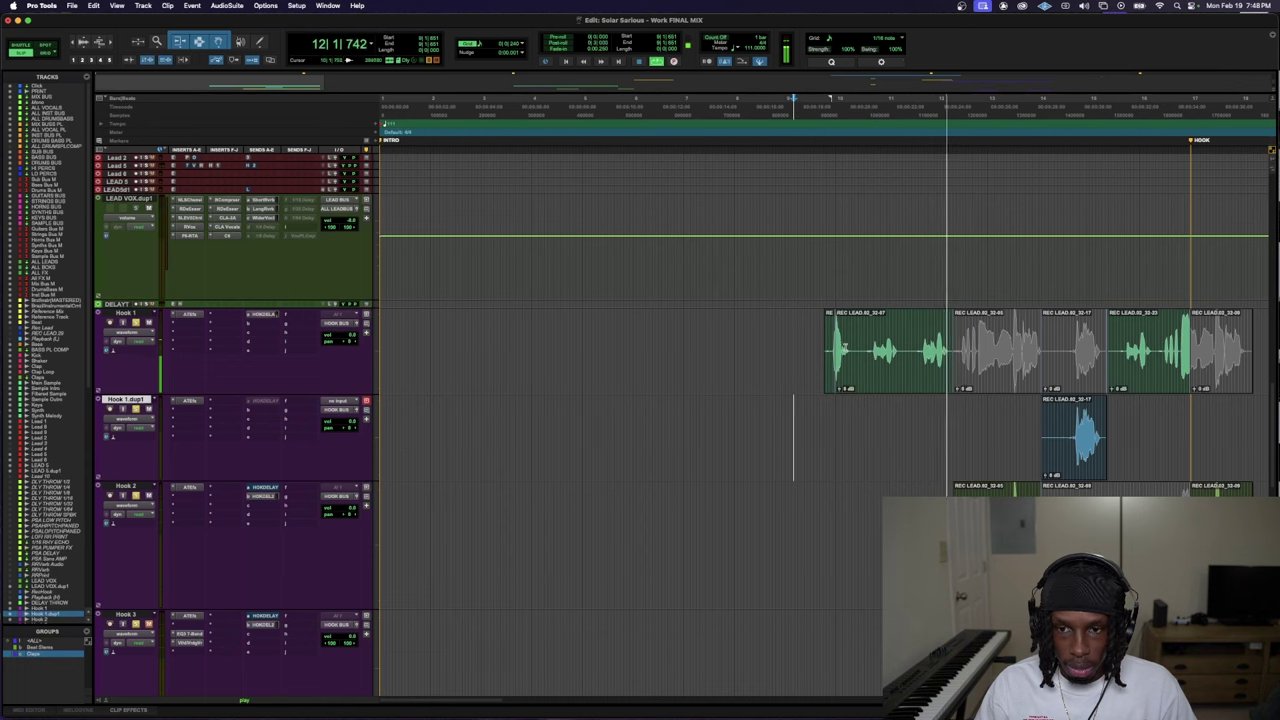
- Copy the short phrase starting at 10|3|347 from Hook 1 onto Hook 1.dup1 and mute the original clip
key(space)
click(843, 362)
key(super+bracketright)
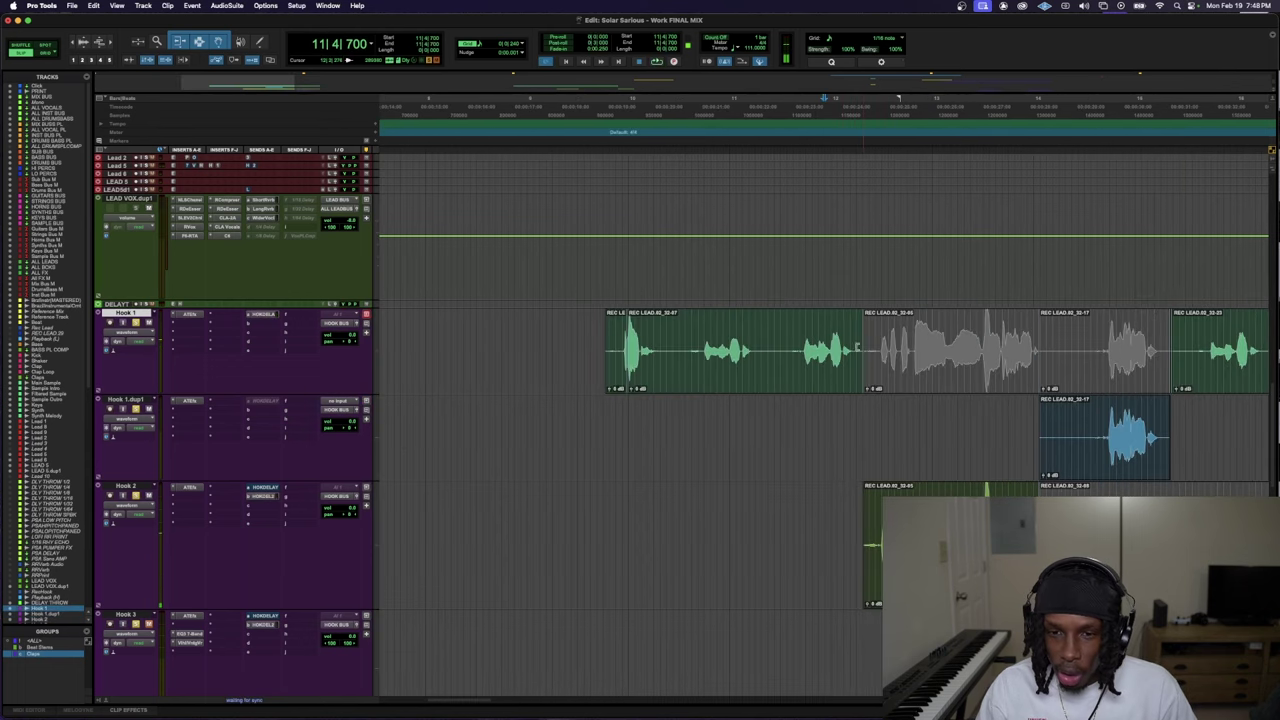
click(606, 328)
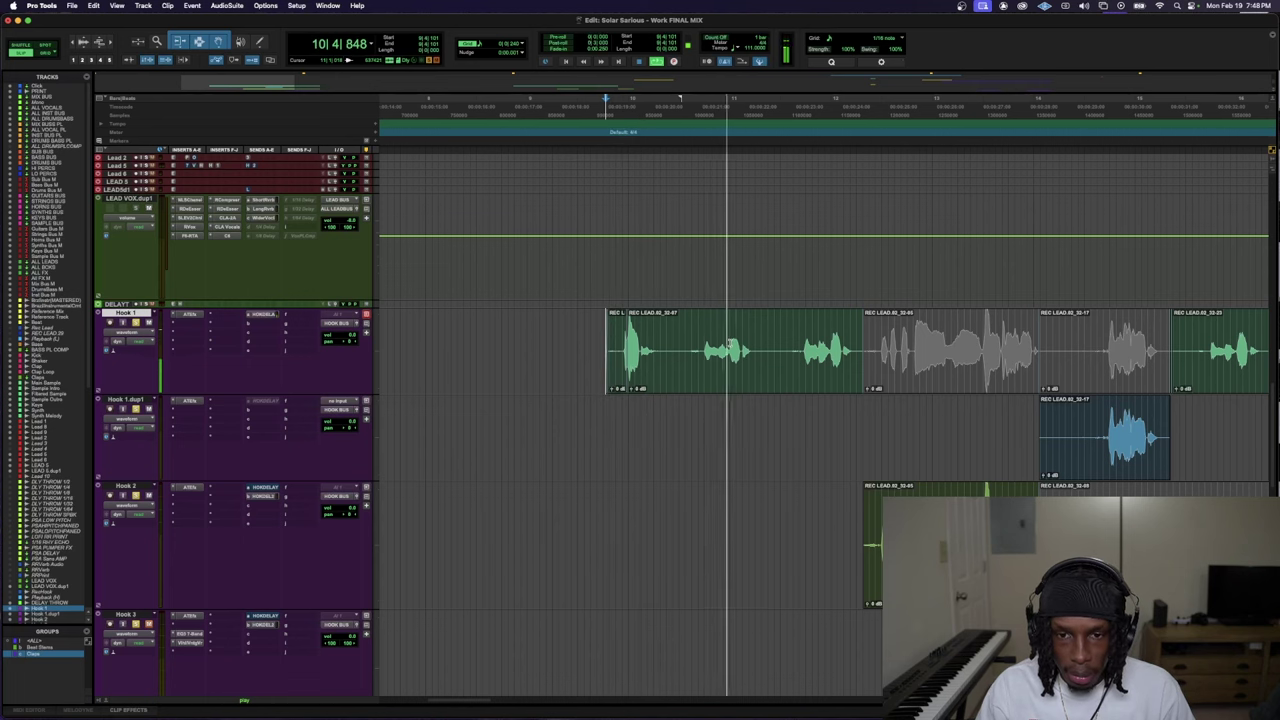
drag(731, 345, 712, 437)
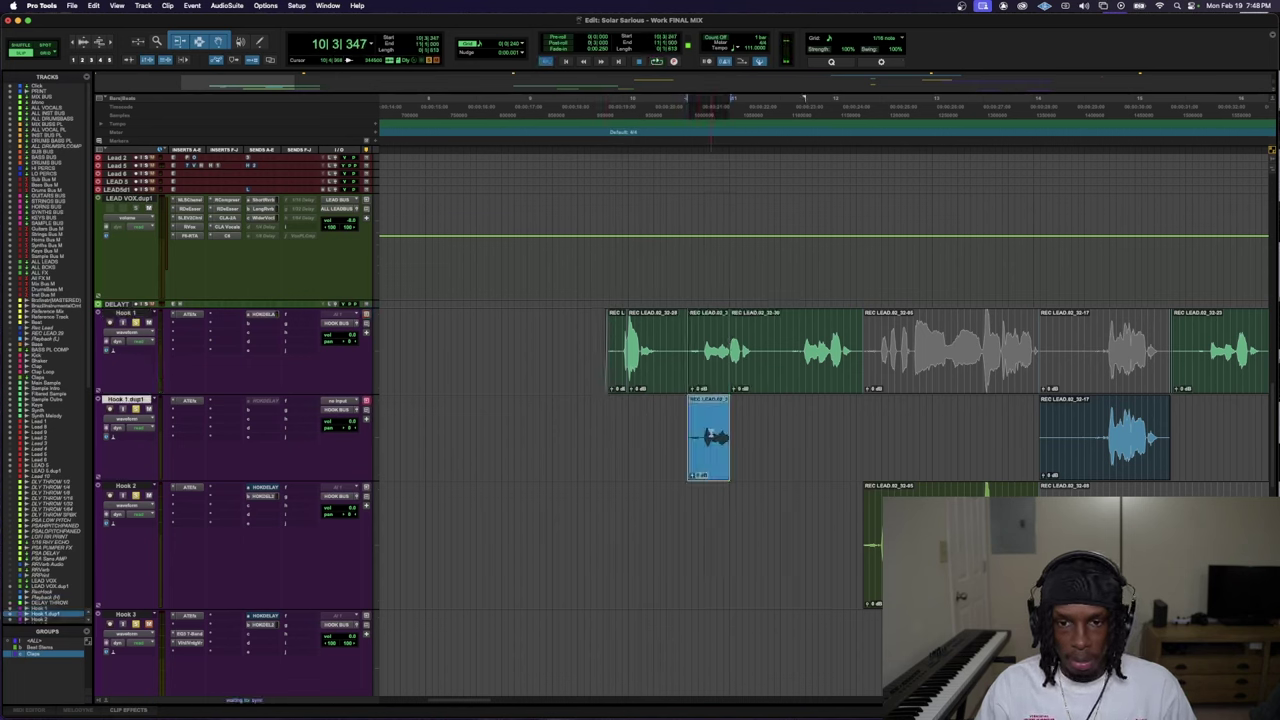
click(709, 383)
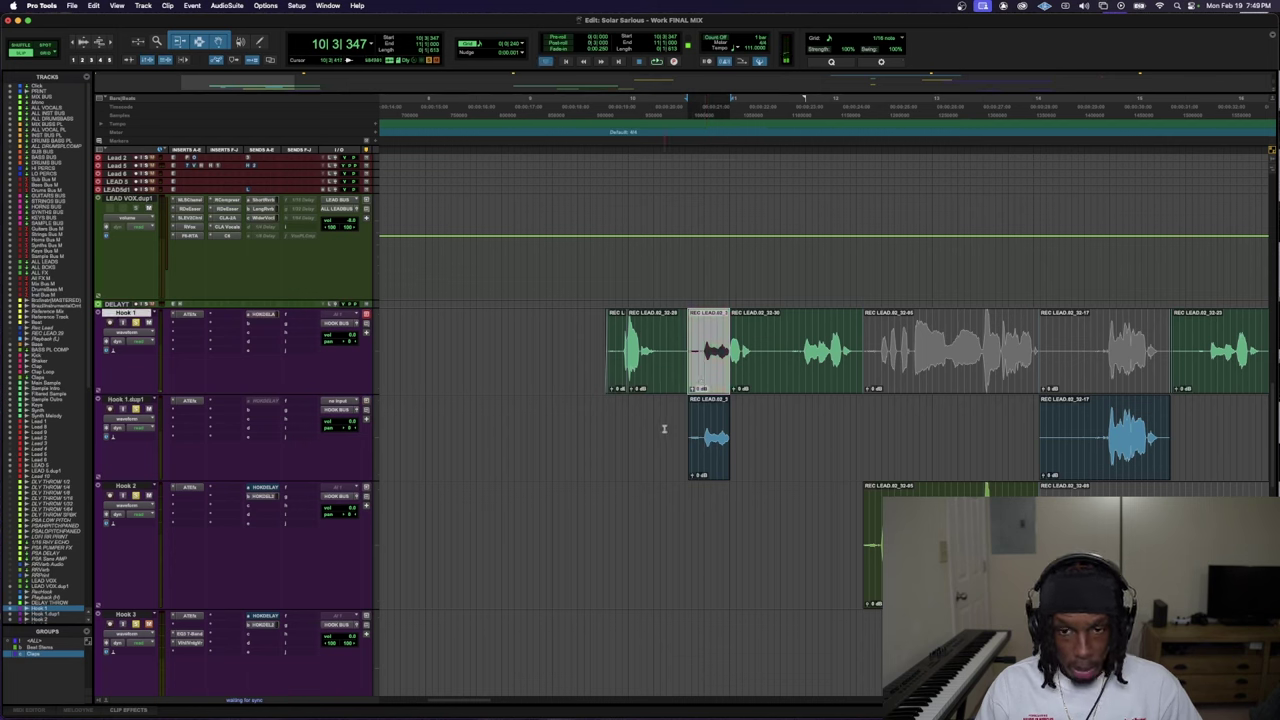
key(super+m)
- Play from 10|2|474, copy the phrase starting near 11|3 from Hook 1 onto Hook 1.dup1, and mute its original
click(663, 429)
key(space)
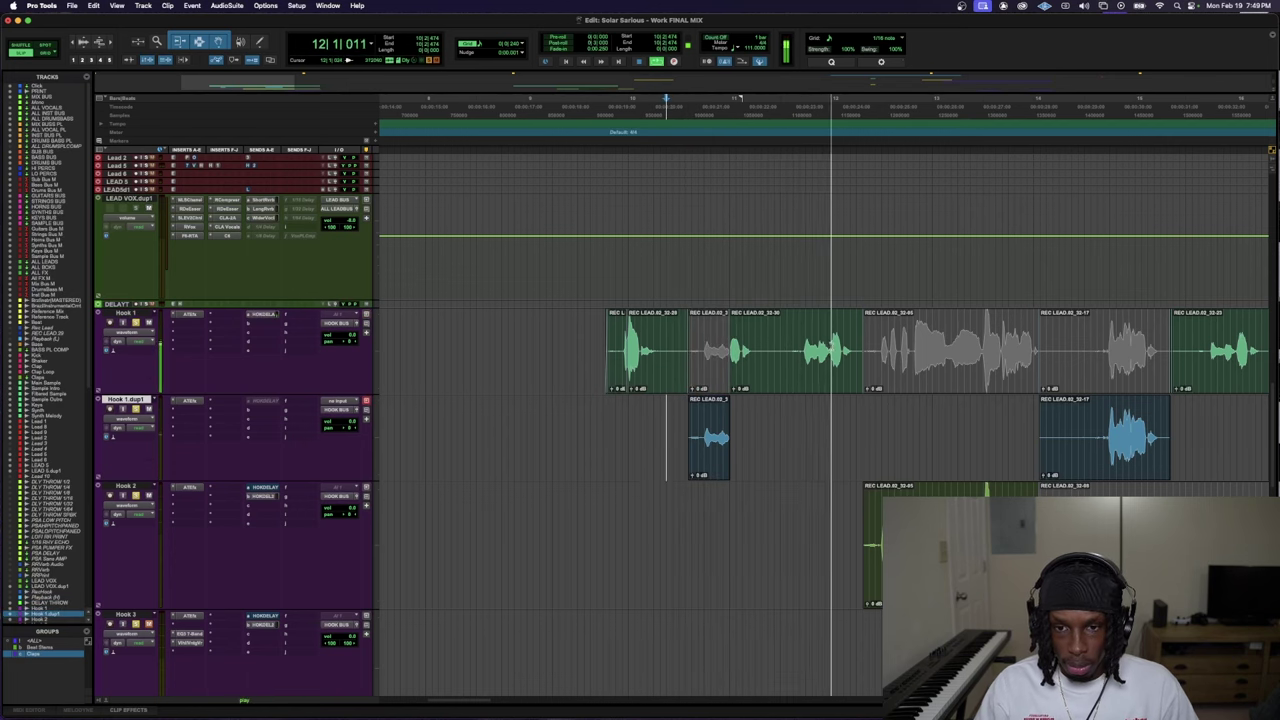
drag(832, 345, 808, 437)
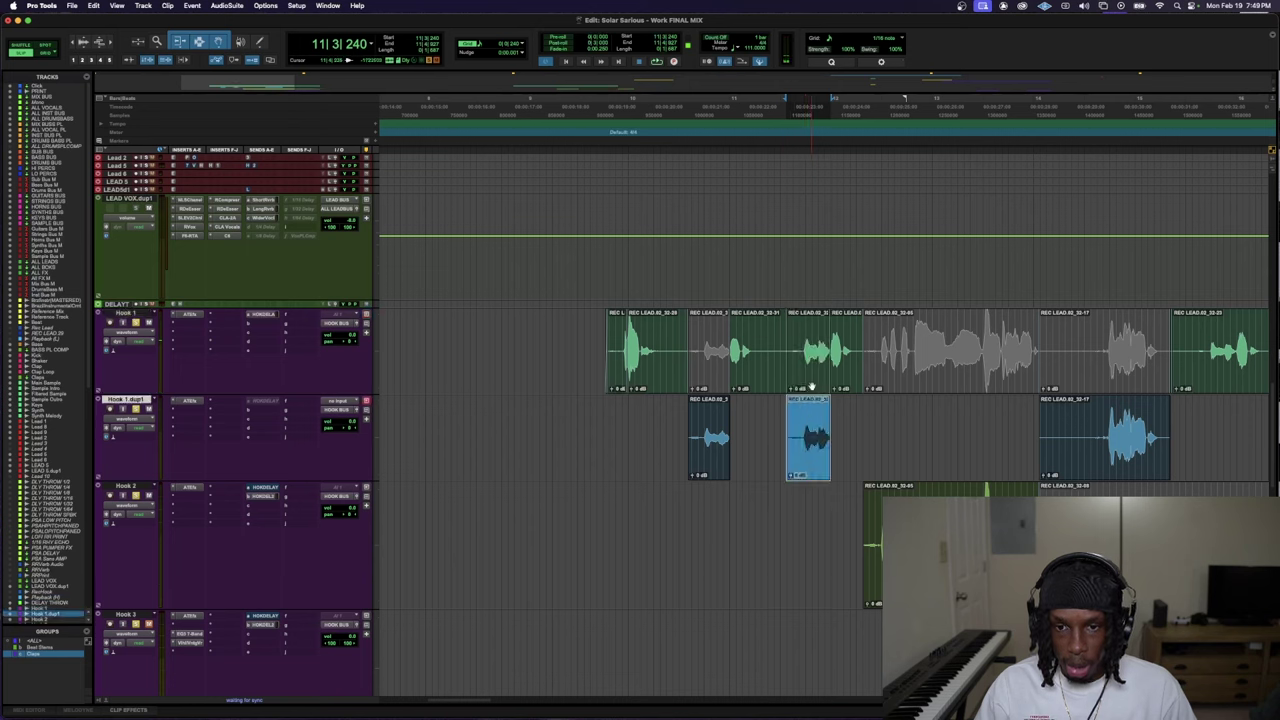
key(super+m)
- Play back the hook and remove the silence at the start of the bar 14 clip on Hook 1.dup1
click(624, 429)
key(space)
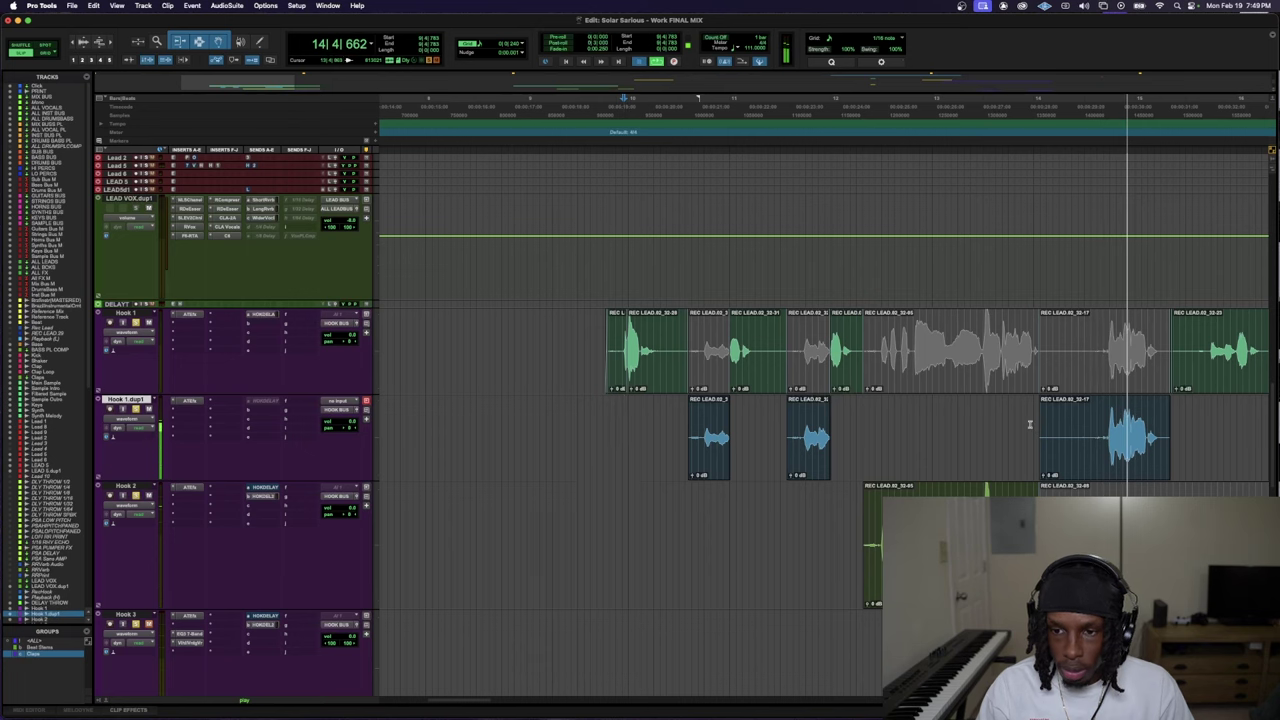
drag(1030, 430, 1102, 400)
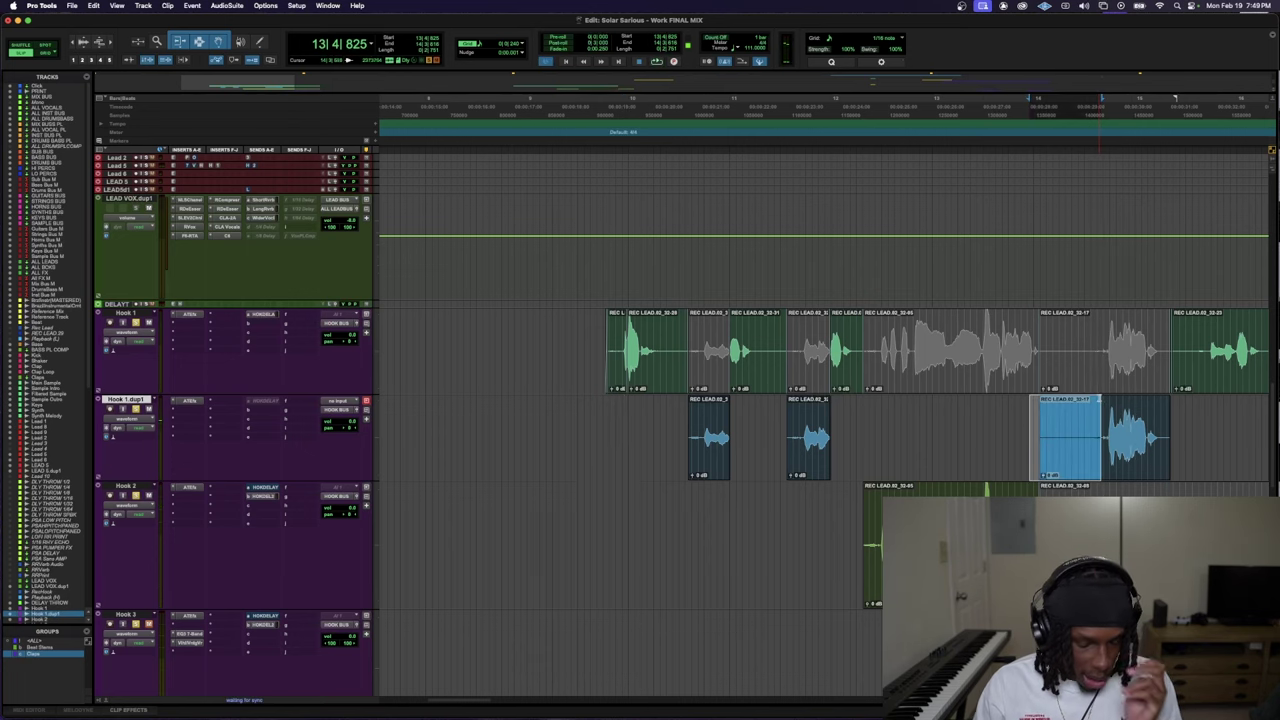
- Inspect the H-Delay, EQ3 7-Band and PSA-1 inserts across the HOOK DELAY, HOKDELAY.dup1 and HOOK DELAY 2 tracks
scroll(540, 476, down, 6)
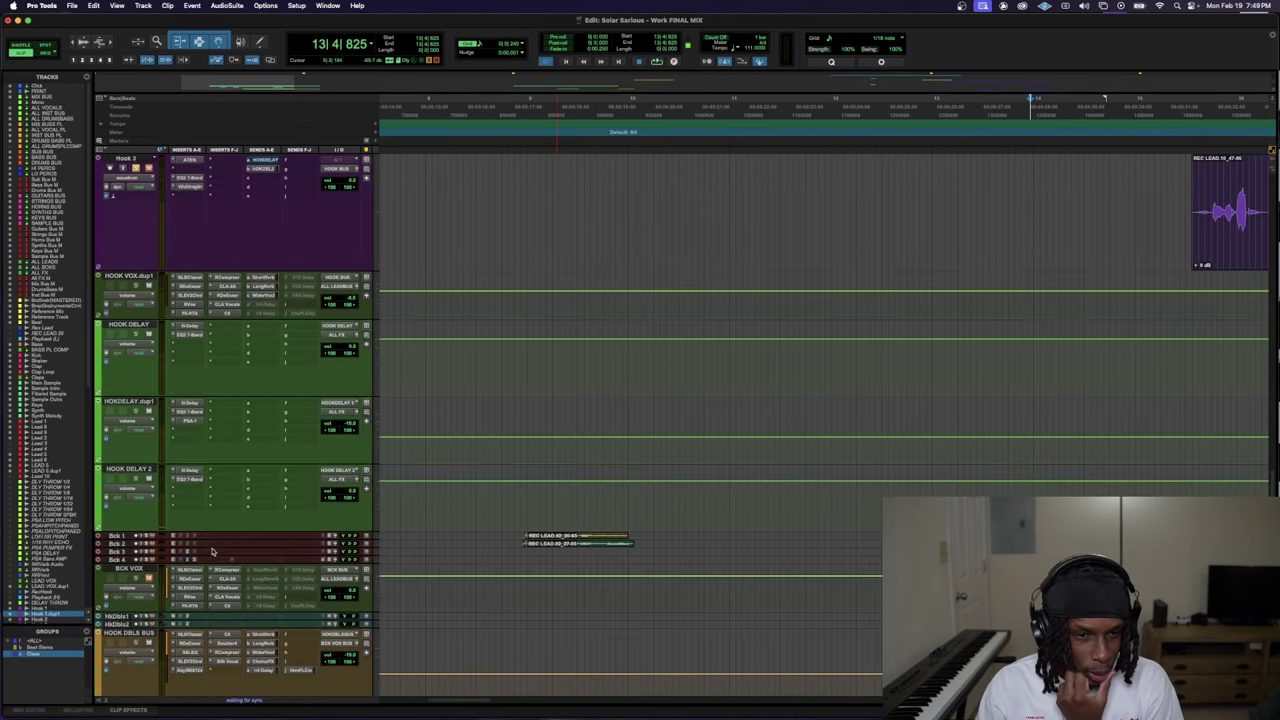
scroll(212, 551, down, 3)
scroll(200, 450, up, 3)
click(188, 327)
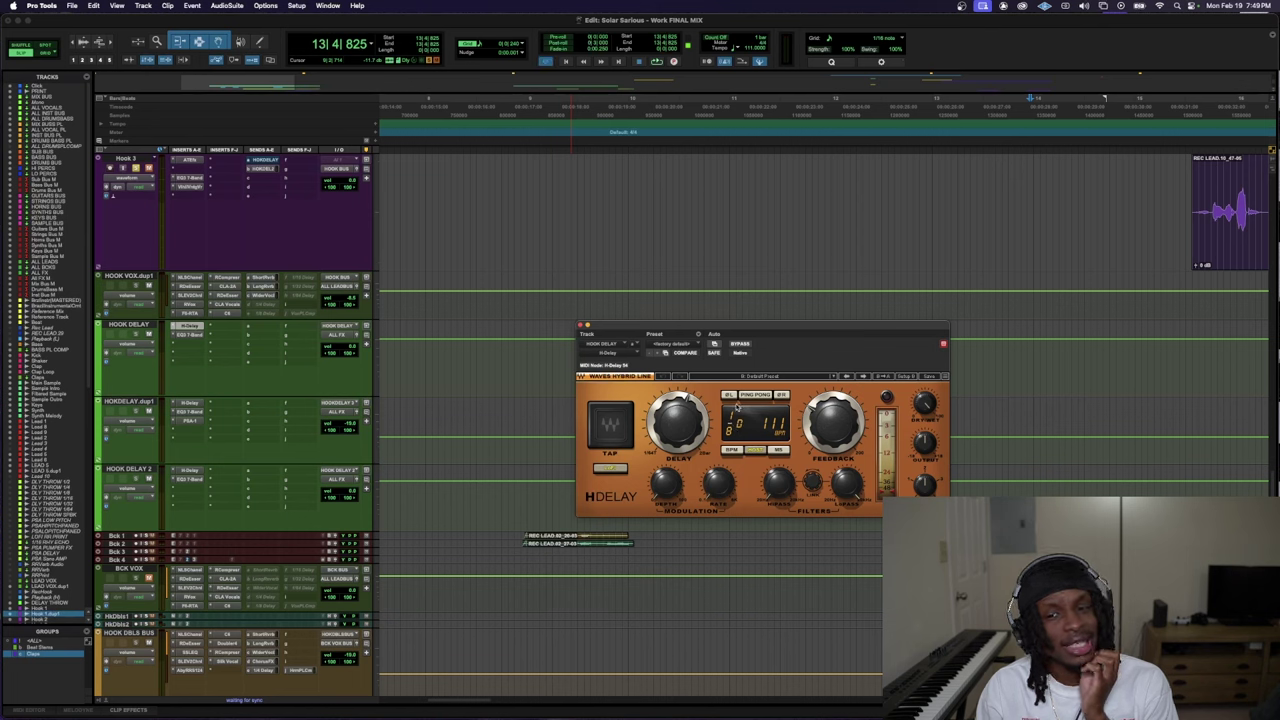
click(190, 411)
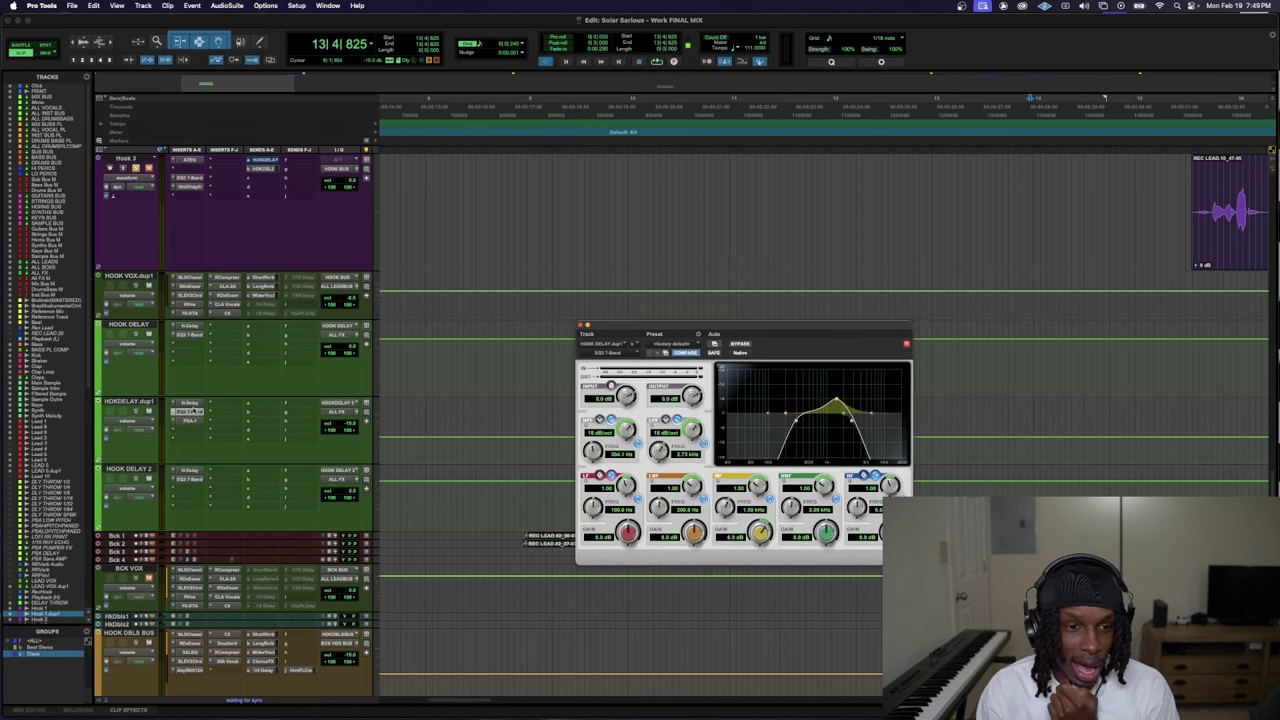
click(188, 402)
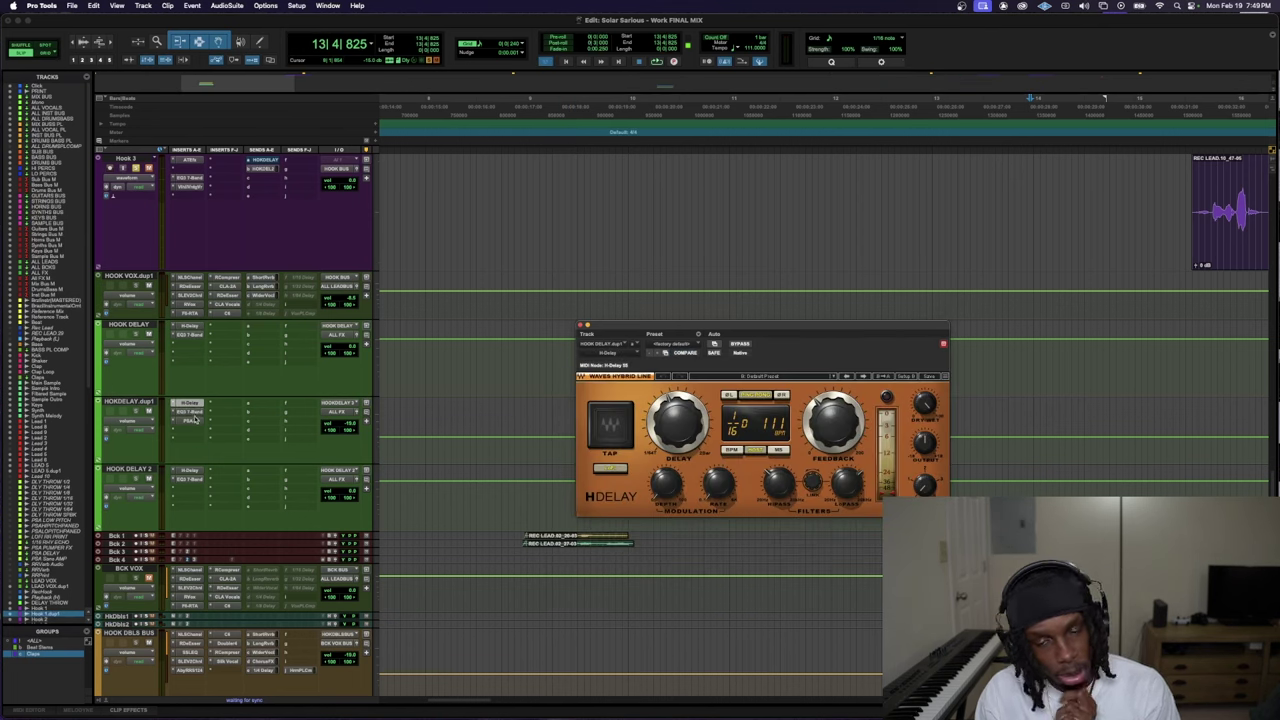
click(192, 420)
click(198, 479)
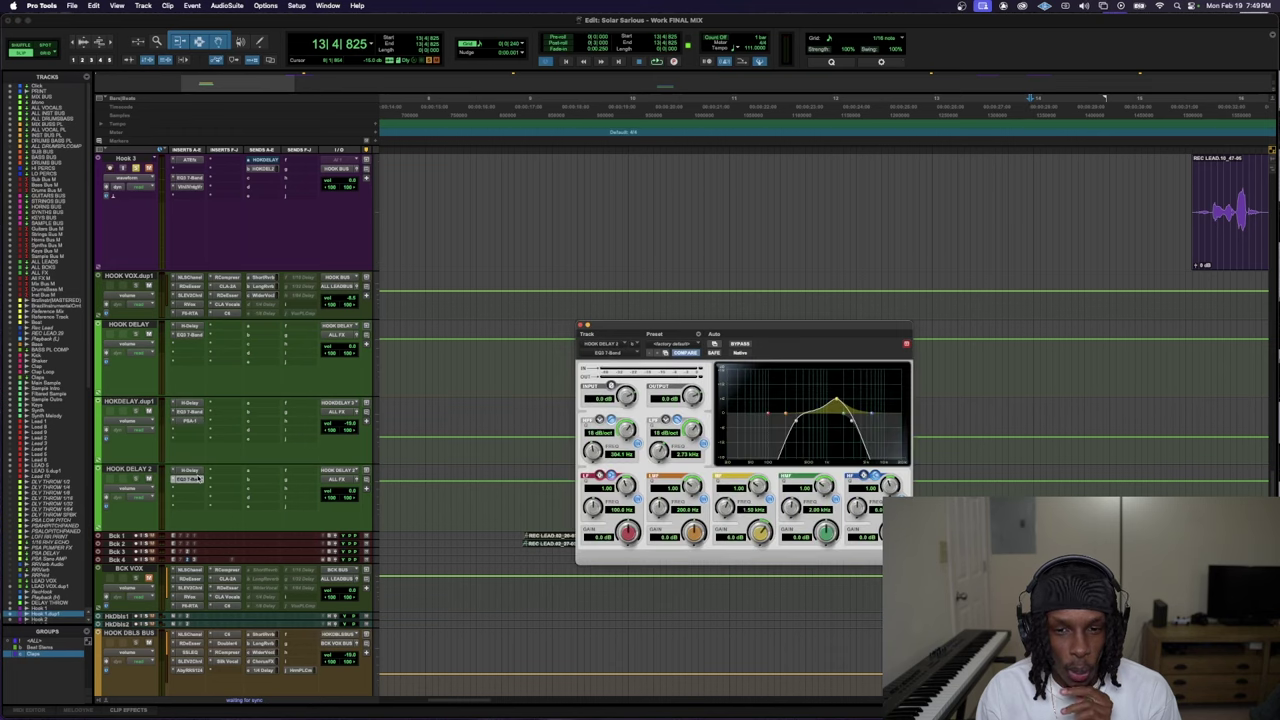
click(196, 471)
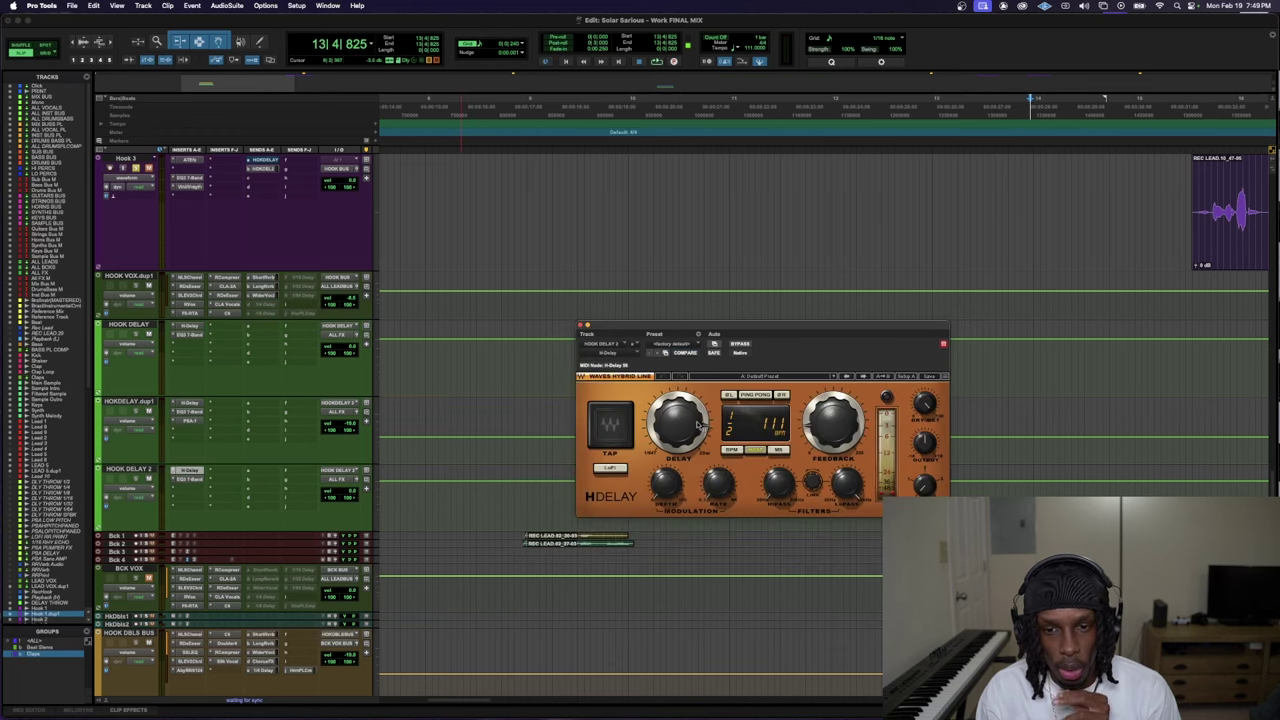
click(580, 326)
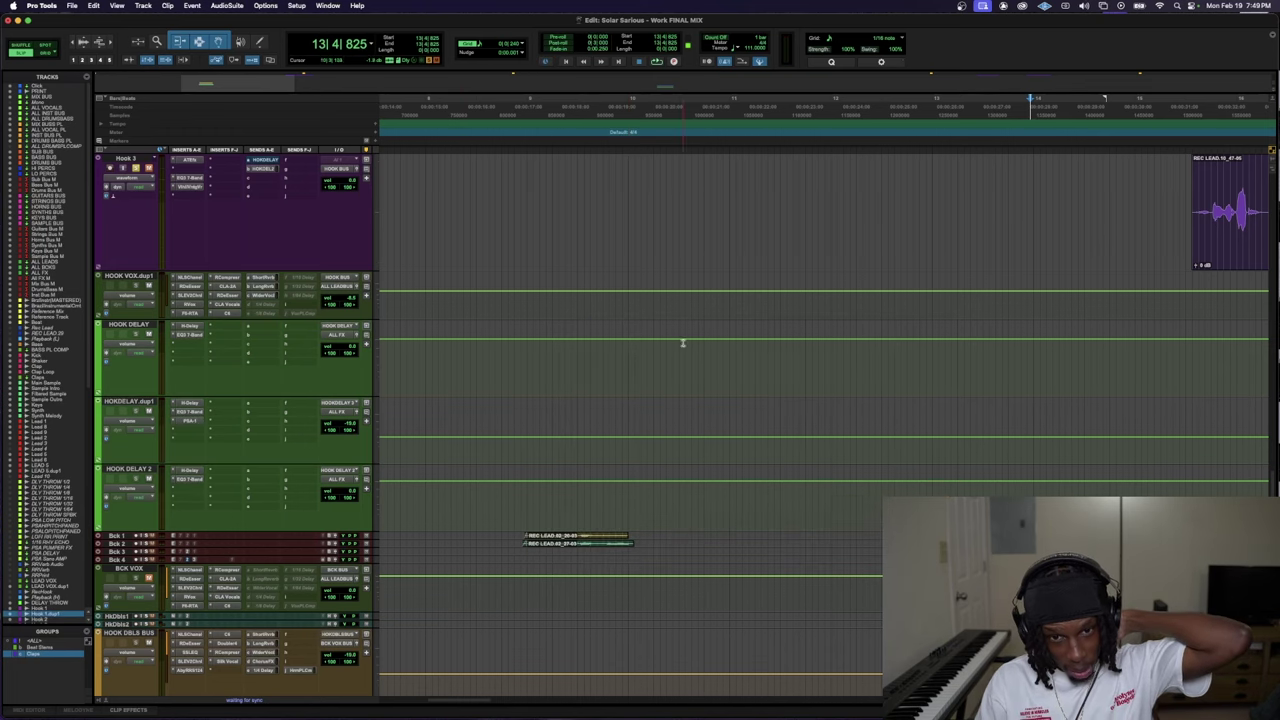
- Play Hook 1 from 9|3|853, copy the phrase in the second half of bar 15 onto Hook 1.dup1, and mute its original
scroll(730, 355, up, 5)
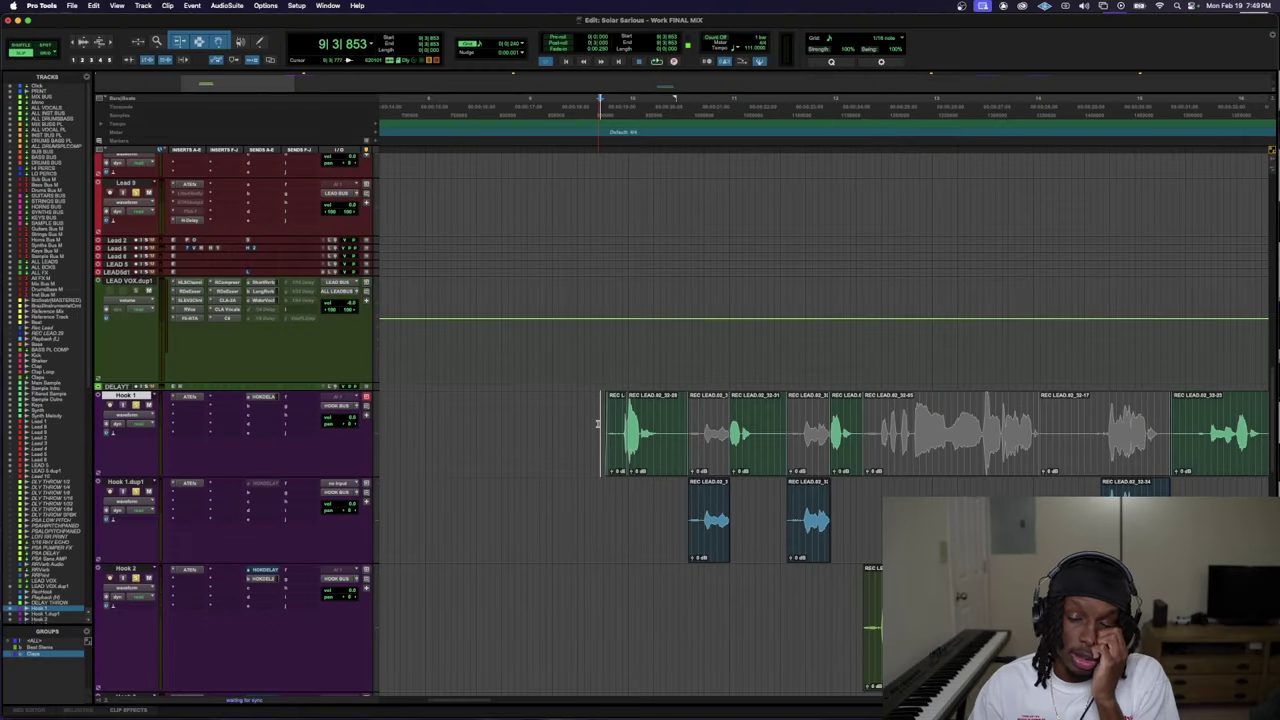
key(space)
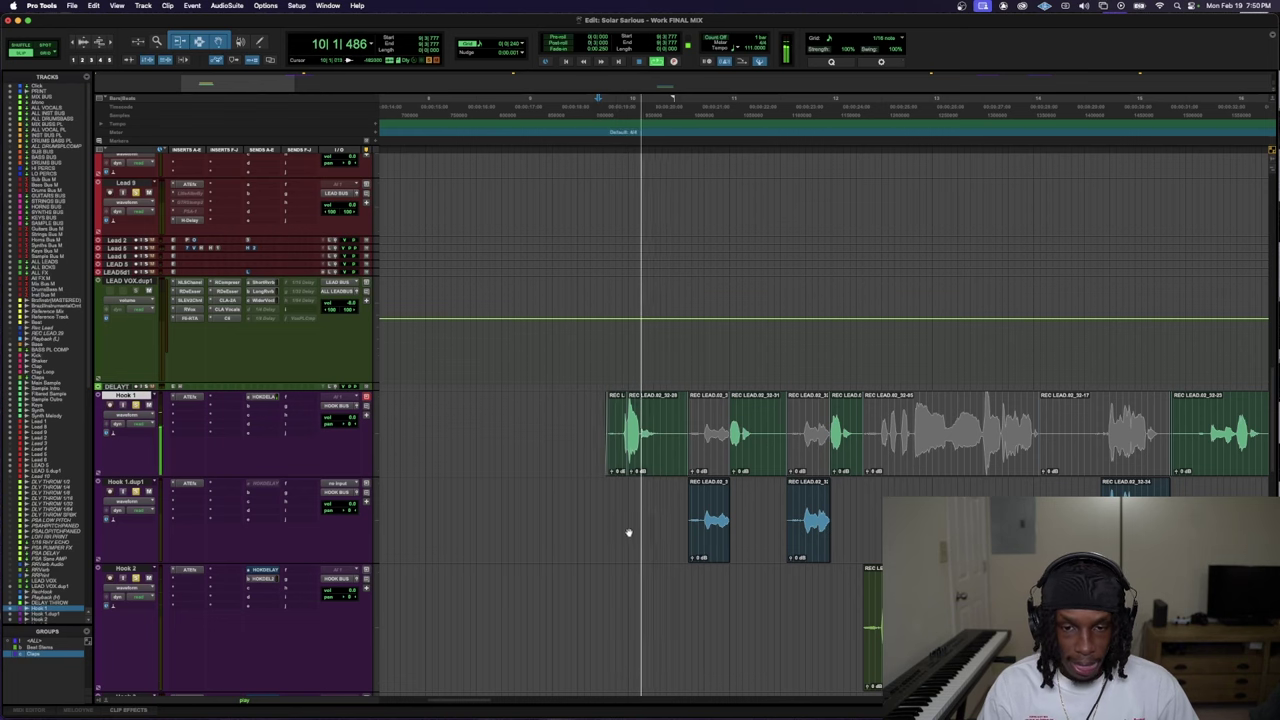
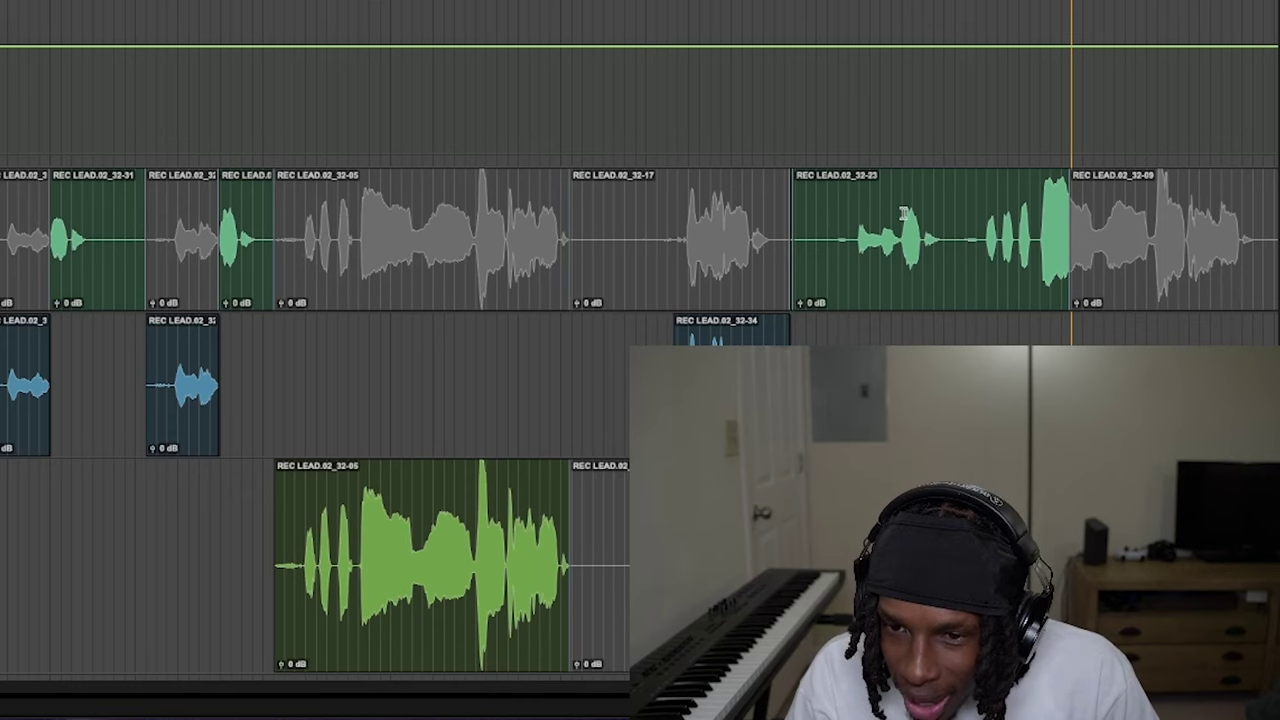
drag(903, 212, 808, 277)
click(985, 492)
key(space)
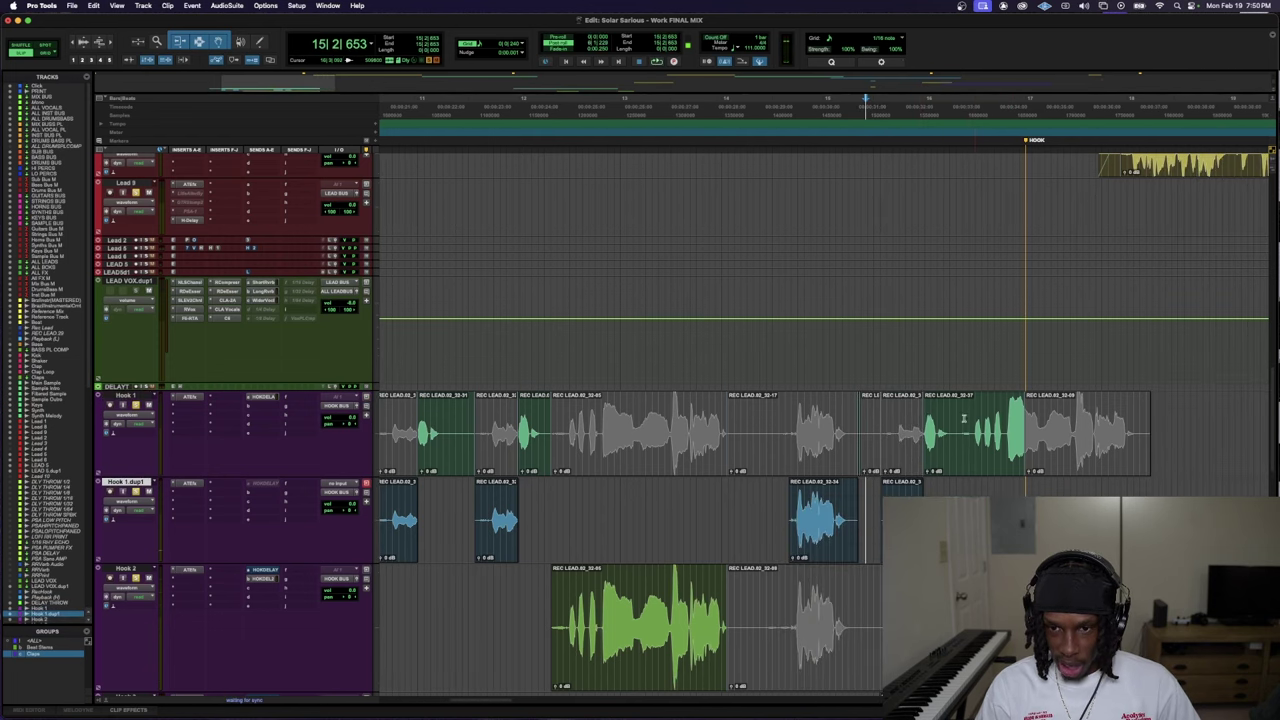
- Split the green Hook 1 clip in bar 16 at 16|2|280 and mute the section after the cut
drag(956, 414, 1004, 413)
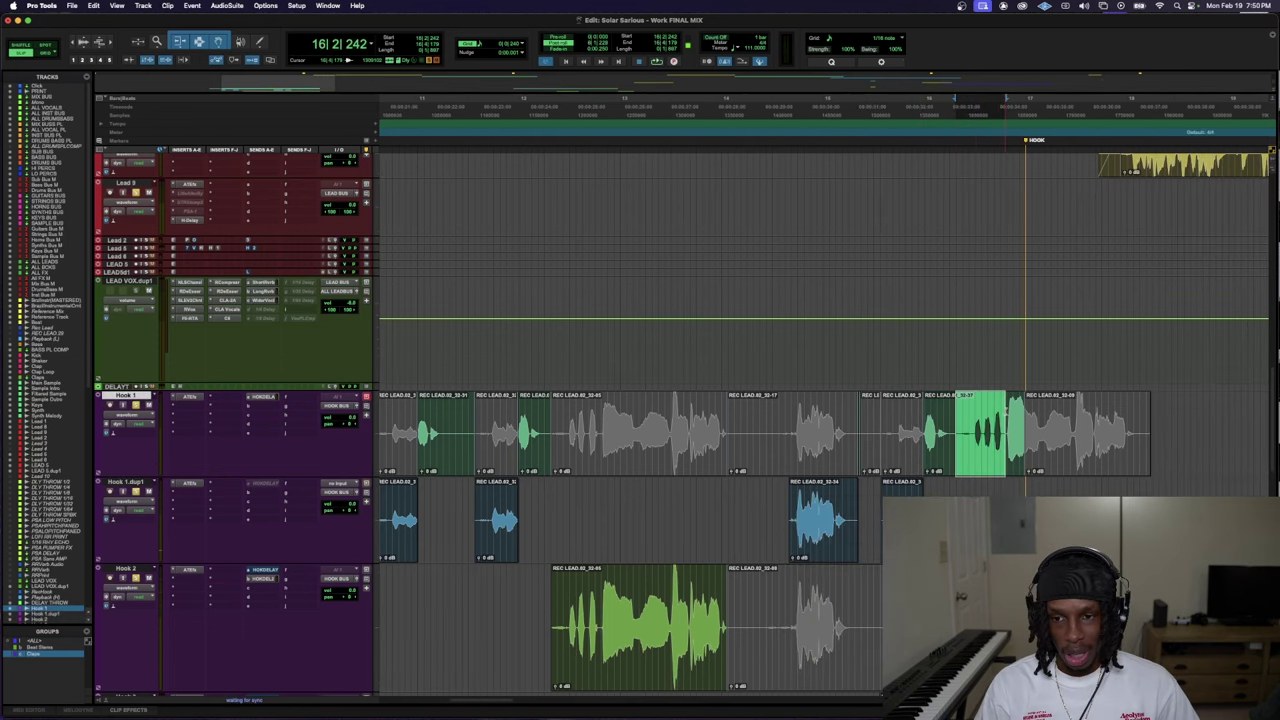
click(956, 422)
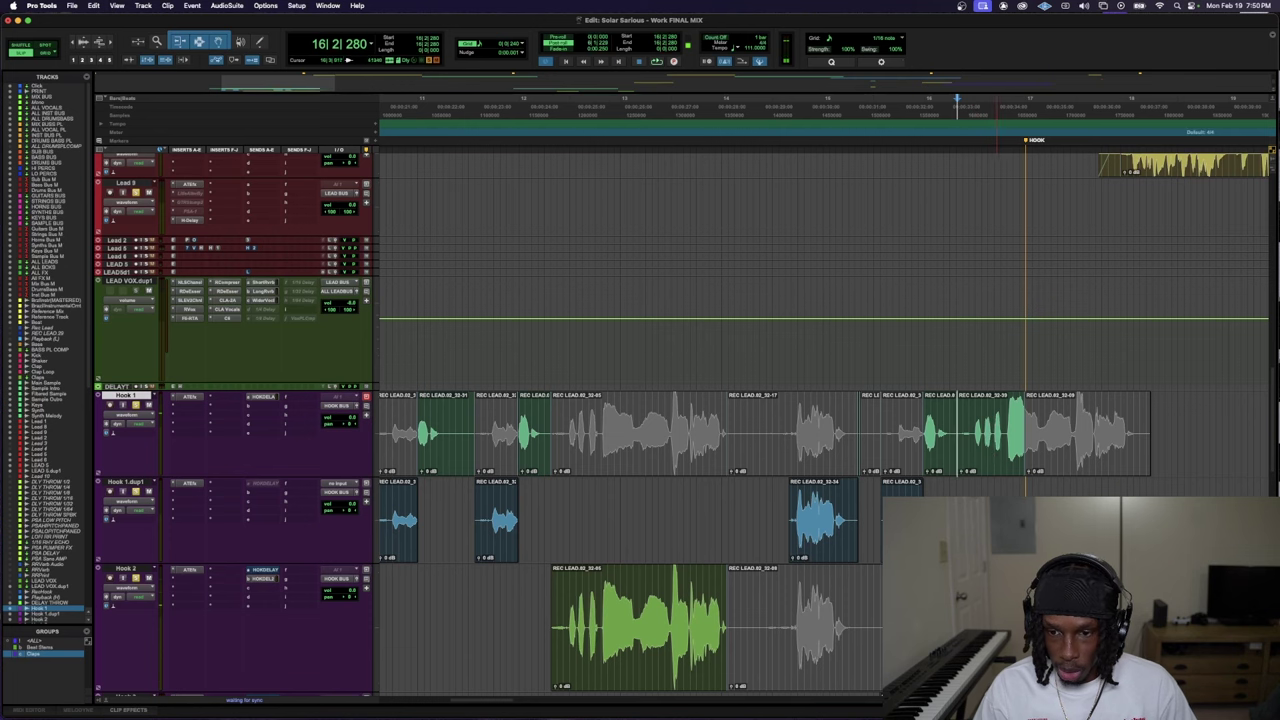
drag(995, 435, 1000, 492)
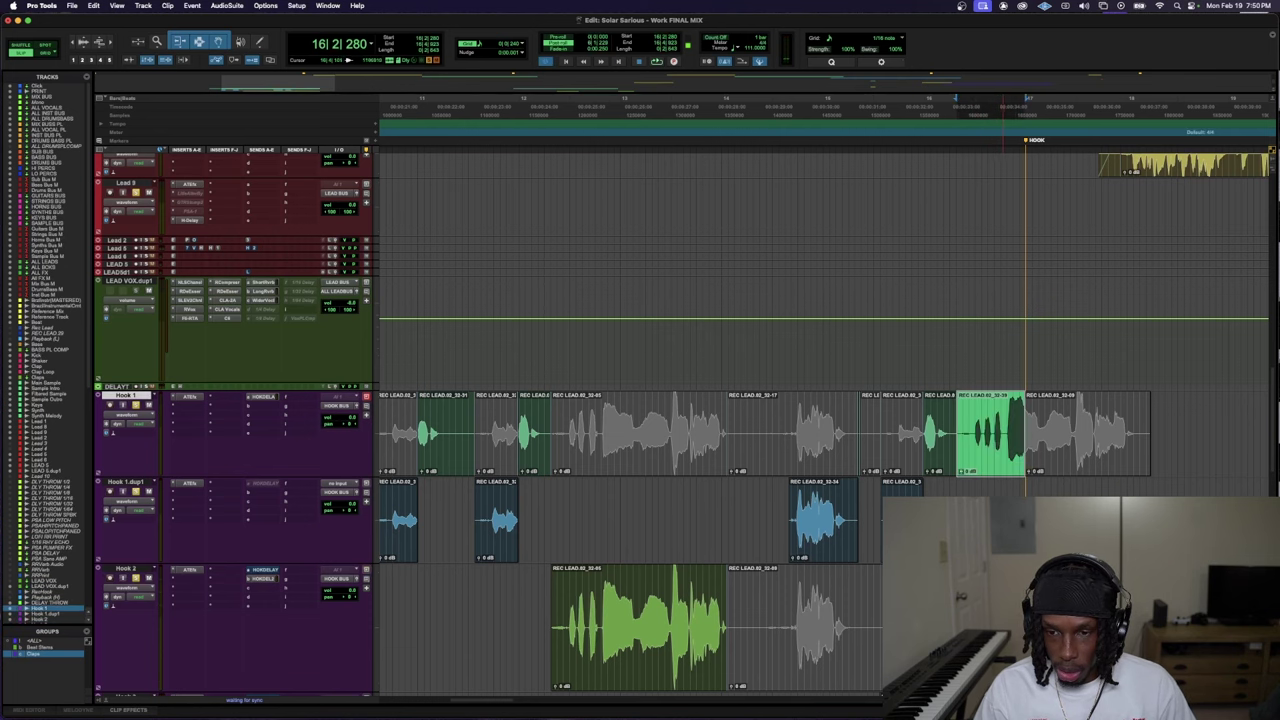
key(r)
- Play back the hook from 9|2|714 and enlarge the HOOK DELAY track to show its inserts and output
click(541, 417)
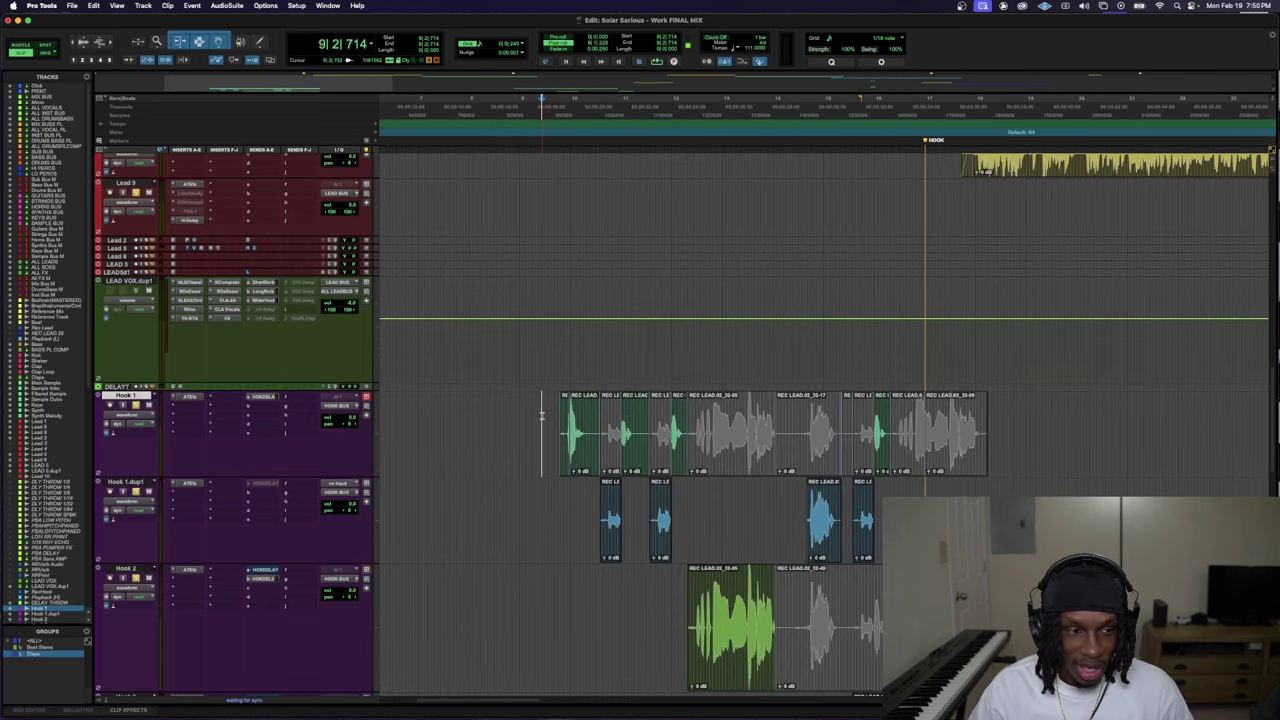
scroll(541, 417, down, 10)
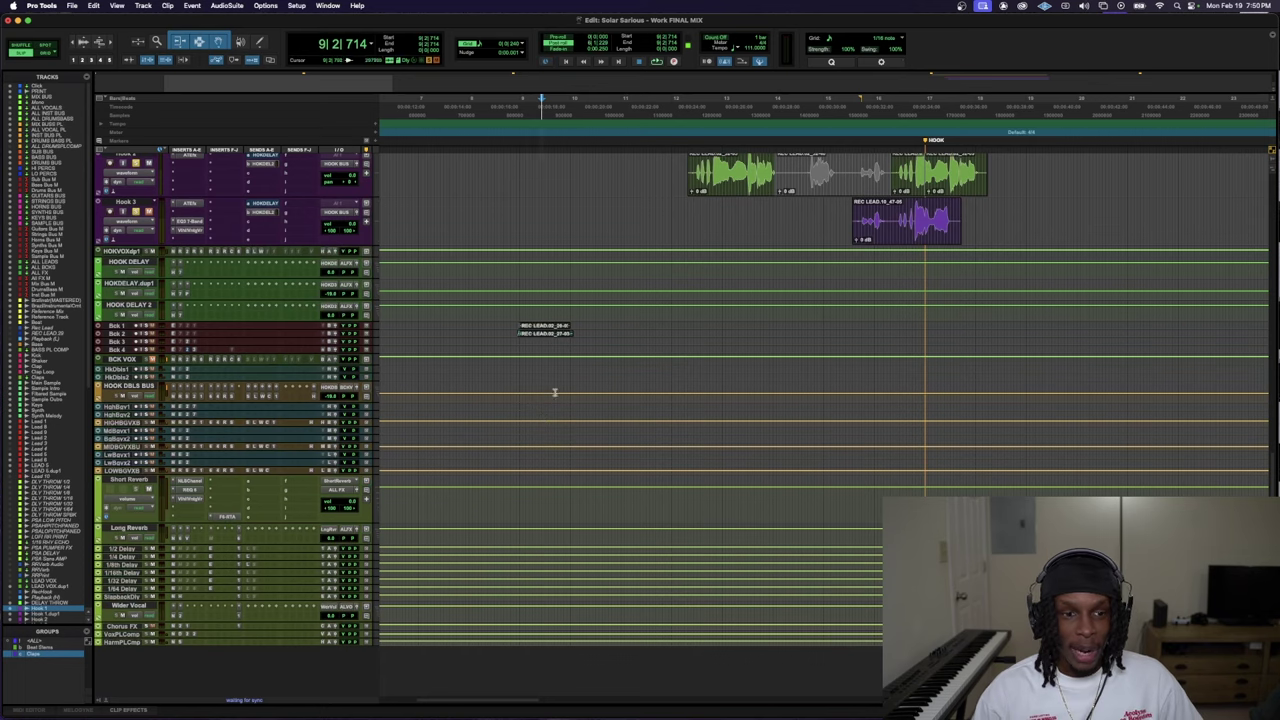
scroll(554, 392, up, 10)
key(space)
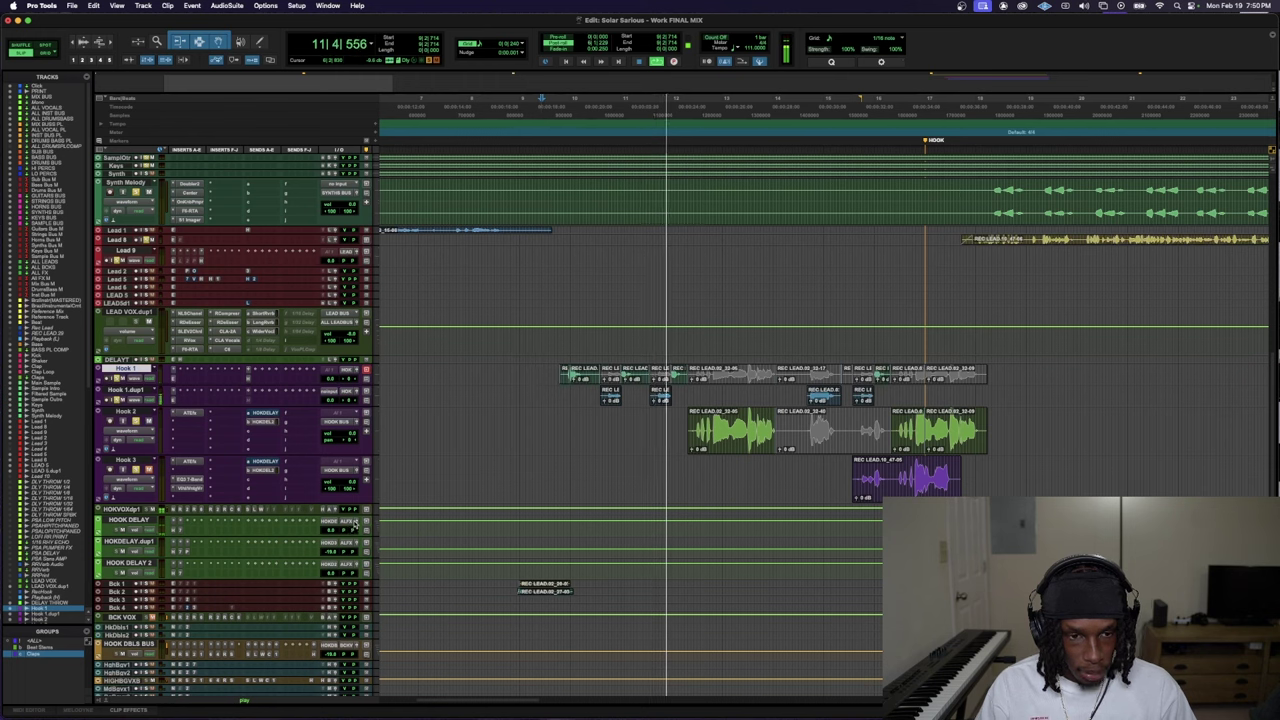
drag(352, 538, 351, 597)
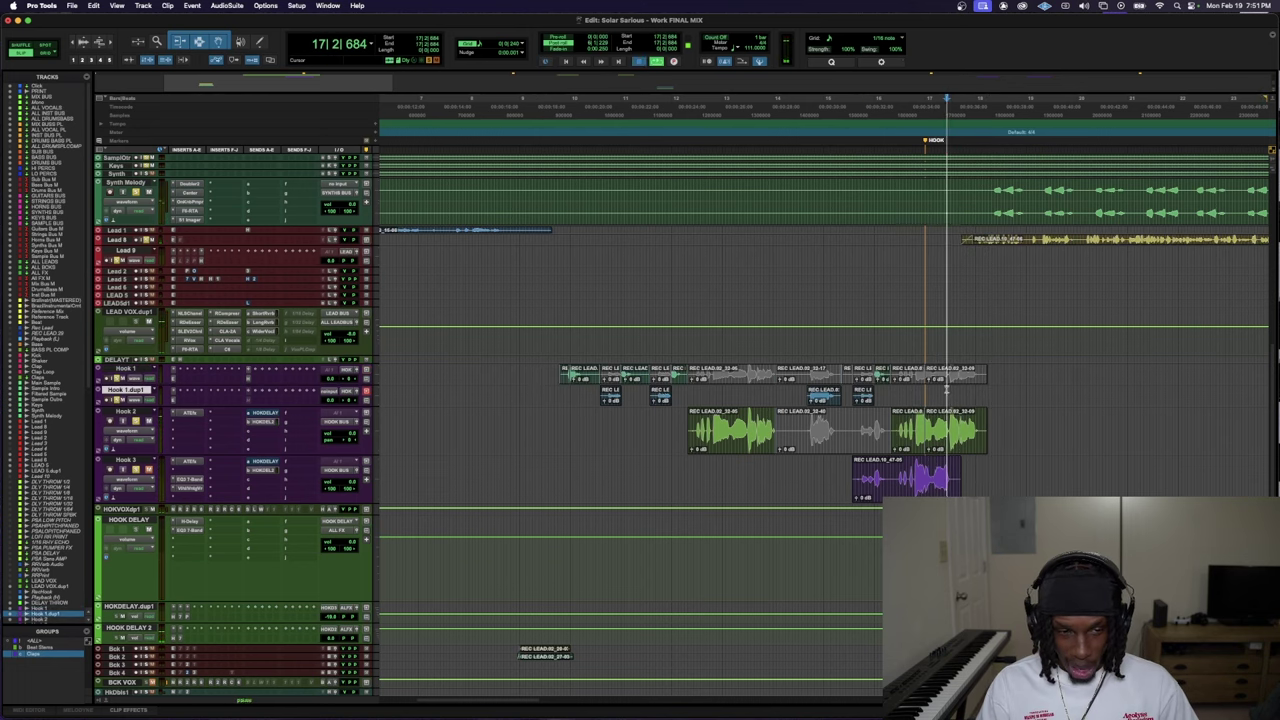
- Play back the end of the hook from 17|2|684 and enlarge the HOOK DELAY 2 track
key(super+bracketright)
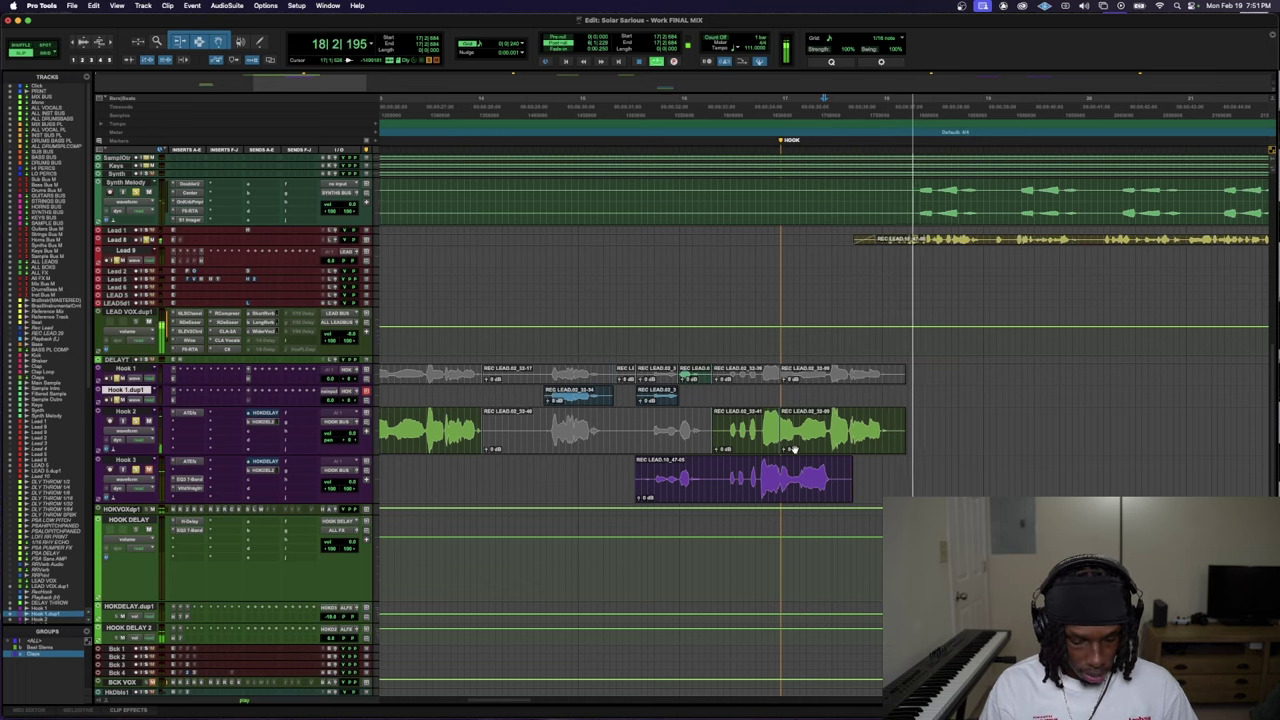
key(space)
key(super+j)
key(space)
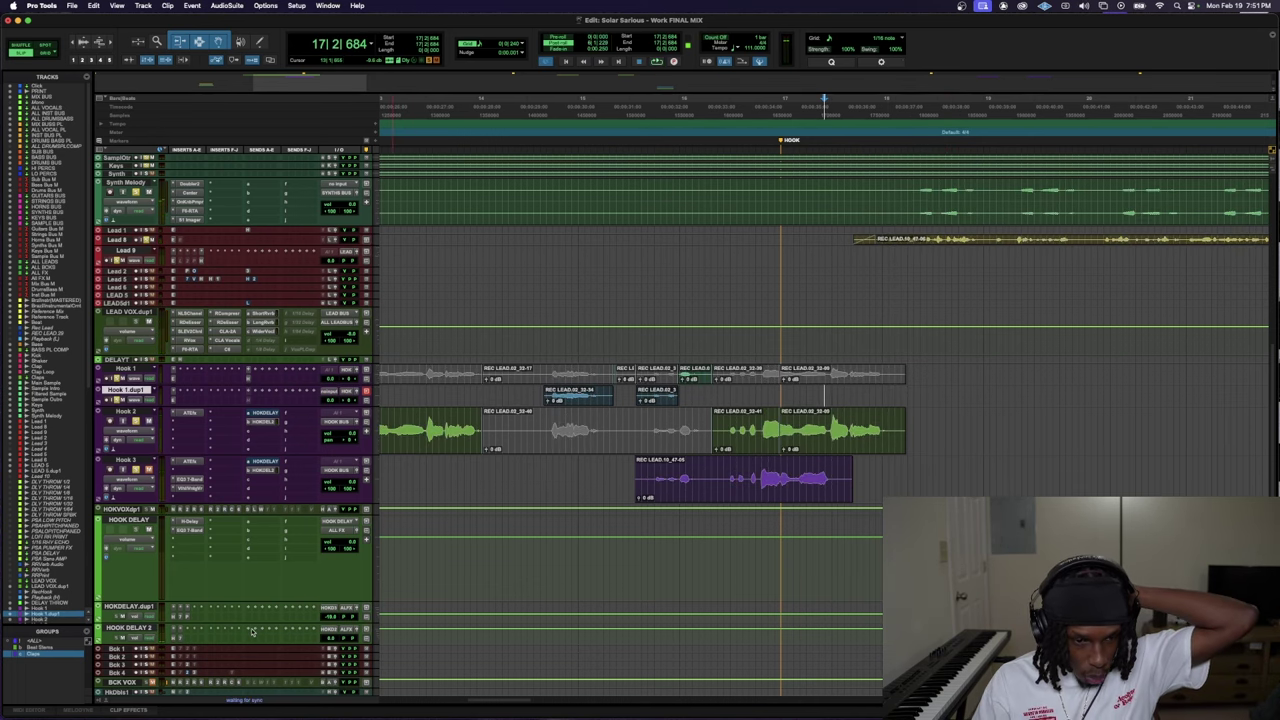
scroll(205, 643, down, 1)
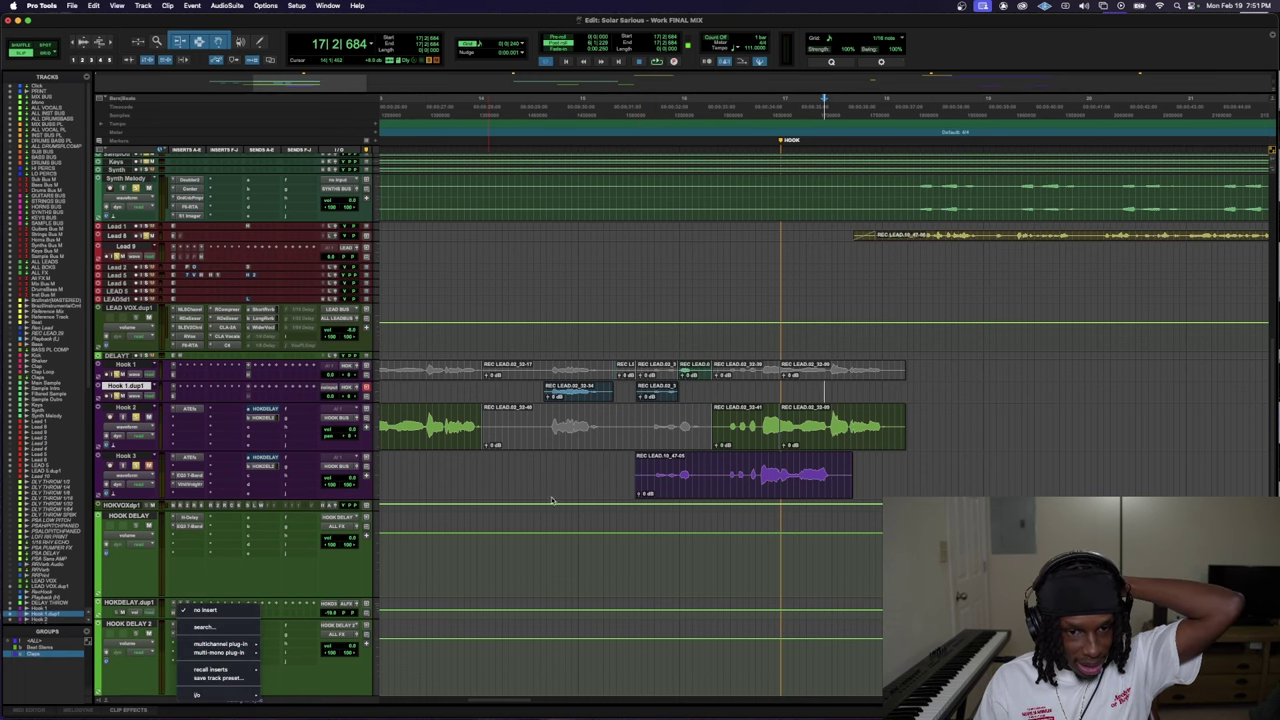
key(super+bracketleft)
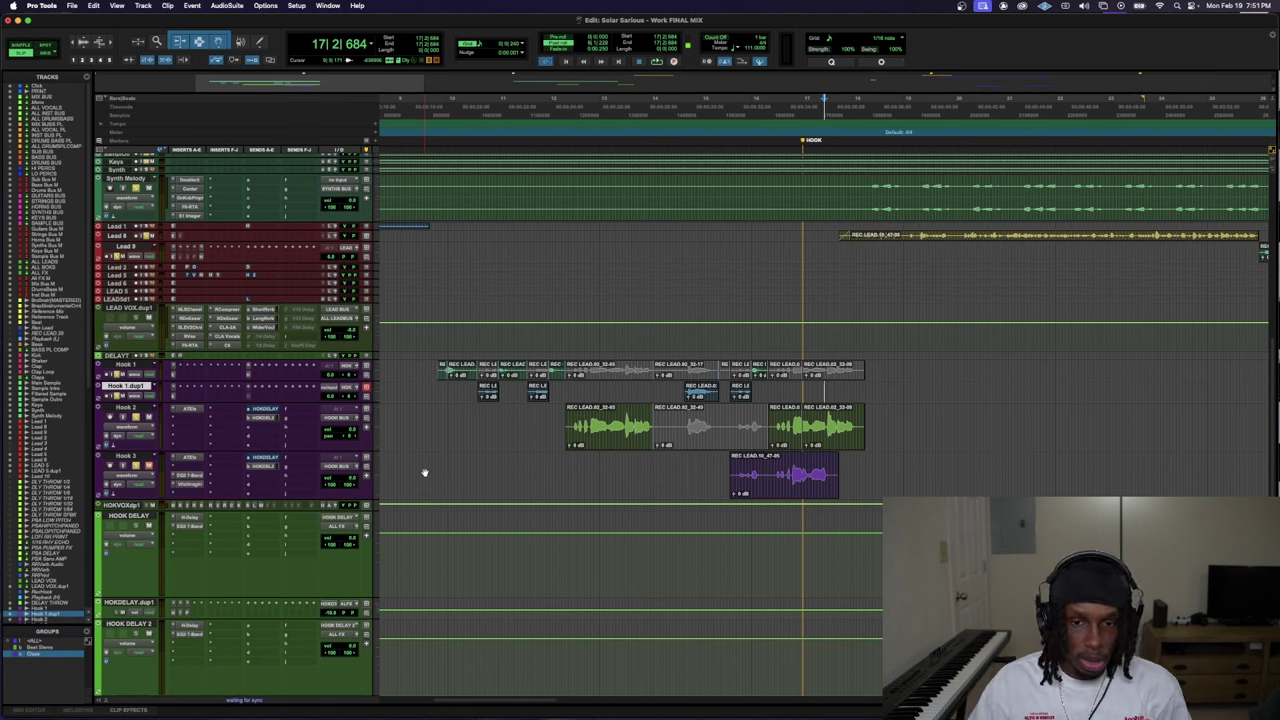
- Play the hook from 9|4|158 while checking the HOOK DELAY output fader and Hook 1's delay send
click(354, 529)
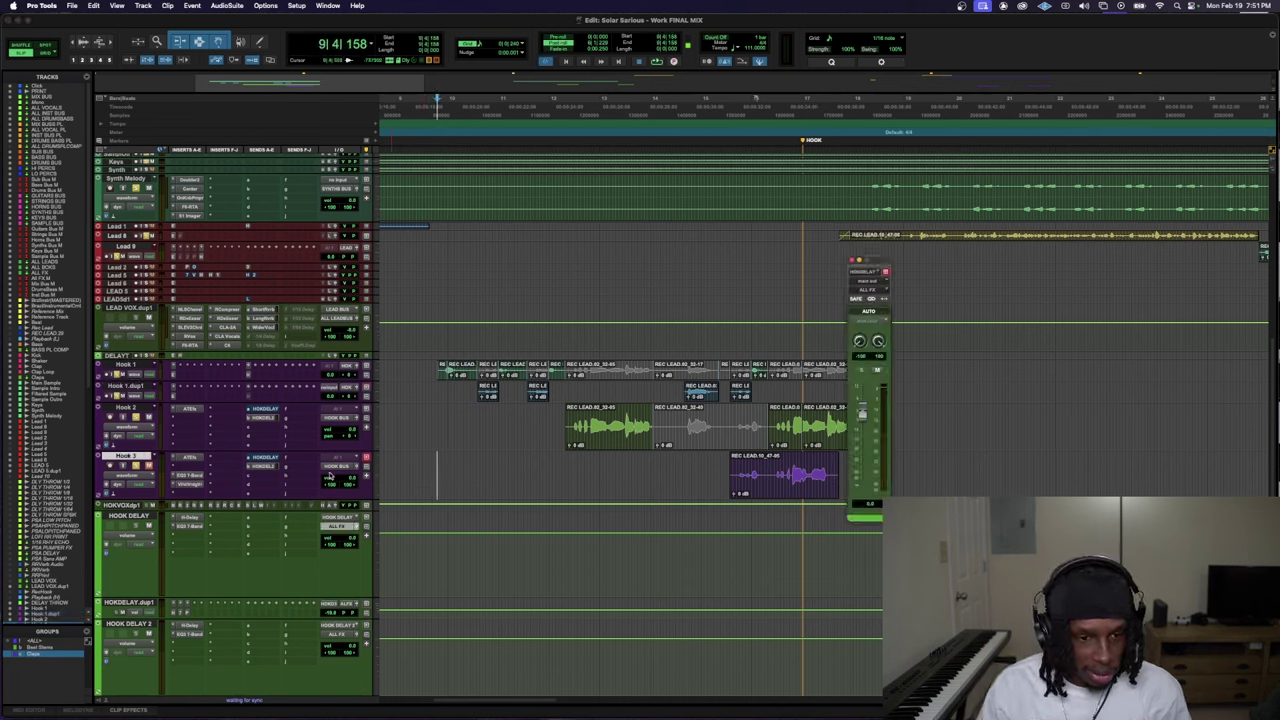
key(super+w)
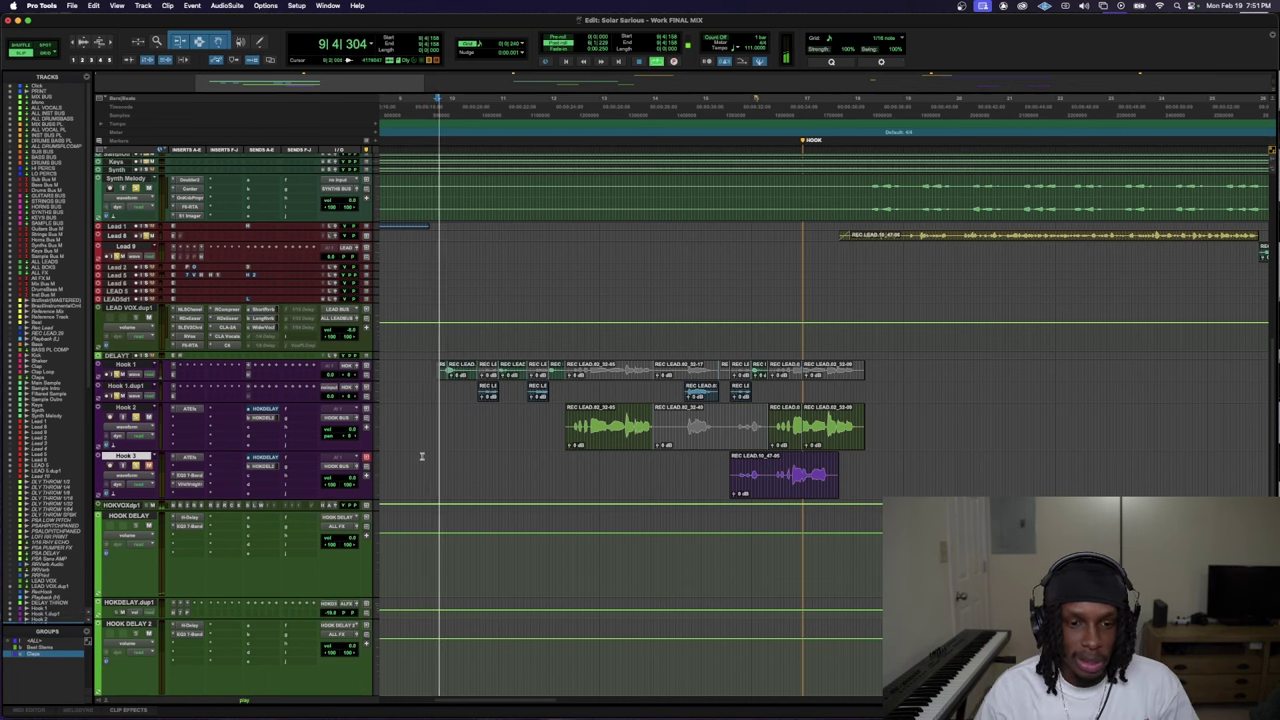
click(340, 526)
key(space)
key(space)
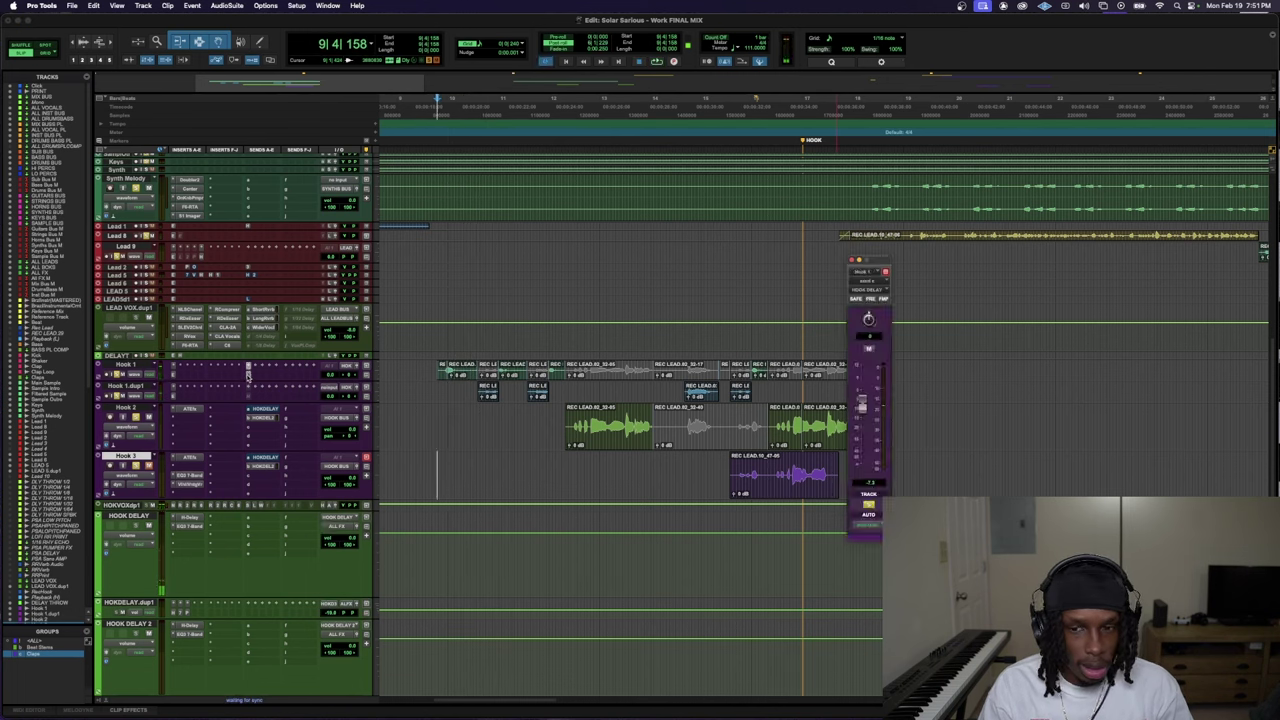
click(341, 526)
key(space)
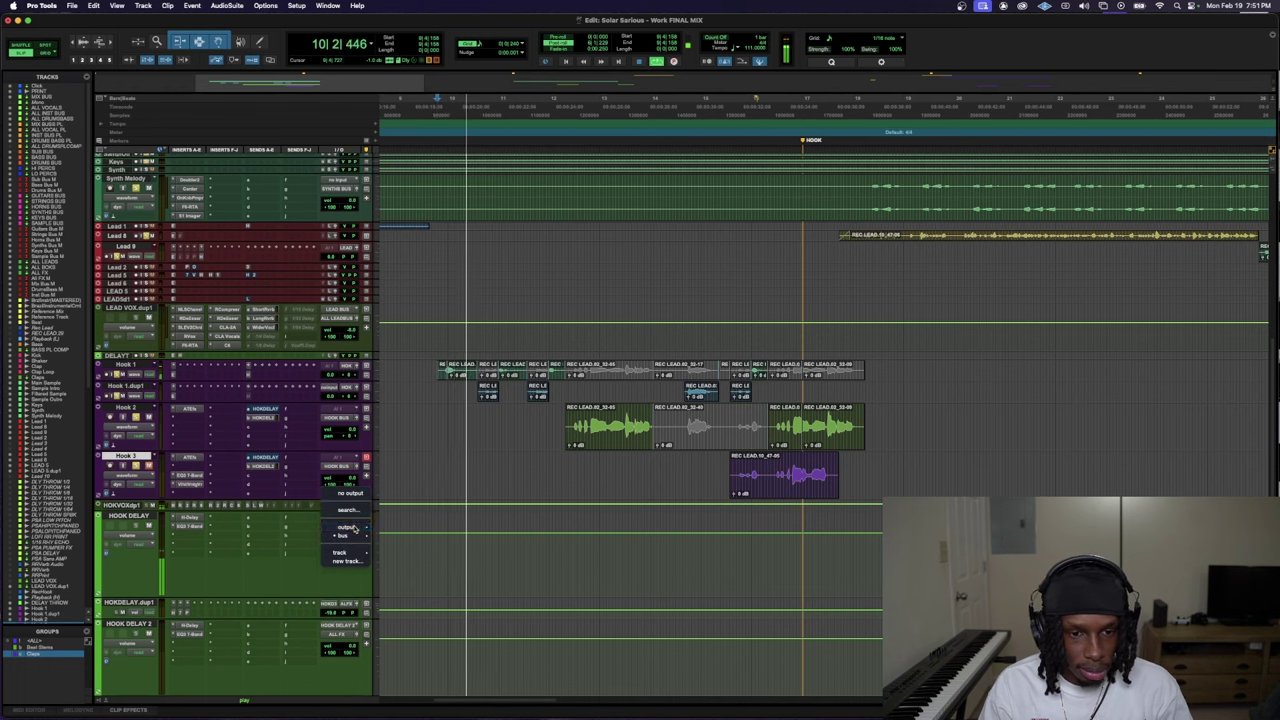
key(space)
key(space)
- Lower the HOOK DELAY track's volume to about -6 dB while playing the hook from 9|4|158
click(341, 526)
key(space)
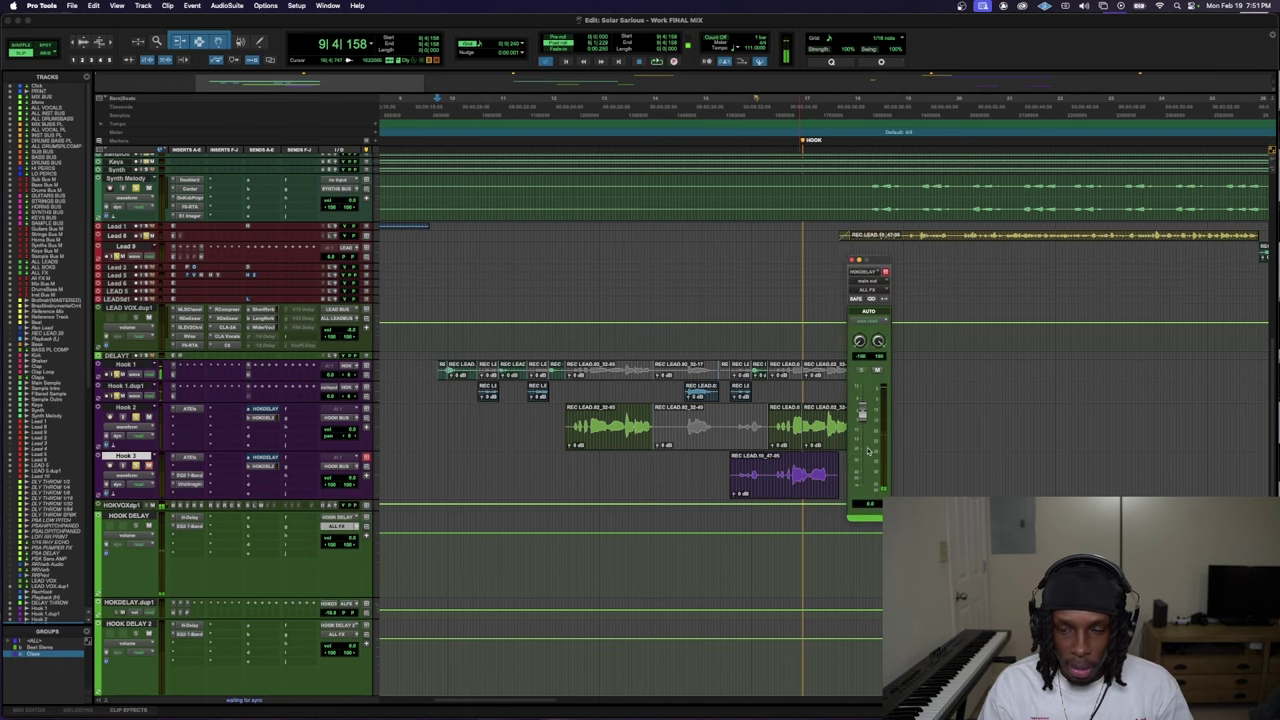
key(space)
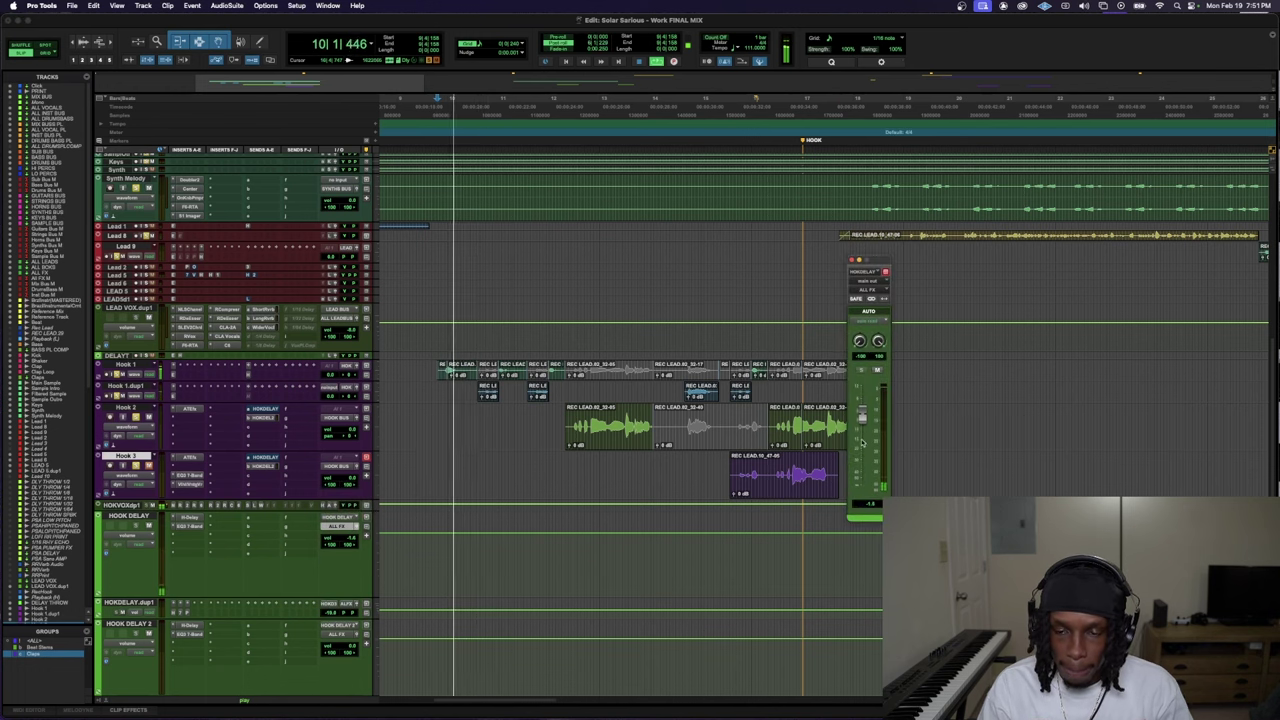
drag(864, 422, 864, 435)
mouse_move(872, 530)
mouse_down()
mouse_move(874, 546)
mouse_move(876, 524)
mouse_up()
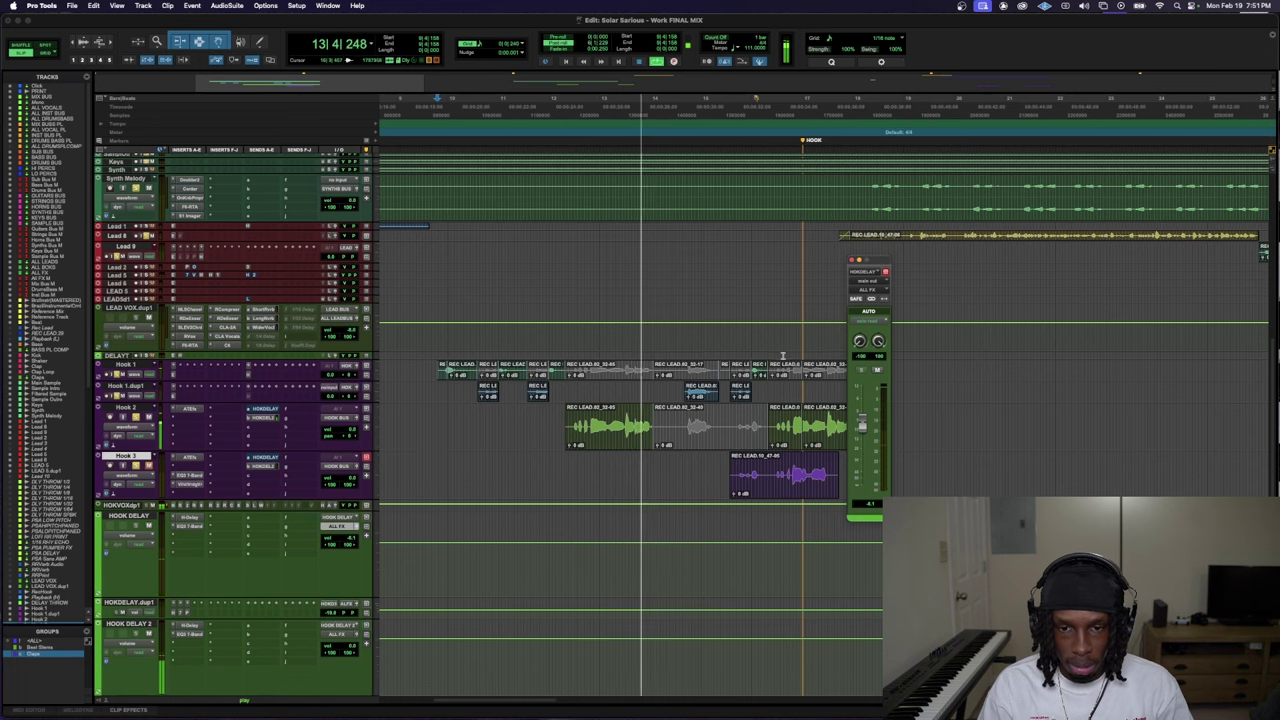
key(space)
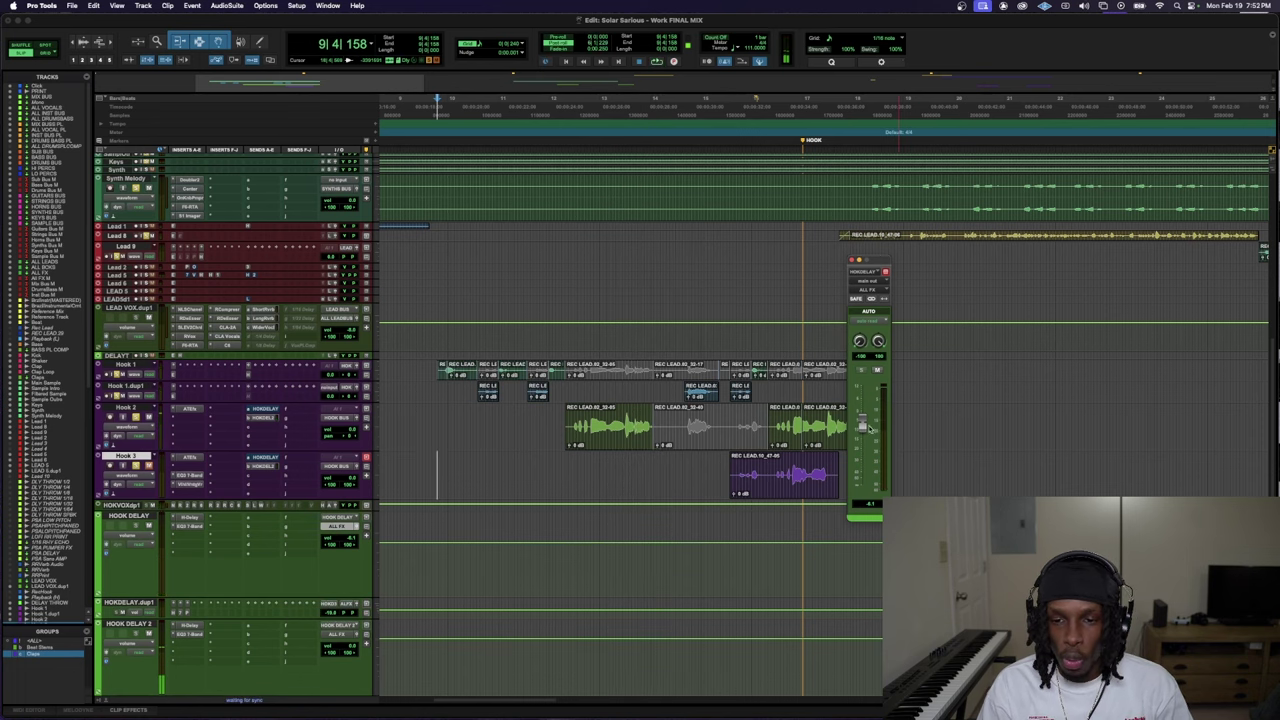
- Enlarge the HOKDELAY.dup1 track and lower HOOK DELAY 2's volume to about -6 dB while playing the hook
scroll(475, 530, down, 1)
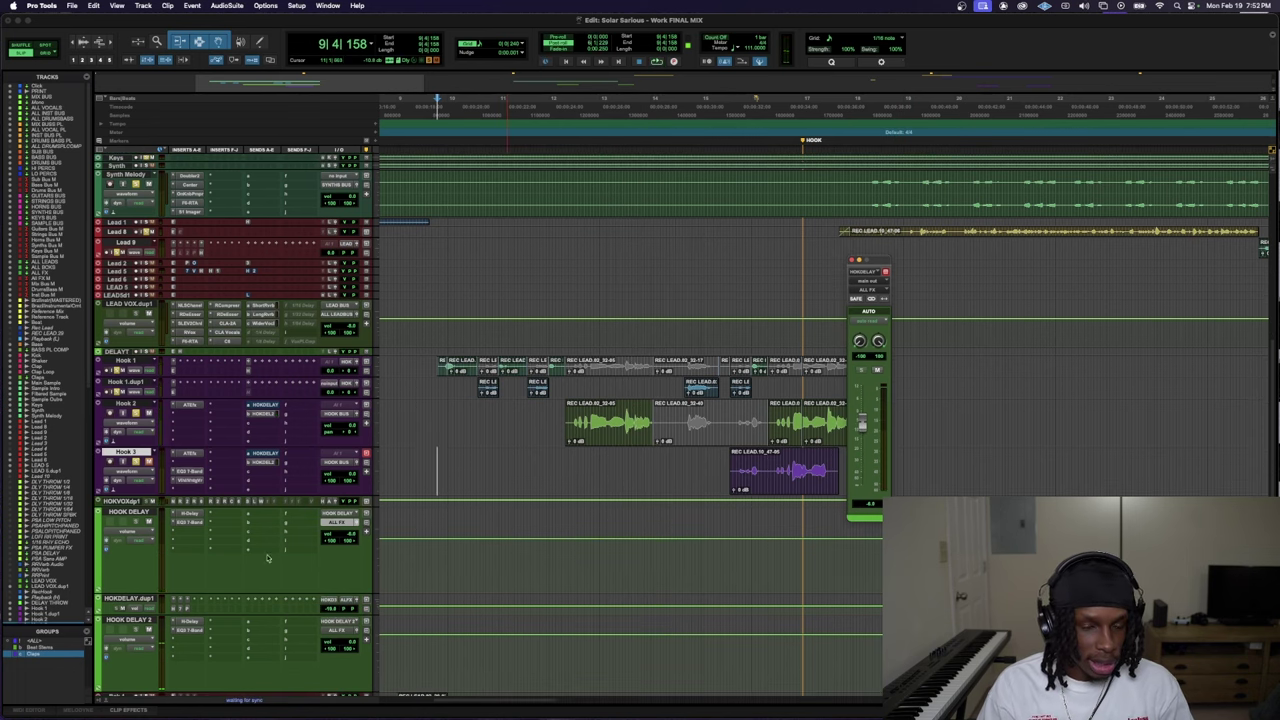
scroll(153, 583, down, 1)
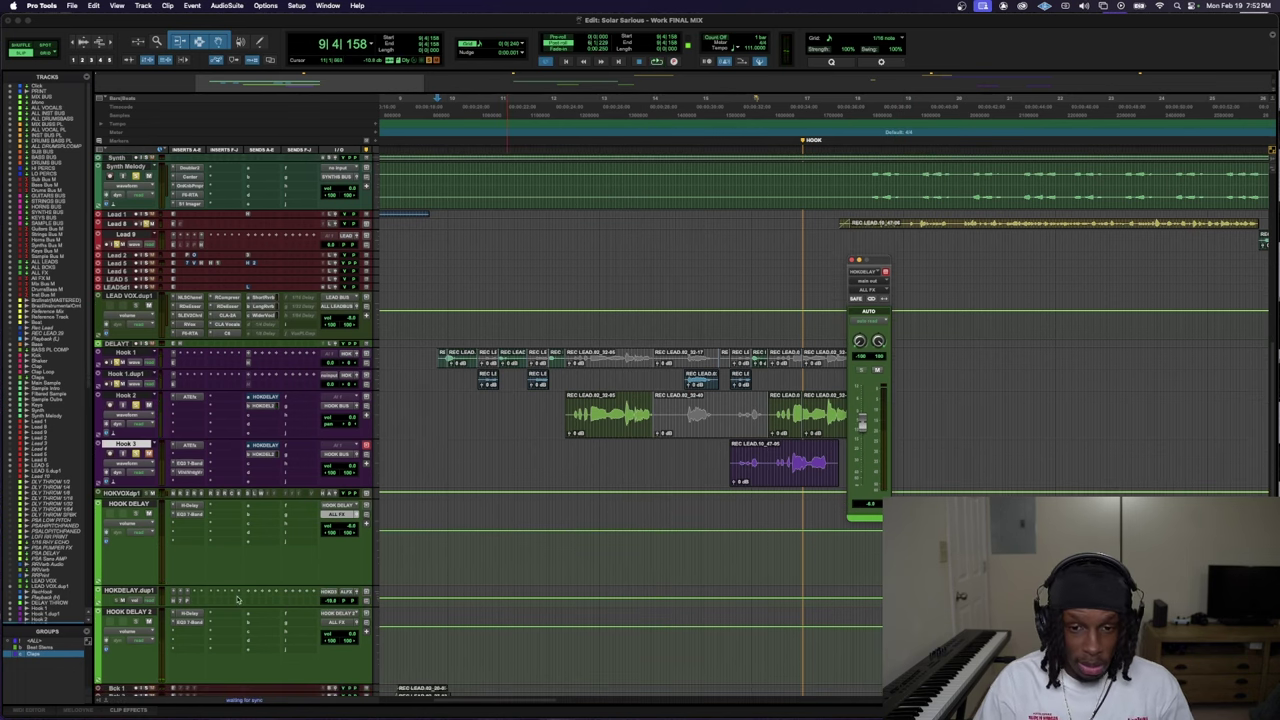
click(448, 398)
key(space)
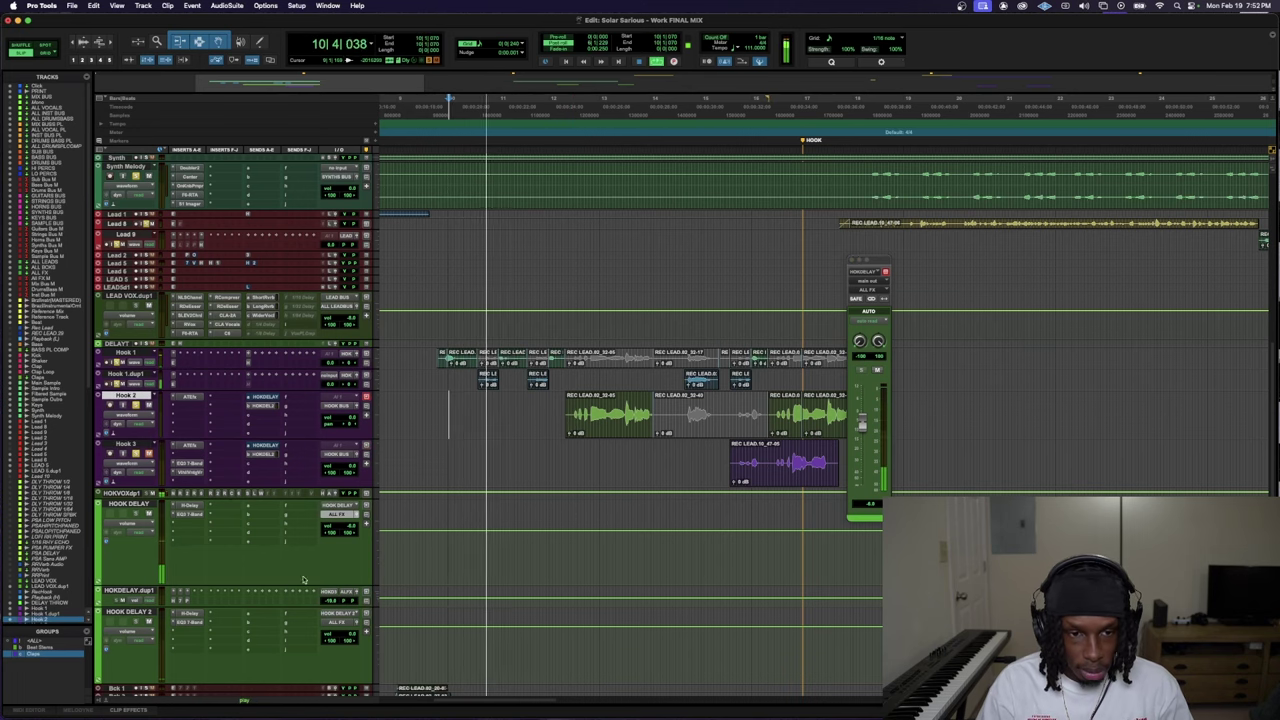
drag(238, 608, 236, 636)
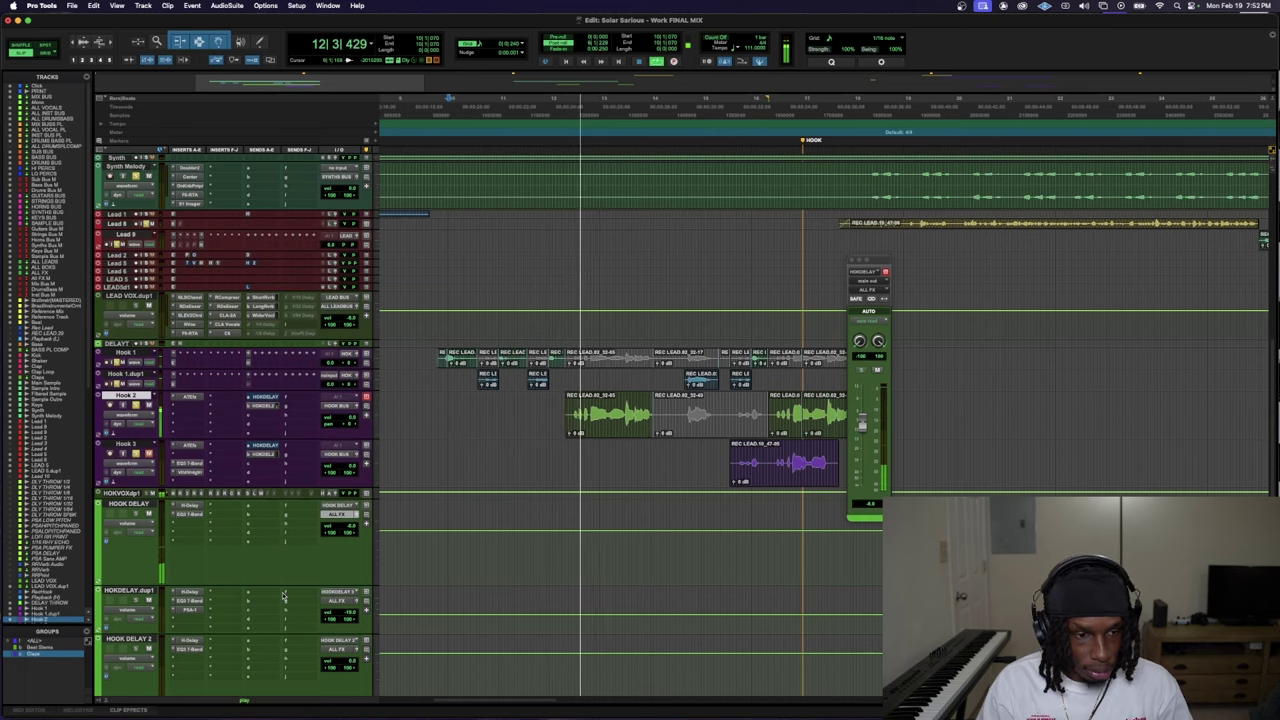
scroll(313, 614, down, 2)
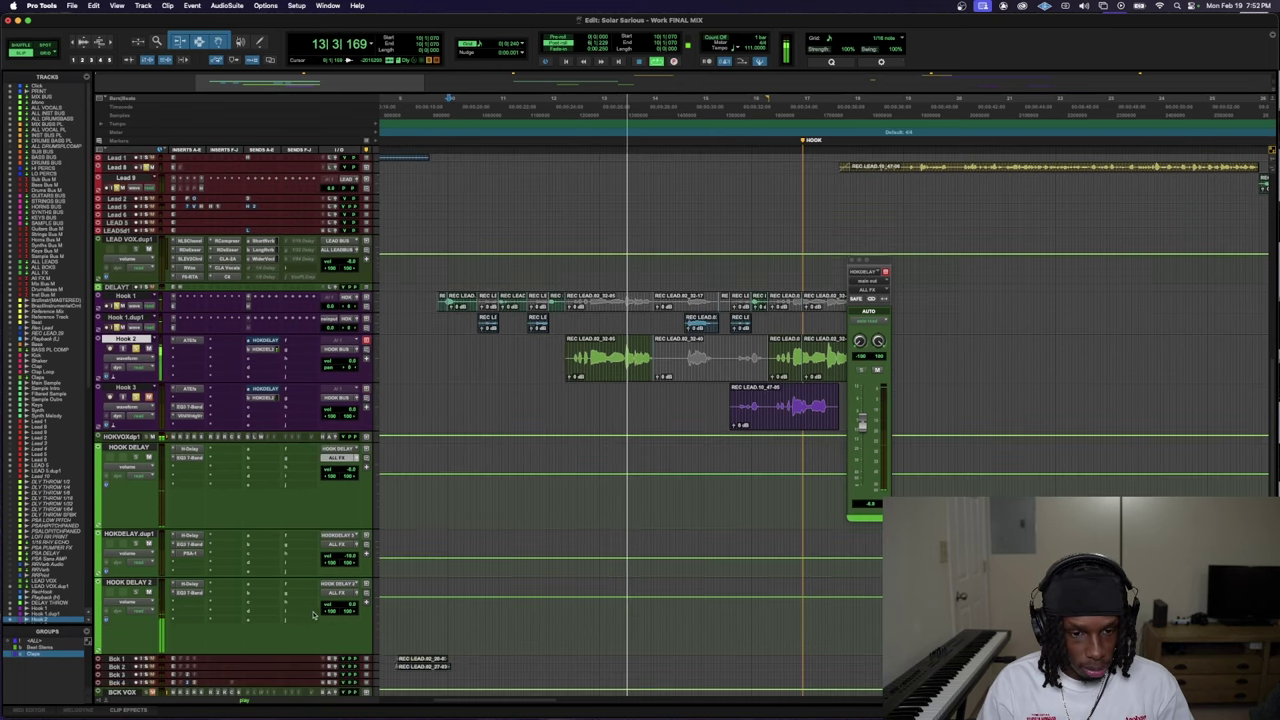
scroll(313, 614, down, 1)
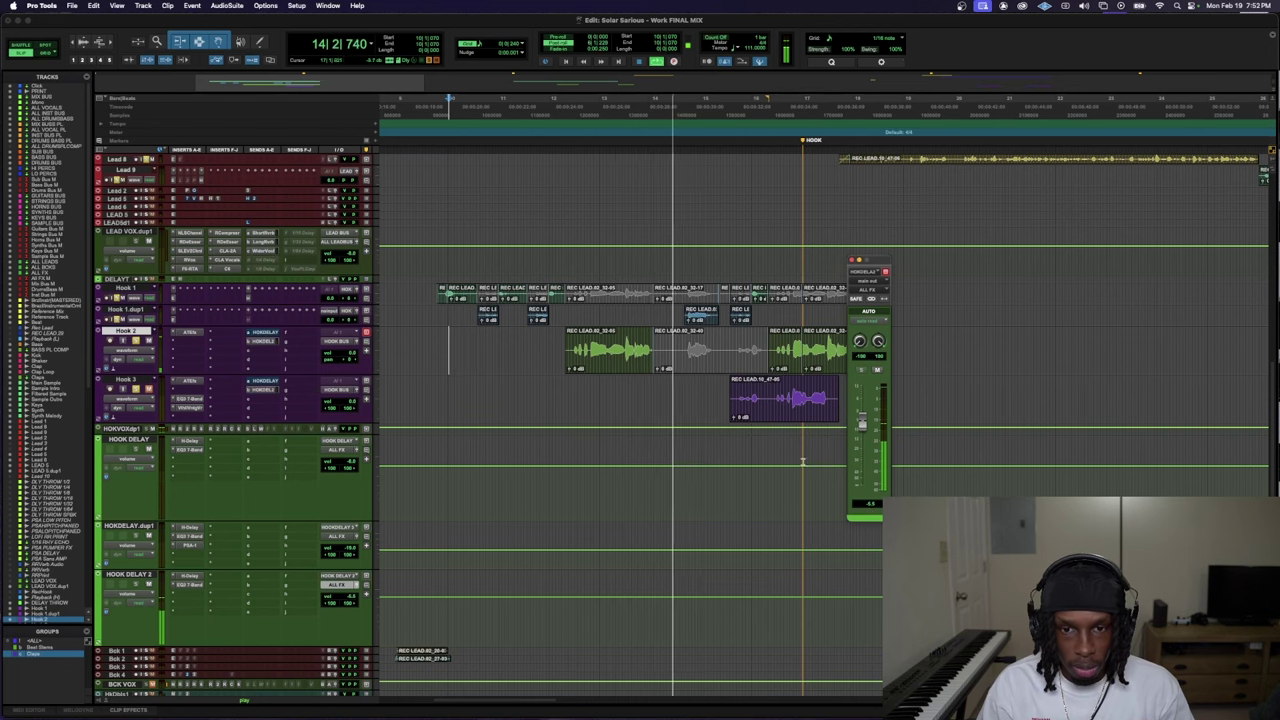
key(space)
- Insert the Doubler plug-in on HOOK DELAY 2 and enable its bypass control for automation
mouse_move(557, 337)
mouse_down()
mouse_move(661, 343)
mouse_move(577, 338)
mouse_up()
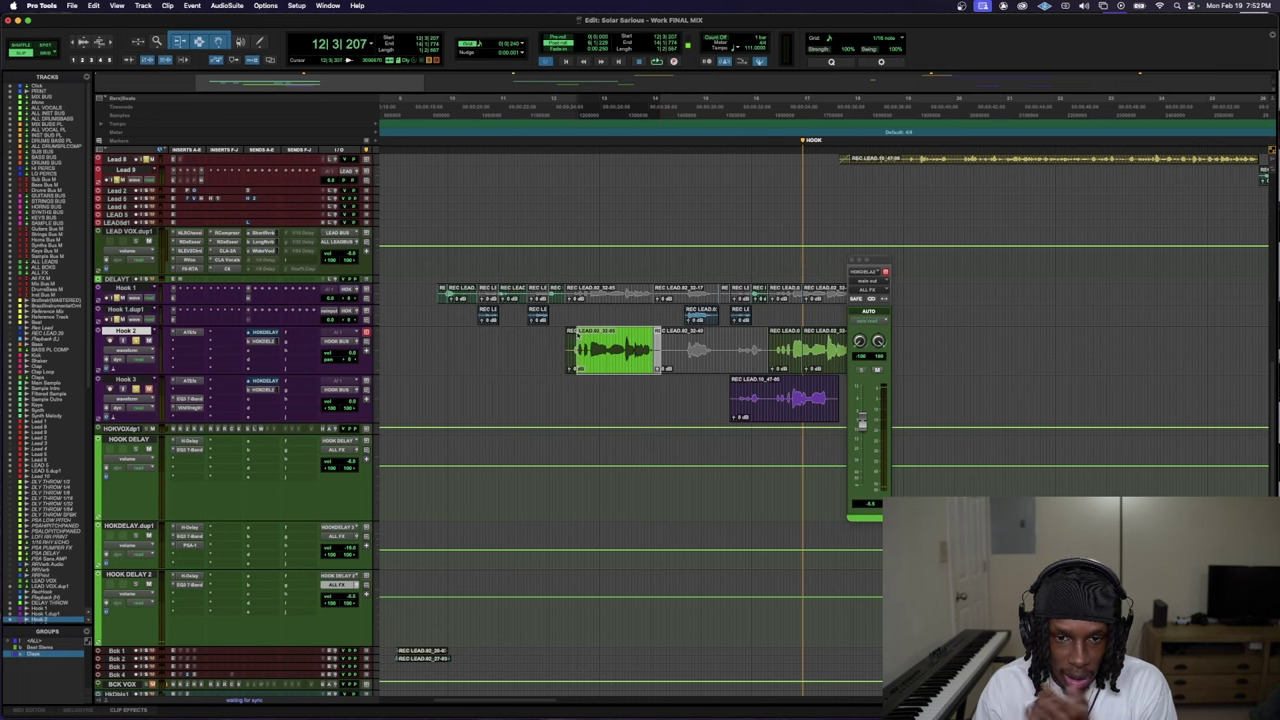
click(190, 597)
click(205, 589)
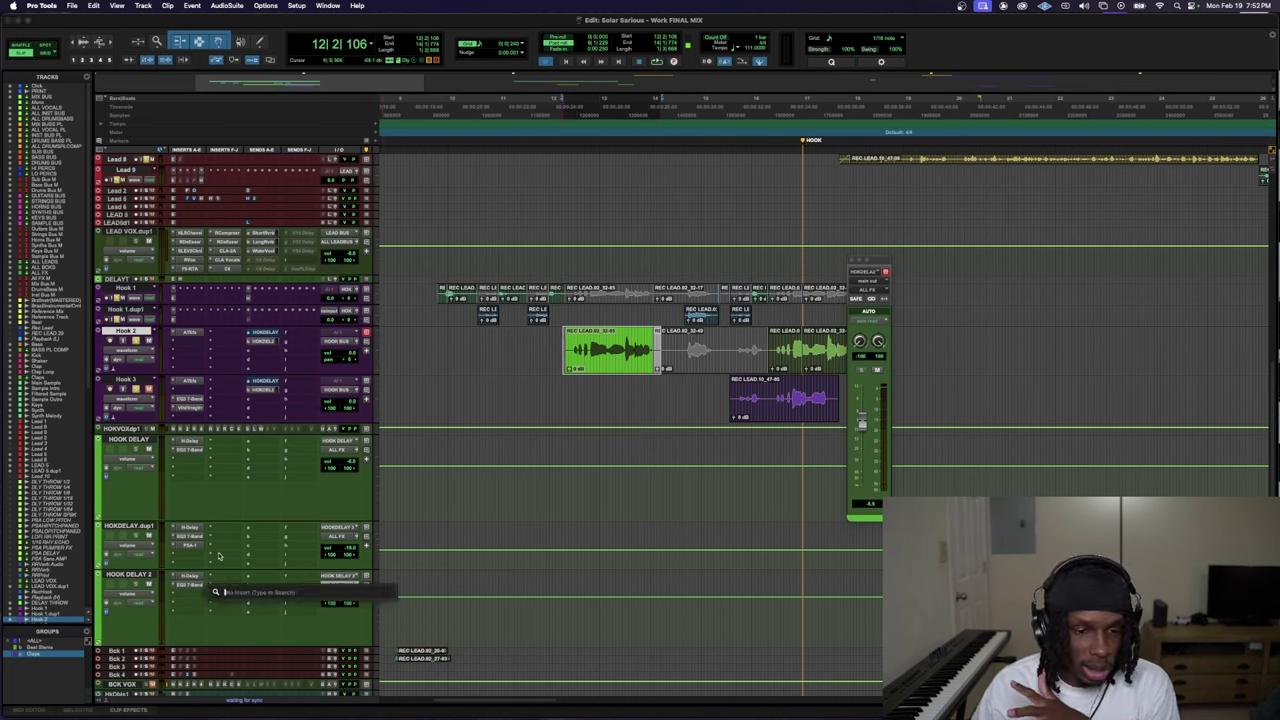
text(doubler)
key(Return)
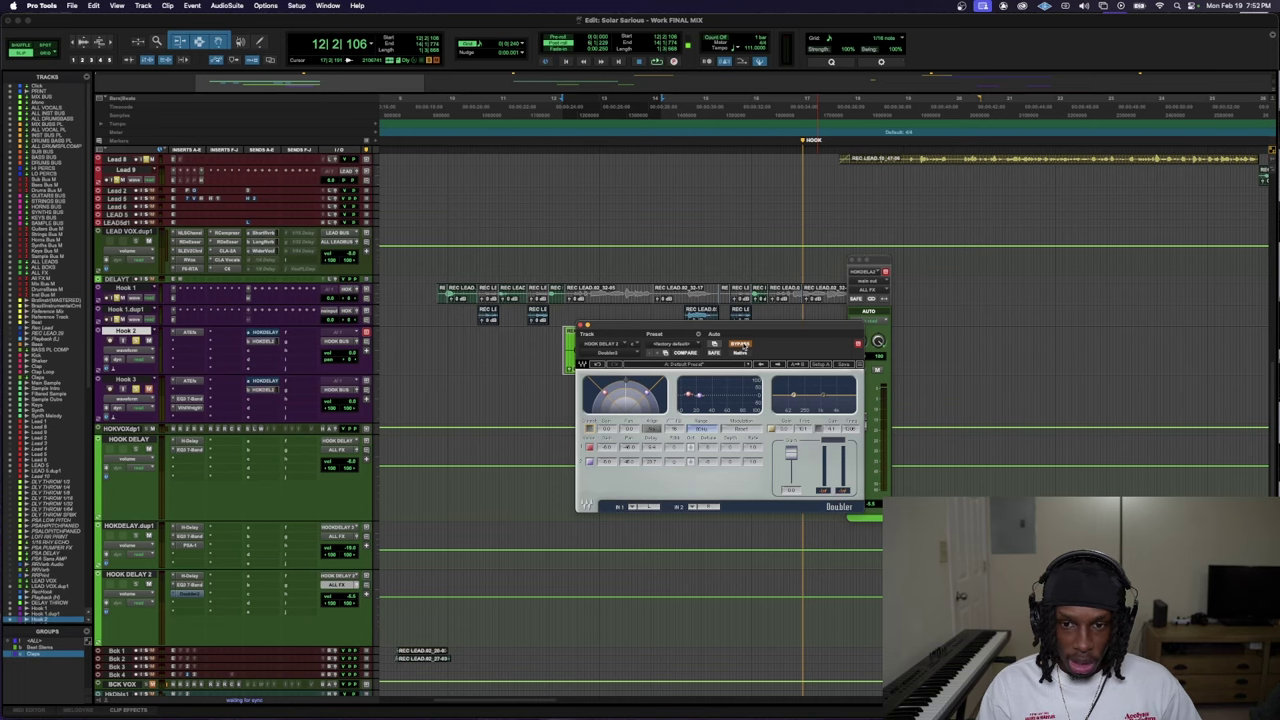
click(740, 344)
click(741, 345)
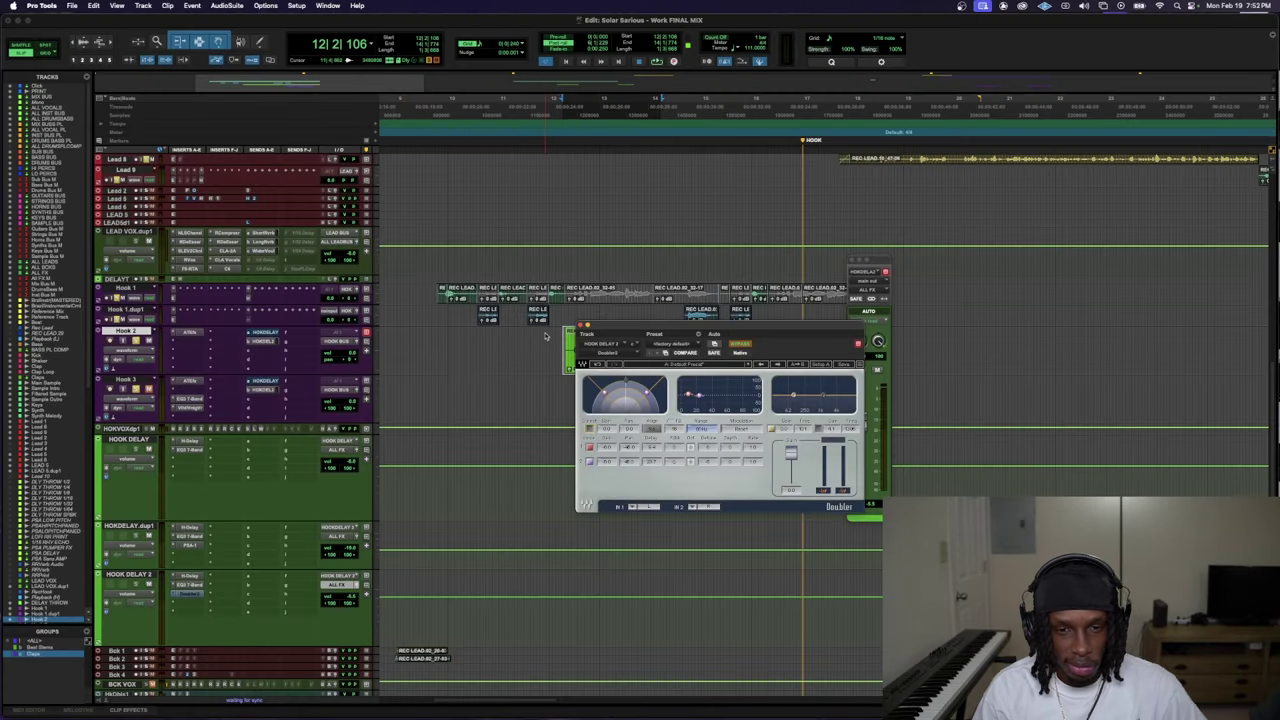
- Play the hook from 11|4|018 and set HOOK DELAY 2's automation mode to latch
click(537, 340)
key(space)
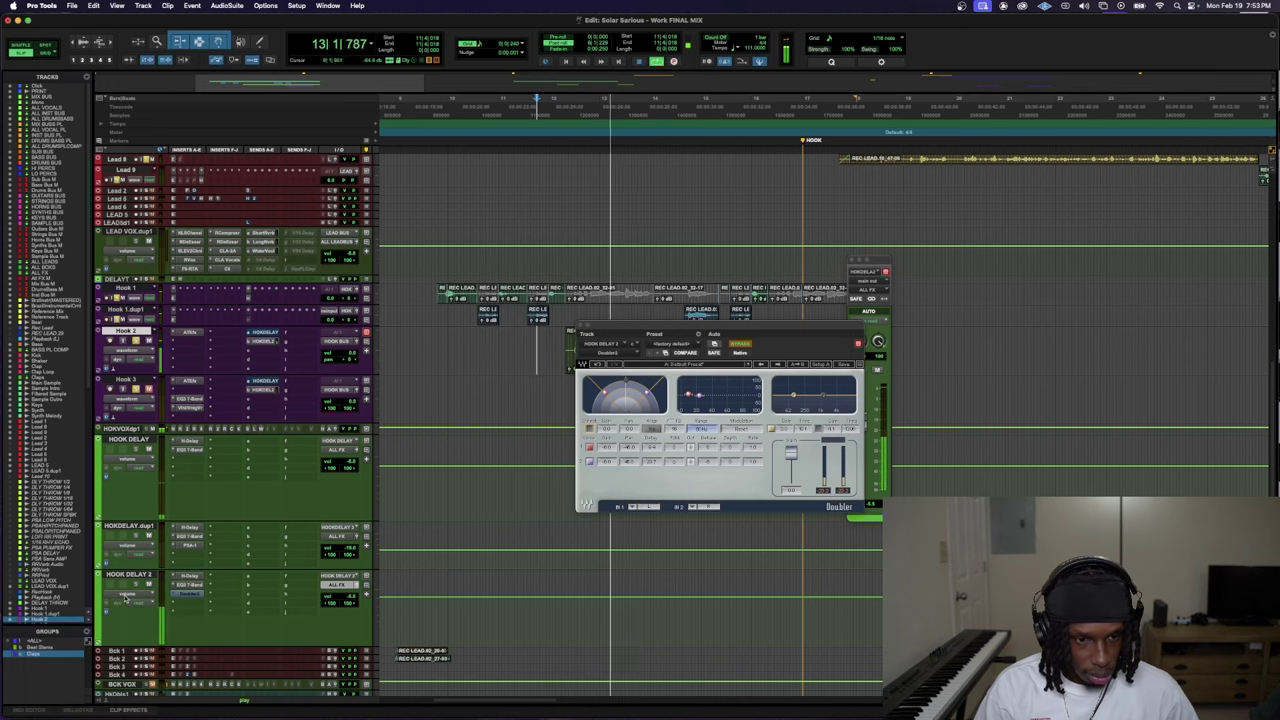
click(128, 595)
click(128, 595)
key(space)
click(138, 594)
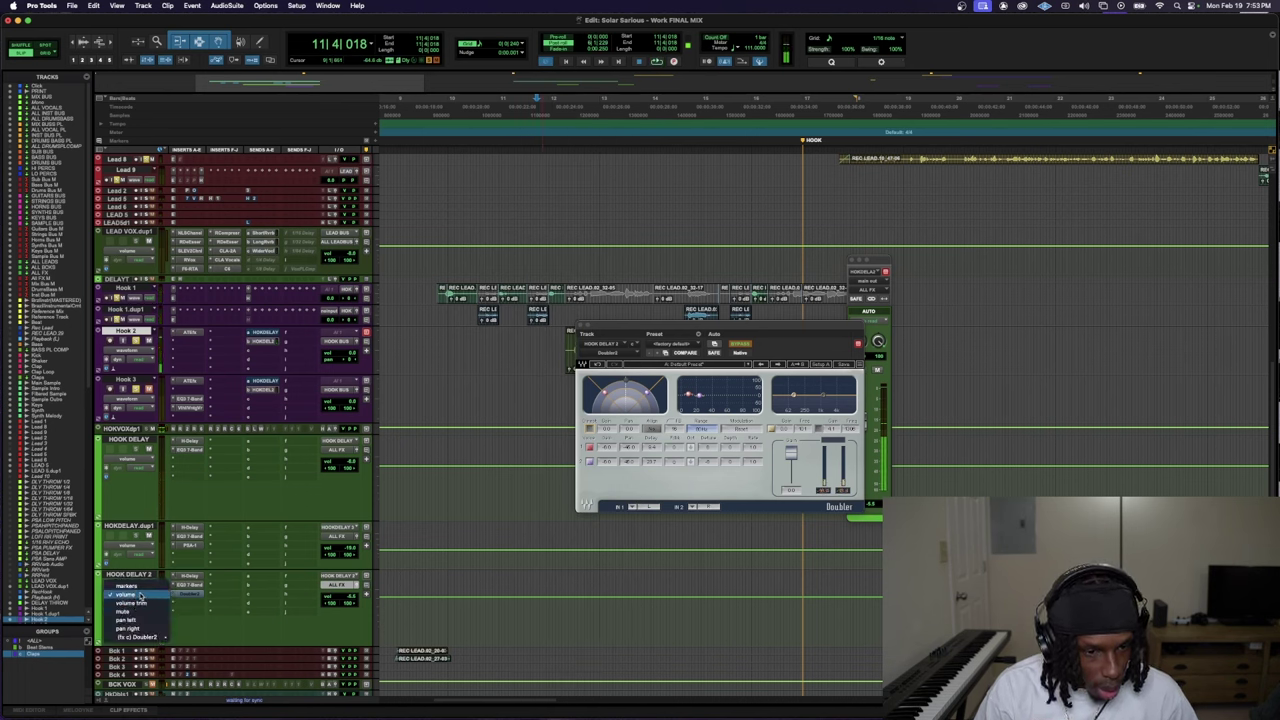
click(141, 595)
click(141, 608)
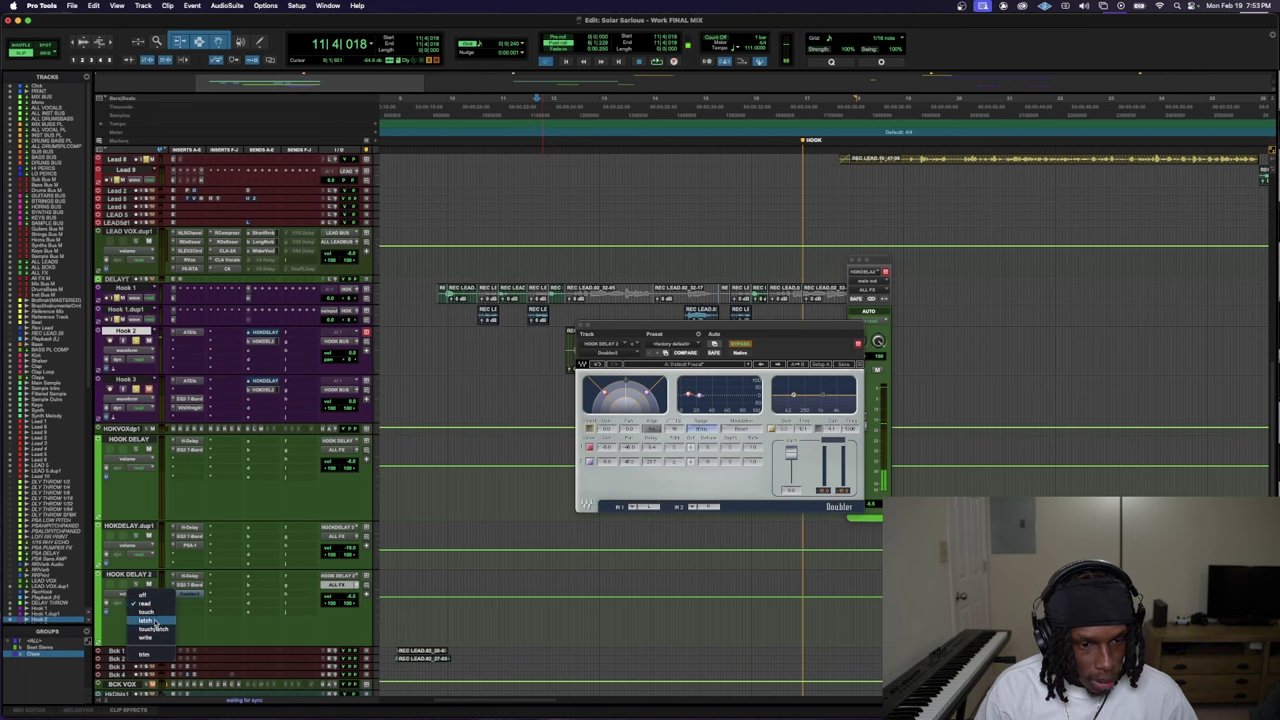
click(150, 621)
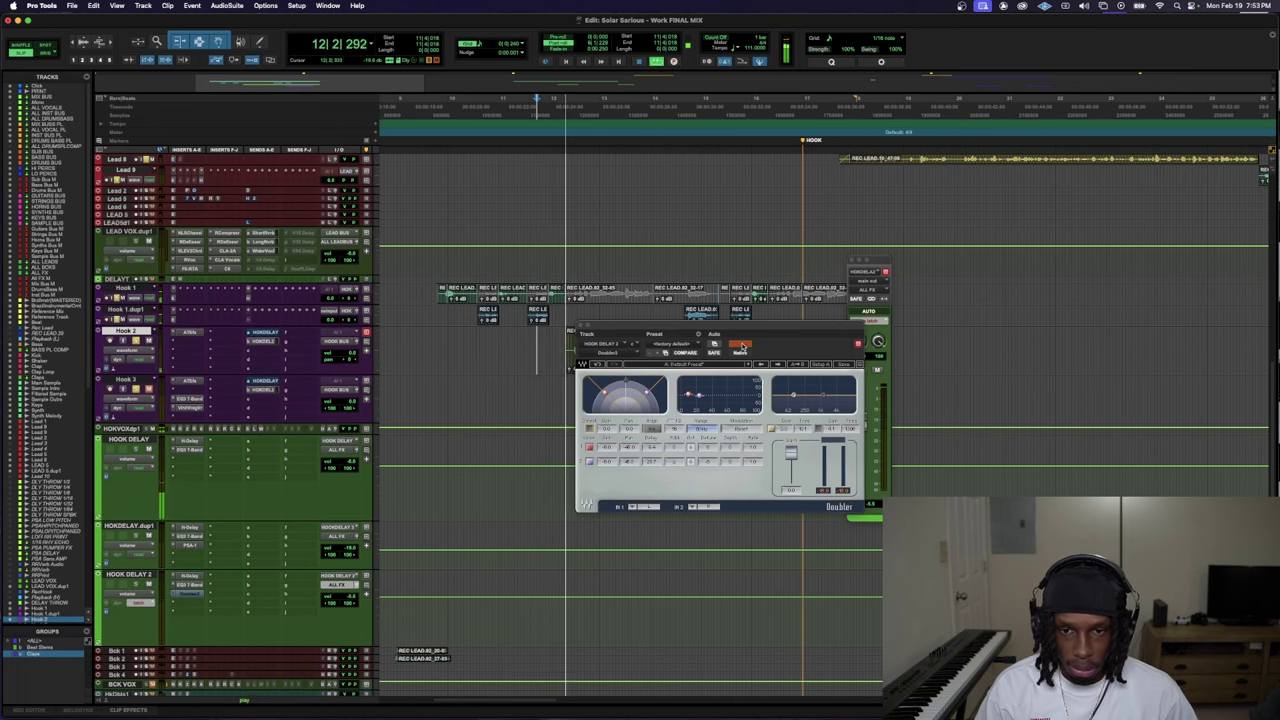
- Move the Doubler window clear of the Hook 2 and Hook 3 clips while playing the bar 12 phrase
drag(738, 332, 679, 426)
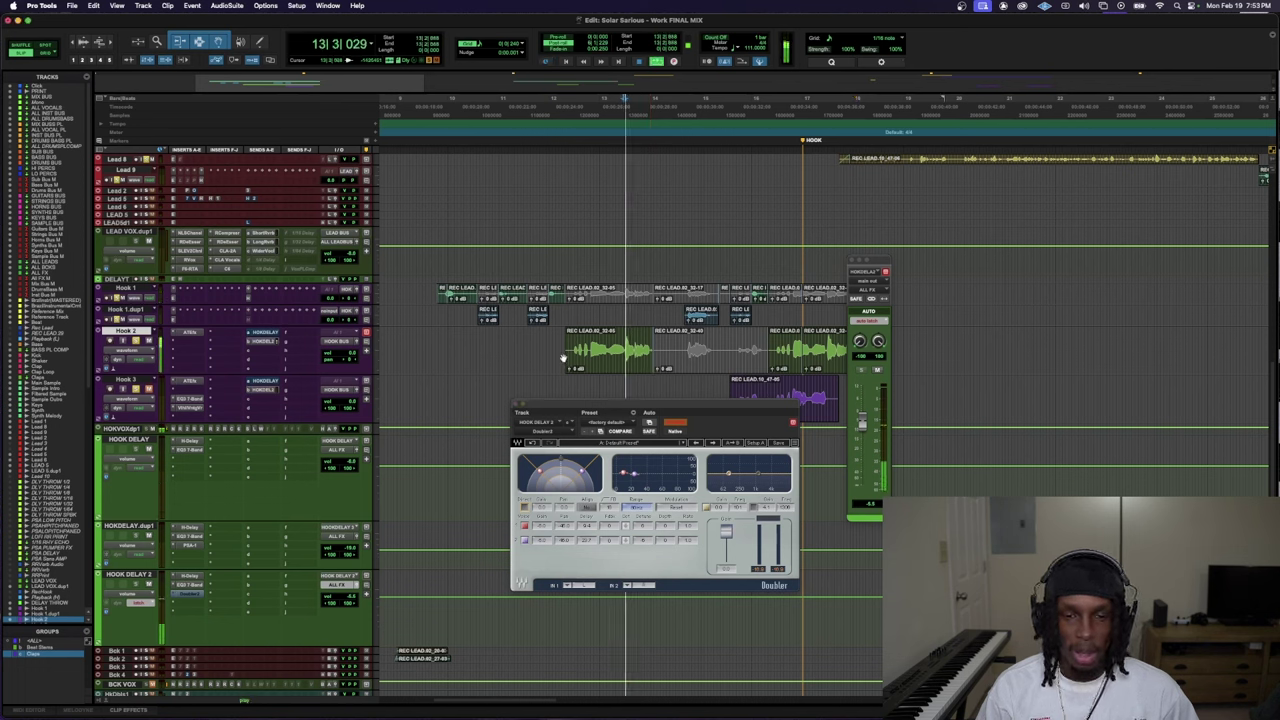
drag(666, 411, 767, 448)
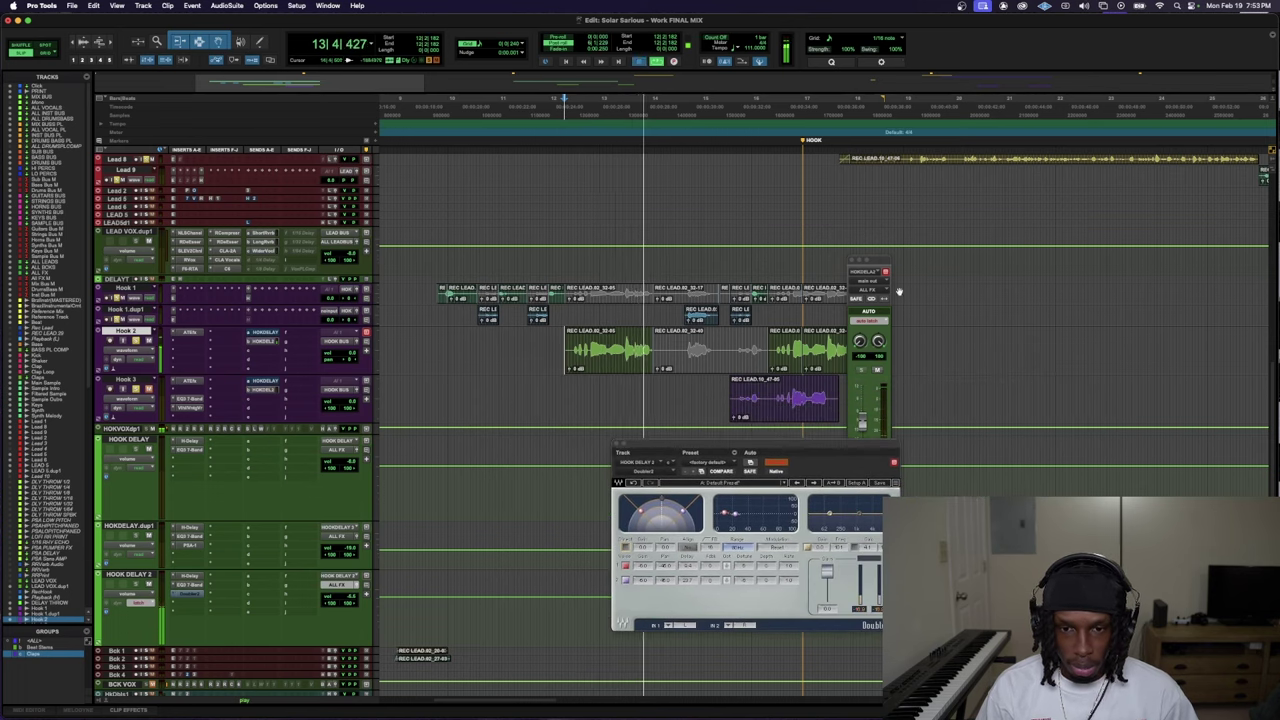
- Move the HOOK DELAY 2 output and Doubler windows clear of the hook clips and record the Doubler's un-bypass in latch mode during playback
key(space)
drag(868, 271, 901, 158)
key(space)
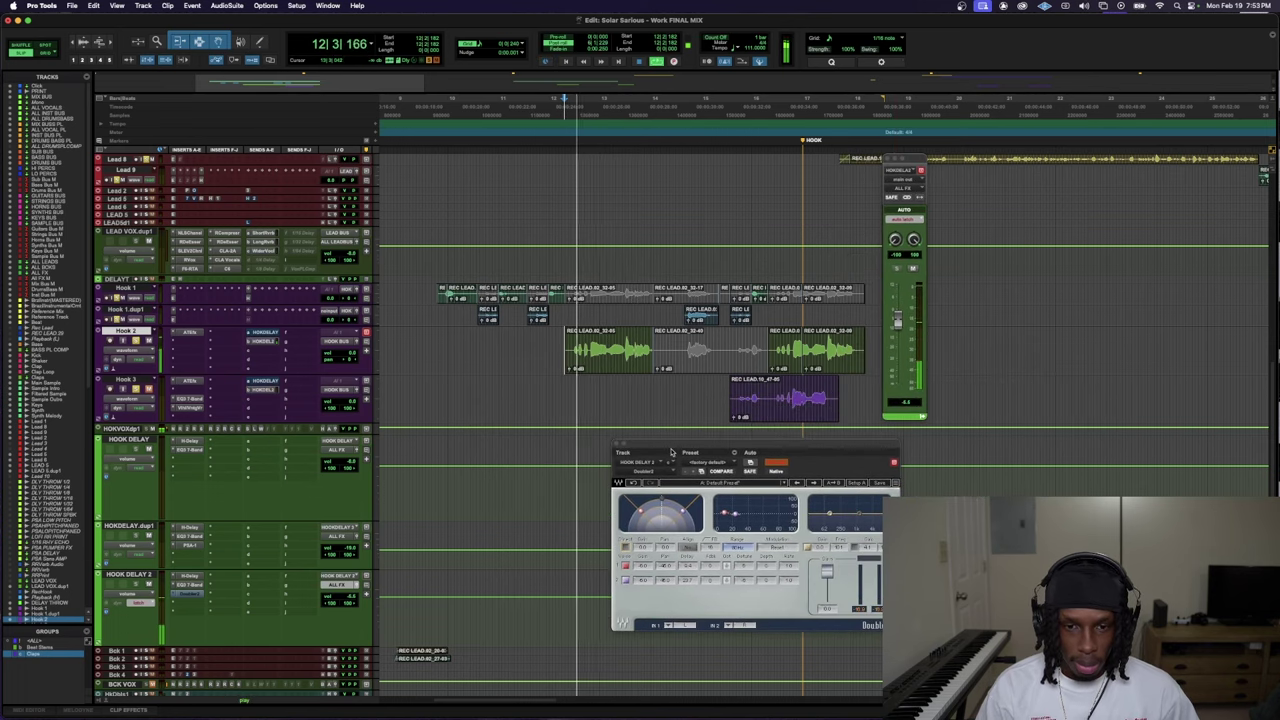
drag(671, 452, 658, 448)
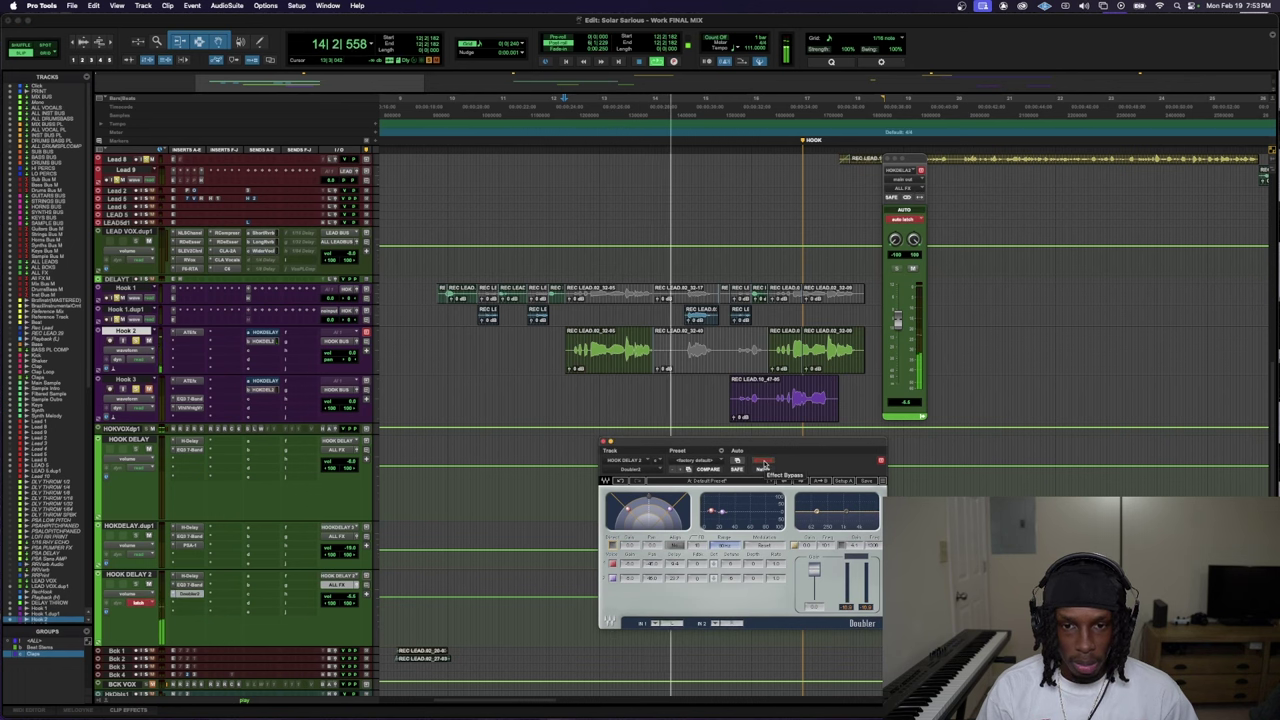
click(762, 462)
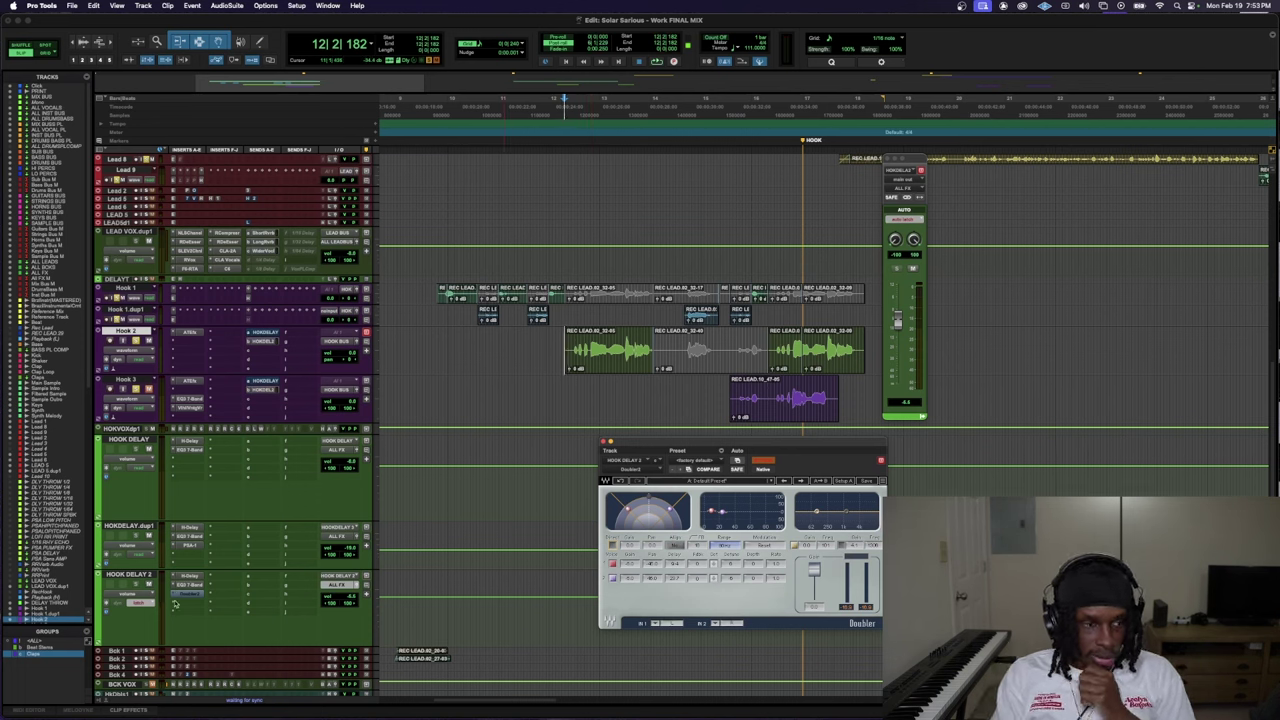
- Return HOOK DELAY 2's automation mode to read, restart hook playback, and close the Doubler and track output windows
click(135, 604)
click(150, 586)
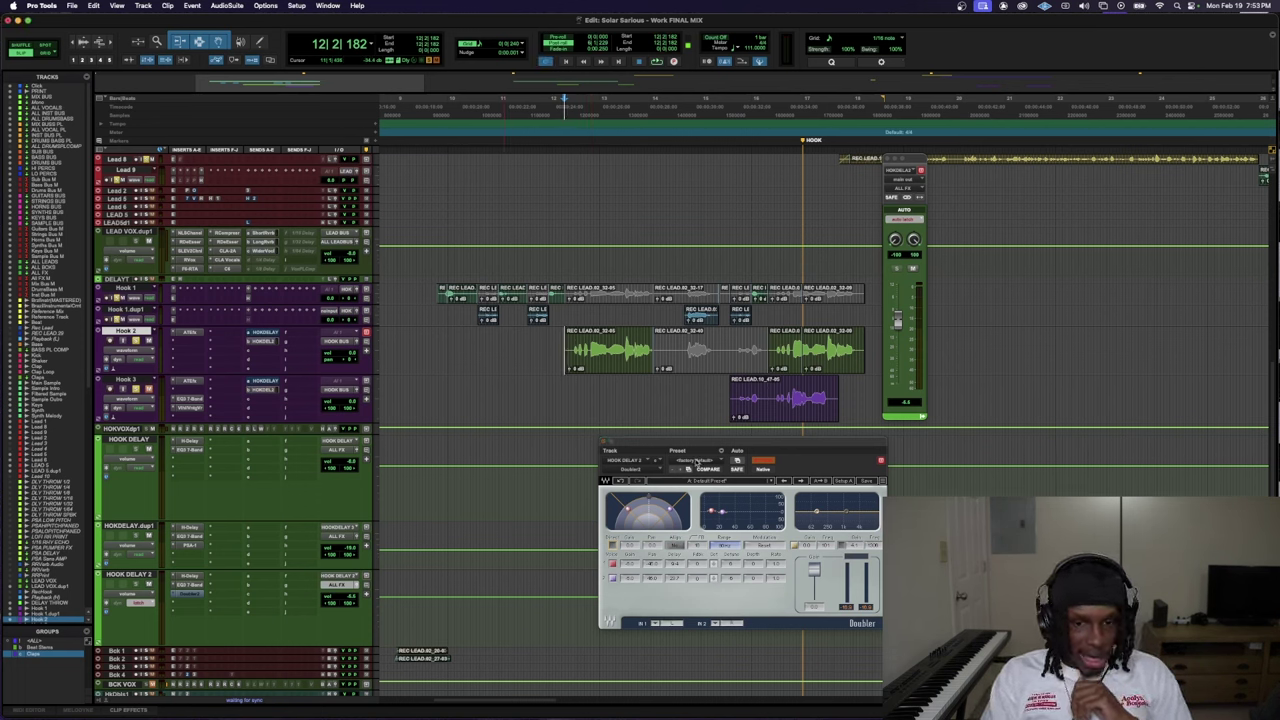
key(space)
click(881, 460)
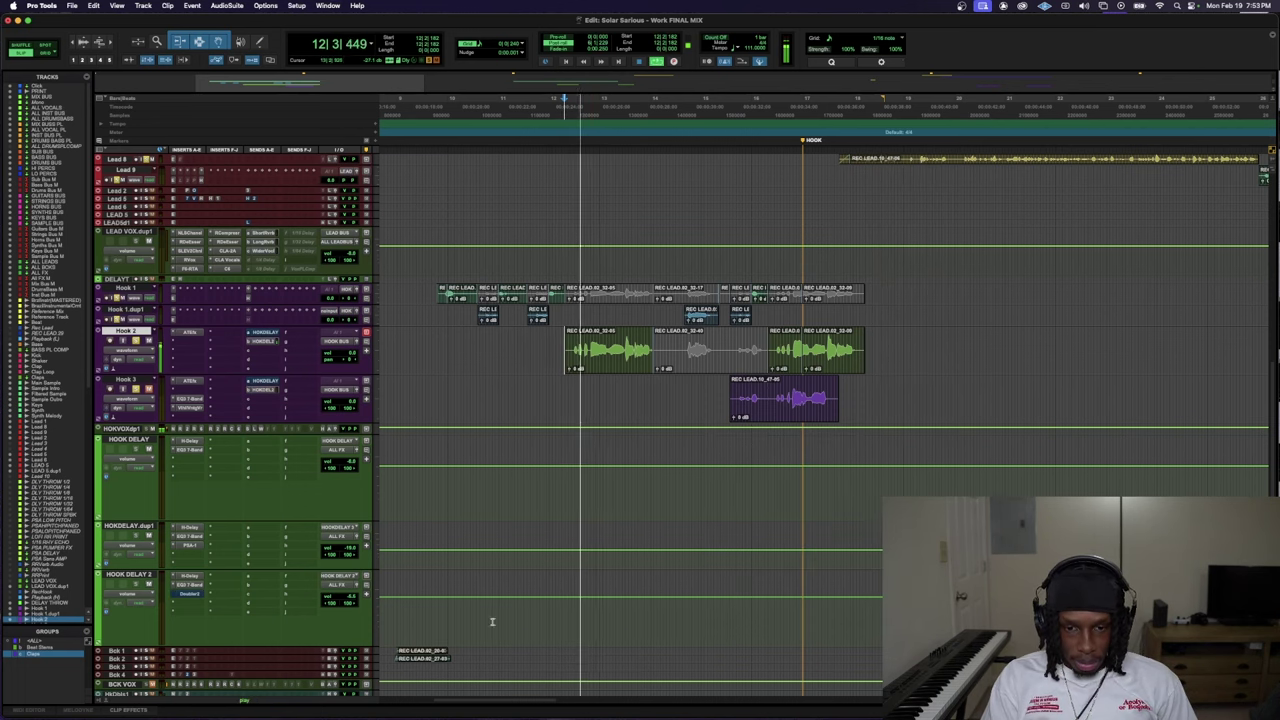
- Show the Doubler's master bypass automation on HOOK DELAY 2 and play the bar 13 phrase across its switch point
click(130, 594)
mouse_move(140, 637)
click(210, 637)
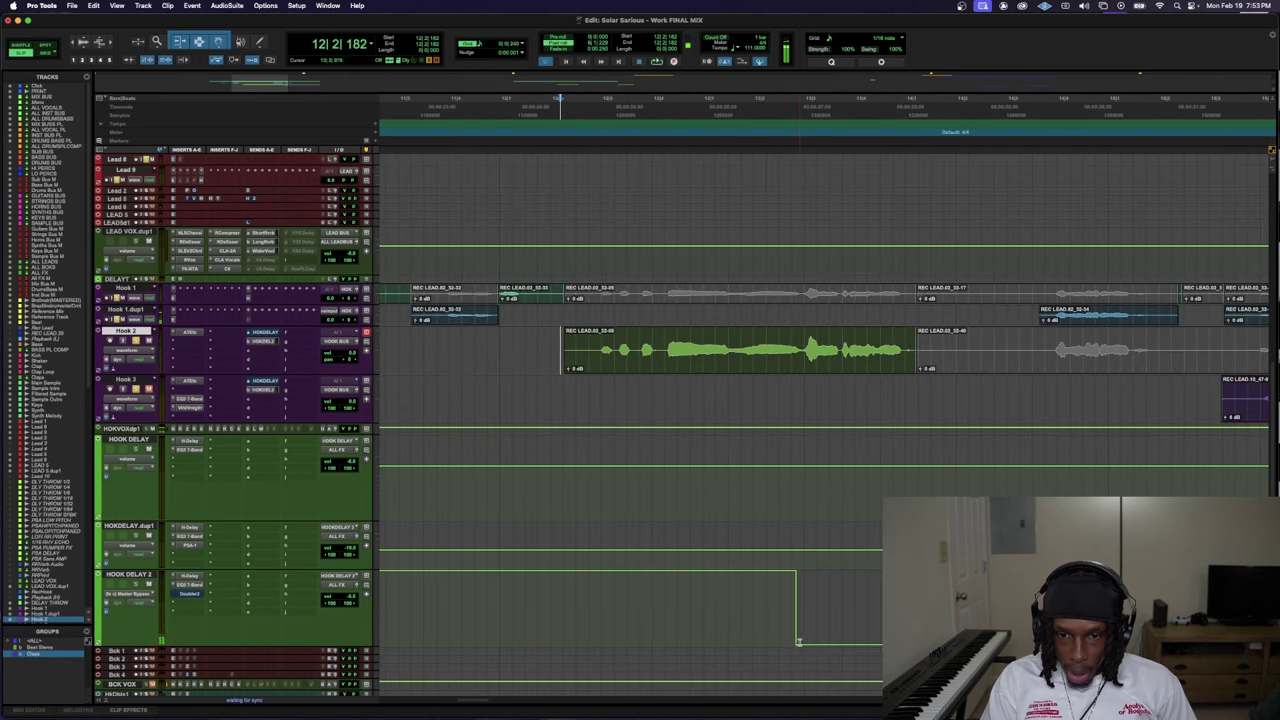
key(t)
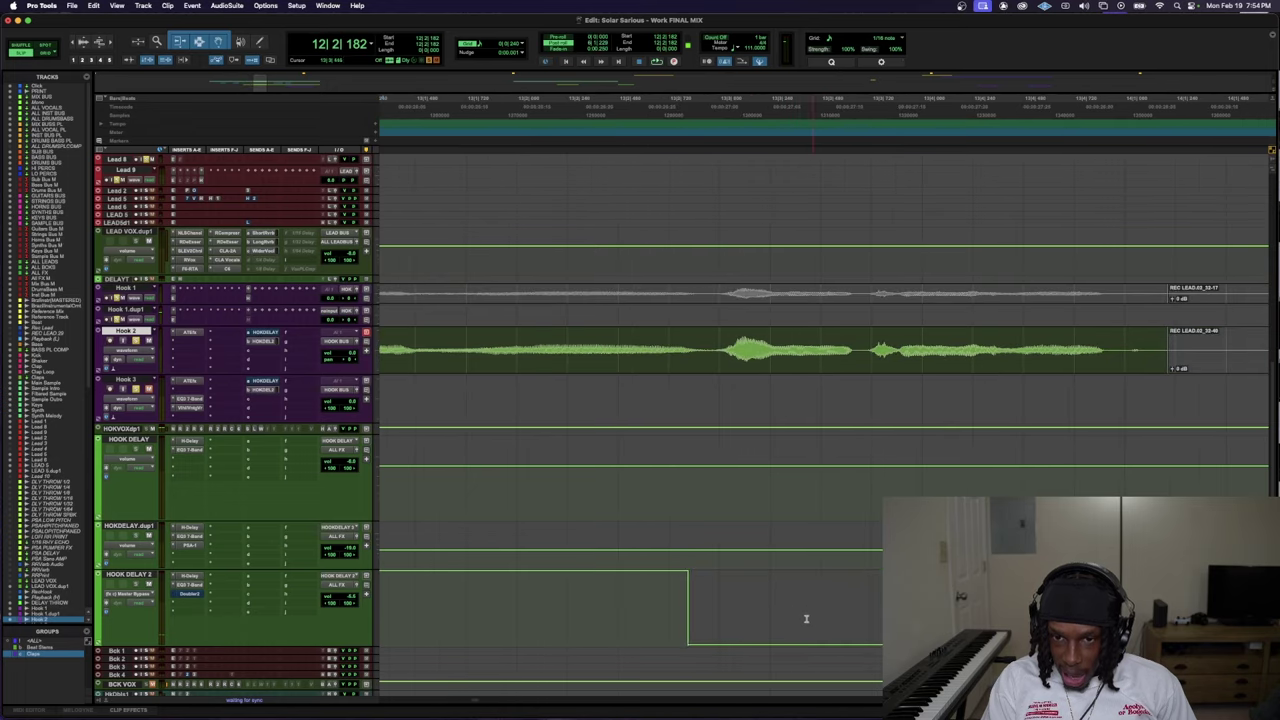
key(r)
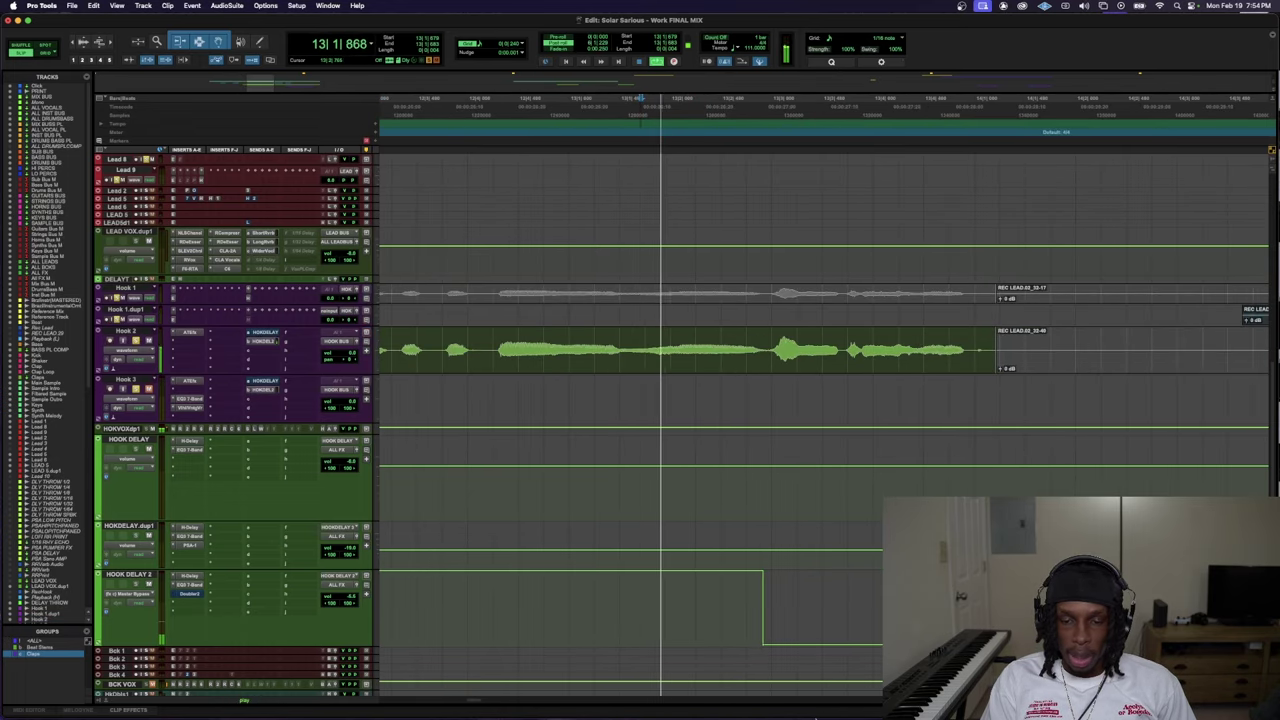
key(space)
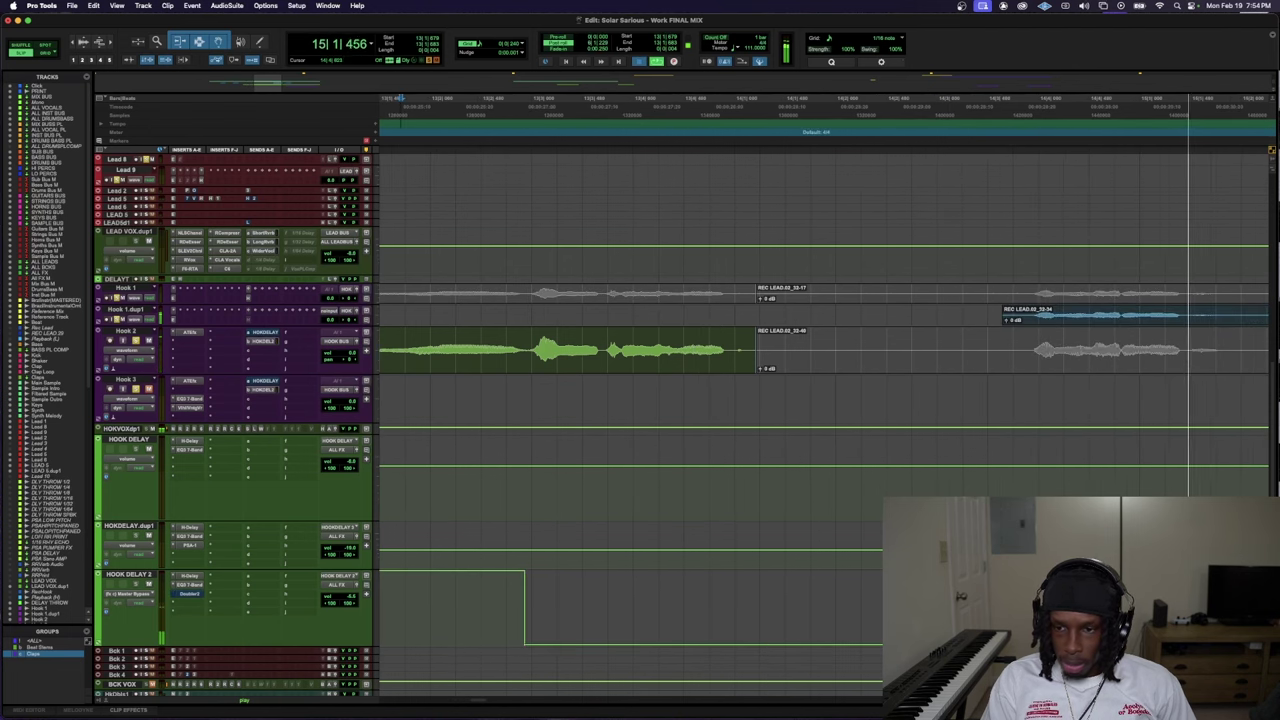
- Reshape HOOK DELAY 2's Doubler bypass automation so the Doubler is active only from about 13|2 to 14|2|956
drag(1136, 600, 926, 600)
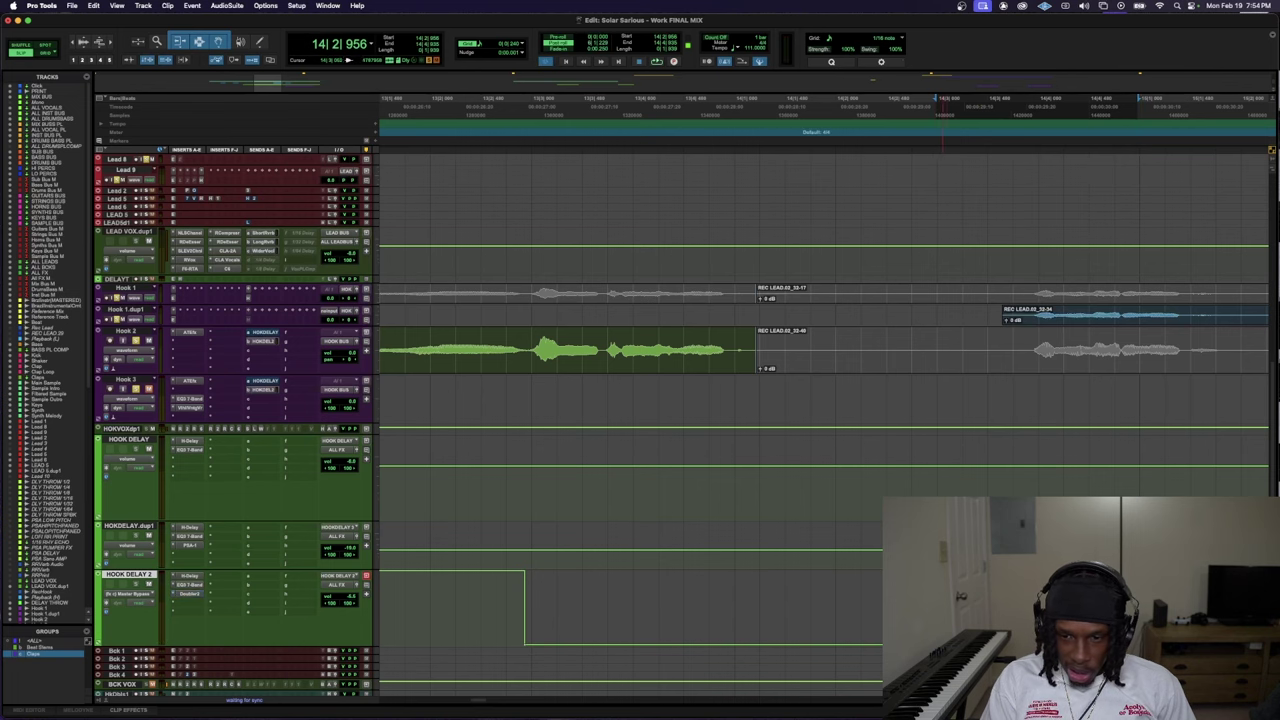
click(500, 609)
key(space)
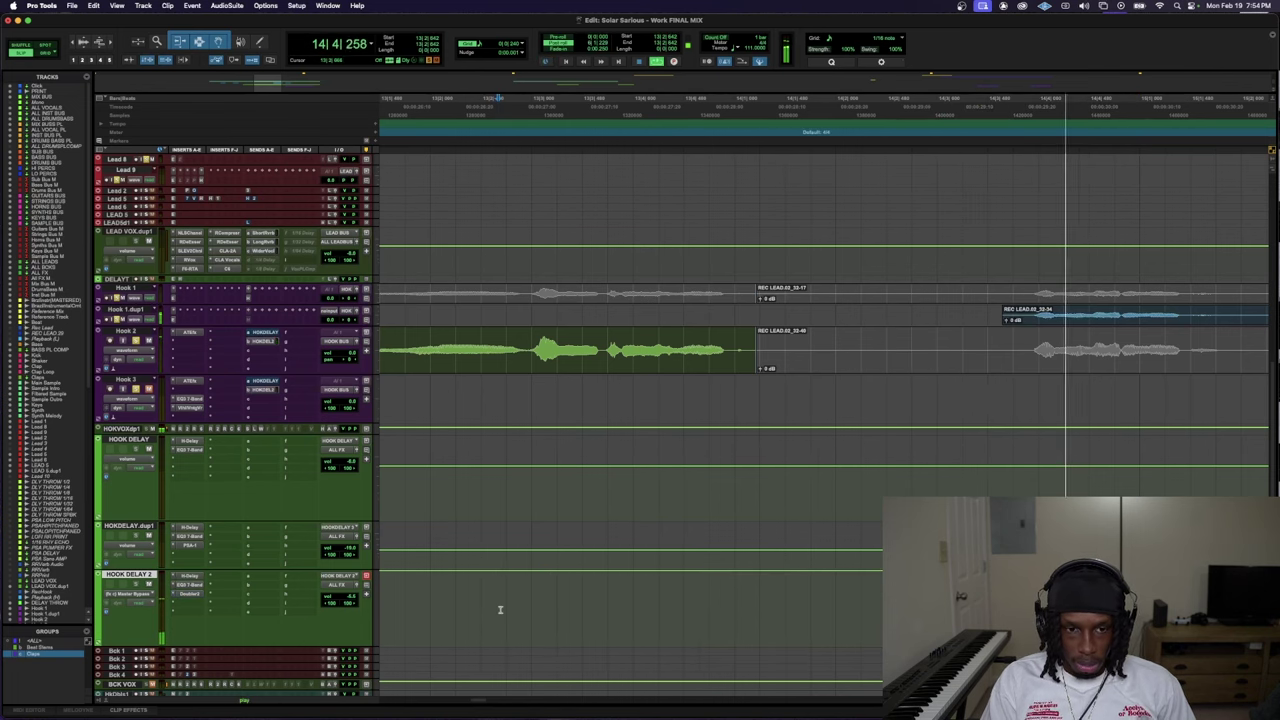
key(r)
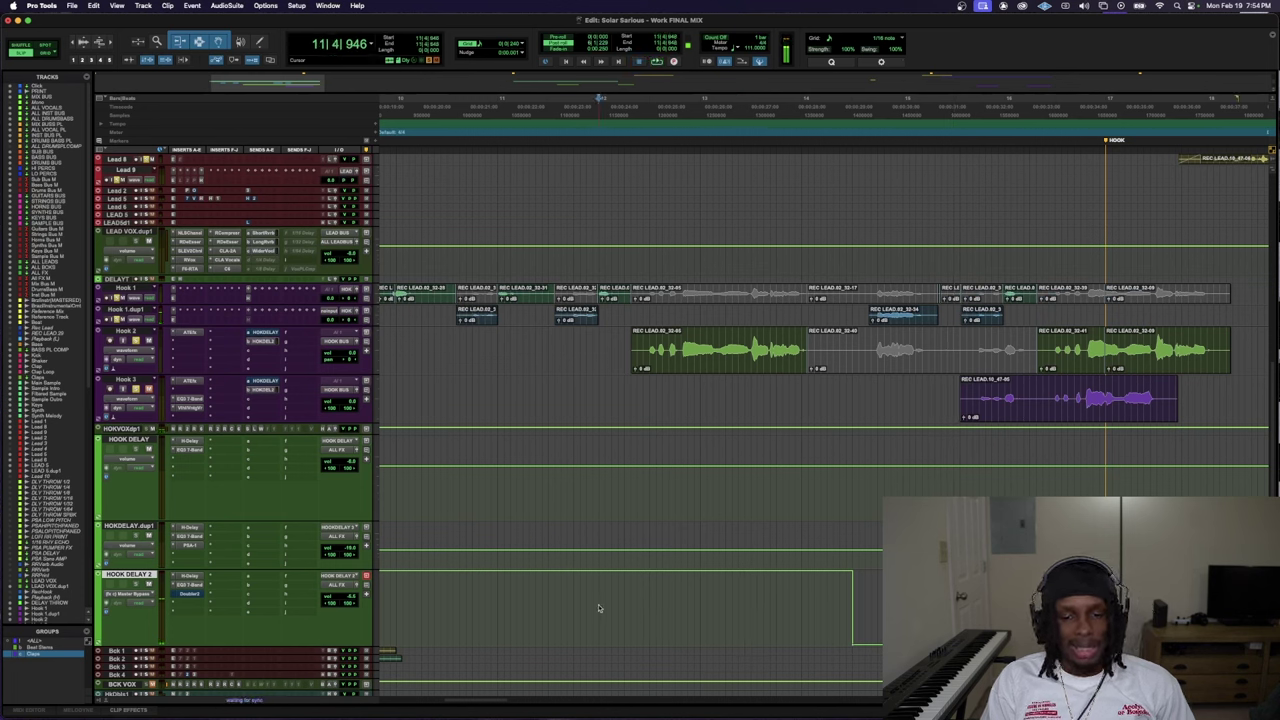
key(space)
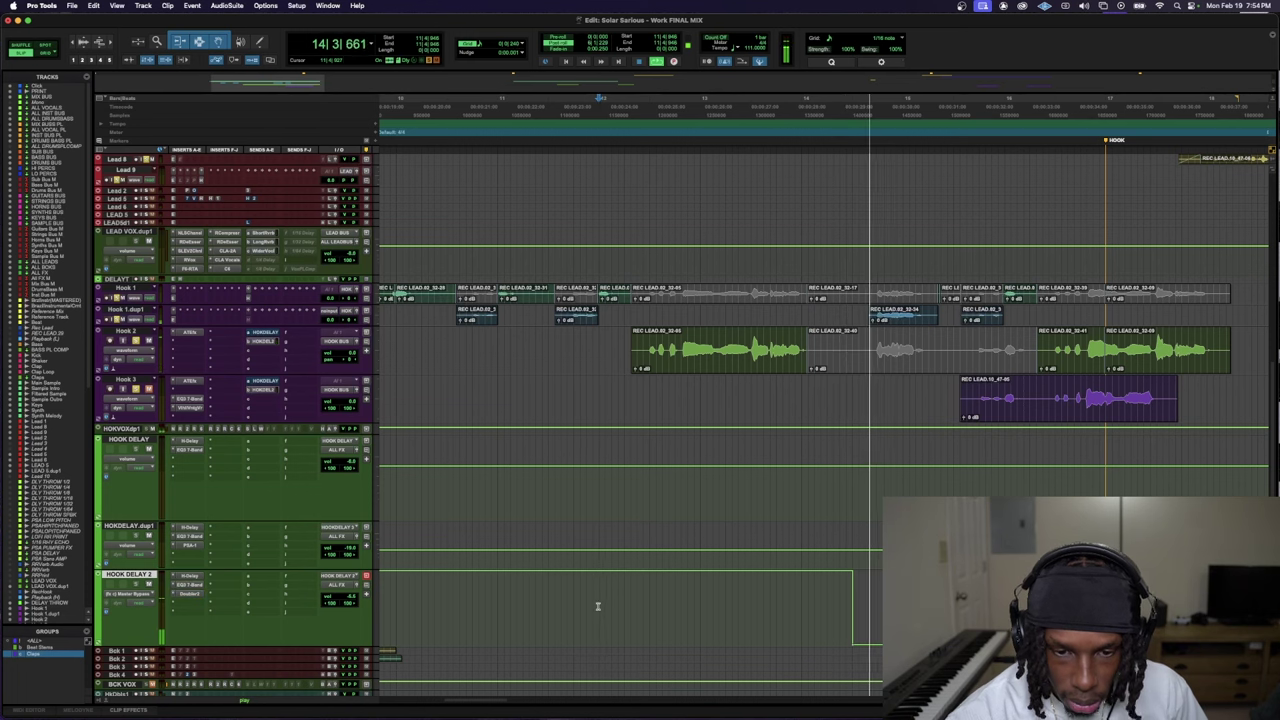
key(space)
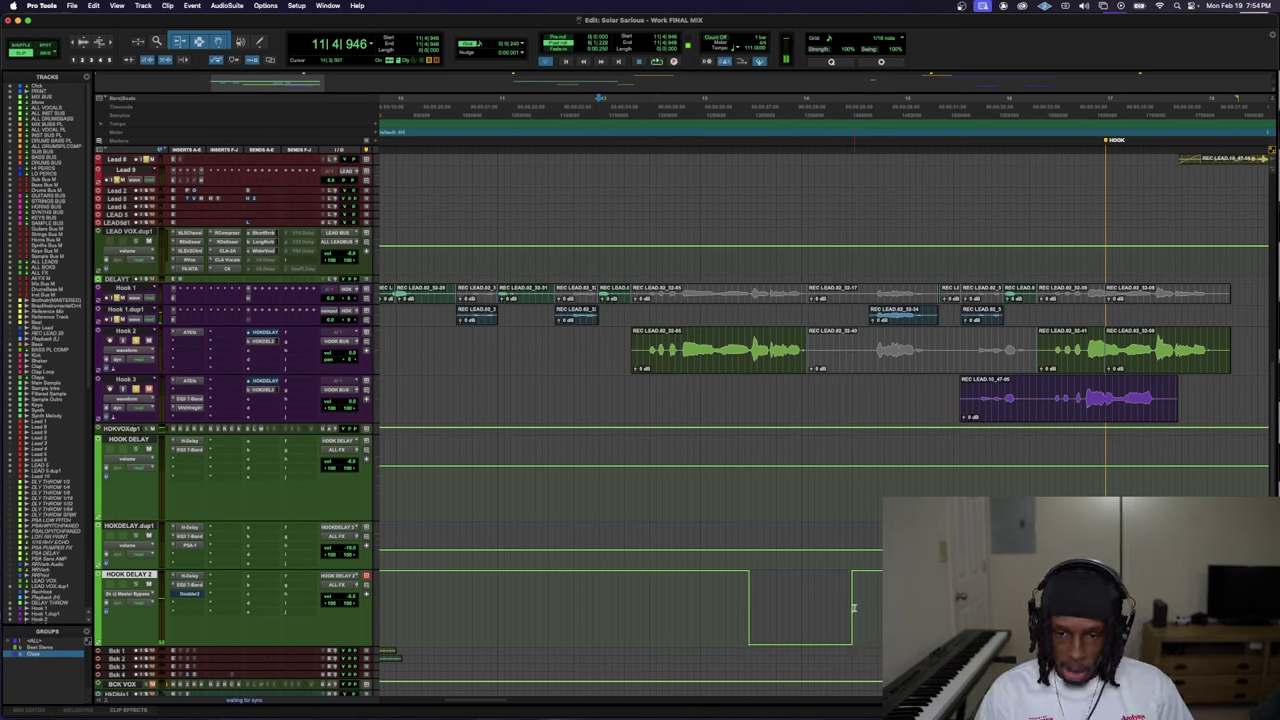
- Lower HOOK DELAY 2's volume slightly while playing the hook from 12|1|498
key(space)
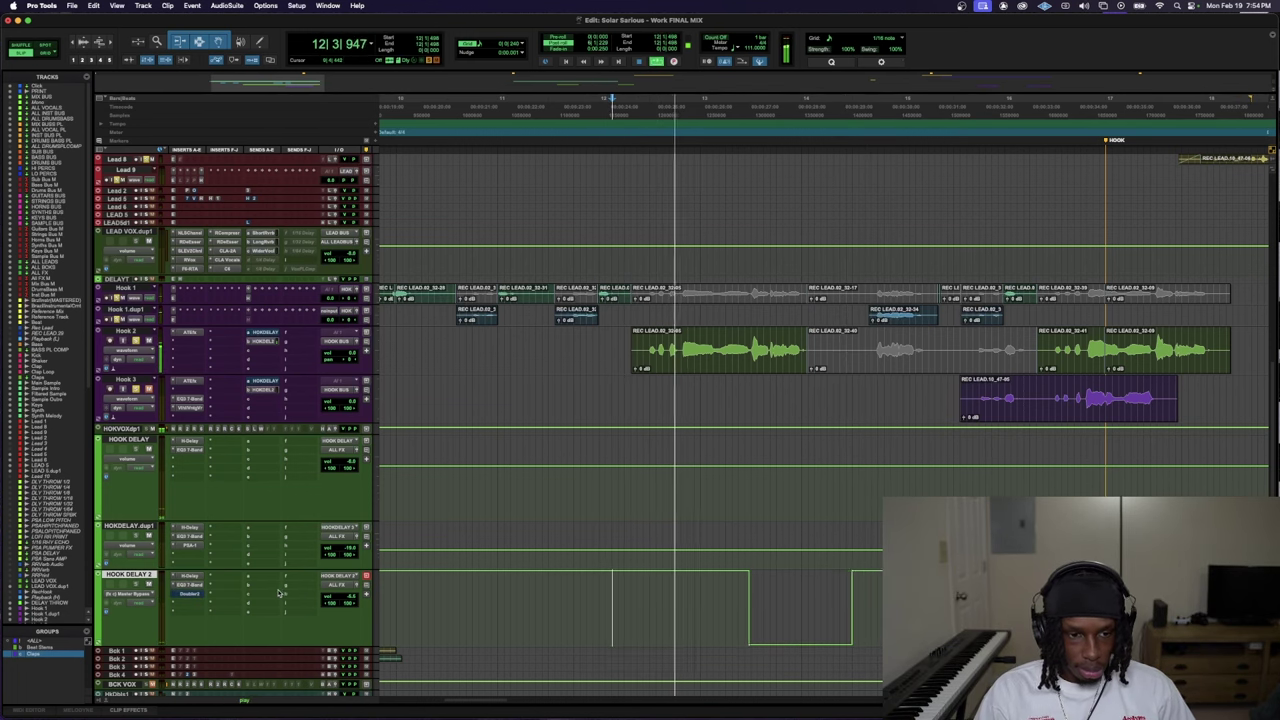
click(352, 600)
drag(352, 600, 355, 615)
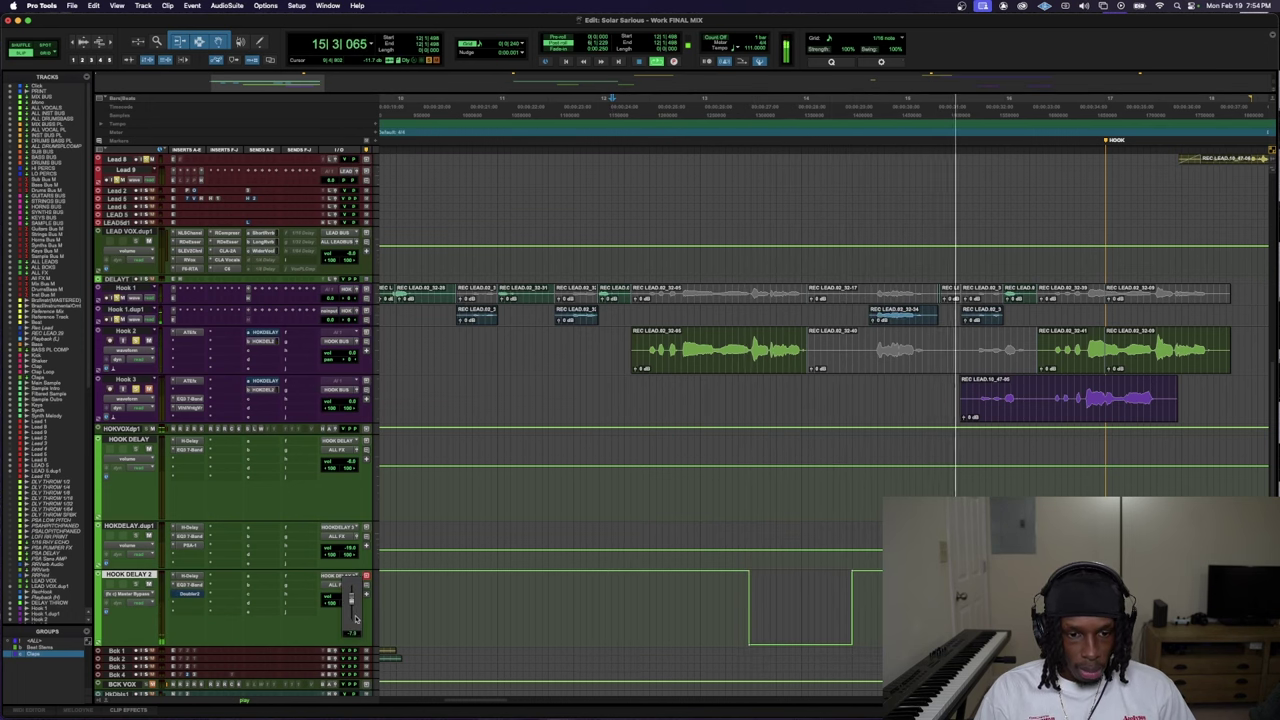
key(space)
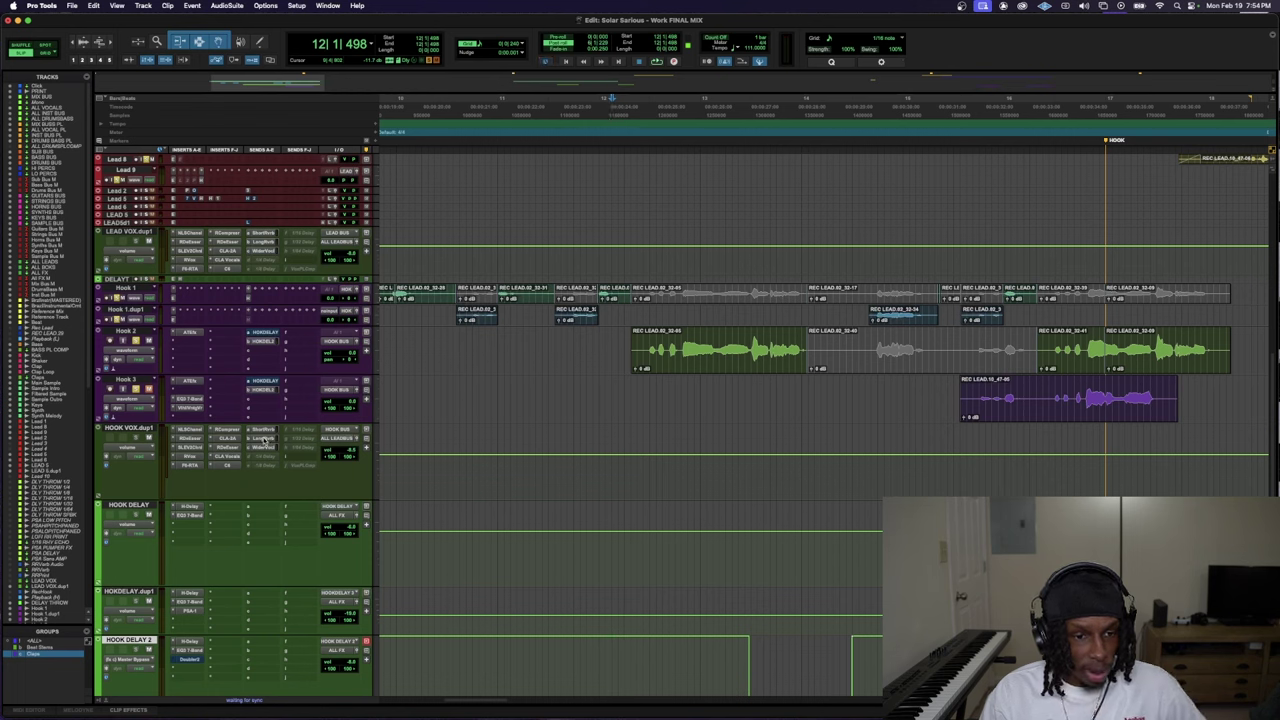
- Copy HOOK VOX.dup1's long reverb send to HOOK DELAY and raise the copied send's level during playback from 12|2|301
click(262, 507)
key(space)
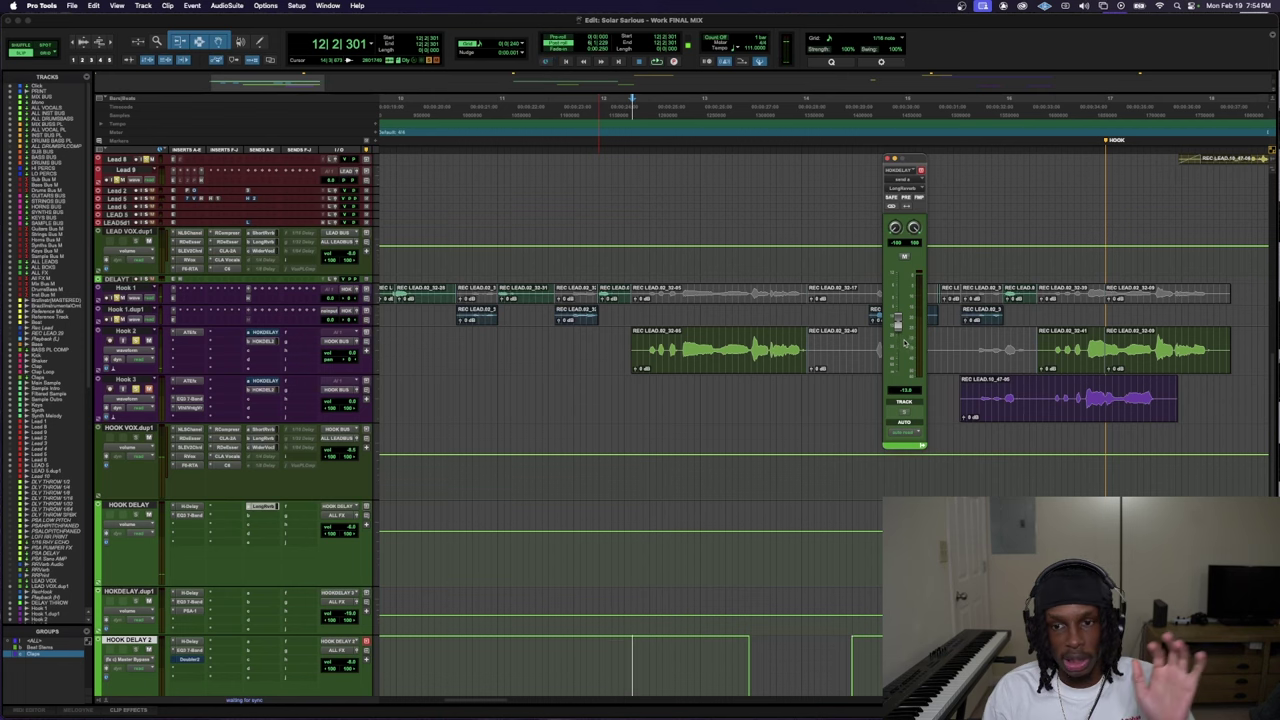
drag(897, 320, 898, 282)
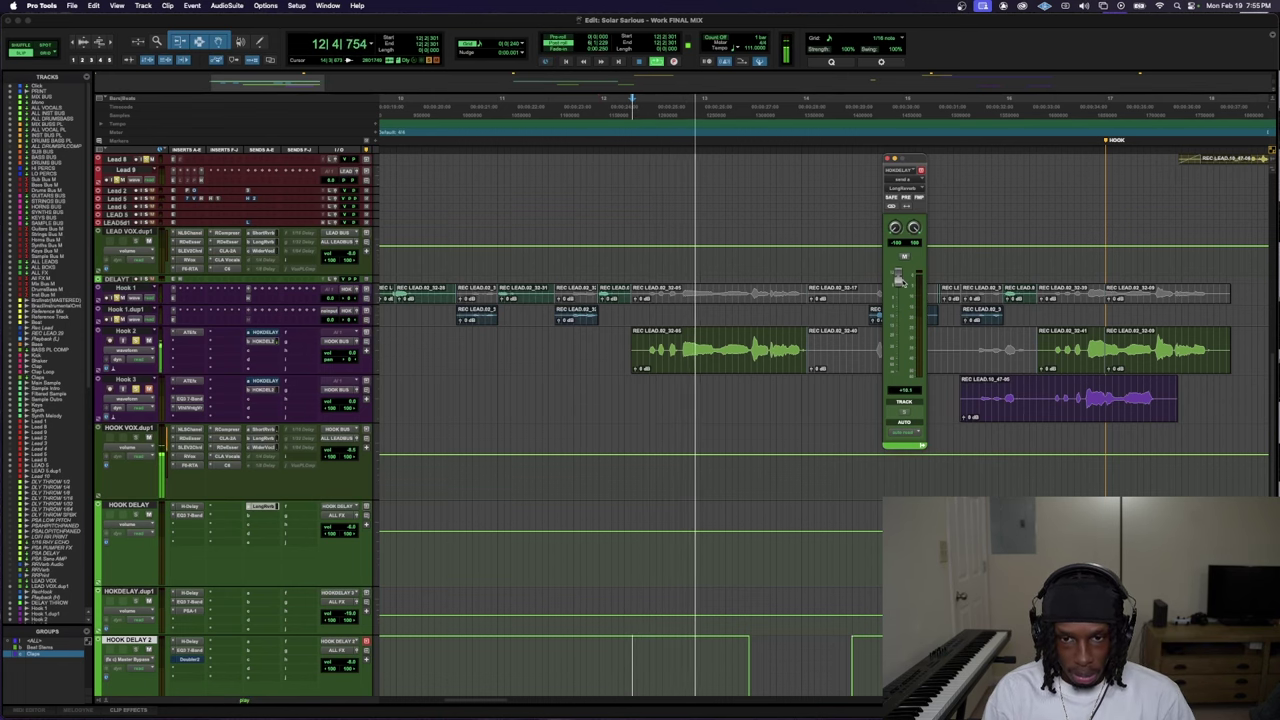
key(space)
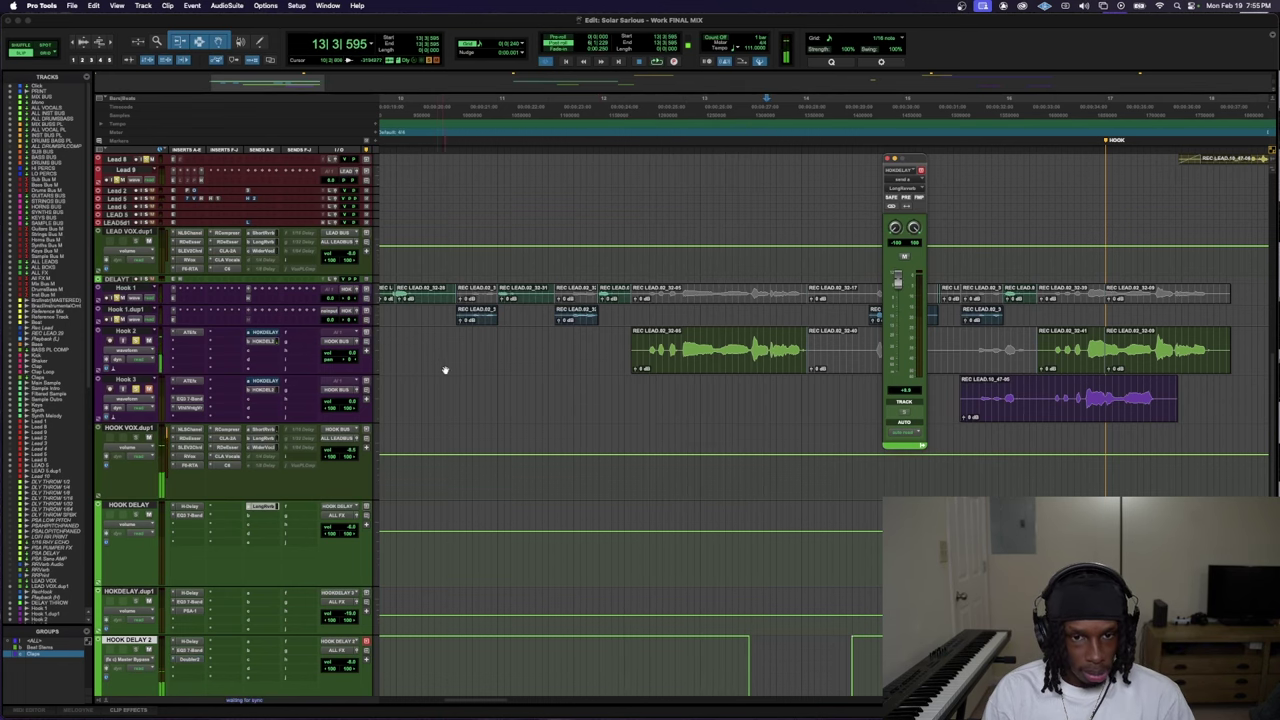
- Play the hook from bar 9 and lower HOOK DELAY's long reverb send to about -5 dB
click(401, 343)
key(r)
key(space)
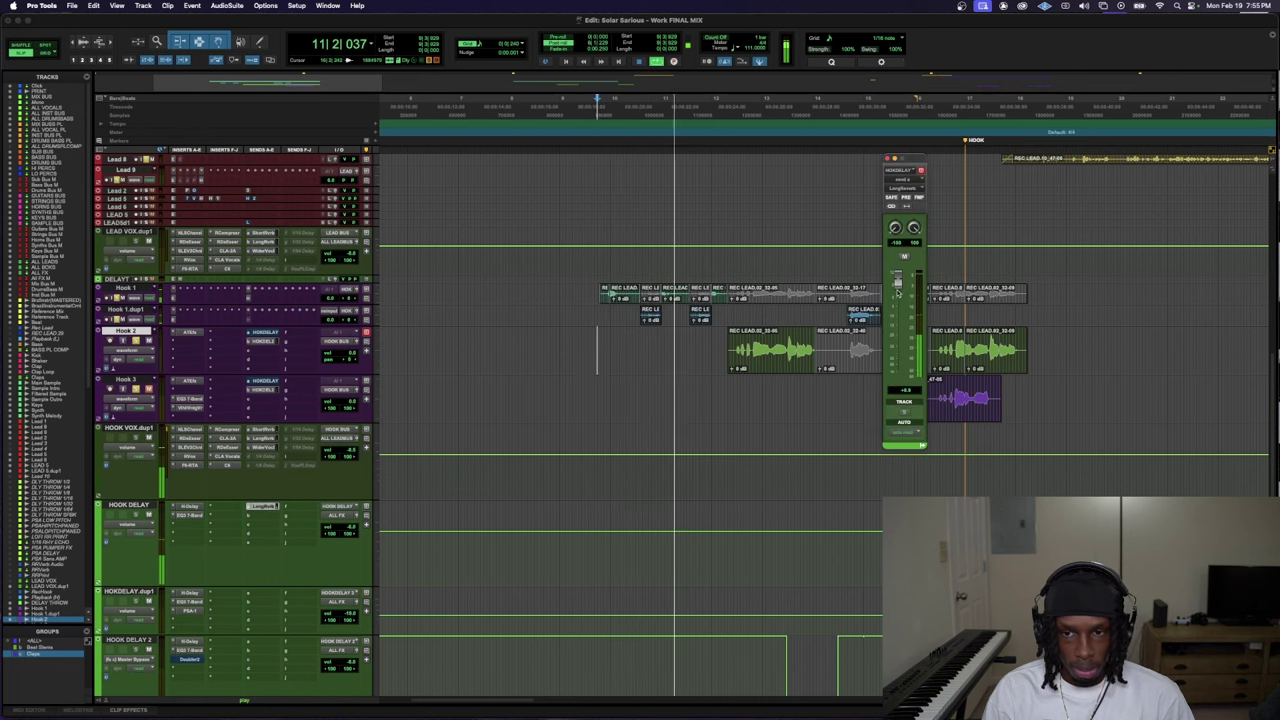
drag(896, 301, 901, 322)
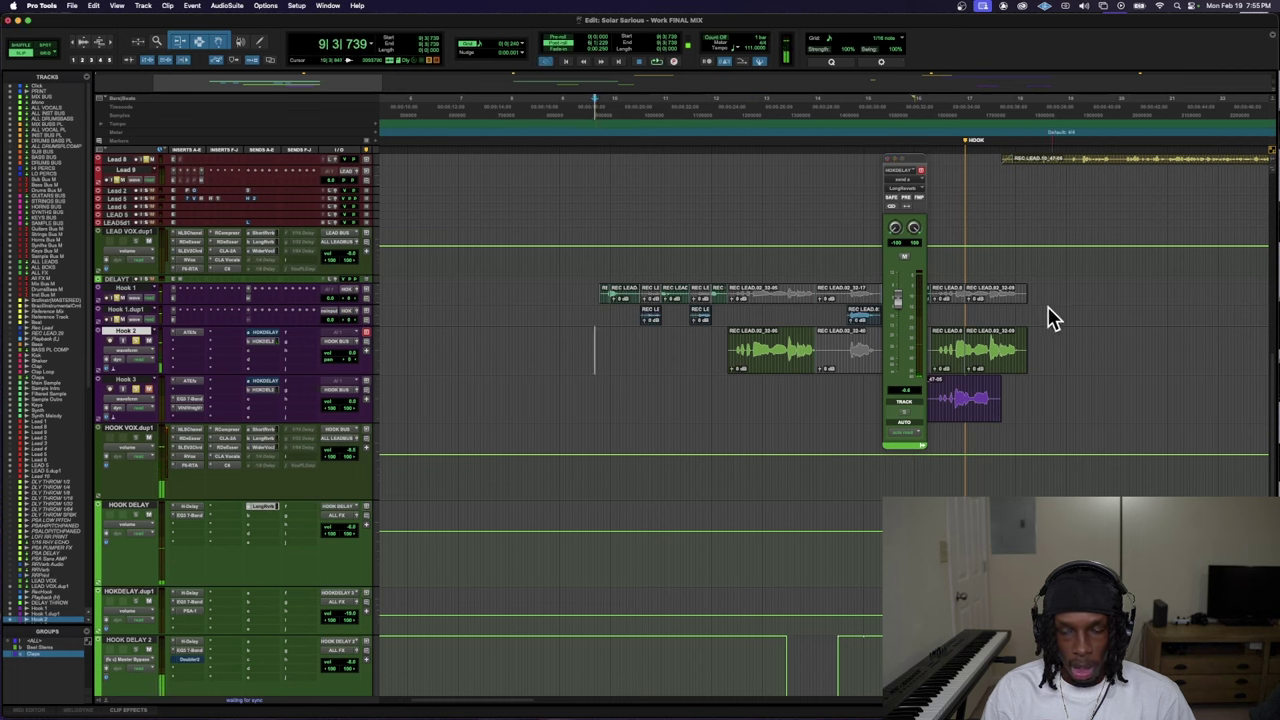
key(space)
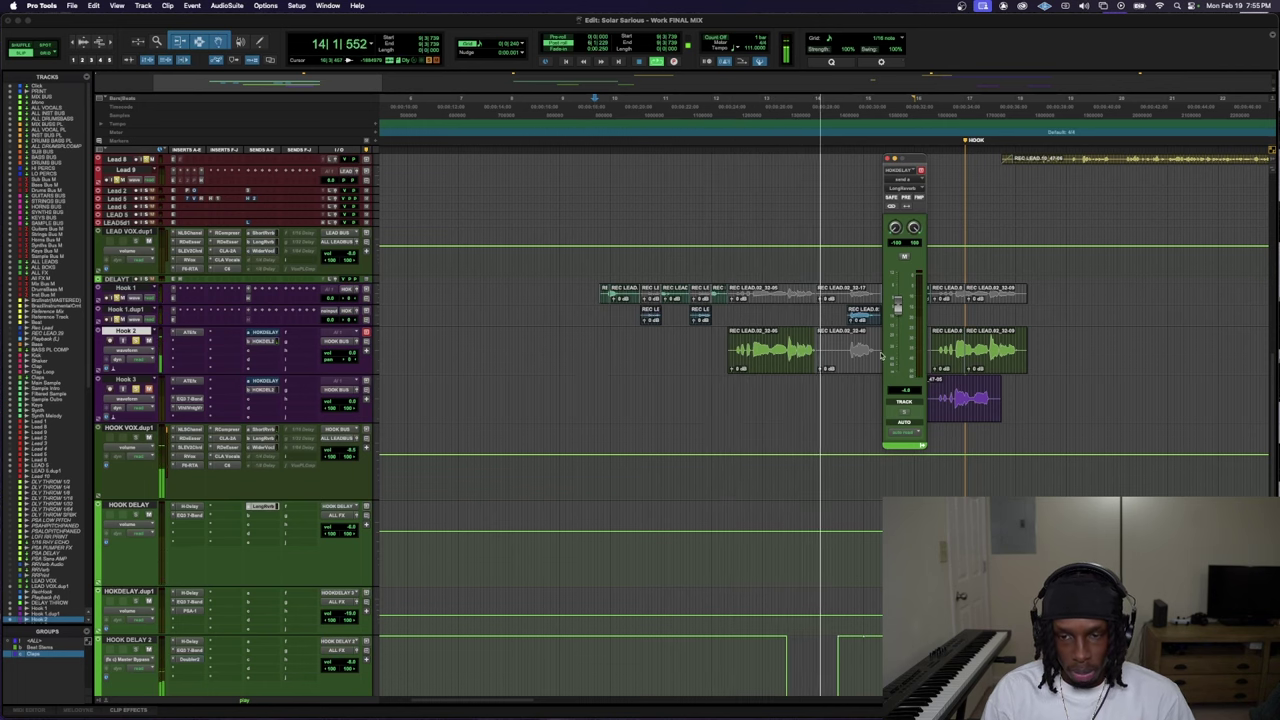
- Copy HOOK DELAY's long reverb send to HOOK DELAY 2 and play the phrase after the Doubler's automated section
scroll(462, 405, down, 3)
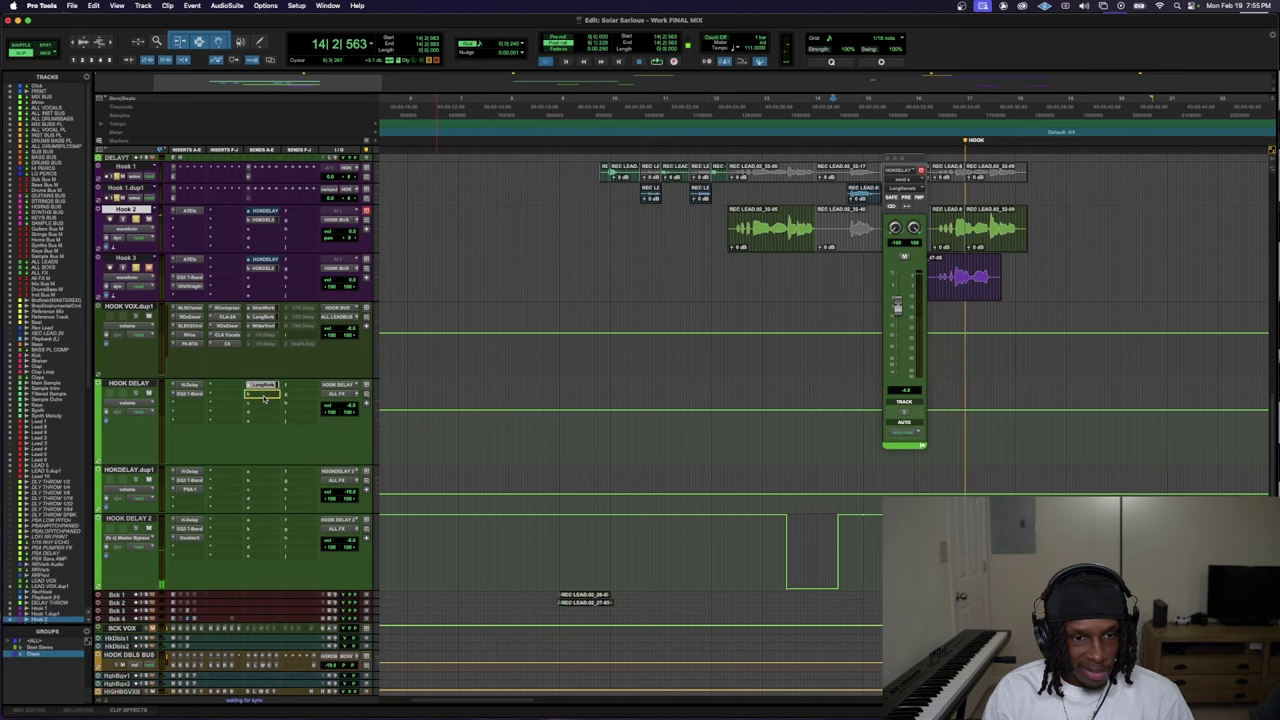
key(super+bracketright)
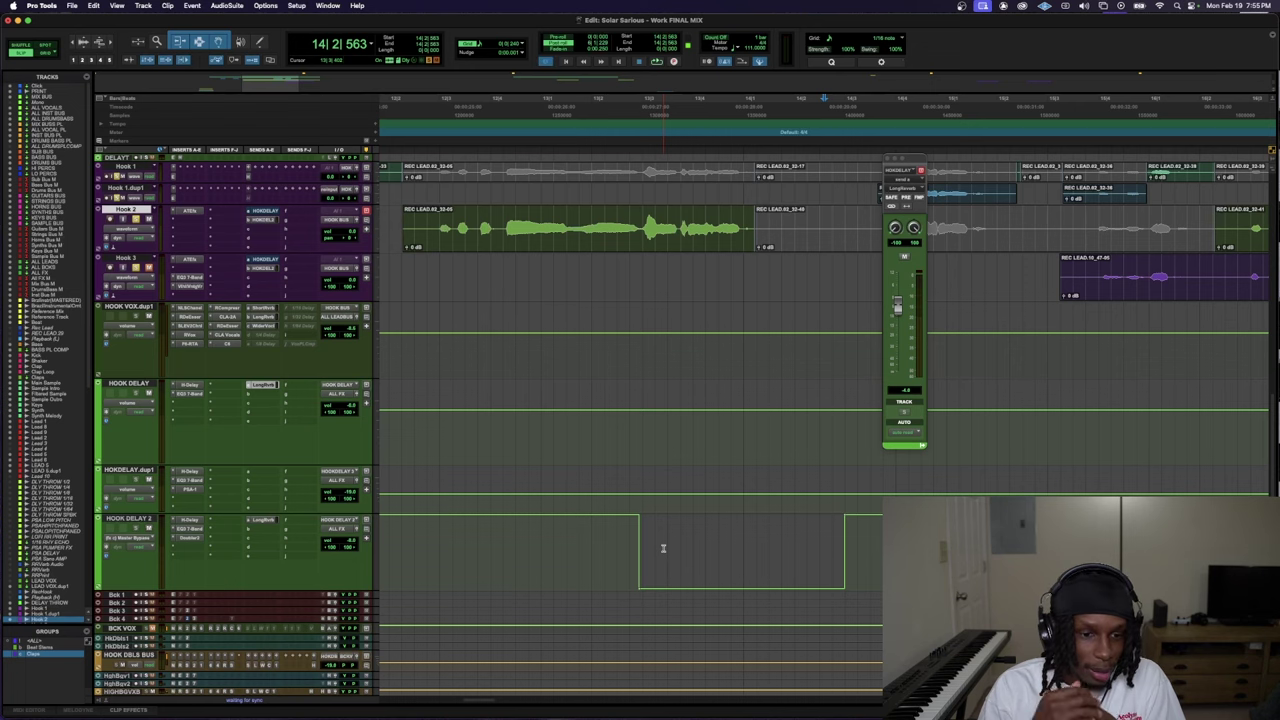
key(space)
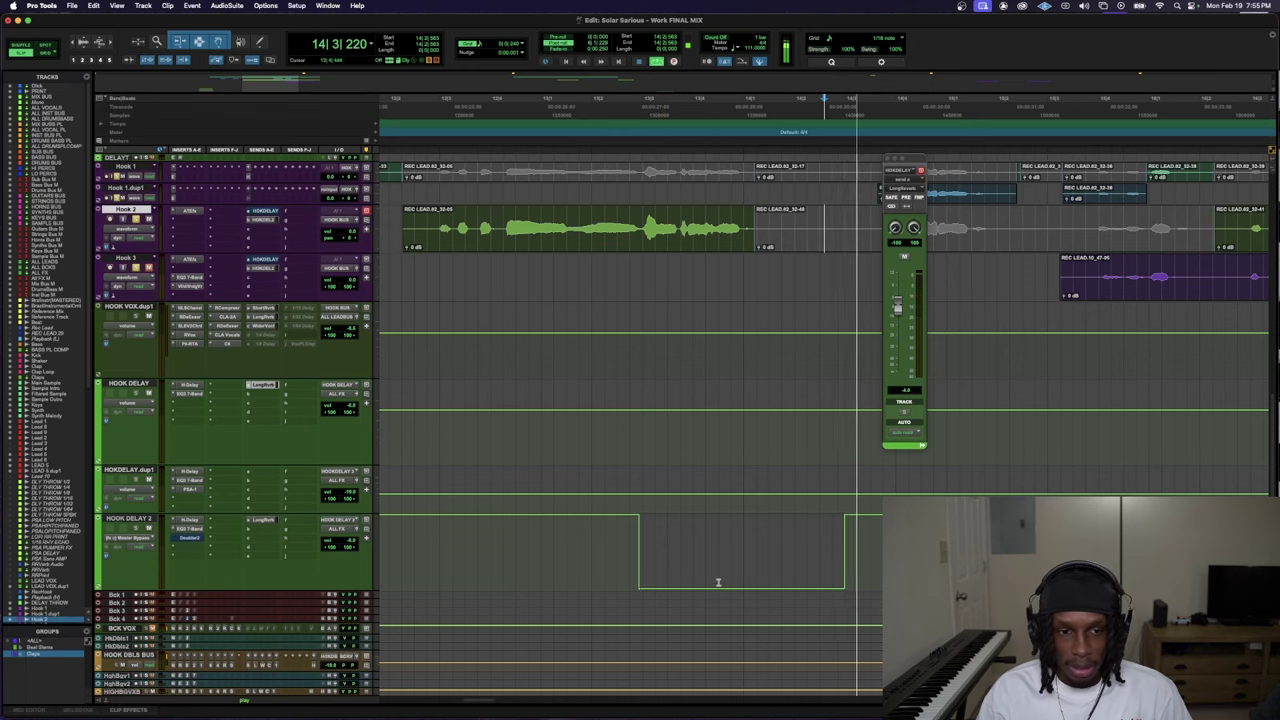
key(space)
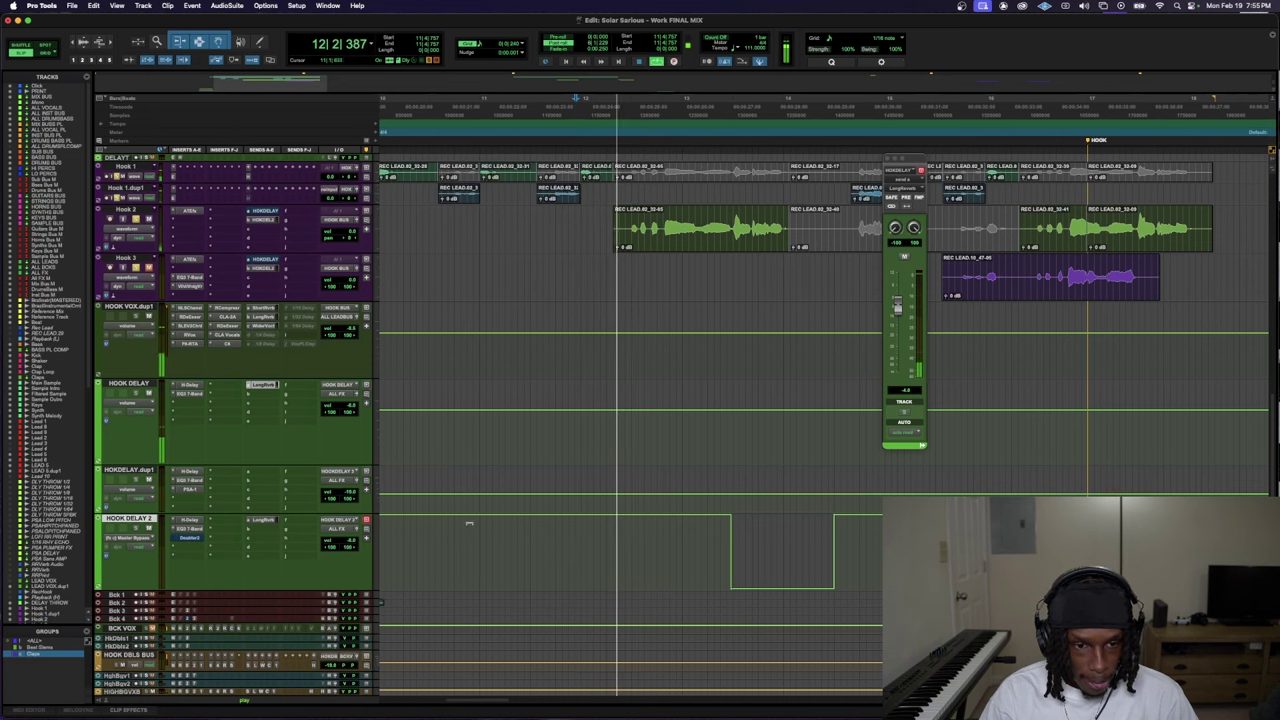
- Adjust HOOK DELAY 2's long reverb send to about -5 dB while the hook plays, and close its send window
click(262, 521)
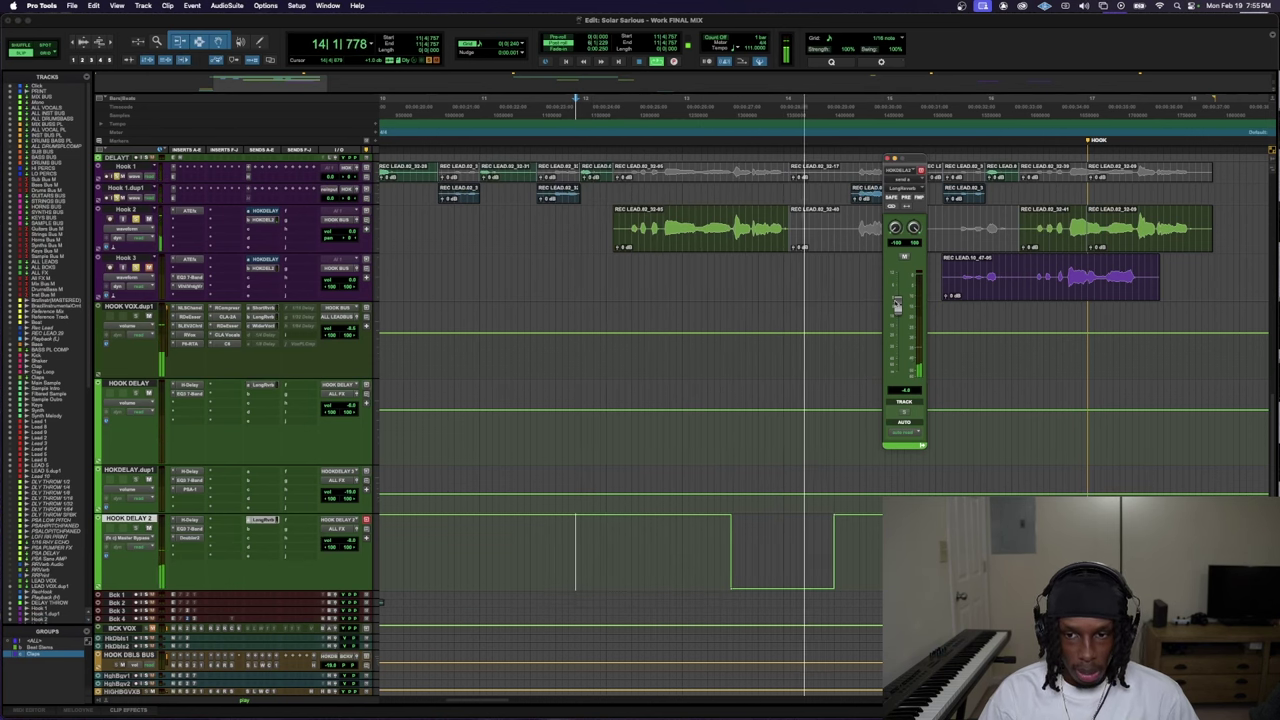
drag(897, 308, 897, 315)
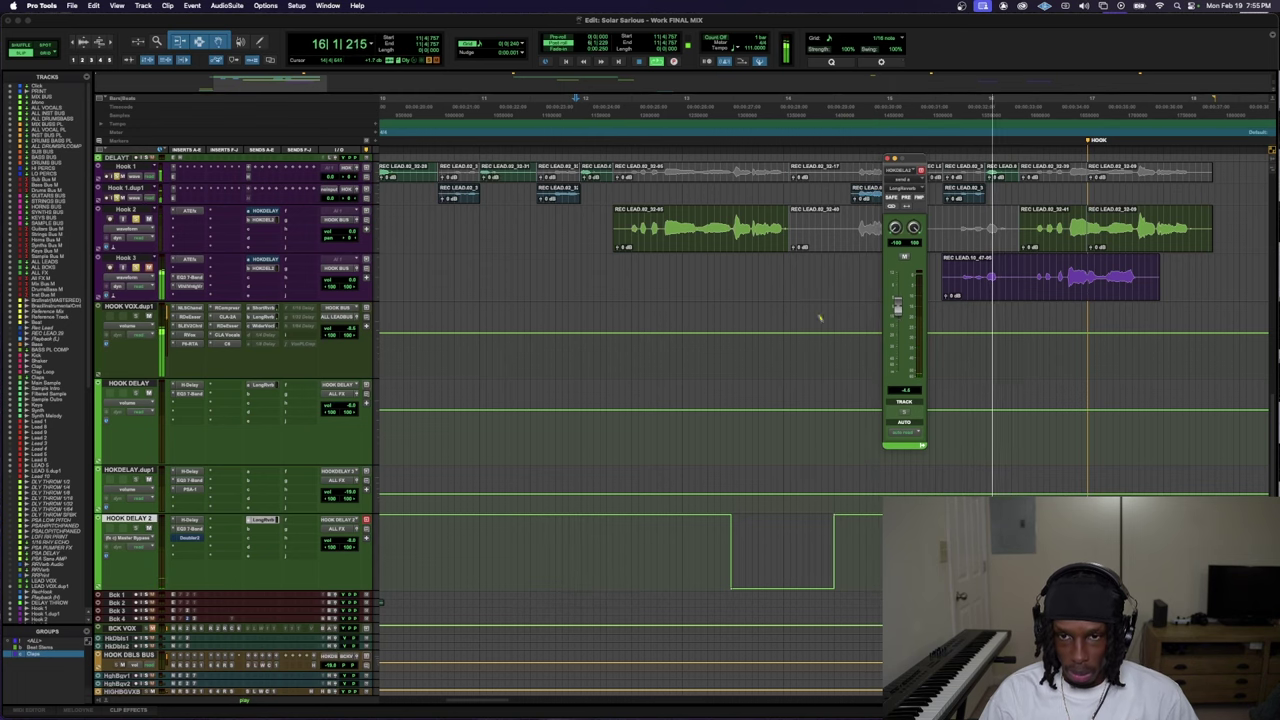
scroll(686, 400, up, 3)
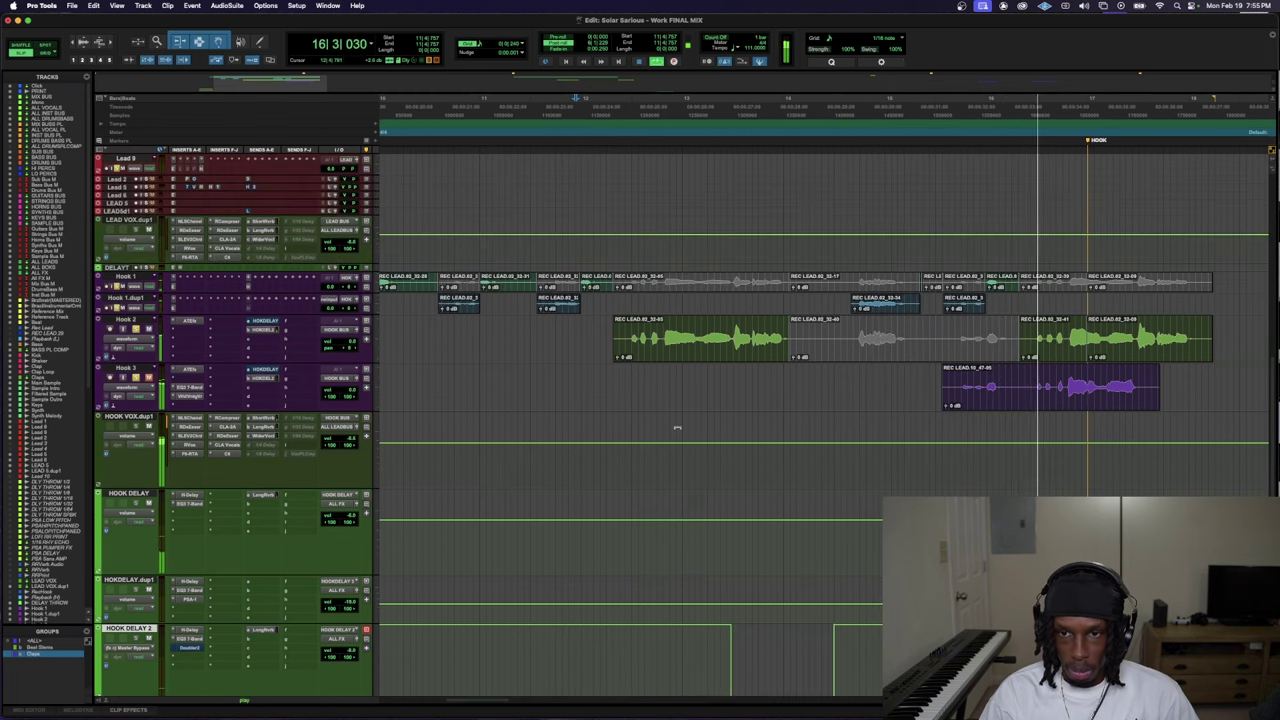
- Play the whole hook from 9|3|398 past the HOOK marker to check the delays and their reverb sends
click(803, 300)
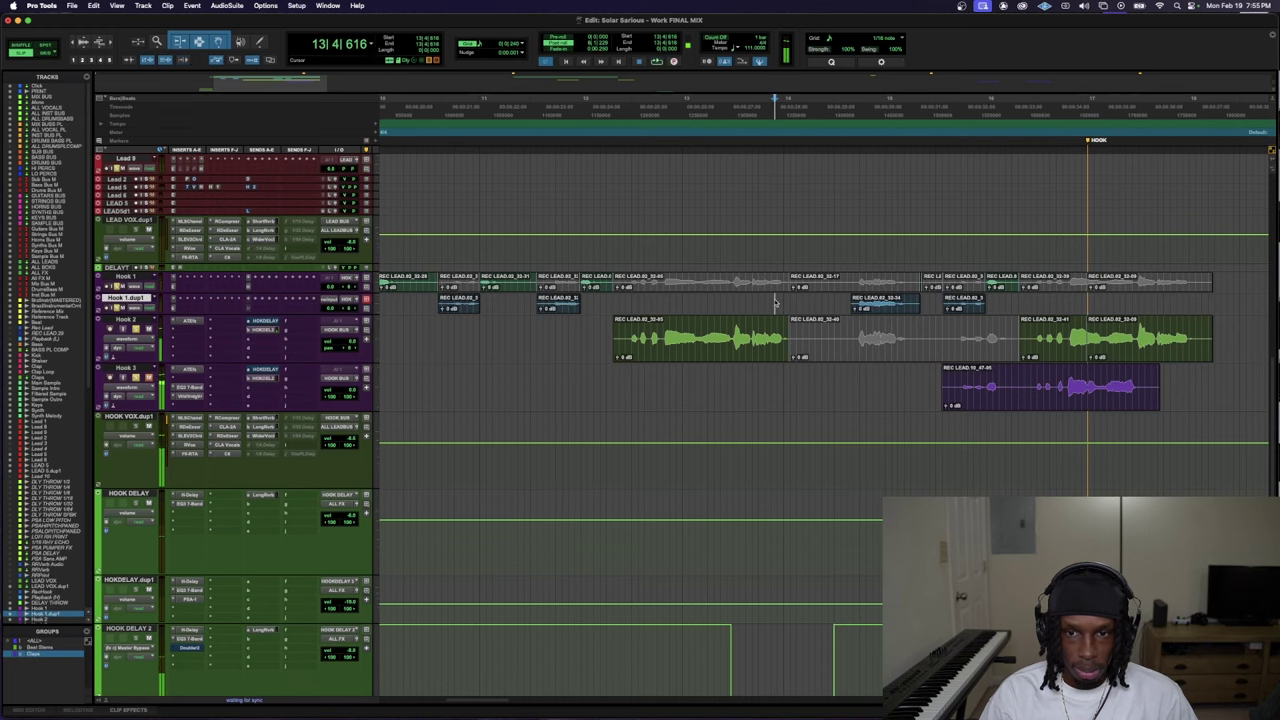
key(super+bracketleft)
click(605, 284)
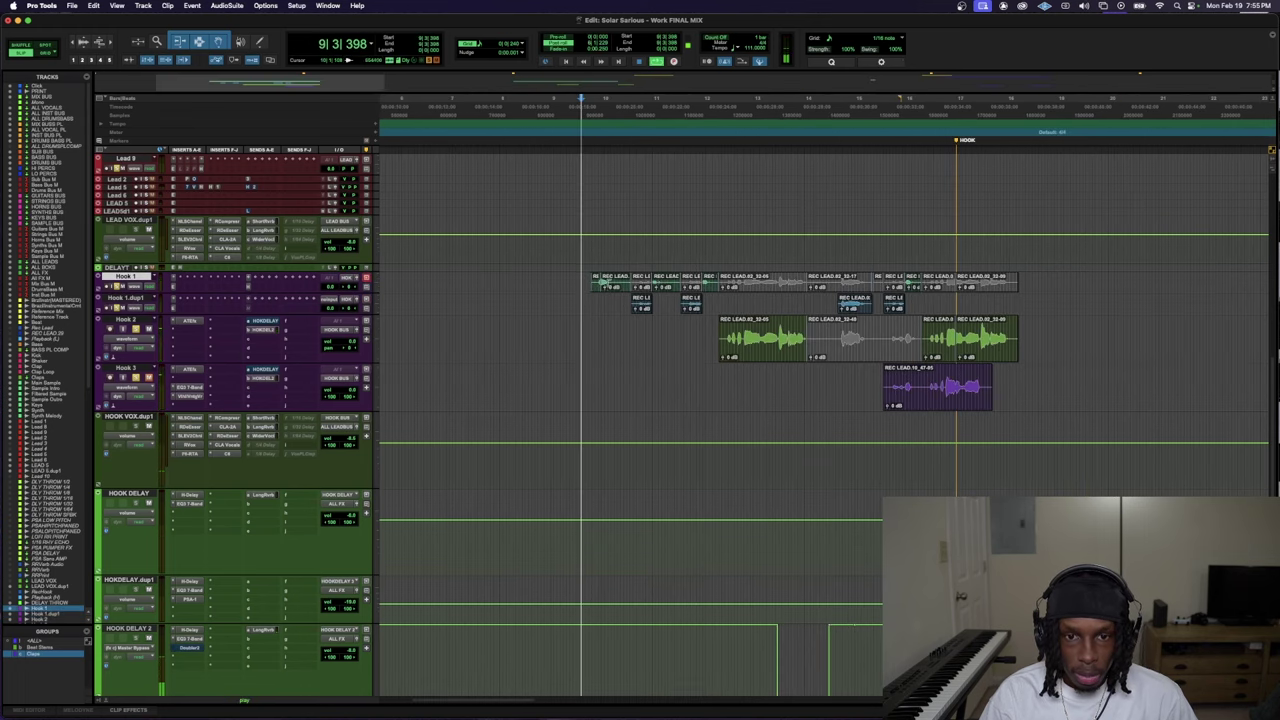
scroll(634, 291, up, 4)
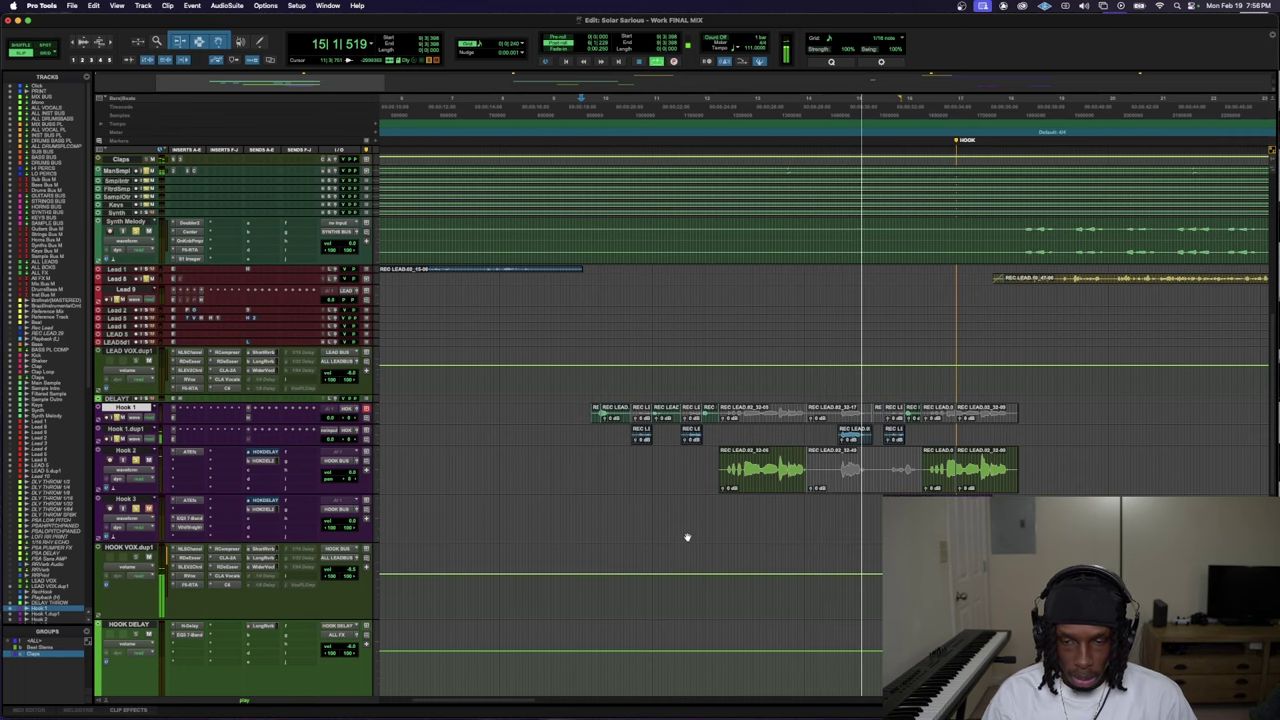
scroll(687, 537, down, 6)
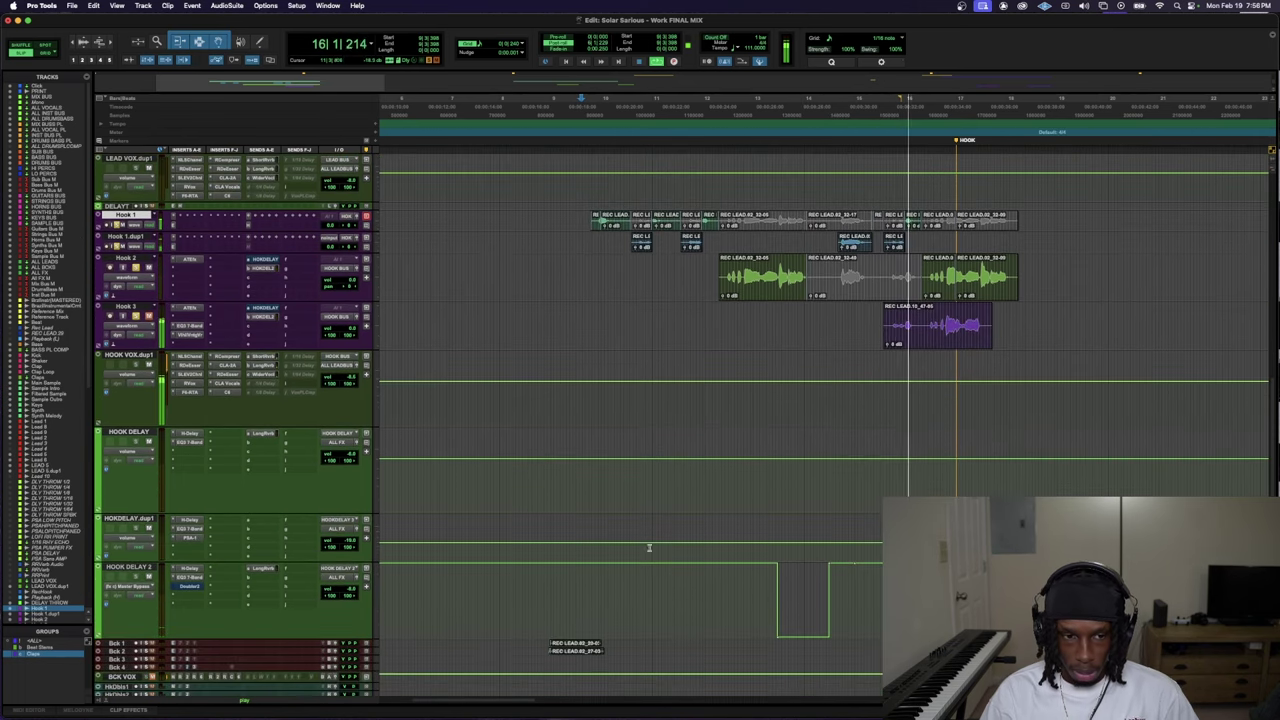
scroll(600, 517, right, 3)
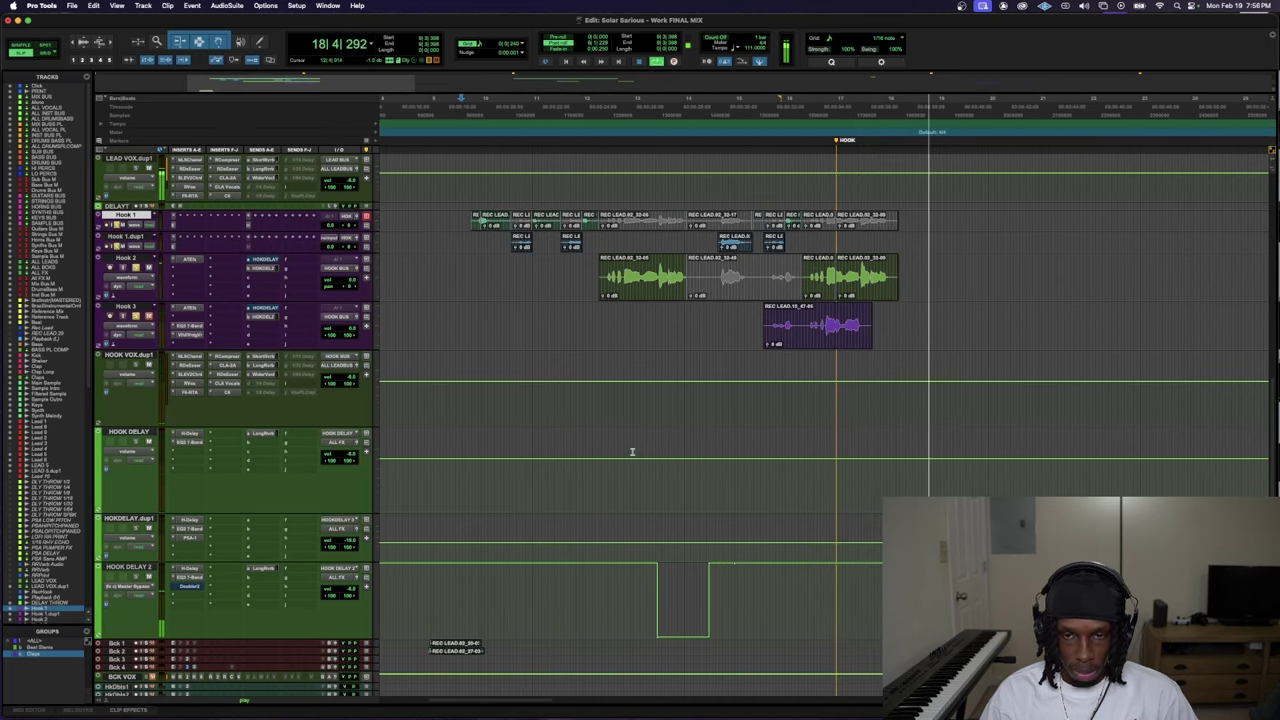
- Insert the Waves SSLComp stereo compressor on HOOK DELAY 2 below the Doubler and play the hook through it
scroll(797, 356, up, 3)
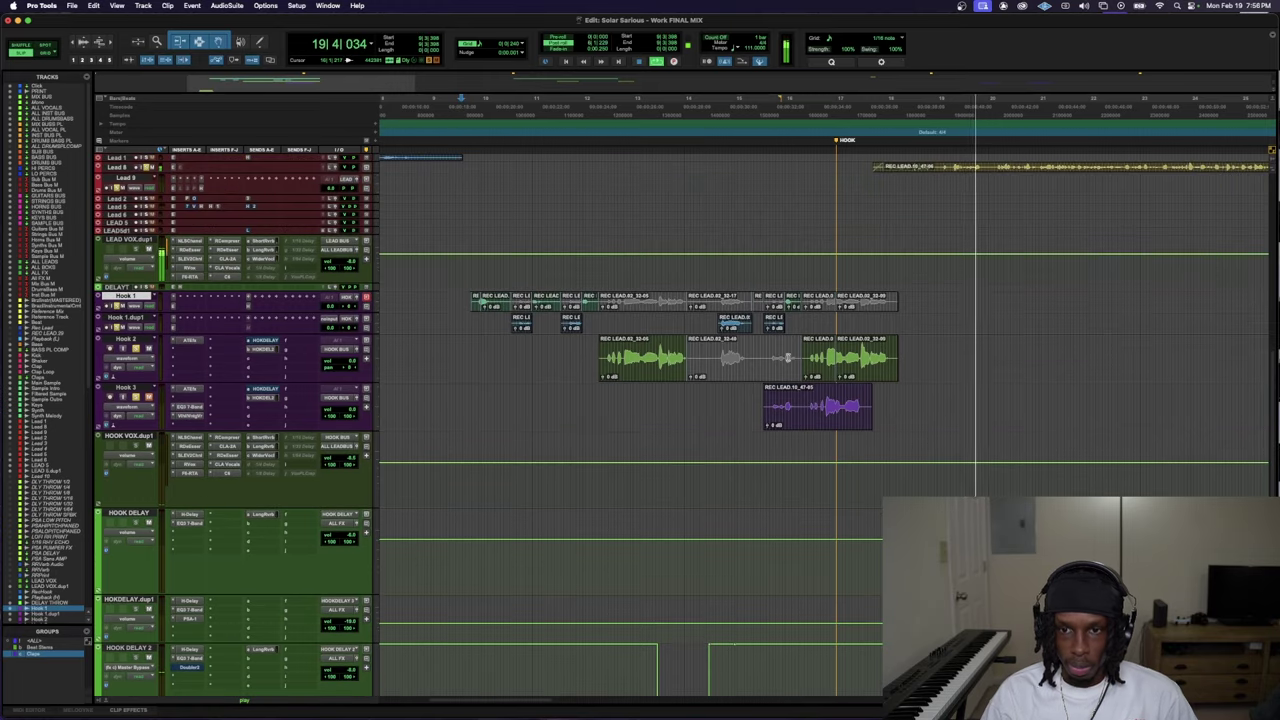
scroll(789, 354, down, 4)
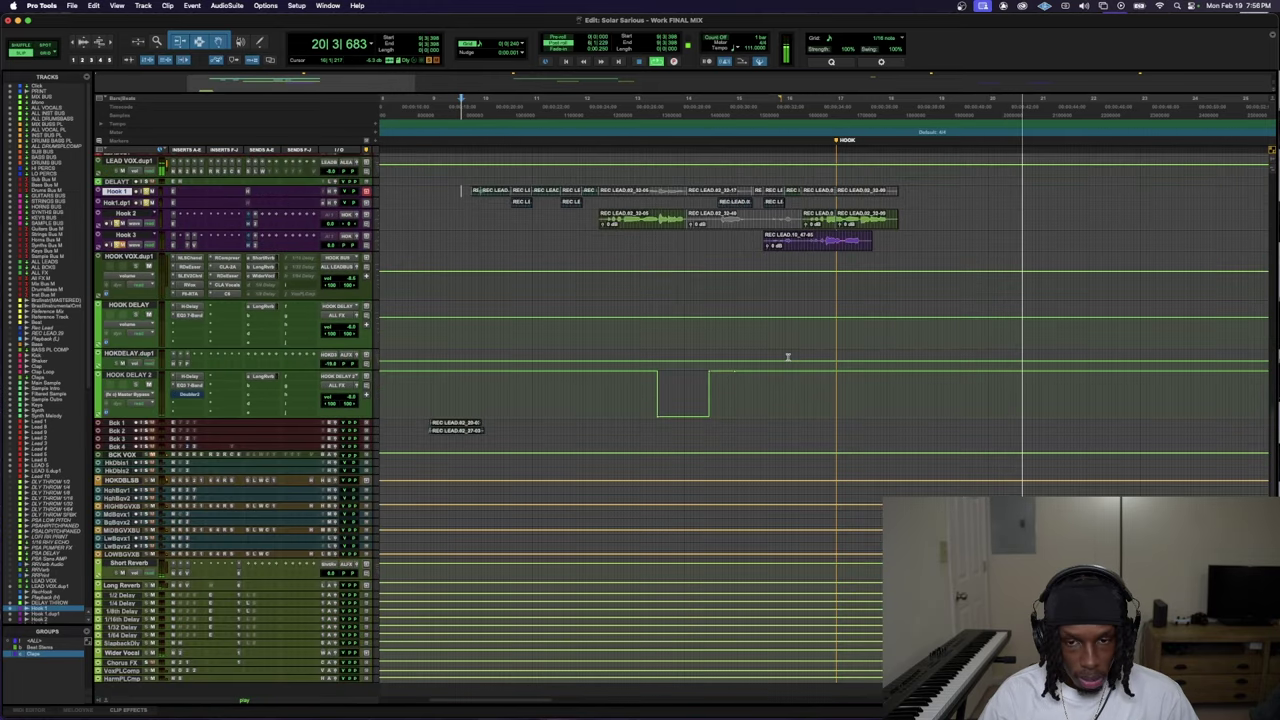
click(192, 403)
click(353, 400)
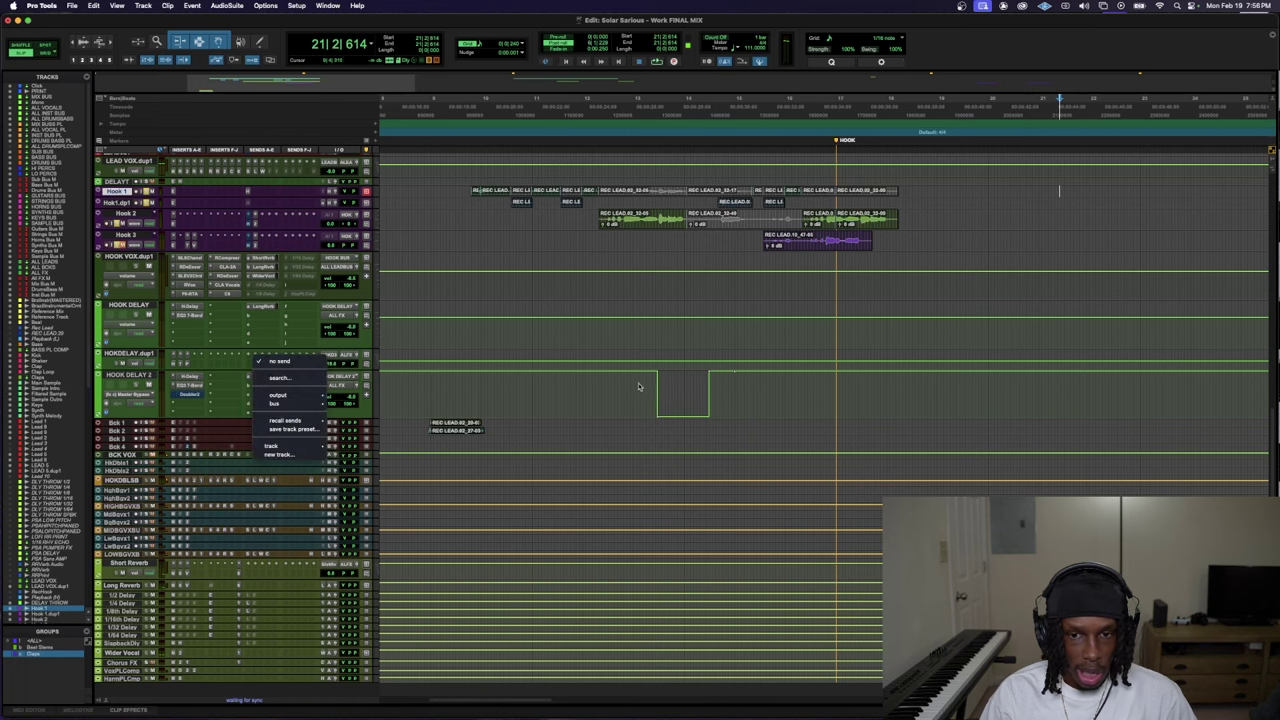
click(192, 402)
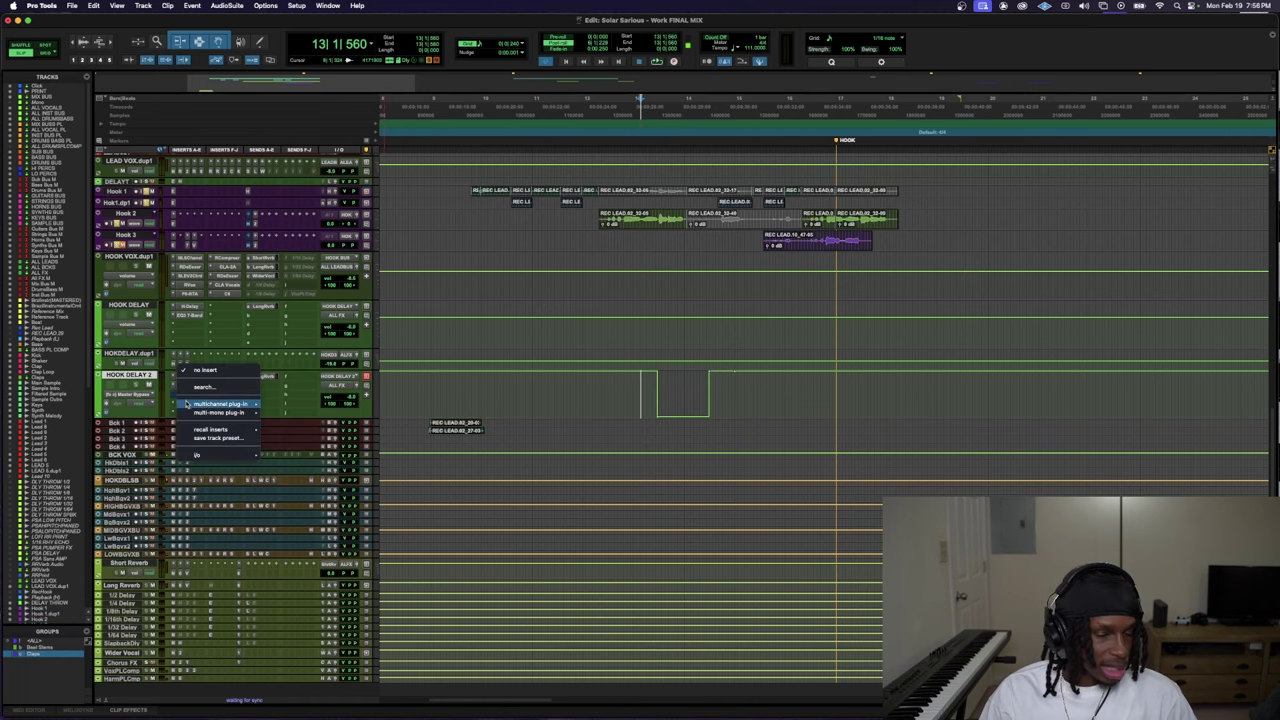
click(200, 382)
text(com)
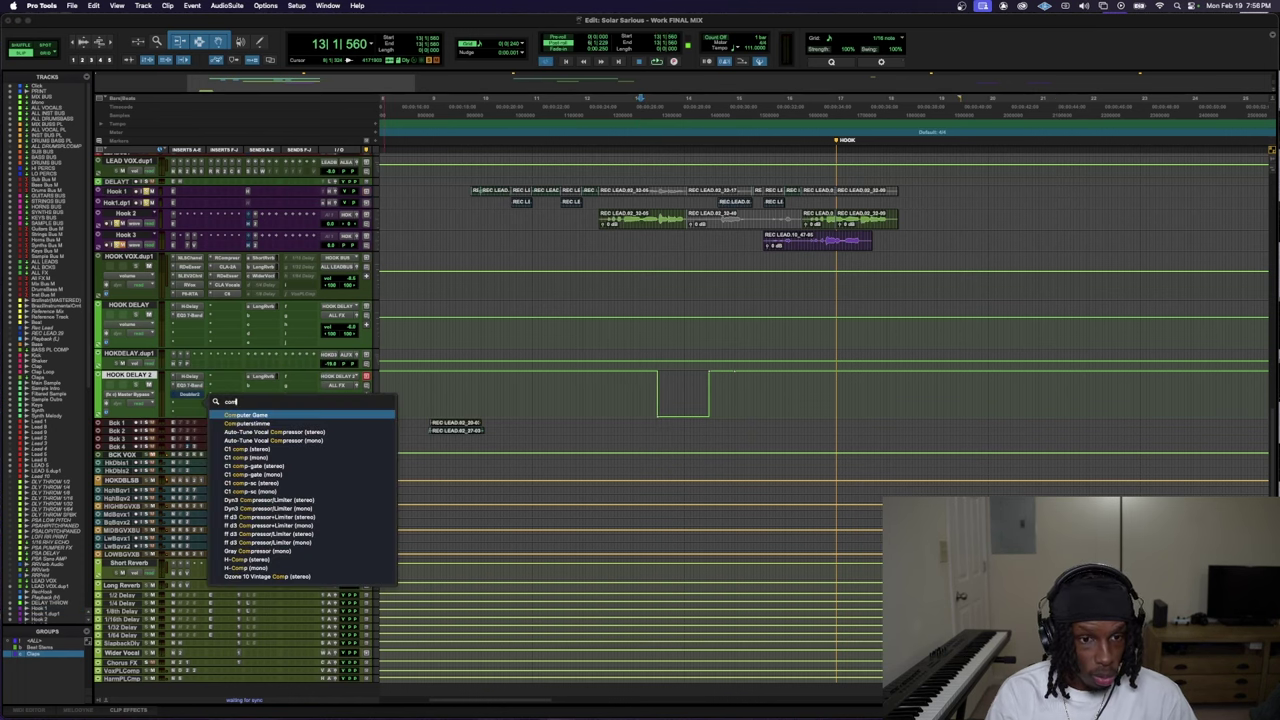
click(262, 530)
key(space)
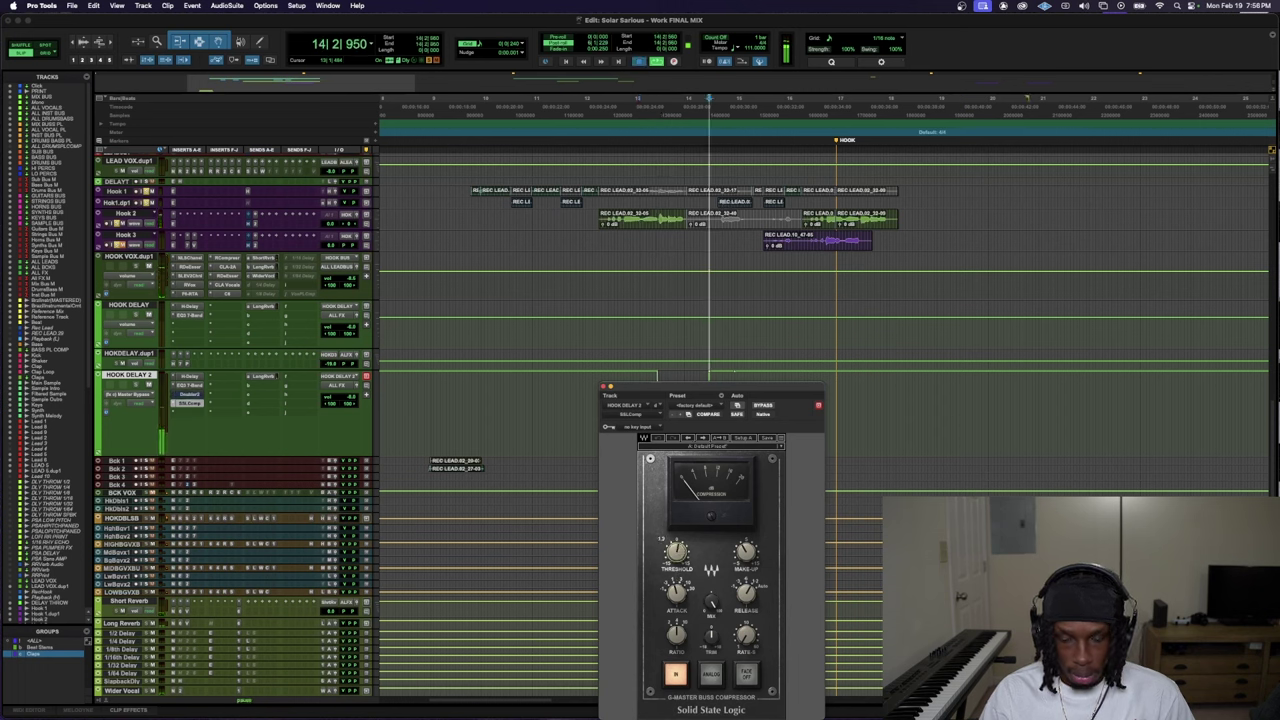
- Adjust the SSLComp's threshold and make-up gain while replaying the hook, including from 11|4|132, and close its window
click(634, 110)
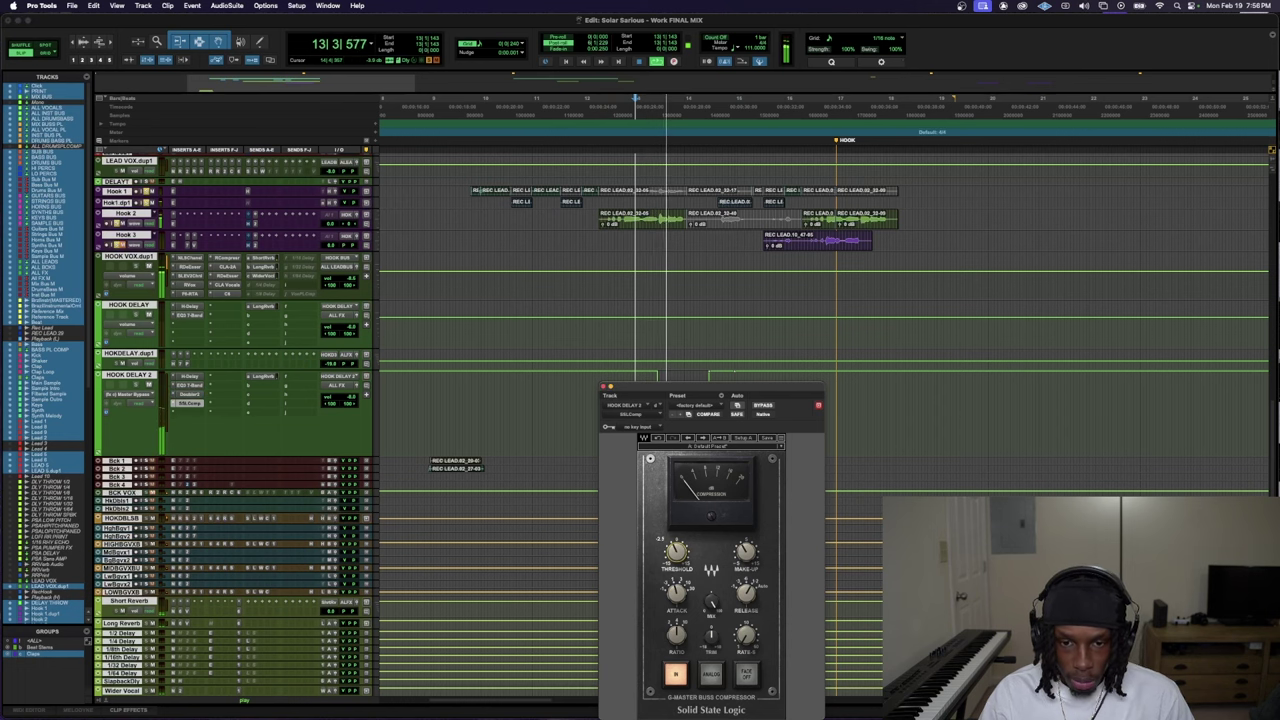
click(572, 396)
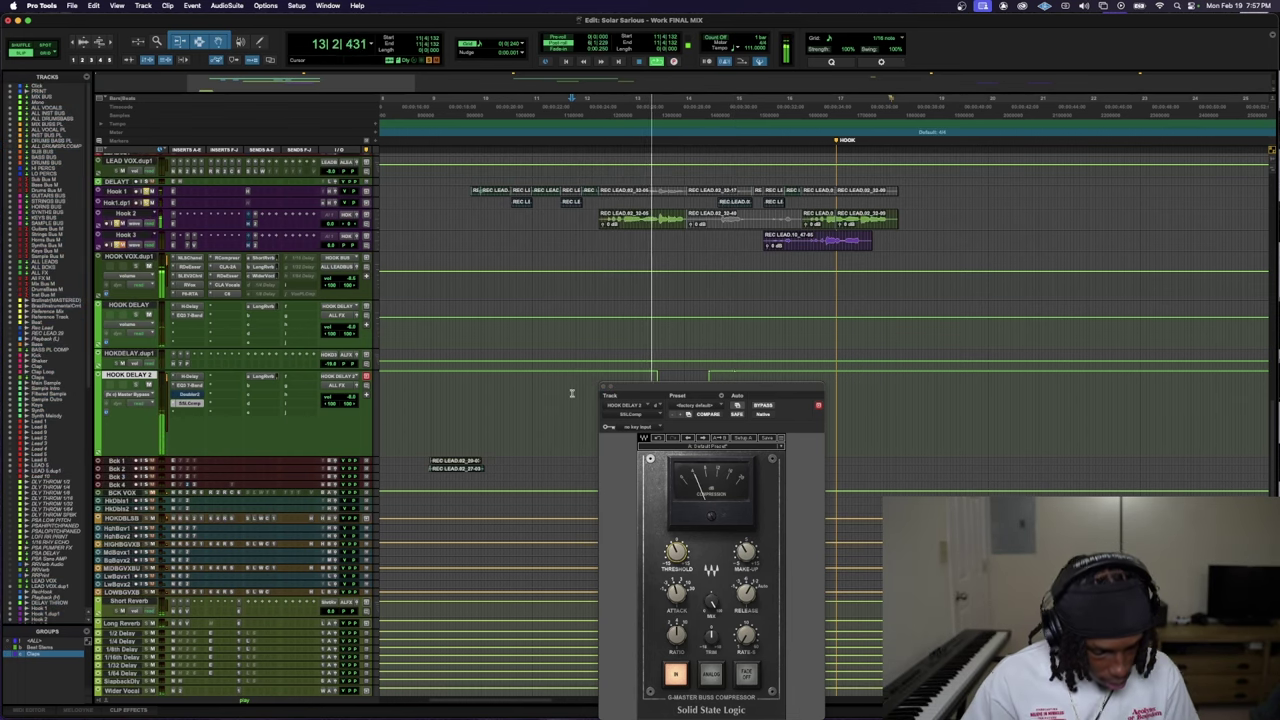
key(super+w)
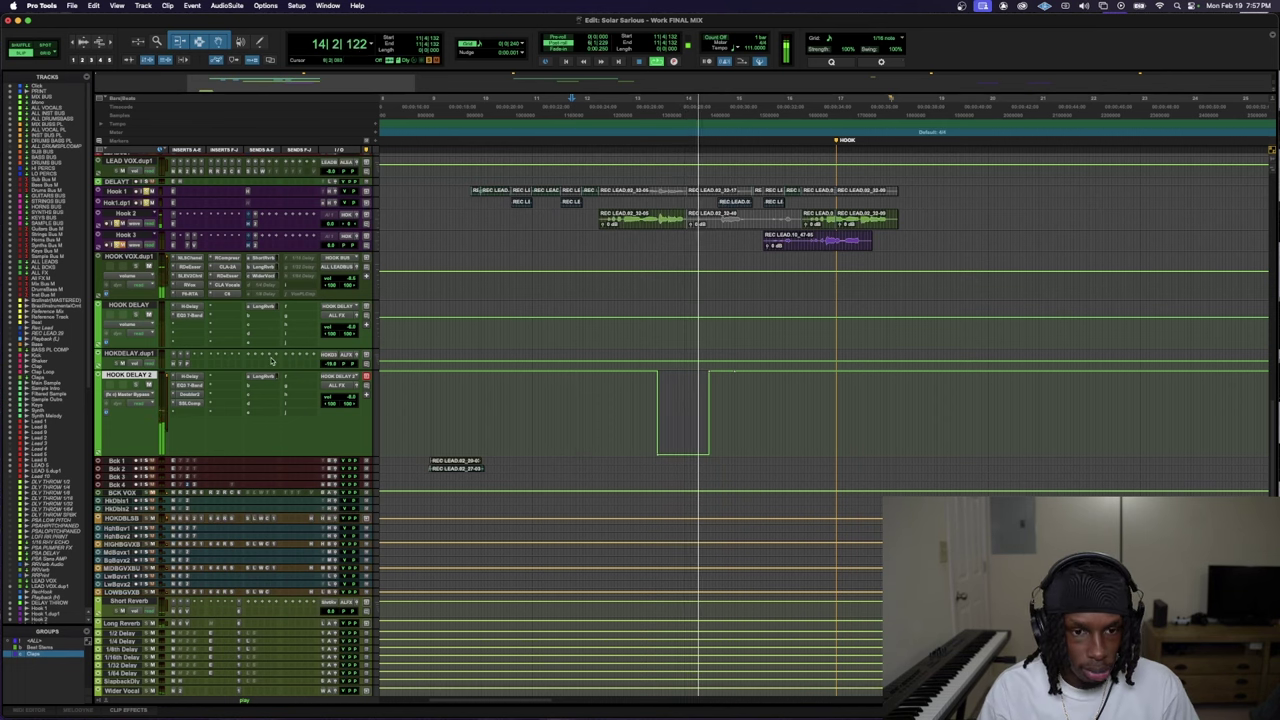
key(space)
click(188, 404)
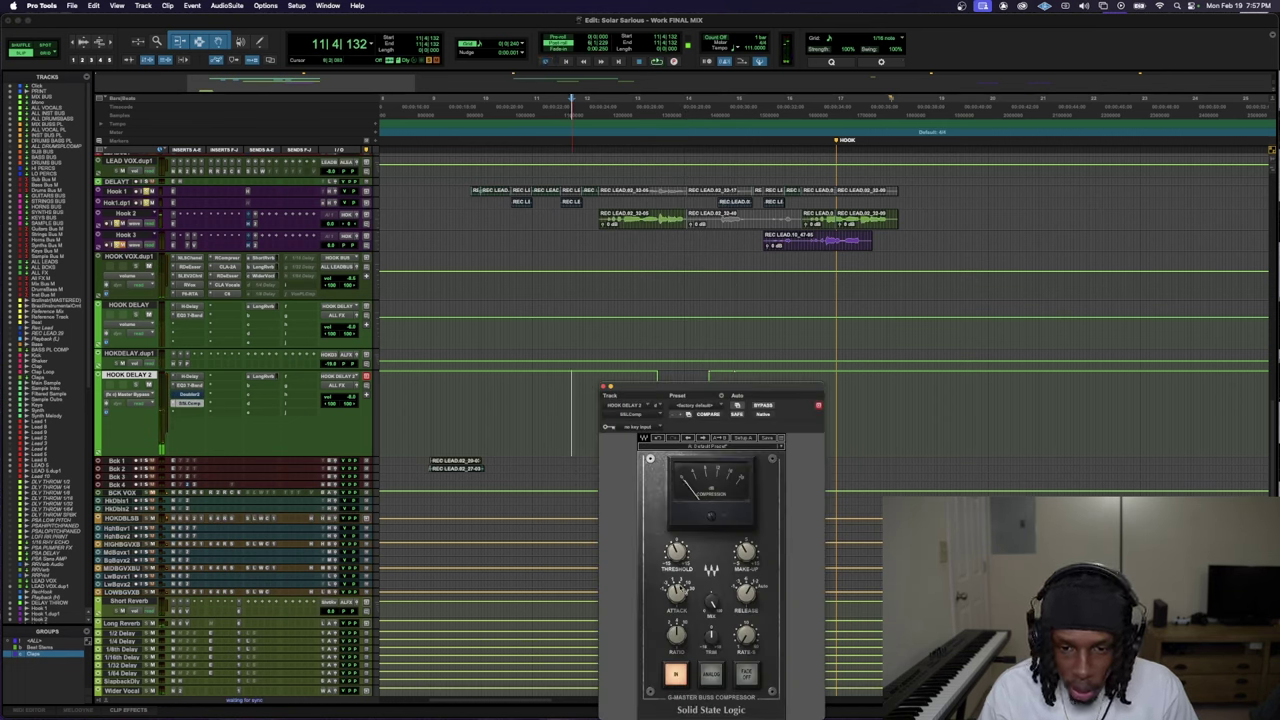
key(space)
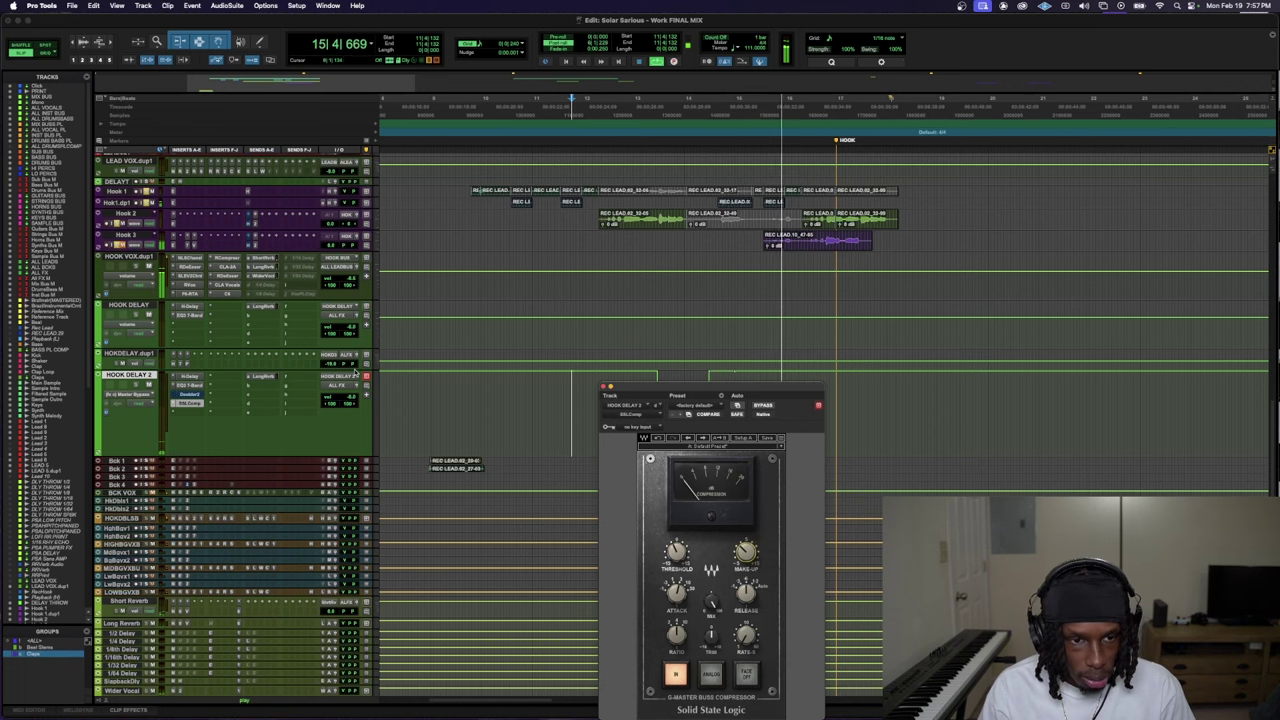
click(188, 402)
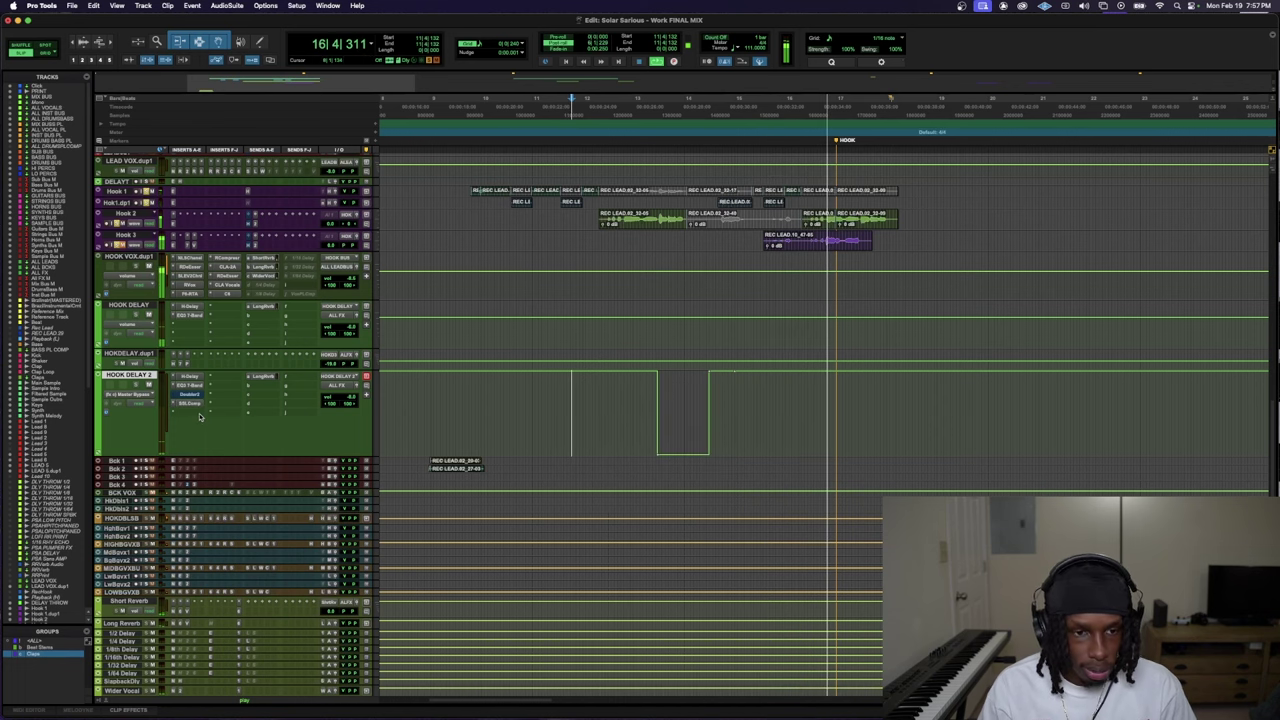
- Insert the S1 Imager (stereo) below HOOK DELAY 2's compressor, widen its stereo image during playback, and stop
click(200, 400)
click(201, 396)
click(200, 394)
text(s1)
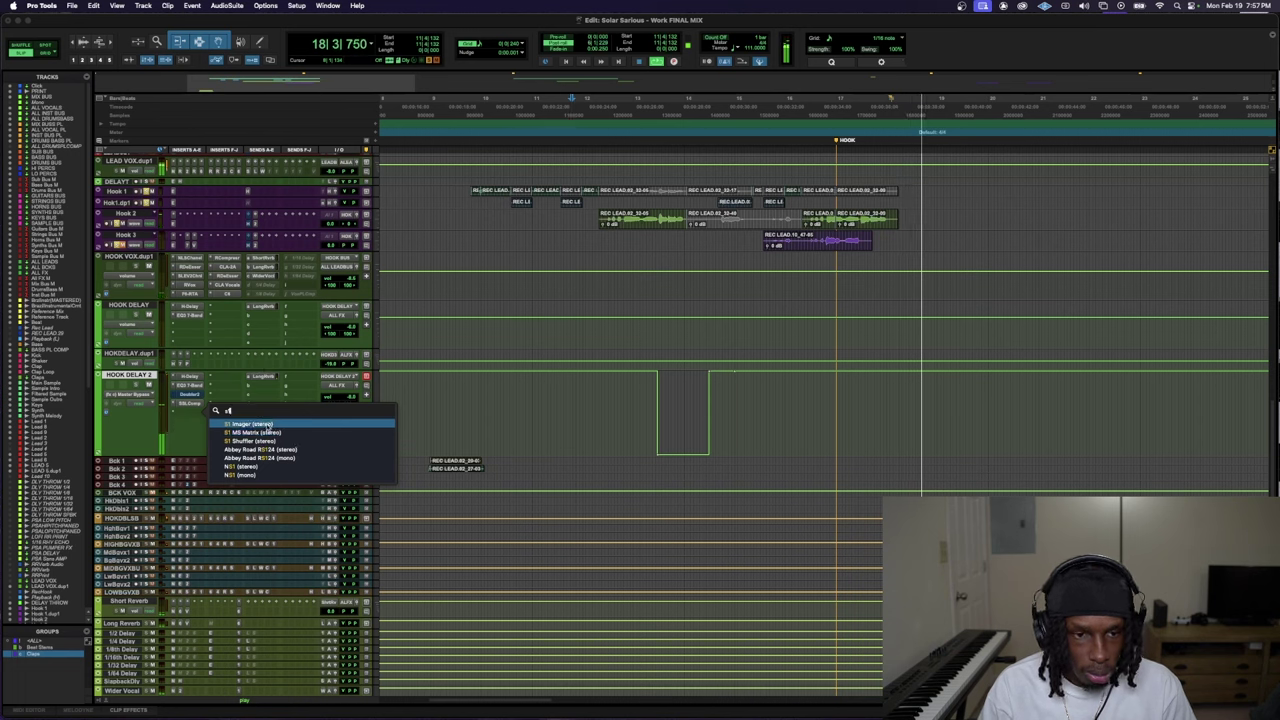
click(246, 423)
key(space)
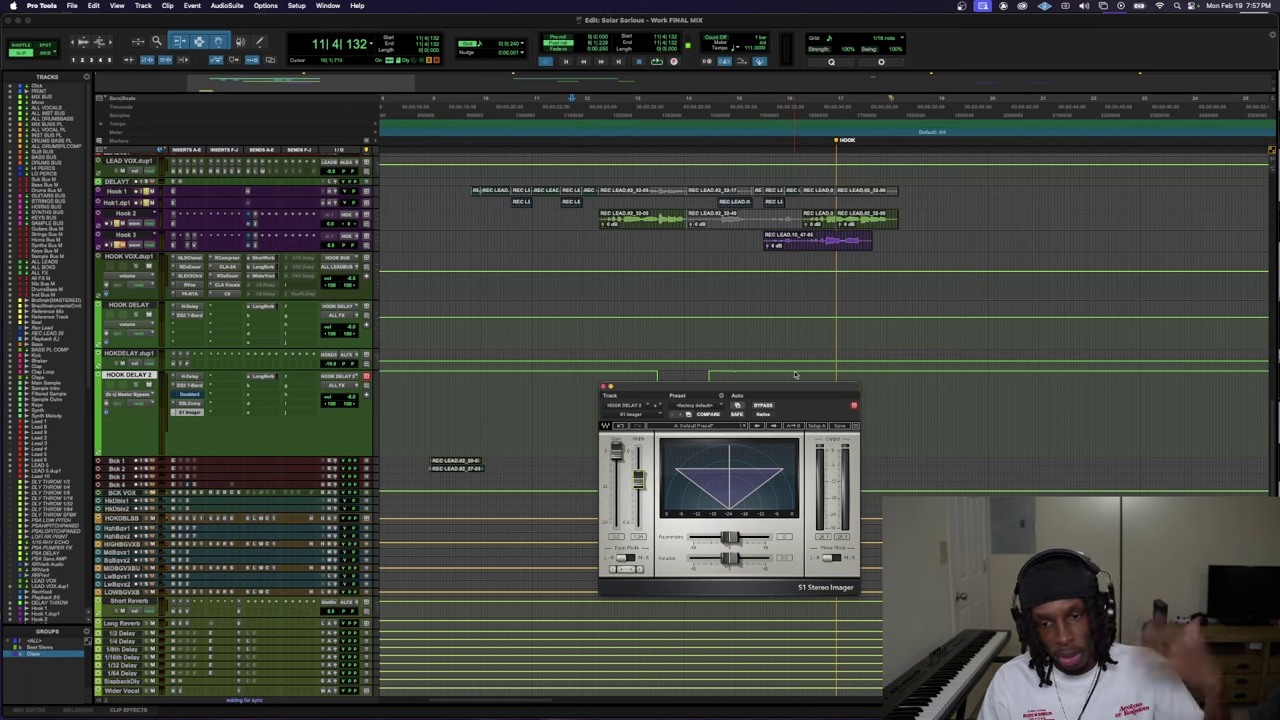
- Play the end of the hook from 16|2|432 to check the S1 Imager's width on HOOK DELAY 2, and close it
click(797, 127)
key(space)
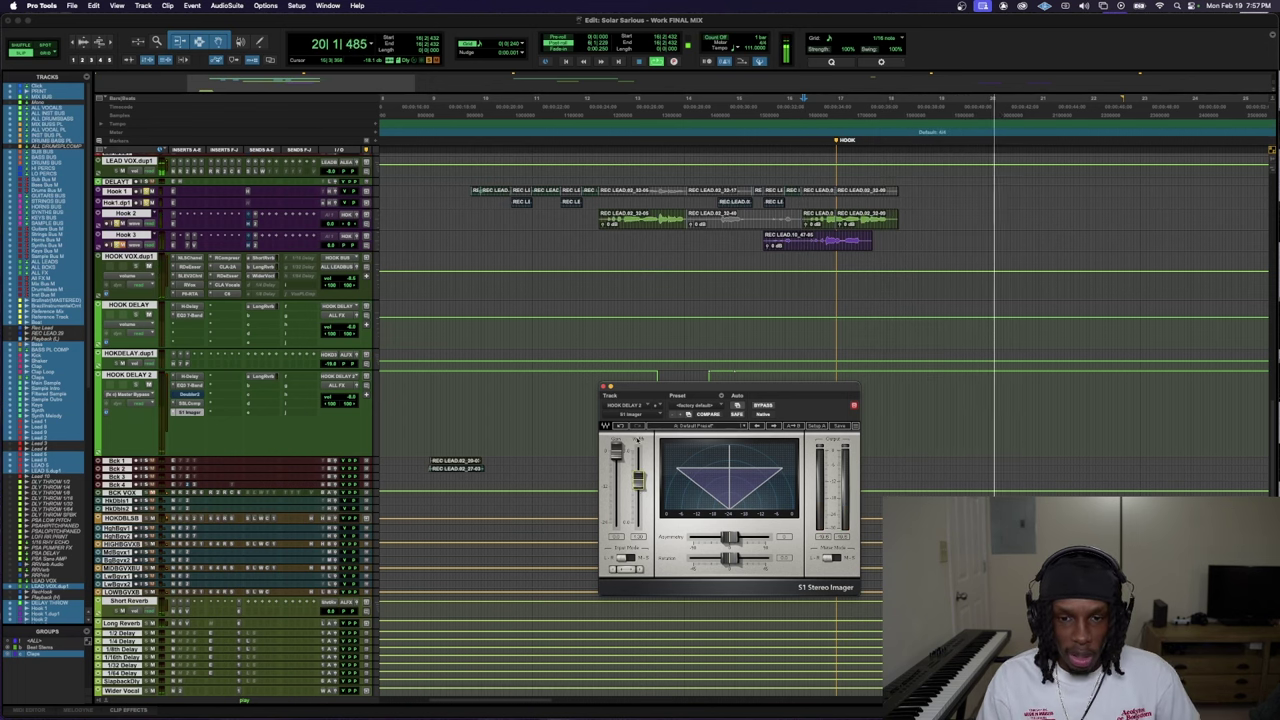
key(space)
click(604, 386)
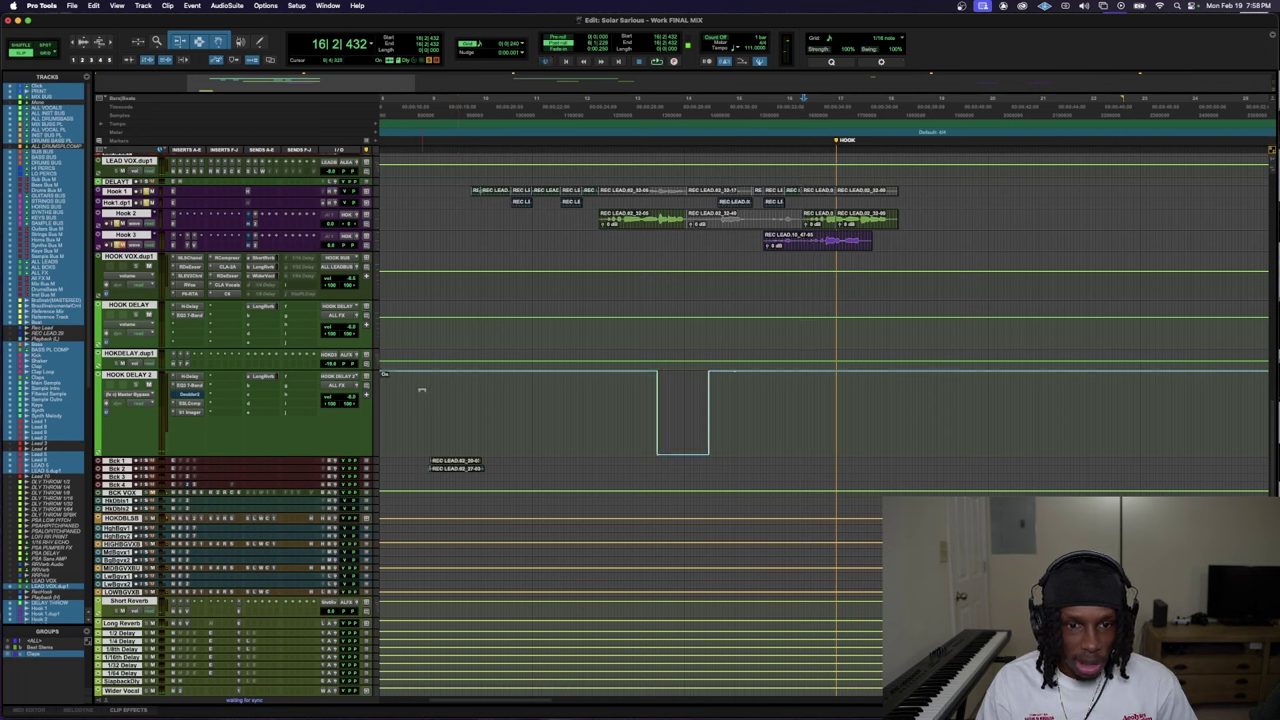
- Play the hook from 8|4|929 and lower the HOOK DELAY track's volume to about -12 dB
click(430, 396)
key(space)
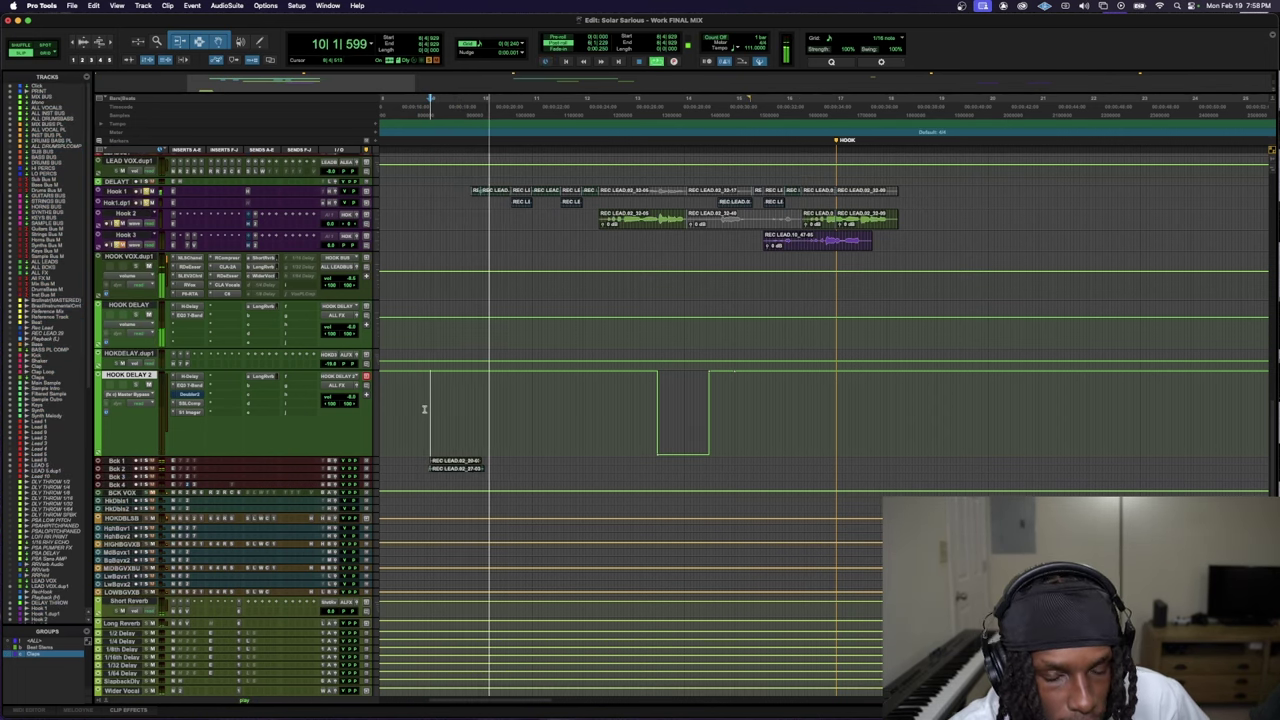
key(space)
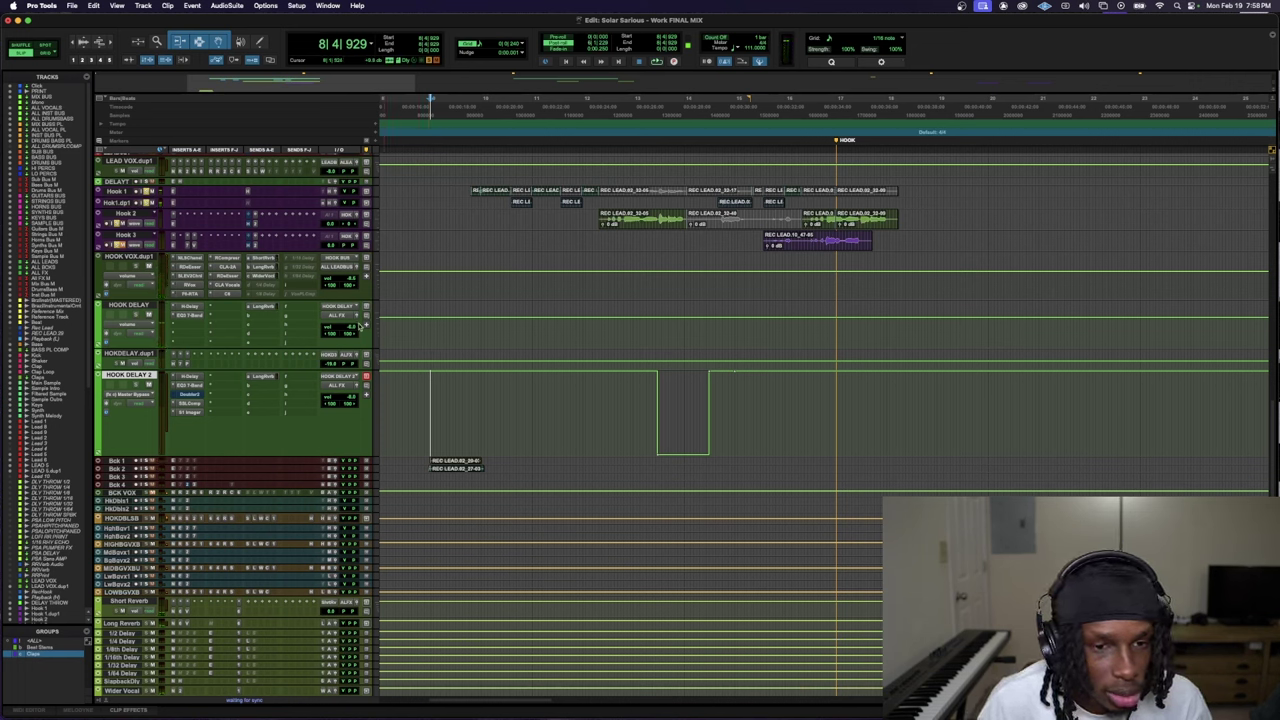
click(353, 327)
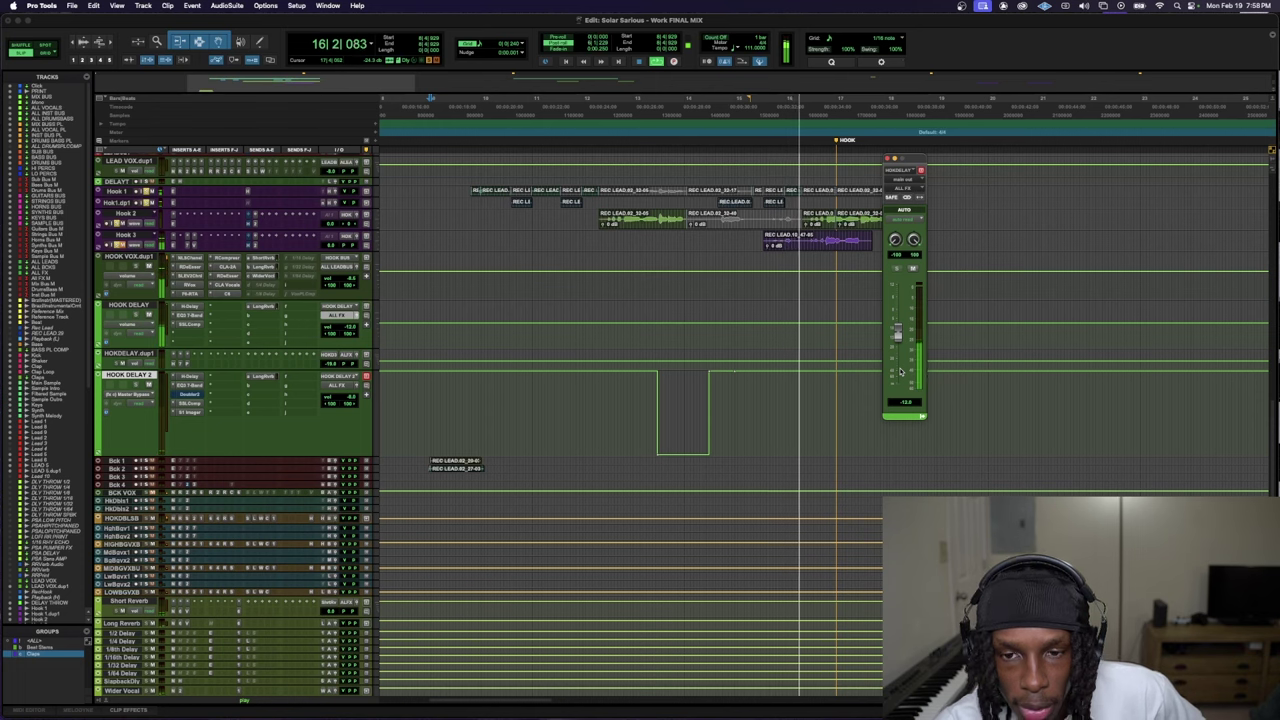
- Close HOOK DELAY's output window, enlarge the Keys track, and select its clip leading into VERSE 1
key(super+bracketleft)
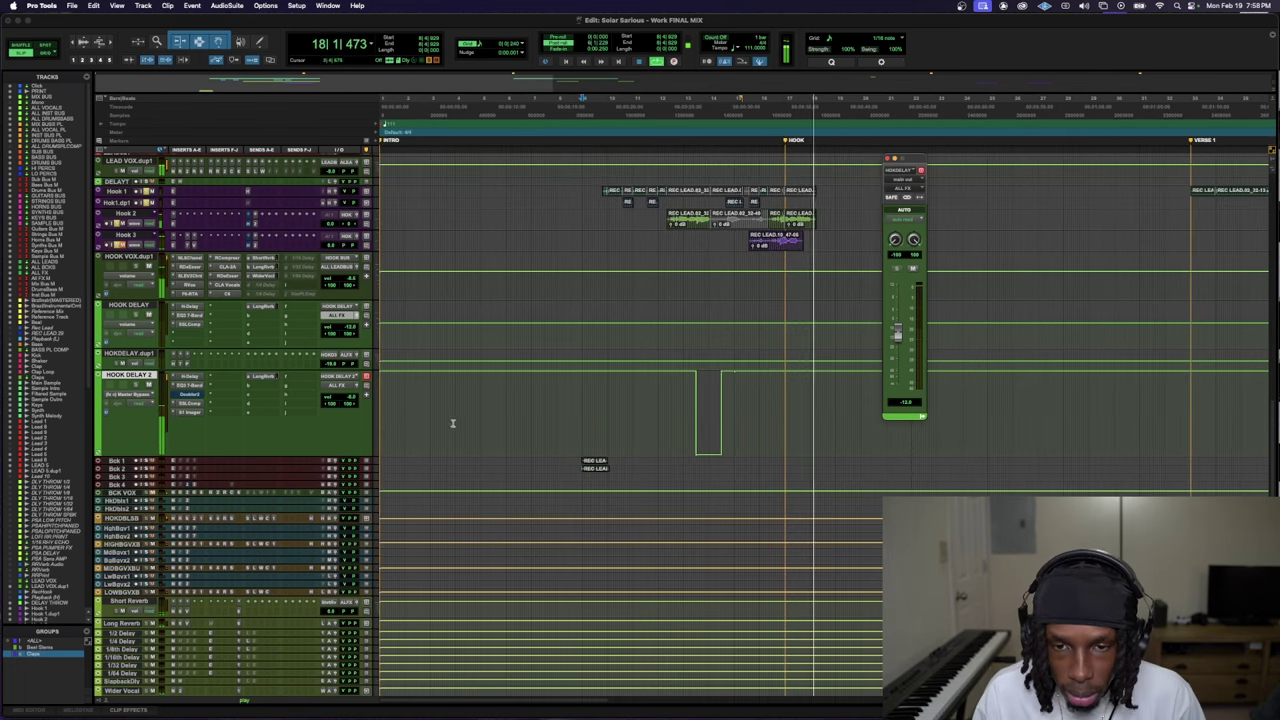
key(super+bracketleft)
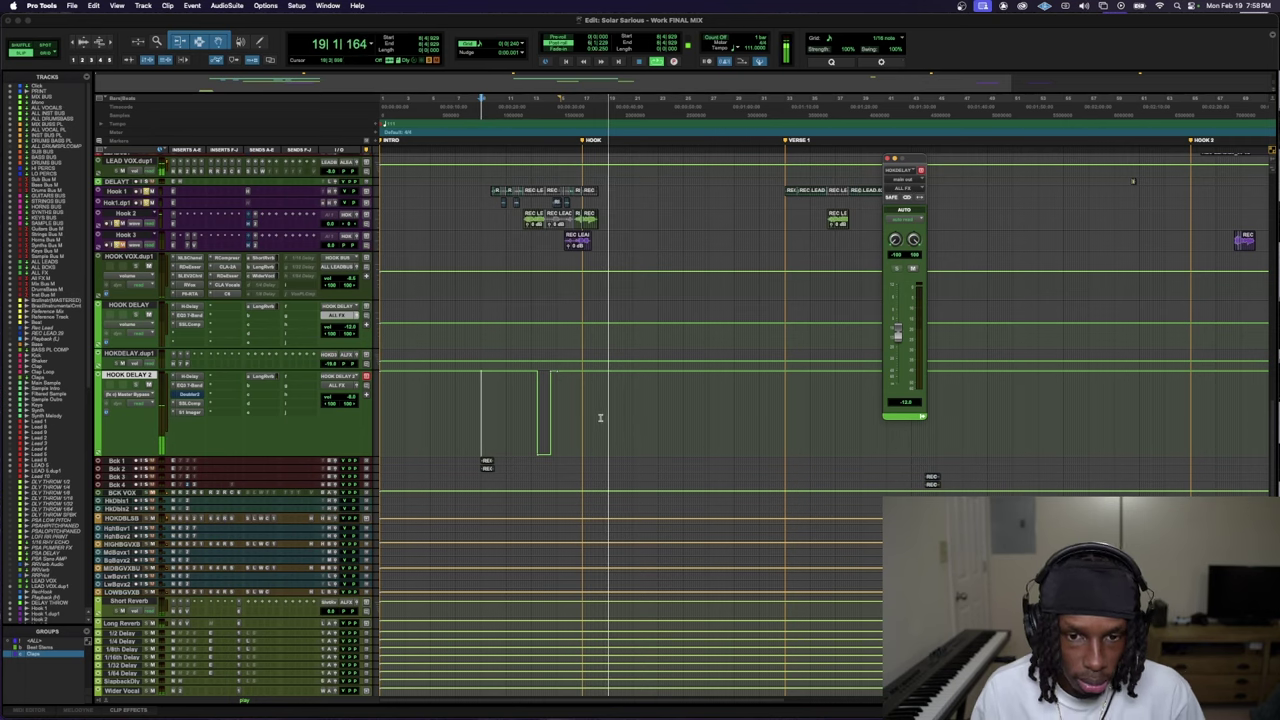
scroll(599, 417, up, 5)
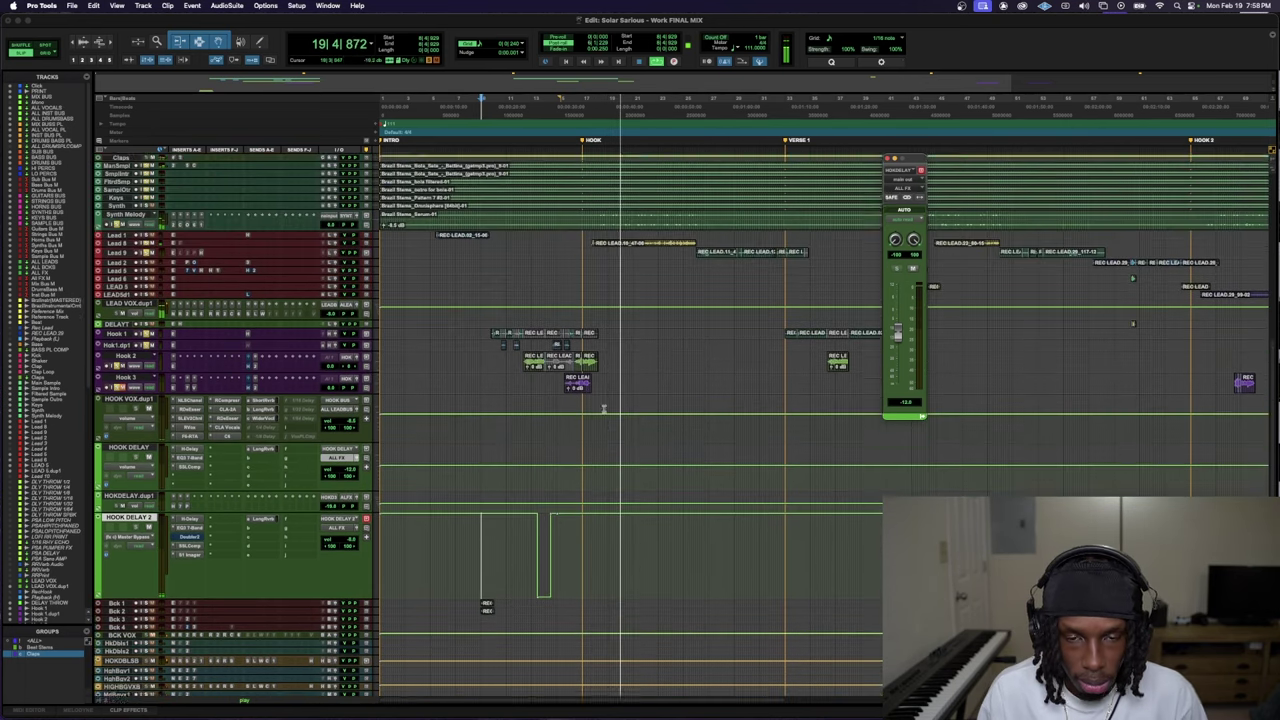
scroll(602, 413, up, 3)
scroll(598, 440, up, 2)
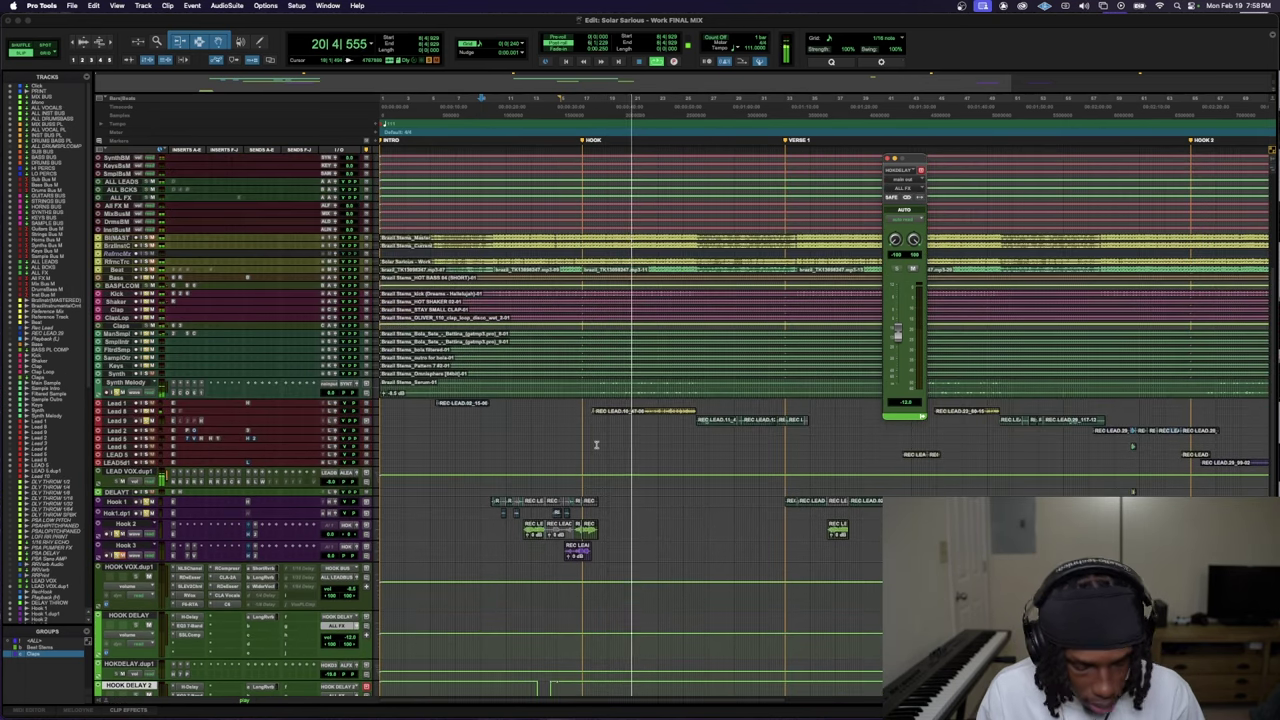
key(super+w)
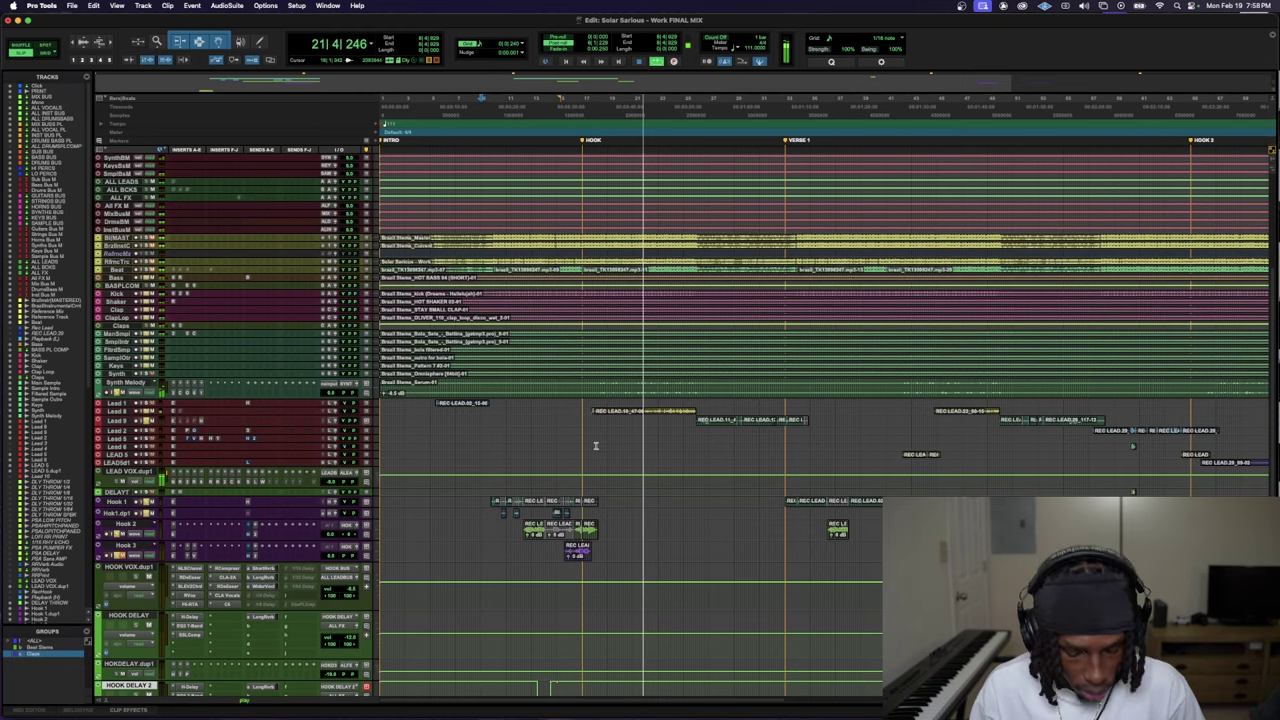
key(super+bracketleft)
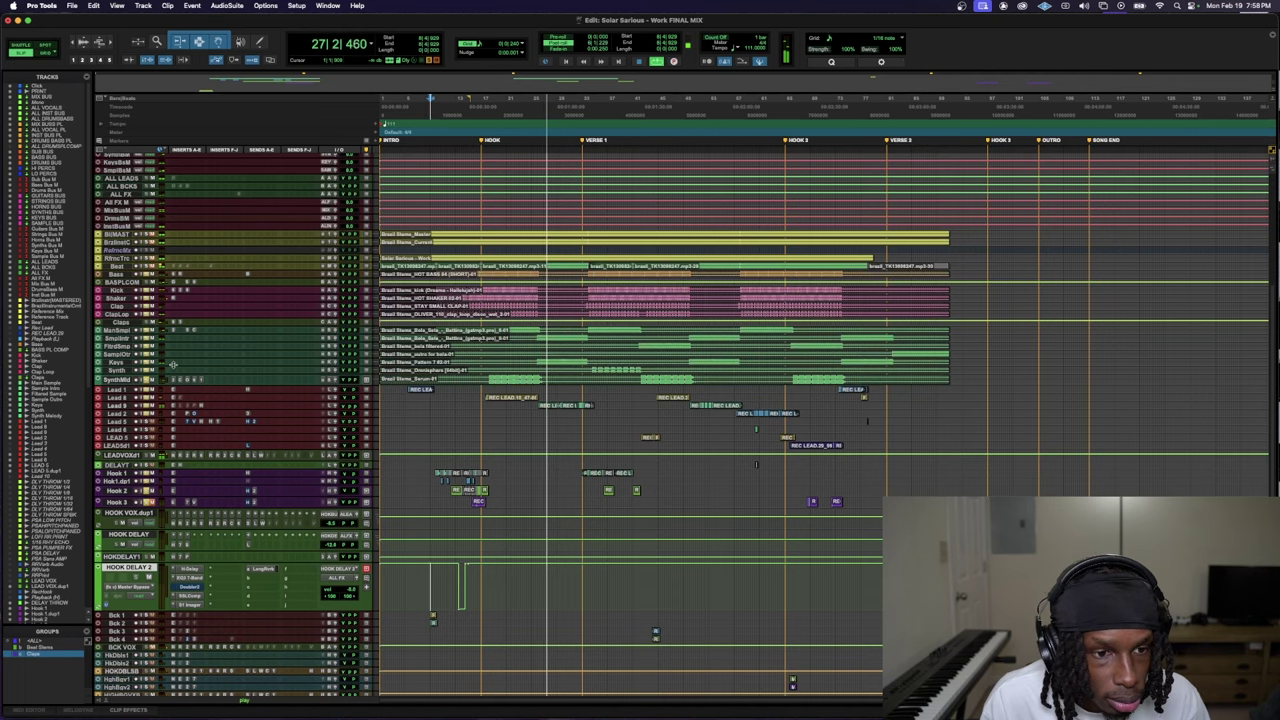
drag(225, 366, 225, 472)
key(super+bracketright)
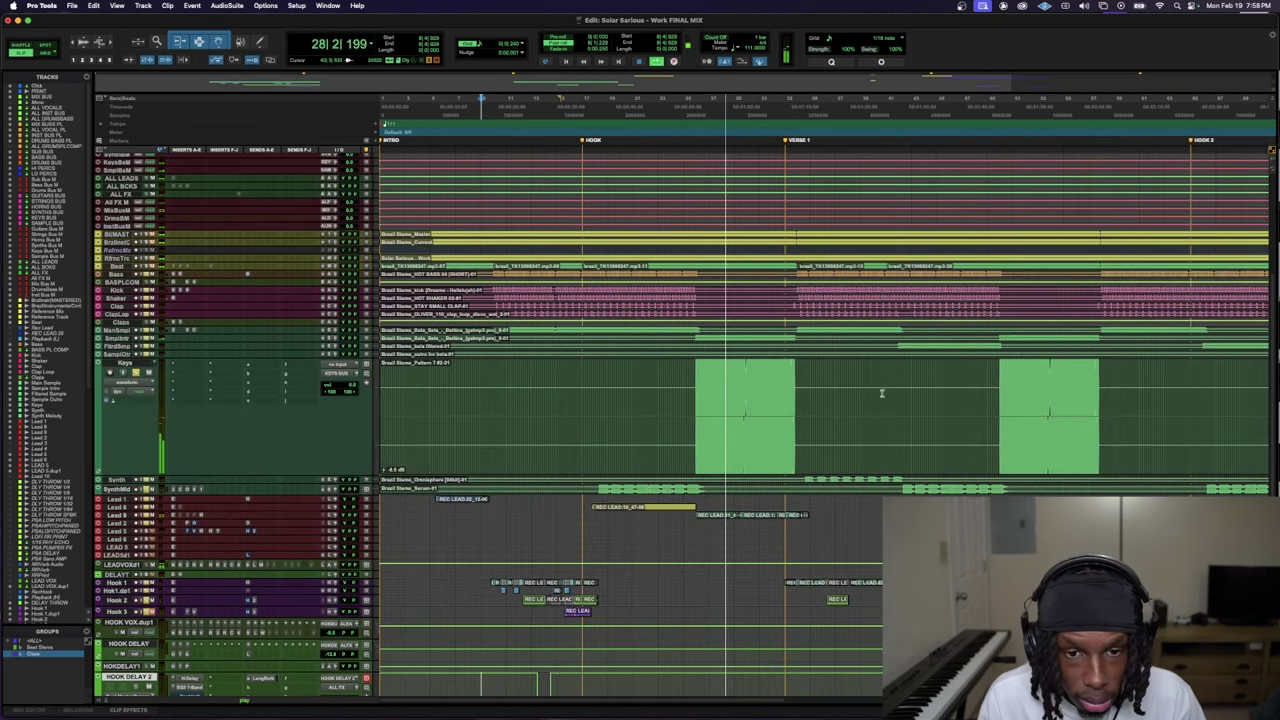
drag(795, 372, 696, 376)
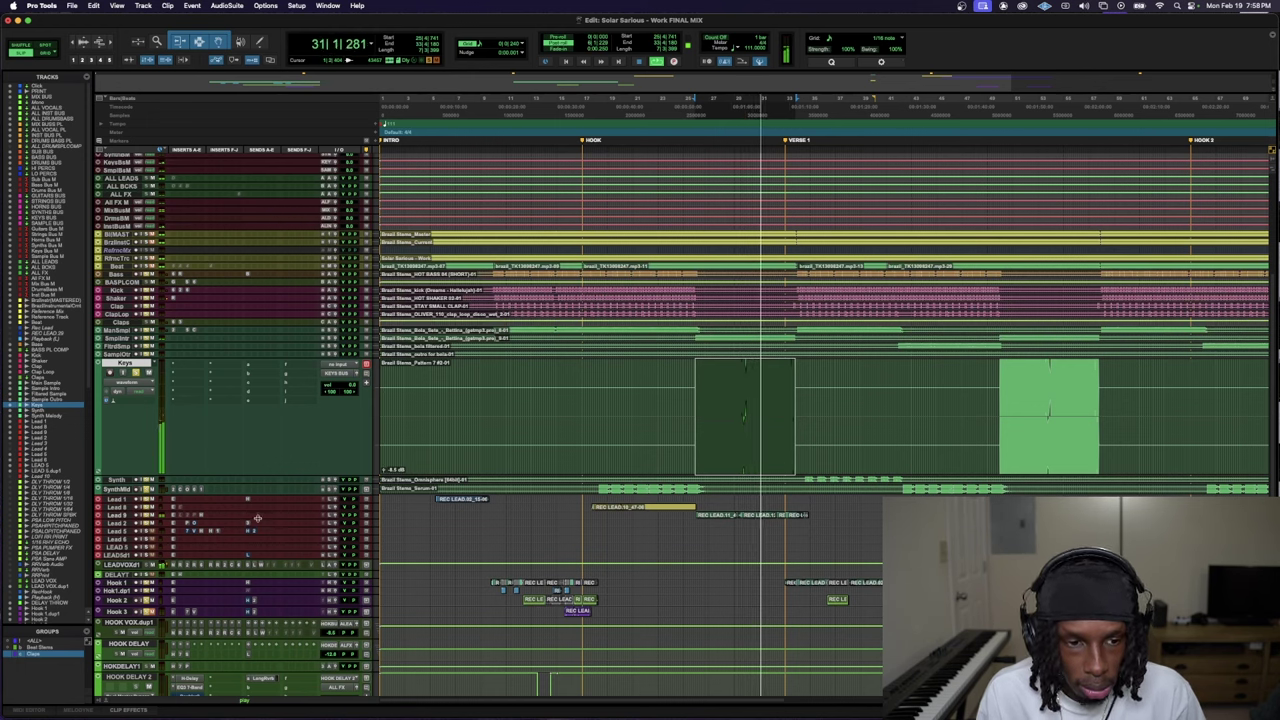
- Enlarge the Lead 9 track, stop playback, and select its group of clips around VERSE 1
drag(258, 520, 280, 578)
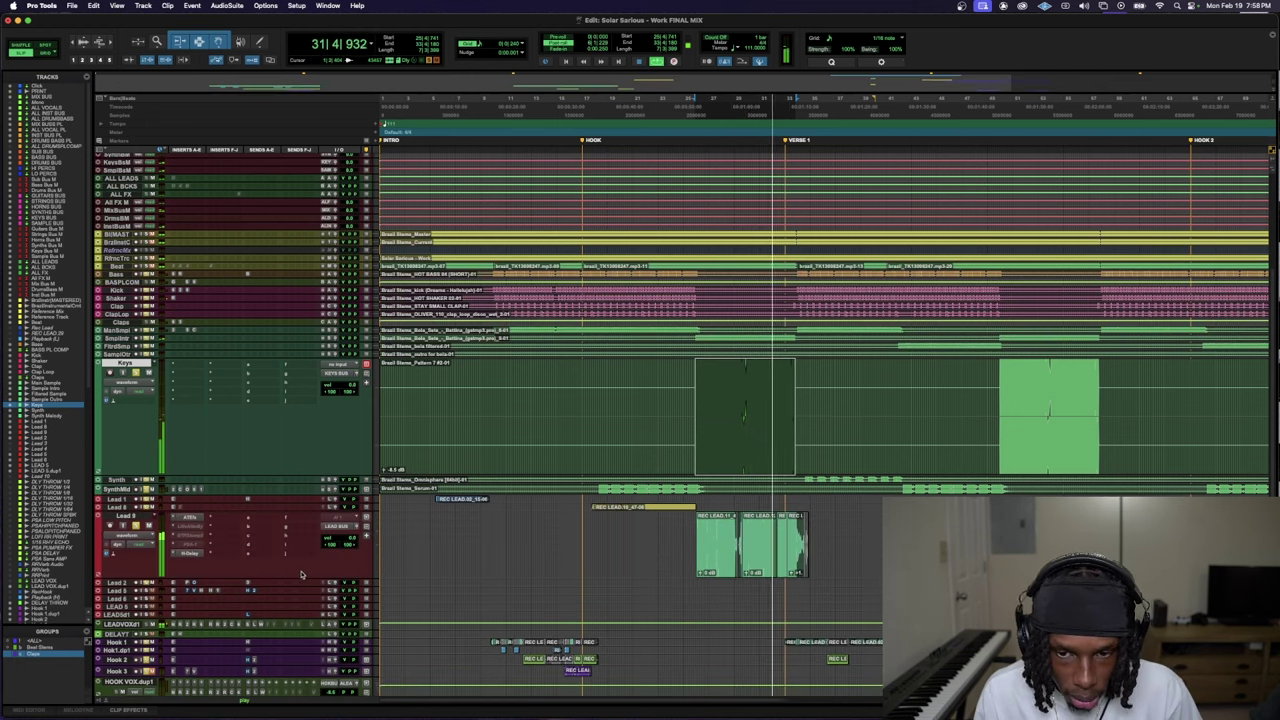
key(space)
click(697, 519)
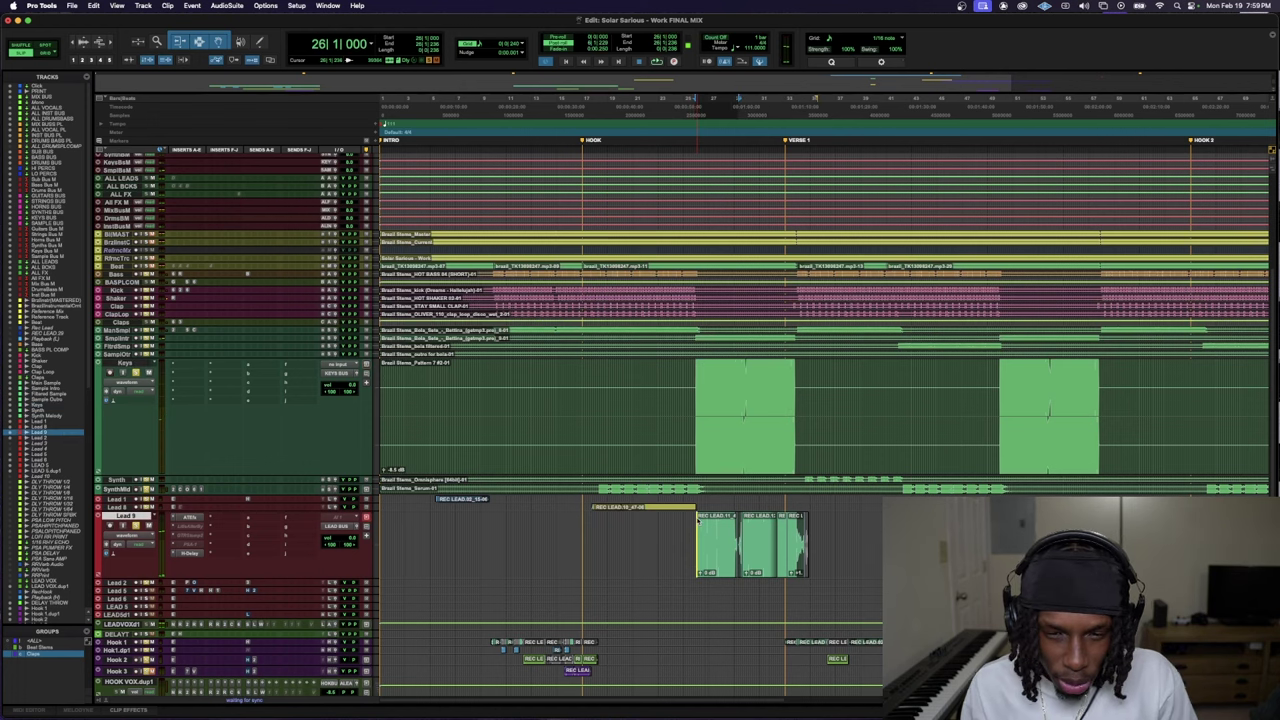
click(190, 553)
click(190, 553)
drag(690, 522, 819, 527)
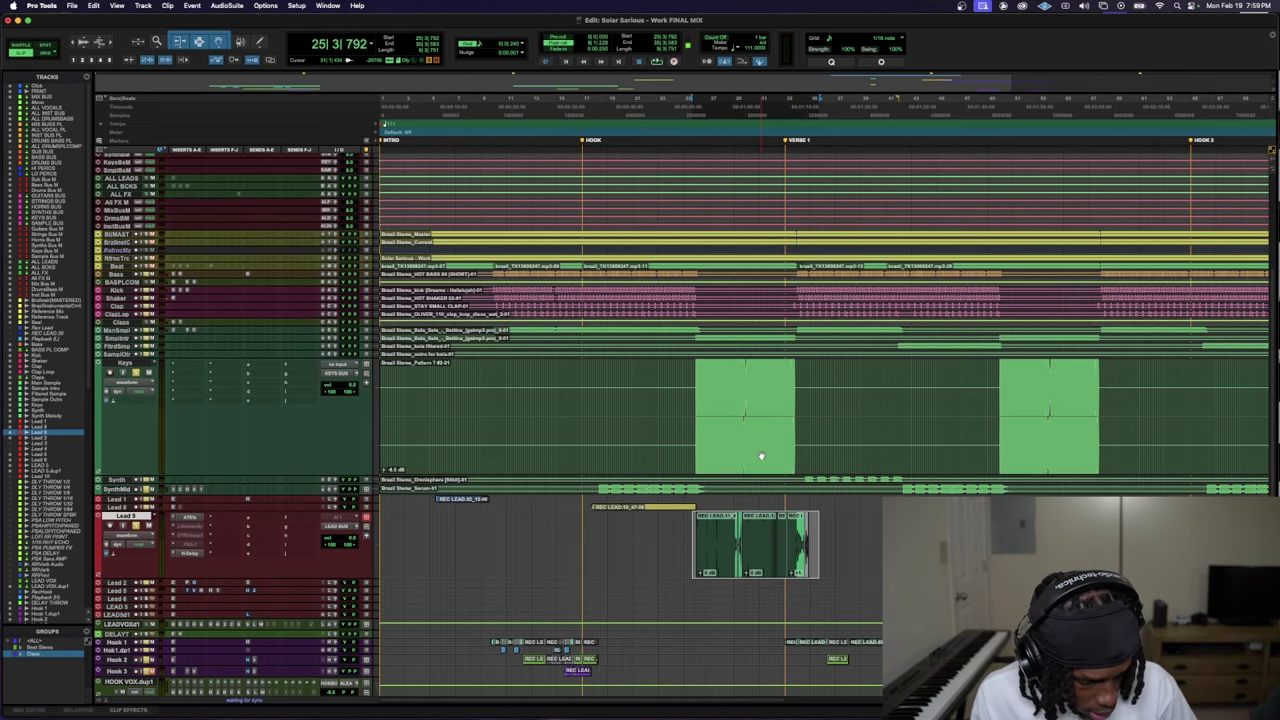
- Check Lead 9's H-Delay settings and play the section before VERSE 1 from 25|4|817
scroll(768, 452, up, 4)
click(836, 380)
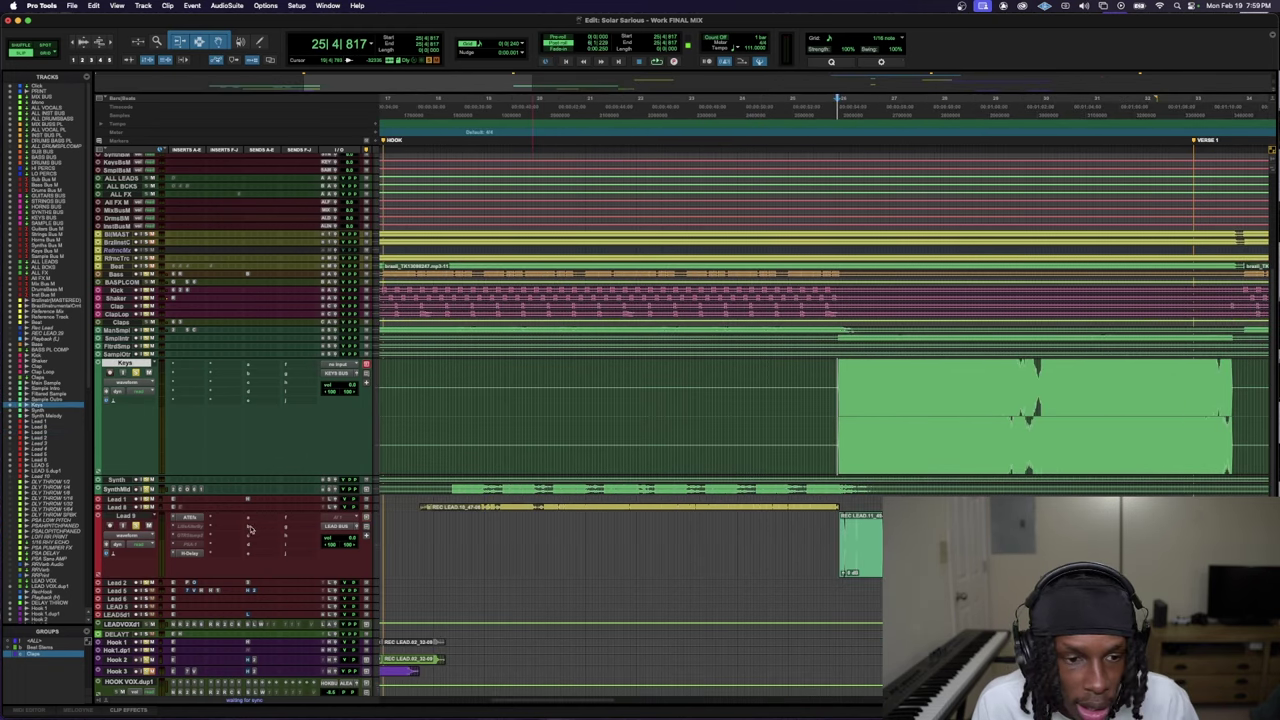
click(184, 553)
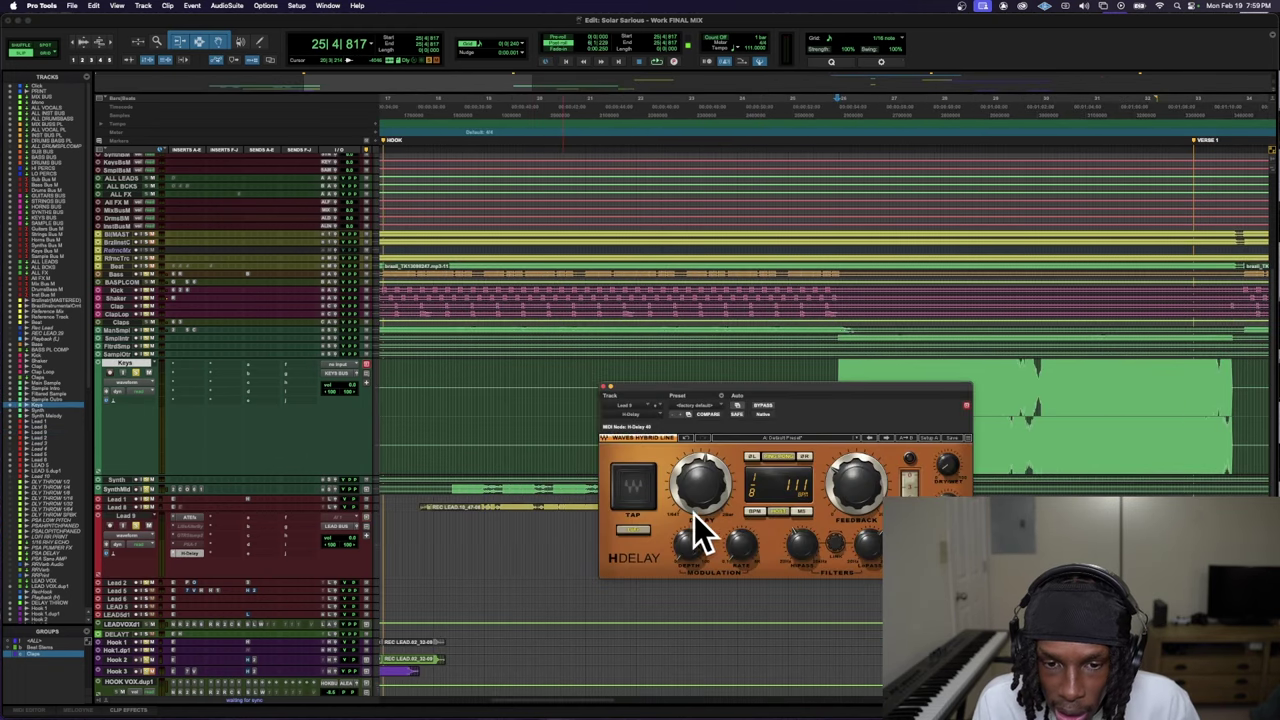
key(super+w)
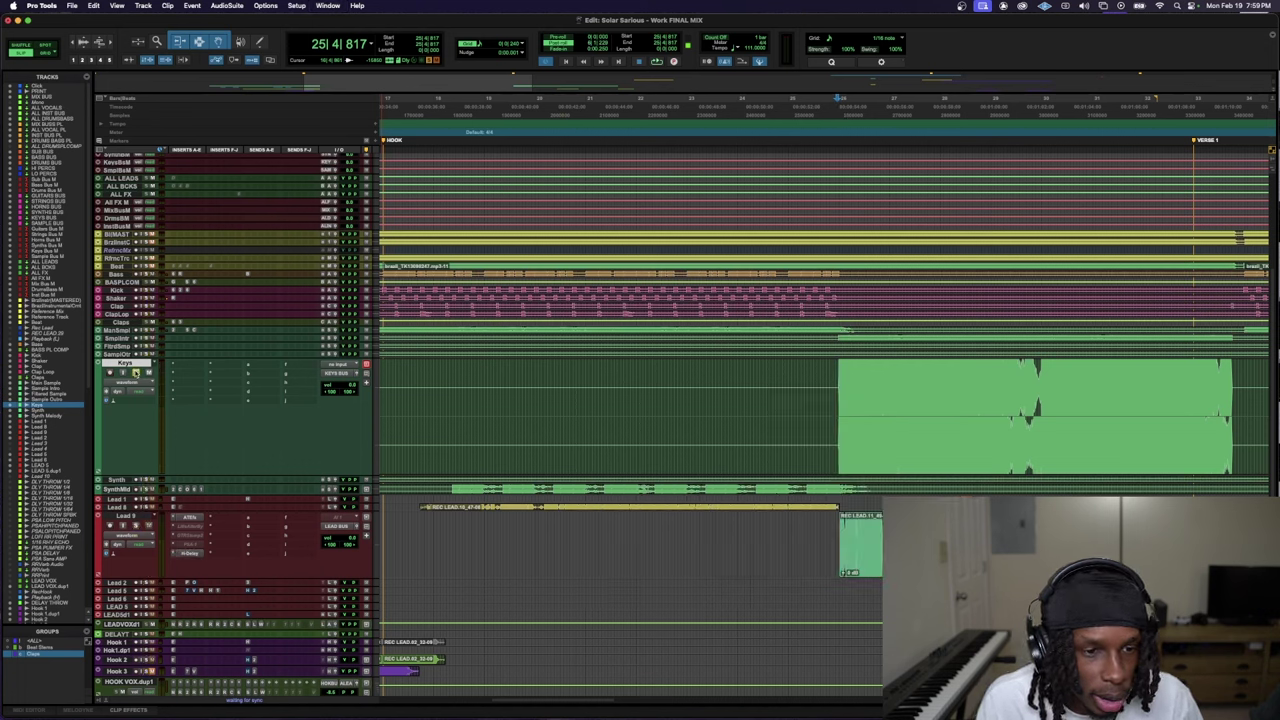
key(space)
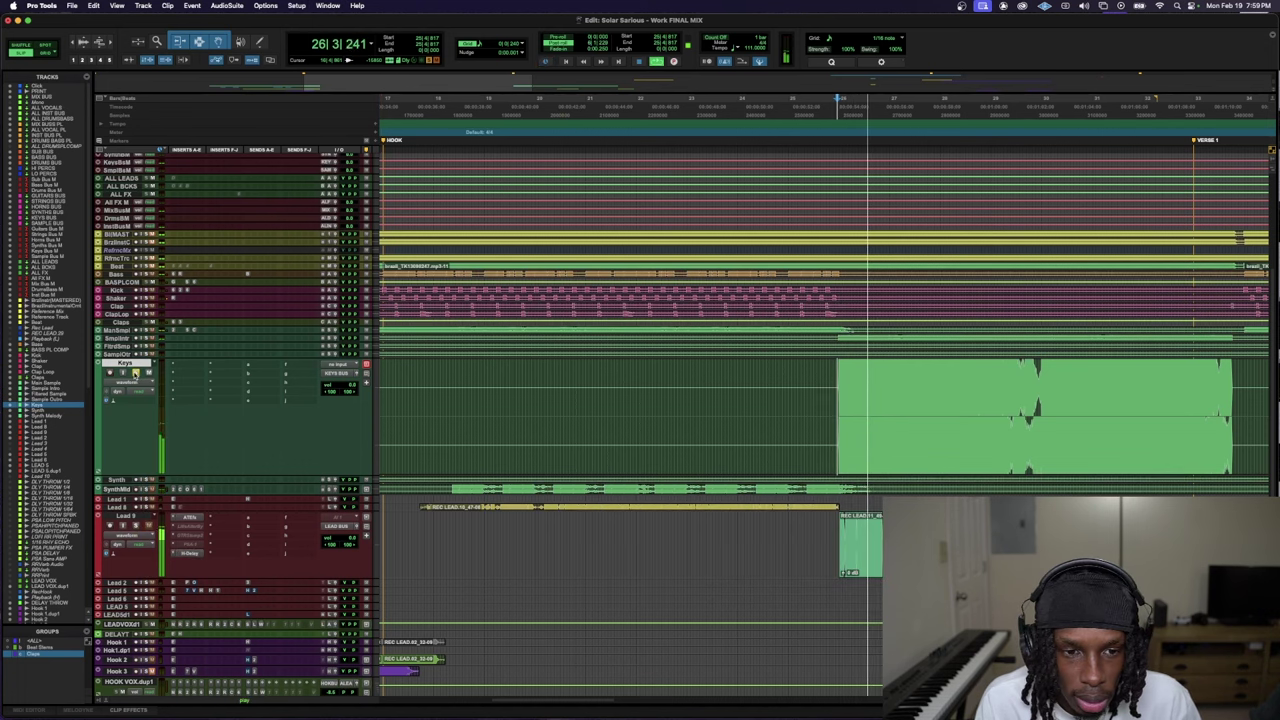
key(r)
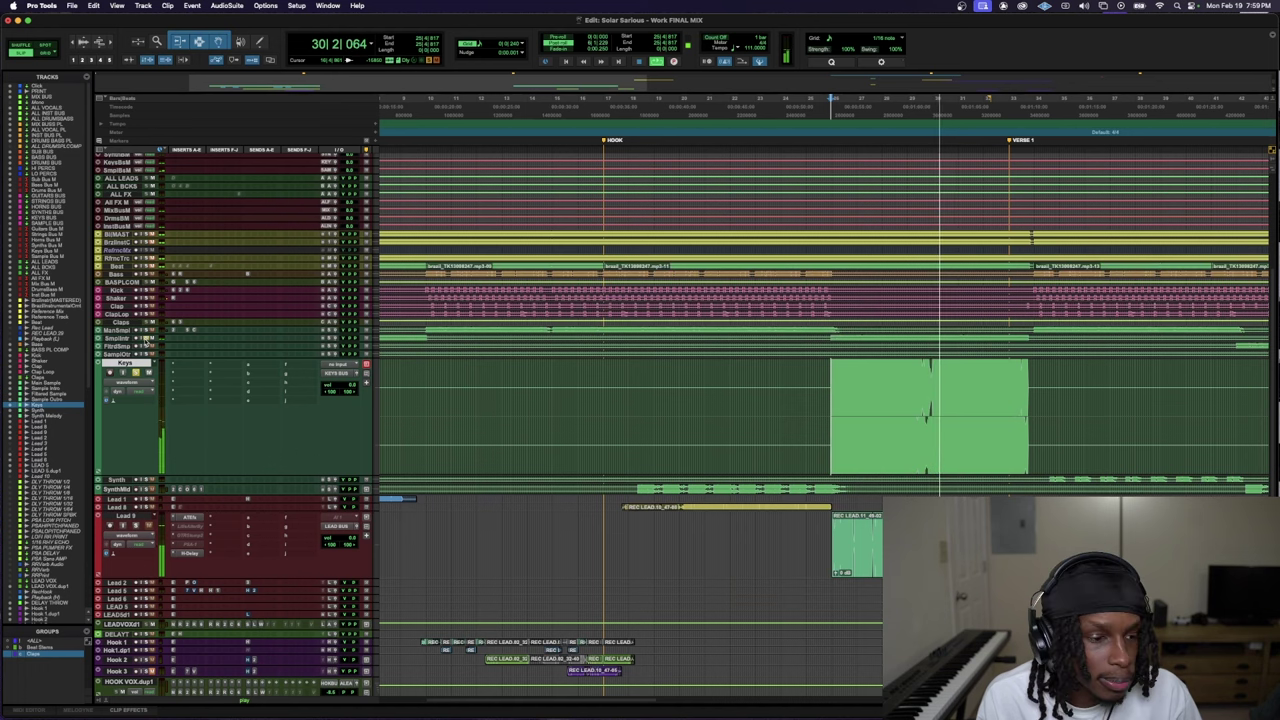
- Enlarge the BASS PL COMP track, and play the section before VERSE 1 from 25|4|817 with Lead 9 soloed alongside Keys
key(Left)
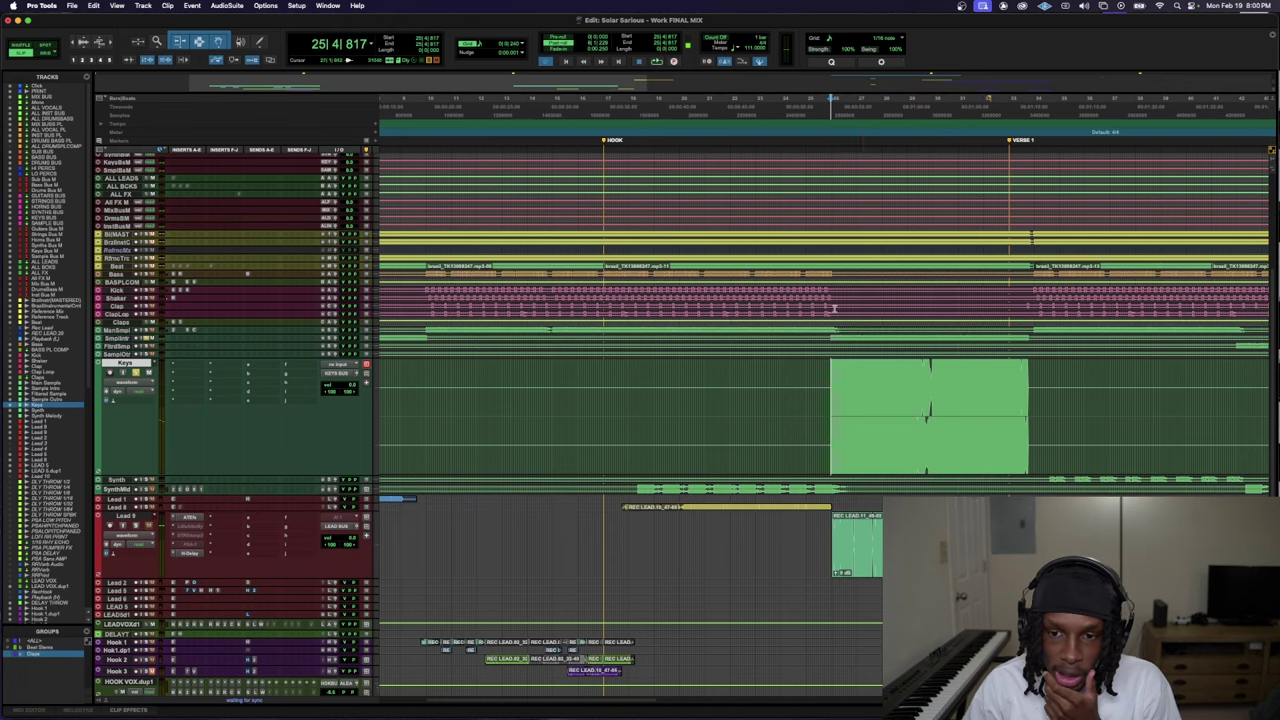
drag(190, 280, 209, 354)
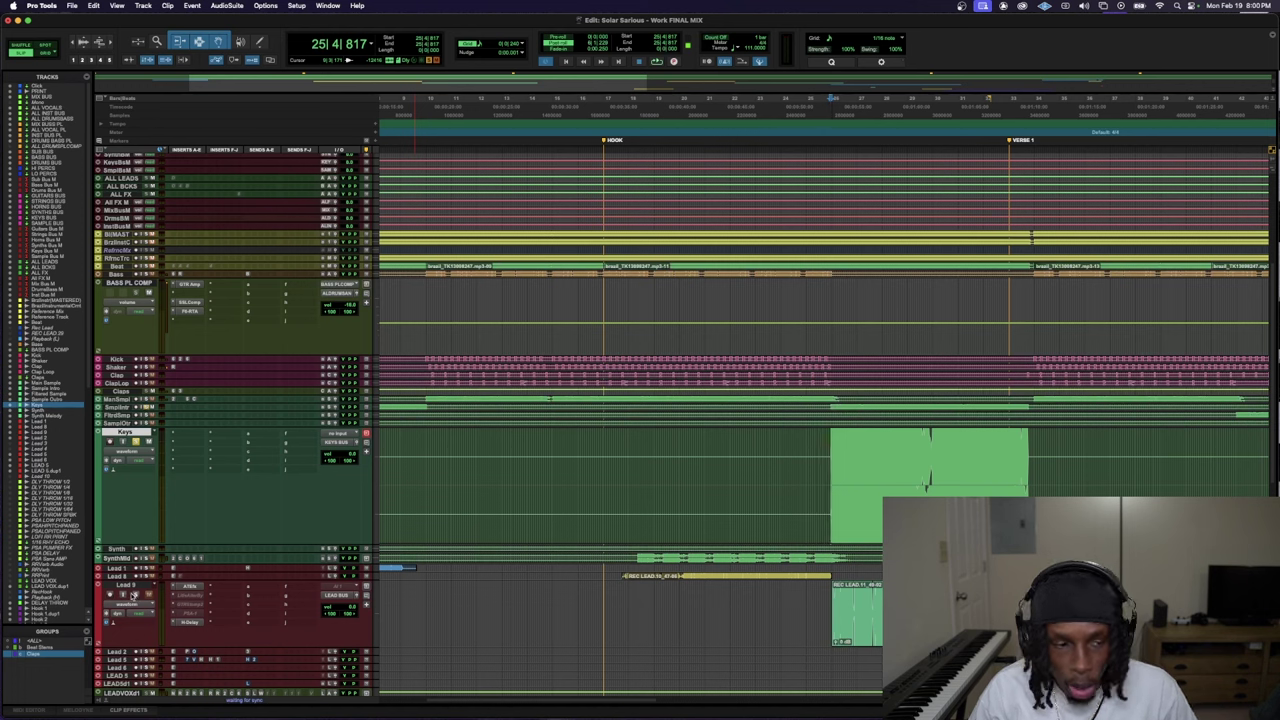
key(space)
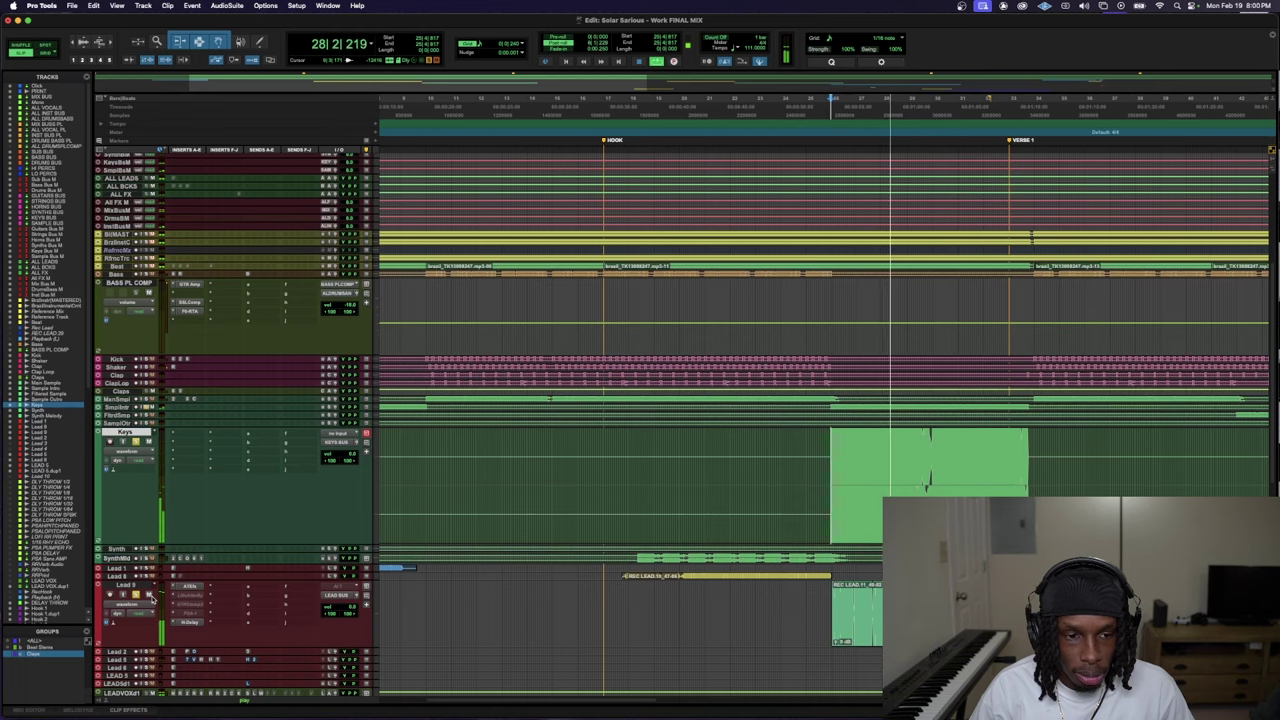
key(space)
- Replay the Keys and Lead 9 section from 25|4|817 and toggle the mute on the LEADVOXd1 track
scroll(147, 598, down, 2)
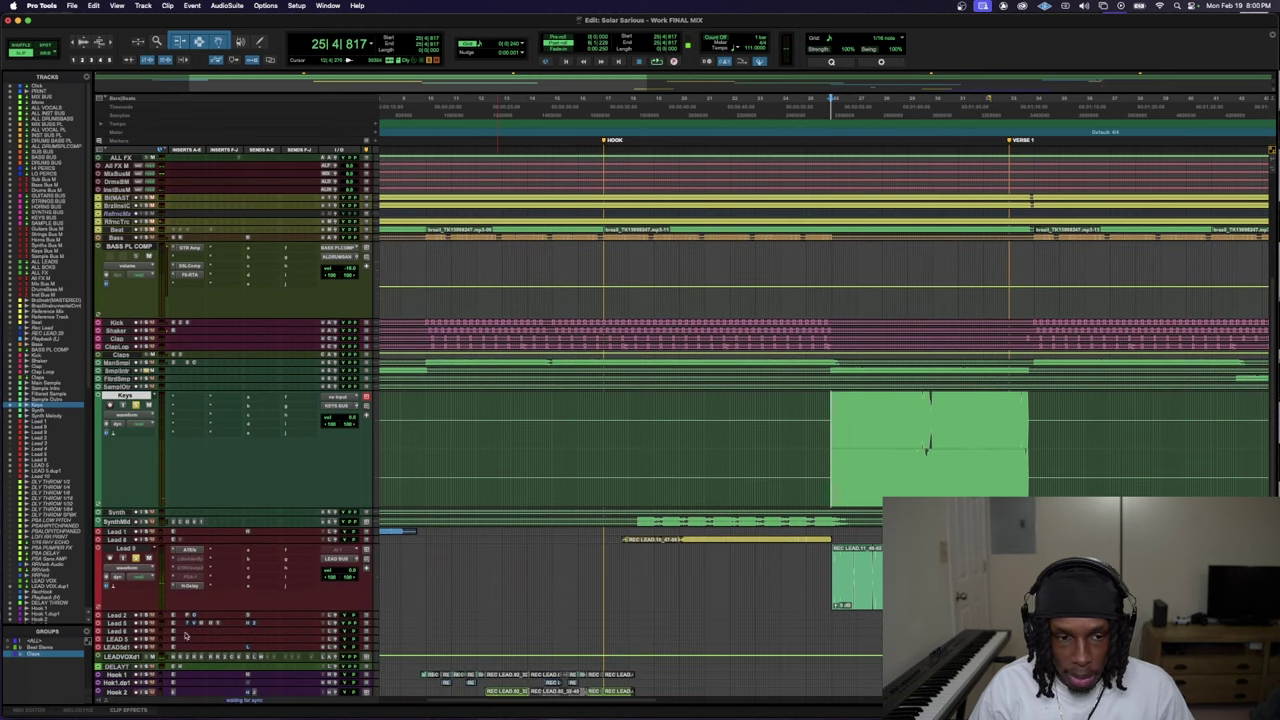
key(space)
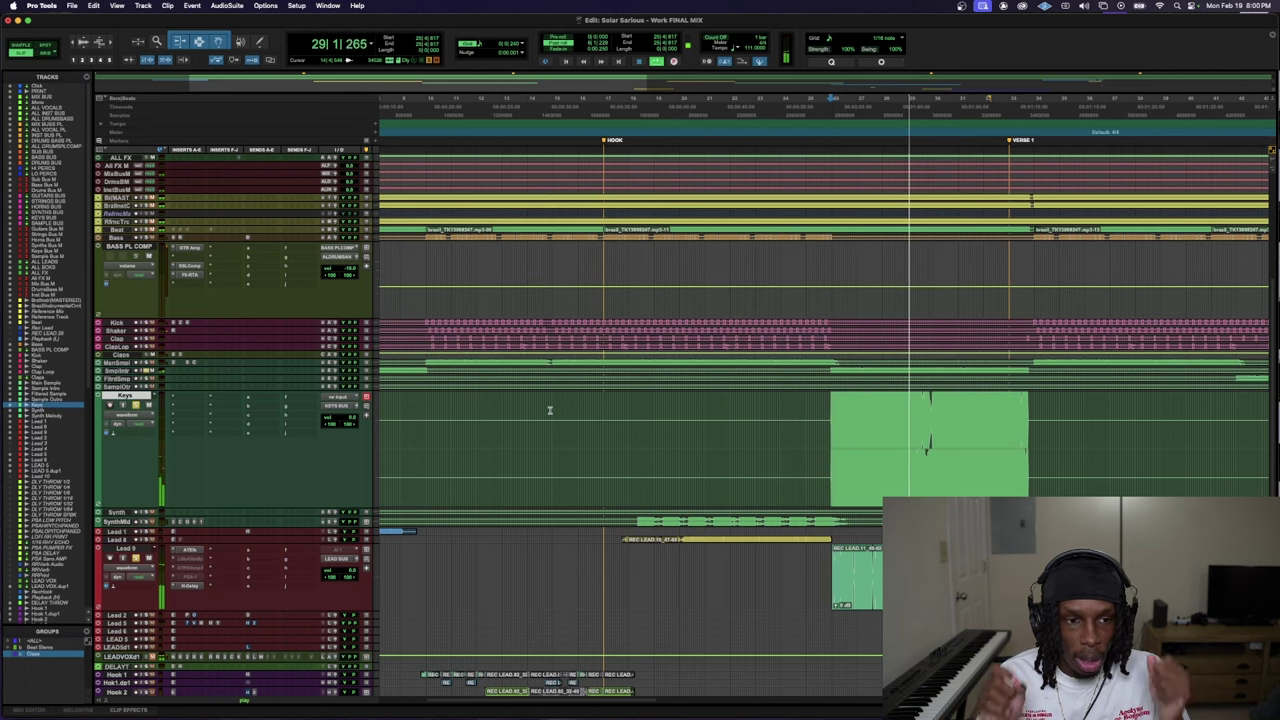
key(space)
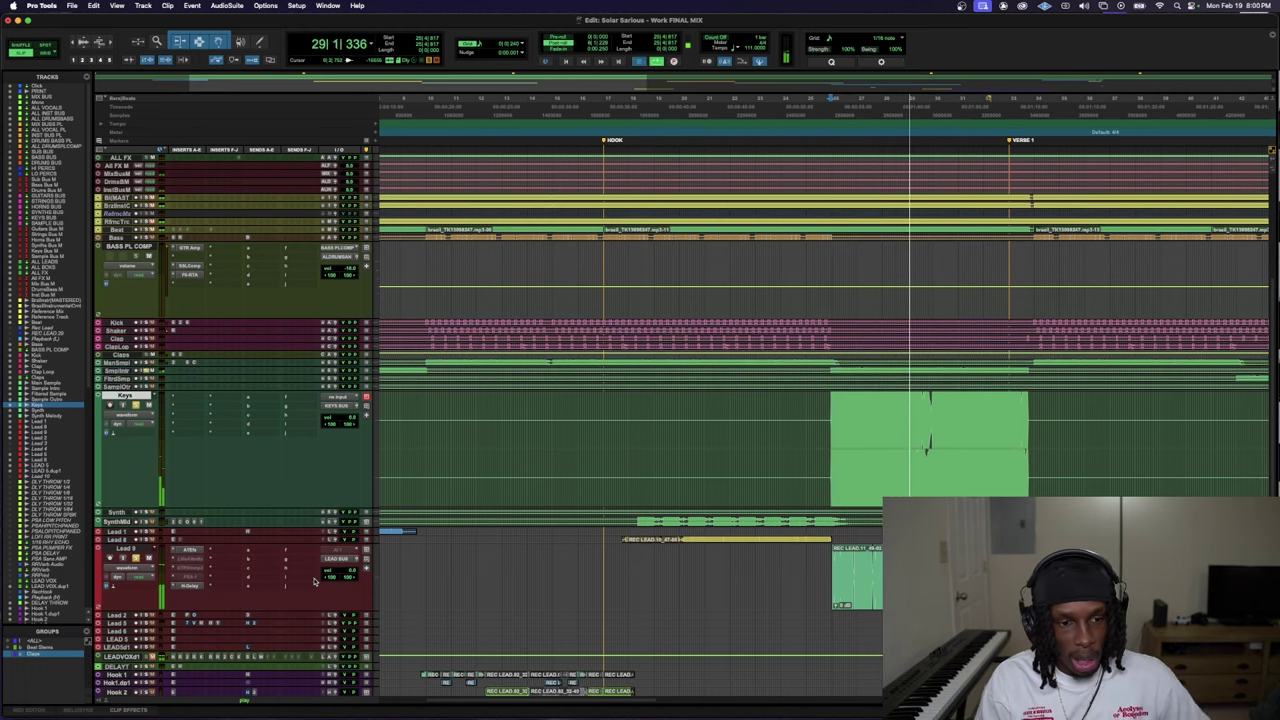
key(space)
click(300, 548)
click(151, 658)
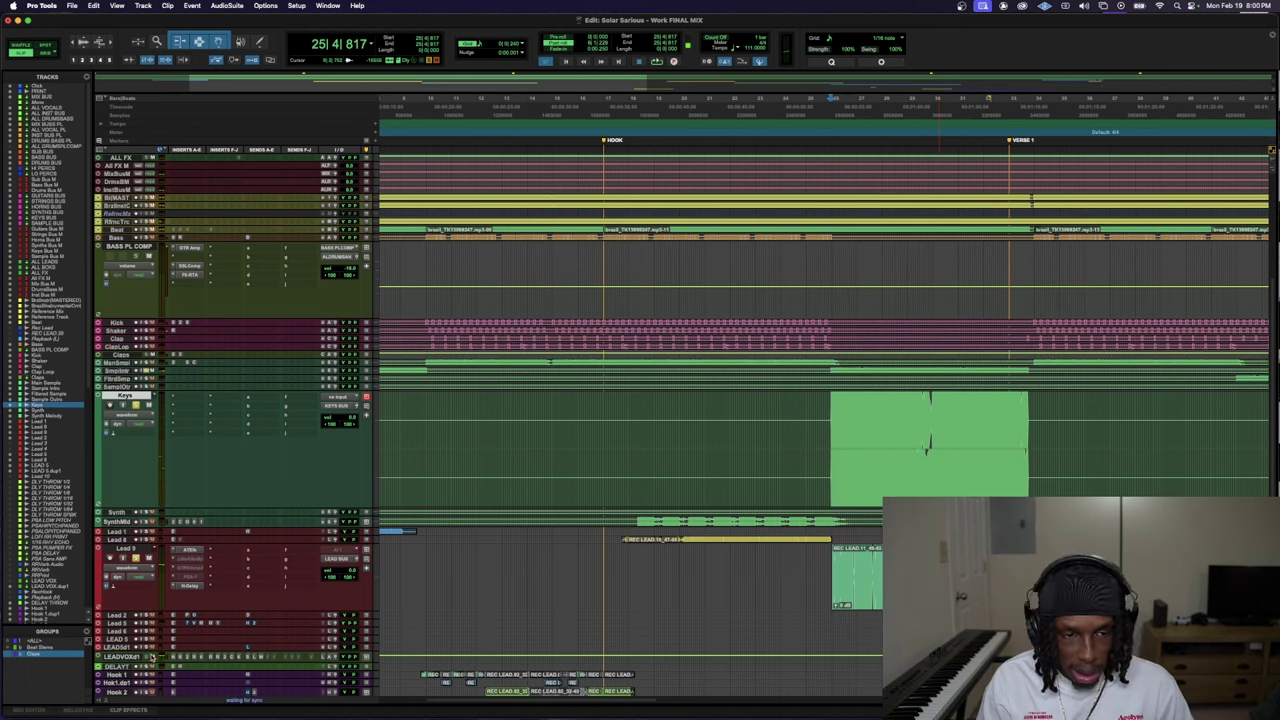
key(space)
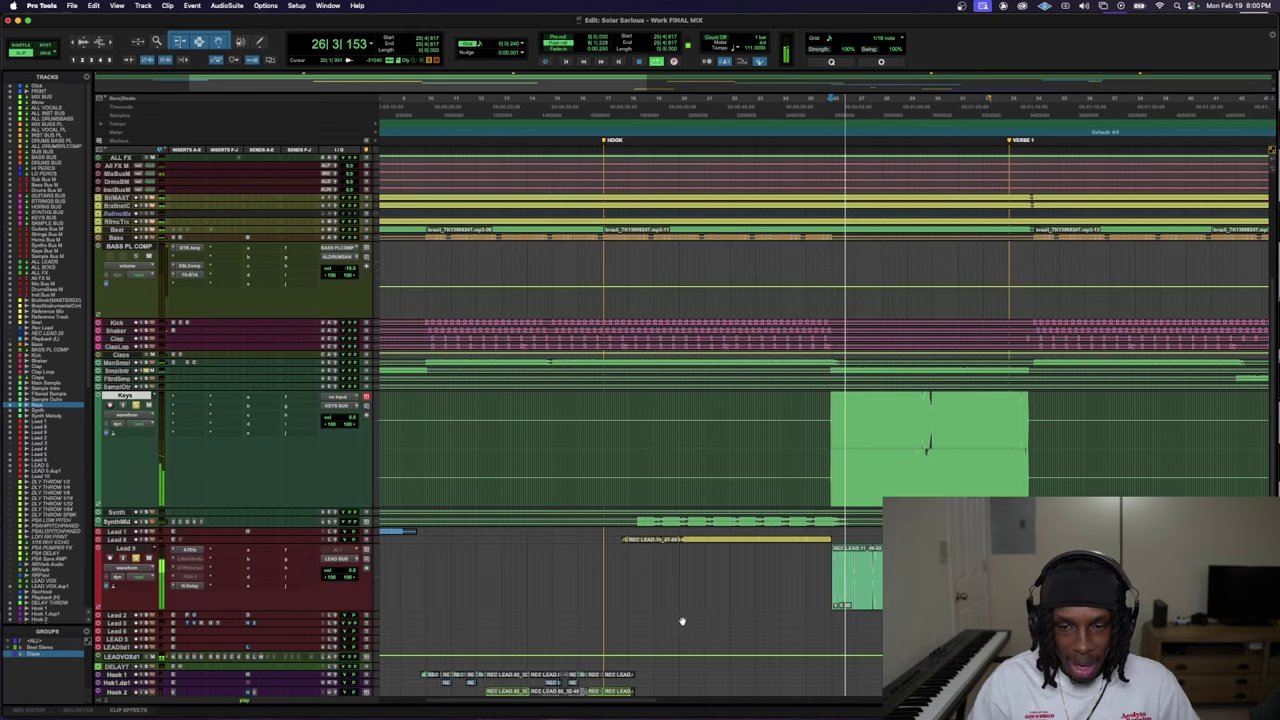
key(space)
drag(481, 518, 499, 608)
right_click(505, 560)
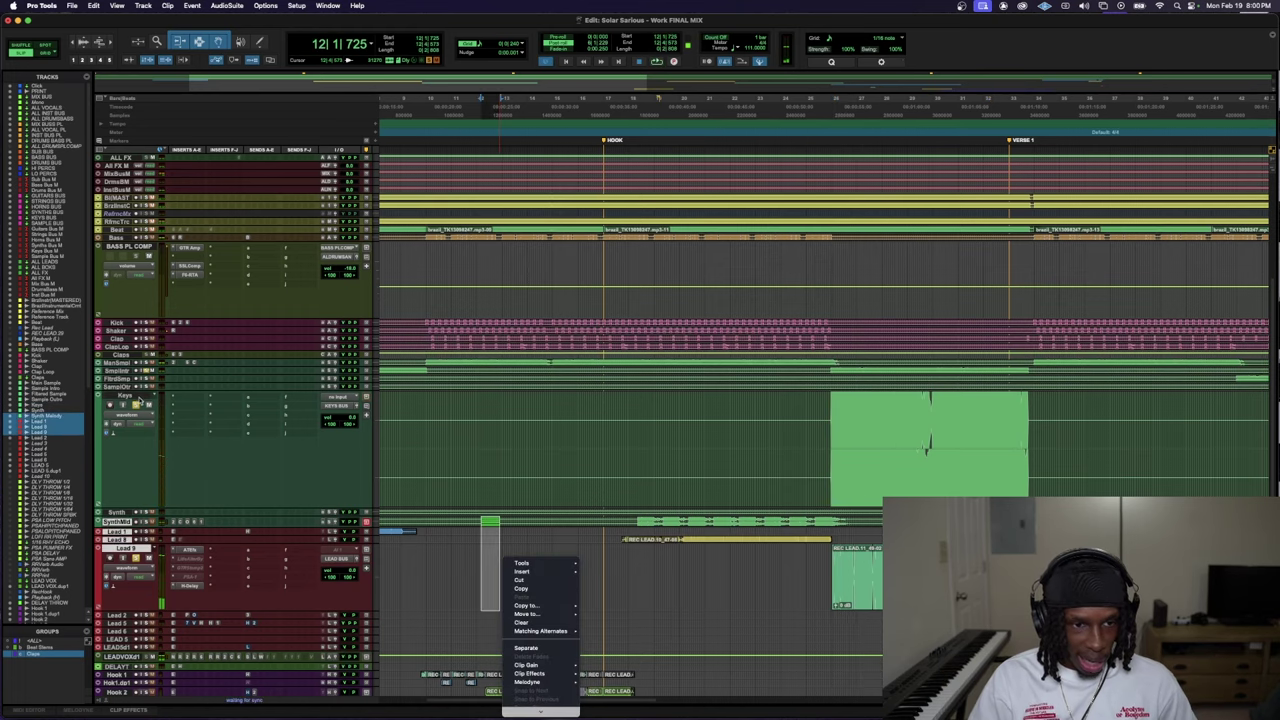
key(Escape)
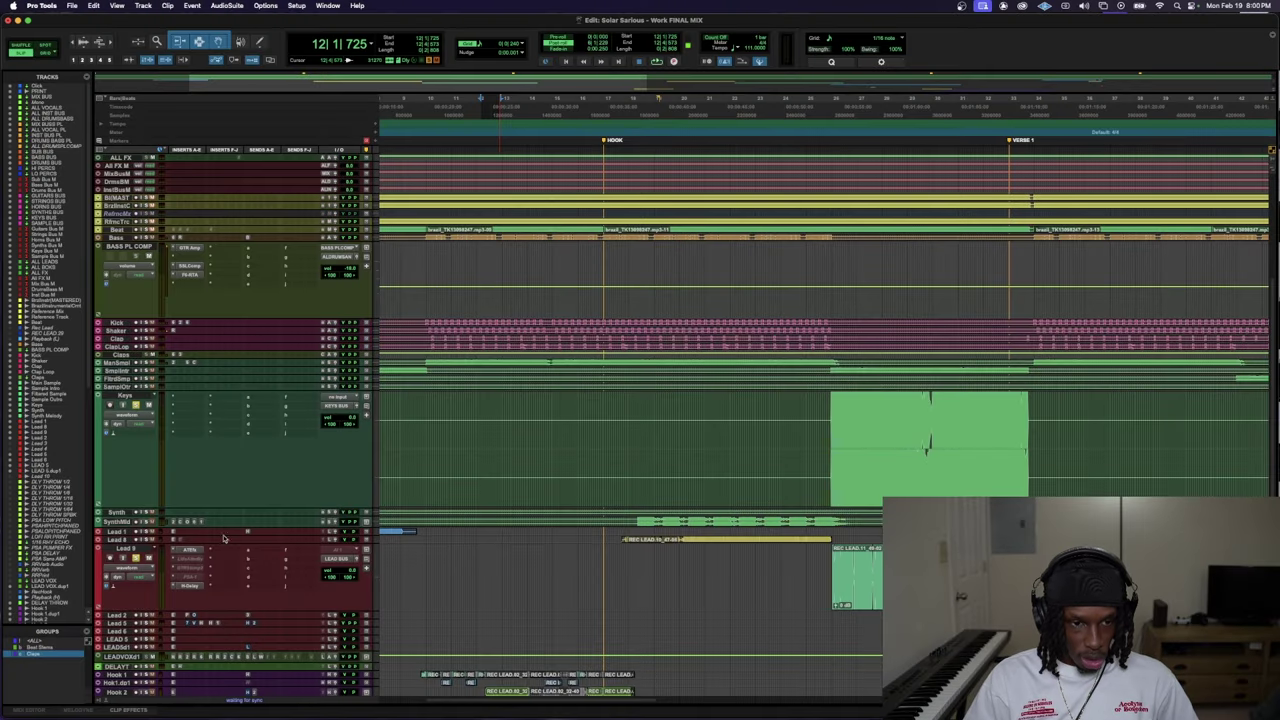
- Select the range from Keys through Lead 9 covering the section before VERSE 1, and play it from 25|3|185
drag(1051, 408, 820, 585)
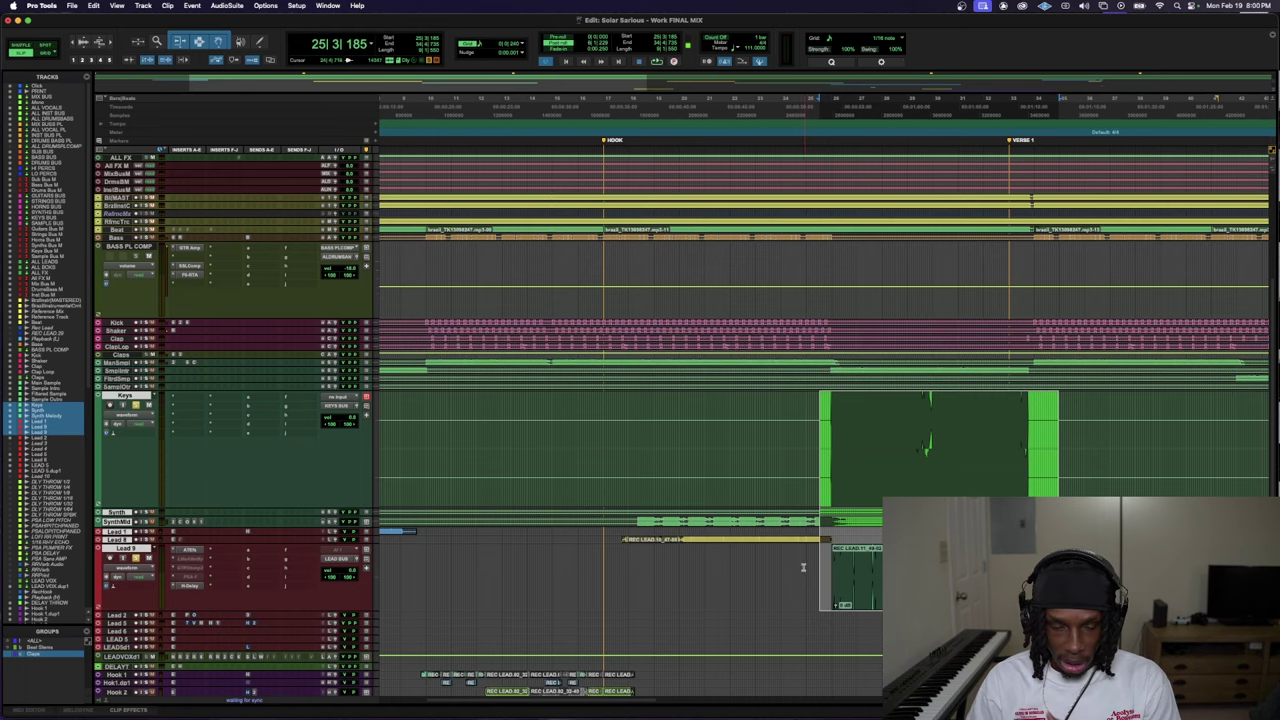
key(super+bracketright)
key(space)
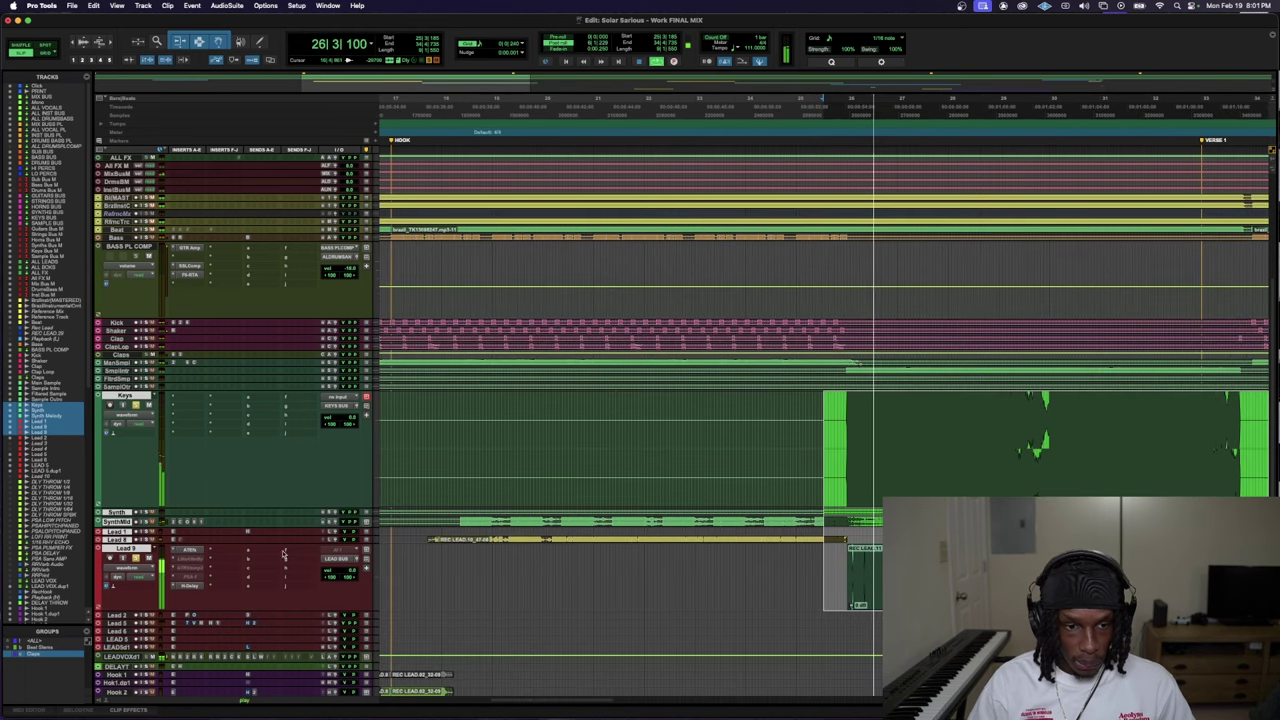
- Insert the stereo F6-RTA equalizer in the first insert slot of the Keys track
click(183, 399)
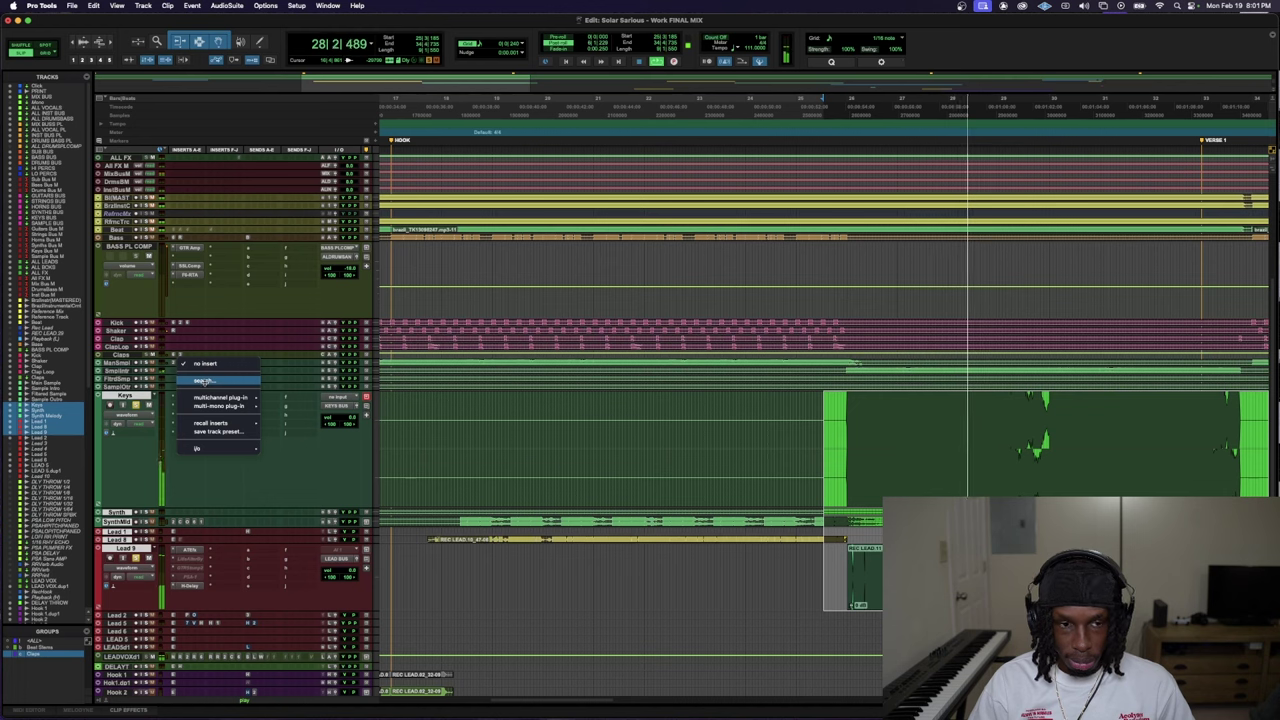
click(203, 381)
text(f6)
key(Down)
key(Down)
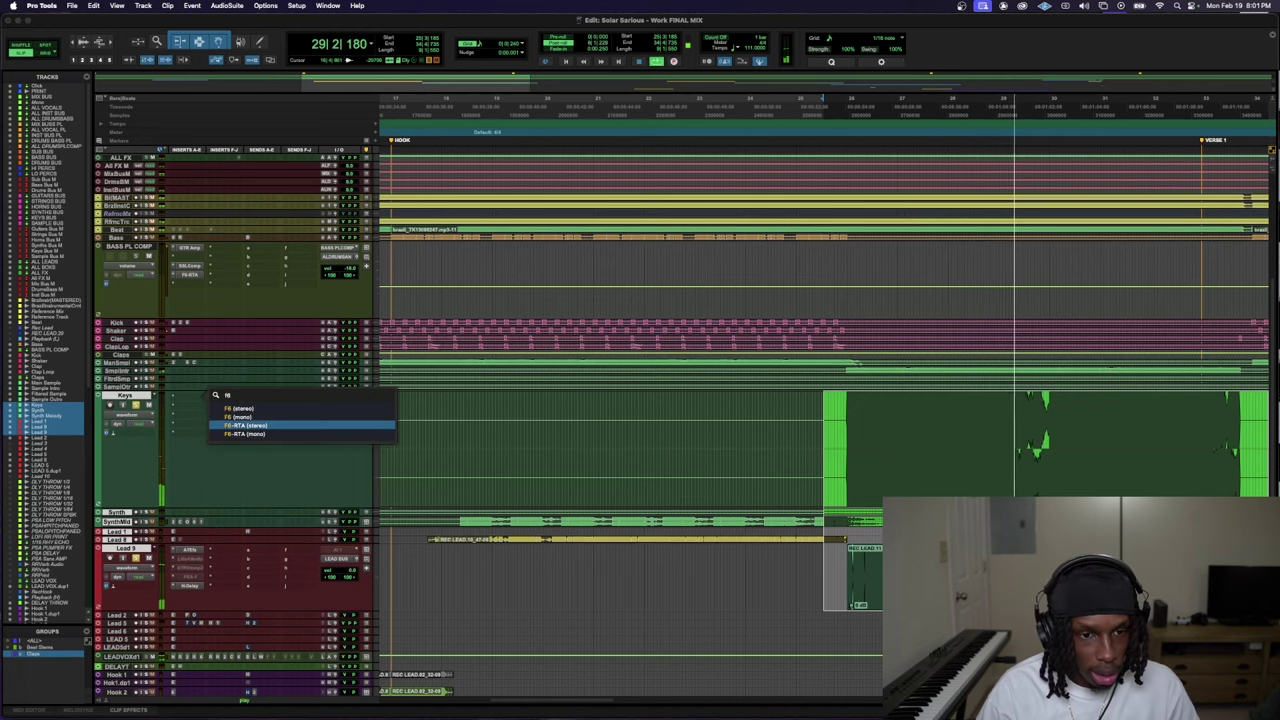
key(Return)
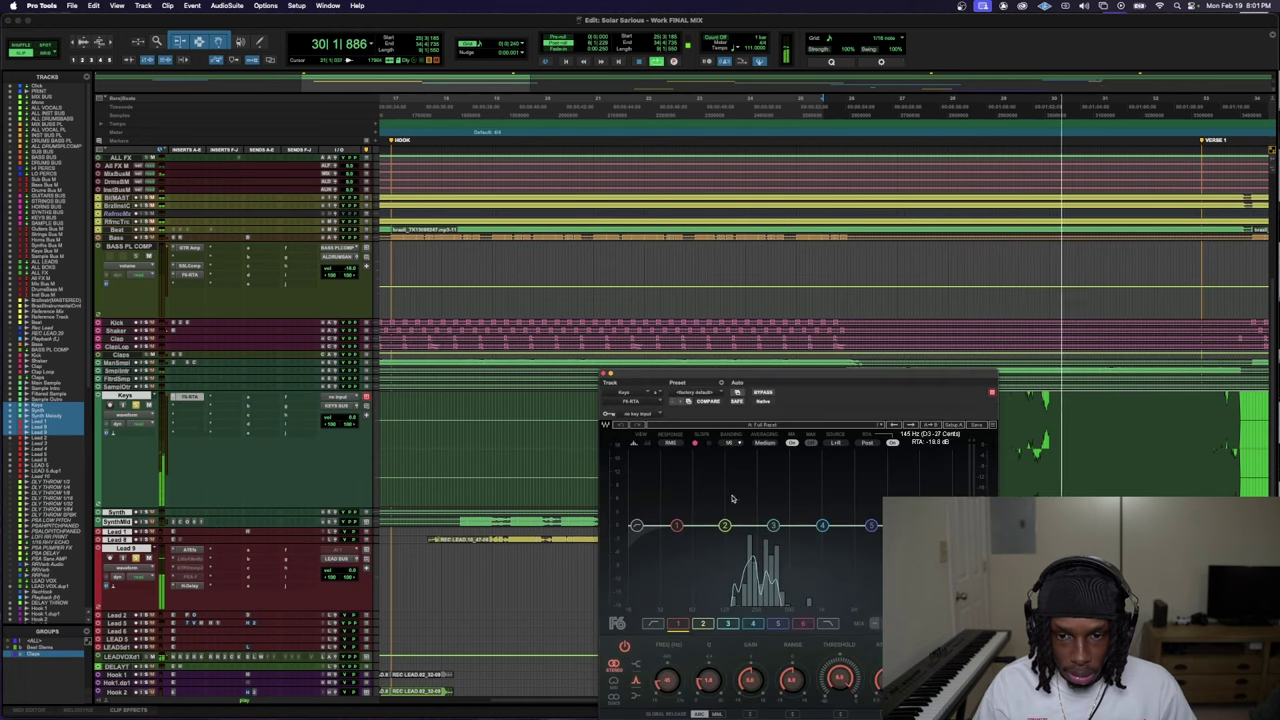
- Sweep F6 band 2 on Keys during playback and settle on a boost of about 1.2 dB near 478 Hz
drag(724, 525, 755, 518)
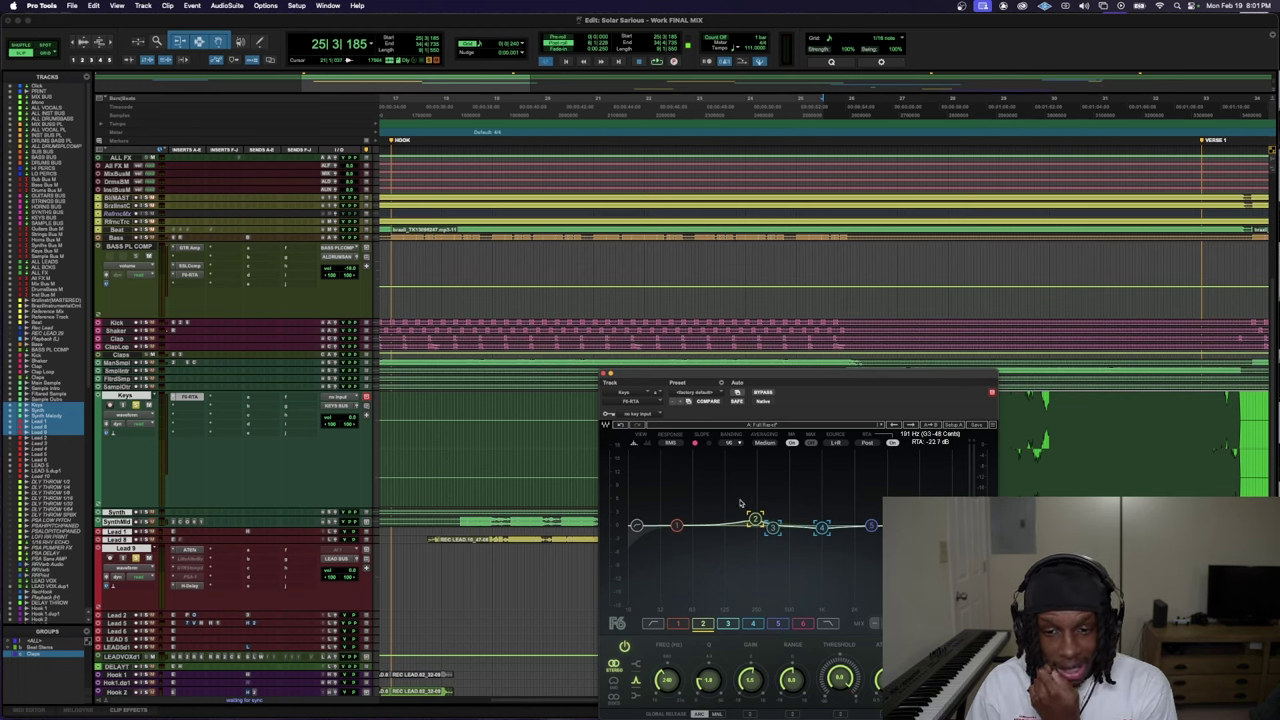
click(622, 425)
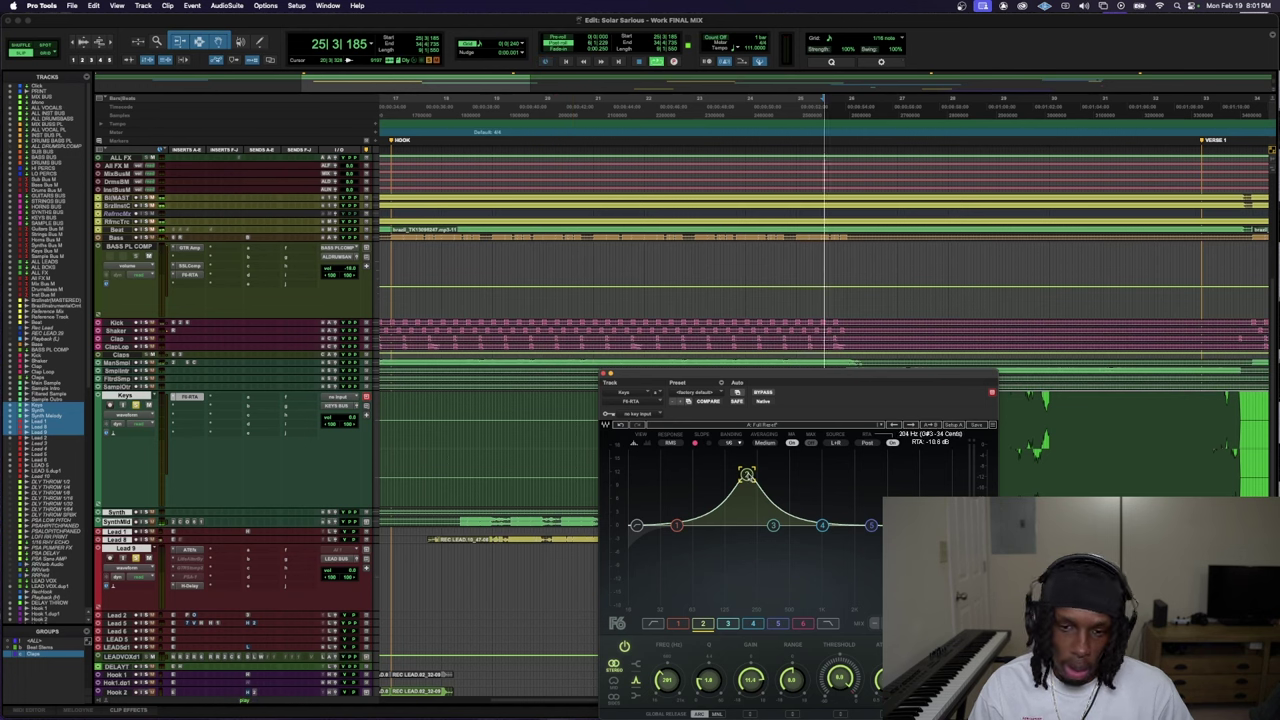
drag(746, 474, 786, 477)
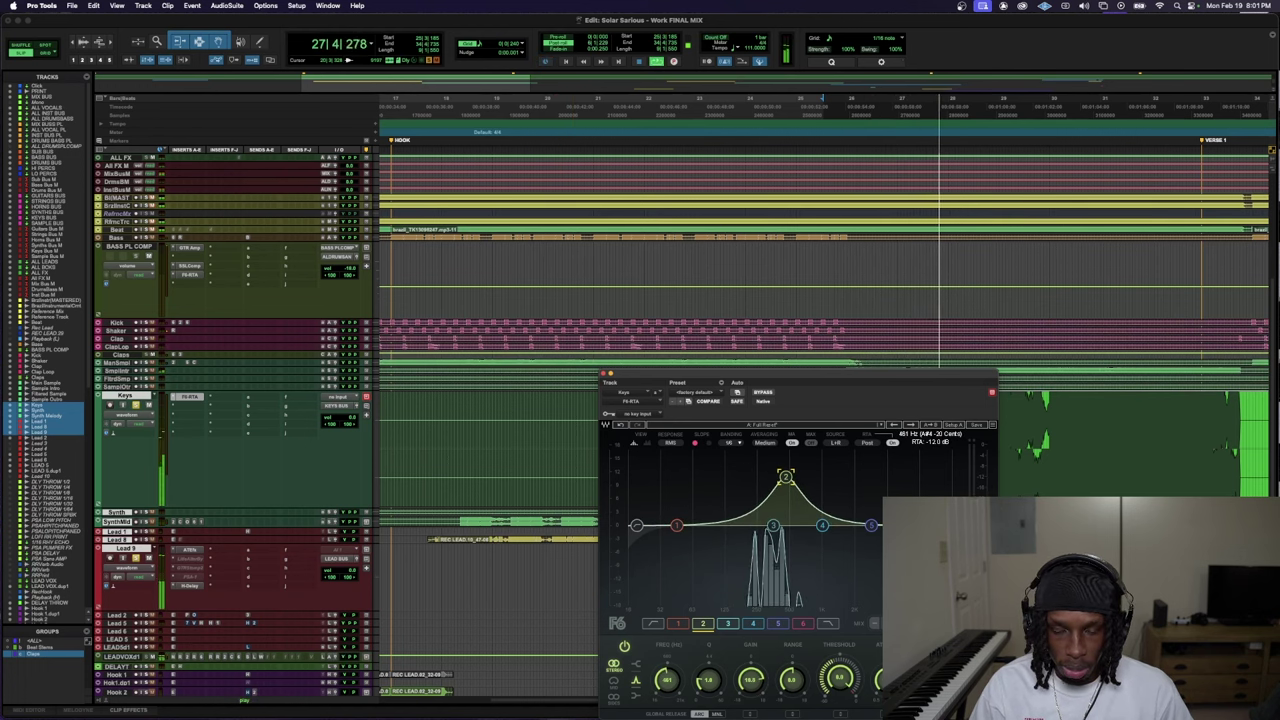
drag(786, 477, 787, 520)
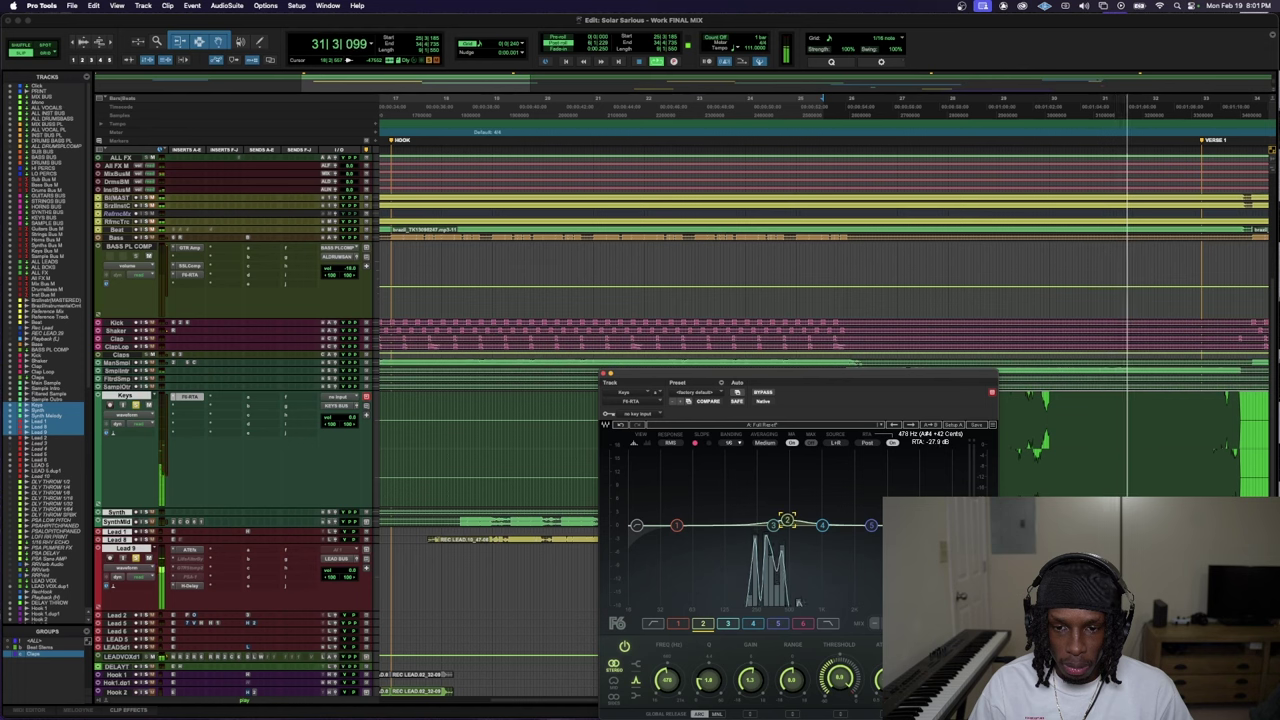
key(space)
- Try the stereo Doubler2 plug-in after the F6-RTA on Keys during playback, and remove it
click(194, 408)
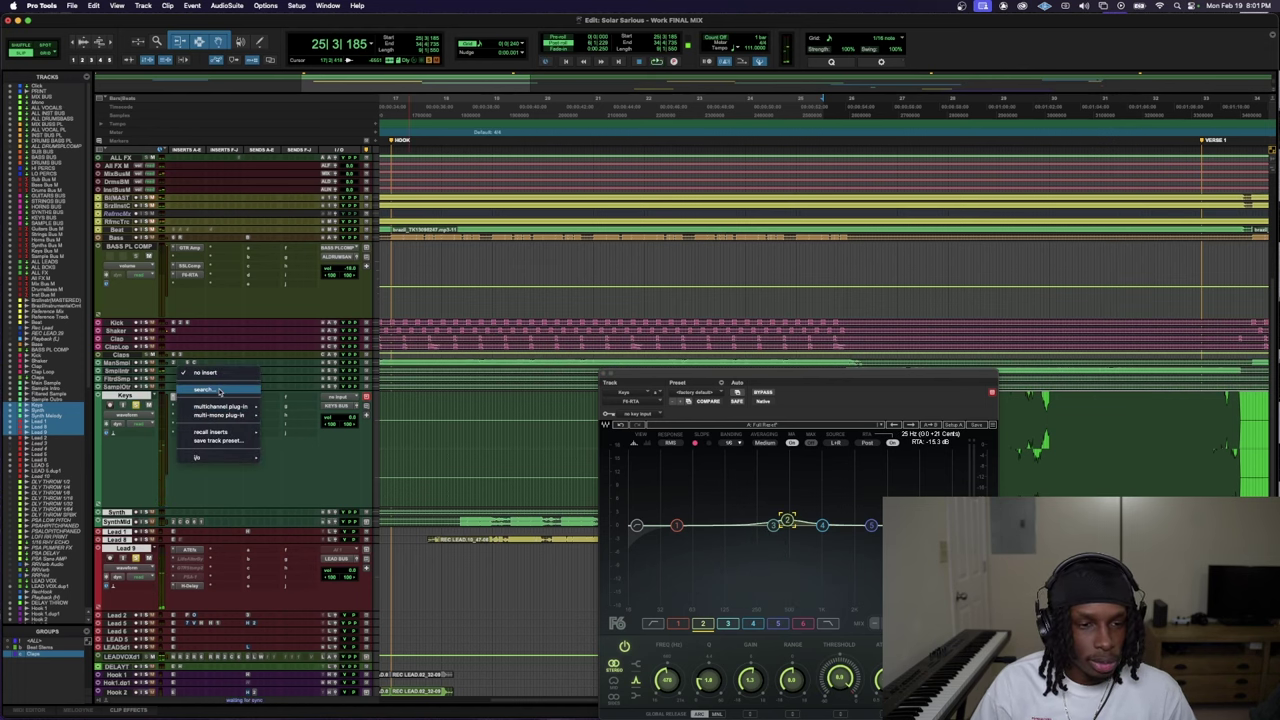
click(219, 390)
text(doubler)
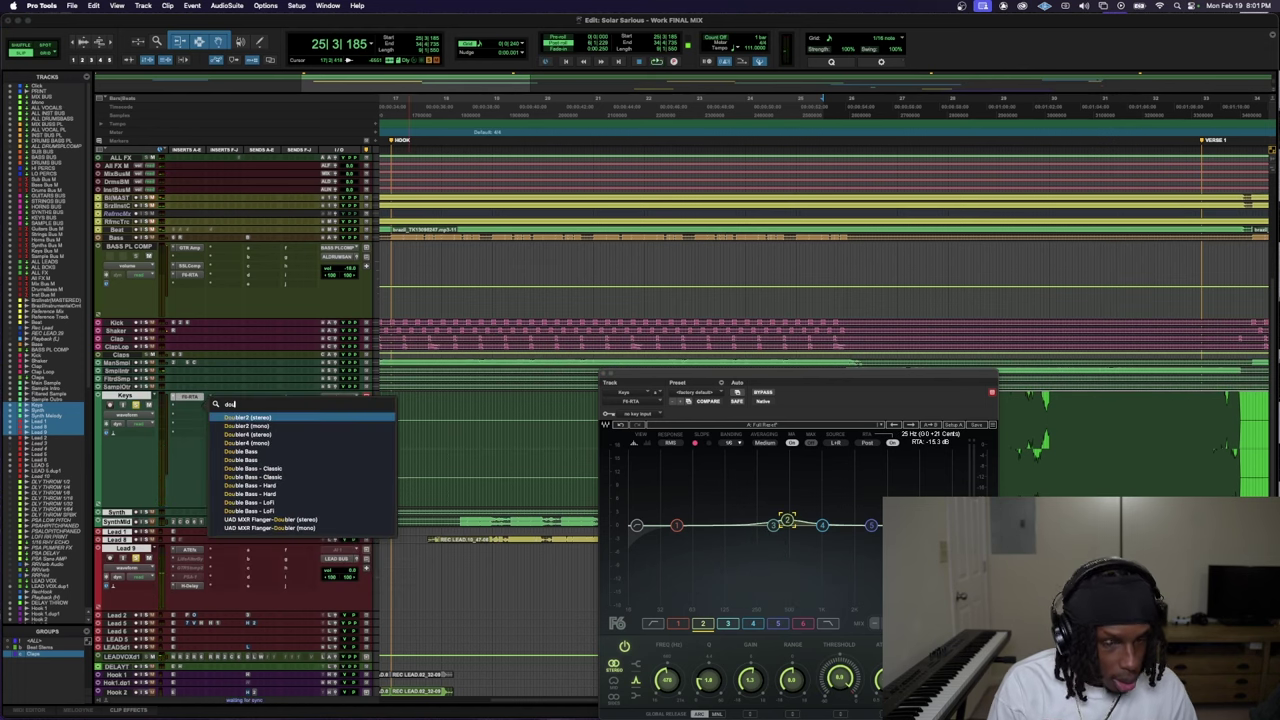
key(Return)
key(space)
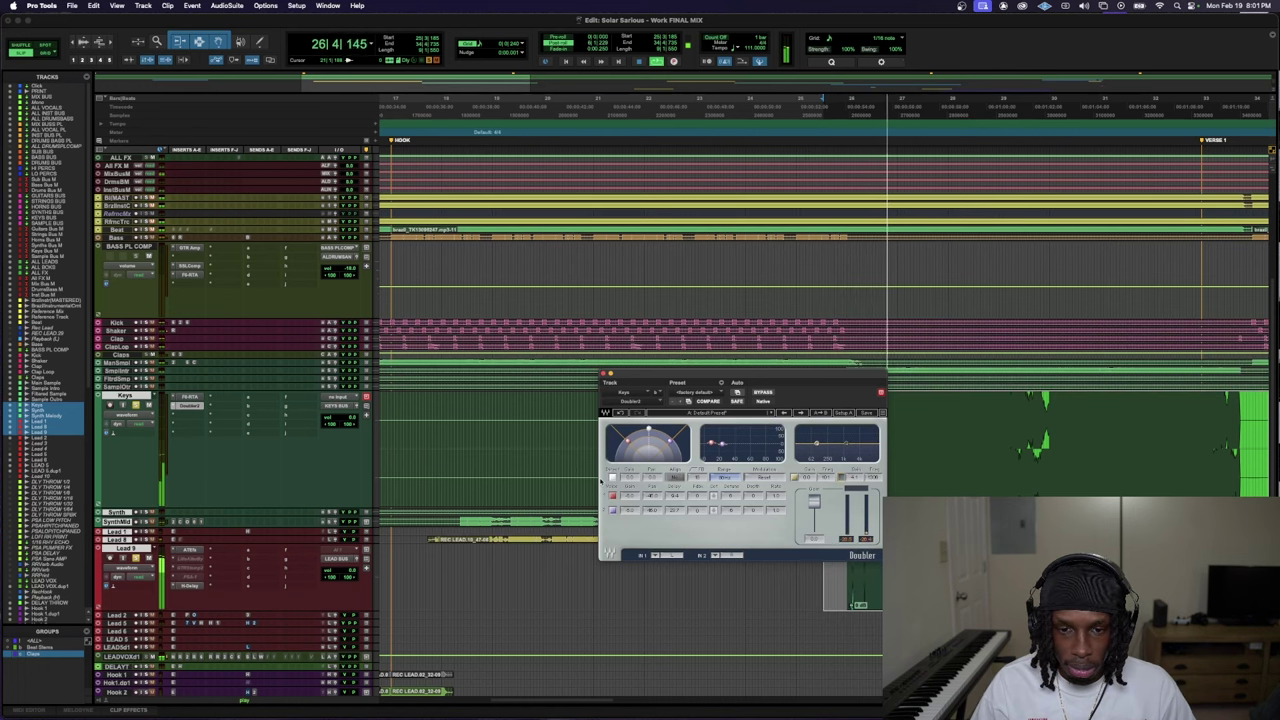
click(192, 397)
click(204, 372)
- Insert the Center plug-in in the second insert slot of Keys and lower its center level slightly during playback
click(192, 397)
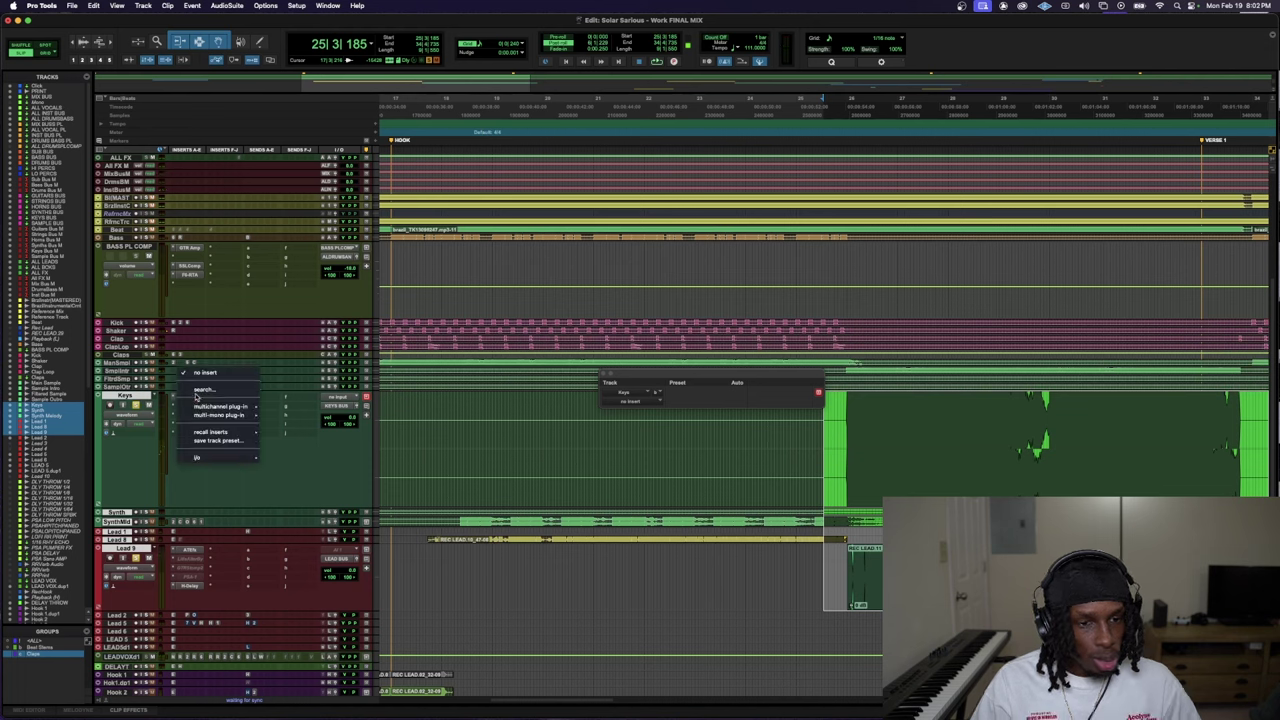
click(196, 392)
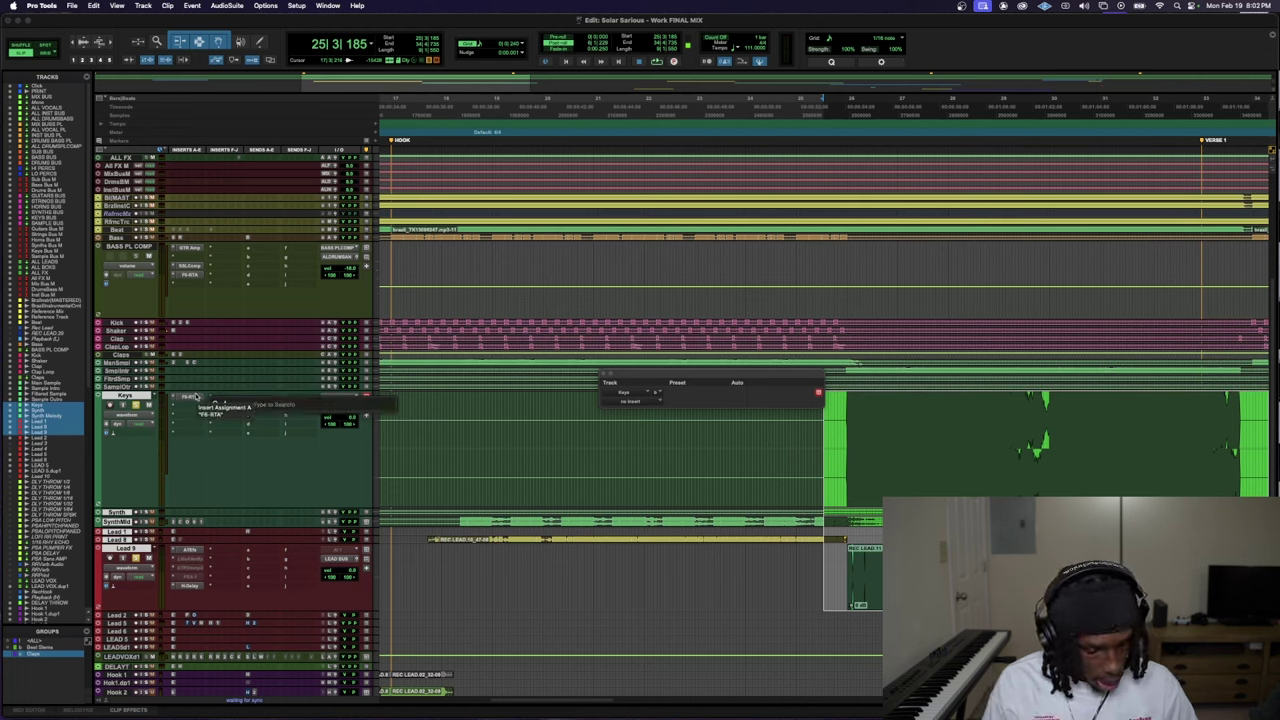
text(center)
key(Return)
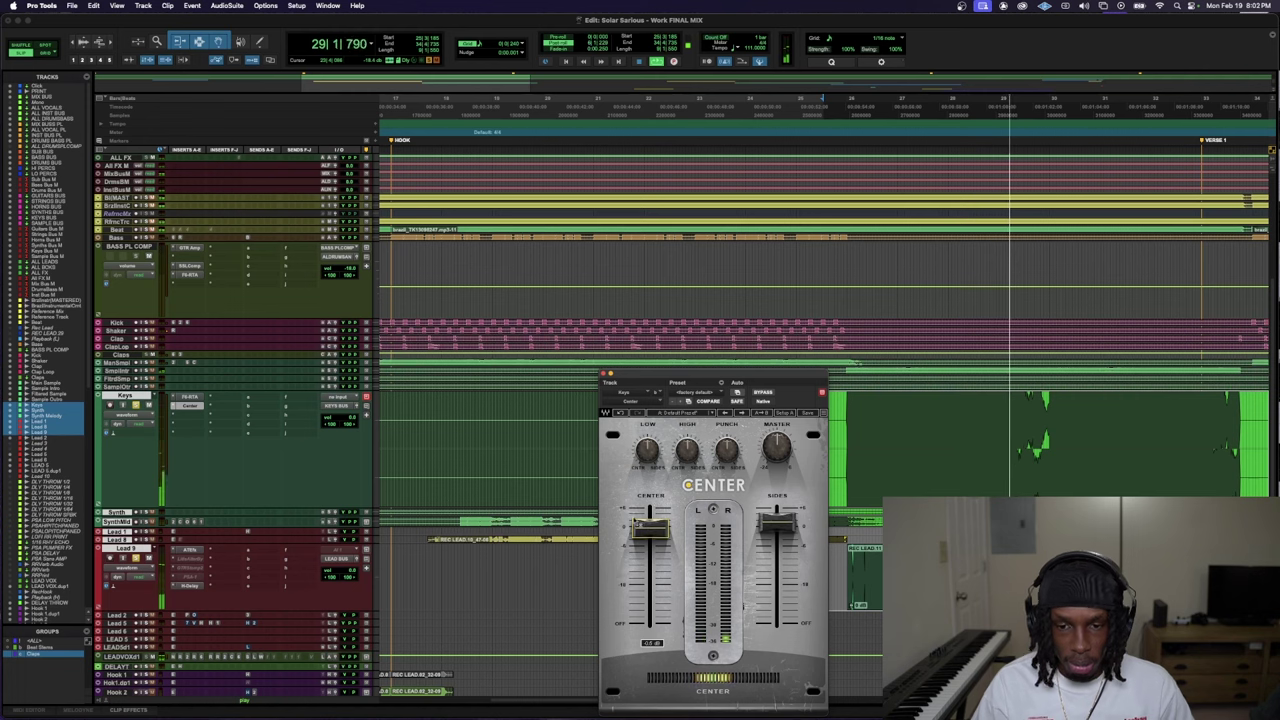
key(super+w)
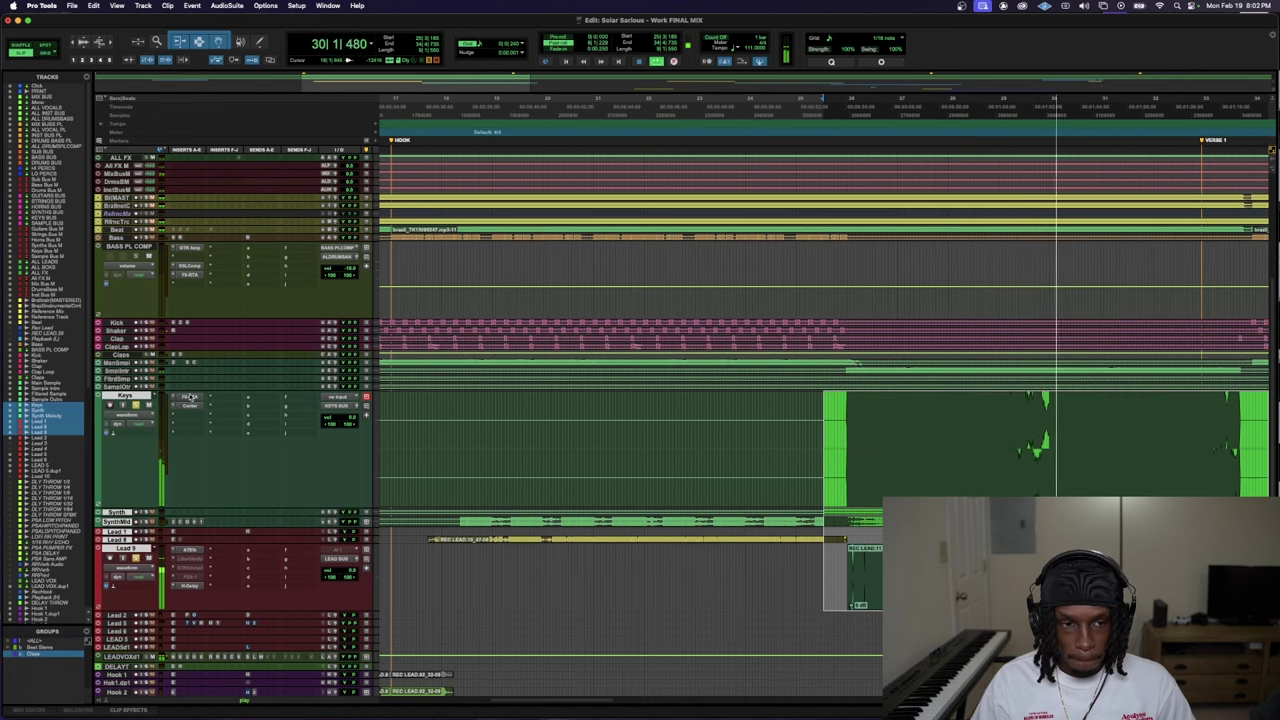
- Sweep F6 band 3 on Keys with a narrower Q, and set a slight cut at about 200 Hz
click(200, 397)
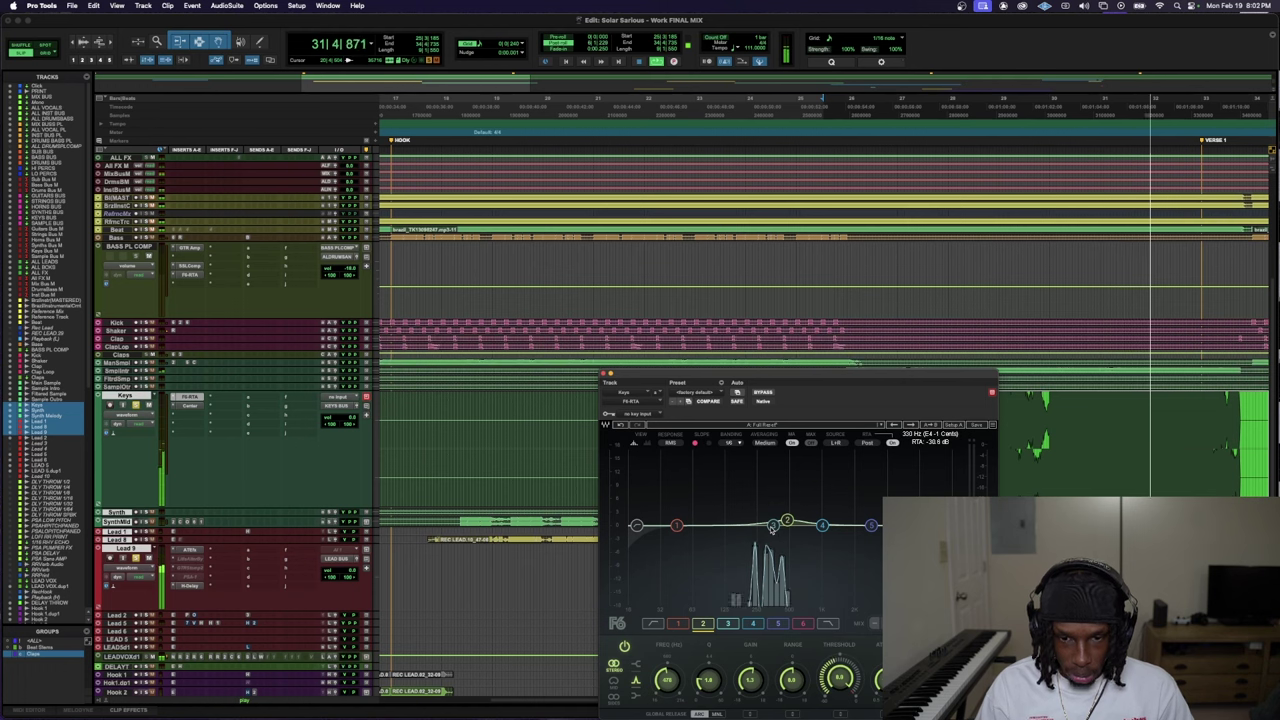
key(space)
key(space)
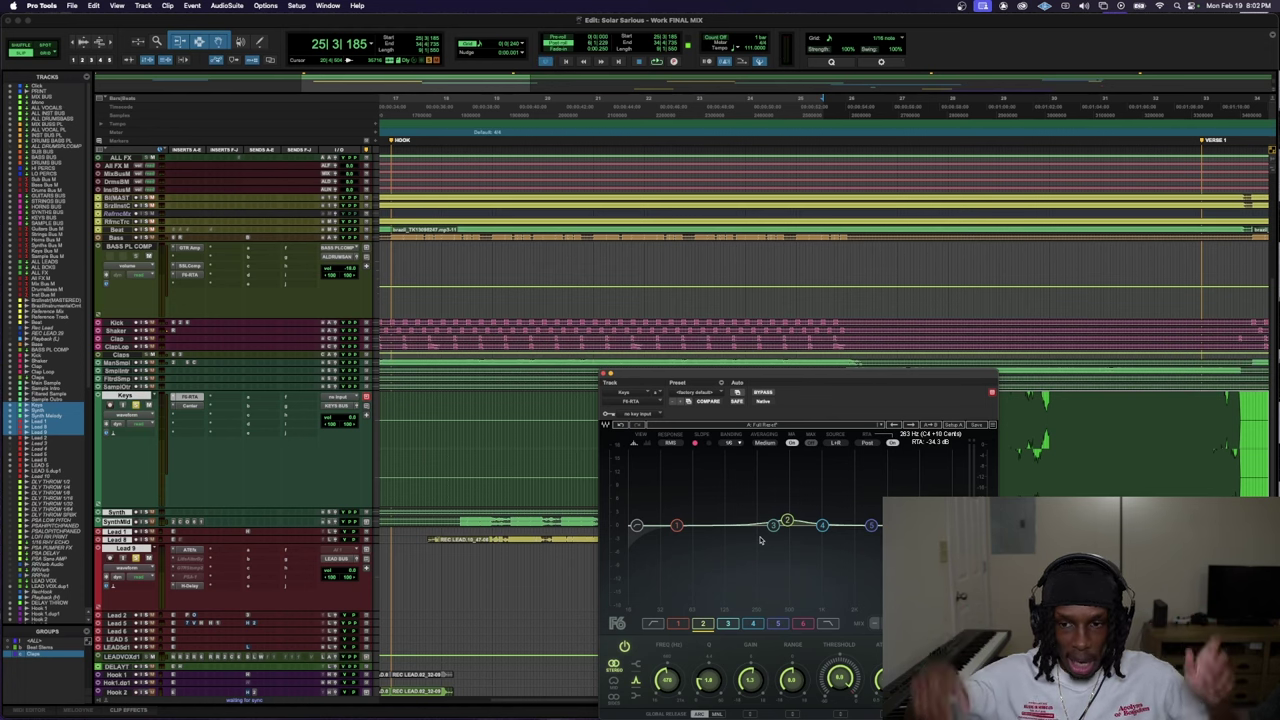
drag(773, 525, 747, 471)
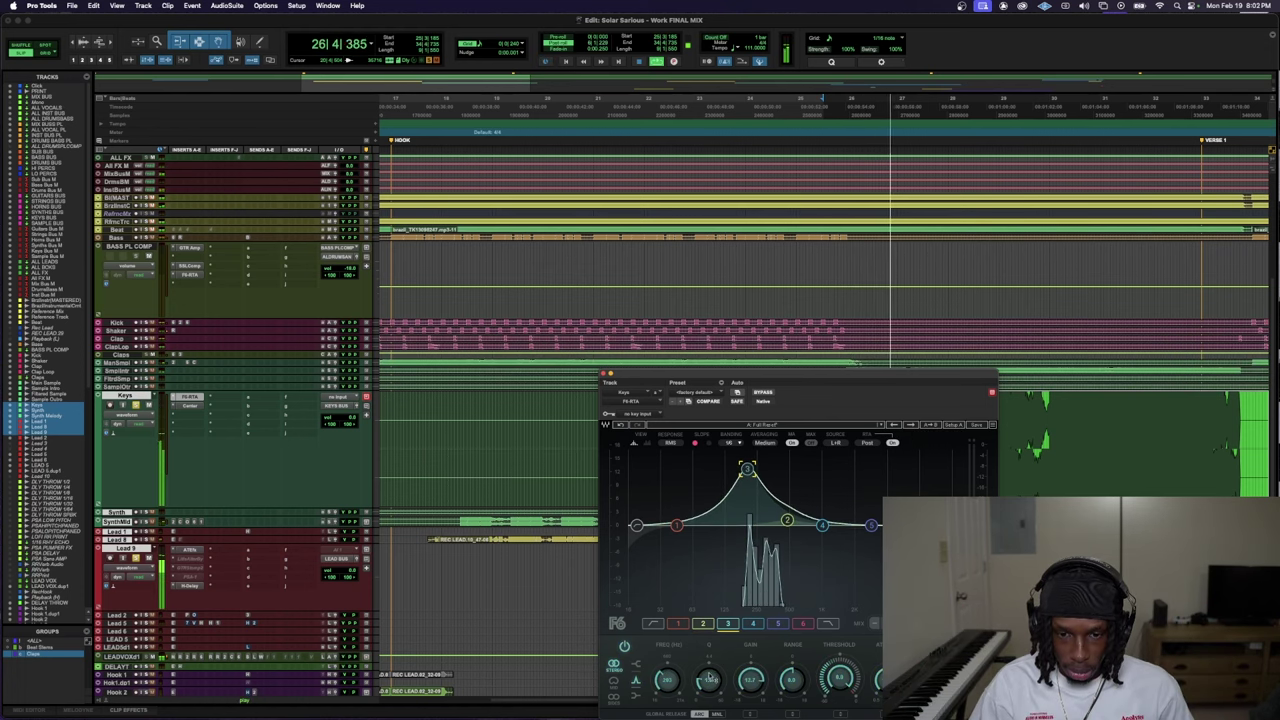
drag(708, 682, 708, 662)
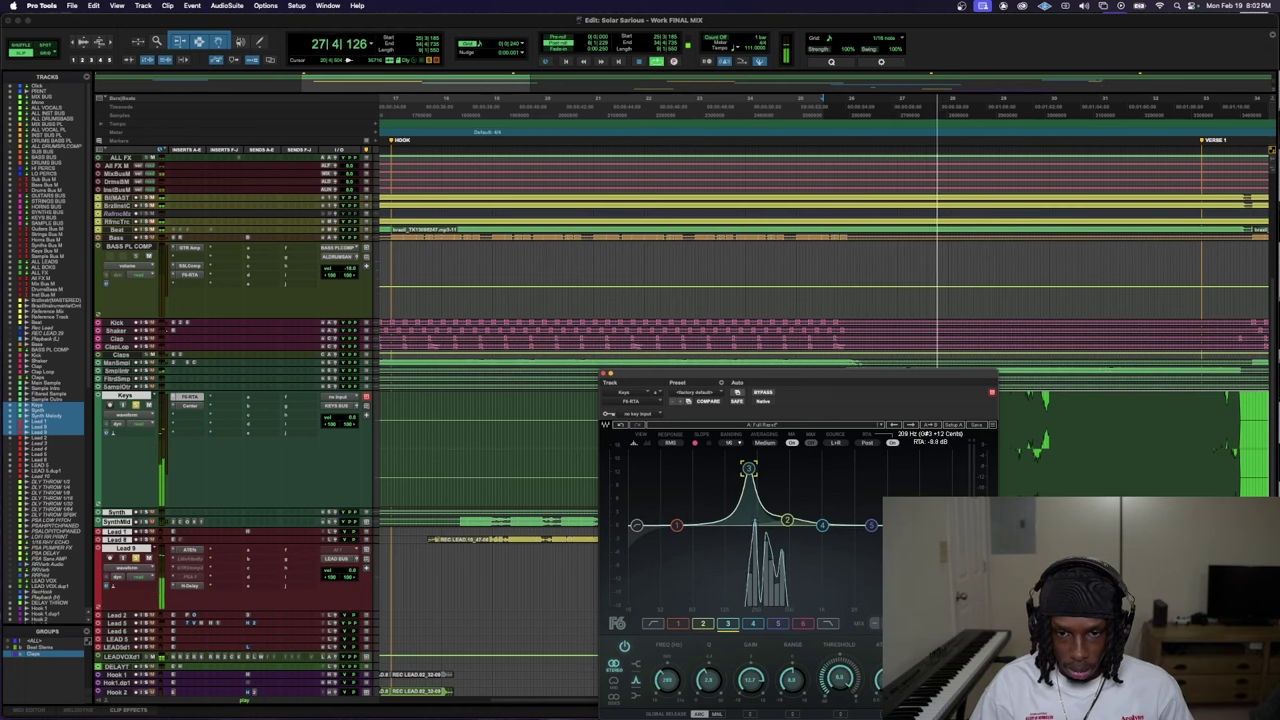
drag(749, 468, 749, 527)
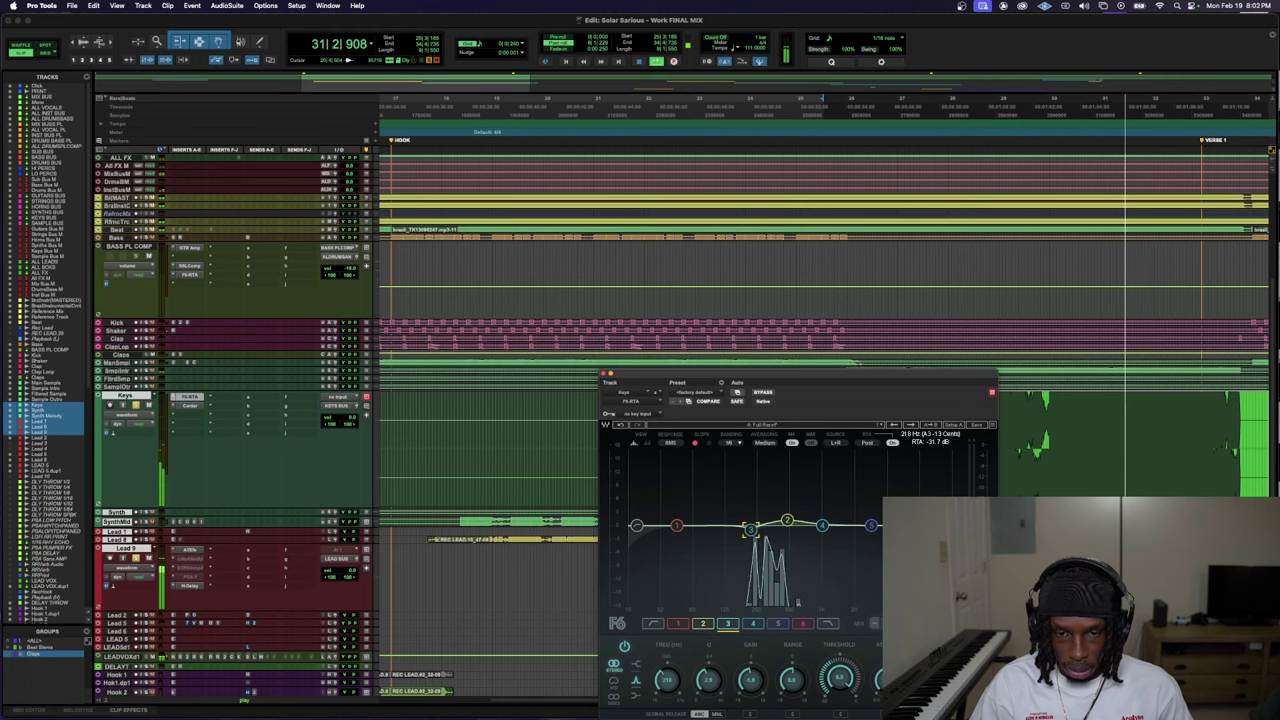
drag(751, 530, 747, 538)
click(605, 373)
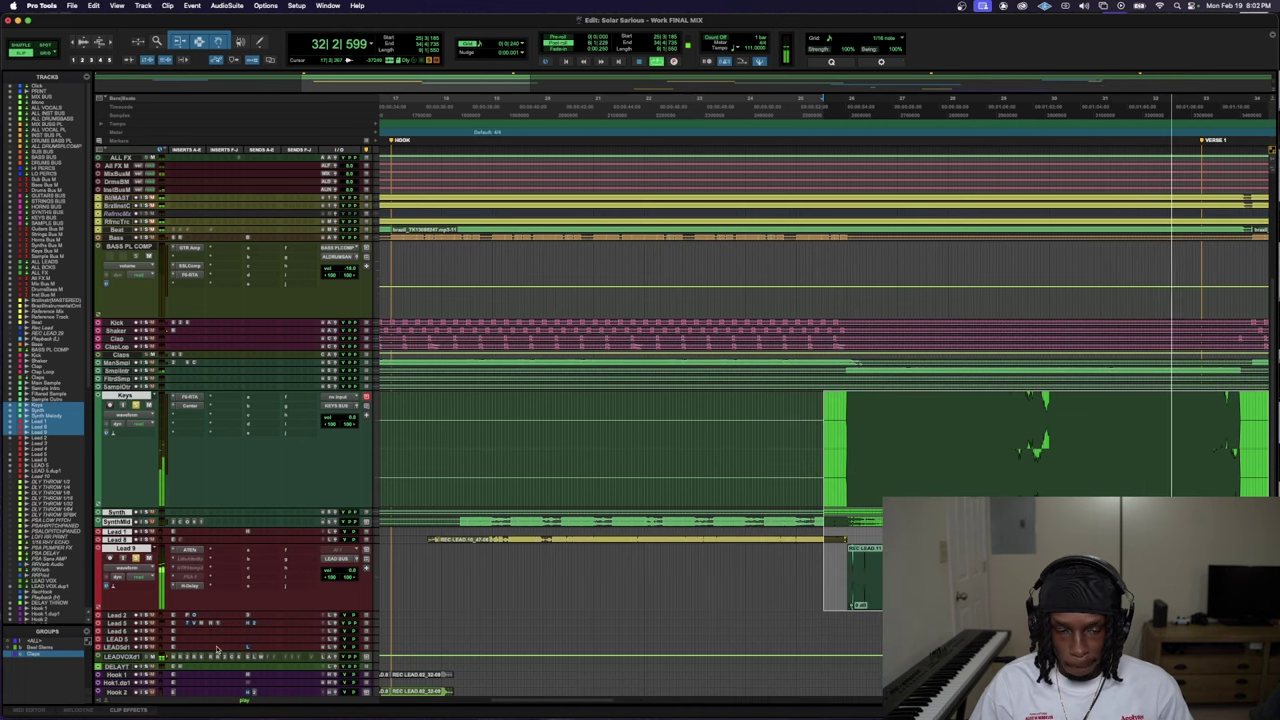
- Review the H-Delay plug-in on Lead 9 against the playback of the section
click(192, 586)
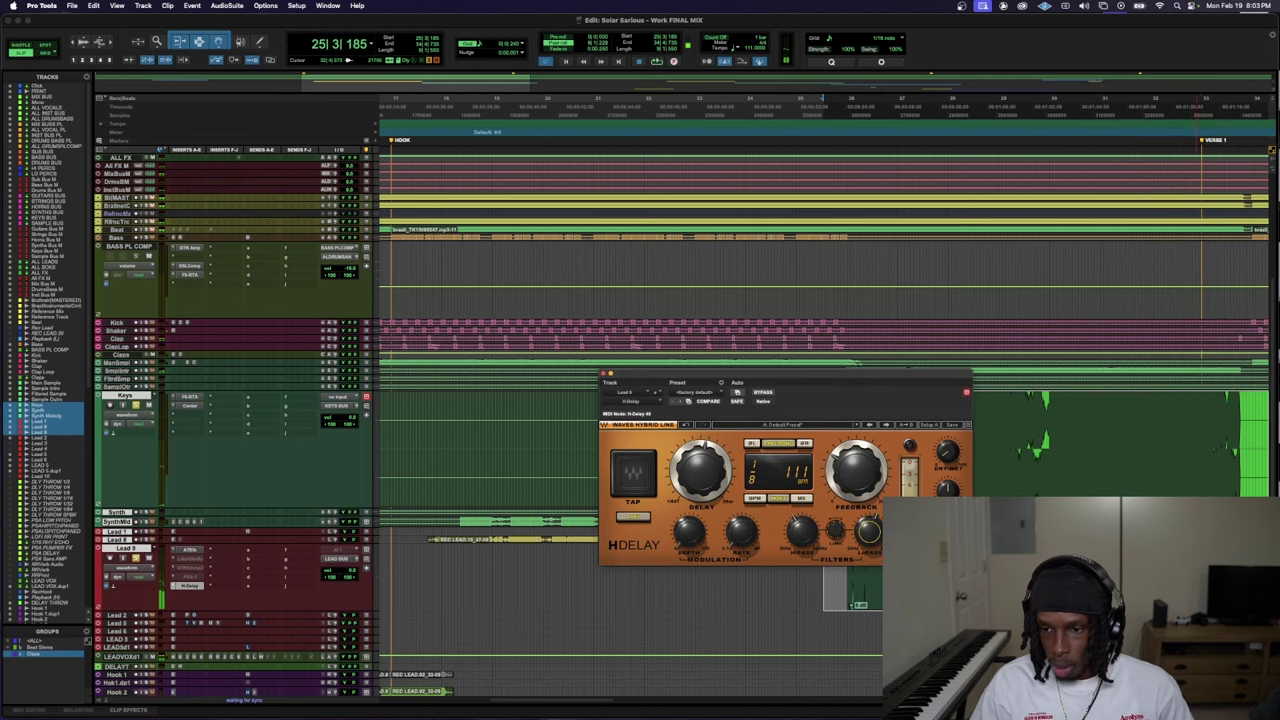
key(space)
click(604, 373)
- Enlarge the Main Sample and Sample Intro tracks, and toggle the solo on Keys off and back on
drag(208, 367, 180, 505)
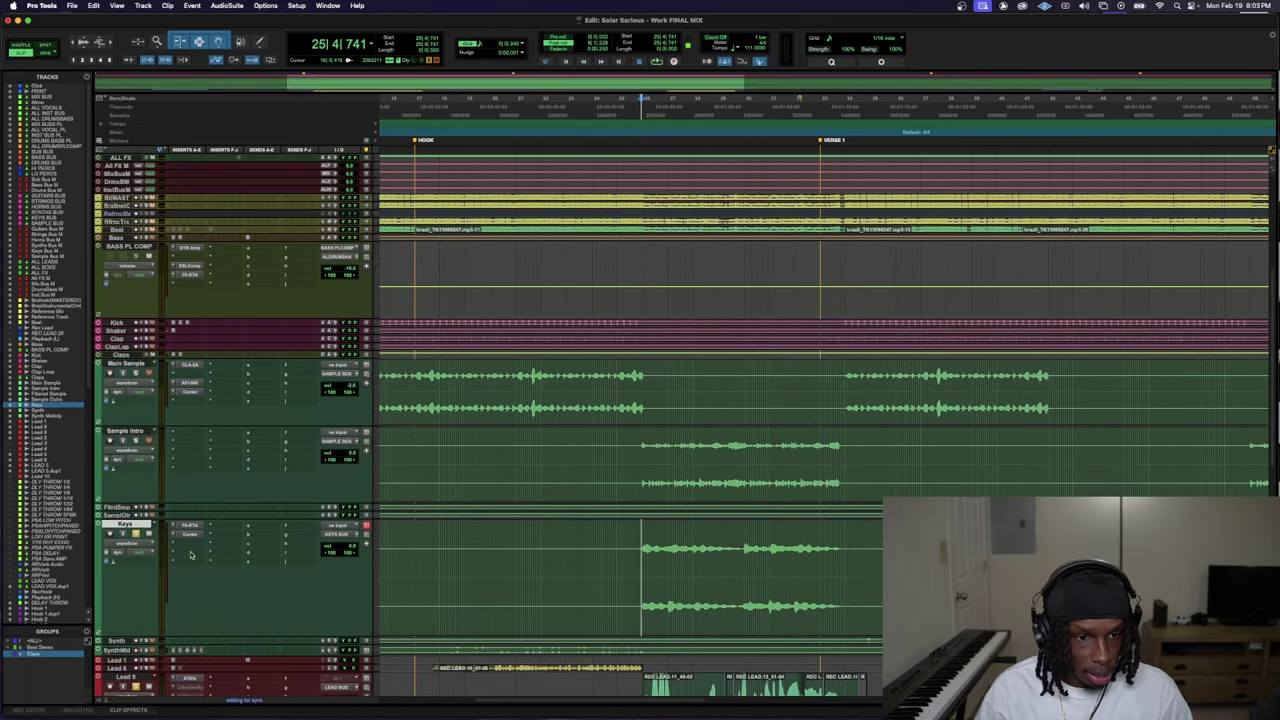
click(136, 534)
click(136, 534)
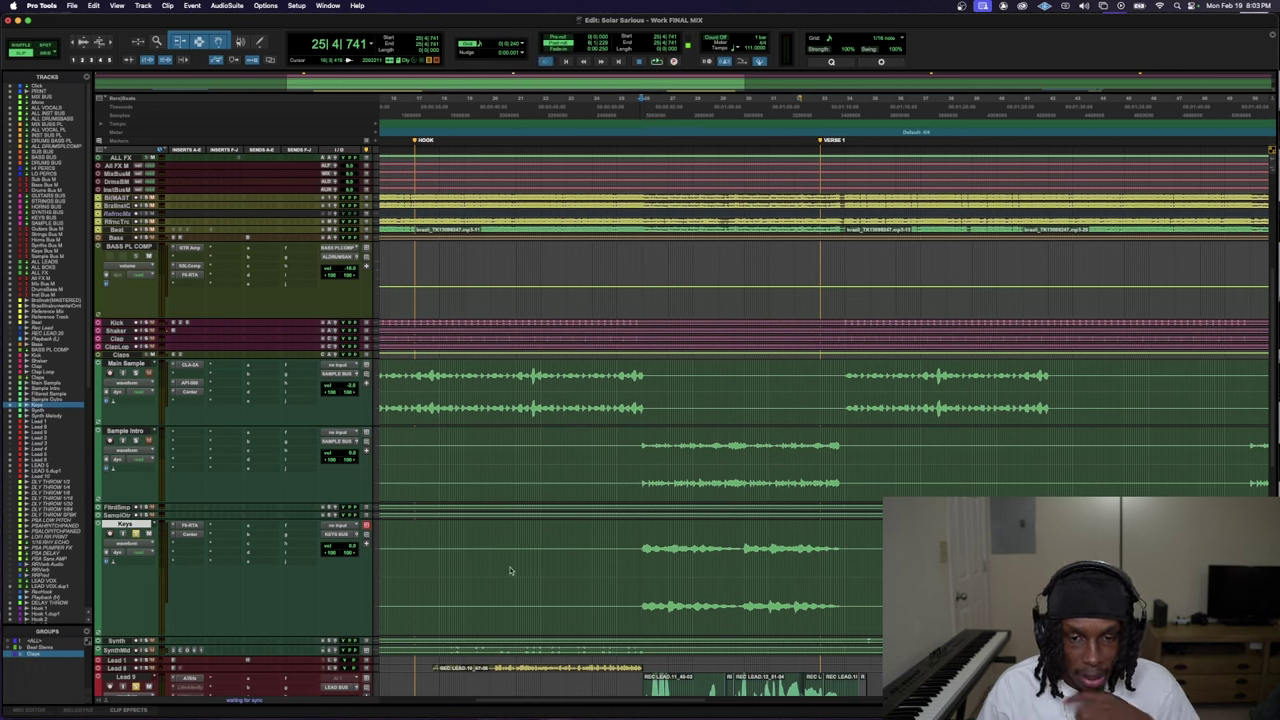
- Select the Sample Intro section leading into VERSE 1, solo the track, and audition it together with Keys
drag(849, 541, 641, 541)
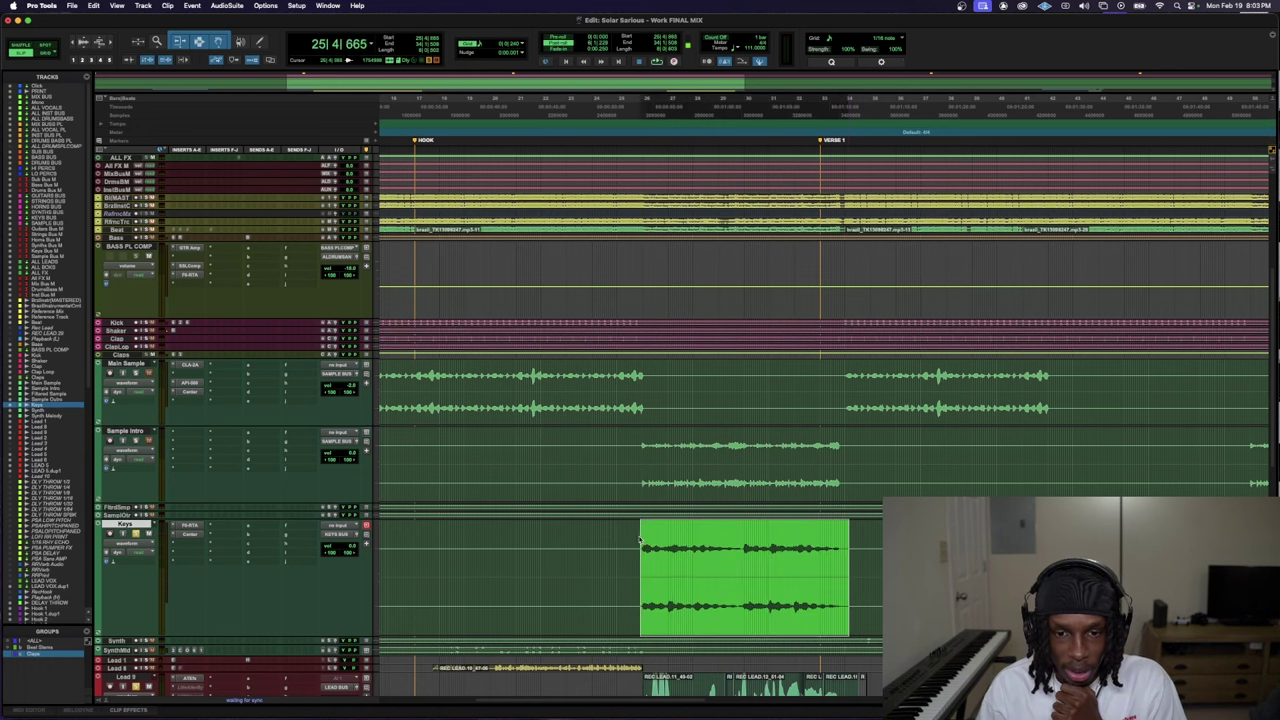
click(630, 451)
mouse_move(634, 451)
mouse_down()
mouse_move(857, 455)
mouse_move(613, 459)
mouse_up()
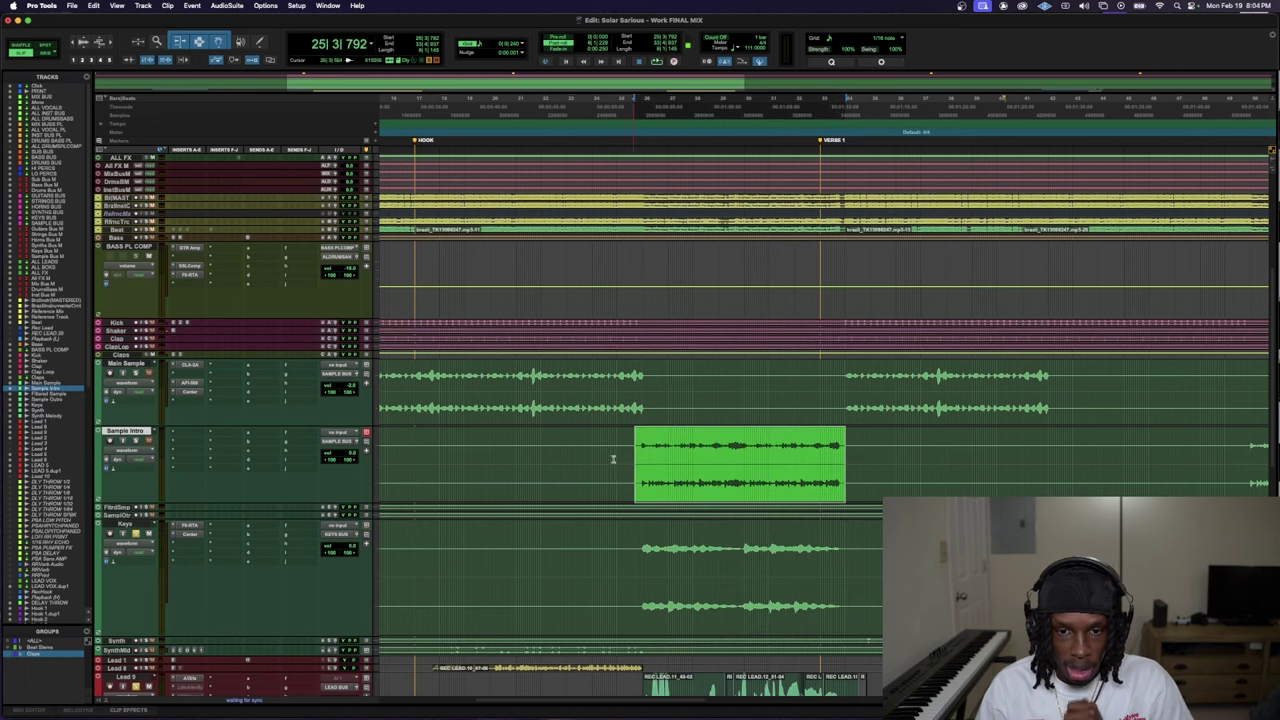
key(space)
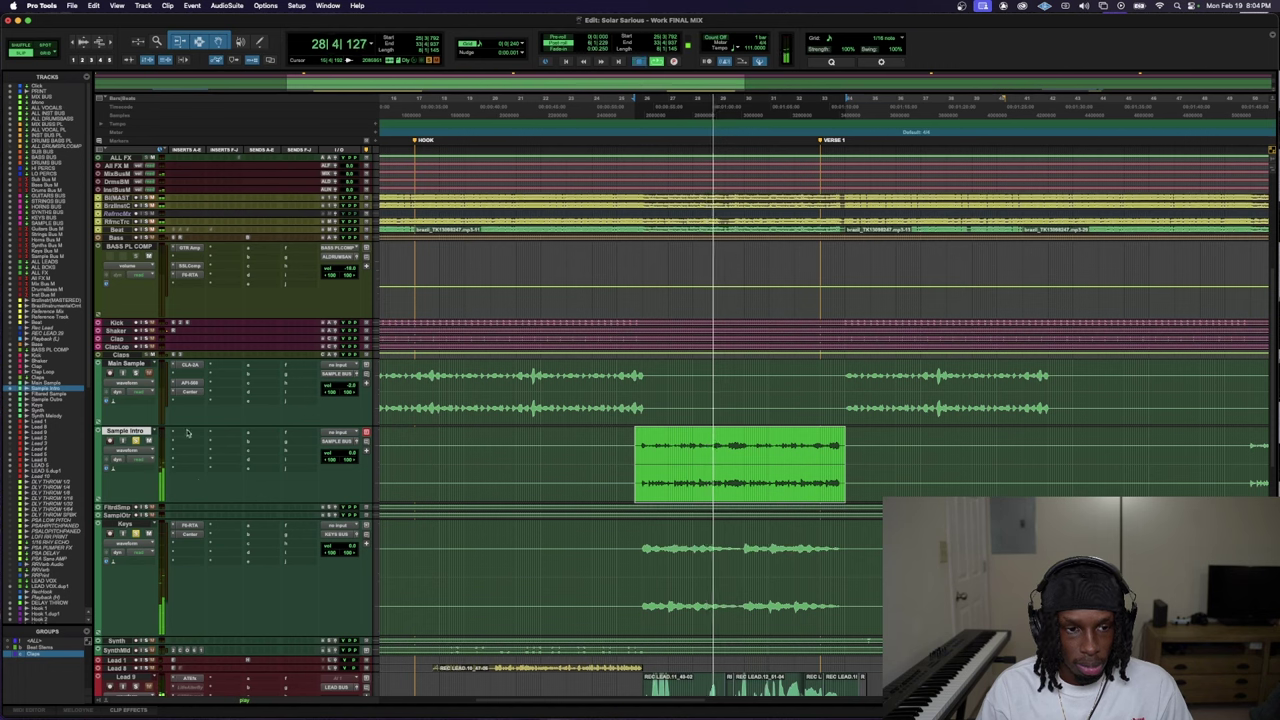
key(space)
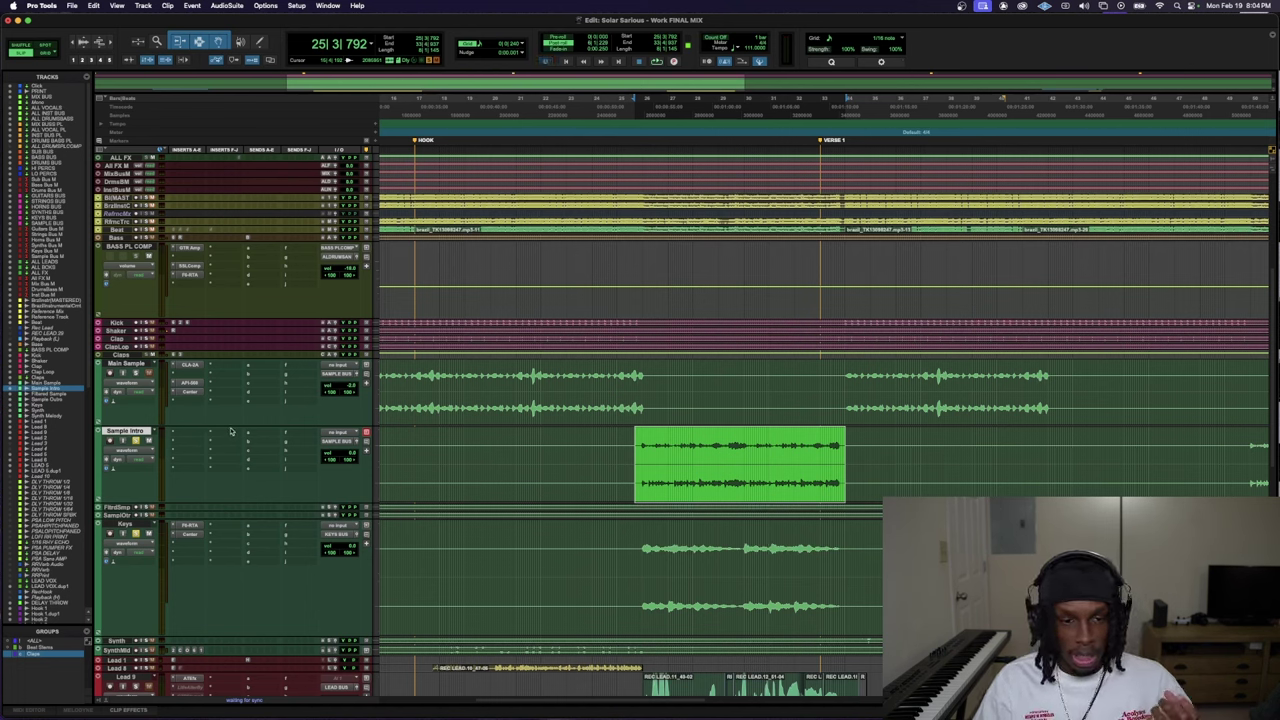
- Insert the stereo F6-RTA plug-in in the first insert slot of Sample Intro
click(191, 436)
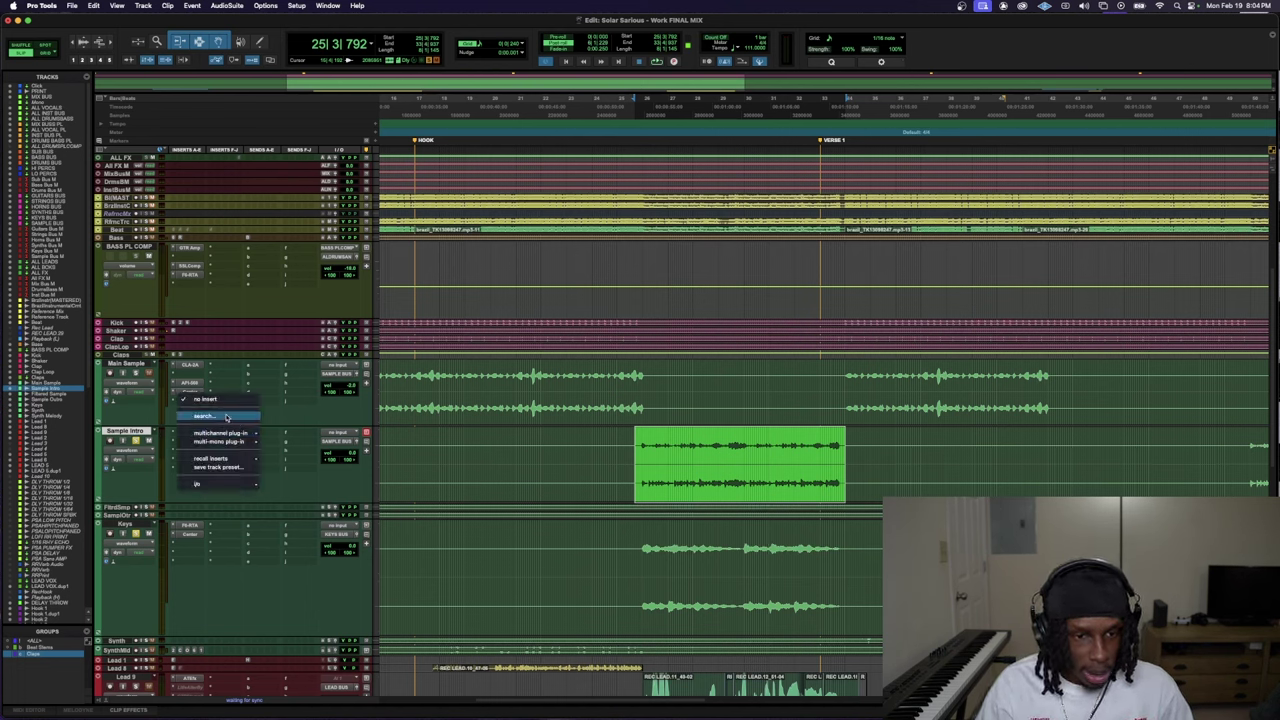
key(space)
click(226, 426)
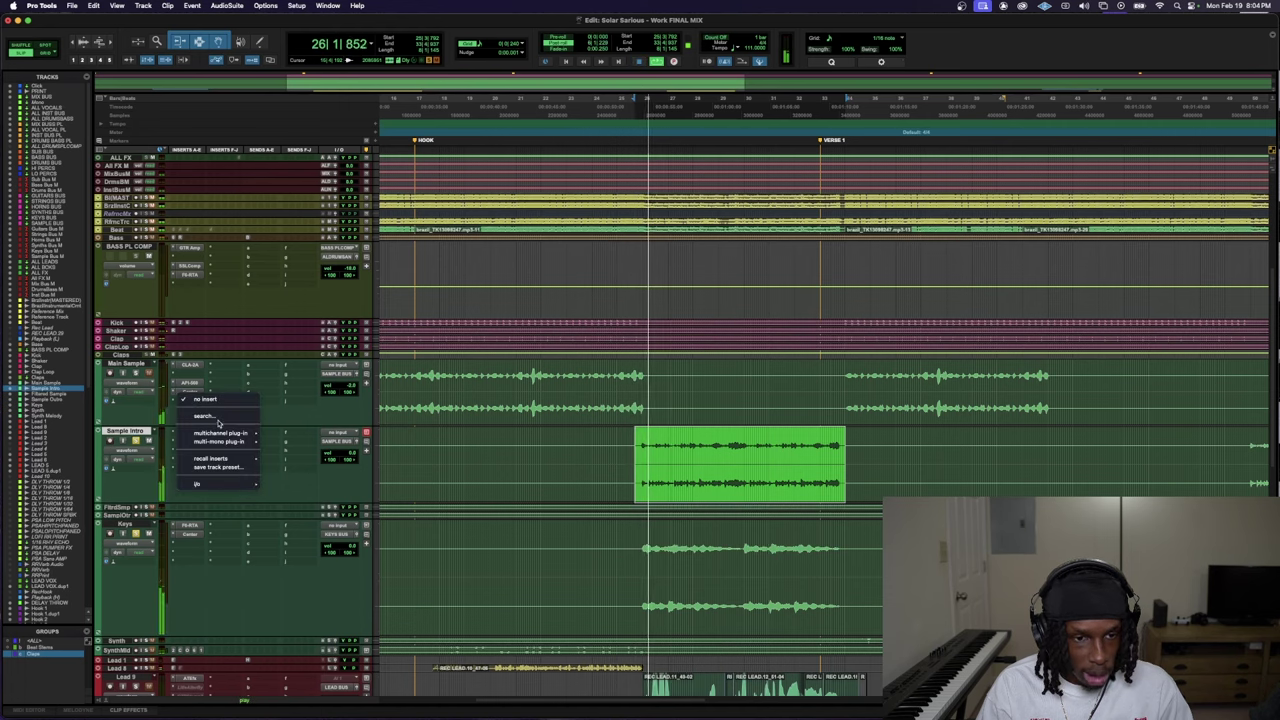
text(f6)
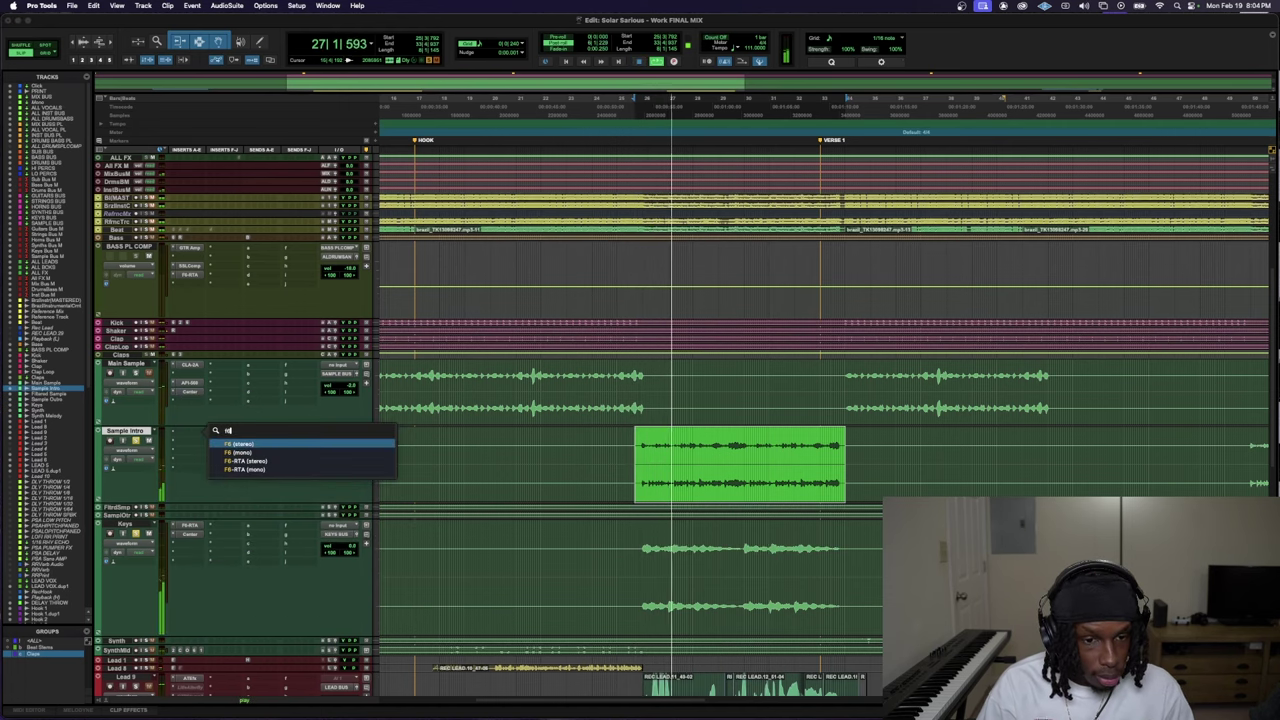
key(Down)
key(Down)
key(Return)
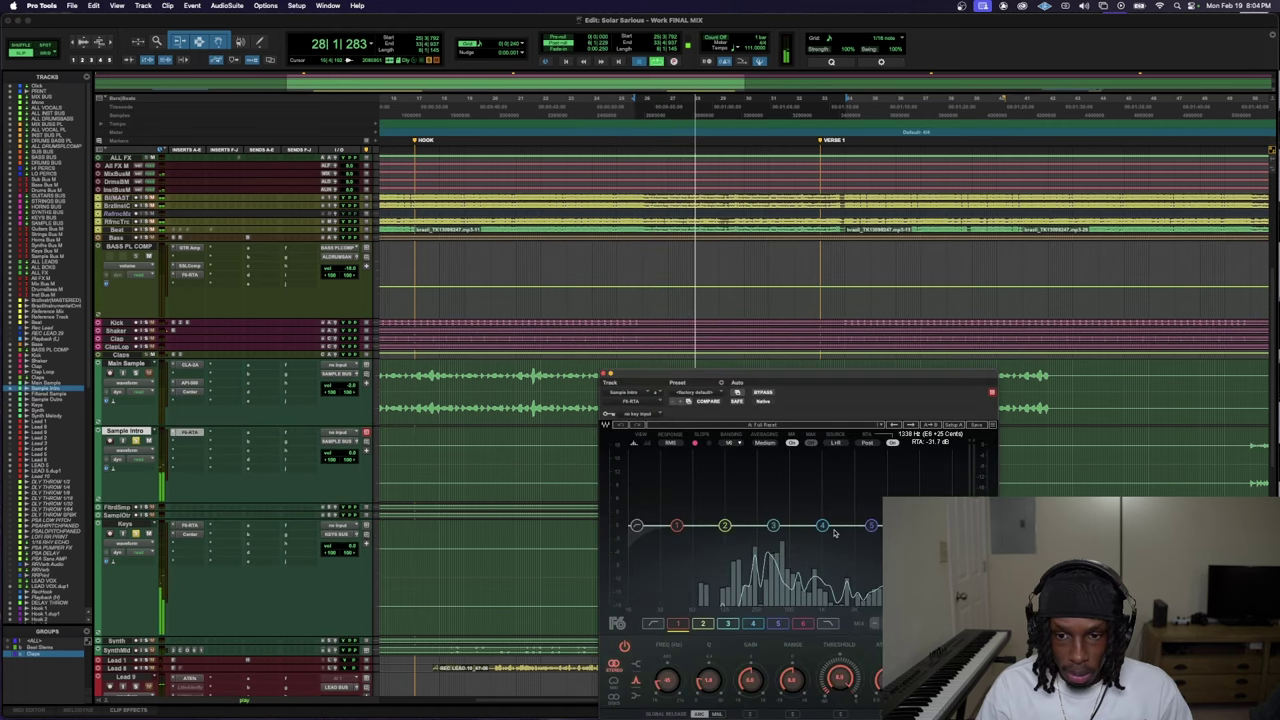
- Sweep F6 band 4 on Sample Intro with a strong boost, and reduce it to about 2 dB during playback
drag(822, 525, 815, 465)
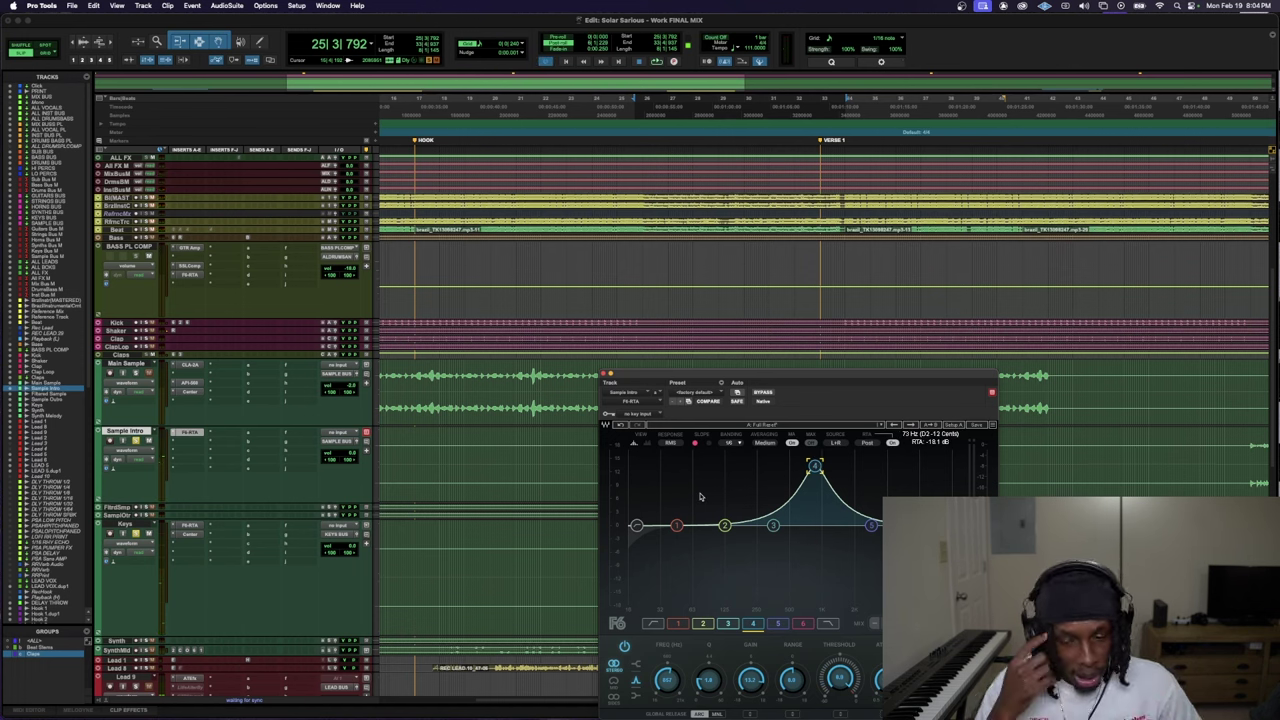
drag(815, 465, 780, 460)
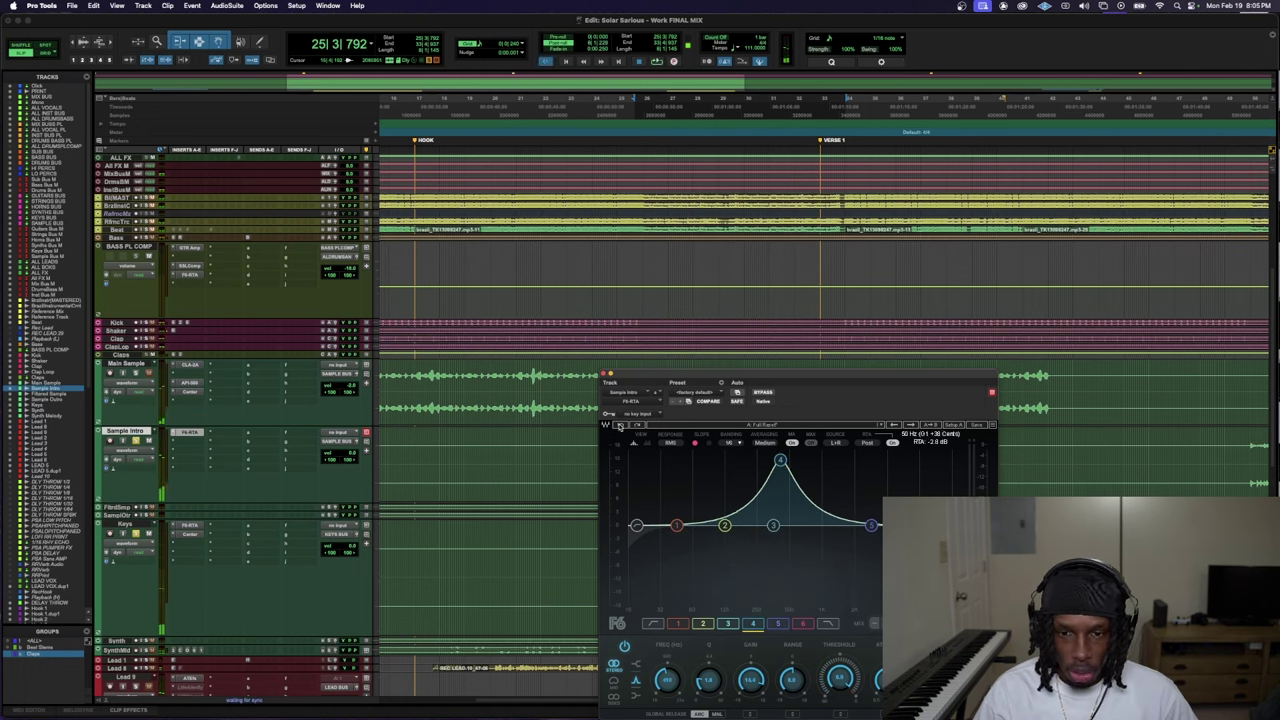
key(space)
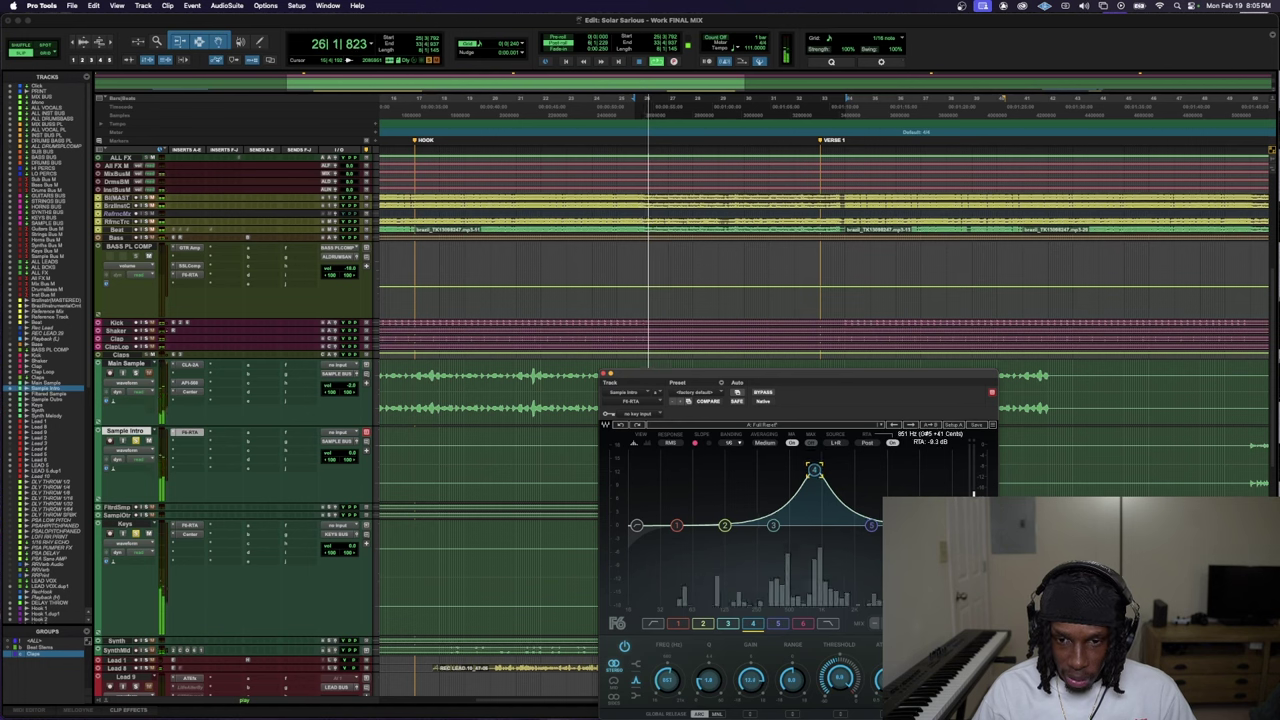
drag(815, 467, 817, 509)
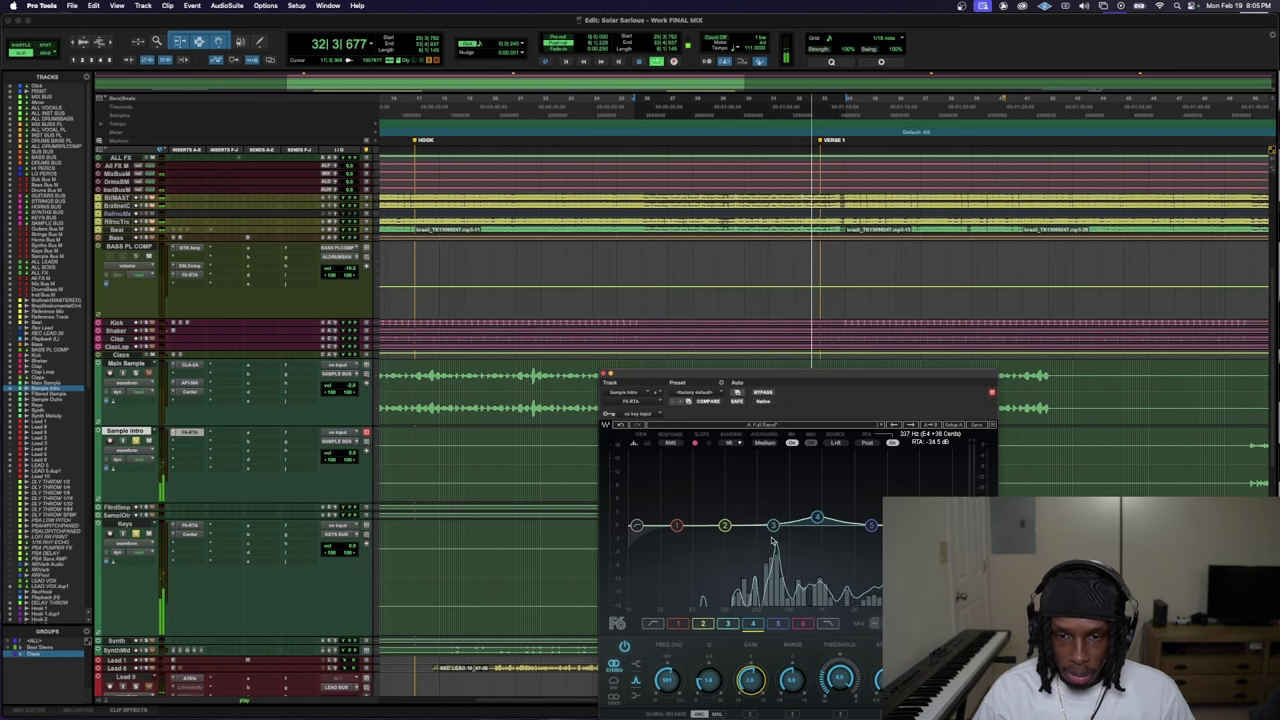
- Boost F6 band 3 on Sample Intro strongly, narrow its Q, and reduce the gain while listening
drag(773, 526, 773, 465)
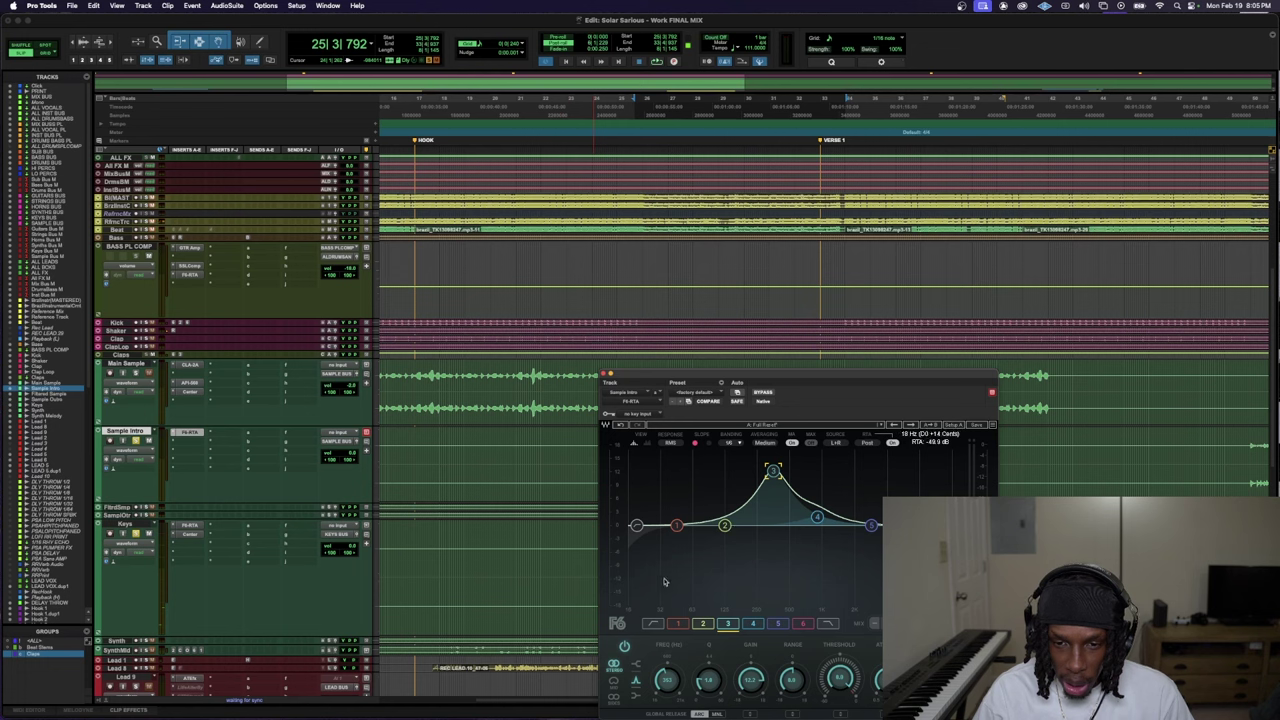
key(space)
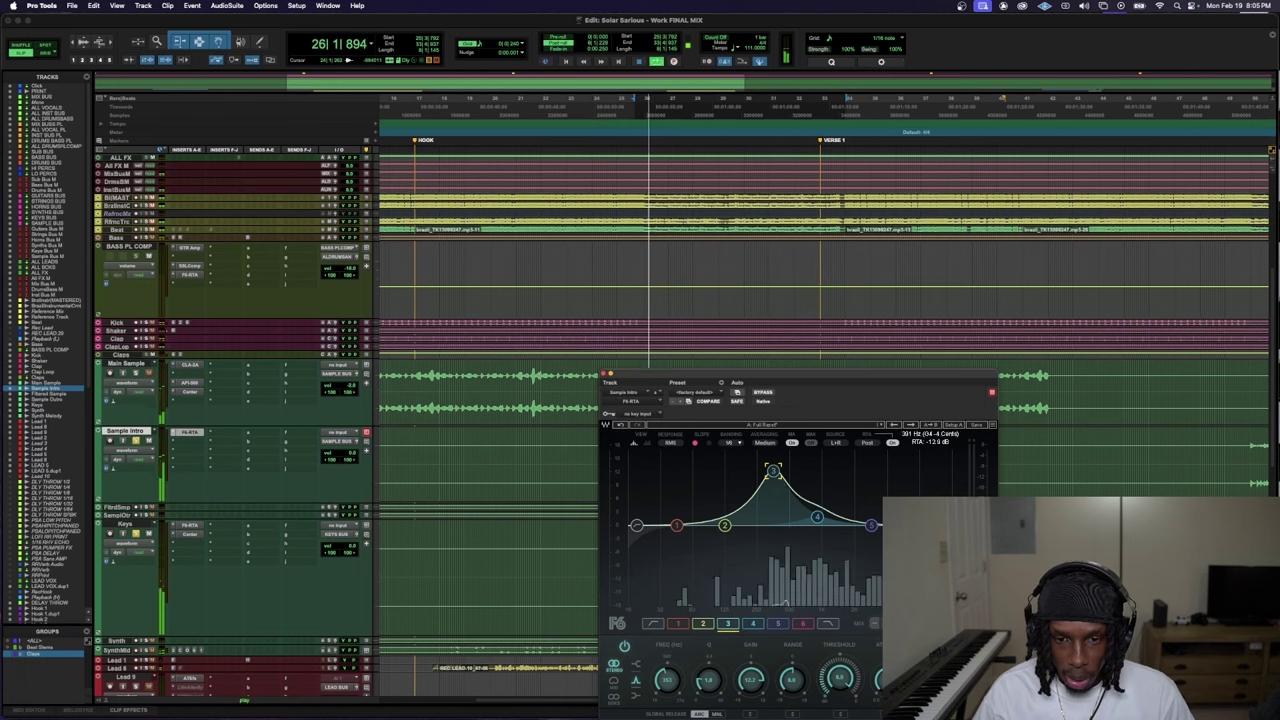
drag(775, 470, 773, 515)
key(space)
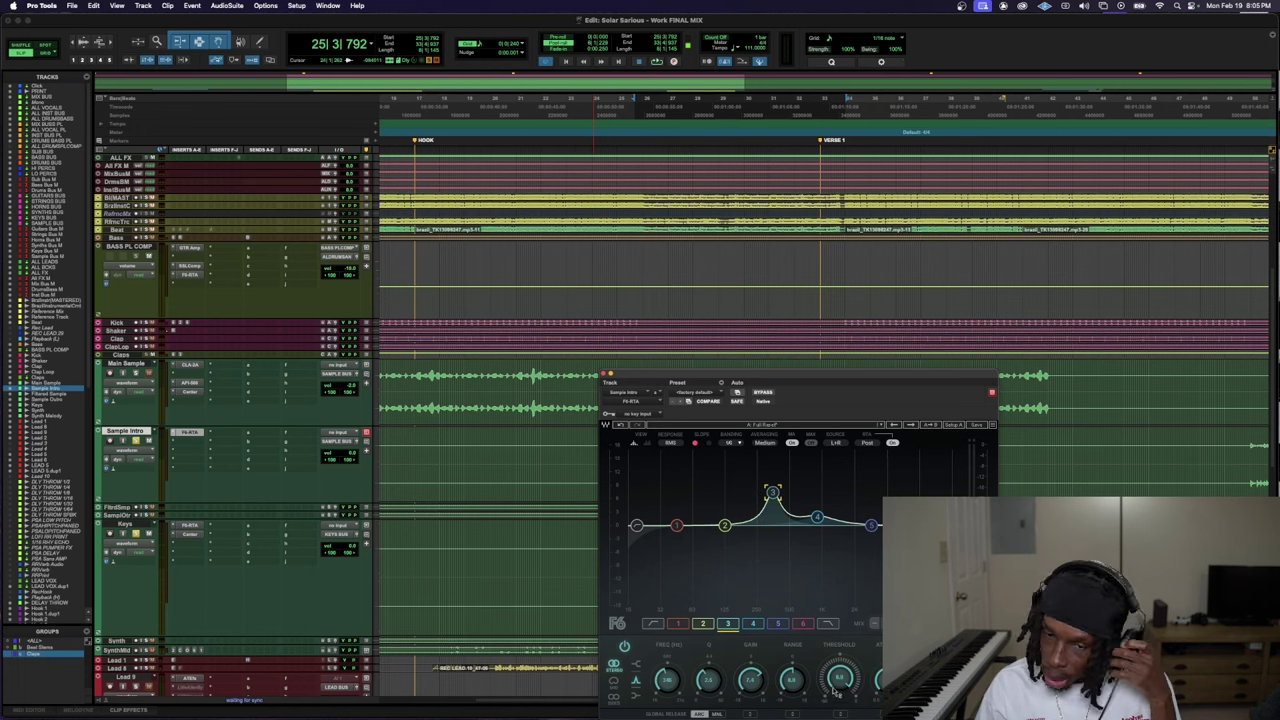
- Lower F6 band 3 on Sample Intro to a slight boost around 350 Hz, and adjust its threshold, release, attack and range
drag(730, 380, 620, 335)
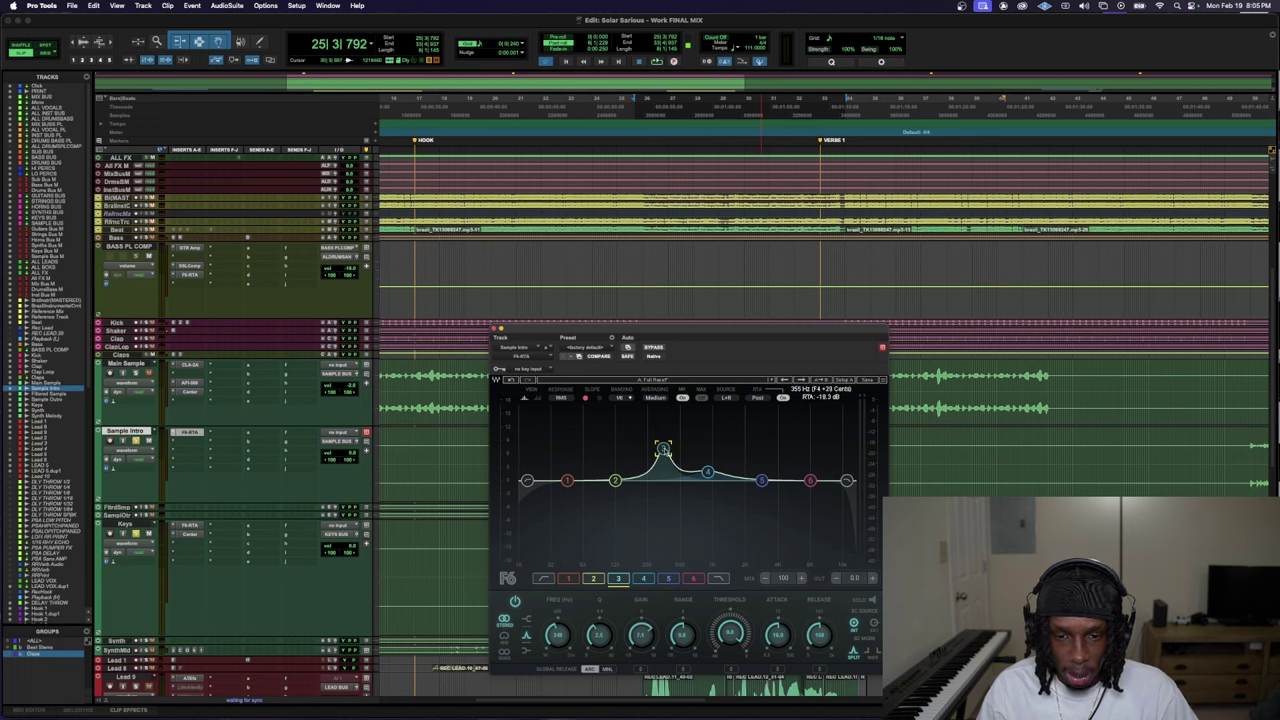
key(space)
mouse_move(663, 447)
mouse_down()
mouse_move(667, 410)
mouse_move(663, 470)
mouse_up()
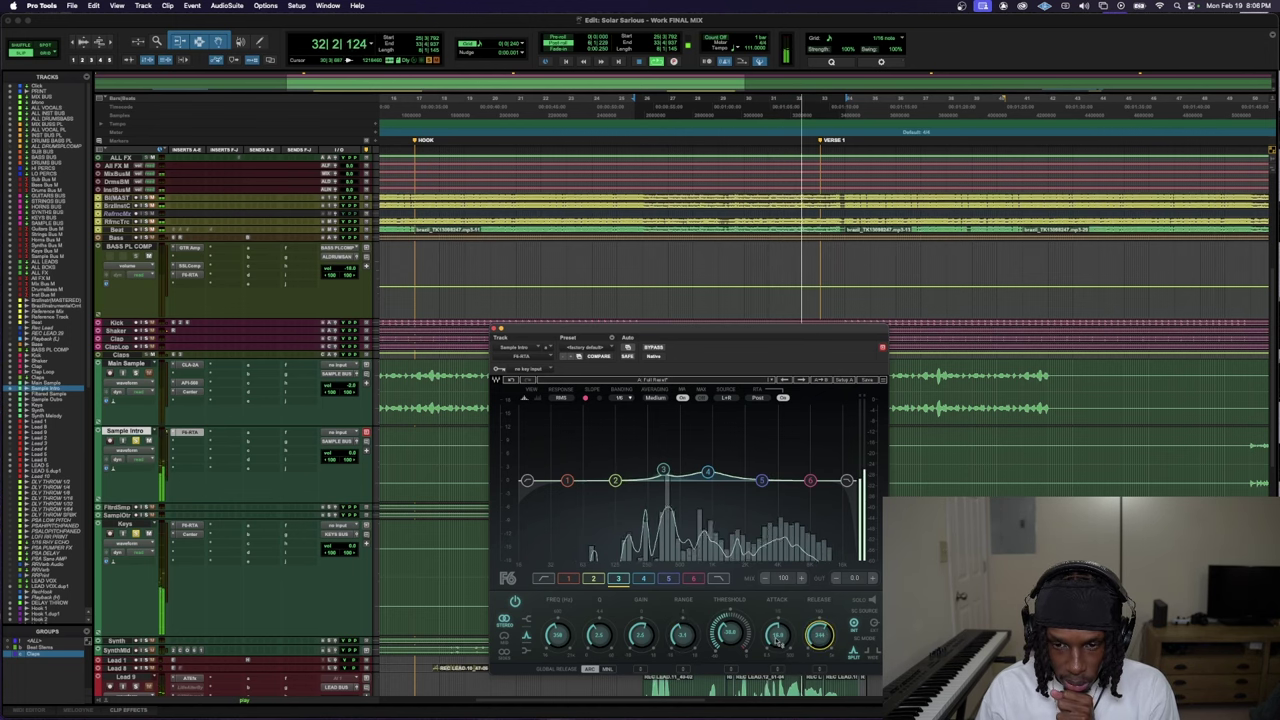
drag(777, 643, 777, 651)
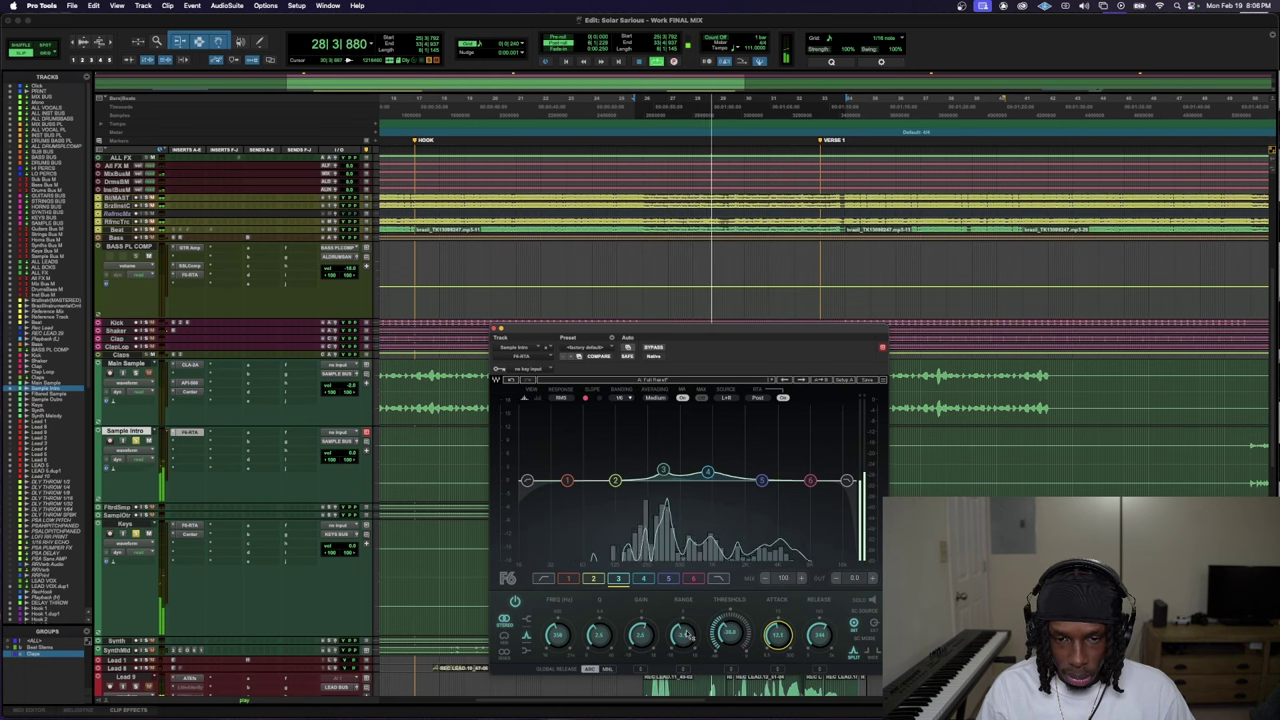
drag(688, 636, 688, 630)
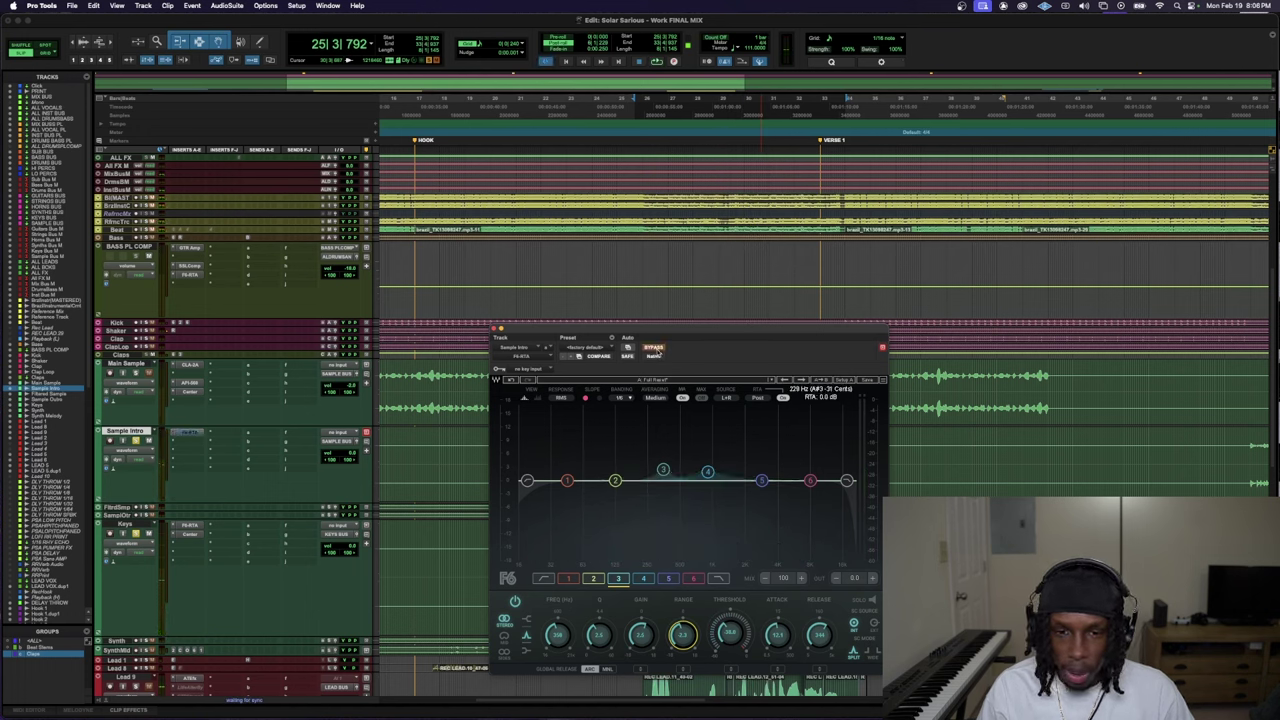
- Compare Sample Intro with F6 bypassed and active during playback, and close the plug-in window
key(space)
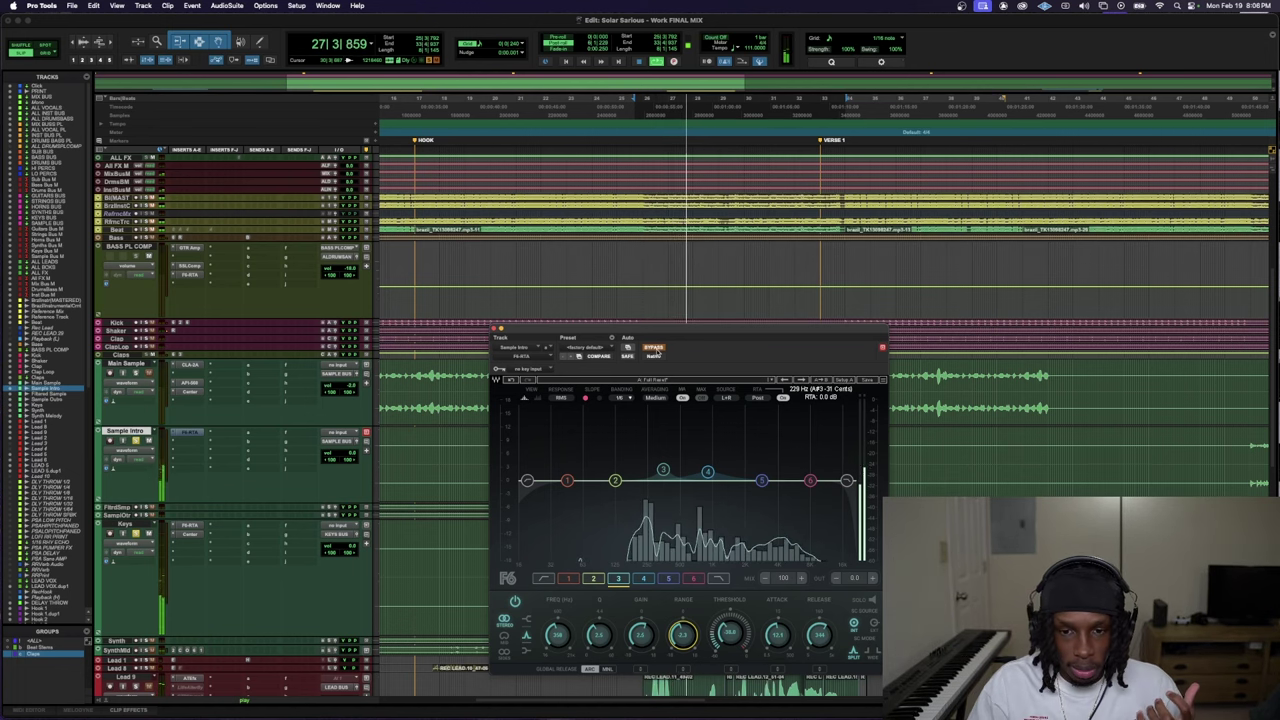
key(space)
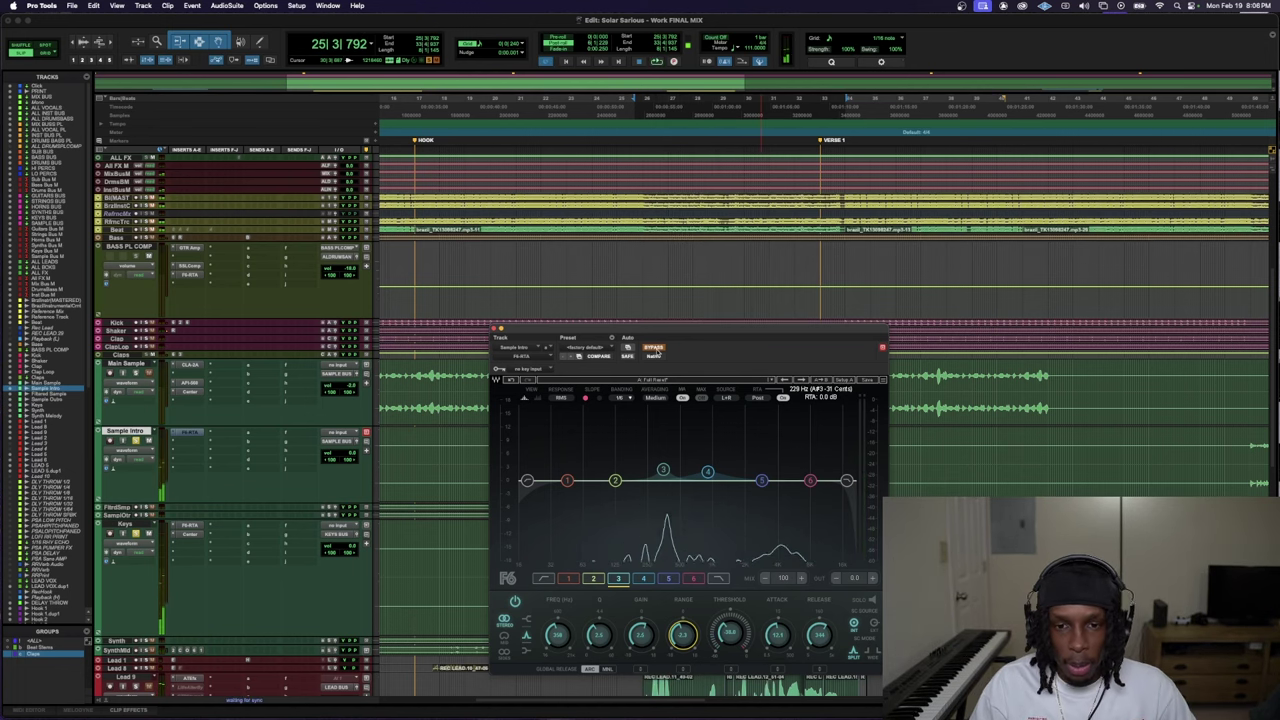
key(space)
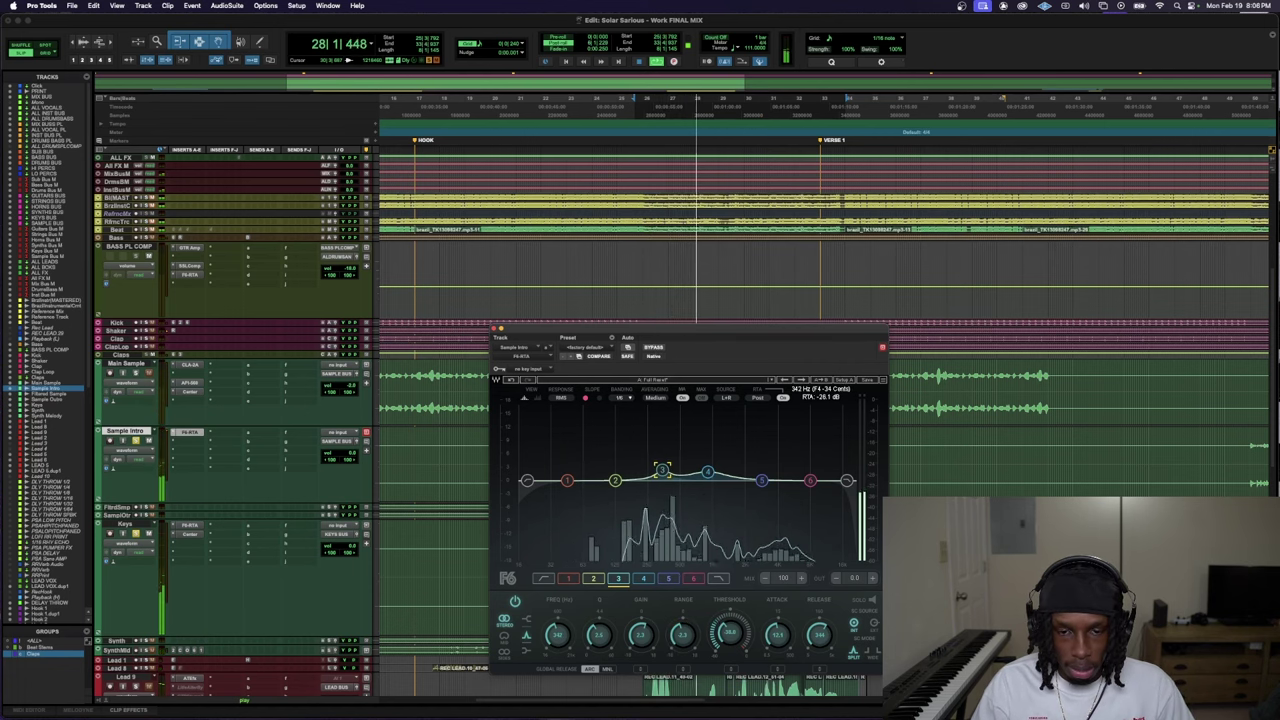
key(super+w)
click(210, 440)
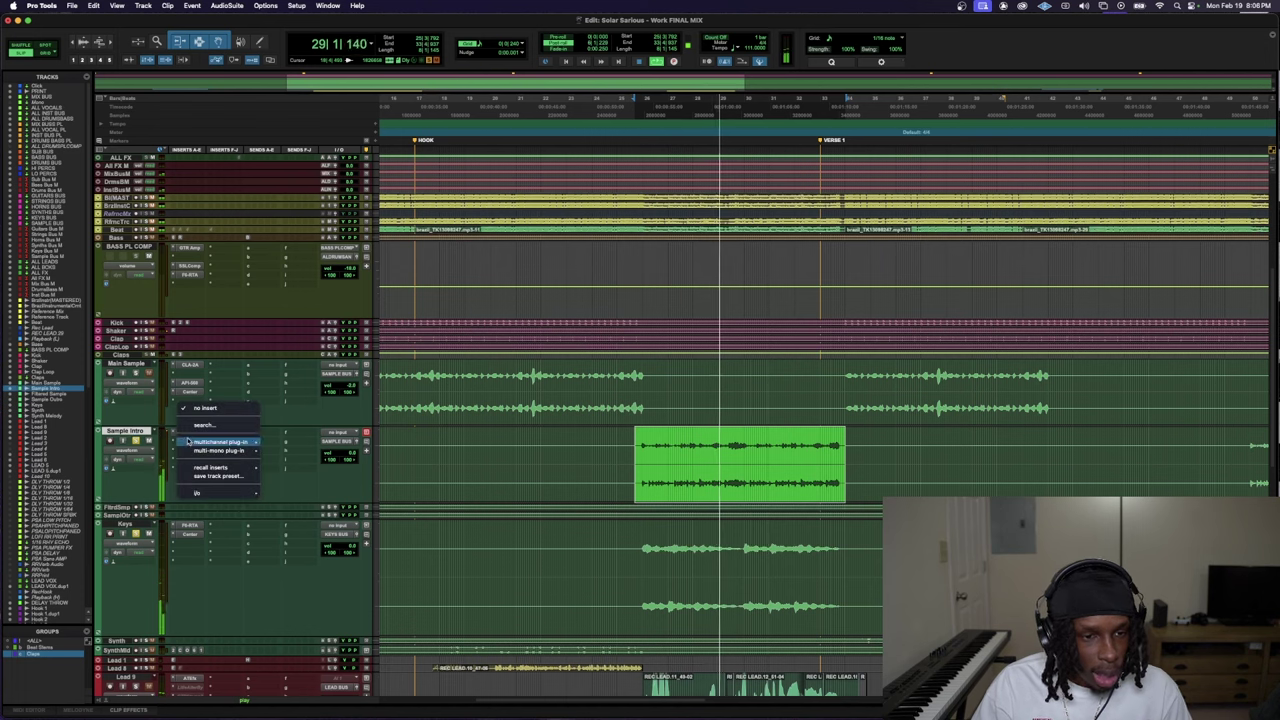
click(215, 425)
click(214, 432)
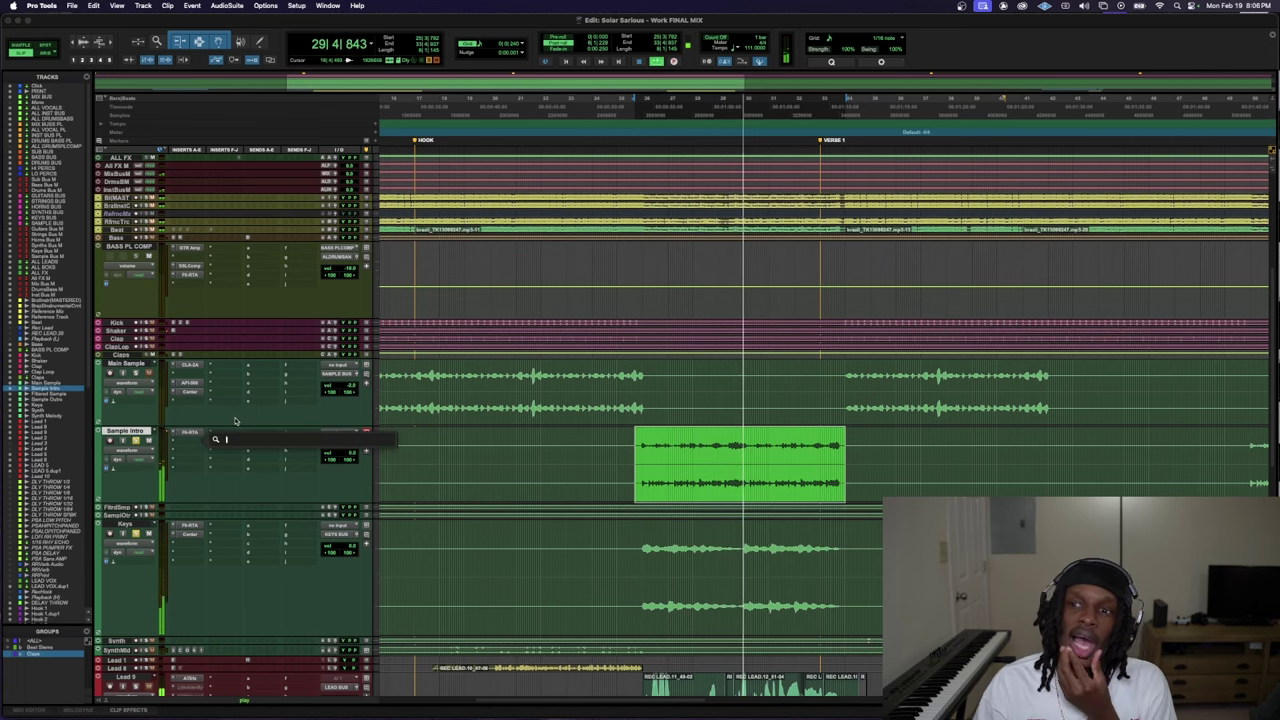
click(199, 437)
click(199, 437)
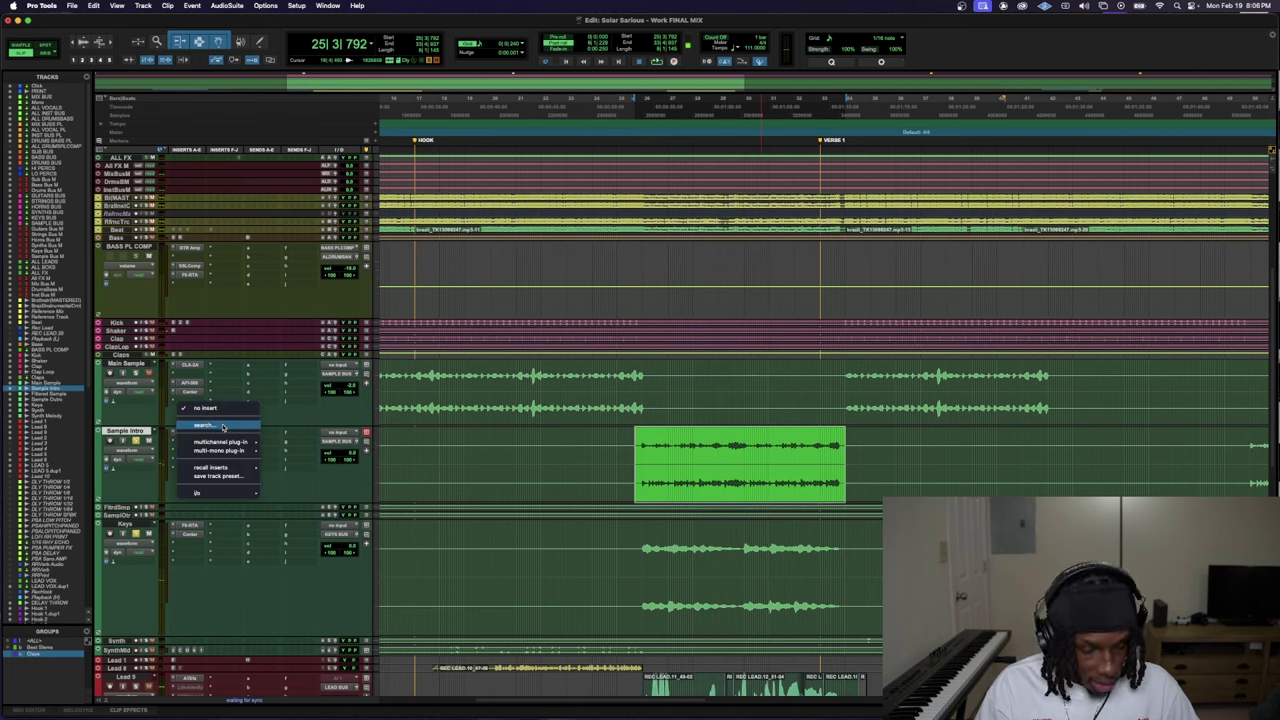
click(253, 413)
click(192, 446)
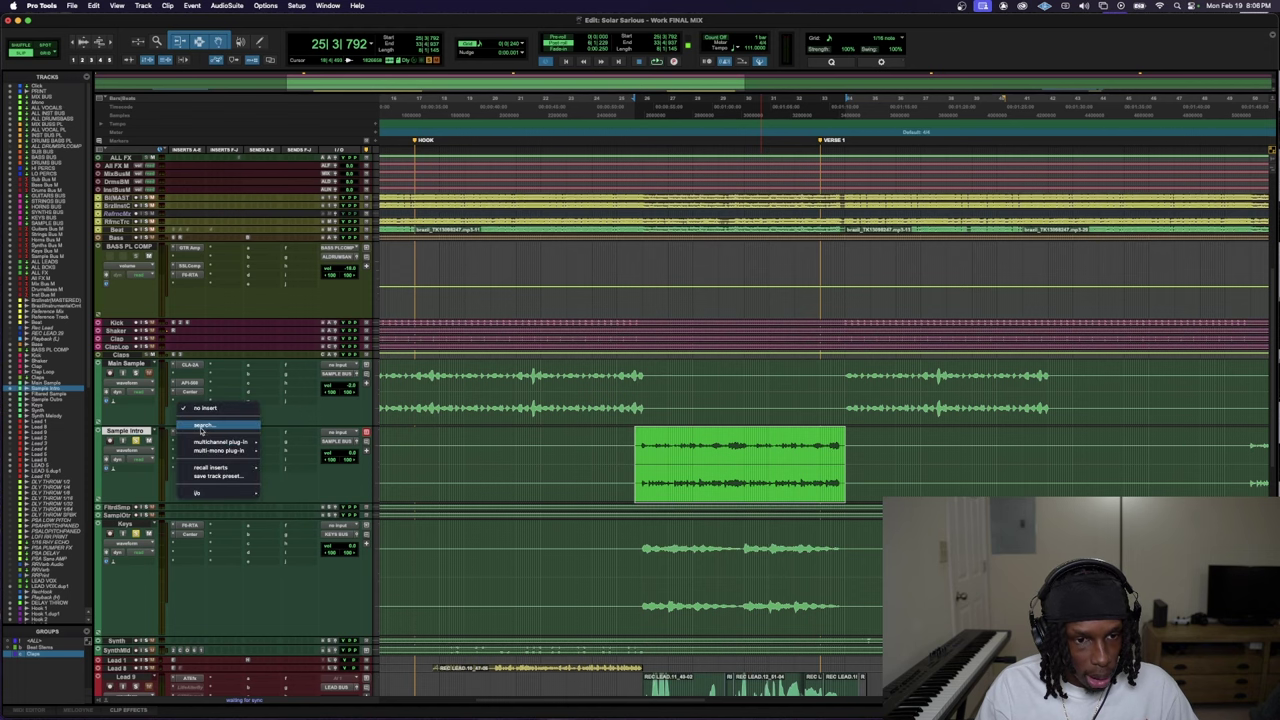
click(237, 399)
- Duplicate the Sample Intro track and select the duplicate
click(143, 431)
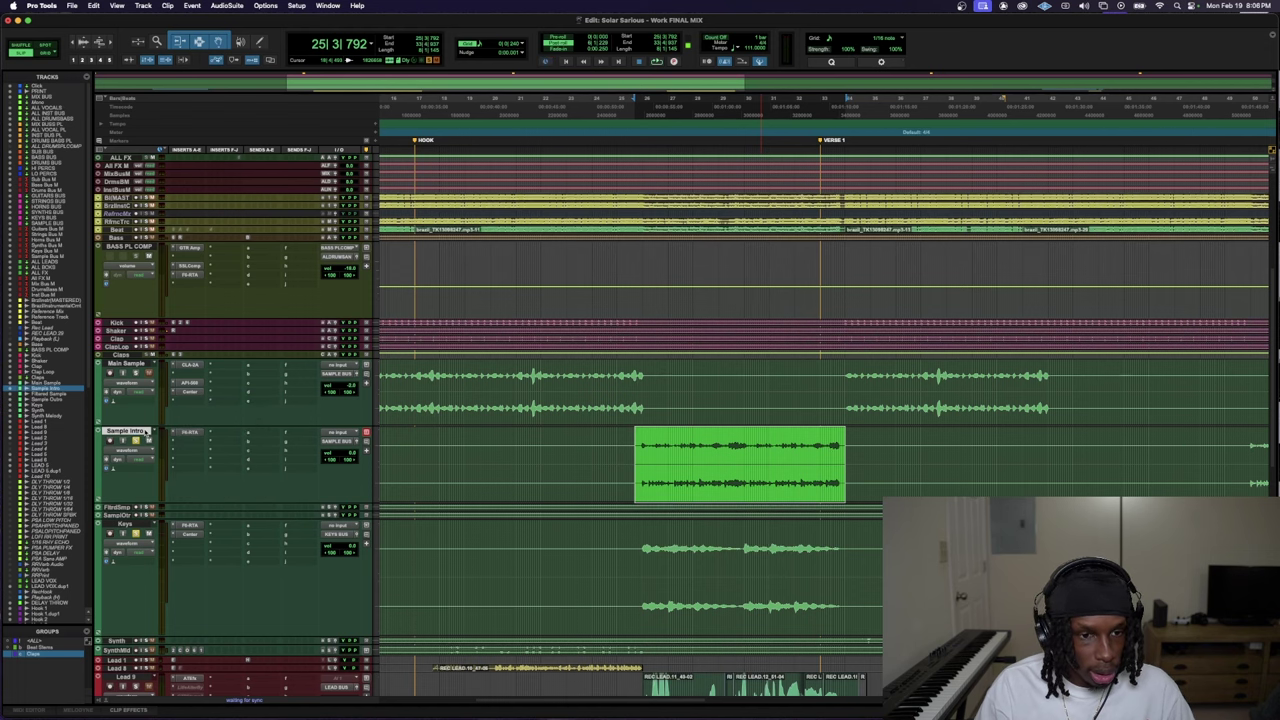
key(alt+shift+d)
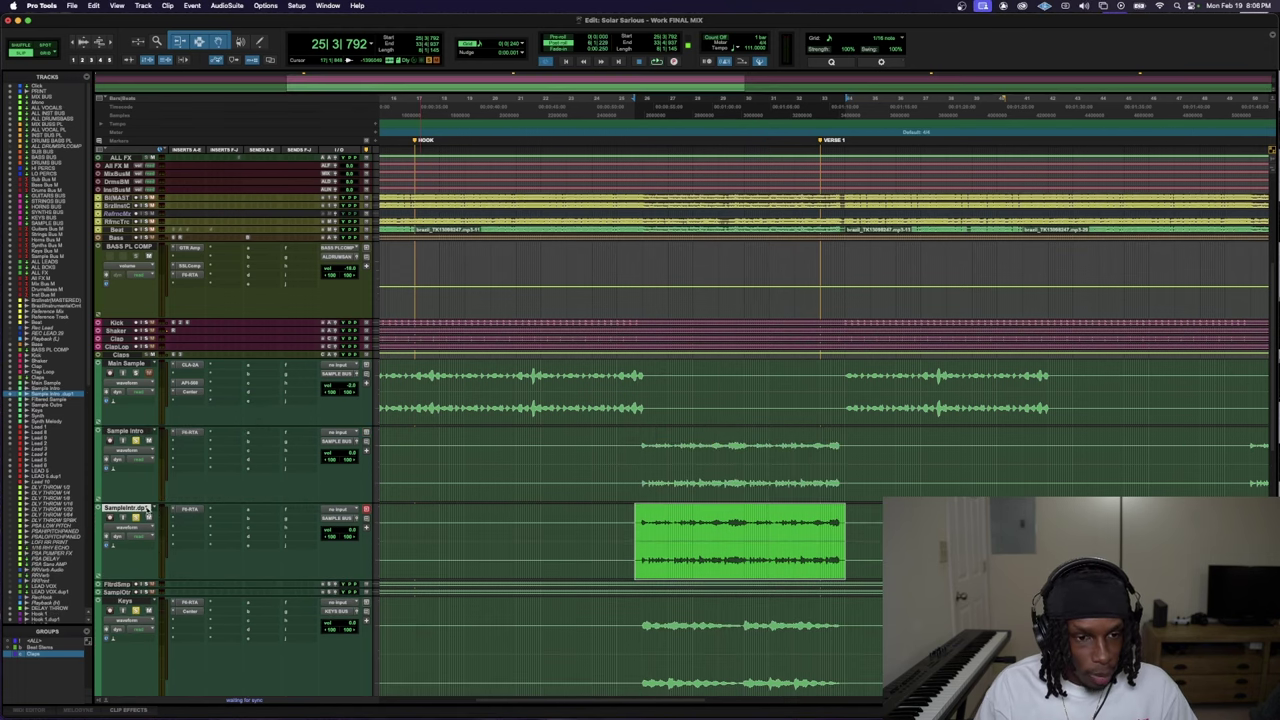
click(149, 431)
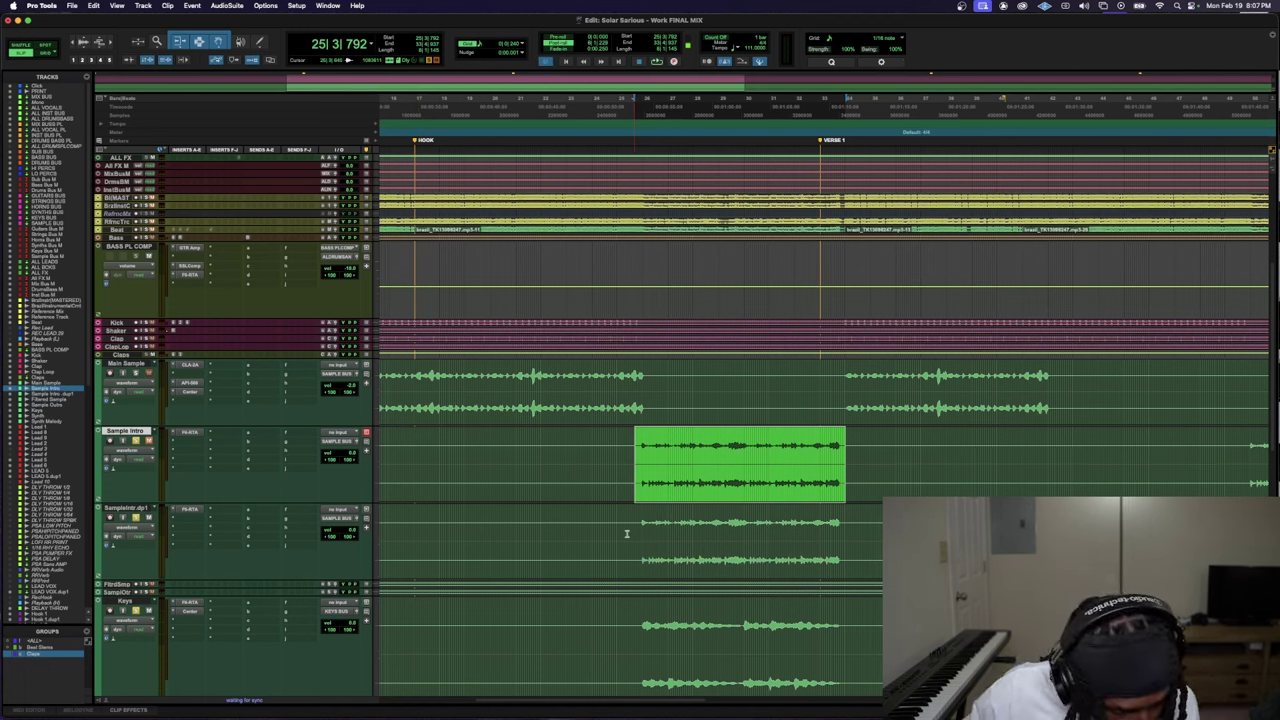
click(147, 509)
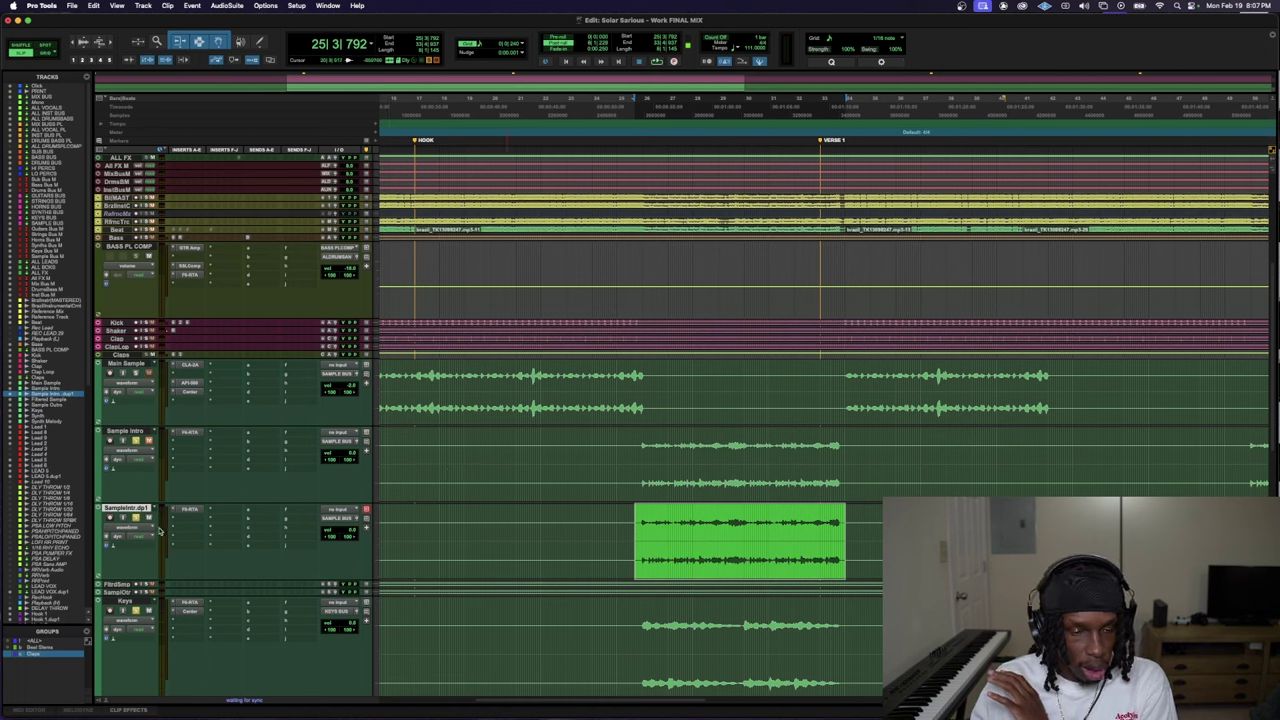
- Band-limit the Sample Intro duplicate in F6 with a high-pass filter below band 3 and a 24 dB/oct low-pass filter at about 1388 Hz
click(189, 509)
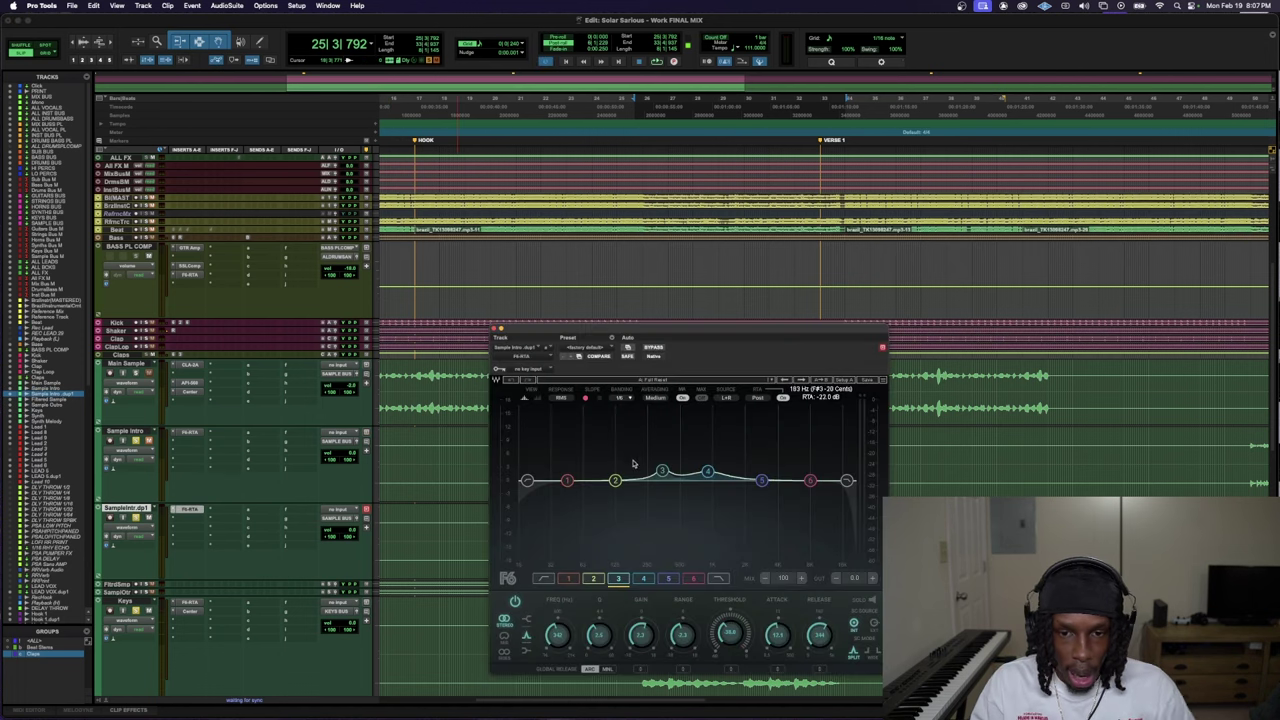
click(616, 481)
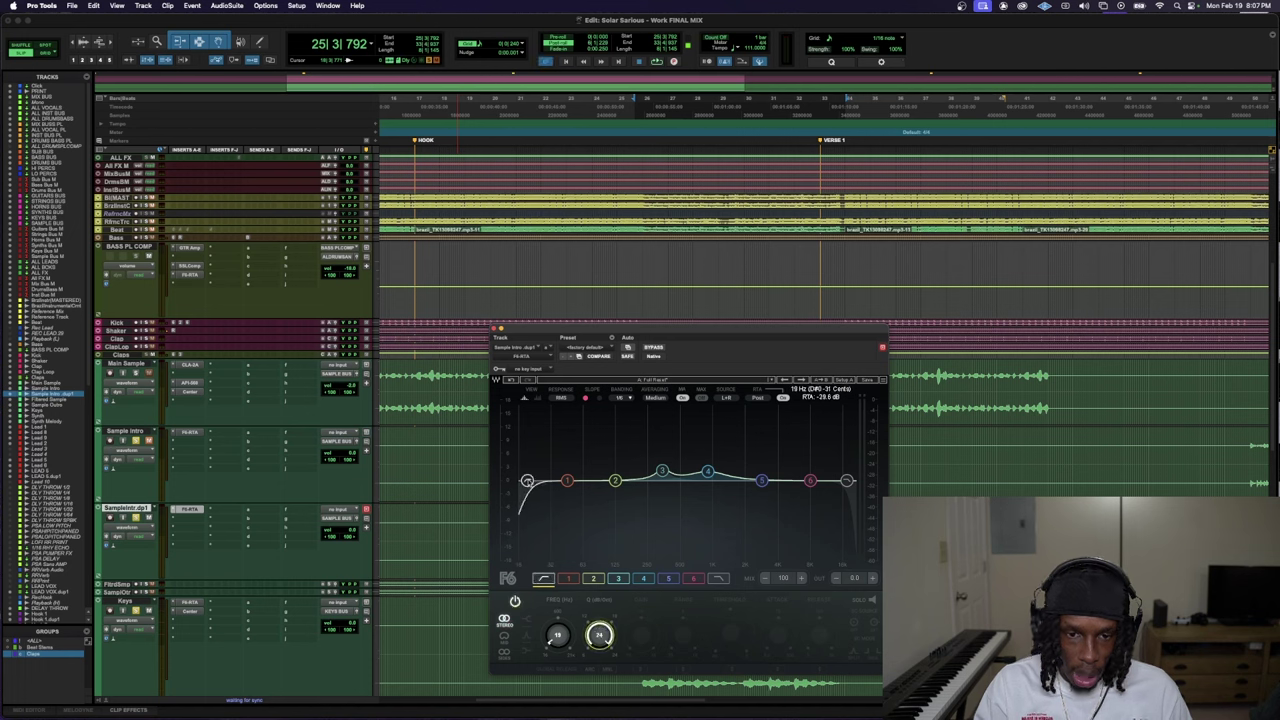
drag(527, 481, 639, 481)
key(space)
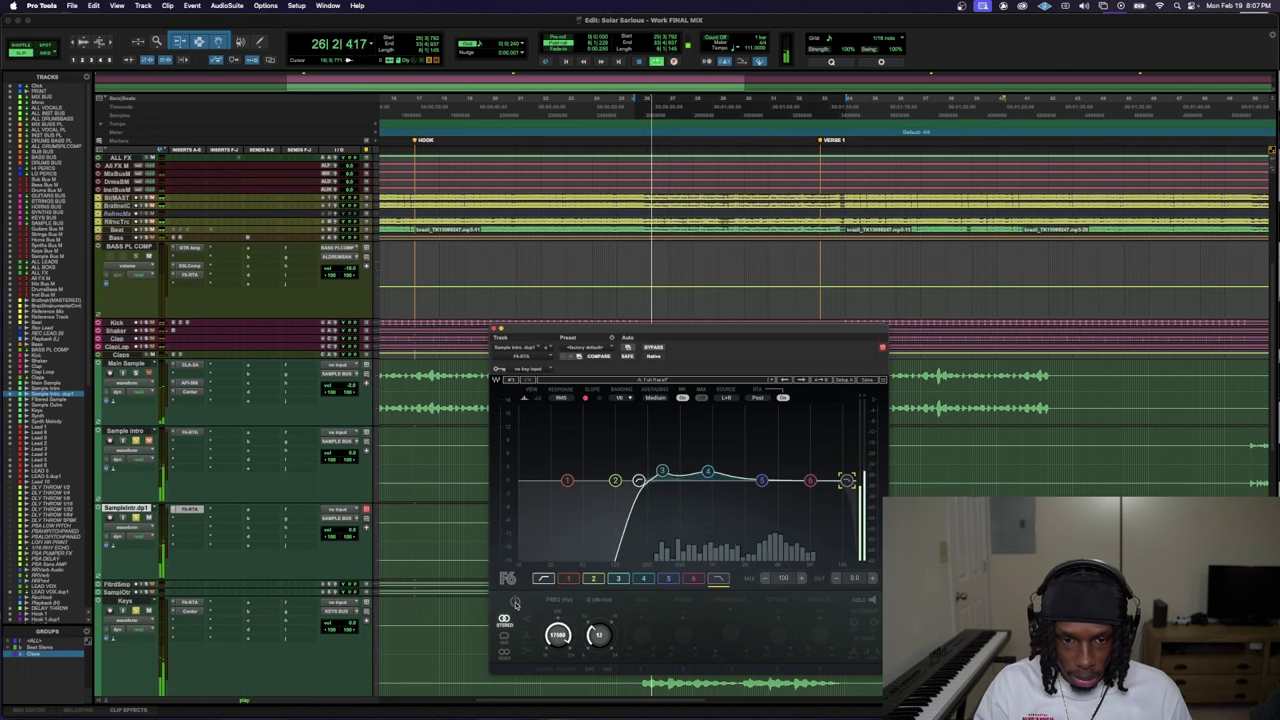
drag(847, 481, 728, 481)
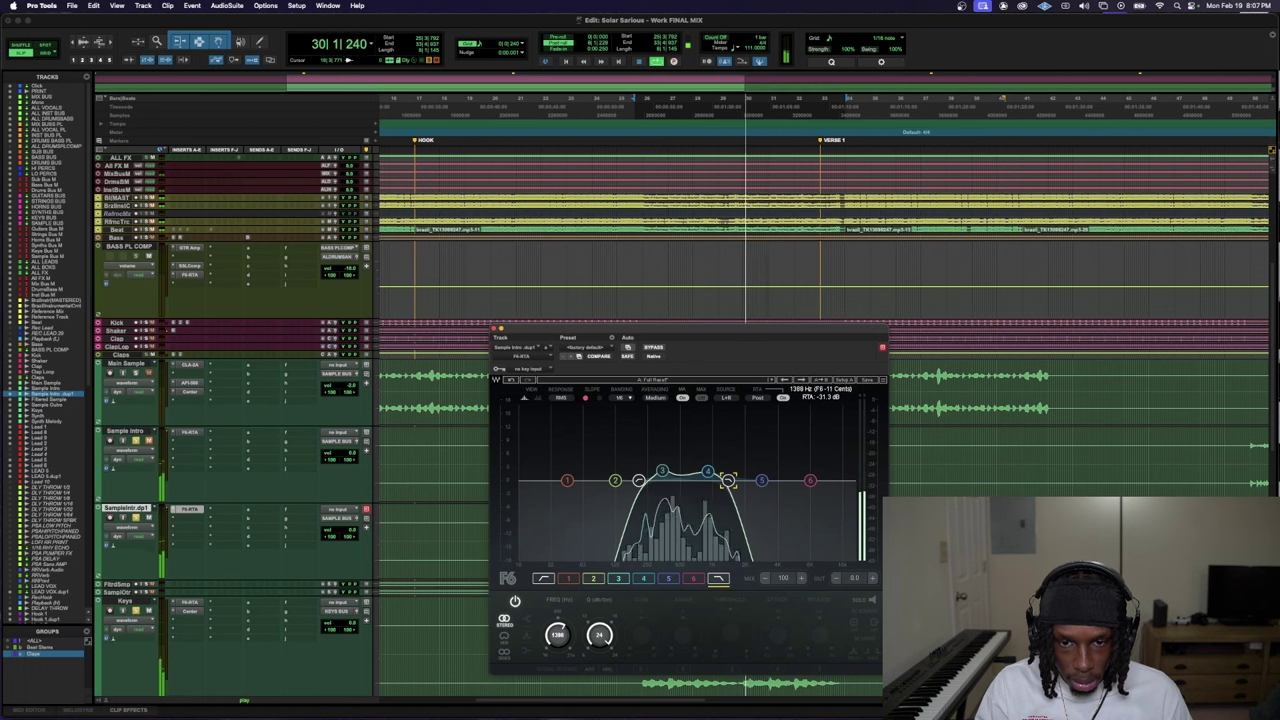
- Insert the stereo J37 tape plug-in after F6 on the Sample Intro duplicate and choose its tape speed
click(200, 516)
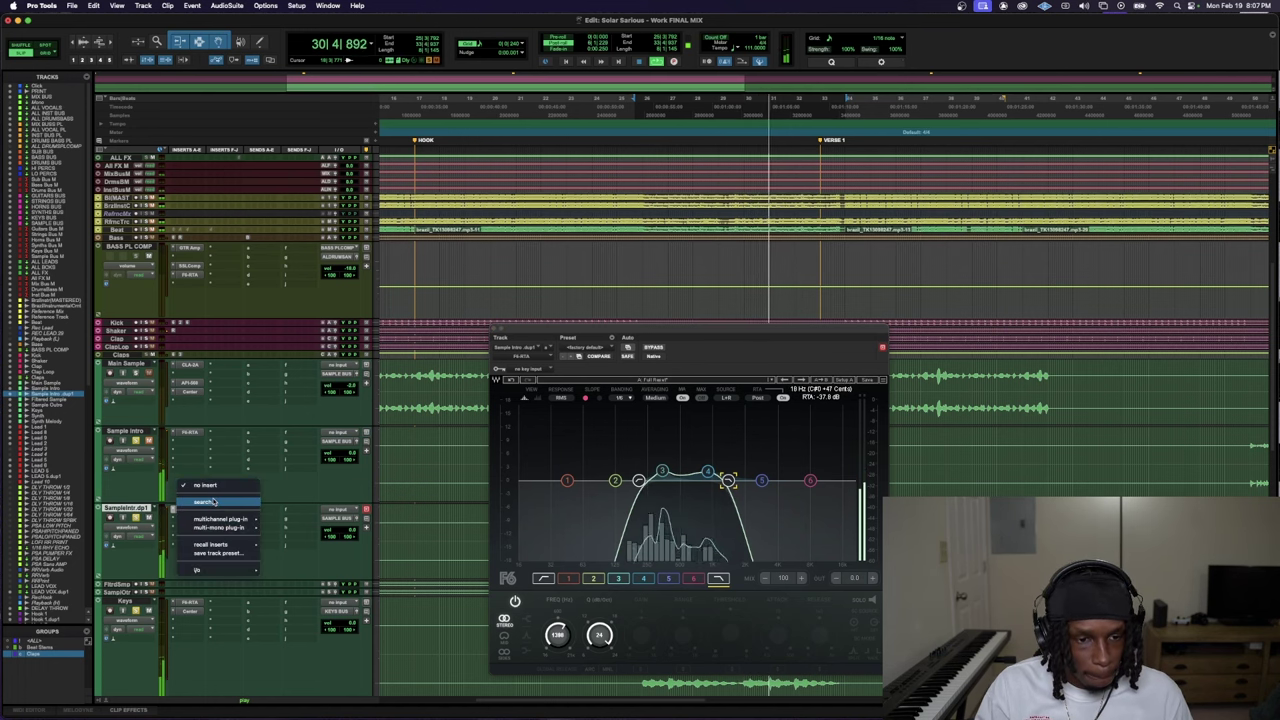
click(210, 497)
text(fb)
key(Return)
click(188, 521)
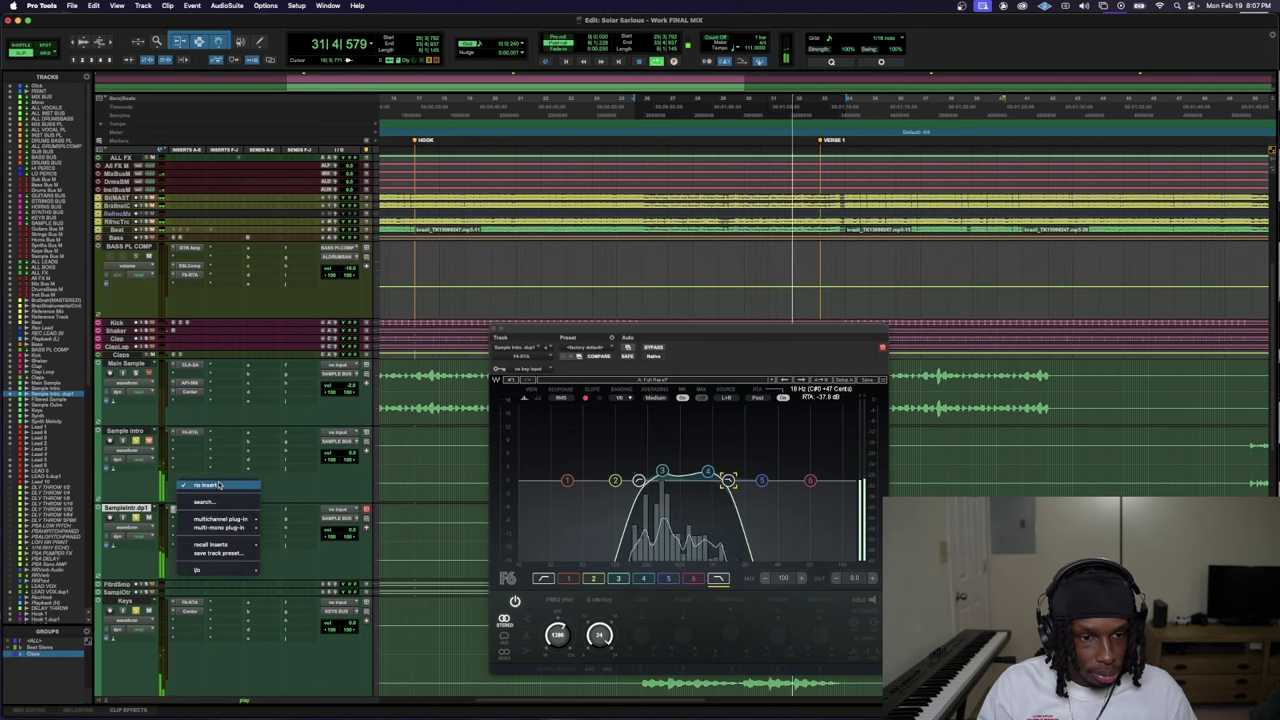
click(200, 503)
text(jup)
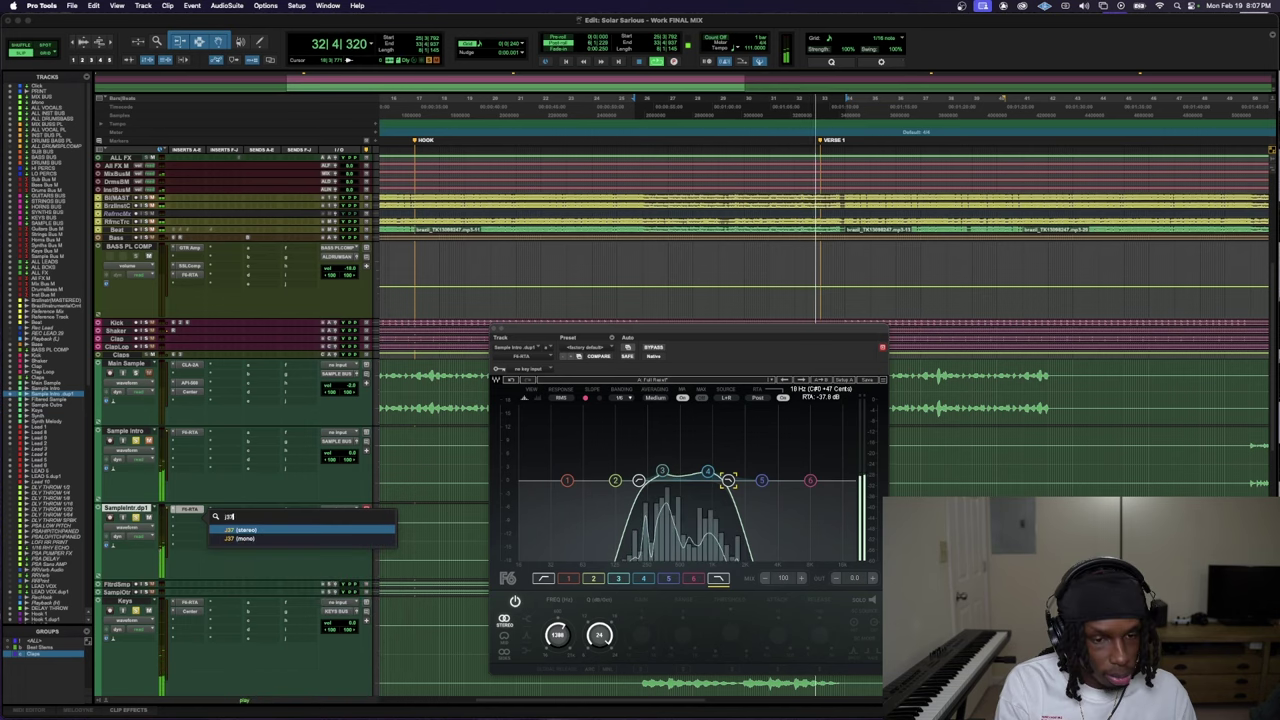
key(Return)
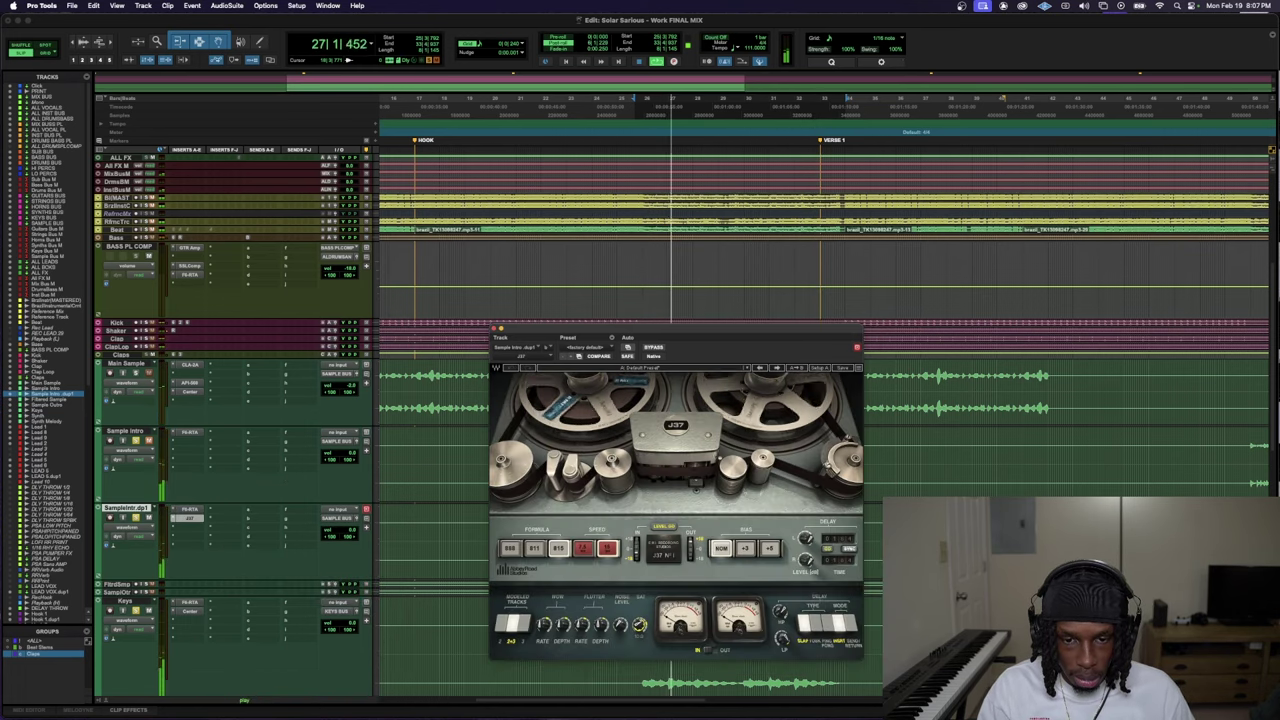
click(607, 548)
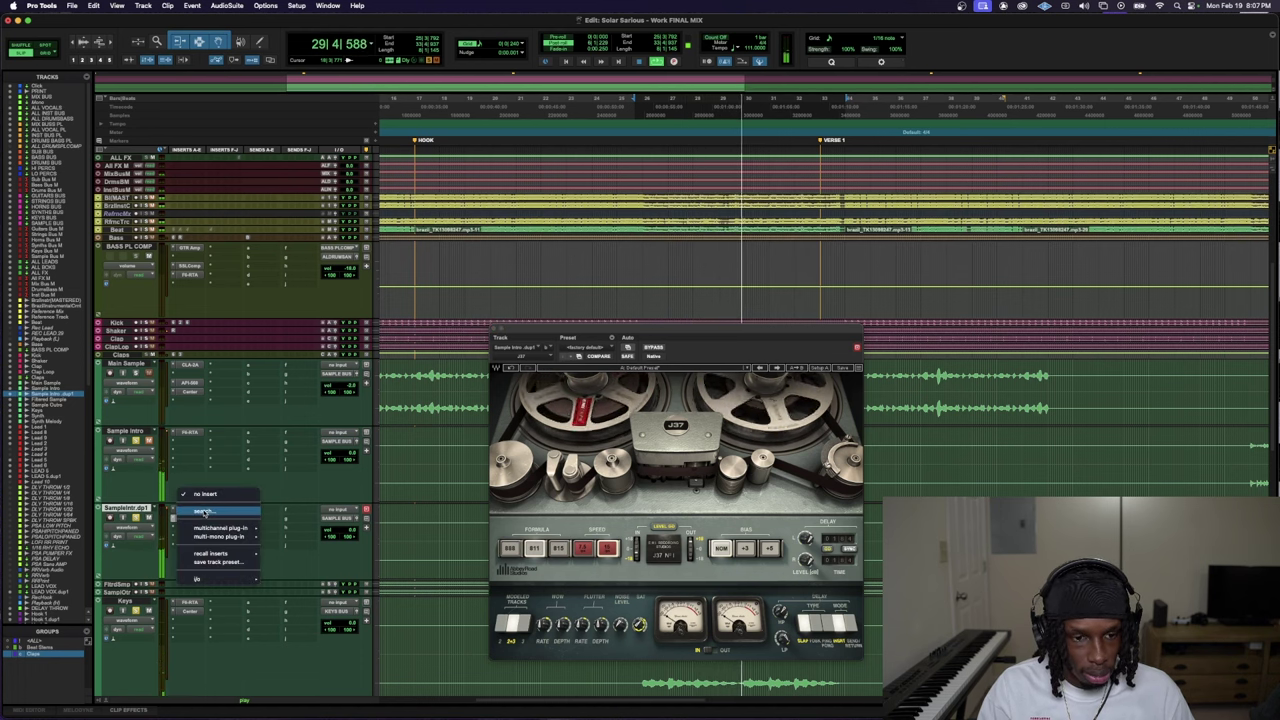
- Insert Decapitator after J37 on the Sample Intro duplicate, audition it, and make the insert inactive
click(191, 540)
text(deca)
key(Return)
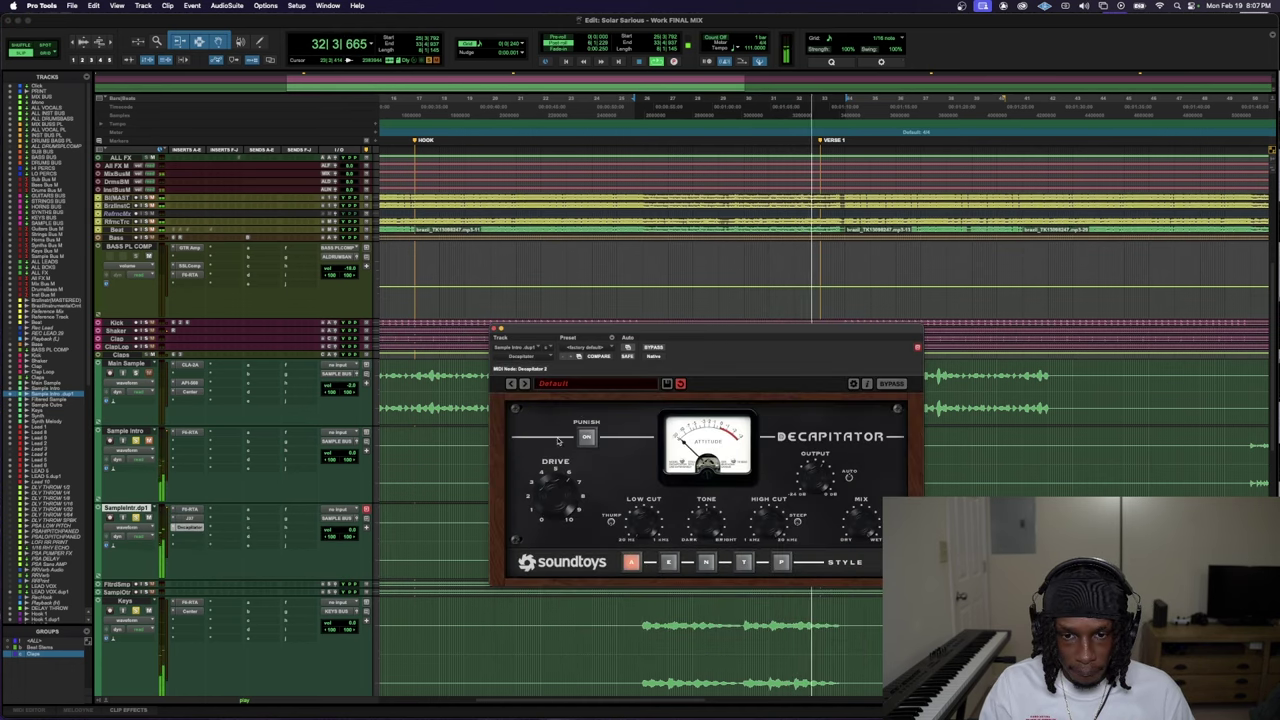
key(space)
click(190, 522)
- Insert the GTR Amp plug-in in the slot below Decapitator on the Sample Intro duplicate
click(199, 522)
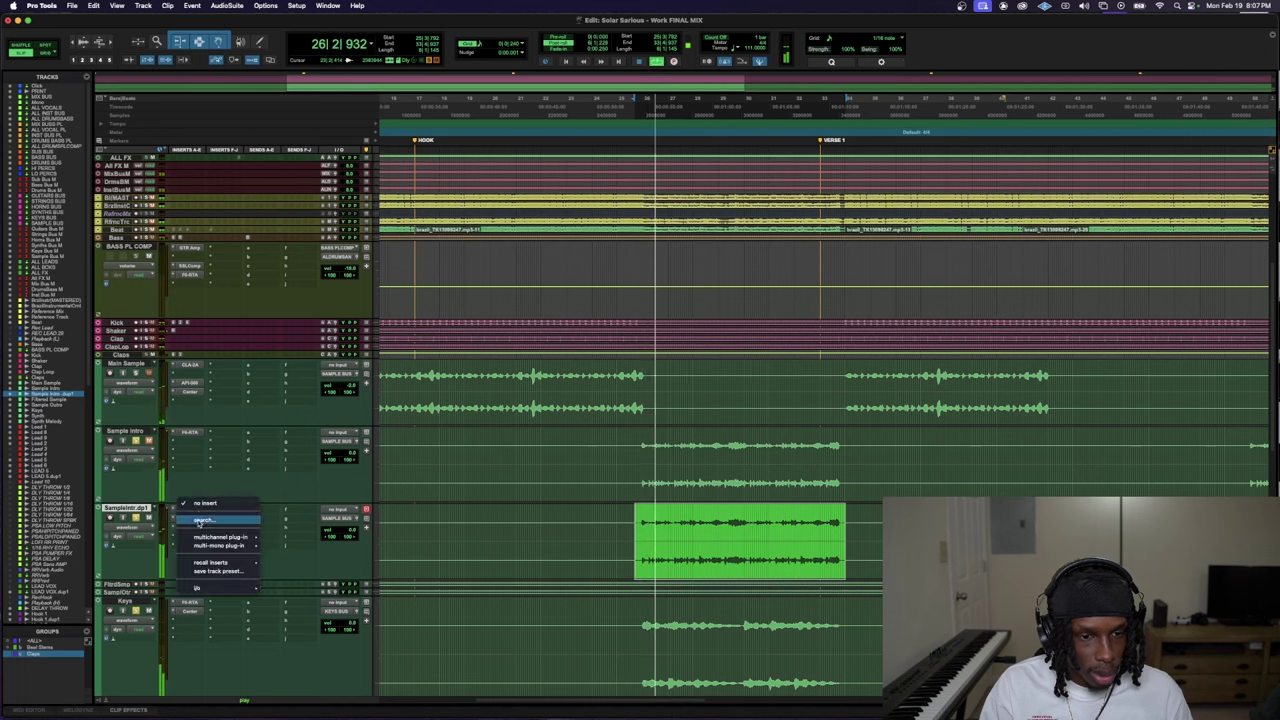
click(199, 522)
text(gt)
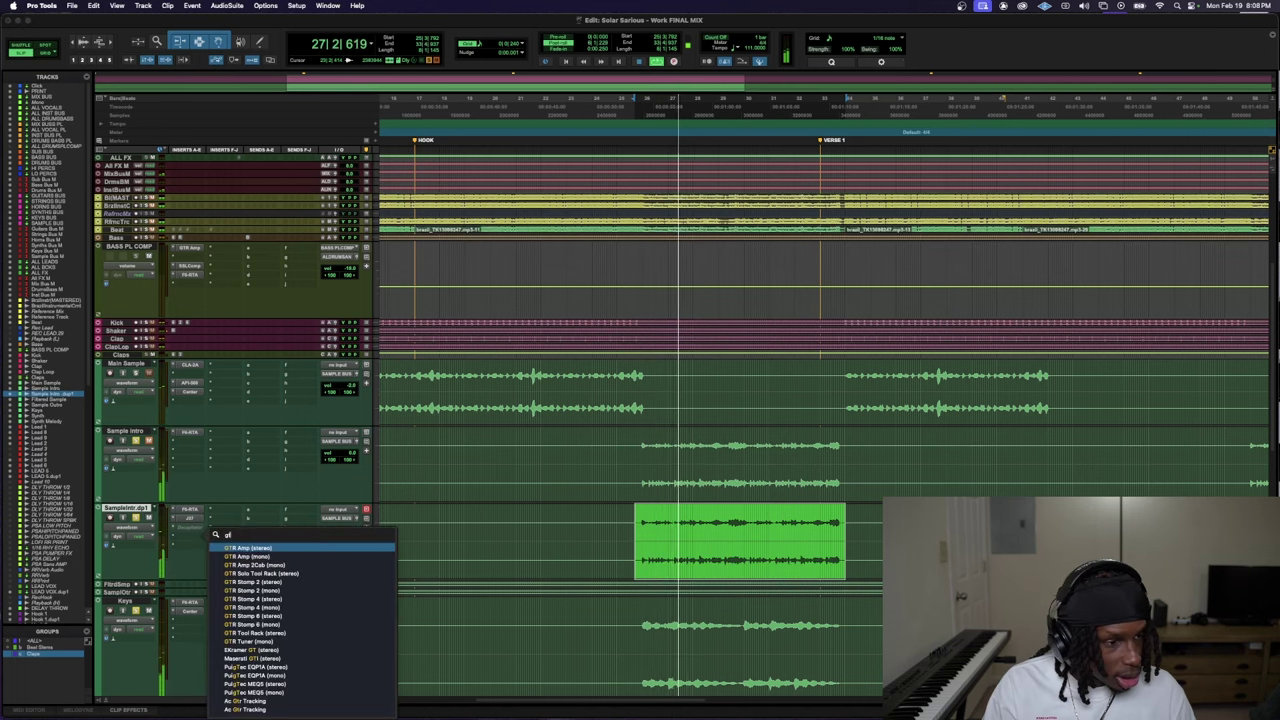
key(Down)
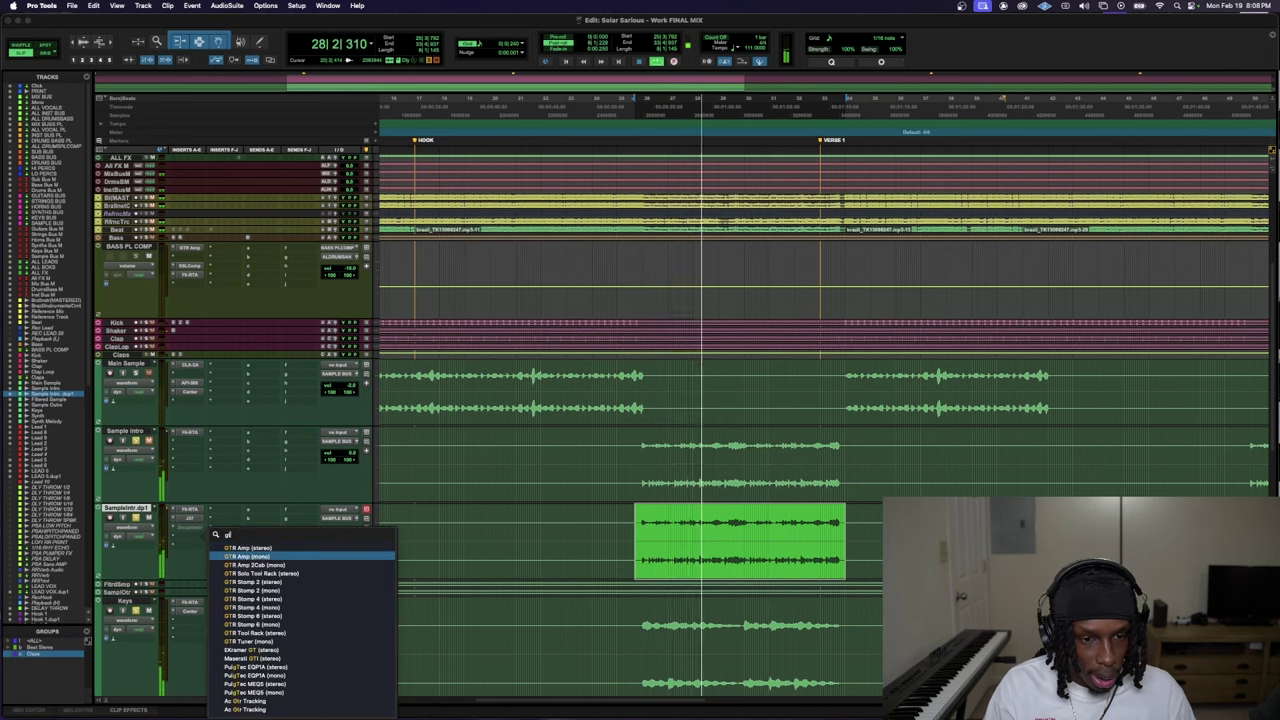
key(Return)
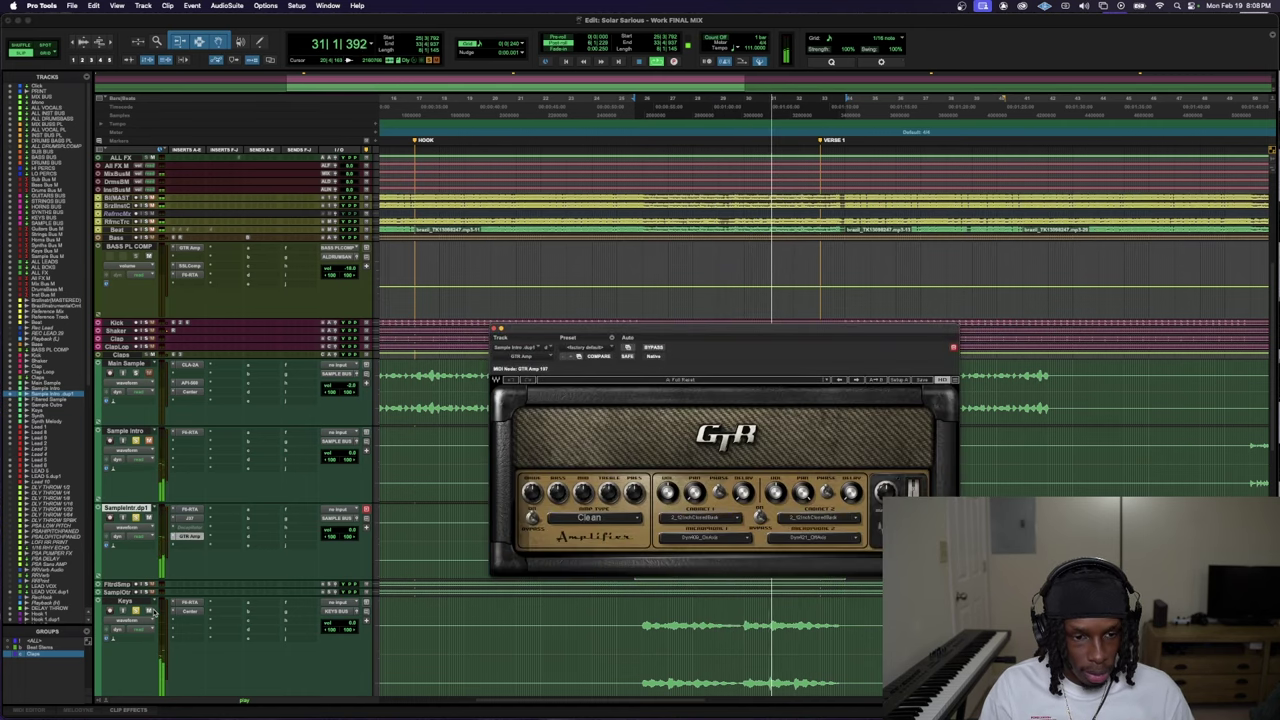
- Audition successive GTR Amp presets on the Sample Intro duplicate during playback, settling on one with the Clean amp type
click(857, 381)
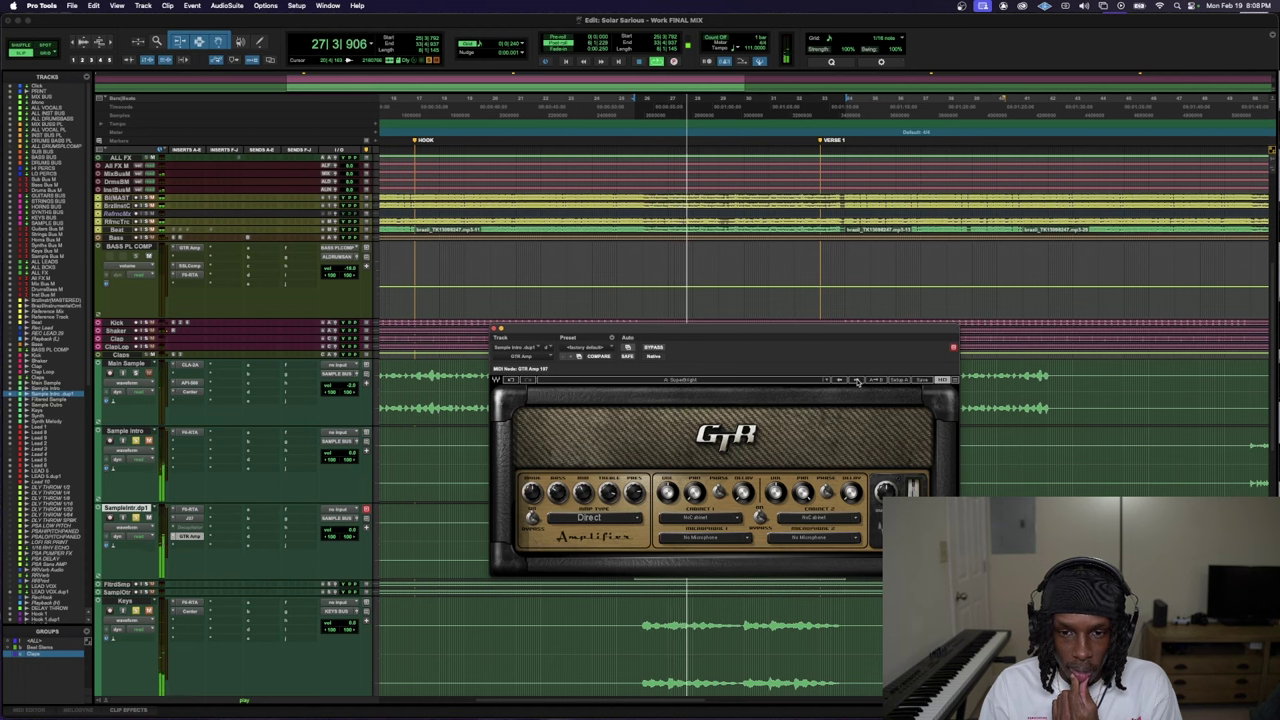
click(857, 381)
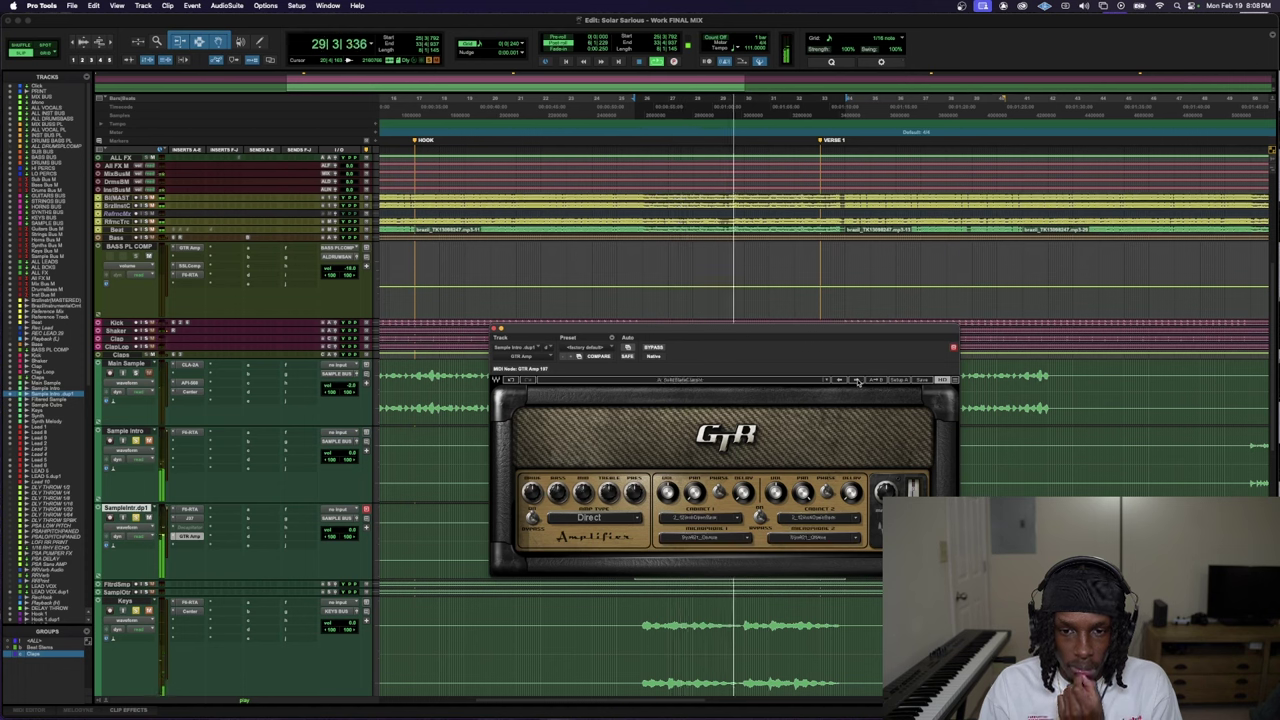
click(857, 381)
click(857, 381)
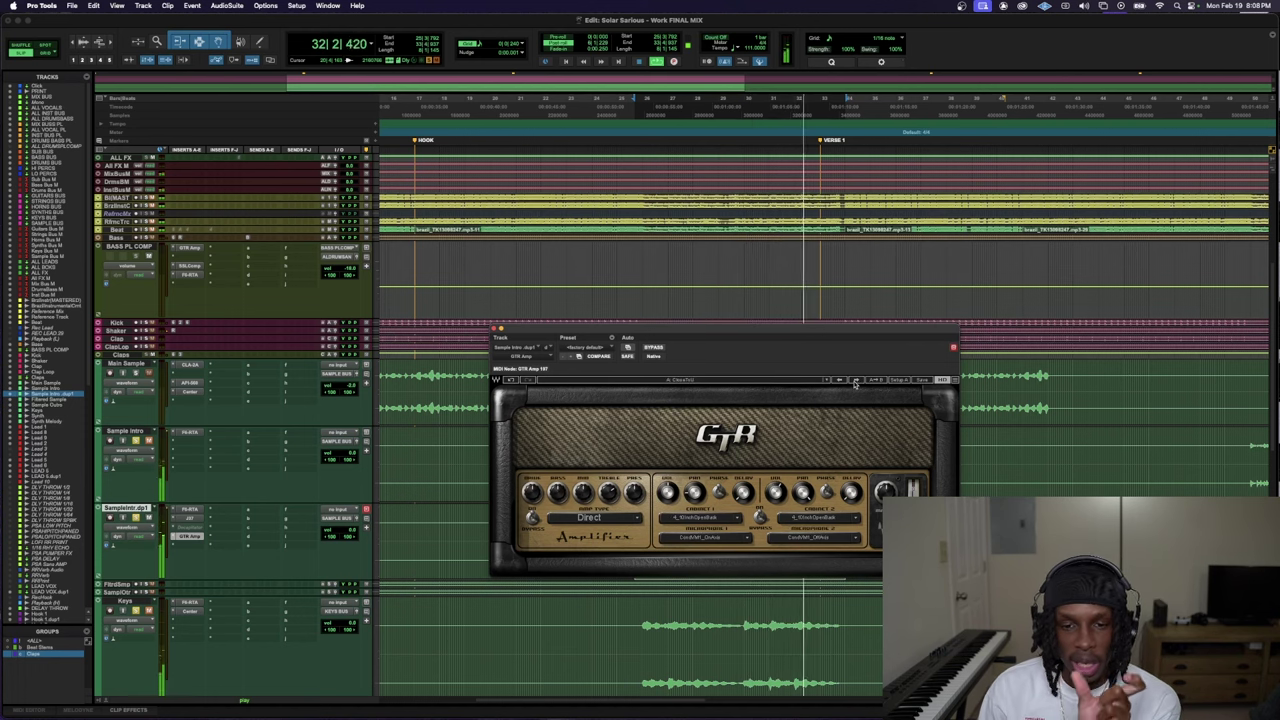
key(space)
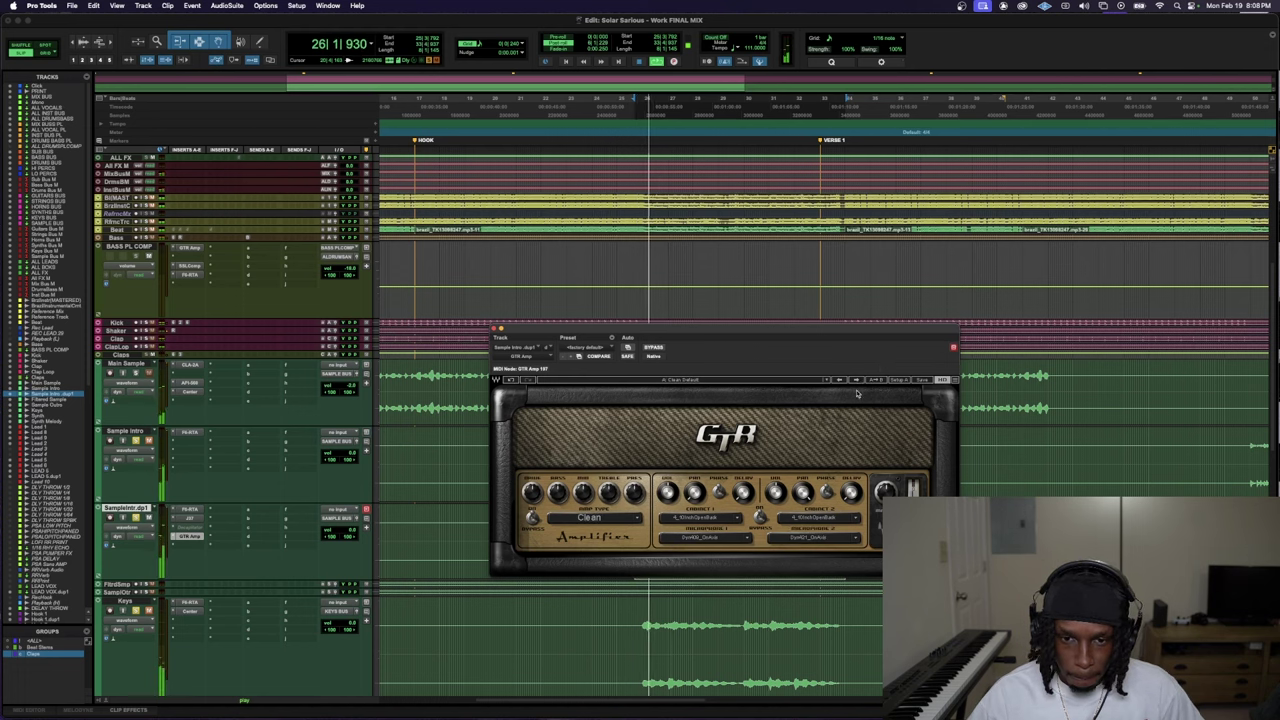
click(857, 381)
click(857, 381)
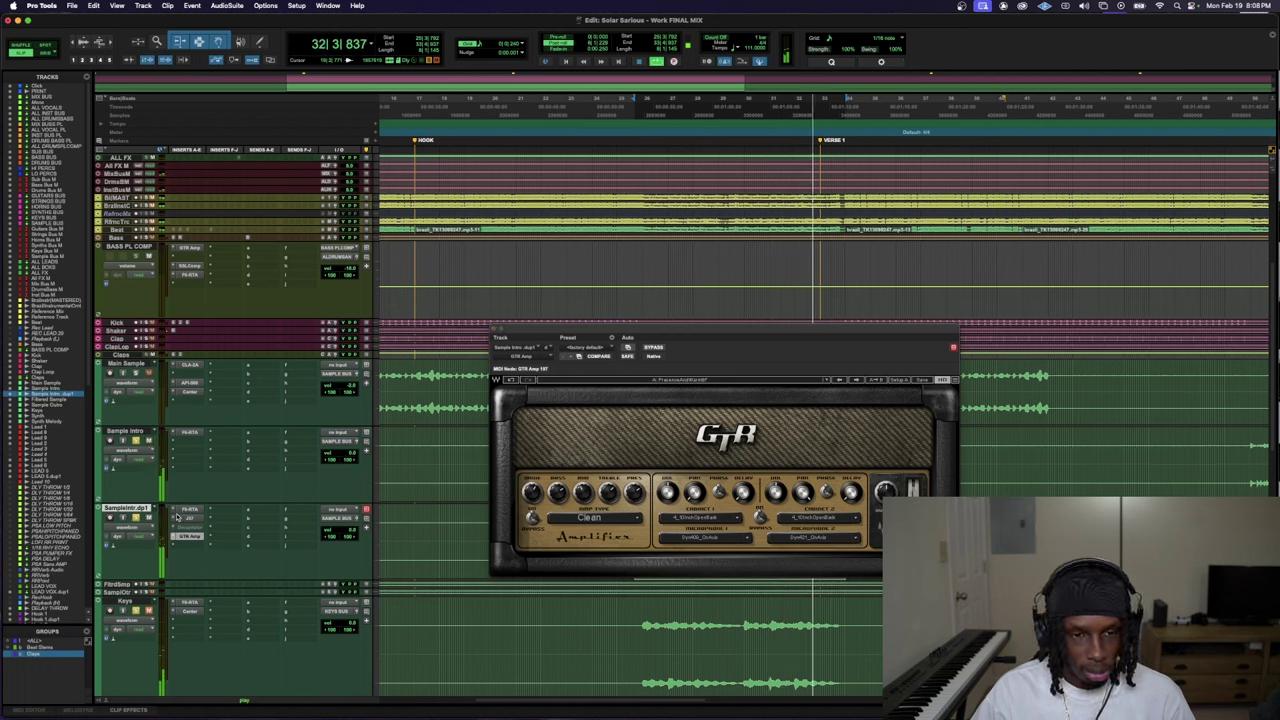
- Insert the SSLComp bus compressor after GTR Amp on the Sample Intro duplicate and play the section
click(190, 537)
key(space)
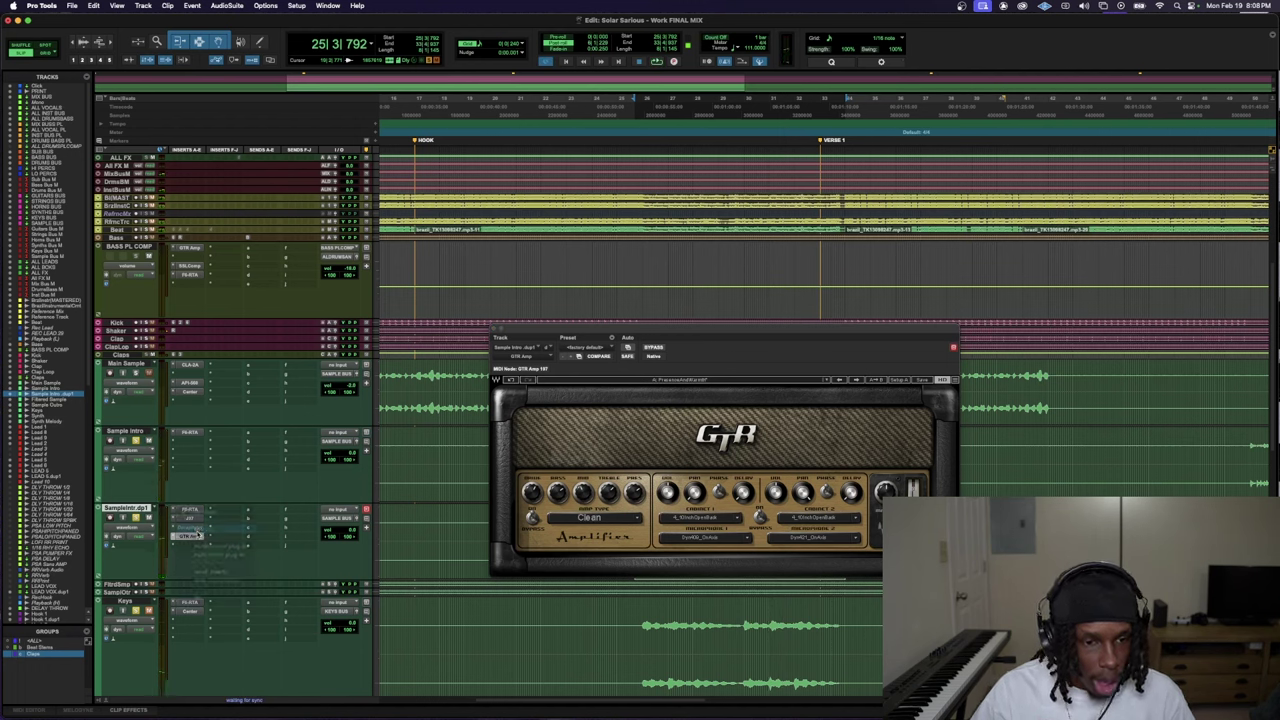
text(ssl)
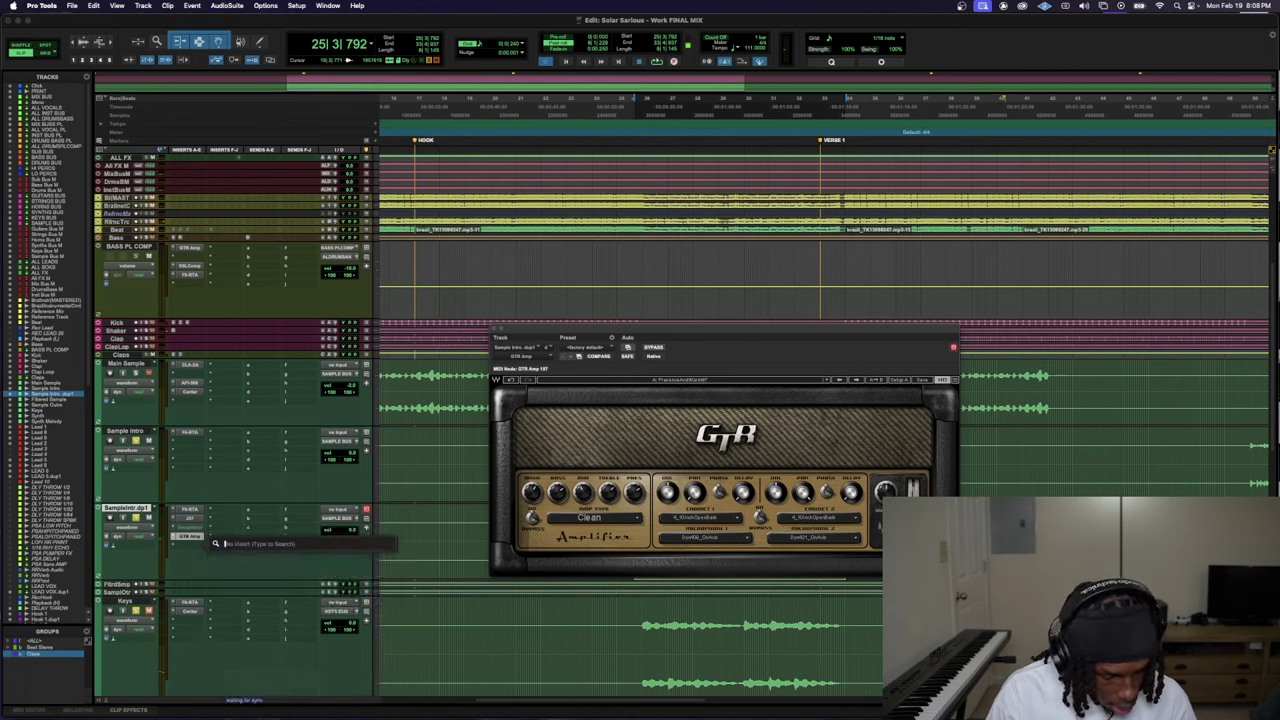
key(Down)
key(Return)
key(space)
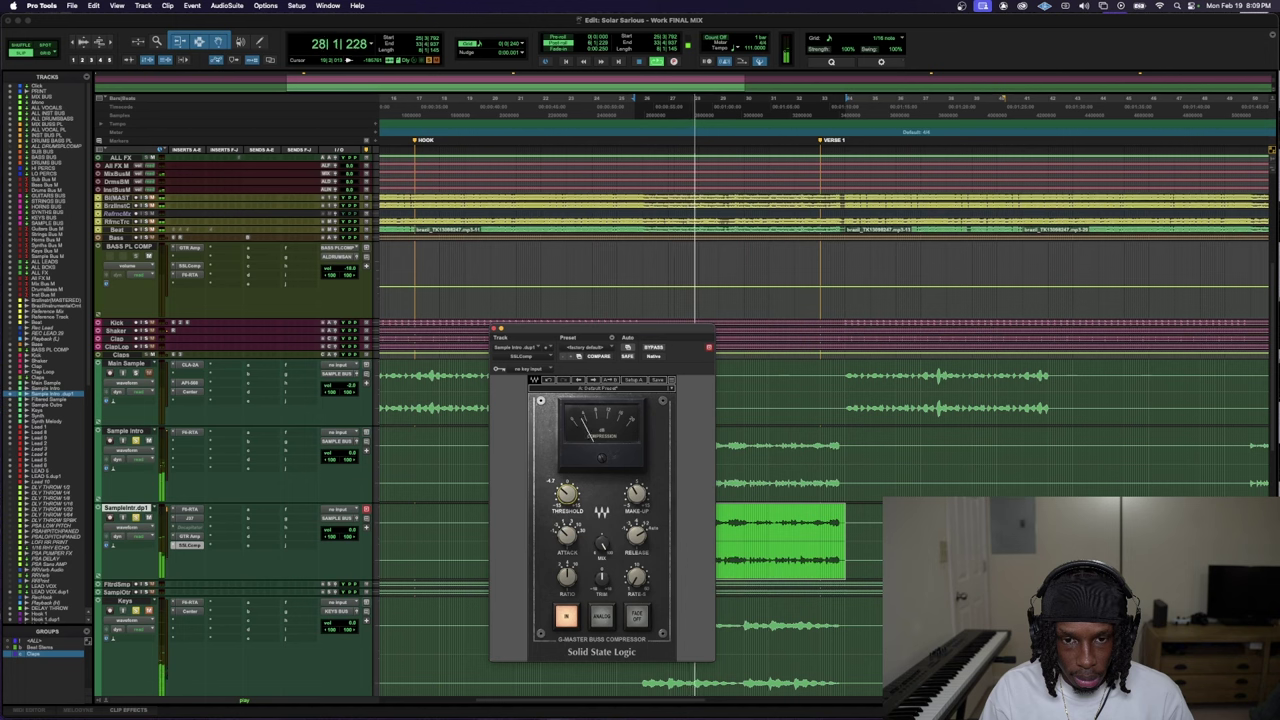
- Close the SSLComp window and select the Sample Intro duplicate's audio passage leading into VERSE 1
click(437, 540)
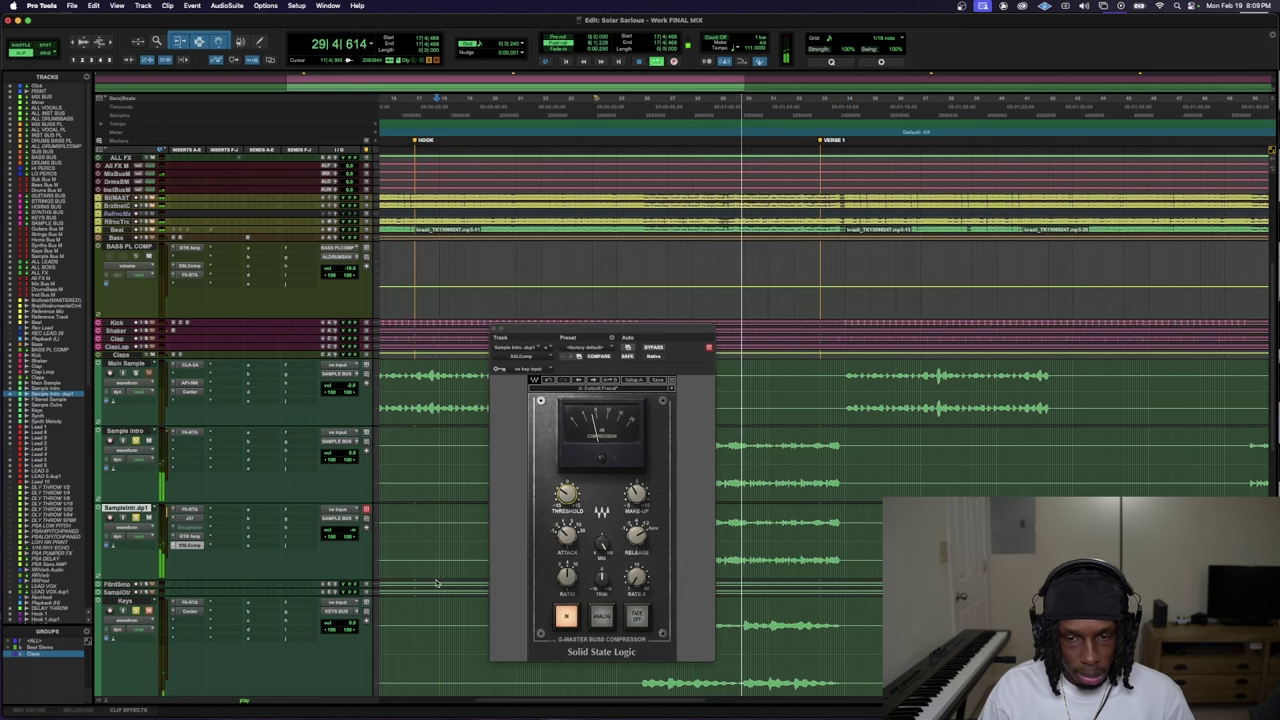
key(super+w)
click(640, 519)
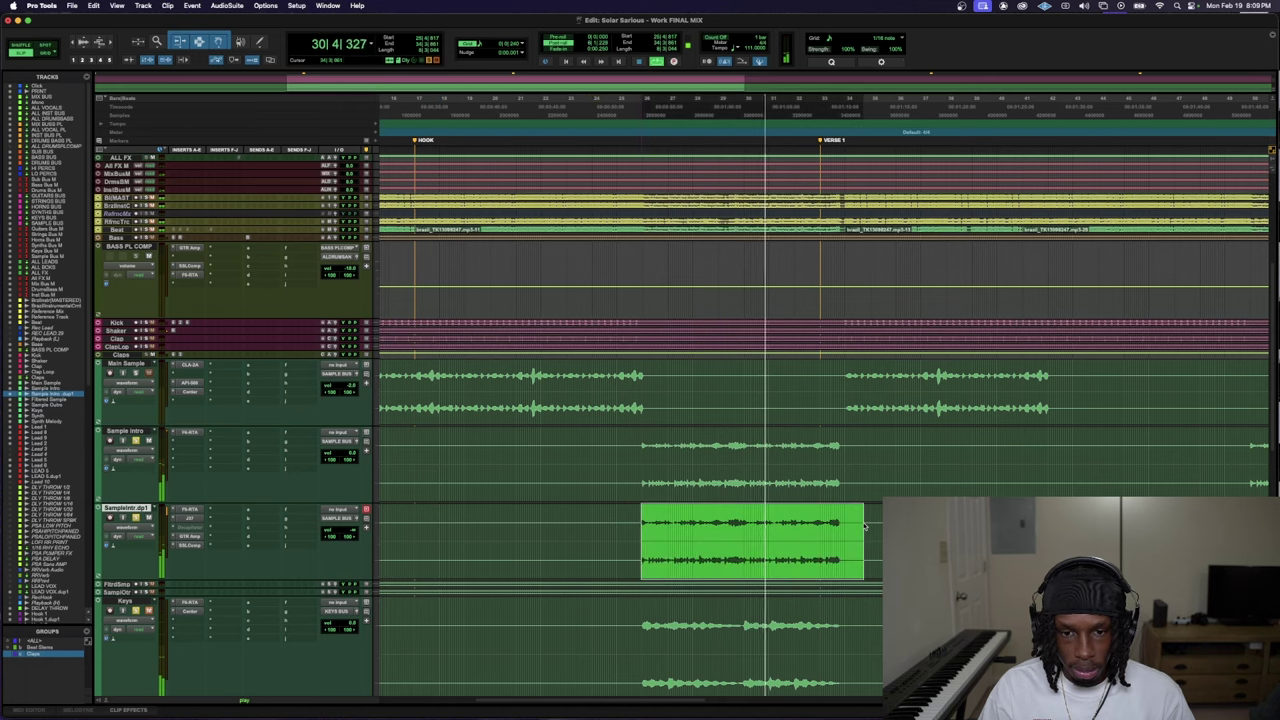
- Inspect band 3 in the duplicate's F6, blend the duplicate in by raising its track volume, and close the plug-in
click(189, 511)
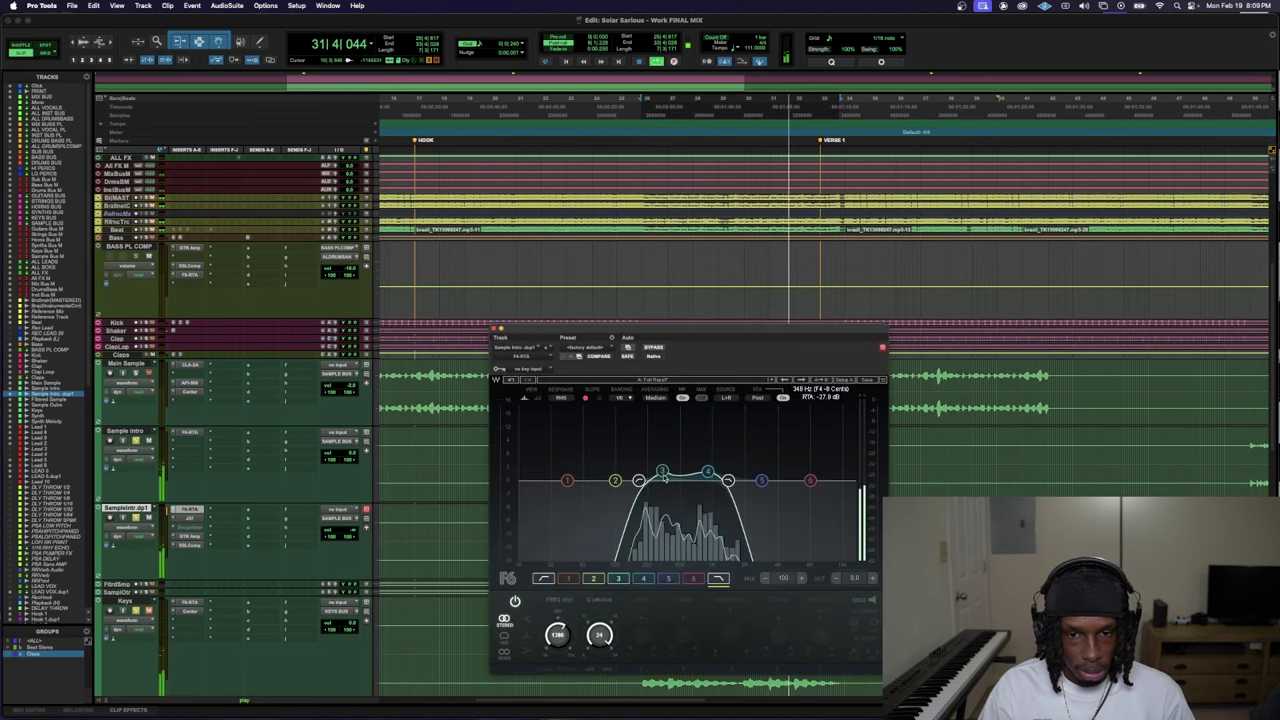
click(707, 471)
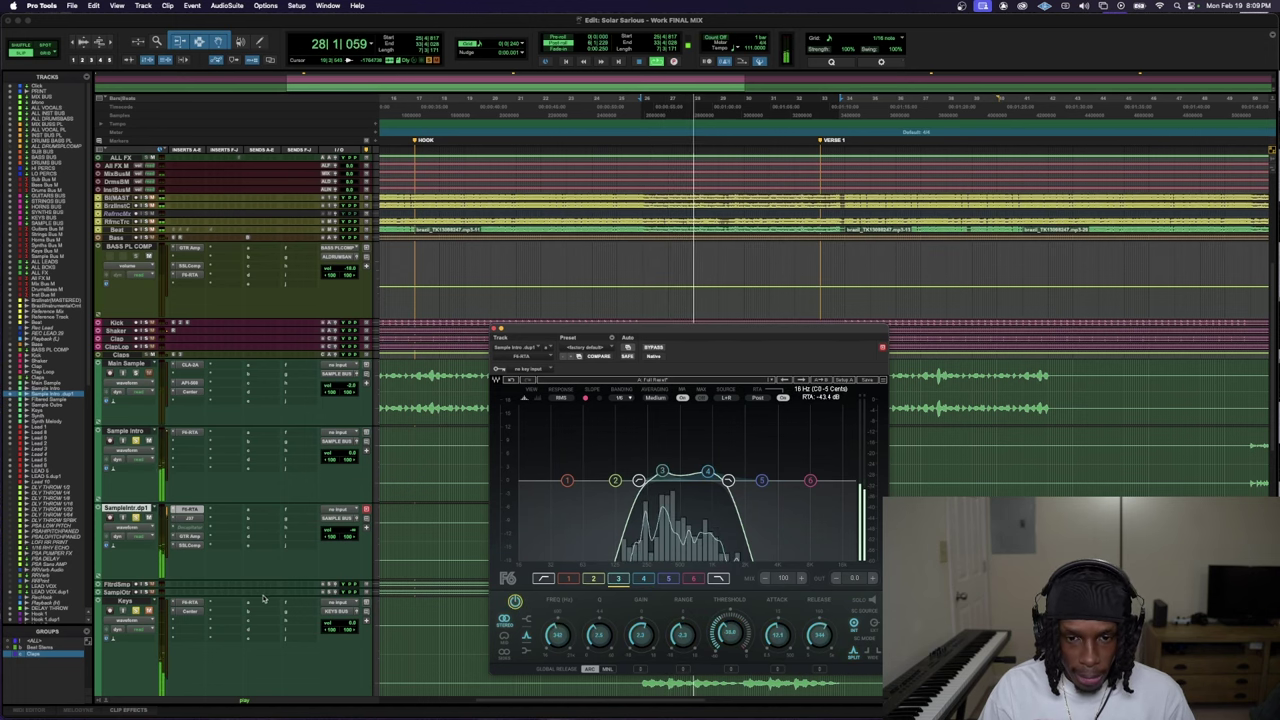
drag(350, 531, 352, 522)
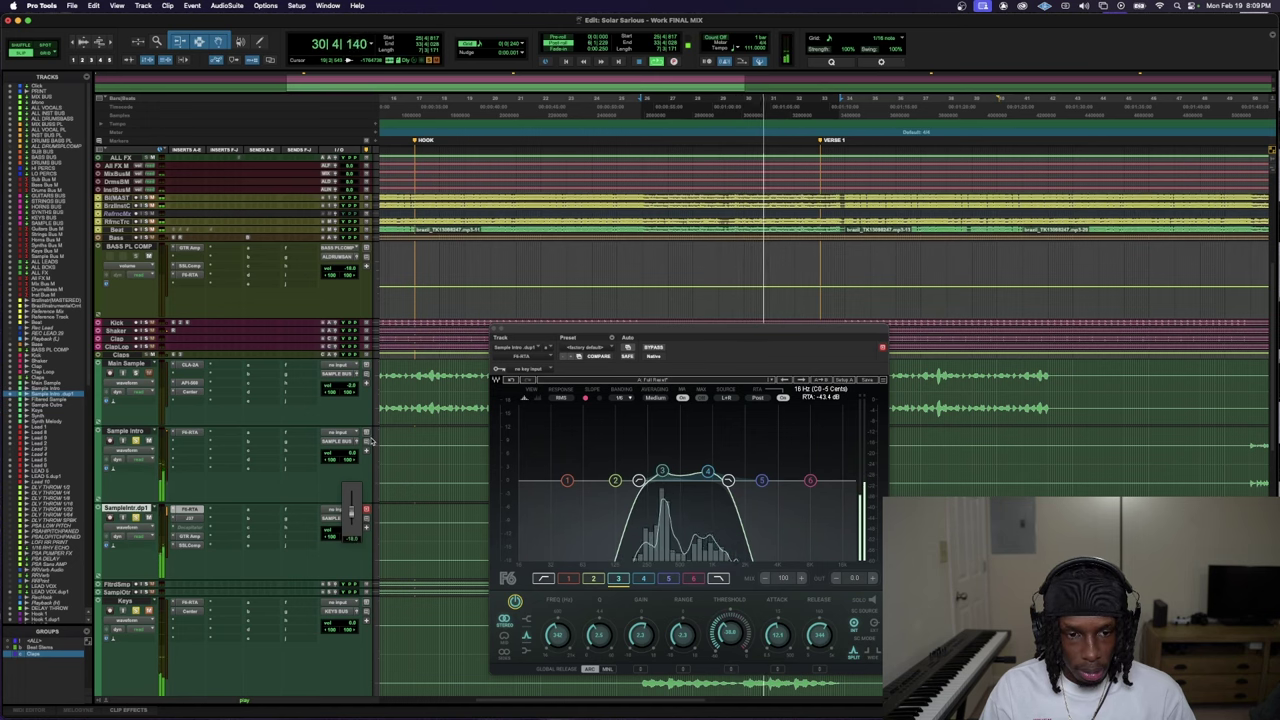
key(super+w)
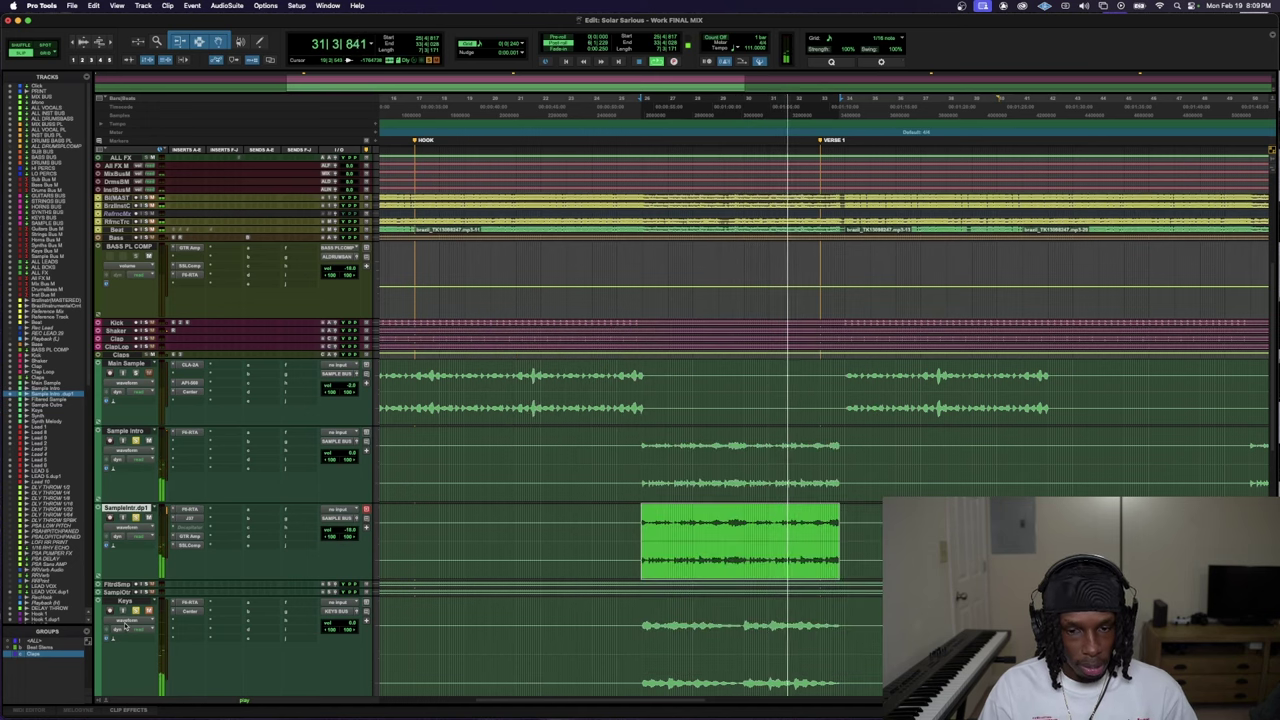
- Solo Lead 9 together with Sample Intro, its duplicate and Keys, and play the selected passage
scroll(137, 563, down, 2)
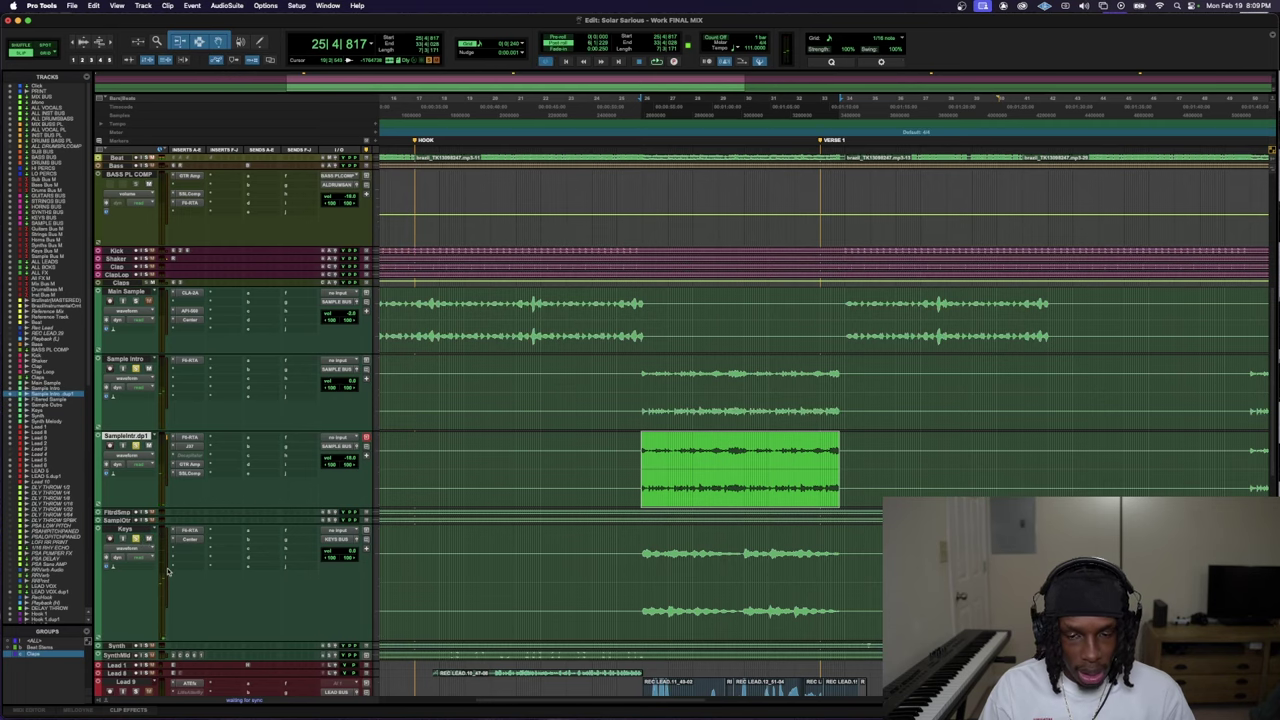
scroll(168, 571, down, 3)
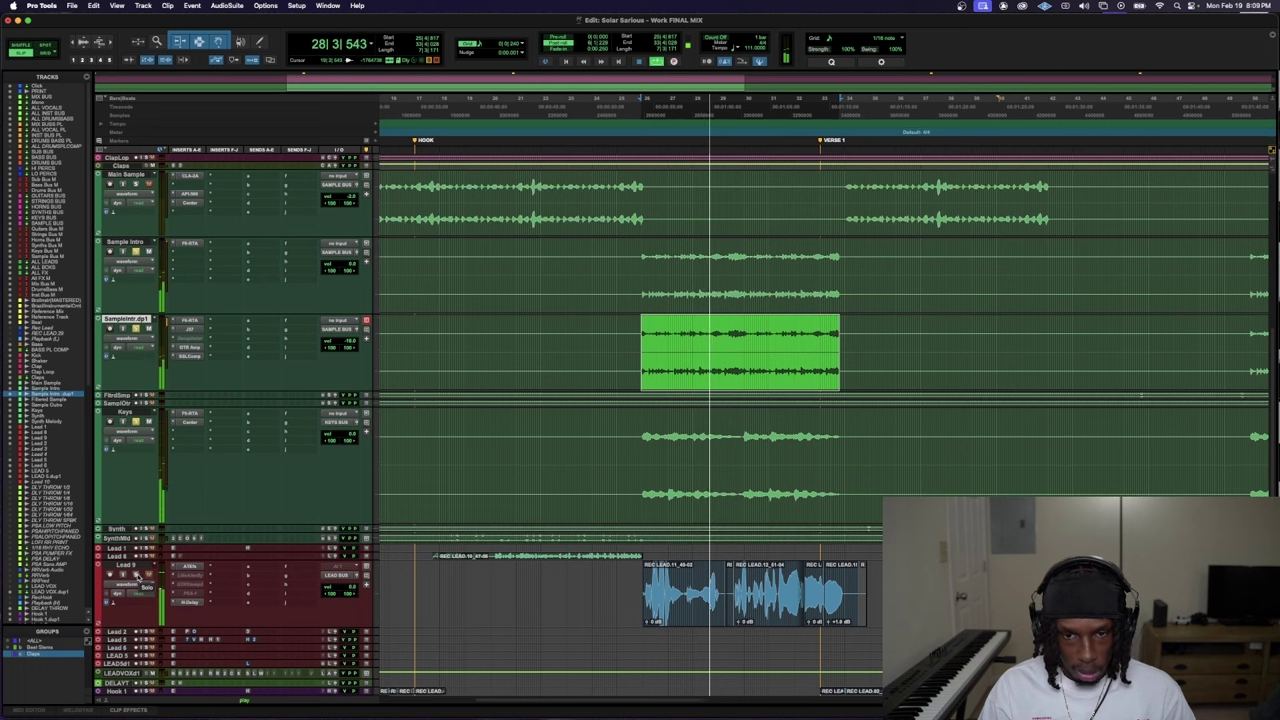
key(space)
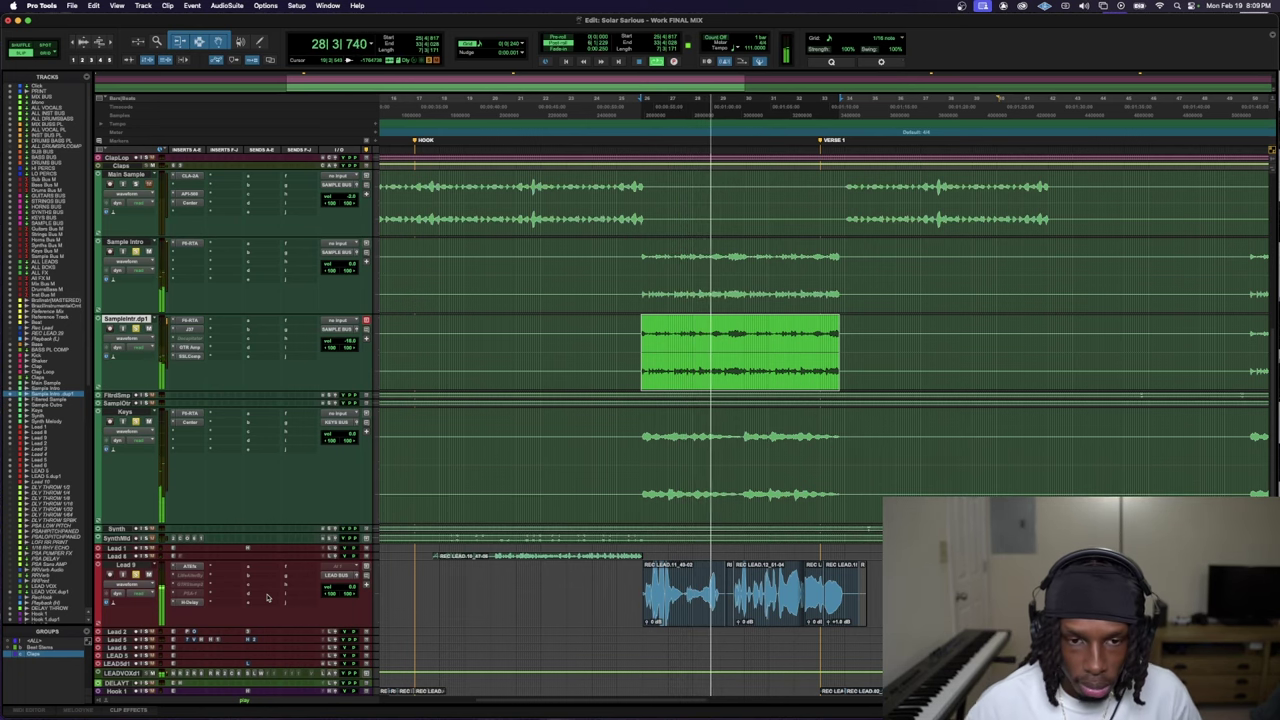
scroll(260, 570, up, 1)
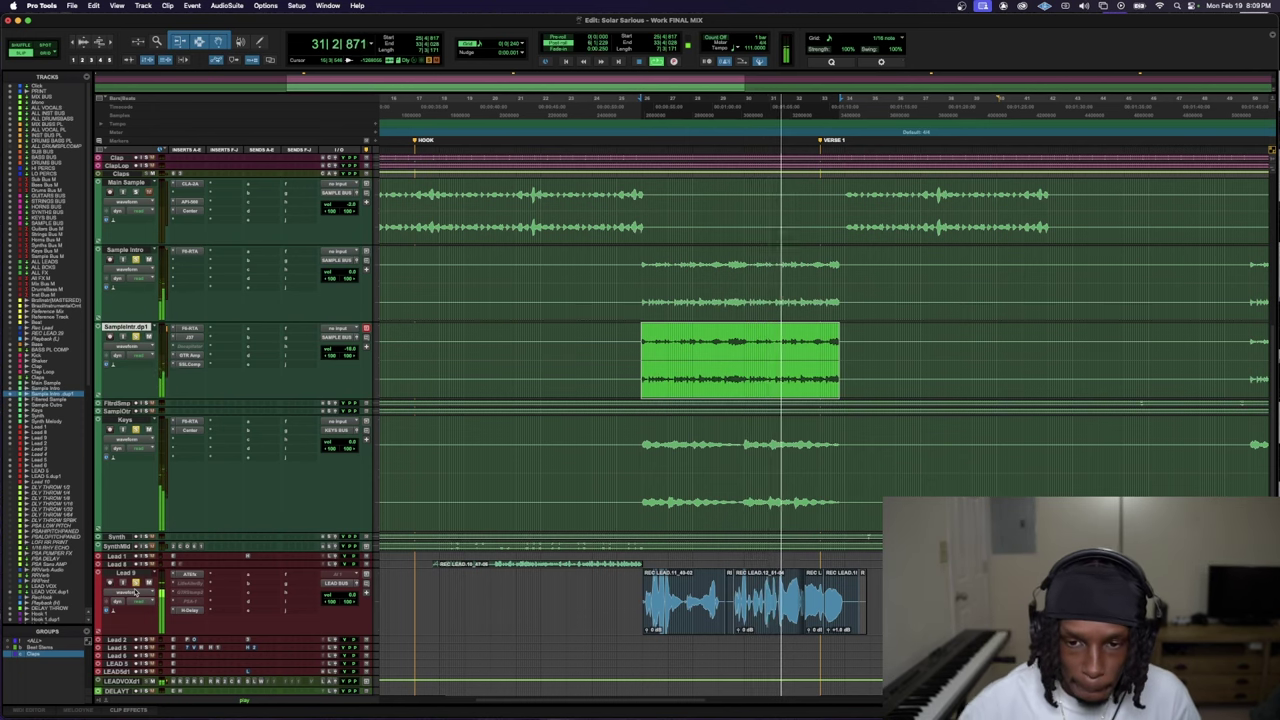
key(ctrl+alt+super+w)
key(ctrl+alt+super+w)
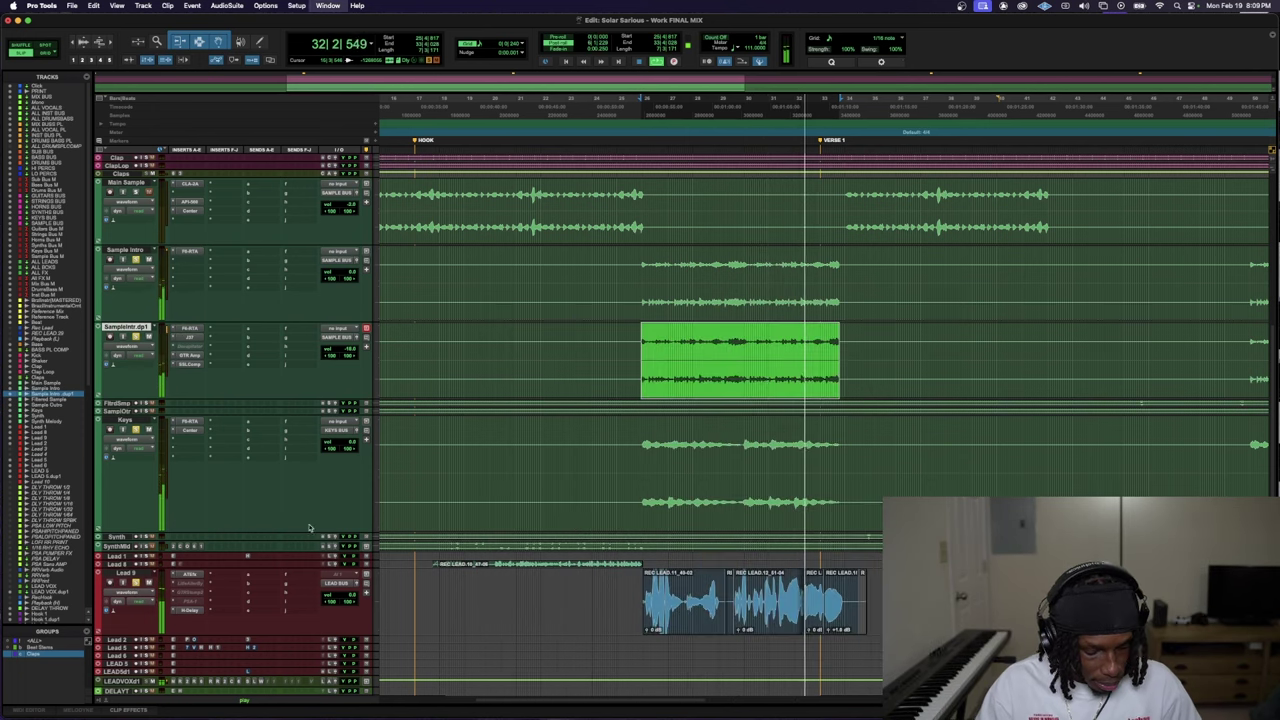
- Clear the track solos and play the mix from just before the Sample Intro passage that leads into VERSE 1
key(r)
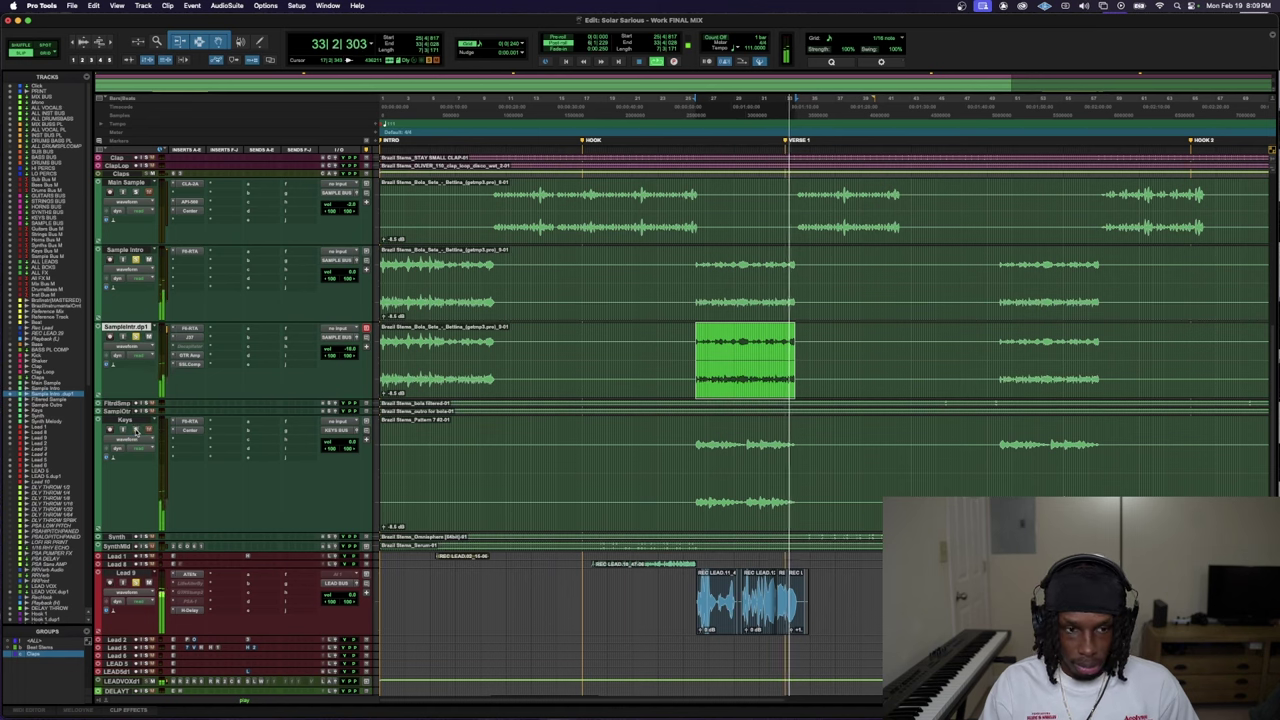
click(673, 343)
key(space)
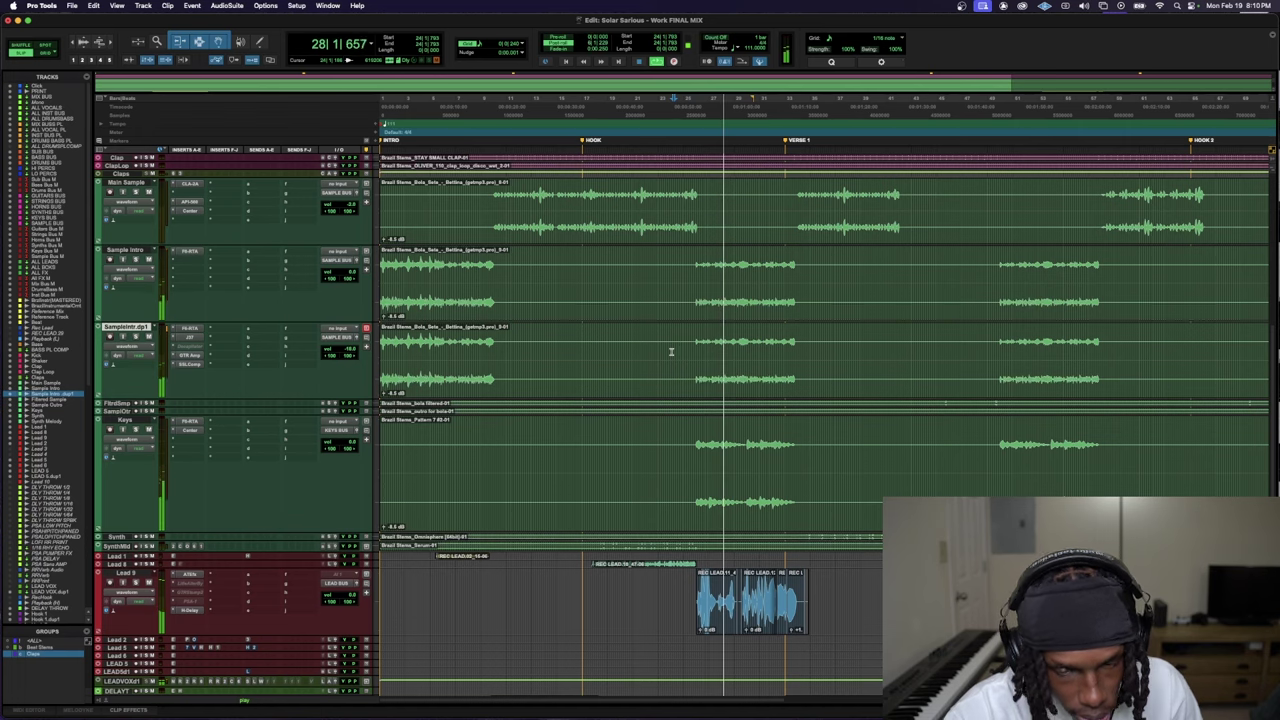
click(672, 351)
- Open F6 on the Sample Intro duplicate and shrink the track heights for an overview of the whole session
click(190, 328)
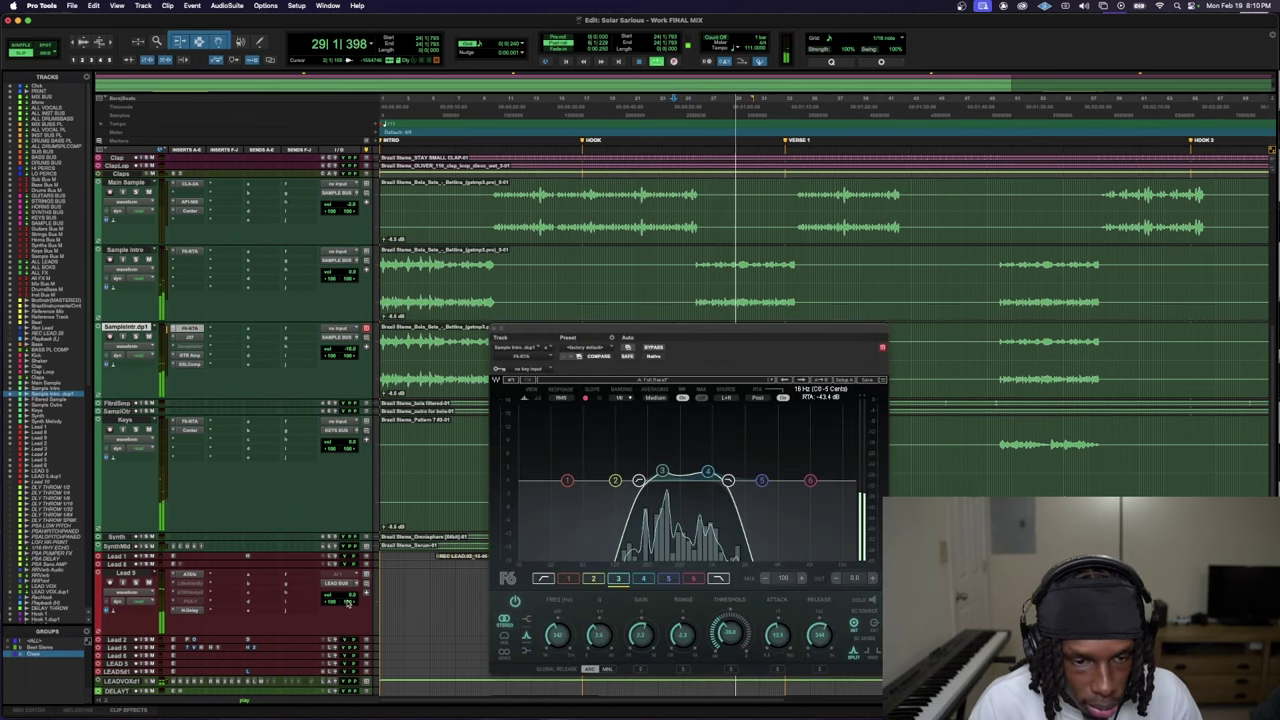
click(190, 328)
key(super+bracketleft)
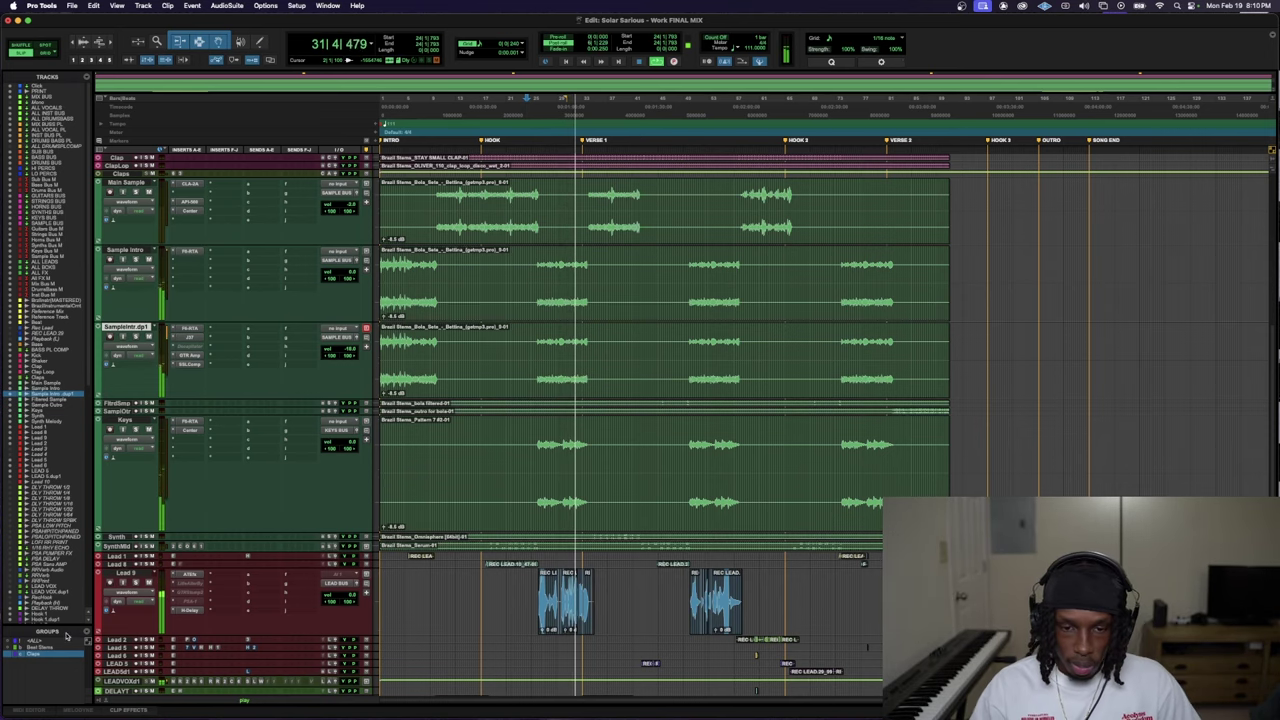
click(190, 328)
scroll(183, 564, down, 5)
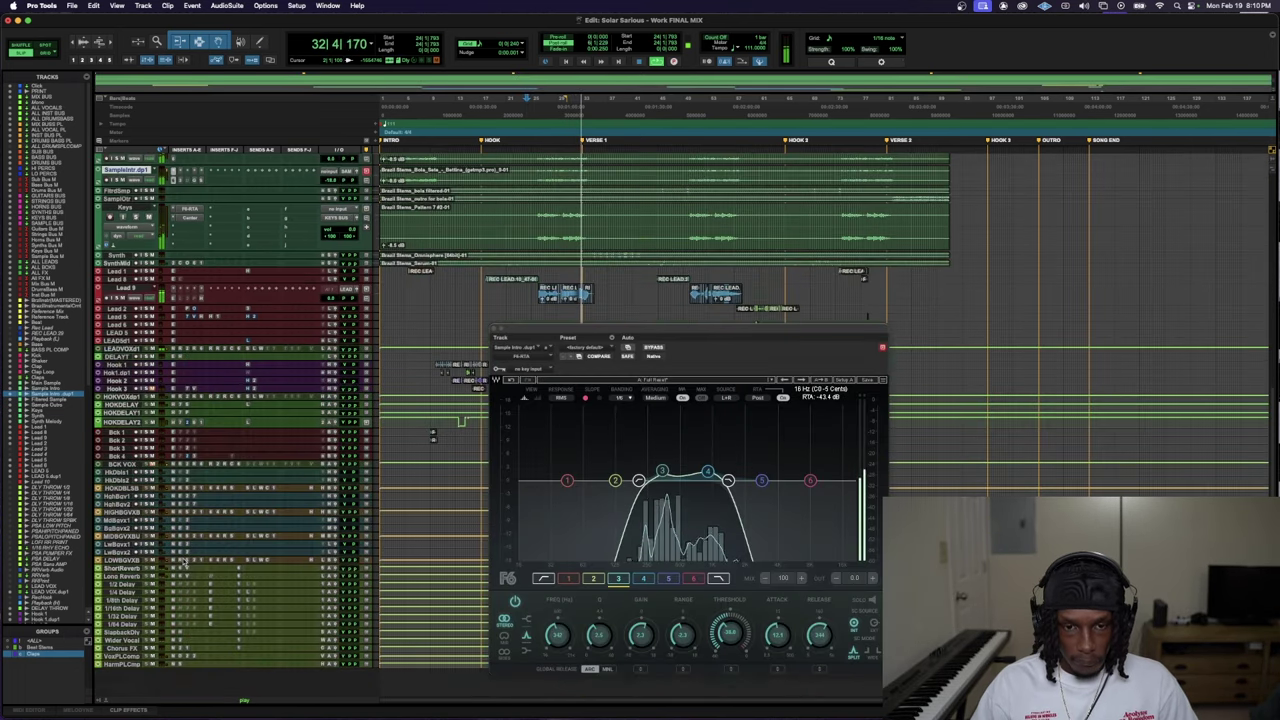
scroll(183, 563, up, 2)
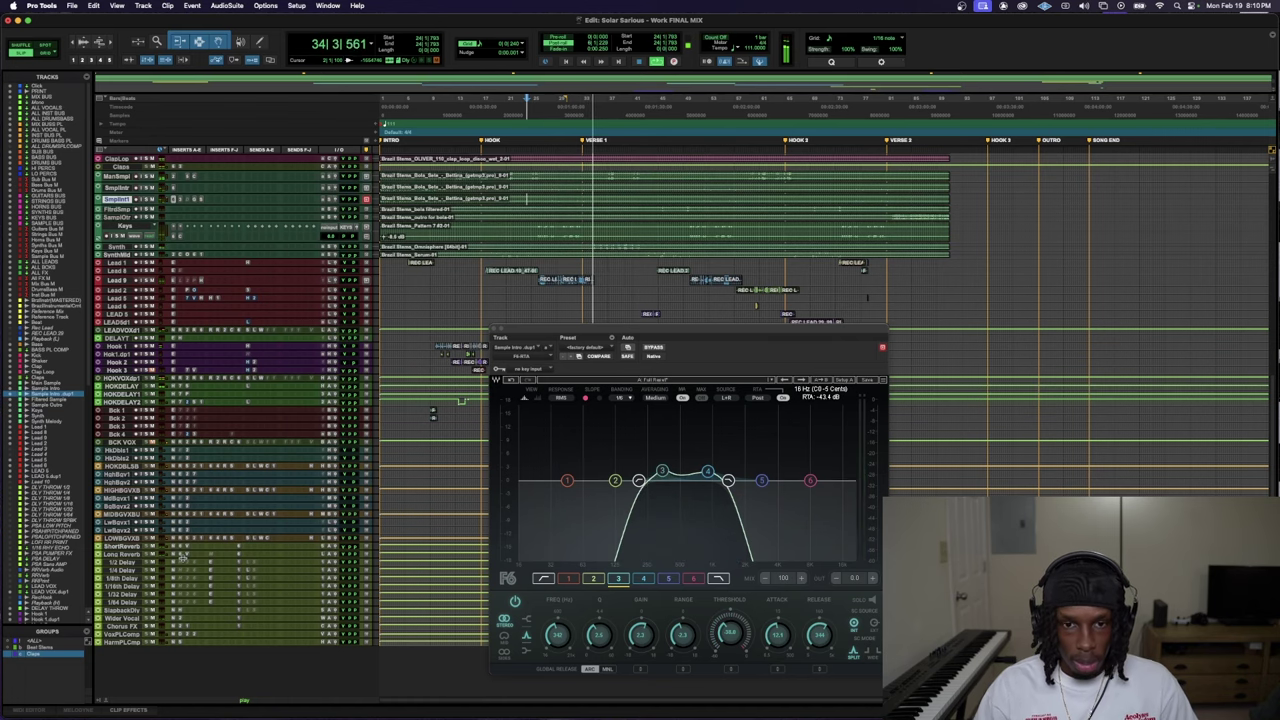
- Close the F6 plug-in and enlarge the Hook 1 track to show its clips around HOOK and VERSE 1
key(super+w)
click(227, 350)
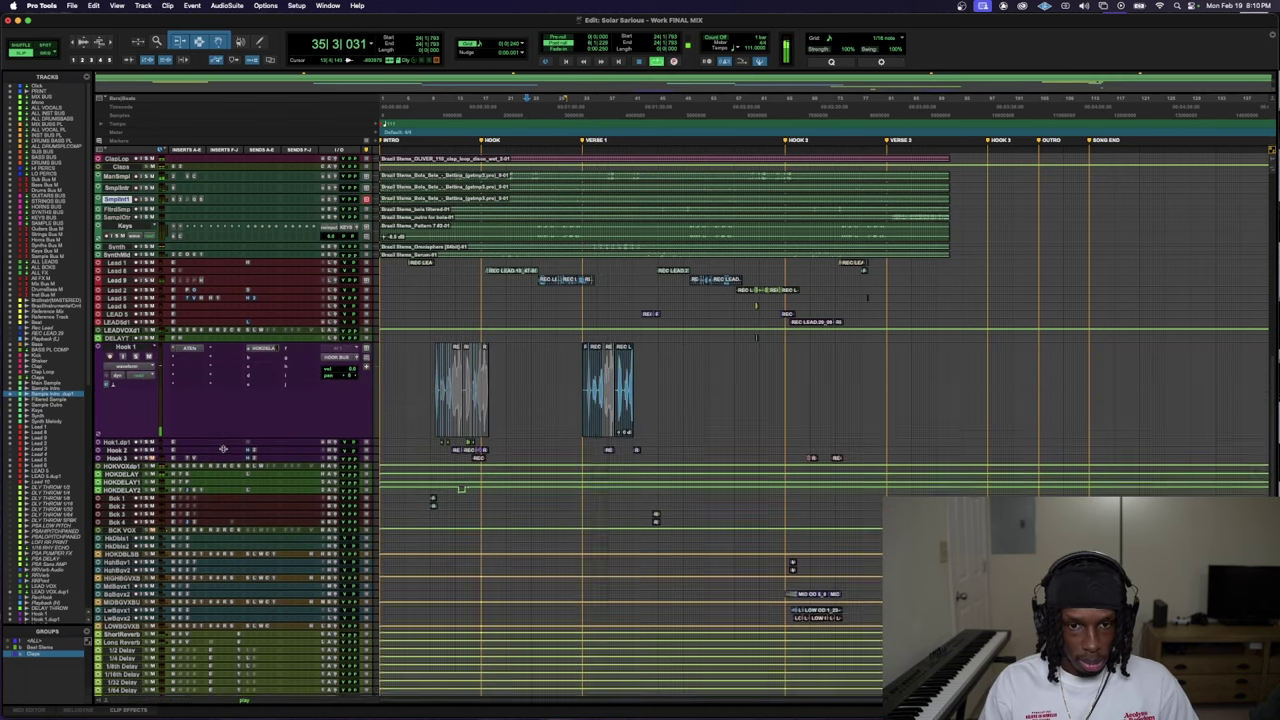
key(super+bracketright)
key(super+bracketright)
key(super+bracketright)
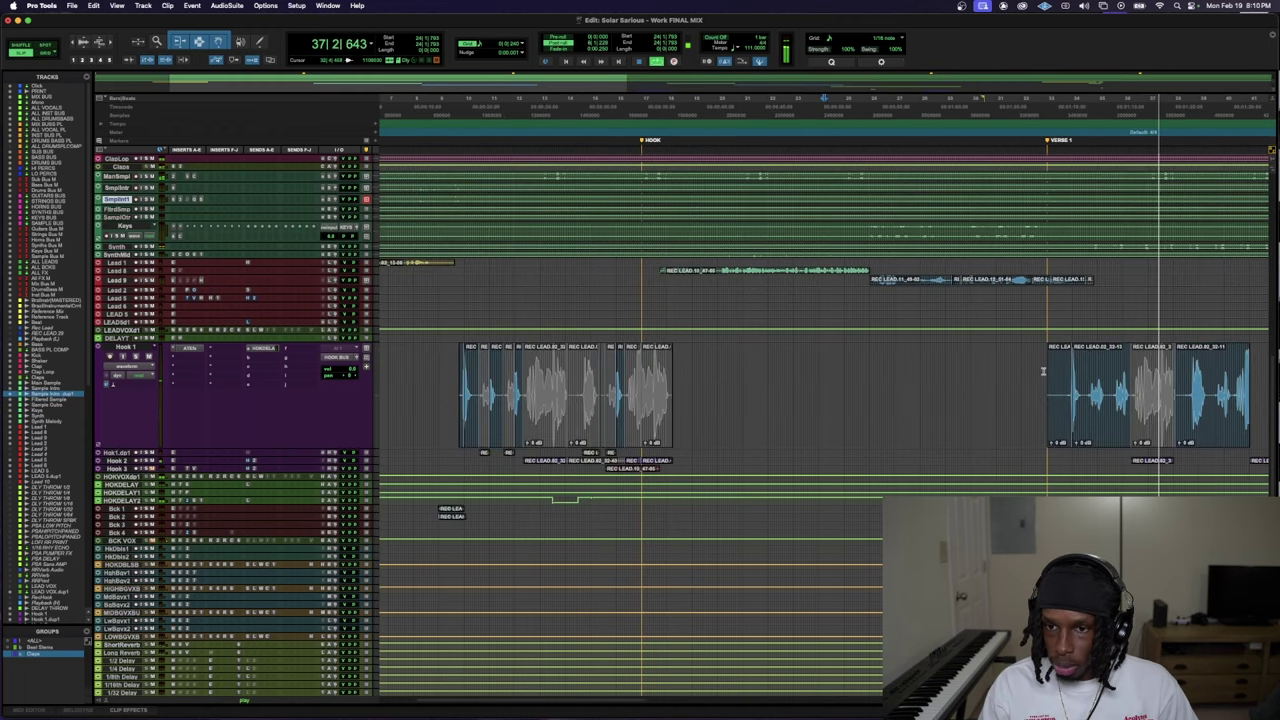
key(space)
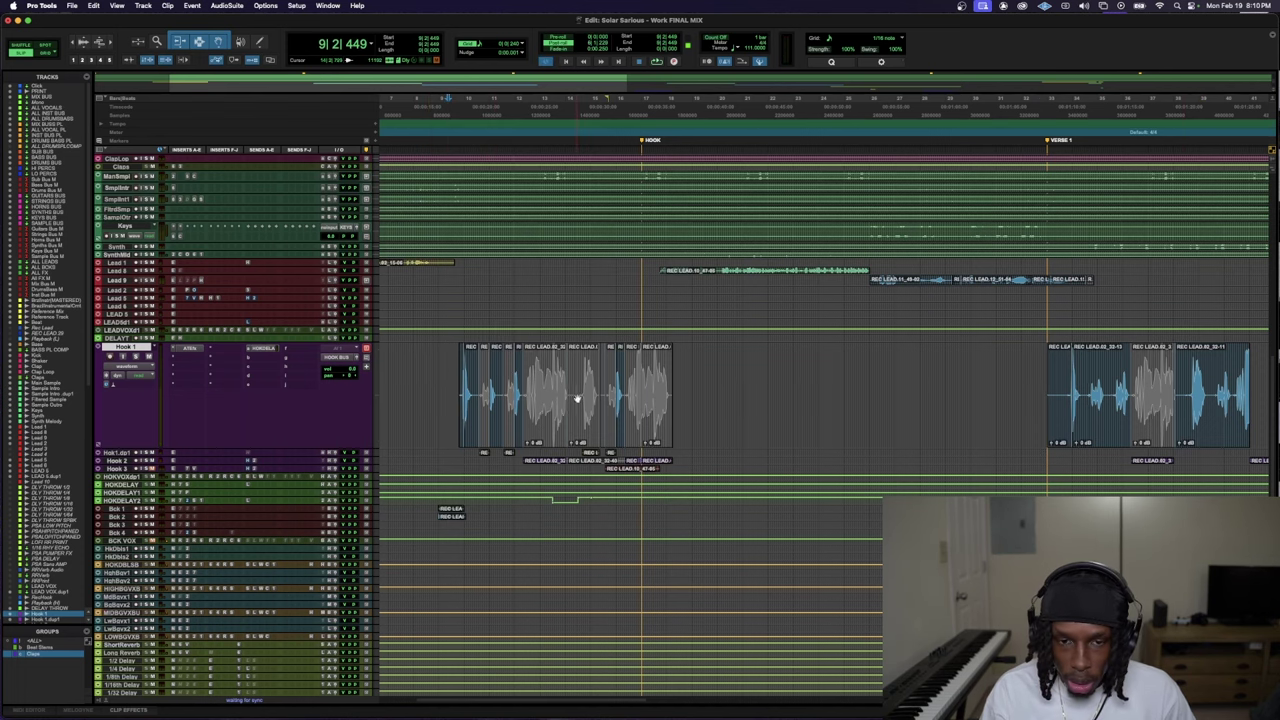
- Select the Hook 1 clips leading into the HOOK marker and play the existing clips at the start of VERSE 1
click(467, 430)
shift+click(657, 425)
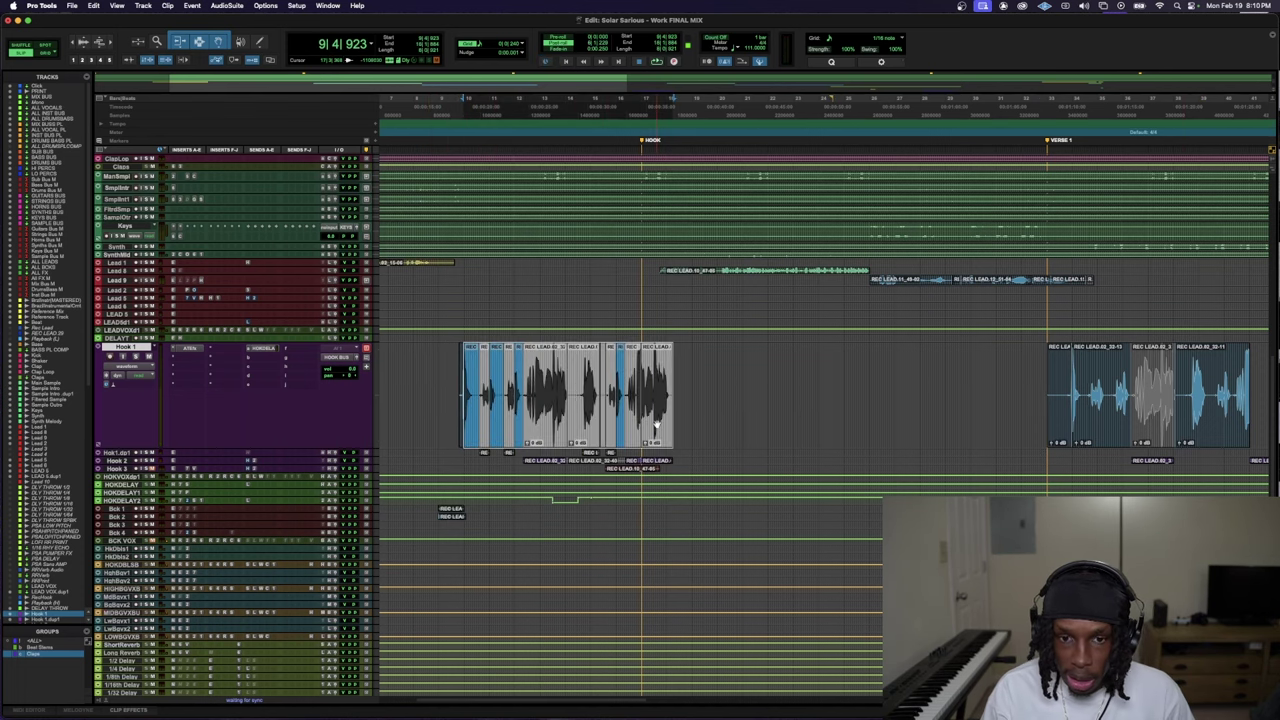
scroll(1235, 363, right, 2)
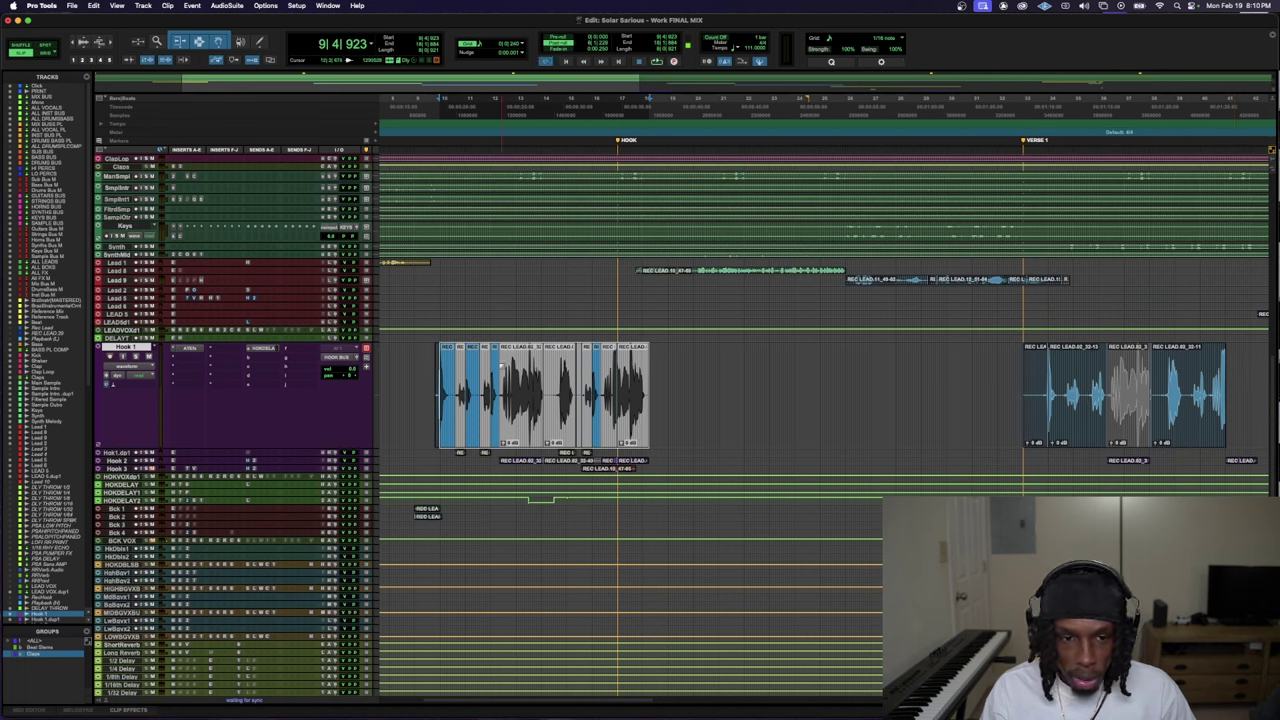
click(1019, 366)
key(space)
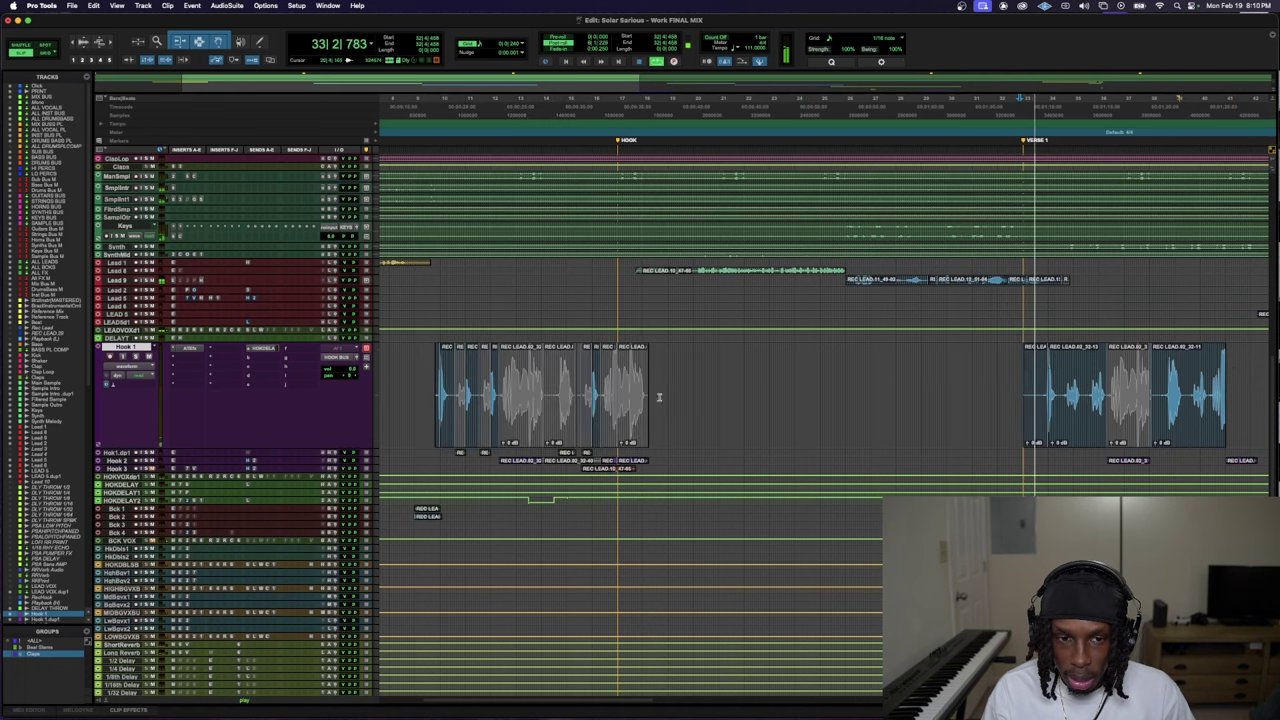
- Copy the clips around the HOOK marker on Hook 1, its duplicate, Hook 2 and Hook 3 over to the VERSE 1 passage at 34|1|000
key(space)
click(448, 427)
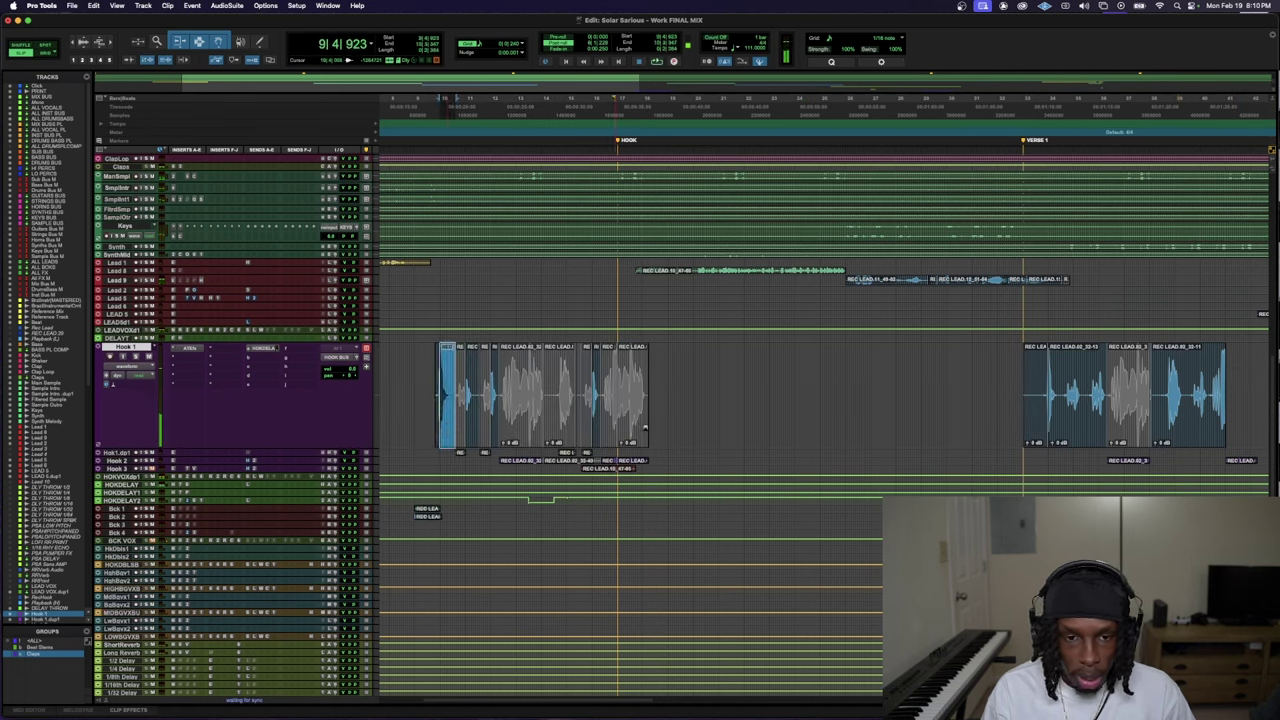
shift+click(660, 413)
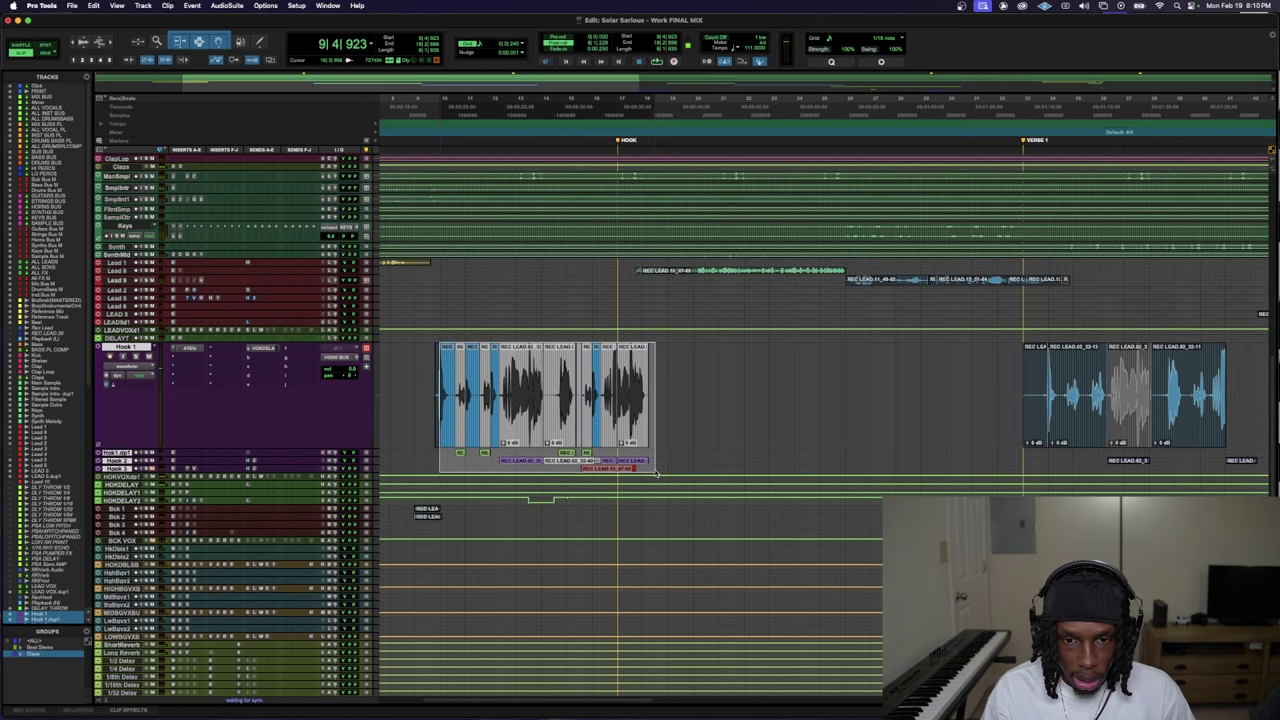
drag(455, 400, 1022, 422)
key(t)
key(t)
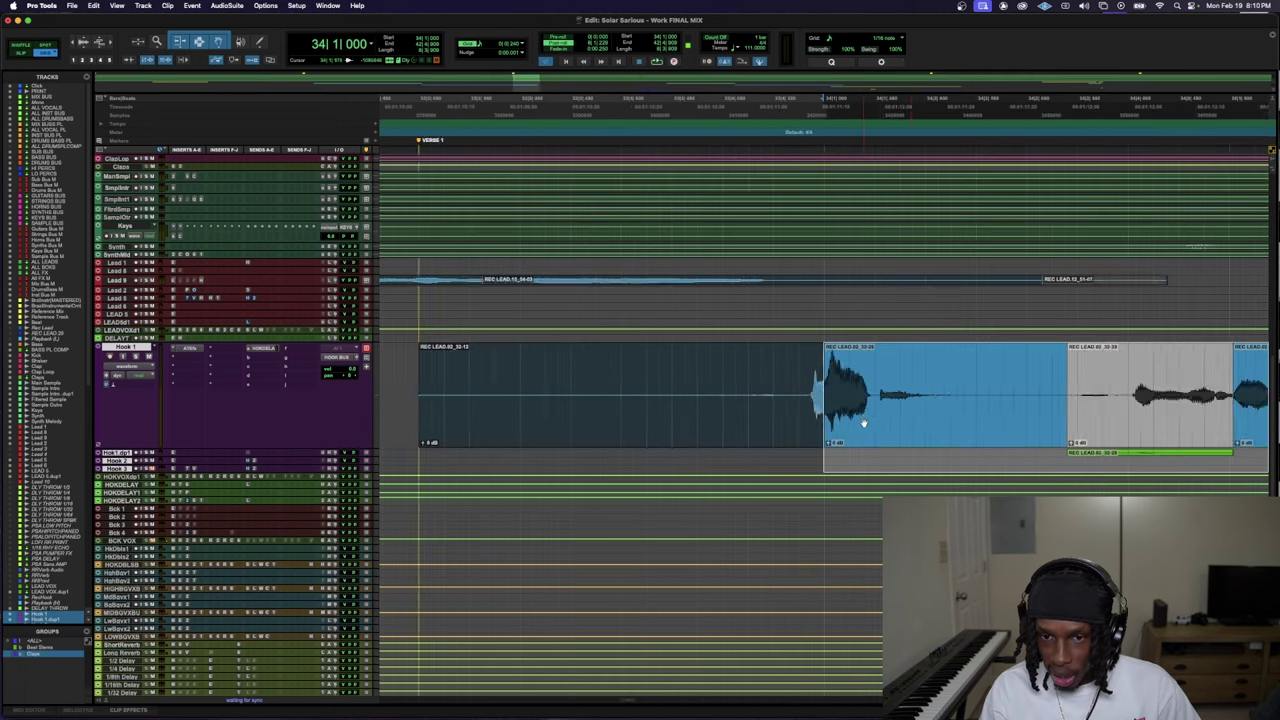
- Move the copied hook clips to start at 33|4|720 in VERSE 1 and show the whole session
click(773, 437)
drag(826, 394, 771, 376)
key(r)
key(r)
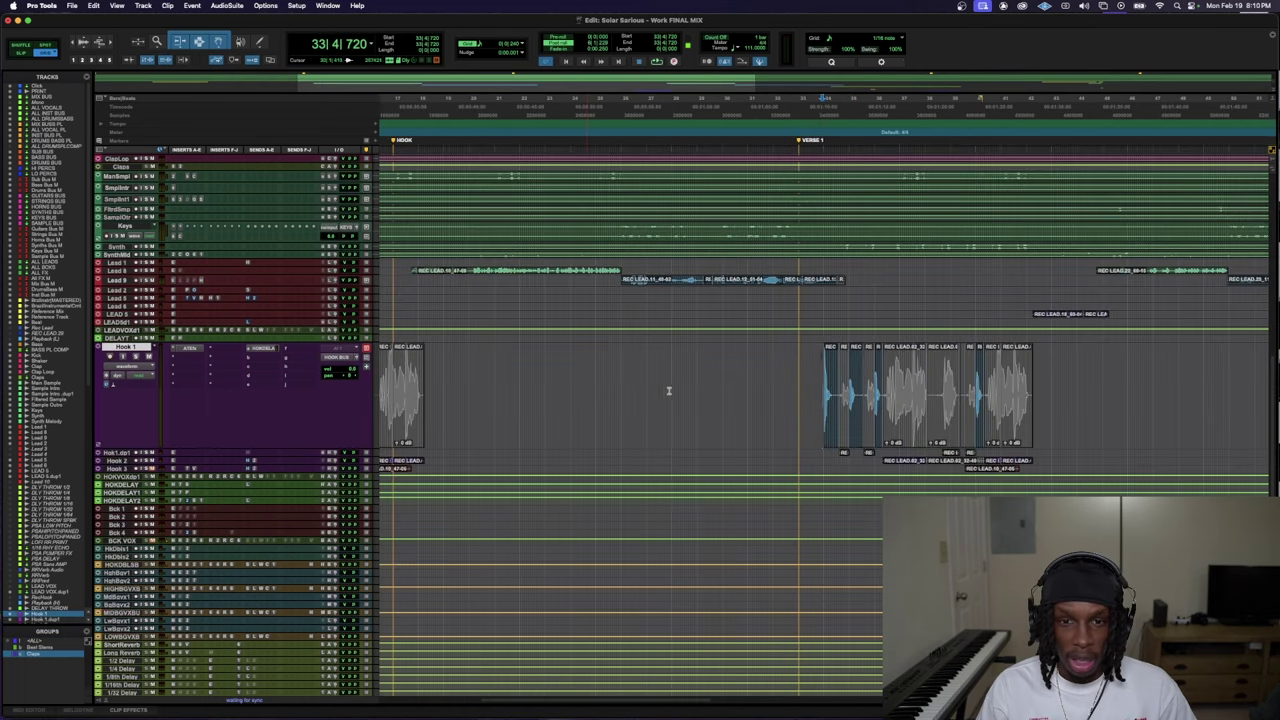
scroll(584, 388, up, 2)
key(r)
key(r)
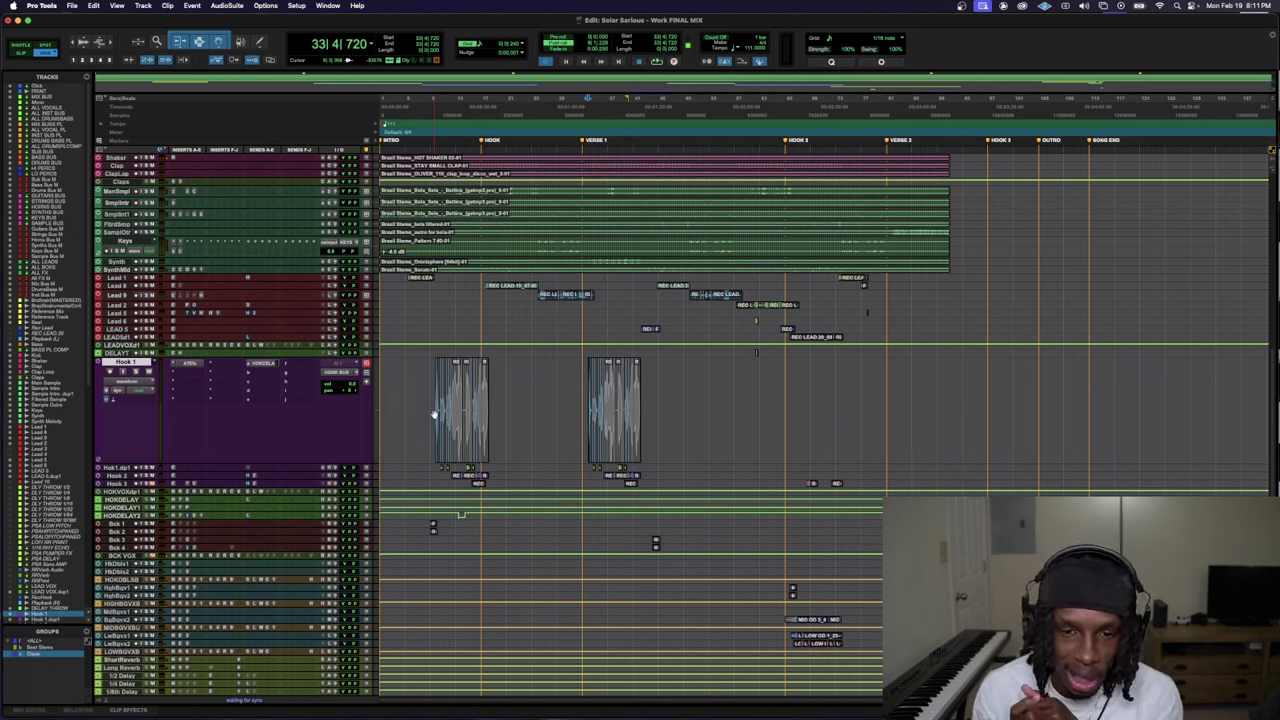
- Play the copied hook passage at VERSE 1, enlarge the HOOK DELAY track and check its output settings
key(space)
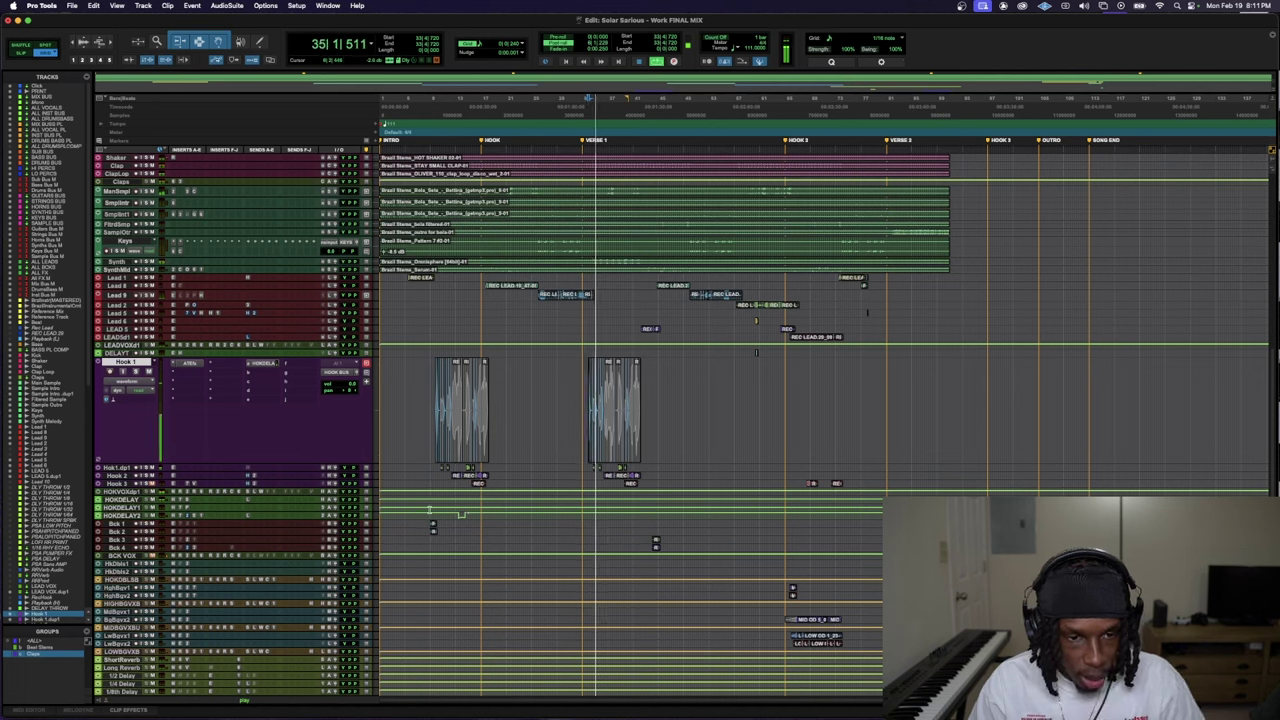
drag(255, 505, 259, 562)
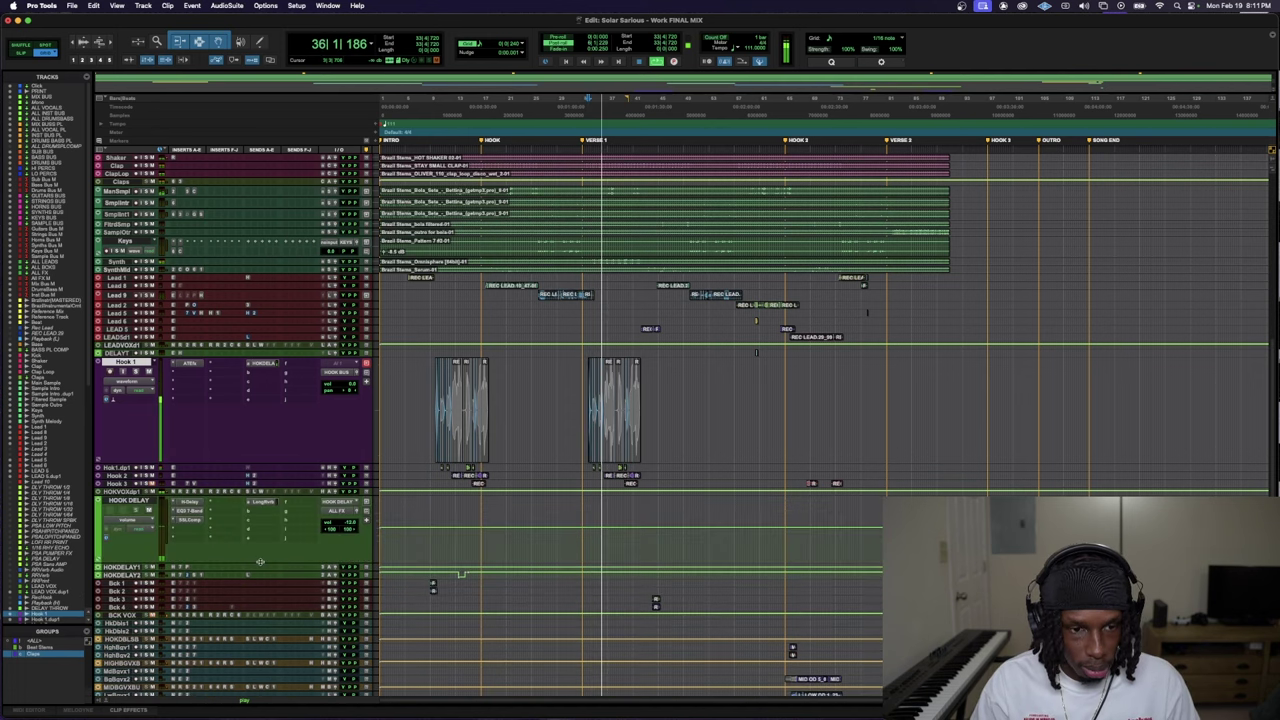
click(356, 512)
key(super+w)
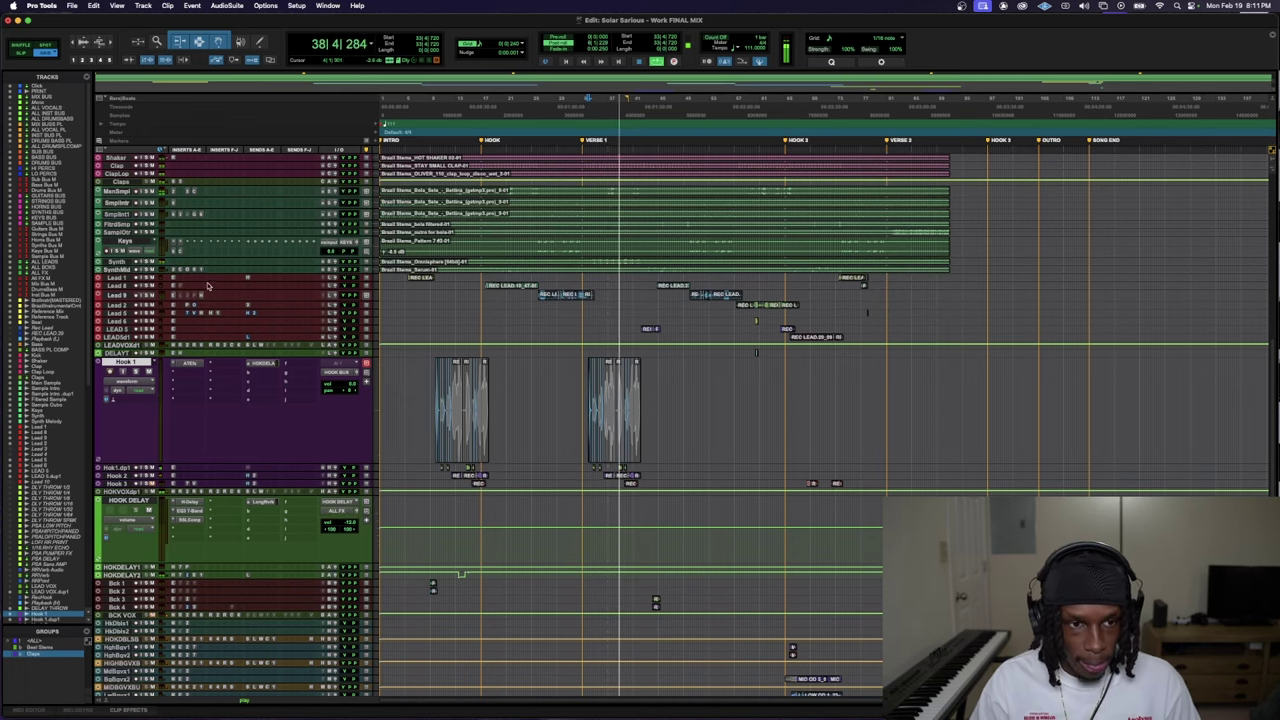
key(space)
- Enlarge and solo the Synth track and play its part in VERSE 1
click(133, 272)
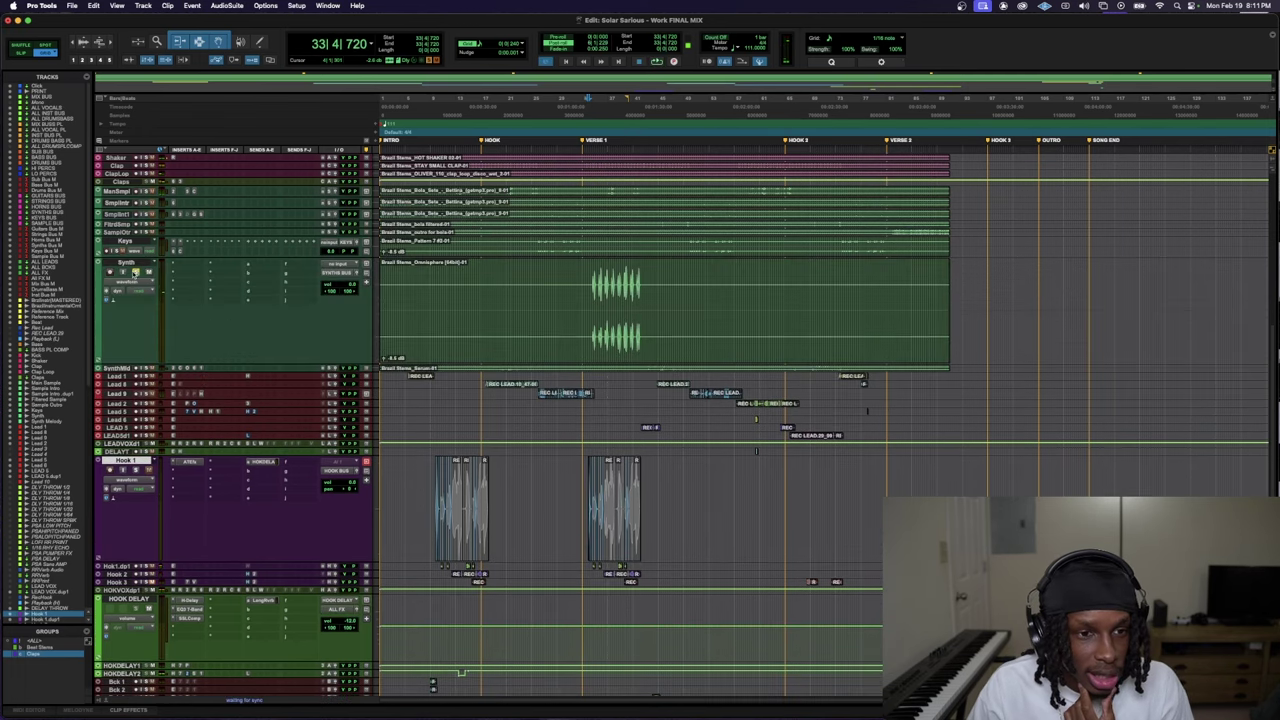
key(space)
scroll(604, 690, up, 10)
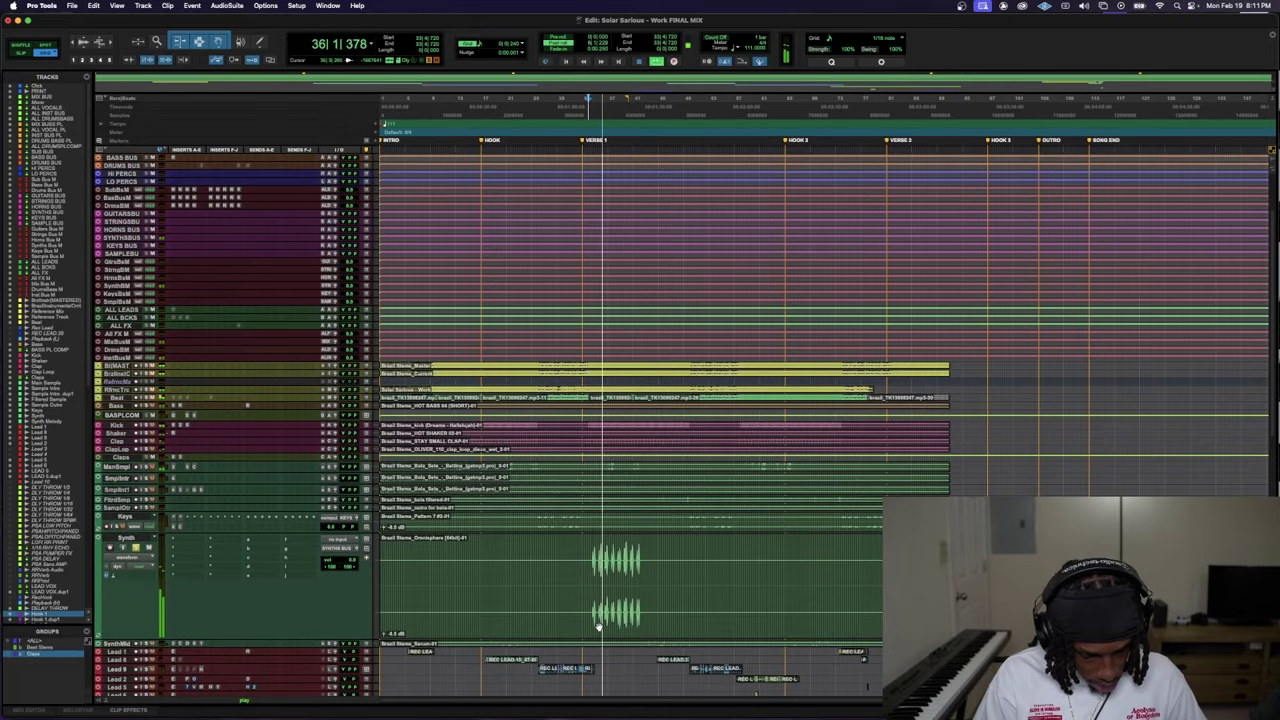
key(super+bracketright)
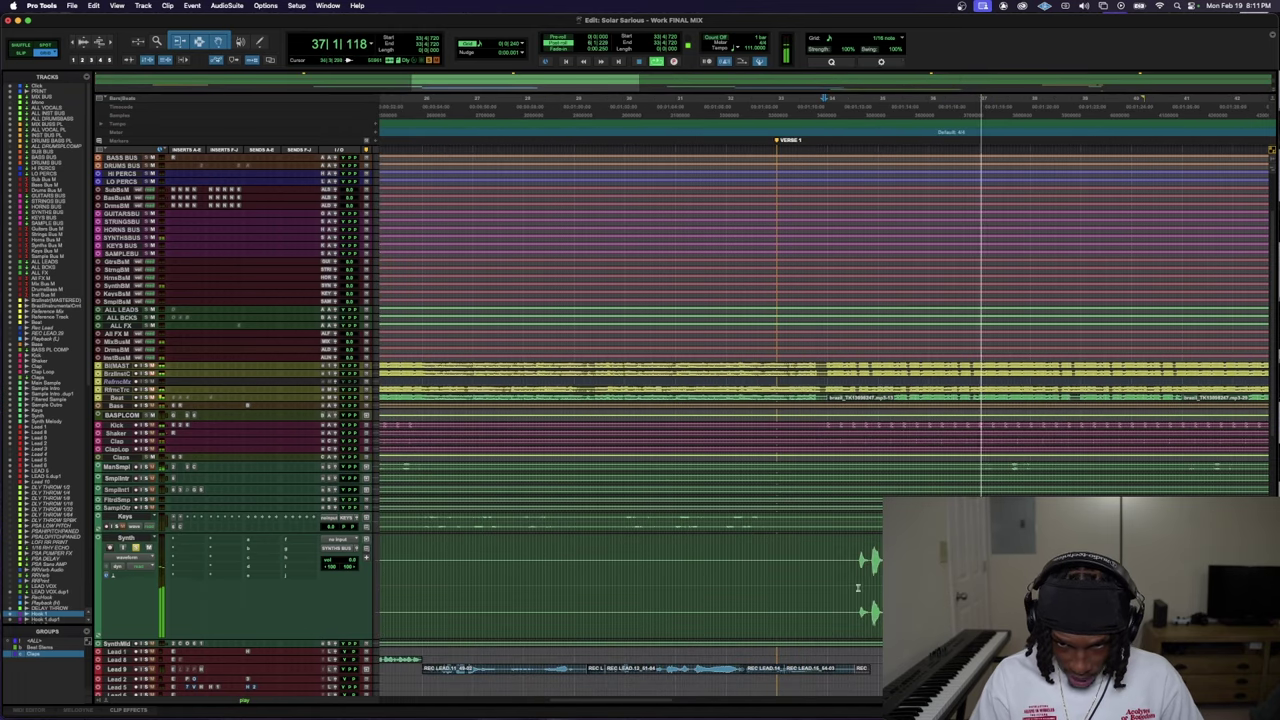
key(space)
- Select the opening Synth hits after the VERSE 1 marker one by one to compare their waveforms
drag(850, 555, 872, 557)
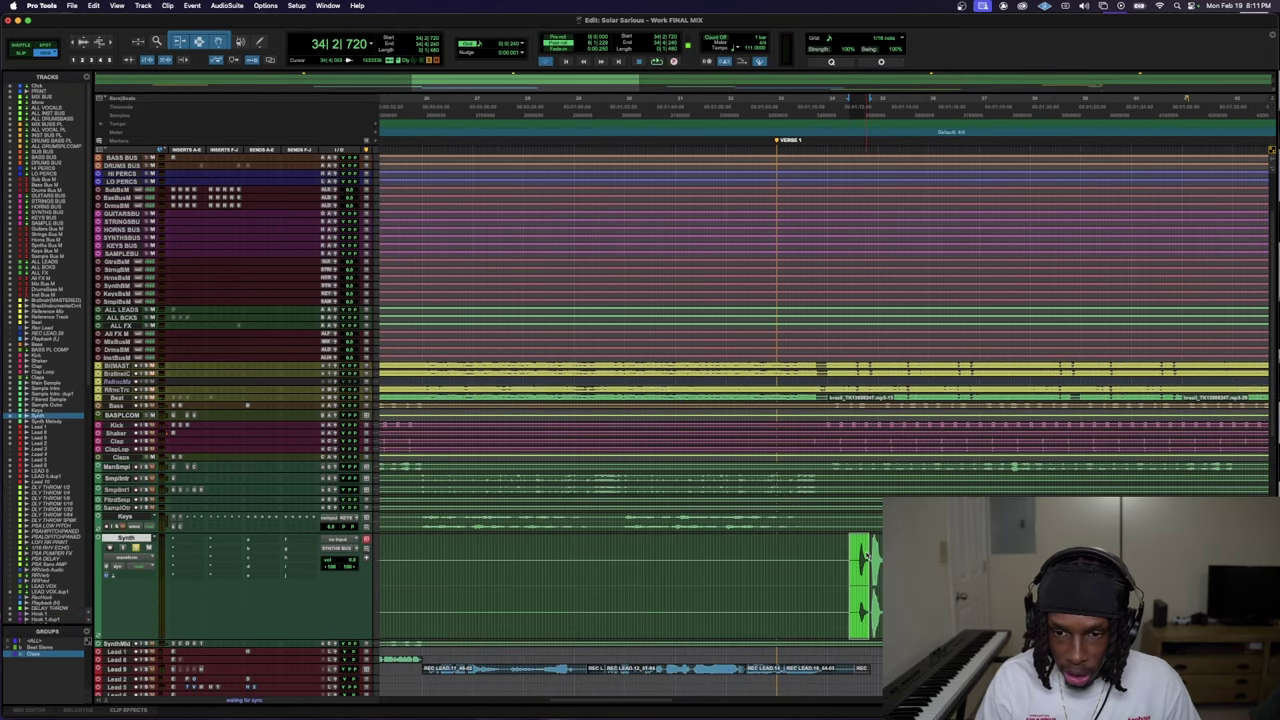
drag(868, 556, 882, 557)
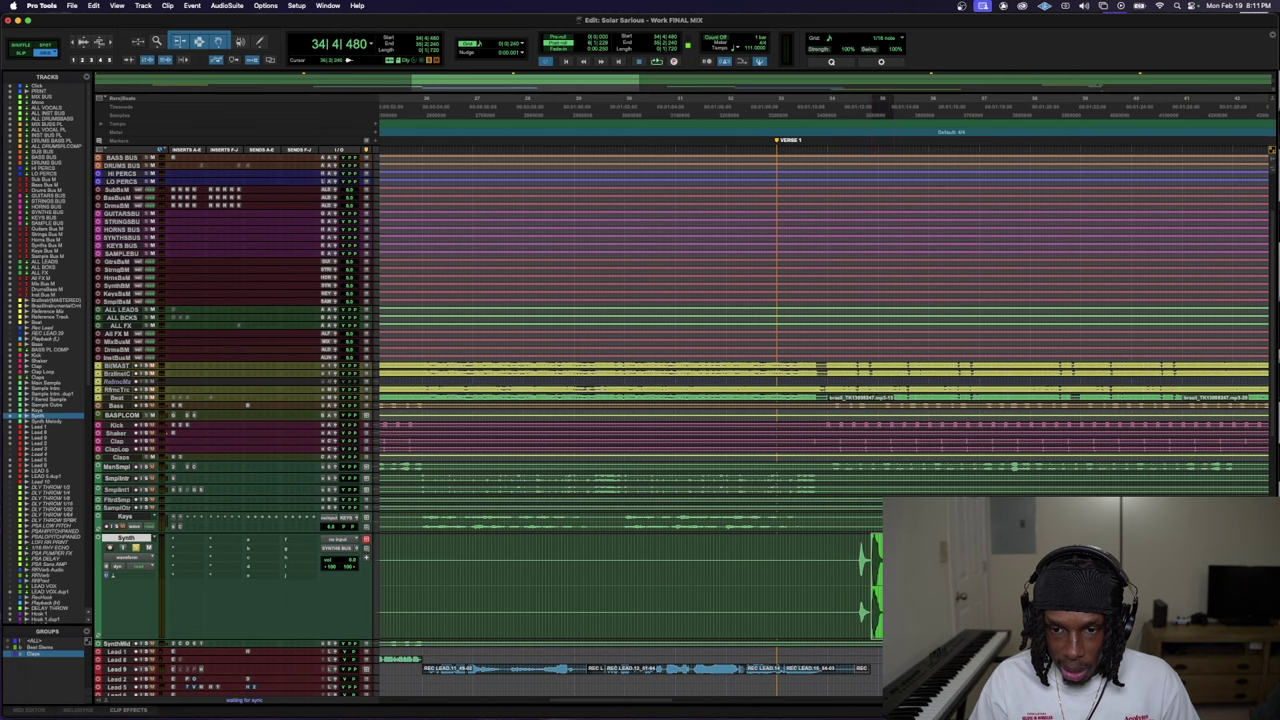
click(897, 556)
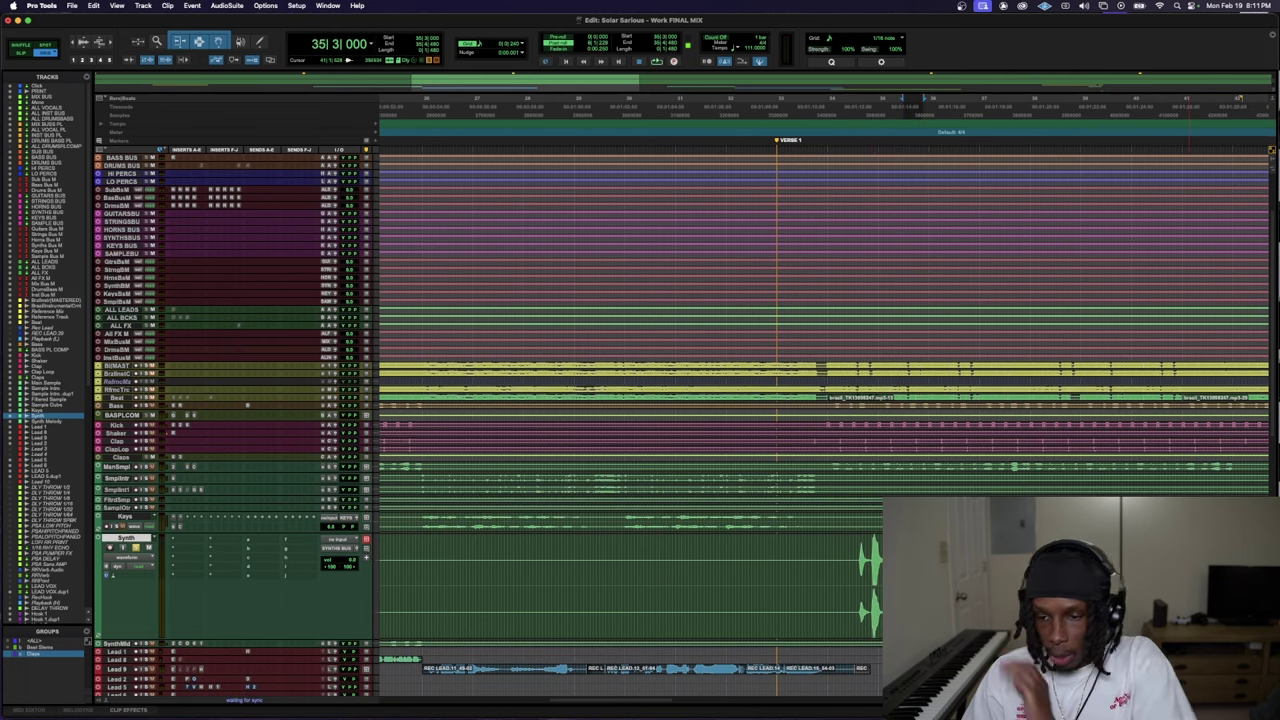
scroll(824, 376, right, 2)
drag(872, 556, 1185, 558)
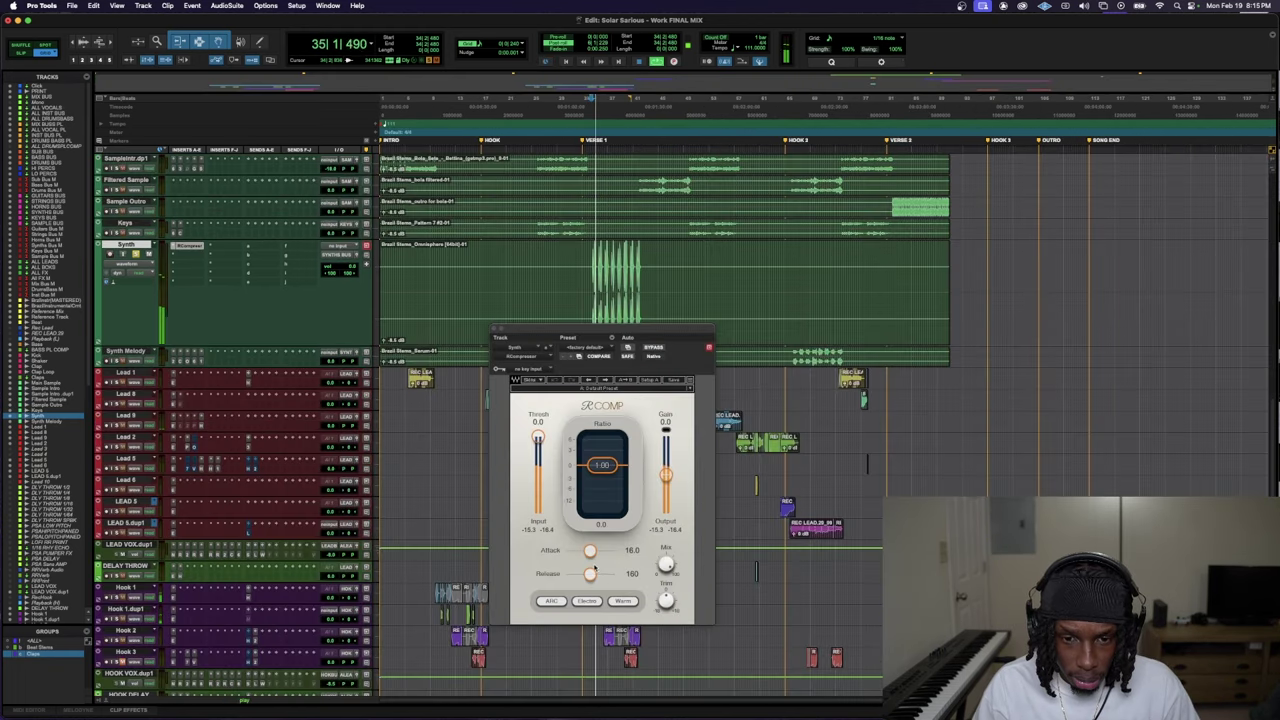
- Set the Synth's RCompressor threshold to -25.0 and release to 35.5 while playing the first pair of Synth hits
drag(538, 437, 538, 446)
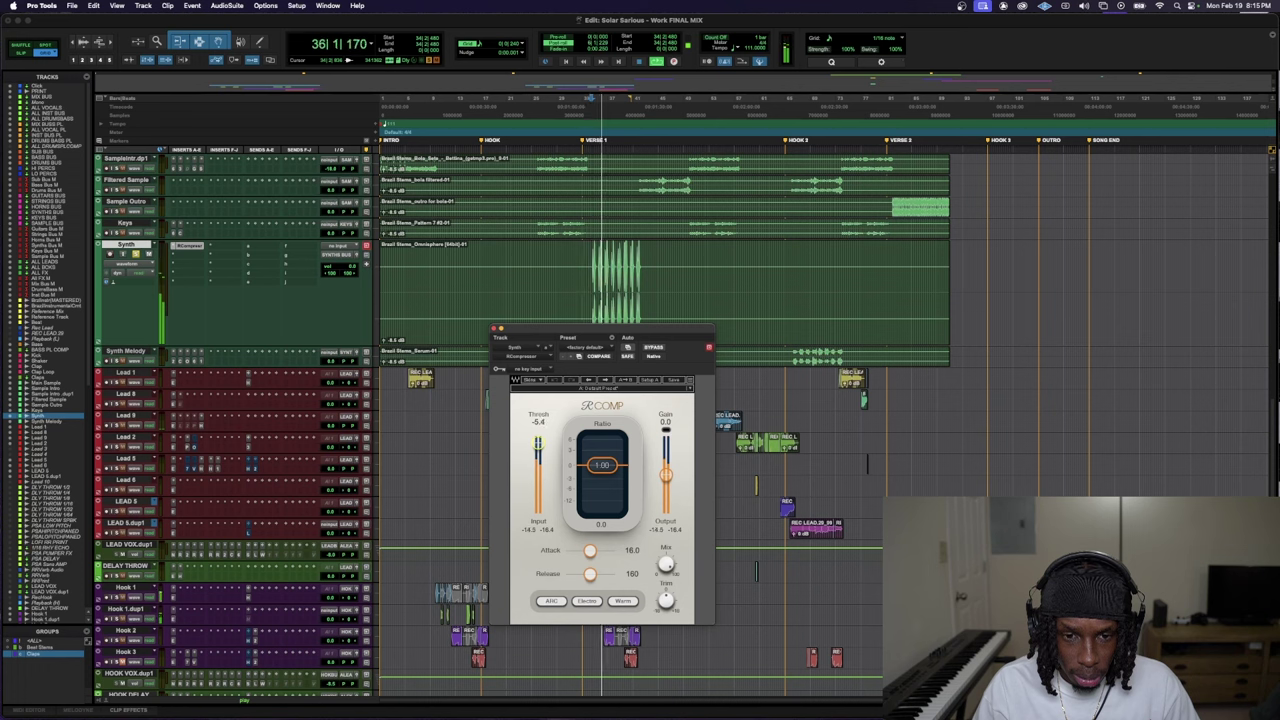
key(space)
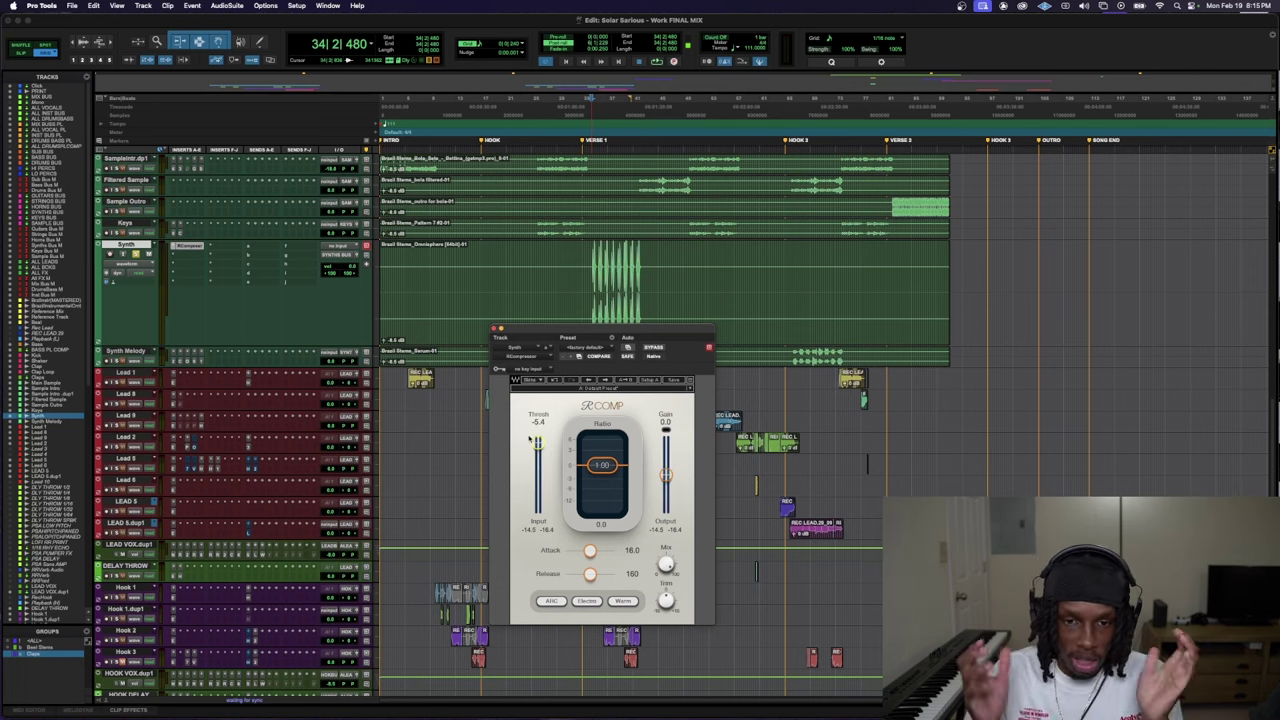
key(super+bracketright)
key(super+bracketright)
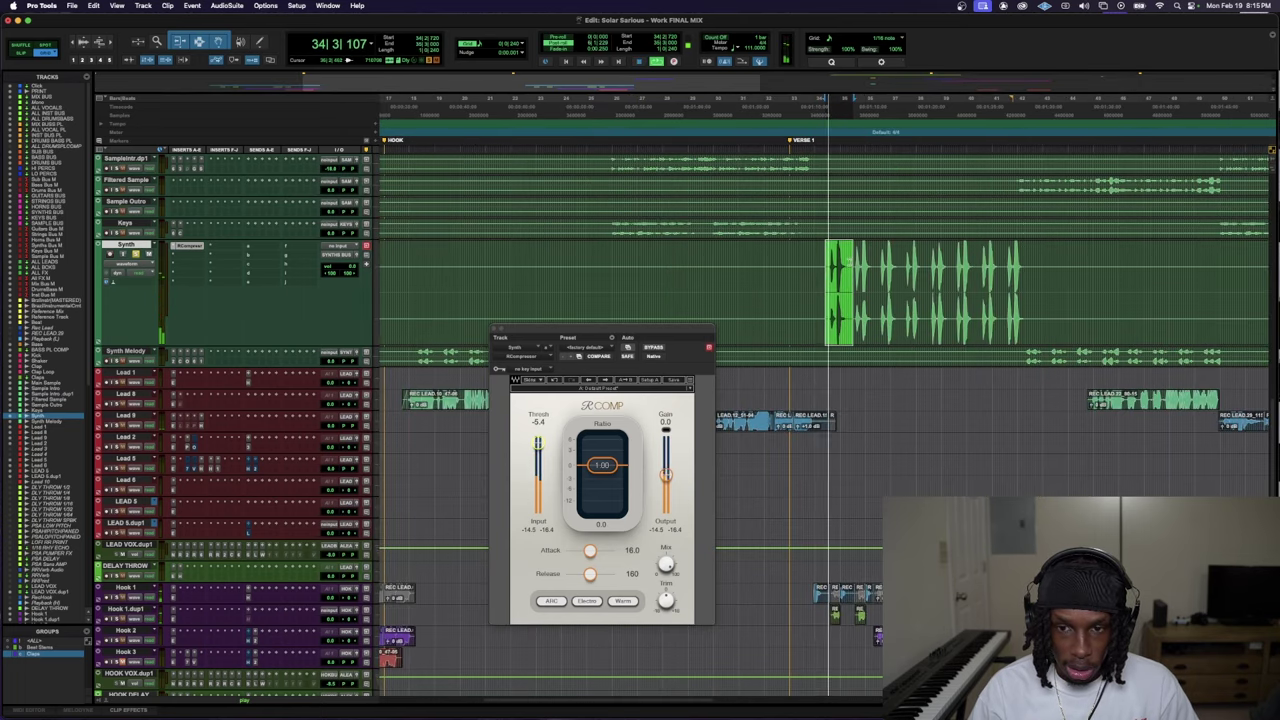
drag(850, 262, 895, 264)
key(super+bracketright)
key(super+bracketright)
key(space)
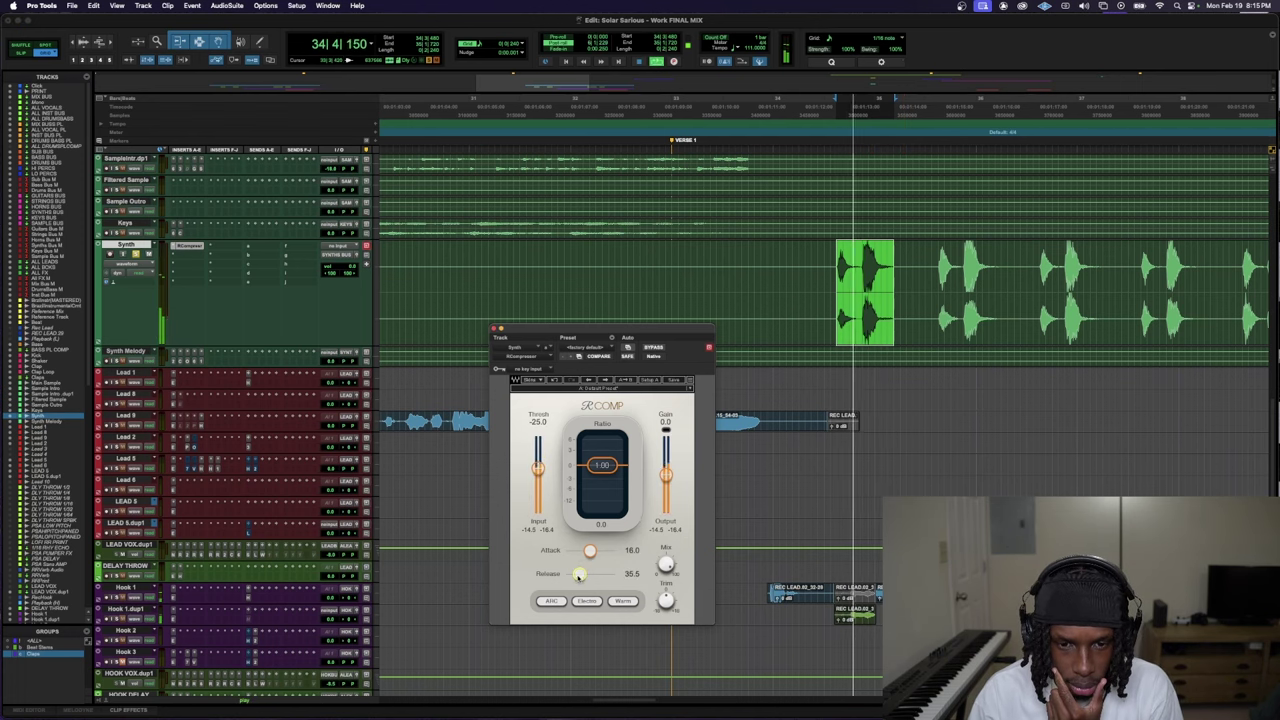
- Refine the Synth's RCompressor to ratio 1.99, attack 9.85, release 41.0, gain 0.4 and threshold -24.0, playing from just before VERSE 1
drag(620, 472, 620, 483)
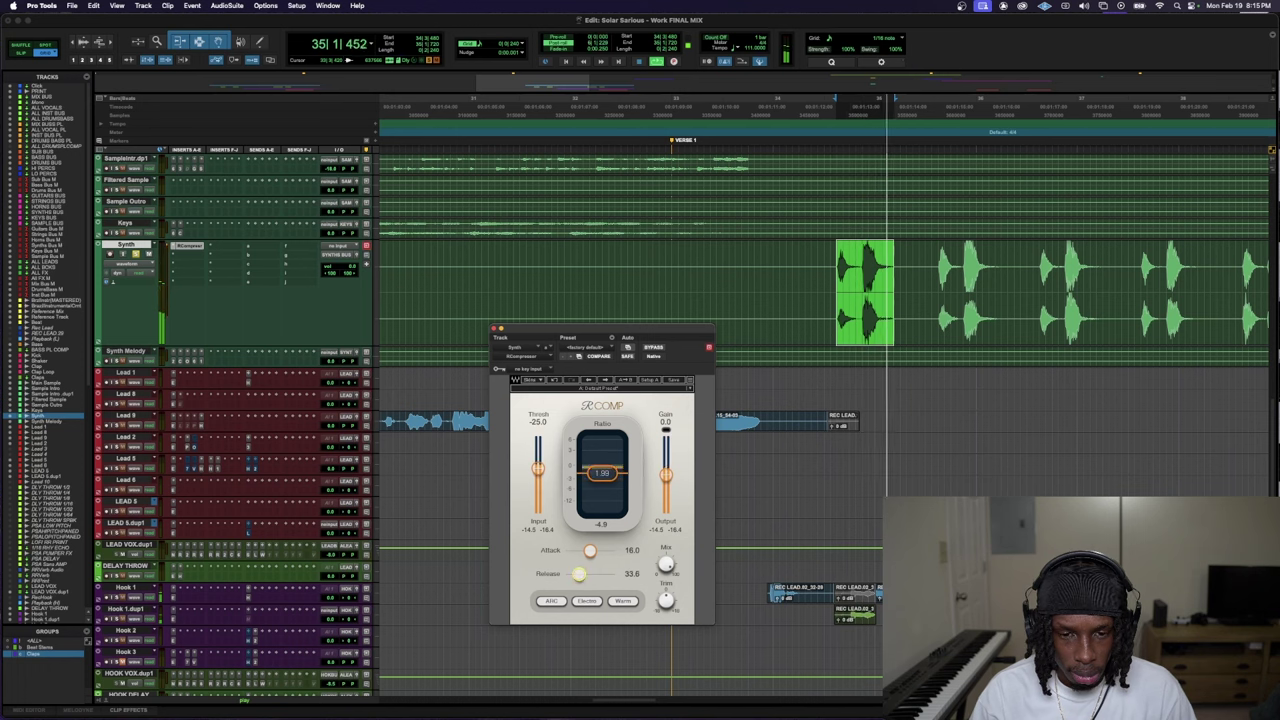
mouse_move(578, 573)
mouse_down()
mouse_move(587, 550)
mouse_move(580, 573)
mouse_up()
click(665, 200)
scroll(266, 278, up, 3)
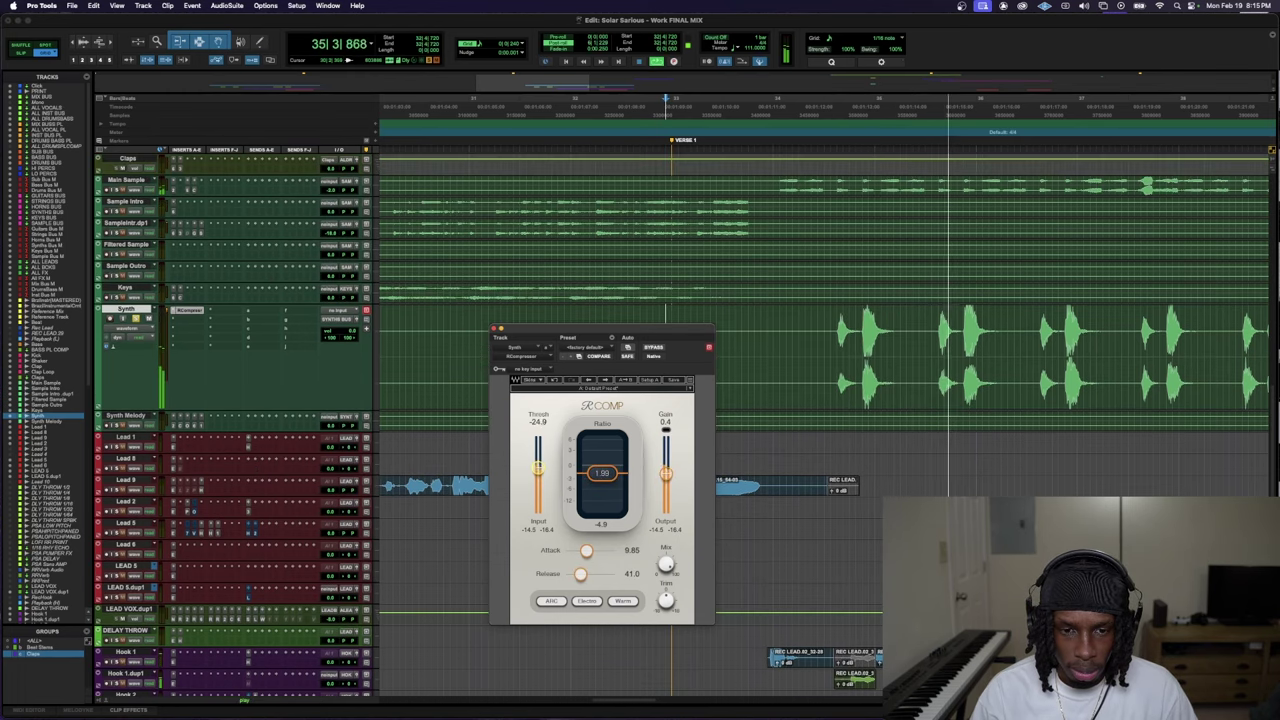
drag(538, 467, 537, 466)
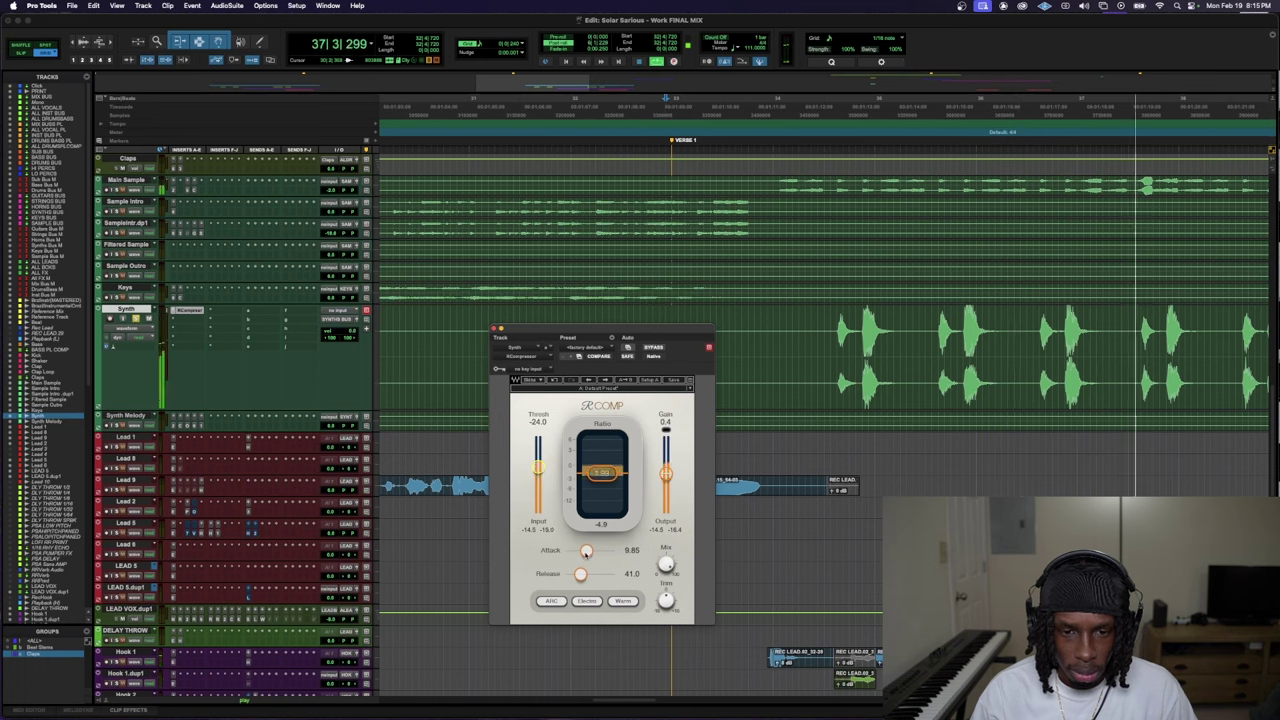
key(space)
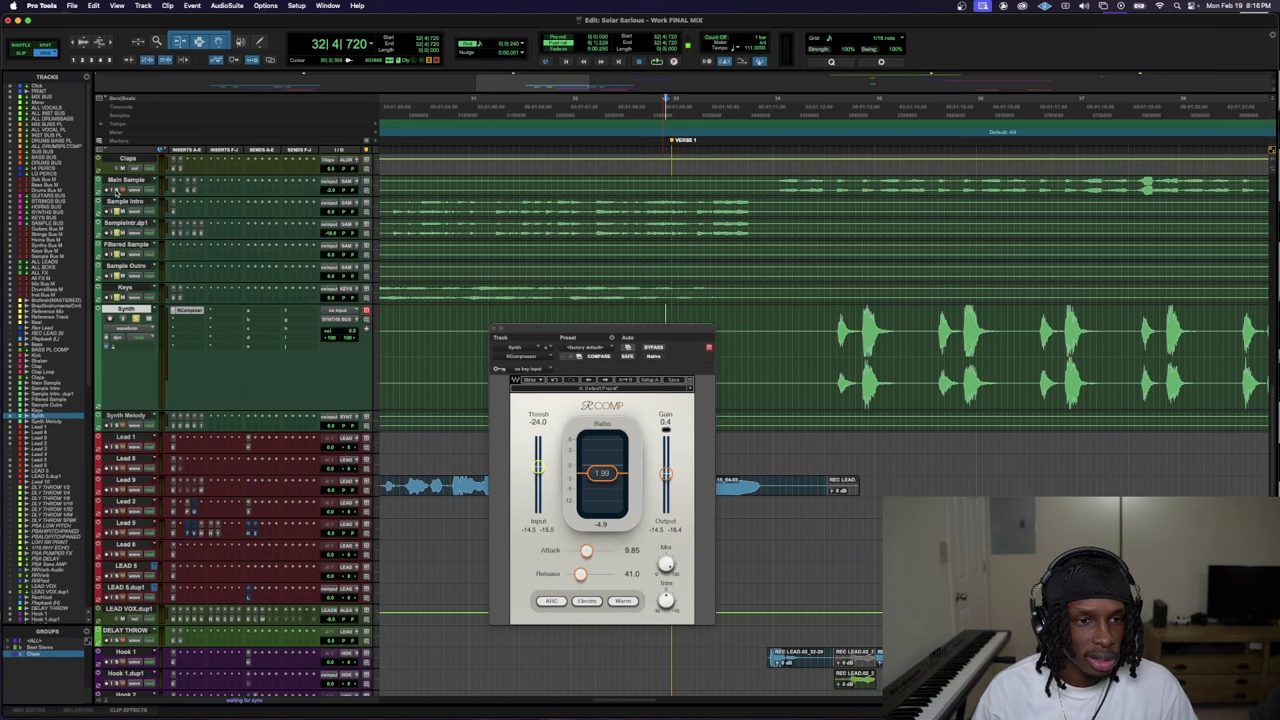
- Play the Synth with the drum, sample and Keys tracks soloed, setting its RCompressor release to 48.7 and attack to 6.37
key(space)
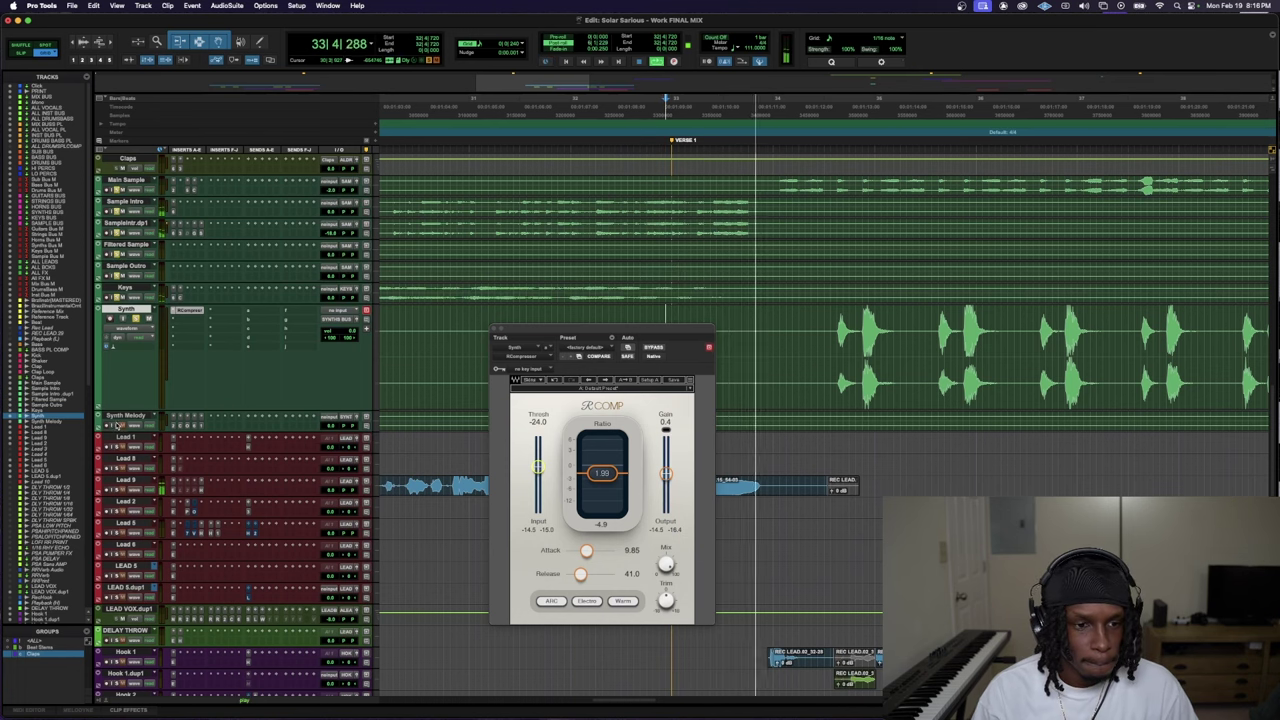
scroll(118, 425, up, 5)
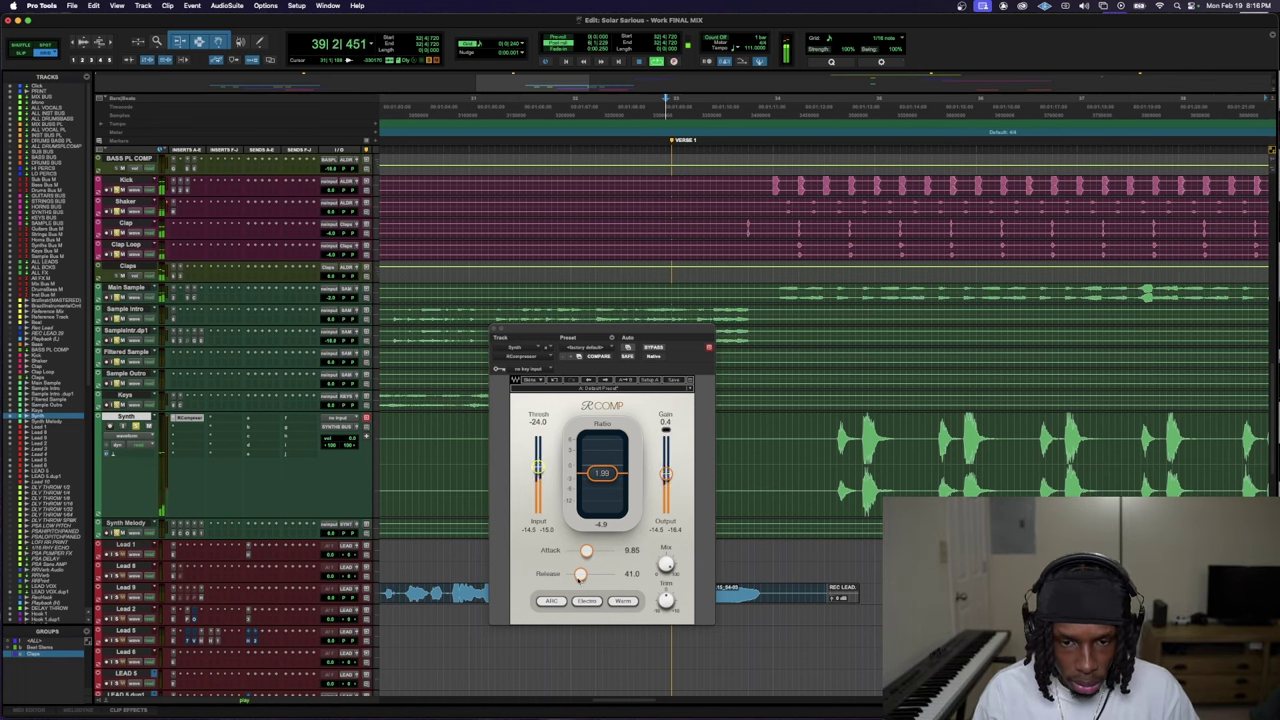
drag(579, 576, 583, 574)
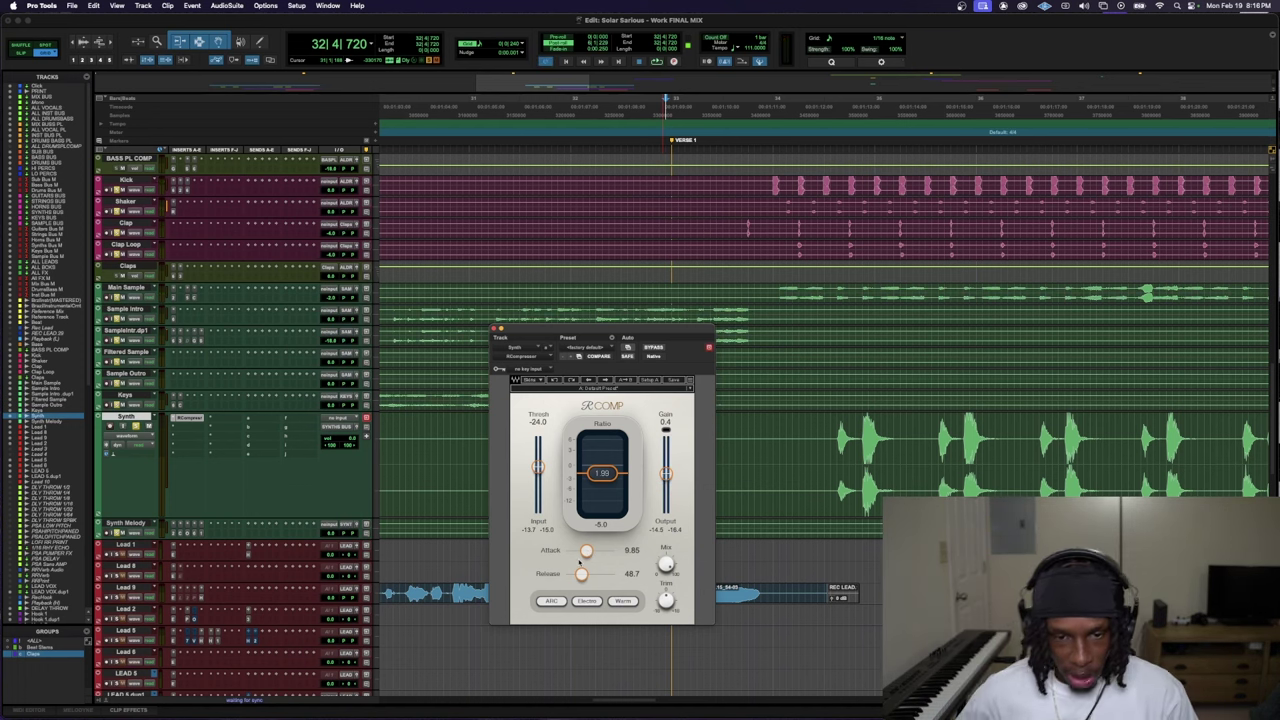
key(space)
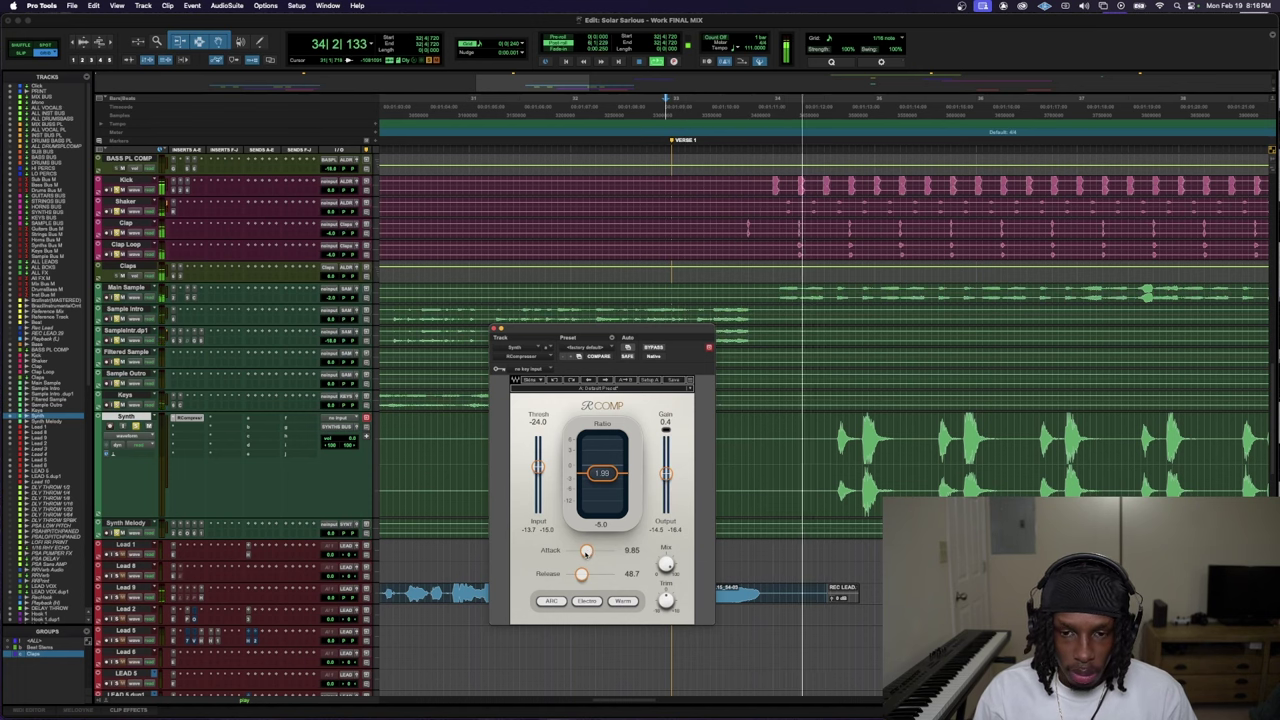
click(823, 400)
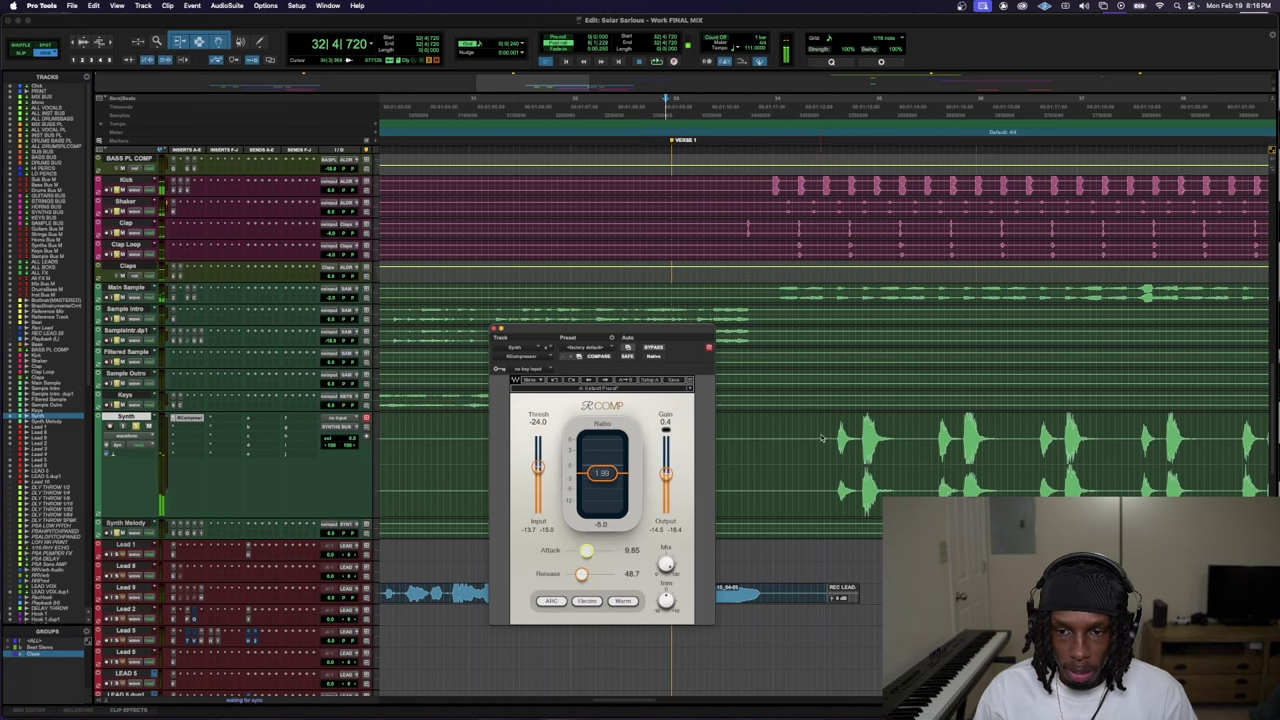
drag(586, 550, 582, 550)
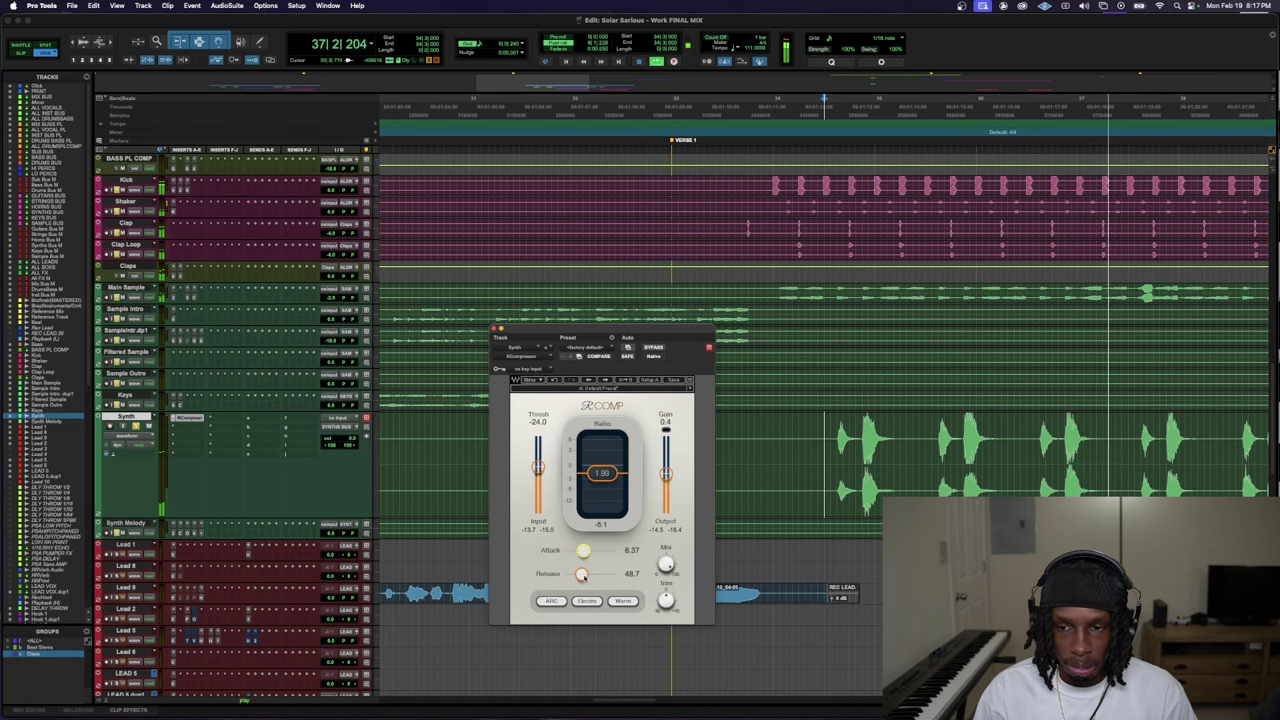
- Set the Synth's RCompressor release to 45.2 and gain to 3.1, and compare it bypassed and active during playback
drag(581, 574, 581, 576)
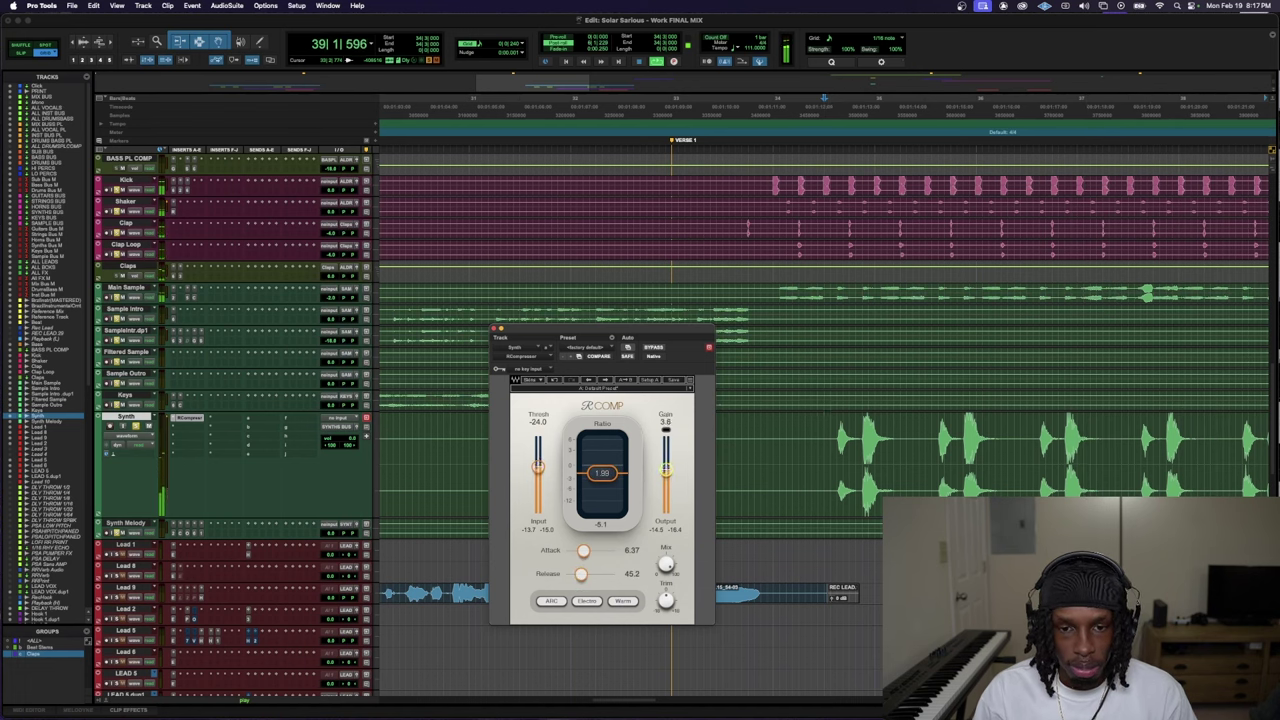
drag(665, 469, 665, 471)
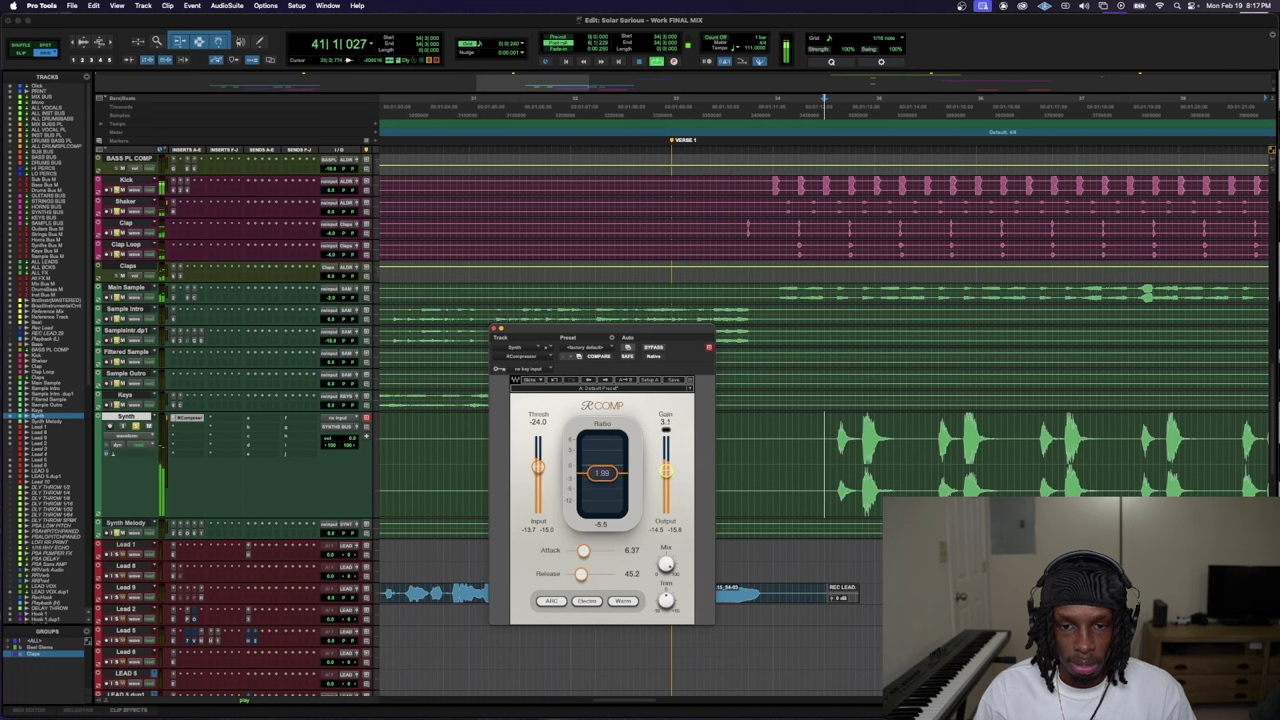
click(652, 347)
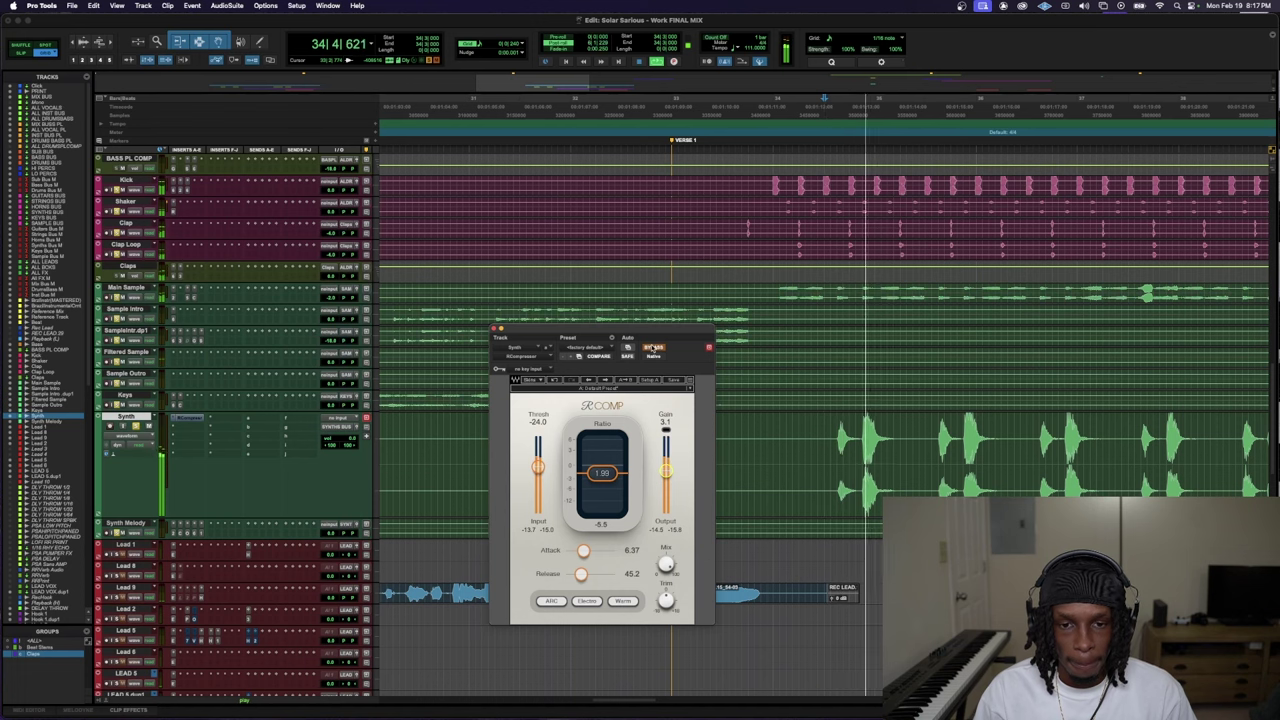
key(space)
key(space)
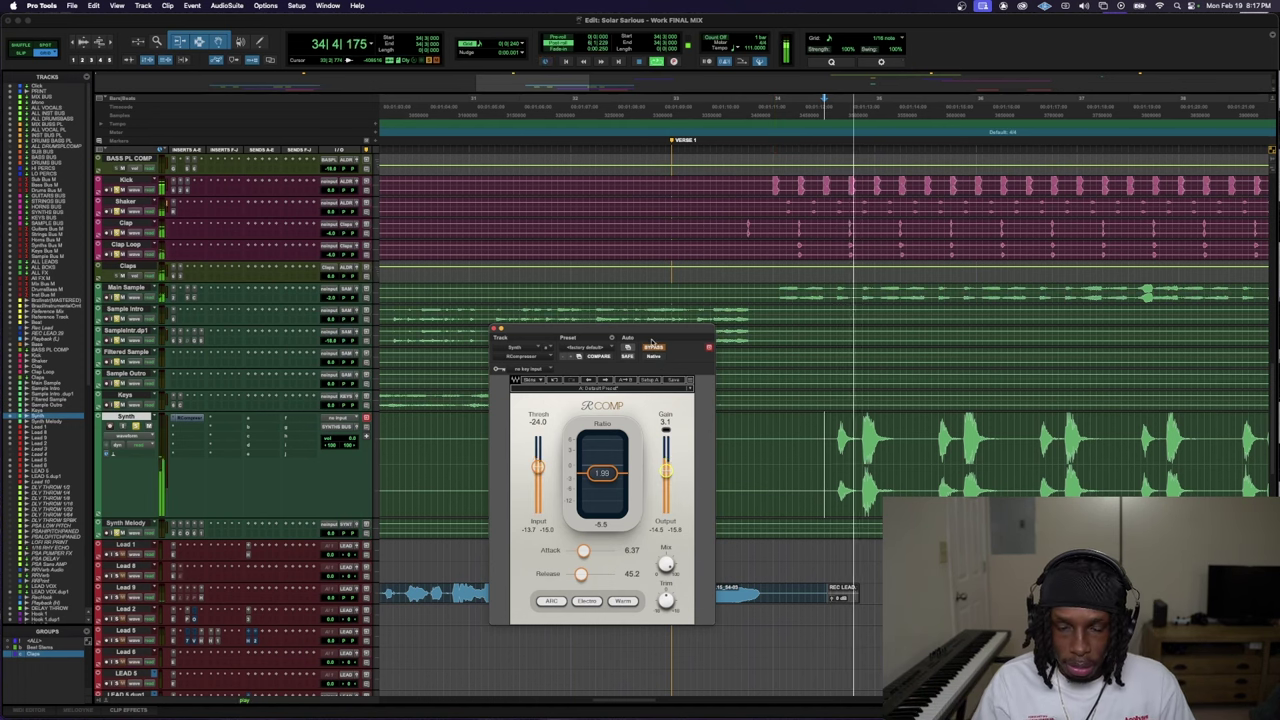
key(space)
key(space)
click(654, 348)
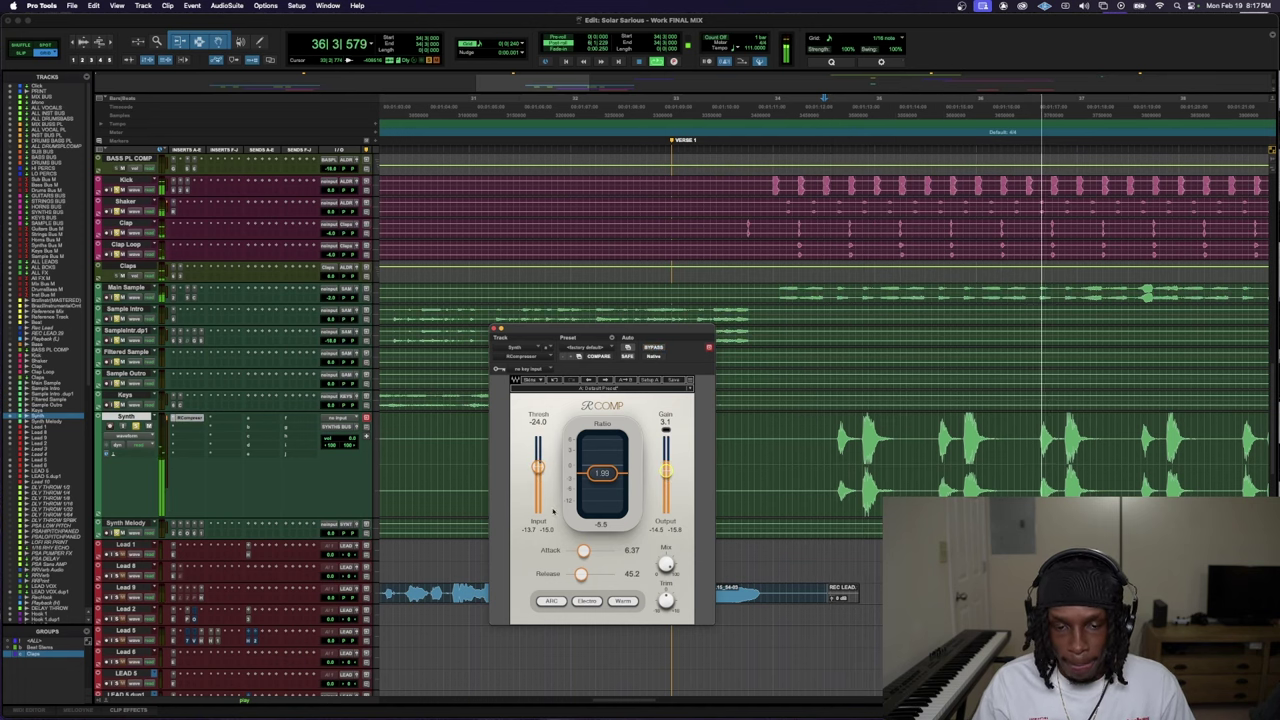
- Lower the Synth's fader to -1.0 dB while playing the section after the VERSE 1 marker
click(352, 427)
click(356, 427)
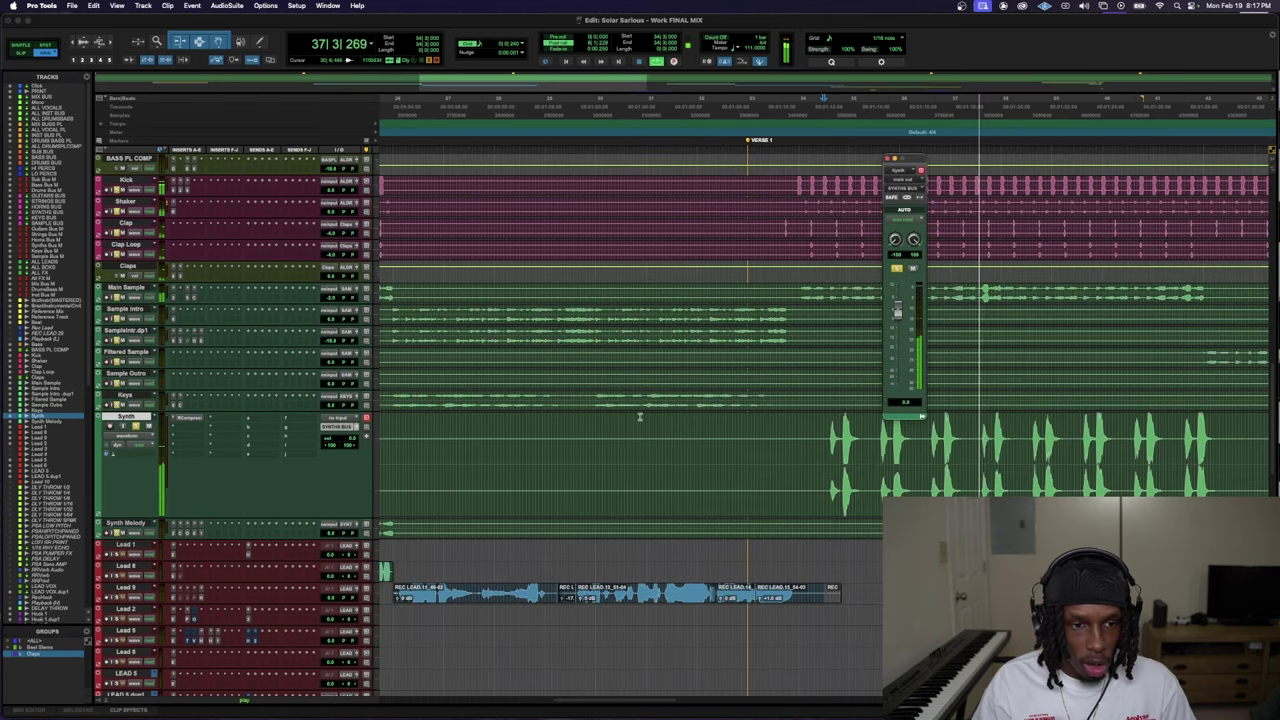
key(r)
key(r)
scroll(800, 350, up, 3)
key(r)
key(space)
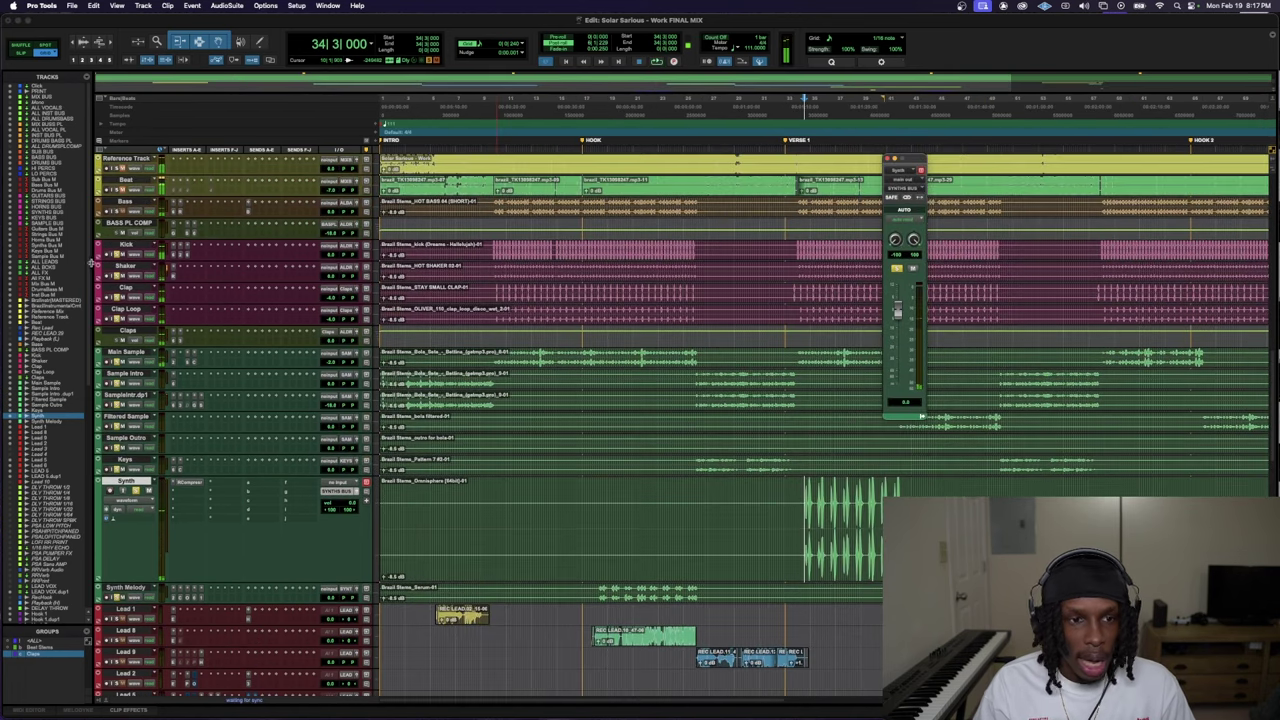
key(space)
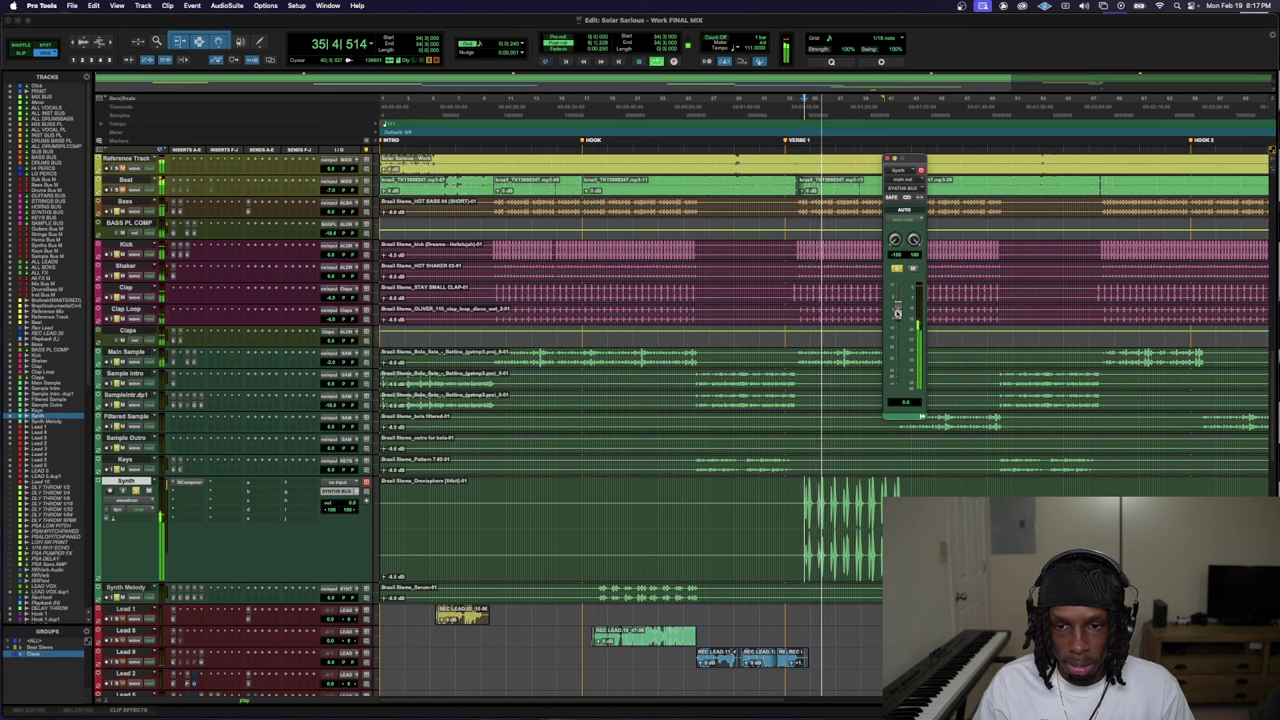
drag(897, 313, 898, 321)
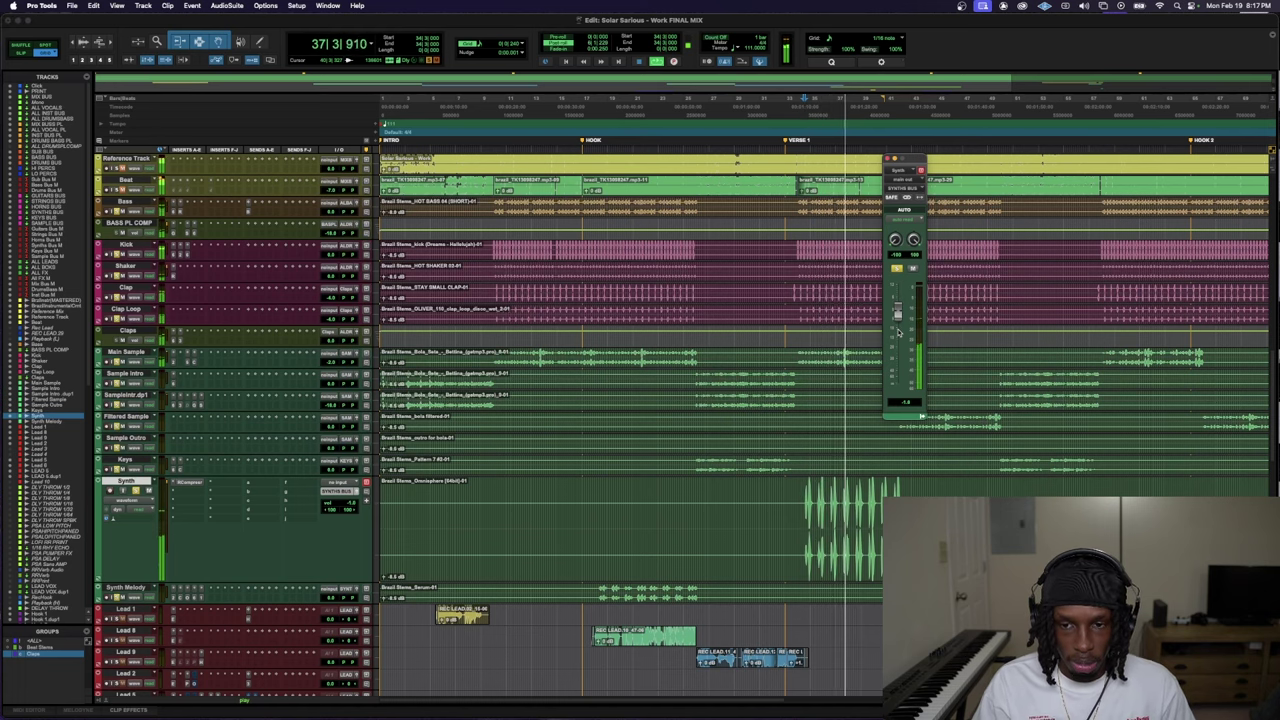
- Insert the Magma BB Tubes plug-in on the Synth after the RCompressor, leaving its default settings
click(193, 497)
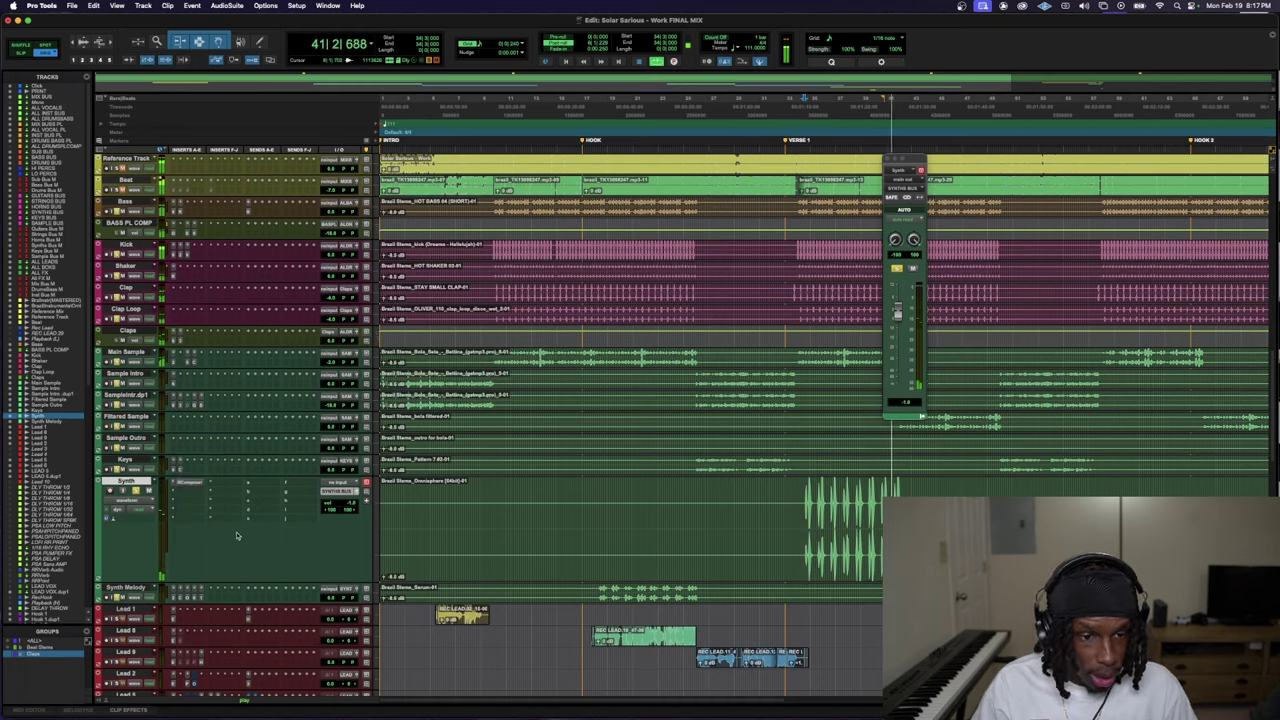
mouse_move(220, 492)
mouse_move(289, 543)
click(380, 188)
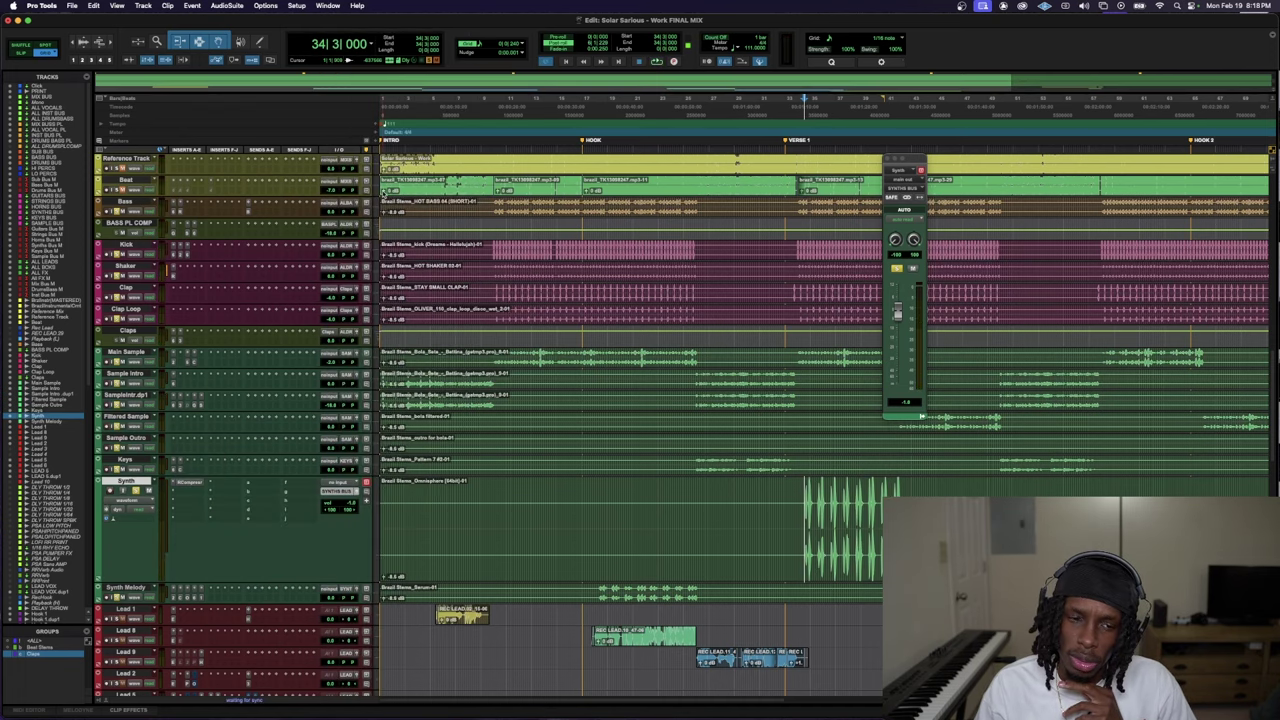
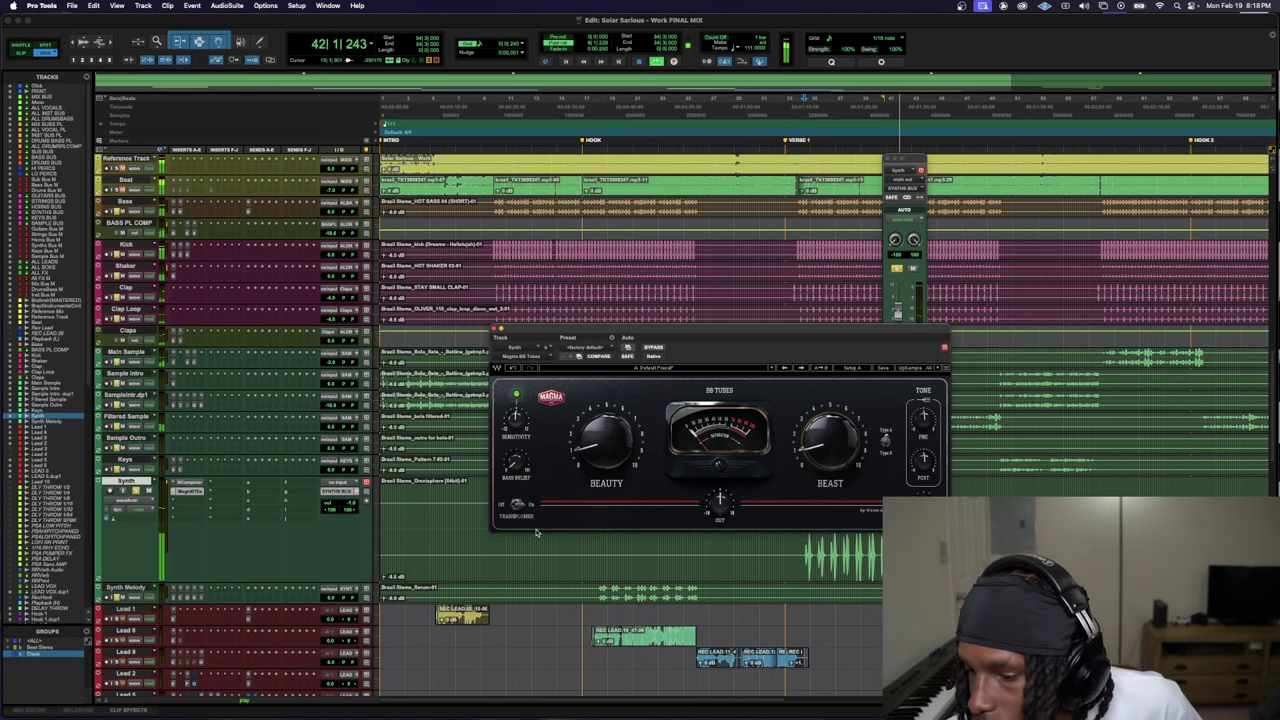
key(ctrl+alt+super+w)
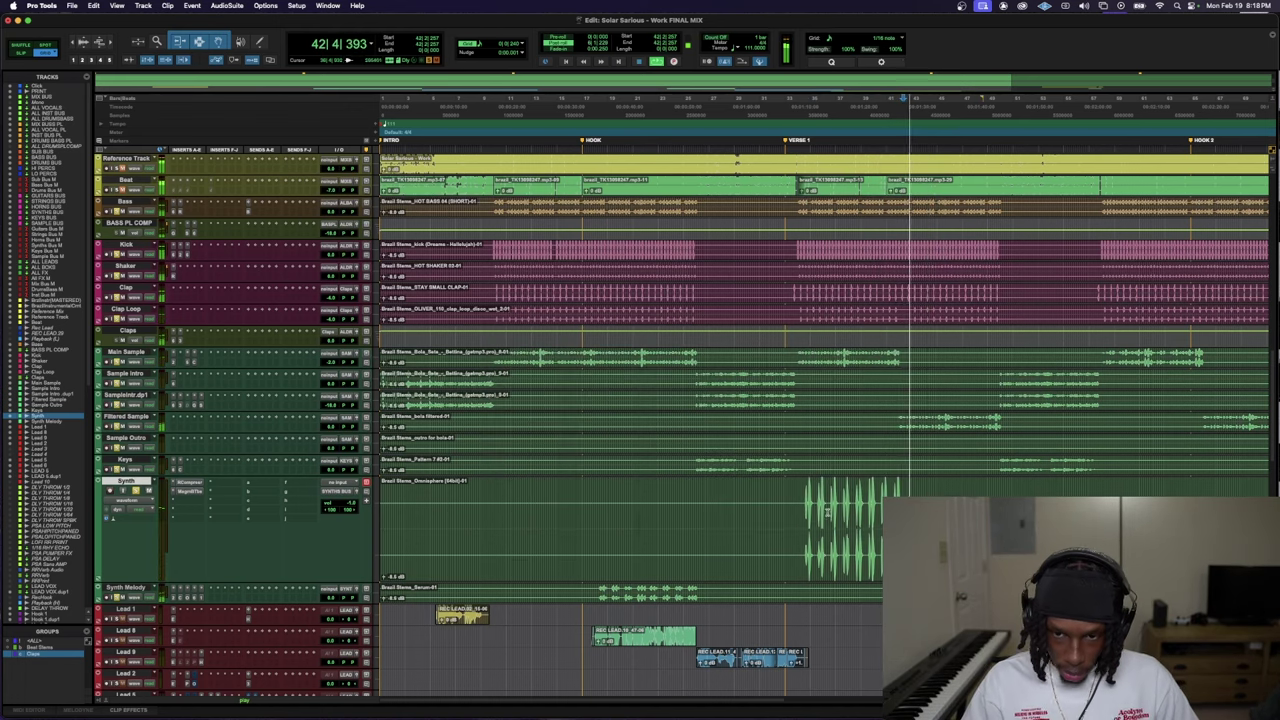
- Play the Synth hits again from 34|1|480 and lower the Synth's fader to -4.0 dB
click(800, 489)
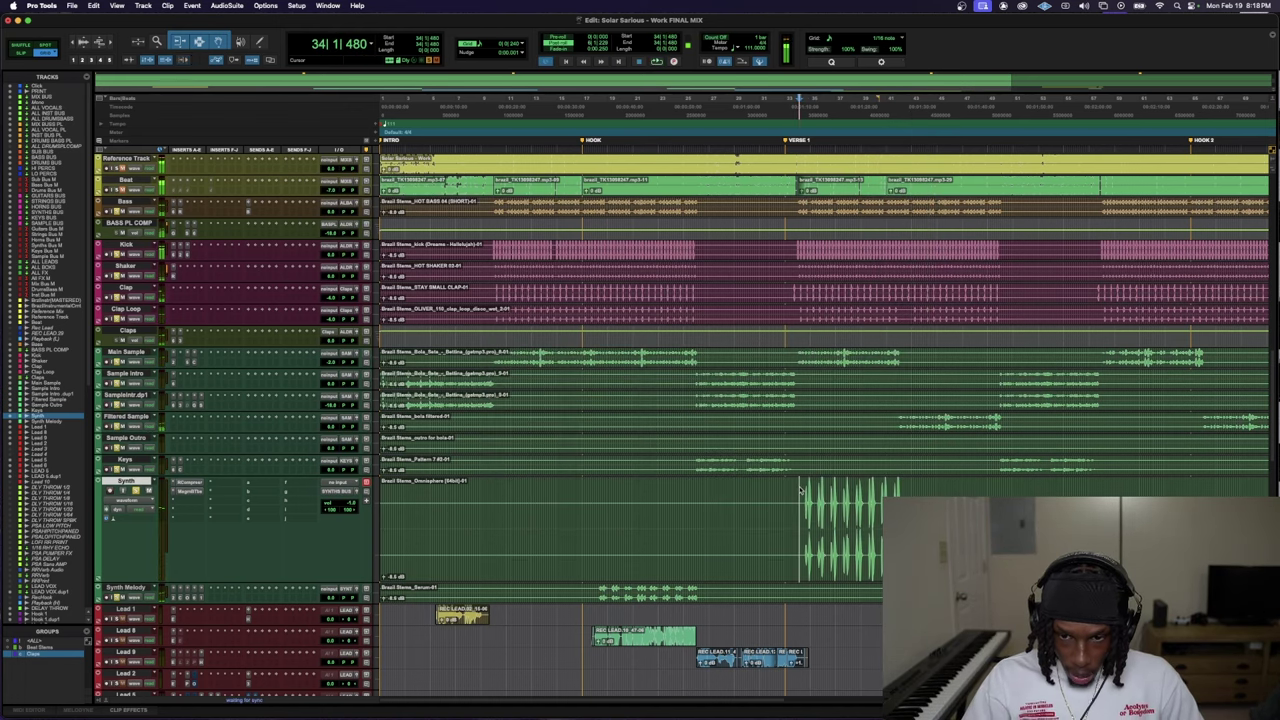
click(362, 491)
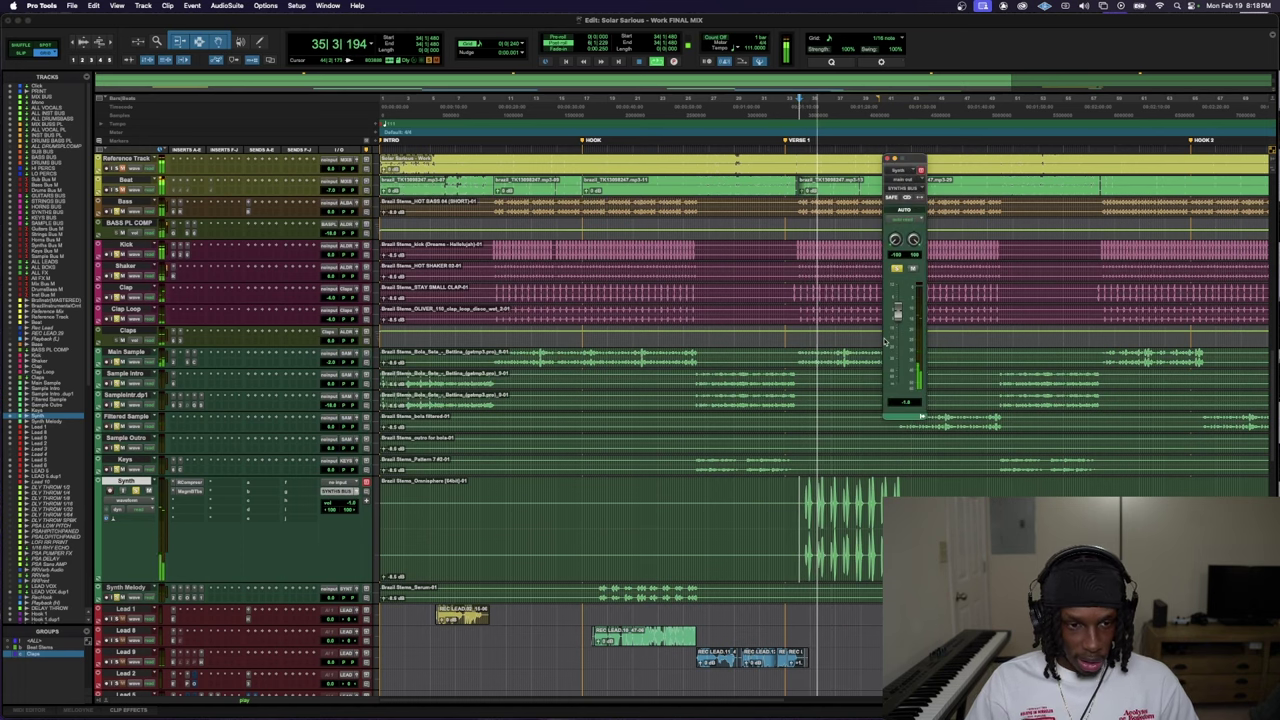
drag(897, 312, 898, 320)
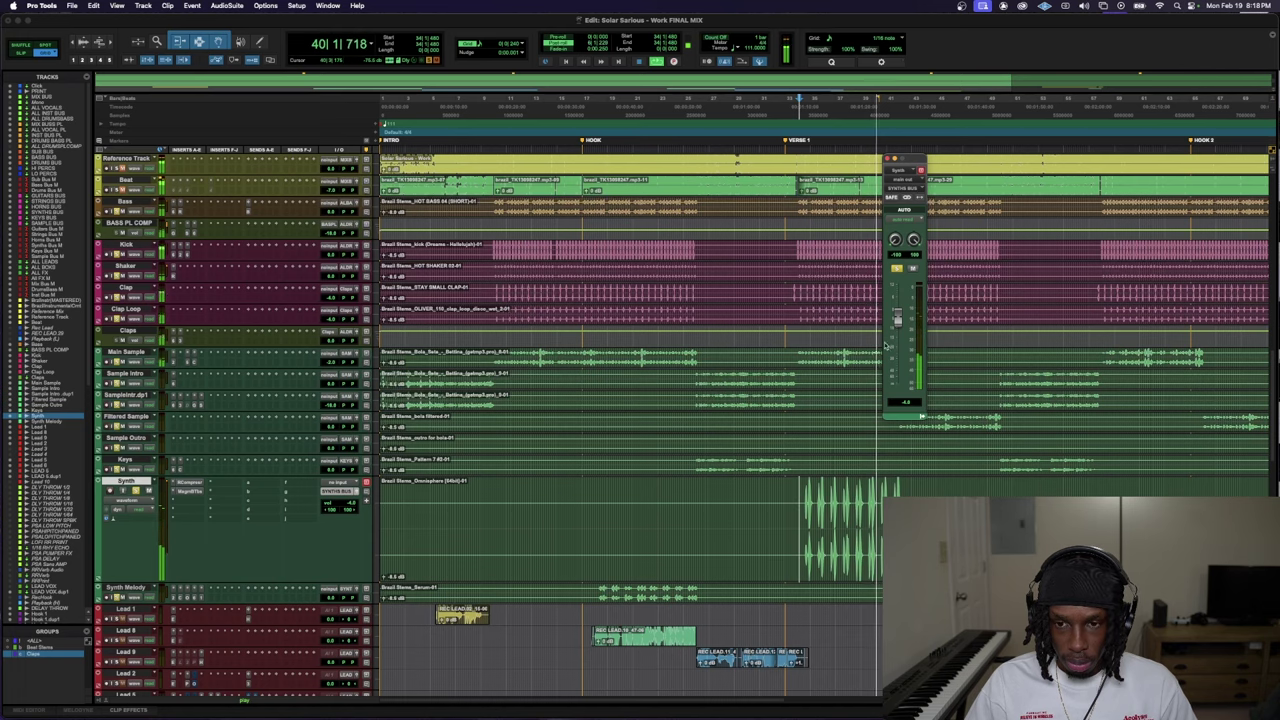
- Solo the Hook 1, Hook 1.dup1, Hook 2 and Hook 3 tracks and play the copied hook vocals in VERSE 1
scroll(781, 500, down, 5)
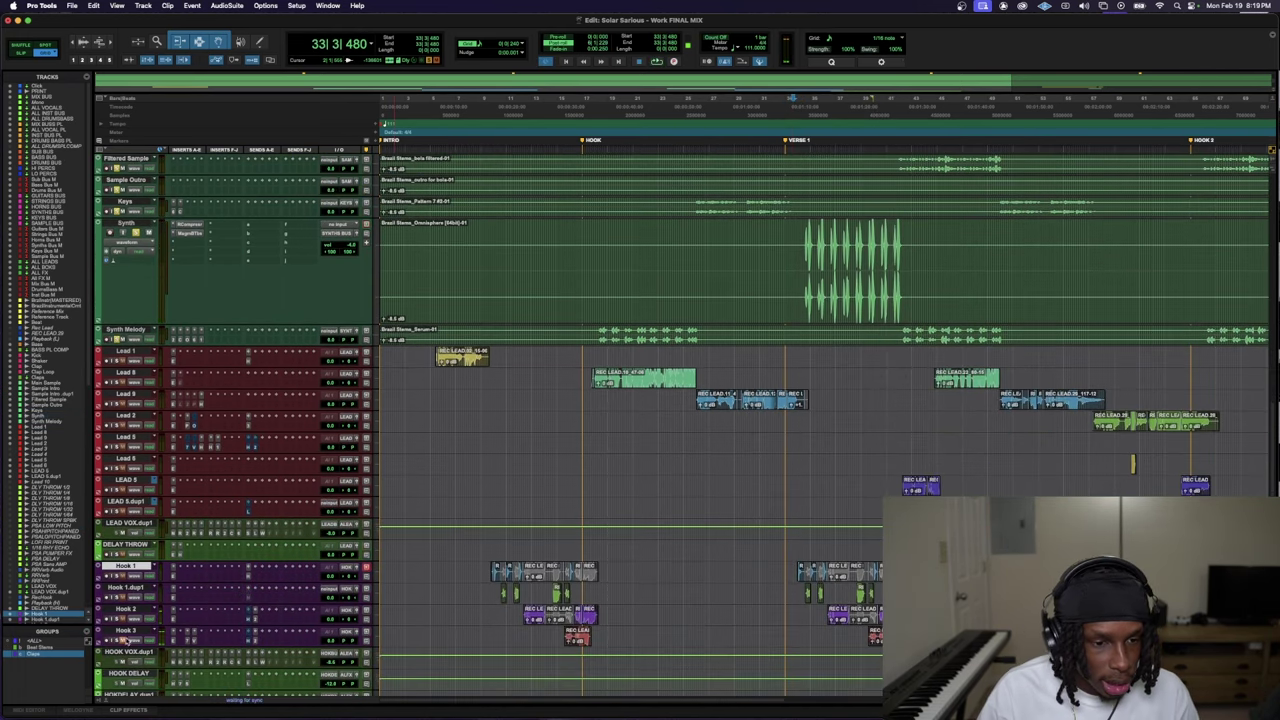
shift+click(127, 631)
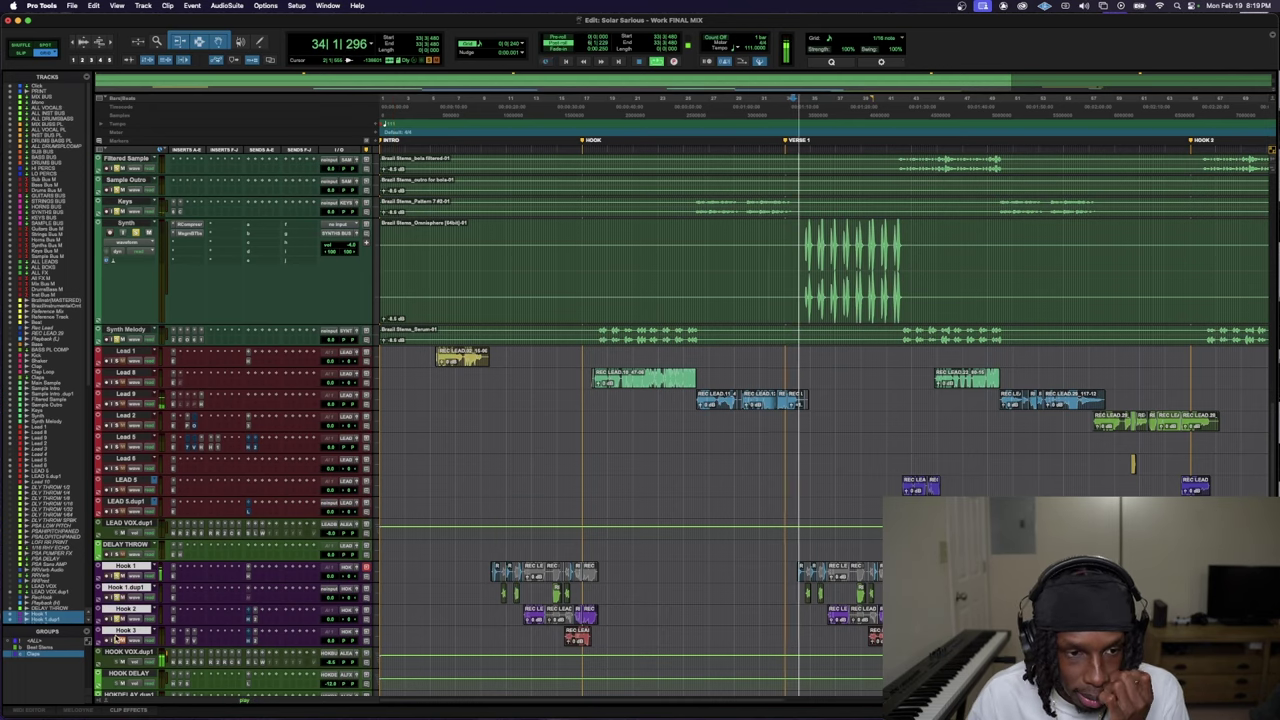
scroll(213, 598, down, 4)
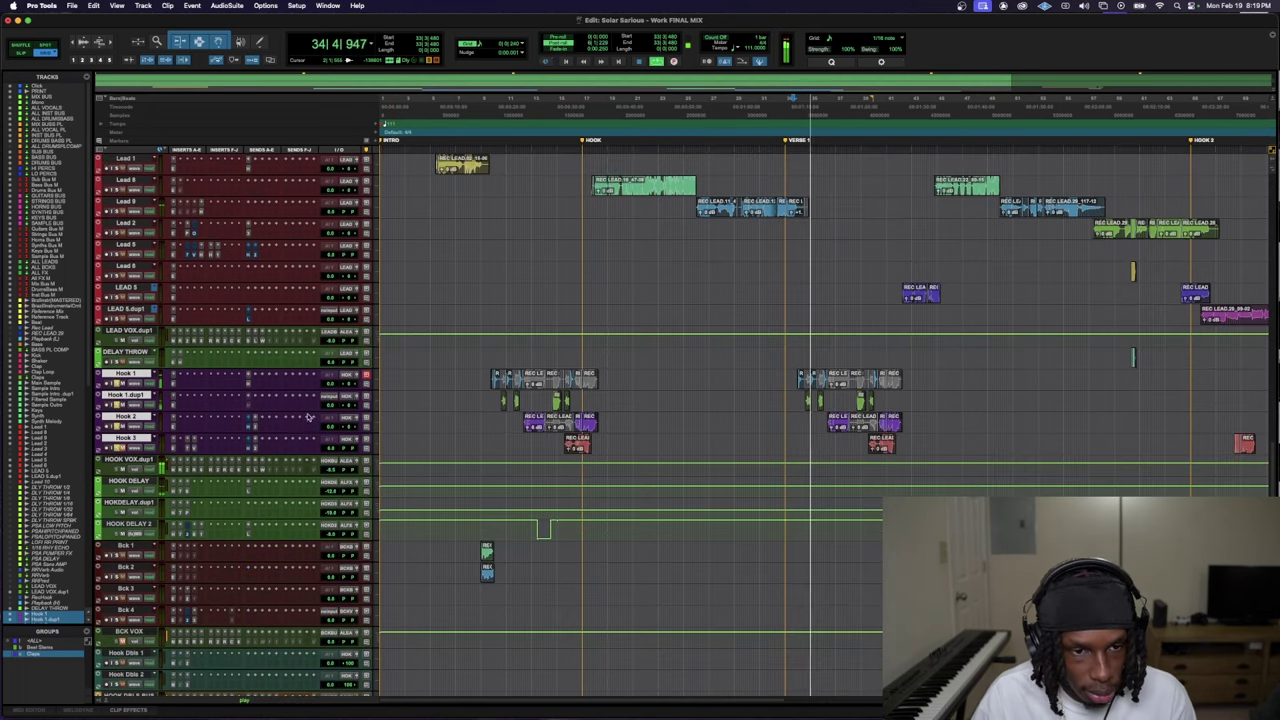
click(806, 400)
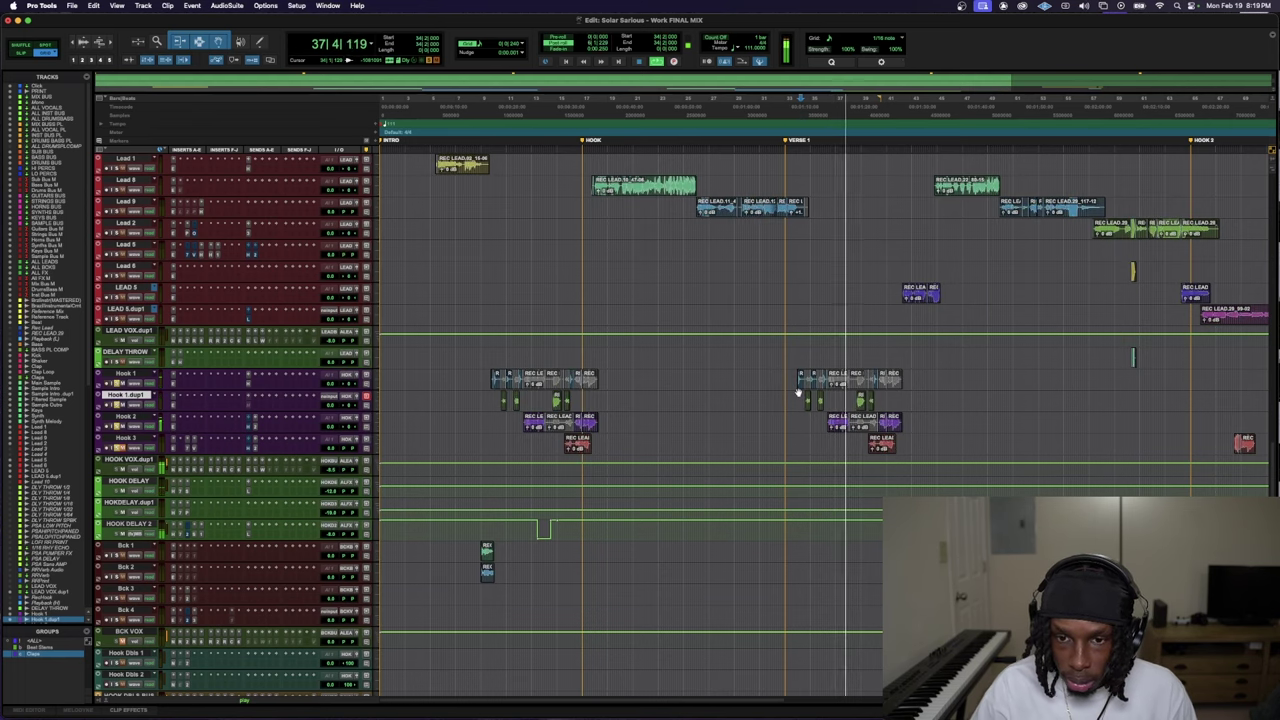
- Enlarge the Hook 1 track, unmute its clip near bar 39, and audition it with the matching Hook 1.dup1 clip muted and unmuted
scroll(797, 392, up, 3)
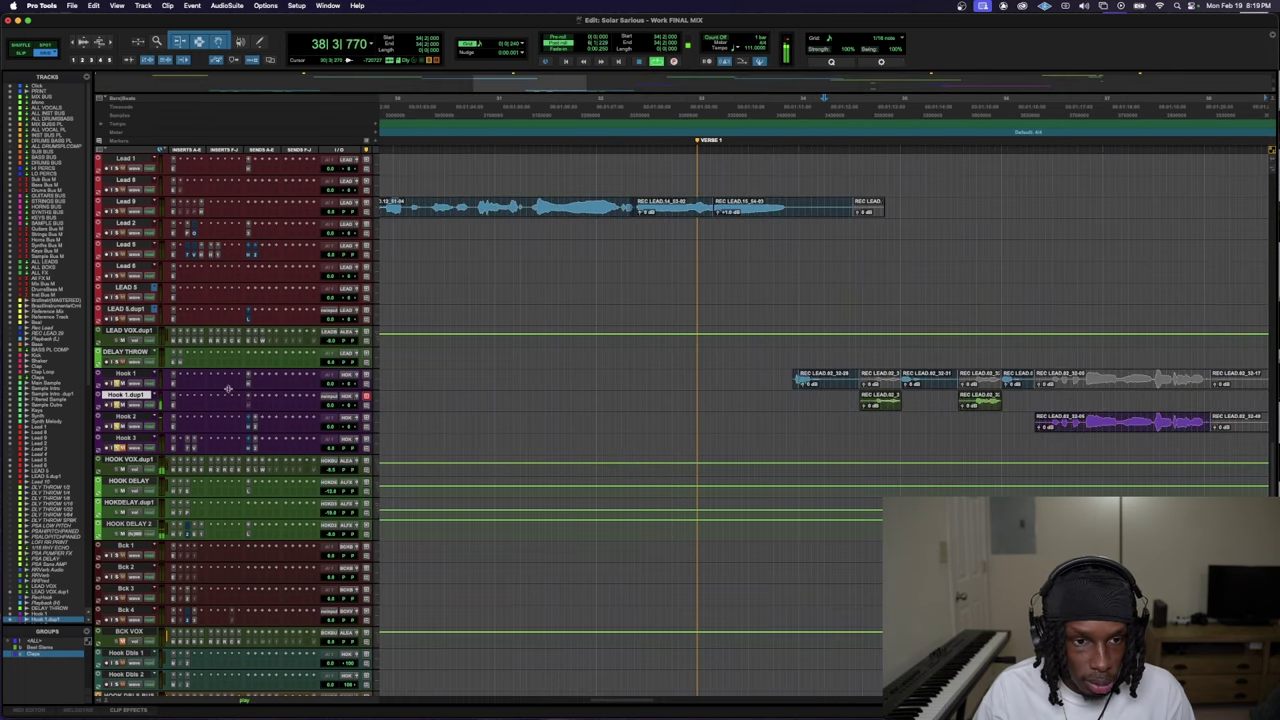
drag(228, 389, 249, 466)
scroll(780, 440, down, 2)
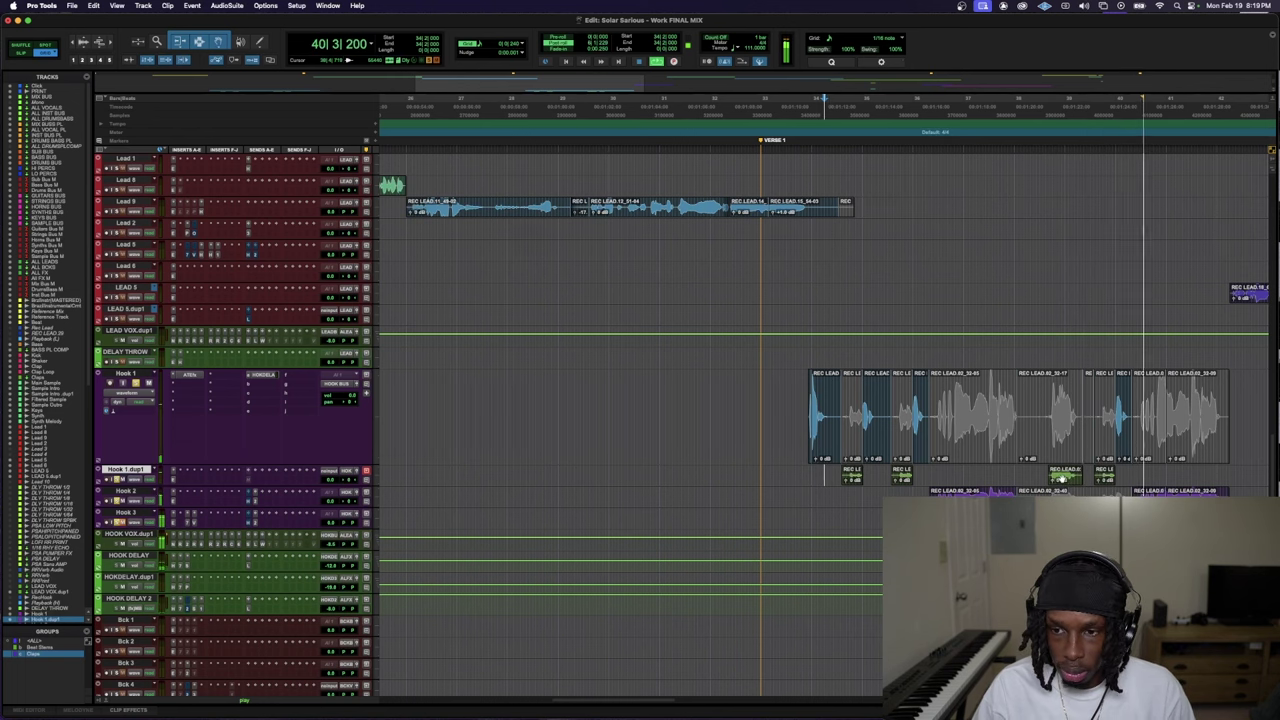
click(1064, 478)
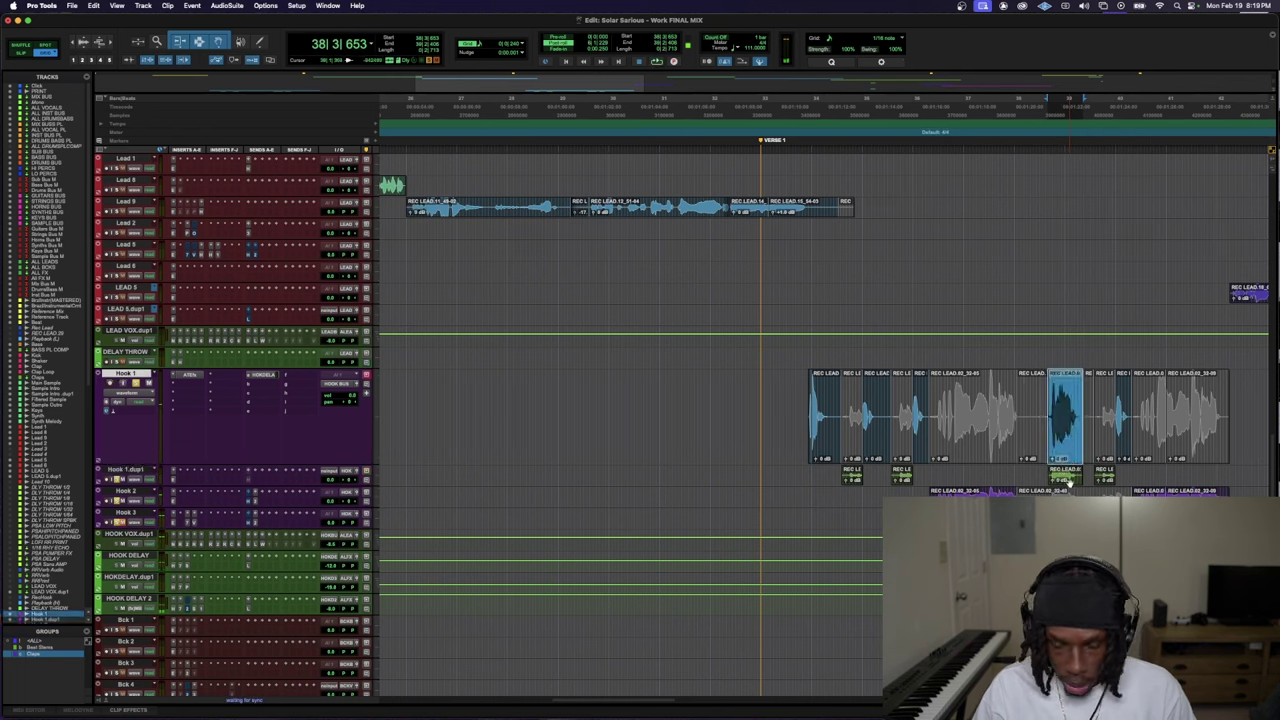
key(space)
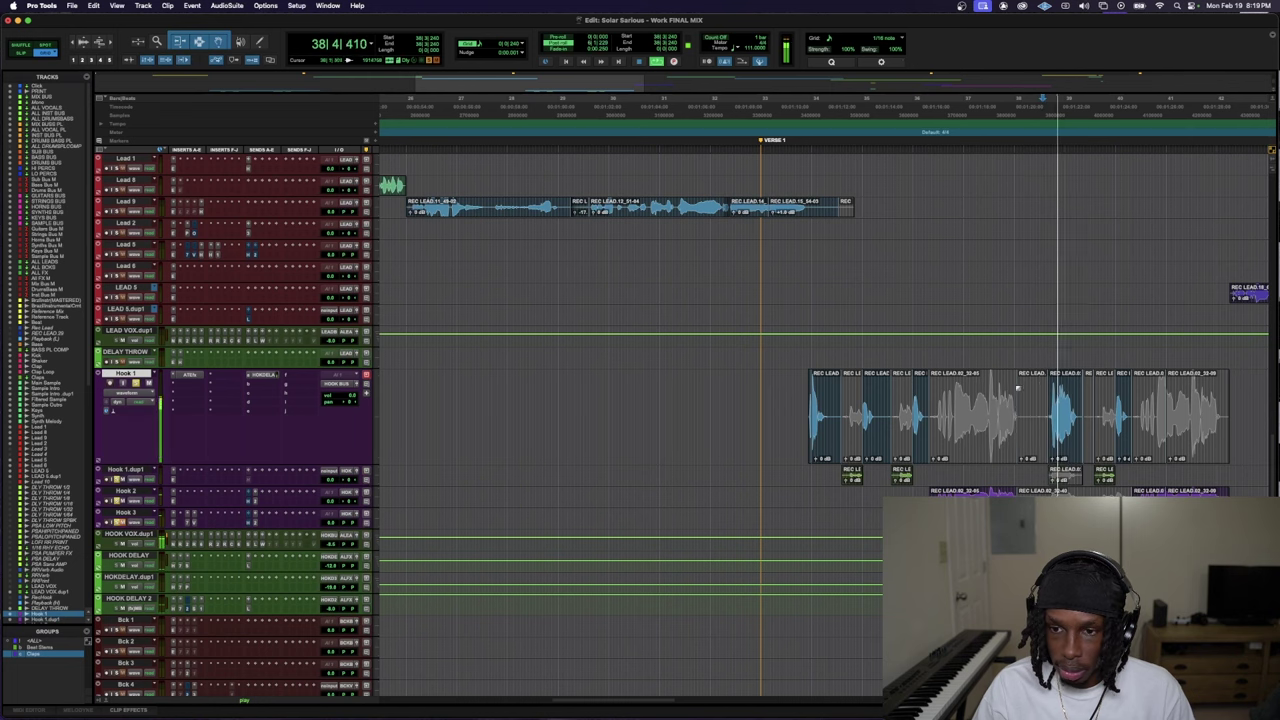
click(1066, 476)
key(super+bracketright)
key(super+bracketright)
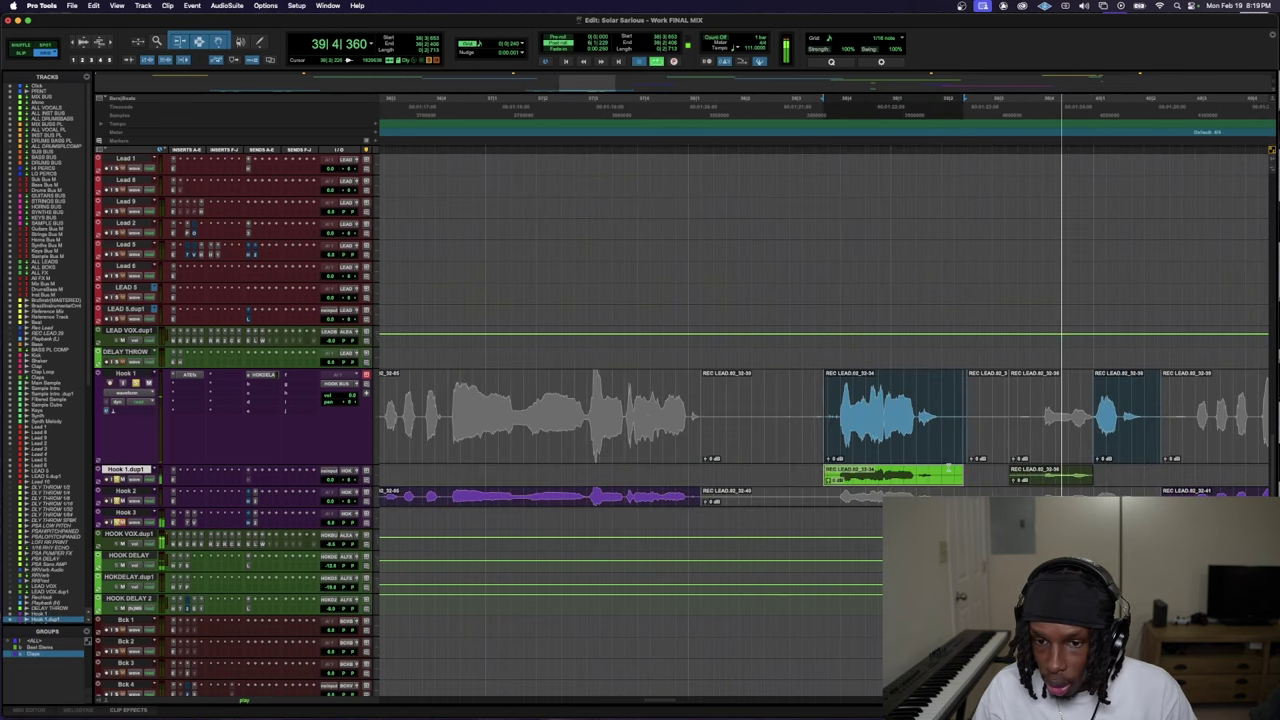
- Split the Hook 1 clip near bar 39 at 38|4|819 and mute its first part
key(space)
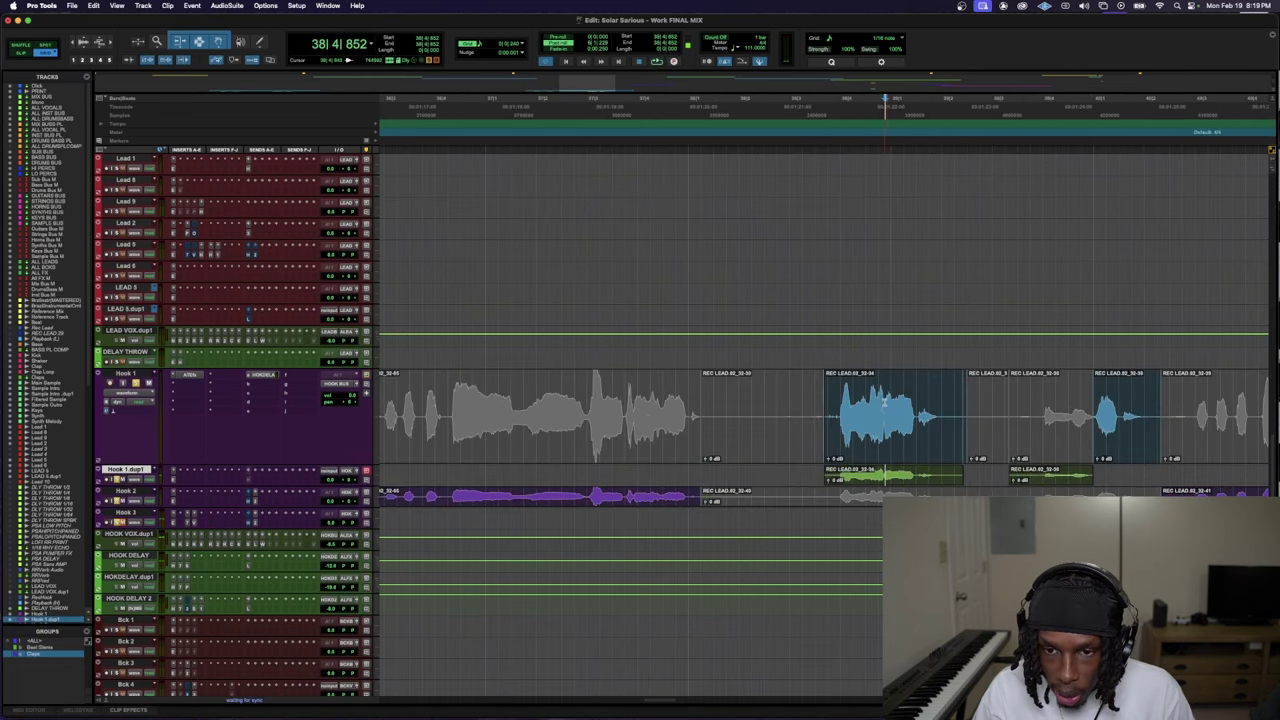
key(super+bracketright)
key(super+bracketright)
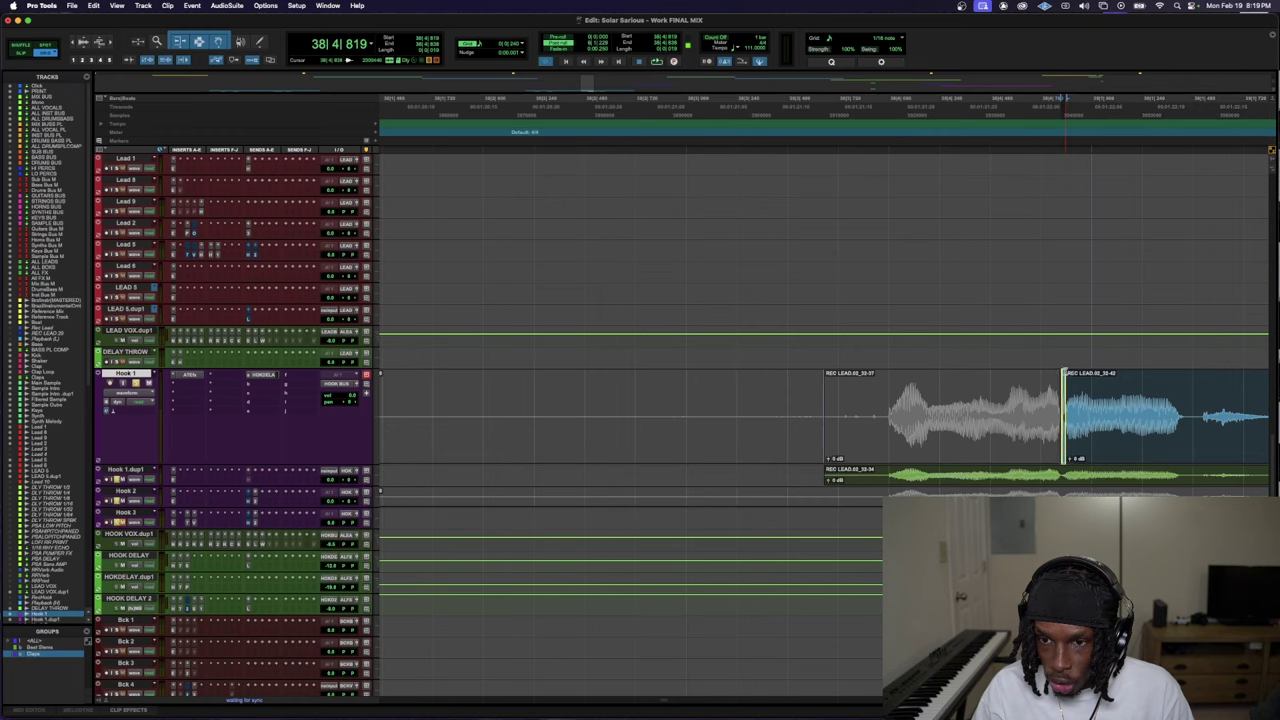
key(super+bracketleft)
key(super+bracketleft)
key(super+bracketleft)
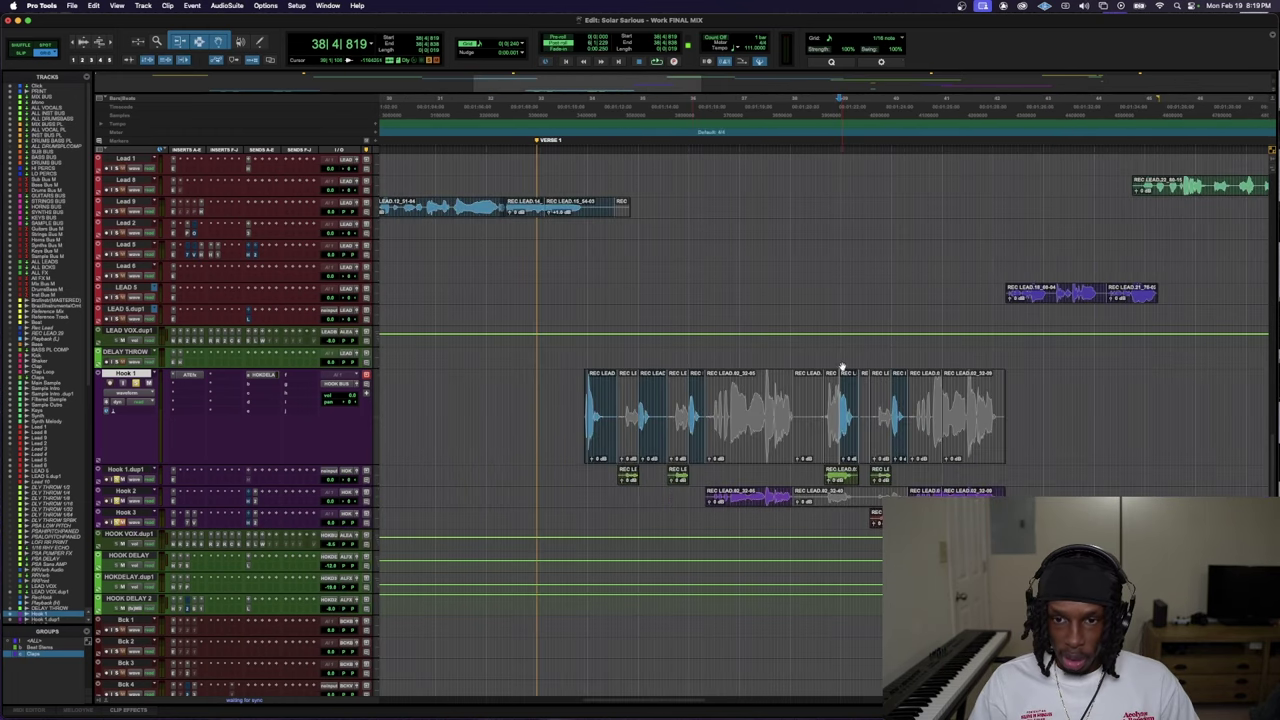
- Split the matching Hook 1.dup1 clip at 38|4|819 and mute its second part
click(836, 356)
key(super+bracketleft)
scroll(767, 556, down, 1)
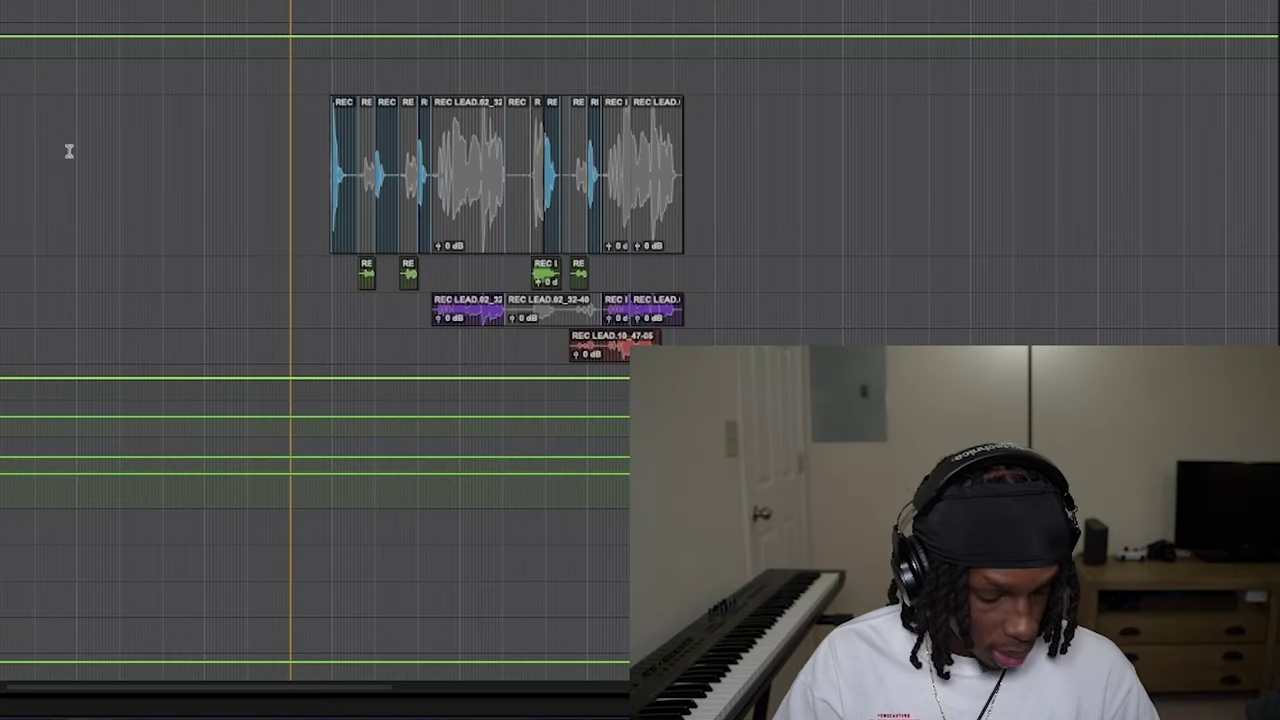
scroll(540, 395, right, 5)
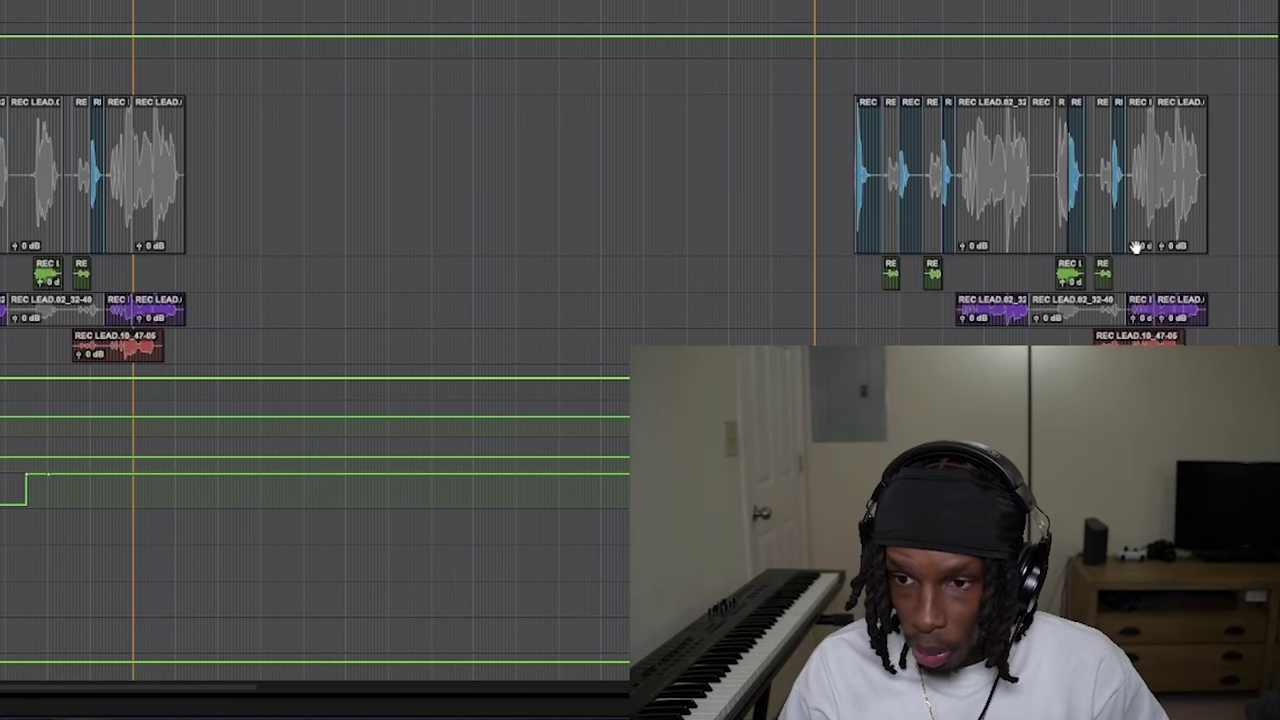
click(1074, 229)
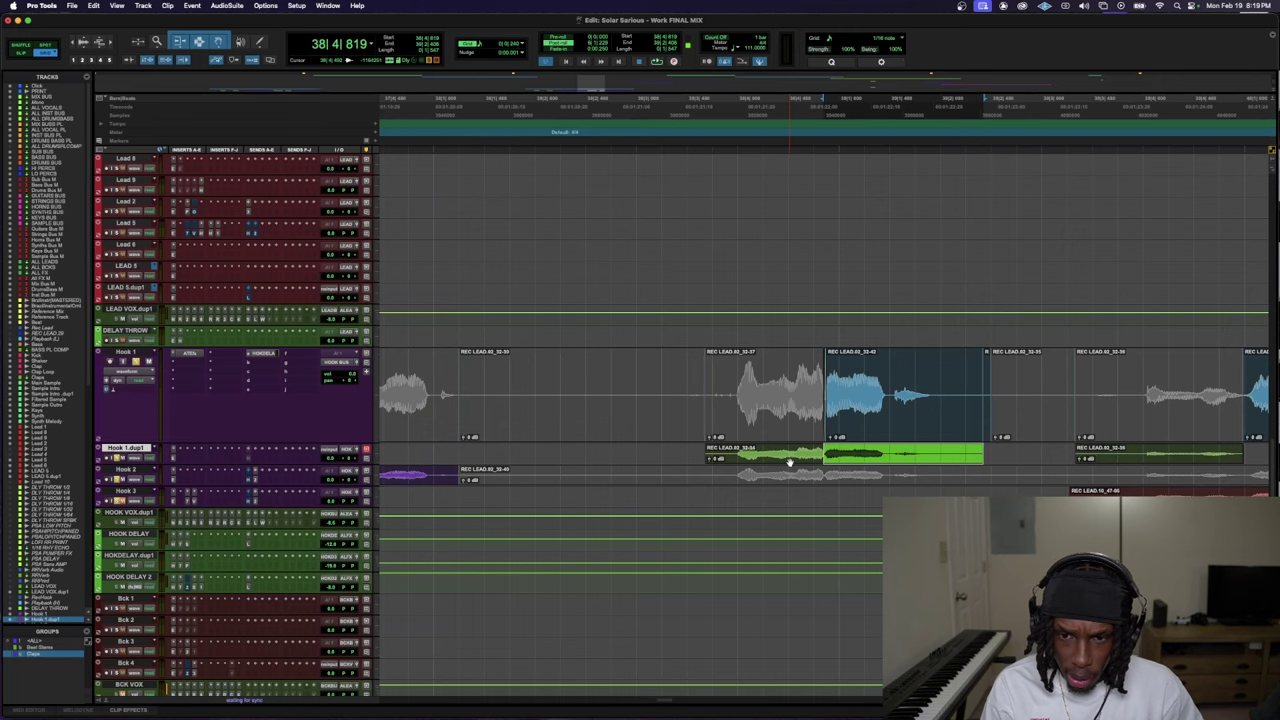
click(789, 463)
key(space)
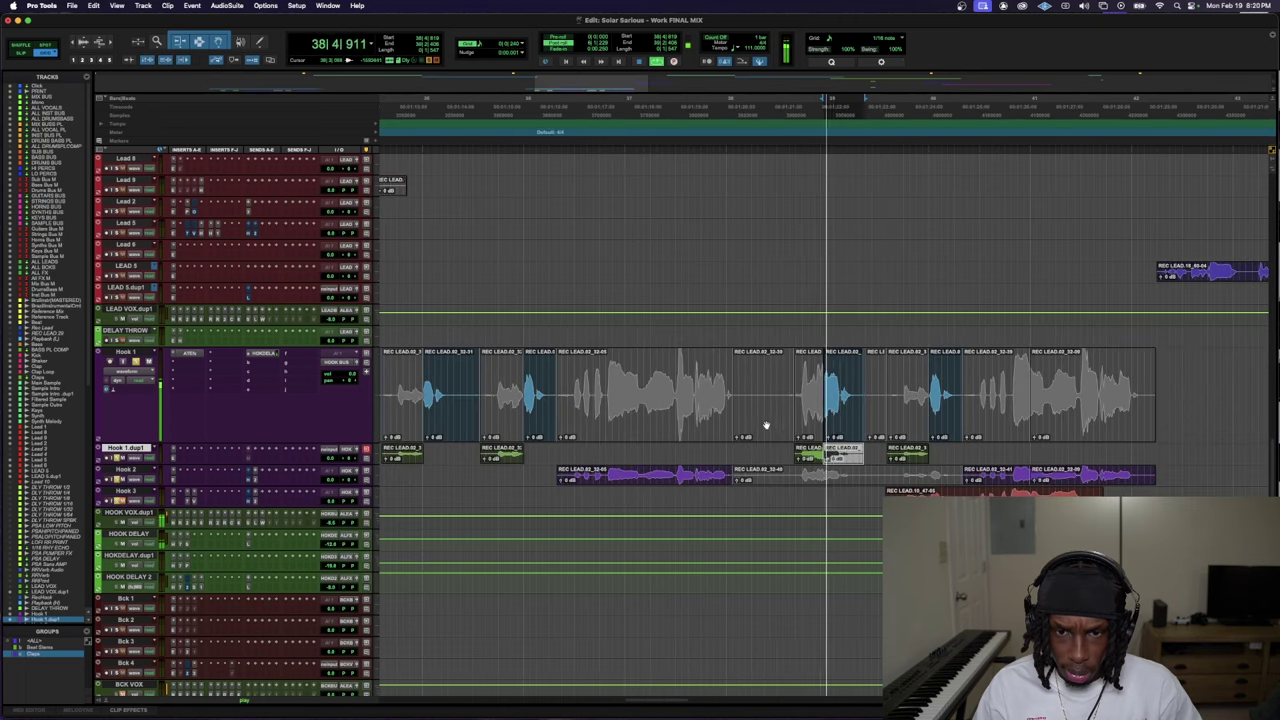
- Play the hook vocals from 38|3|720 to check the transition between the split Hook 1.dup1 and Hook 1 clips
click(794, 334)
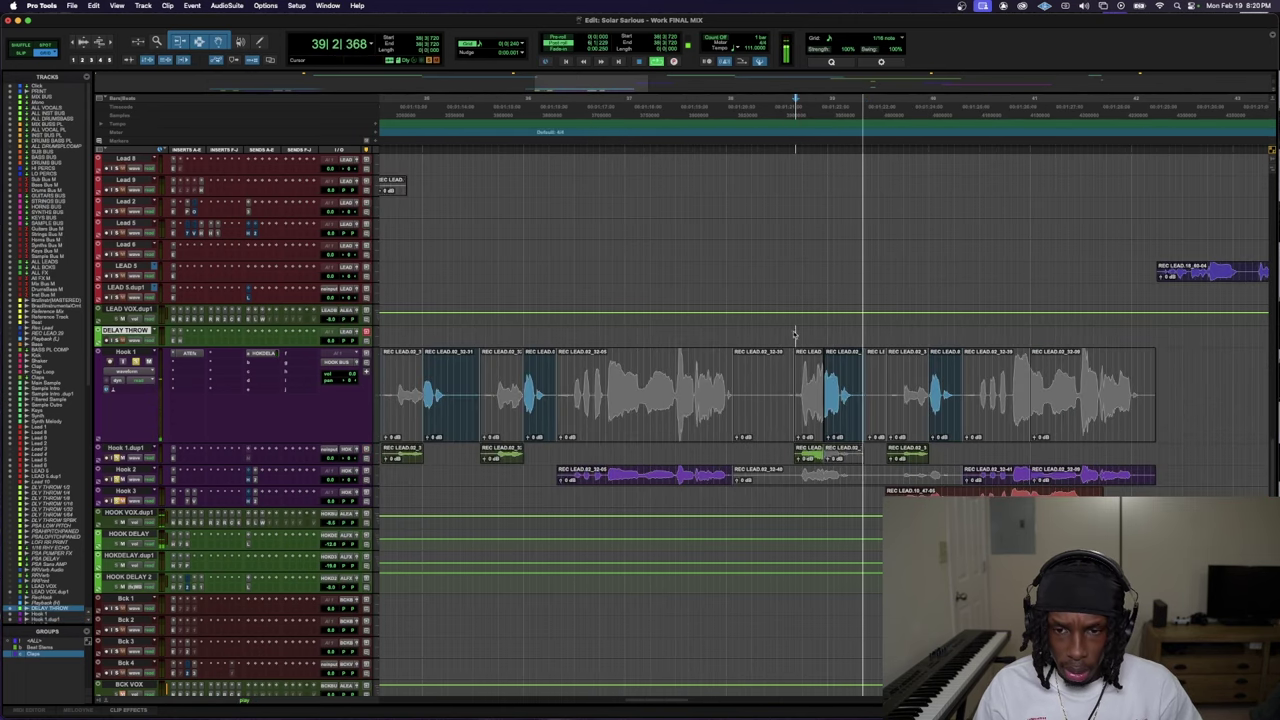
key(t)
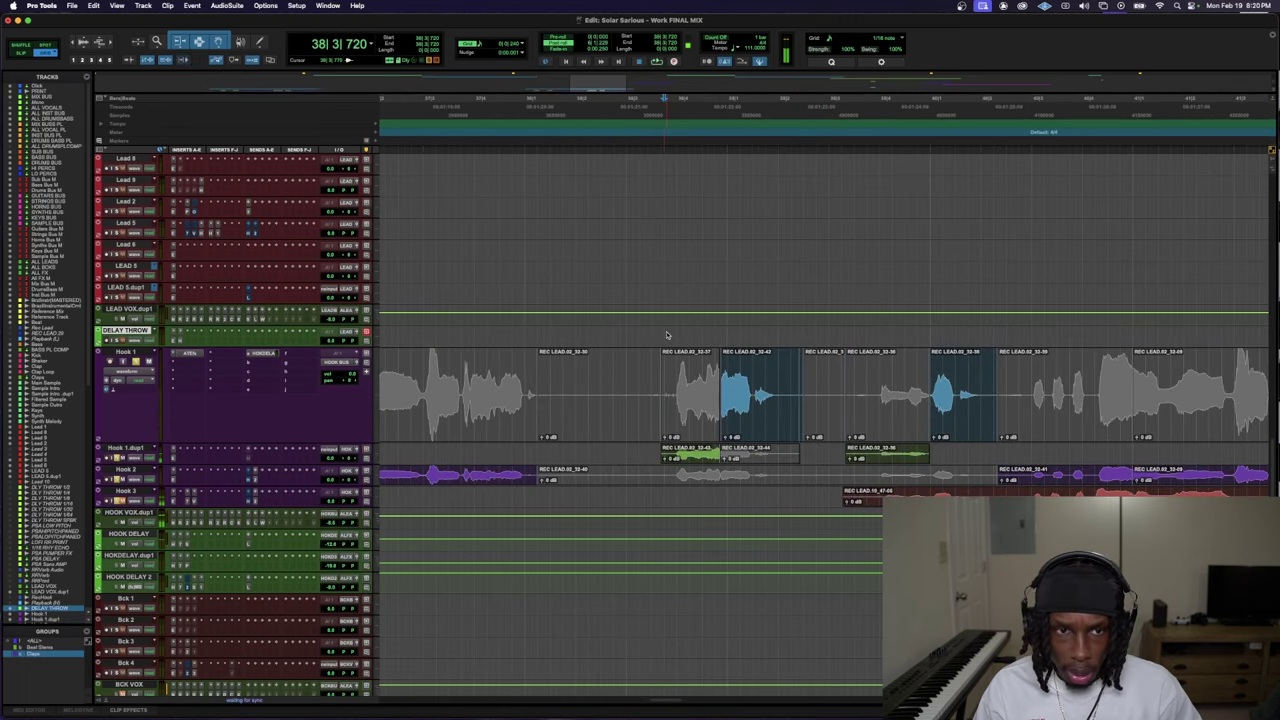
key(t)
key(t)
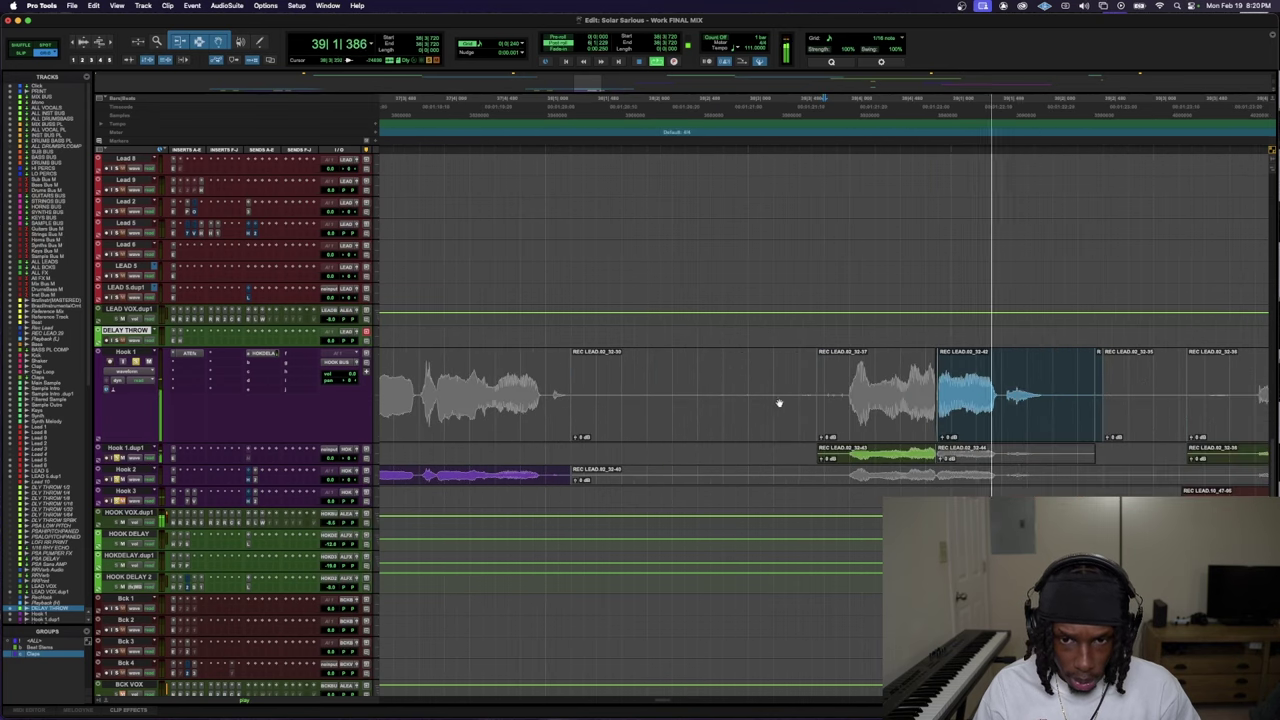
- Split the Hook 1 clip at 38|4|947, mute its short first part, and extend the Hook 1.dup1 clip to that point
click(1075, 372)
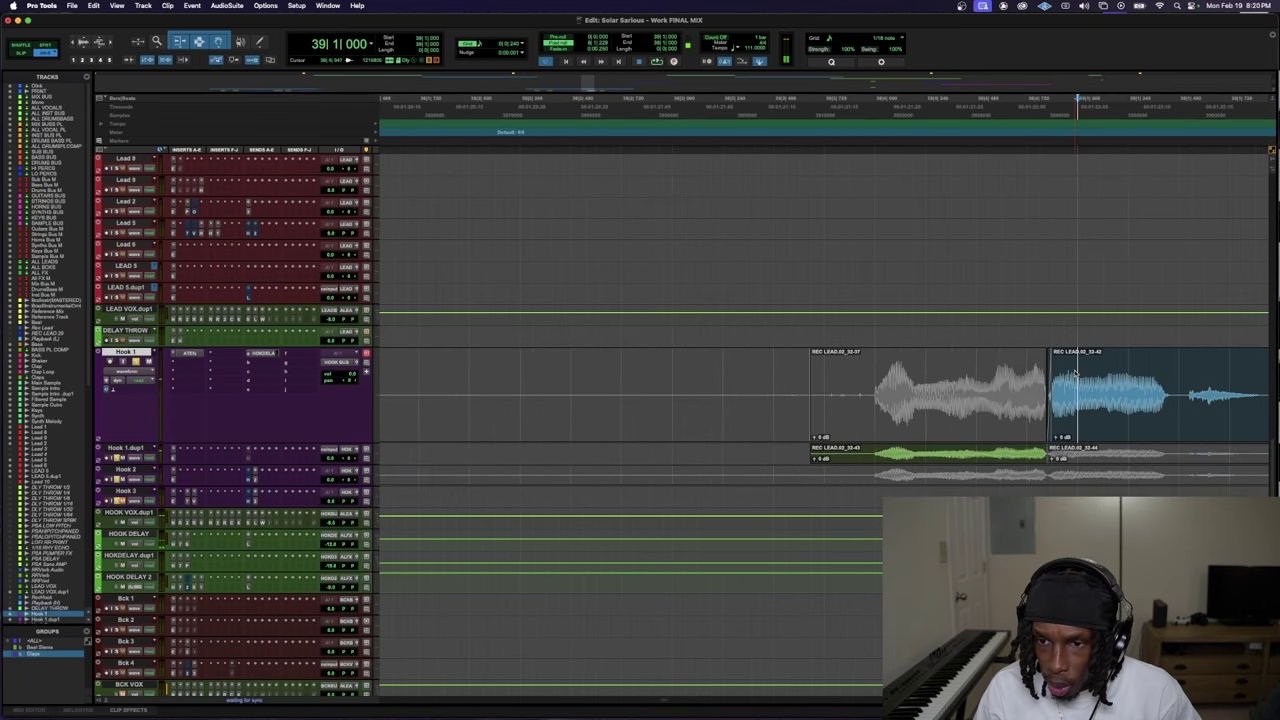
key(space)
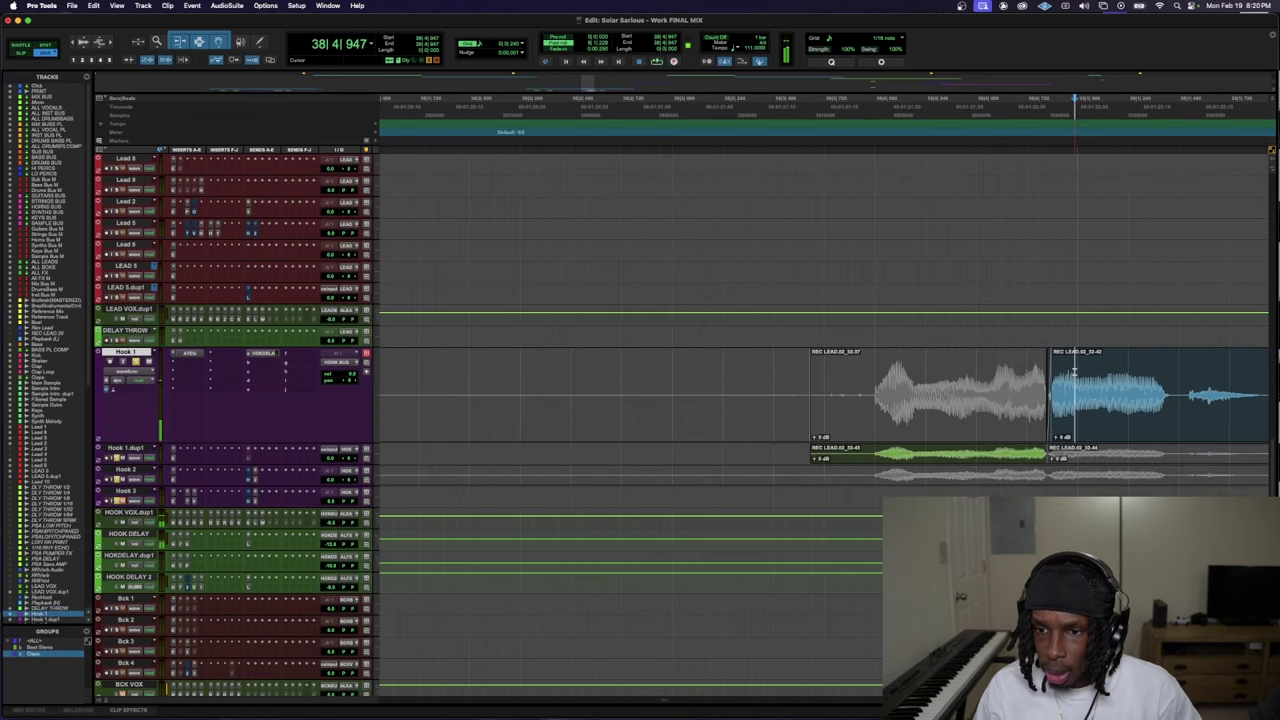
shift+click(1056, 411)
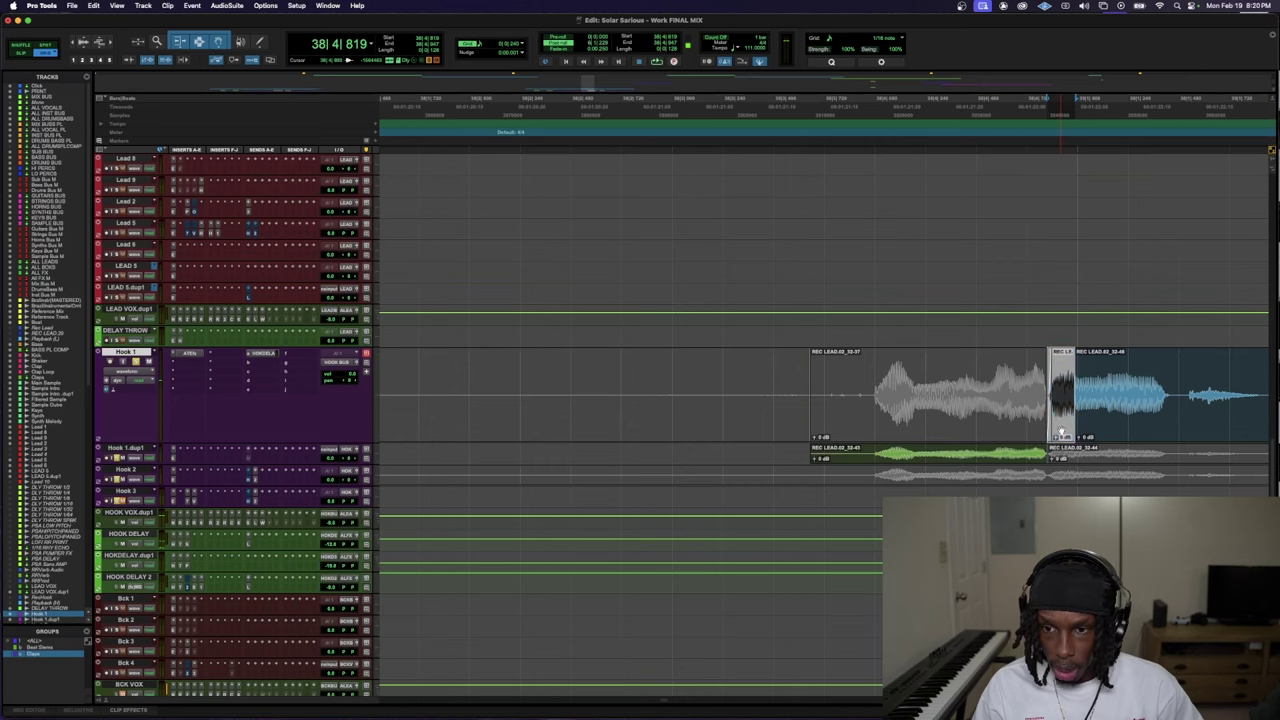
key(super+bracketright)
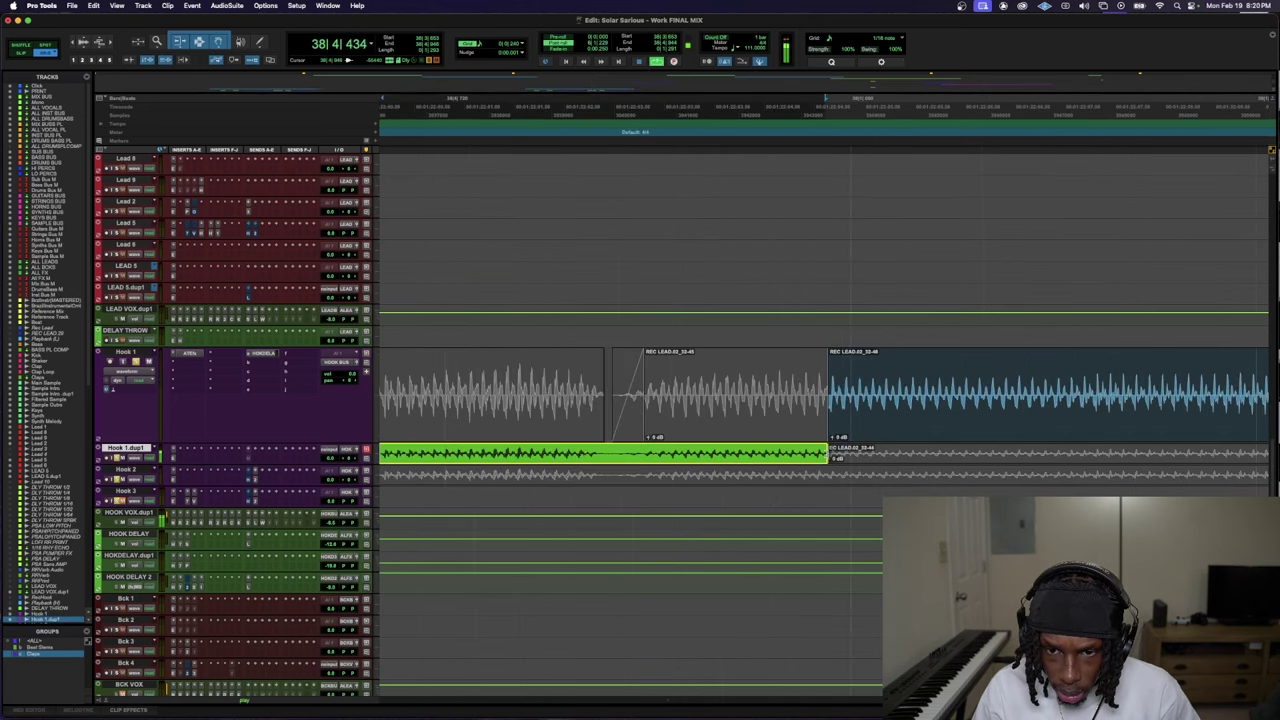
key(super+bracketleft)
key(super+bracketleft)
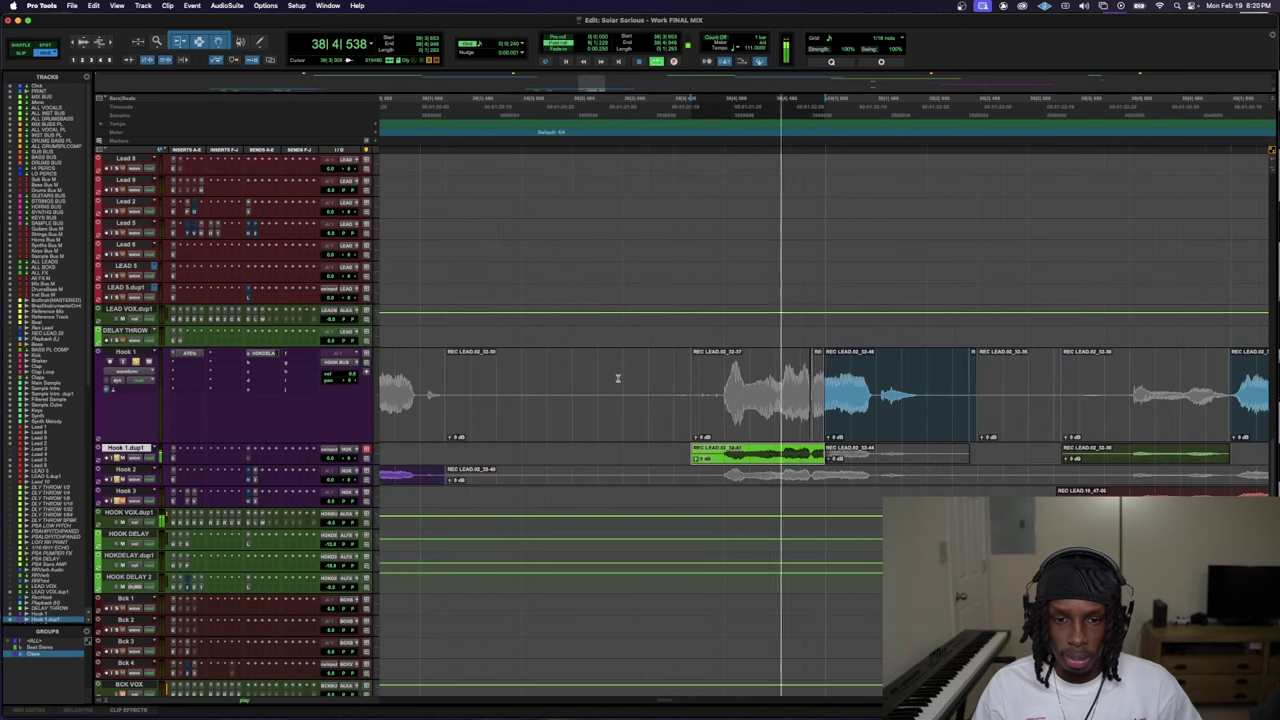
- Play the hook vocals between bars 35 and 39 to check the transitions between Hook 1 and Hook 1.dup1
click(630, 365)
key(space)
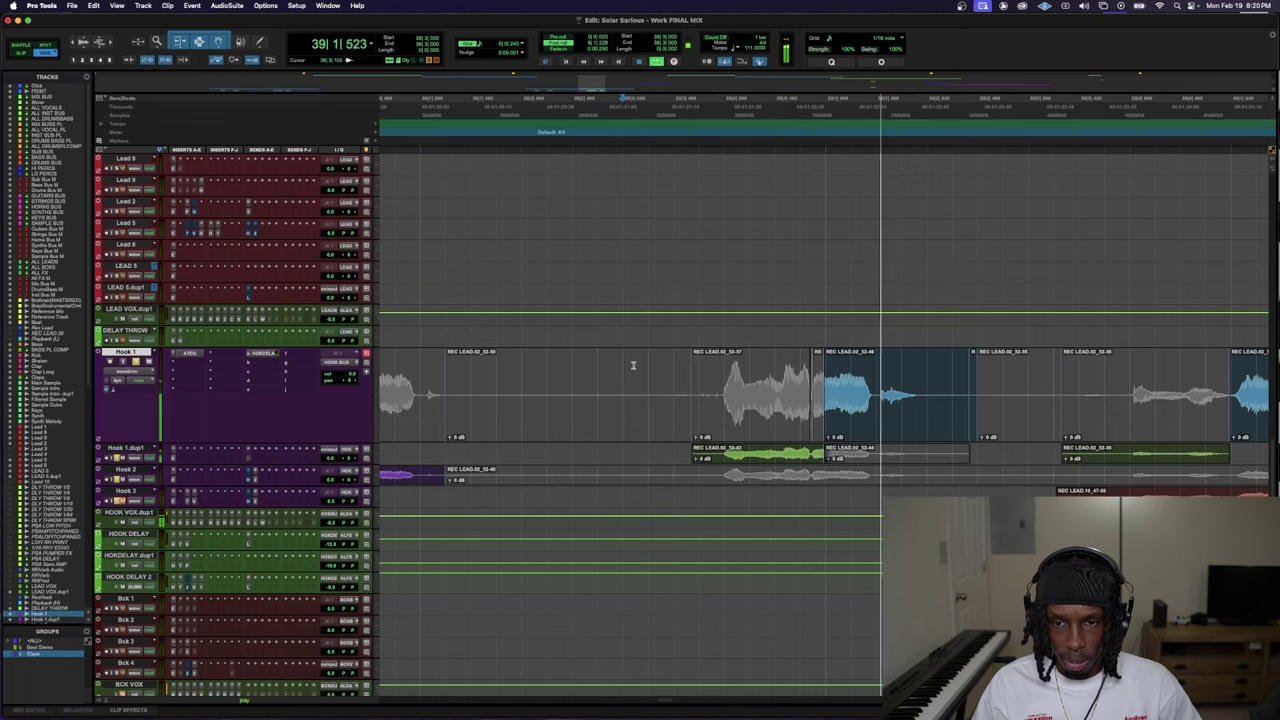
key(super+bracketleft)
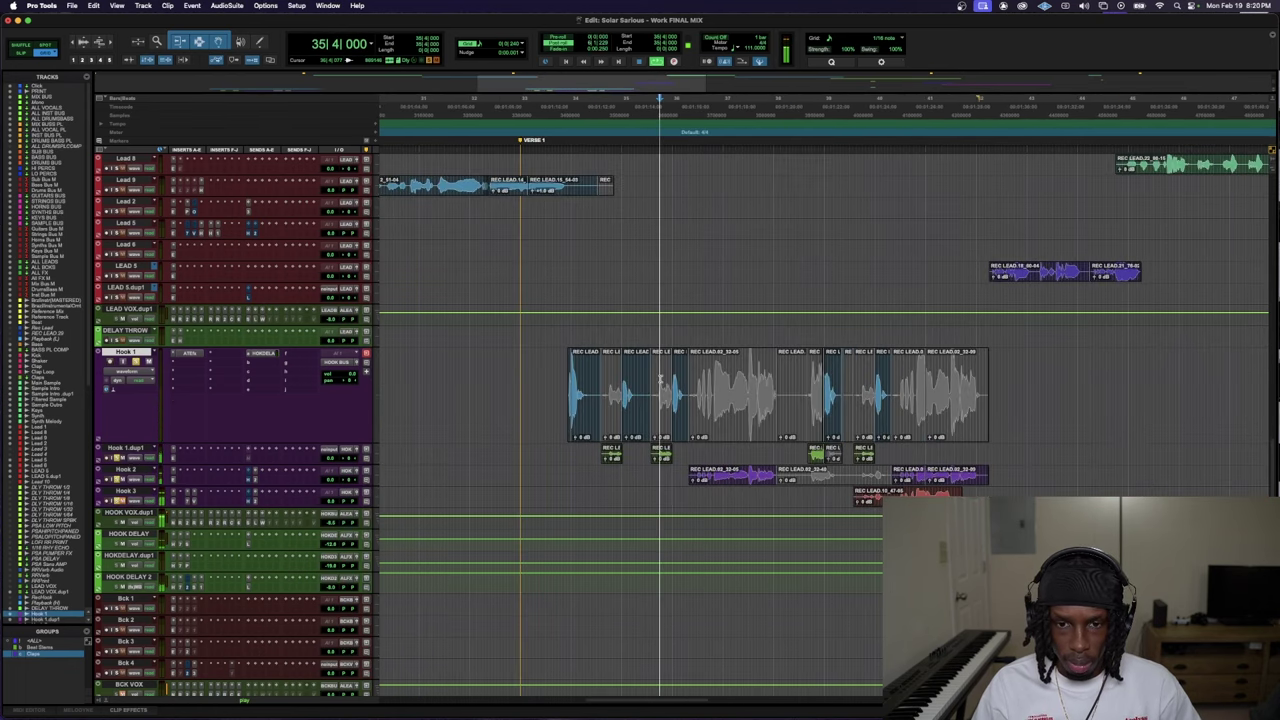
key(super+bracketright)
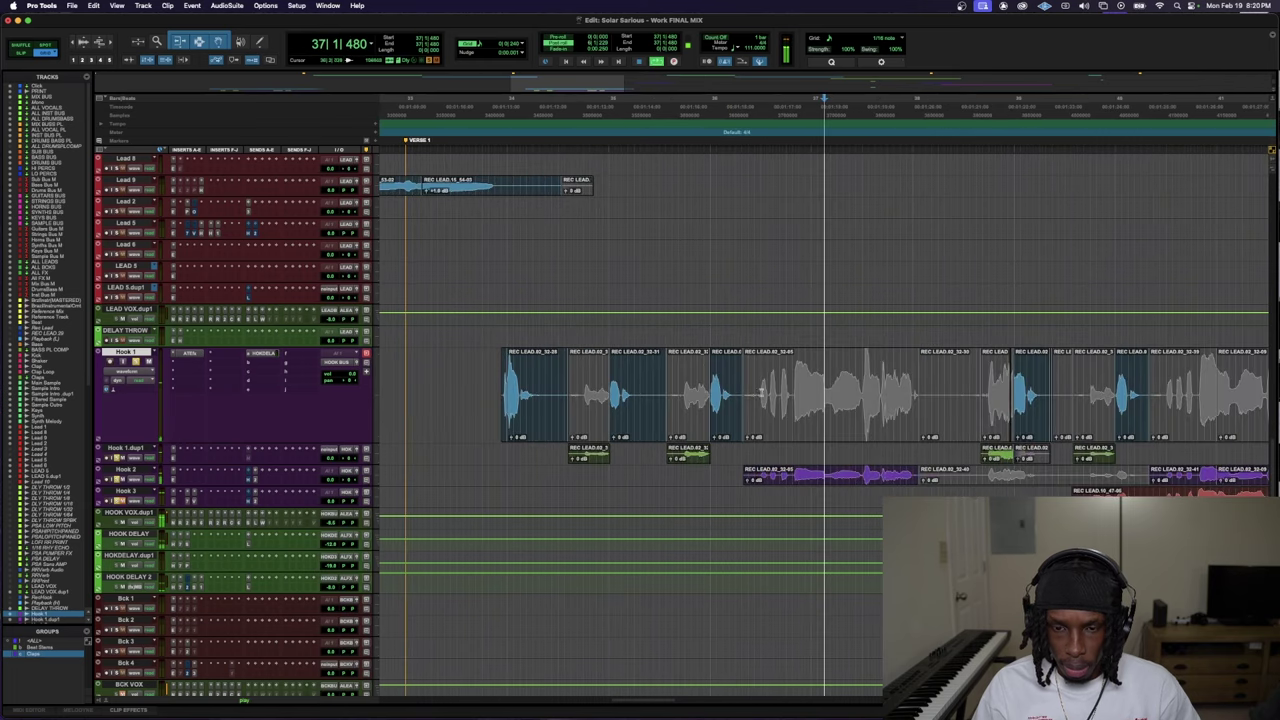
key(space)
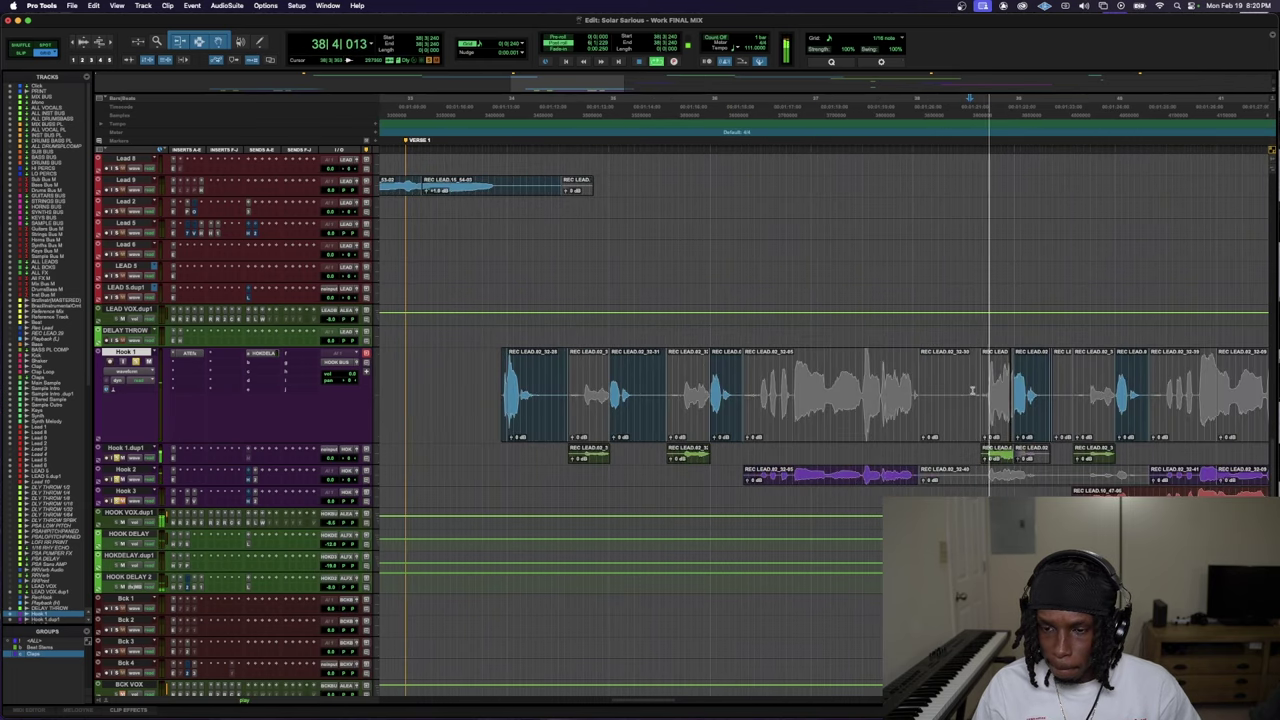
key(super+bracketleft)
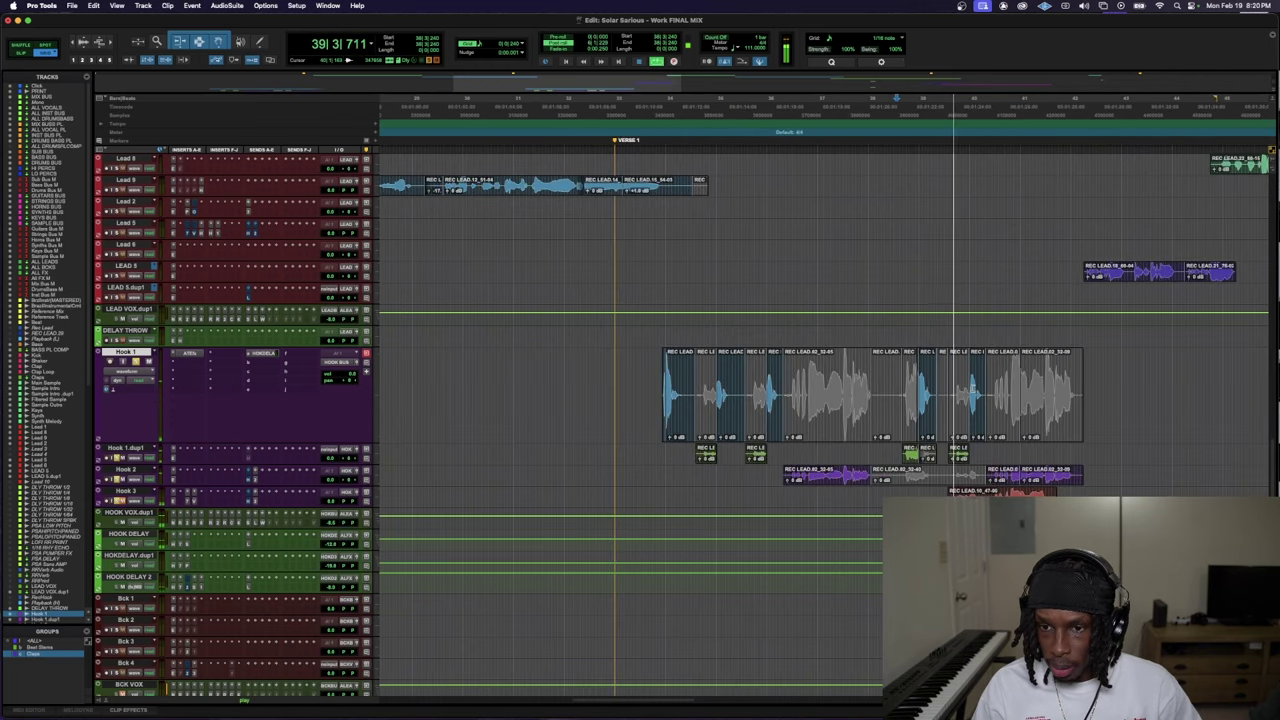
- Try splitting the first hook's Hook 1.dup1 clip near bar 15 at 14|4|778 and audition it
key(super+bracketleft)
key(super+bracketleft)
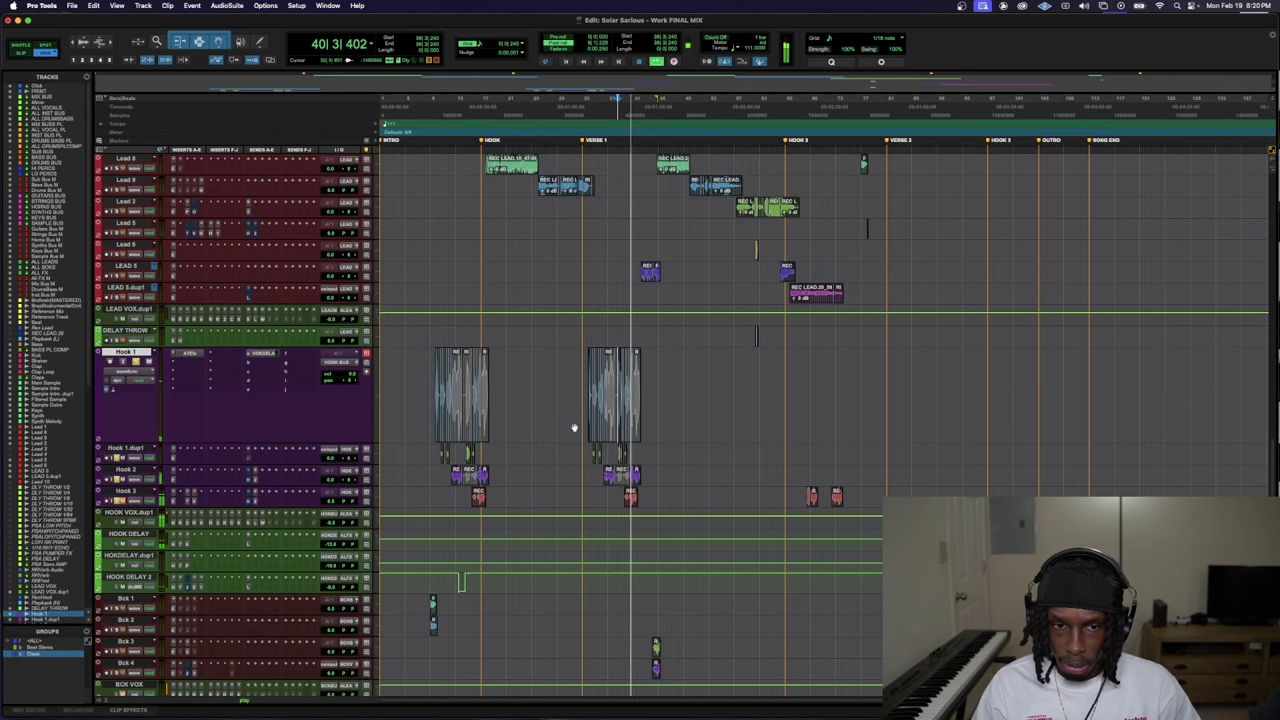
key(super+bracketright)
key(super+bracketright)
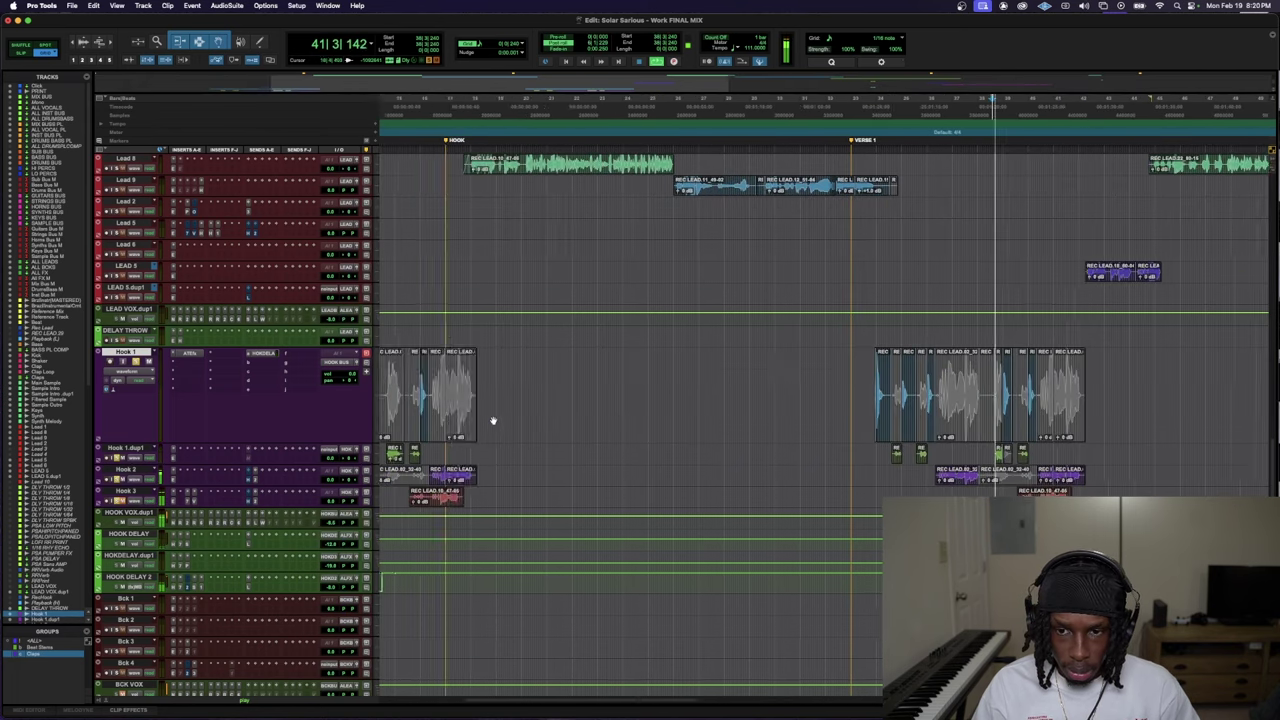
scroll(493, 420, left, 5)
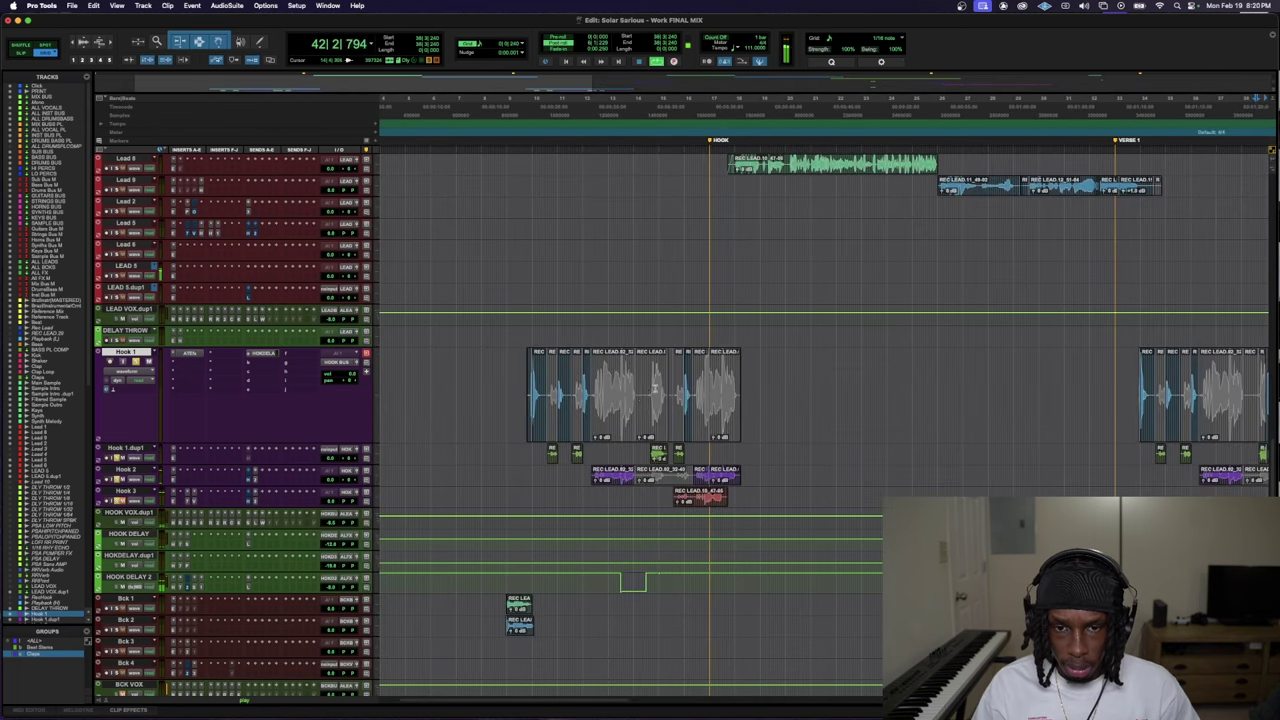
key(super+bracketright)
key(super+bracketright)
key(super+bracketright)
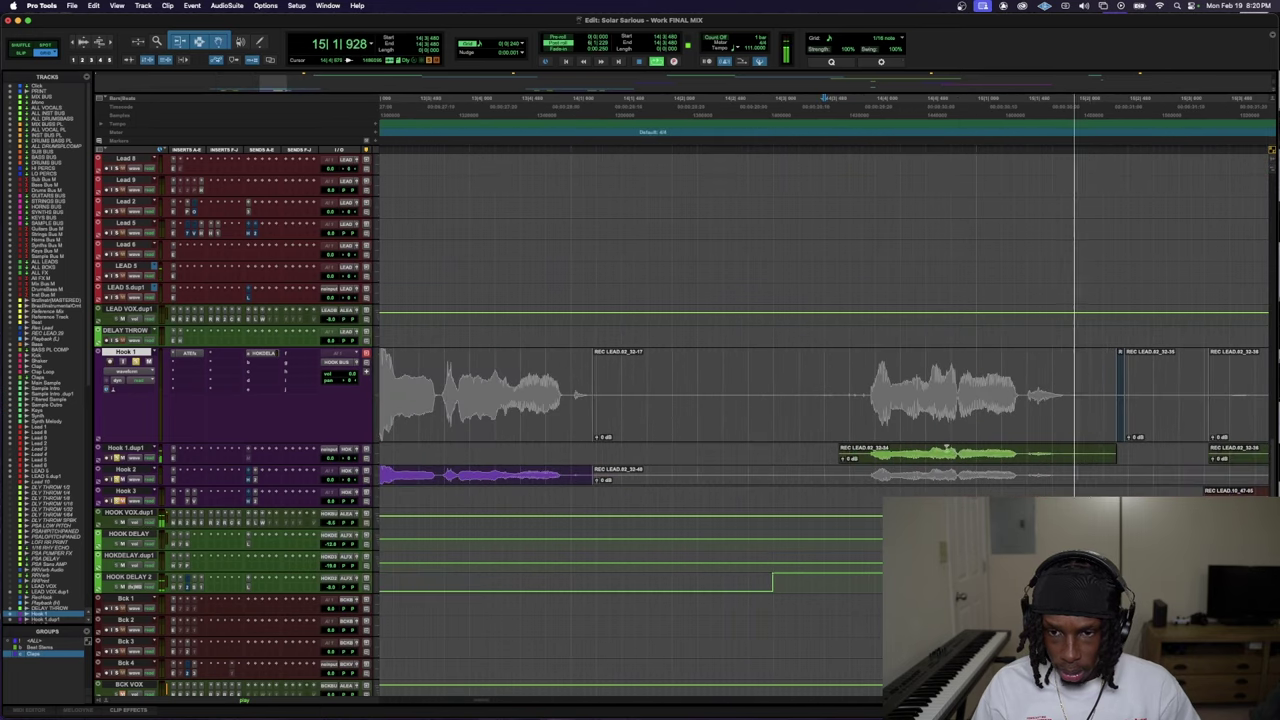
click(957, 451)
drag(985, 457, 980, 418)
key(super+bracketright)
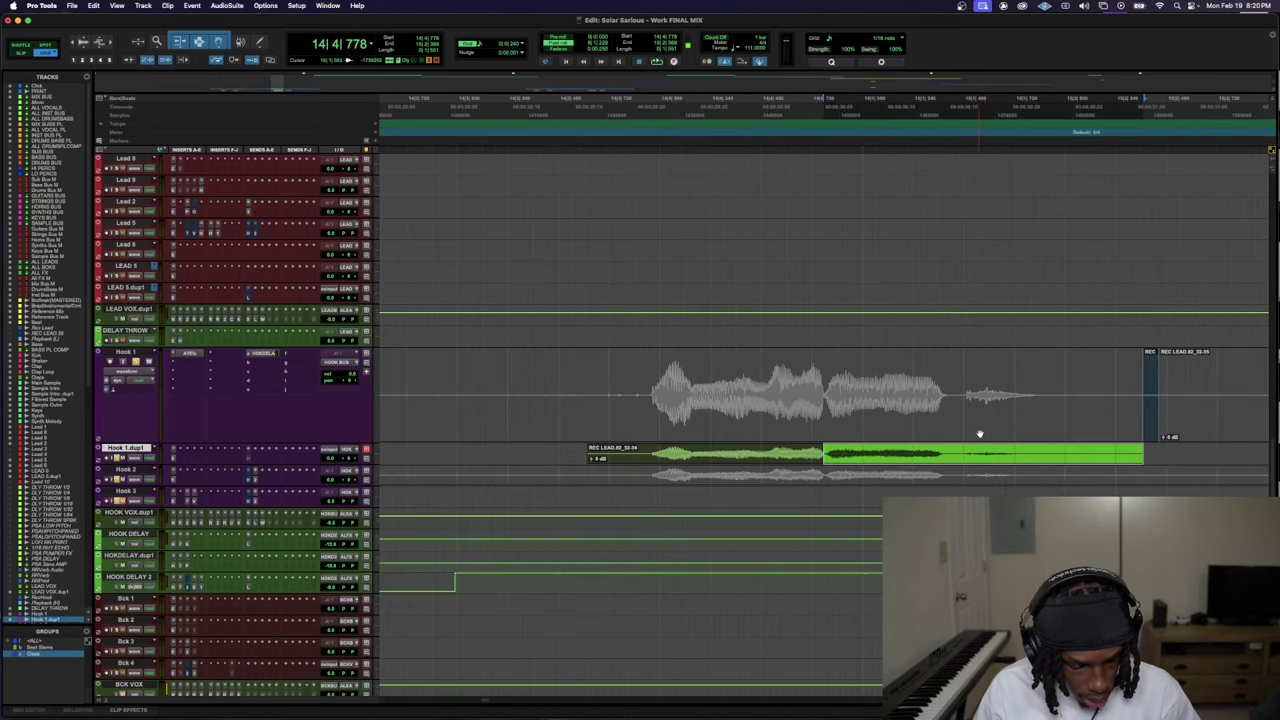
key(super+bracketright)
key(space)
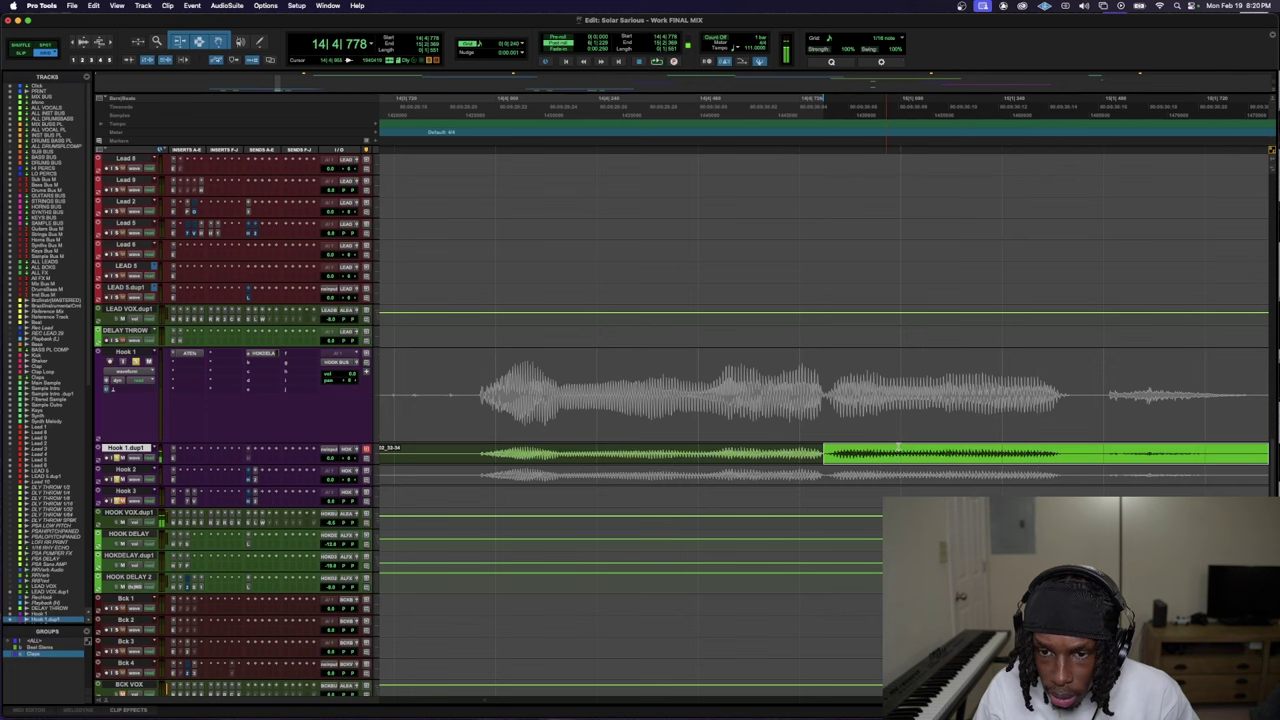
- Split the Hook 1 and Hook 1.dup1 clips at 14|4|955, unmuting the second Hook 1 part and muting the second Hook 1.dup1 part
key(super+e)
drag(908, 451, 887, 395)
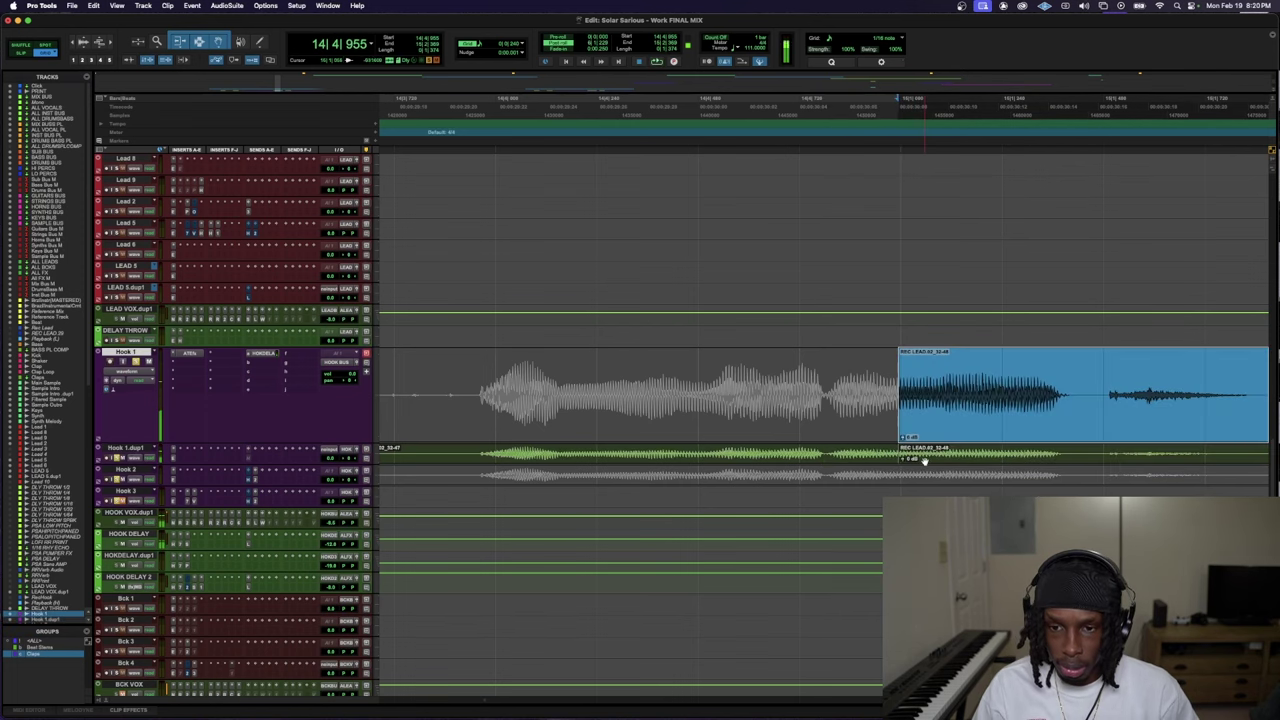
key(super+m)
- Play the first hook from 14|4|480 into the HOOK section to check the new vocal transition
key(super+bracketleft)
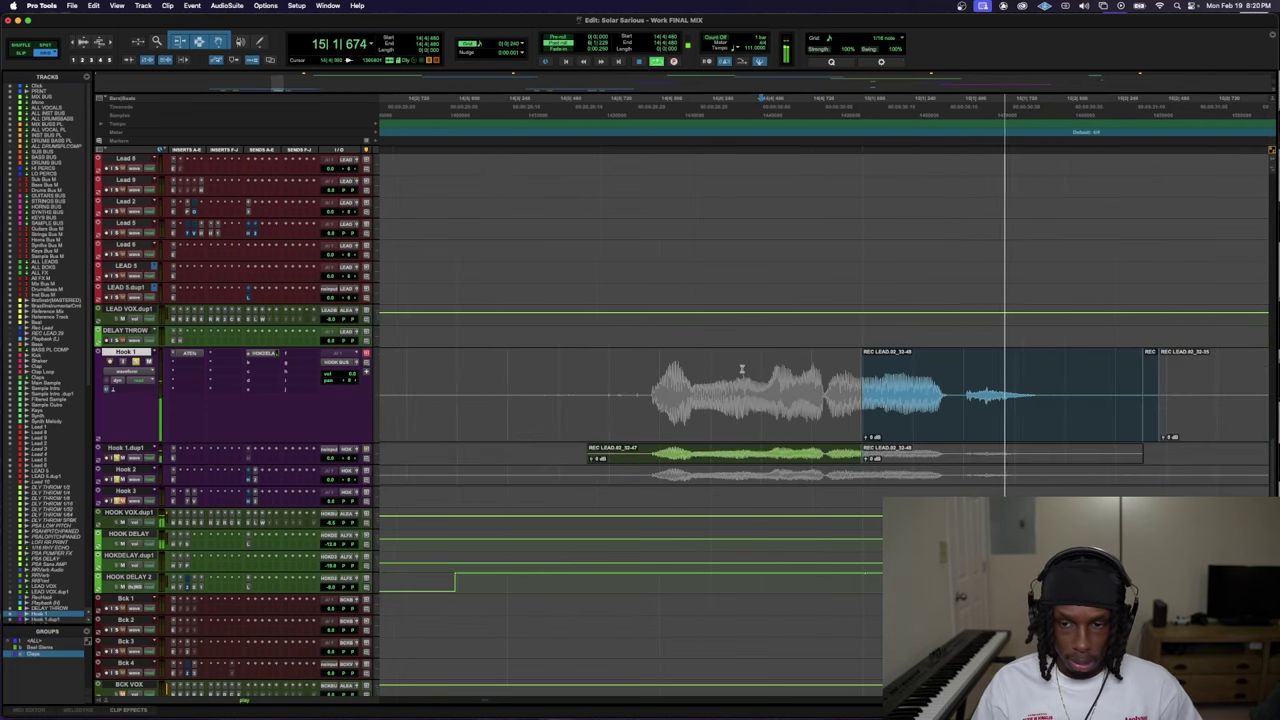
key(super+bracketleft)
key(super+bracketleft)
key(super+bracketleft)
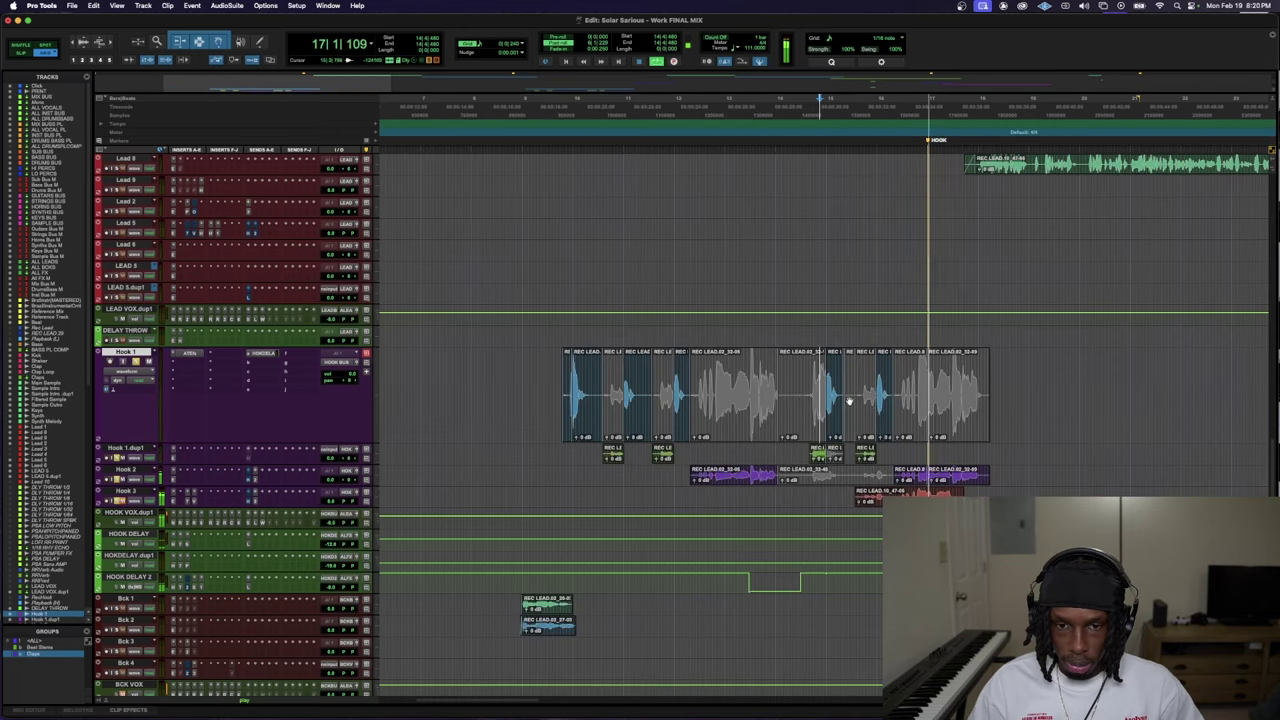
scroll(521, 456, up, 5)
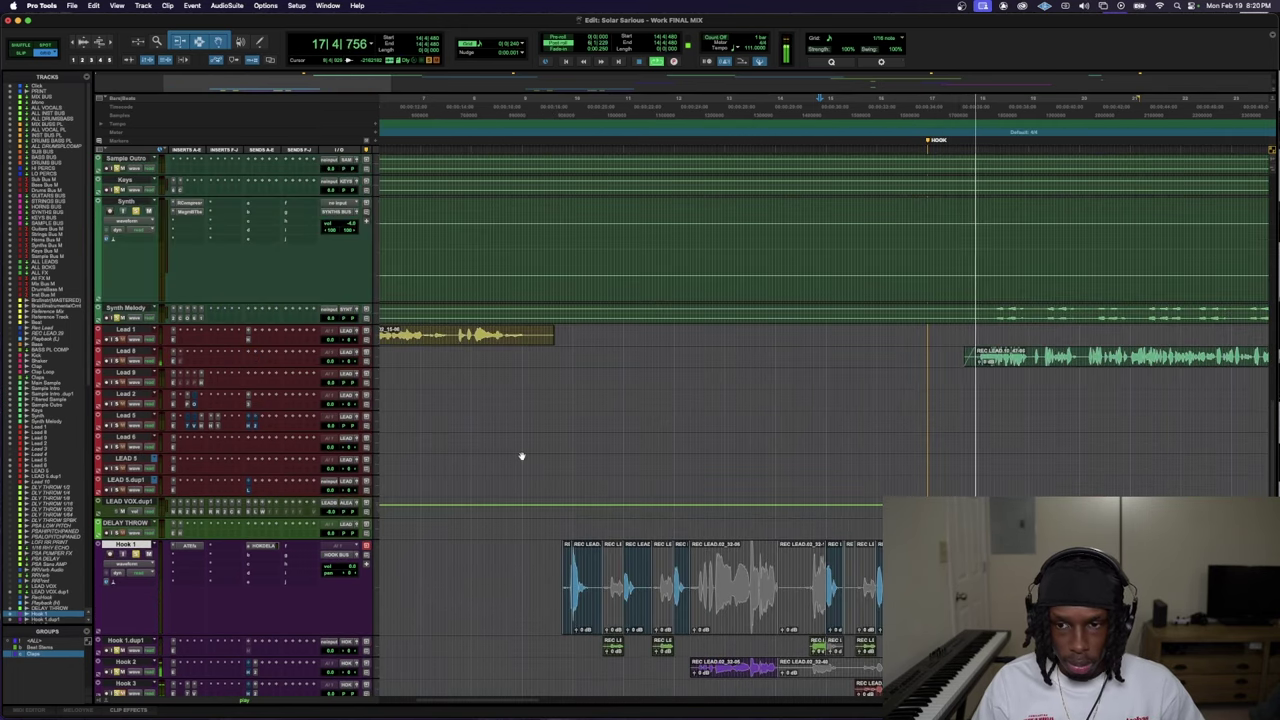
key(super+bracketleft)
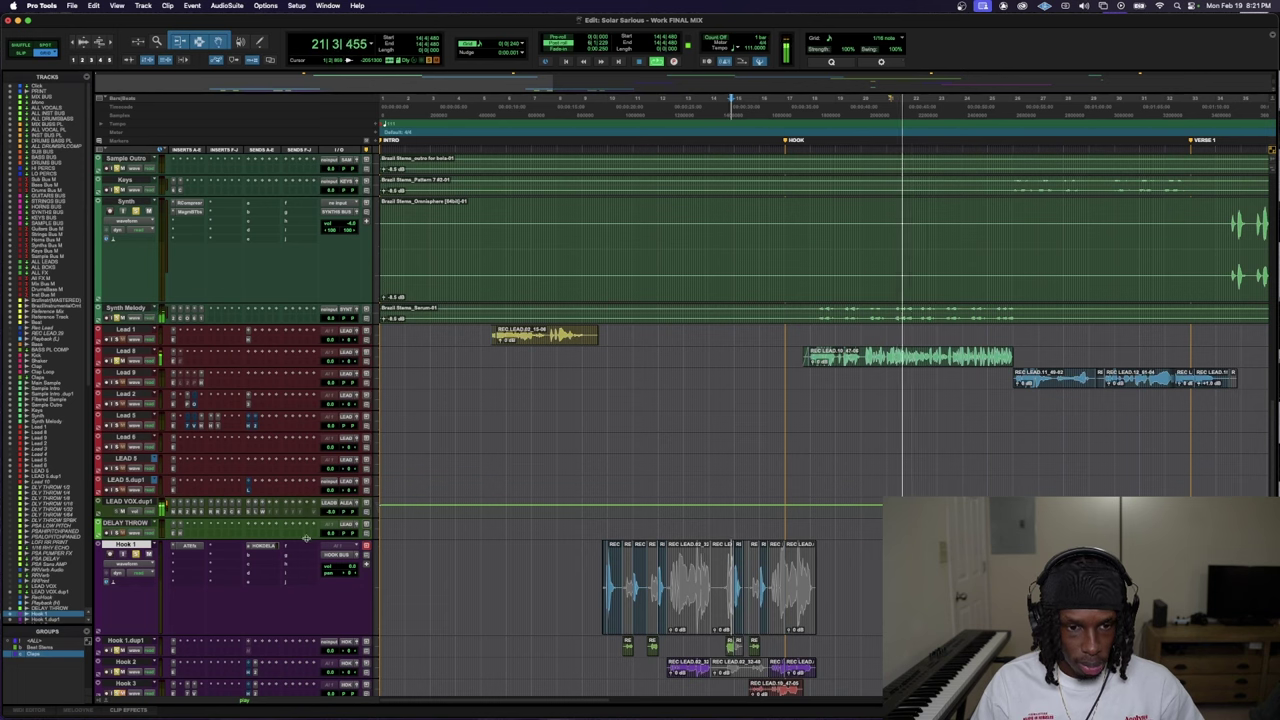
- Enlarge the LEAD VOX.dup1 track and move its second RDeEsser insert onto the Hook 1 track
key(ctrl+Up)
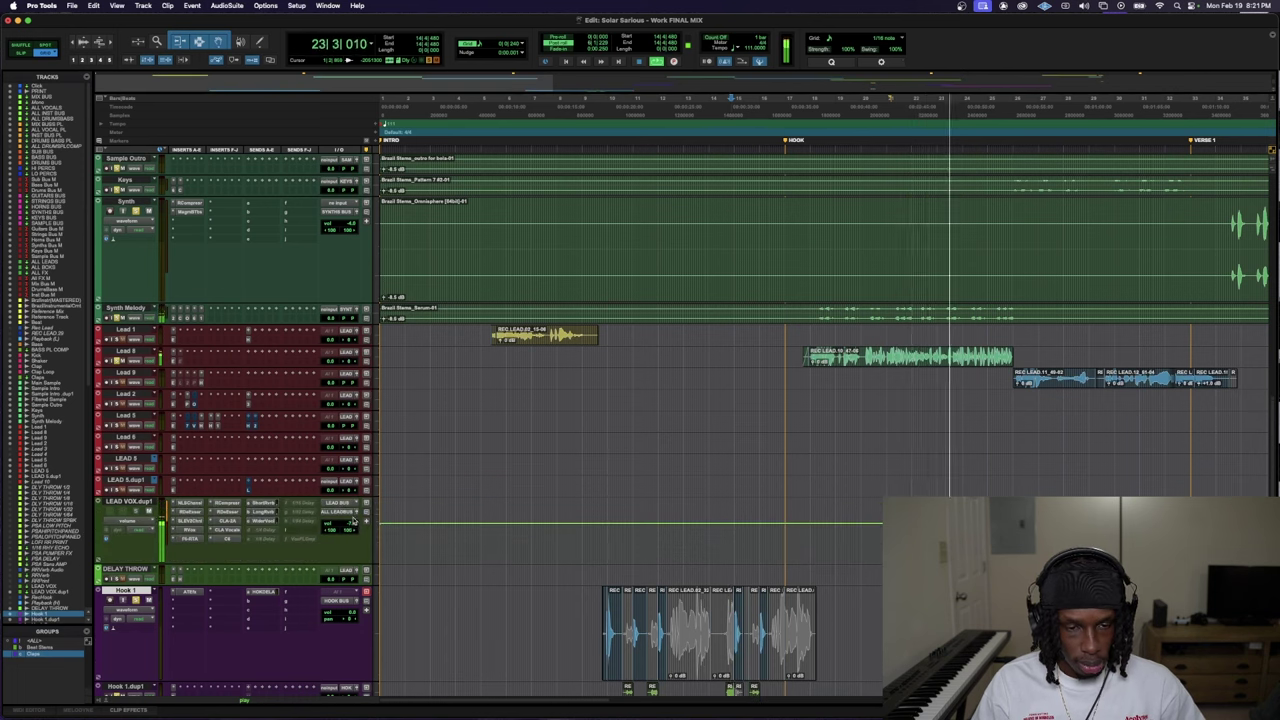
click(229, 511)
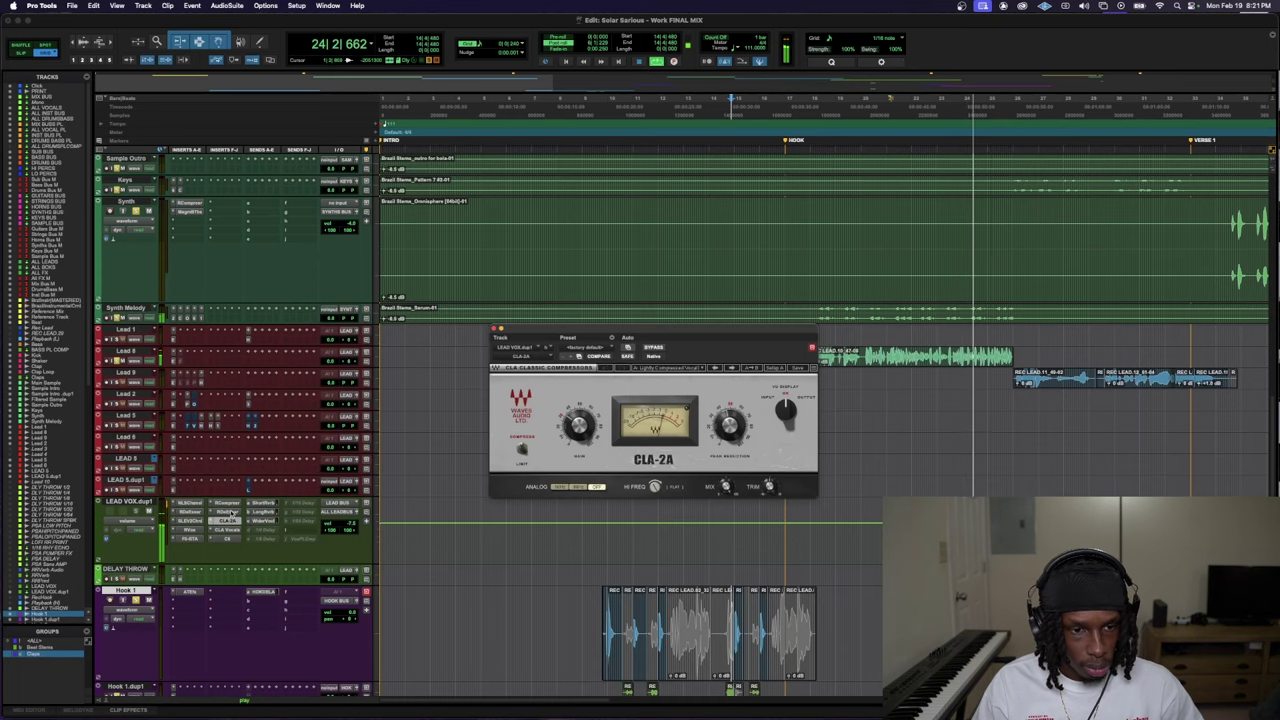
key(space)
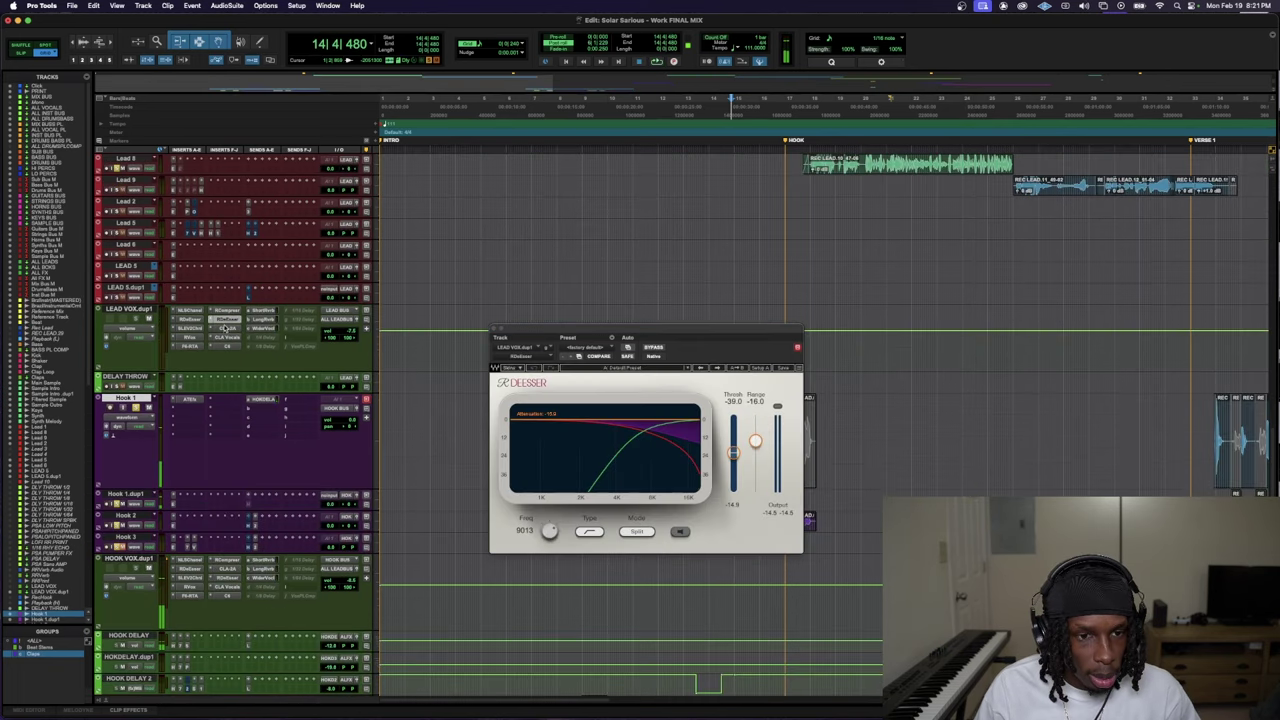
drag(227, 328, 227, 426)
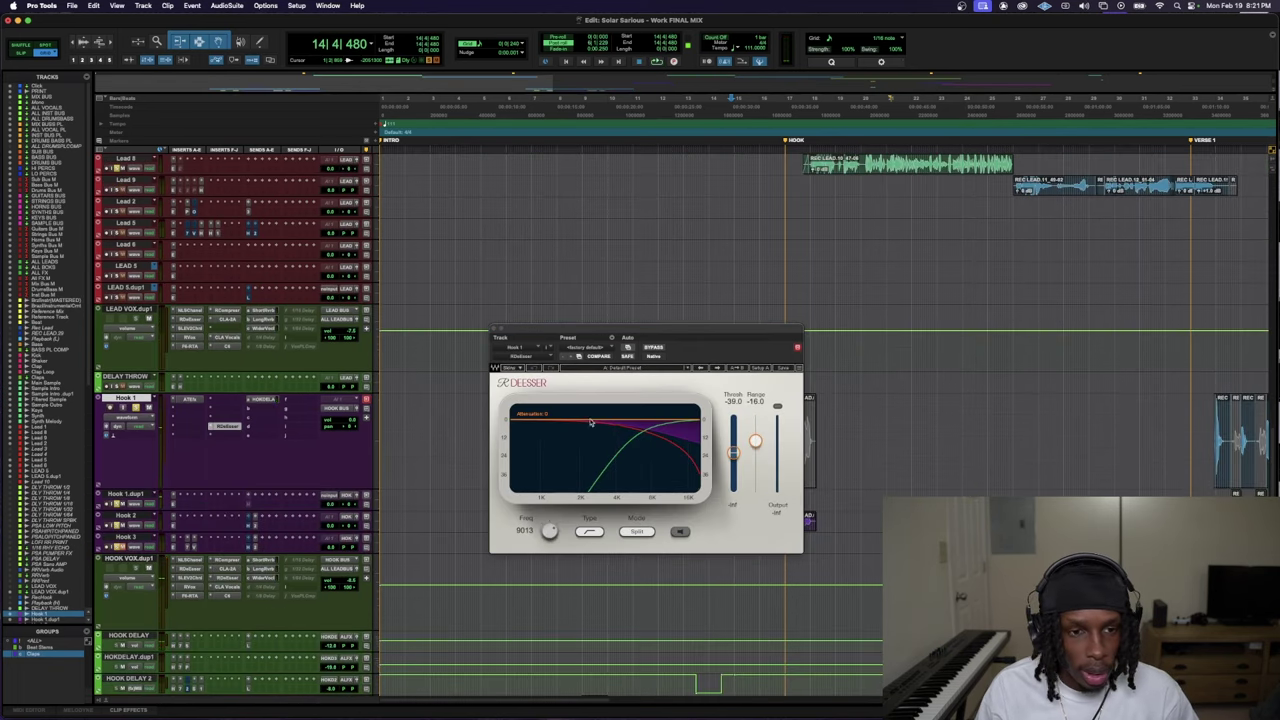
key(super+w)
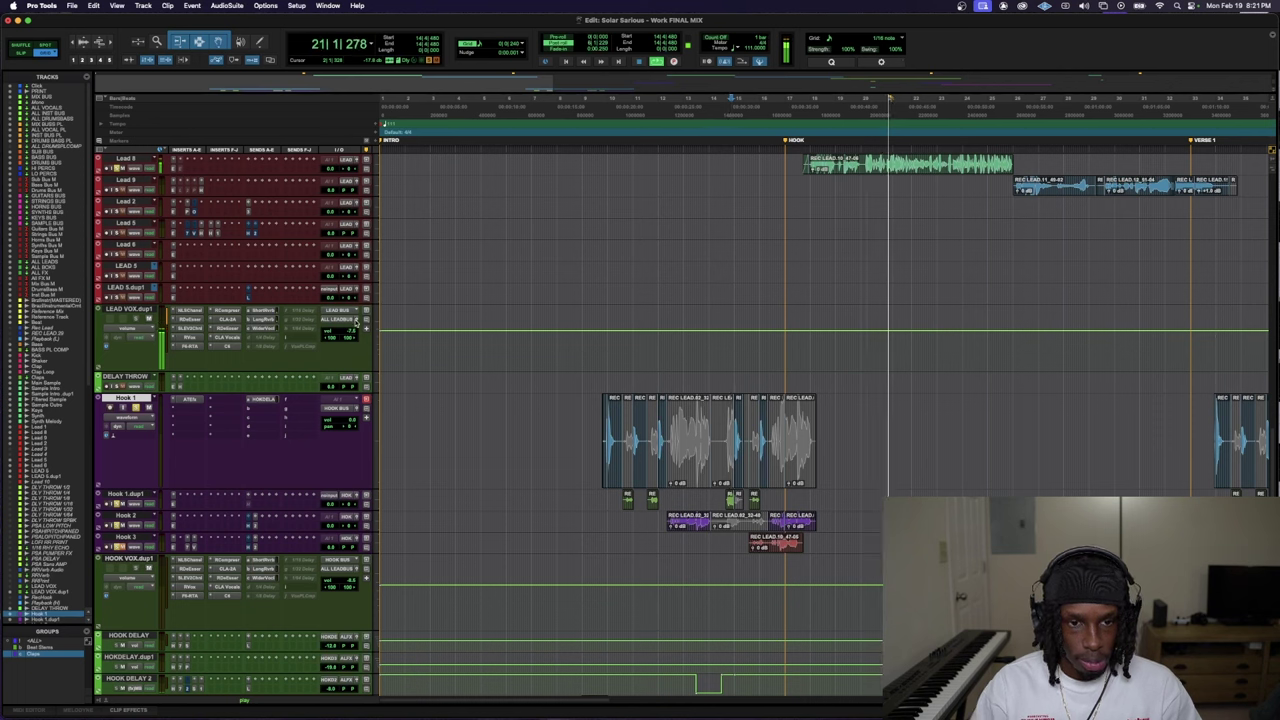
- Fine-tune the LEAD VOX.dup1 volume fader while the hook plays
click(360, 320)
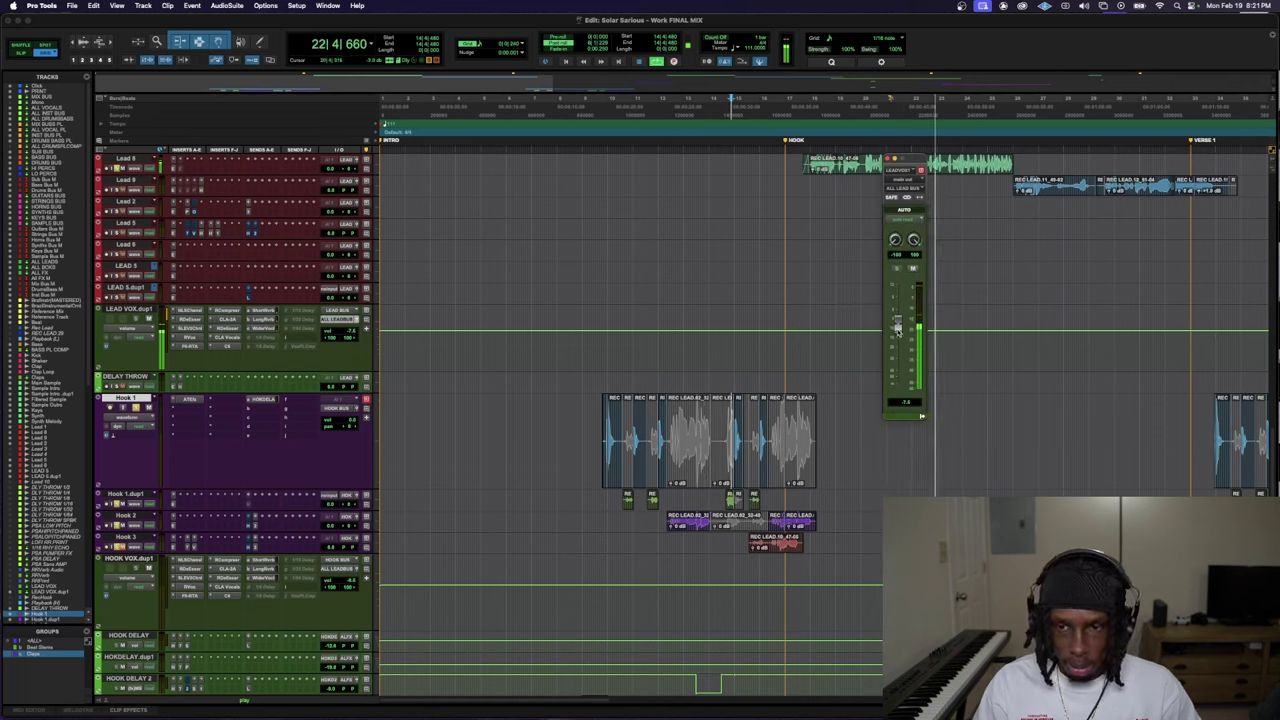
drag(897, 328, 897, 329)
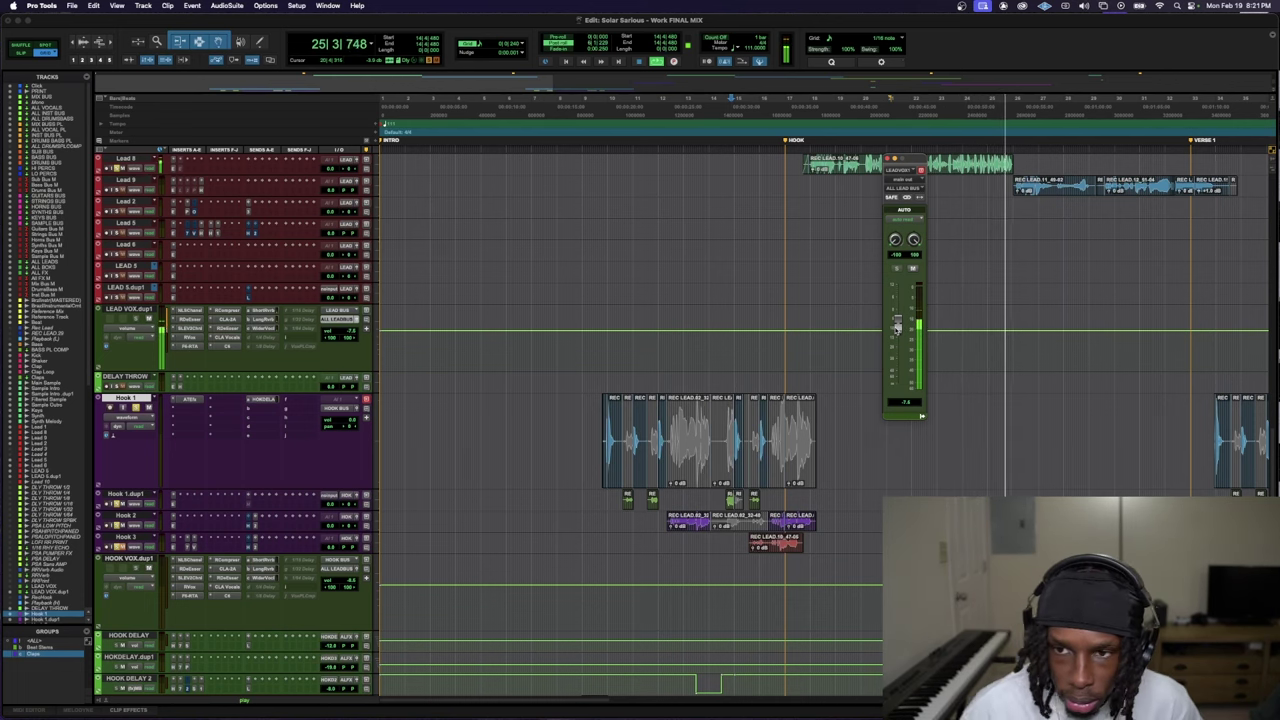
- Shrink all tracks to a small height so most of the session fits in view
scroll(108, 383, up, 5)
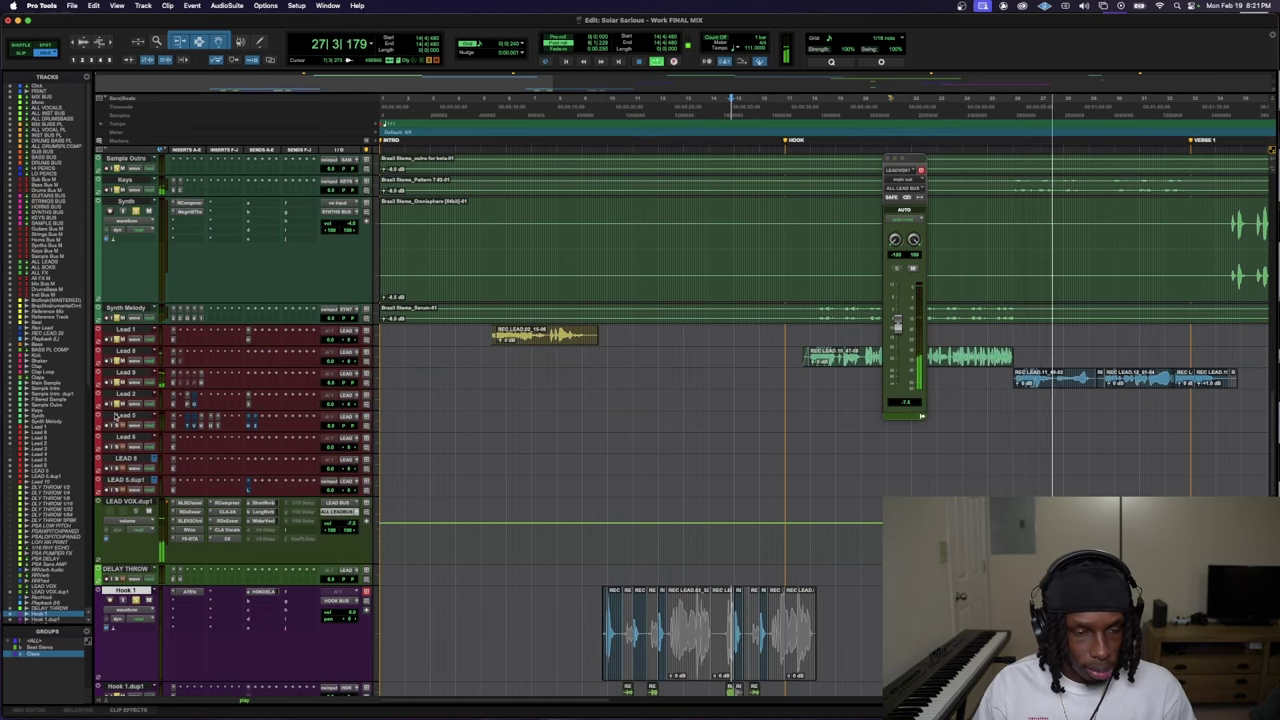
key(ctrl+alt+Down)
key(ctrl+alt+Down)
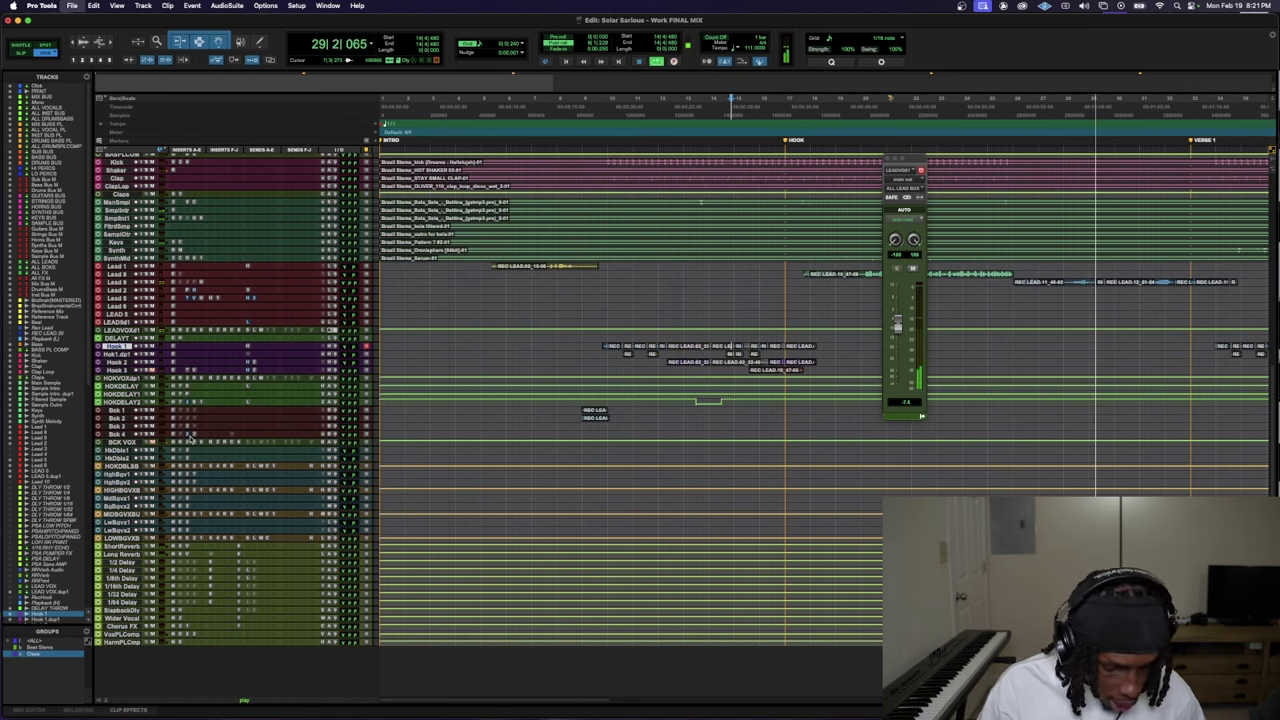
- Show the whole song from INTRO to SONG END and play it from the beginning to review the mix
key(space)
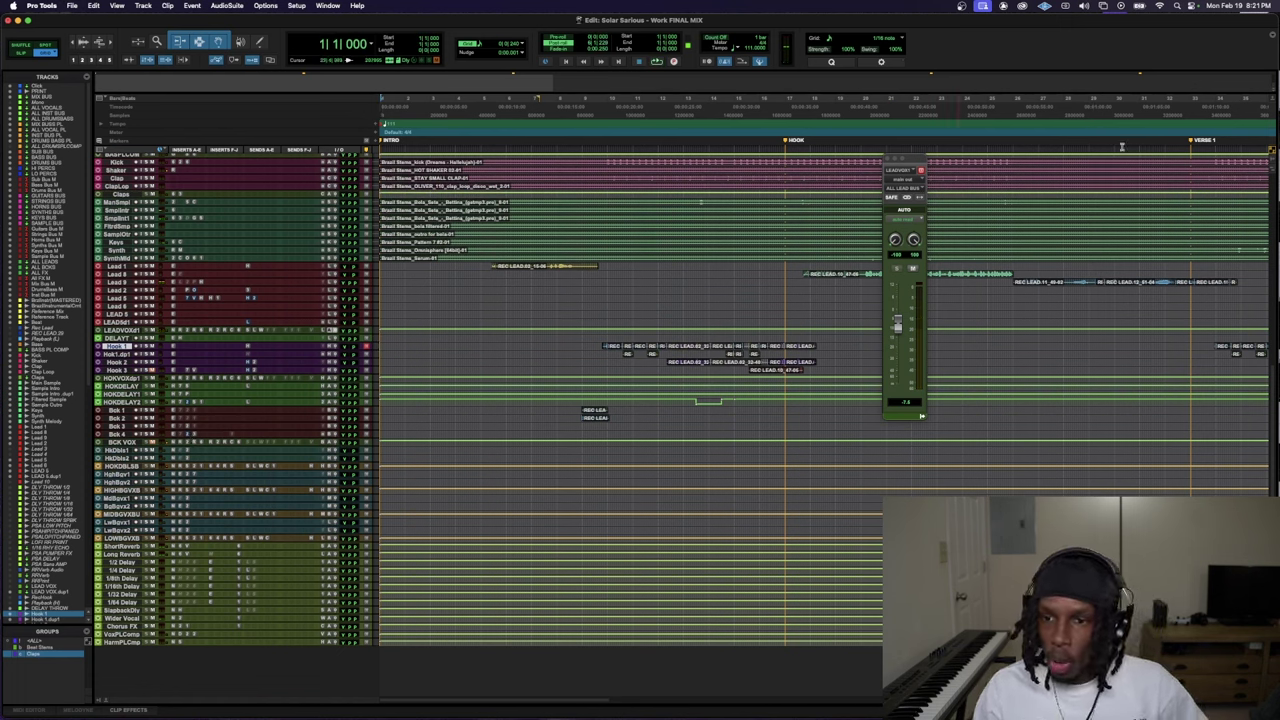
scroll(1187, 303, right, 5)
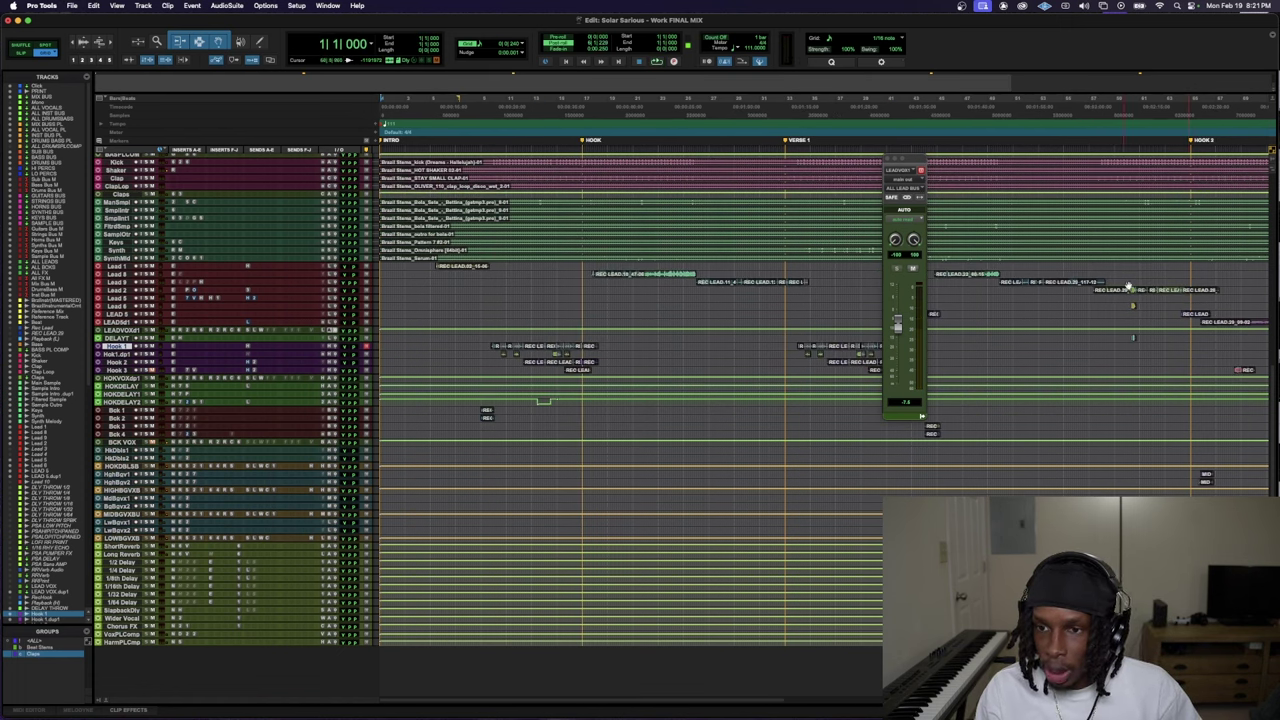
key(r)
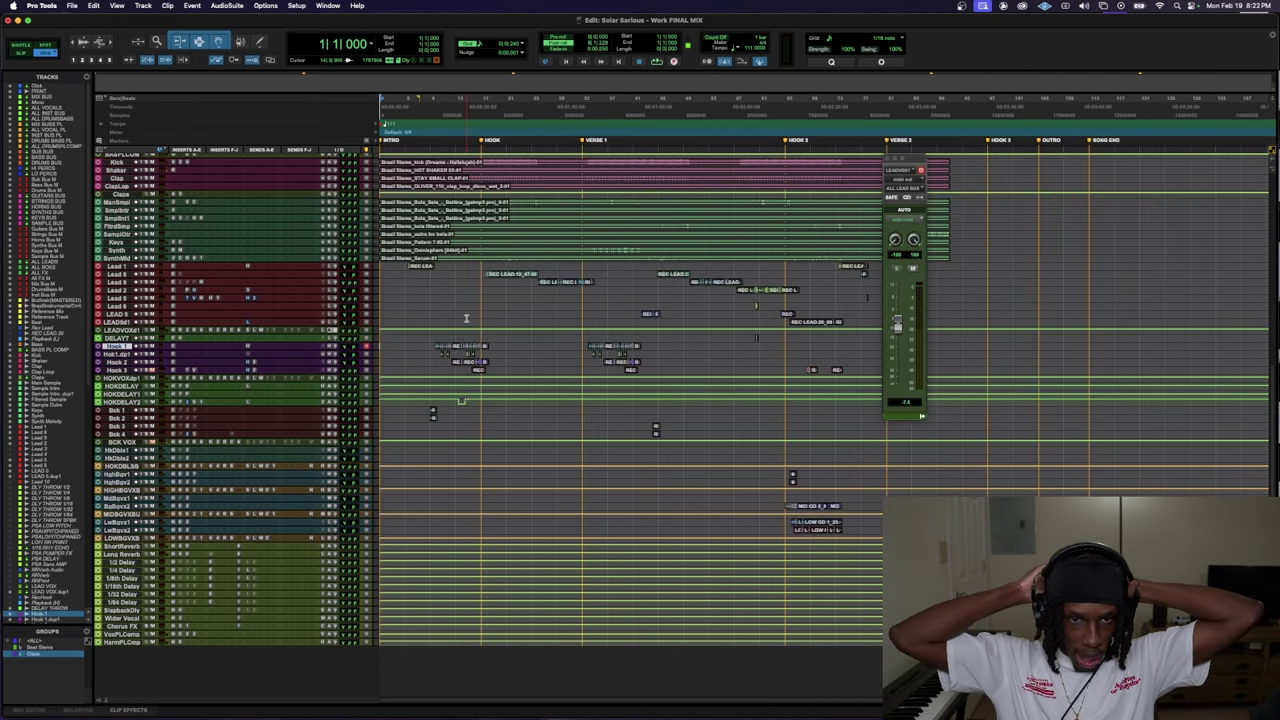
scroll(456, 259, up, 5)
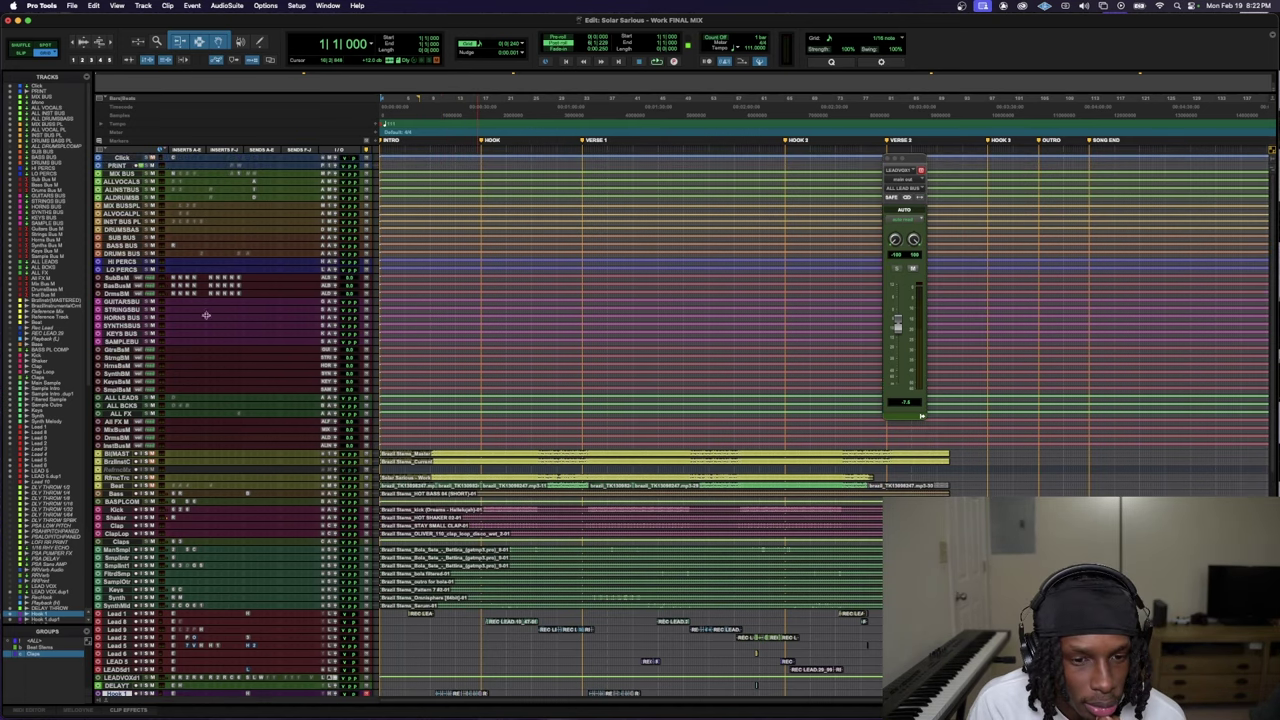
key(space)
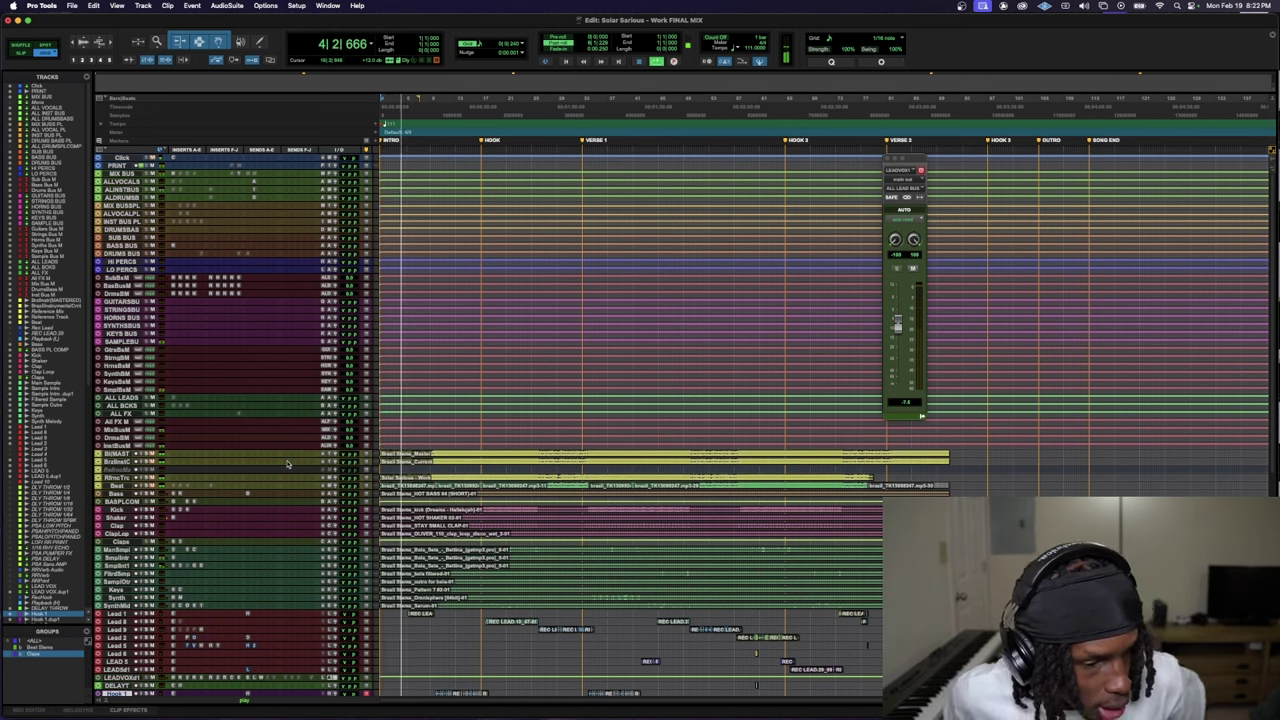
key(space)
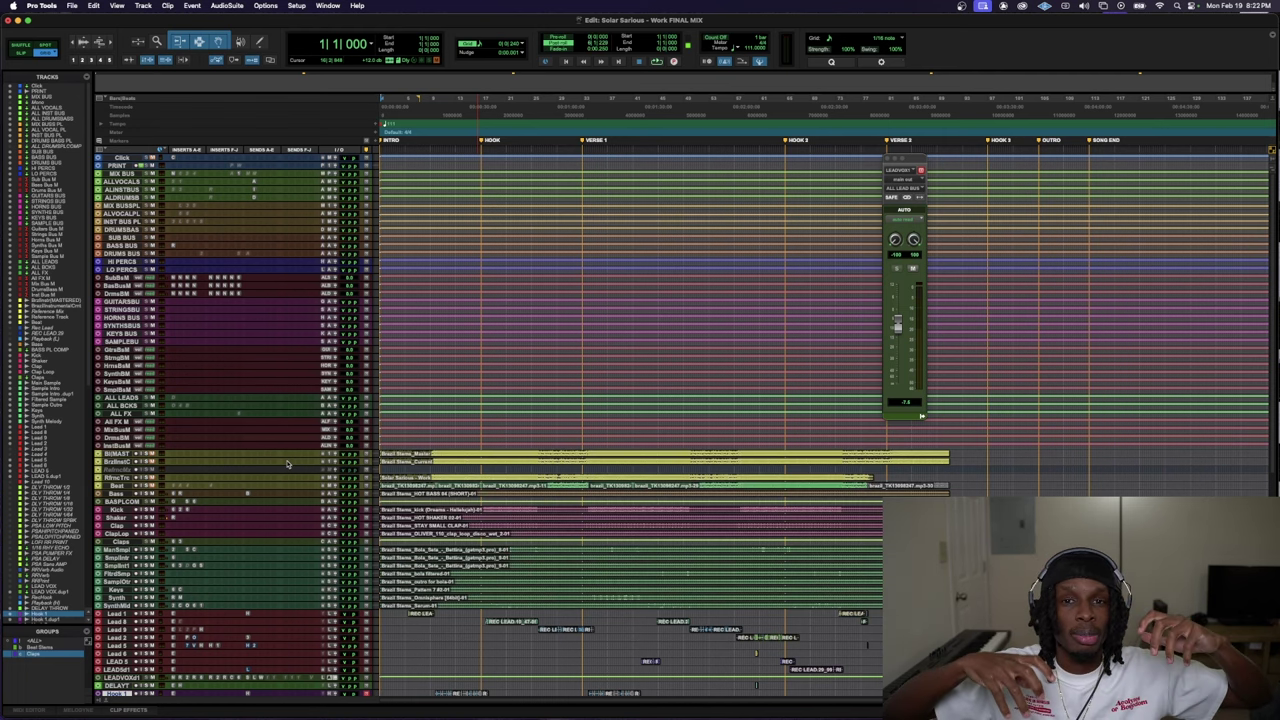
- Enlarge the MIX BUS track and add the stereo F6-RTA equalizer in an empty insert slot
drag(215, 177, 244, 273)
click(226, 178)
click(244, 162)
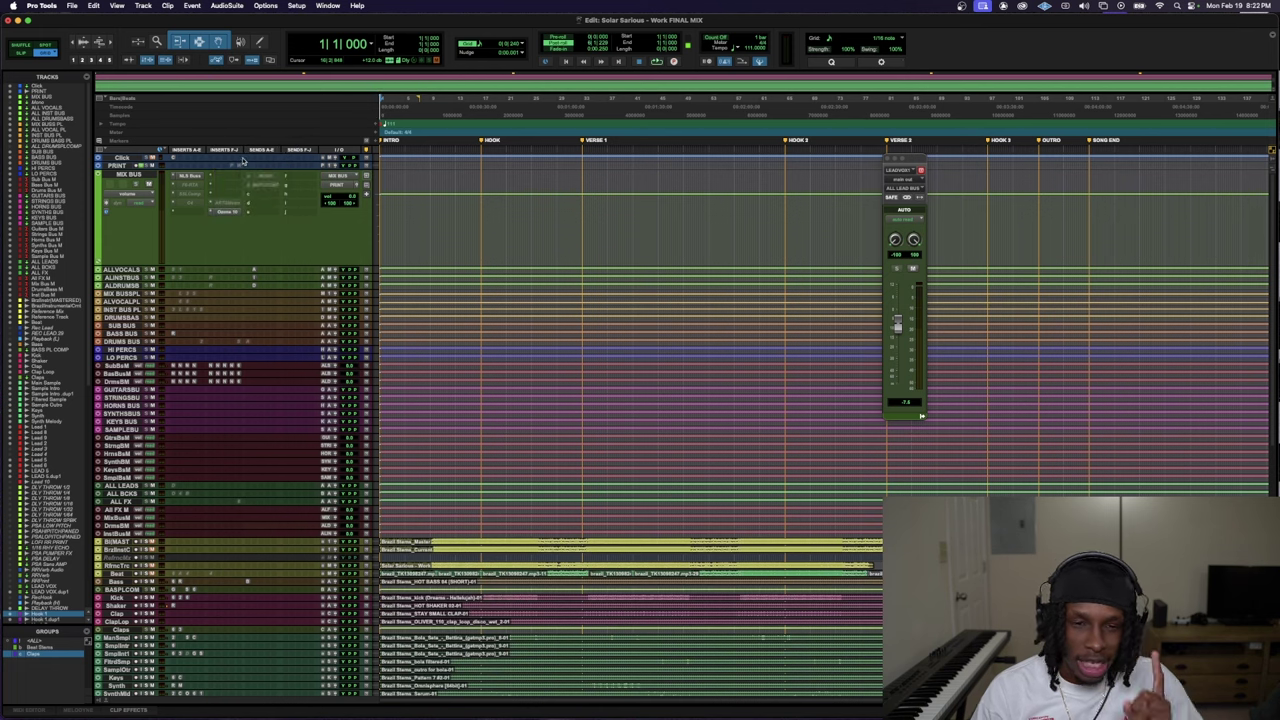
text(f6)
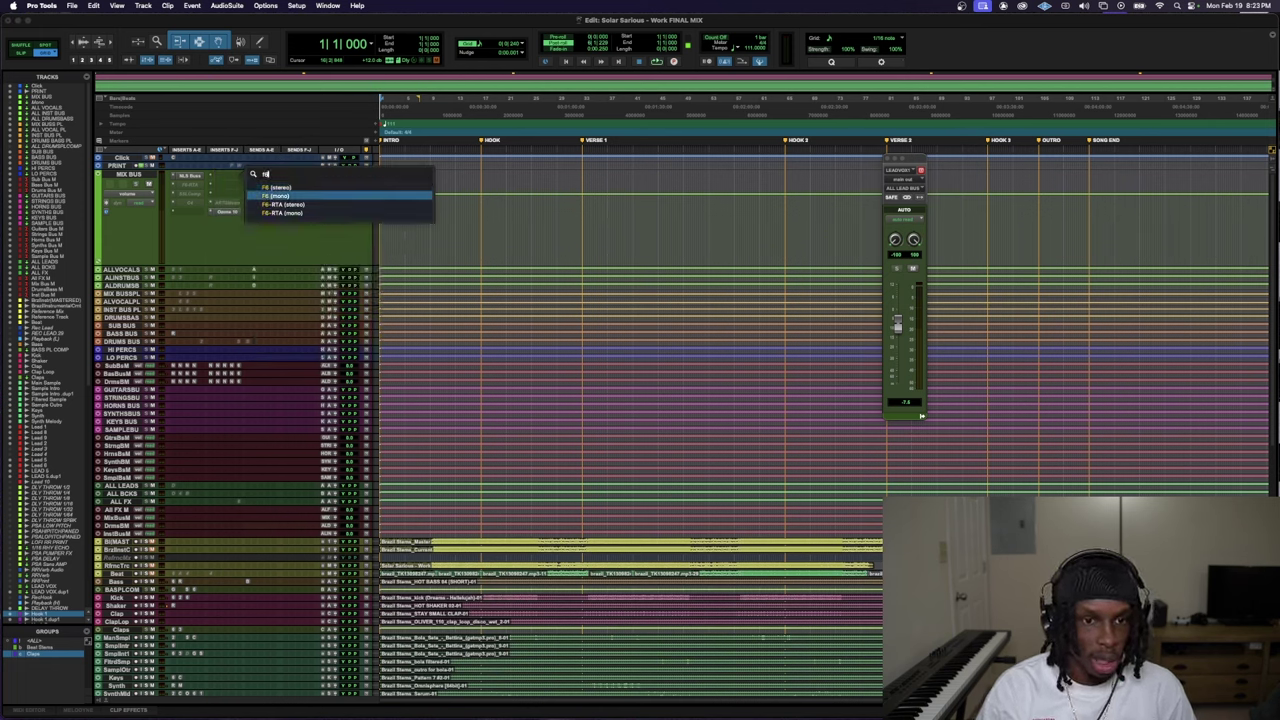
click(283, 204)
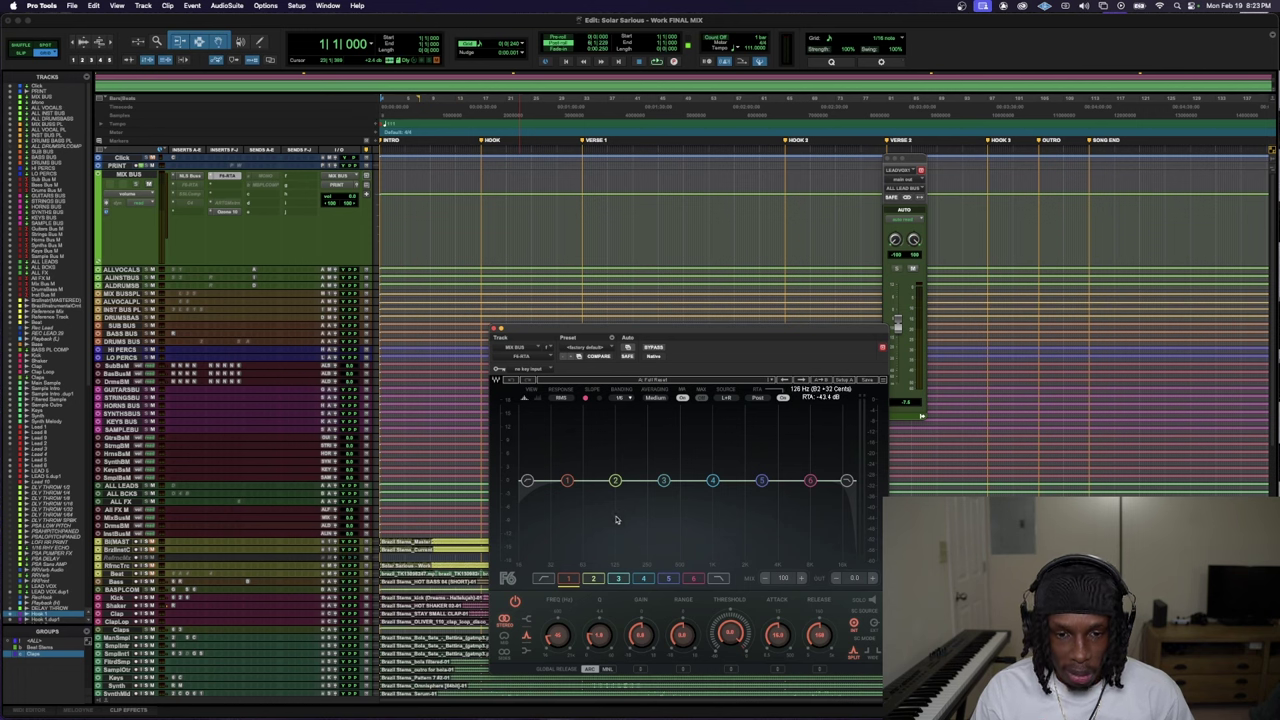
- Try boosting F6 band 3 near 258 Hz, then cut bands 2 and 3 by about 5 dB each during playback
click(615, 481)
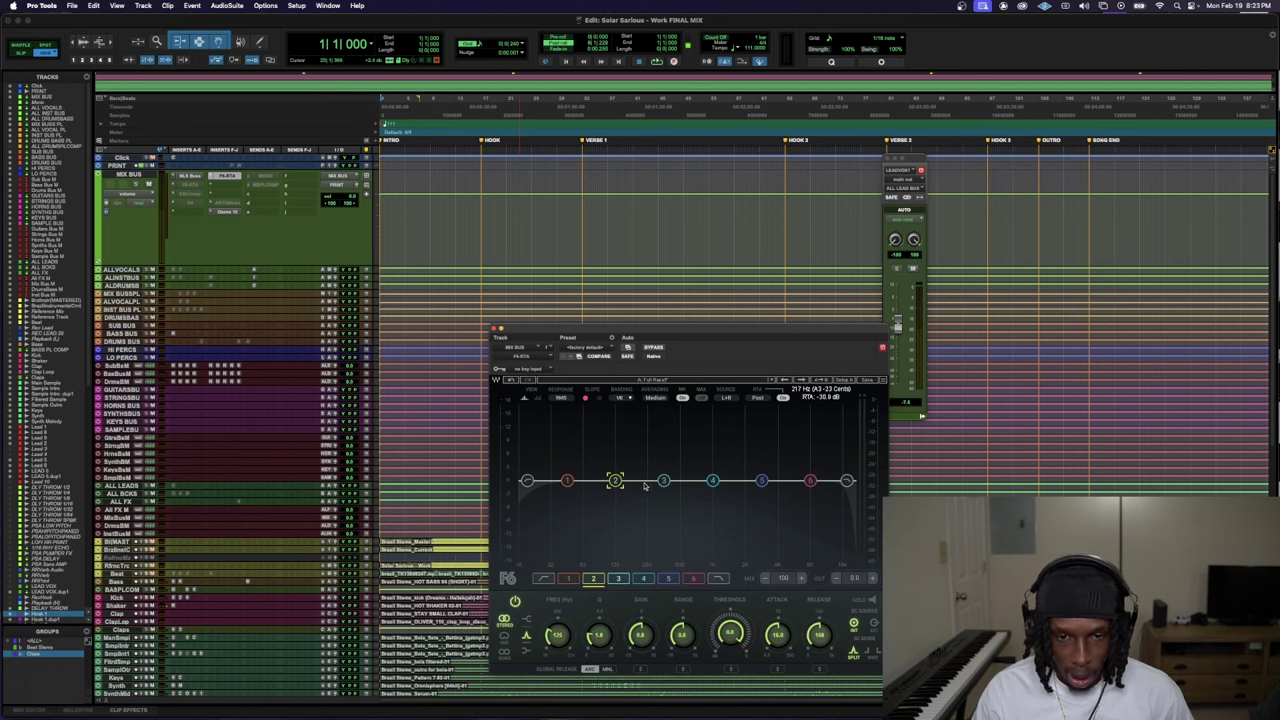
drag(663, 481, 649, 427)
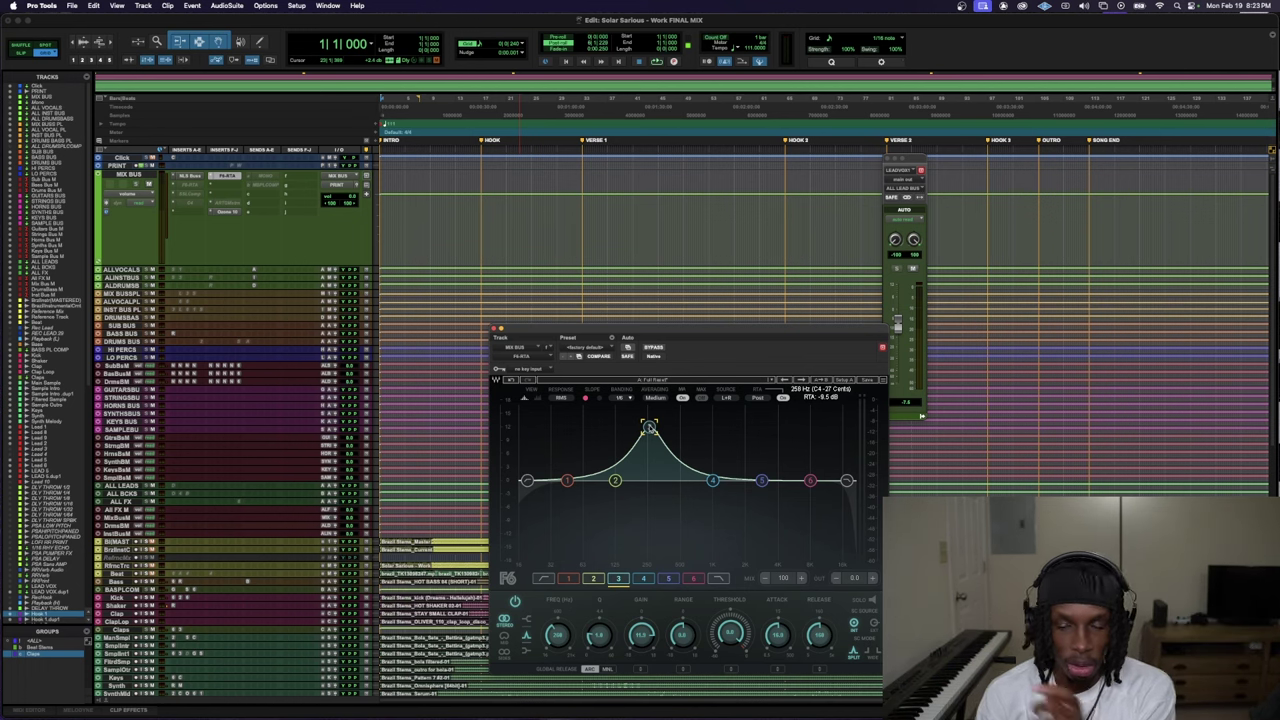
key(space)
drag(649, 427, 654, 500)
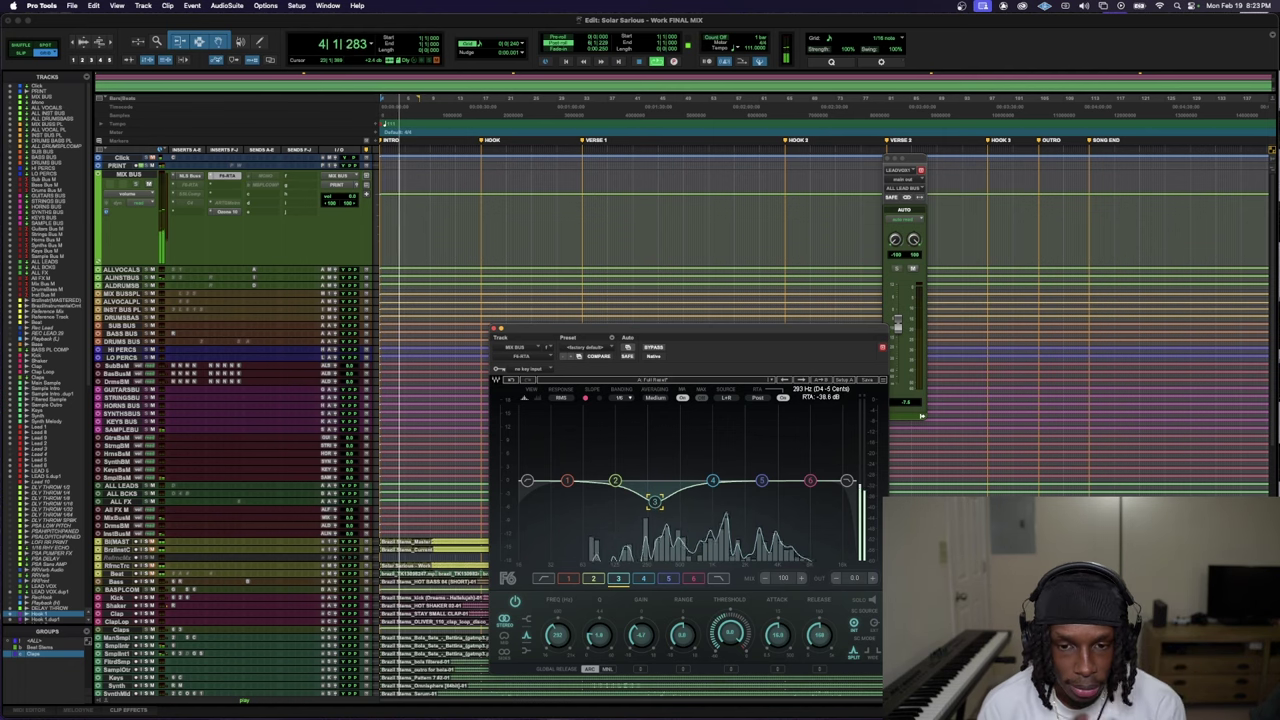
click(428, 99)
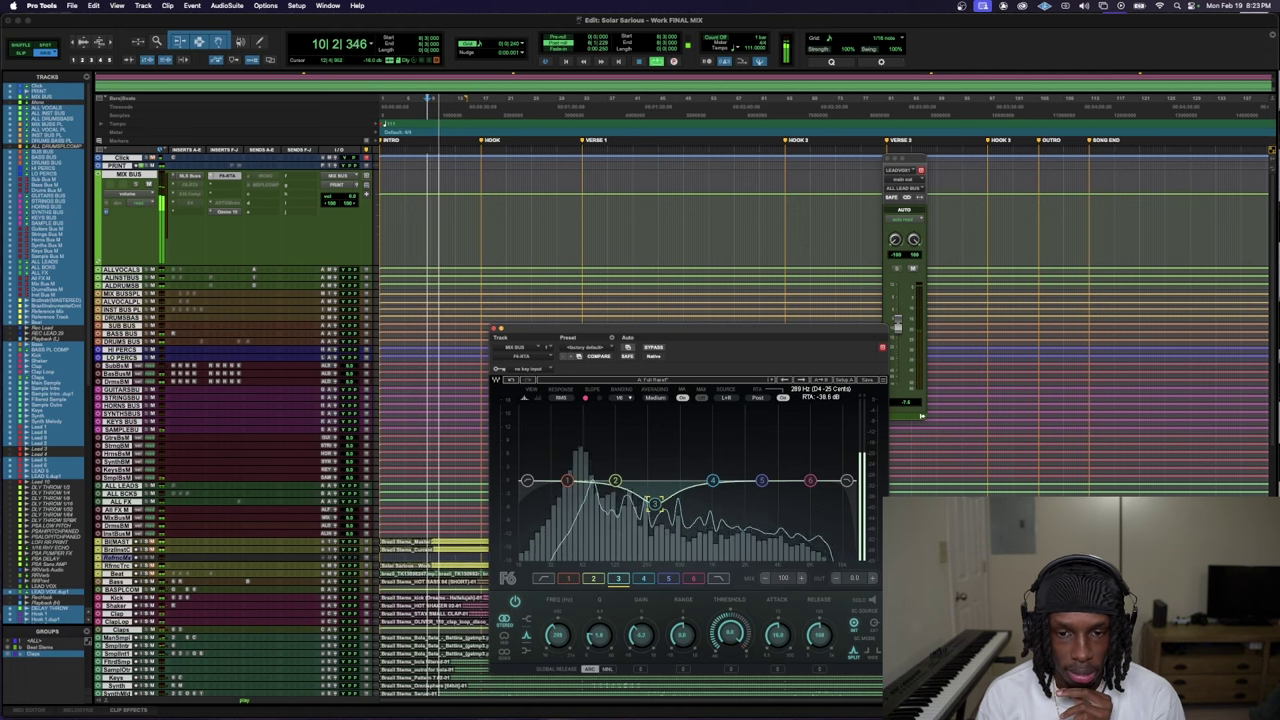
drag(615, 481, 618, 502)
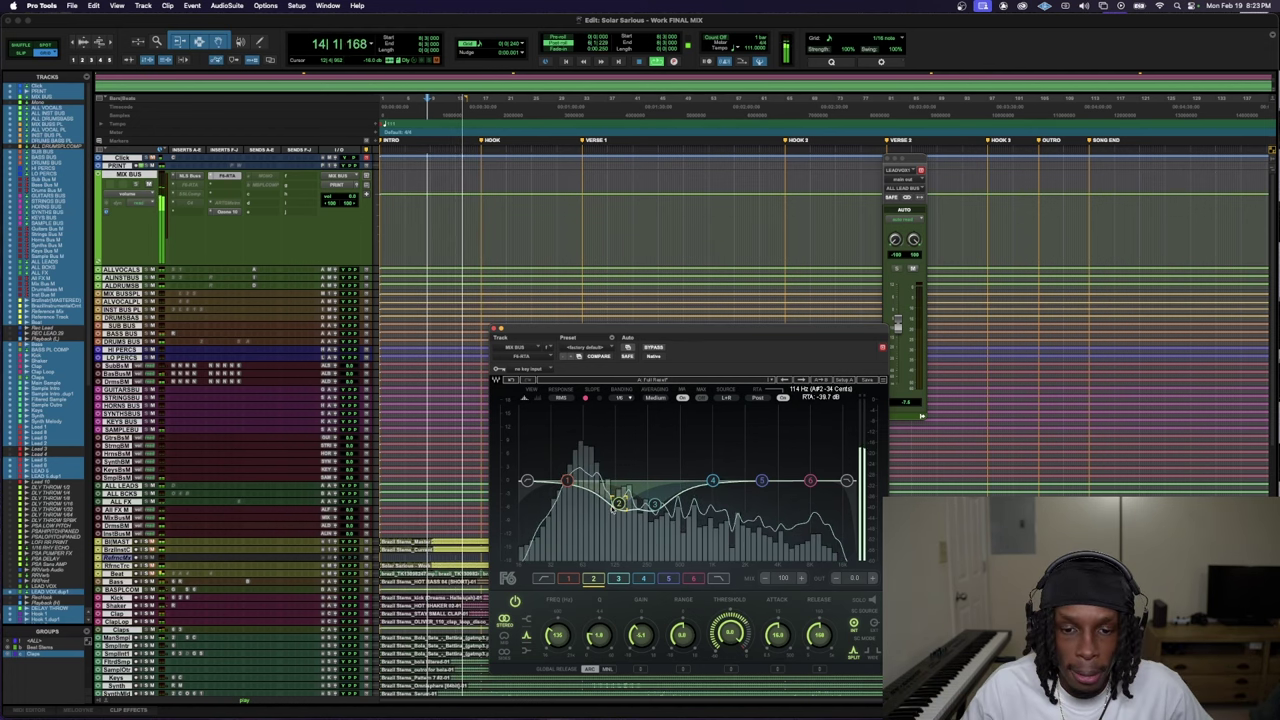
key(space)
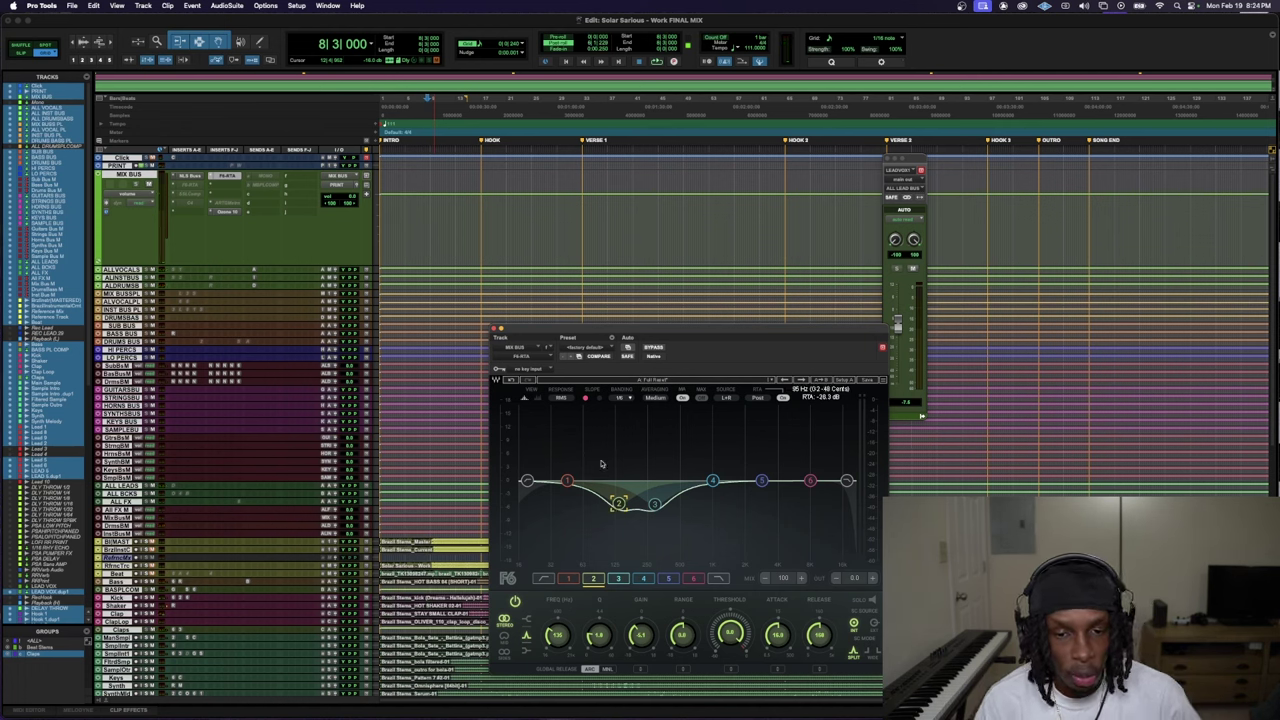
- Undo the two EQ cuts and try gentle boosts of about 2 to 3 dB on bands 2 and 3
click(508, 379)
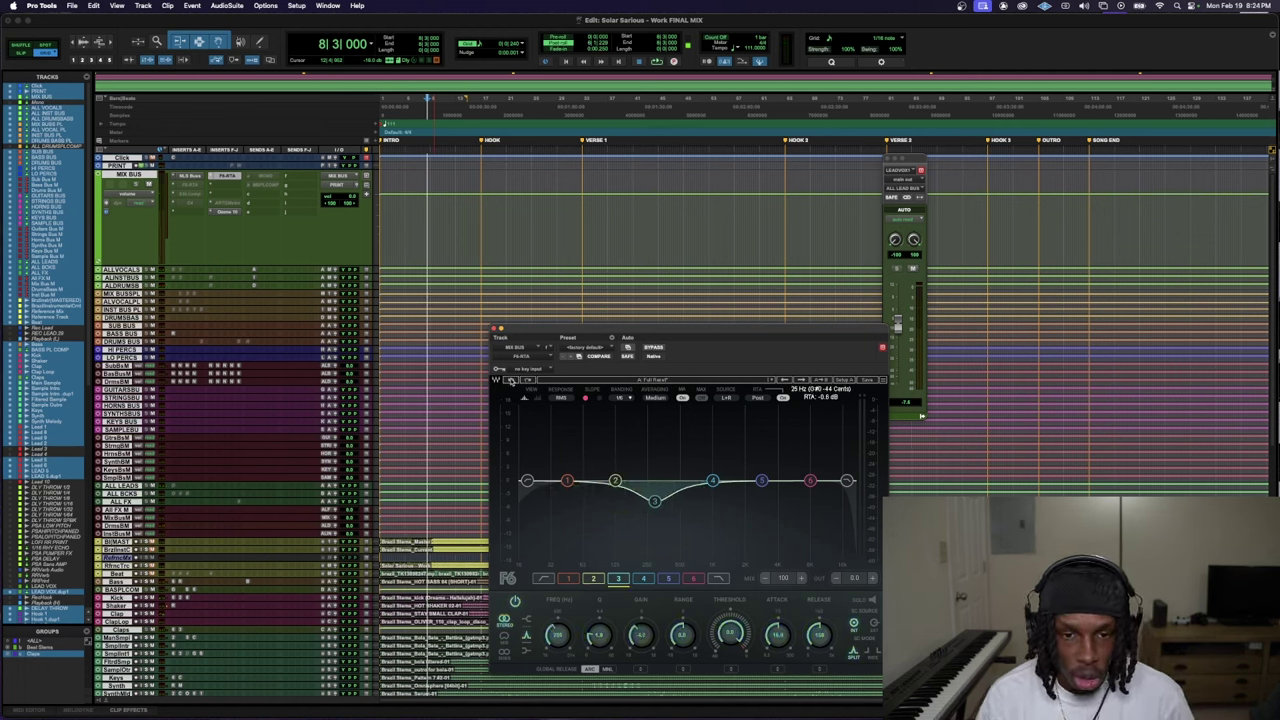
click(509, 379)
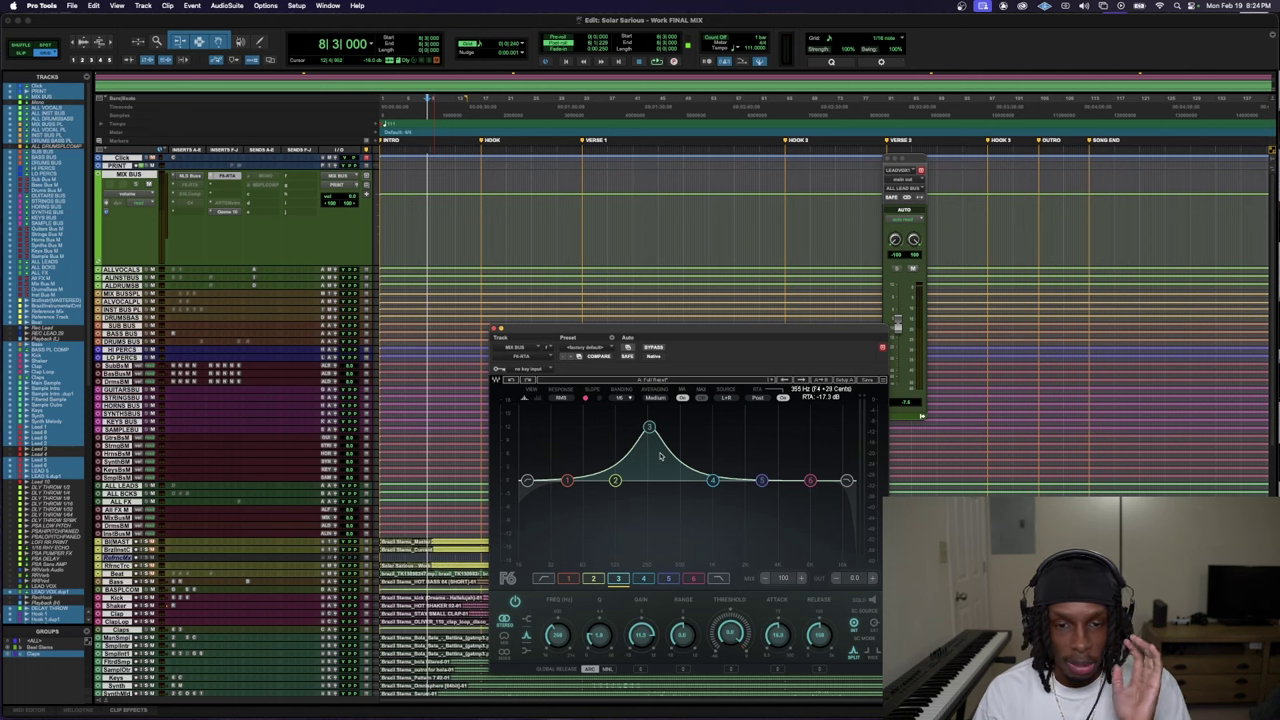
mouse_move(617, 481)
mouse_down()
mouse_move(612, 430)
mouse_move(616, 470)
mouse_up()
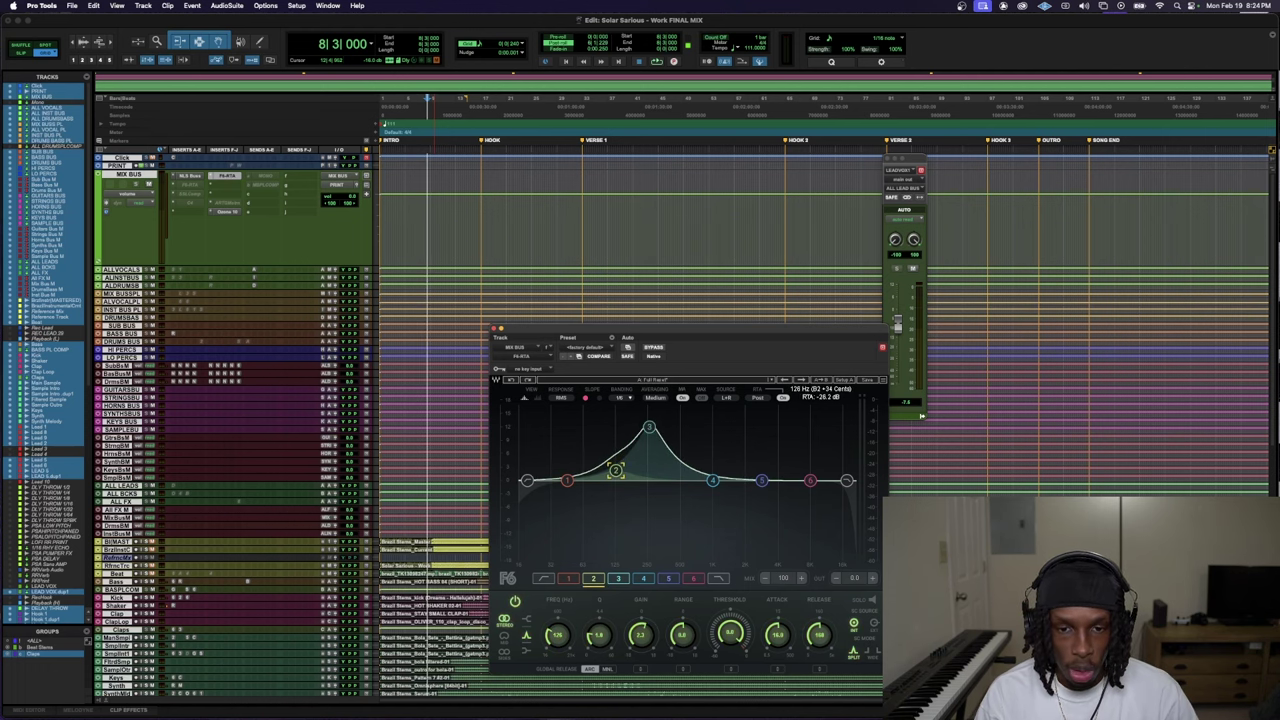
drag(650, 428, 652, 467)
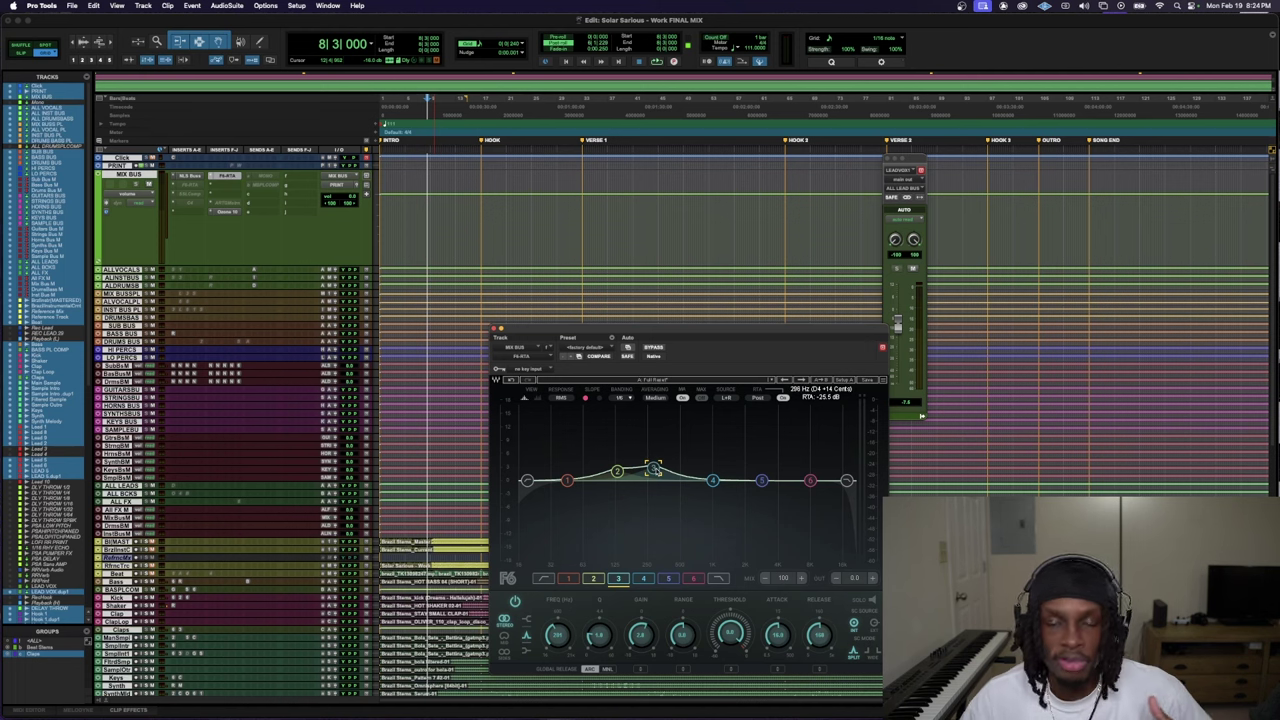
- Play the mix and reduce the boosts on bands 2 and 3, bringing band 3 to about 1.4 dB
key(space)
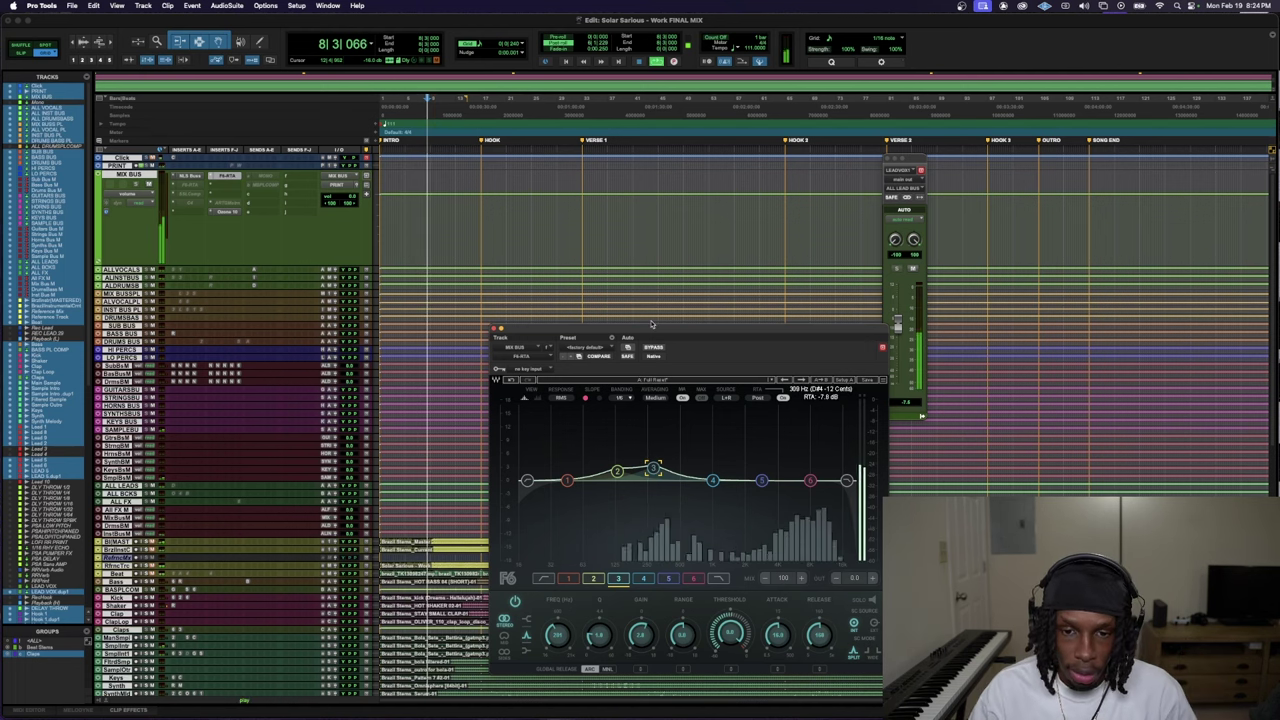
click(617, 472)
click(653, 470)
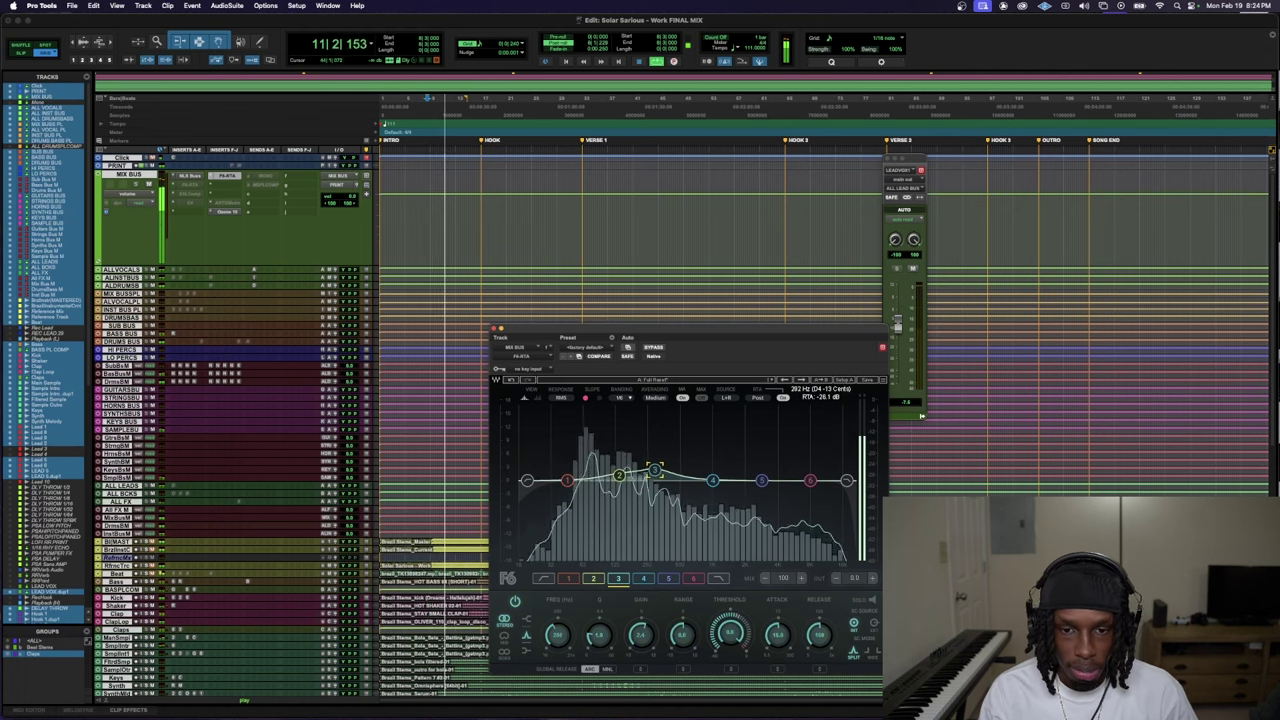
mouse_move(657, 470)
mouse_down()
mouse_move(646, 469)
mouse_move(660, 472)
mouse_up()
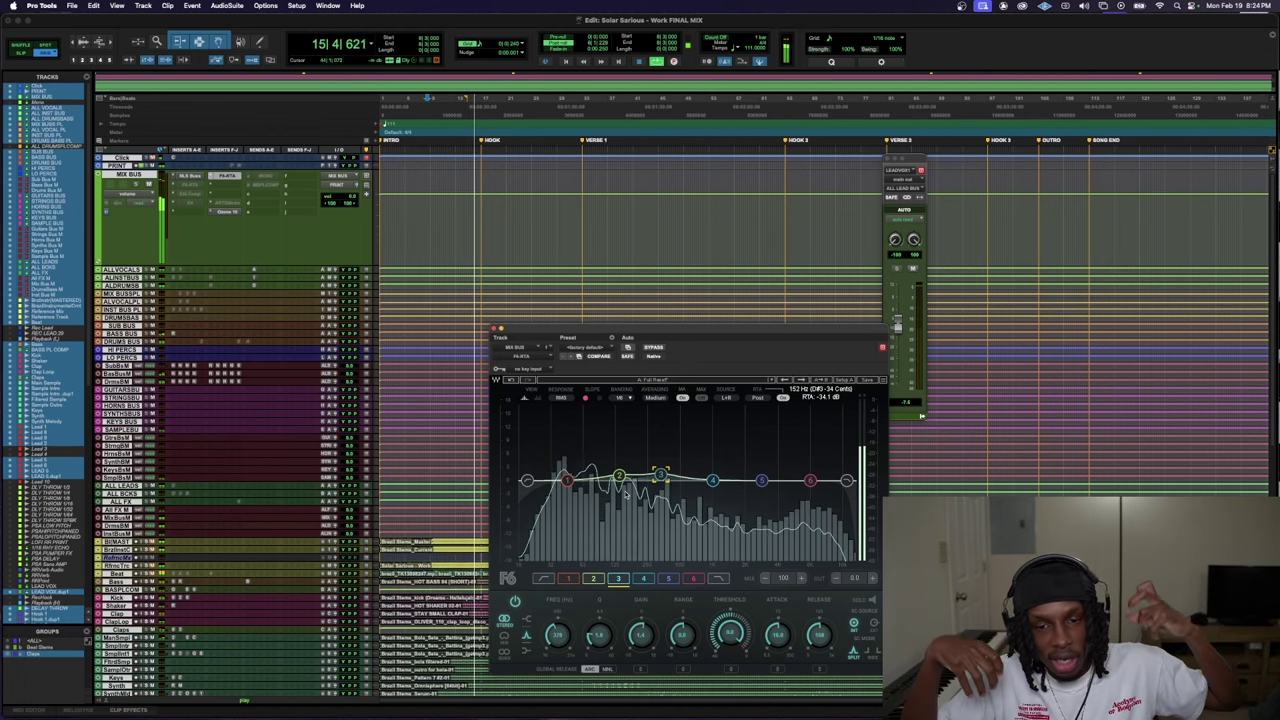
key(space)
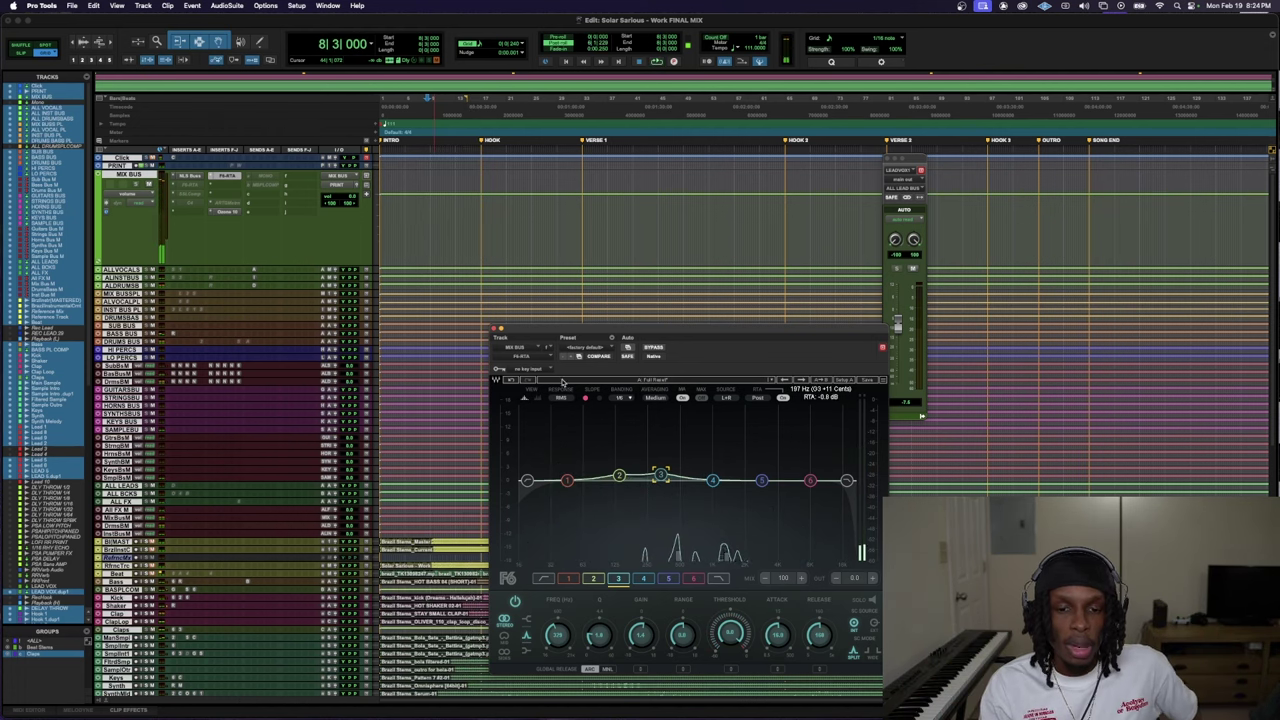
- Undo all band 2 and 3 changes to return the F6 curve to flat, and close the equalizer
drag(660, 474, 650, 427)
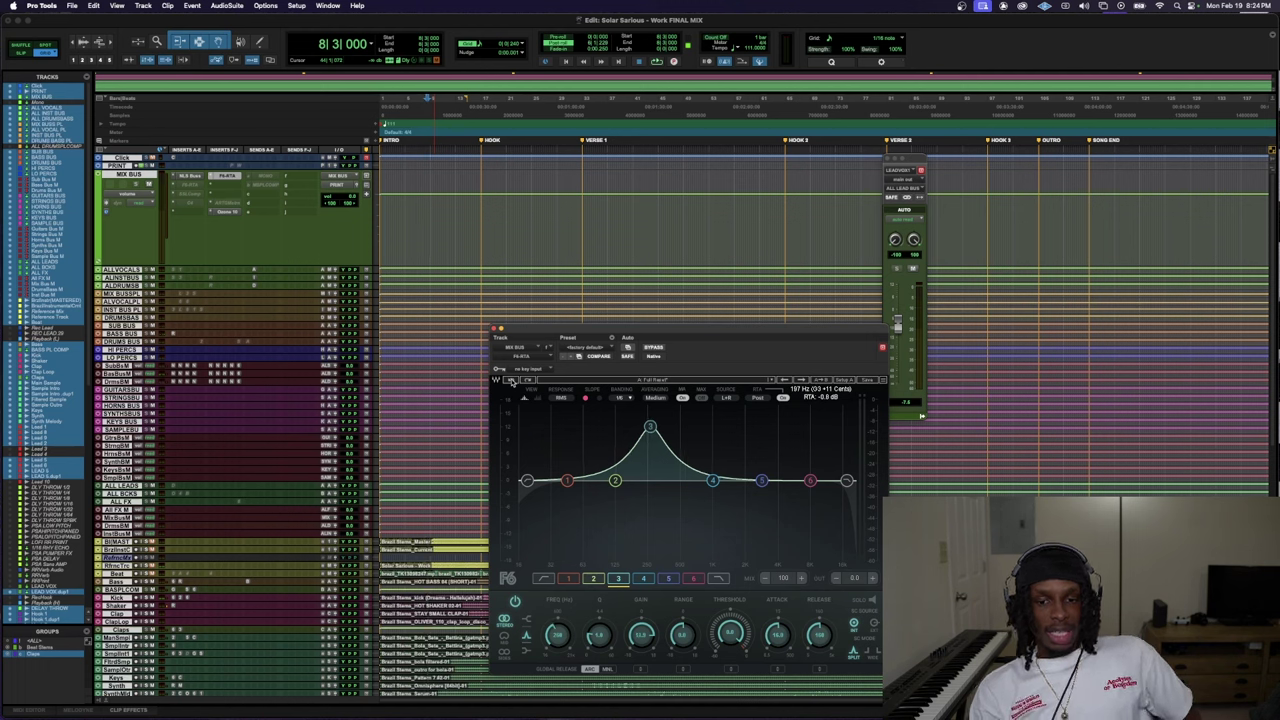
key(super+z)
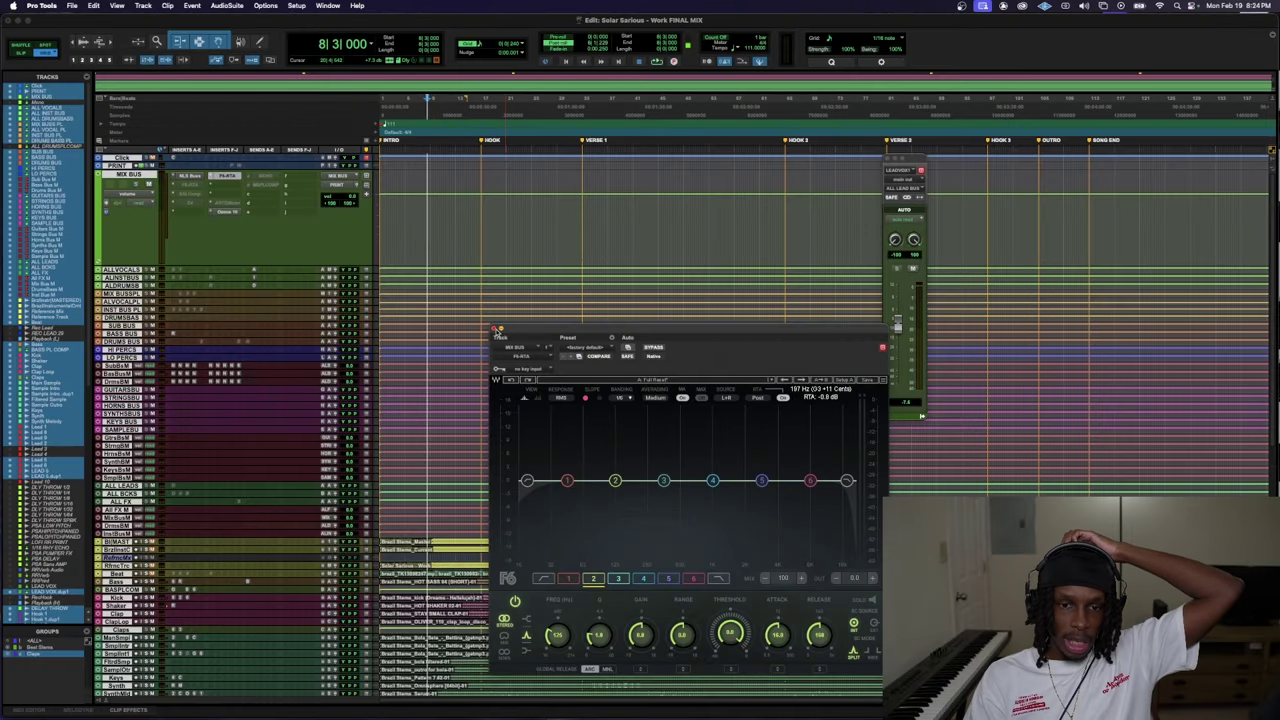
click(495, 330)
- Place the playhead at the start of the session and play the mix from bar 1
scroll(502, 458, down, 5)
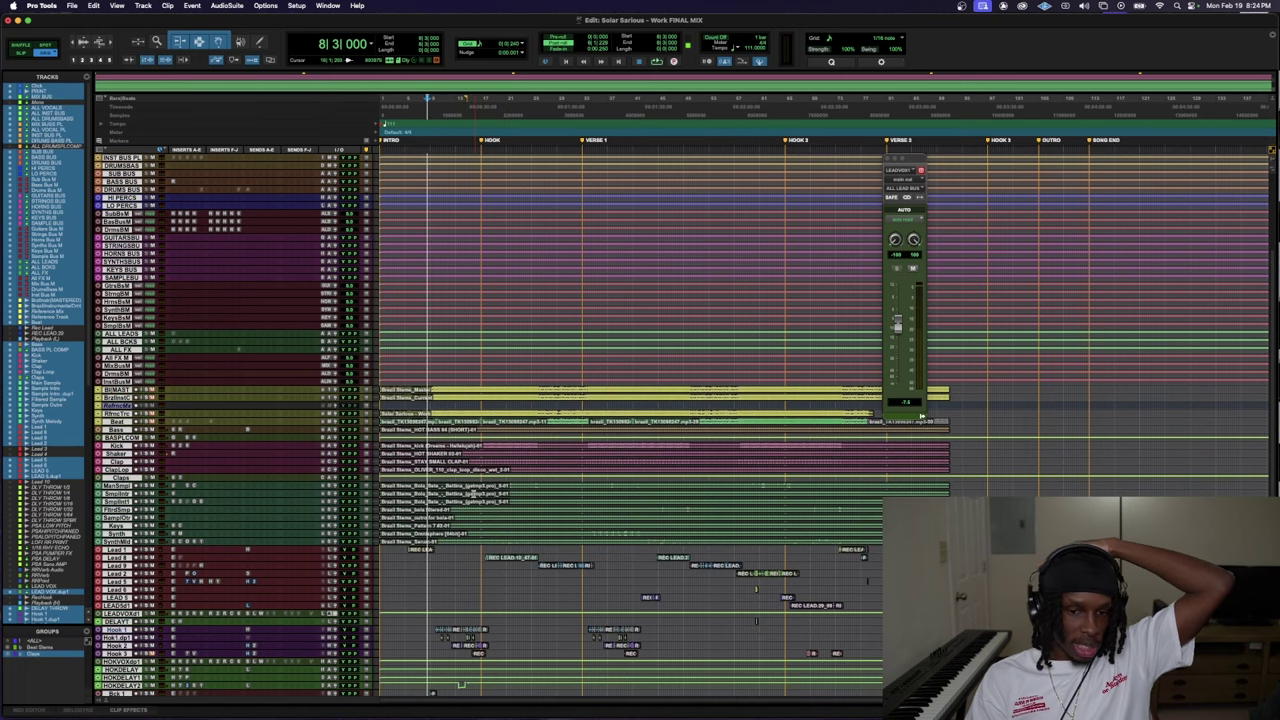
click(481, 556)
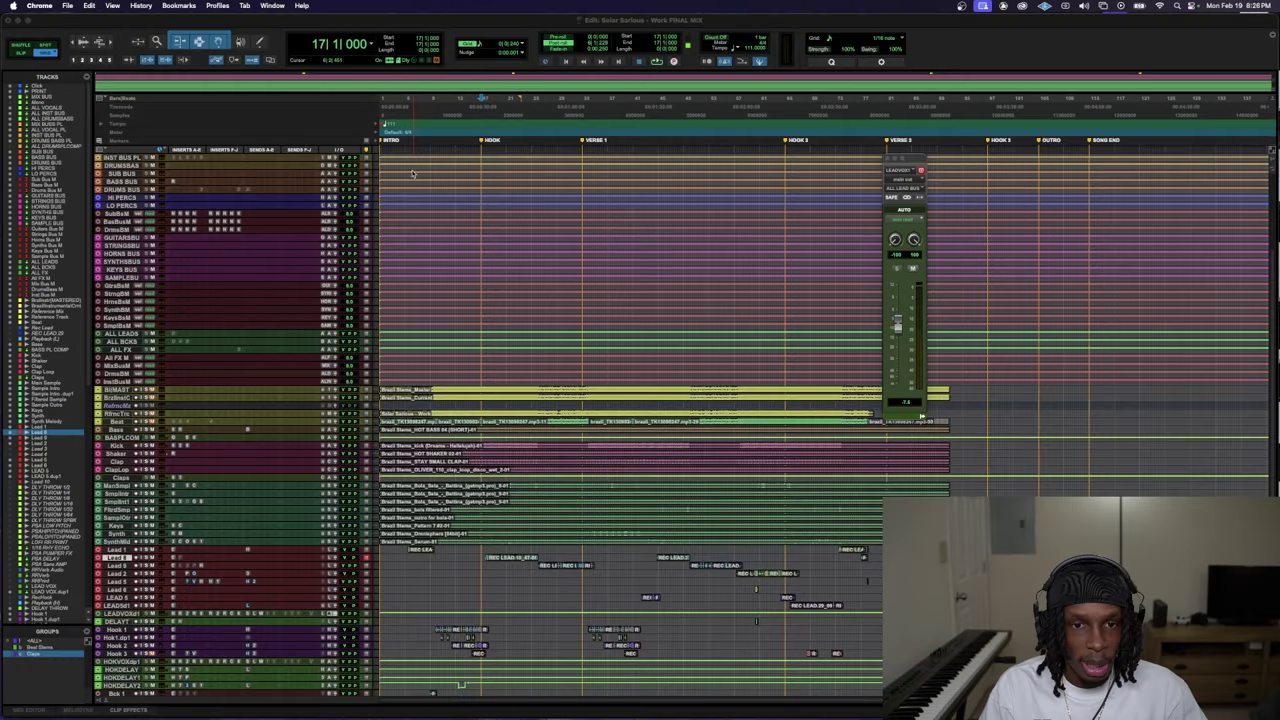
scroll(411, 173, up, 1)
click(391, 121)
key(space)
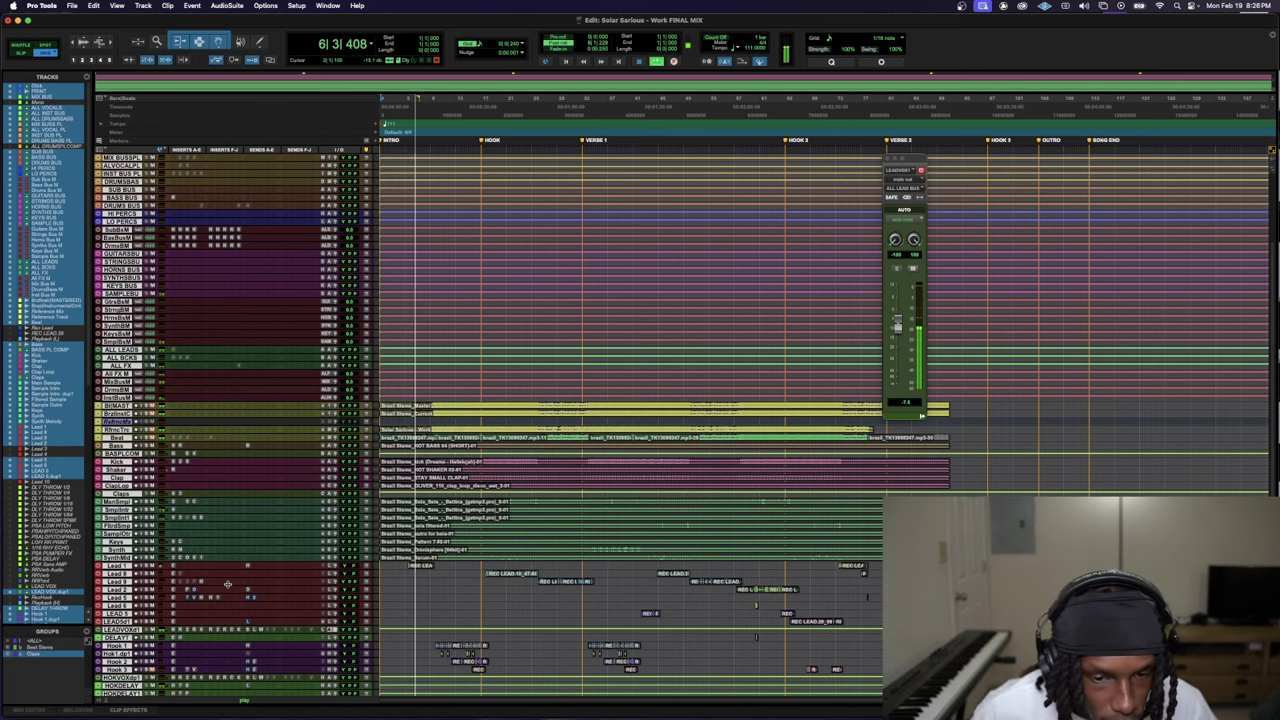
- Enlarge the Lead 1 and BCK VOX tracks to show their inserts and sends during playback
scroll(228, 584, down, 2)
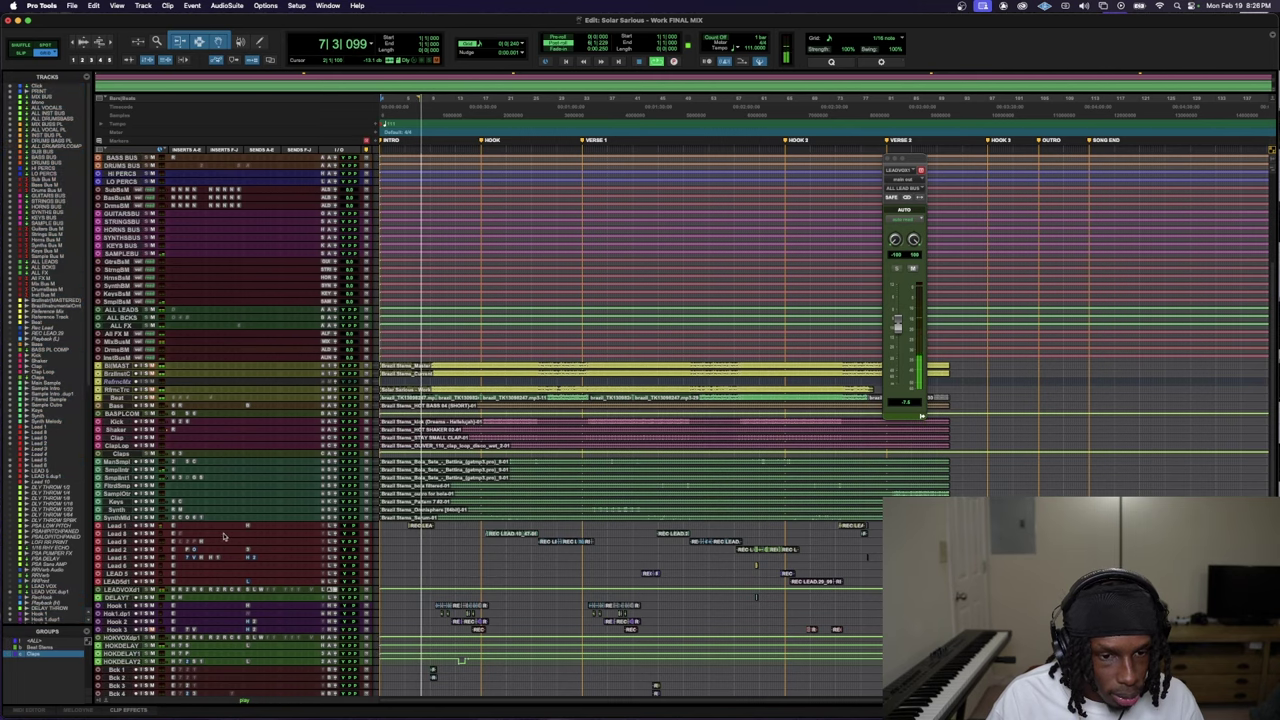
key(ctrl+Up)
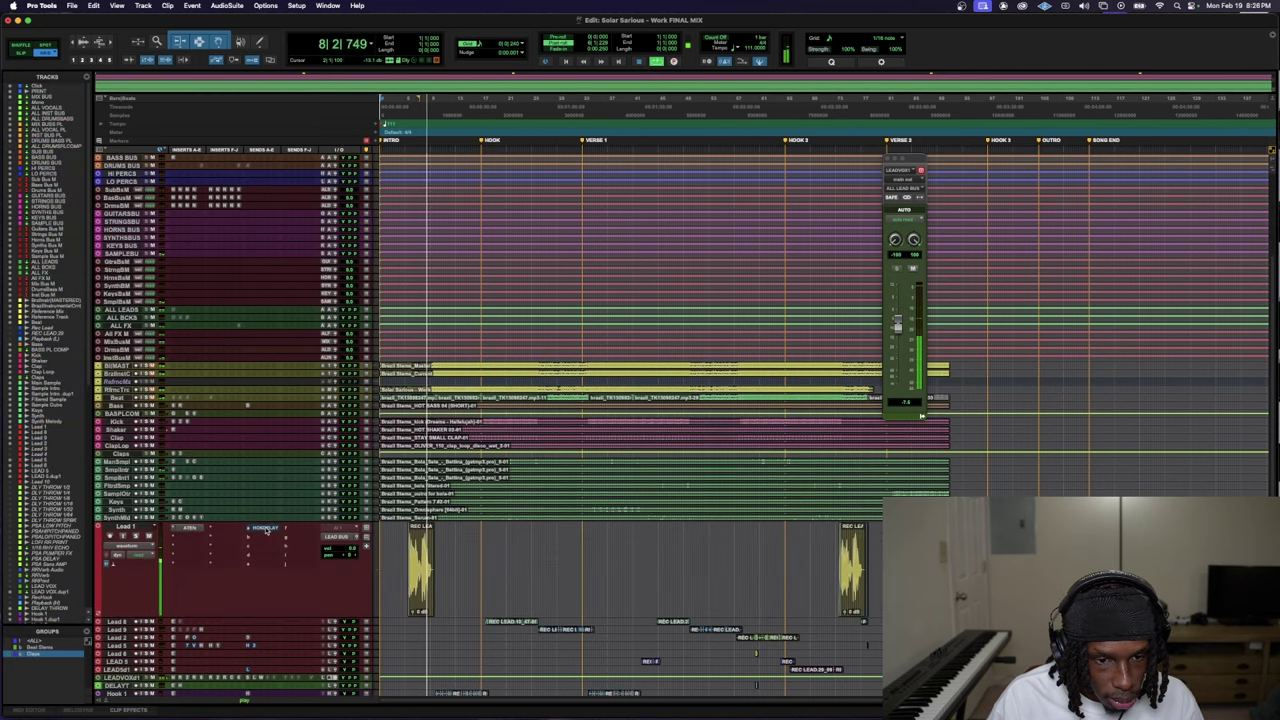
scroll(300, 545, down, 2)
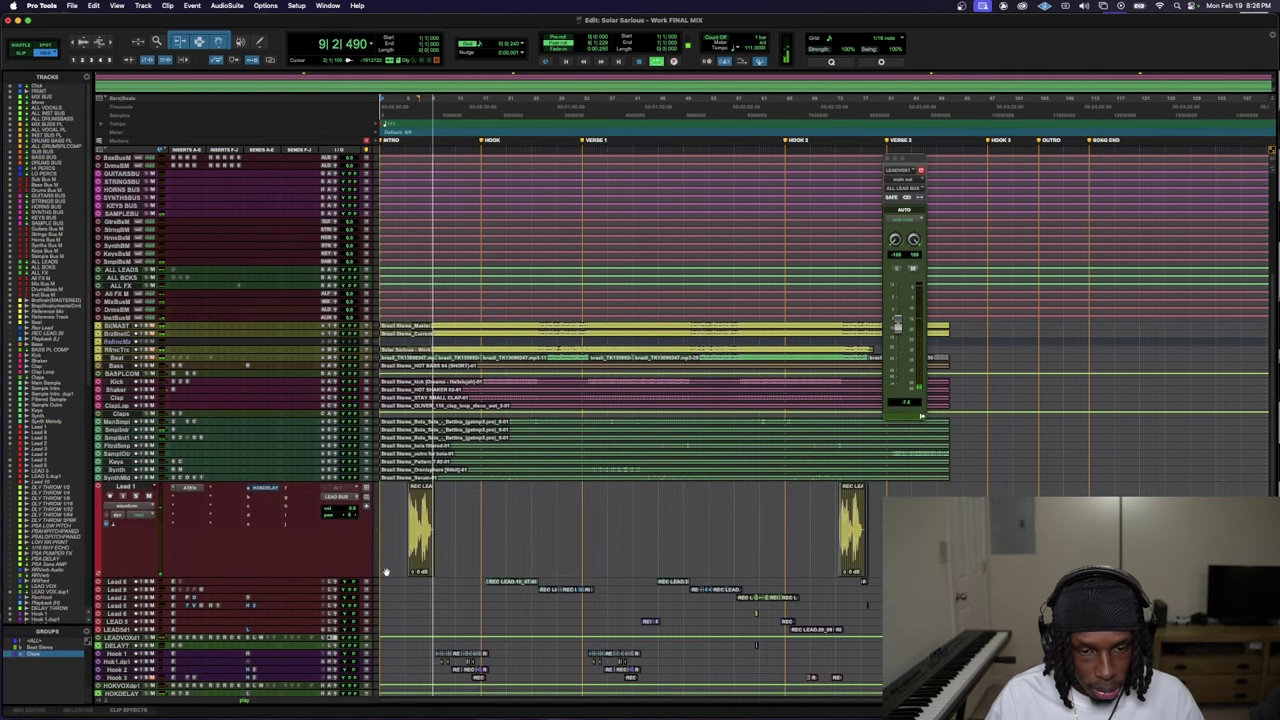
scroll(385, 572, down, 2)
scroll(385, 572, down, 2)
scroll(243, 592, down, 1)
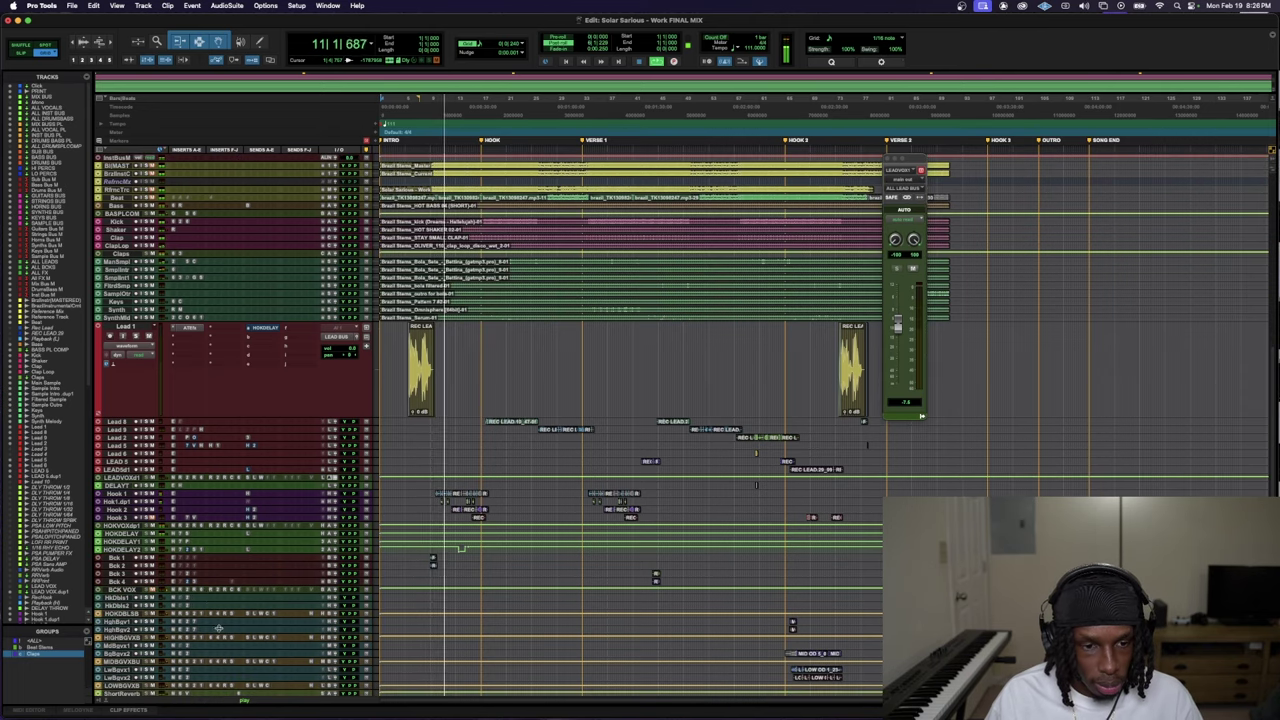
key(ctrl+Up)
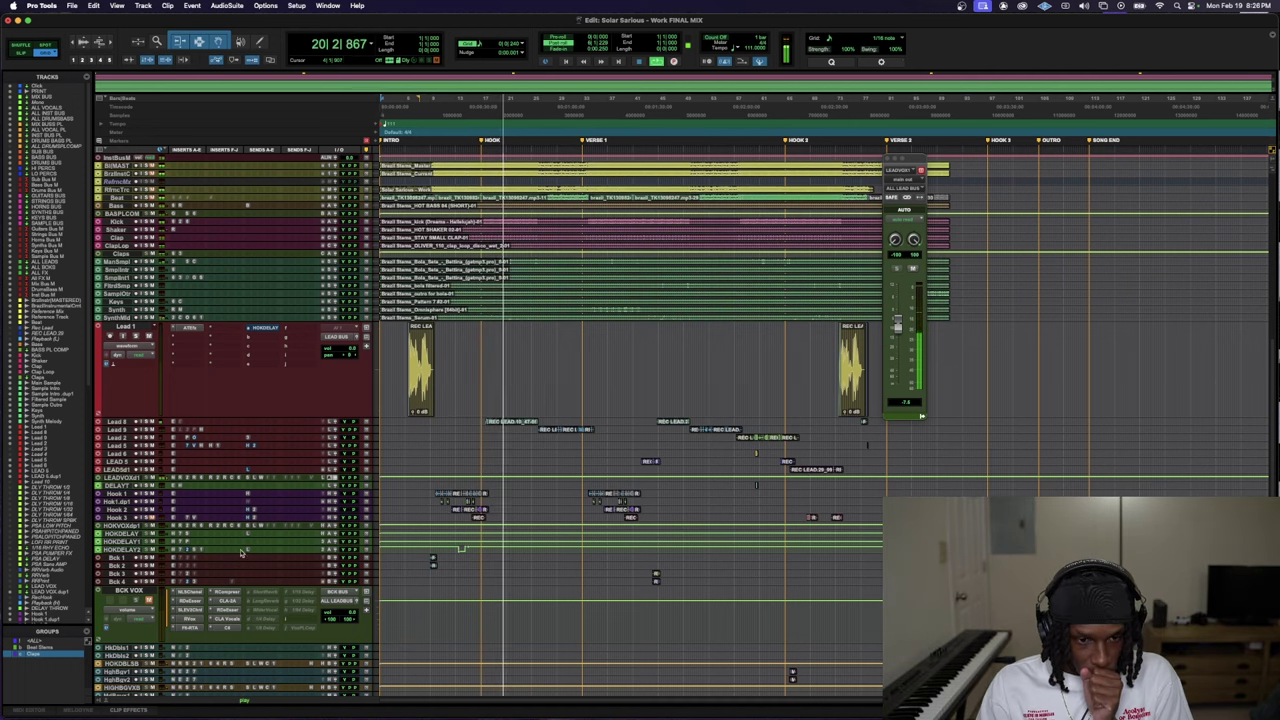
- Enlarge the Long Reverb track, stop playback and activate its inactive MetaFlanger insert
scroll(220, 655, down, 1)
scroll(220, 655, down, 8)
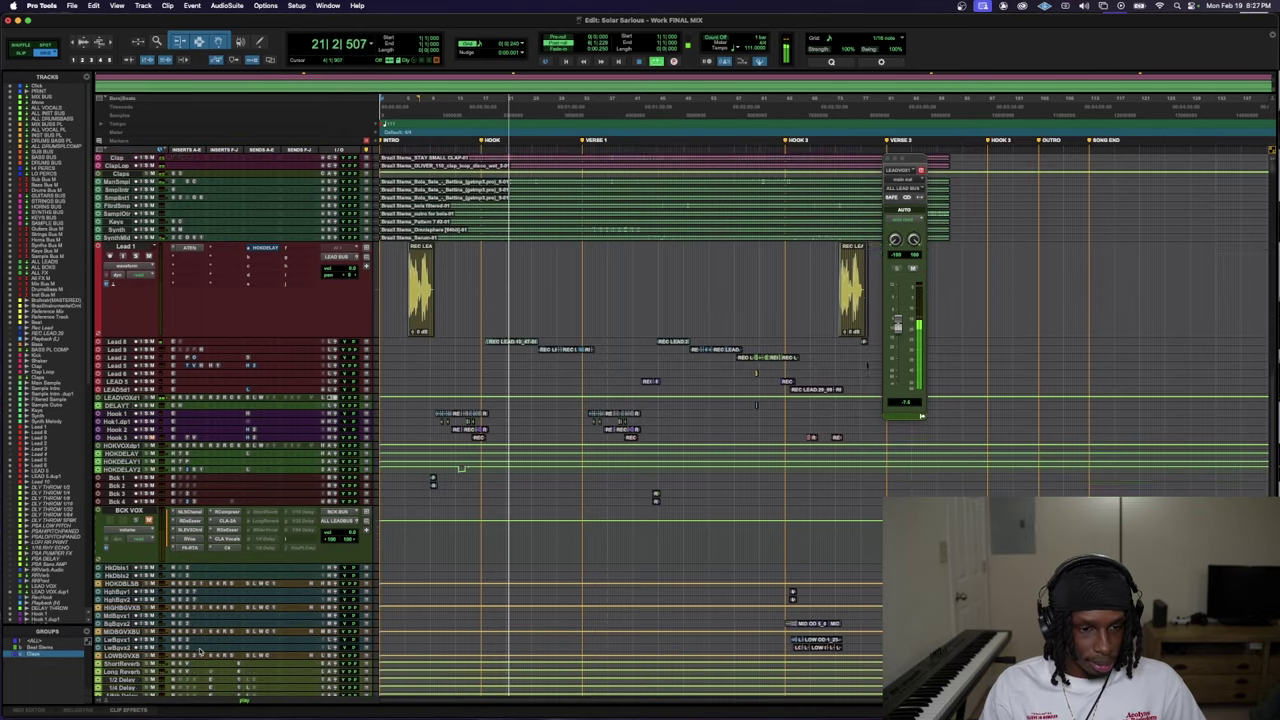
key(ctrl+Down)
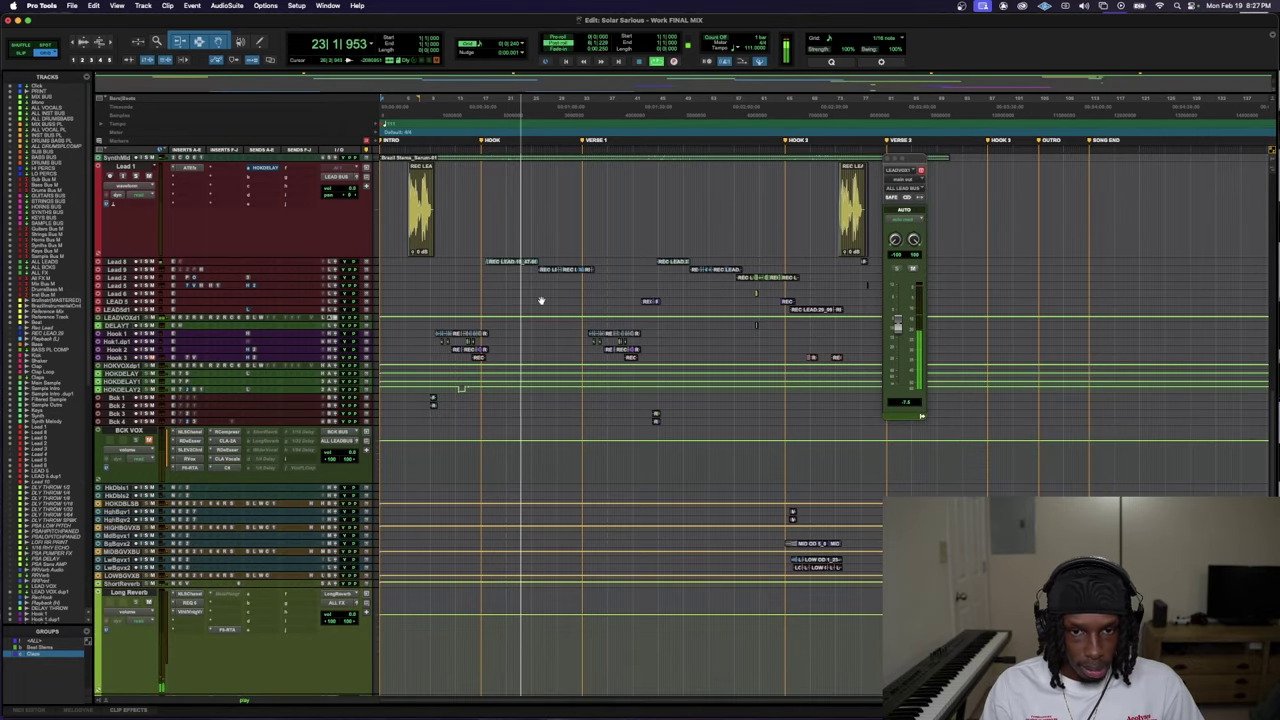
key(space)
click(225, 598)
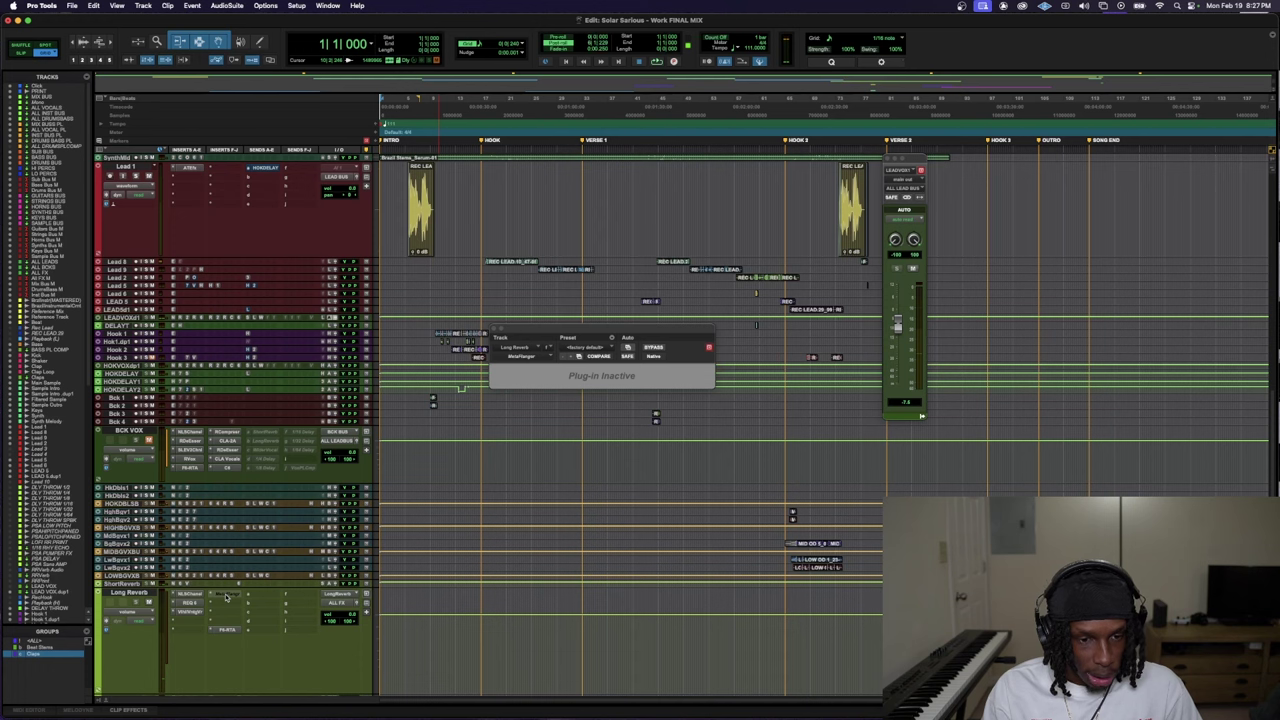
ctrl+super+click(225, 598)
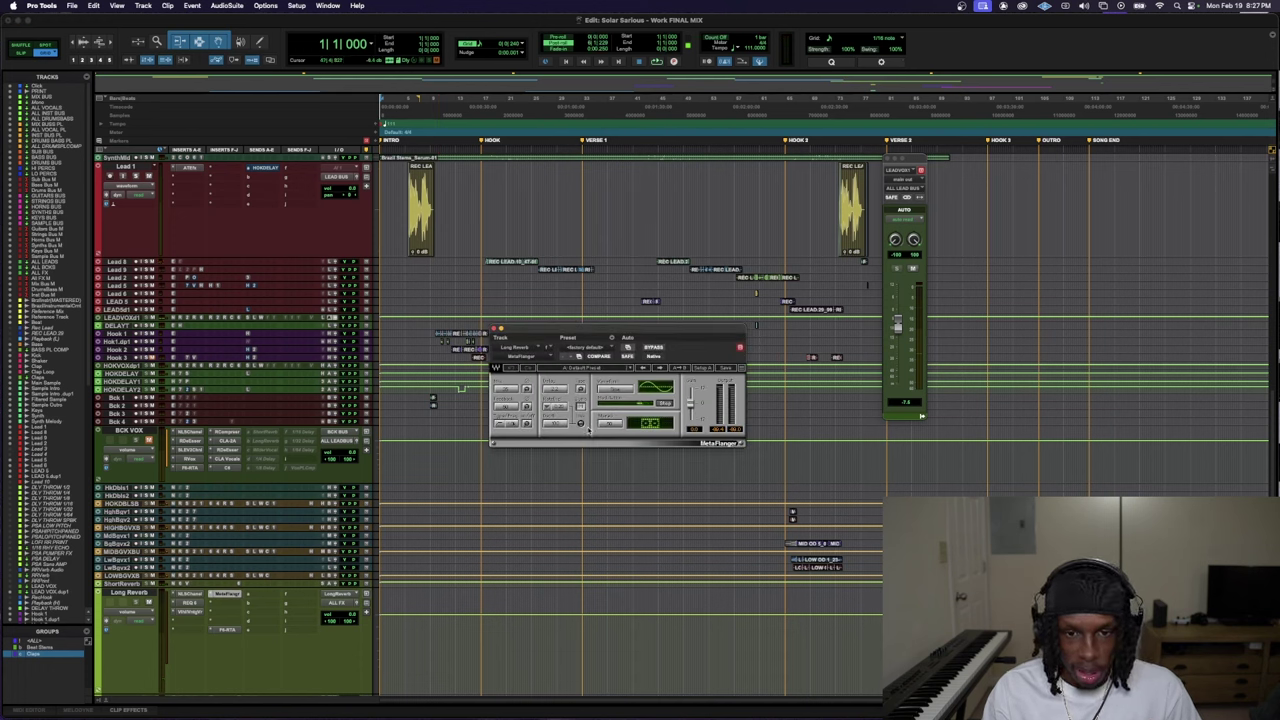
- Play the mix from around bar 14, shortly before the first hook, with MetaFlanger active
key(space)
click(462, 262)
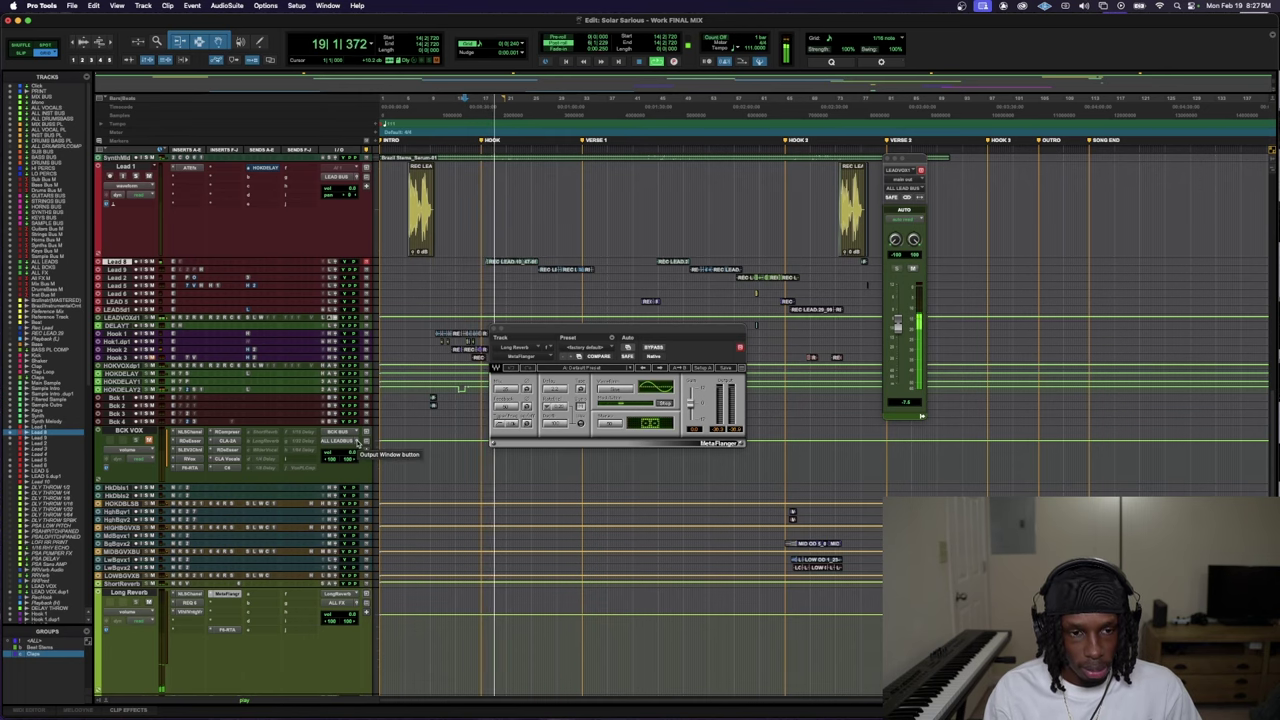
- Enlarge the LEAD VOX.dup1 track and open its RCompressor insert
scroll(312, 483, up, 5)
scroll(312, 483, up, 3)
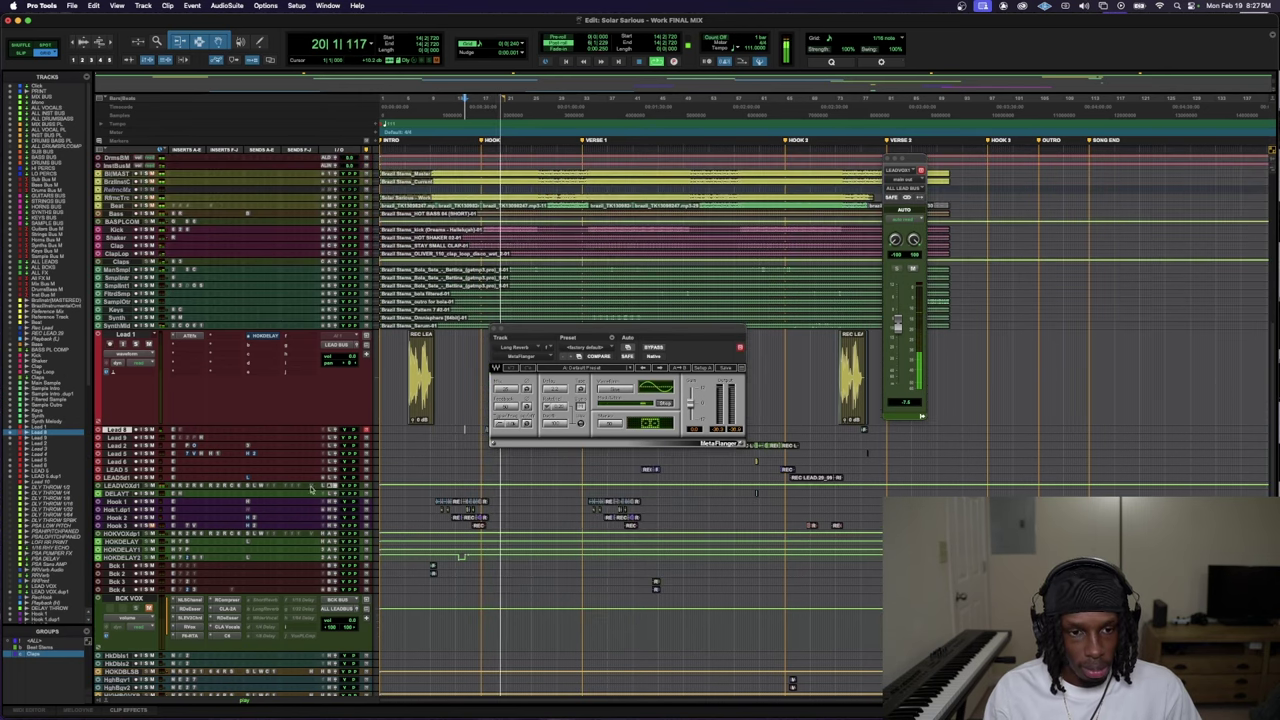
drag(297, 490, 316, 573)
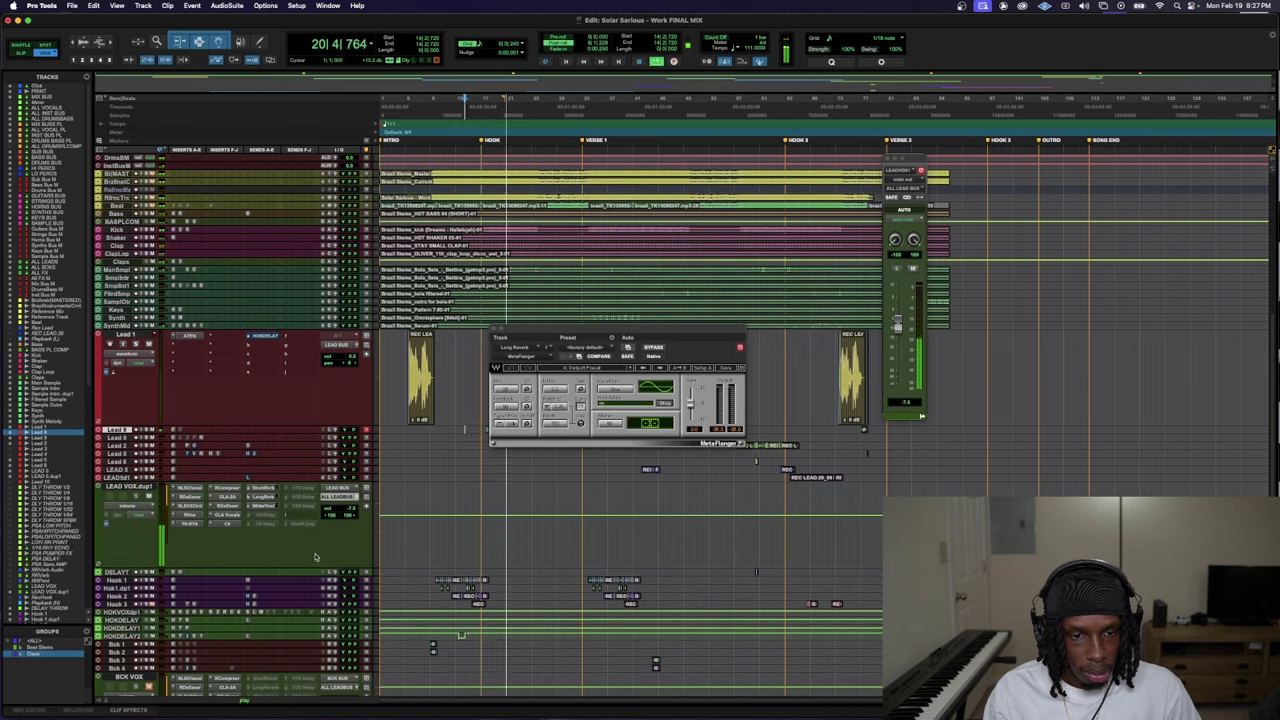
click(229, 494)
click(229, 487)
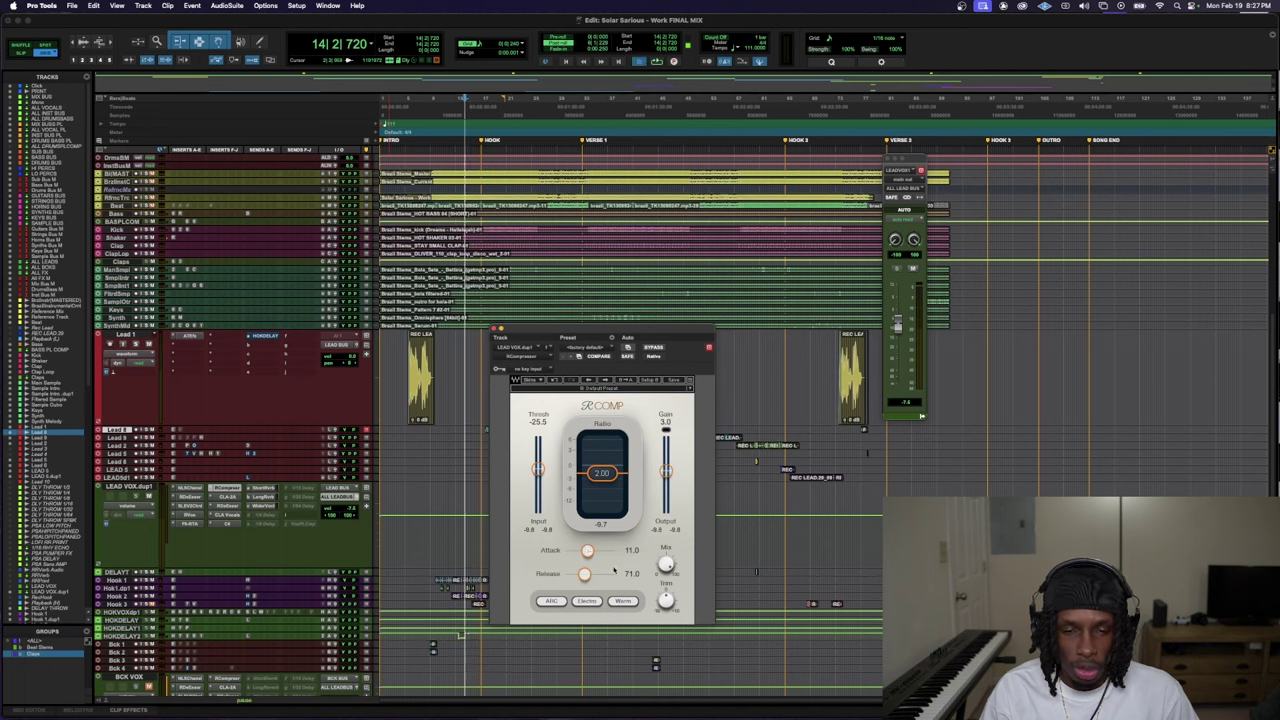
- Set the LEAD VOX.dup1 RCompressor's attack to 7.24, try a shorter release, and restore the release to 71.0
drag(588, 552, 586, 558)
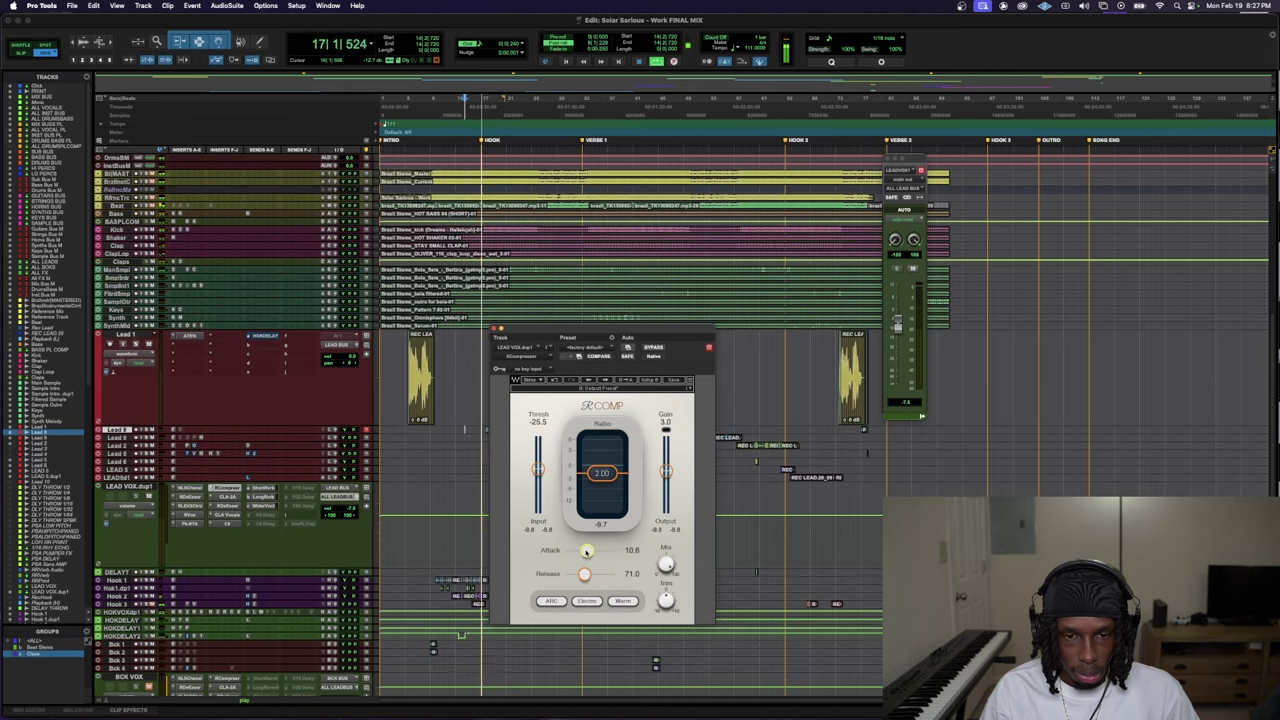
drag(587, 551, 584, 576)
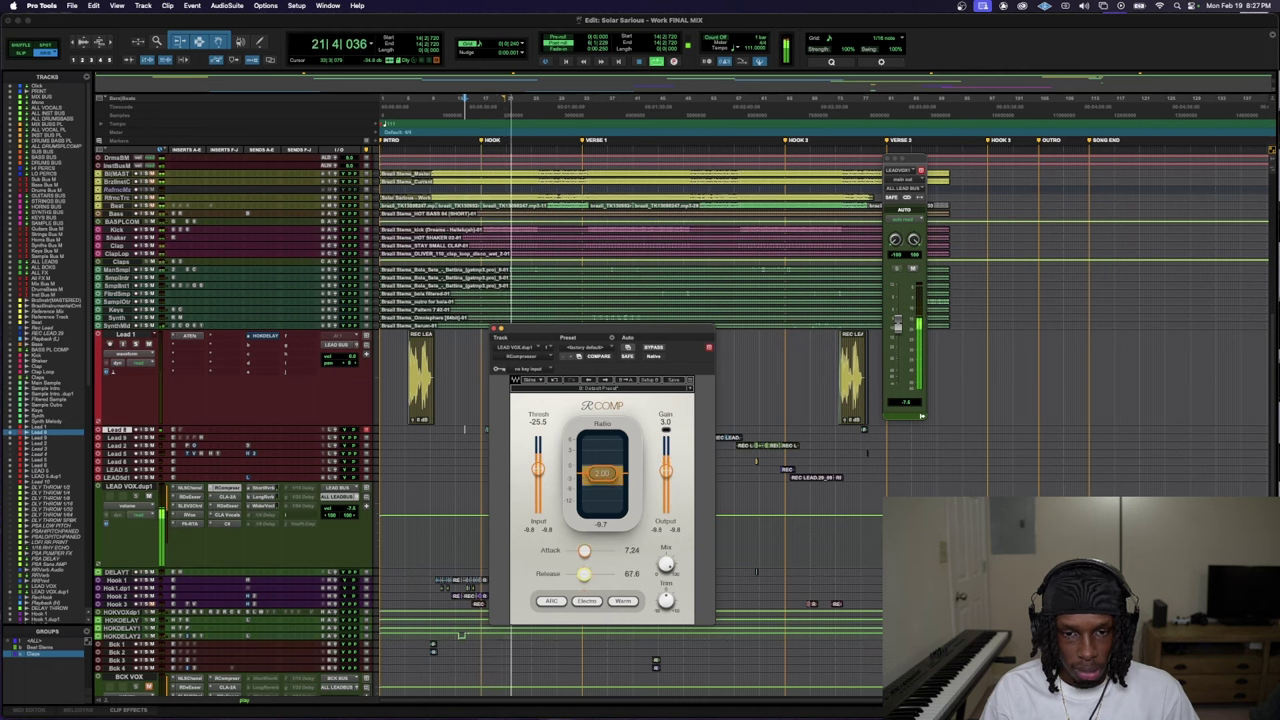
drag(584, 574, 584, 576)
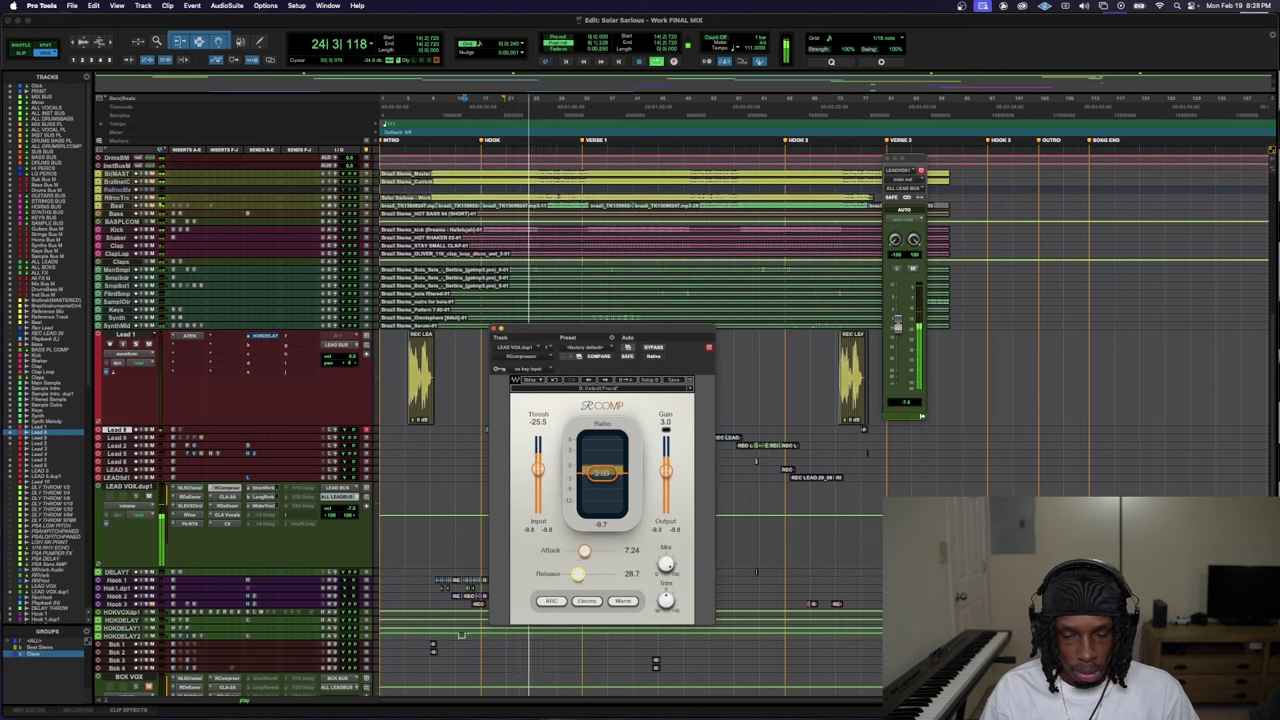
alt+click(580, 574)
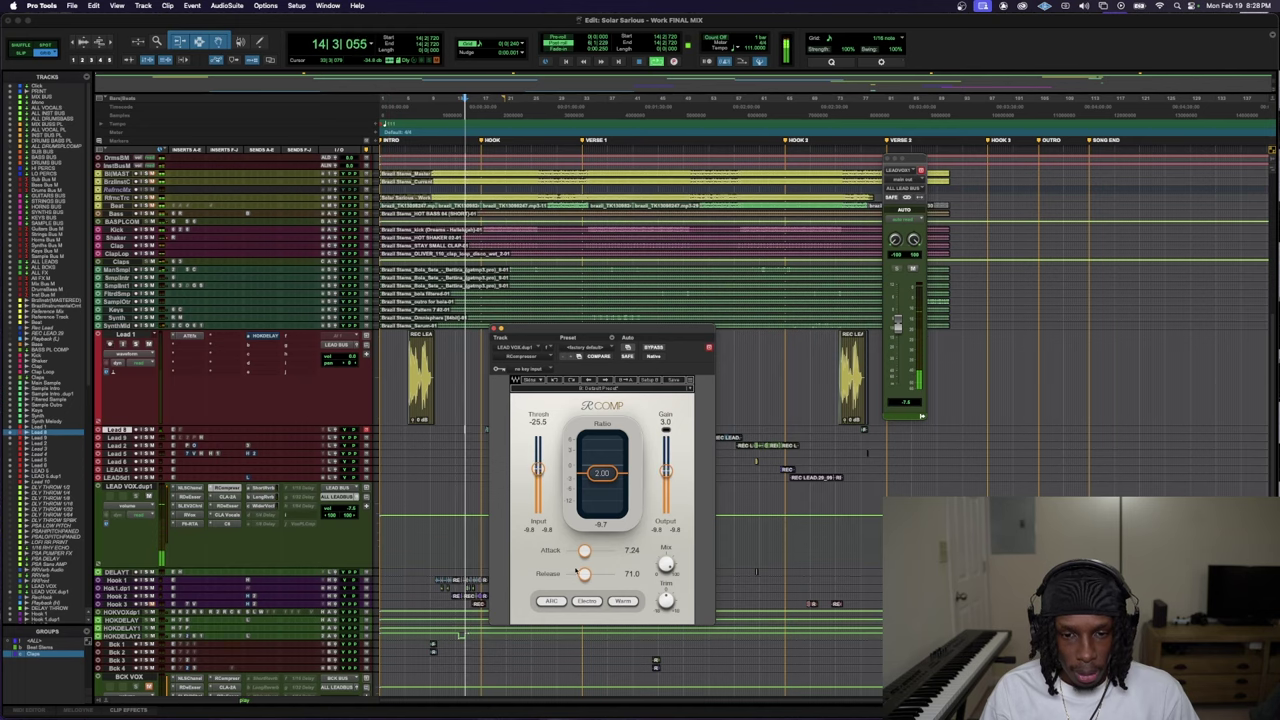
- Enlarge the HOOK VOX.dup1 track, give its RCompressor the same 7.24 attack and 71.0 release, and close the open plug-in windows
scroll(226, 605, down, 10)
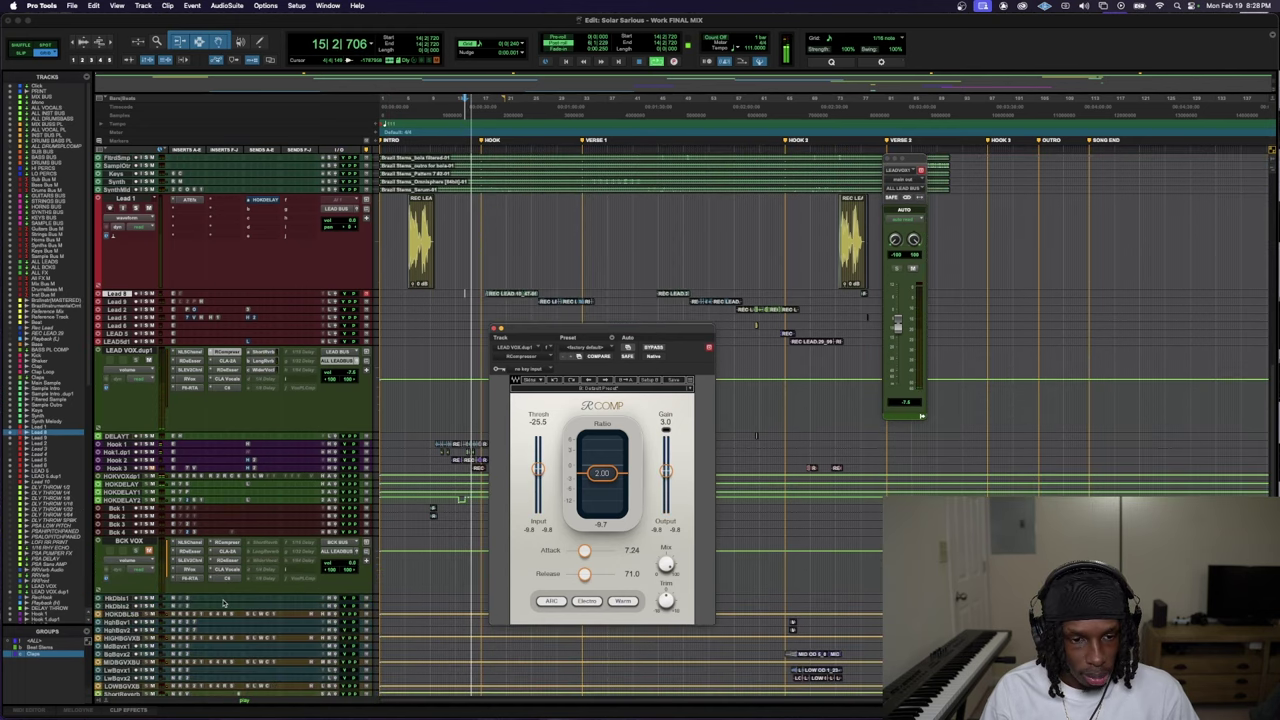
scroll(226, 605, down, 1)
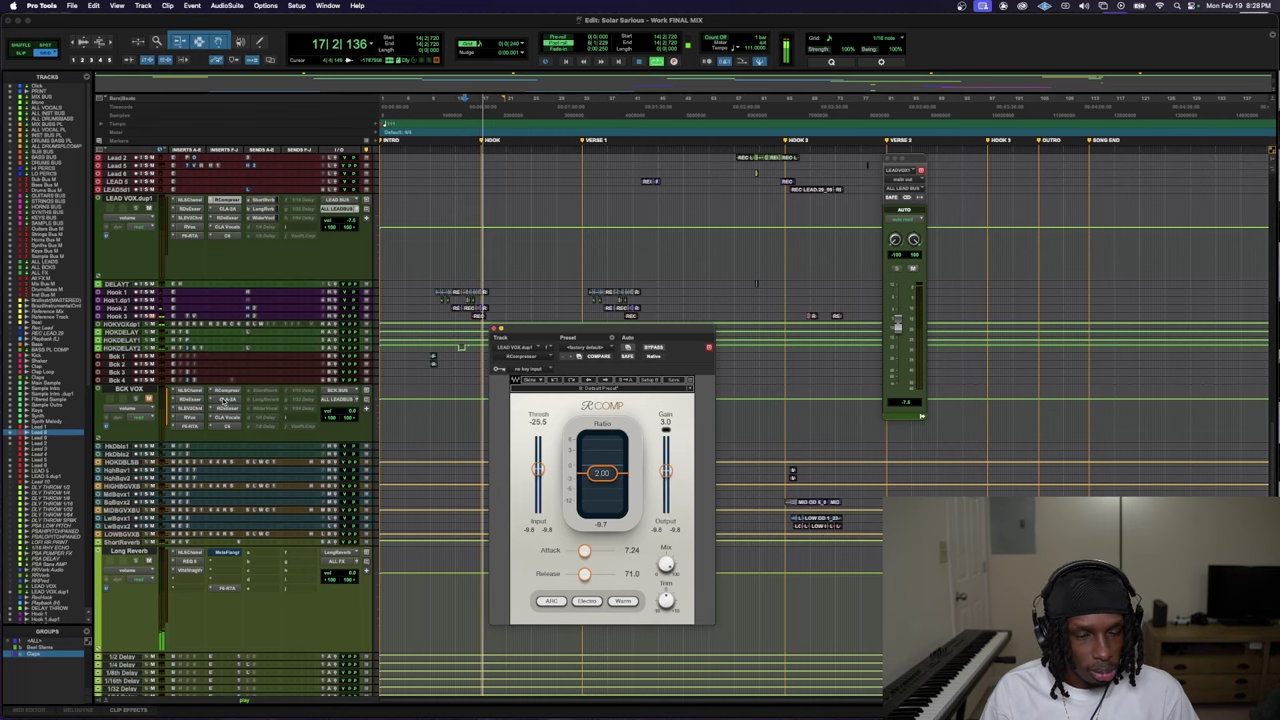
click(222, 328)
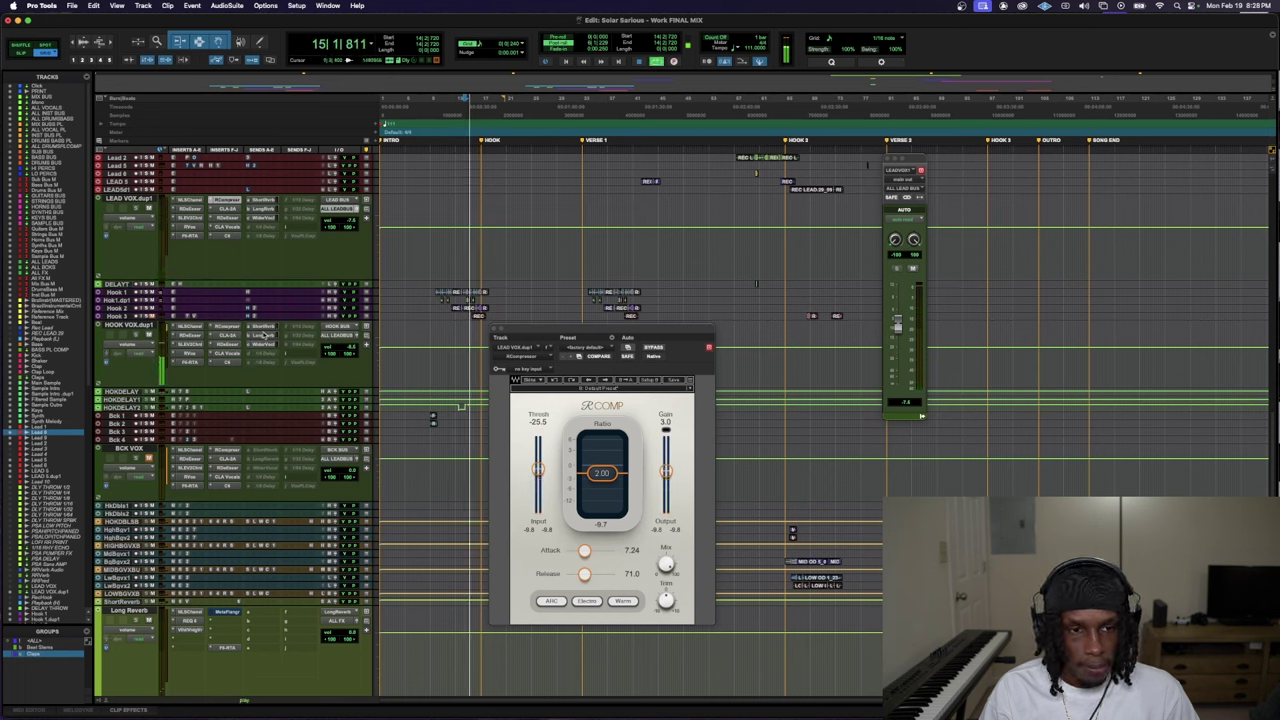
click(228, 327)
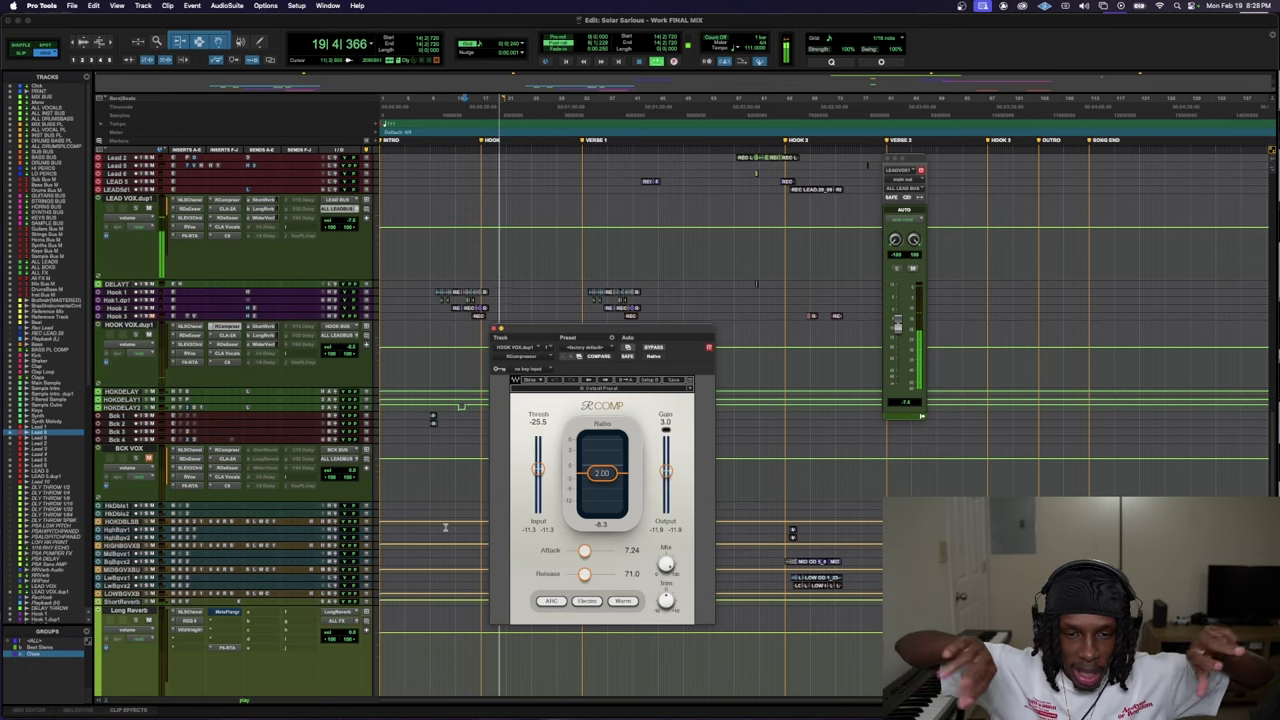
key(ctrl+alt+super+w)
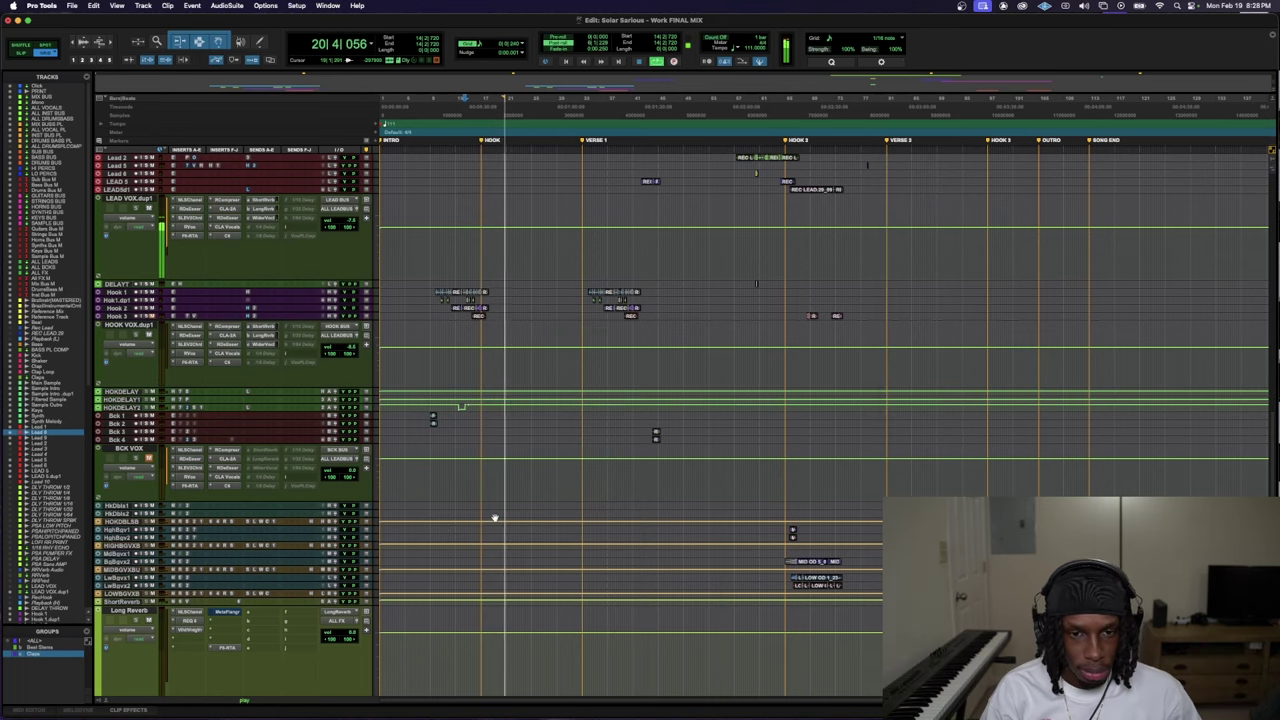
- Try a louder Long Reverb send on LEAD VOX.dup1 during playback, bring the level back down, and stop playback
scroll(494, 520, up, 5)
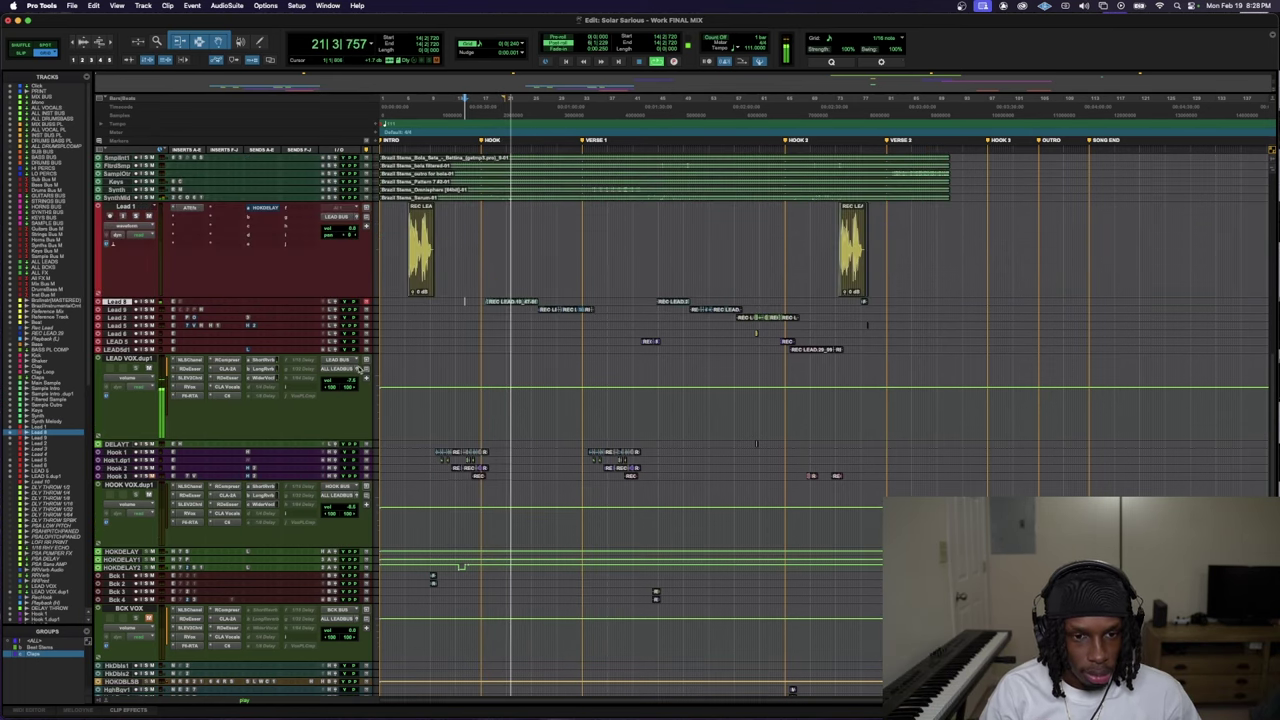
click(357, 370)
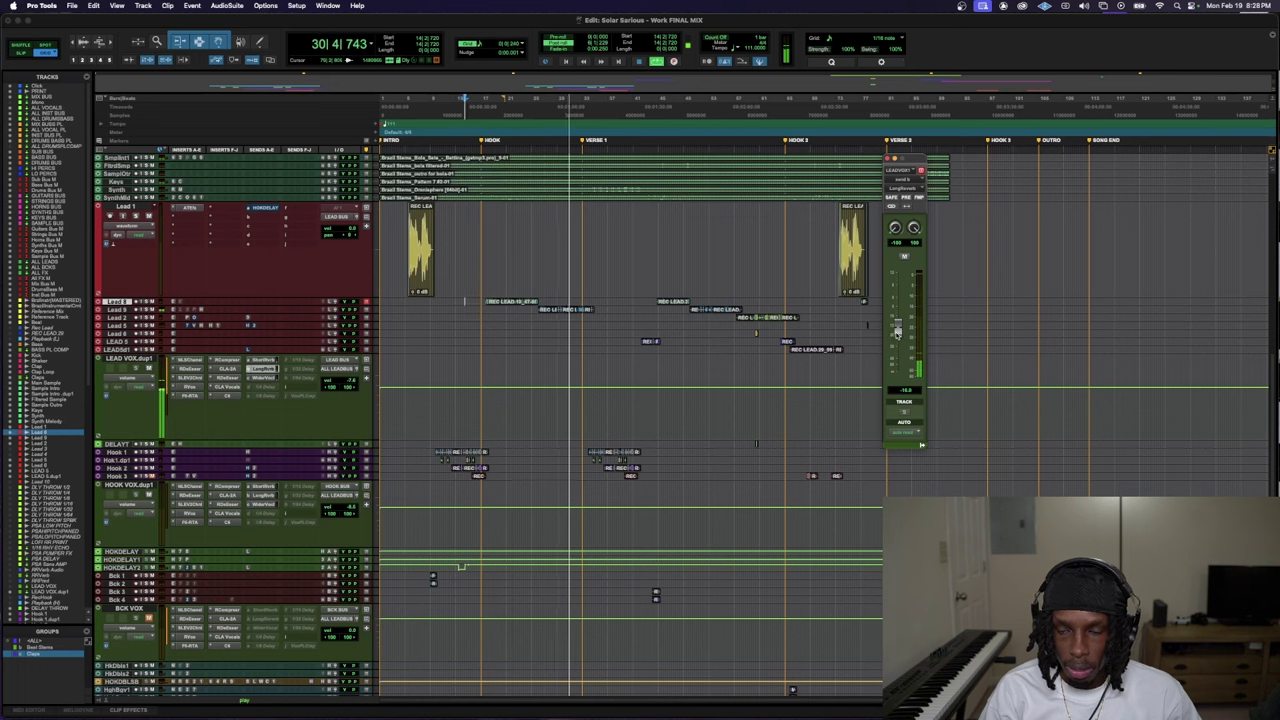
drag(900, 336, 901, 306)
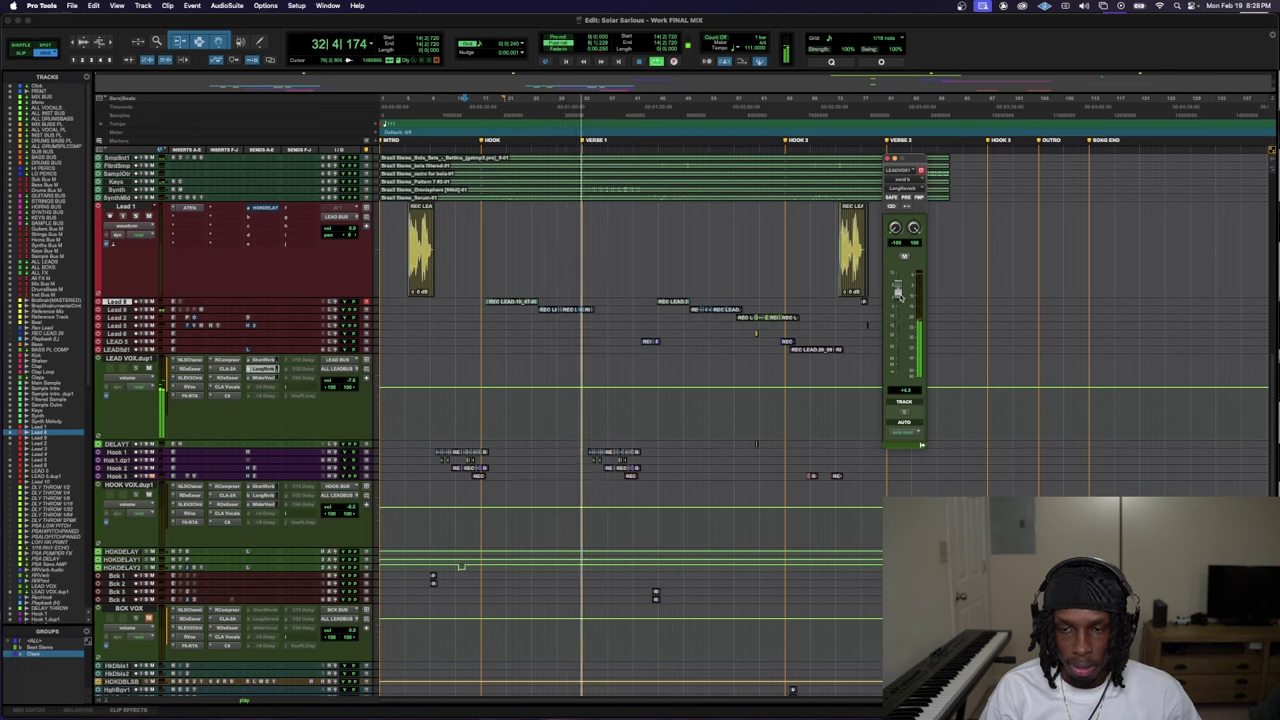
drag(901, 303, 896, 340)
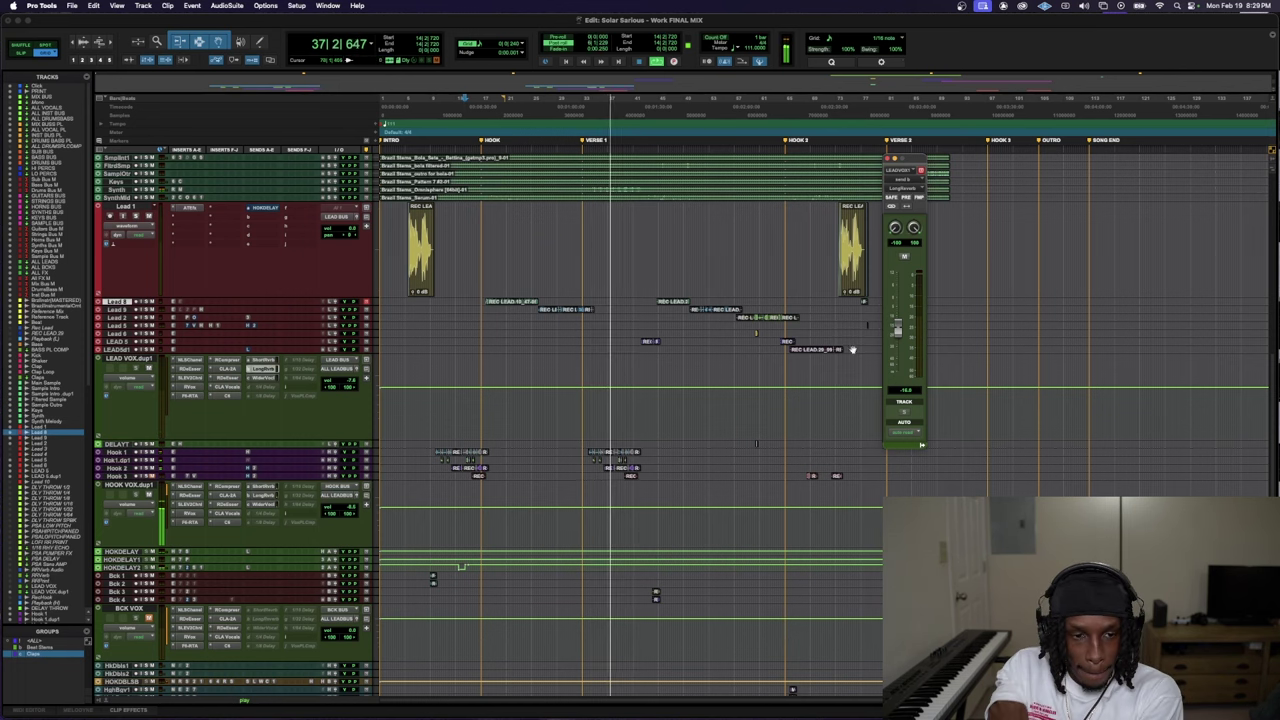
scroll(536, 468, up, 1)
scroll(536, 468, up, 2)
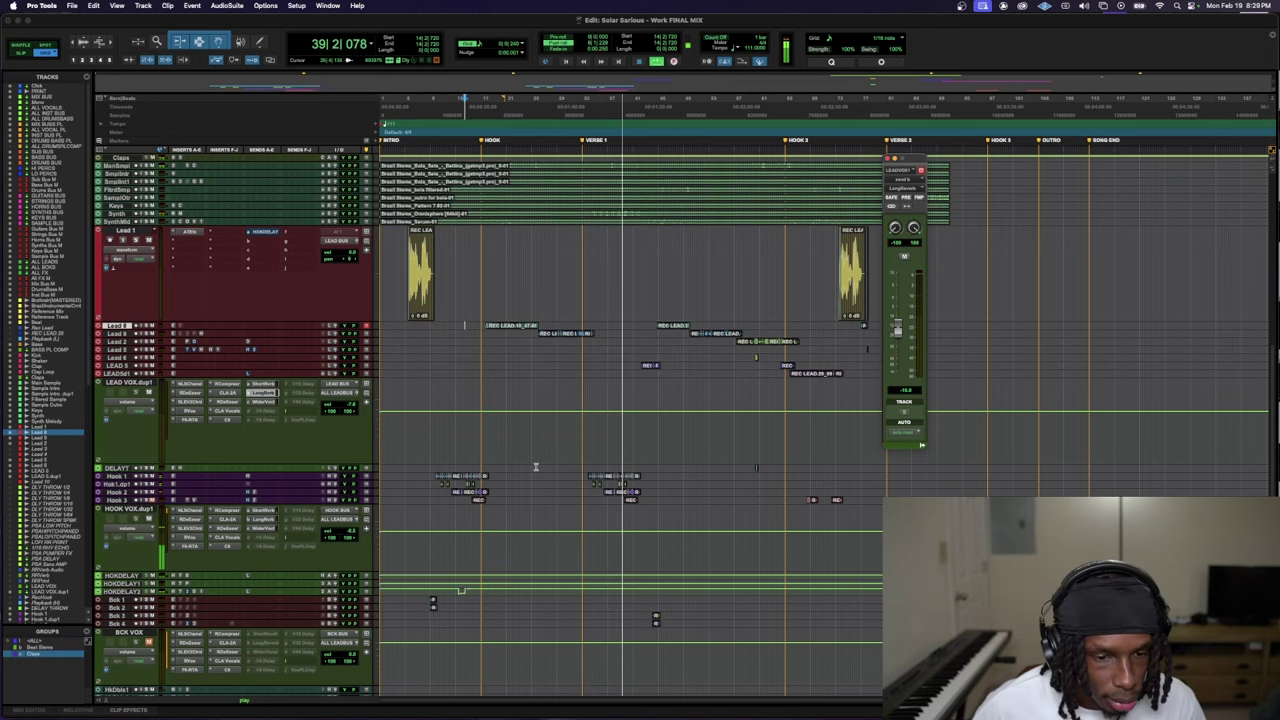
key(space)
- Place the cursor on the Bck 3 track around bar 40 and play the mix from there
scroll(200, 520, down, 2)
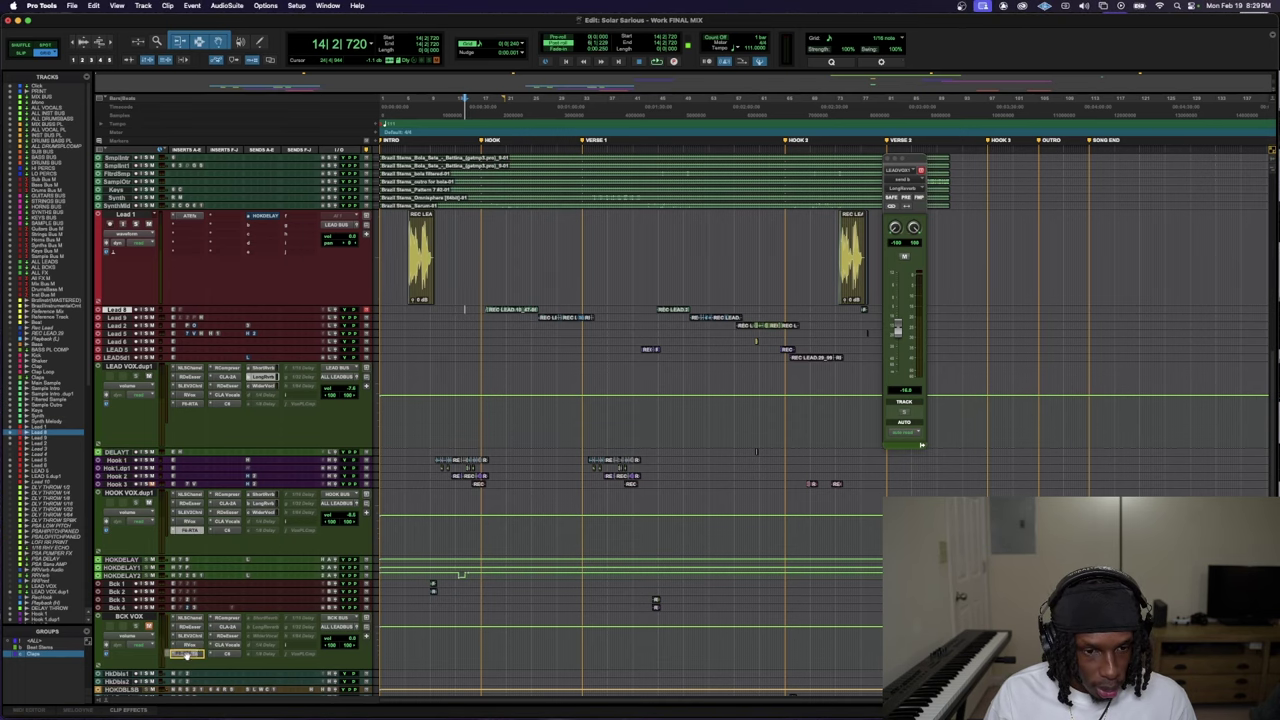
scroll(858, 574, down, 2)
scroll(858, 574, right, 5)
click(858, 574)
key(space)
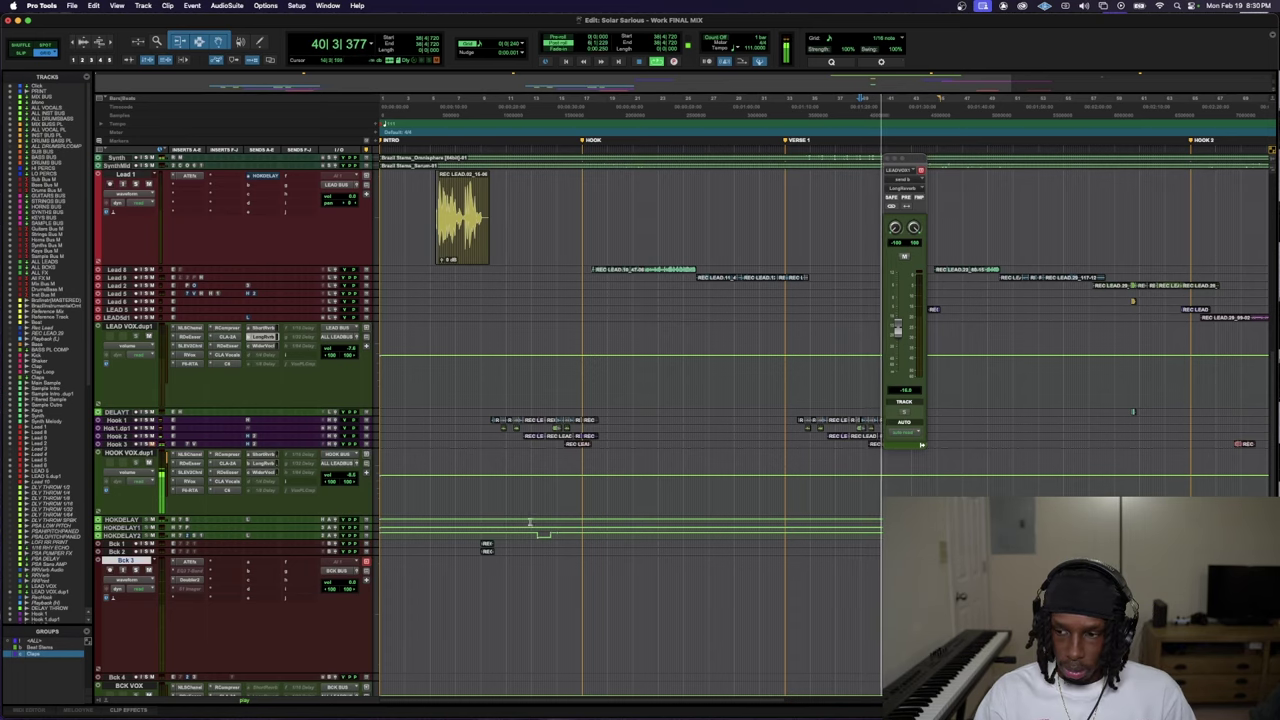
- Open the BCK VOX output fader, lower the track's level during playback, and stop
scroll(530, 522, down, 4)
click(352, 536)
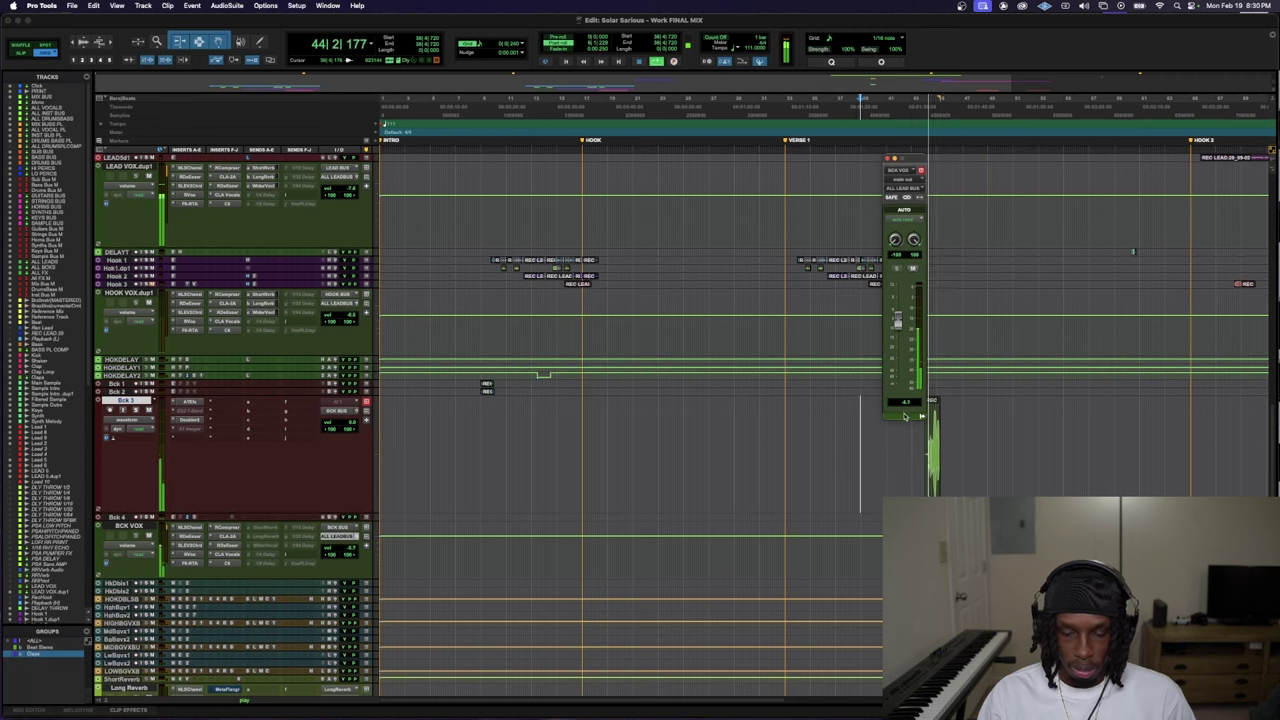
drag(897, 318, 897, 338)
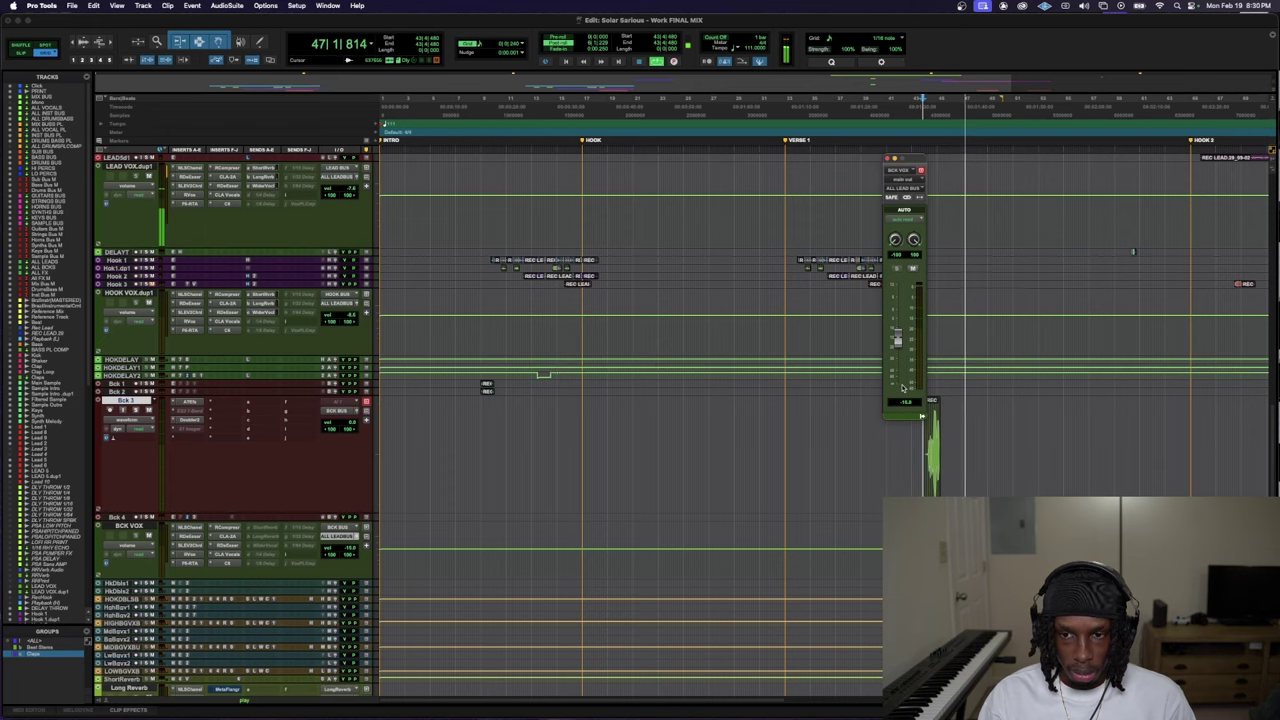
key(space)
- Play the LEAD 5 part from bar 42 and enlarge the LEAD 5 and LEAD 5.dup1 tracks
scroll(867, 325, up, 1)
scroll(867, 325, up, 5)
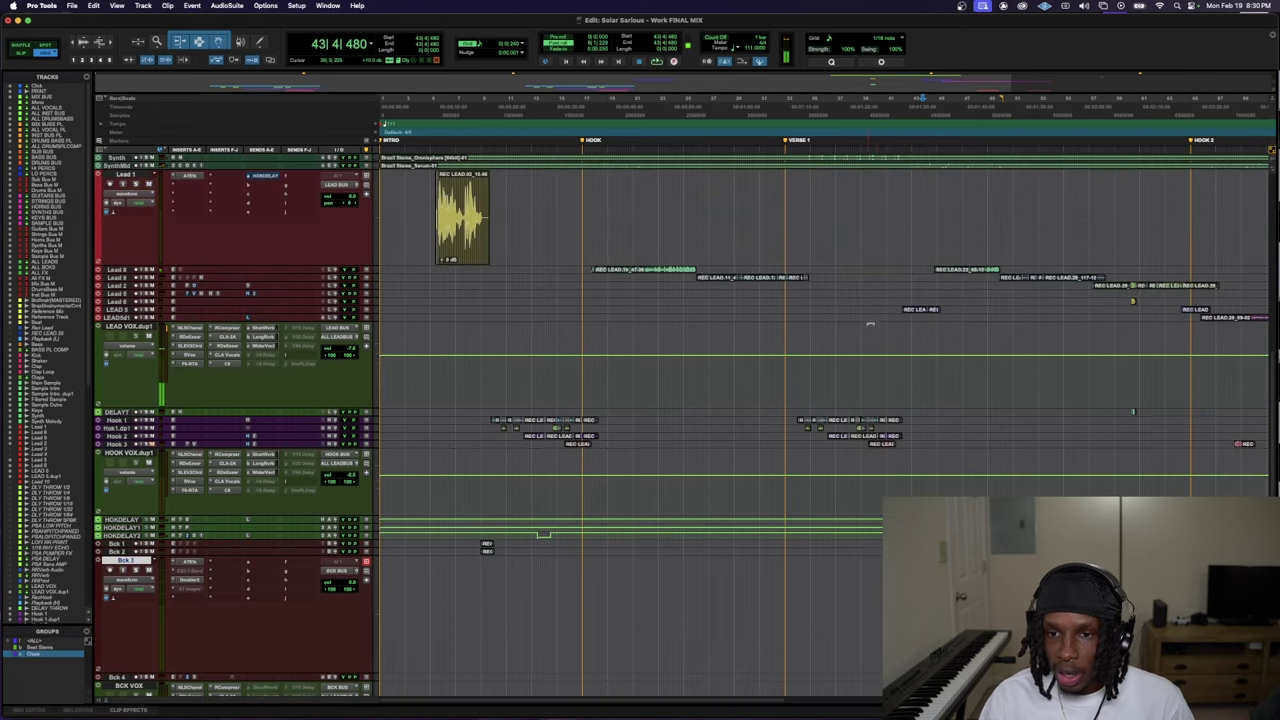
scroll(892, 318, up, 3)
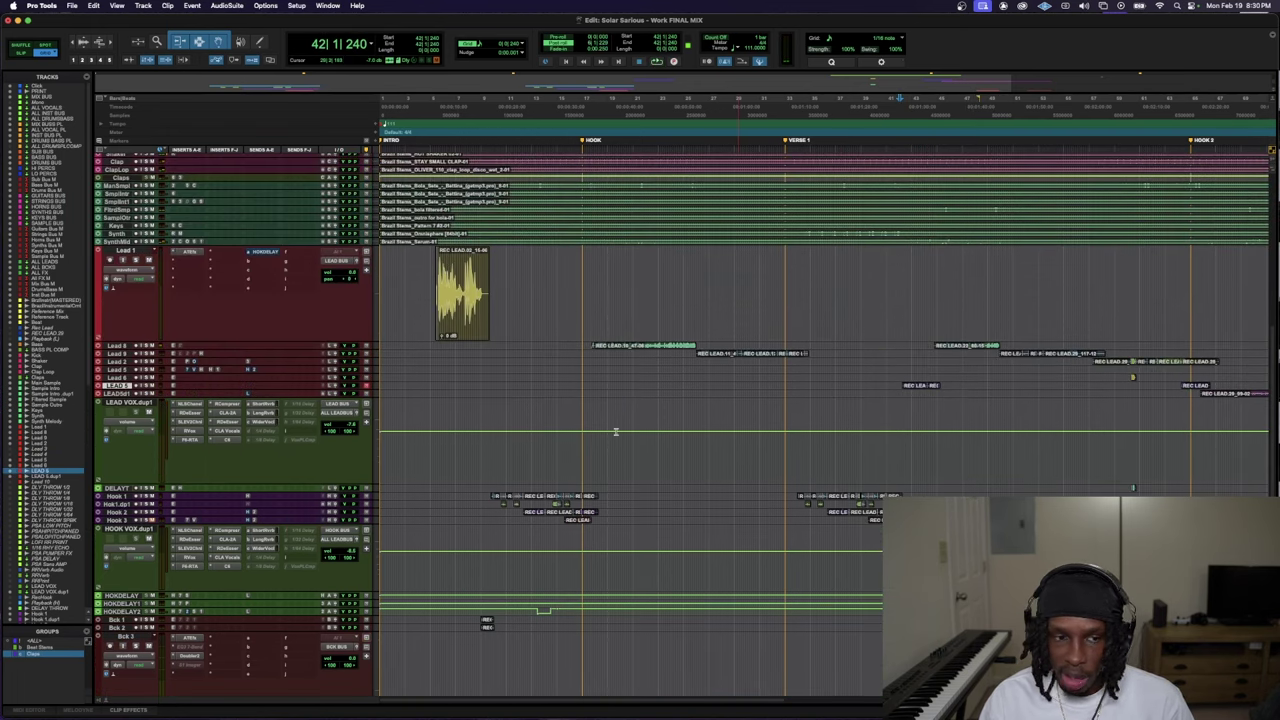
key(space)
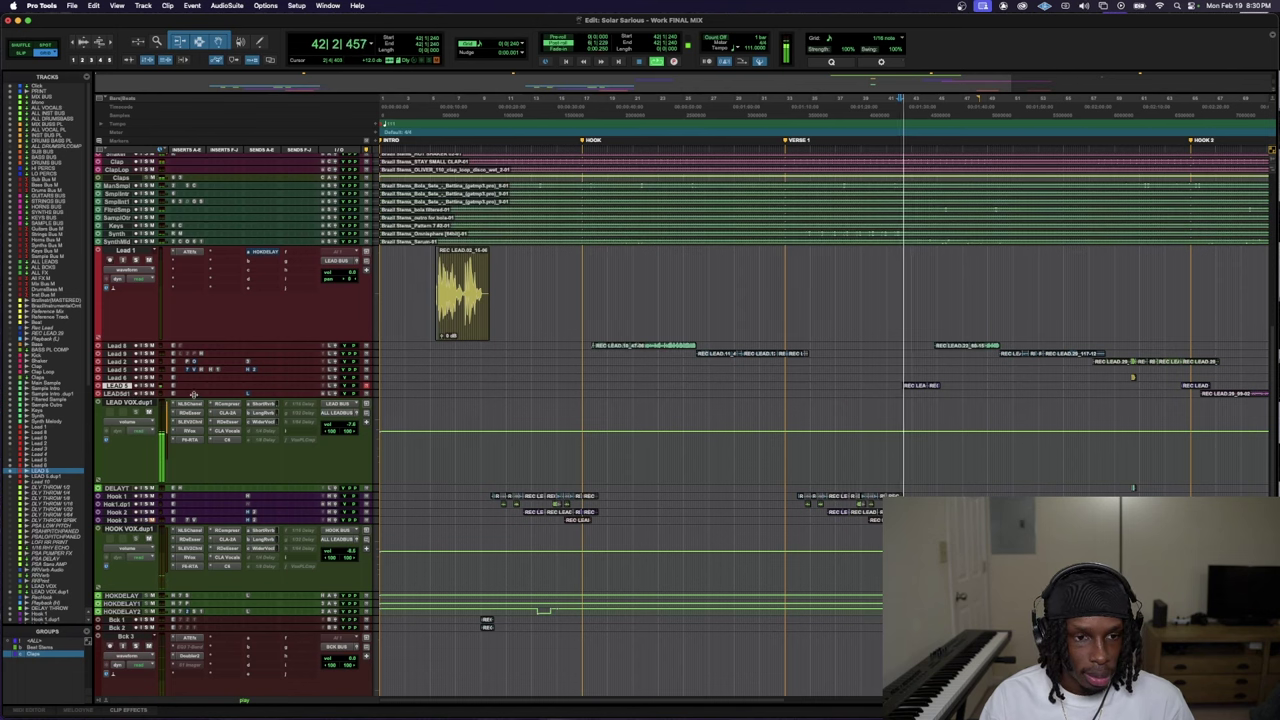
key(ctrl+Down)
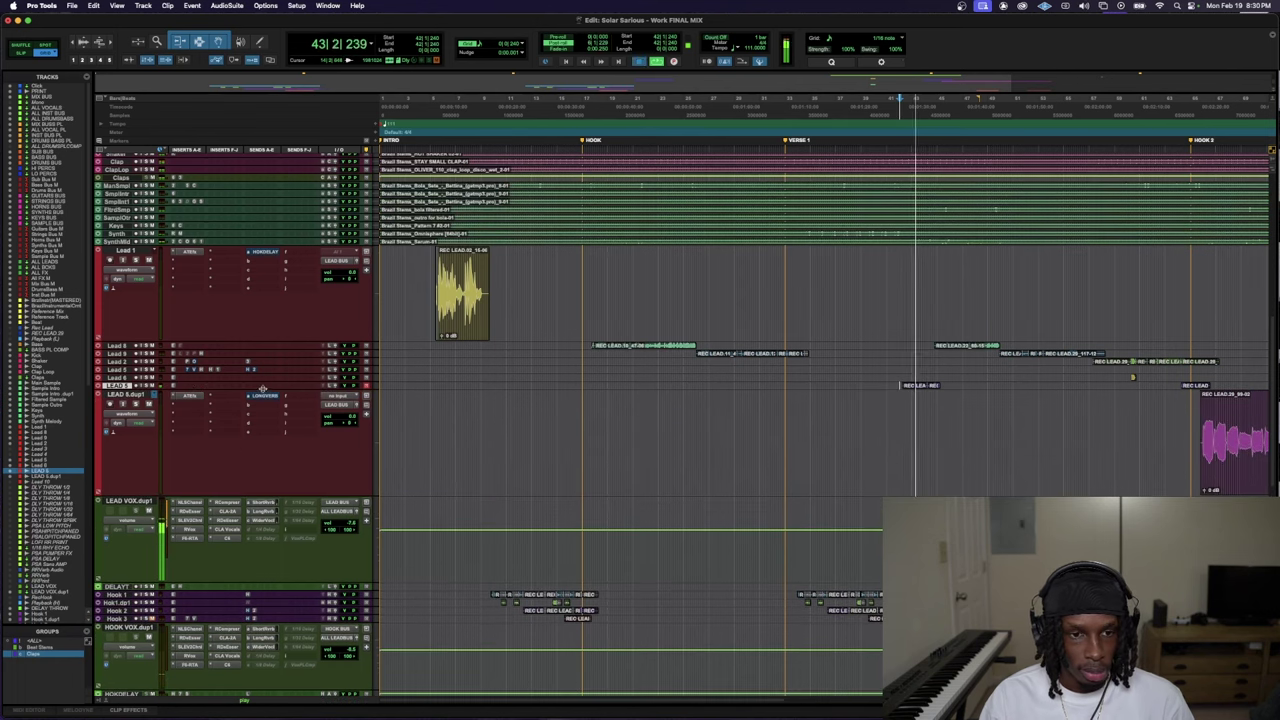
key(space)
key(ctrl+Down)
- Show and make active the hidden effect tracks from DLY THROW 1/2 through PSA Sans AMP
scroll(67, 440, down, 5)
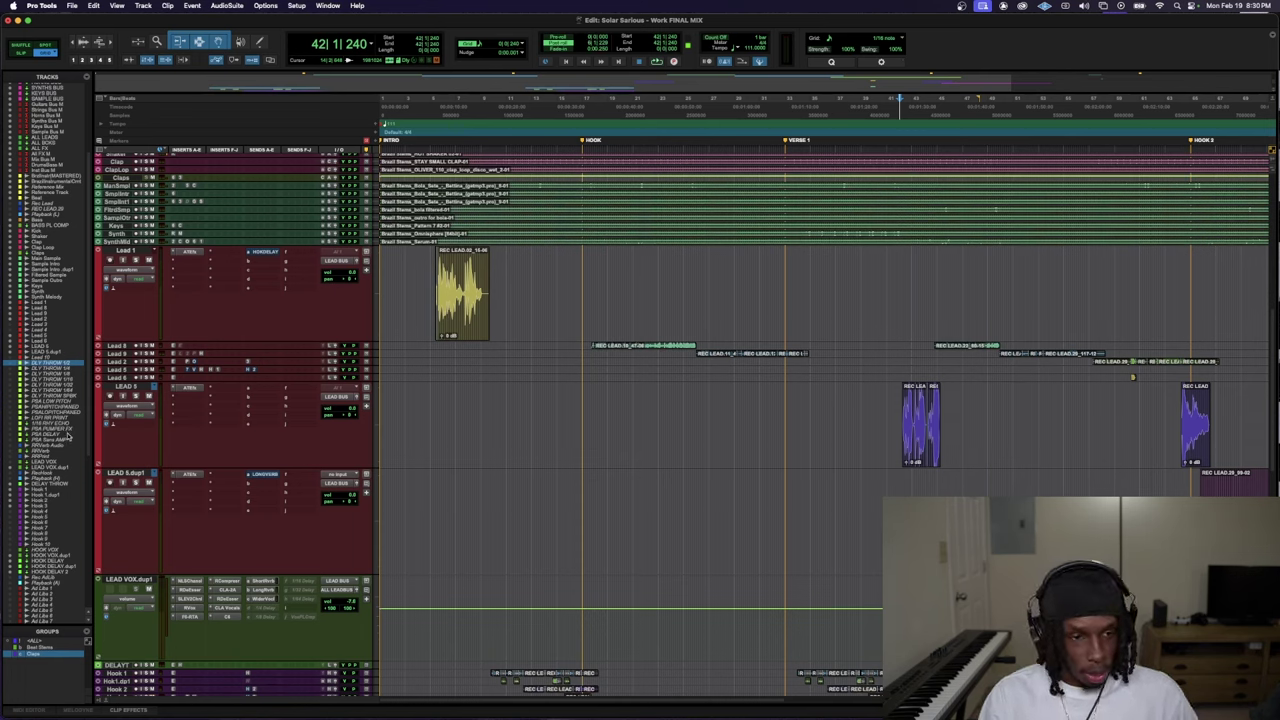
shift+click(69, 440)
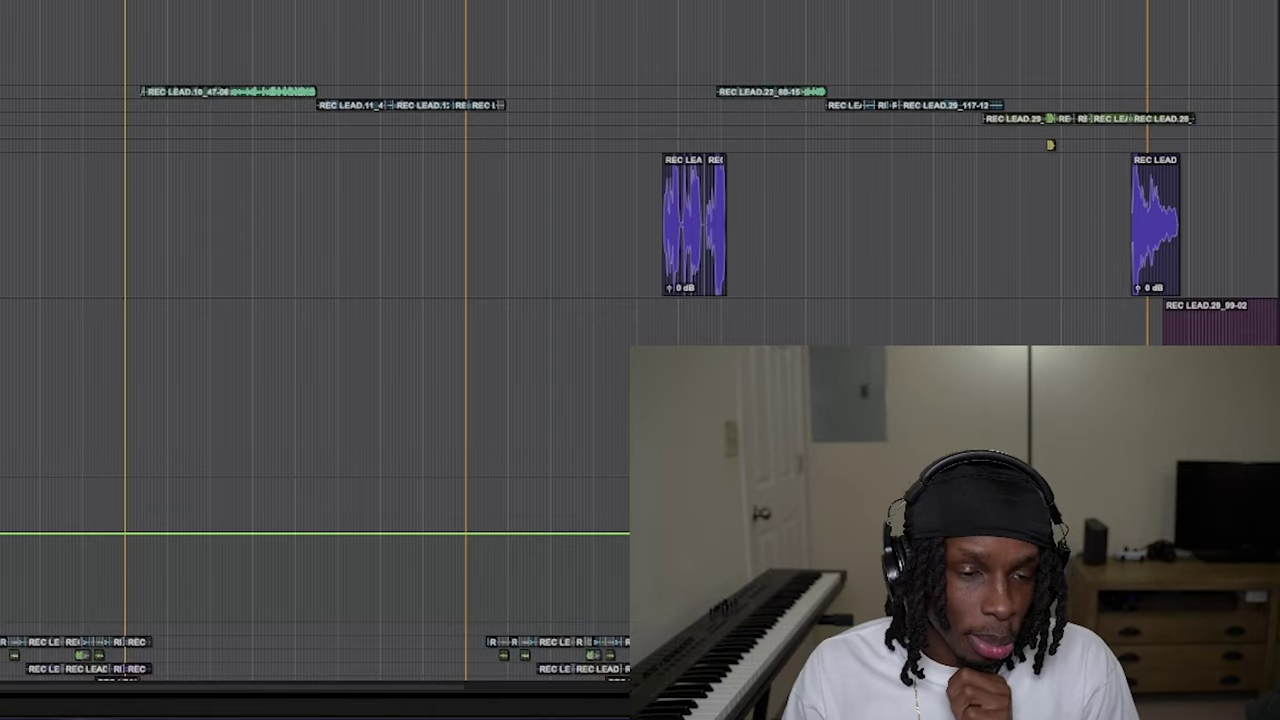
right_click(52, 415)
mouse_move(80, 451)
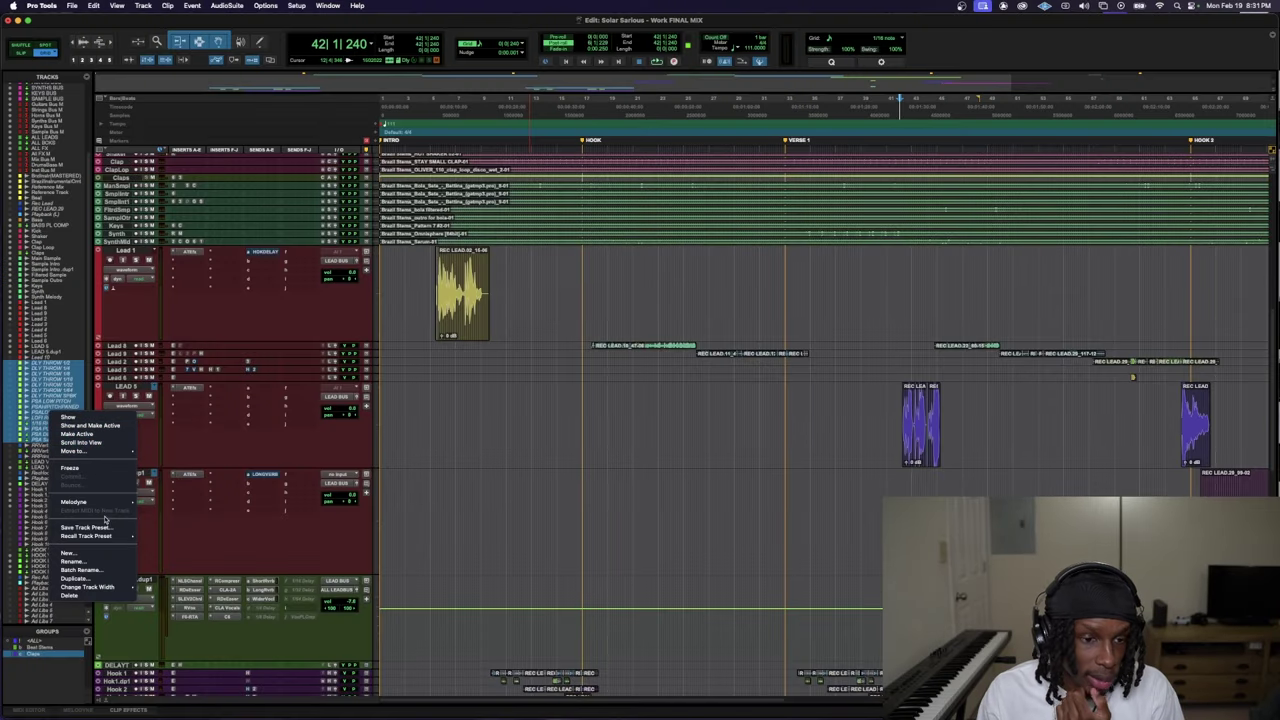
click(111, 426)
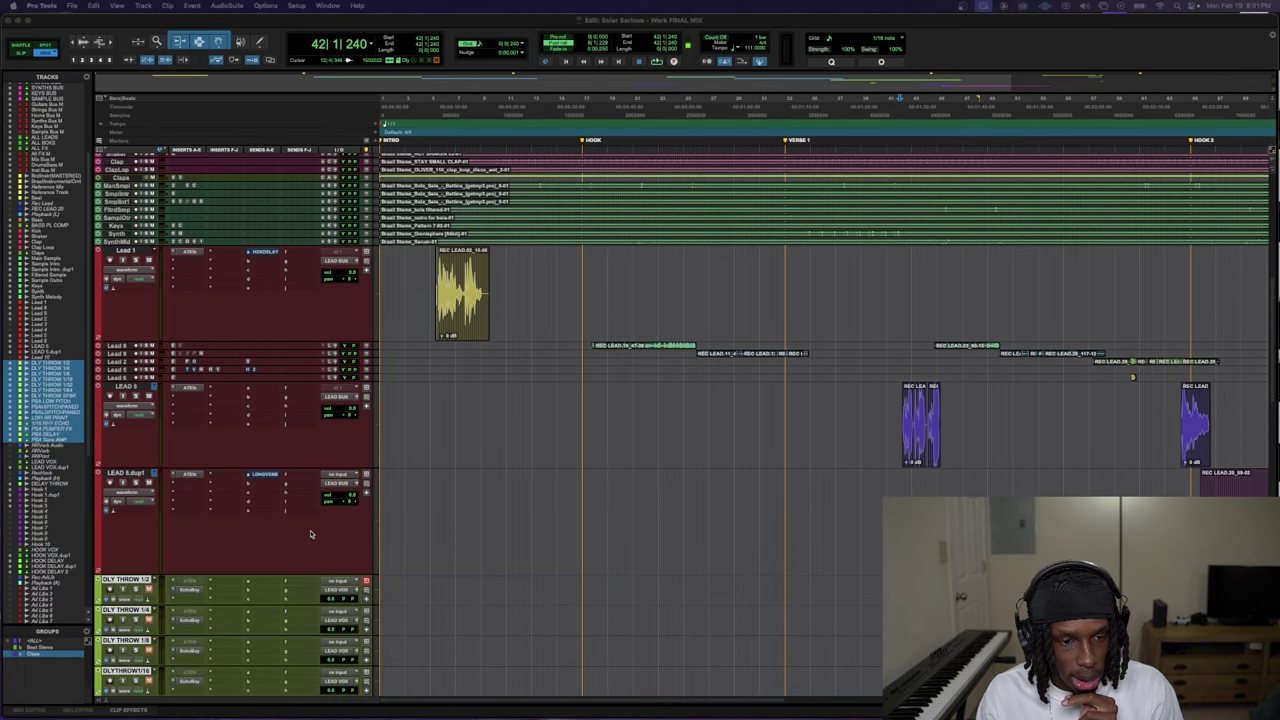
scroll(648, 356, down, 5)
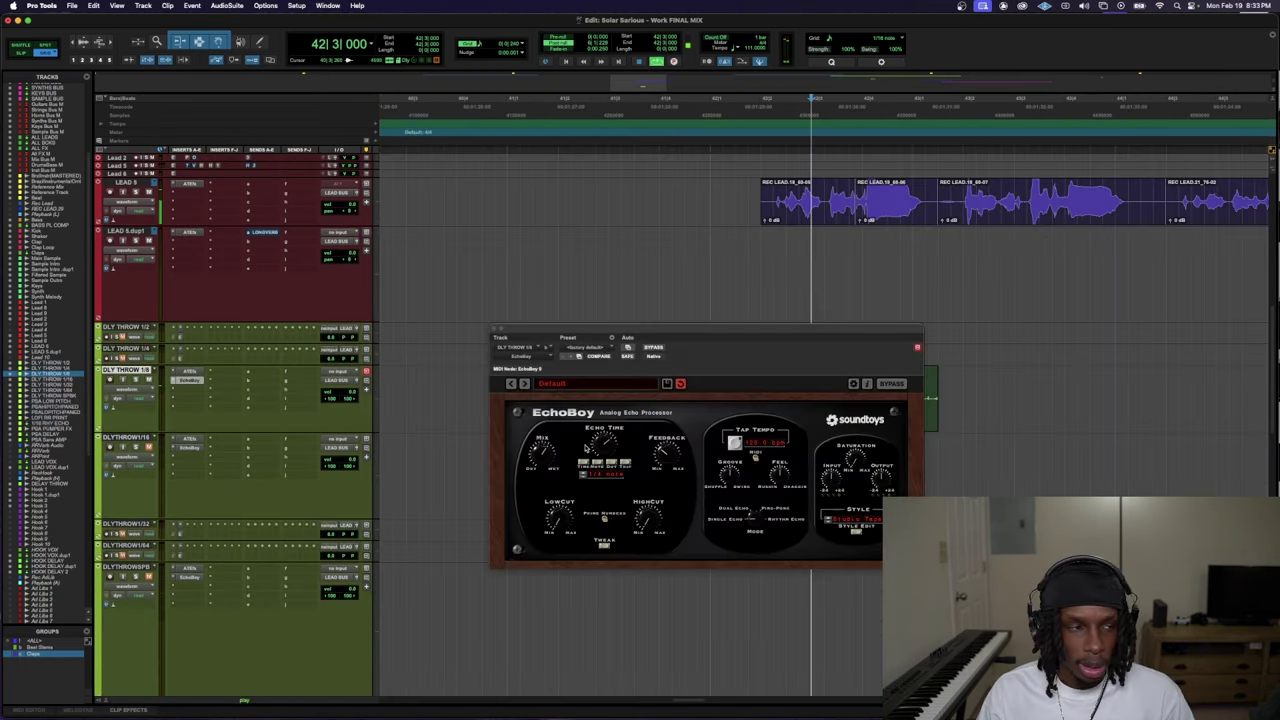
- Load EchoBoy's Distressed Delay preset on DLY THROW 1/8 and lower the track's output level during playback
key(space)
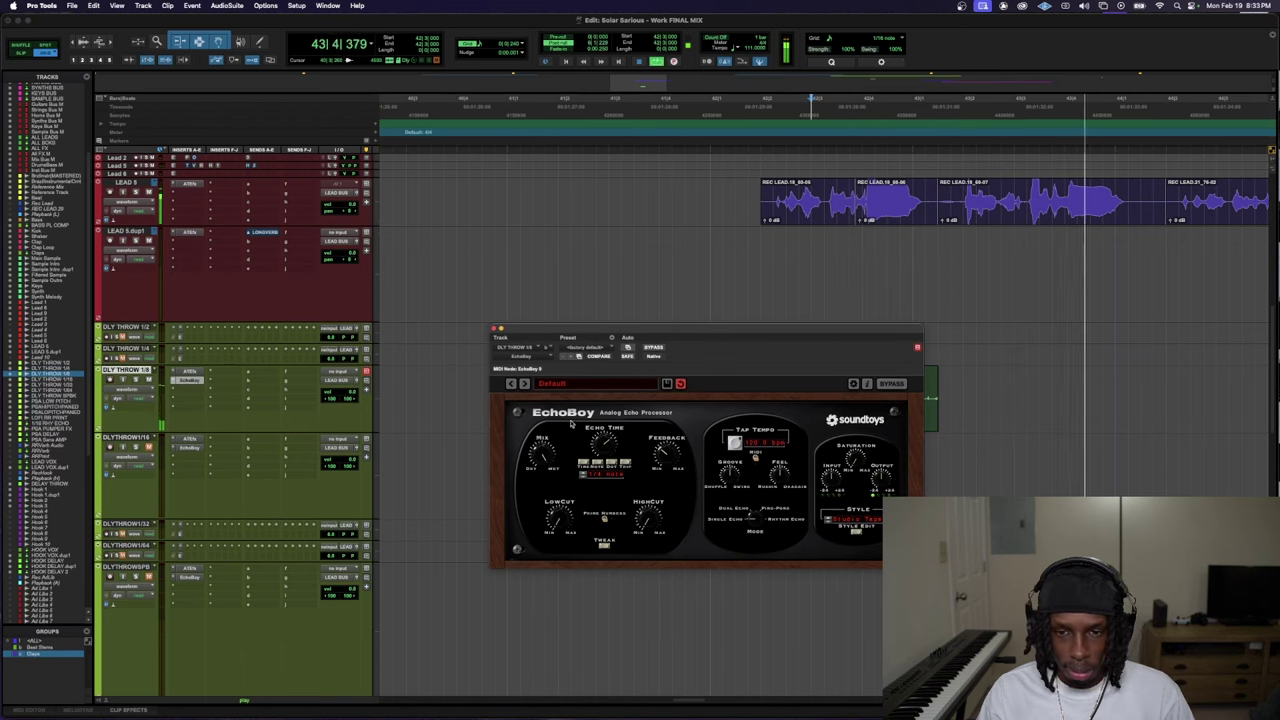
click(565, 383)
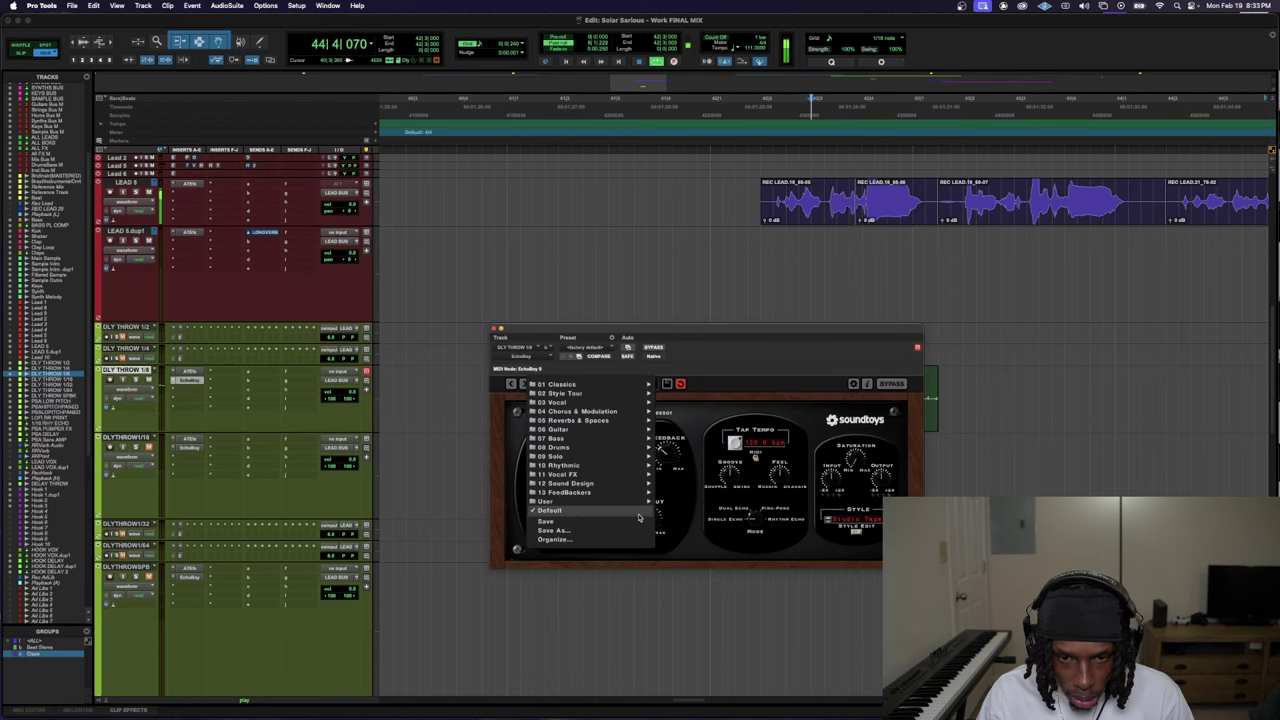
mouse_move(640, 503)
click(735, 502)
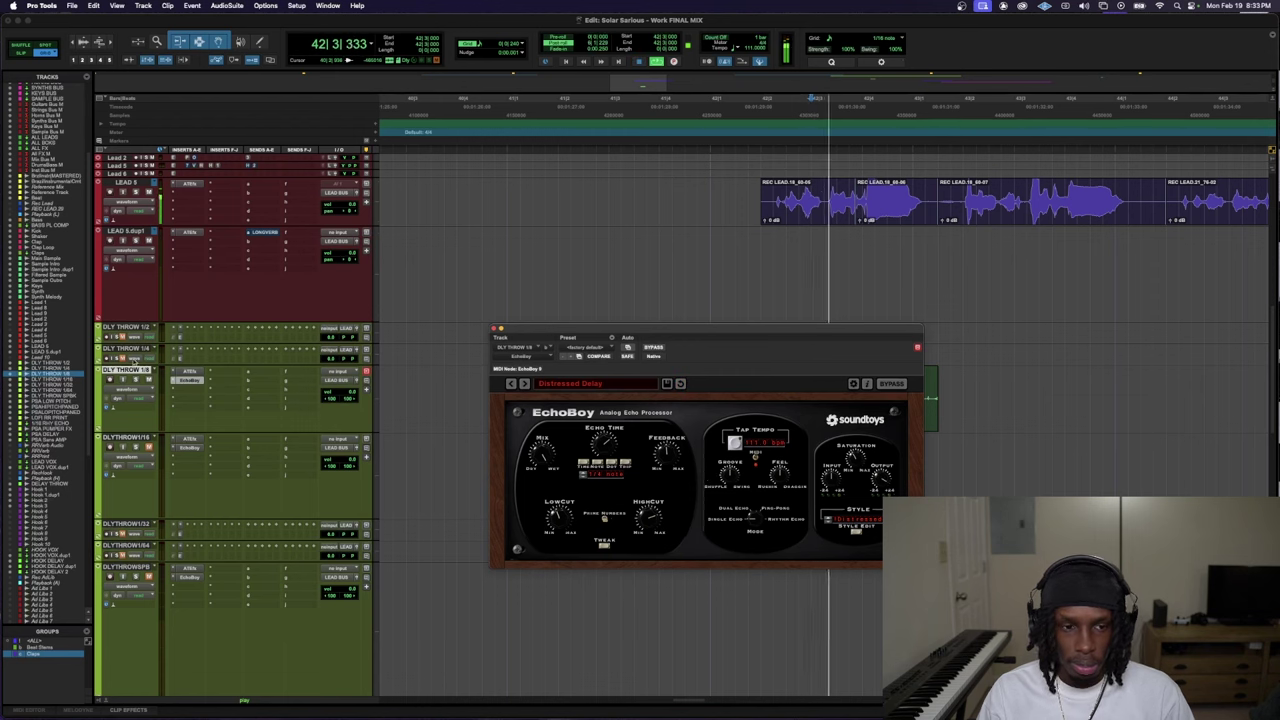
click(356, 388)
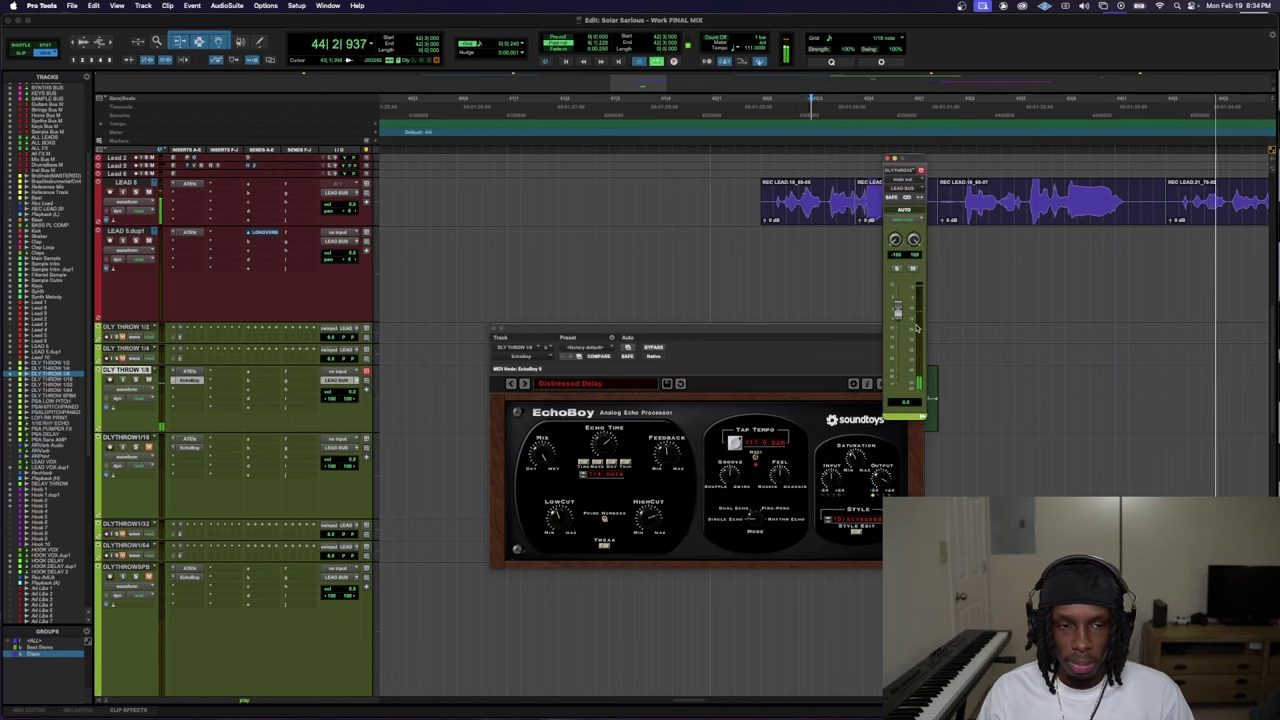
drag(901, 313, 909, 418)
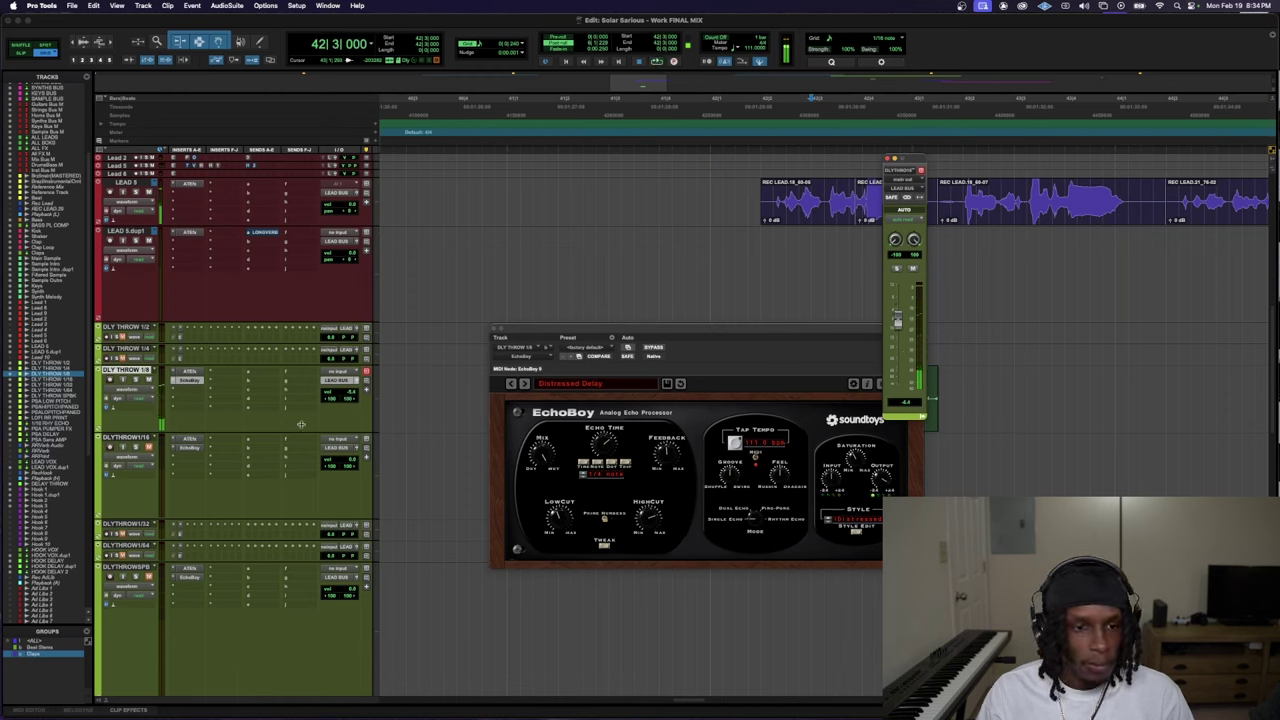
- Insert the Magma BB Tubes plug-in after EchoBoy on the DLY THROW 1/8 track
click(201, 393)
click(213, 381)
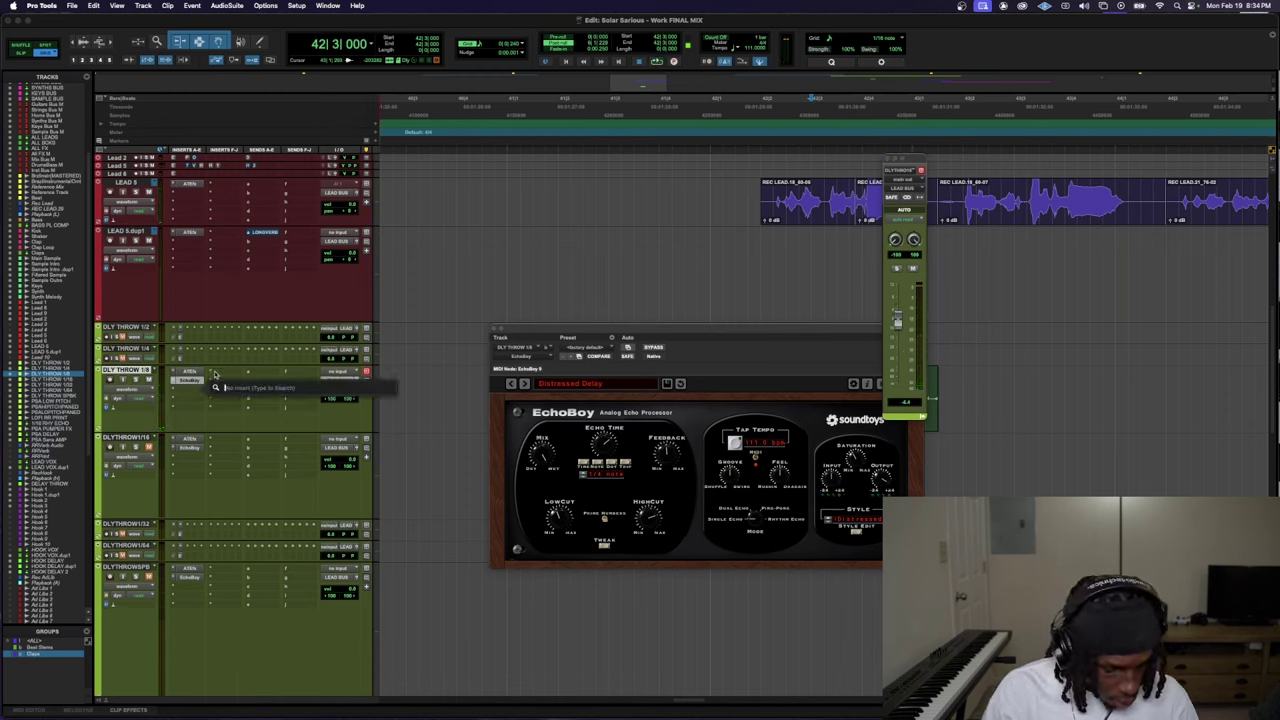
text(r)
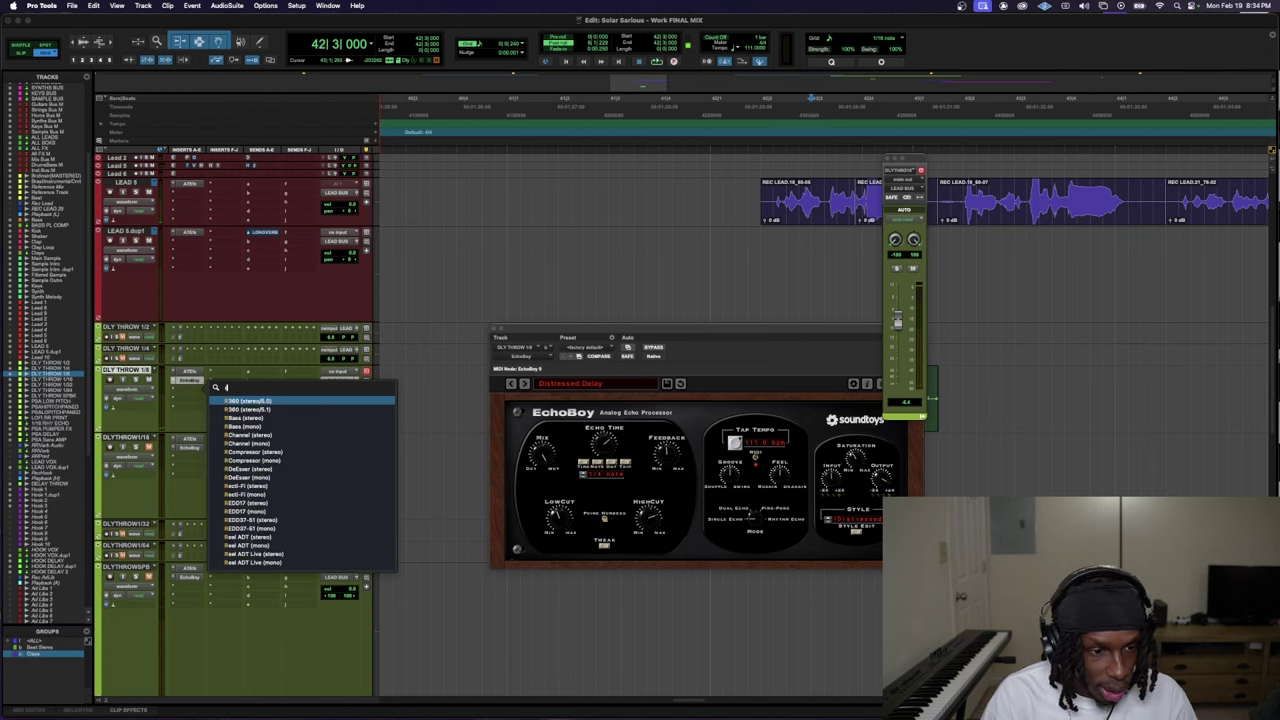
key(BackSpace)
text(magma)
key(Return)
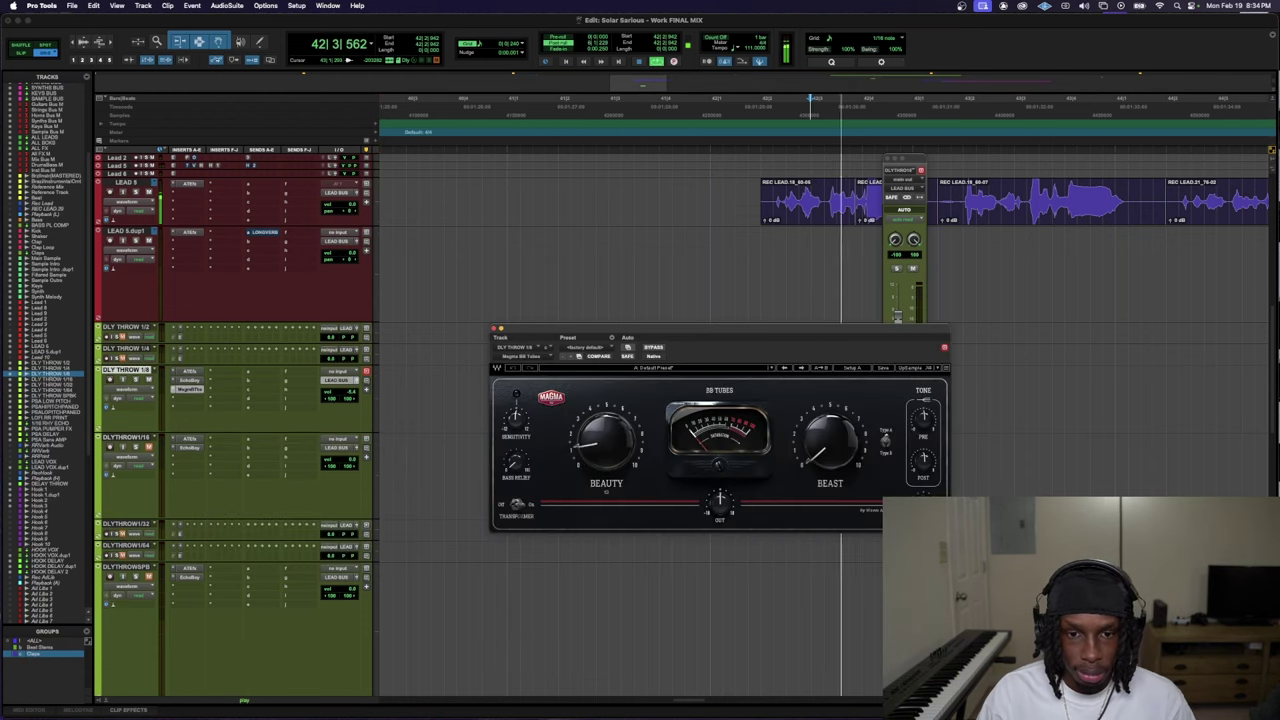
- Insert MetaFlanger (stereo) after Magma BB Tubes on the DLY THROW 1/8 track and audition it in playback
click(186, 393)
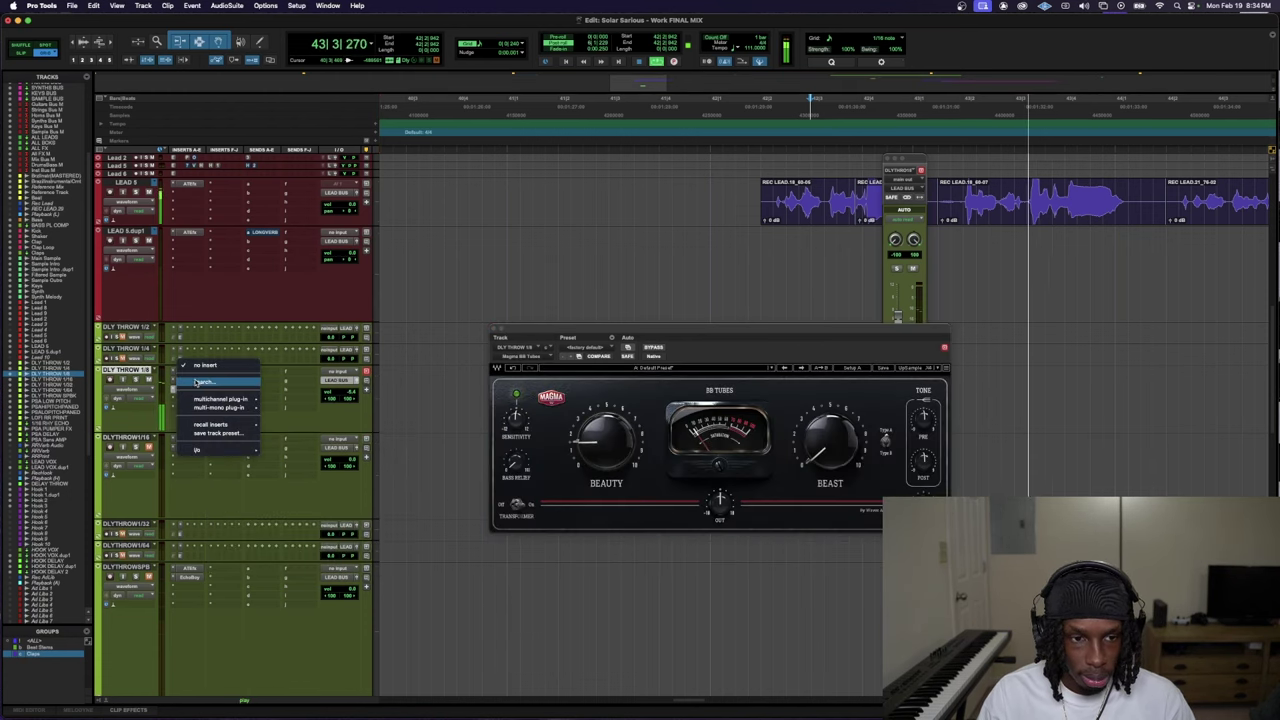
click(200, 382)
text(metal)
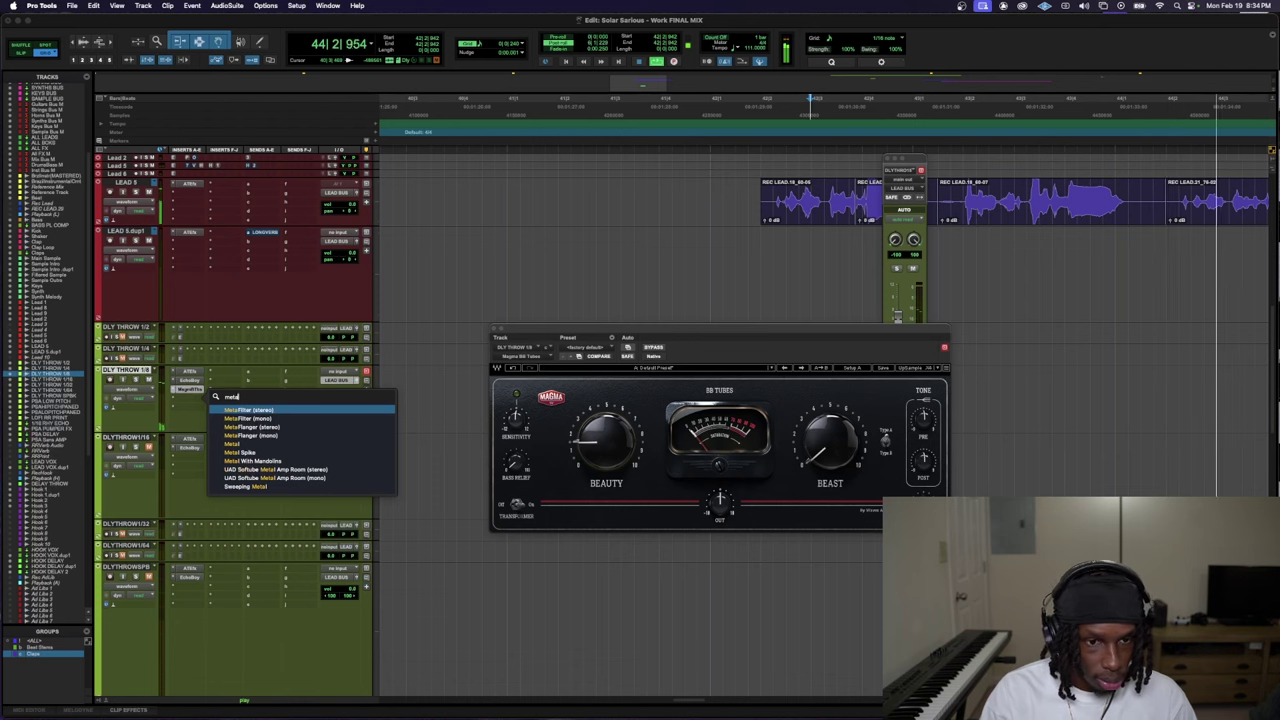
key(Down)
key(Down)
key(Return)
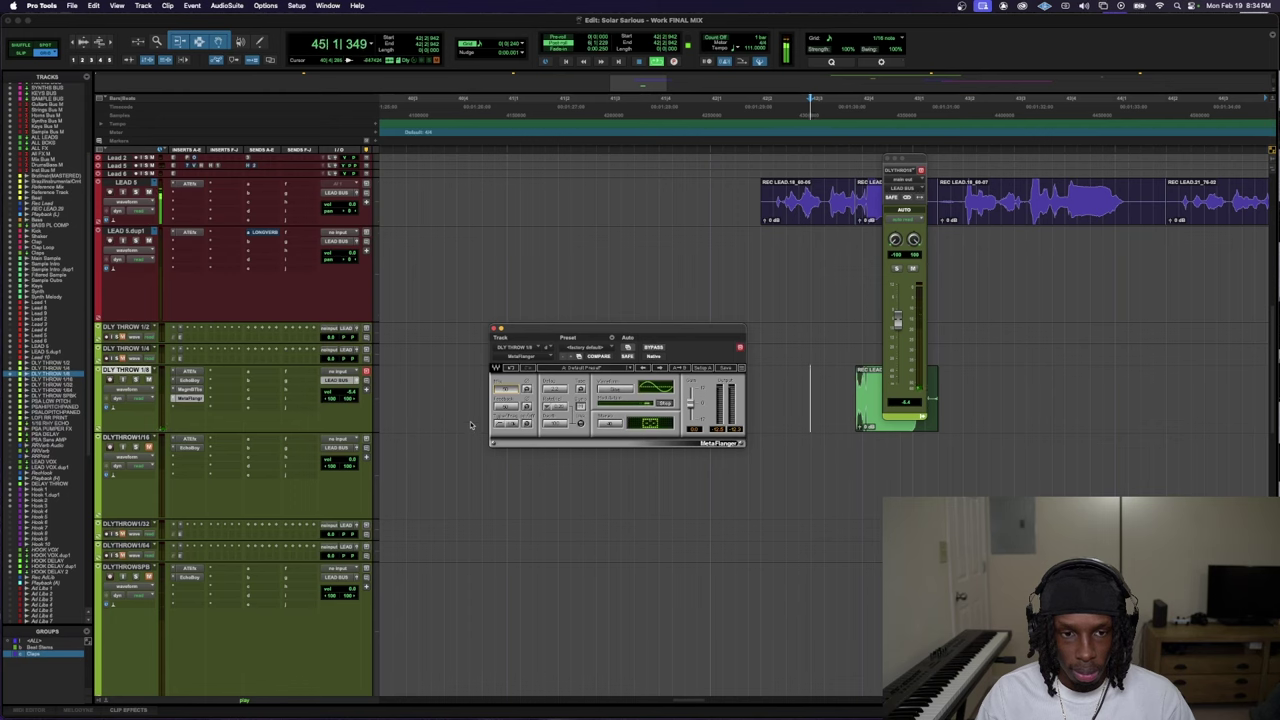
key(space)
key(space)
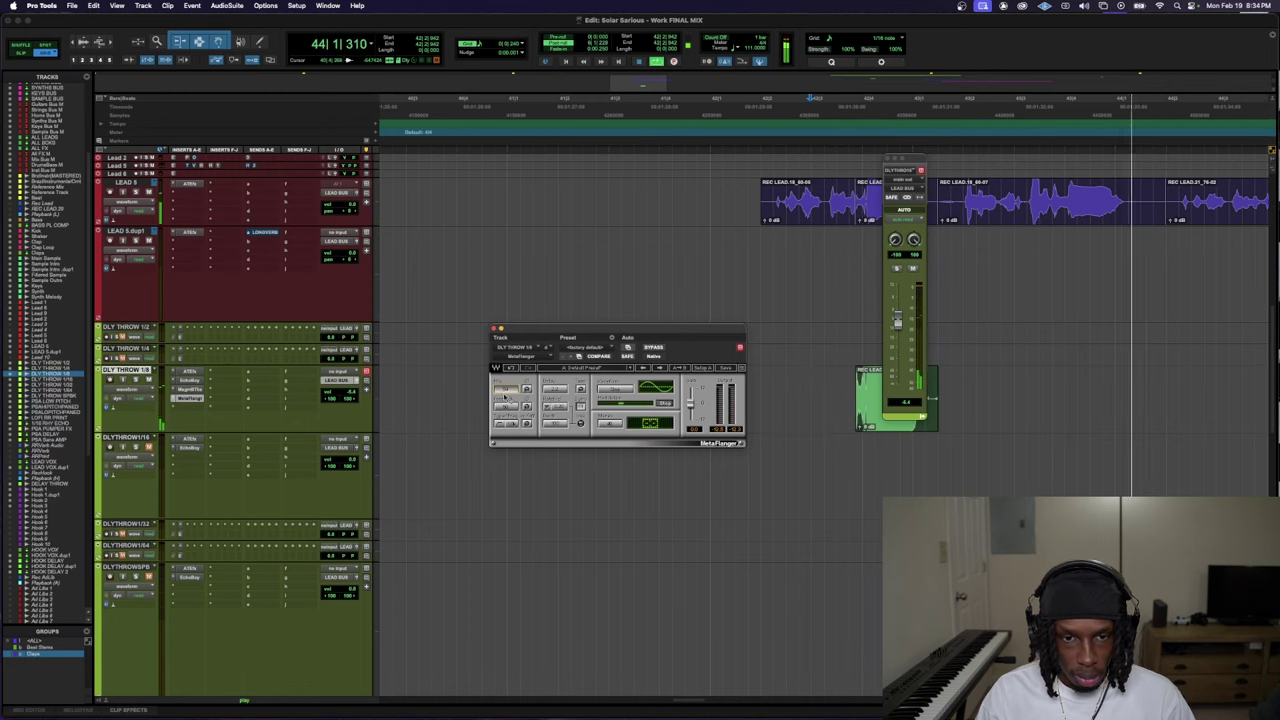
- Audition the delay throw with MetaFlanger bypassed and solo the LEAD 5 and DLY THROW 1/8 tracks
click(187, 381)
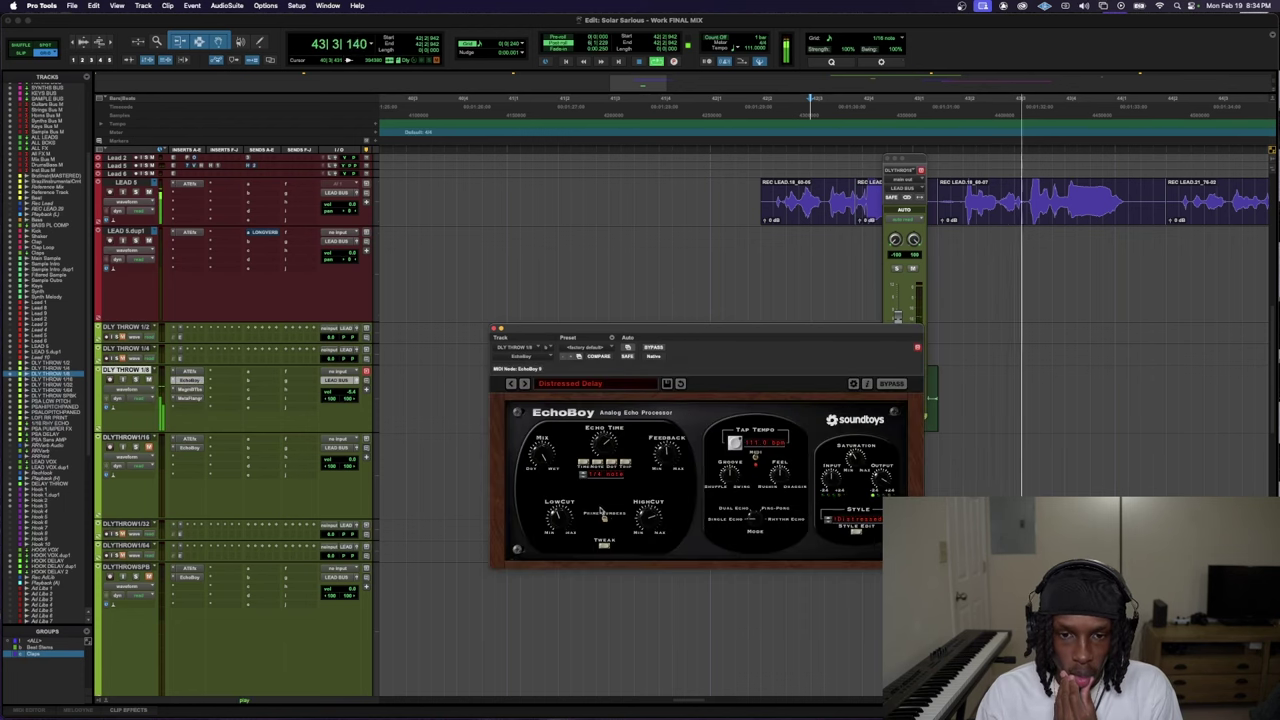
click(197, 398)
key(space)
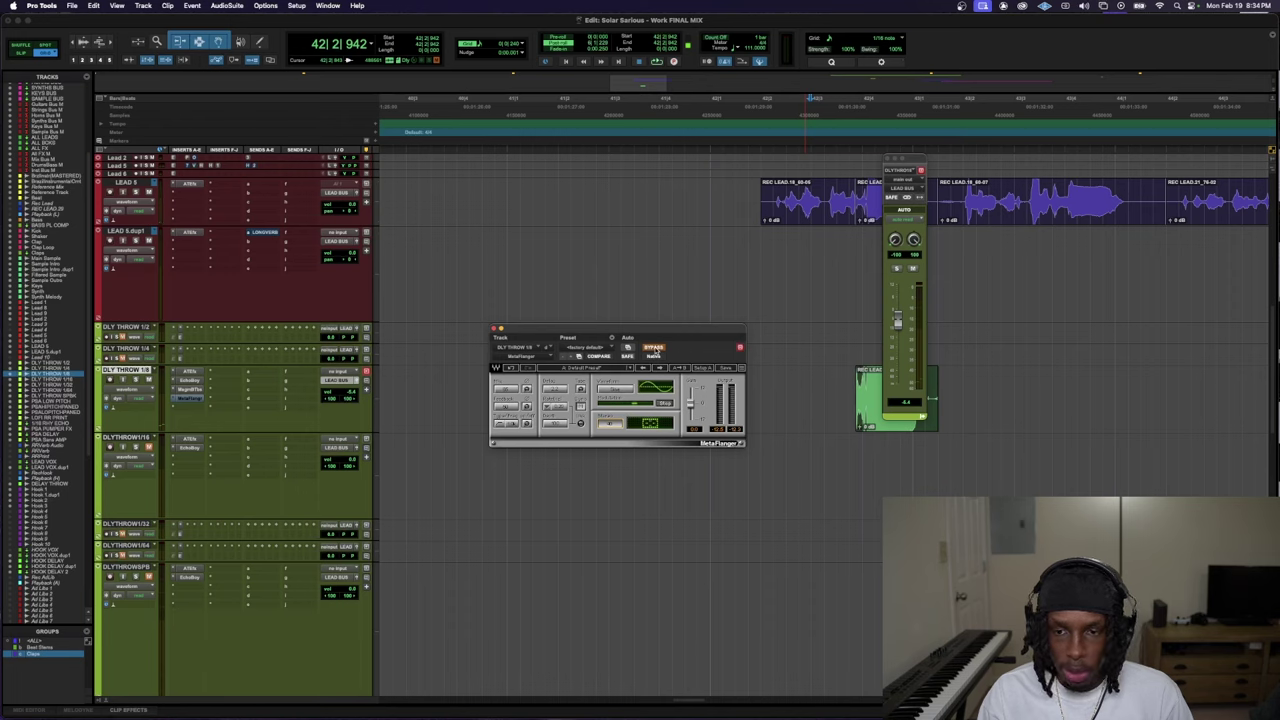
key(space)
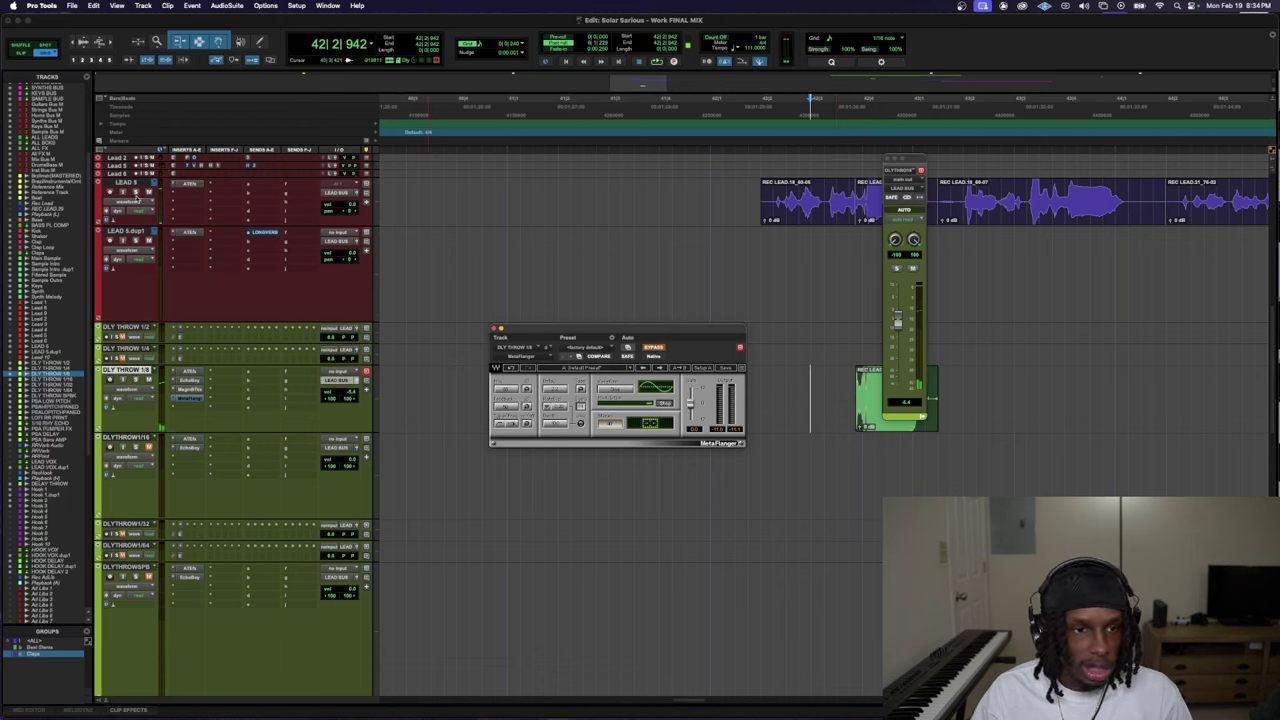
key(space)
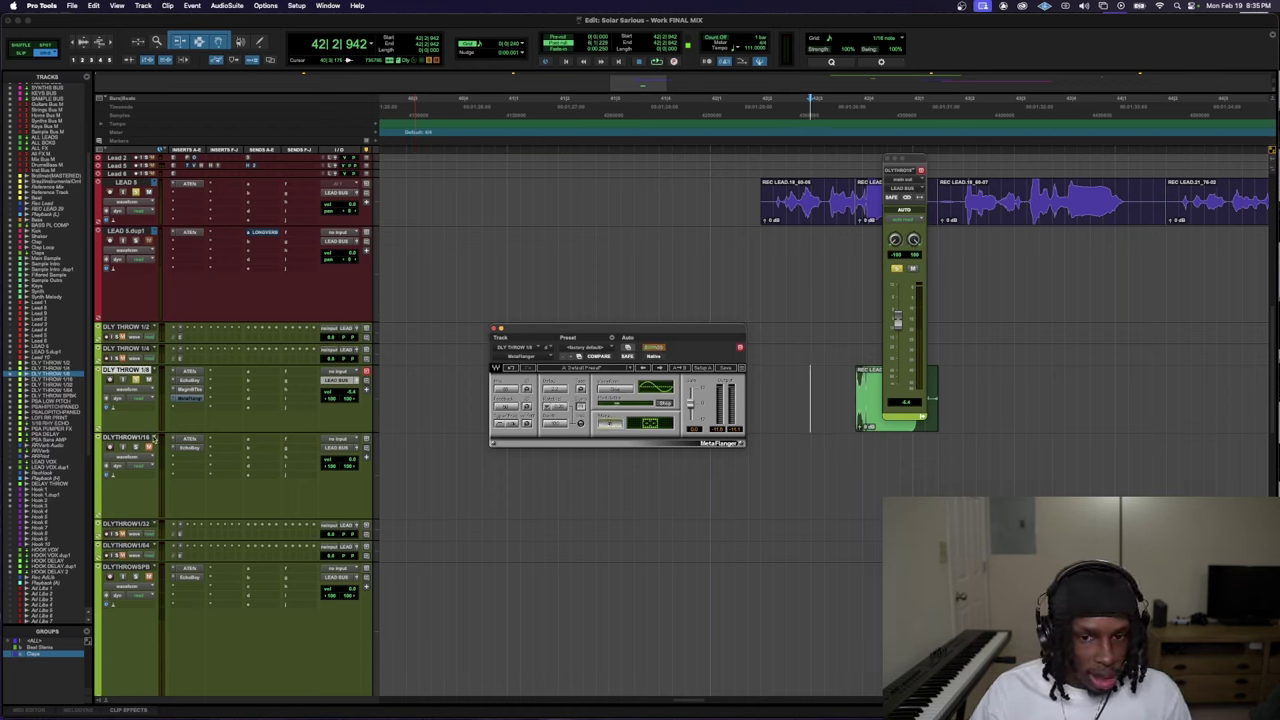
- Enlarge the DLY THROW 1/8 track and set its automation mode to latch
drag(153, 438, 153, 505)
key(space)
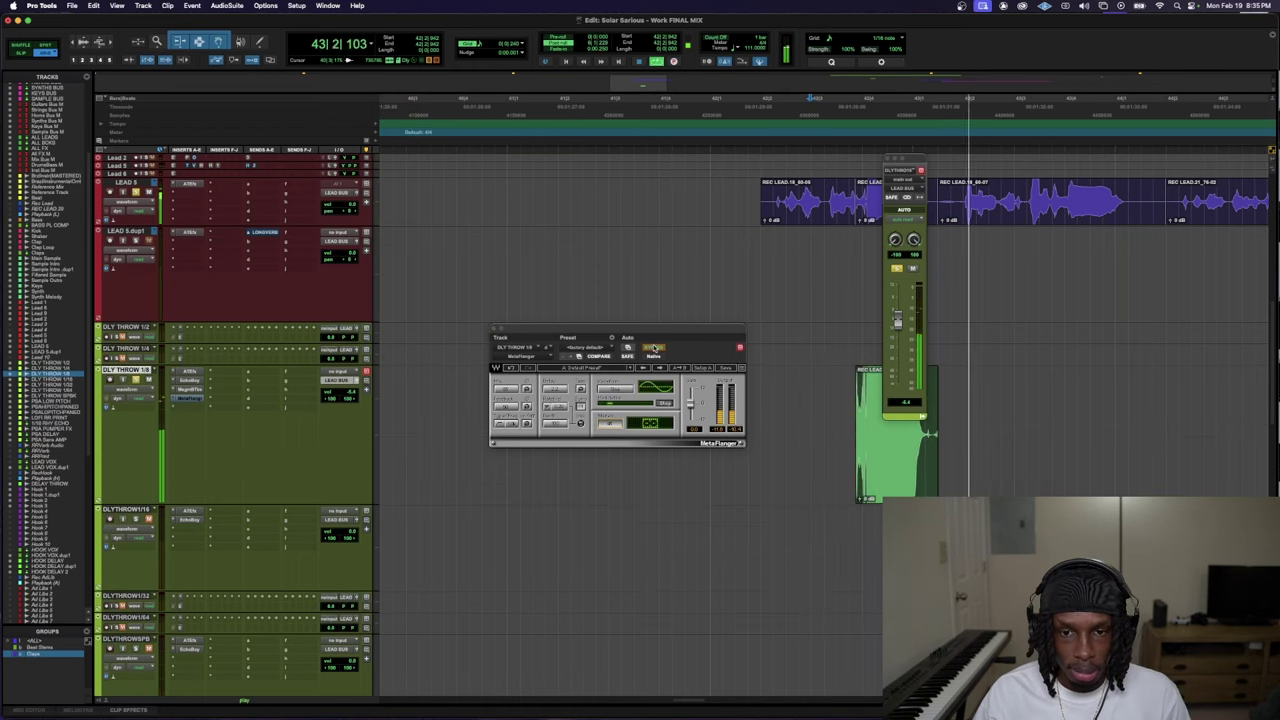
click(195, 398)
click(165, 408)
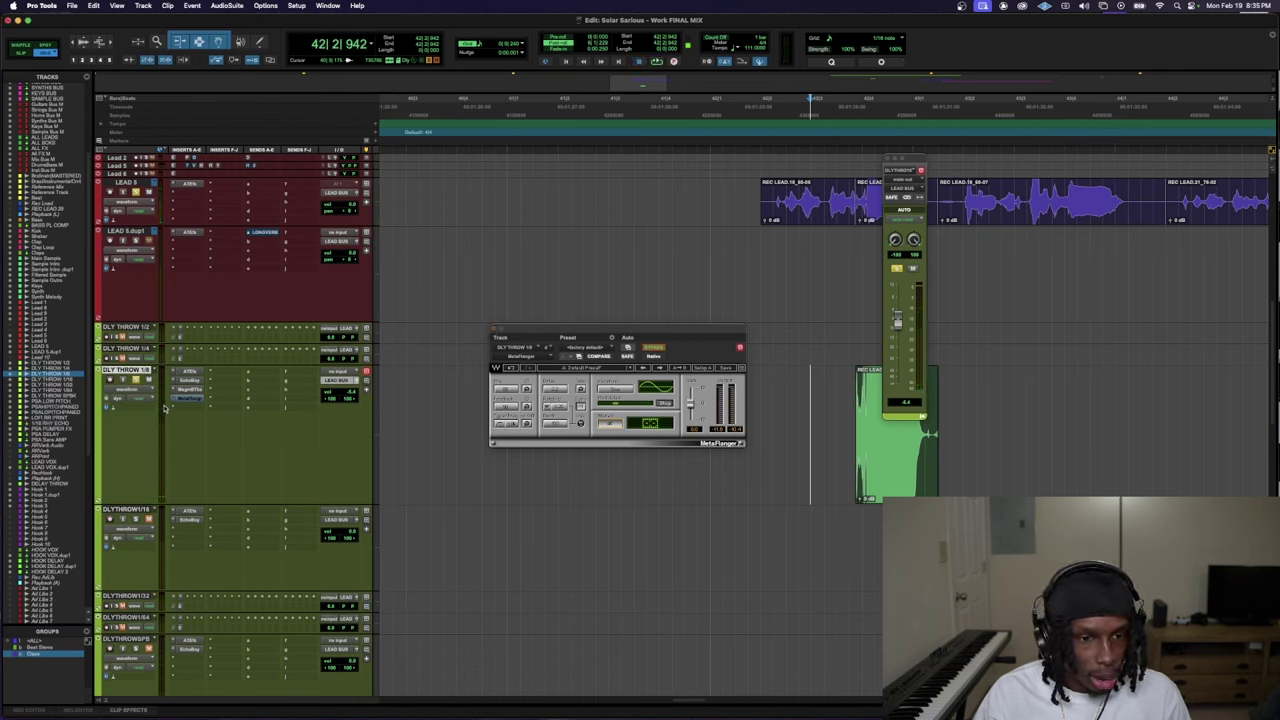
- Record MetaFlanger bypass automation on DLY THROW 1/8 during playback of the throw
key(space)
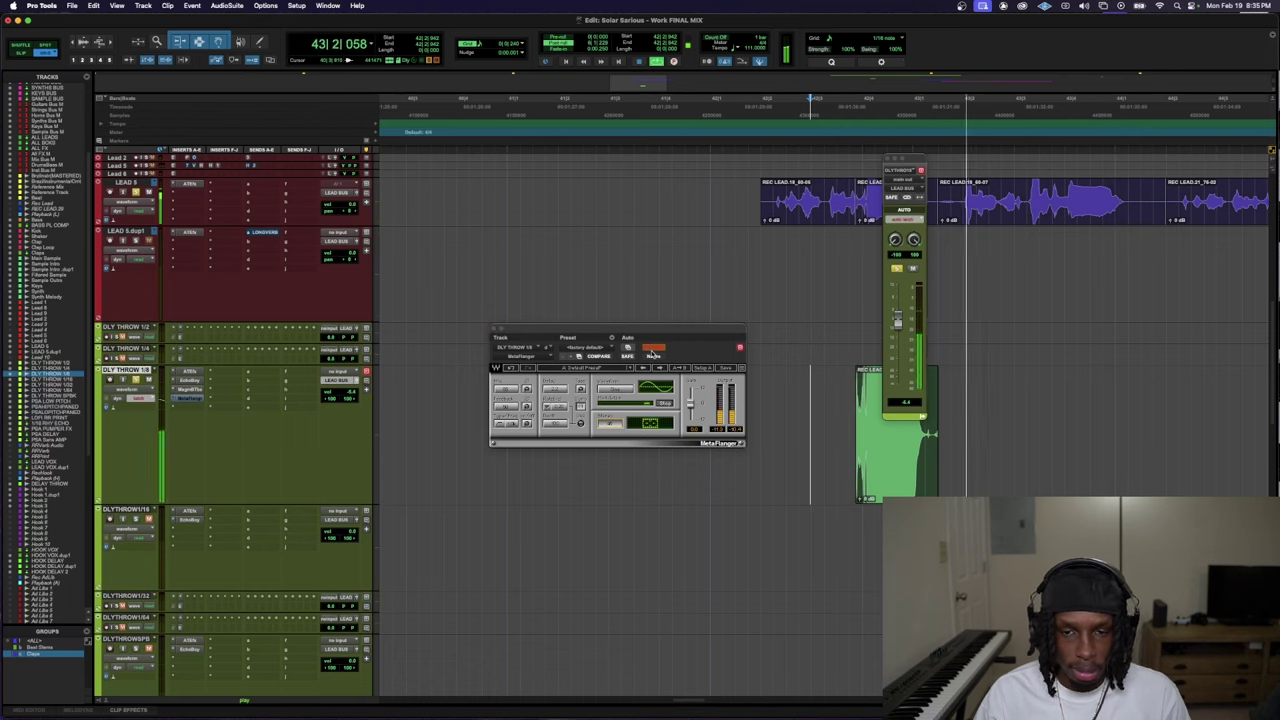
key(space)
key(space)
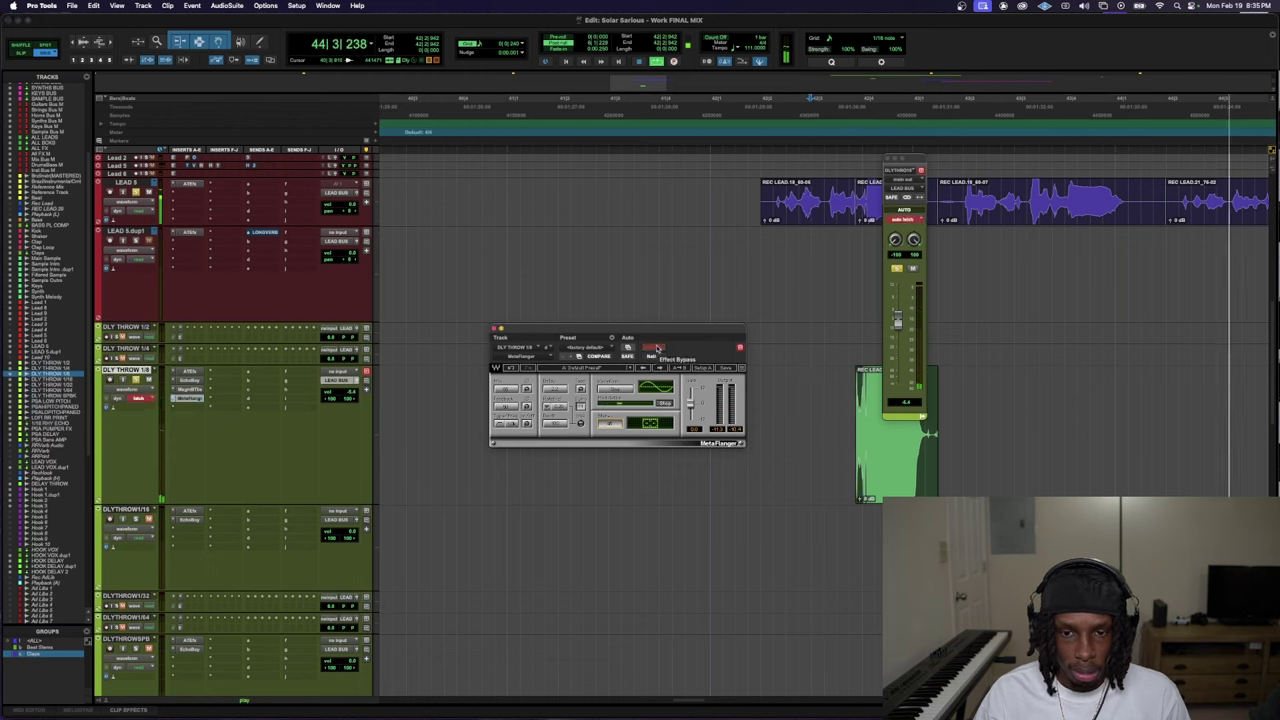
key(space)
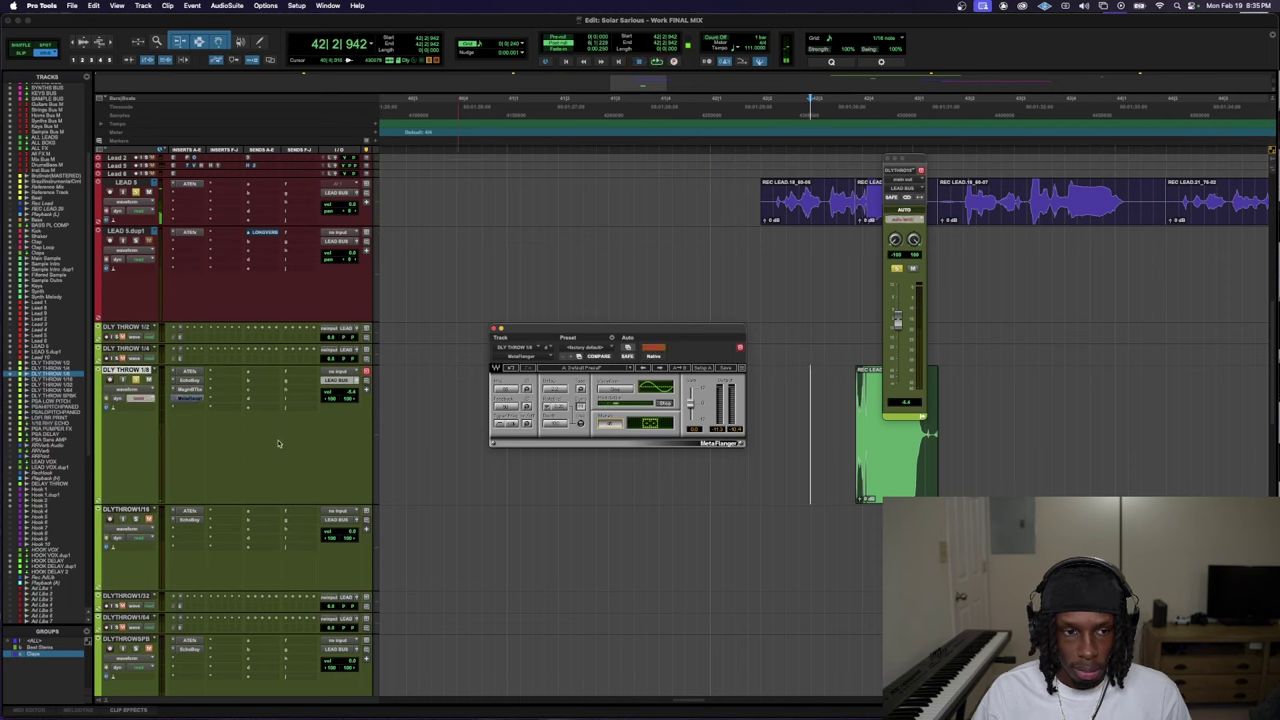
- Return the DLY THROW 1/8 track's automation mode to read
click(134, 398)
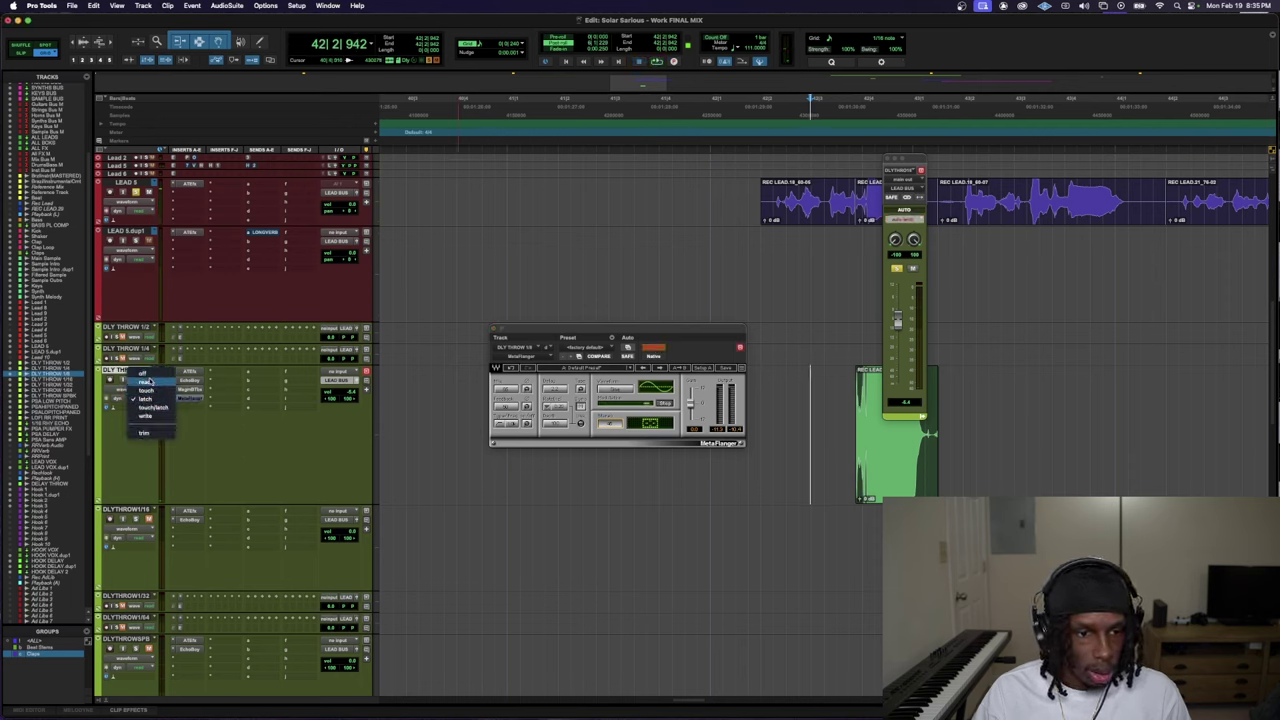
click(147, 383)
click(126, 389)
click(399, 428)
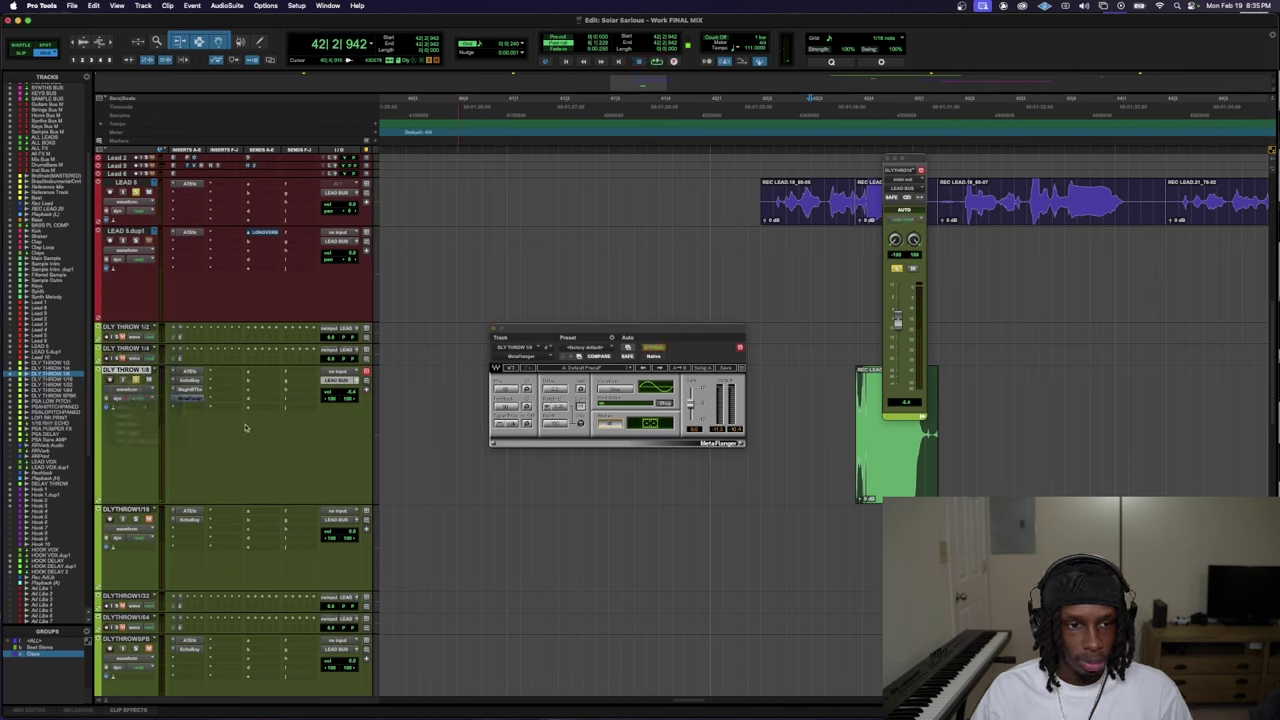
- Play back the throw and display the MetaFlanger Master Bypass automation on the DLY THROW 1/8 track
key(space)
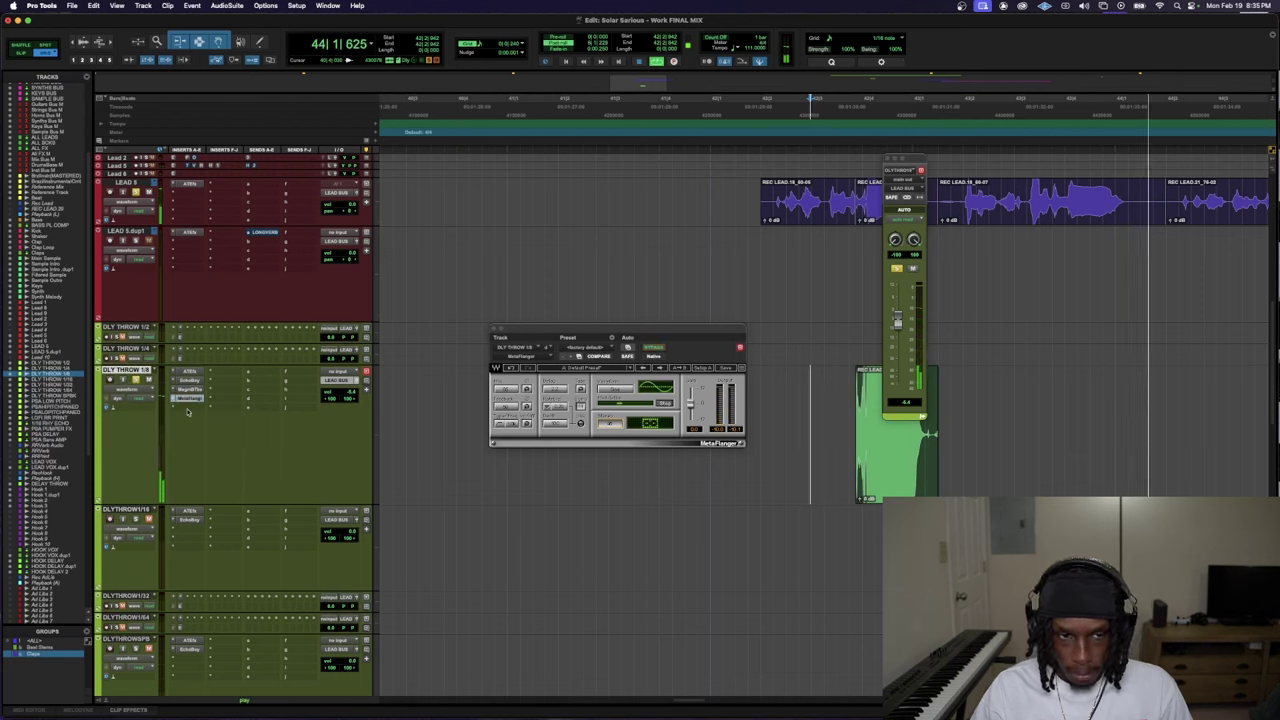
click(128, 389)
click(158, 441)
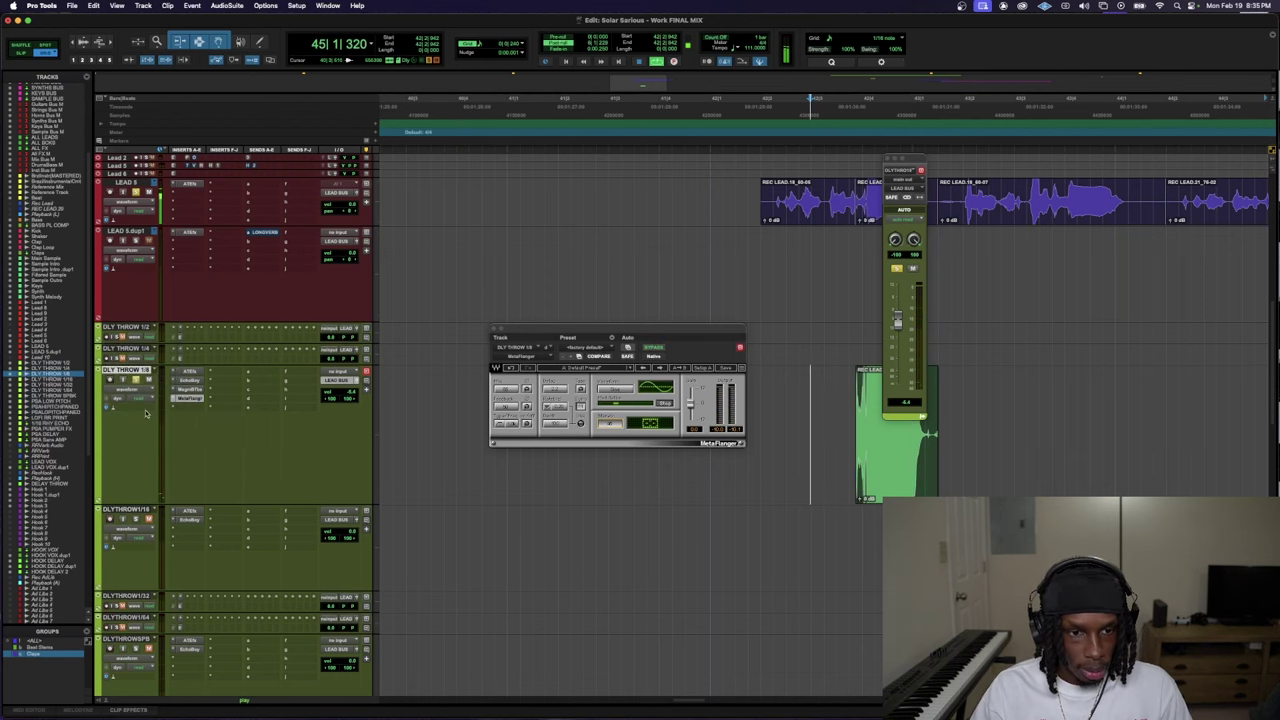
click(128, 396)
click(212, 441)
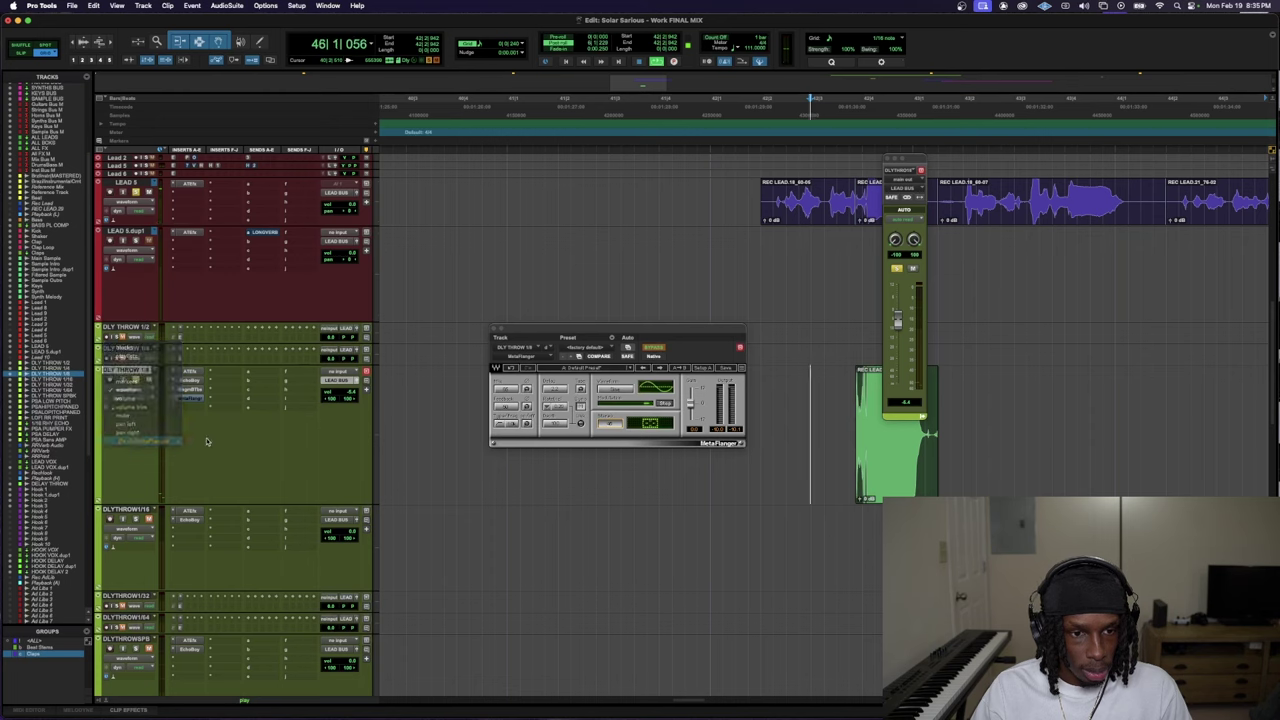
- Fine-tune where the MetaFlanger bypass automation switches just after the delay clip, checking it in playback, and close the plug-in windows
key(space)
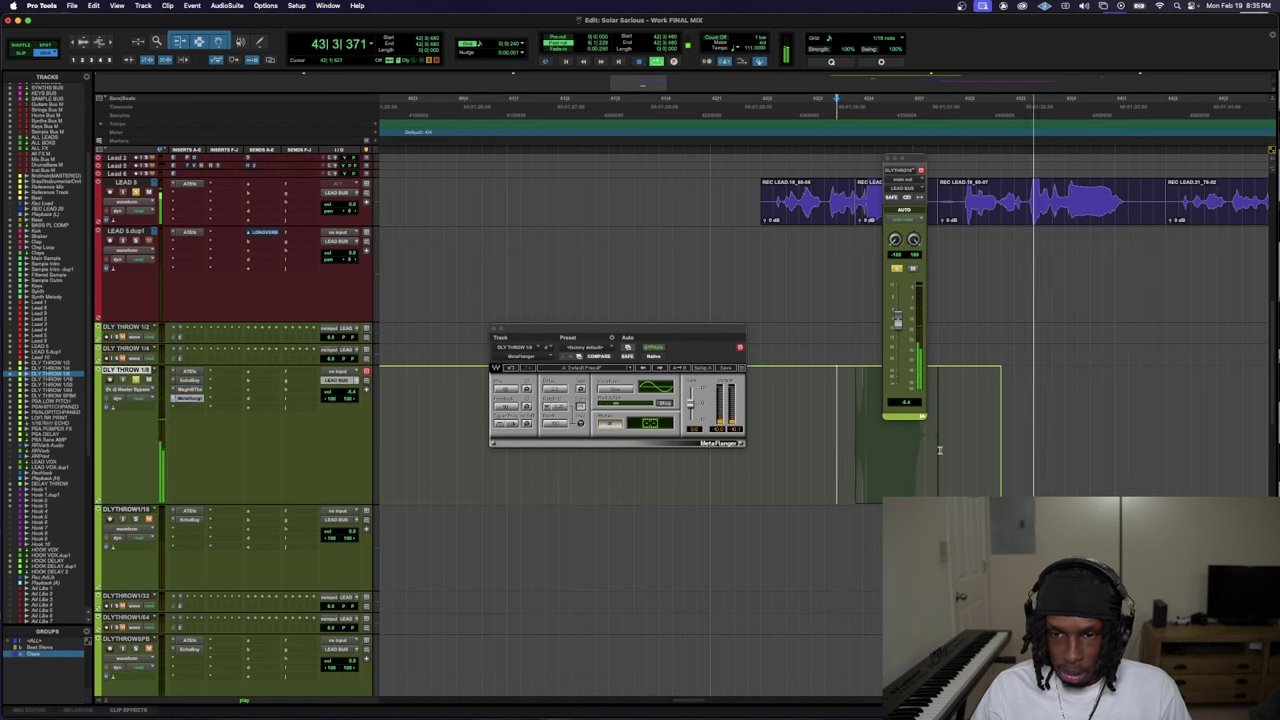
key(space)
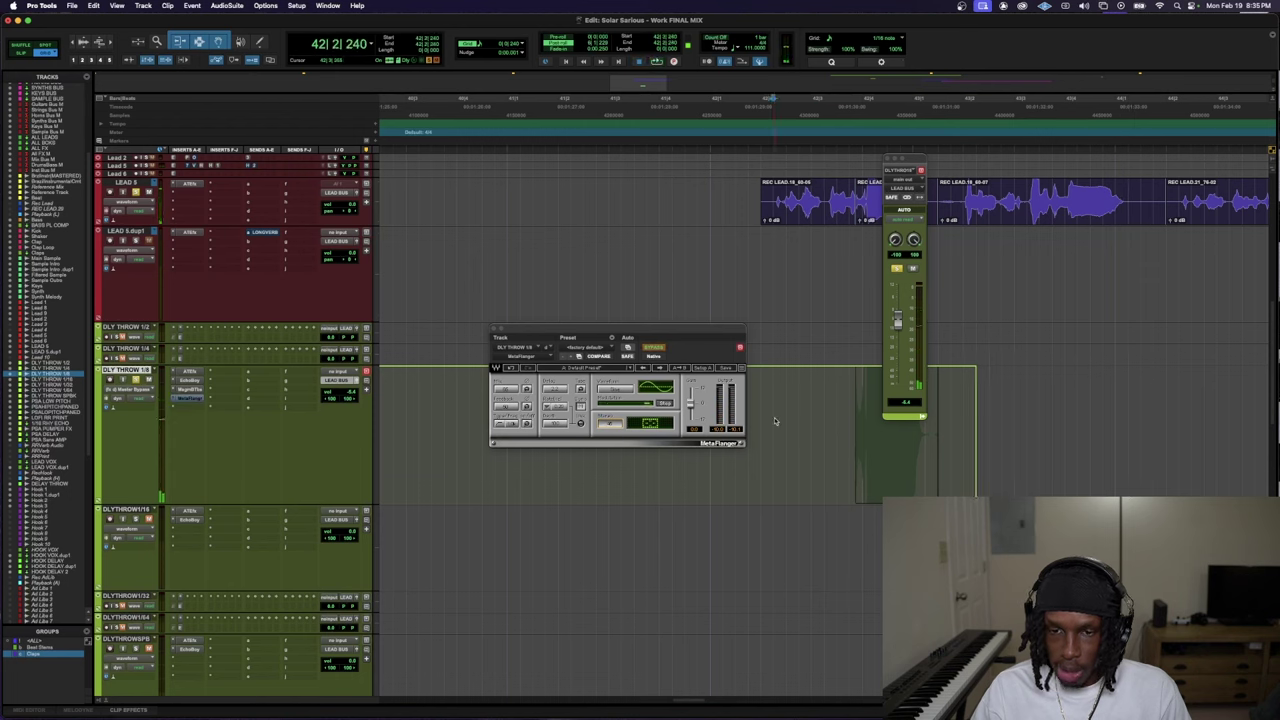
key(space)
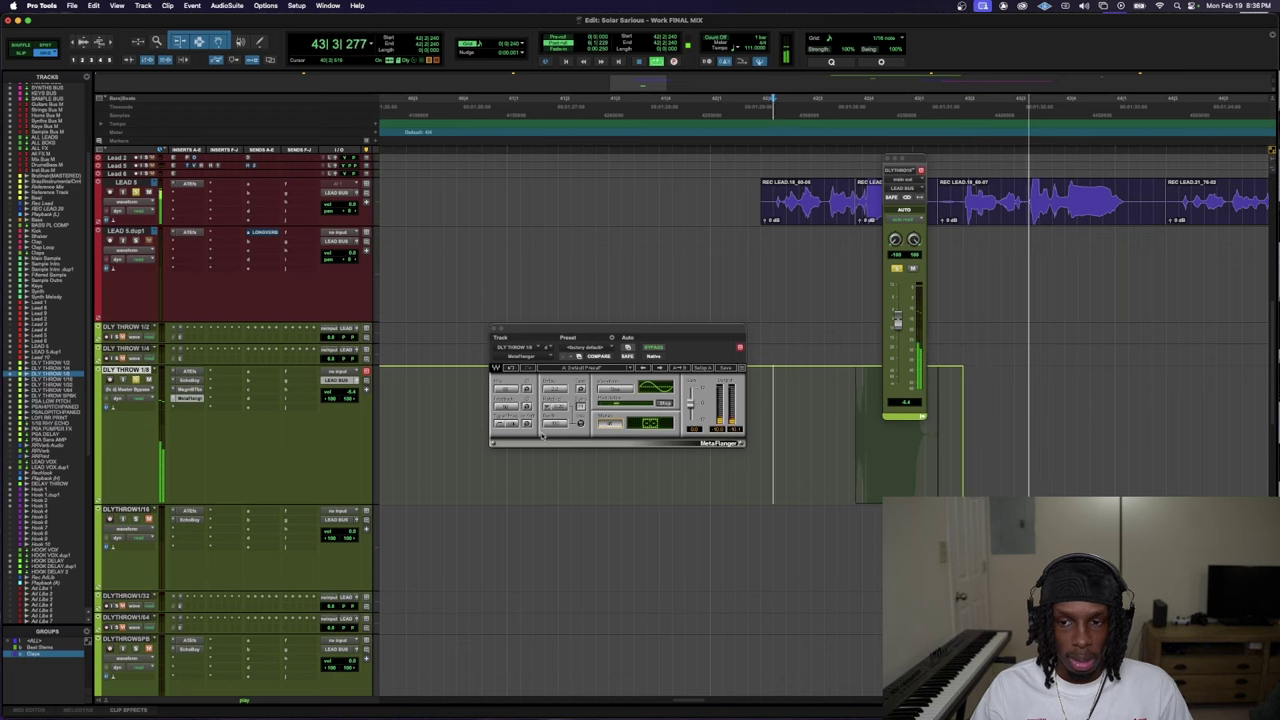
key(space)
key(ctrl+alt+super+w)
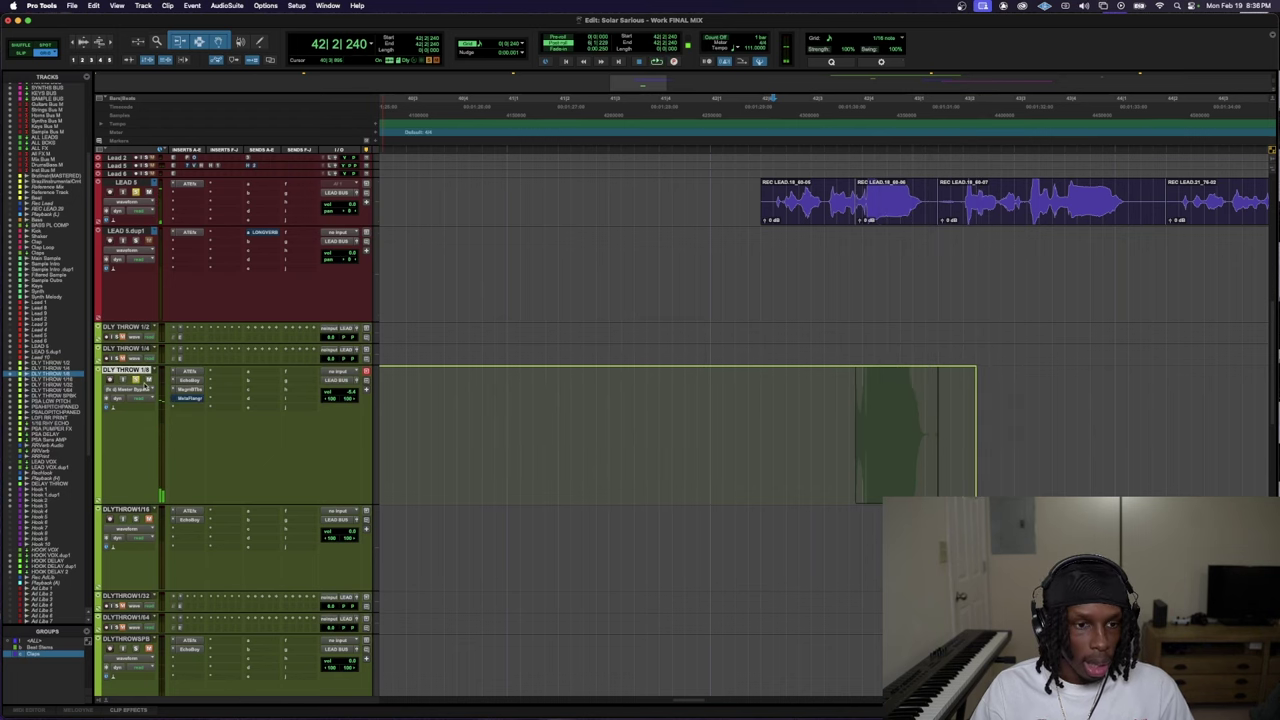
- Clear the solos and lower the DLY THROW 1/8 output level to about -10 dB during playback
key(space)
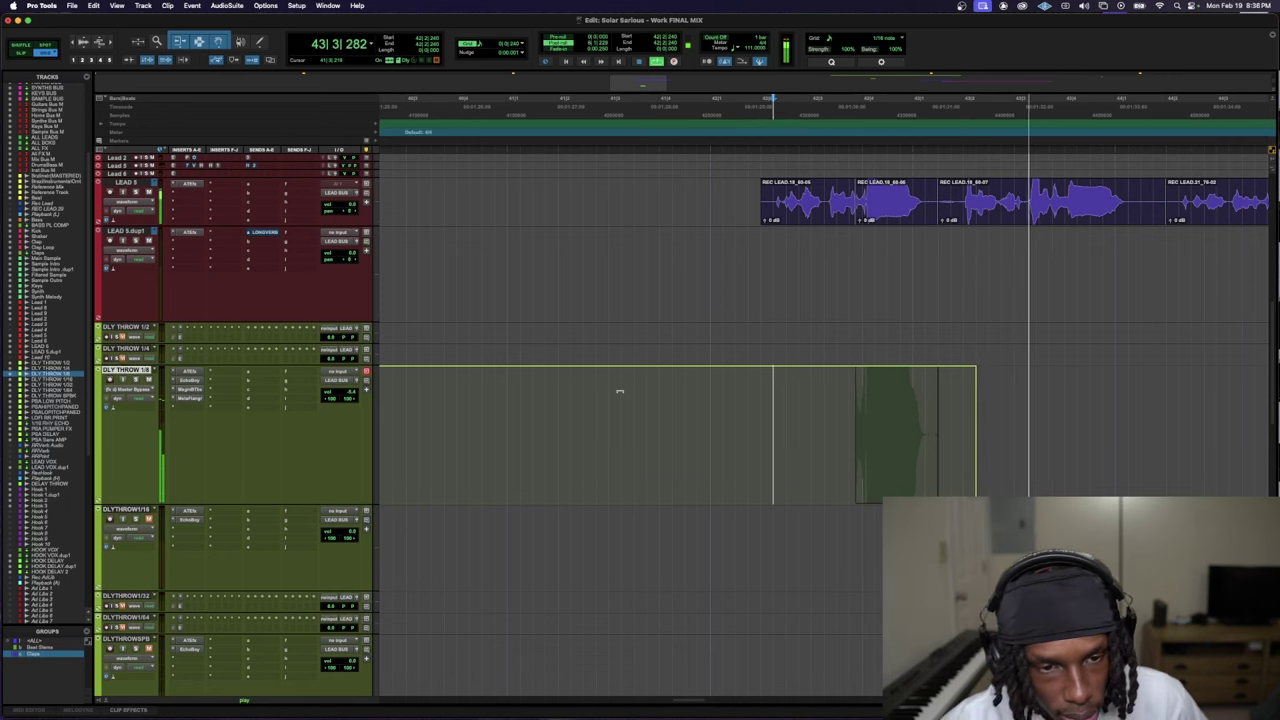
key(space)
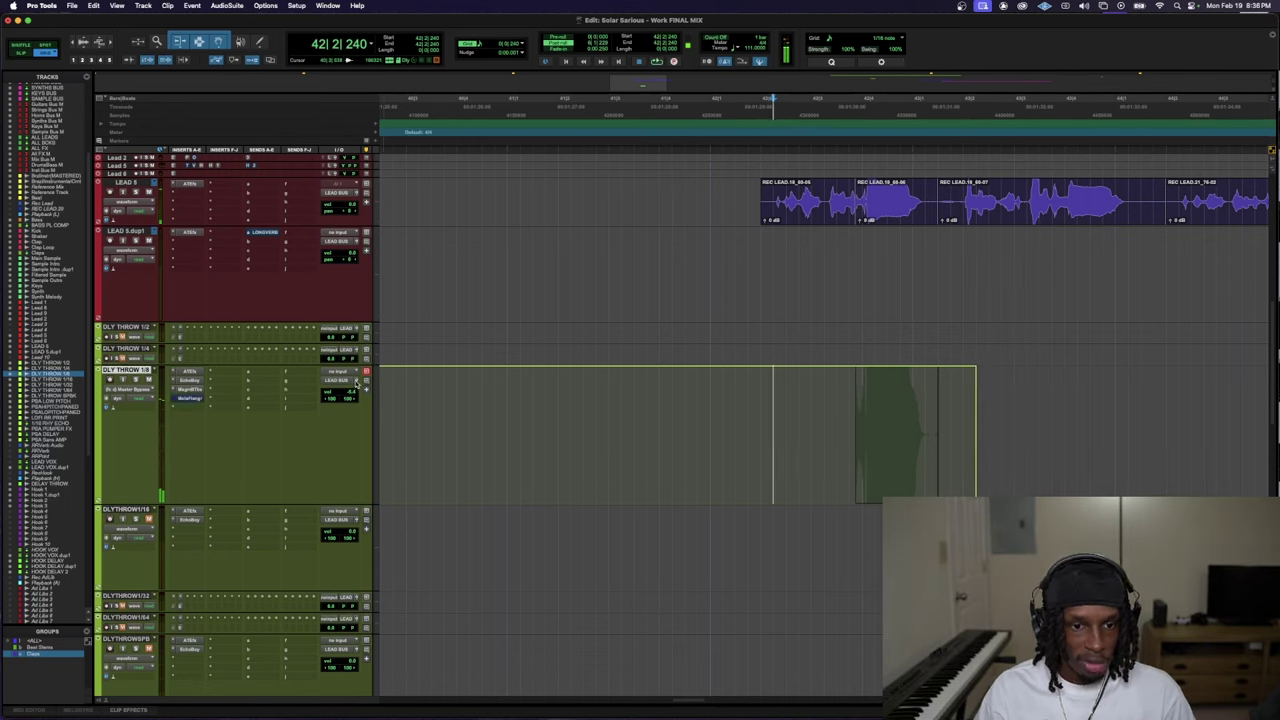
click(357, 381)
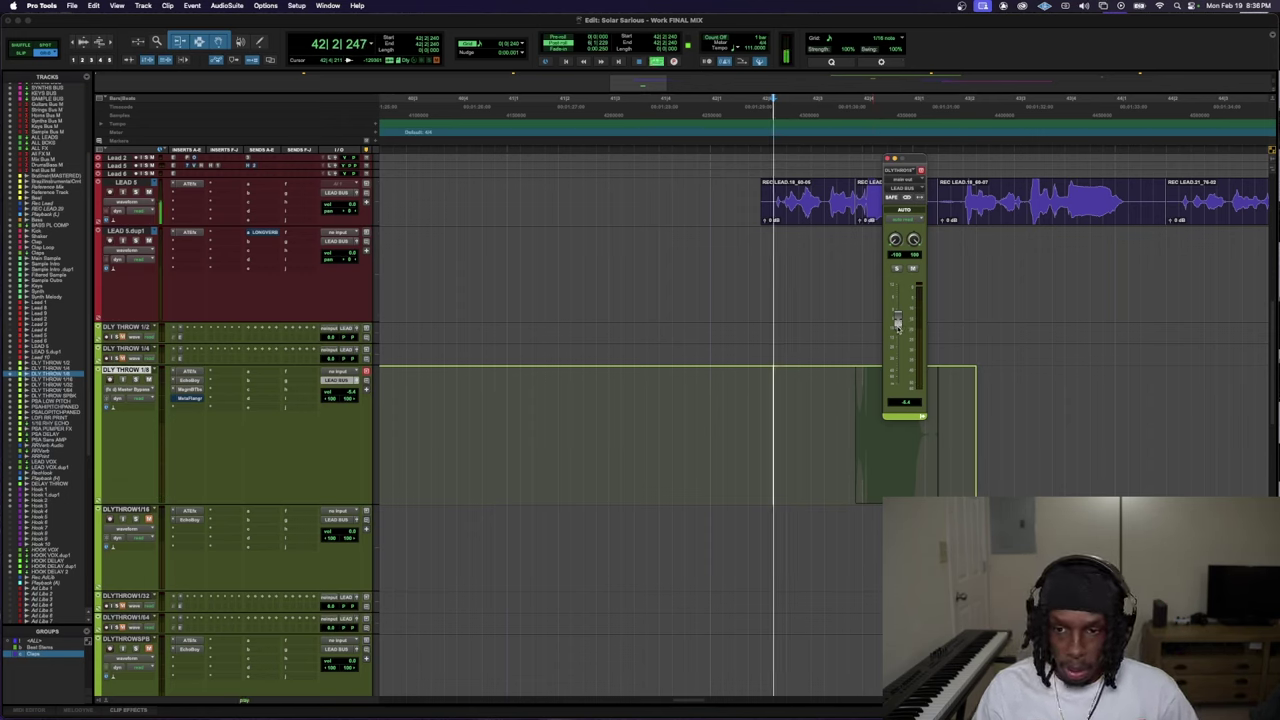
drag(898, 325, 905, 409)
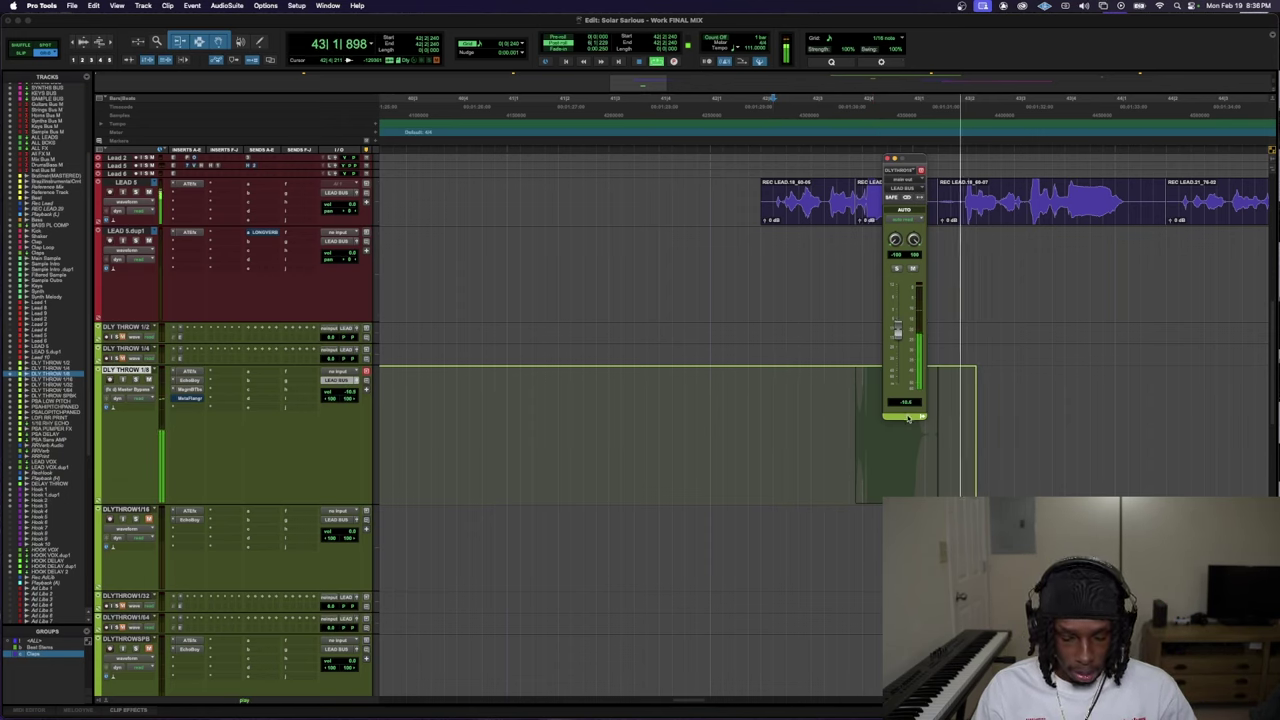
key(space)
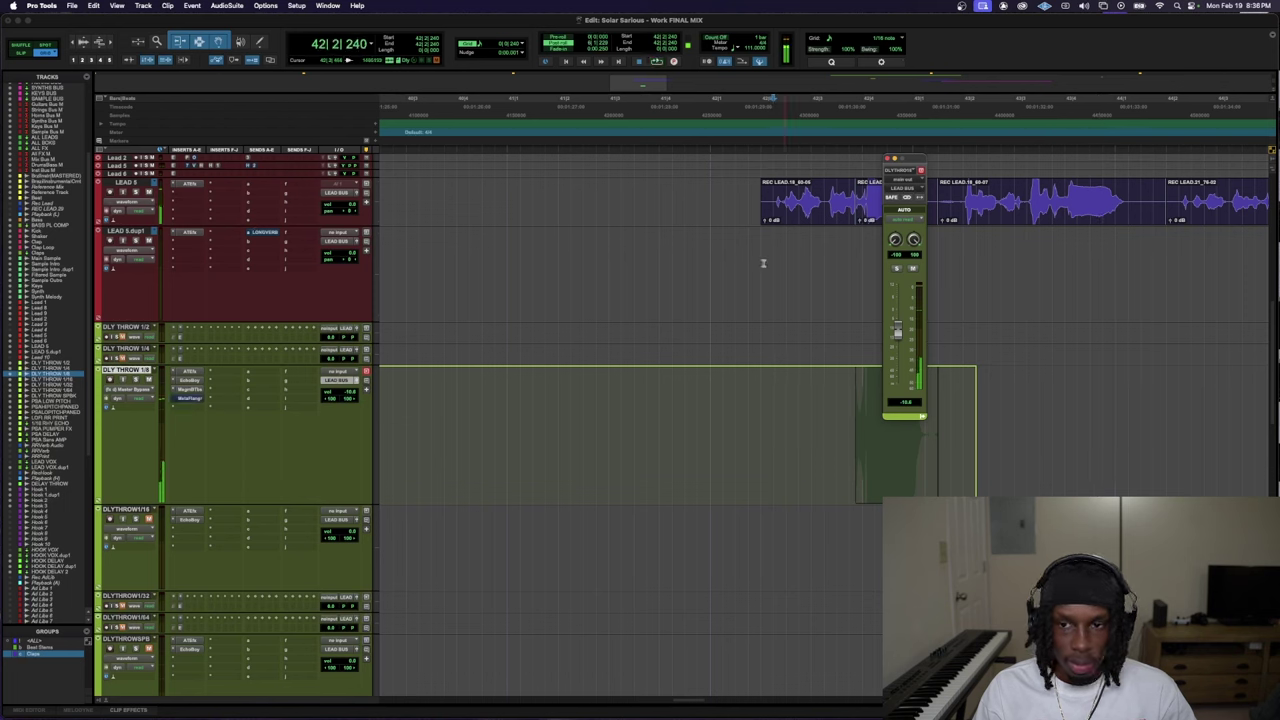
- Insert SSLComp (stereo) after MetaFlanger on DLY THROW 1/8 and readjust the track's output level during playback
click(190, 381)
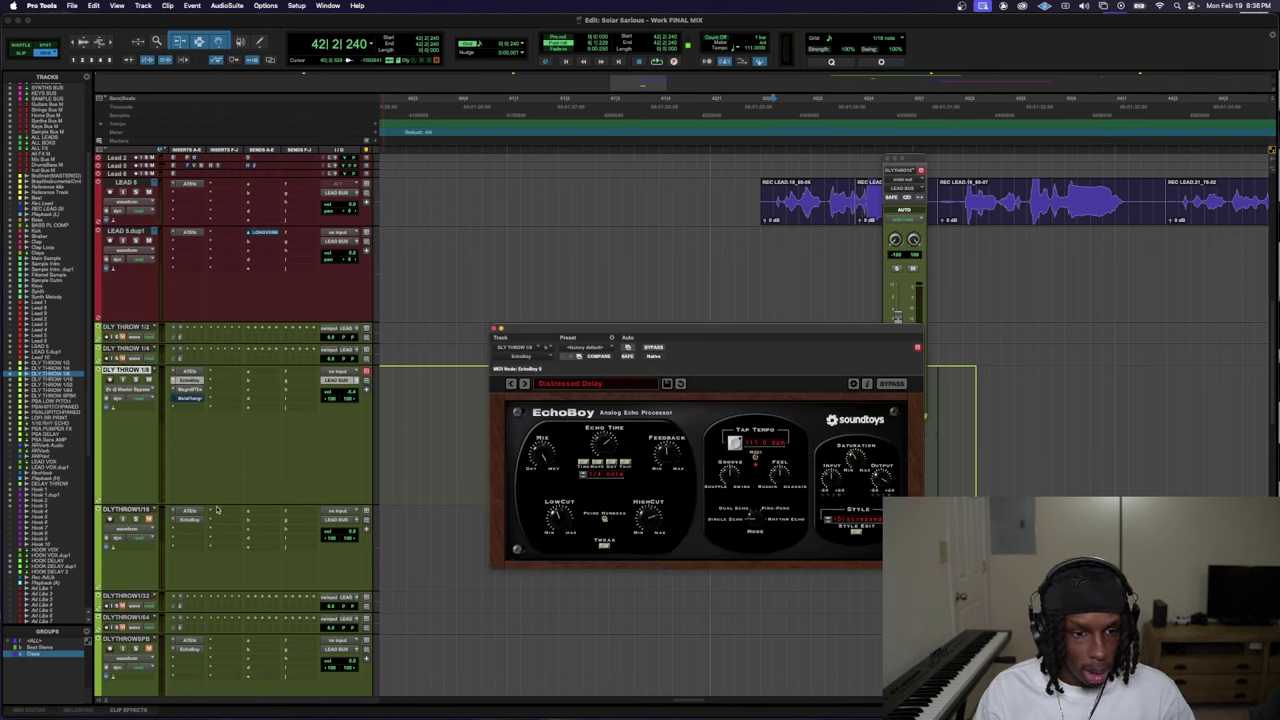
click(190, 406)
text(ssl)
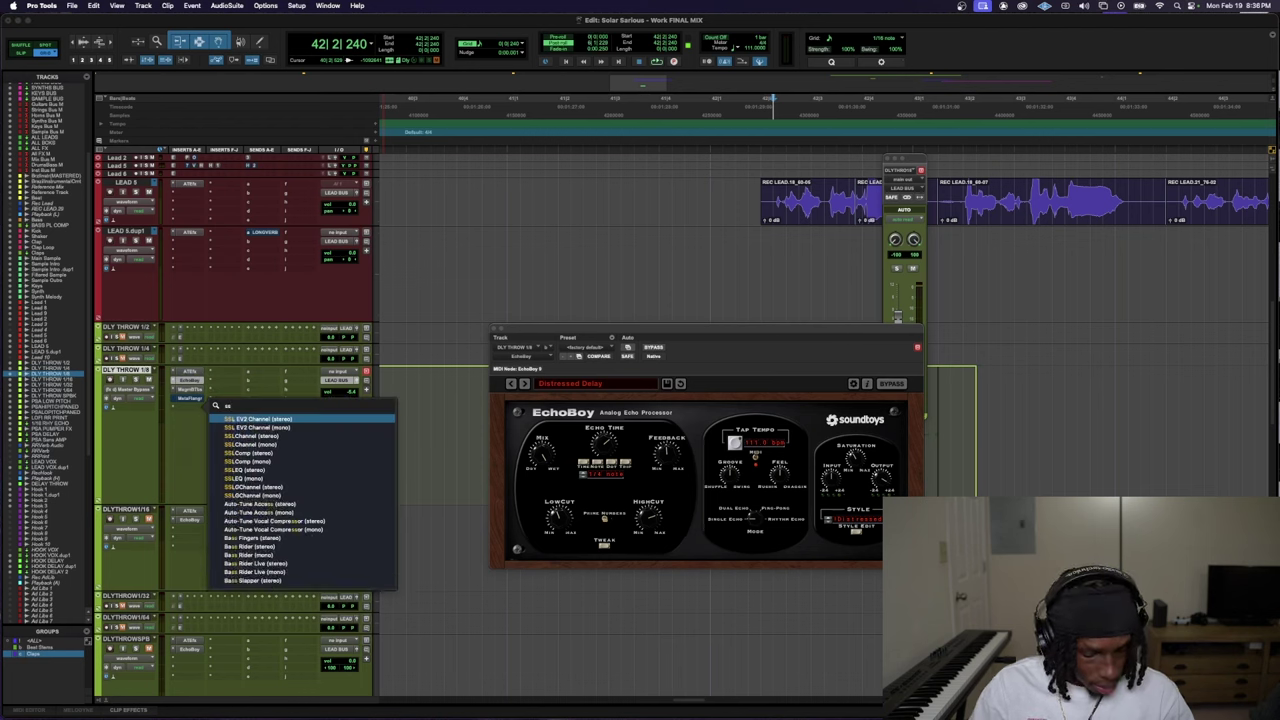
key(Down)
key(Down)
key(Down)
key(Down)
key(Return)
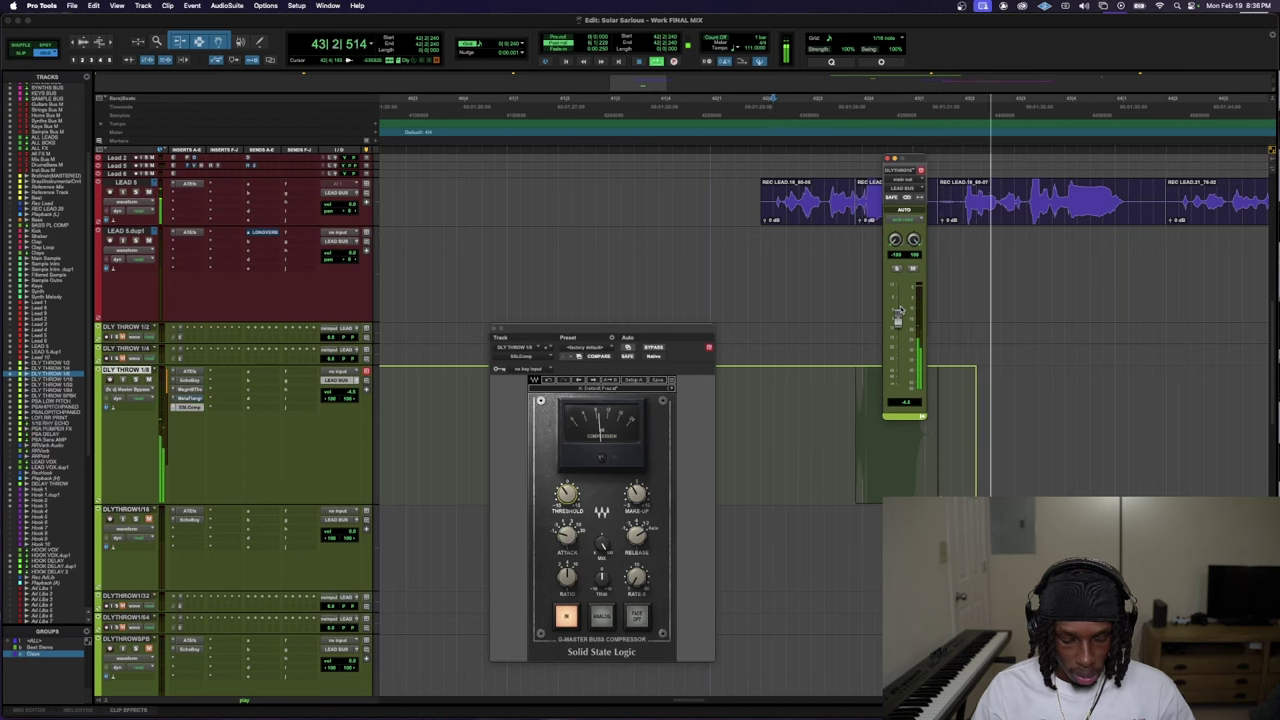
key(space)
- Insert the REQ 2 equalizer in the first free second-bank slot of the DLY THROW 1/8 track
click(187, 381)
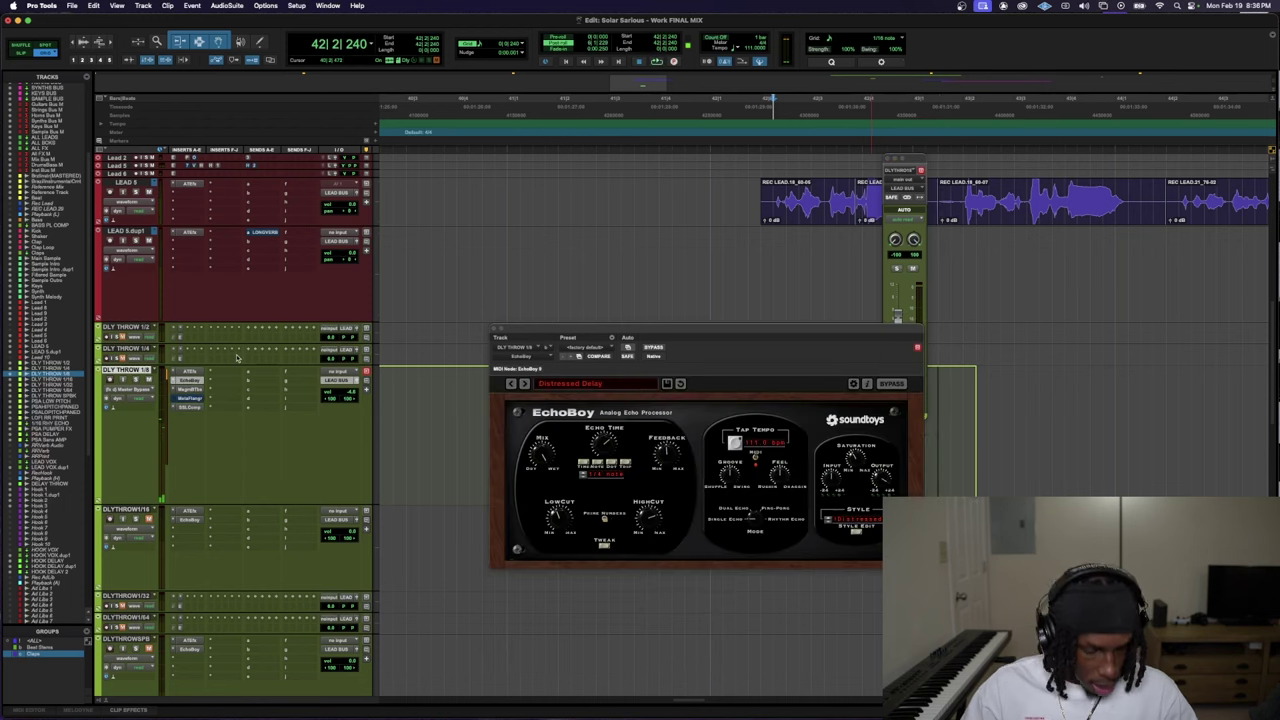
click(240, 370)
text(req)
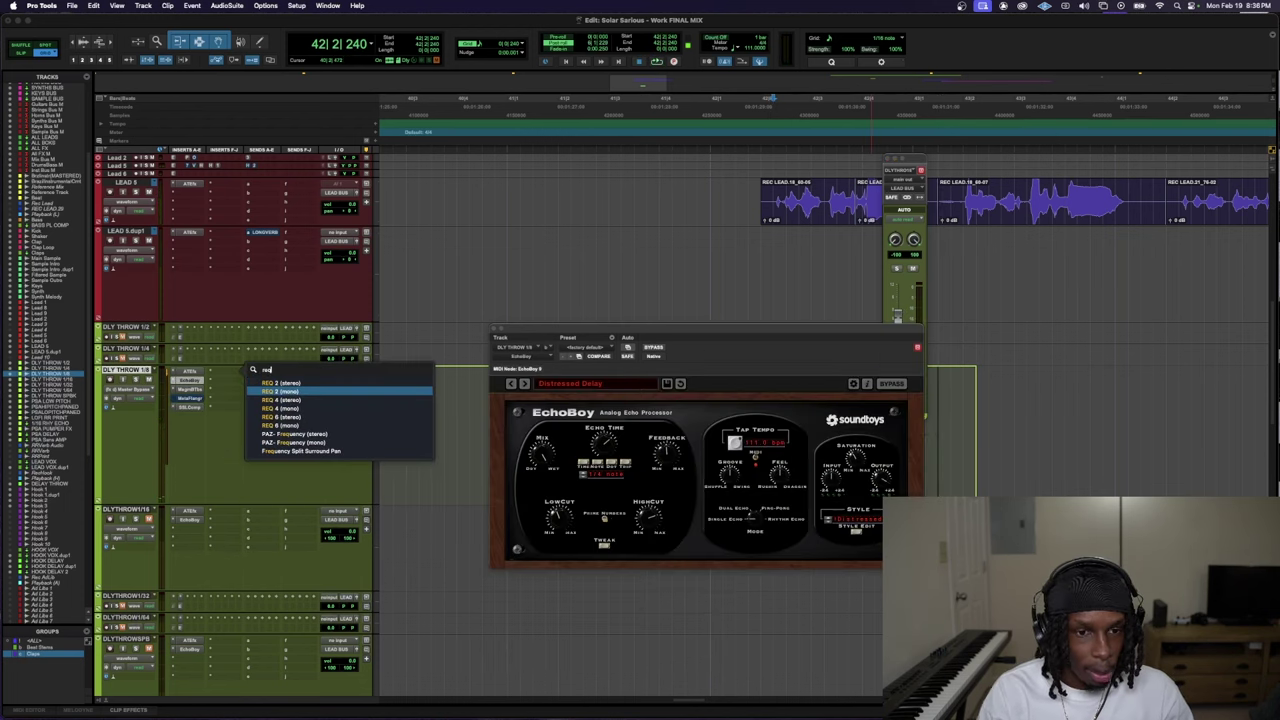
key(Escape)
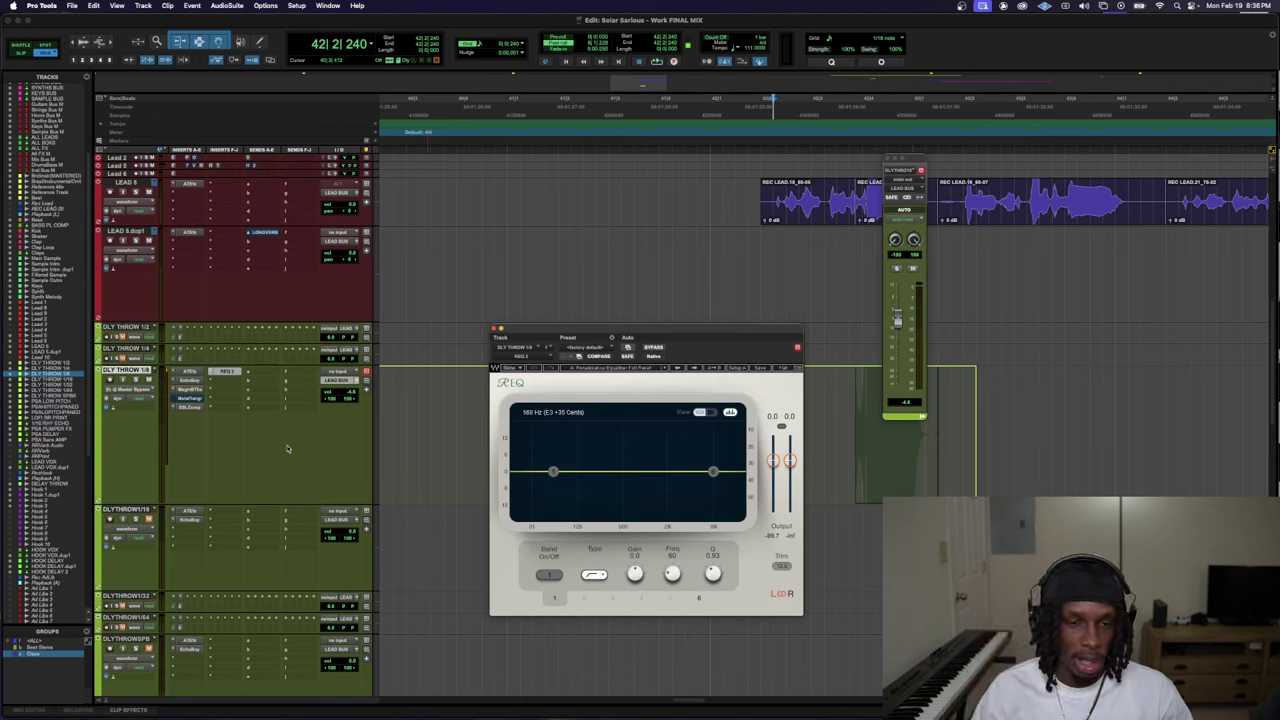
click(190, 381)
click(494, 331)
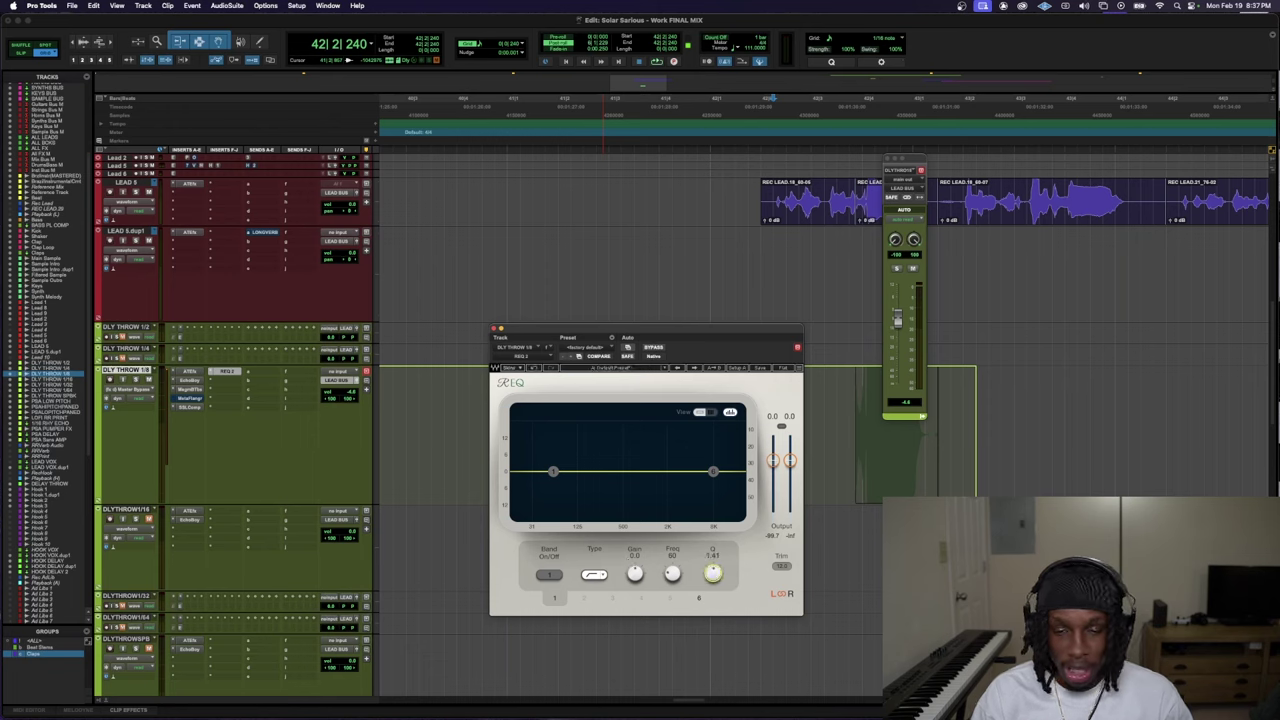
- During playback, enable REQ 2's high band, change its filter type, sweep its frequency, and close the plug-in
key(space)
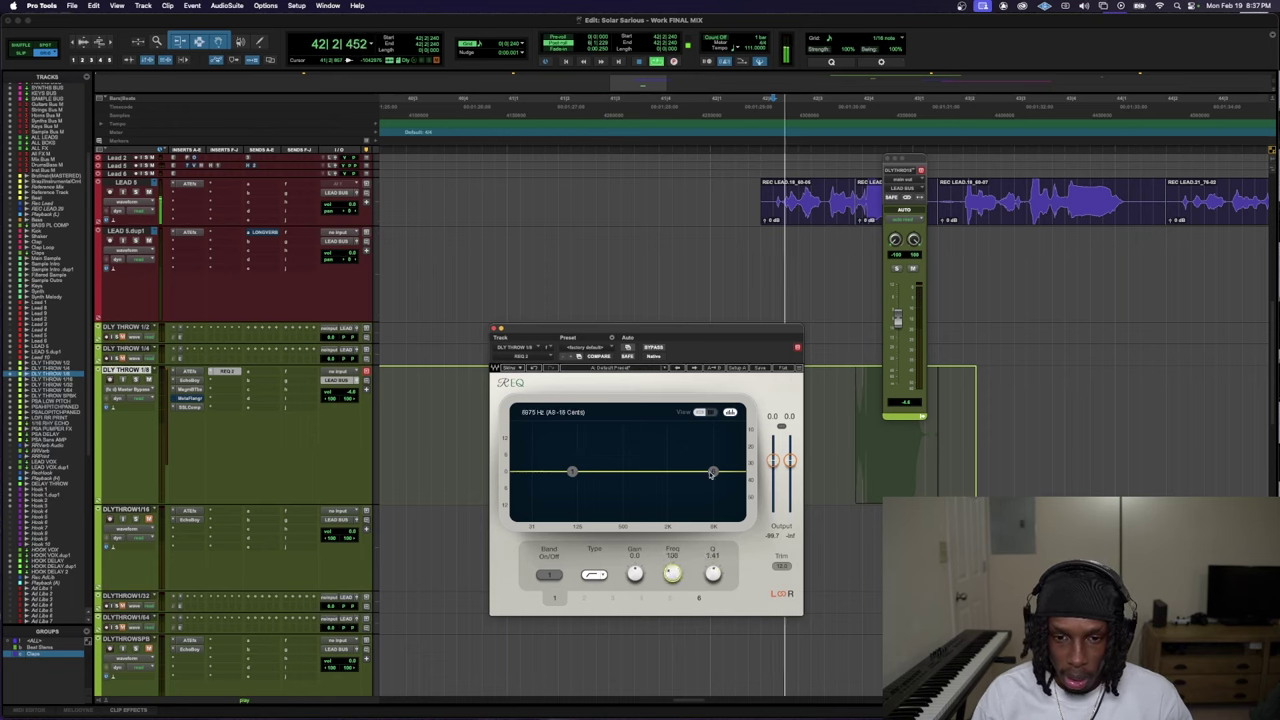
click(713, 471)
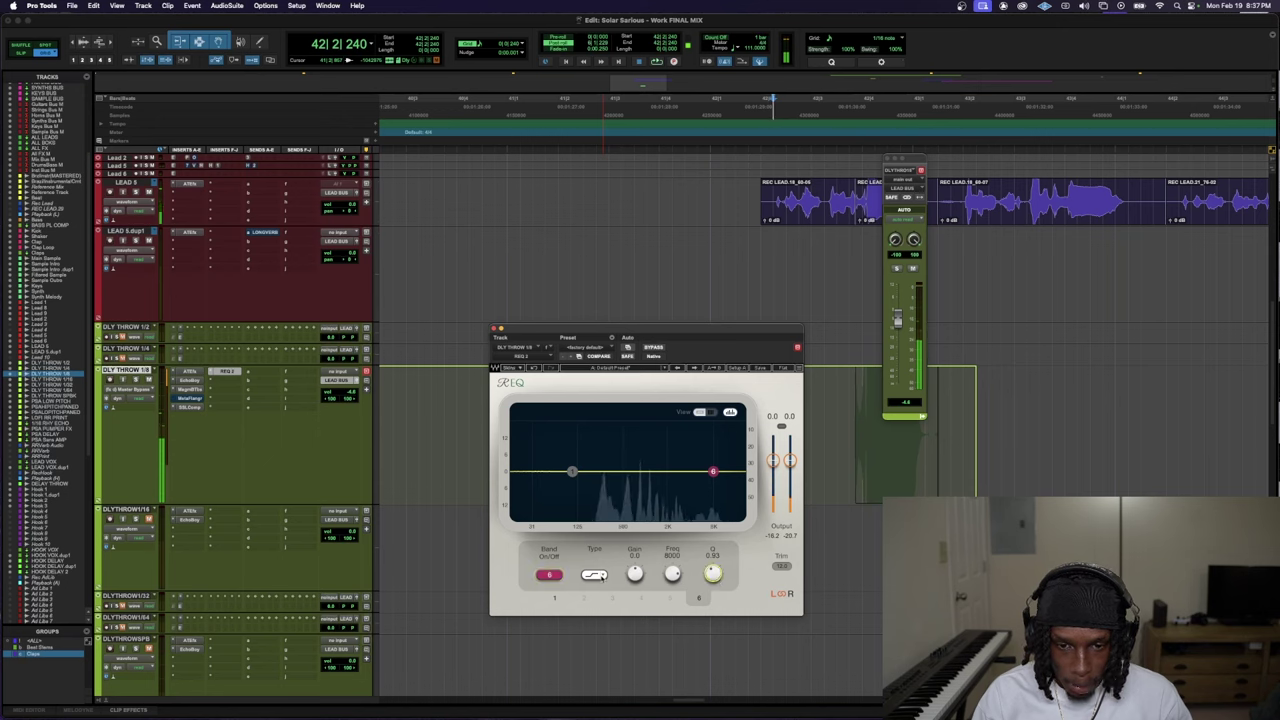
click(594, 574)
drag(713, 471, 648, 471)
drag(646, 470, 726, 458)
click(230, 372)
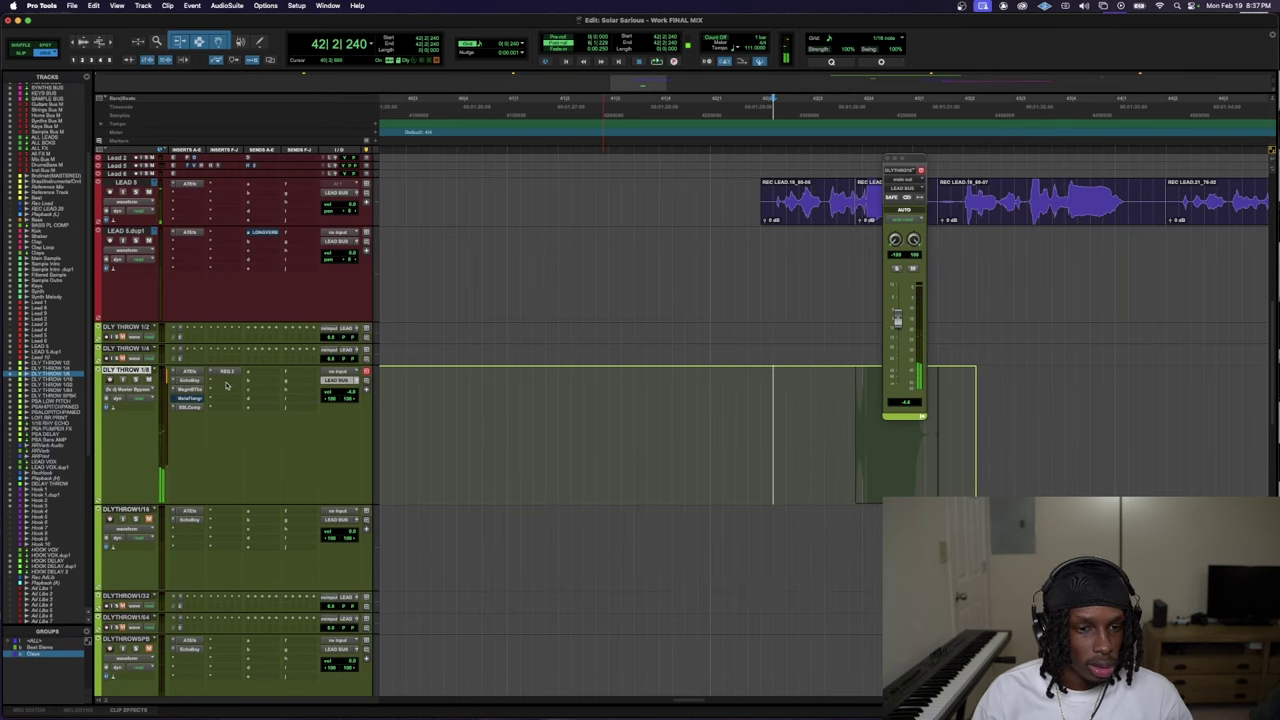
- Insert the Lo-Fi plug-in below REQ 2 on DLY THROW 1/8 and make REQ 2 inactive
click(226, 386)
key(Escape)
click(240, 378)
text(lofi)
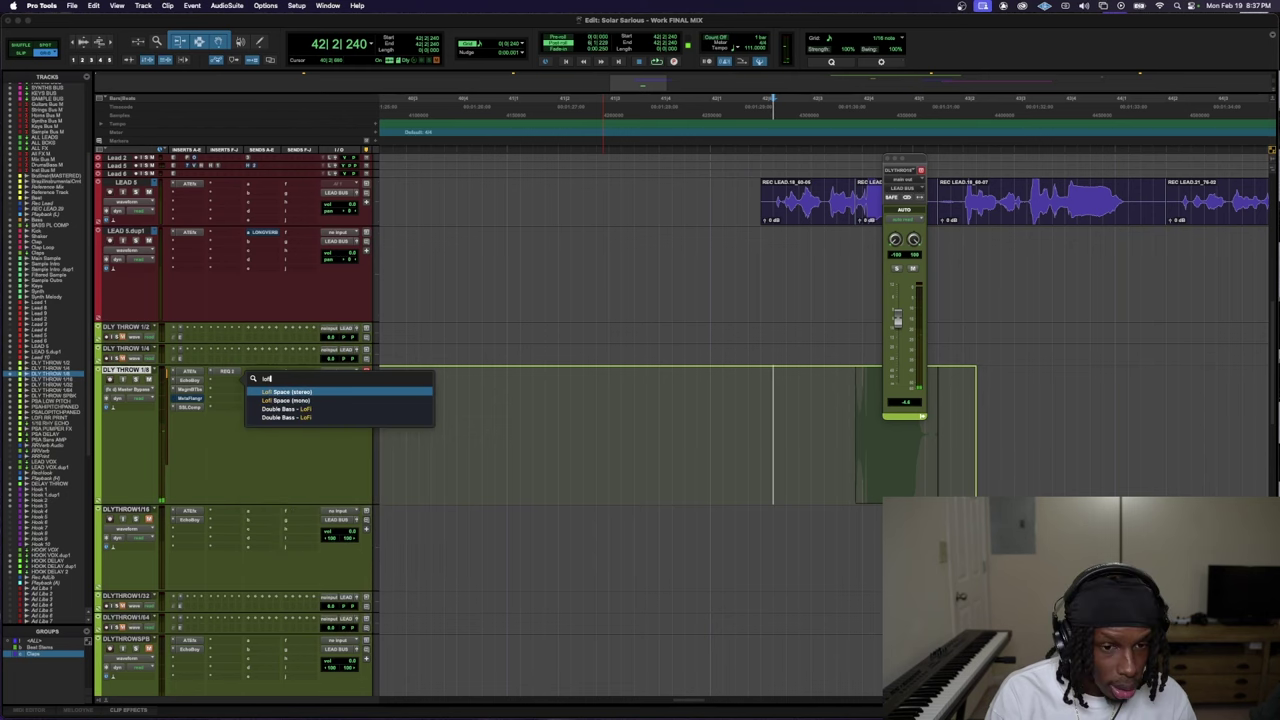
key(BackSpace)
key(BackSpace)
key(BackSpace)
key(BackSpace)
key(Escape)
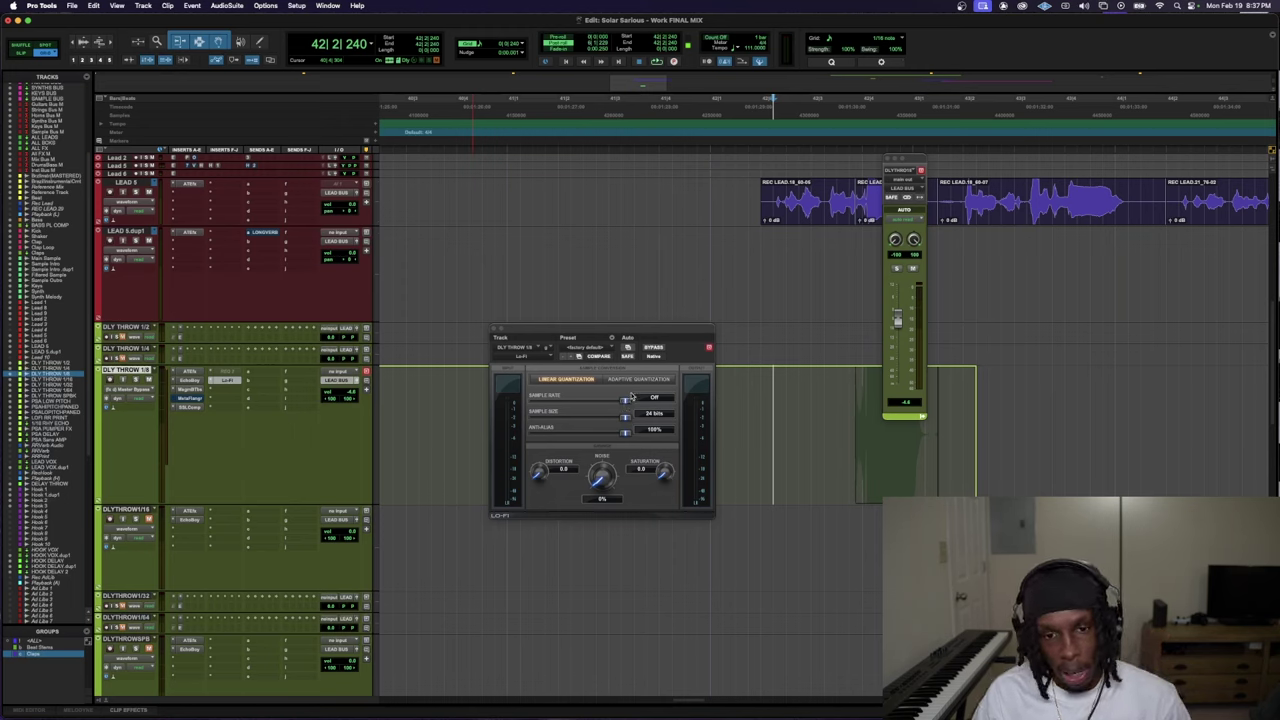
- Set Lo-Fi's sample rate to 6000 Hertz while playing the throw, and close the plug-in window
key(space)
drag(626, 399, 613, 400)
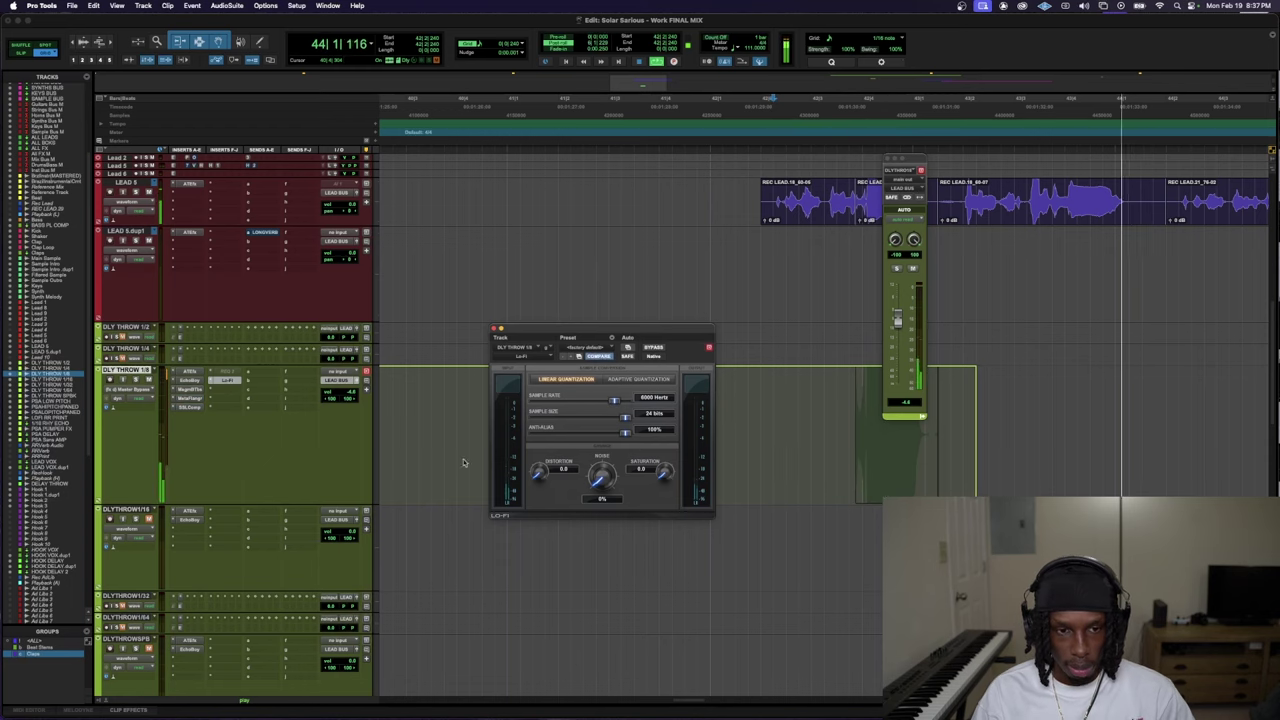
key(ctrl+alt+super+w)
key(space)
- Insert ValhallaVintageVerb (stereo) in the last second-bank slot of DLY THROW 1/8
click(240, 381)
key(Escape)
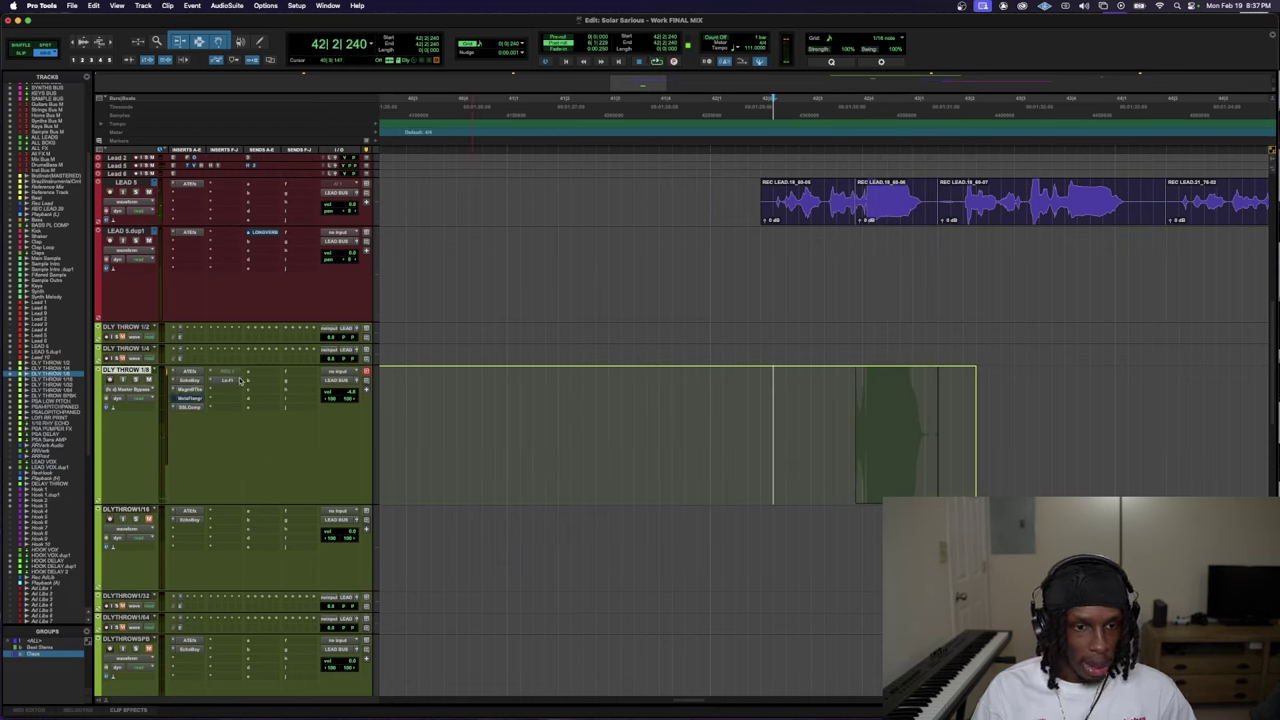
click(232, 389)
click(247, 391)
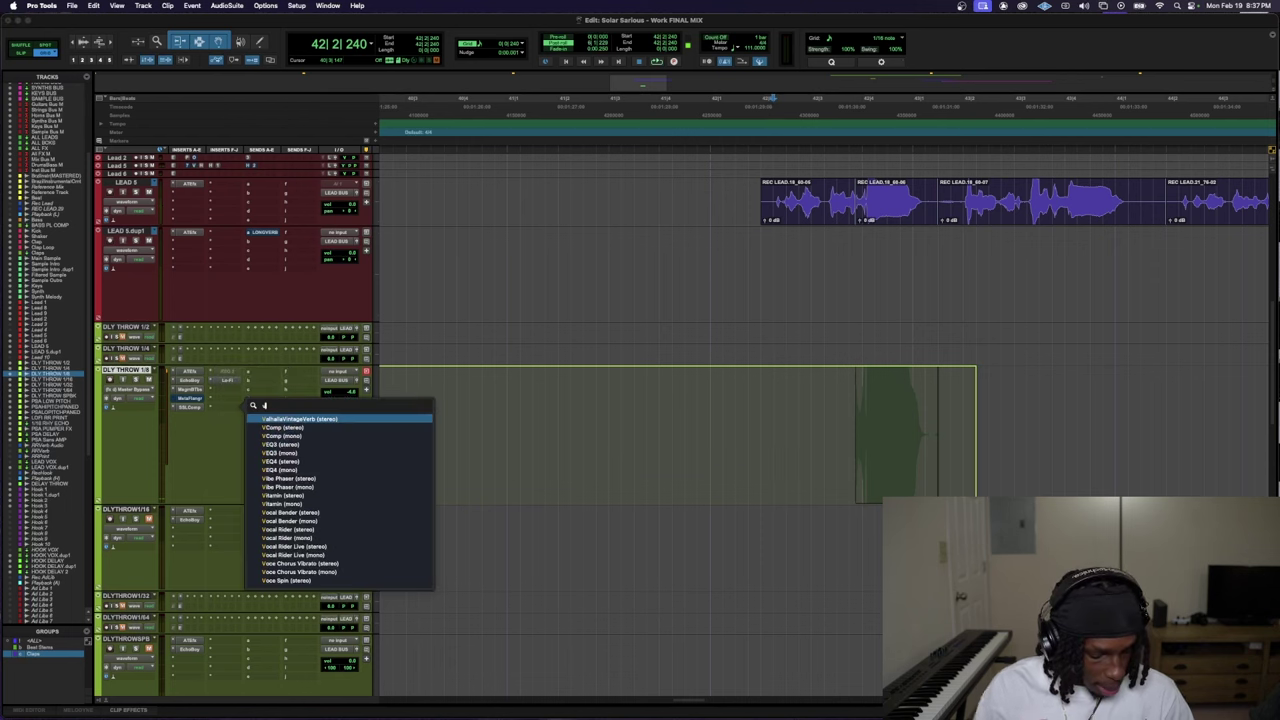
text(v)
key(Return)
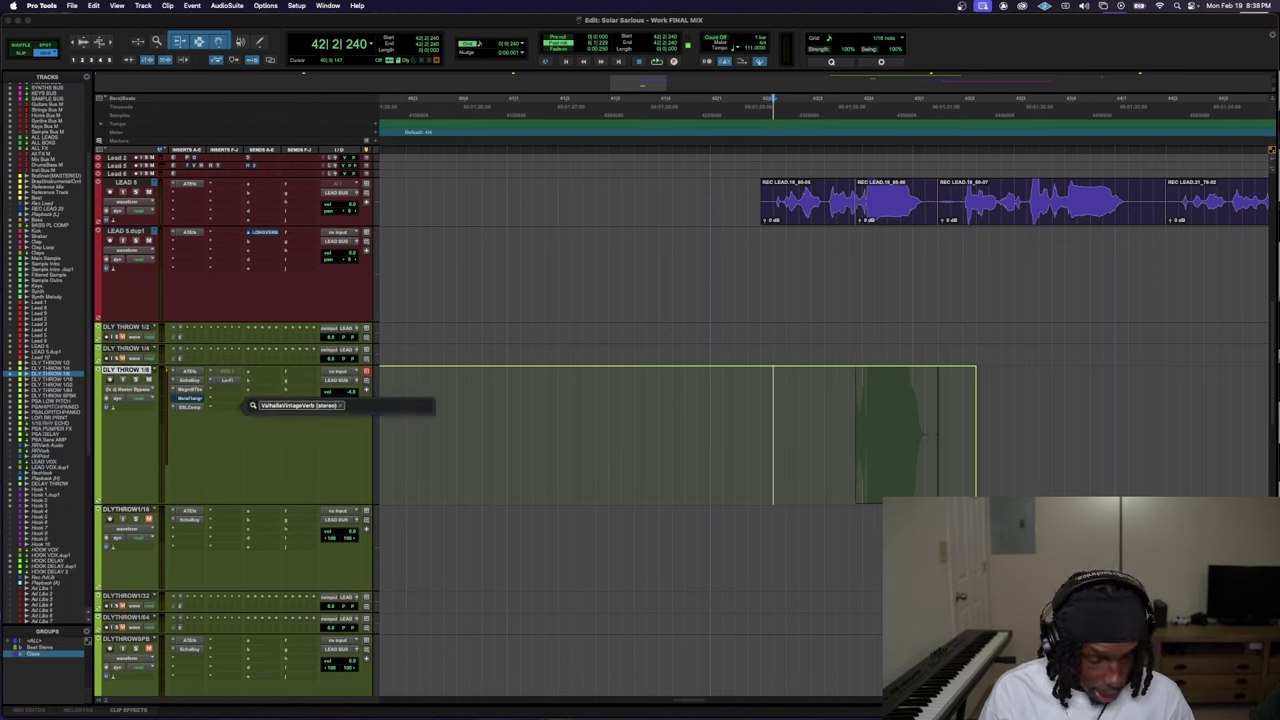
- Try a reverb decay of 4.33 s while playing the throw
key(space)
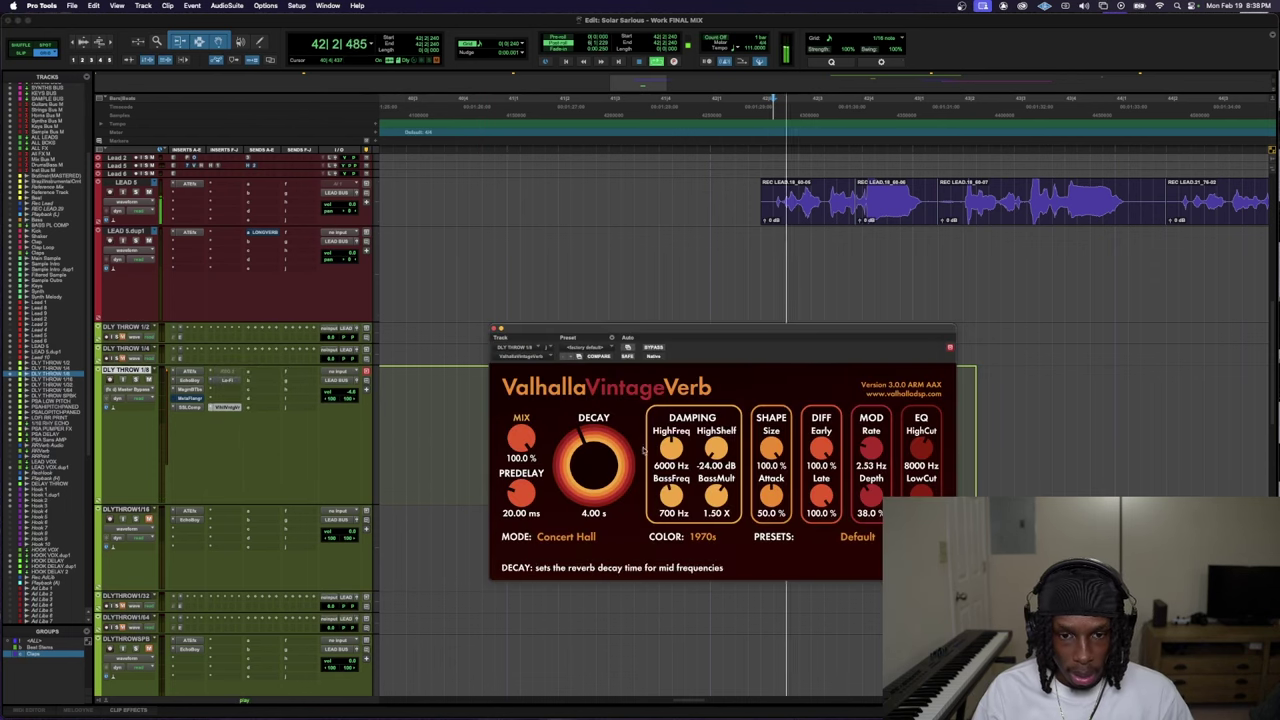
mouse_move(594, 462)
mouse_down()
mouse_move(588, 480)
mouse_move(588, 462)
mouse_up()
key(space)
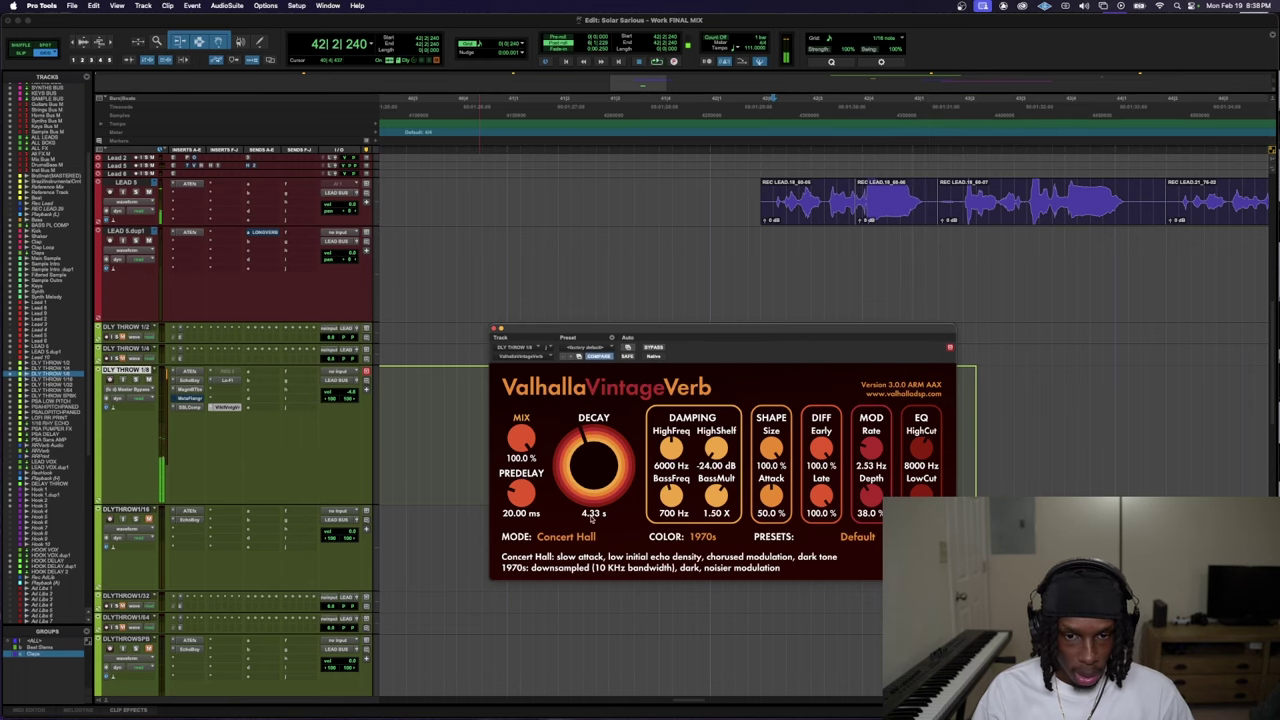
- Copy the Big Dark Reverb ValhallaVintageVerb from the Long Reverb track to DLY THROW 1/8 and set its mix to 0%
scroll(279, 442, down, 15)
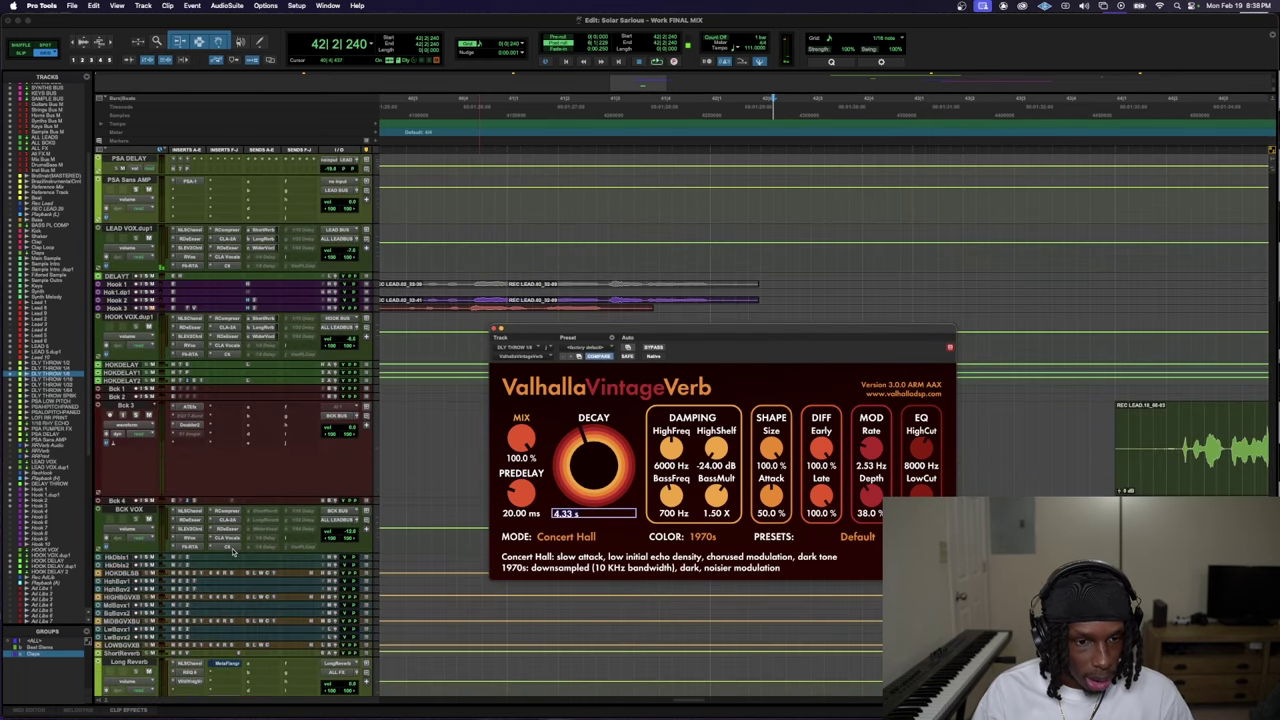
scroll(233, 551, down, 2)
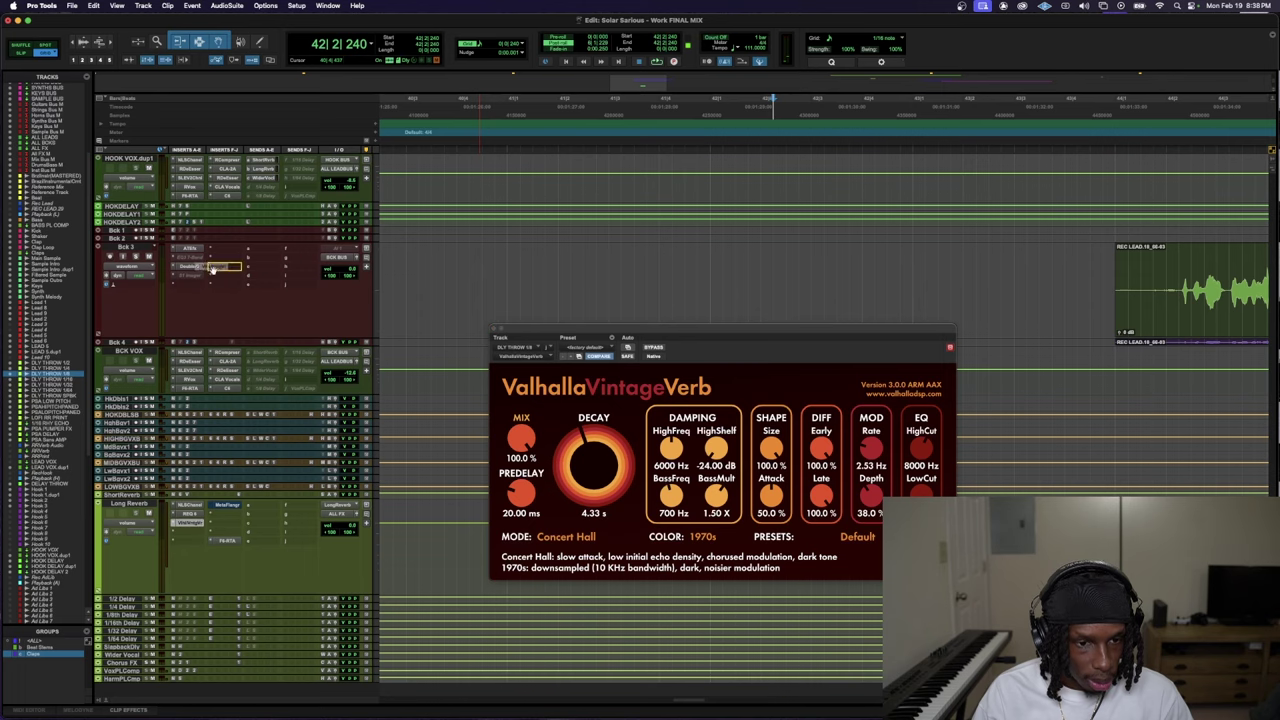
scroll(240, 400, up, 12)
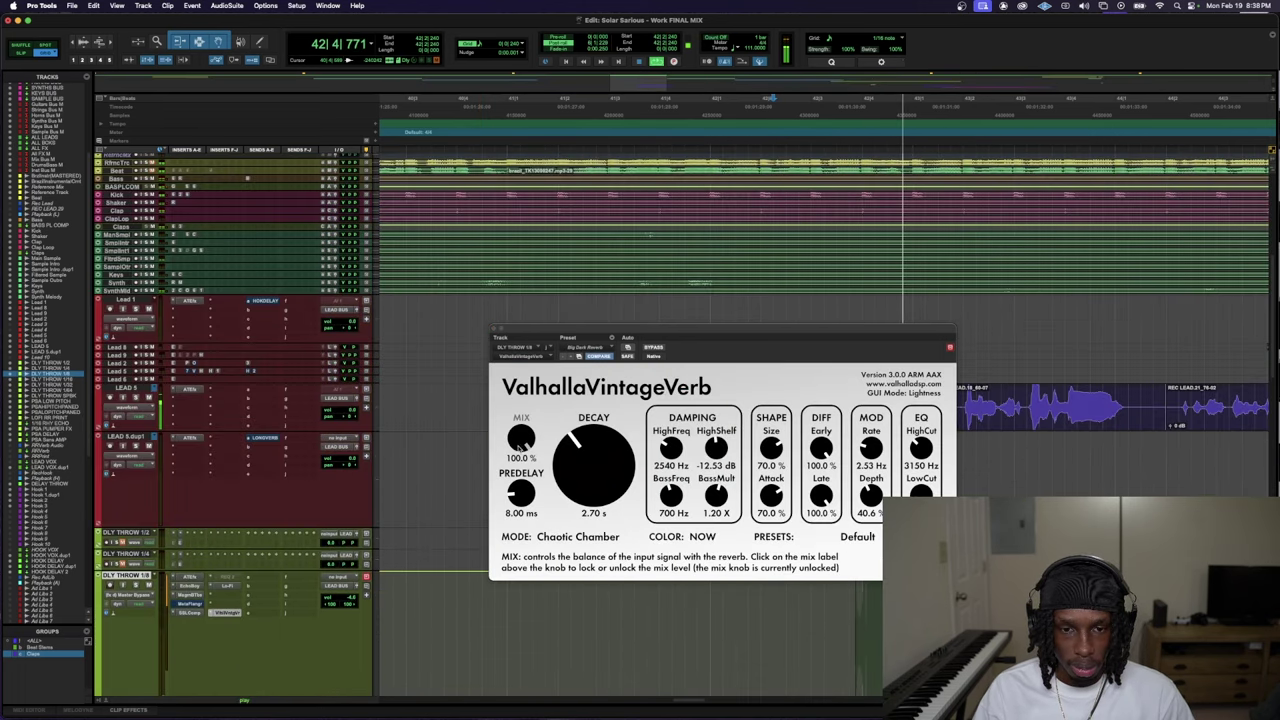
drag(520, 445, 451, 603)
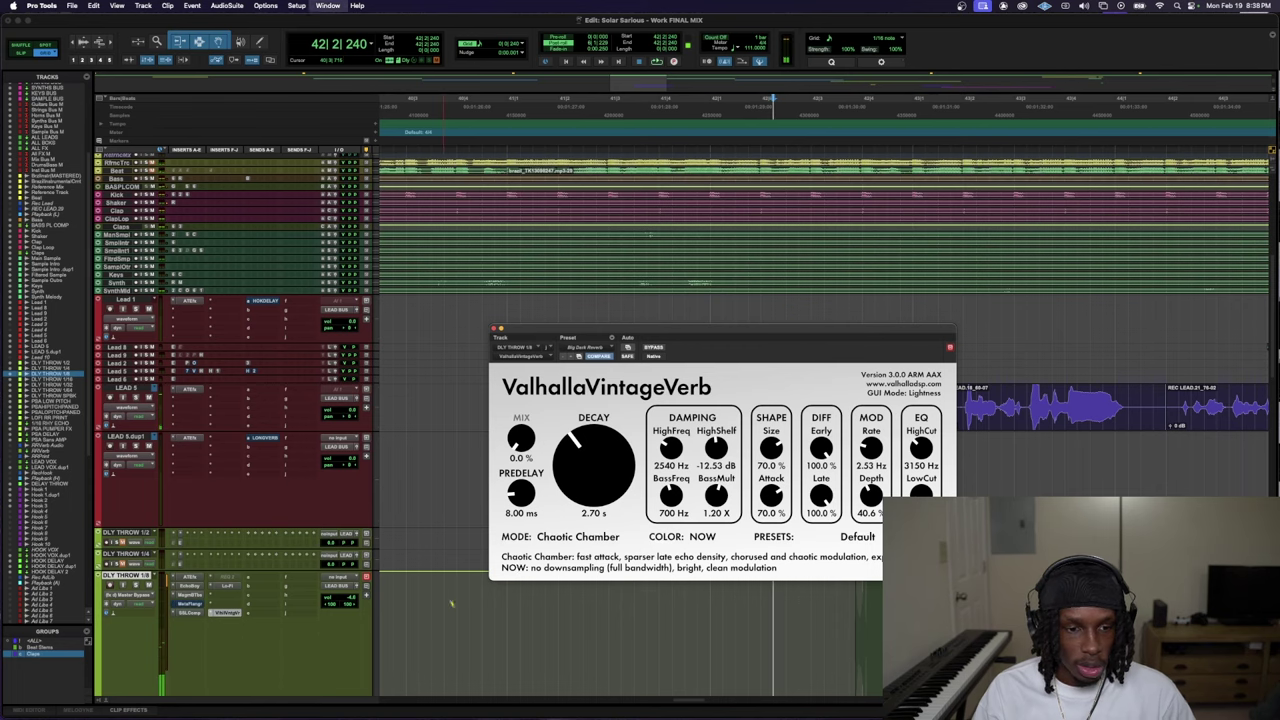
- Rehearse the reverb mix move on DLY THROW 1/8 during playback, raising it to 65.6% and returning it to 0%
key(ctrl+alt+super+w)
key(ctrl+alt+super+w)
key(space)
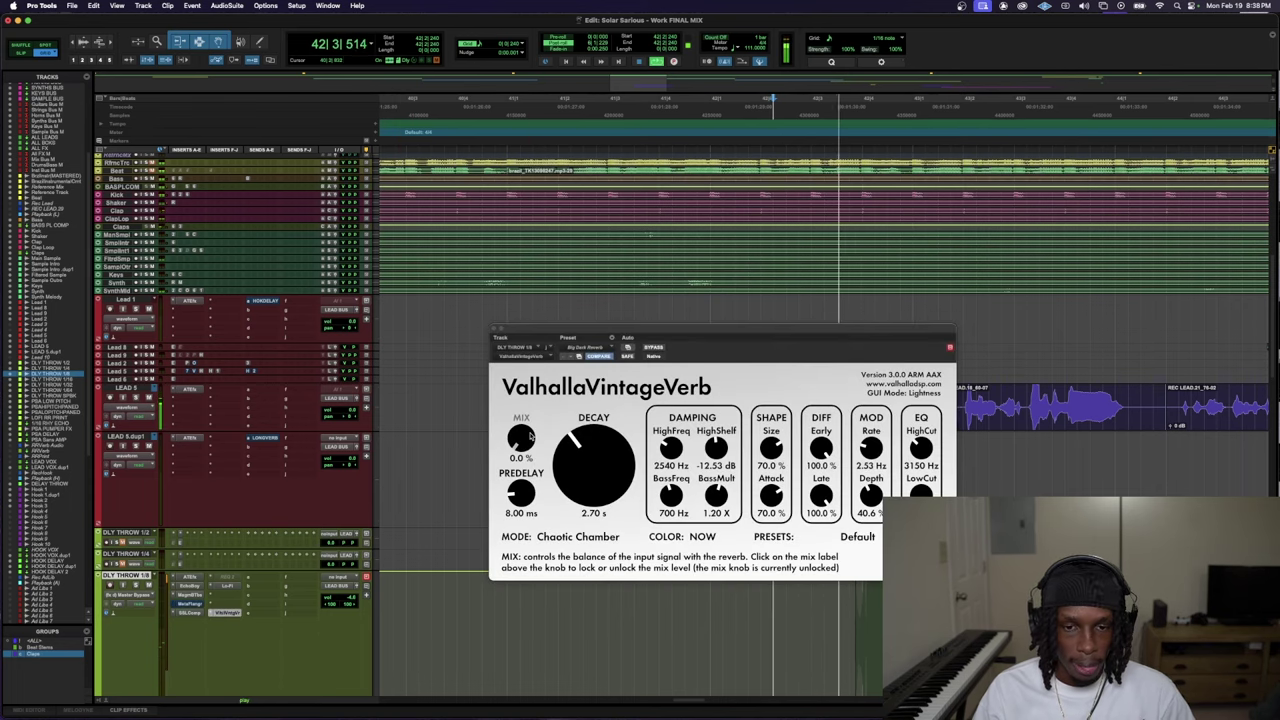
drag(530, 435, 504, 576)
key(space)
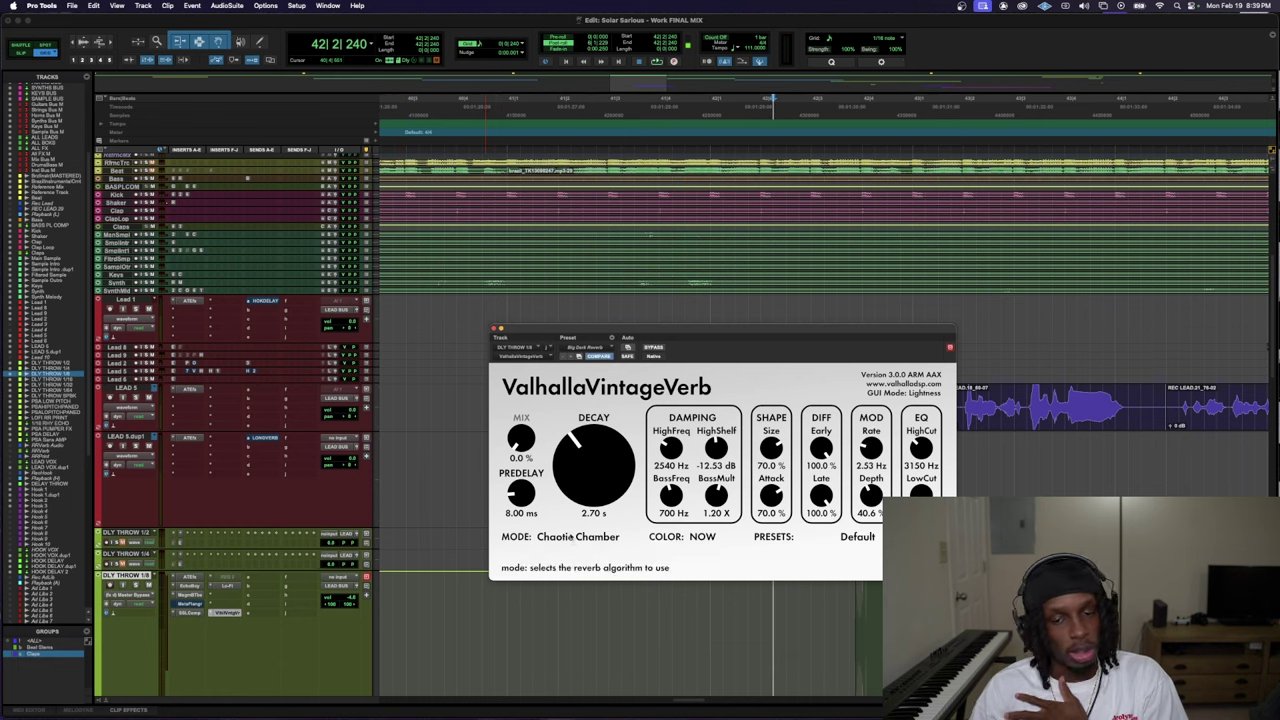
key(space)
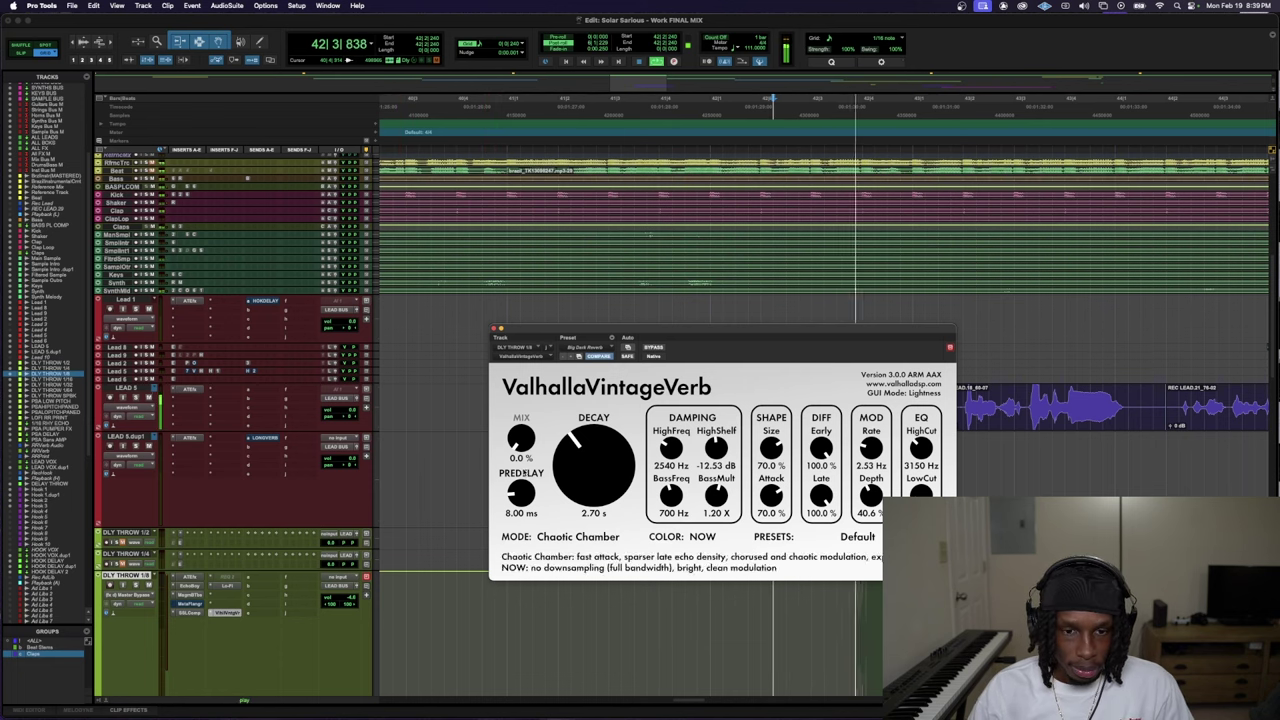
drag(521, 444, 525, 357)
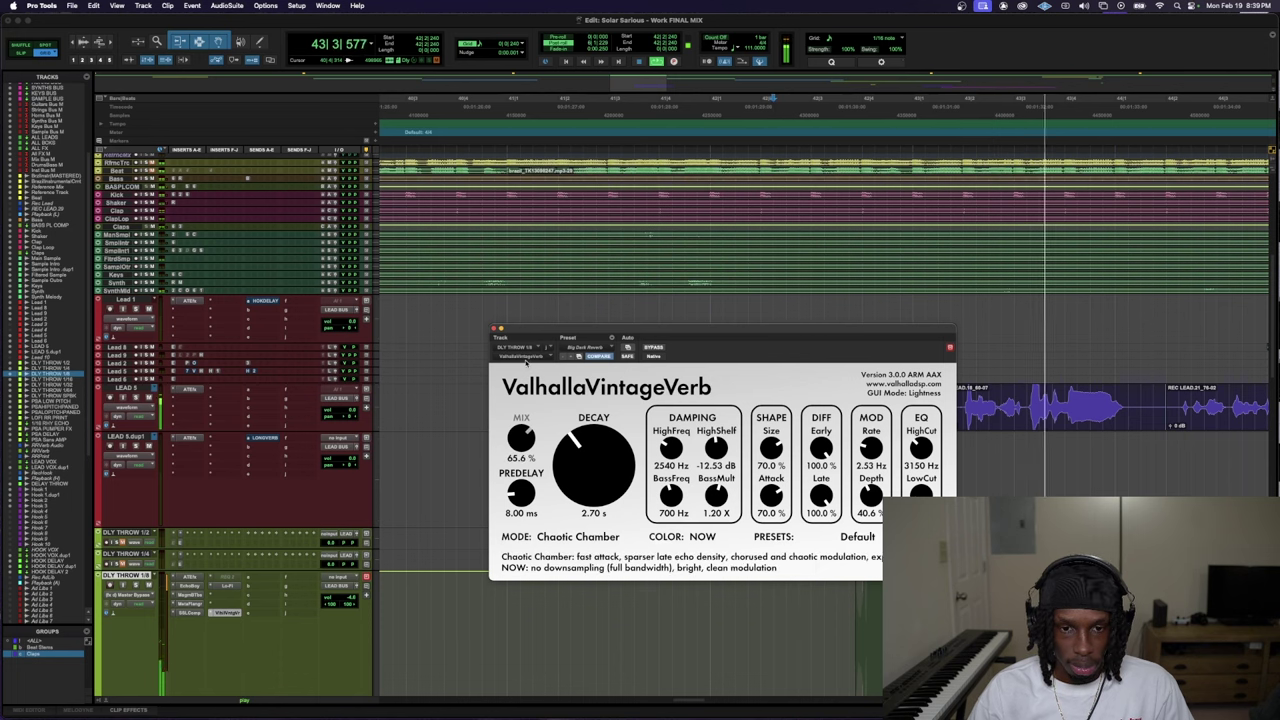
key(space)
- Put DLY THROW 1/8 in an automation-writing mode, enable automation for the ValhallaVintageVerb mix, and display its automation lane
click(145, 604)
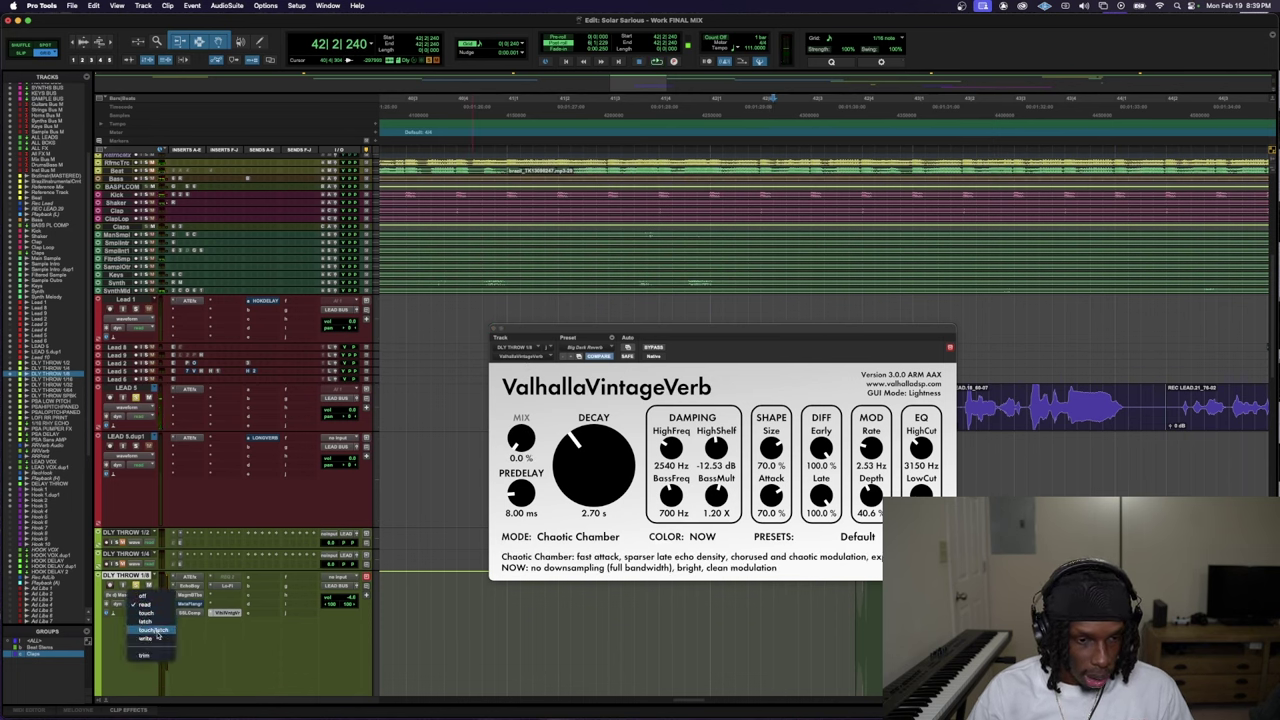
click(158, 619)
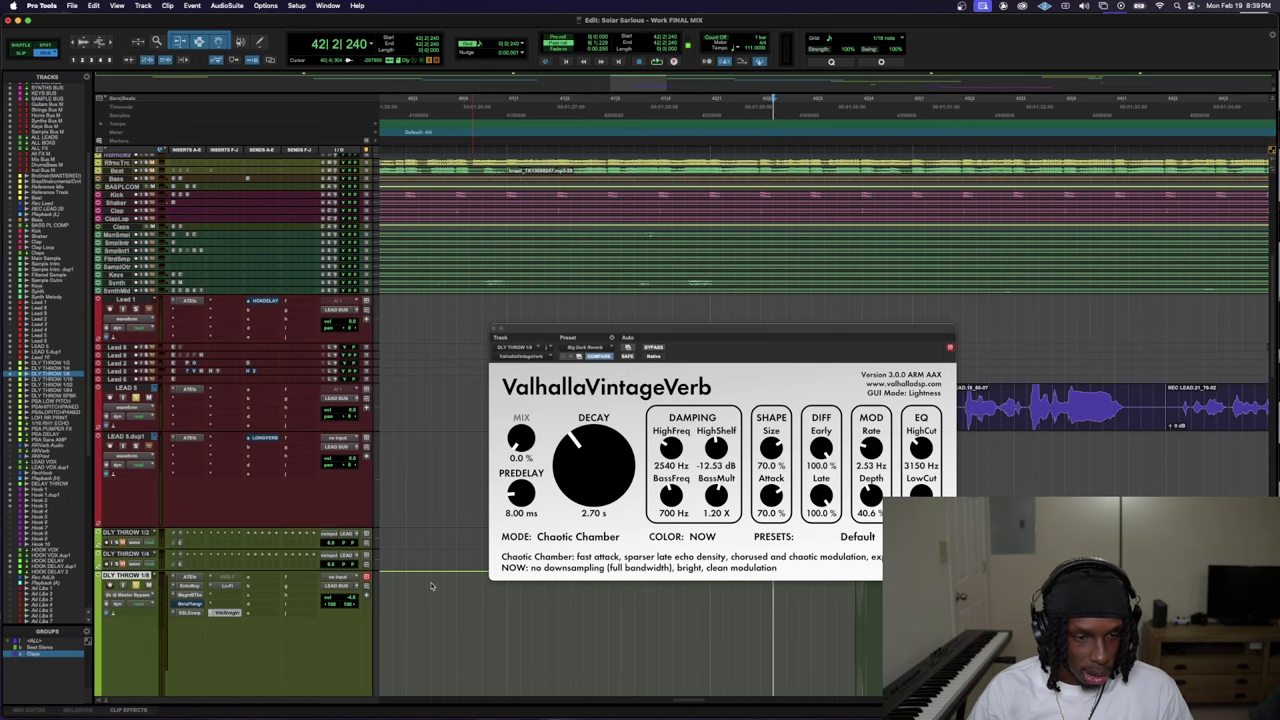
right_click(519, 446)
click(563, 449)
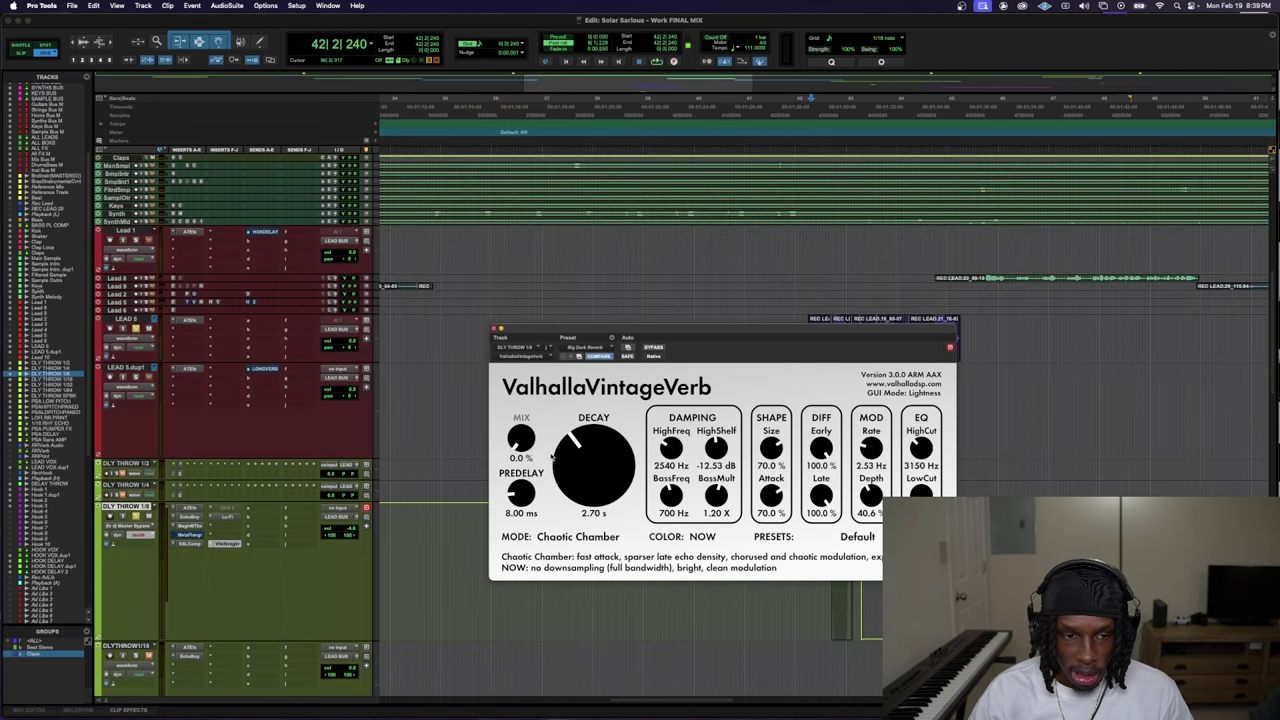
click(124, 521)
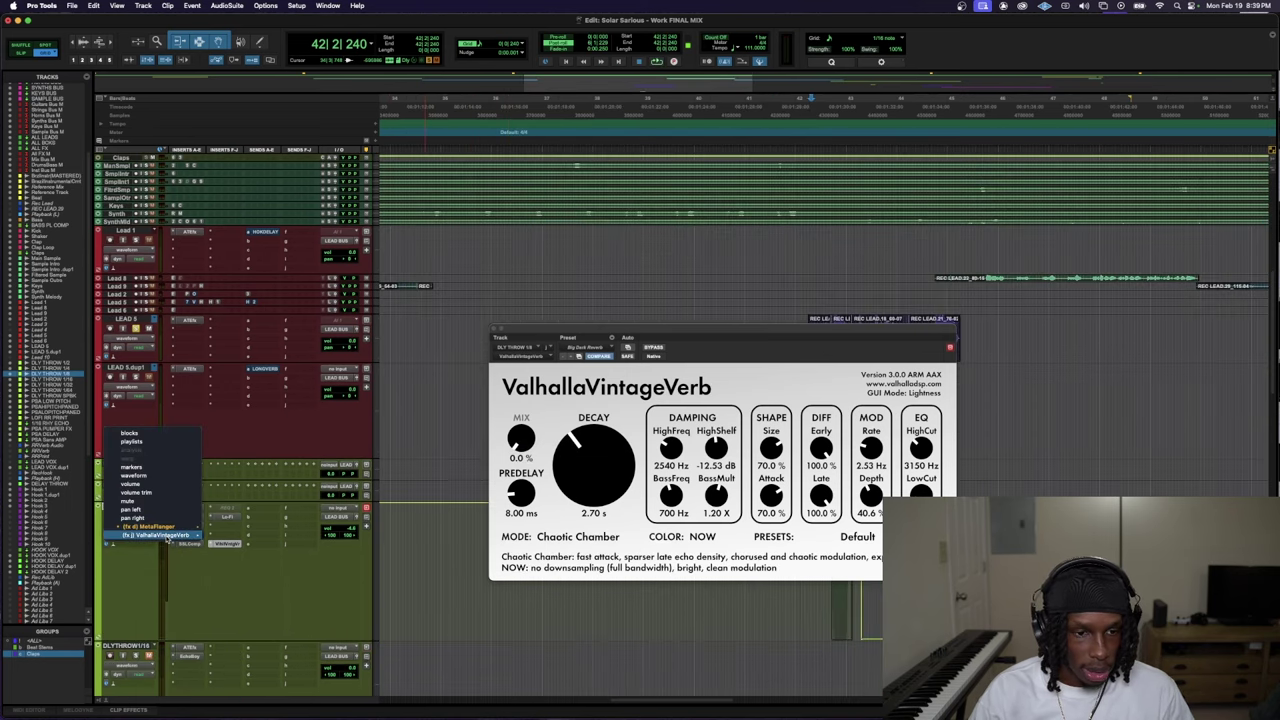
click(216, 535)
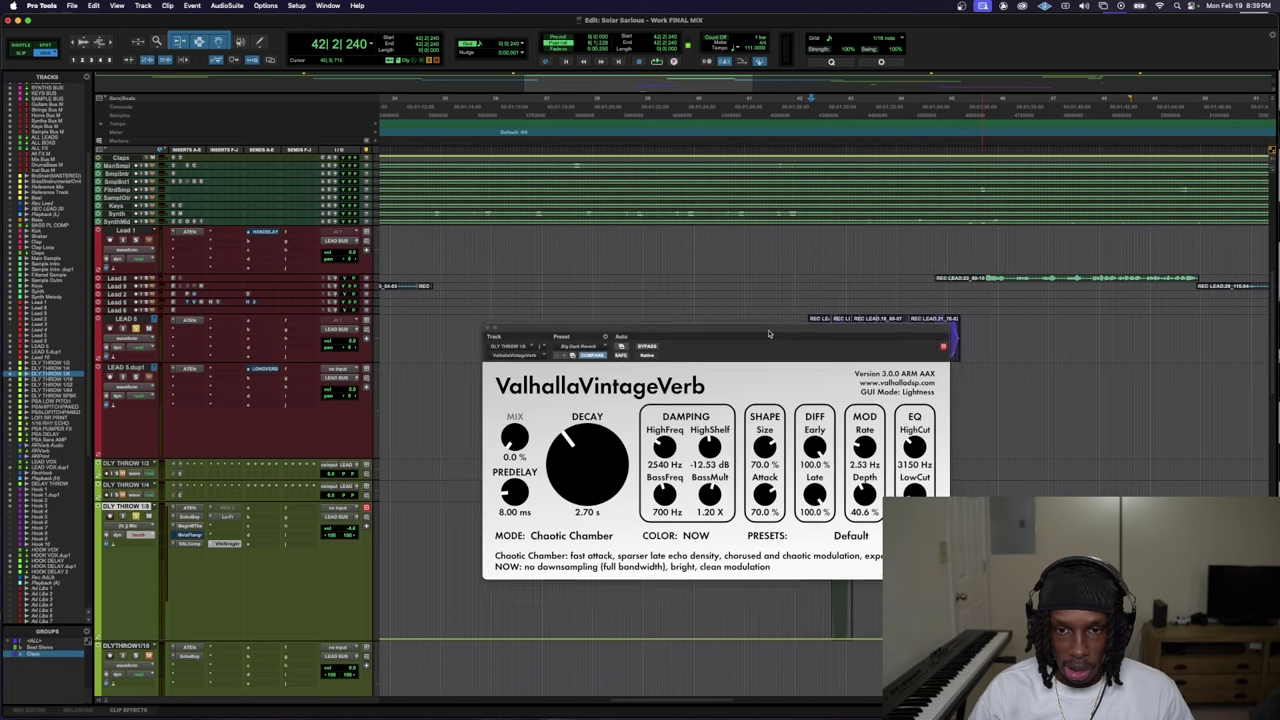
- Record automation of the reverb mix rising just after the delay clip during playback, and close the plug-in window
drag(779, 336, 657, 241)
key(space)
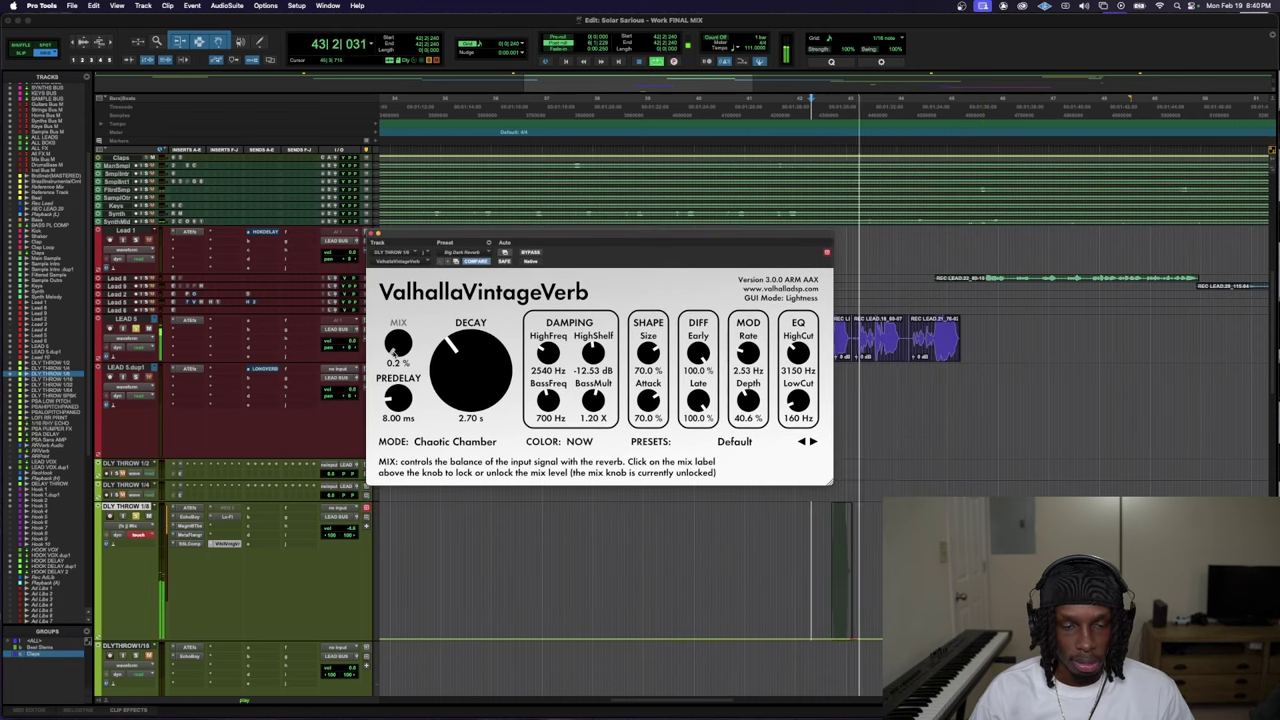
drag(396, 350, 398, 262)
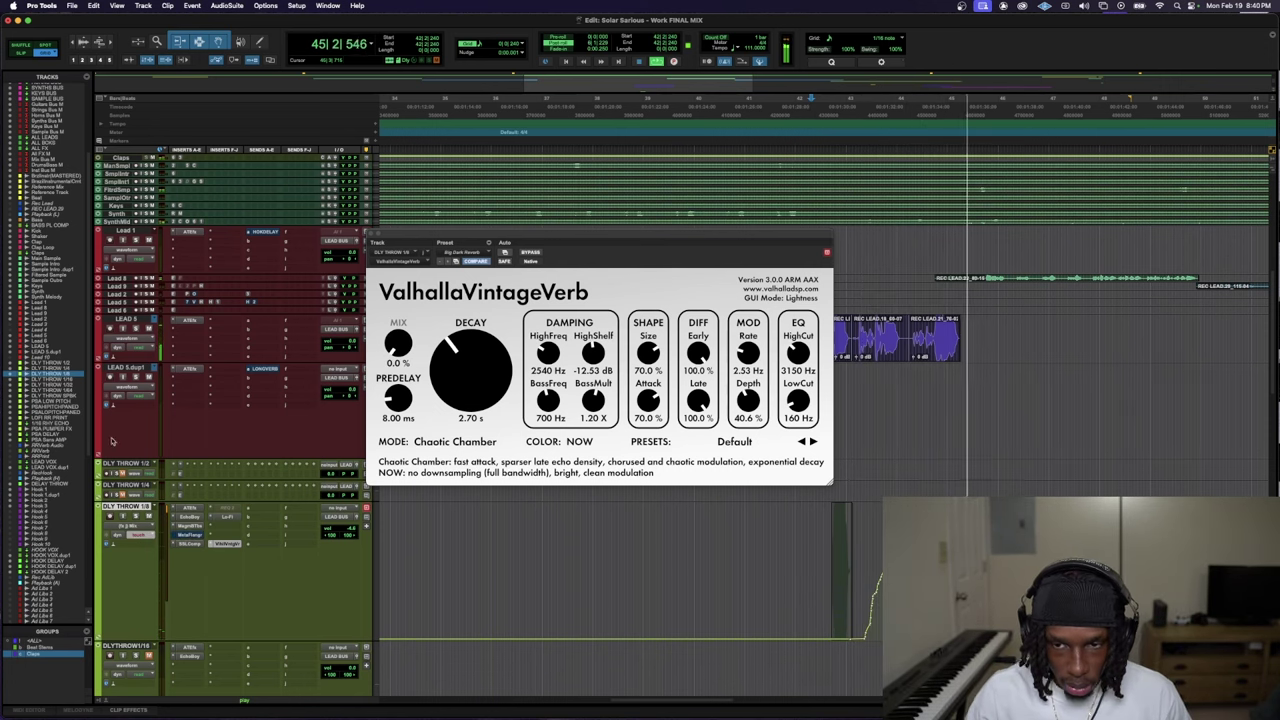
click(188, 543)
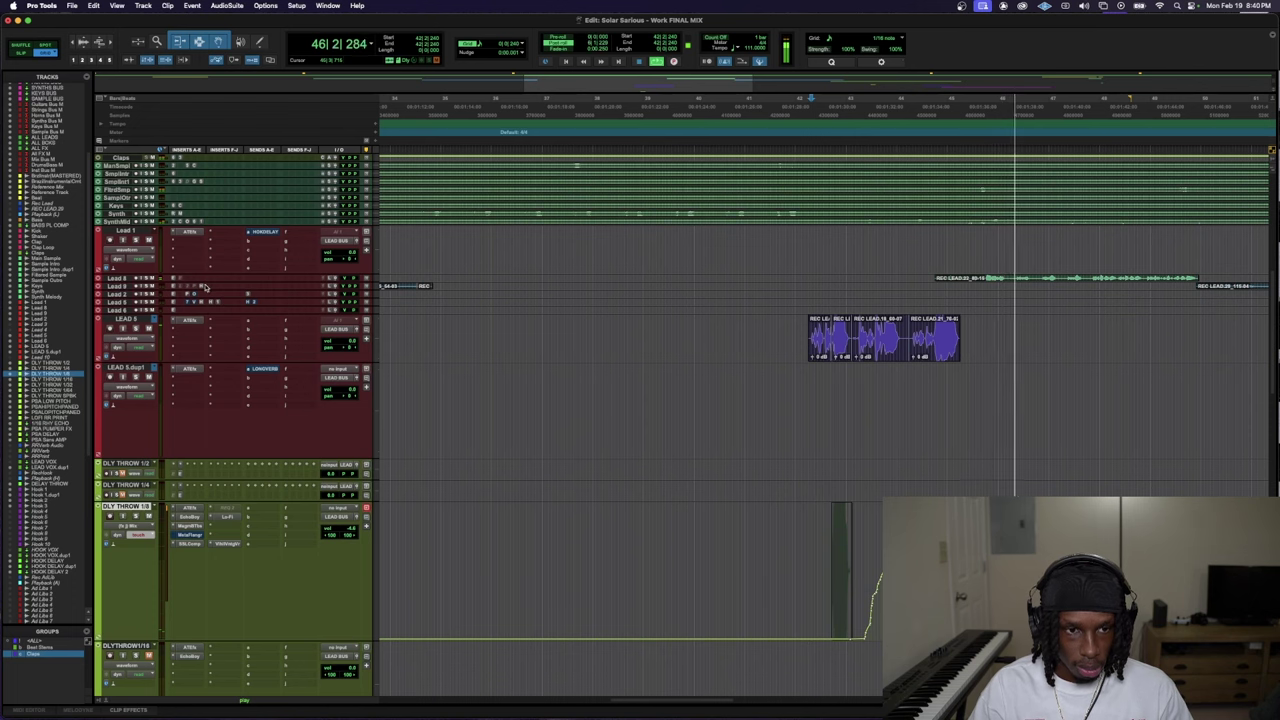
key(space)
- Enlarge the lead track directly below Lead 1 and play back its green vocal clip from the beginning
drag(200, 286, 213, 359)
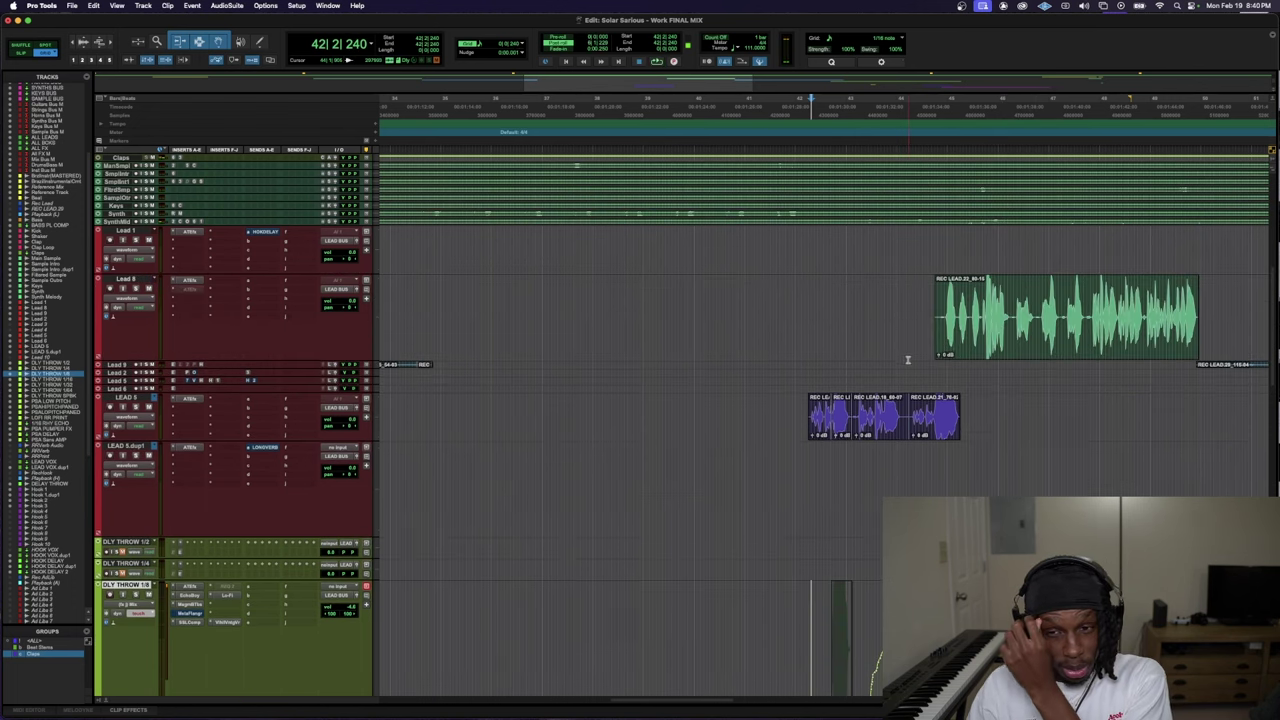
click(935, 293)
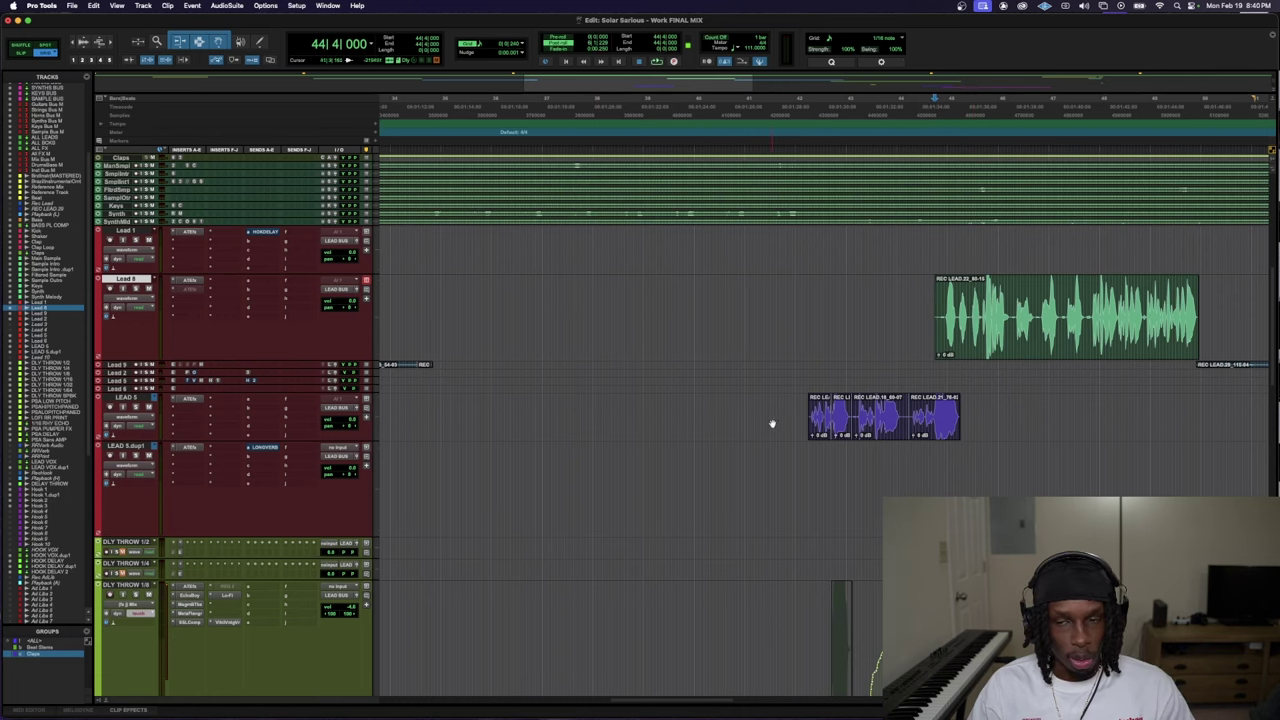
key(space)
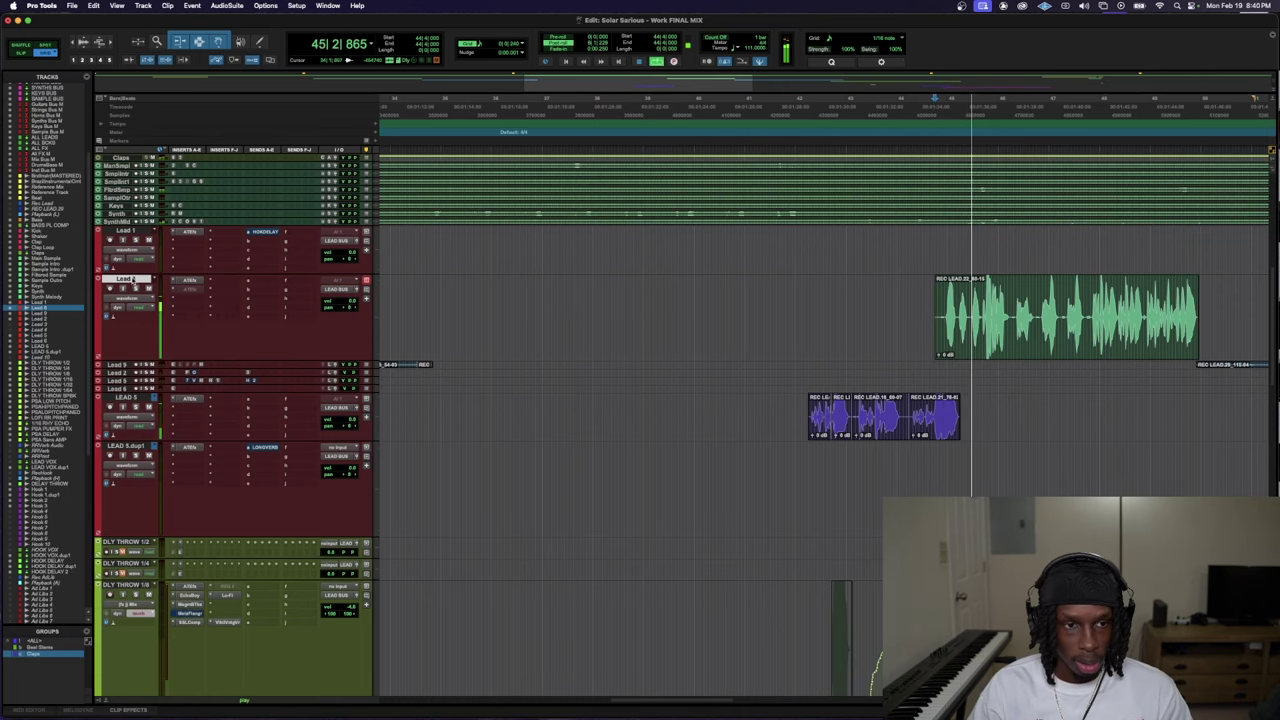
key(space)
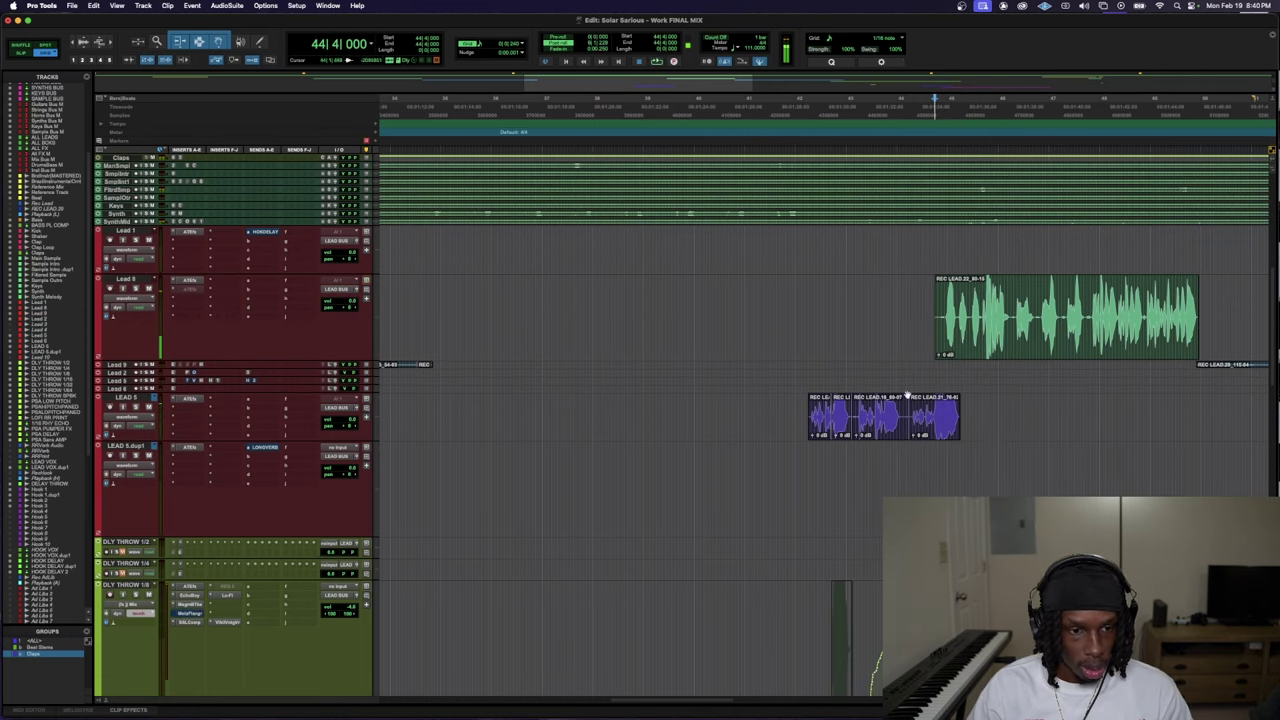
- Play the green vocal, separate its phrase around the start of bar 46, and place a copy of it on DLY THROW 1/4
click(980, 310)
key(t)
key(t)
key(space)
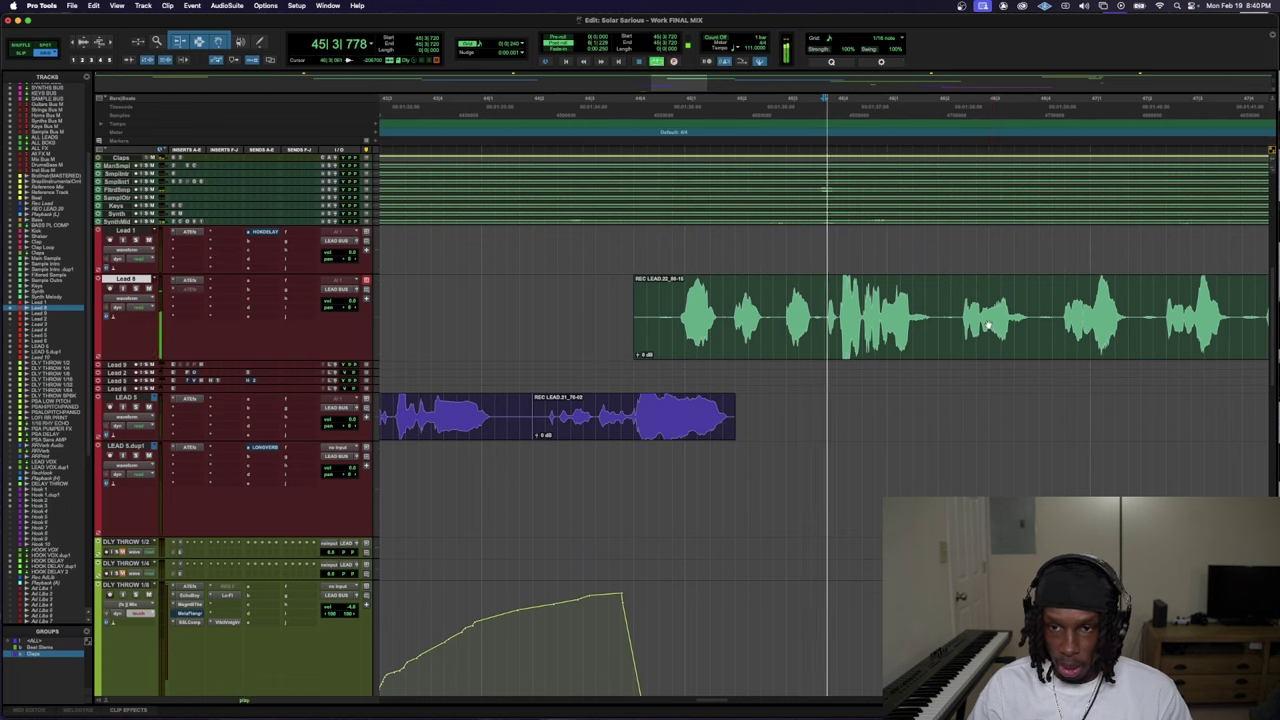
click(862, 300)
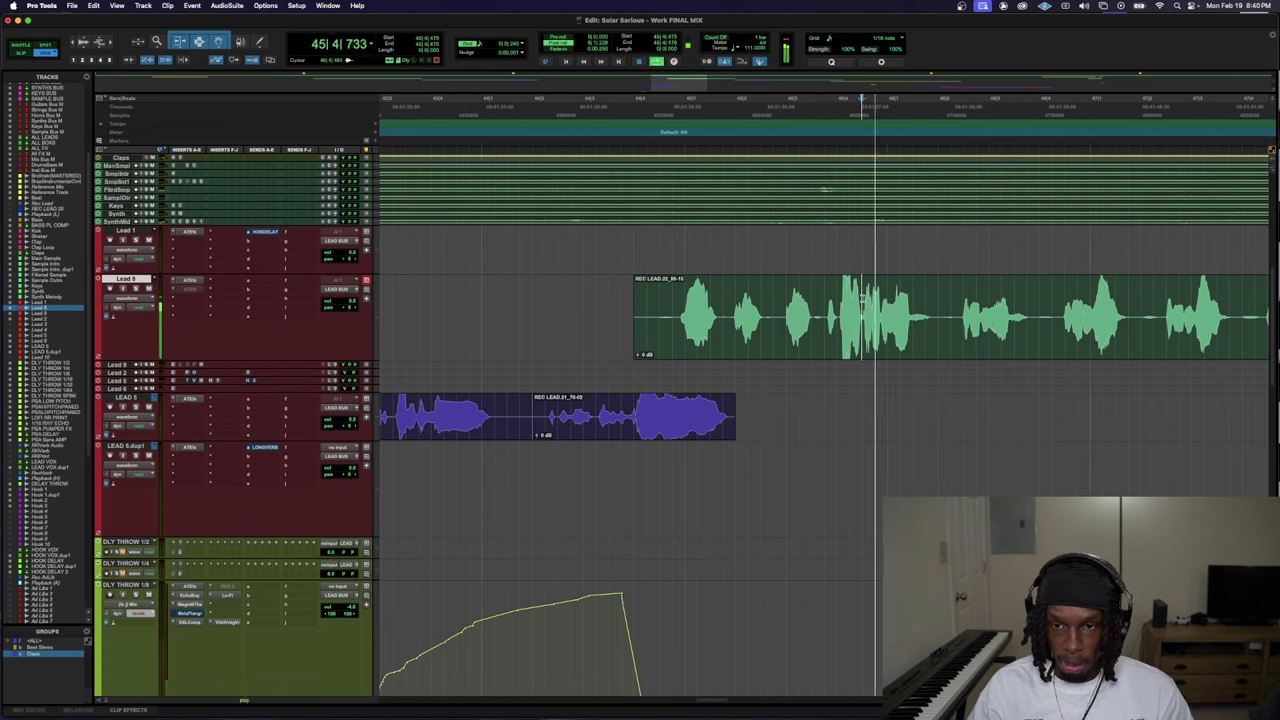
drag(862, 298, 870, 568)
key(super+e)
key(ctrl+Up)
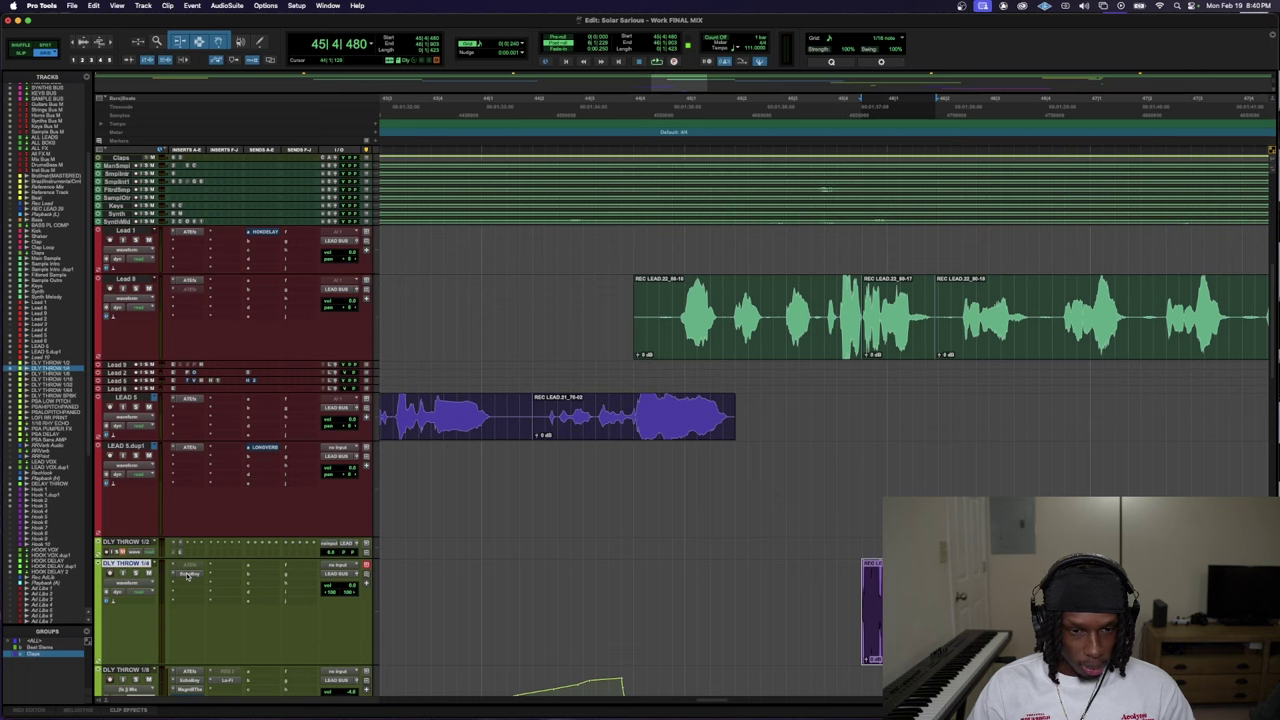
- Load the Distressed Delay preset in EchoBoy on DLY THROW 1/4 and audition the delay throw
click(188, 574)
click(493, 290)
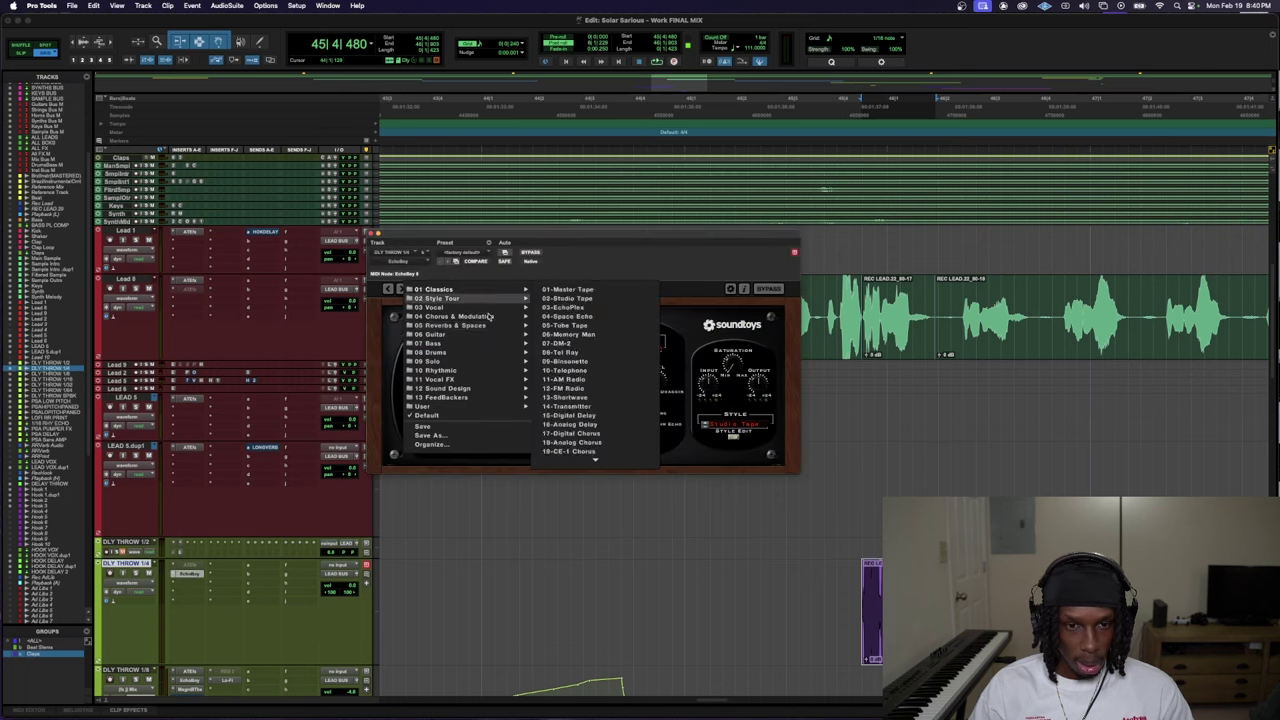
mouse_move(492, 411)
click(558, 408)
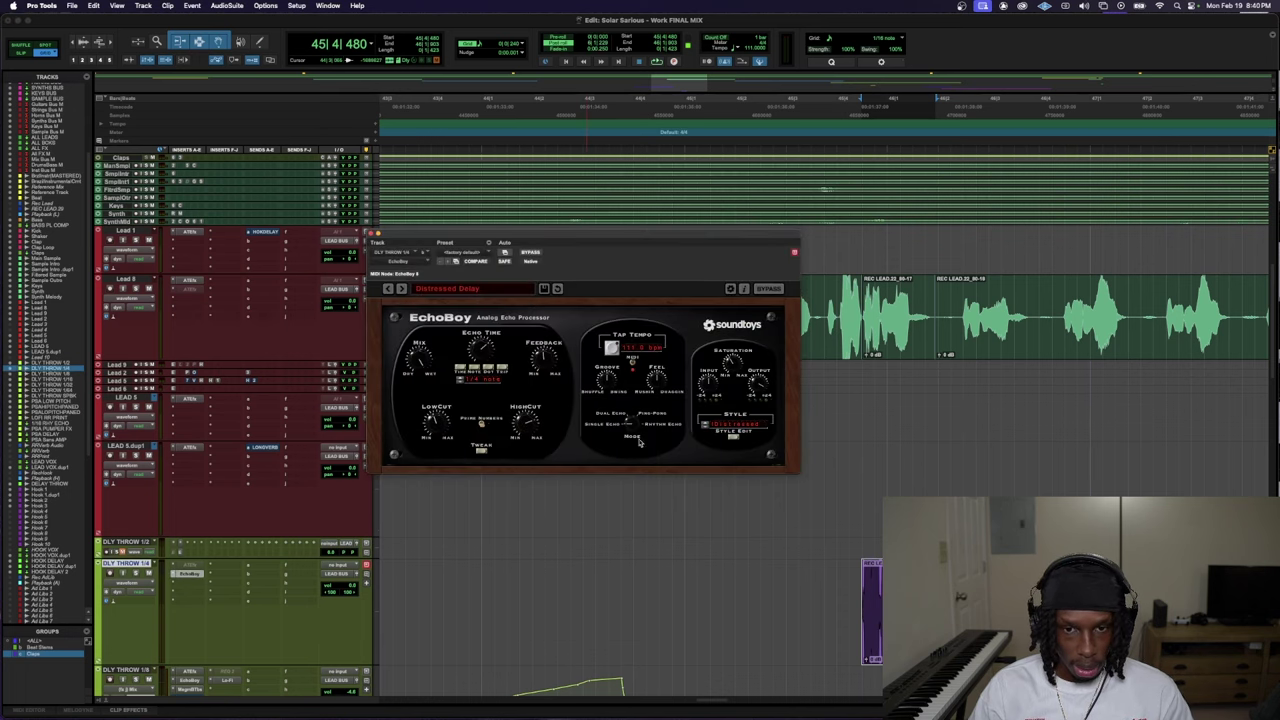
key(space)
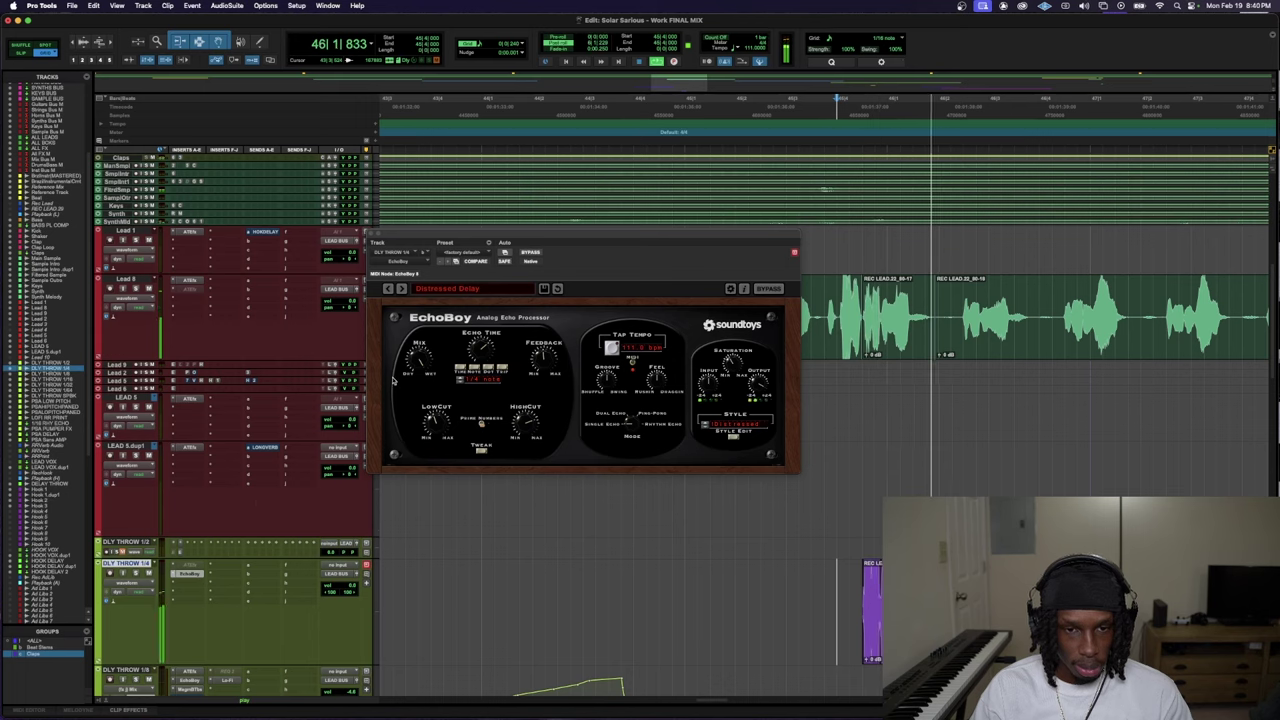
key(space)
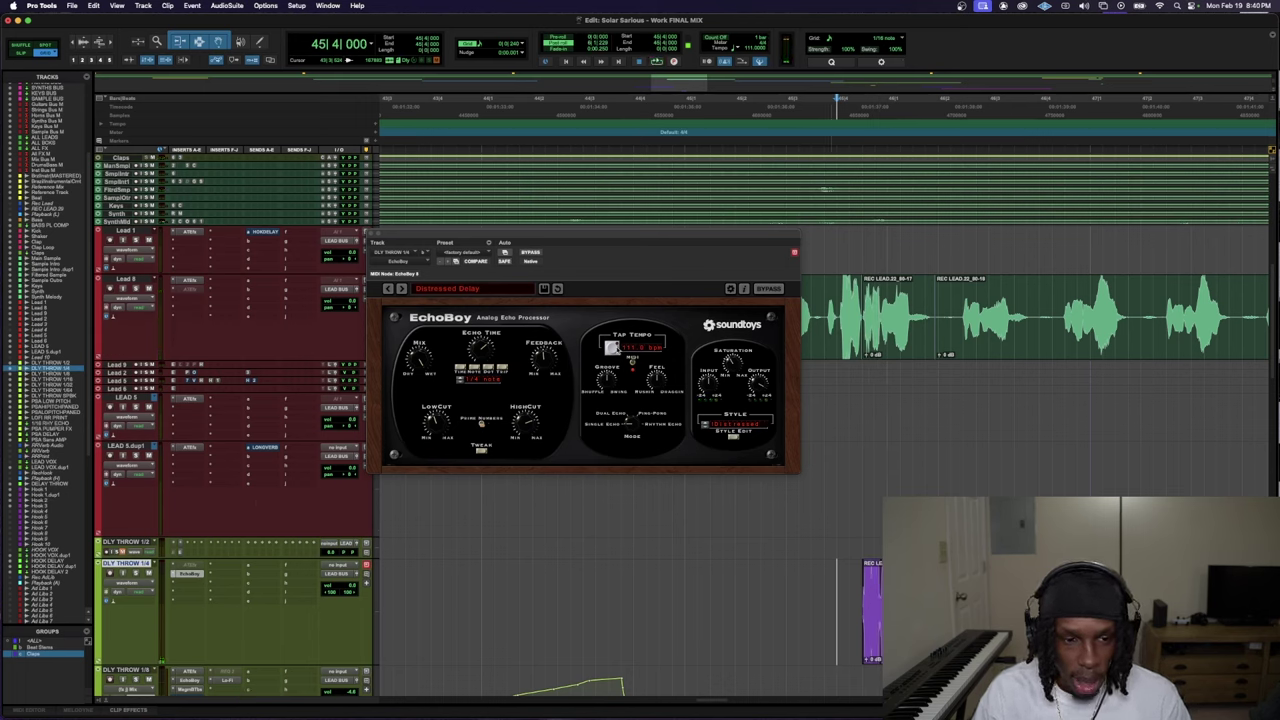
- Show EchoBoy's Tweak controls and play the delay throw again
click(481, 450)
key(space)
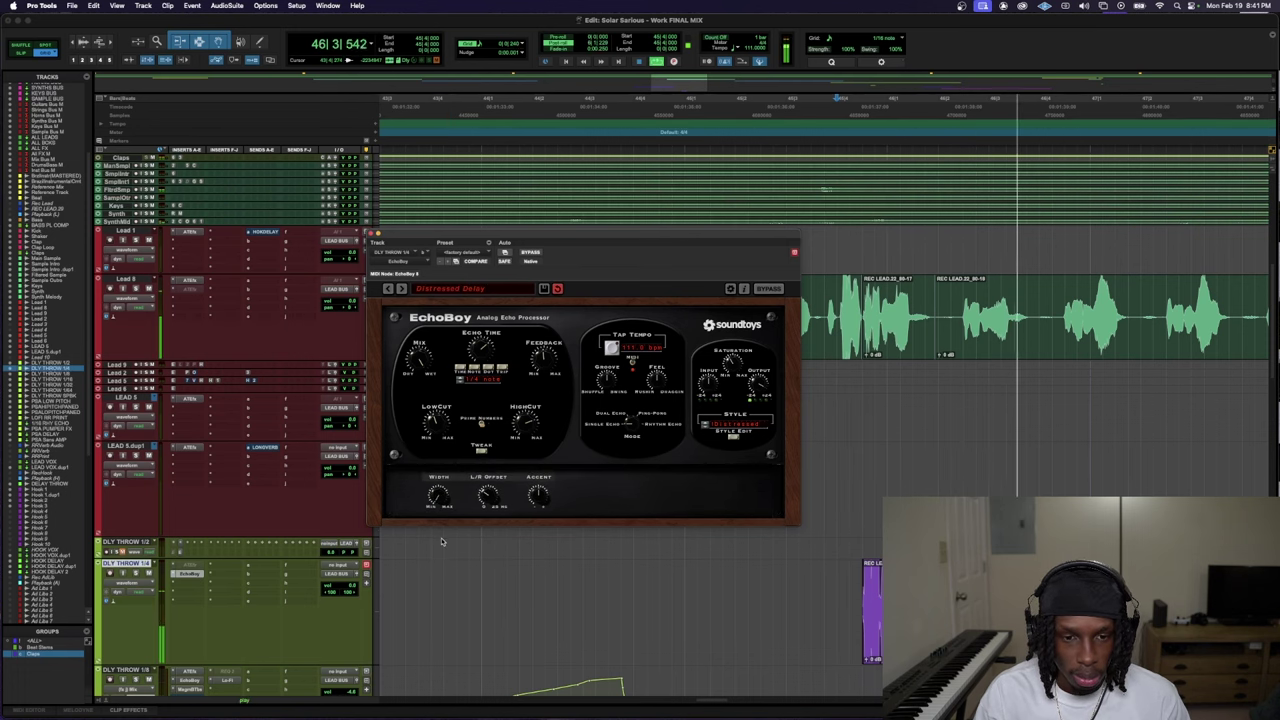
key(space)
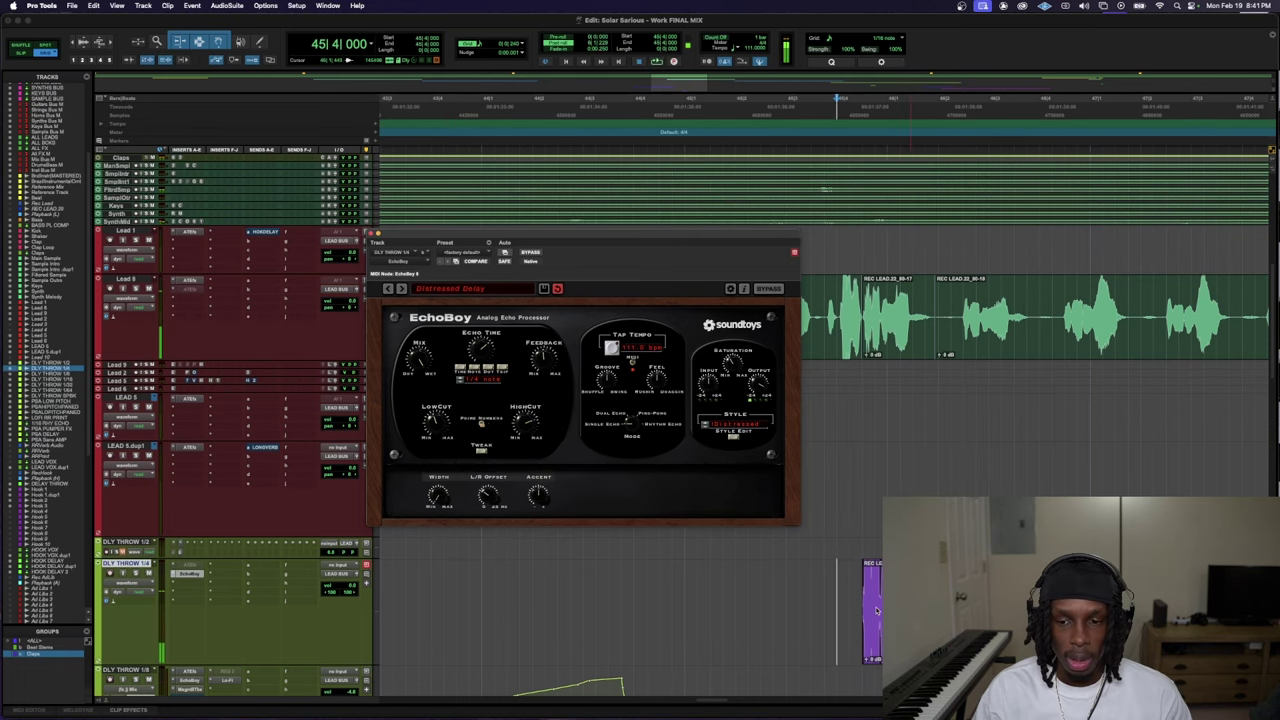
- Insert an F6-RTA equalizer after EchoBoy on DLY THROW 1/4 and high-pass the delay at about 386 Hz during playback
click(196, 583)
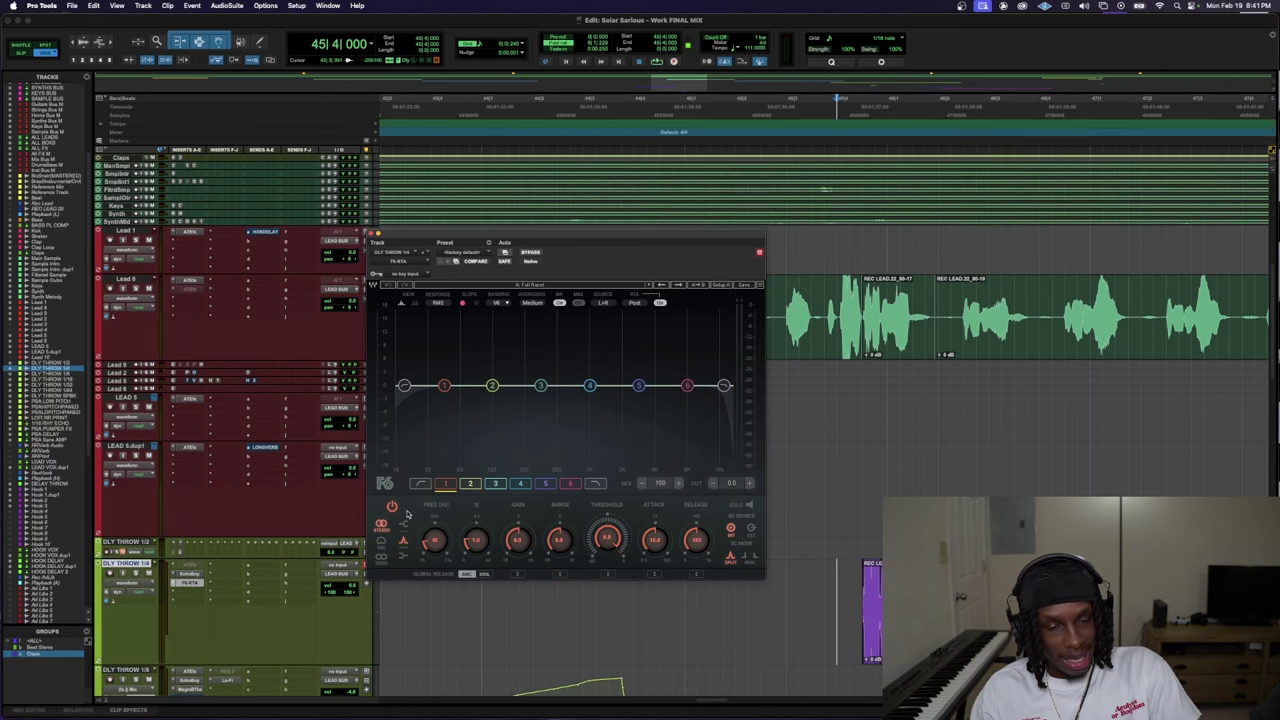
scroll(197, 568, down, 10)
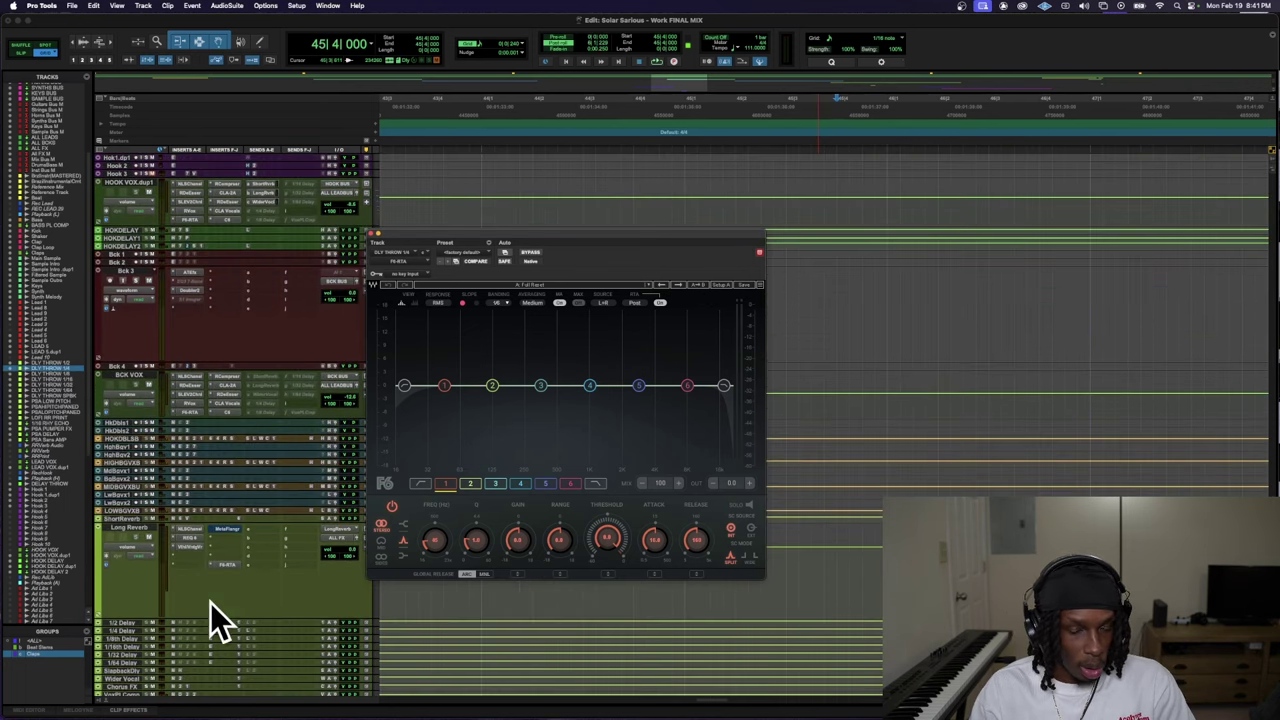
scroll(210, 602, up, 10)
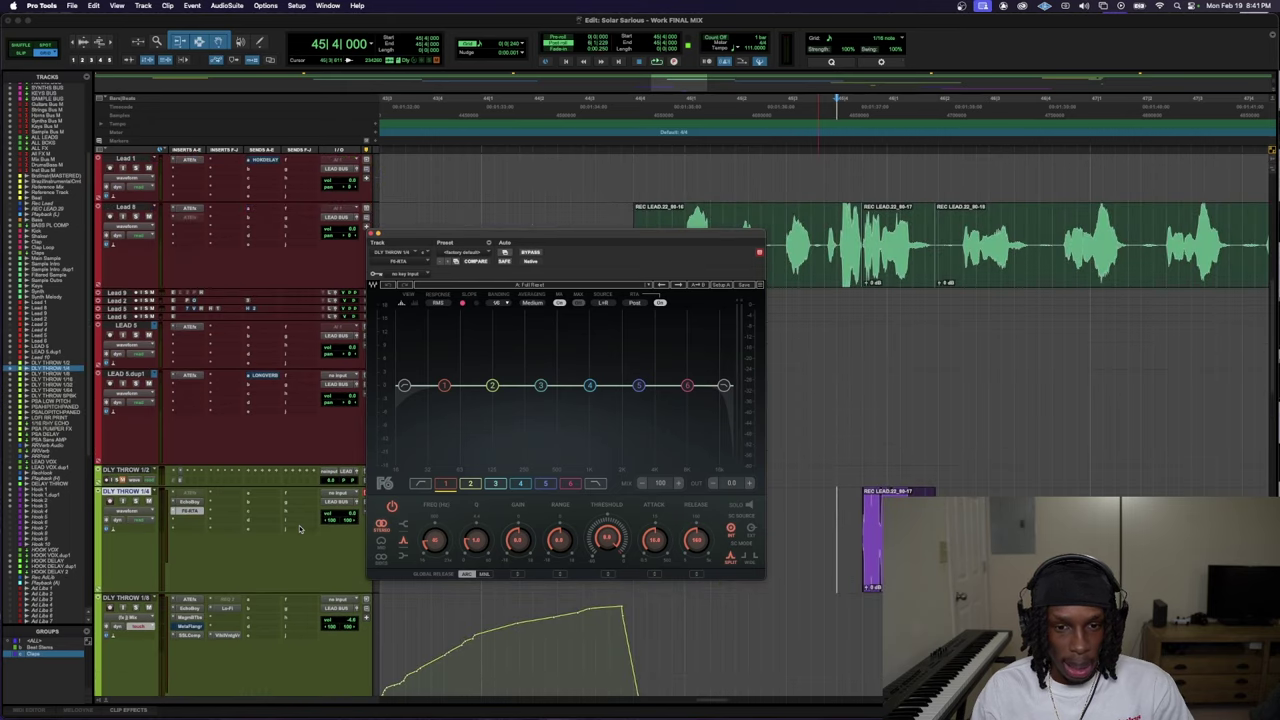
key(space)
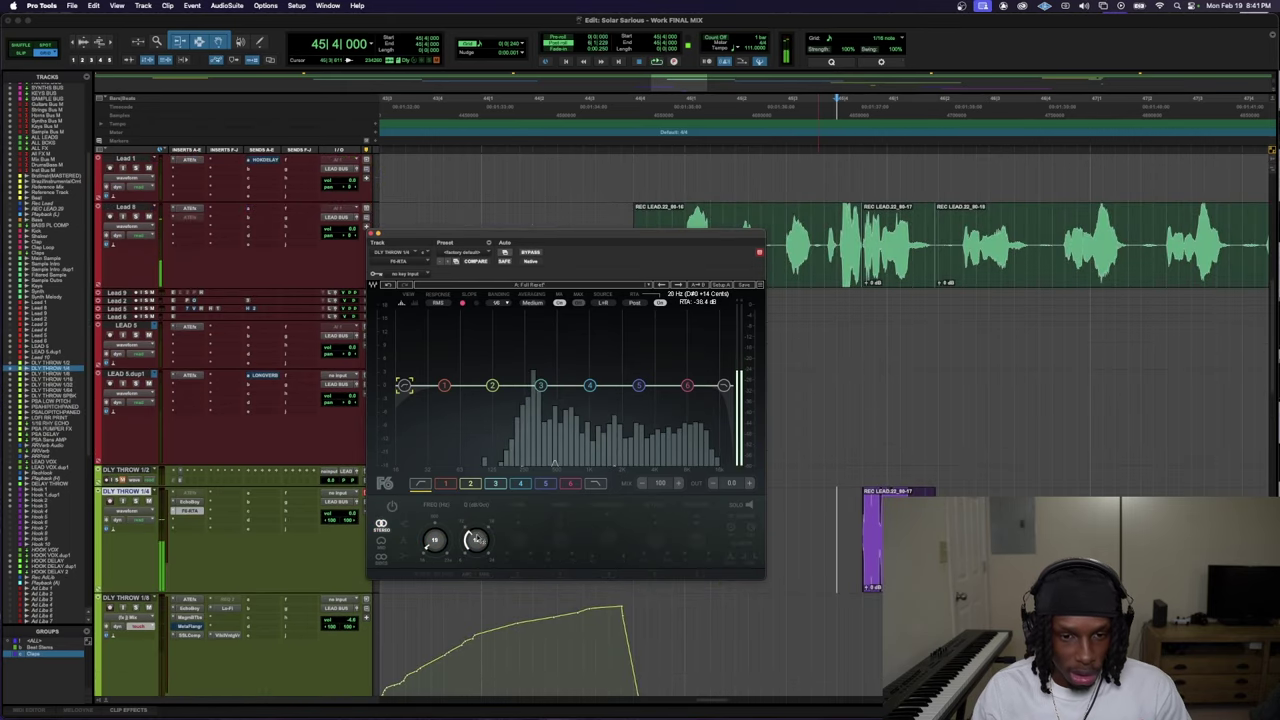
drag(404, 386, 521, 386)
key(space)
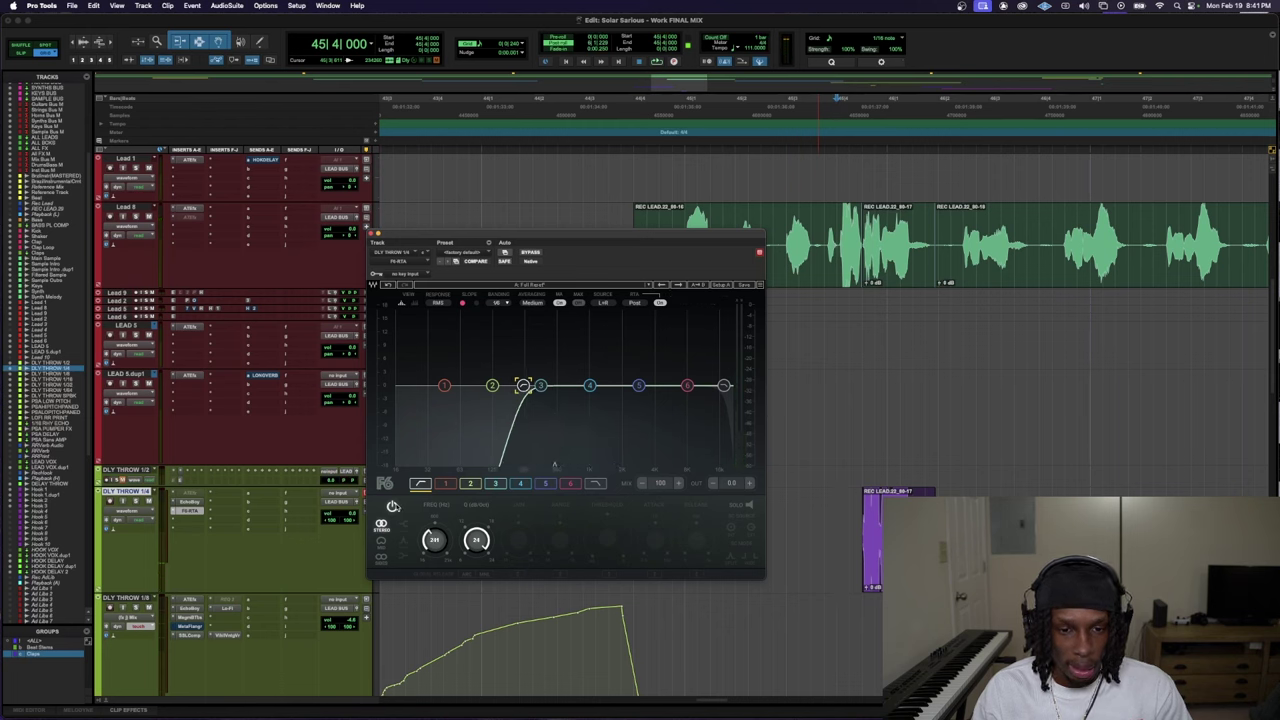
key(space)
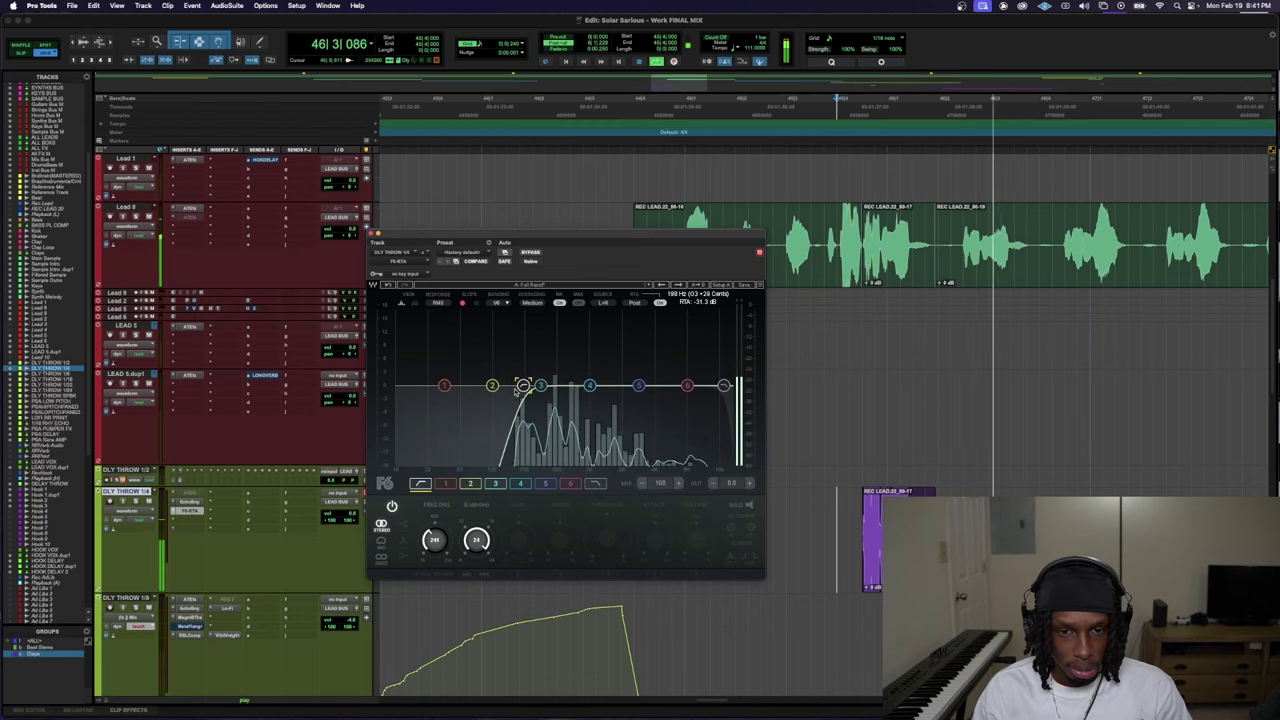
drag(518, 388, 541, 388)
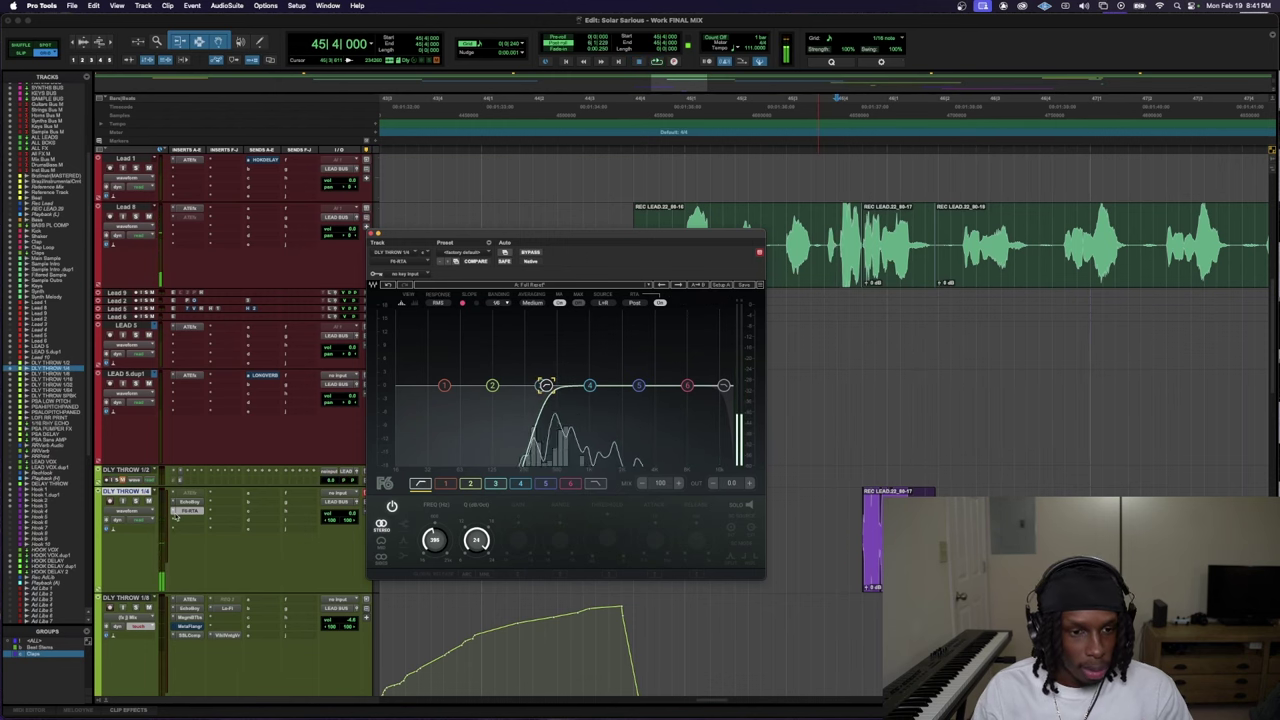
- Use an EQ3 7-Band with the telephone vocal preset instead of the F6-RTA on DLY THROW 1/4, audition it, and close its window
click(203, 478)
click(555, 317)
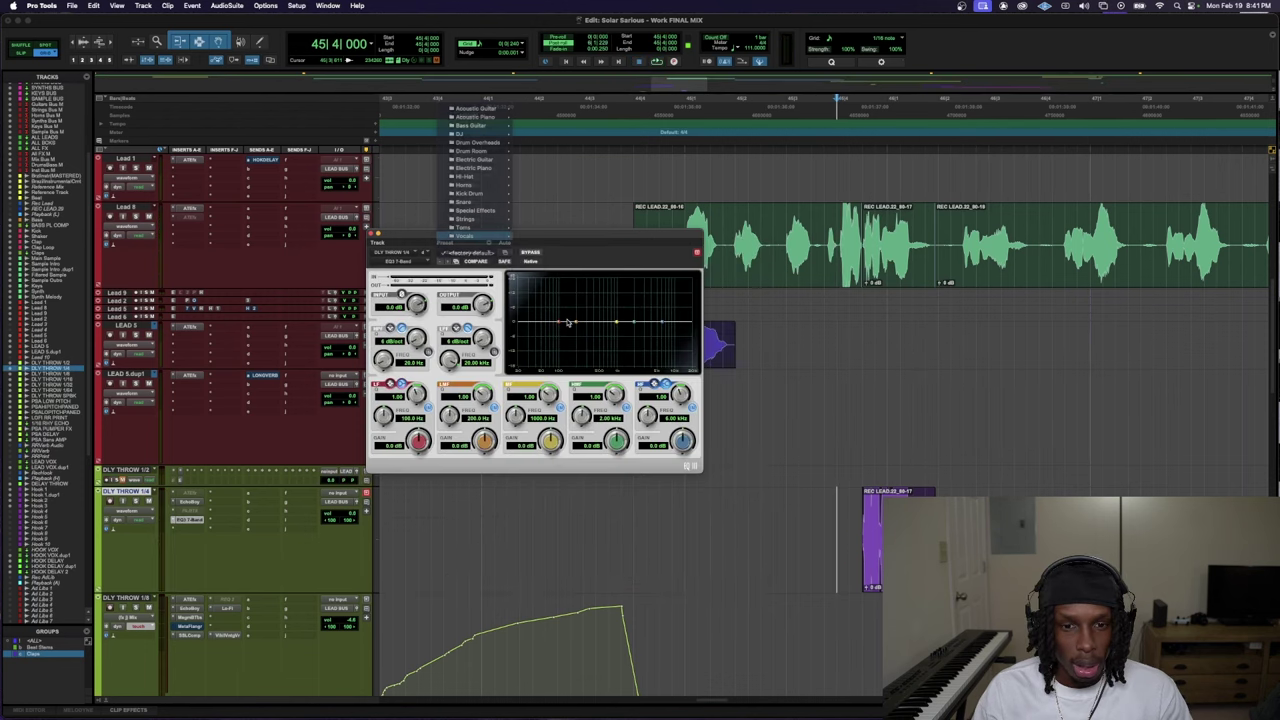
key(space)
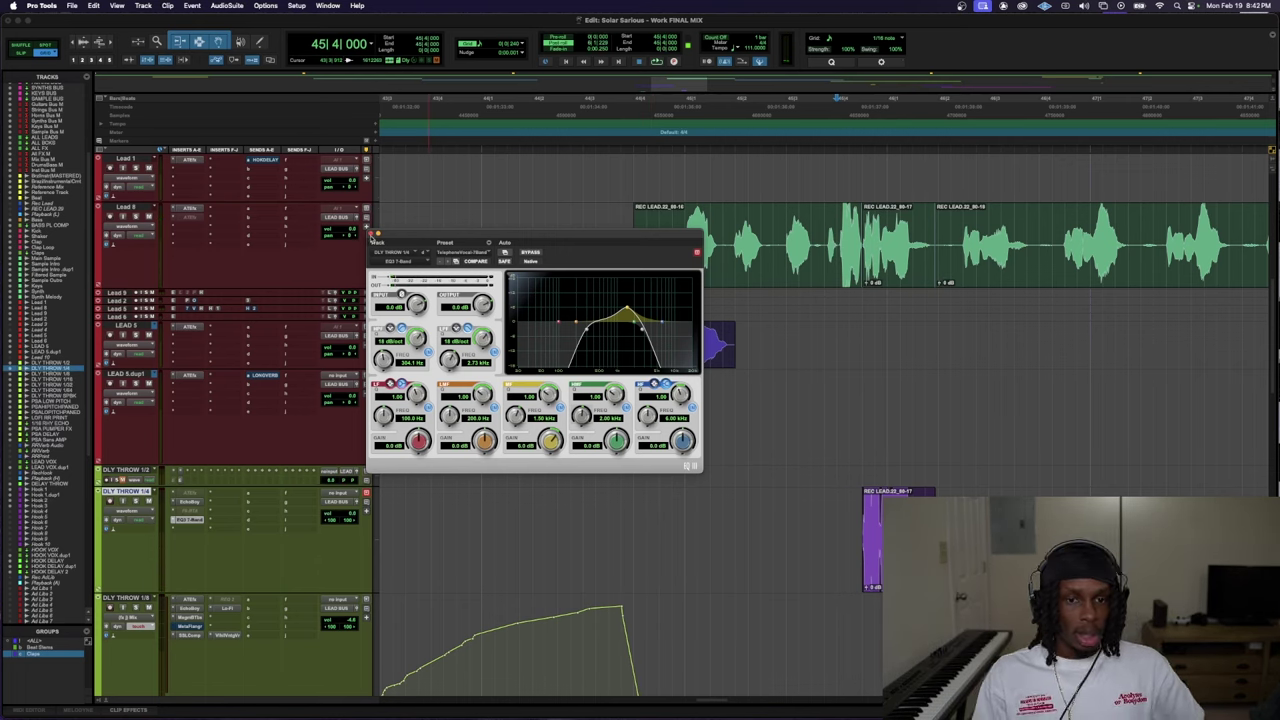
click(372, 234)
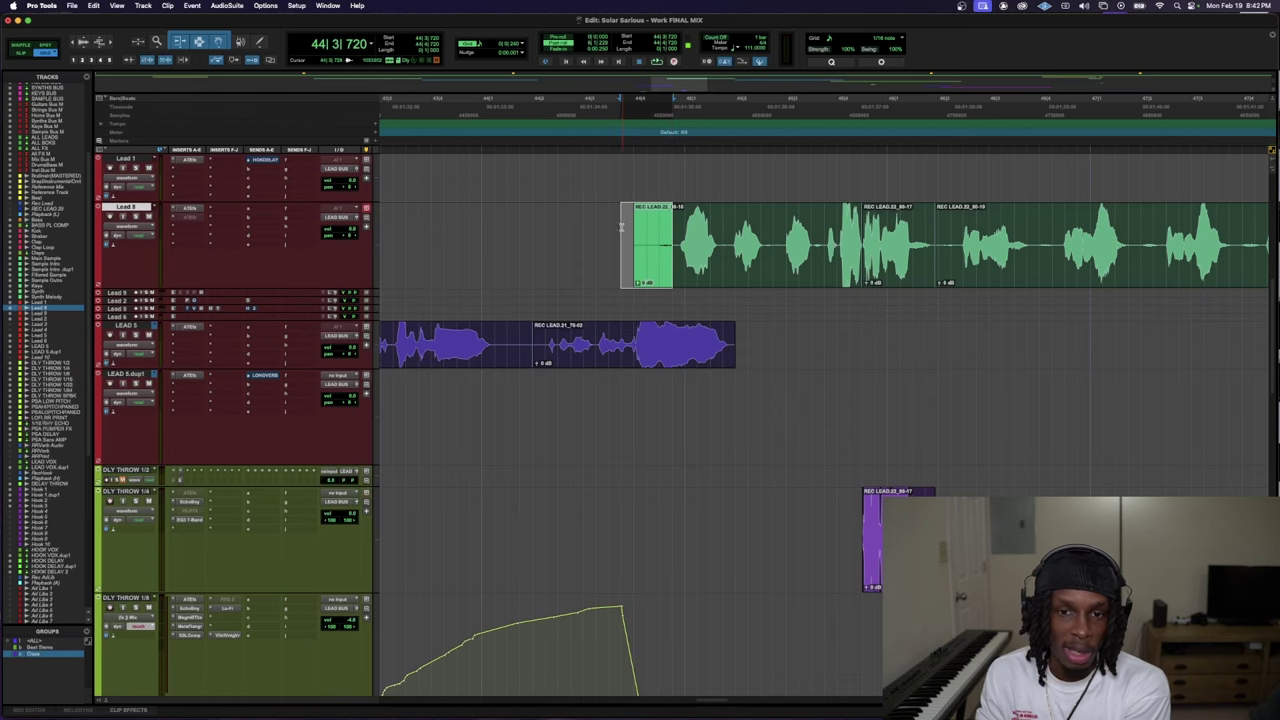
- Place the playback position just before the green vocal clip and switch DLY THROW 1/8's automation mode to read
click(619, 228)
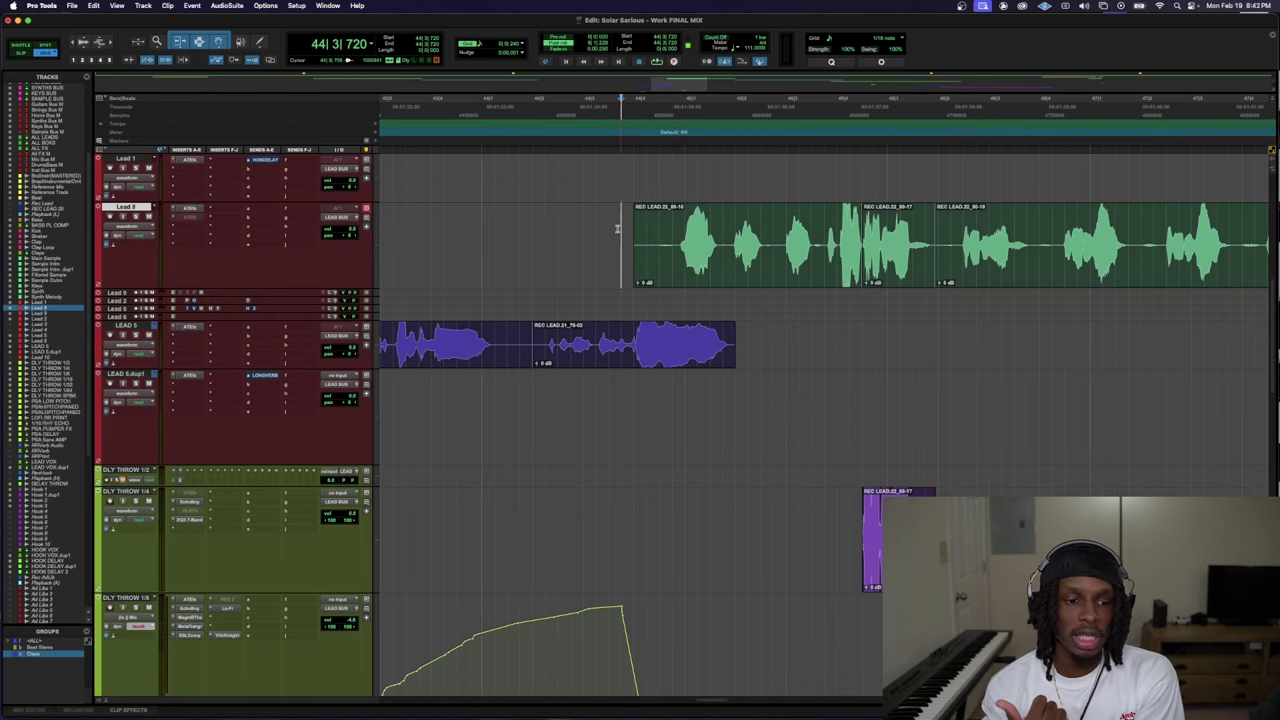
click(140, 630)
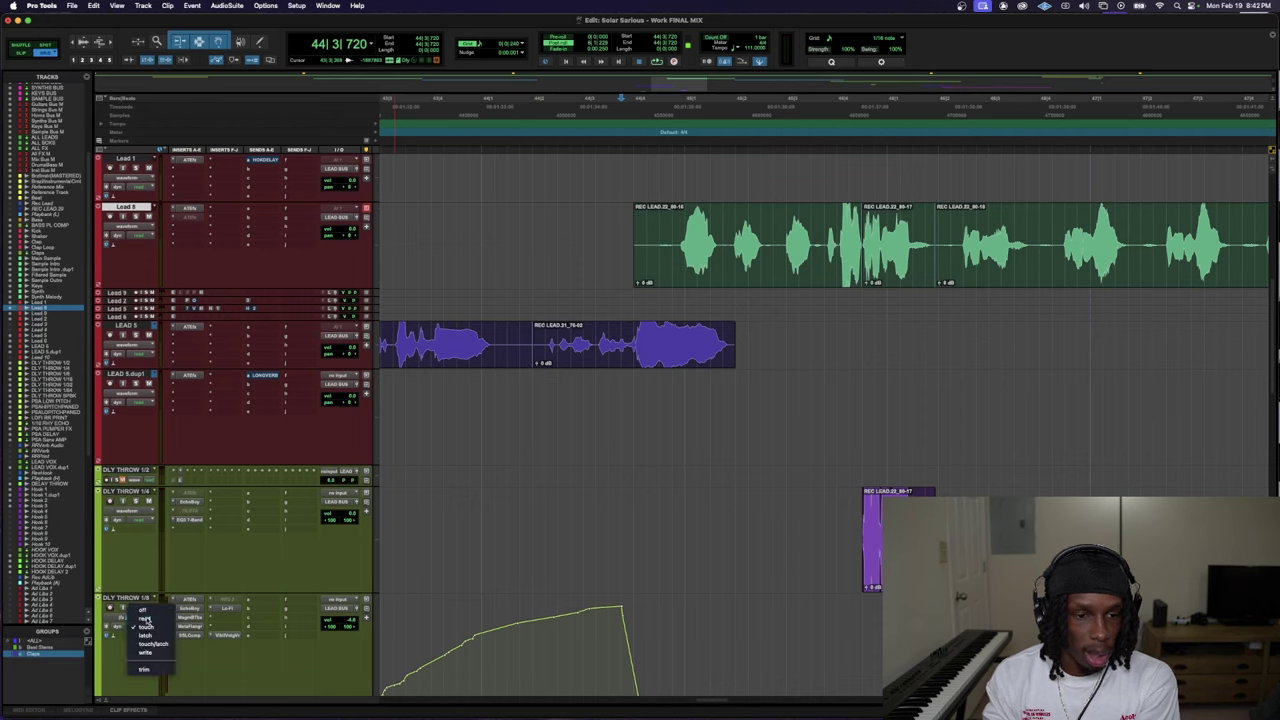
click(147, 621)
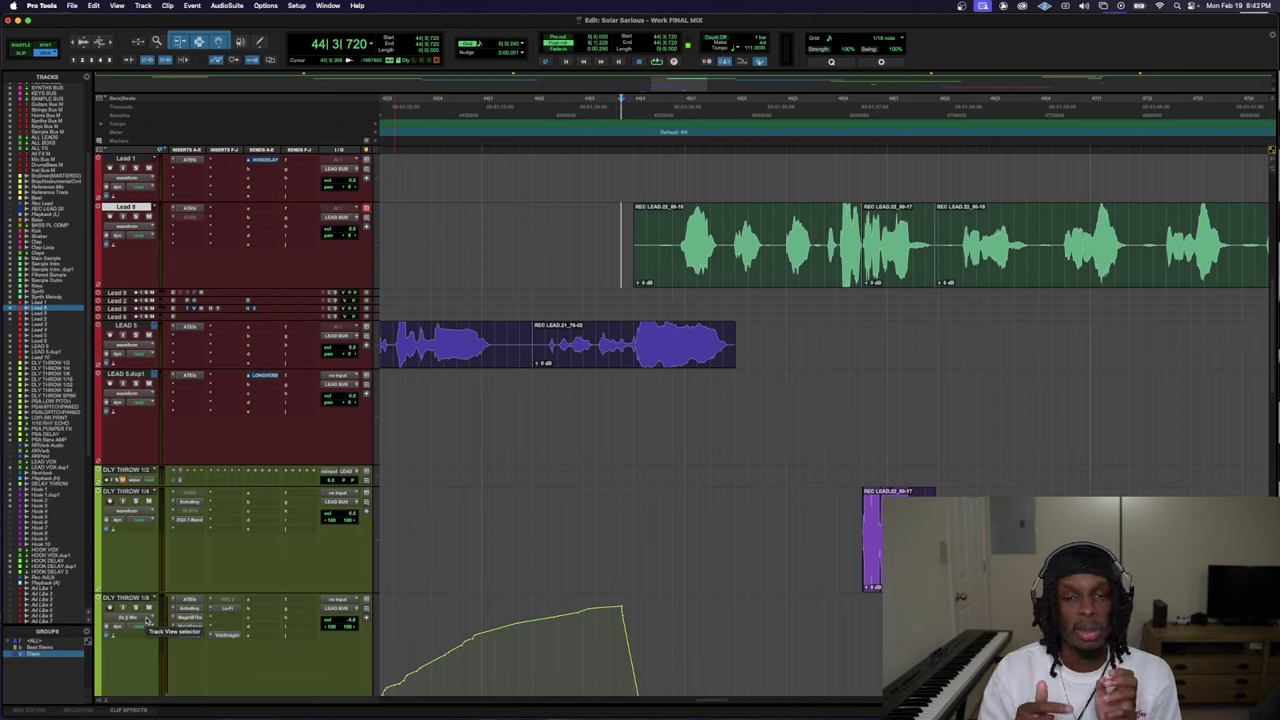
- Enlarge the Short Reverb track above Long Reverb to show its inserts and routing
scroll(343, 463, down, 15)
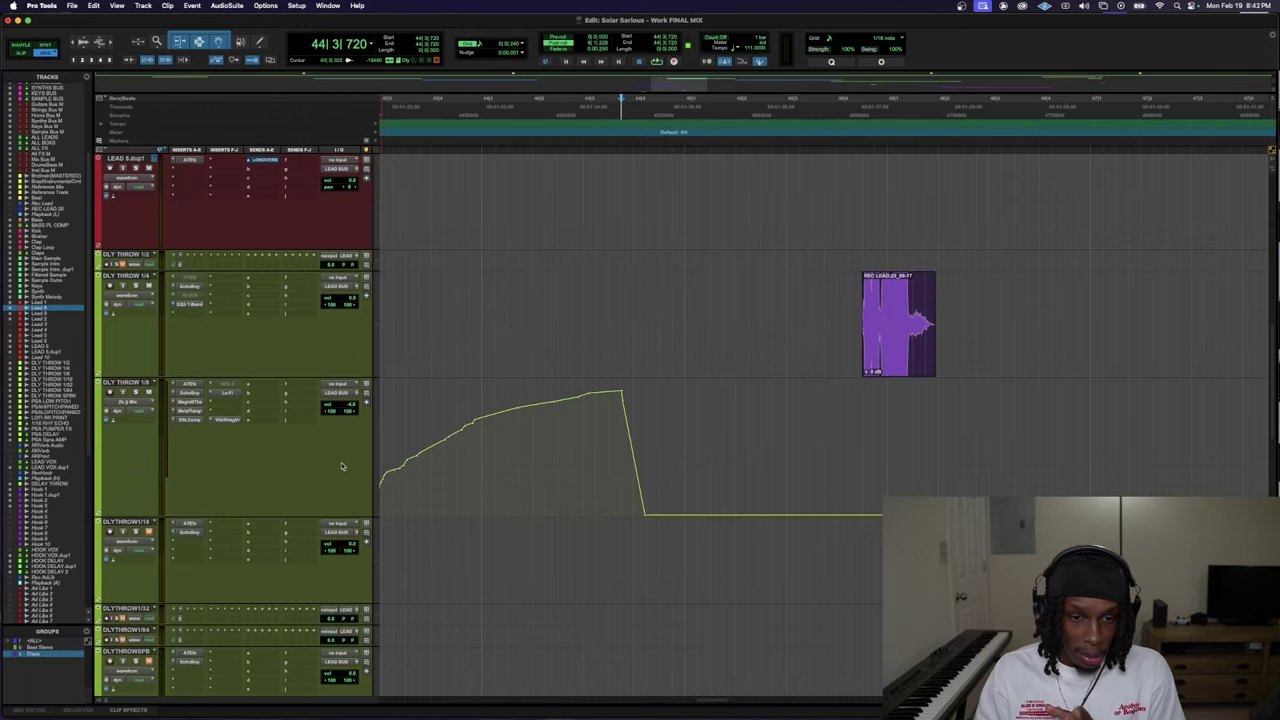
scroll(218, 454, down, 4)
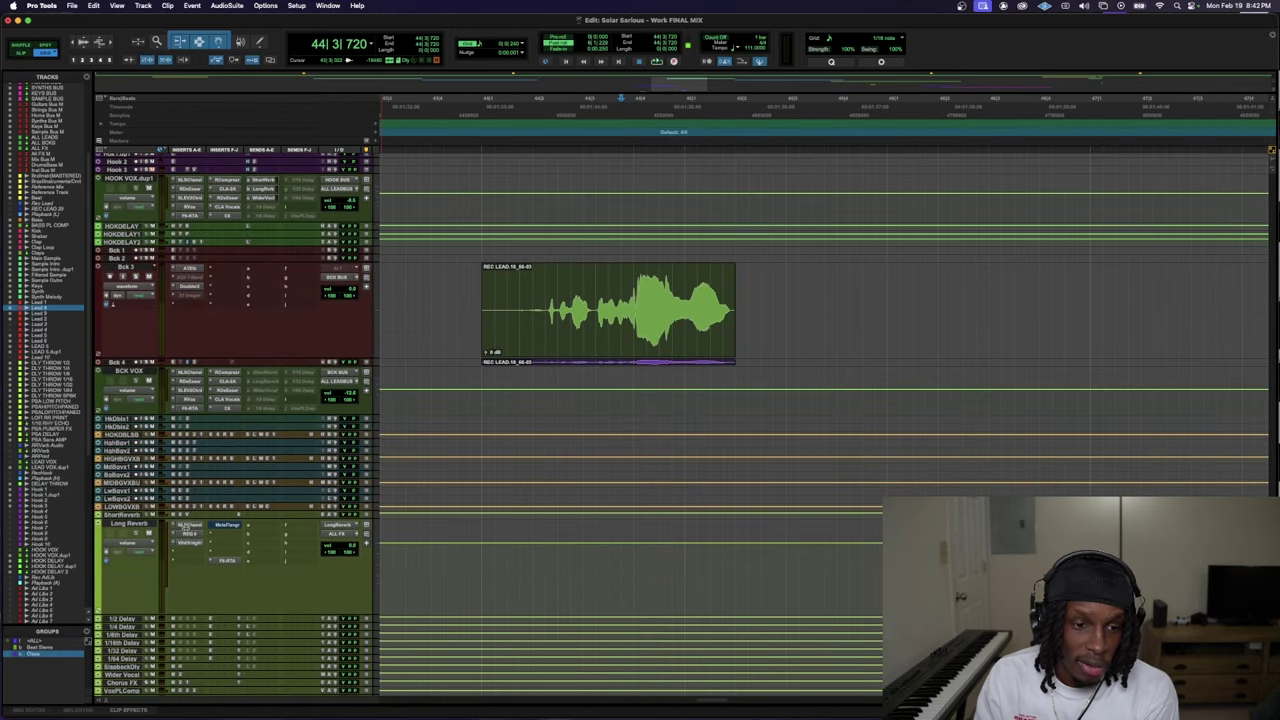
drag(185, 520, 190, 600)
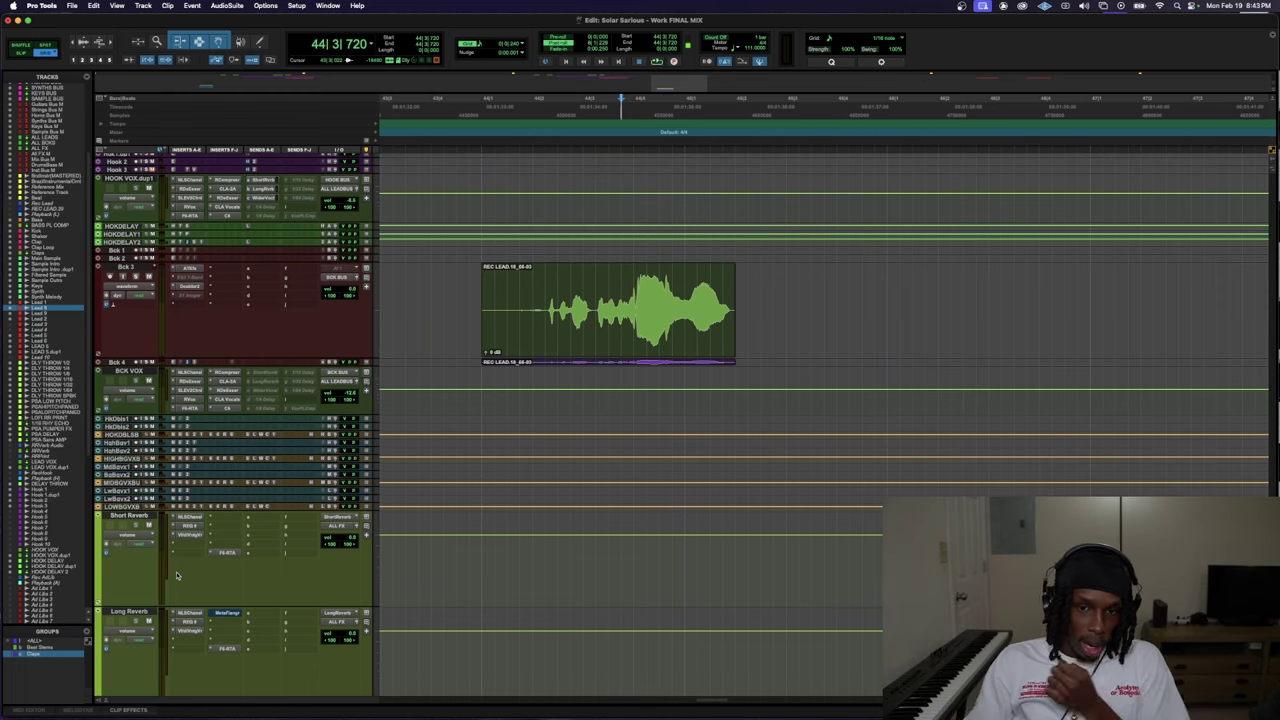
- Solo the lead track below Lead 1 together with the filtered sample track, and play back from just before the green vocal
scroll(198, 545, up, 10)
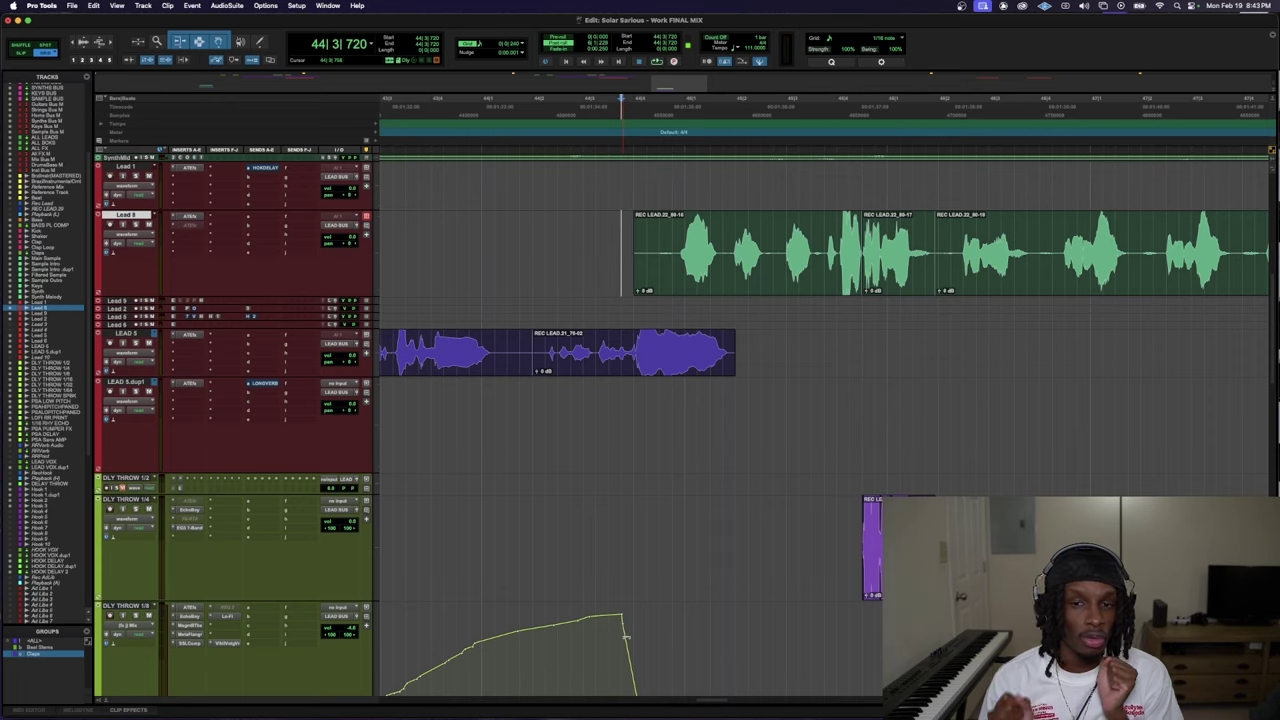
scroll(625, 636, up, 10)
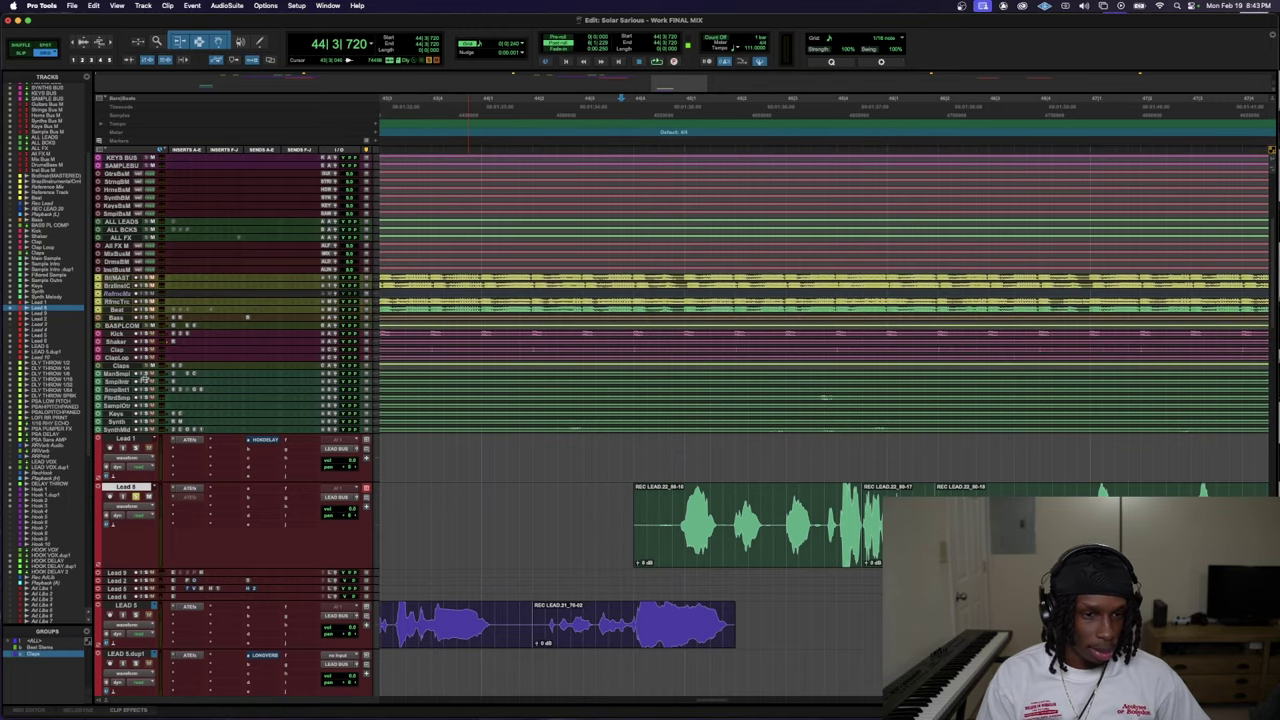
key(ctrl+Up)
key(space)
scroll(204, 590, down, 2)
scroll(204, 590, down, 10)
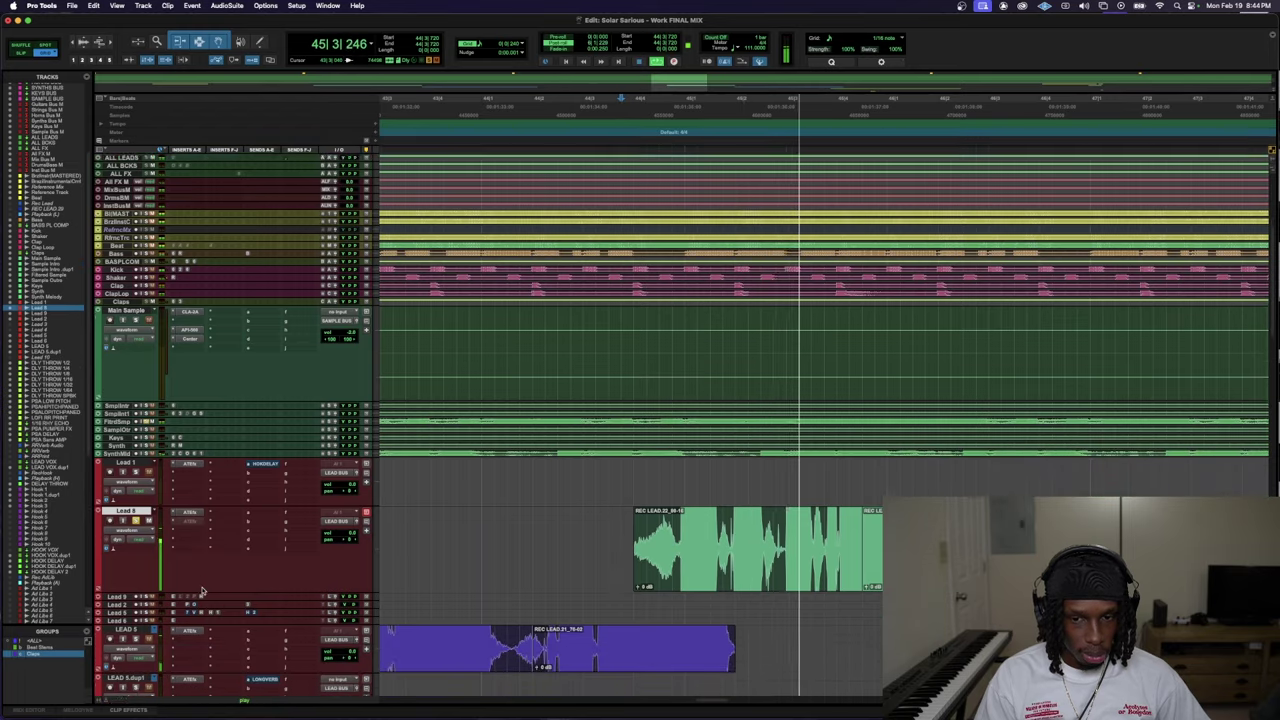
key(space)
- Open the fader window for the short reverb send on the LEAD VOX.dup1 track
key(super+bracketleft)
key(super+bracketleft)
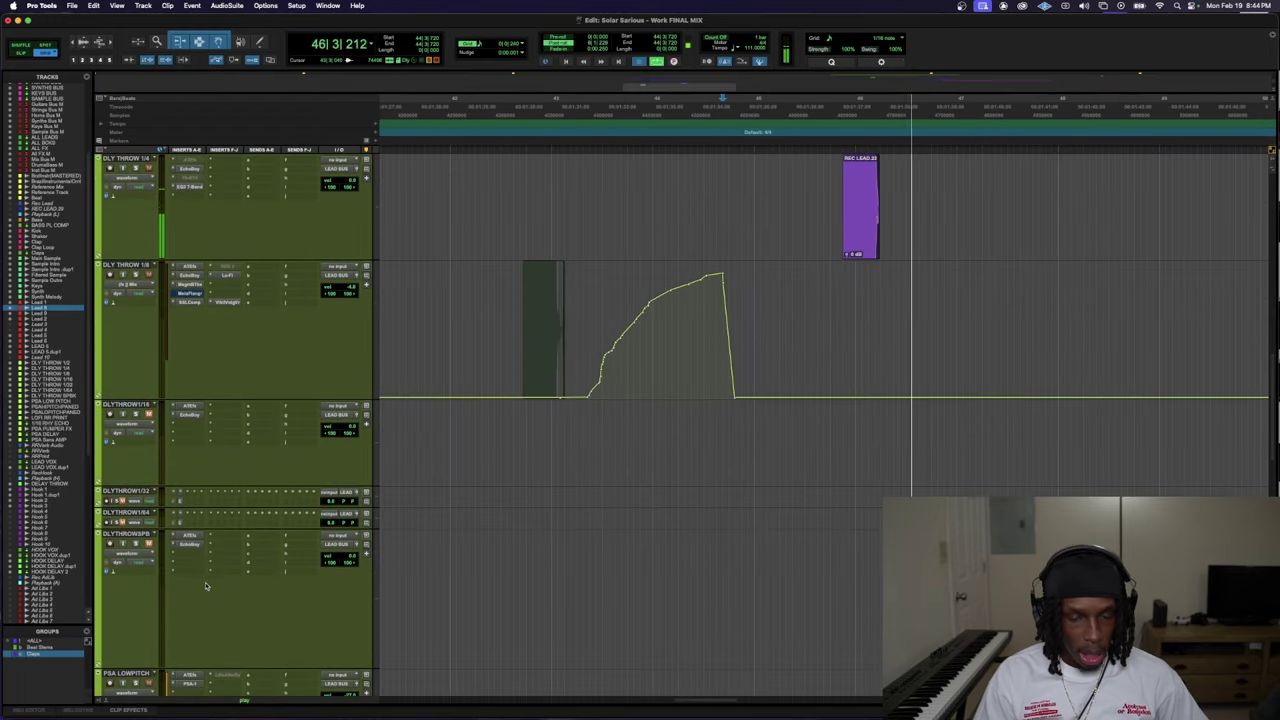
scroll(266, 557, down, 8)
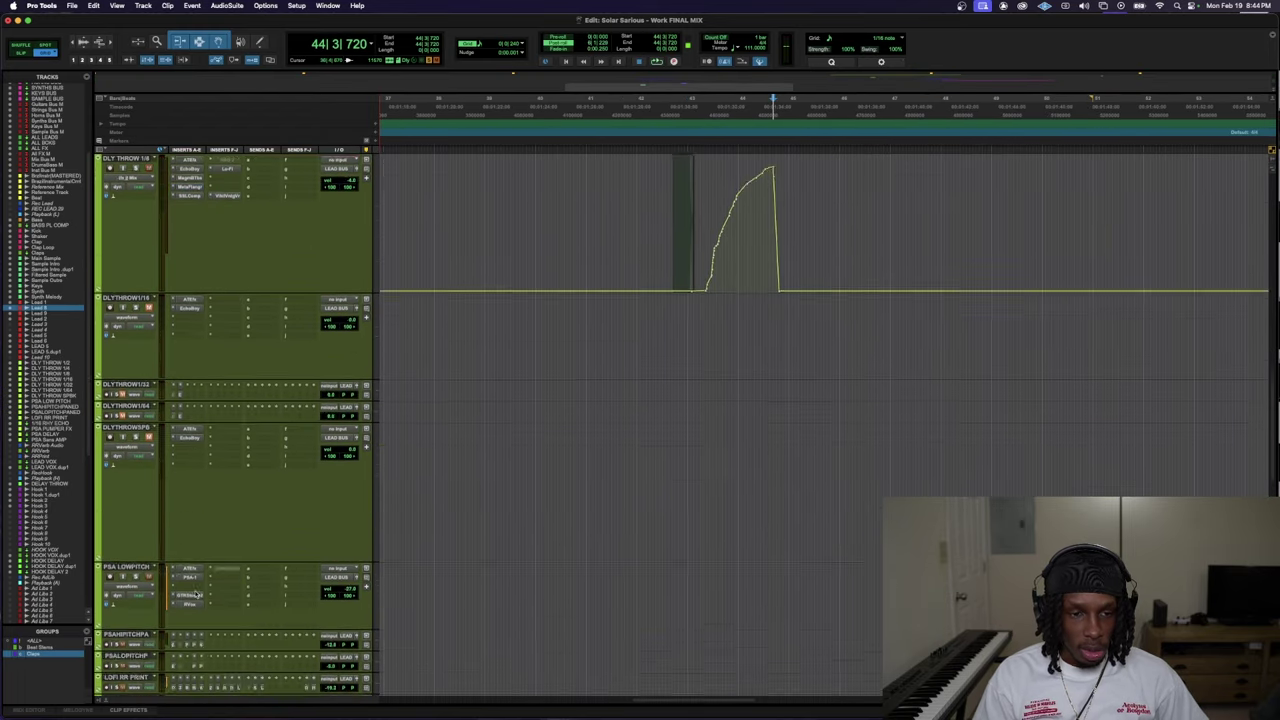
scroll(195, 591, down, 5)
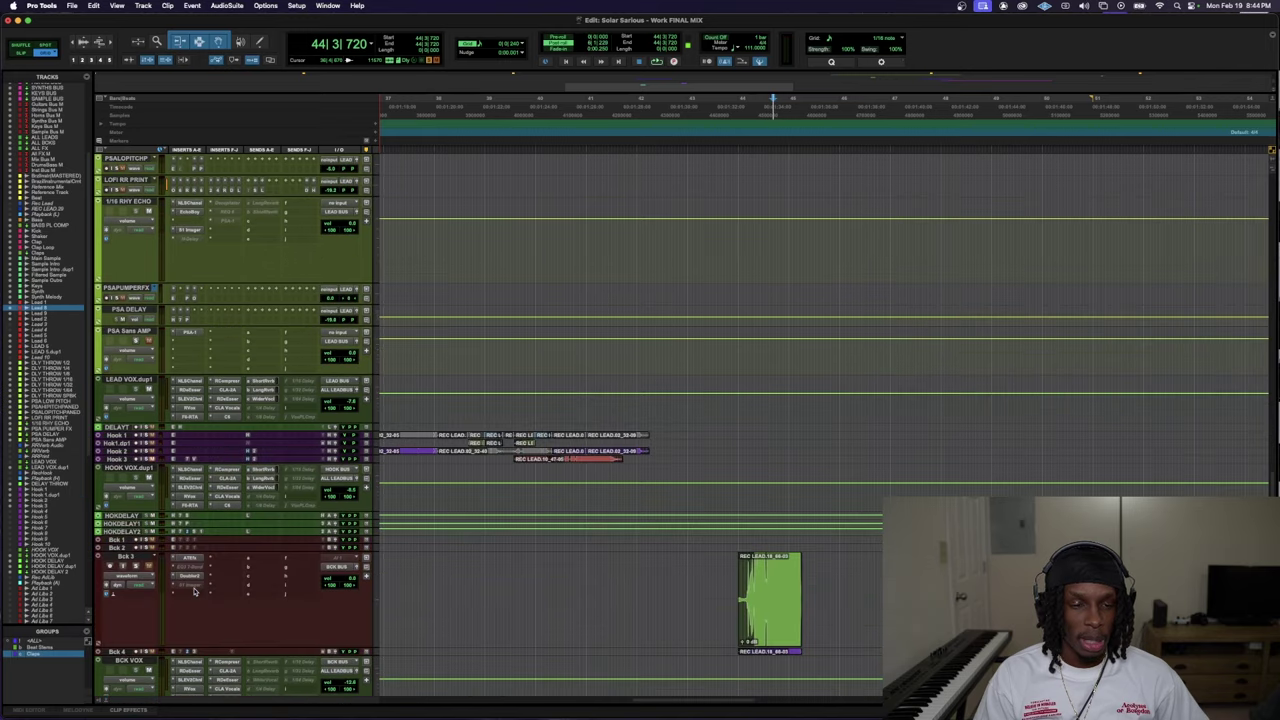
scroll(150, 570, down, 4)
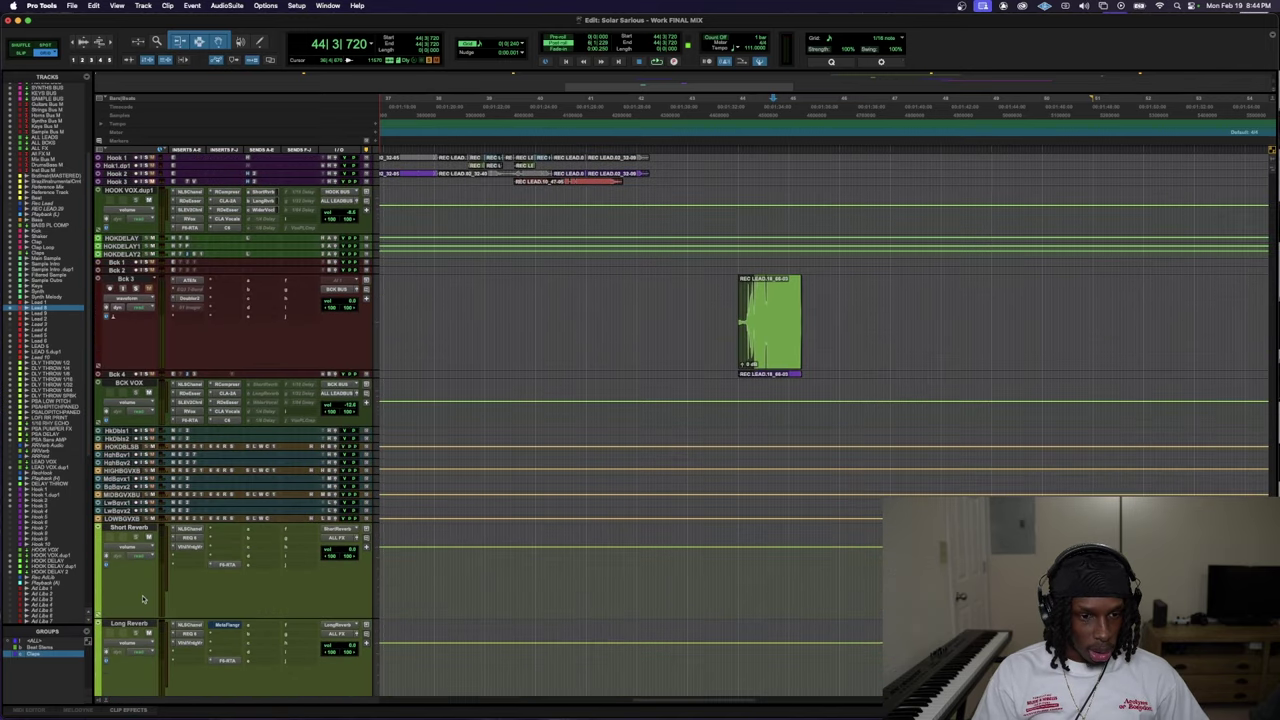
scroll(200, 570, up, 10)
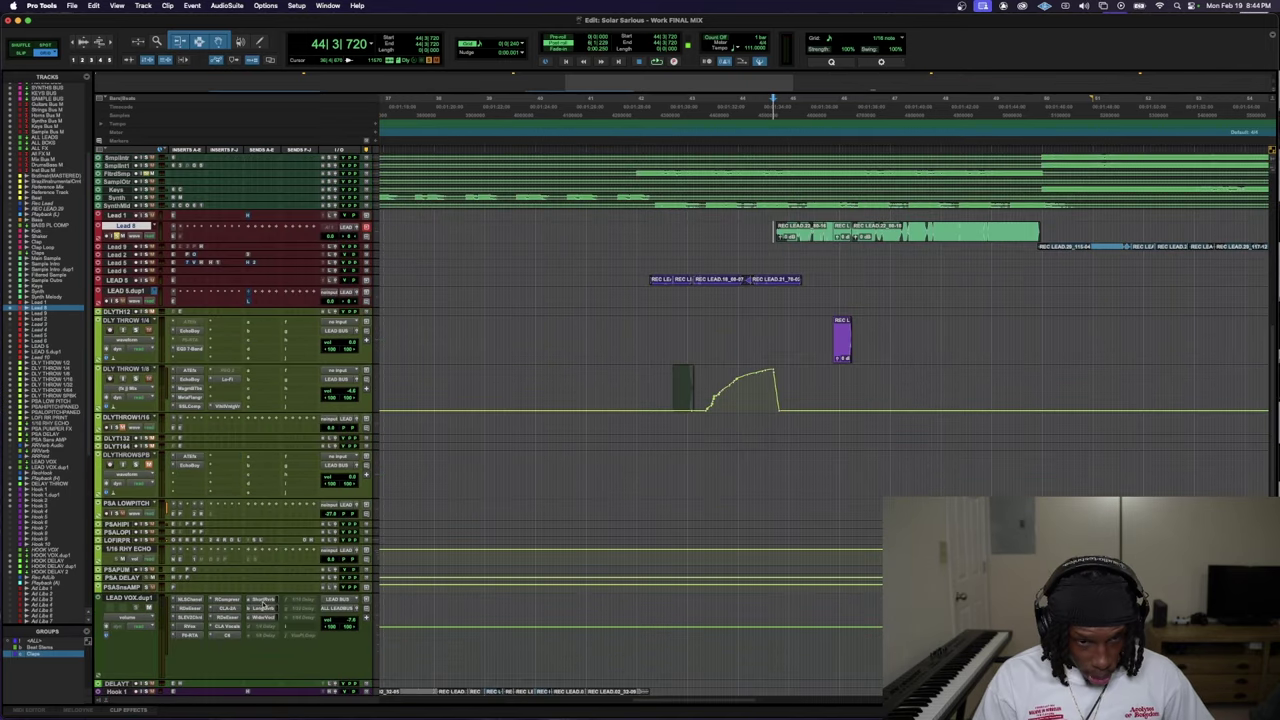
click(262, 600)
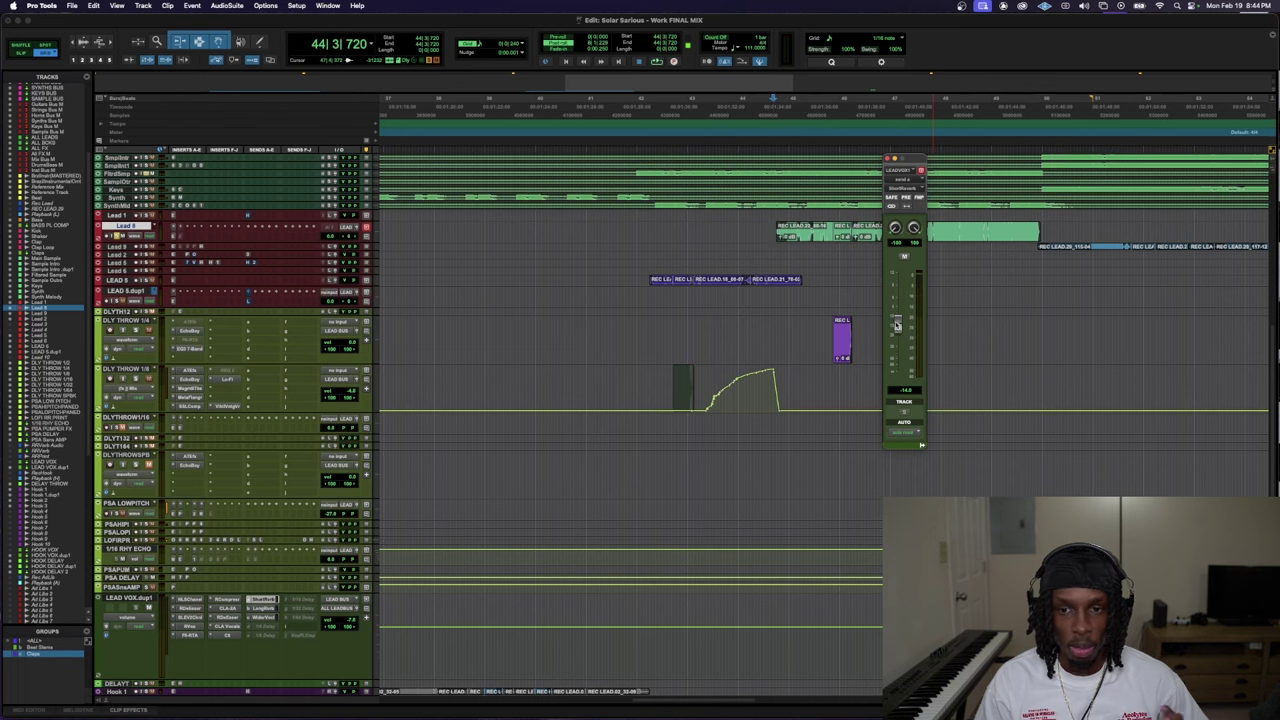
- Audition the lead vocal with its short reverb send raised to 0.0 dB, and return the send to -14.0 dB
key(space)
drag(897, 325, 897, 297)
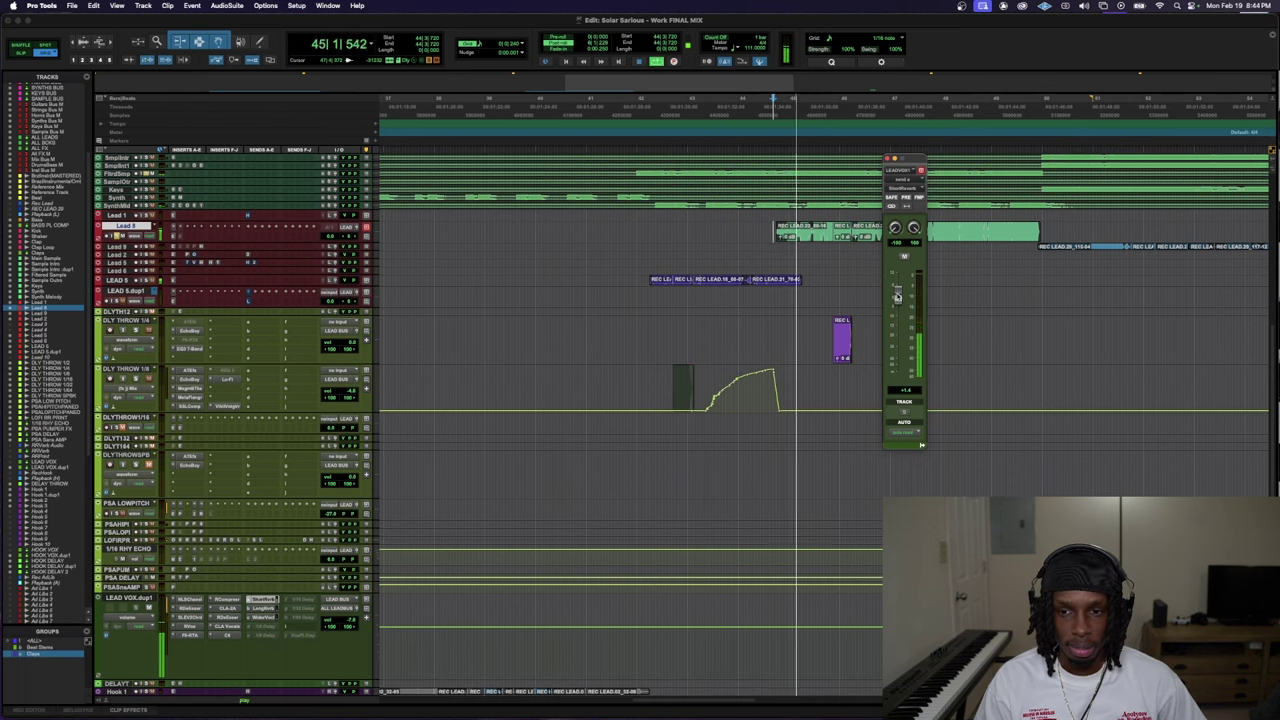
alt+click(897, 298)
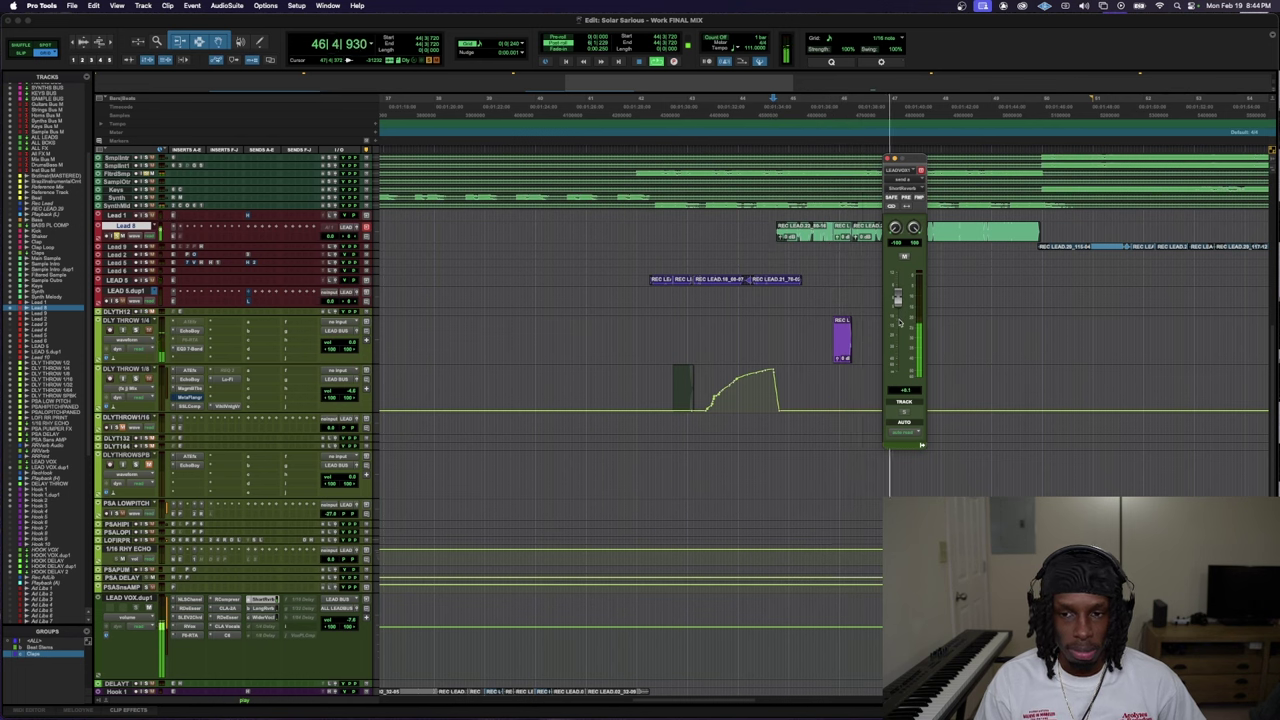
key(space)
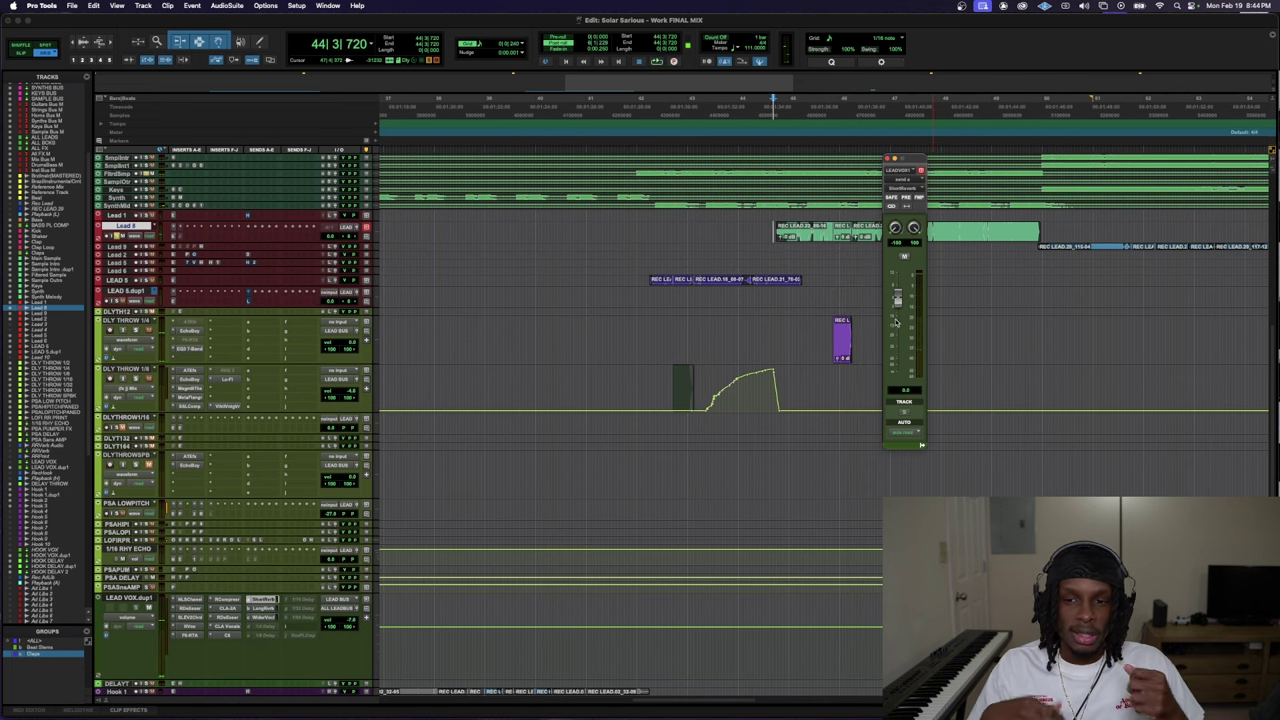
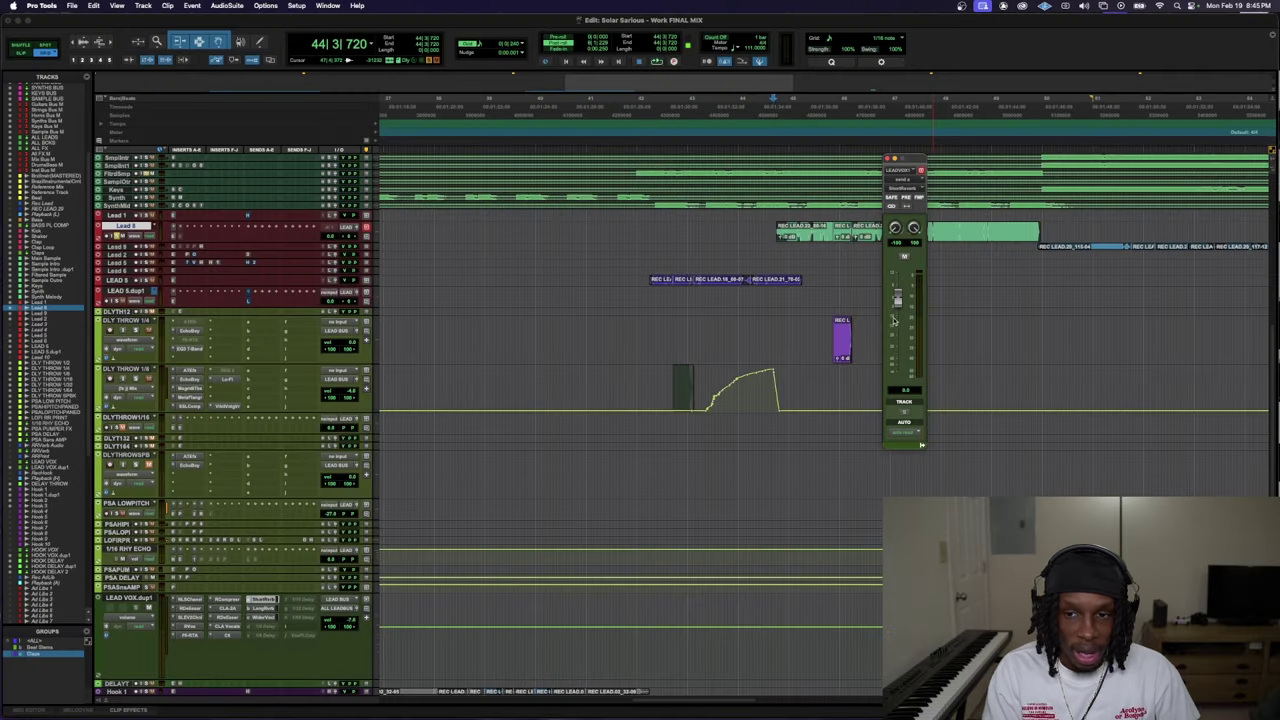
key(space)
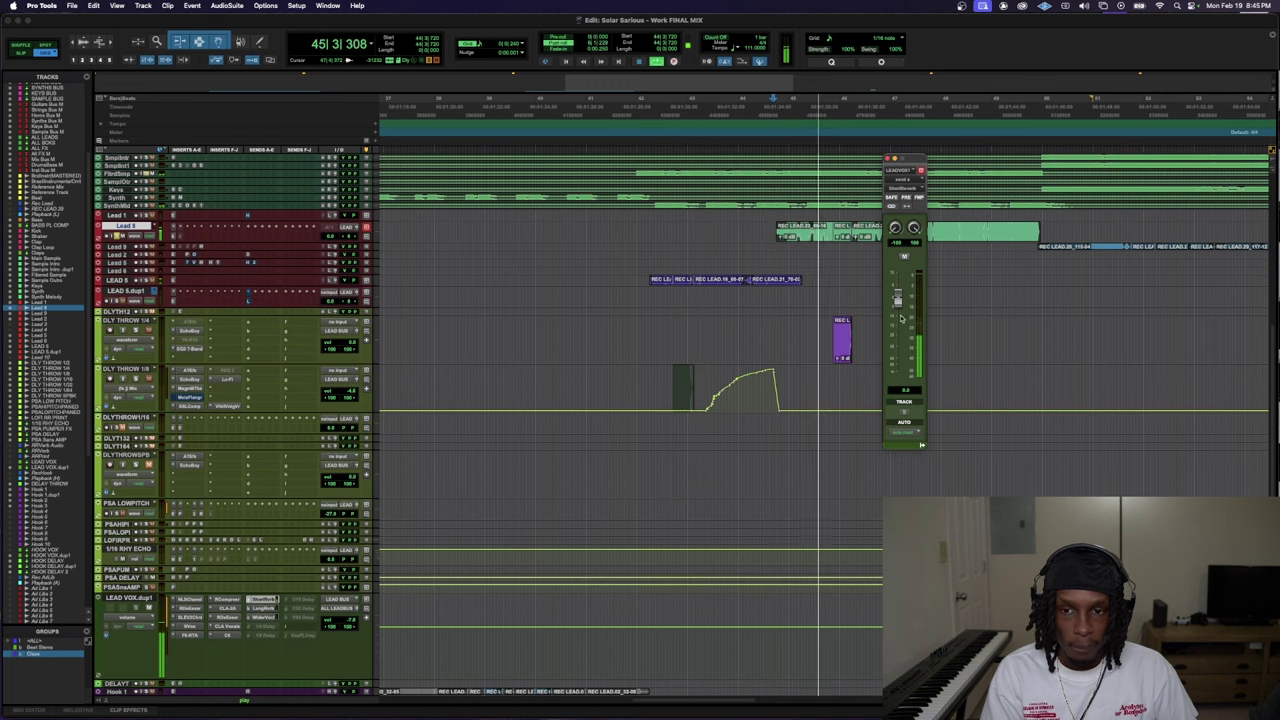
click(901, 318)
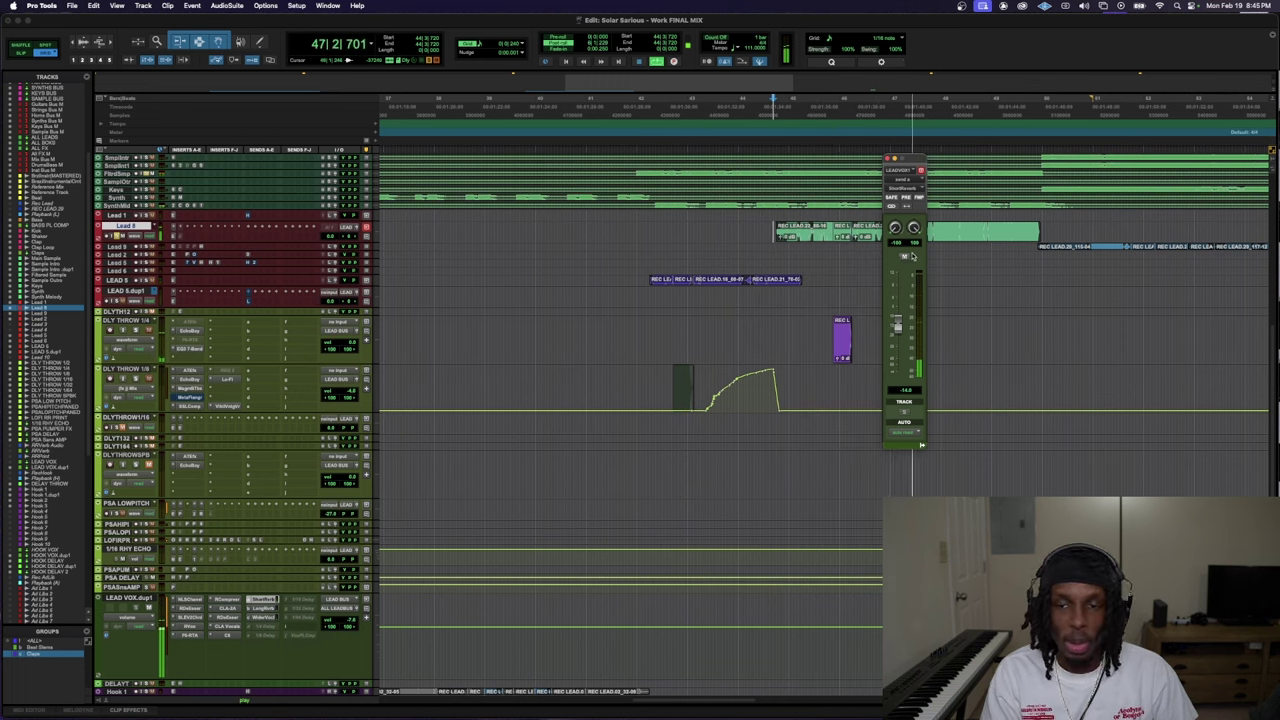
- Compare the lead vocal with its short reverb send muted and unmuted during playback
key(space)
key(space)
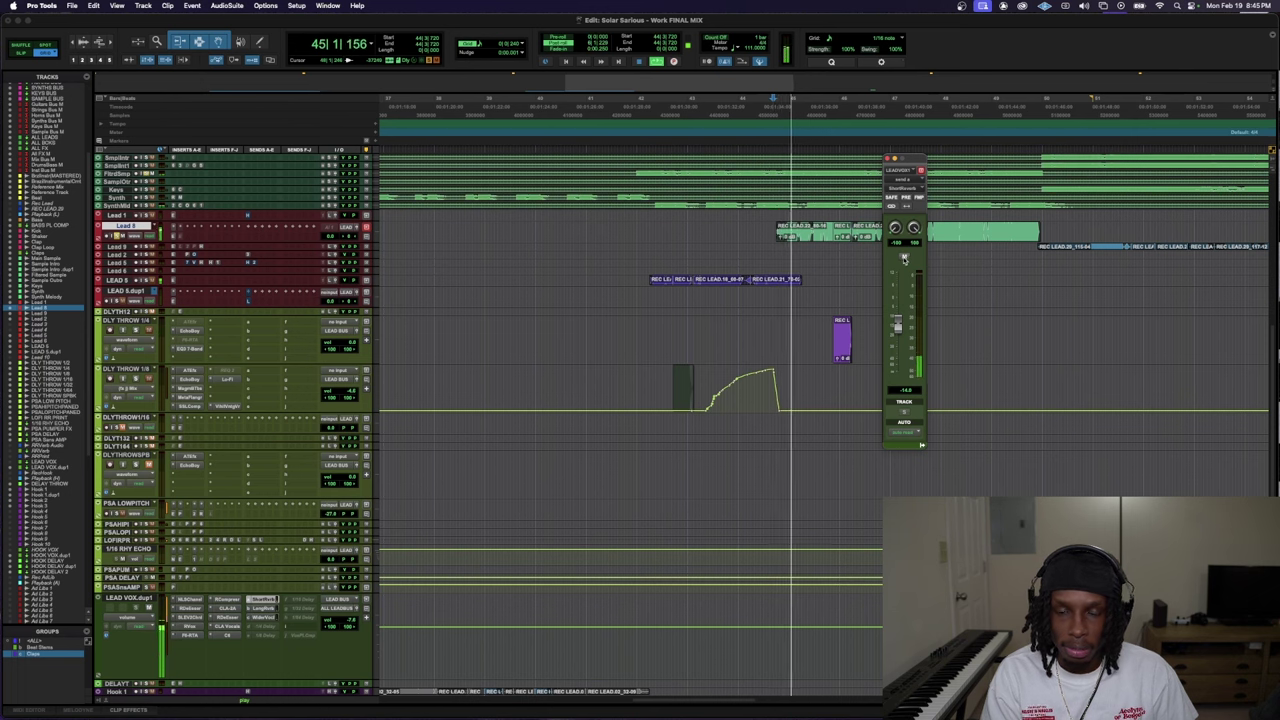
click(904, 258)
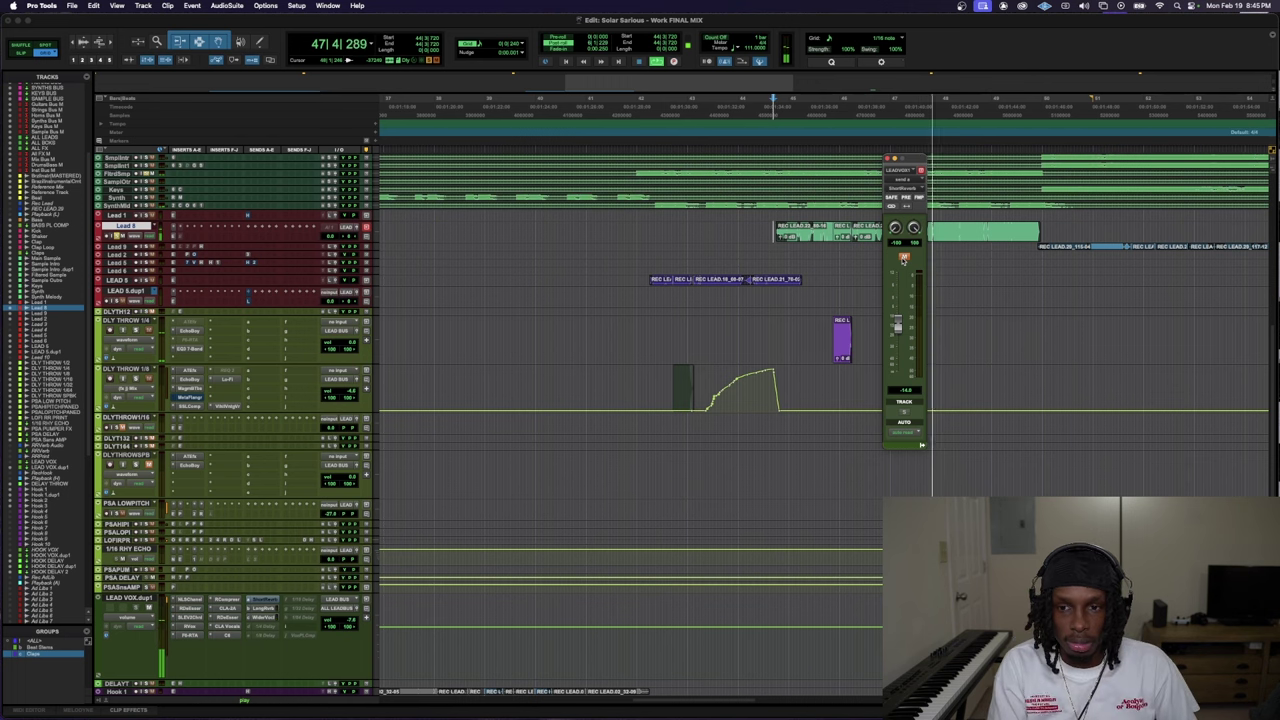
click(904, 258)
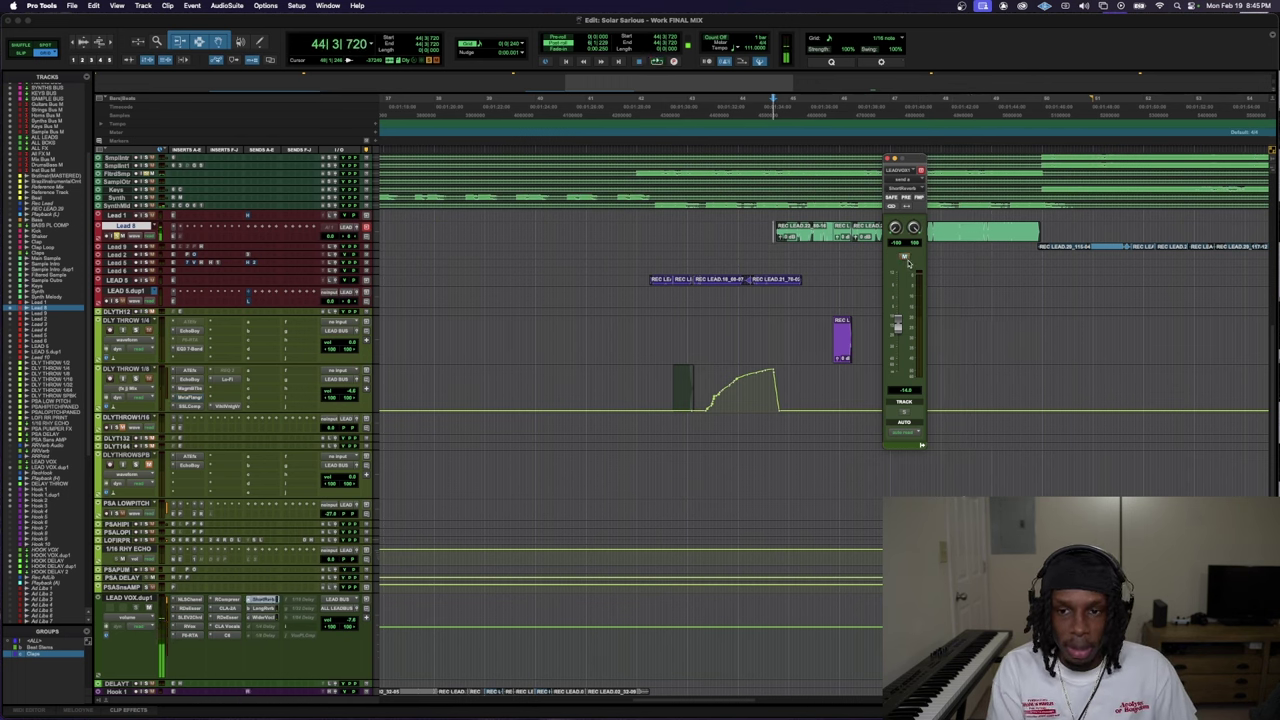
key(space)
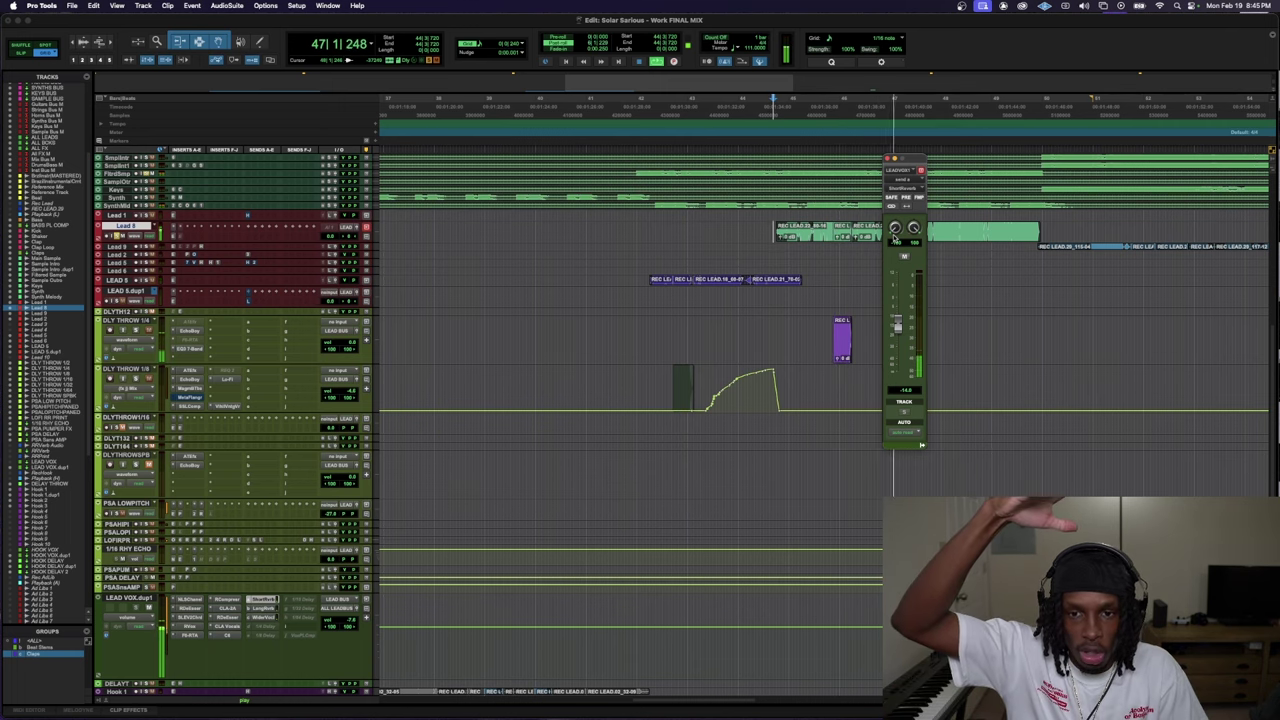
key(space)
- Open the long reverb send of LEAD VOX.dup1, unmute the Long Reverb track, and play the vocal back
scroll(255, 598, down, 3)
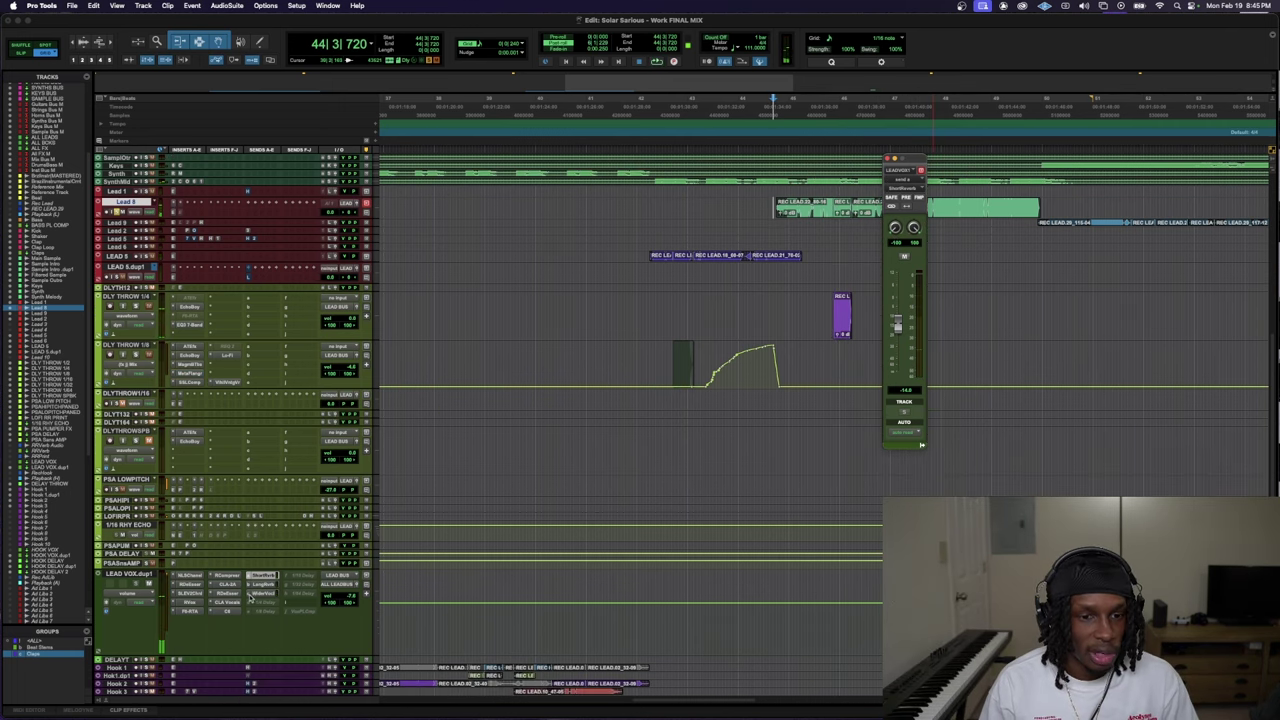
key(space)
scroll(263, 578, down, 10)
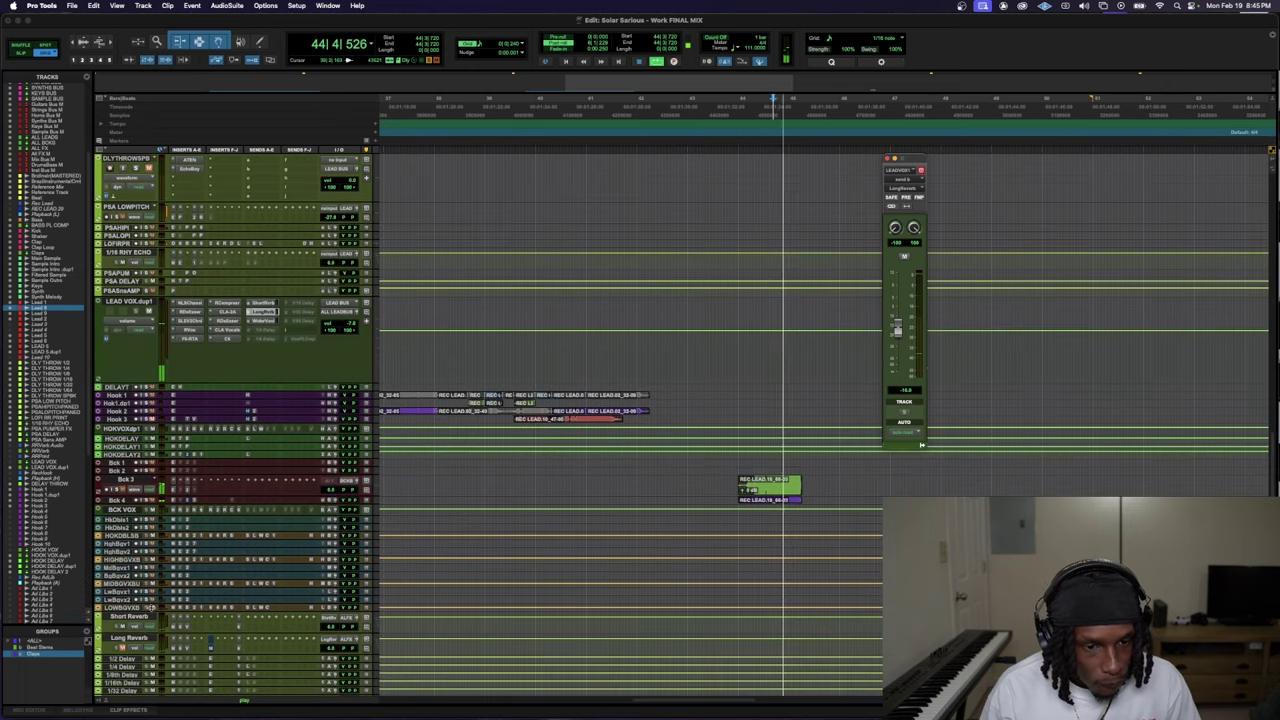
key(space)
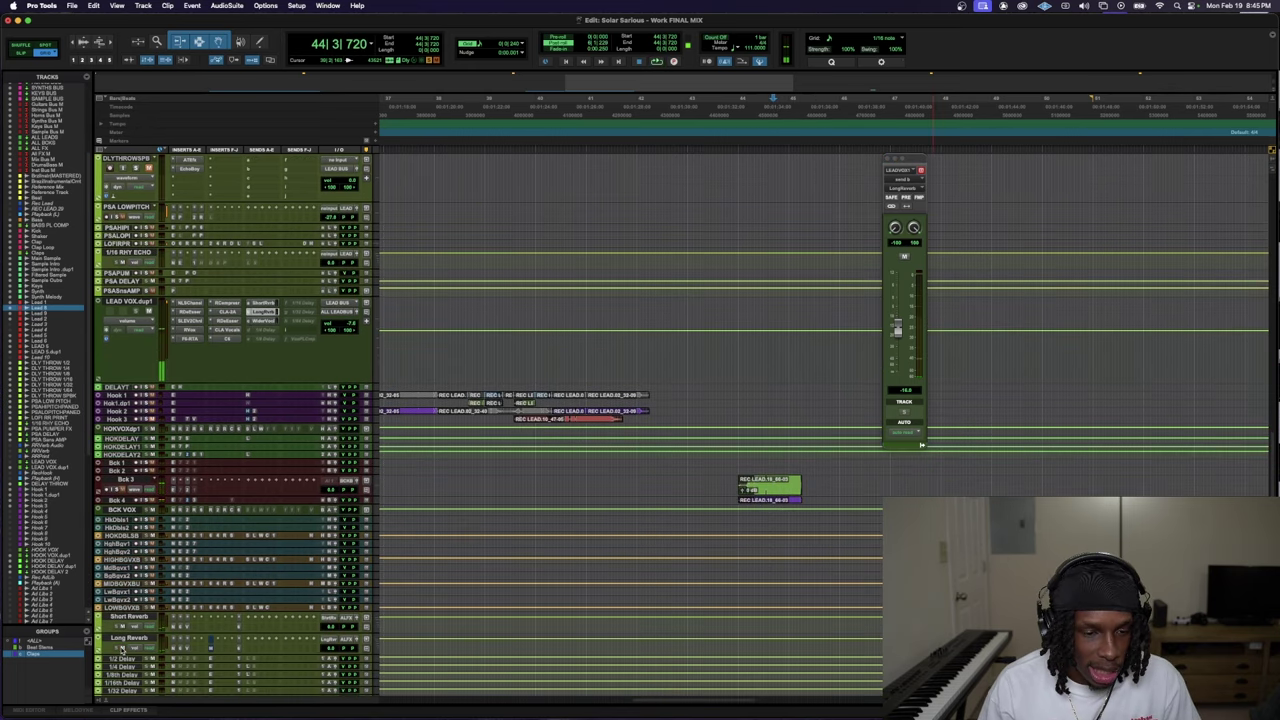
key(space)
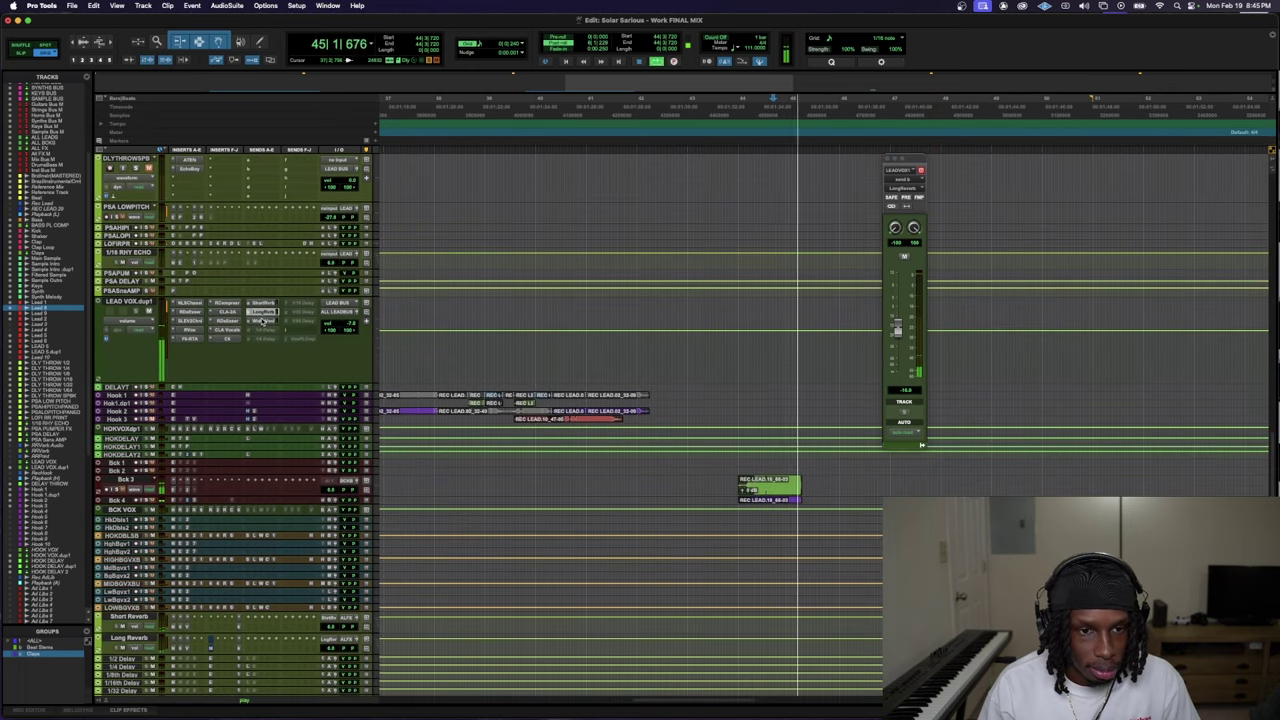
- Raise the long reverb send of LEAD VOX.dup1 to about -4 dB while the lead vocal plays
click(264, 312)
key(space)
click(264, 312)
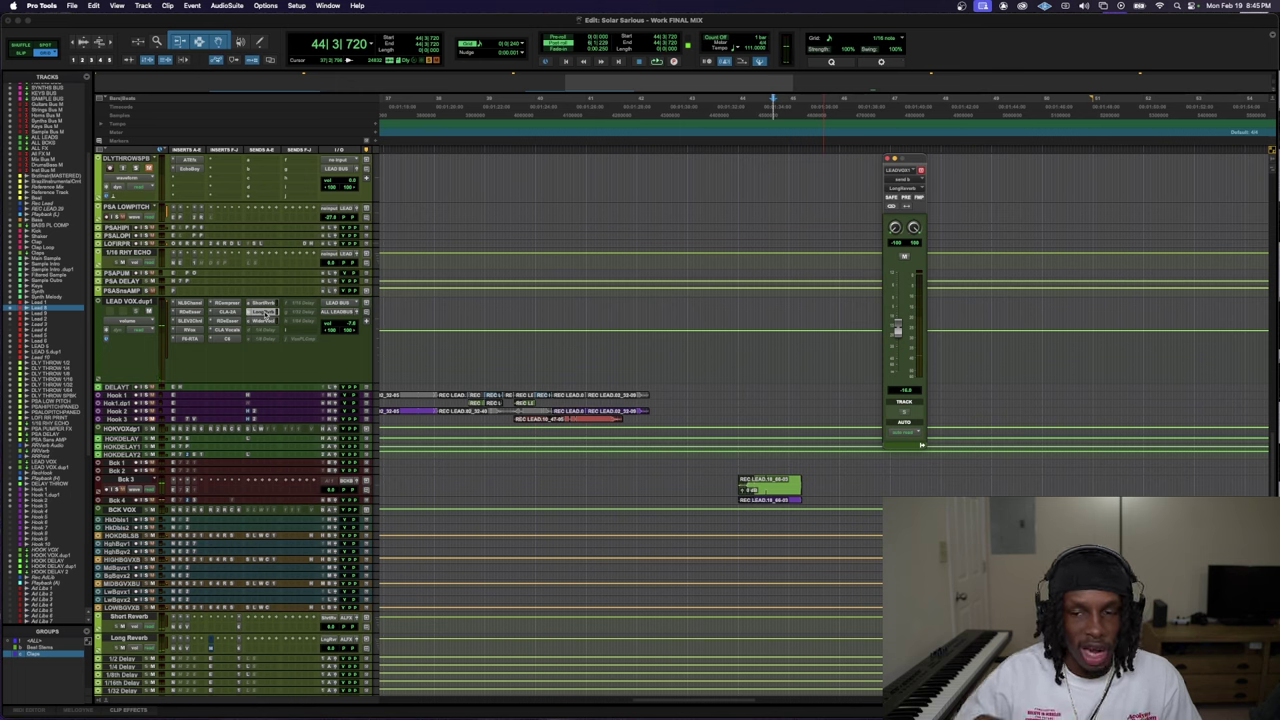
key(space)
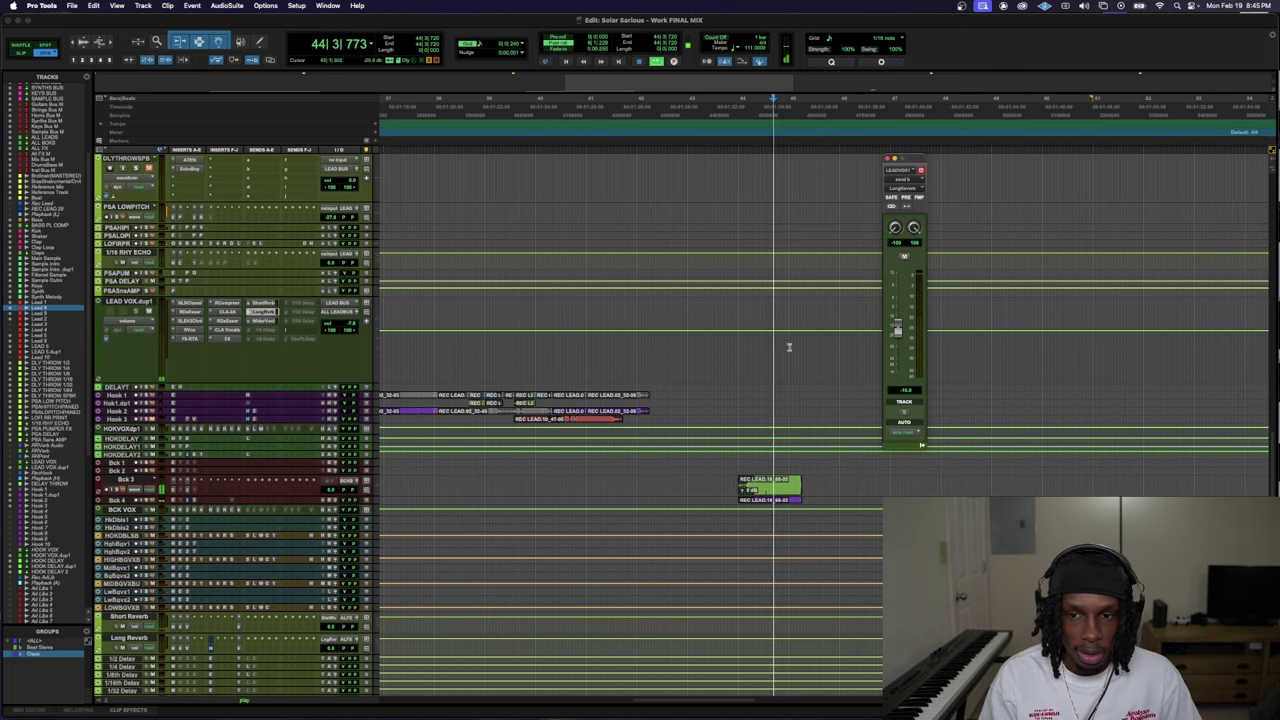
drag(897, 328, 904, 357)
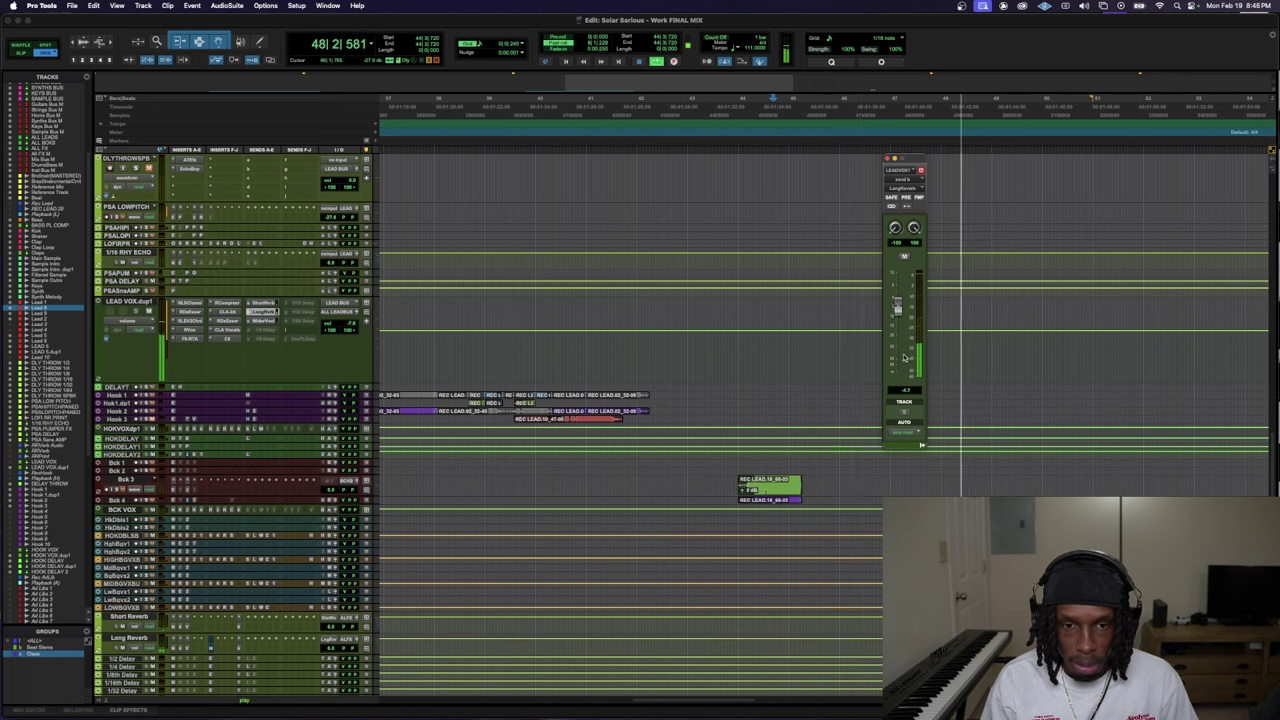
key(space)
- Inspect the inactive F6-RTA insert on the Short Reverb track and close the floating windows
click(240, 627)
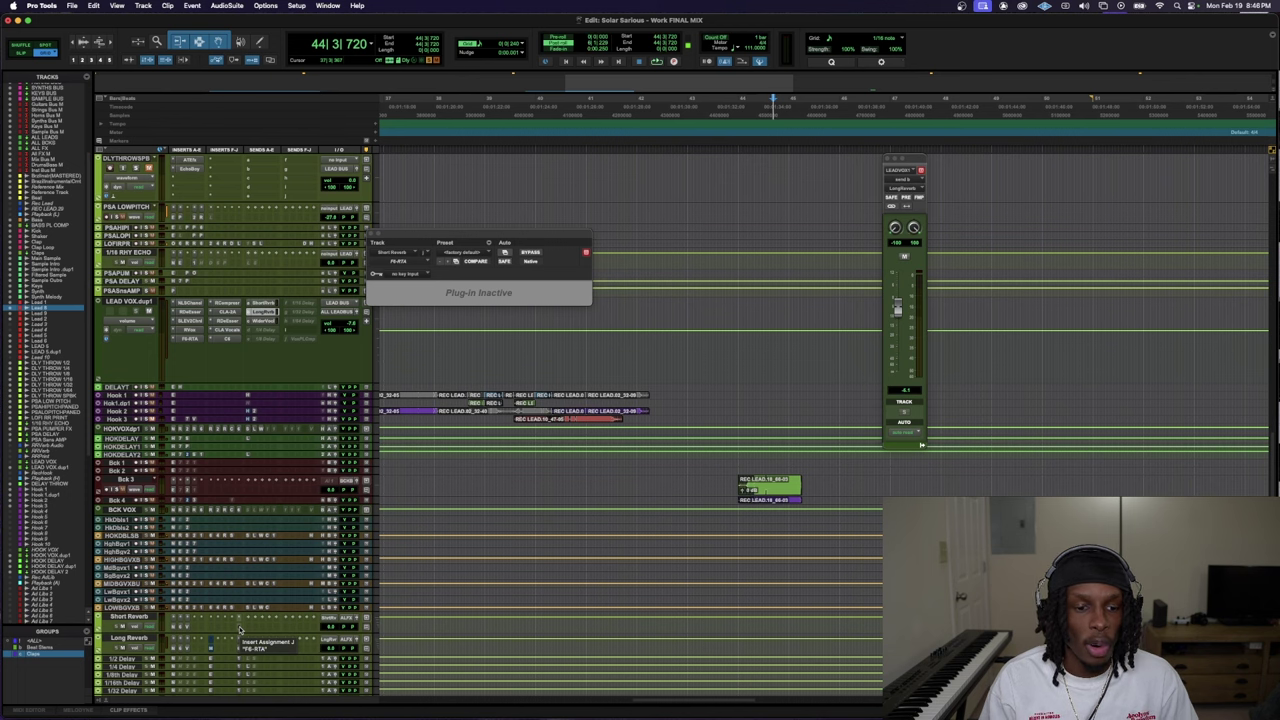
click(239, 627)
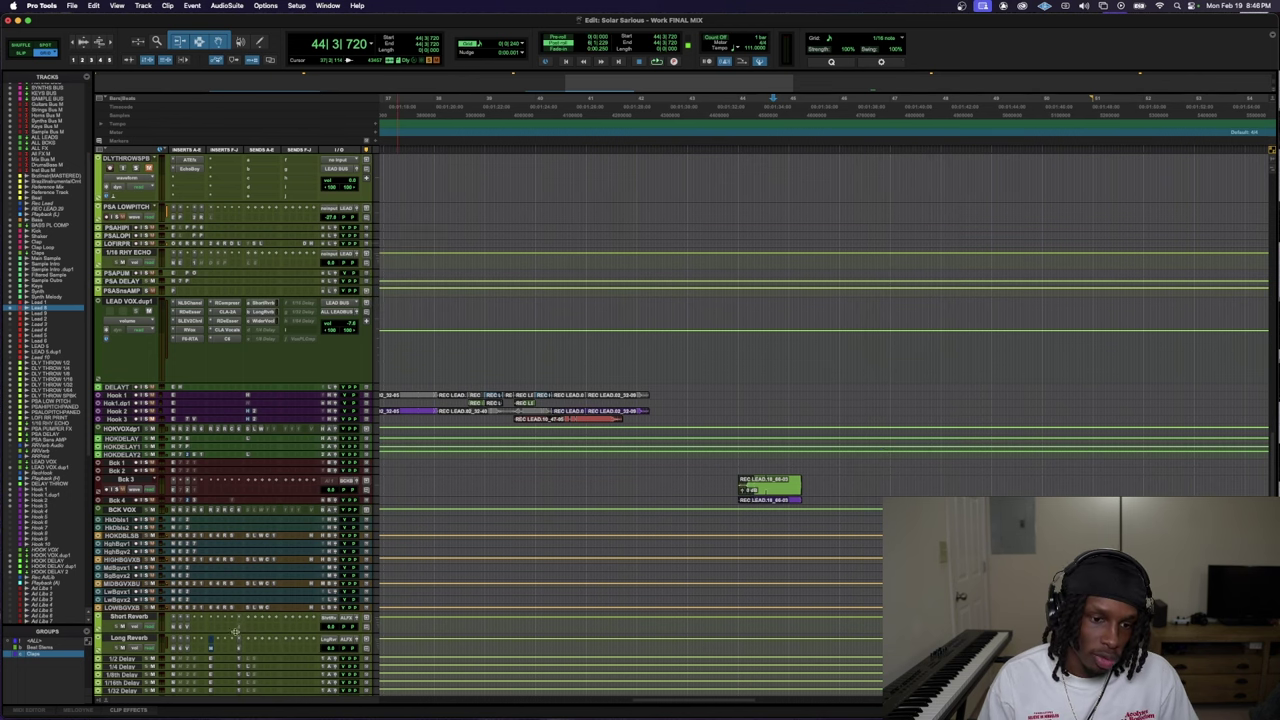
key(ctrl+alt+super+w)
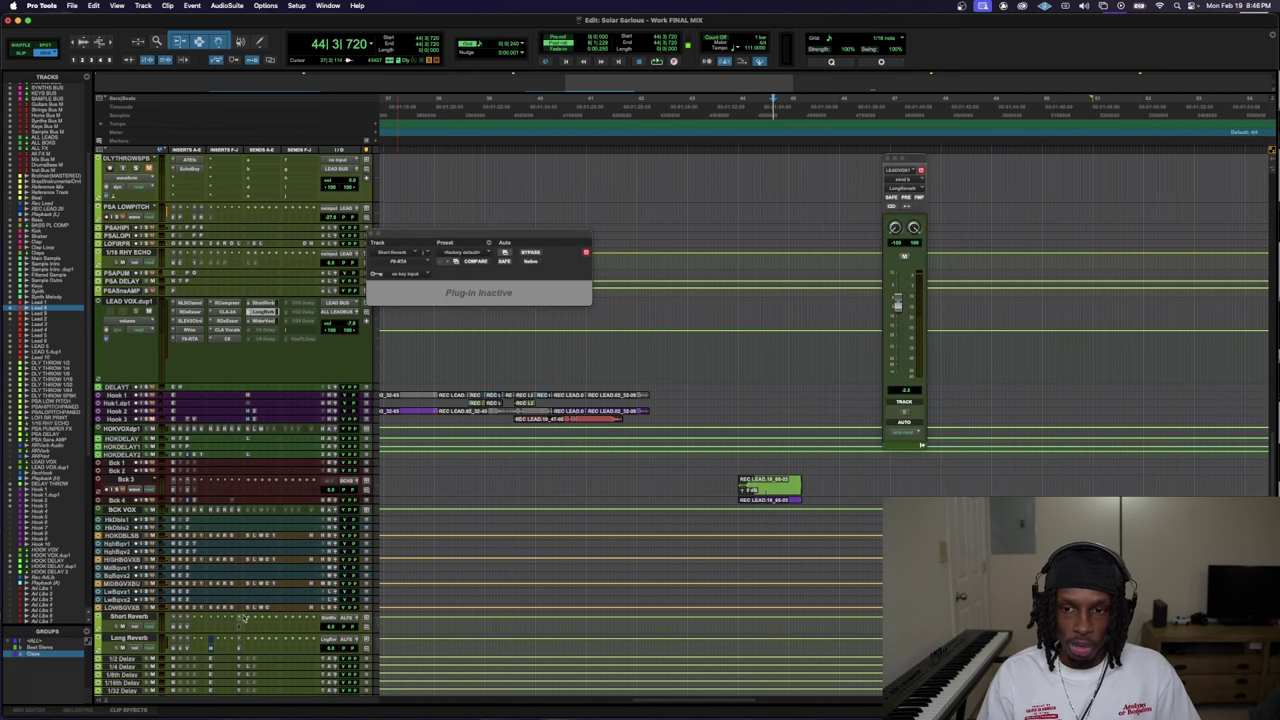
key(super+alt+ctrl+w)
- Lower the output level of DLY THROW 1/4 to about -26 dB while auditioning it against the lead vocal
key(super+bracketleft)
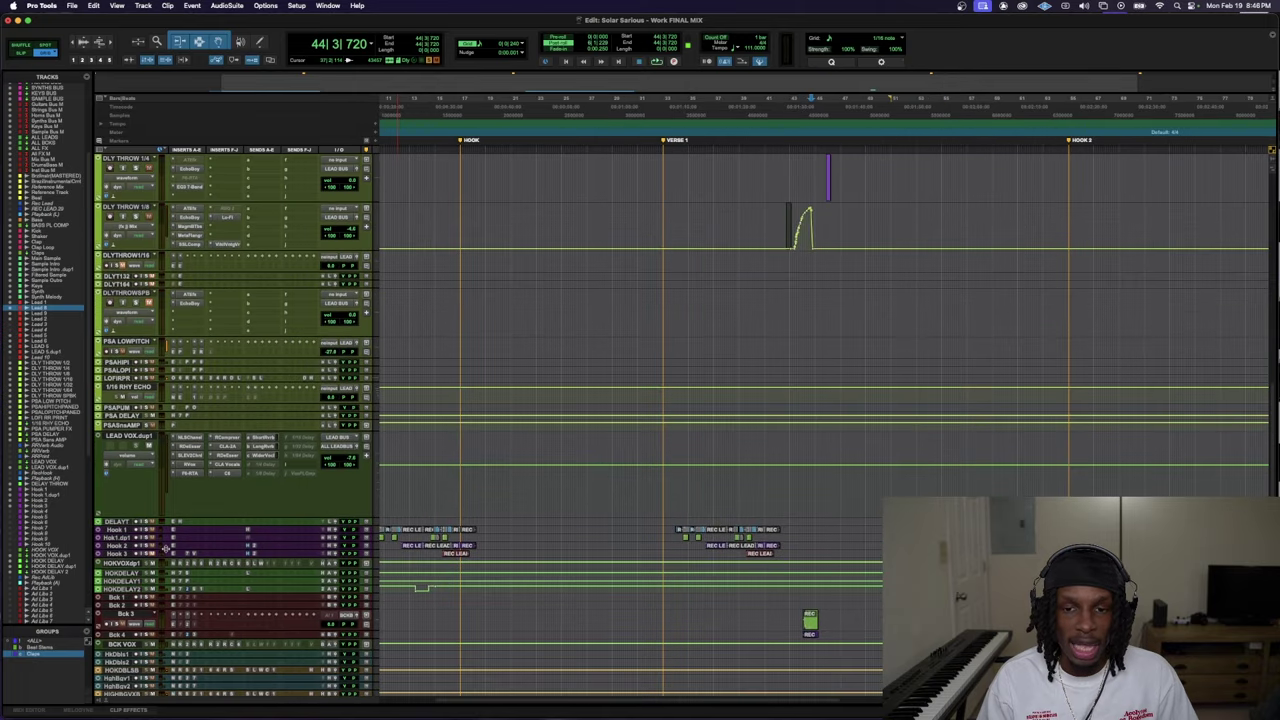
scroll(346, 625, up, 15)
key(super+bracketleft)
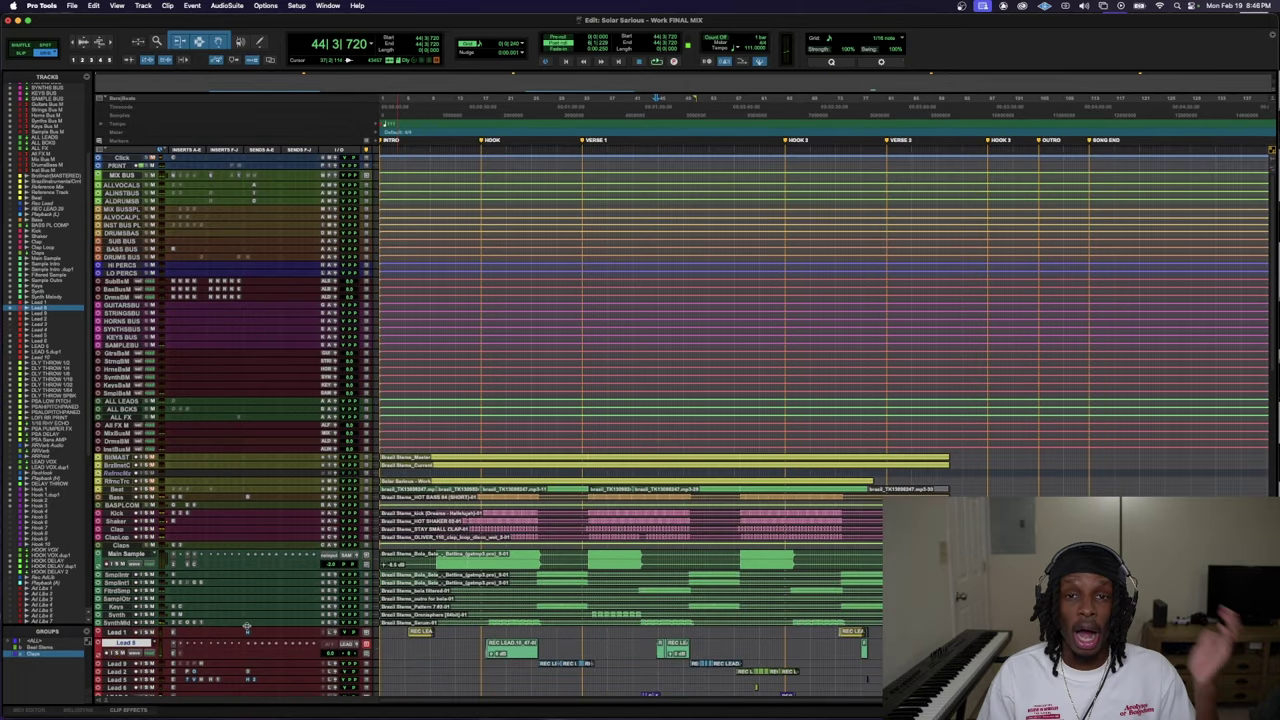
scroll(346, 625, down, 5)
scroll(735, 573, down, 1)
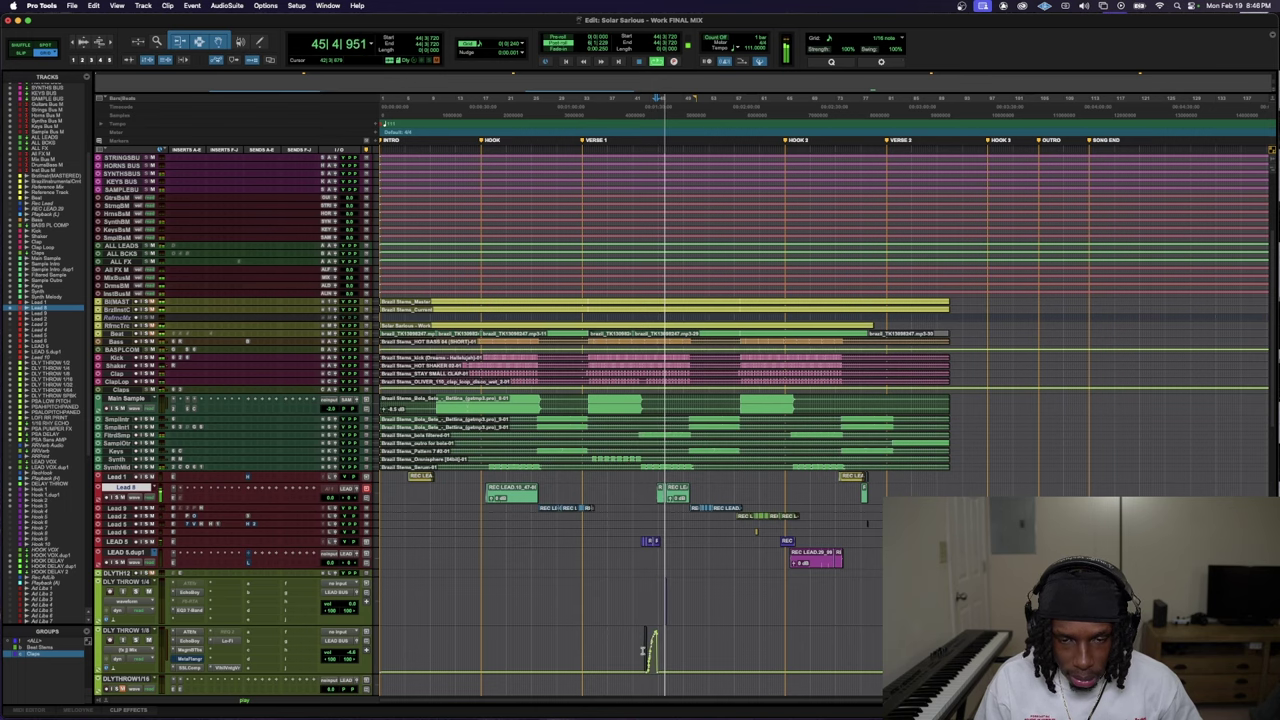
scroll(640, 630, down, 1)
key(super+bracketright)
key(super+bracketright)
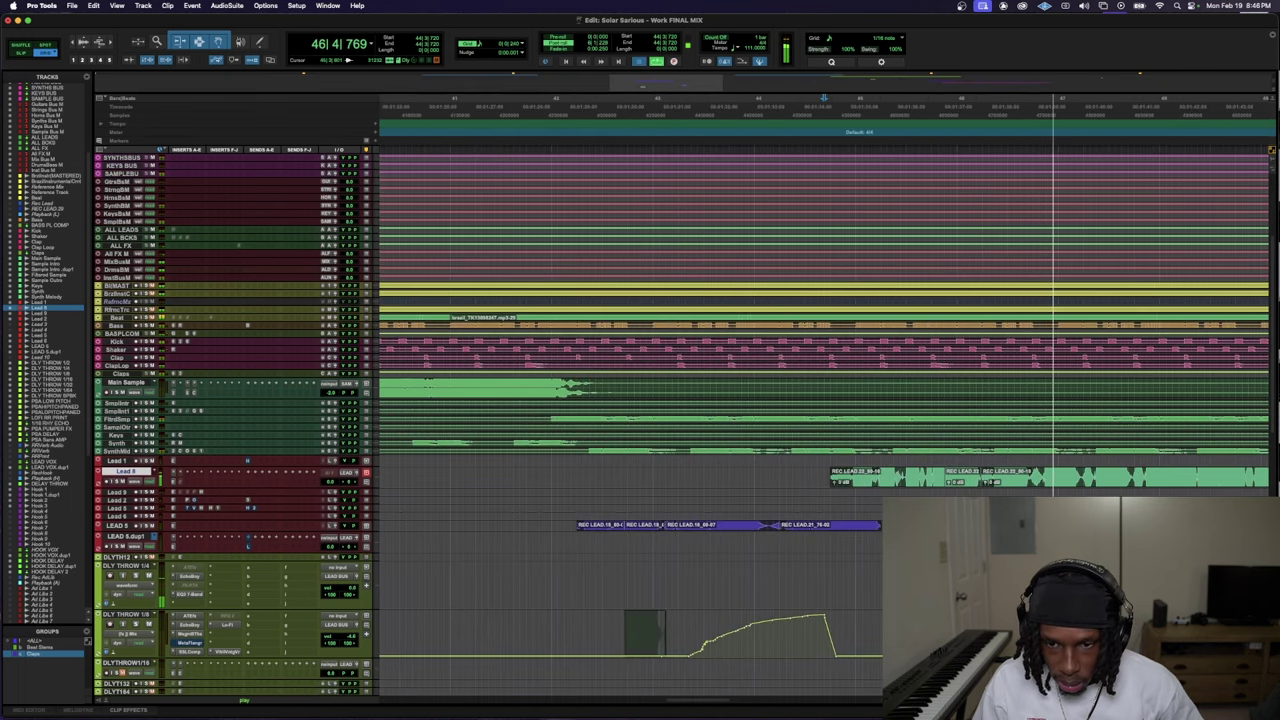
click(126, 566)
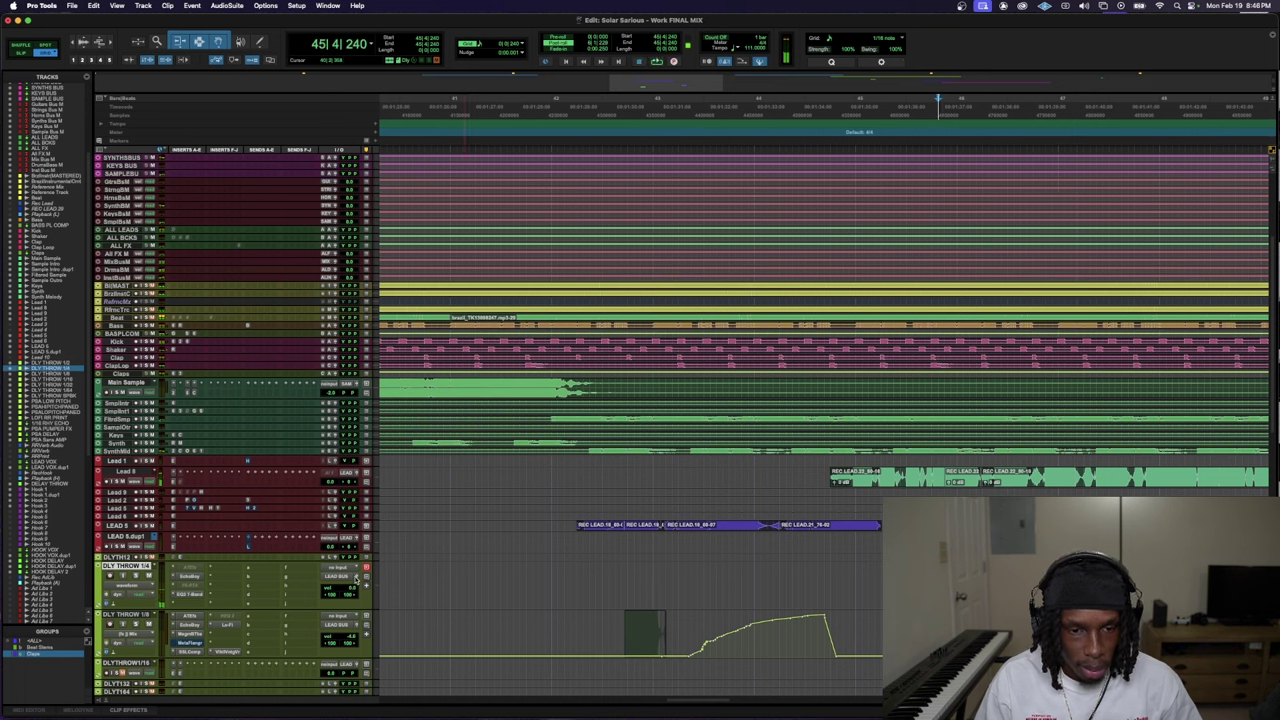
click(357, 578)
key(space)
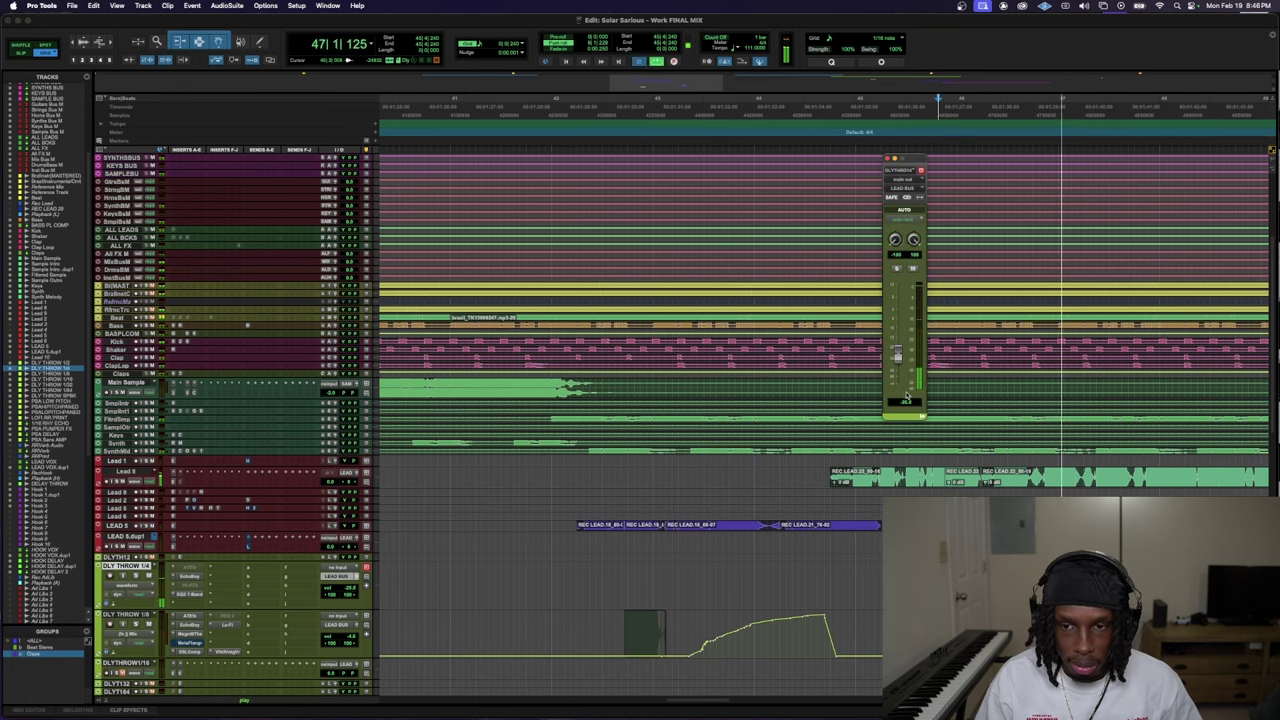
key(space)
- Link the pan knobs of DLY THROW 1/4 and shift both channels together across the stereo field during playback
key(space)
key(space)
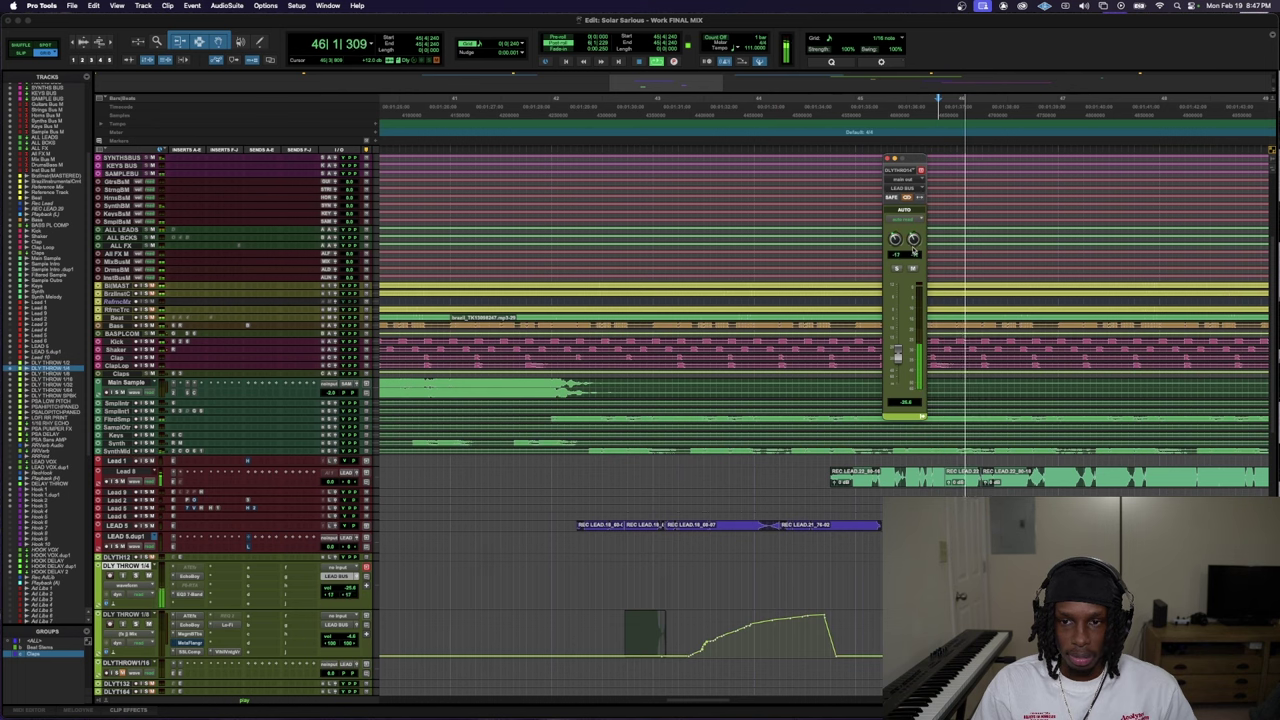
drag(914, 239, 913, 265)
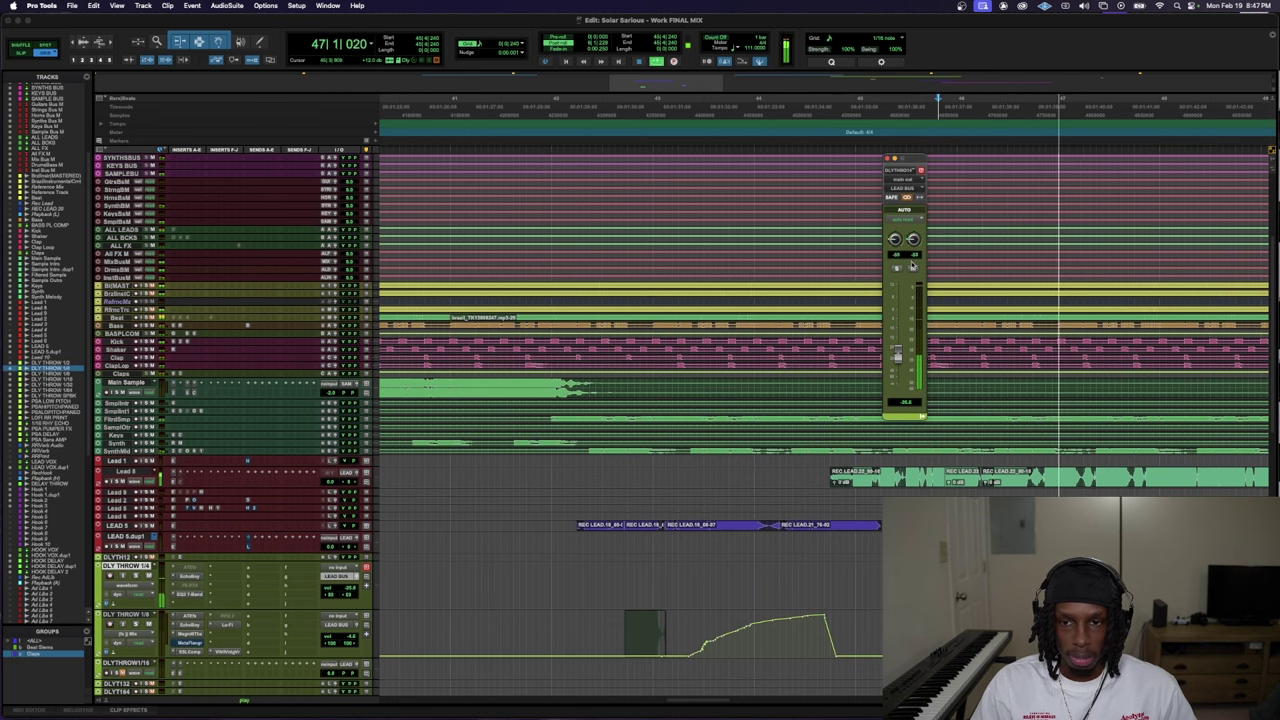
click(1080, 490)
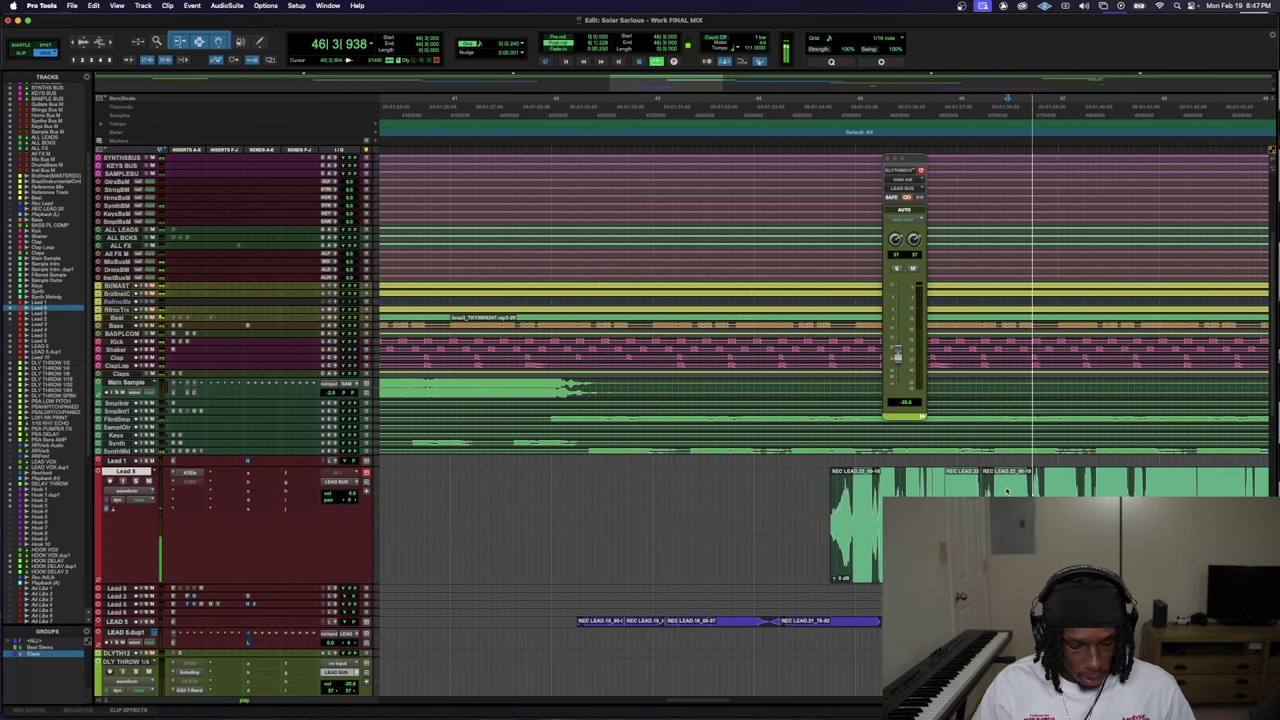
- Copy the Lead 8 phrase starting at 47|4|240 onto DLY THROW 1/4 at the same timeline position
scroll(990, 390, down, 2)
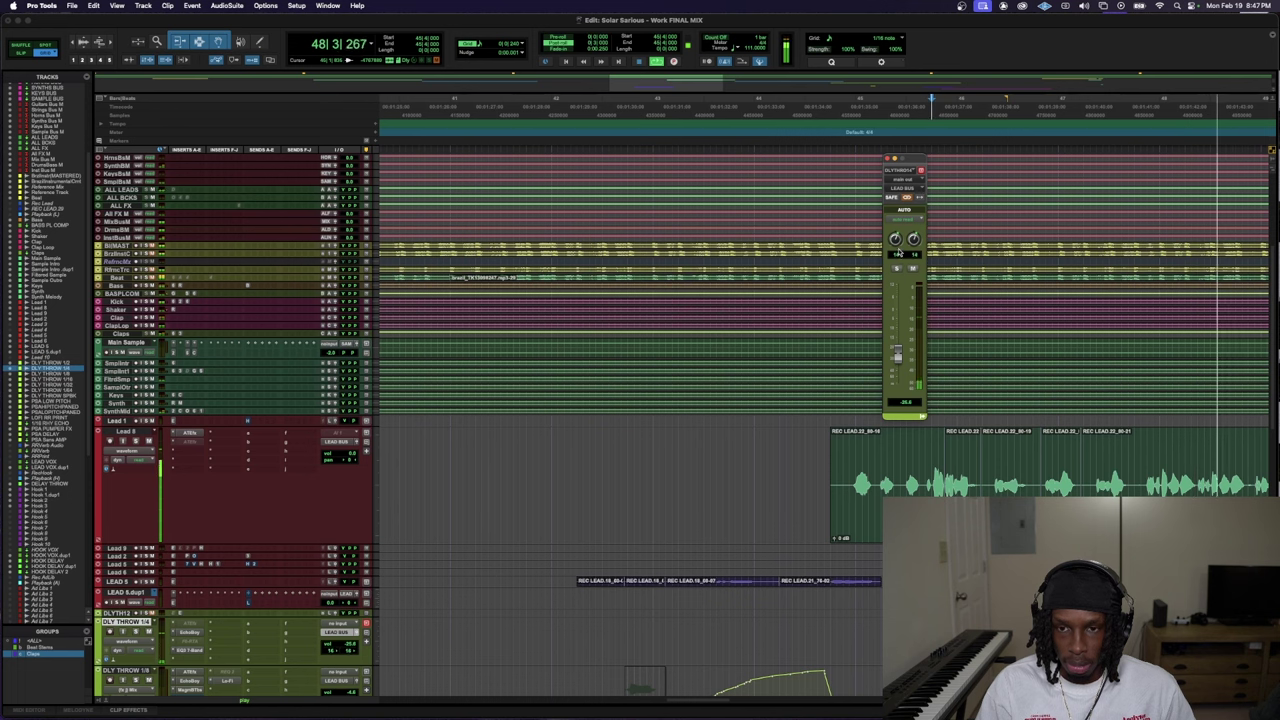
key(space)
click(1145, 473)
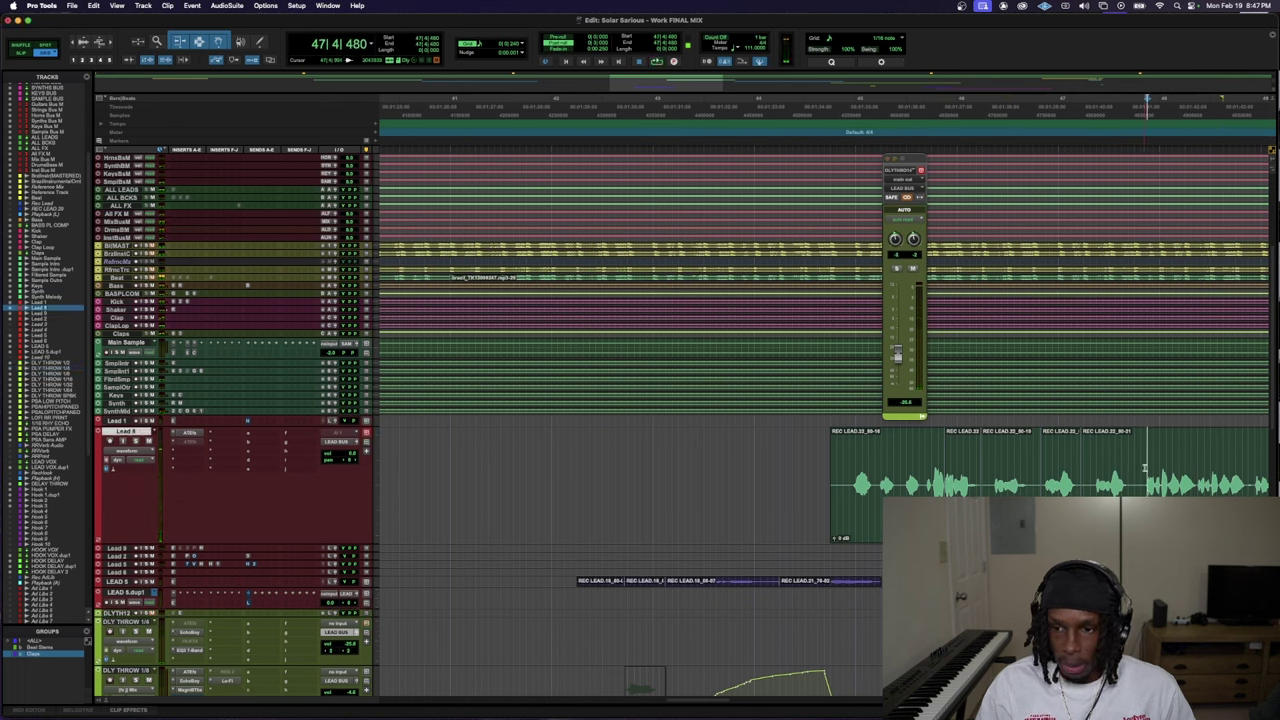
drag(1145, 467, 1248, 467)
key(space)
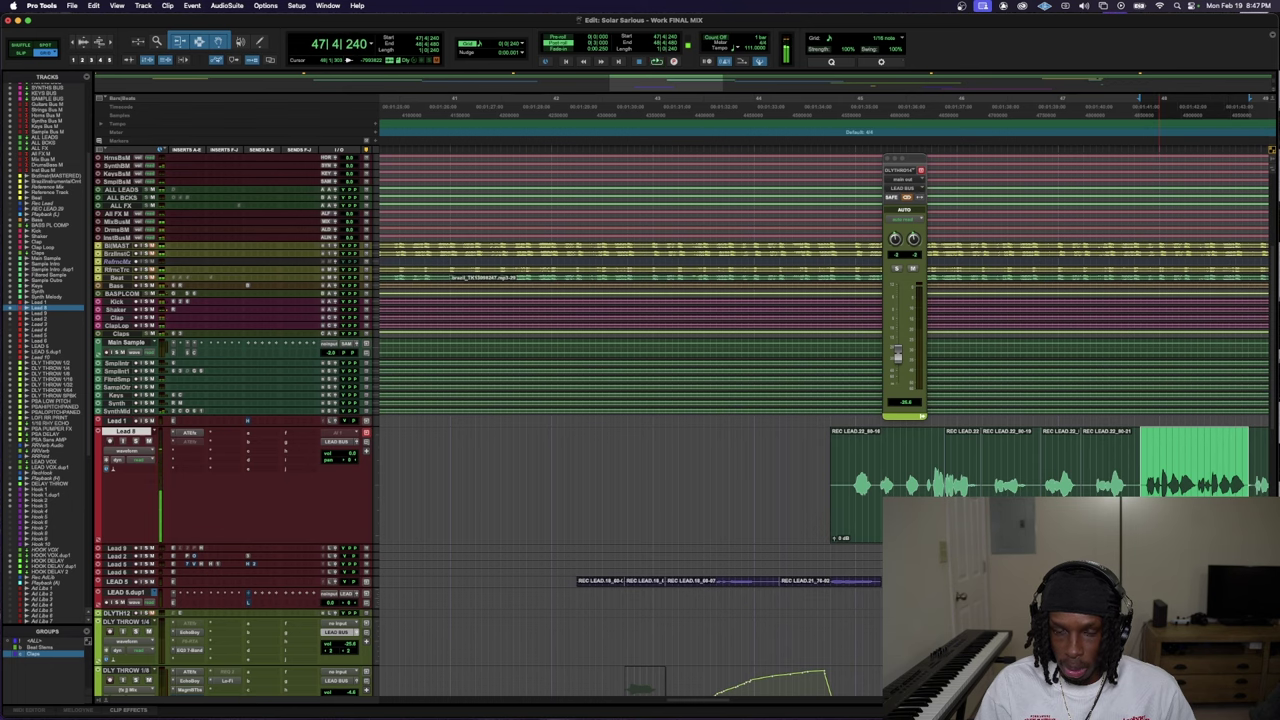
scroll(820, 400, right, 5)
click(125, 621)
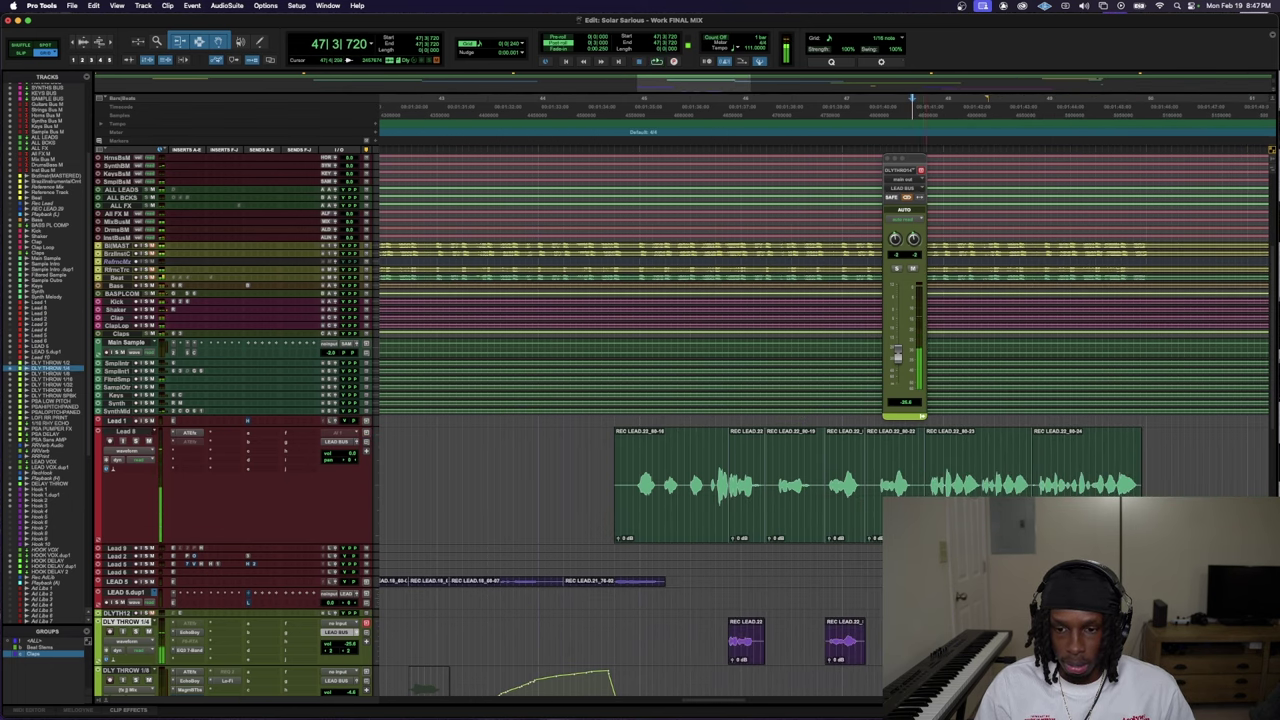
key(super+bracketright)
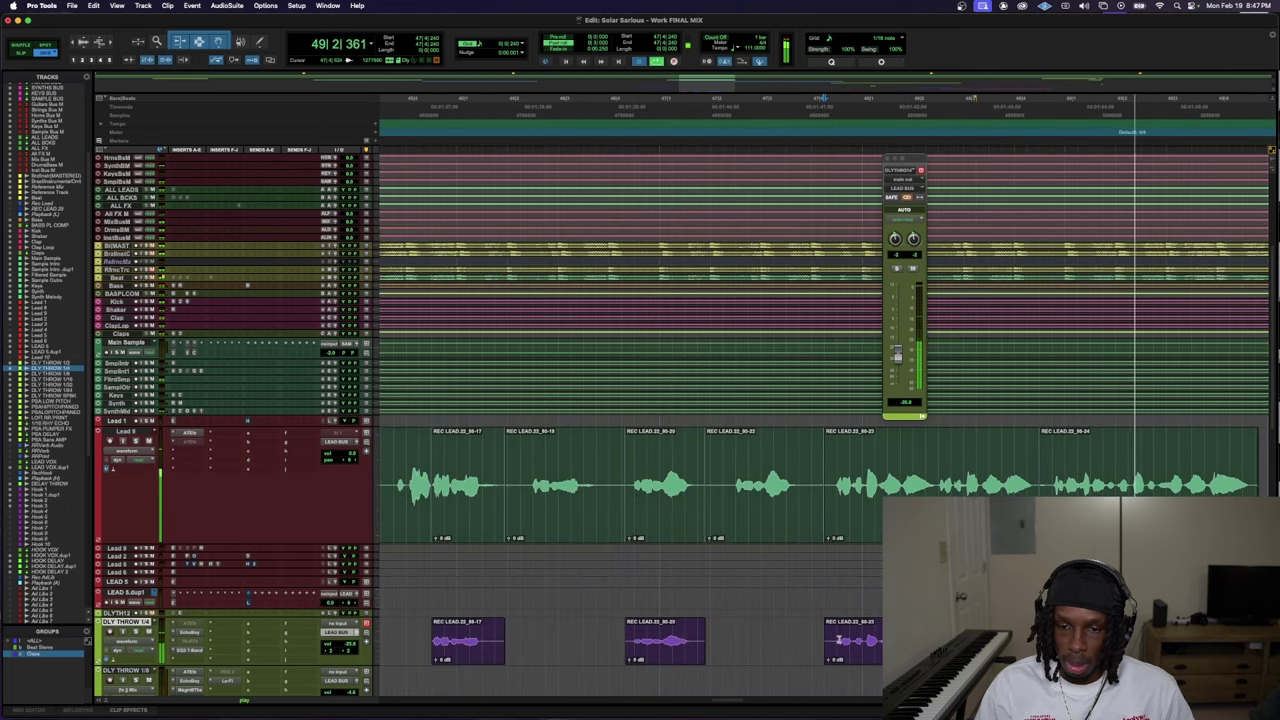
- Cut away the opening portion of the newly copied clip on DLY THROW 1/4, checking the throw against playback
drag(861, 632, 822, 632)
click(812, 632)
click(822, 630)
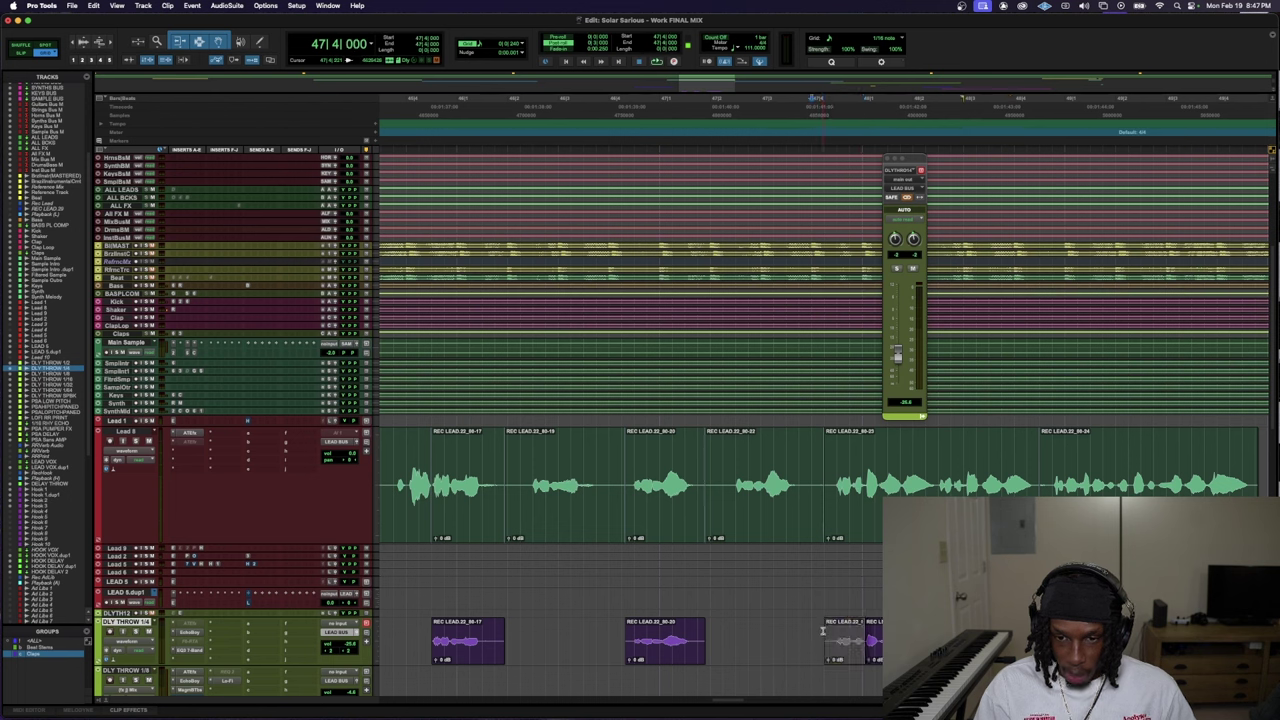
key(space)
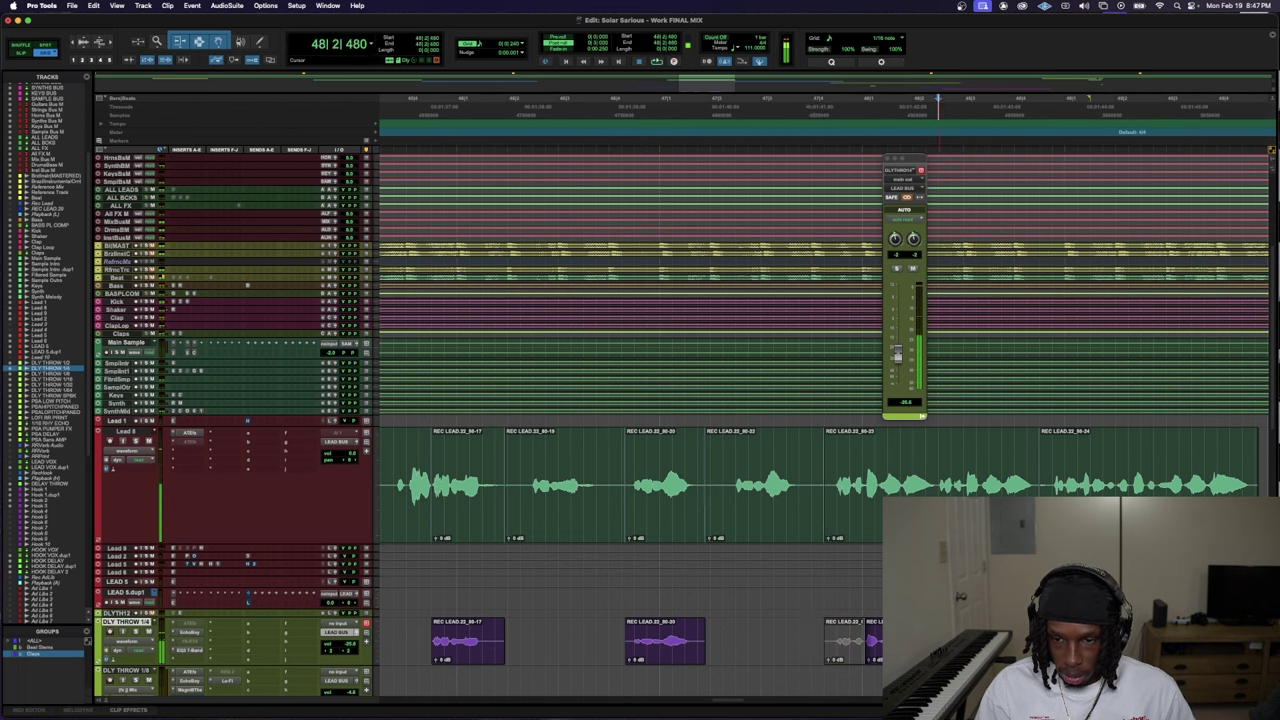
click(938, 485)
key(space)
key(space)
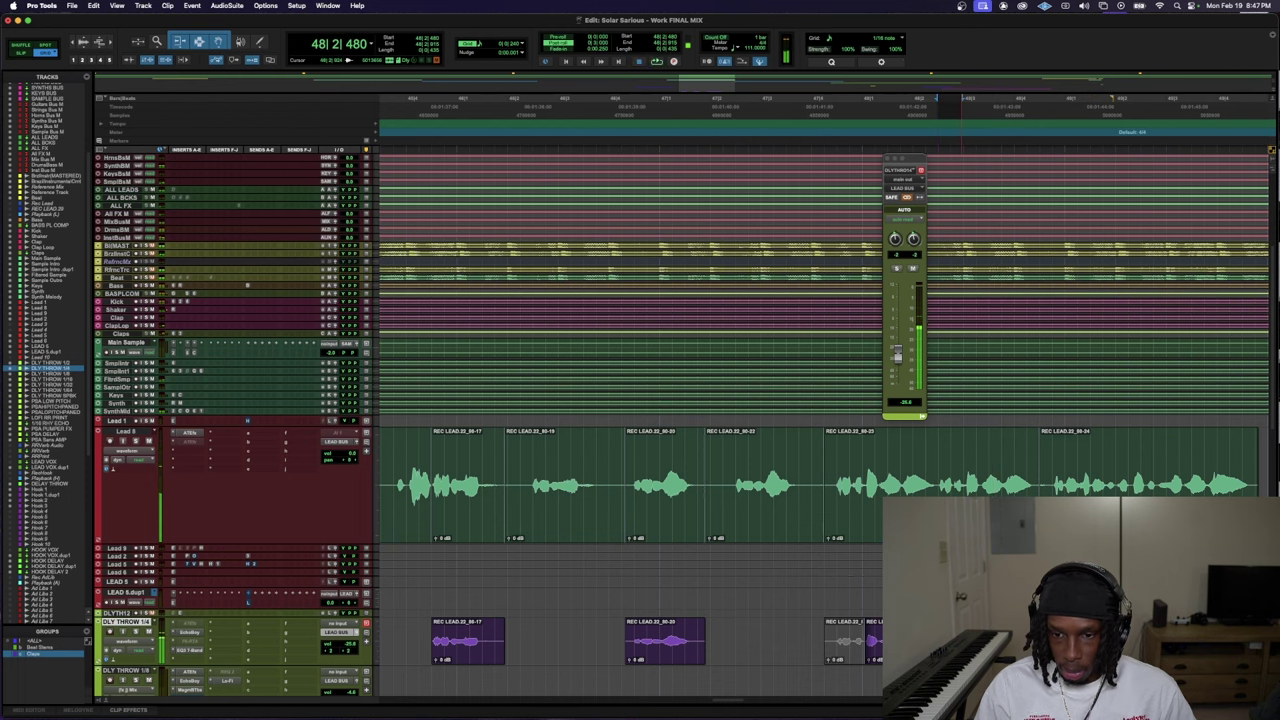
click(848, 640)
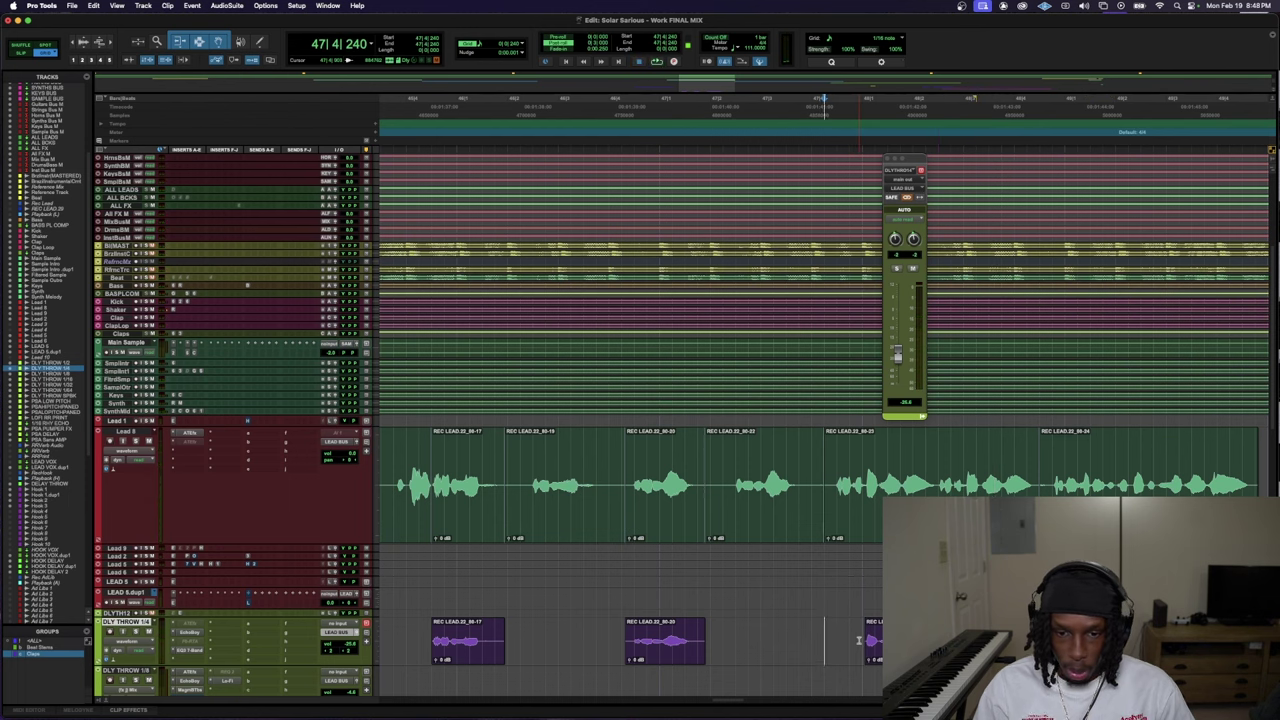
- Set DLY THROW 1/4 to touch automation and record linked pan moves across its delay throws during playback
scroll(475, 637, down, 1)
scroll(411, 638, left, 2)
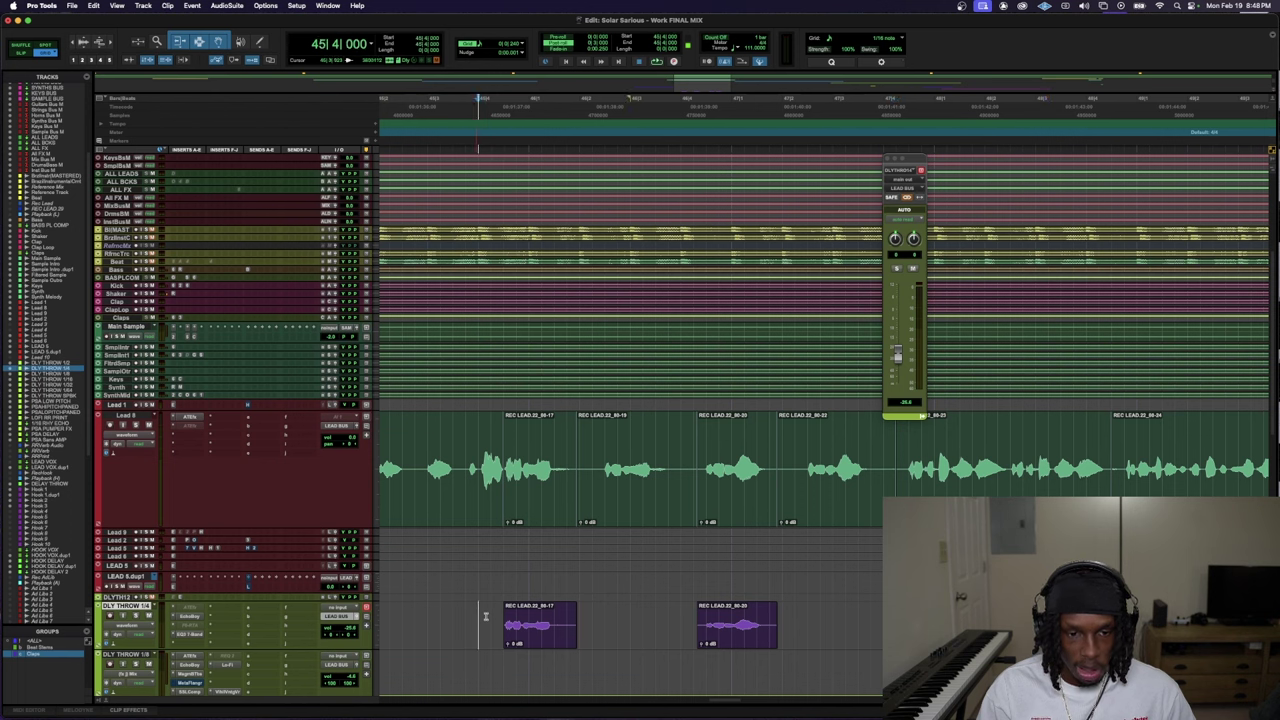
key(space)
key(space)
key(space)
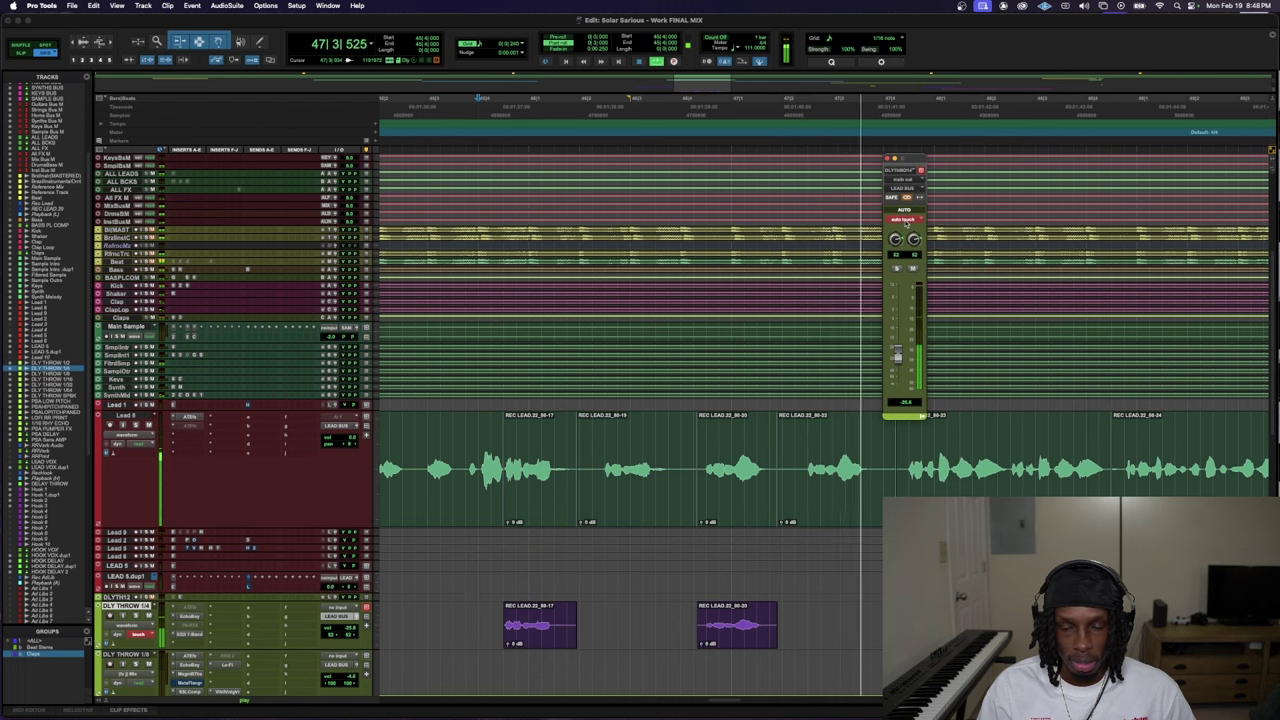
key(space)
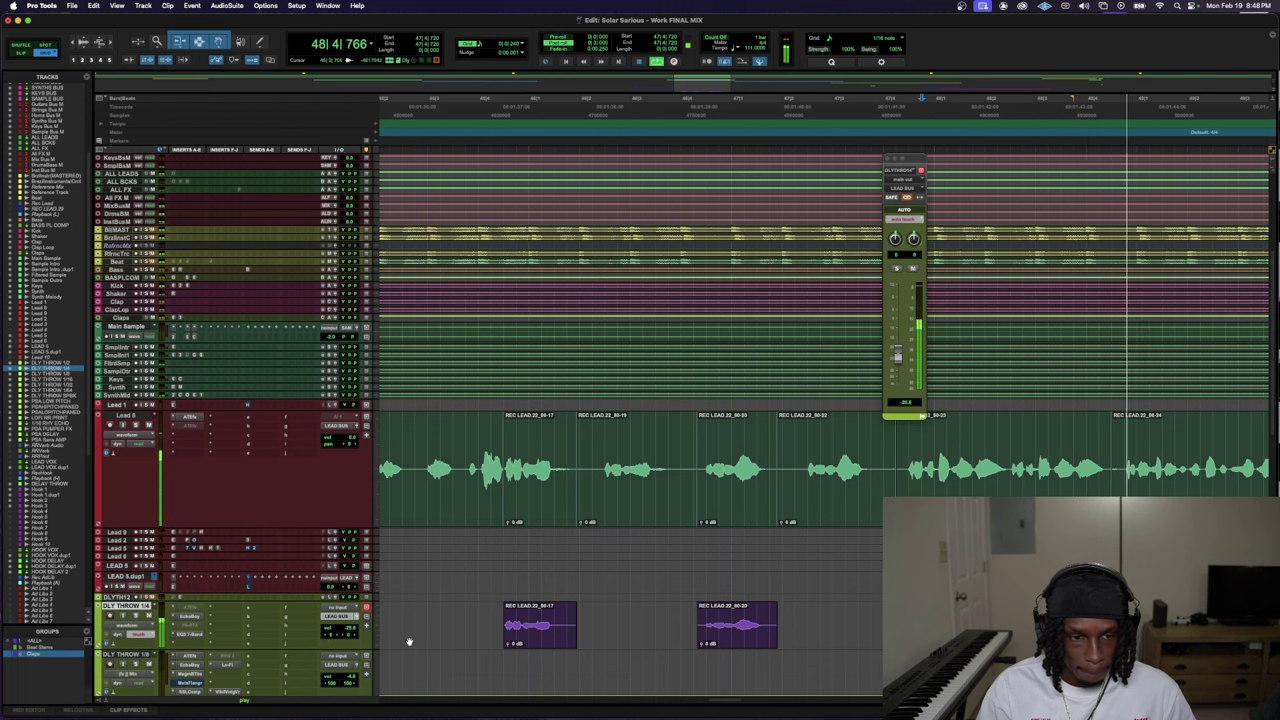
- Return DLY THROW 1/4 to read automation and display its pan left curve at a larger track height
click(135, 625)
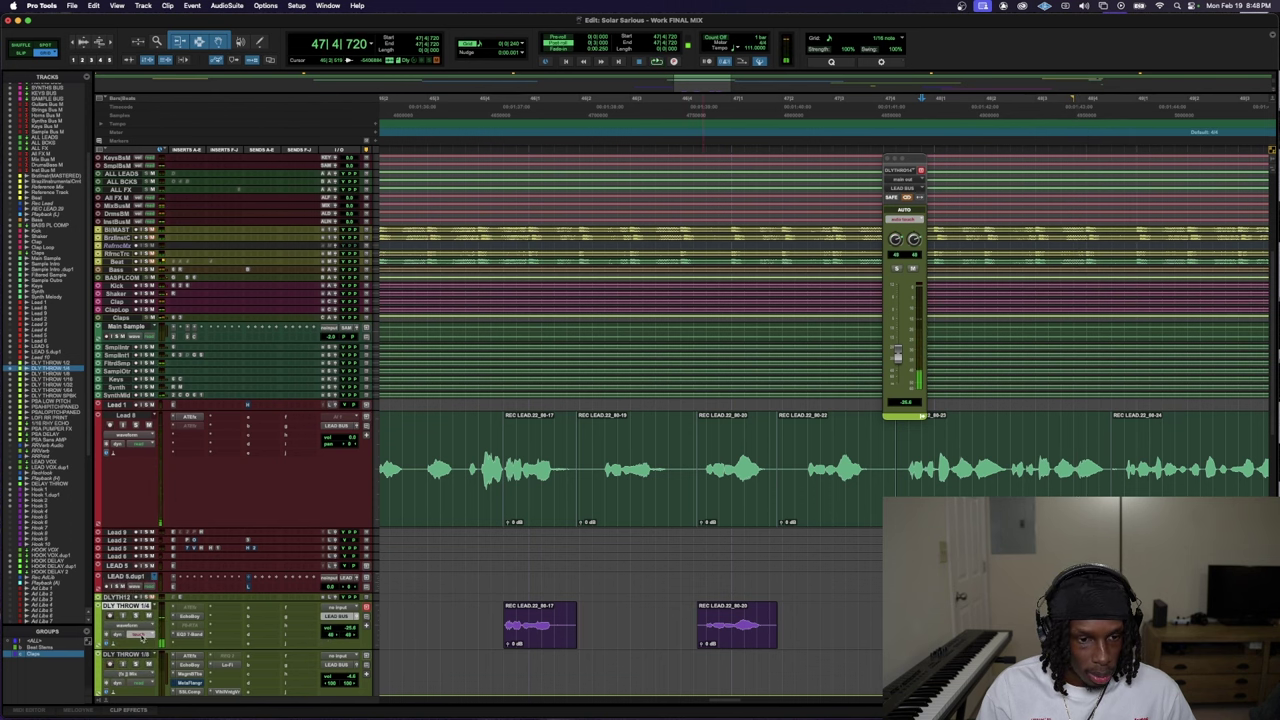
key(Escape)
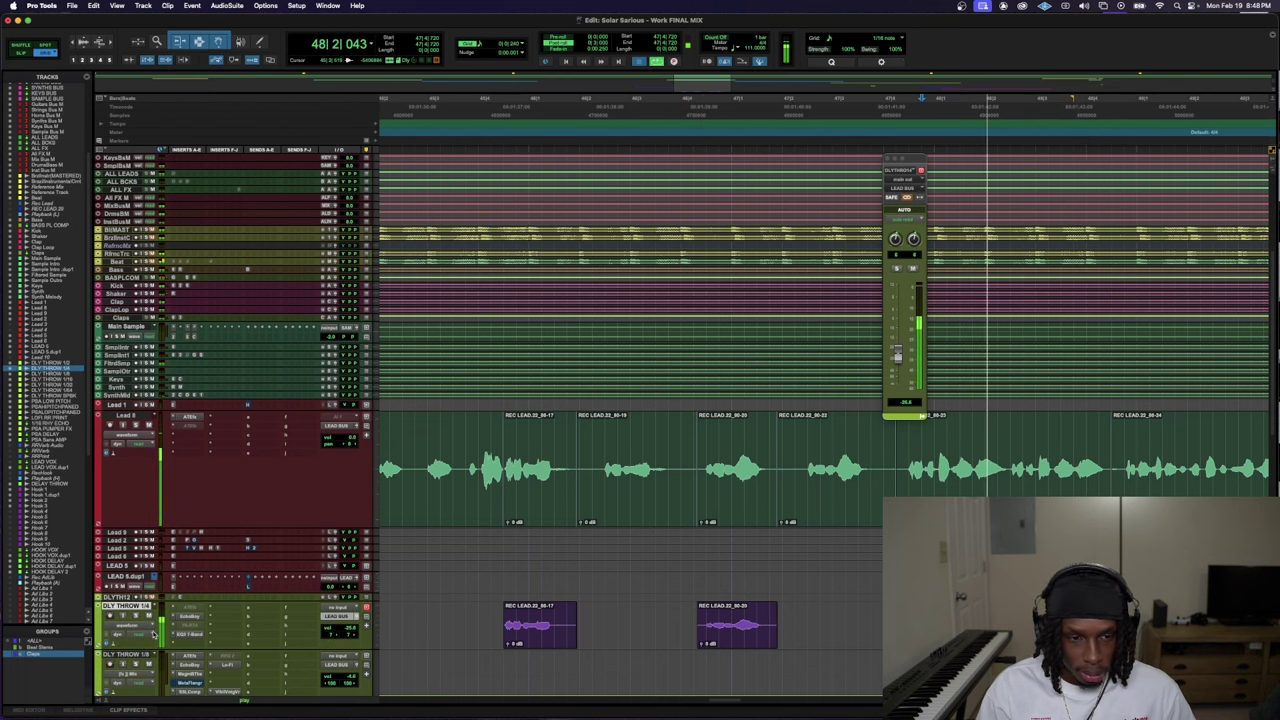
click(140, 626)
click(140, 664)
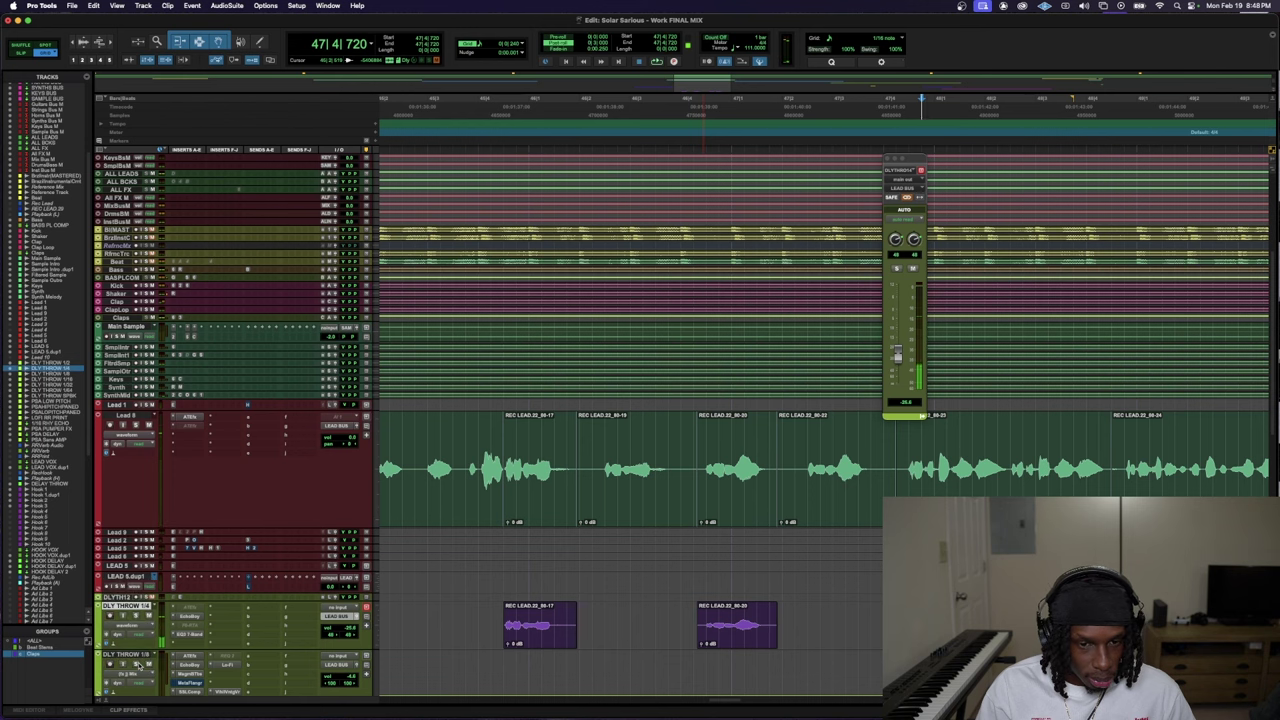
scroll(135, 650, down, 1)
key(space)
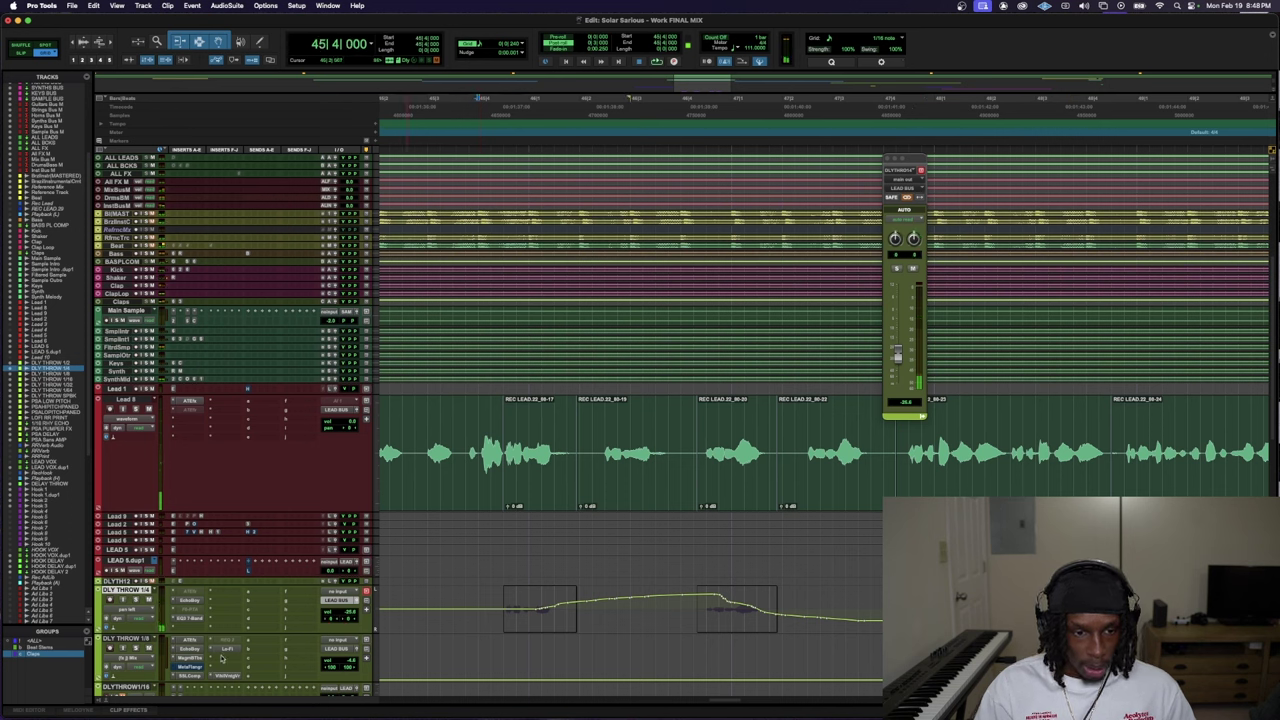
drag(212, 633, 197, 688)
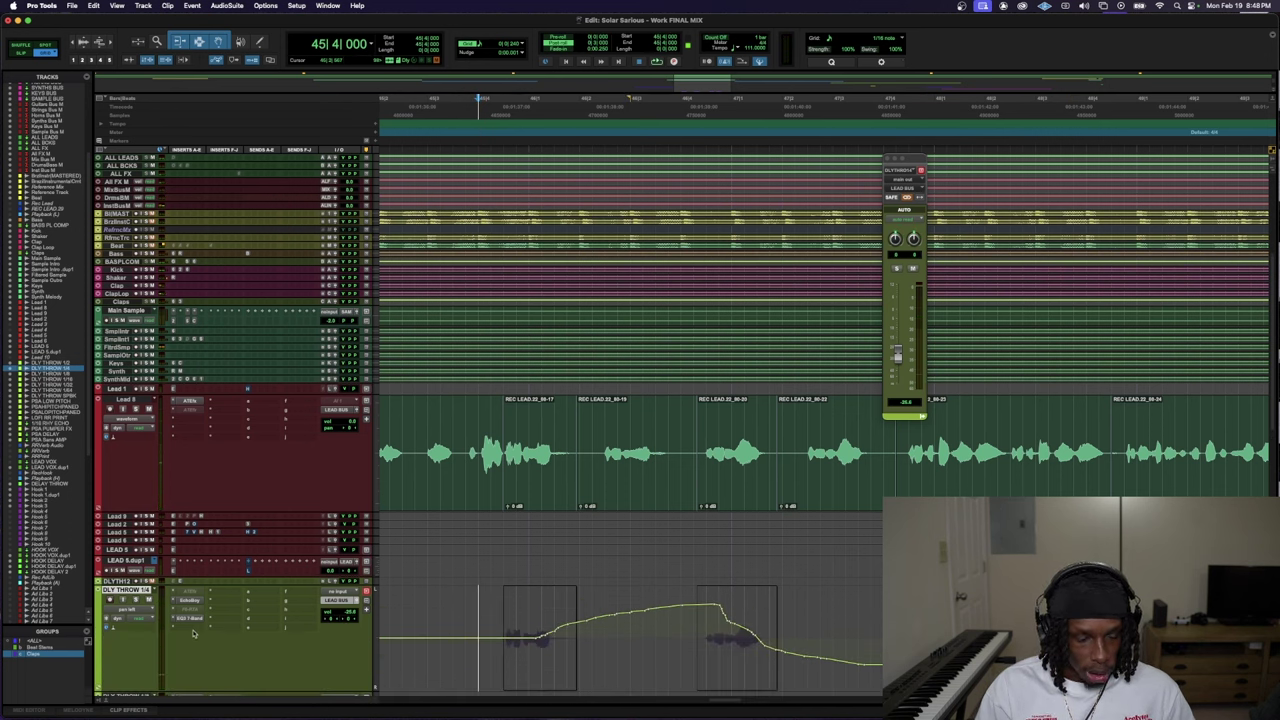
- Solo Lead 8 and DLY THROW 1/4, and insert ValhallaVintageVerb (stereo) on the delay track
click(193, 633)
text(v)
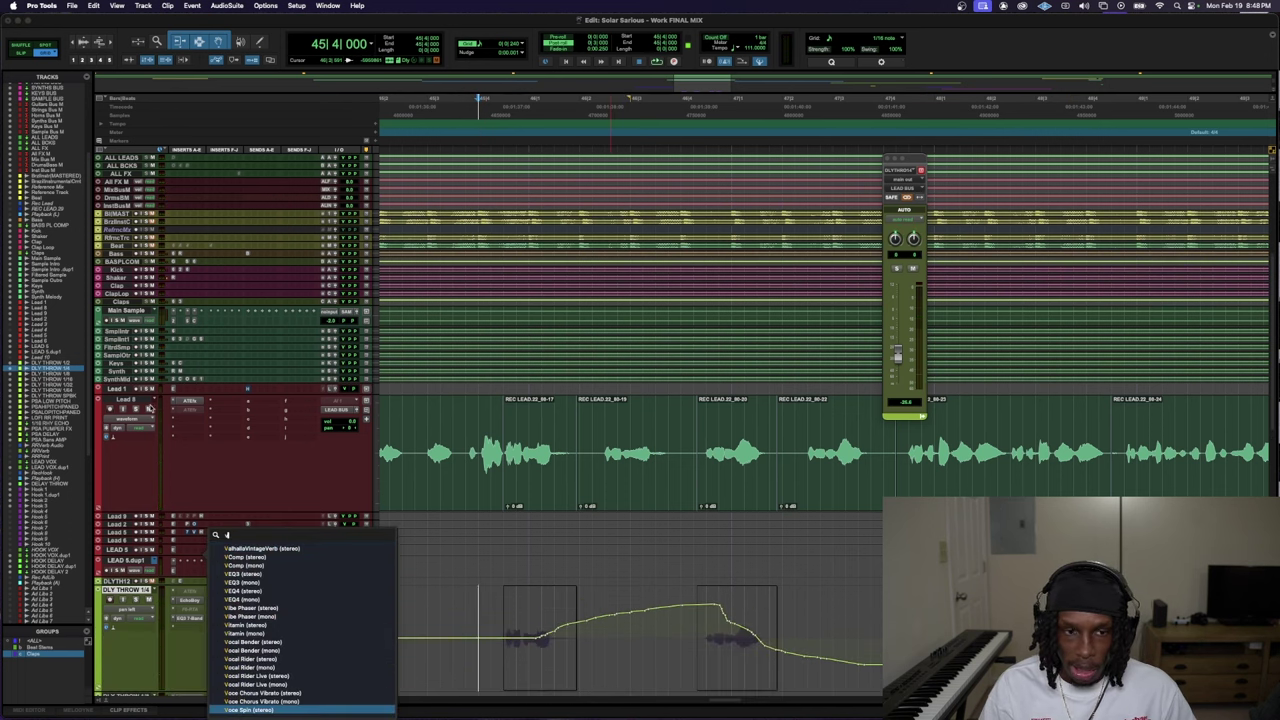
click(135, 411)
key(space)
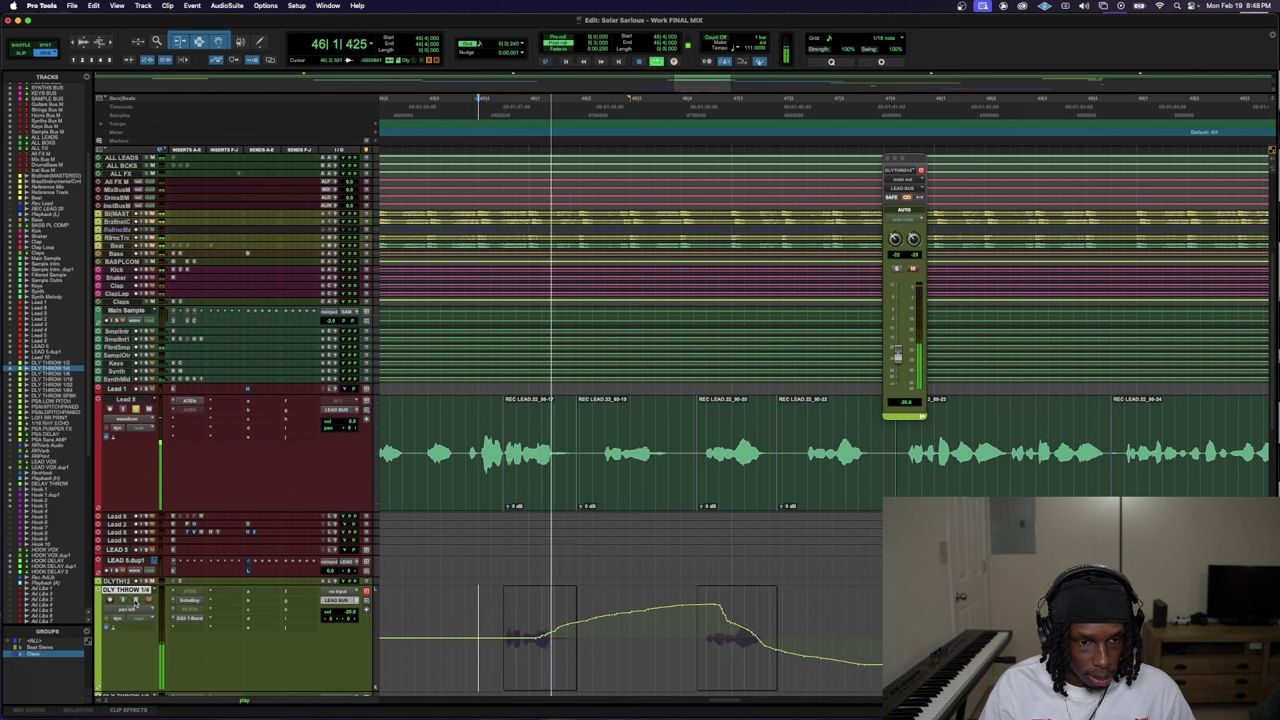
click(198, 600)
click(202, 612)
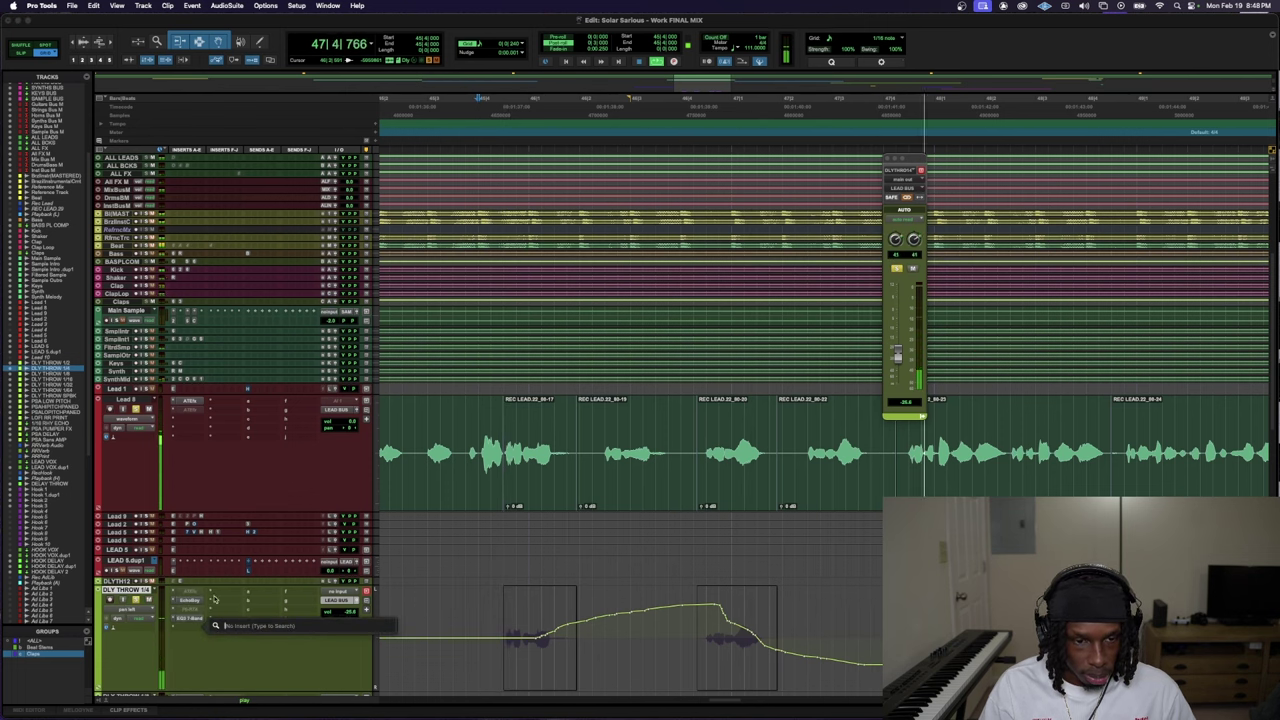
text(val)
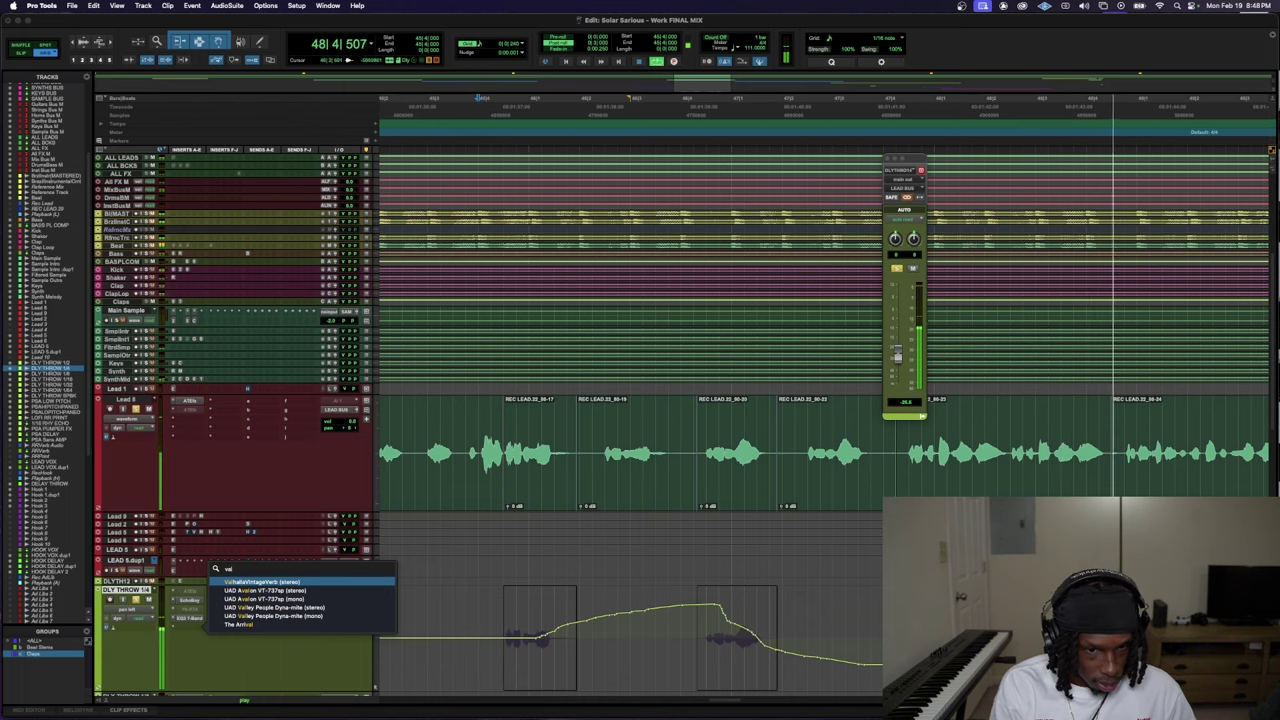
key(Return)
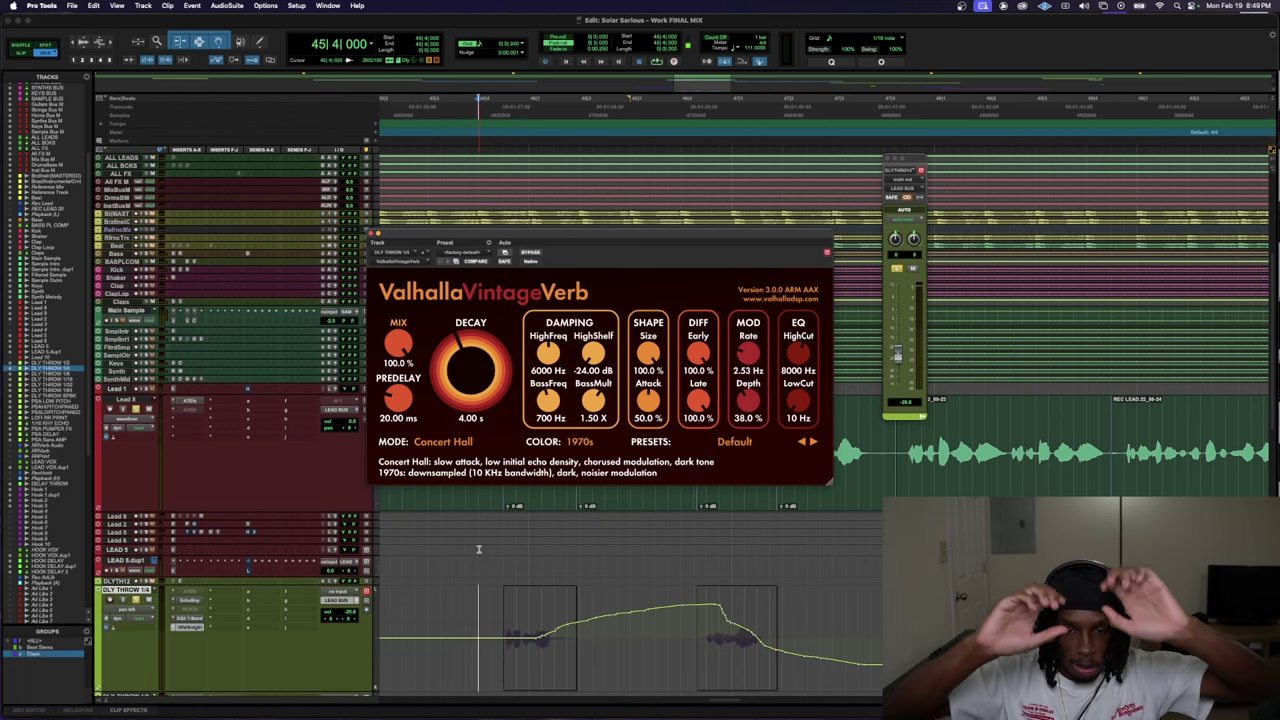
- Shorten the ValhallaVintageVerb decay on DLY THROW 1/4 to about 0.49 s while auditioning the throws
key(space)
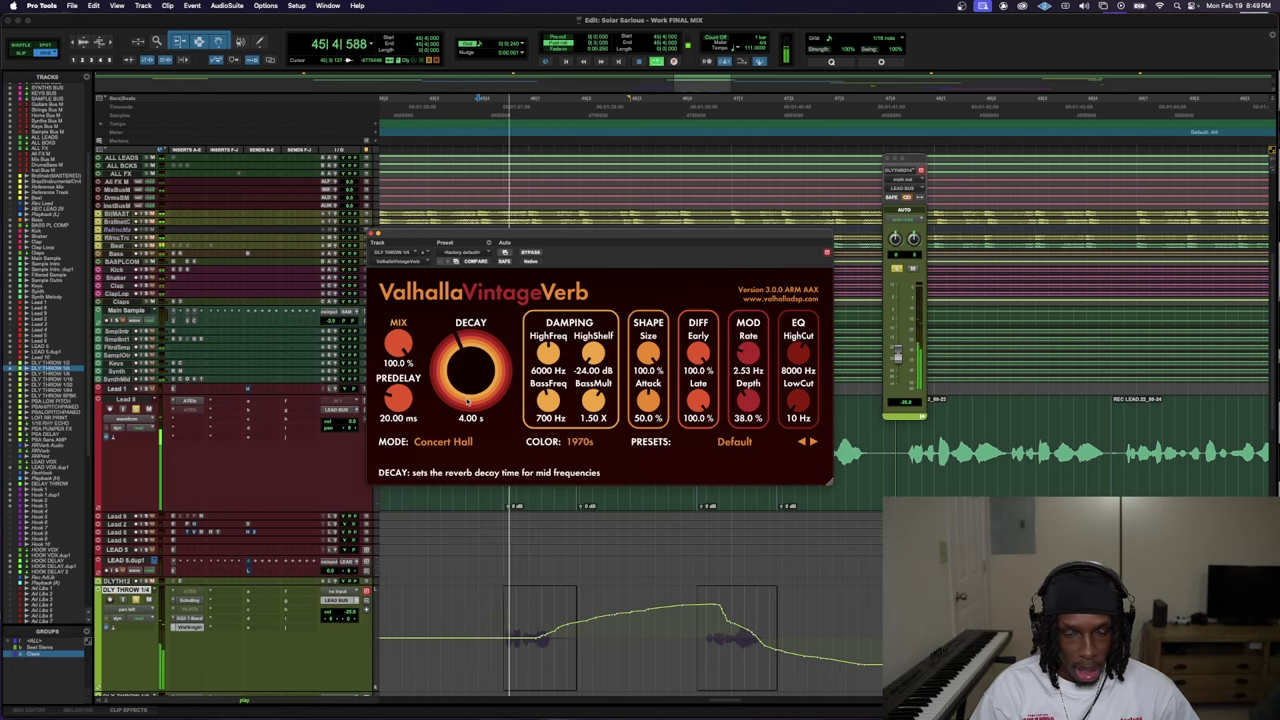
key(space)
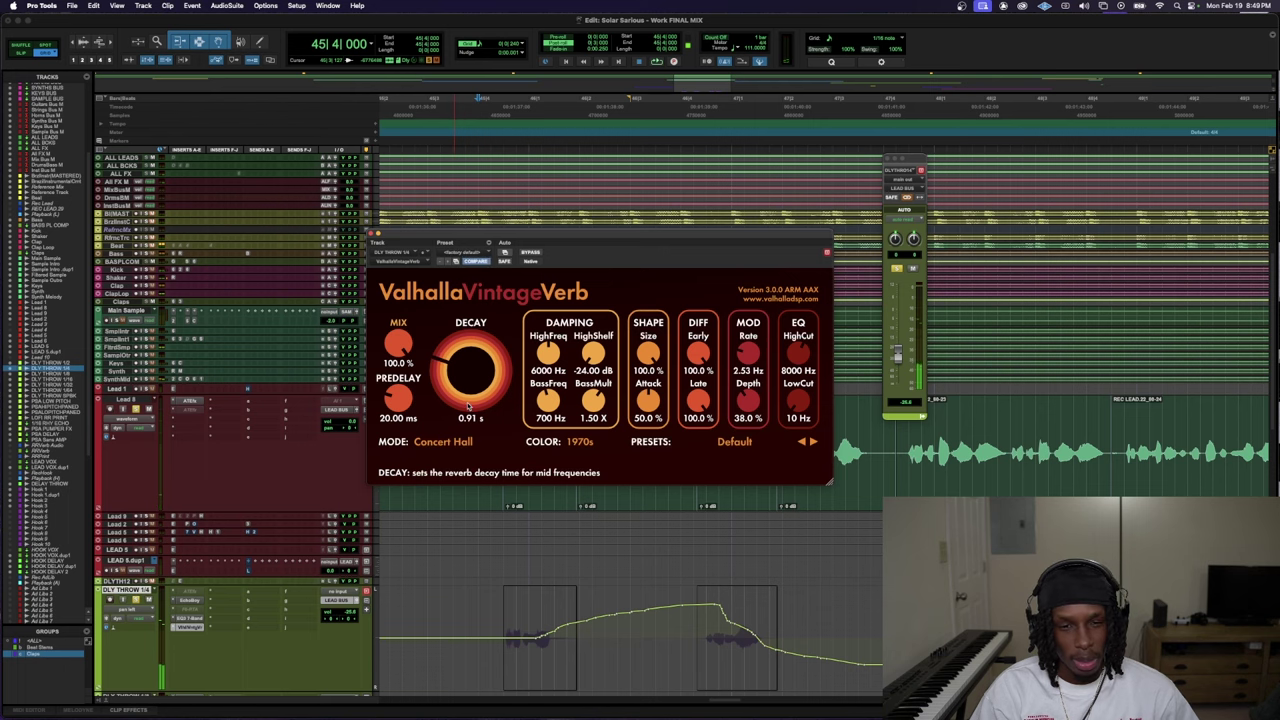
scroll(230, 450, down, 10)
click(185, 530)
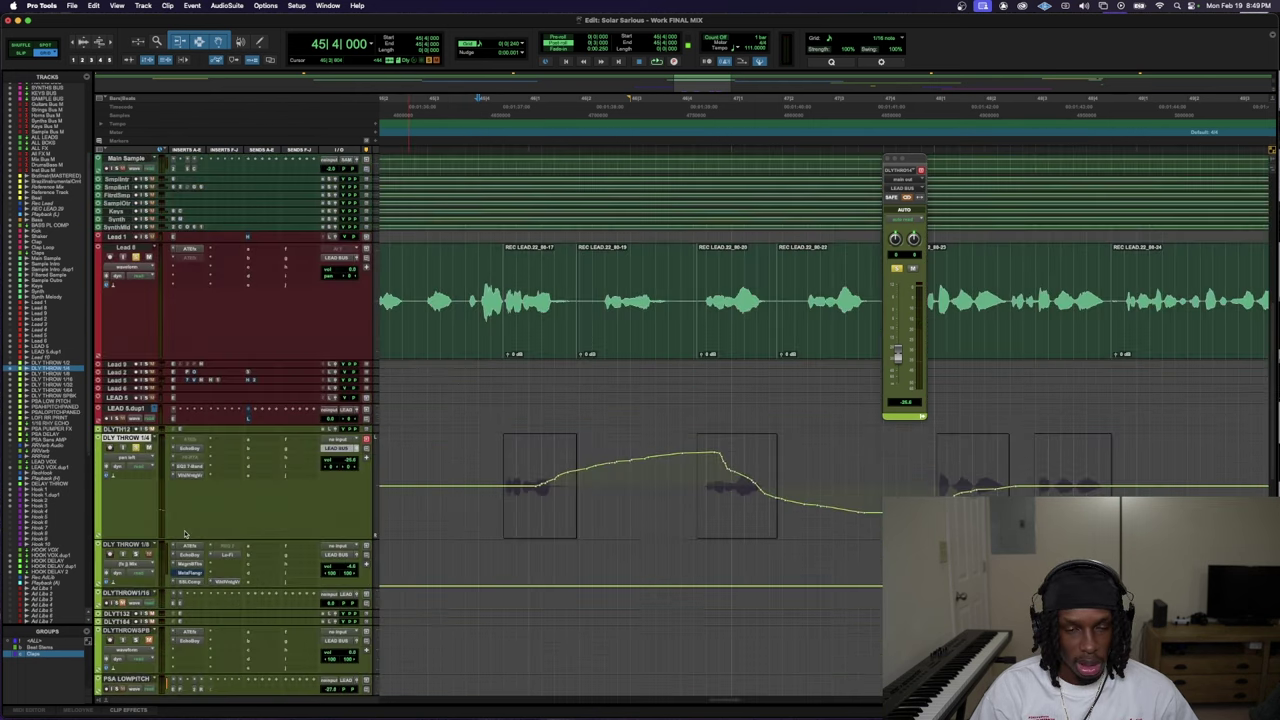
scroll(183, 645, up, 2)
key(space)
scroll(183, 645, down, 2)
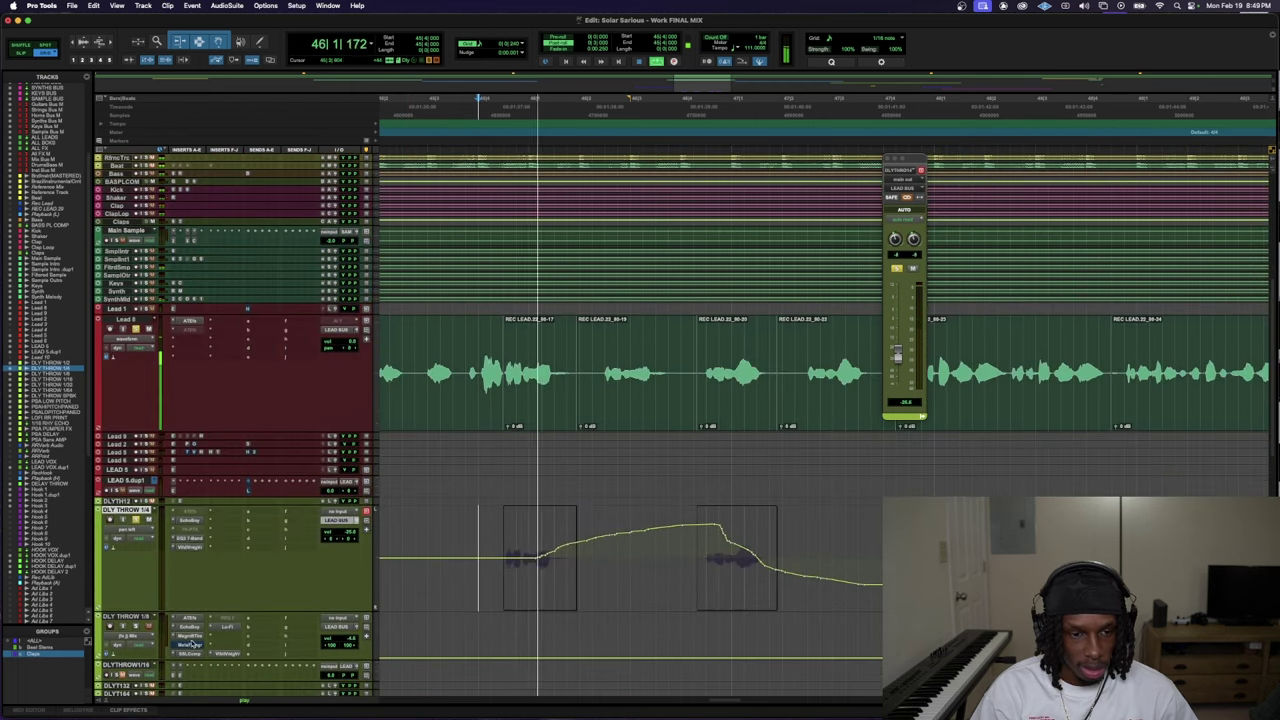
scroll(183, 645, down, 1)
click(185, 546)
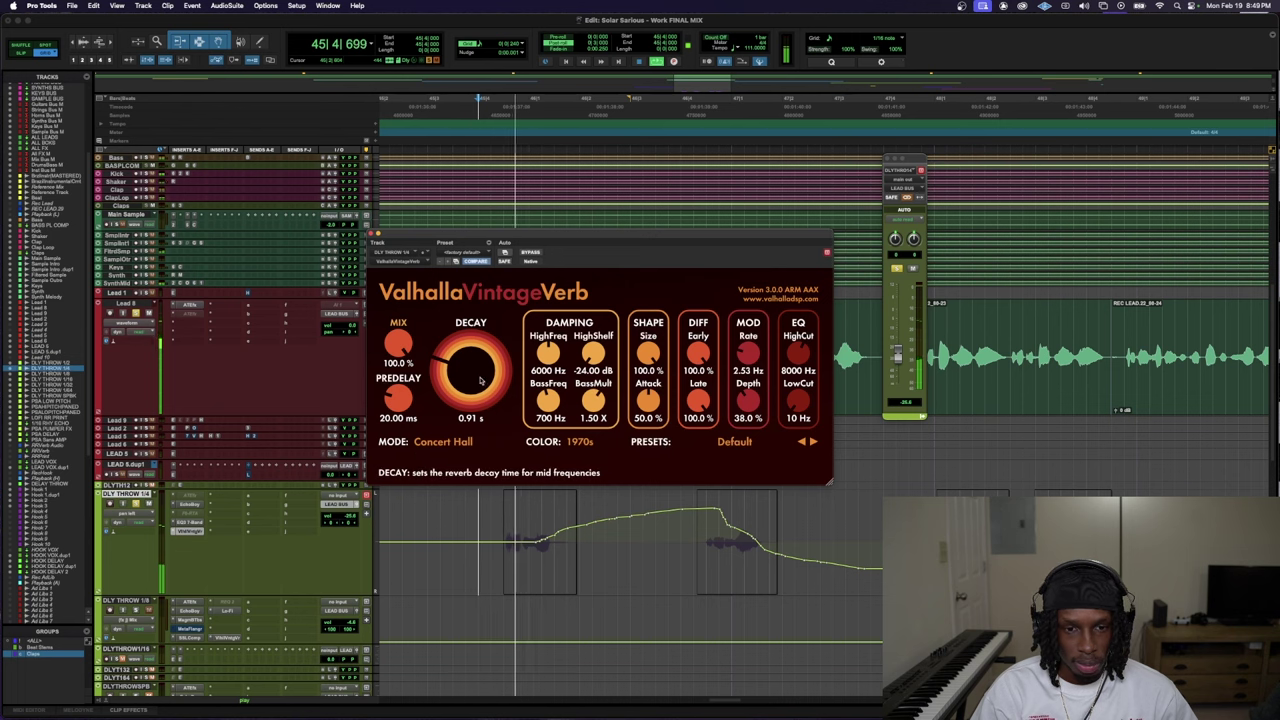
drag(481, 380, 468, 392)
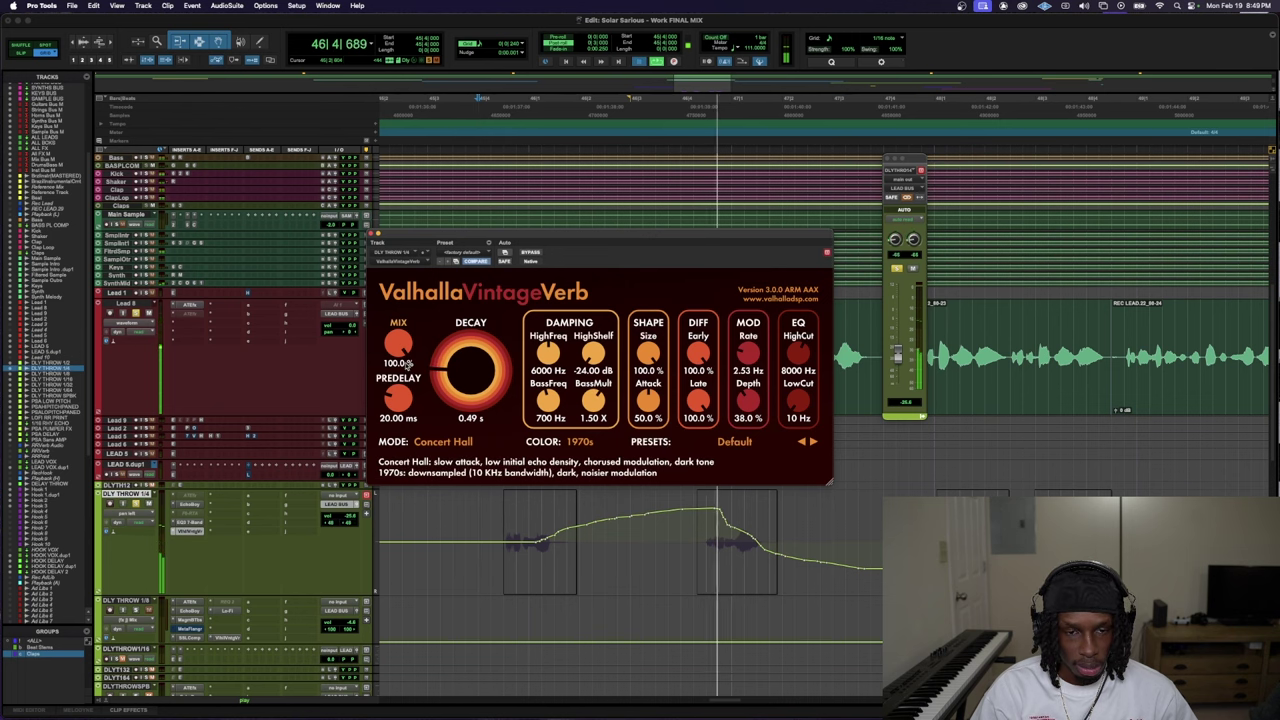
- Switch the delay track's reverb to Room mode with a 32.3 % mix and a decay of 0.59 s
click(444, 441)
click(436, 219)
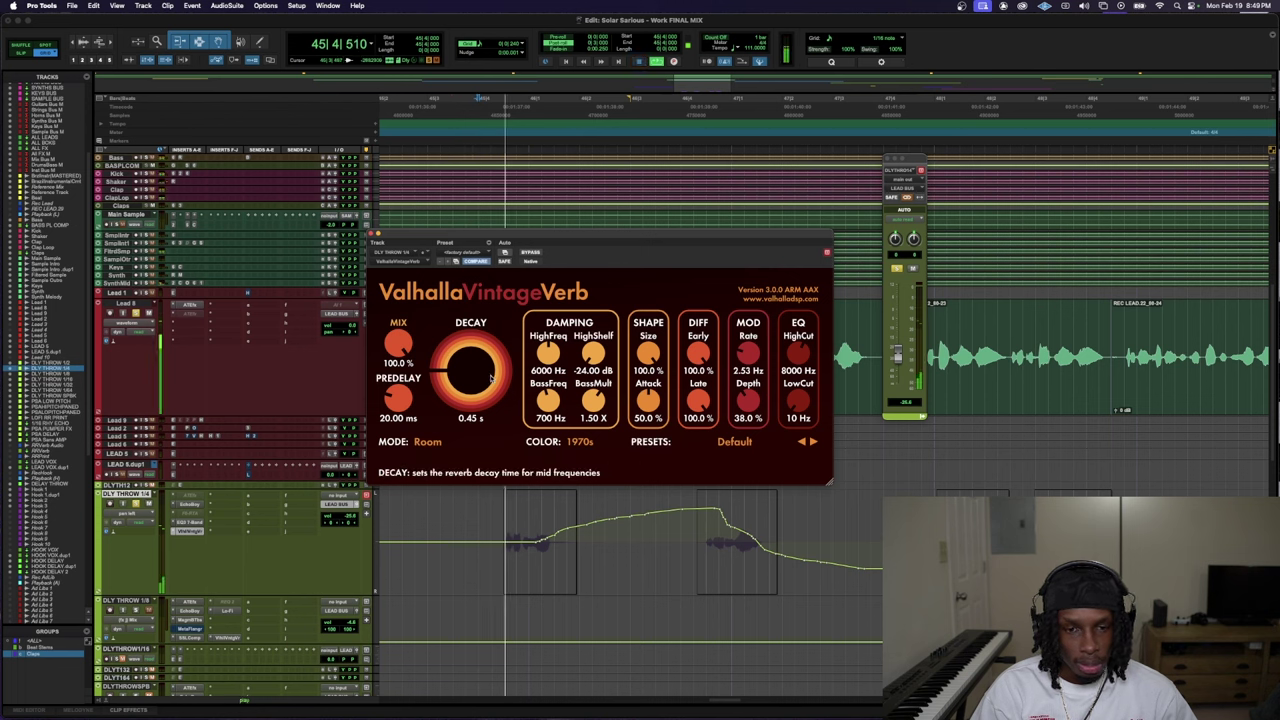
drag(491, 376, 491, 371)
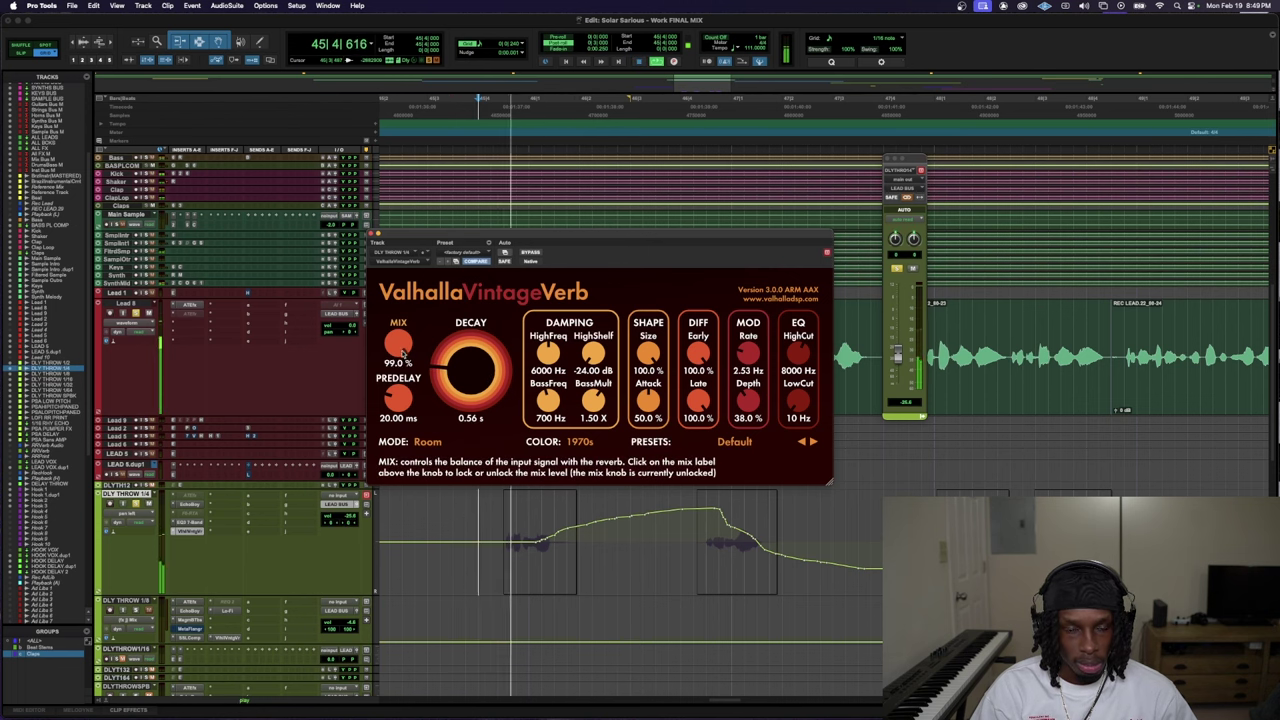
drag(407, 358, 404, 439)
click(507, 535)
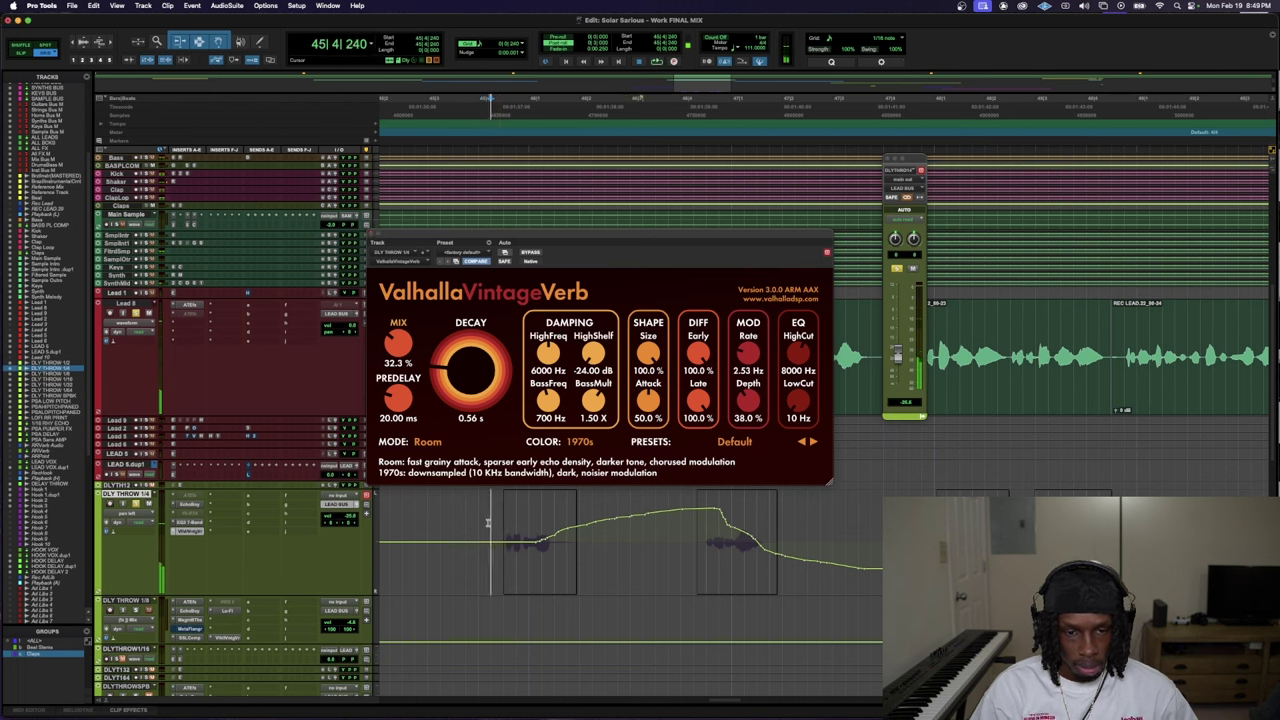
key(space)
drag(463, 373, 465, 376)
- Try the 1980s reverb color, settle on NOW, and lower the EQ HighCut into the 6 kHz range
click(580, 441)
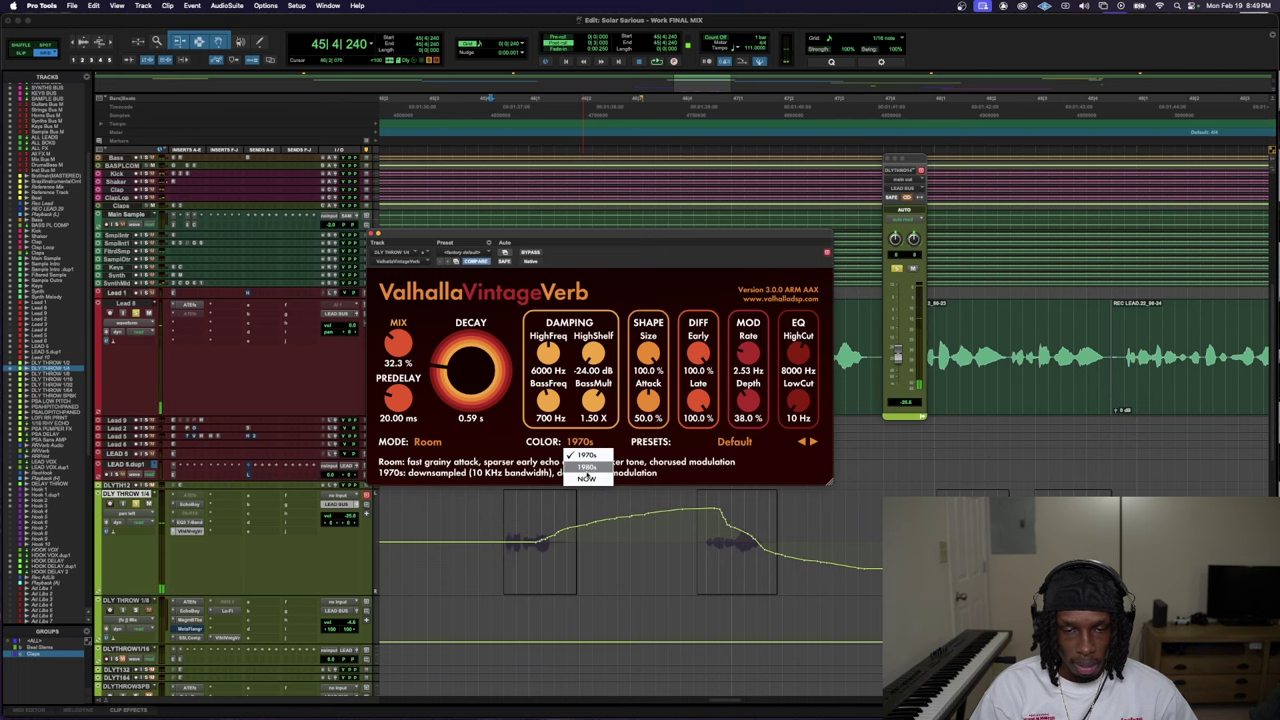
click(587, 468)
click(563, 441)
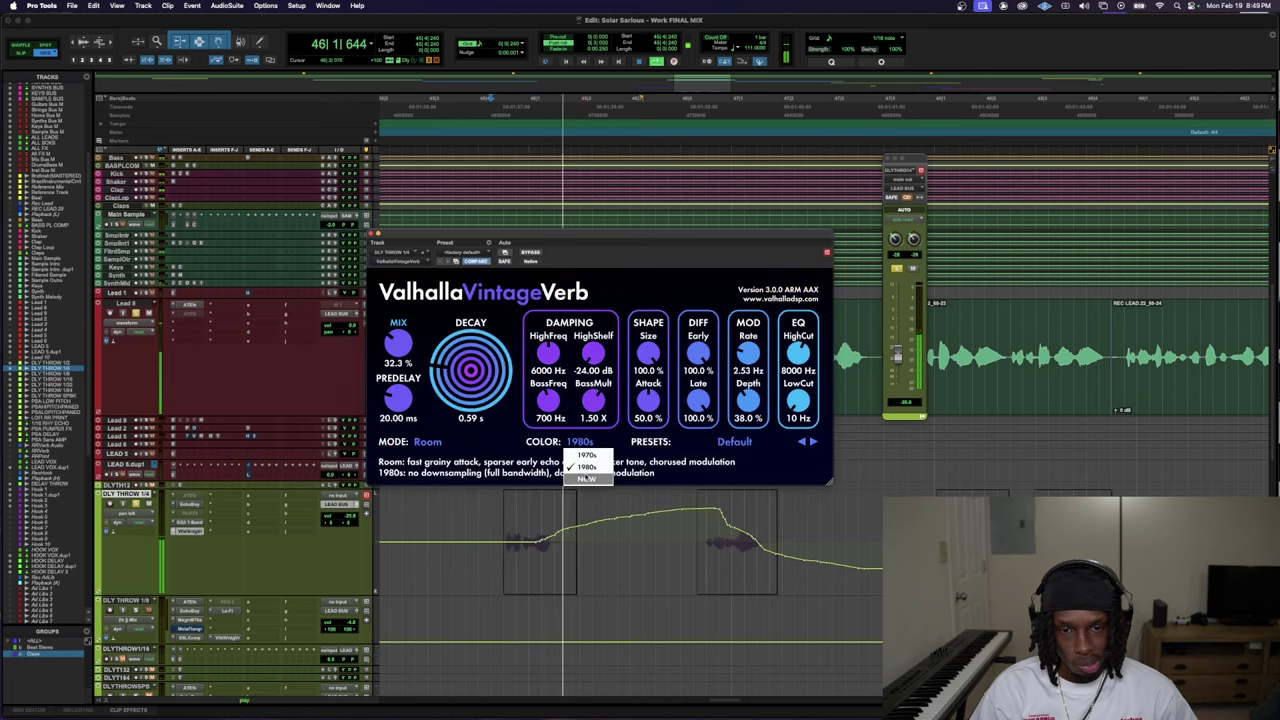
click(590, 480)
drag(791, 356, 790, 370)
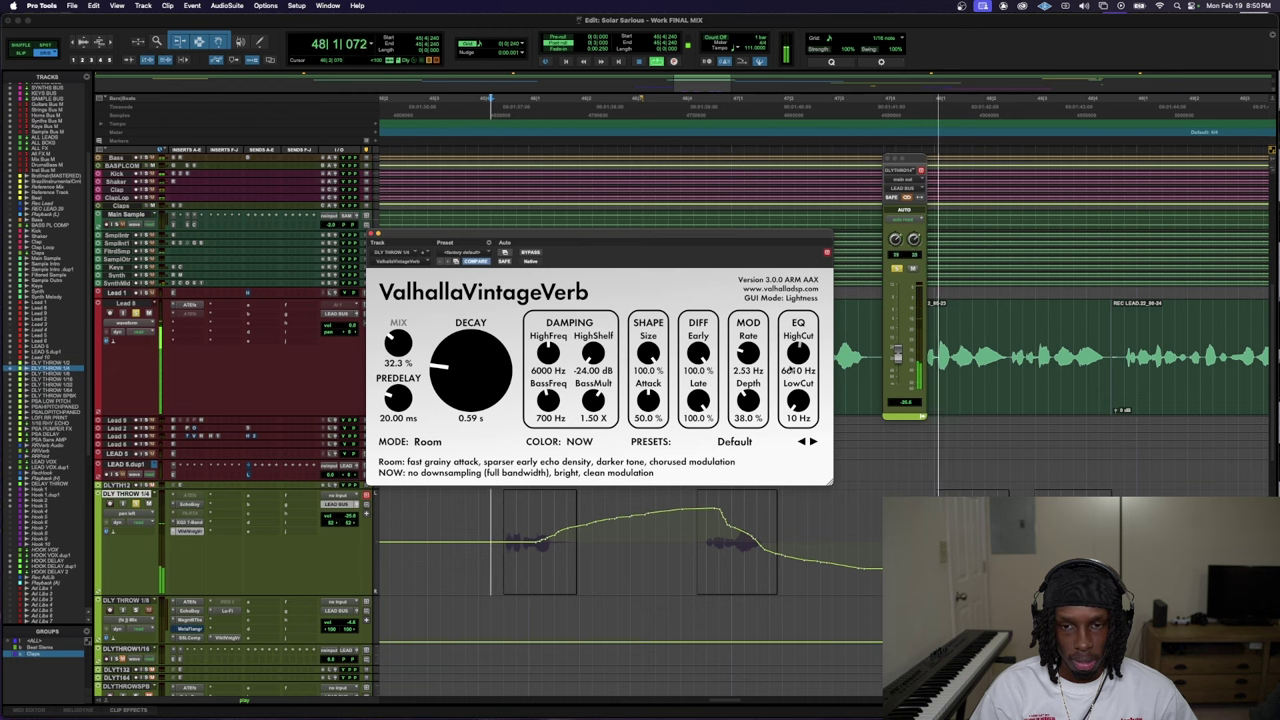
- Open EchoBoy on DLY THROW 1/4 and audition the delay throws over a selection starting at bar 48
click(194, 505)
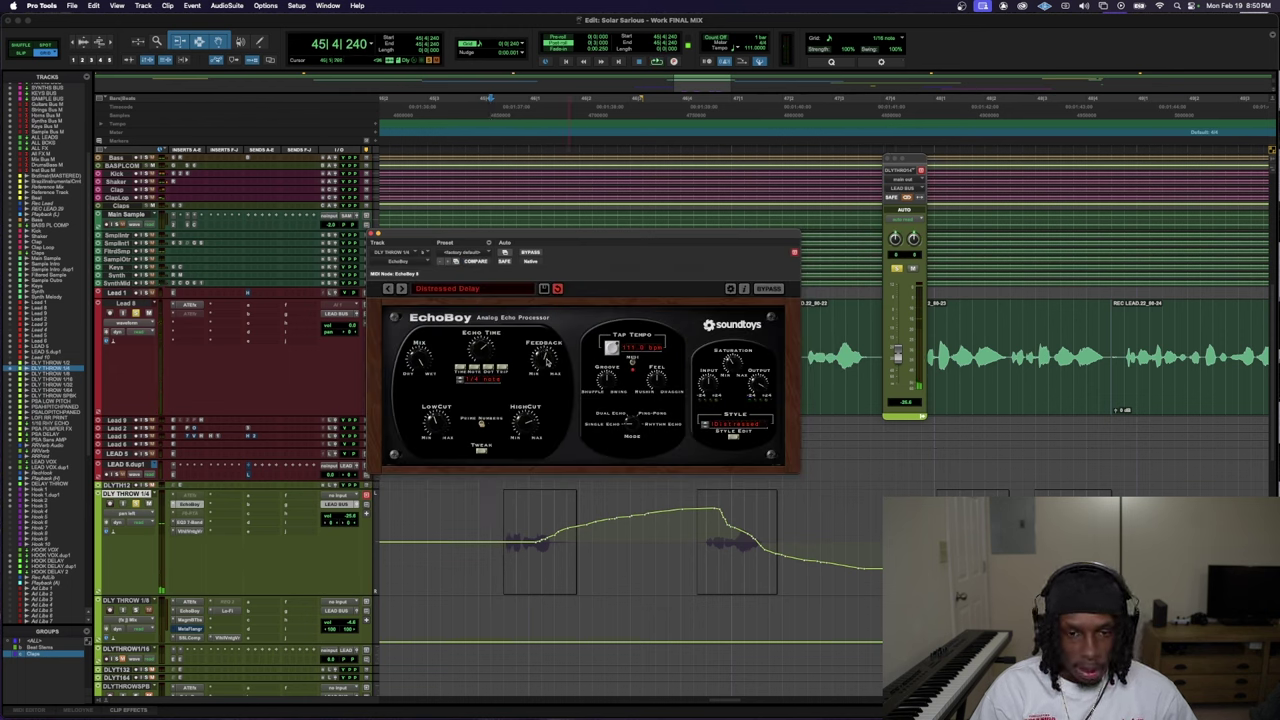
key(space)
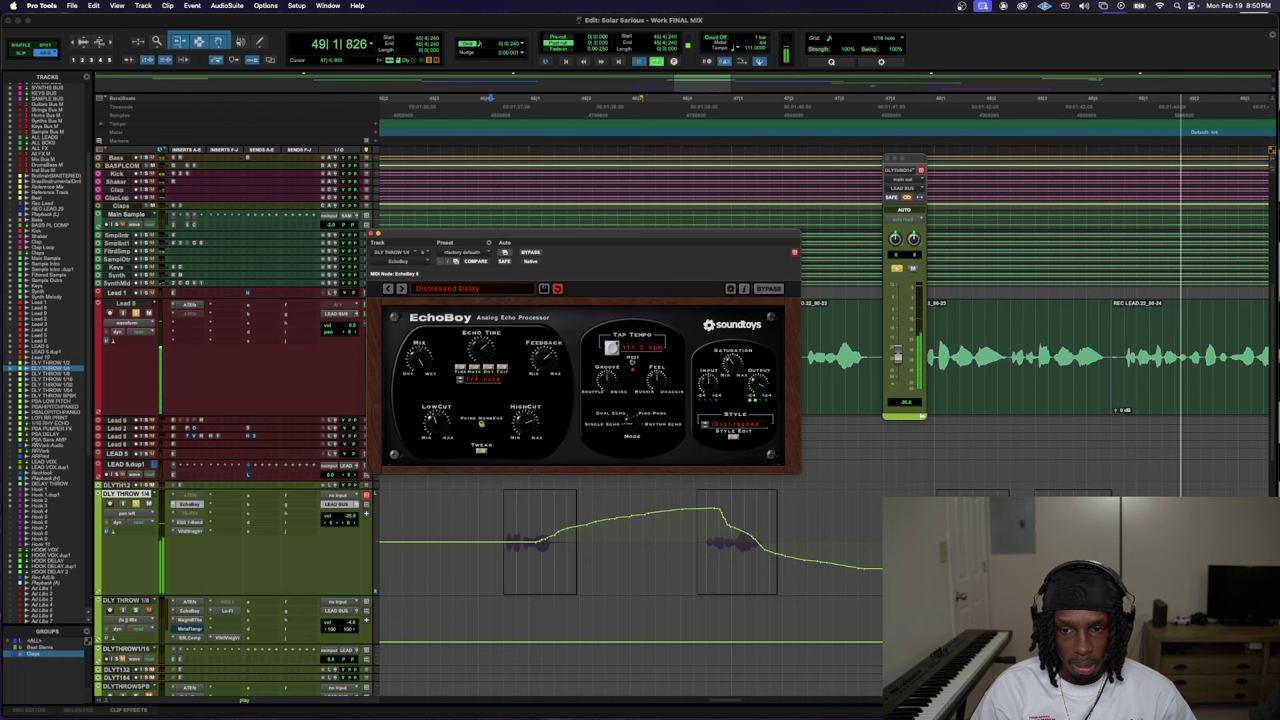
drag(934, 540, 1136, 540)
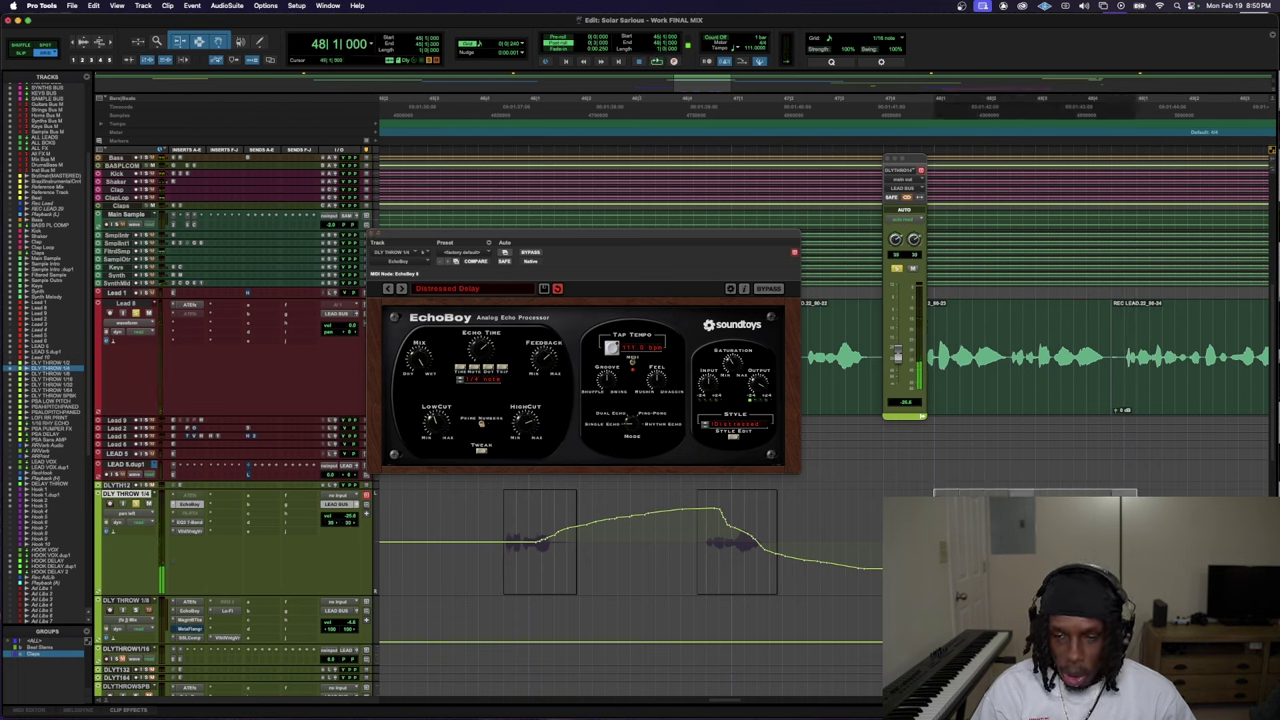
key(space)
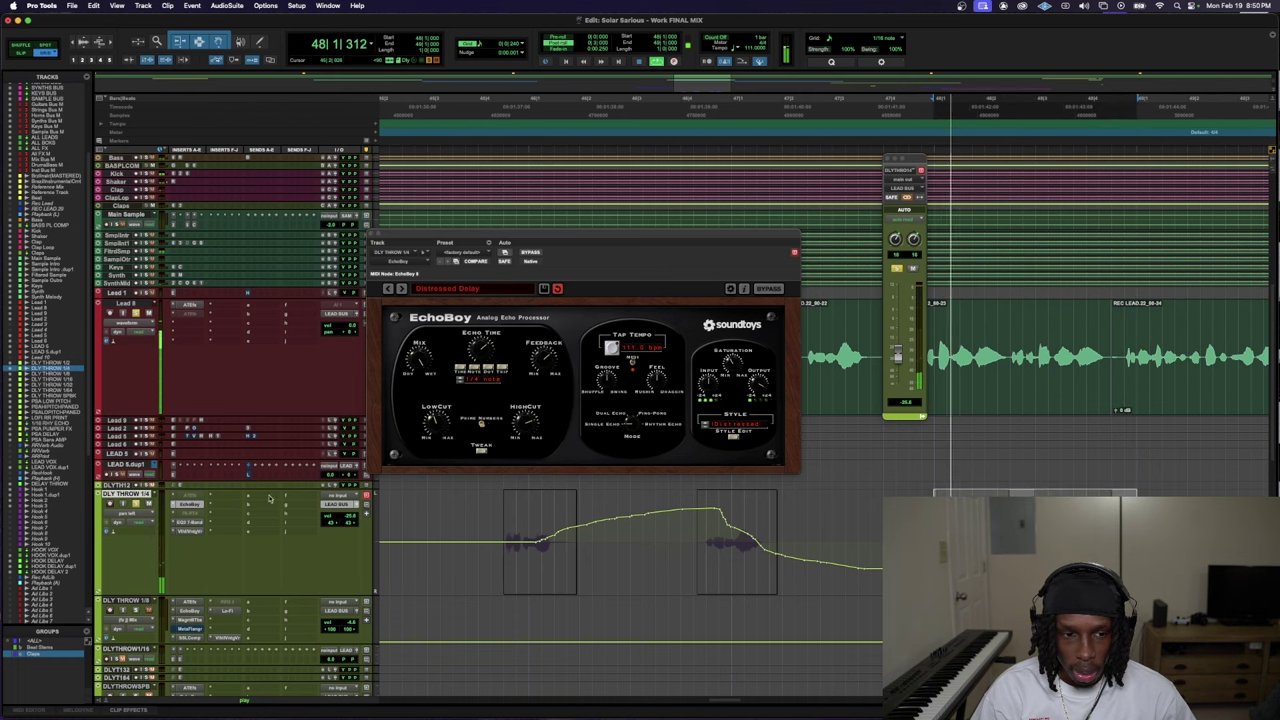
- Reopen ValhallaVintageVerb on DLY THROW 1/4 and try a reverb mix of 82.8 % during playback
click(187, 532)
key(space)
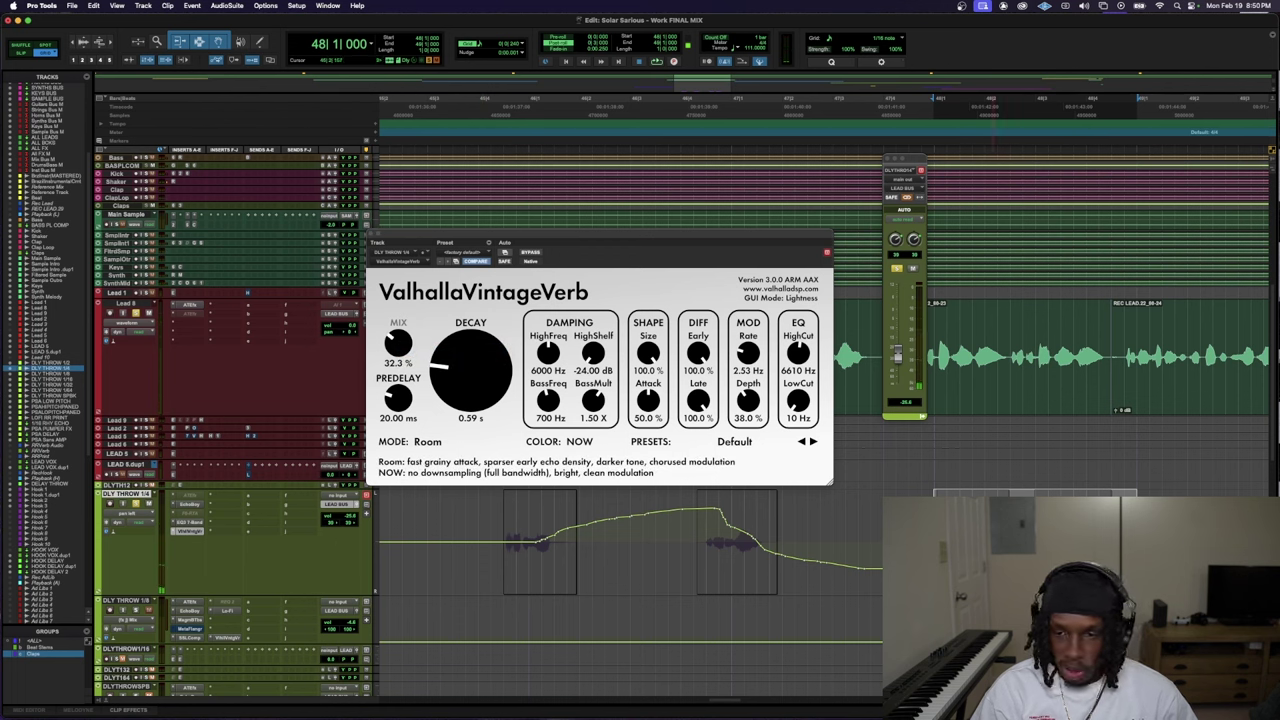
key(space)
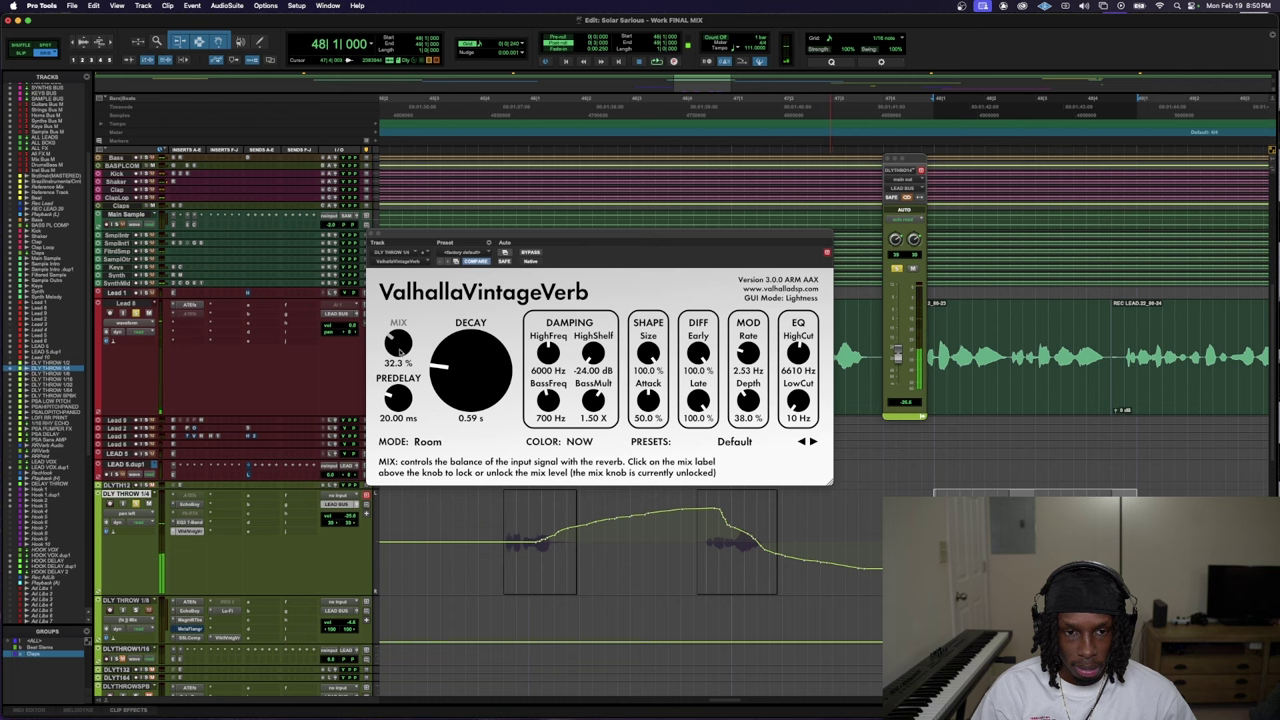
drag(398, 345, 410, 288)
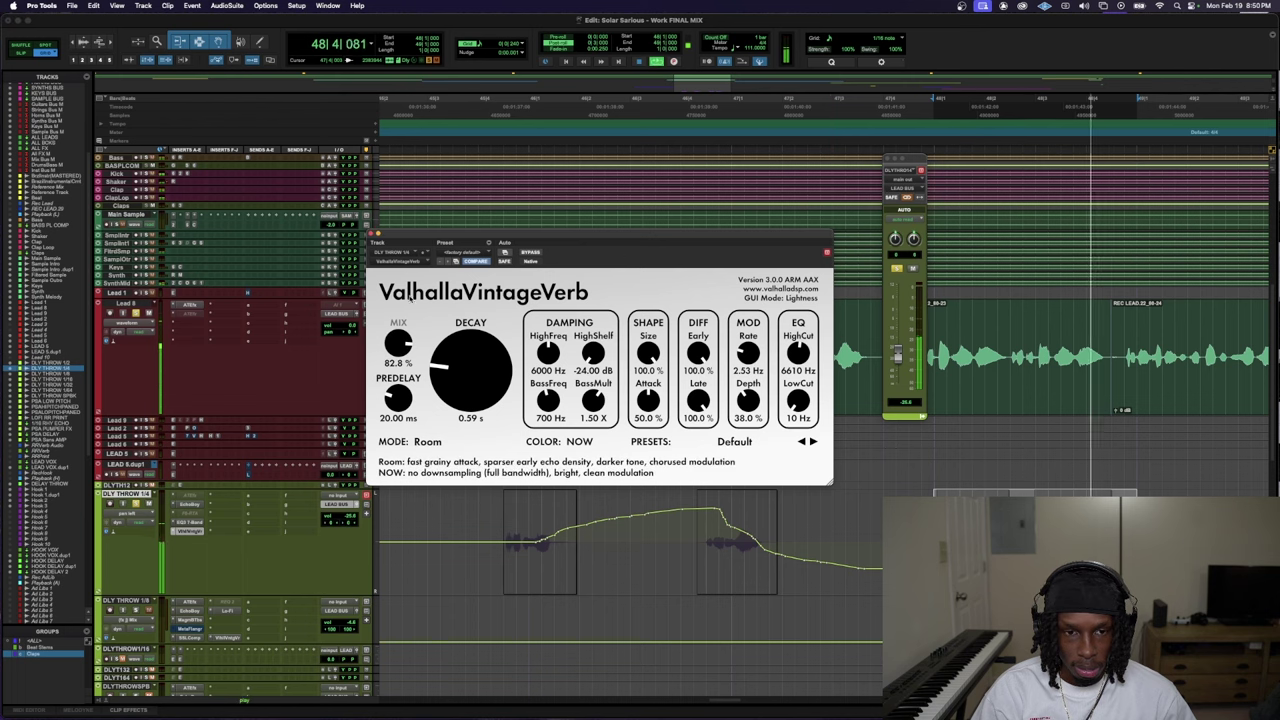
key(space)
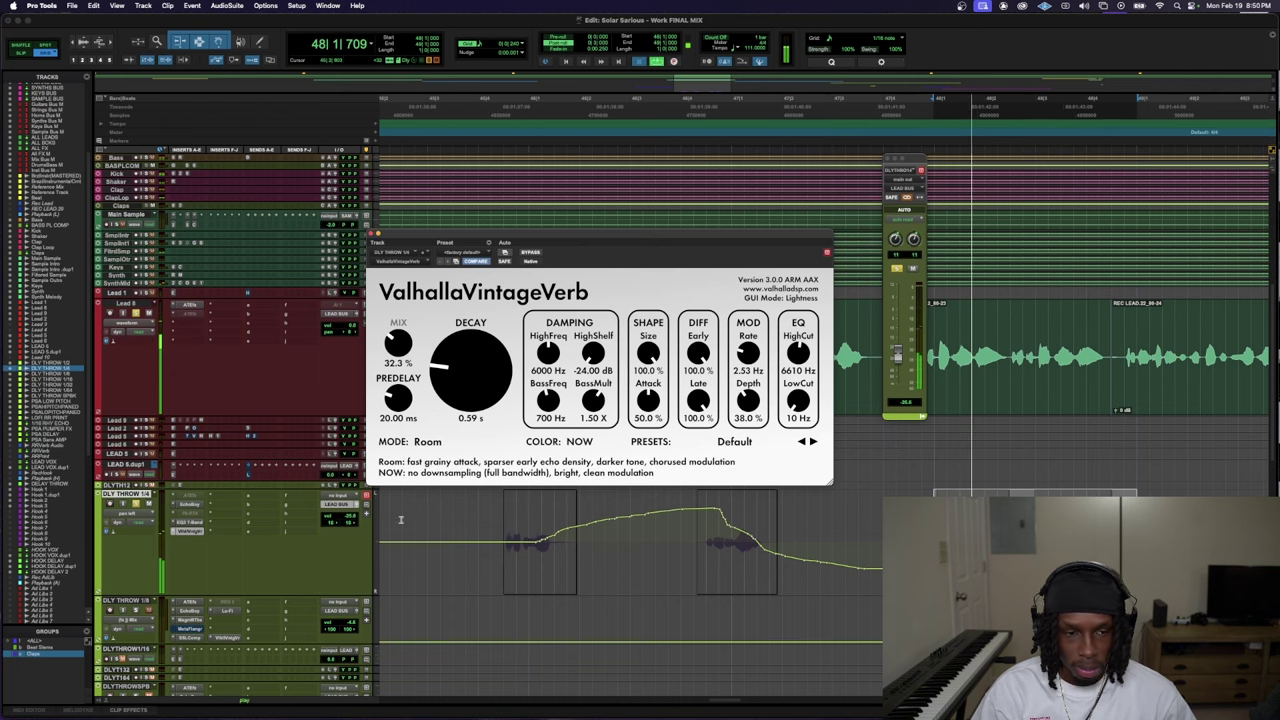
- Show the reverb's mix automation on DLY THROW 1/4 and write a rise to 77.3 % around bar 48 in touch mode
click(143, 516)
mouse_move(157, 531)
click(214, 531)
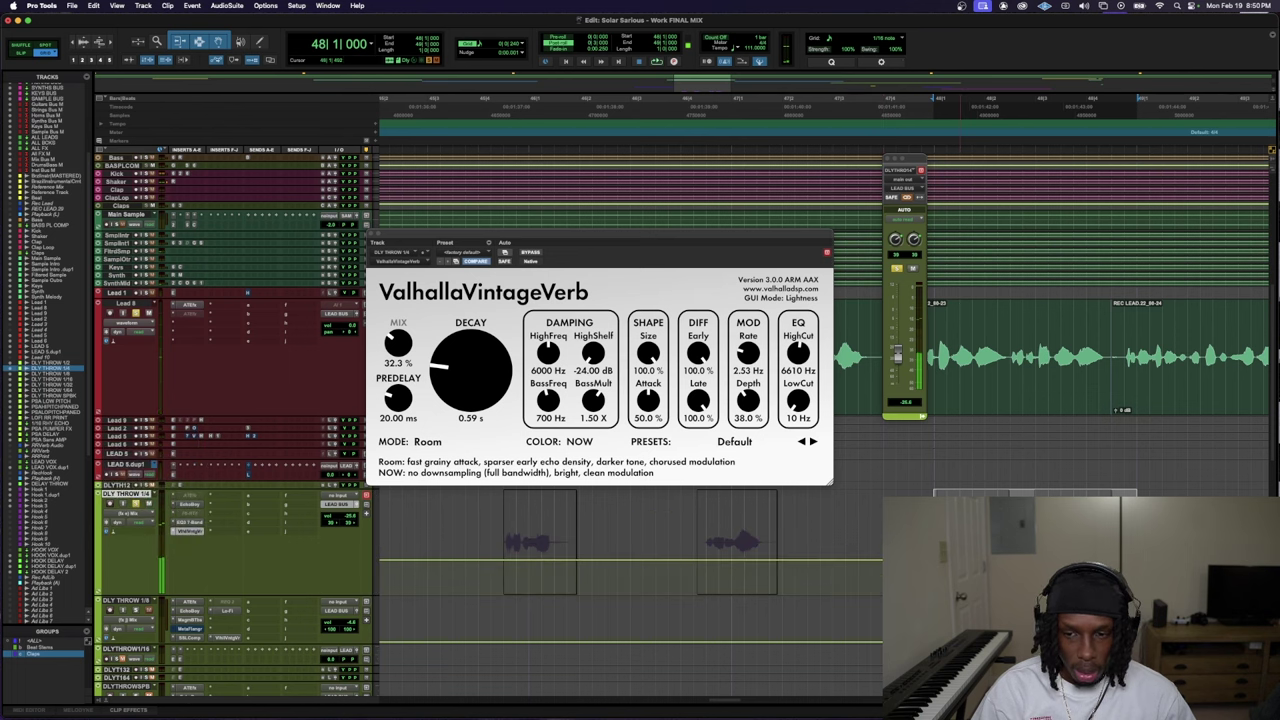
key(space)
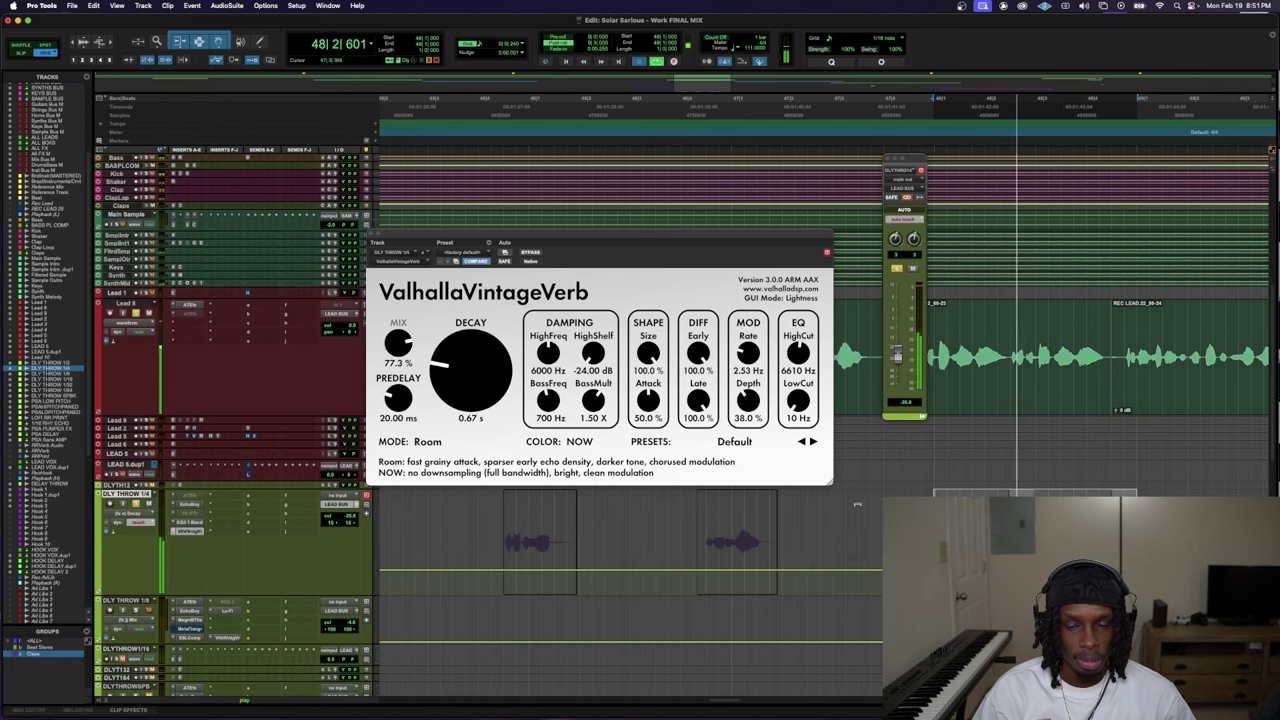
- Ride the ValhallaVintageVerb decay upward in touch mode from before bar 47 to automate a longer reverb on the throw
click(844, 552)
key(space)
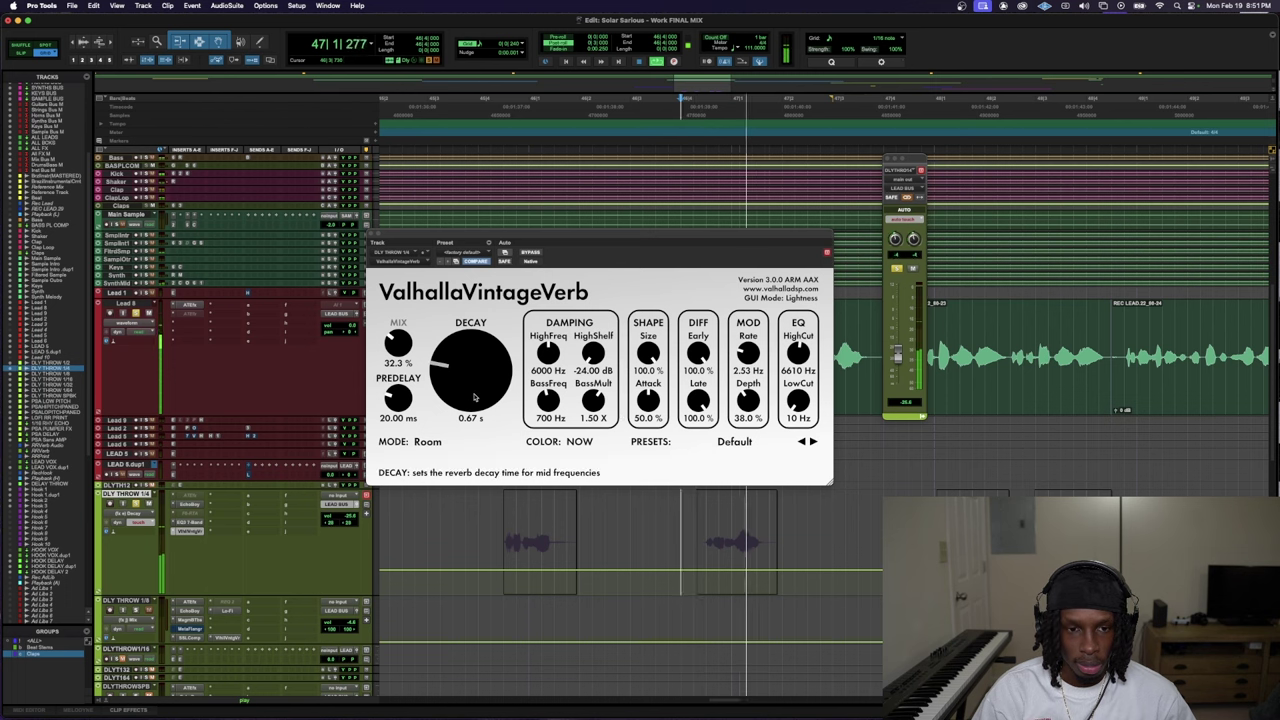
mouse_move(478, 398)
mouse_down()
mouse_move(480, 356)
mouse_move(457, 395)
mouse_up()
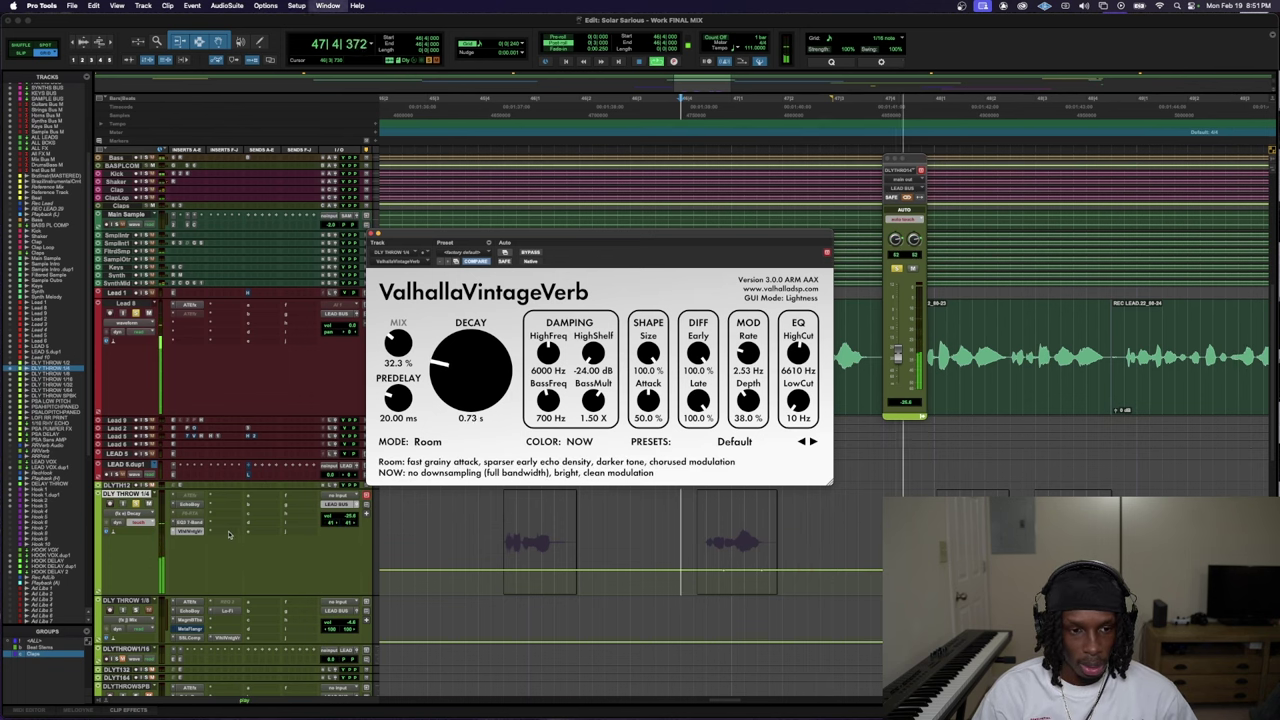
- Clear the solos for playback in the full mix and set DLY THROW 1/4's automation mode to read
click(136, 511)
key(r)
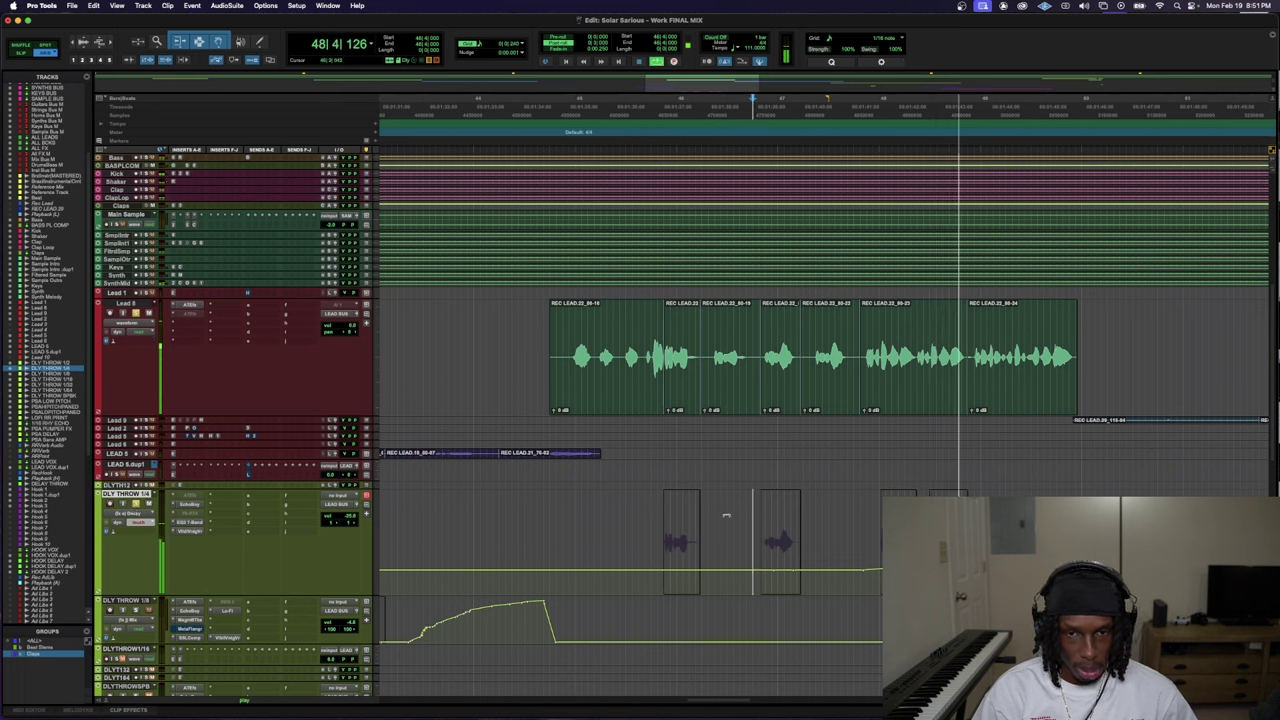
key(space)
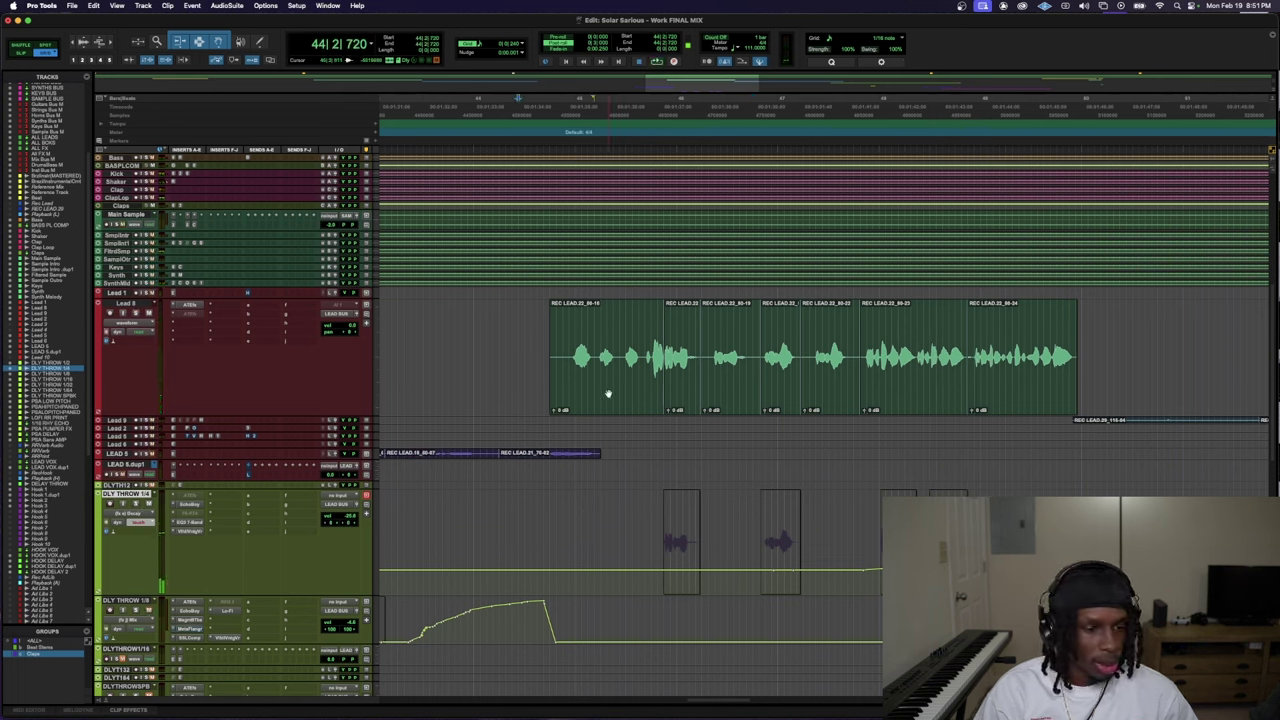
click(519, 364)
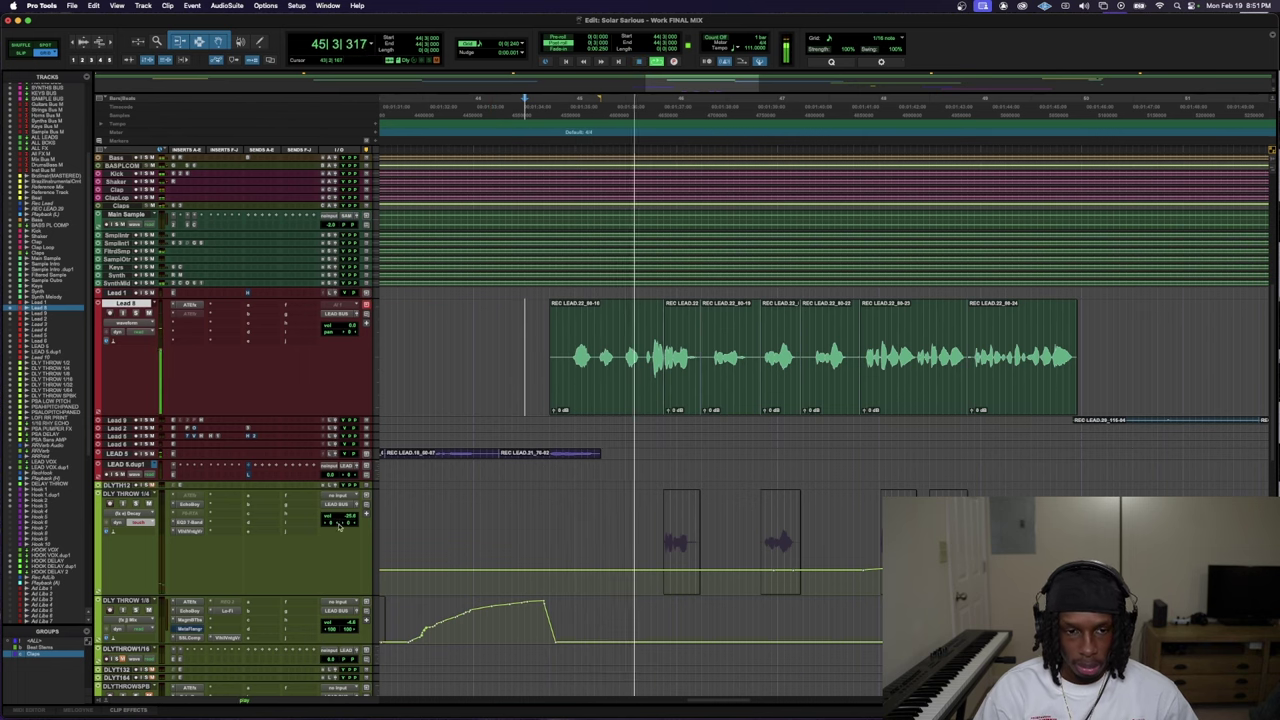
click(141, 522)
click(145, 530)
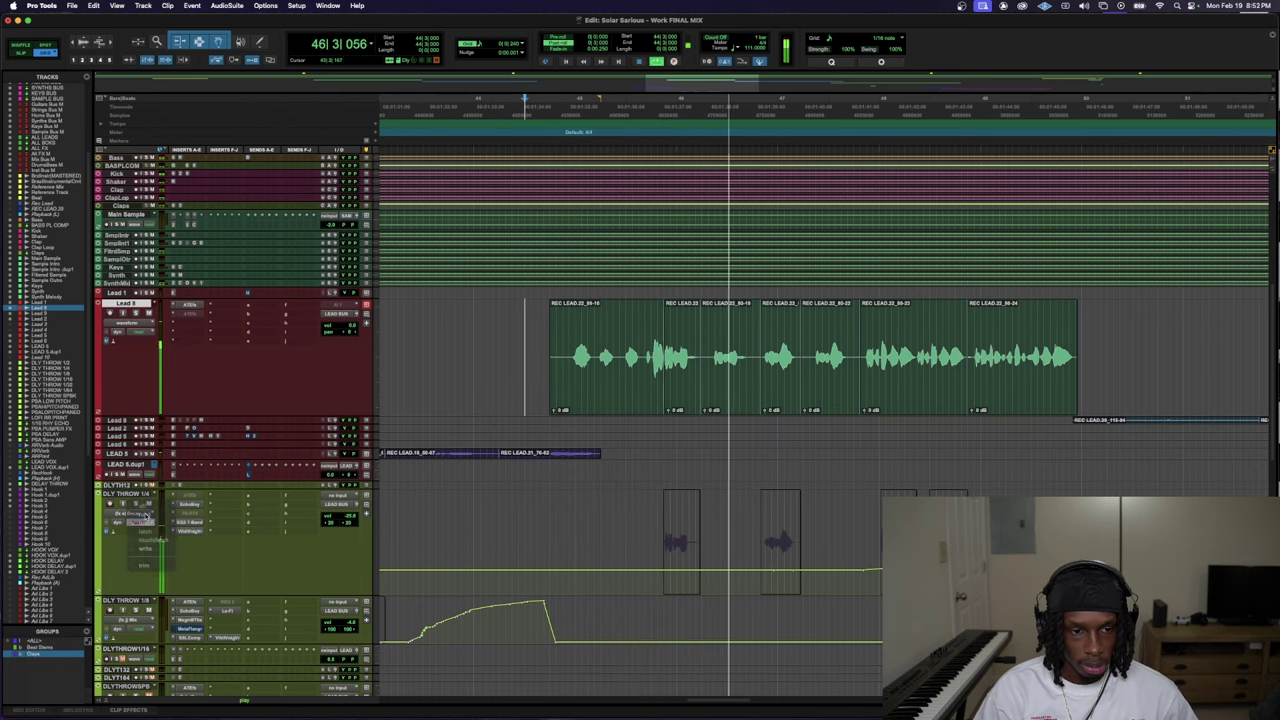
- Check the automated reverb in playback and lower the DLY THROW 1/4 output level to -27.0 dB
click(186, 531)
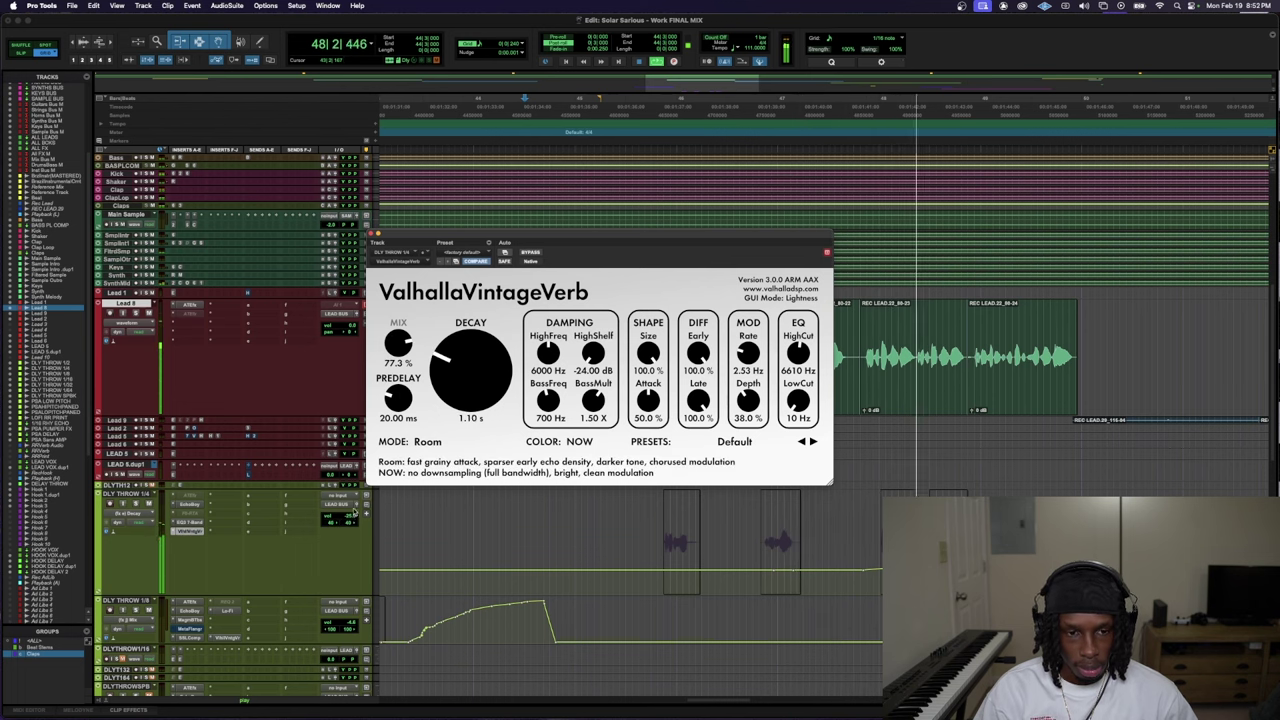
click(354, 506)
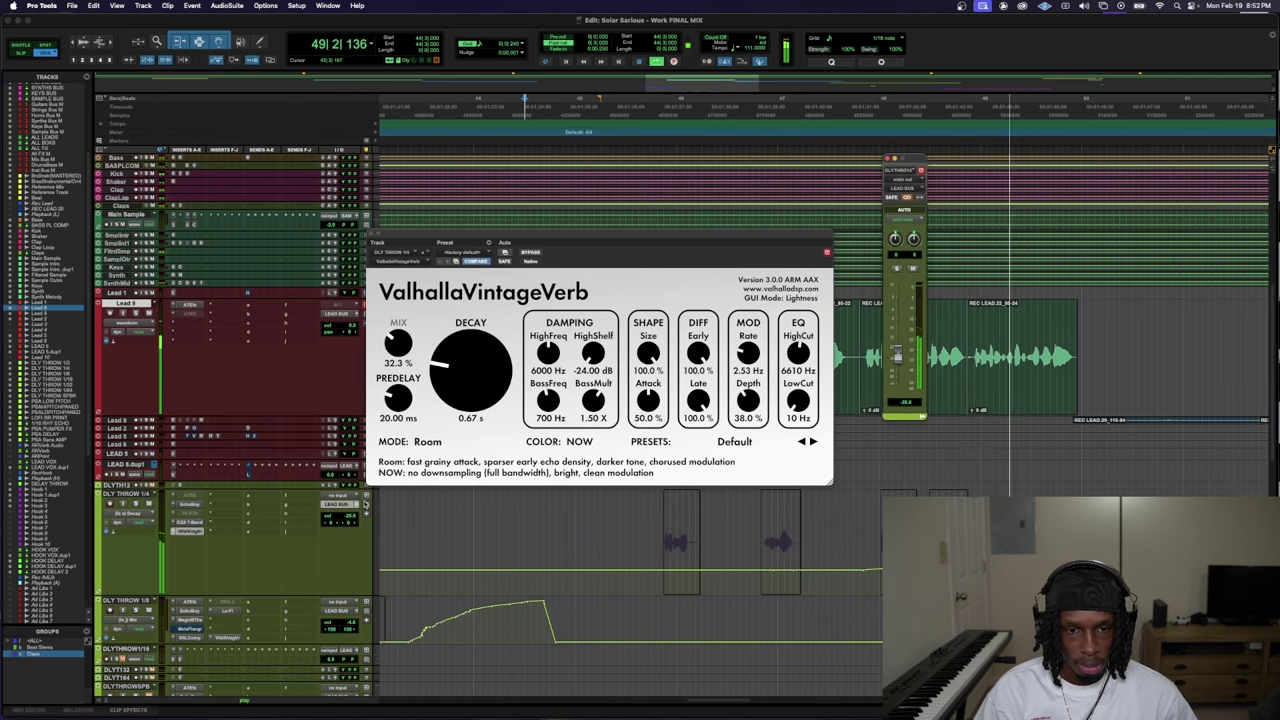
key(space)
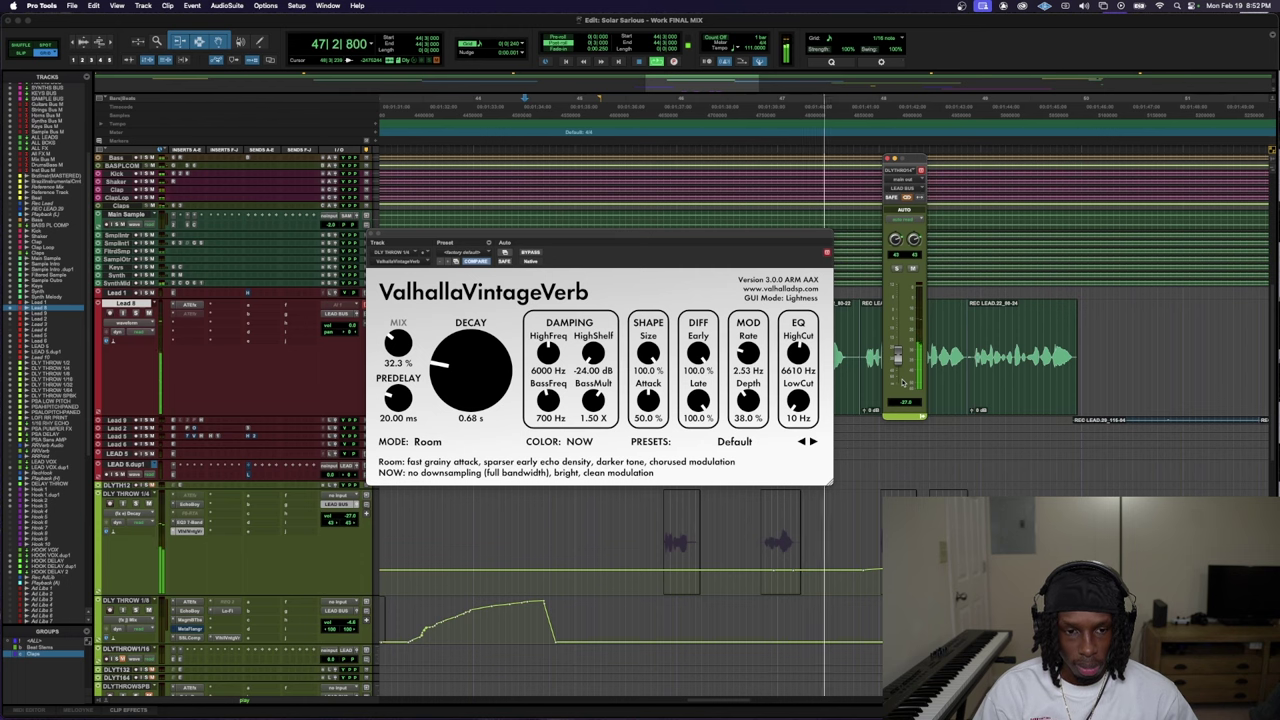
key(super+alt+ctrl+w)
key(space)
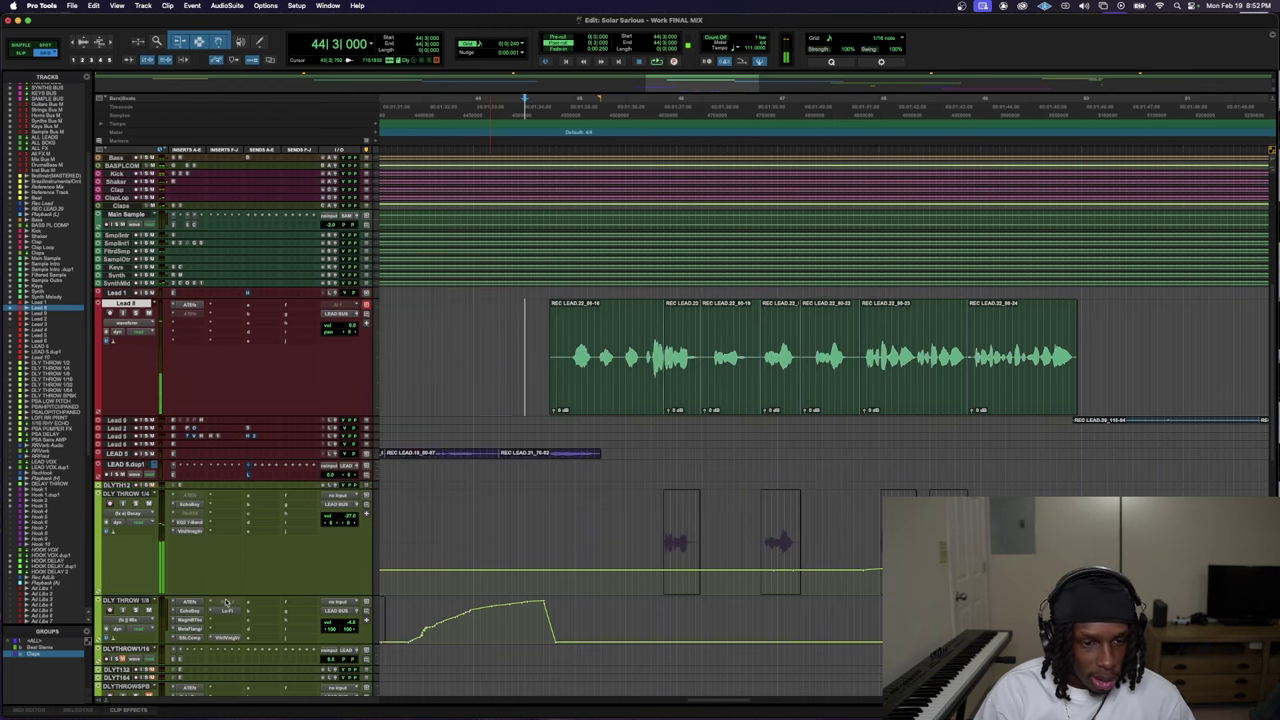
- Copy the Lo-Fi insert from DLY THROW 1/8 to DLY THROW 1/4 and raise its sample rate into the 9 kHz range
click(230, 505)
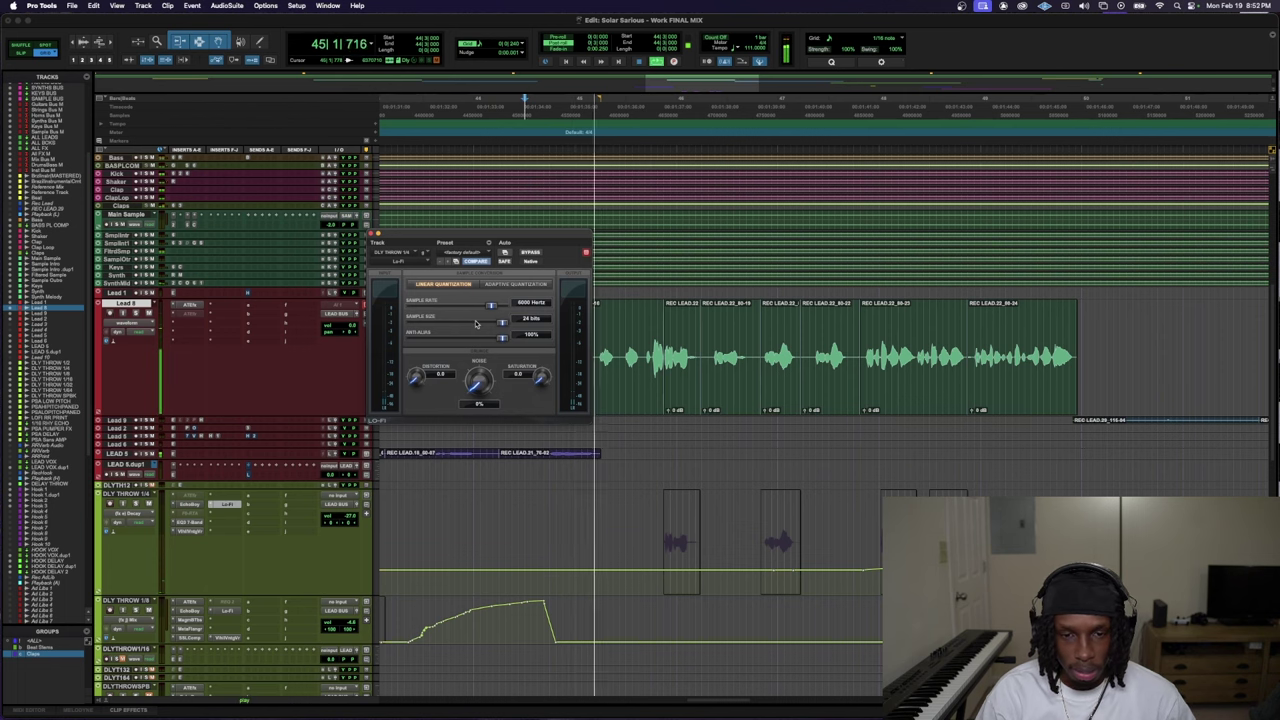
drag(490, 308, 493, 310)
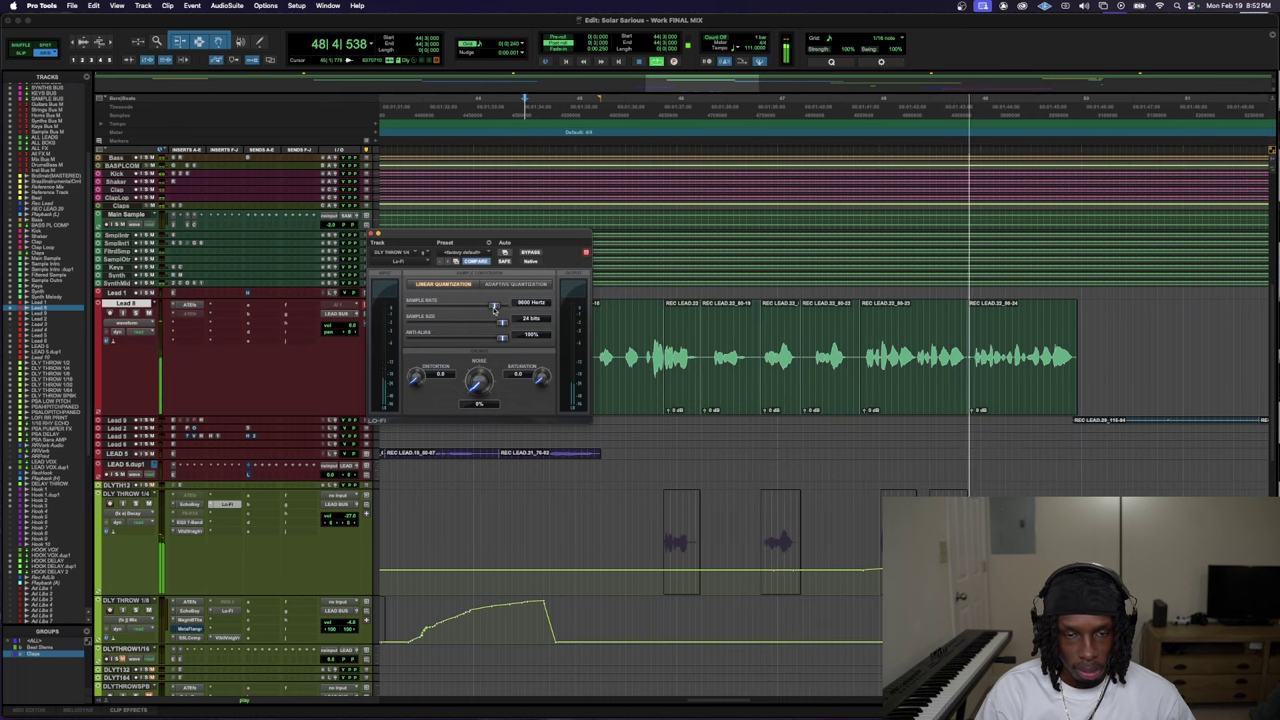
click(645, 540)
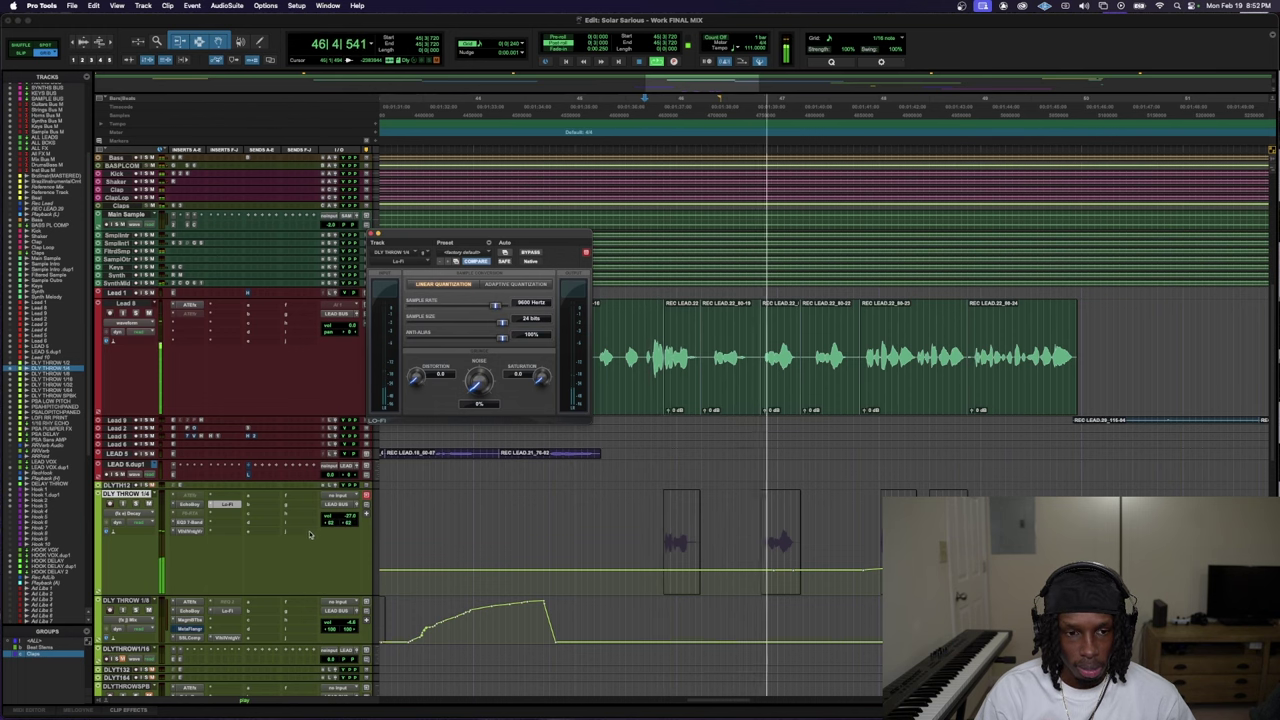
- Add a widened S1 Imager (stereo) to DLY THROW 1/4 and move ValhallaVintageVerb to the slot after Lo-Fi
click(190, 504)
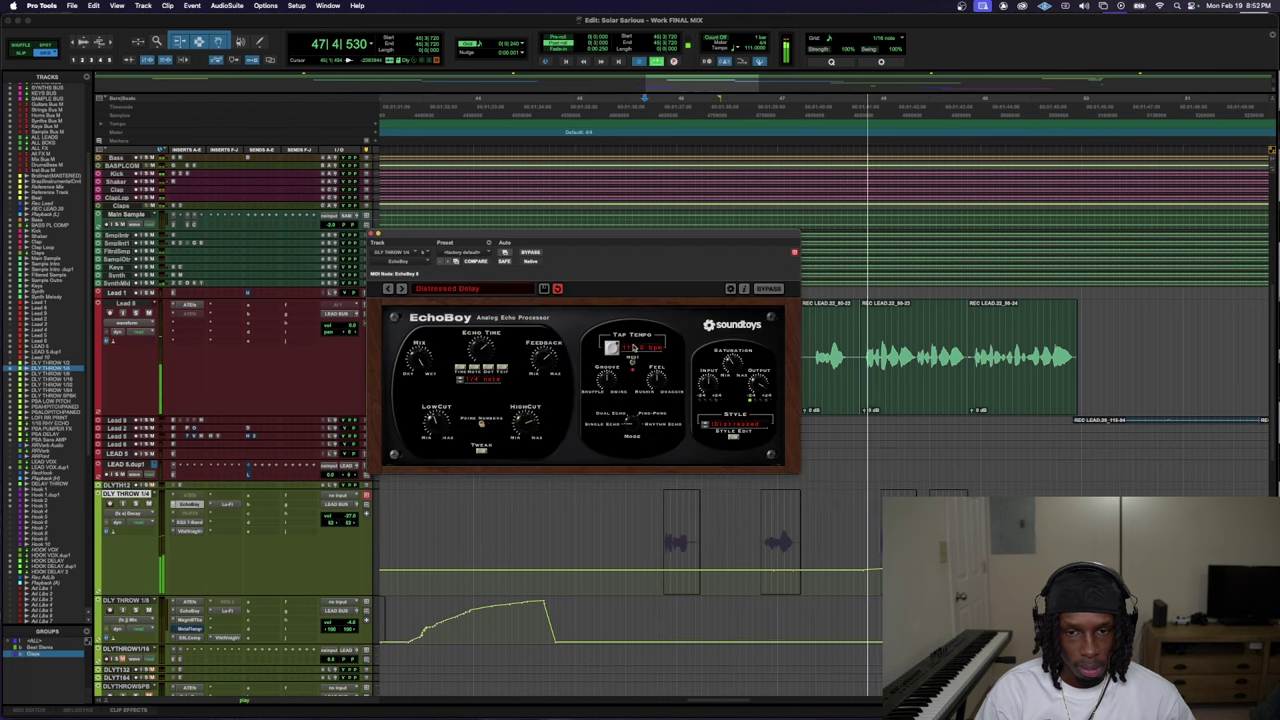
click(222, 497)
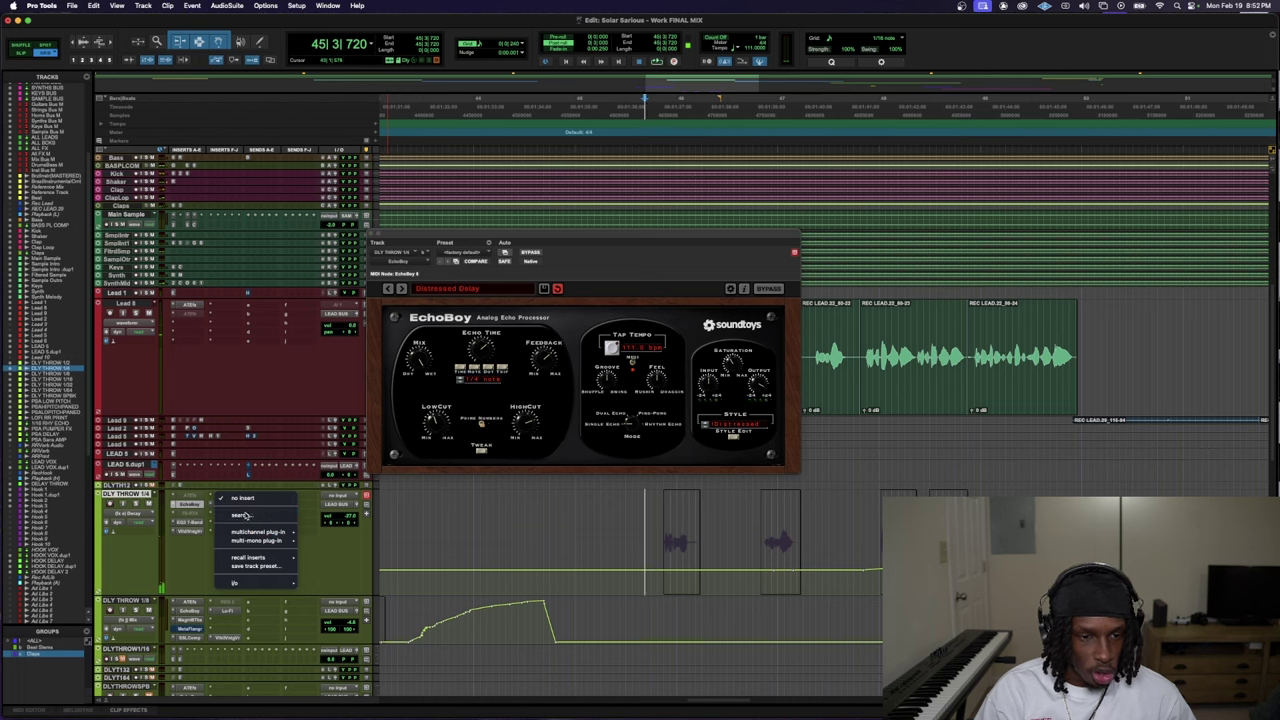
click(243, 515)
text(s1)
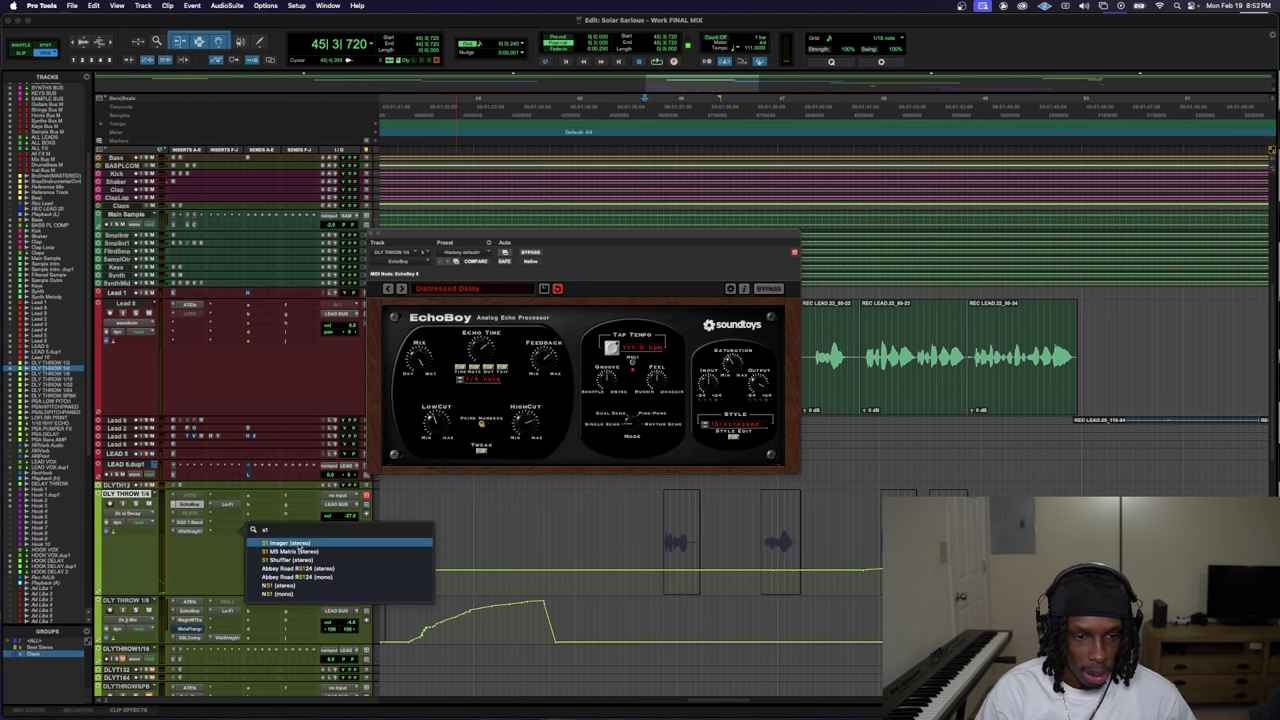
click(296, 544)
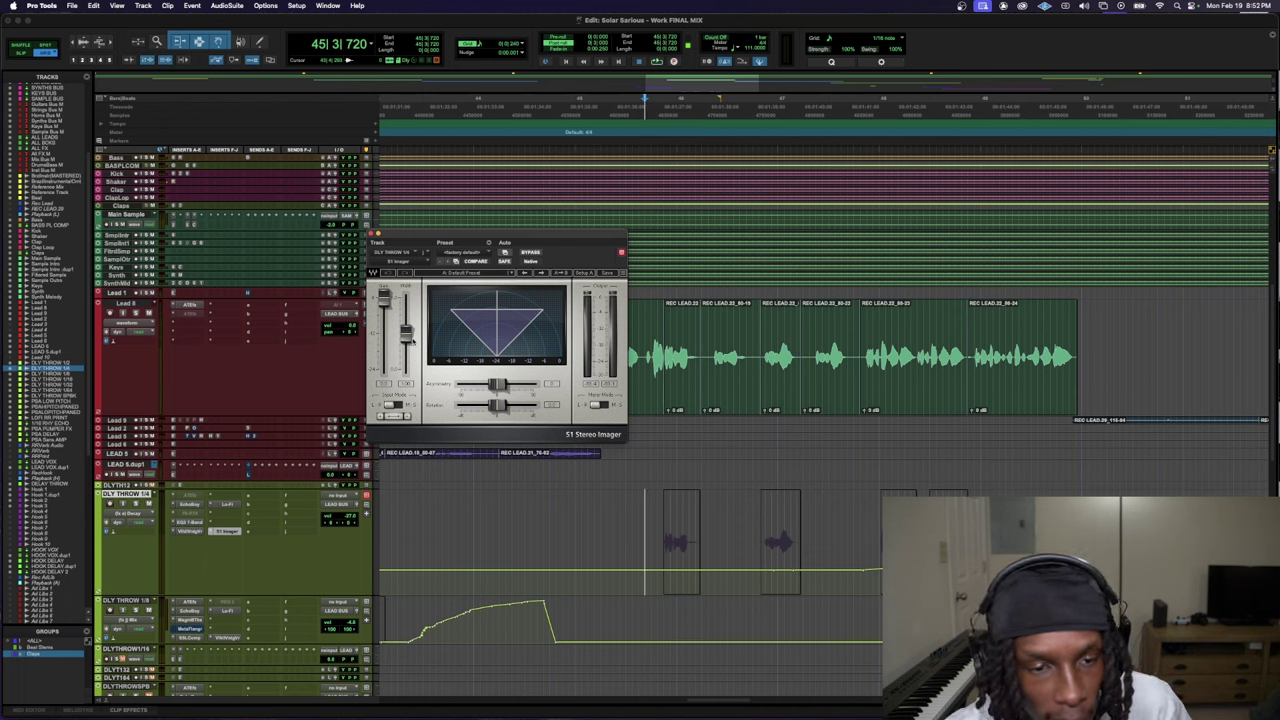
key(space)
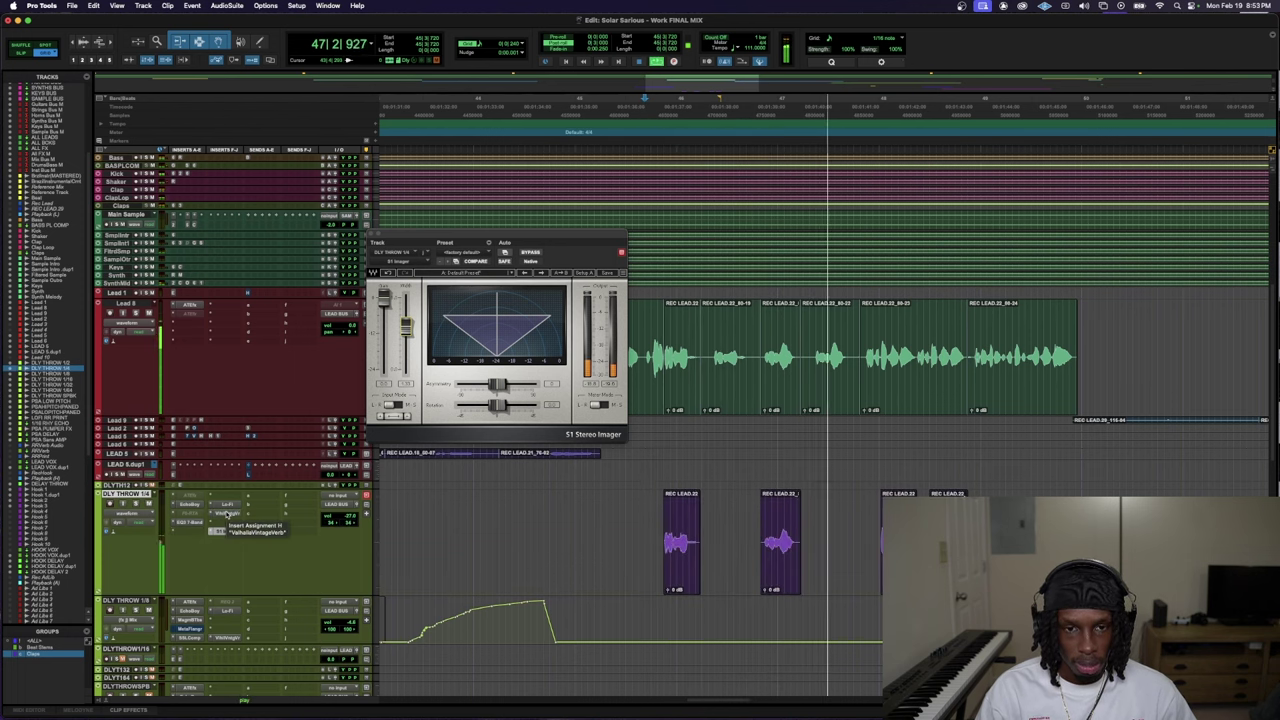
click(228, 530)
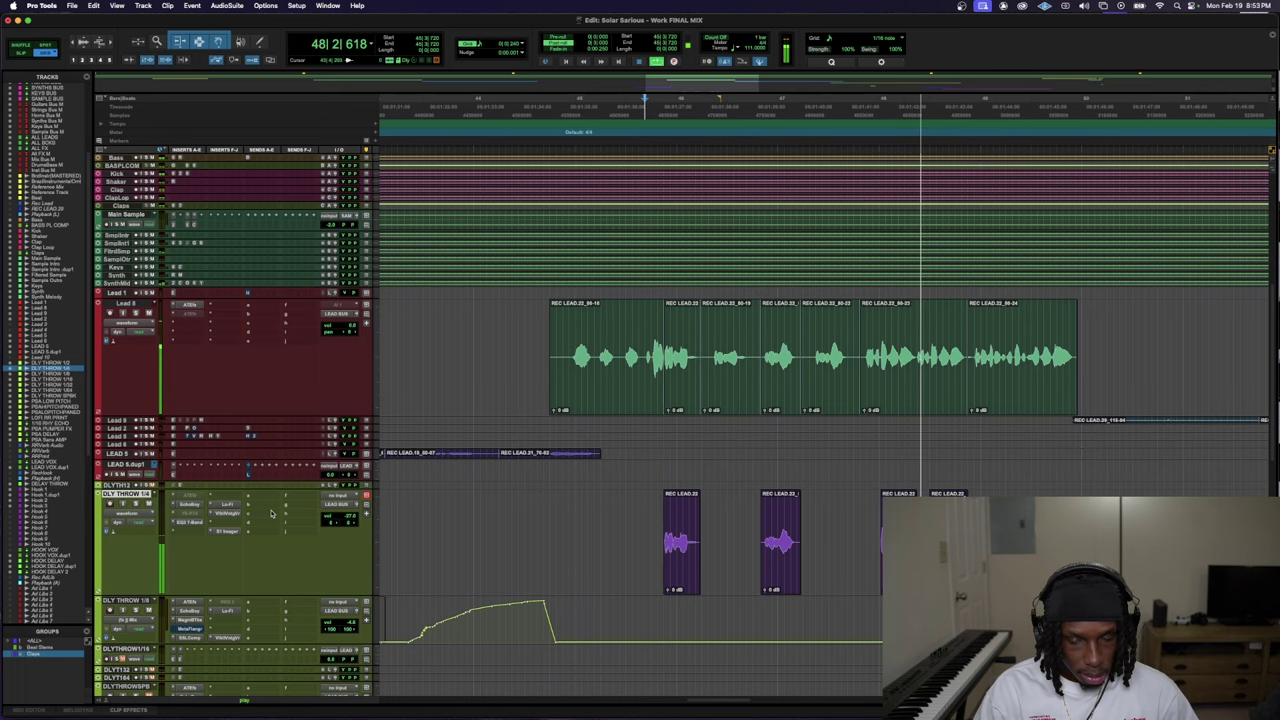
- Show the song from the first hook onward and enlarge the lead track directly below Lead 8
key(super+bracketleft)
key(super+bracketleft)
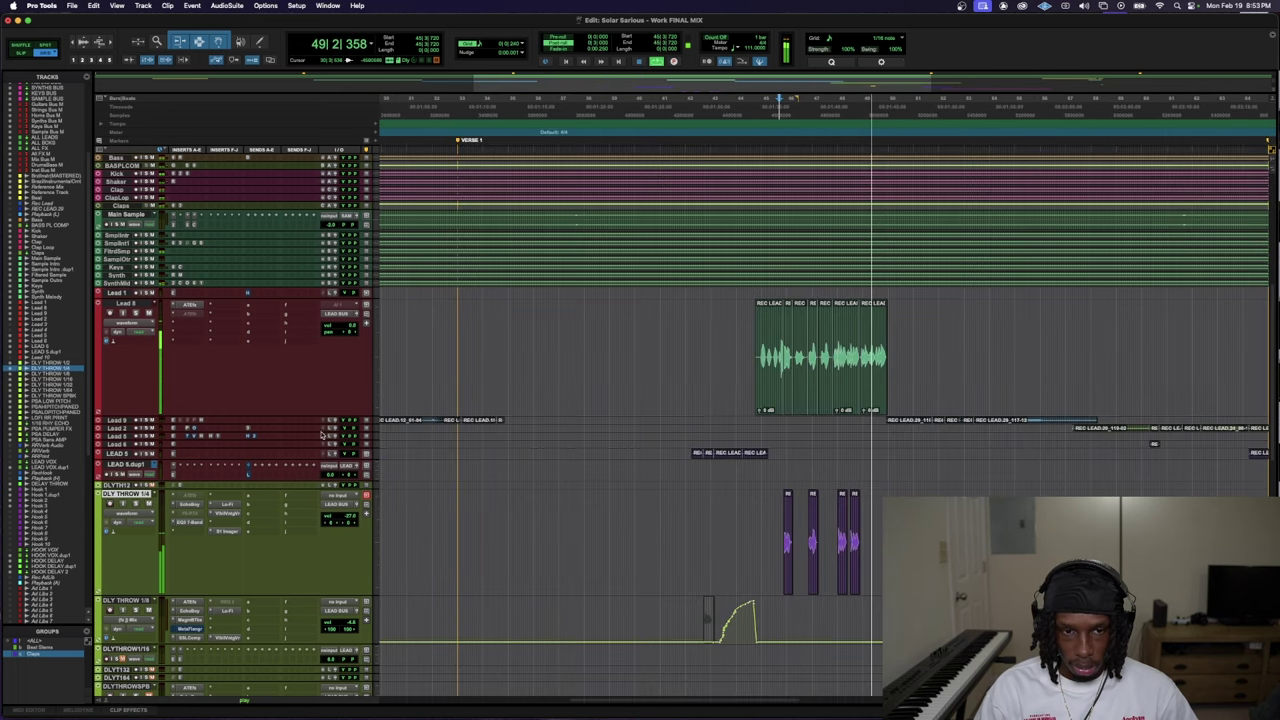
key(super+bracketleft)
drag(312, 426, 312, 500)
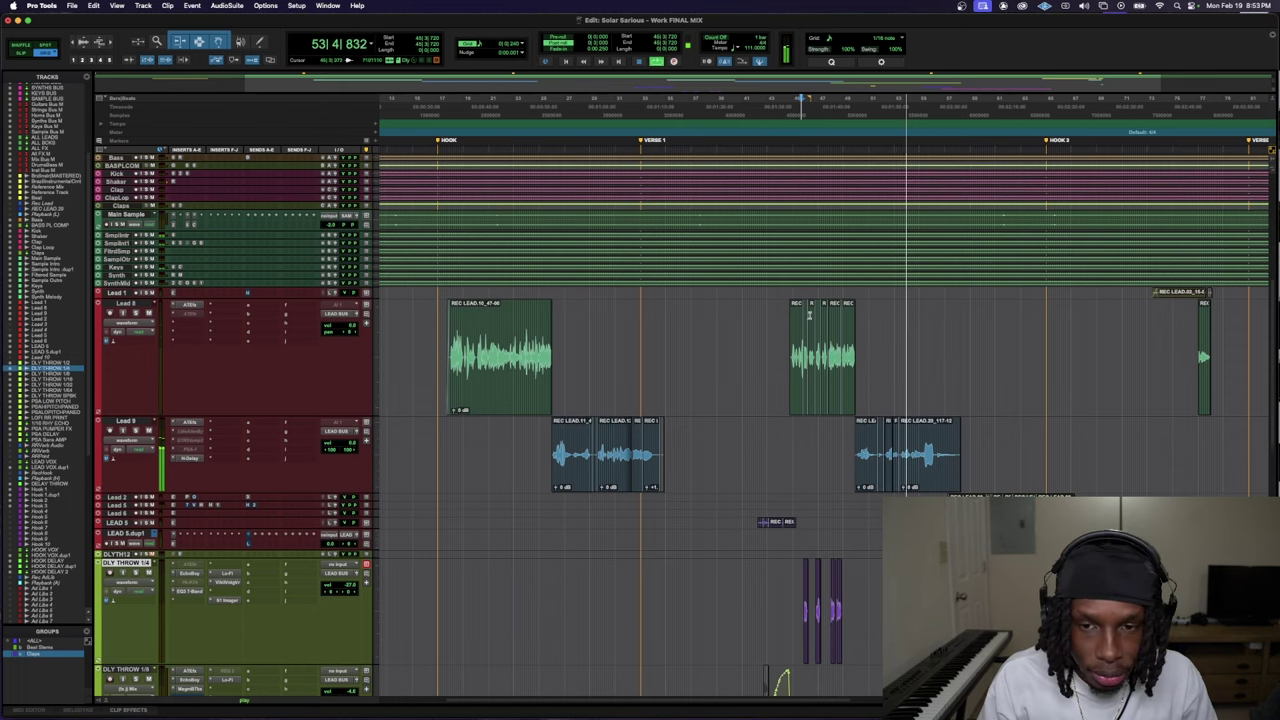
- Collapse all tracks to a small height and enlarge the Lead 2 track
scroll(809, 315, up, 4)
scroll(787, 438, up, 1)
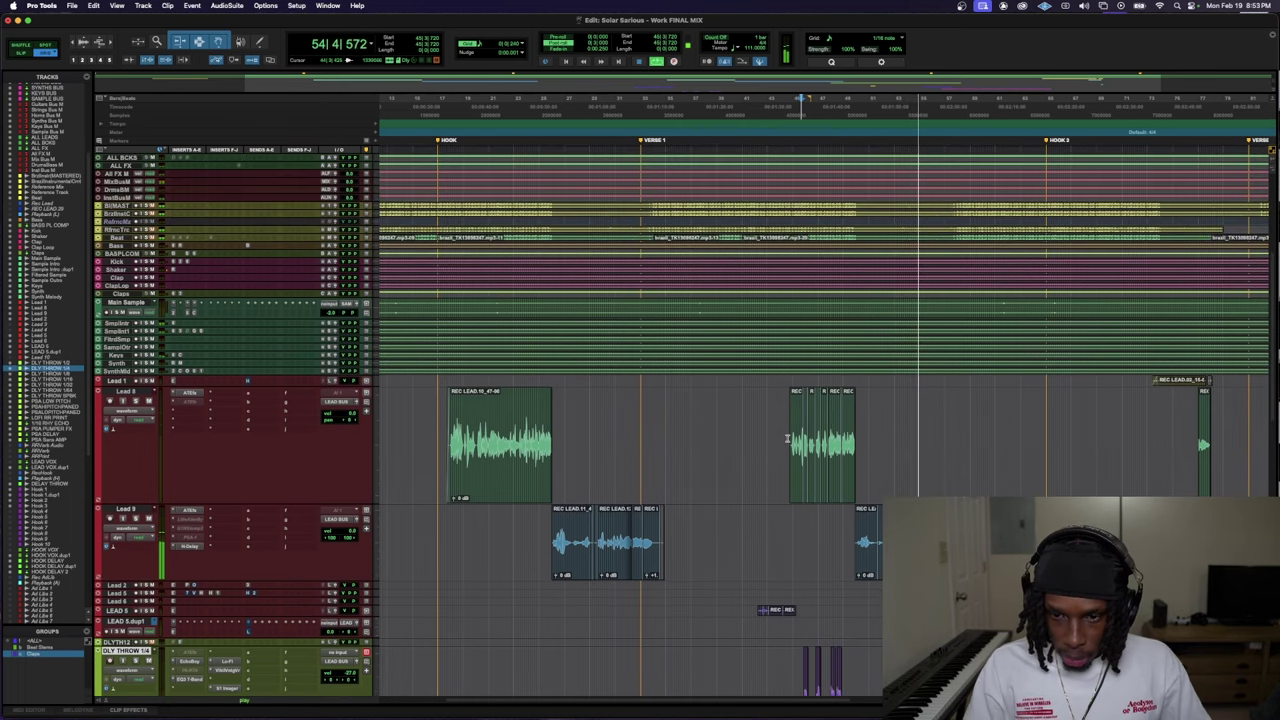
key(ctrl+alt+Down)
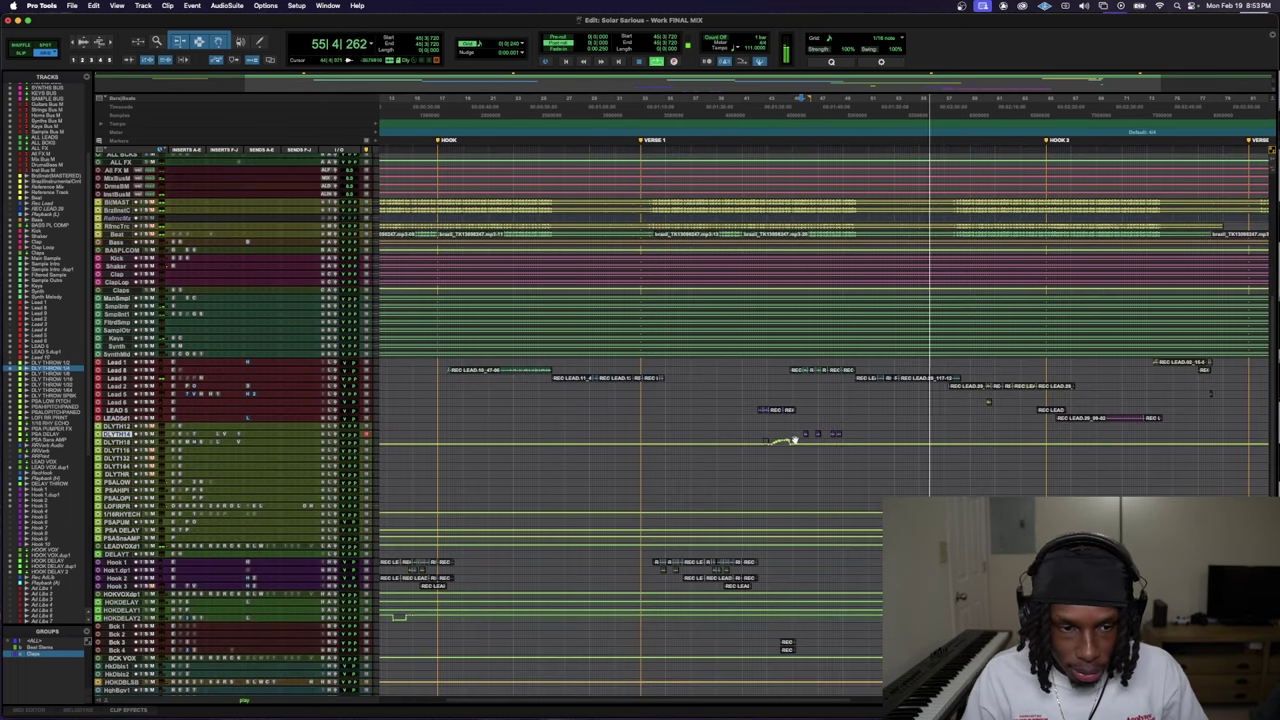
scroll(860, 450, down, 4)
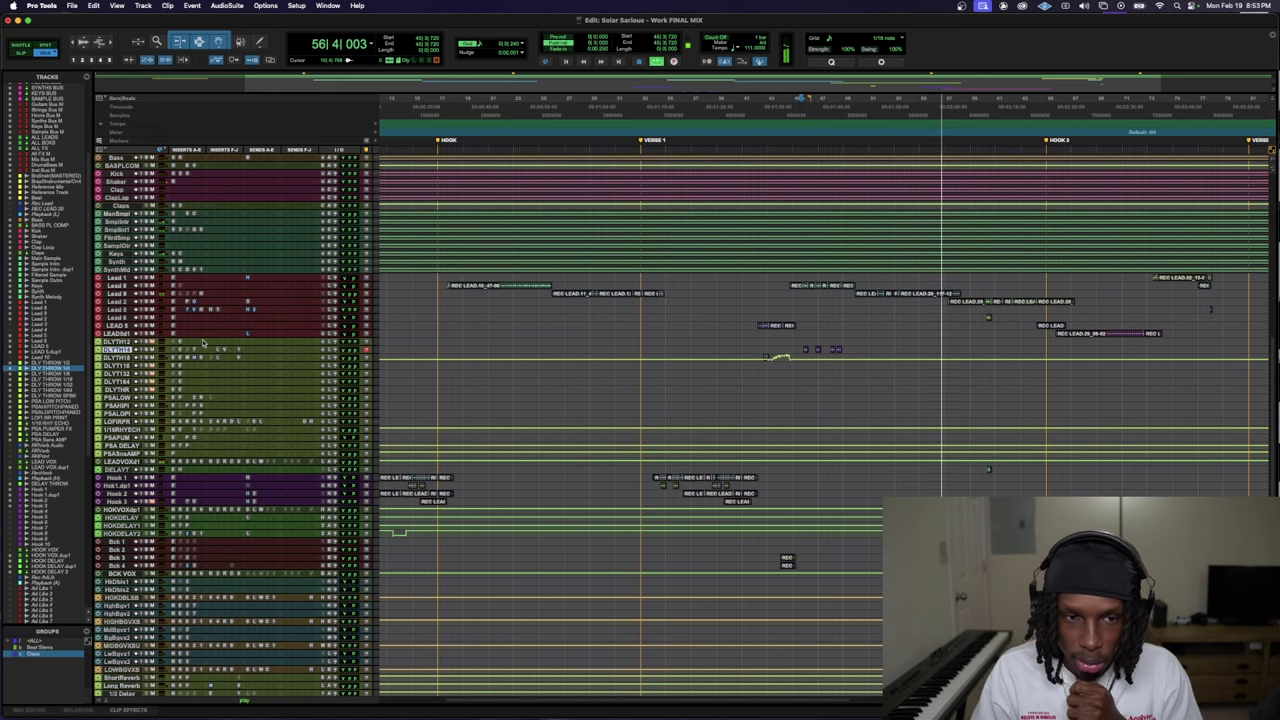
drag(220, 305, 250, 428)
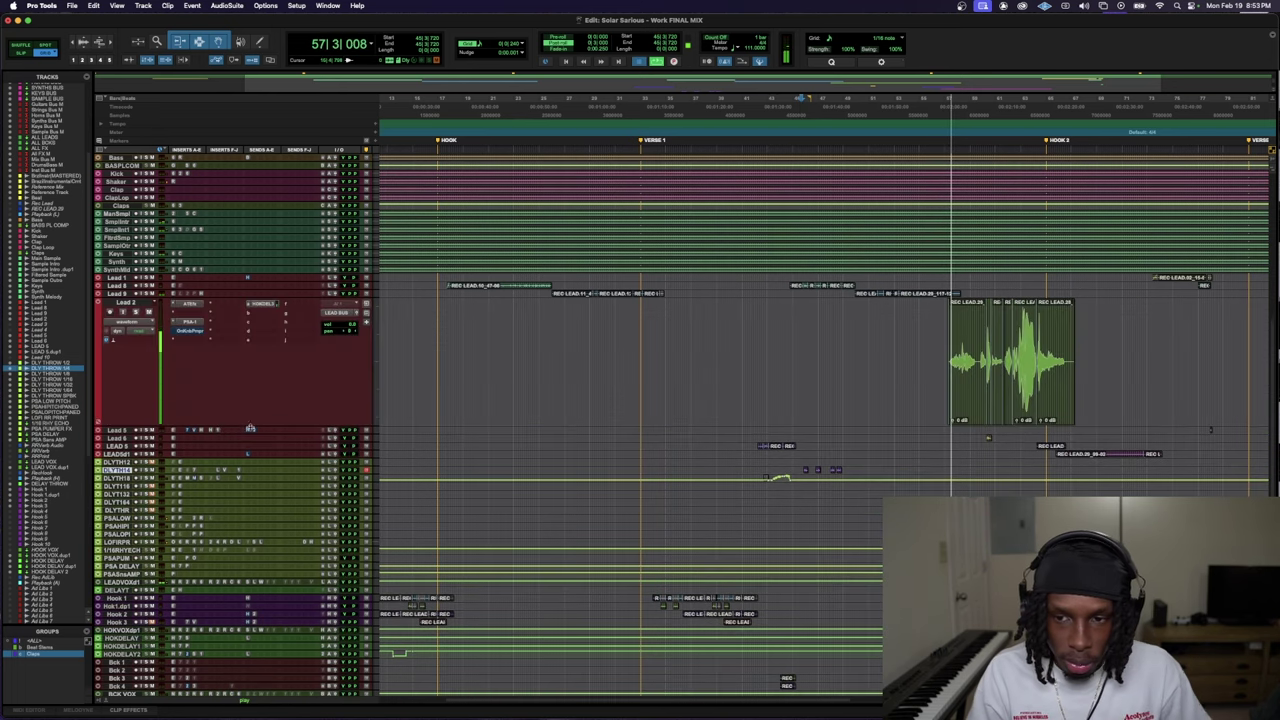
- Play from just before the Lead 2 clips, open the track's OneKnob Pumper insert, and enlarge the Lead 2 and Lead 6 tracks
click(943, 322)
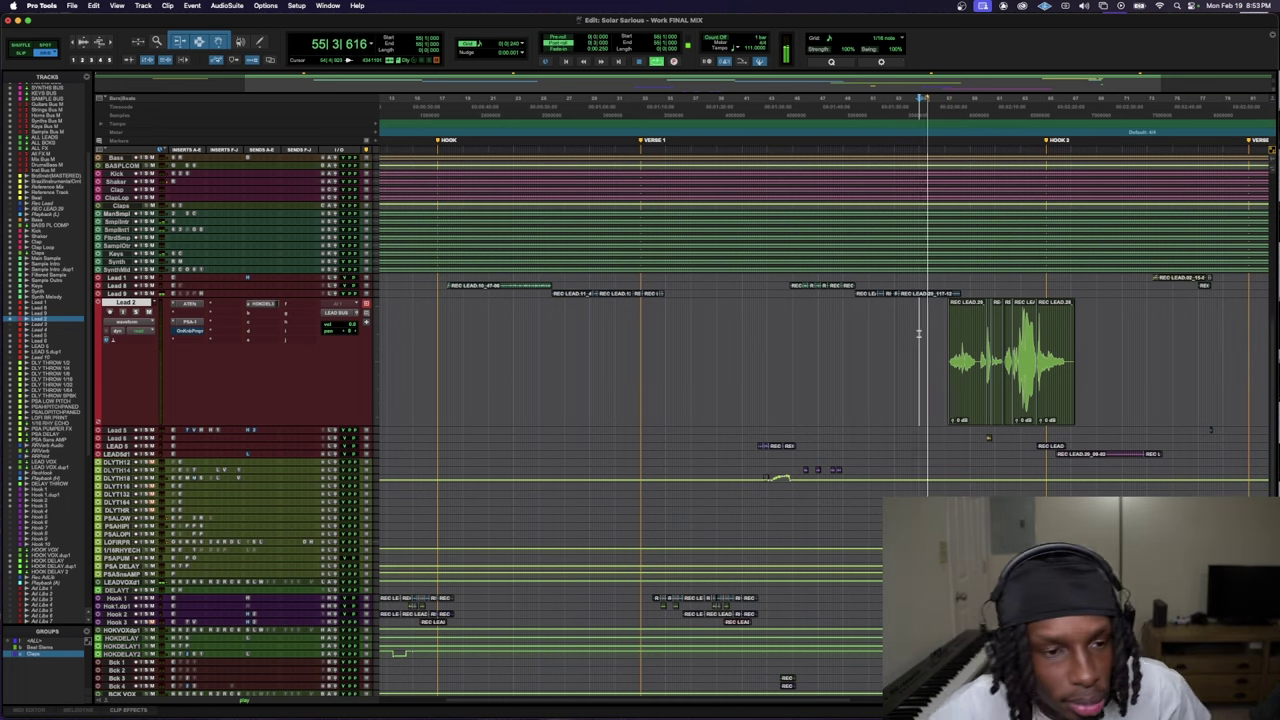
click(190, 332)
drag(536, 233, 763, 268)
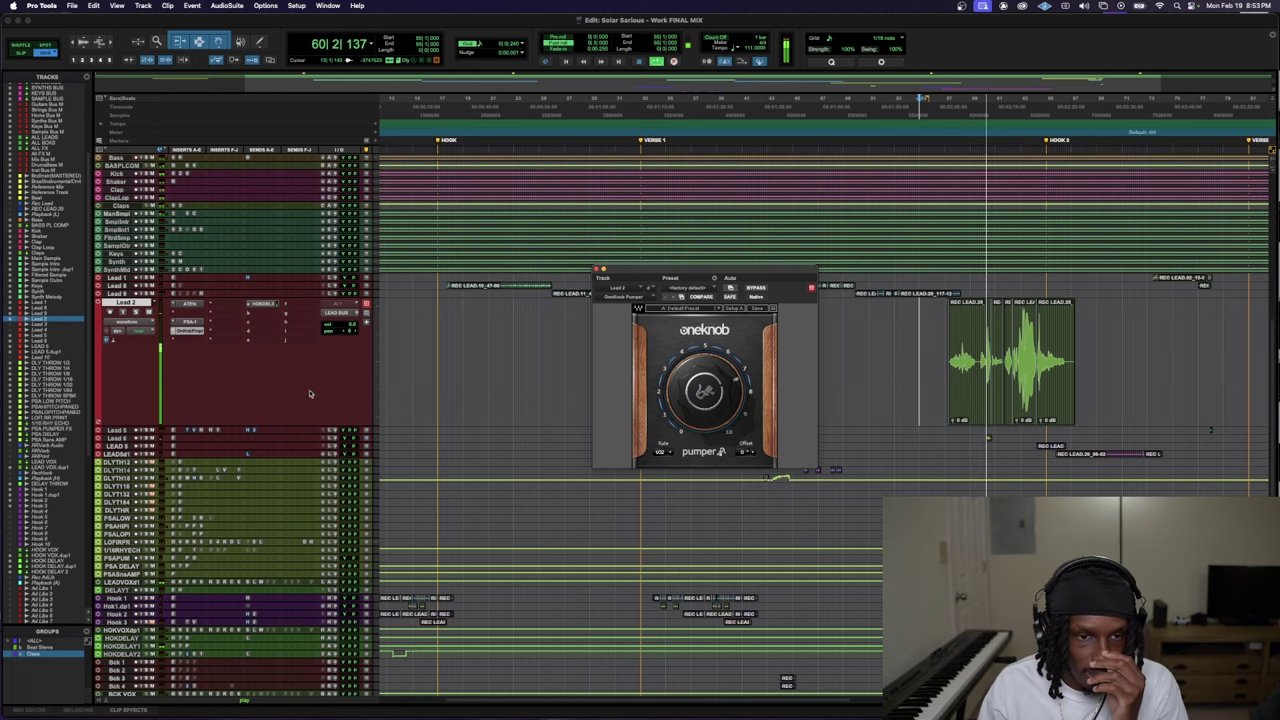
drag(304, 428, 328, 541)
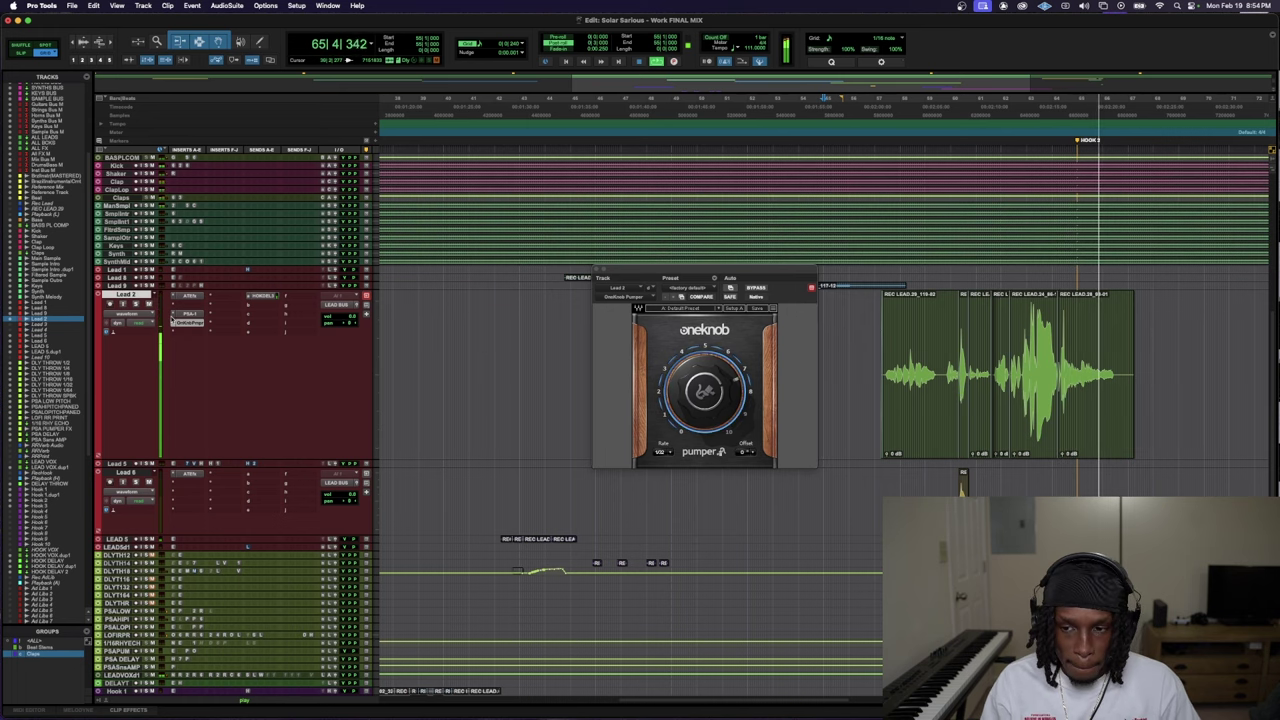
- Enlarge the INST BUS PL, MIX BUSS PL and MIX BUS tracks to expose their inserts
scroll(900, 400, down, 7)
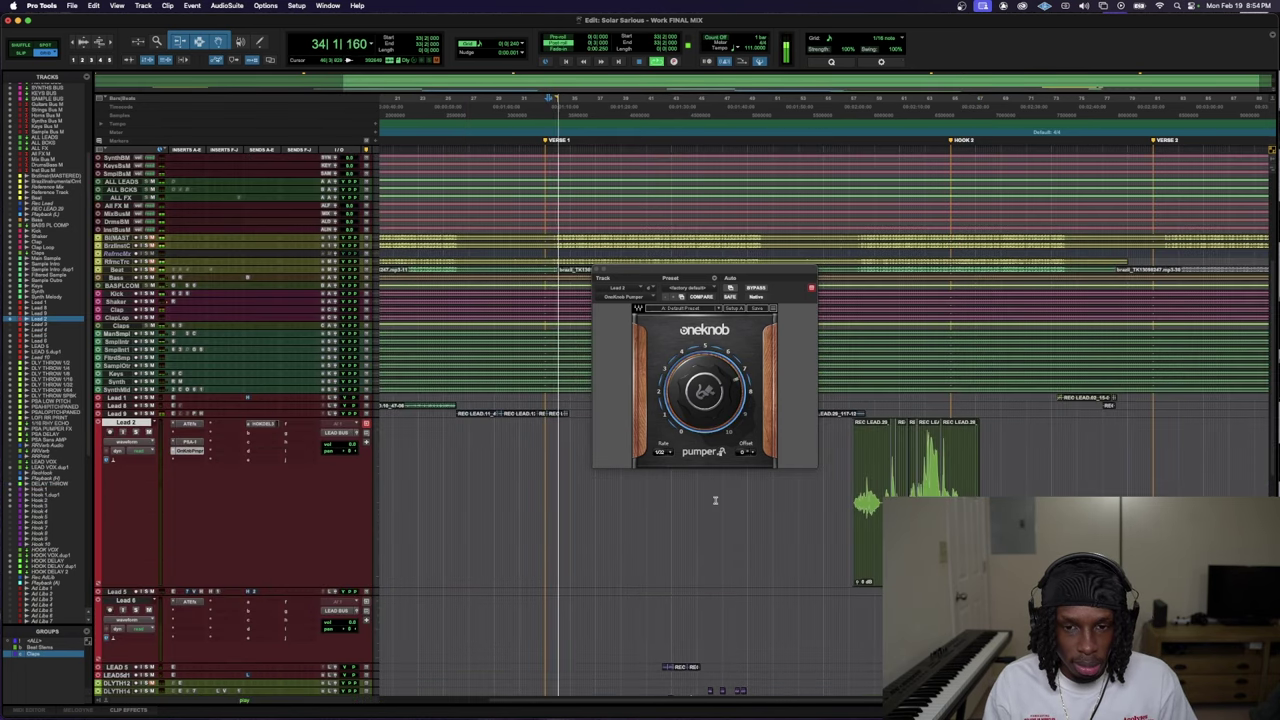
scroll(229, 392, up, 4)
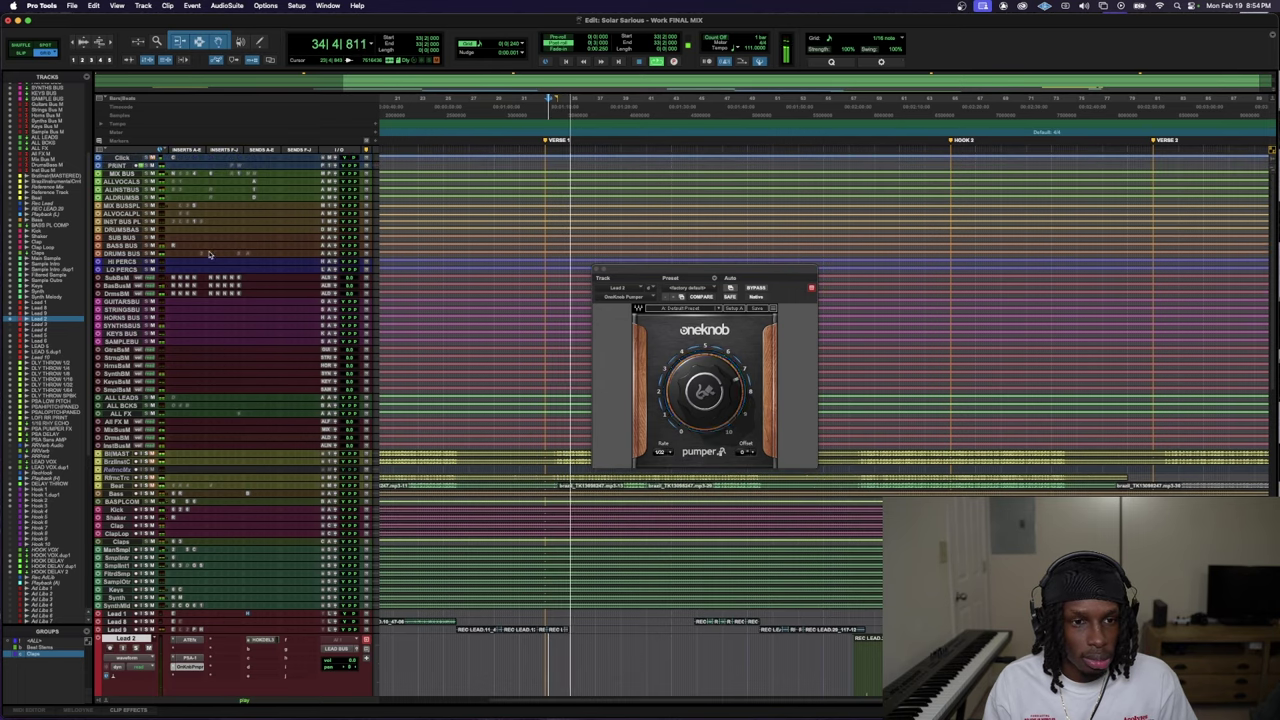
drag(206, 226, 196, 256)
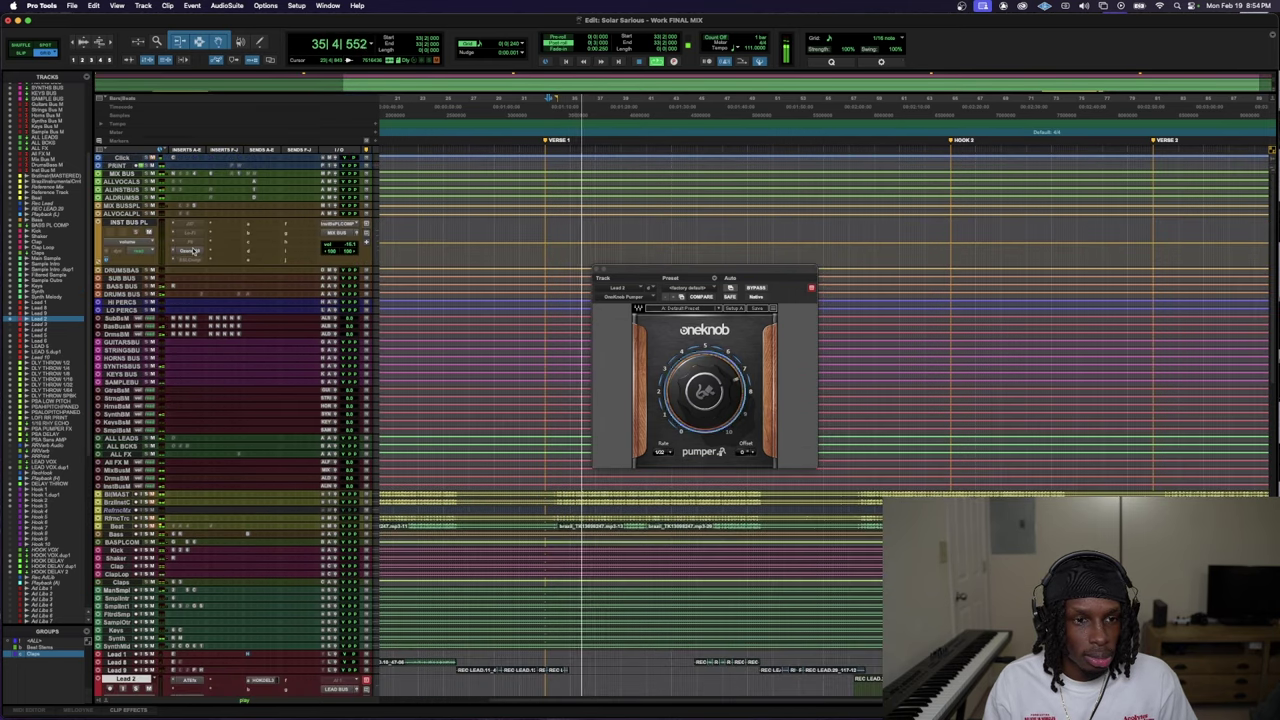
drag(191, 209, 196, 233)
drag(196, 181, 201, 205)
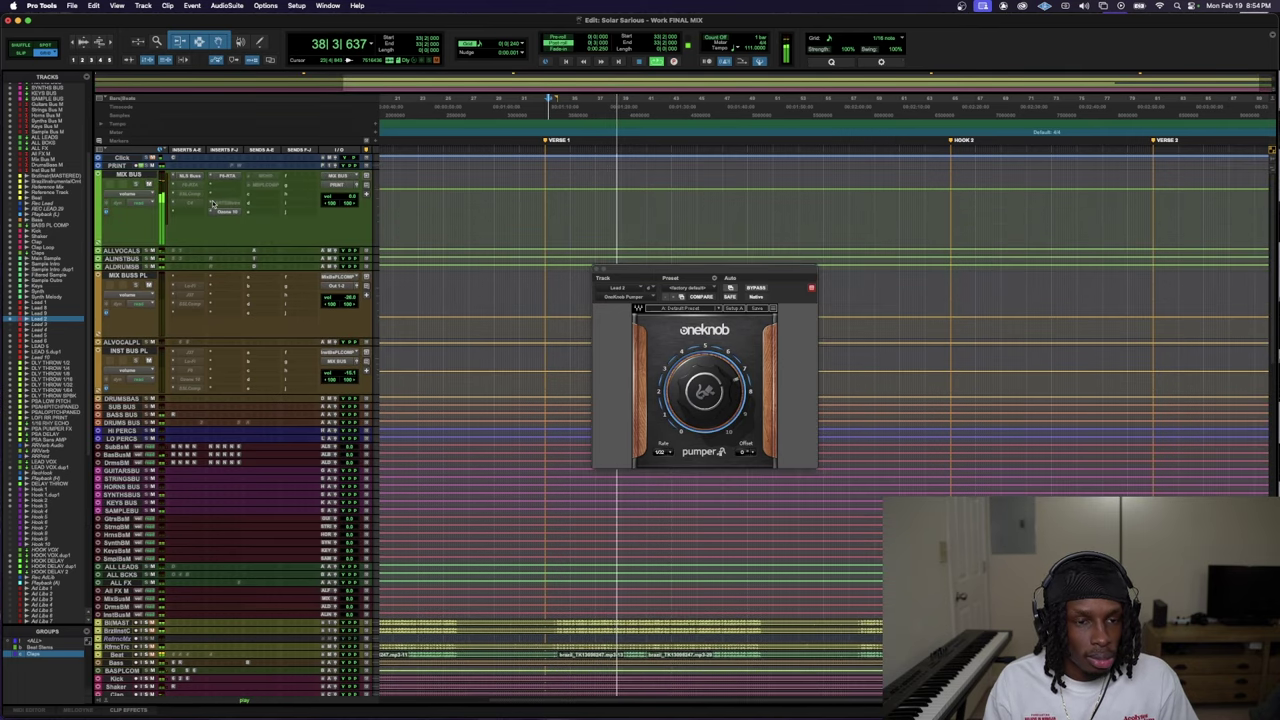
- Make the insert in slot F of MIX BUS inactive and open that track's Ozone 10 insert
click(230, 177)
ctrl+super+click(230, 177)
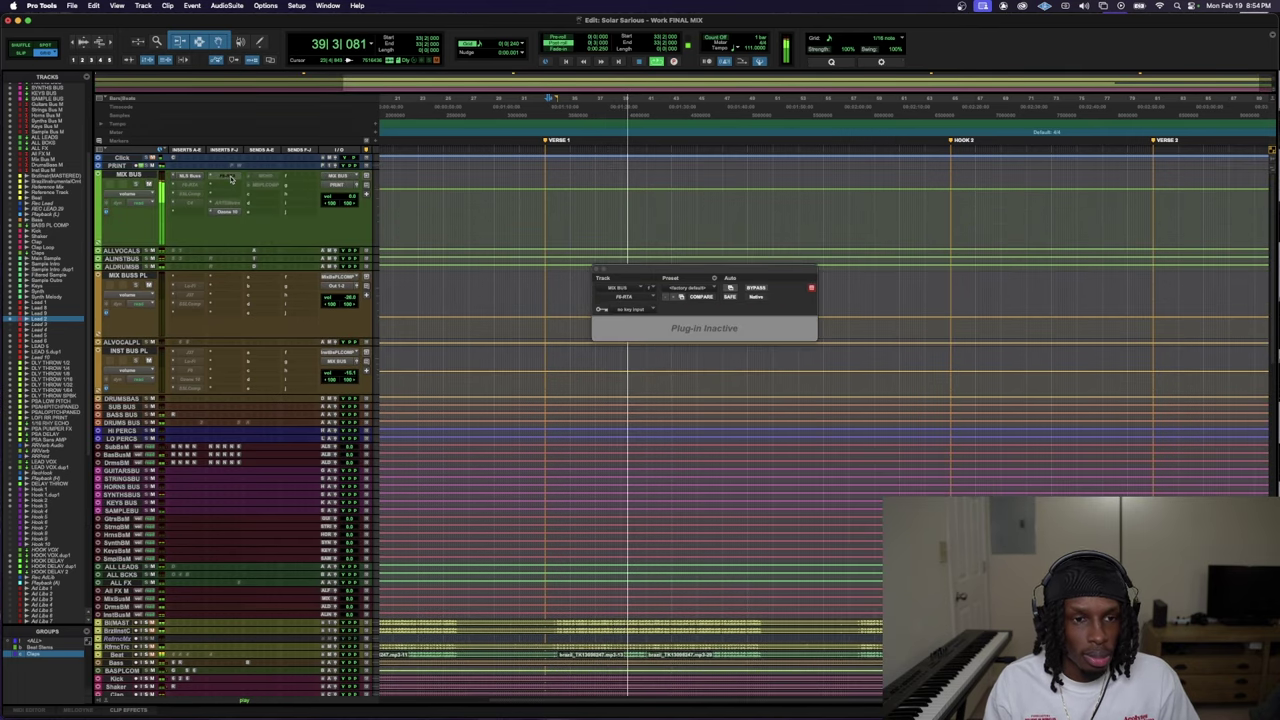
click(221, 315)
- Close the Ozone window, return to the Lead 2 track and stop playback
scroll(210, 315, down, 3)
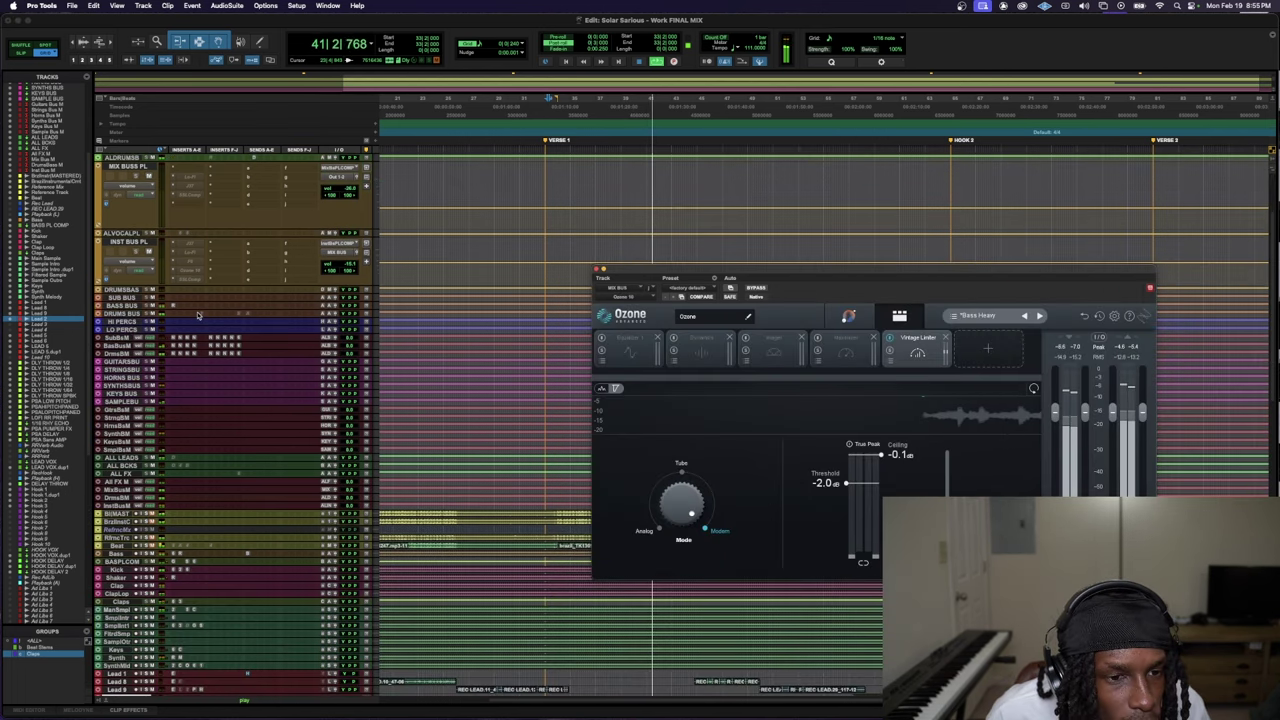
scroll(198, 315, down, 9)
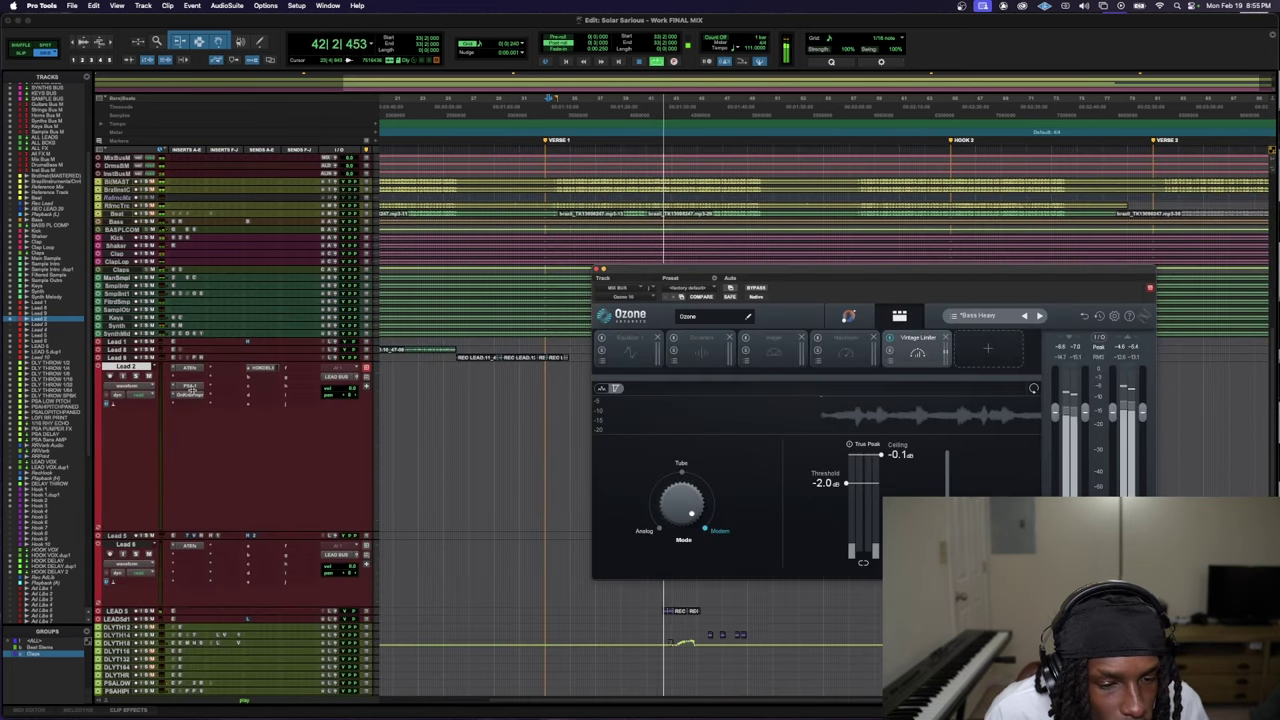
scroll(192, 390, down, 2)
click(189, 328)
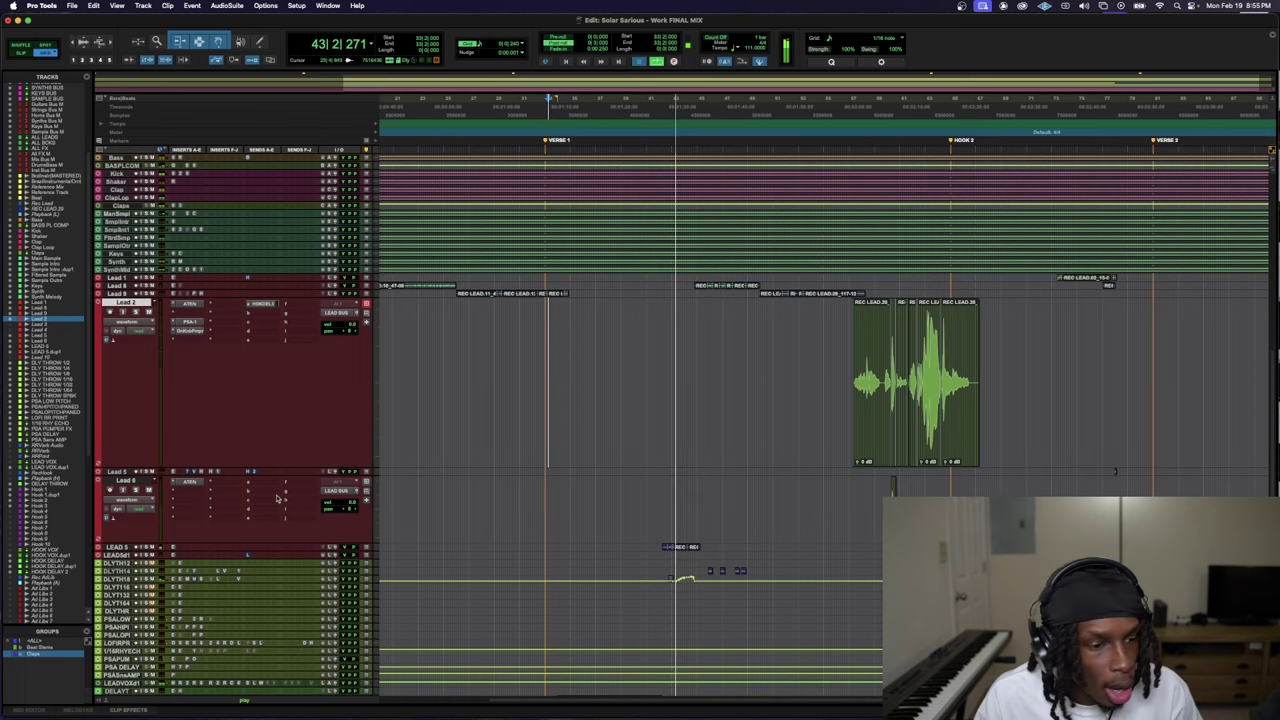
key(space)
scroll(248, 443, up, 1)
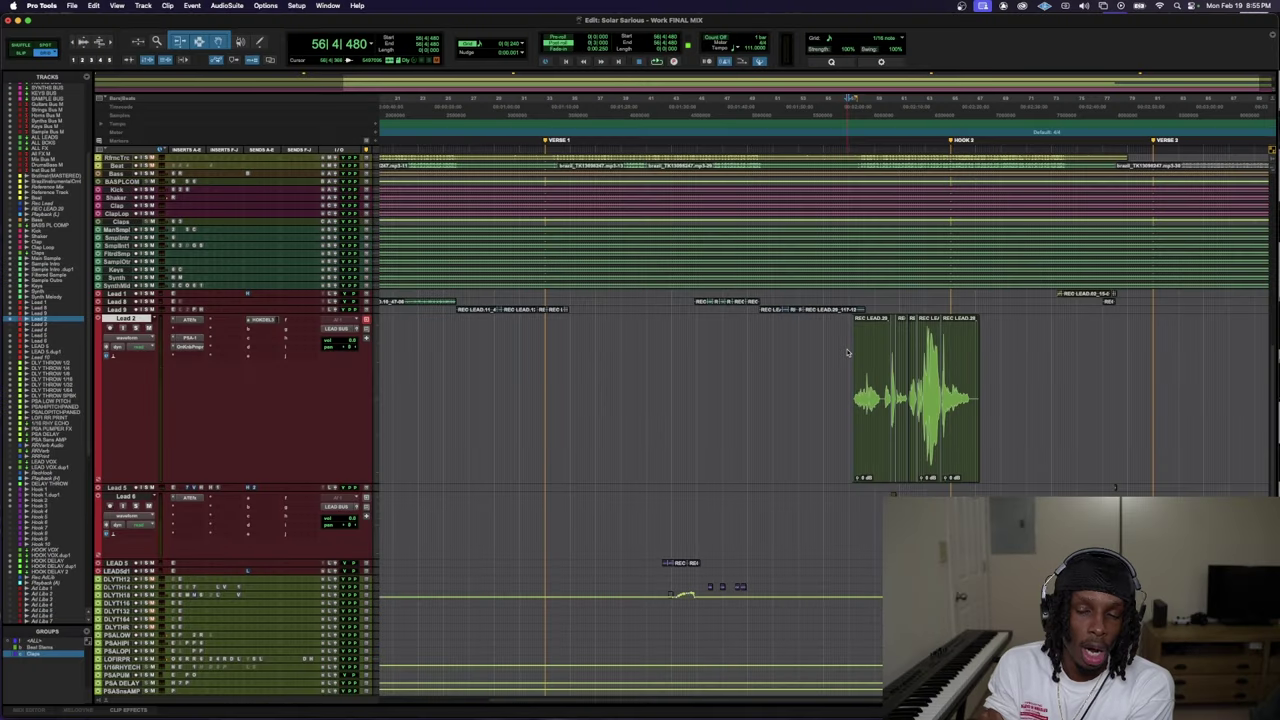
- Play the Lead 2 vocal phrase from just before its first clip
drag(848, 370, 1049, 370)
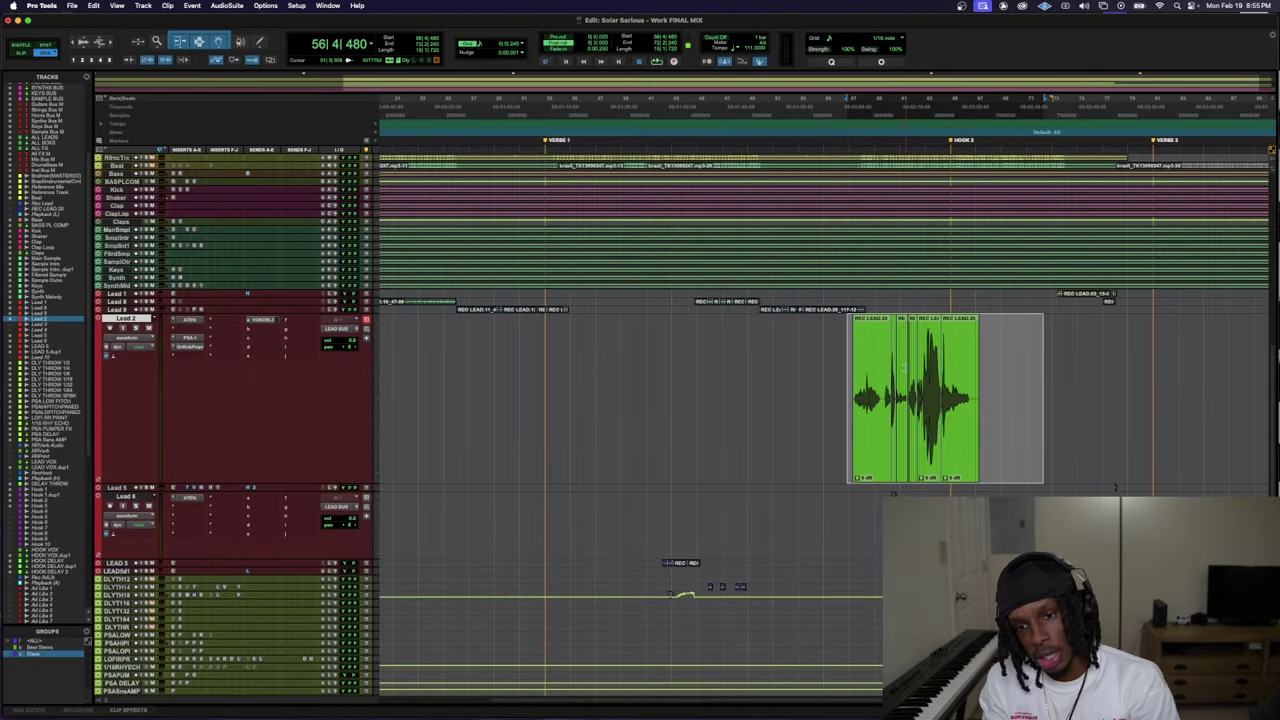
click(849, 348)
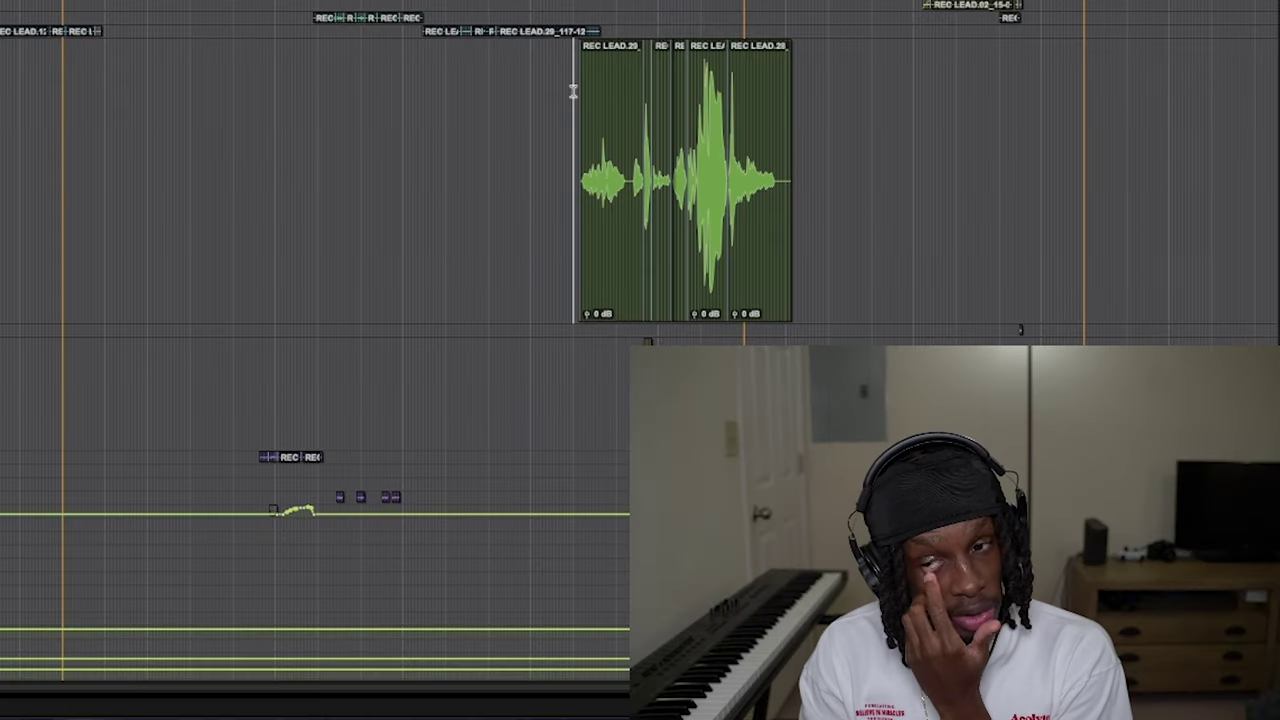
drag(849, 348, 998, 359)
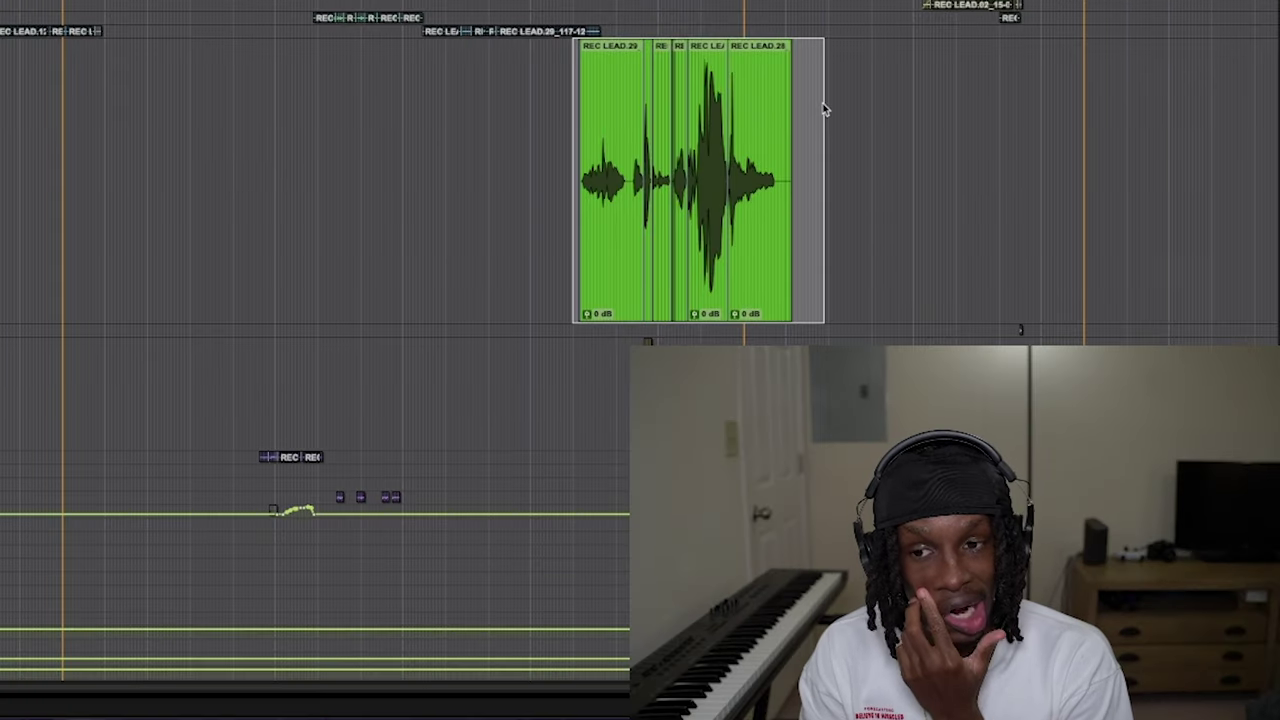
click(572, 87)
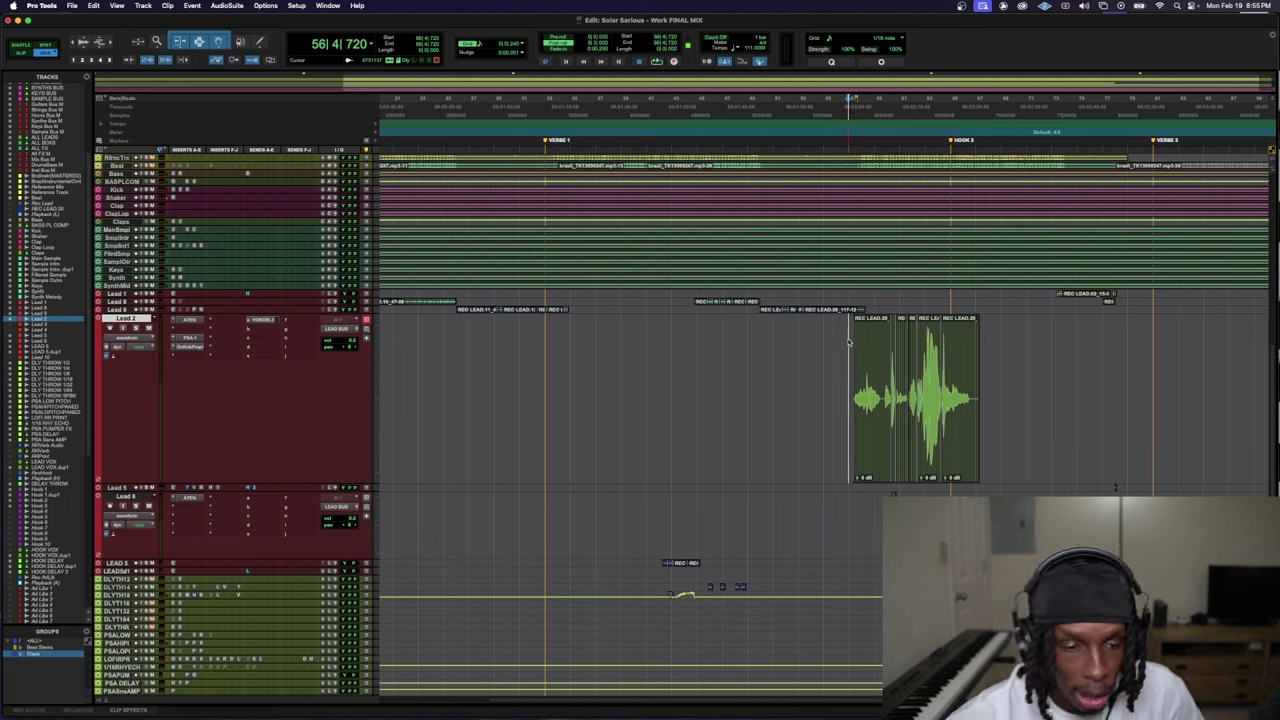
key(space)
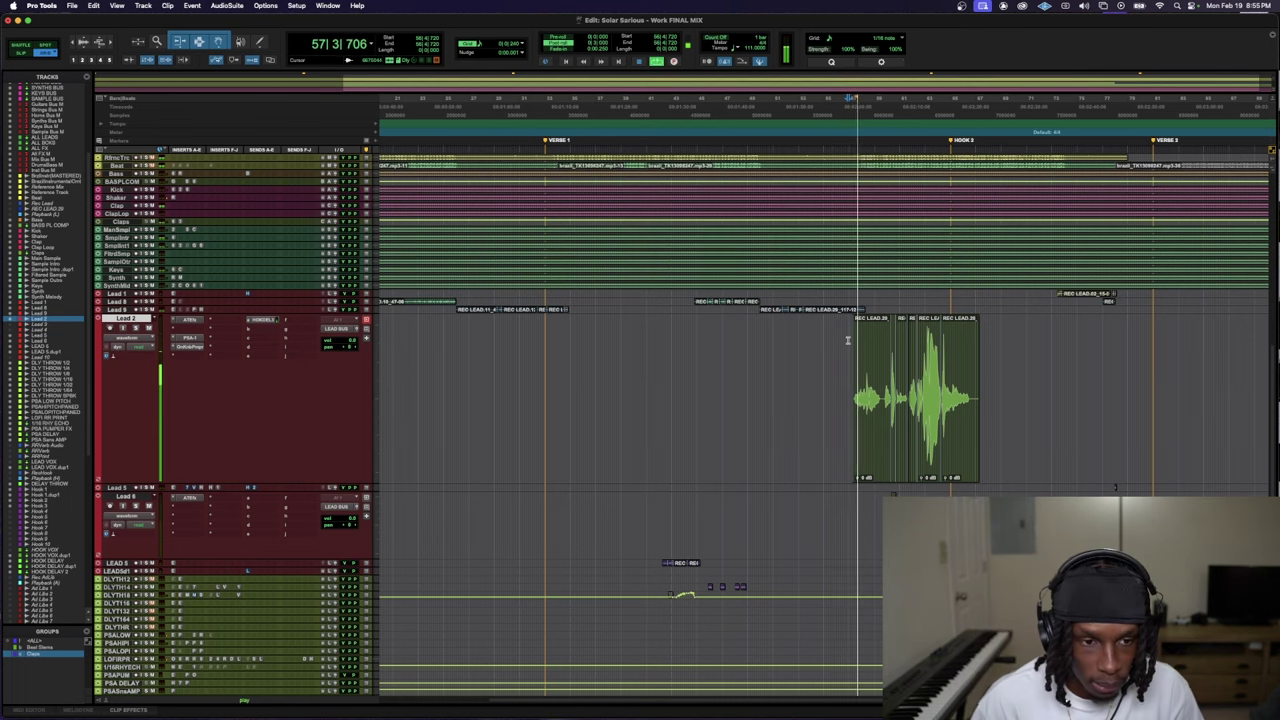
key(space)
- Bypass OneKnob Pumper and SansAmp PSA-1 on Lead 2, mute its hook delay send, and audition the vocal phrase
click(197, 348)
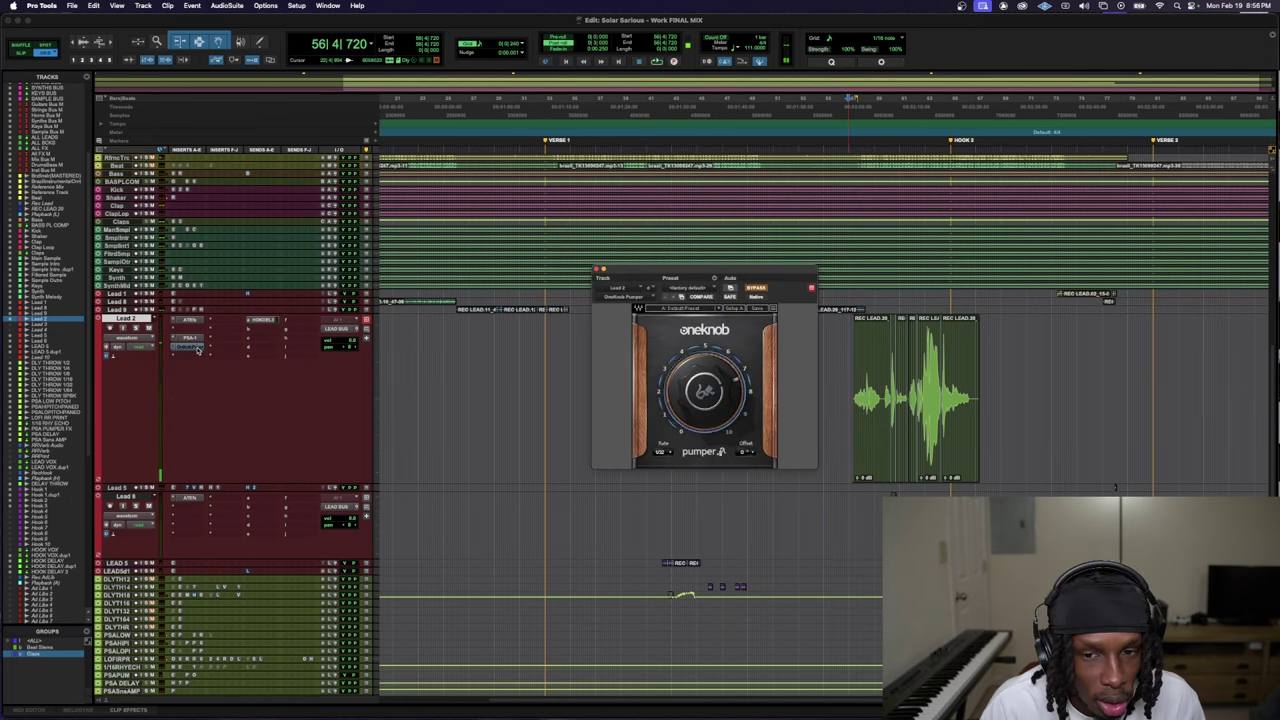
click(197, 348)
click(266, 320)
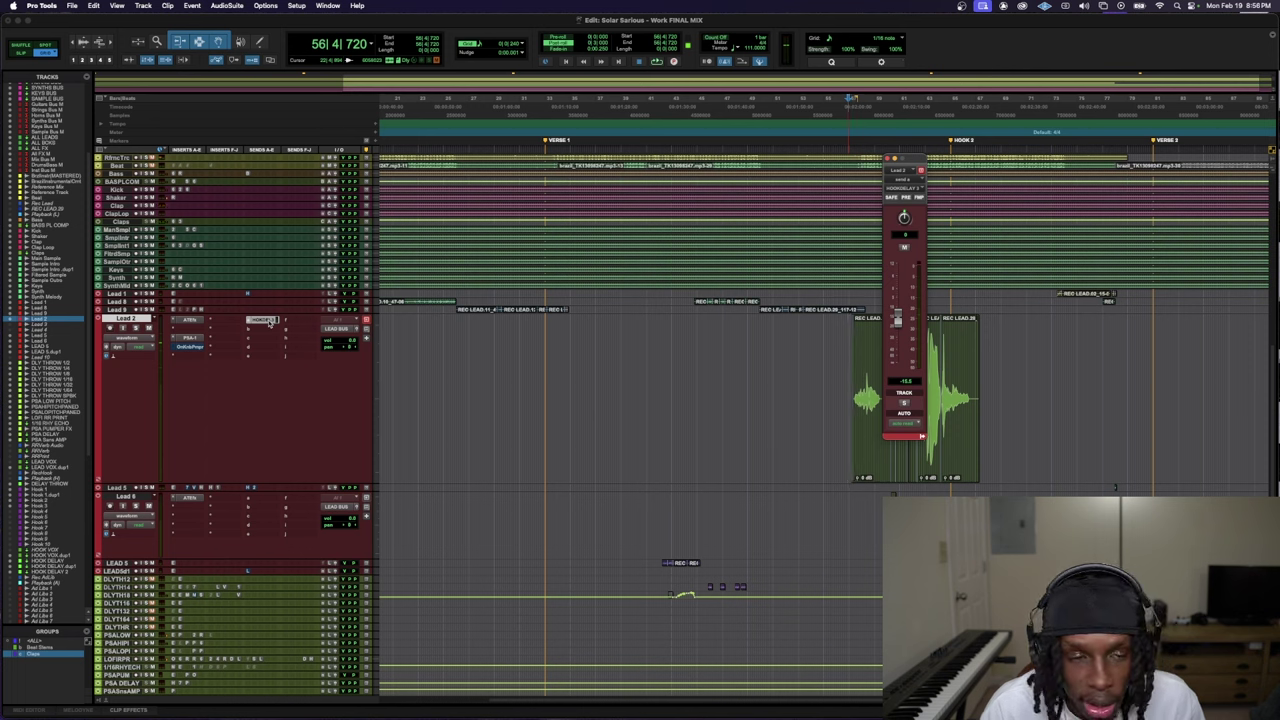
click(197, 348)
click(195, 340)
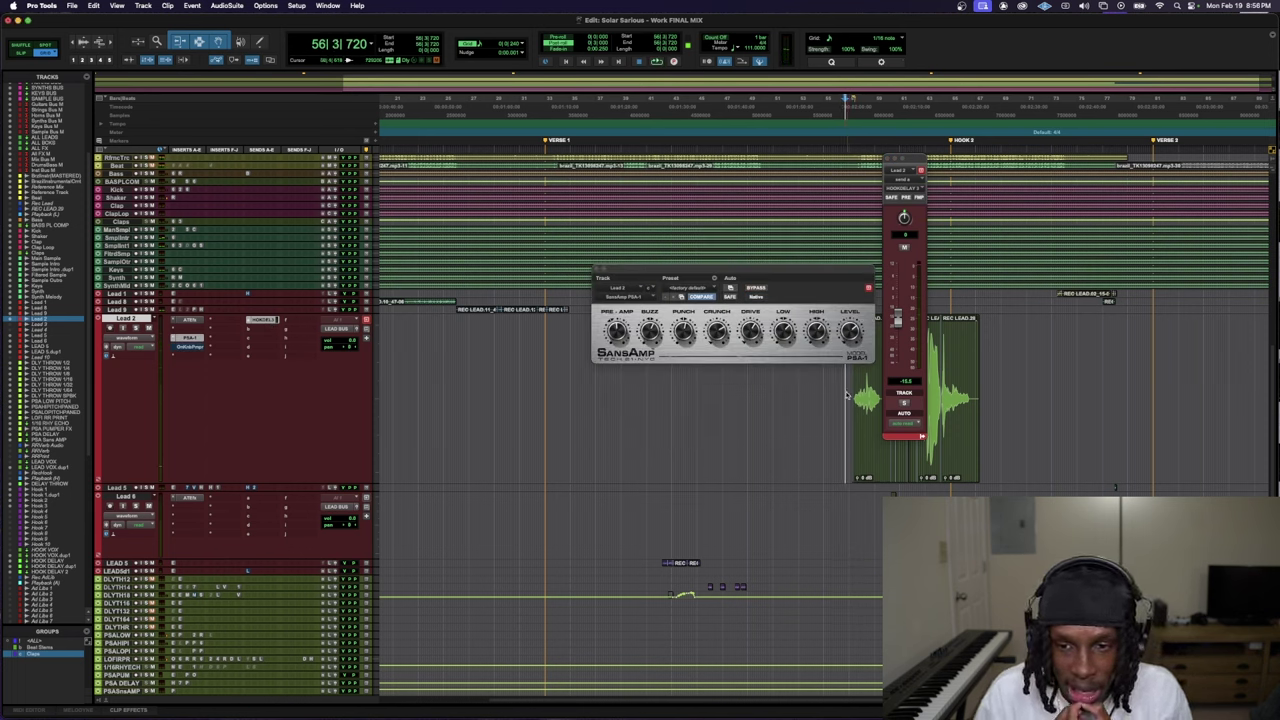
key(ctrl+alt+super+w)
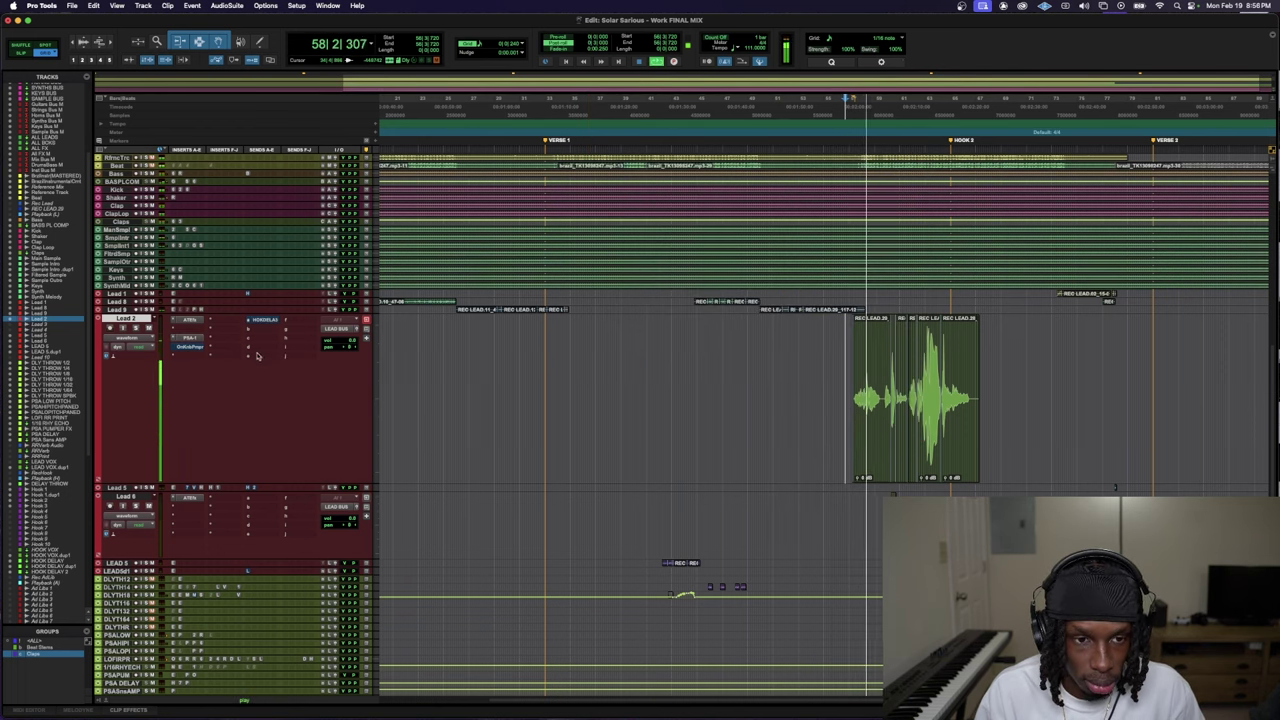
drag(284, 497, 287, 517)
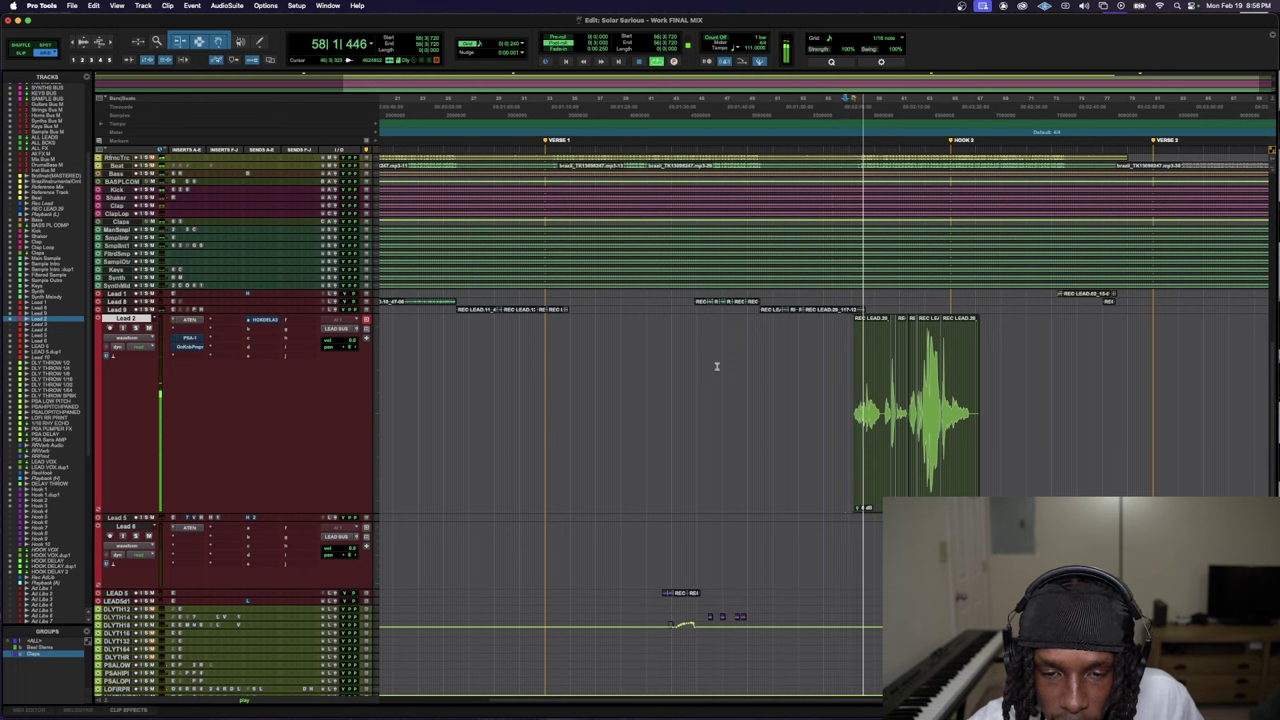
key(space)
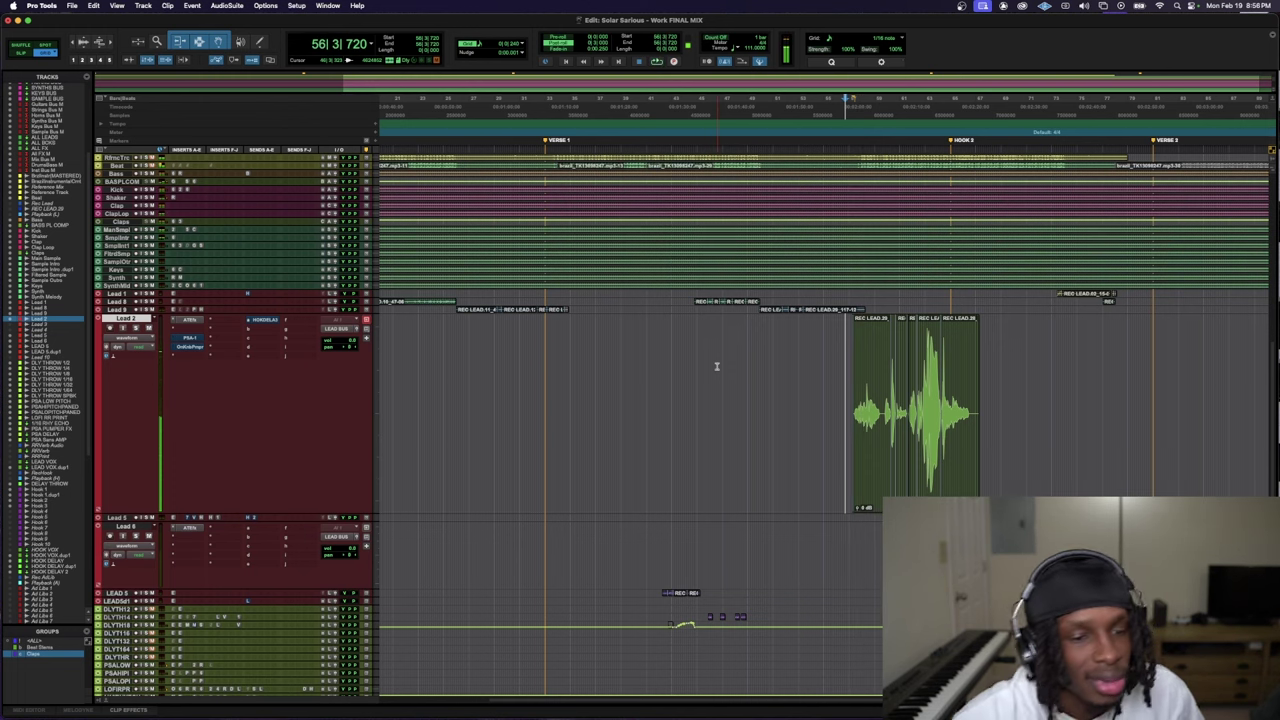
- Duplicate the Lead 2 track, mute the copy, and start playback just before the vocal phrase
click(186, 346)
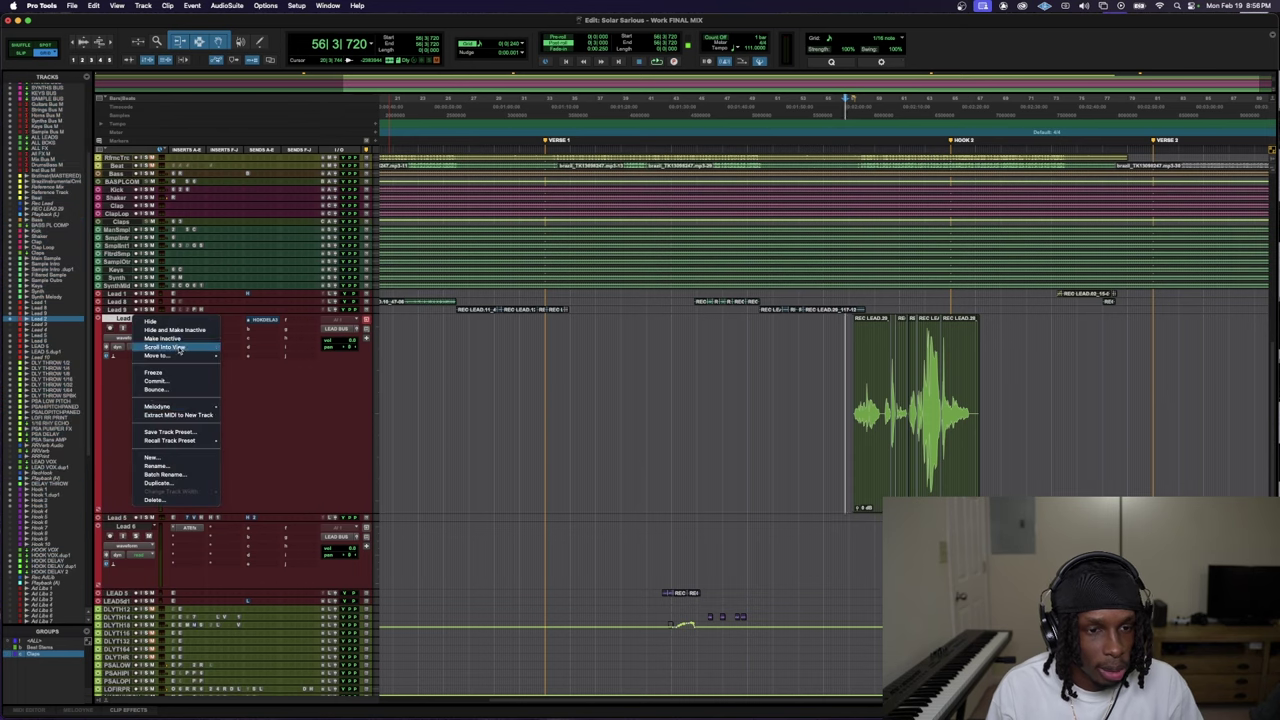
click(176, 470)
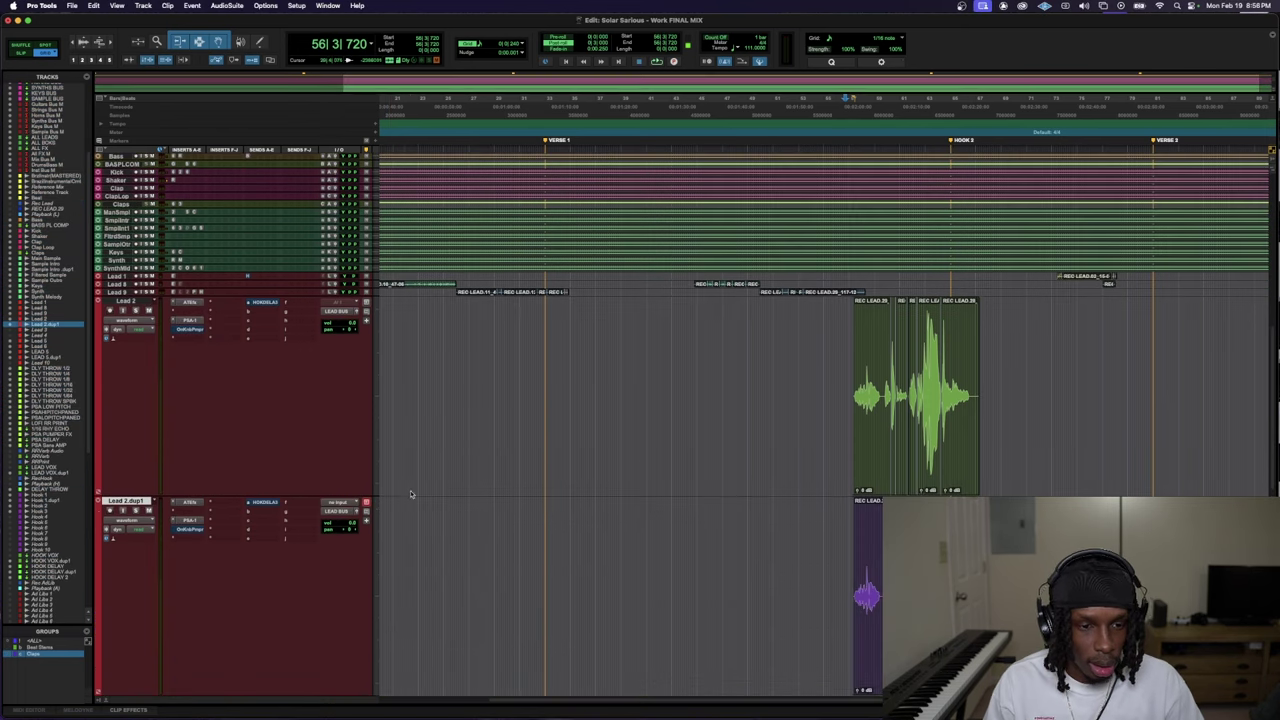
key(space)
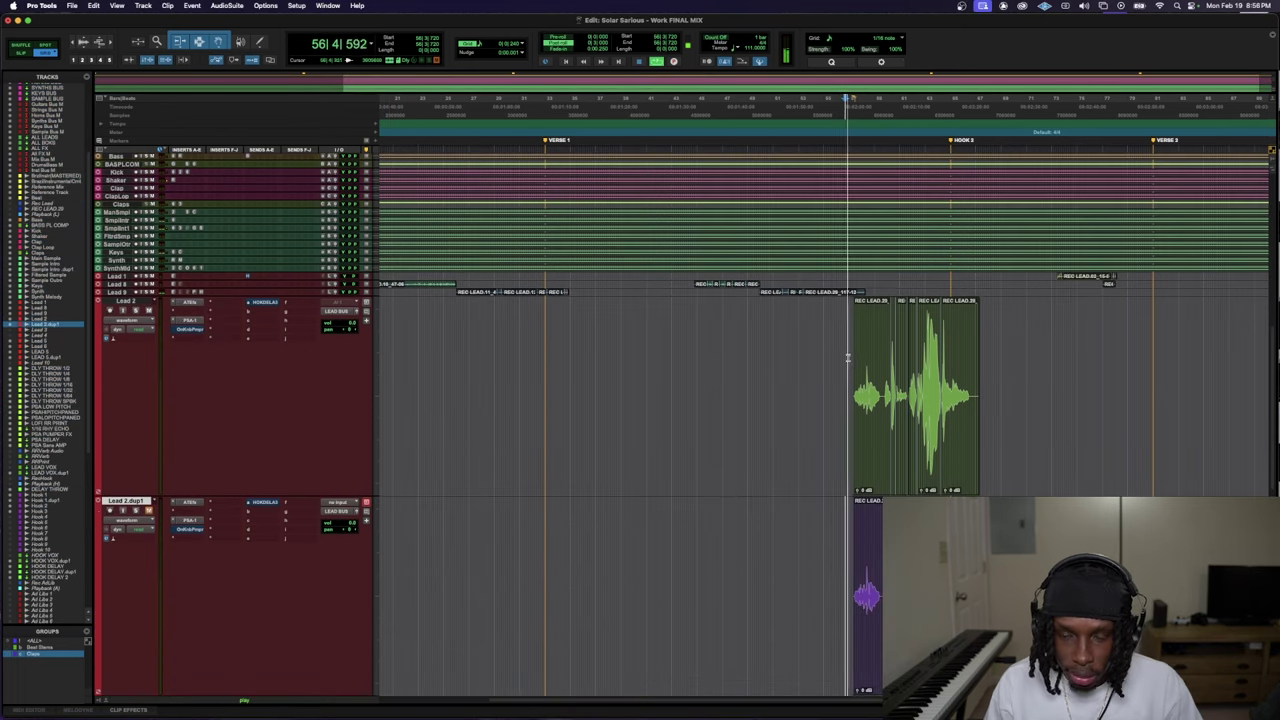
- Trim the start of the first Lead 2 clip slightly later and set the playback position just before it
key(super+bracketright)
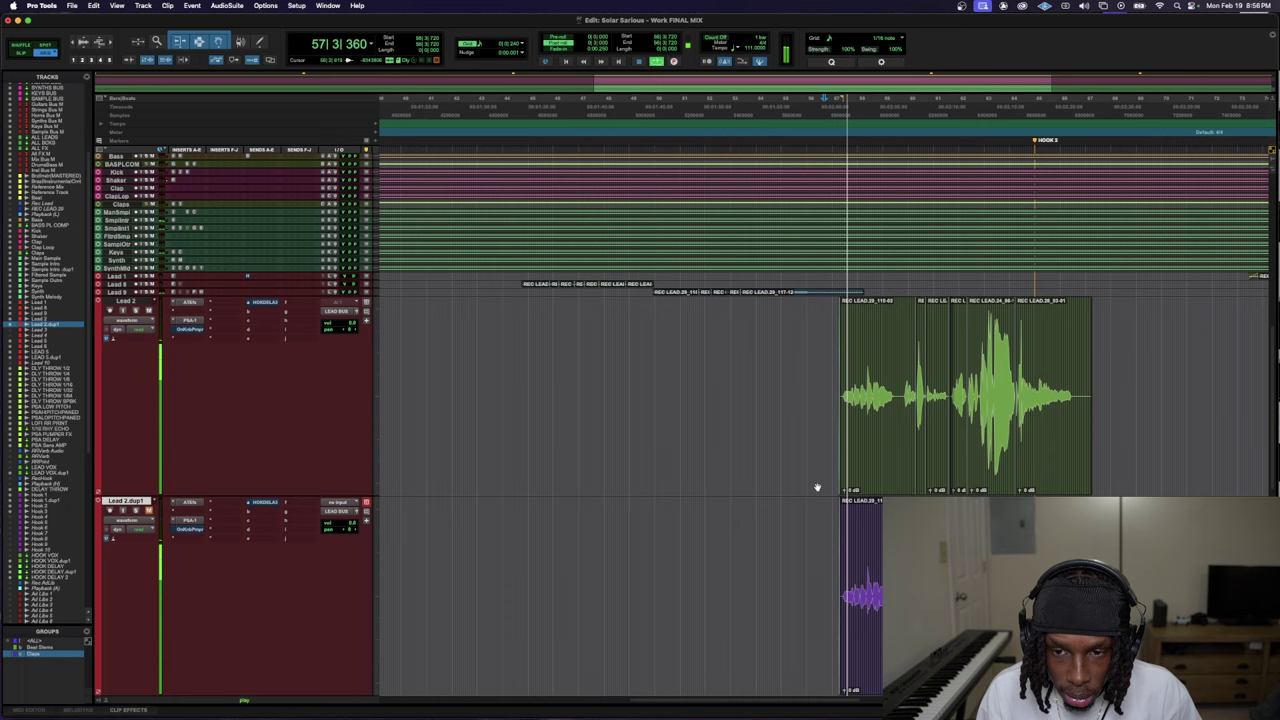
key(super+bracketright)
click(861, 410)
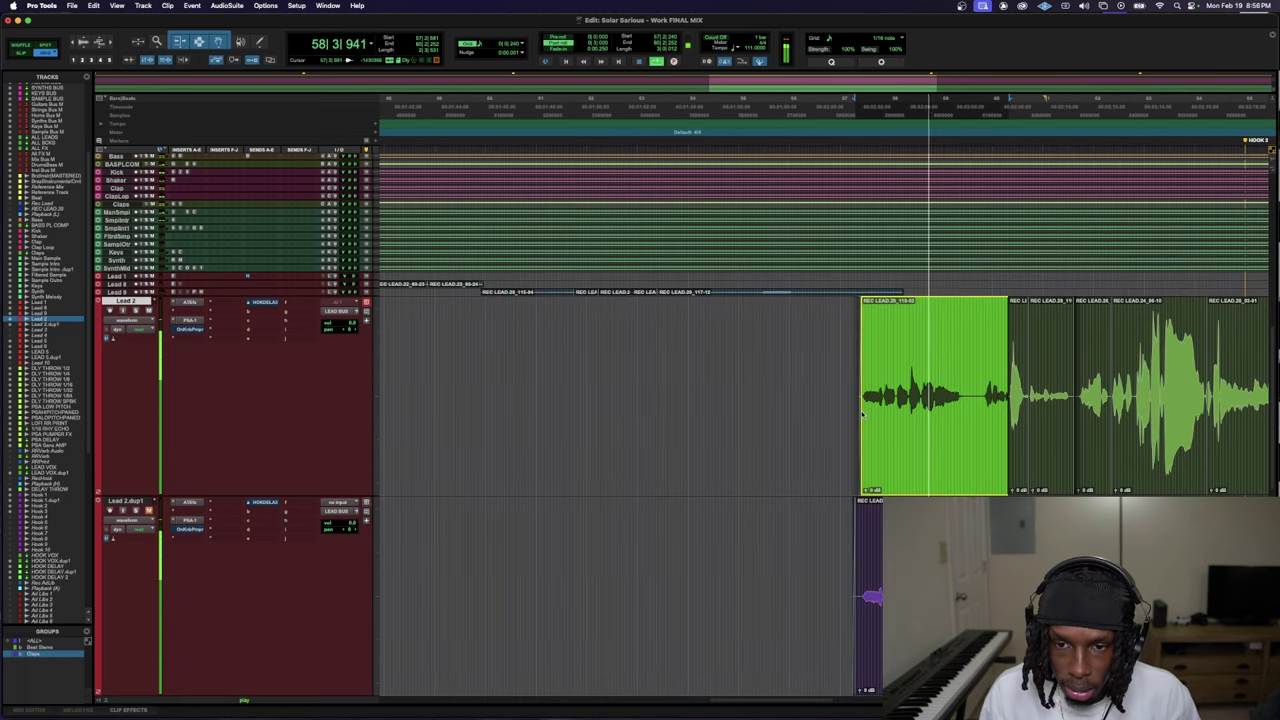
scroll(810, 412, right, 3)
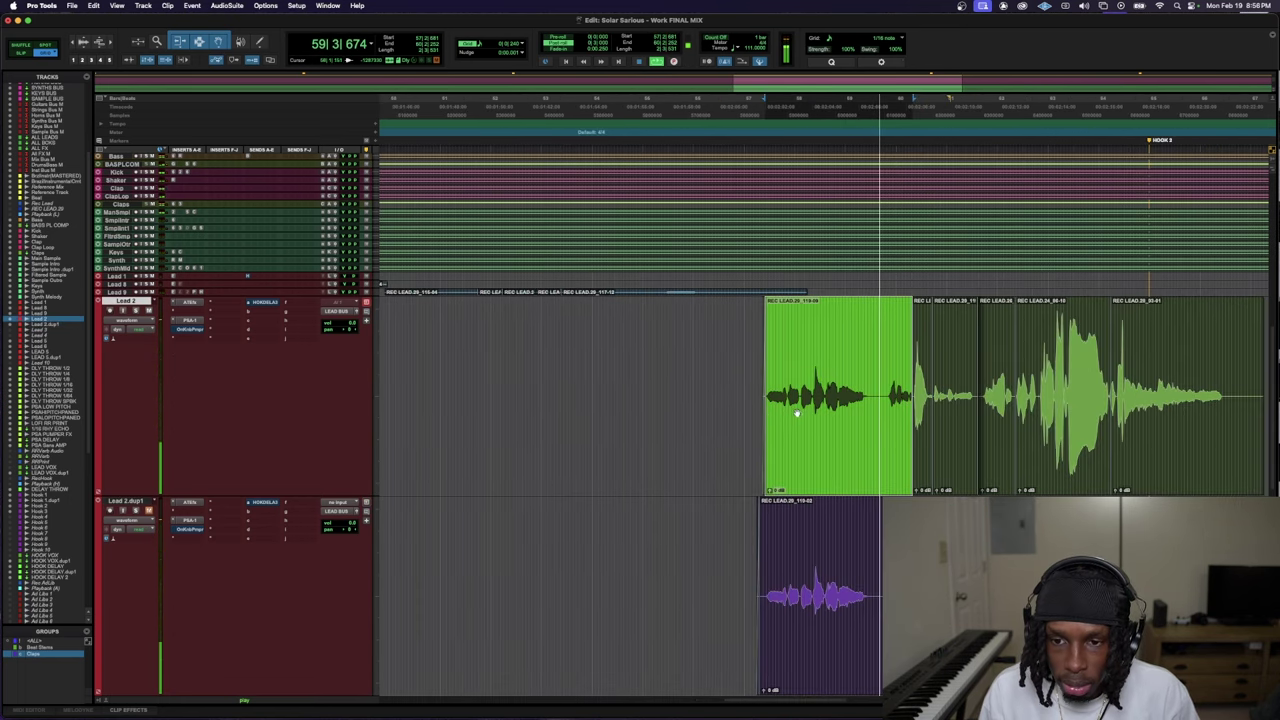
click(741, 361)
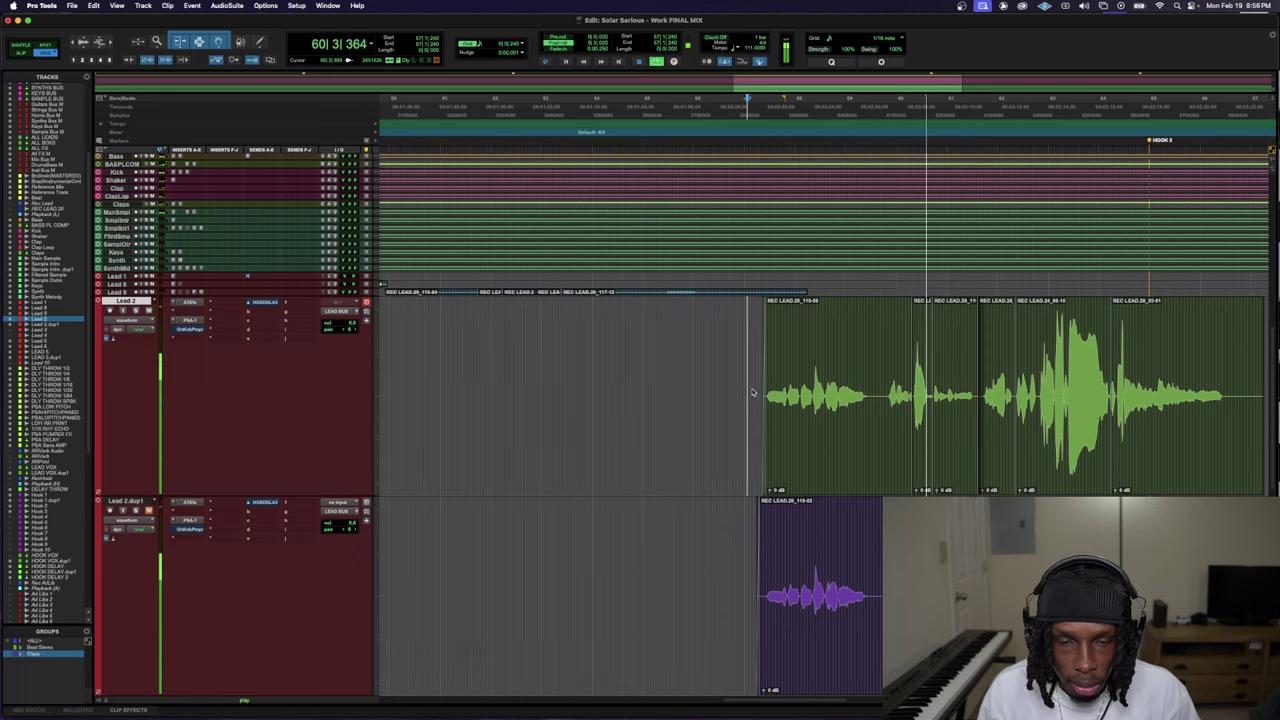
- Stop playback and select the short vocal clip on Lead 6
scroll(741, 361, down, 5)
key(space)
scroll(944, 346, down, 2)
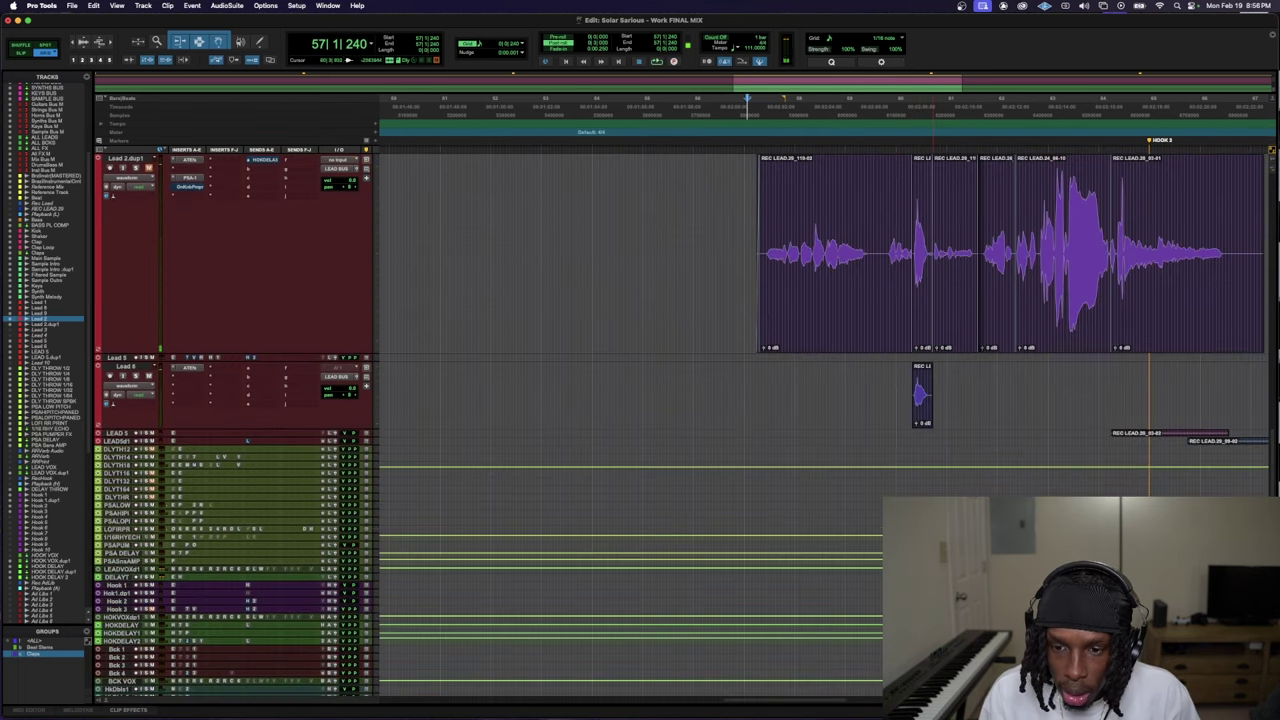
click(922, 405)
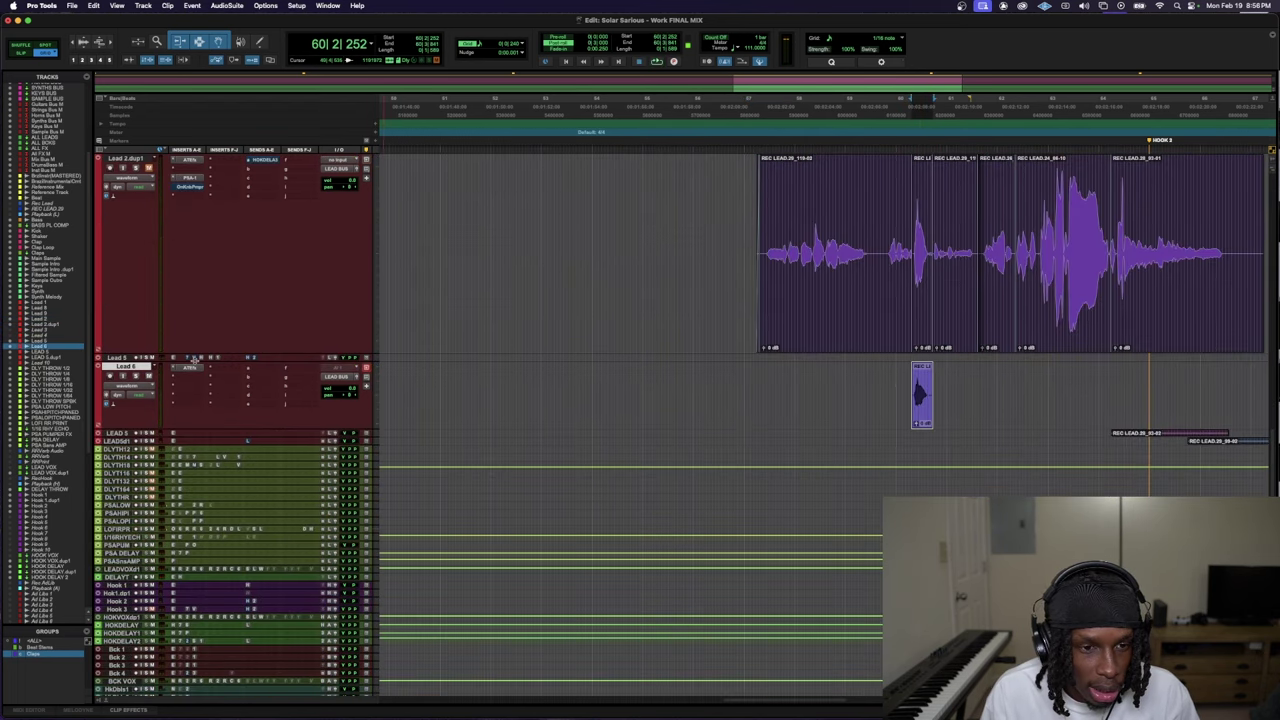
- Enlarge the DELAY THROW and Hook 1 tracks and play from shortly before the DELAY THROW clips
key(r)
scroll(748, 587, down, 5)
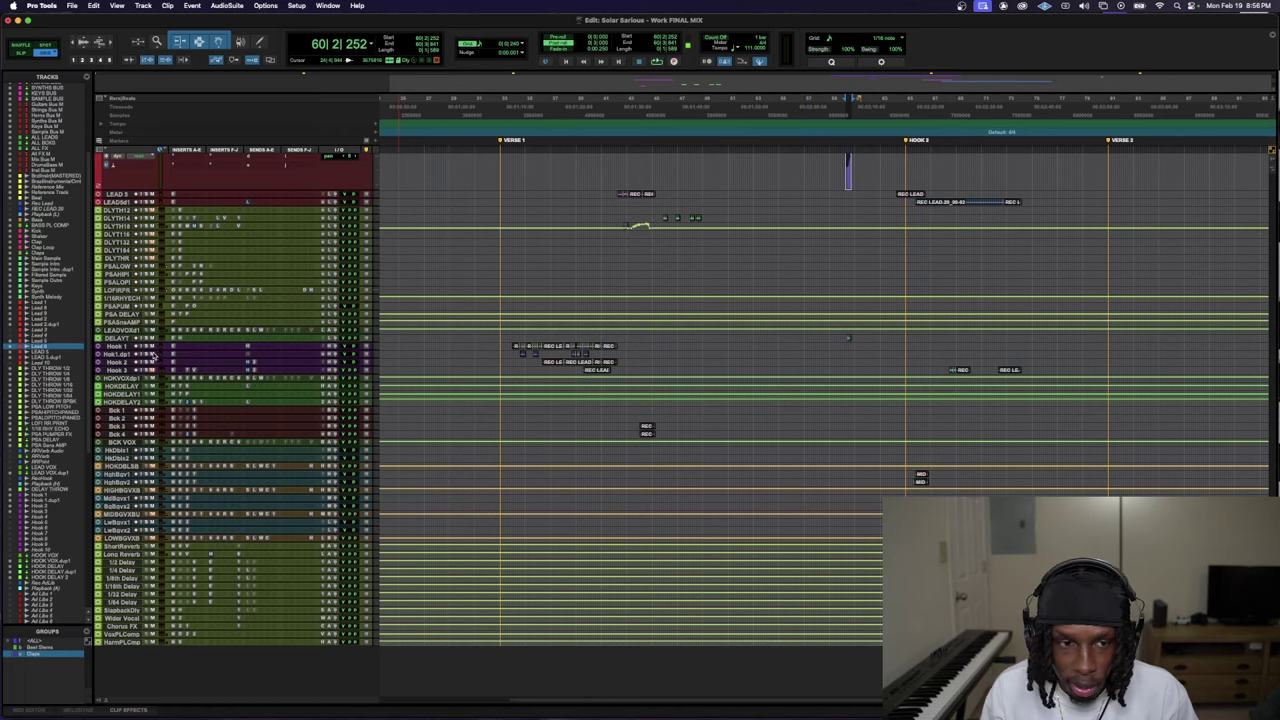
scroll(729, 349, up, 2)
scroll(771, 386, up, 2)
click(828, 363)
scroll(927, 372, up, 3)
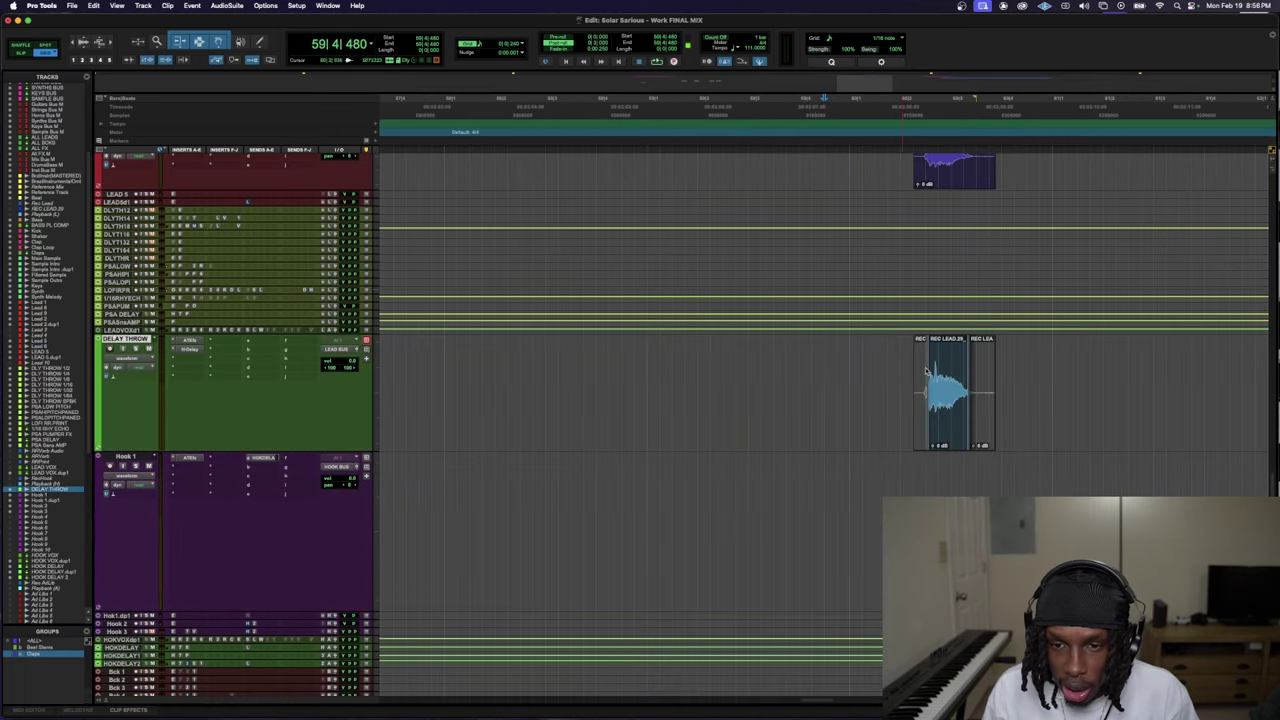
key(space)
key(space)
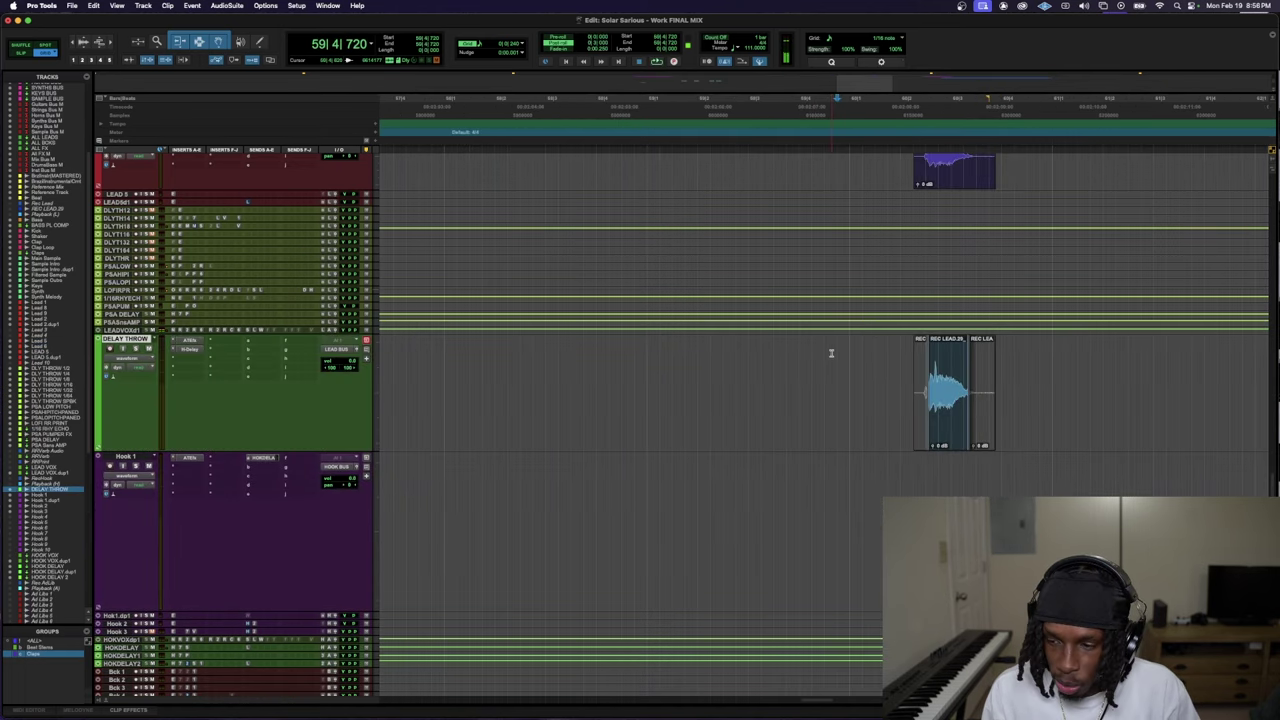
- Audition the DELAY THROW clips, lower that track's output fader slightly, and play the passage again from just before the clips
key(space)
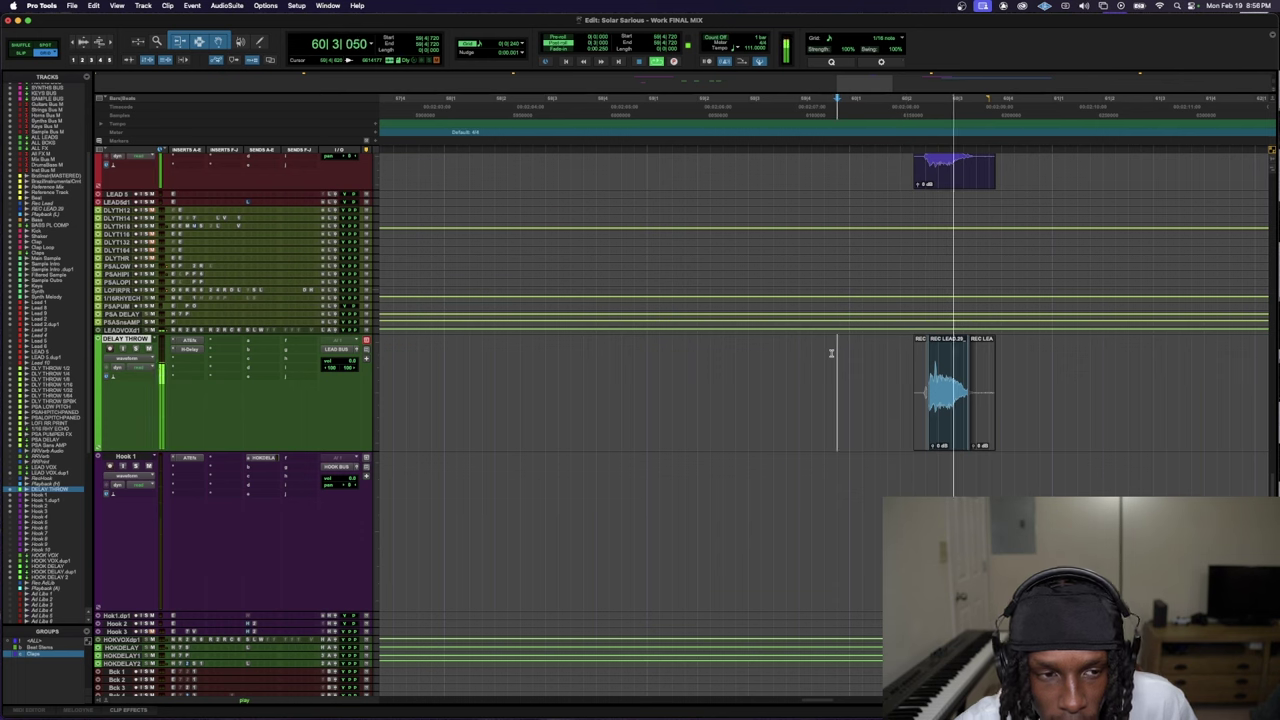
key(space)
click(358, 350)
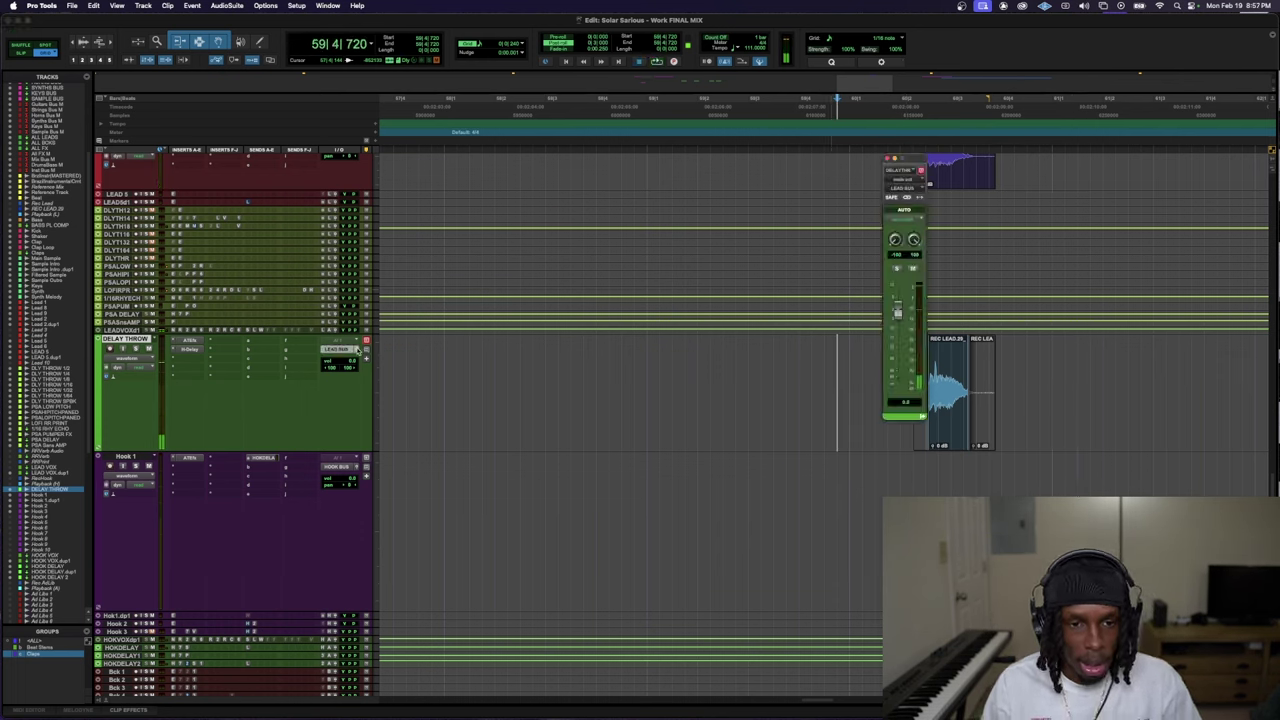
drag(904, 318, 904, 328)
key(space)
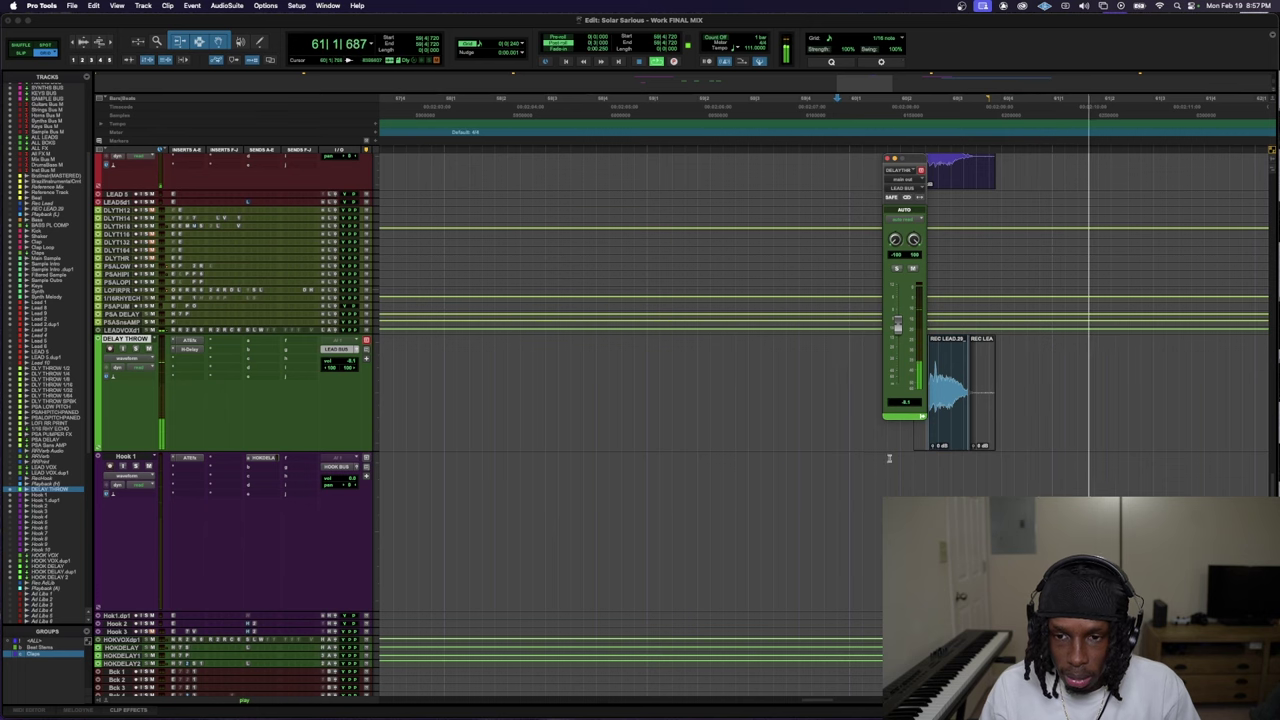
- Play the Lead 2 phrase from just before the delay throw into Hook 2, examining the lead and DELAY THROW tracks
scroll(846, 449, up, 10)
click(125, 538)
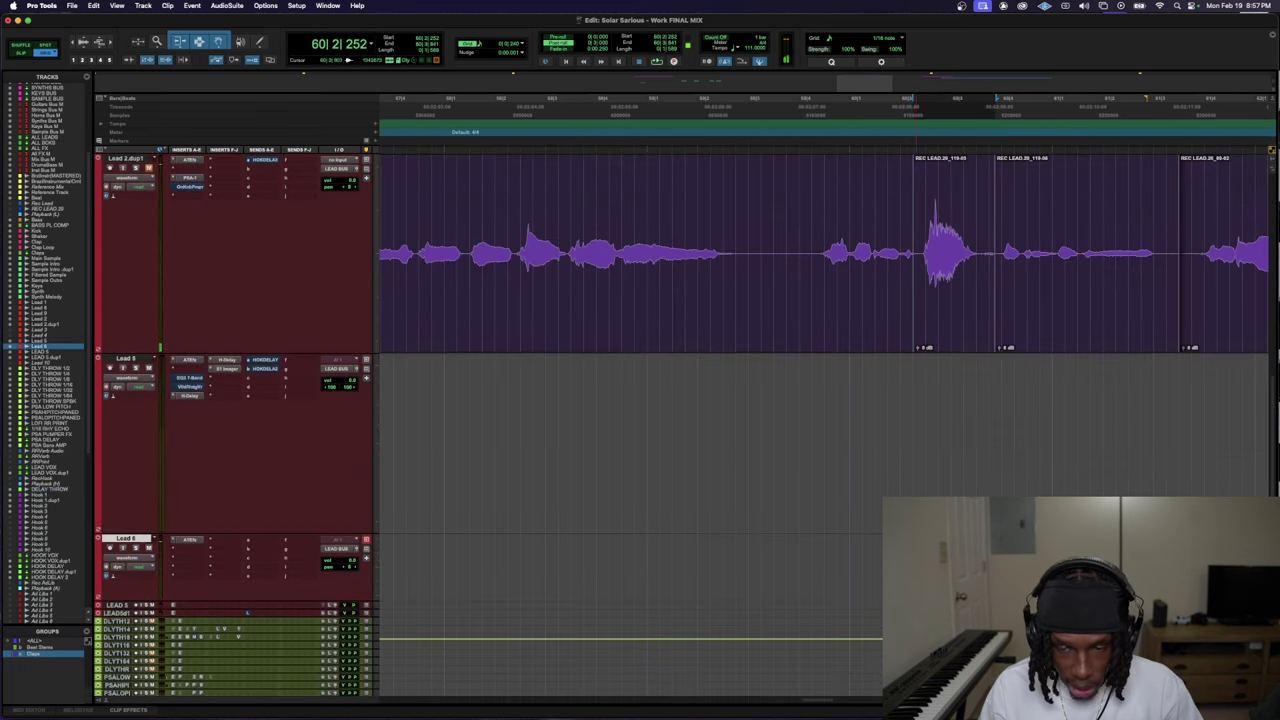
click(836, 545)
key(space)
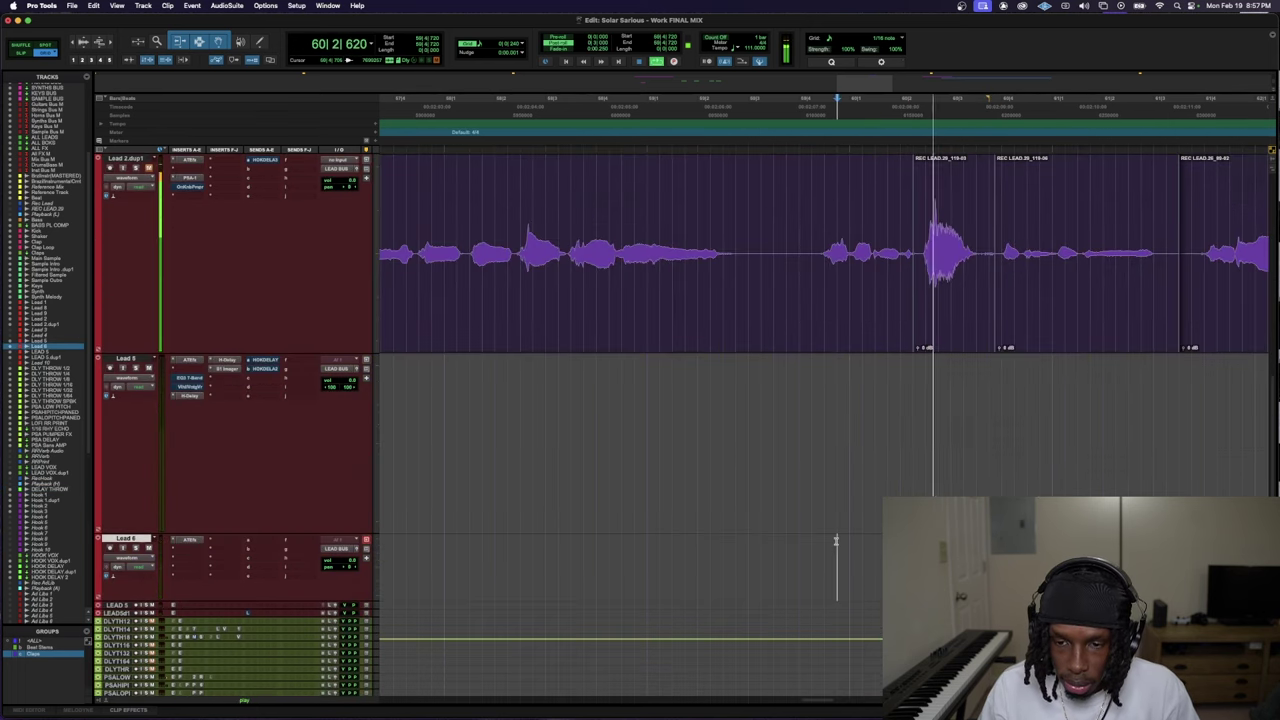
scroll(836, 541, down, 10)
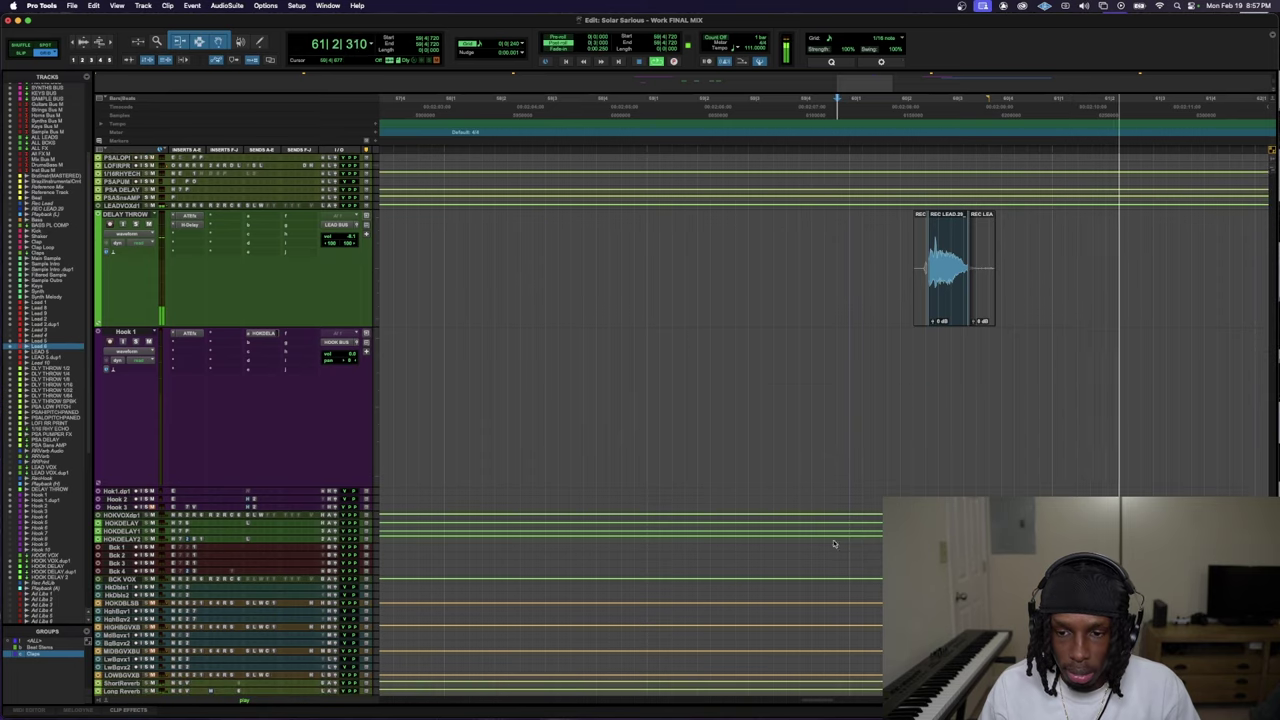
scroll(834, 543, up, 10)
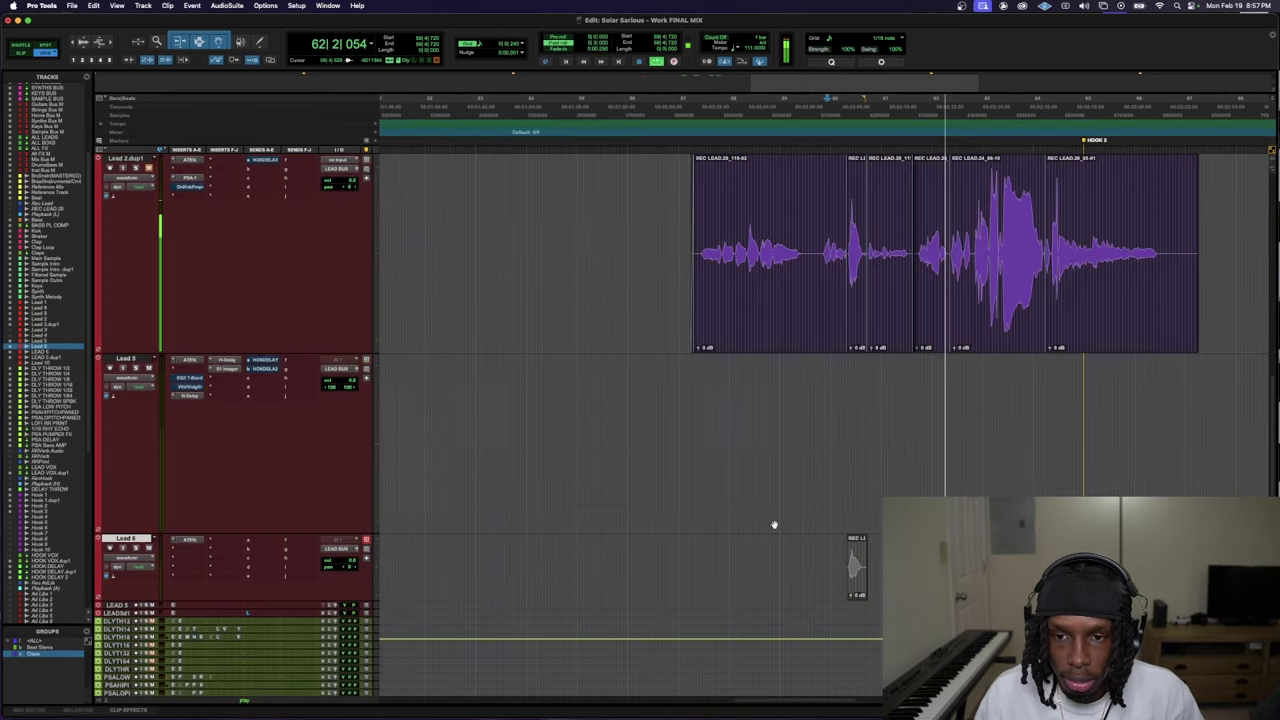
scroll(774, 524, up, 2)
scroll(774, 524, down, 2)
scroll(774, 524, up, 4)
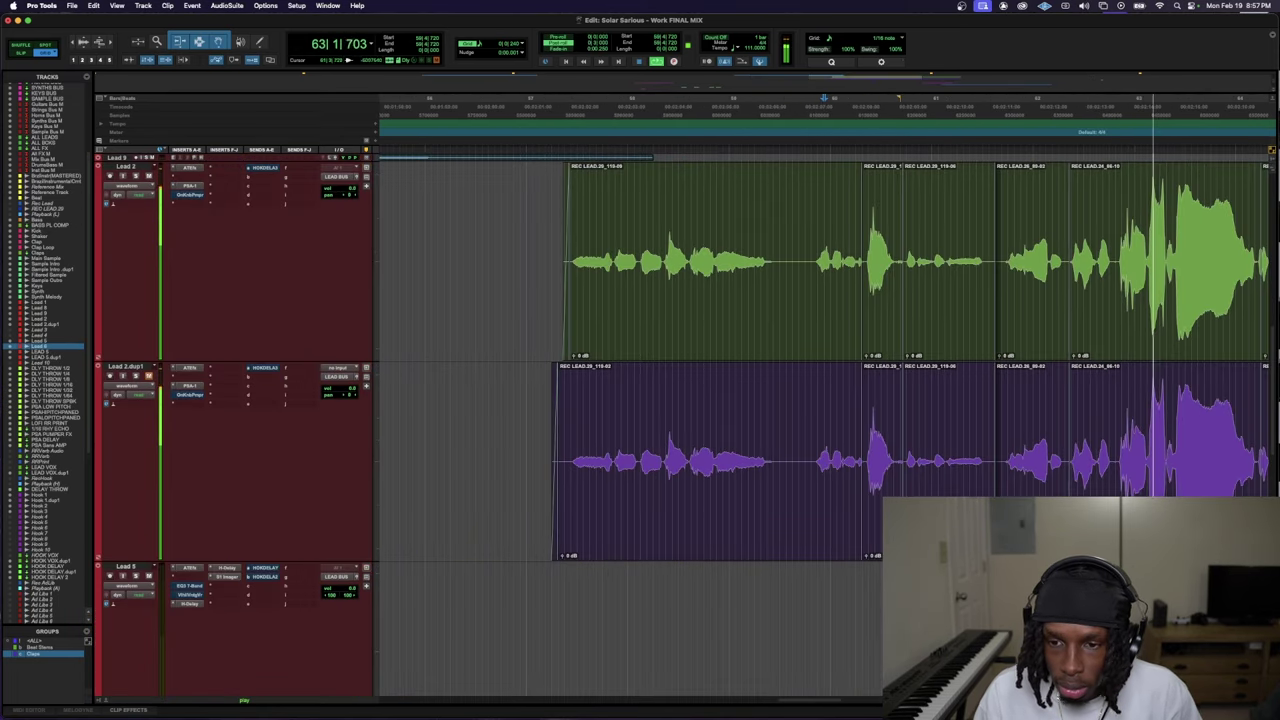
scroll(586, 486, down, 2)
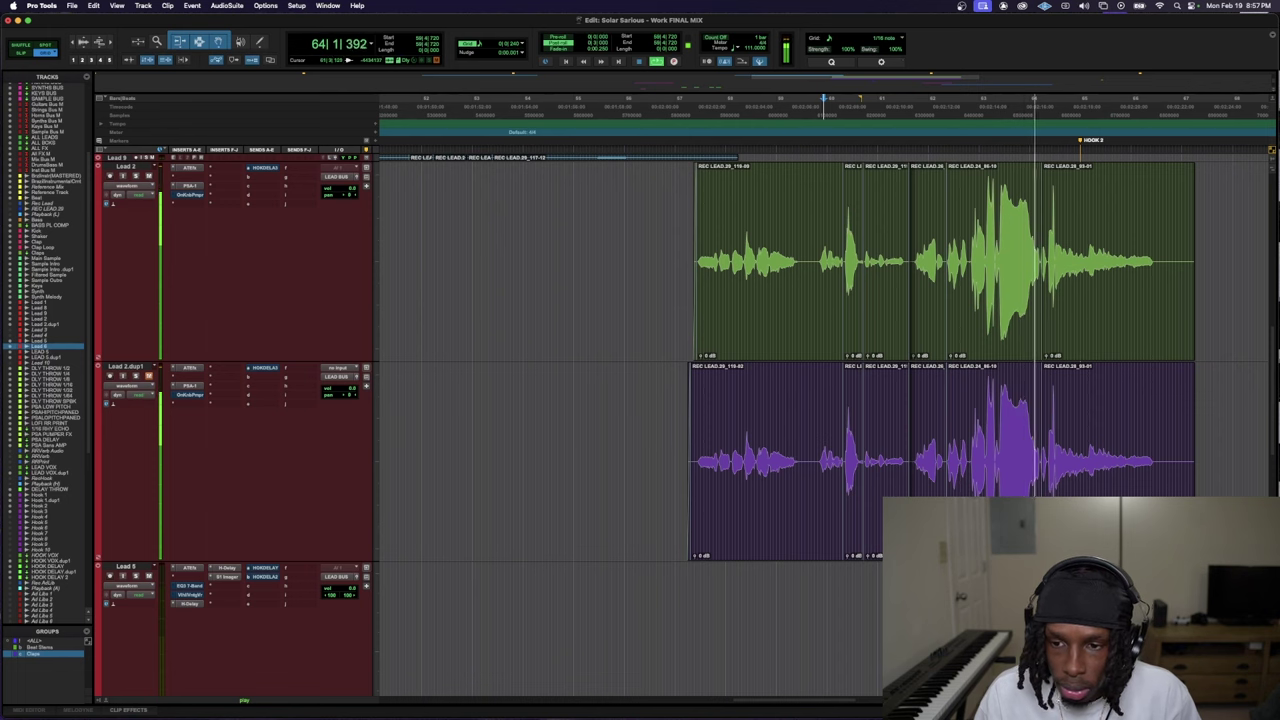
scroll(215, 608, down, 5)
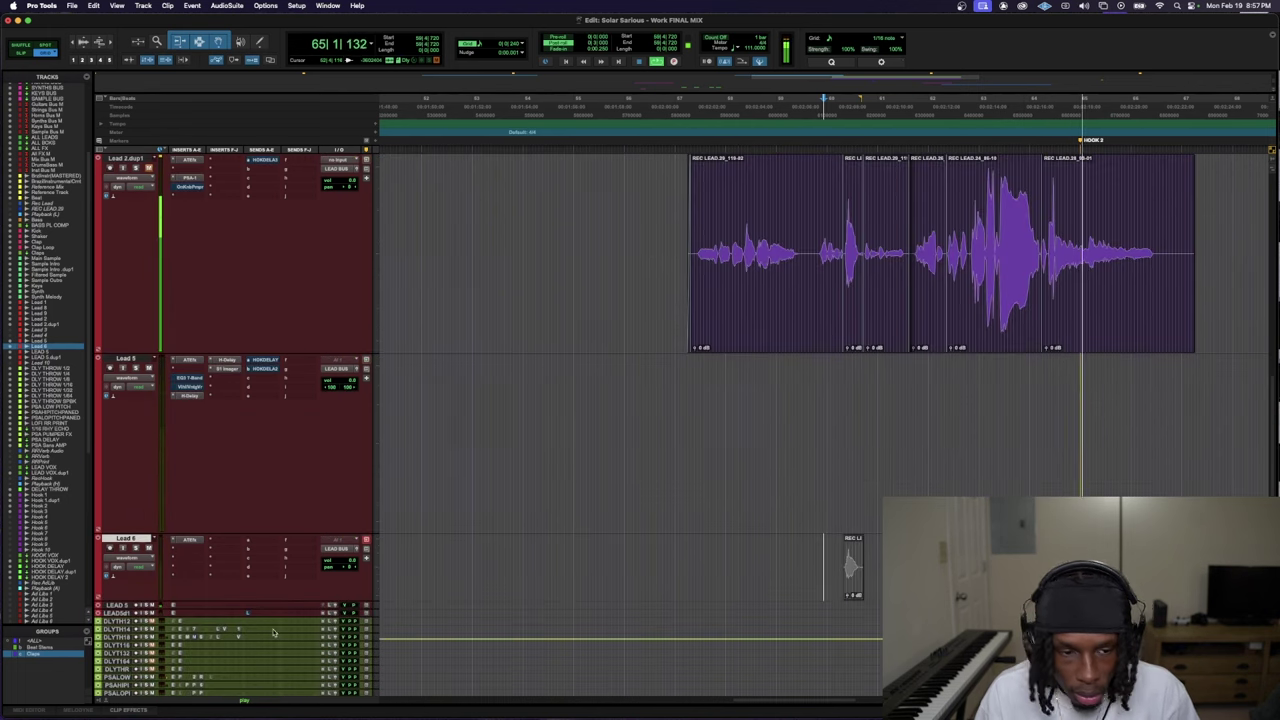
key(space)
- Enlarge the LEAD 5 track, play the end of the Lead 2 phrase into Hook 2, and review the surrounding tracks
click(215, 608)
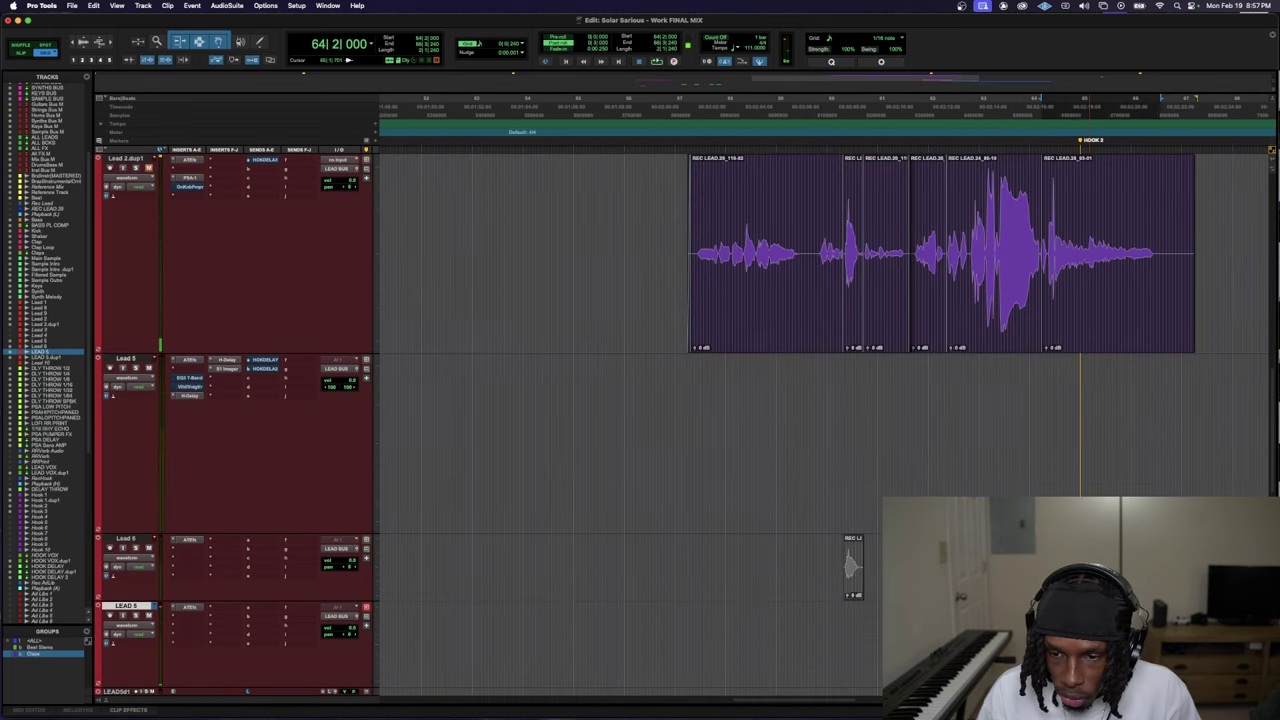
click(998, 392)
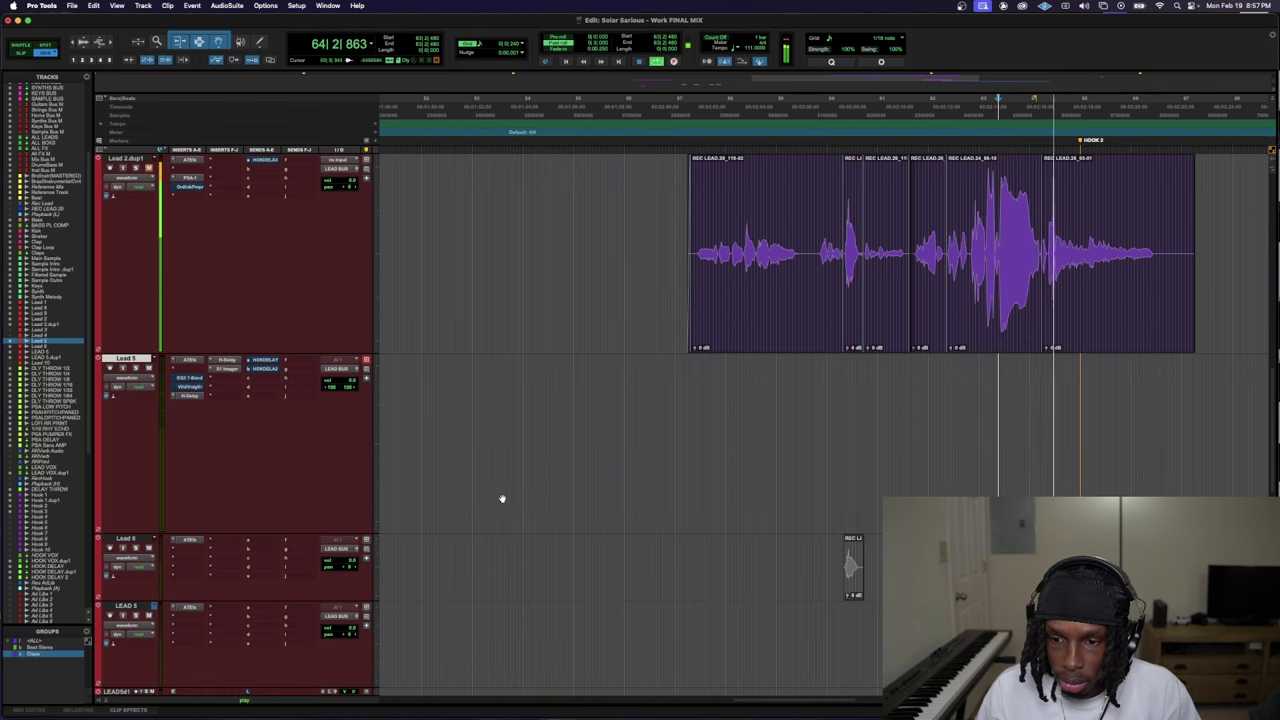
key(super+z)
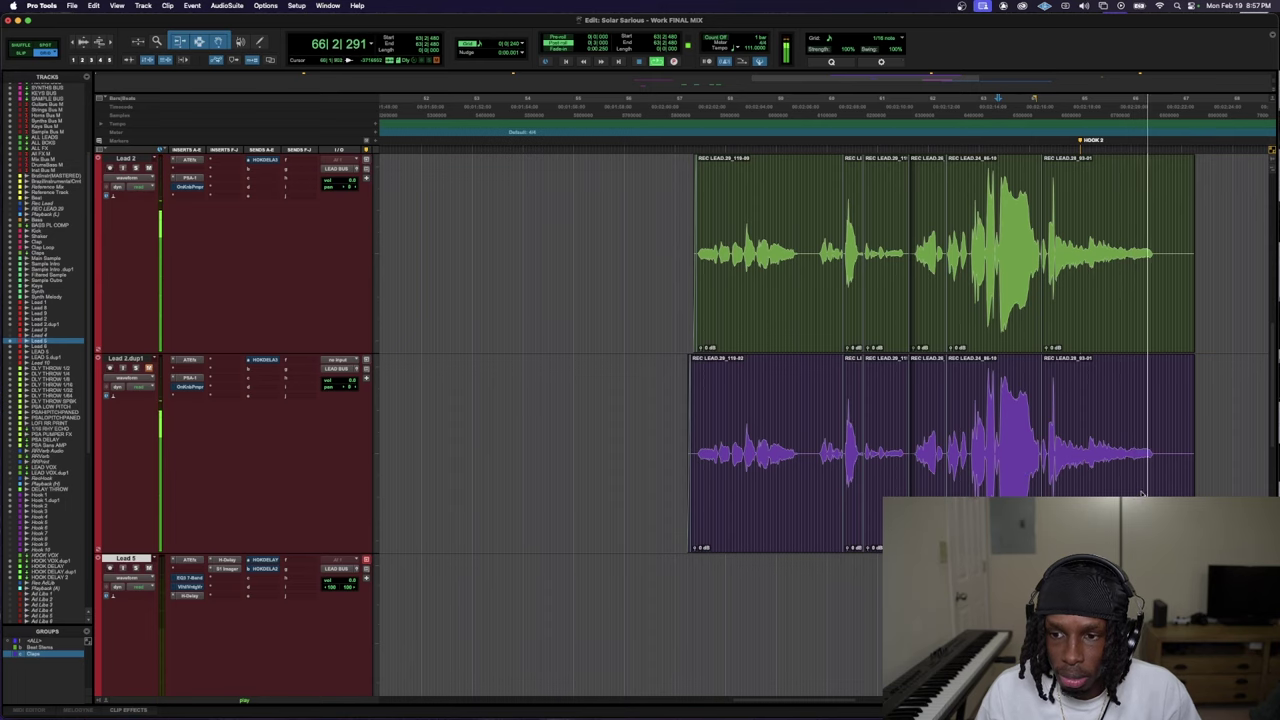
key(super+bracketleft)
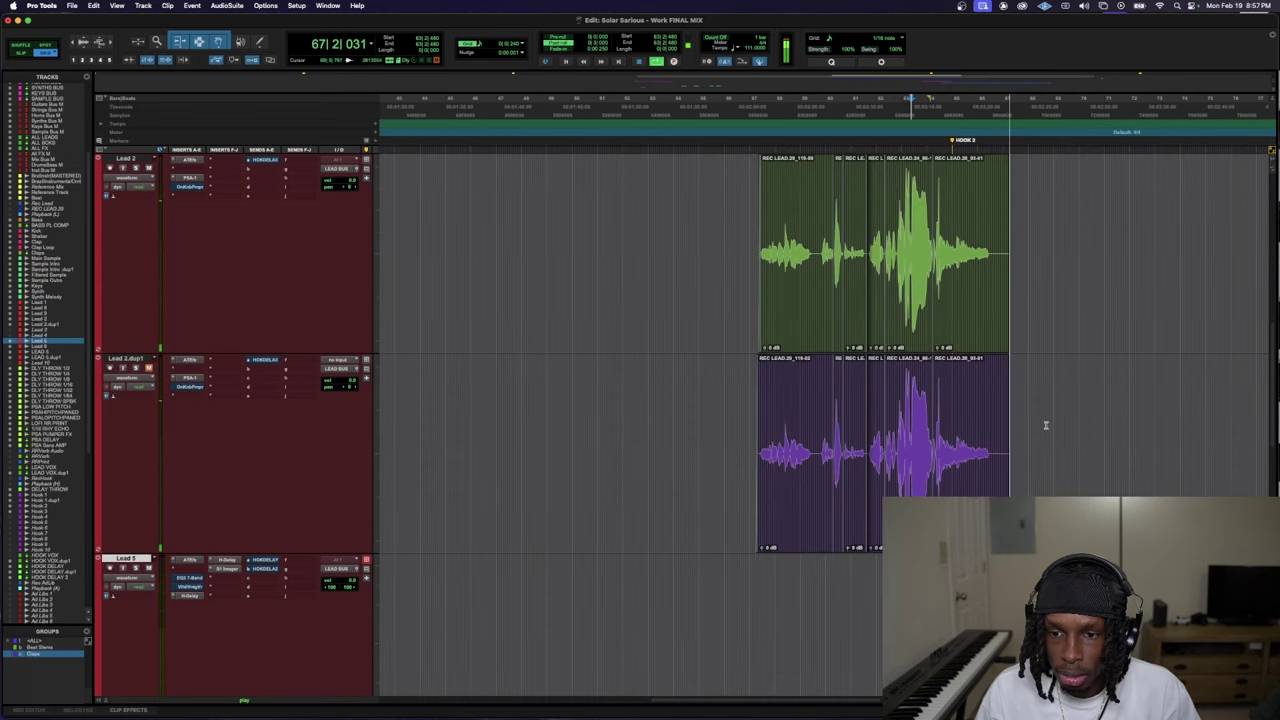
scroll(1045, 425, down, 5)
scroll(1046, 424, down, 3)
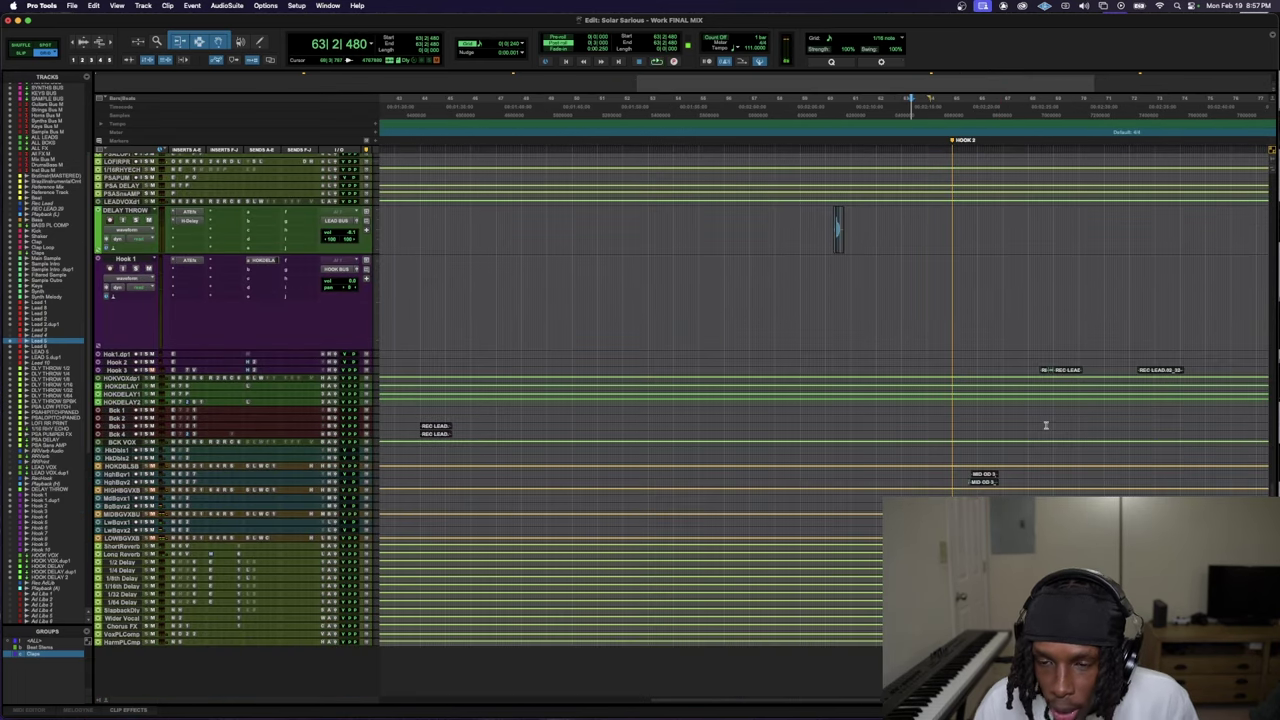
scroll(1045, 425, up, 10)
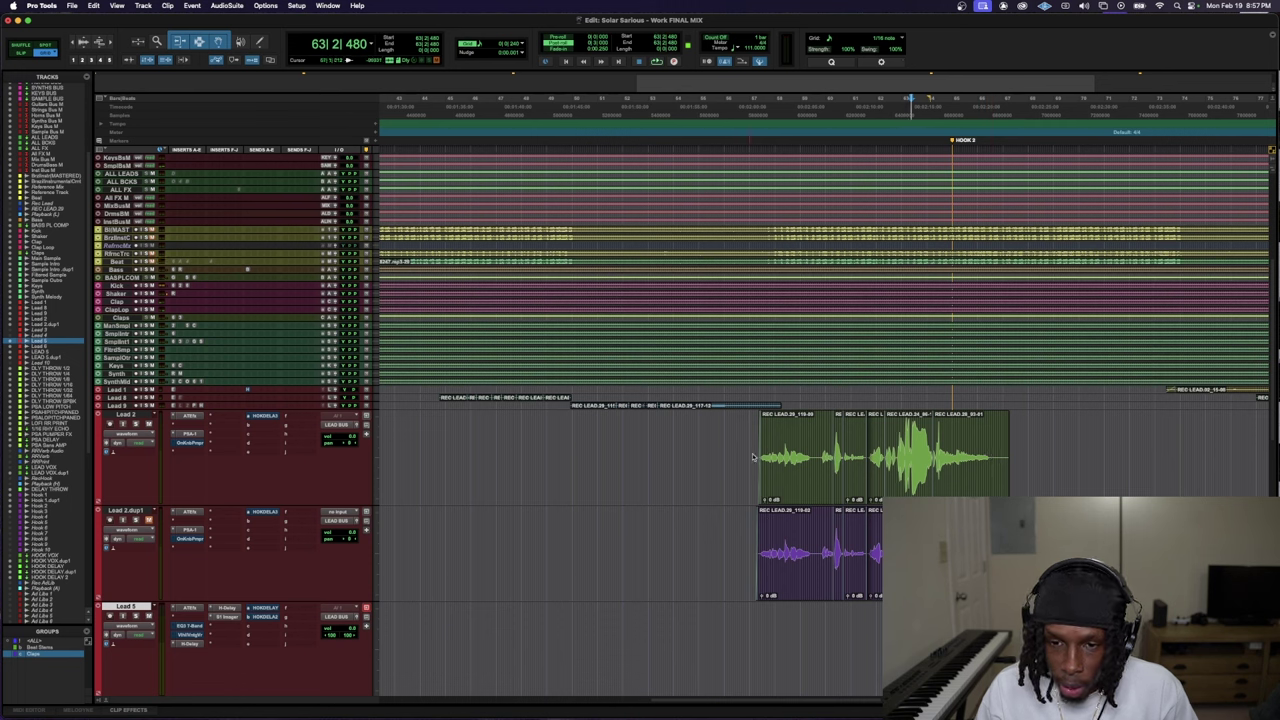
- Select the phrase on Lead 2 and its copy, insert the Doubler plug-in on Lead 2.dup1, and play from bar 57
drag(754, 457, 1018, 550)
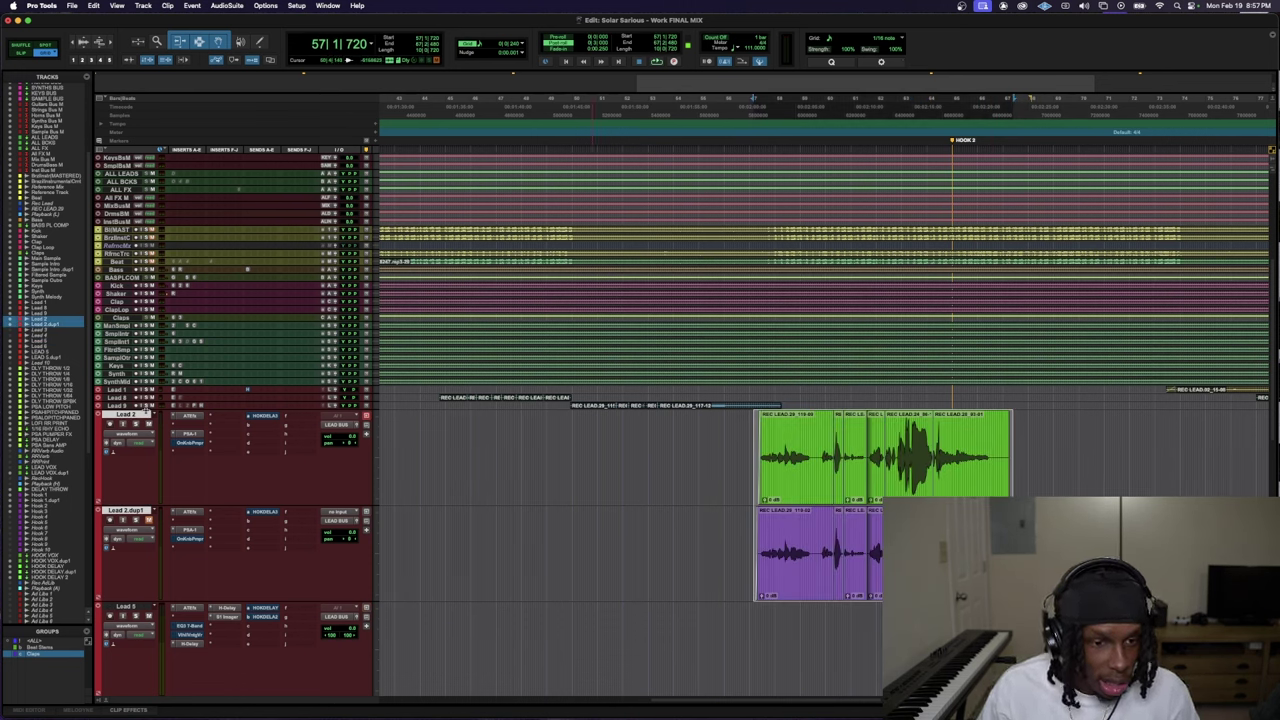
key(p)
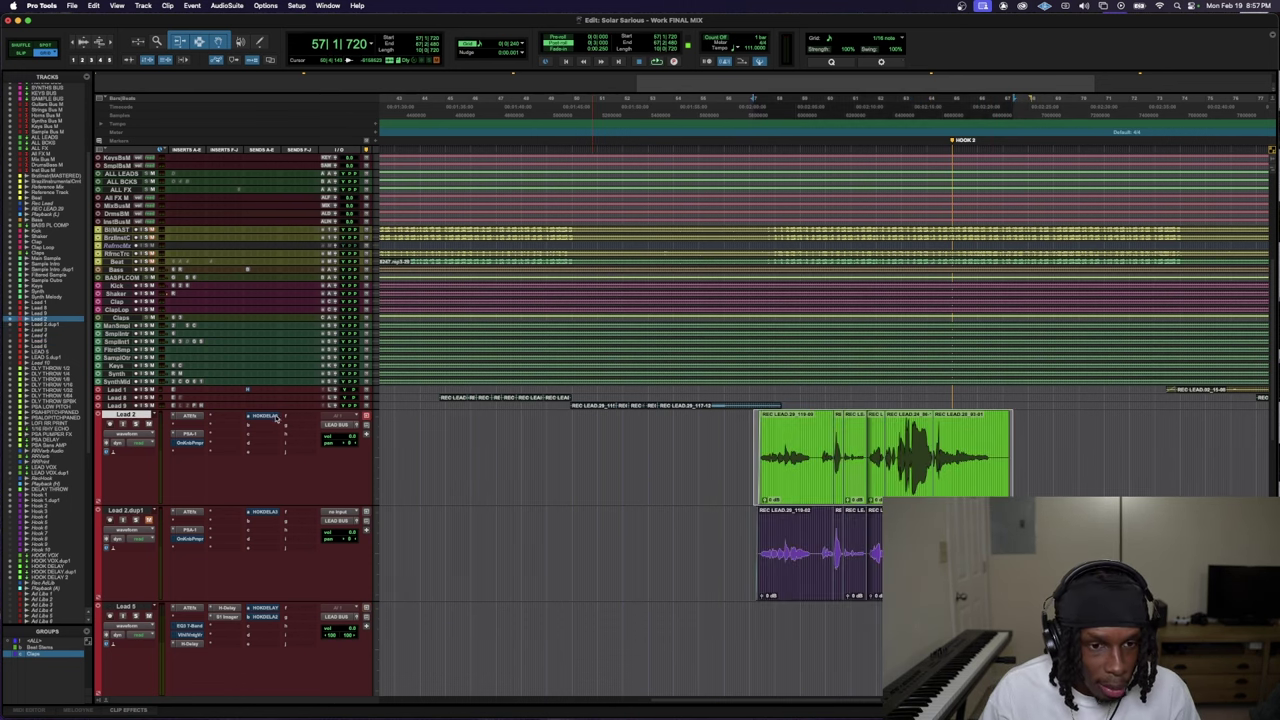
click(184, 540)
click(190, 540)
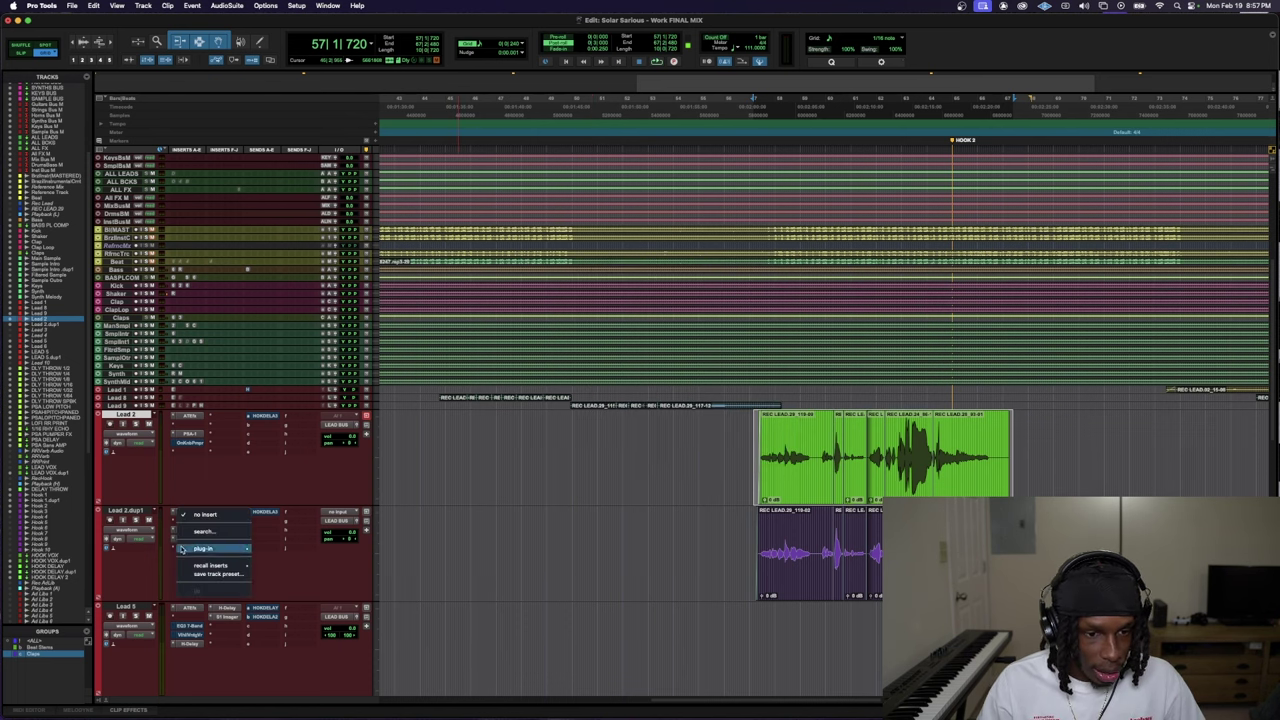
click(202, 535)
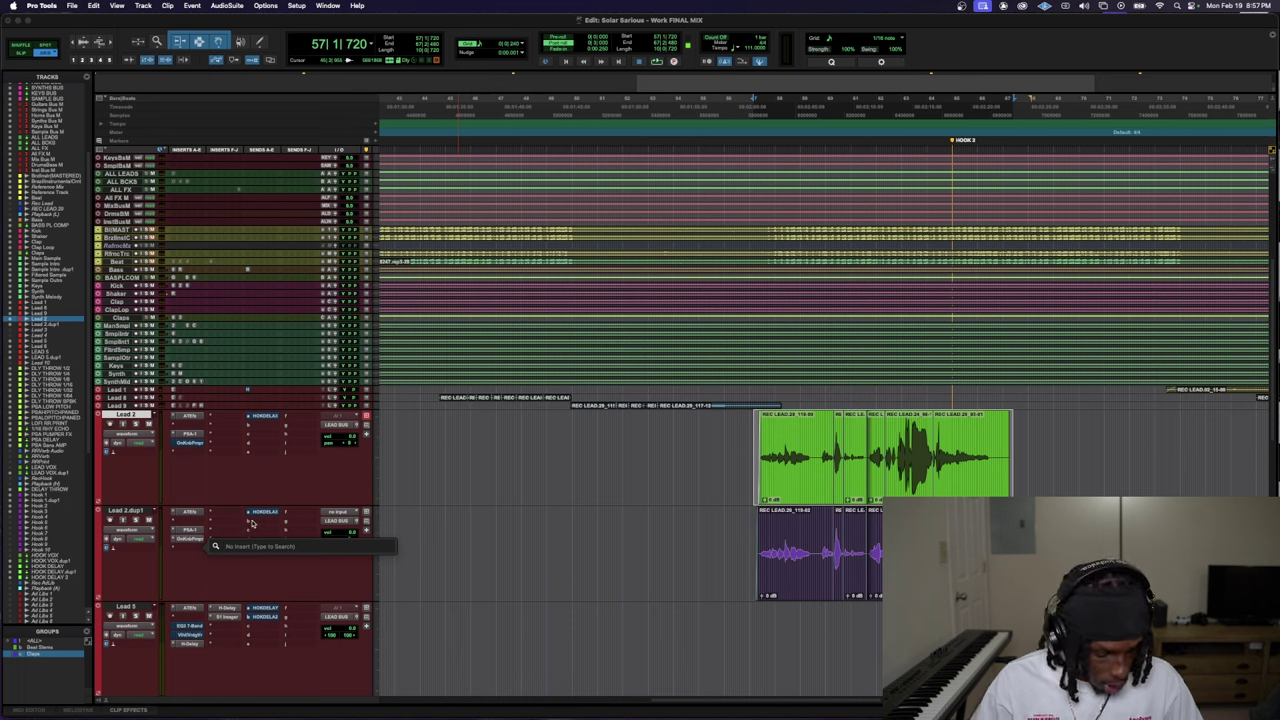
text(pump)
key(Escape)
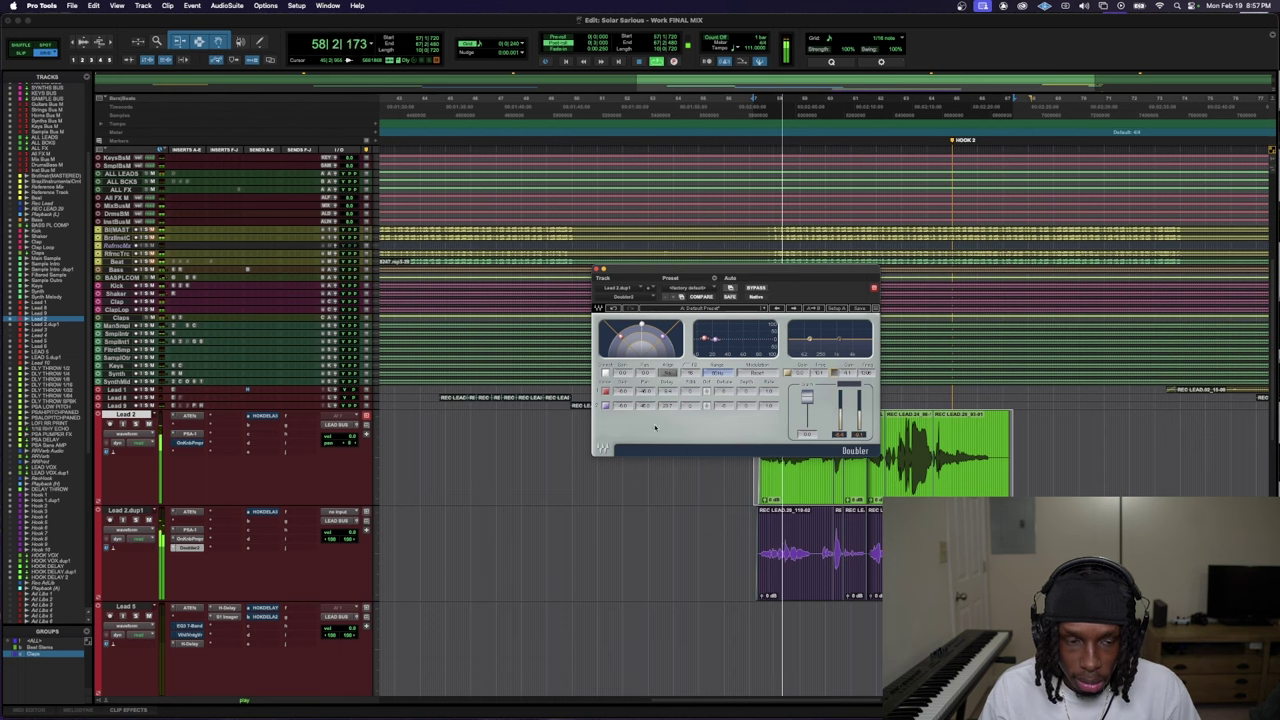
- Select the Lead 2.dup1 track and insert the REQ 4 equalizer on it
click(130, 511)
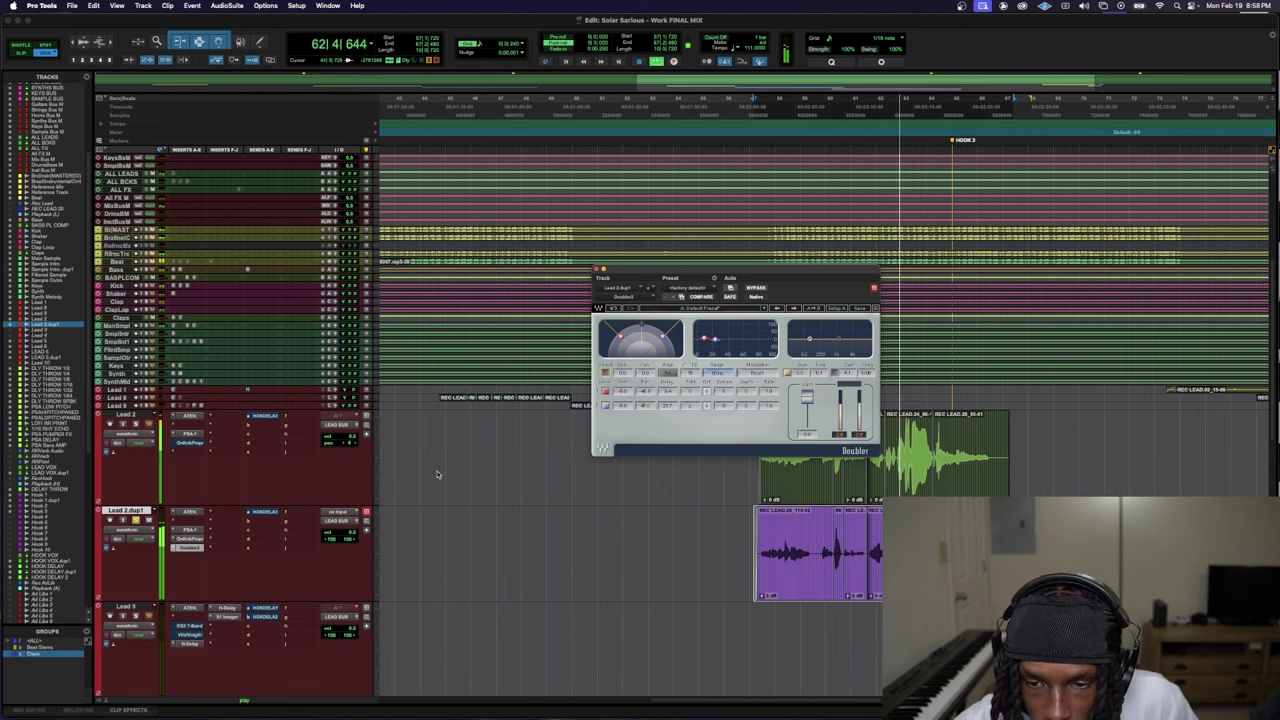
click(228, 520)
click(236, 497)
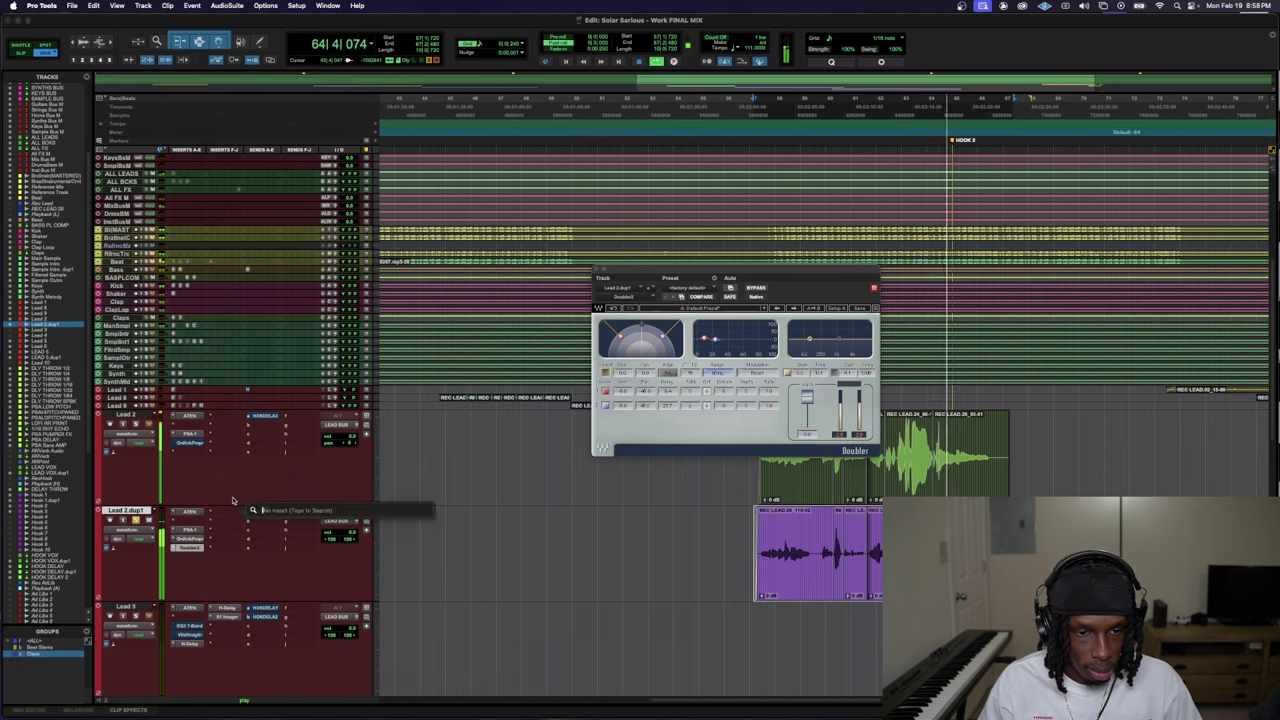
text(req)
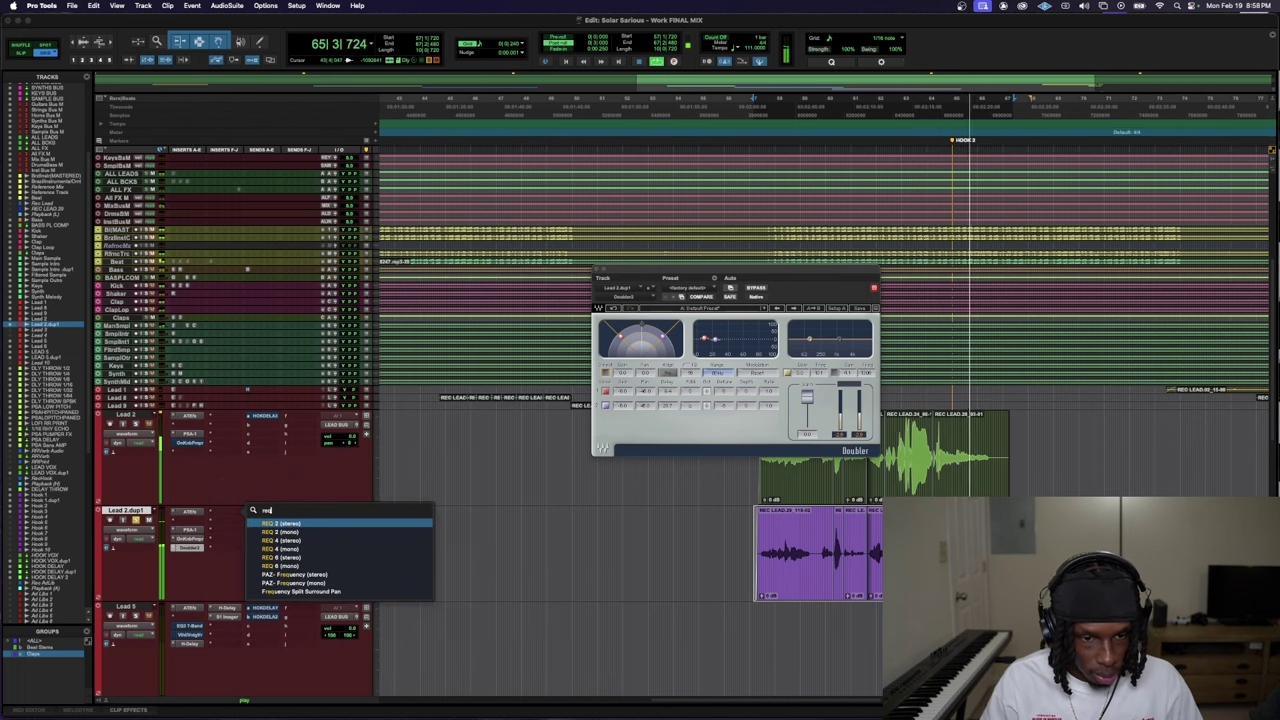
key(Up)
key(Up)
key(Return)
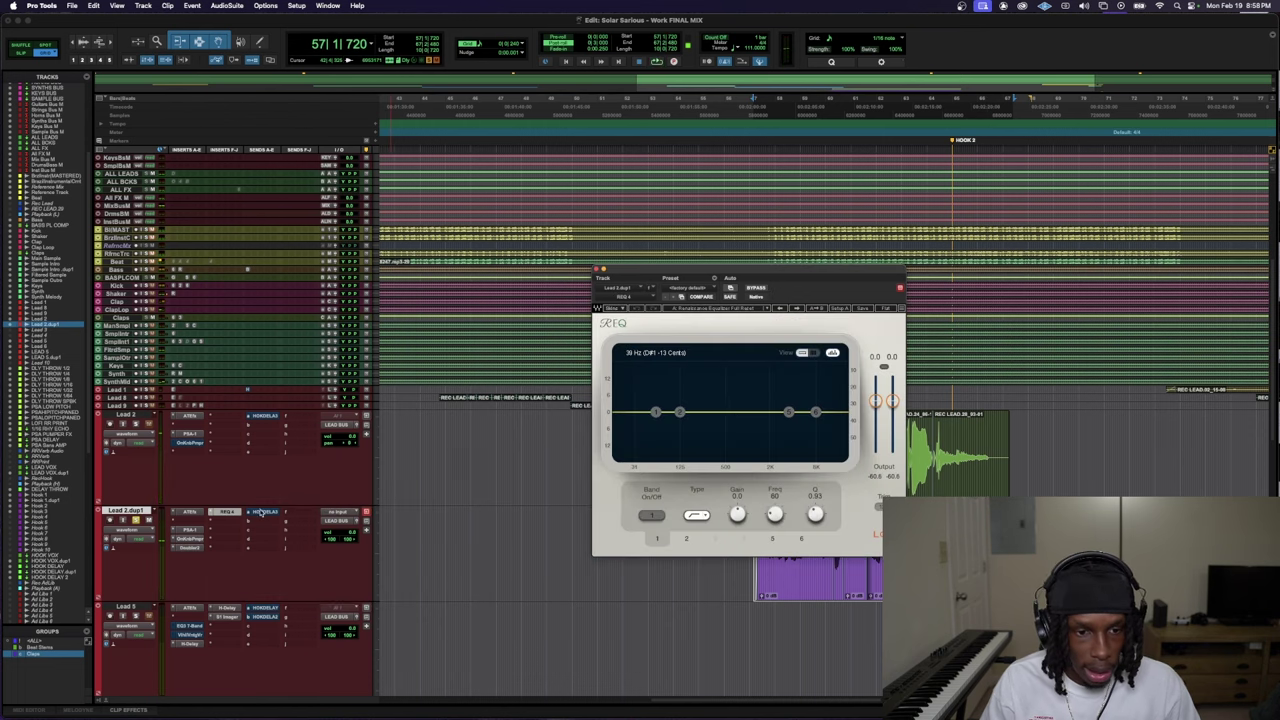
- Turn on REQ 4's band 6 as a high cut at about 9142 Hz with Q 1.41 while playing the phrase
click(226, 512)
click(226, 512)
click(226, 512)
click(226, 512)
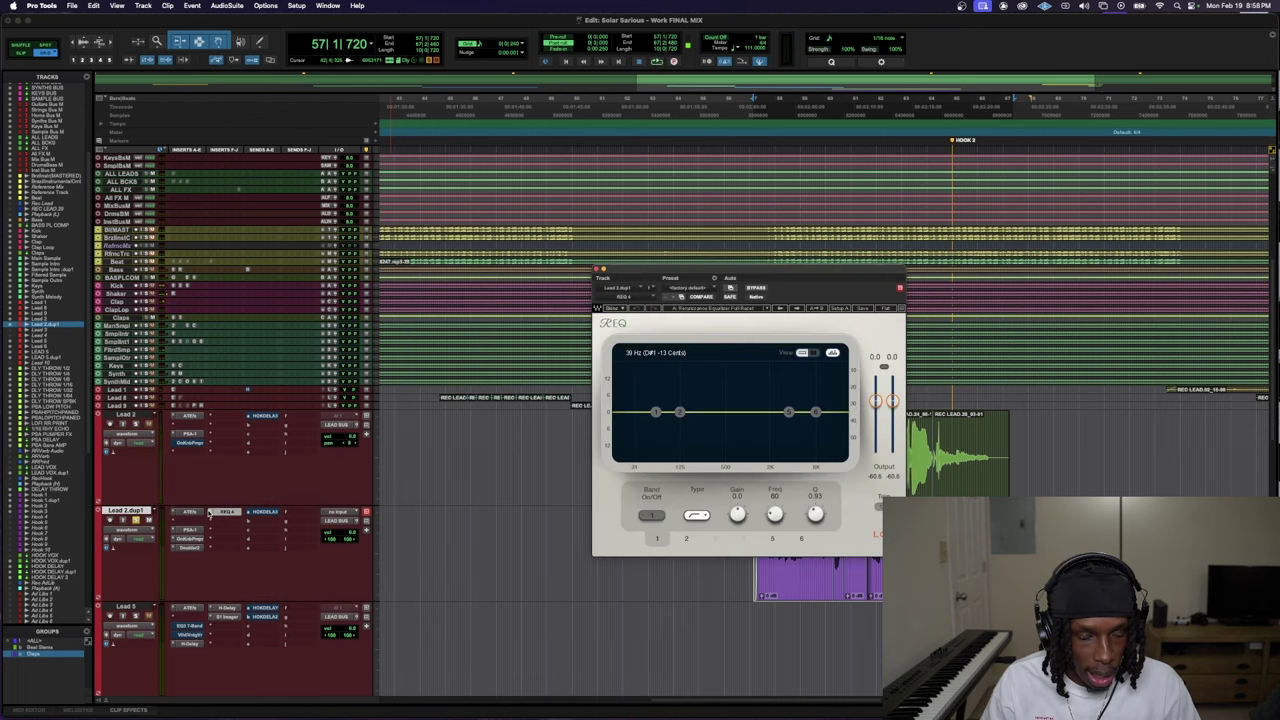
key(space)
click(815, 412)
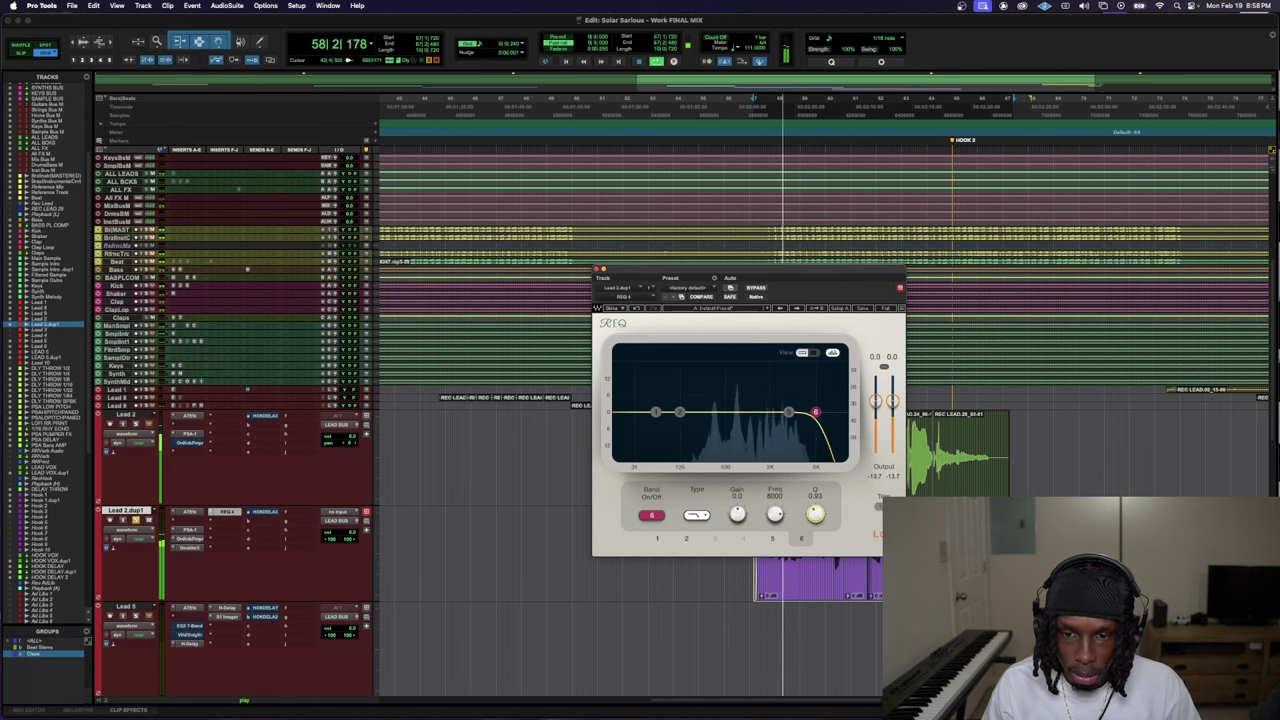
mouse_move(815, 412)
mouse_down()
mouse_move(784, 413)
mouse_move(820, 412)
mouse_up()
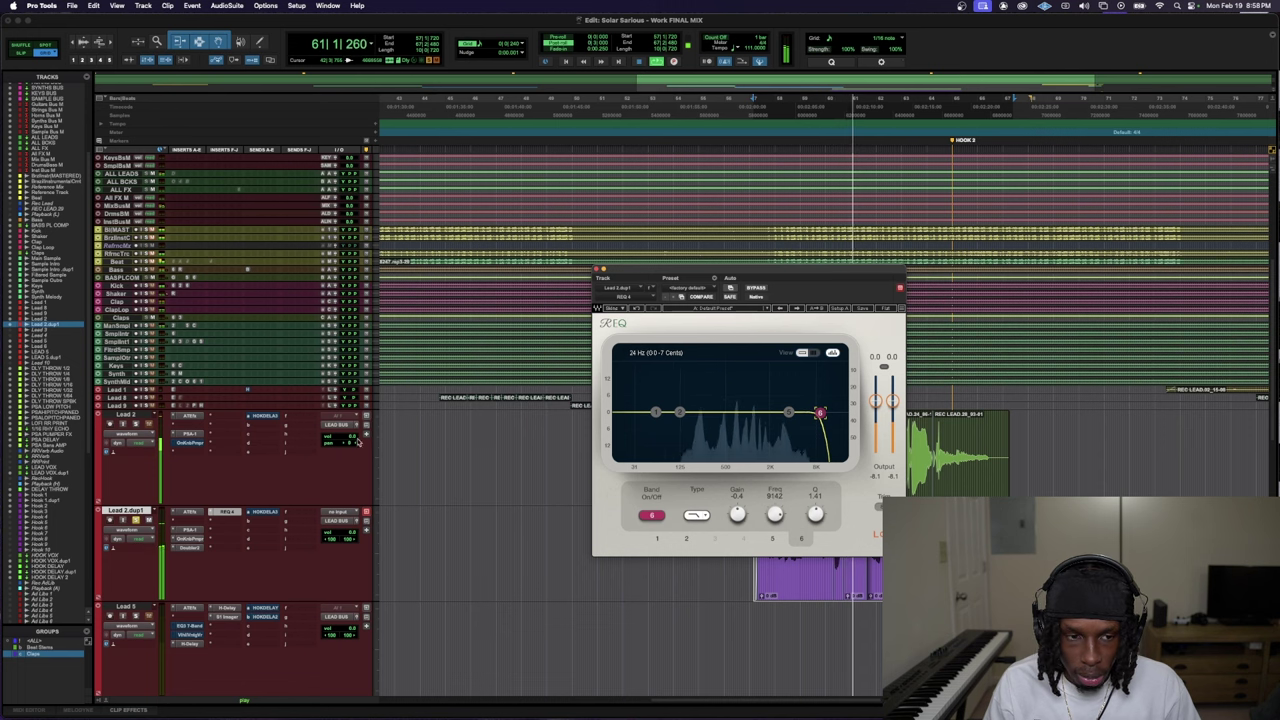
key(space)
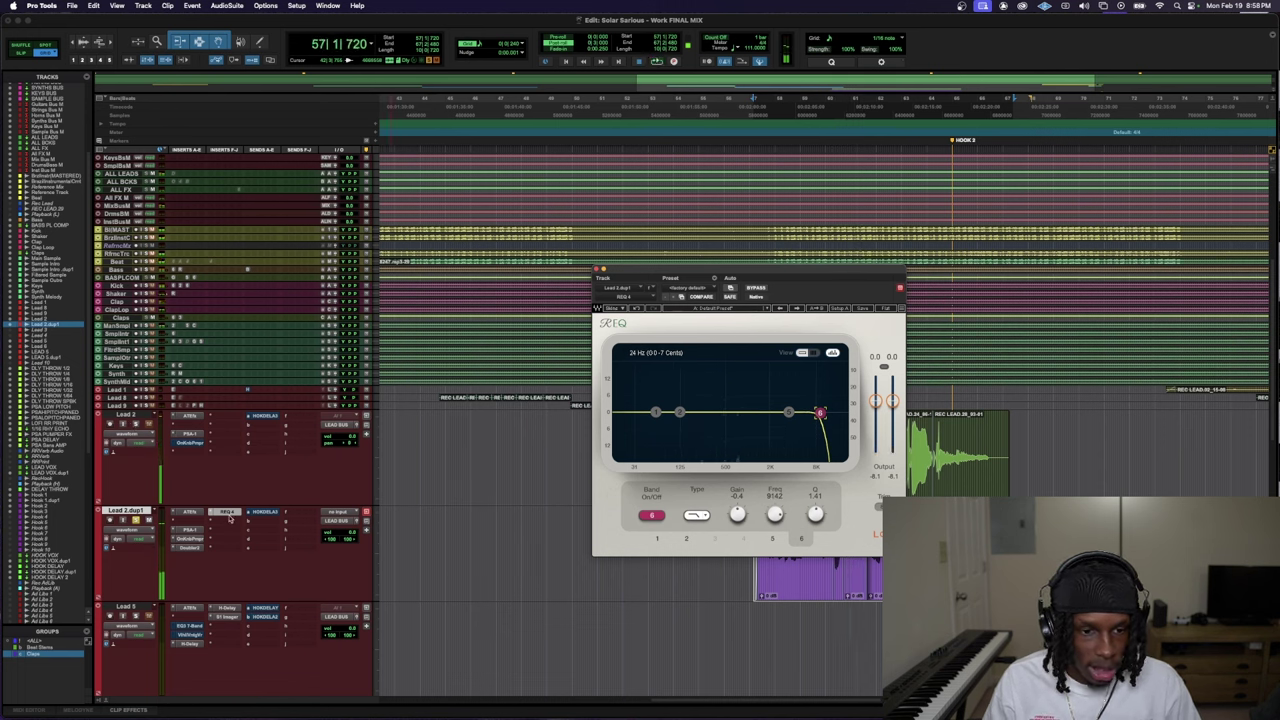
- Insert the SSLComp compressor after REQ 4 on Lead 2.dup1, adjust its threshold during playback, and close the plug-in window
click(230, 519)
text(ssl)
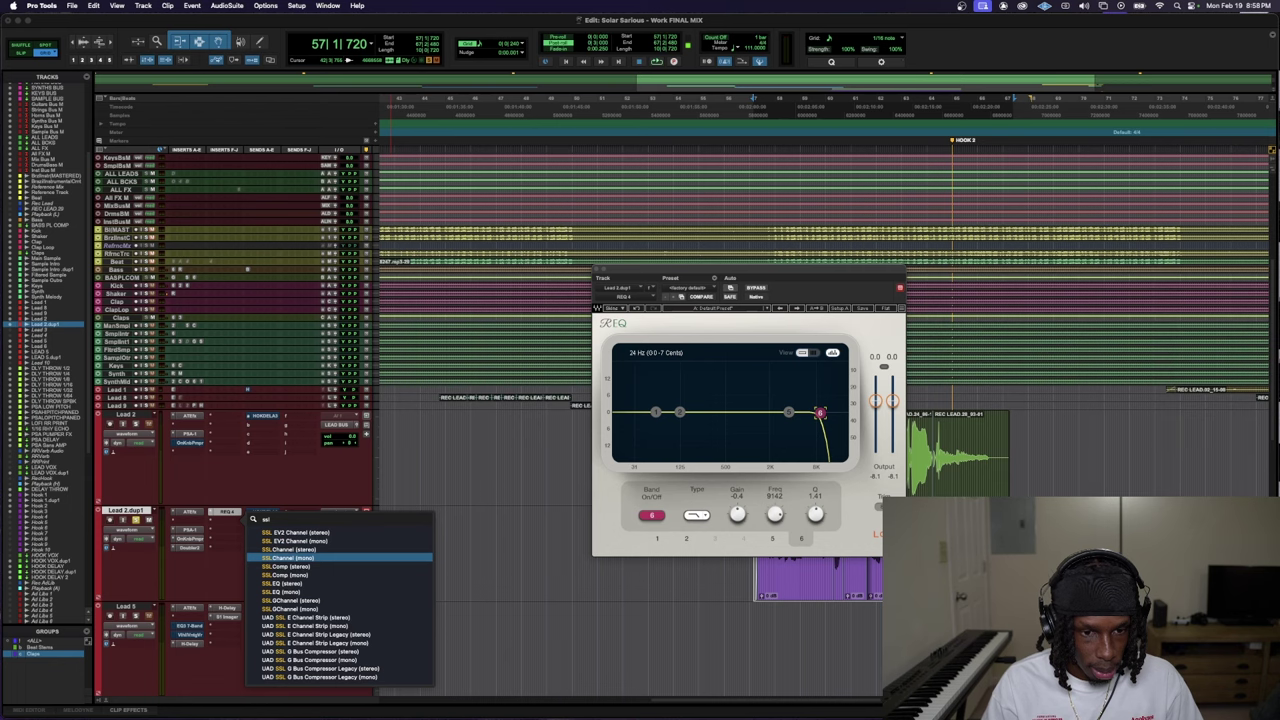
key(Escape)
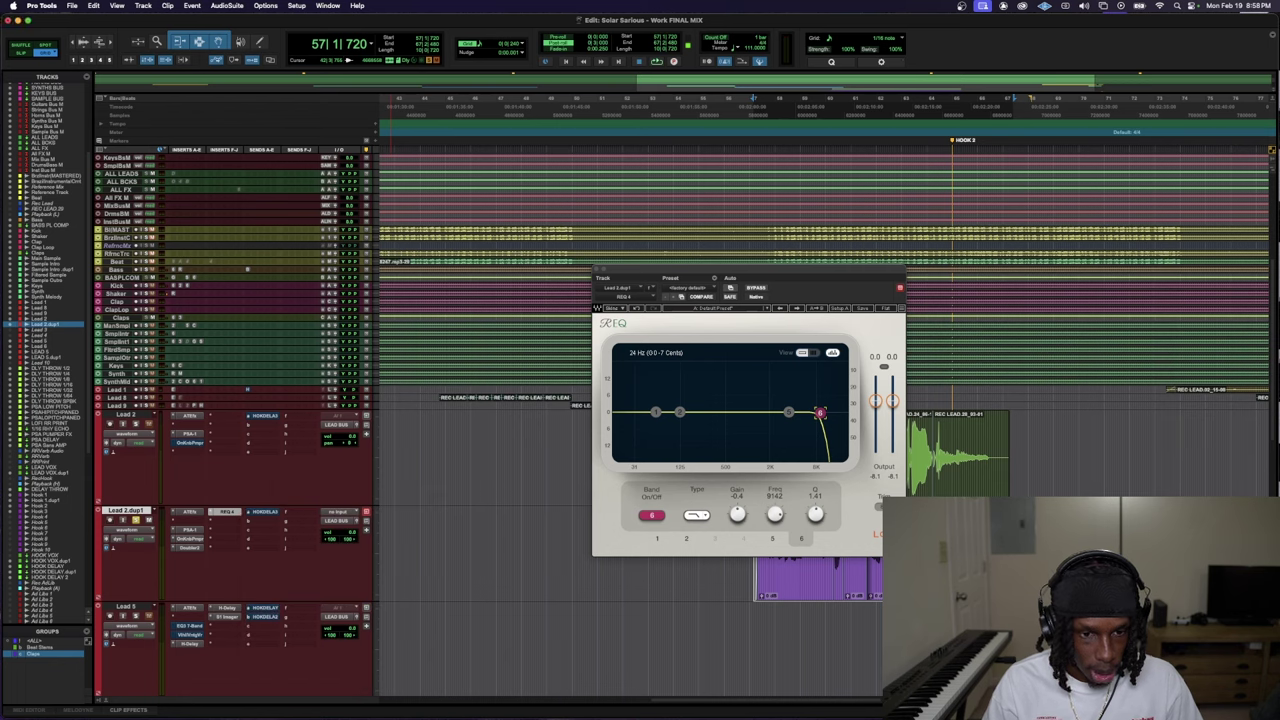
key(space)
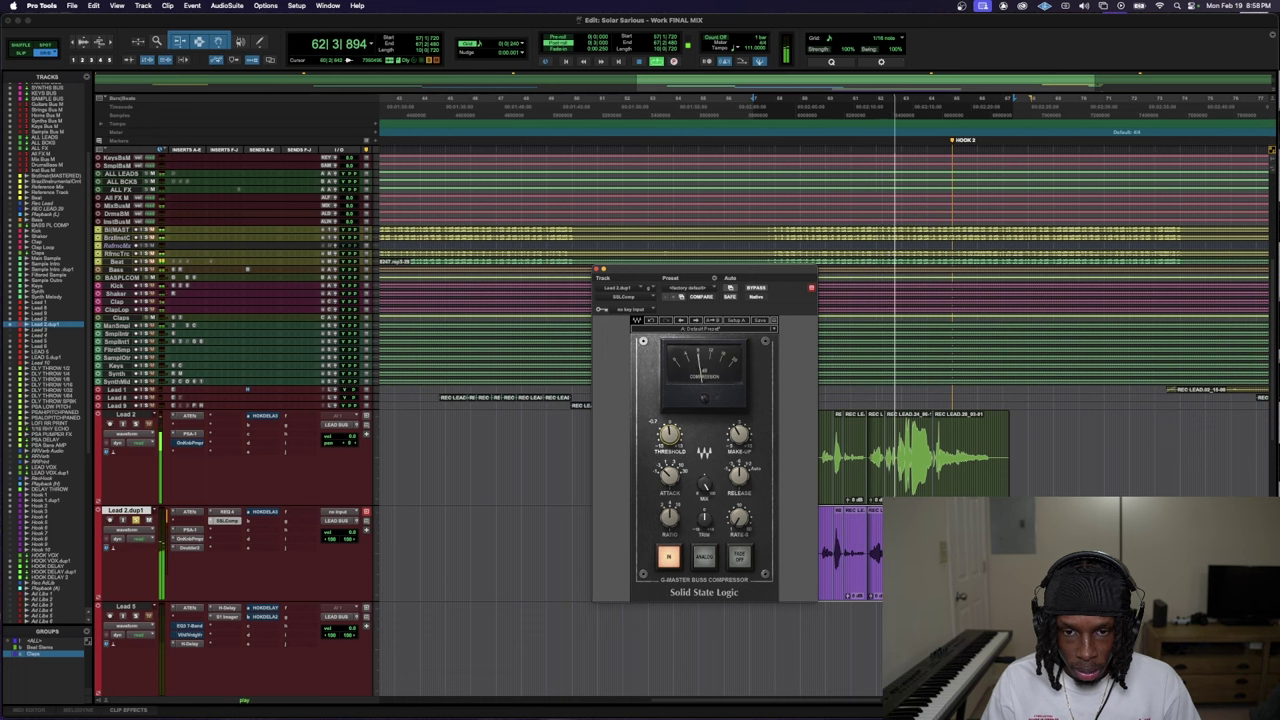
drag(668, 432, 668, 436)
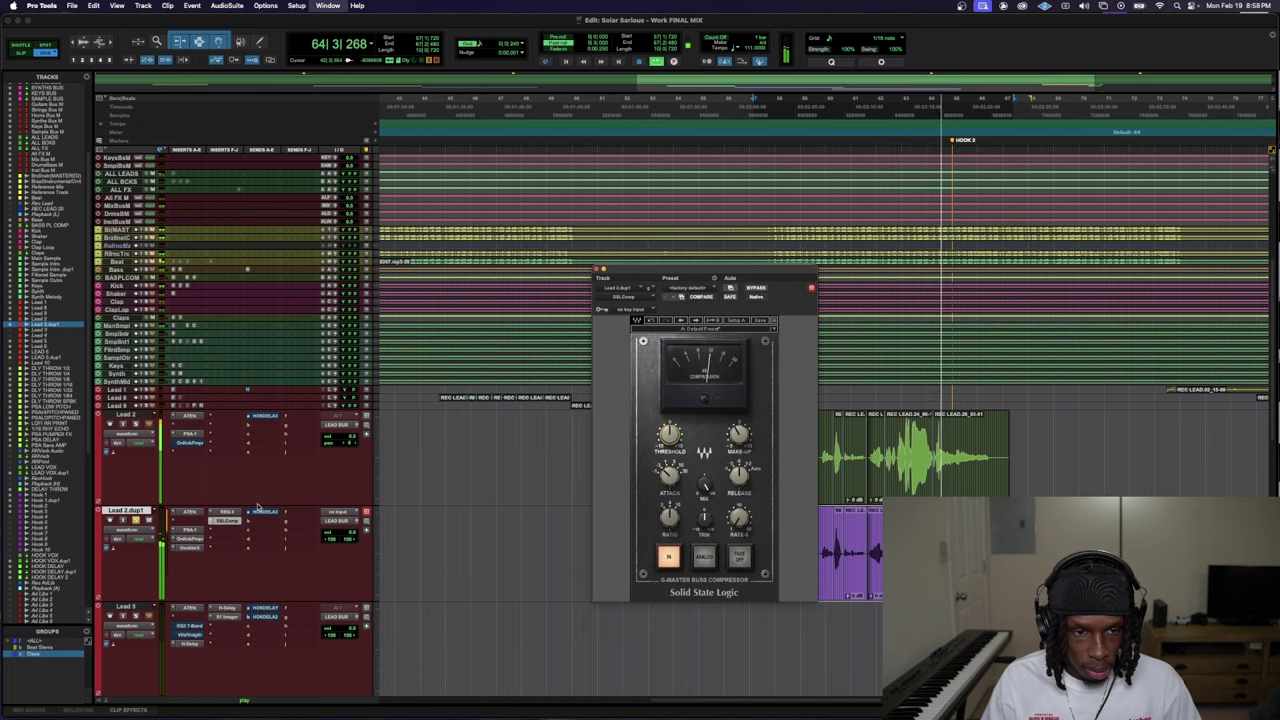
key(super+w)
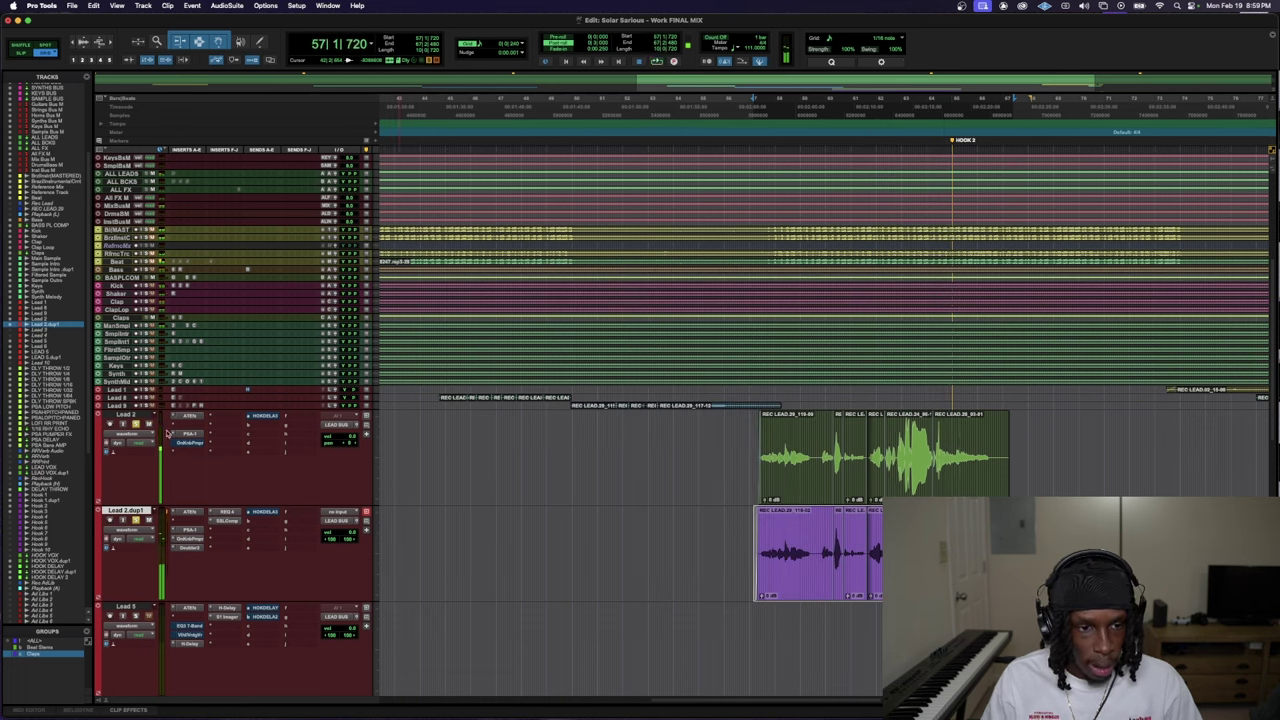
- Open the output fader of Lead 2.dup1 and raise the track's volume slightly above 0 dB while playing the phrase
click(356, 522)
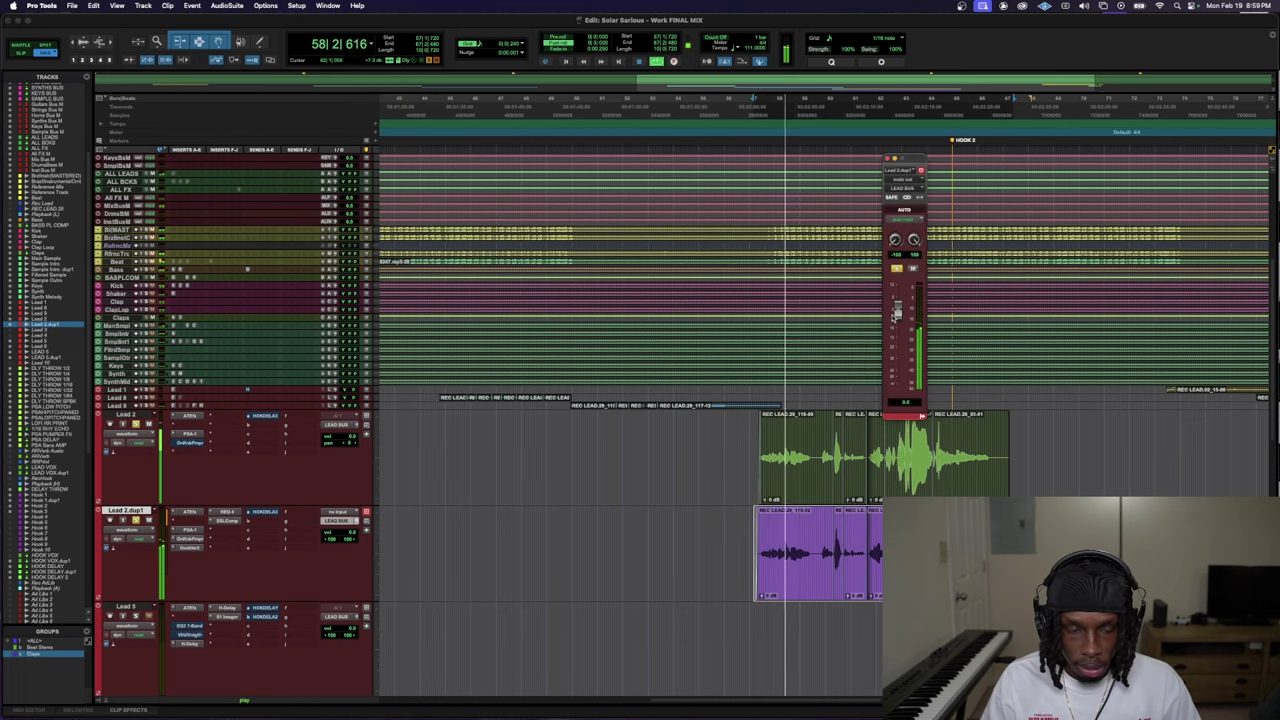
drag(897, 313, 908, 351)
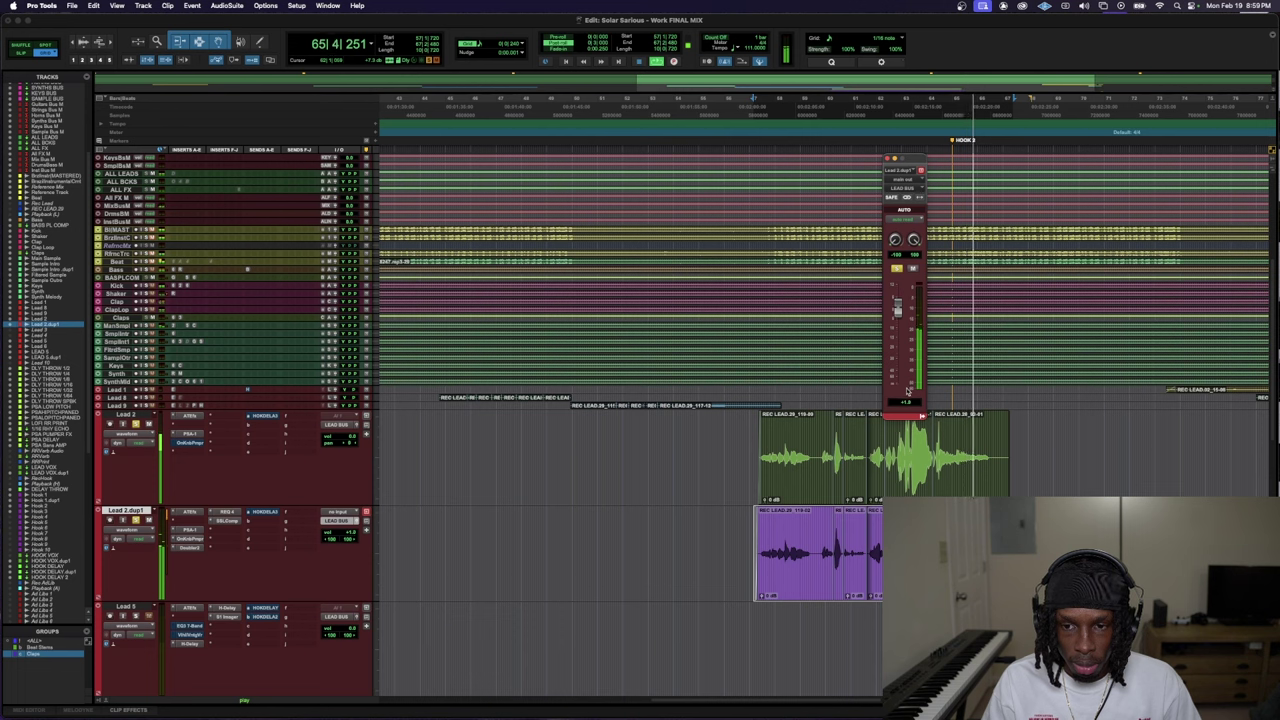
key(space)
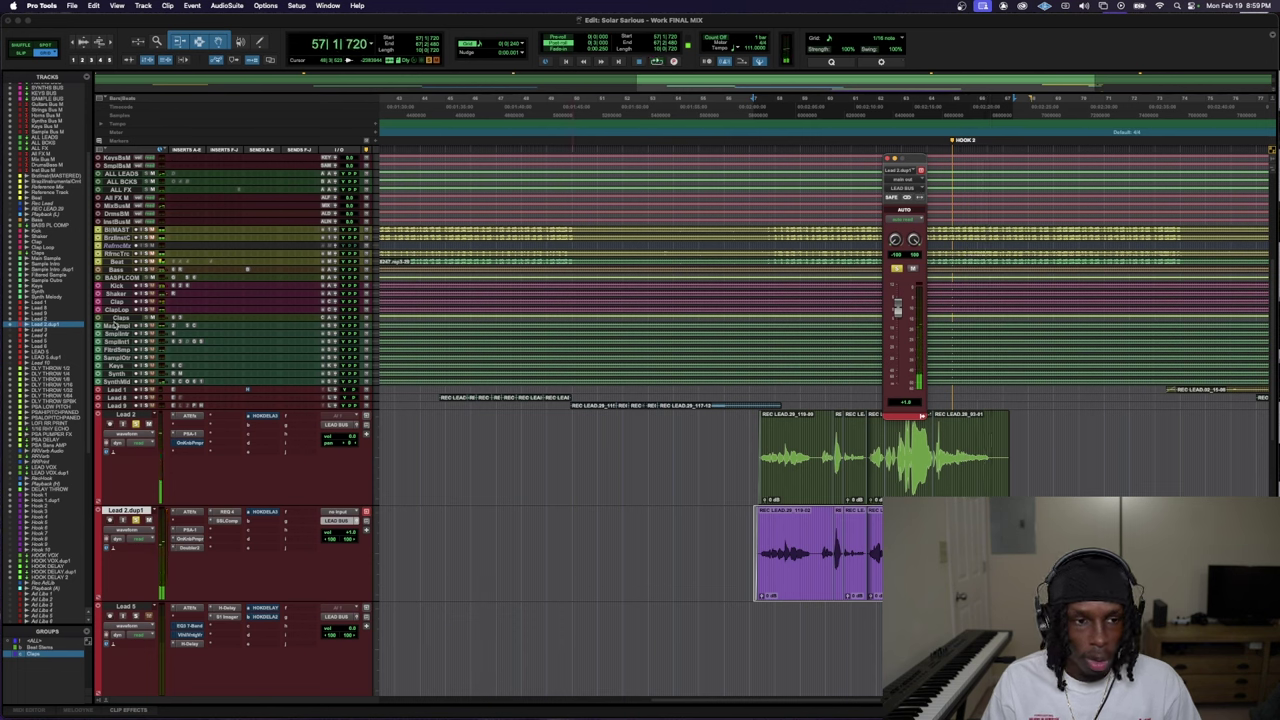
- Select the instrumental tracks from Bass down to the synth tracks, solo them, and play the phrase together with the beat
click(117, 270)
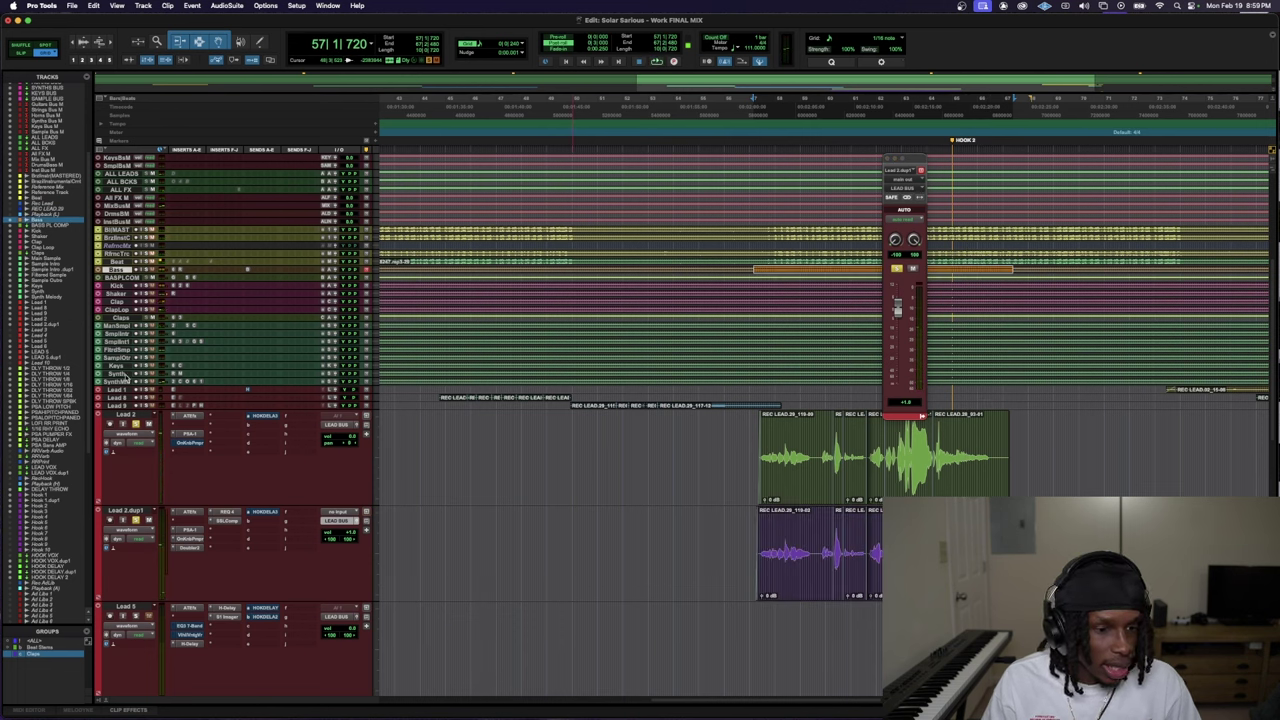
shift+click(127, 381)
key(space)
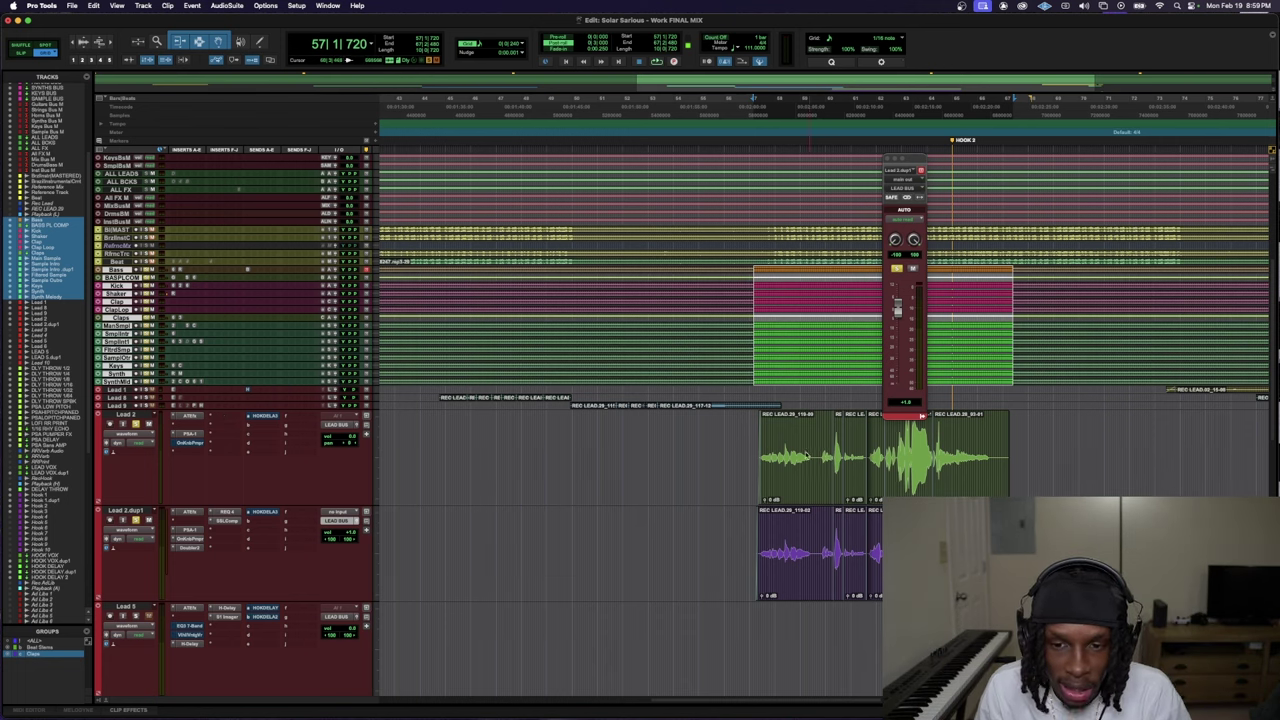
- Place the playback start at 57|2|000 on Lead 2 and insert the RCompressor plug-in on that track
click(760, 437)
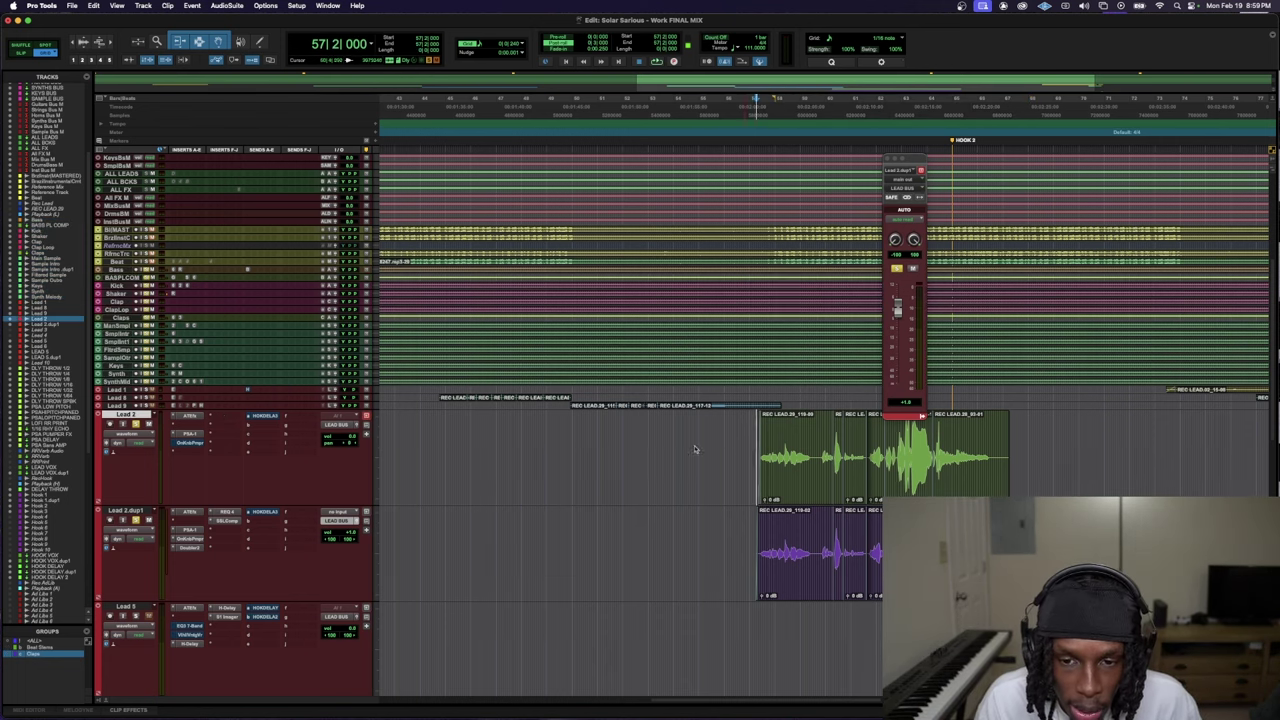
click(236, 420)
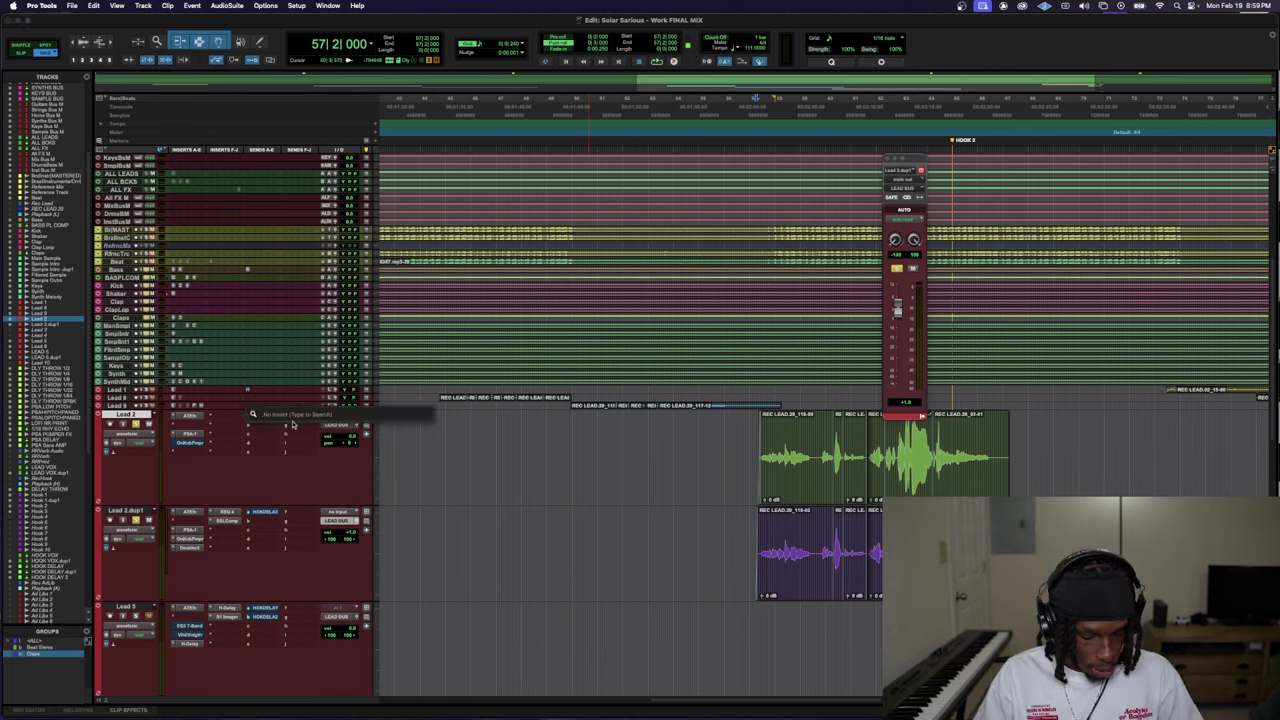
text(sl)
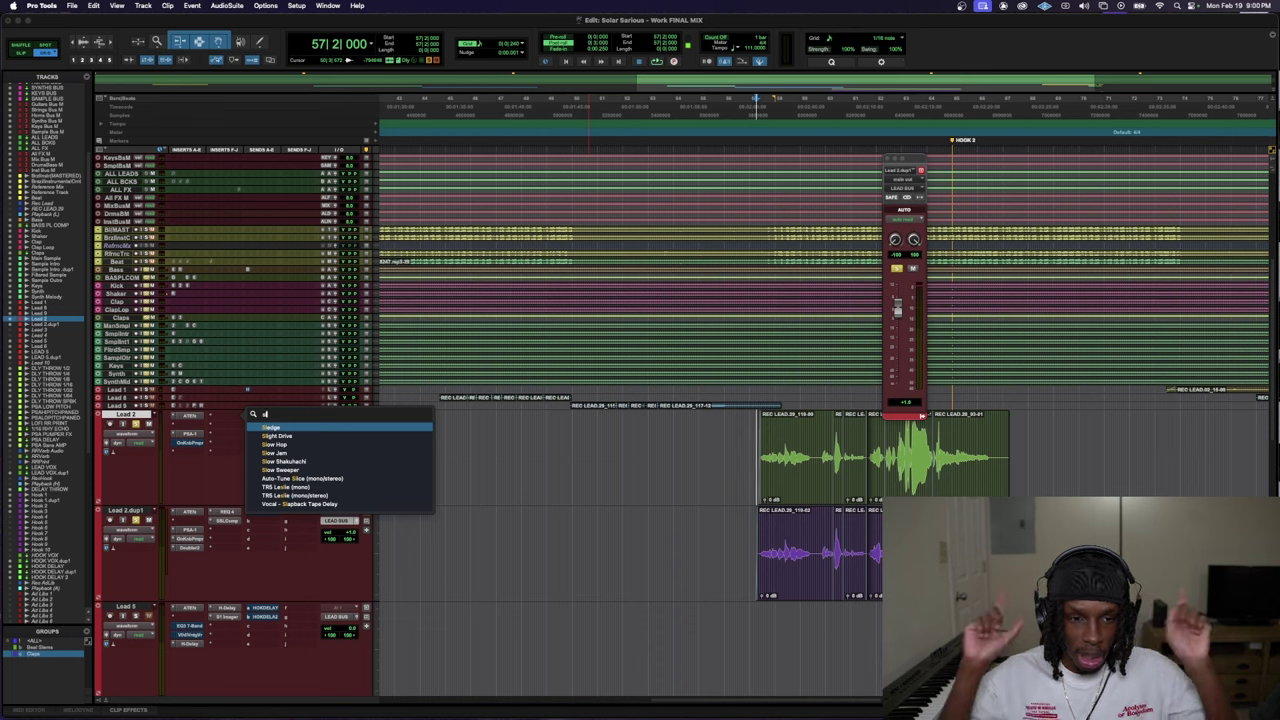
click(295, 426)
- Set Lead 2's RCompressor during playback to threshold -24.0, ratio 3.10, attack 7.23 and release 104
key(space)
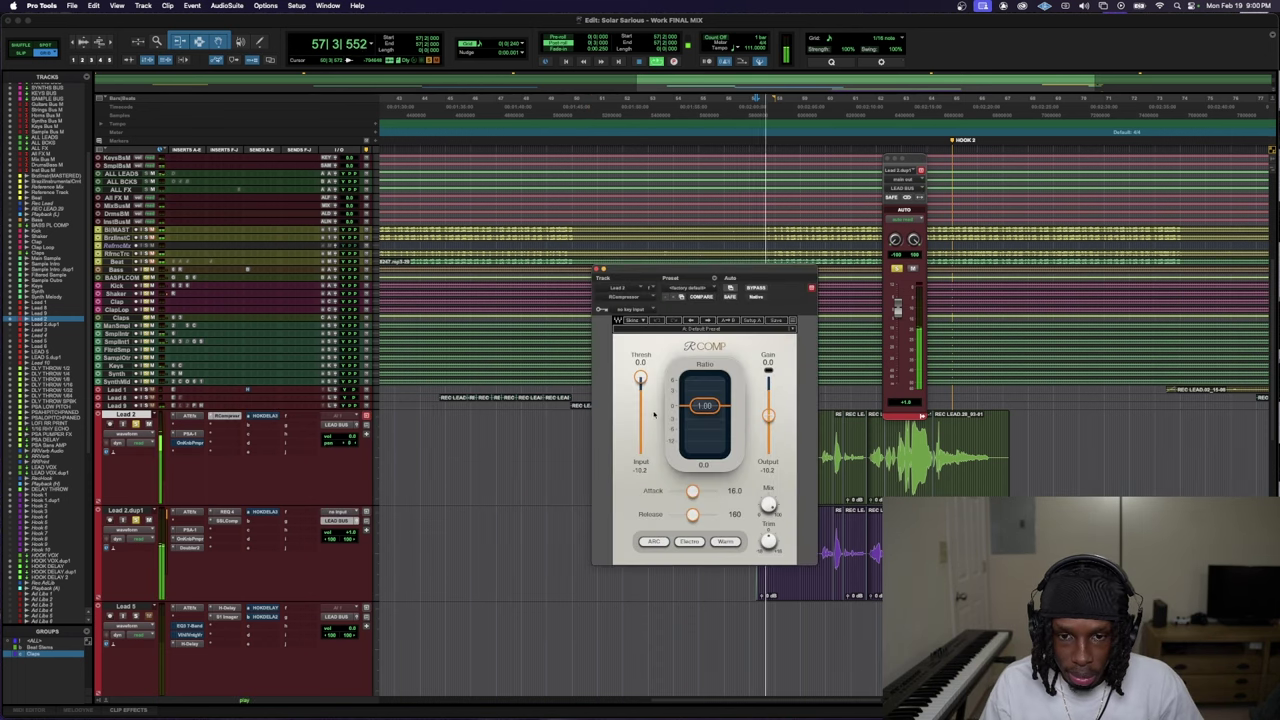
drag(696, 441, 704, 418)
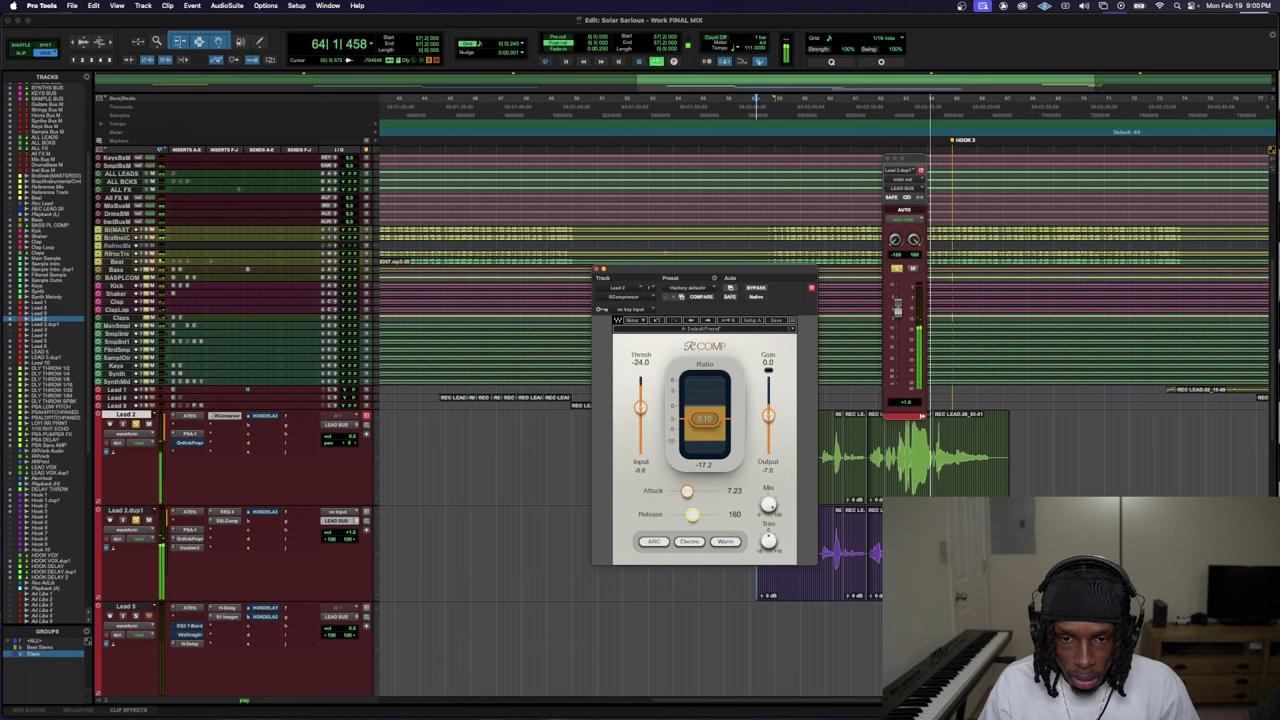
drag(692, 514, 519, 526)
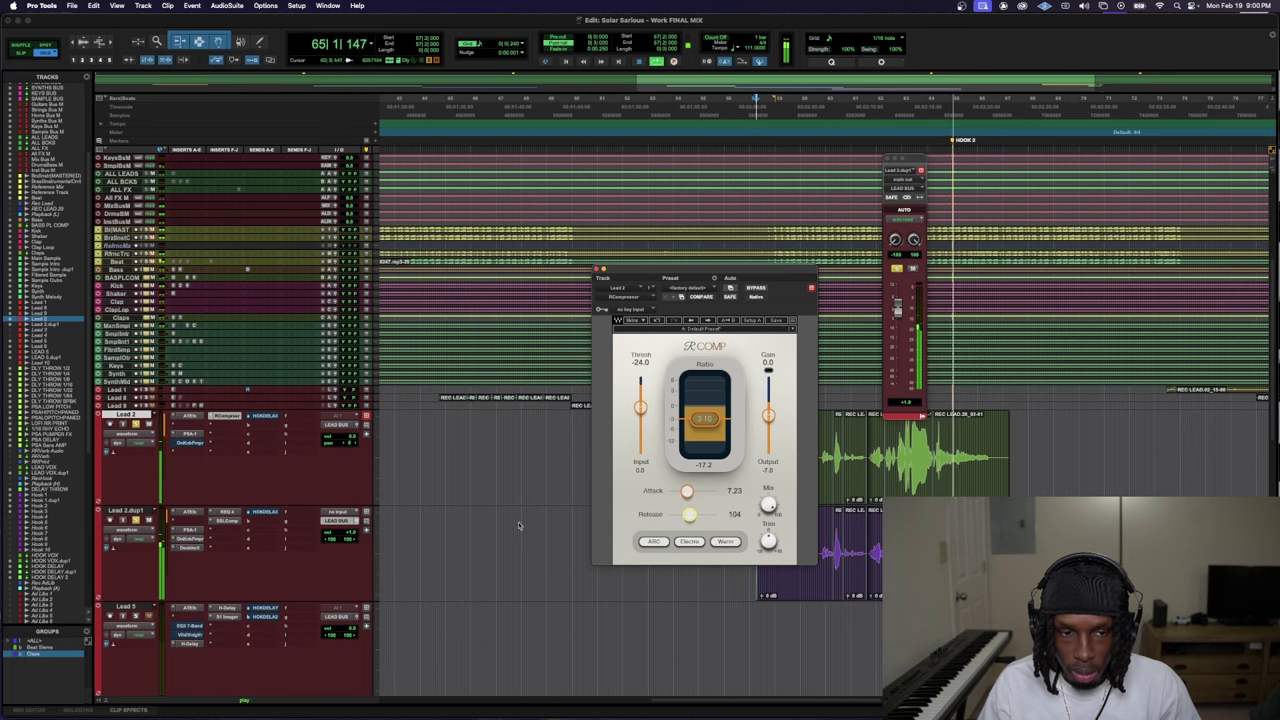
- Replay the phrase from bar 57 and lower the Lead 2.dup1 track volume to a few dB below 0
key(space)
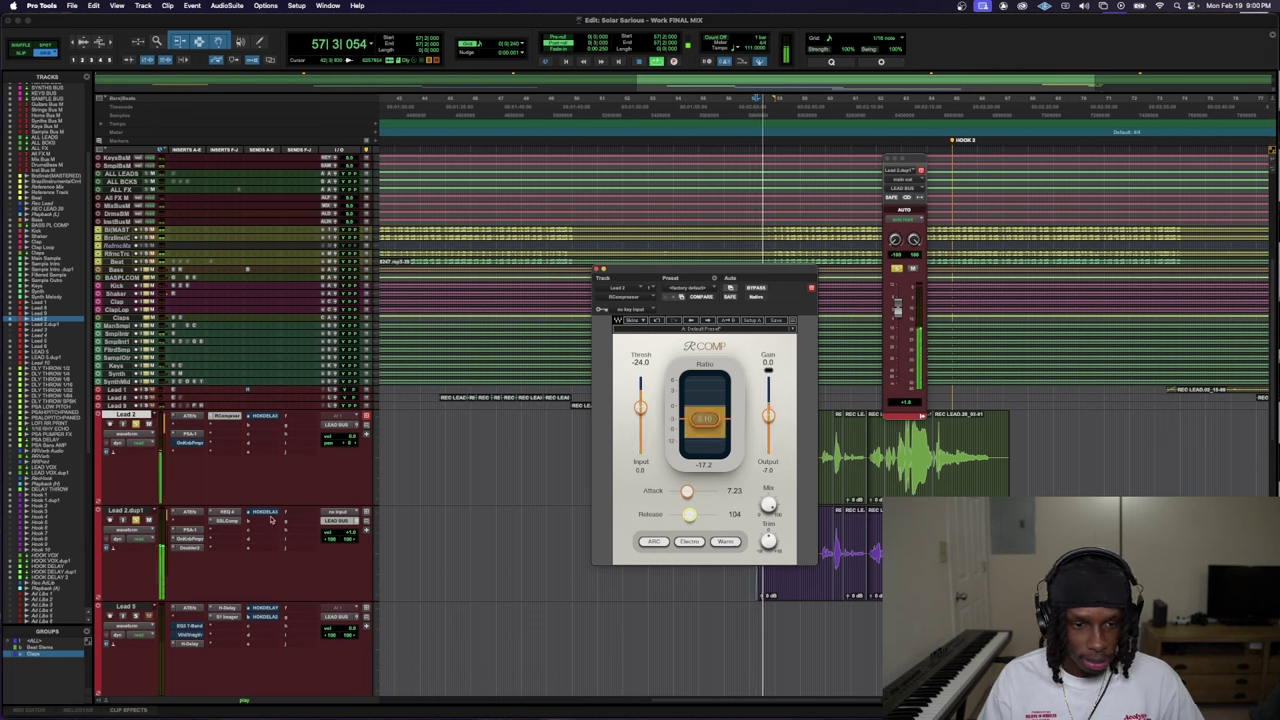
drag(348, 535, 348, 541)
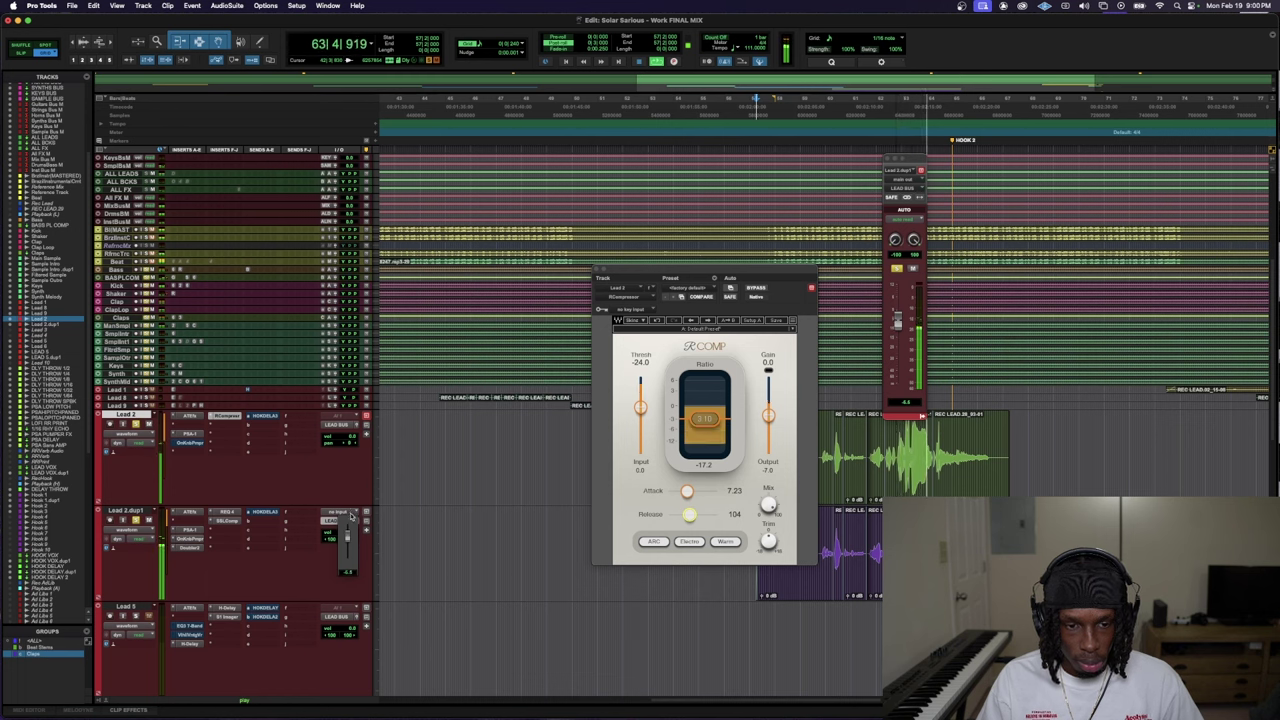
key(space)
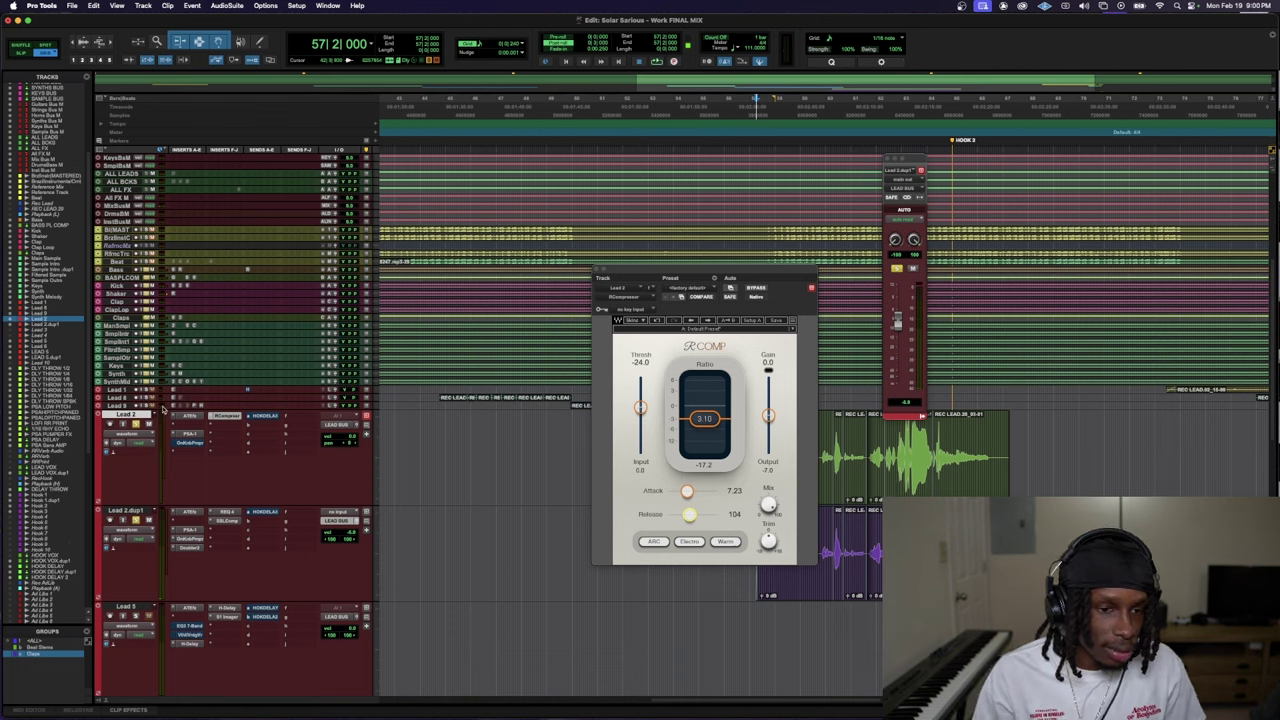
- Play back Lead 2 and Lead 2.dup1 from bar 57 and close the RCompressor window
key(space)
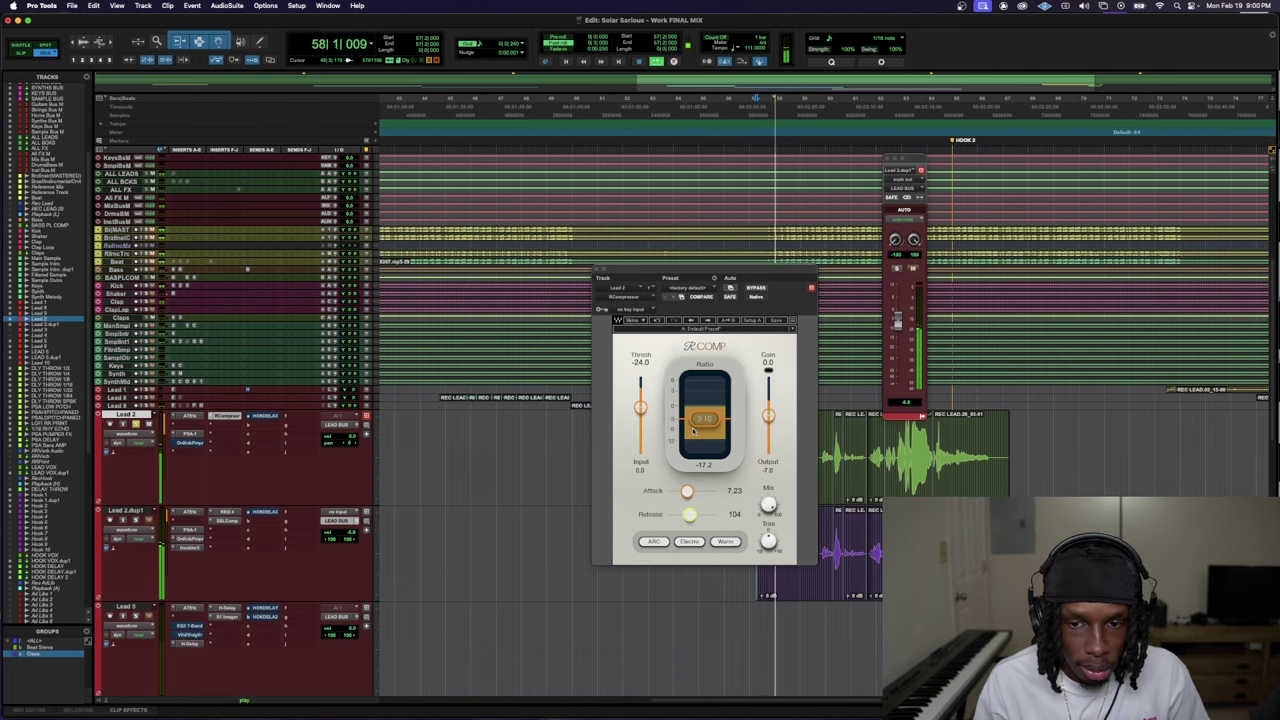
key(ctrl+alt+super+w)
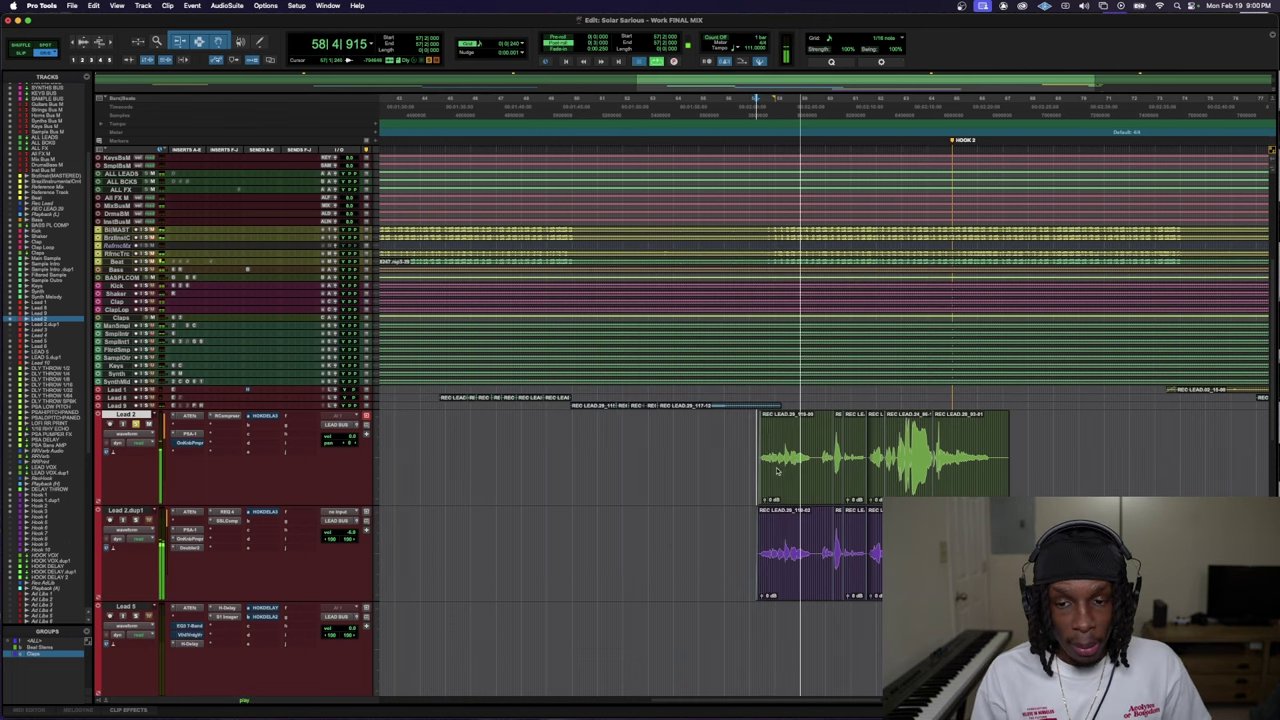
key(space)
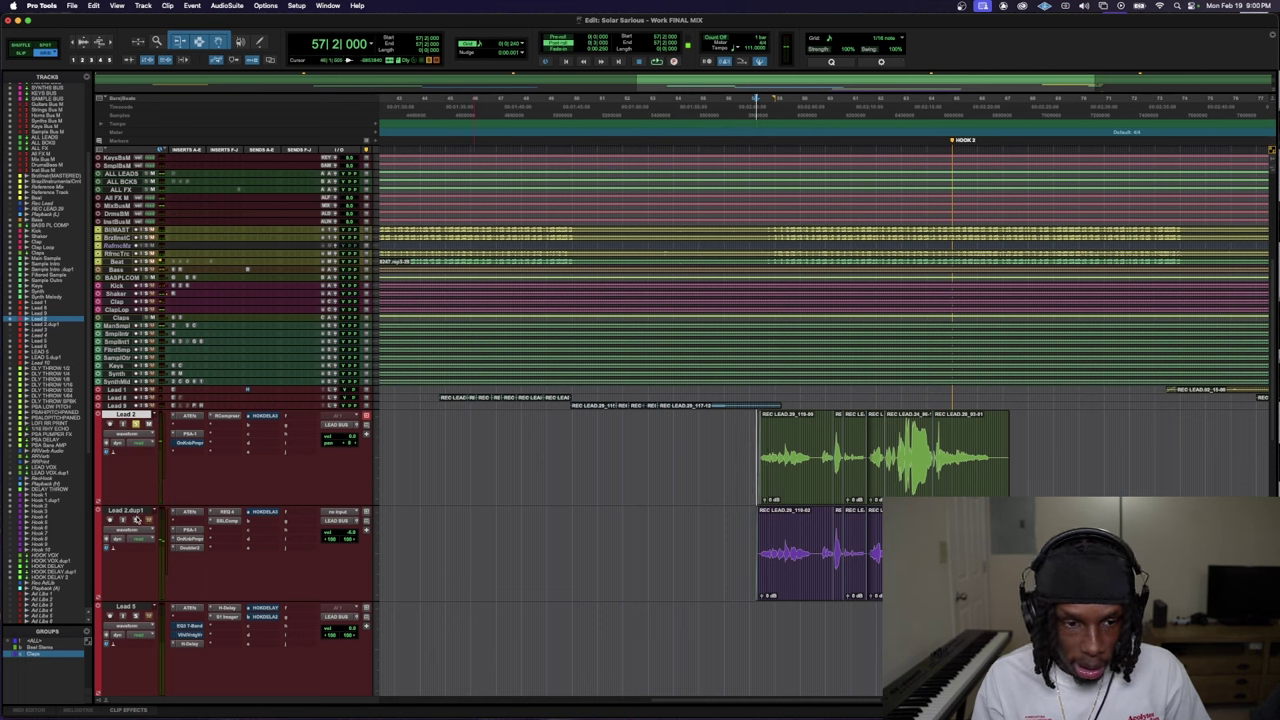
key(space)
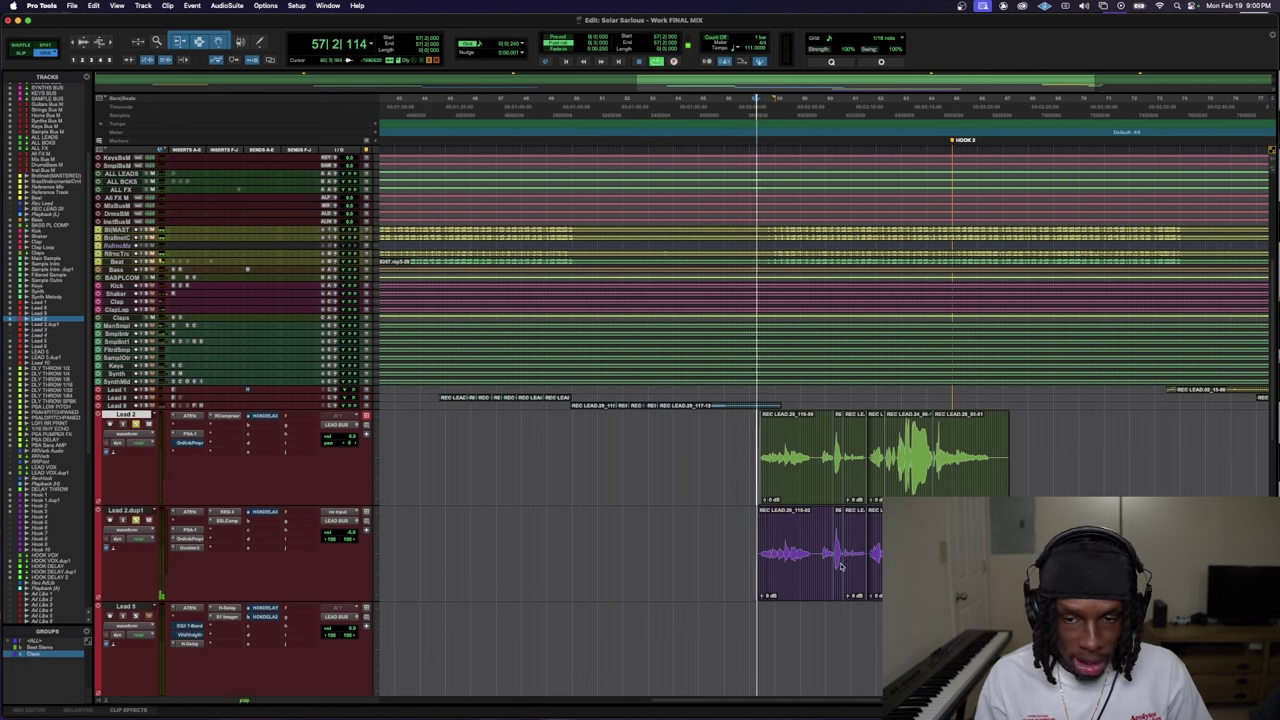
key(space)
- Insert the S1 Imager on Lead 2.dup1 and raise its stereo width slightly during playback
click(230, 513)
click(230, 513)
text(imager)
key(Return)
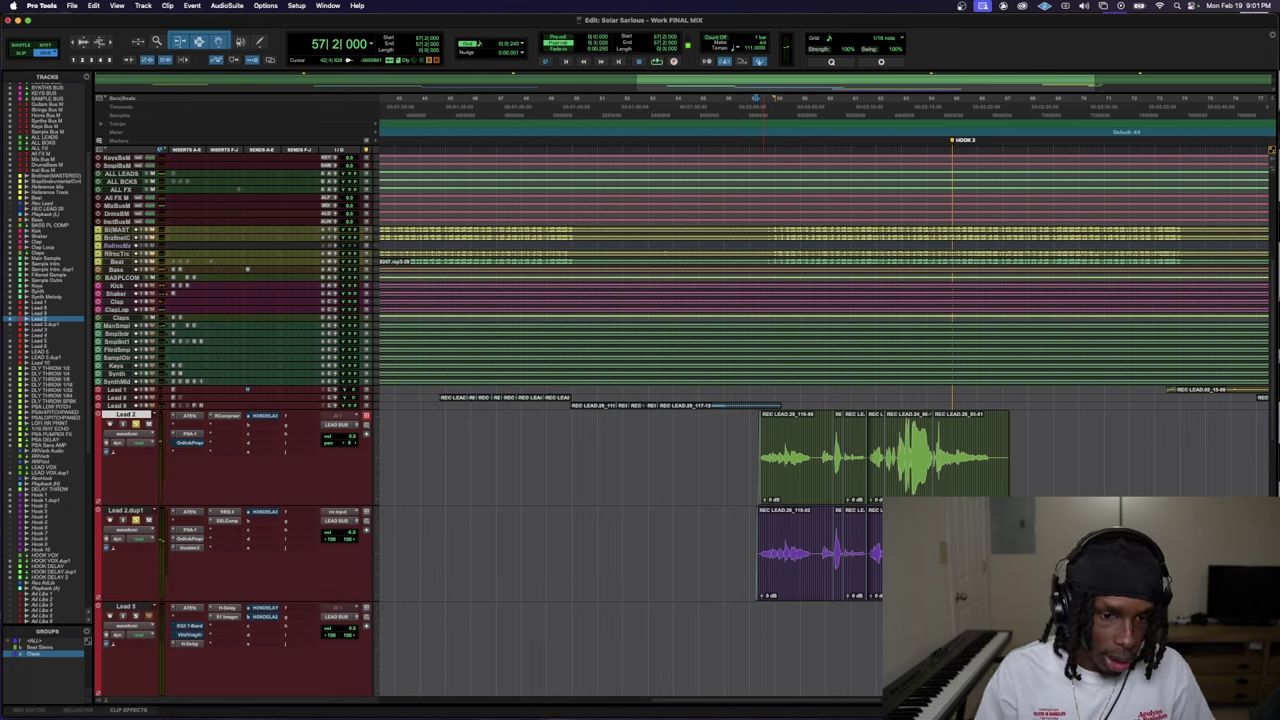
key(space)
drag(629, 371, 631, 363)
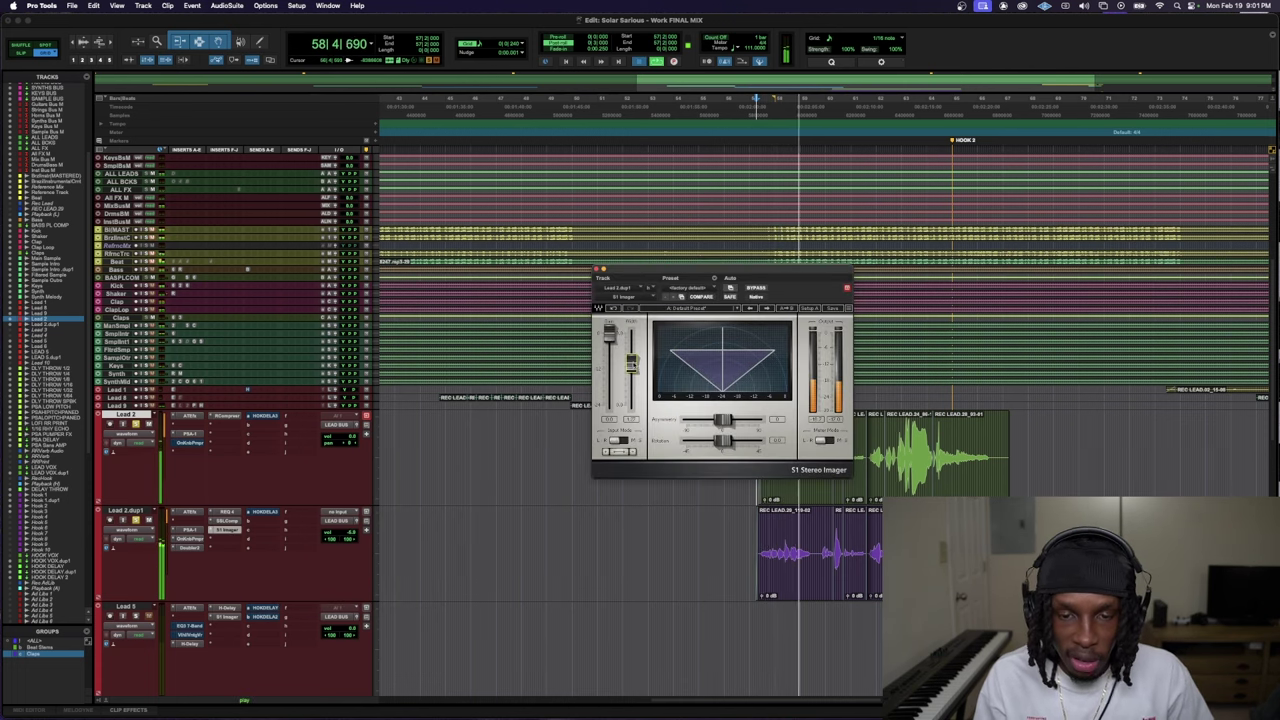
- Audition the widened Lead 2.dup1 from bar 57 and make its S1 Imager insert inactive
key(space)
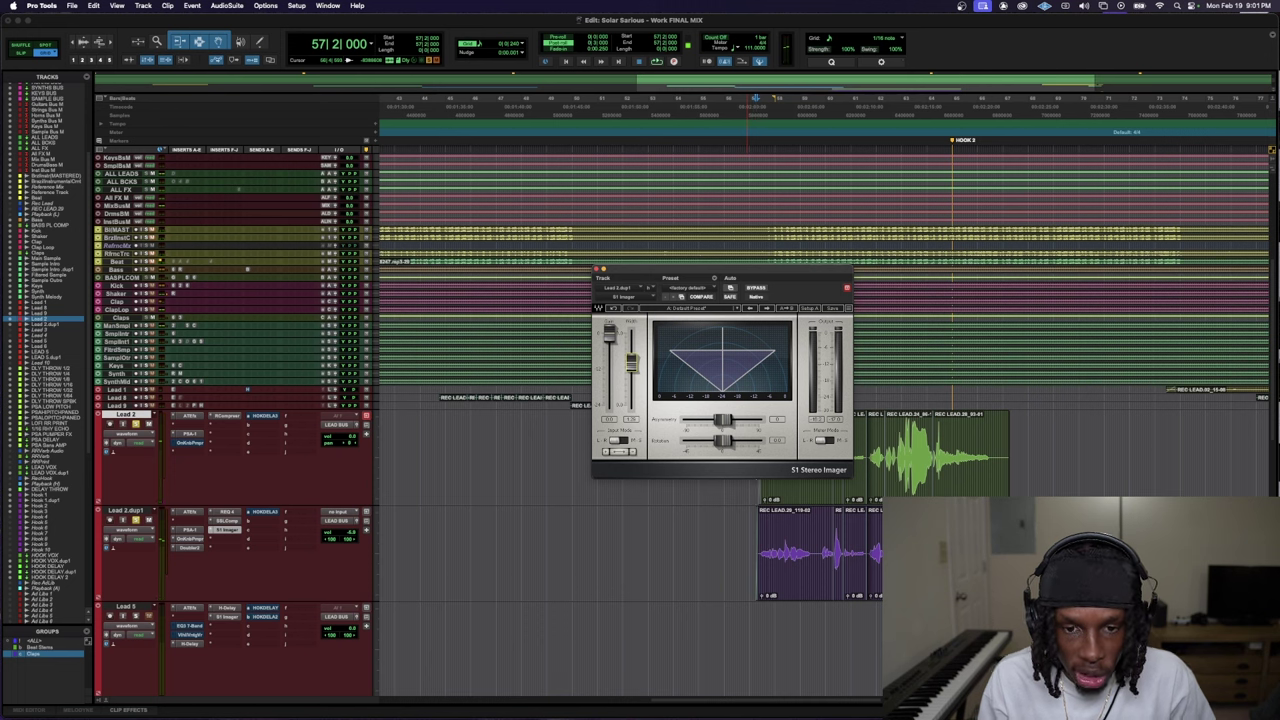
key(space)
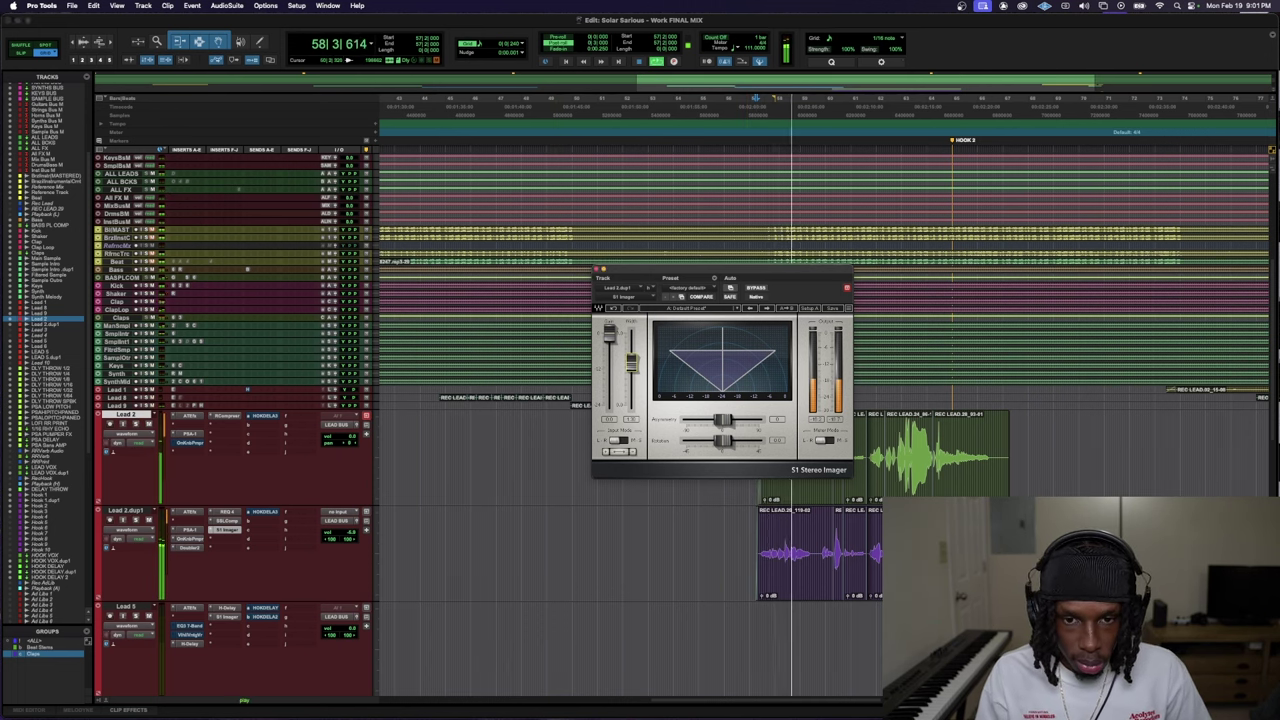
ctrl+super+click(228, 531)
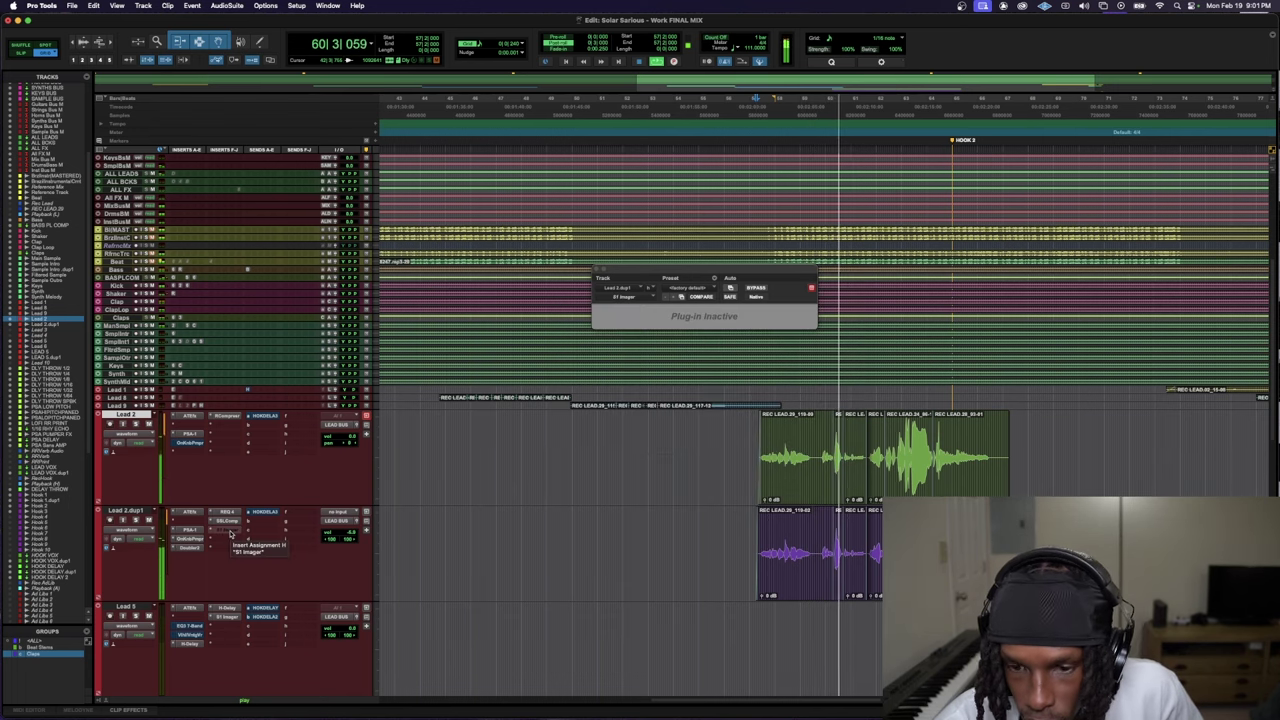
key(space)
- Send Lead 2 to the hook delay bus and play the vocals to hear the delay
click(271, 416)
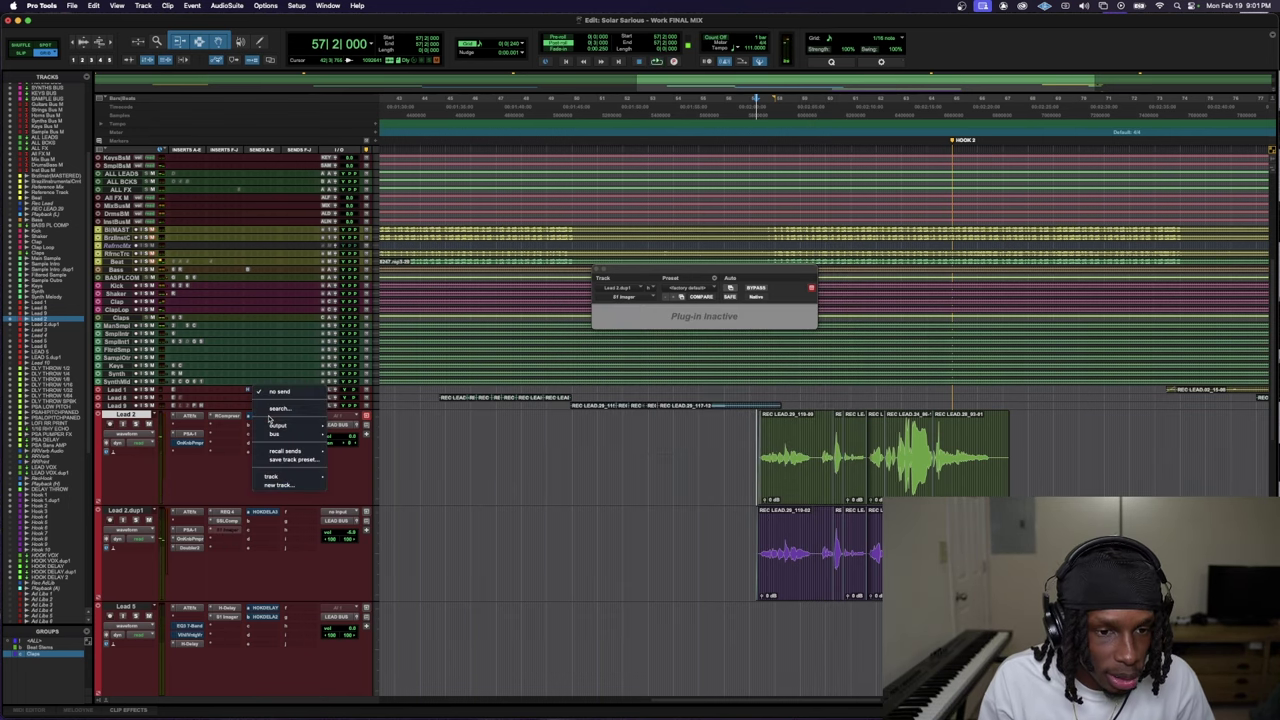
click(300, 433)
key(space)
scroll(236, 560, down, 5)
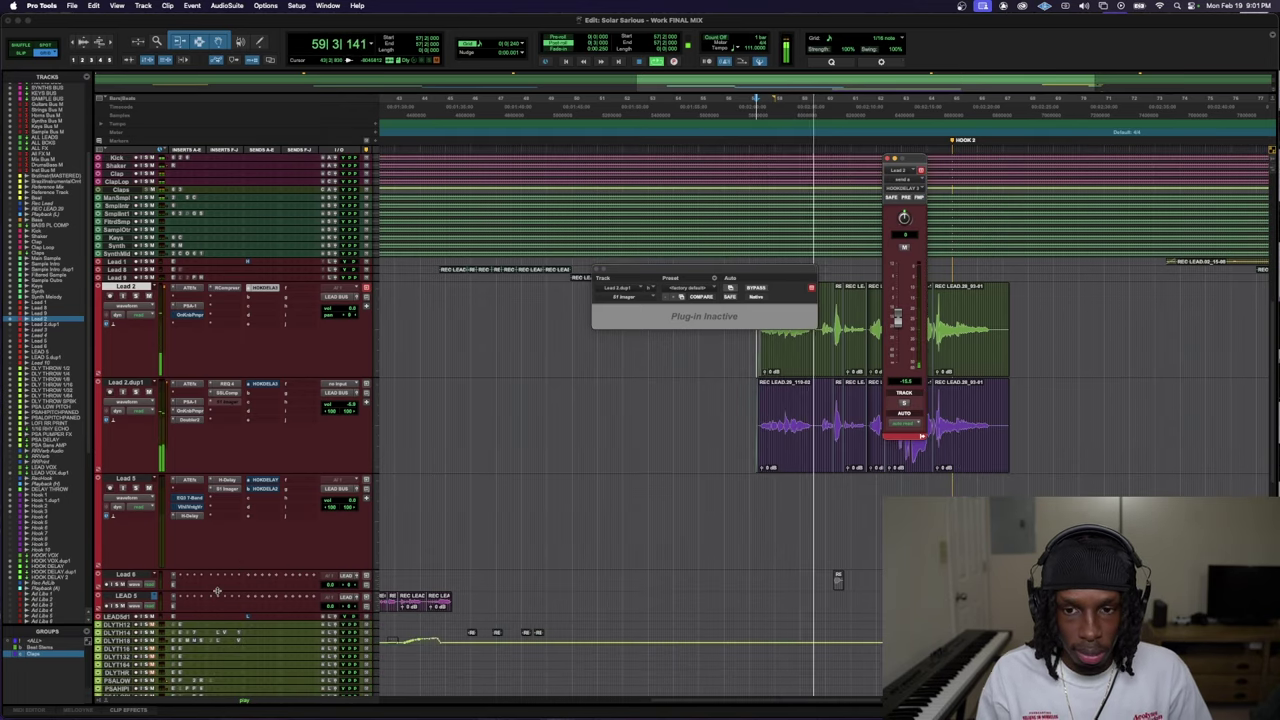
key(space)
scroll(218, 583, down, 2)
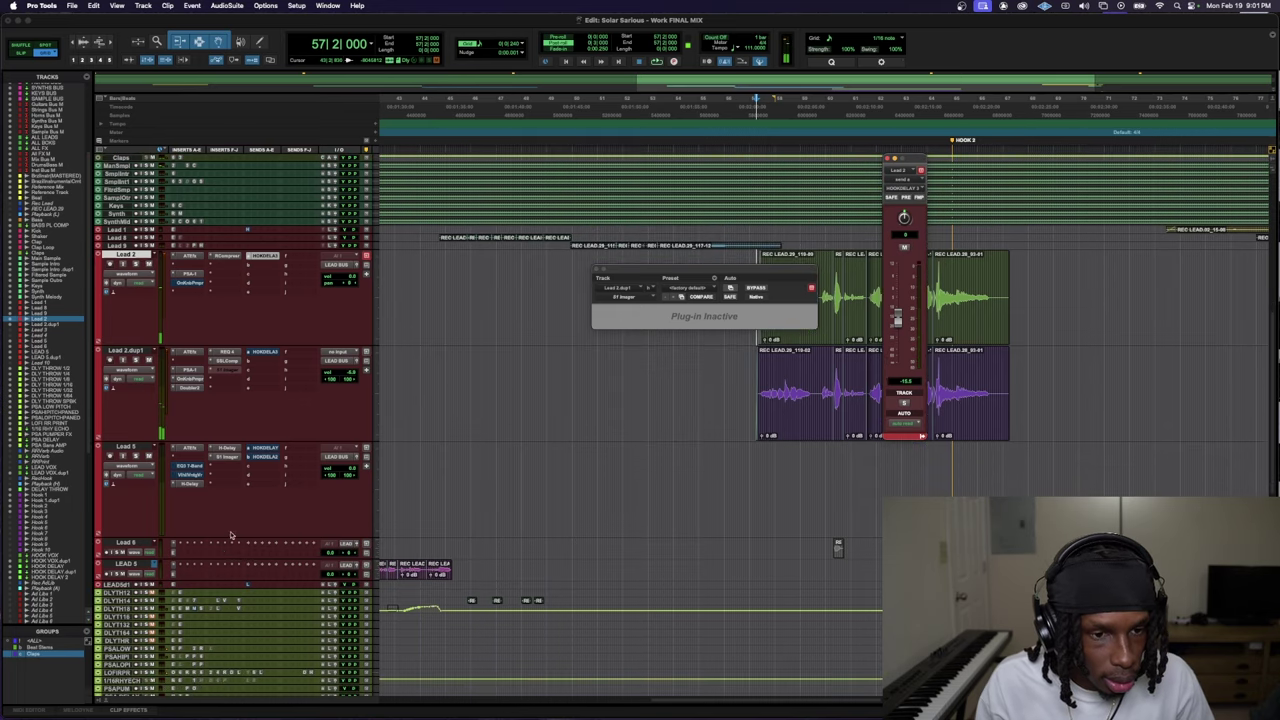
click(282, 241)
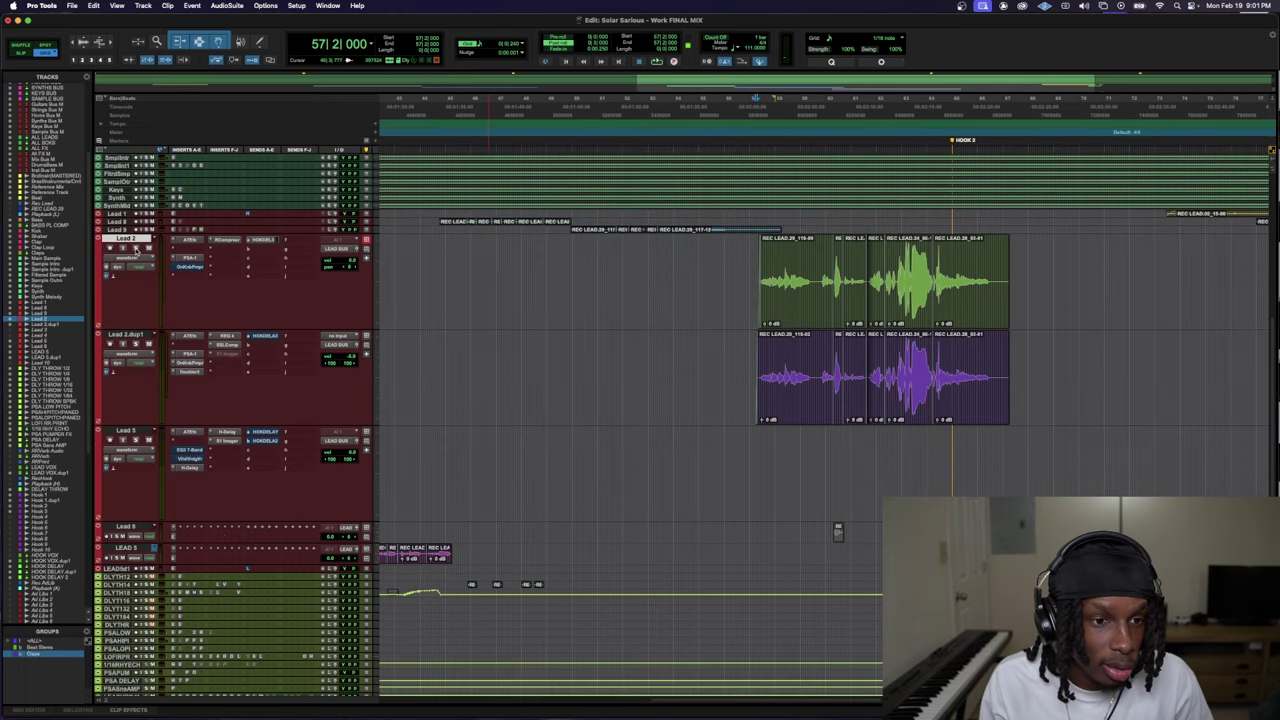
- Enlarge the HOOK DELAY.dup1 track and inspect its H-Delay and SansAmp PSA-1 inserts
scroll(763, 275, up, 4)
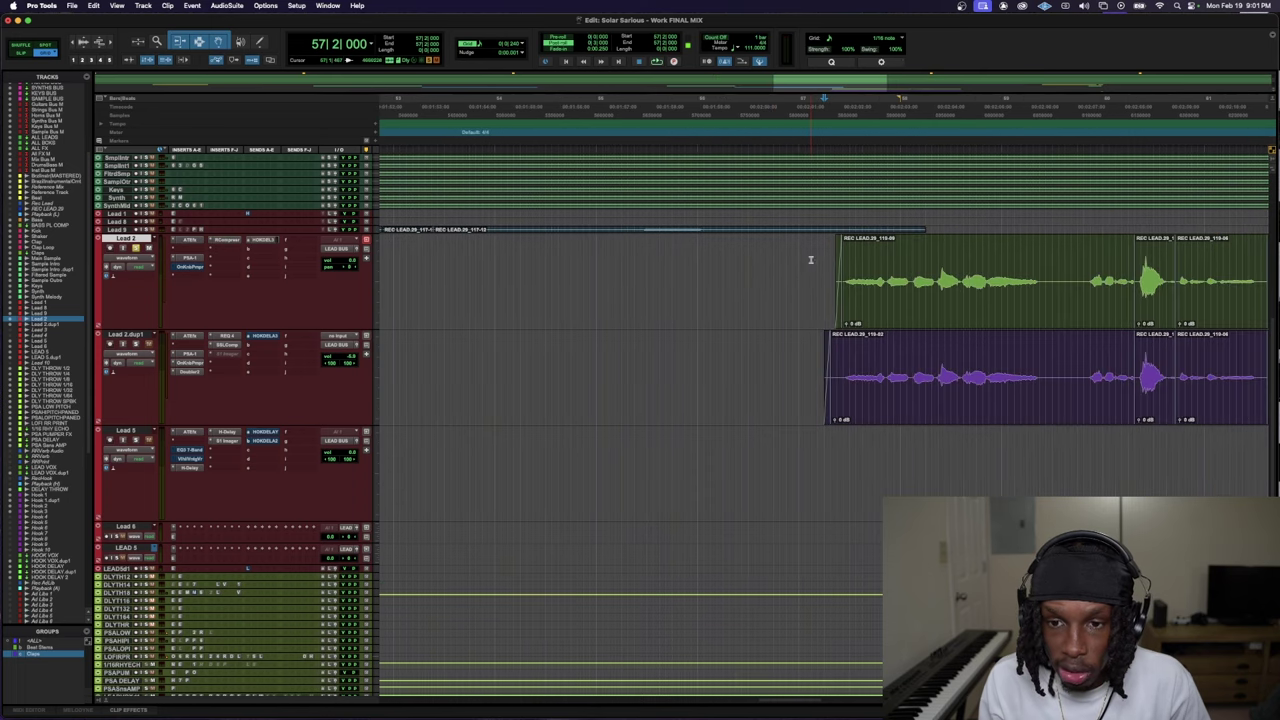
scroll(240, 374, down, 10)
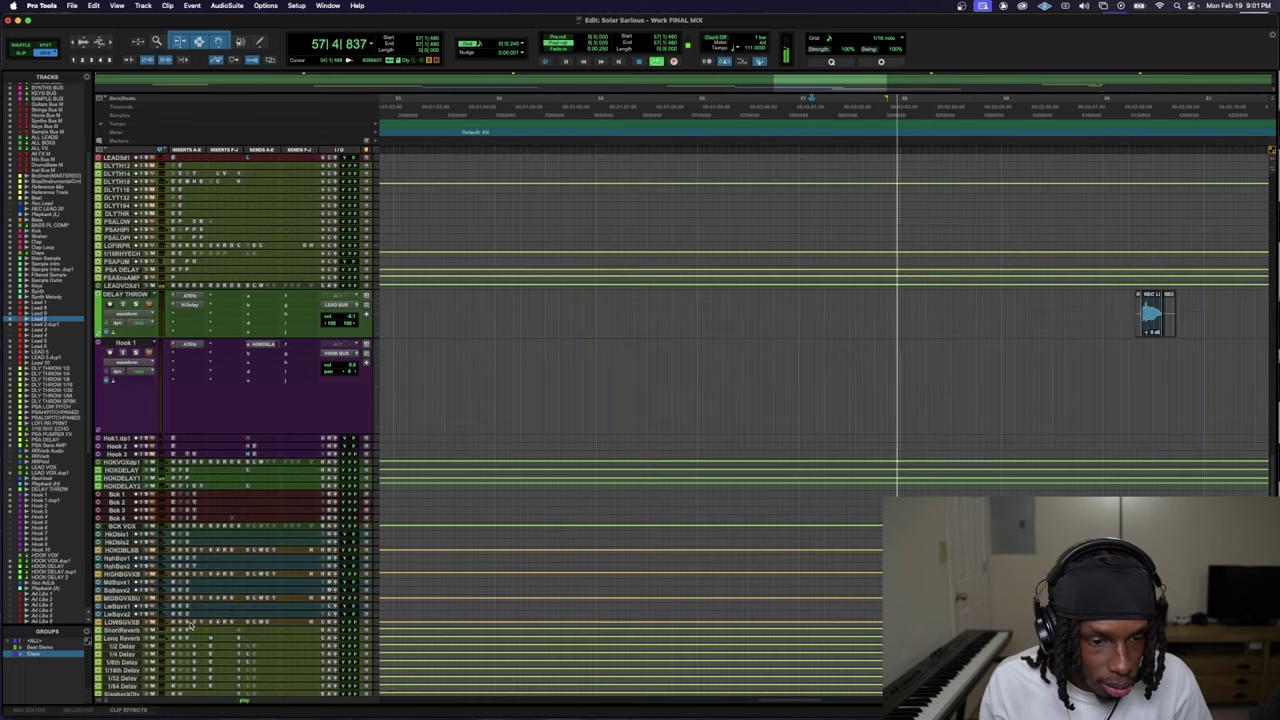
scroll(240, 374, down, 2)
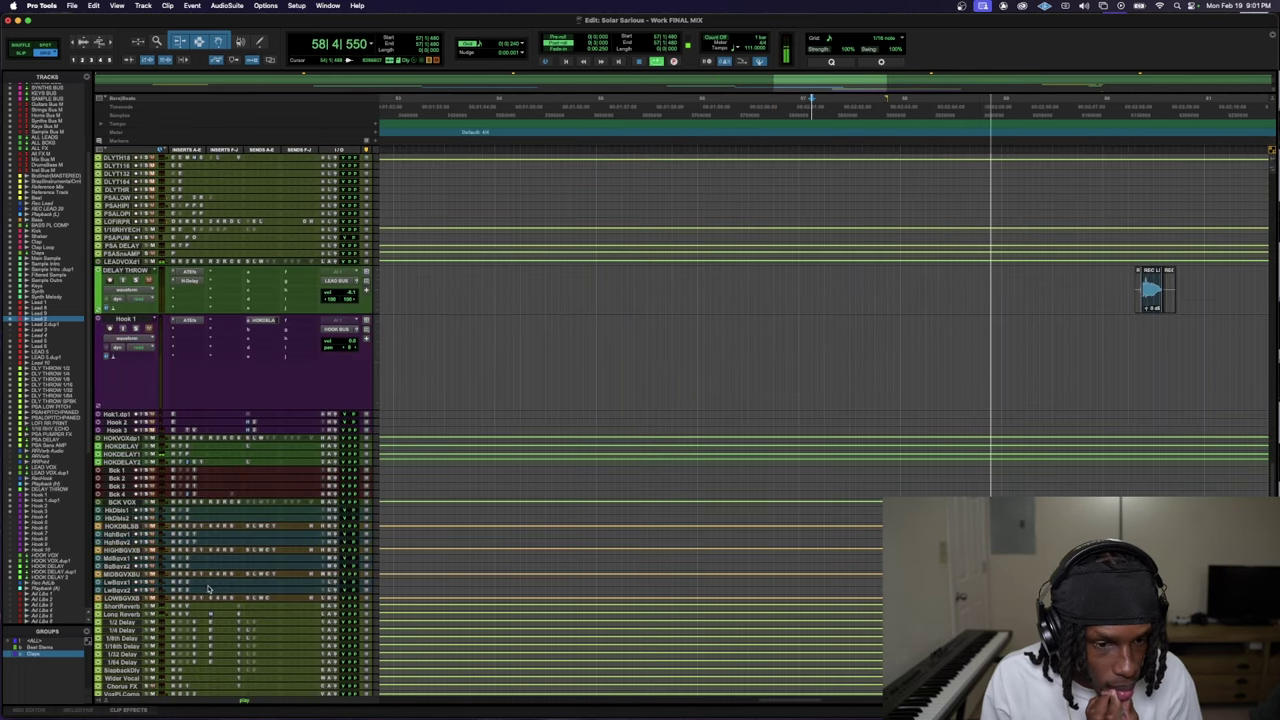
click(198, 451)
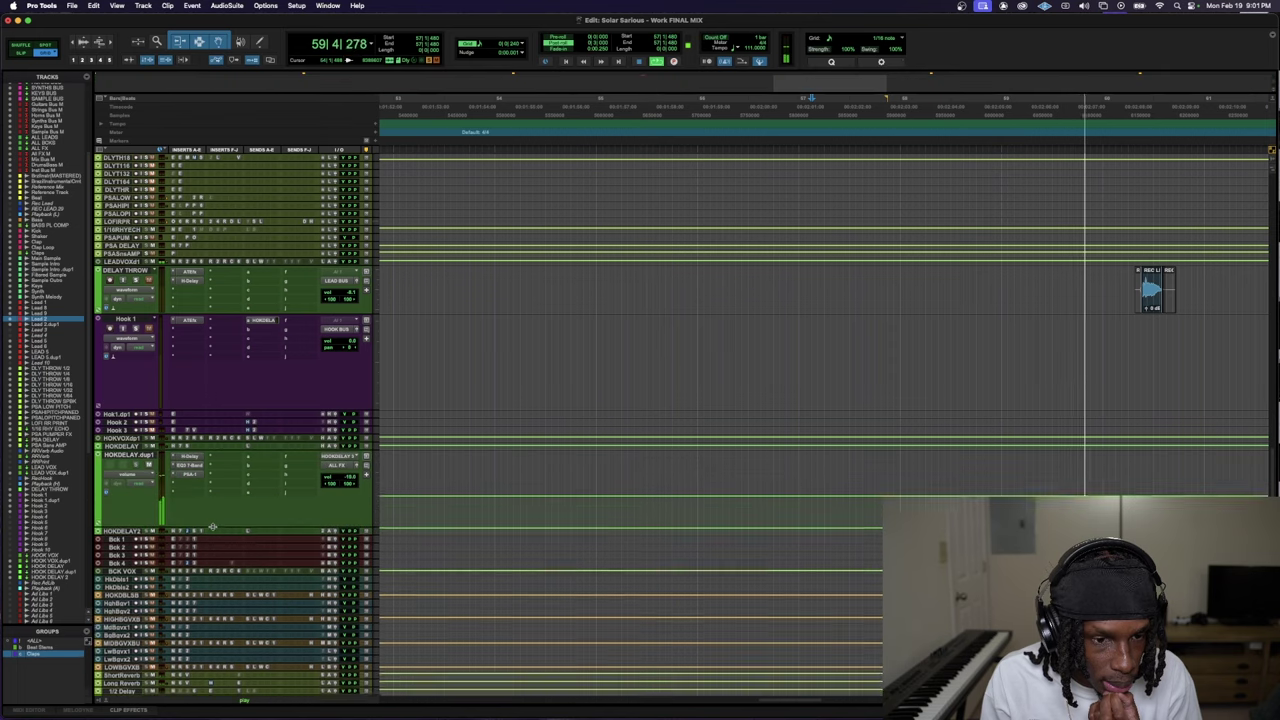
click(189, 457)
key(space)
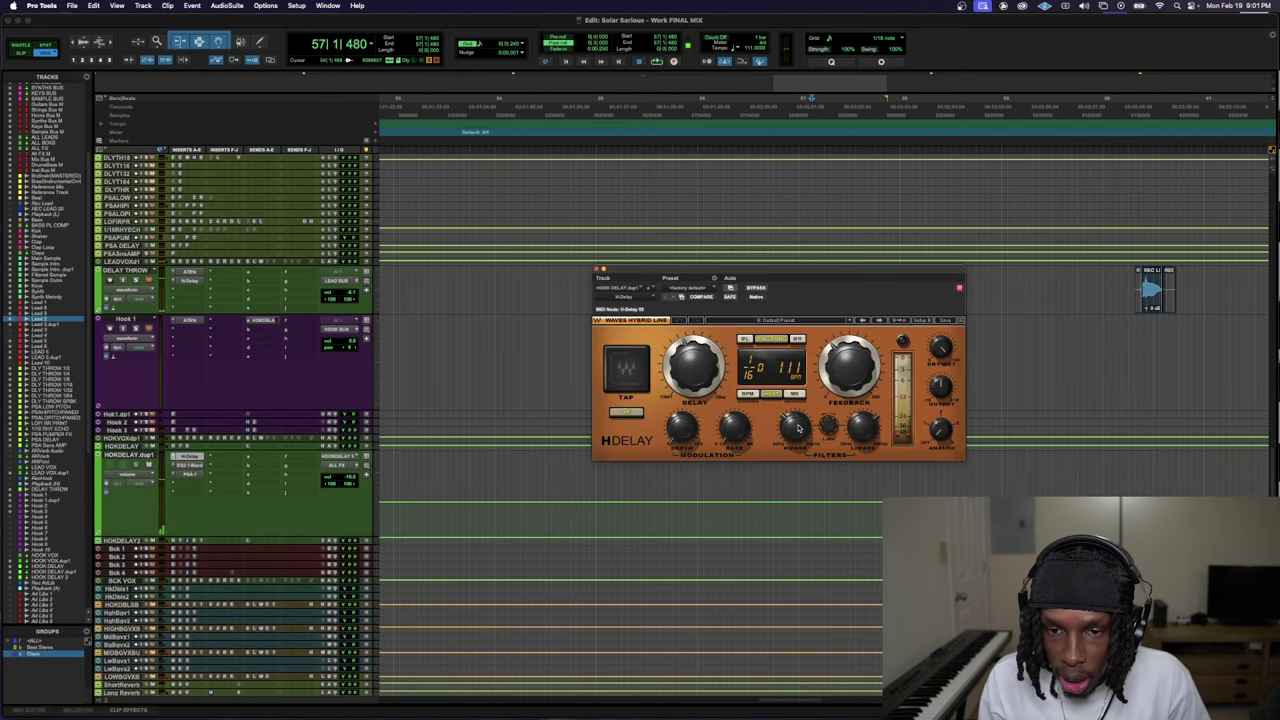
click(189, 474)
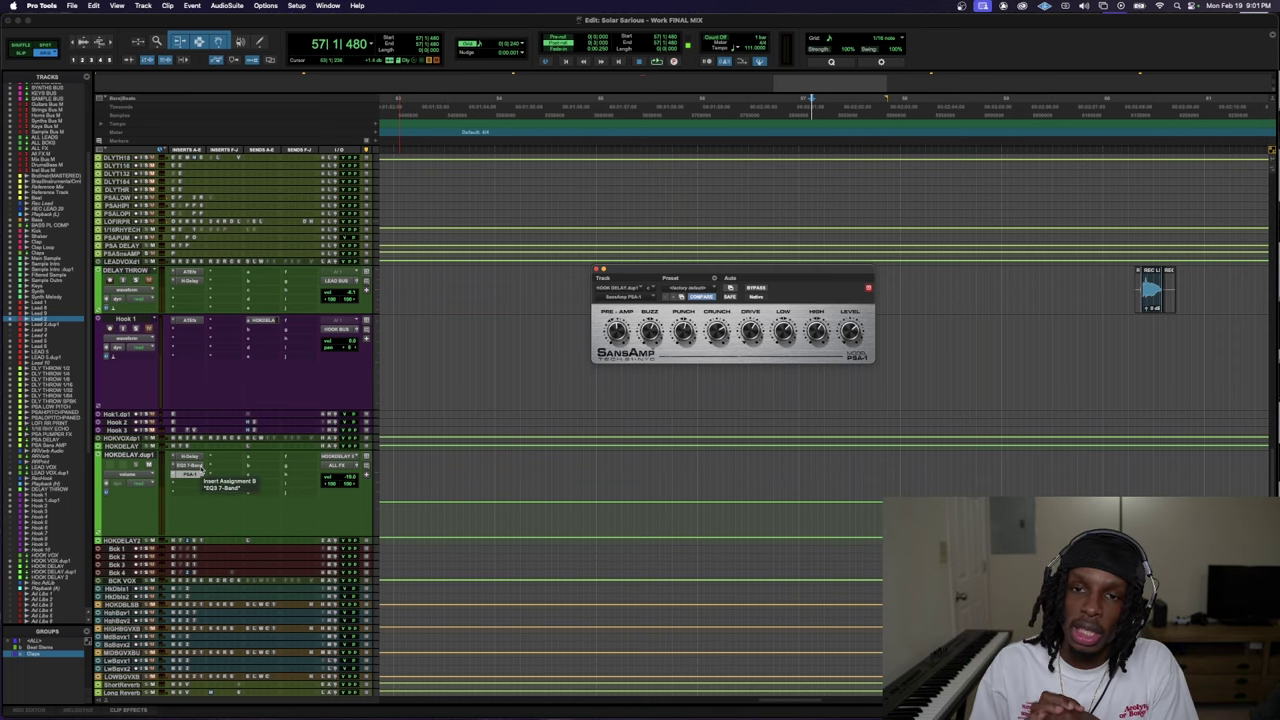
- Play Lead 2 and Lead 2.dup1 through to the Hook 2 marker with the hook delay in place
key(space)
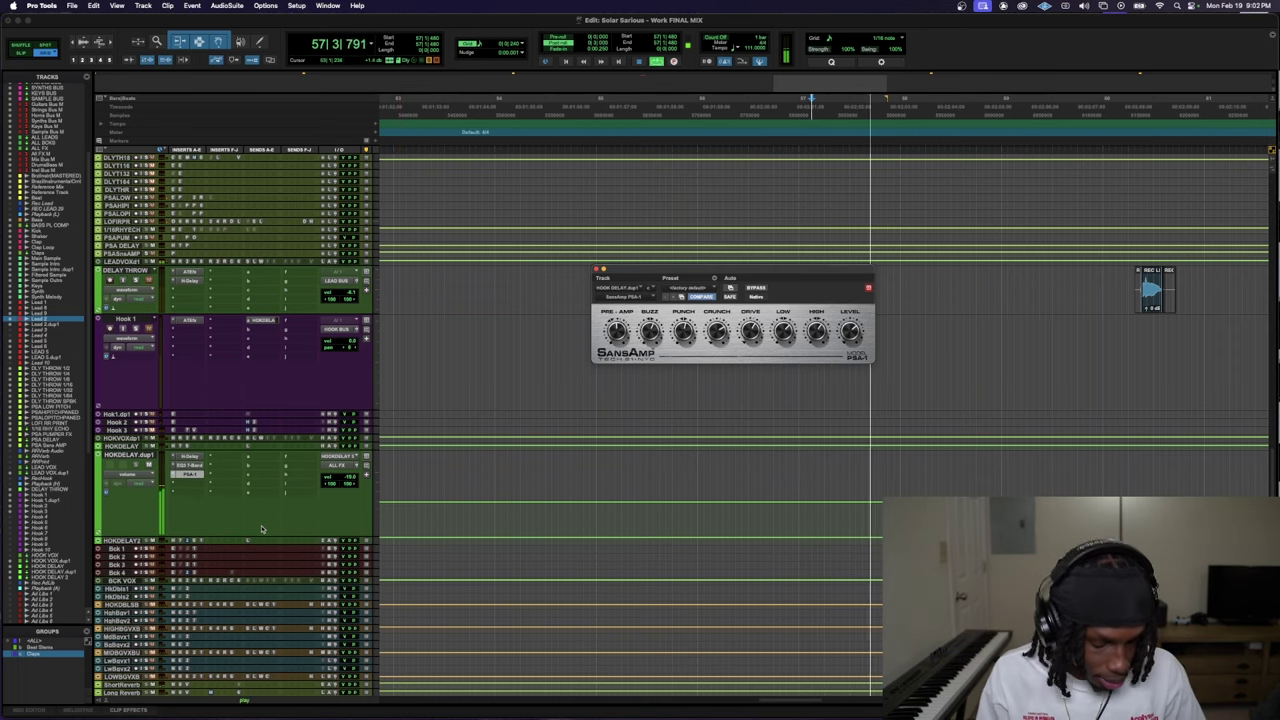
scroll(123, 370, up, 10)
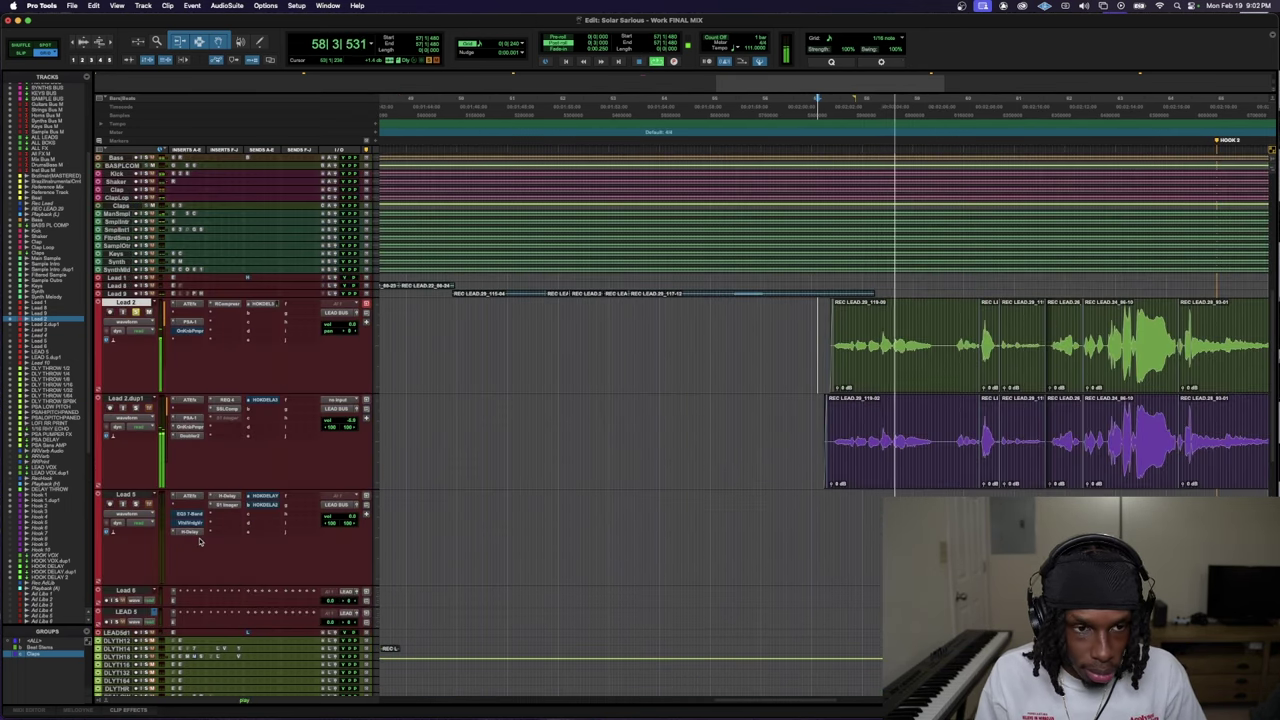
key(space)
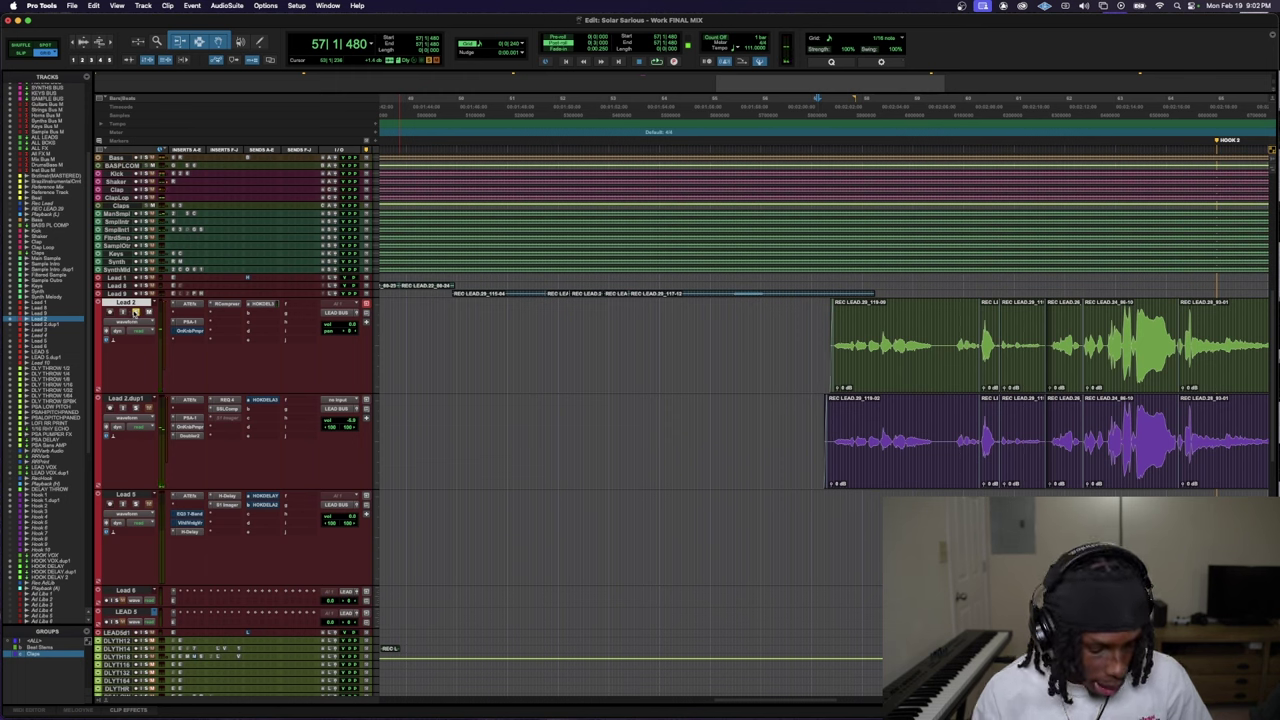
key(space)
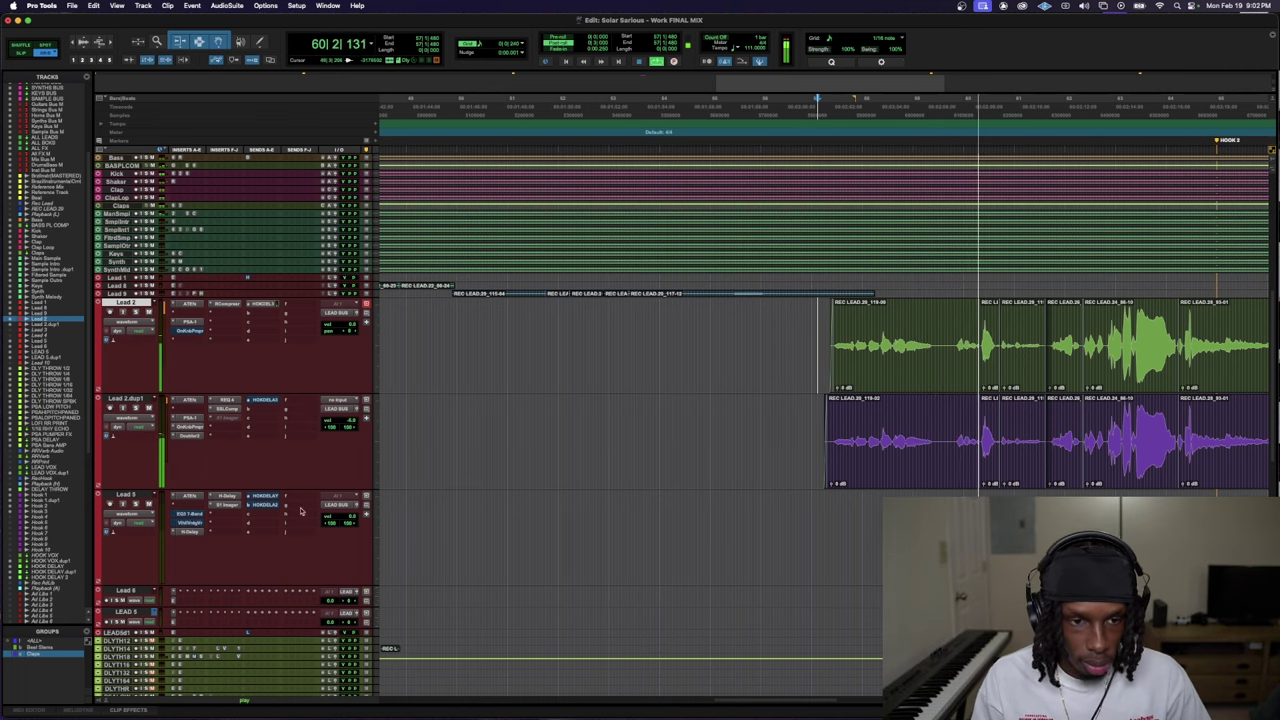
scroll(268, 615, down, 1)
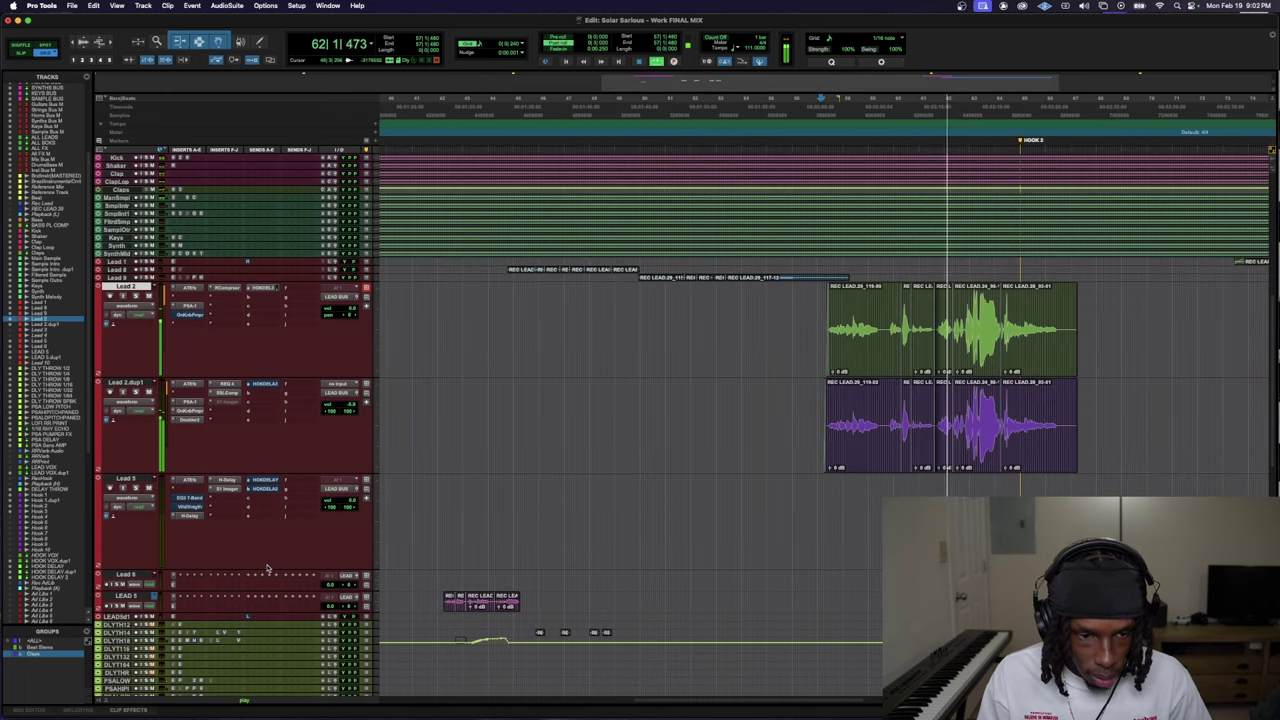
key(r)
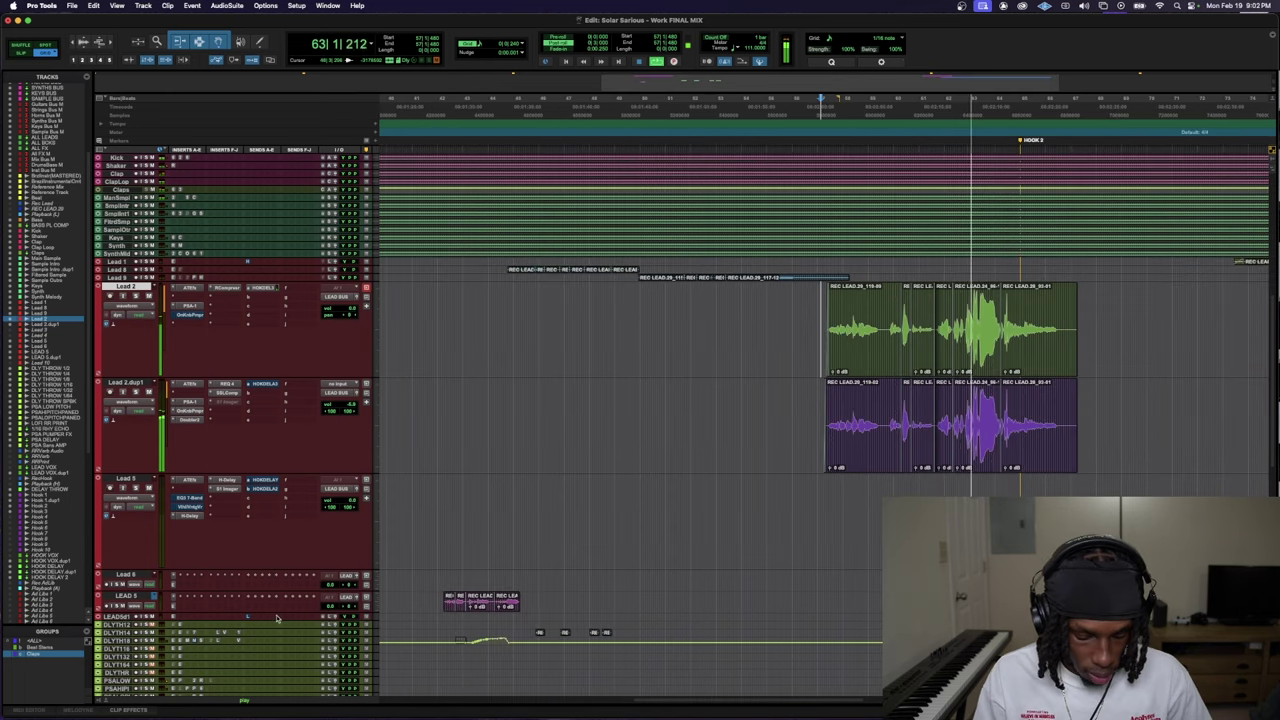
key(r)
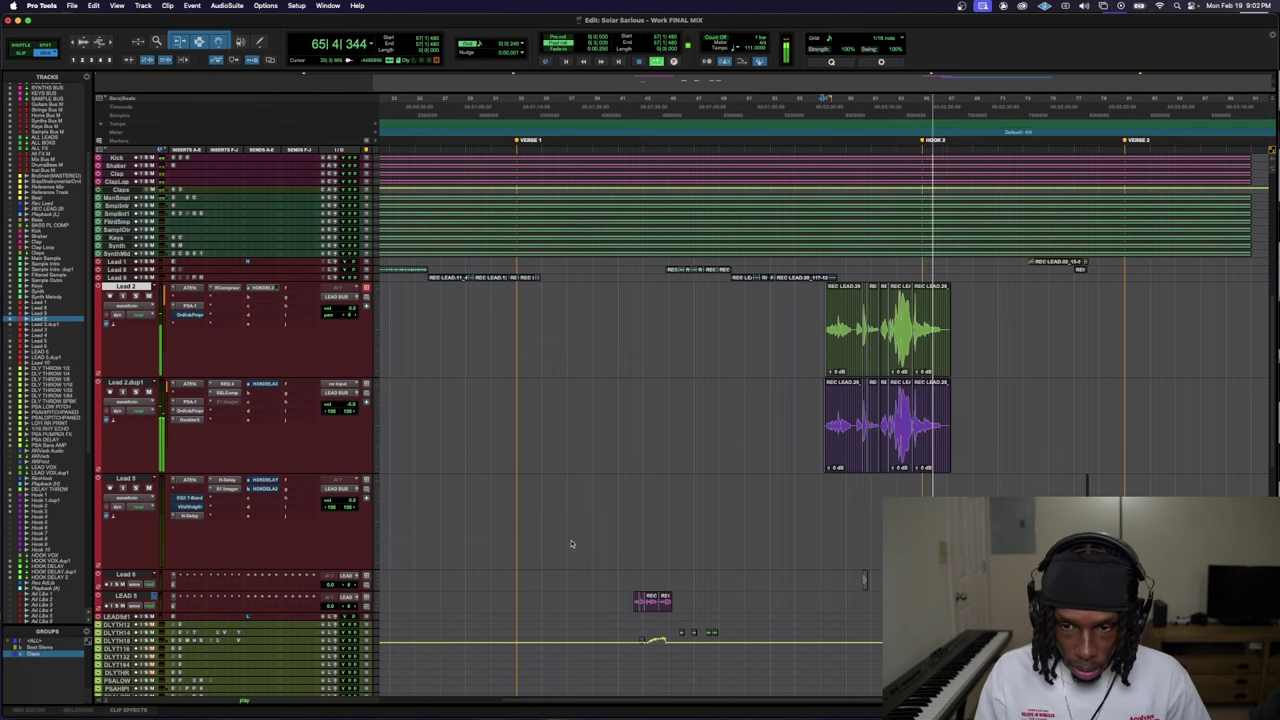
- Enlarge the LEAD 5.dup1 track, select it and stop playback
scroll(330, 608, down, 2)
scroll(330, 608, down, 1)
right_click(272, 542)
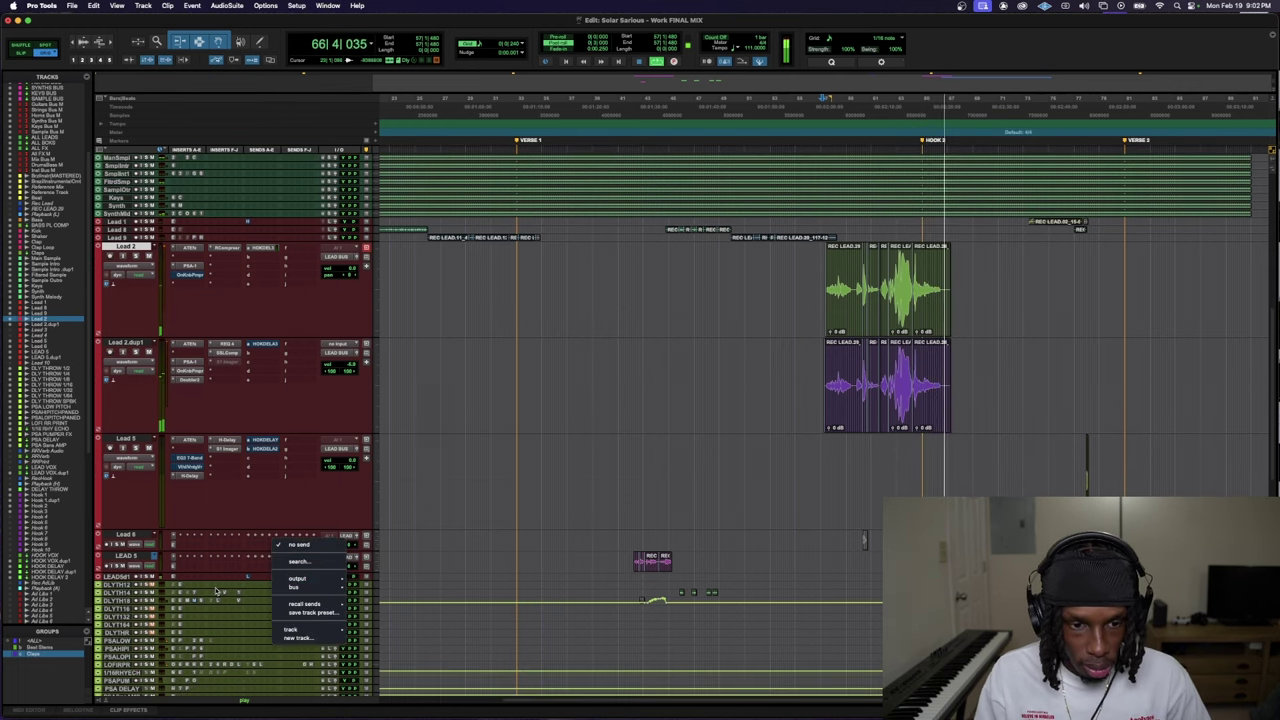
click(229, 580)
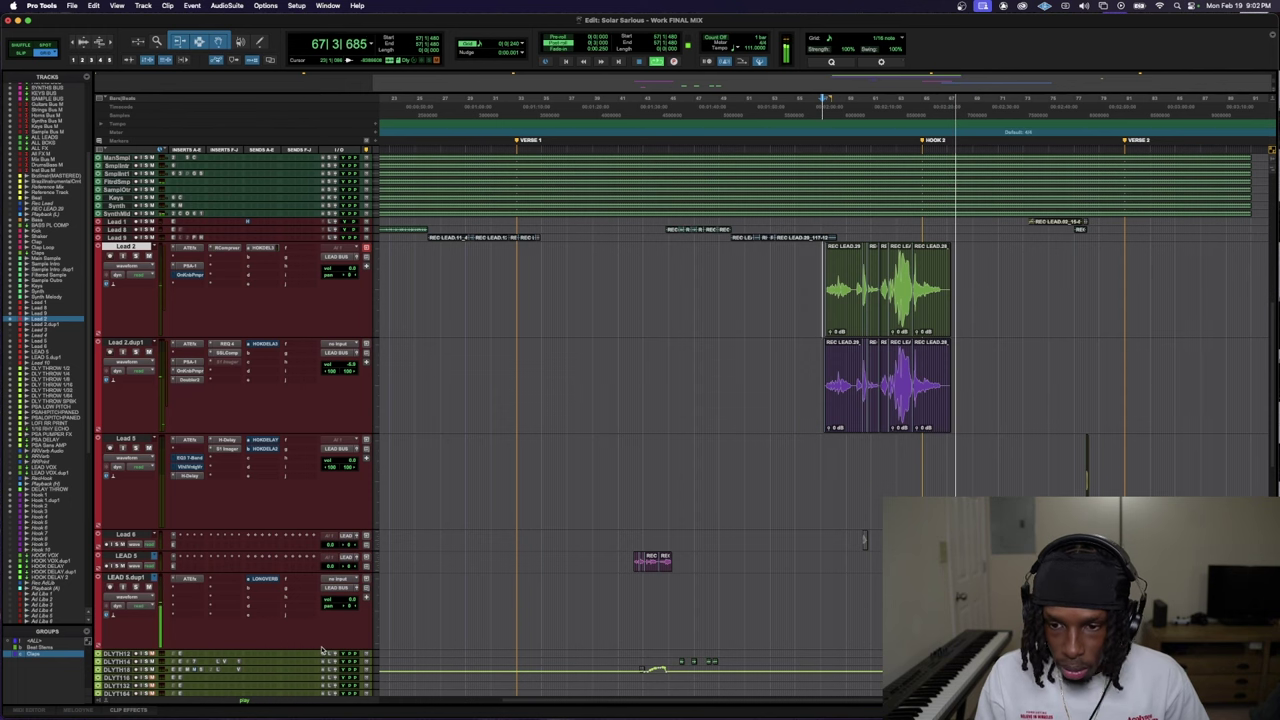
scroll(323, 651, up, 2)
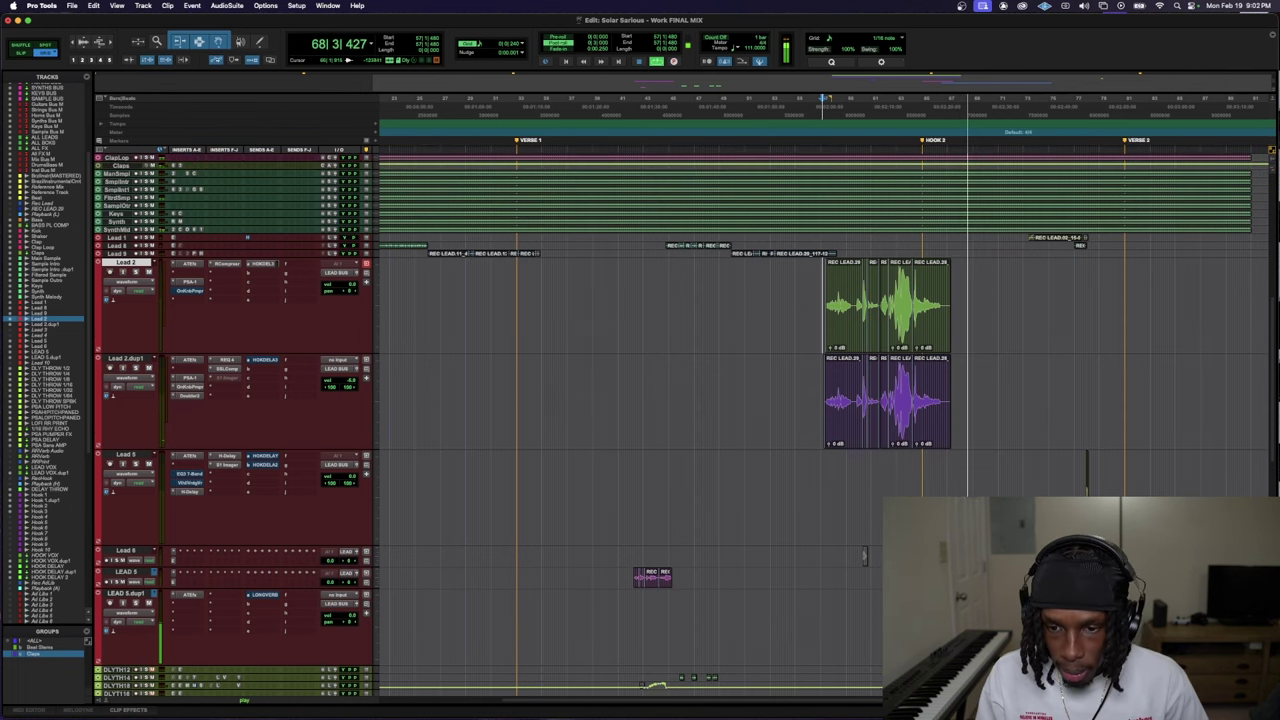
click(125, 593)
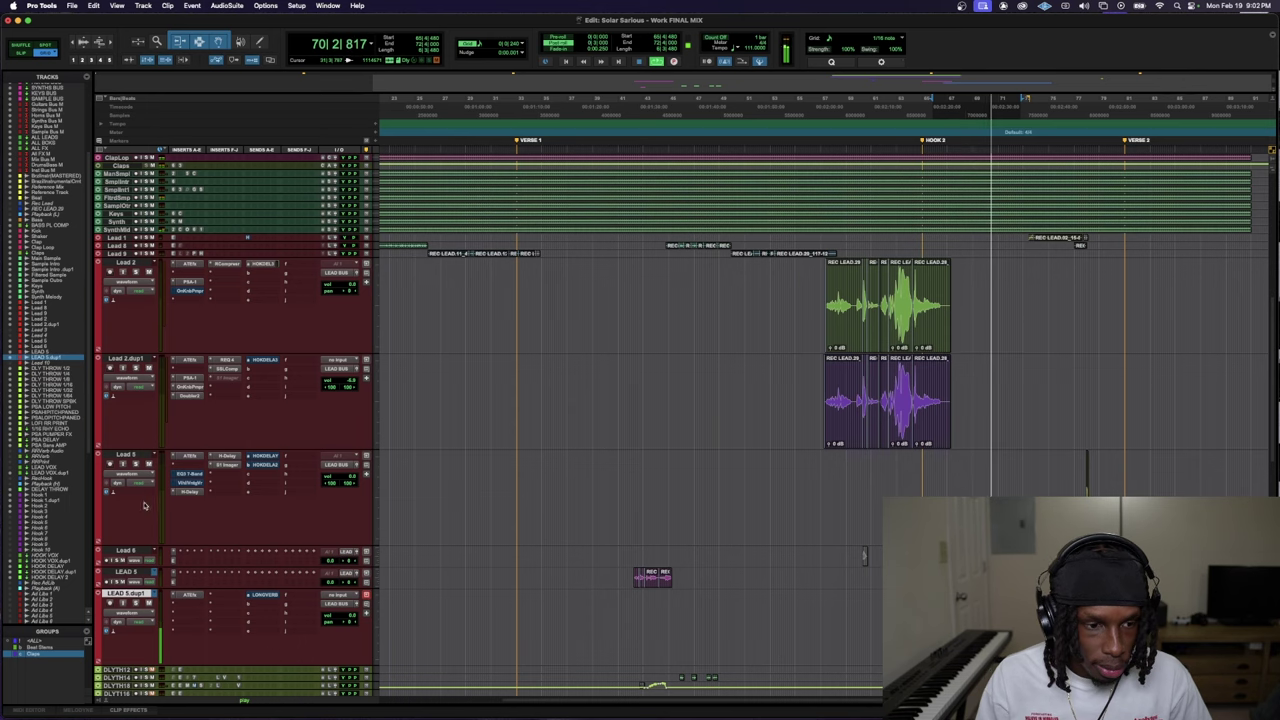
scroll(260, 610, down, 1)
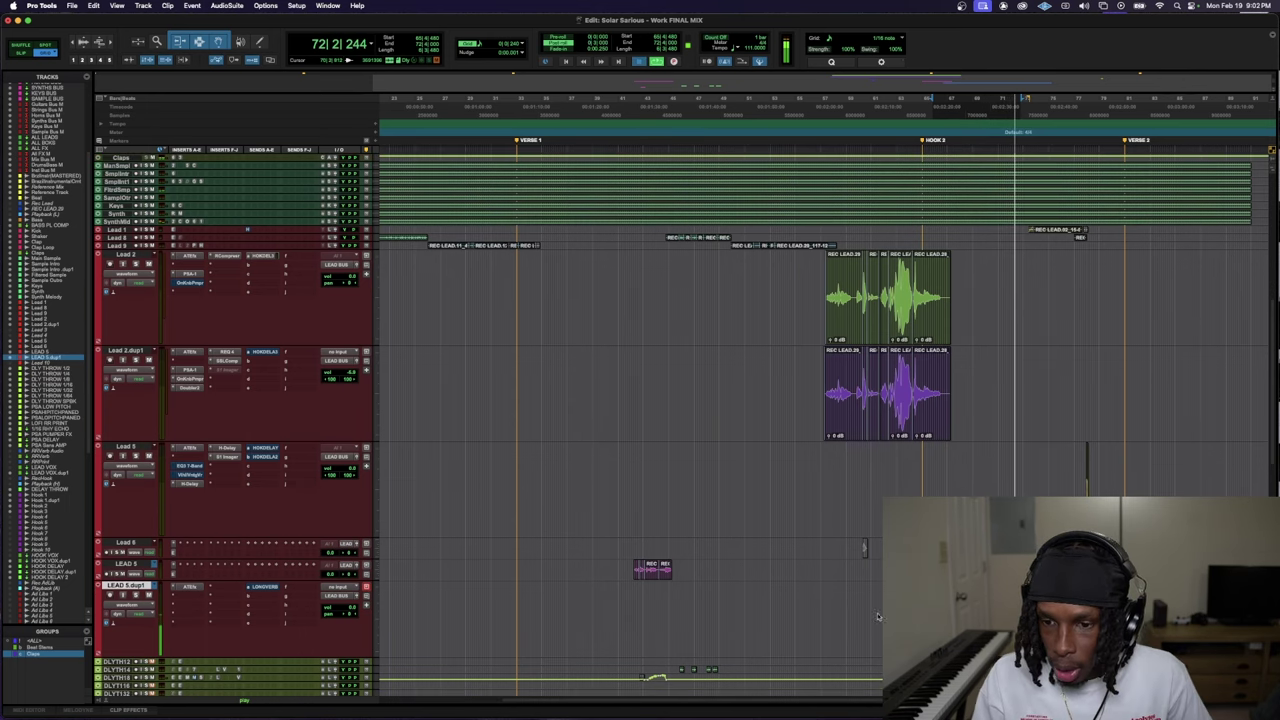
key(space)
- Highlight the stacked clips on Lead 2 and Lead 2.dup1 around Hook 2, clear the selection and return to LEAD 5.dup1
click(842, 336)
drag(842, 336, 815, 390)
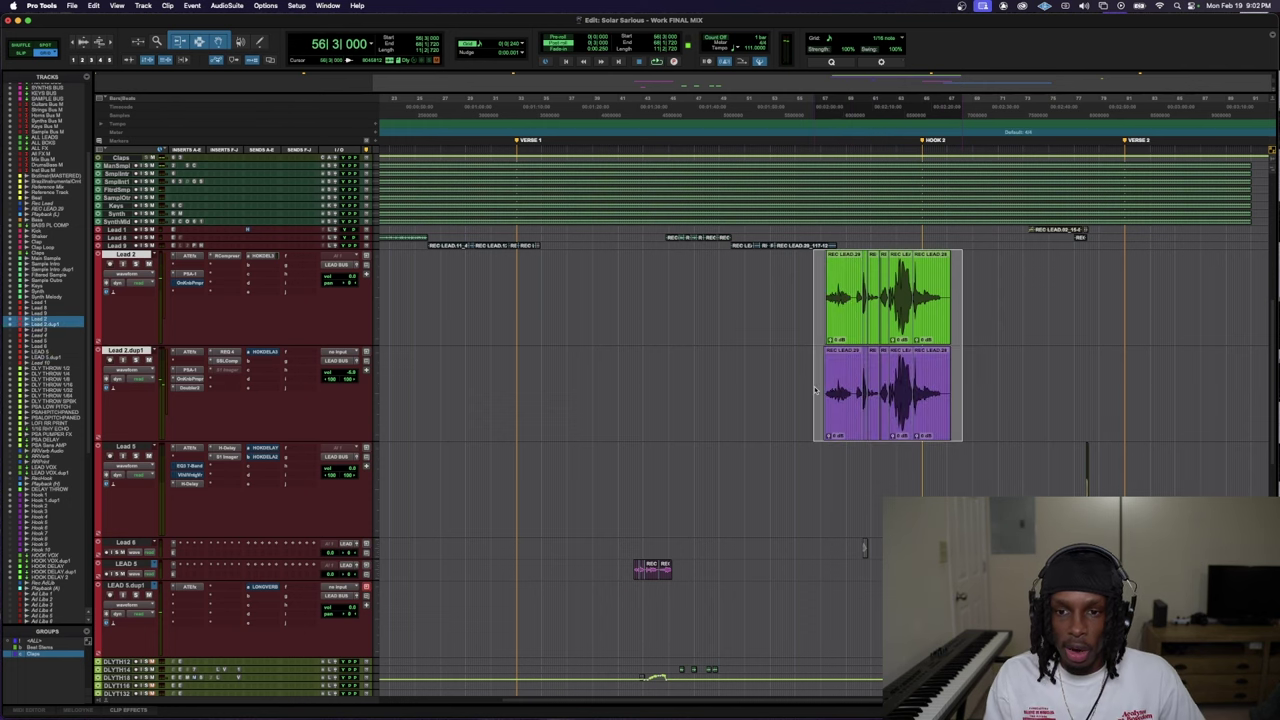
drag(820, 272, 967, 447)
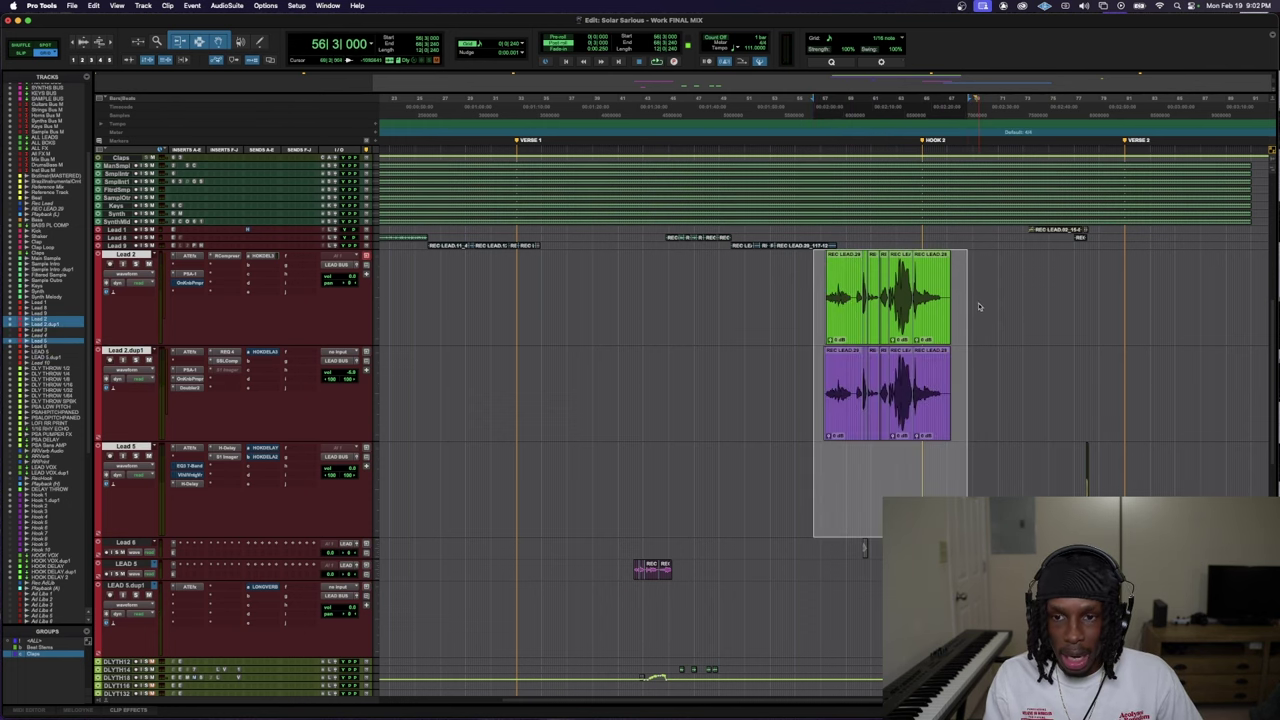
drag(975, 300, 814, 400)
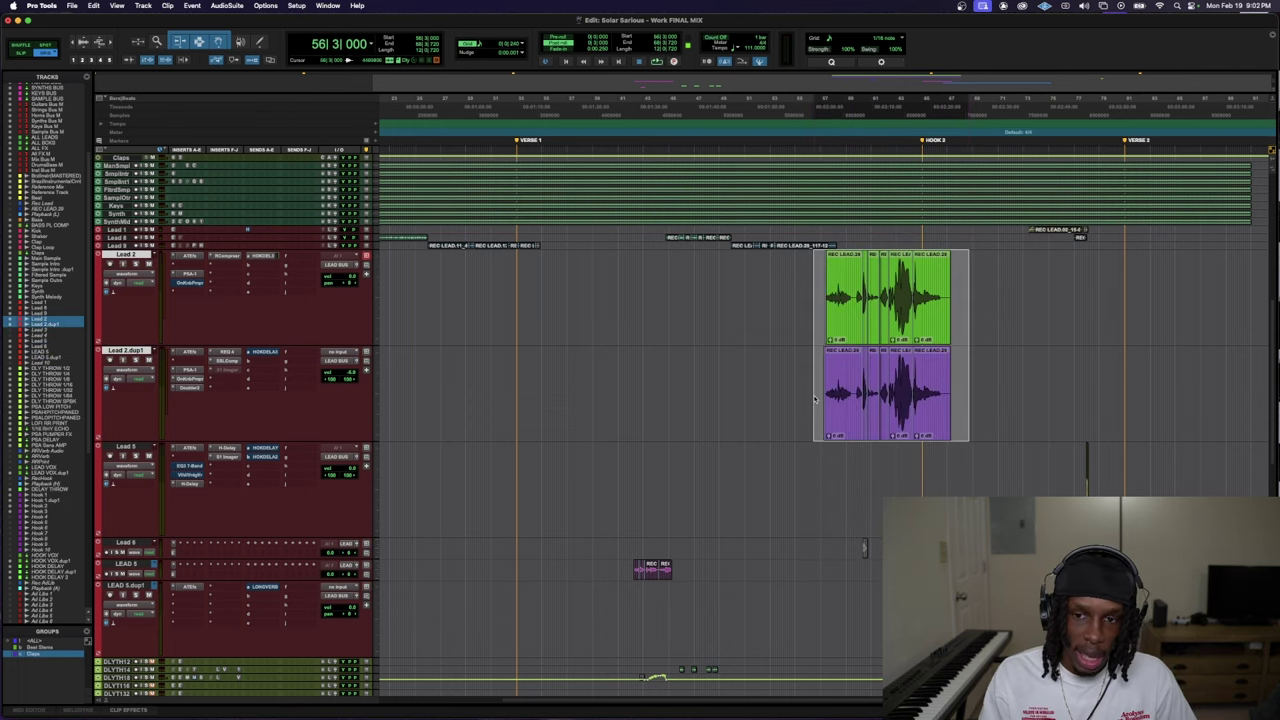
click(1074, 350)
scroll(1074, 350, down, 8)
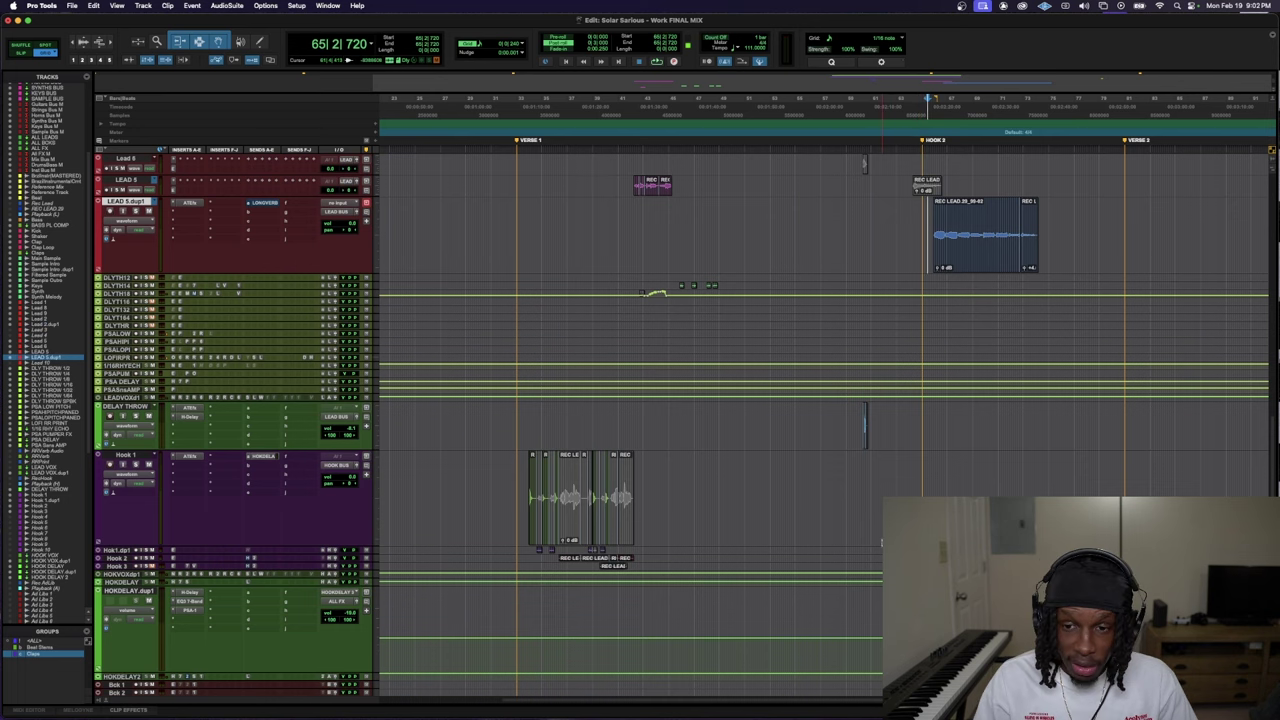
- Shrink all tracks to a small height and play from just after the Hook 2 marker
scroll(820, 400, up, 6)
scroll(820, 400, down, 4)
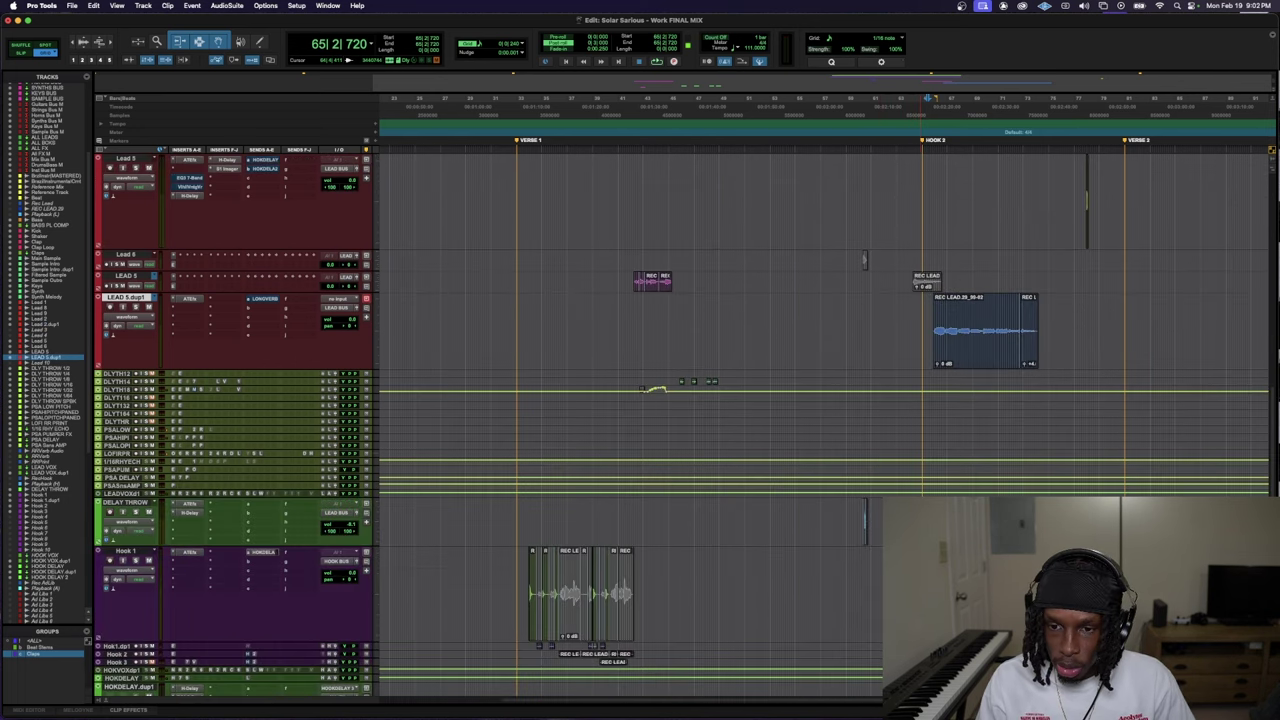
key(ctrl+alt+Down)
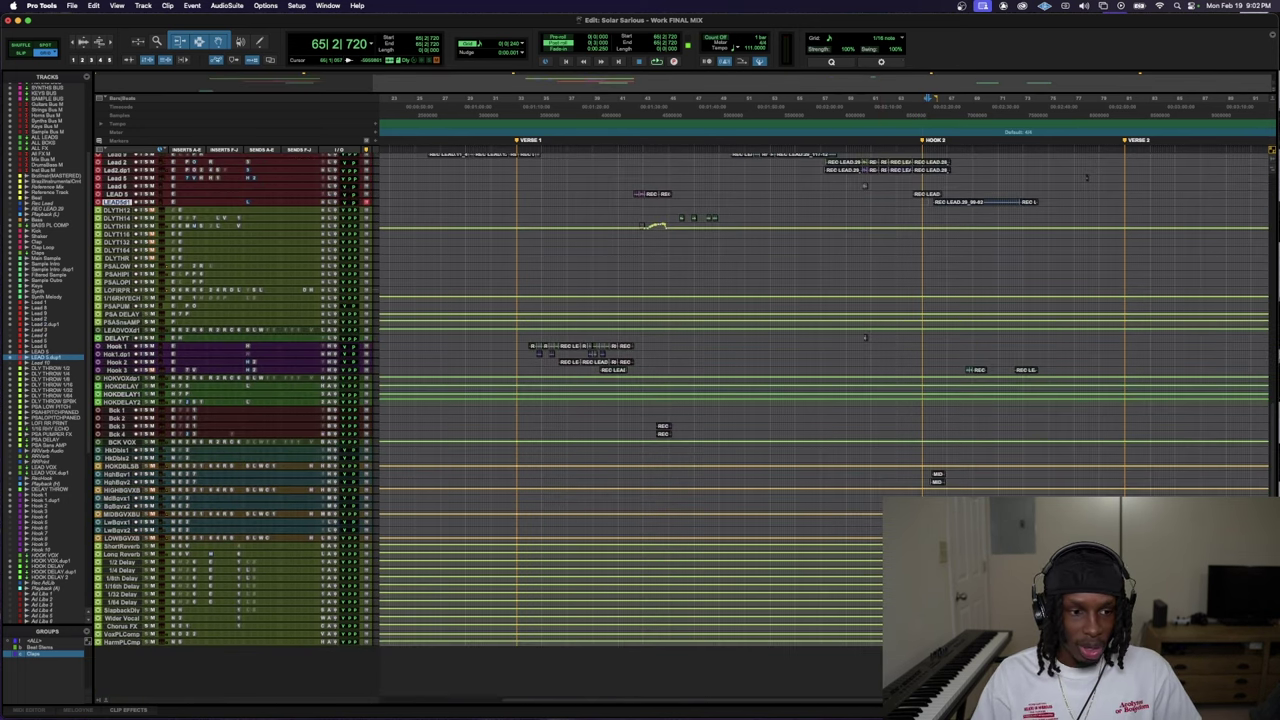
scroll(485, 519, up, 1)
key(space)
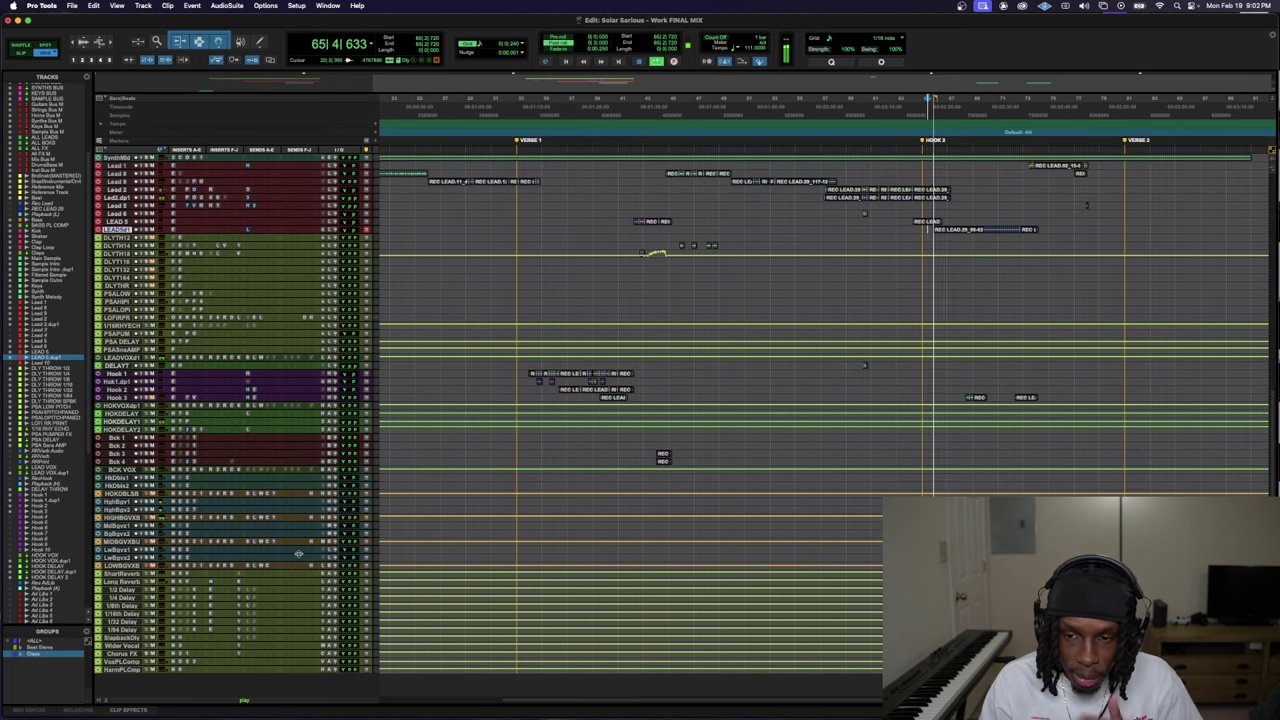
- Enlarge the LEAD 5.dup1, MID BGVX BUS and HIGH BGVX BUS tracks
drag(205, 234, 163, 253)
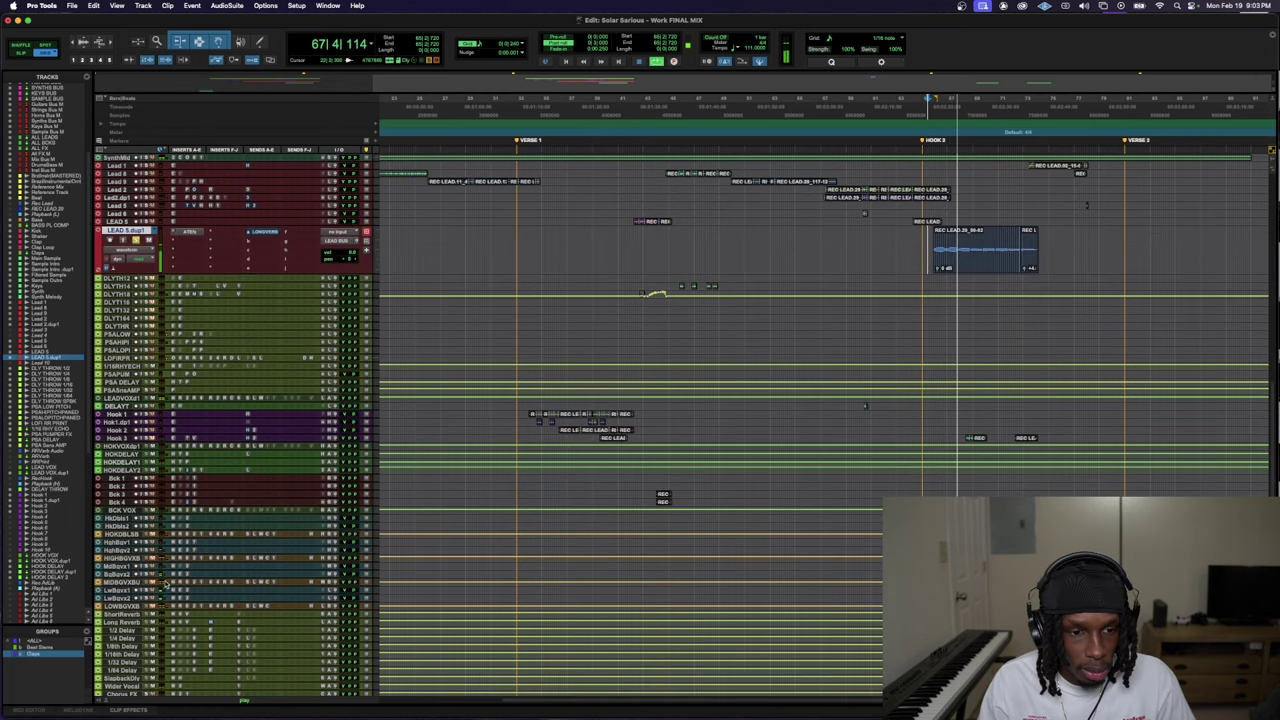
drag(165, 588, 190, 655)
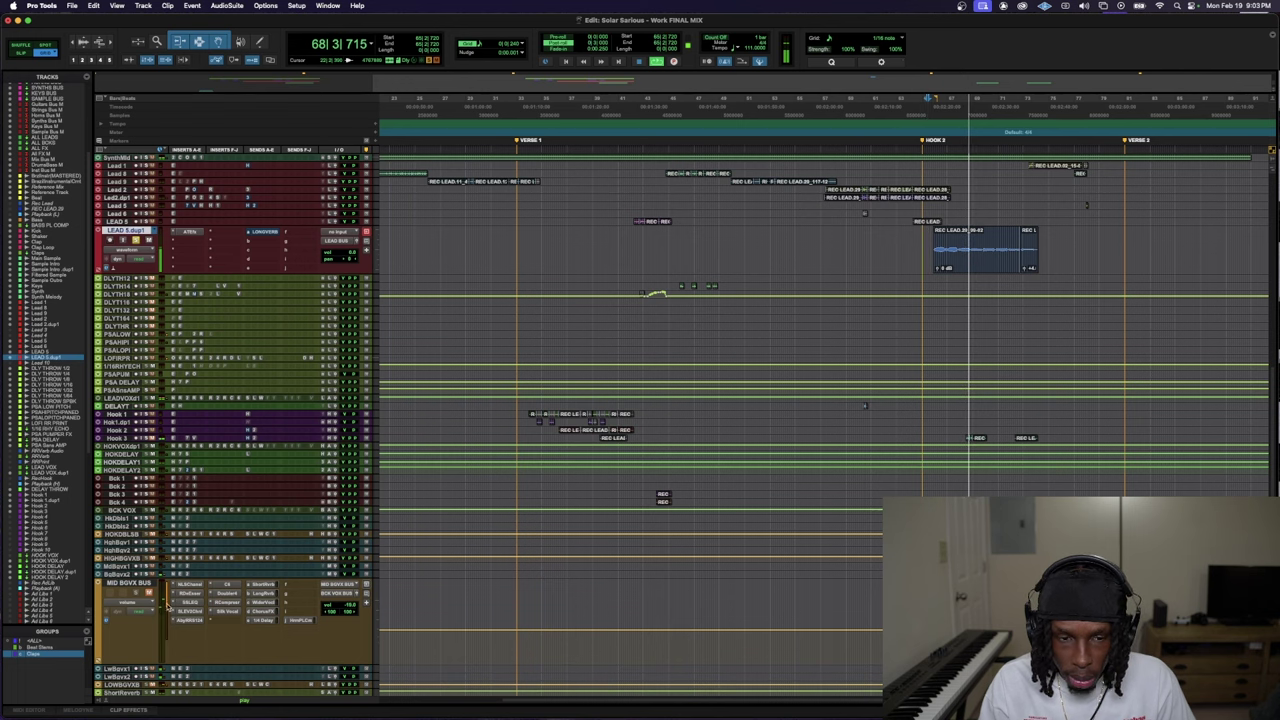
drag(161, 564, 173, 640)
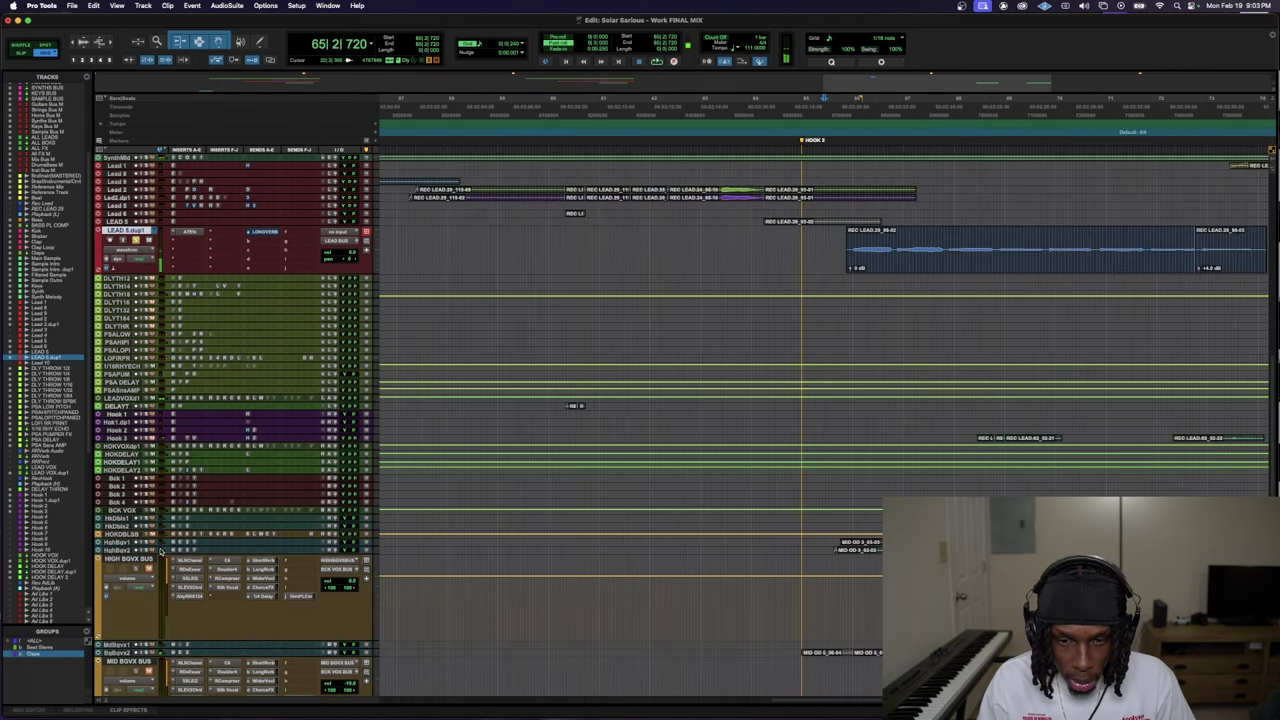
- Unmute the HIGH BGVX BUS and lower its output fader to about -16 dB while playing the soloed High Bgvx tracks
click(323, 569)
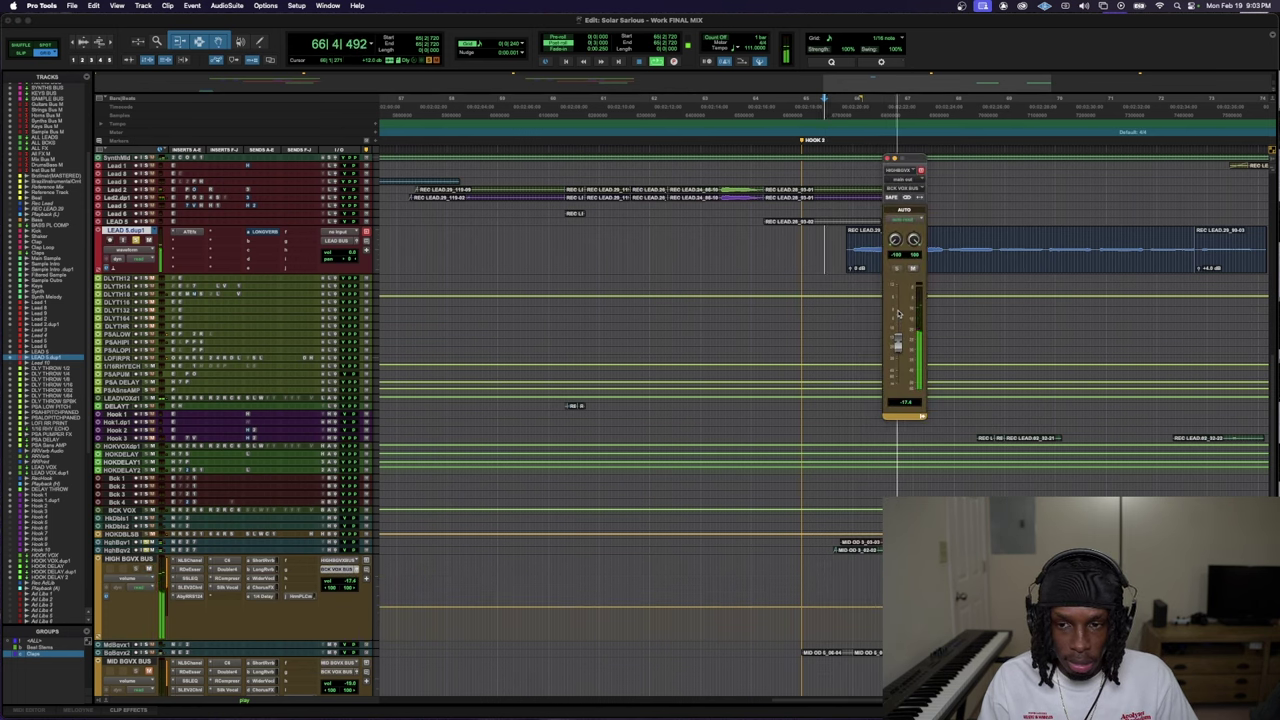
key(space)
key(space)
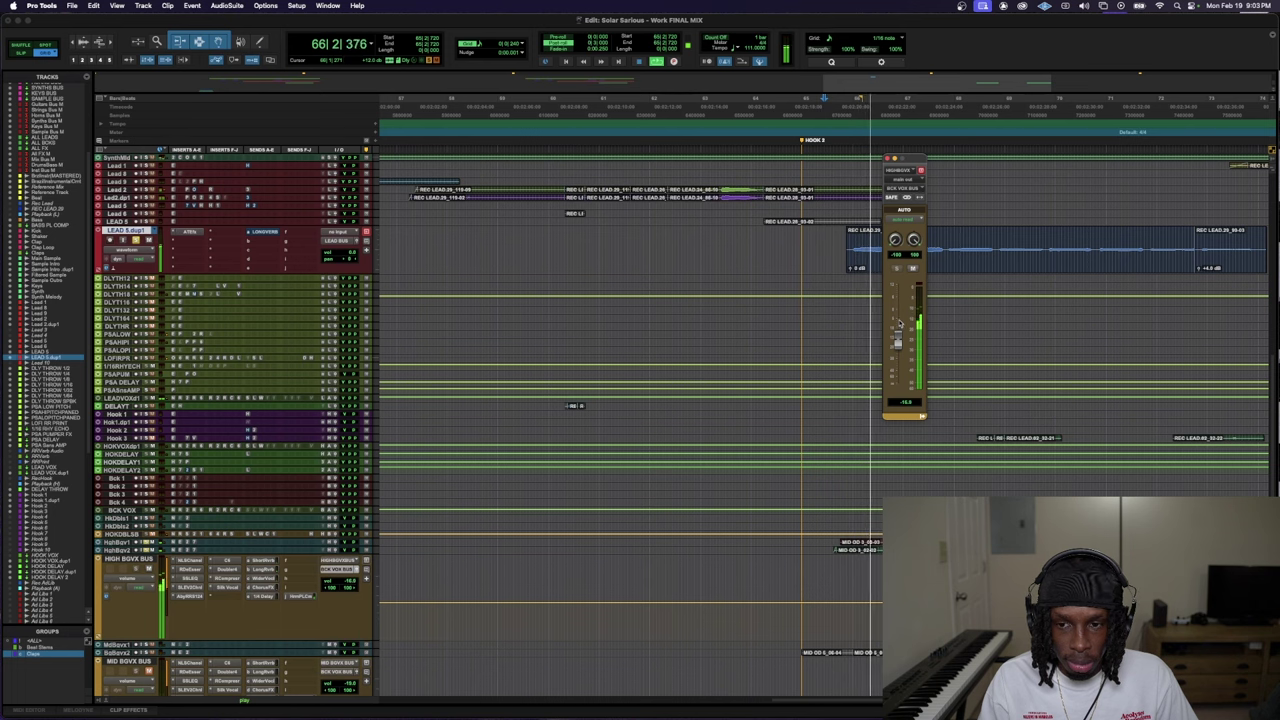
- Make the Doubler insert on the HIGH BGVX BUS inactive and play the high backgrounds without it
click(236, 569)
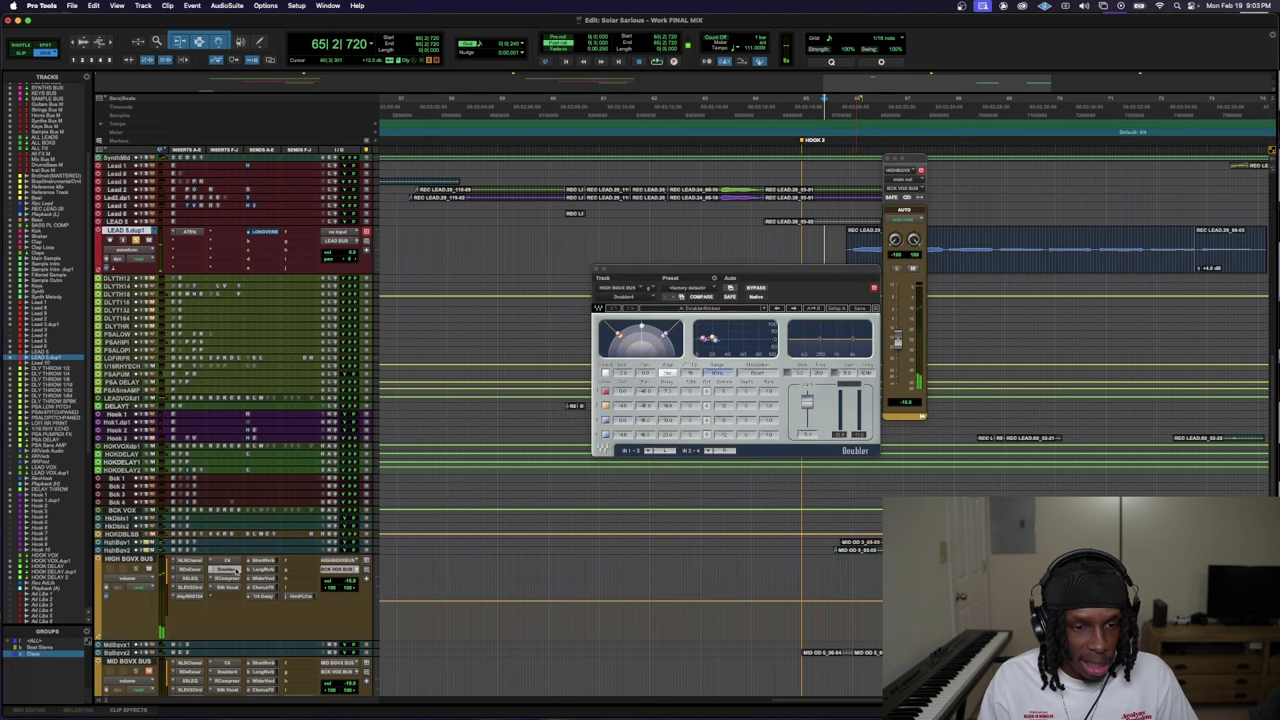
click(214, 572)
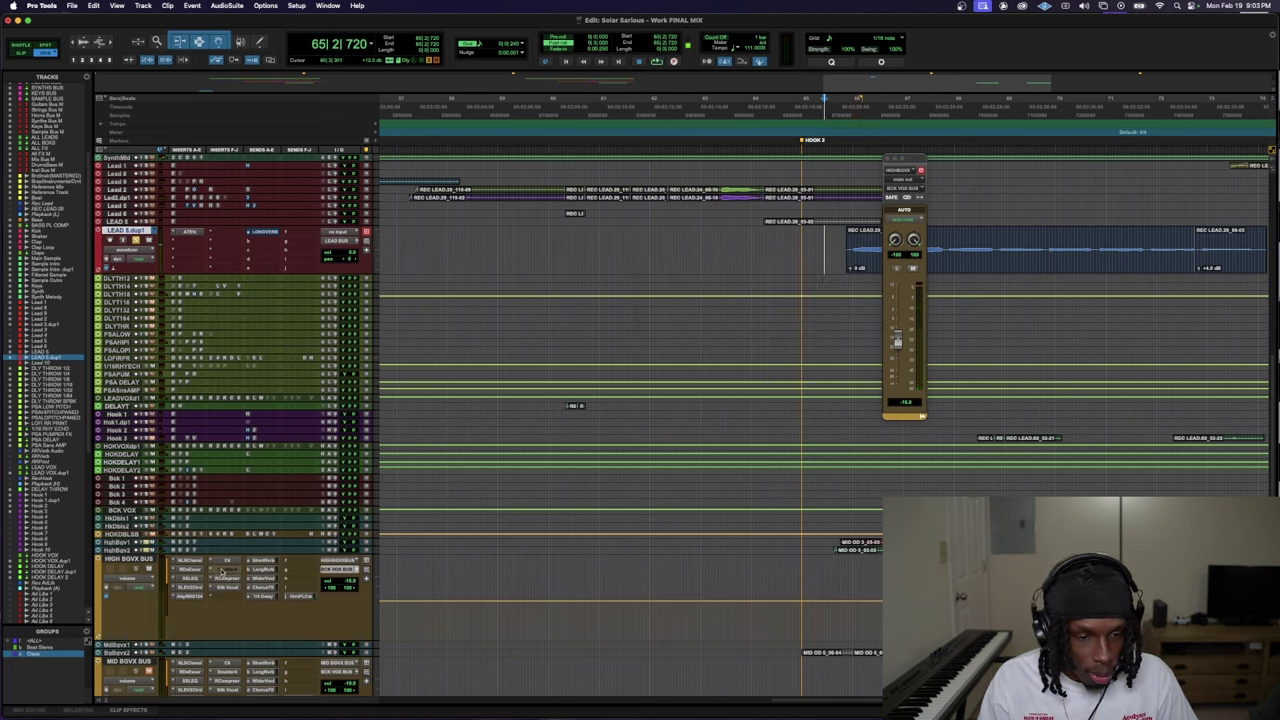
click(221, 571)
key(space)
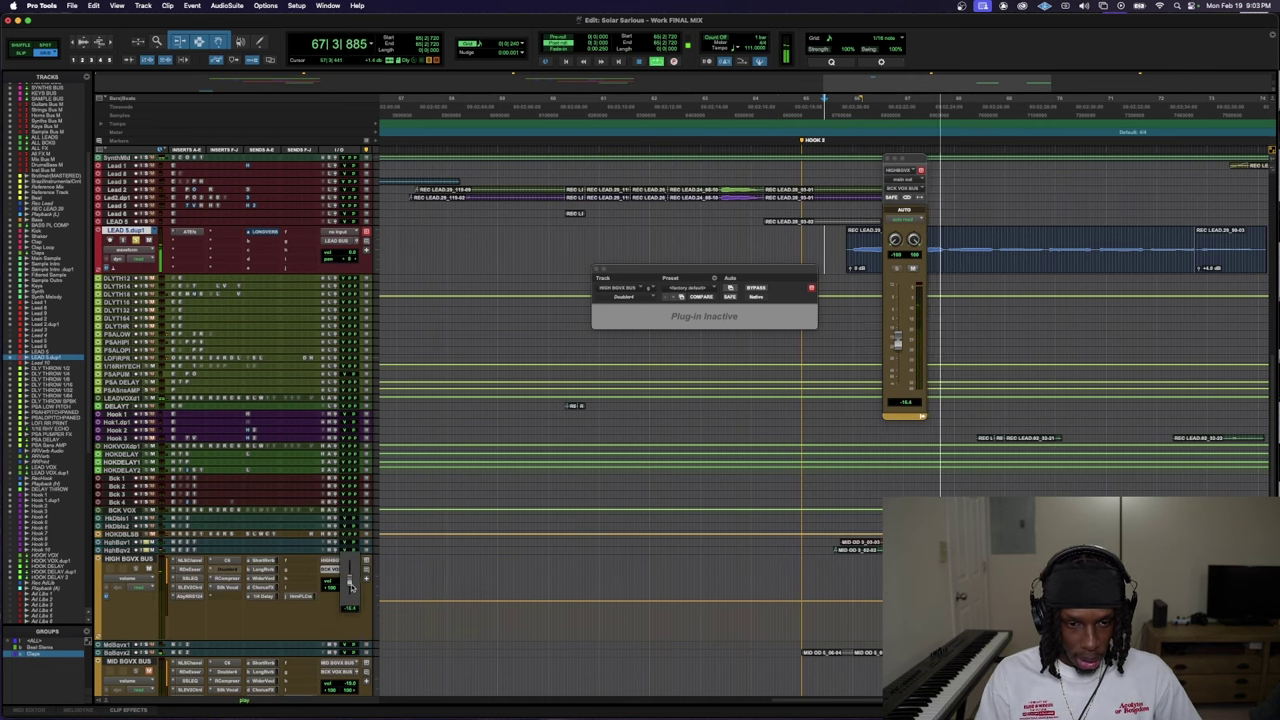
- Inspect the RCompressor insert on the HIGH BGVX BUS, close the floating windows and resume playback
click(232, 578)
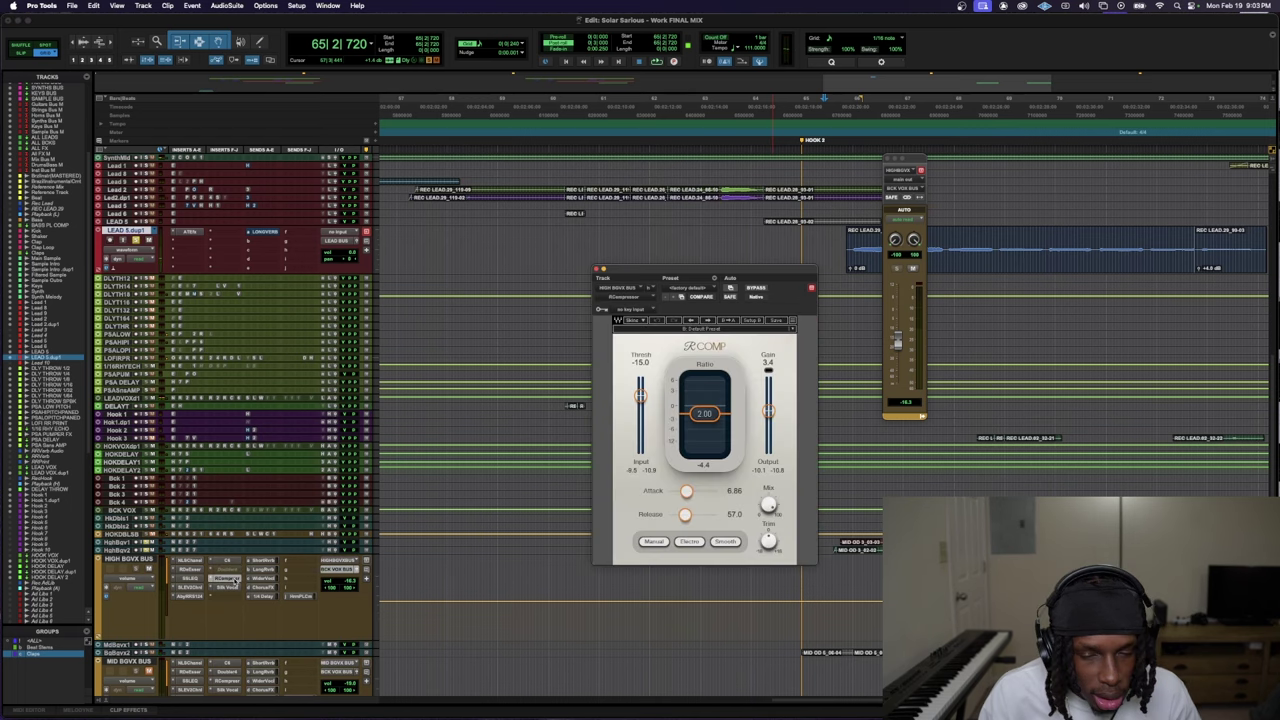
key(ctrl+alt+super+w)
key(space)
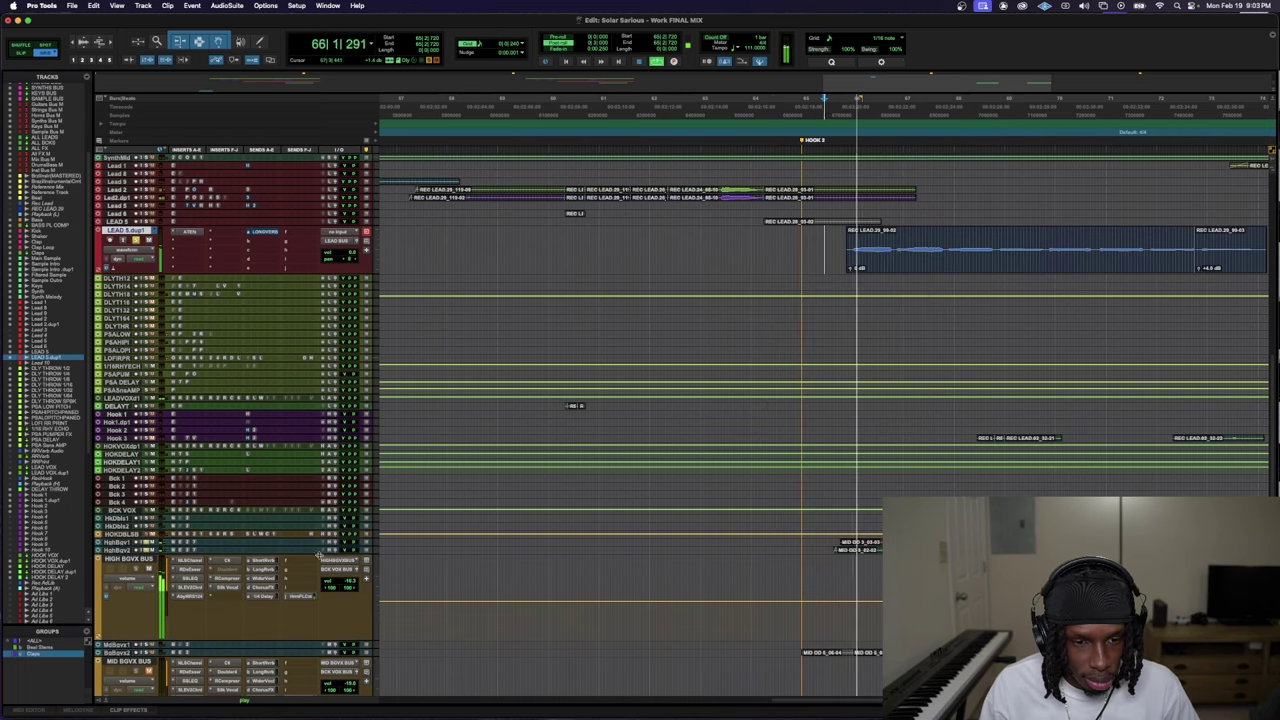
- Enlarge the High Bgvx 2 track and lower the HIGH BGVX BUS output fader further during playback
drag(299, 552, 300, 600)
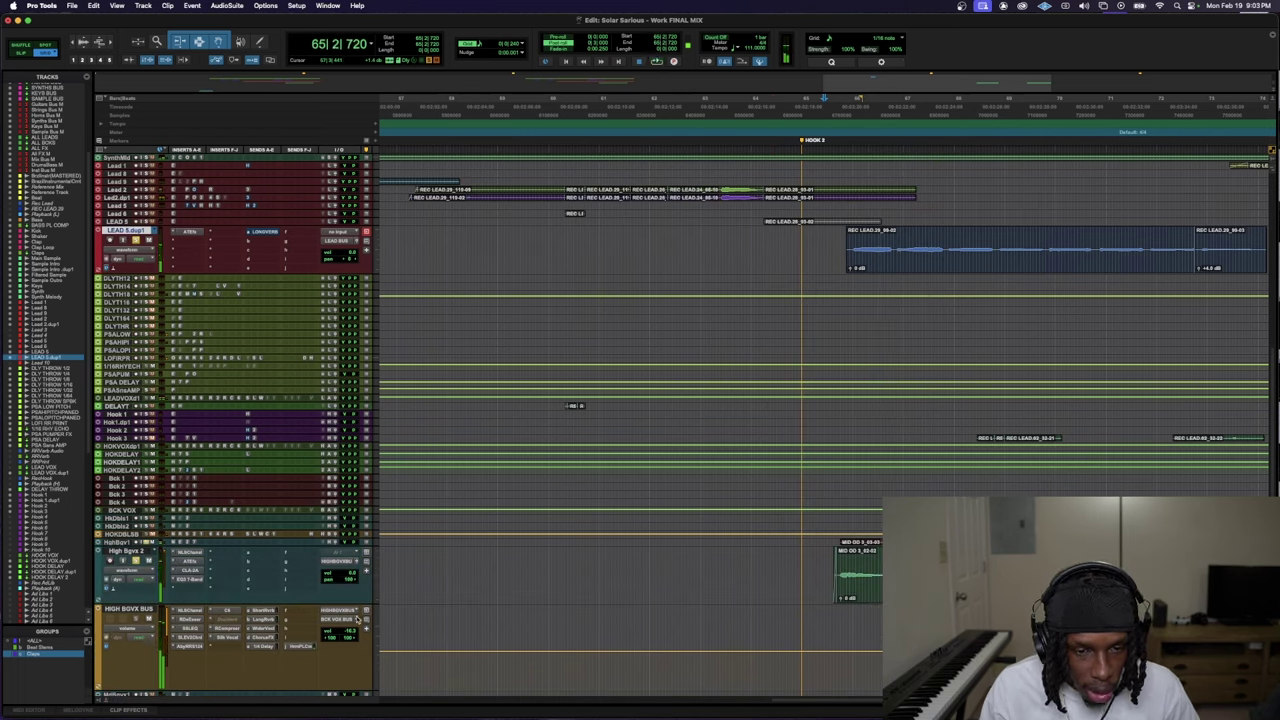
click(357, 620)
key(space)
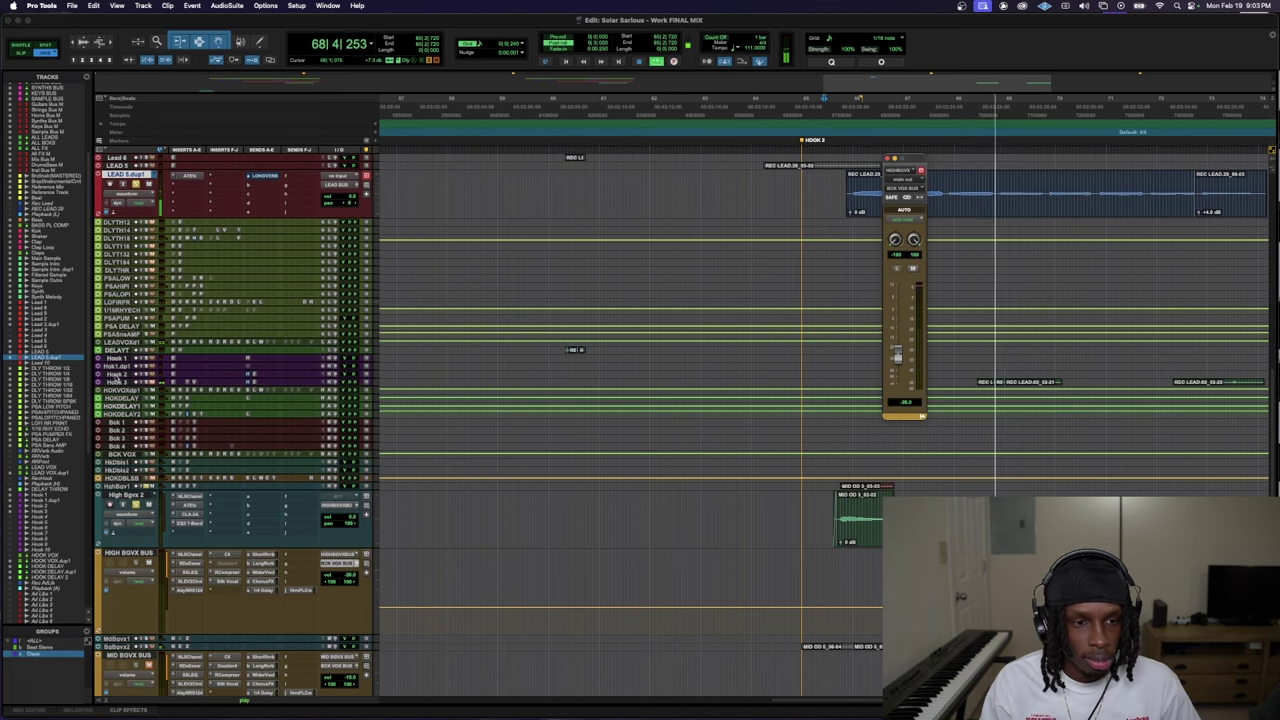
- Enlarge and solo Big Bgvx 2, unmute the MID BGVX BUS and play the mid backgrounds from Hook 2
scroll(157, 567, down, 3)
key(space)
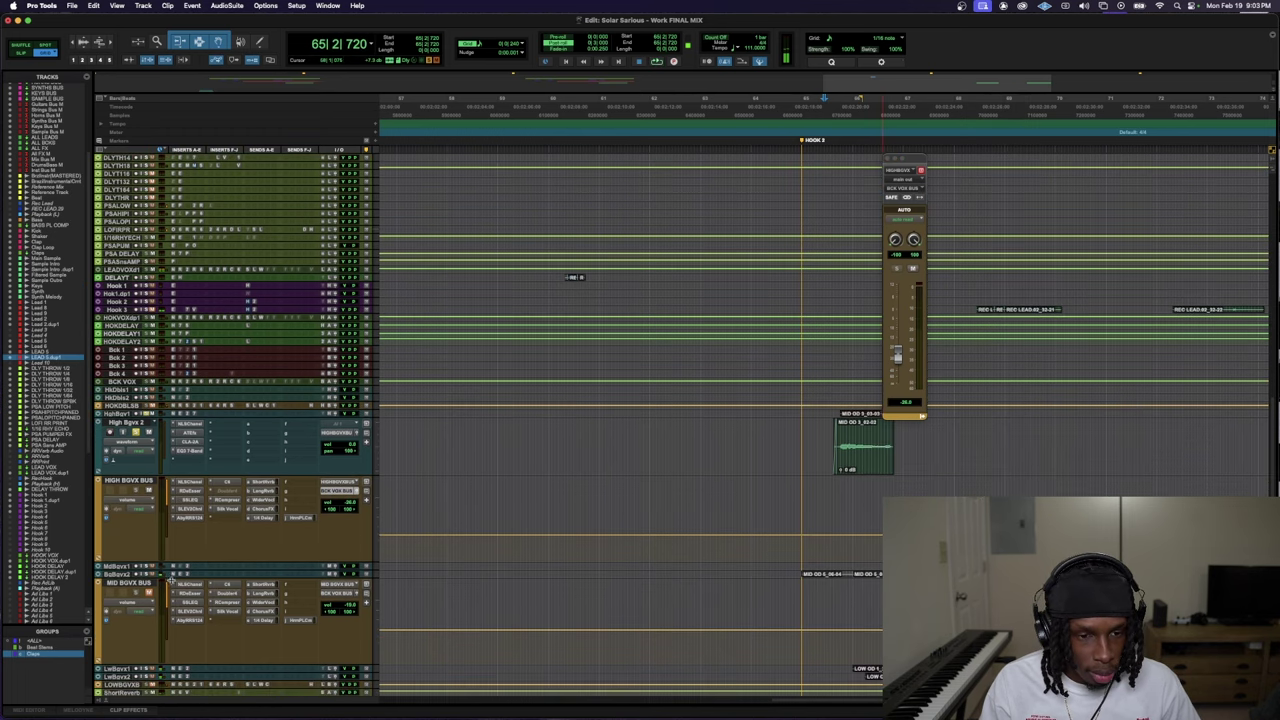
scroll(180, 640, down, 1)
scroll(167, 627, down, 1)
key(space)
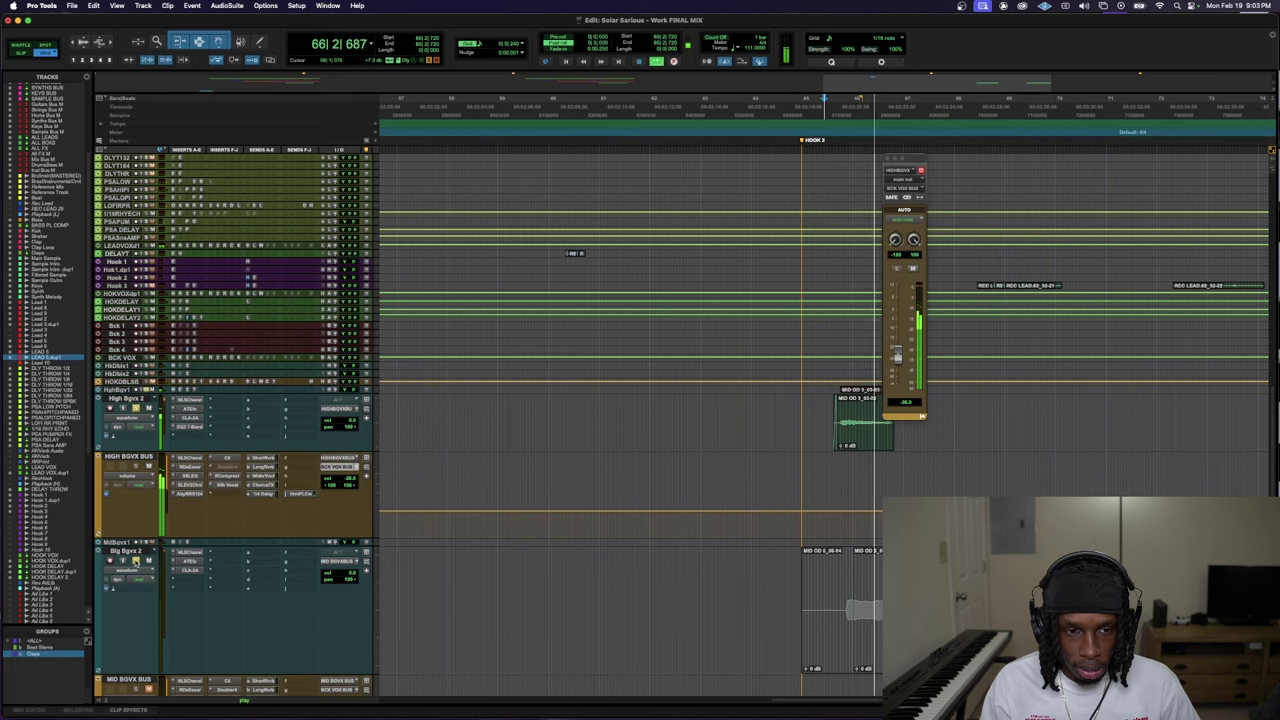
scroll(137, 562, down, 1)
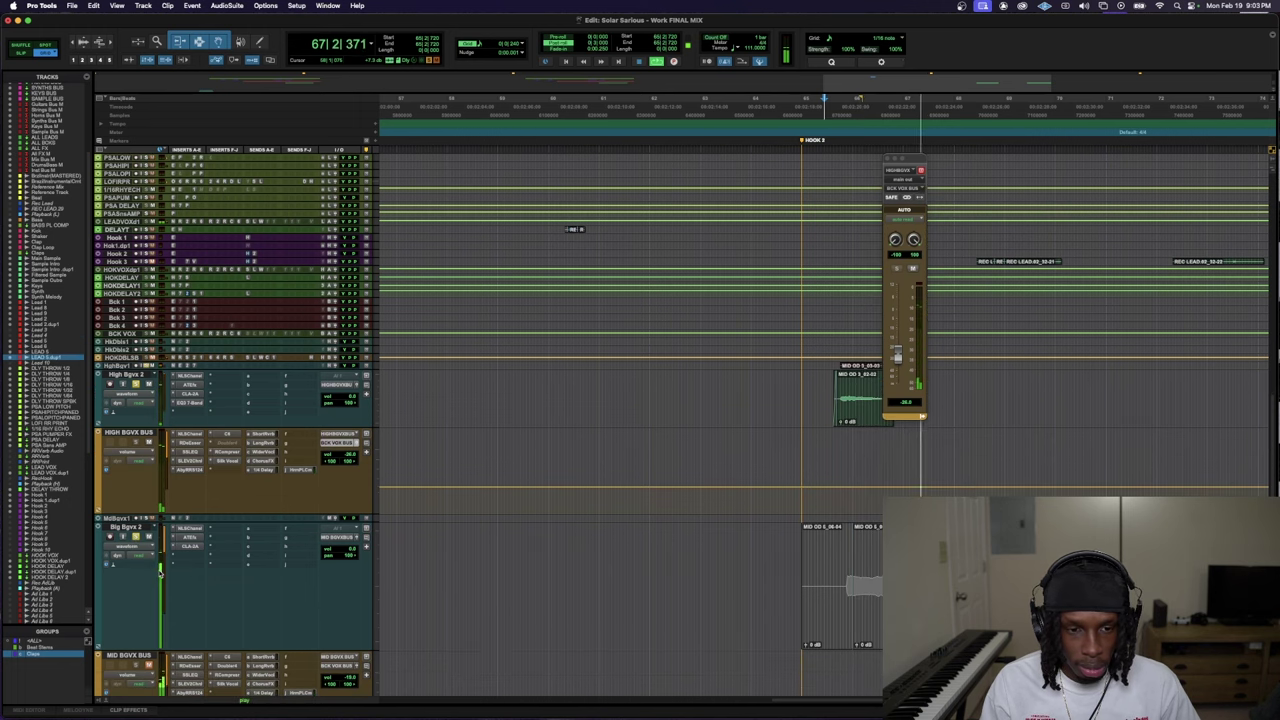
scroll(150, 660, down, 3)
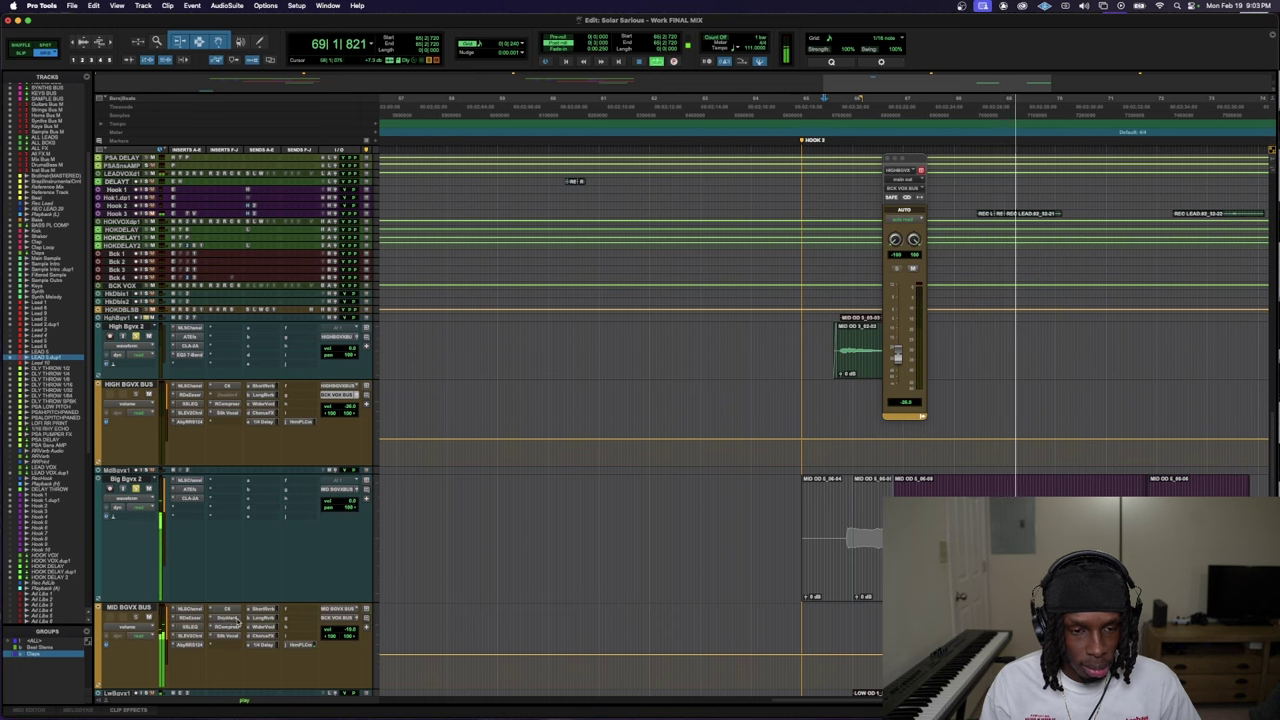
key(space)
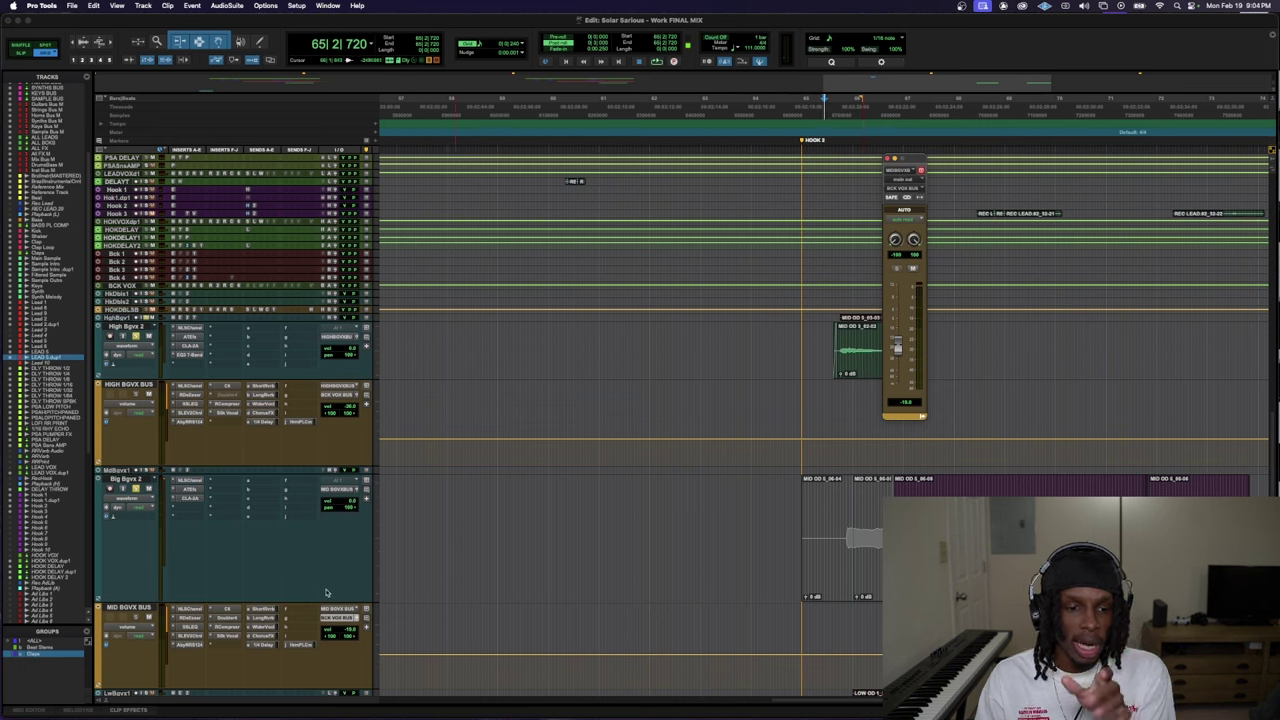
- Compare the mid backgrounds with the MID BGVX BUS Doubler insert bypassed and active during playback
click(226, 620)
click(227, 621)
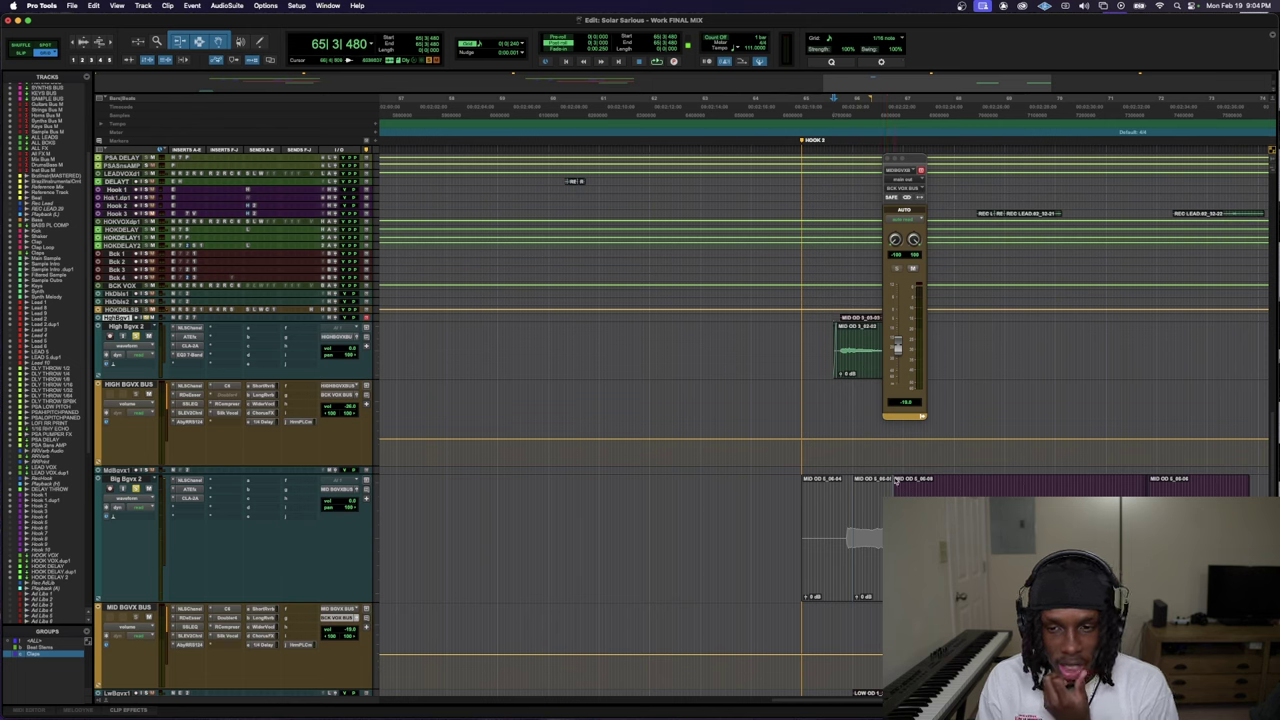
key(space)
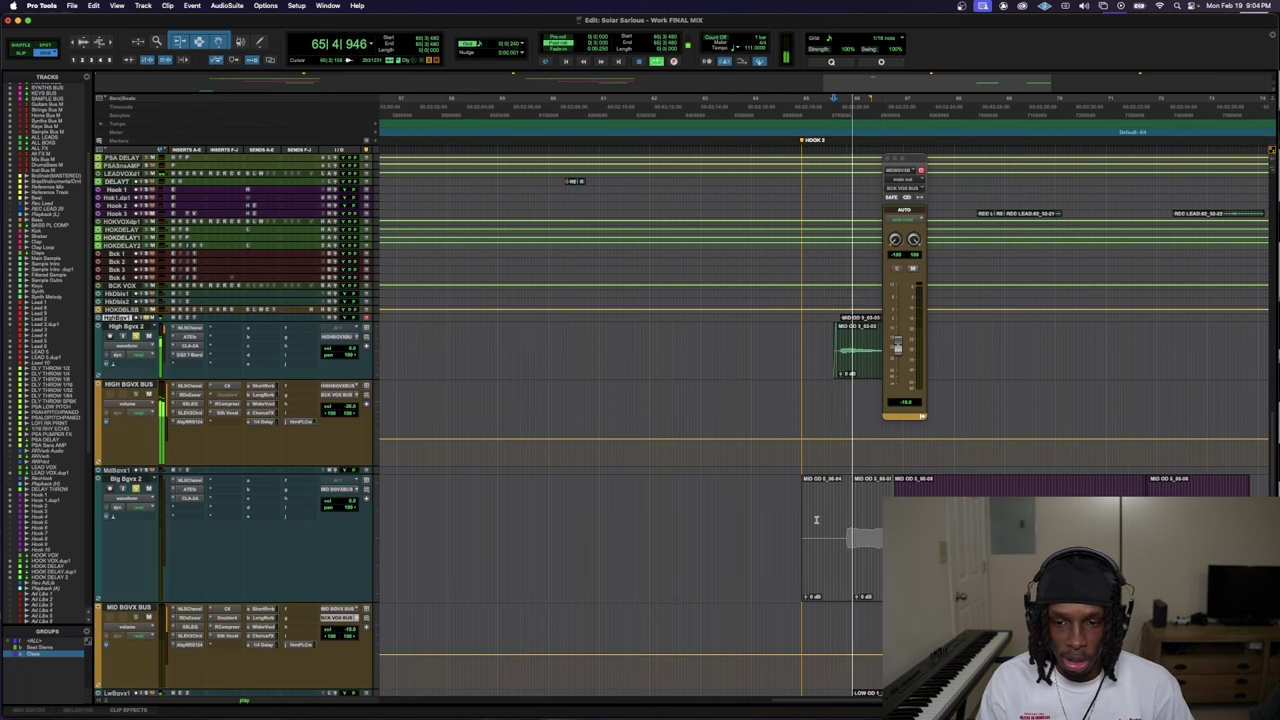
key(space)
key(space)
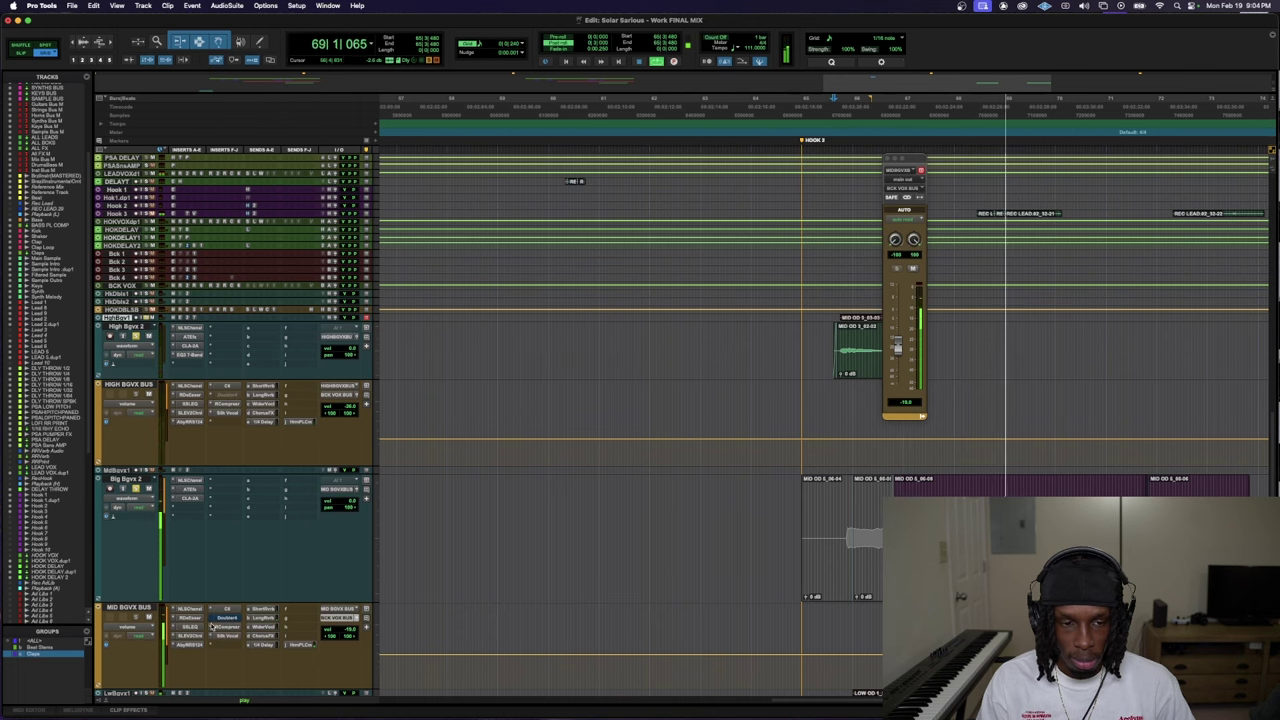
click(366, 631)
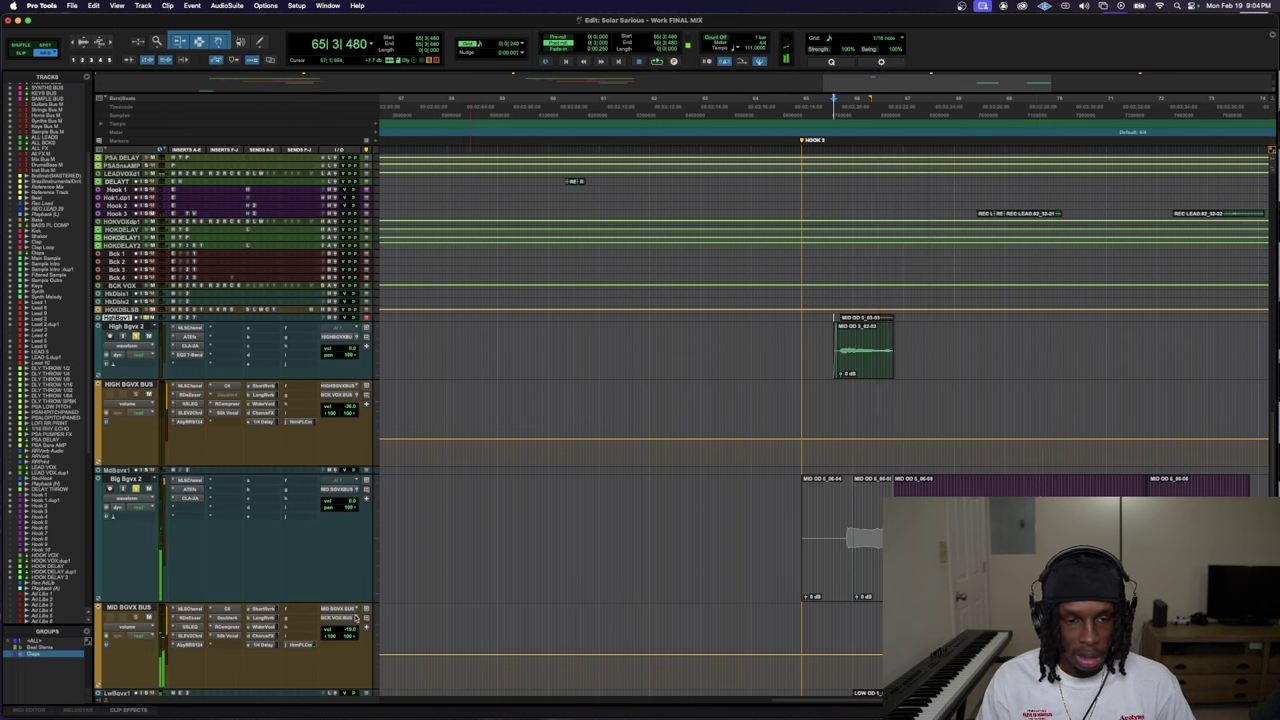
- Play Big Bgvx 2 from bar 66 and lower the MID BGVX BUS output fader
click(357, 618)
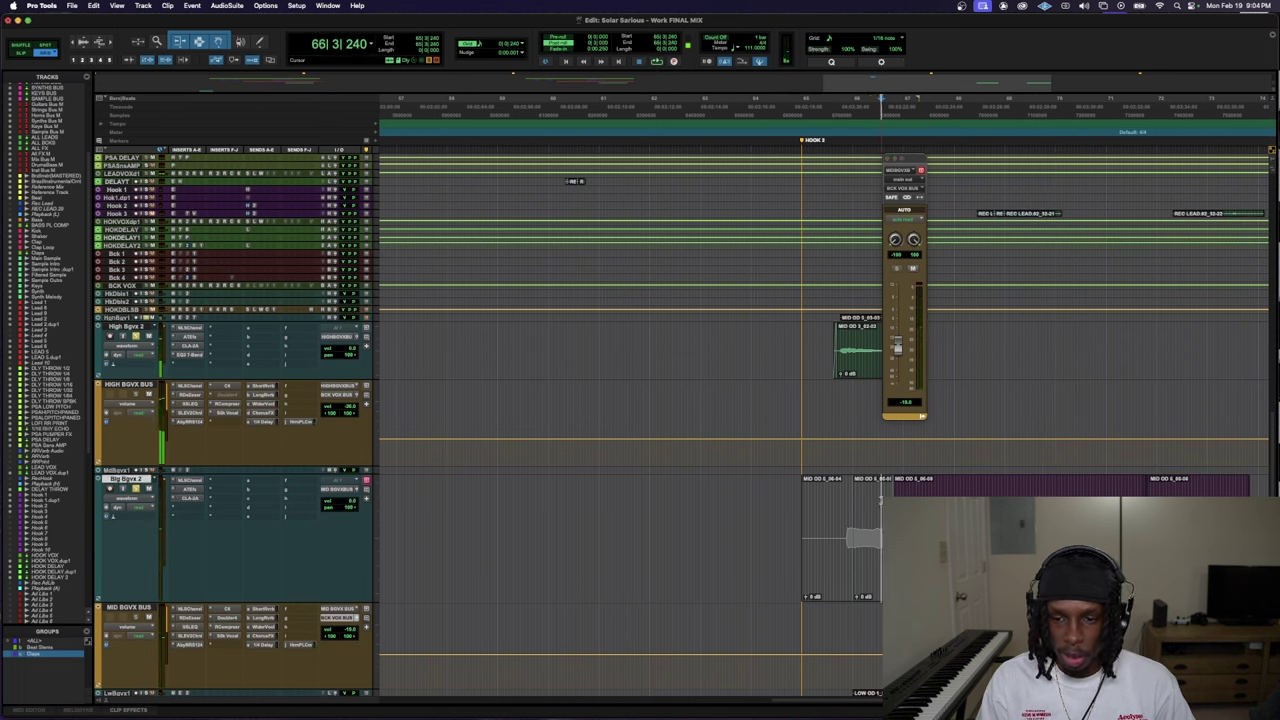
key(space)
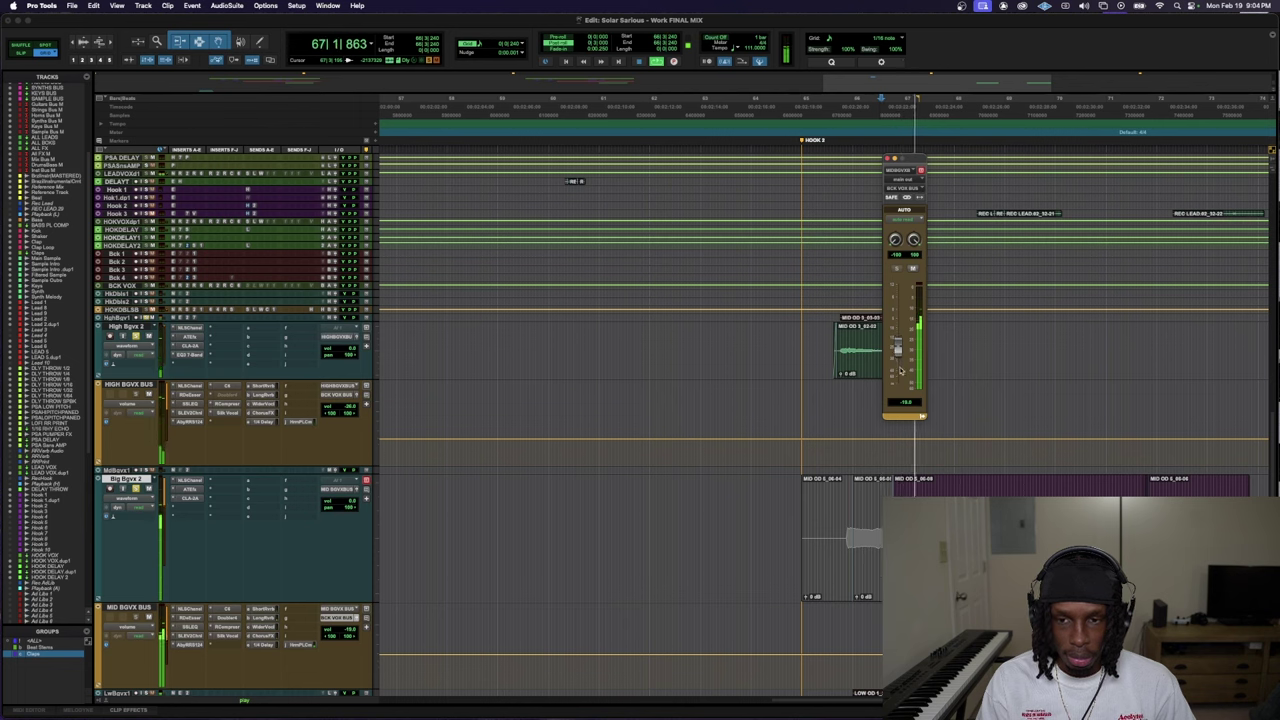
drag(901, 385, 903, 428)
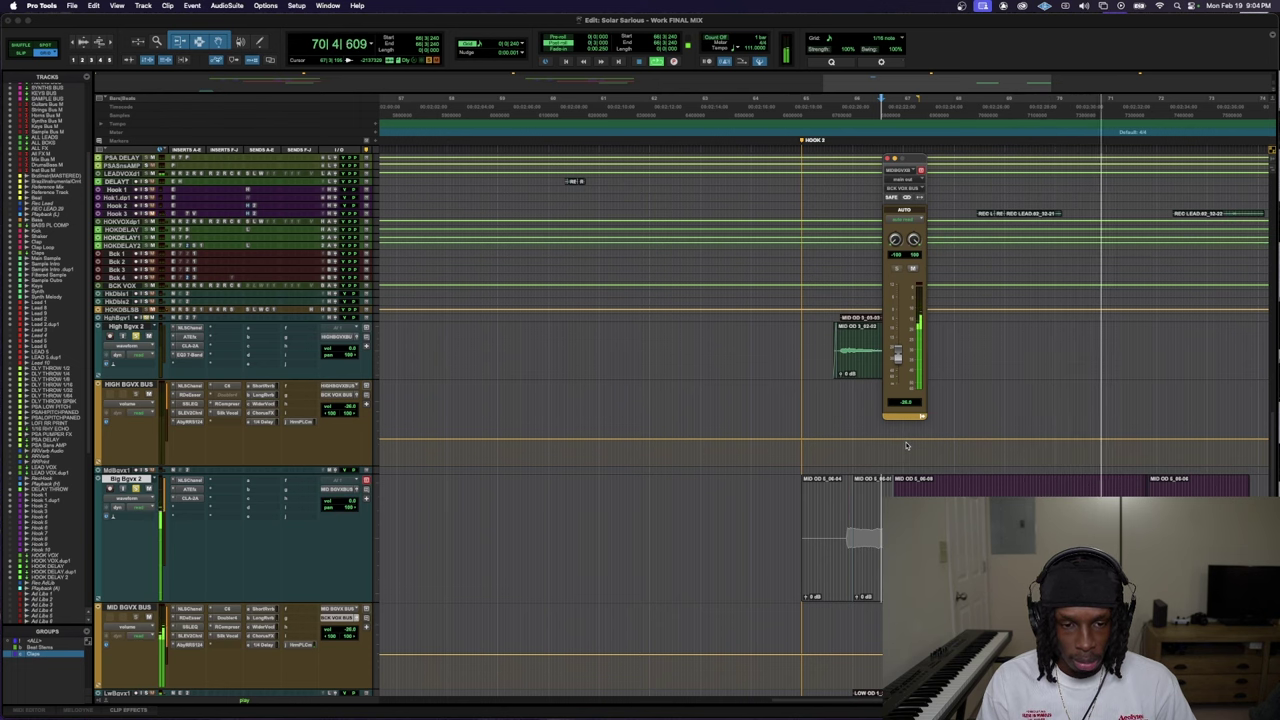
- Enlarge the LOW BGVX BUS, Low Bgvx 1 and Low Bgvx 2 tracks
scroll(700, 430, down, 2)
scroll(471, 420, down, 2)
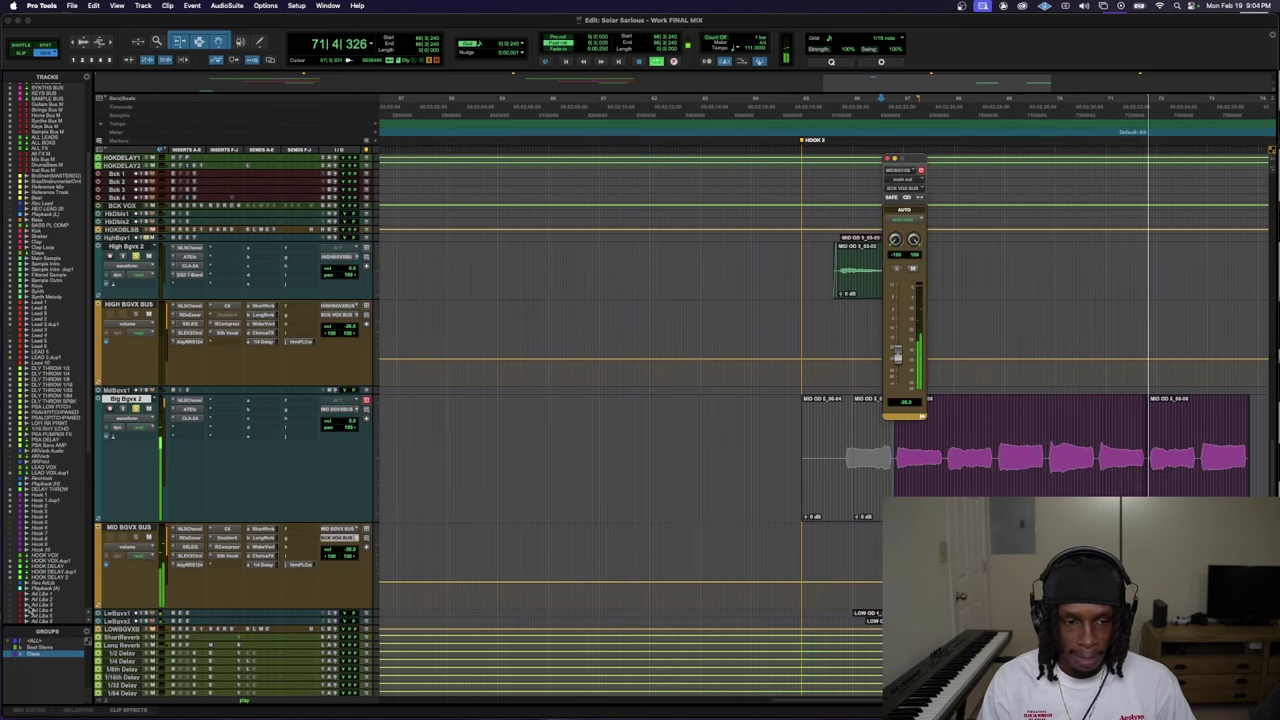
scroll(142, 585, down, 1)
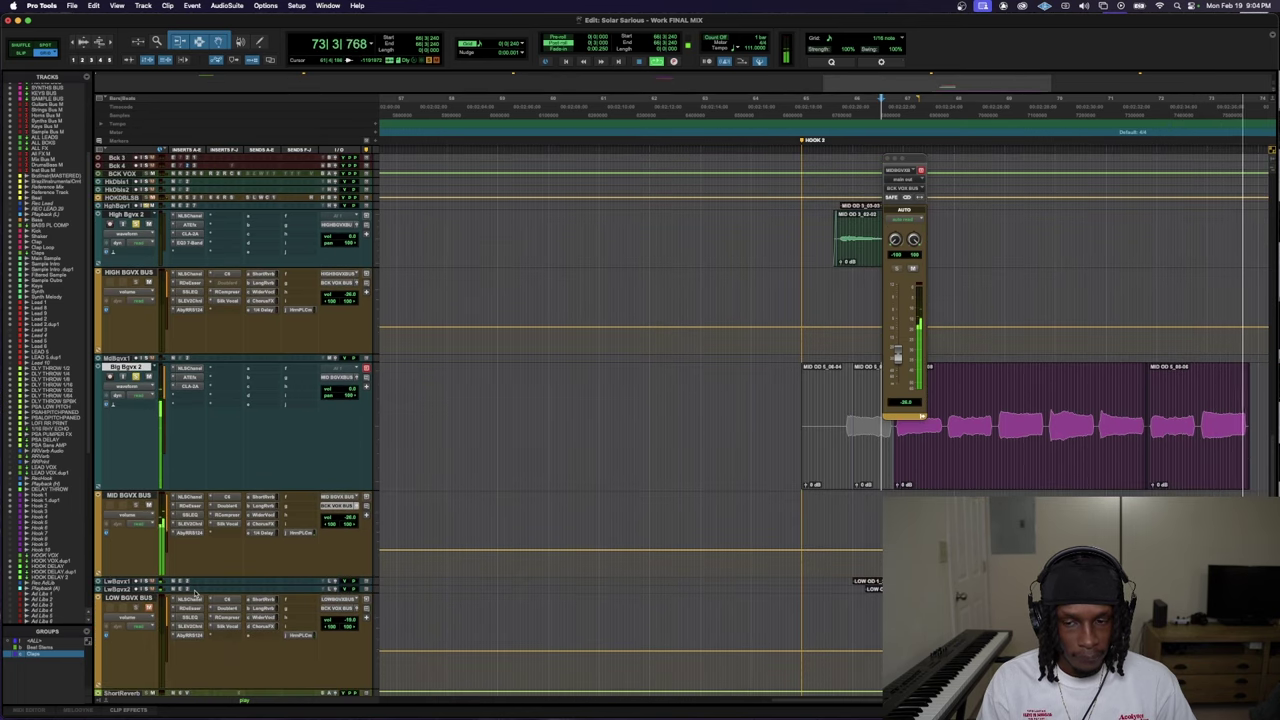
scroll(214, 625, down, 1)
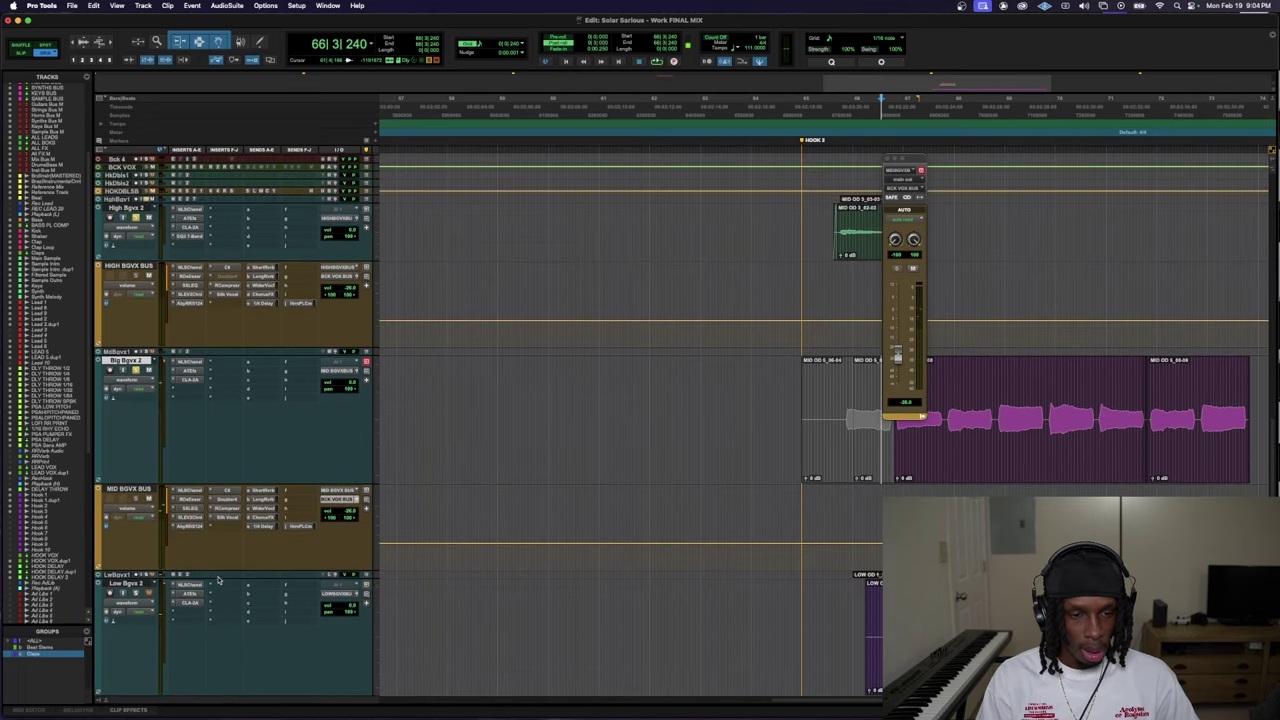
scroll(218, 580, down, 6)
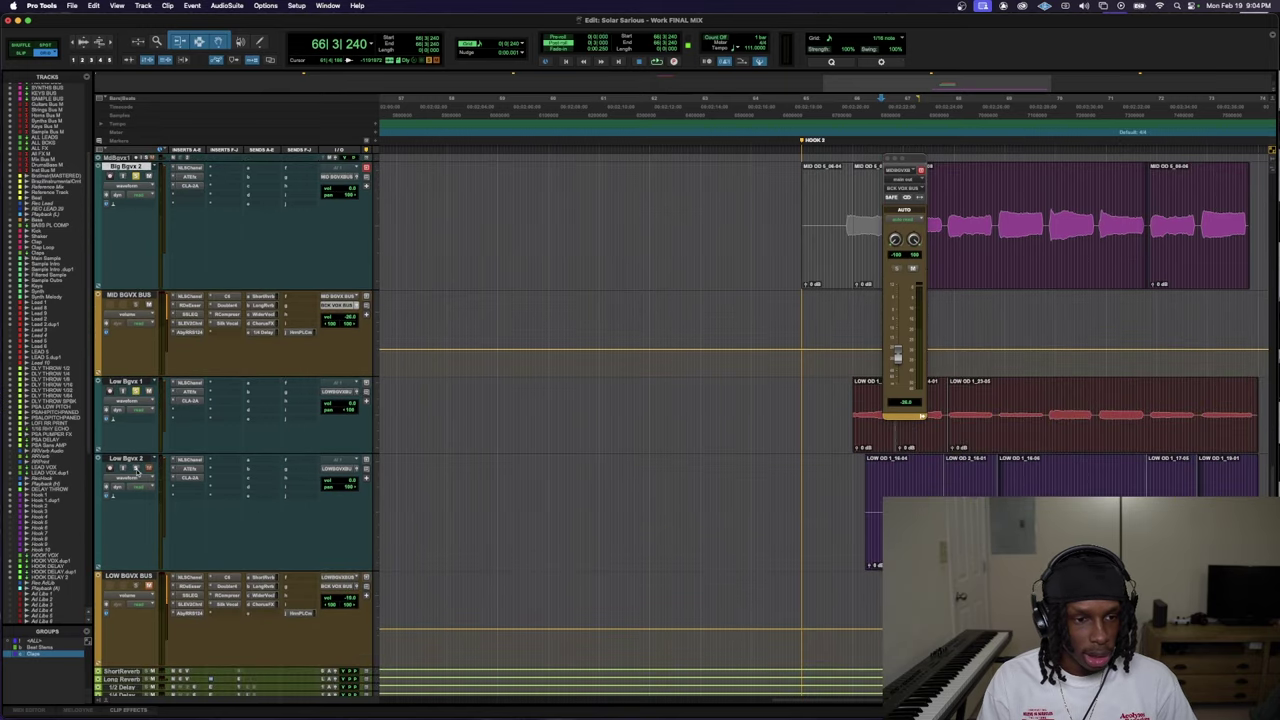
- Solo Low Bgvx 1 and Low Bgvx 2, unmute the LOW BGVX BUS and play the low backgrounds from before their clips
key(space)
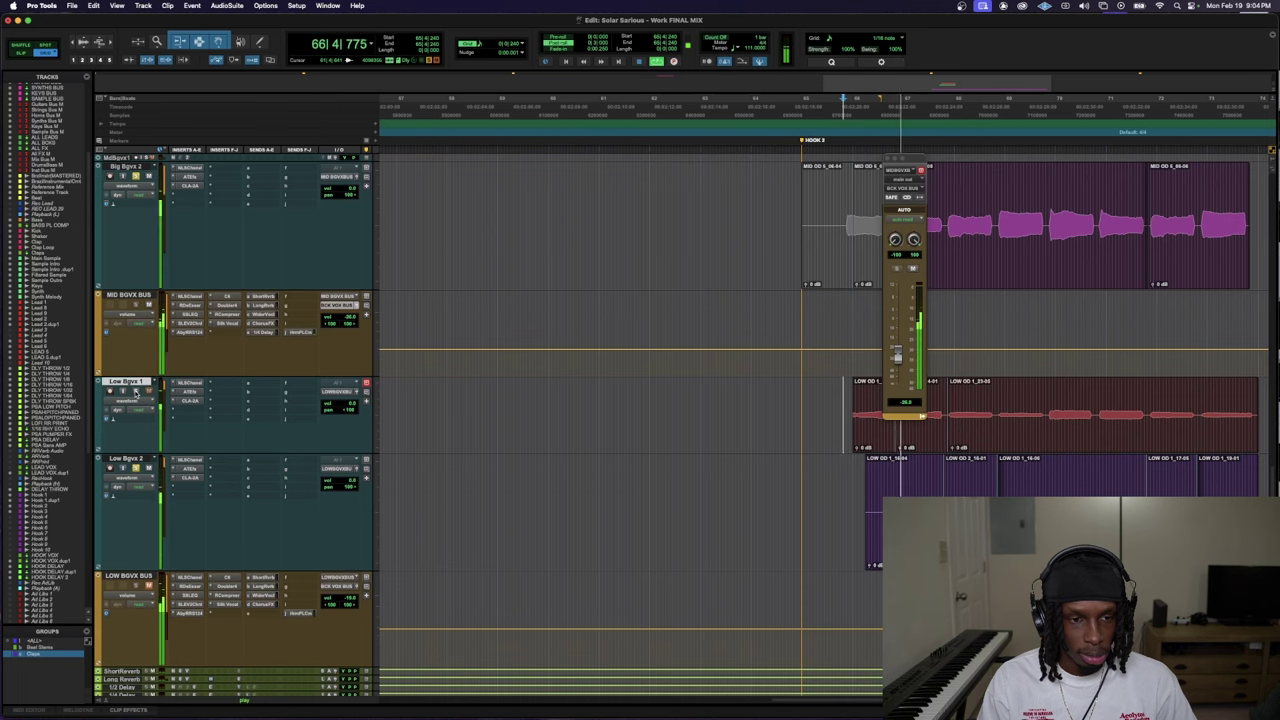
key(space)
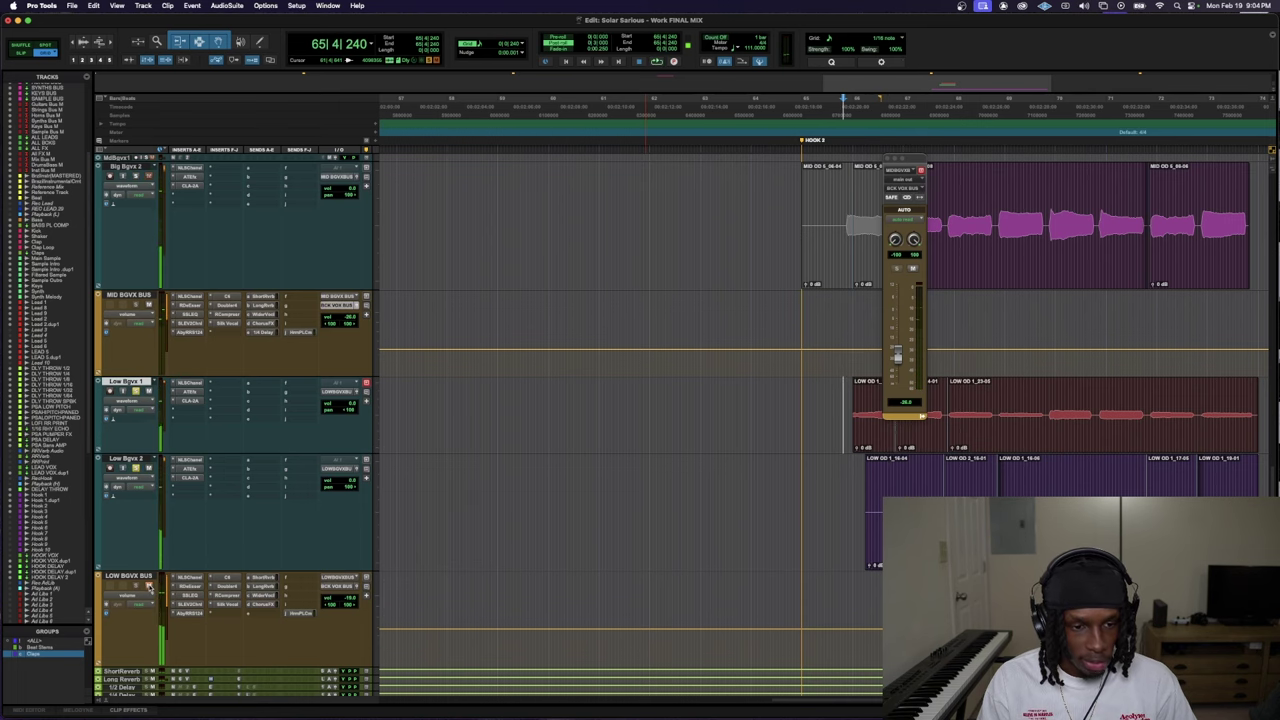
key(space)
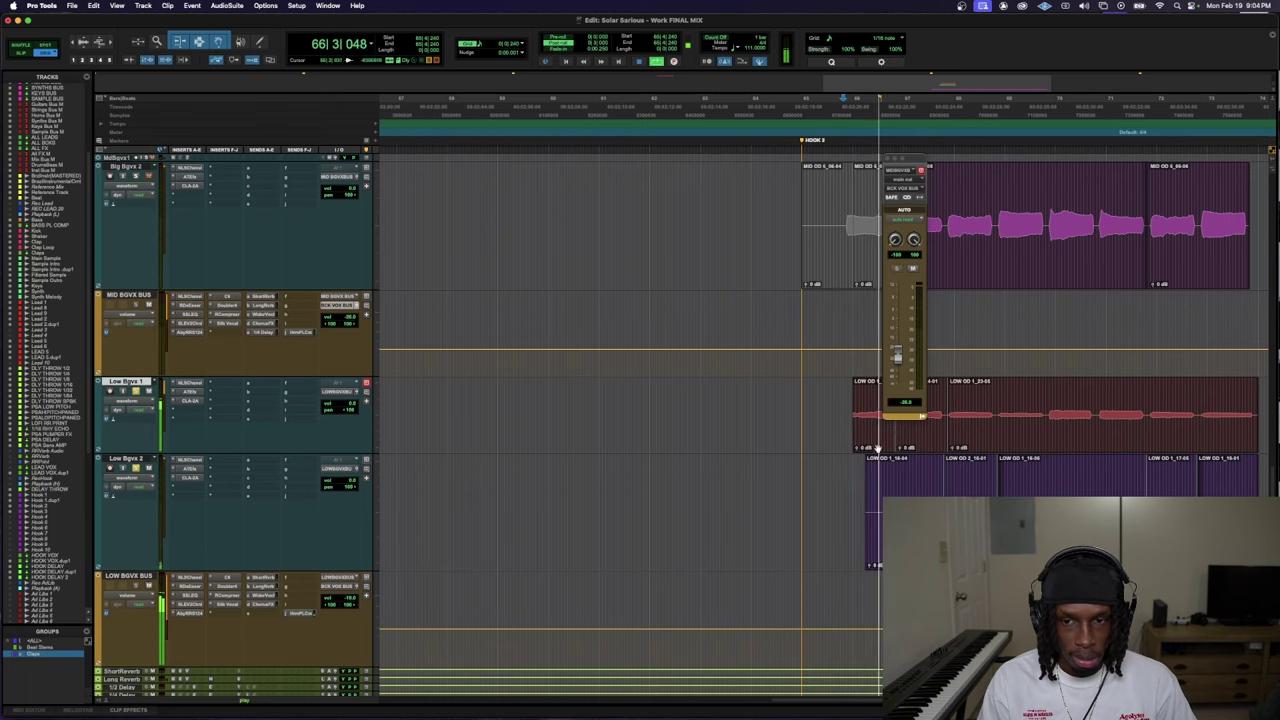
key(super+bracketright)
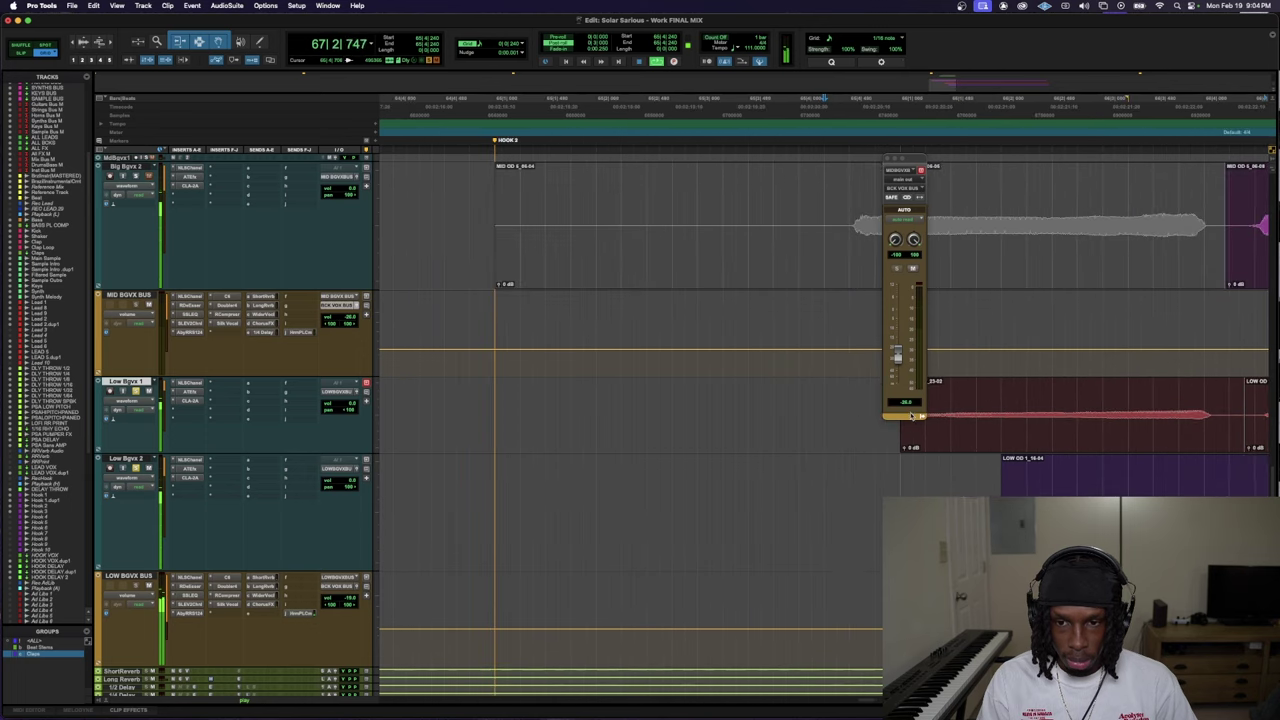
- Solo the high and mid background vocal tracks together with the low ones and play them from bar 65
key(super+bracketleft)
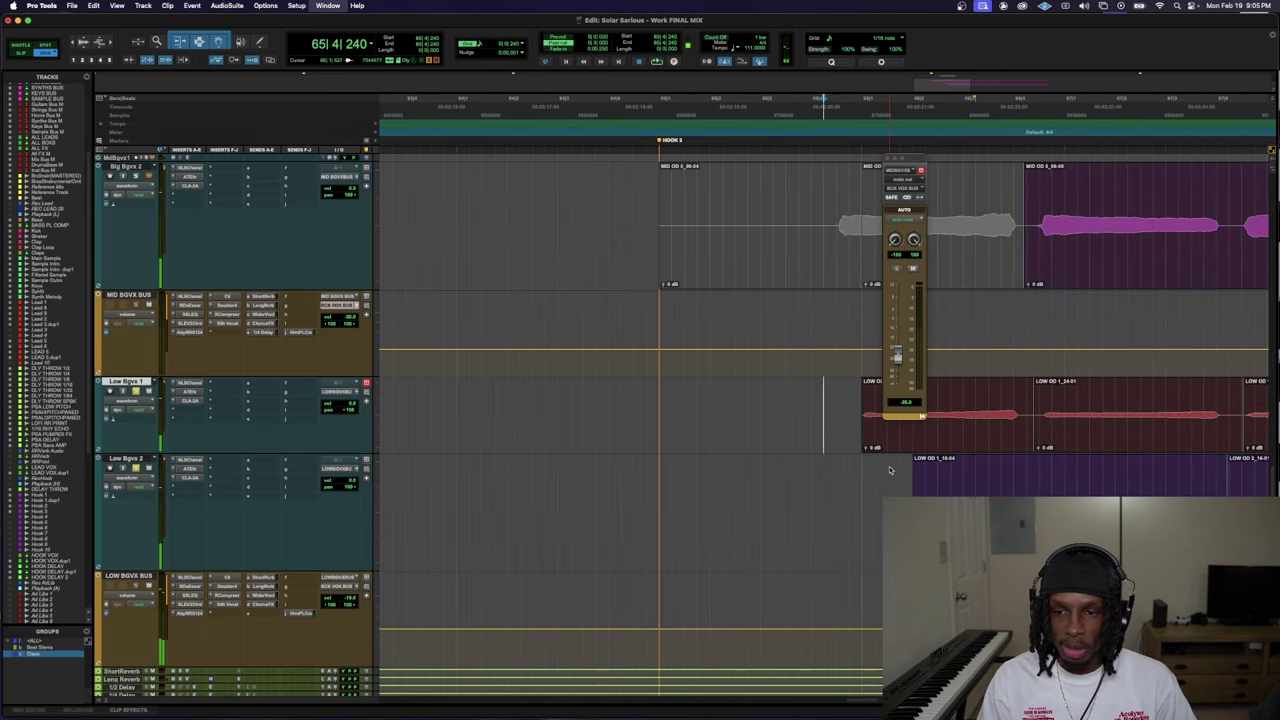
key(super+bracketleft)
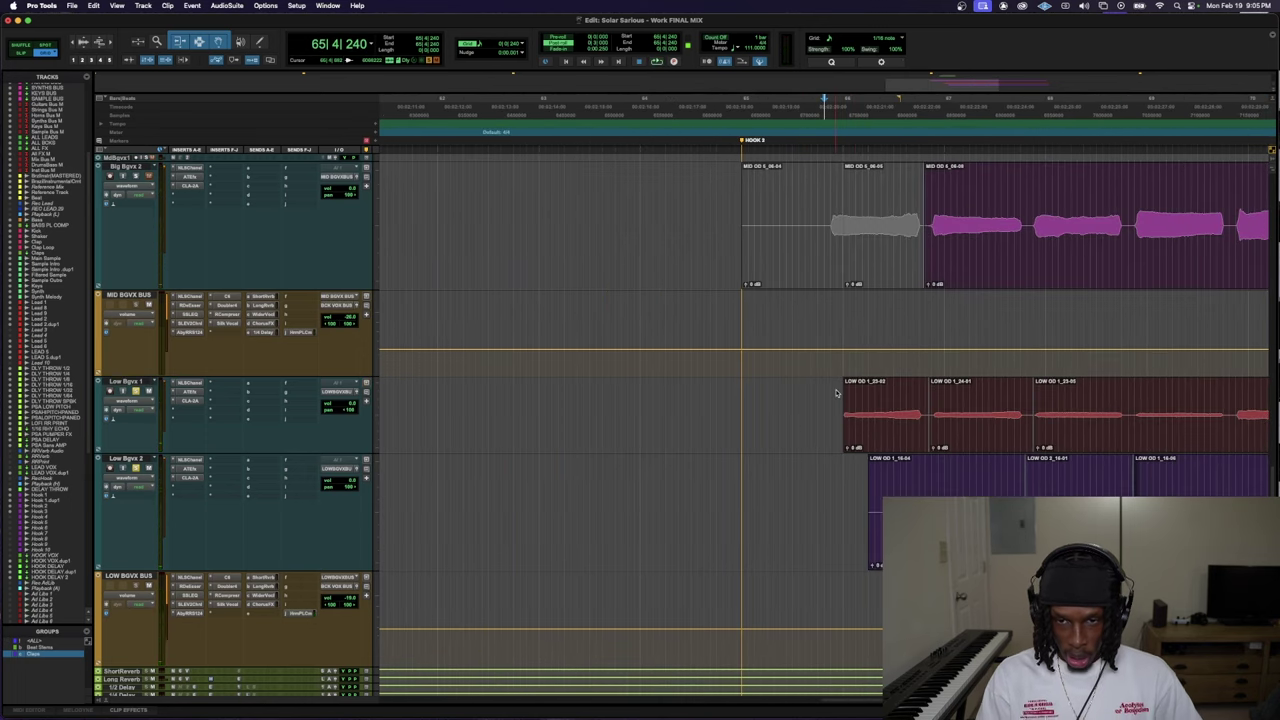
key(super+bracketleft)
scroll(869, 489, up, 5)
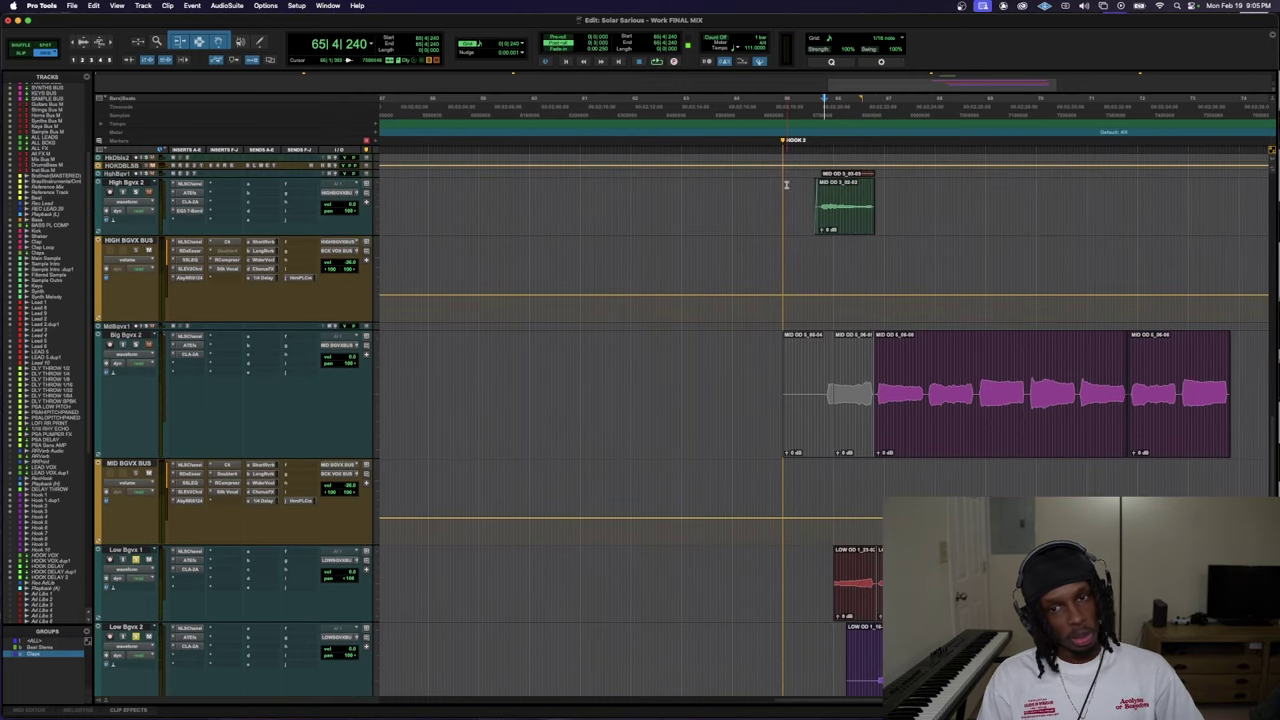
scroll(515, 366, down, 2)
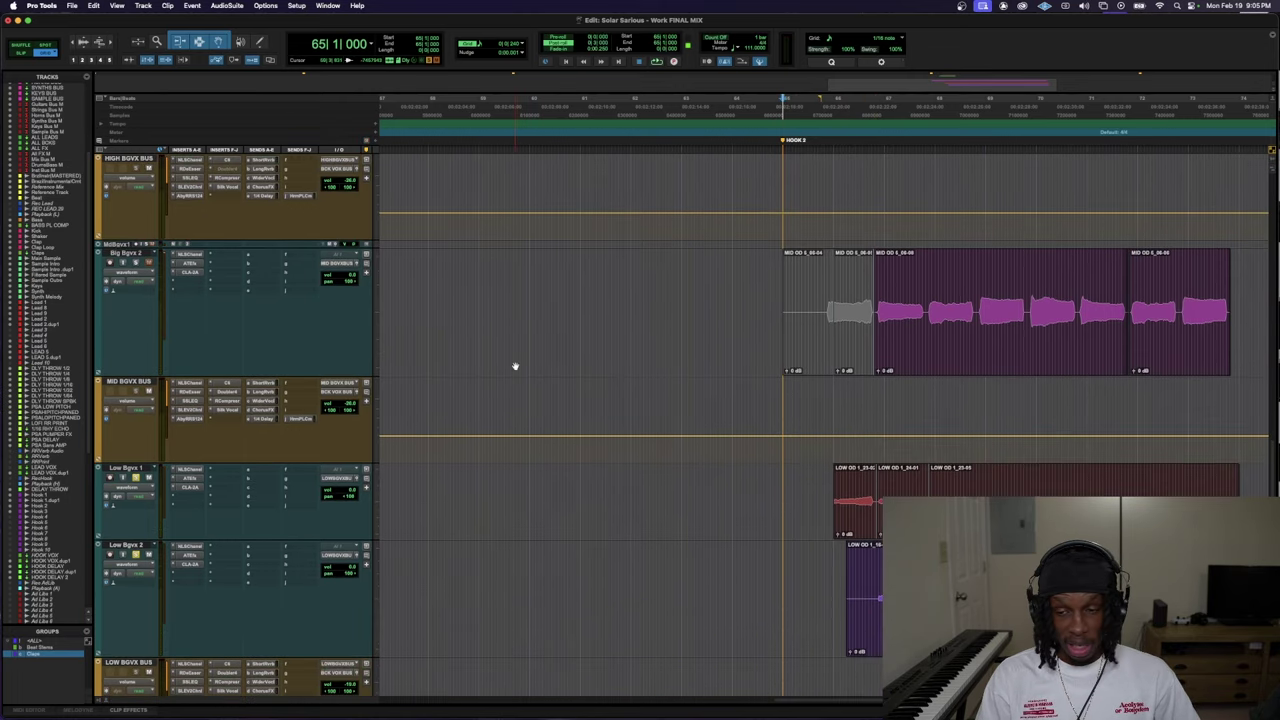
scroll(201, 285, up, 2)
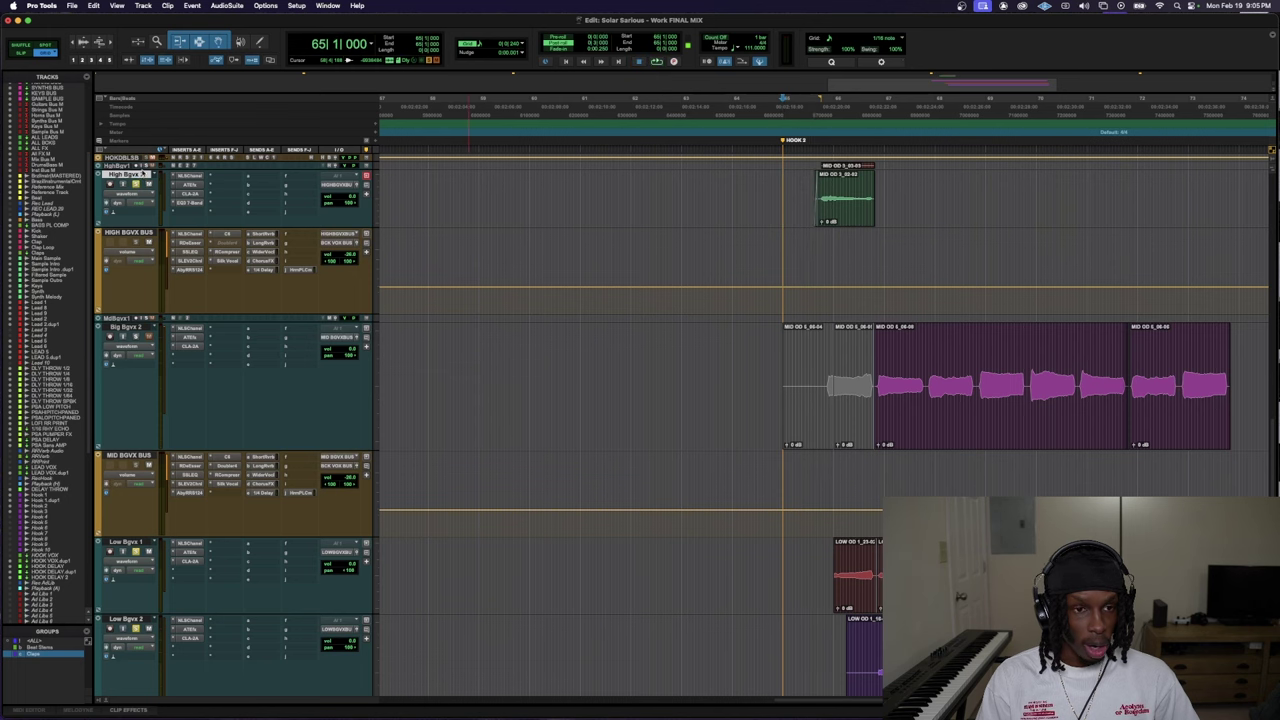
key(space)
- Lower the LOW BGVX BUS output fader to -20.0 dB while the backgrounds play
scroll(294, 443, down, 4)
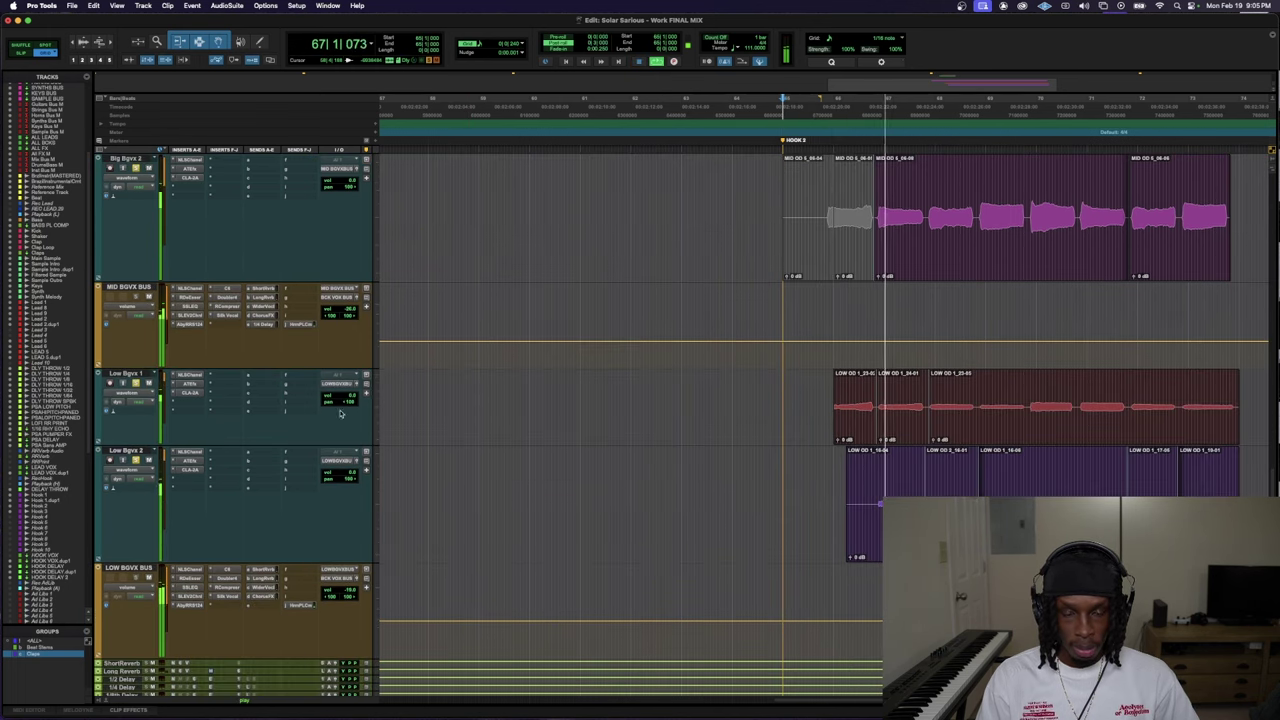
click(360, 590)
drag(896, 350, 899, 368)
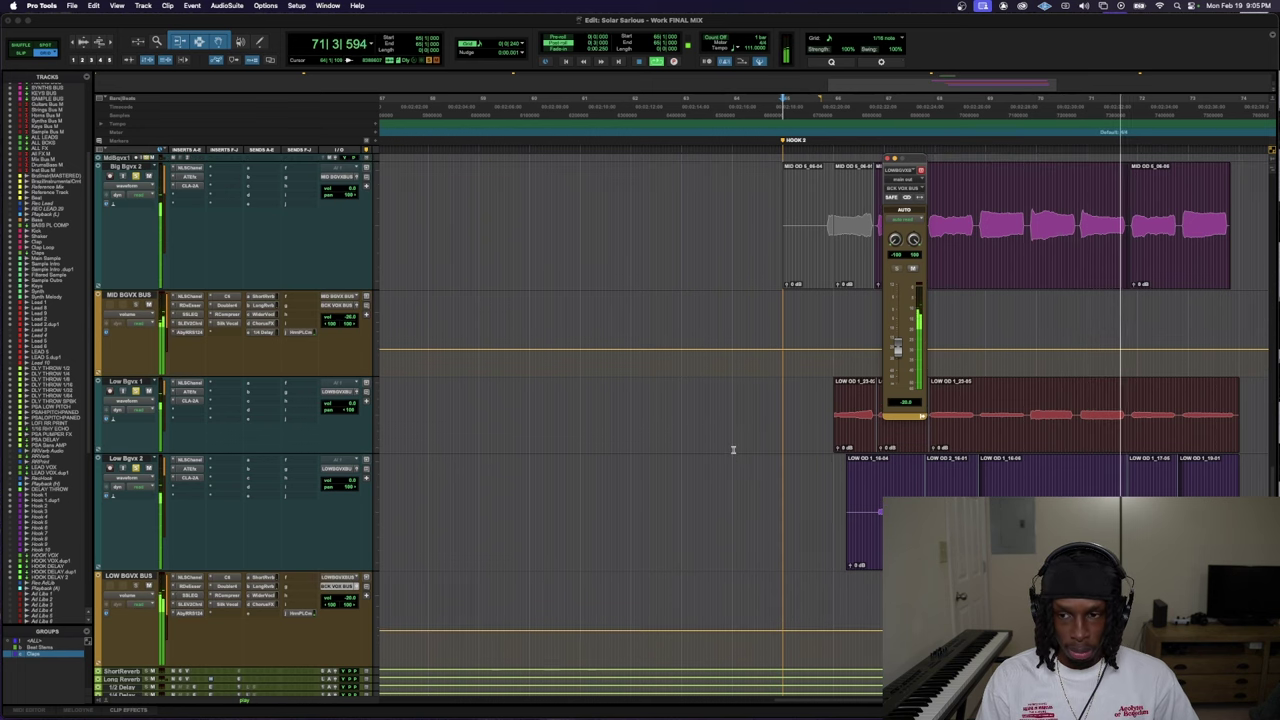
- Listen to the combined backgrounds to the end of the section and look over the lead, delay and hook tracks above them
scroll(733, 449, up, 3)
scroll(733, 449, up, 2)
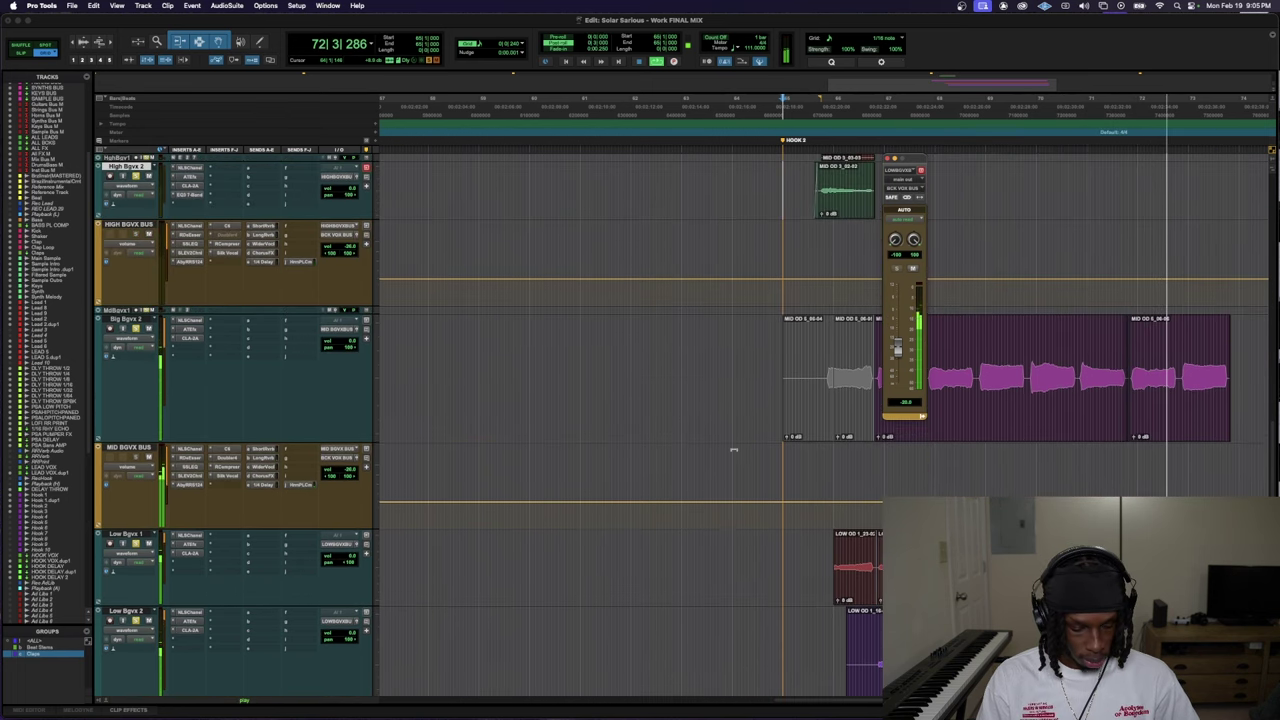
key(super+bracketleft)
scroll(733, 449, up, 2)
scroll(732, 449, up, 7)
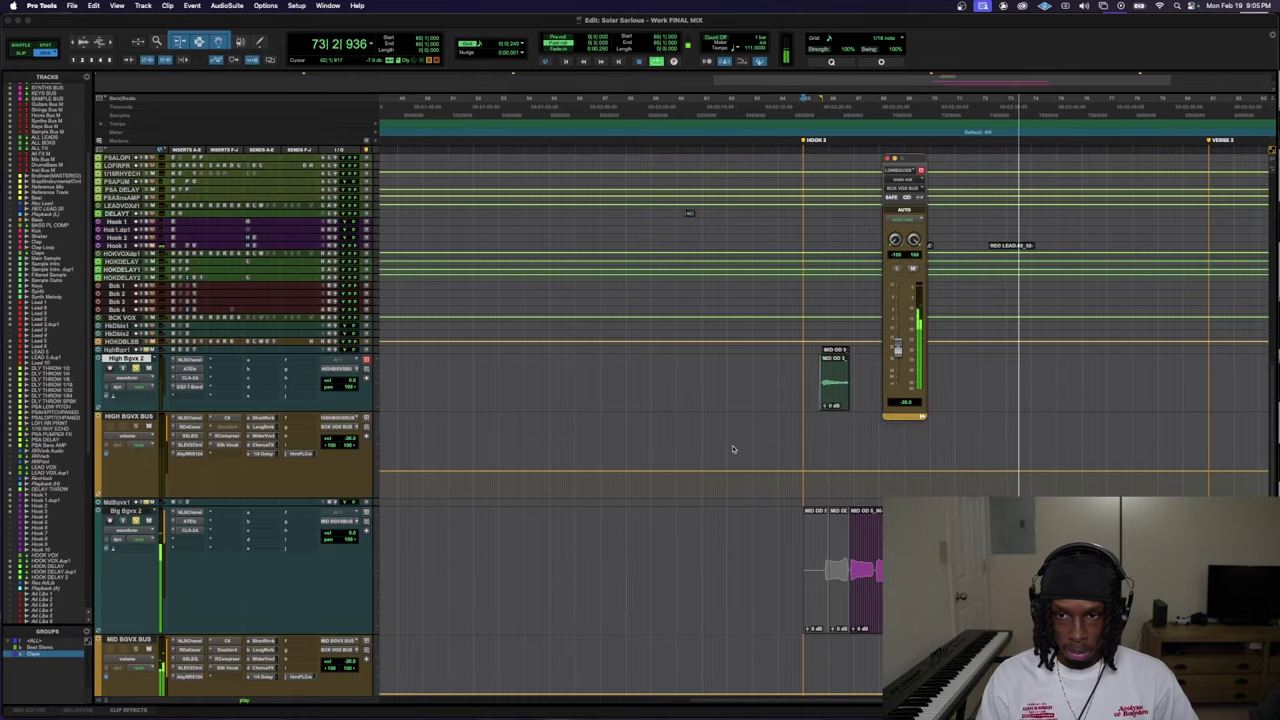
key(space)
scroll(715, 593, down, 2)
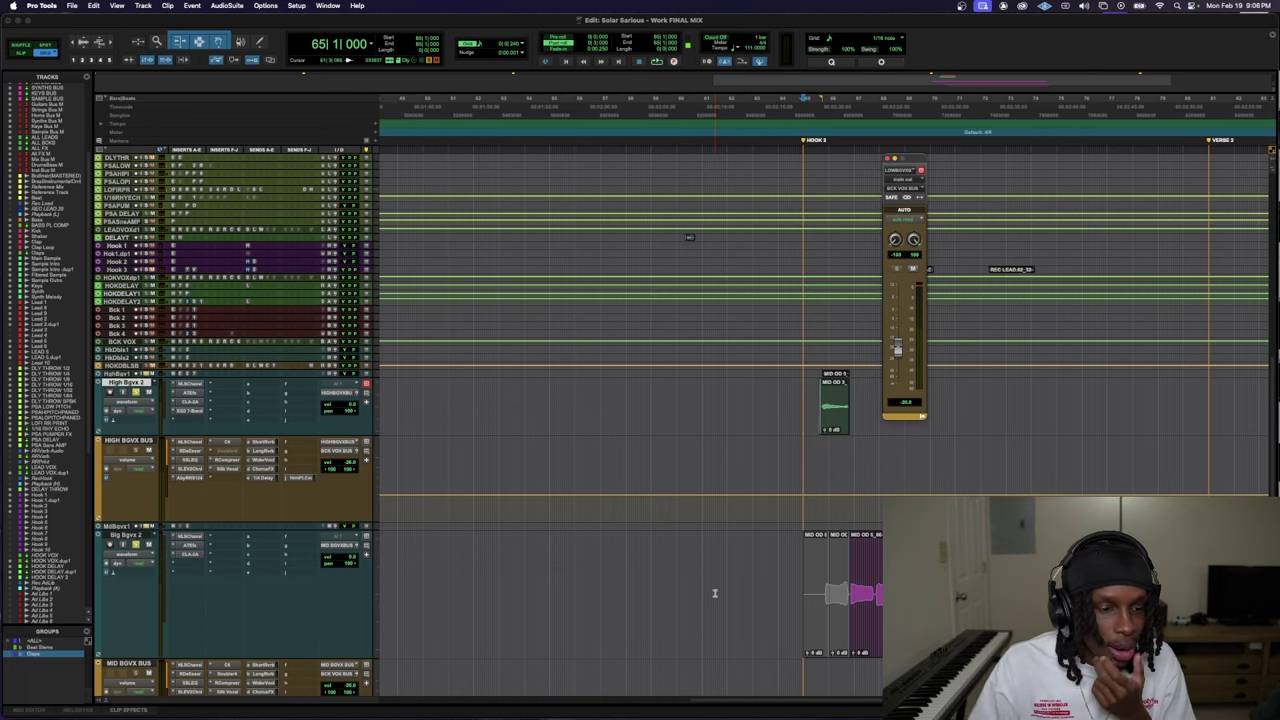
scroll(784, 620, up, 3)
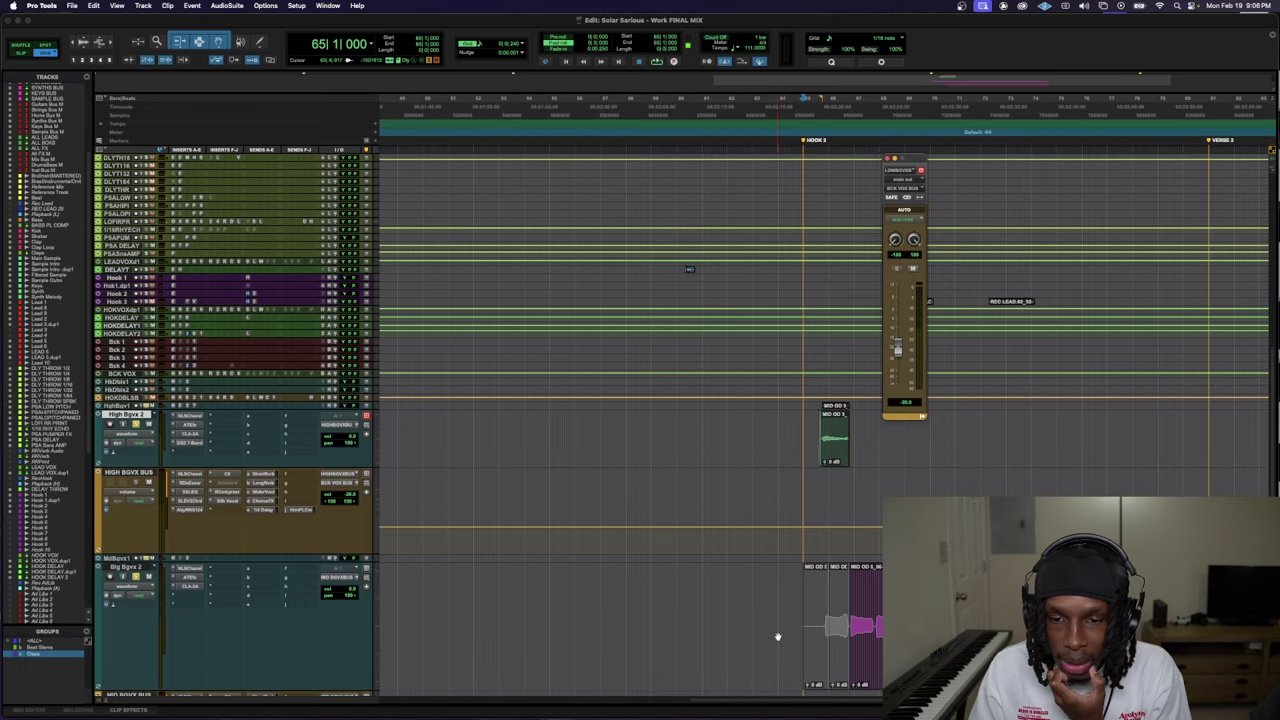
scroll(777, 637, up, 5)
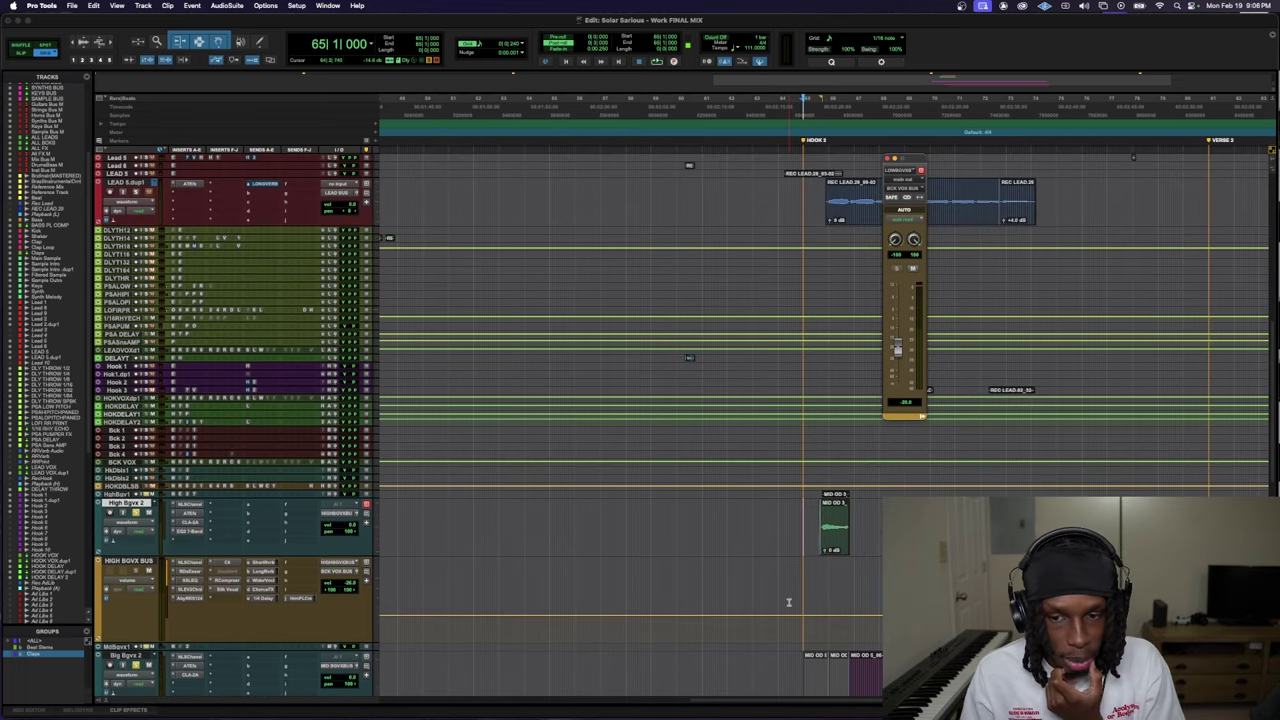
scroll(406, 648, down, 6)
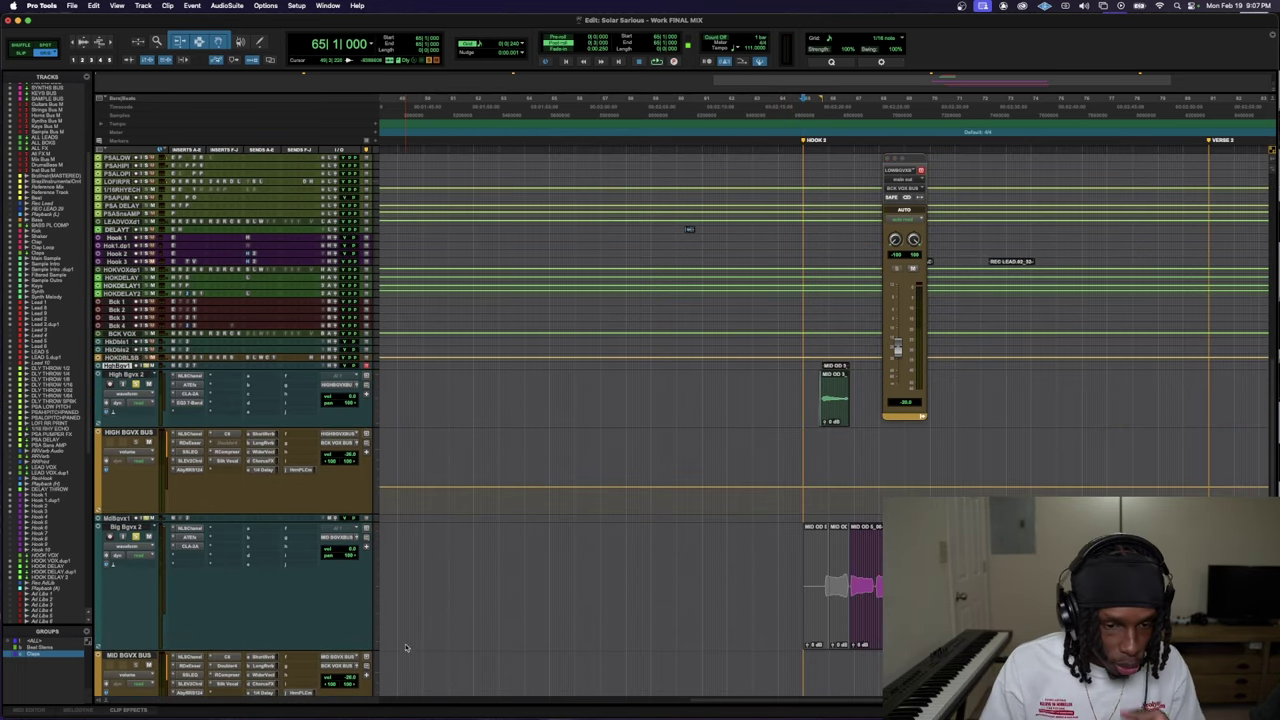
scroll(393, 644, down, 2)
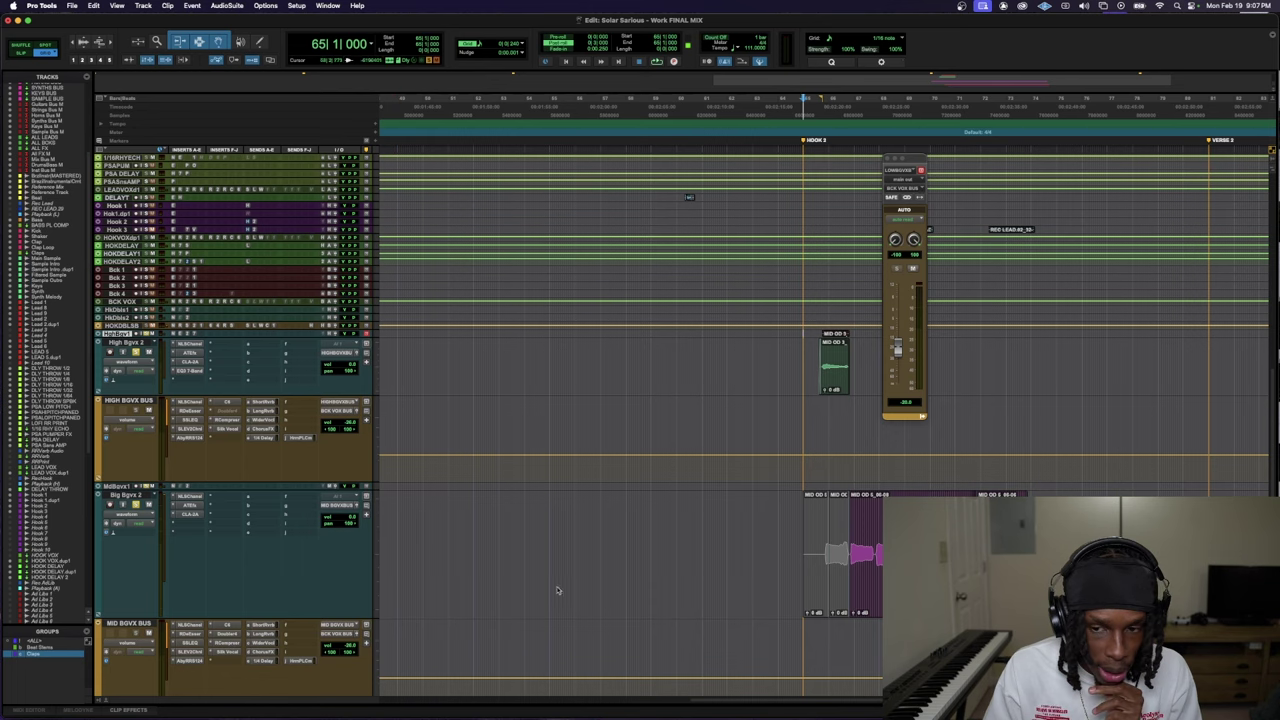
scroll(826, 339, down, 1)
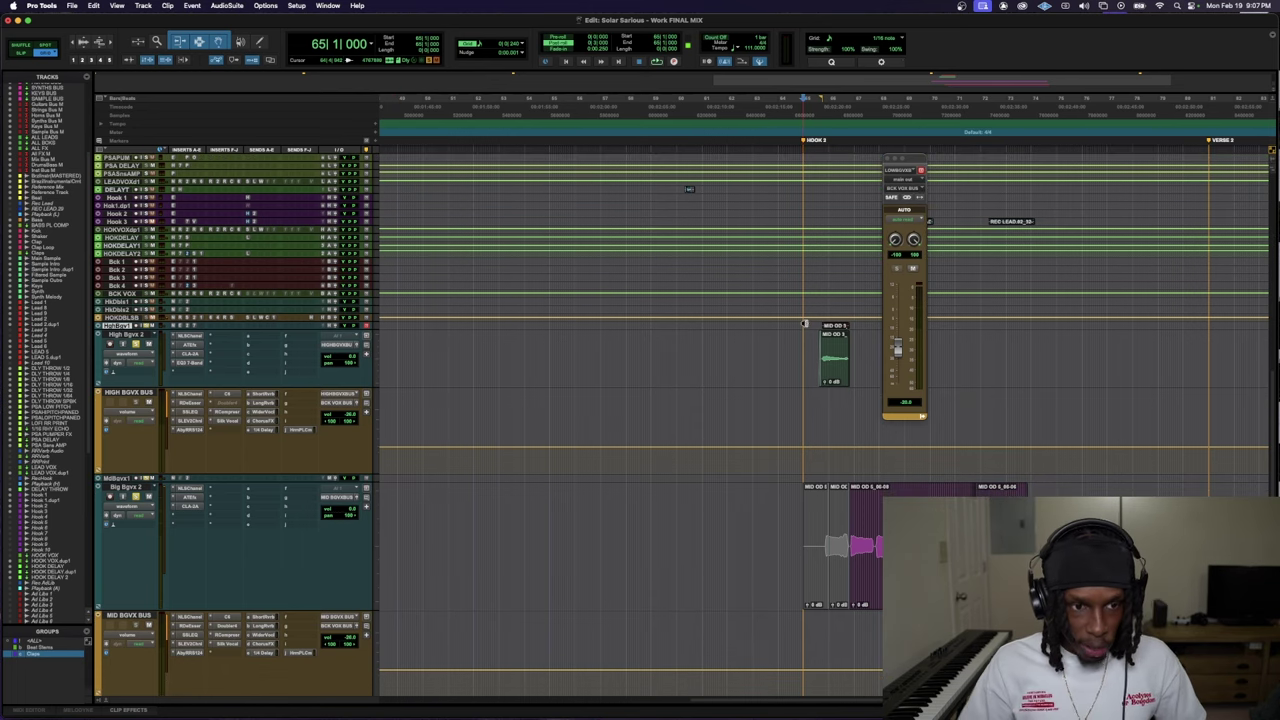
- Shrink the track heights, select all high, mid and low background clips from bar 65, and play the section
key(ctrl+alt+Down)
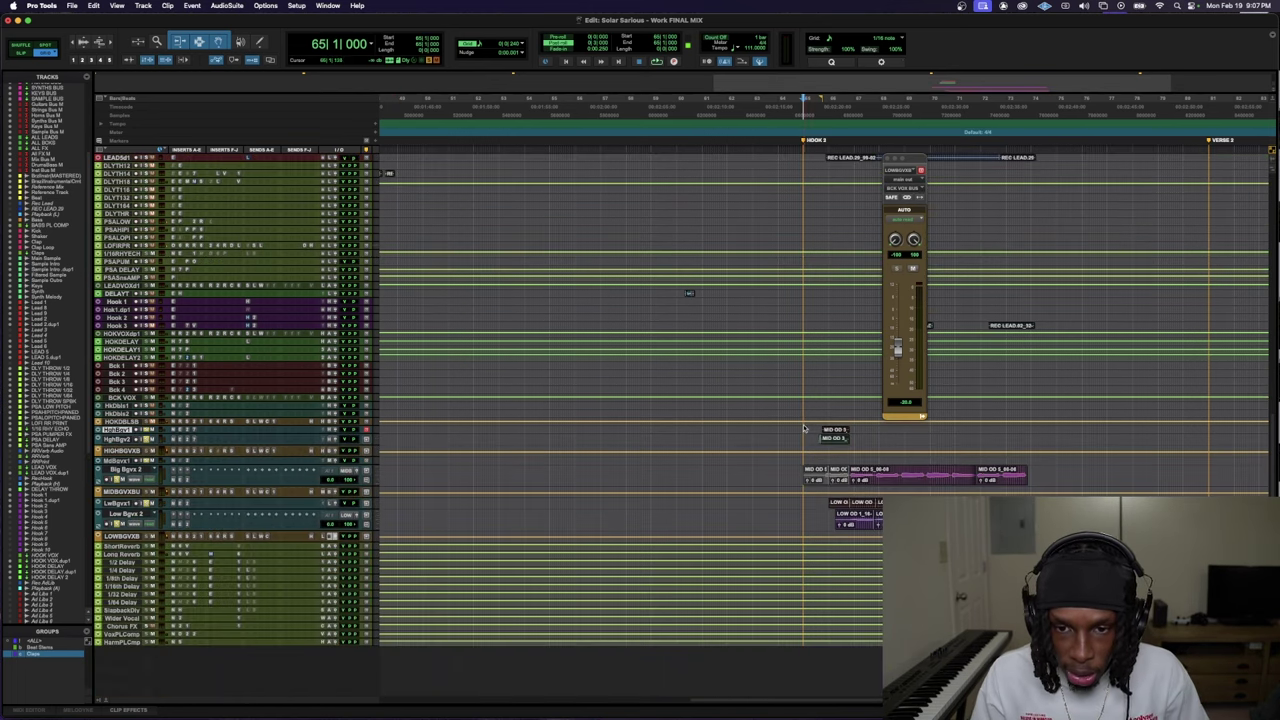
drag(809, 432, 1032, 528)
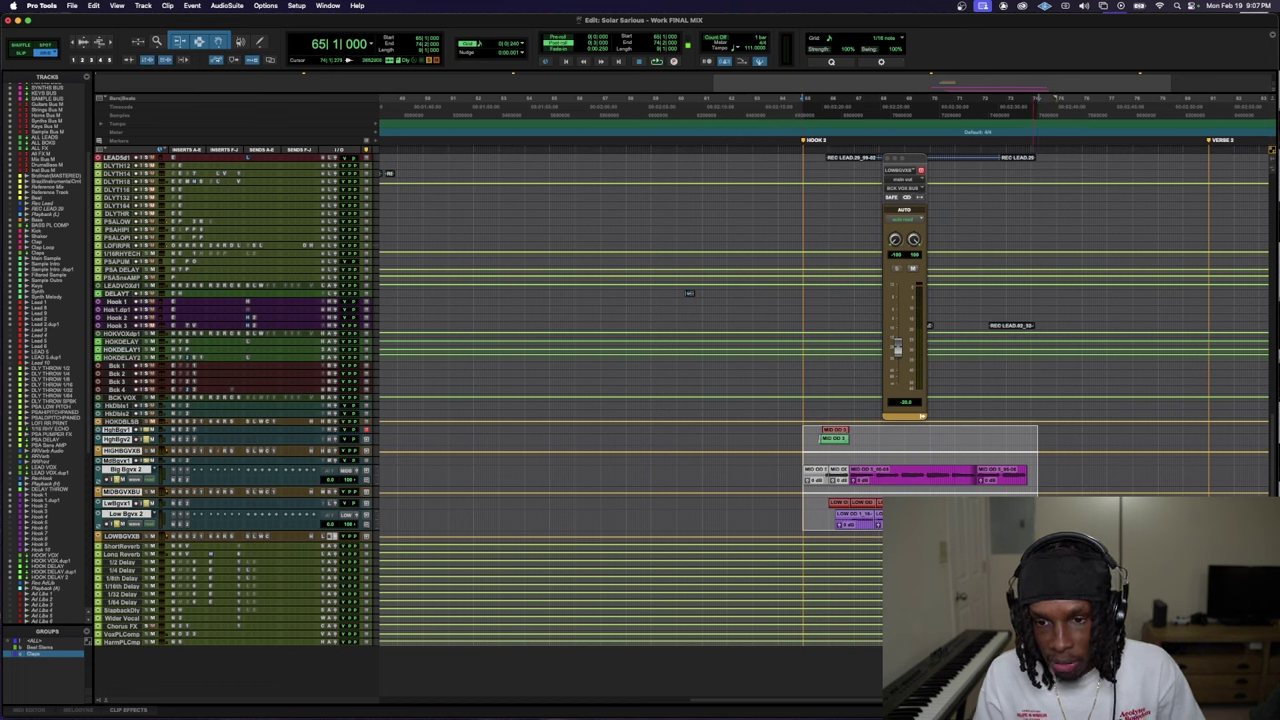
key(space)
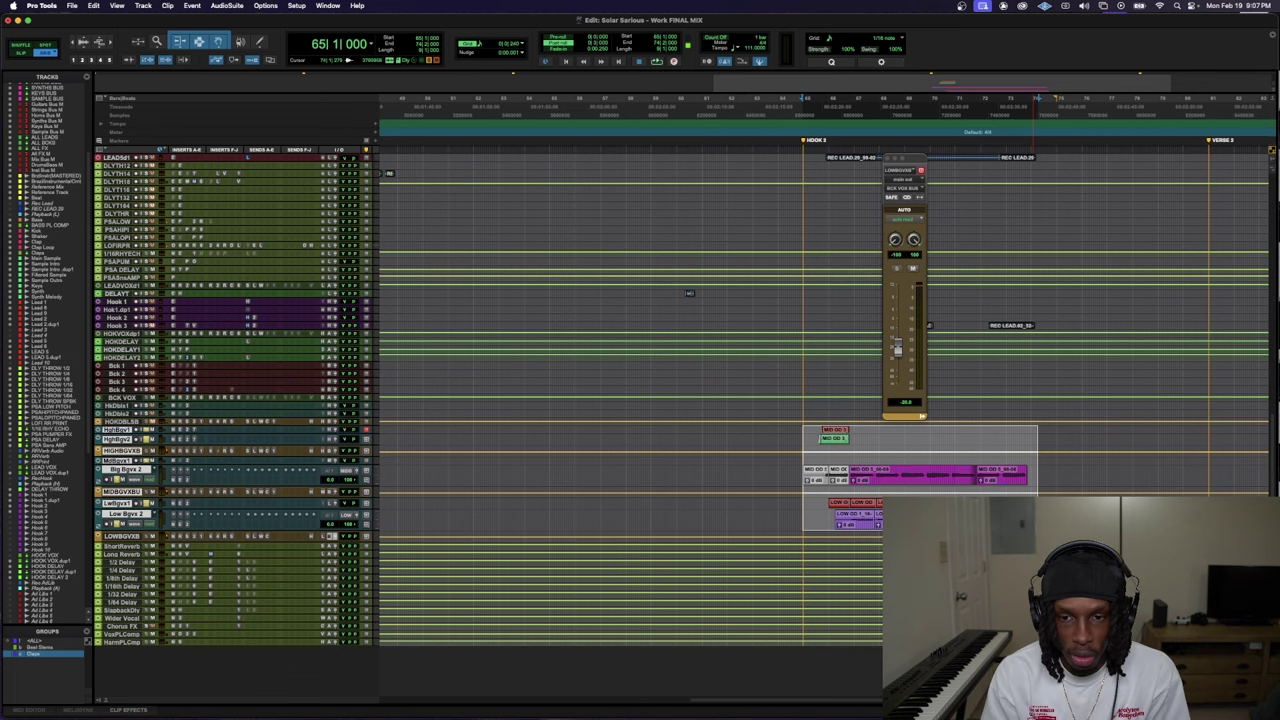
key(space)
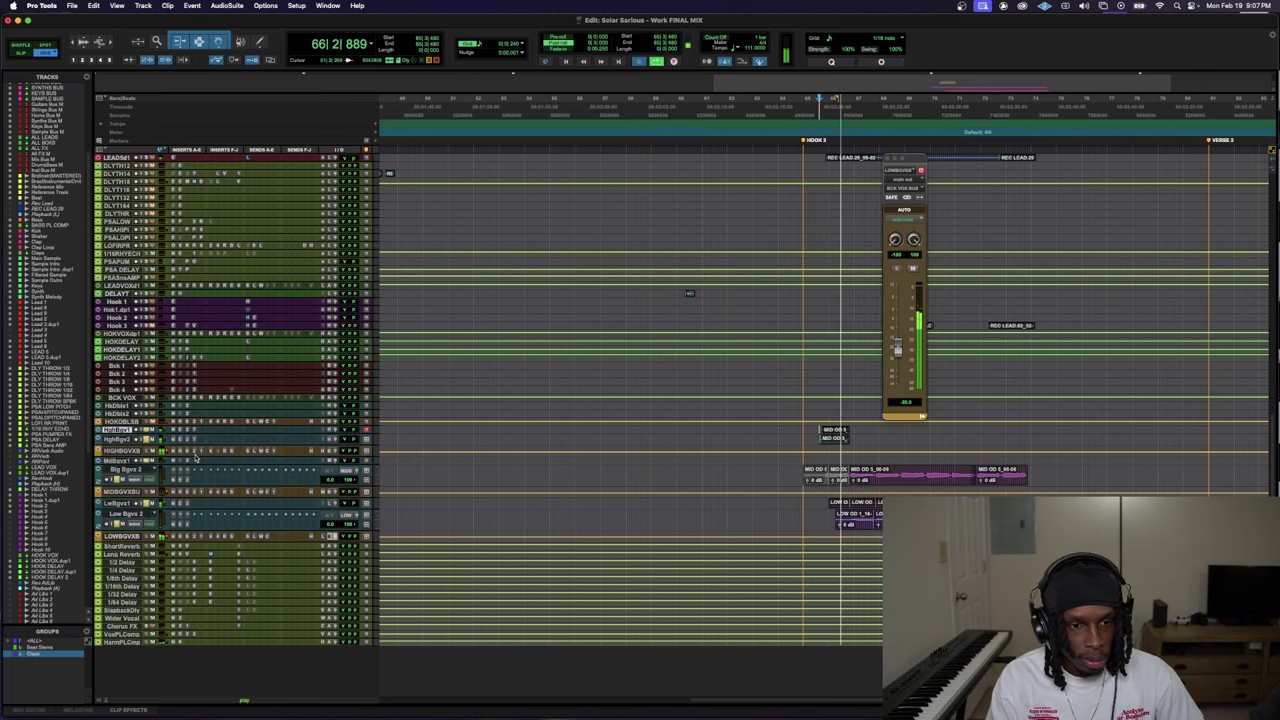
key(space)
- Enlarge the HIGH BGVX BUS, High Bgvx 2 and High Bgvx 1 tracks while auditioning the high backgrounds
drag(198, 457, 225, 558)
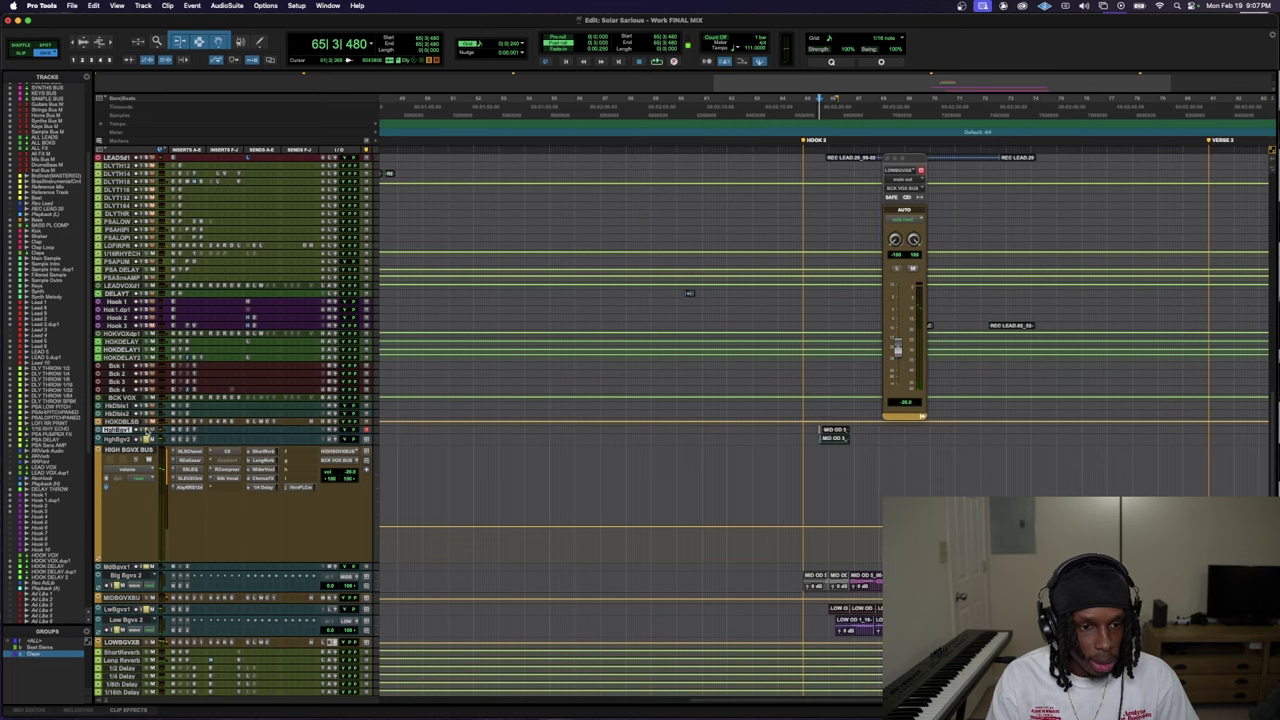
key(space)
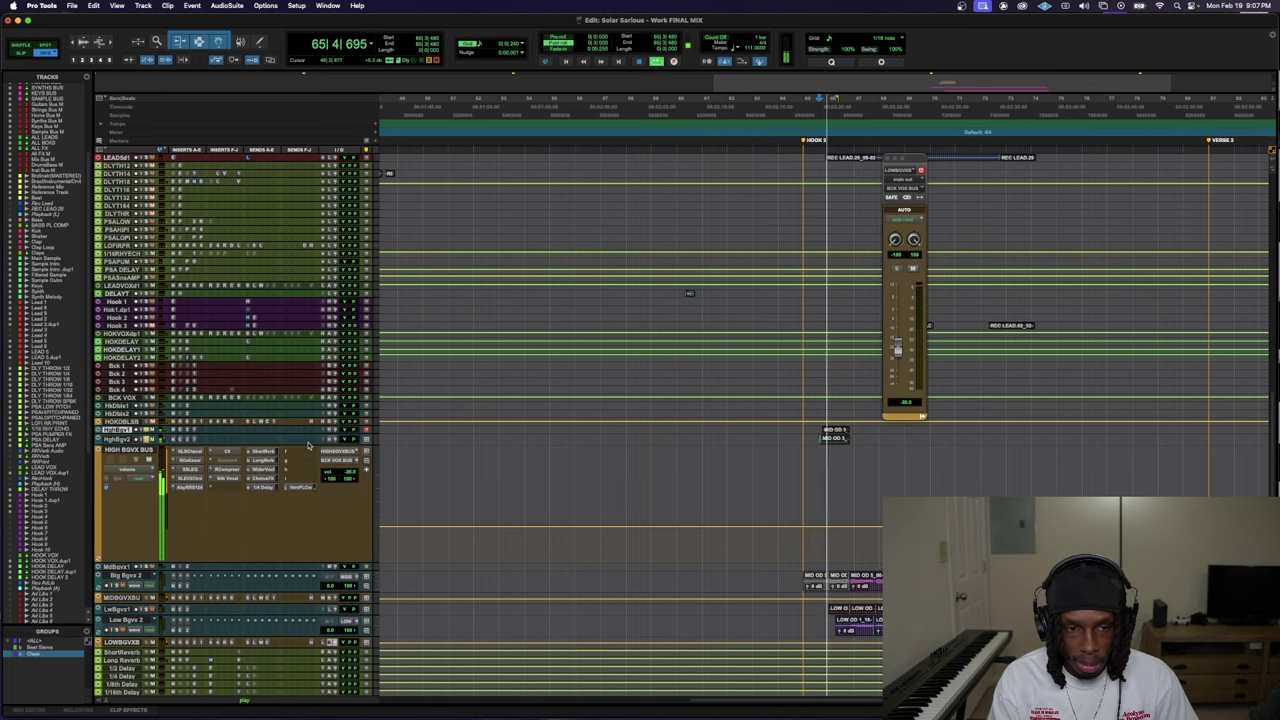
key(ctrl+Down)
key(ctrl+Down)
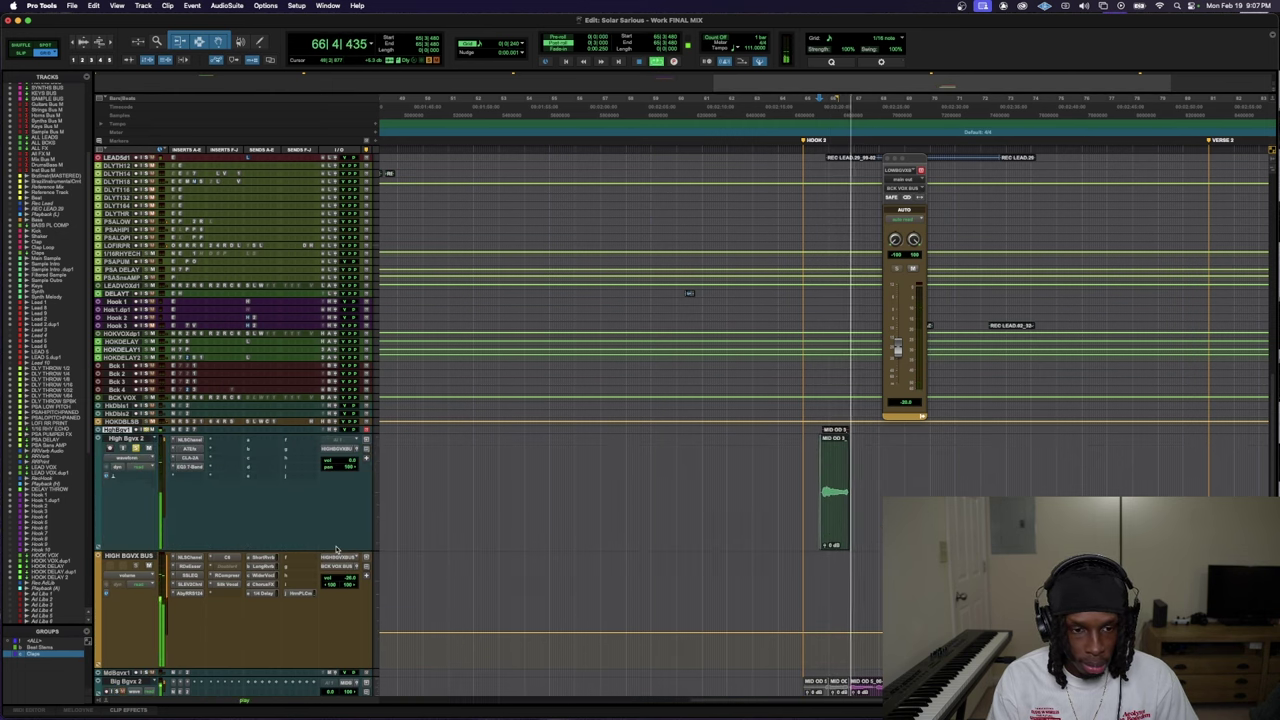
key(space)
key(ctrl+Down)
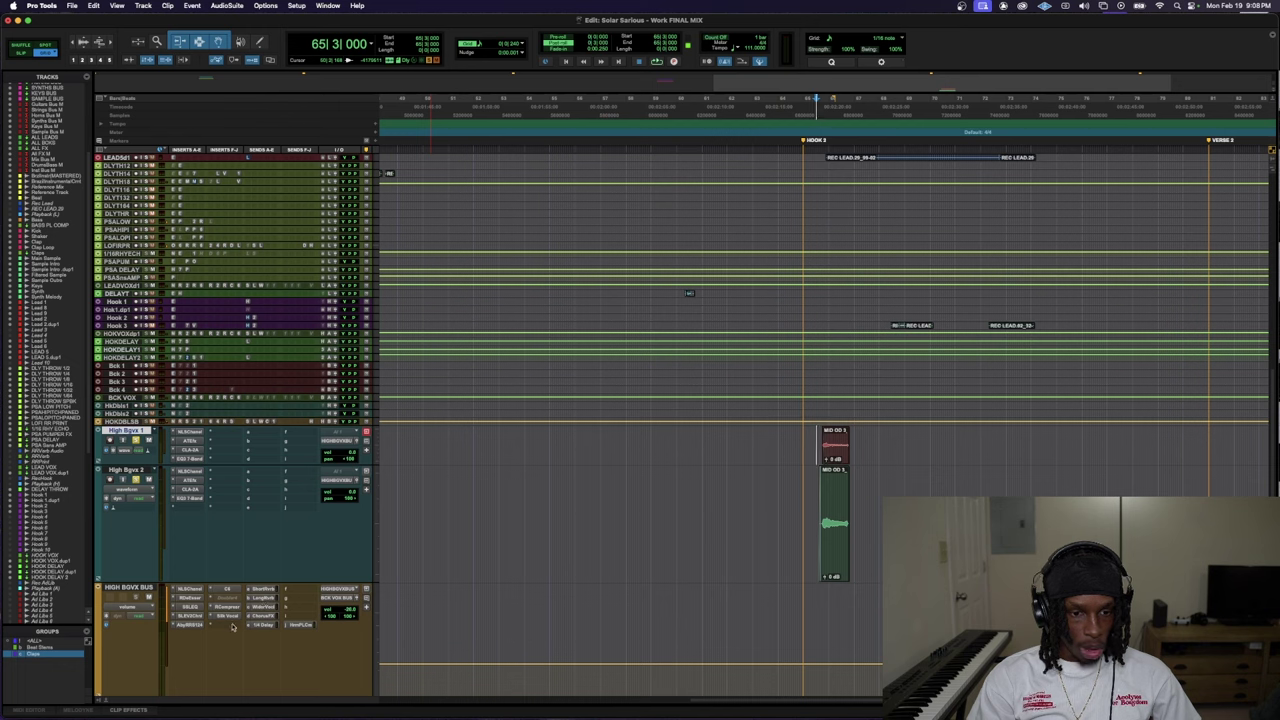
- Play the high background clips repeatedly from 65|3|240, just before they start
click(233, 627)
click(240, 625)
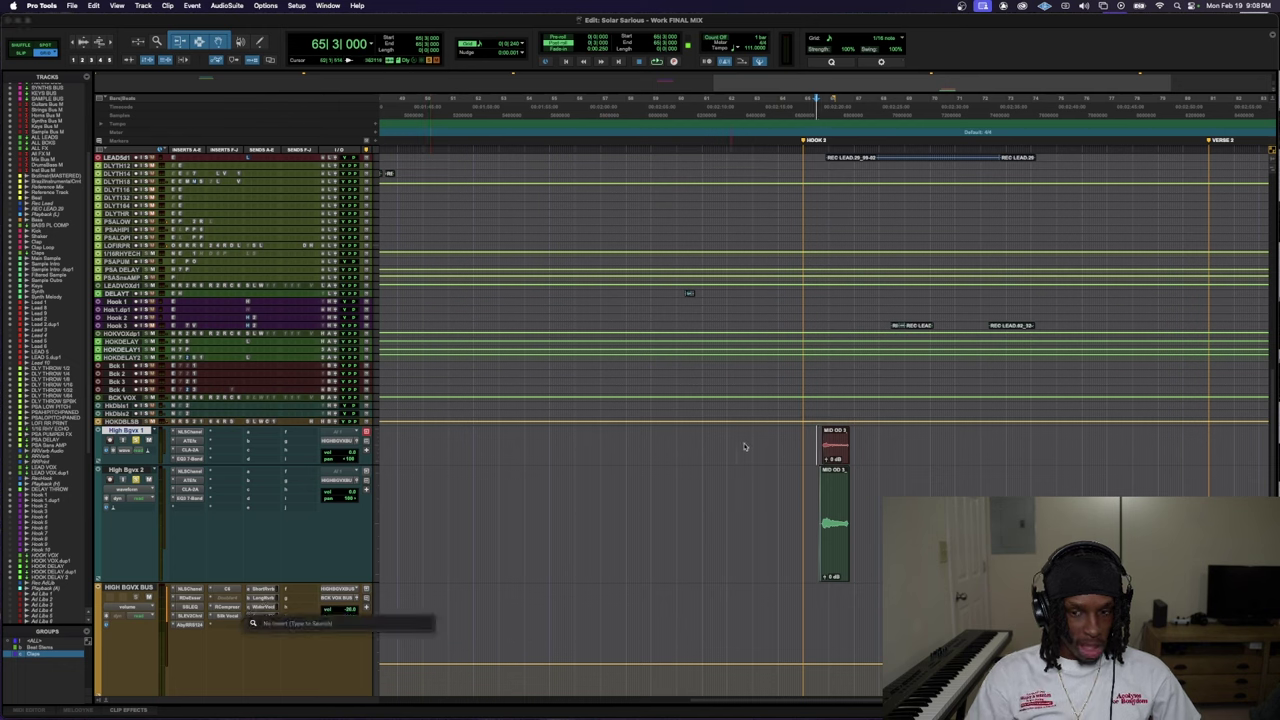
click(817, 441)
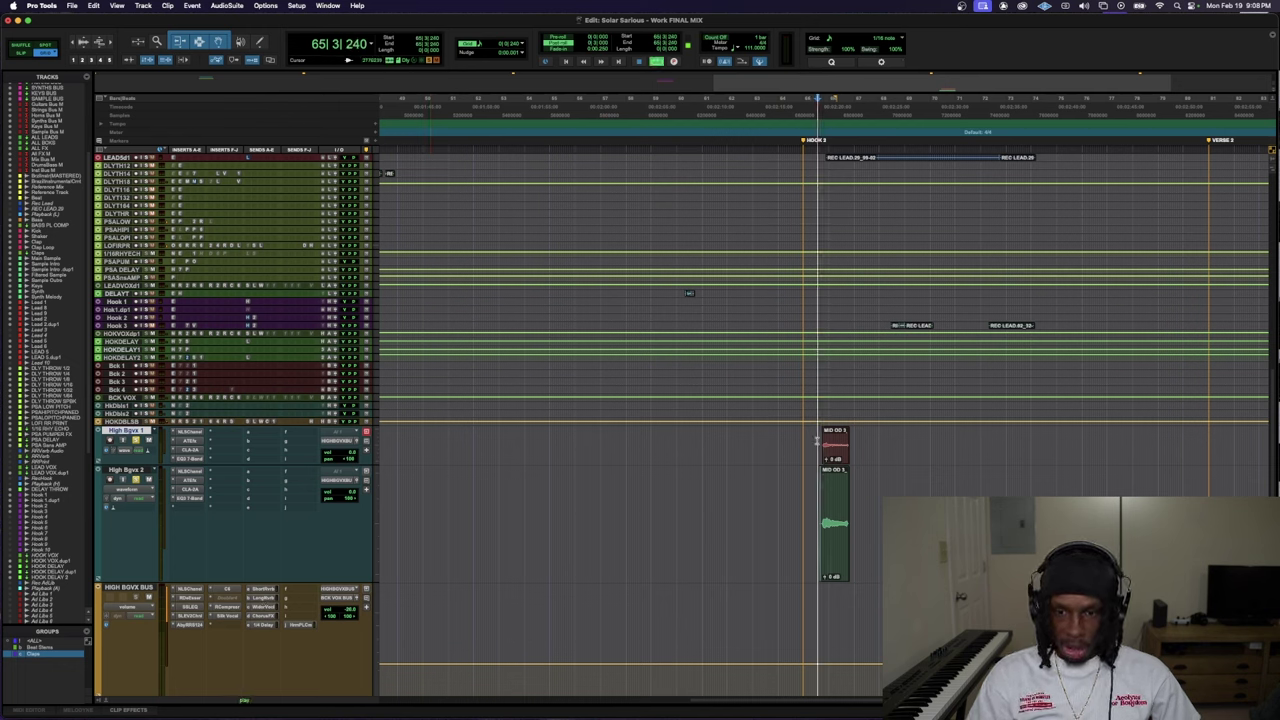
key(space)
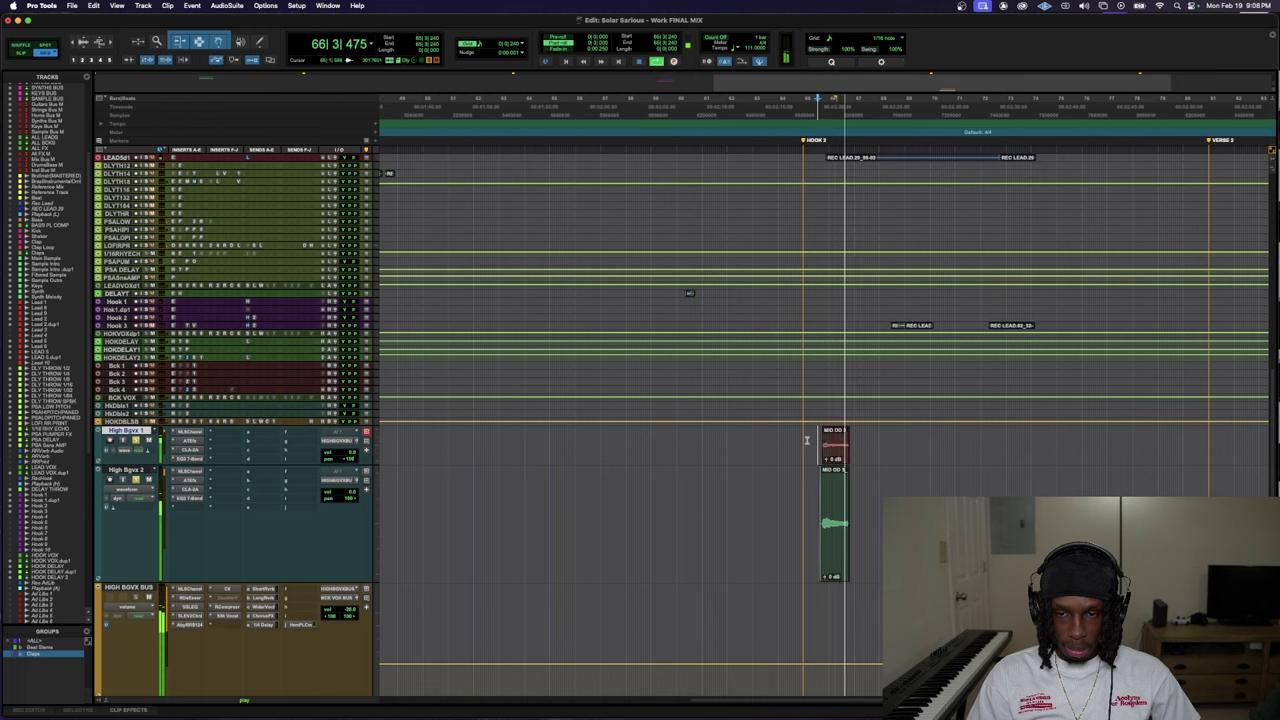
key(space)
key(space)
- Insert F6-RTA (stereo) in the empty slot after the existing inserts on HIGH BGVX BUS
click(228, 607)
click(230, 612)
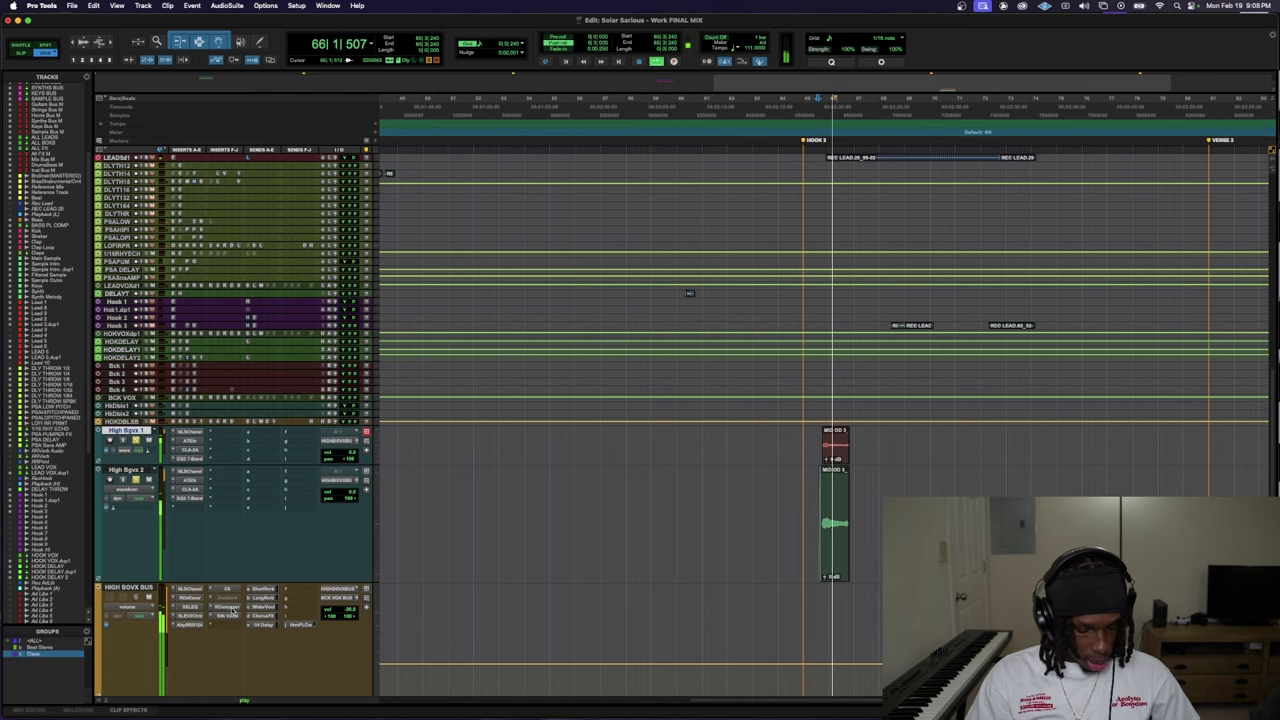
click(231, 610)
click(263, 557)
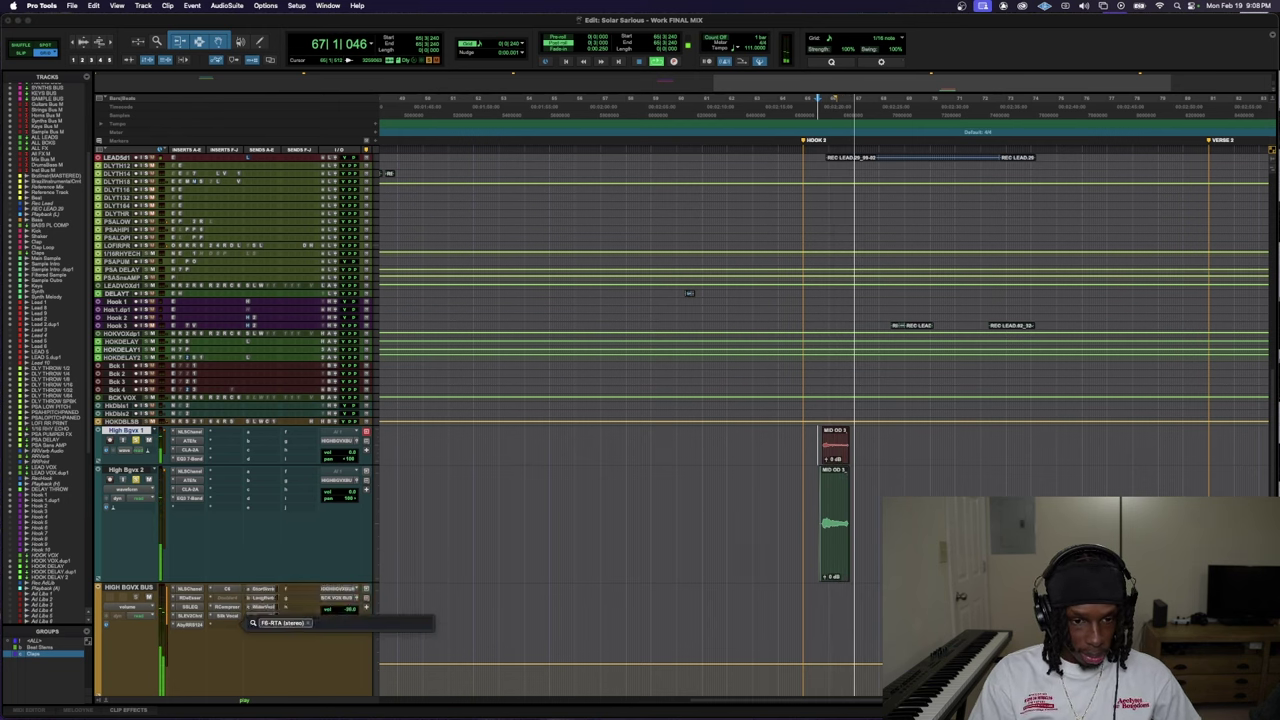
- Narrow the boosted F6 band 4 and sweep it to a lower frequency during playback to locate a resonance
drag(702, 576, 703, 583)
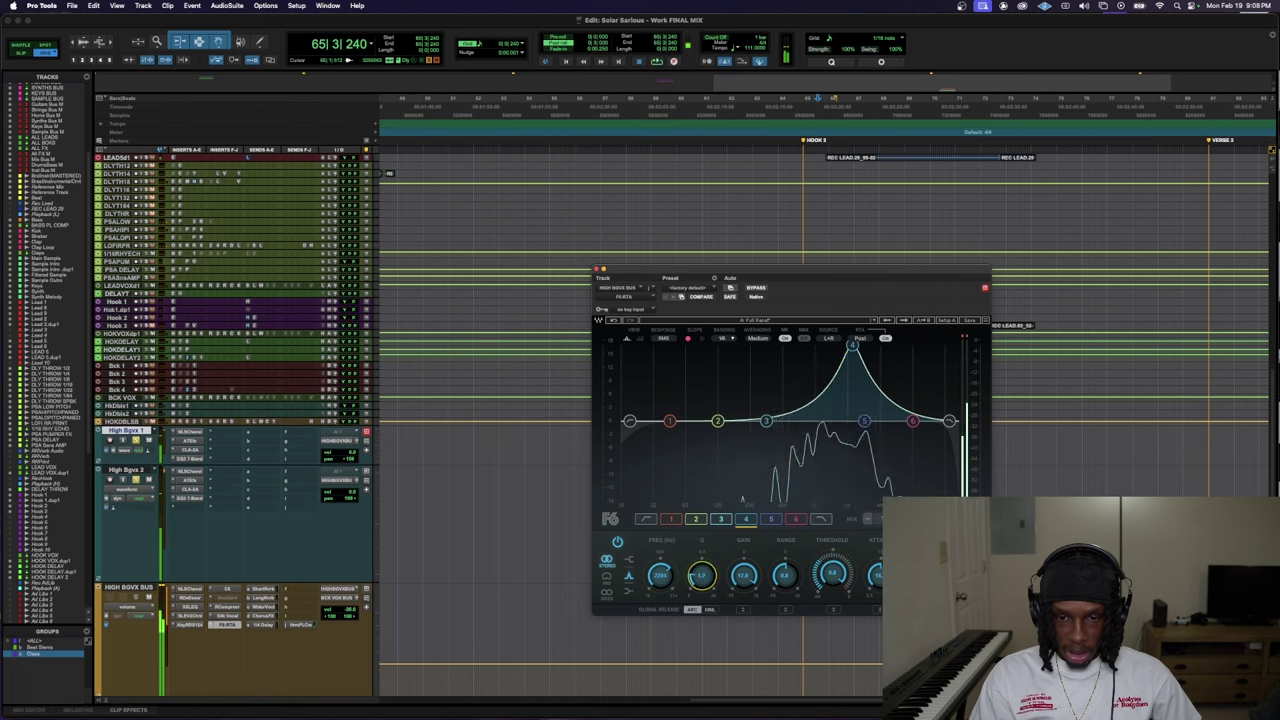
key(space)
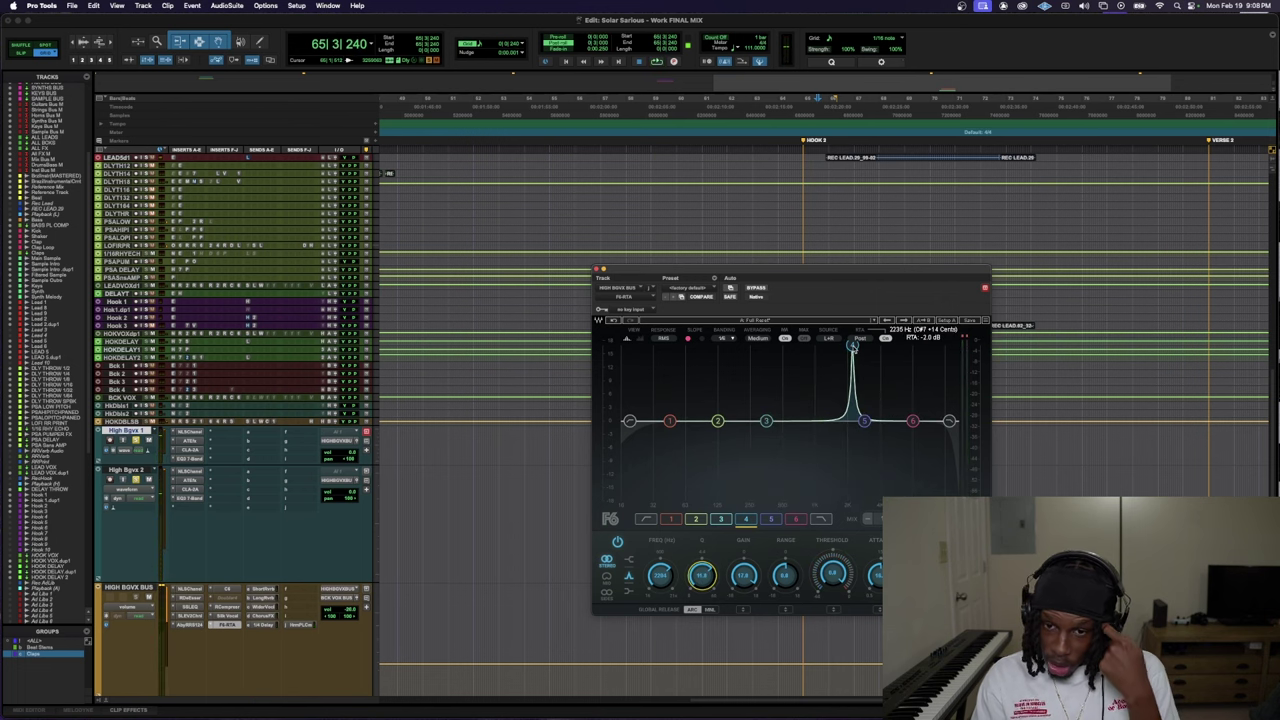
key(space)
mouse_move(852, 345)
mouse_down()
mouse_move(907, 348)
mouse_move(838, 345)
mouse_up()
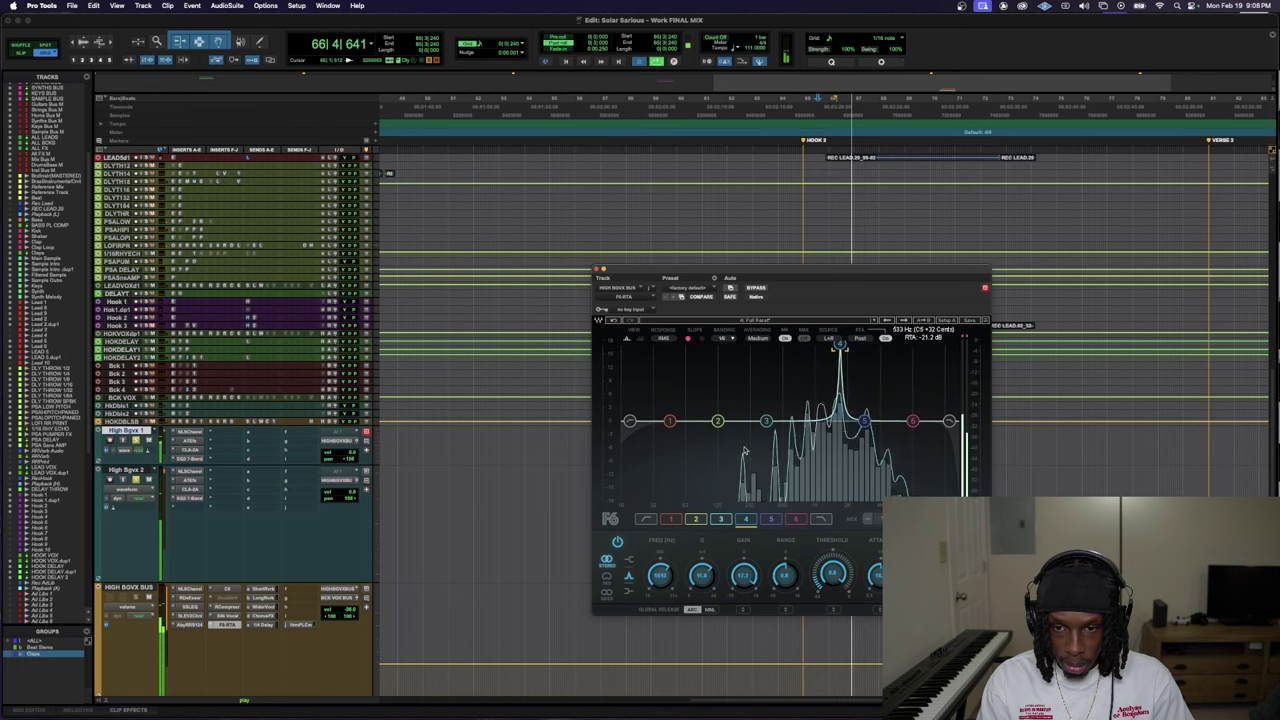
key(space)
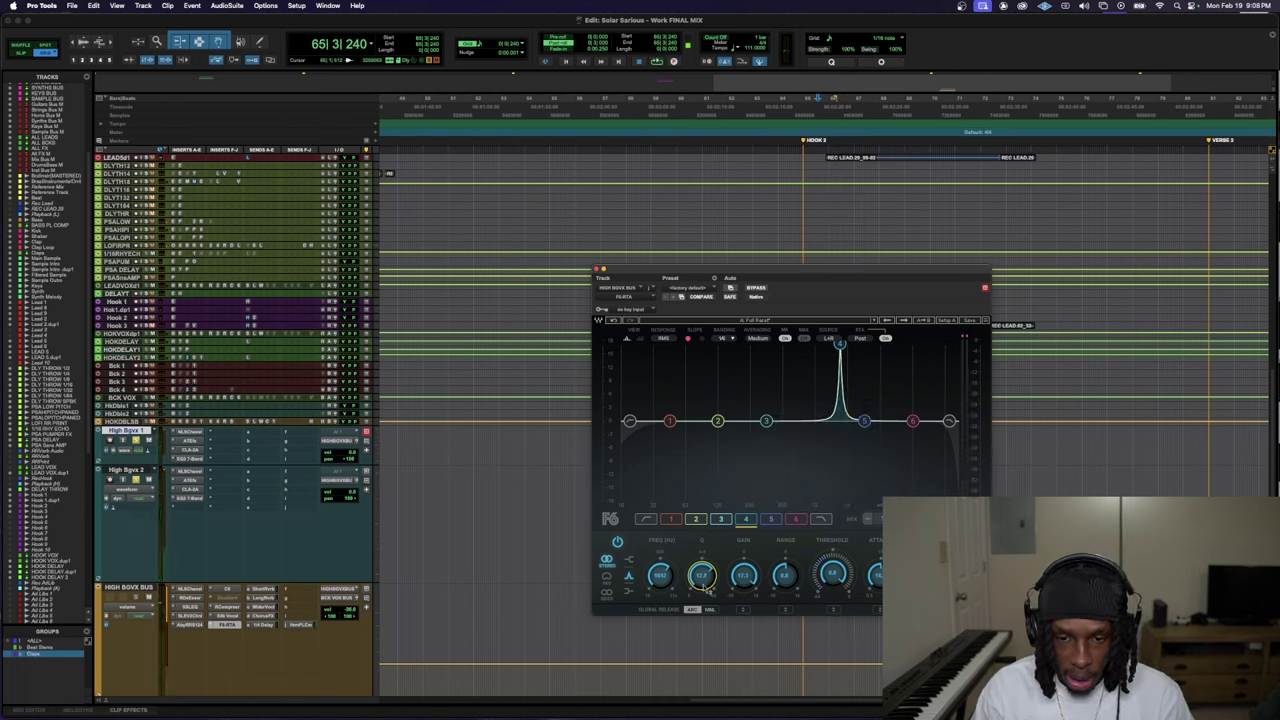
- Turn the gain of F6 band 4 down into a narrow cut while the high backgrounds play
key(space)
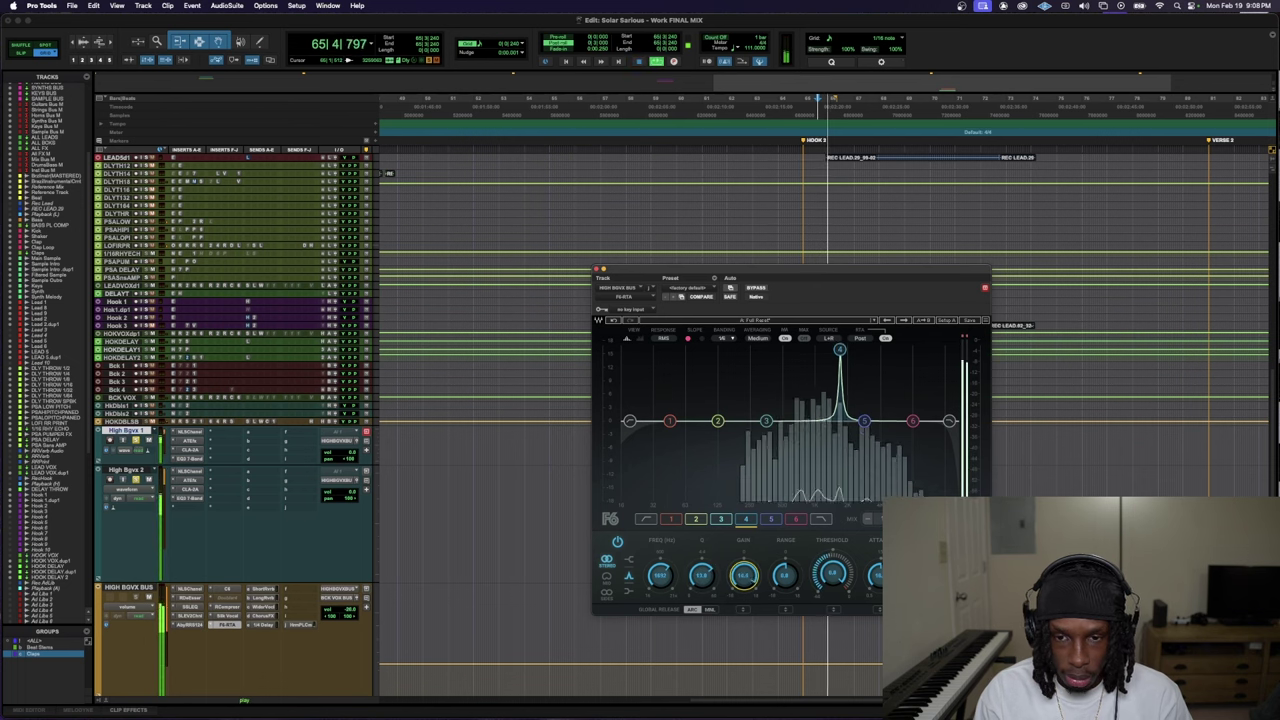
drag(745, 575, 745, 610)
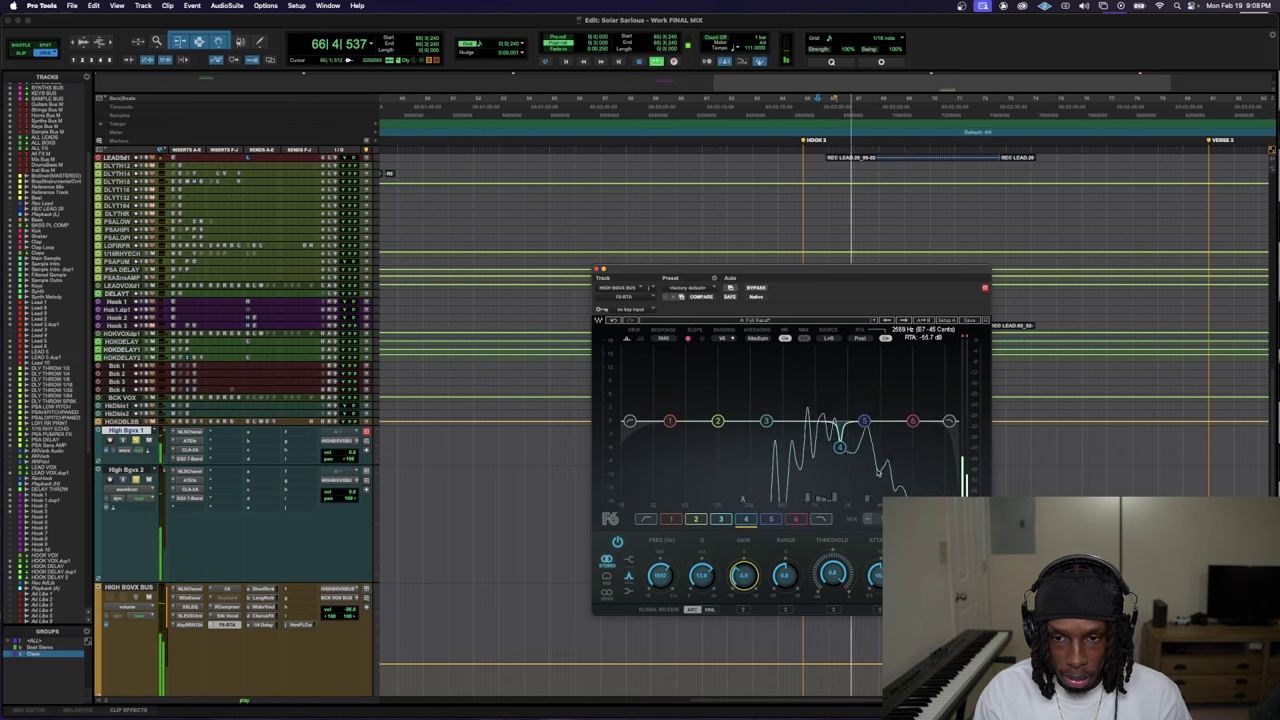
key(space)
- Boost F6 band 5 on HIGH BGVX BUS into a narrow peak during playback, and turn its gain down into a narrow cut
key(space)
drag(864, 421, 866, 357)
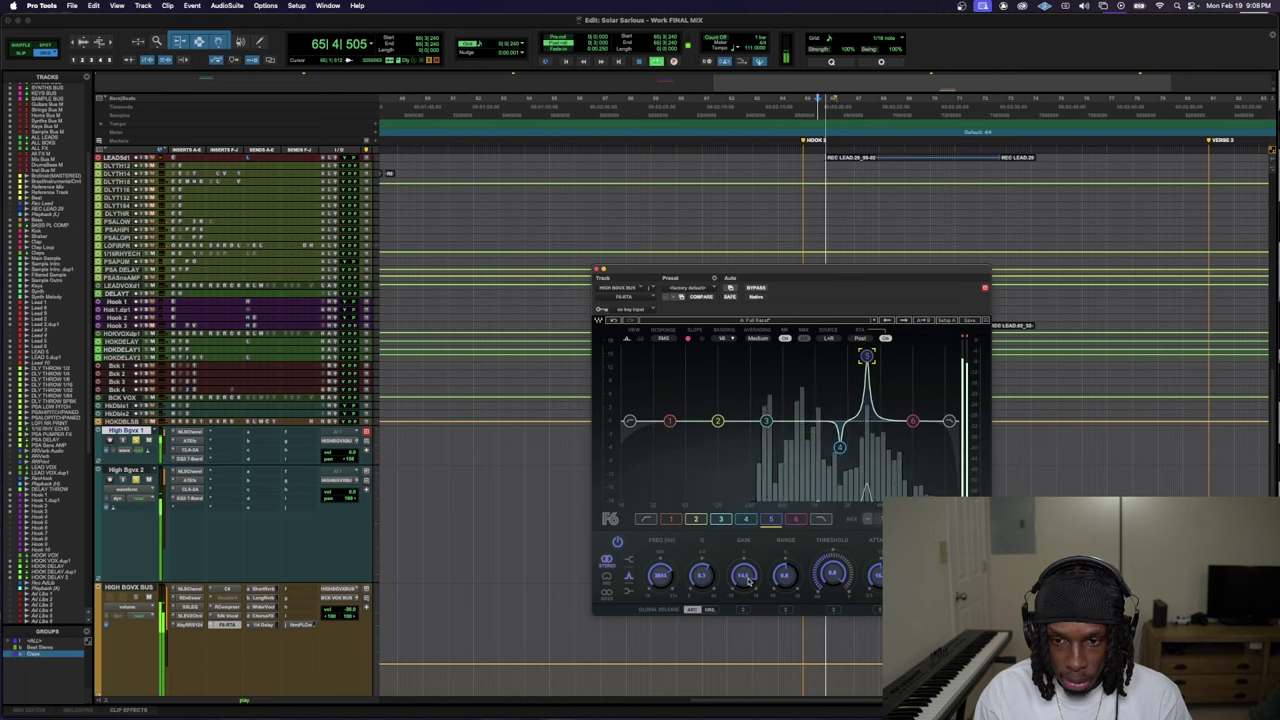
drag(743, 574, 743, 578)
drag(866, 358, 866, 440)
scroll(866, 440, up, 2)
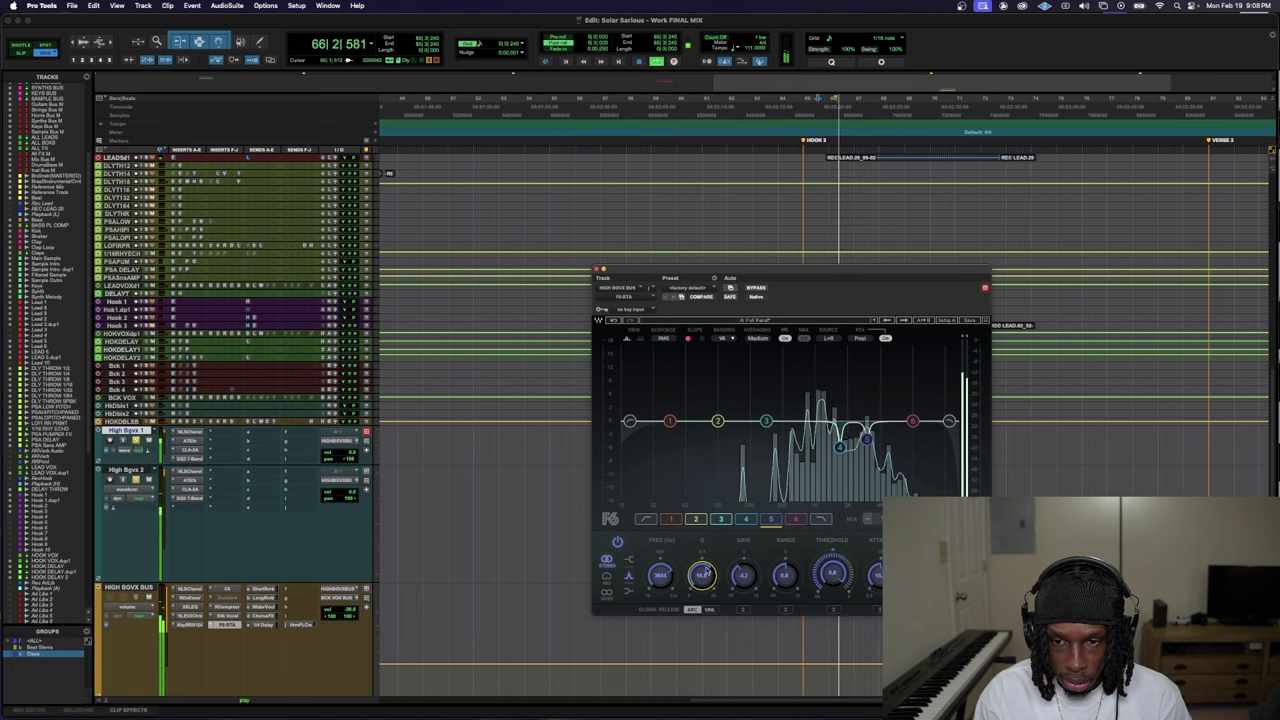
- Boost and narrow F6 band 3, sweep it to a resonance around 1 kHz, and turn its gain down into a cut
drag(765, 421, 803, 373)
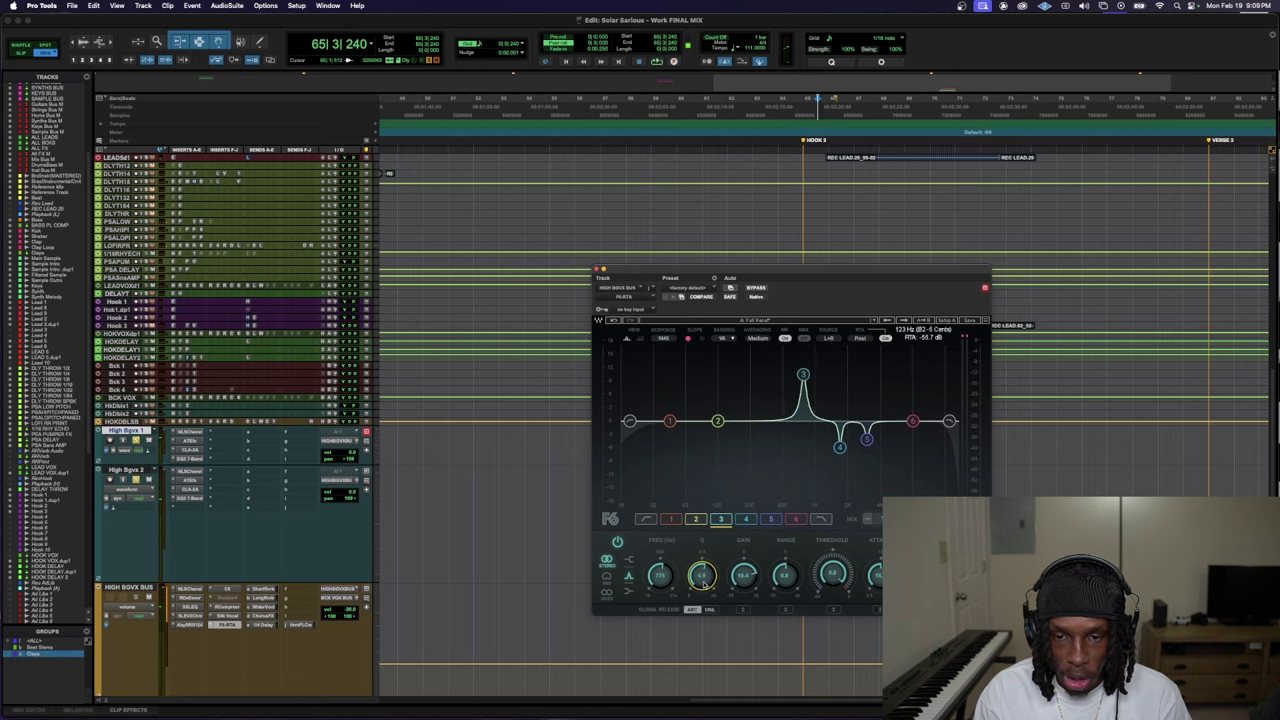
key(space)
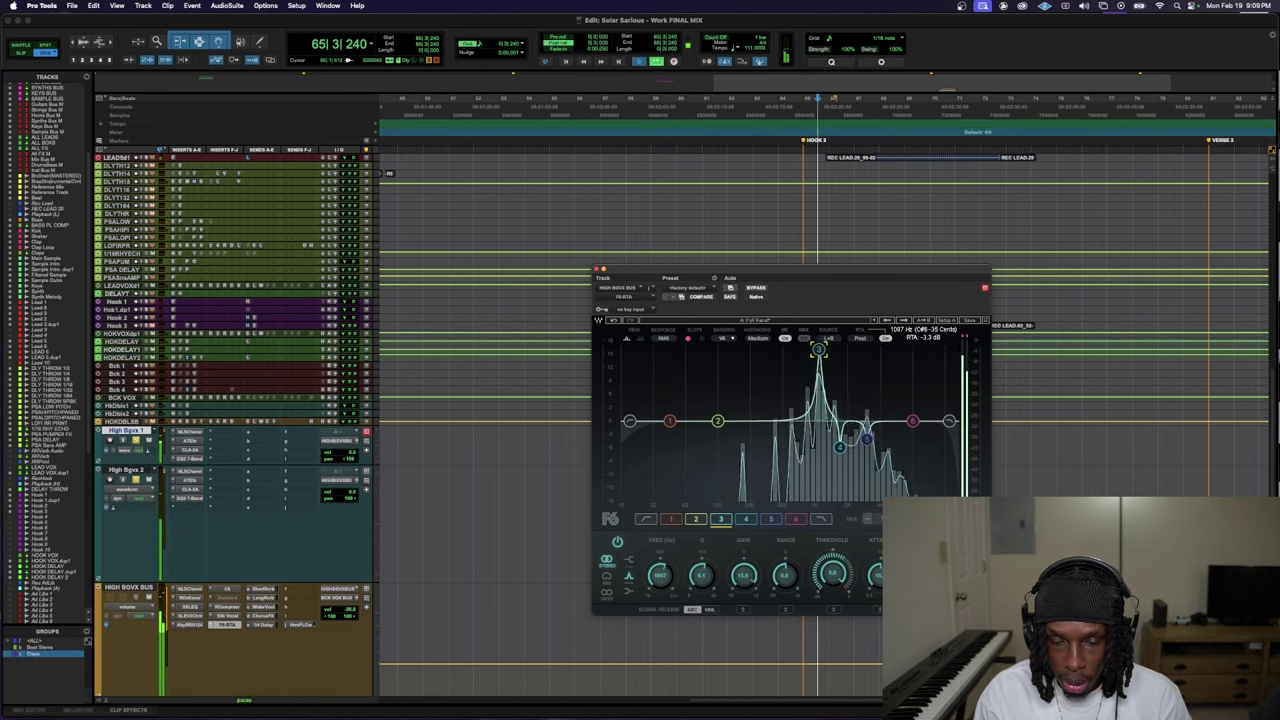
drag(817, 361, 818, 345)
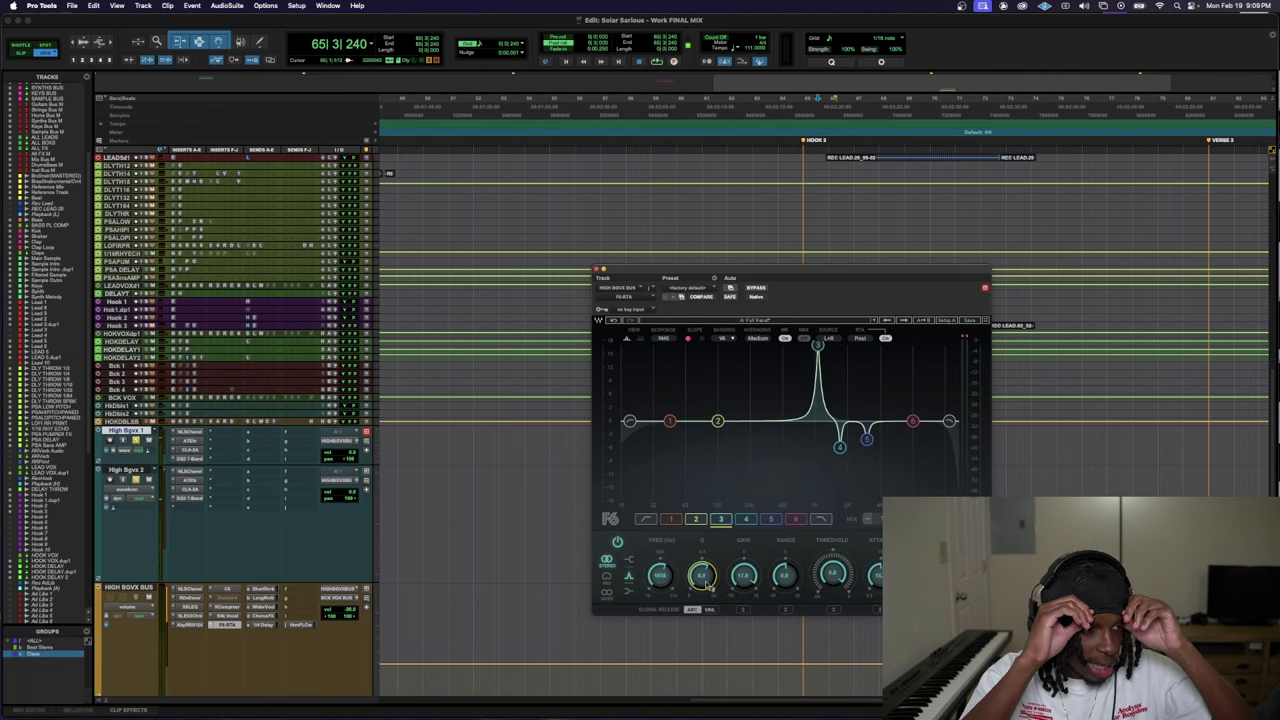
key(space)
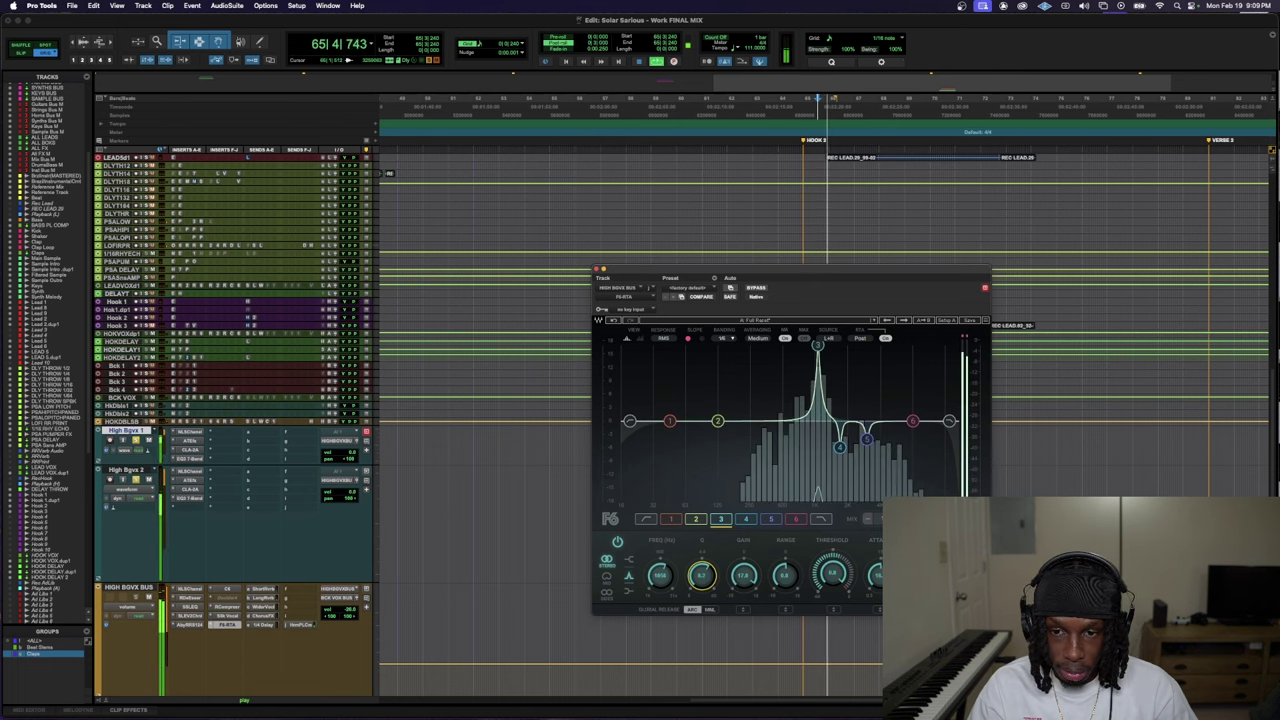
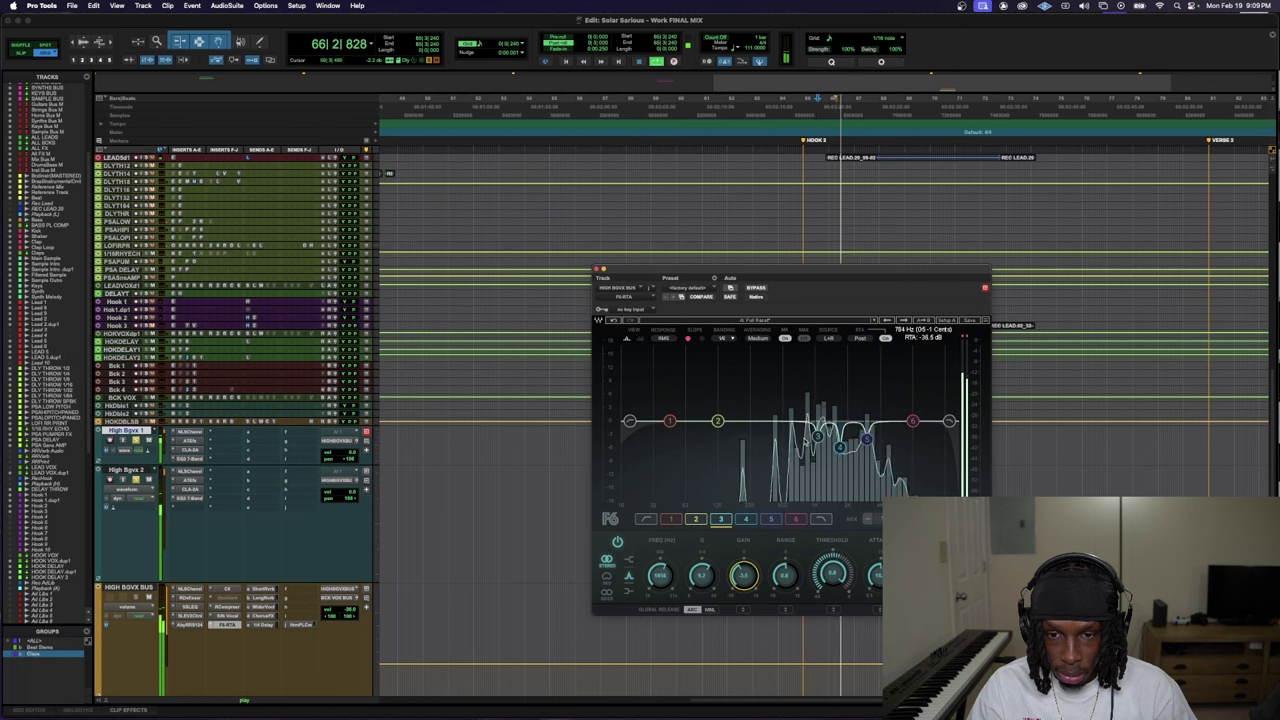
key(space)
- Boost and narrow F6 band 6, sweep it down to about 3.5 kHz during playback, and pull it into a narrow cut
click(911, 418)
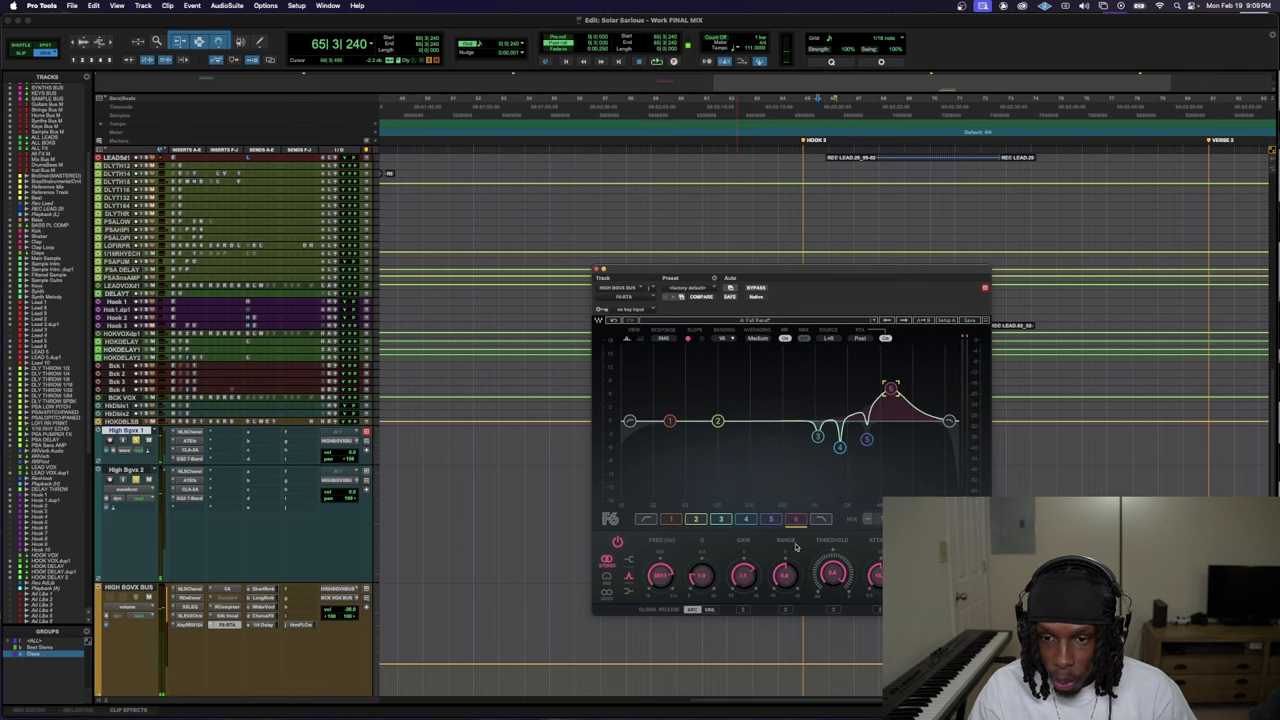
key(space)
scroll(890, 392, up, 3)
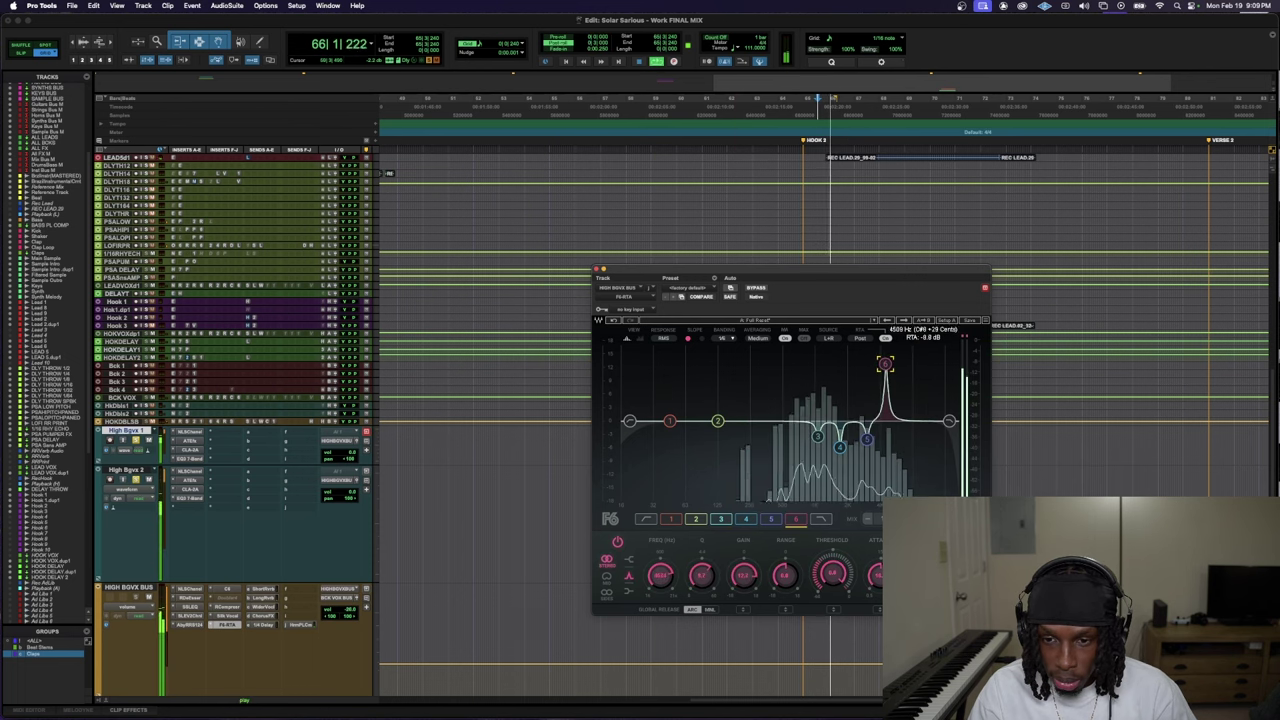
key(space)
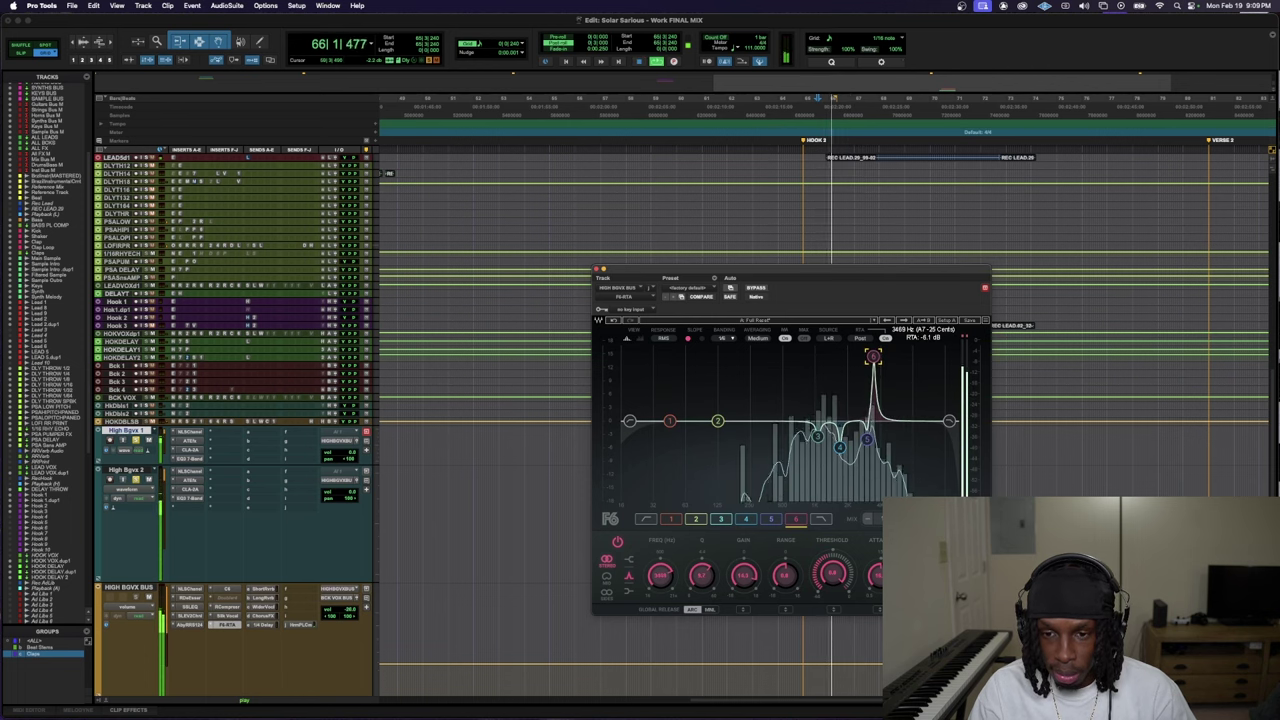
scroll(701, 575, up, 3)
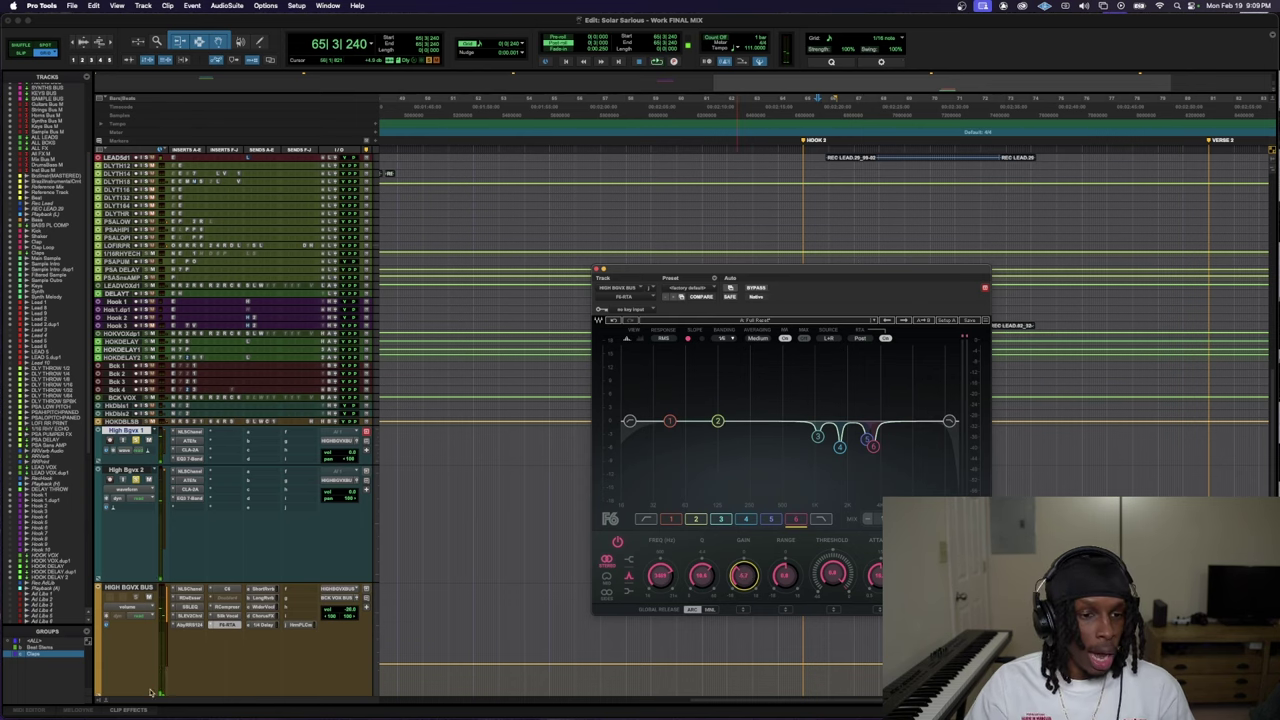
- Play the high backgrounds with F6-RTA reopened on HIGH BGVX BUS to check the cuts, and close the plugin
click(145, 477)
scroll(224, 603, down, 2)
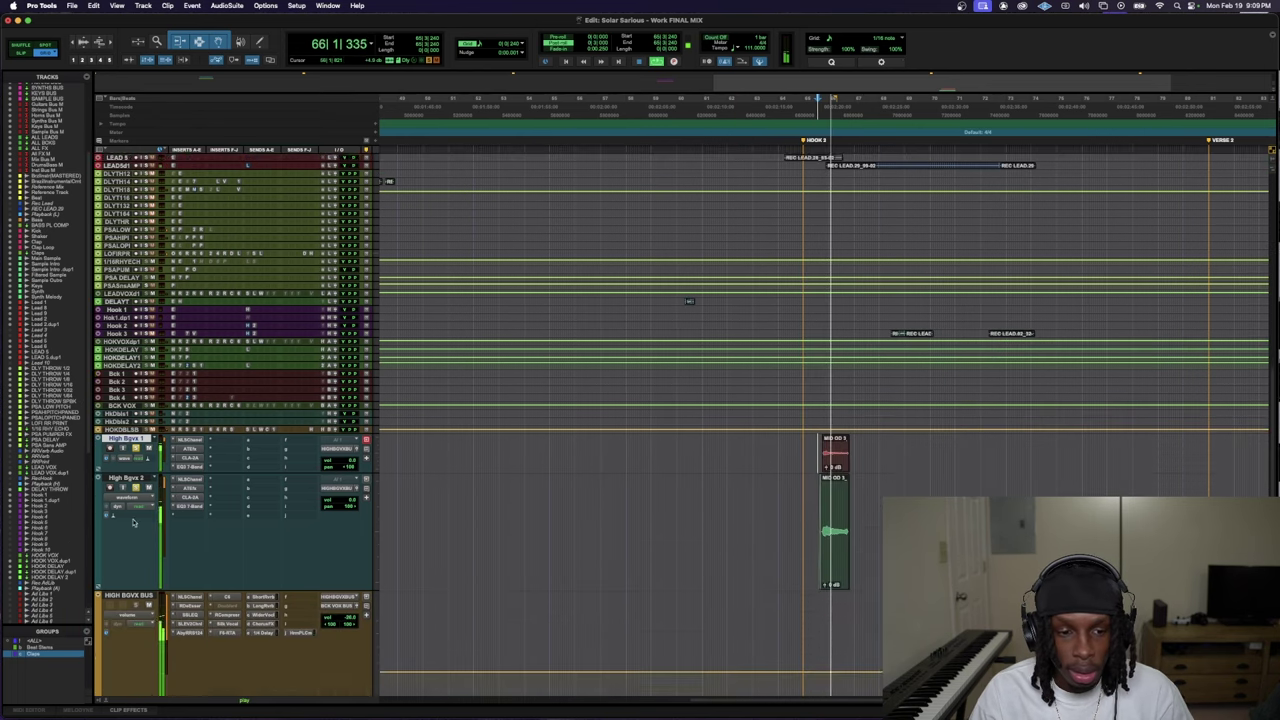
click(229, 585)
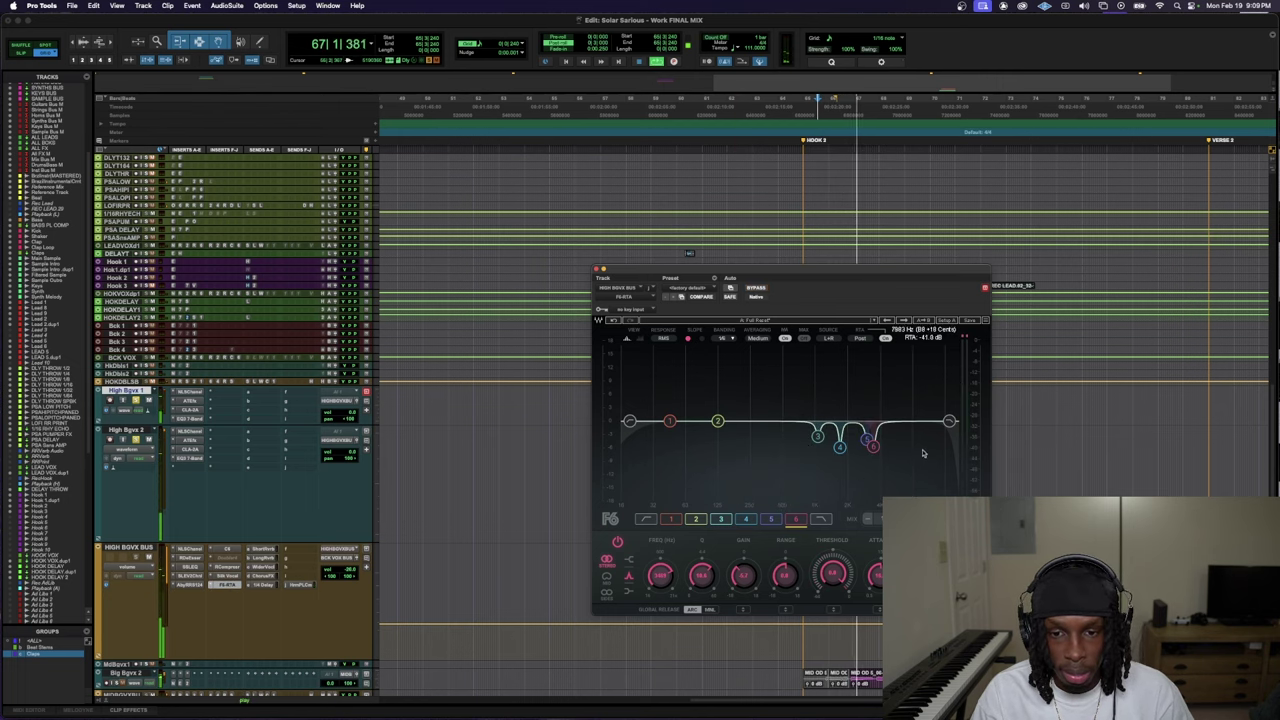
scroll(421, 394, up, 5)
key(super+w)
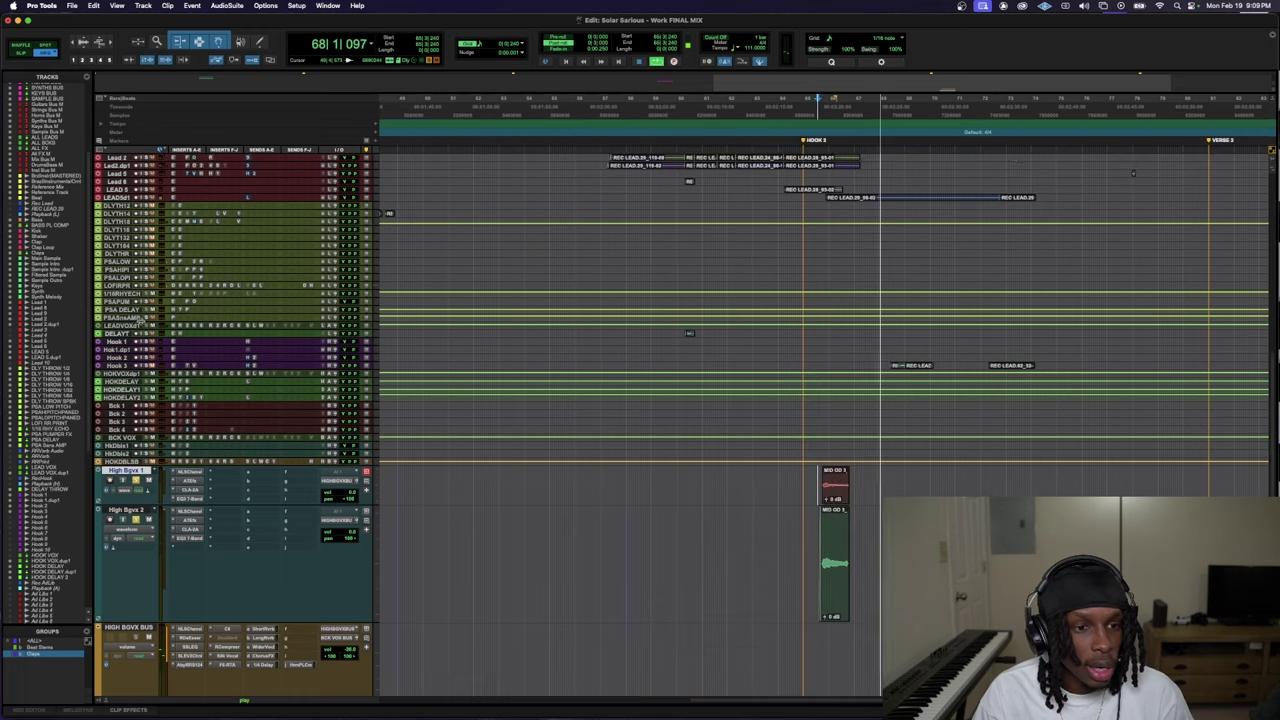
- Solo the beat tracks from Bass through Synth Melody and play them together with the high backgrounds
scroll(148, 412, up, 10)
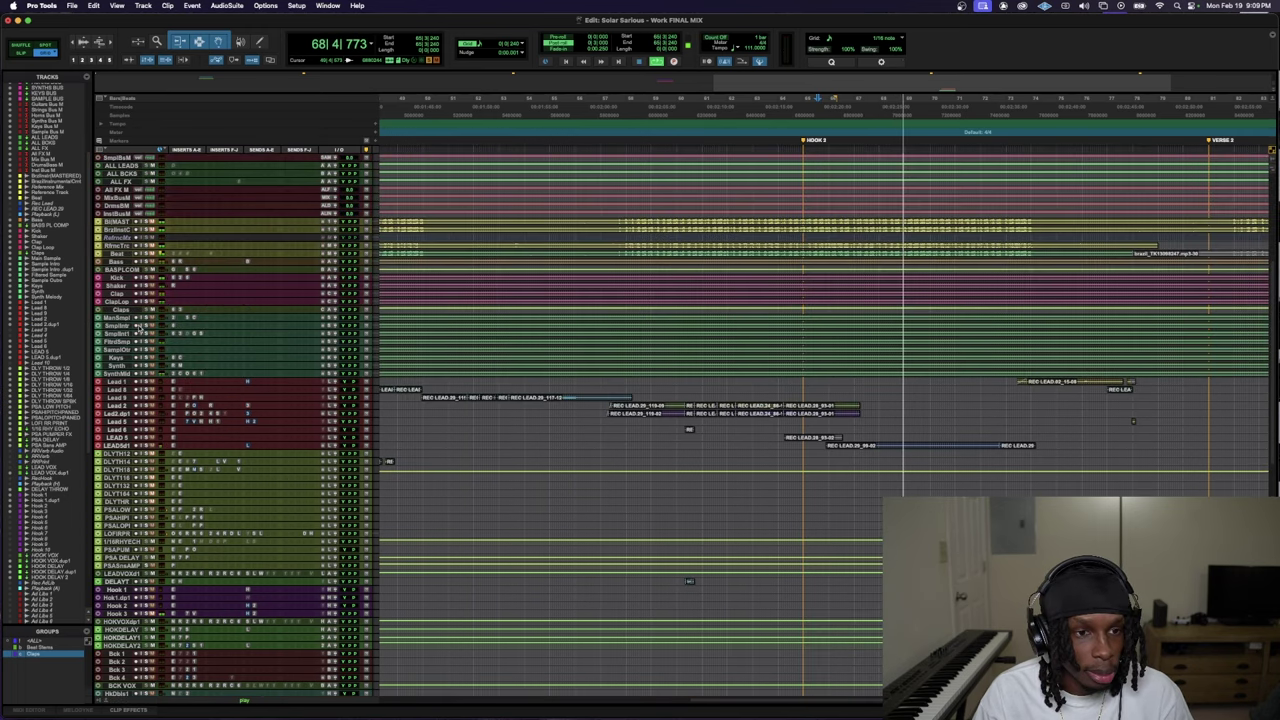
key(space)
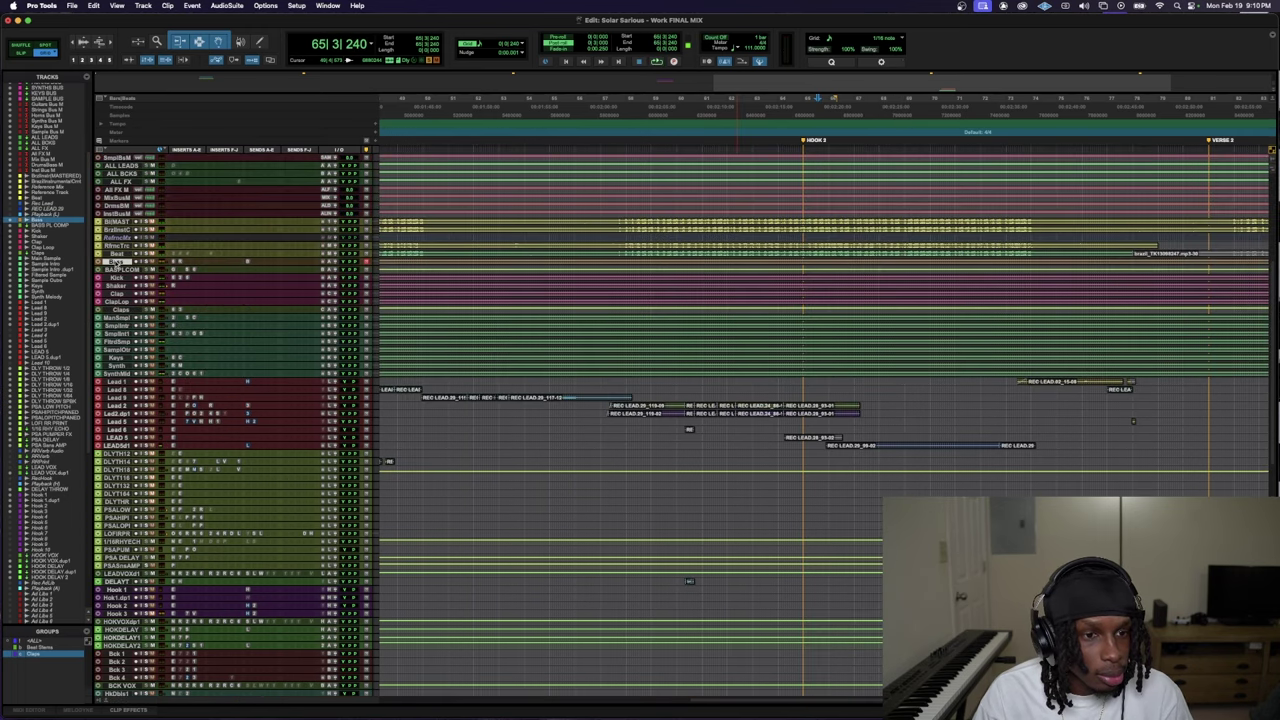
shift+click(117, 366)
key(space)
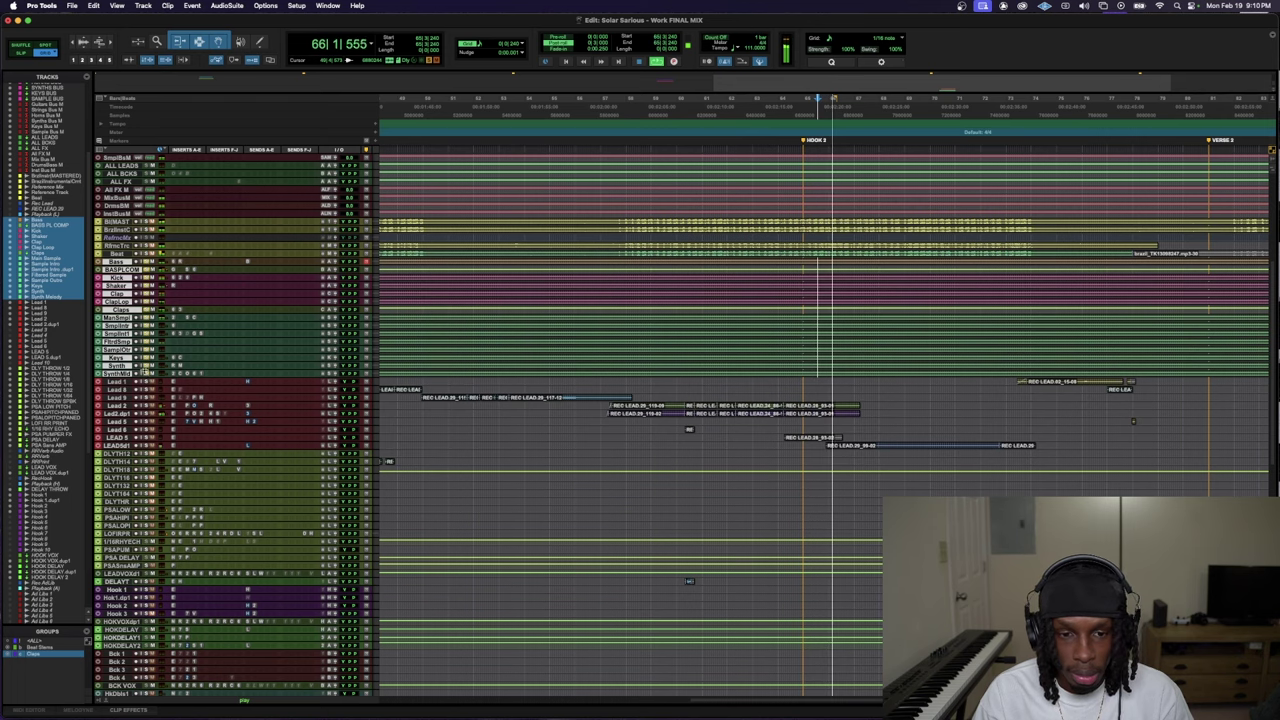
scroll(506, 473, down, 5)
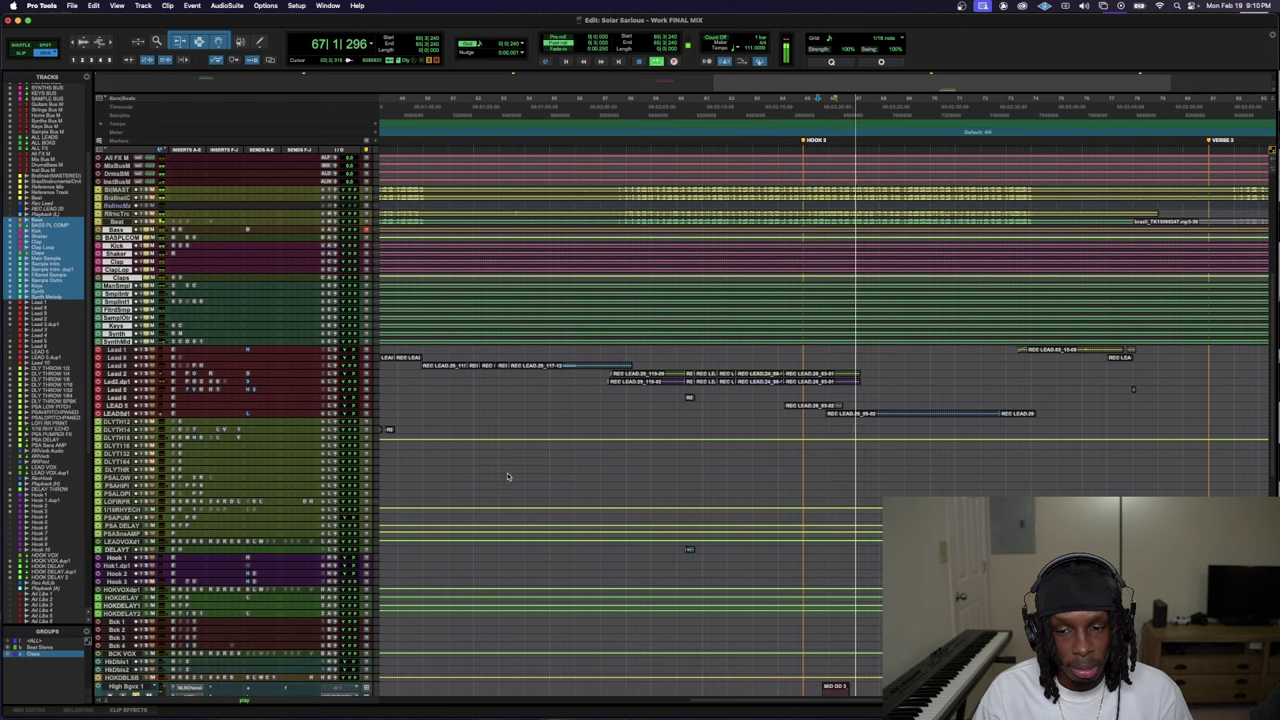
scroll(506, 473, down, 6)
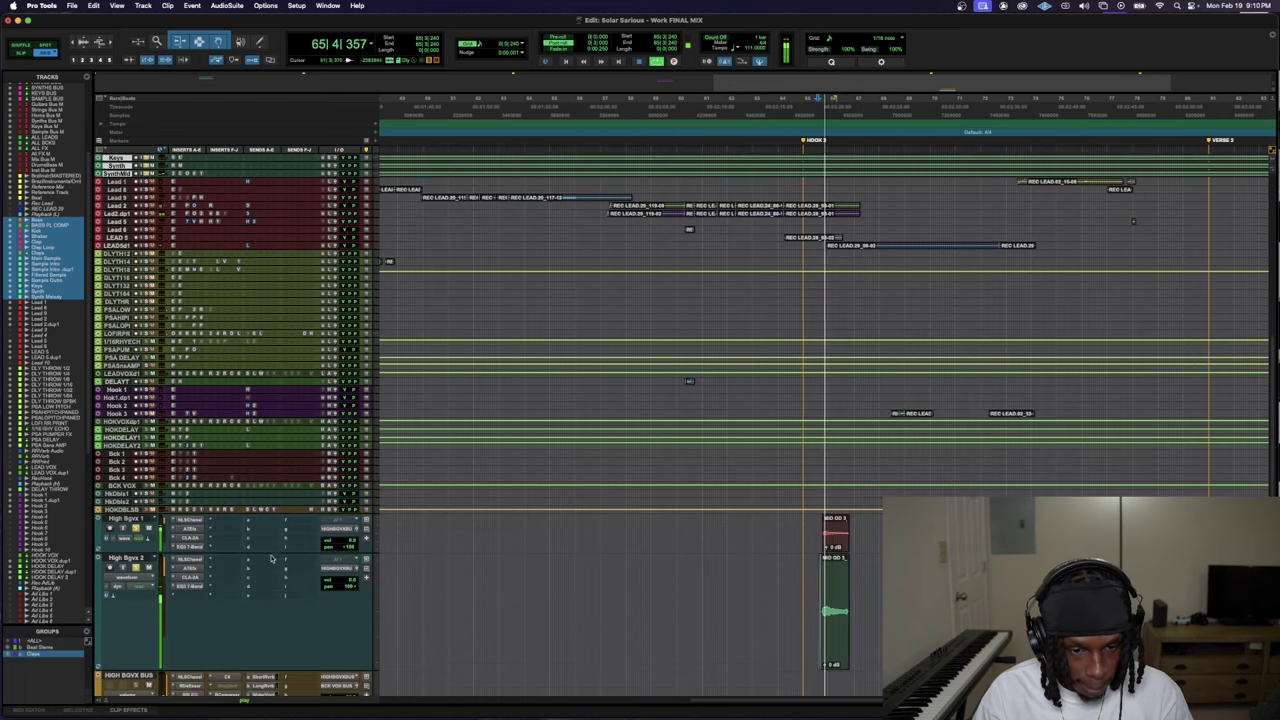
scroll(270, 558, down, 3)
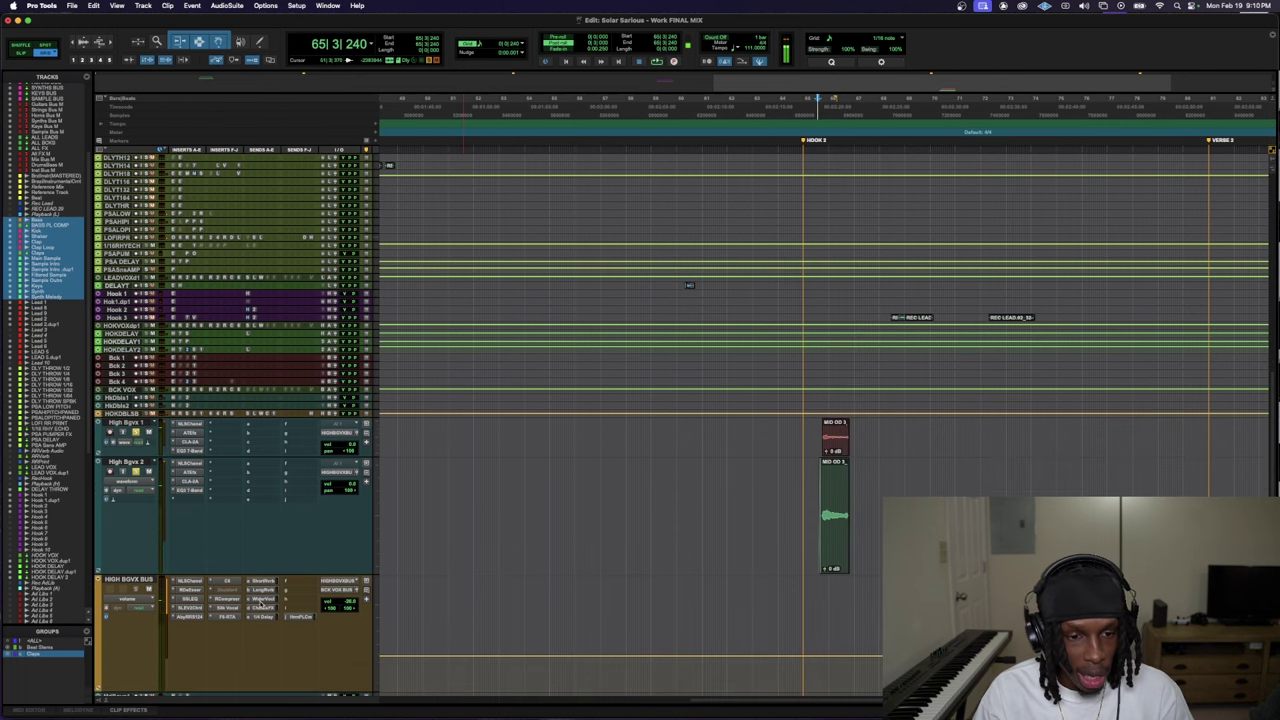
- Open the 1/4 Delay send of HIGH BGVX BUS and enlarge the 1/4 Delay track to show its inserts
click(263, 617)
scroll(266, 580, down, 10)
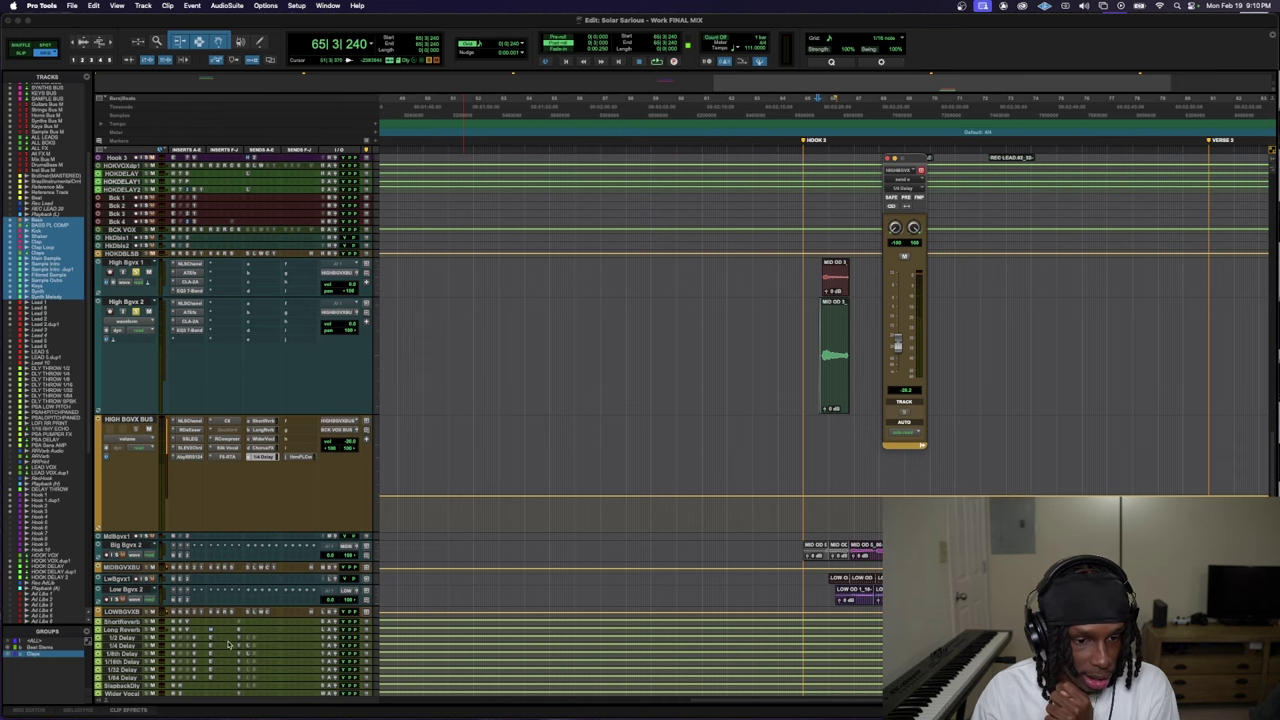
drag(226, 648, 254, 716)
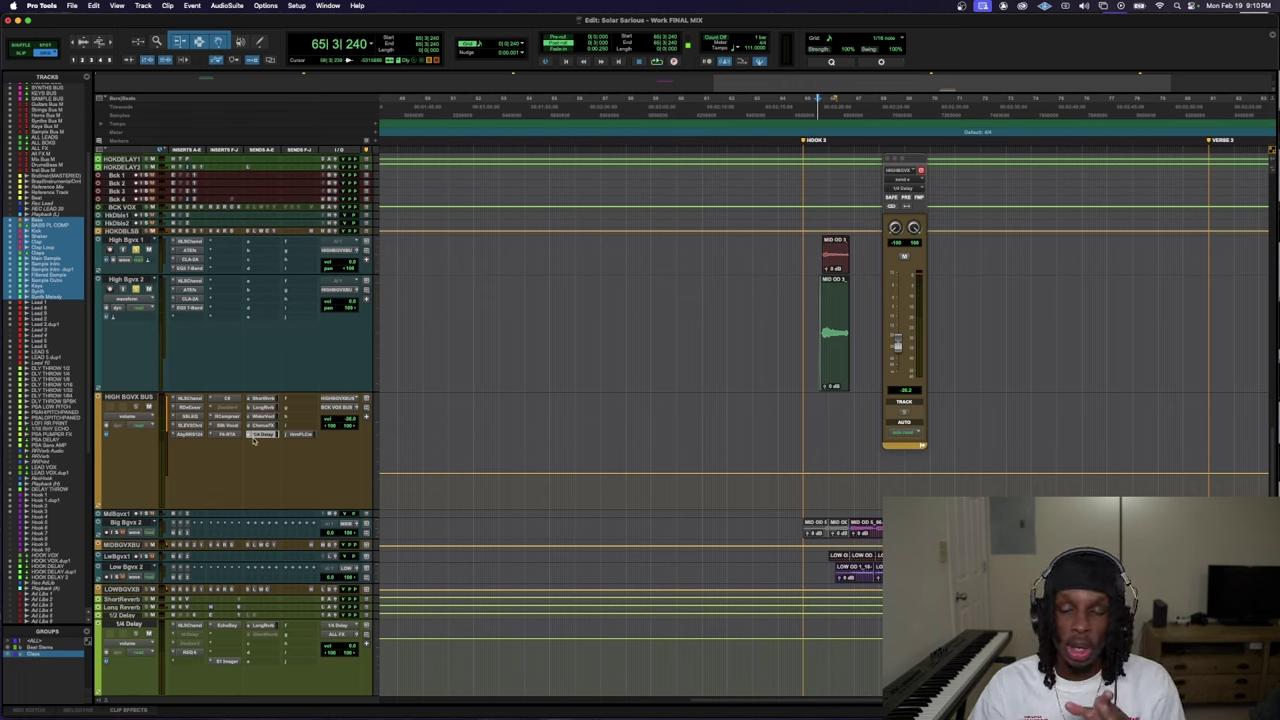
- Play the high backgrounds with the beat from 65|3|480 to judge their delay, and close the 1/4 Delay send window
click(820, 254)
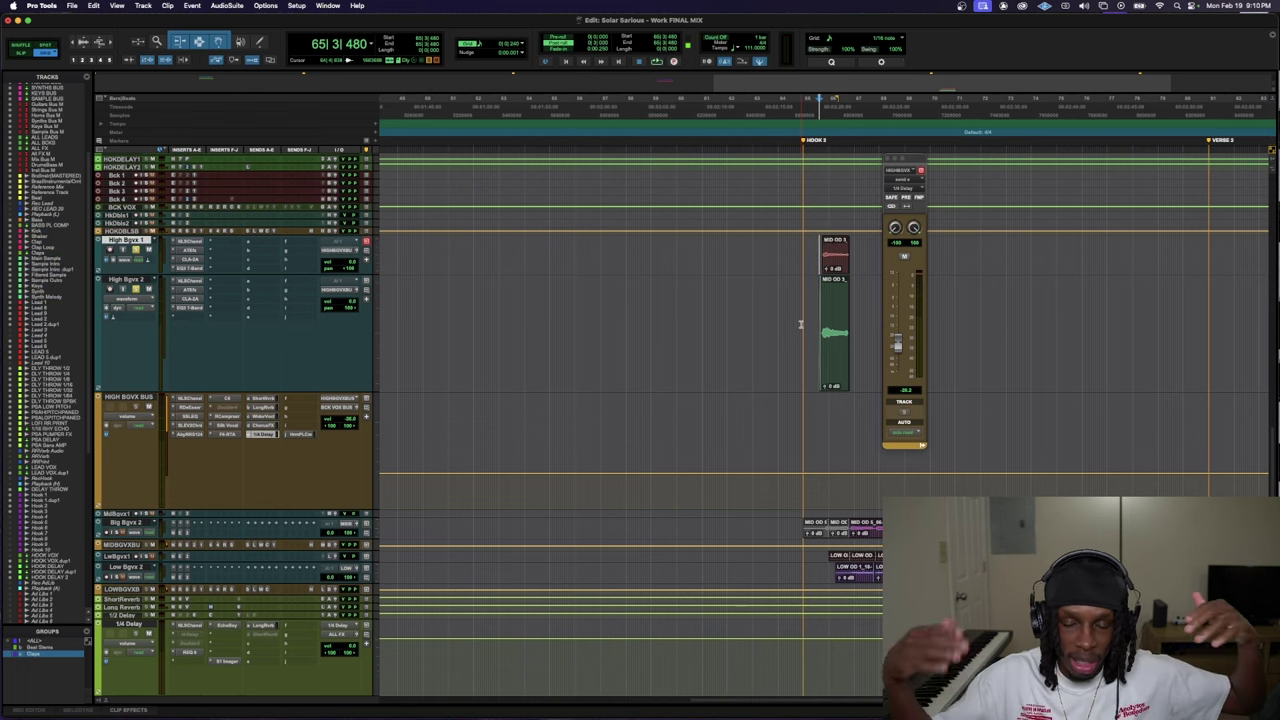
key(space)
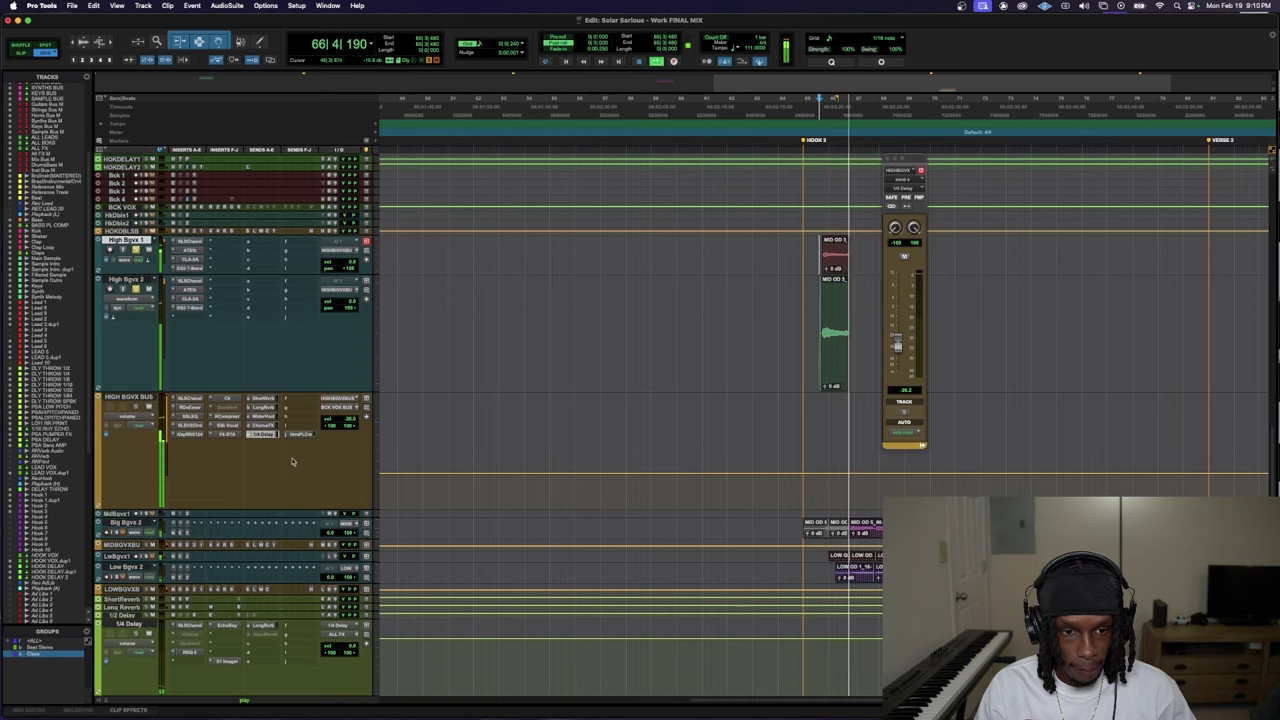
scroll(339, 364, up, 1)
scroll(339, 364, up, 10)
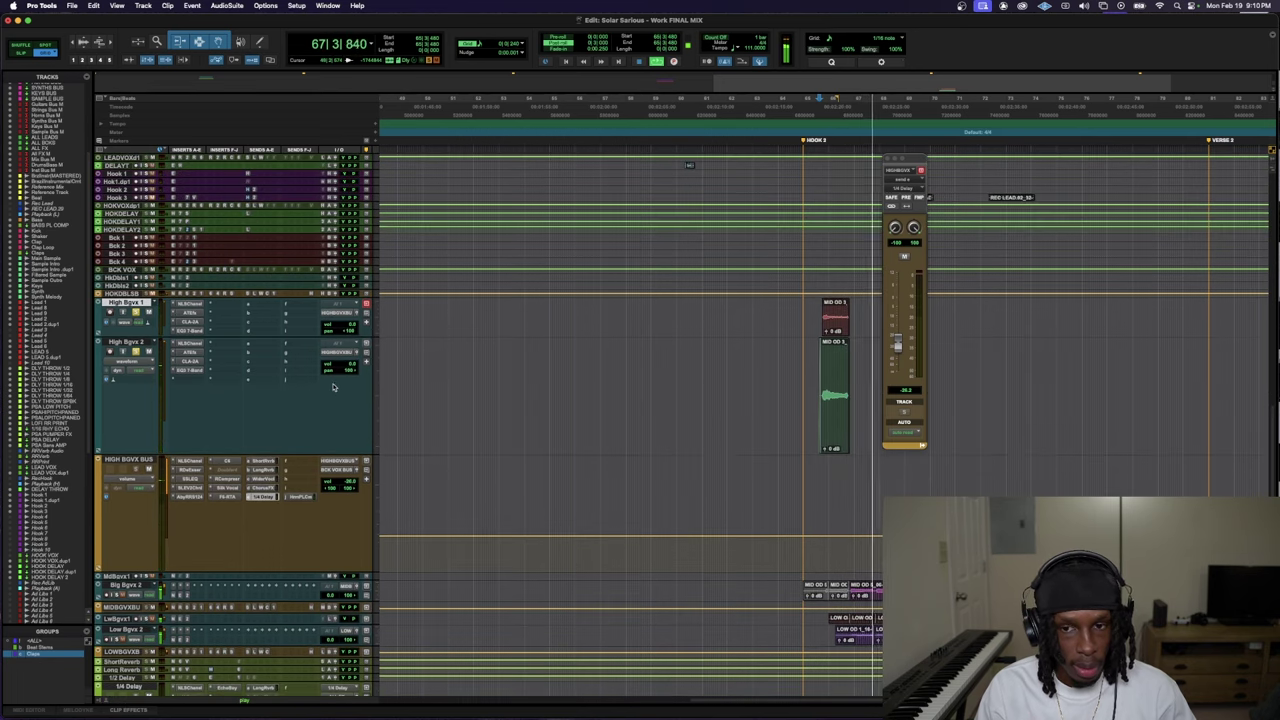
key(space)
scroll(600, 560, down, 6)
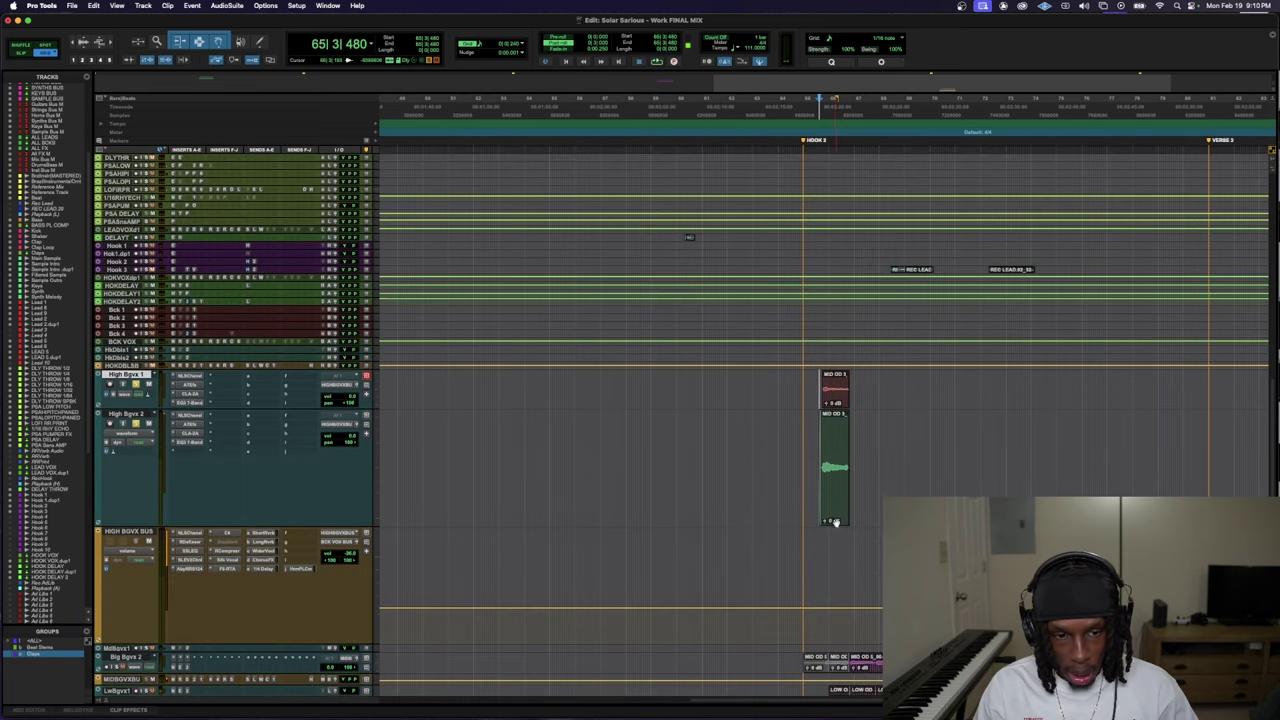
- Enlarge MID BGVX BUS, copy F6-RTA from HIGH BGVX BUS to its empty insert slot, and solo the mid background tracks
scroll(225, 615, down, 2)
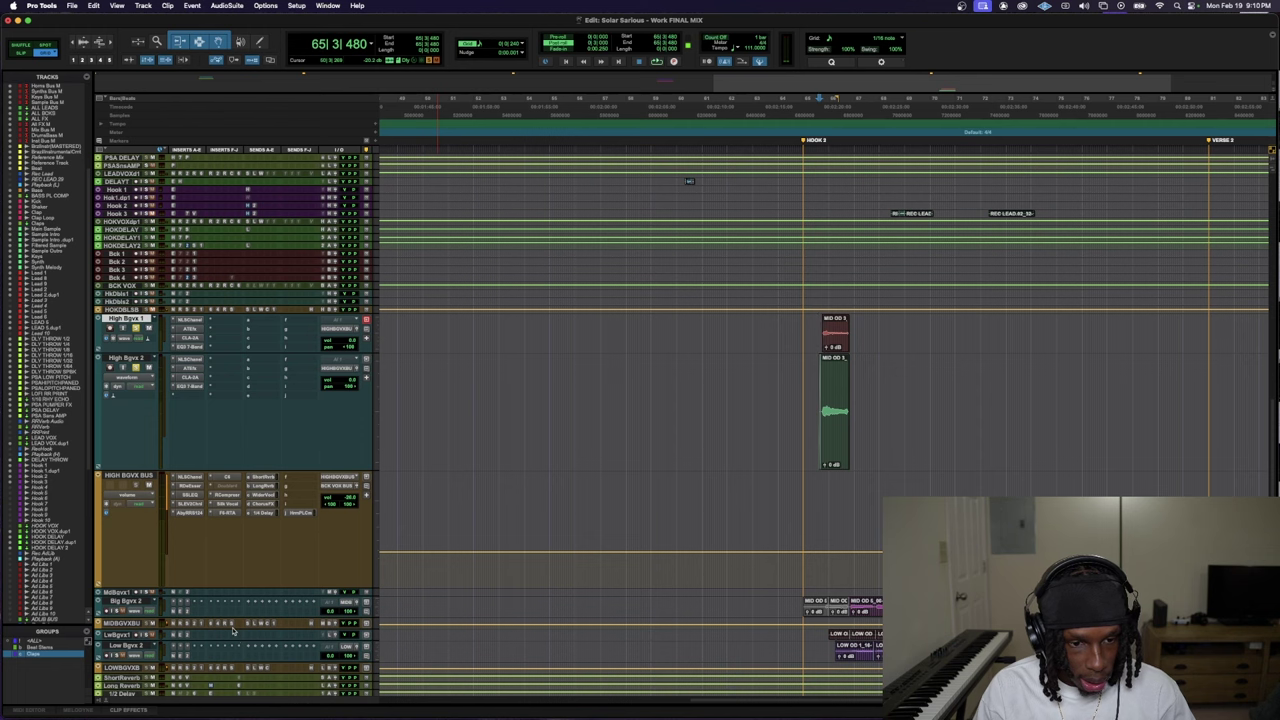
drag(233, 630, 245, 692)
scroll(234, 540, down, 1)
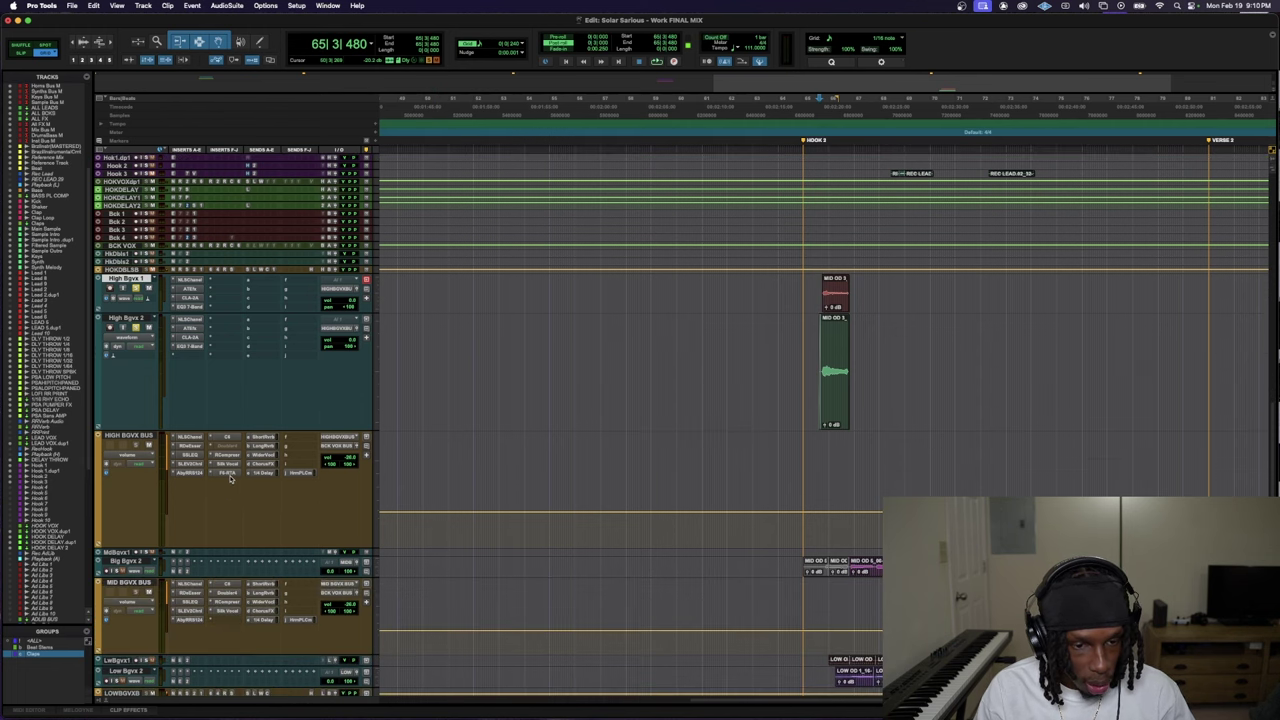
click(226, 620)
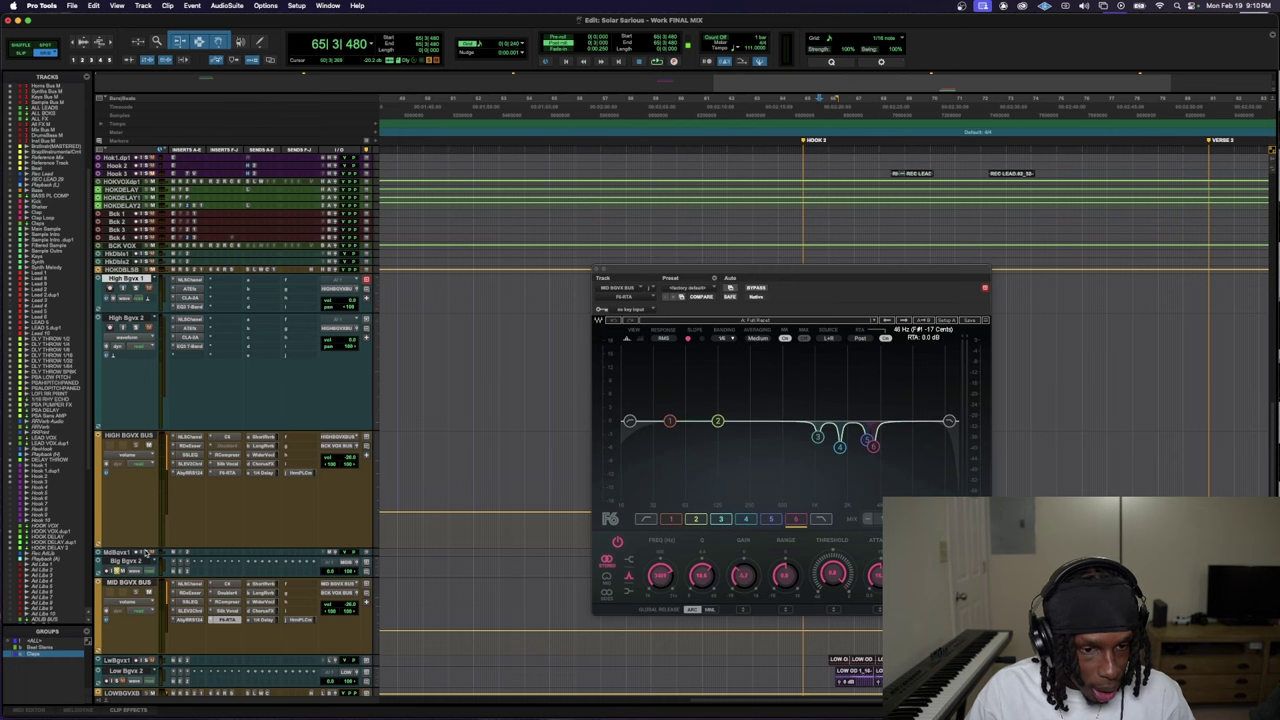
key(super+w)
- Select the mid background section starting at 66|4|000 and play it with F6-RTA open on MID BGVX BUS
drag(846, 517, 1030, 580)
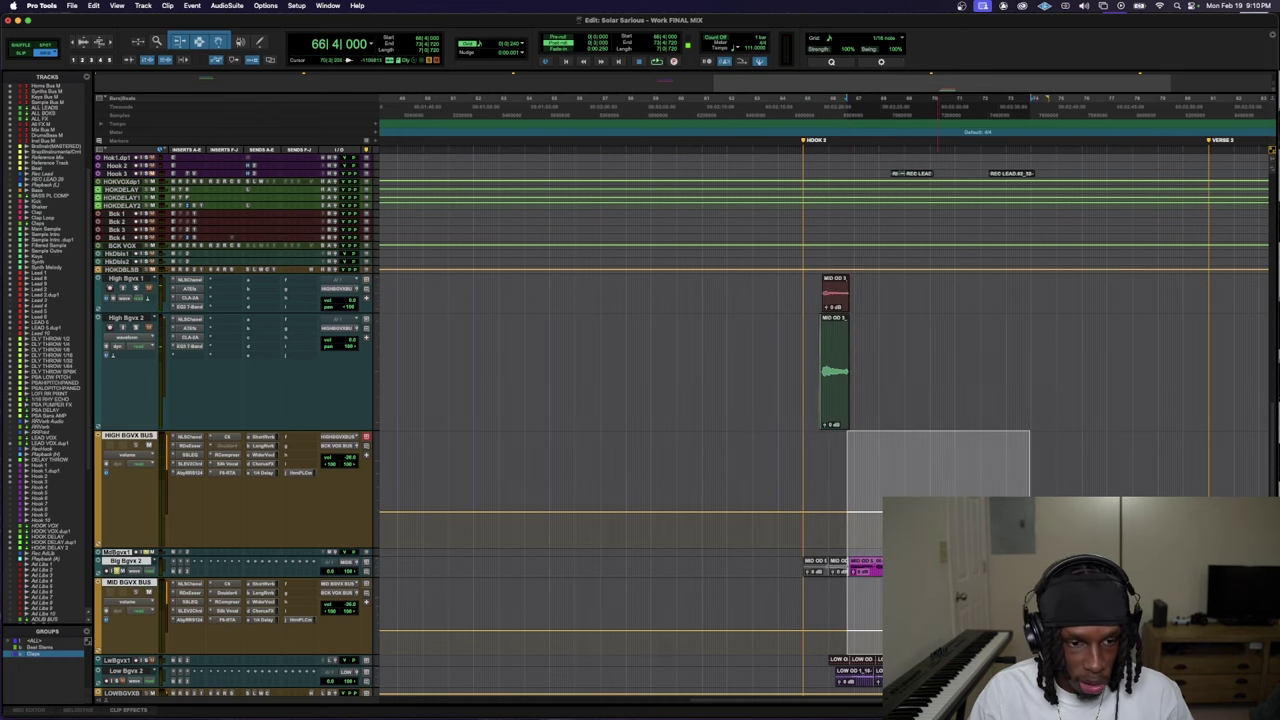
key(space)
click(226, 620)
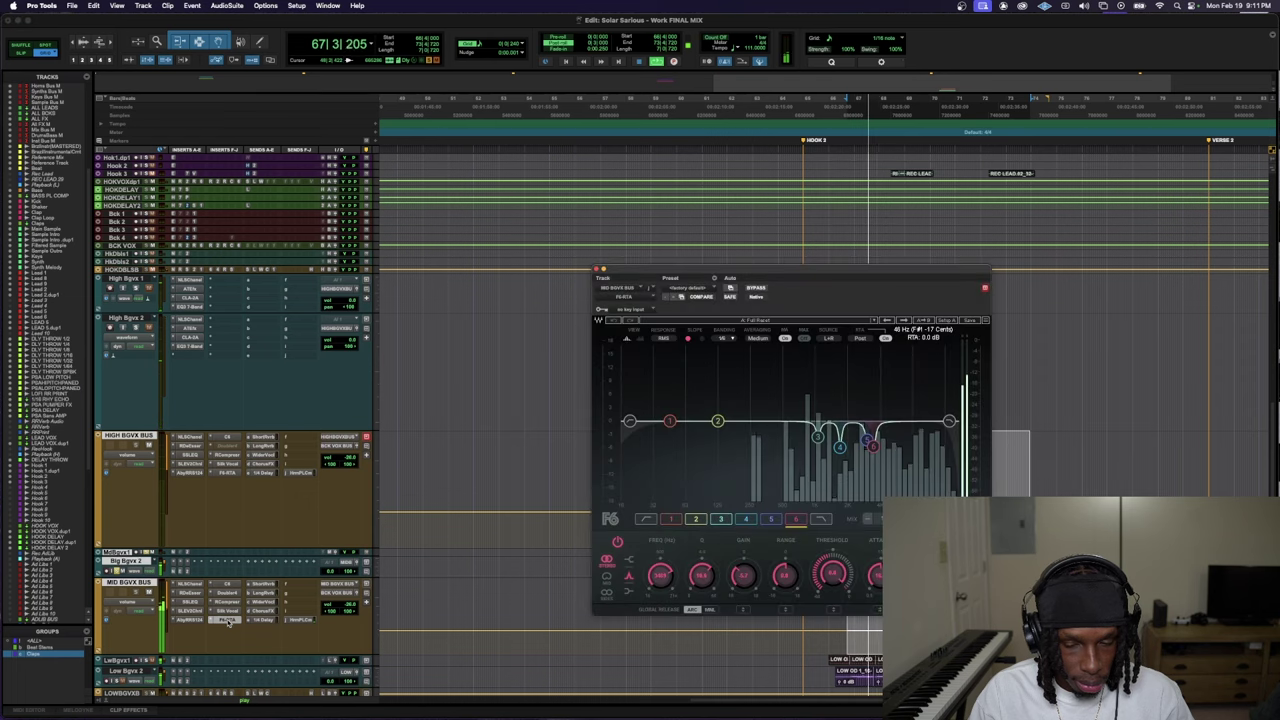
key(space)
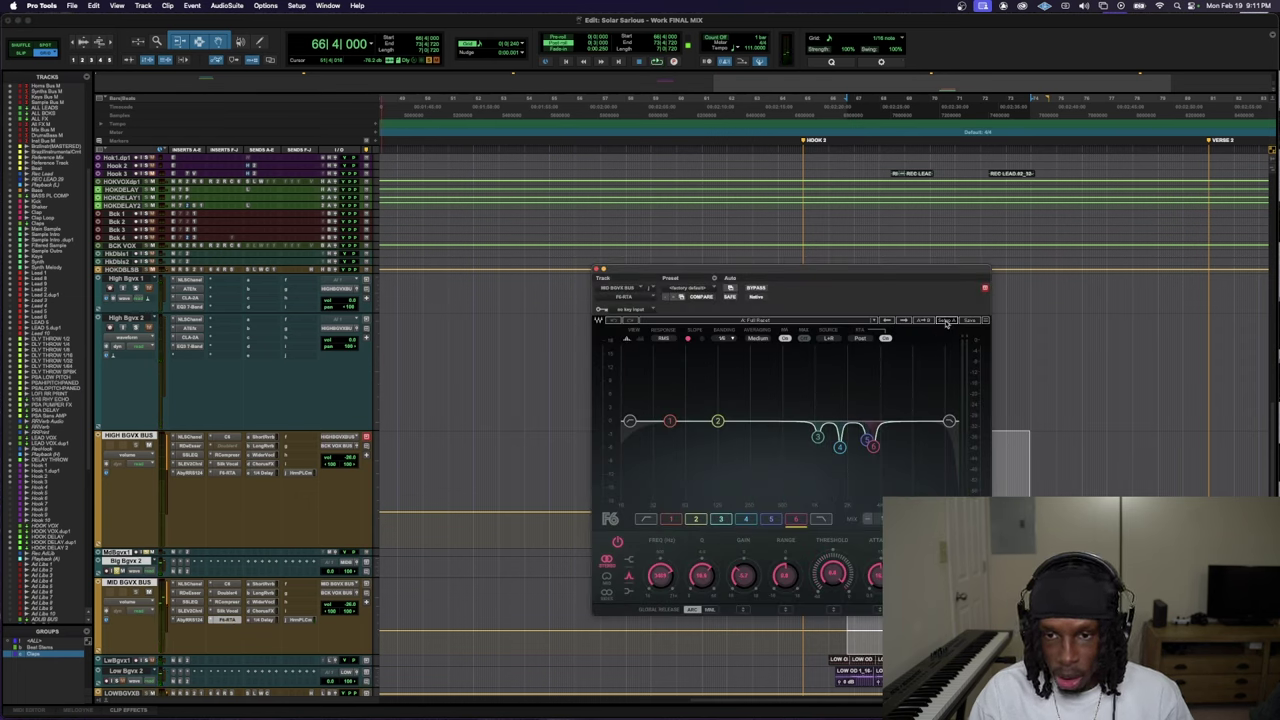
- Reset F6-RTA on MID BGVX BUS to its default settings and cut a narrow dip with band 5 at about 8.9 kHz
click(827, 320)
click(873, 560)
key(space)
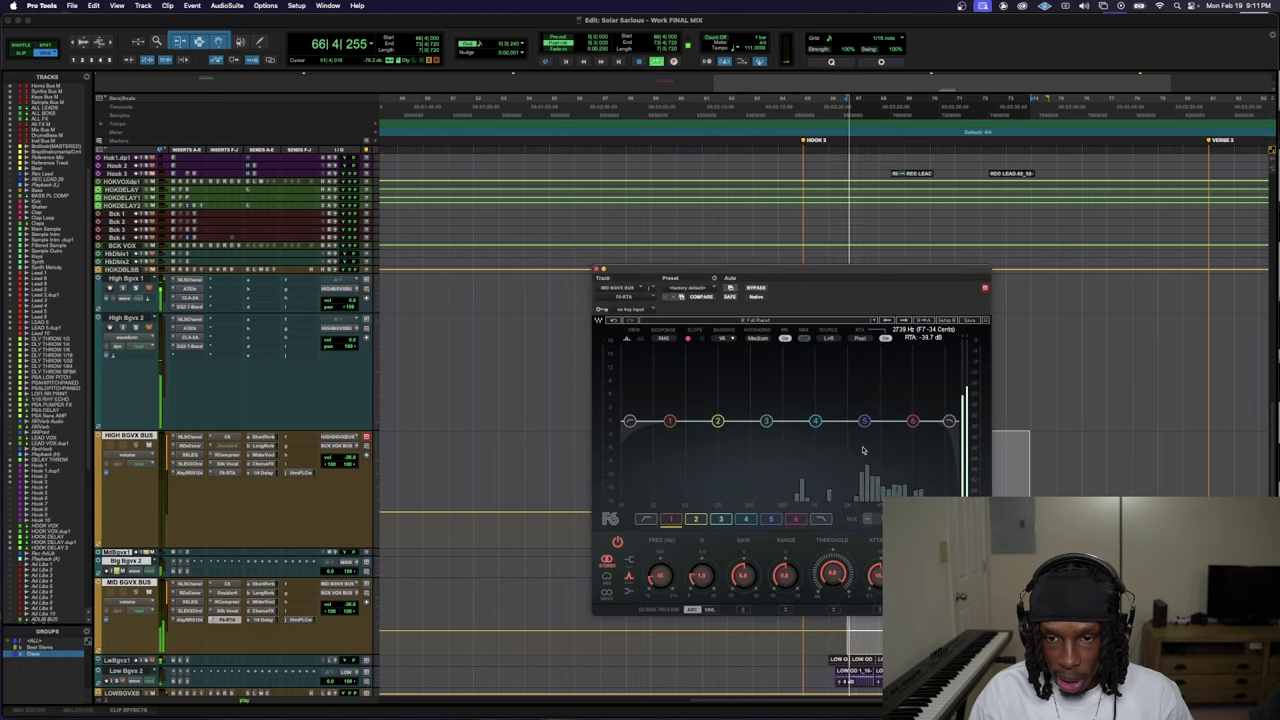
drag(864, 421, 910, 342)
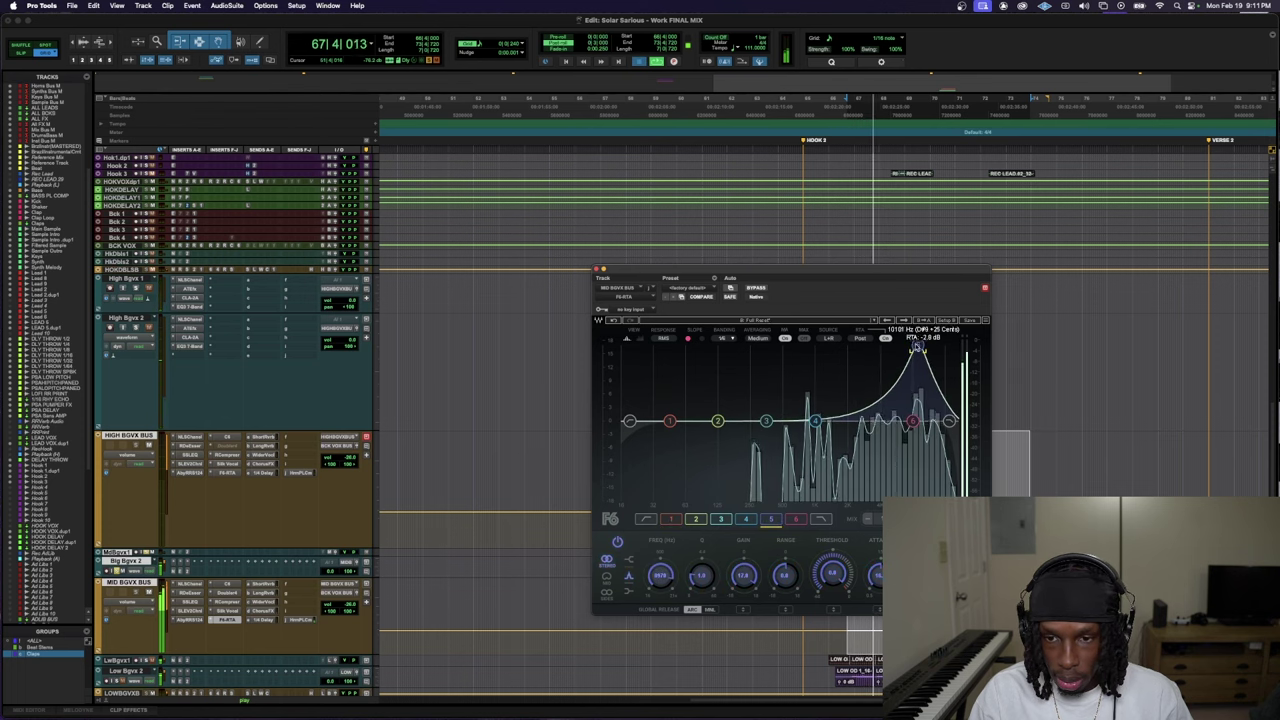
scroll(915, 344, up, 5)
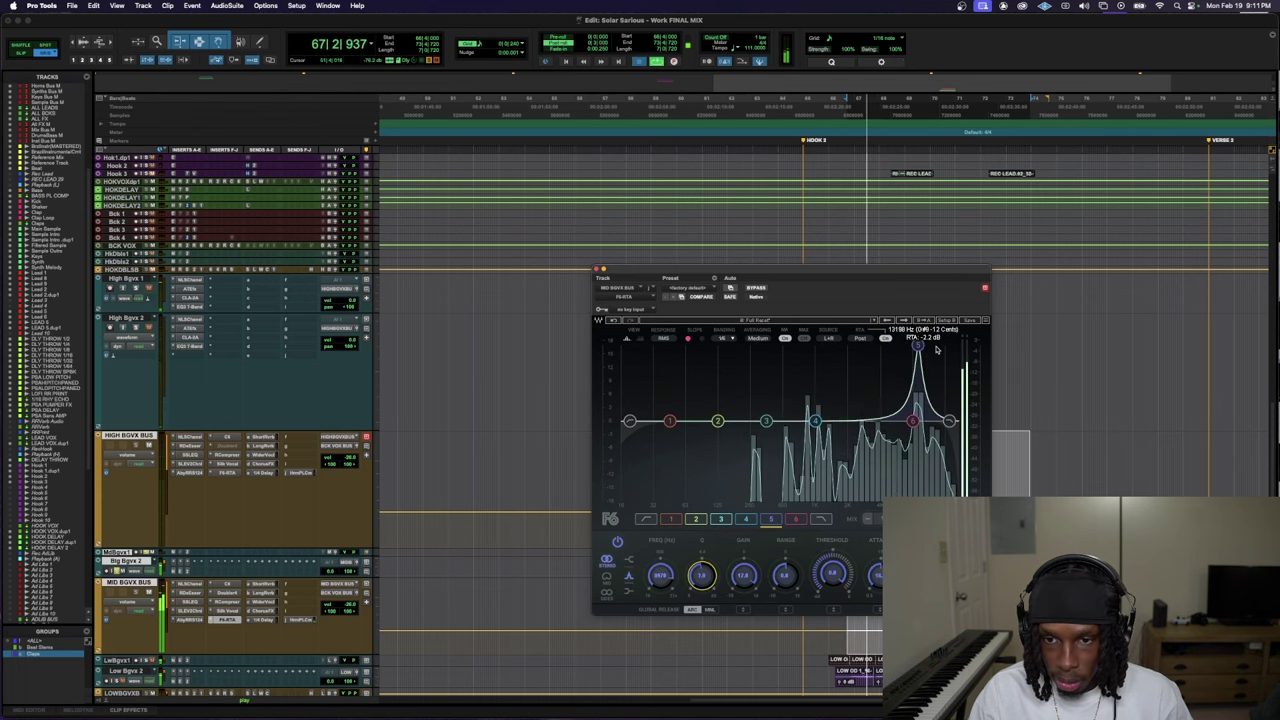
drag(916, 345, 916, 449)
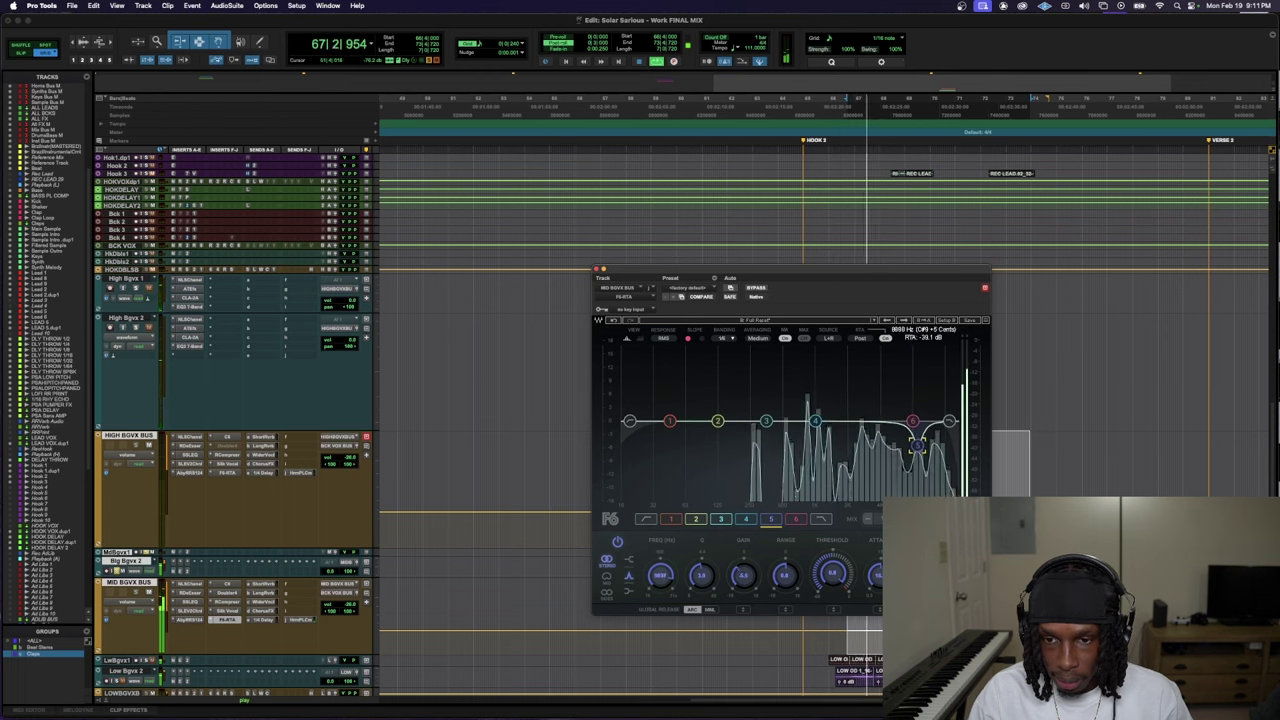
- Enable the low-pass filter in F6-RTA and lower its cutoff to about 7.5 kHz while the mid backgrounds play
click(949, 421)
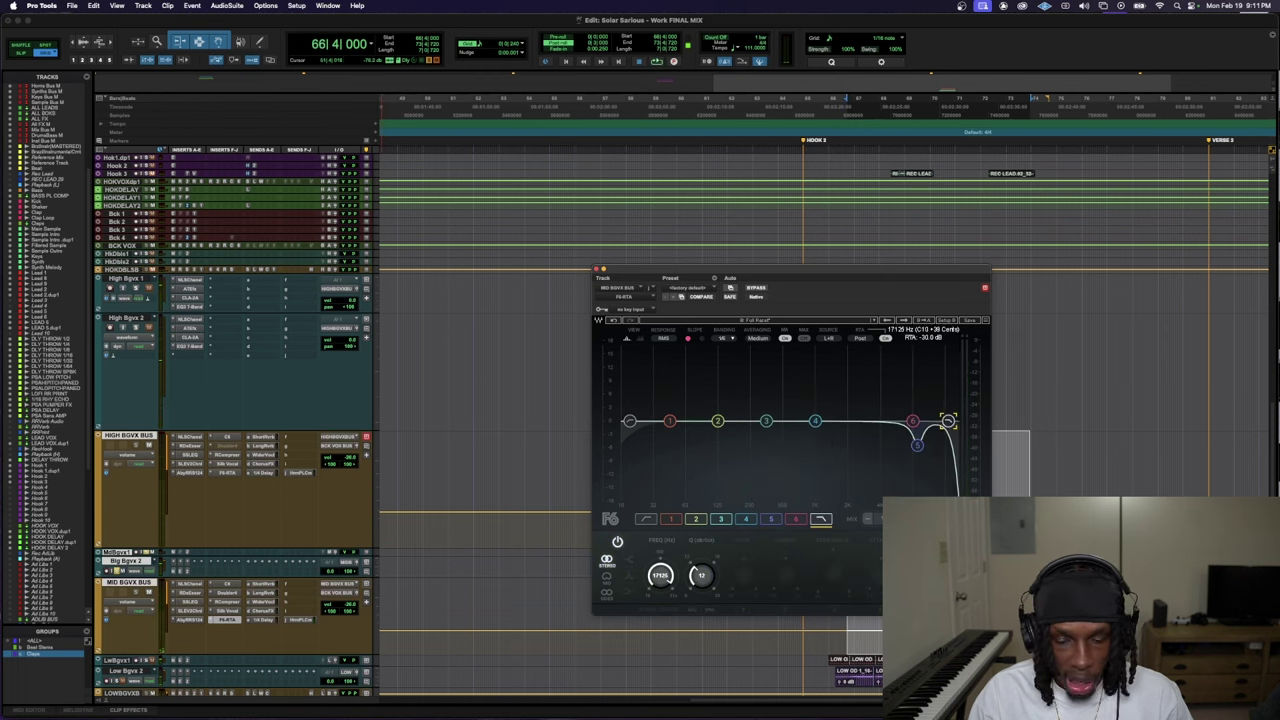
key(space)
drag(918, 420, 908, 420)
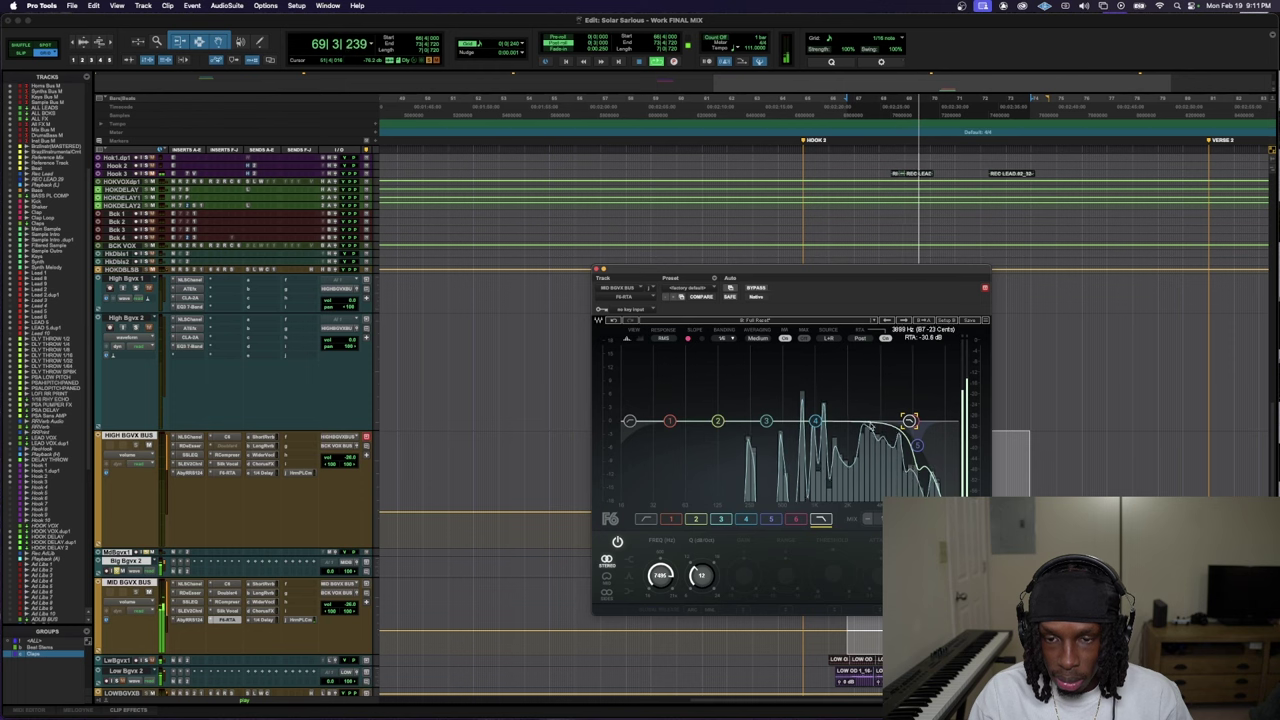
- Boost and narrow band 4, sweeping it to about 2.6 kHz during playback to locate the upper-mid resonance
drag(816, 421, 866, 370)
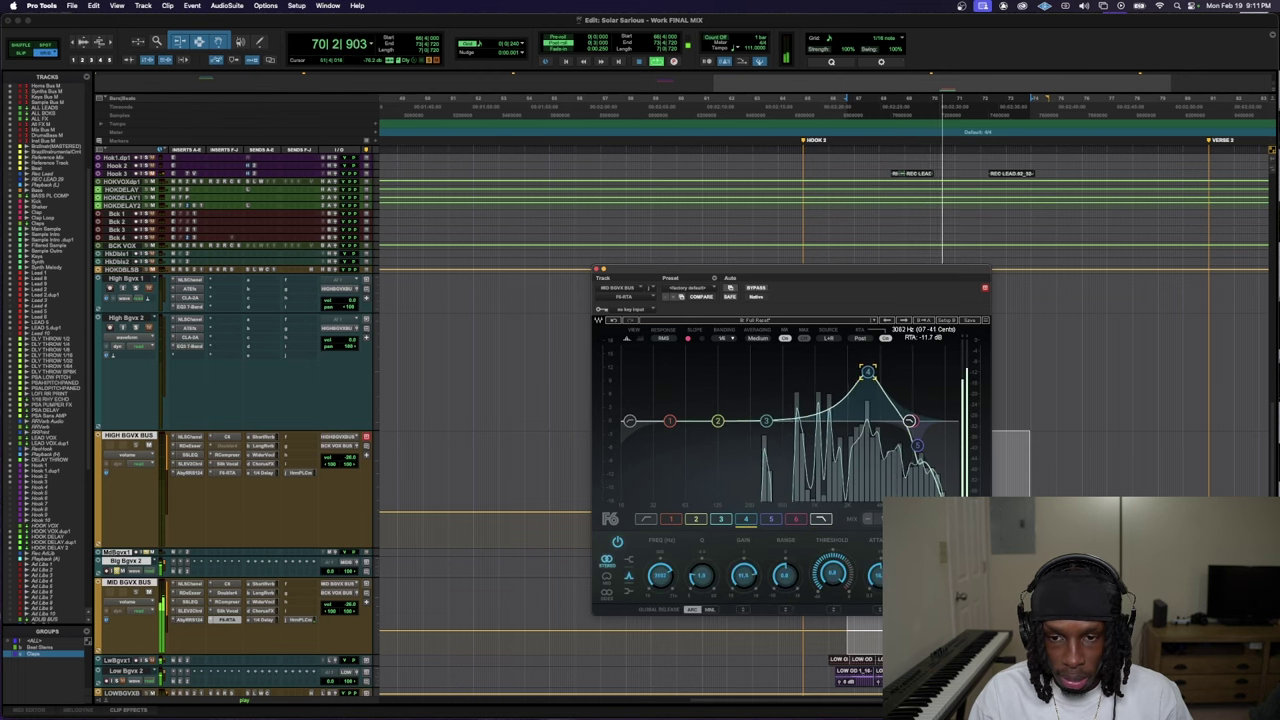
key(space)
key(space)
scroll(866, 366, up, 5)
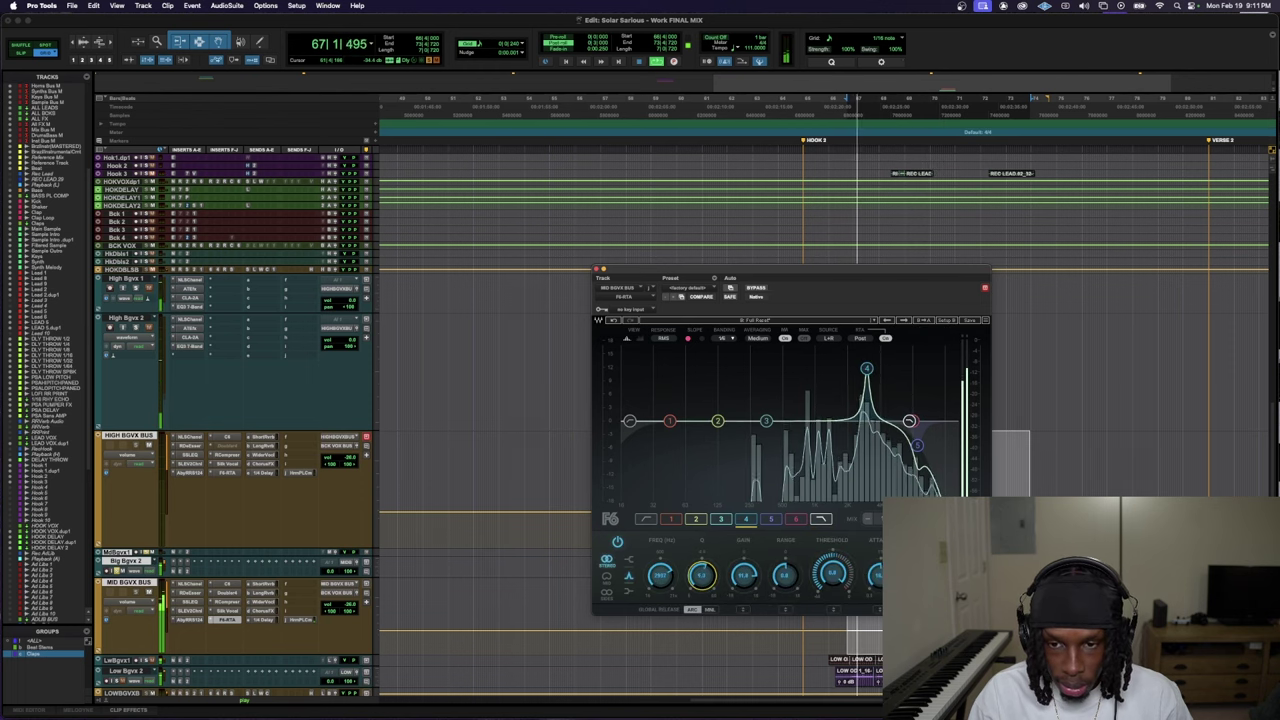
key(space)
drag(866, 362, 861, 357)
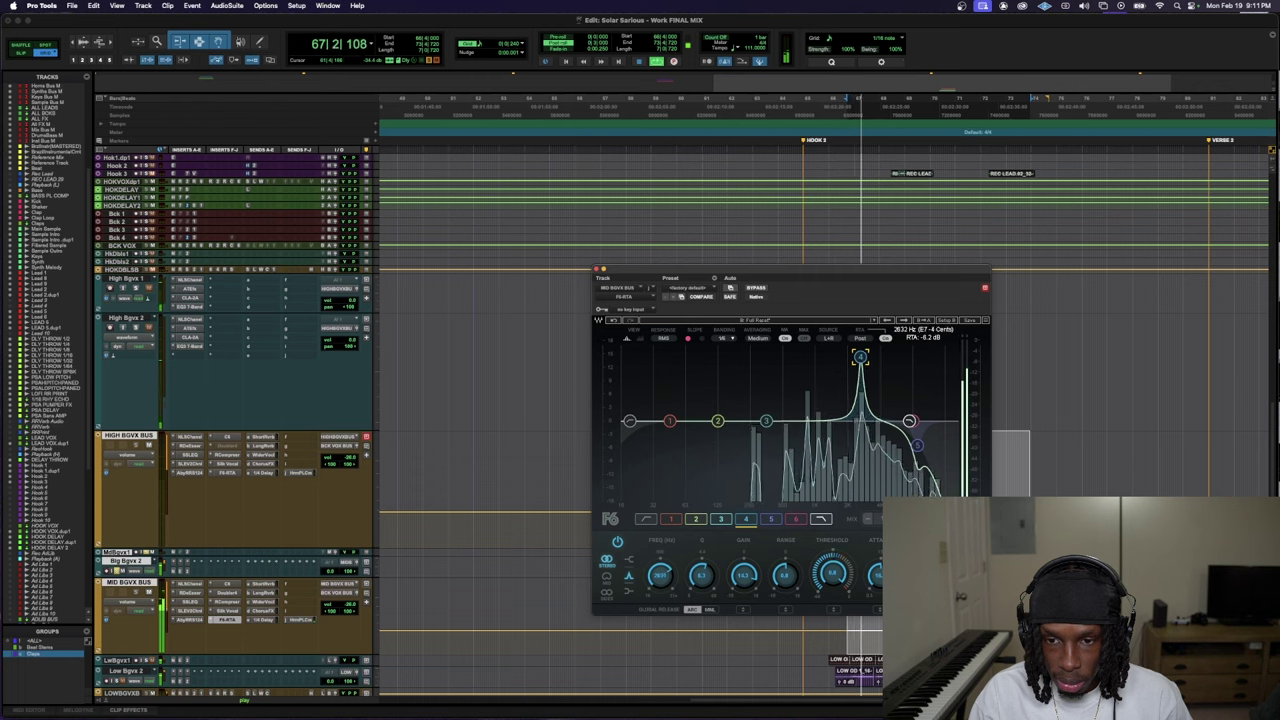
- Fine-tune band 4 to about 2.7 kHz by ear and turn the boost into a cut of about 6 dB
key(space)
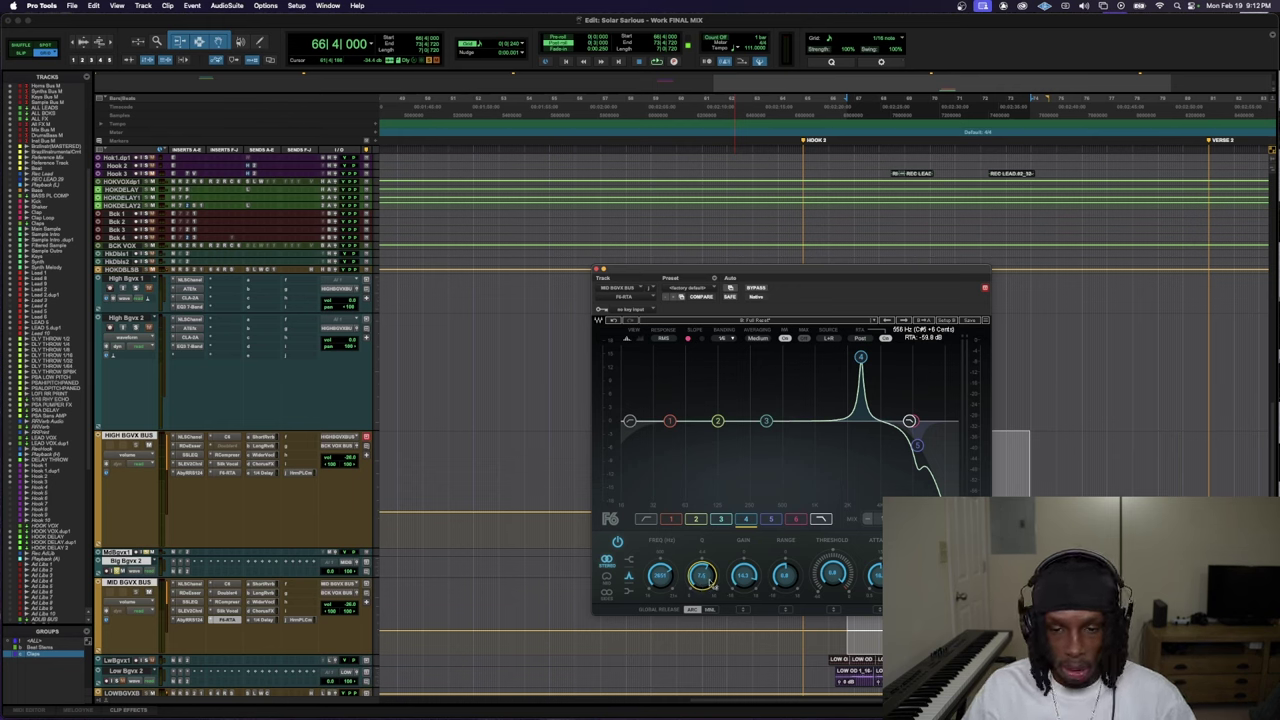
key(space)
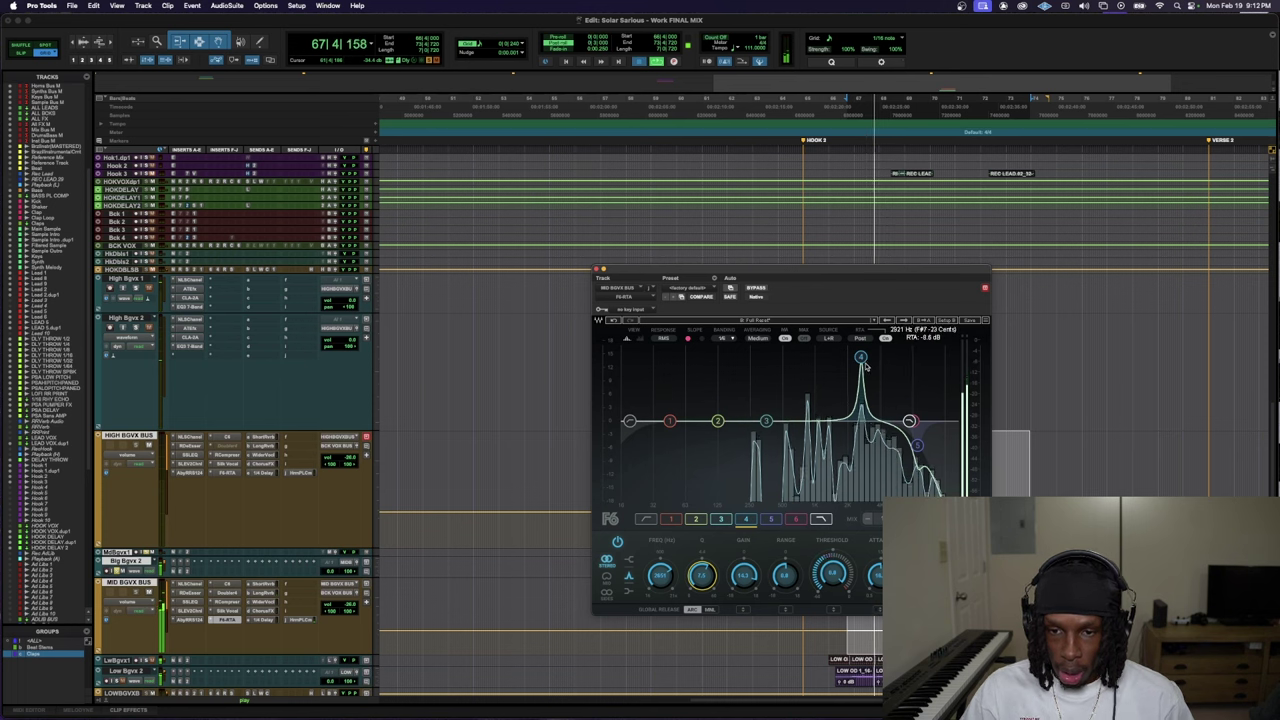
key(space)
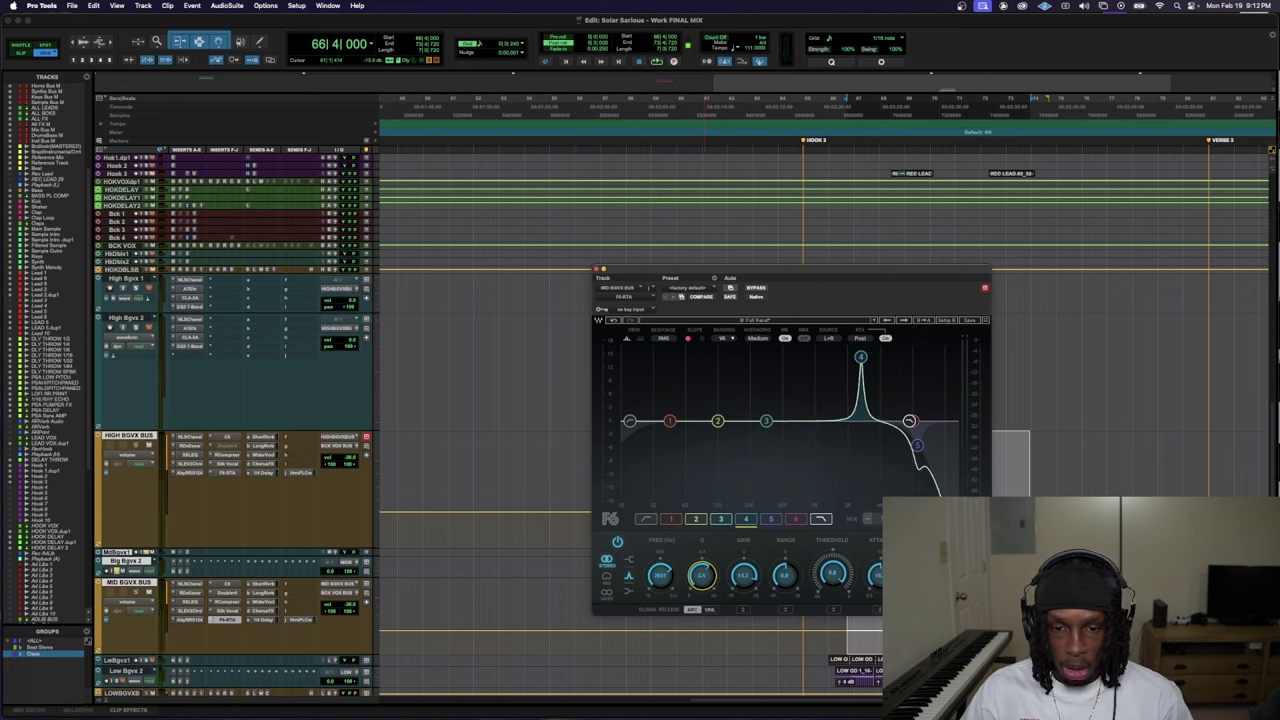
key(space)
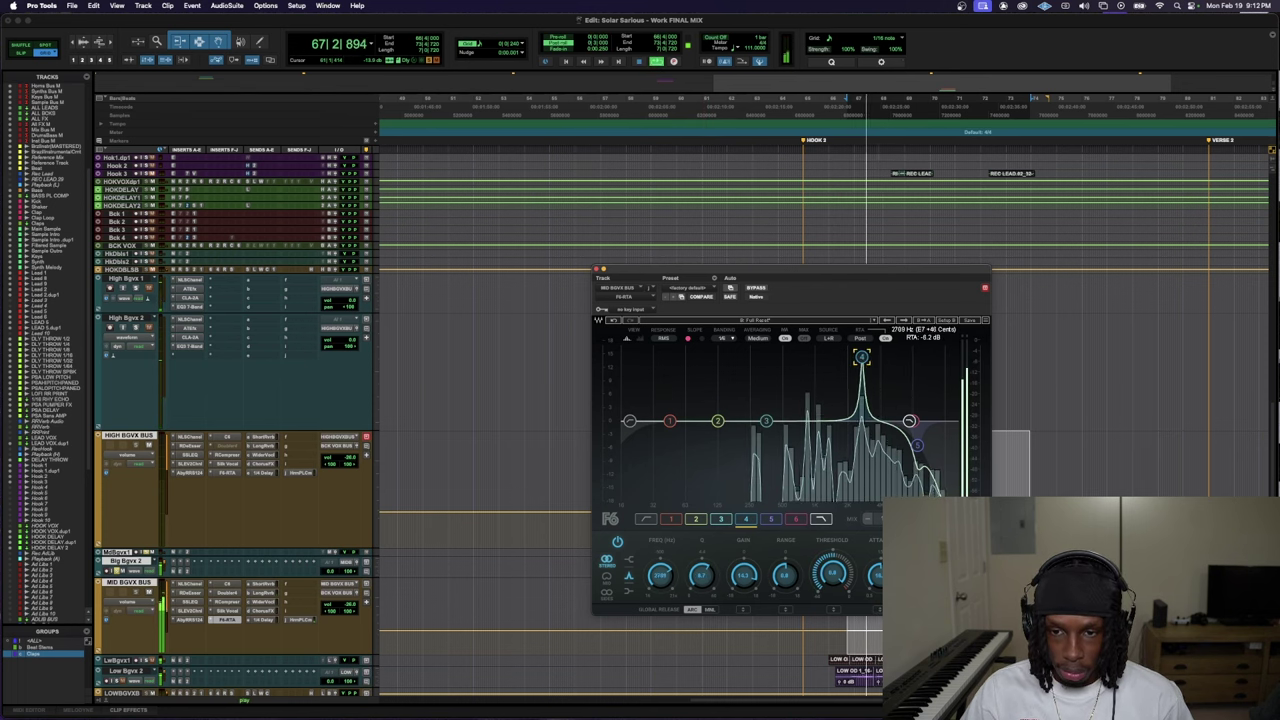
drag(743, 574, 743, 610)
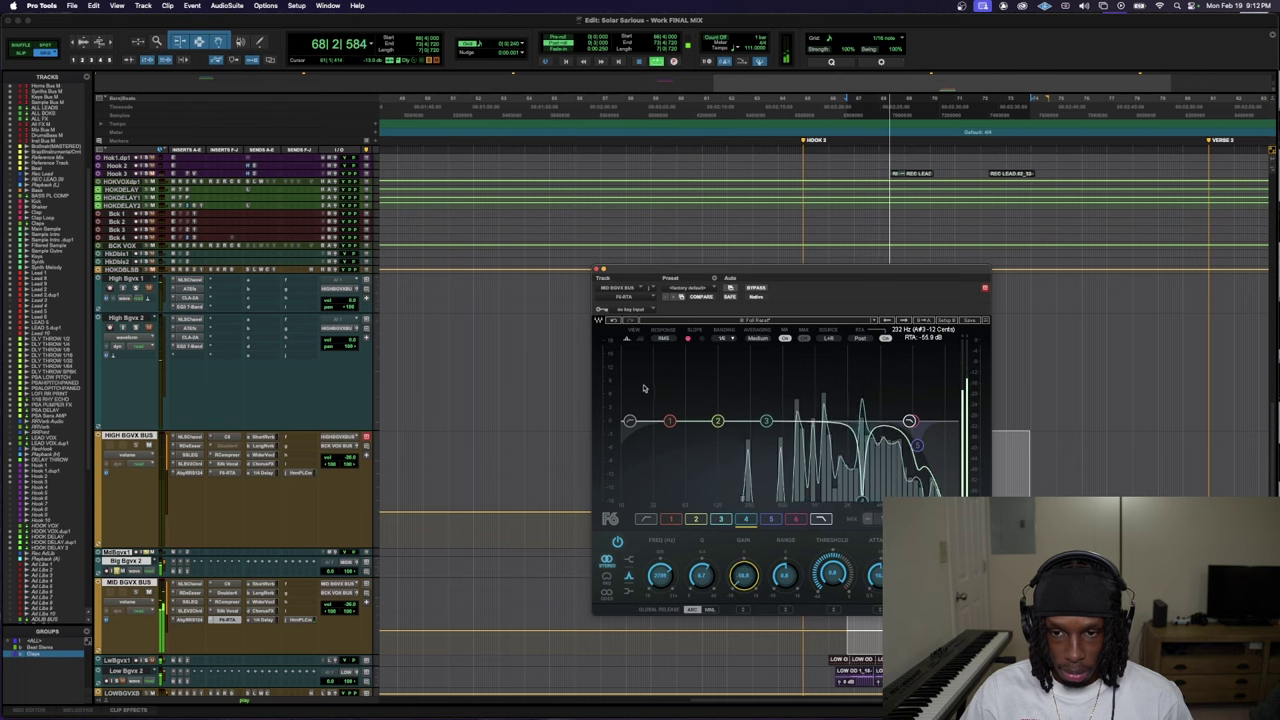
key(space)
key(space)
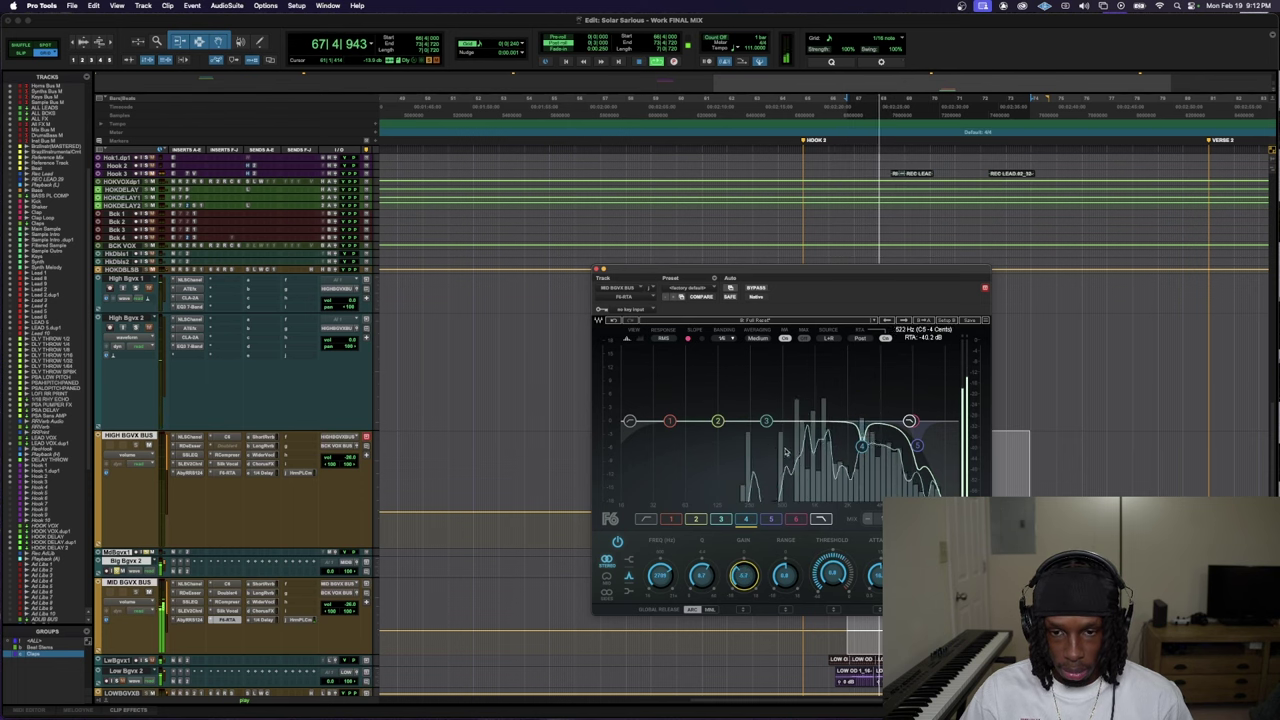
- Boost and narrow band 3, sweeping it to about 1.16 kHz while the mid backgrounds play
drag(766, 420, 836, 372)
drag(701, 575, 701, 560)
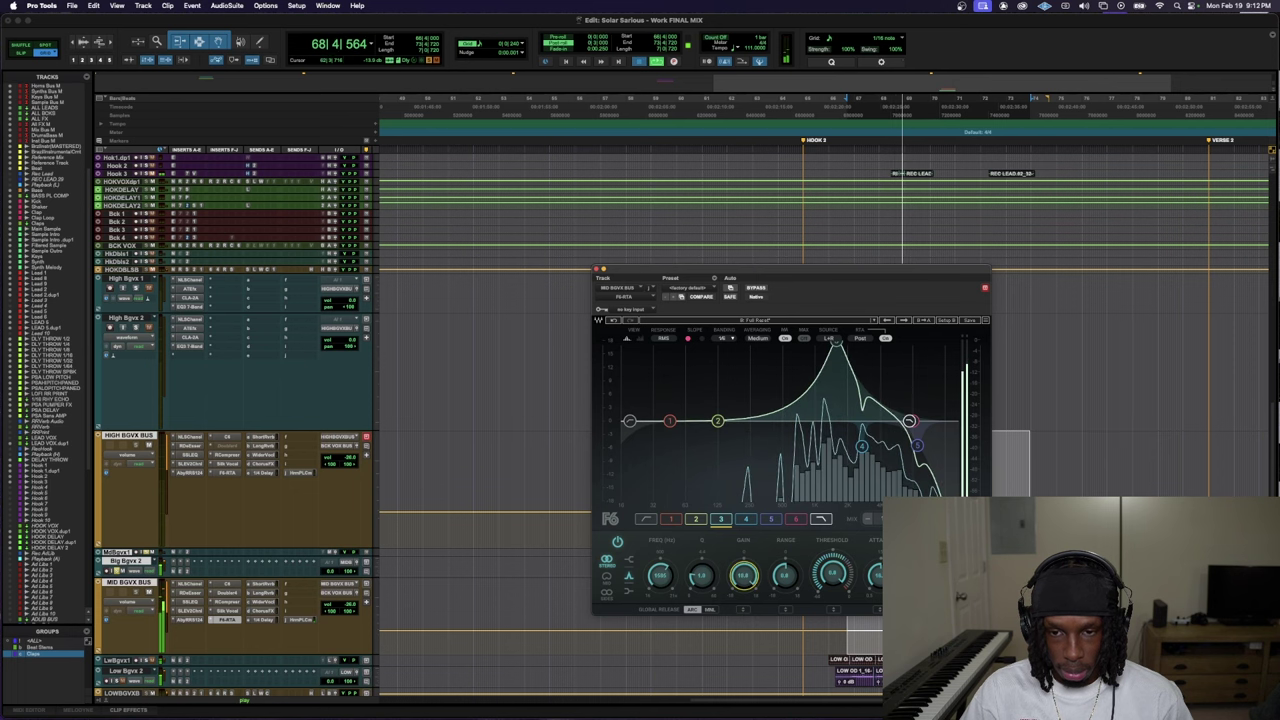
key(space)
key(space)
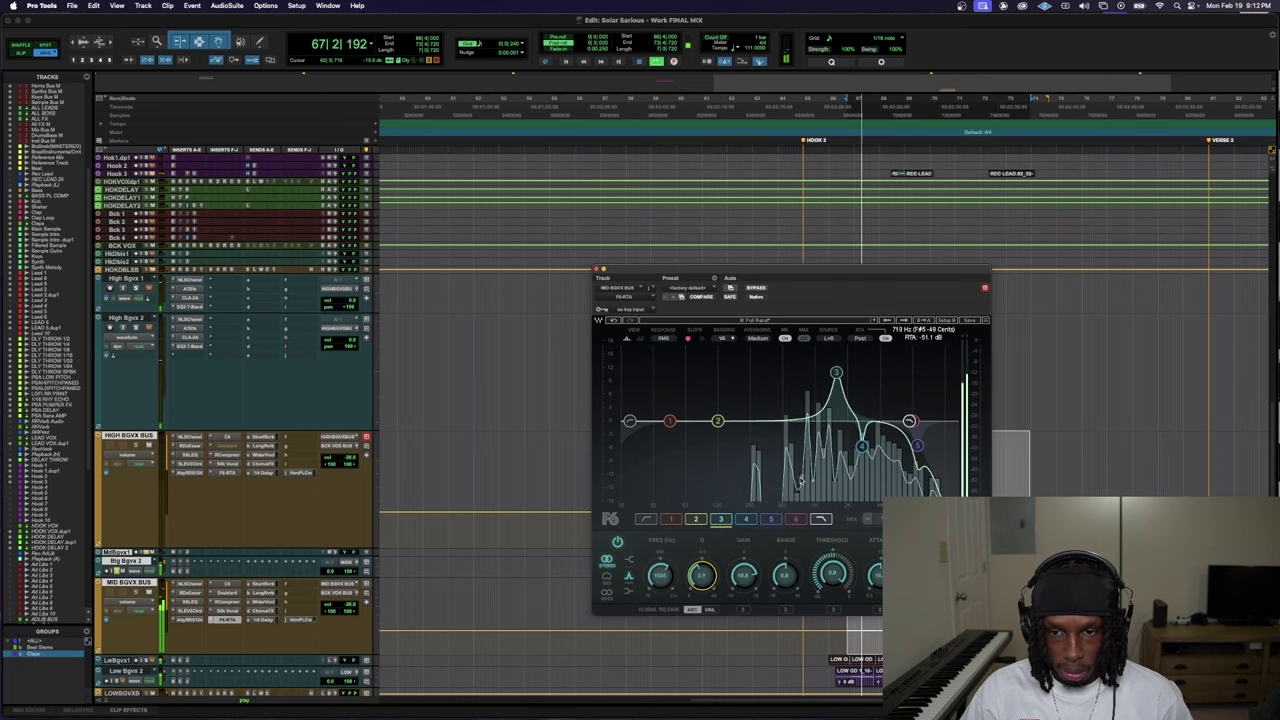
drag(836, 372, 822, 352)
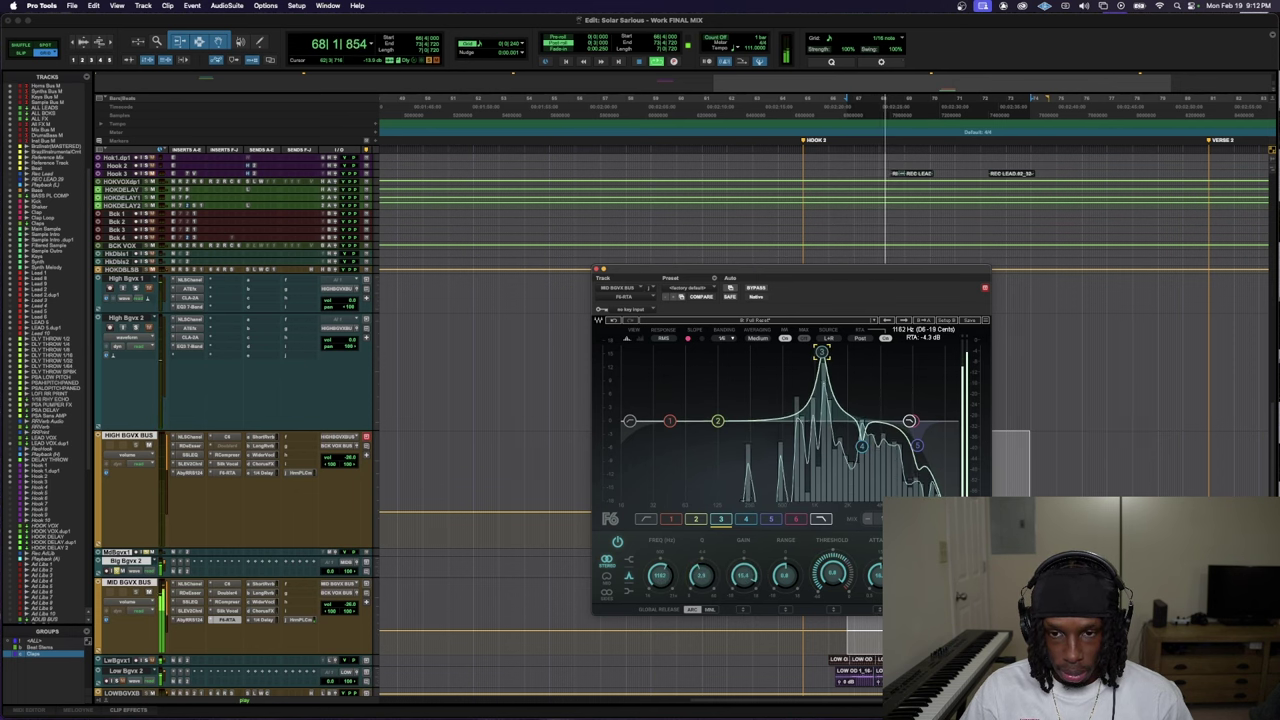
- Narrow band 3 further near 1.2 kHz and turn its boost into a cut of about 6 dB
key(space)
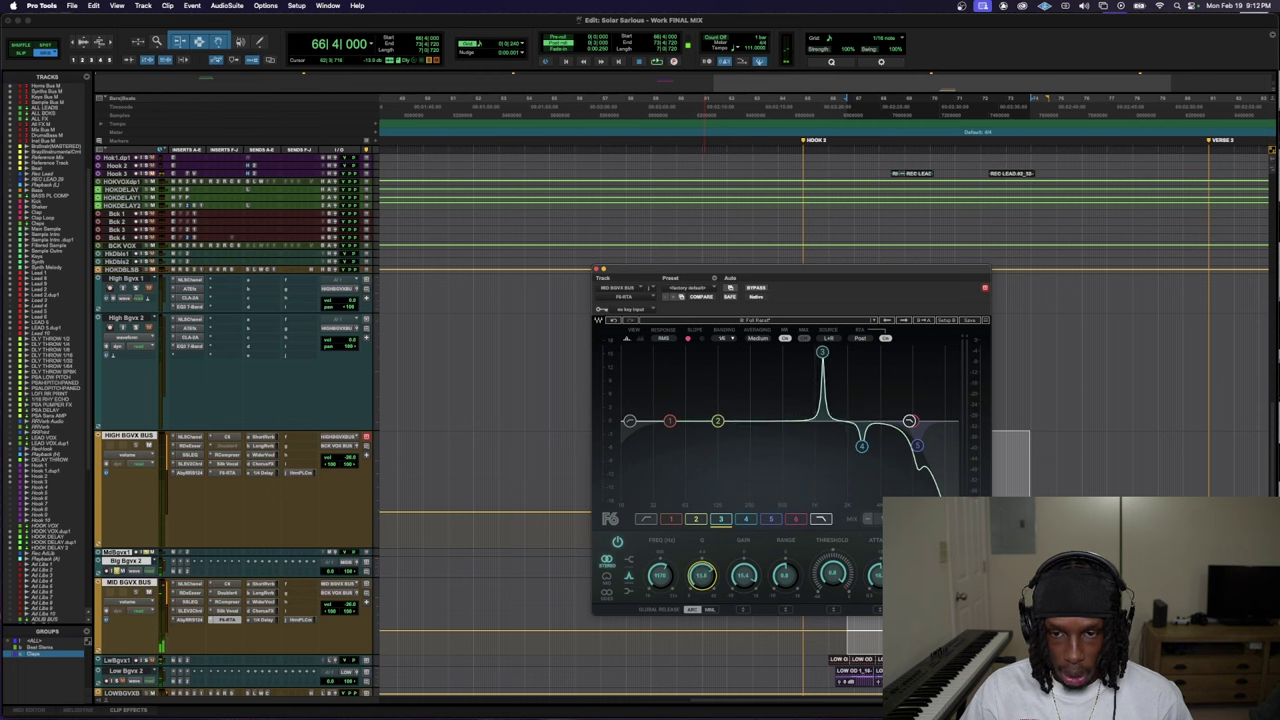
key(space)
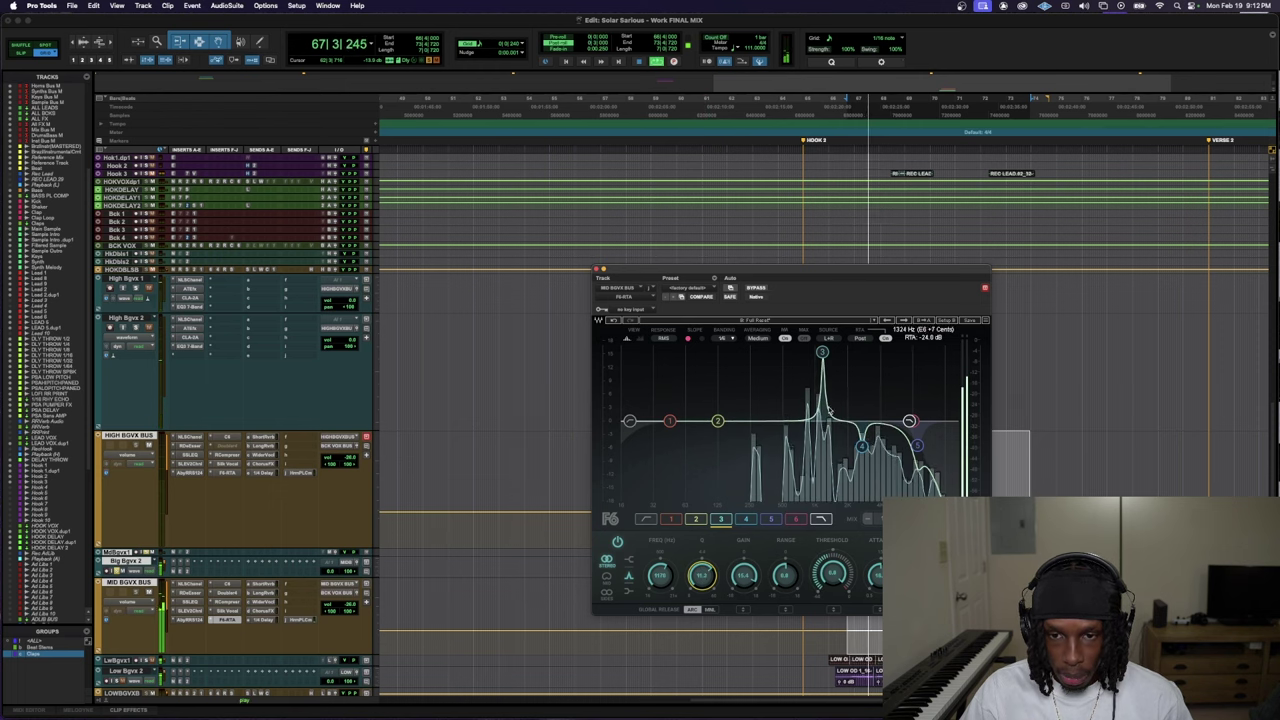
drag(822, 353, 823, 352)
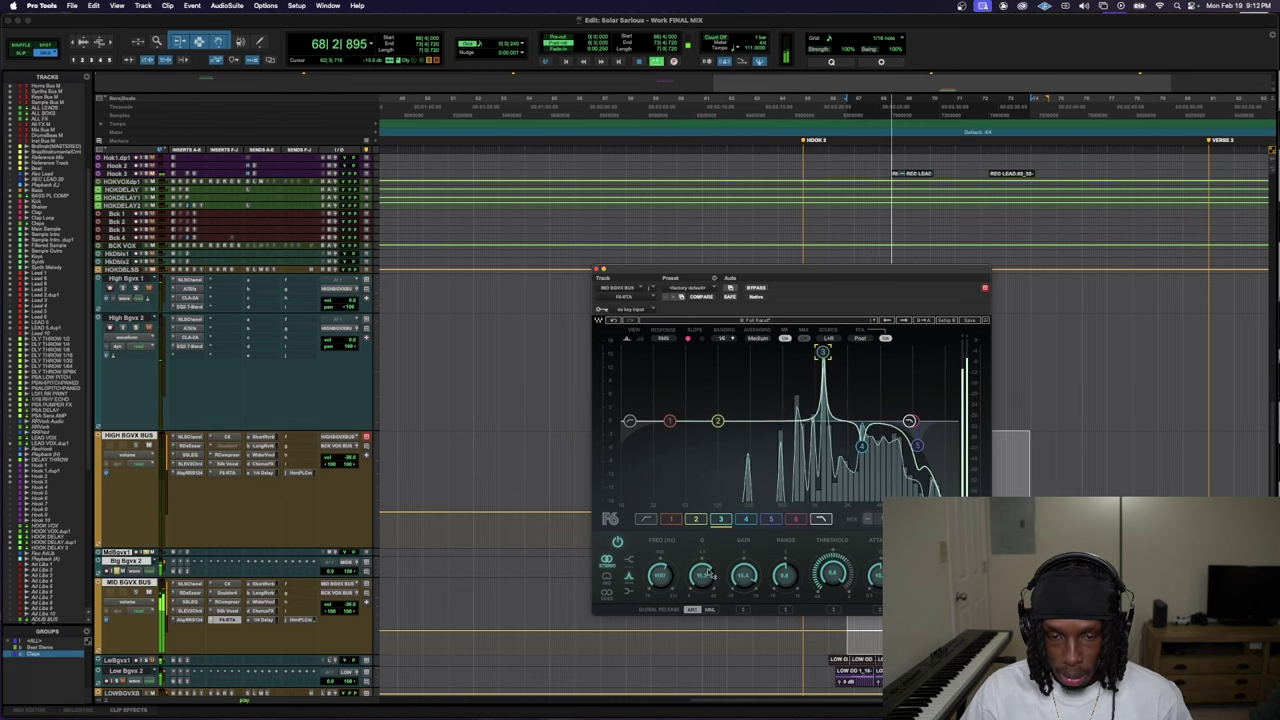
key(space)
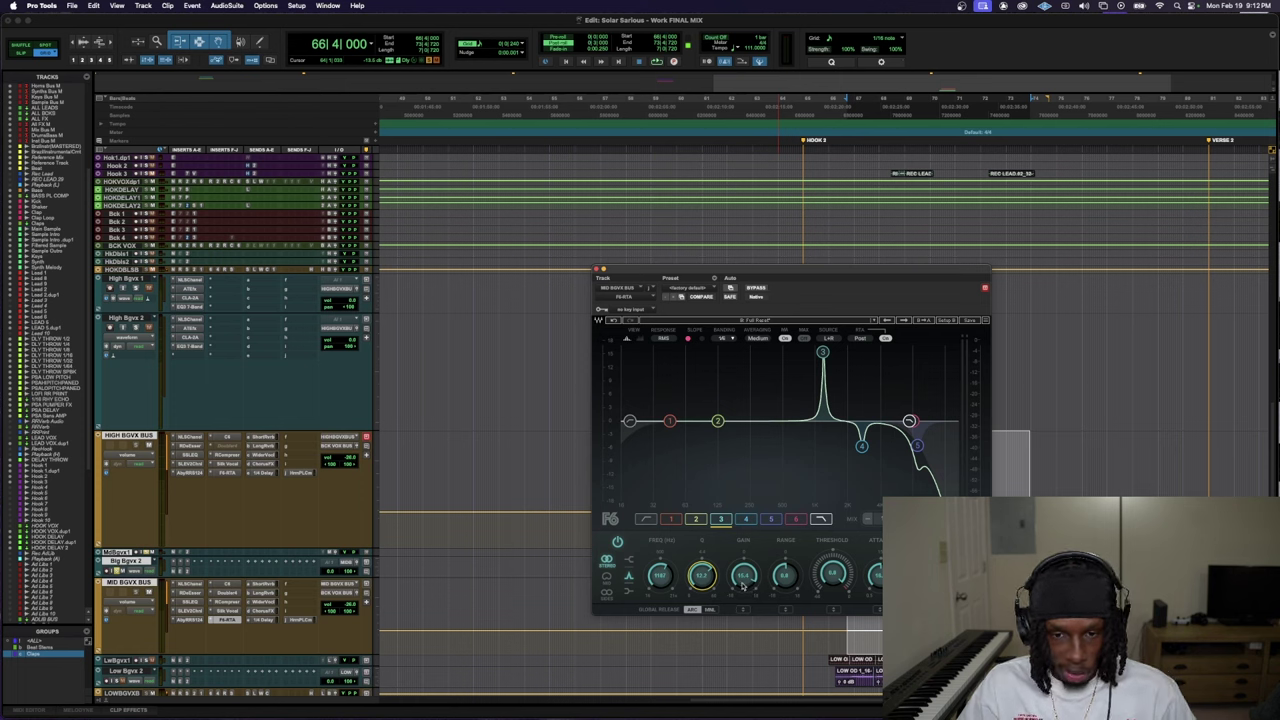
key(space)
drag(742, 587, 742, 605)
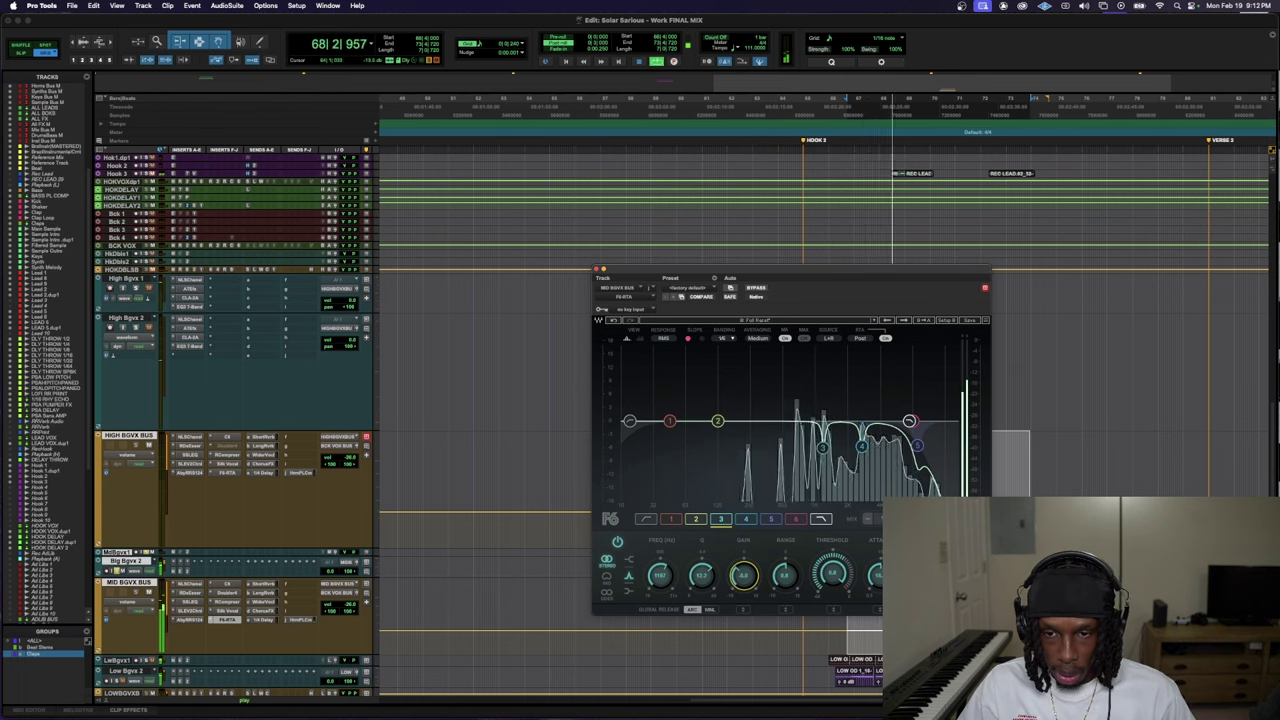
- Sweep a narrow boost with band 2 to find the low-mid resonance, and cut it about 3 dB near 770 Hz
drag(717, 420, 801, 362)
key(space)
key(space)
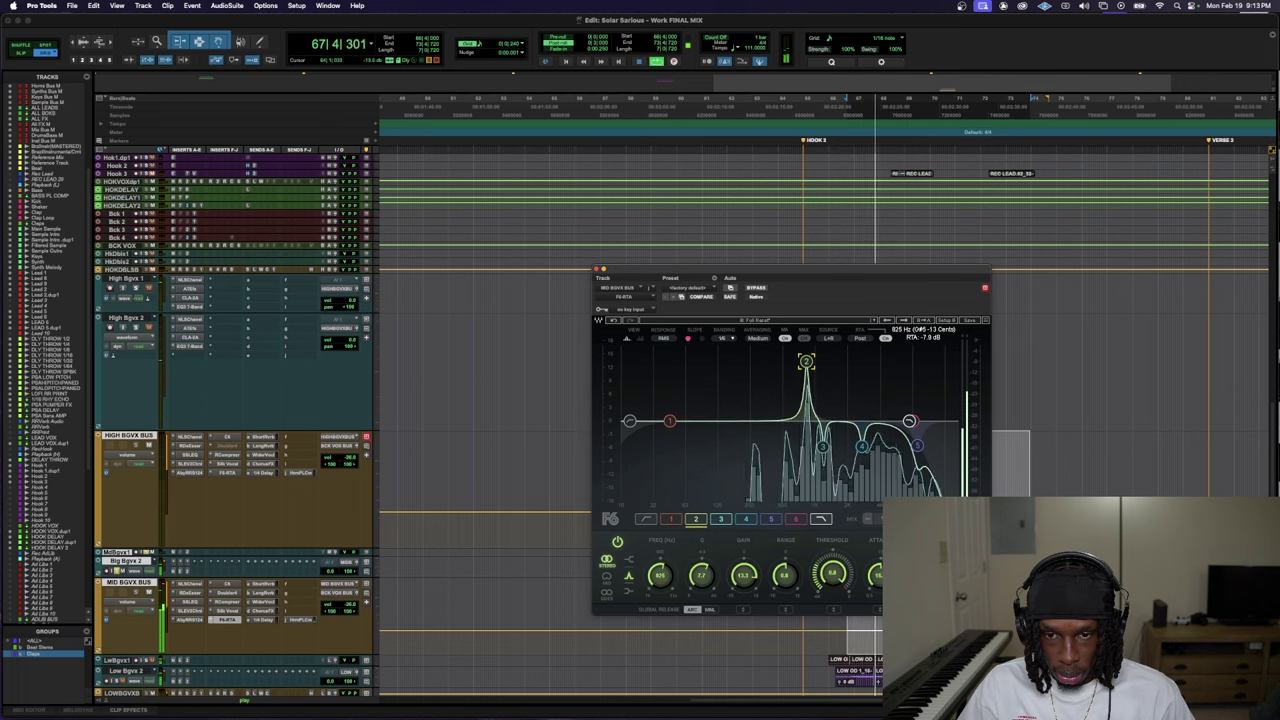
drag(803, 362, 801, 362)
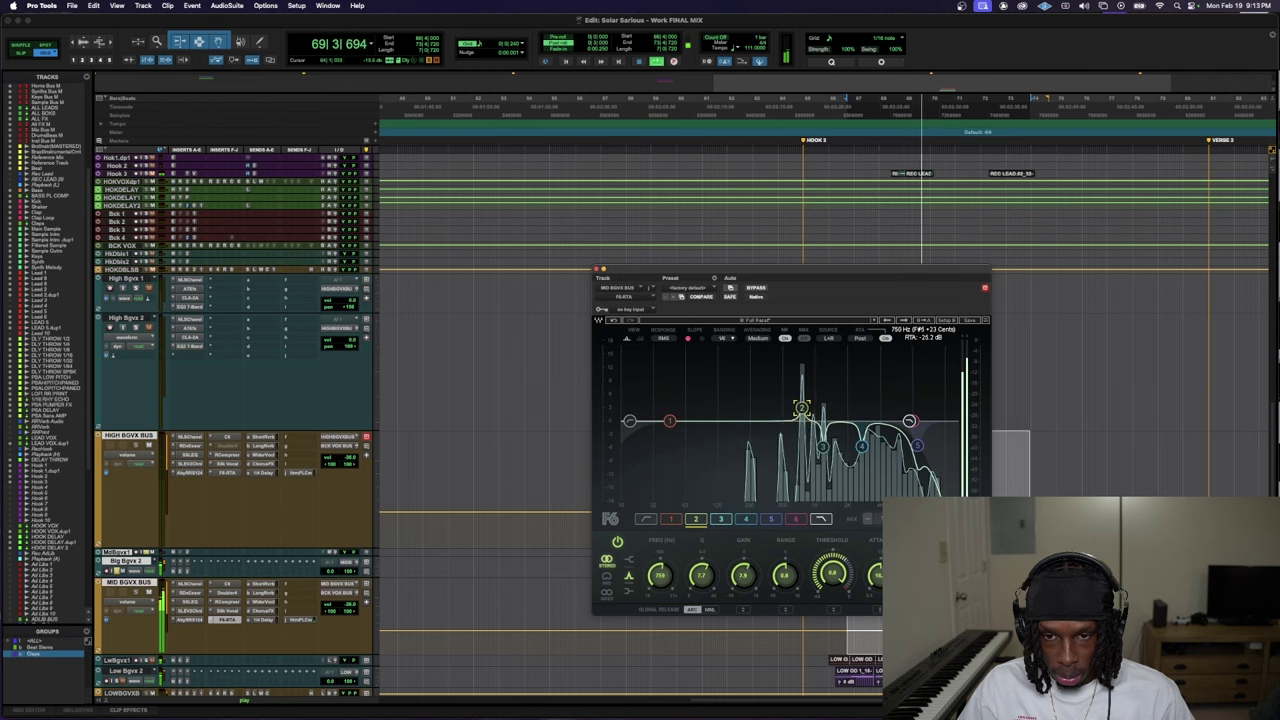
drag(801, 408, 802, 435)
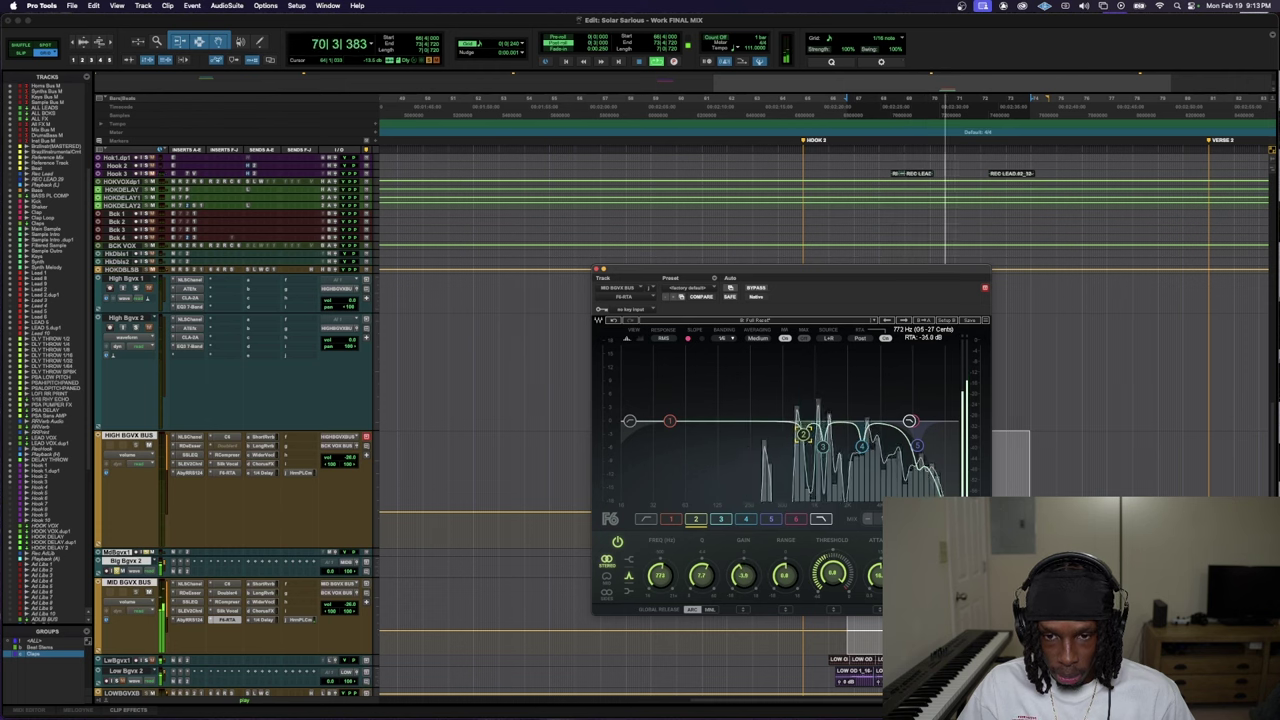
- Compare the mid backgrounds with F6-RTA bypassed and active during playback, leaving the EQ active
click(756, 288)
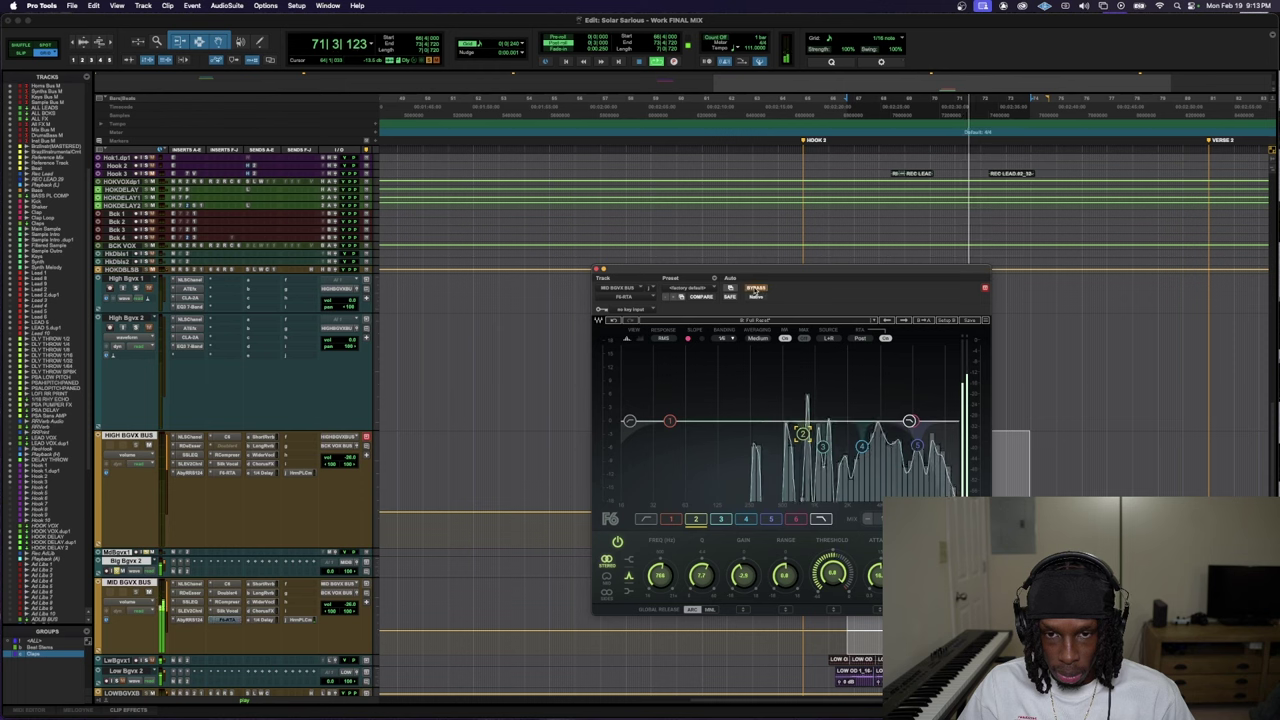
key(space)
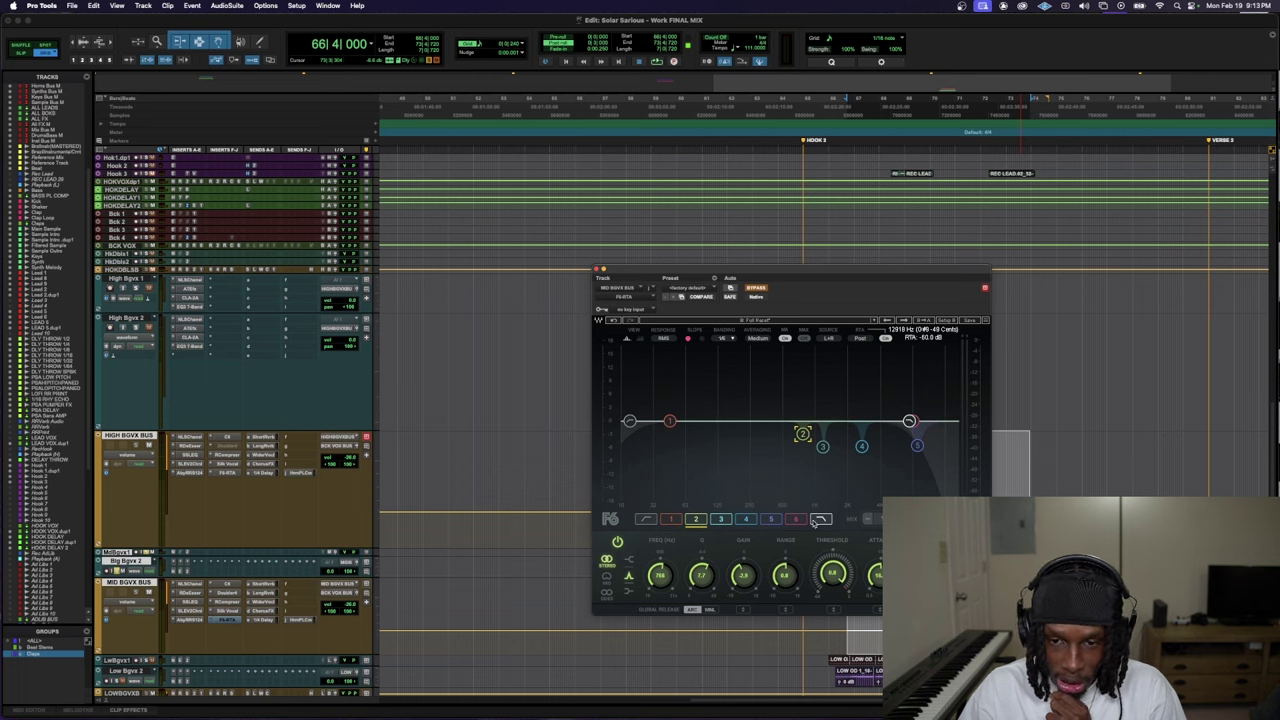
click(816, 520)
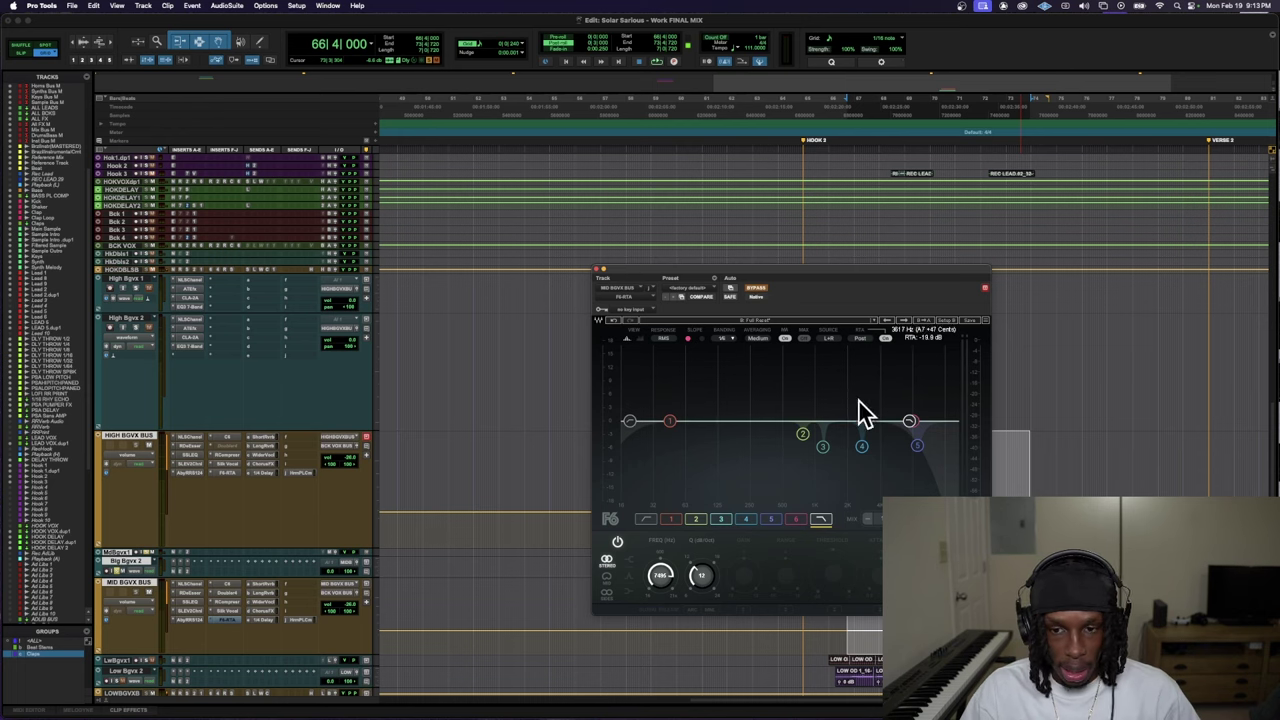
key(space)
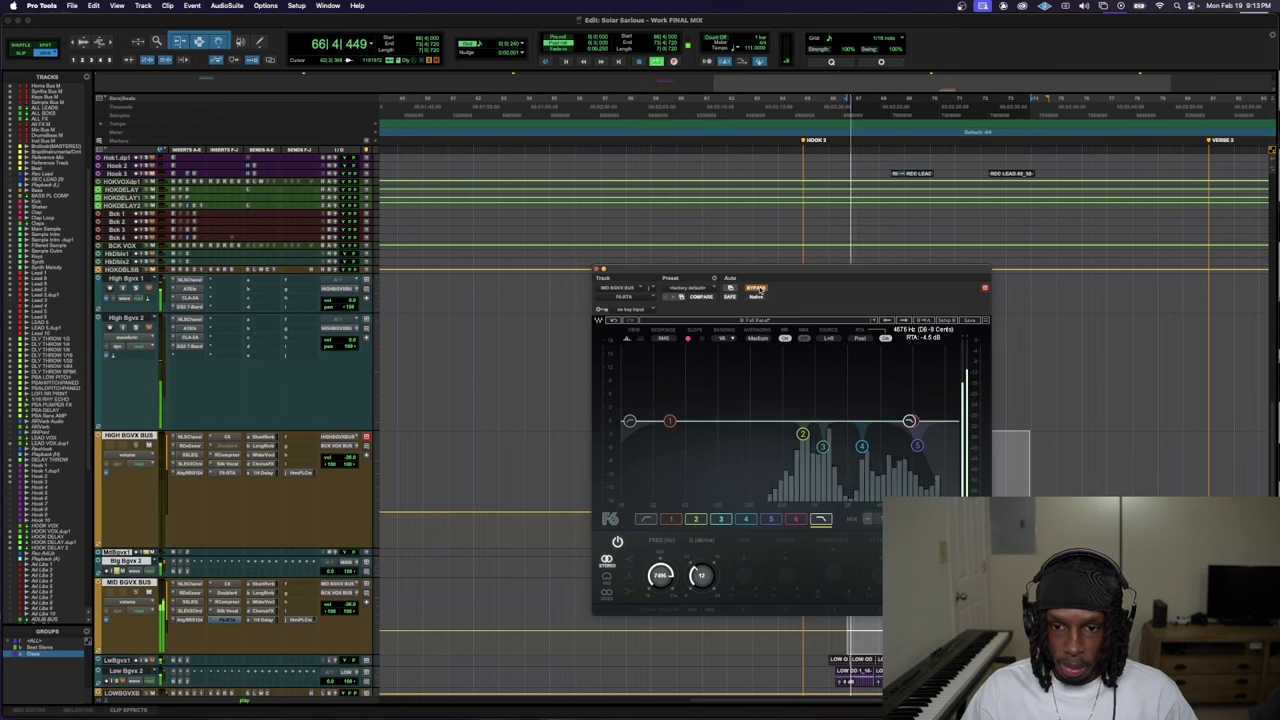
click(757, 289)
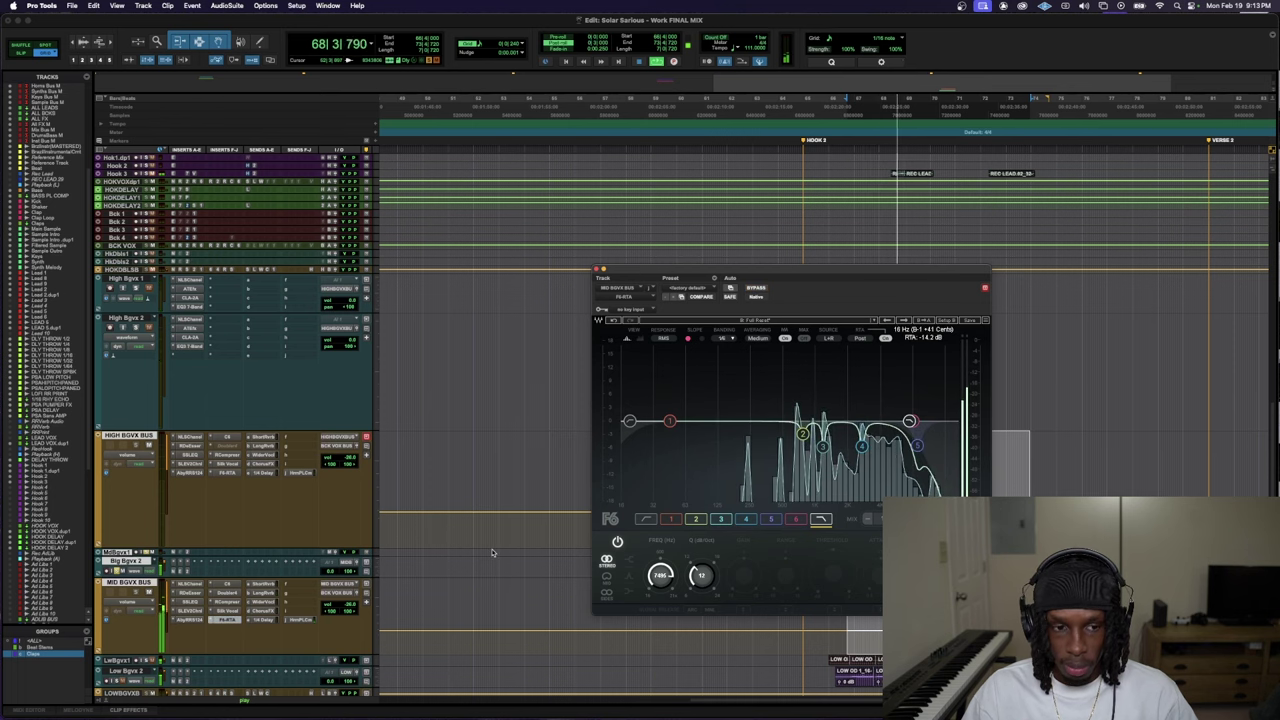
key(space)
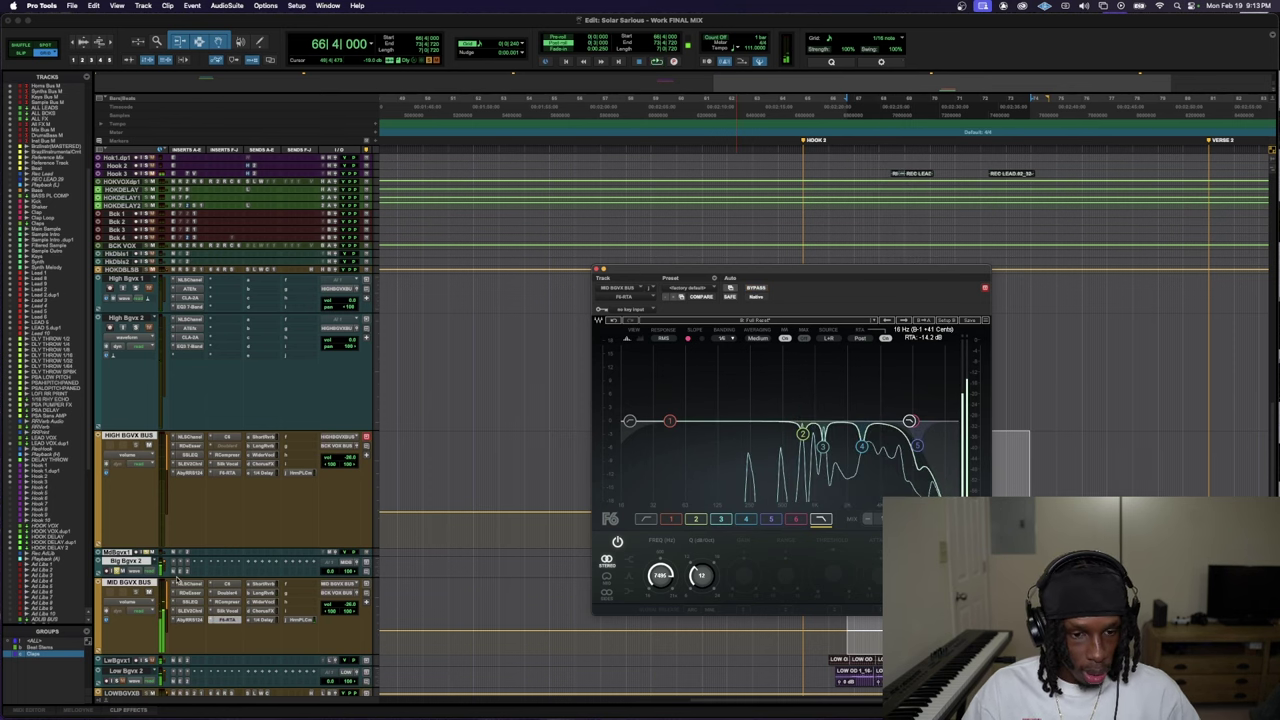
- Close F6-RTA, select the high and mid background section from 65|2|480, and play both layers with the high tracks soloed too
click(226, 620)
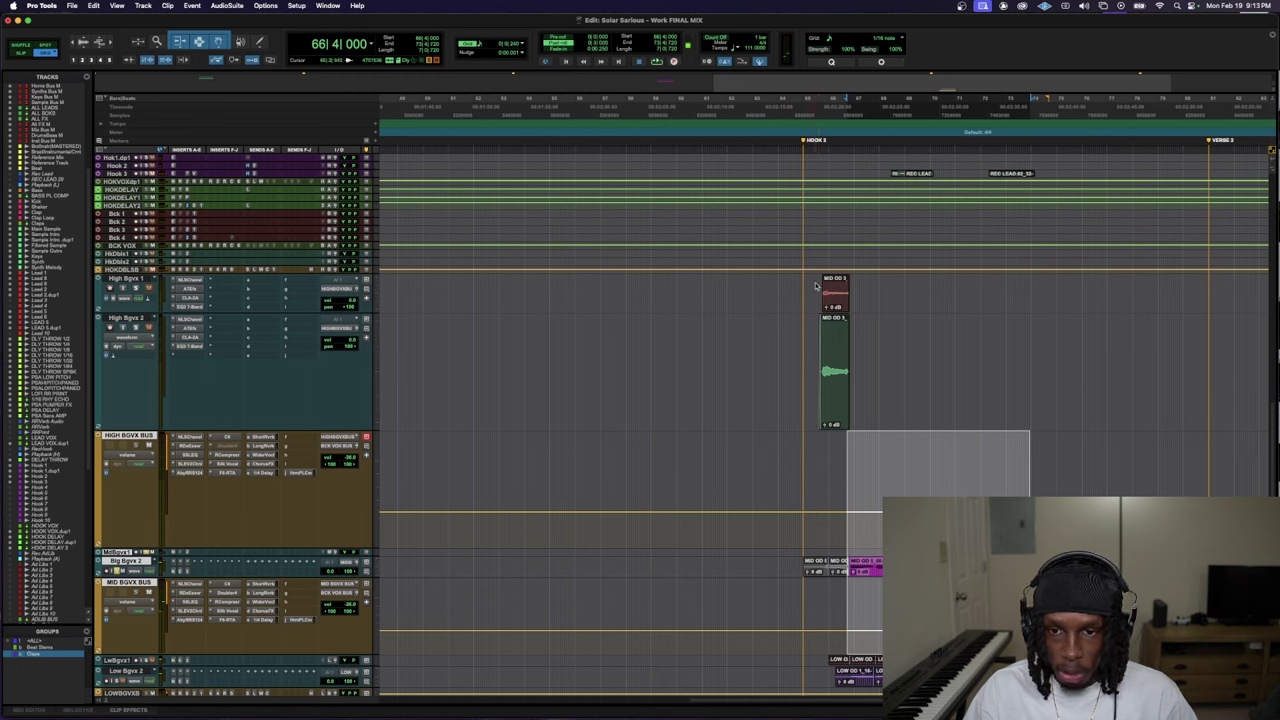
drag(812, 285, 1037, 640)
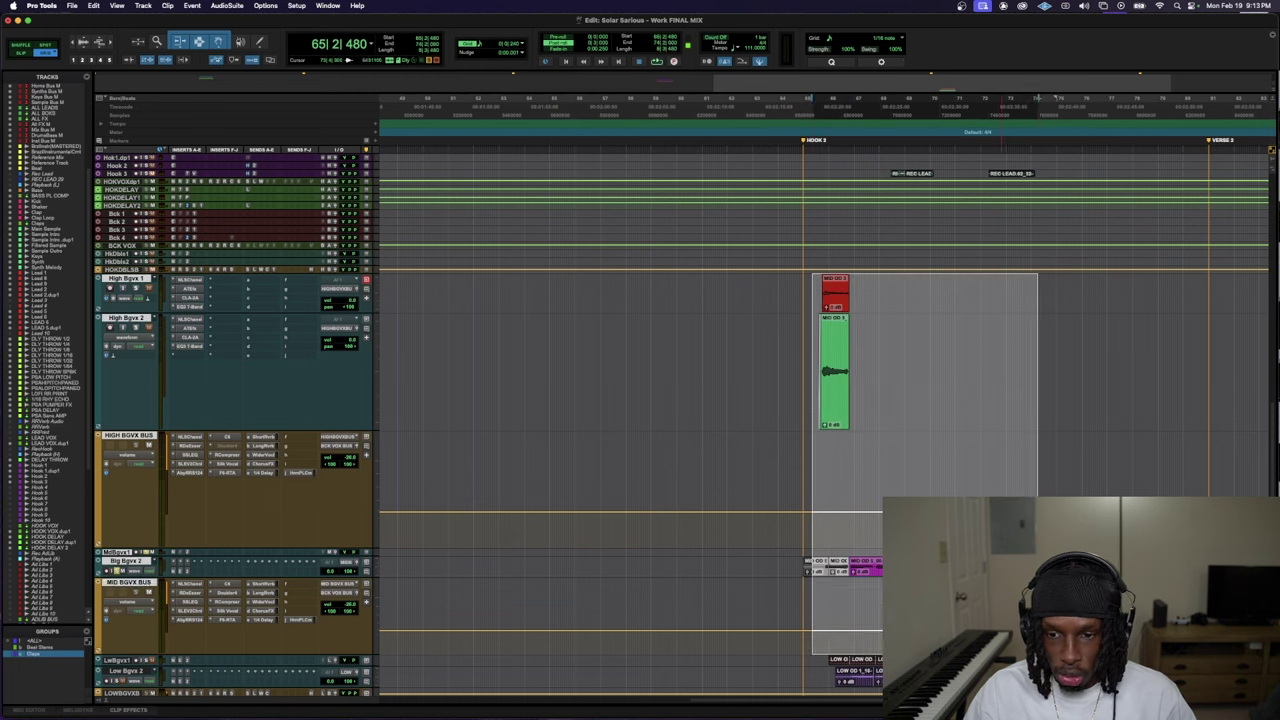
key(space)
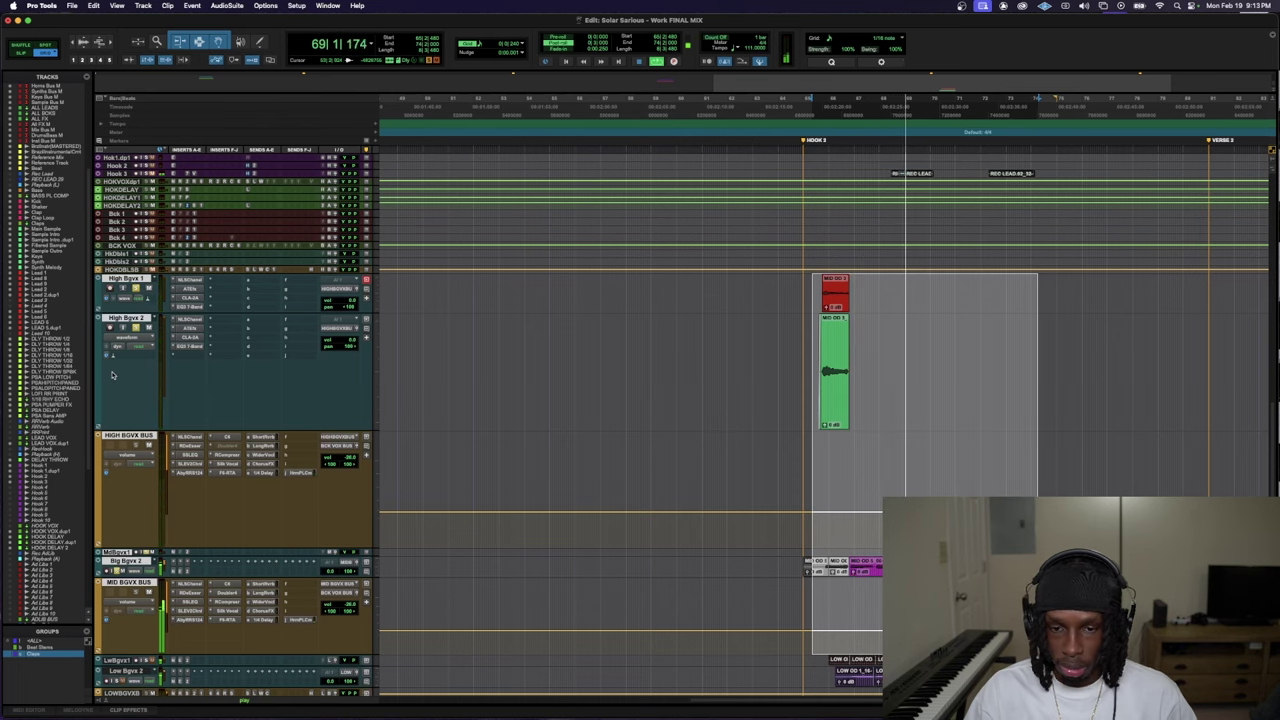
- Copy F6-RTA from MID BGVX BUS to LOW BGVX BUS, and play the soloed low backgrounds with the Low Bgvx 1 track enlarged
key(space)
scroll(181, 383, down, 3)
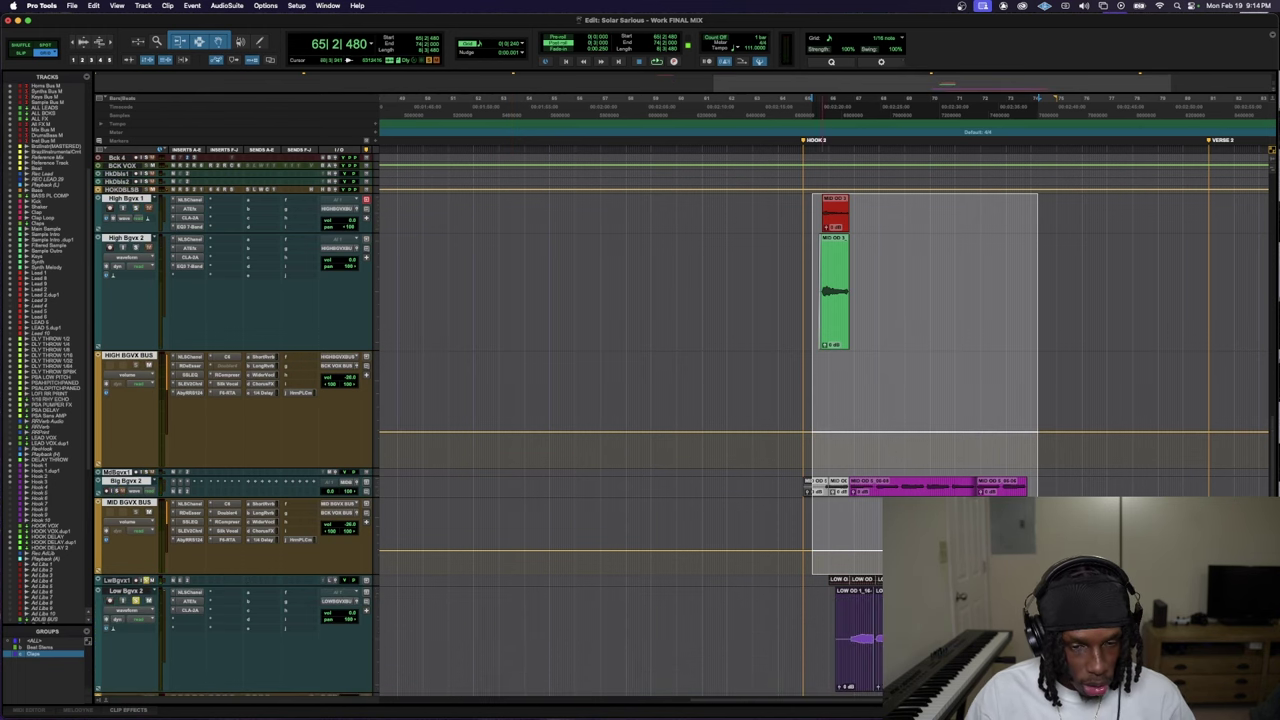
scroll(451, 497, down, 8)
key(ctrl+Down)
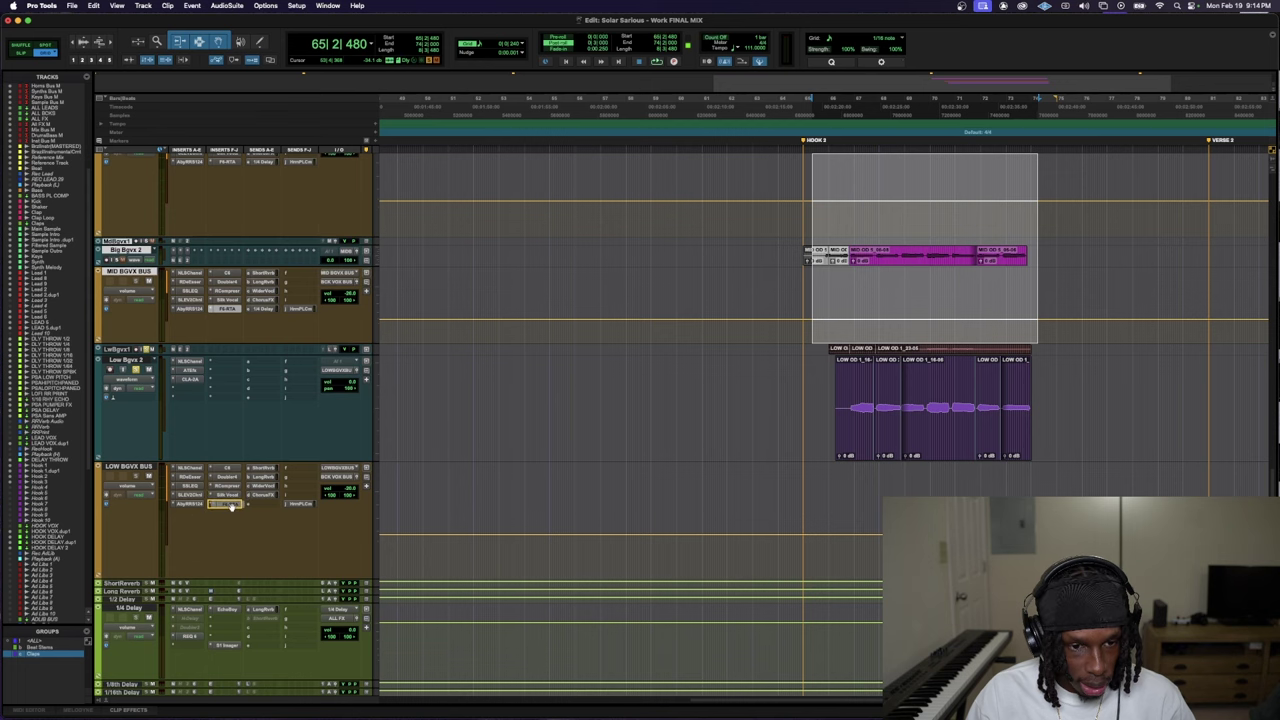
click(230, 505)
click(230, 505)
key(space)
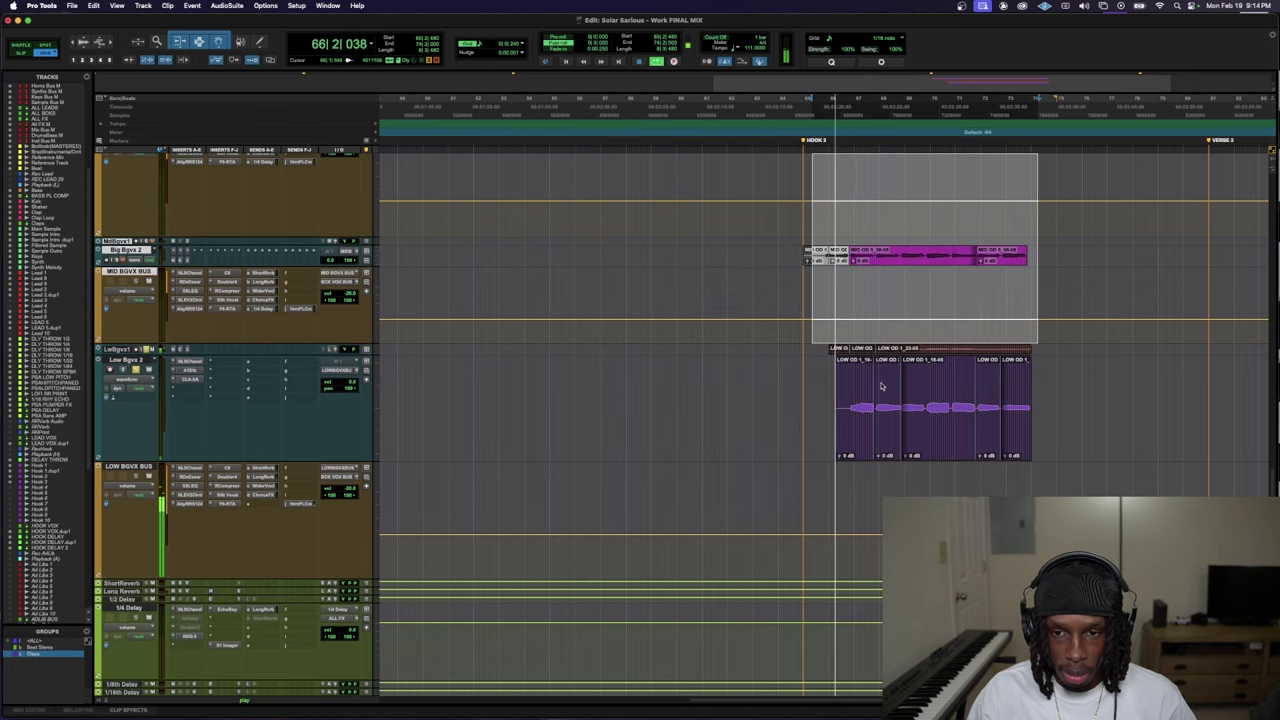
drag(278, 352, 278, 441)
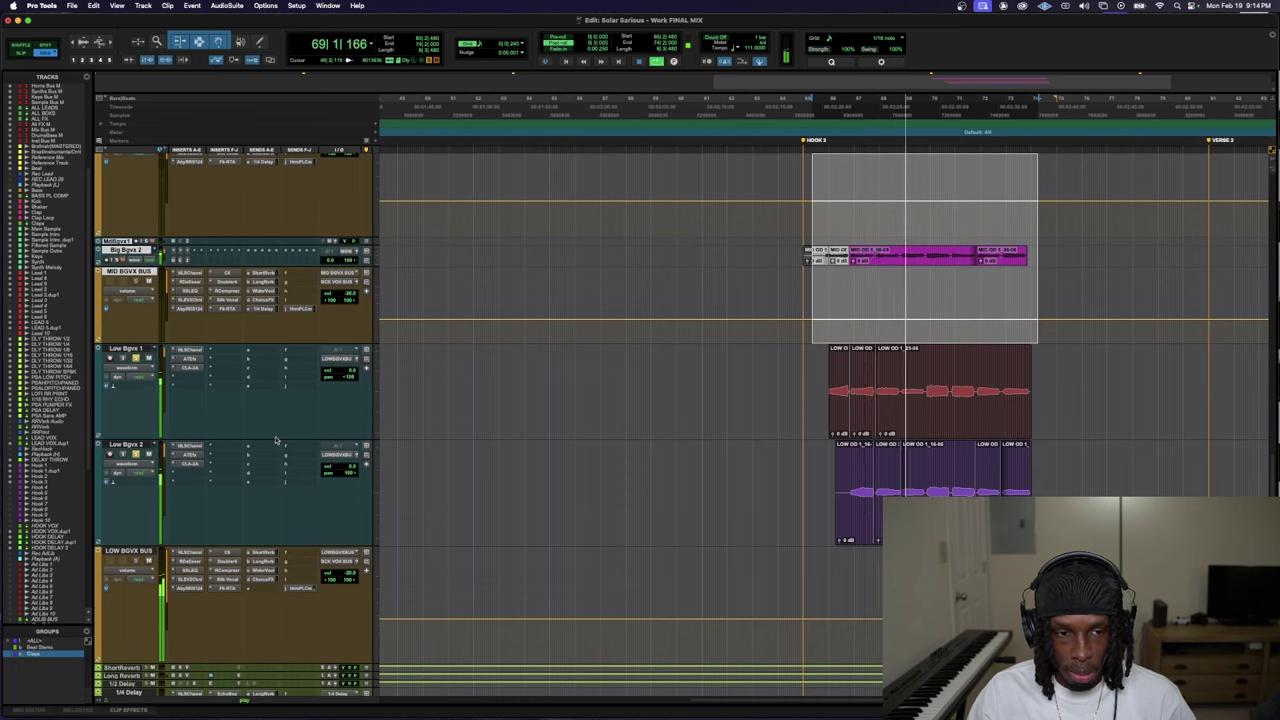
- Open F6-RTA on LOW BGVX BUS and sweep a boost of about 14 dB with band 5 through the highs during playback
click(226, 588)
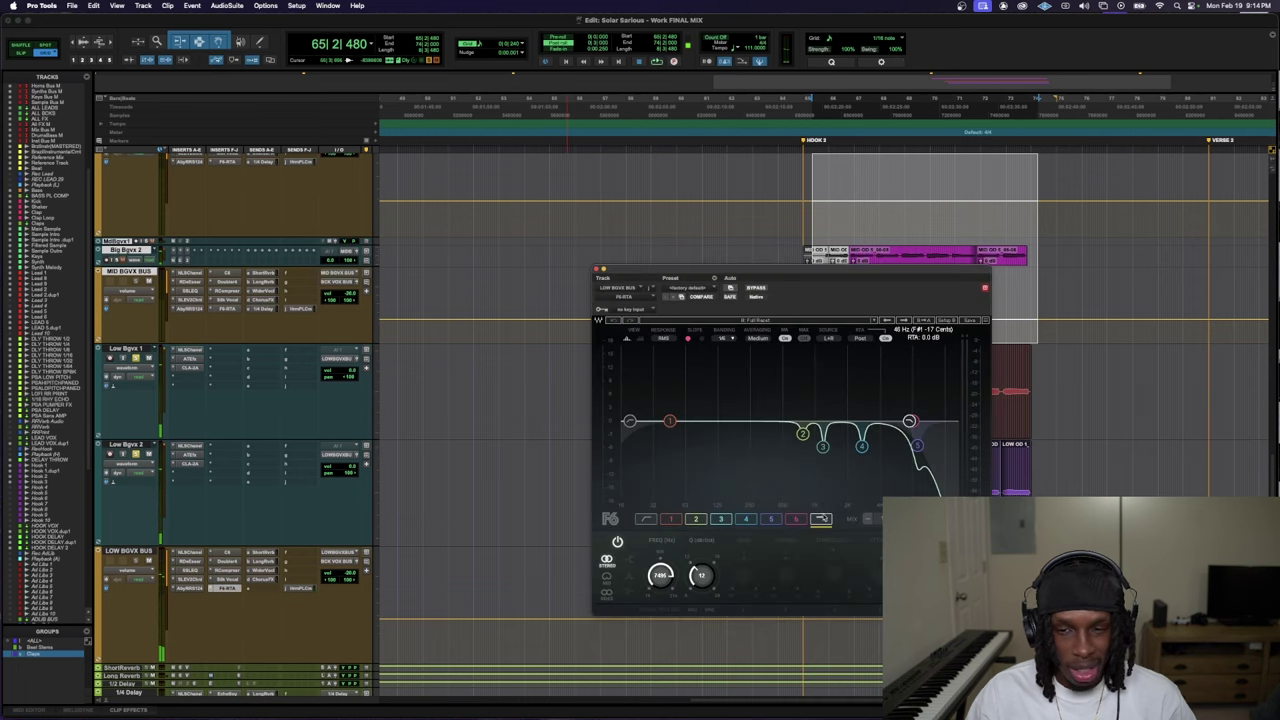
click(917, 446)
drag(917, 446, 913, 357)
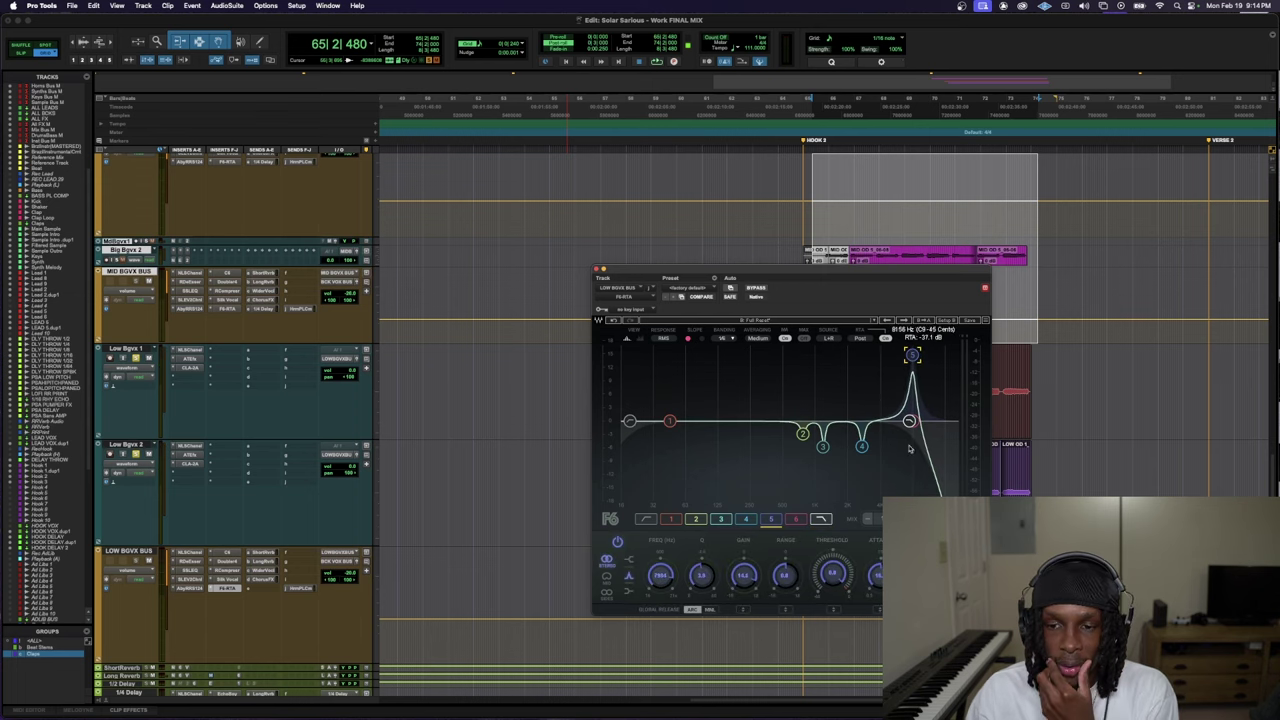
key(space)
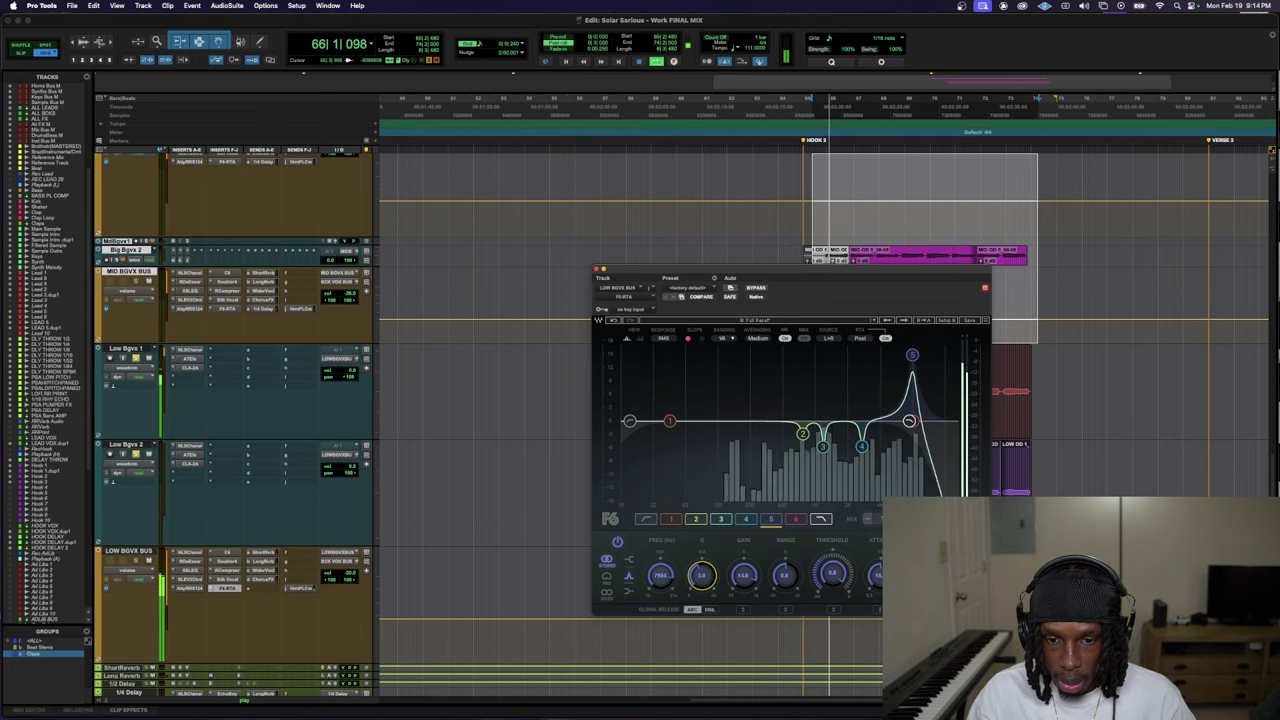
drag(909, 354, 900, 354)
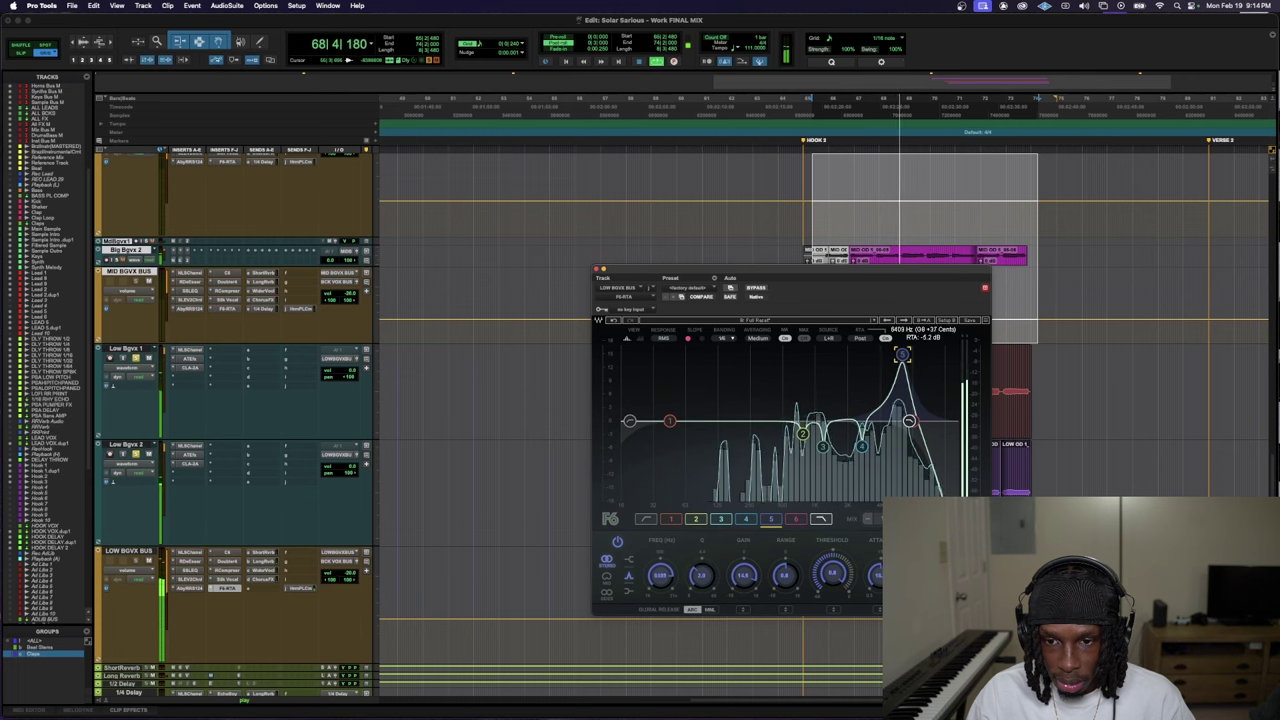
drag(900, 354, 904, 355)
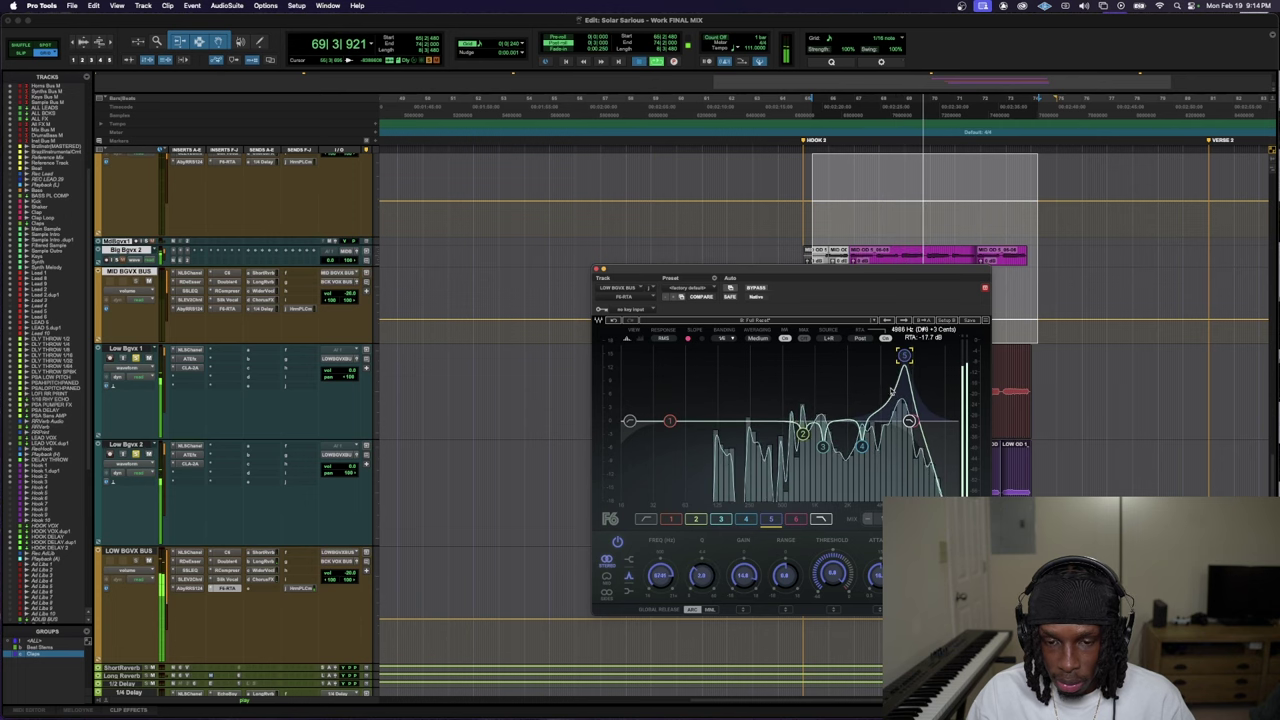
- Turn band 5's boost into a cut of about 5 dB between 6 and 7 kHz while the low backgrounds play
key(space)
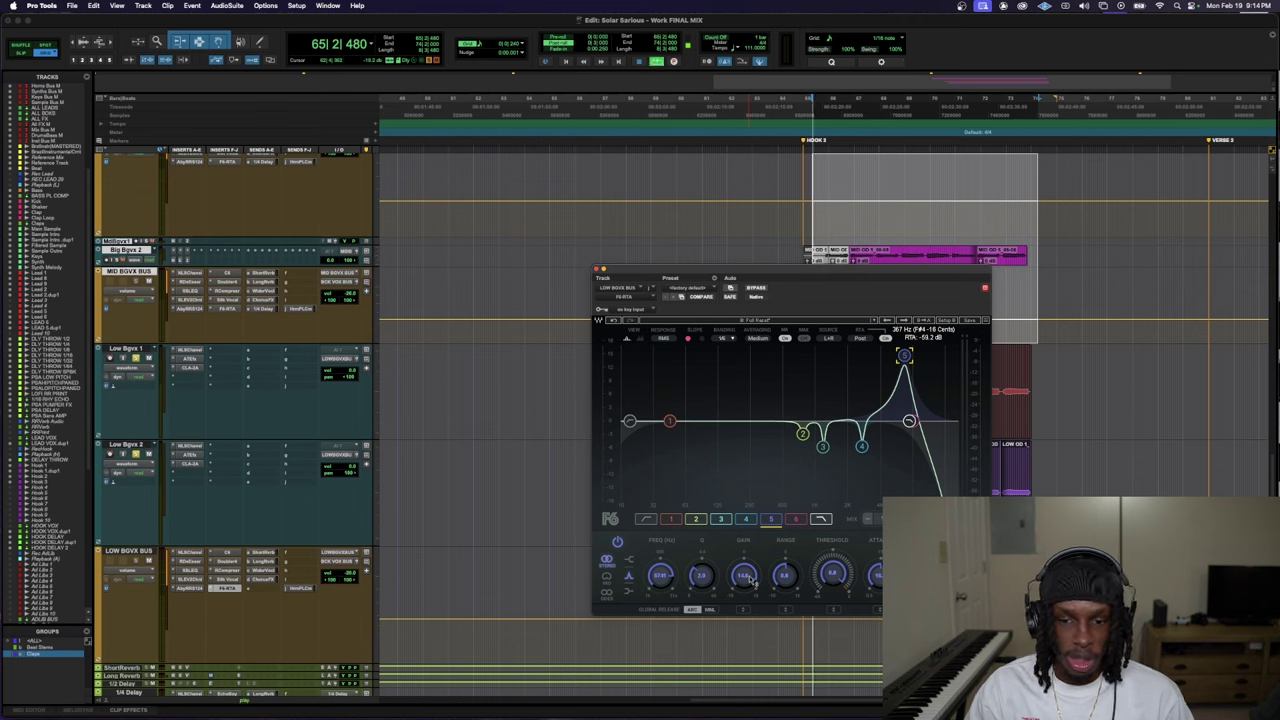
drag(752, 580, 752, 606)
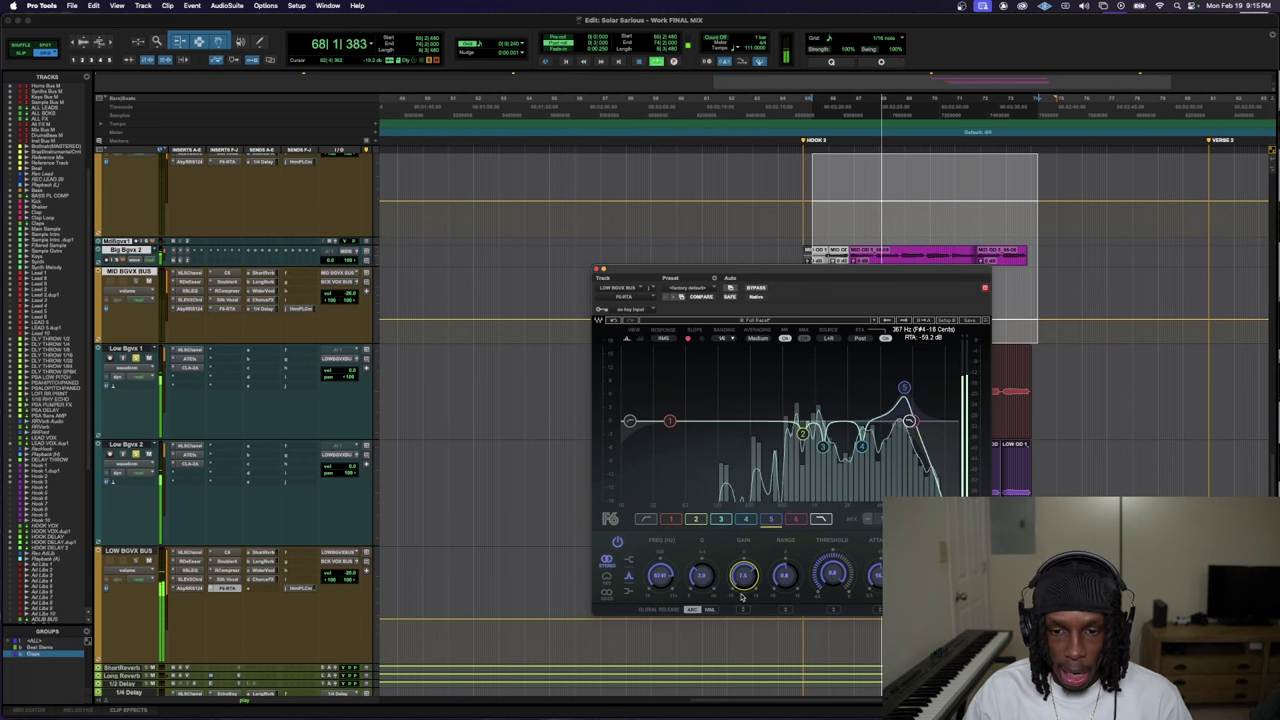
drag(741, 597, 741, 634)
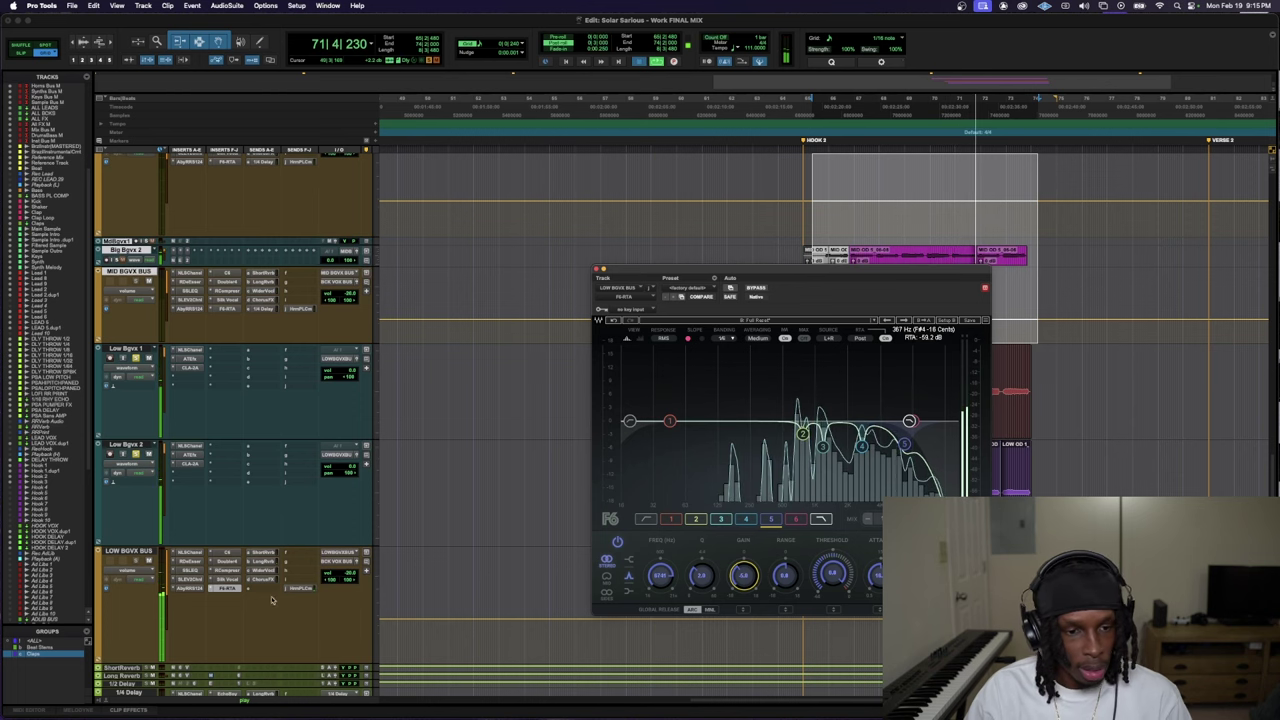
- Check the Doubler on LOW BGVX BUS, and listen to the low backgrounds with it bypassed
click(226, 562)
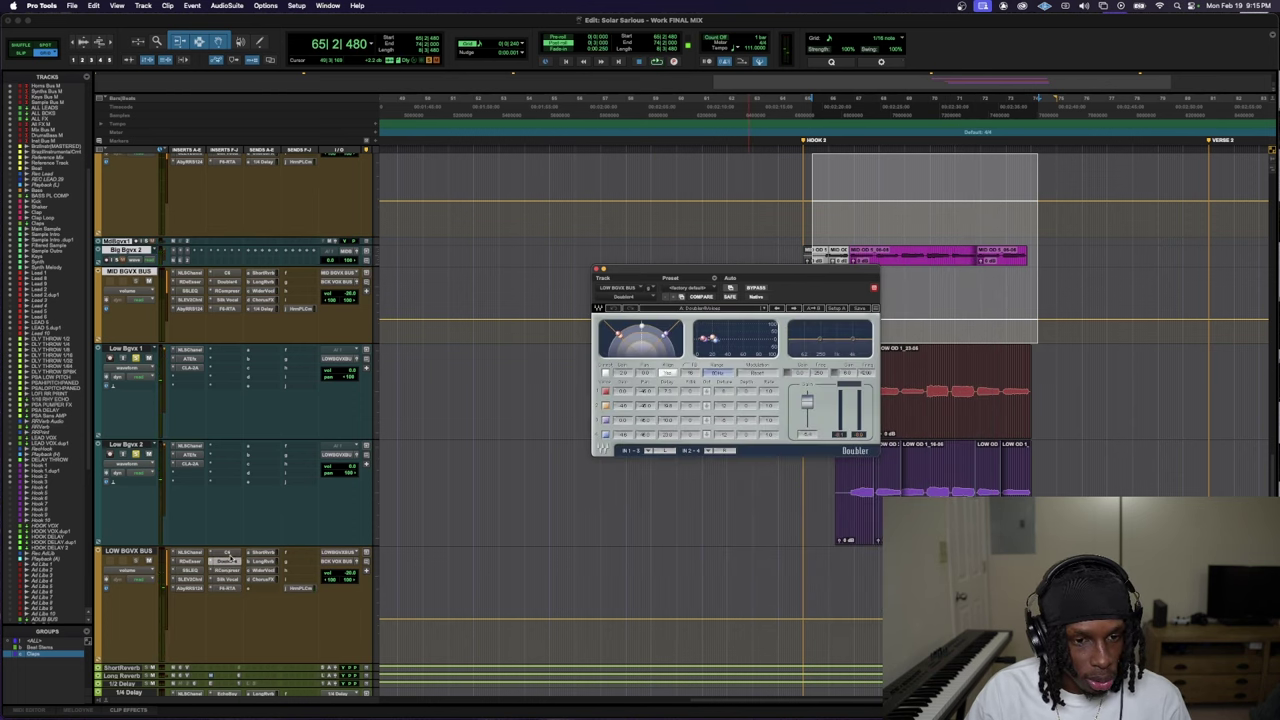
click(228, 563)
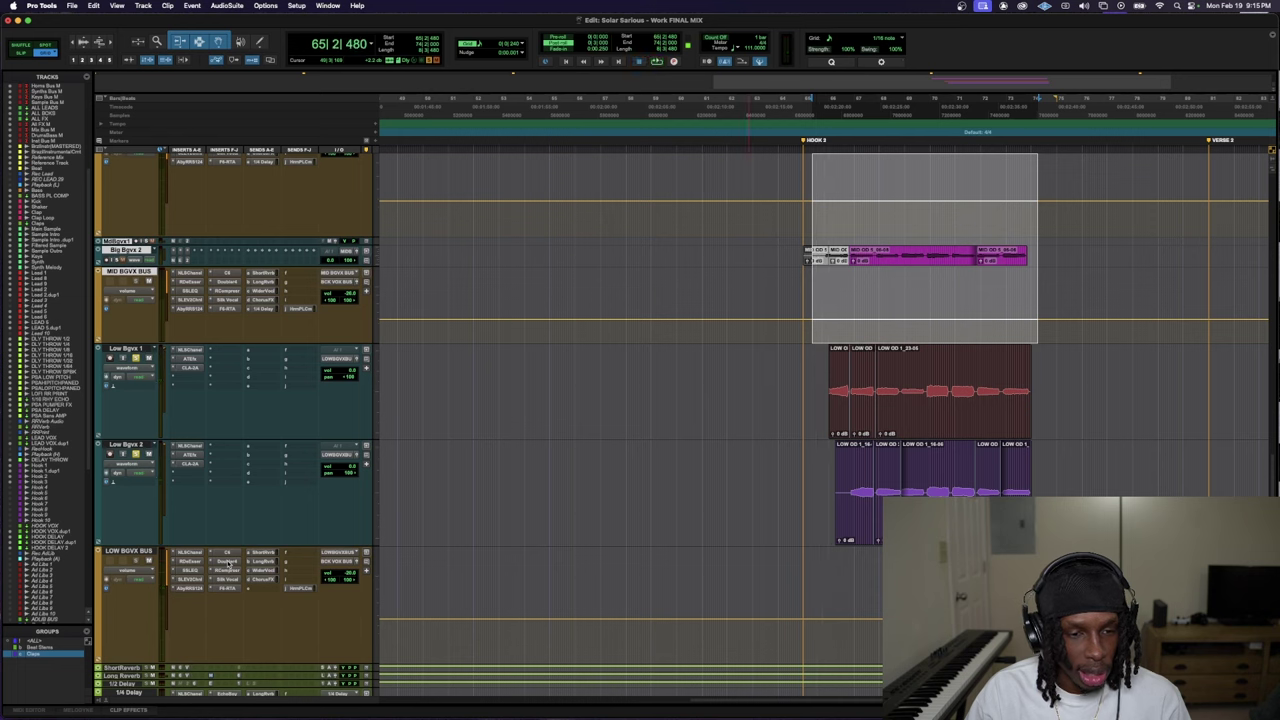
key(space)
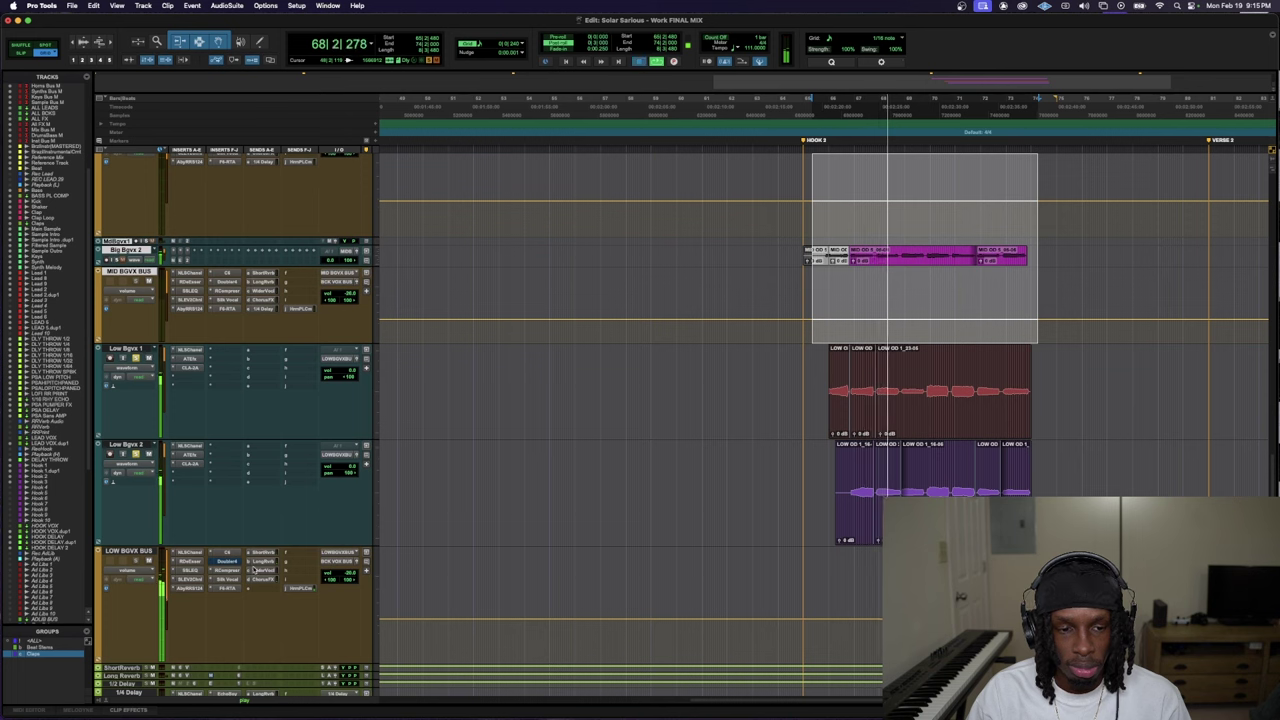
key(space)
key(space)
- Reopen the low bus's F6-RTA, sweep a narrow boost with band 6, and cut about 4 dB near 9 kHz
click(228, 587)
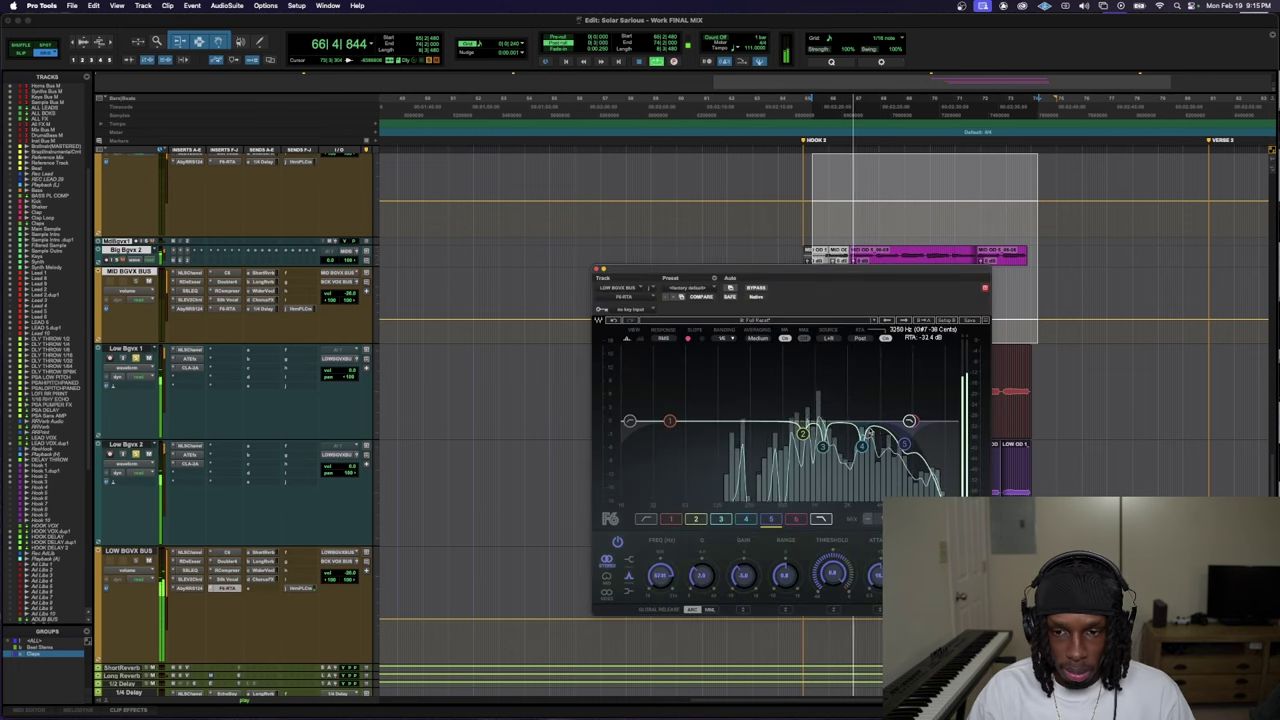
click(909, 421)
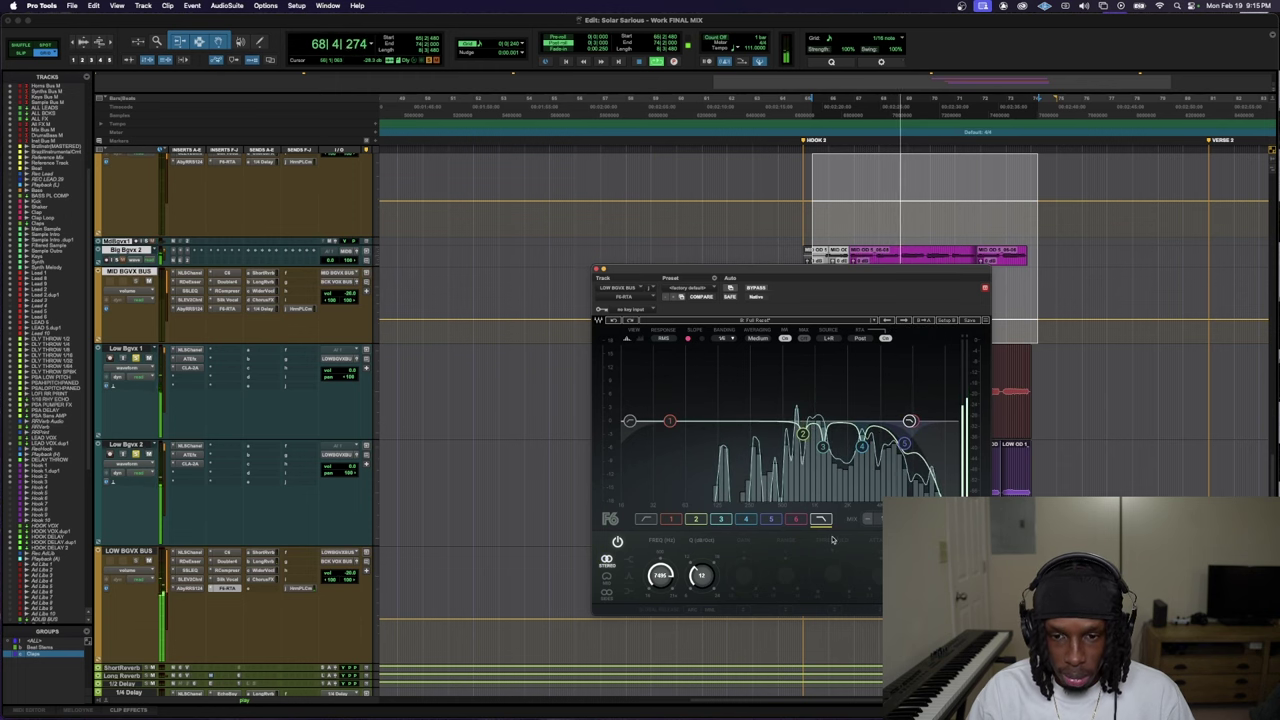
click(794, 519)
key(space)
key(space)
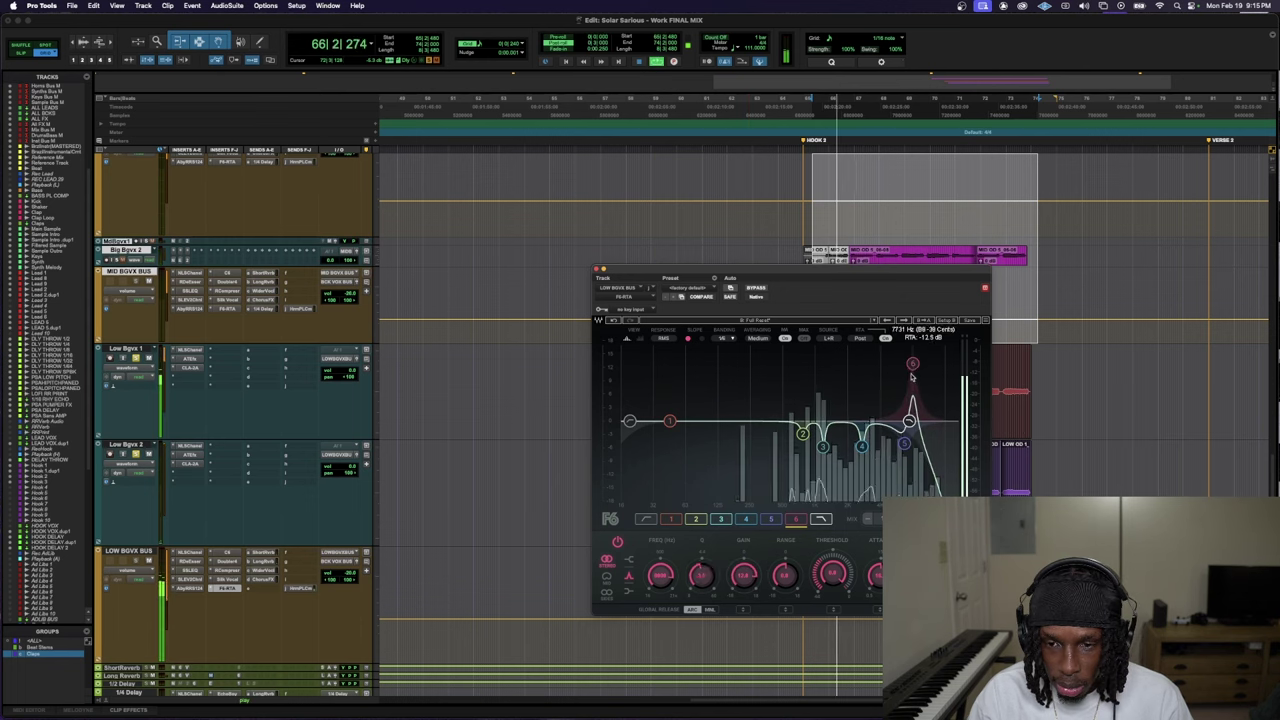
drag(912, 363, 922, 347)
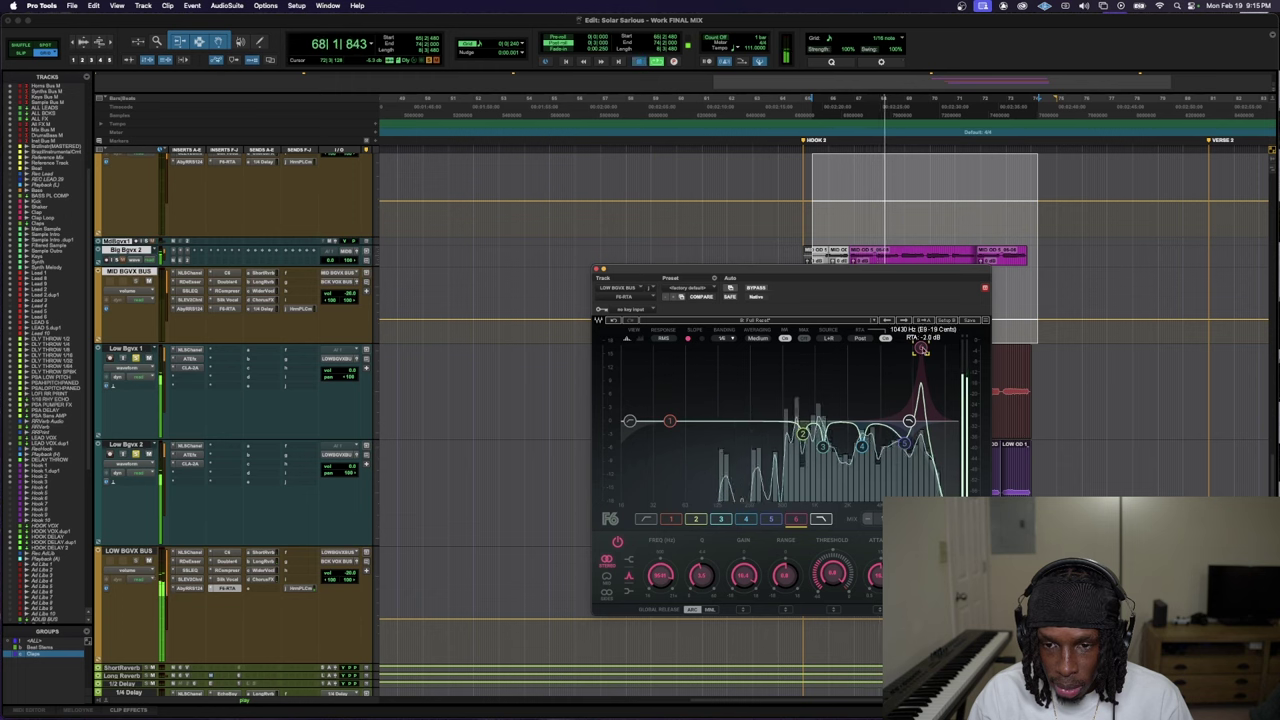
key(space)
key(space)
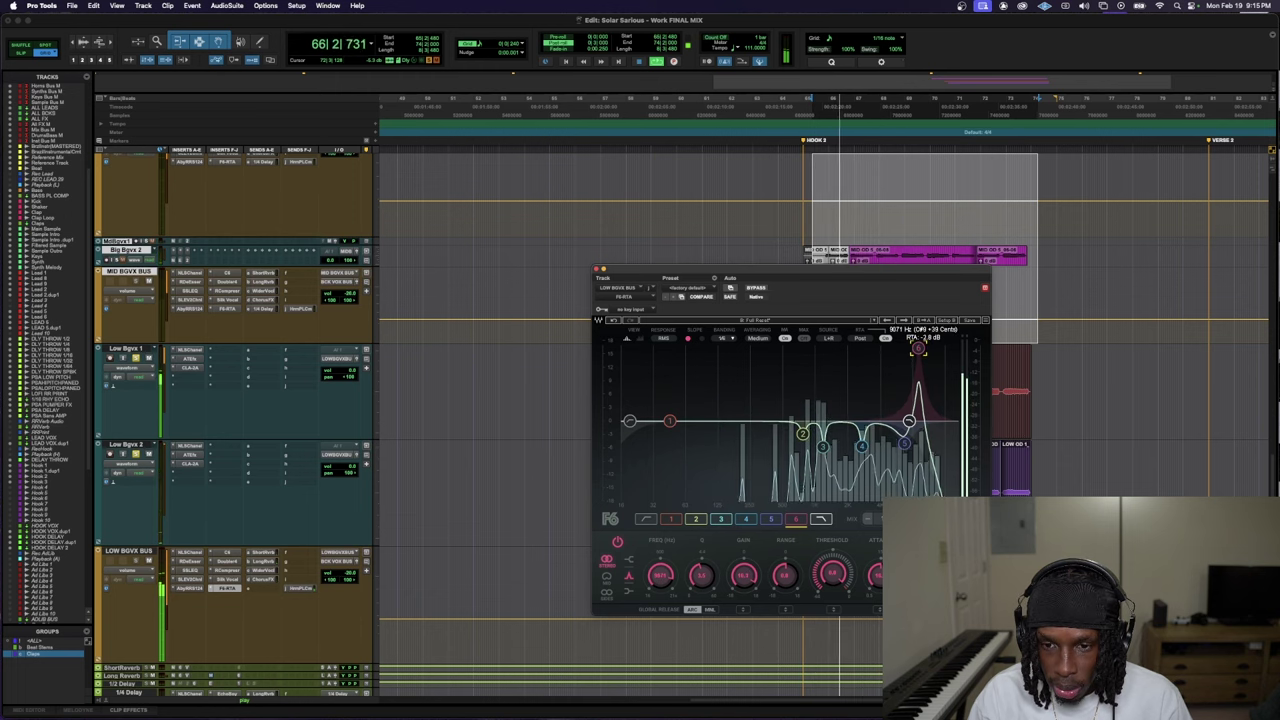
drag(750, 585, 750, 640)
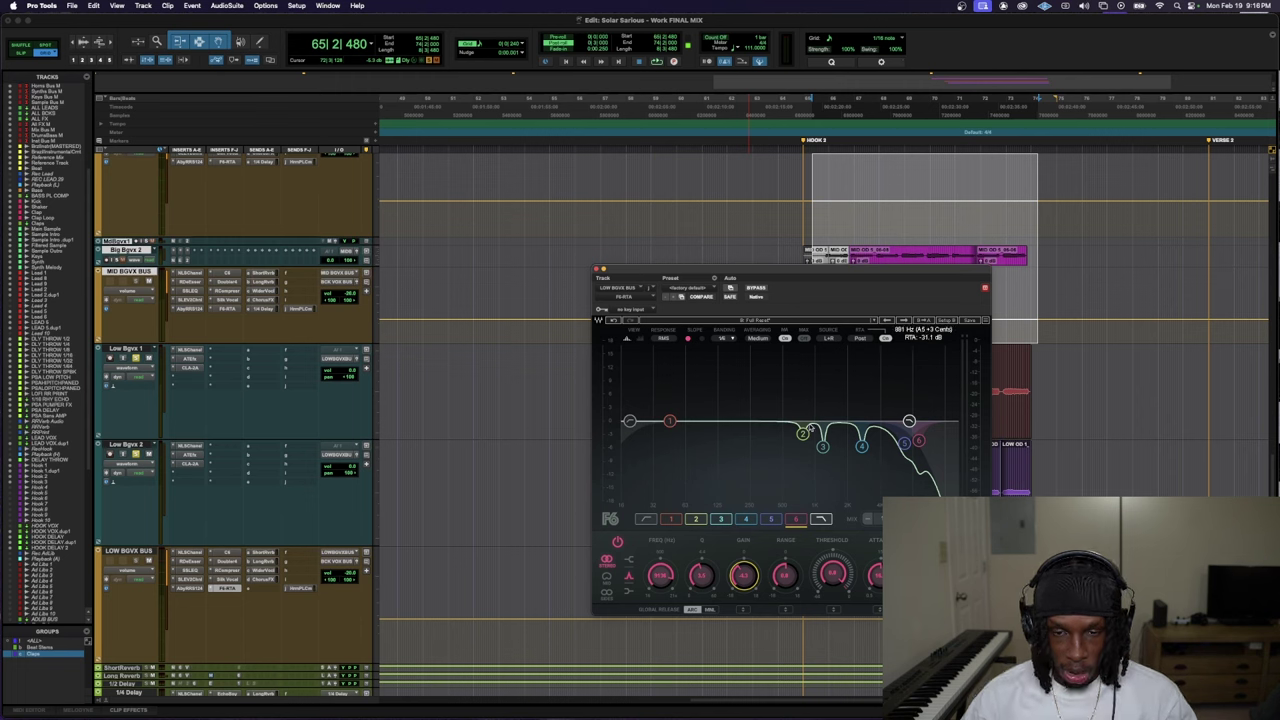
- Boost band 4 by about 14 dB near 2.7 kHz to audition the resonance during playback
key(space)
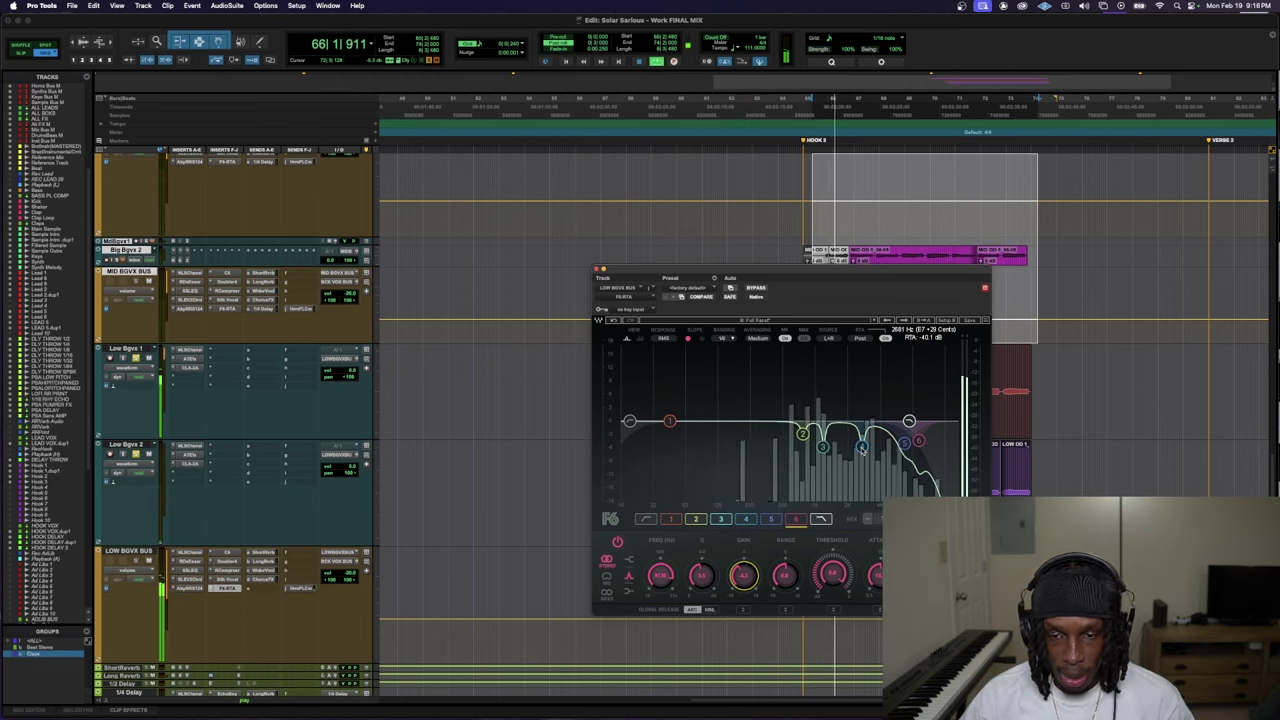
drag(861, 446, 861, 358)
key(space)
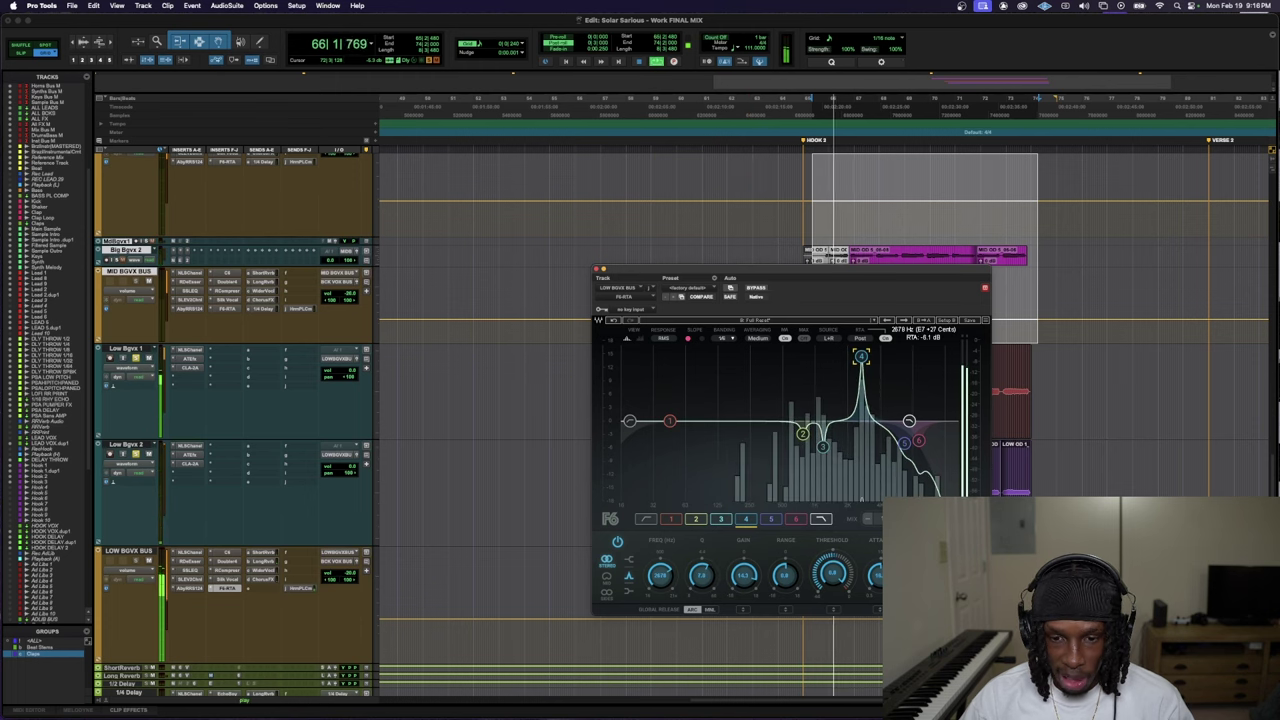
key(space)
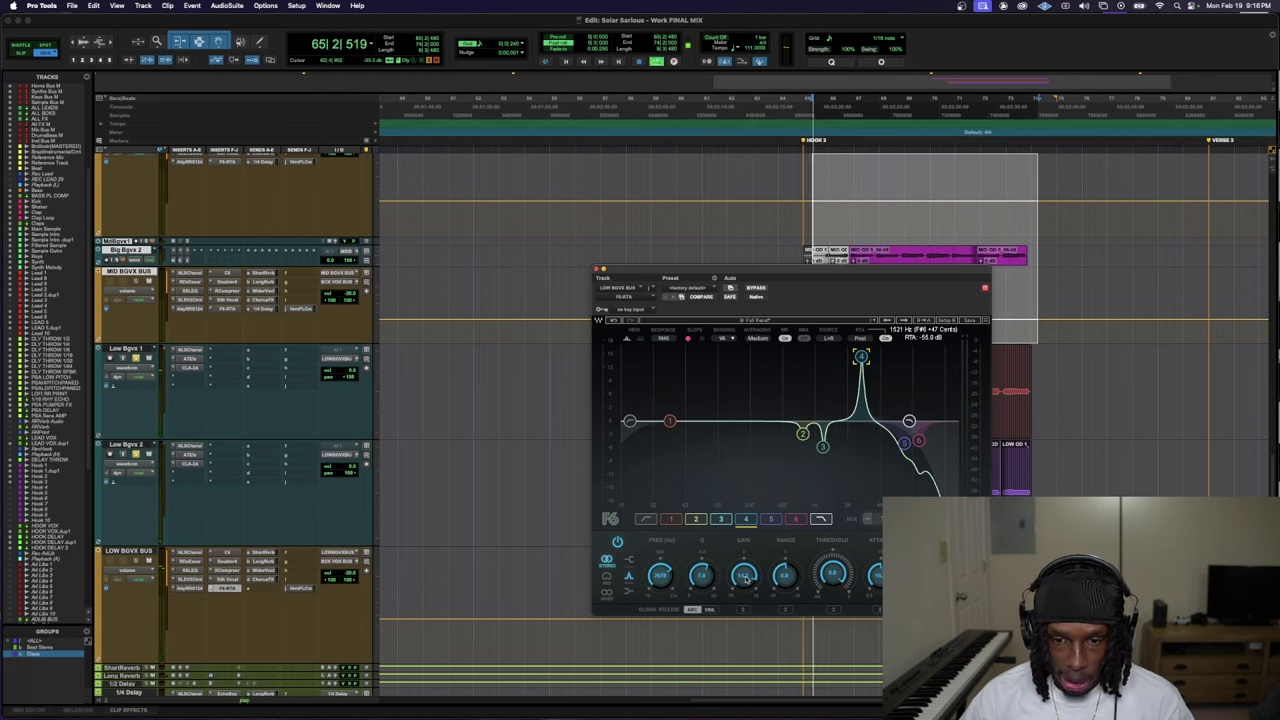
- Lower band 4's gain to a cut of about 5 dB near 2.7 kHz, checking the low backgrounds in playback
drag(744, 578, 744, 592)
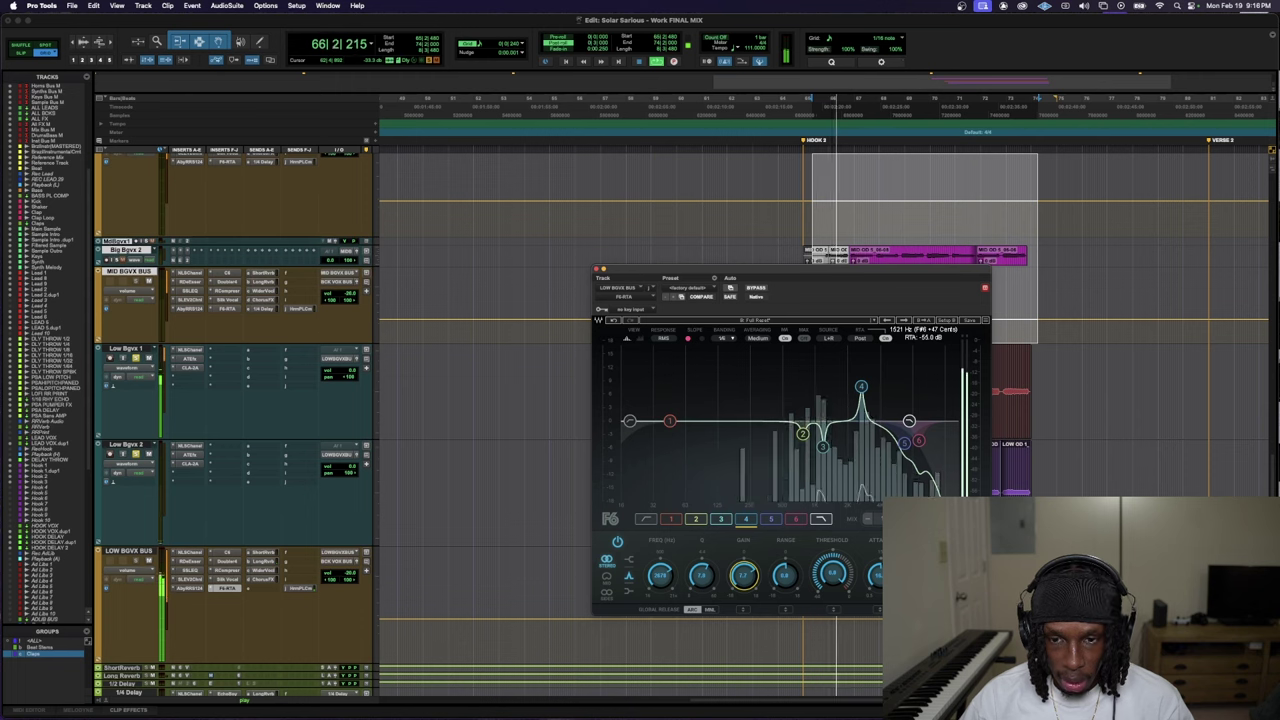
key(space)
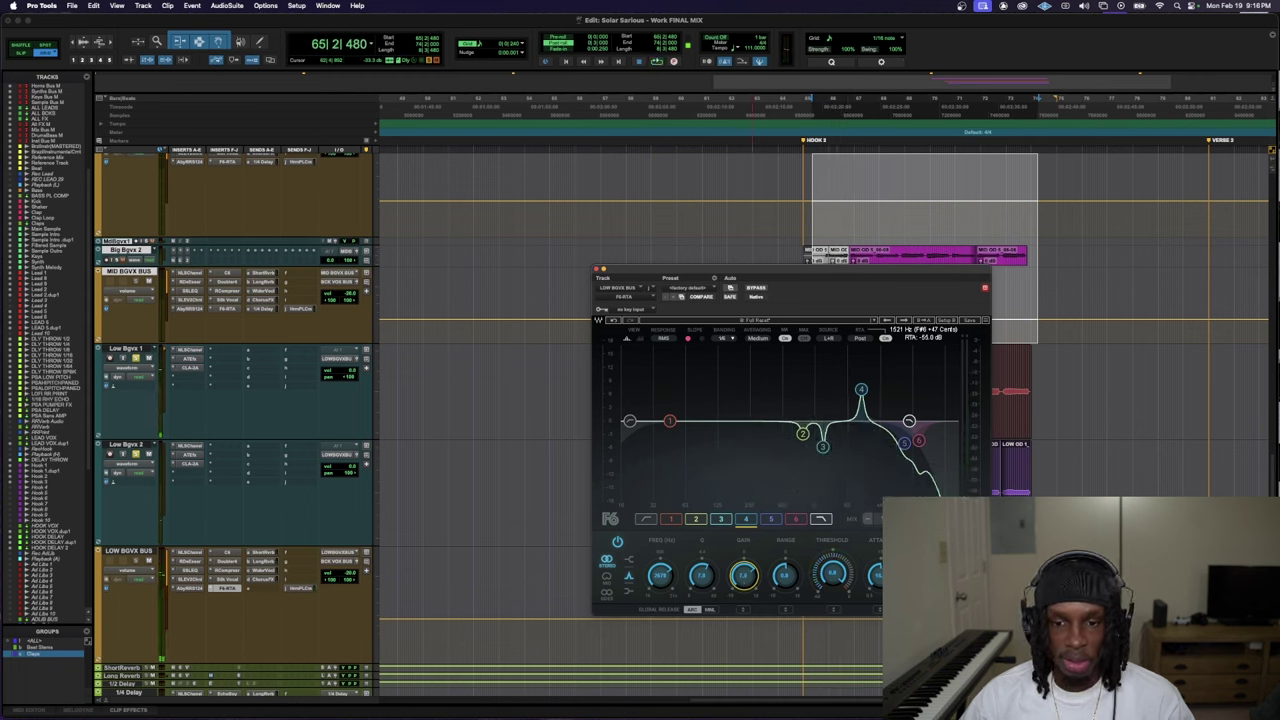
key(space)
mouse_move(744, 577)
mouse_down()
mouse_move(744, 595)
mouse_move(744, 582)
mouse_up()
key(space)
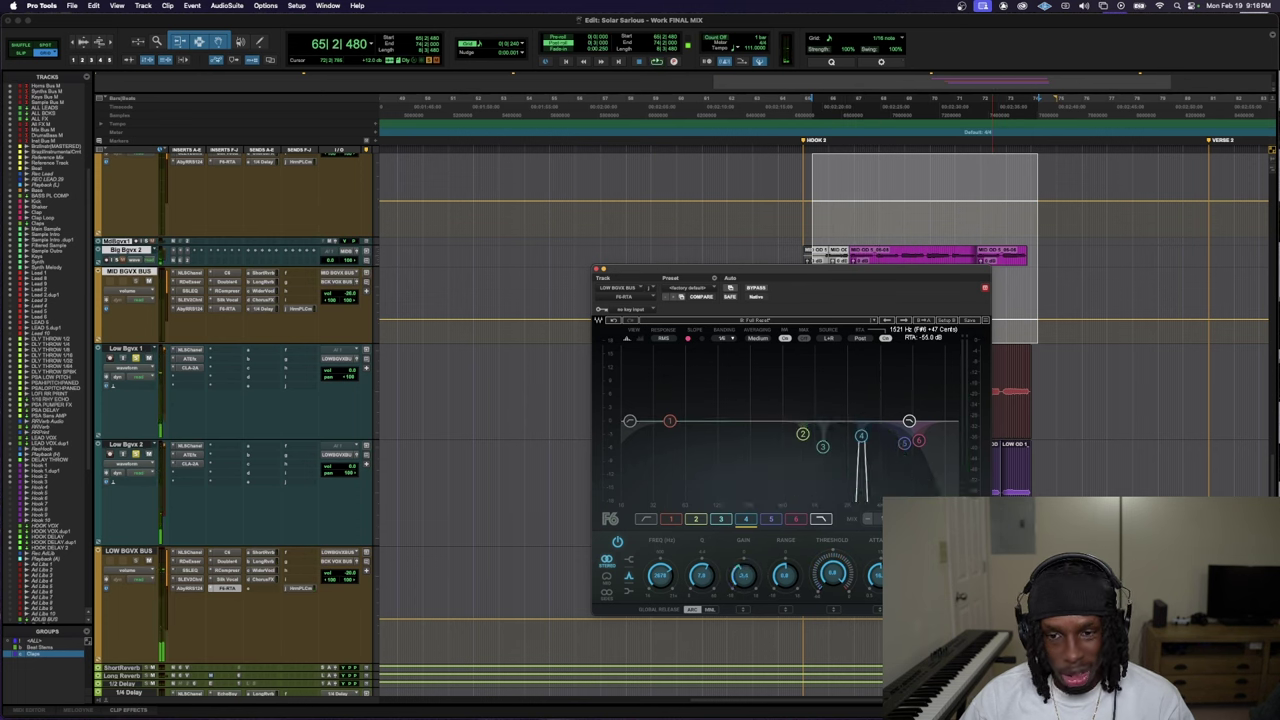
key(space)
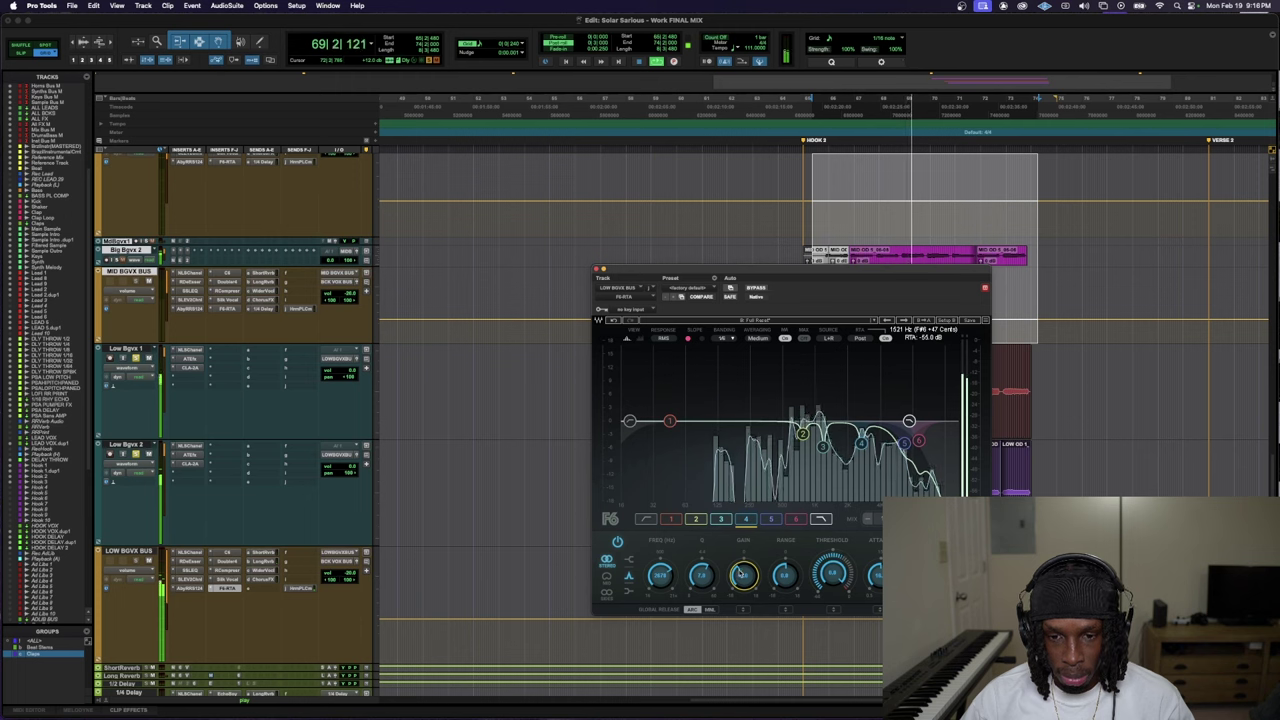
key(space)
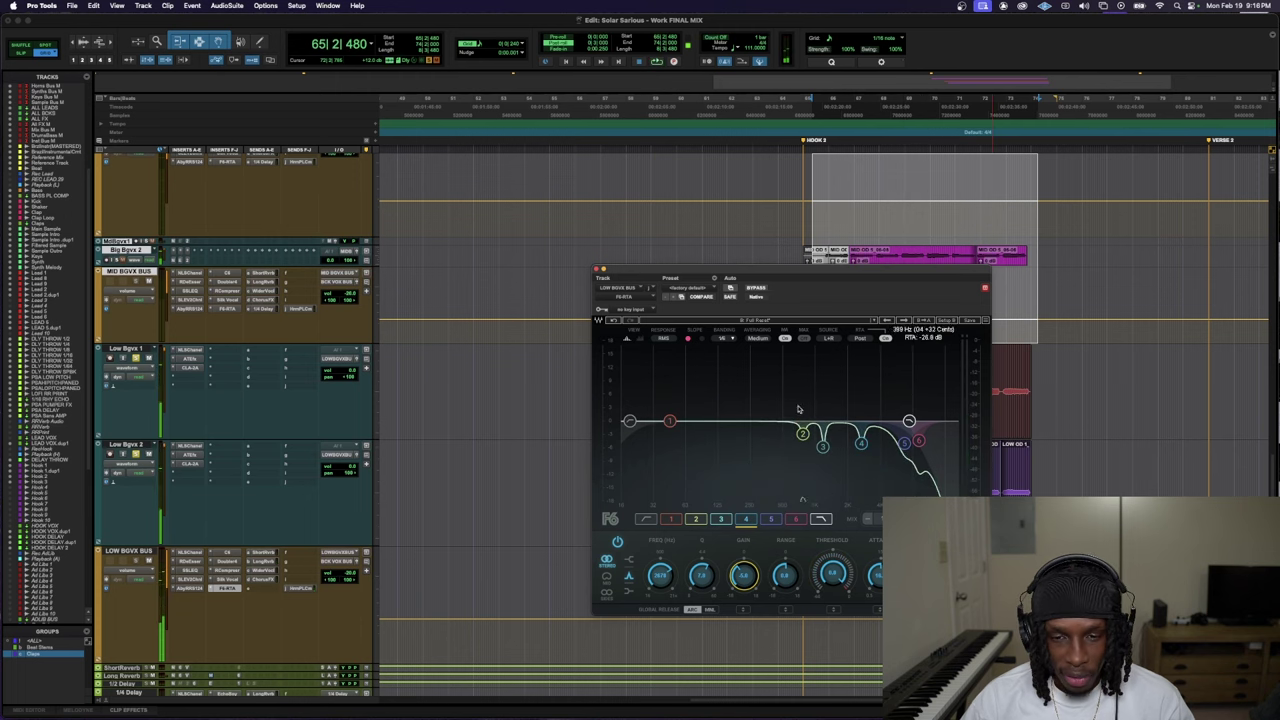
- Sweep a boost with band 1 to find the low-mid resonance, and cut it about 4 dB near 370 Hz
click(670, 421)
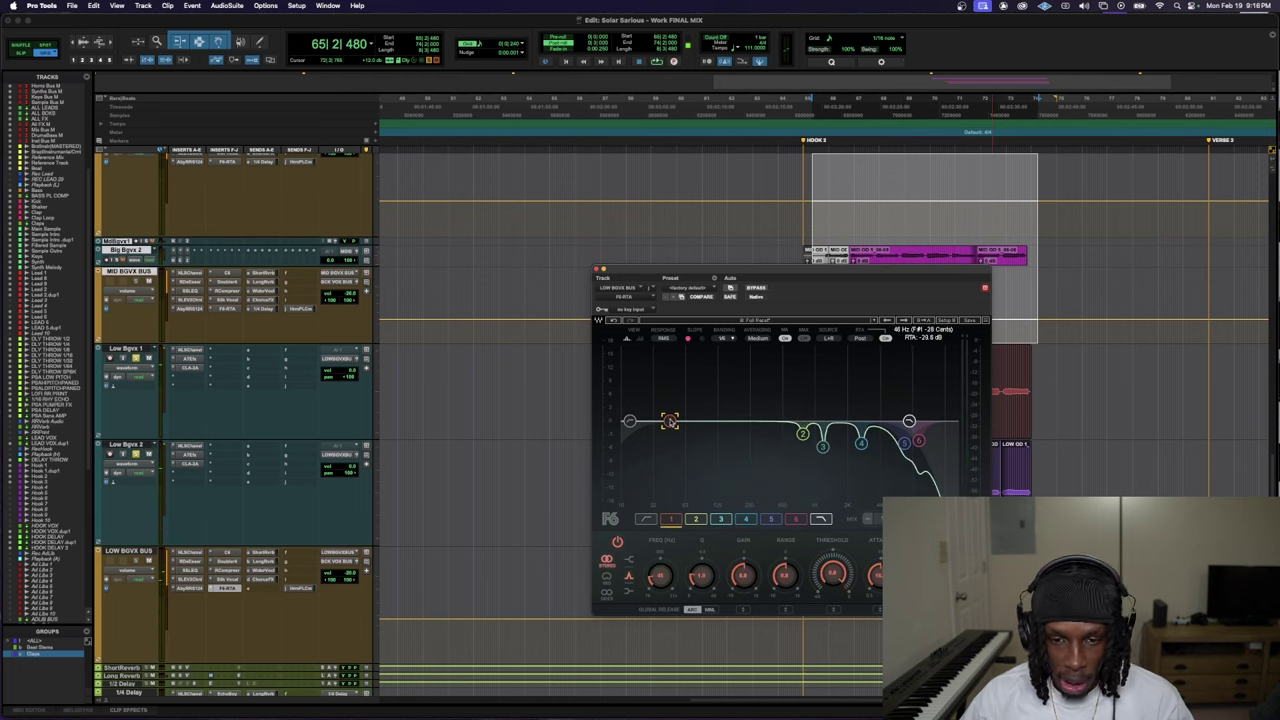
drag(702, 392, 767, 373)
key(space)
key(space)
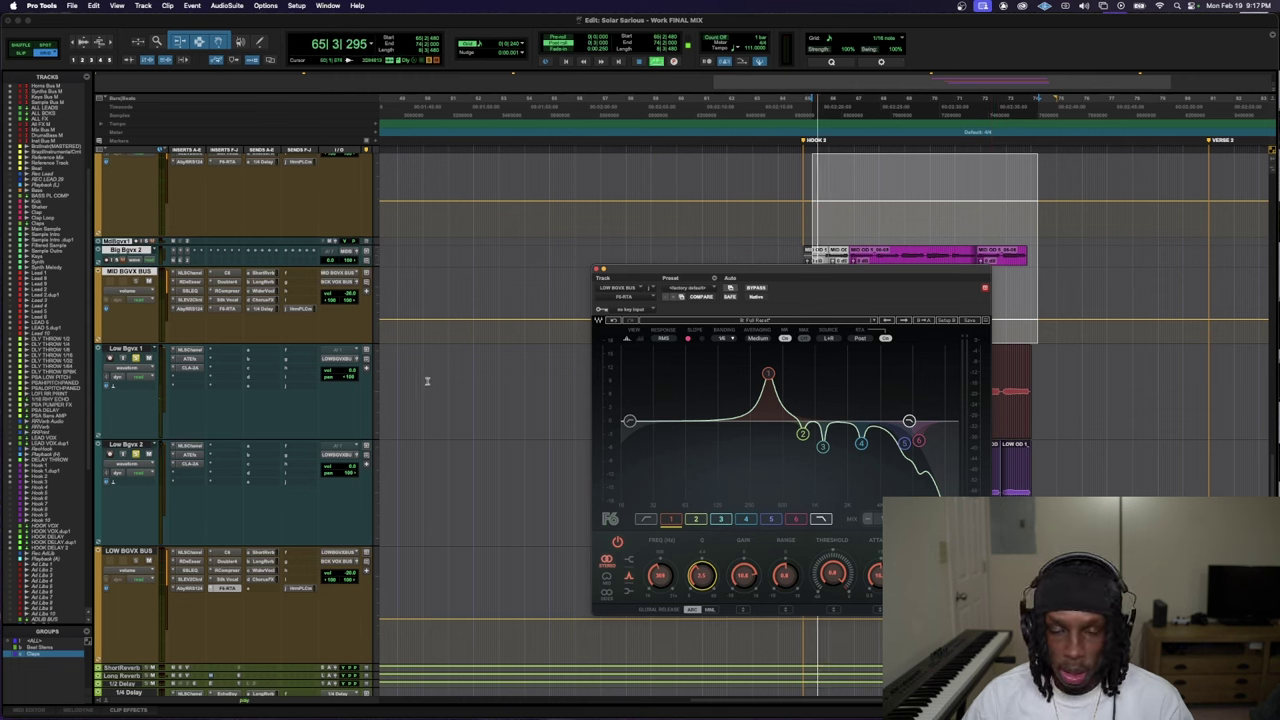
key(space)
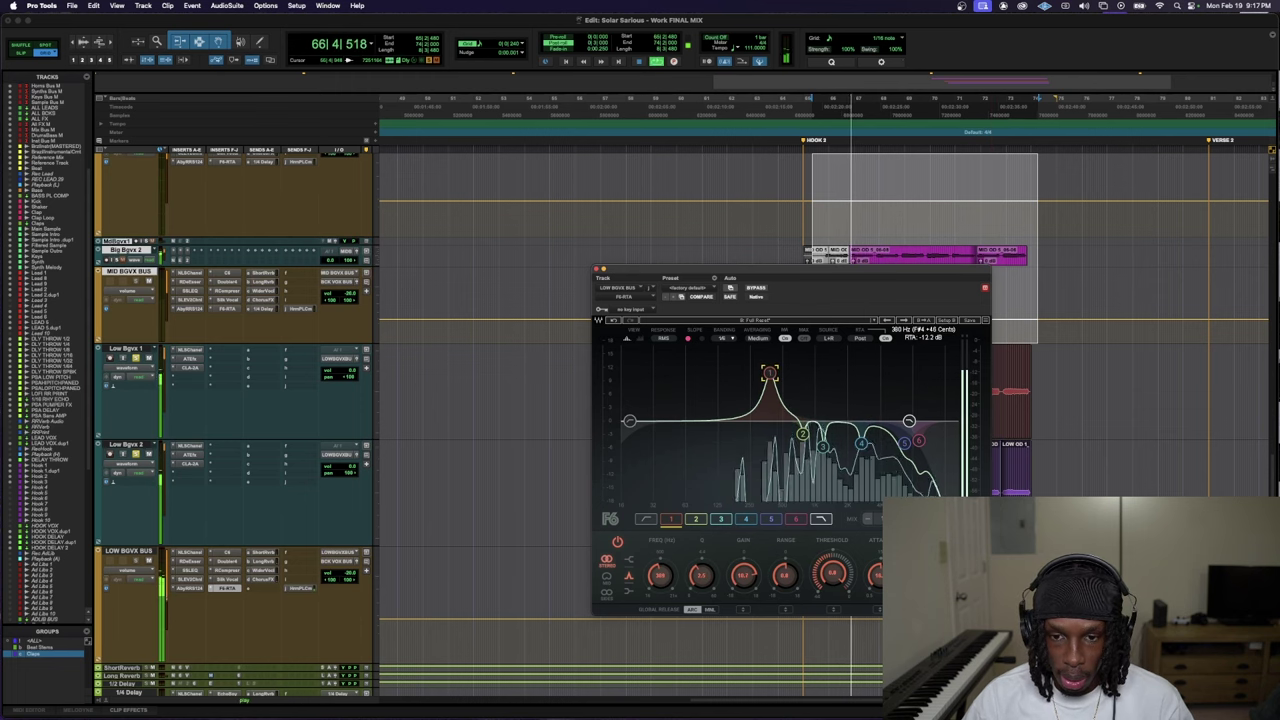
drag(769, 373, 767, 437)
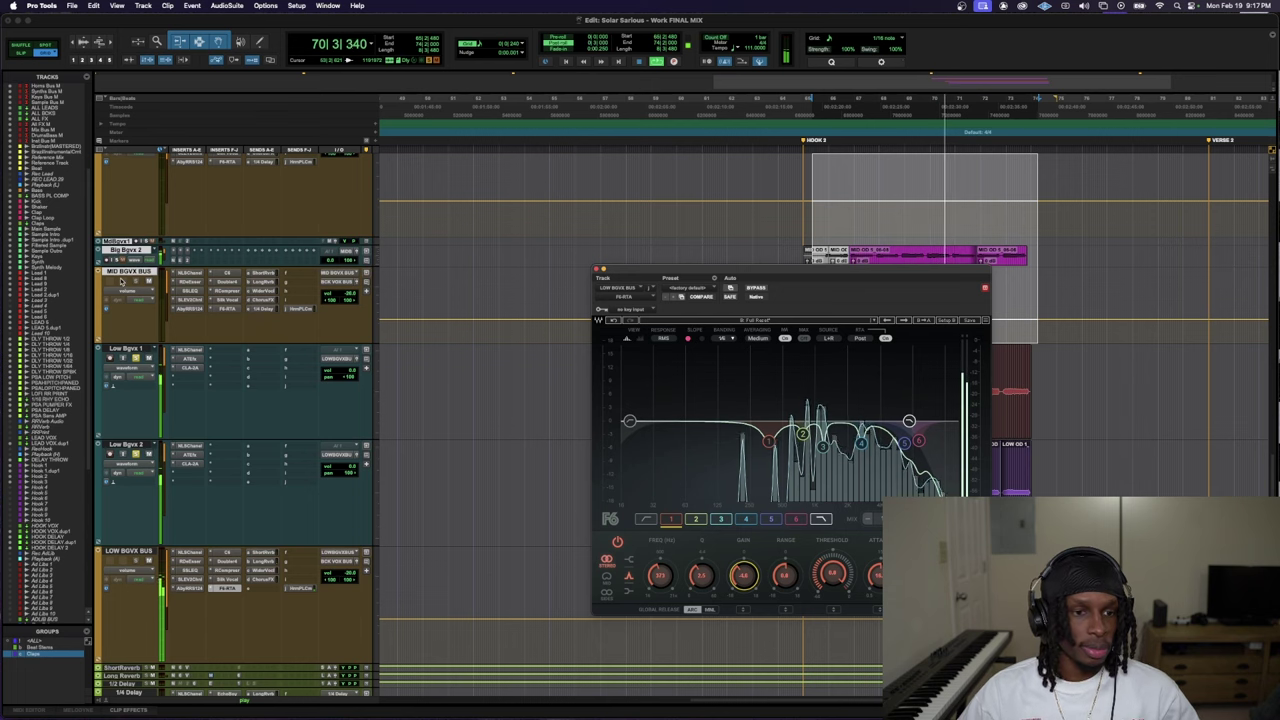
- Close the low bus's EQ, then enlarge and solo LEAD 5.dup1 to play it together with the background vocals
key(super+w)
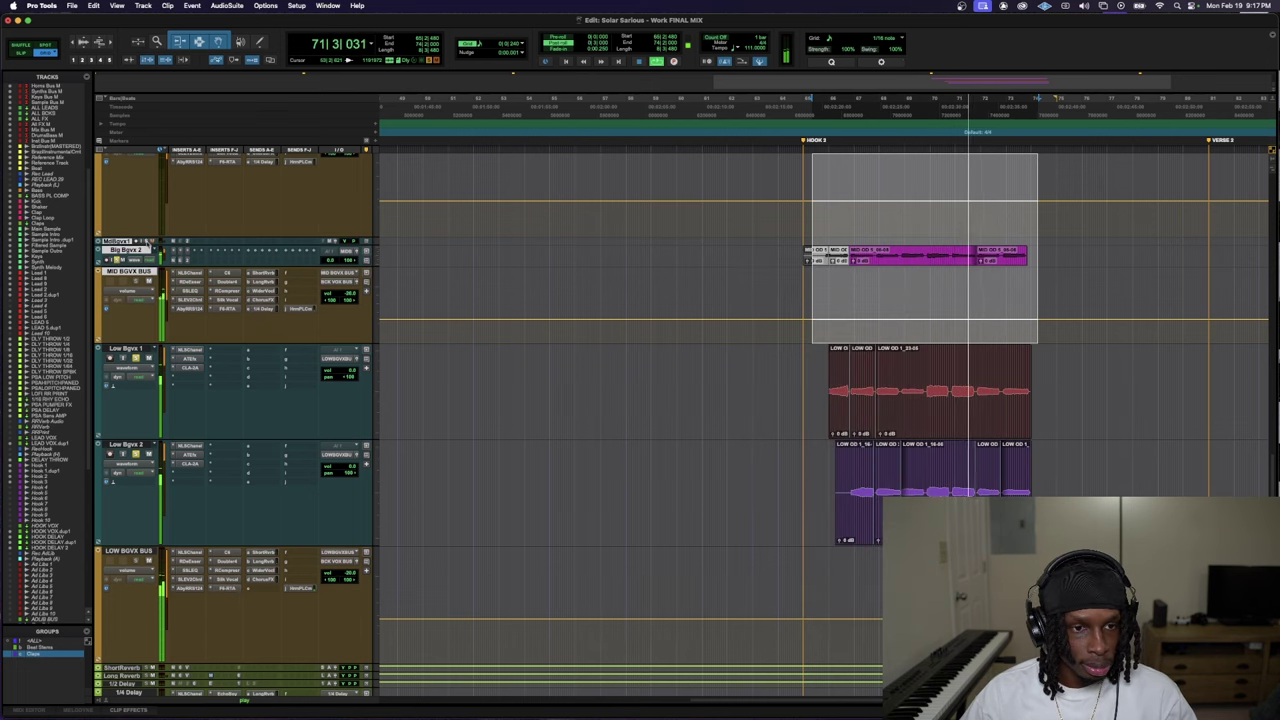
scroll(140, 244, up, 4)
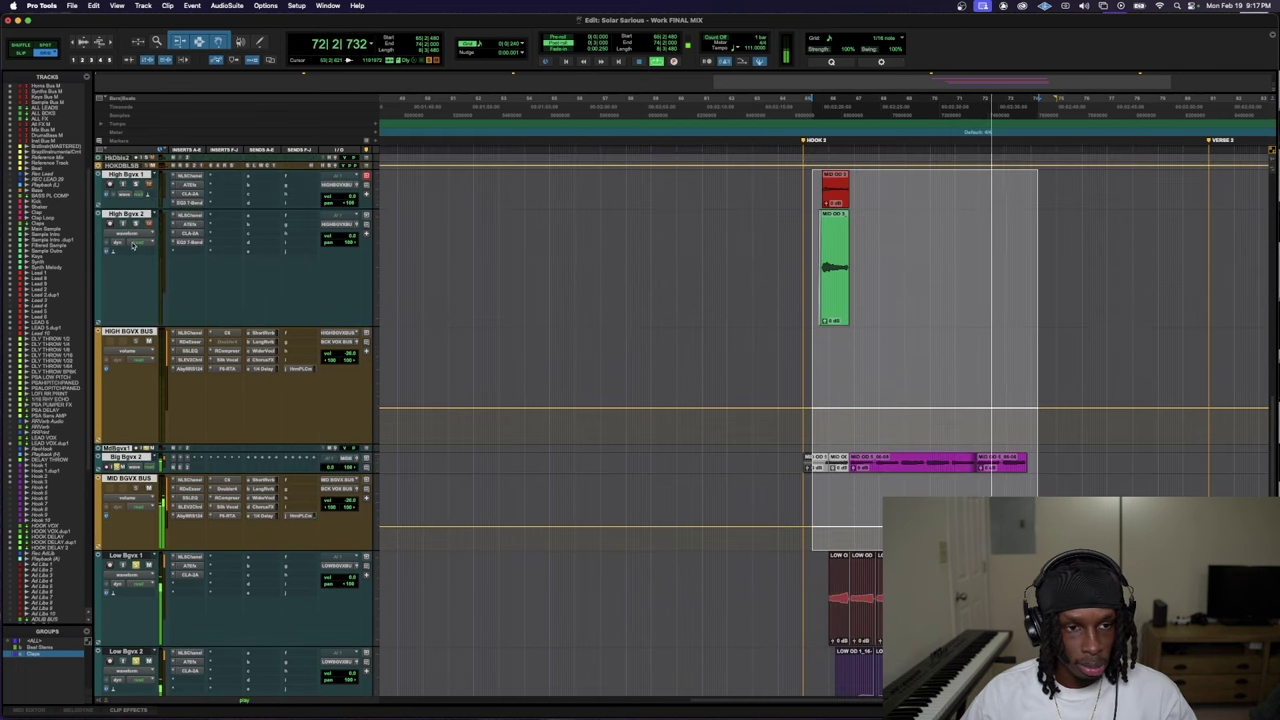
scroll(133, 245, up, 10)
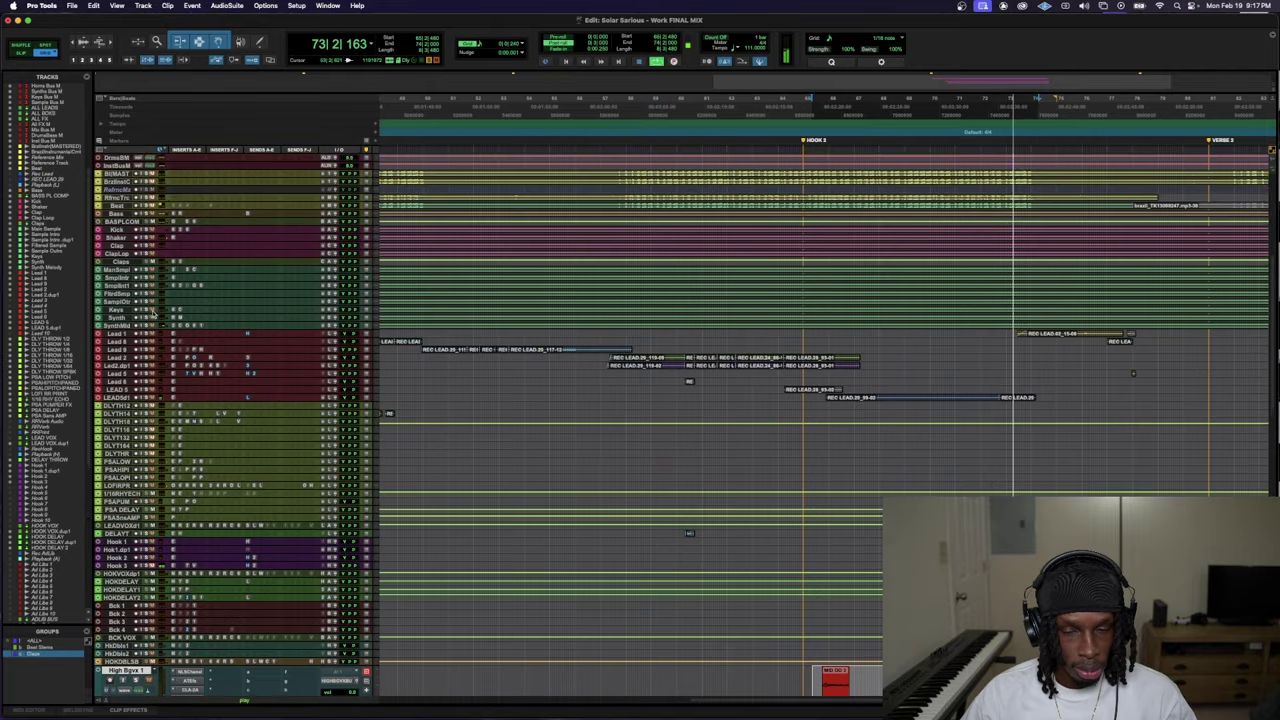
scroll(153, 313, up, 4)
key(space)
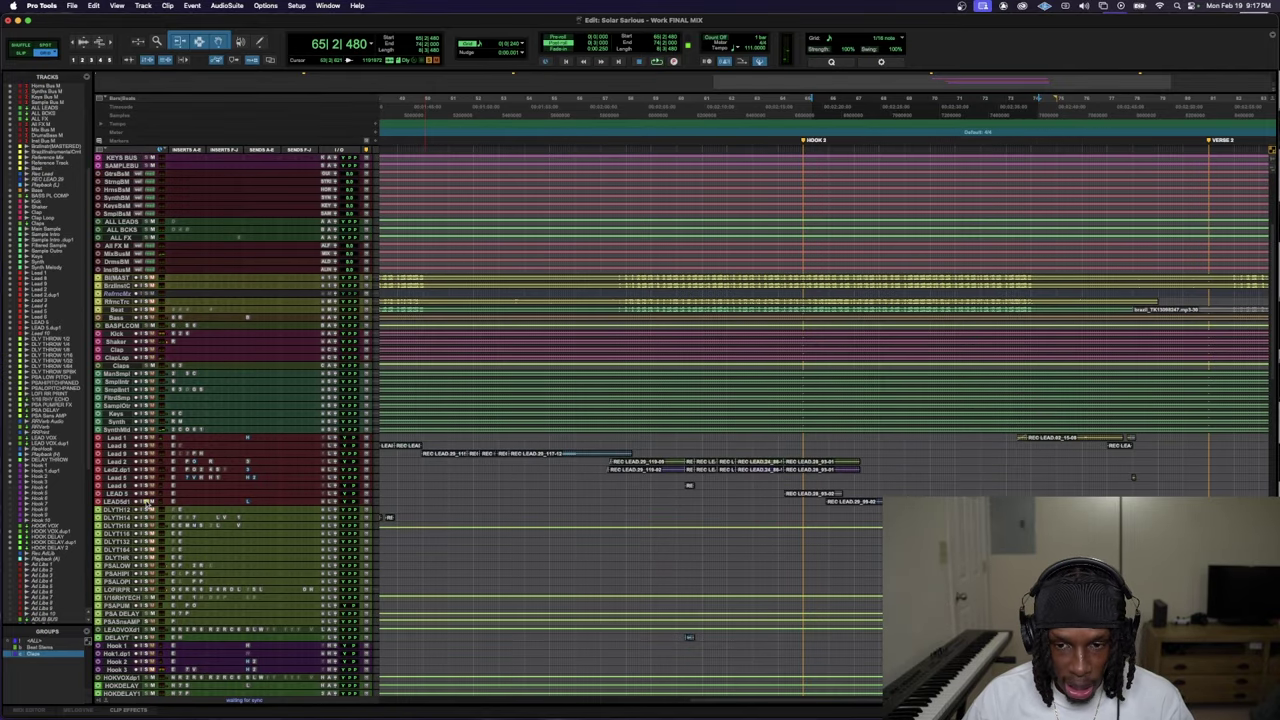
scroll(152, 520, down, 5)
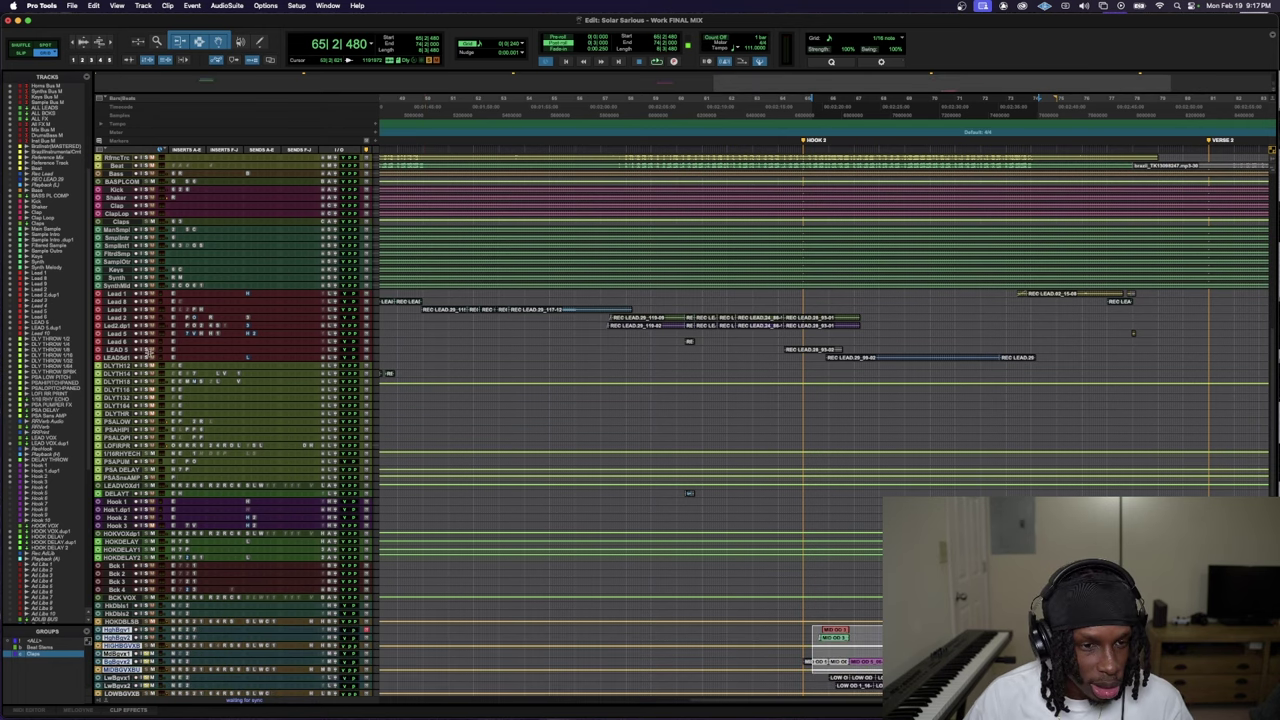
drag(148, 354, 160, 411)
scroll(300, 450, down, 7)
key(space)
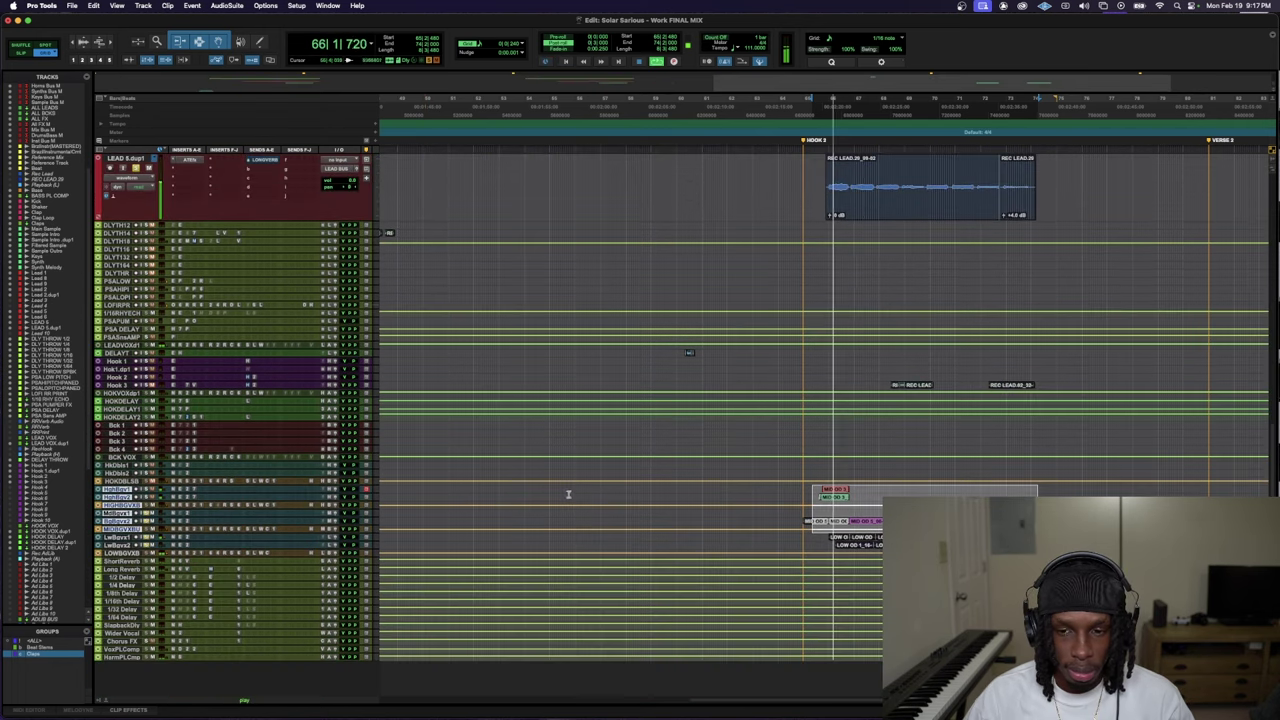
- Adjust the LOW BGVX BUS output fader against the lead vocal and replay the hook
click(341, 555)
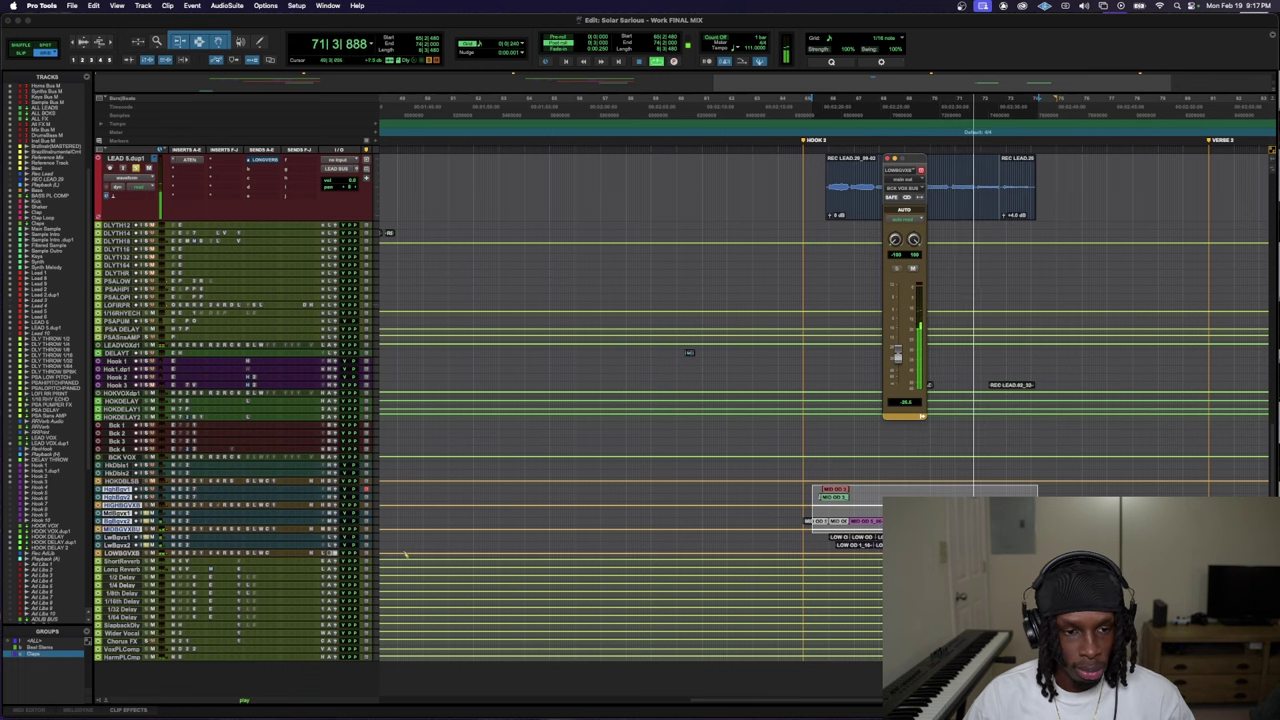
click(889, 158)
scroll(151, 361, up, 3)
key(space)
key(space)
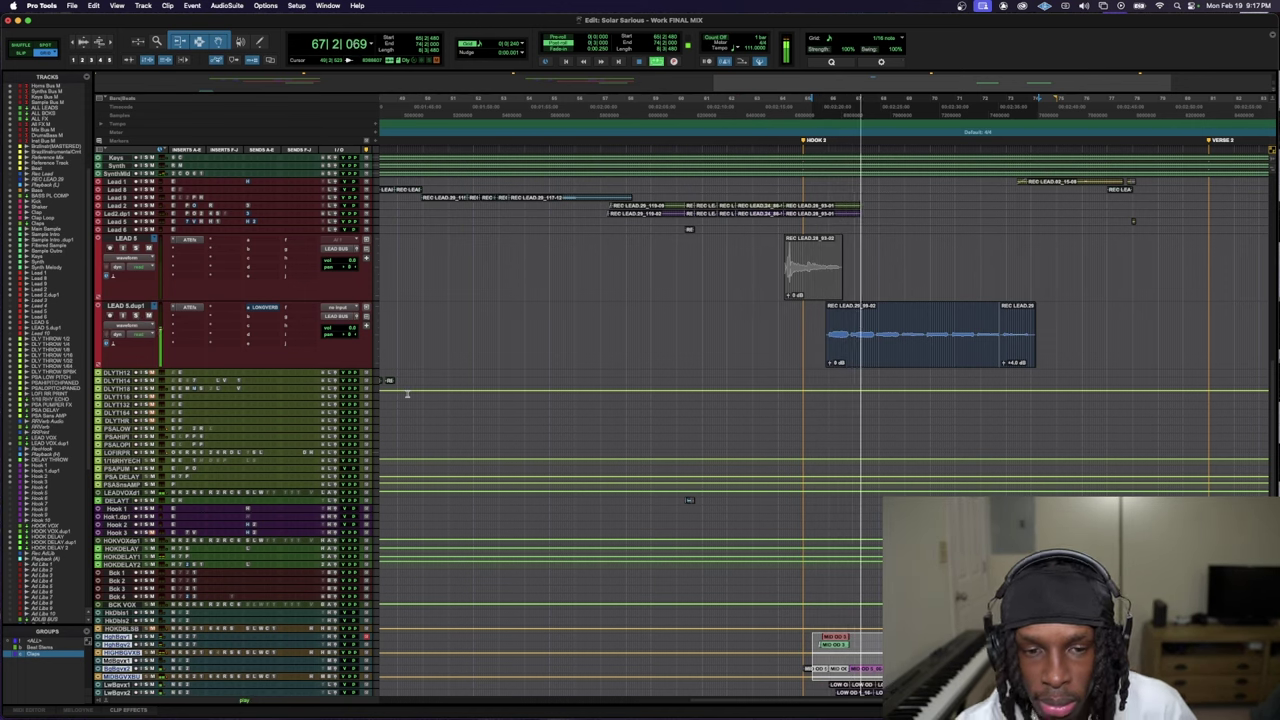
key(space)
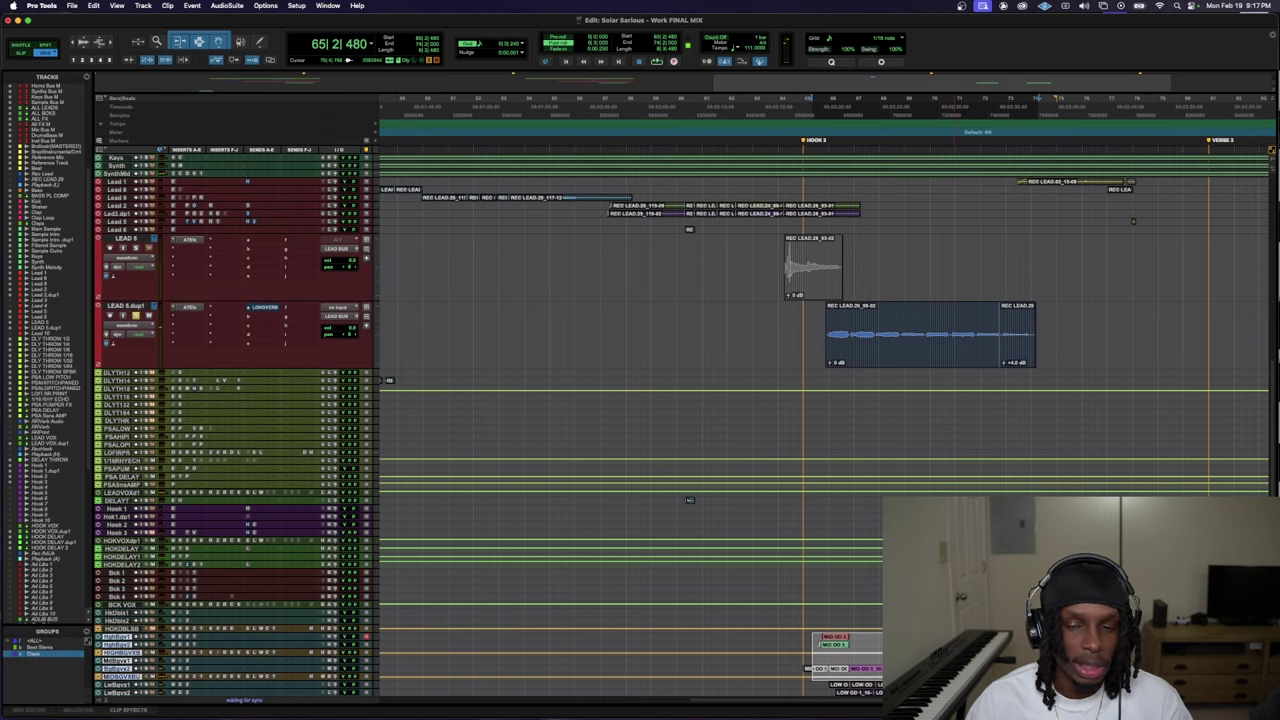
- Solo the instrumental tracks from Kick through Synth Melody with the lead, and solo High Bgvx 1 and 2
scroll(726, 387, up, 5)
key(space)
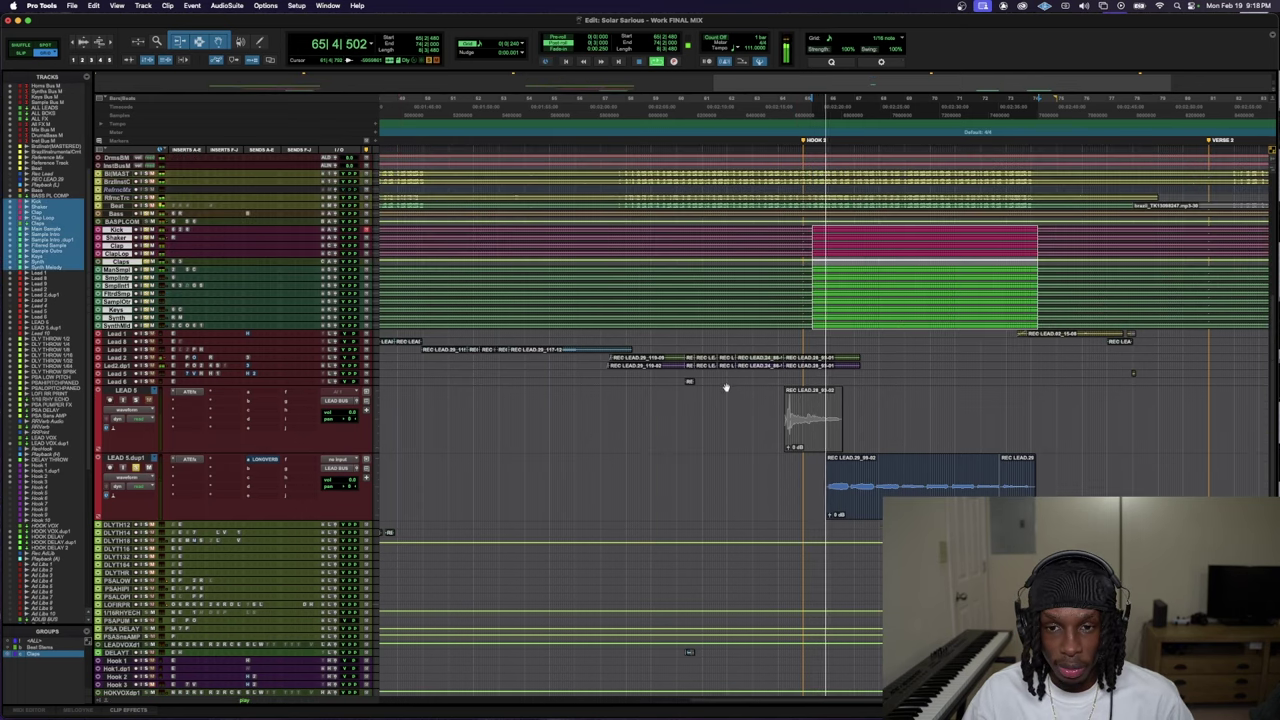
scroll(776, 515, down, 5)
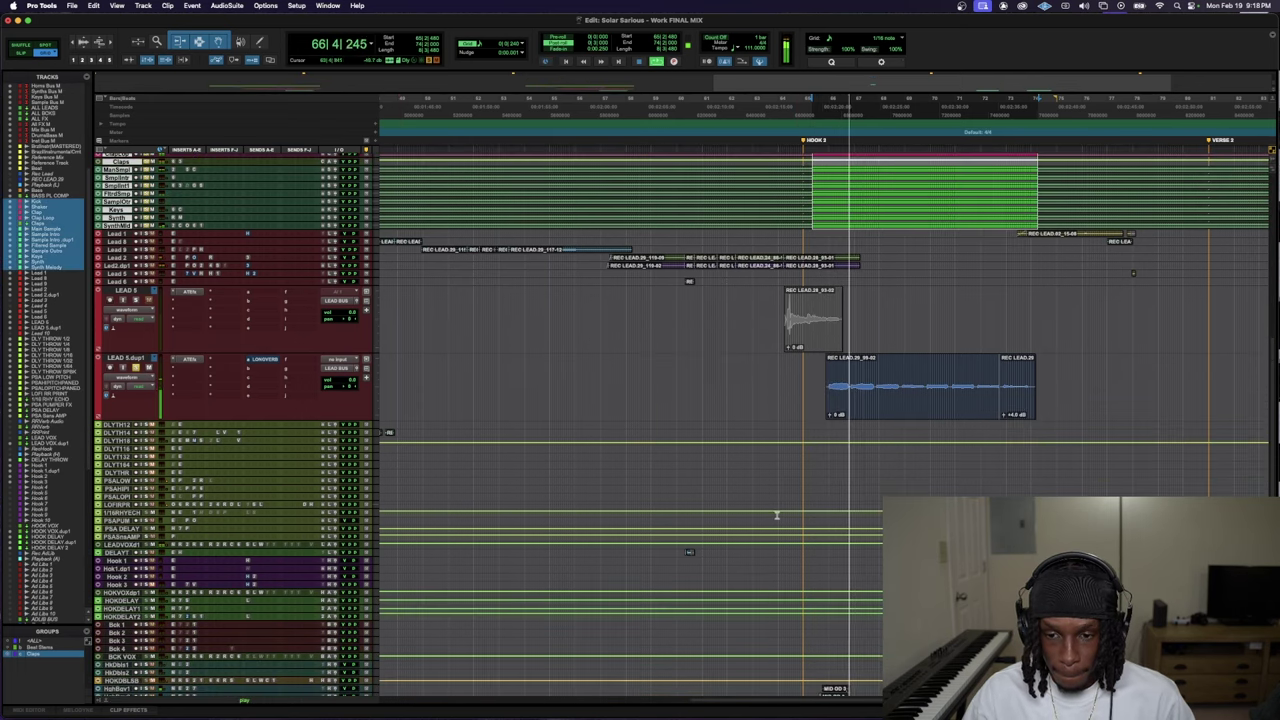
scroll(776, 515, down, 5)
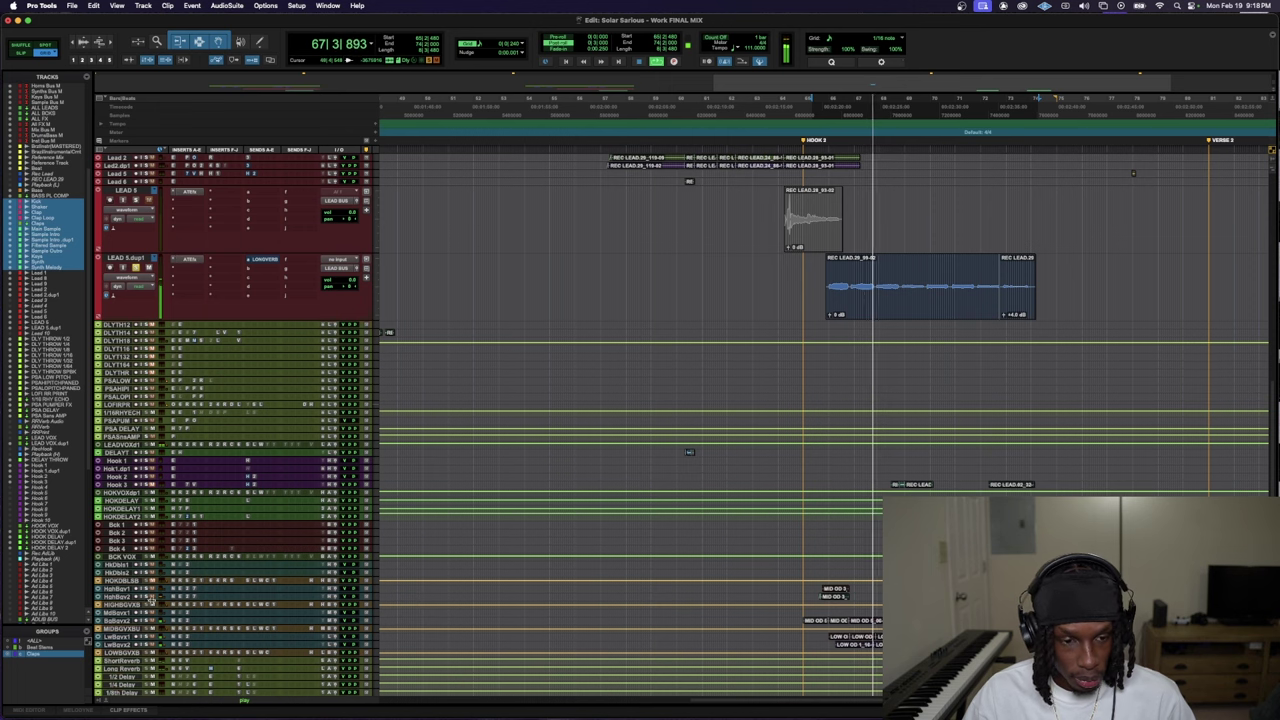
scroll(150, 606, down, 1)
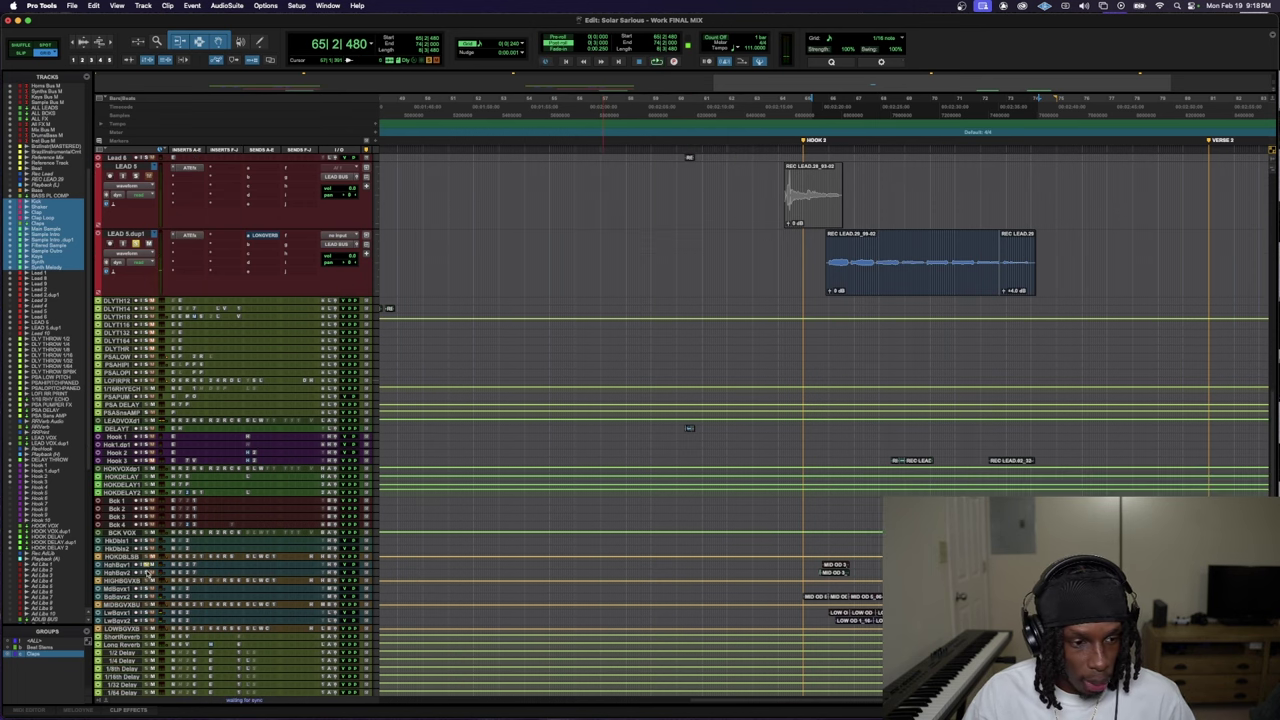
- Raise the HIGH BGVX BUS volume to about -22 dB and the MID BGVX BUS volume to about -23 dB during playback
click(187, 585)
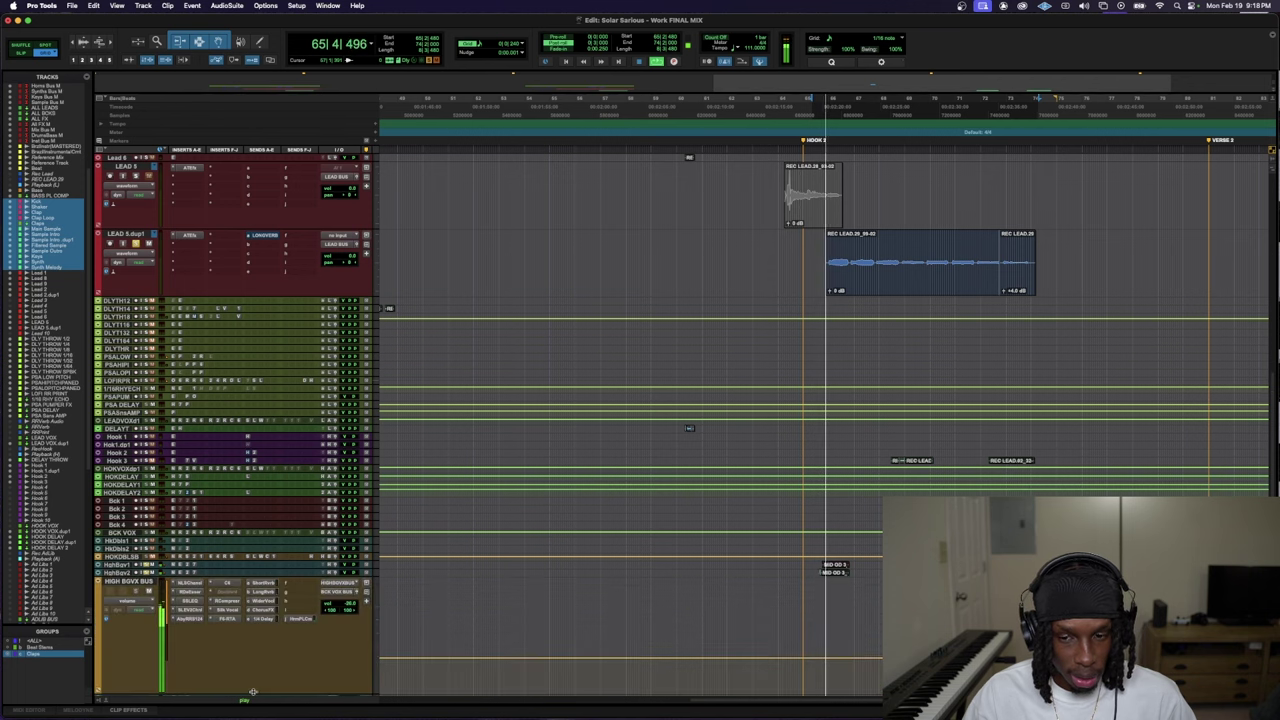
mouse_move(350, 601)
mouse_down()
mouse_move(351, 568)
mouse_move(348, 618)
mouse_up()
scroll(348, 618, down, 5)
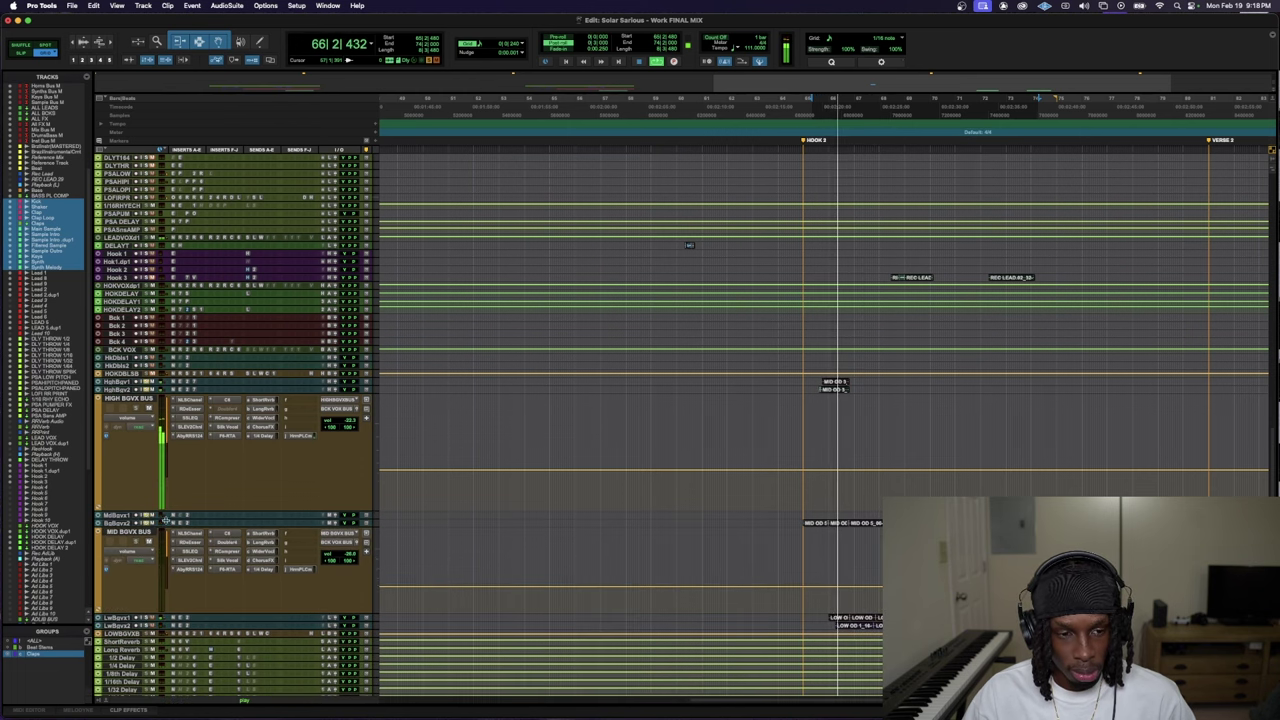
drag(345, 560, 349, 541)
- Enlarge and solo Low Bgvx 1 and 2, and balance the LOW BGVX BUS fader against the full mix
scroll(309, 580, down, 2)
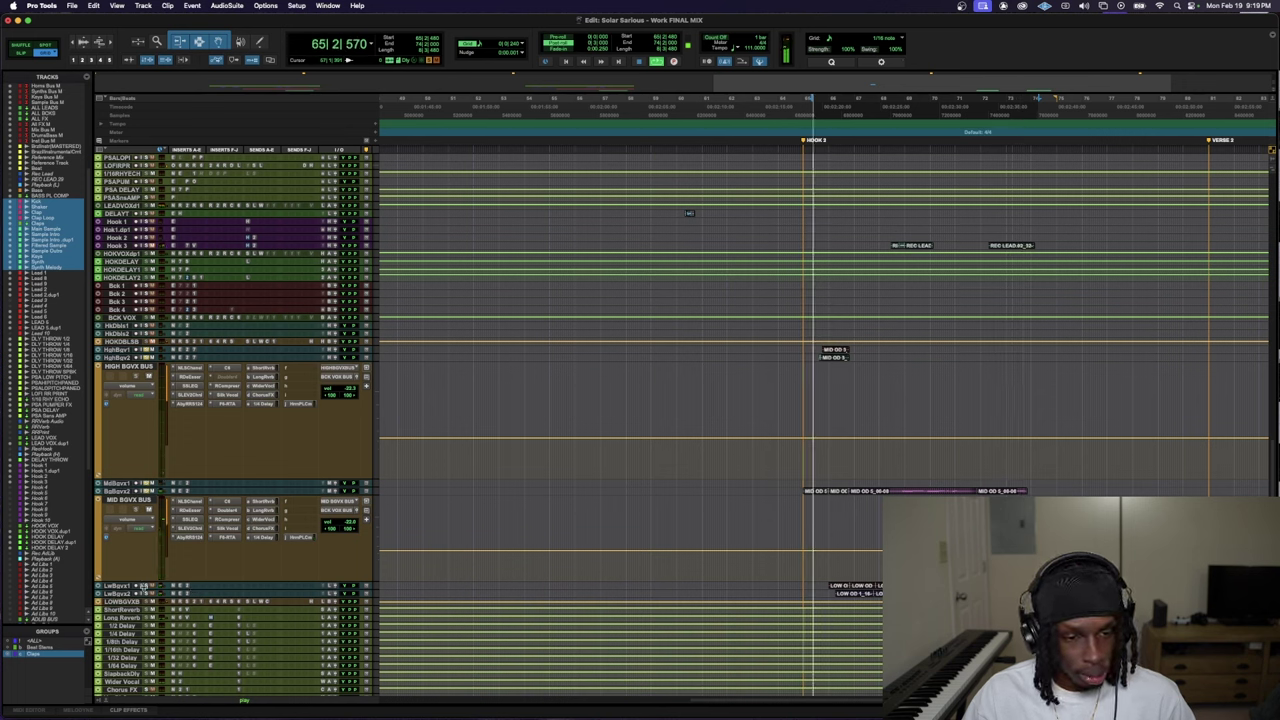
drag(143, 590, 155, 682)
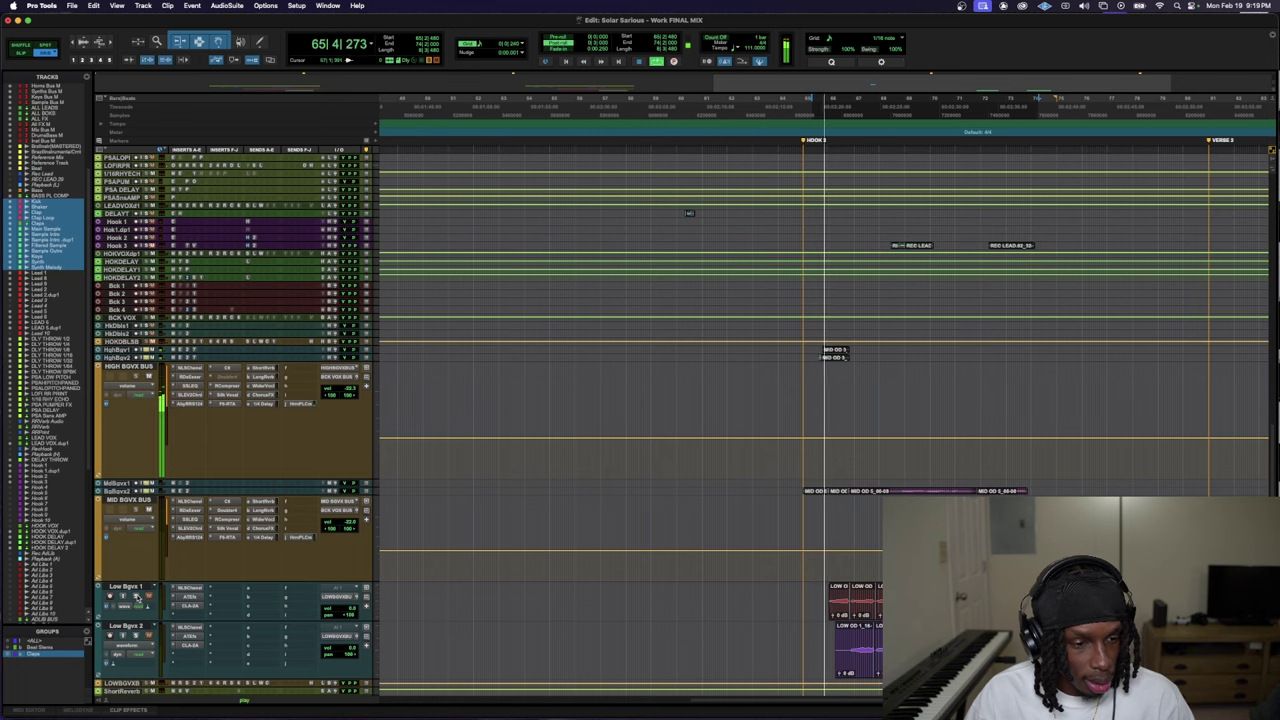
click(136, 636)
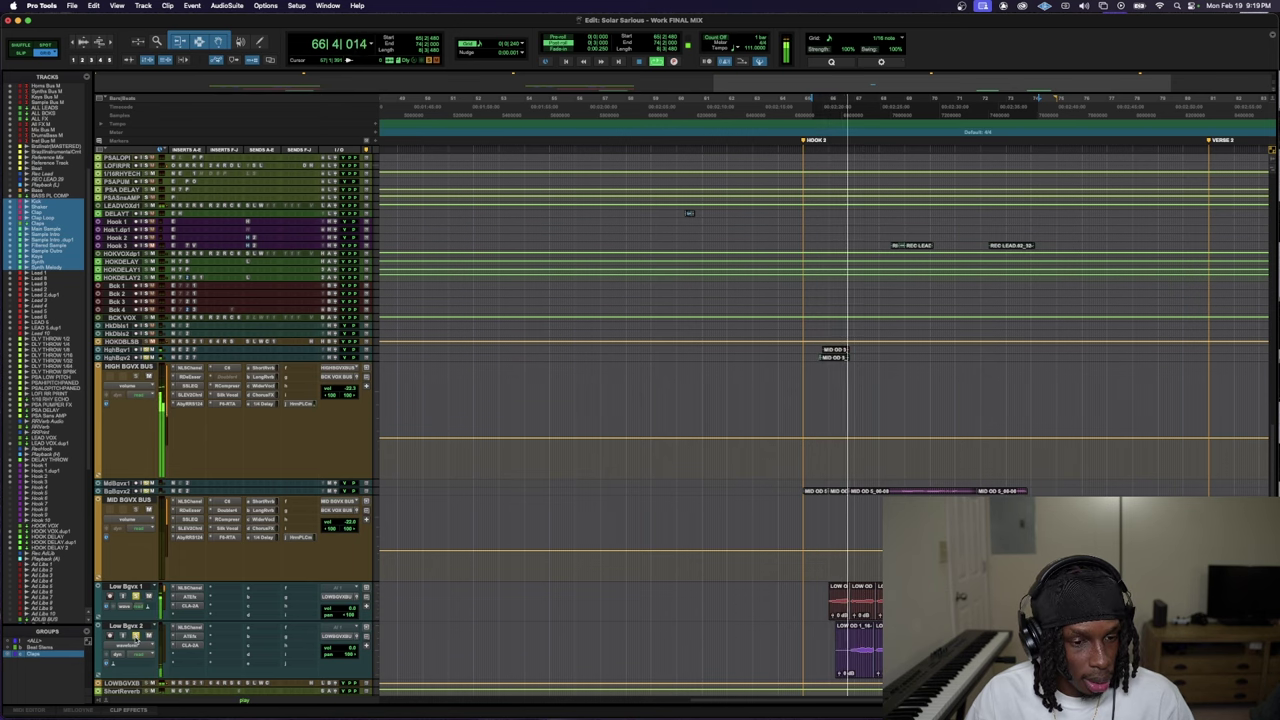
scroll(136, 640, down, 1)
click(334, 659)
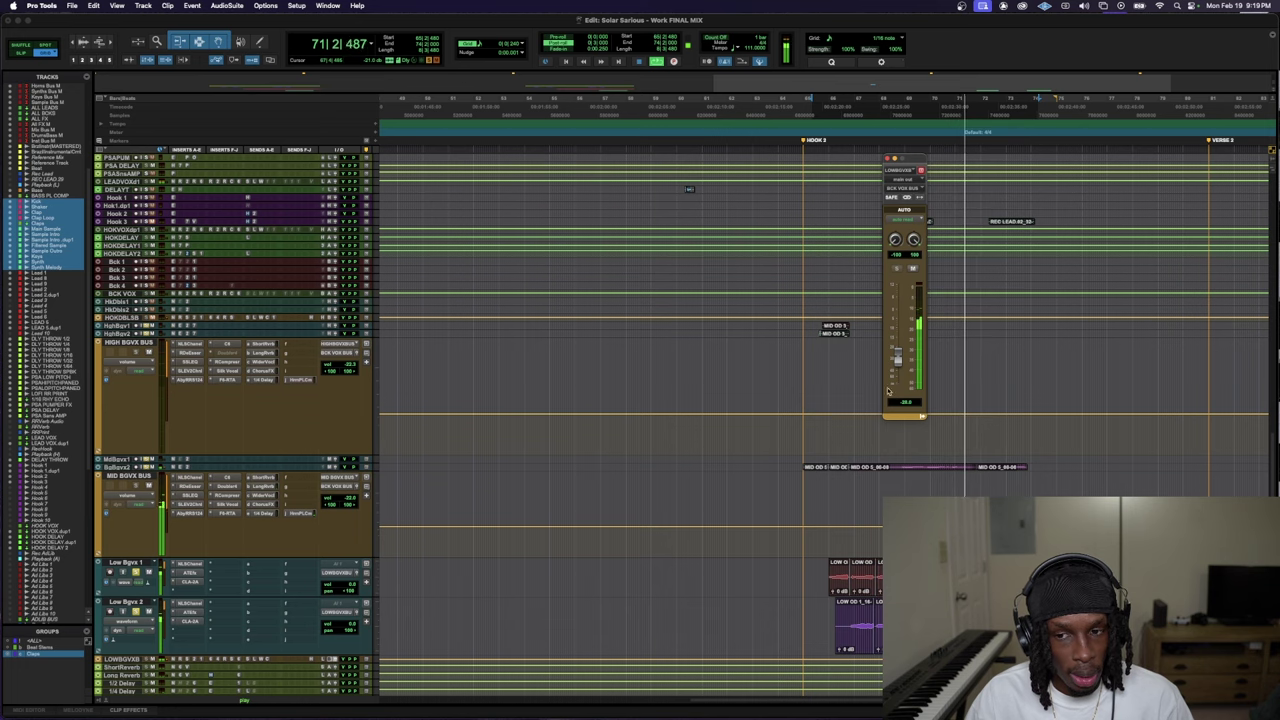
key(space)
- Review the tracks from the instrument buses down to the background vocals, and show the whole song's timeline
scroll(384, 568, up, 15)
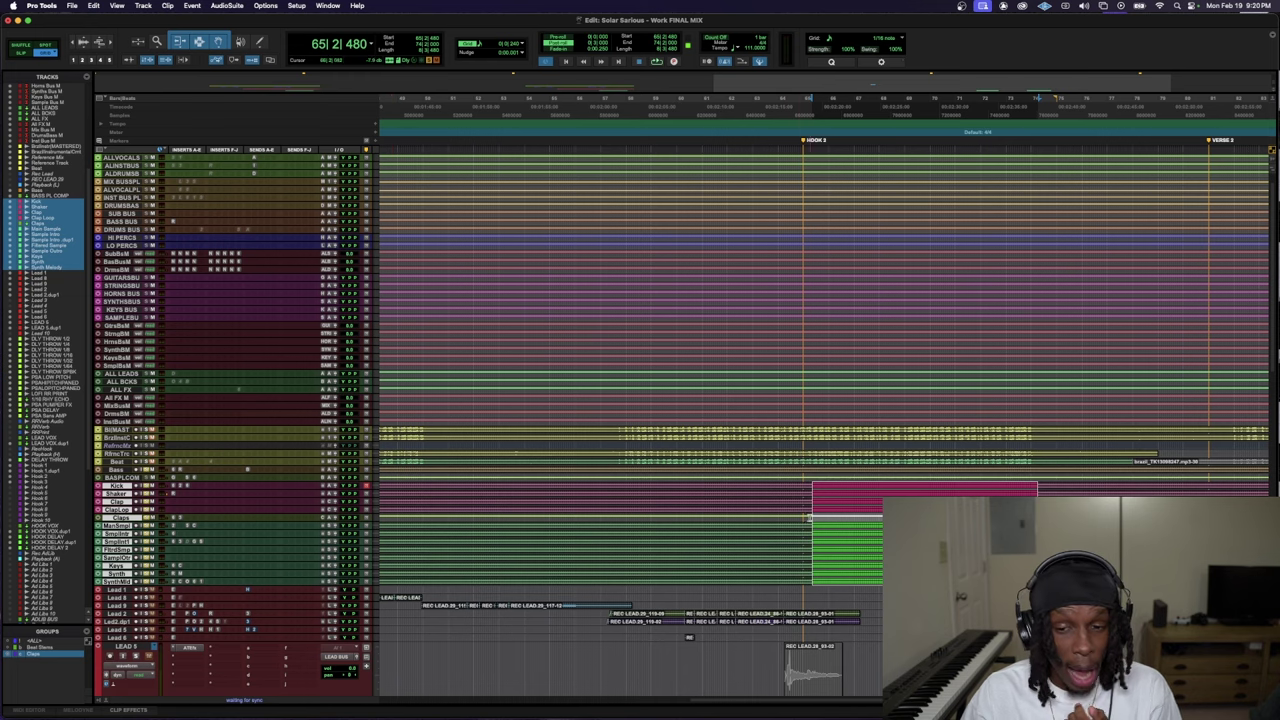
scroll(808, 517, down, 8)
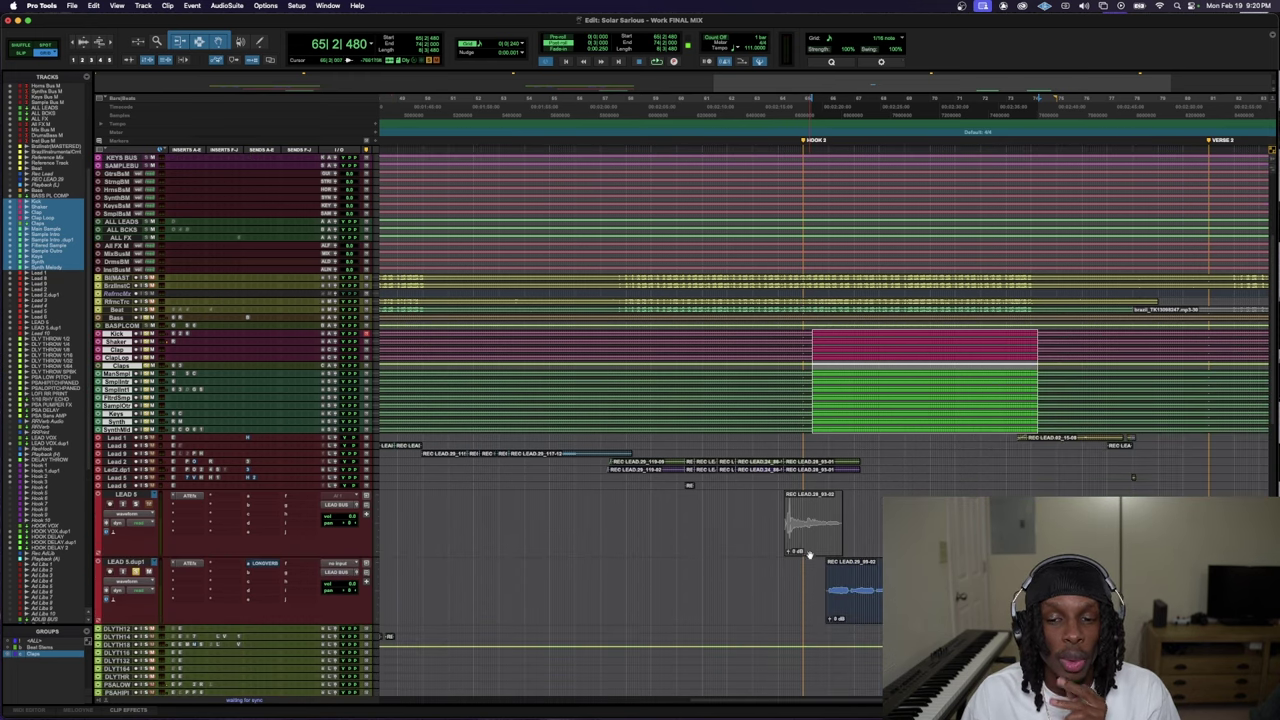
scroll(810, 553, down, 12)
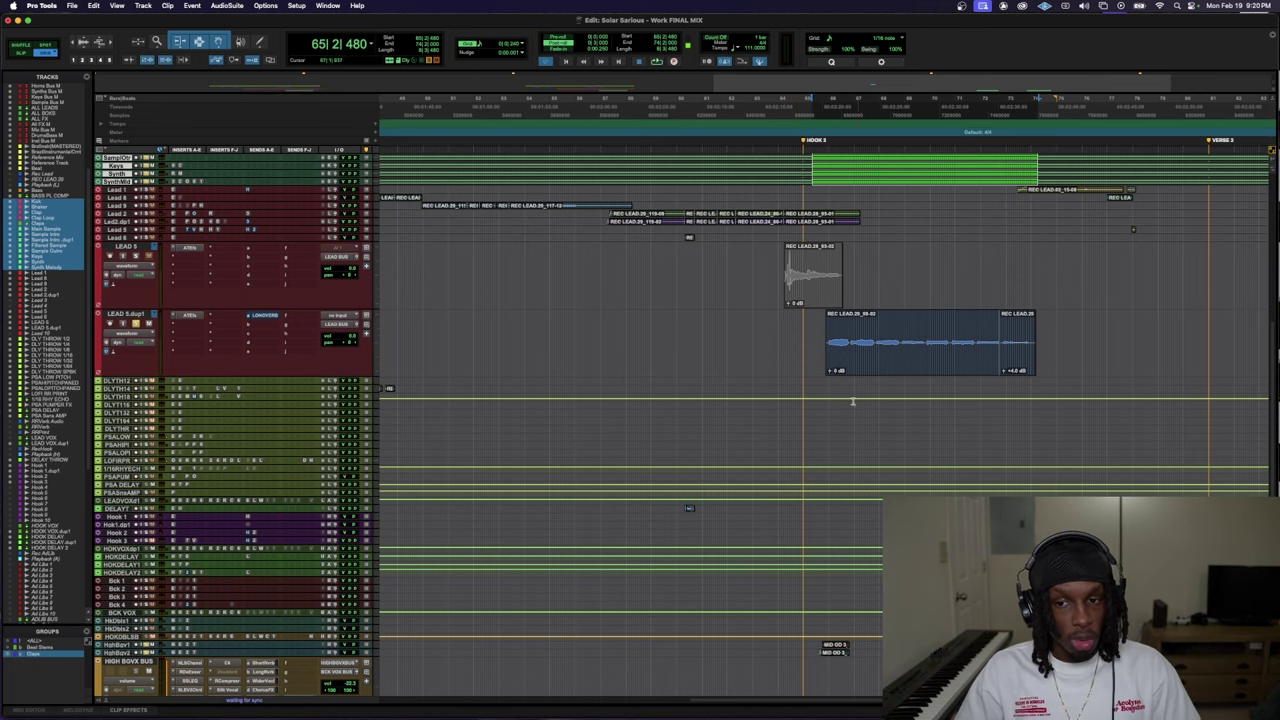
scroll(823, 457, down, 10)
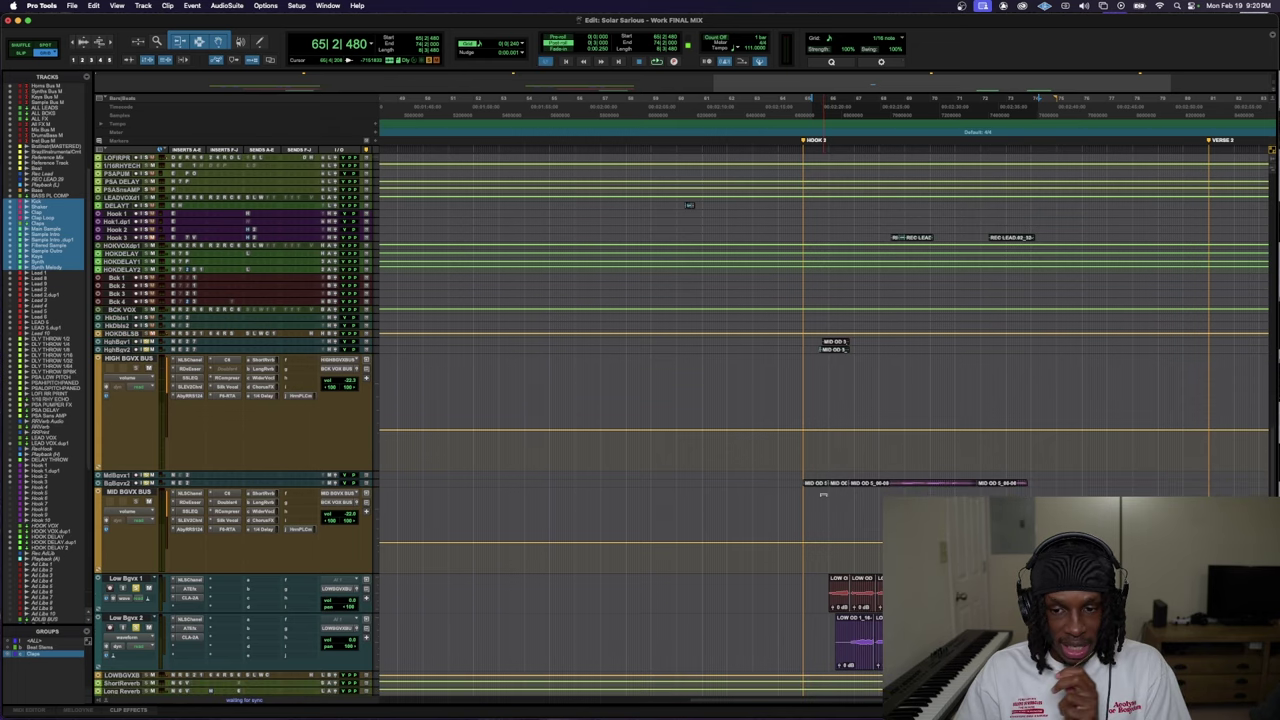
scroll(840, 585, down, 3)
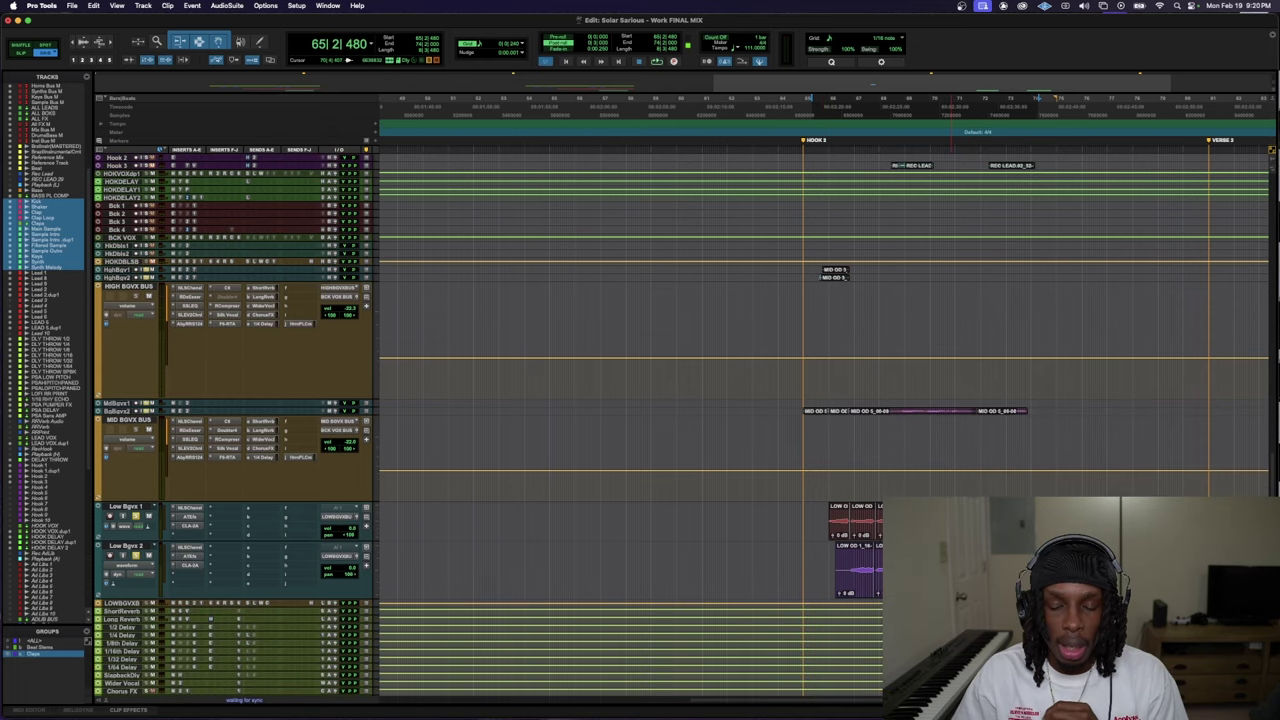
key(r)
key(r)
key(r)
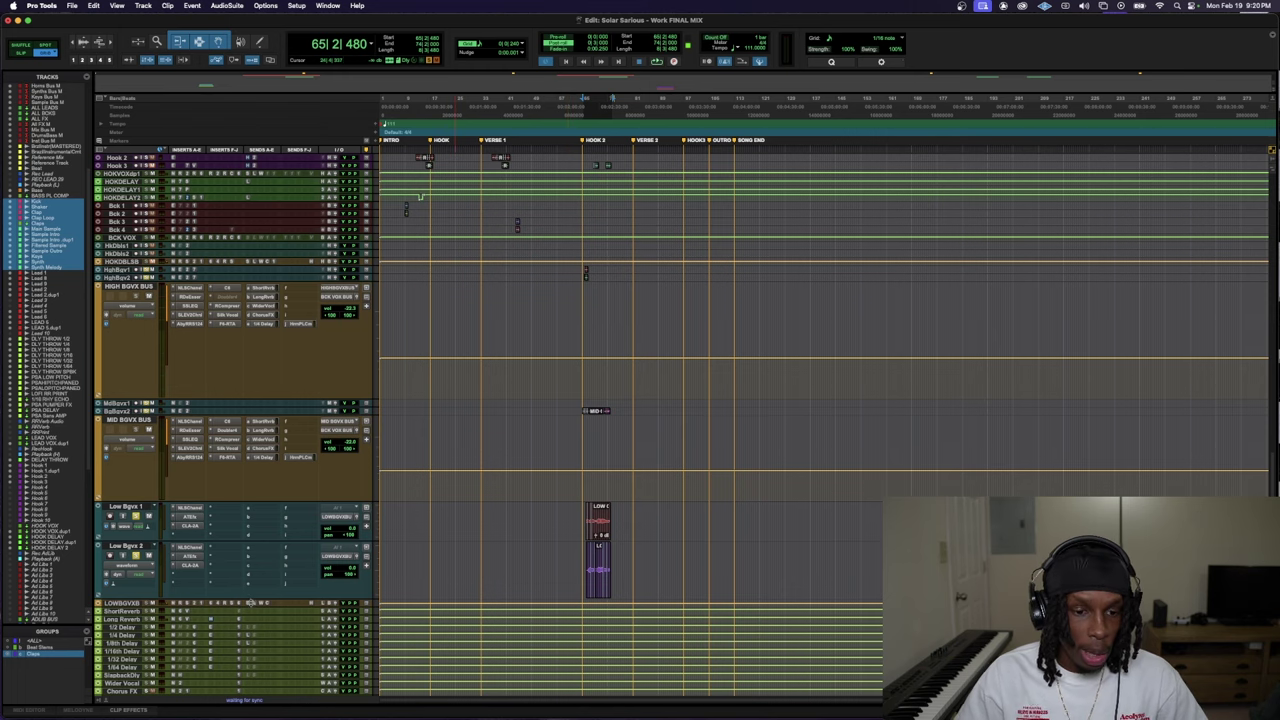
drag(257, 607, 276, 672)
scroll(700, 520, up, 10)
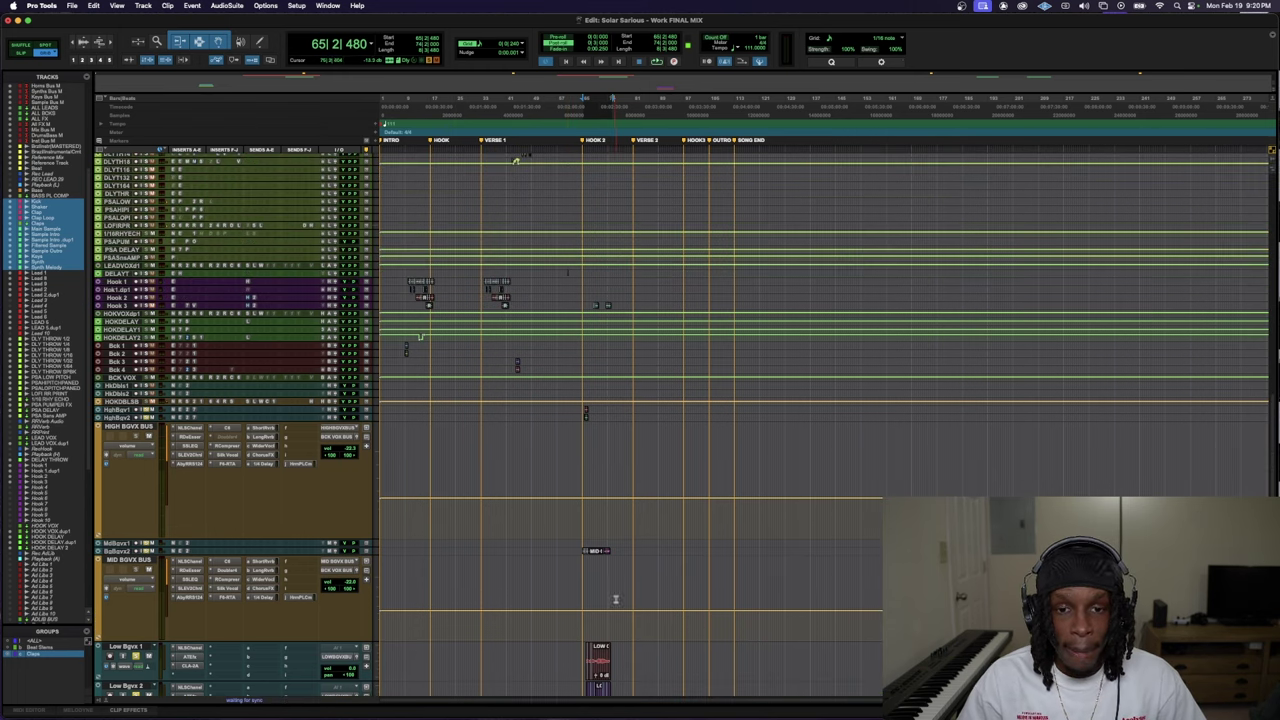
scroll(709, 442, up, 1)
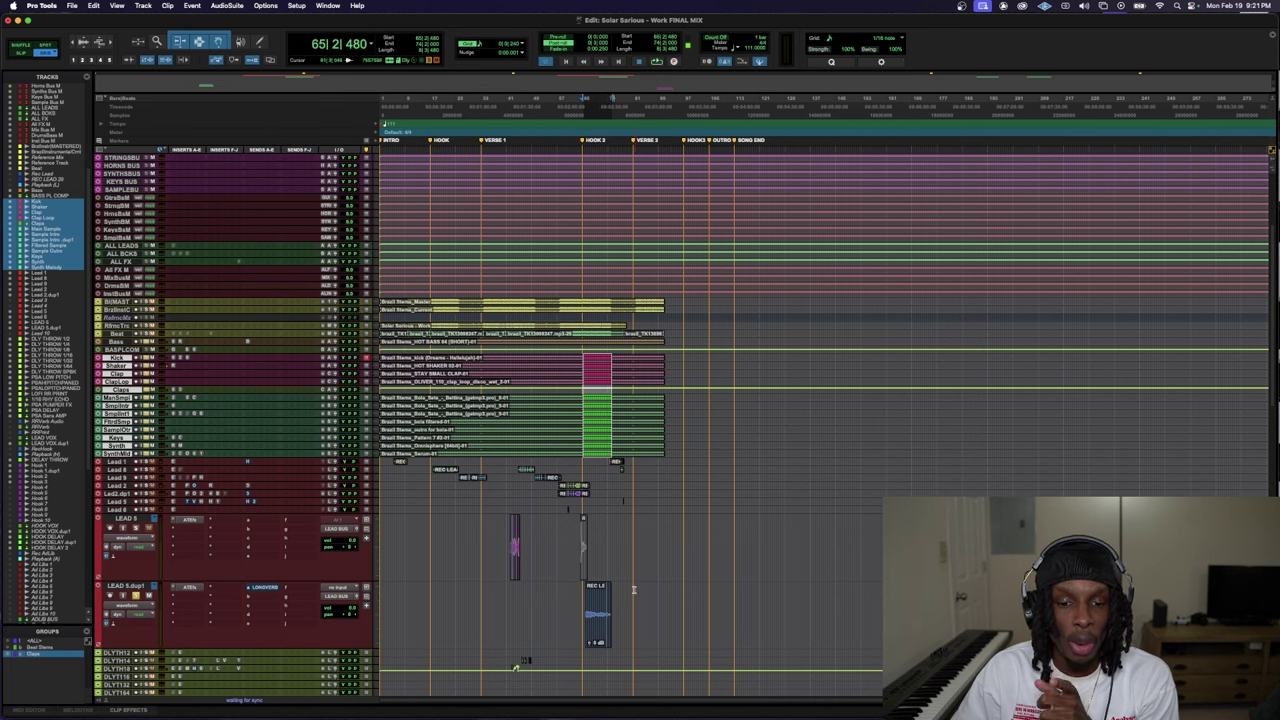
- Select the hook clip on LEAD 5.dup1 and browse the AudioSuite EQ plug-ins without applying one
click(596, 630)
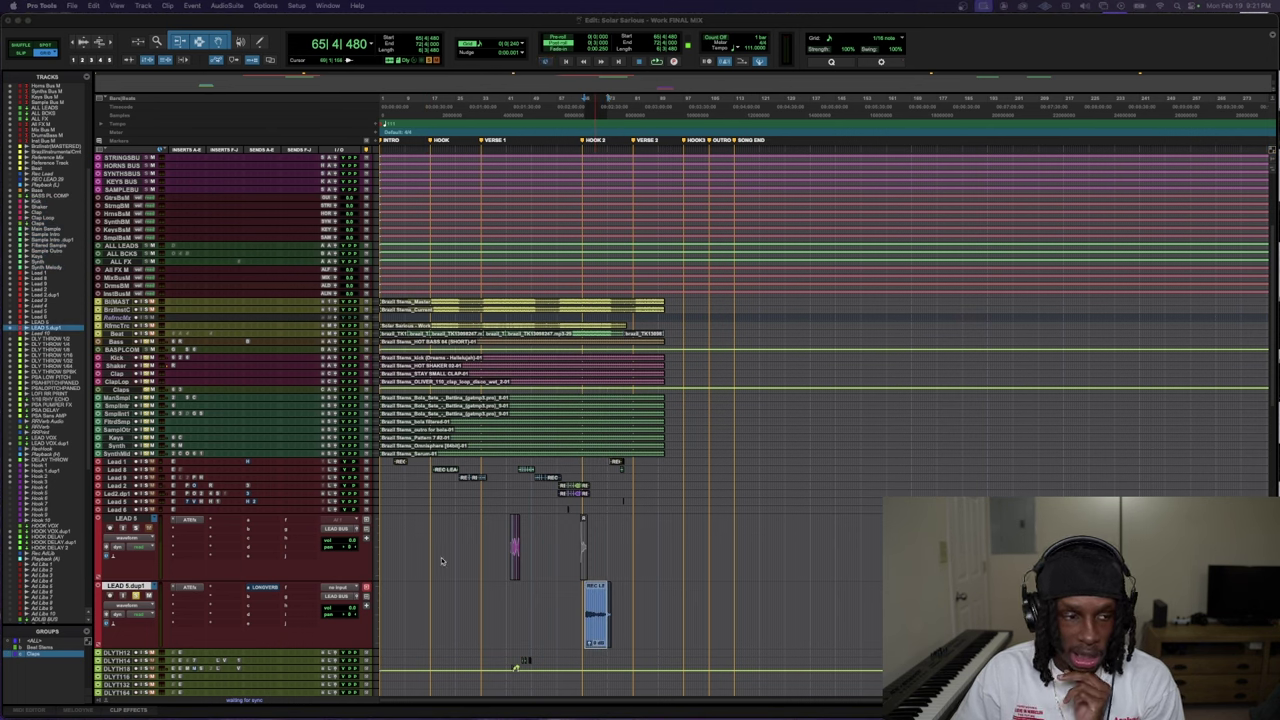
click(226, 5)
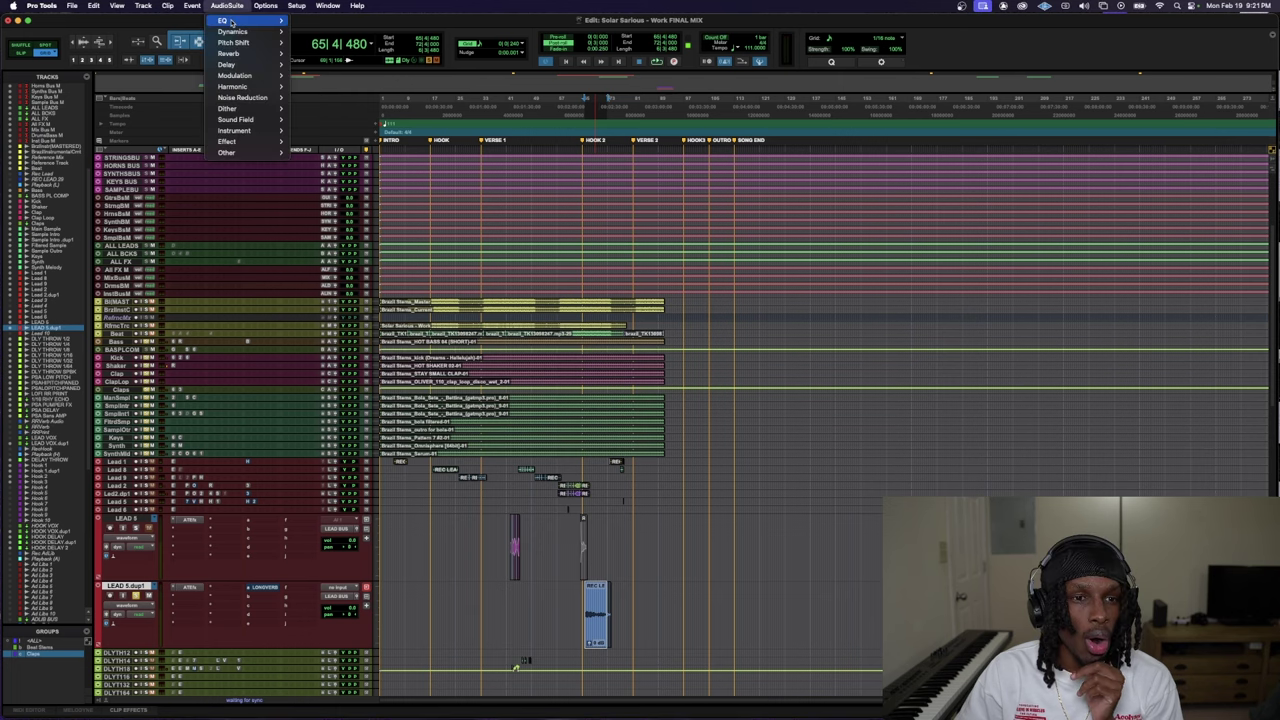
mouse_move(224, 20)
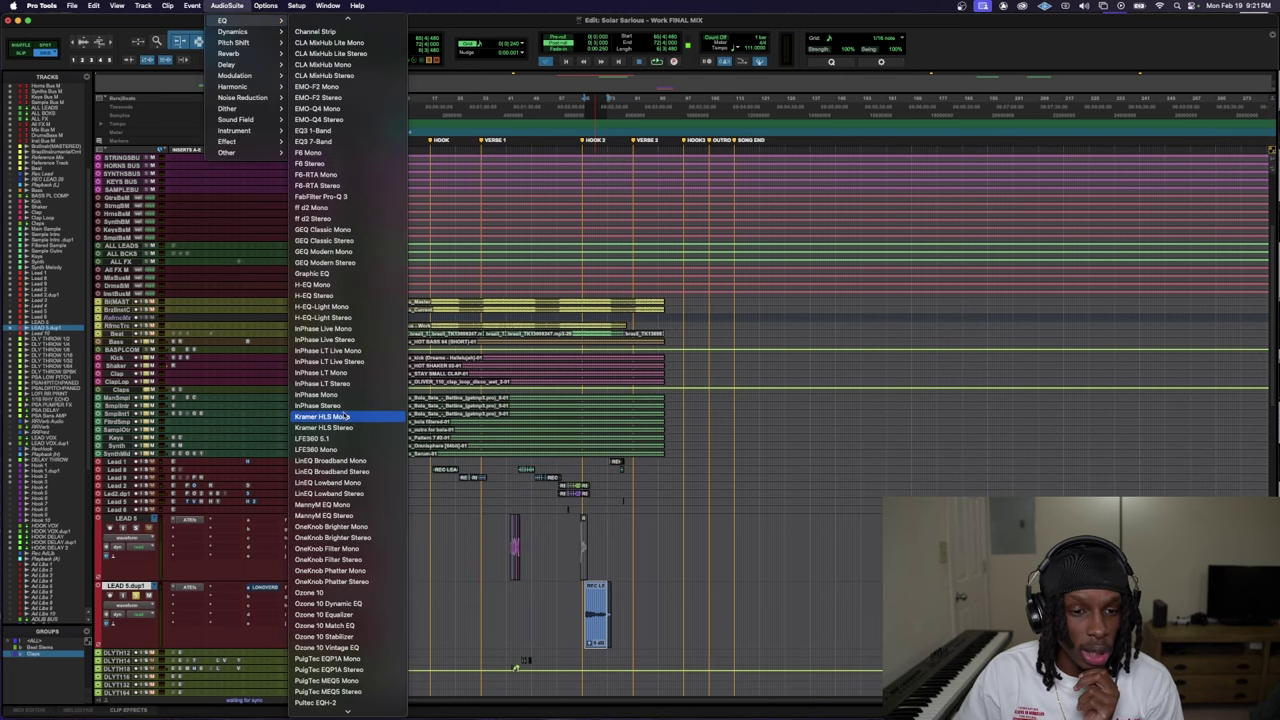
scroll(345, 470, down, 5)
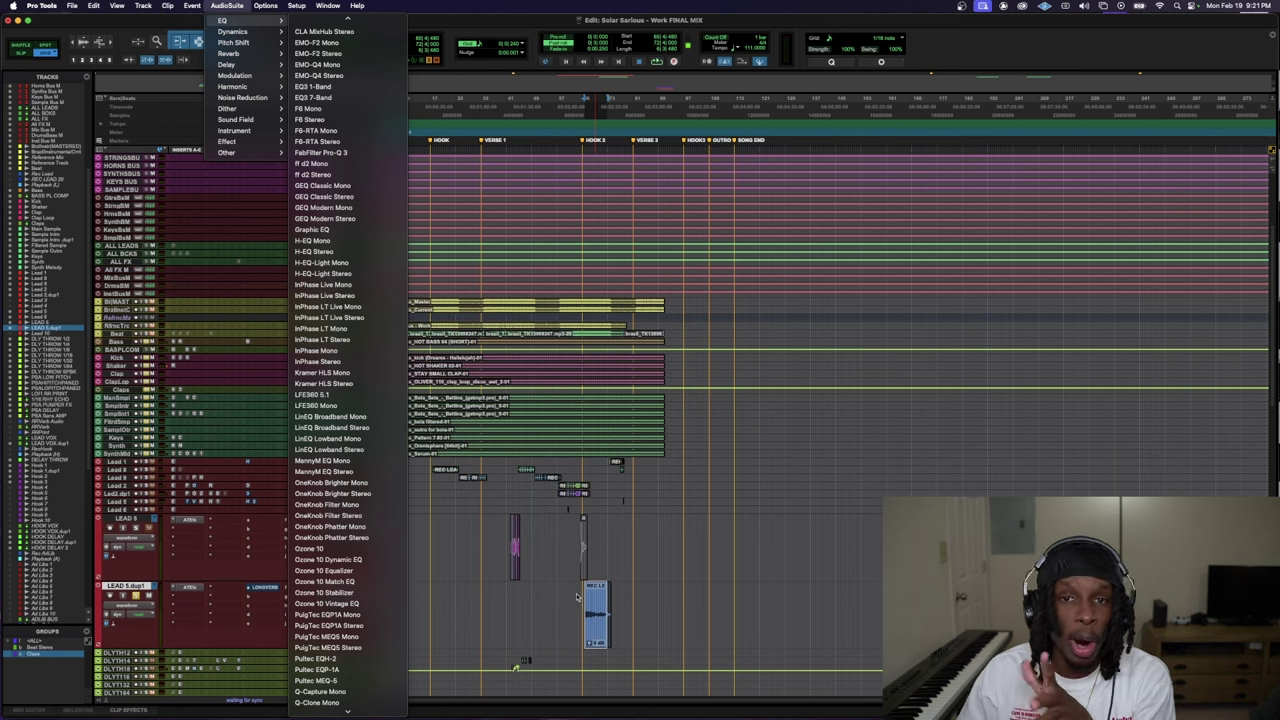
key(Escape)
- Audition the selected LEAD 5.dup1 clip against the instrumental in a closer timeline view
key(space)
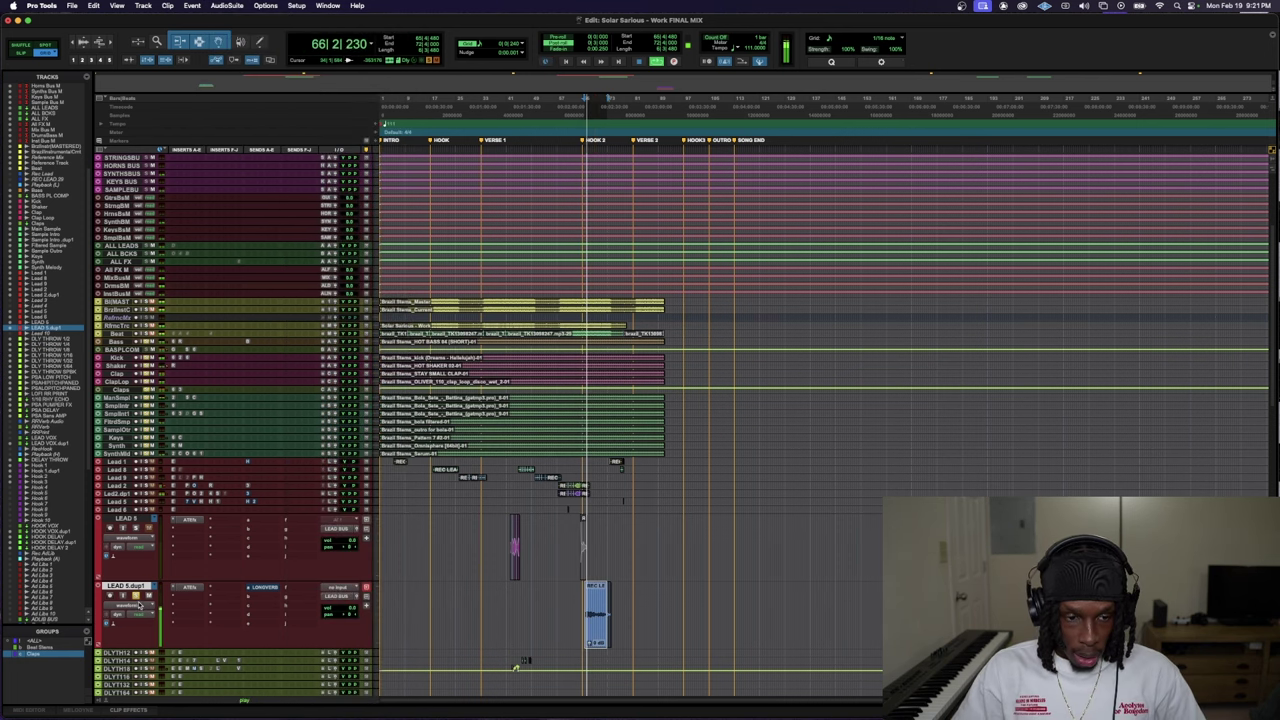
key(space)
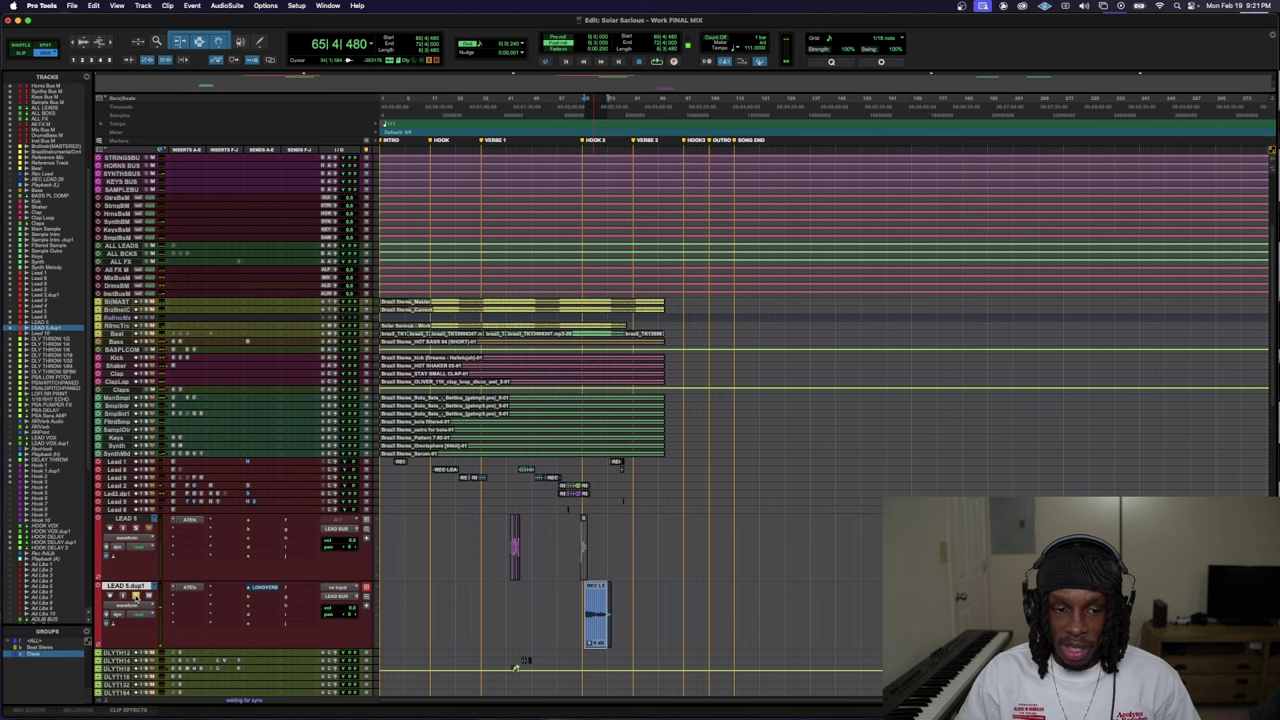
key(space)
key(super+bracketright)
key(super+bracketright)
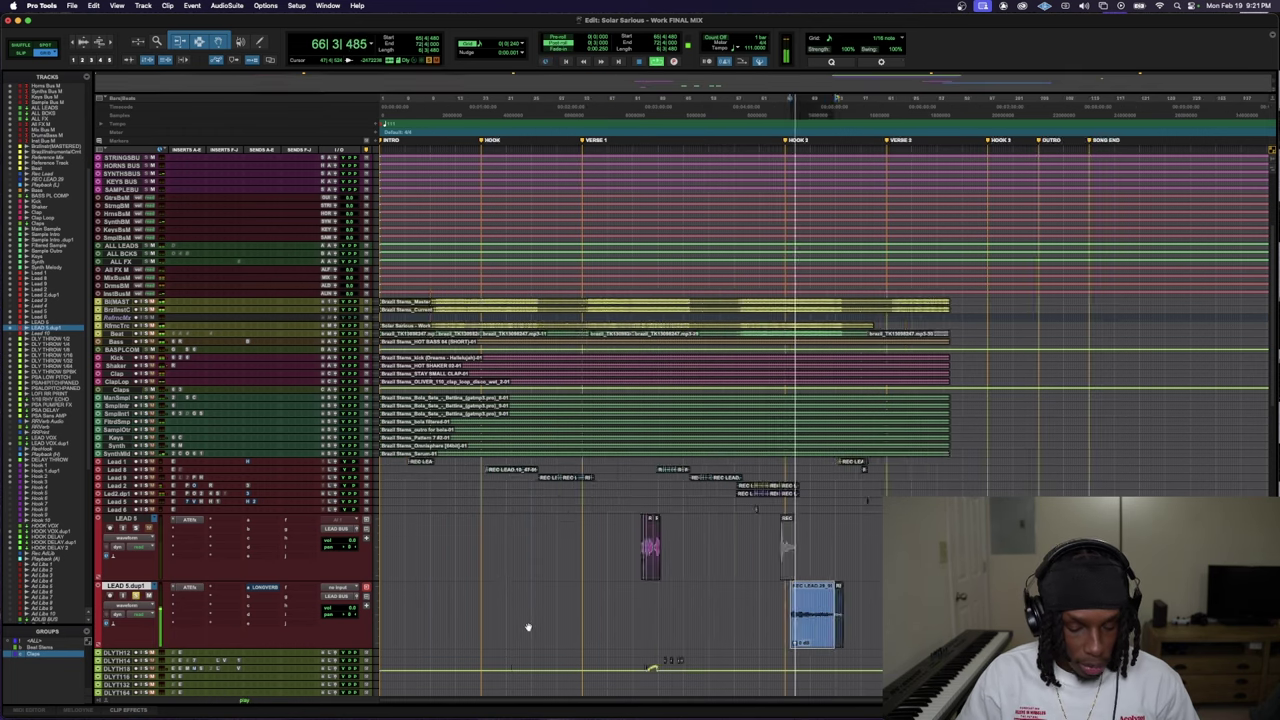
key(space)
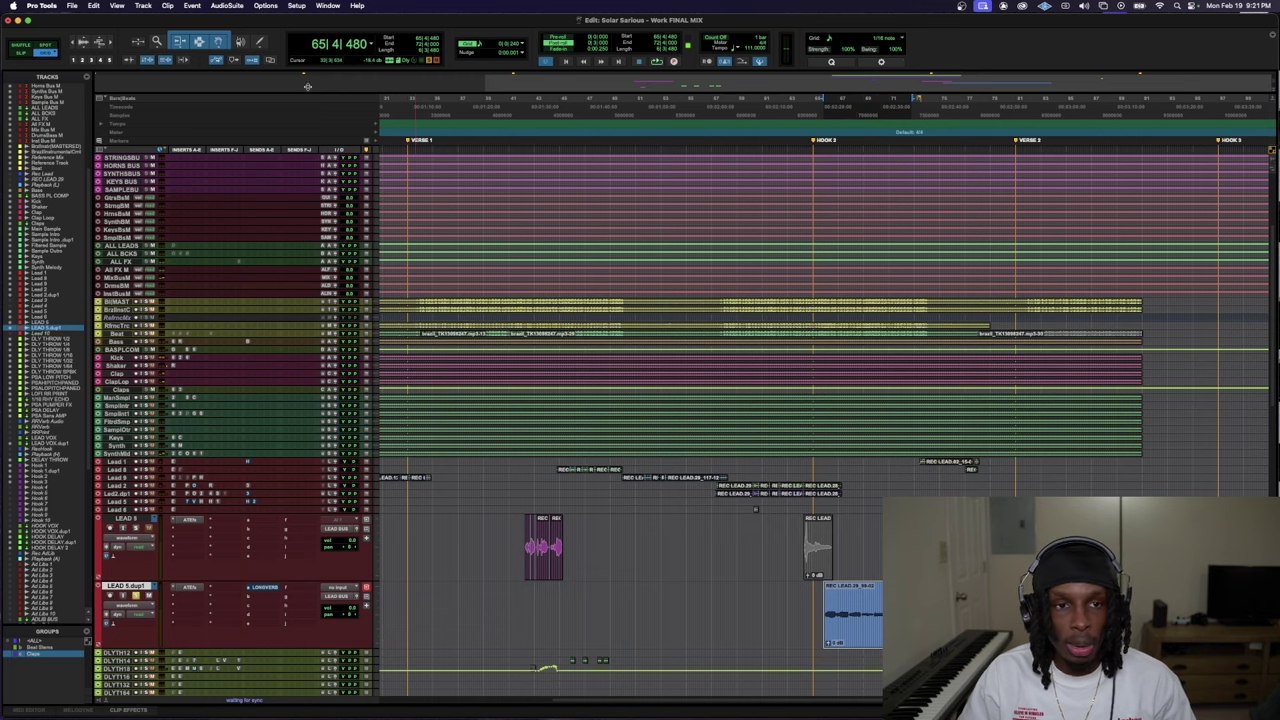
- Preview the selected LEAD 5.dup1 clip in AudioSuite F6-RTA Stereo, find a resonance with band 5, and shape it into a cut
click(227, 5)
mouse_move(240, 20)
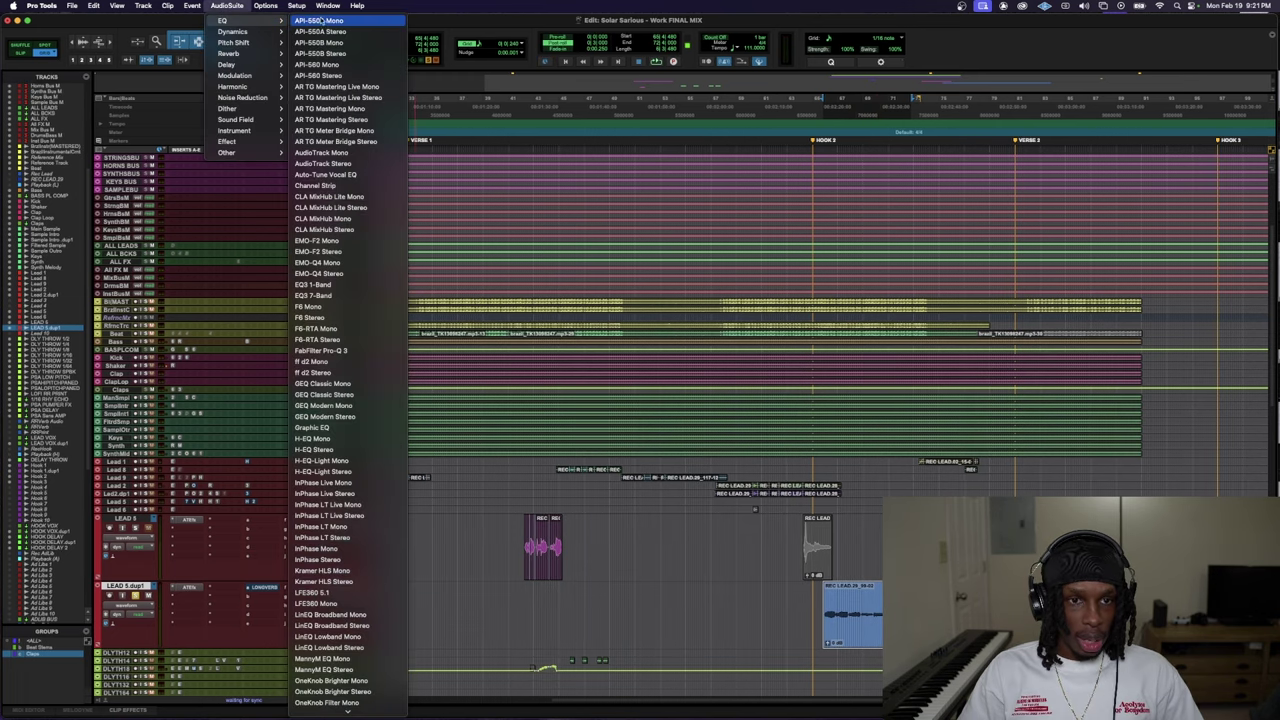
click(358, 300)
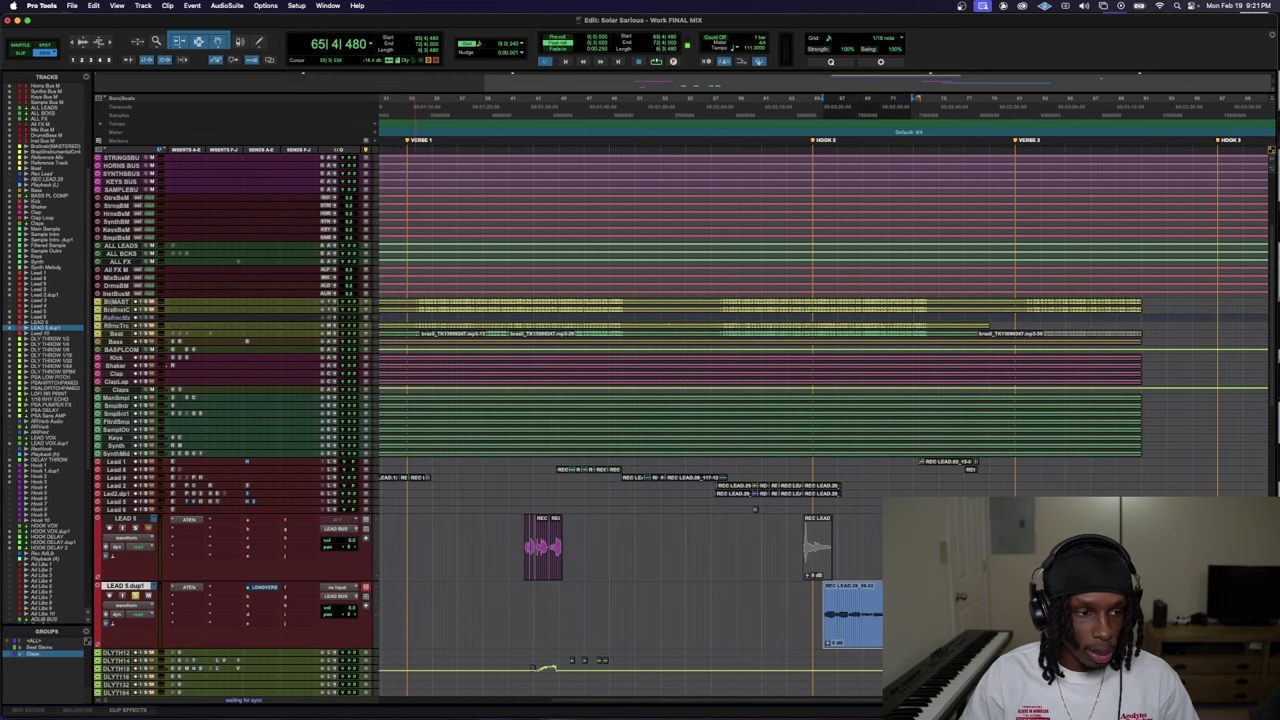
click(560, 537)
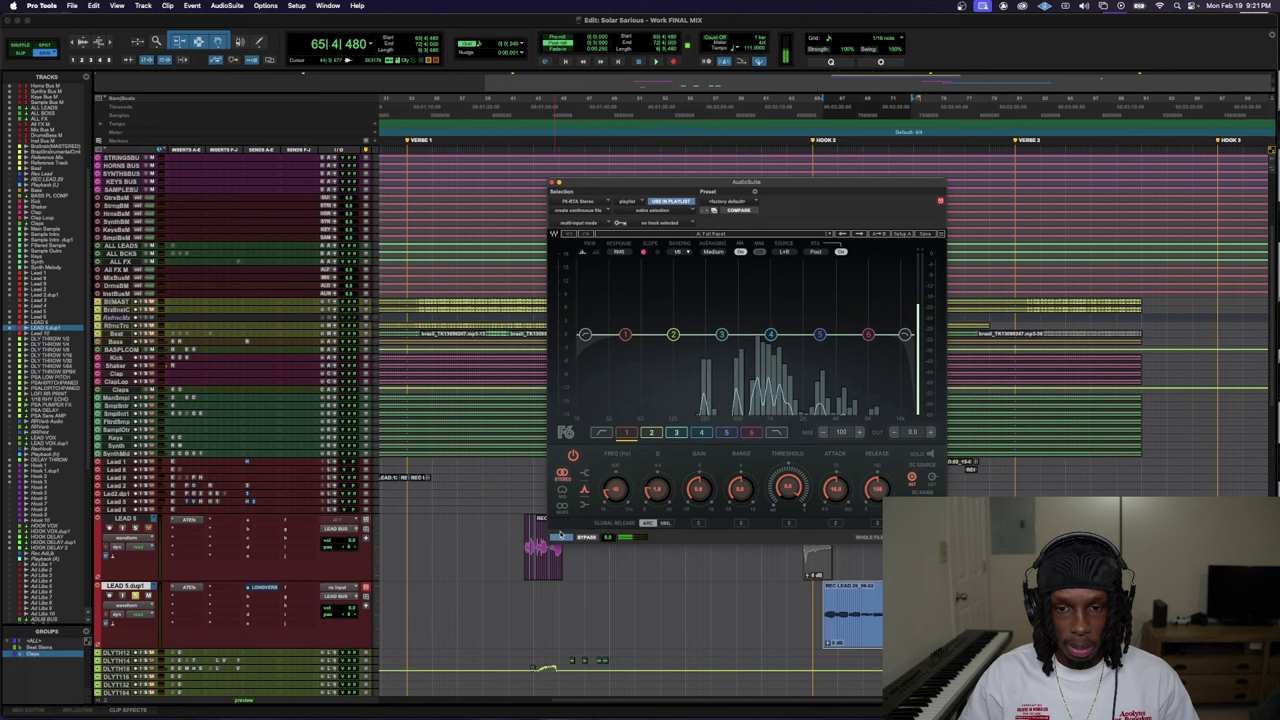
drag(820, 335, 814, 259)
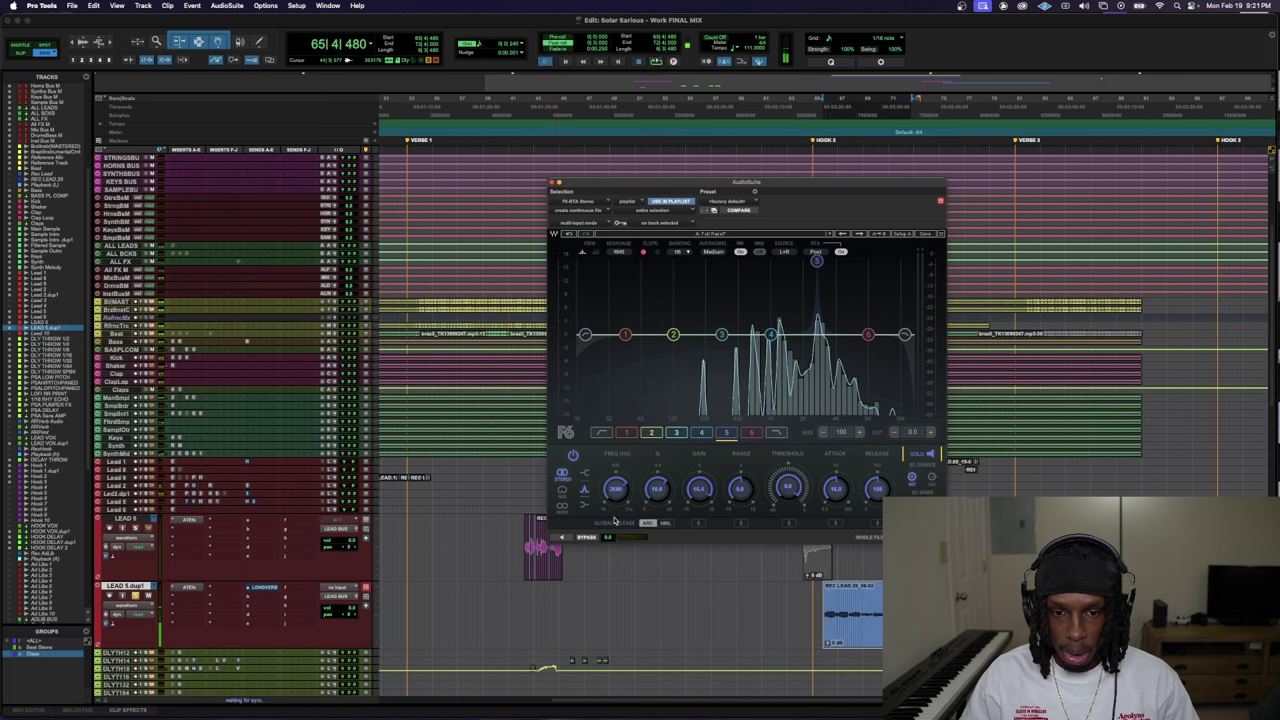
drag(674, 488, 700, 520)
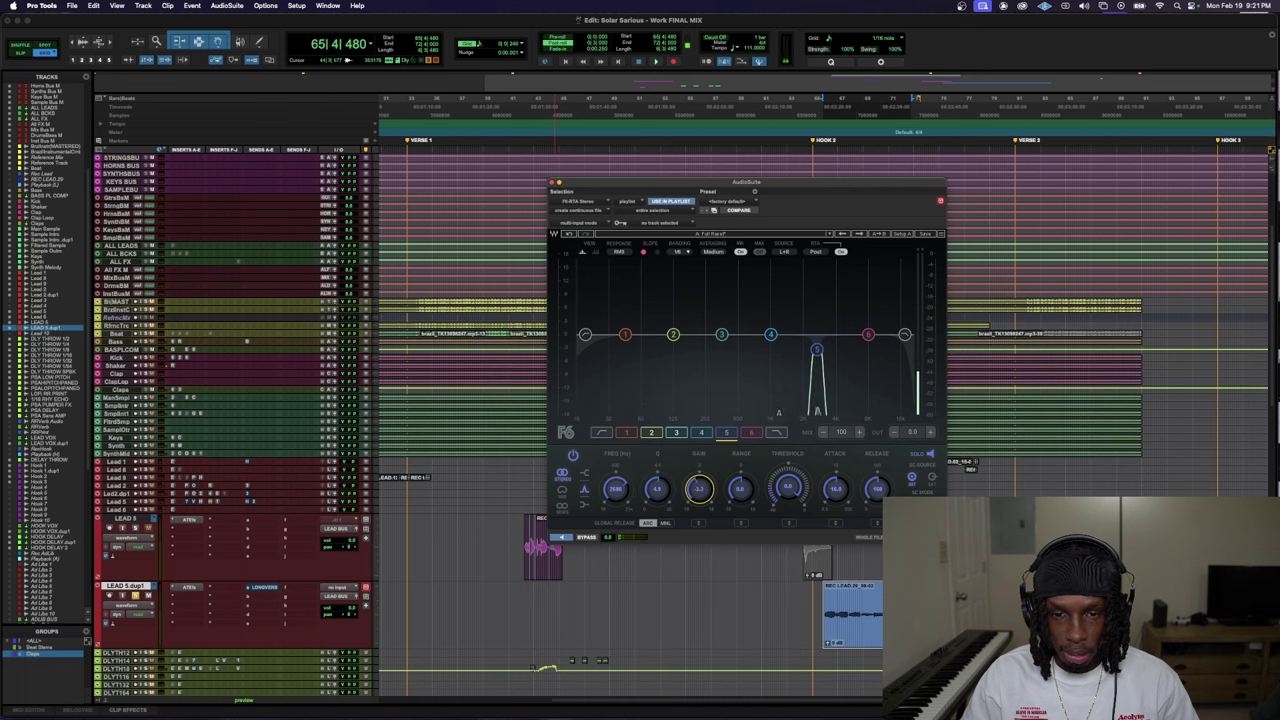
- Turn off band 5 solo, try to render the F6-RTA Stereo cut onto the LEAD 5.dup1 clip, and close the plug-in
click(931, 455)
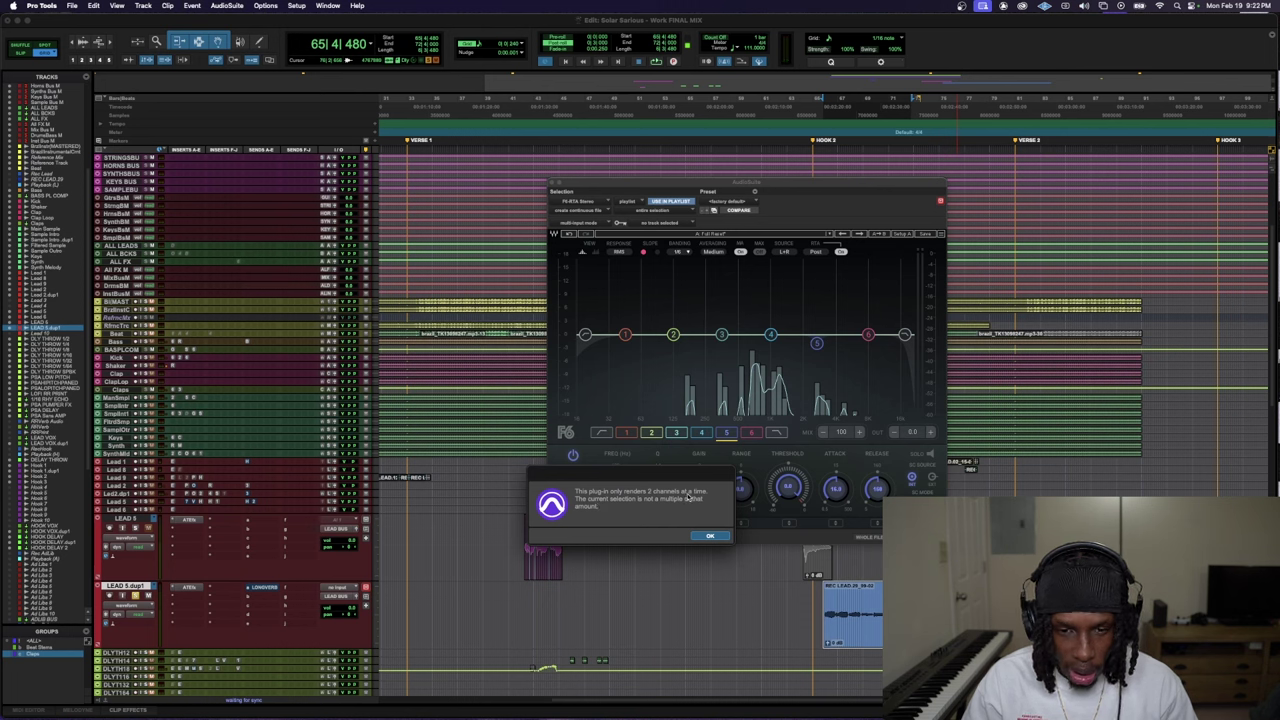
click(708, 537)
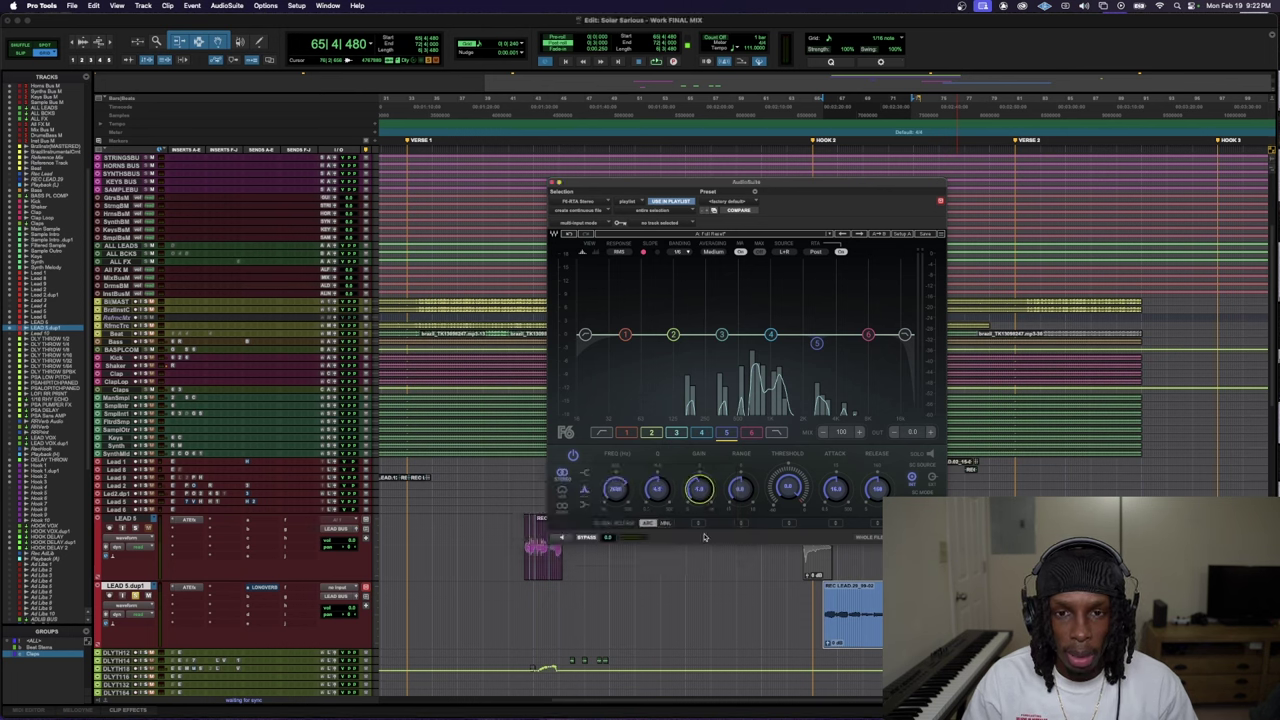
click(296, 5)
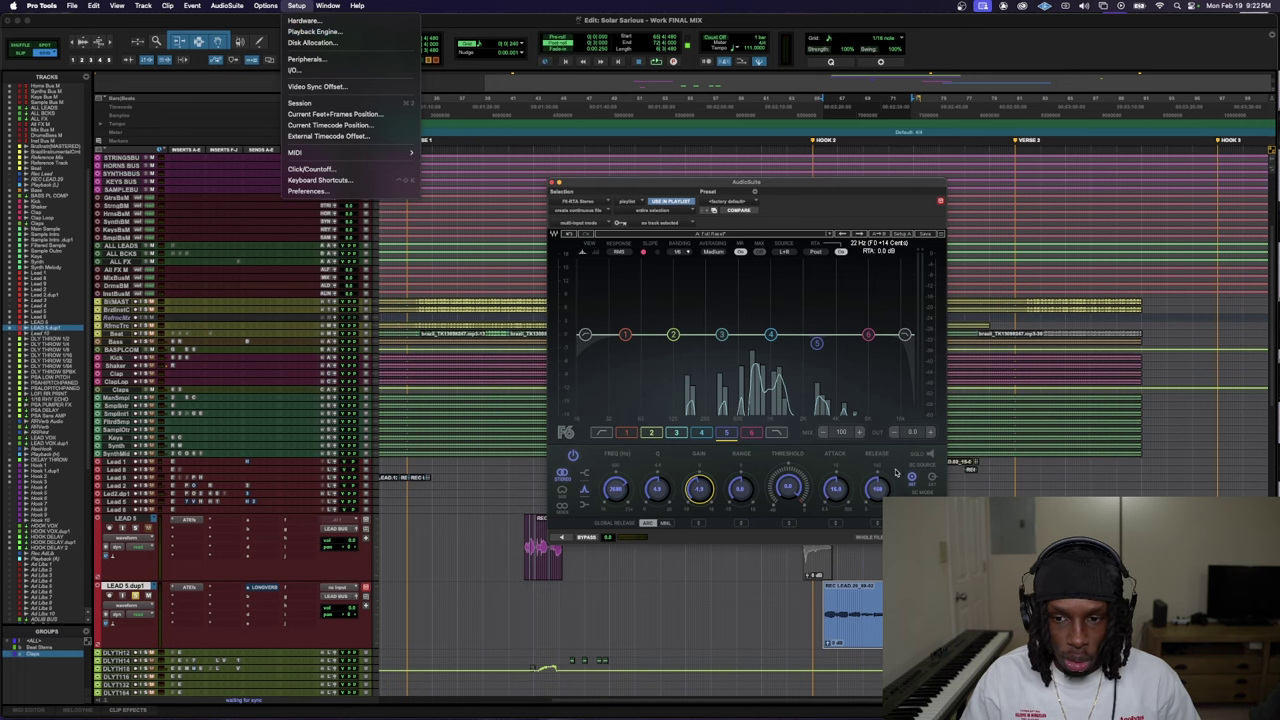
click(558, 184)
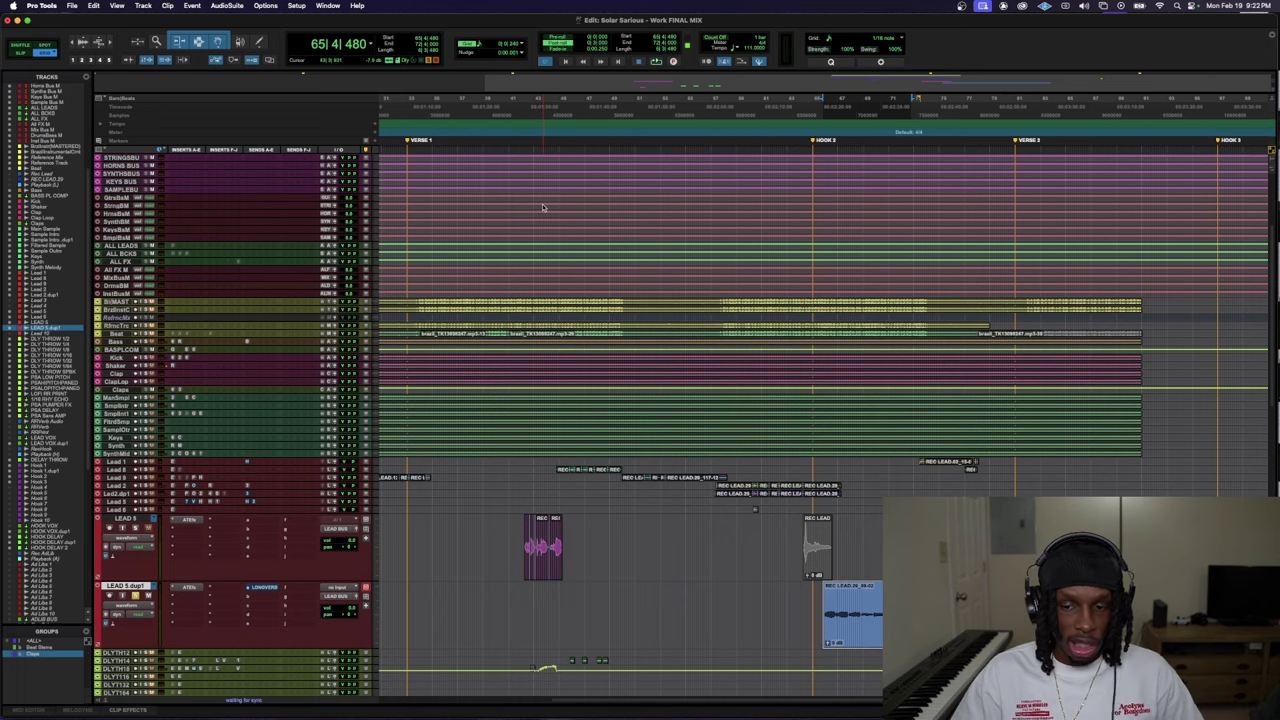
- Audition the hook while viewing the background vocal tracks and the HIGH, MID and LOW BGVX buses
scroll(524, 690, down, 5)
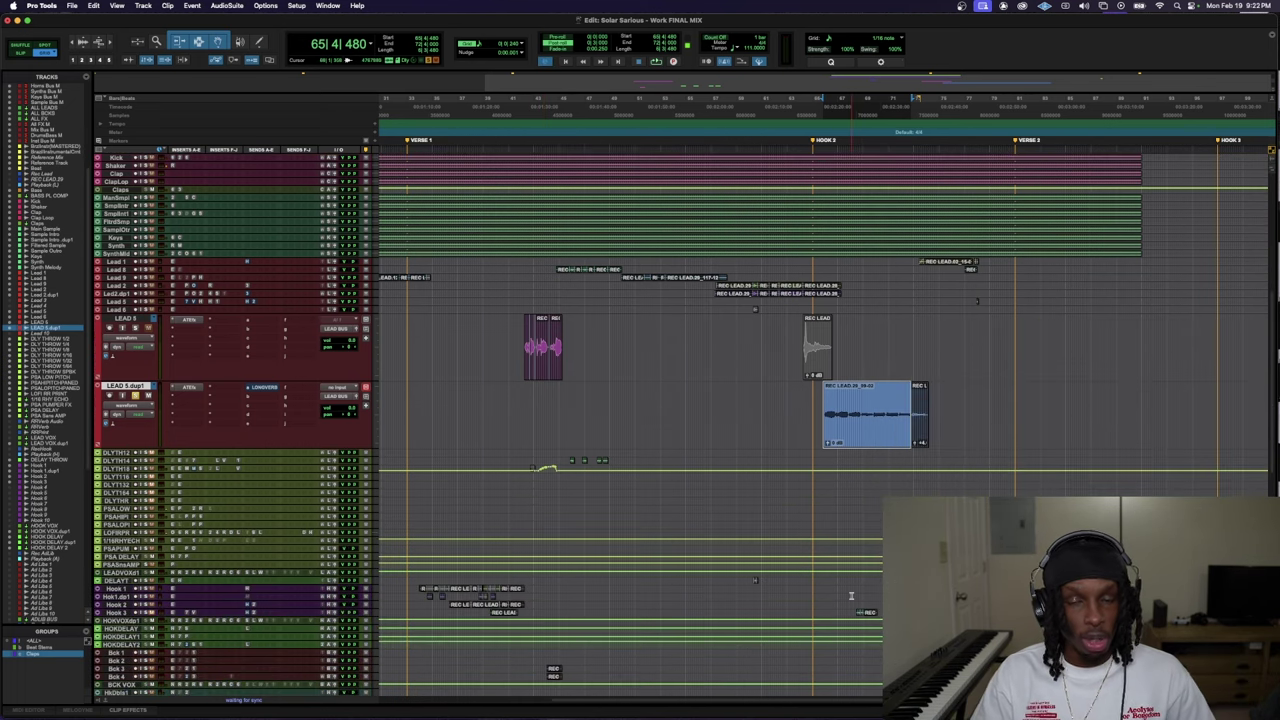
scroll(813, 590, down, 8)
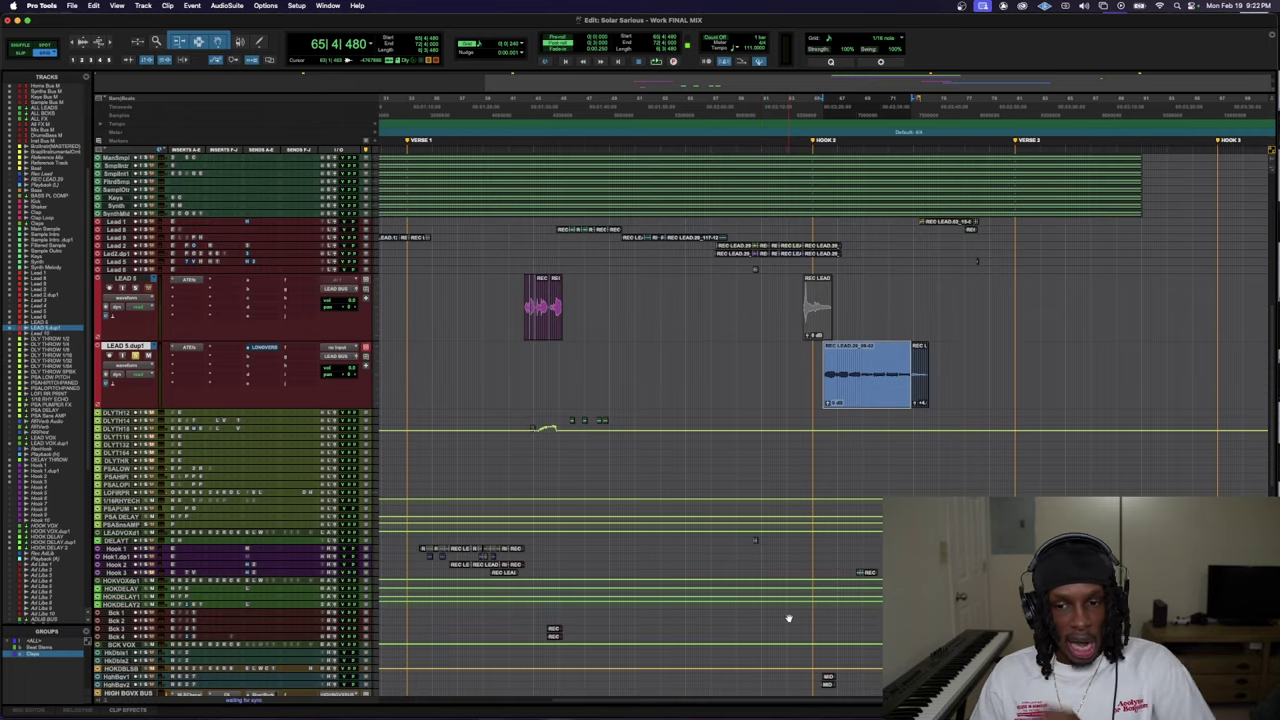
key(space)
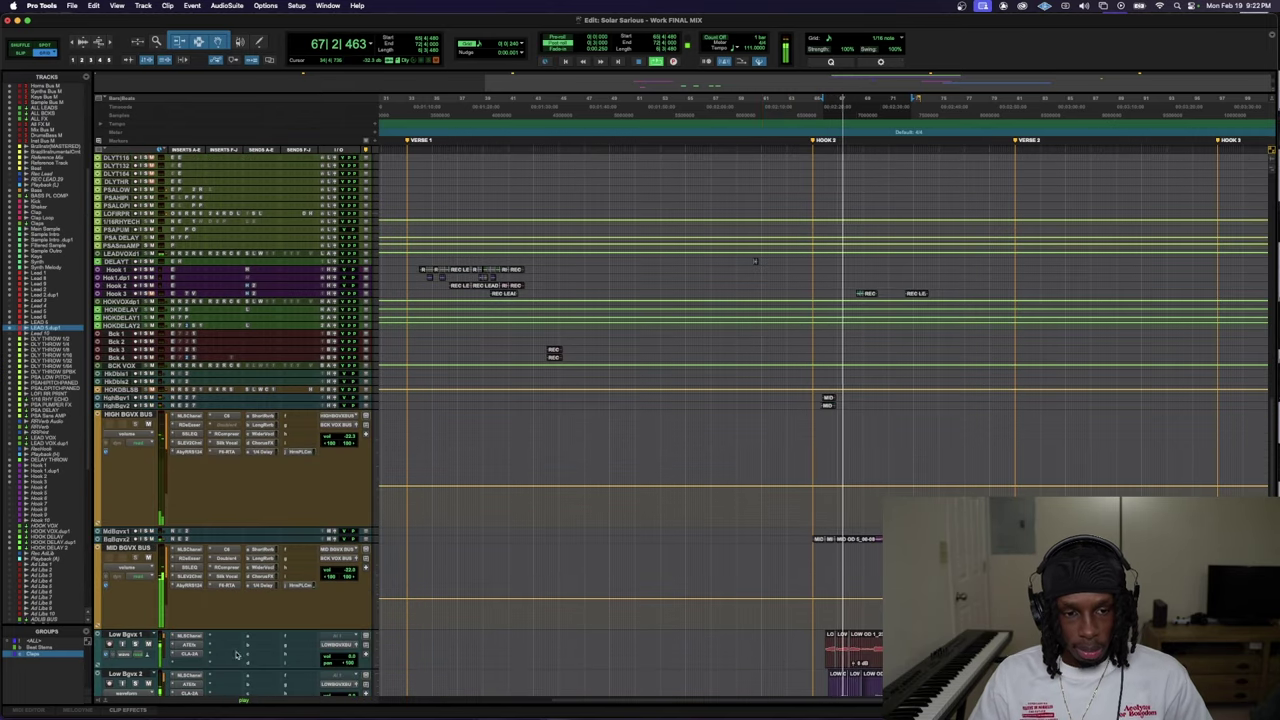
scroll(150, 630, up, 6)
key(space)
- Enlarge the ALL BCKS track and insert a CLA-2A compressor in its fourth insert slot
scroll(165, 618, up, 7)
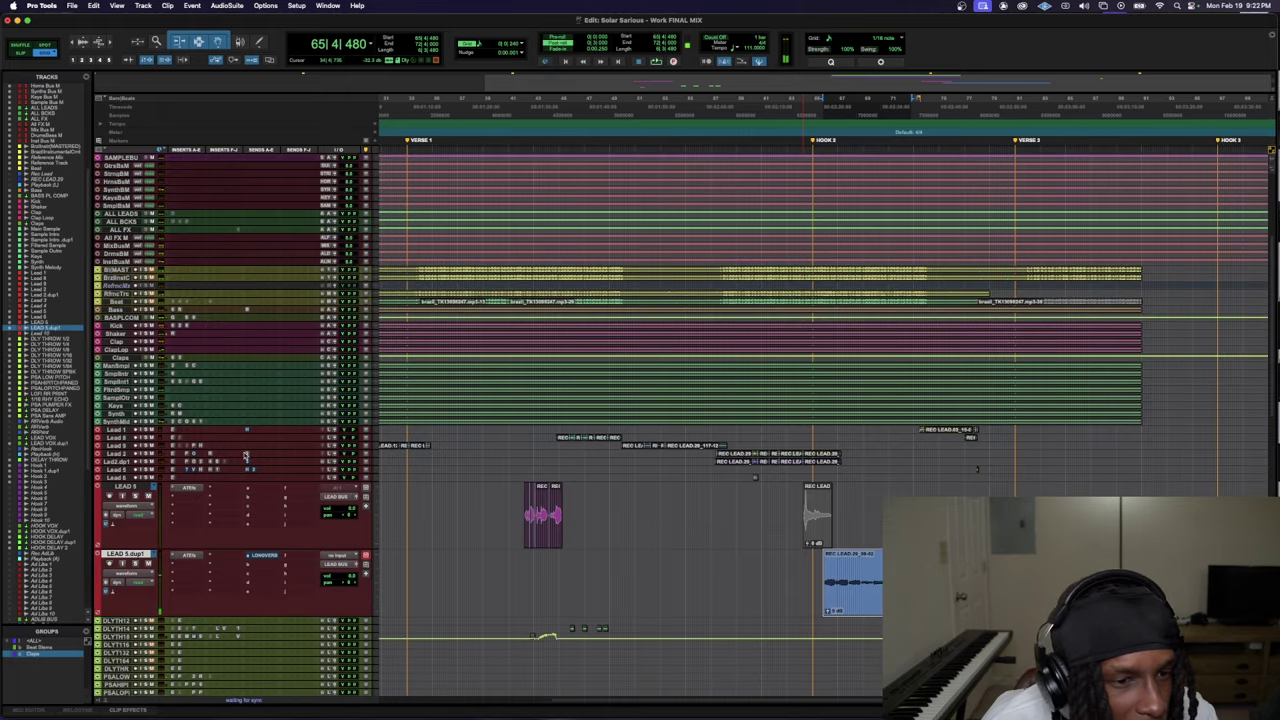
scroll(169, 375, up, 4)
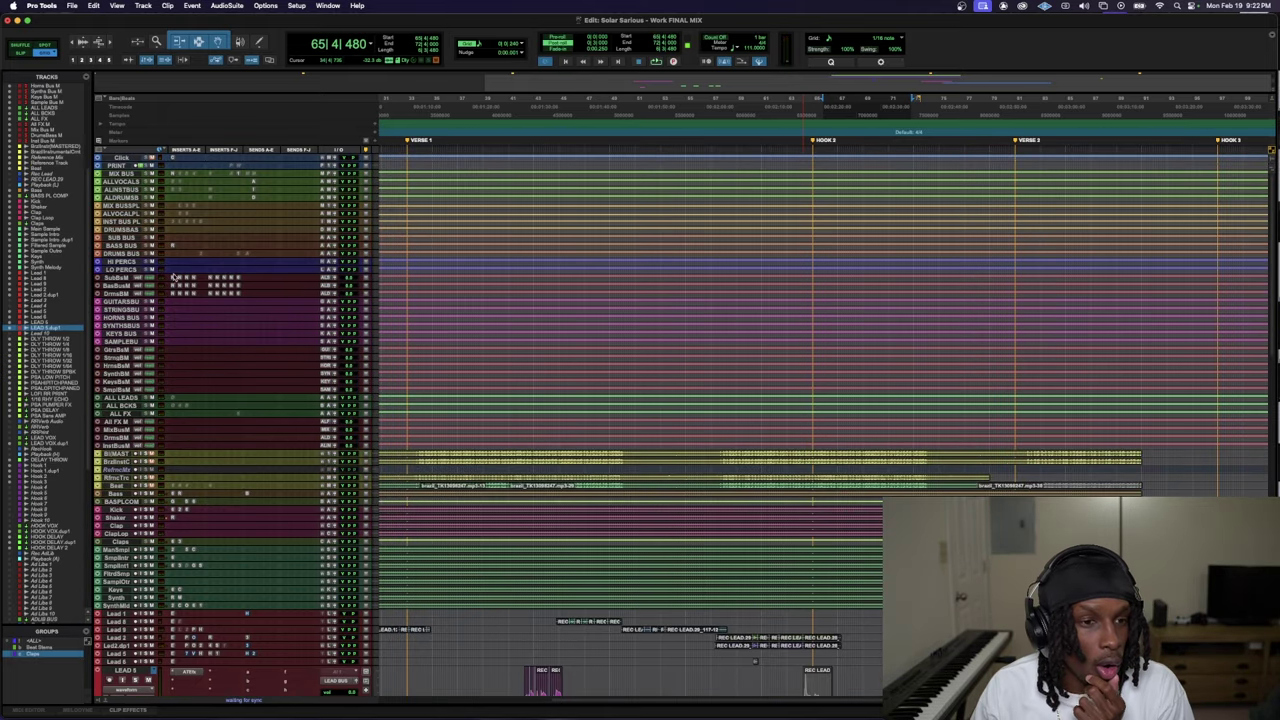
key(ctrl+Up)
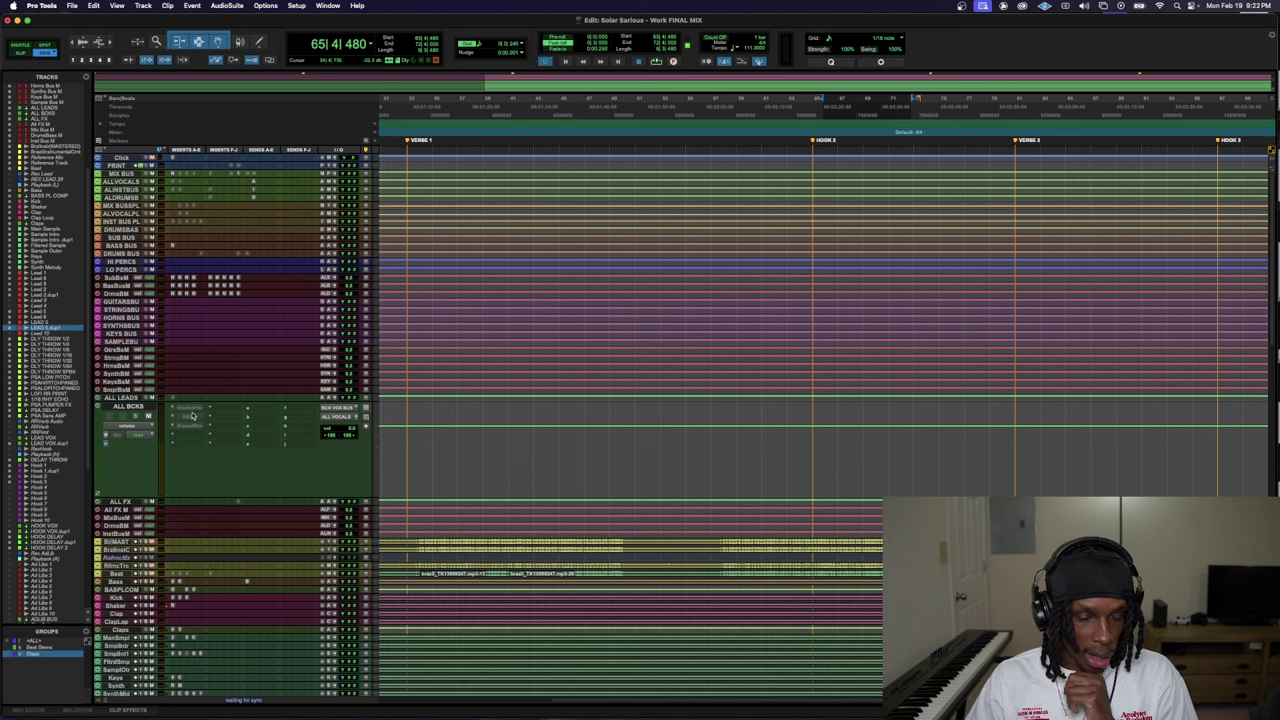
click(194, 413)
click(192, 434)
text(ssl)
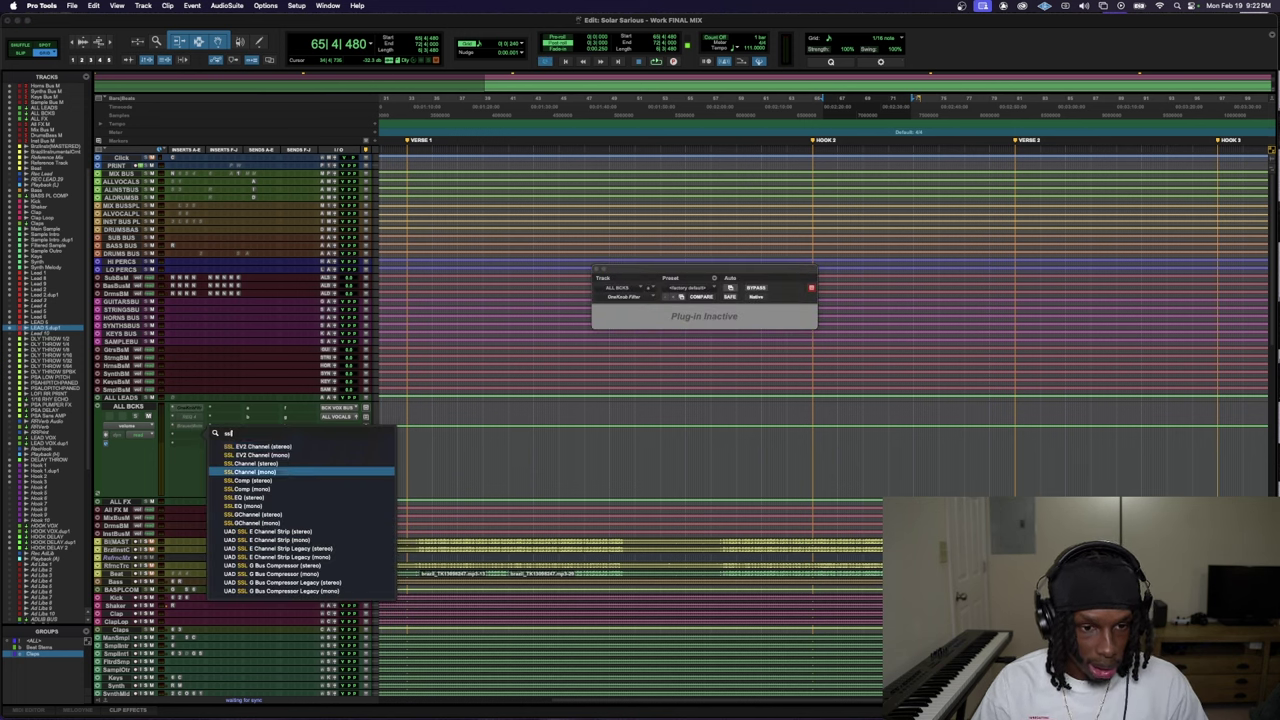
key(Return)
- Audition the hook with the CLA-2A active on ALL BCKS
key(space)
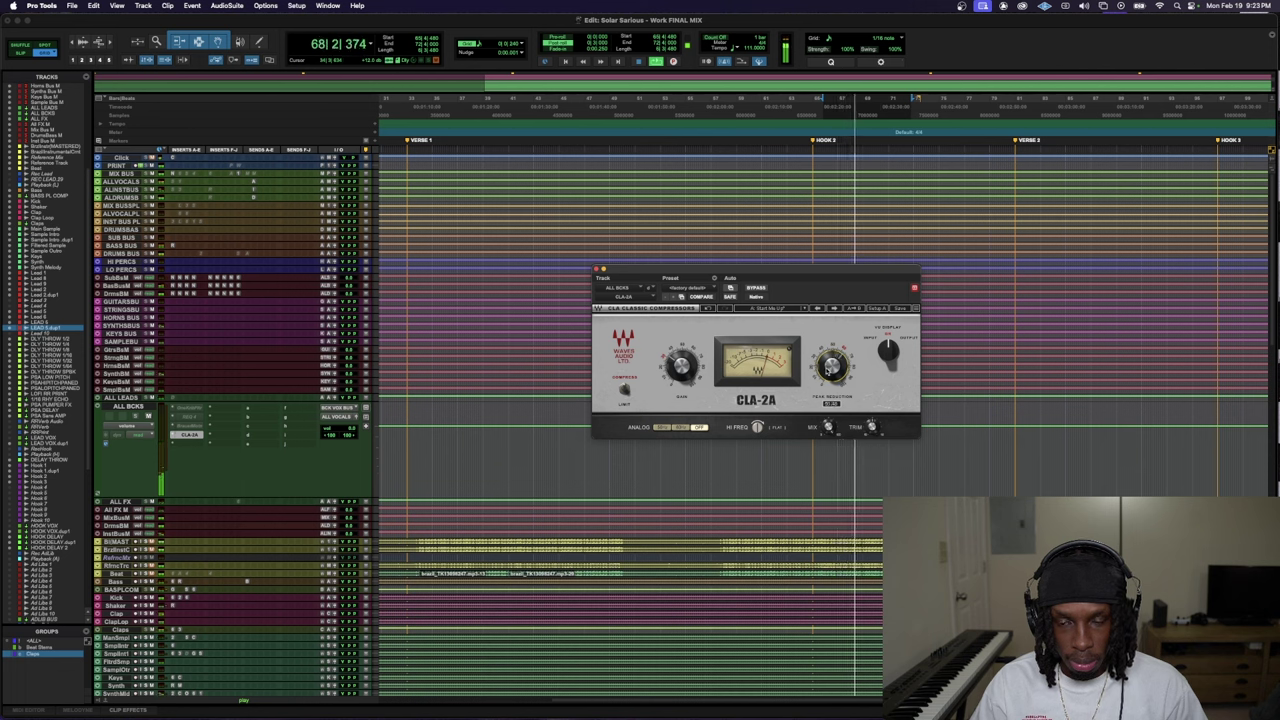
key(space)
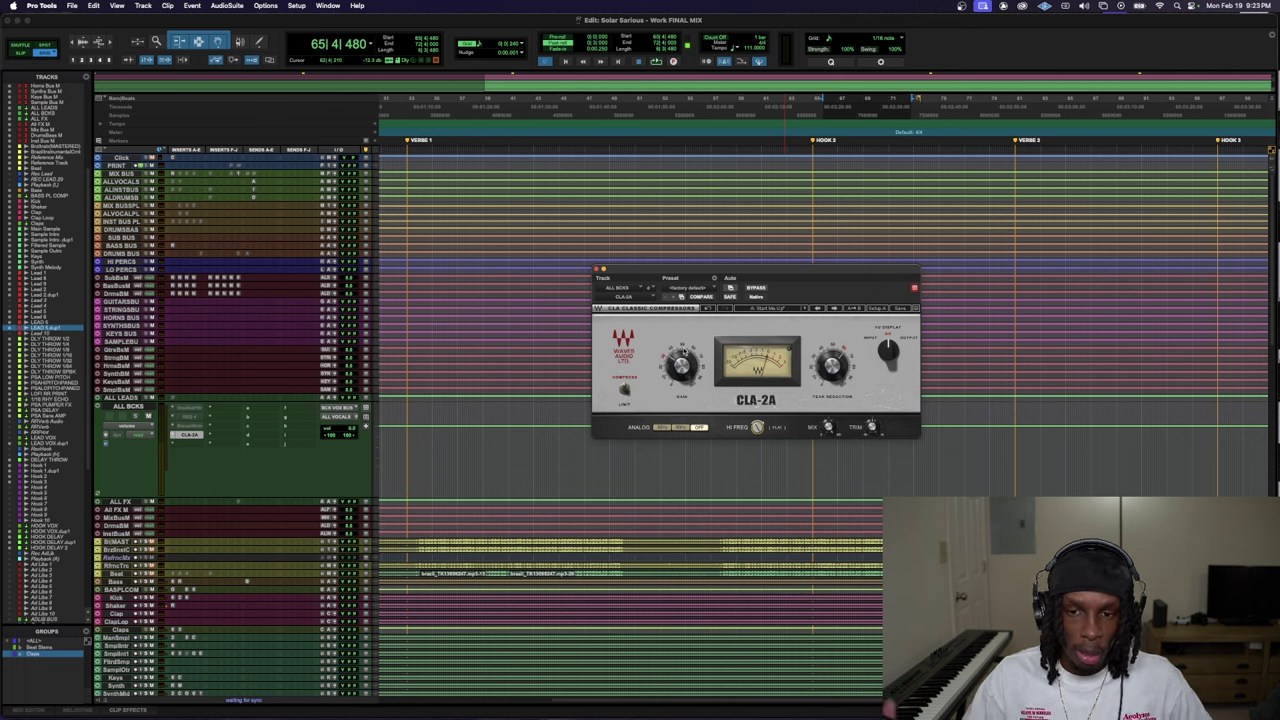
key(space)
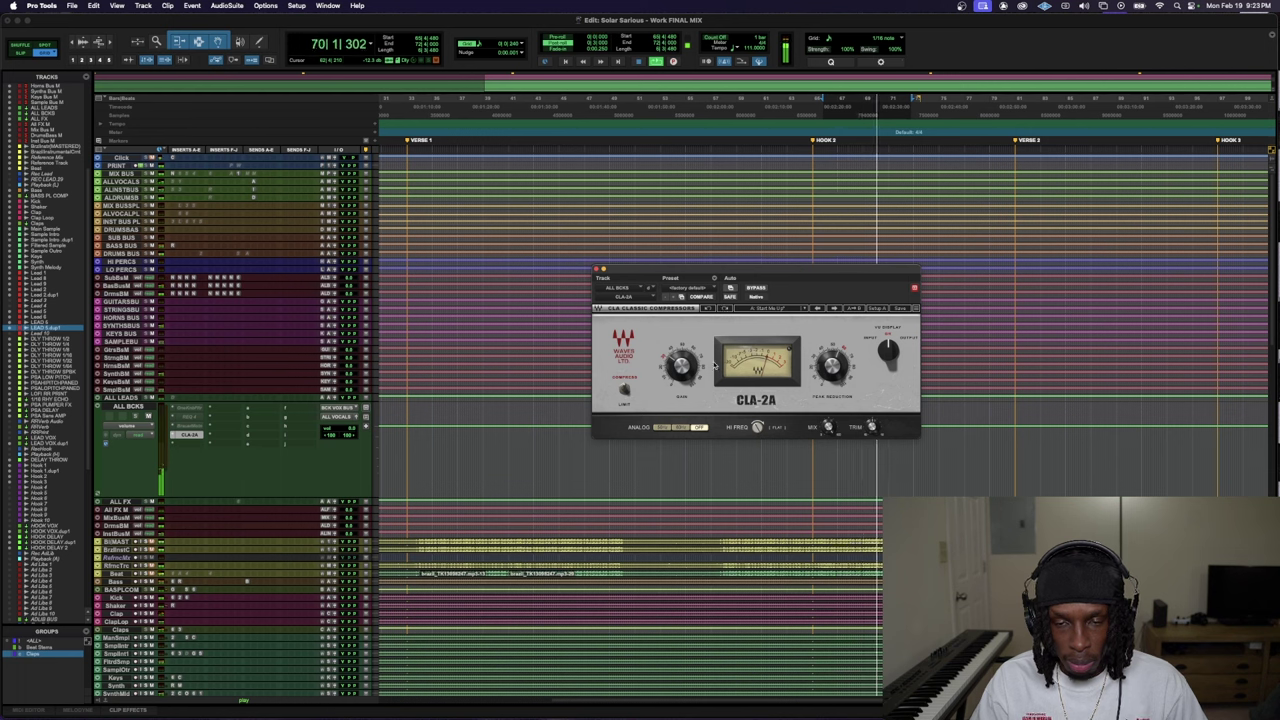
- Try a lightly compressed vocal preset on the ALL BCKS CLA-2A, return to Start Me Up, and close the plug-in
click(800, 307)
click(841, 608)
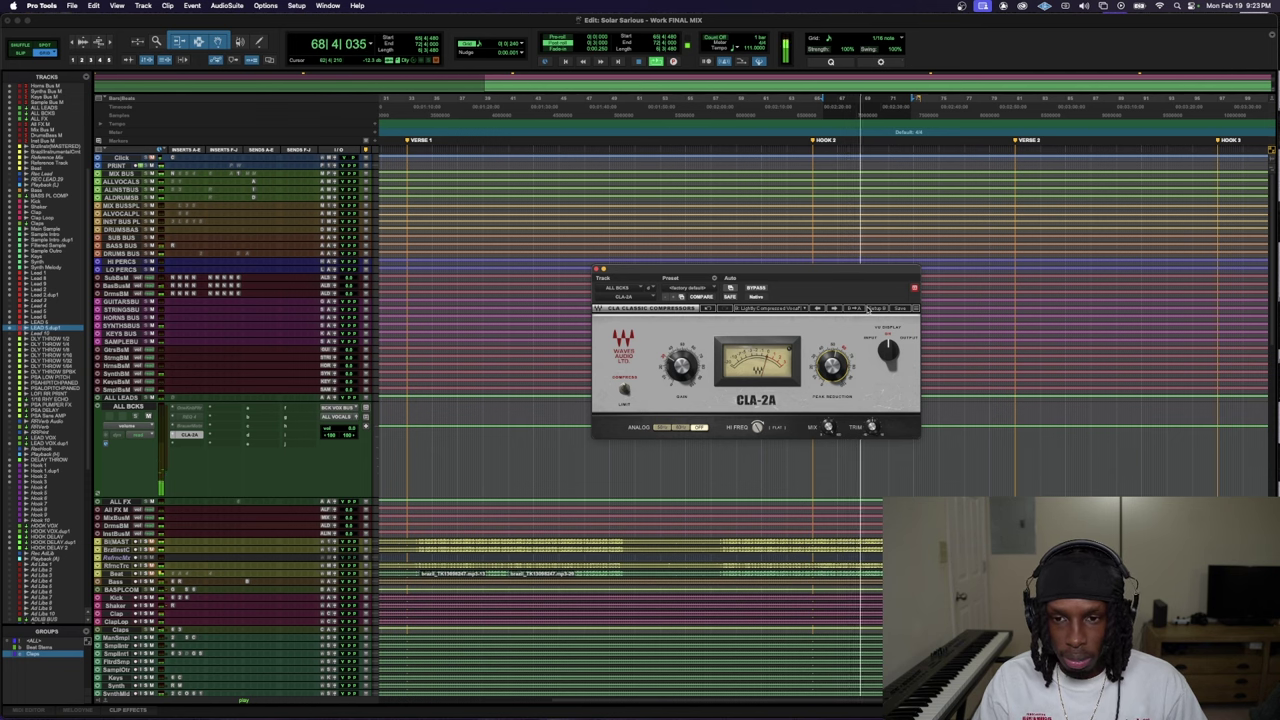
click(834, 308)
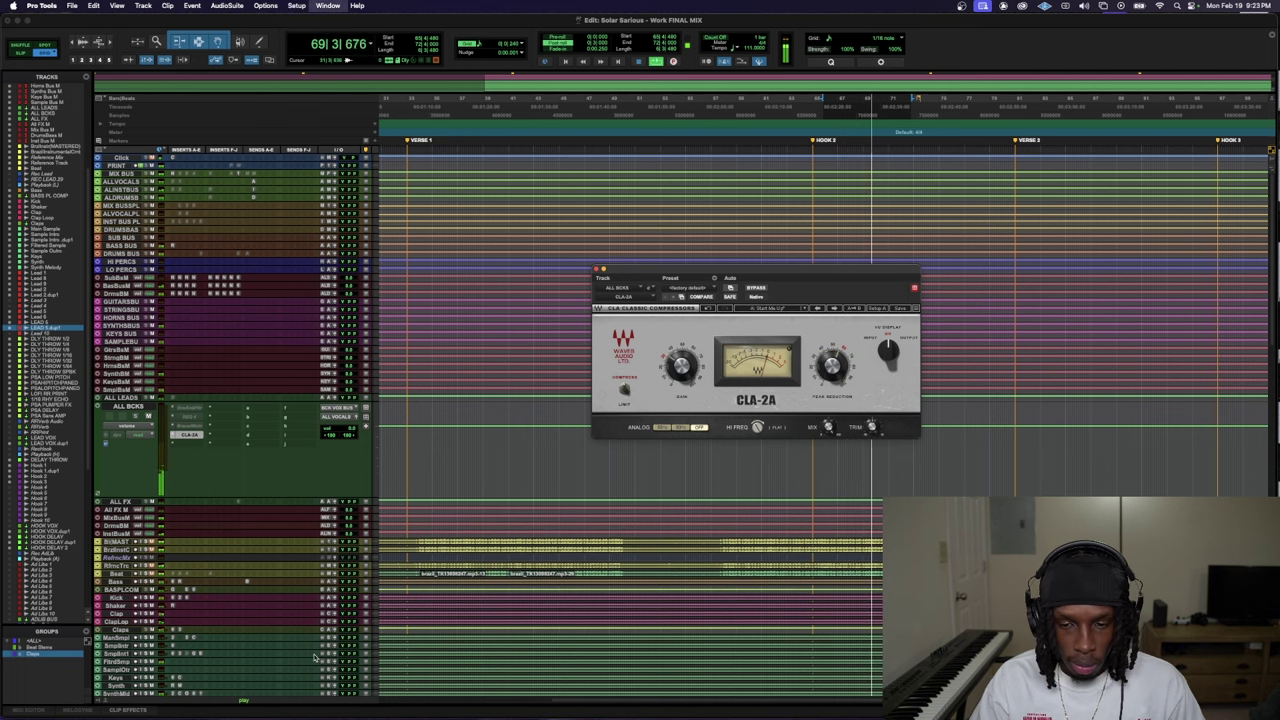
click(597, 269)
- Stop playback and enlarge the Big Bgvx 2 track above the MID BGVX BUS
scroll(315, 652, down, 3)
scroll(315, 652, down, 10)
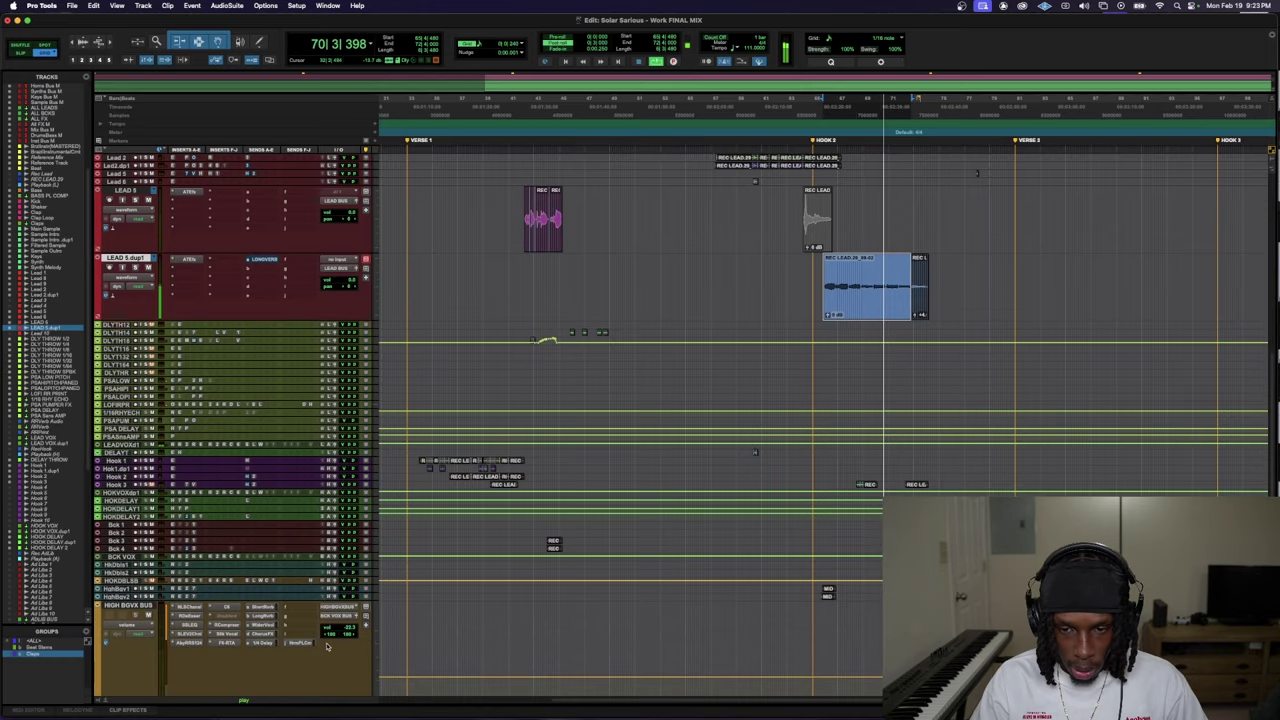
key(space)
scroll(228, 353, down, 1)
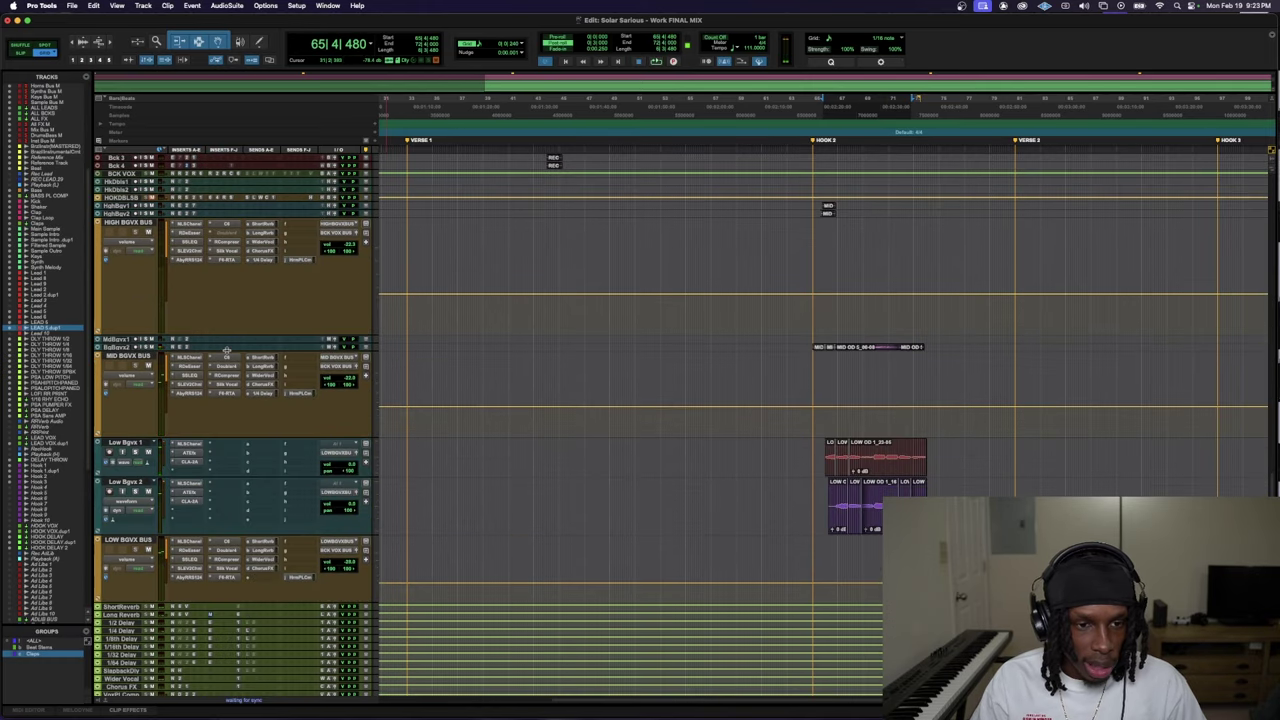
drag(228, 352, 242, 411)
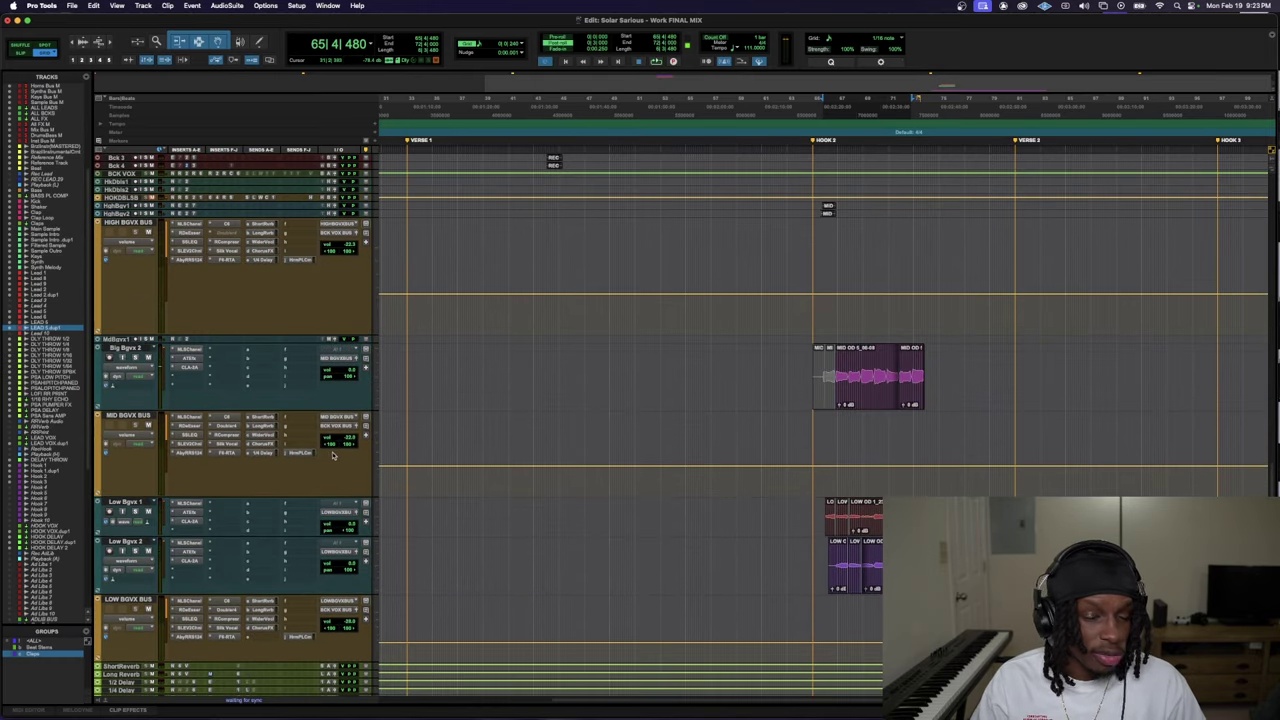
- Open the MID BGVX BUS output fader and balance its level against the full mix during playback
click(357, 428)
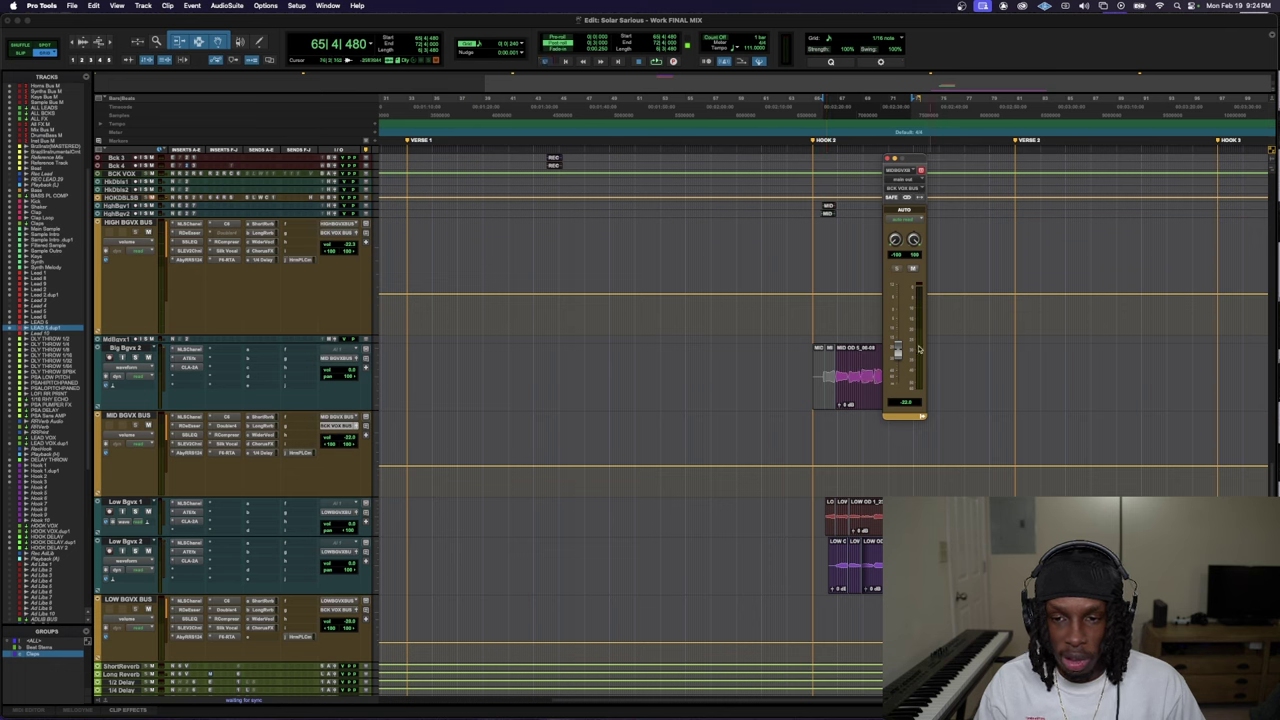
key(space)
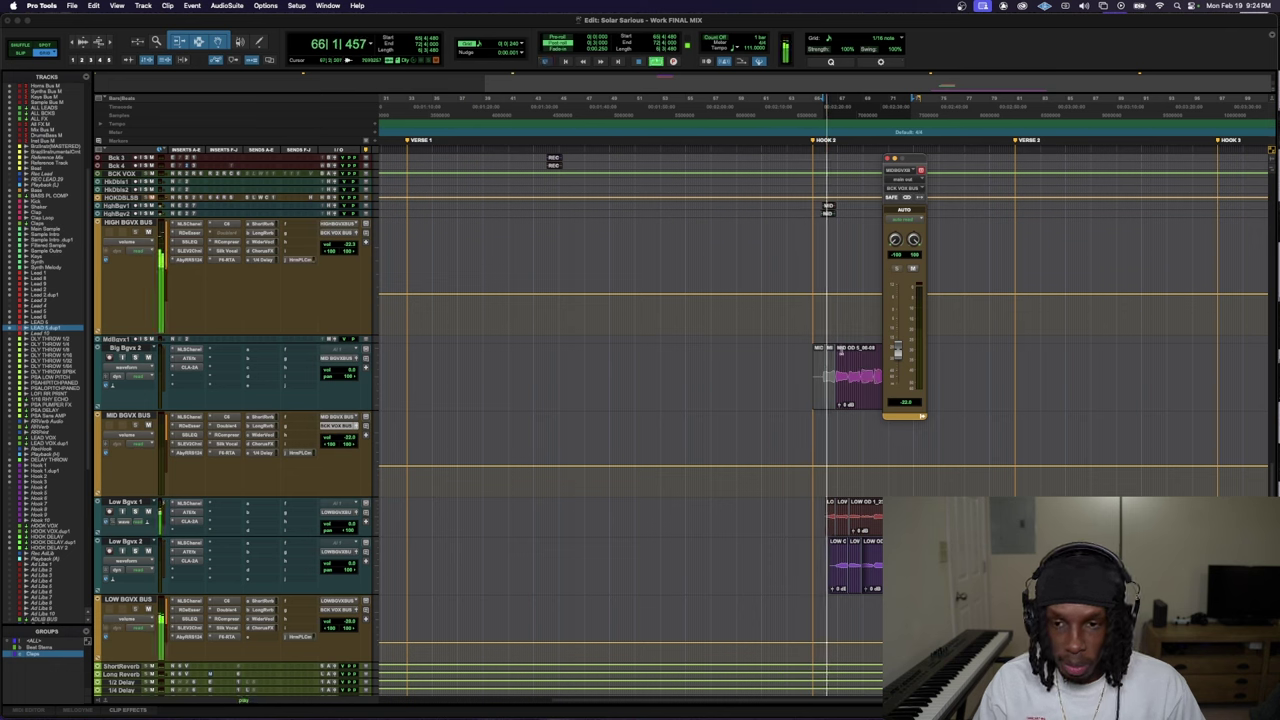
drag(897, 350, 897, 338)
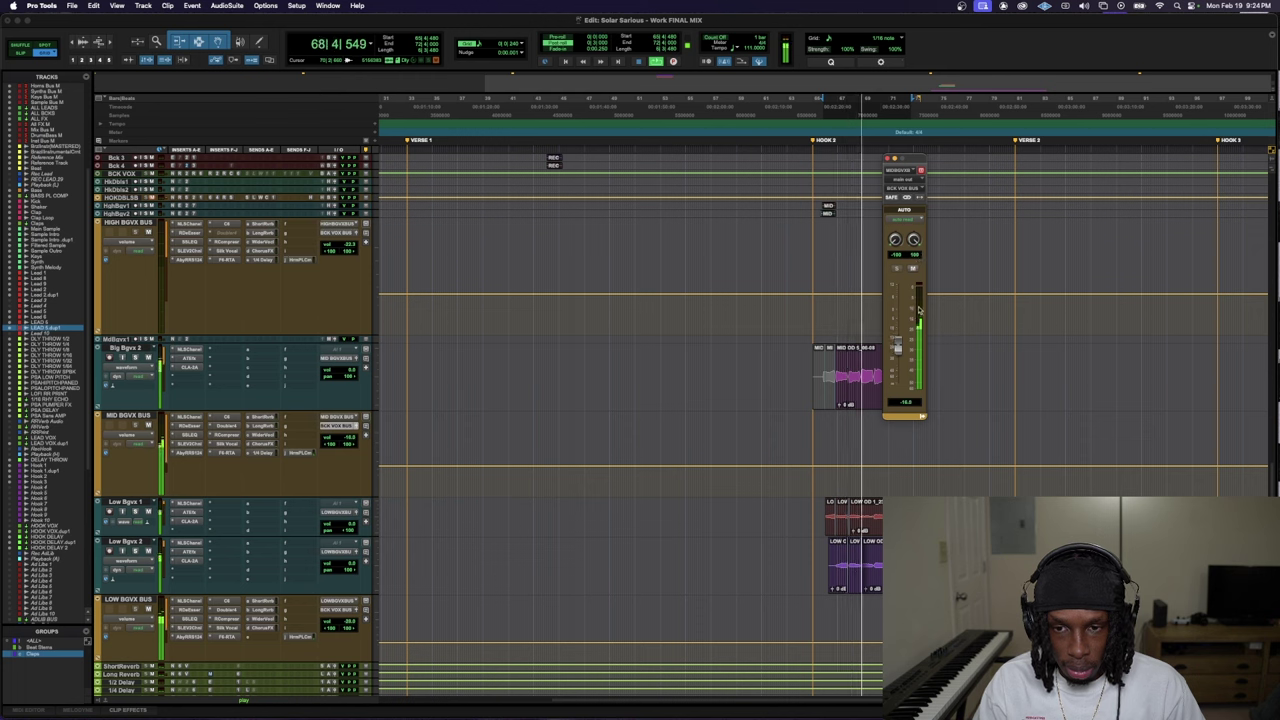
drag(897, 345, 902, 358)
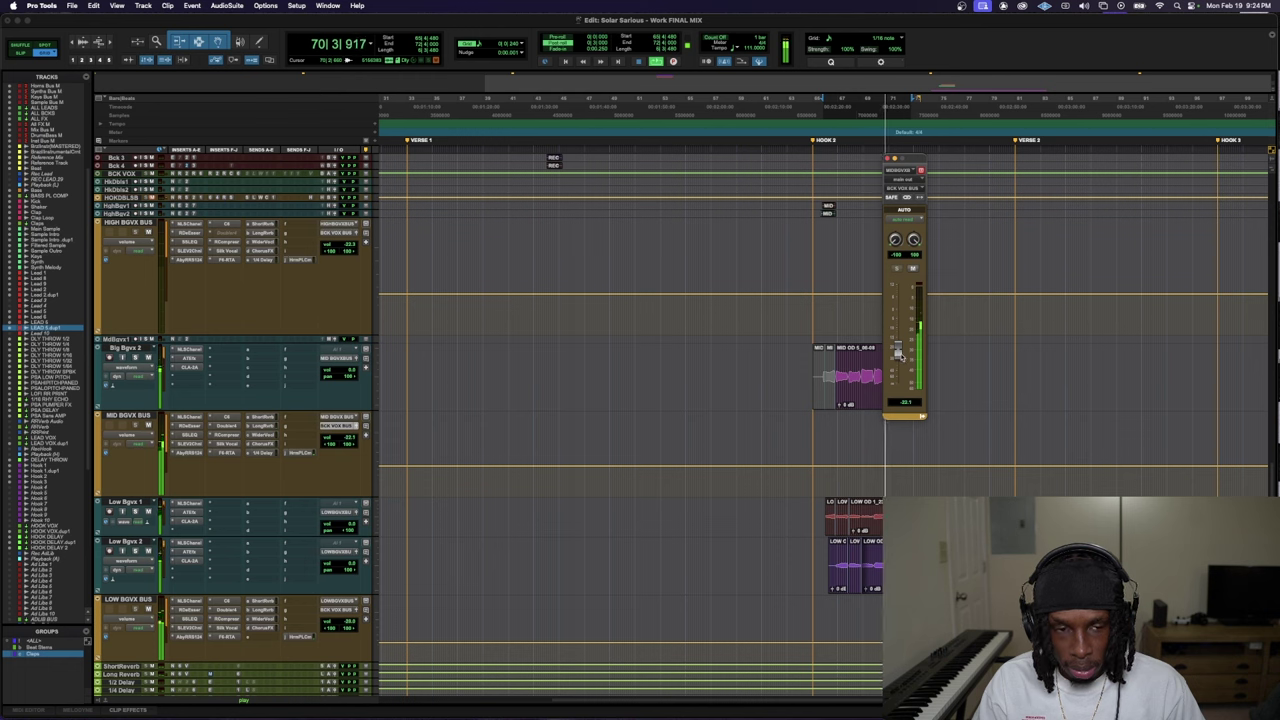
key(space)
key(space)
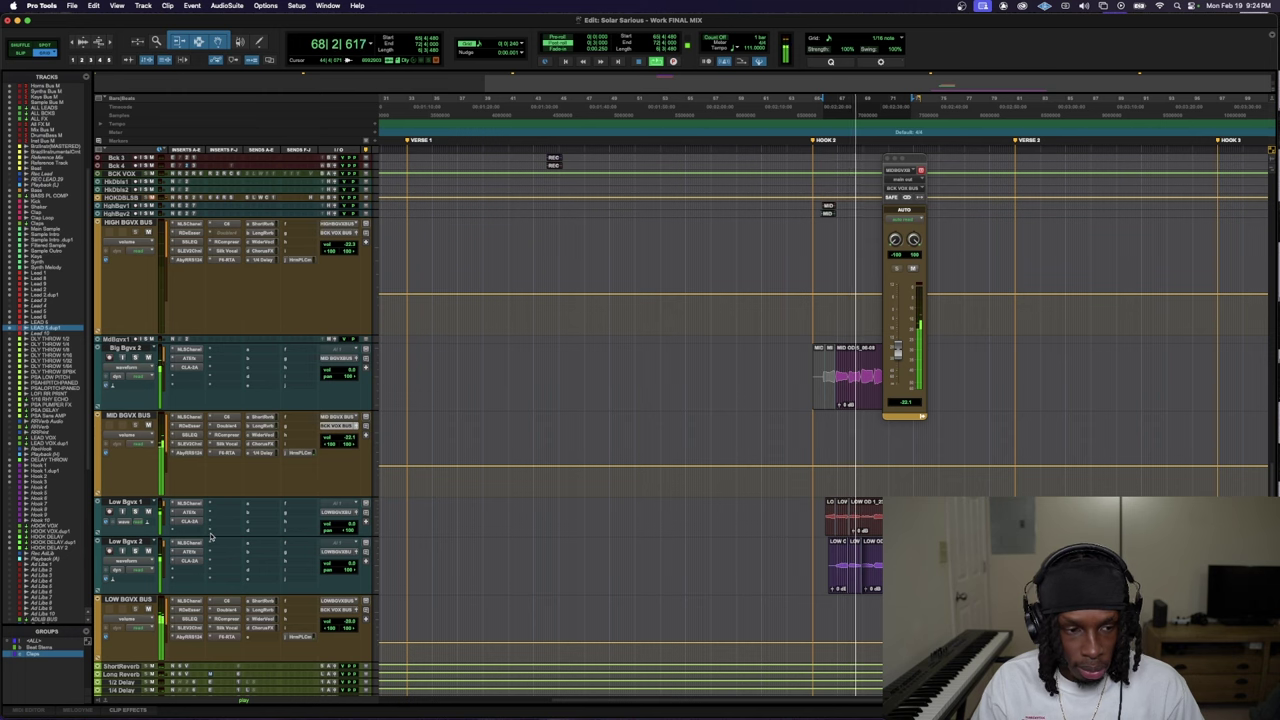
- Show the whole song's timeline, shrink all tracks to the smallest height, and stop playback
key(r)
key(r)
scroll(313, 573, up, 1)
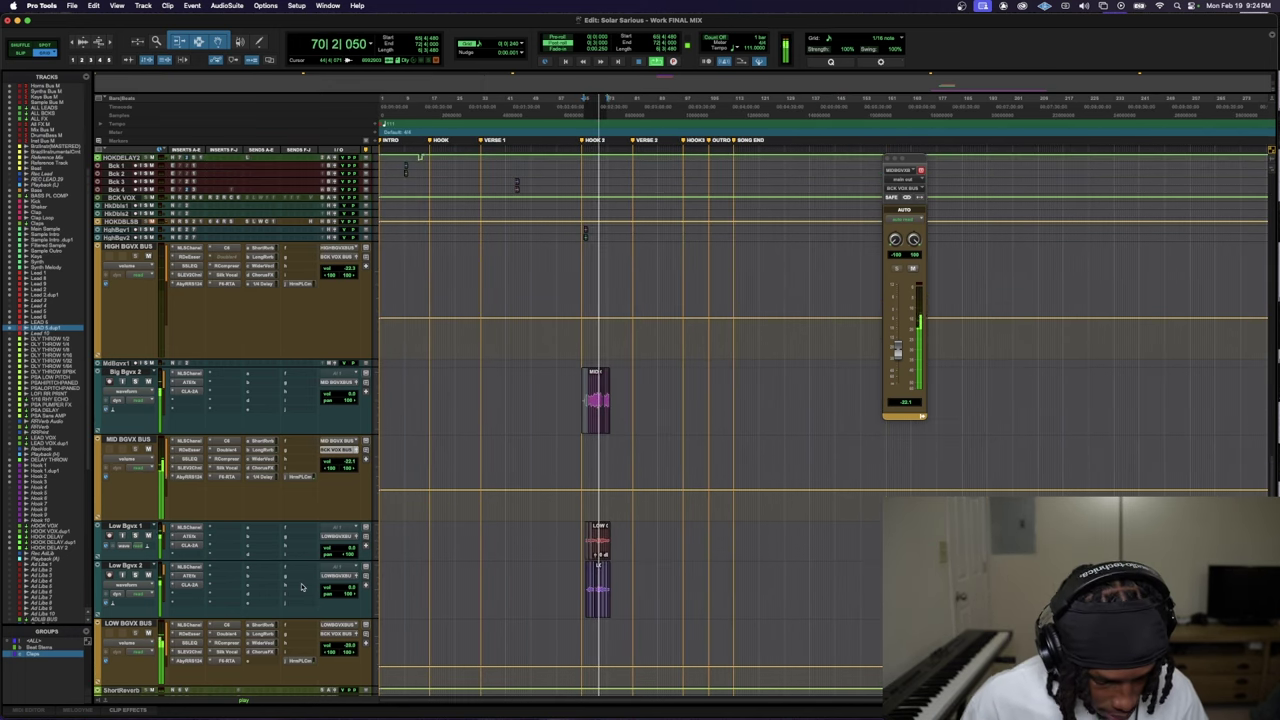
key(ctrl+alt+Down)
key(ctrl+alt+Down)
key(ctrl+alt+Down)
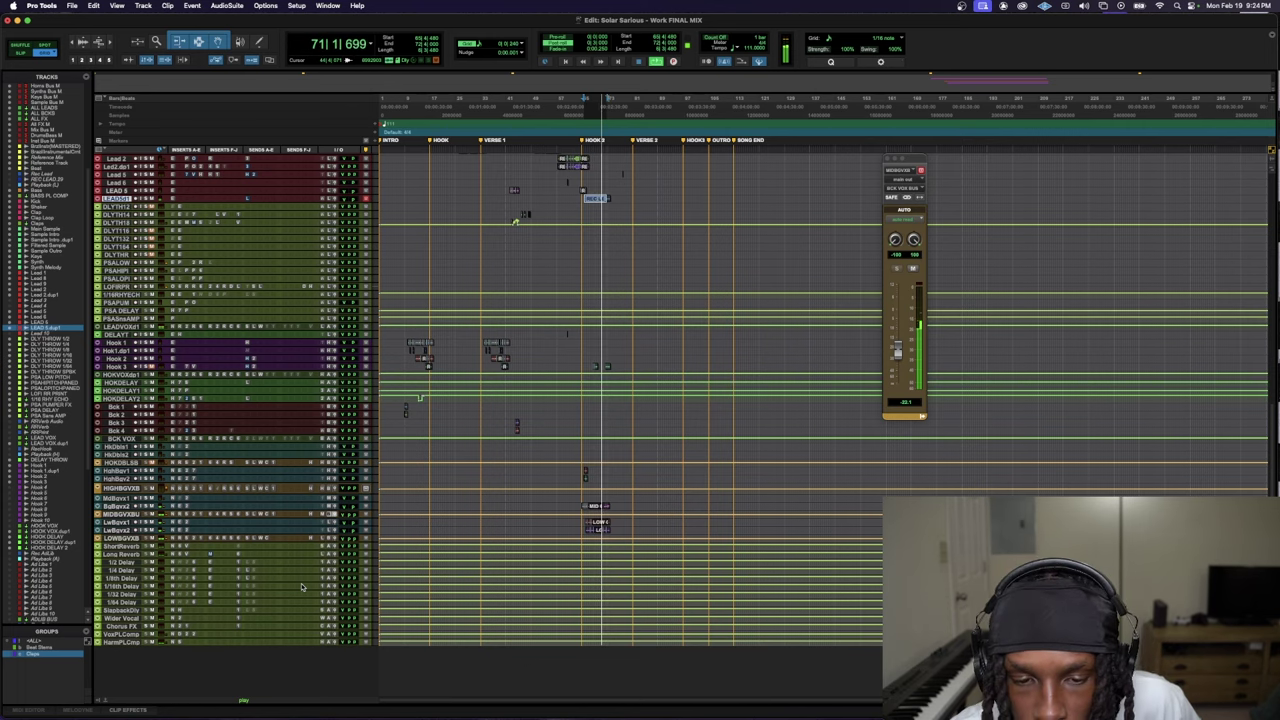
key(space)
- Play the song from bar 49 on Lead 1 and enlarge the lead track directly above Lead 2
scroll(290, 570, up, 6)
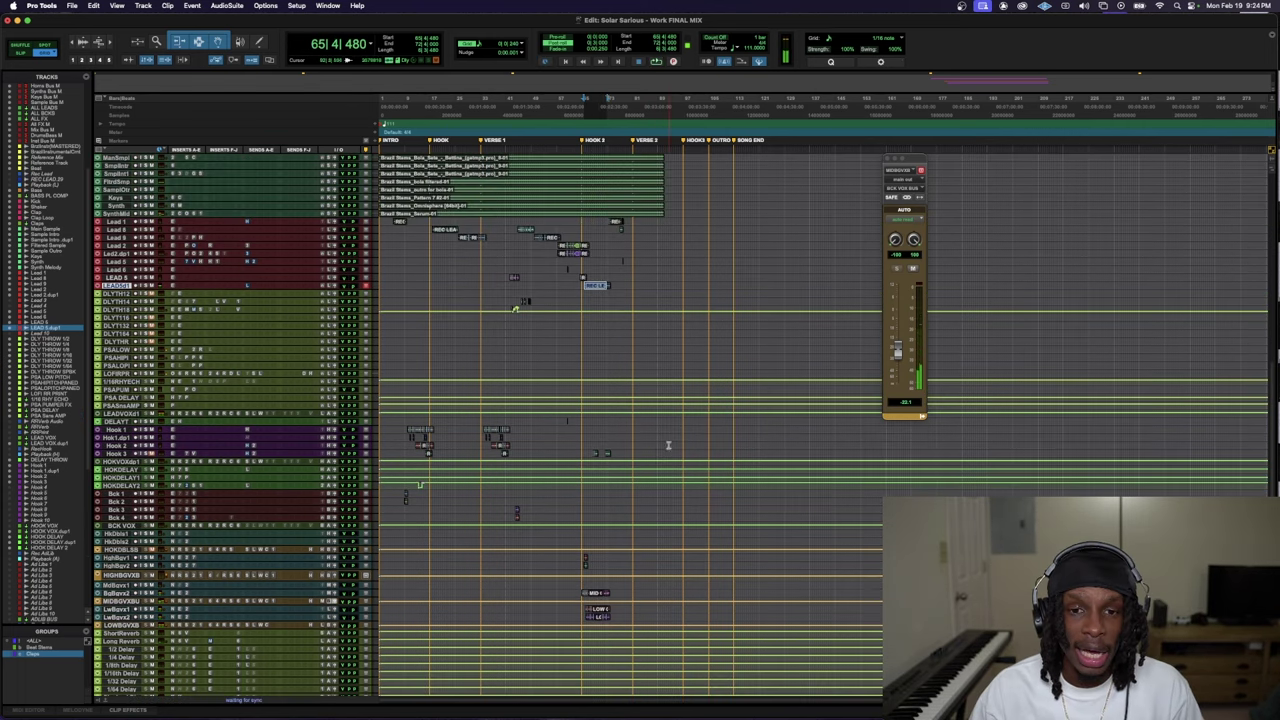
click(533, 230)
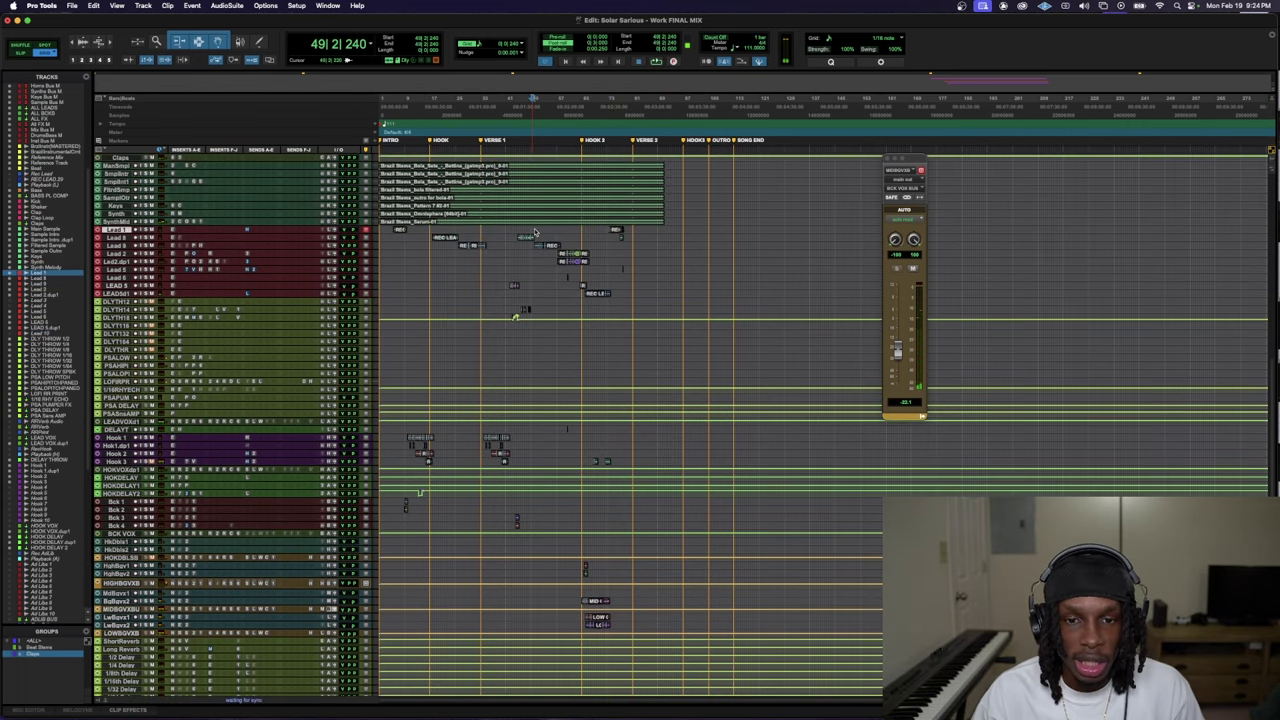
key(space)
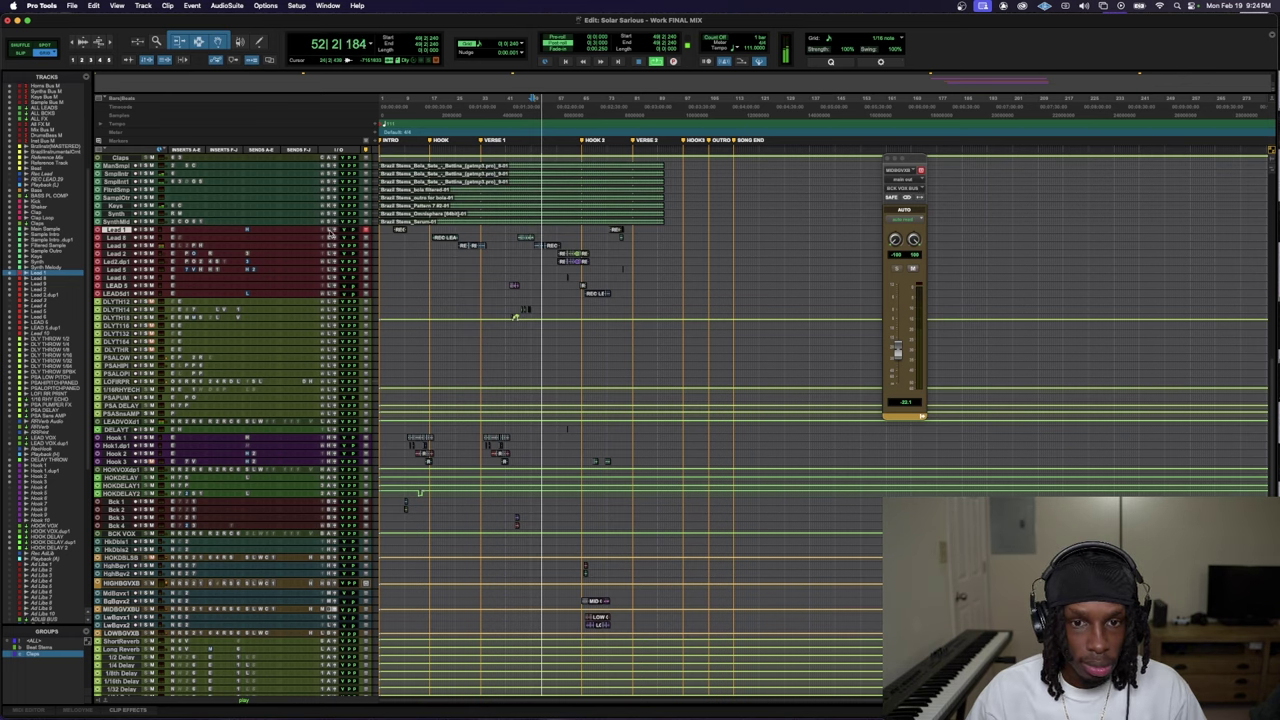
drag(220, 249, 227, 358)
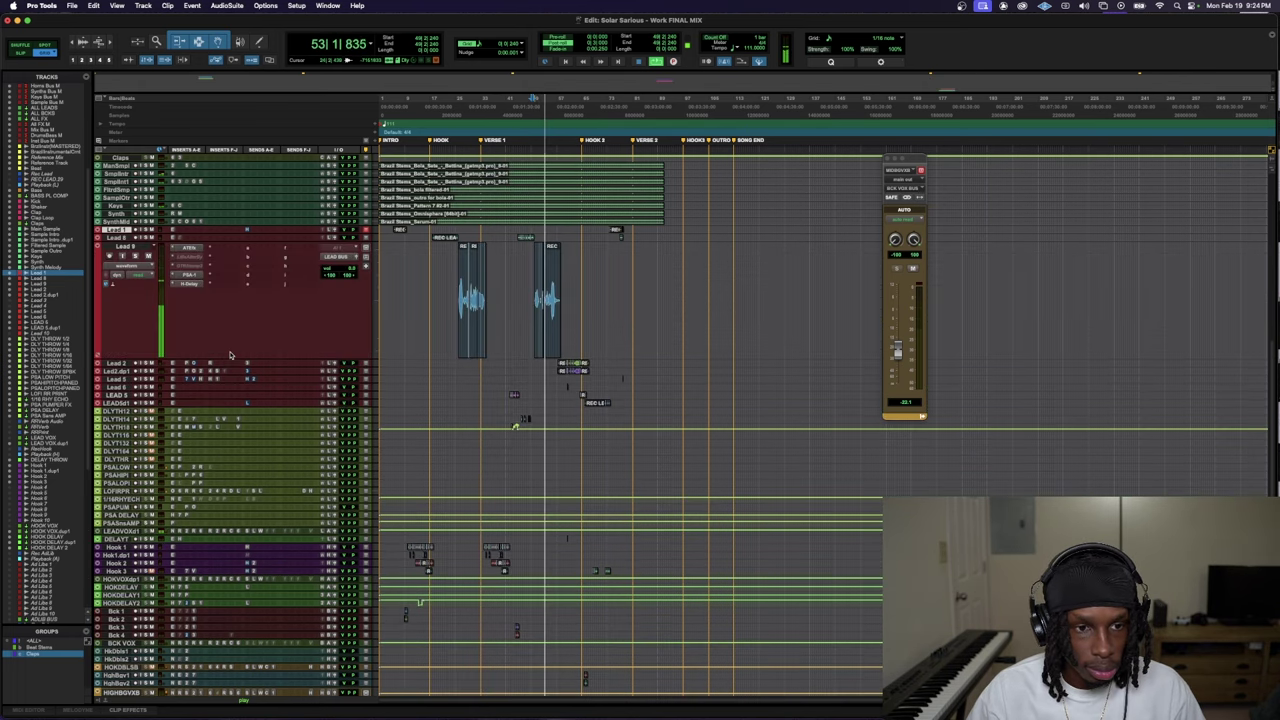
- Enlarge the Lead 2 and Lead 2.dup1 tracks and the lead track directly below Lead 1 during playback
key(super+bracketright)
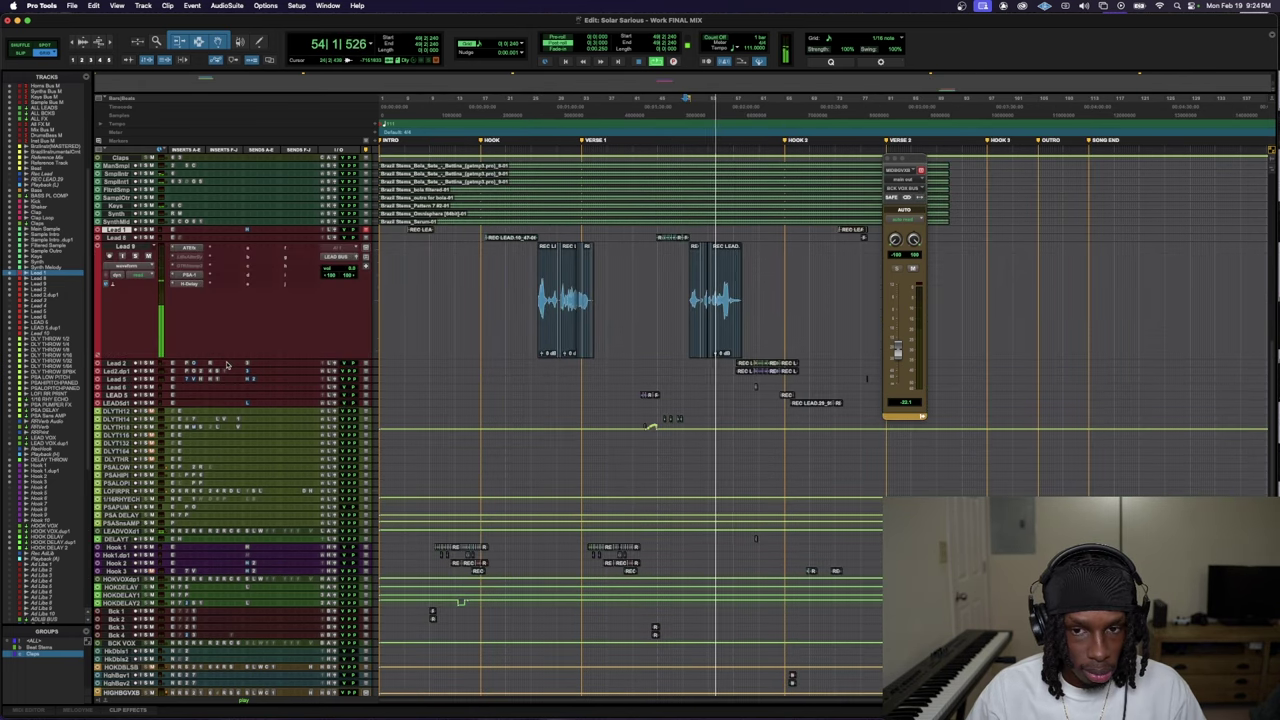
drag(227, 366, 227, 418)
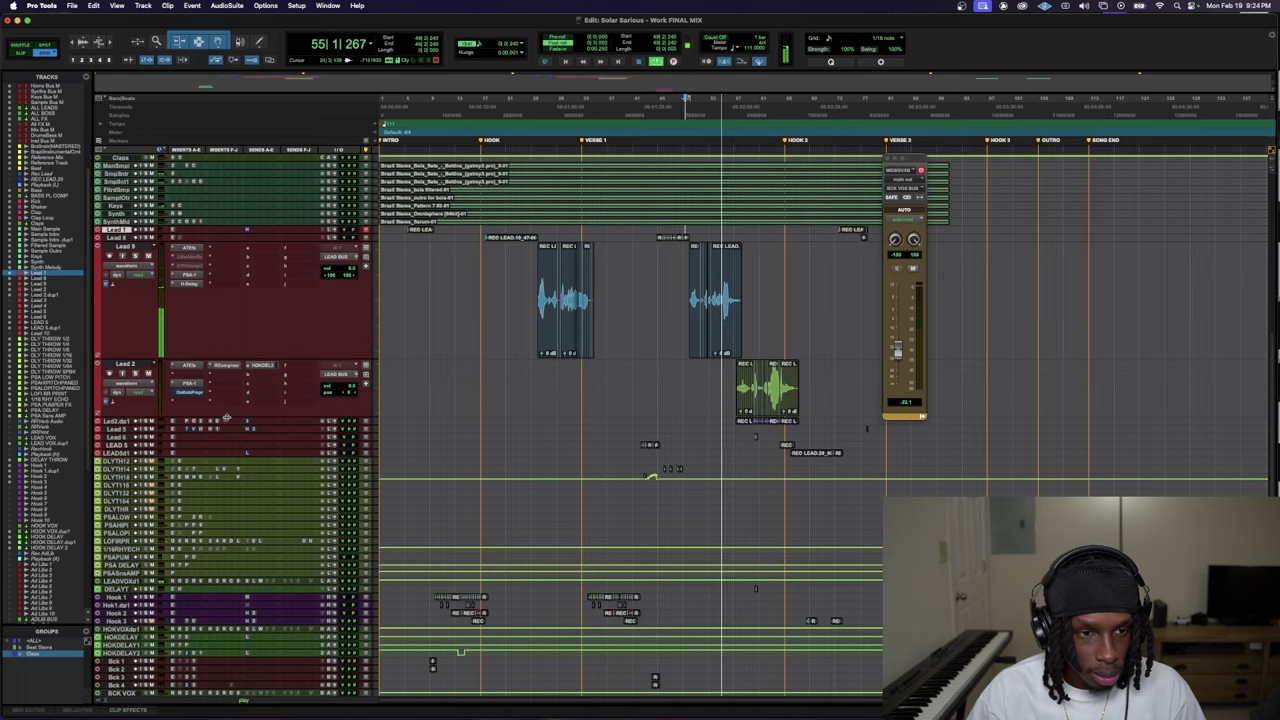
drag(228, 238, 228, 335)
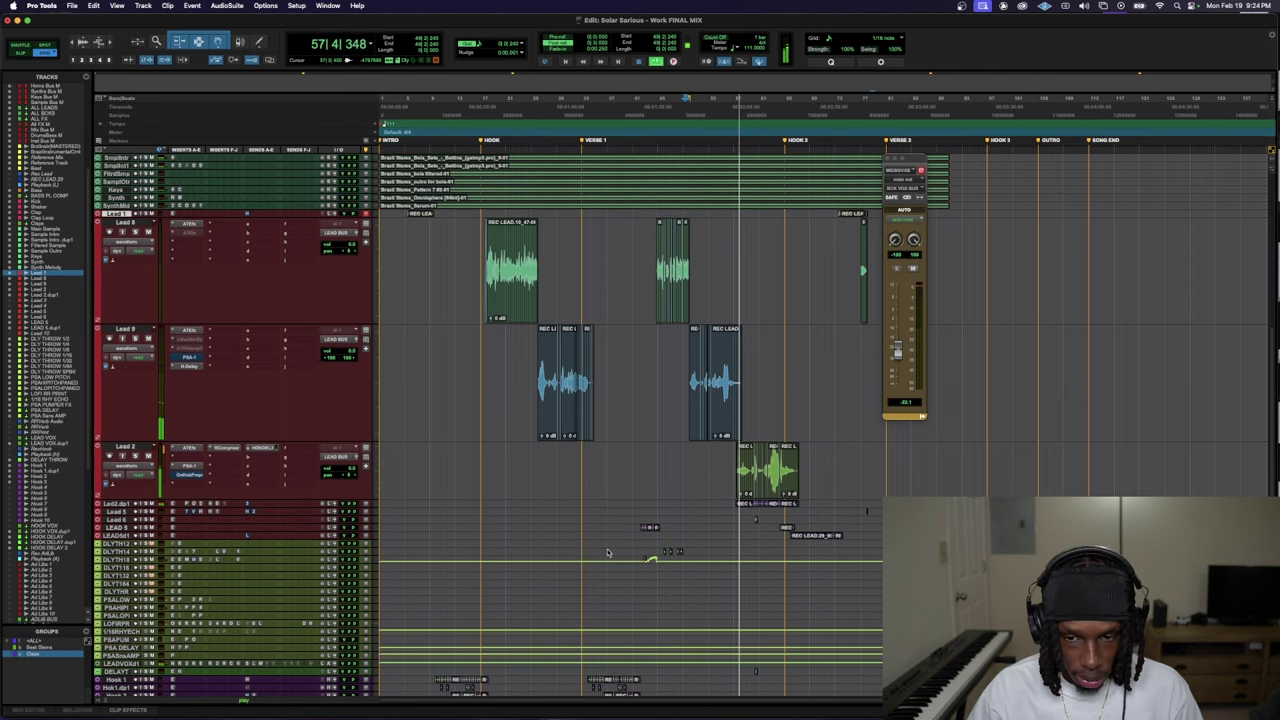
drag(262, 506, 276, 580)
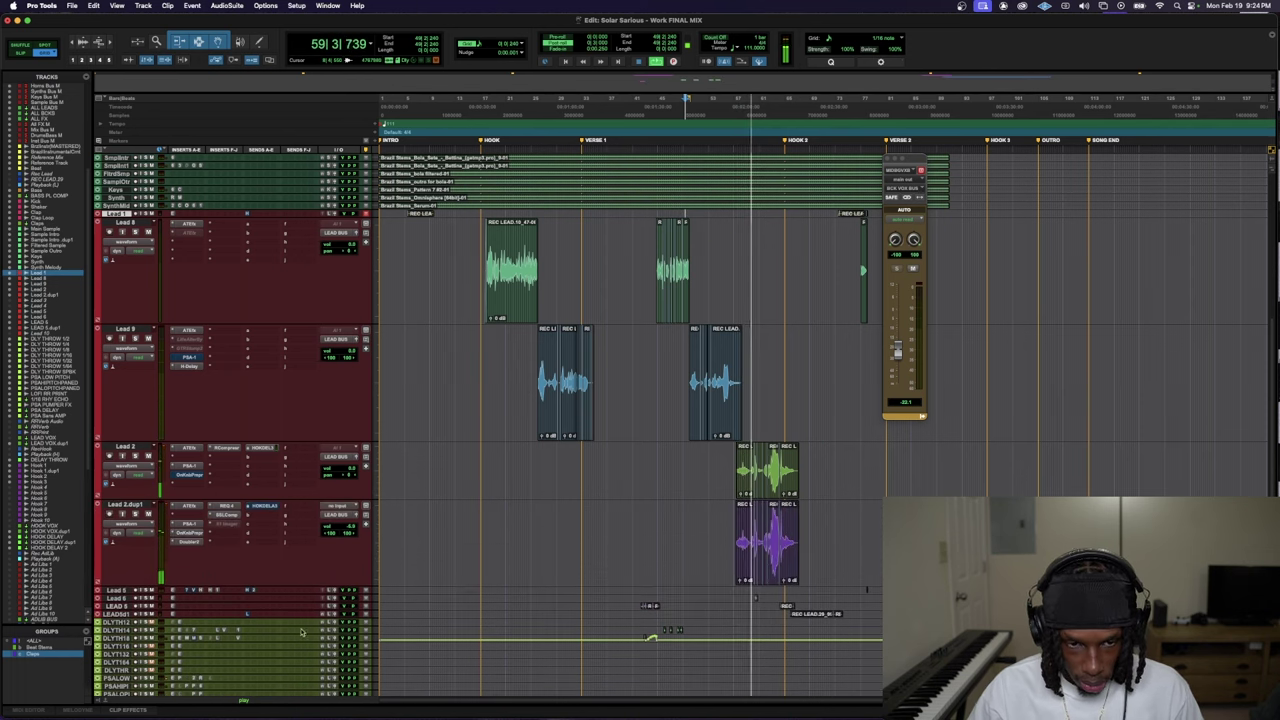
- Open the LEAD VOX.dup1 output fader, check the lead level during playback into Hook 2, and stop playback
scroll(278, 572, down, 10)
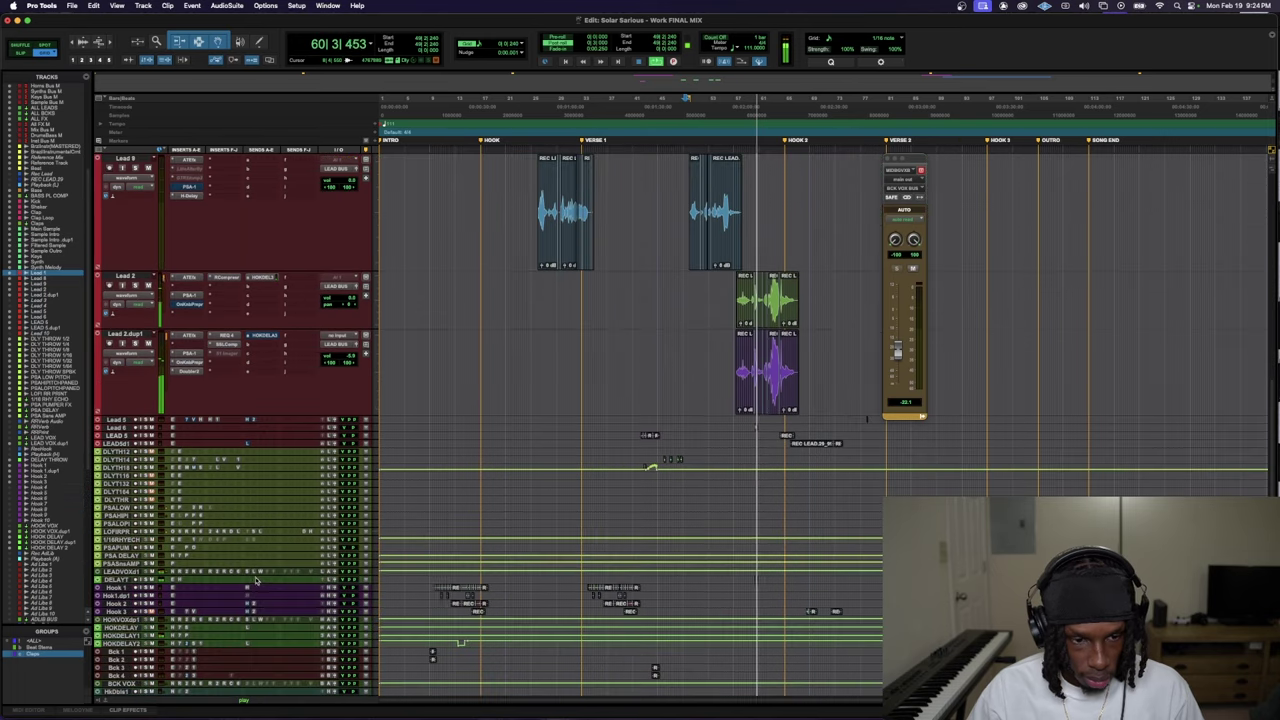
scroll(213, 410, up, 2)
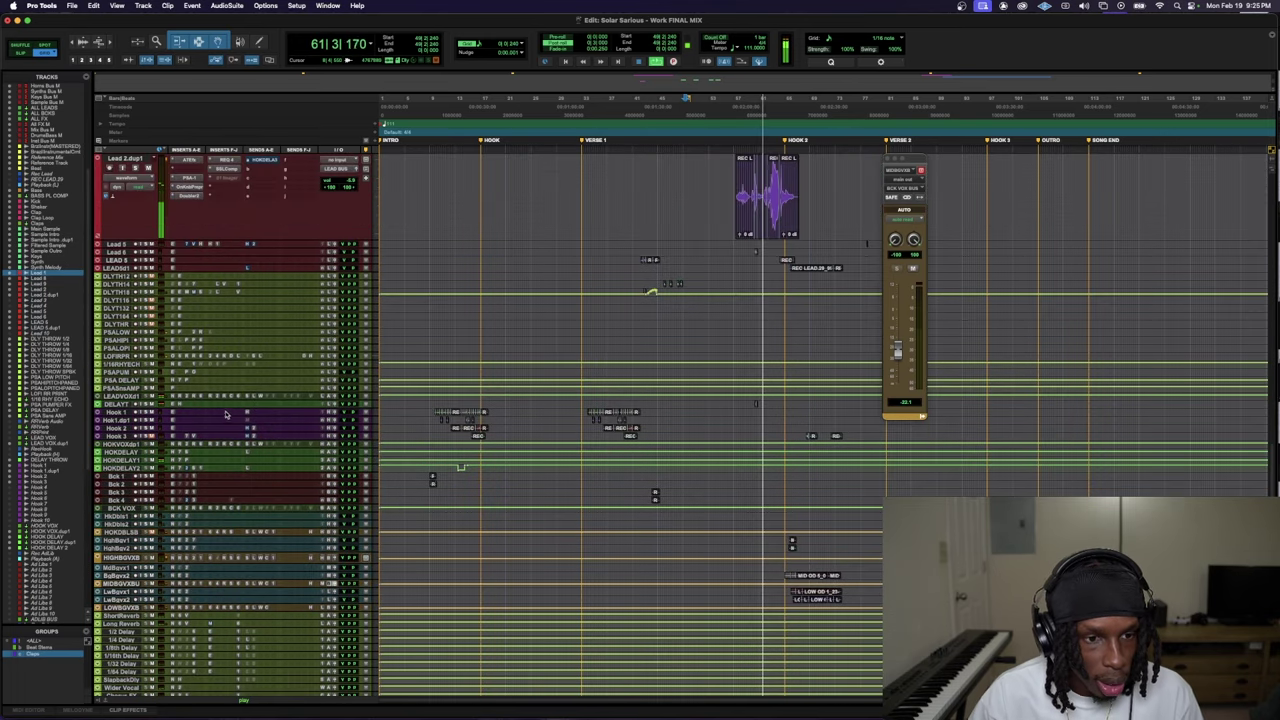
click(333, 397)
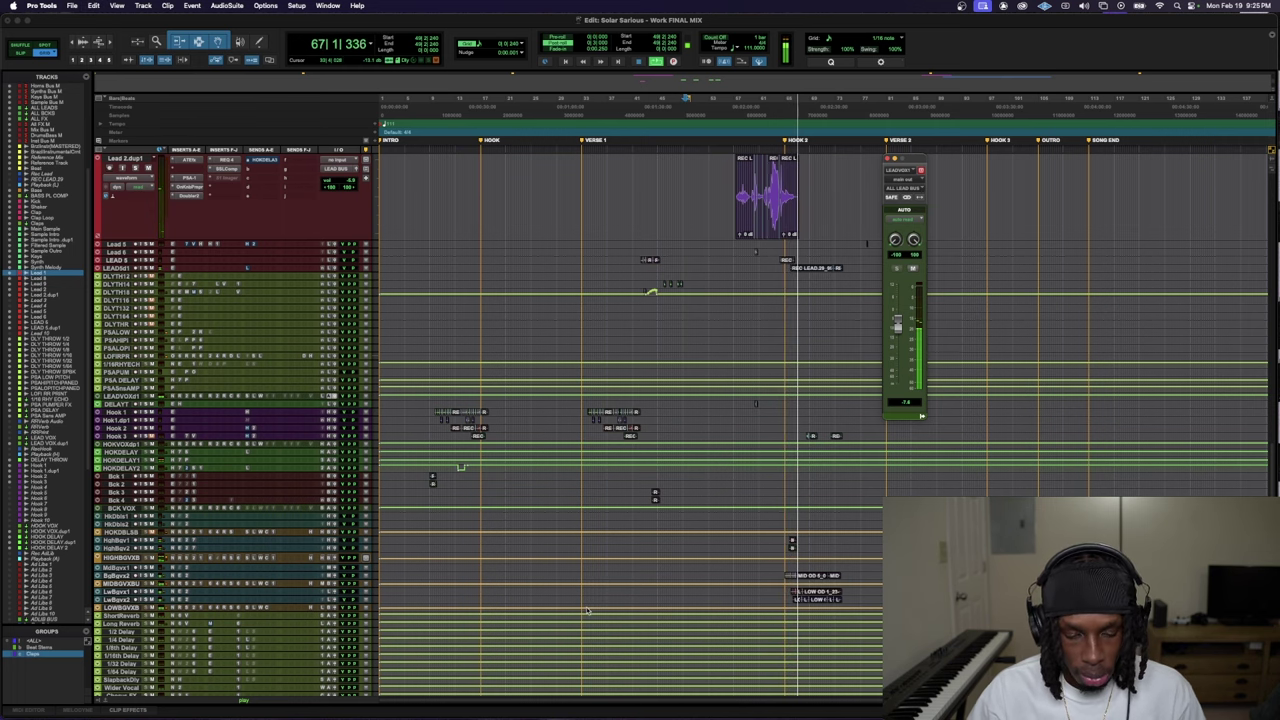
scroll(660, 440, up, 5)
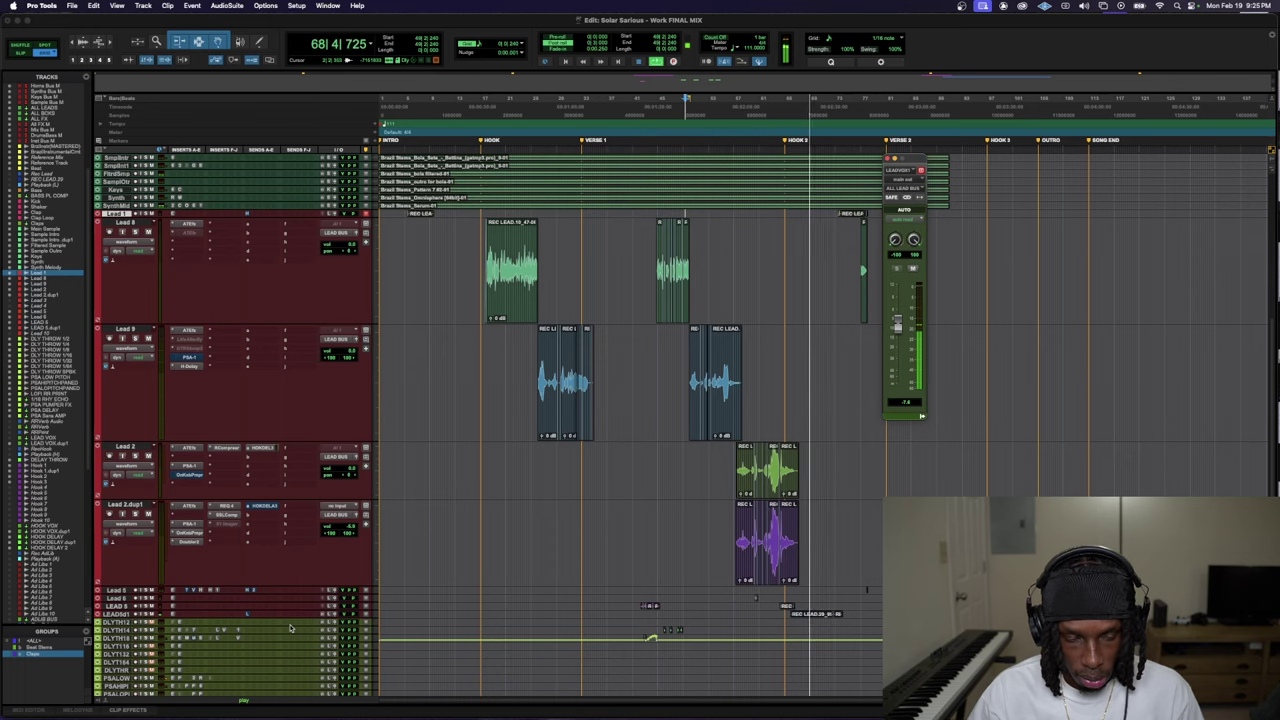
scroll(181, 226, up, 2)
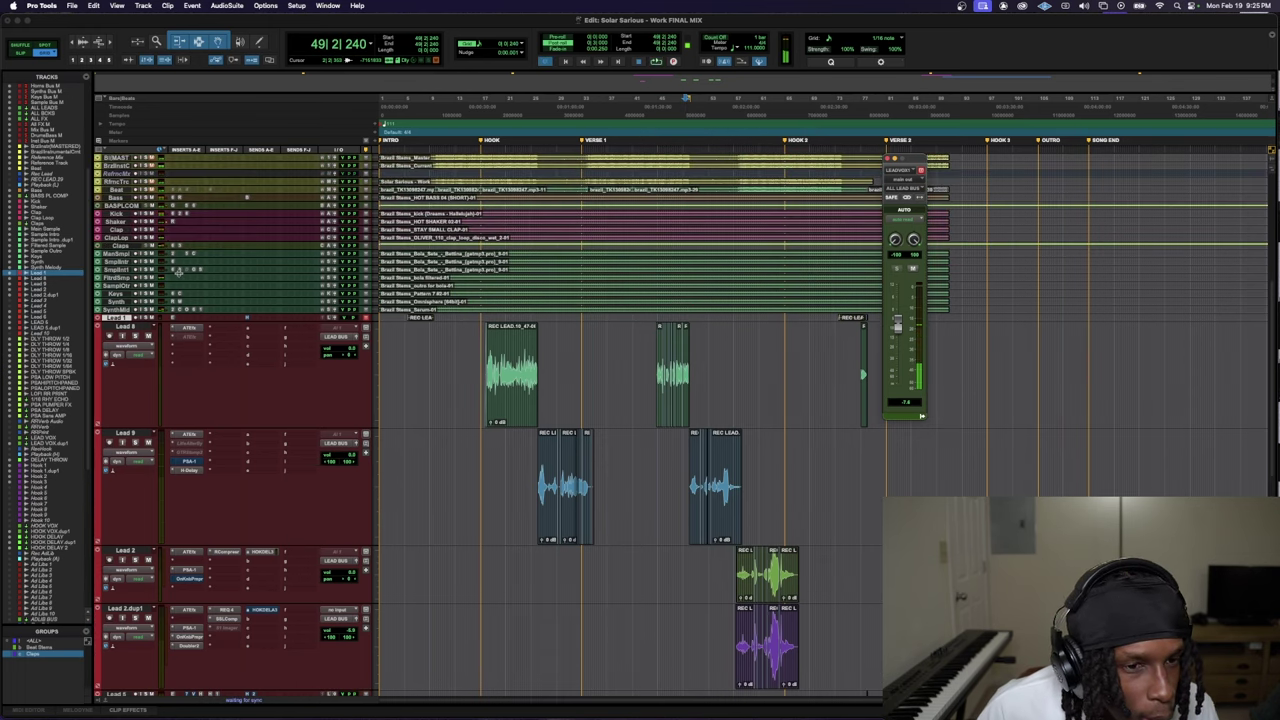
- Enlarge the Synth Melody track, reactivate and open the OneKnob Filter insert on ALL BCKS, and start playback
click(185, 315)
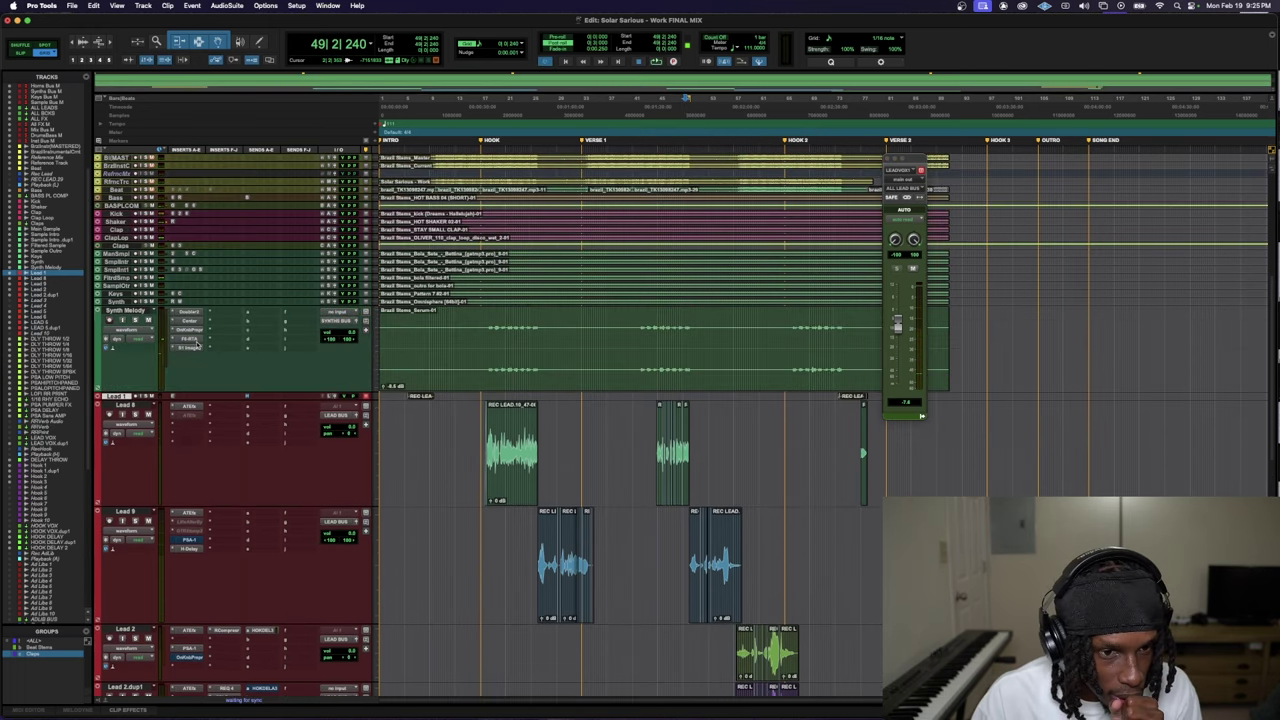
scroll(180, 293, up, 4)
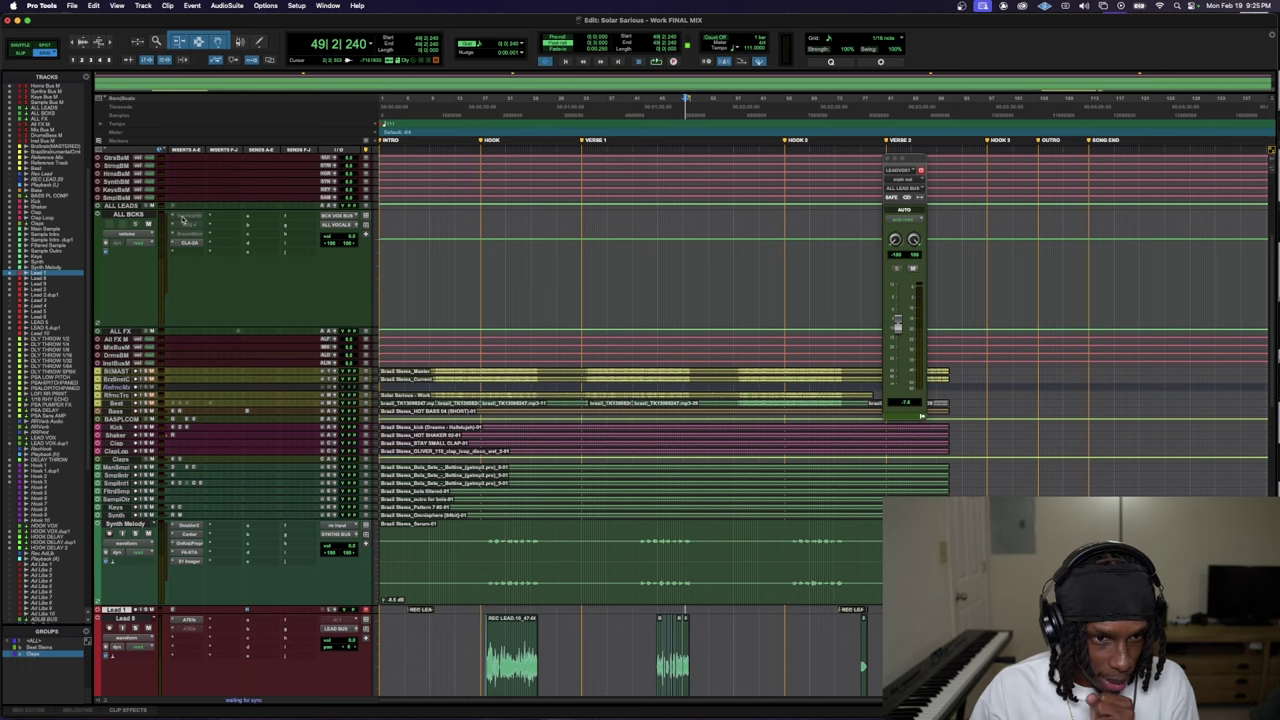
click(182, 218)
right_click(182, 218)
click(225, 252)
key(space)
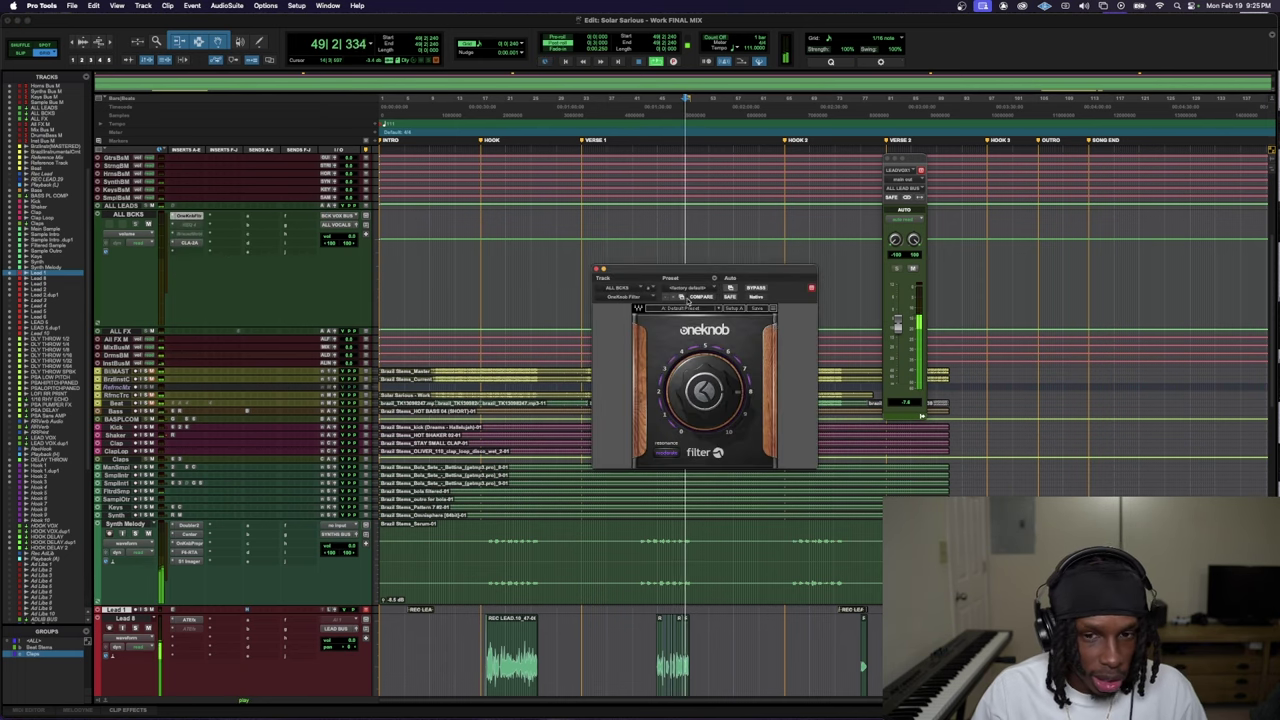
- Play through to Hook 2, close the OneKnob Filter window, and select the background vocal tracks from HokDble1 through LOWBGVXB
scroll(824, 607, down, 6)
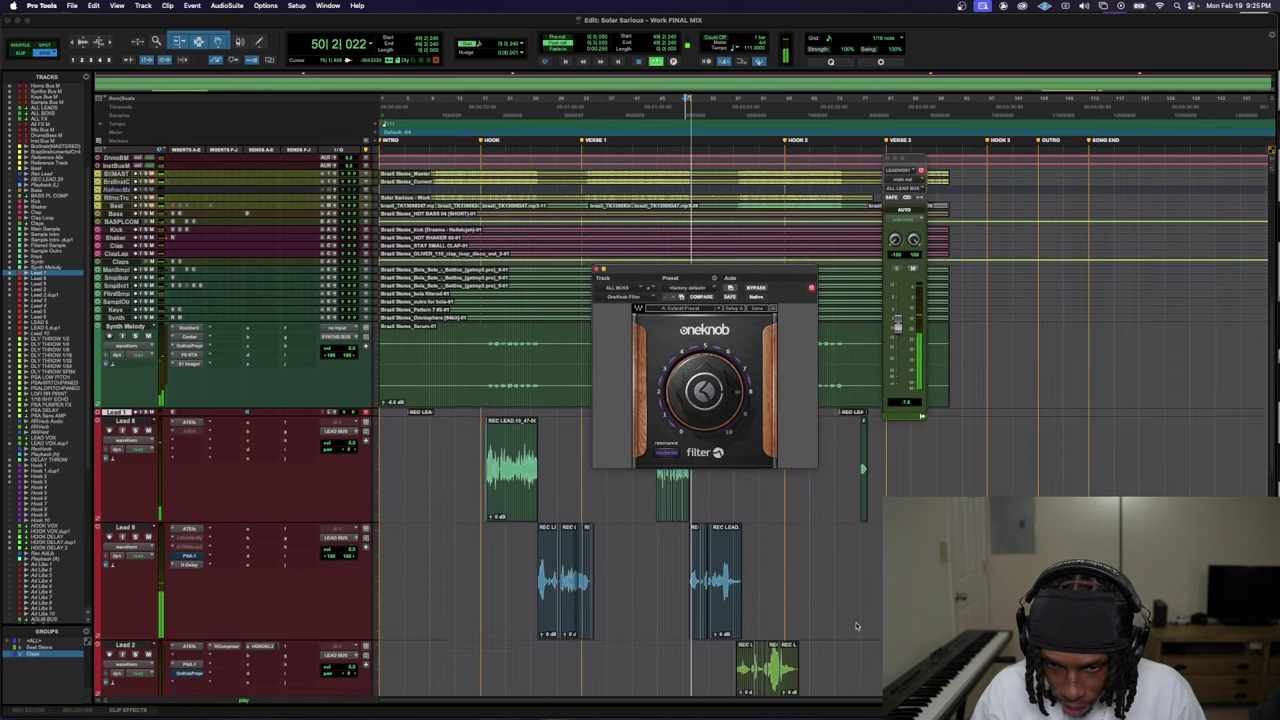
scroll(824, 607, down, 9)
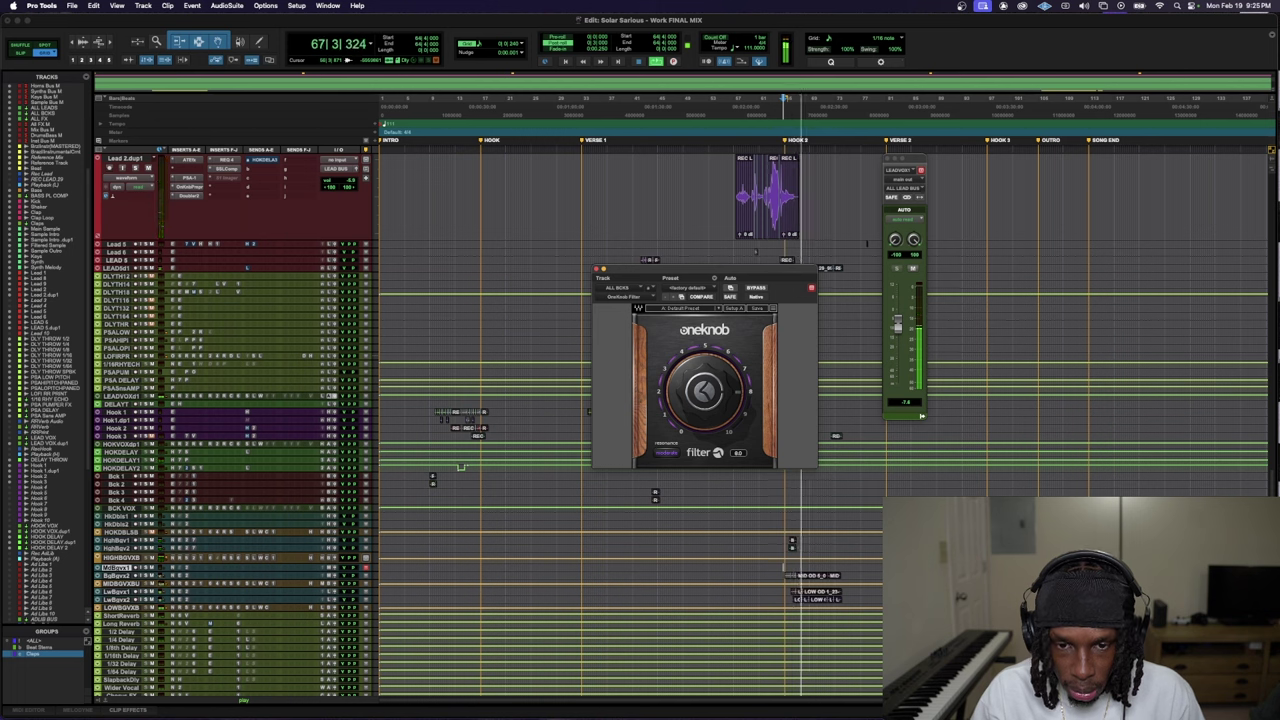
key(ctrl+alt+super+w)
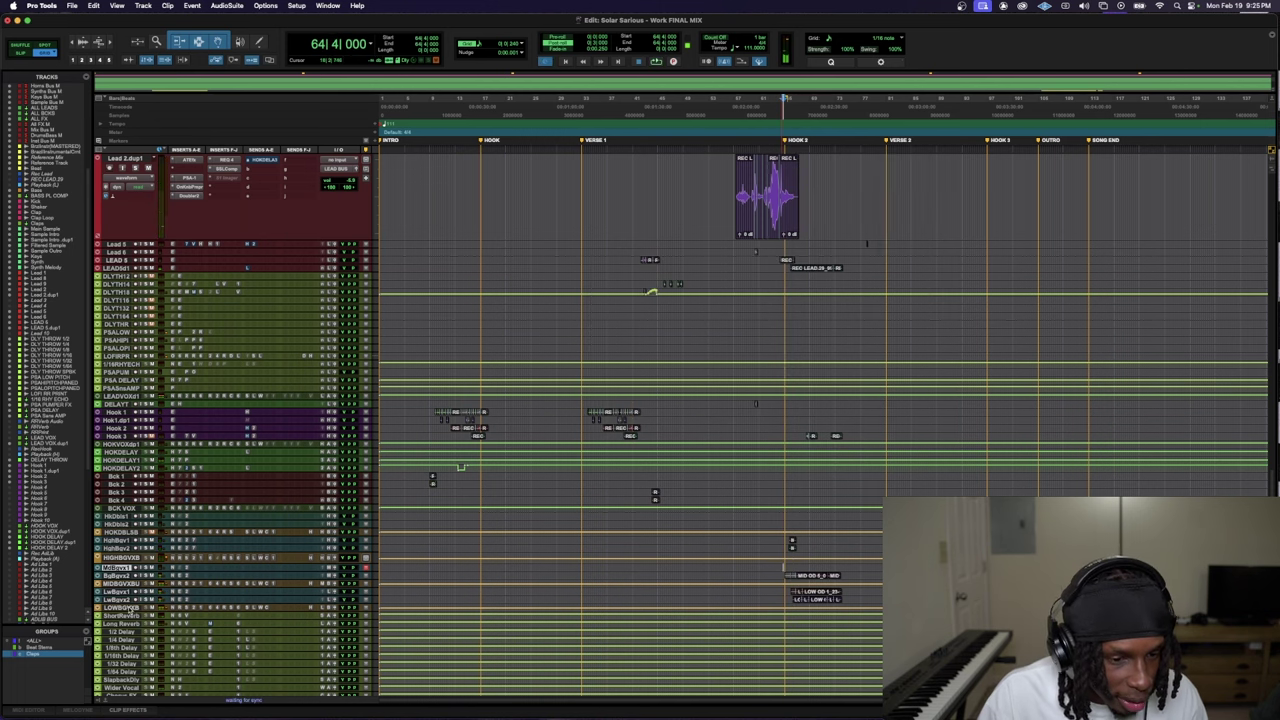
click(133, 516)
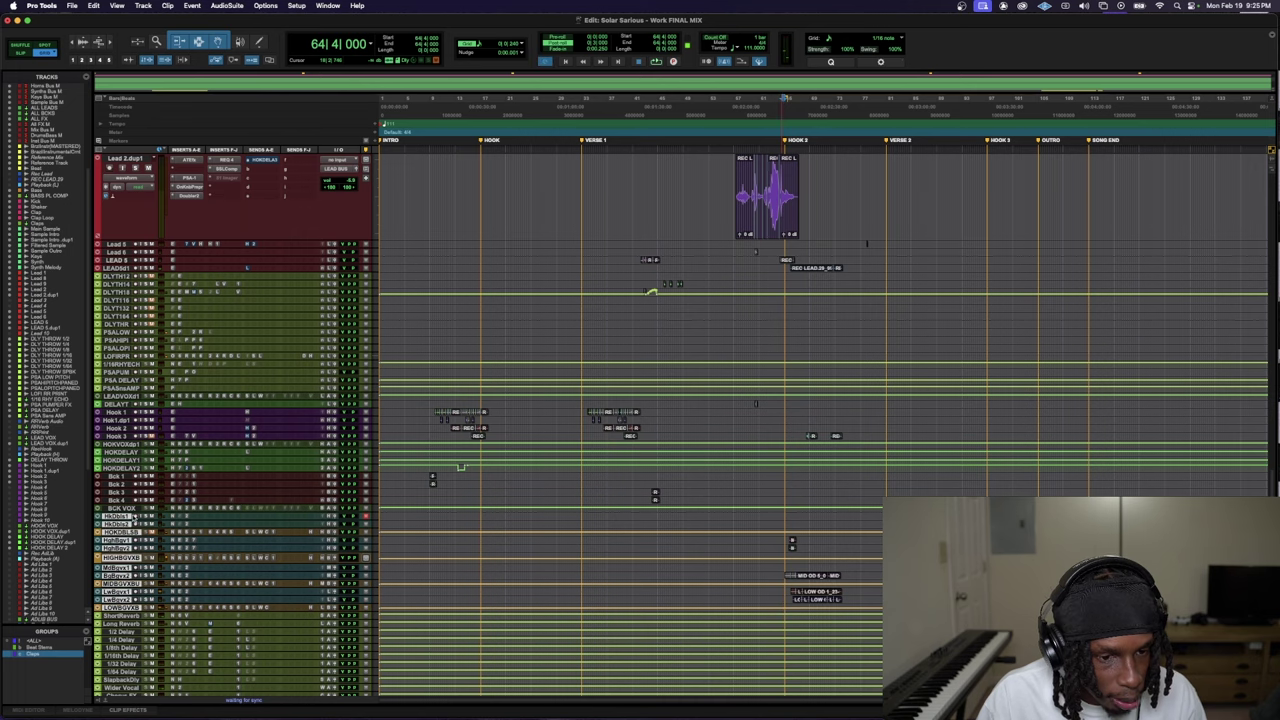
- Play Hook 2 with the Filtered Sample track enlarged and soloed, viewing its Hook 2 waveform closely
scroll(148, 520, up, 5)
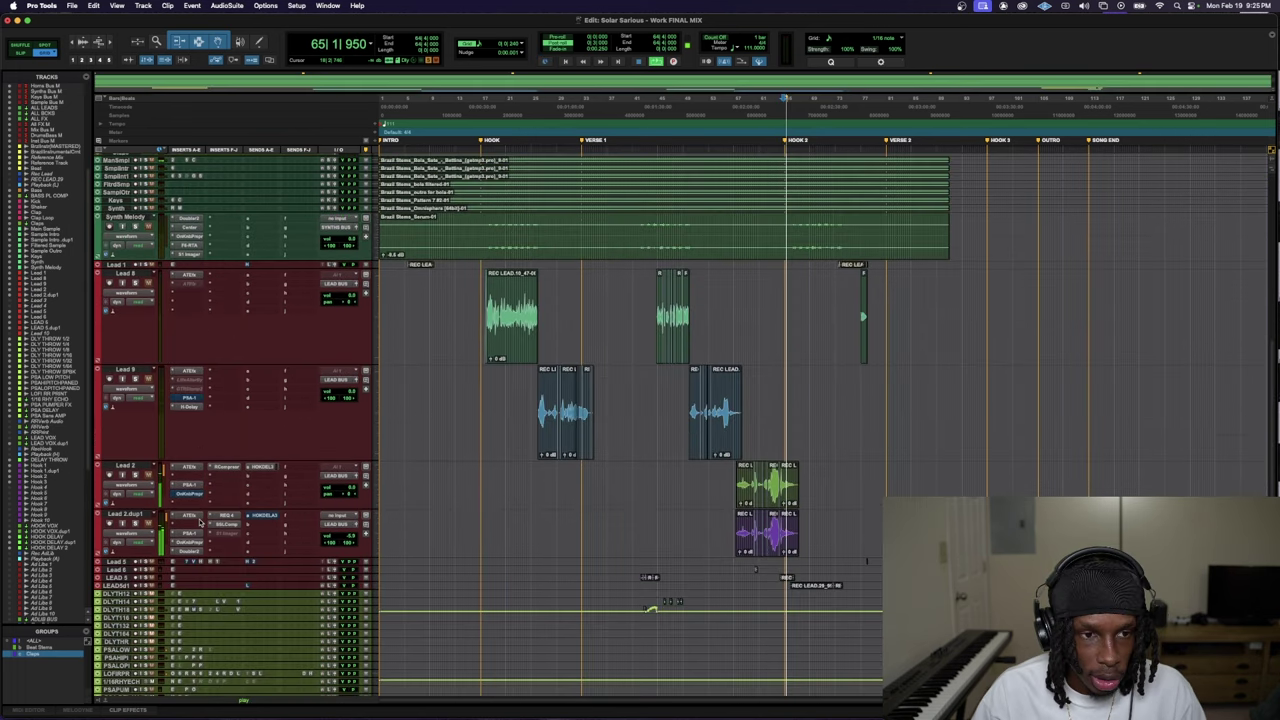
scroll(200, 522, up, 2)
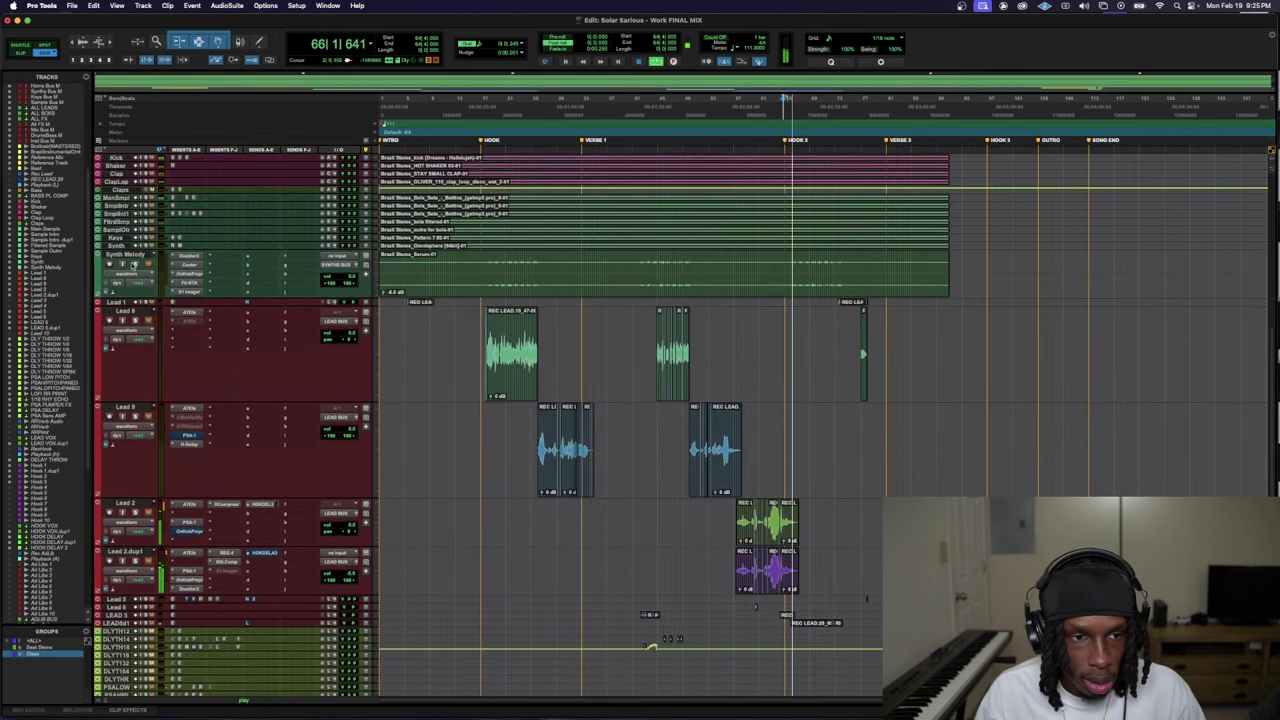
scroll(155, 357, up, 5)
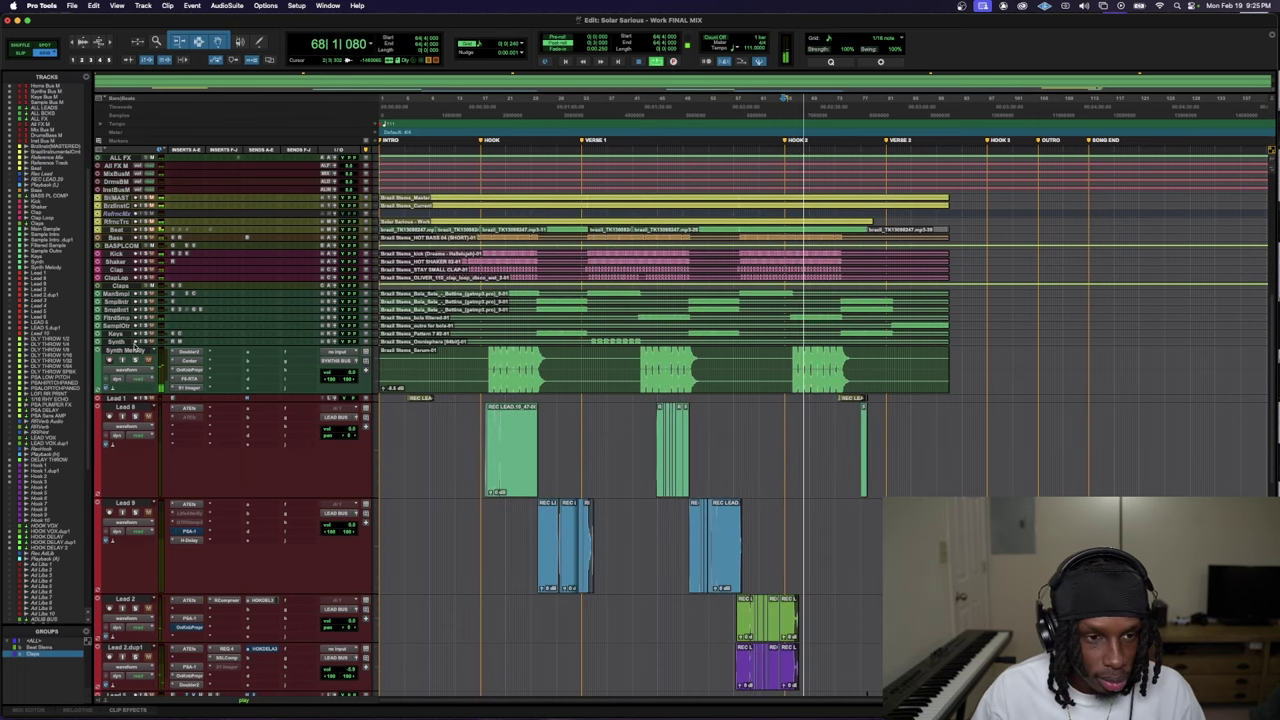
drag(152, 322, 180, 432)
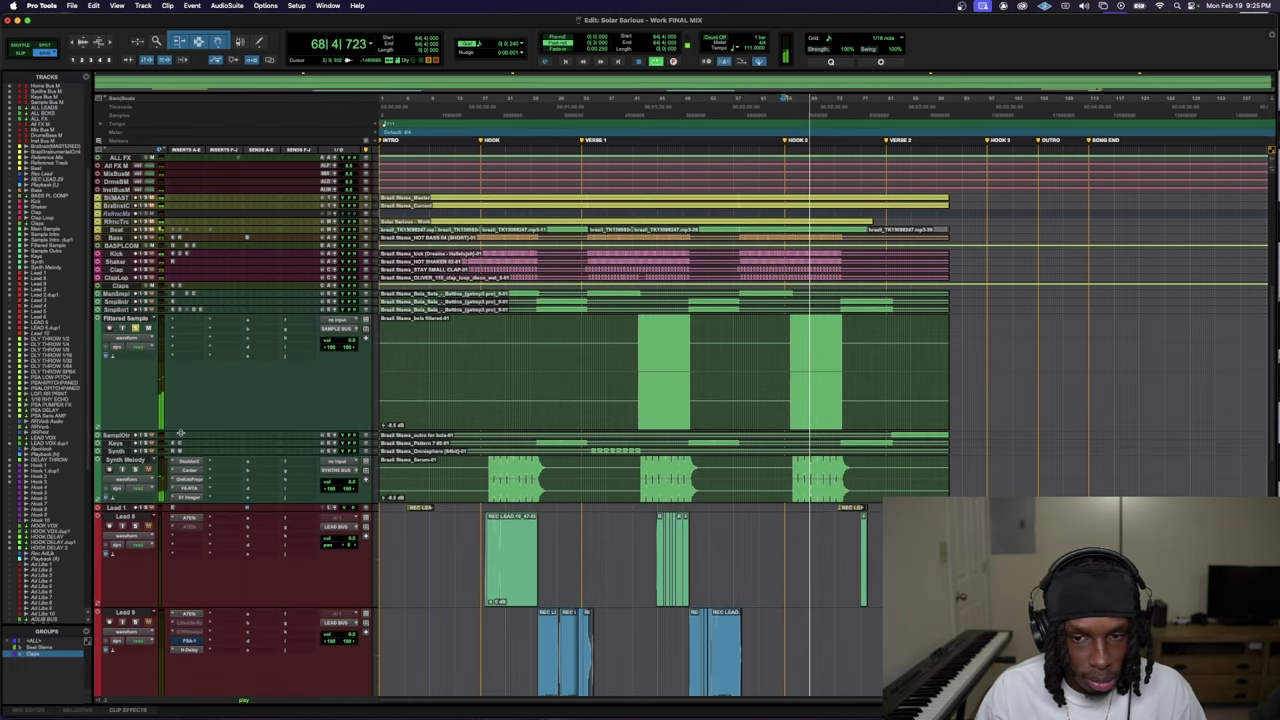
key(super+bracketright)
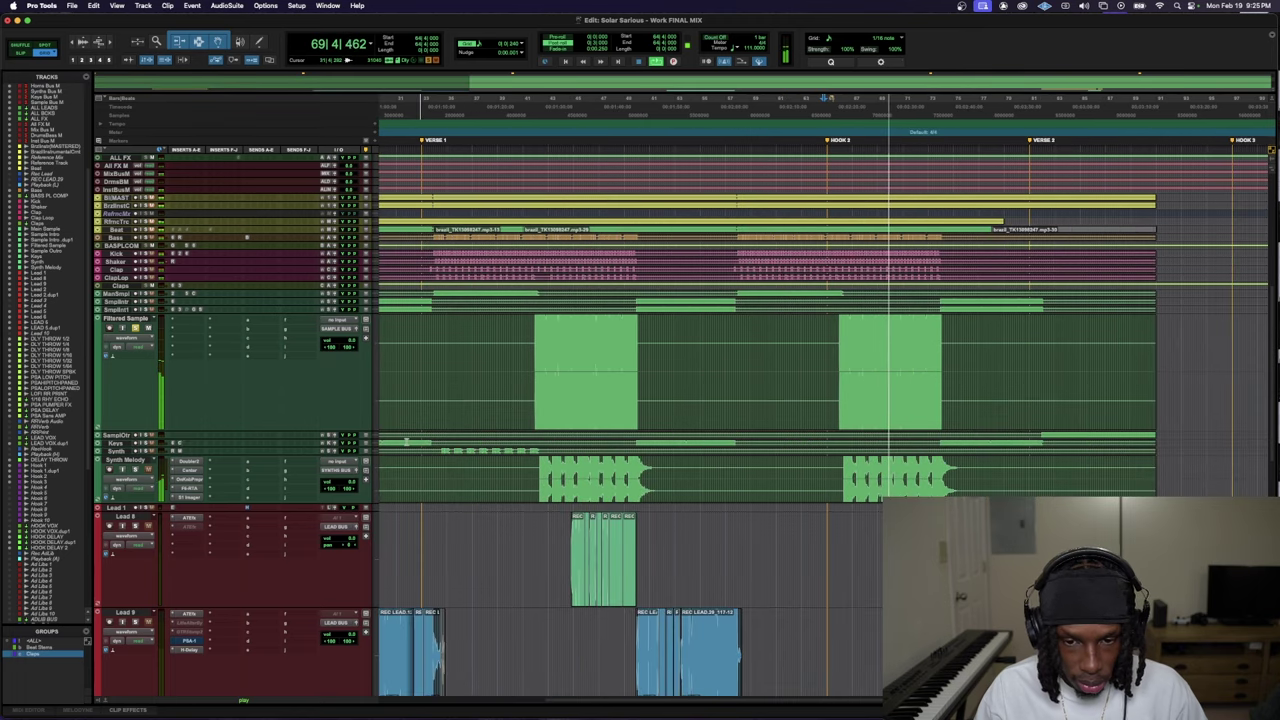
key(super+bracketright)
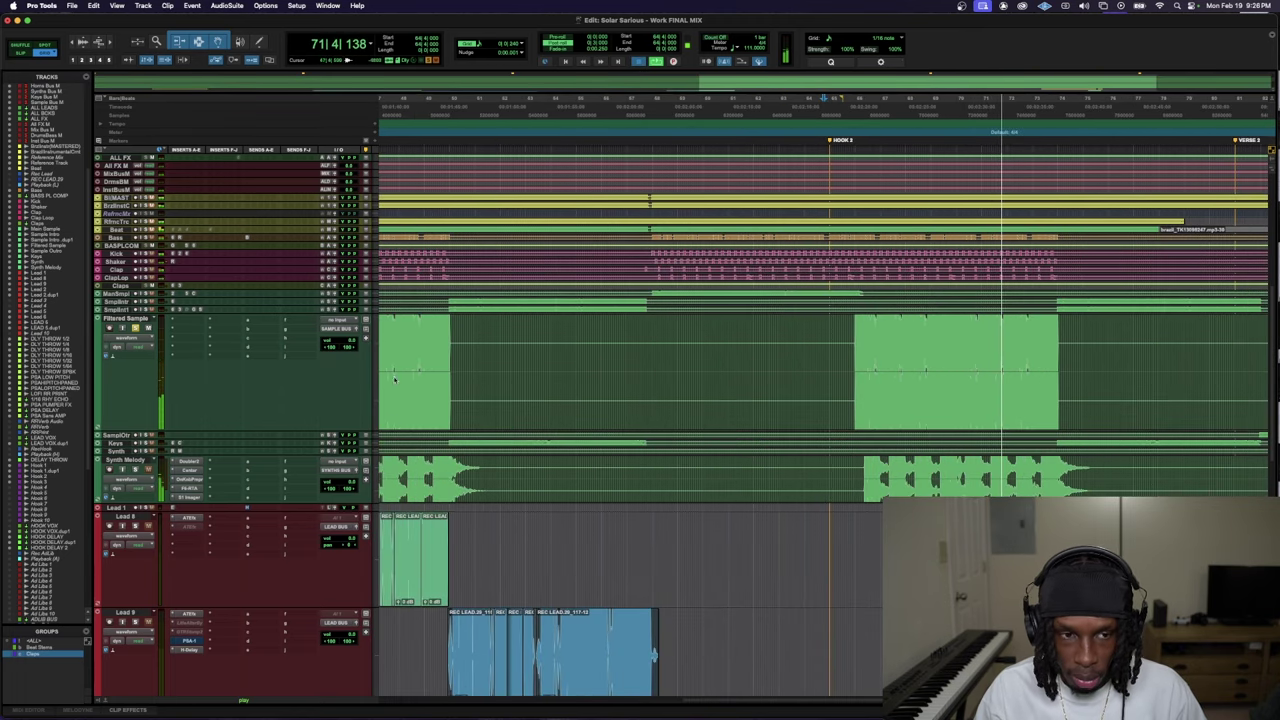
- Stop playback and duplicate the Filtered Sample track
click(133, 319)
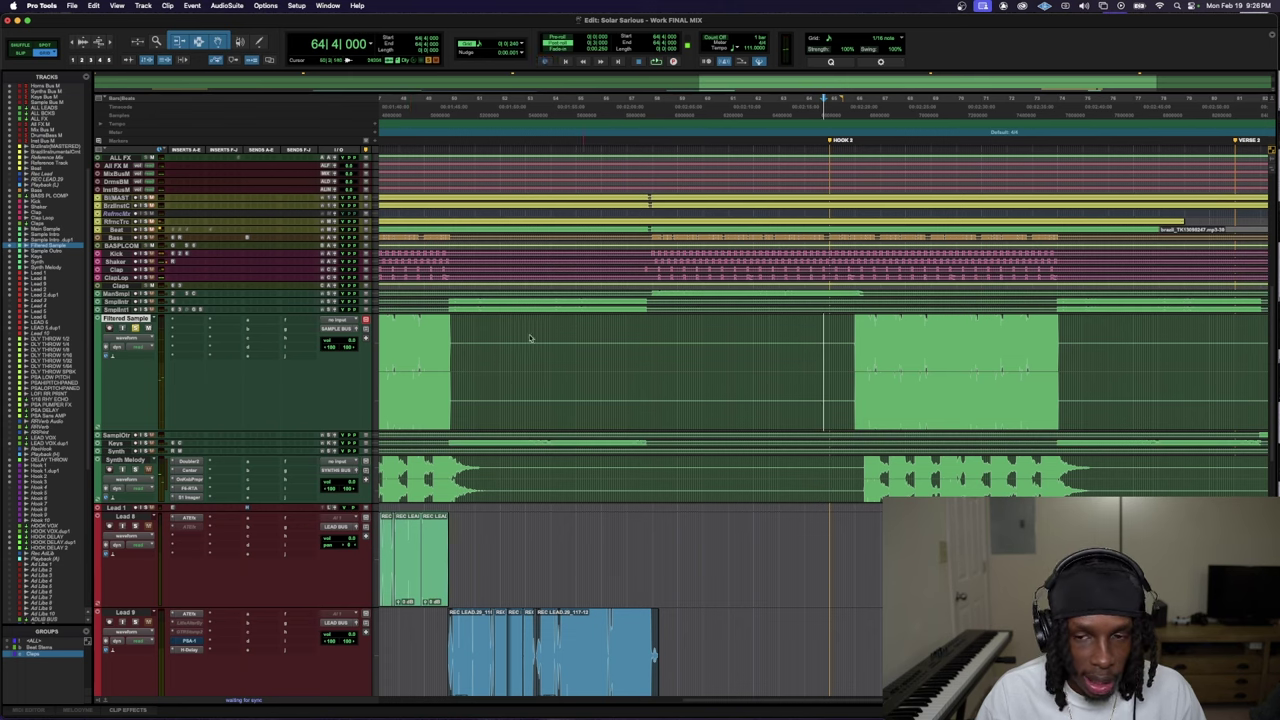
right_click(131, 320)
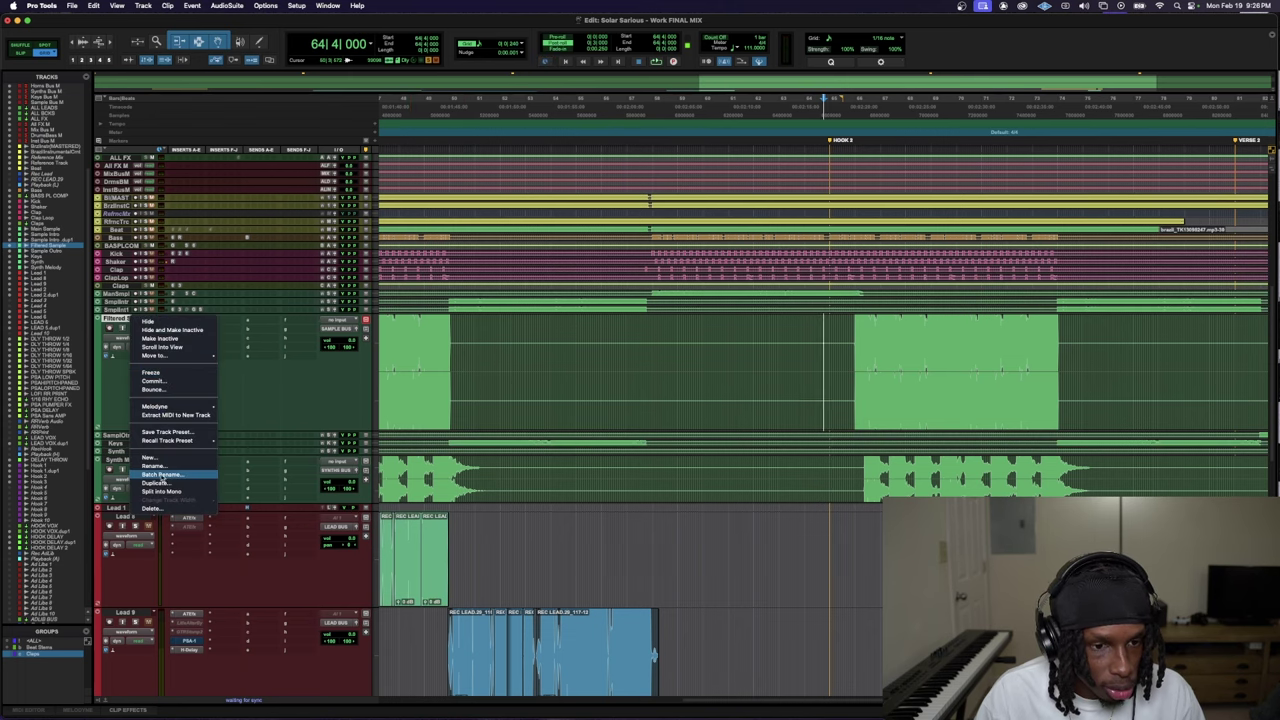
click(160, 476)
key(super+bracketleft)
key(super+bracketleft)
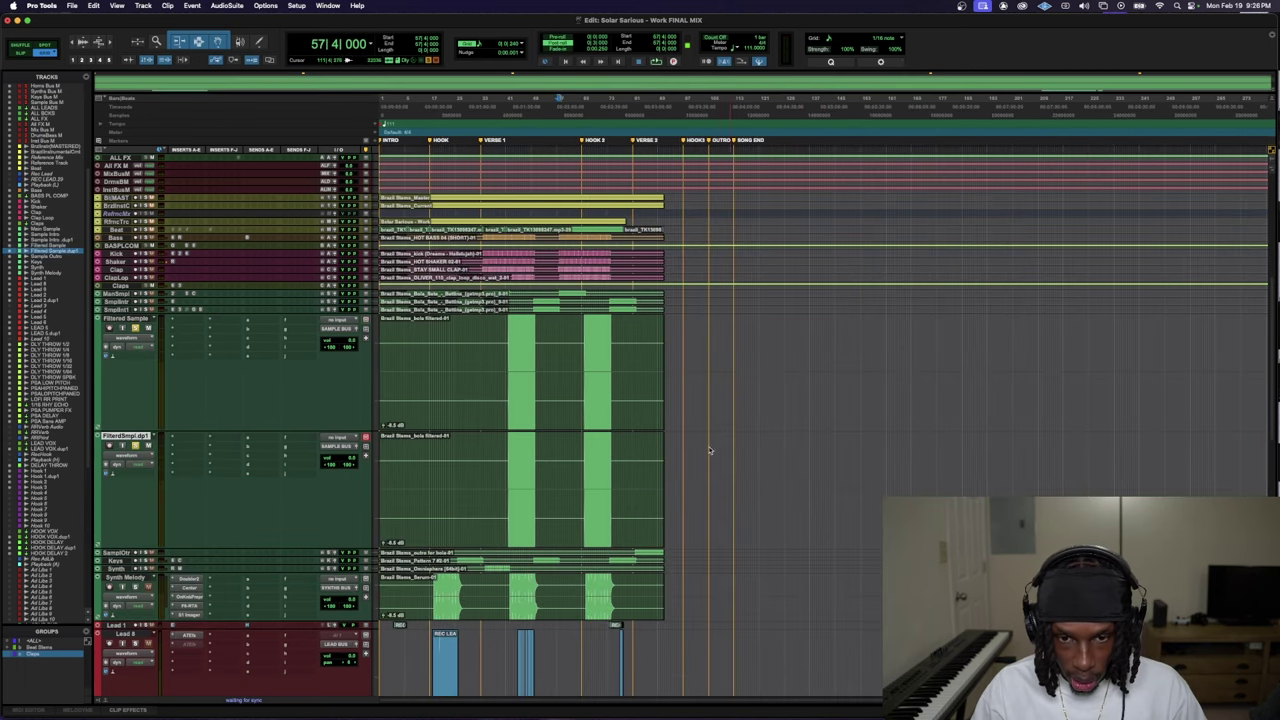
- Trim the duplicate Filtered Sample clip's start and the original clip's end to 65|1|480, just after the Hook 2 marker
key(super+bracketright)
click(787, 445)
key(a)
click(786, 340)
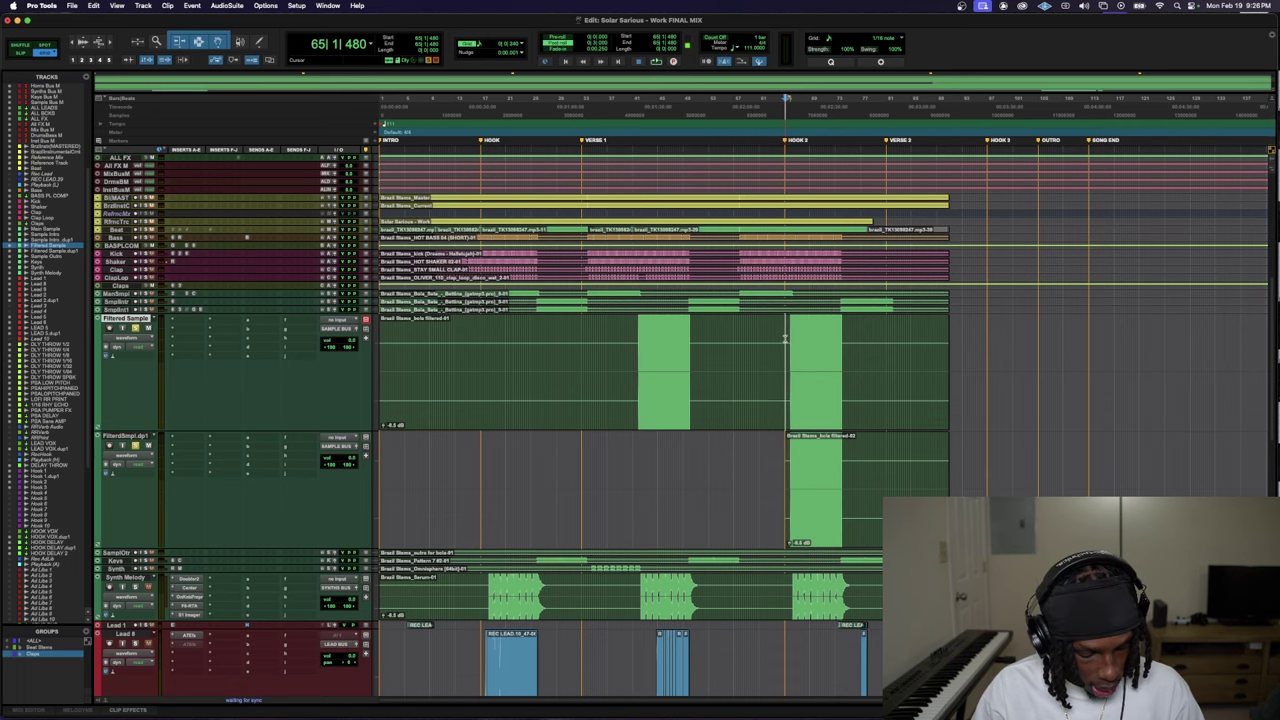
key(s)
- Select the trimmed clip on Filtered Sample.dup1 and audition it from Hook 2 while checking the lead tracks
click(805, 477)
key(super+bracketright)
key(super+bracketright)
scroll(783, 460, down, 3)
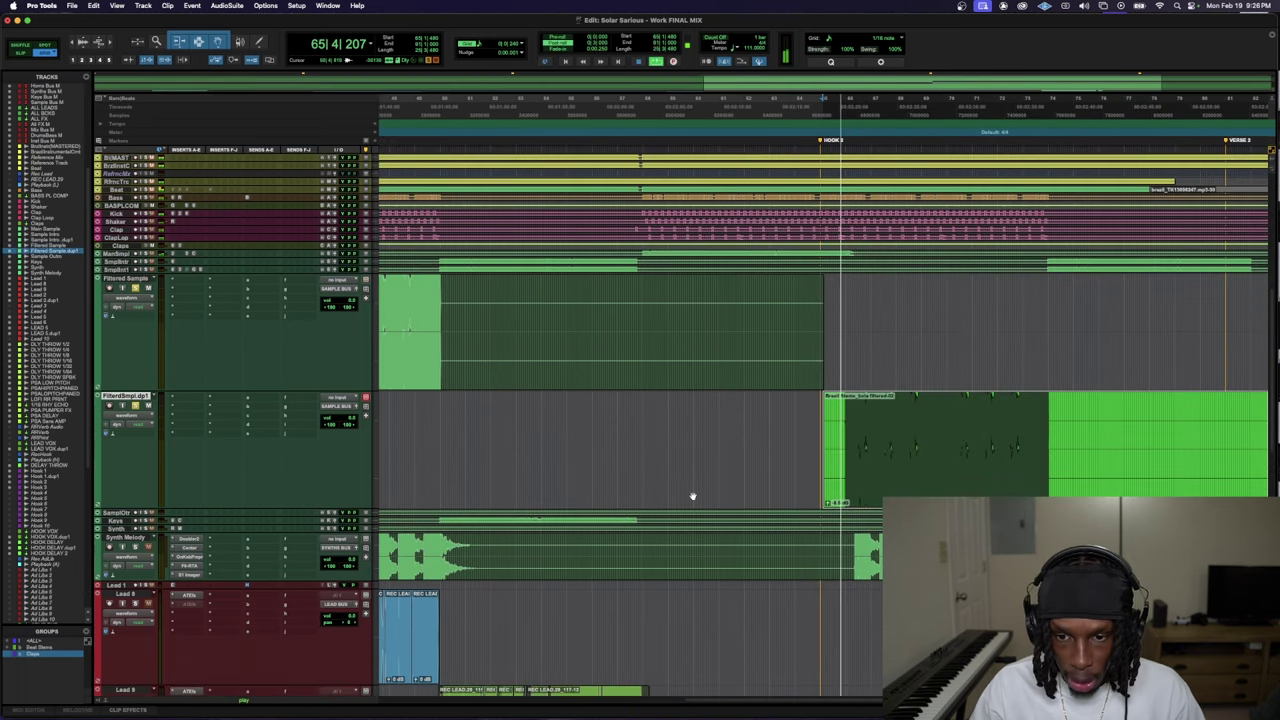
scroll(657, 582, down, 2)
scroll(657, 582, down, 3)
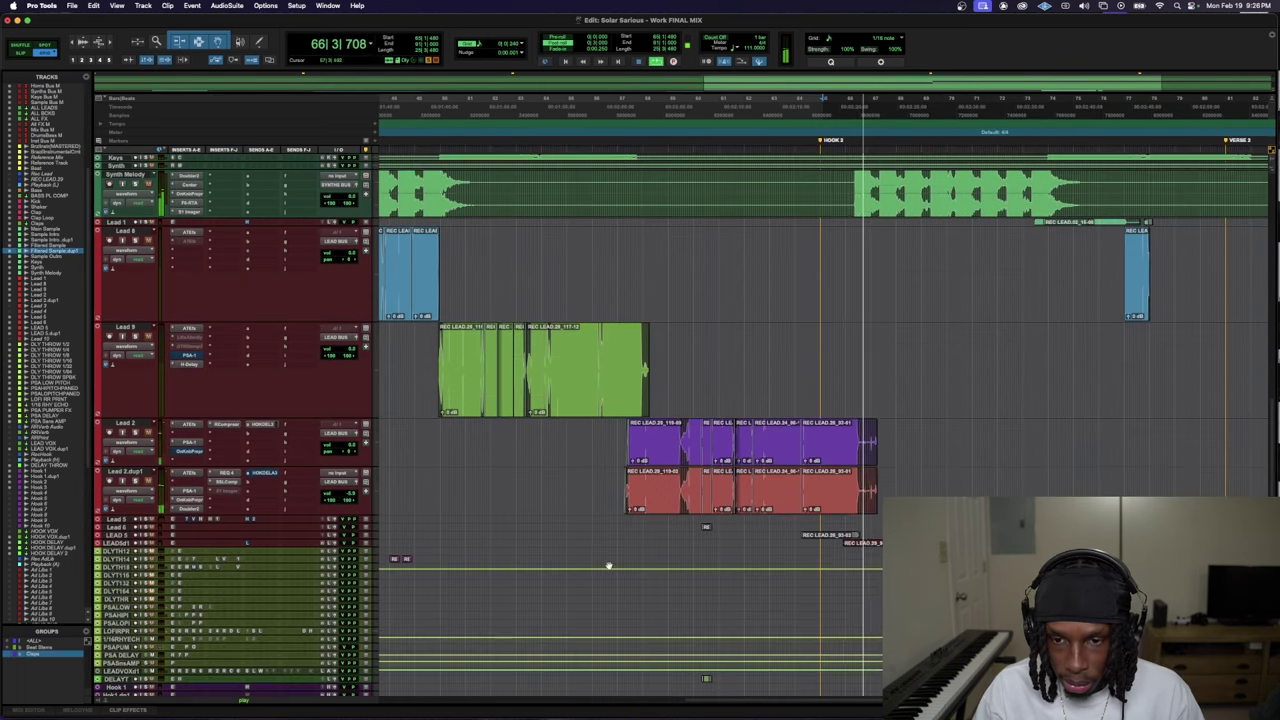
scroll(657, 582, up, 3)
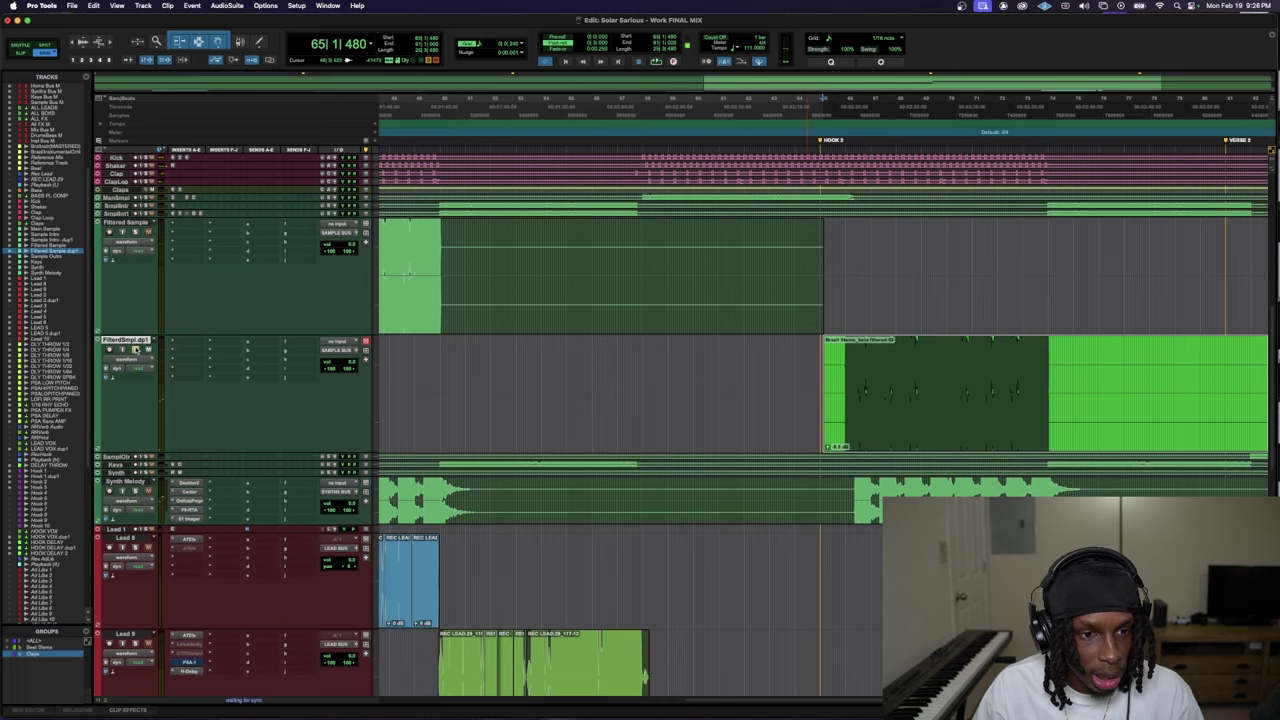
- Solo and enlarge the LEAD 5.dup1 track, open its output fader, and adjust its level during playback
scroll(886, 393, down, 4)
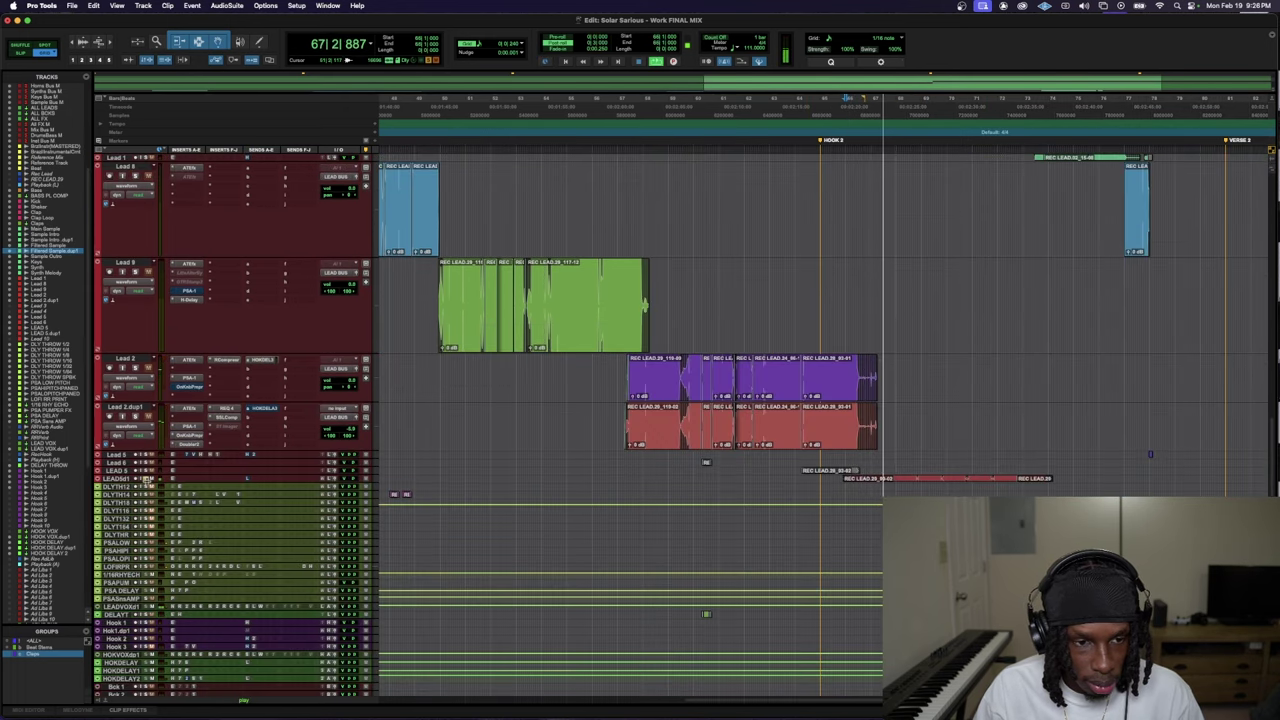
drag(147, 484, 192, 571)
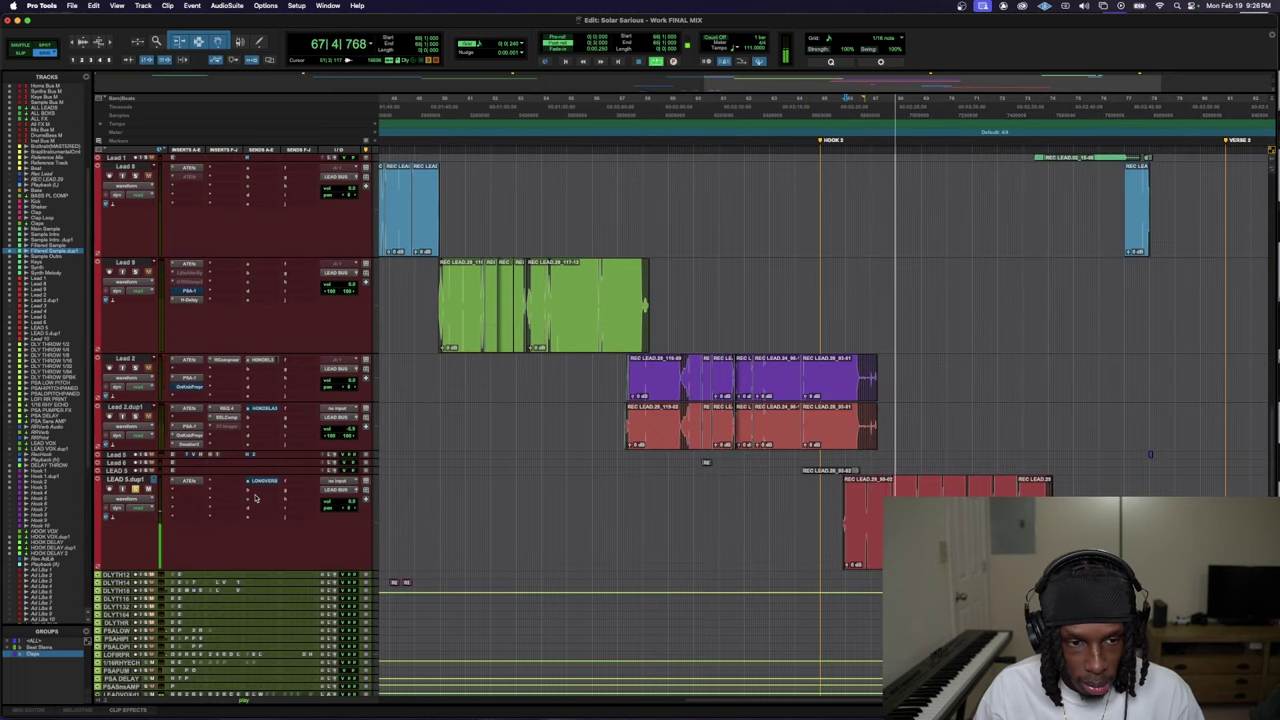
click(358, 490)
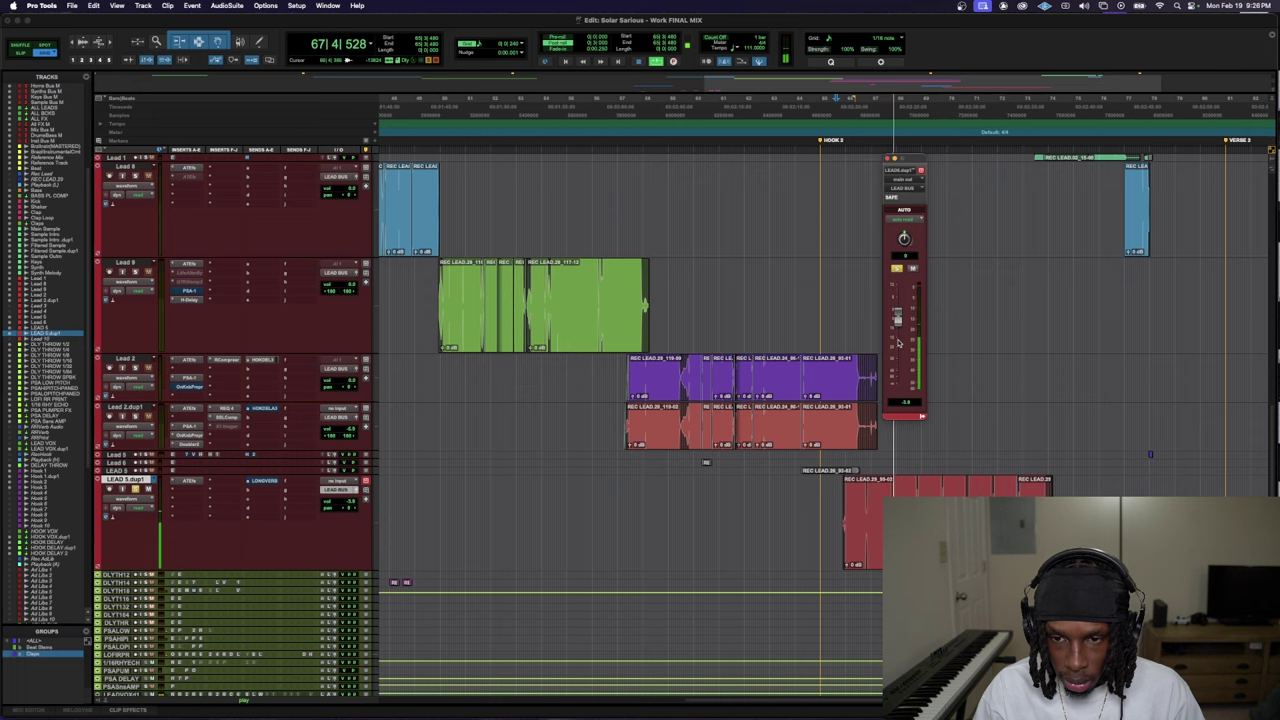
- Add a short fade-in at the start of the first clip on LEAD 5.dup1
key(t)
key(t)
key(t)
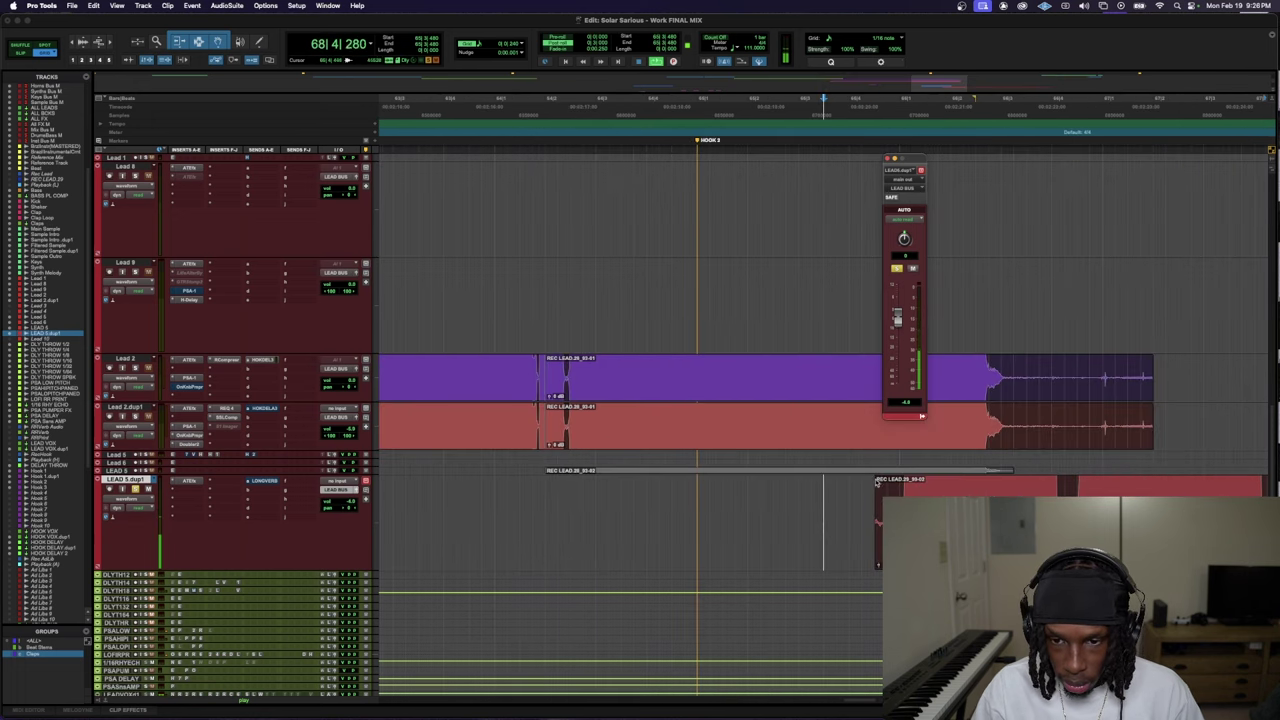
drag(877, 483, 885, 483)
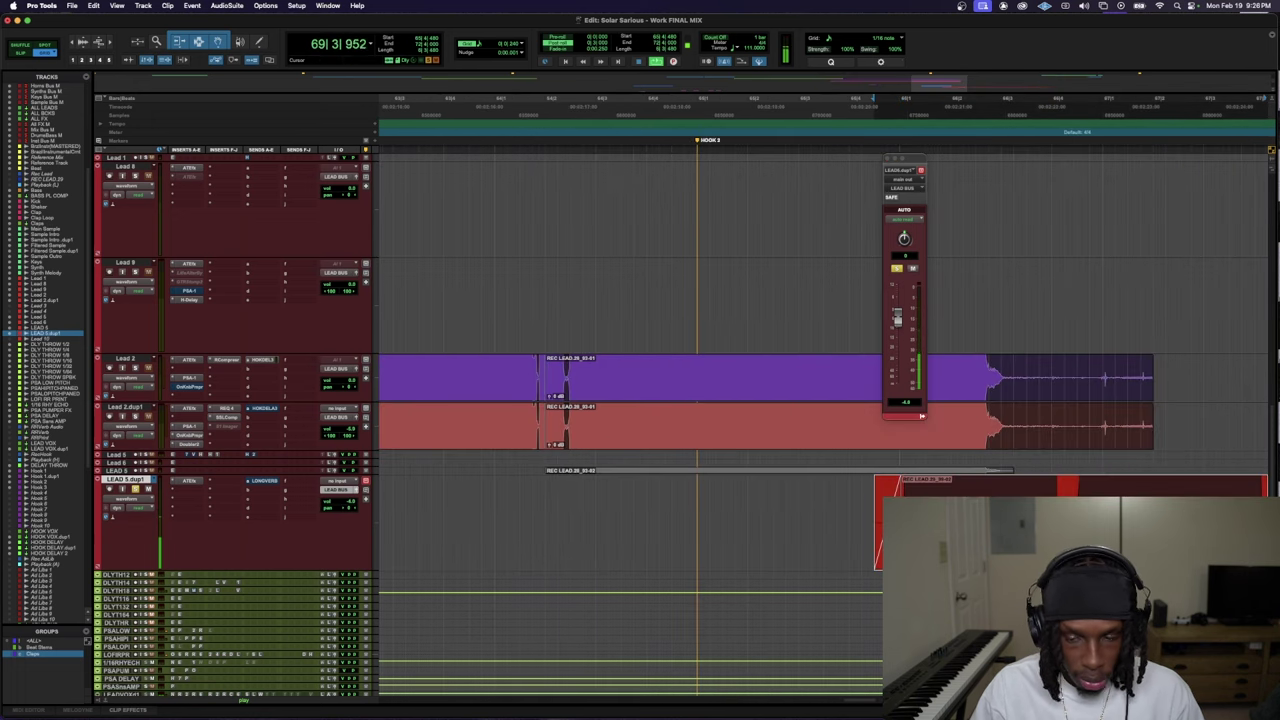
scroll(900, 481, right, 10)
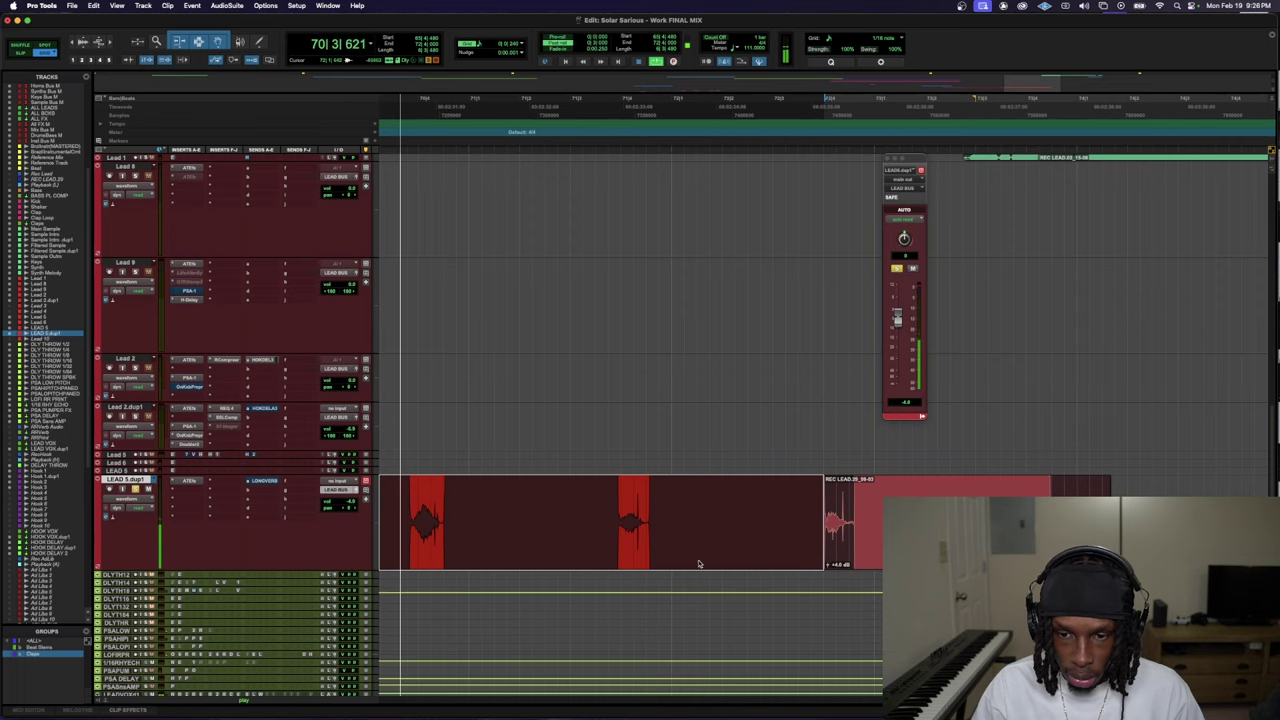
- Enlarge the MID BGVX BUS track and play the Hook 2 section with LEAD 5.dup1
key(r)
scroll(550, 547, down, 5)
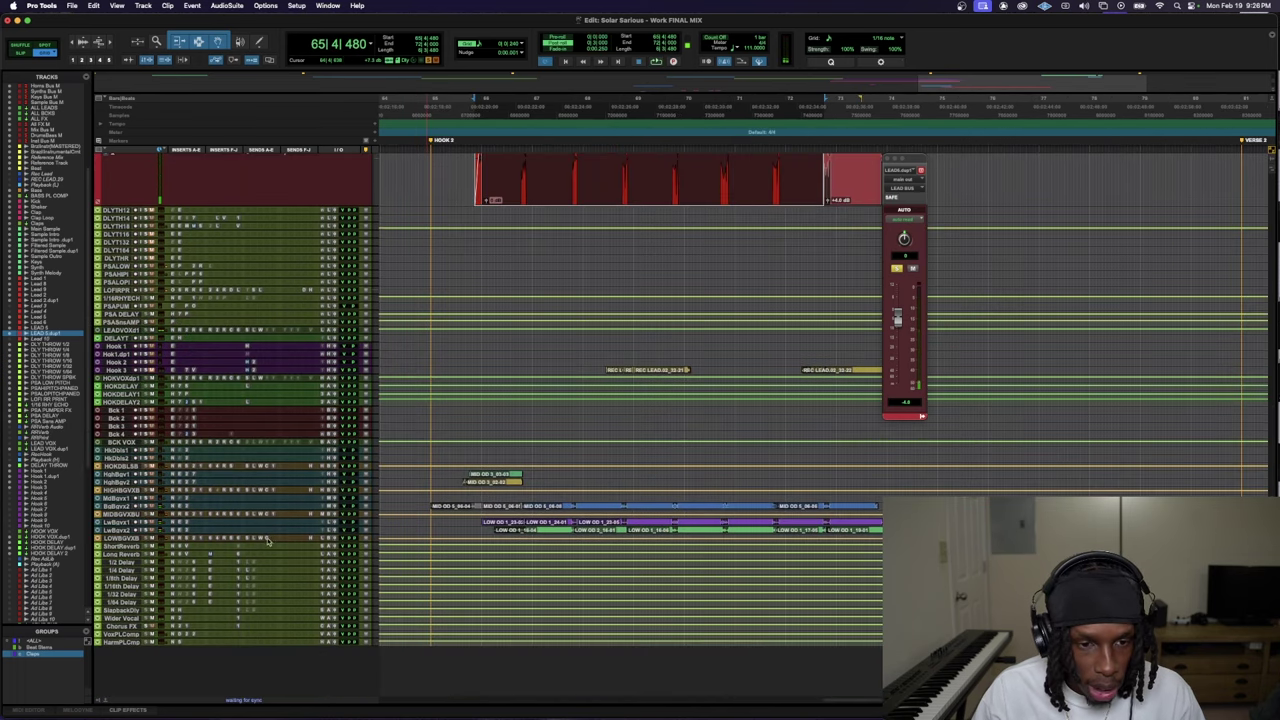
drag(219, 520, 219, 566)
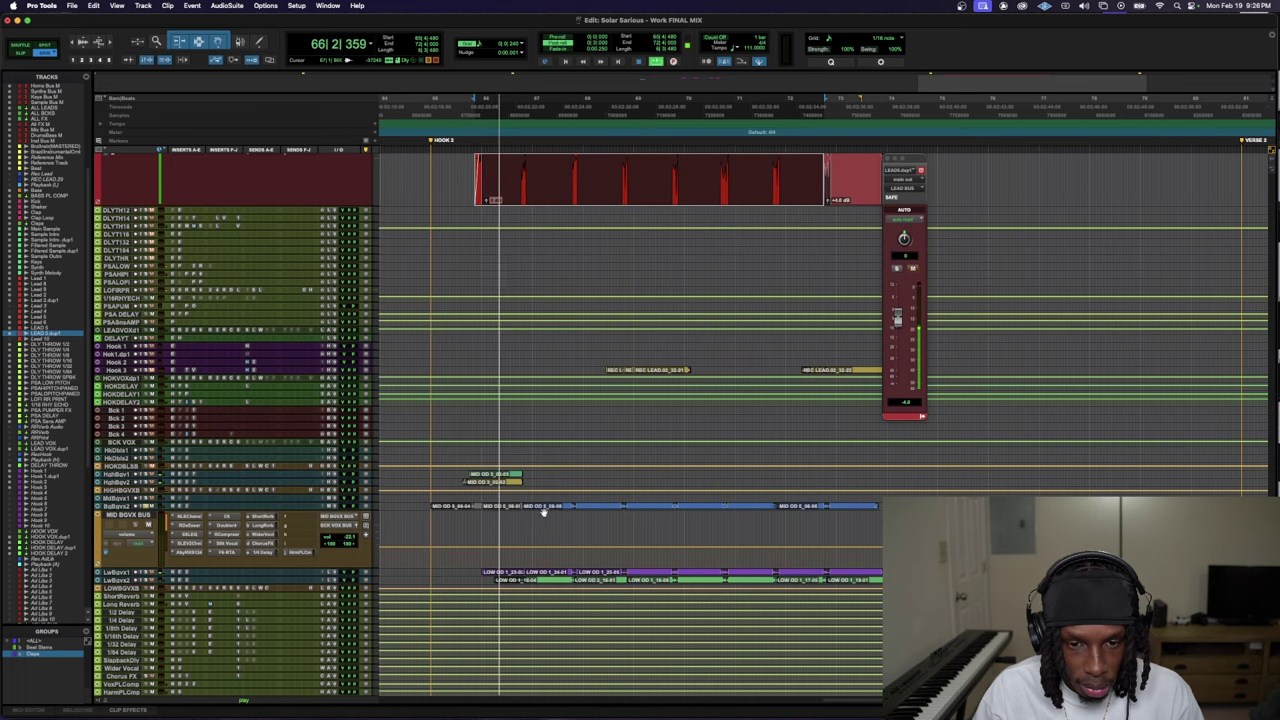
- Solo Filtered Sample.dup1 and compare it with LEAD 5.dup1 and the mid background vocals during playback
scroll(193, 541, up, 10)
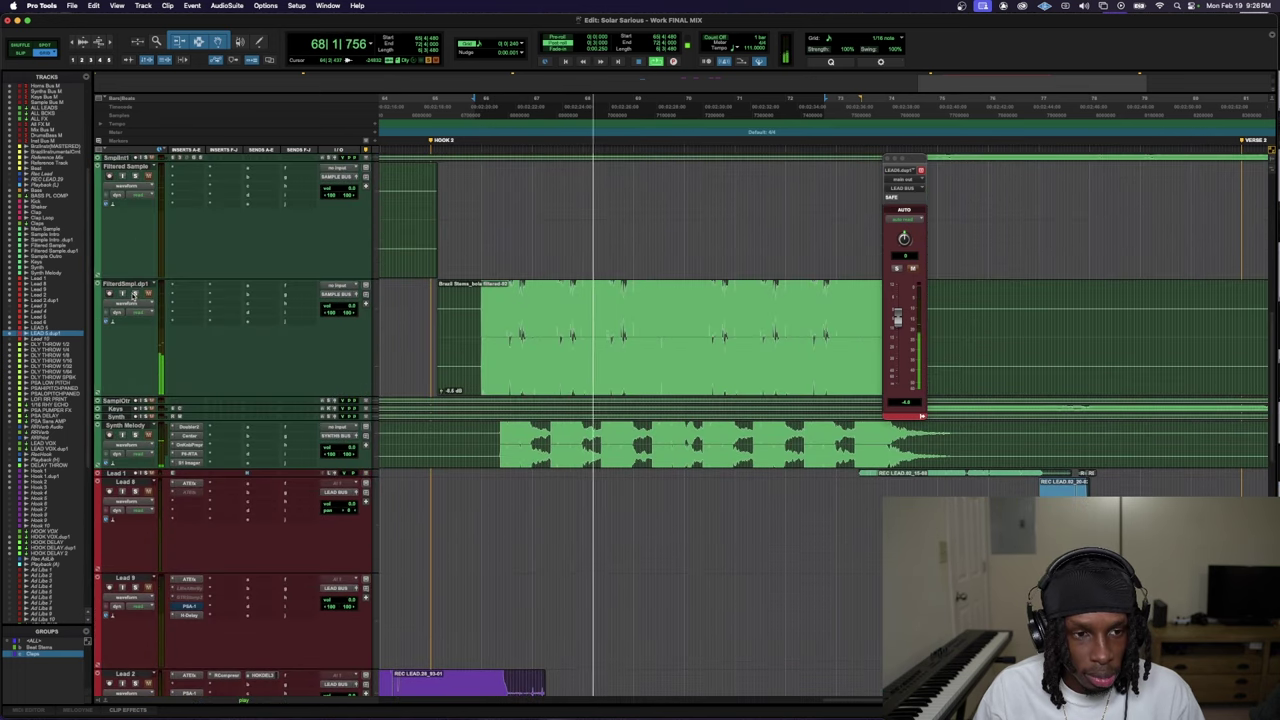
scroll(356, 543, down, 10)
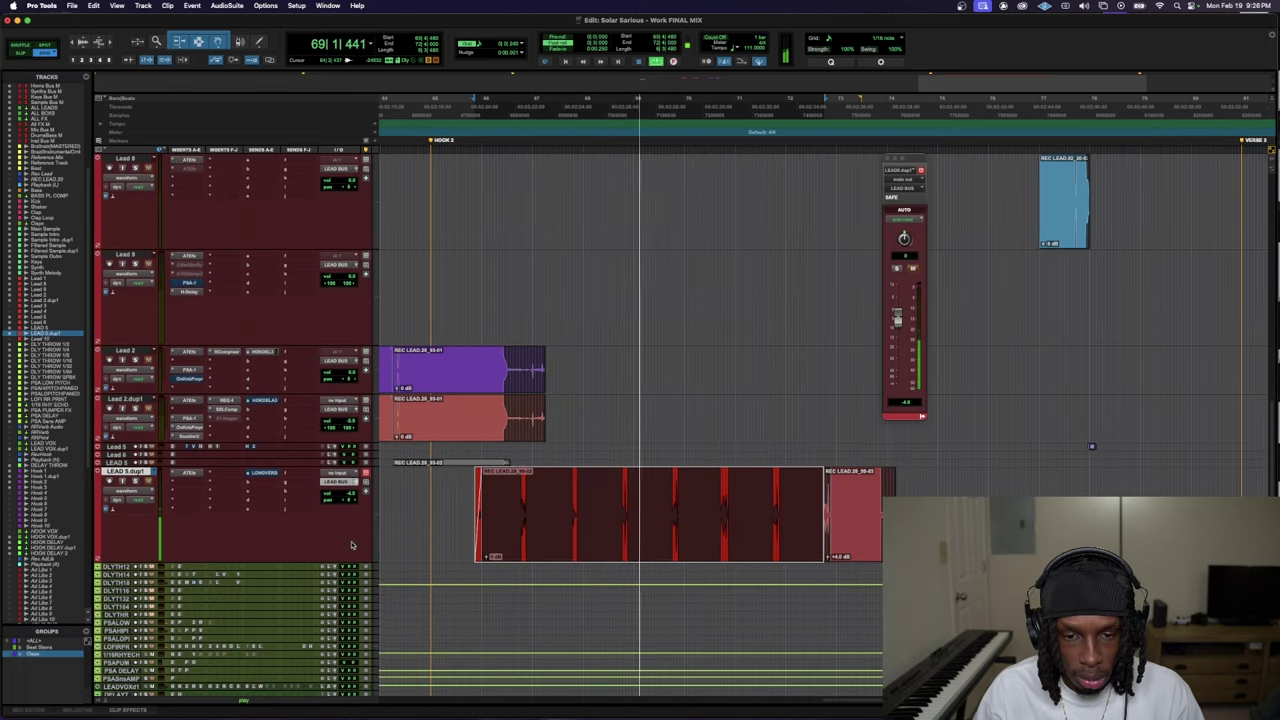
scroll(366, 453, up, 9)
scroll(643, 534, down, 10)
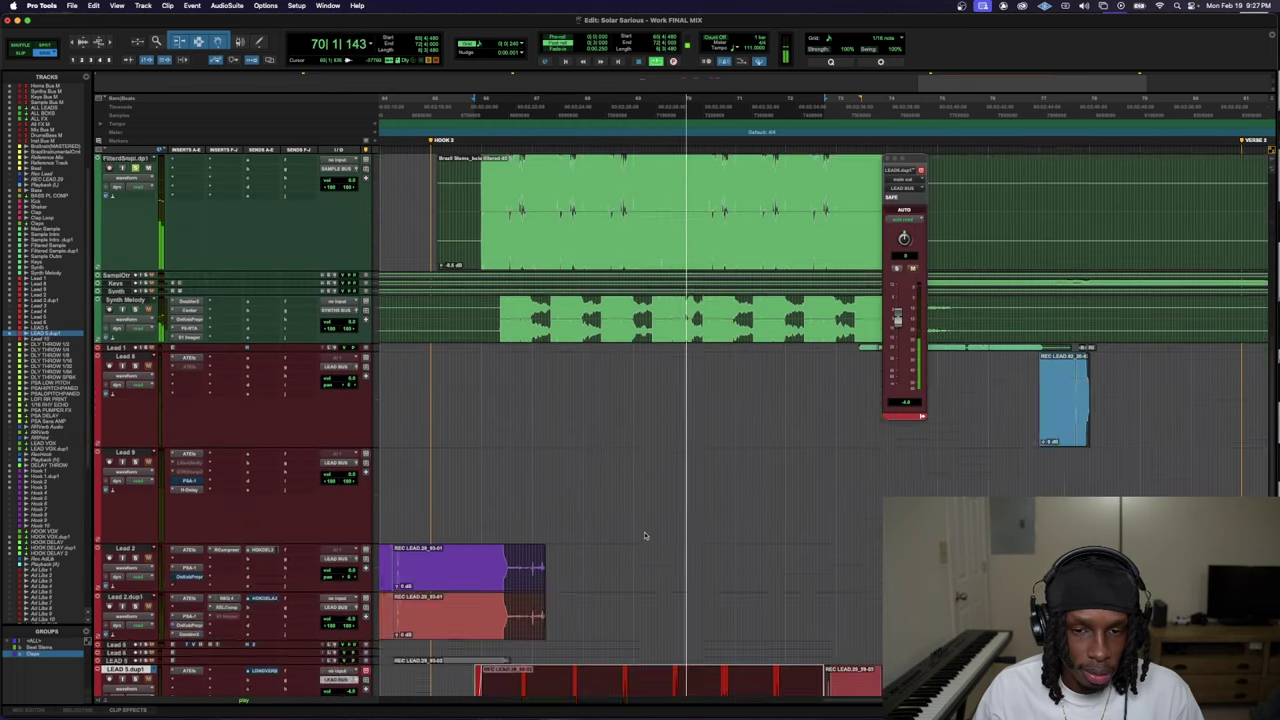
scroll(506, 565, down, 1)
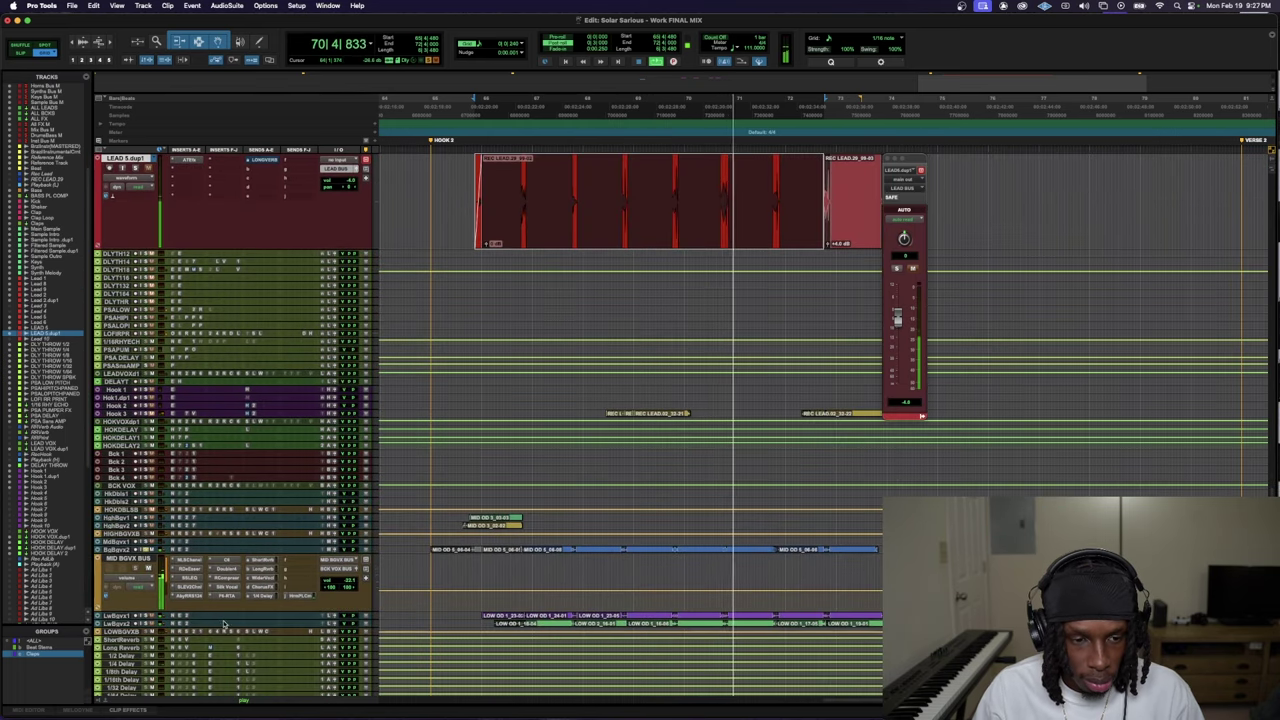
- Enlarge and solo the Low Bgvx 1 track, and restart playback just before its first Hook 2 clip
key(ctrl+Up)
scroll(244, 643, down, 5)
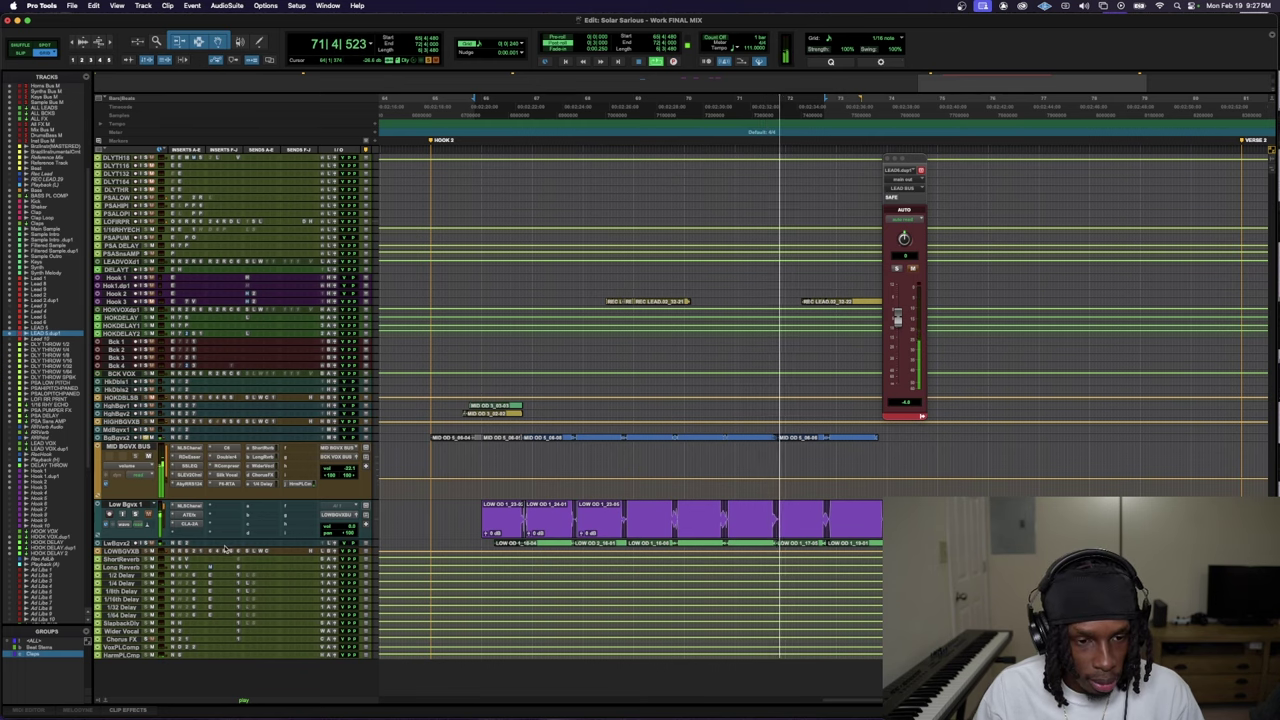
click(478, 512)
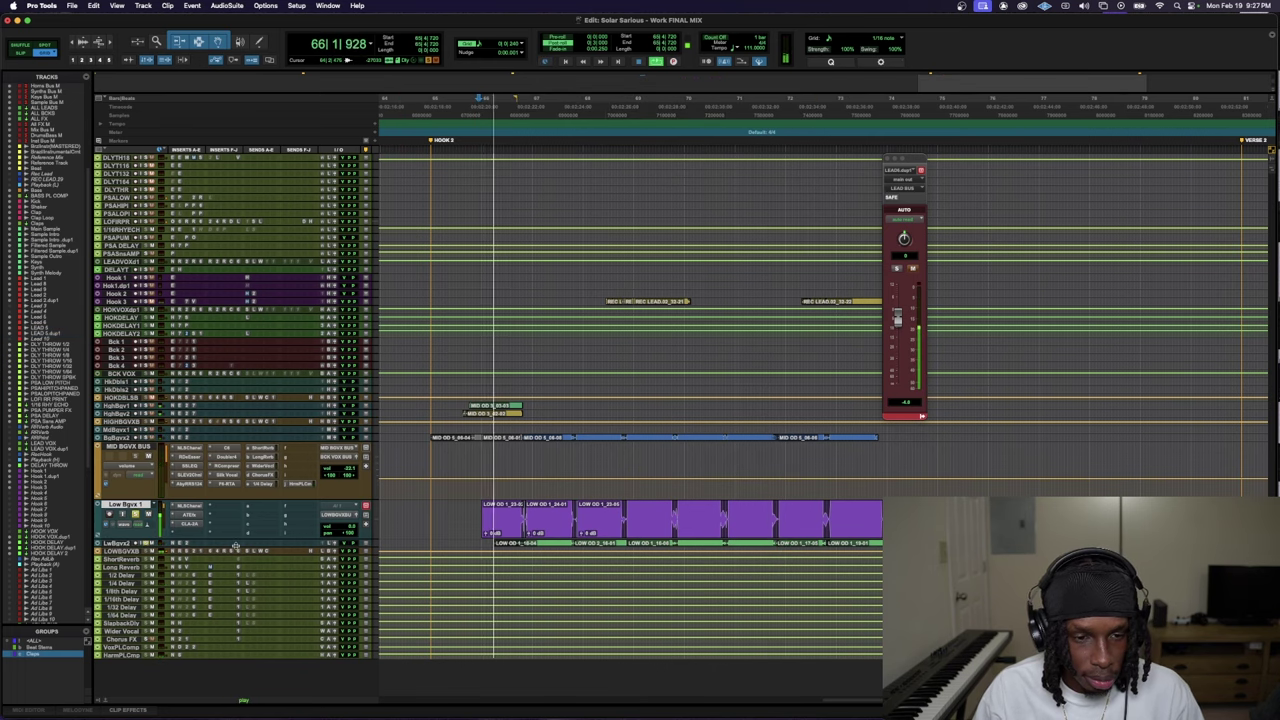
- Audition Hook 2 while checking how LEAD 5.dup1, Filtered Sample.dup1 and Synth Melody sit with the low background vocals
scroll(221, 483, up, 15)
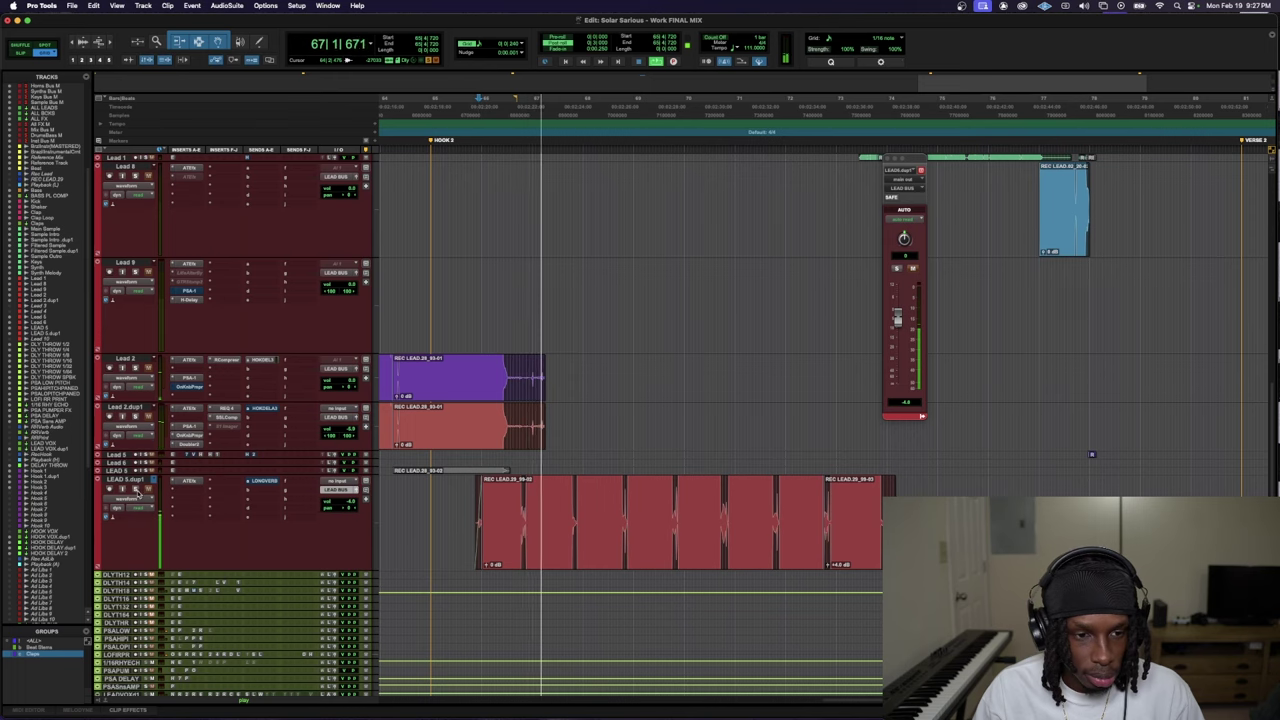
scroll(221, 483, up, 20)
scroll(215, 572, down, 15)
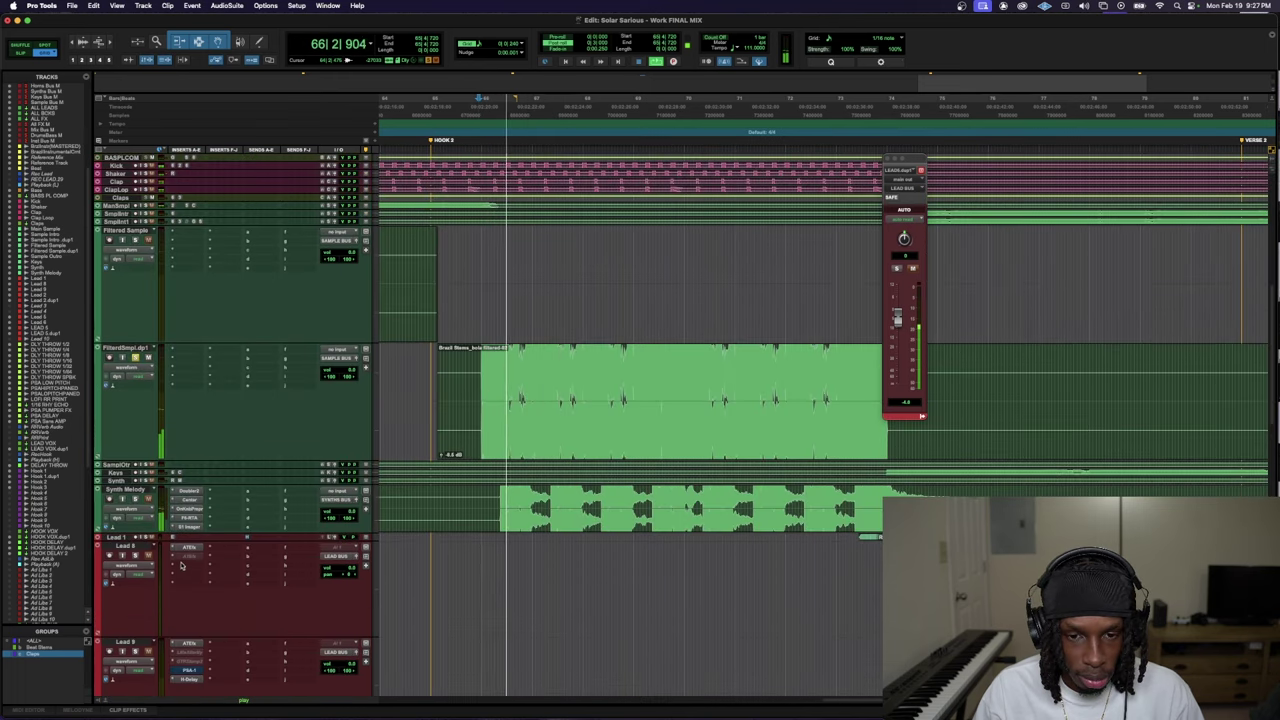
scroll(171, 562, up, 15)
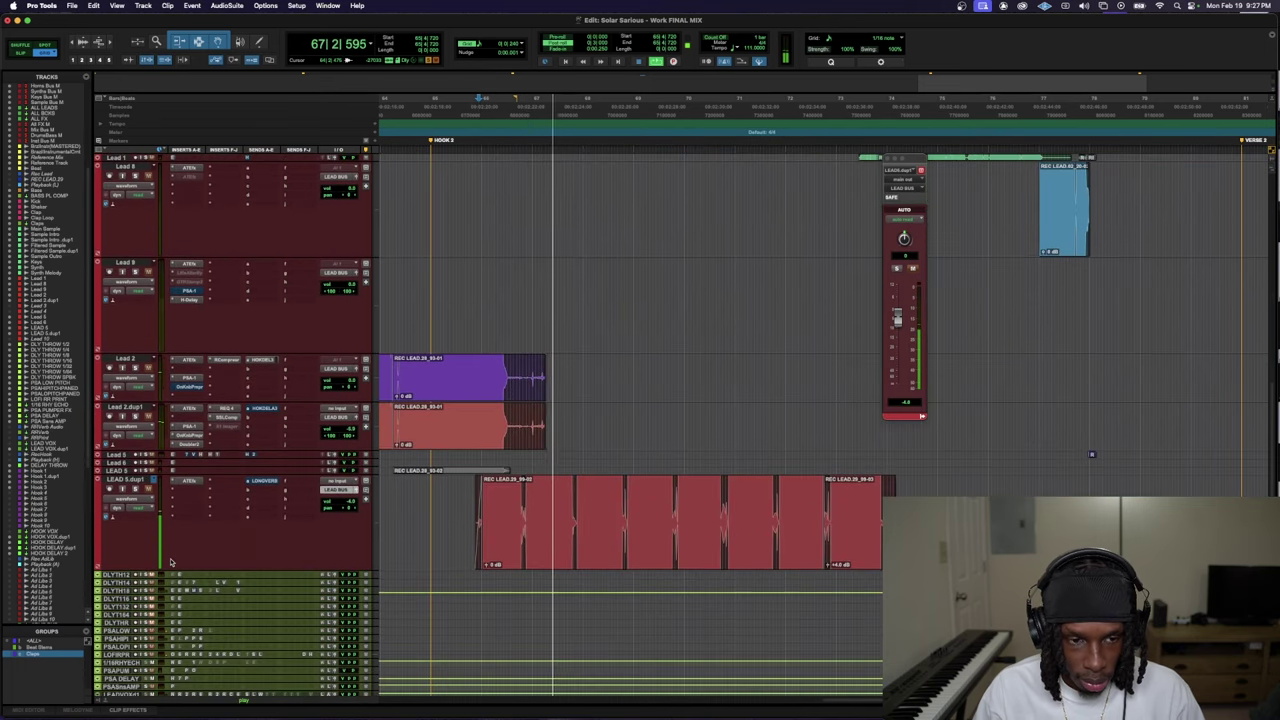
scroll(148, 290, up, 2)
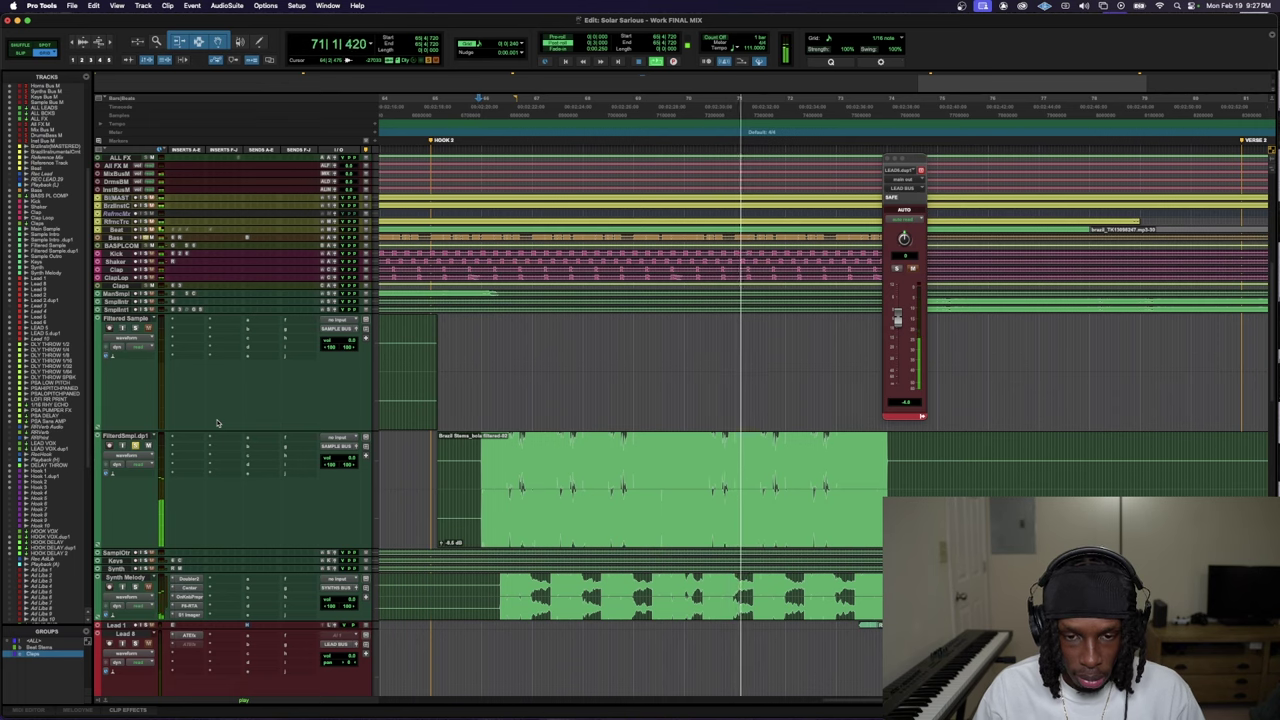
scroll(217, 423, down, 5)
scroll(183, 433, down, 5)
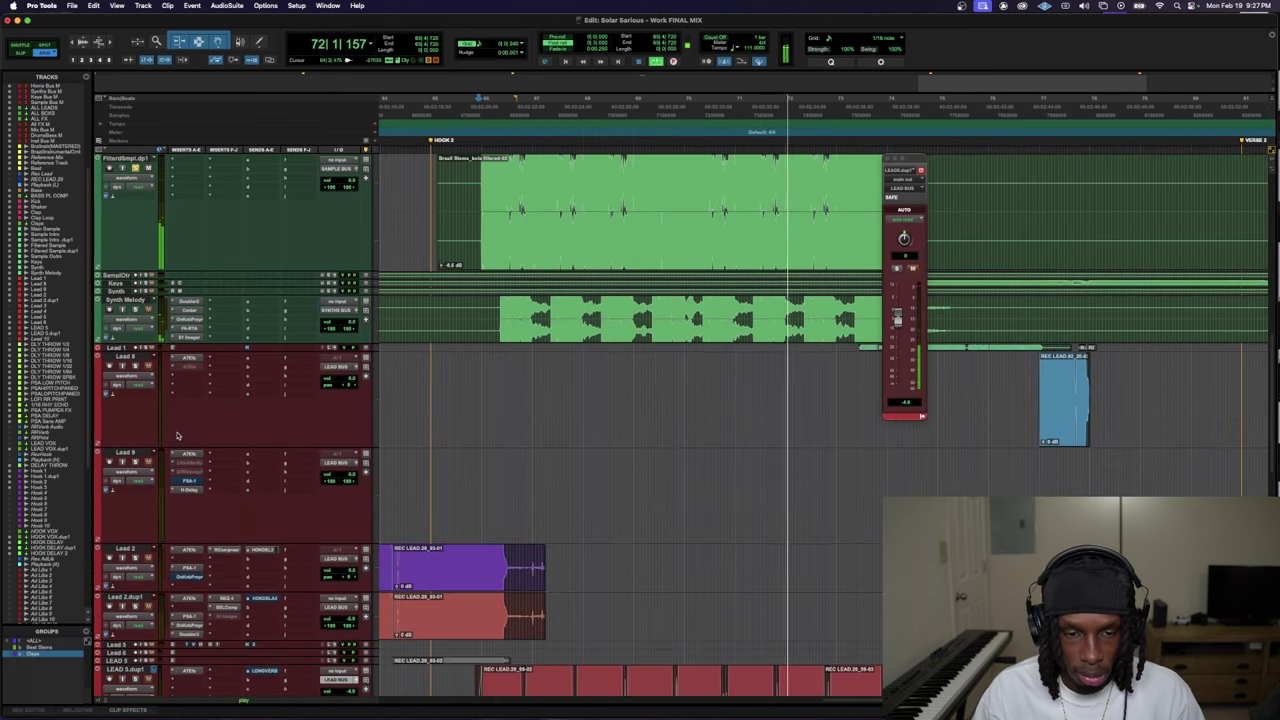
scroll(155, 488, up, 3)
- Enlarge and solo Low Bgvx 2 and Big Bgvx 2, and replay the background vocals from 65|4|720
scroll(155, 488, down, 4)
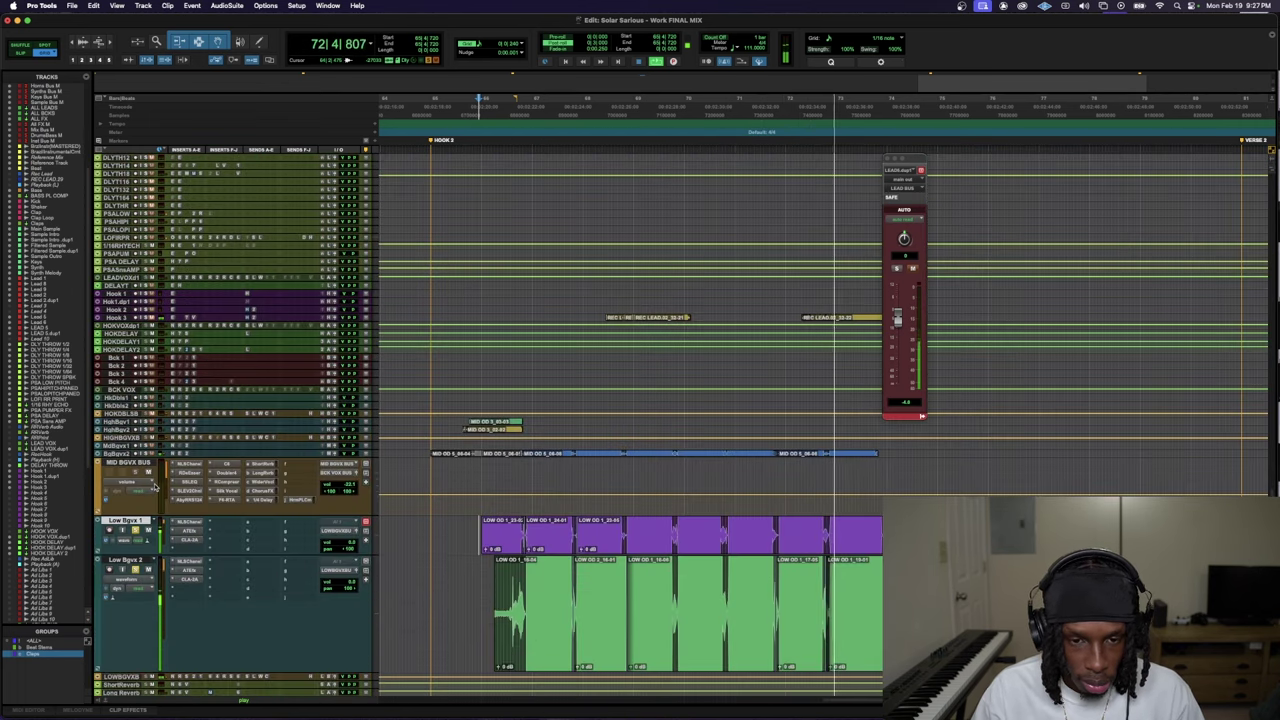
key(ctrl+Up)
key(ctrl+Up)
key(ctrl+Up)
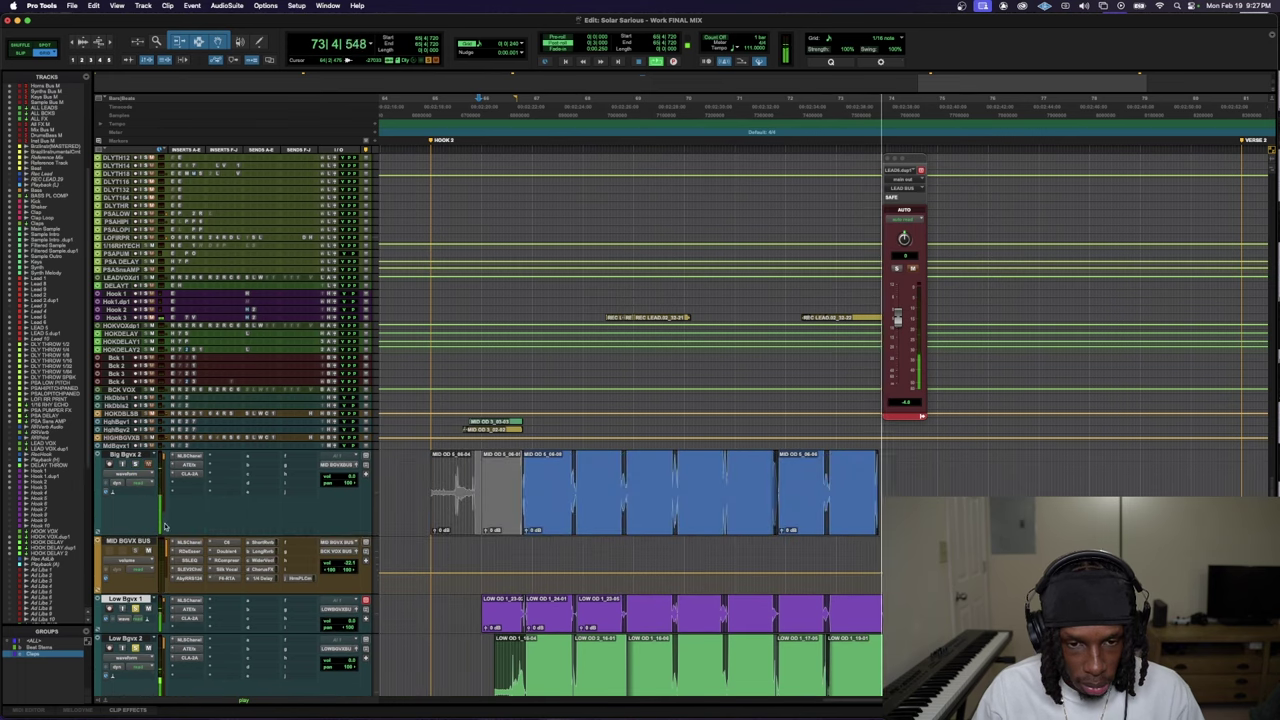
key(space)
key(space)
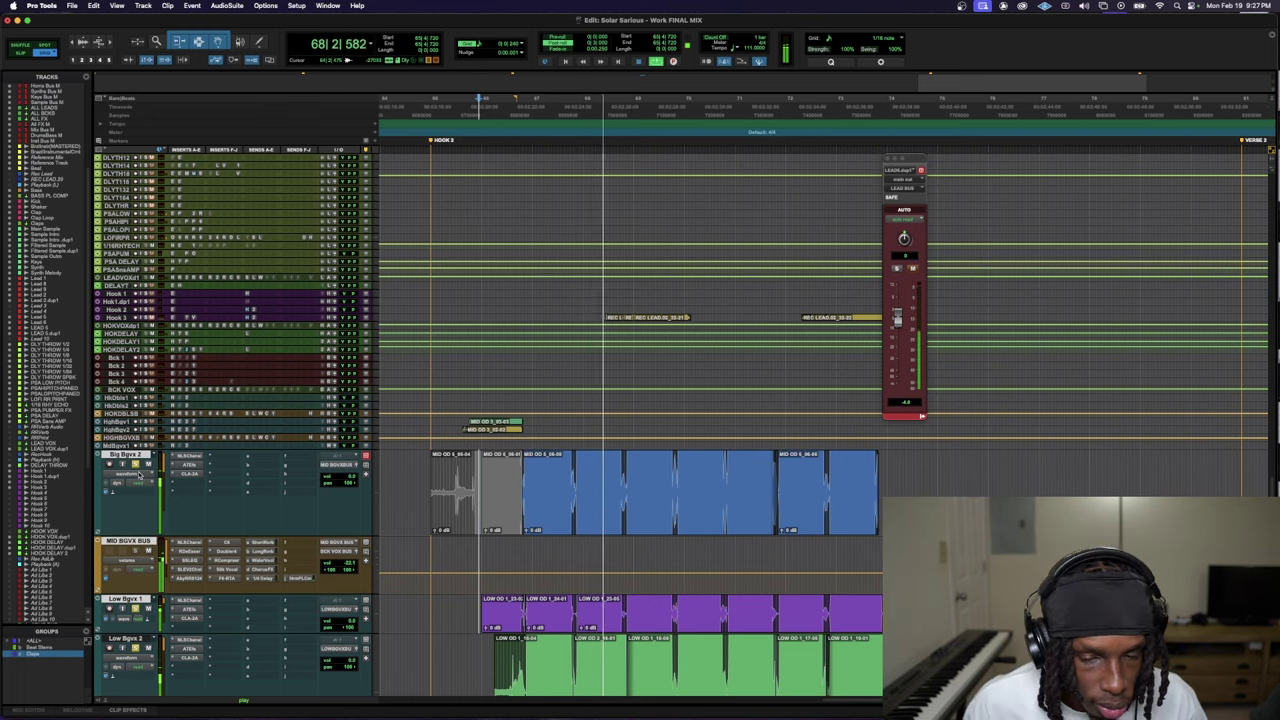
- Stop playback, solo LEAD 5.dup1 with the background vocals, and reduce the height of the enlarged background tracks
scroll(257, 450, up, 3)
key(space)
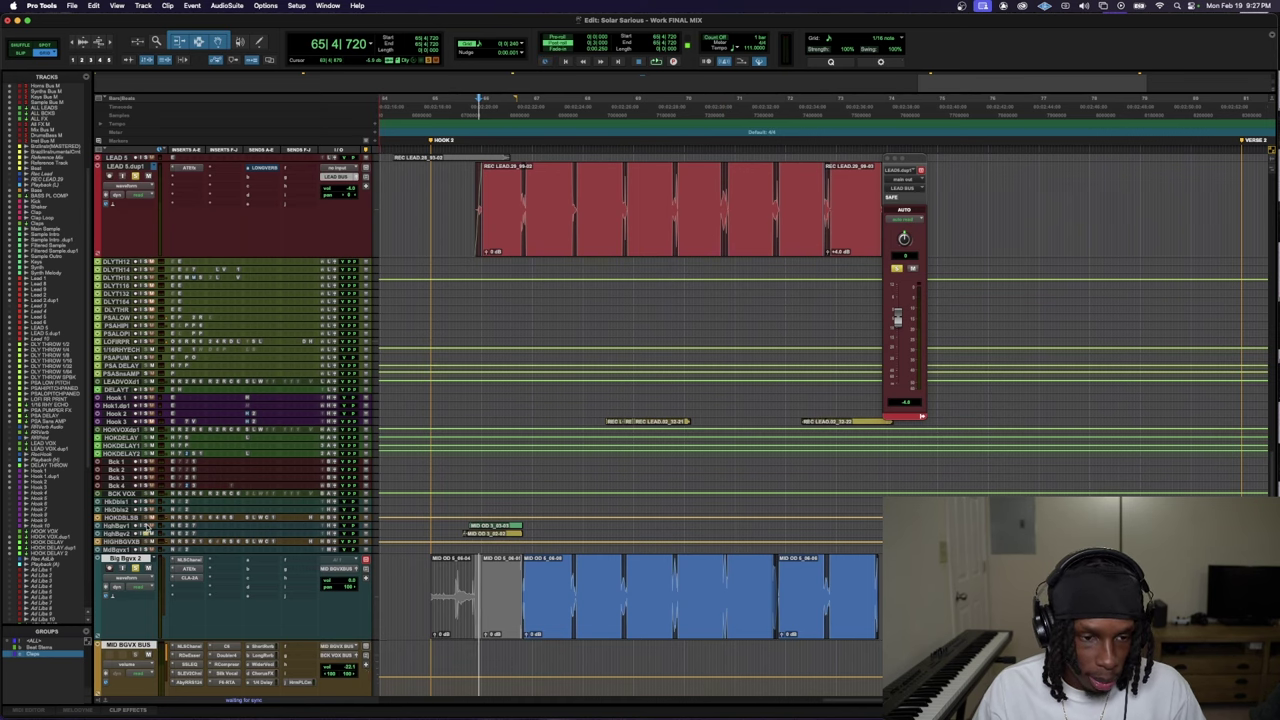
scroll(738, 497, up, 3)
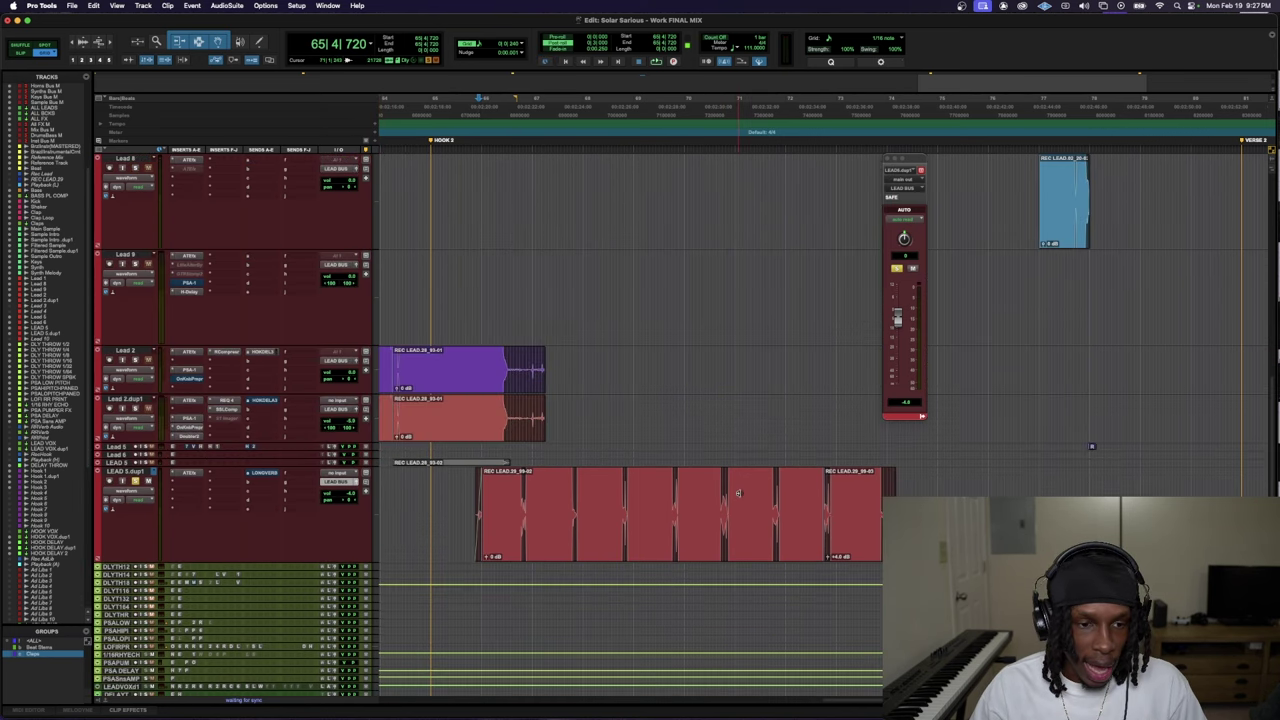
scroll(738, 493, down, 10)
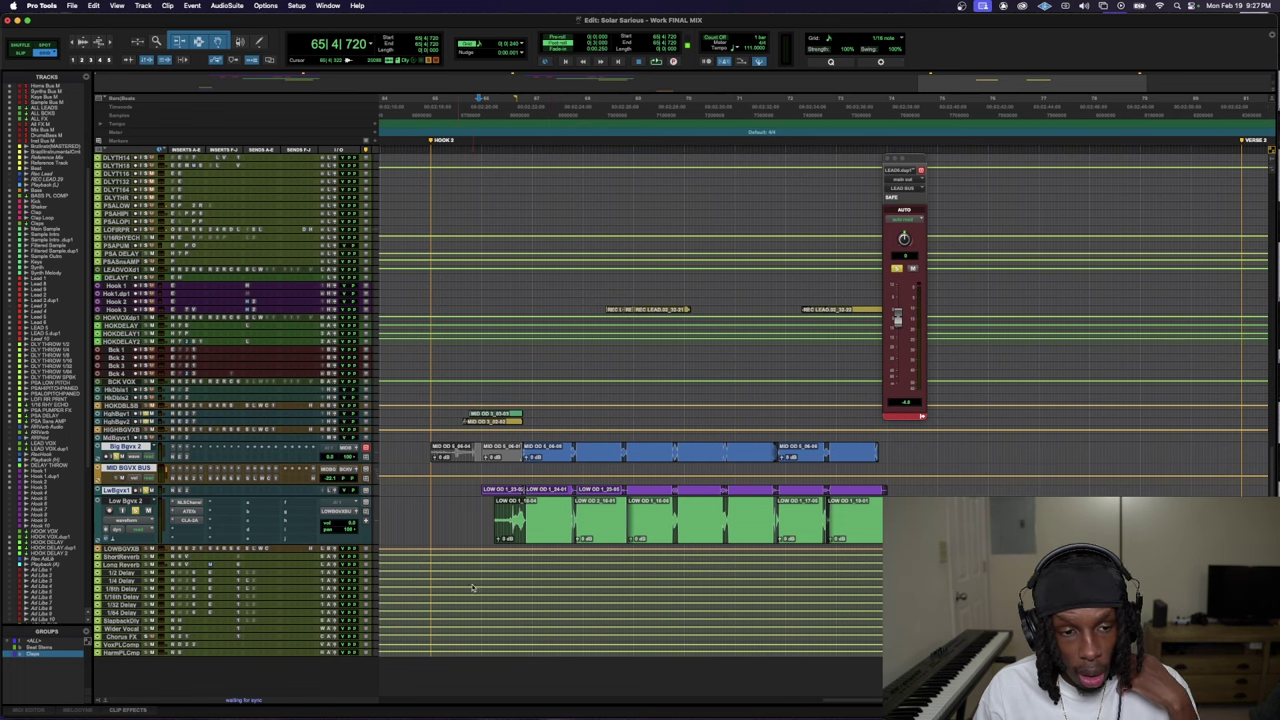
- Enlarge the ALL BCKS bus, open its OneKnob Filter insert, and play the Hook 2 background vocals
scroll(473, 587, up, 15)
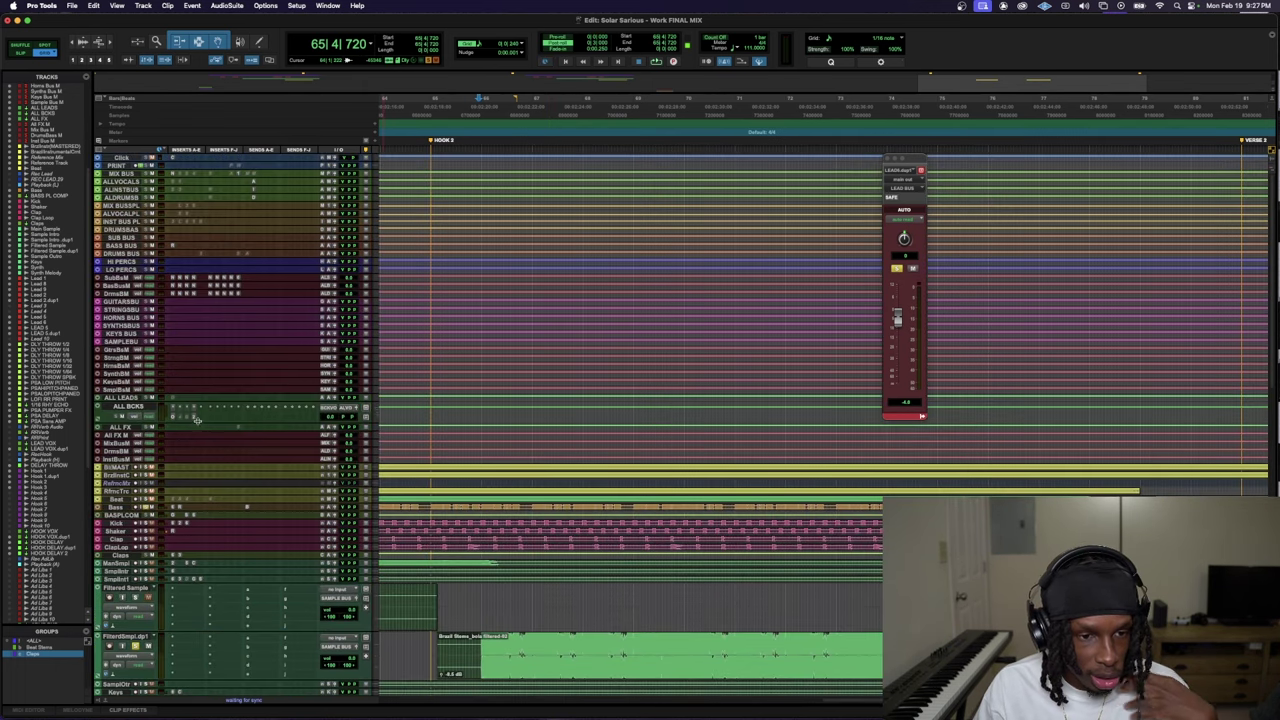
click(190, 410)
key(space)
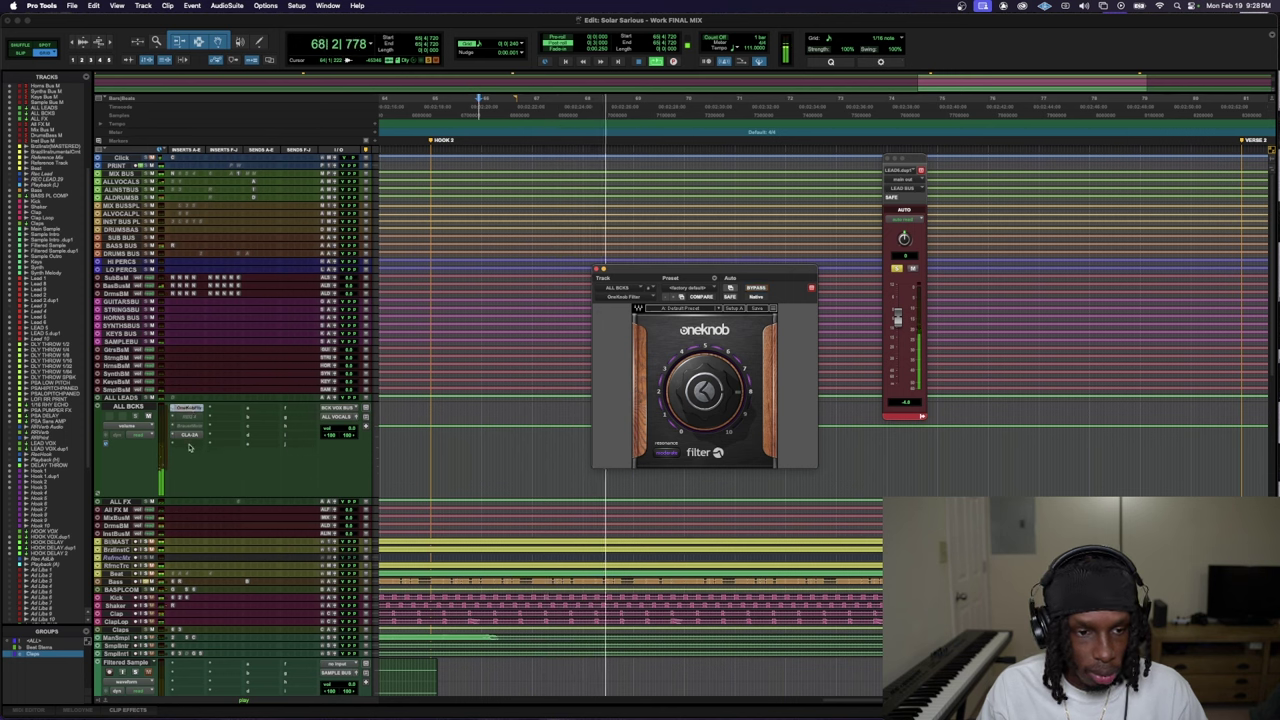
- Insert an F6-RTA equalizer in the slot after CLA-2A on the ALL BCKS bus
click(190, 443)
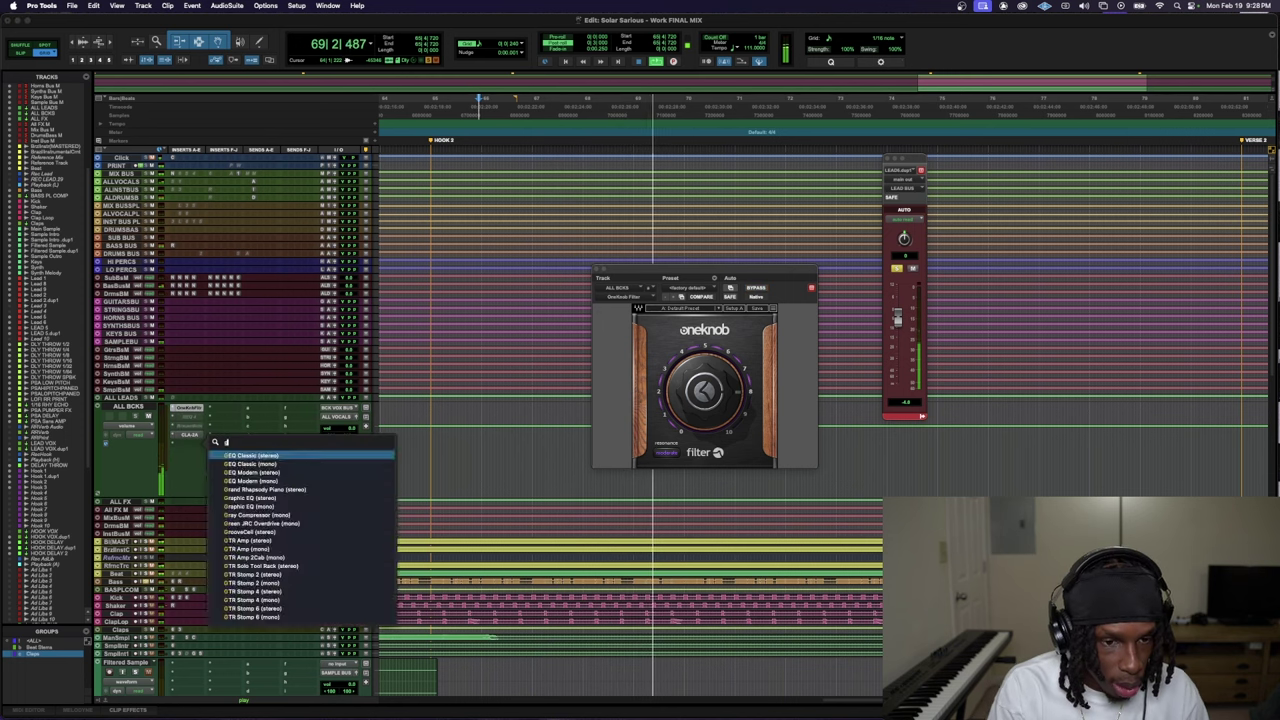
text(brauer)
key(Down)
key(Down)
key(Return)
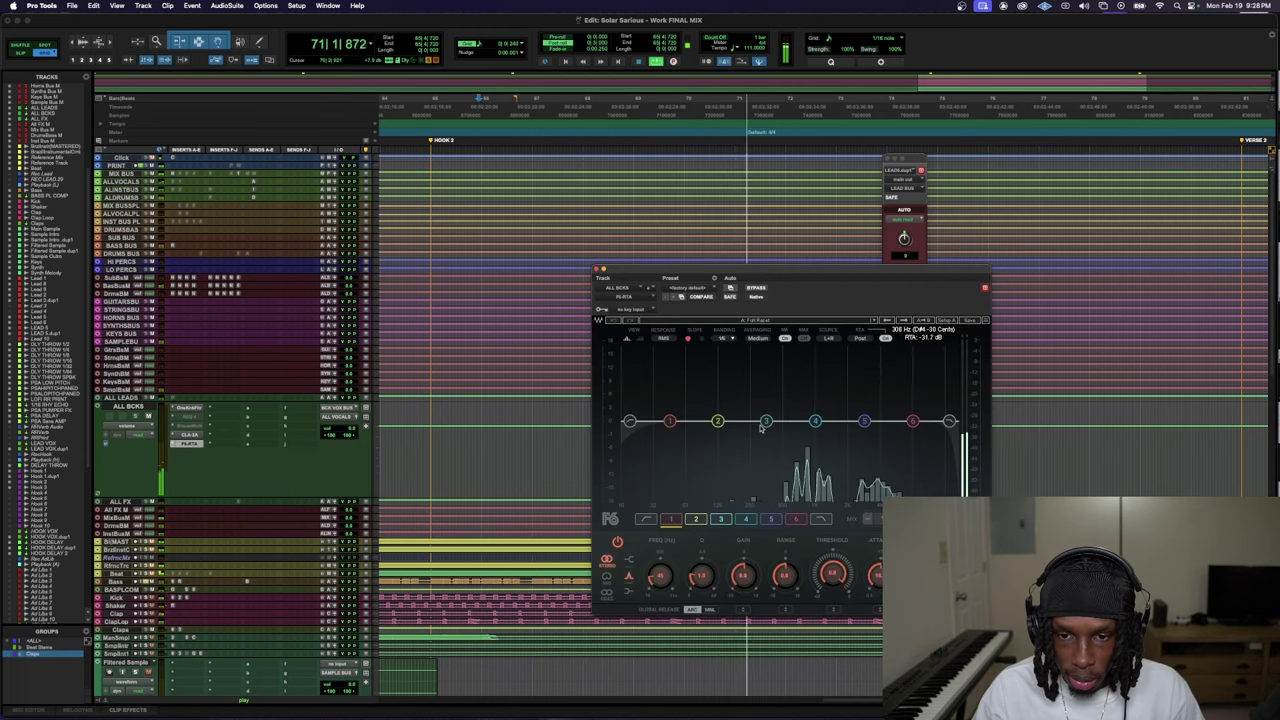
- Sweep F6-RTA band 3 with a boost during playback, and set it to a slight cut at about 718 Hz
drag(765, 421, 793, 364)
key(space)
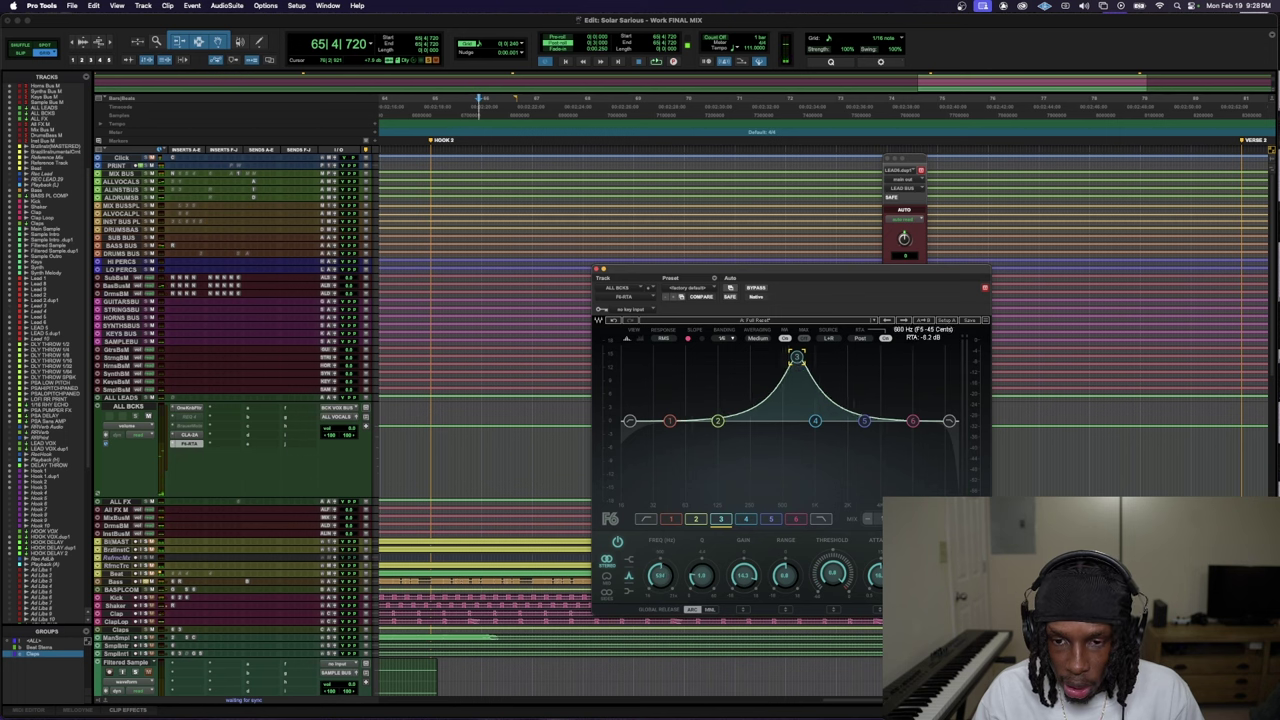
key(space)
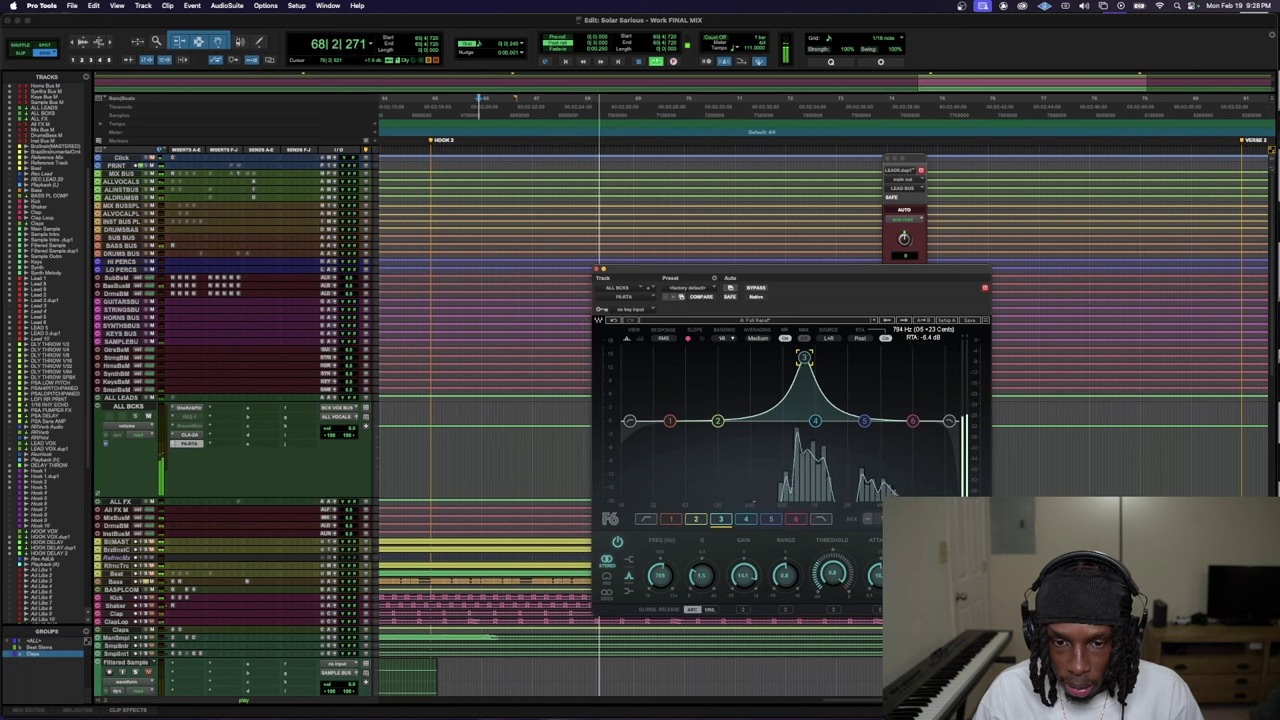
drag(804, 357, 802, 428)
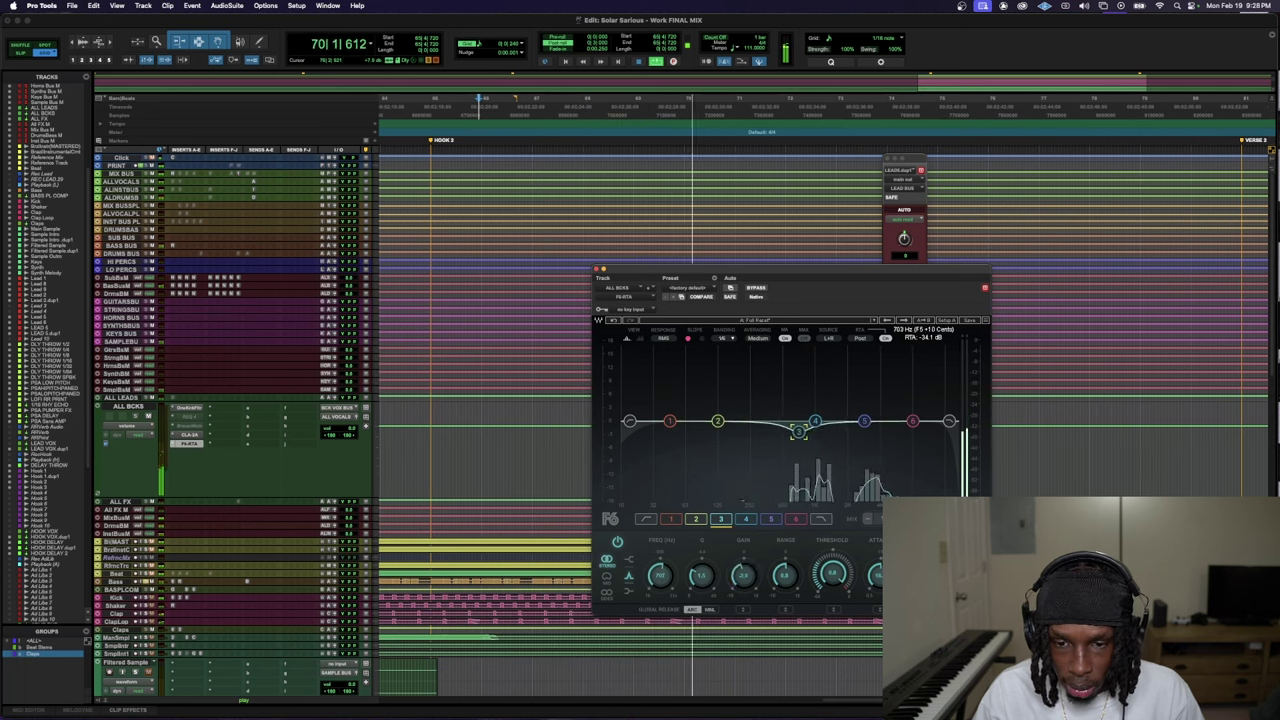
drag(798, 432, 800, 433)
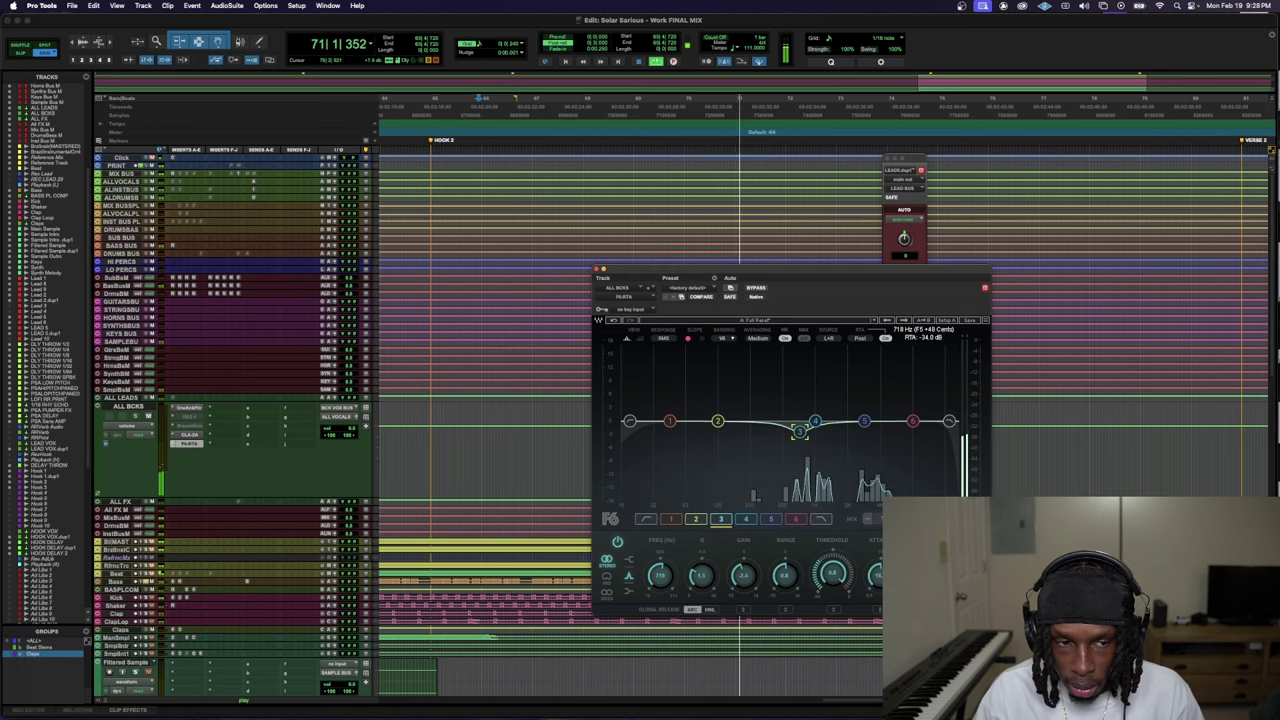
- Close the equalizer, unsolo Filtered Sample.dup1, and audition the leads and background vocals from 65|4|720
scroll(226, 487, down, 3)
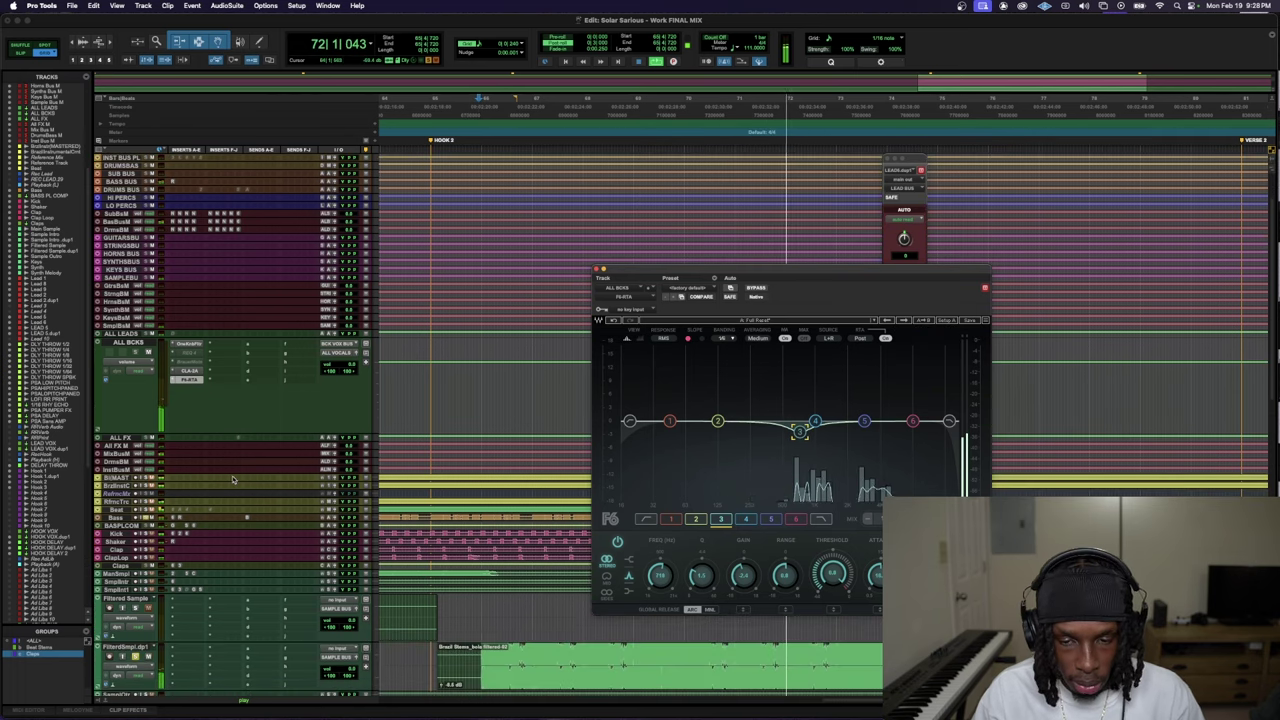
key(super+w)
scroll(226, 487, down, 5)
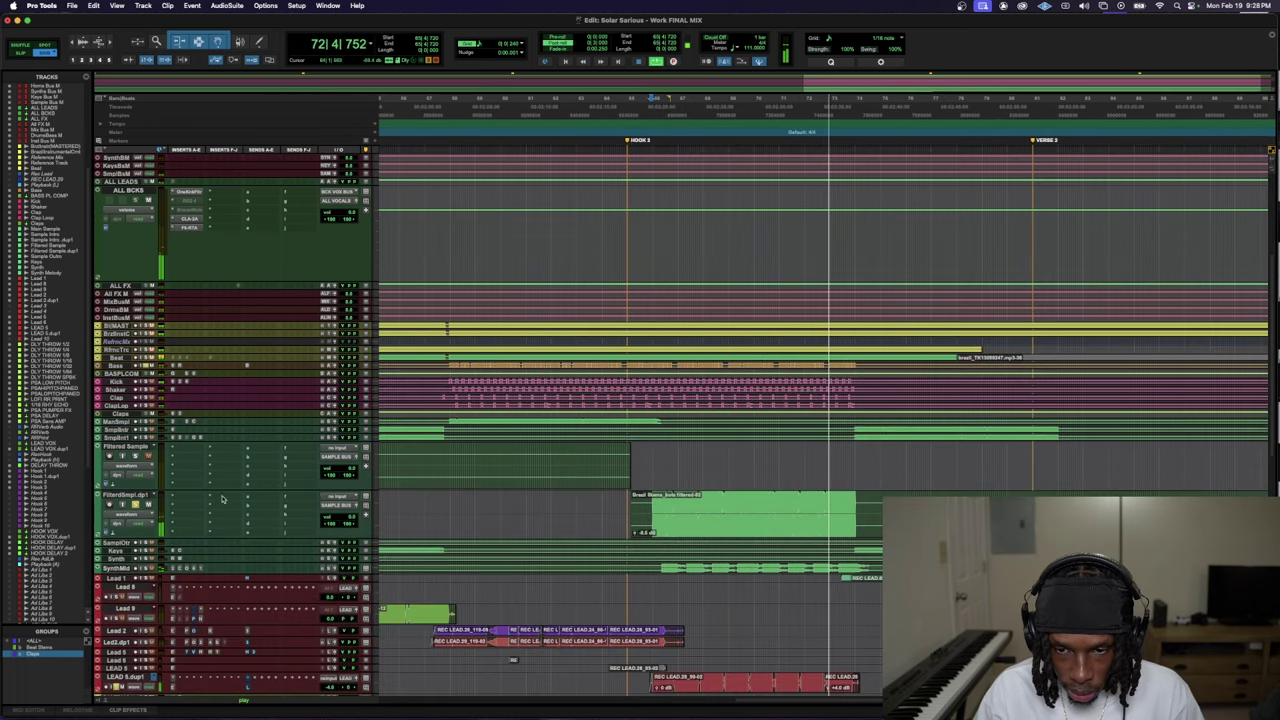
scroll(352, 590, down, 4)
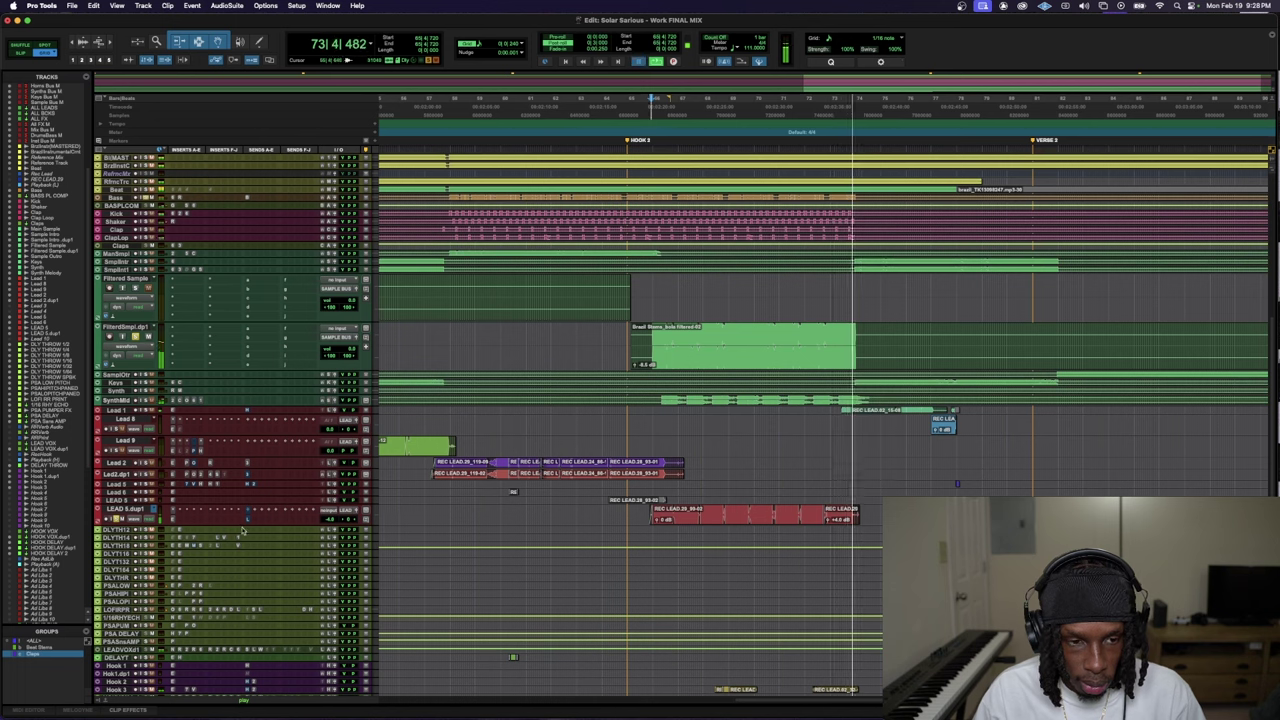
key(space)
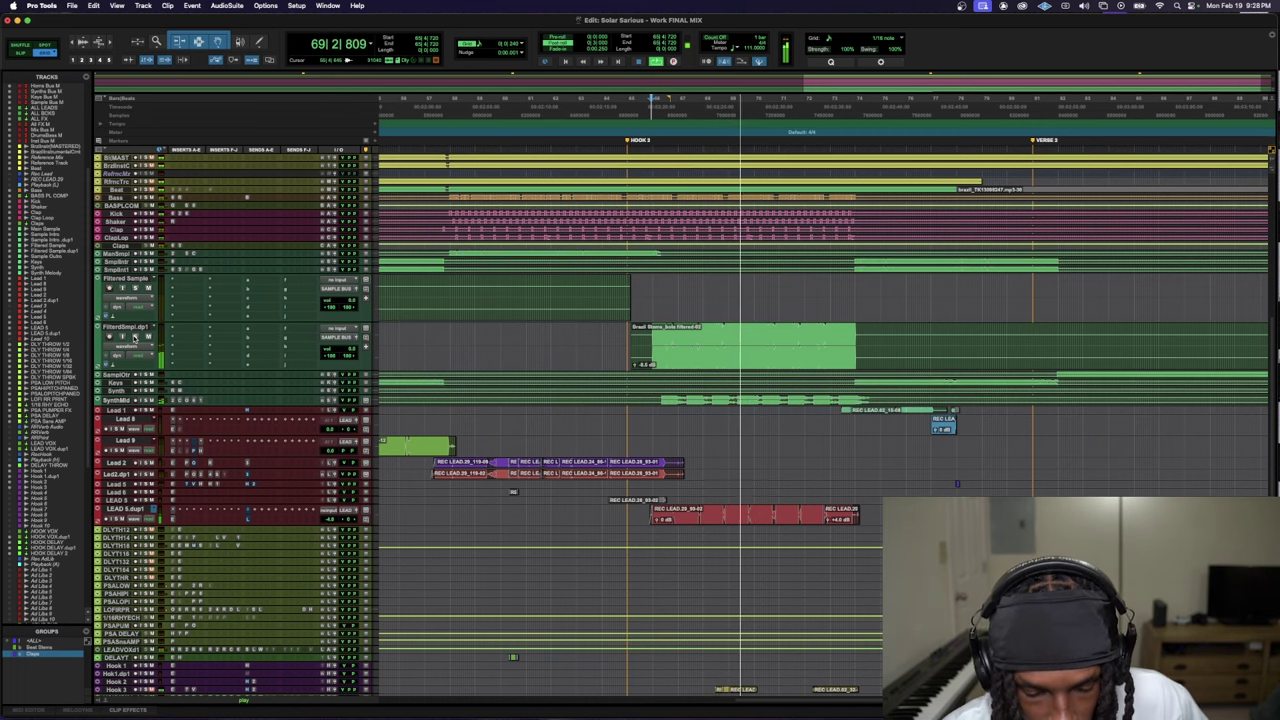
scroll(265, 510, down, 10)
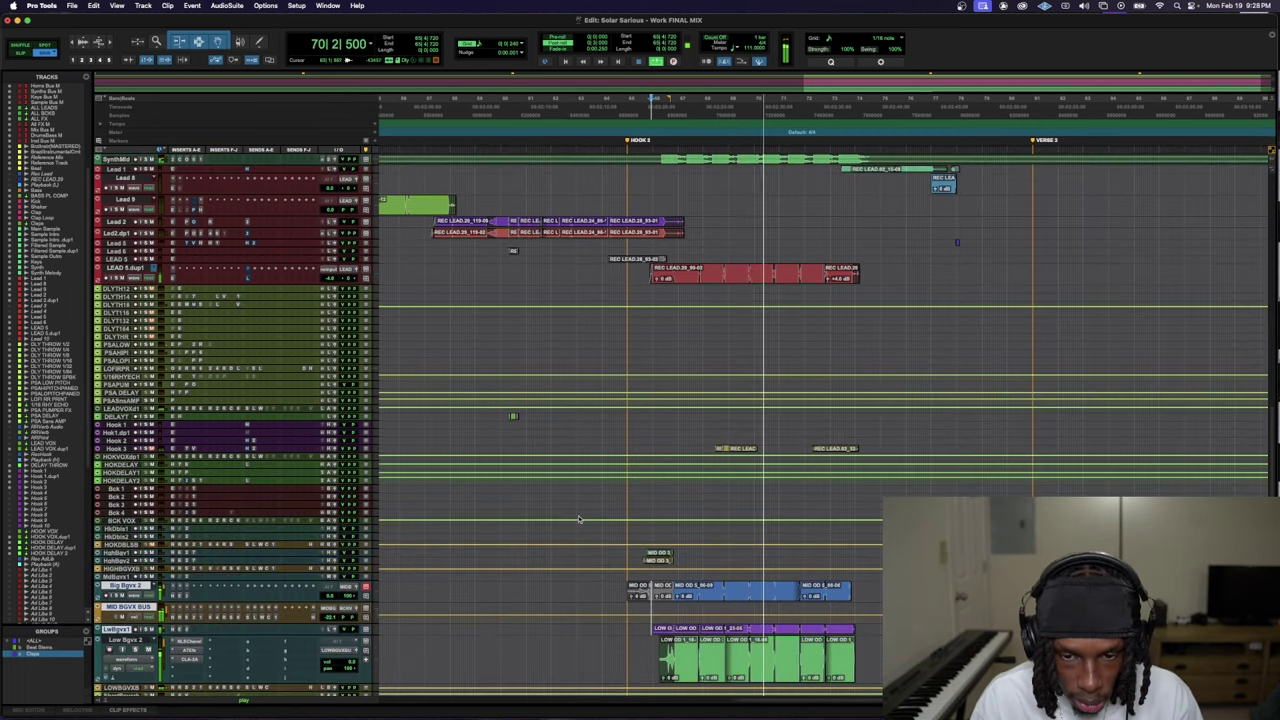
scroll(262, 505, up, 15)
key(space)
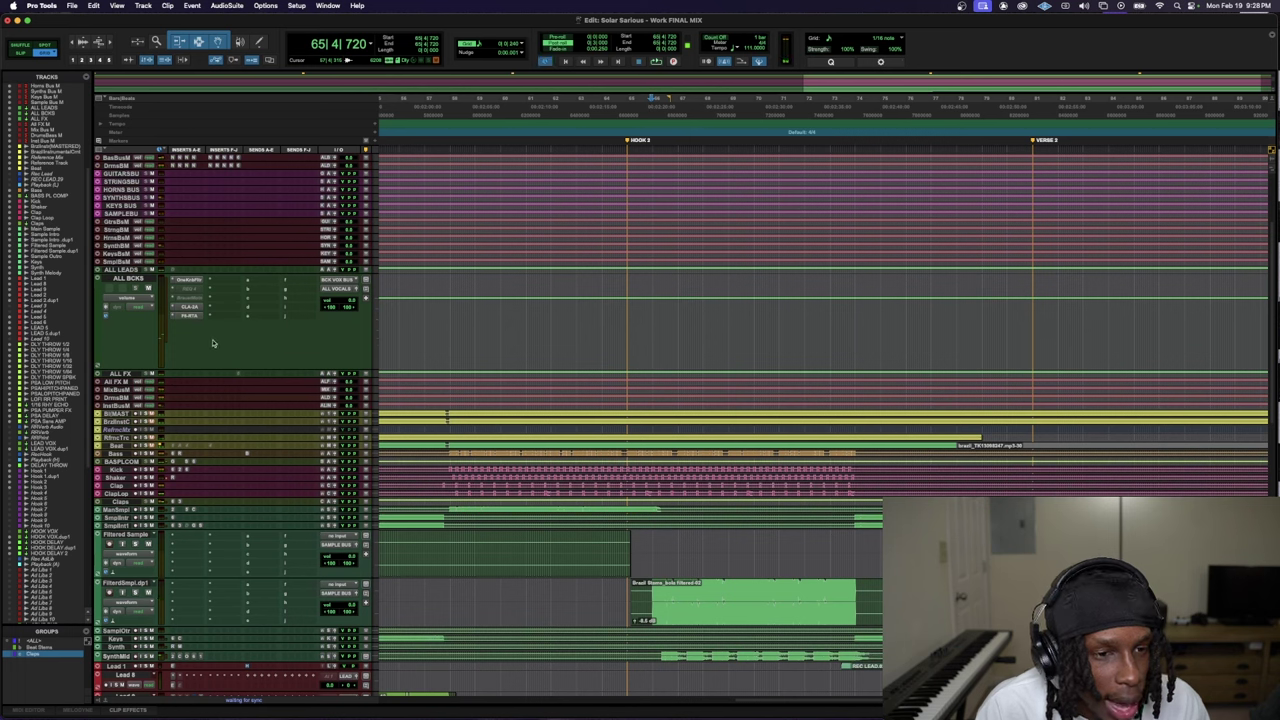
- Add a LongReverb send in the first send slot of the ALL BCKS bus
click(266, 282)
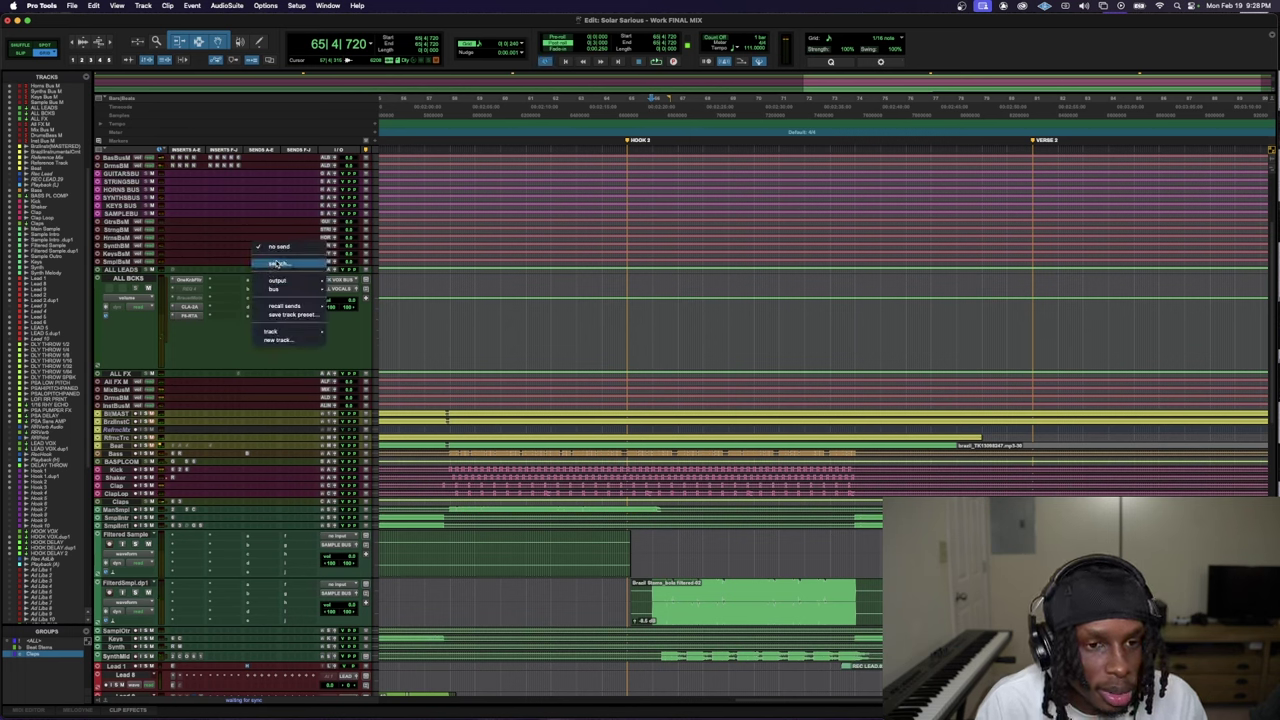
click(239, 271)
click(238, 277)
click(277, 265)
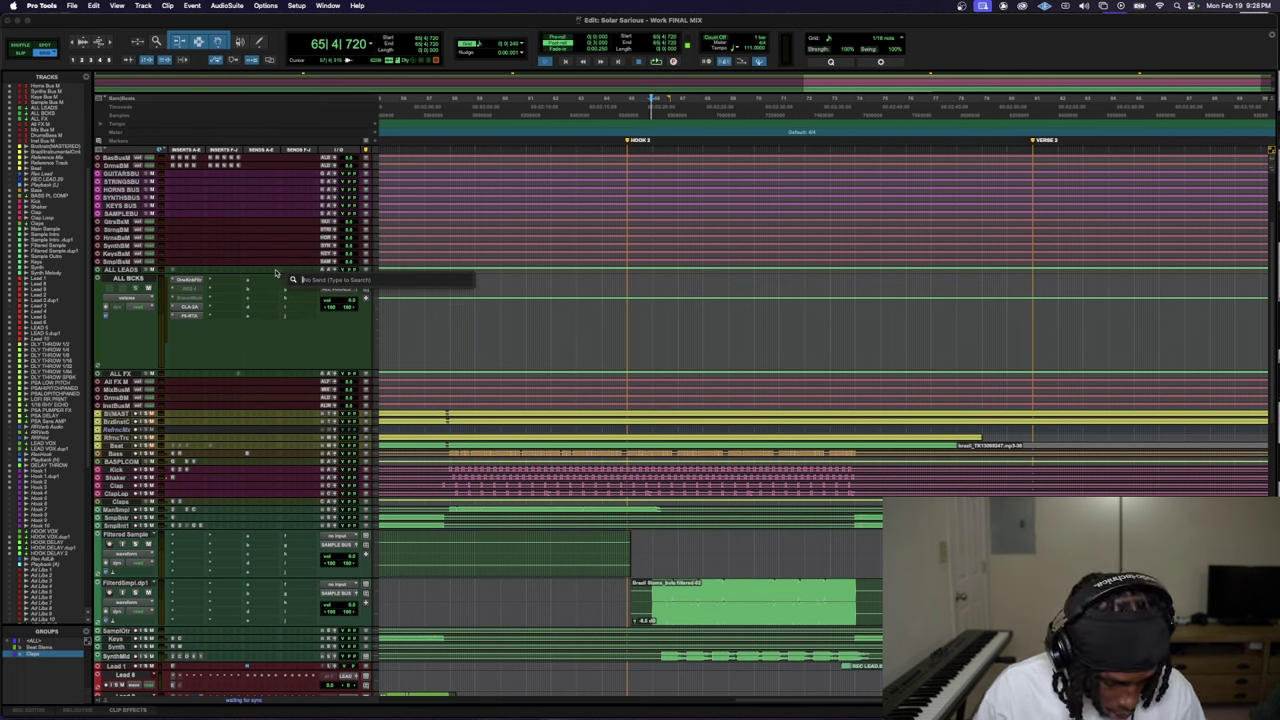
key(Return)
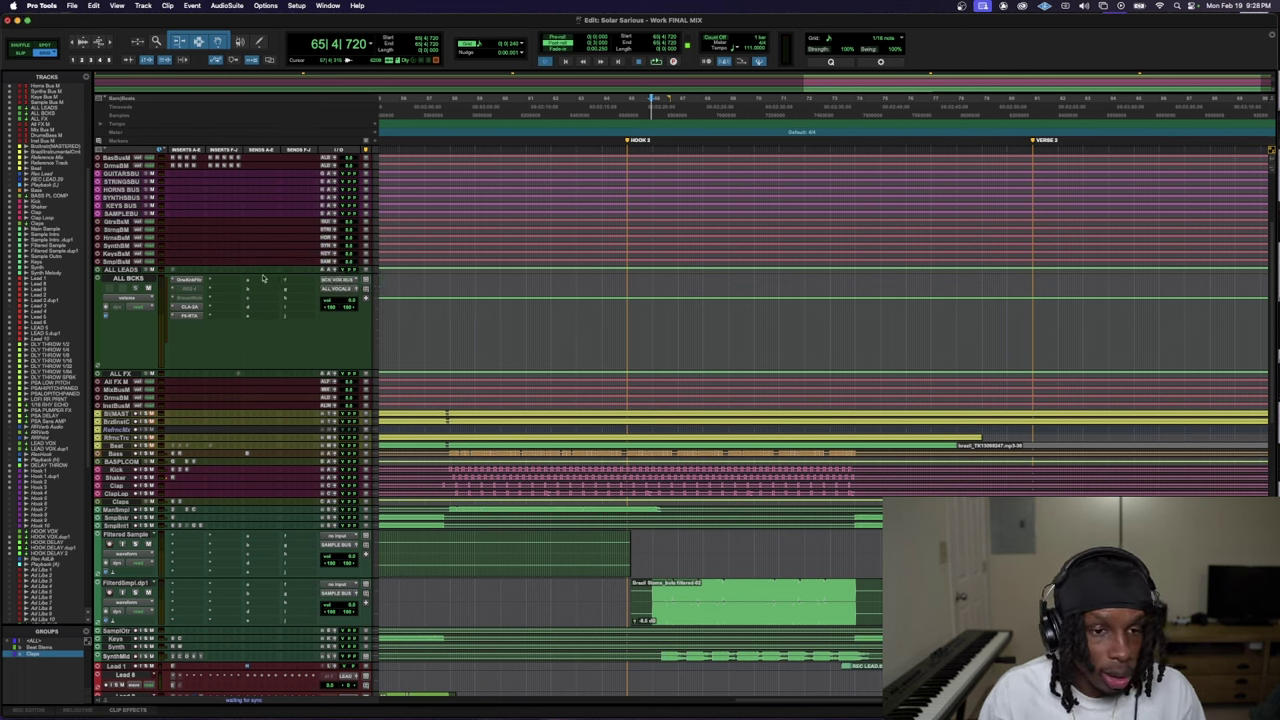
click(263, 278)
- Lower the ALL BCKS LongReverb send to about -8 dB during playback, and close the send fader
key(space)
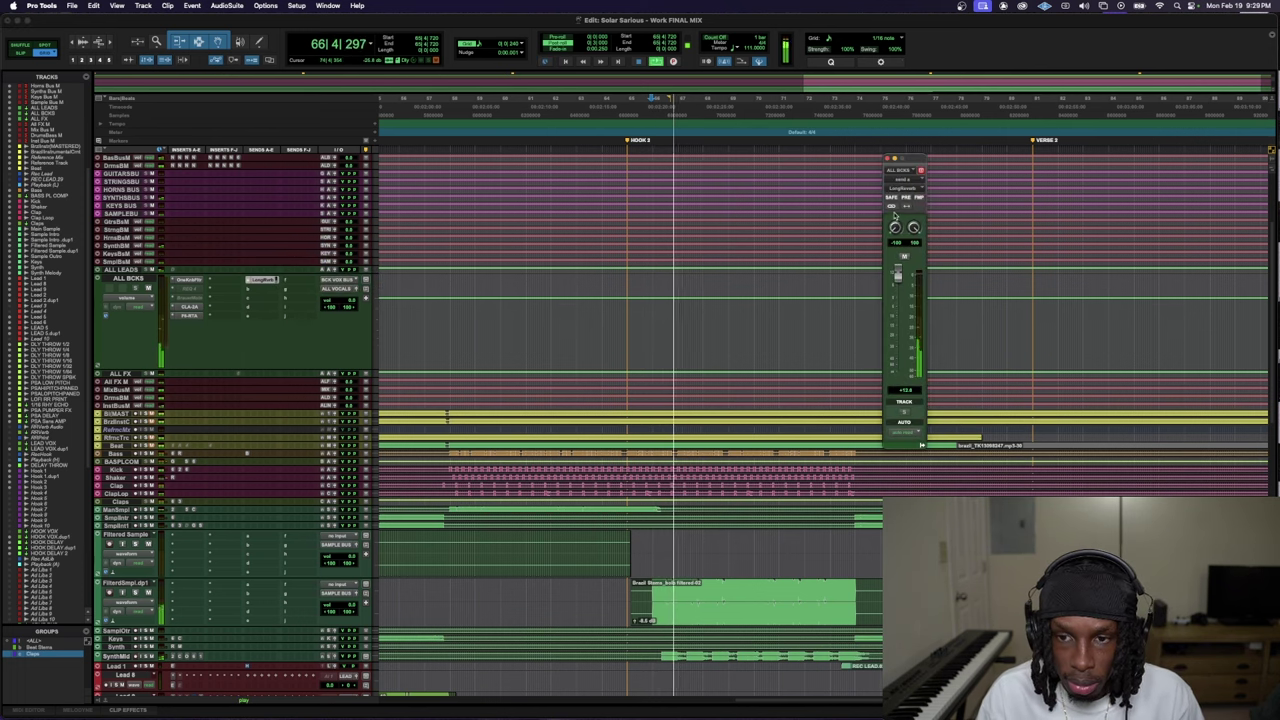
drag(897, 274, 905, 505)
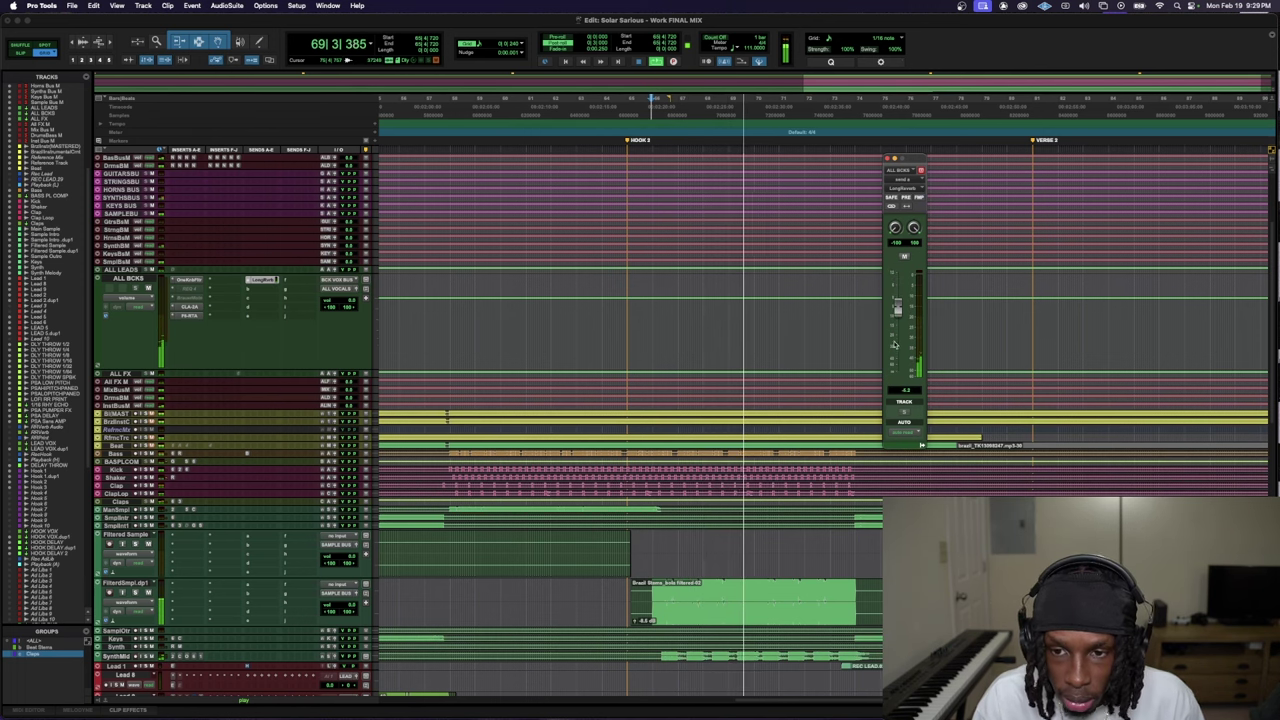
mouse_move(894, 345)
mouse_down()
mouse_move(898, 313)
mouse_move(904, 361)
mouse_up()
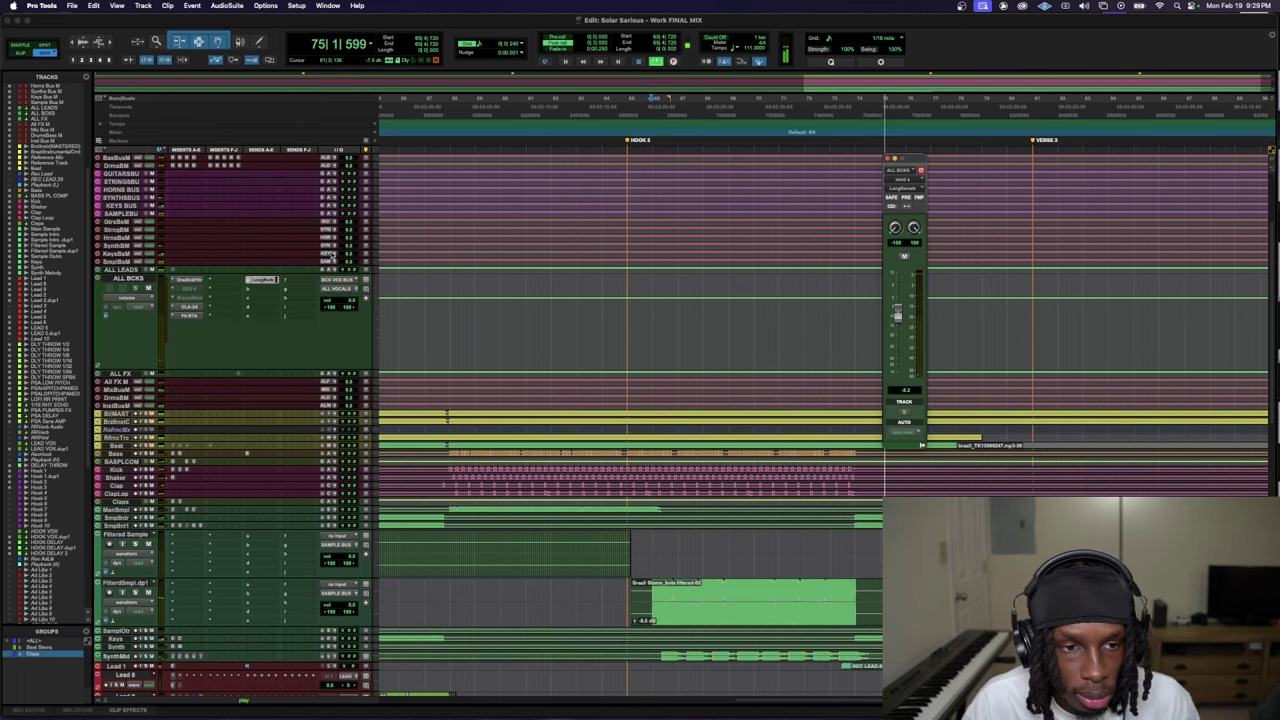
key(space)
scroll(849, 565, down, 3)
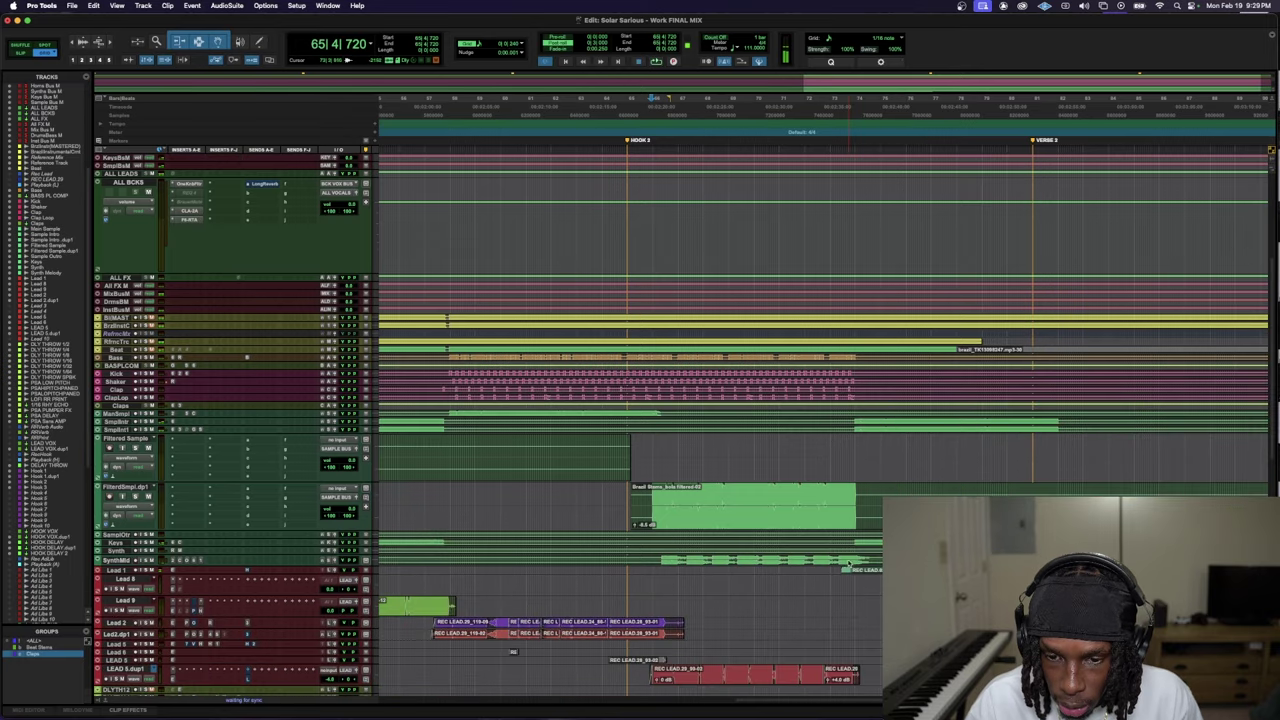
- Trim the start of the REC LEAD.02 clip on the Lead 1 track so it begins just before the vocal near bar 73
key(space)
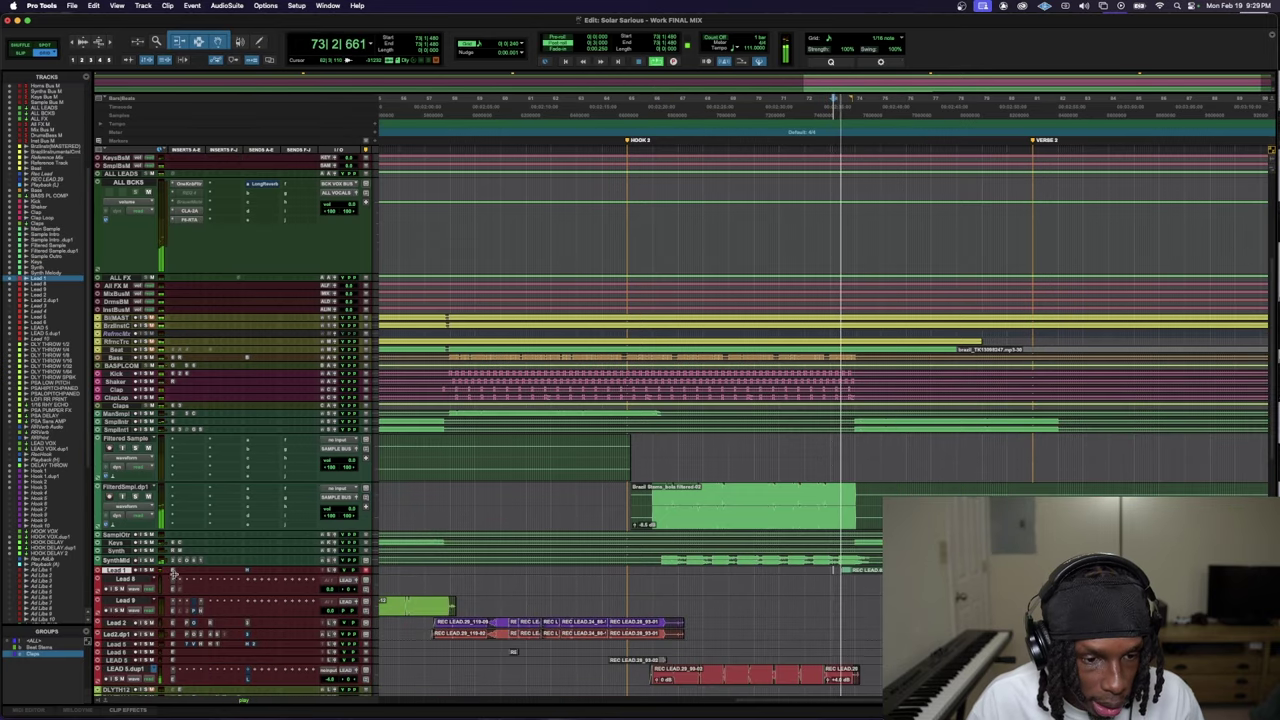
key(ctrl+Up)
key(space)
key(t)
key(t)
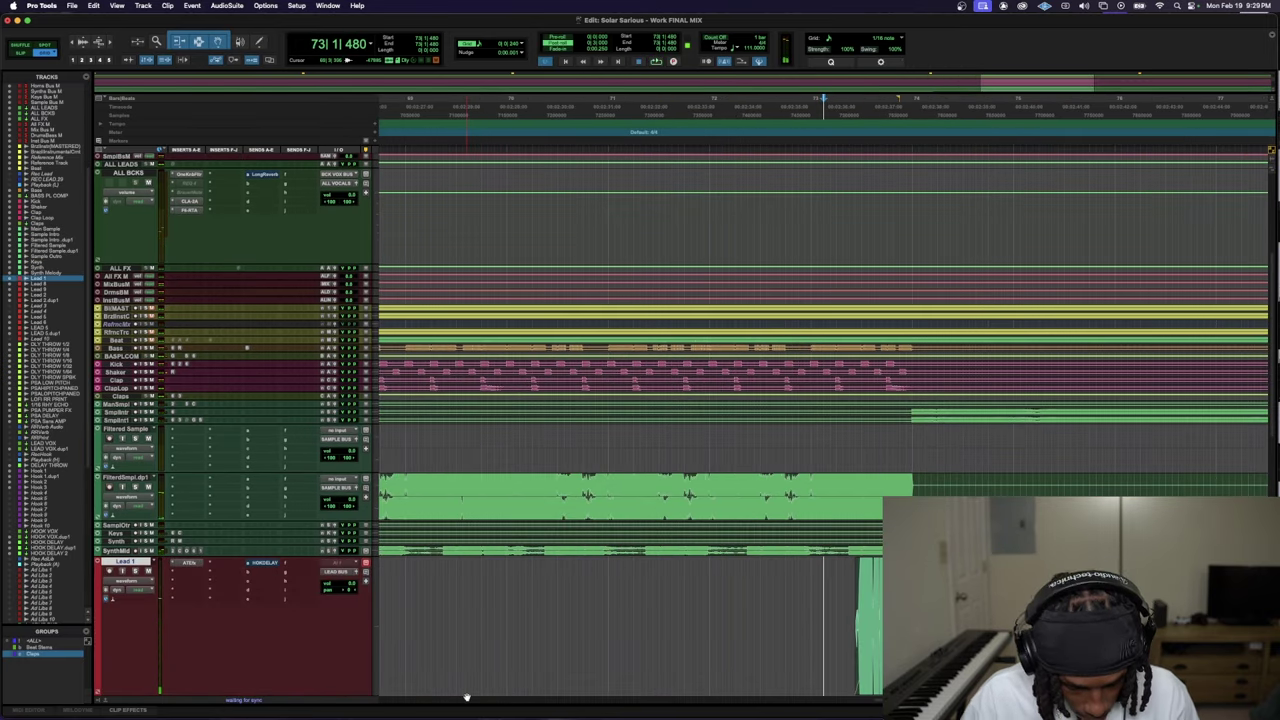
mouse_move(858, 626)
mouse_down()
mouse_move(830, 620)
mouse_move(850, 617)
mouse_up()
key(space)
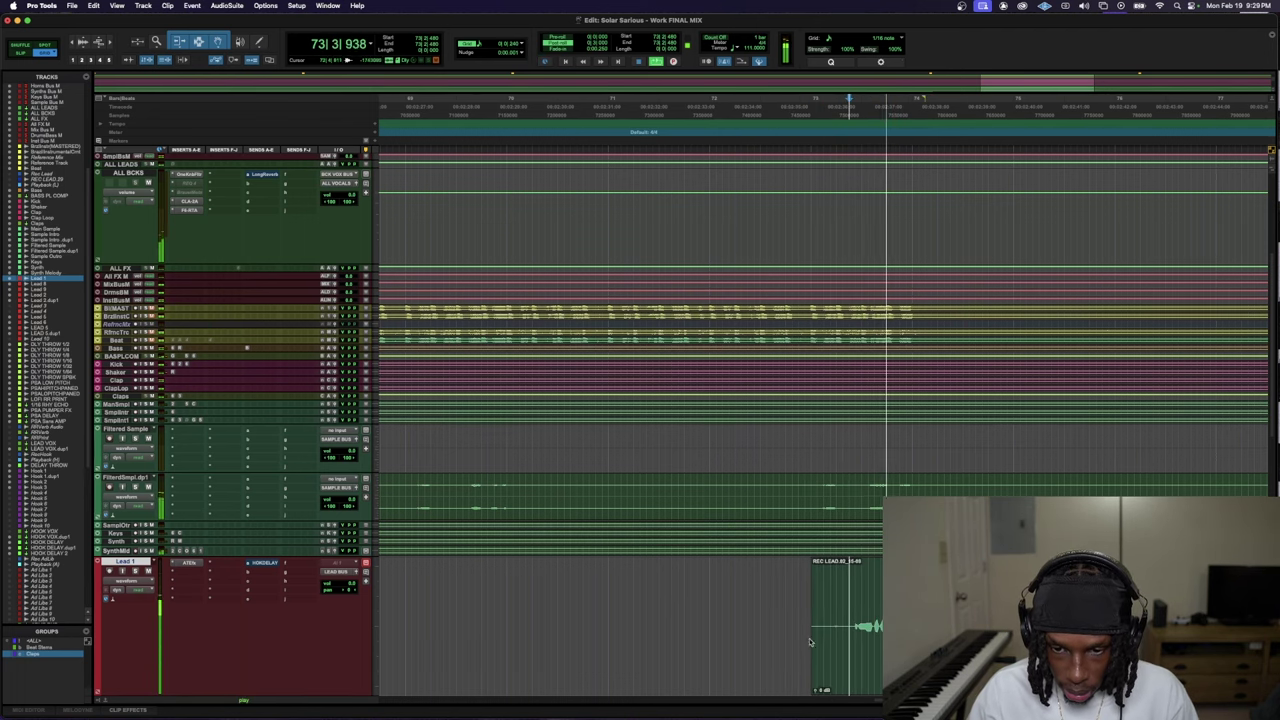
drag(816, 628, 849, 628)
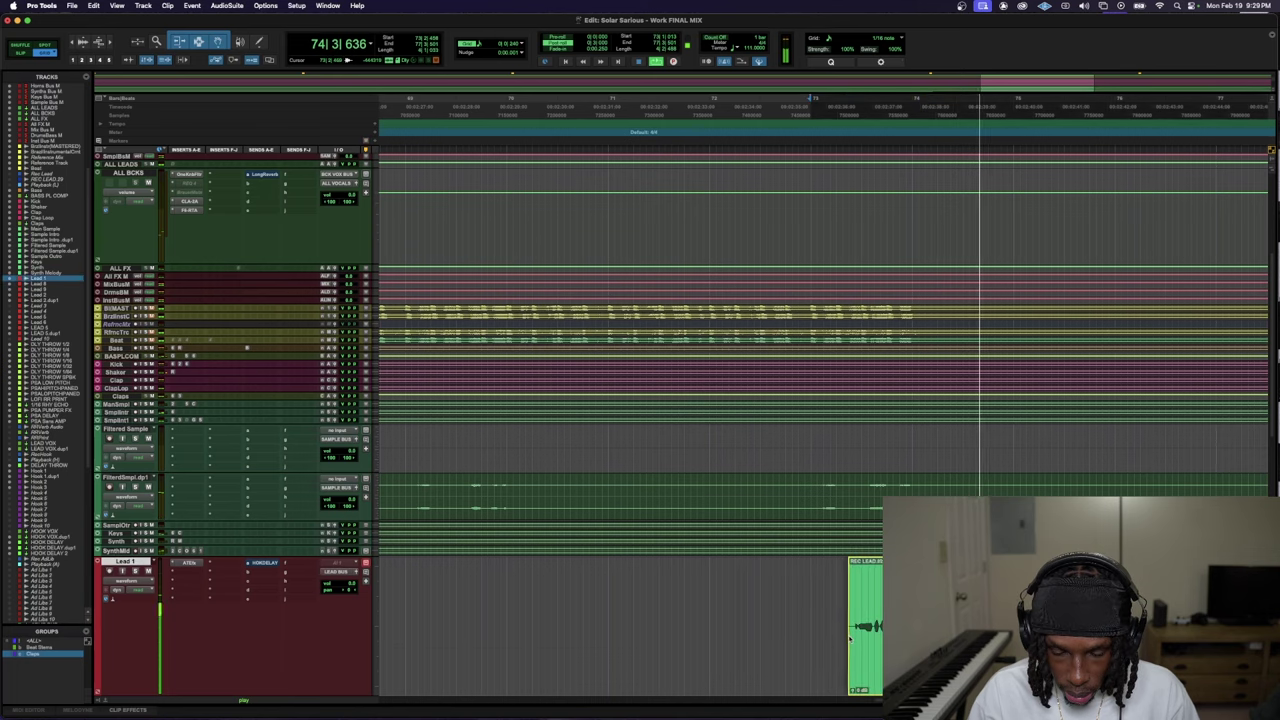
key(r)
- Delete the tail of the Lead 1 vocal clip and the small clips after it, from bar 77 onward
key(ctrl+alt+Down)
key(ctrl+alt+Down)
key(ctrl+alt+Down)
key(ctrl+alt+Down)
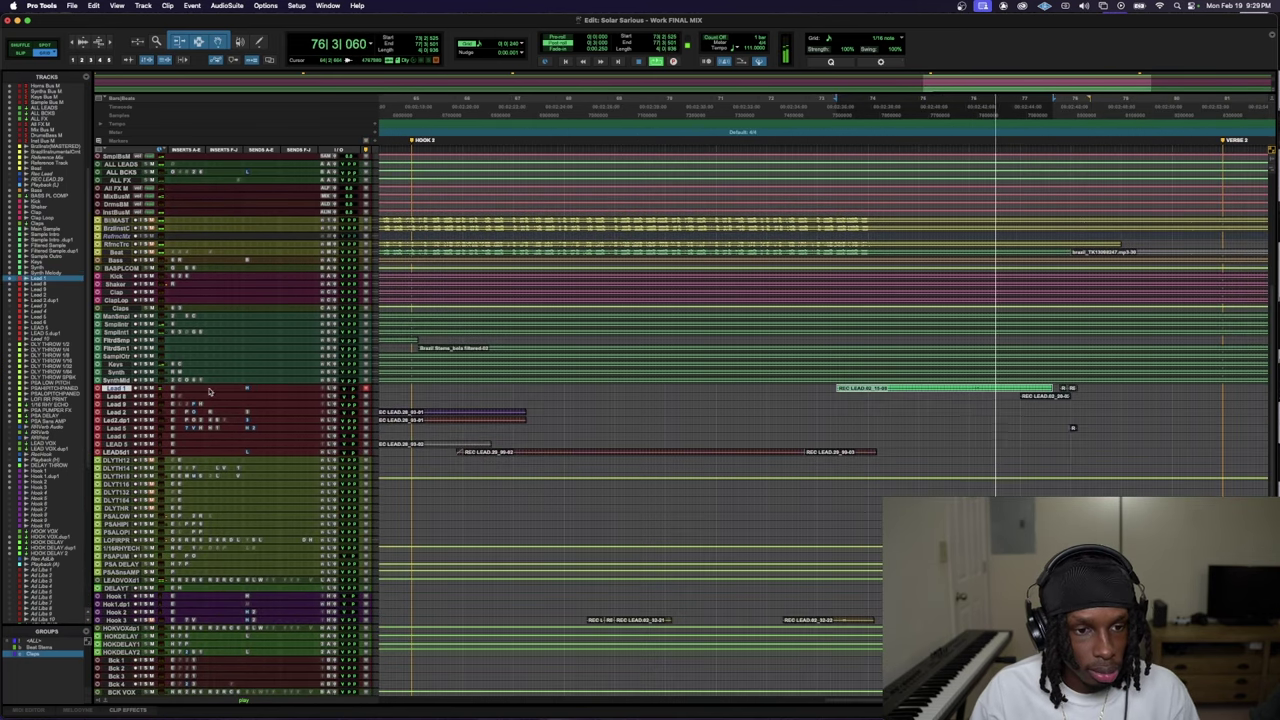
key(ctrl+Up)
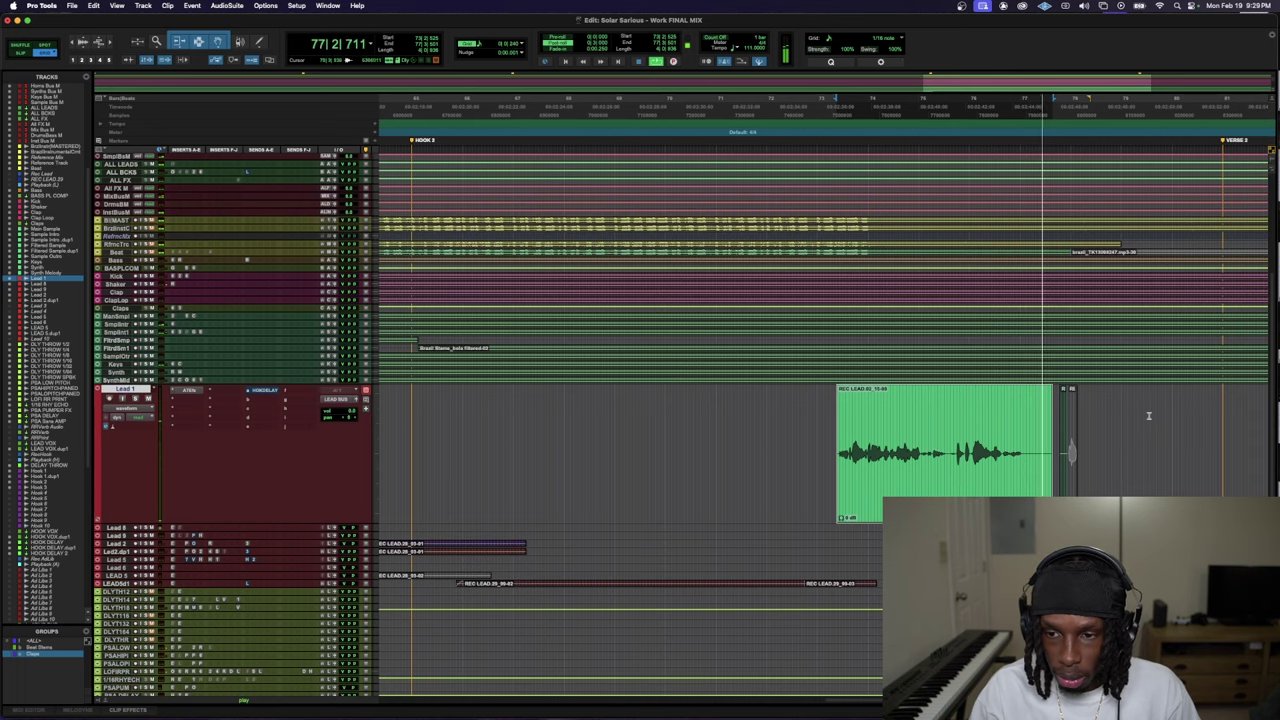
drag(1150, 420, 1027, 420)
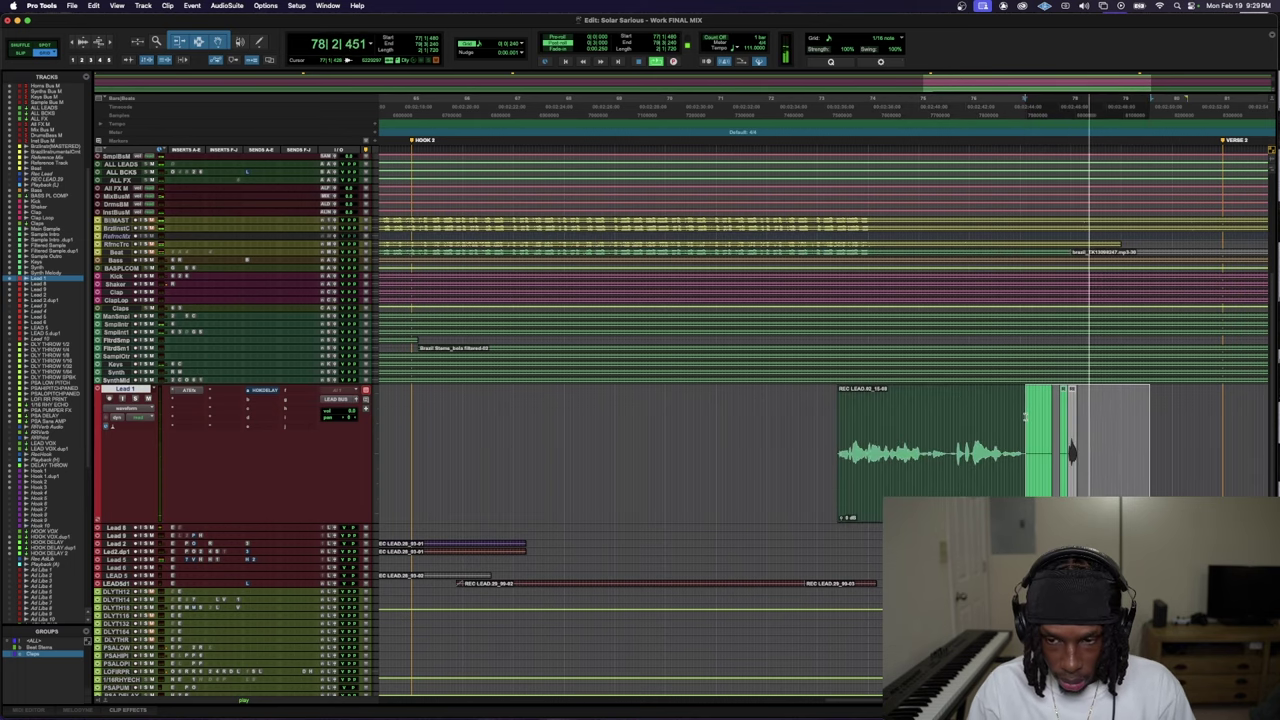
key(Delete)
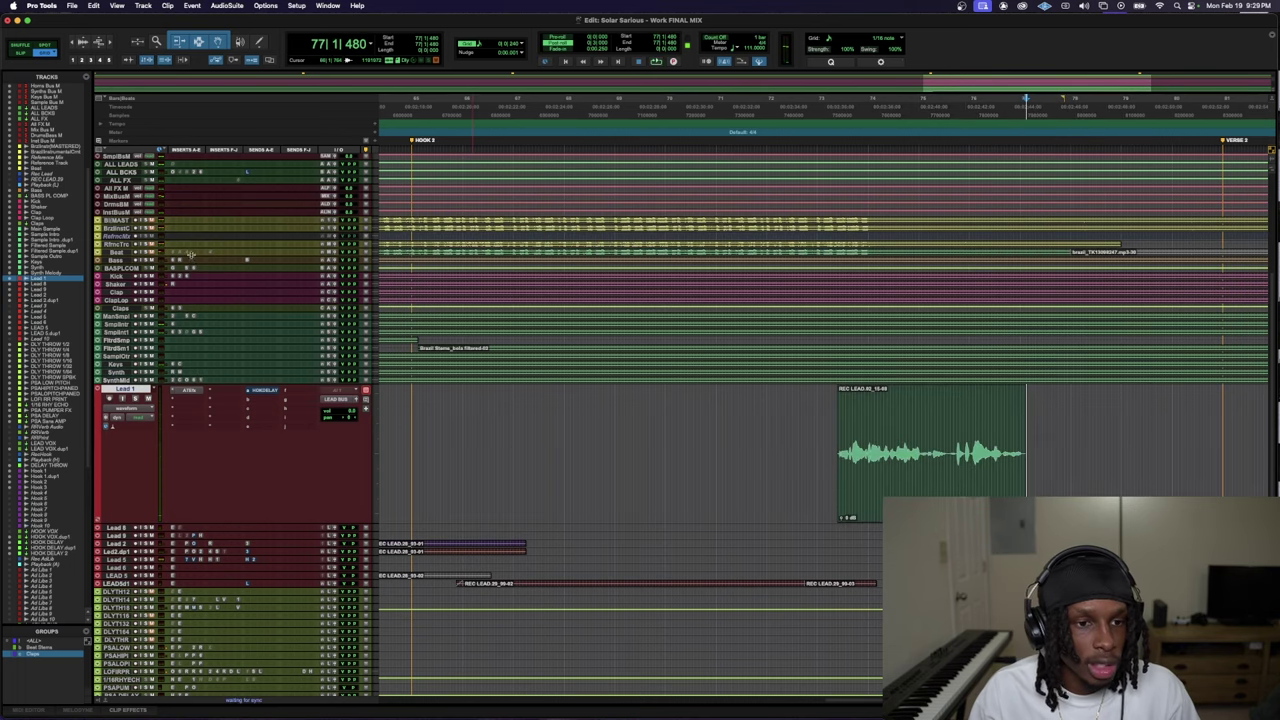
- Listen to the reference track from bar 77 and look over the tracks that still run past the vocal's end
key(ctrl+alt+Up)
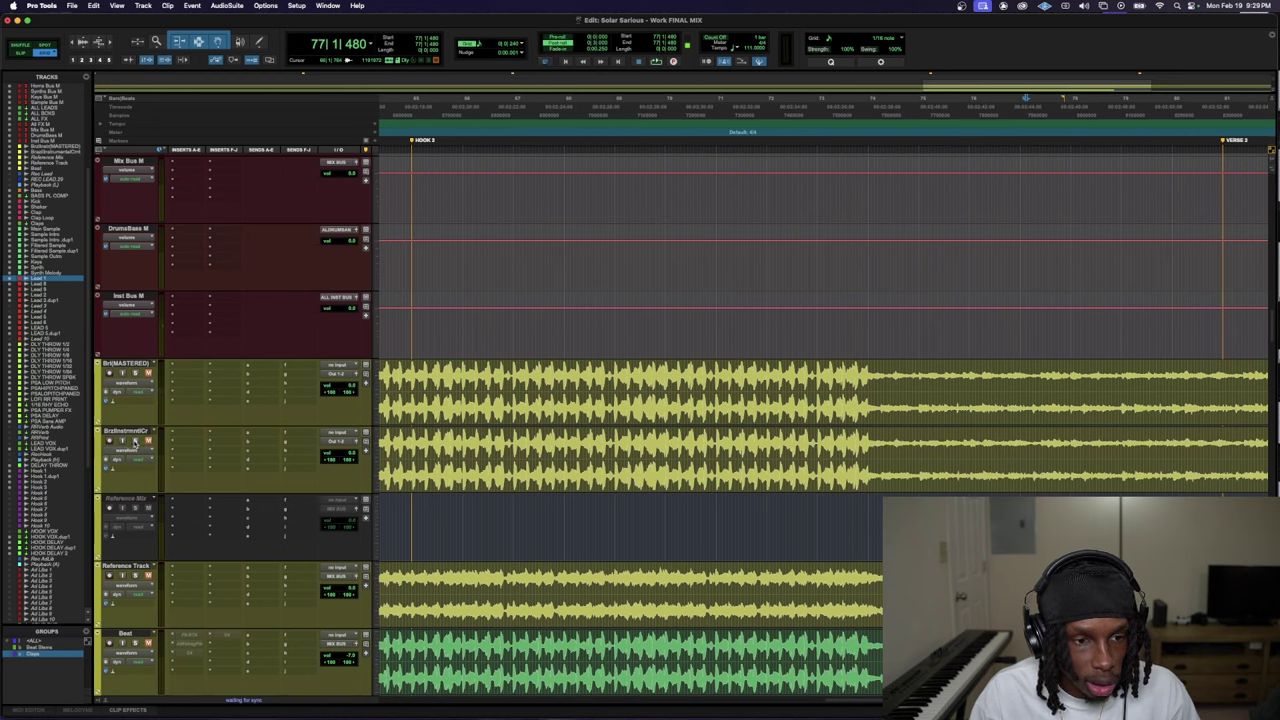
mouse_move(42, 706)
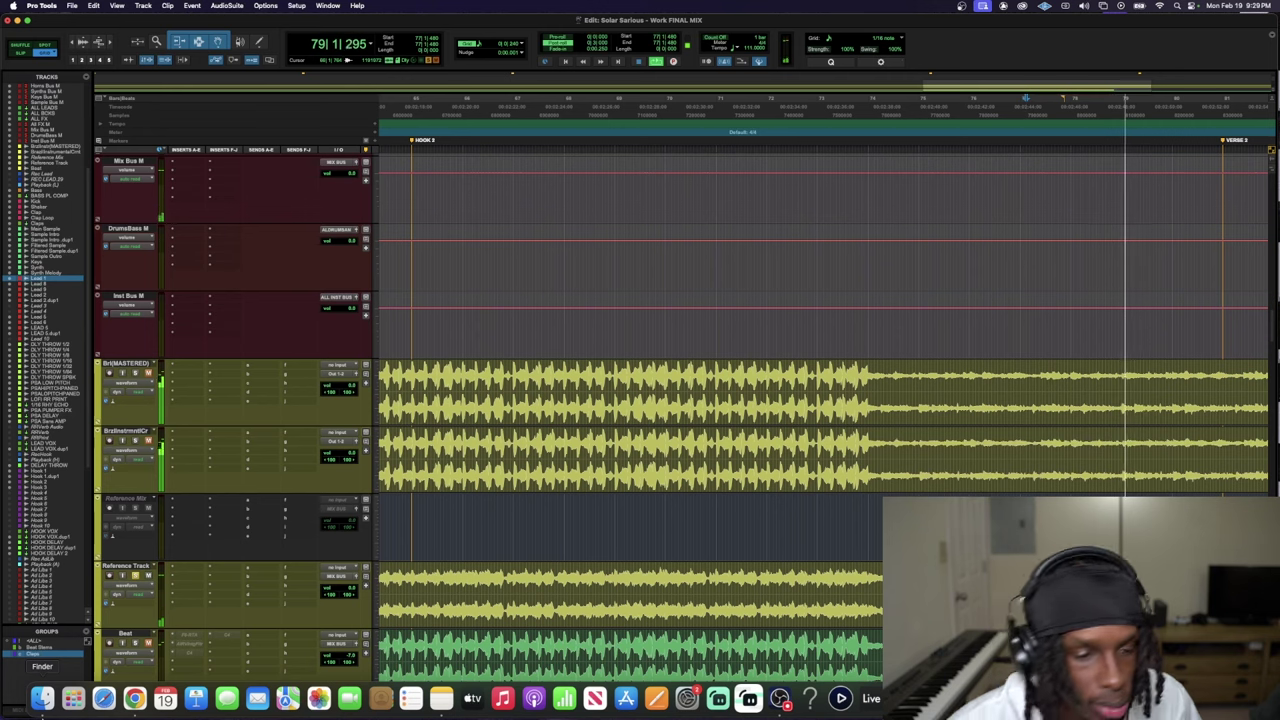
scroll(1075, 325, down, 10)
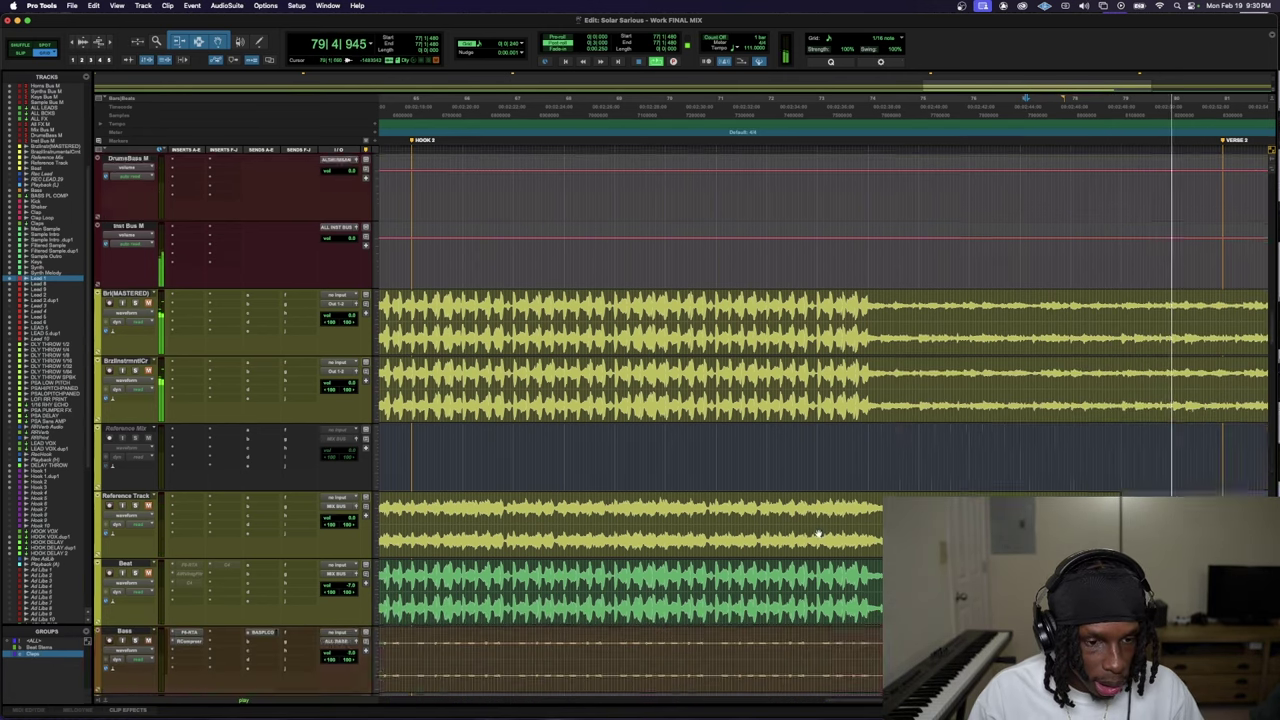
scroll(1075, 325, down, 10)
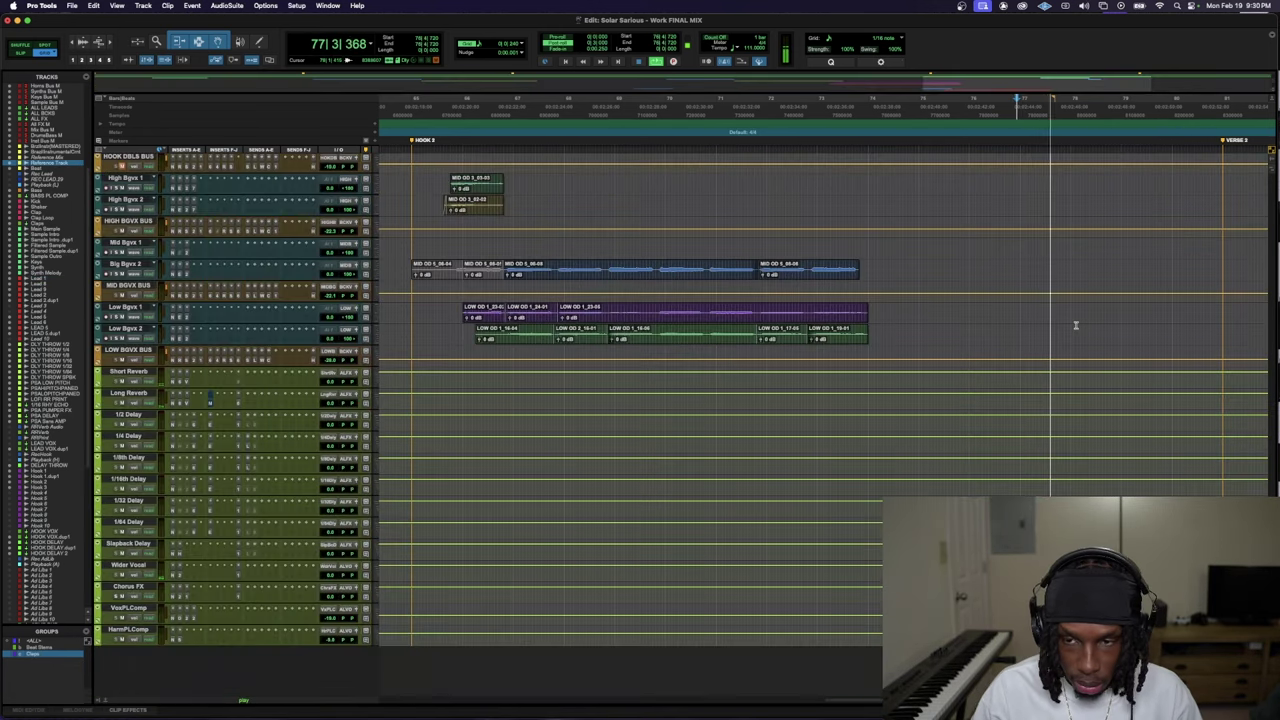
scroll(1058, 225, up, 3)
scroll(1060, 255, up, 10)
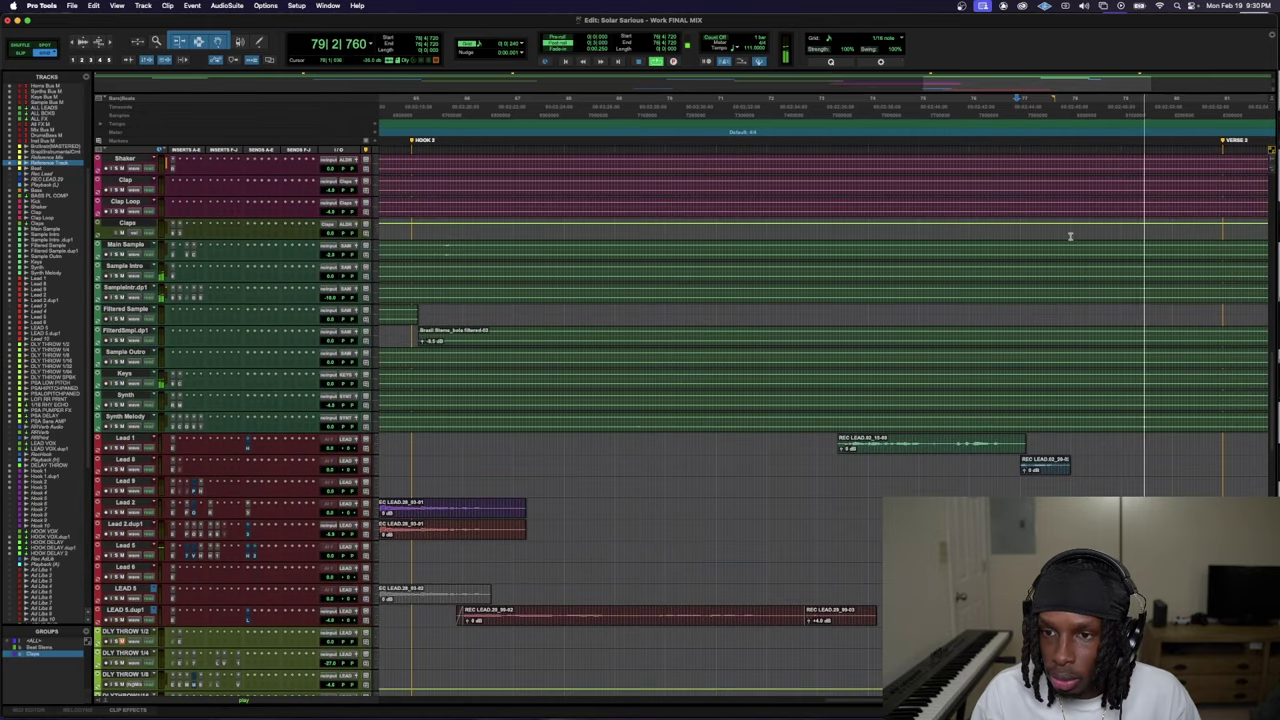
- Delete the instrumental stem clips from about bar 78 to the session end and play back the new ending
drag(1071, 234, 1105, 381)
click(1074, 243)
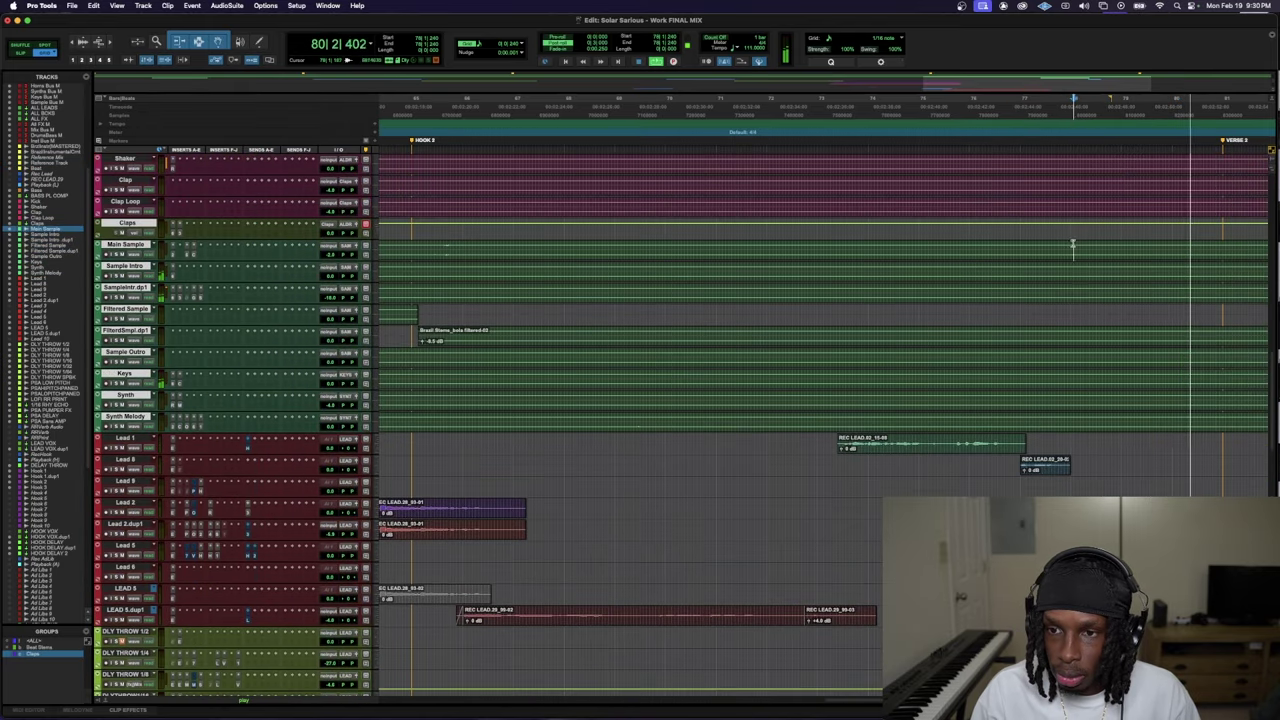
drag(1071, 243, 1070, 440)
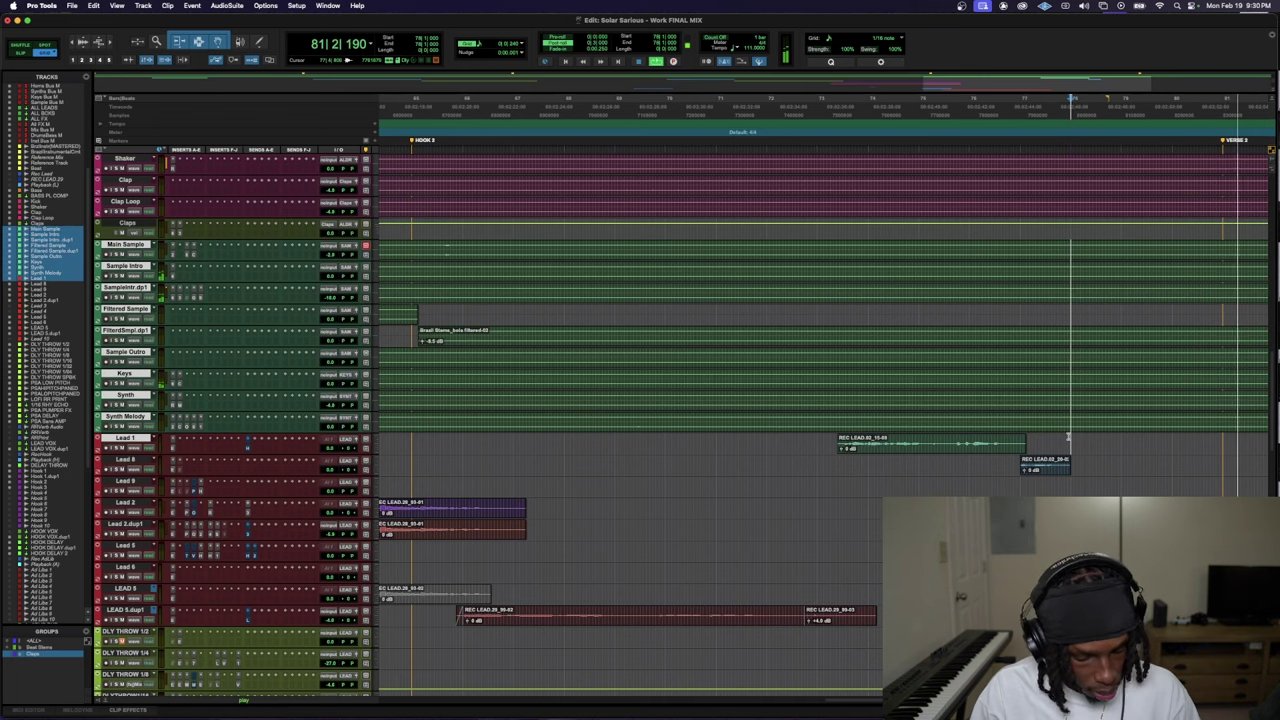
key(alt+shift+Return)
key(Delete)
scroll(1060, 300, up, 5)
click(1040, 103)
key(space)
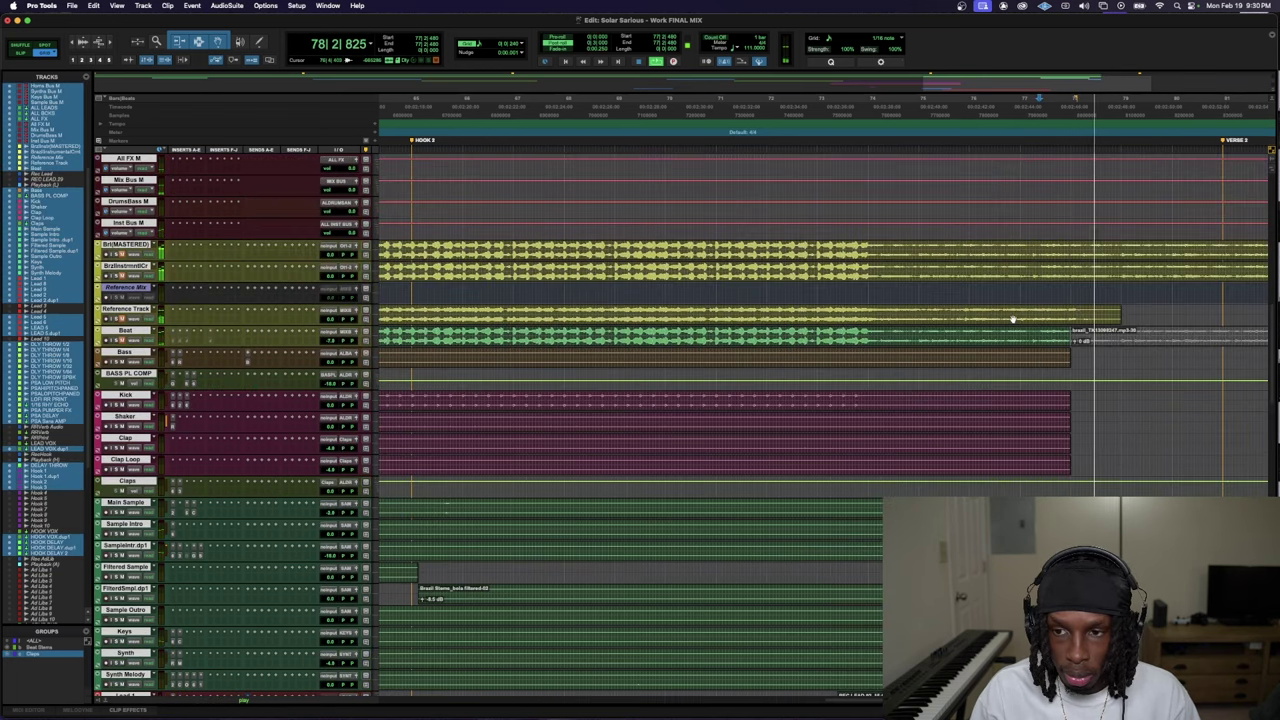
key(super+bracketleft)
key(super+alt+bracketleft)
key(space)
key(space)
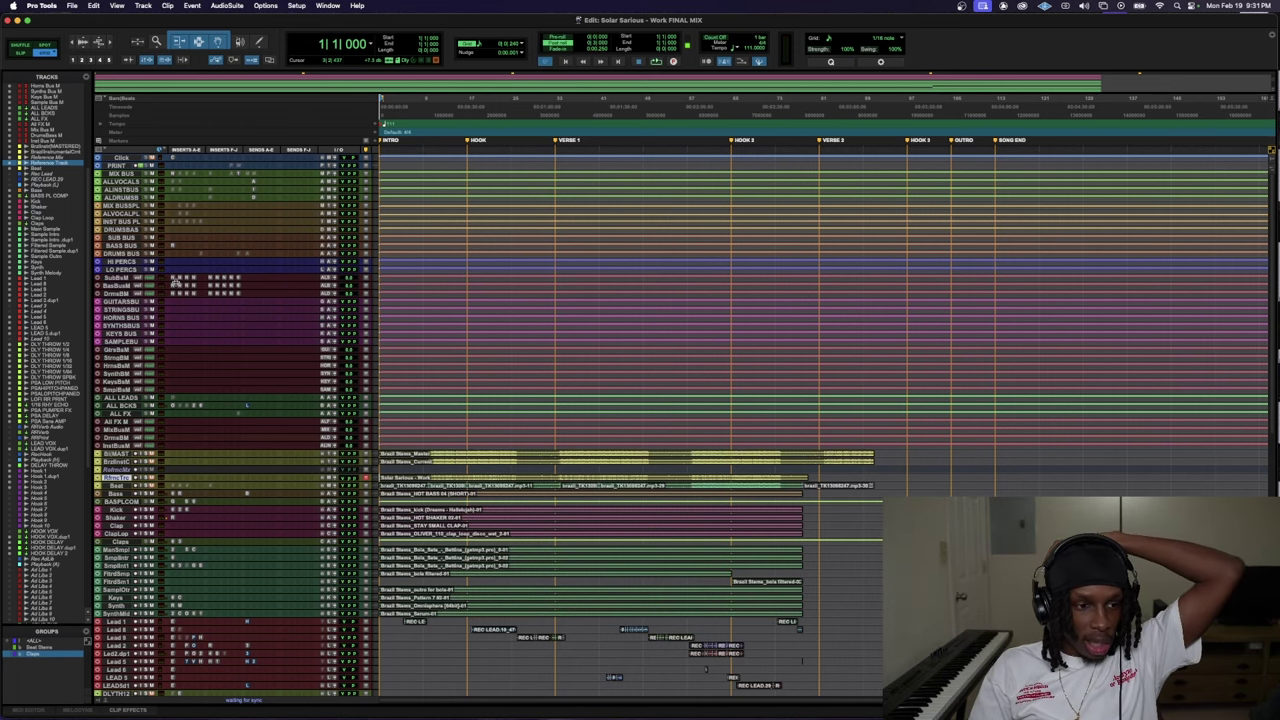
- Make the inactive Decapitator insert on the ALL LEADS track active while playing from about bar 9
scroll(166, 288, down, 1)
key(ctrl+Up)
key(ctrl+Up)
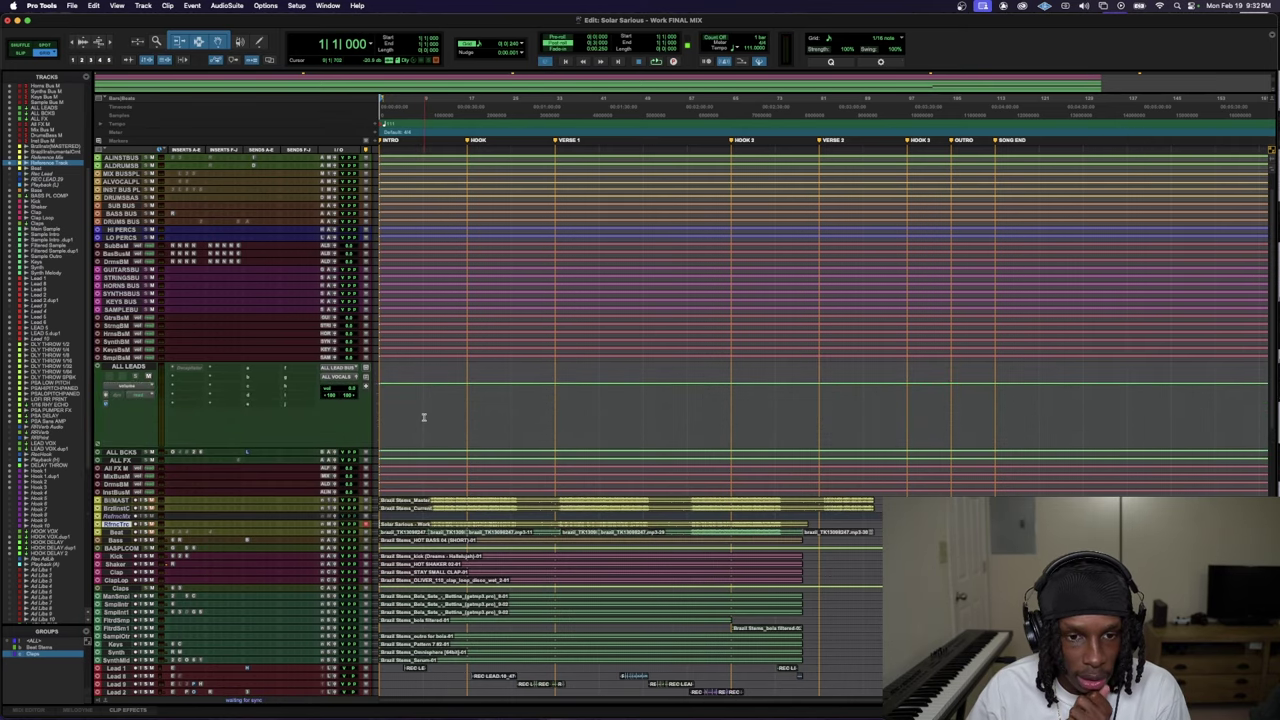
click(423, 417)
key(space)
scroll(418, 408, down, 3)
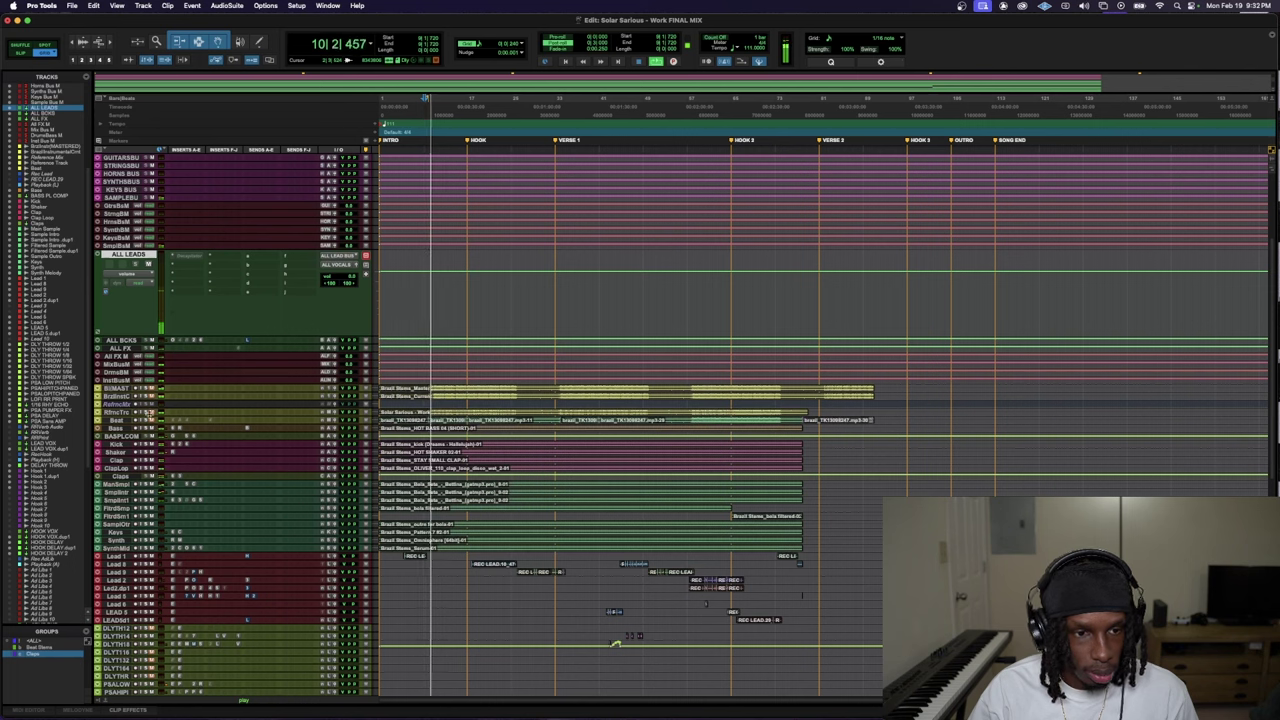
click(192, 258)
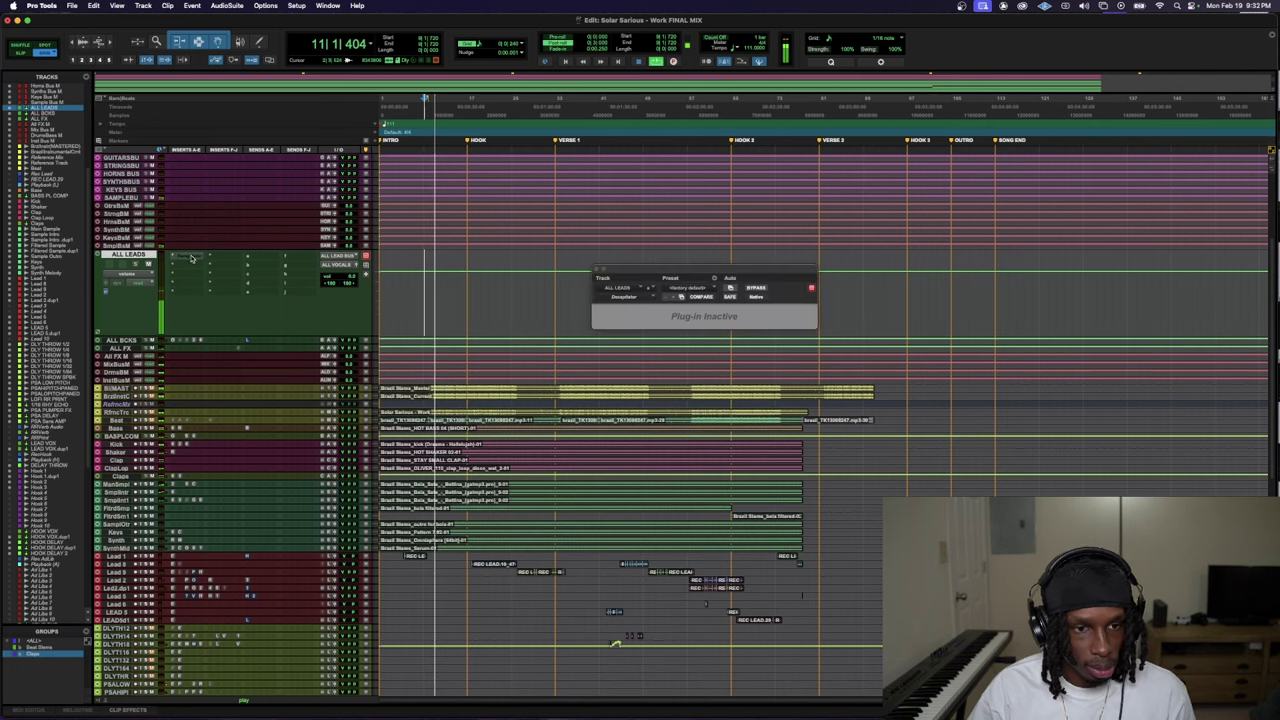
click(192, 258)
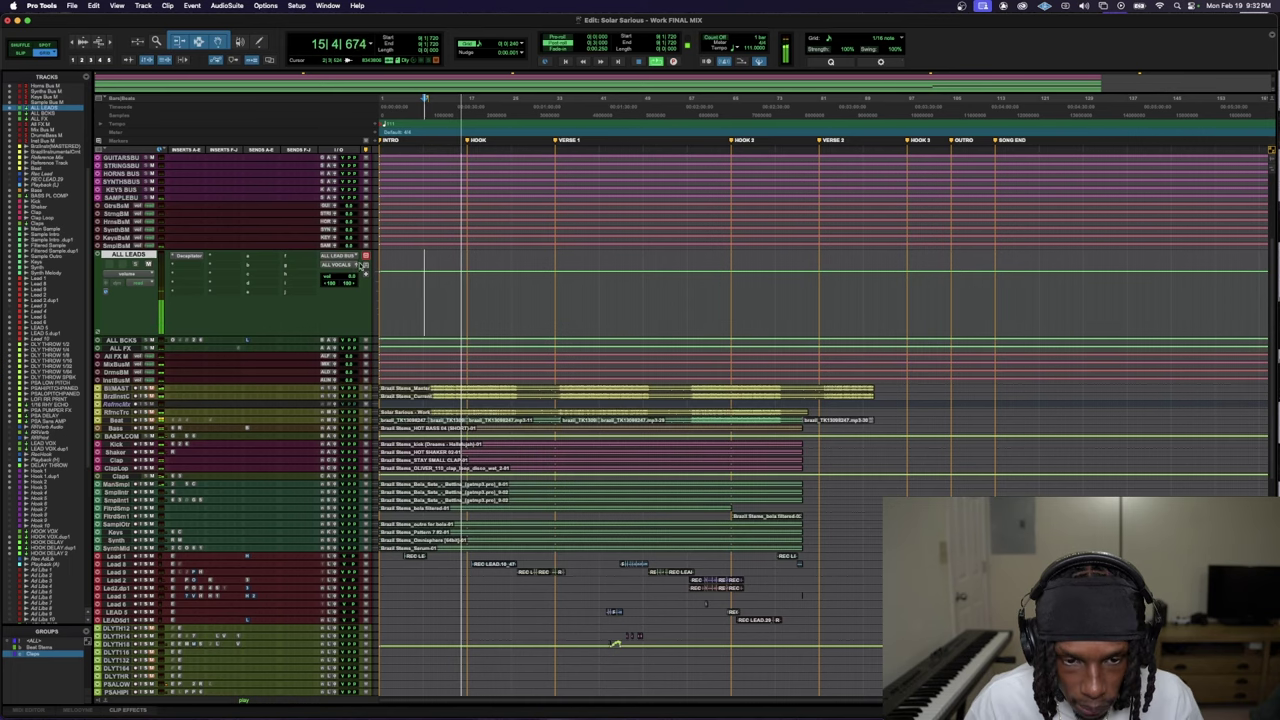
- Set the HOOK DELAY track's fader to about -18 dB while playing the Hook 1 vocals
scroll(433, 515, down, 5)
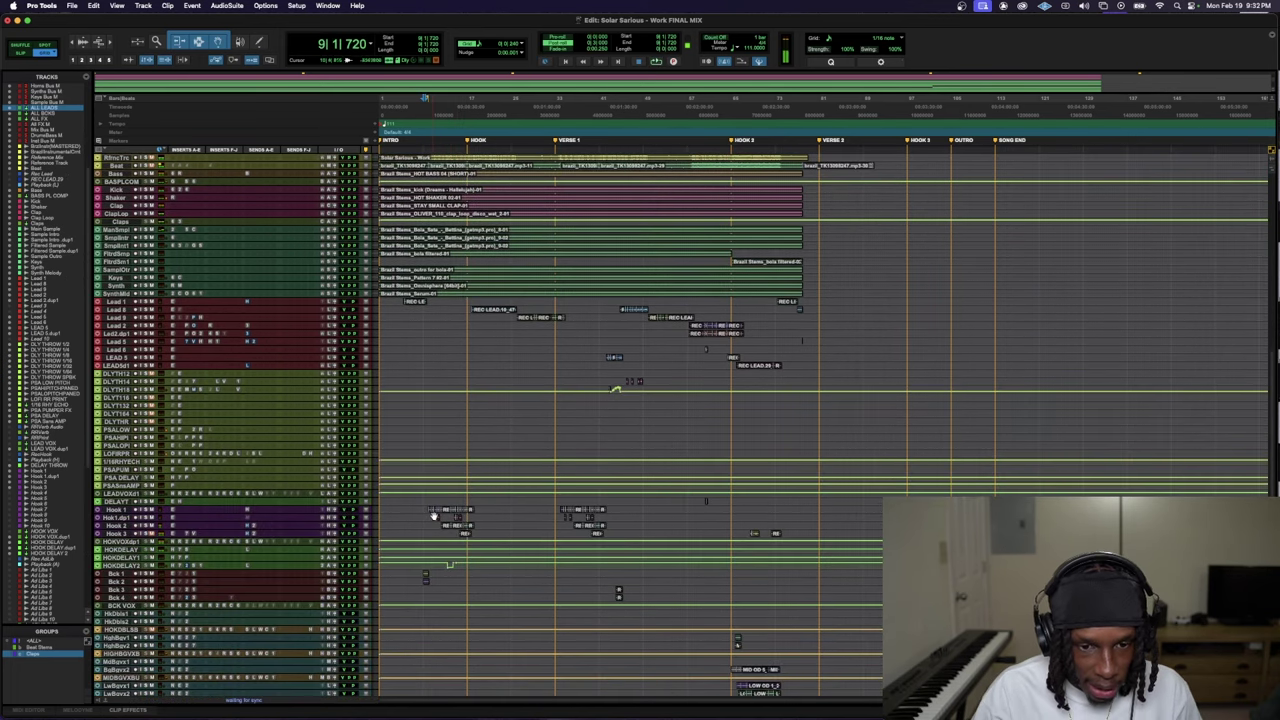
key(ctrl+Up)
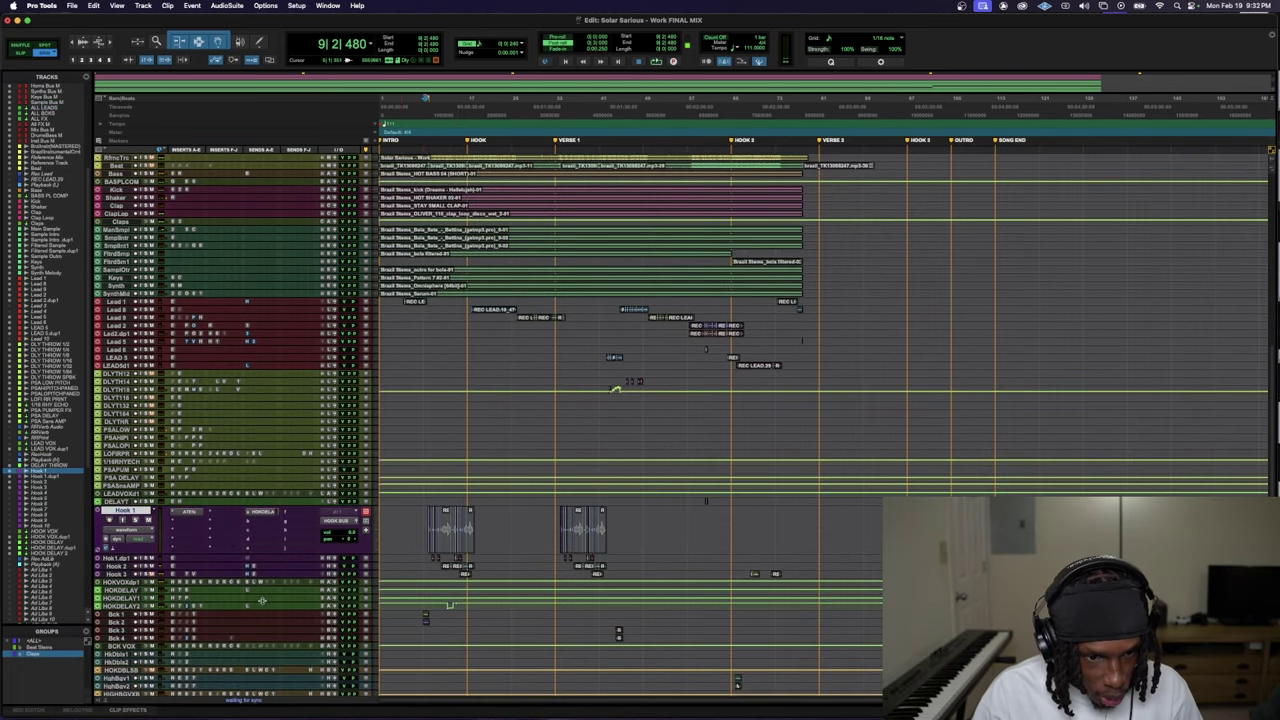
key(ctrl+Up)
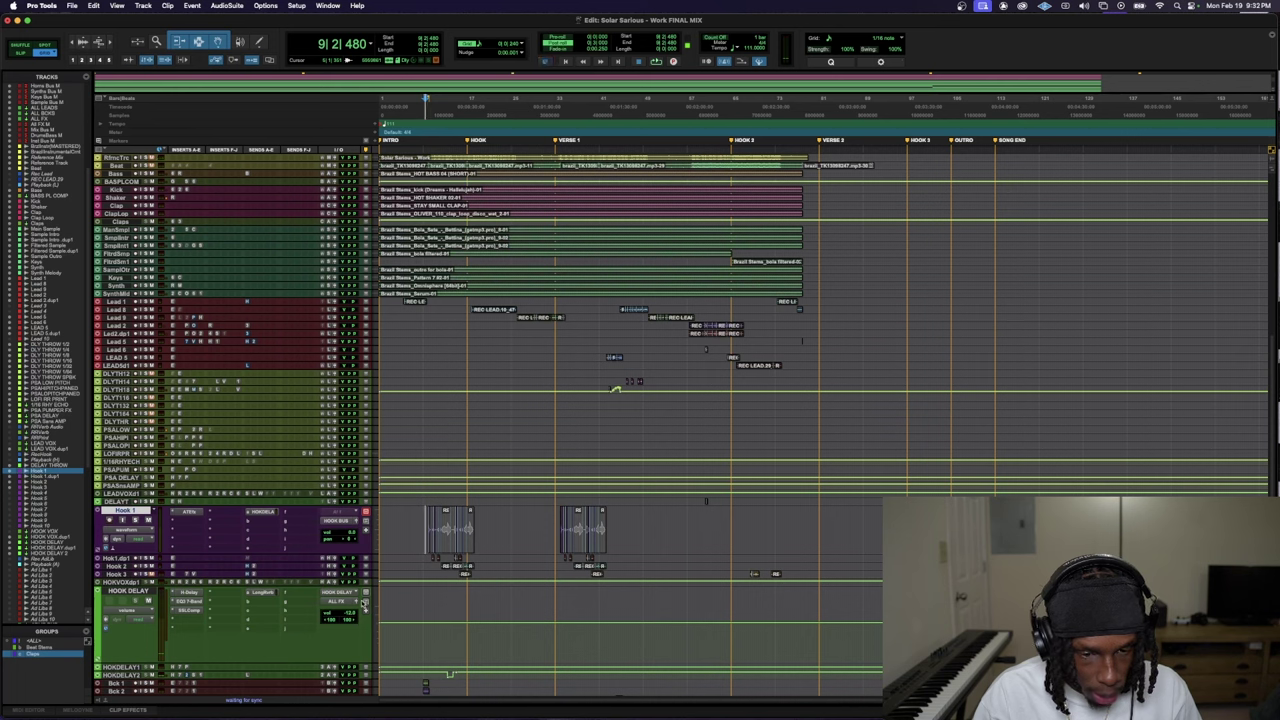
click(356, 602)
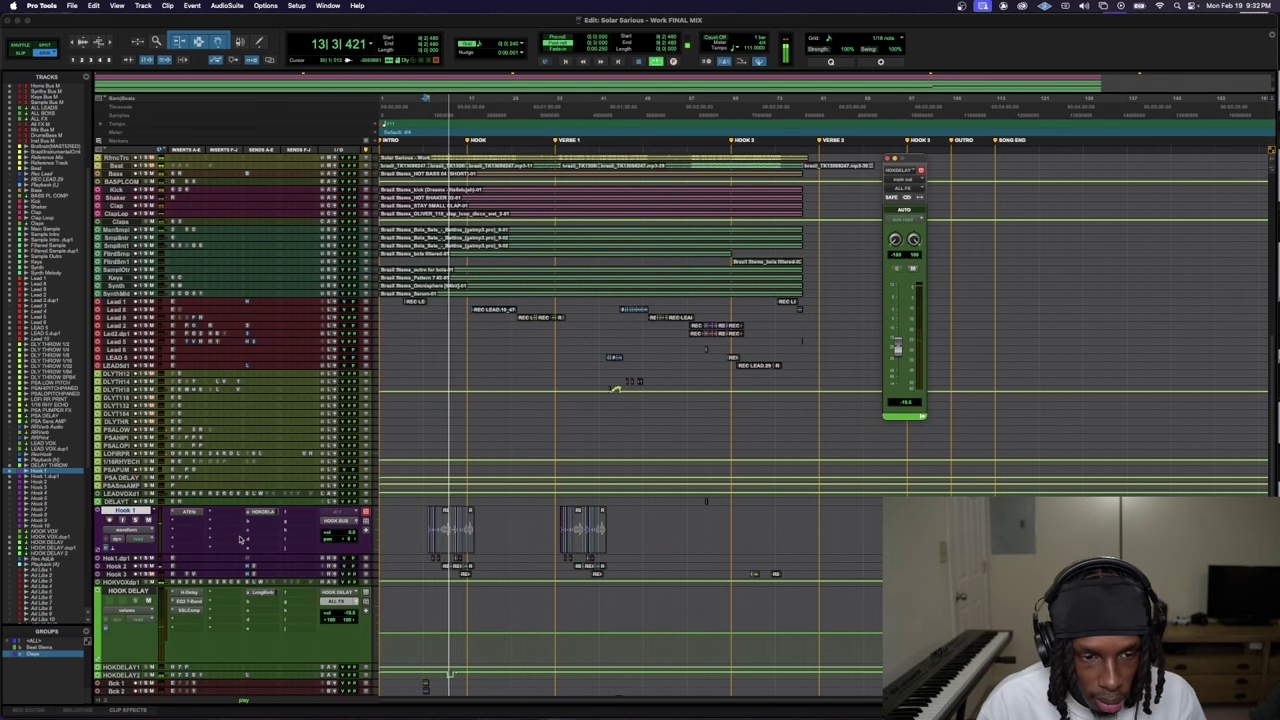
scroll(240, 537, down, 2)
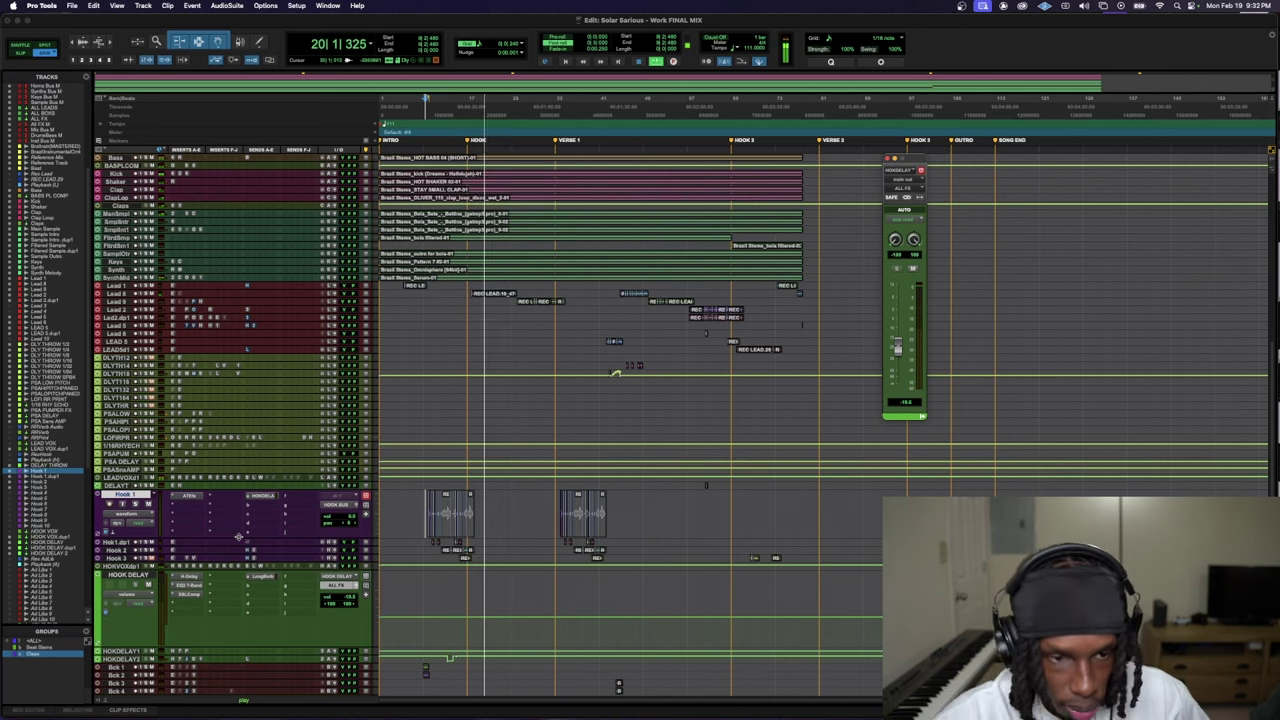
key(space)
- Enlarge the MIX BUS track and inspect the settings of its Ozone 10 insert
scroll(423, 449, up, 15)
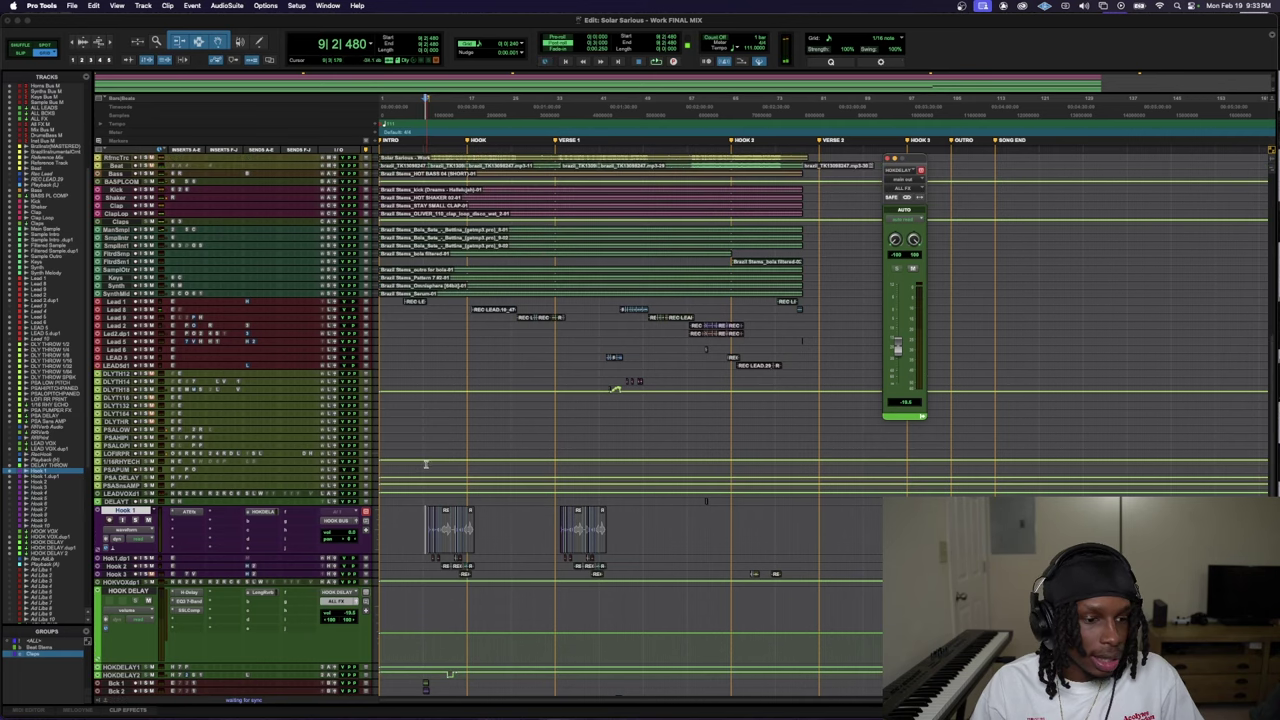
drag(182, 177, 190, 264)
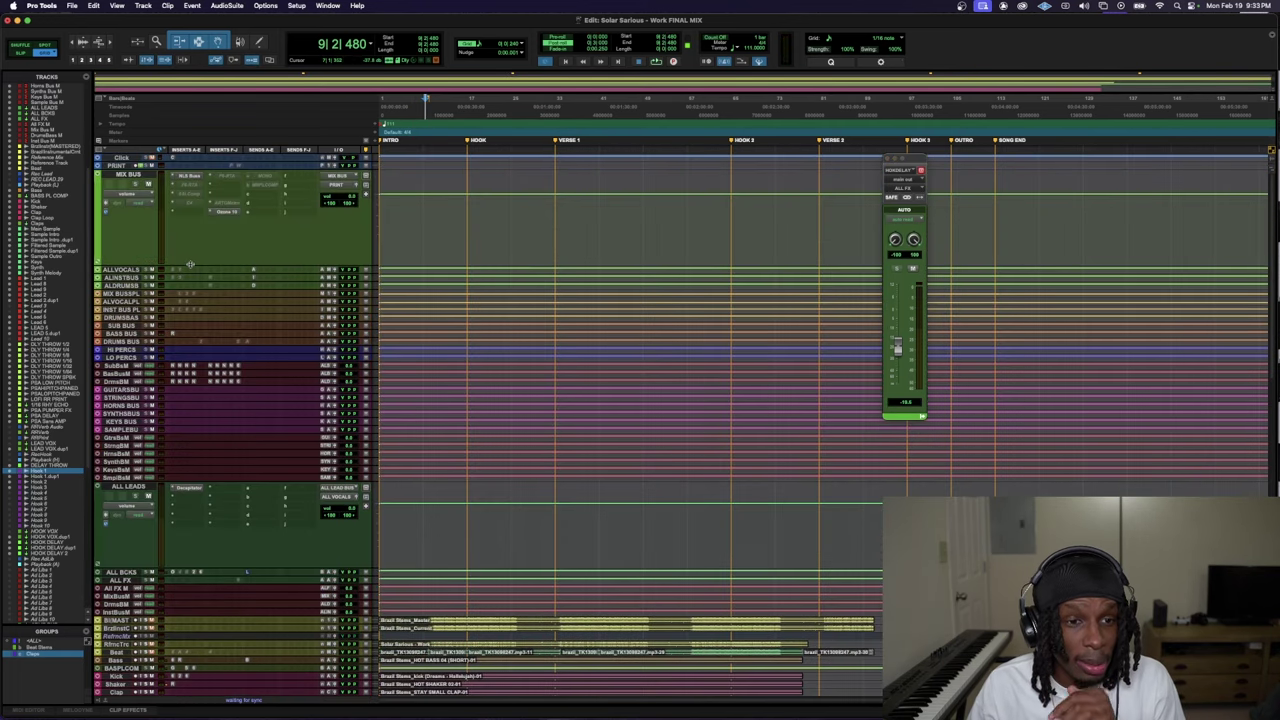
click(227, 213)
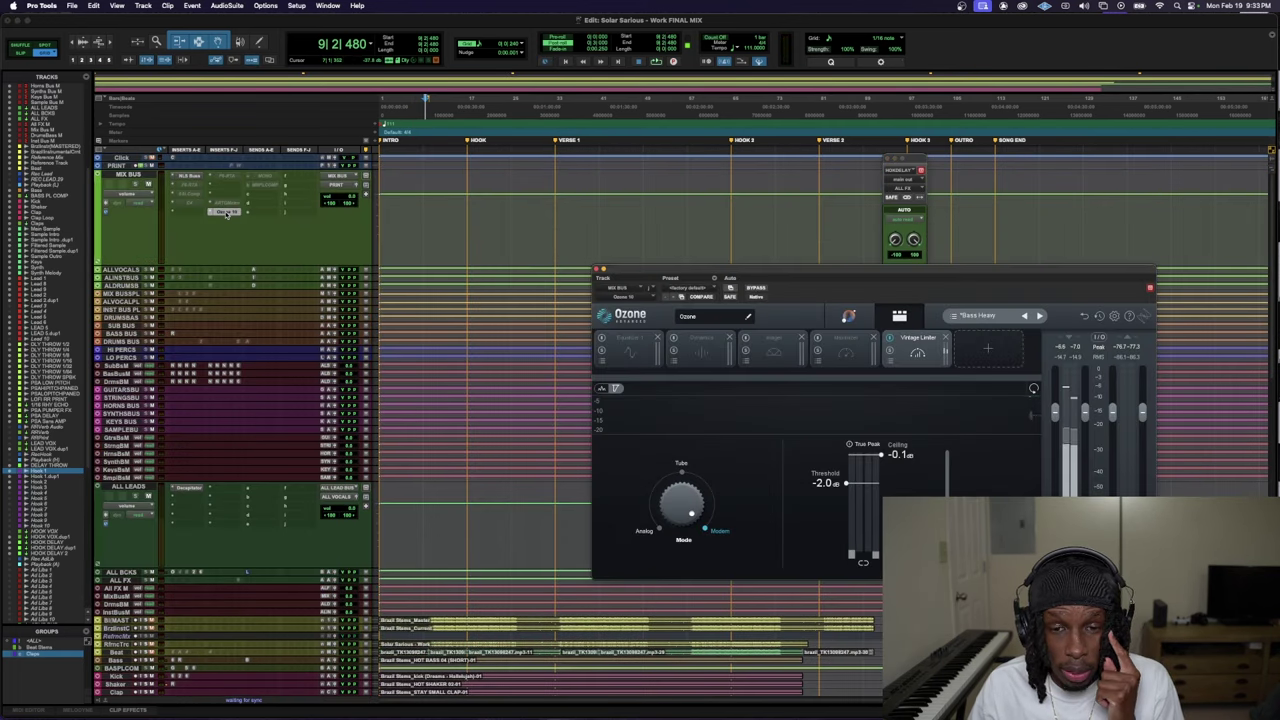
click(228, 212)
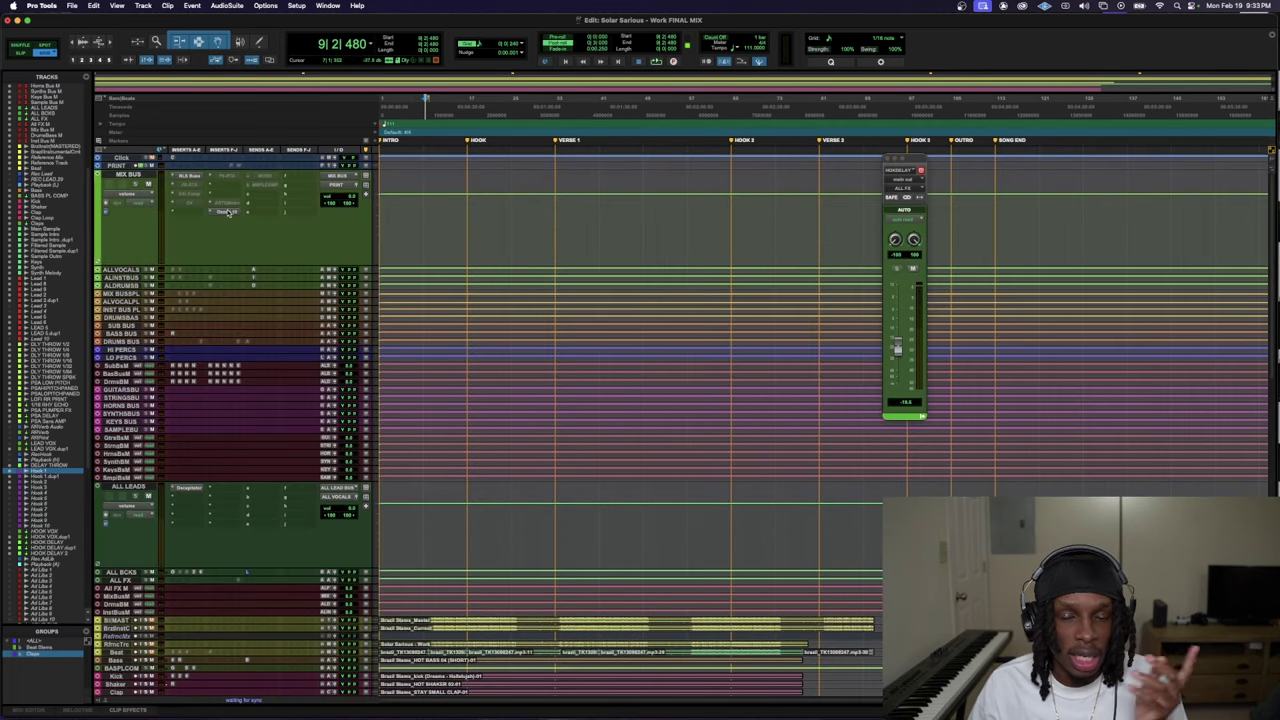
- Make the SSLComp insert on the MIX BUS active and play from bar 18 to audition the compression
click(191, 194)
right_click(193, 195)
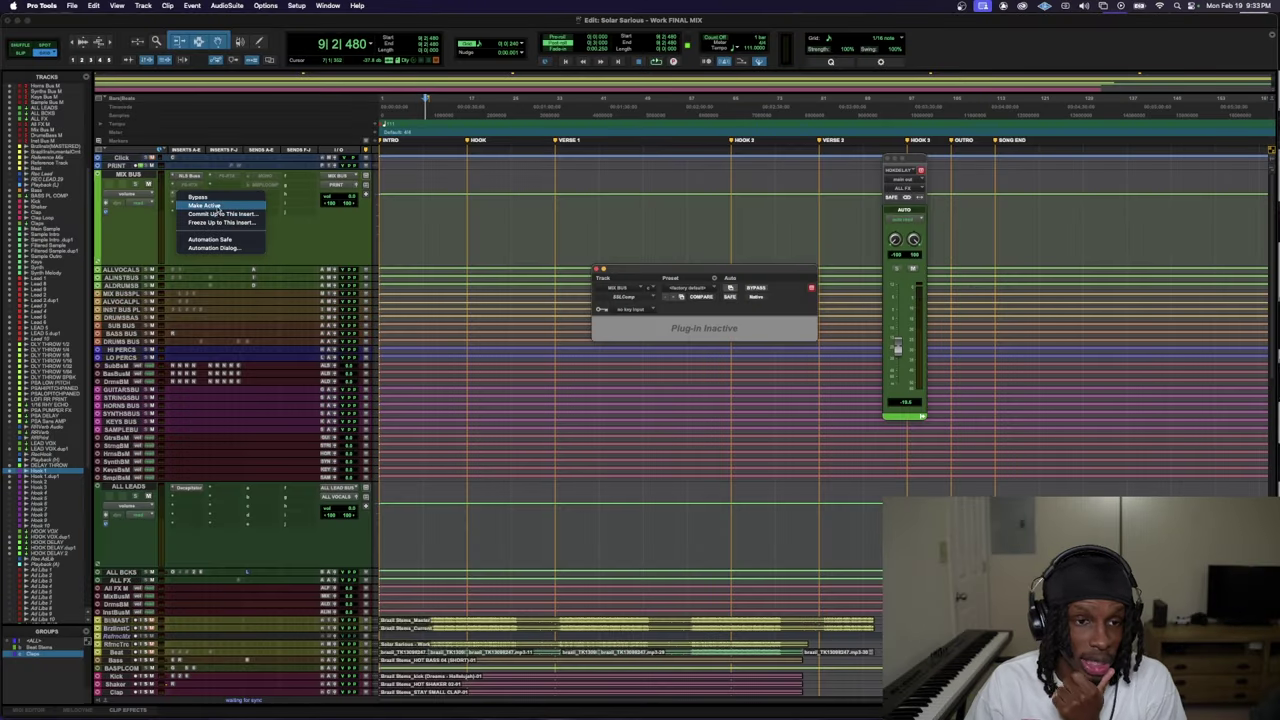
click(218, 212)
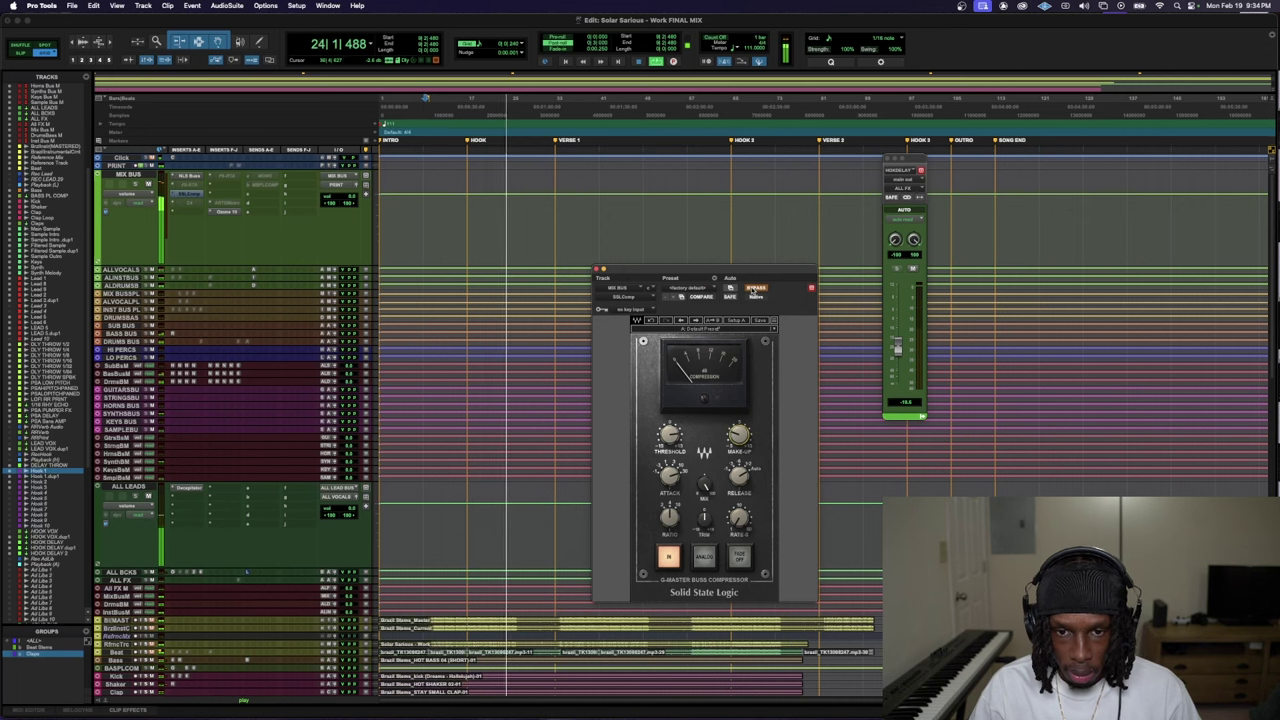
click(474, 226)
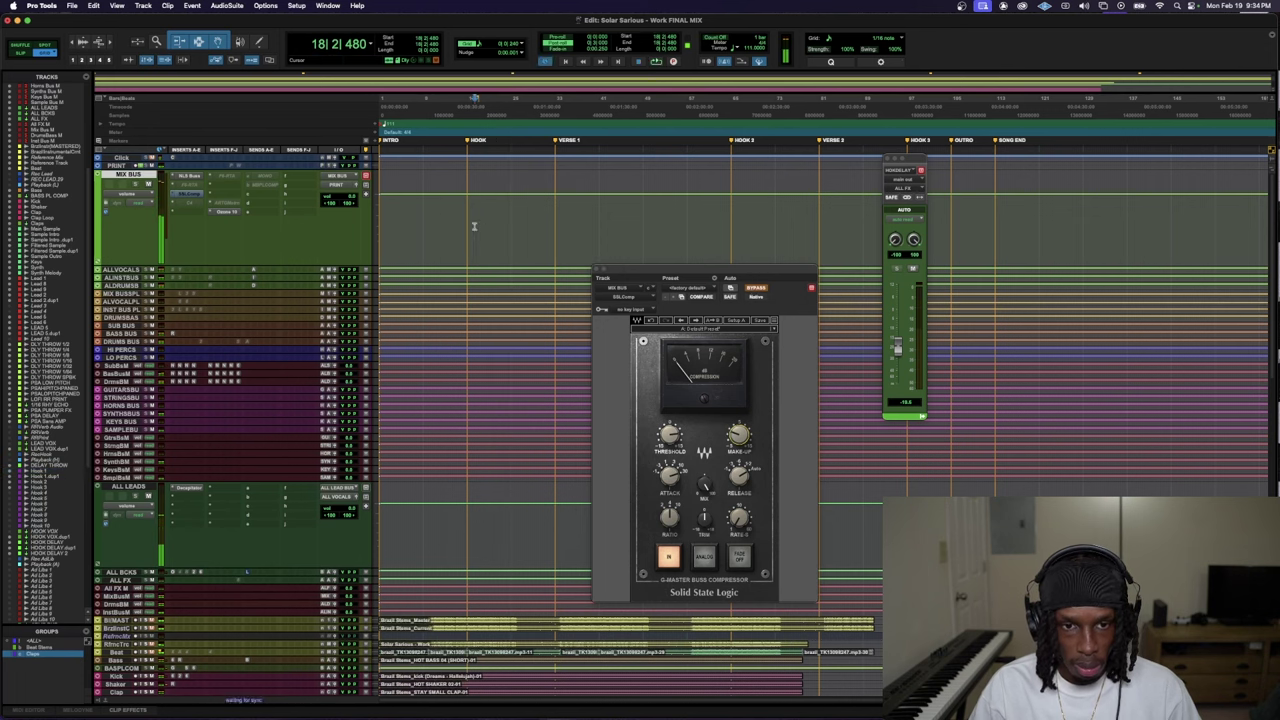
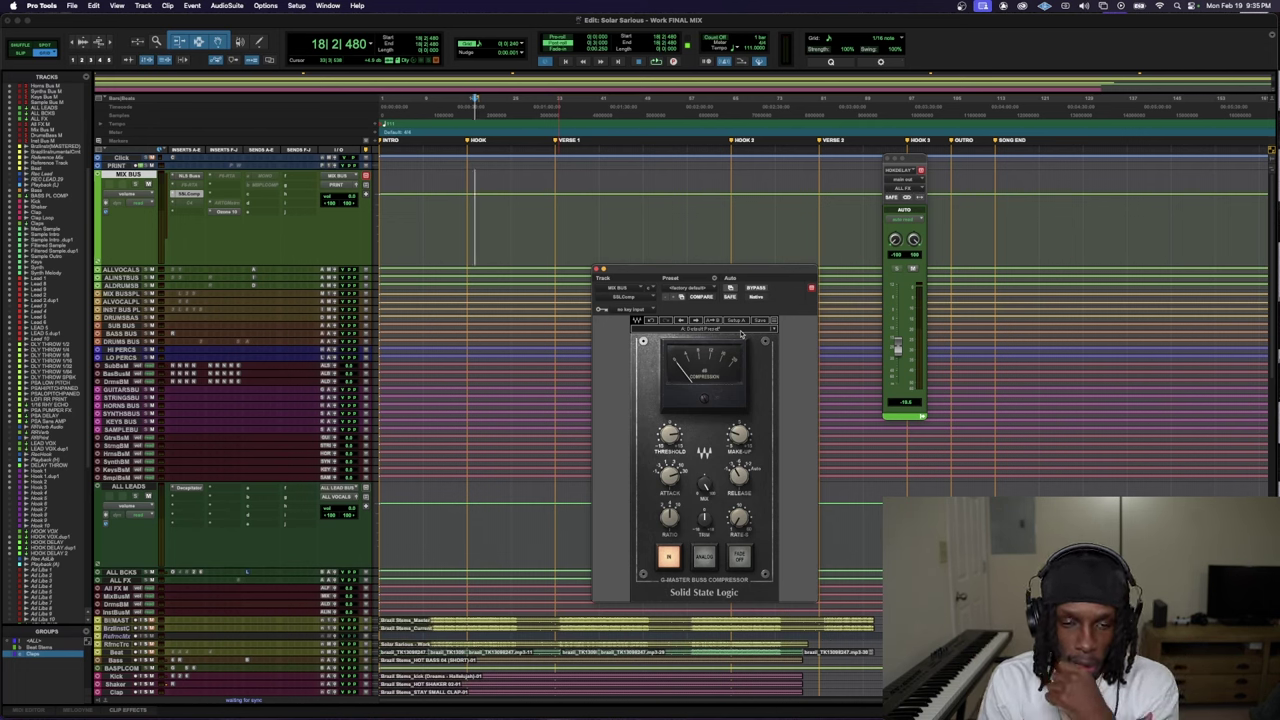
key(space)
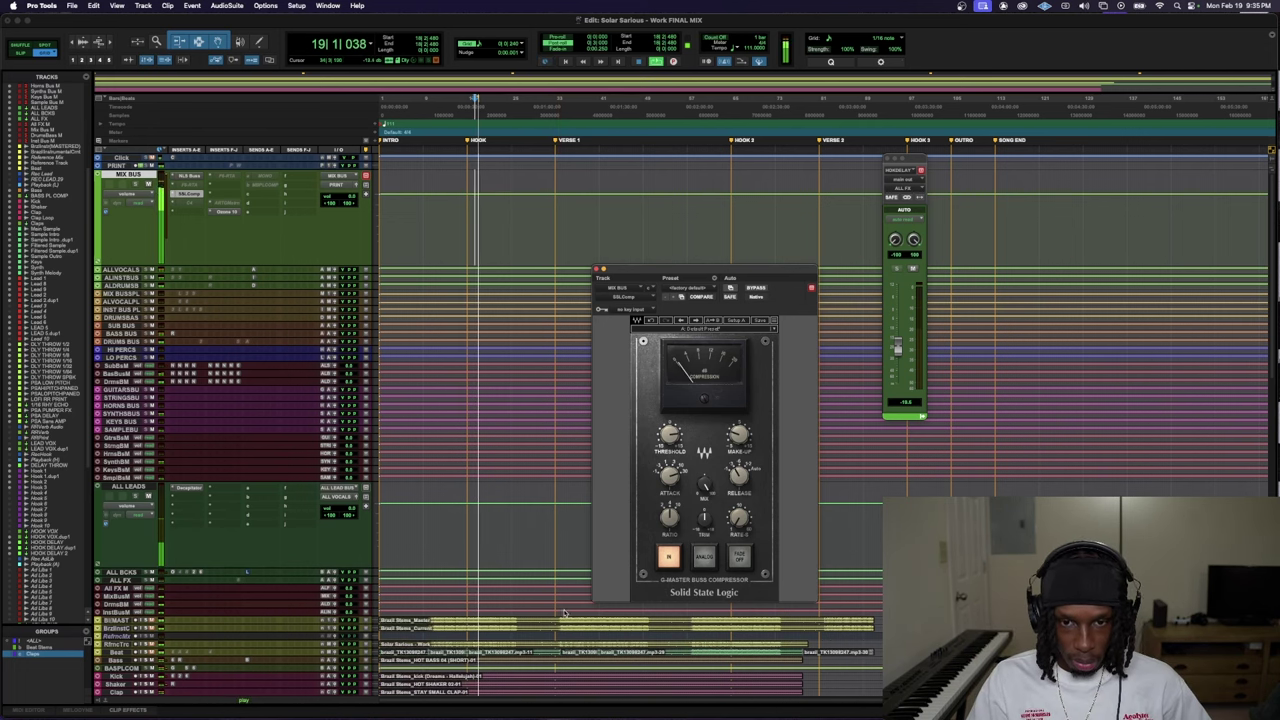
- Replay the compressed mix, close the open plug-in windows, shrink all tracks and play from the start of the song
key(space)
key(space)
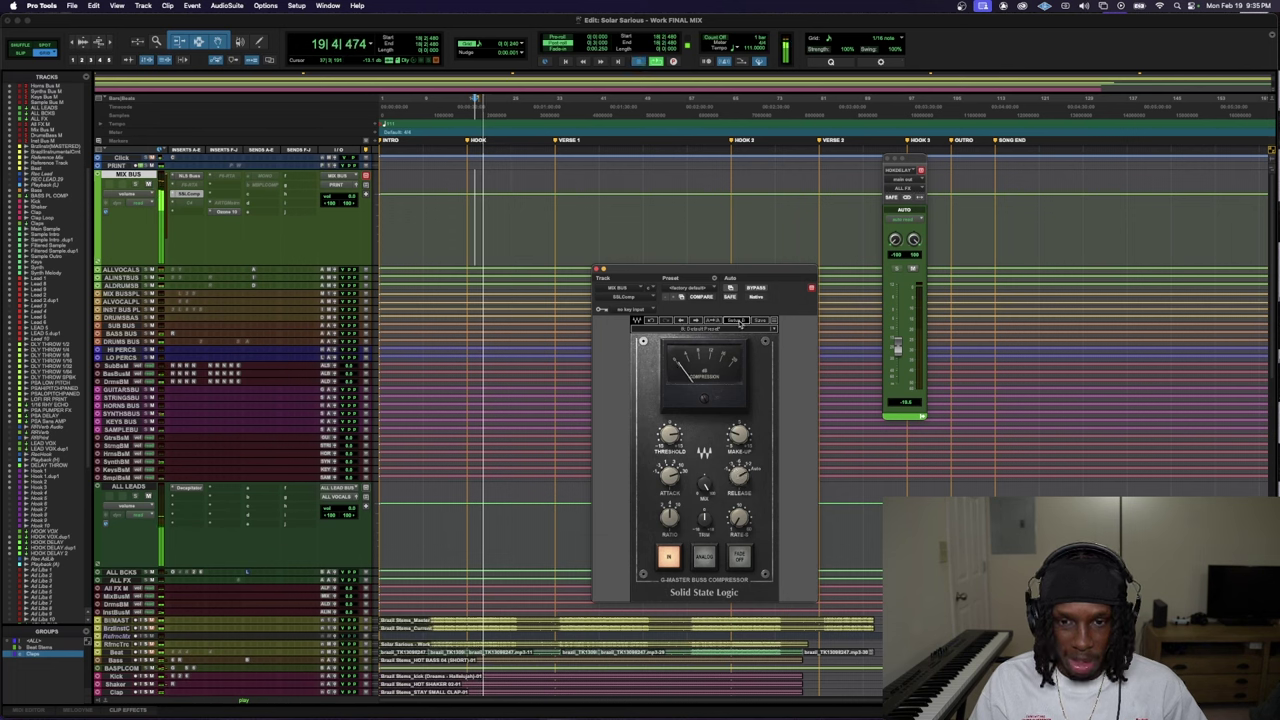
key(super+ctrl+alt+w)
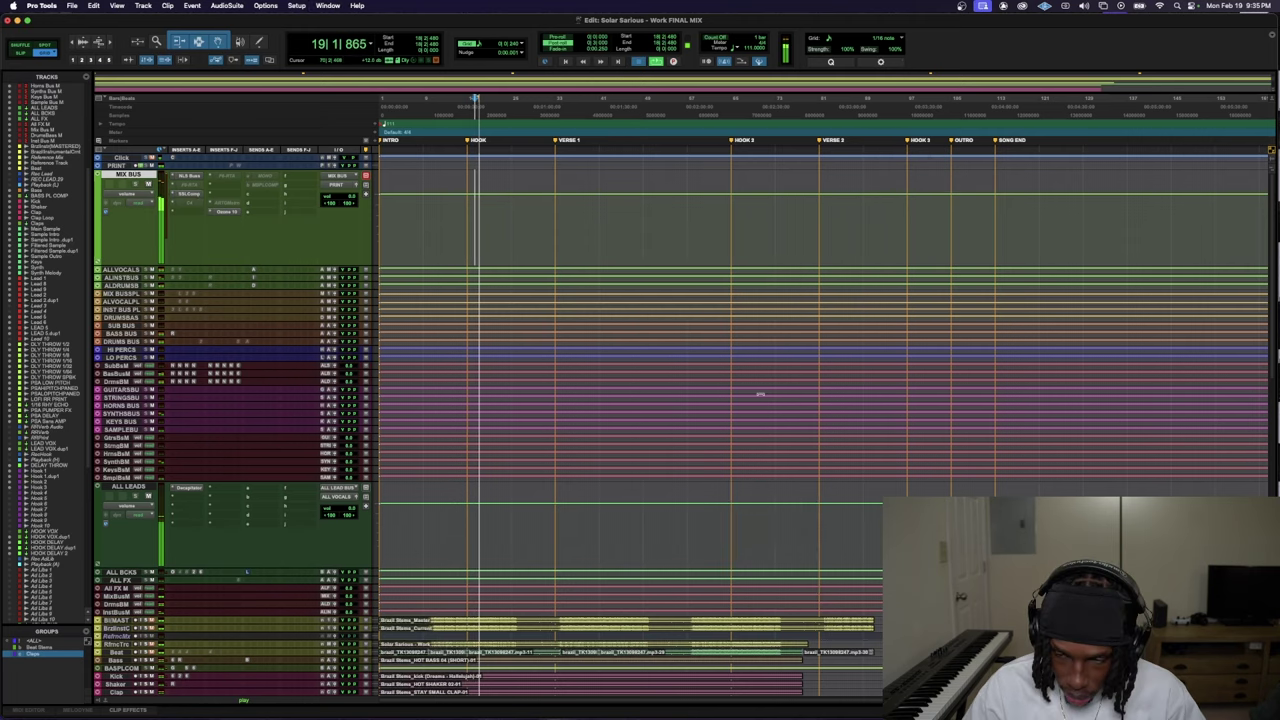
key(Return)
key(ctrl+alt+Down)
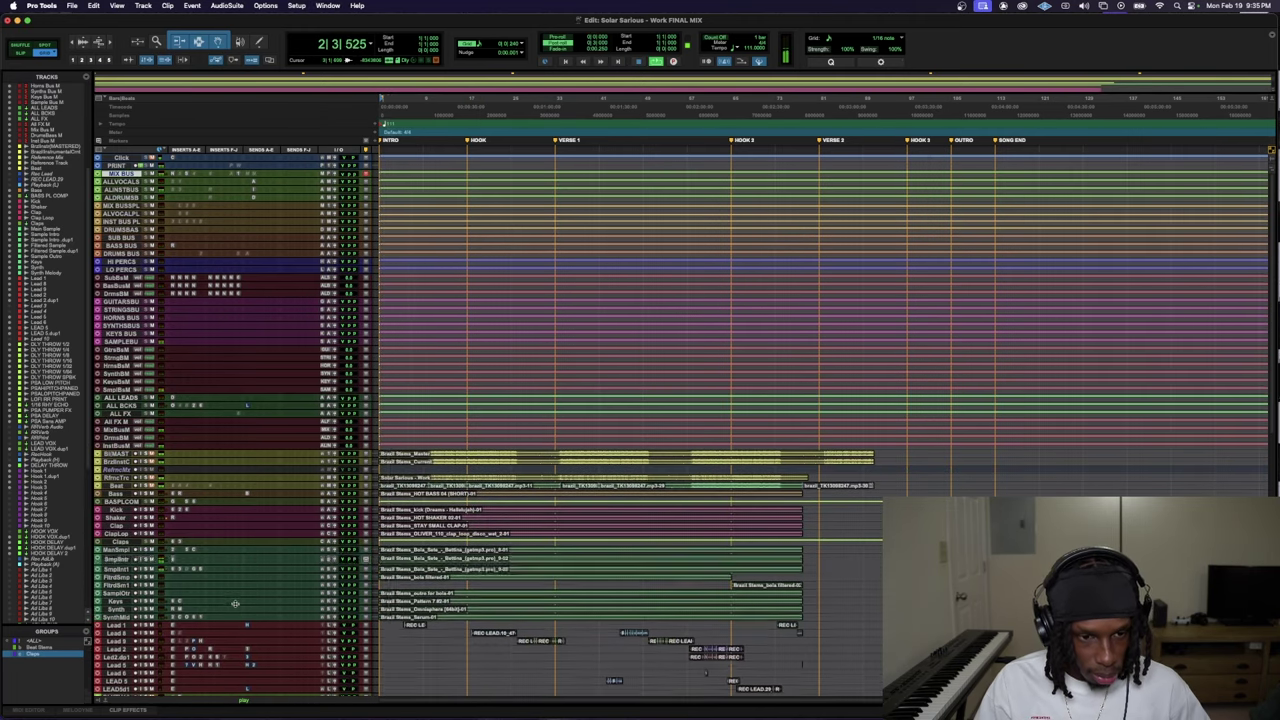
- Enlarge the Sample Intro and SAMPLE BUS tracks and check their levels while the intro plays
key(ctrl+Up)
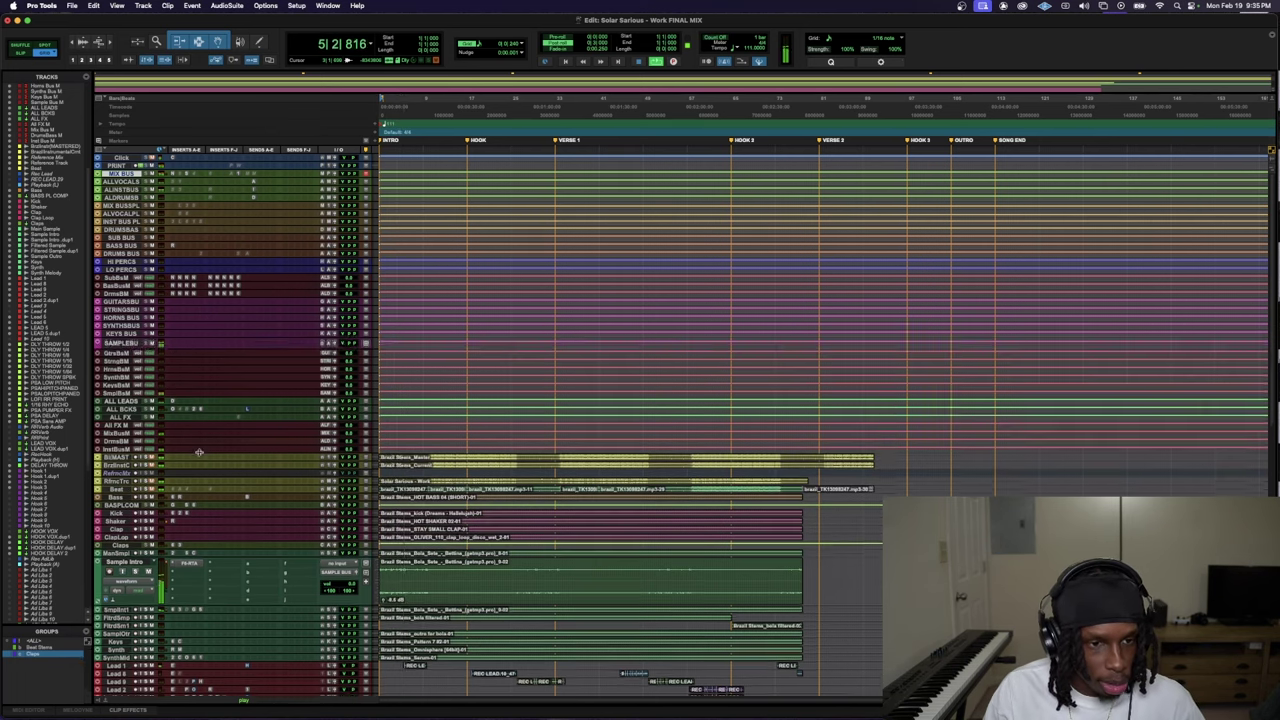
key(ctrl+Up)
scroll(230, 500, down, 3)
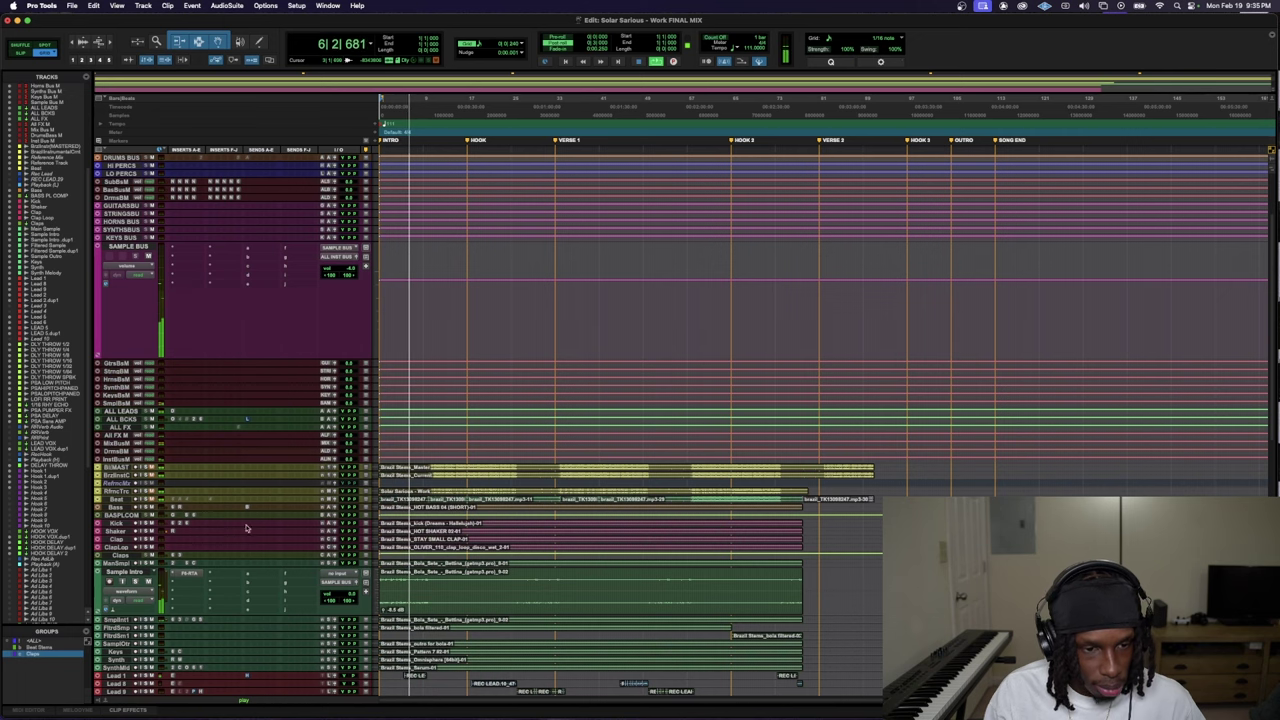
scroll(246, 528, up, 3)
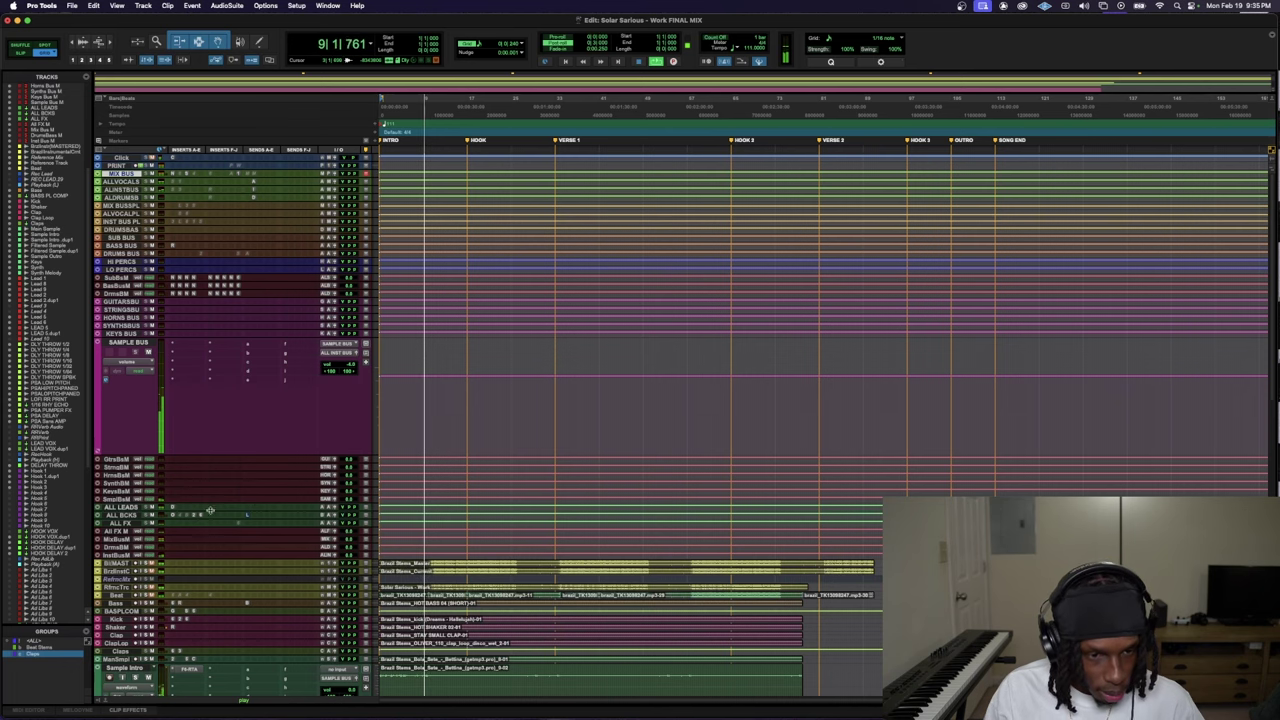
scroll(210, 511, down, 15)
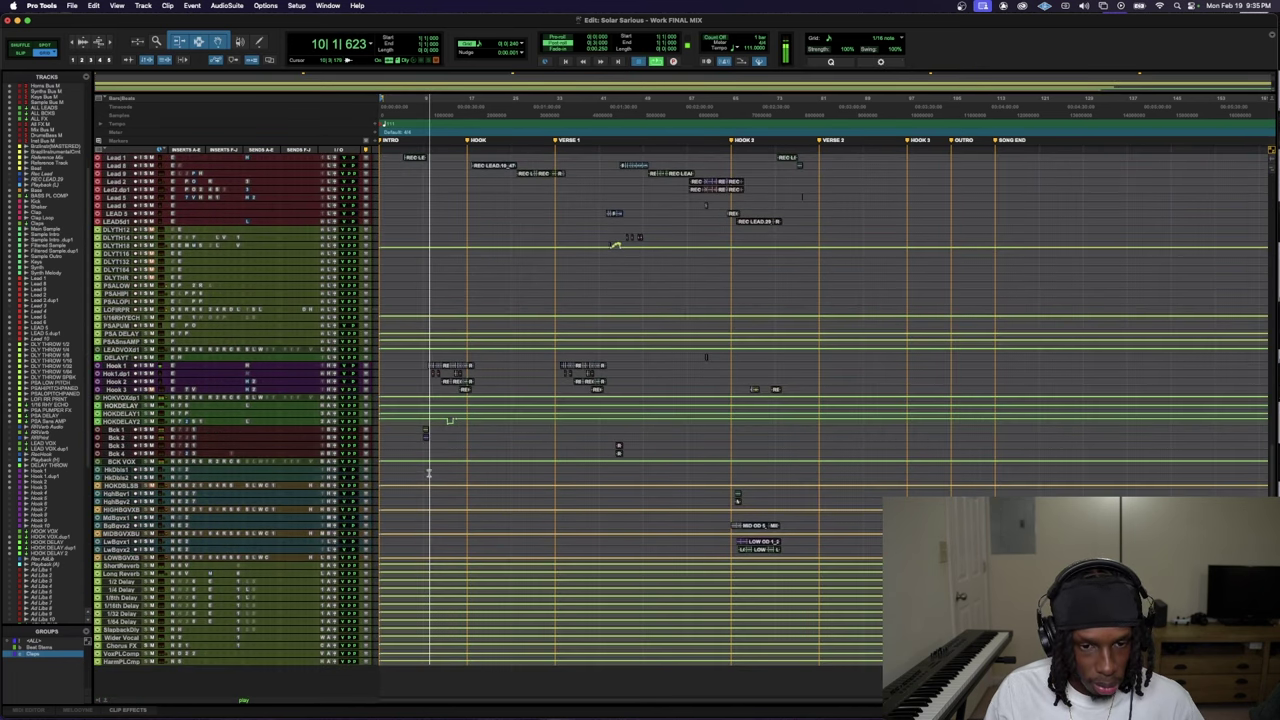
- Play the backing vocal clips around bar 9 and enlarge the BCK VOX and Bck 2 tracks
key(space)
key(space)
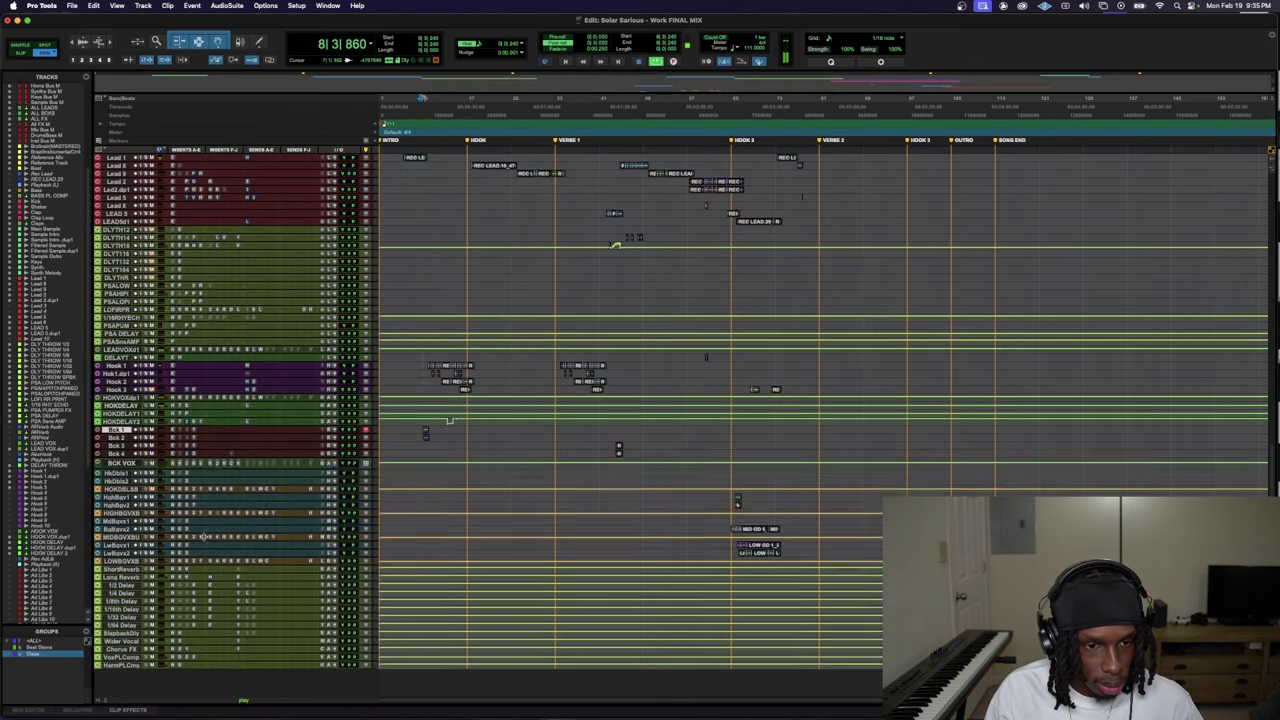
key(ctrl+Down)
key(super+bracketright)
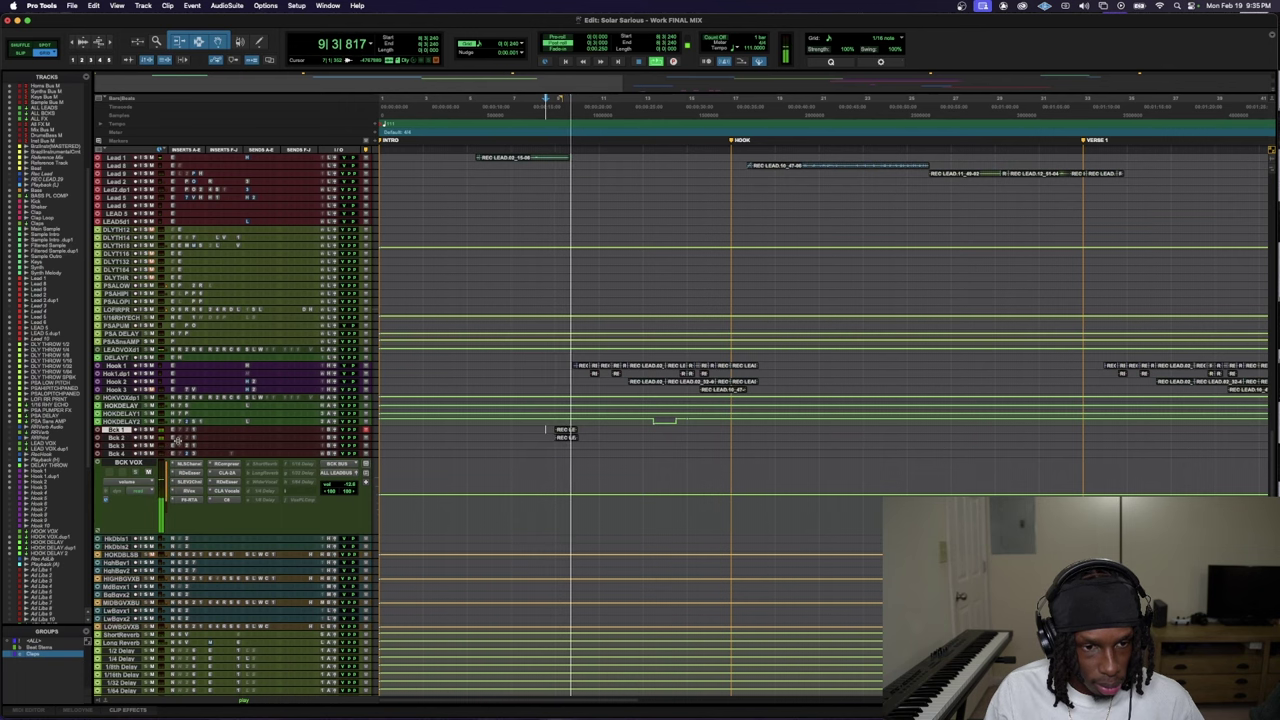
key(ctrl+Down)
click(569, 450)
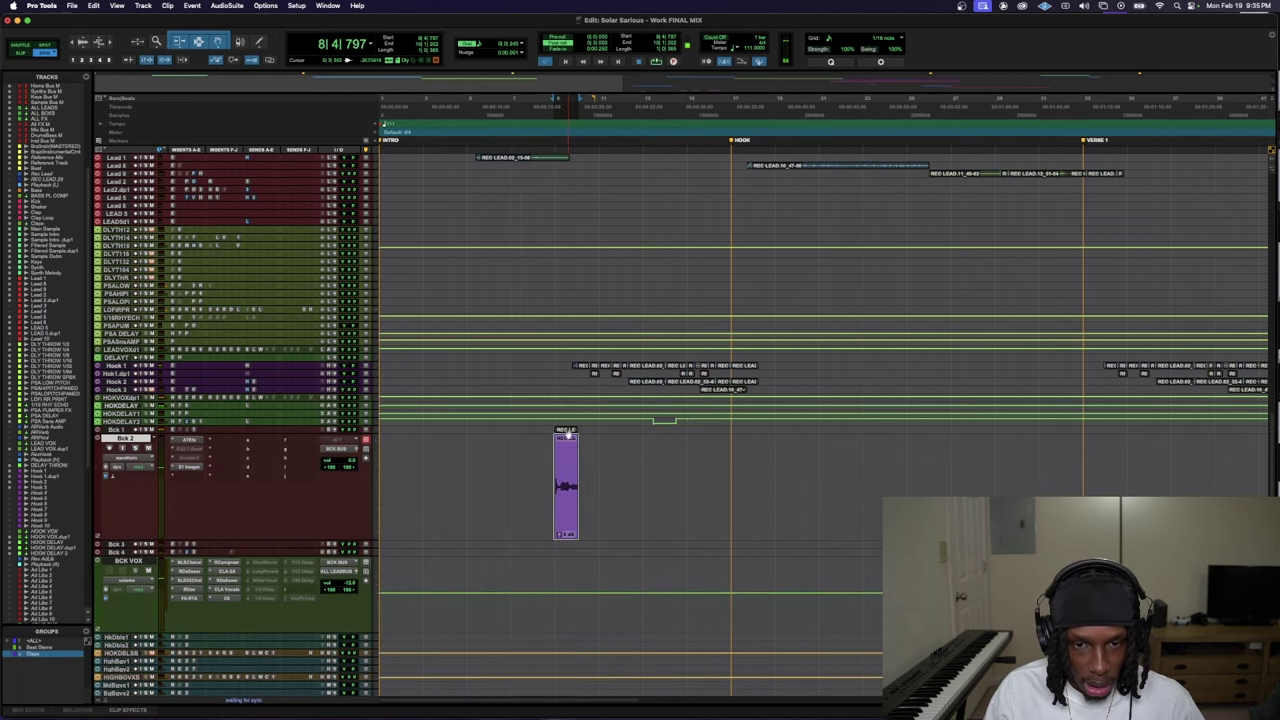
- Copy the Bck 1 and Bck 2 clips near bar 9 onto High Bgvs 1 and 2, and mute the originals
key(super+bracketleft)
click(470, 475)
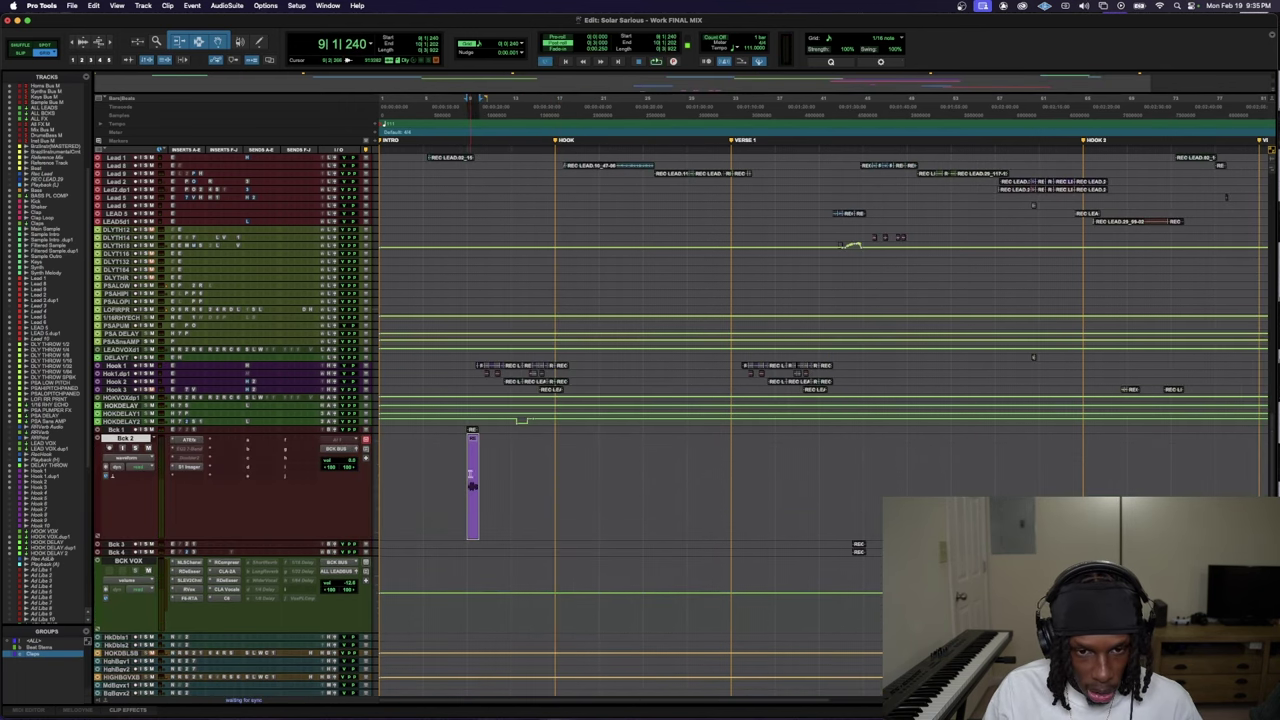
key(space)
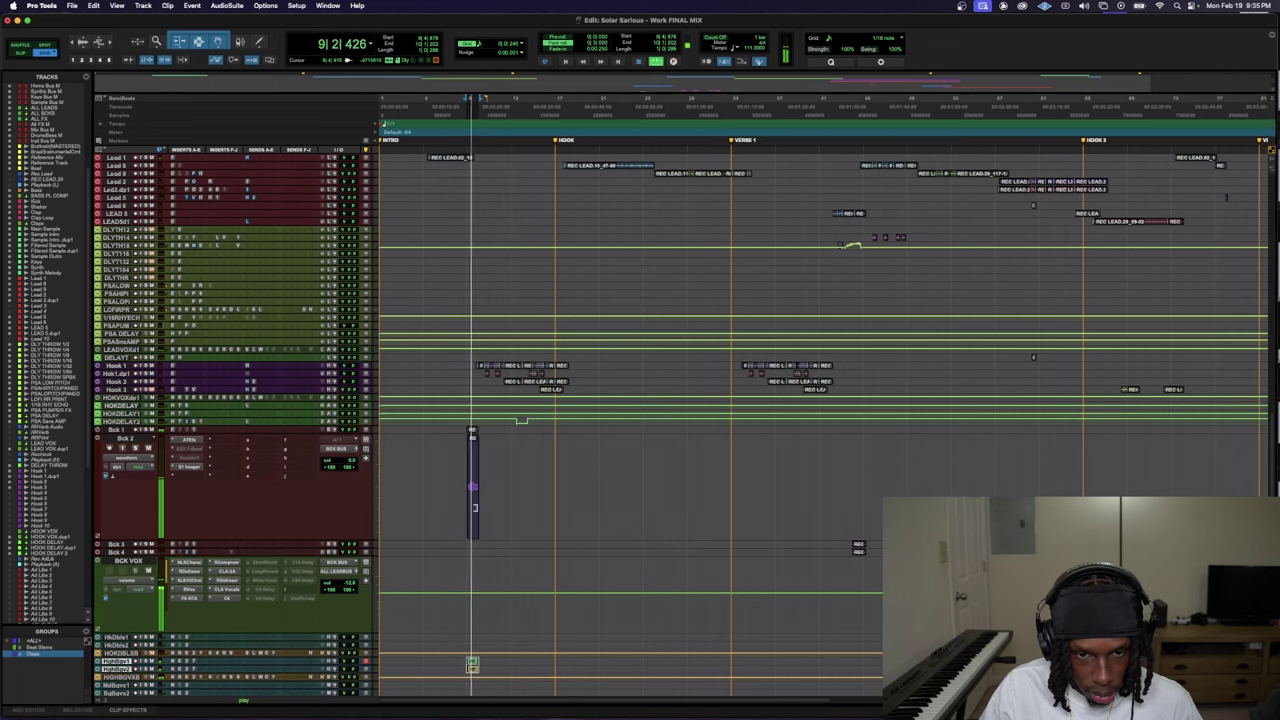
key(super+m)
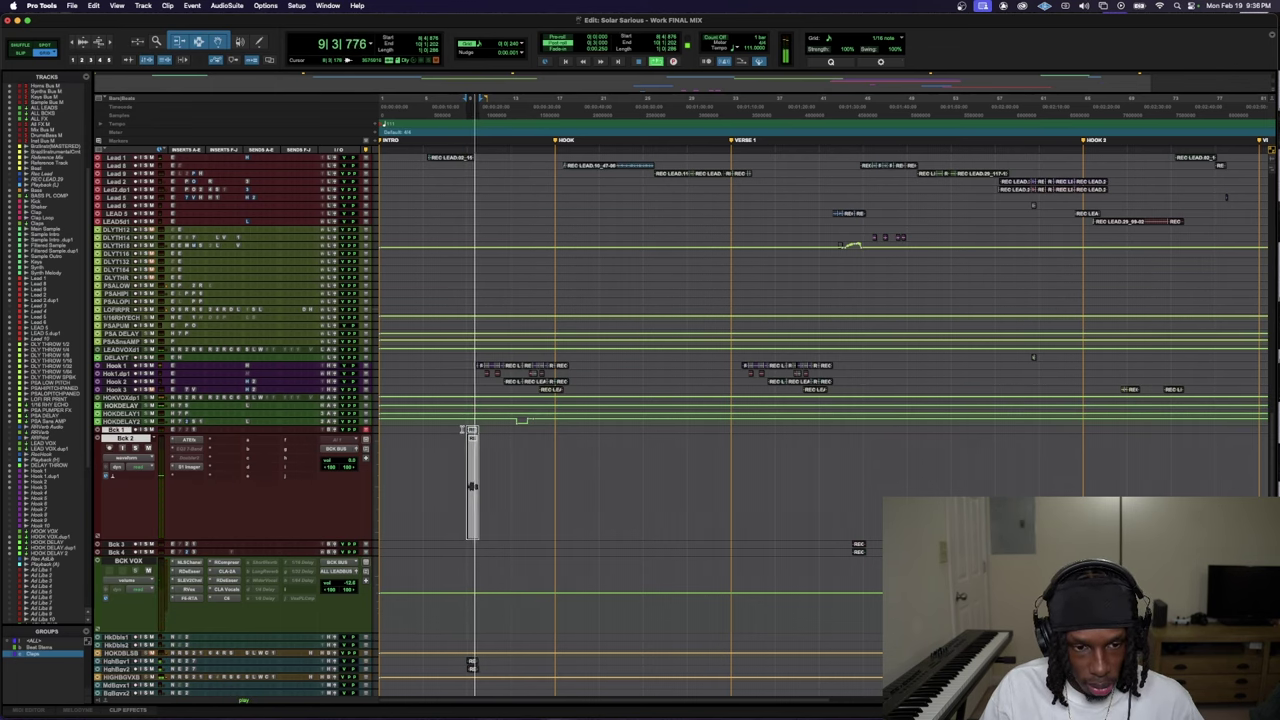
- Copy the High Bgvs 1 and 2 clips near bar 9 onto Hook Dbls 1 and 2, mute the source clips and play
scroll(438, 516, down, 3)
scroll(438, 516, down, 1)
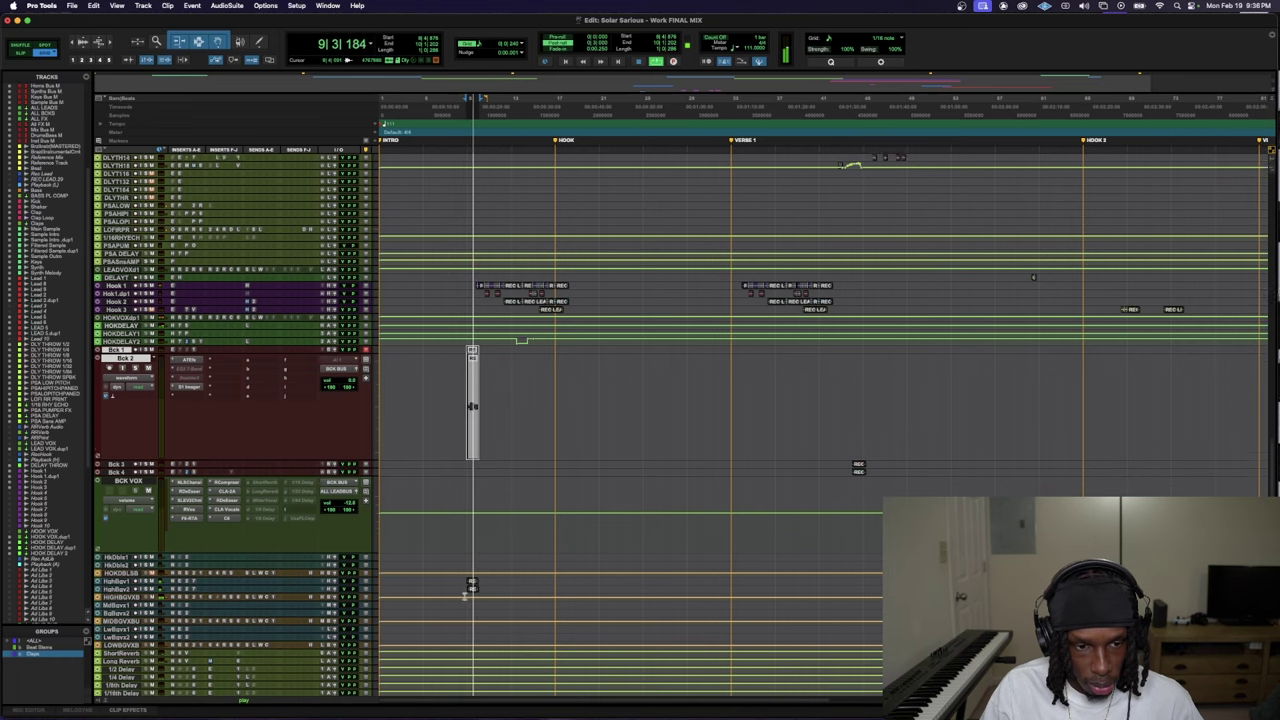
drag(203, 585, 213, 626)
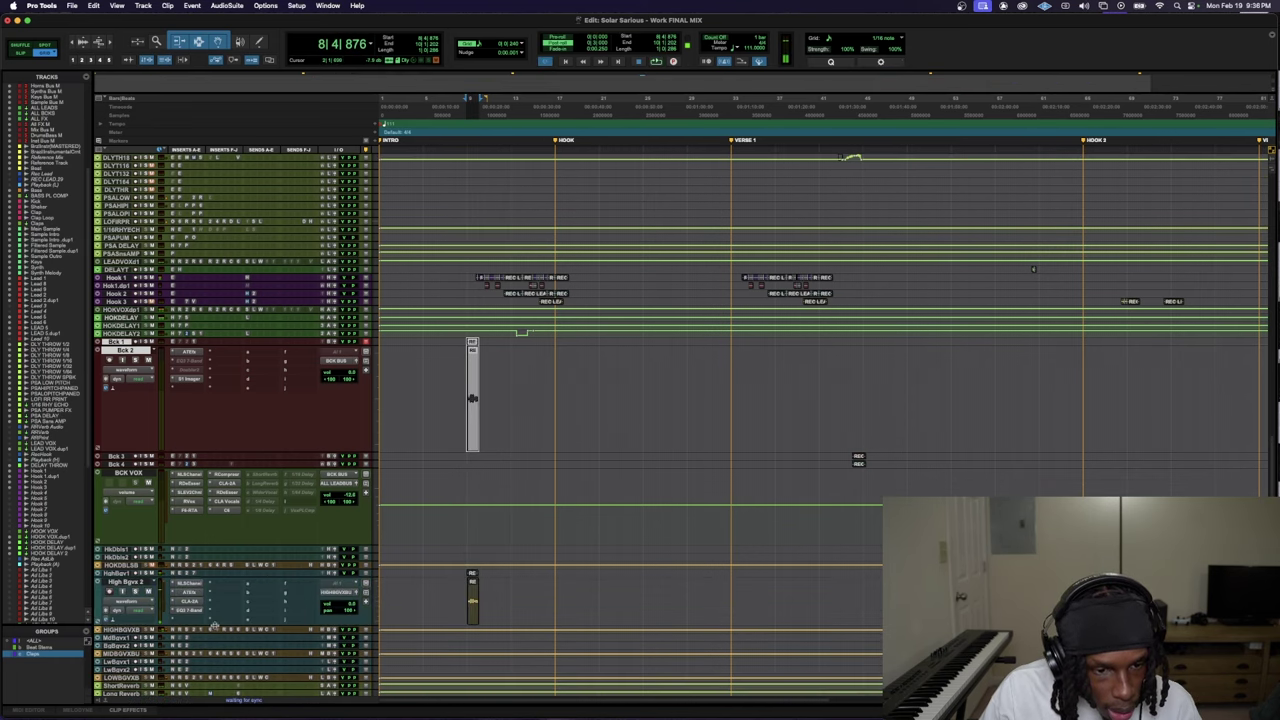
drag(473, 578, 473, 628)
drag(469, 673, 473, 630)
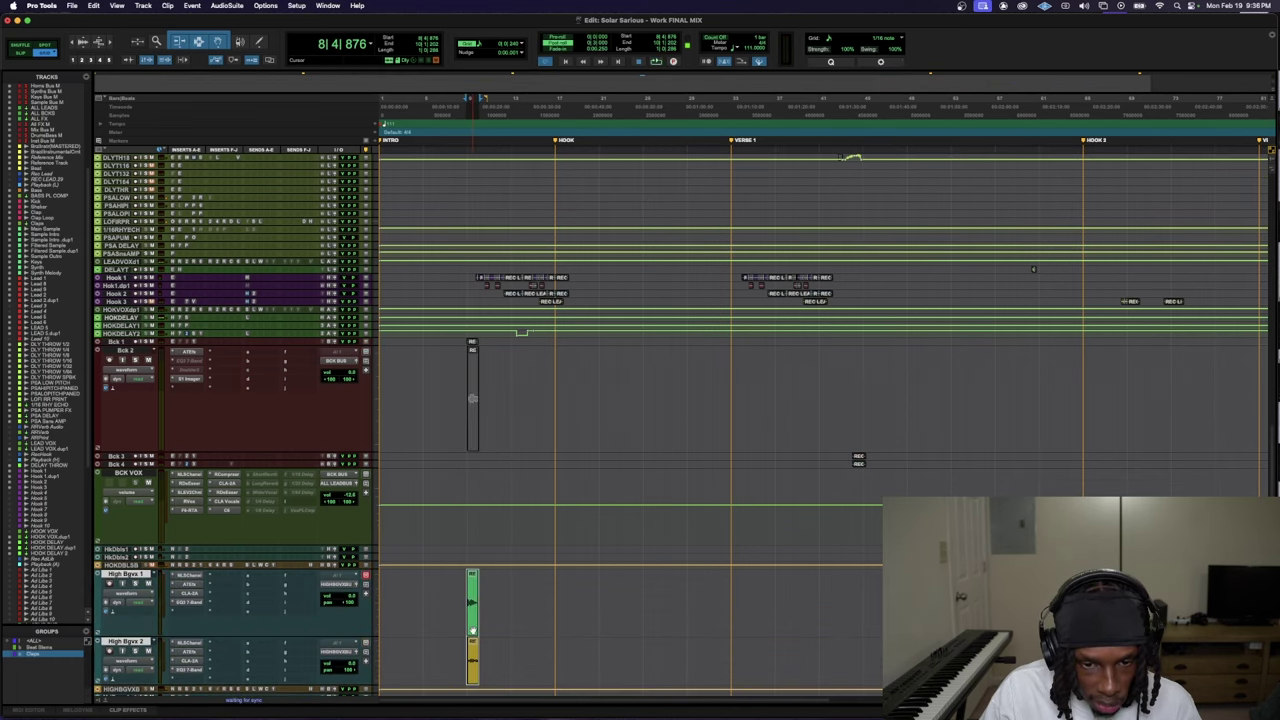
scroll(473, 668, down, 3)
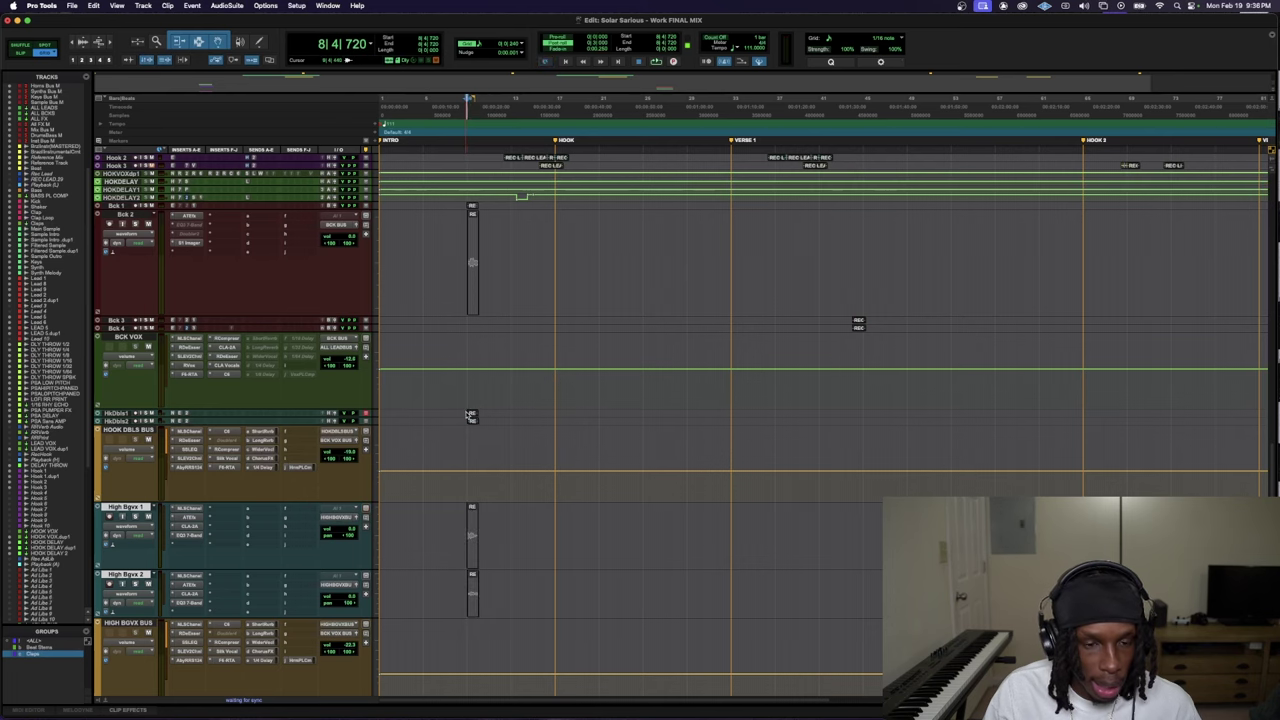
click(470, 415)
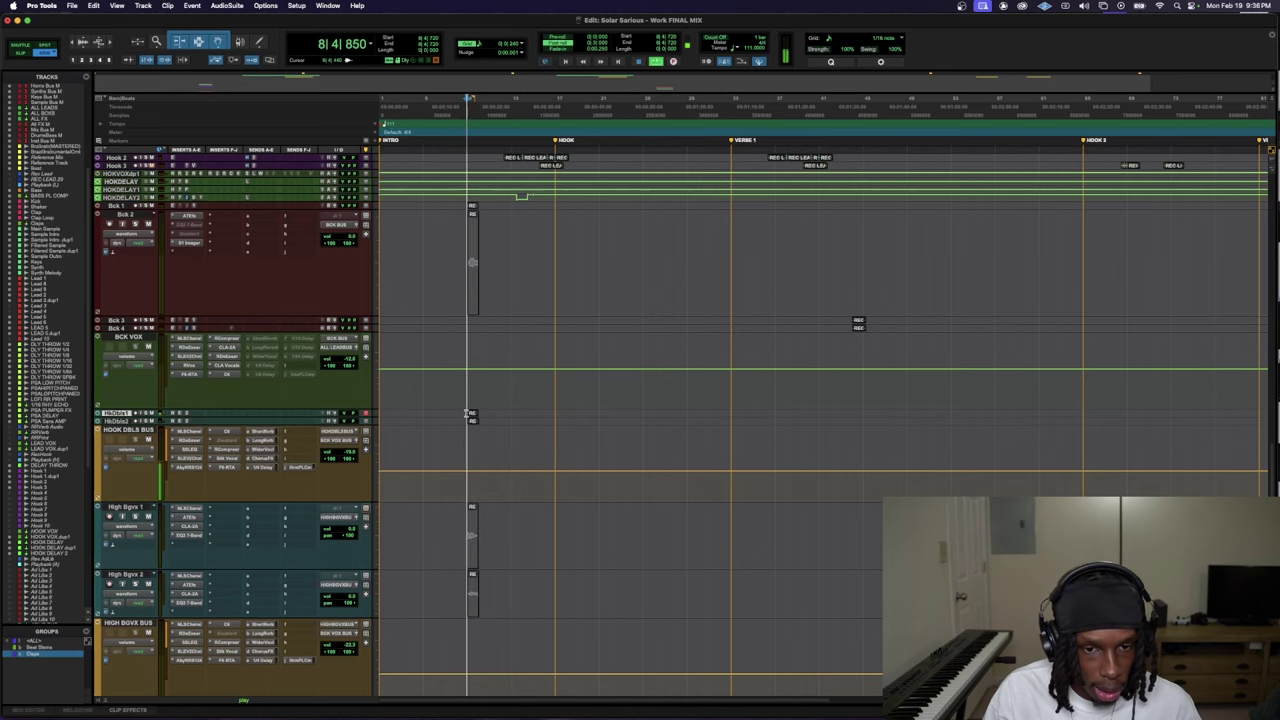
- Enlarge the Hook Dbls 1 and 2 tracks and copy the Bck 3 and Bck 4 clips around bar 44 onto them
click(292, 425)
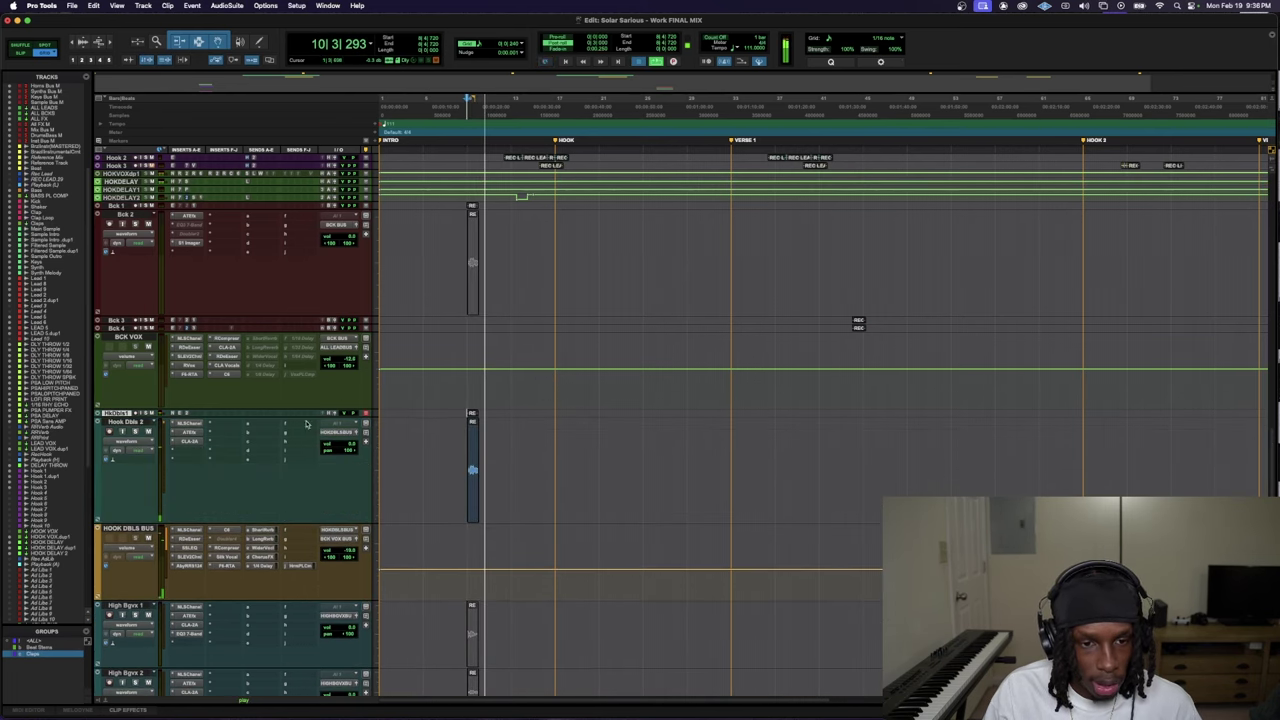
click(302, 417)
click(858, 323)
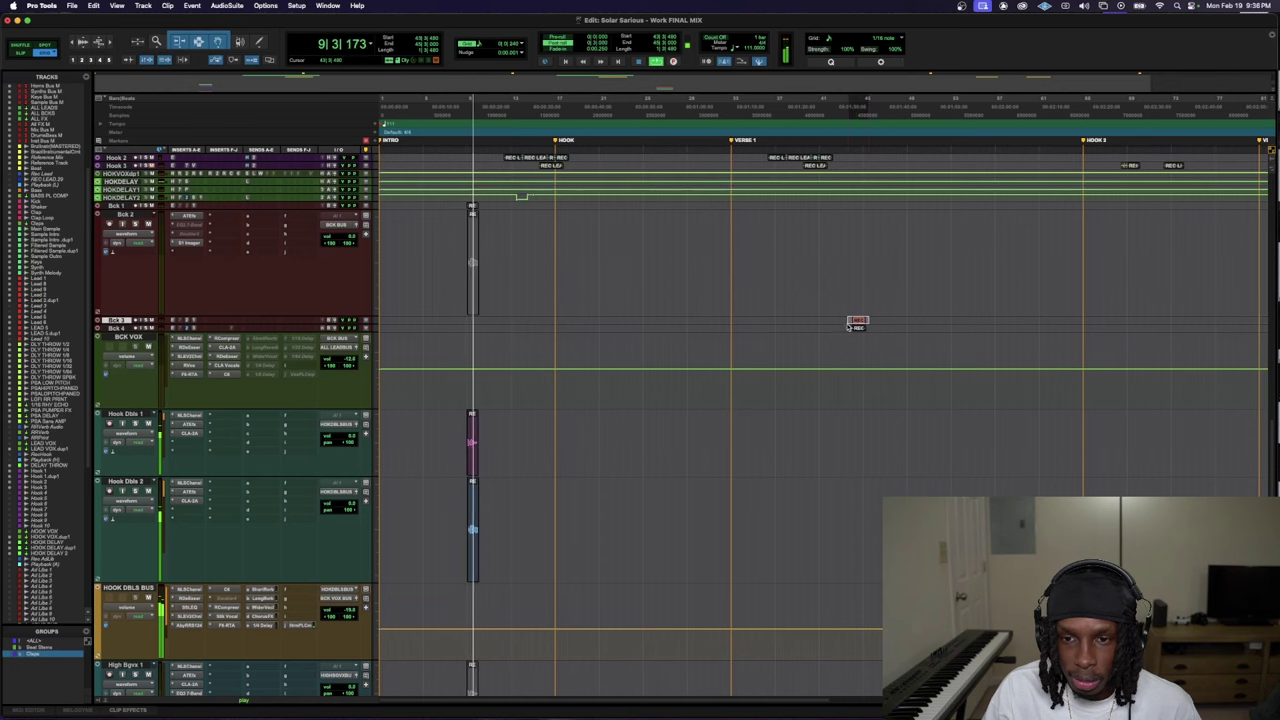
key(super+v)
scroll(437, 551, down, 4)
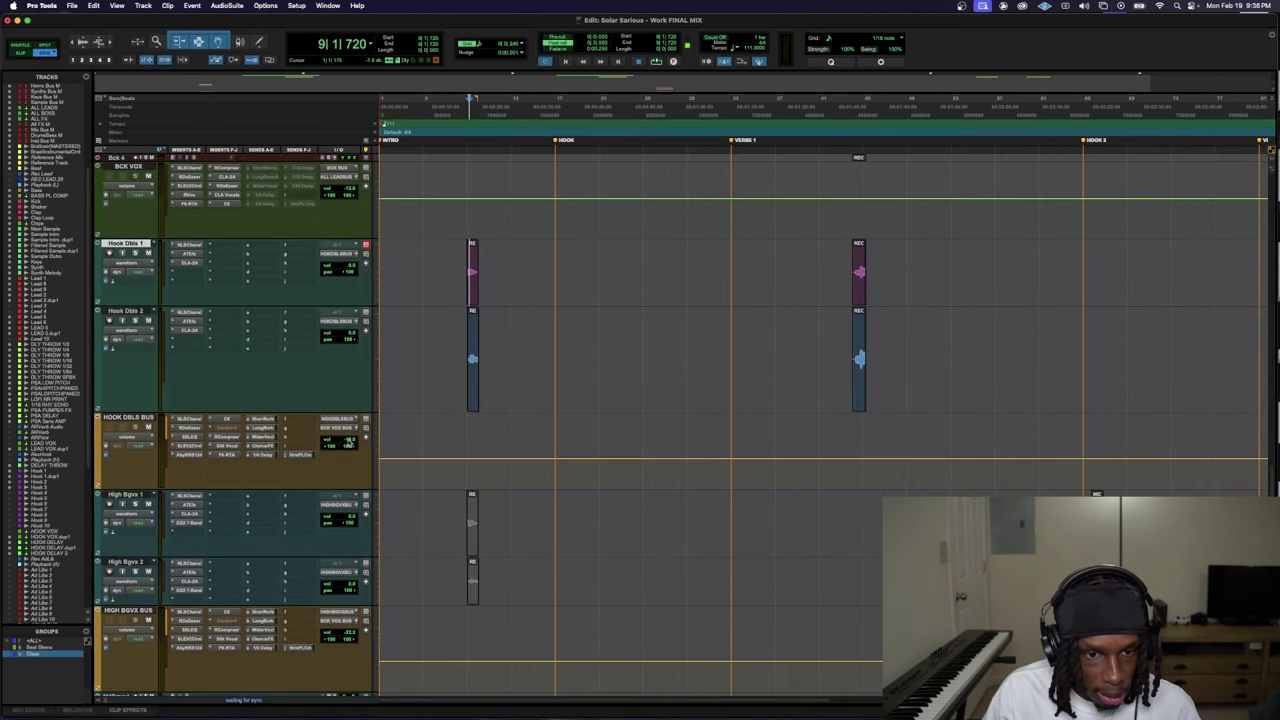
- Lower the HOOK DBLS BUS volume to about -24 dB while playing the doubles from bar 9
key(space)
click(348, 441)
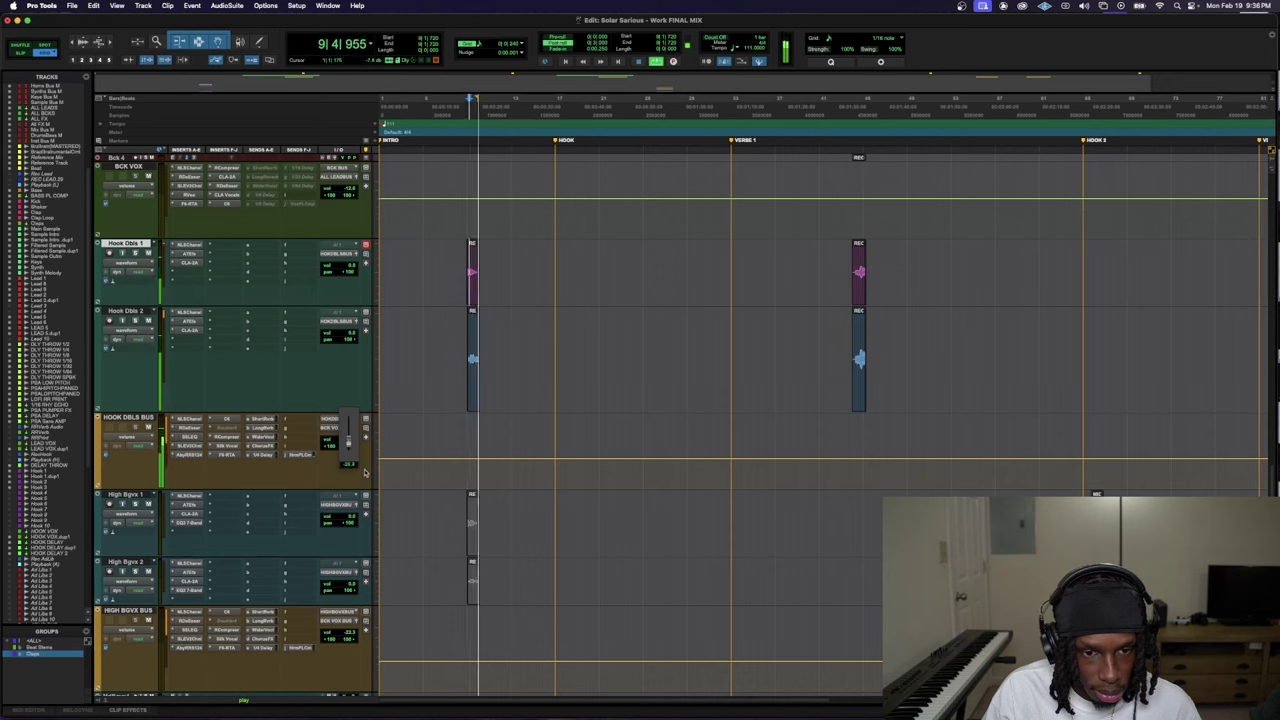
drag(365, 471, 363, 470)
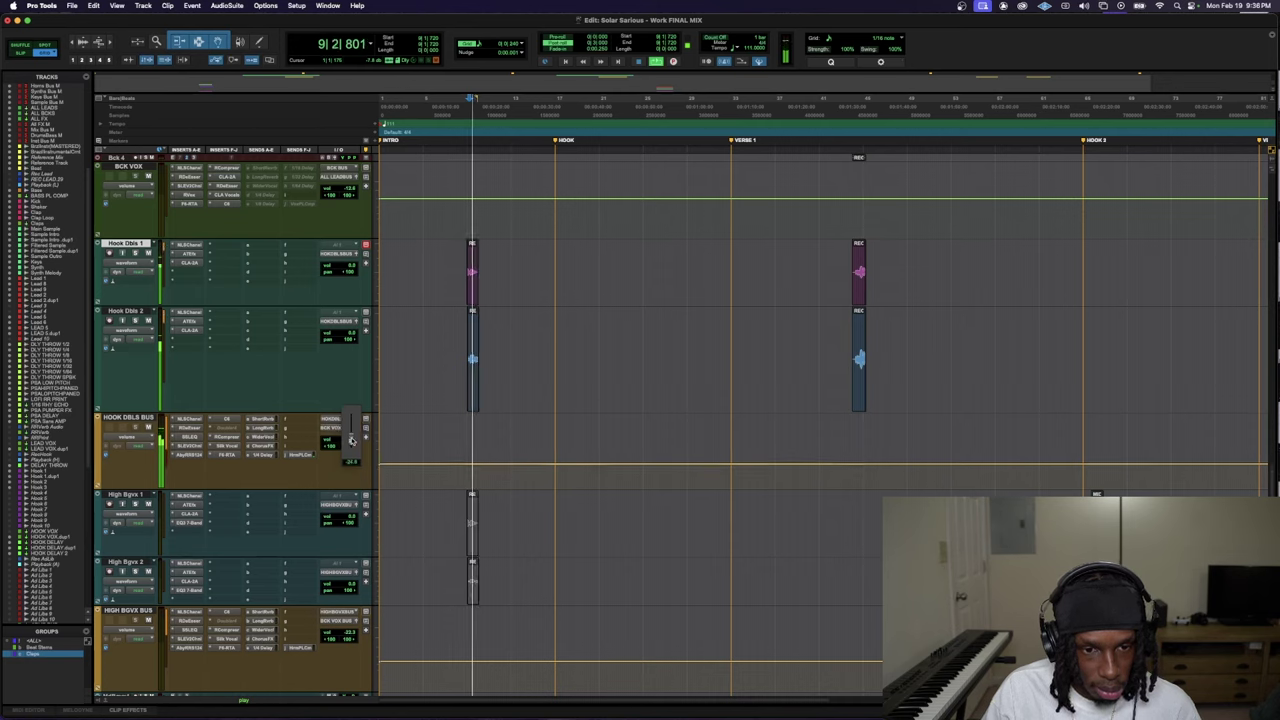
drag(351, 440, 351, 442)
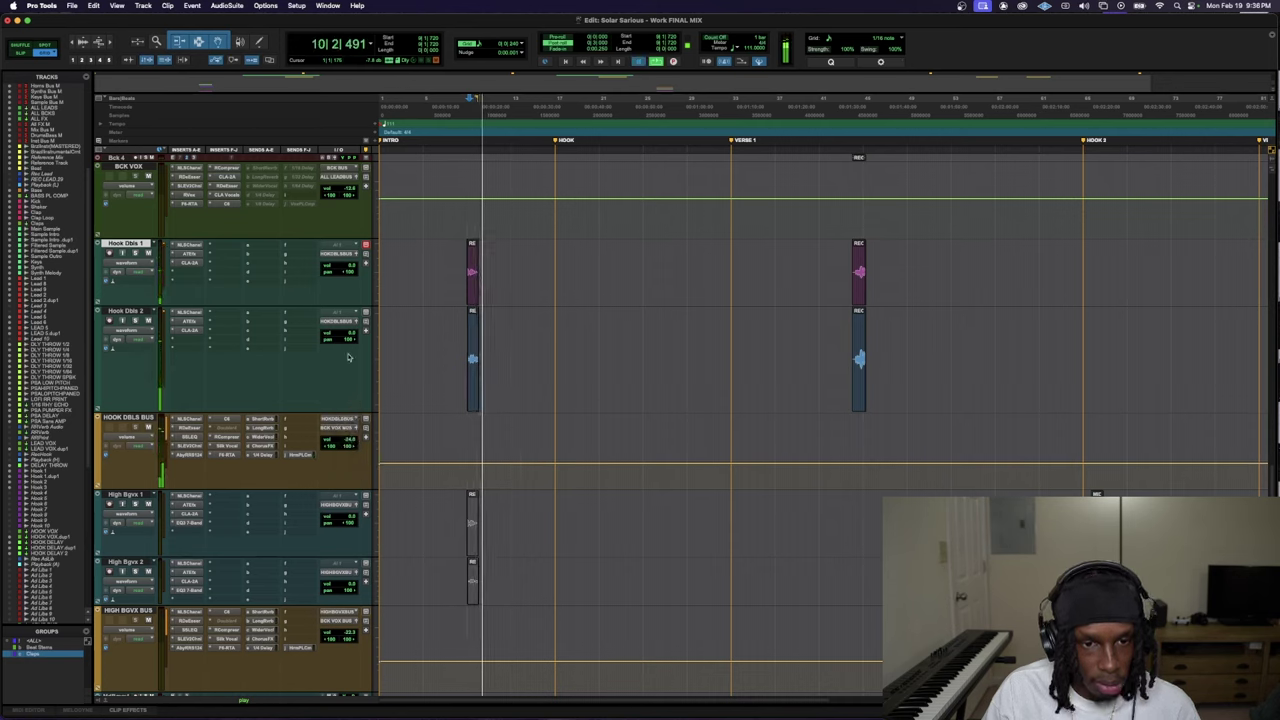
- Narrow the panning of the Hook Dbls 1 and Hook Dbls 2 tracks while playing from bar 8
key(space)
key(space)
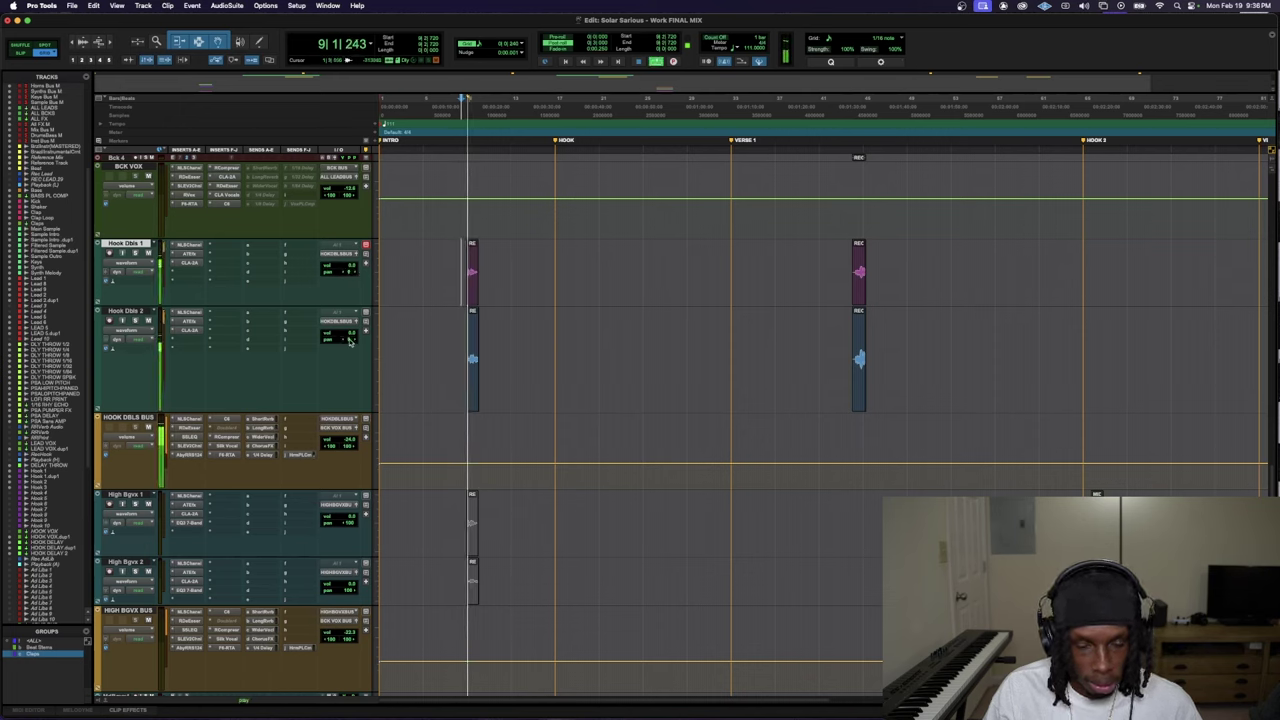
key(space)
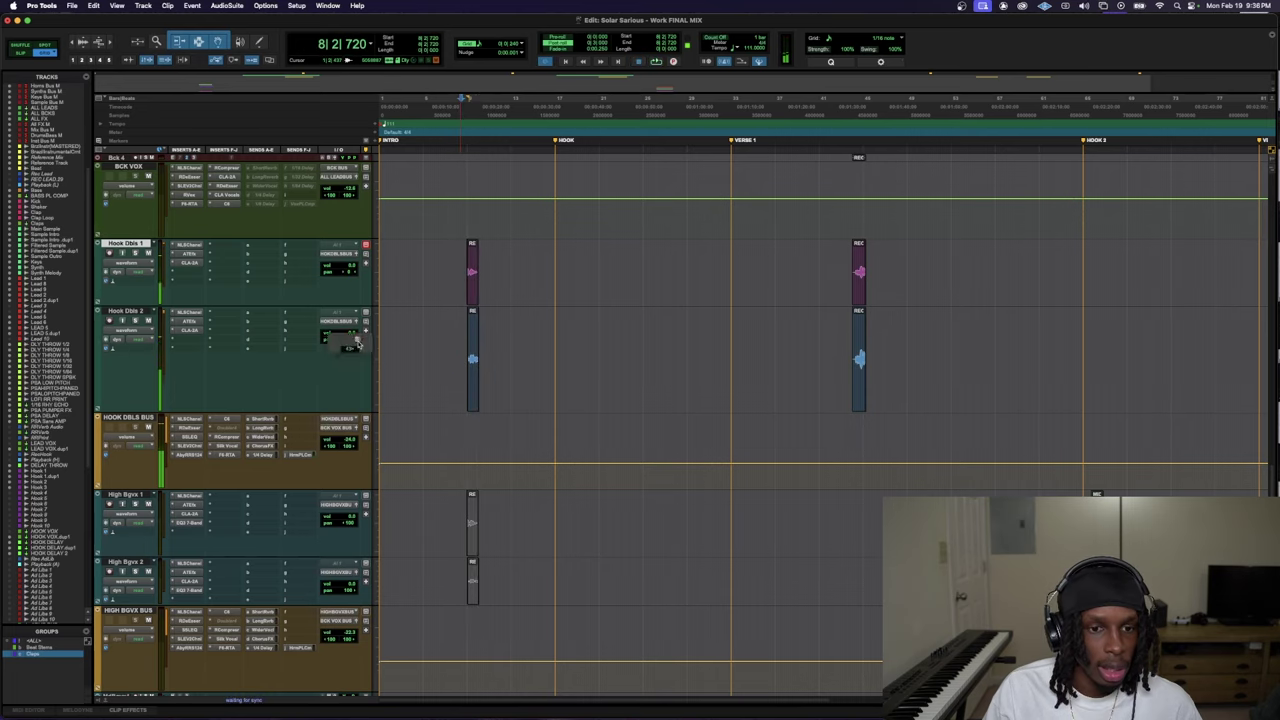
- Insert the stereo J37 tape plug-in after the Decapitator on the ALL LEADS track
scroll(193, 451, up, 10)
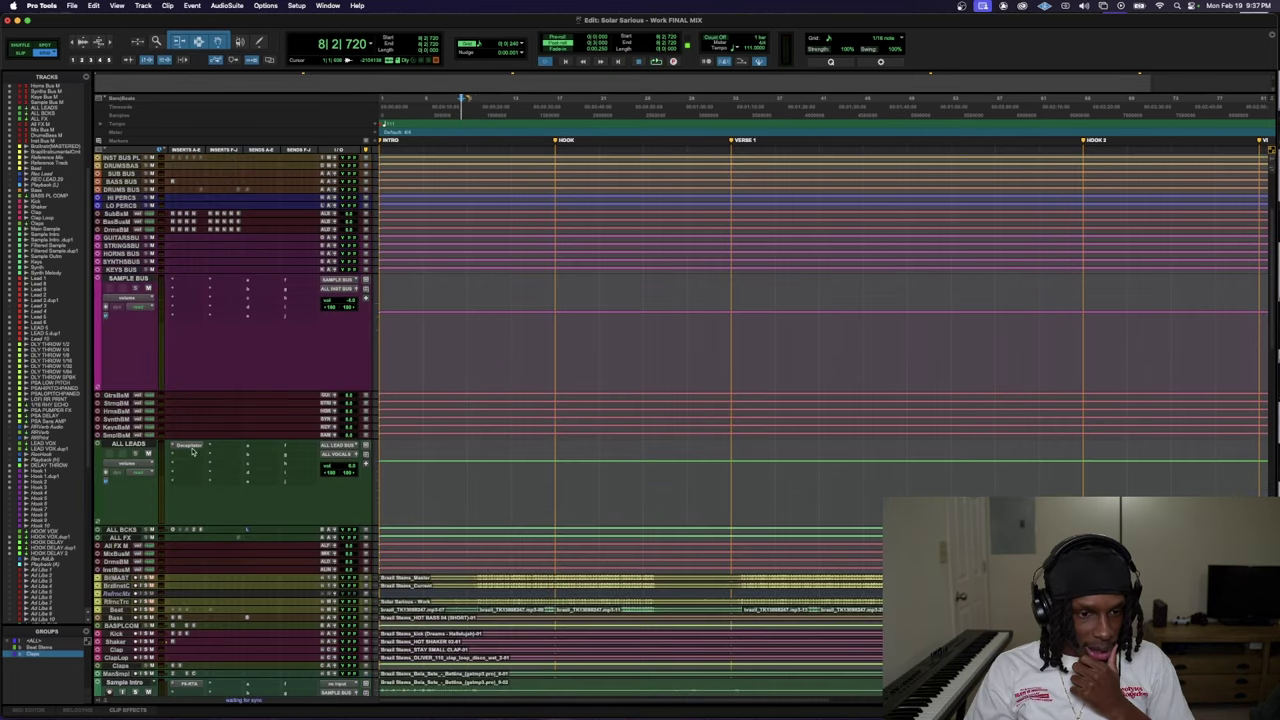
click(193, 451)
text(j37)
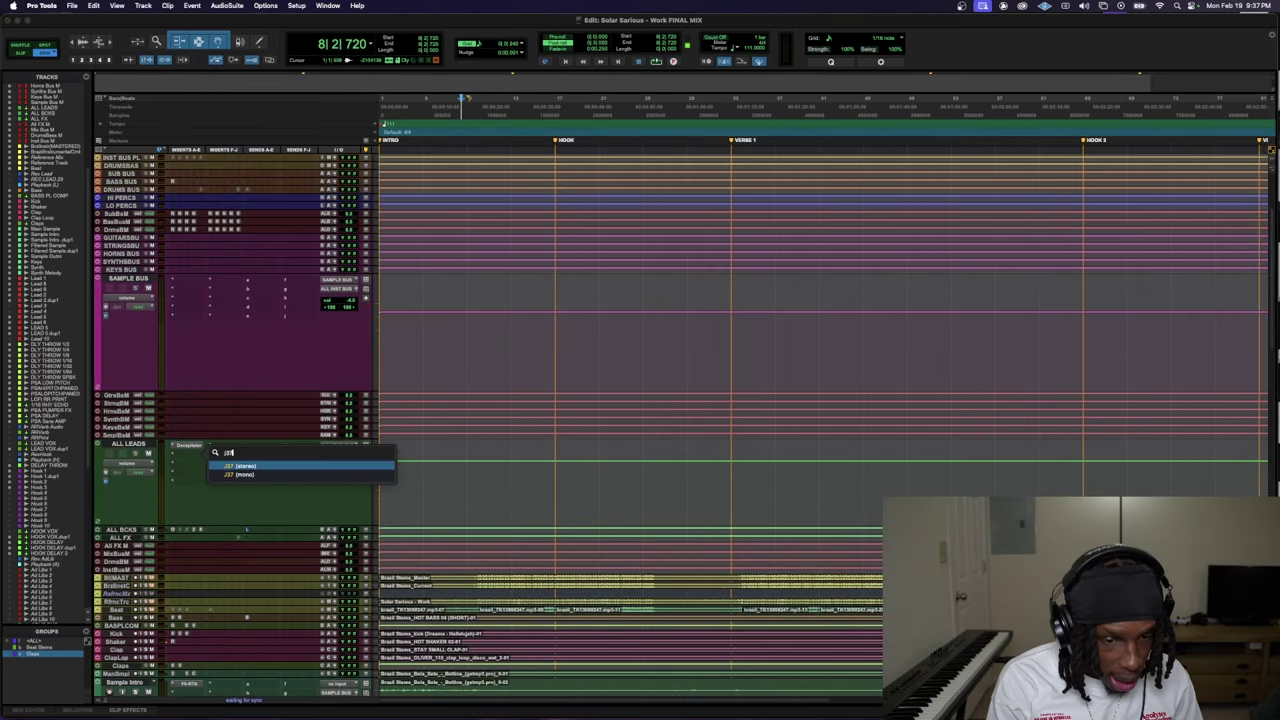
key(Return)
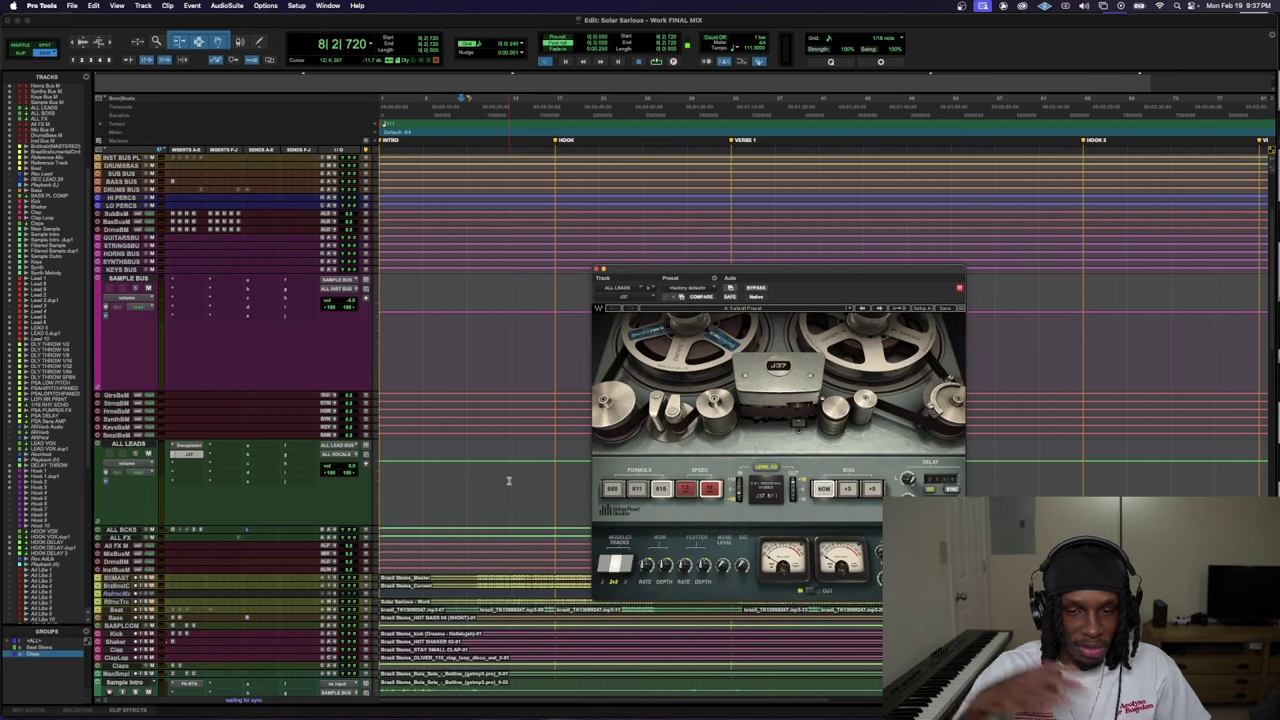
- Adjust the J37's saturation on ALL LEADS while playing from about bar 8, and replay from bar 14
key(space)
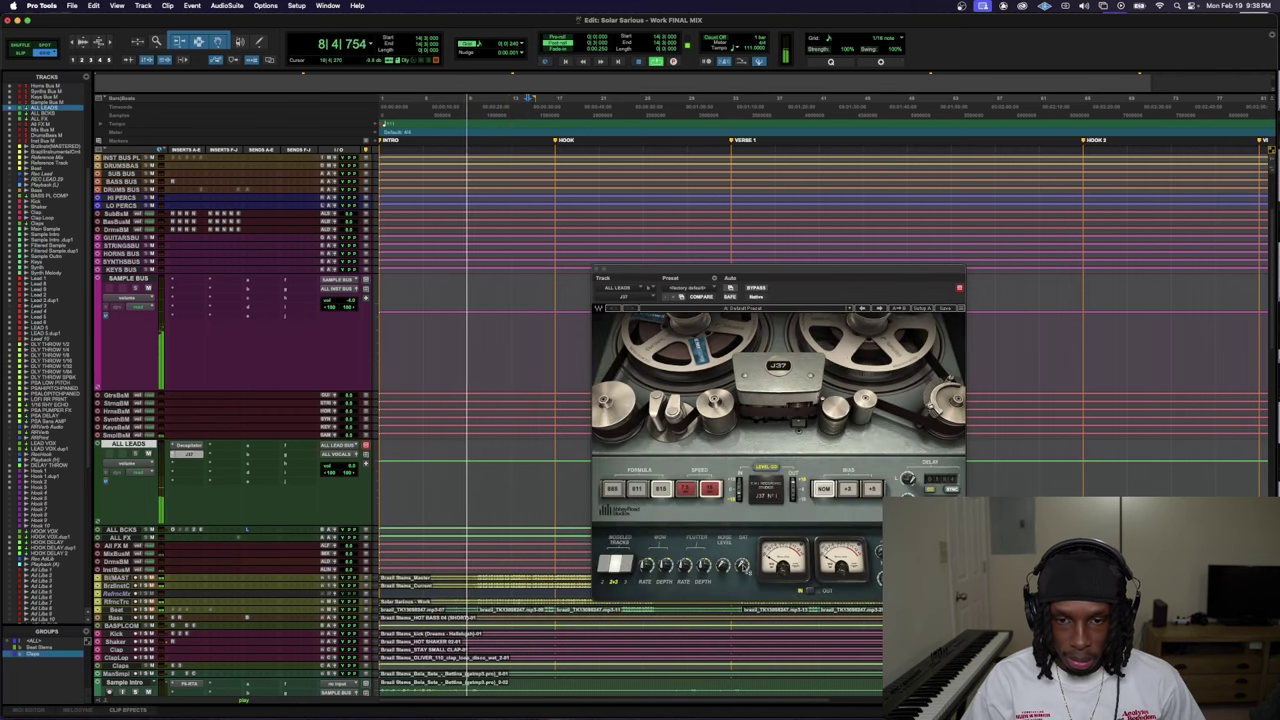
key(space)
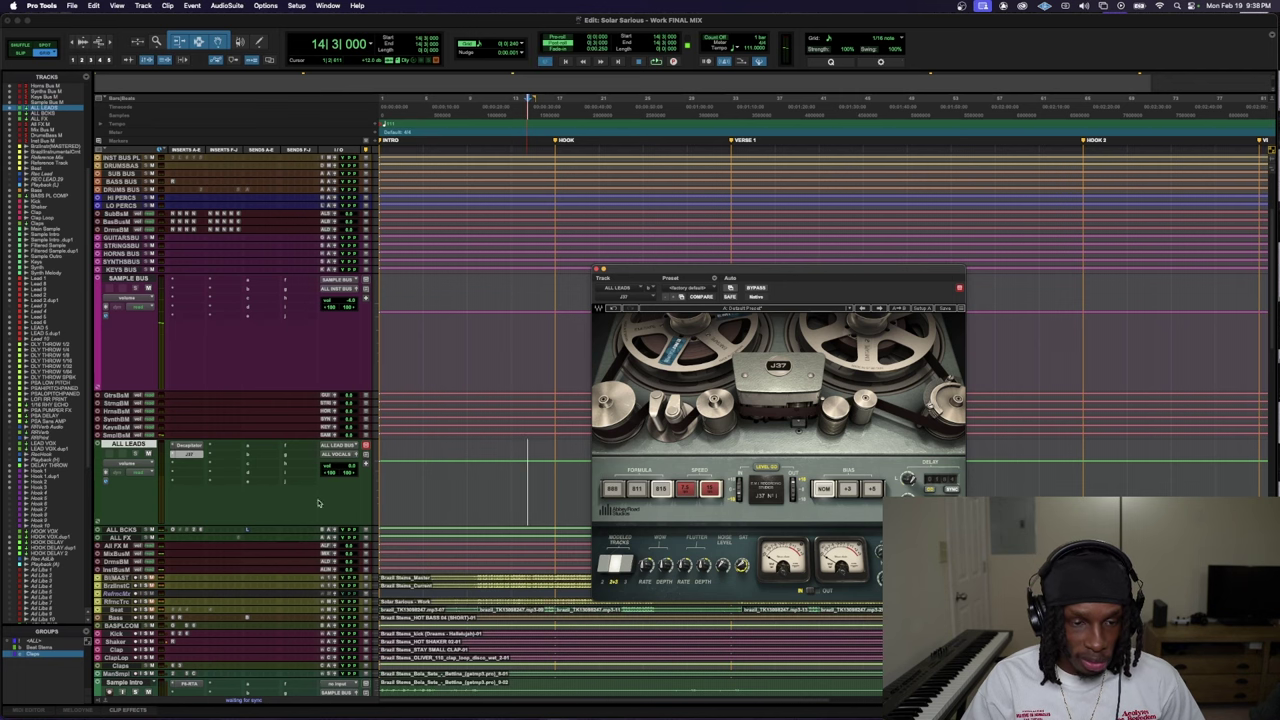
key(space)
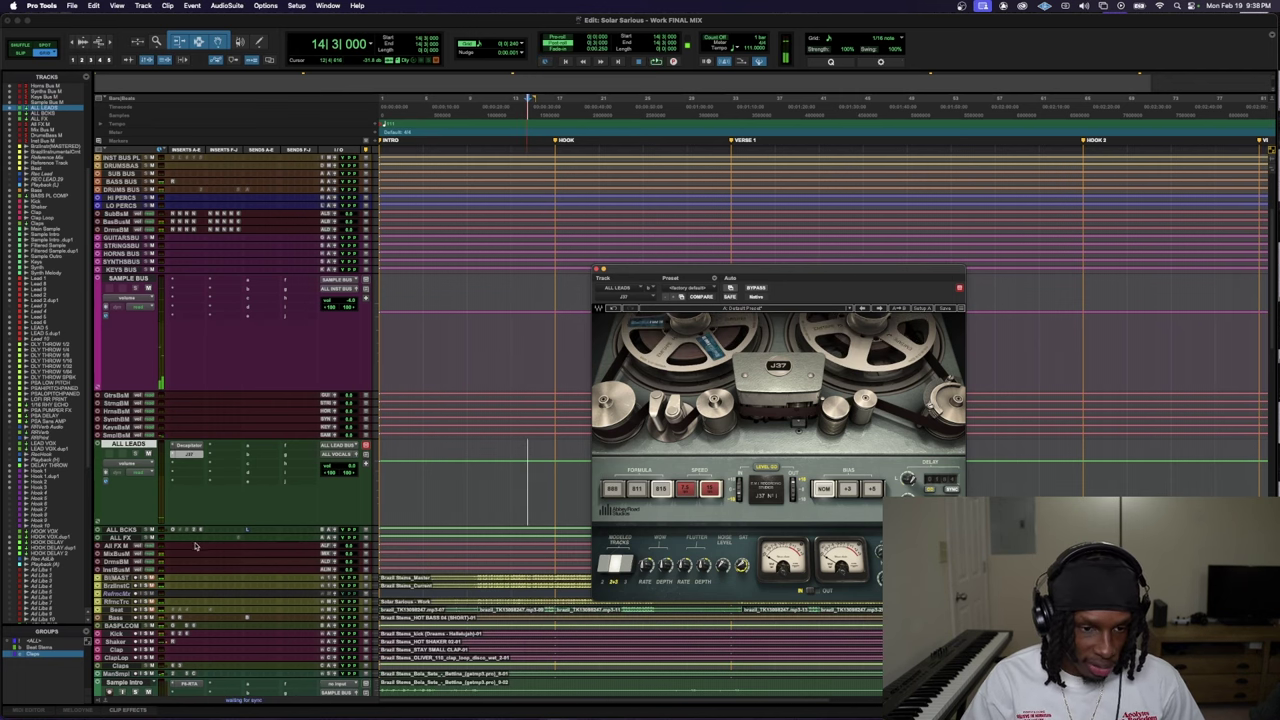
- Enlarge the ALL DRUMSBASS track and replay from bar 14 to hear the leads against the beat
scroll(357, 572, up, 3)
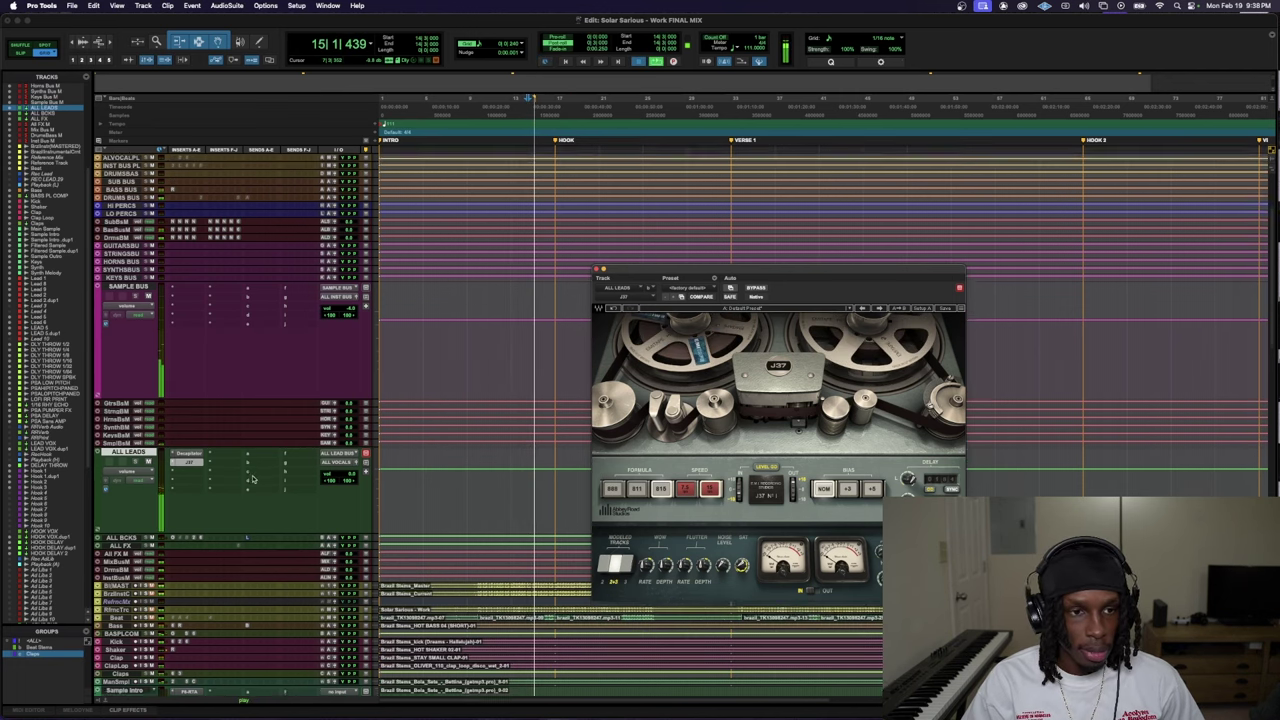
key(space)
scroll(300, 576, down, 1)
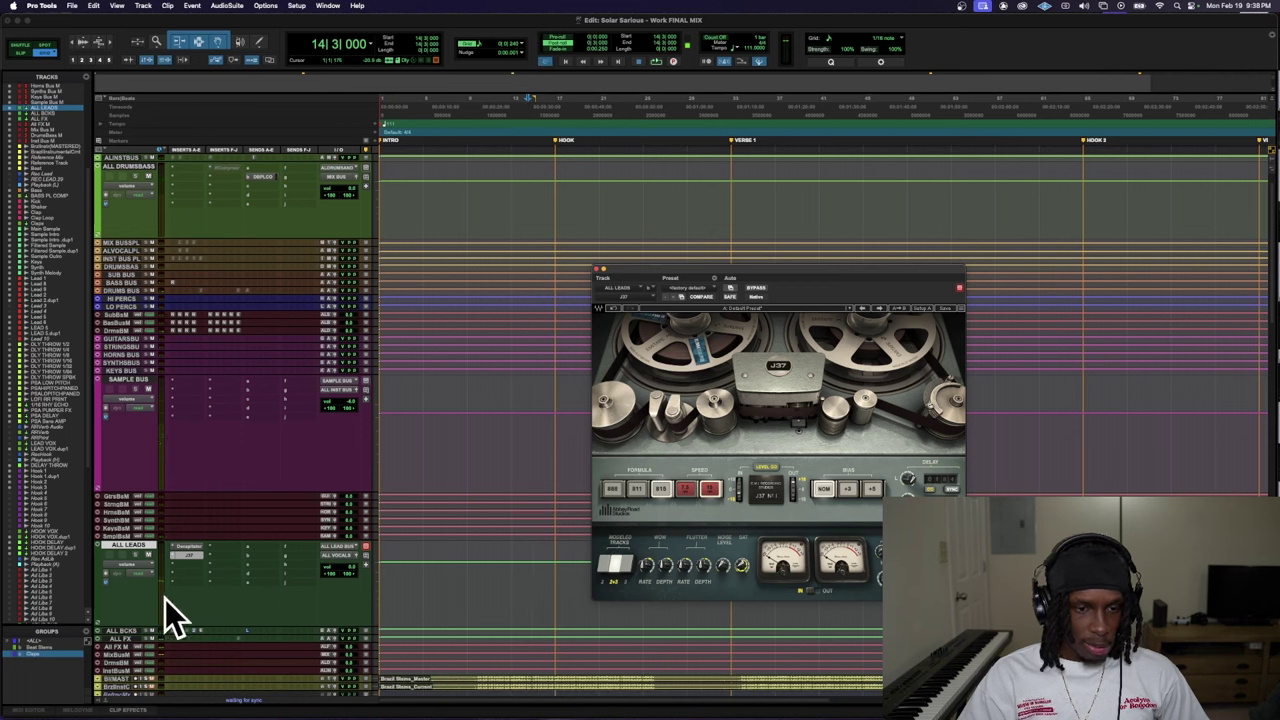
key(space)
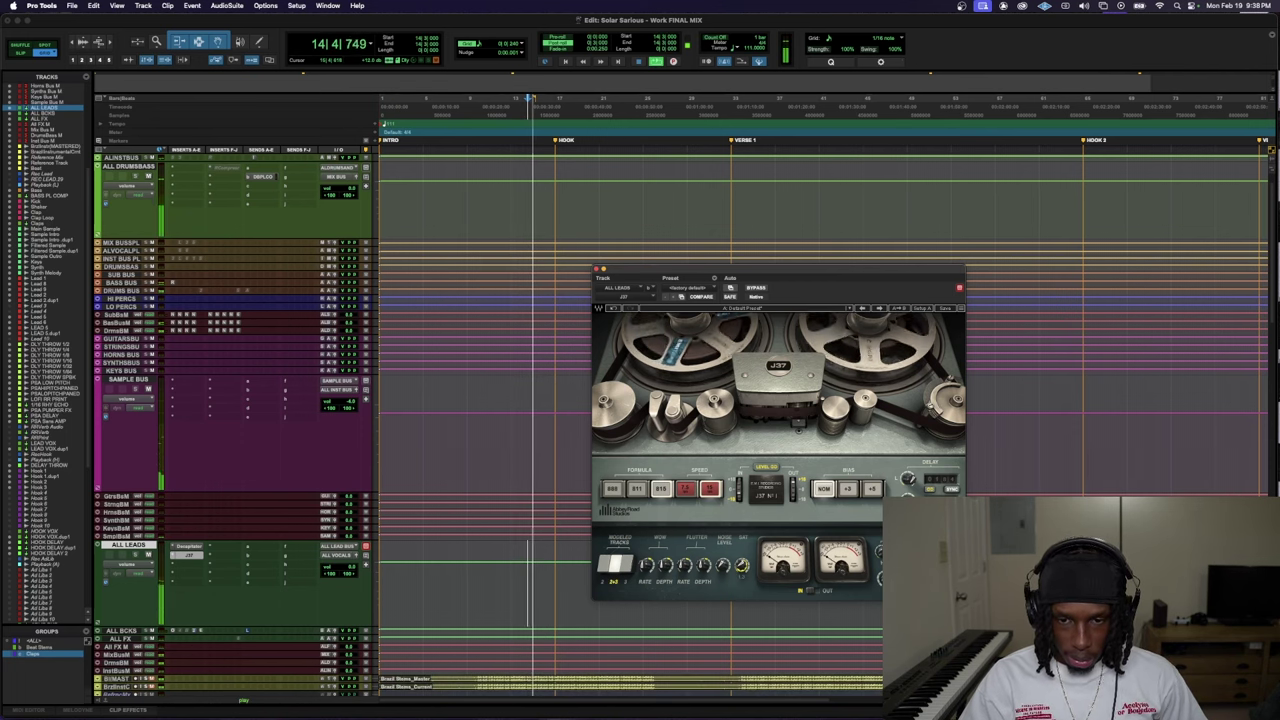
- Load the Lead Vox Warmth preset in the J37 on ALL LEADS and lower the ALL LEADS fader slightly
click(762, 308)
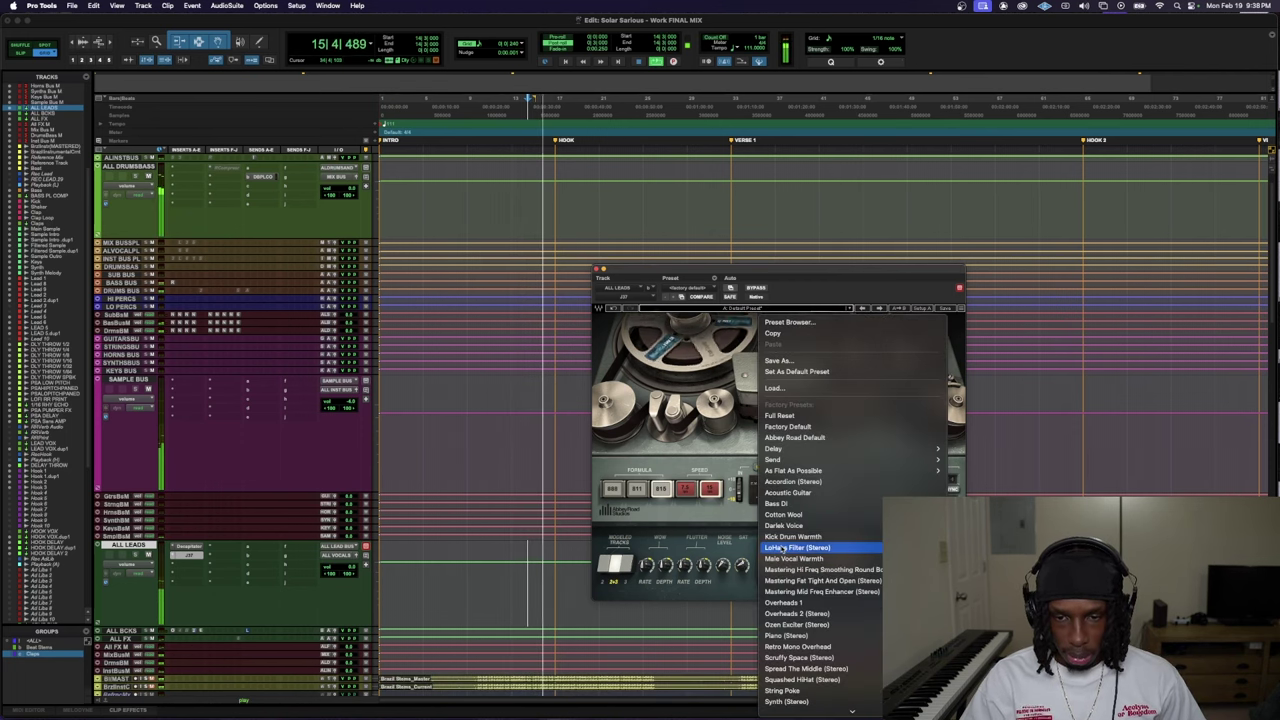
click(800, 690)
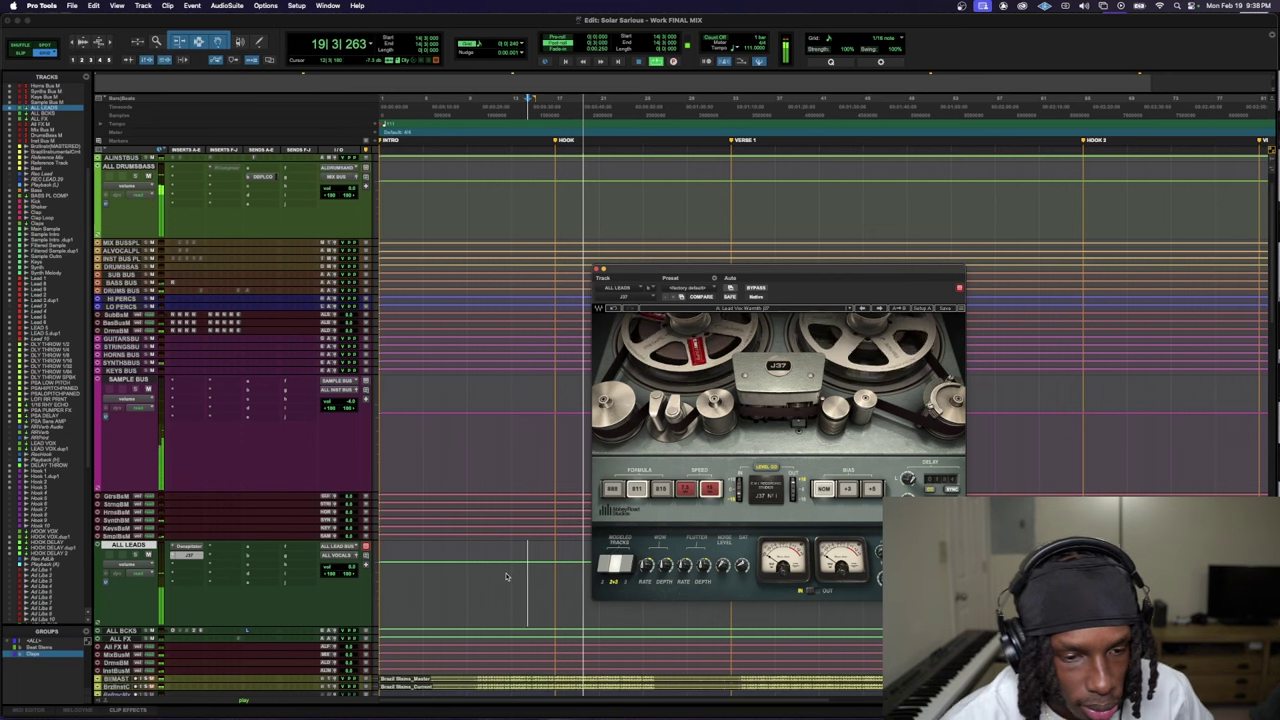
click(365, 554)
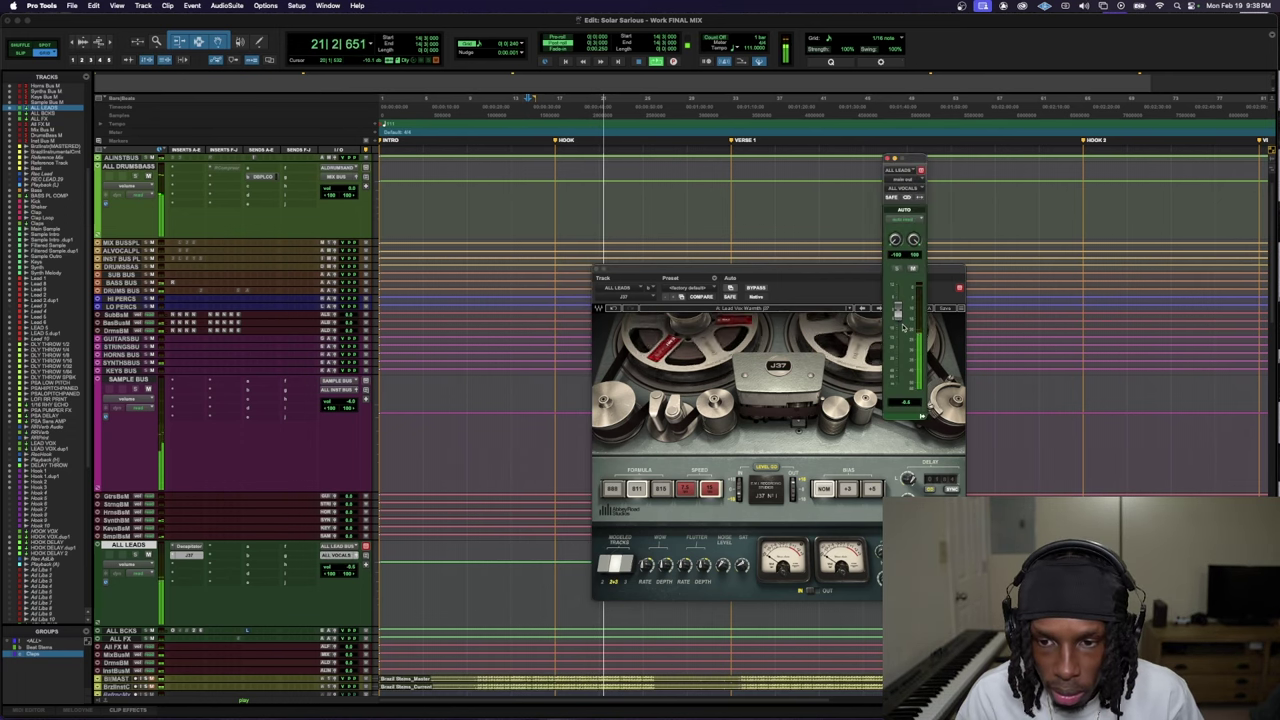
drag(897, 312, 903, 327)
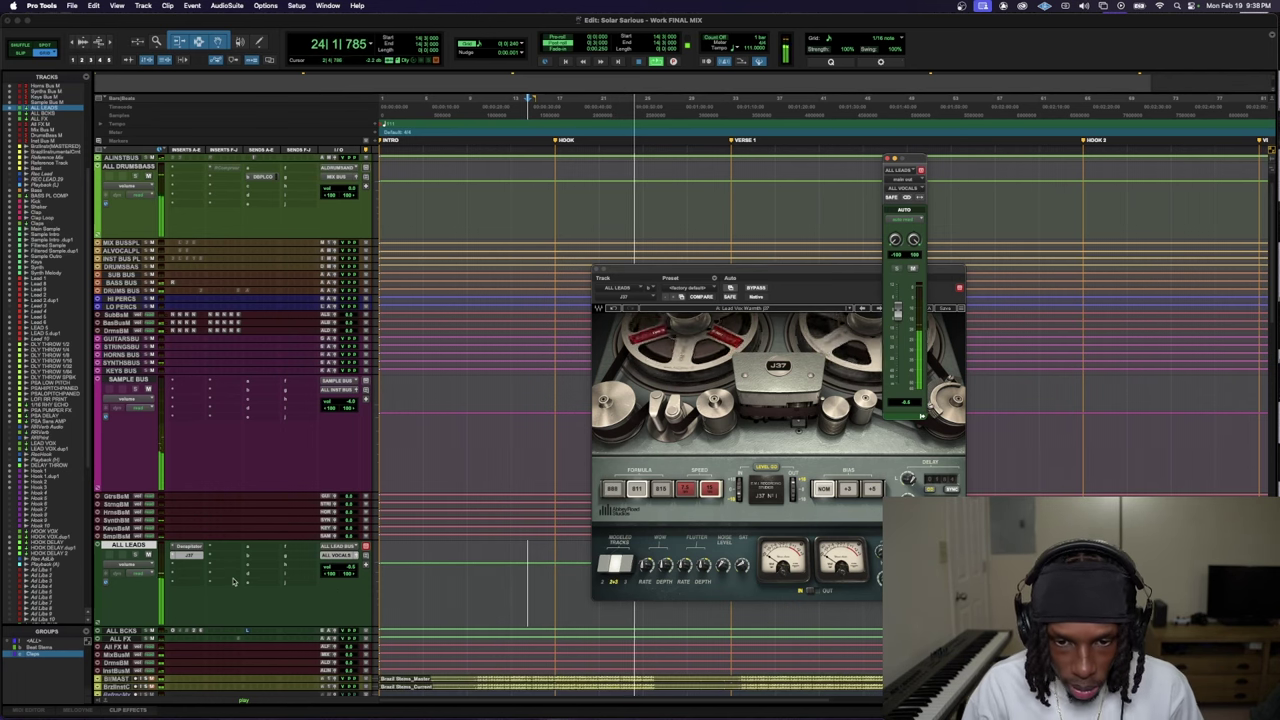
key(super+w)
- Adjust the clip gain on the second half of the enlarged Lead 9 track's REC LEAD.11 clip and replay it from its start
scroll(262, 578, down, 3)
scroll(323, 632, down, 10)
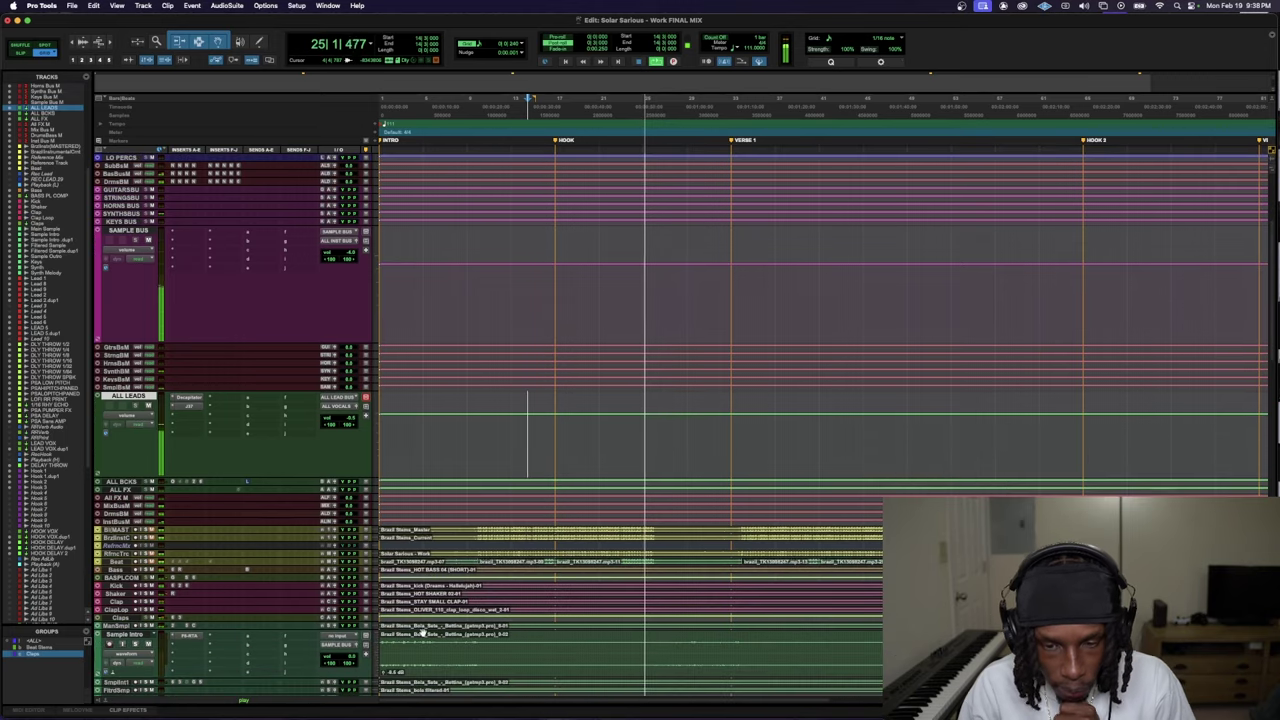
scroll(323, 632, down, 1)
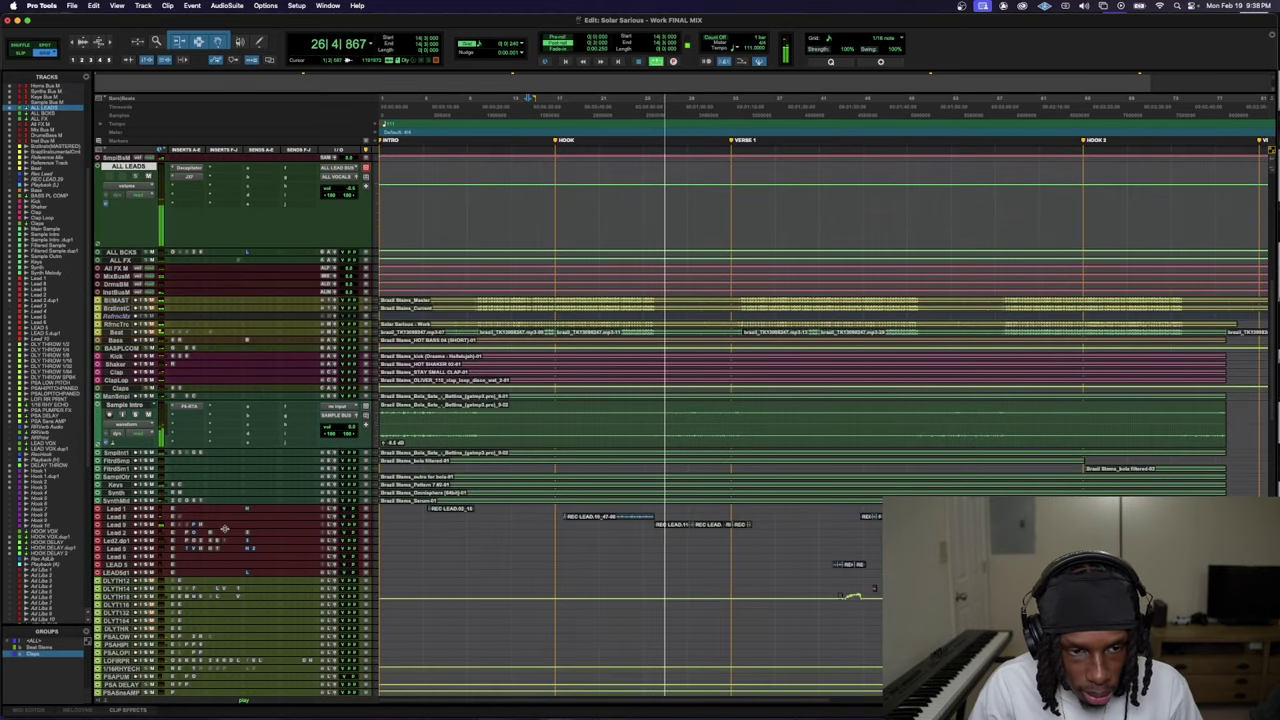
key(ctrl+Down)
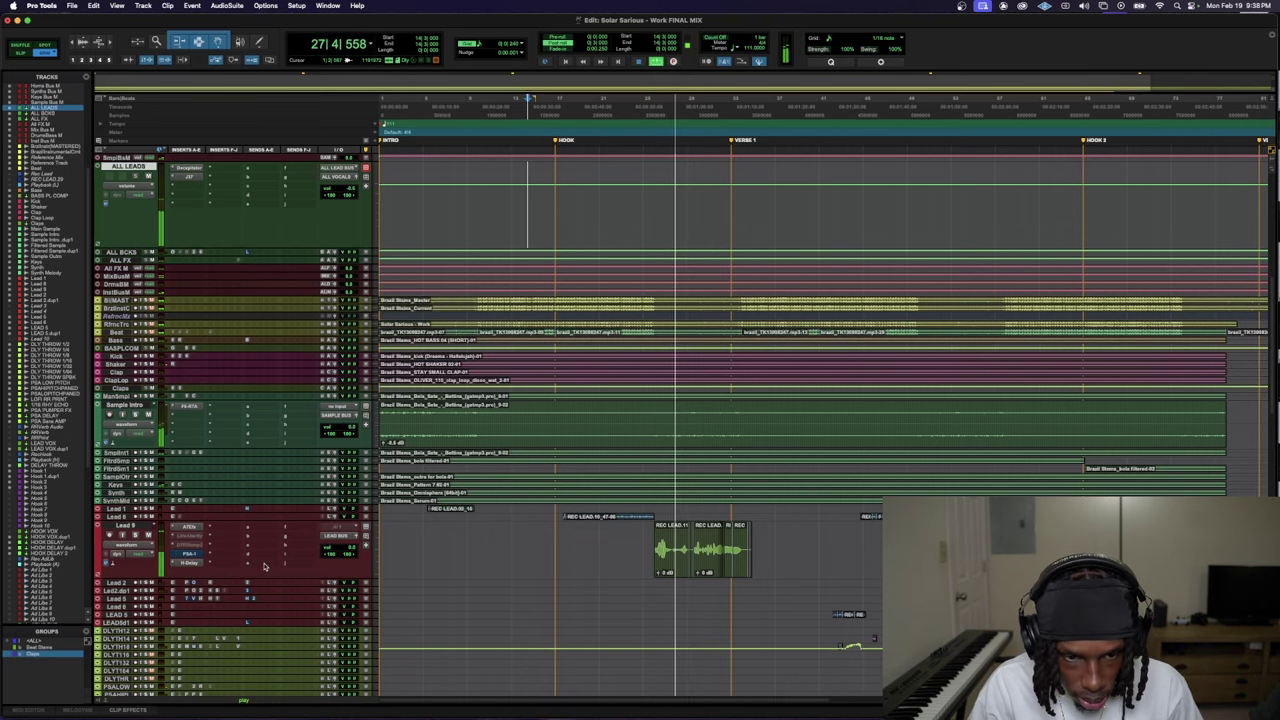
scroll(669, 463, down, 5)
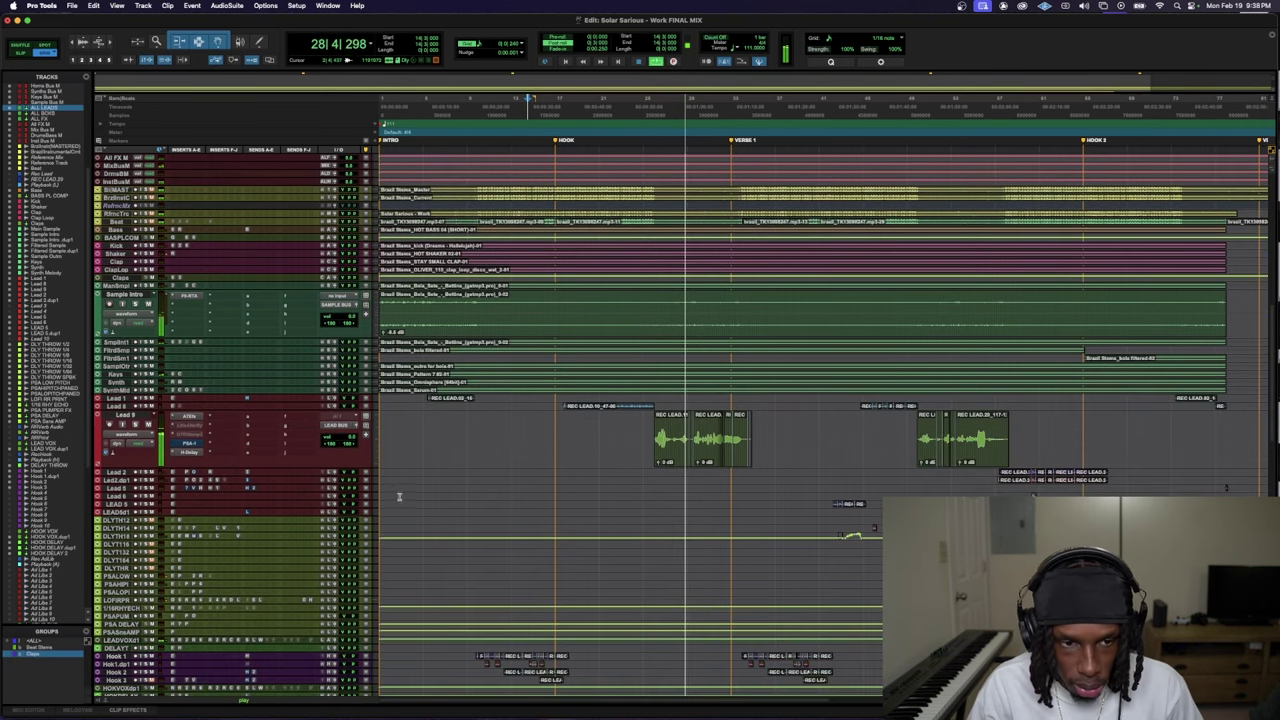
key(super+bracketright)
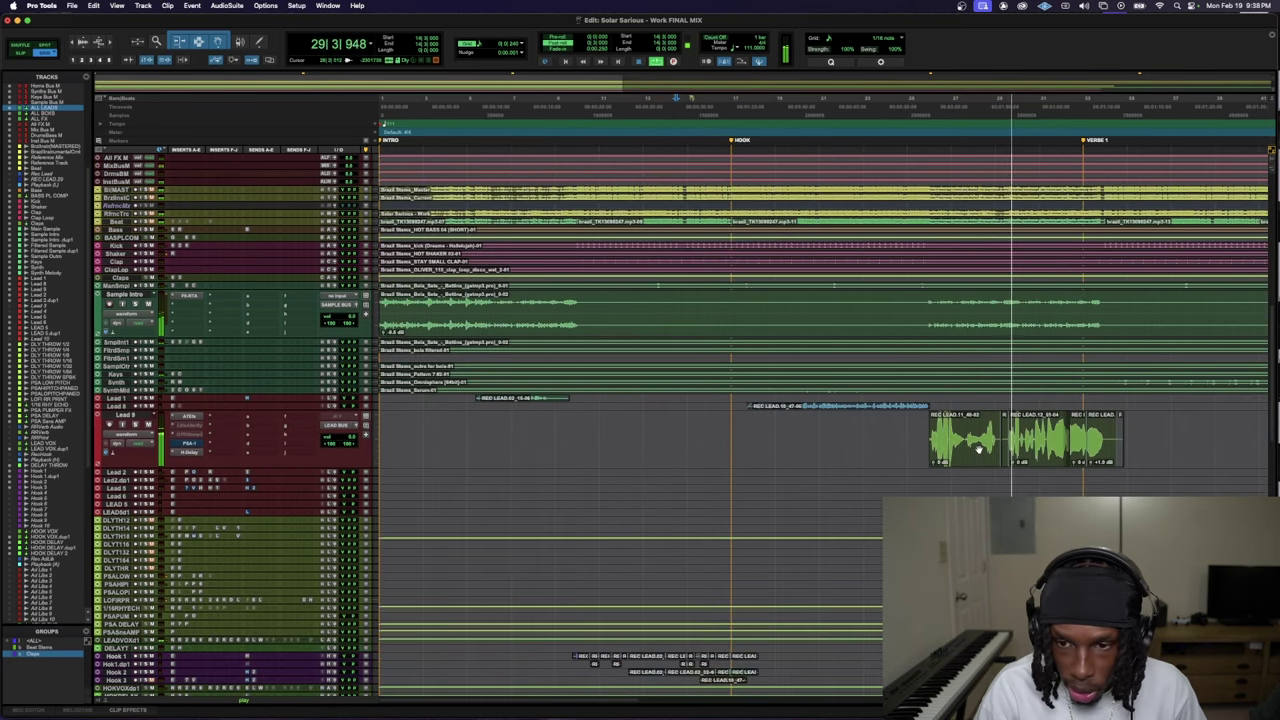
click(966, 432)
drag(964, 430, 990, 428)
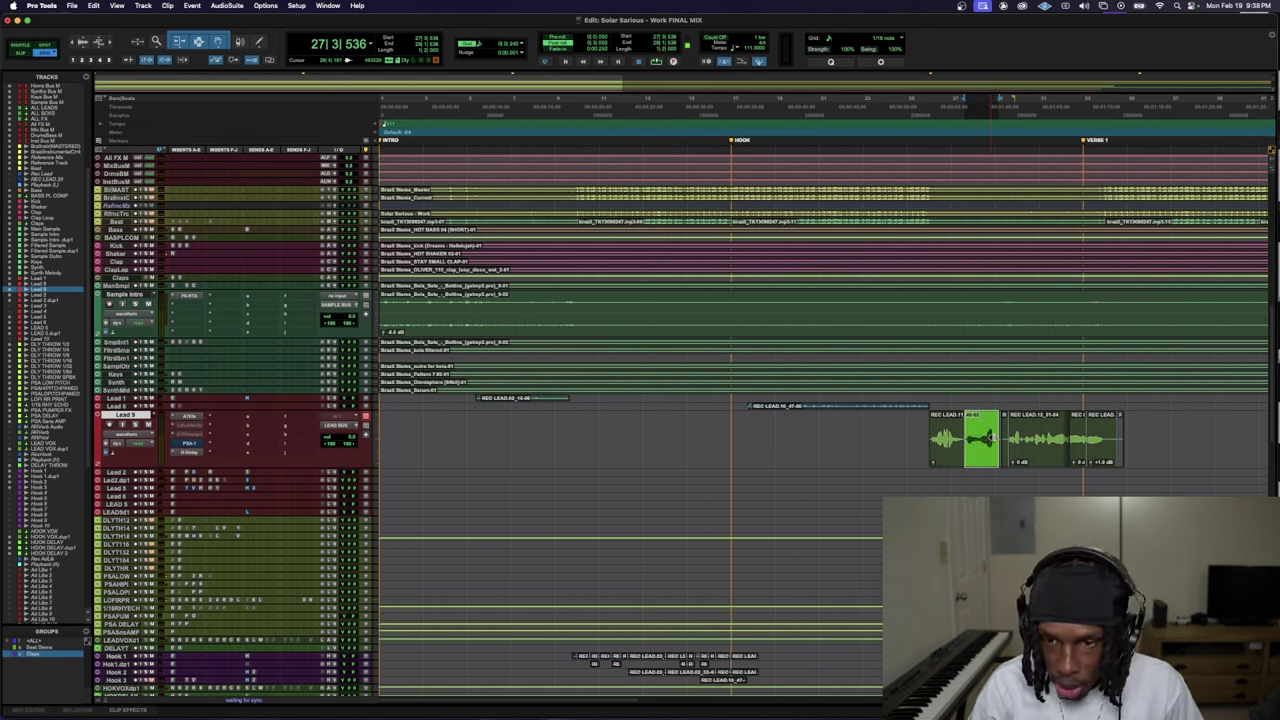
click(926, 424)
key(space)
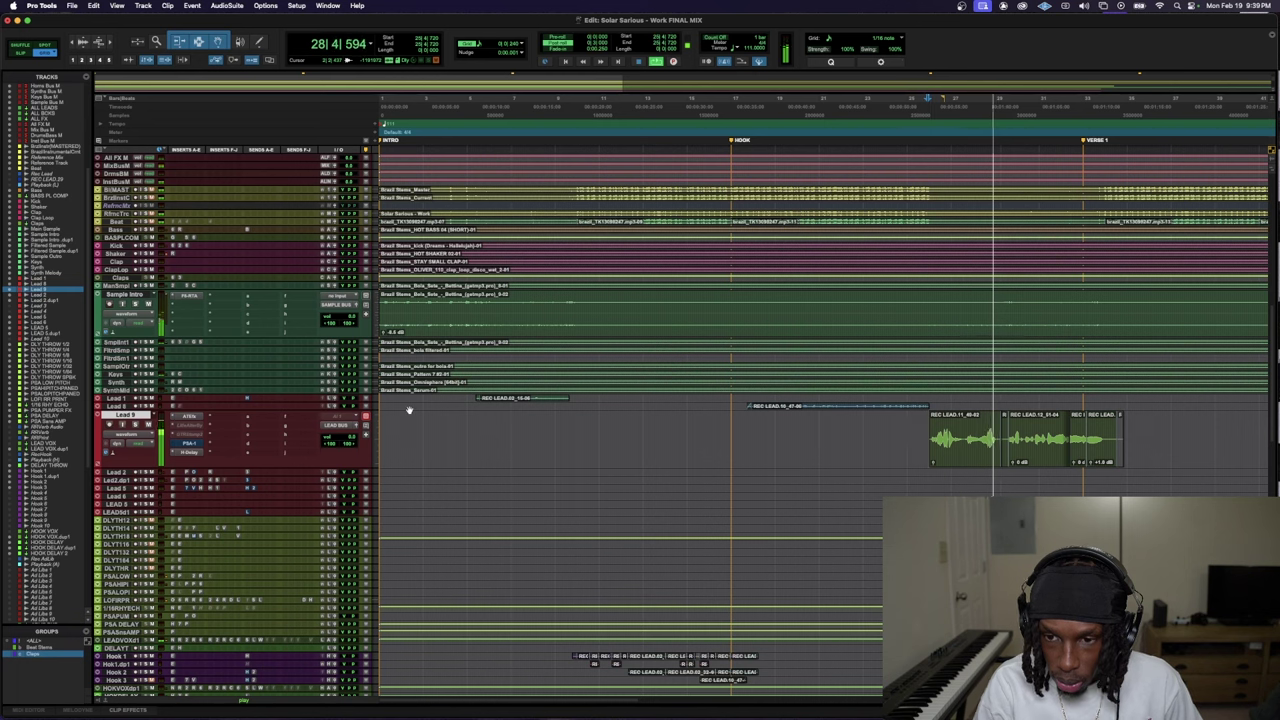
- Raise the clip gain of the Lead 9 clips that follow REC LEAD.11 around the start of Verse 1
click(1028, 446)
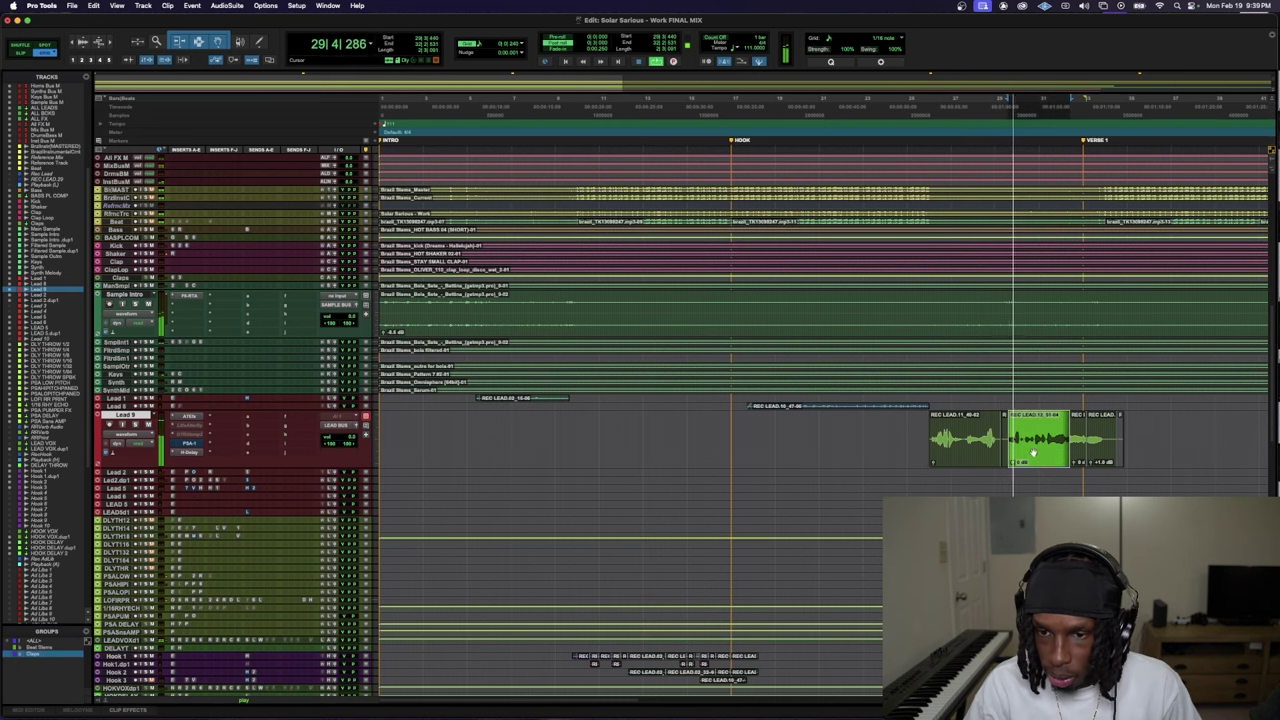
shift+click(1094, 448)
key(ctrl+shift+Up)
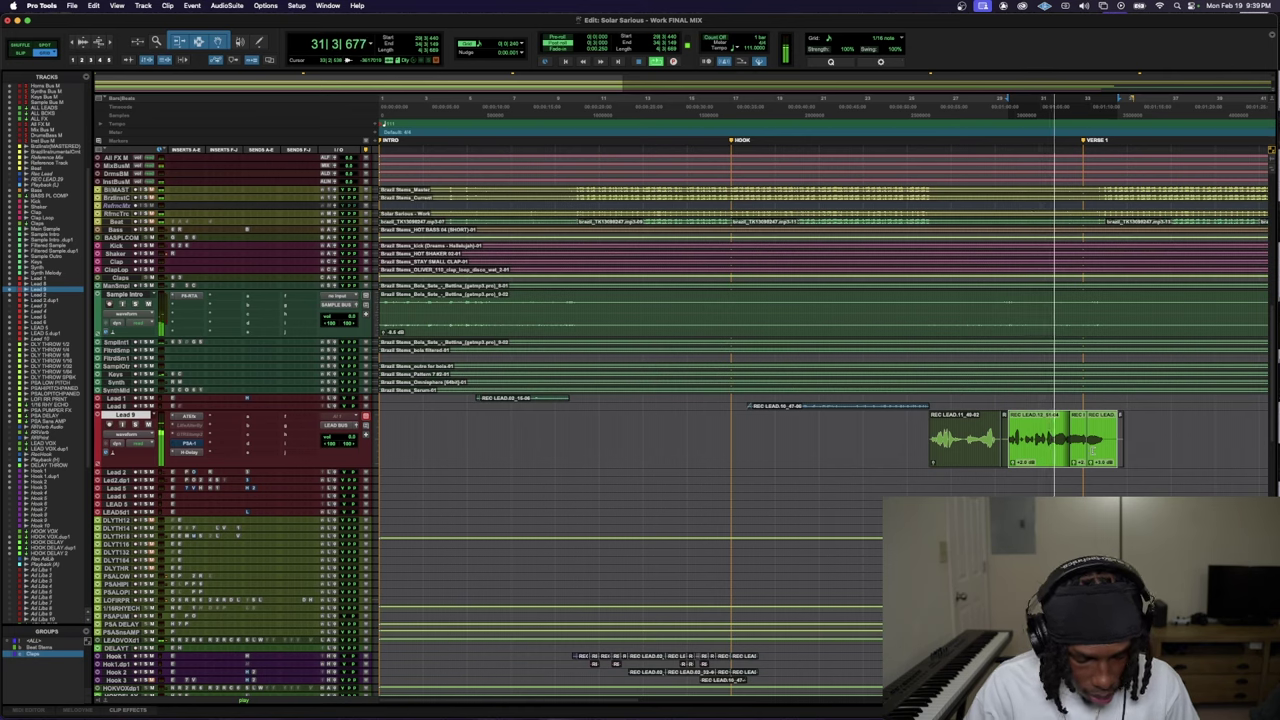
key(r)
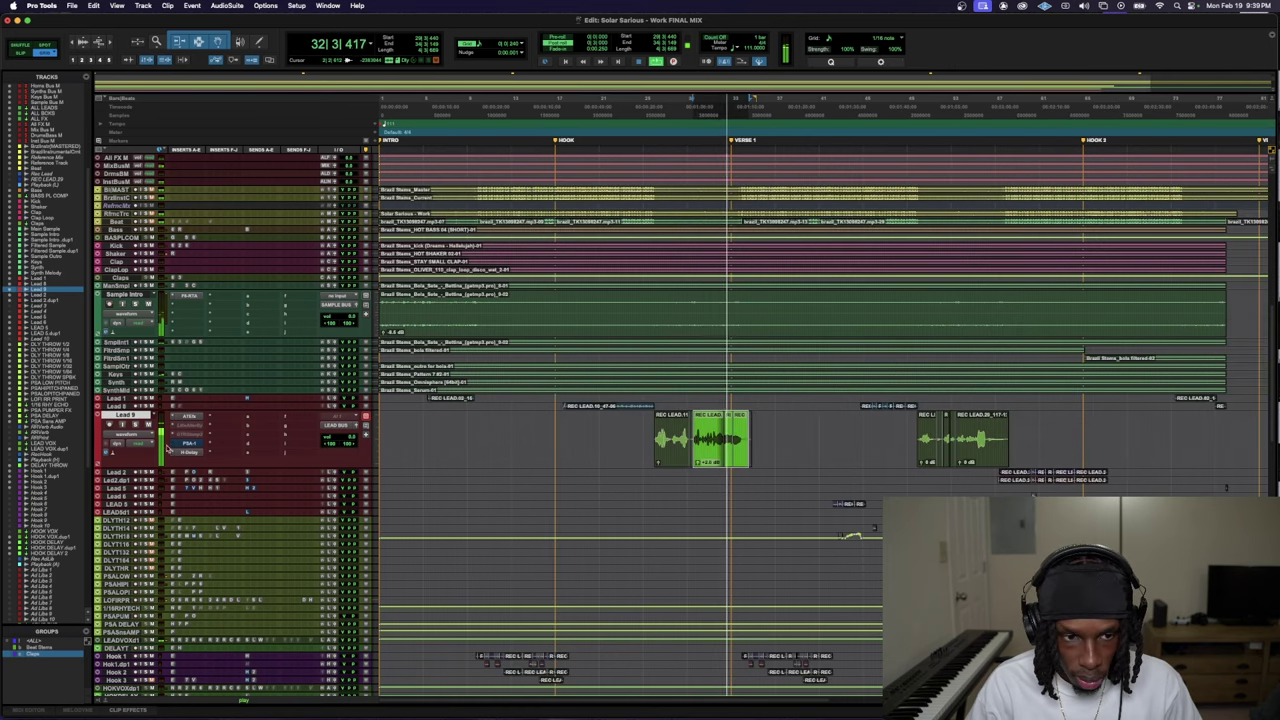
click(128, 415)
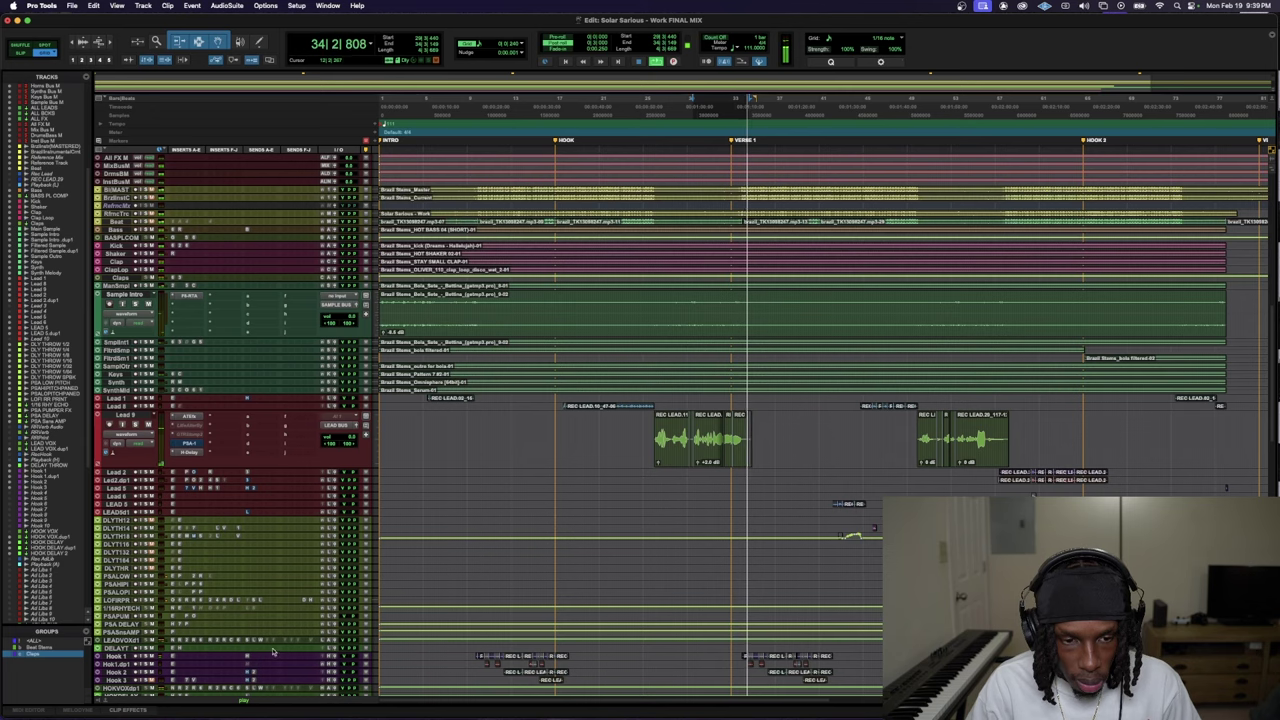
- Enlarge the Synth track and adjust its volume while playing from bar 34
scroll(268, 600, up, 5)
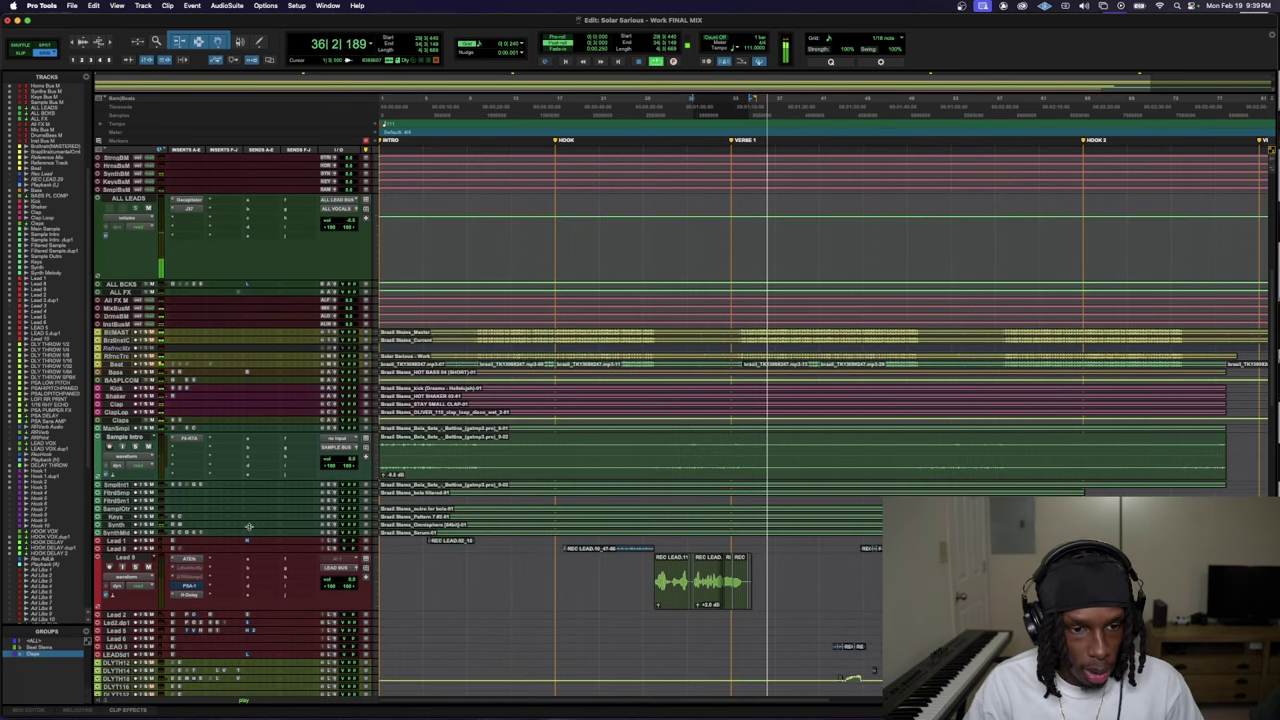
drag(249, 527, 354, 643)
key(space)
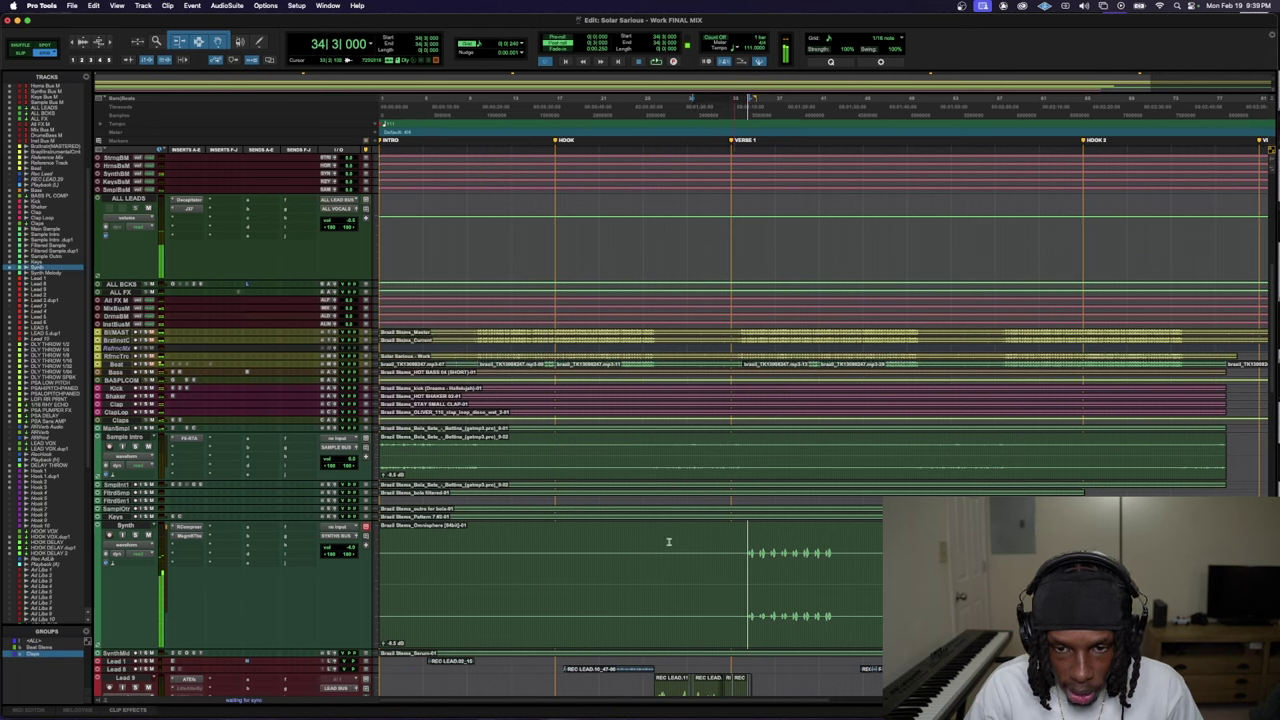
drag(350, 551, 350, 545)
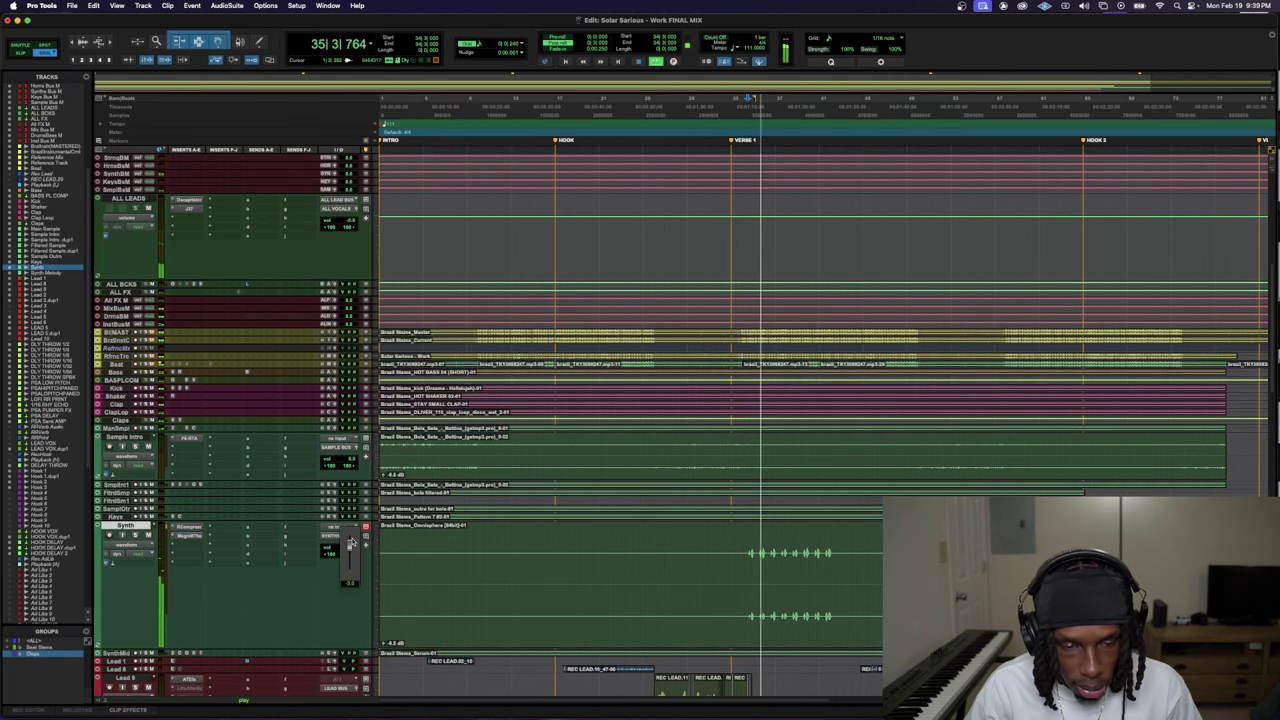
click(241, 538)
- Check the RCompressor and Magma BB Tubes settings on the Synth track
click(187, 521)
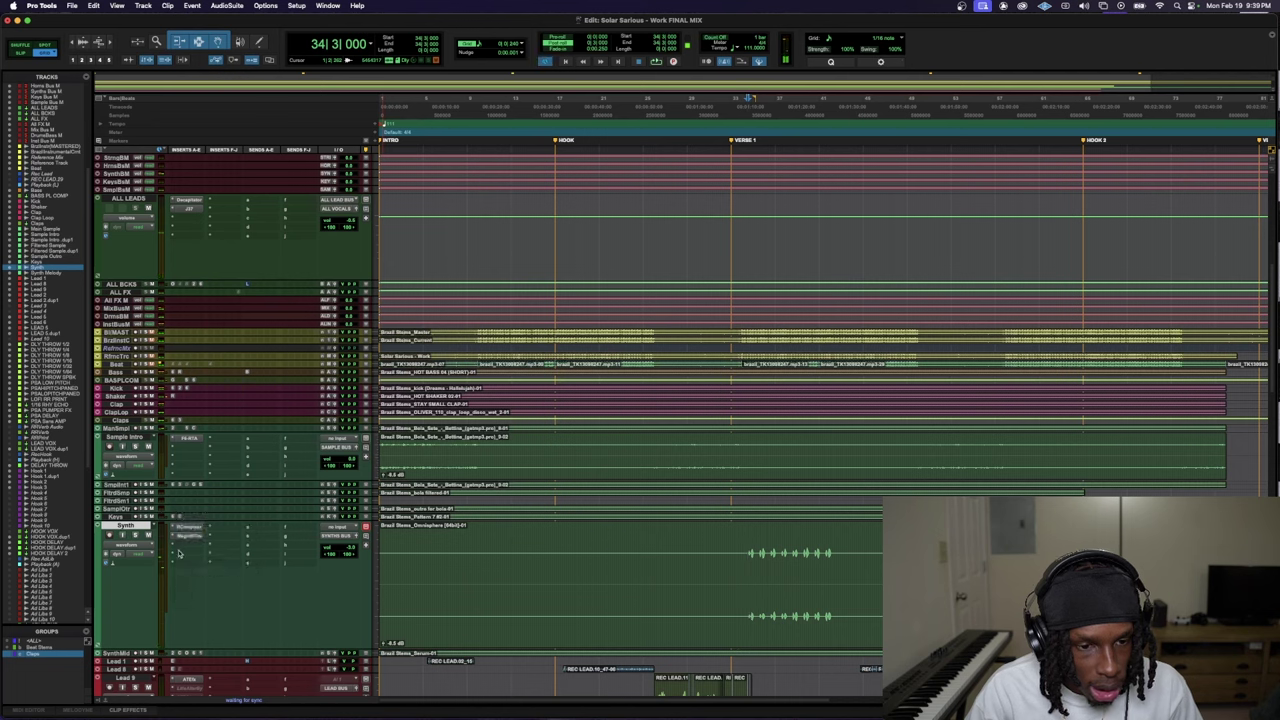
click(189, 527)
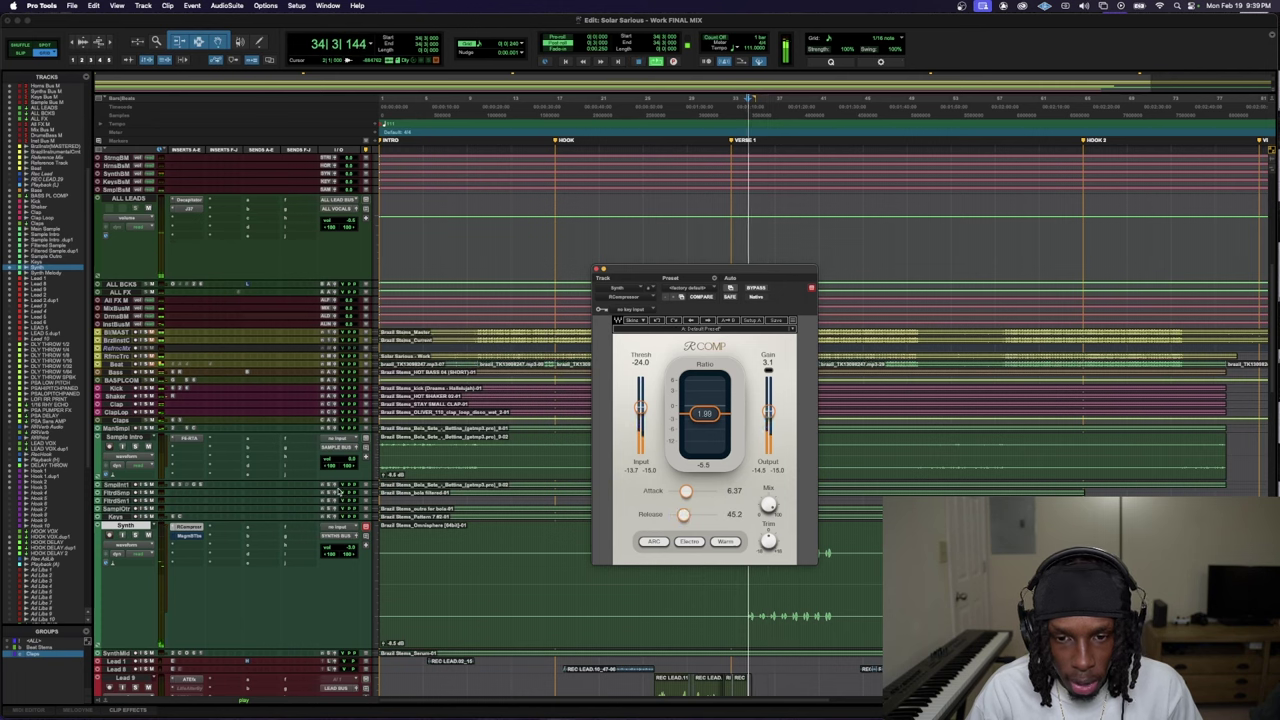
click(199, 539)
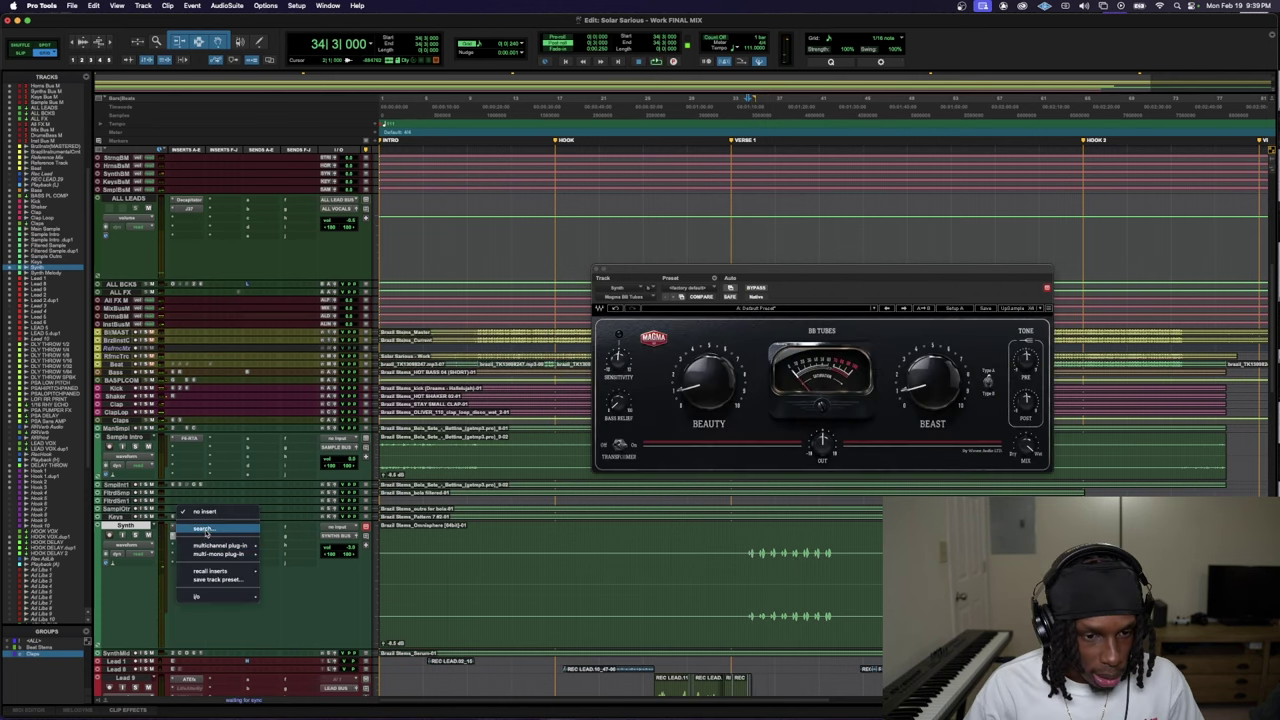
- Insert the API-560 equalizer after BB Tubes on the Synth track and slightly boost its 16K band during playback
click(207, 531)
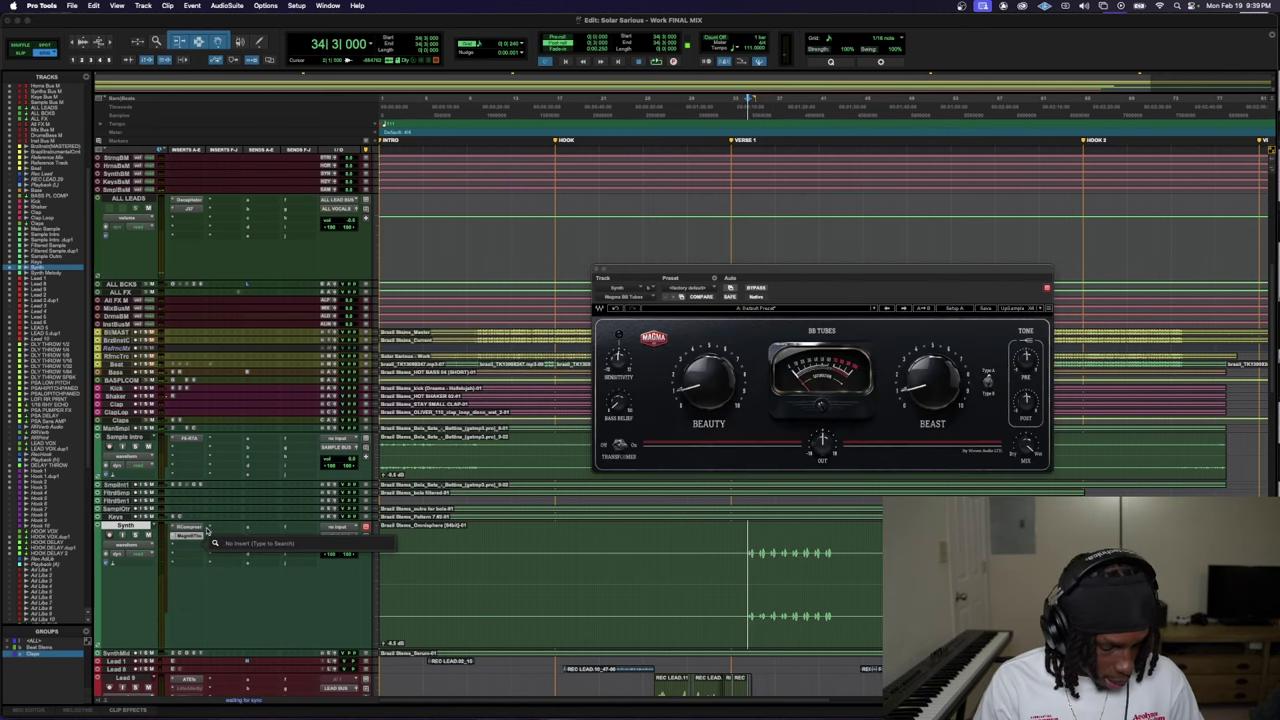
text(api)
key(Return)
key(space)
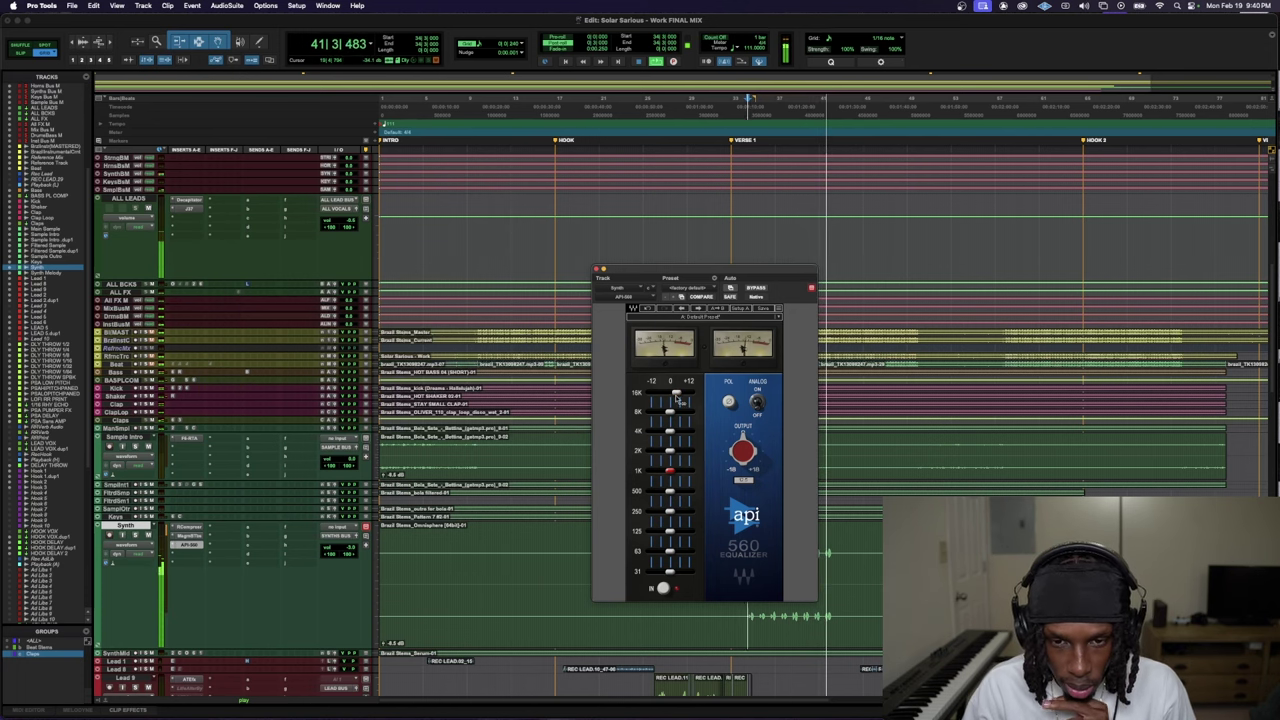
mouse_move(677, 395)
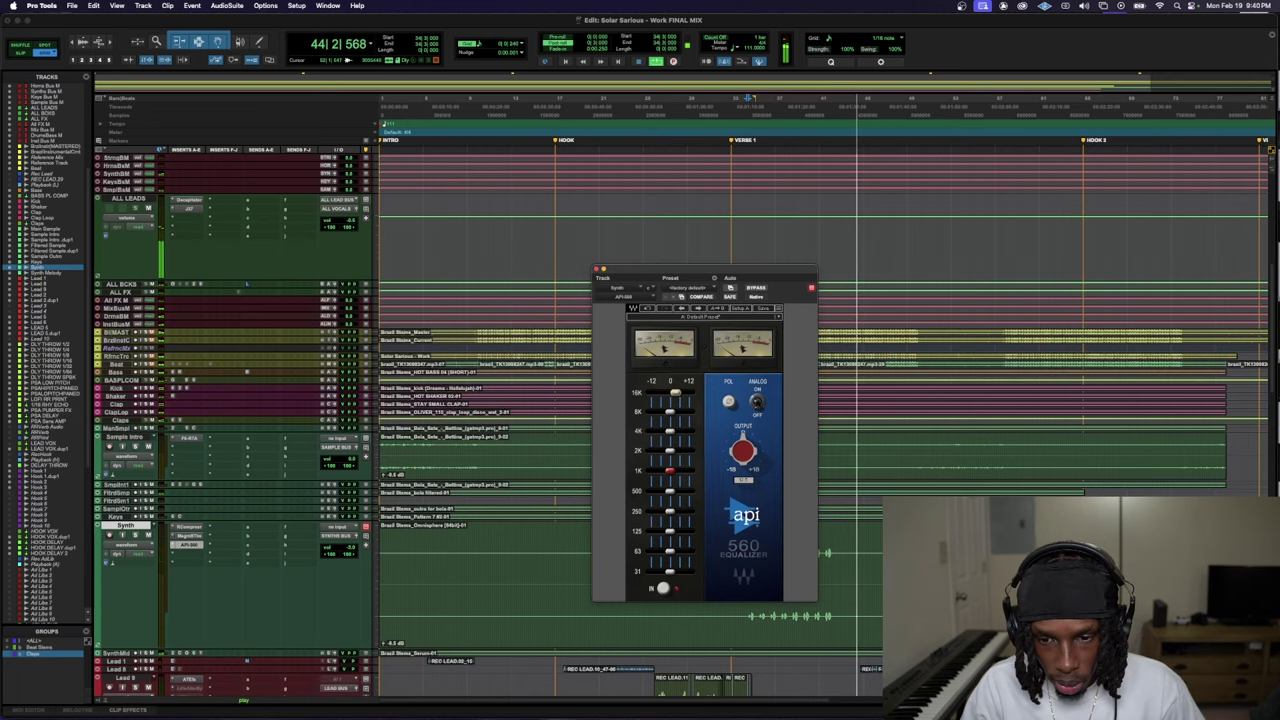
- Enlarge the LEAD 5 track and play its Verse 1 clips from bar 42 in close view
scroll(851, 598, down, 1)
key(space)
scroll(840, 590, down, 5)
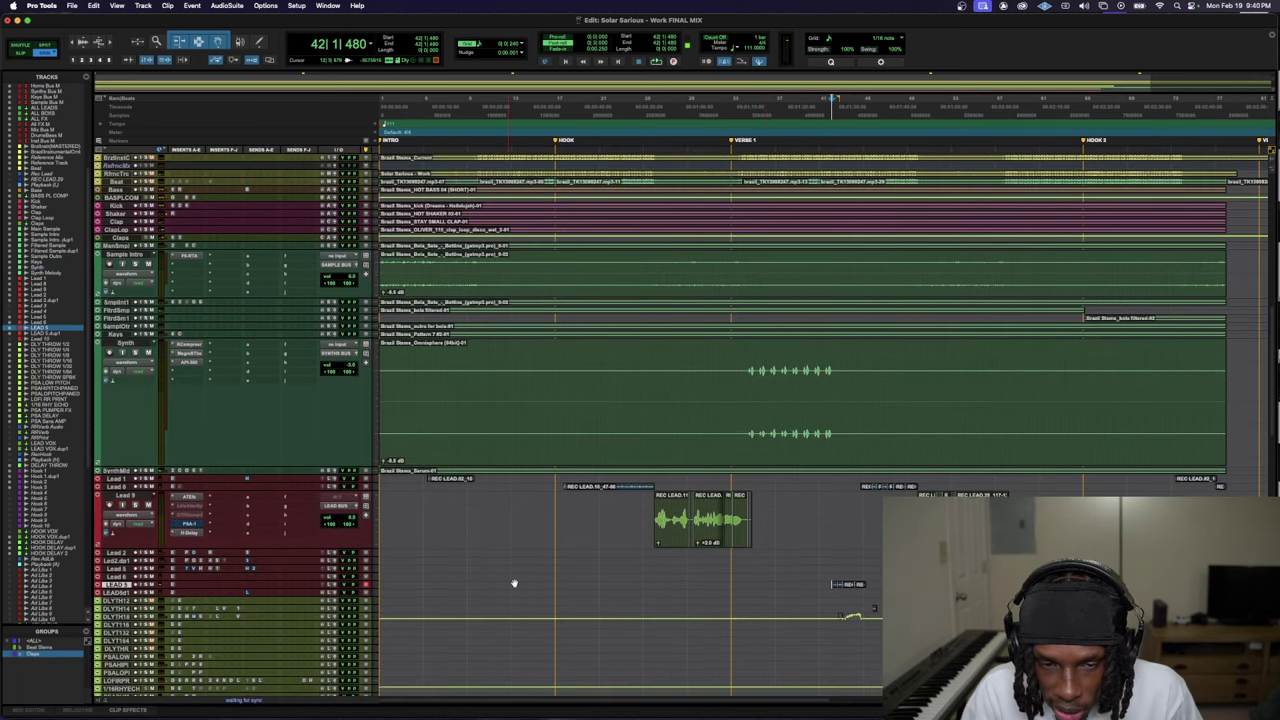
key(ctrl+Up)
key(ctrl+Up)
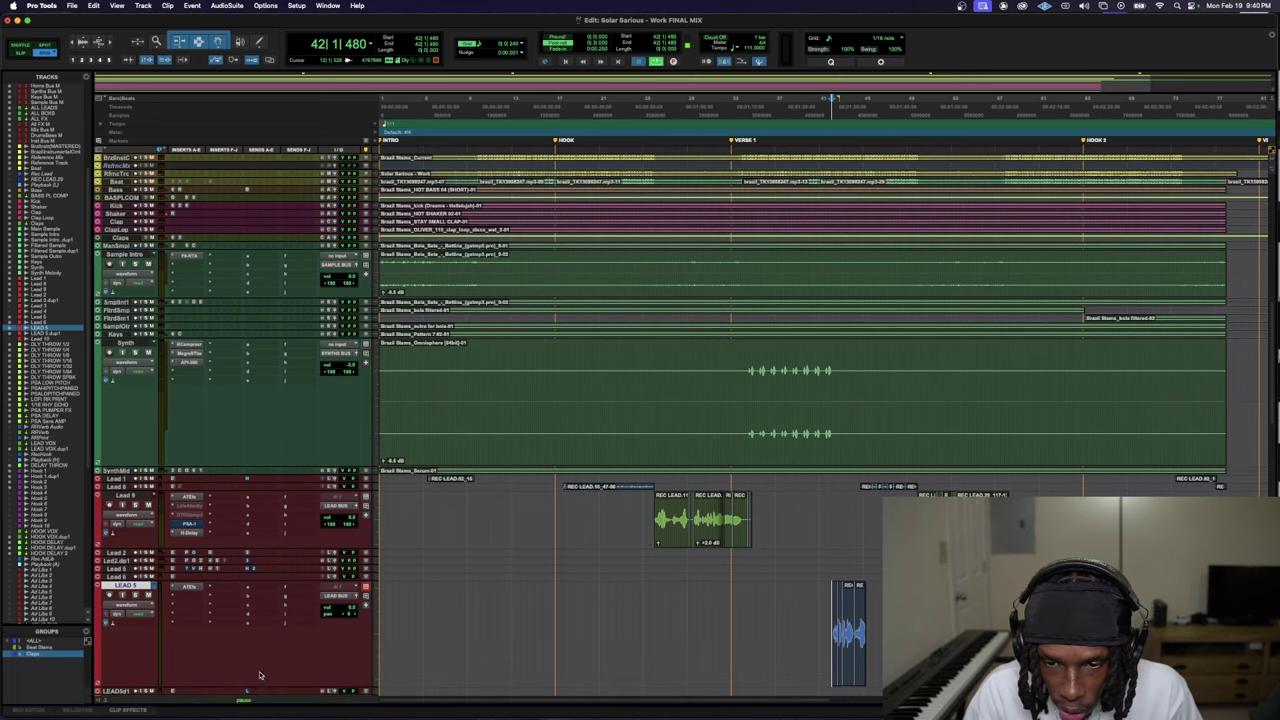
key(space)
key(super+bracketright)
key(super+bracketright)
scroll(783, 623, down, 8)
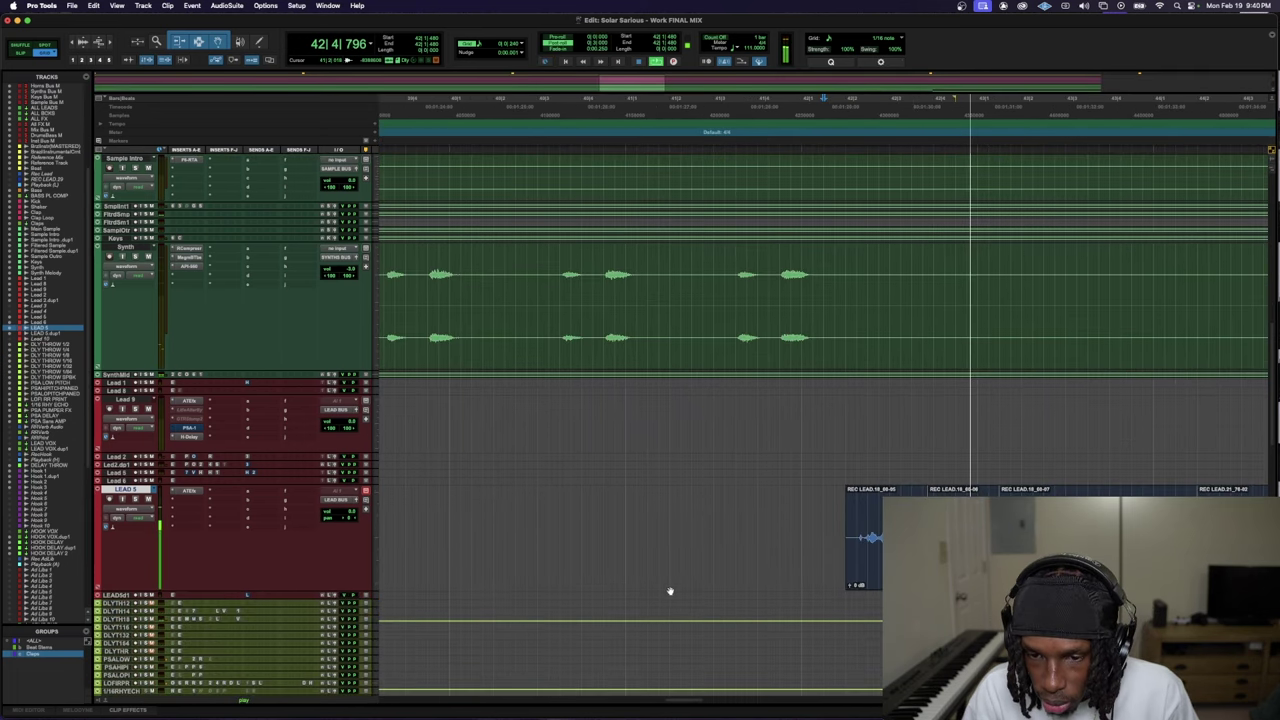
scroll(820, 320, right, 2)
scroll(906, 420, right, 1)
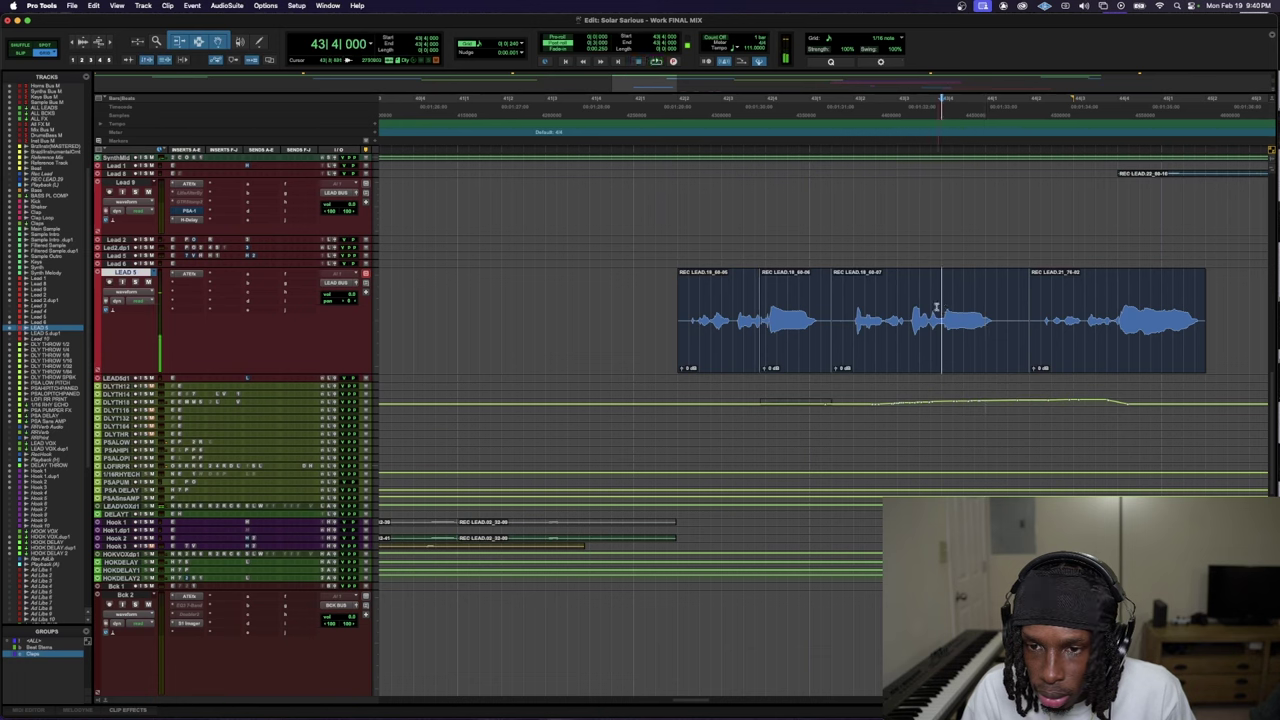
- Separate the sustained phrase at bar 43 beat 4 on LEAD 5 and copy it to the DLY THROW 1/8 track
key(space)
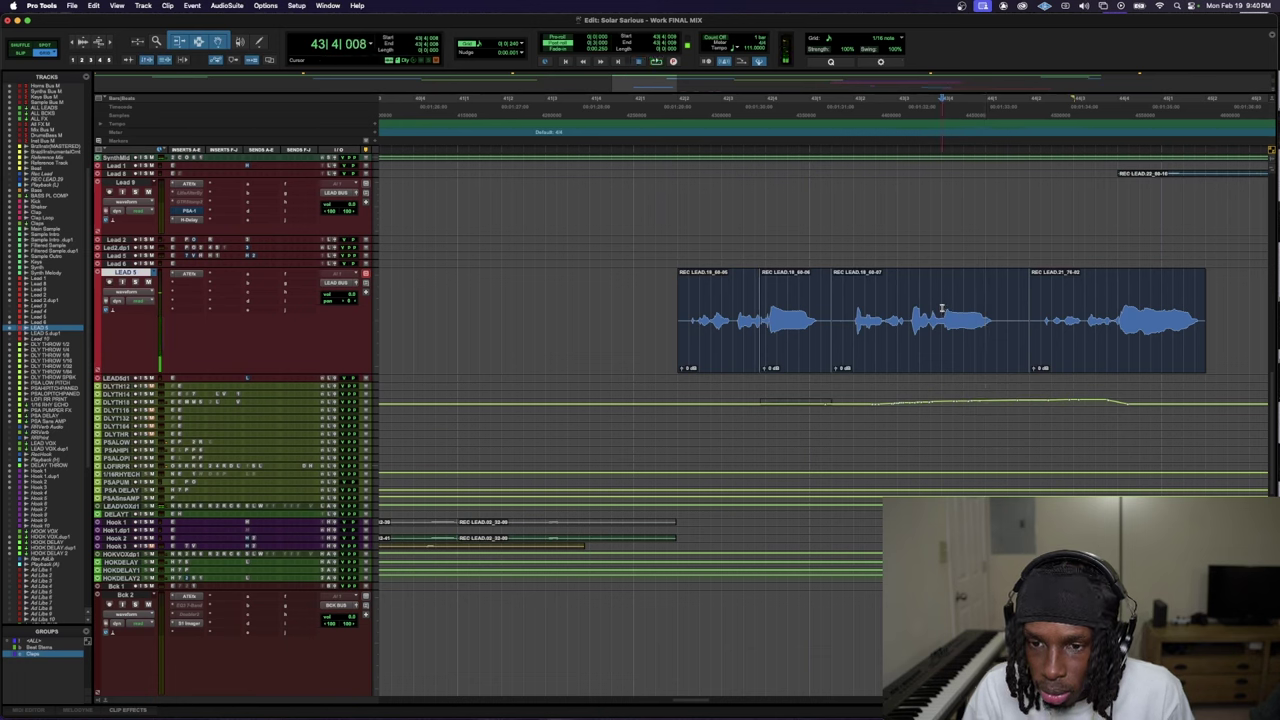
drag(999, 314, 941, 315)
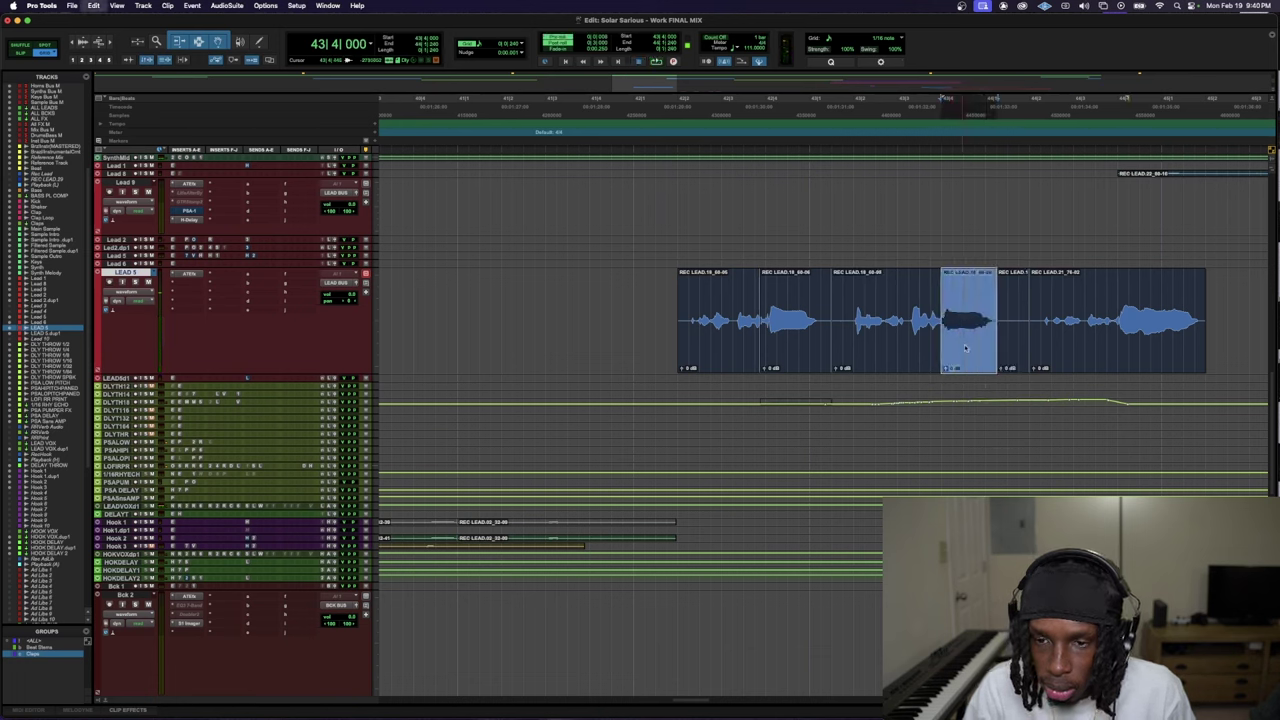
click(960, 404)
key(space)
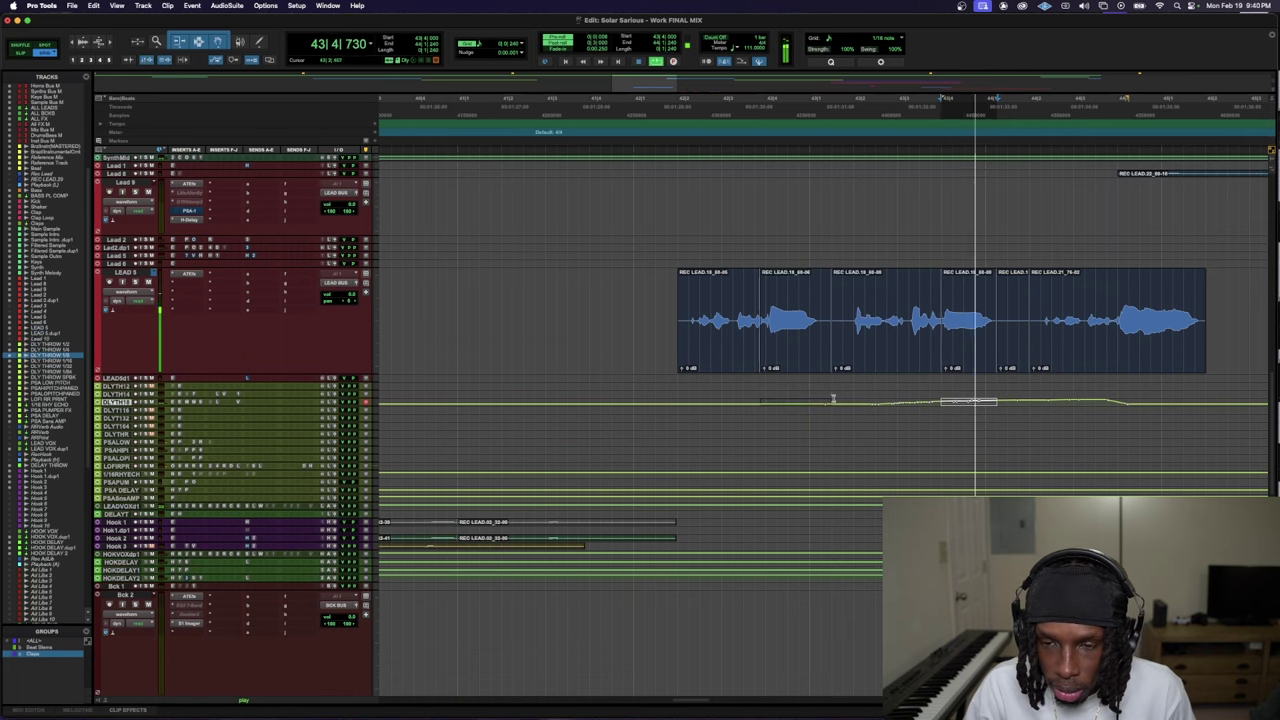
click(622, 295)
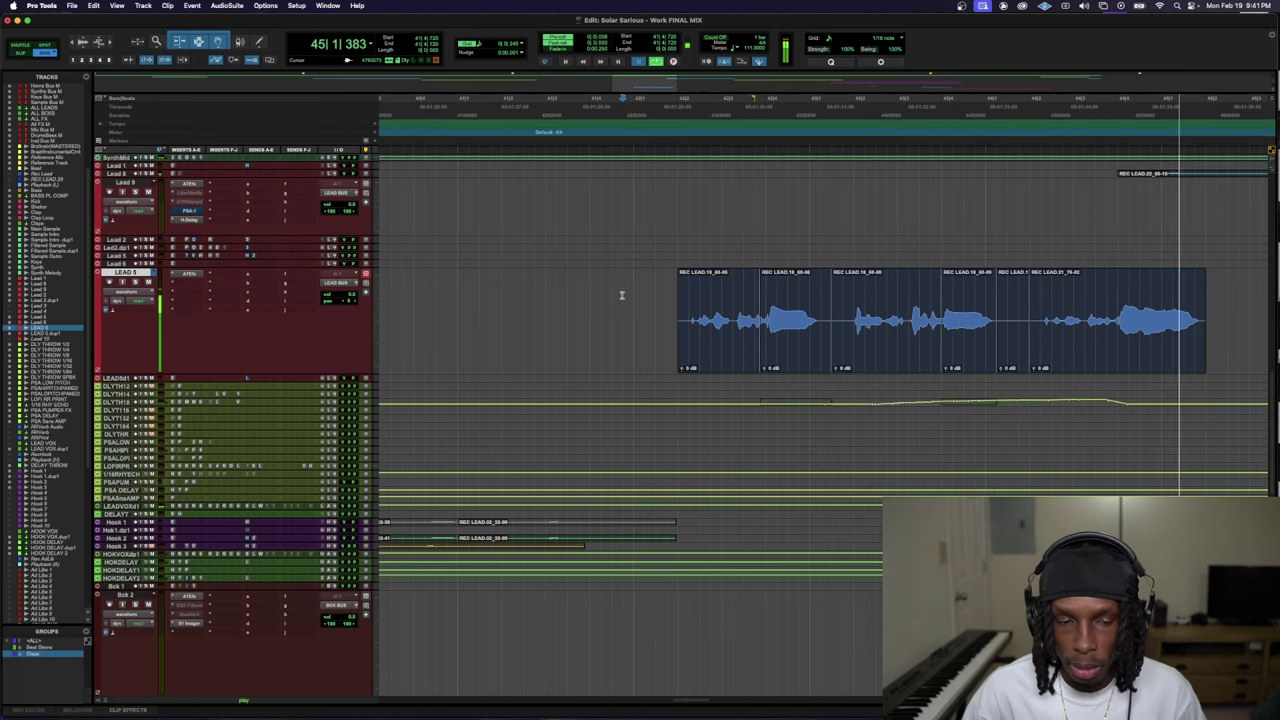
- Enlarge the DLY THROW 1/8 track and duplicate it
key(space)
key(ctrl+Up)
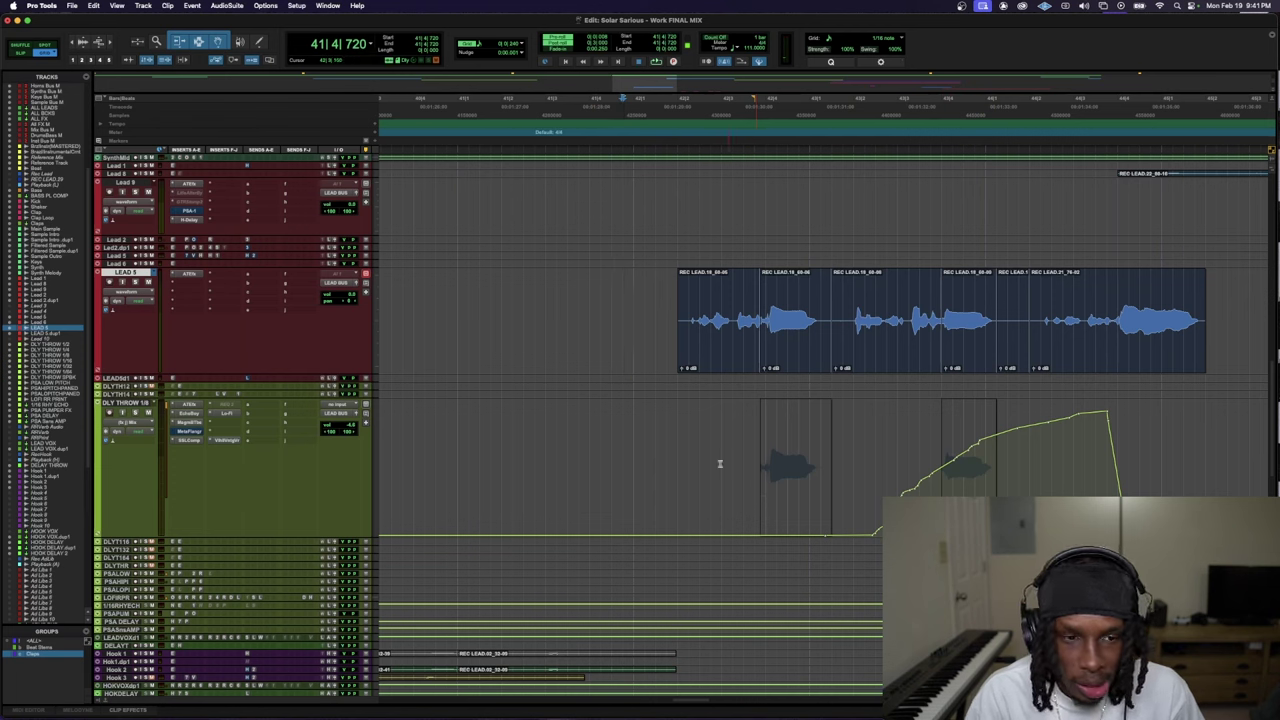
click(125, 403)
right_click(125, 403)
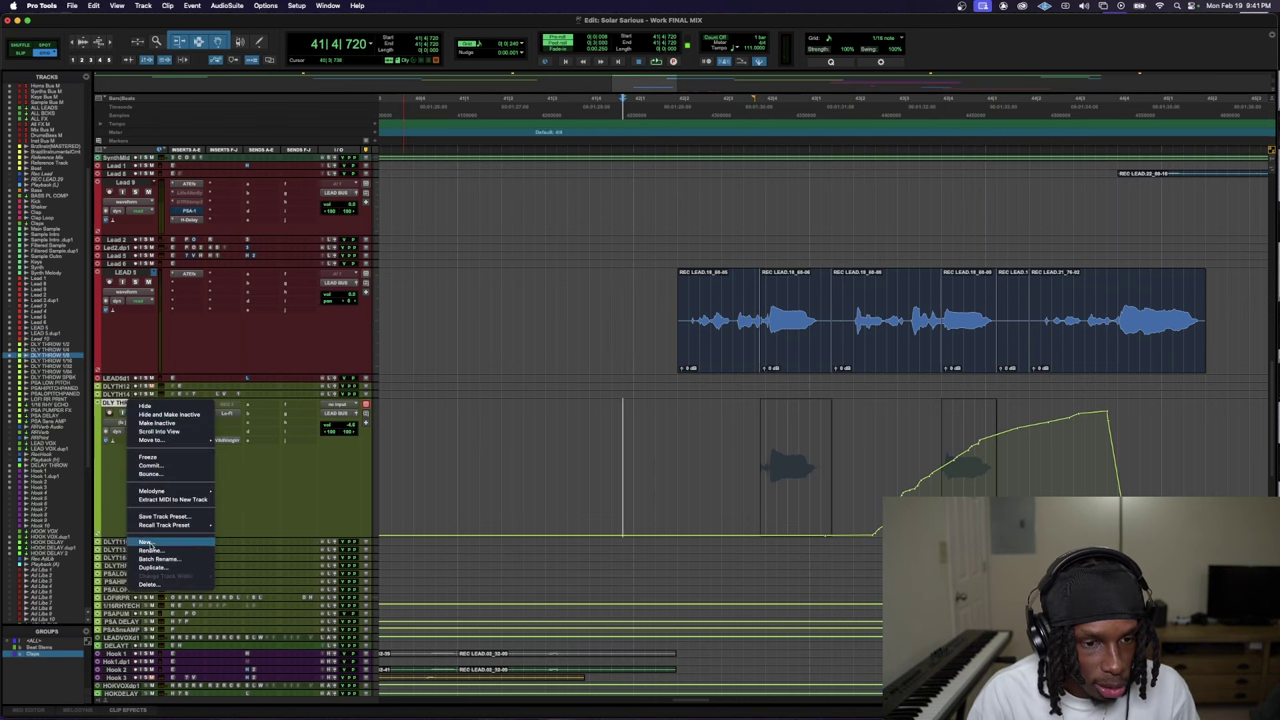
click(150, 563)
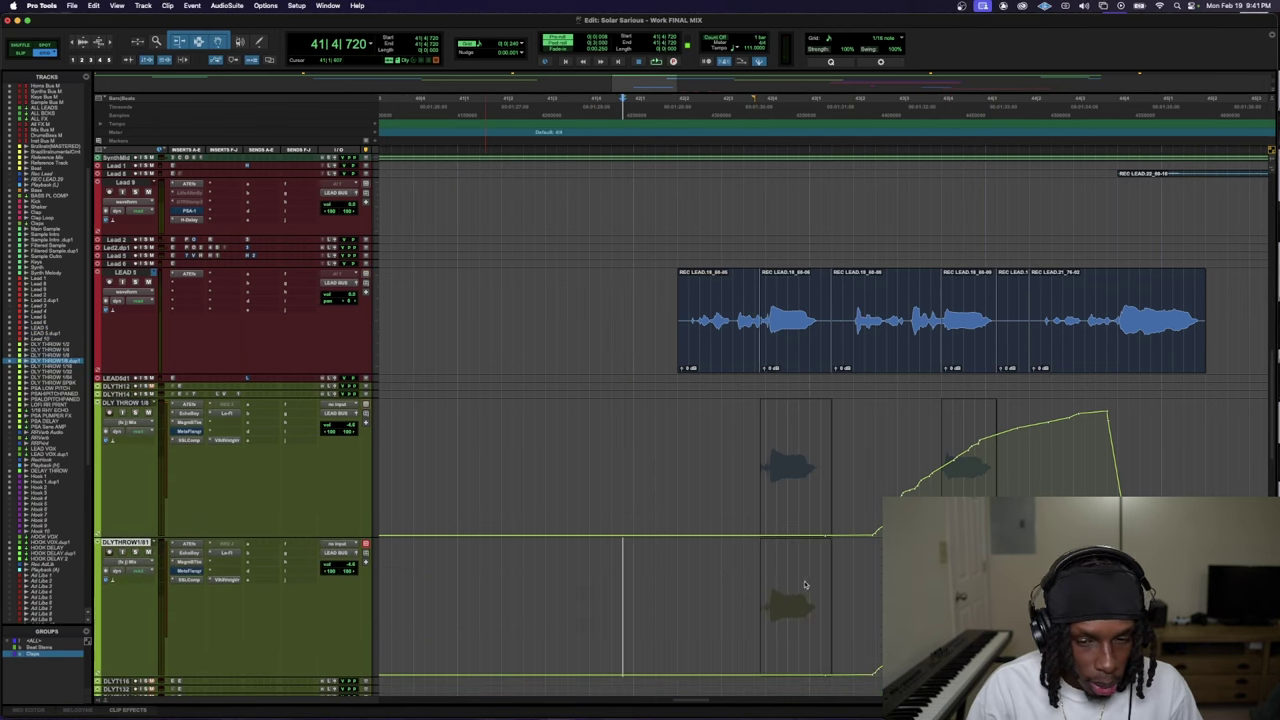
- Delete the clip at bar 42 beat 4 from the duplicated DLY THROW 1/8 track and audition the throw at bar 43 beat 4
click(790, 610)
drag(868, 598, 706, 611)
click(708, 612)
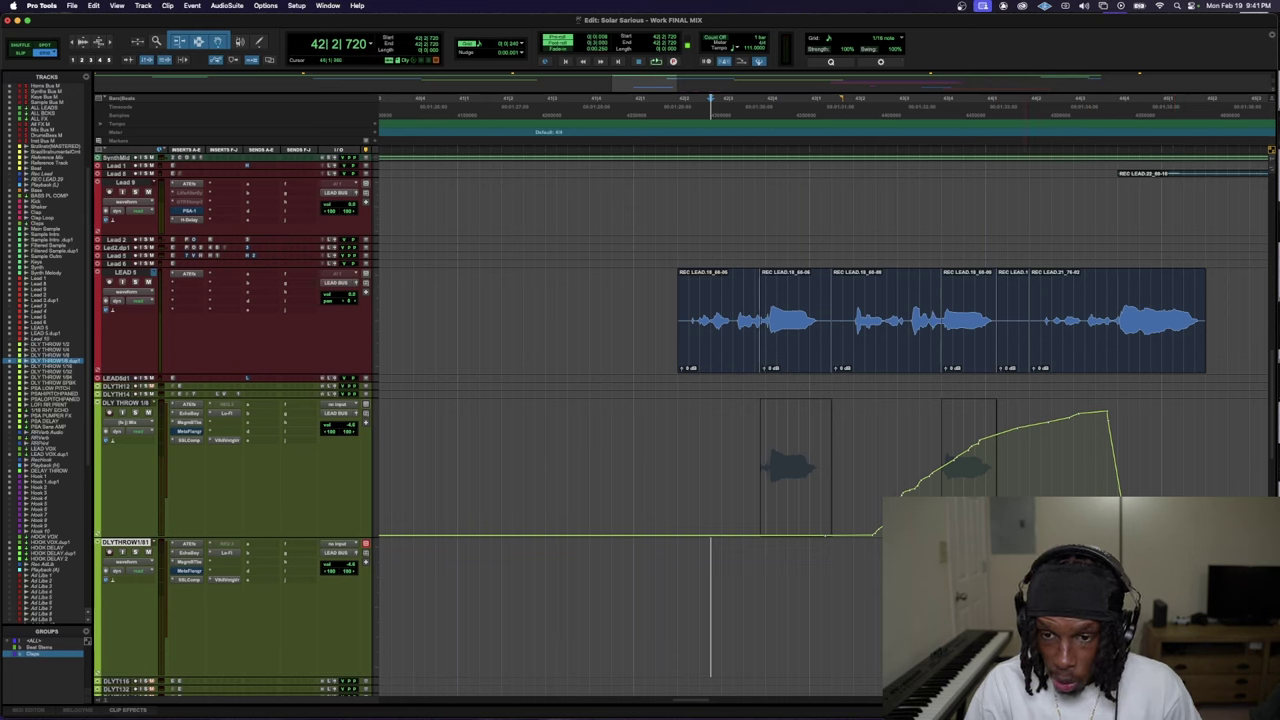
drag(1029, 470, 919, 486)
key(semicolon)
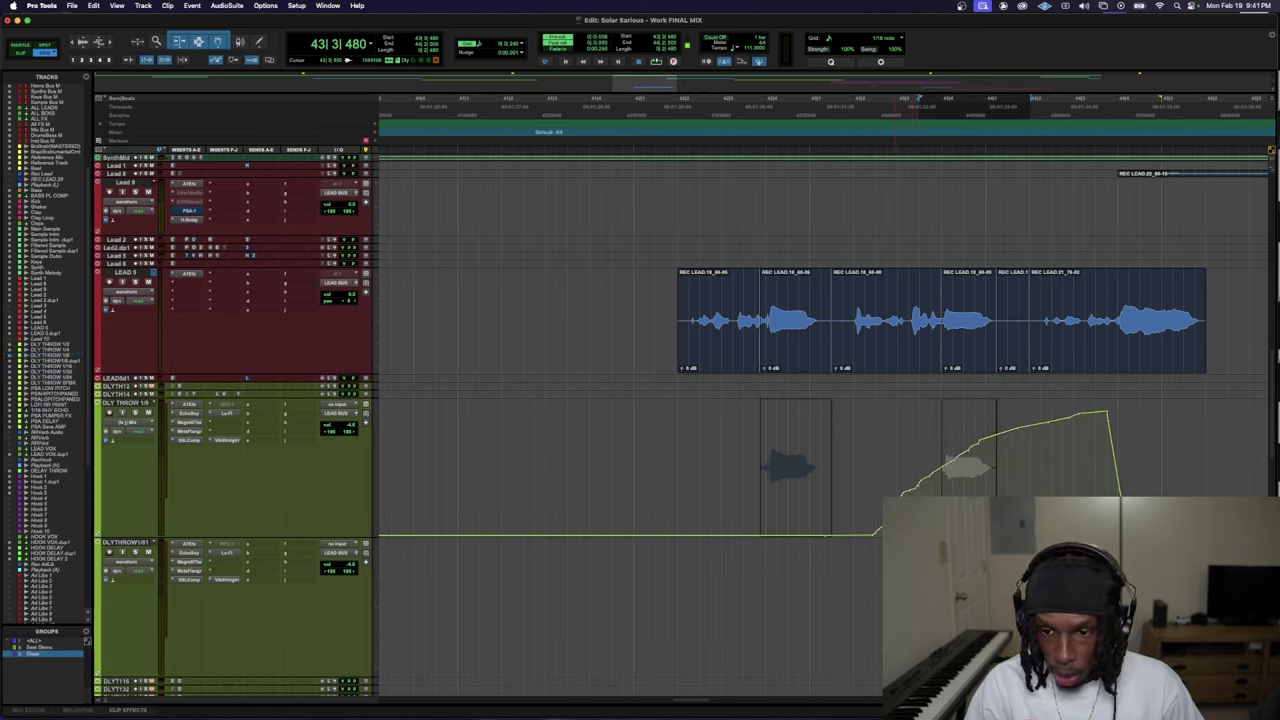
key(space)
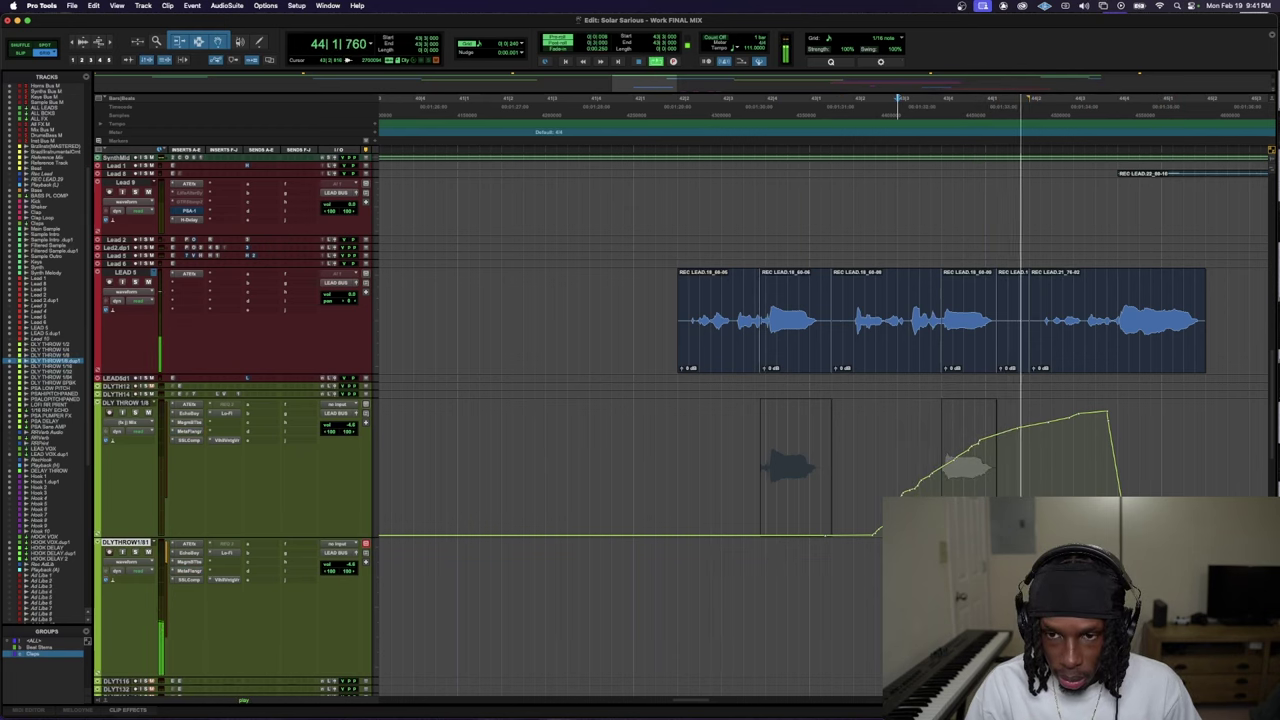
- Raise the ValhallaVintageVerb mix to 80.9% on the duplicated DLY THROW 1/8 track and play the throw
click(231, 581)
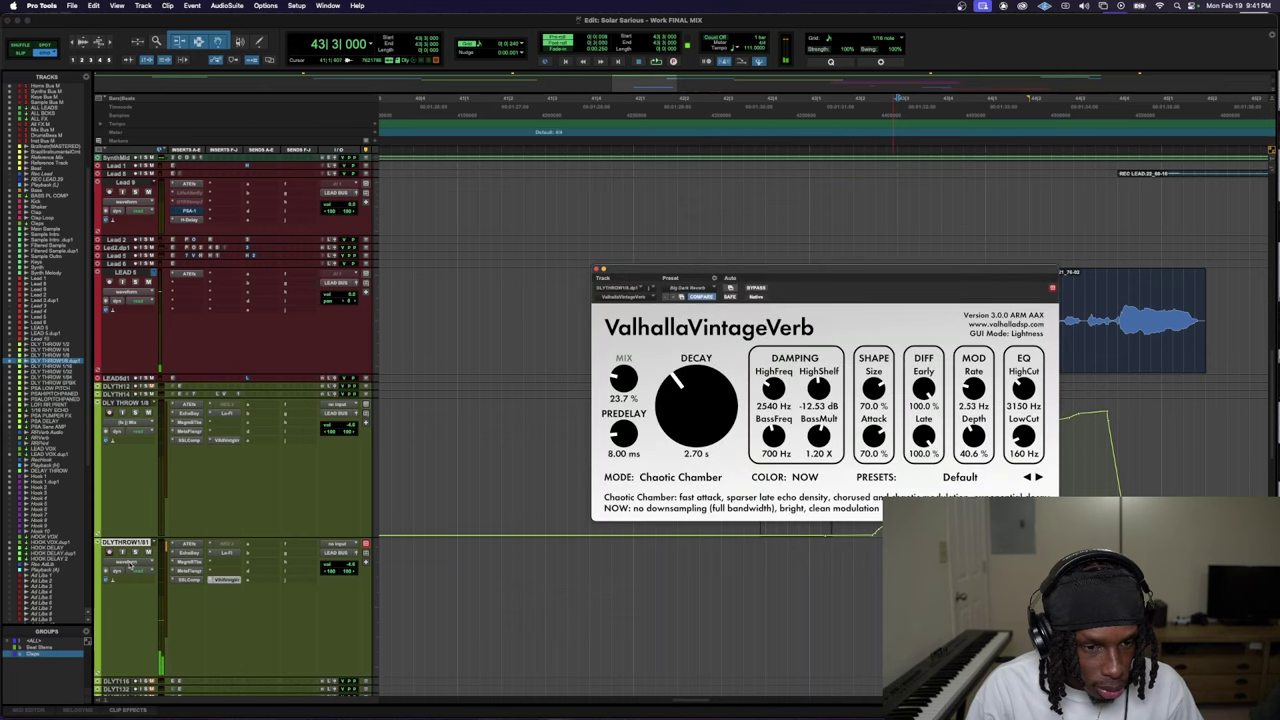
click(845, 578)
key(space)
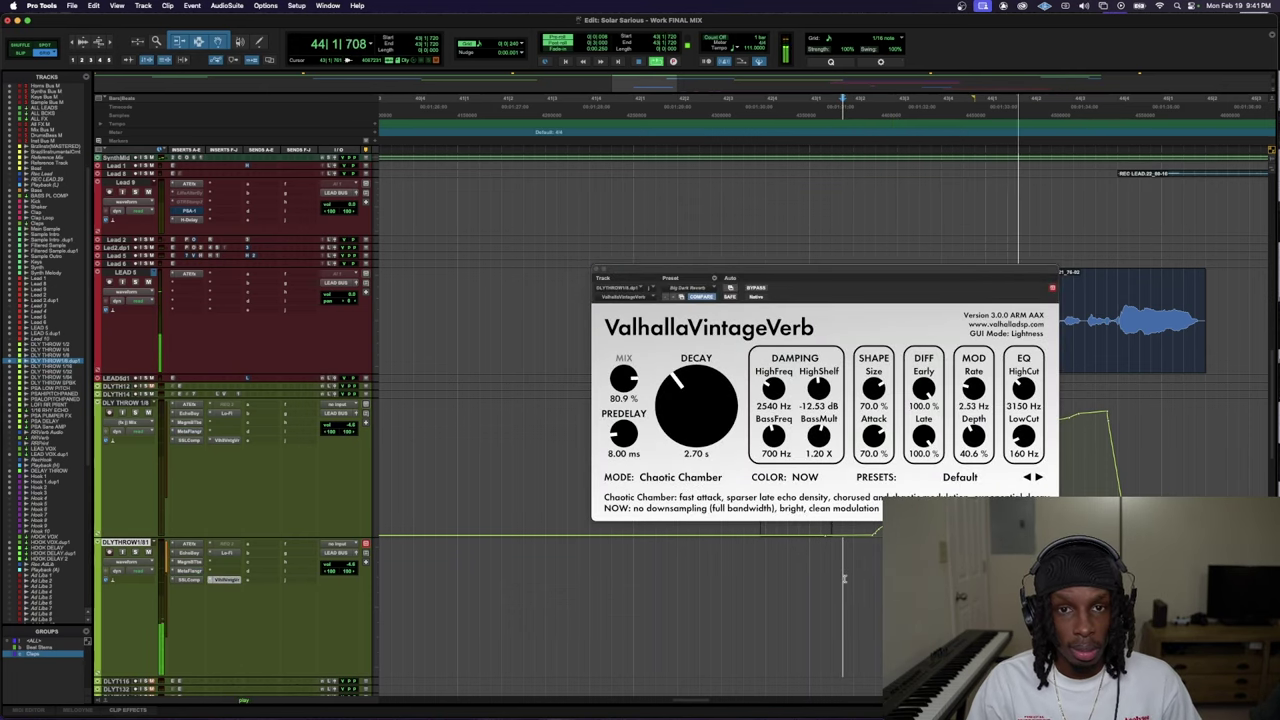
- Lower the volumes of DLY THROW 1/8 and its duplicate while playing the LEAD 5 phrases from bar 42
click(621, 589)
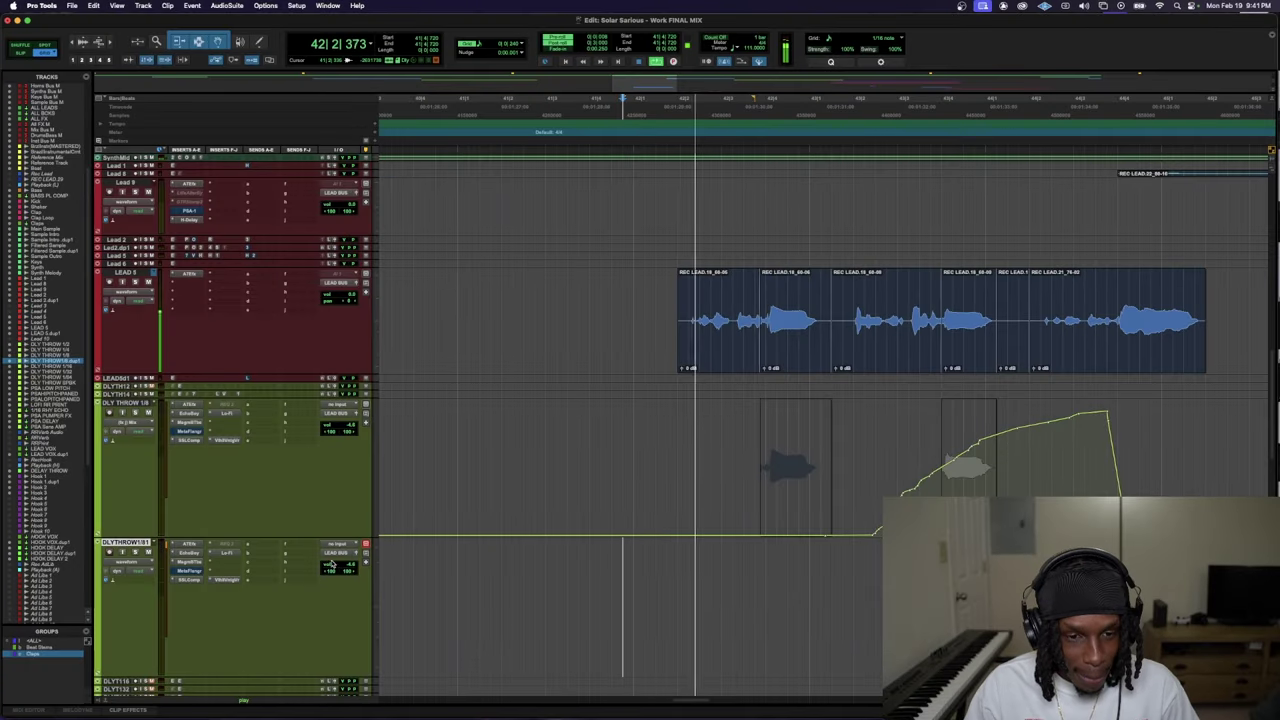
click(352, 562)
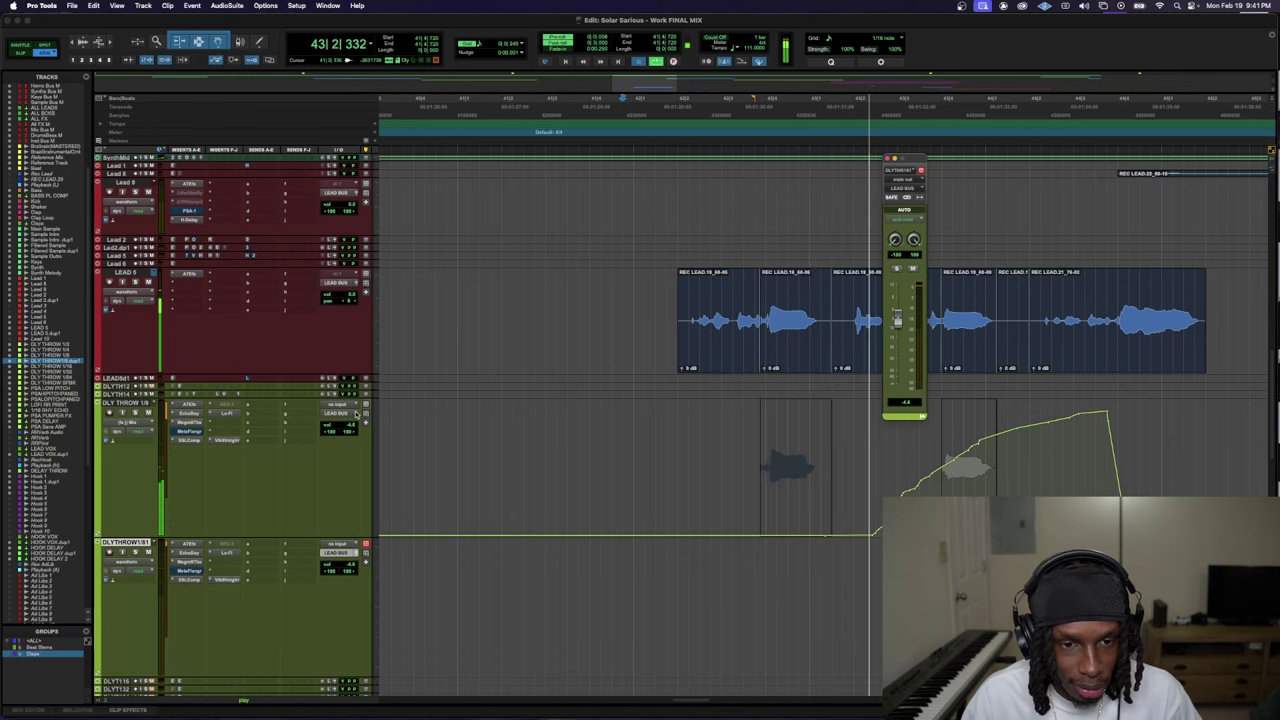
key(space)
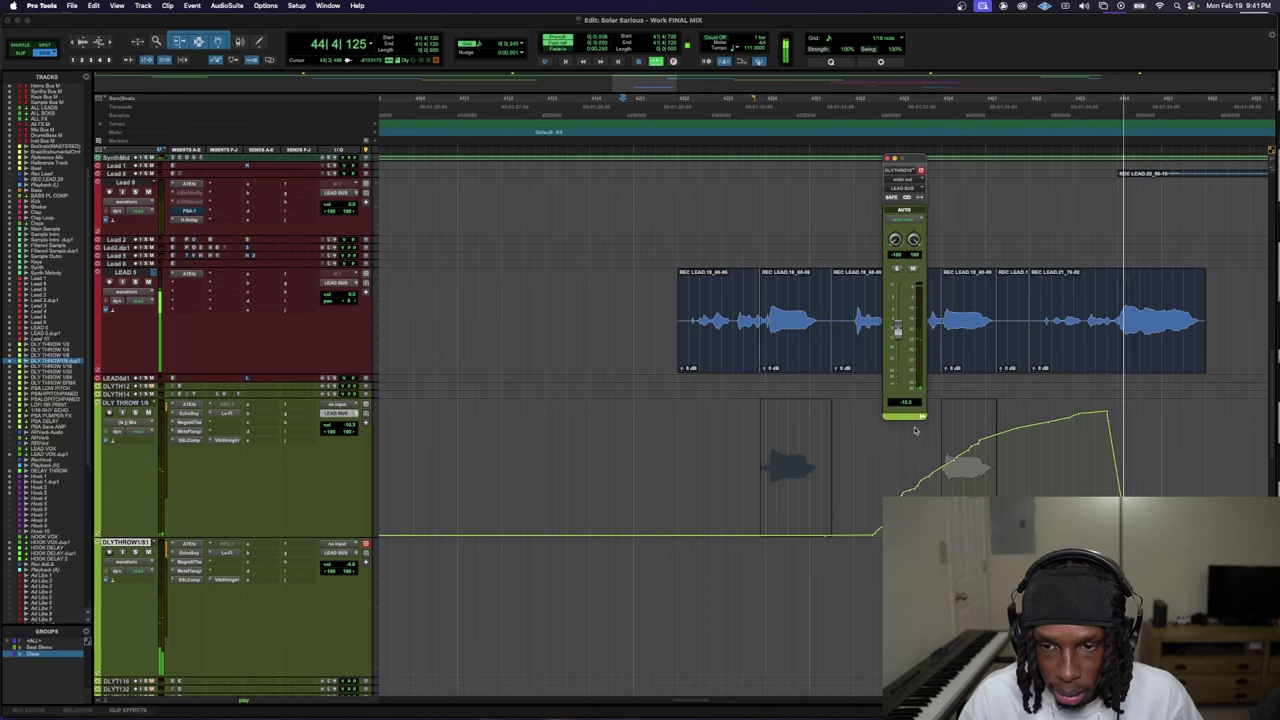
click(878, 577)
click(340, 566)
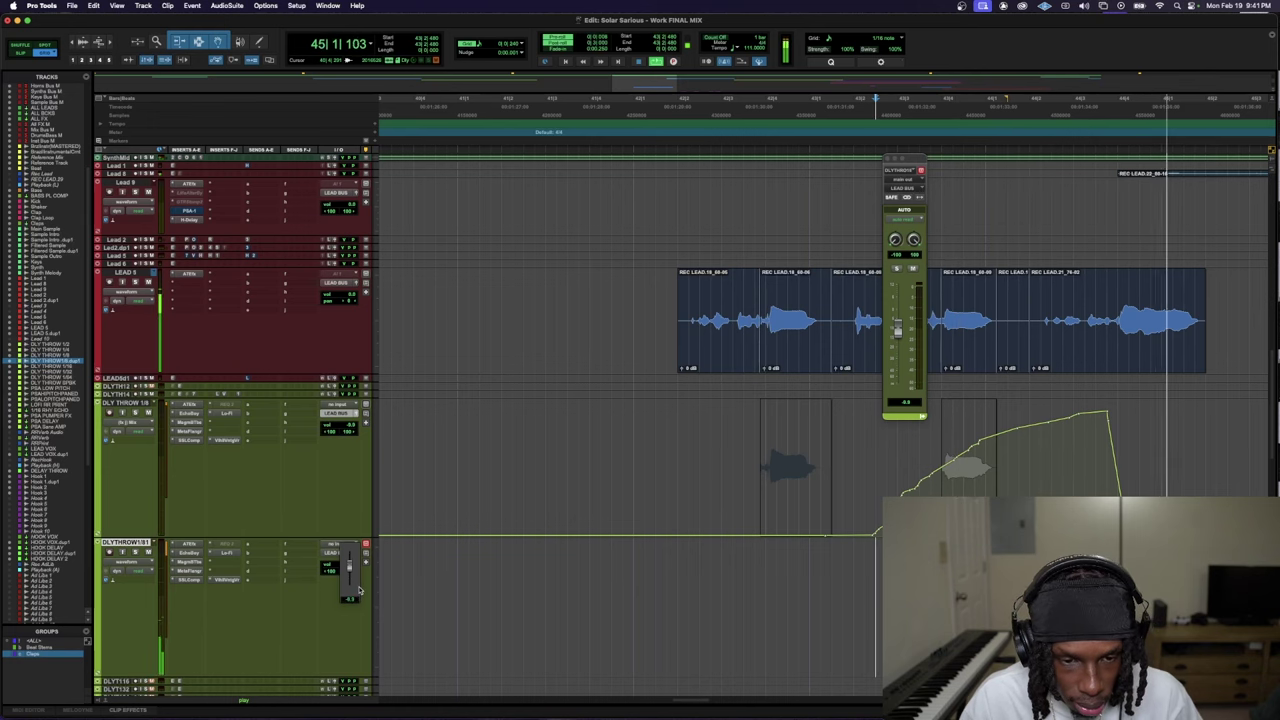
click(355, 591)
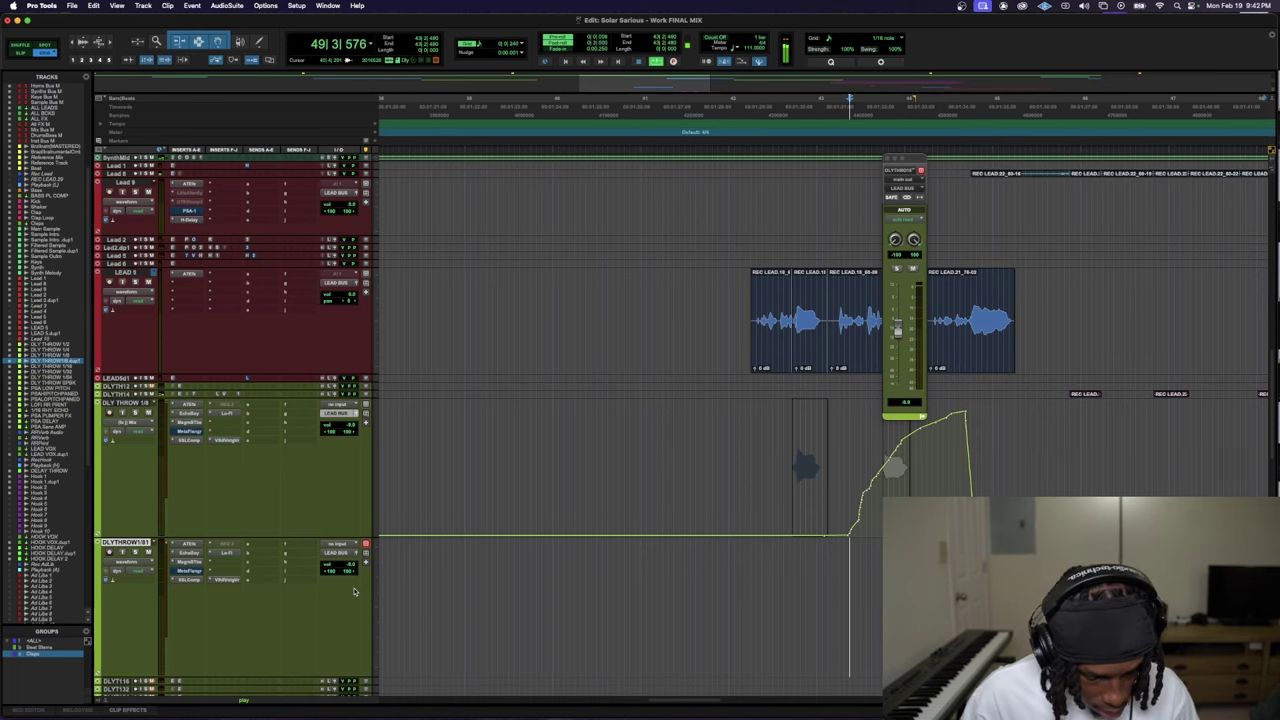
- Play the verse onward from the Lead 9 clips near bar 50 and review the bus, instrument and lead tracks
key(super+bracketleft)
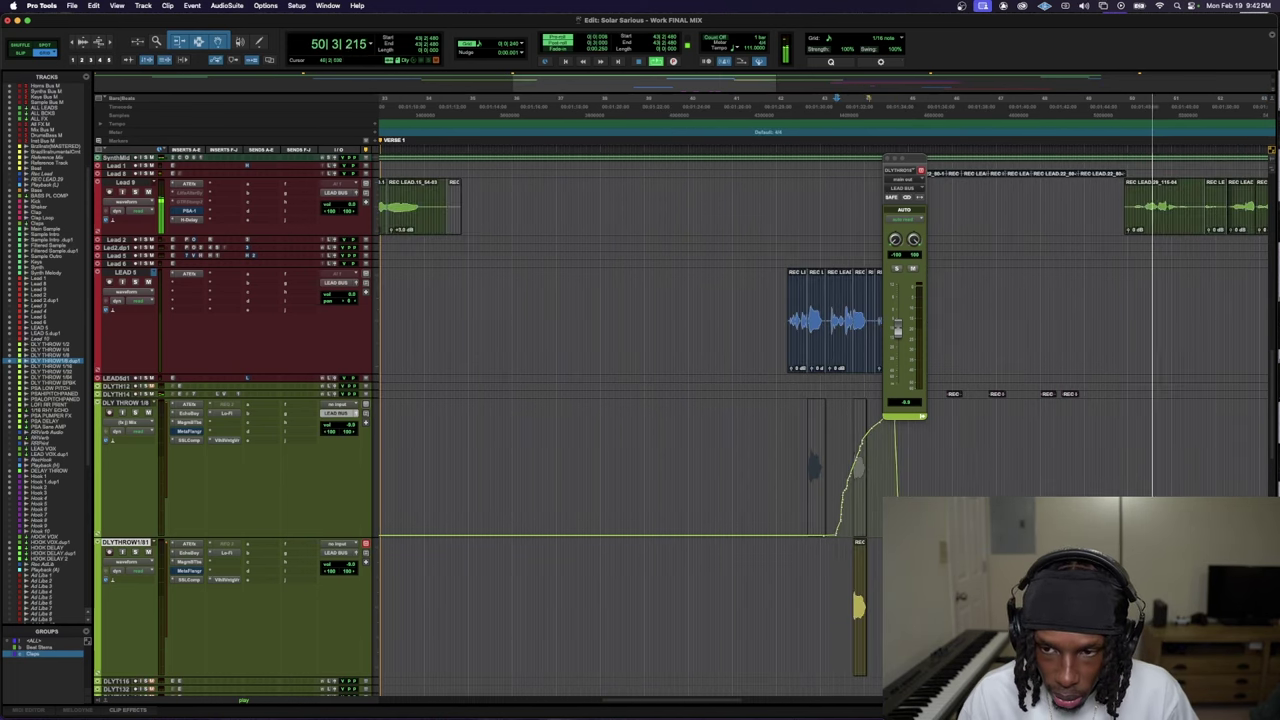
click(1134, 216)
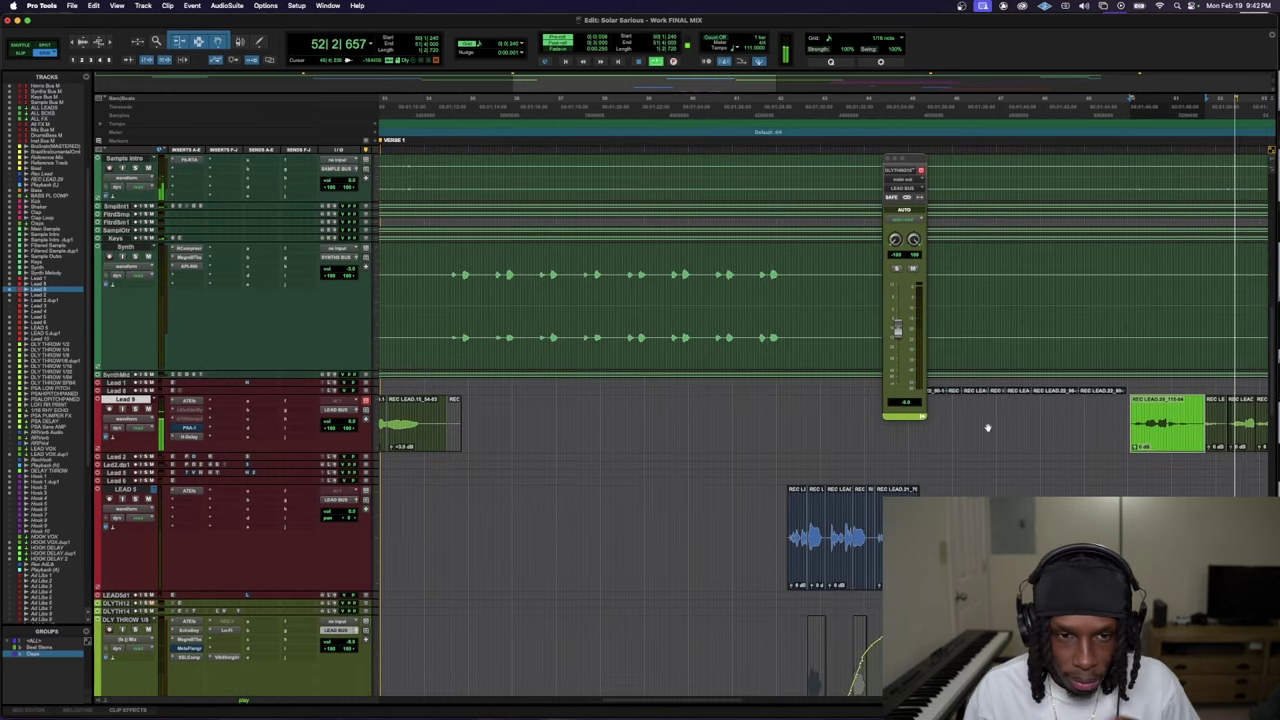
scroll(986, 429, up, 5)
scroll(417, 486, up, 15)
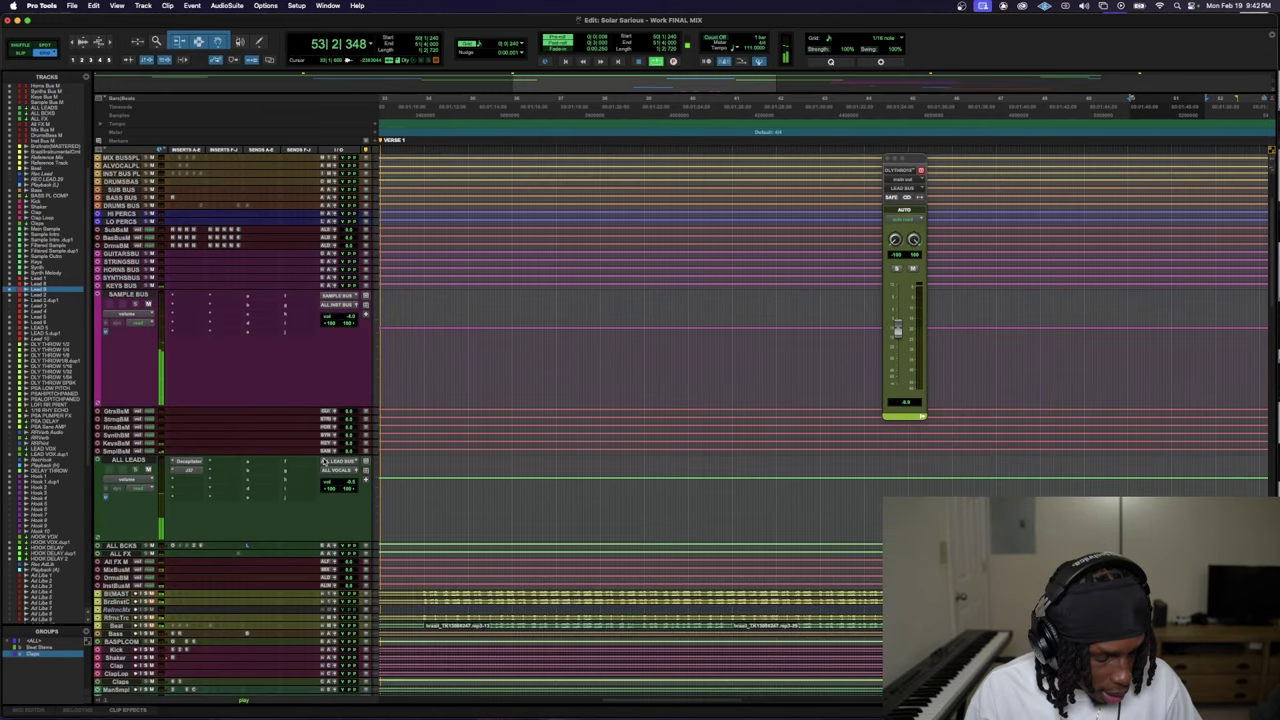
scroll(323, 461, down, 3)
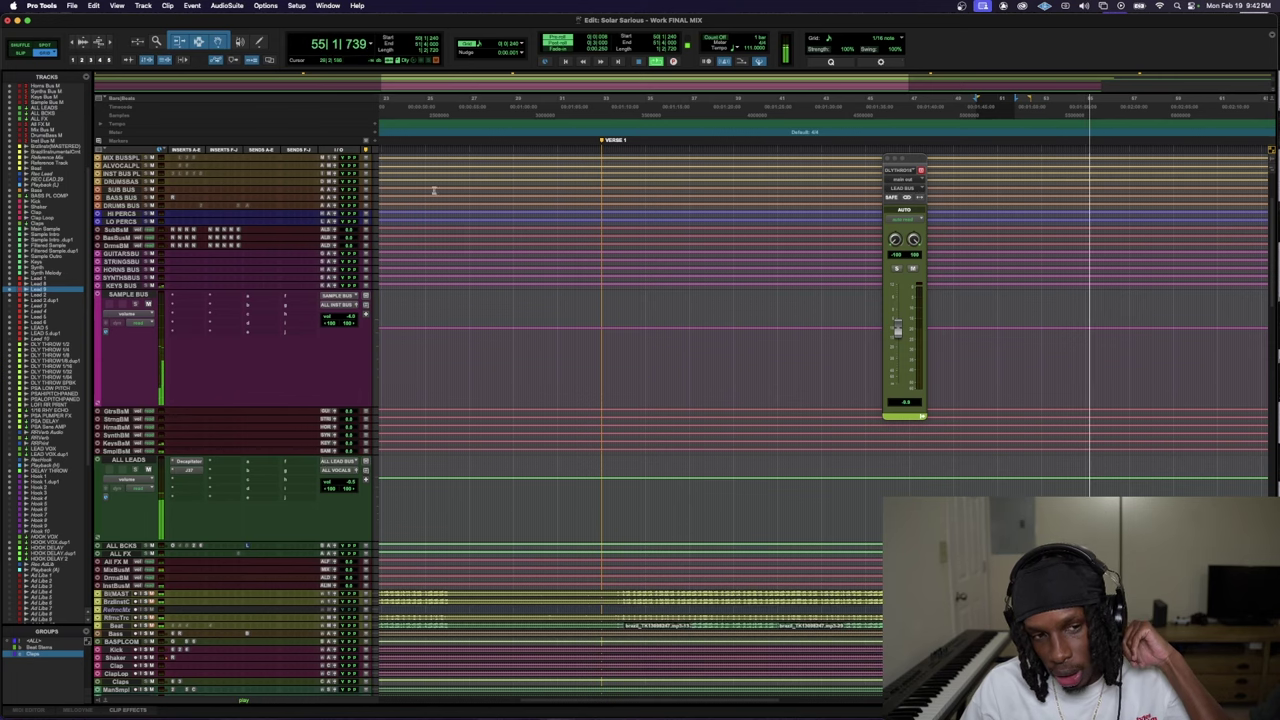
scroll(120, 385, up, 3)
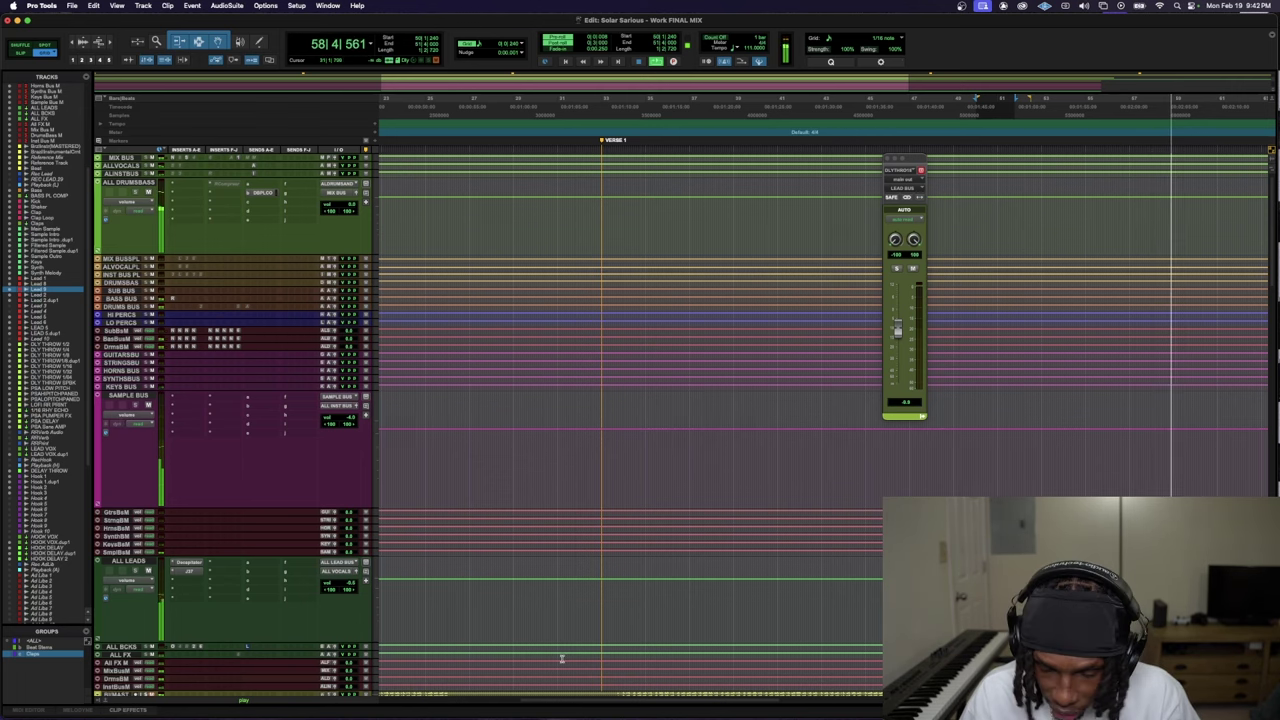
scroll(640, 400, down, 10)
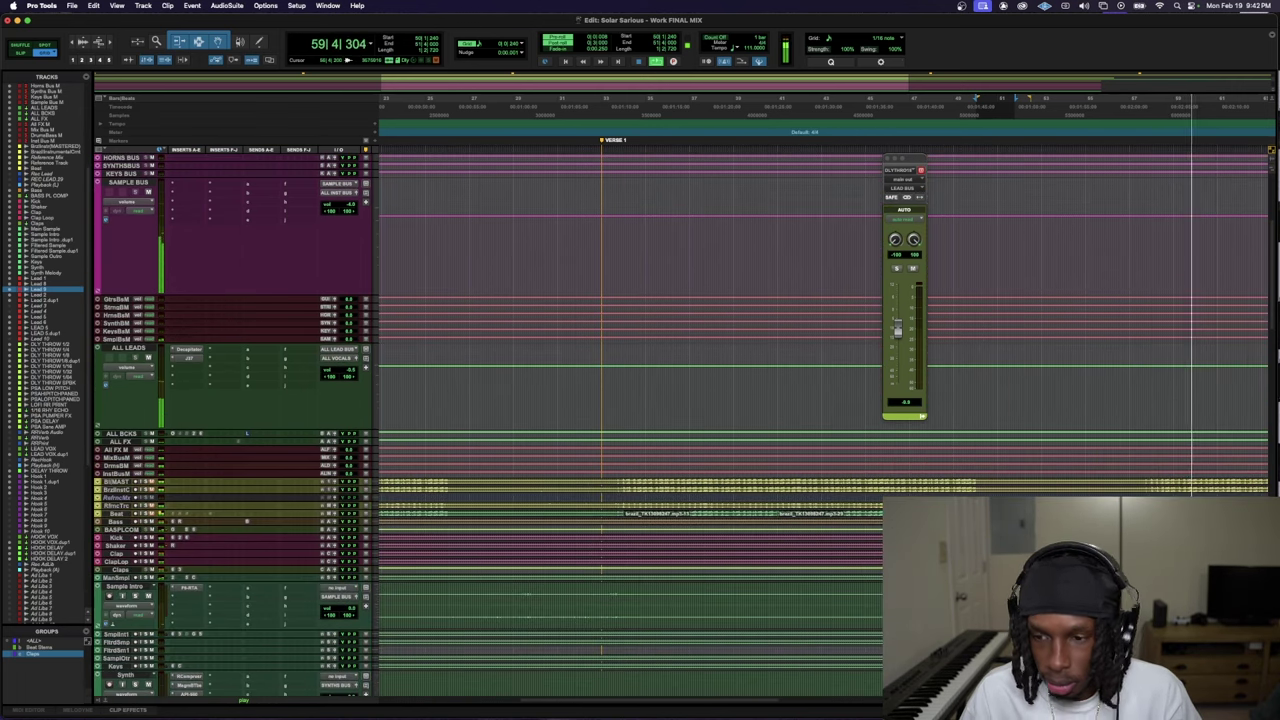
scroll(640, 400, down, 5)
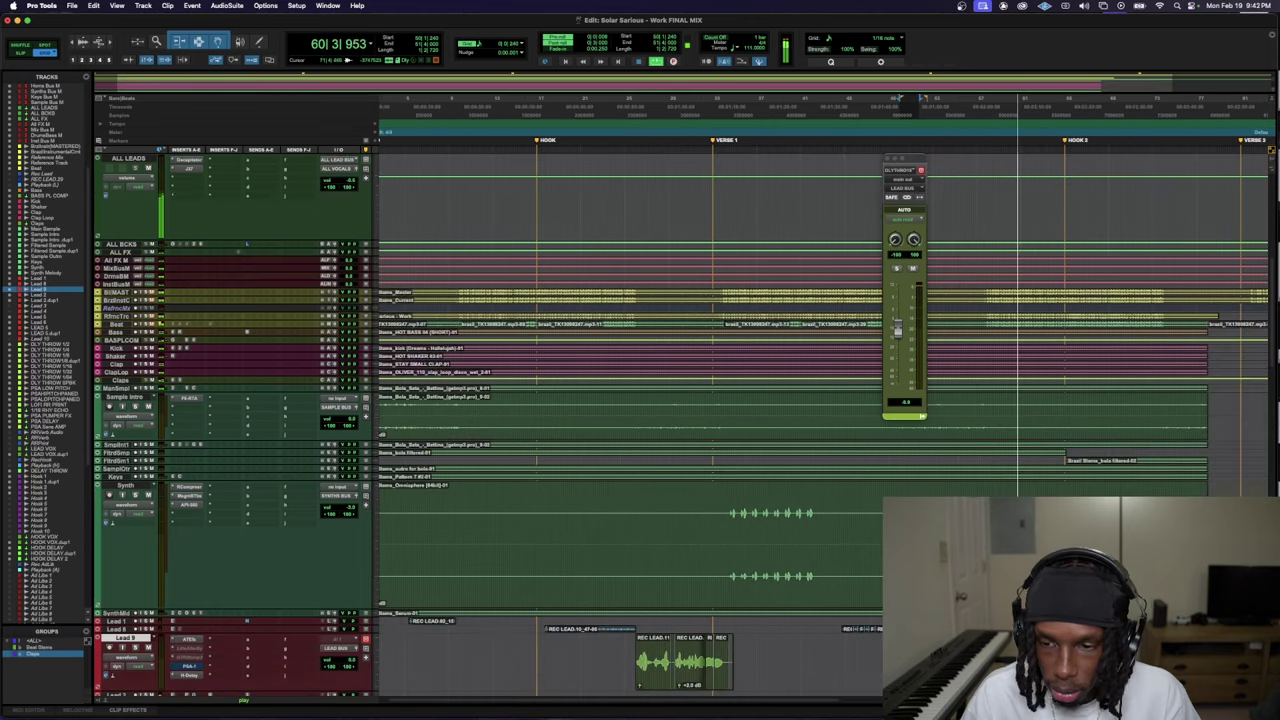
scroll(640, 400, down, 1)
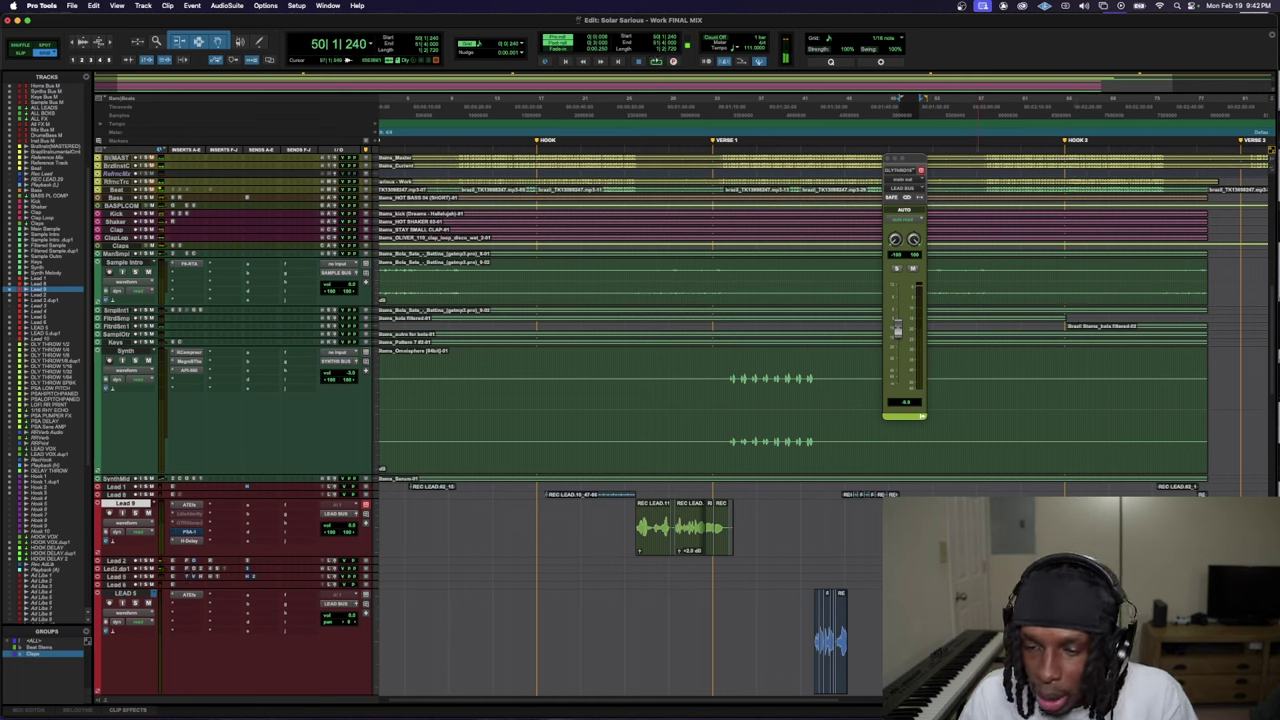
- Enlarge the Lead 2 track and duplicate it
key(;)
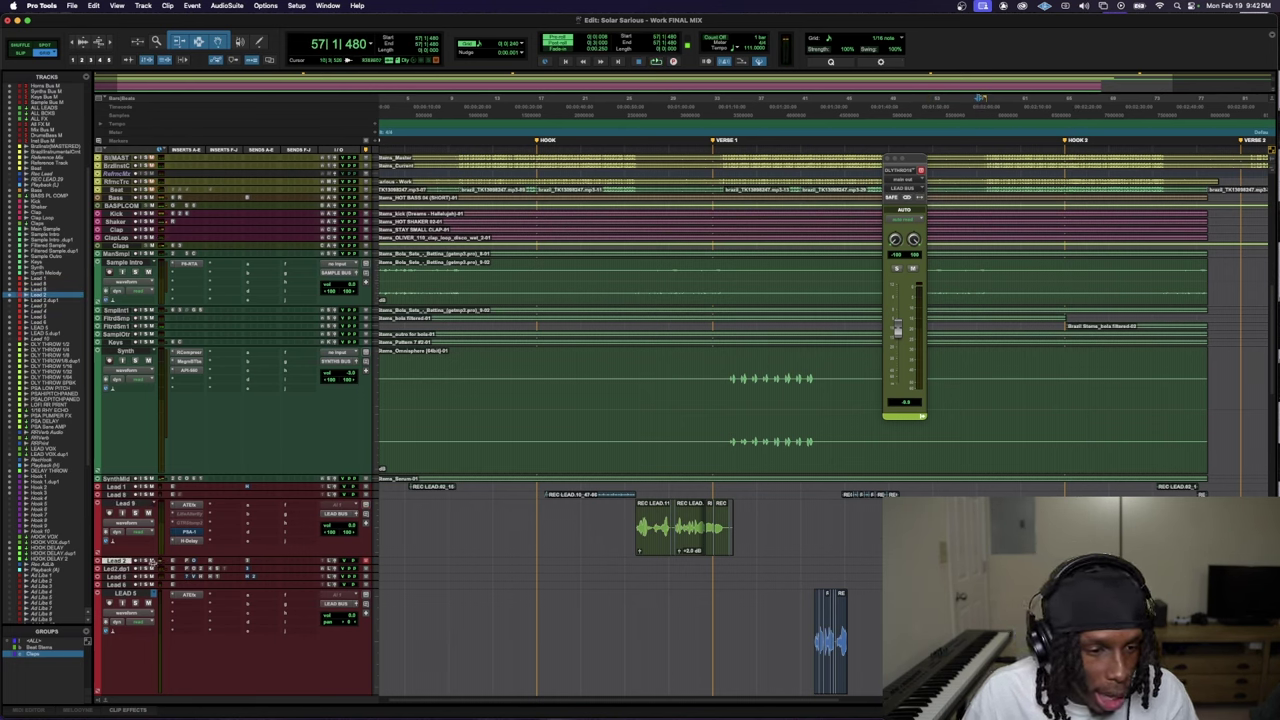
key(ctrl+Down)
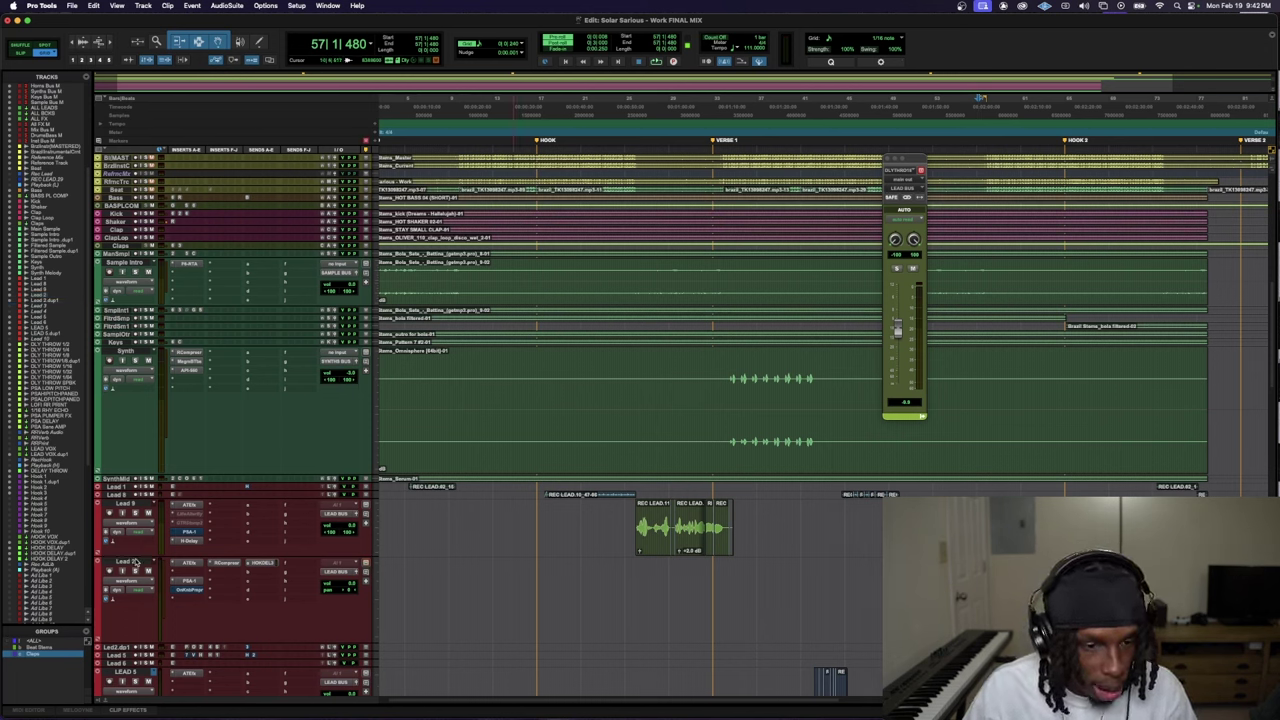
right_click(134, 563)
click(172, 695)
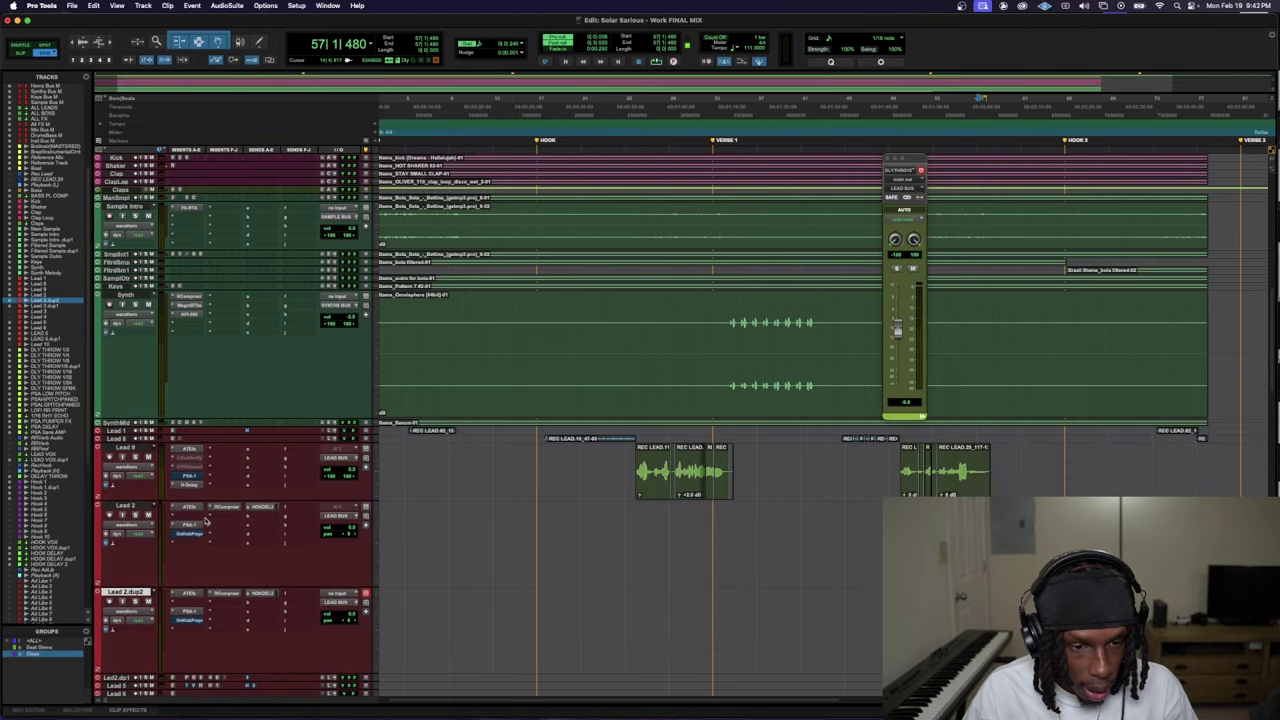
- Bypass RCompressor and PSA-1 on Lead 2 and compare the track with its duplicate in soloed playback from bar 57
click(125, 505)
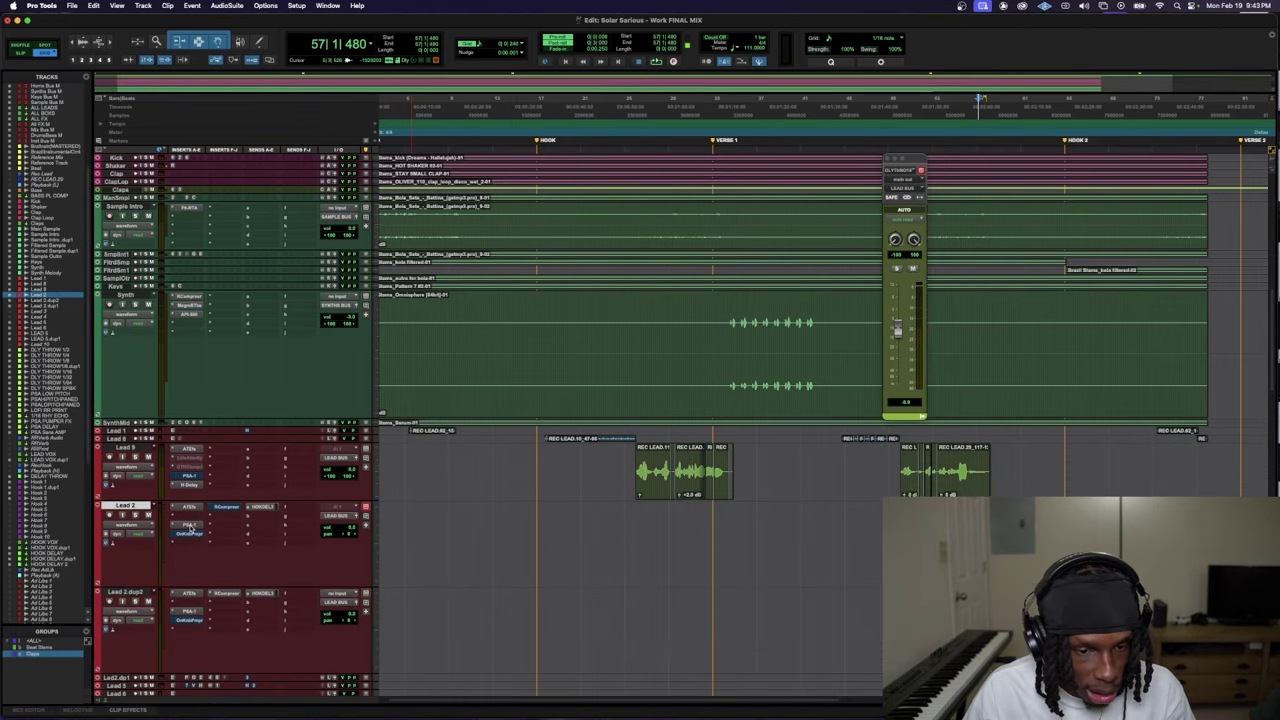
key(space)
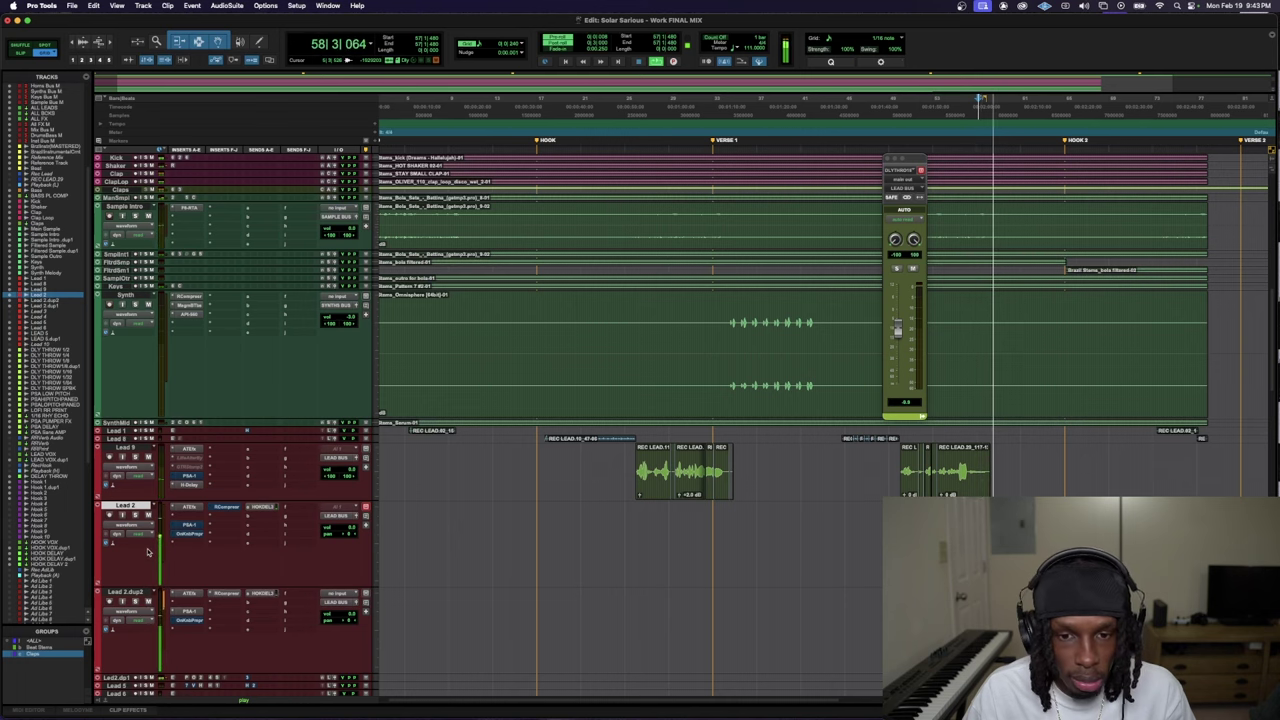
key(space)
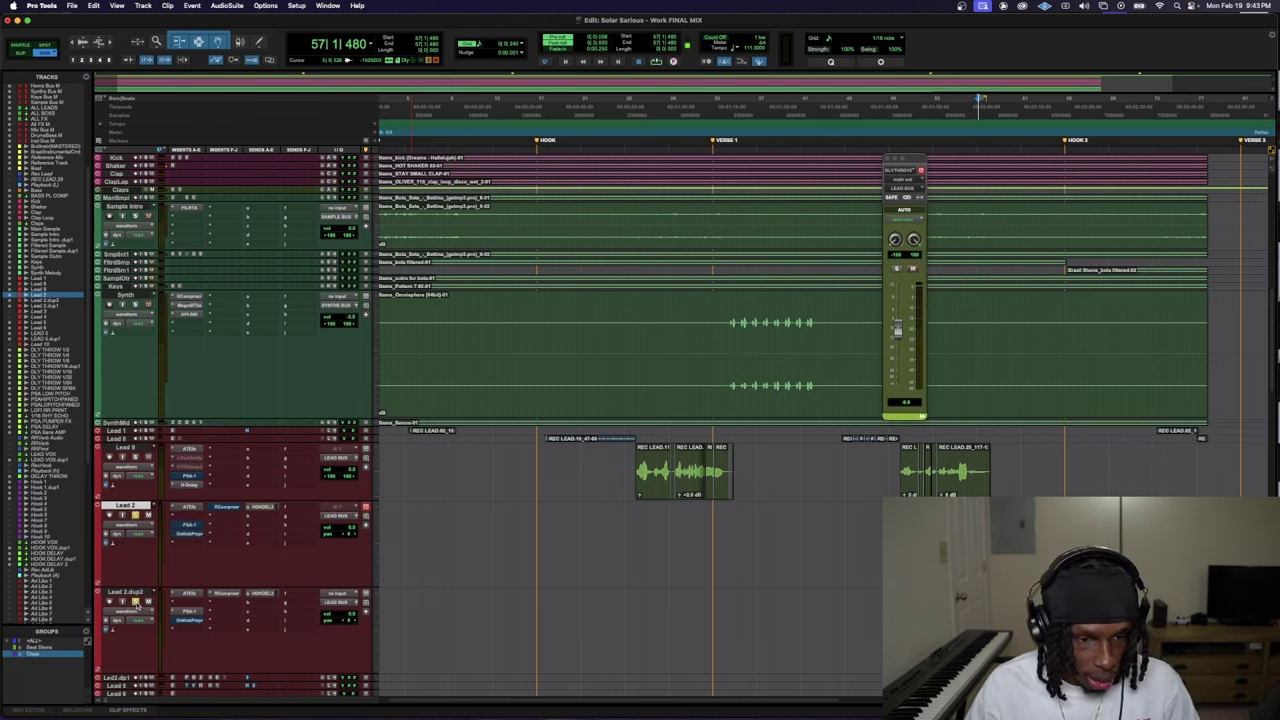
key(space)
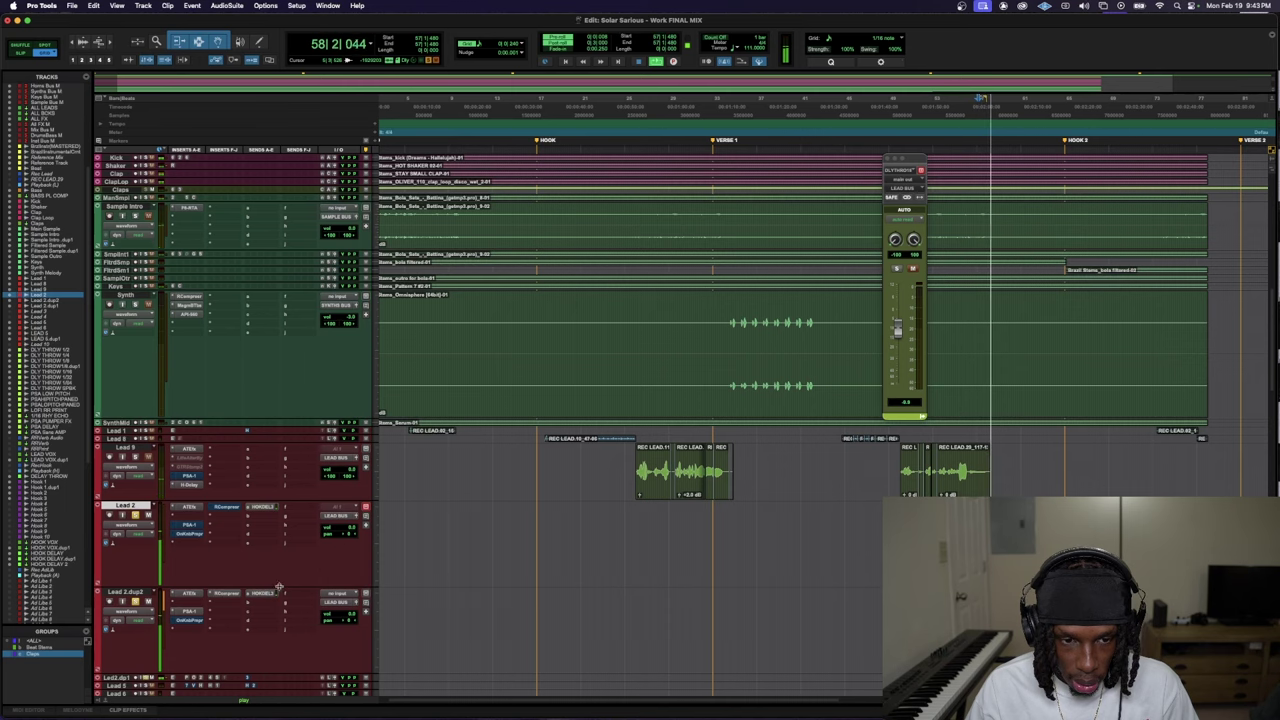
scroll(224, 614, down, 1)
key(space)
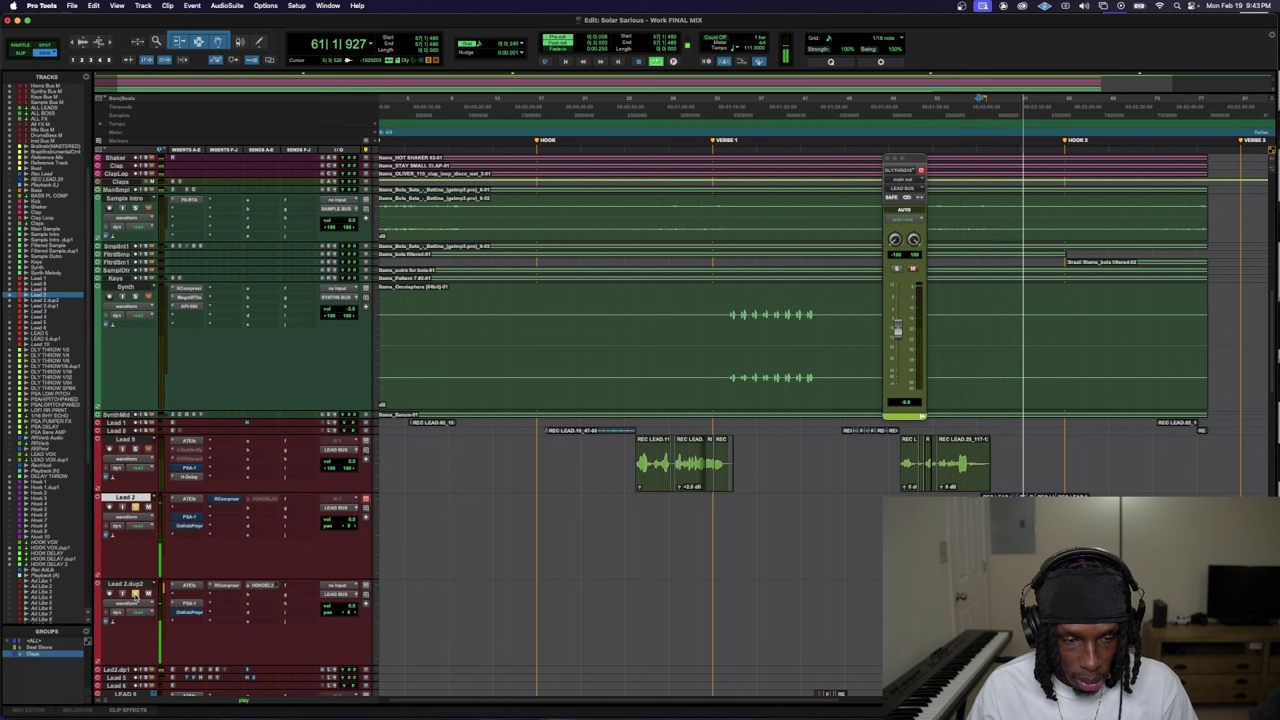
- Check the RCompressor settings on Lead 2.dup2, then select that track's clips from bar 57 beat 2 and play them soloed
click(222, 585)
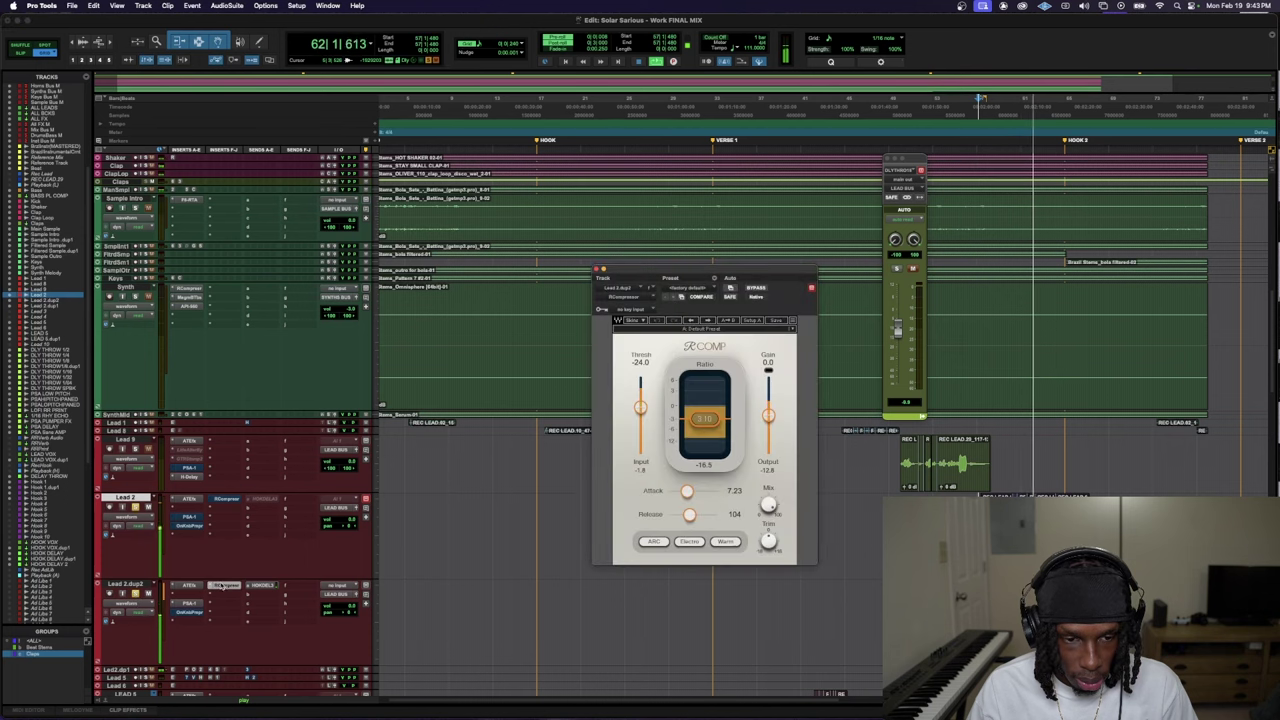
key(space)
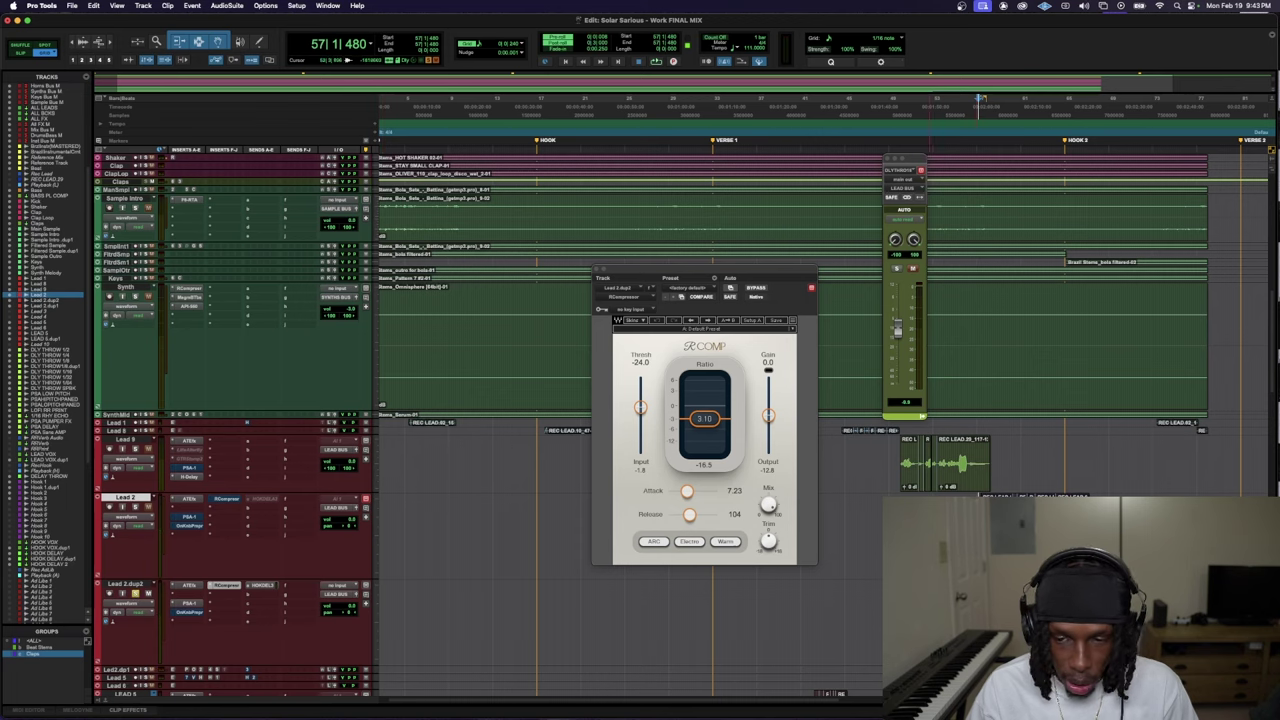
click(125, 583)
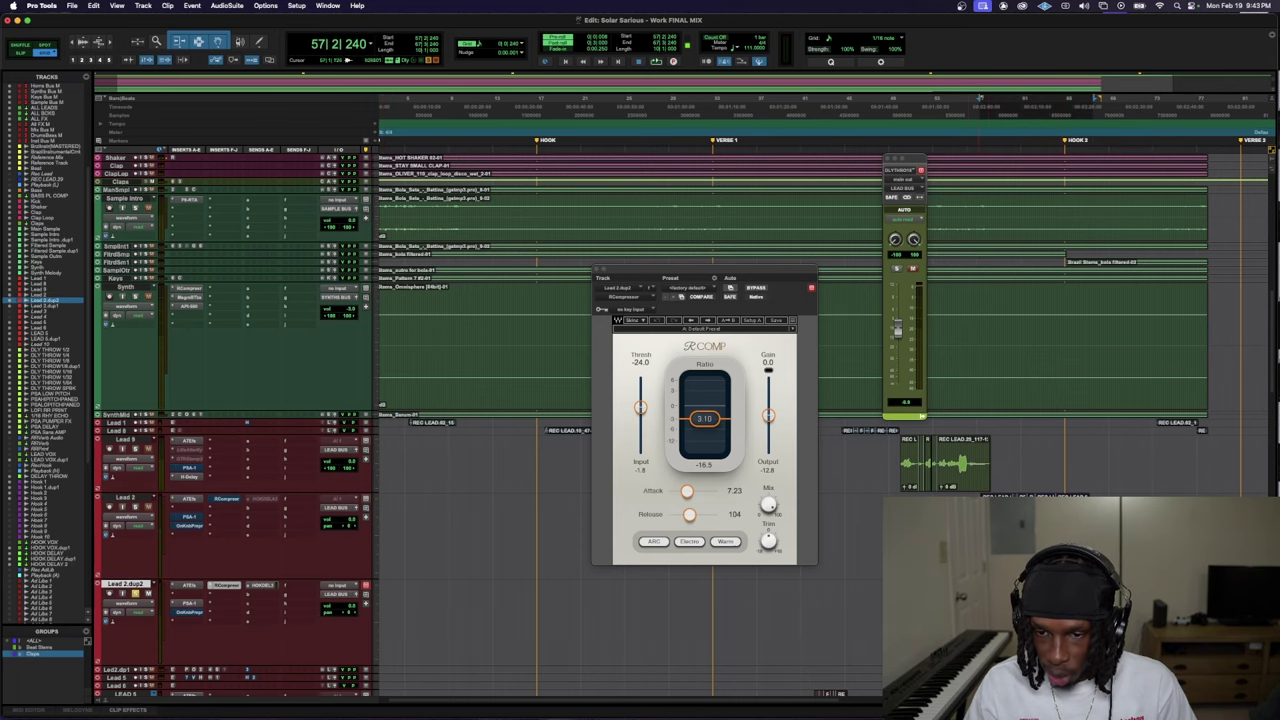
key(ctrl+alt+super+w)
key(space)
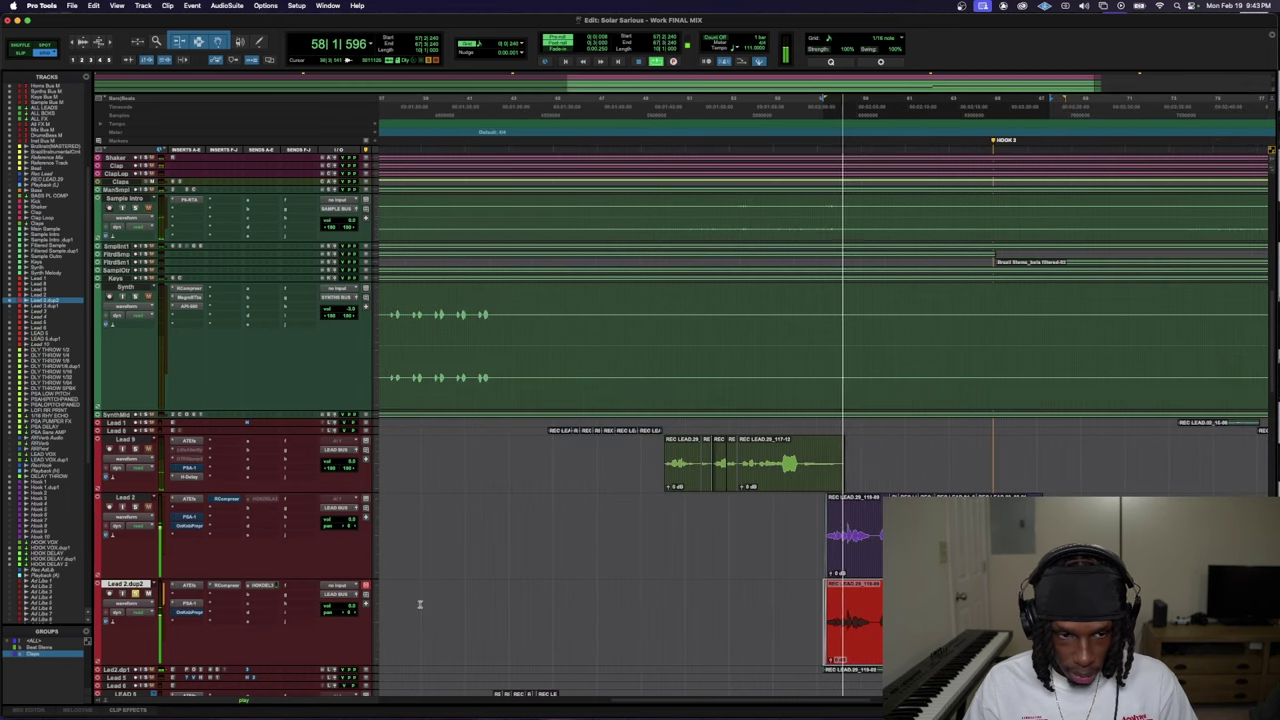
- Insert F6-RTA after RCompressor on Lead 2.dup2, sweep band 3 with a boost and leave it as a gentle low-mid cut
click(228, 593)
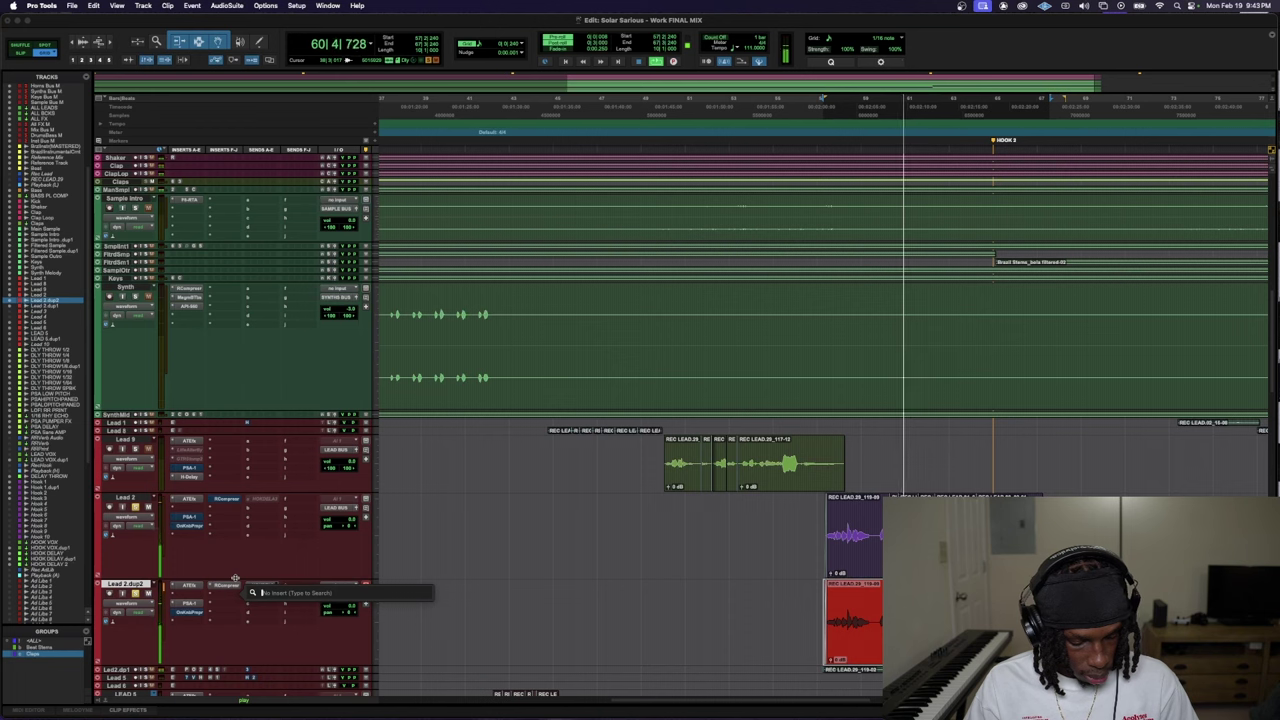
text(rta)
key(Return)
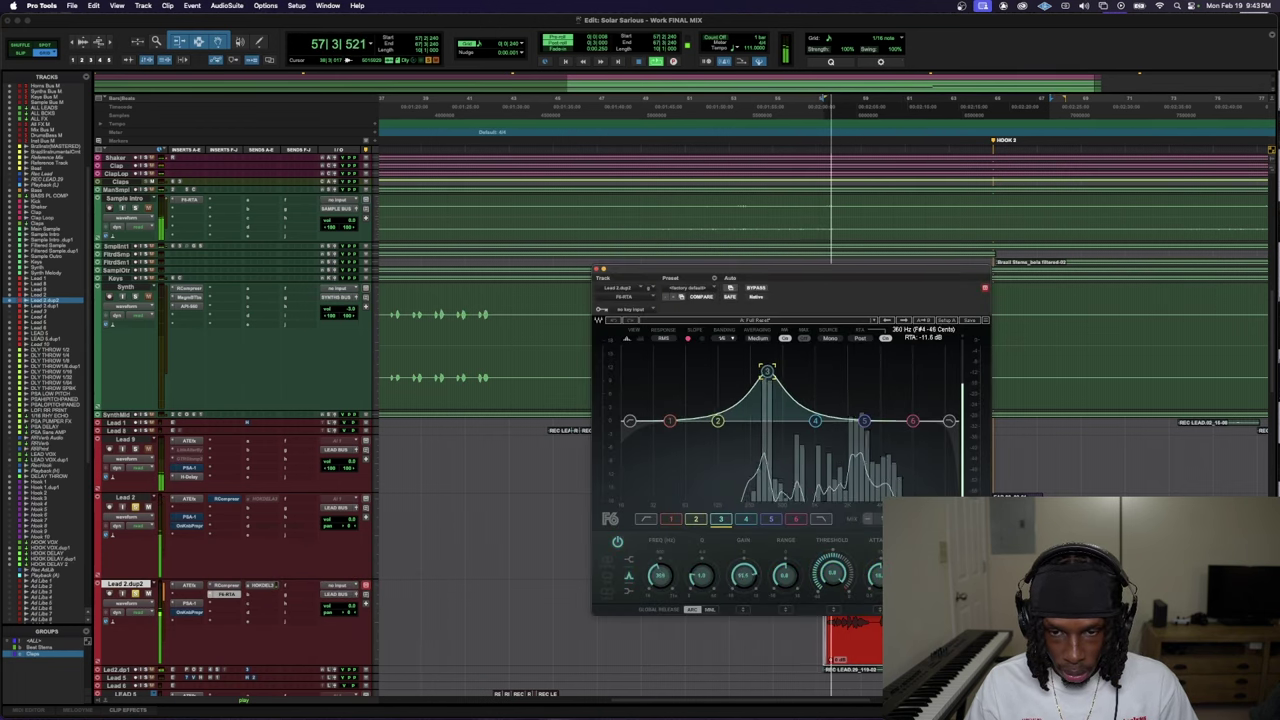
drag(767, 371, 785, 362)
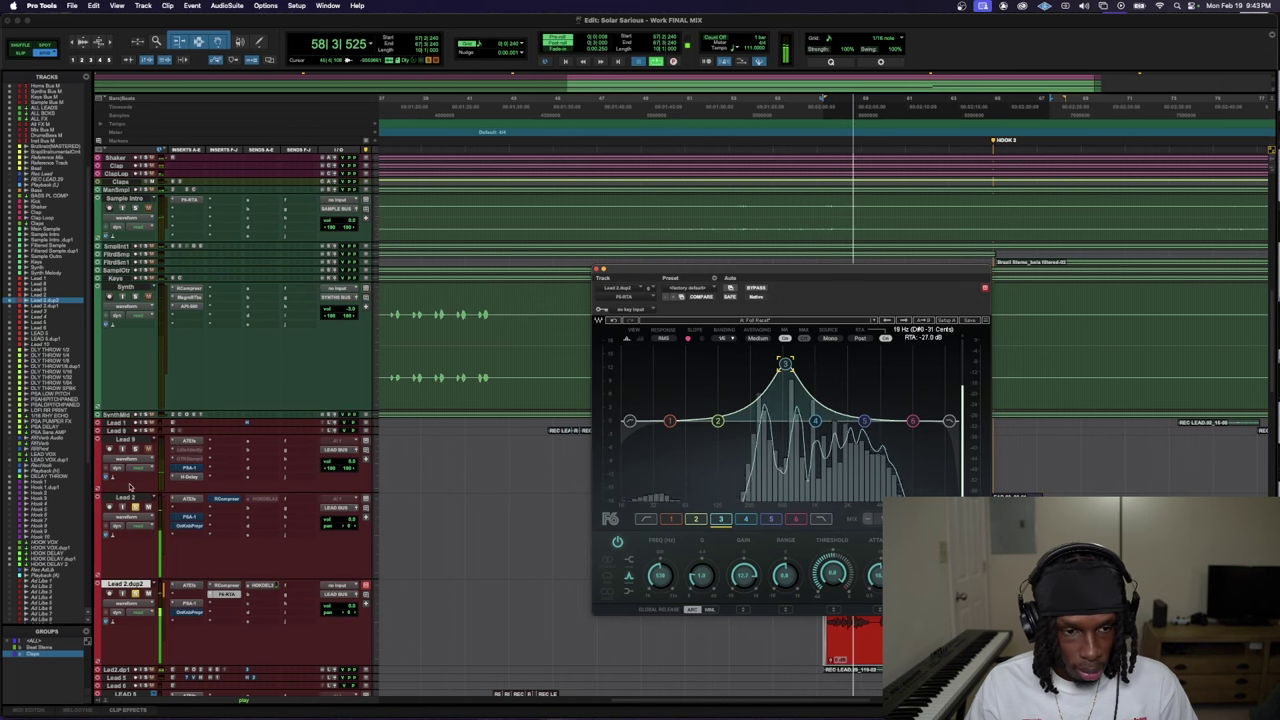
drag(785, 362, 768, 435)
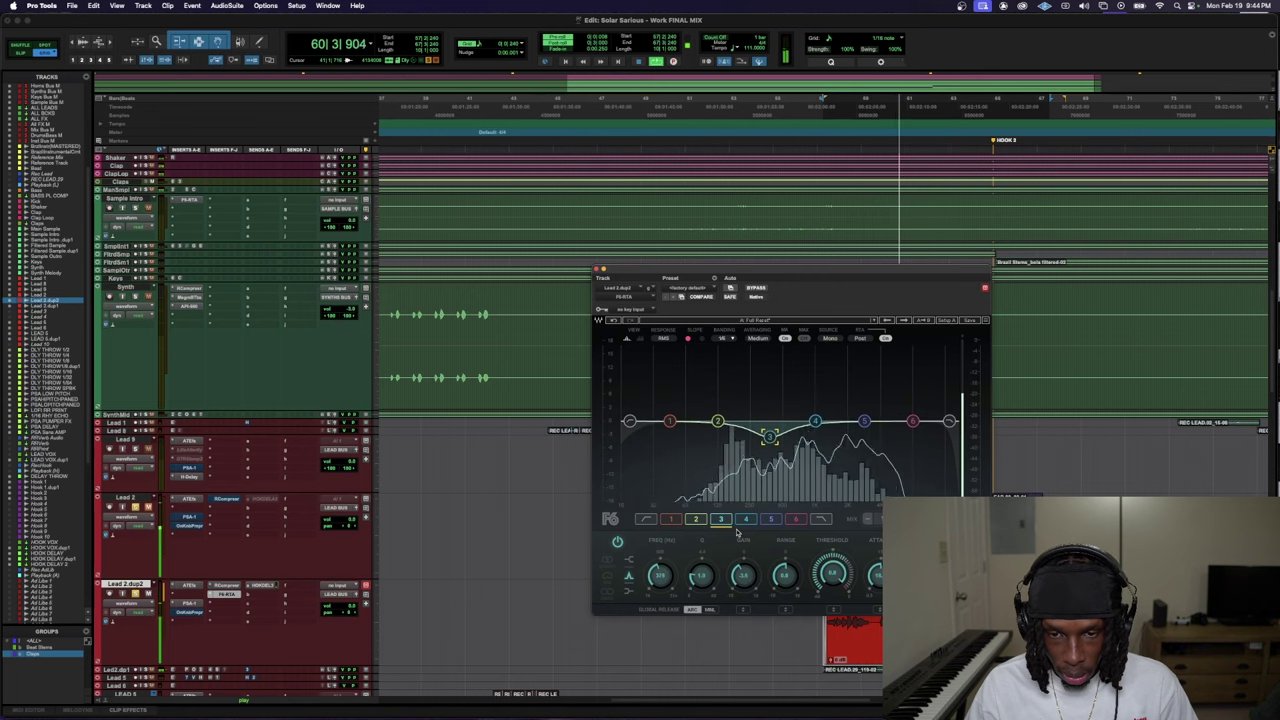
key(space)
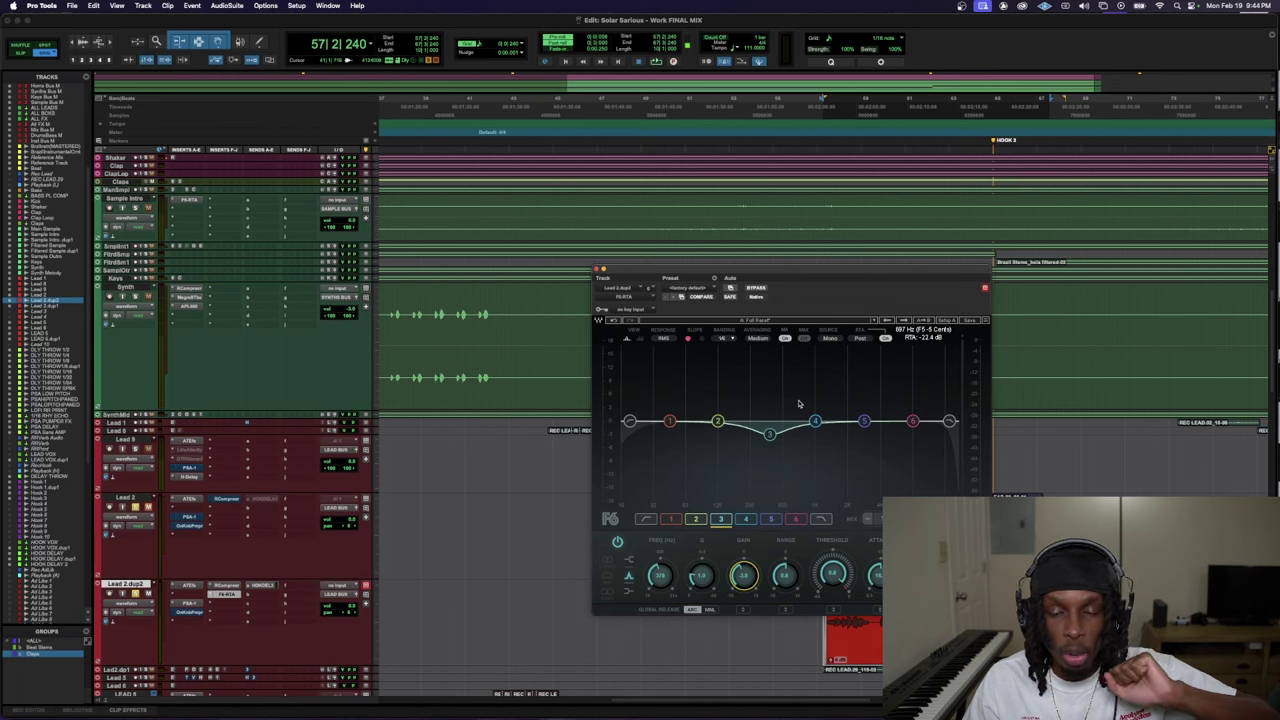
- Lower the volume of Lead 2.dup2 against Lead 2 during playback and close the open plug-in and output windows
key(space)
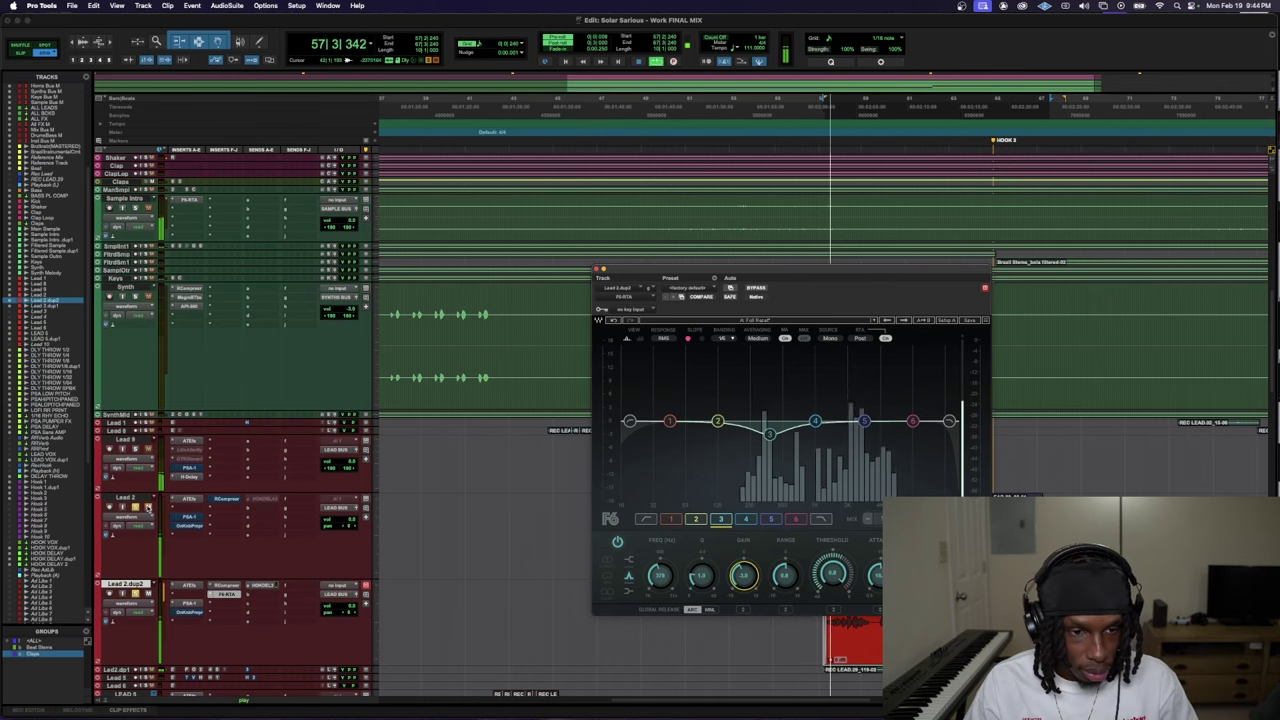
click(340, 597)
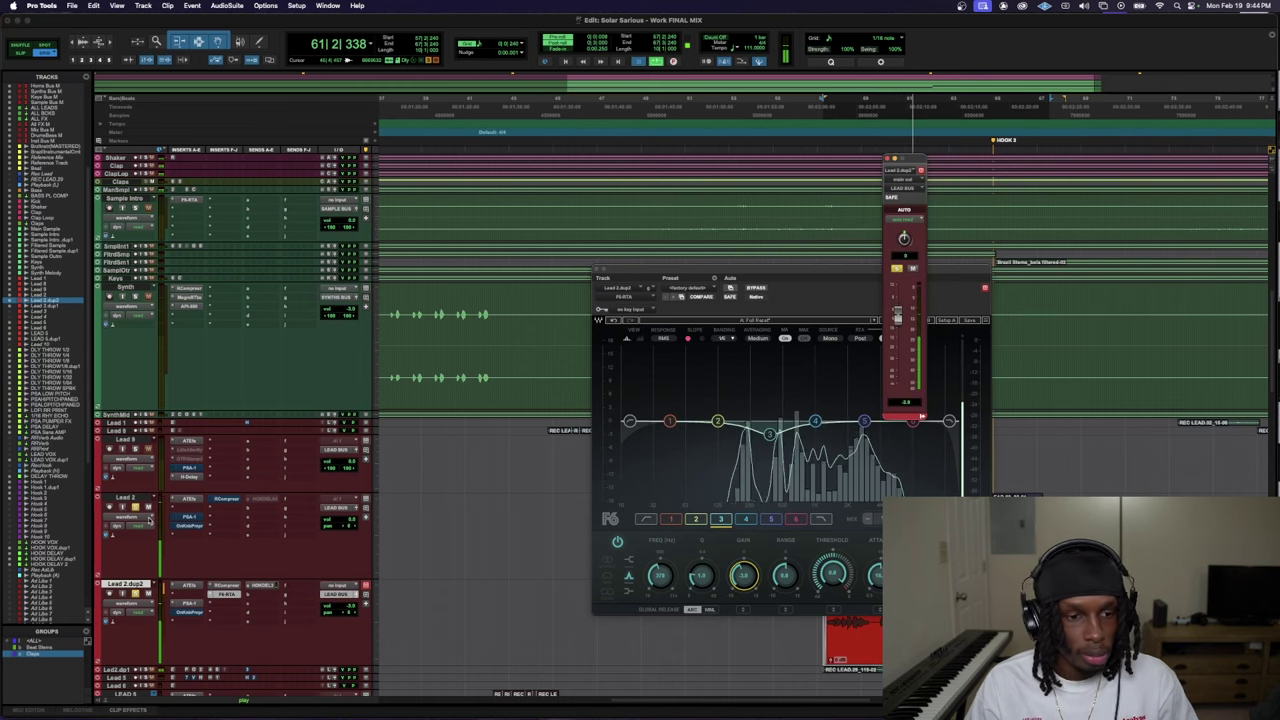
key(space)
key(super+alt+w)
- Play the vocals in context from bar 56 and enlarge the Lead 2.dup1 track
click(796, 523)
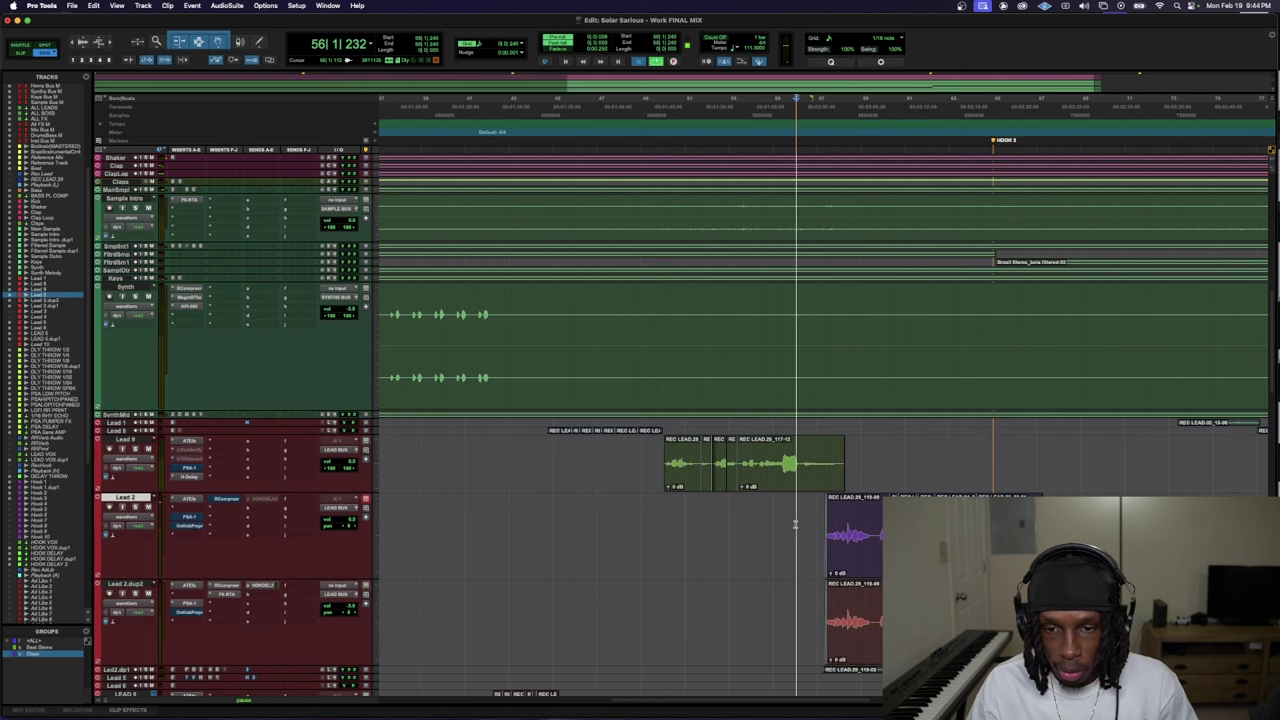
key(space)
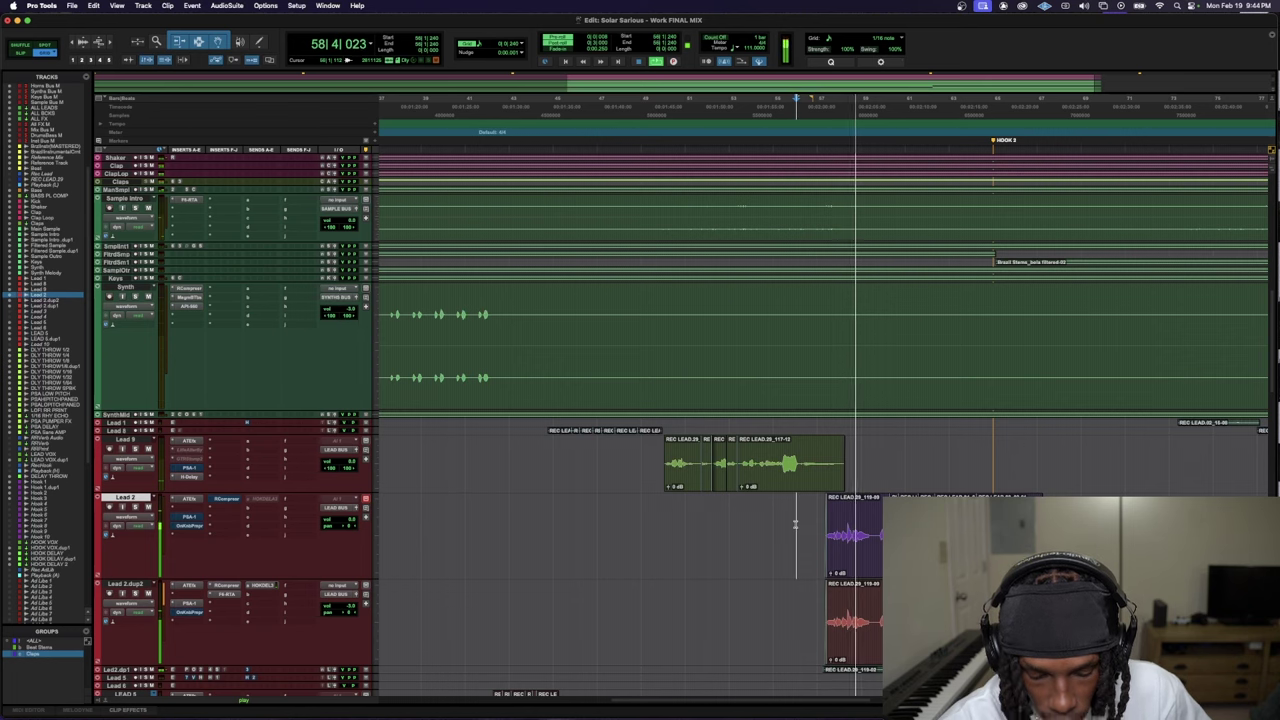
scroll(794, 524, down, 5)
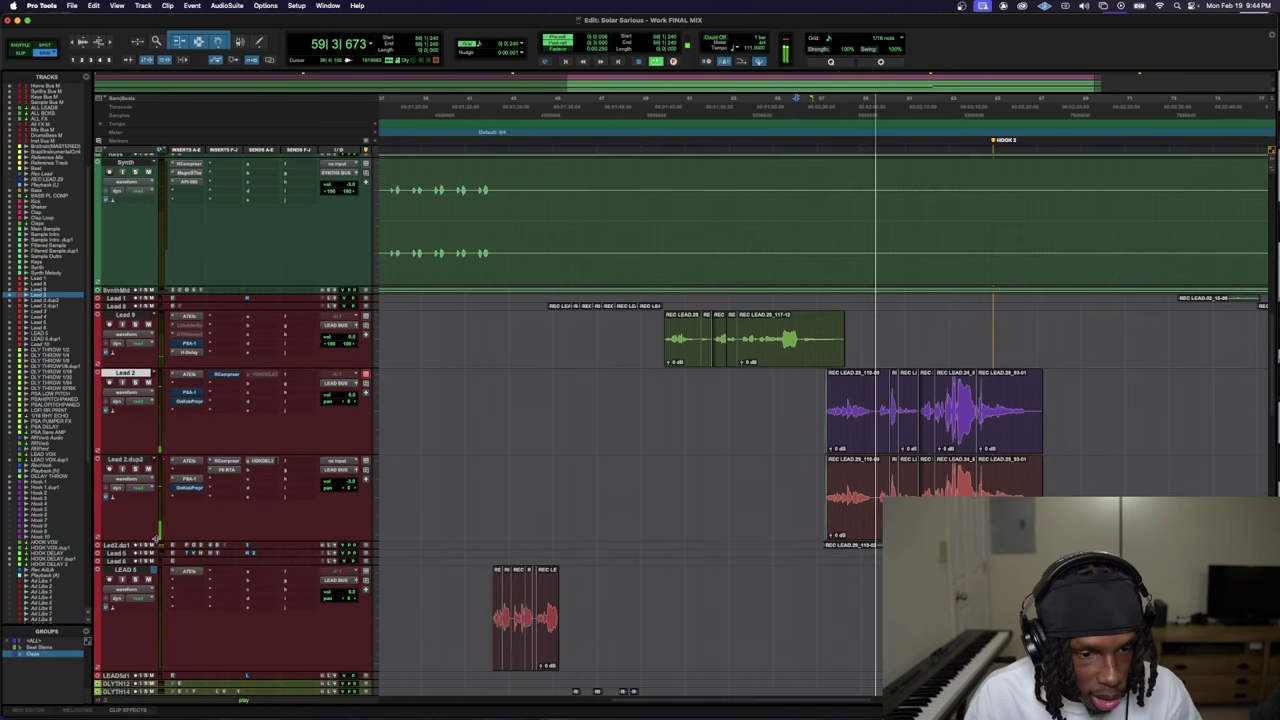
click(353, 549)
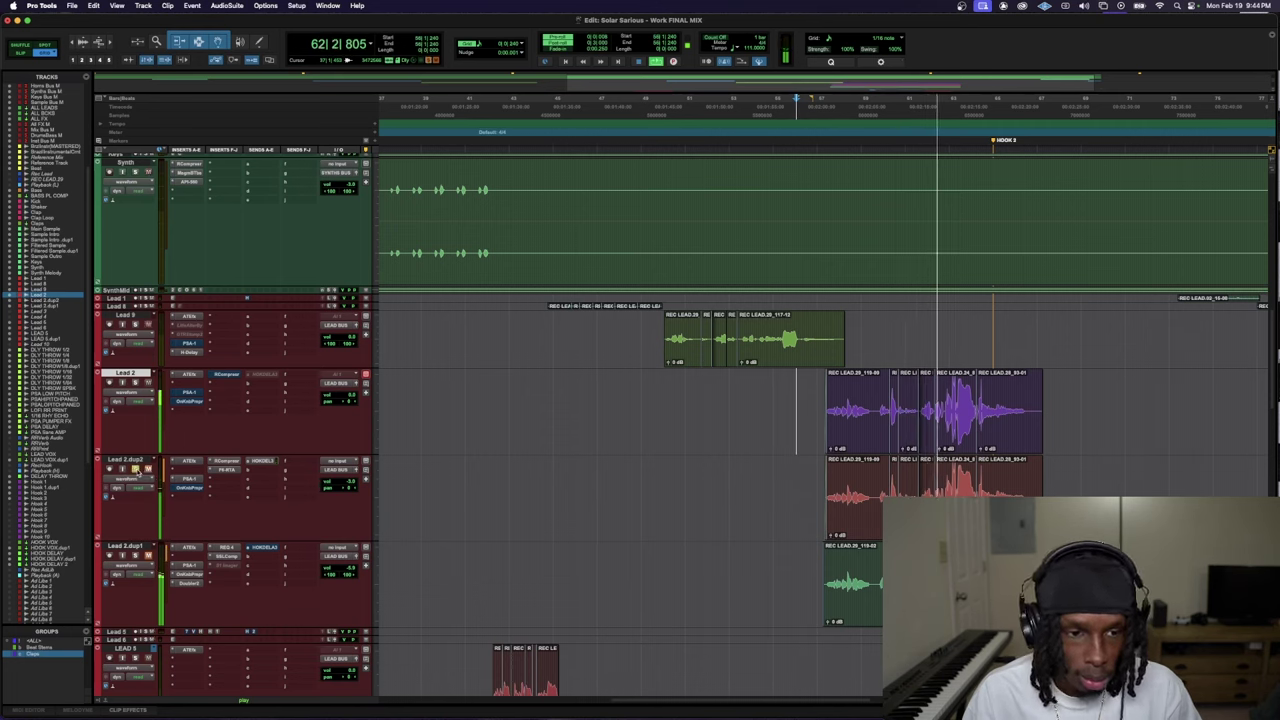
- Replay the section around bar 57 and compare the mix with Lead 2.dup2 muted and unmuted
key(1)
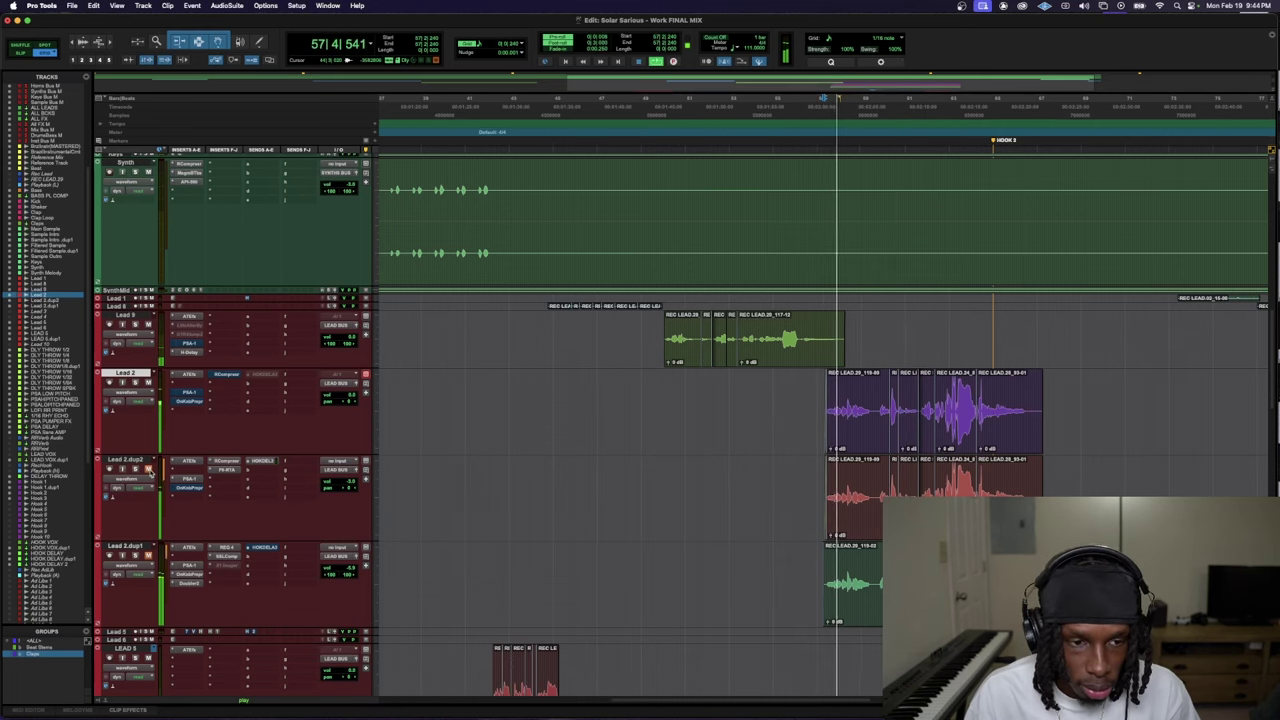
key(1)
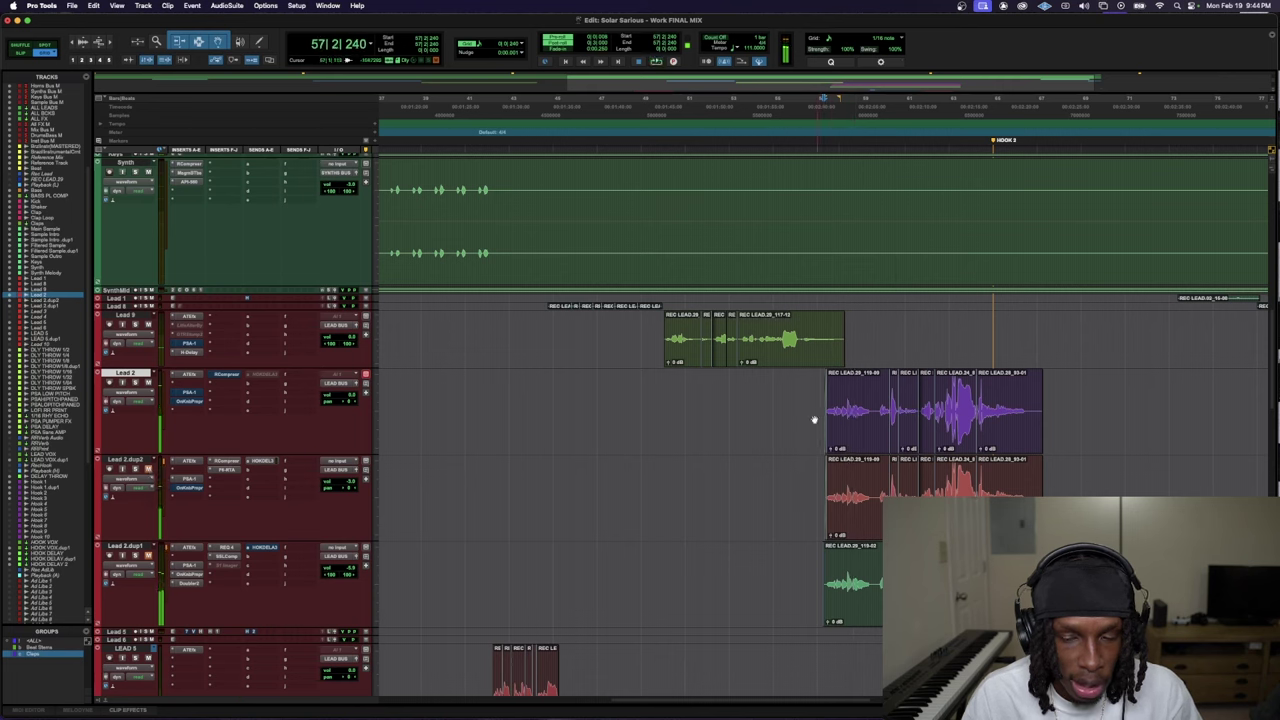
key(space)
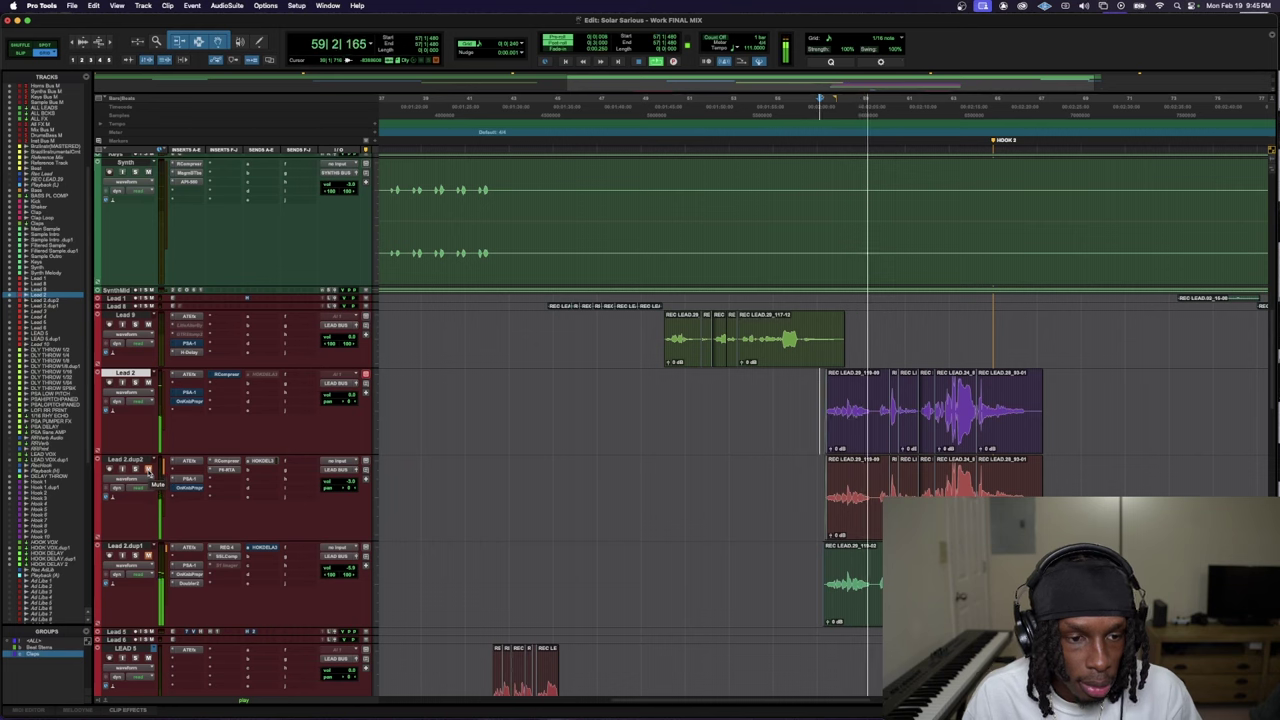
key(space)
key(space)
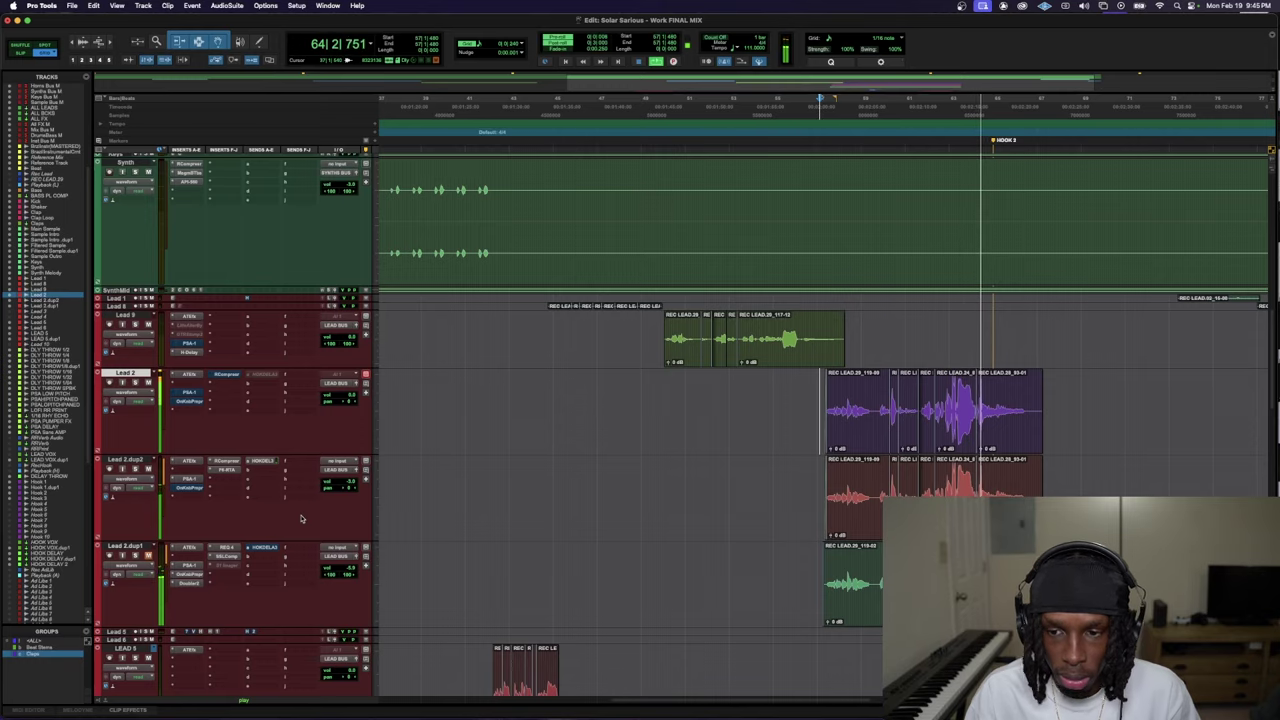
scroll(592, 574, up, 1)
scroll(592, 574, up, 15)
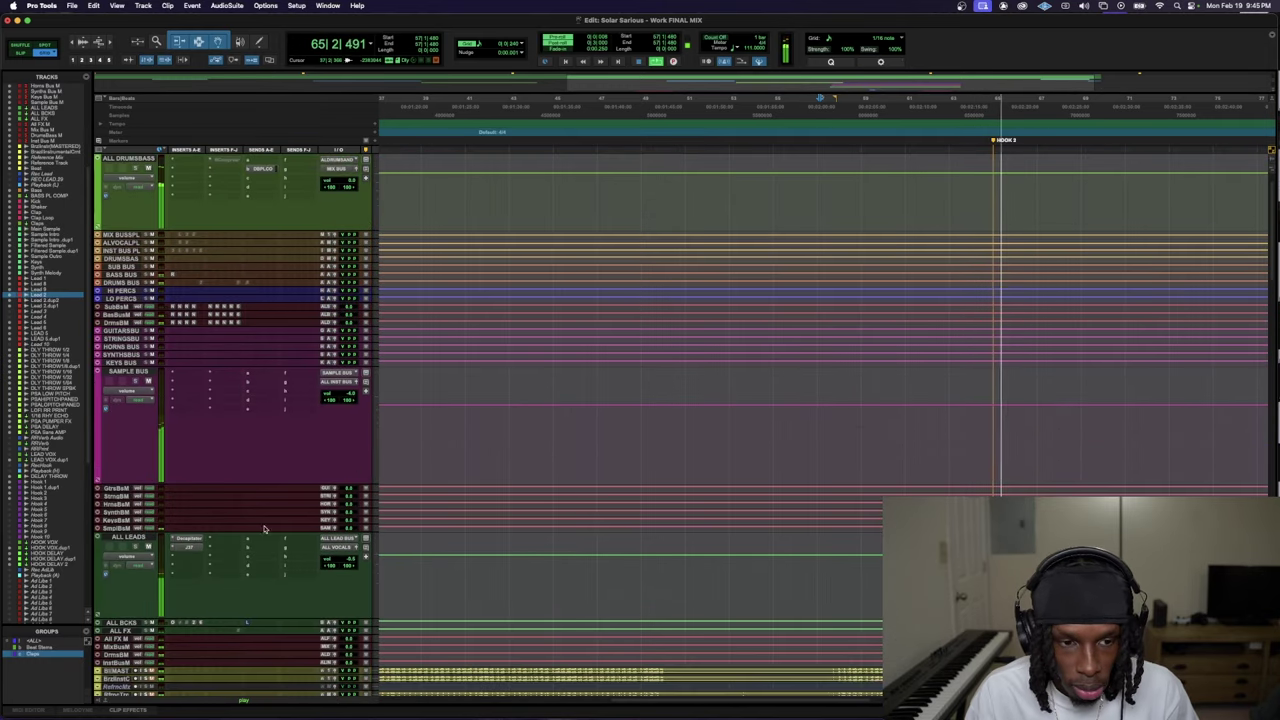
key(space)
scroll(287, 527, down, 15)
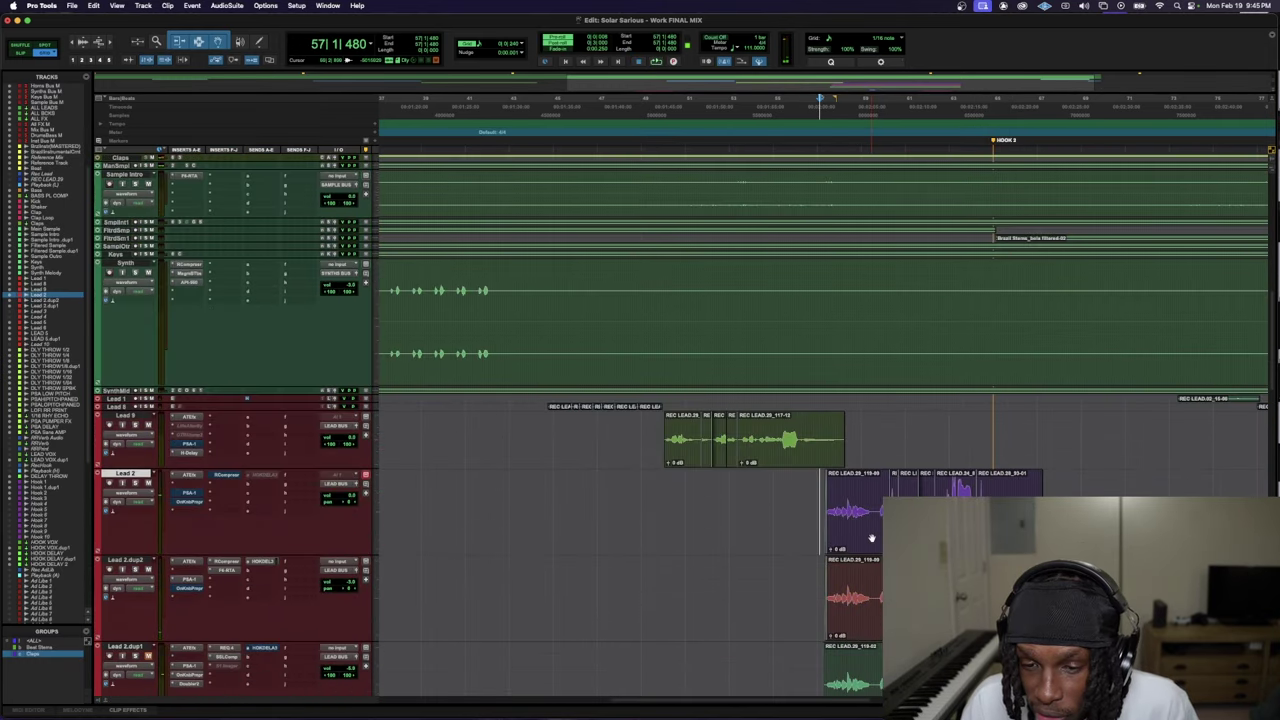
- Select the Lead 2.dup1 clips from bar 57 and listen to that track in playback
drag(831, 441, 1049, 453)
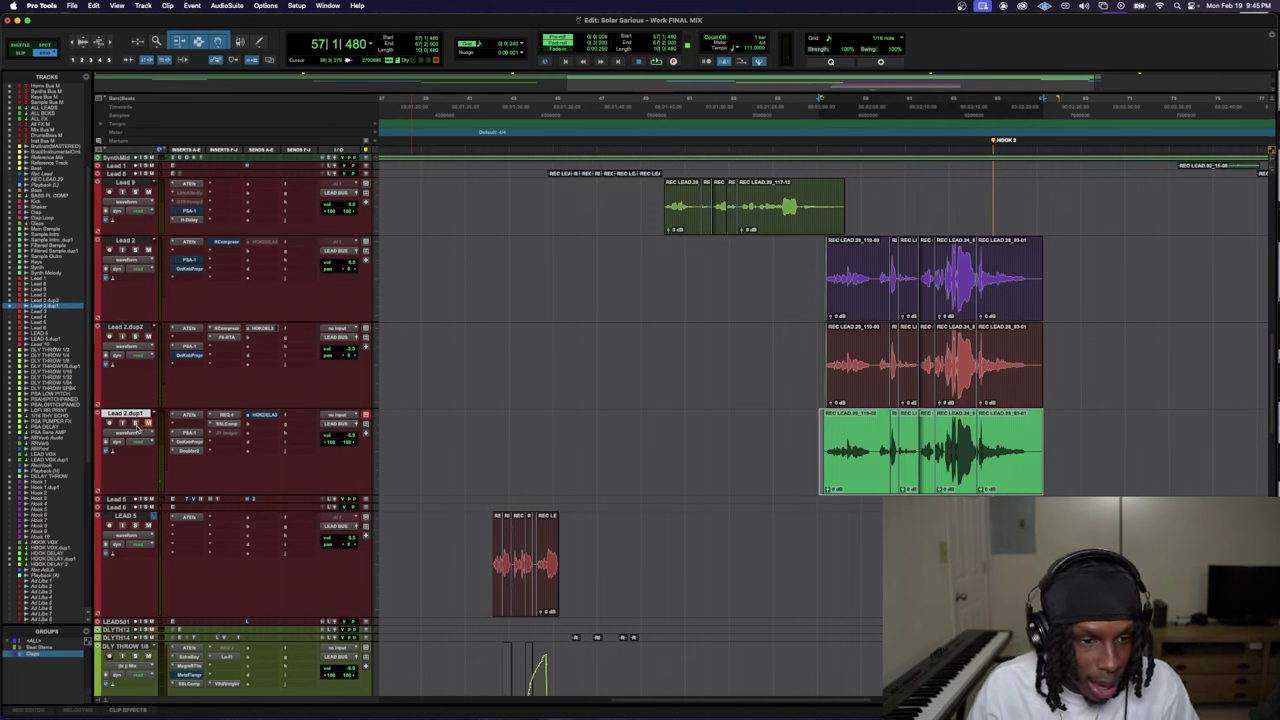
key(space)
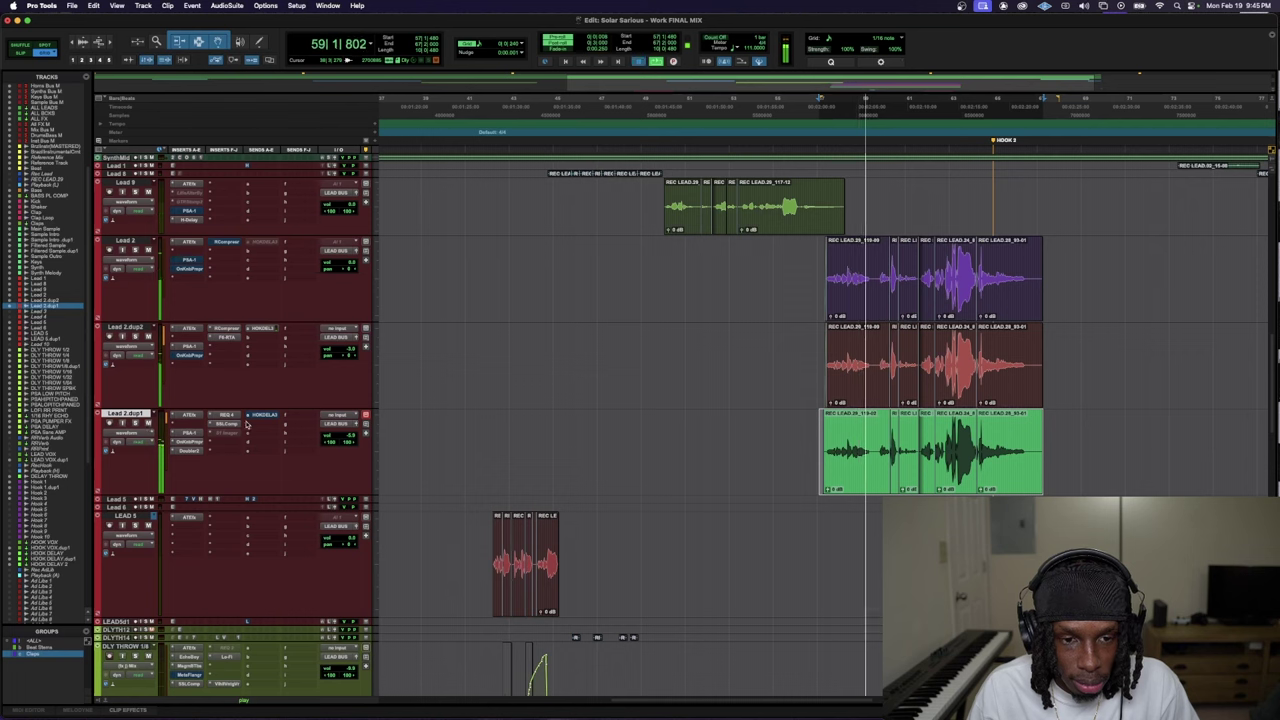
key(space)
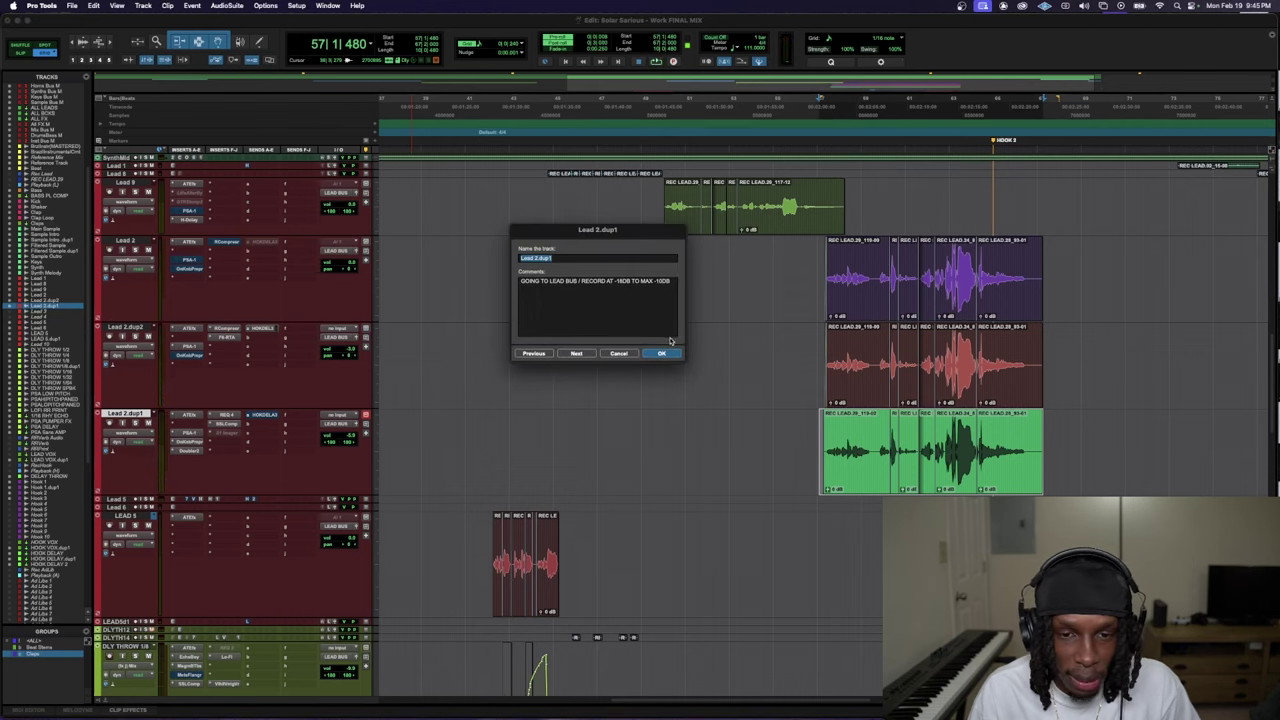
click(662, 354)
key(space)
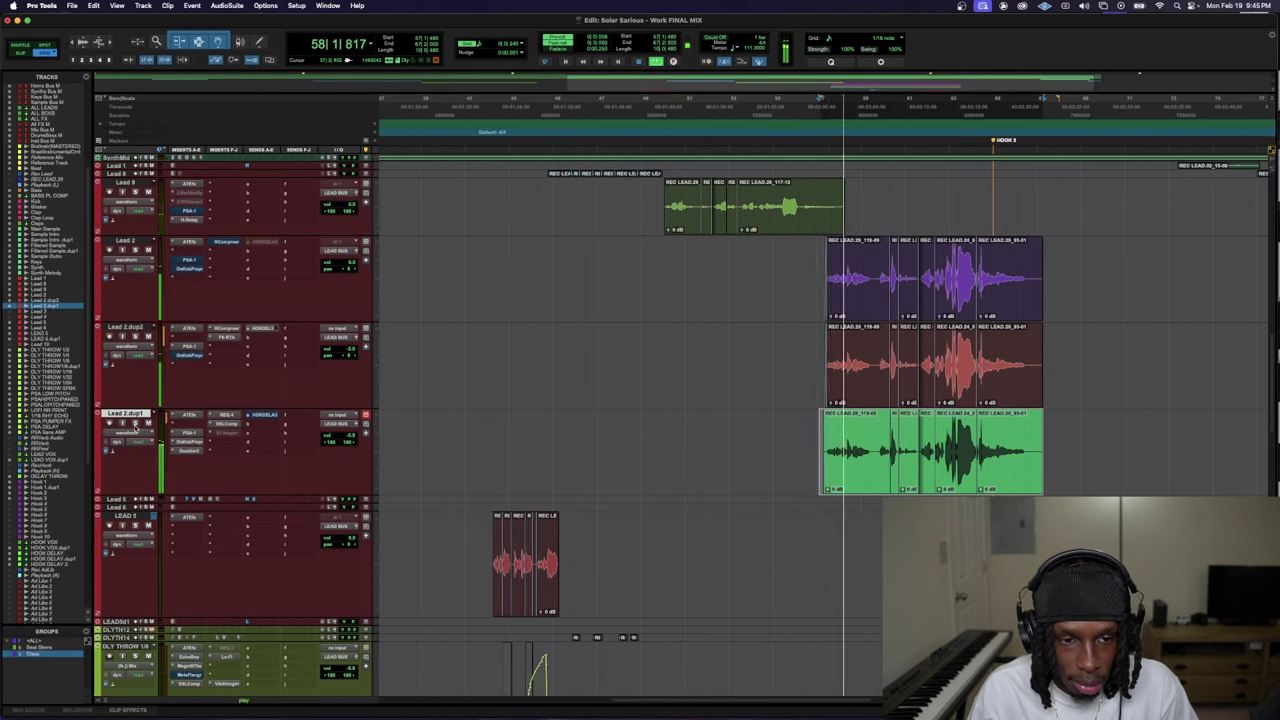
key(space)
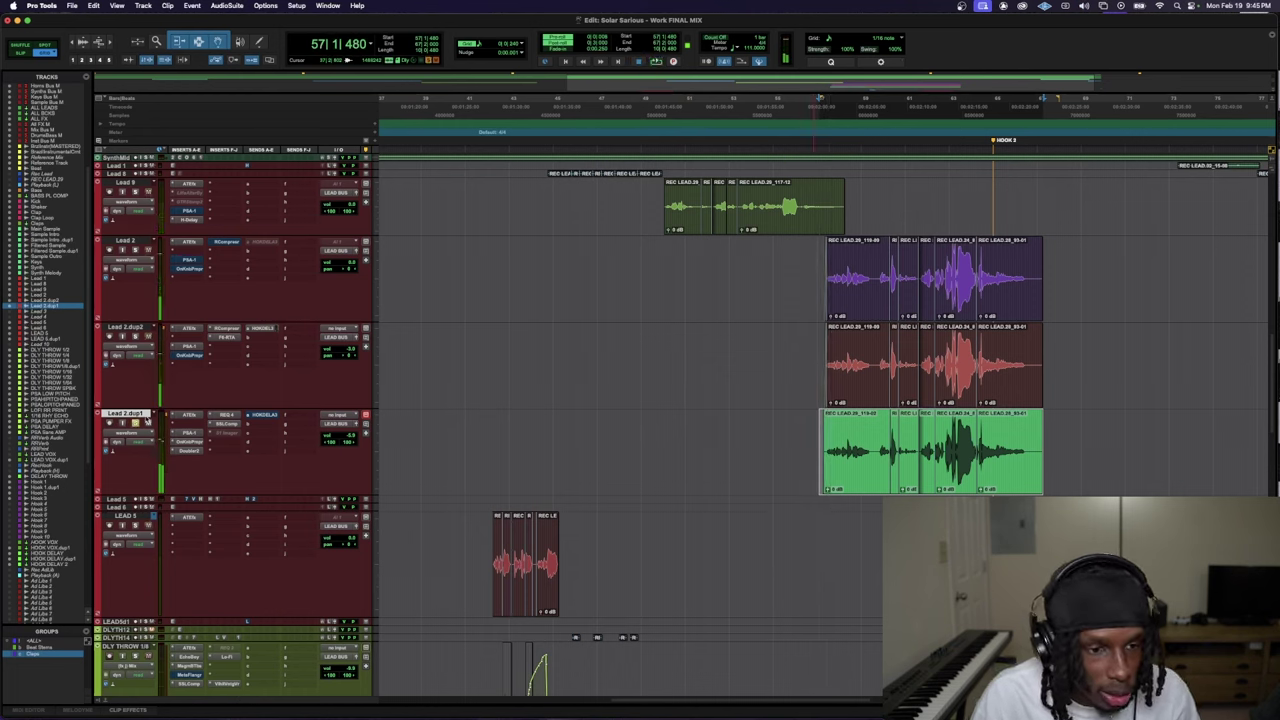
- Select Lead 2 and Lead 2.dup1 together and play both soloed from bar 57
click(140, 243)
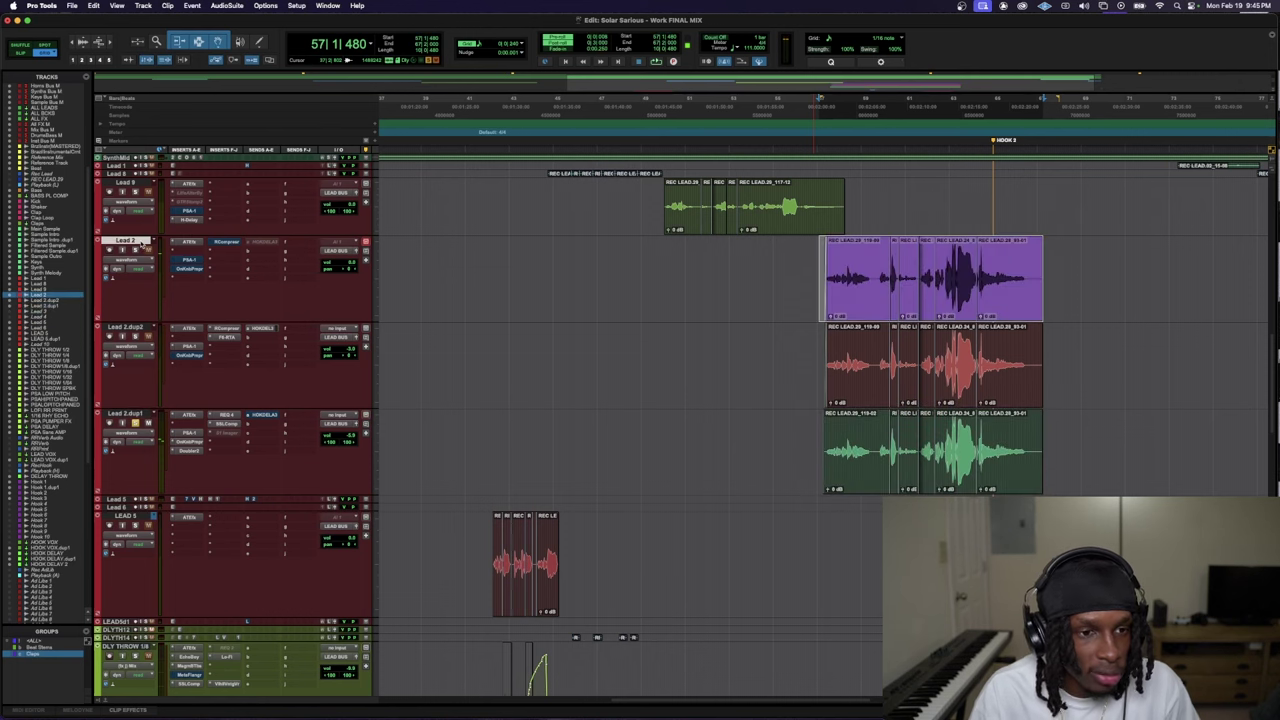
super+click(140, 413)
key(space)
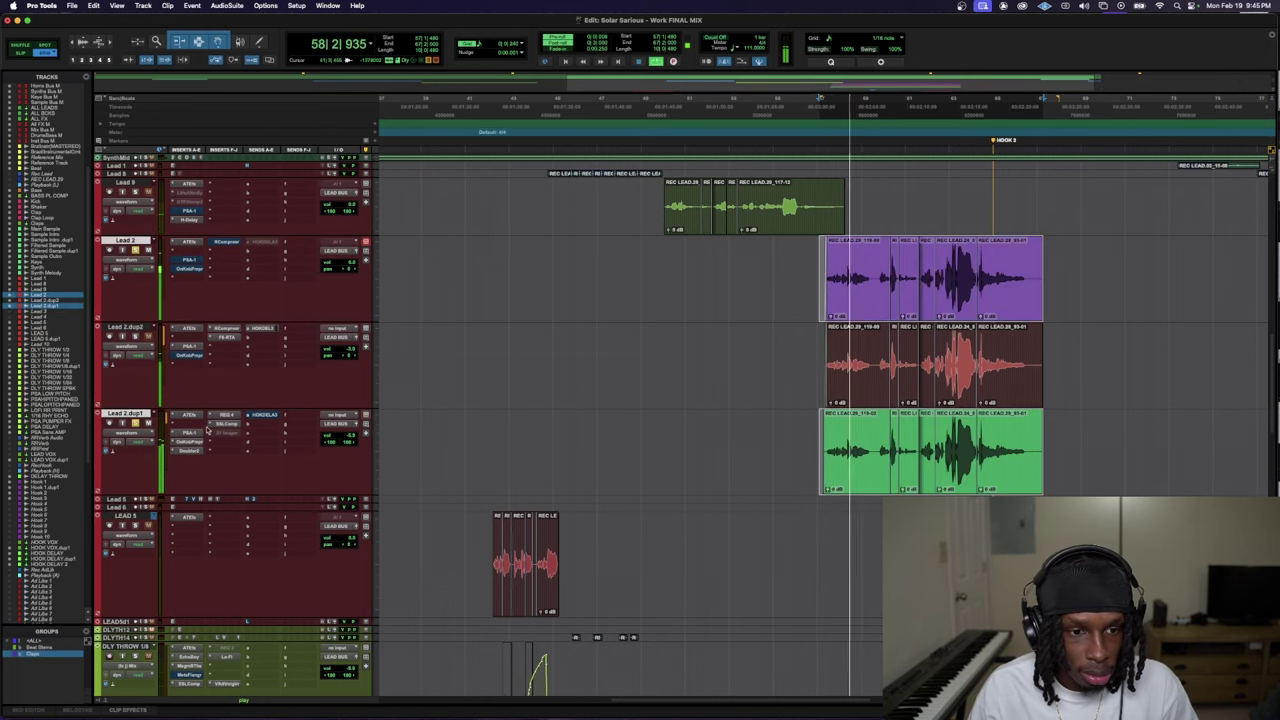
key(space)
- Copy the F6-RTA equalizer from Lead 2.dup2 to an empty insert slot on Lead 2.dup1 and play the result
click(228, 339)
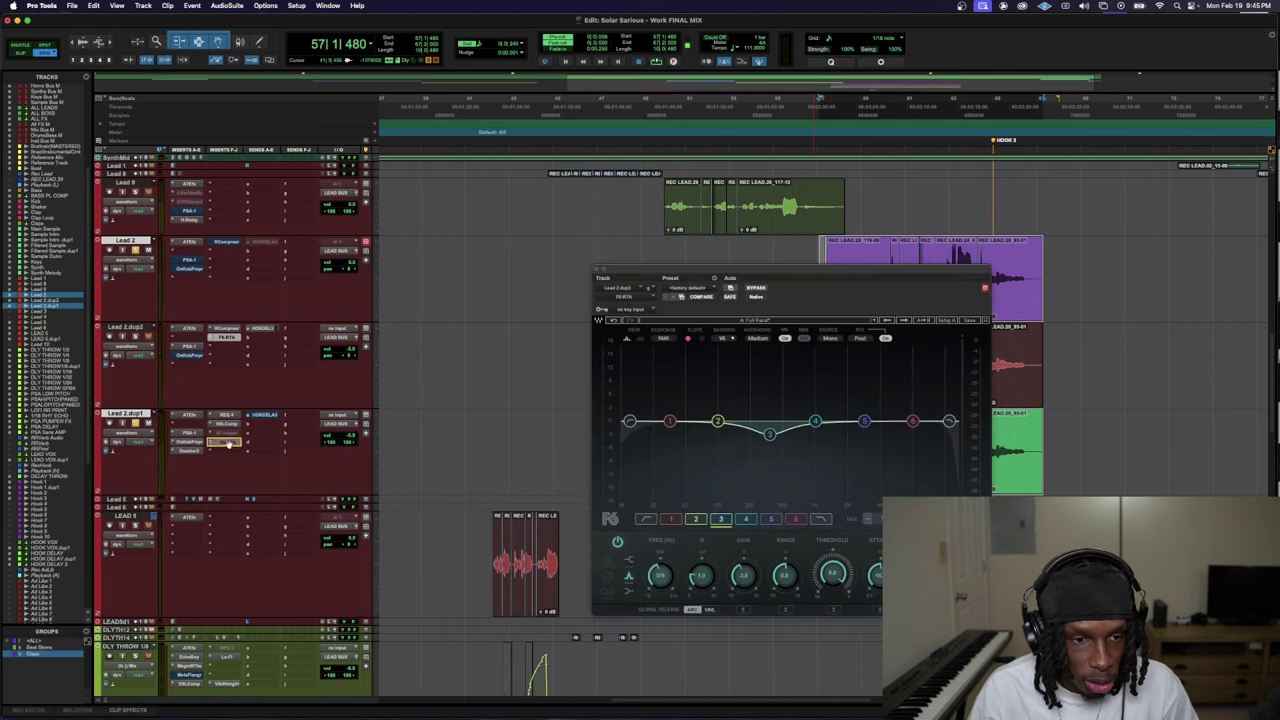
key(space)
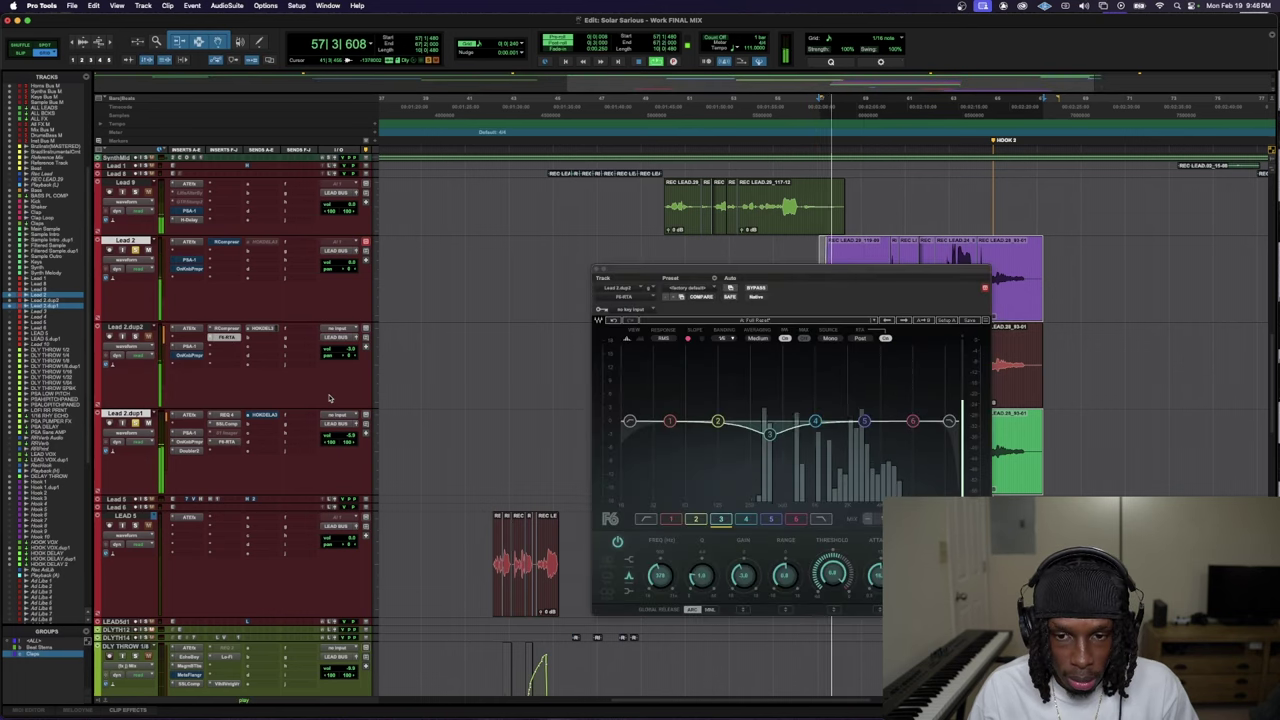
key(space)
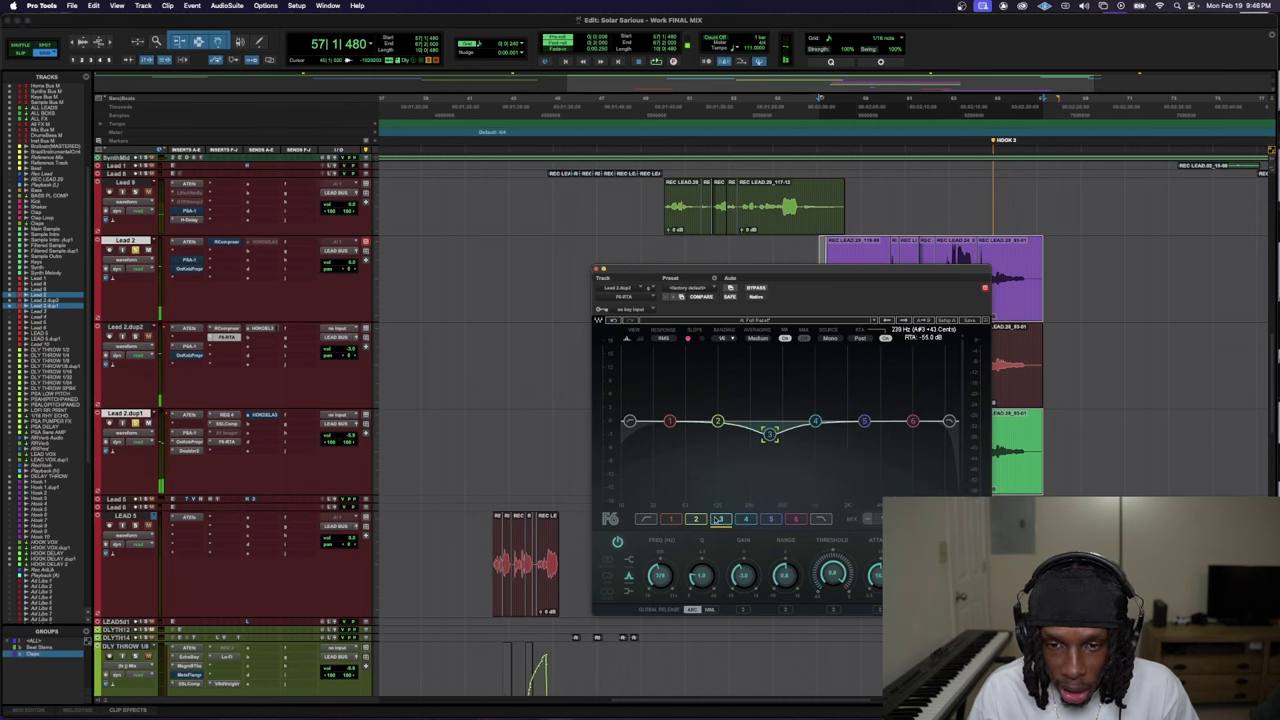
- In F6-RTA on Lead 2.dup2, deepen the band 3 cut, add a high-pass filter around 160 Hz and start adjusting band 5
key(space)
drag(743, 575, 743, 588)
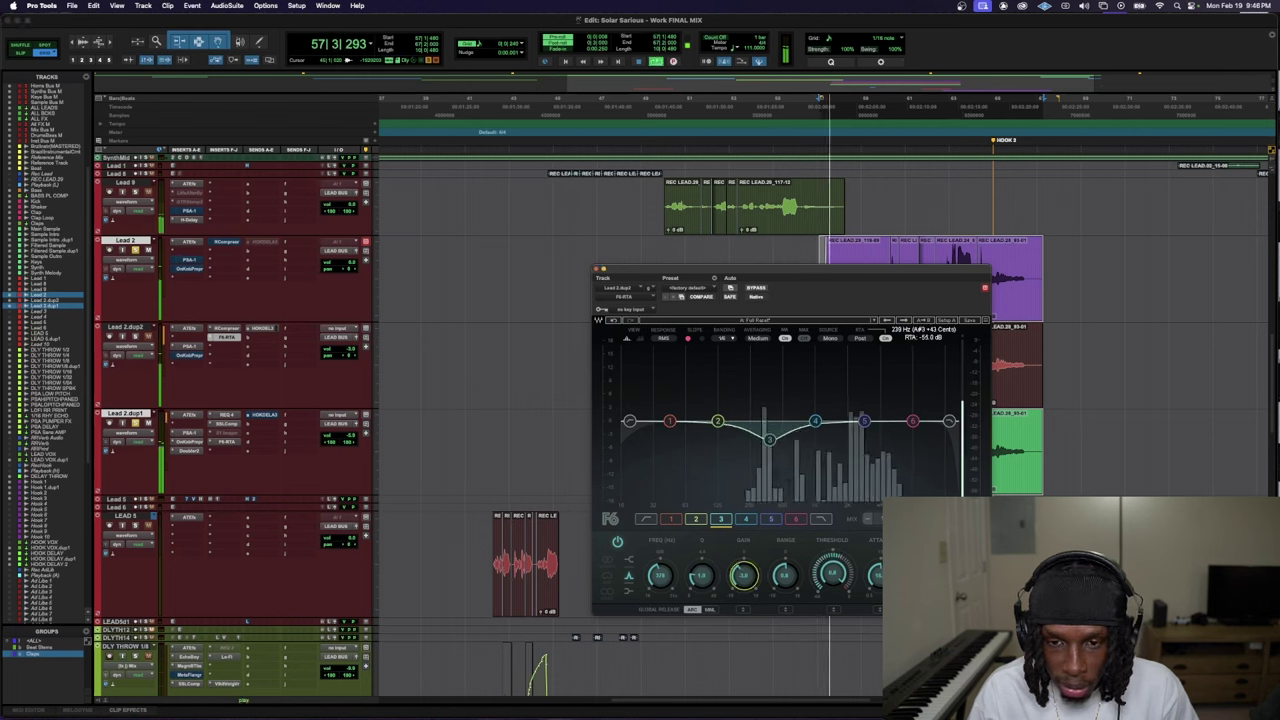
drag(629, 420, 729, 420)
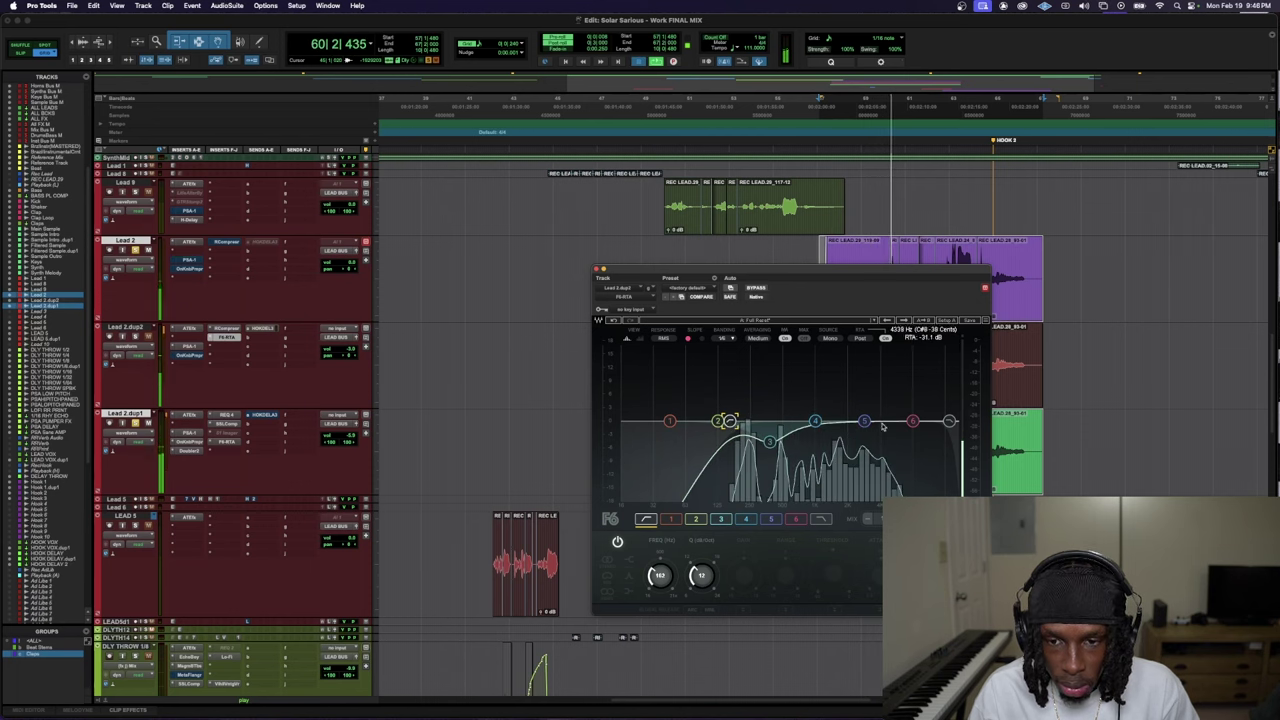
mouse_move(865, 420)
mouse_down()
mouse_move(874, 358)
mouse_move(866, 416)
mouse_up()
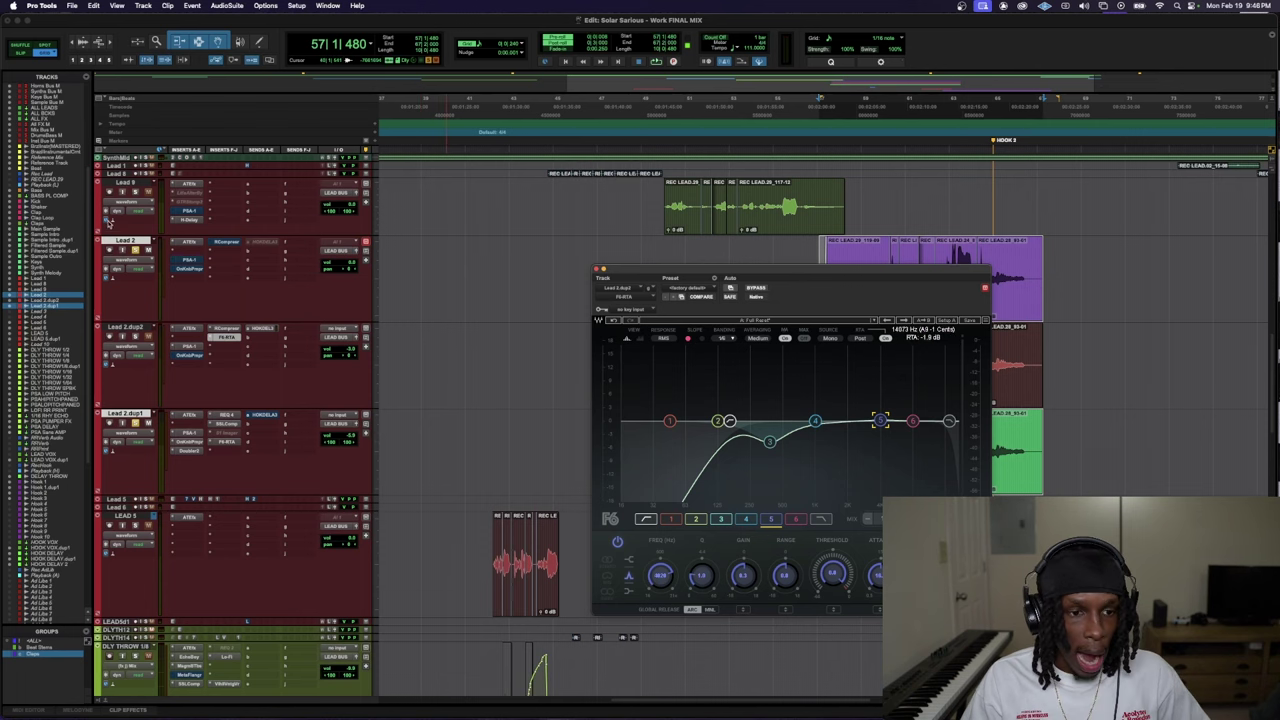
- Sweep F6-RTA band 5 with a strong boost across the upper mids during playback and leave it as a gentle cut
drag(881, 420, 879, 361)
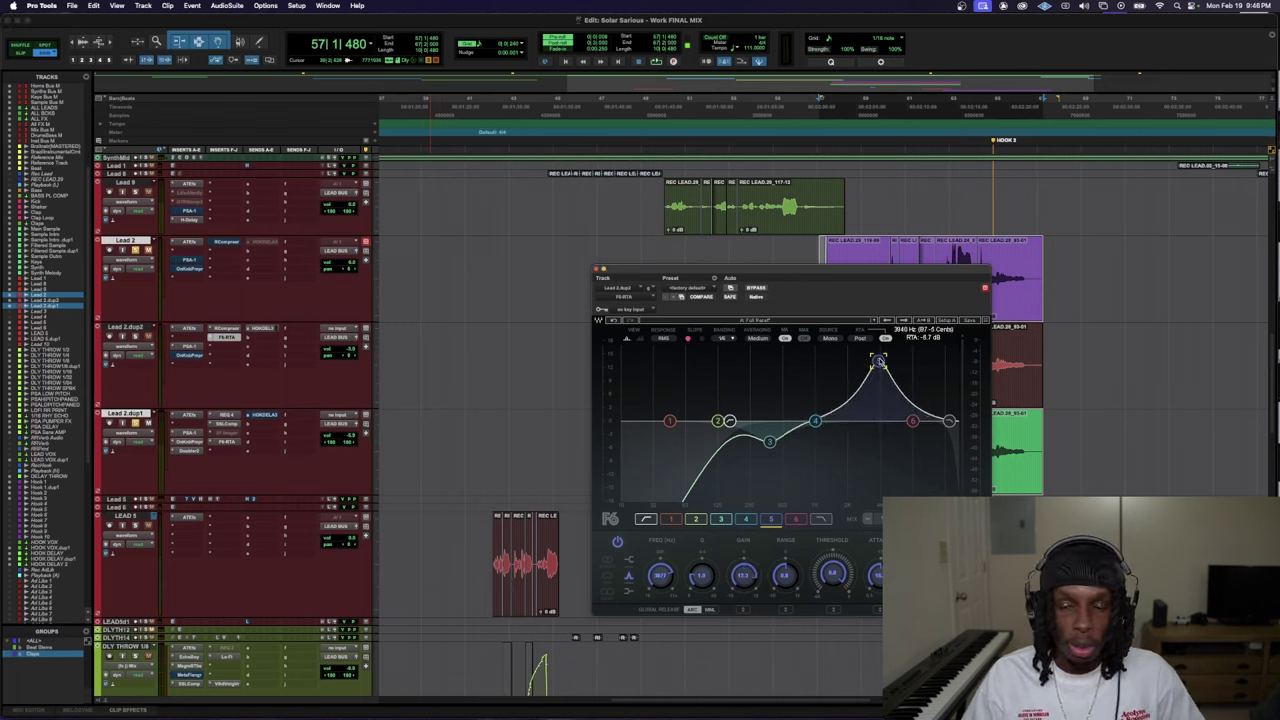
drag(878, 361, 908, 358)
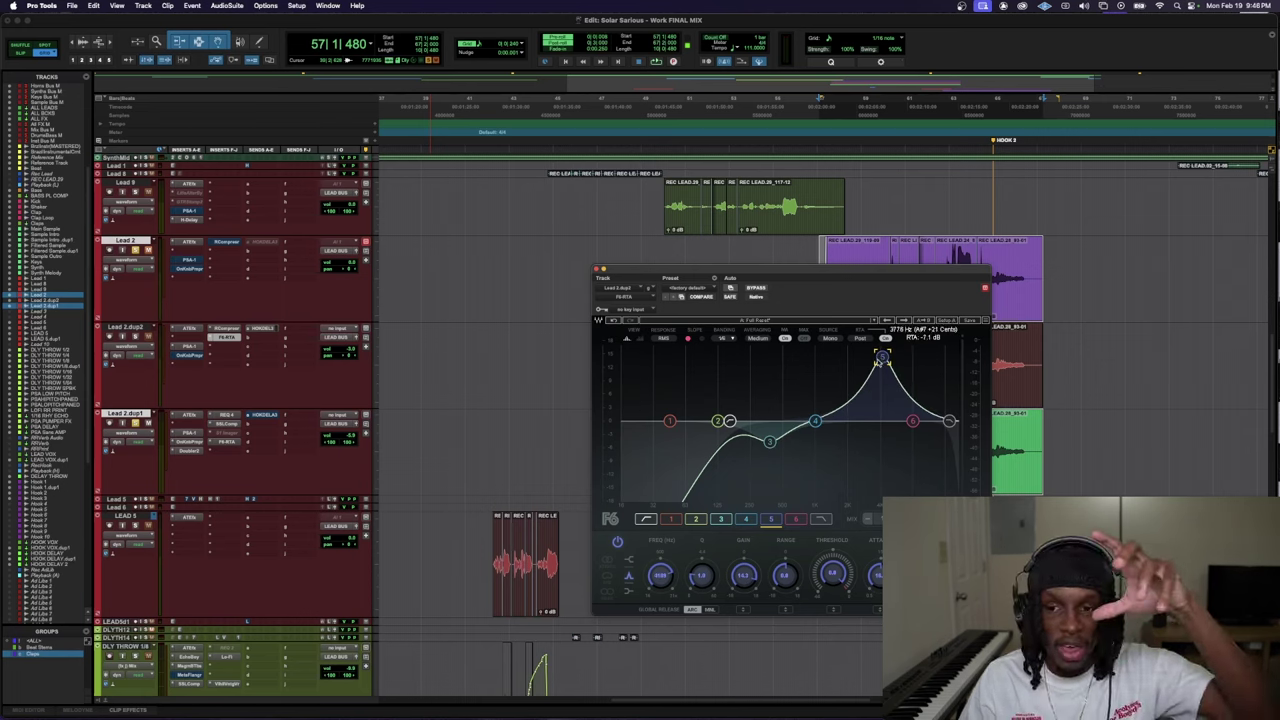
key(space)
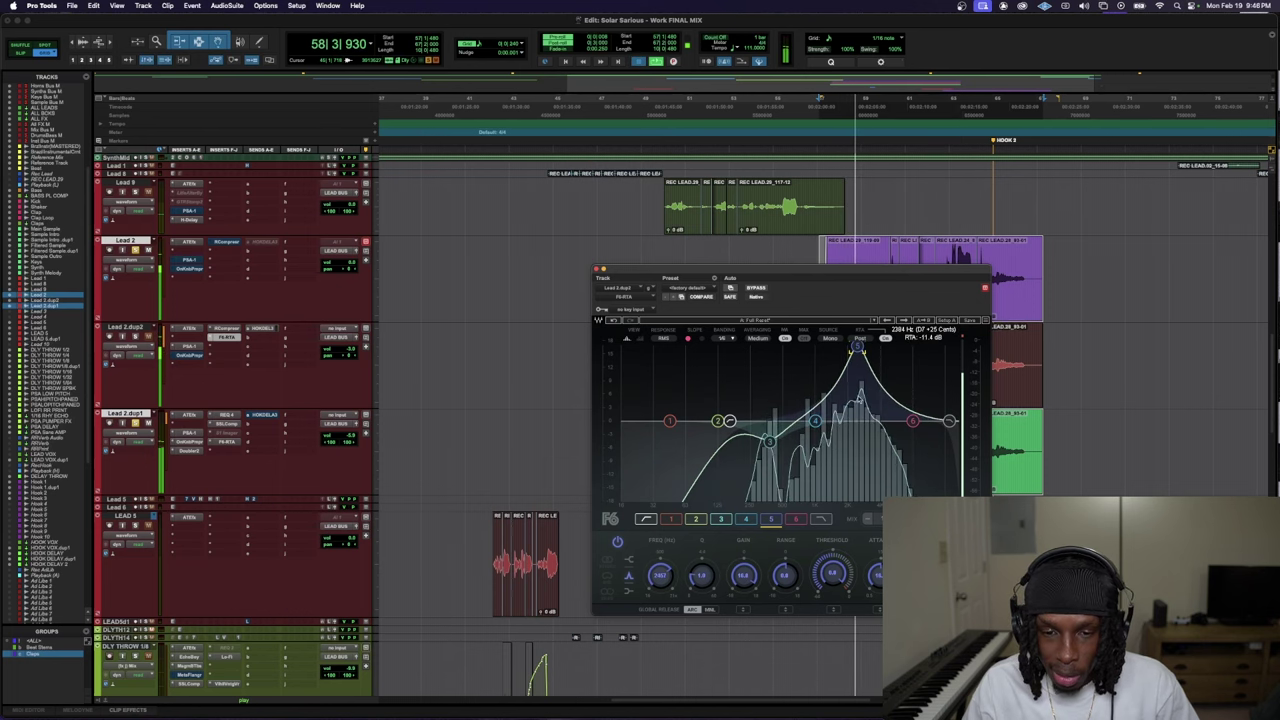
key(space)
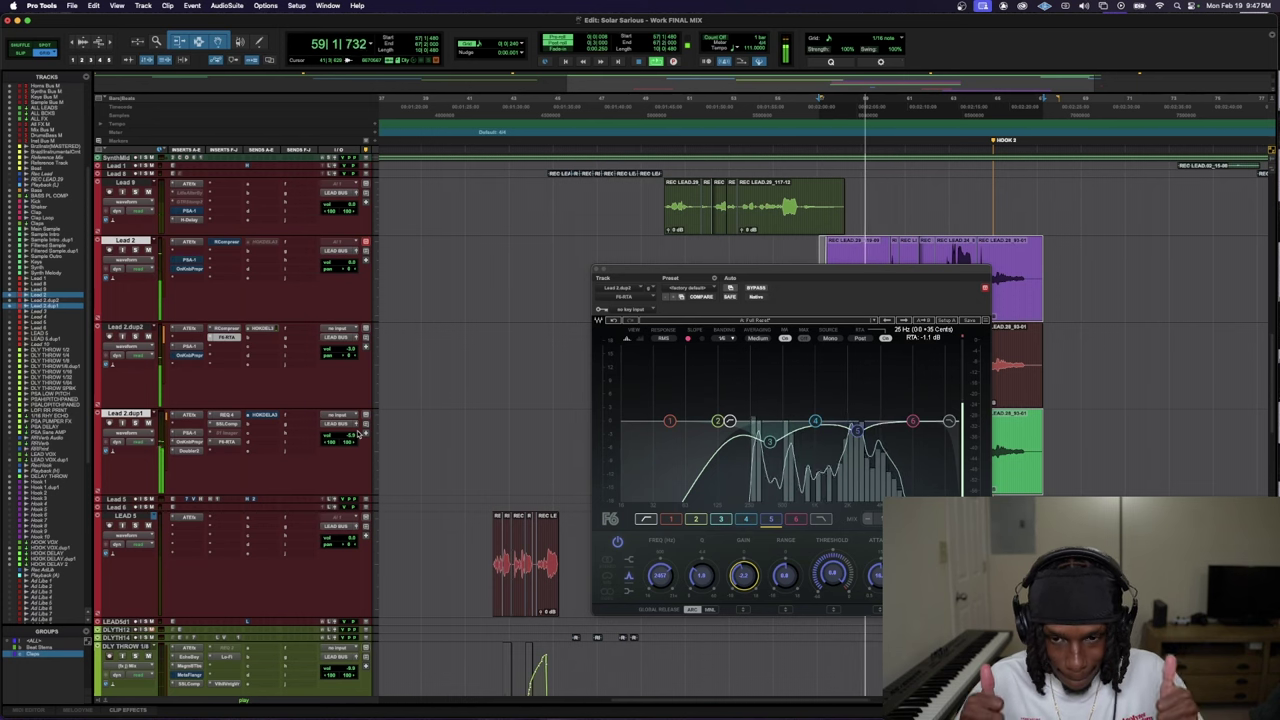
- Rebalance the volume of Lead 2.dup1 in playback, audition the track with its Doubler bypassed, and make the Doubler inactive
click(350, 437)
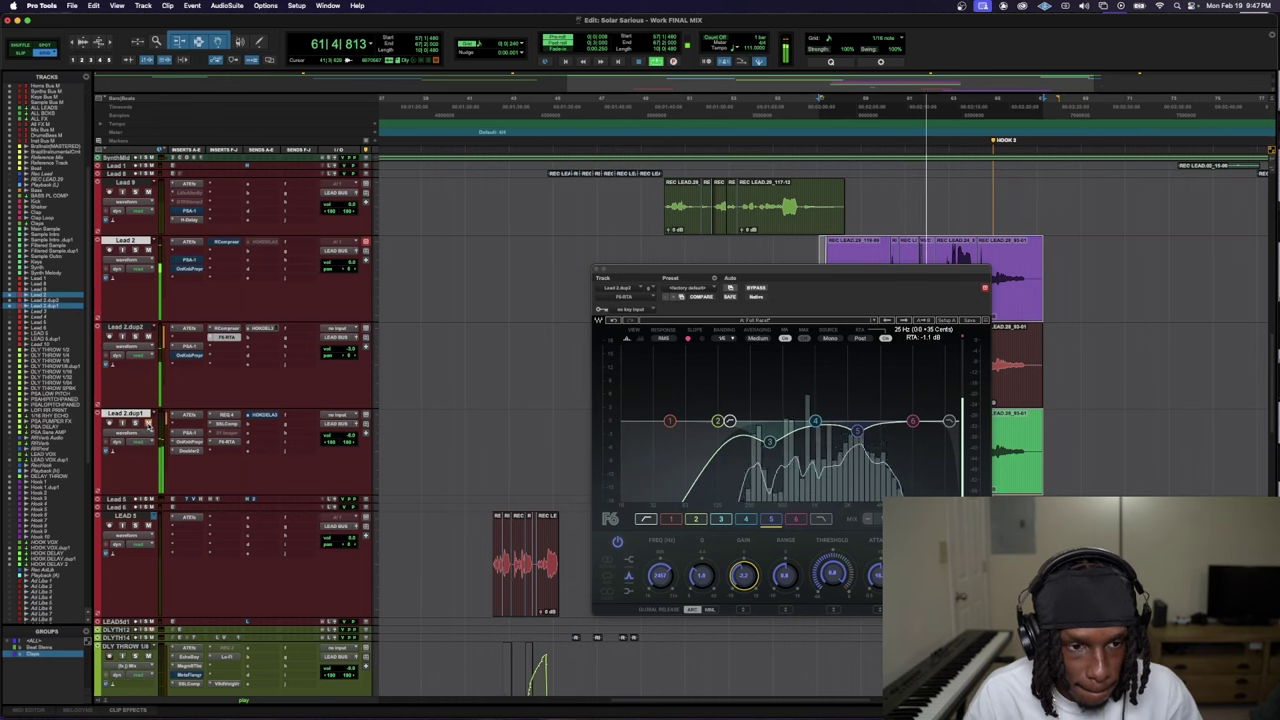
key(space)
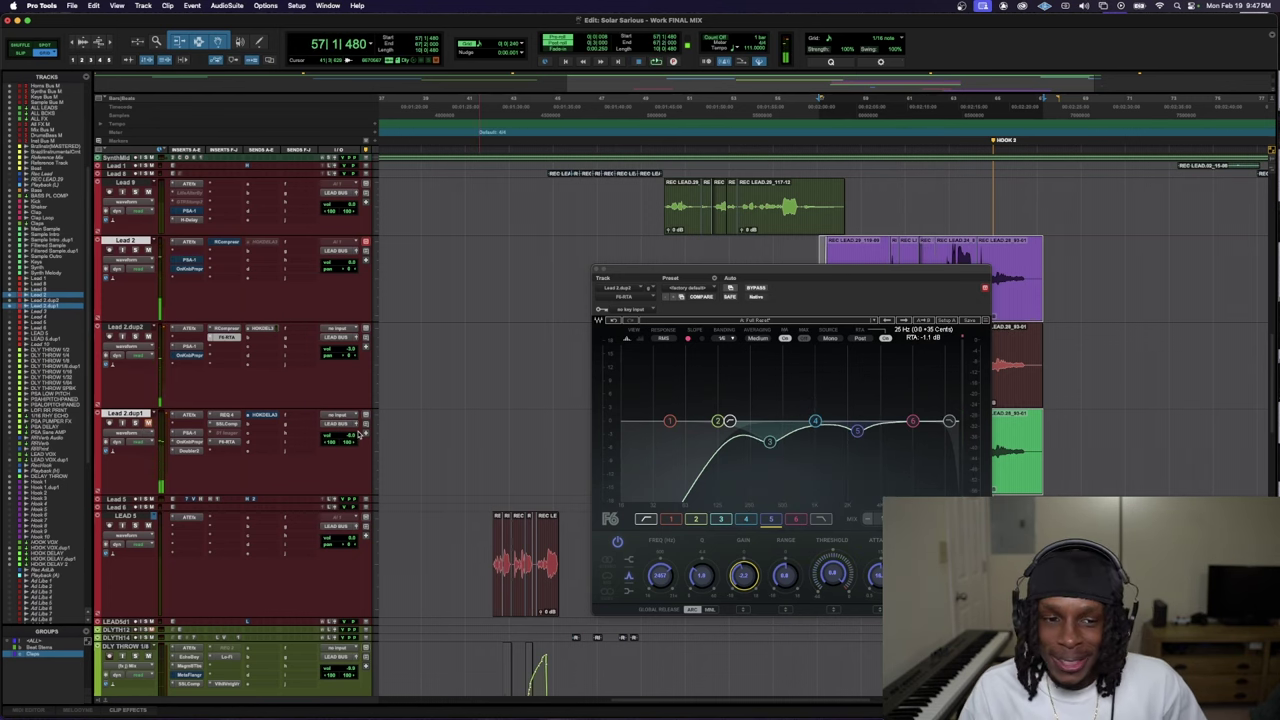
click(197, 453)
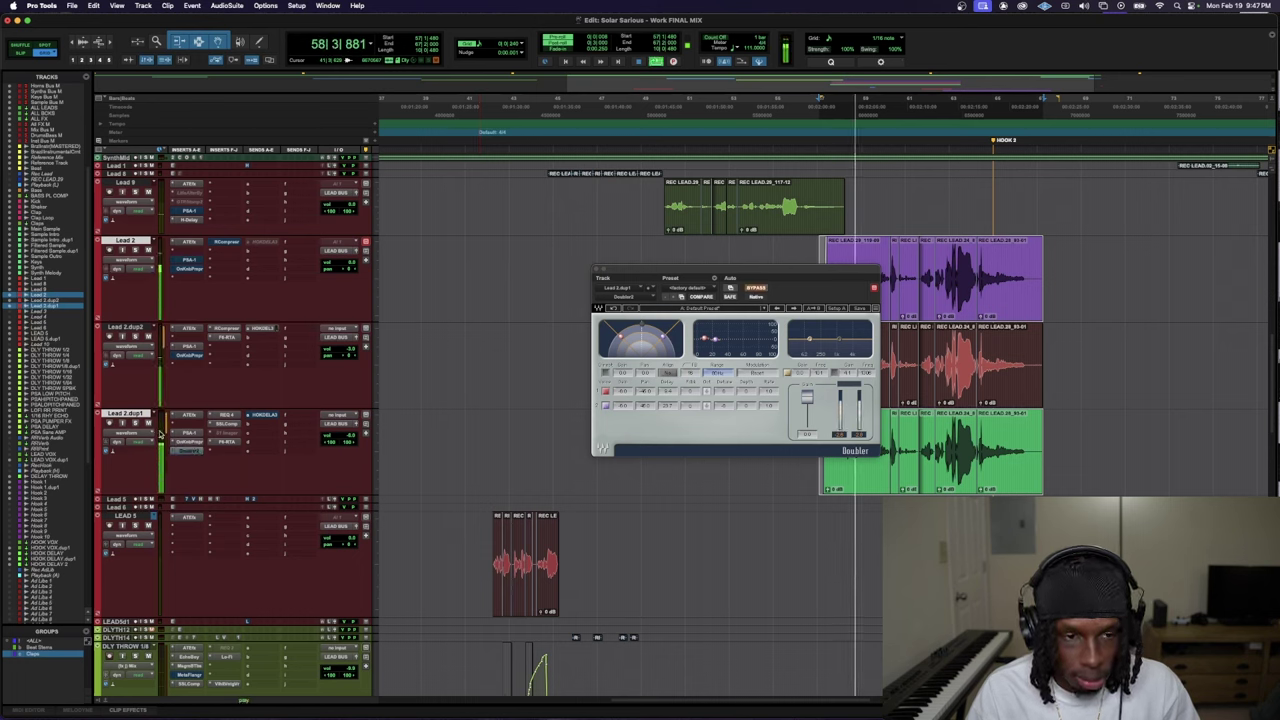
click(350, 437)
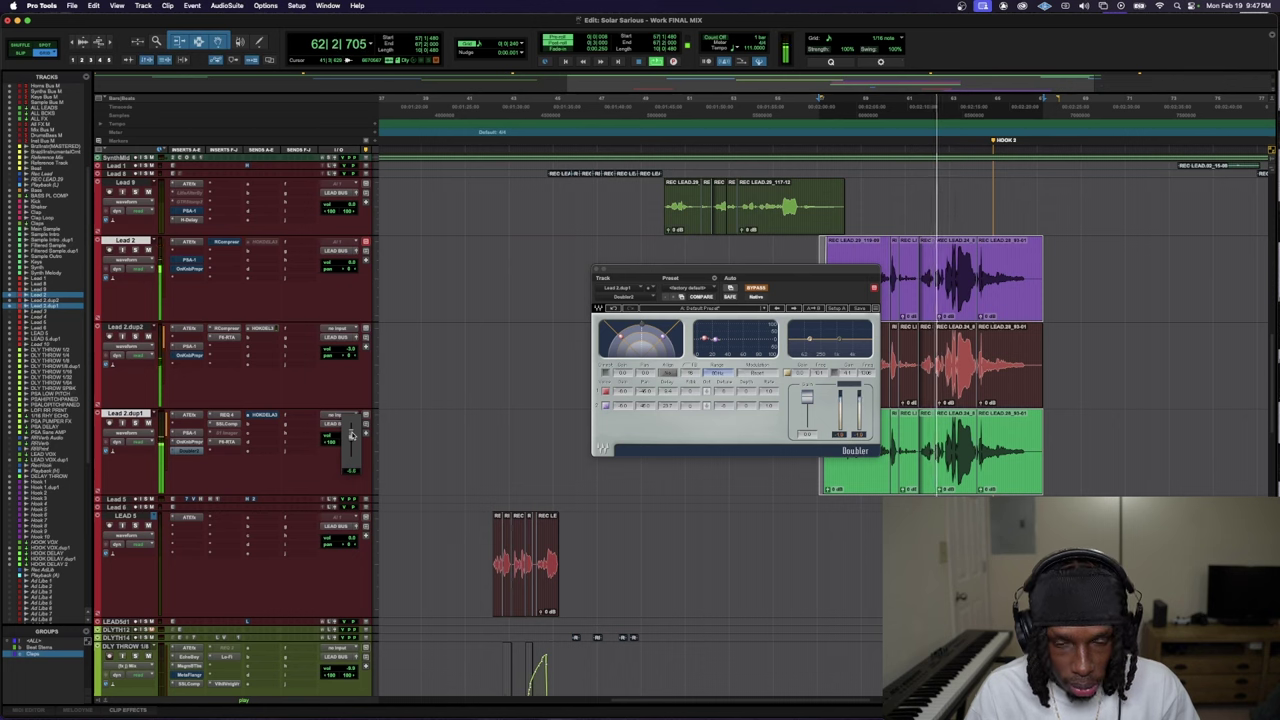
drag(350, 435, 341, 474)
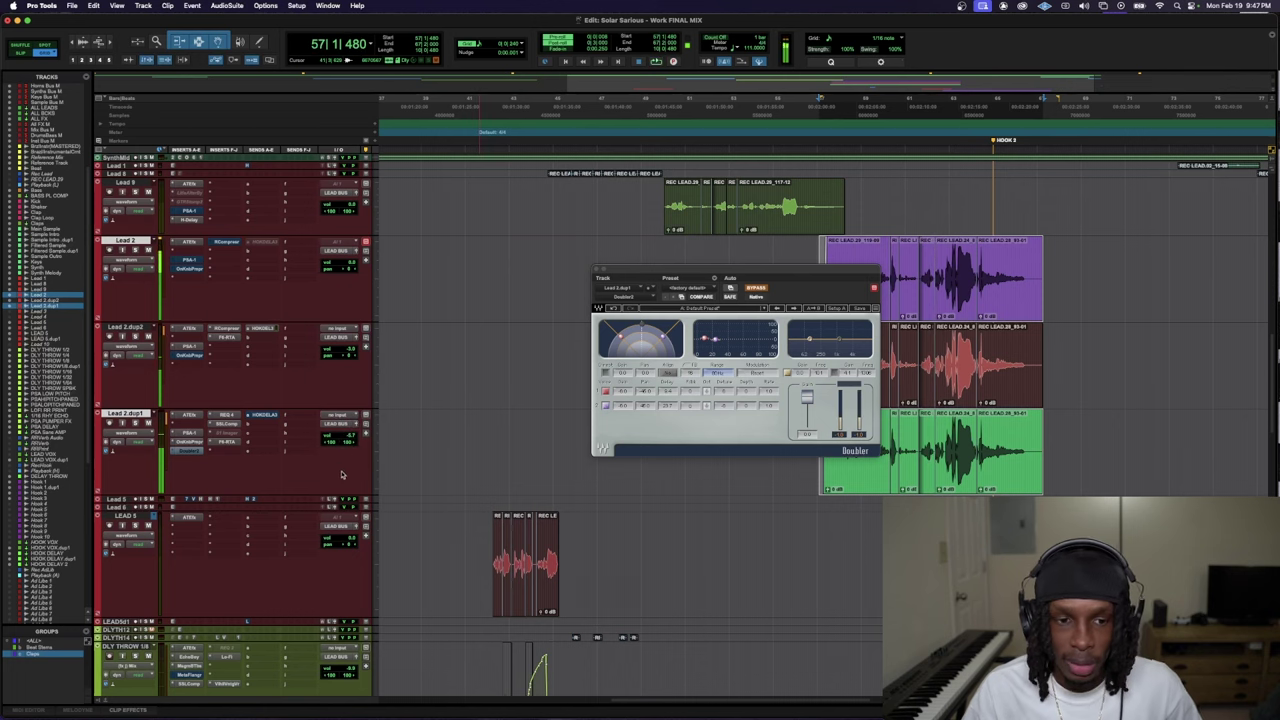
ctrl+super+click(193, 451)
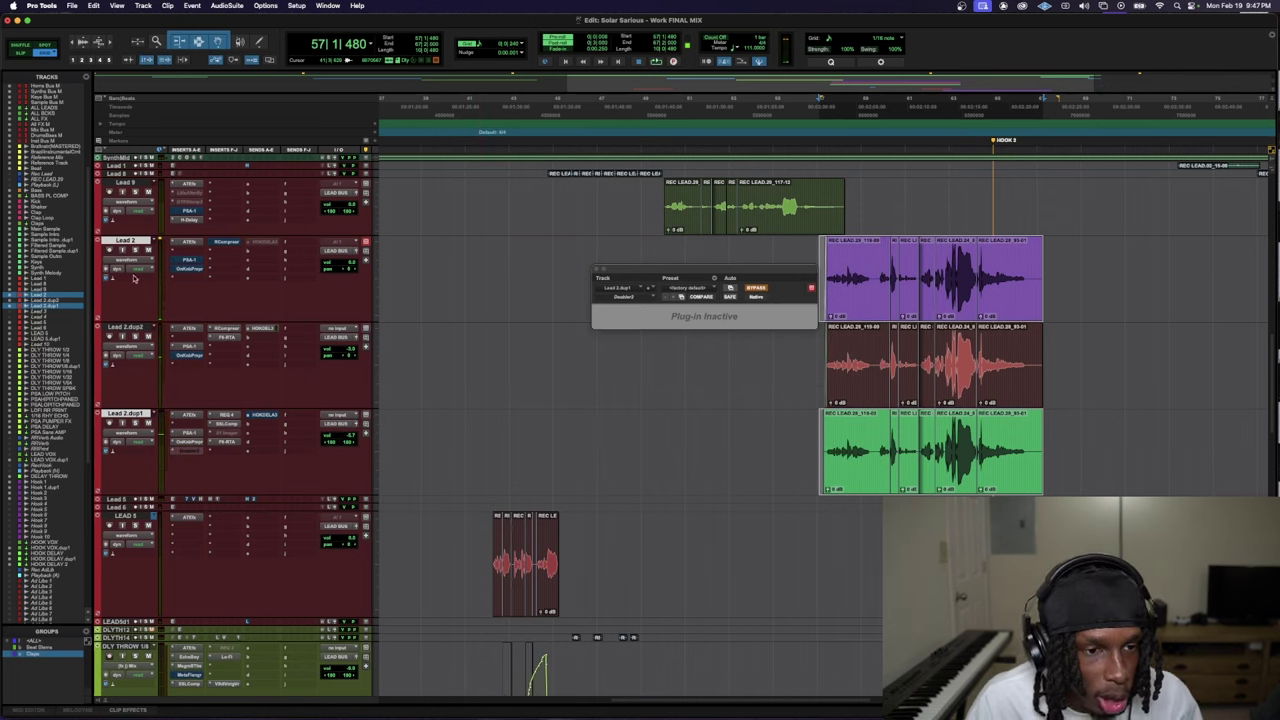
- Solo Lead 2, Lead 2.dup2 and Lead 2.dup1 together and listen to the three layers
shift+click(139, 414)
alt+shift+click(136, 422)
key(space)
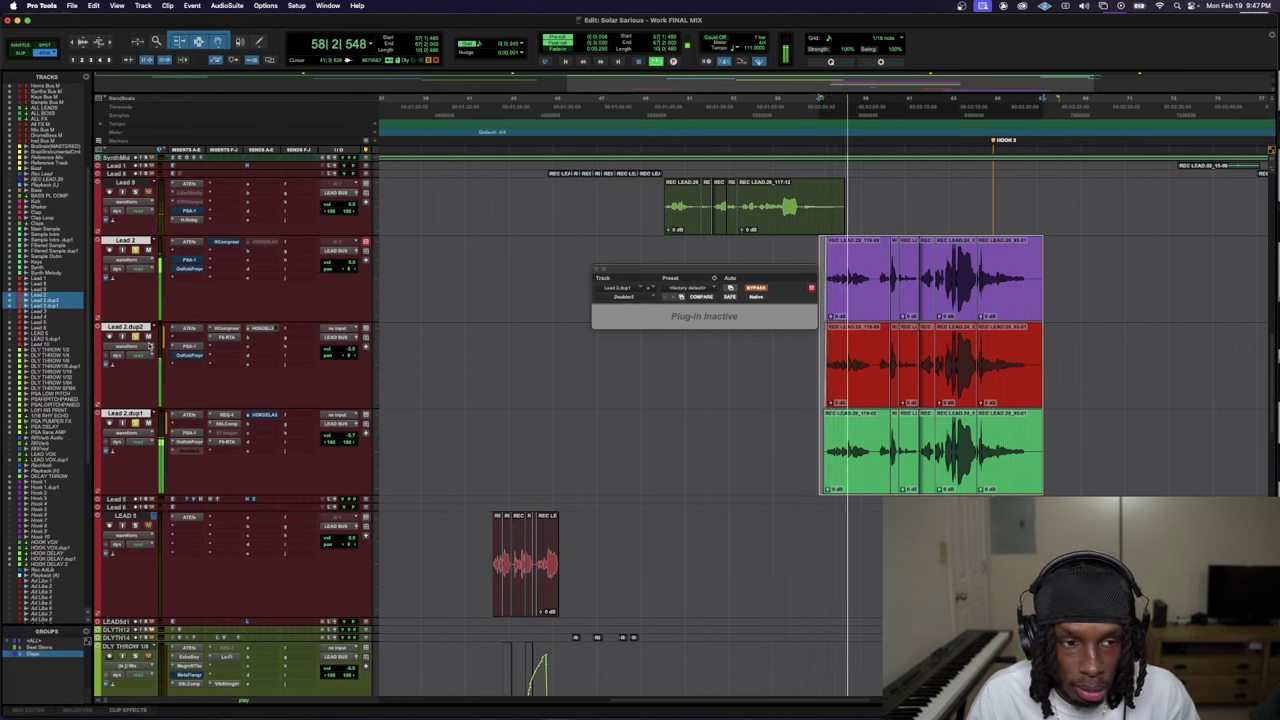
key(space)
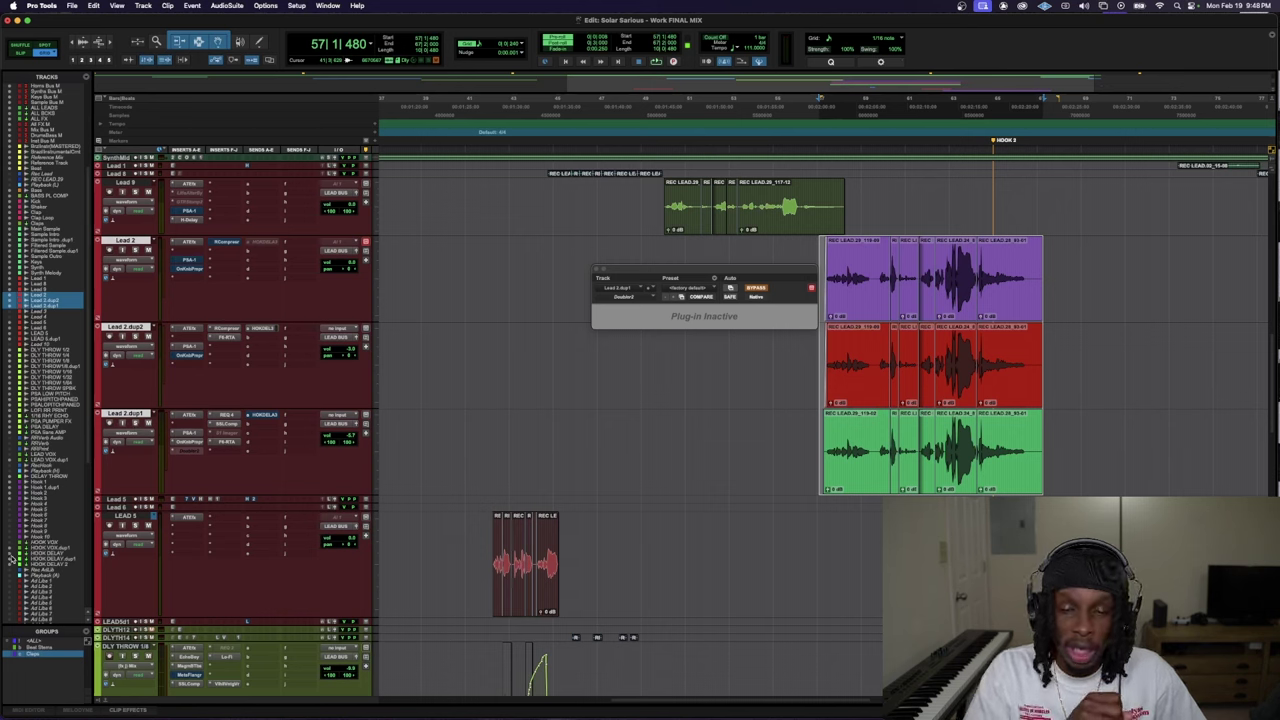
- Play the three Lead 2 layers in the full mix, restarting from just before their clips
key(space)
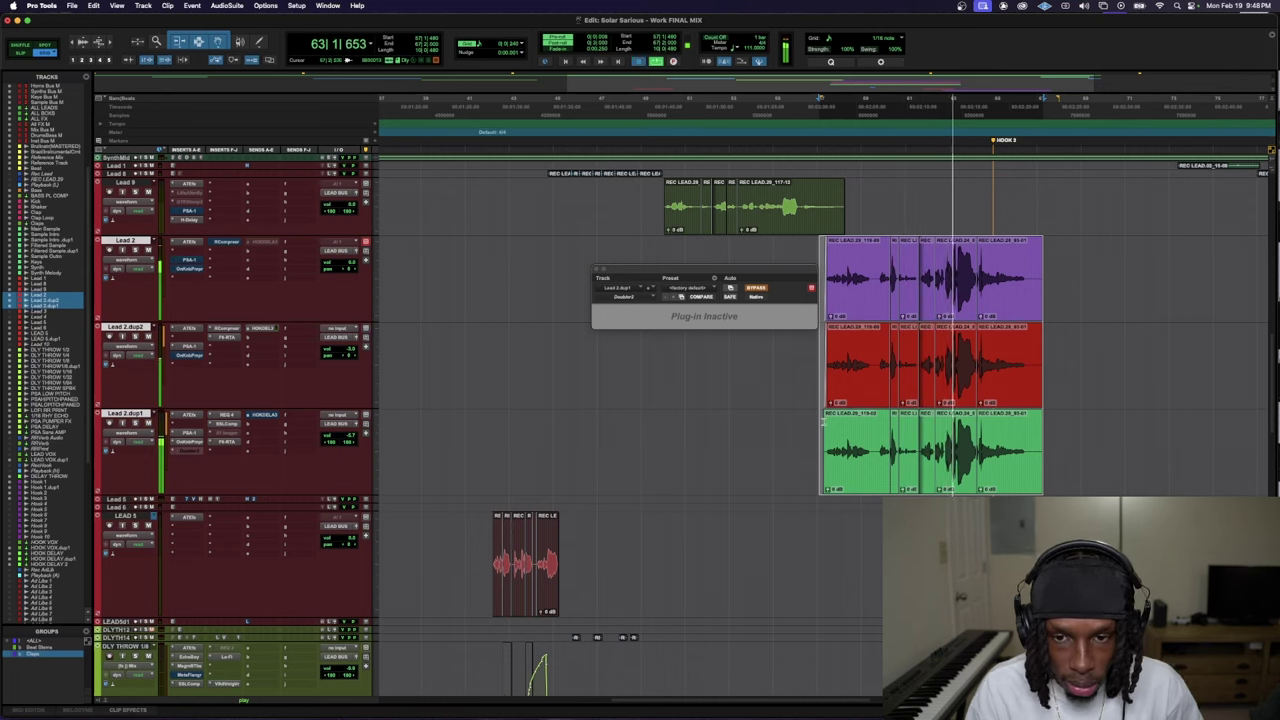
key(space)
click(797, 424)
key(space)
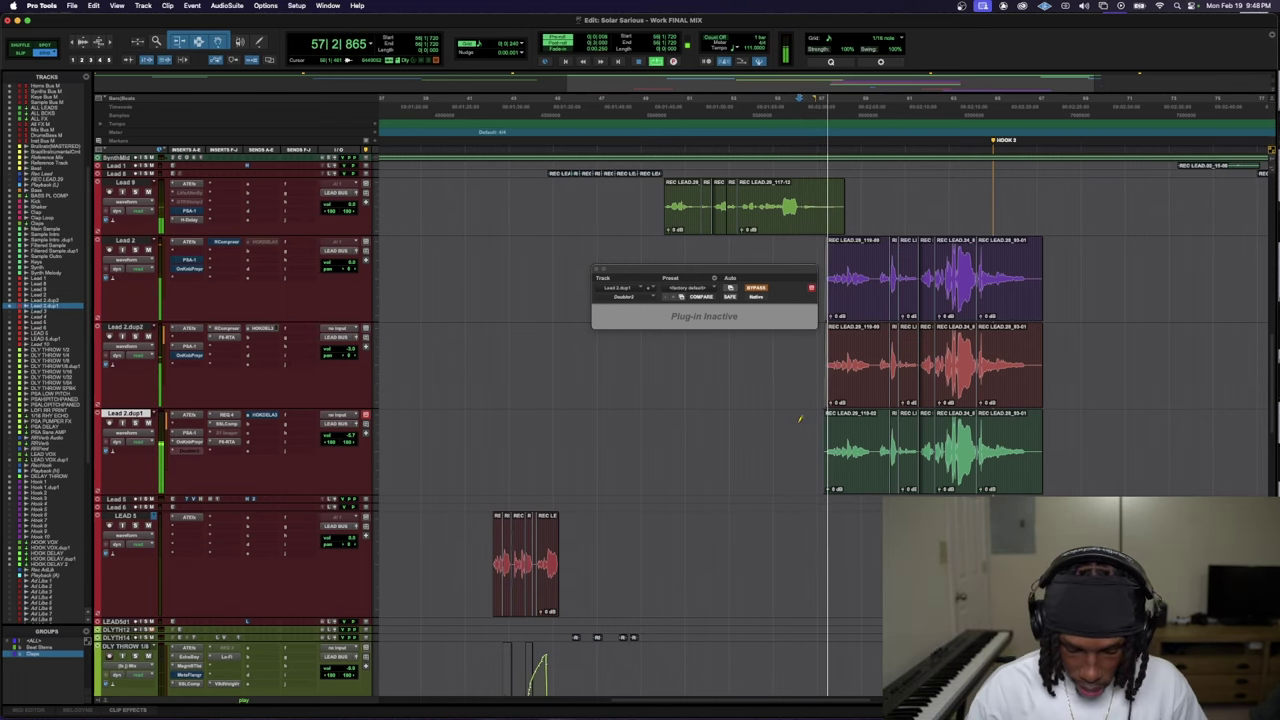
- Make the Lead 2.dup1 and Lead 2.dup2 tracks taller and slightly lower Lead 2.dup1's volume during playback
scroll(797, 422, down, 10)
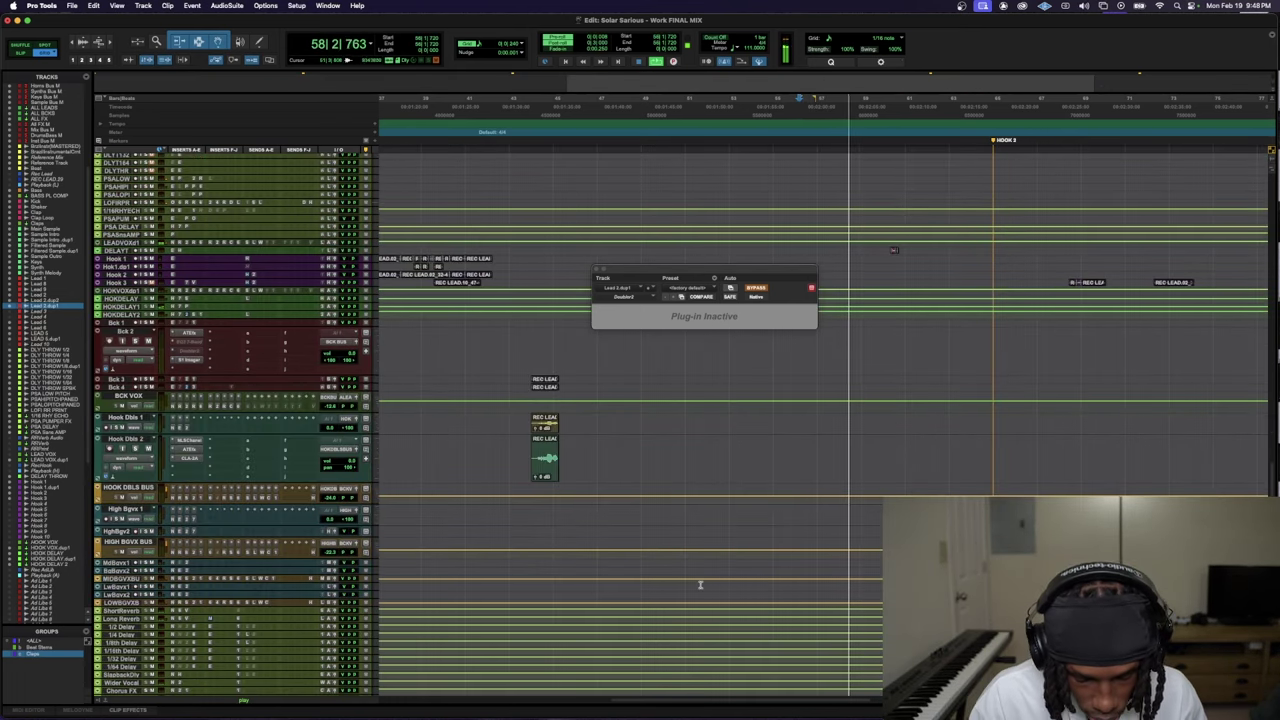
scroll(436, 538, up, 5)
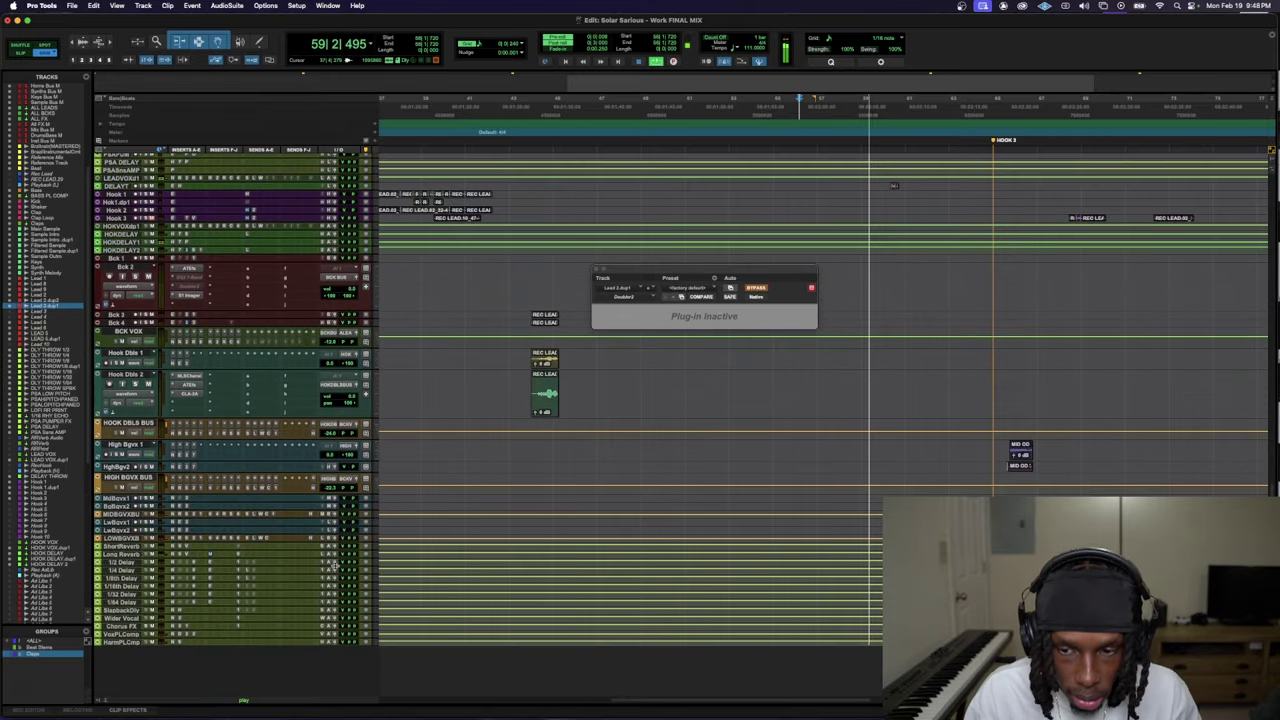
scroll(232, 420, up, 5)
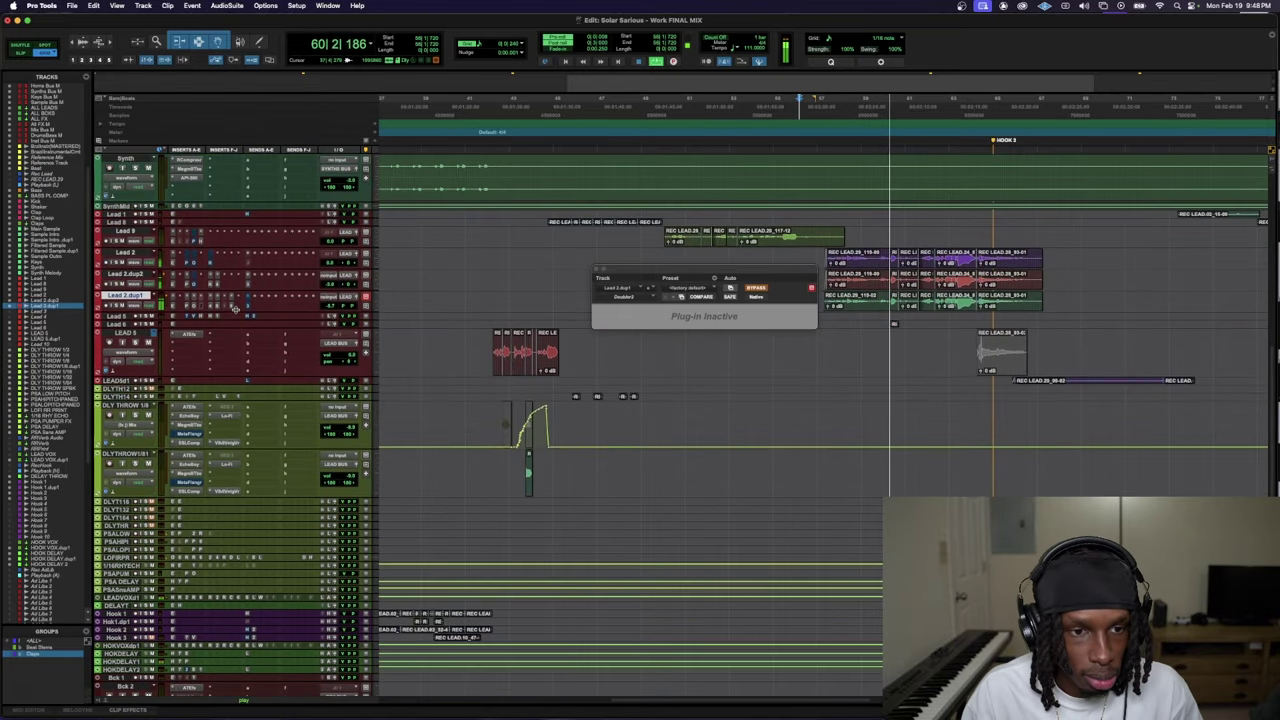
scroll(232, 420, up, 2)
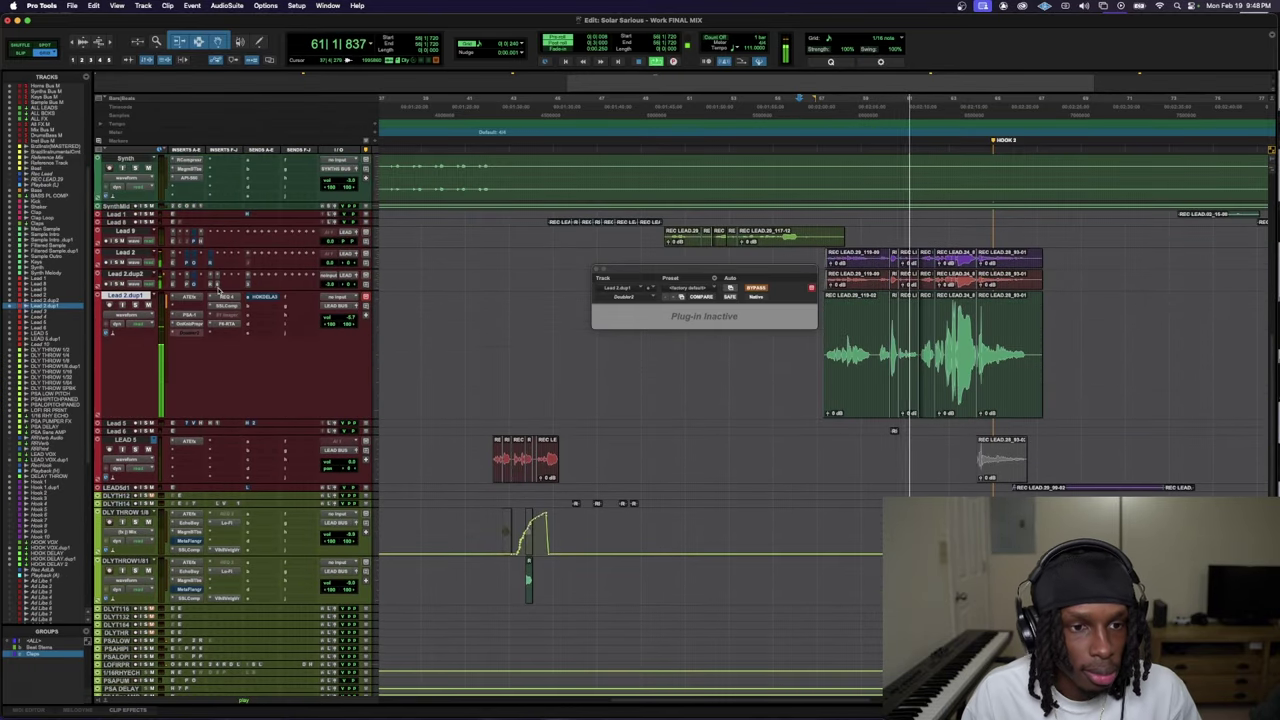
drag(215, 288, 220, 385)
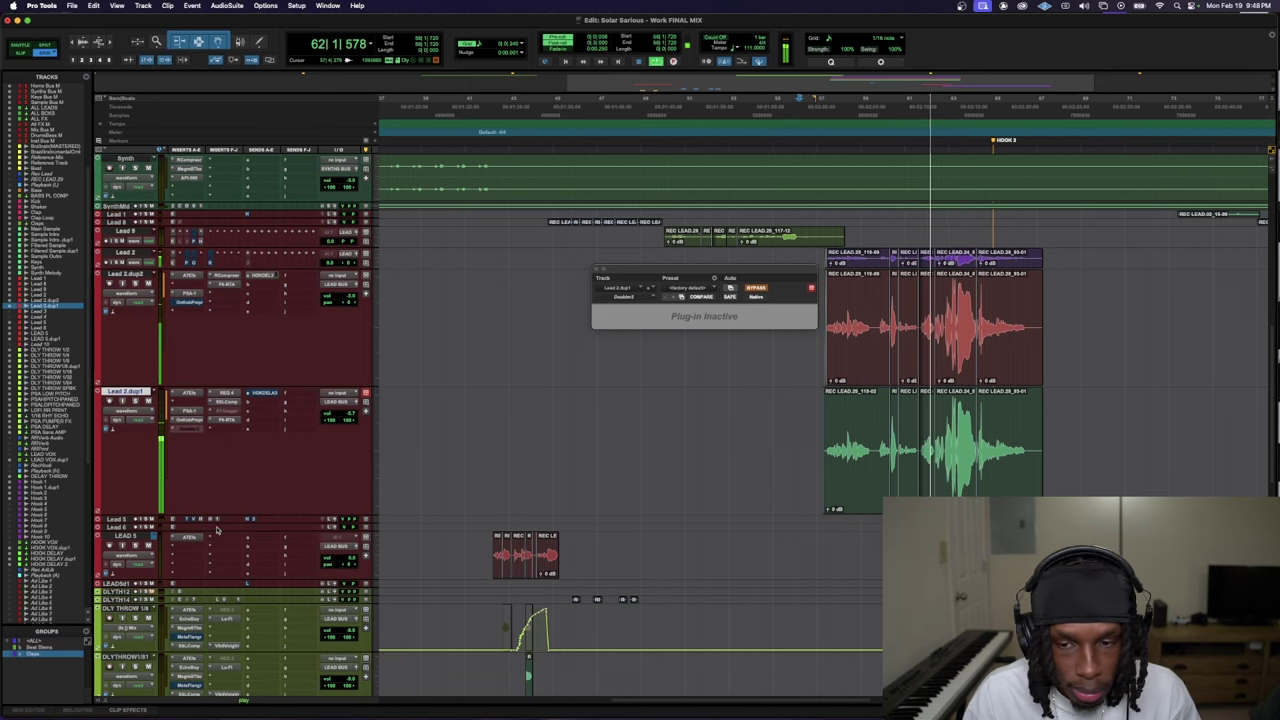
drag(342, 415, 354, 433)
- Bring the Bass track into view and enlarge the heights of all tracks
scroll(284, 437, up, 10)
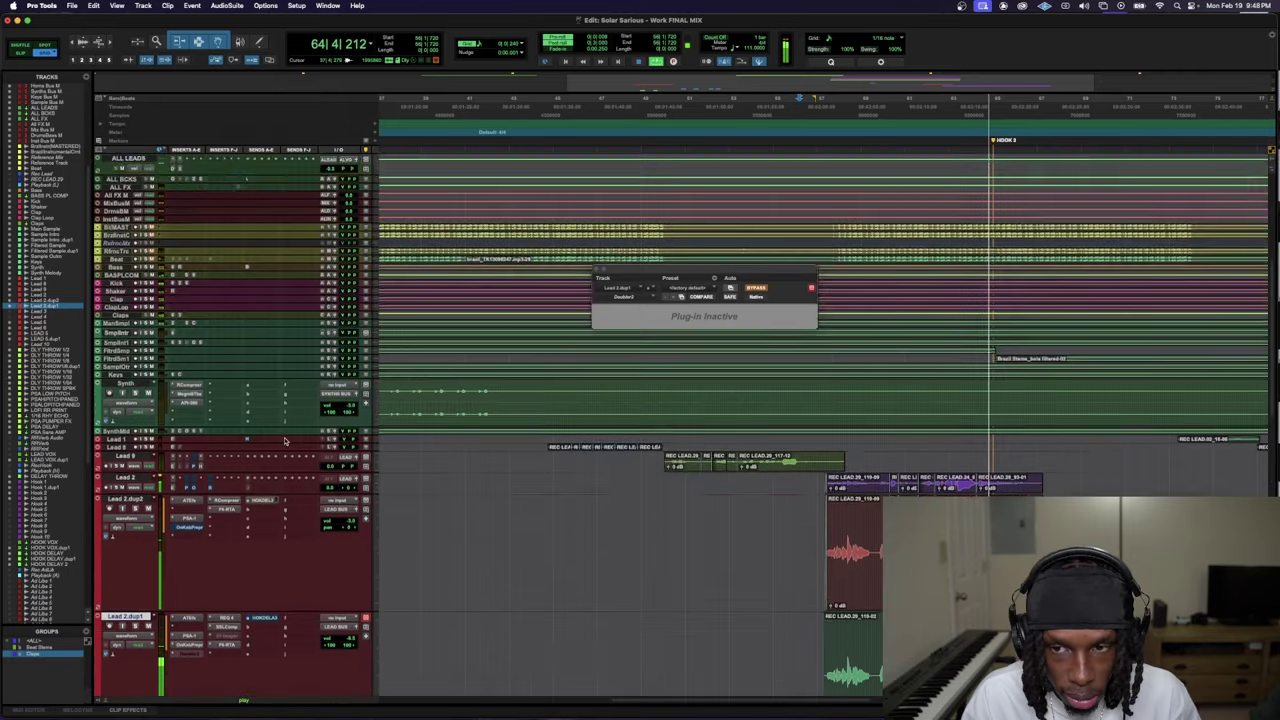
scroll(284, 437, down, 3)
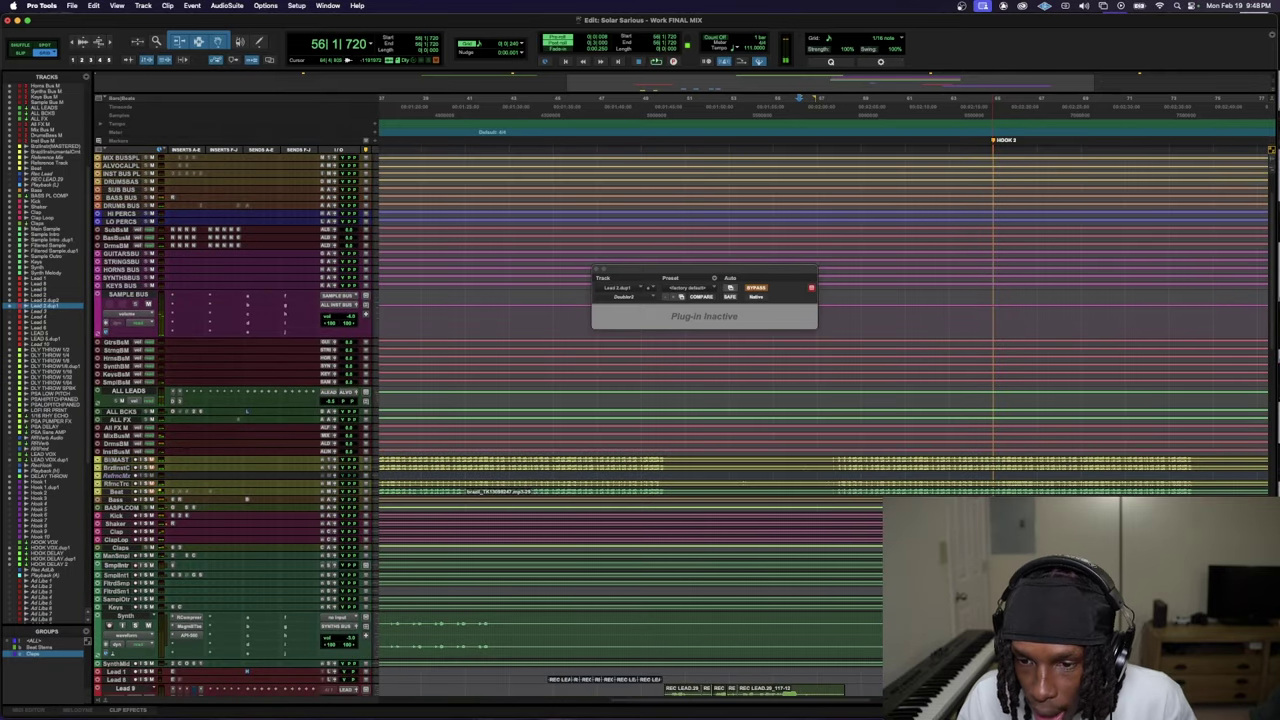
click(40, 190)
key(ctrl+alt+Up)
key(ctrl+alt+Up)
key(ctrl+alt+Up)
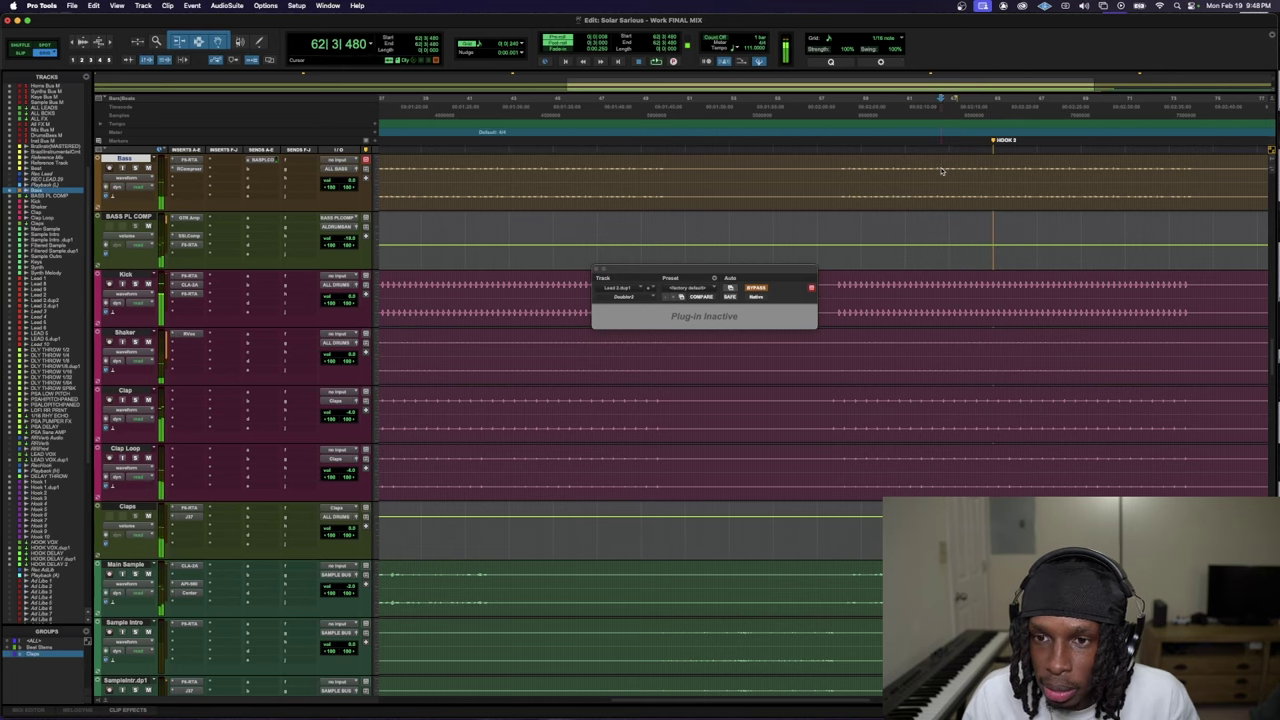
- Separate two bars of the Kick clip from bar 65 to bar 67 and mute that section
click(125, 274)
scroll(130, 300, down, 5)
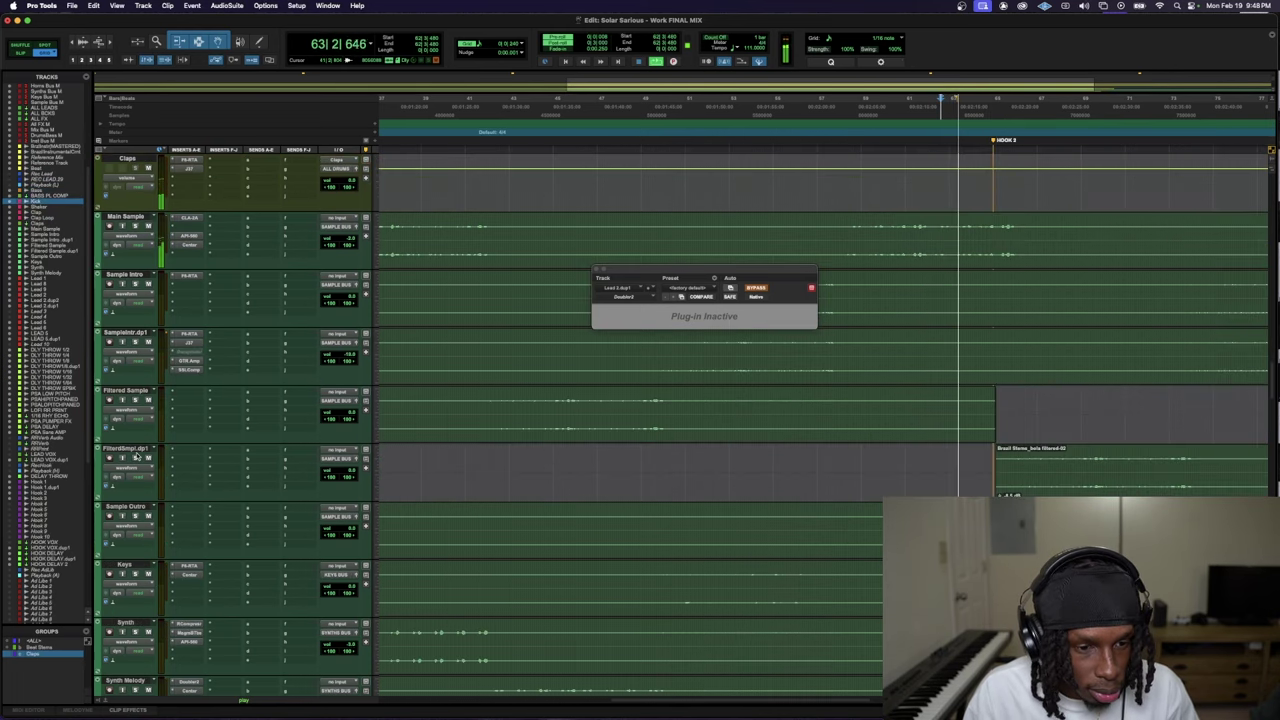
scroll(136, 455, up, 6)
scroll(140, 470, up, 4)
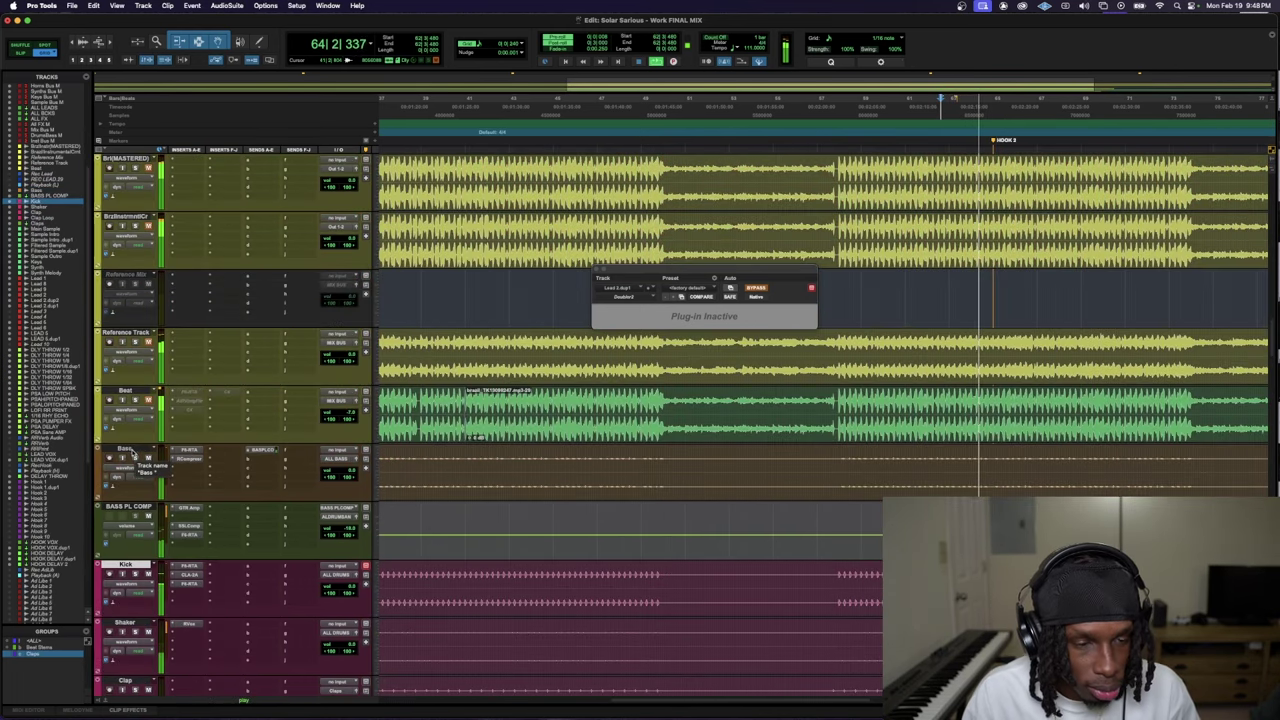
scroll(140, 470, down, 2)
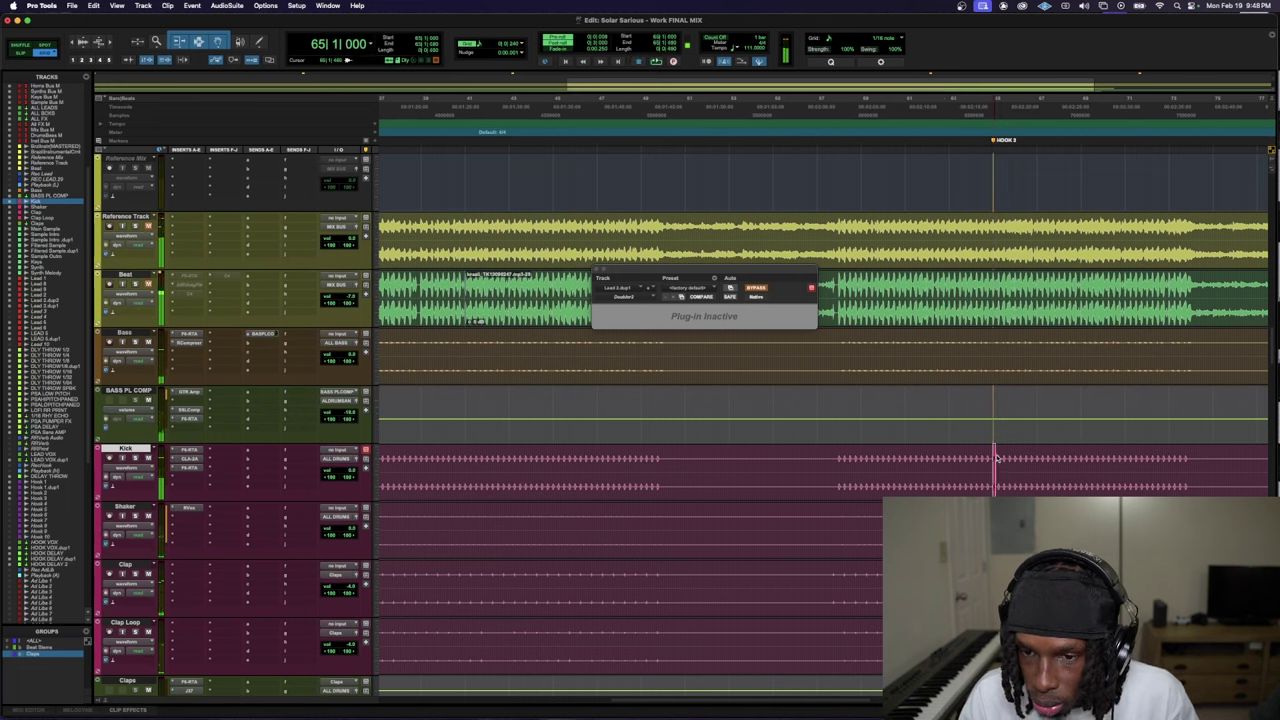
drag(995, 457, 1040, 492)
key(space)
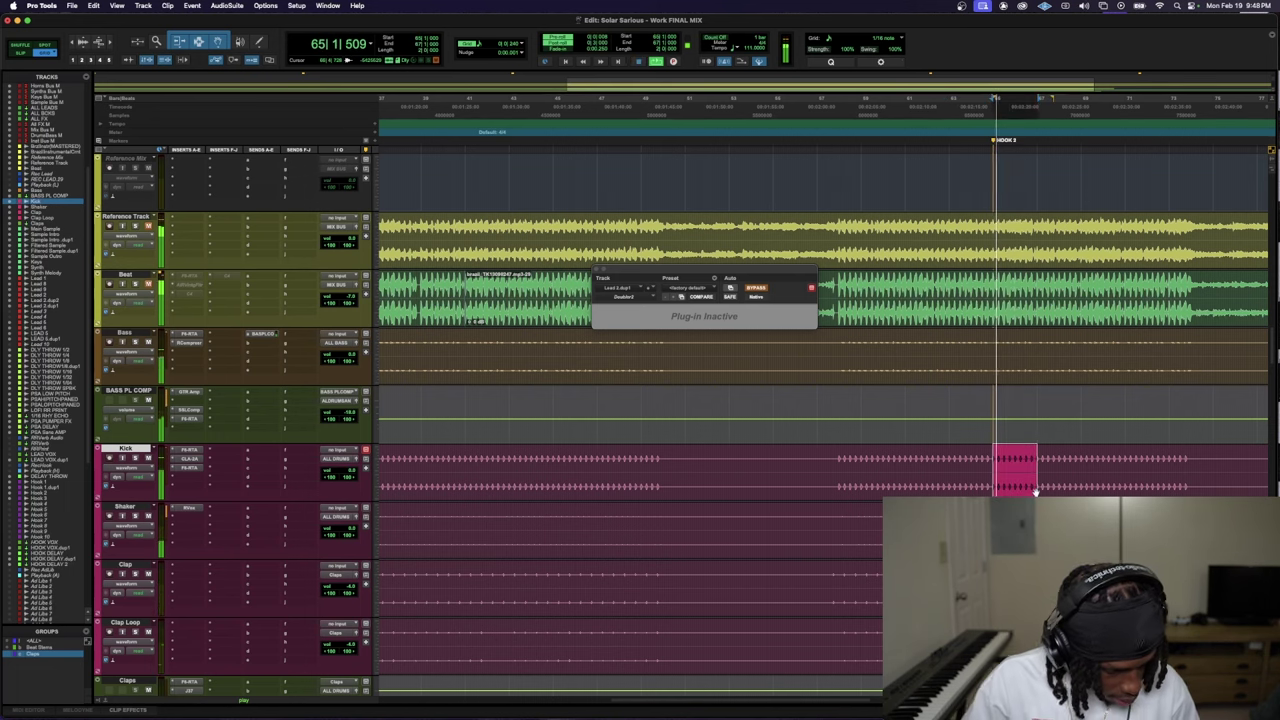
key(super+e)
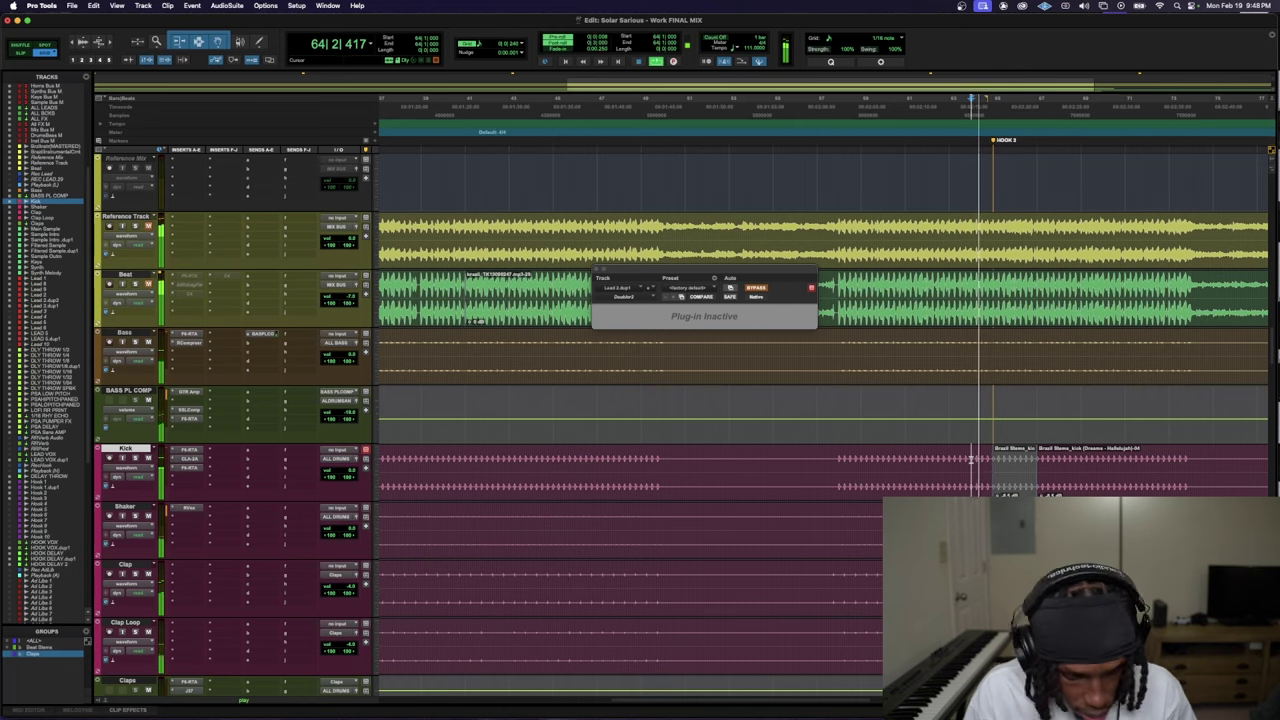
- Audition the kick dropout, split the muted Kick clip at bar 66 and unmute its second half
key(space)
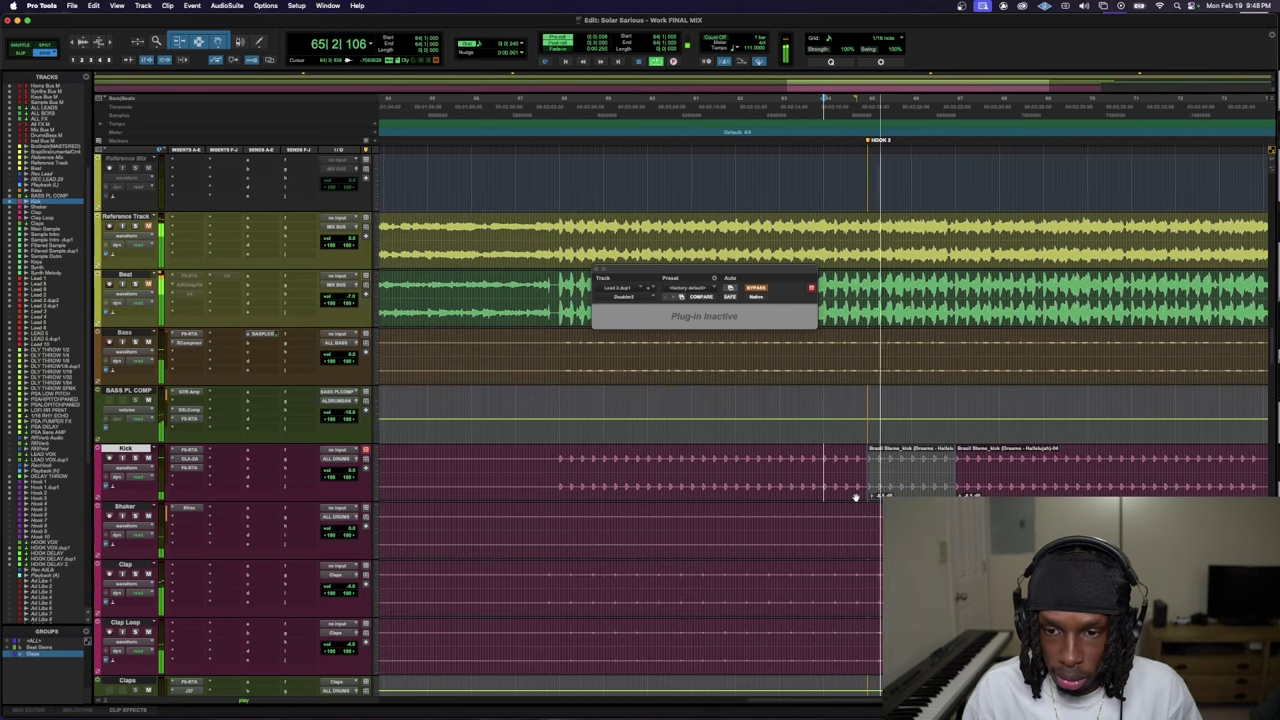
key(space)
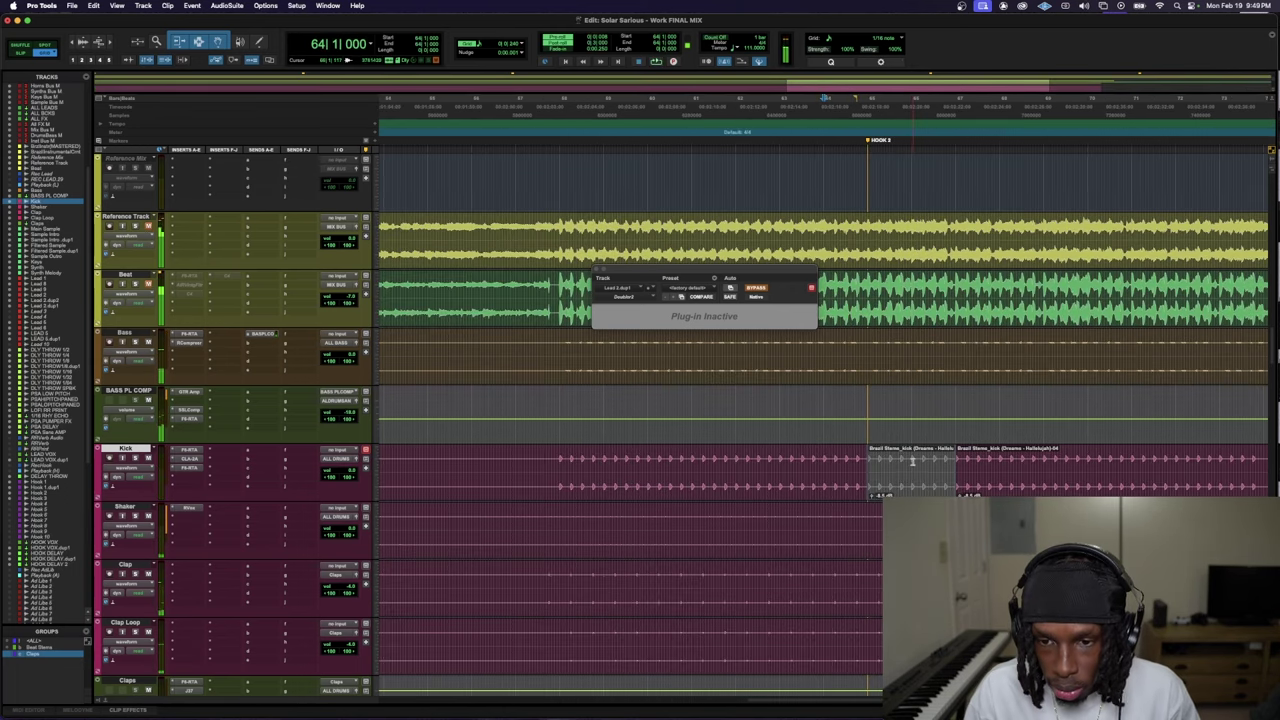
click(912, 462)
key(space)
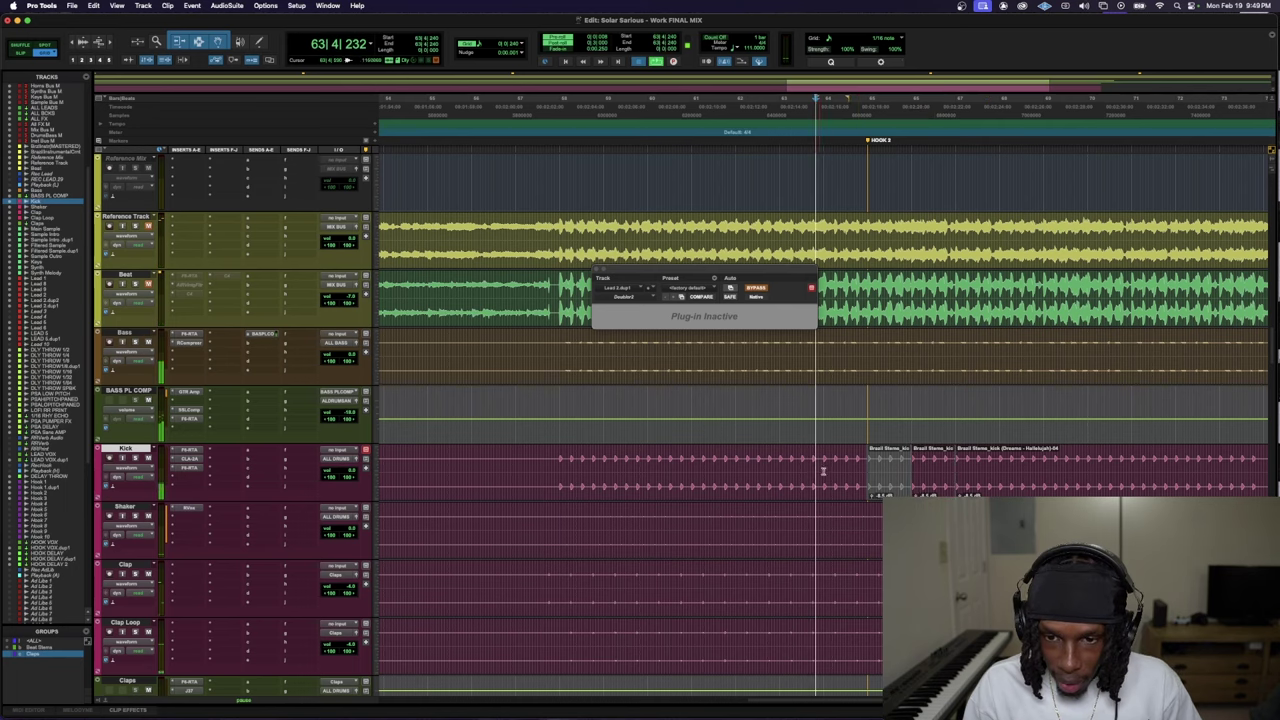
- Separate and mute bar 65 on the tracks from Main Sample through Sample Outro and play the transition
mouse_move(876, 490)
mouse_down()
mouse_move(874, 543)
mouse_move(876, 500)
mouse_up()
key(super+e)
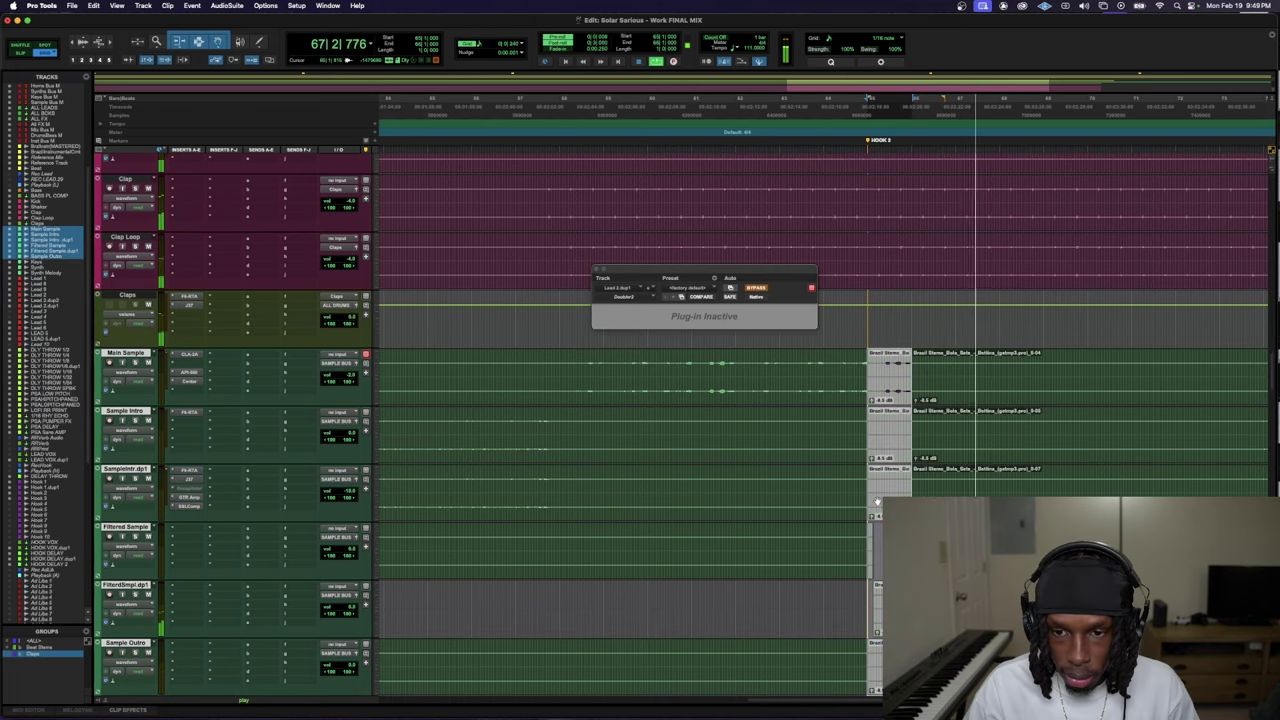
click(790, 111)
key(space)
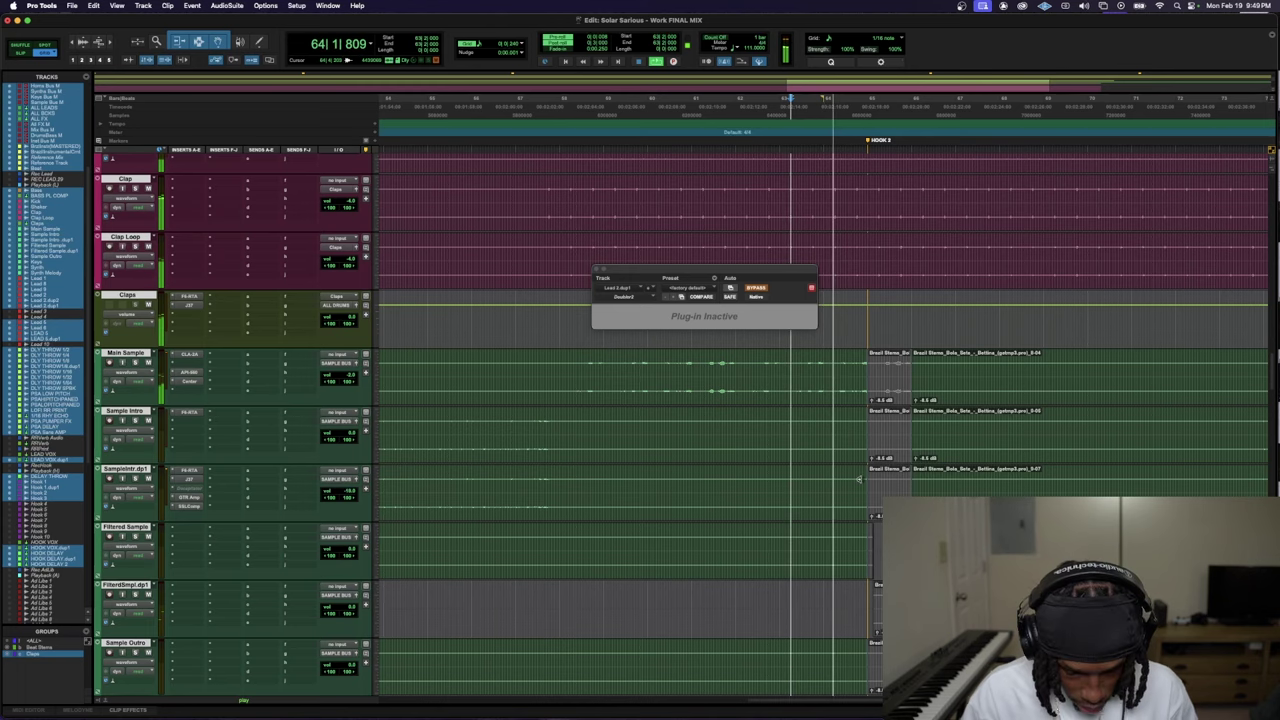
- Check the Sample Outro and Keys clips around bar 65 during playback
scroll(858, 478, down, 5)
scroll(862, 470, up, 2)
scroll(863, 467, up, 2)
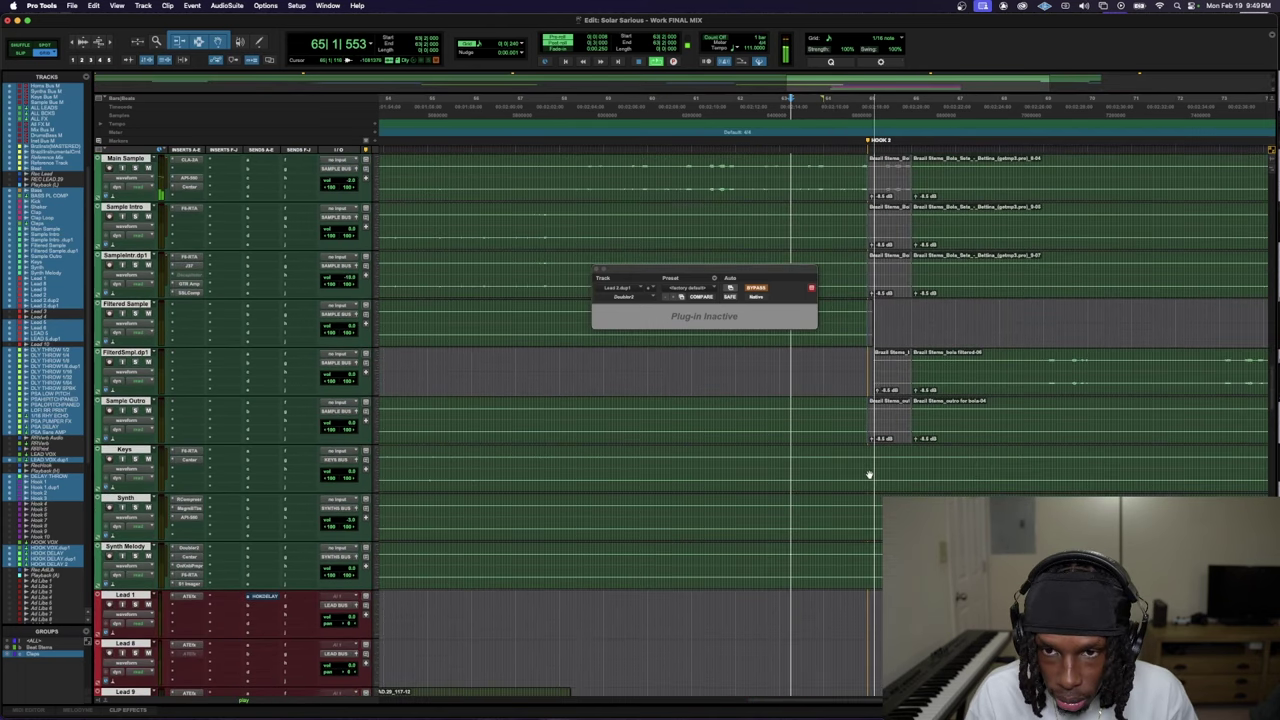
click(875, 420)
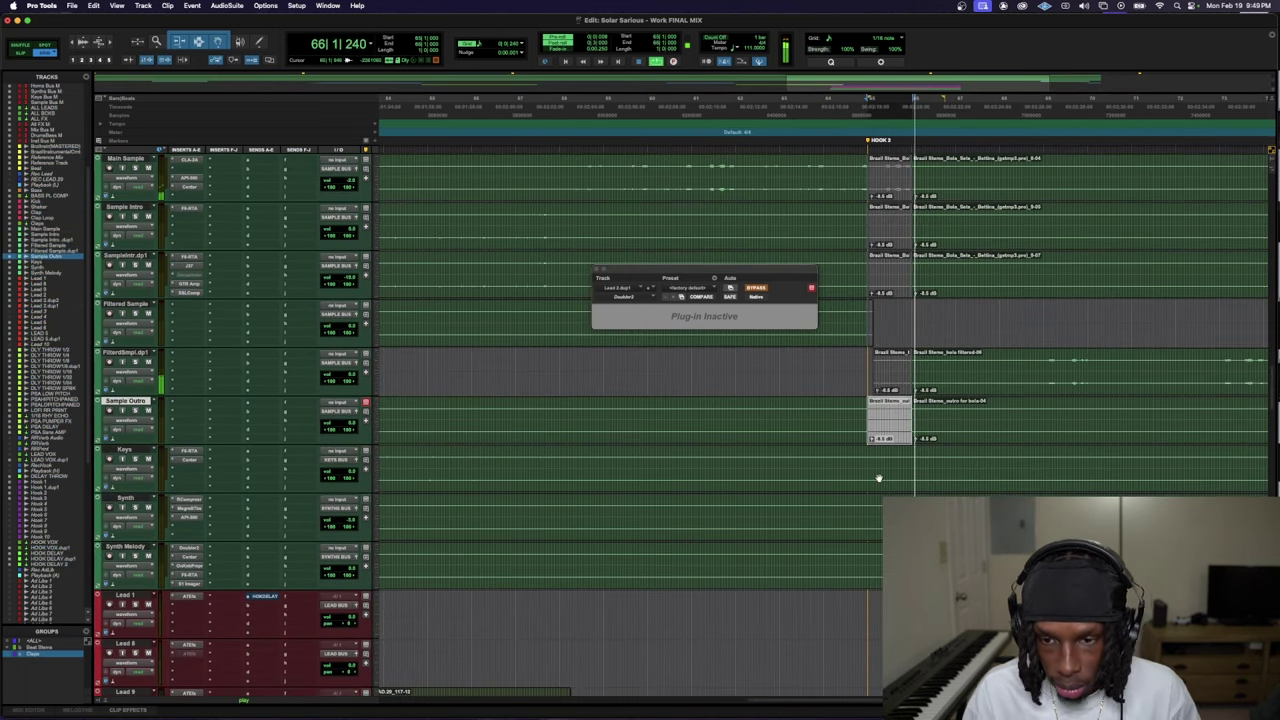
click(878, 478)
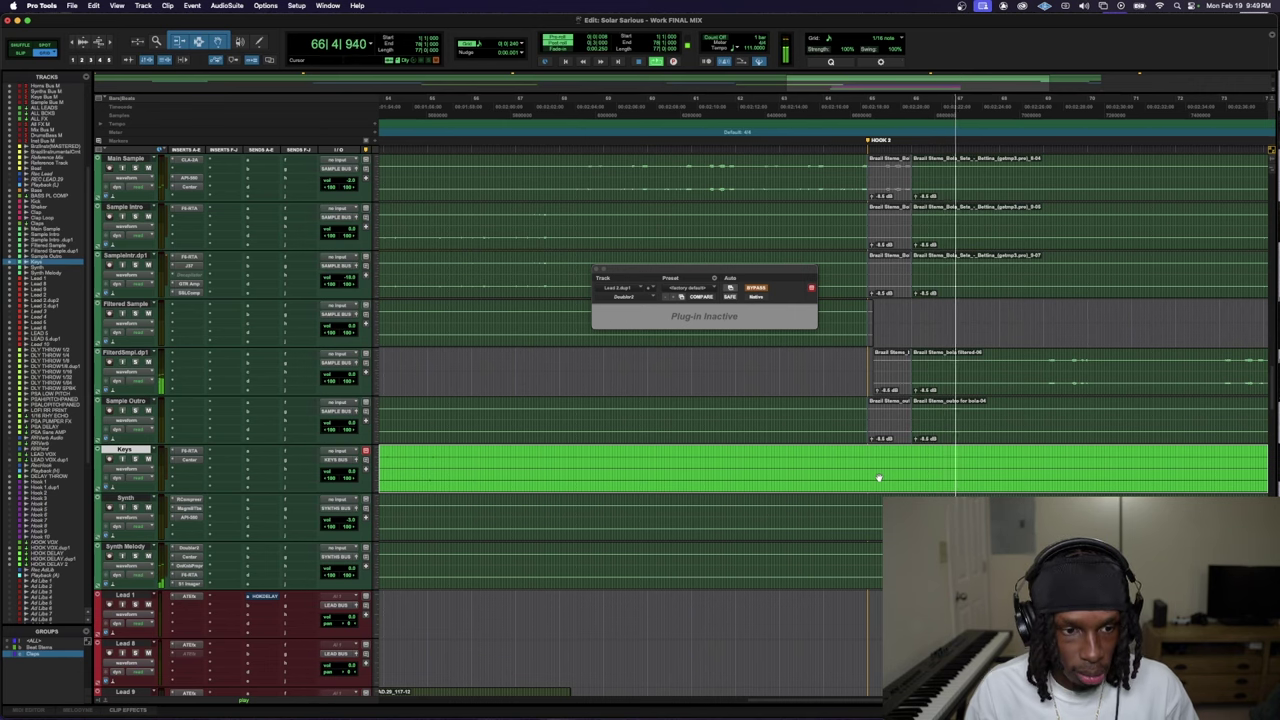
- Zoom out the timeline and play the backing vocals from the start of the High Bgvx 1 clip
key(super+bracketleft)
scroll(878, 478, down, 10)
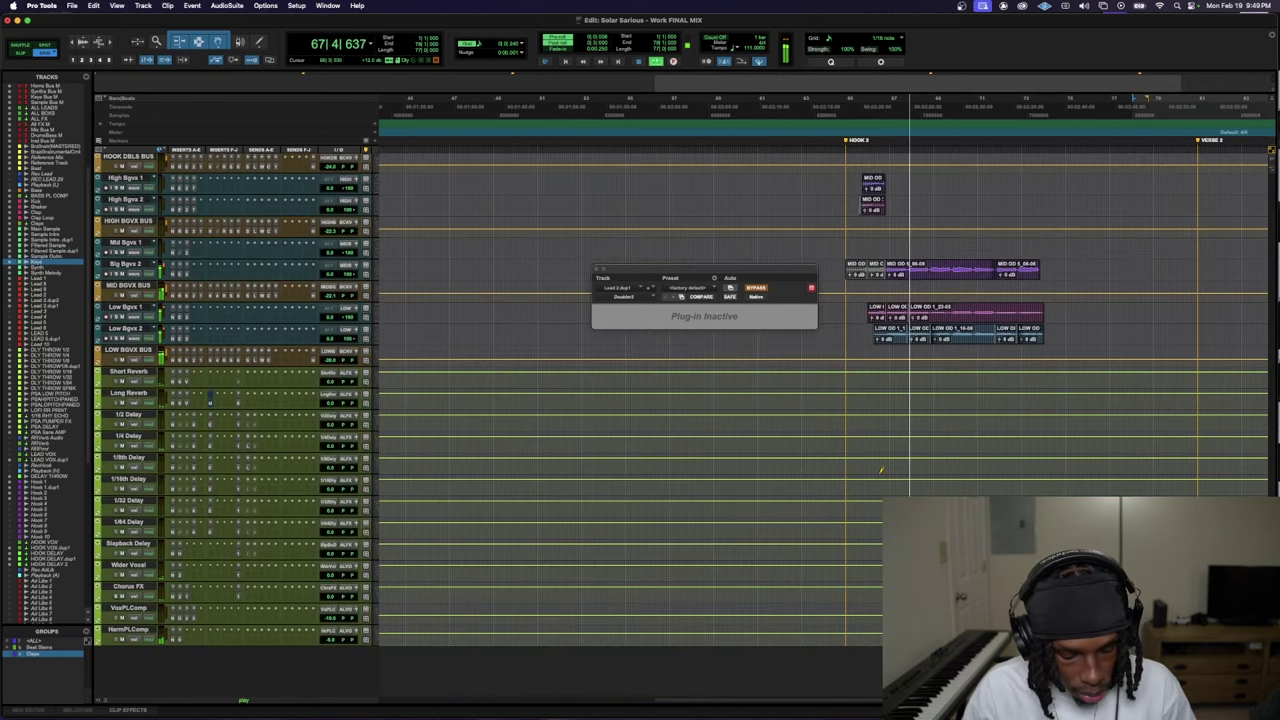
key(super+bracketleft)
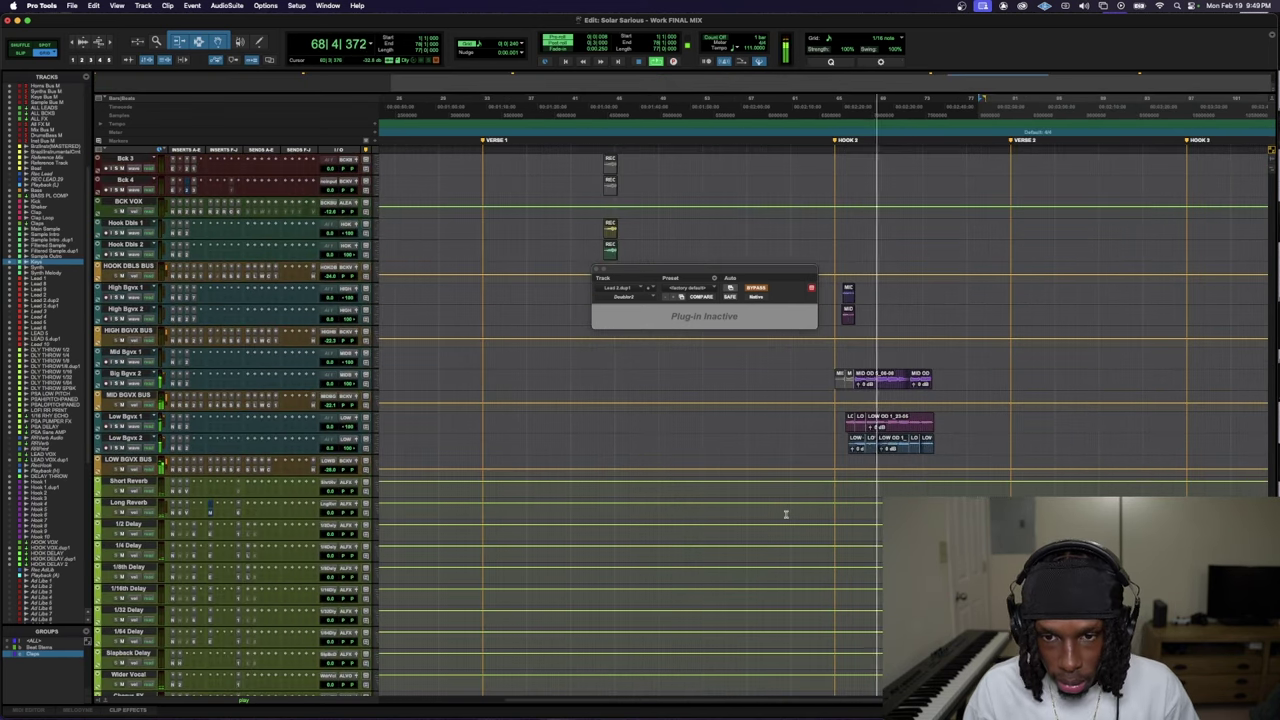
scroll(786, 514, up, 8)
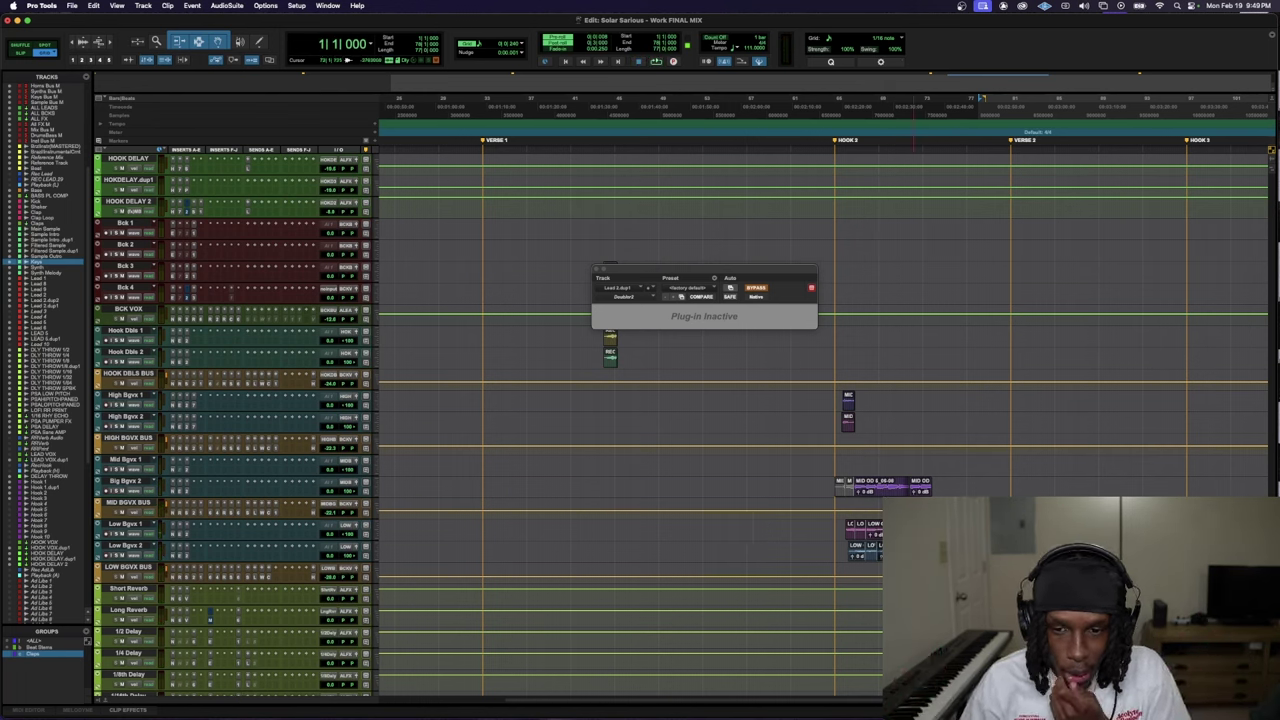
click(843, 397)
key(space)
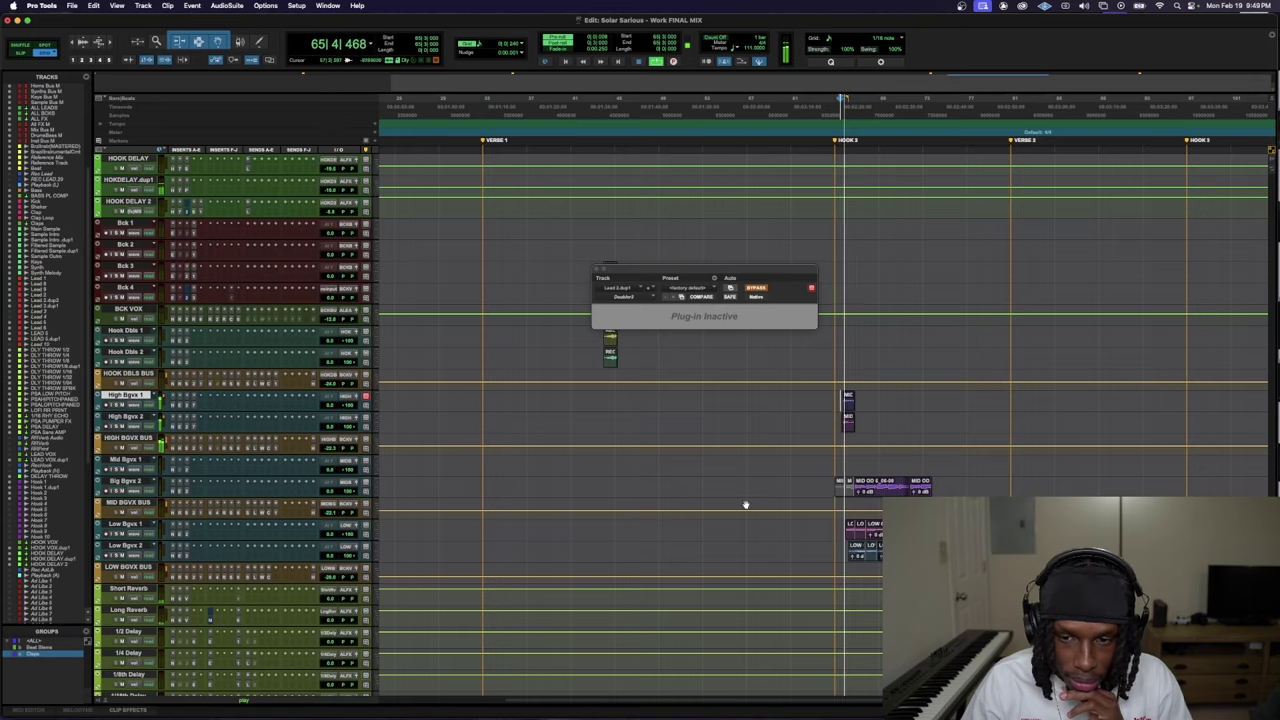
- Open the OneKnob Filter on the ALL BCKS bus, play the section and make the plug-in inactive
scroll(147, 314, up, 15)
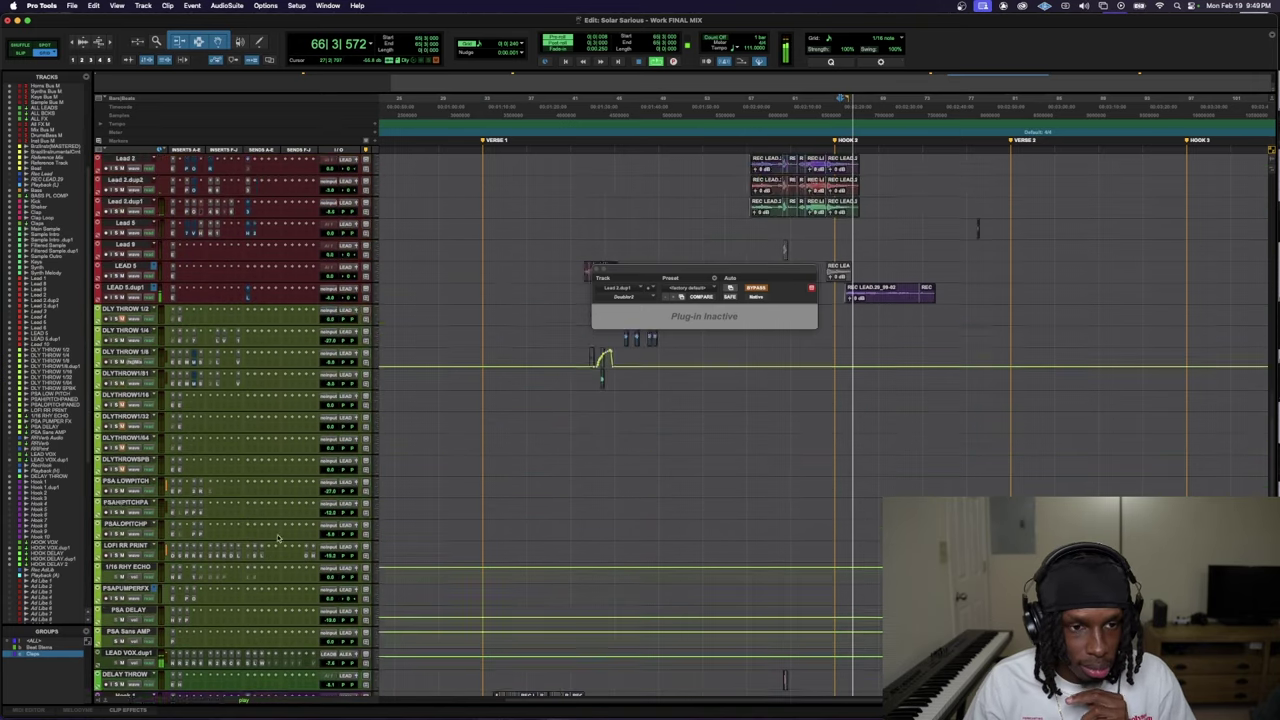
scroll(147, 314, up, 15)
key(space)
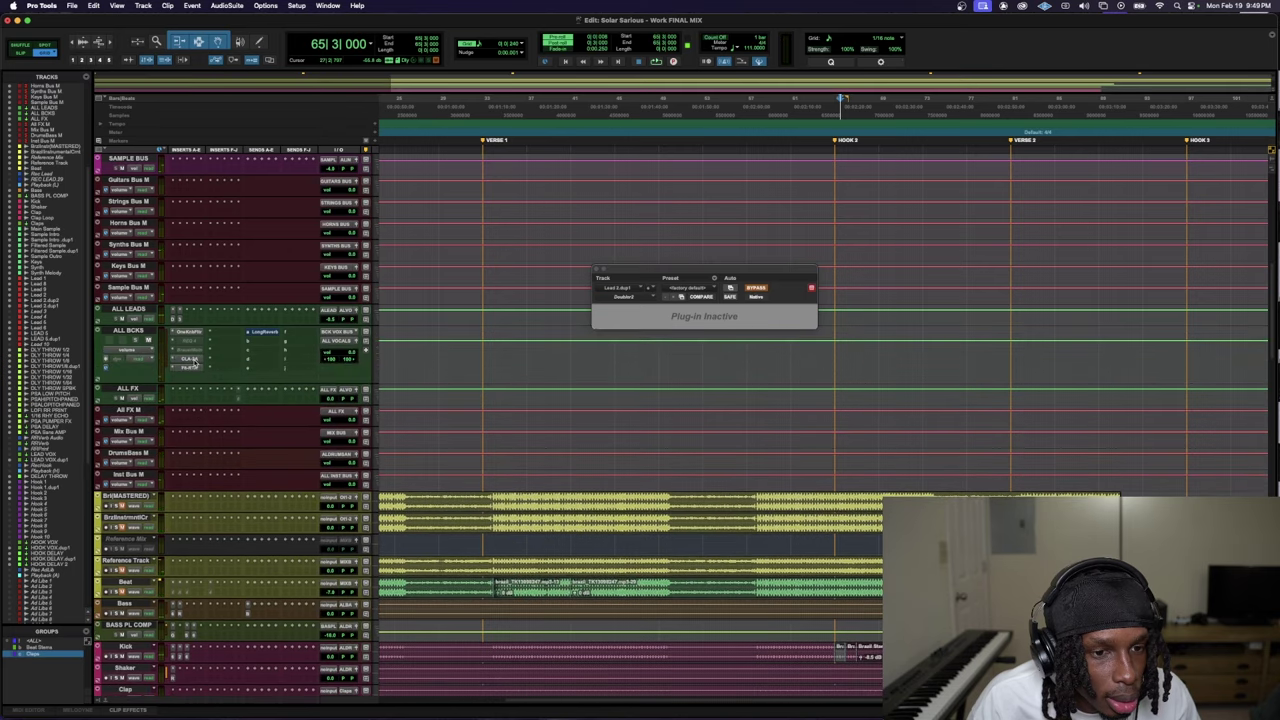
click(190, 362)
click(190, 332)
key(space)
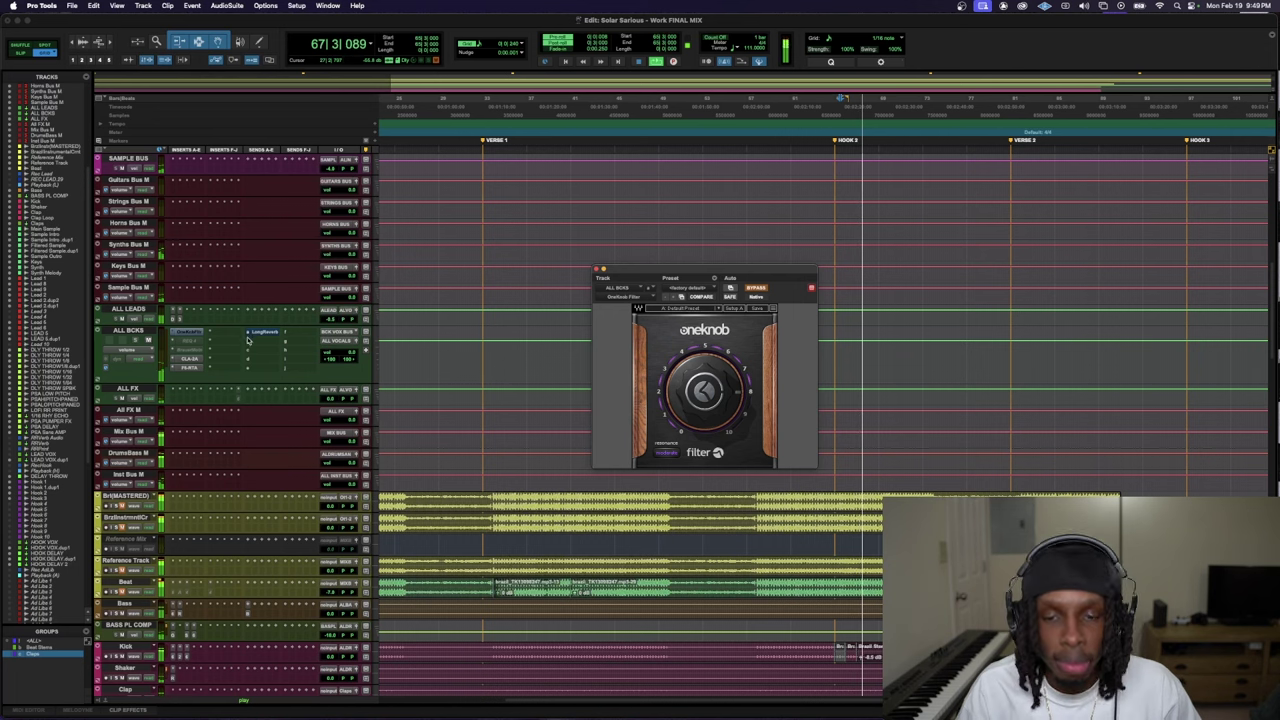
right_click(196, 333)
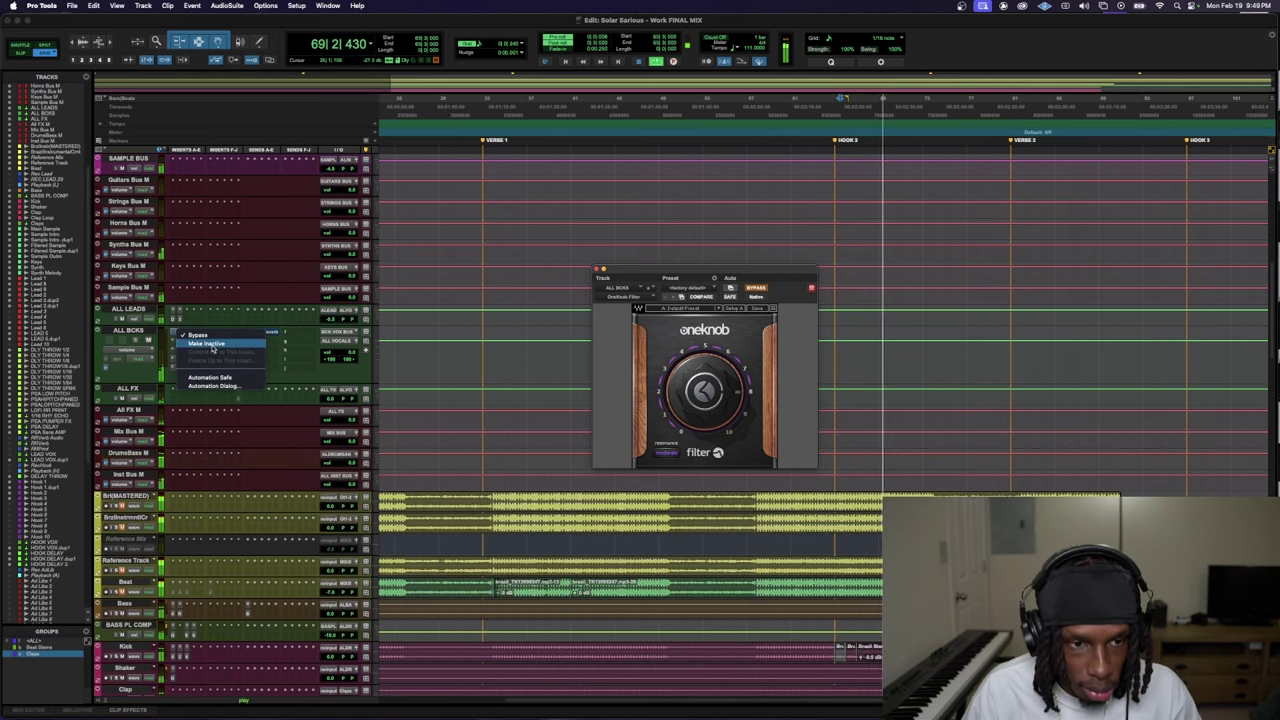
click(209, 345)
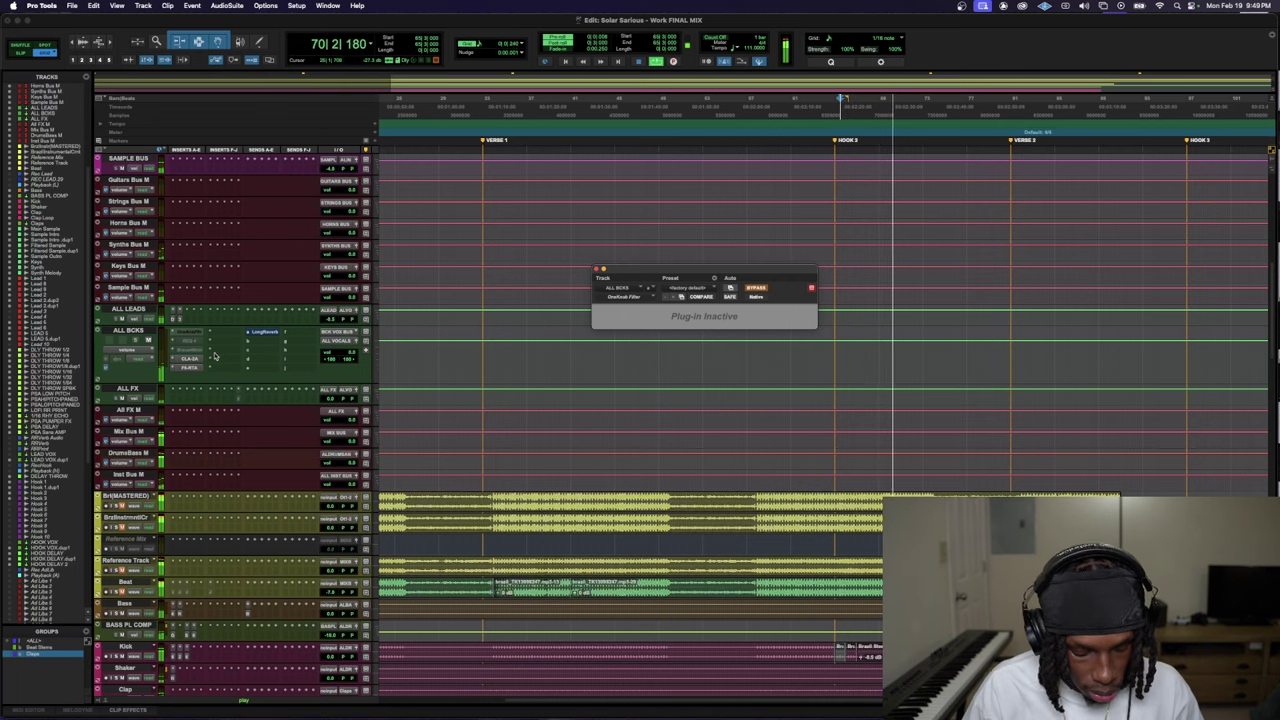
scroll(760, 460, down, 15)
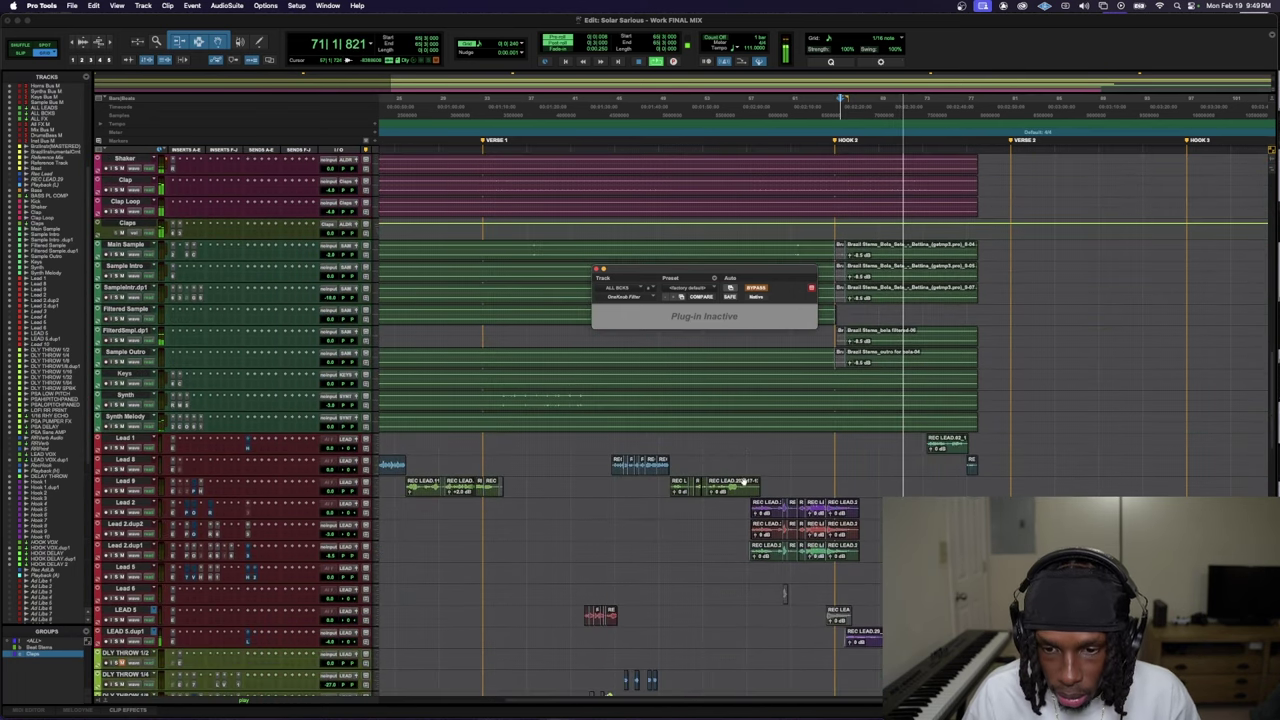
- Locate the LEAD 5.dup1 clip at Hook 2 and play the song from its start
scroll(229, 665, down, 2)
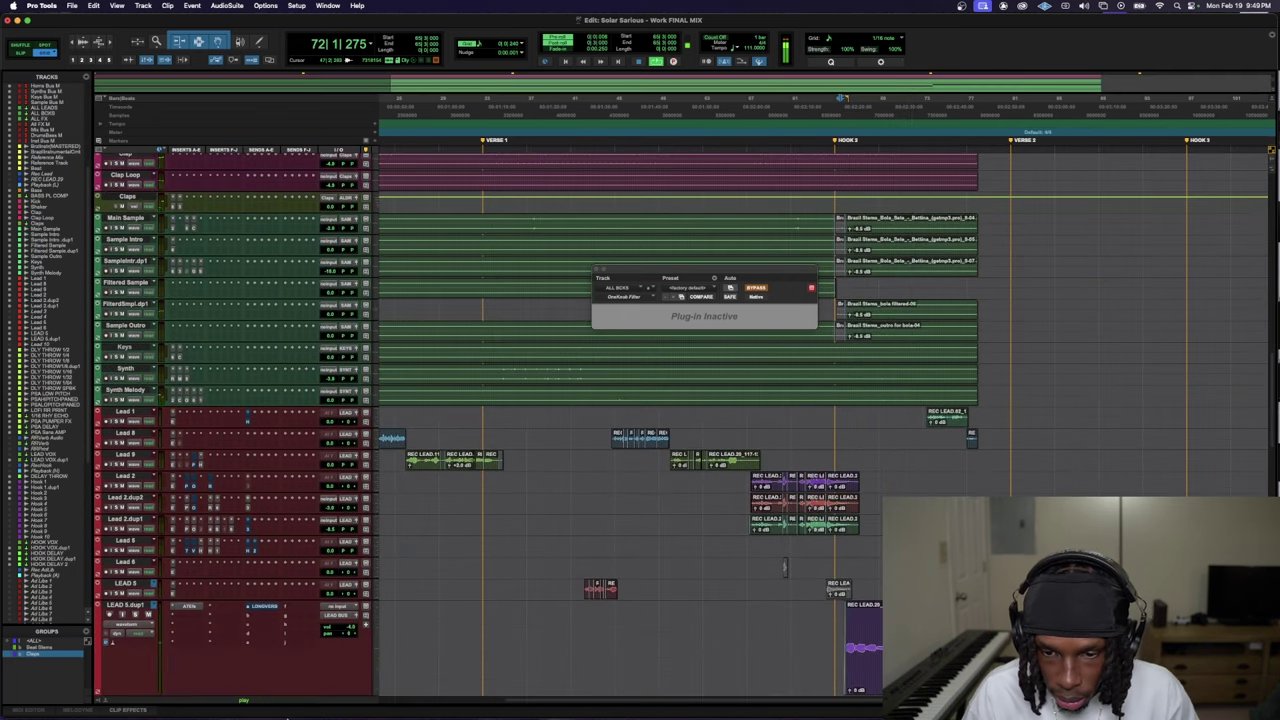
click(845, 620)
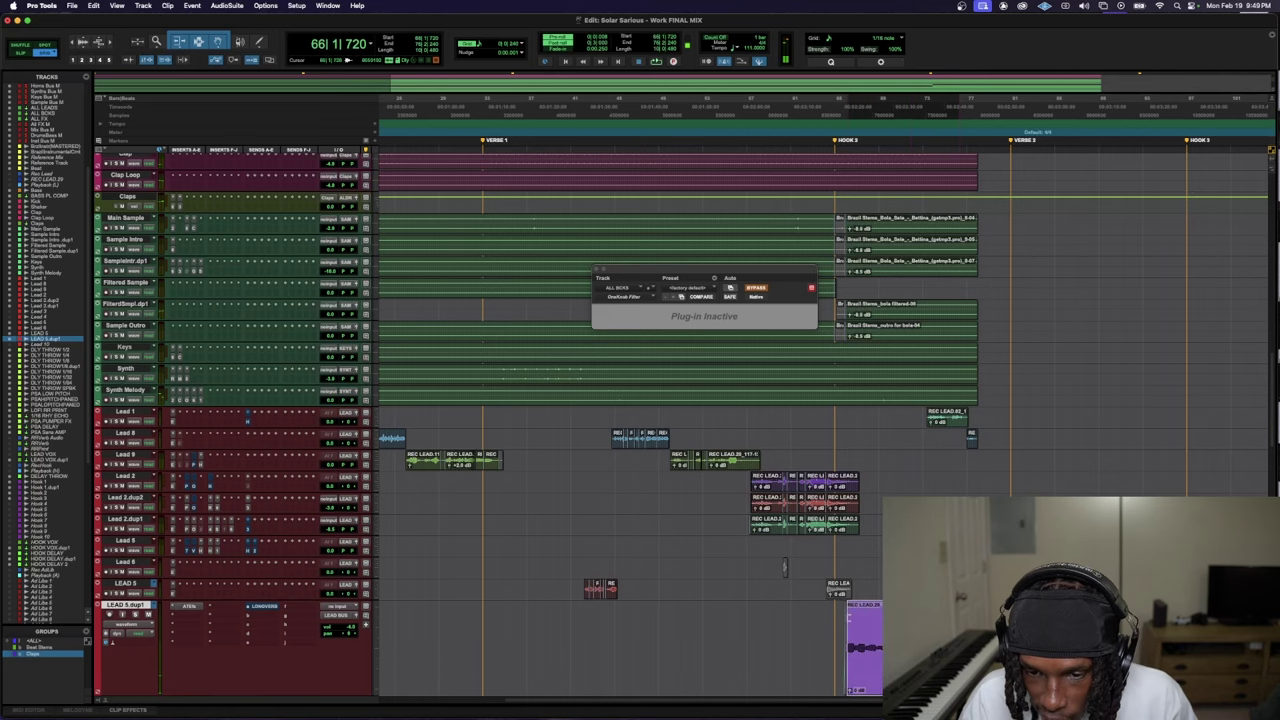
scroll(843, 620, down, 2)
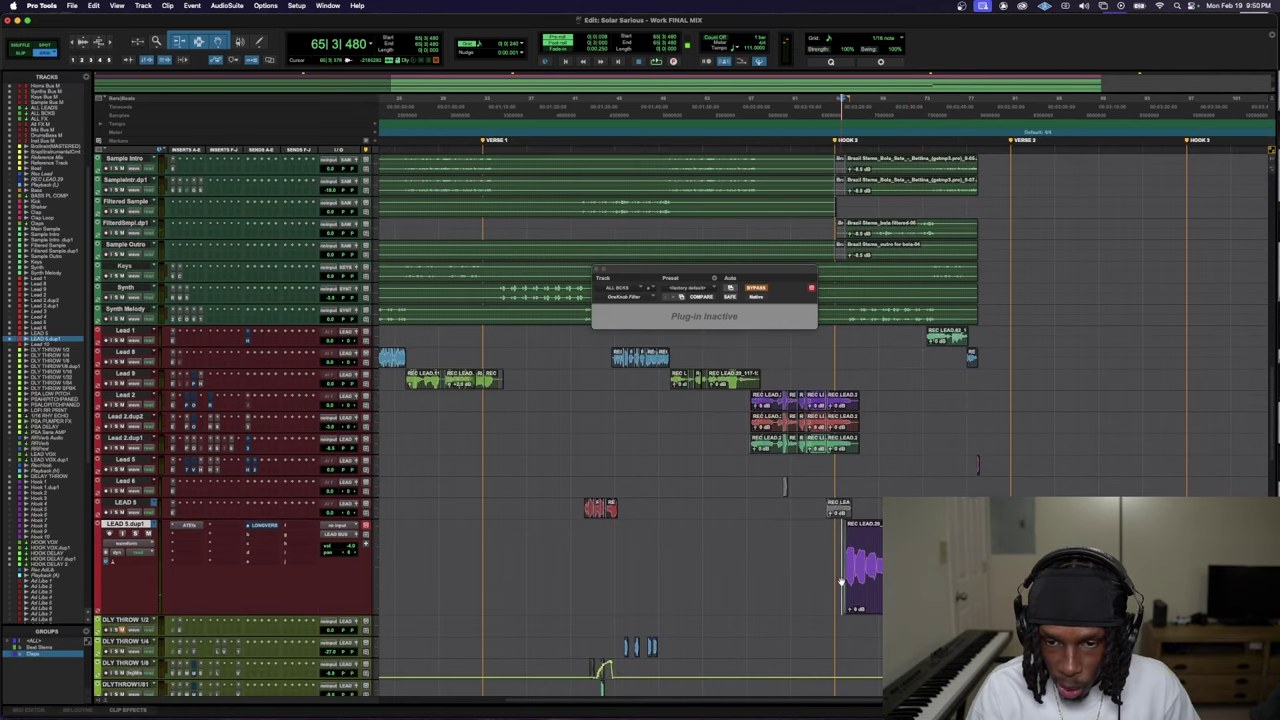
scroll(842, 582, up, 2)
drag(832, 548, 832, 548)
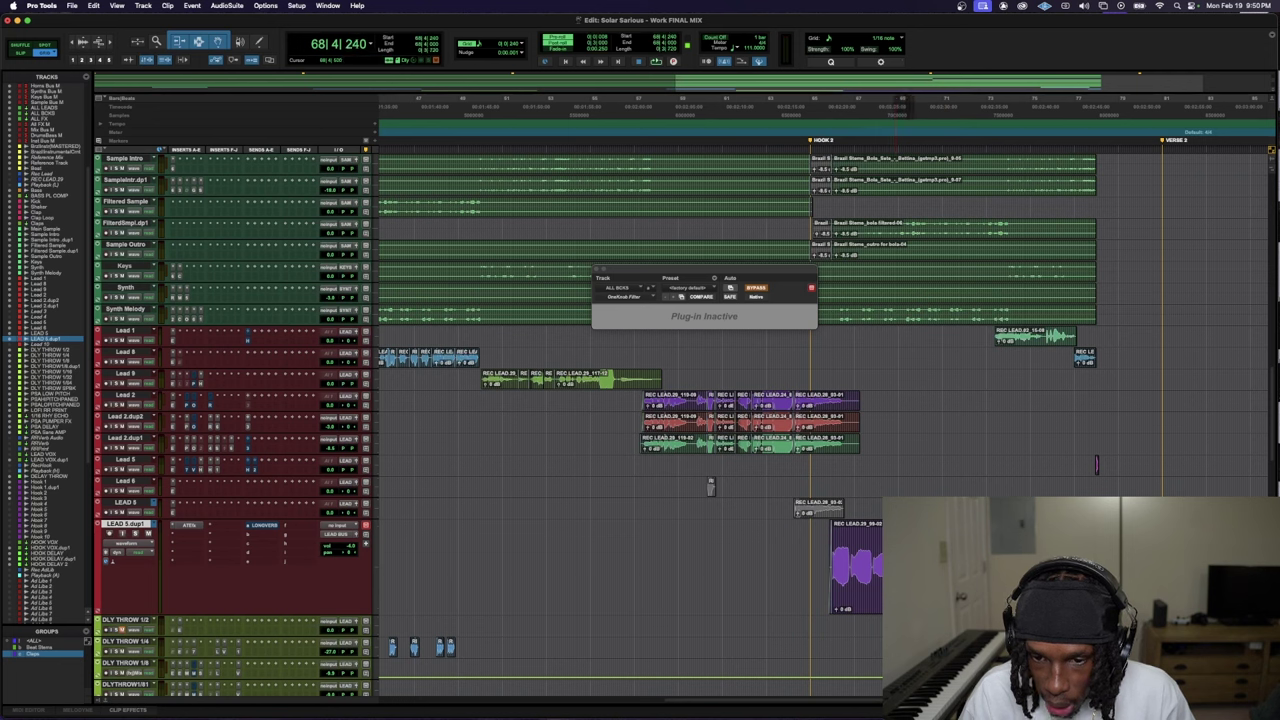
key(space)
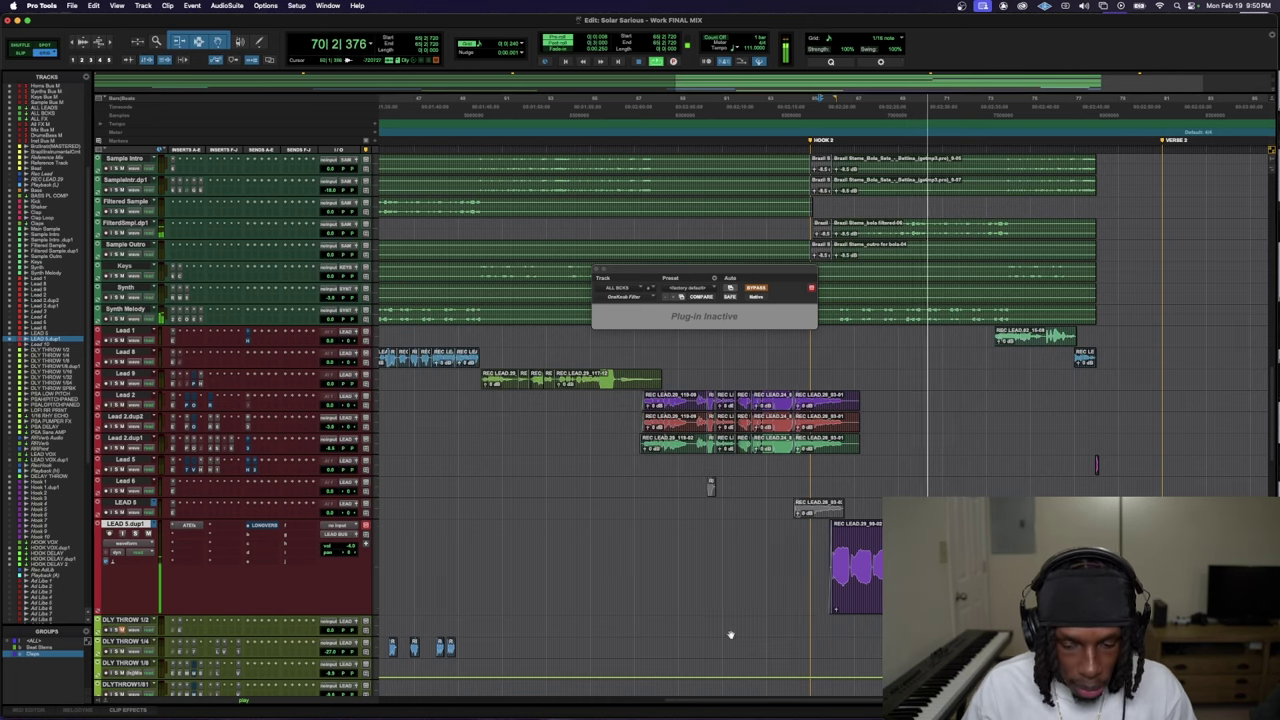
- Replay the LEAD 5.dup1 phrase from around bar 68 and find the low backing vocal tracks
scroll(731, 635, down, 1)
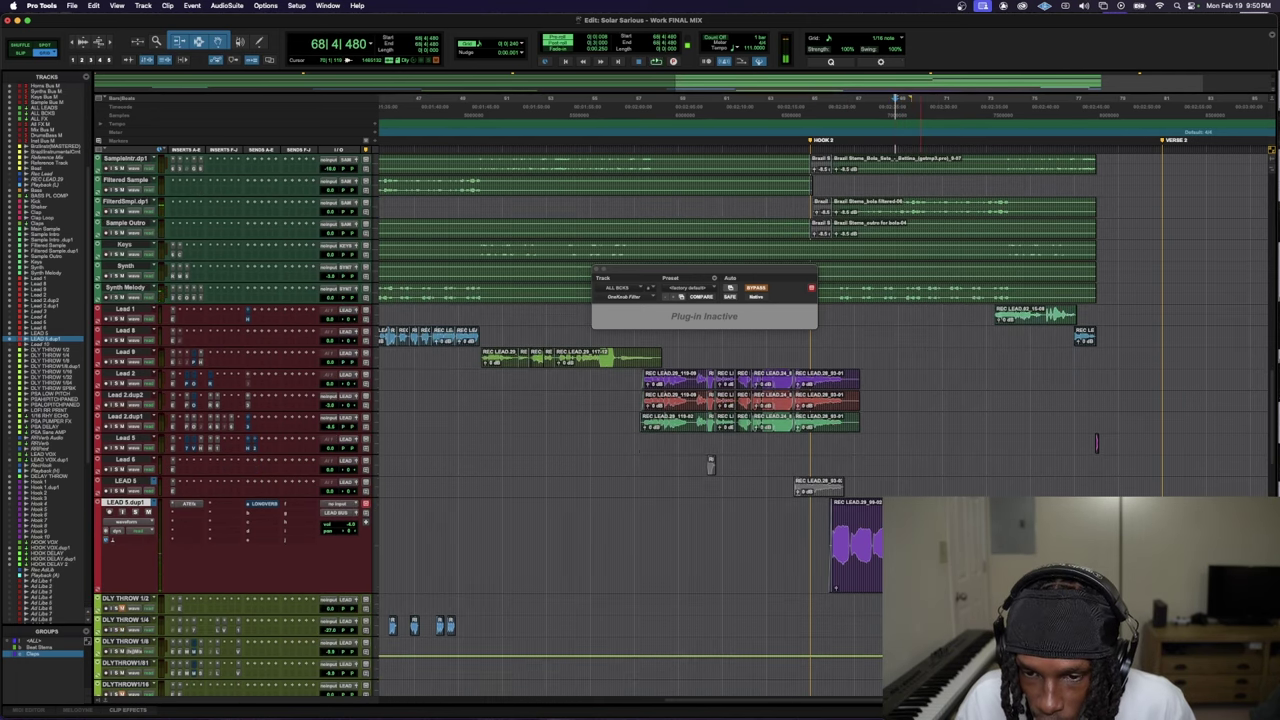
key(space)
key(space)
key(space)
scroll(731, 400, down, 8)
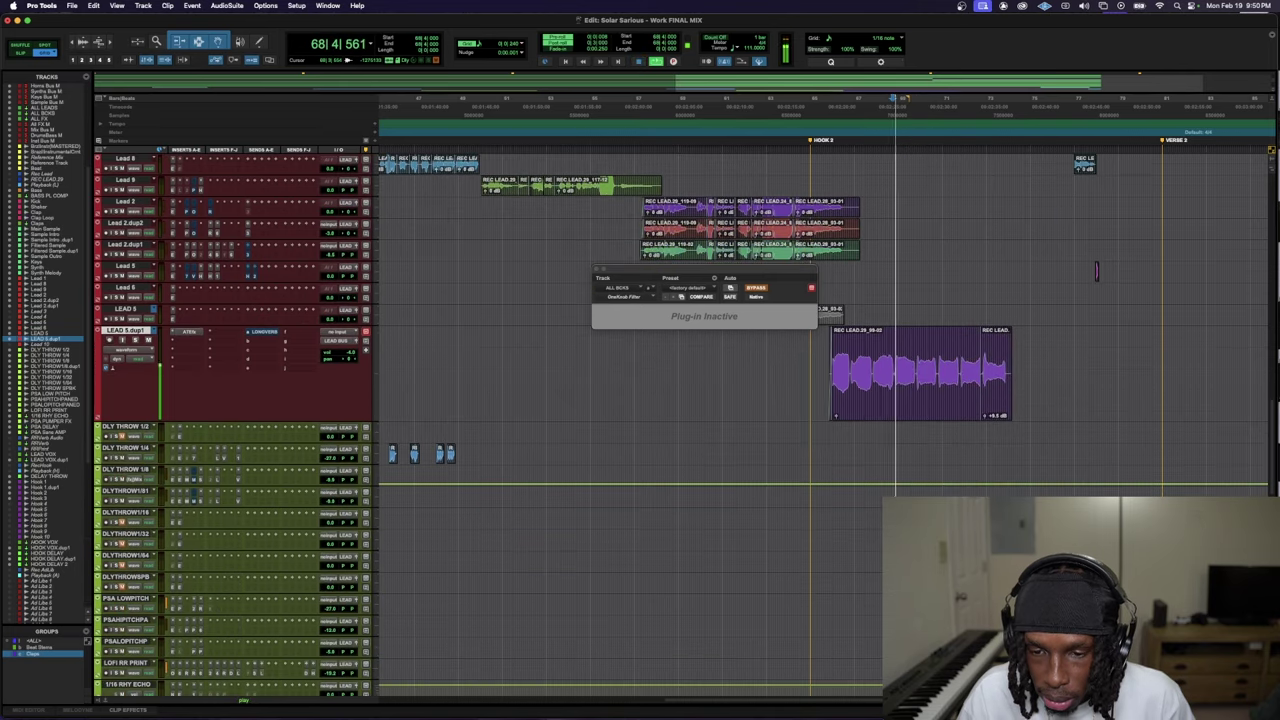
scroll(731, 400, down, 15)
key(space)
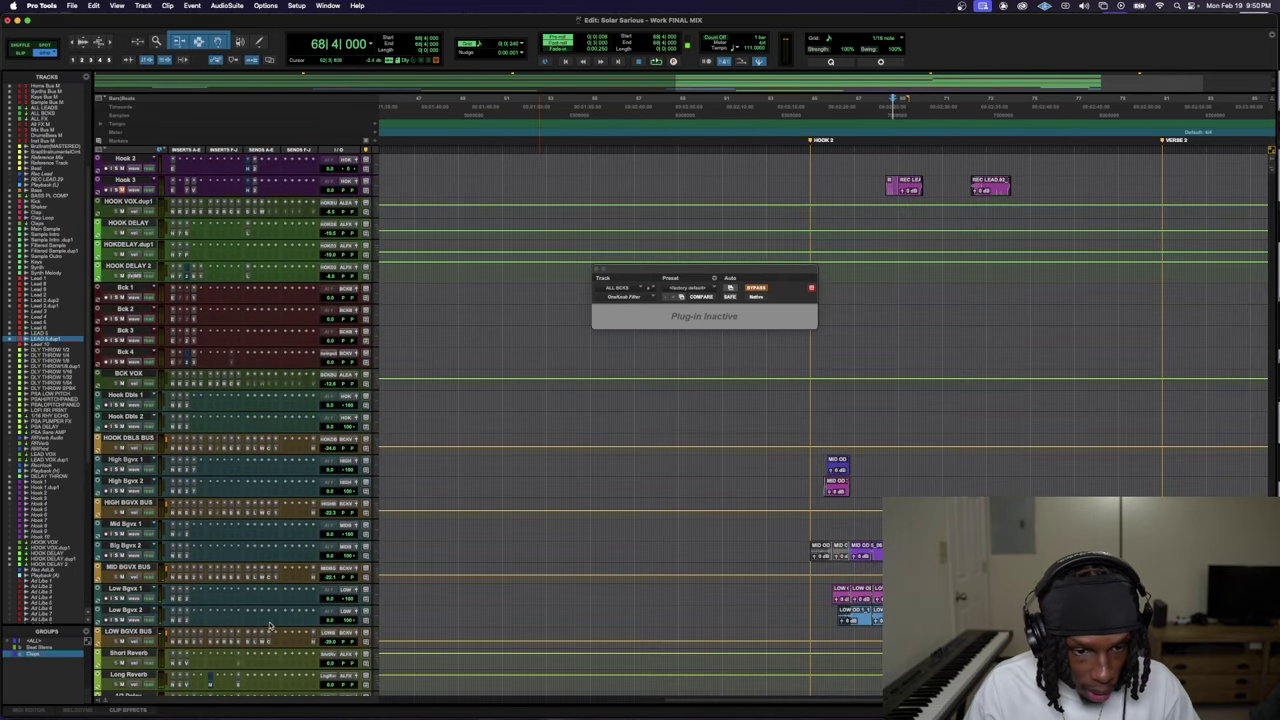
- Enlarge the Low Bgvx 1 and Low Bgvx 2 tracks and play from just before their Hook 2 clips
drag(269, 604, 267, 669)
scroll(264, 624, down, 3)
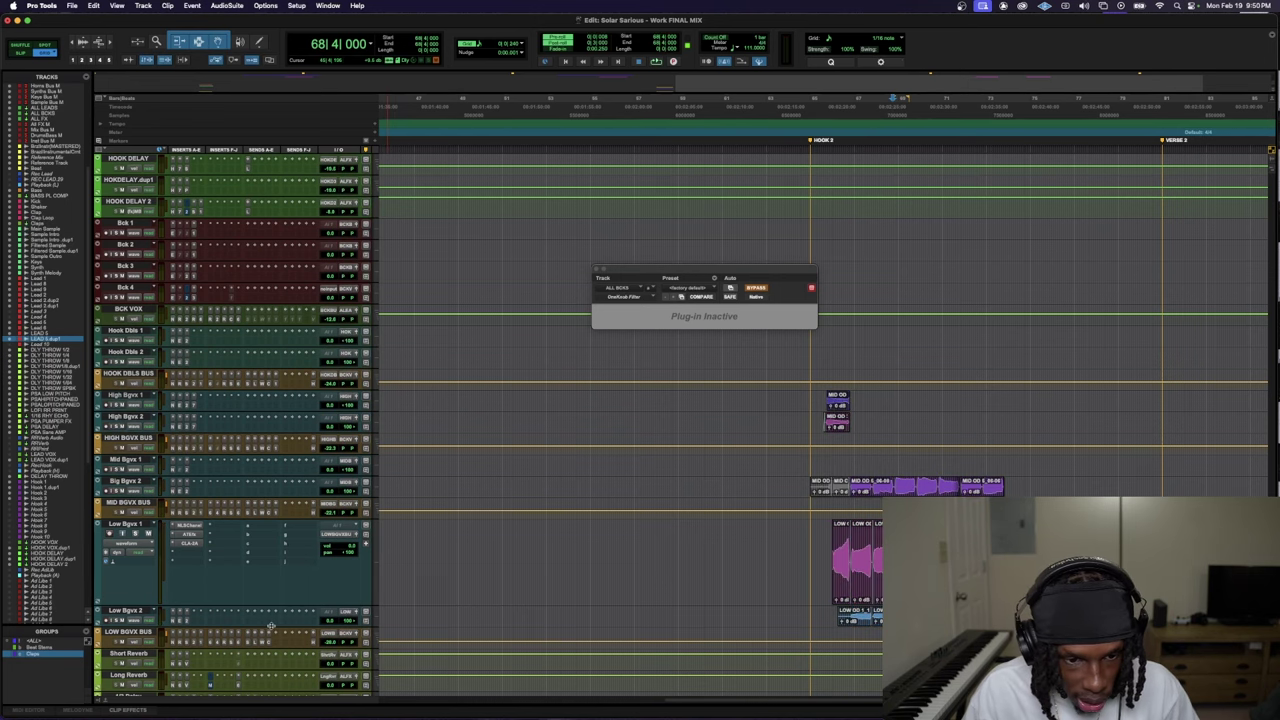
drag(270, 626, 270, 690)
scroll(270, 660, down, 1)
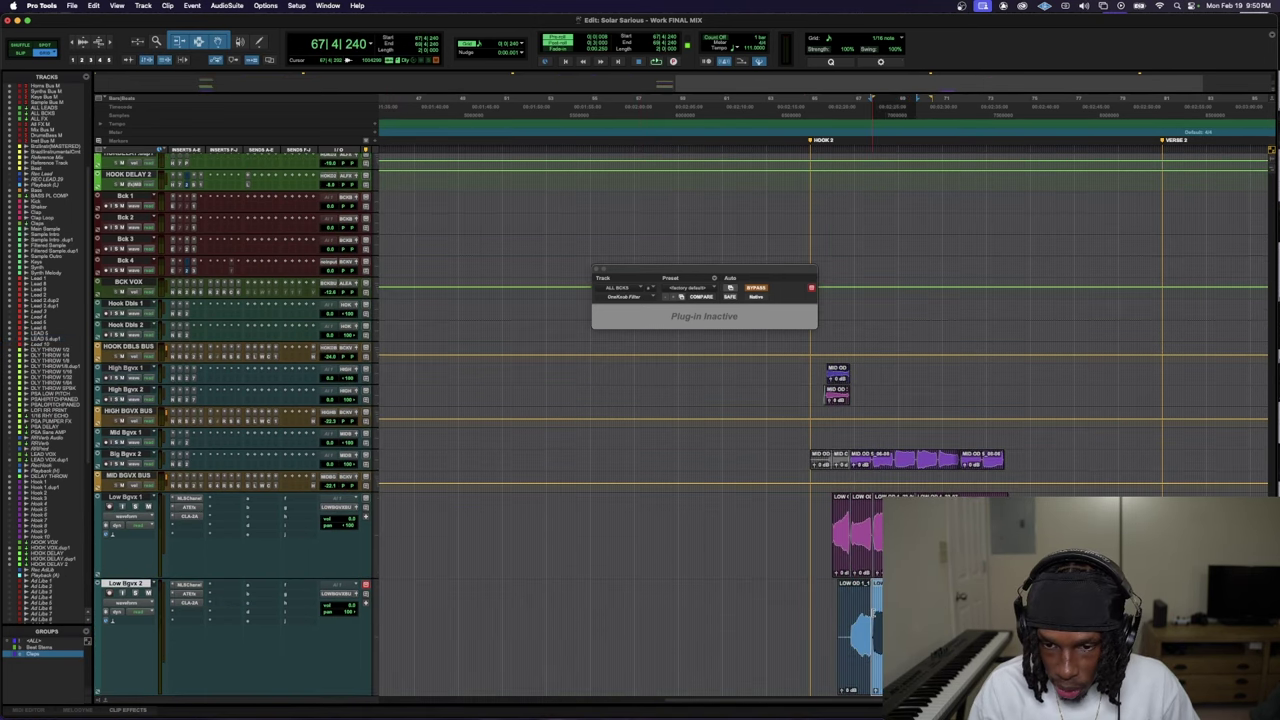
drag(981, 540, 1024, 540)
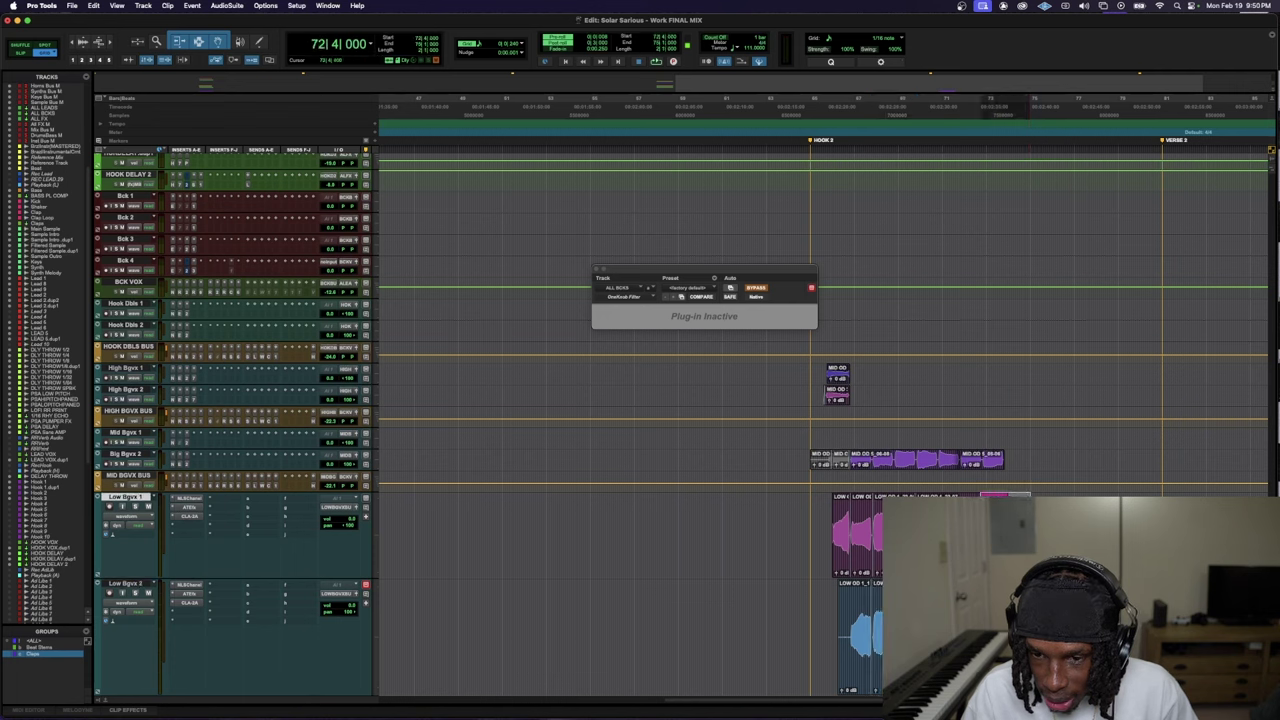
click(820, 524)
key(space)
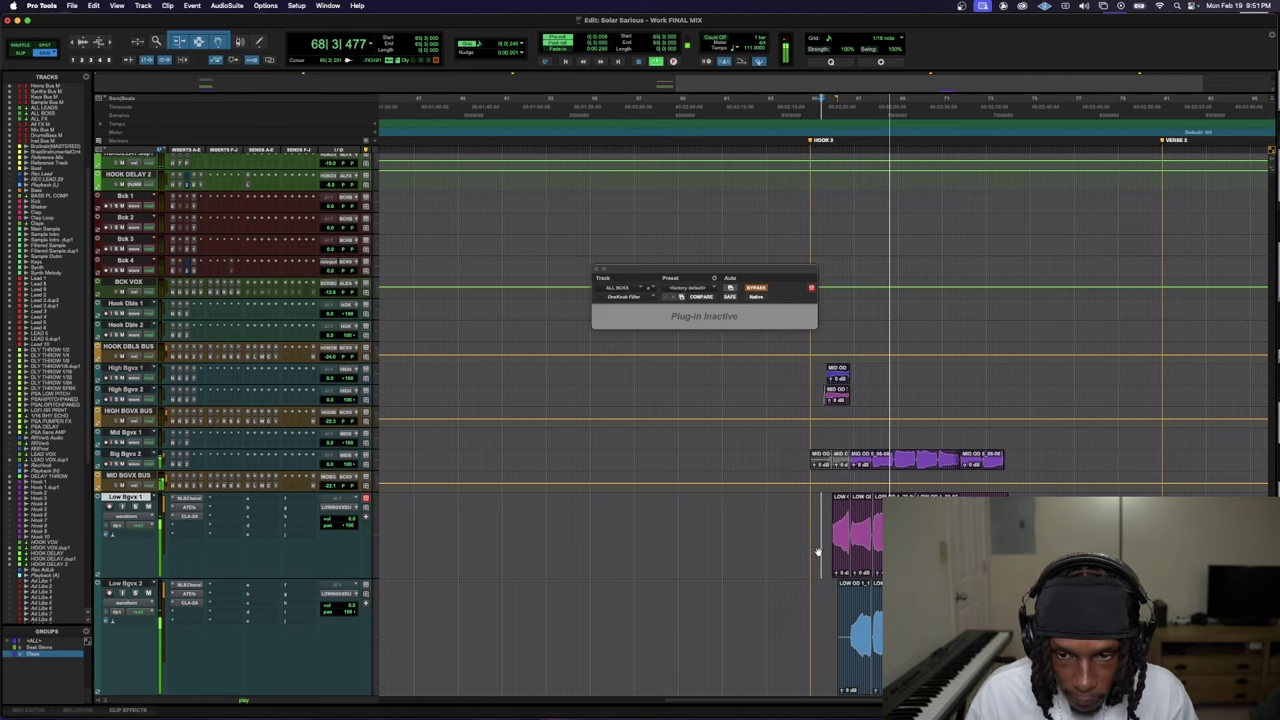
- Enlarge the Big Bgvx 2 track and play its clips from just before the Hook 2 marker
drag(373, 486, 373, 563)
key(space)
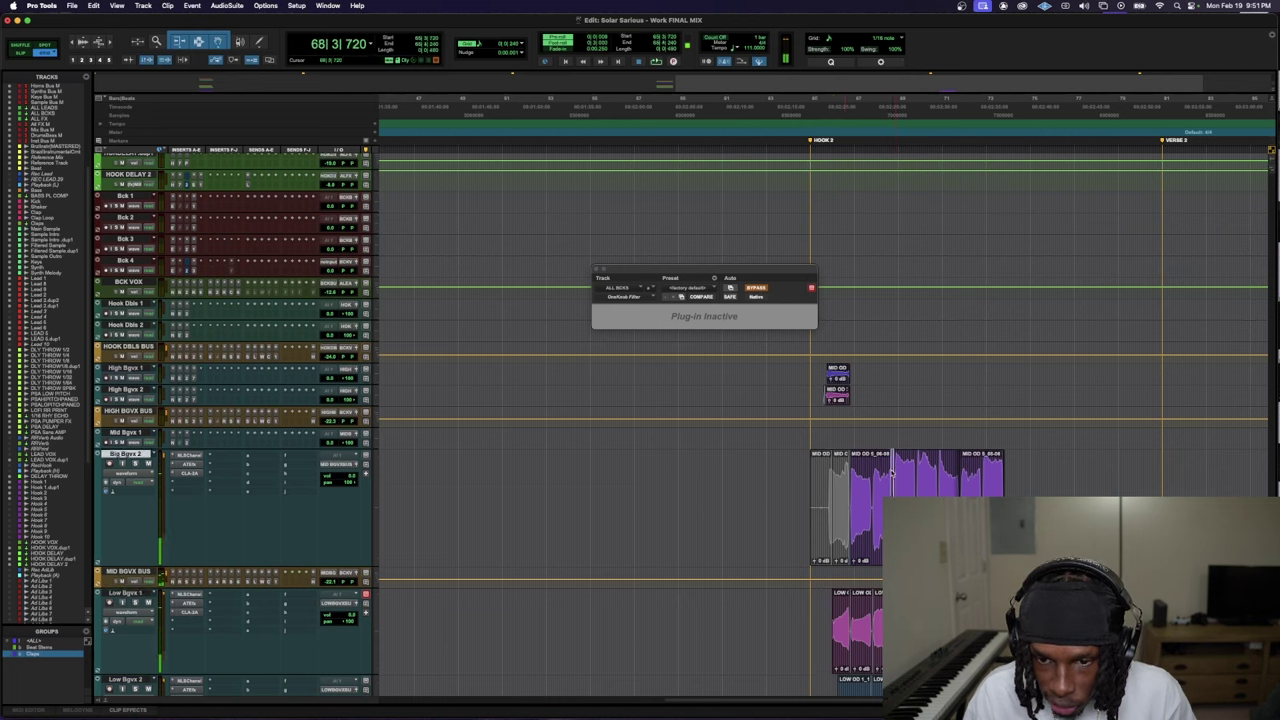
drag(892, 471, 852, 471)
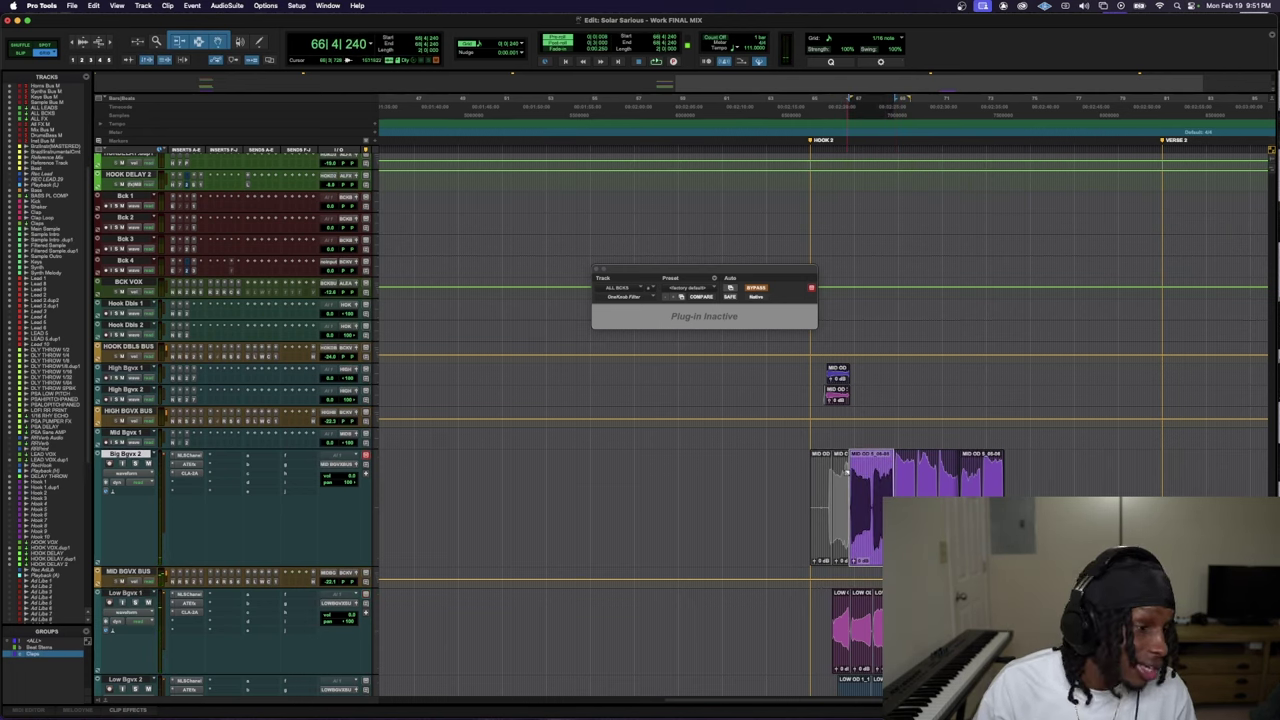
click(806, 478)
key(space)
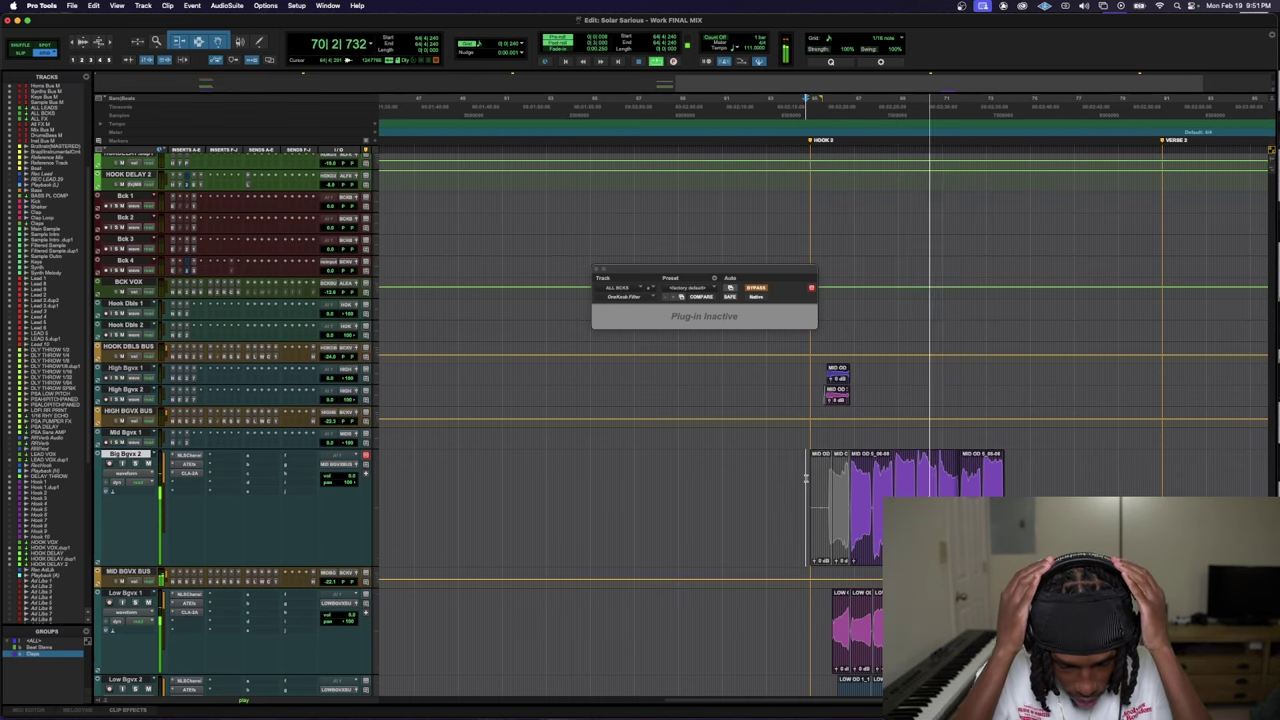
- Highlight the Low Bgvx 1 phrase starting near bar 68 beat 4 during playback, and stop the transport
scroll(850, 475, down, 3)
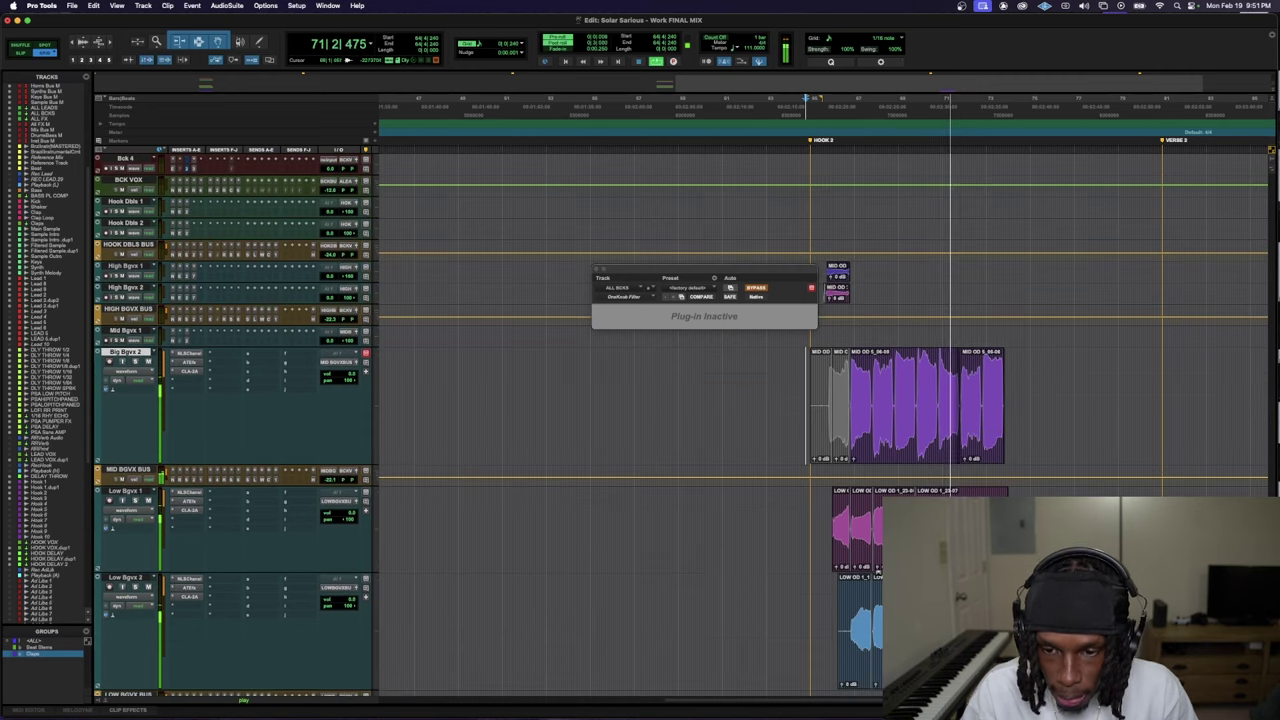
click(894, 452)
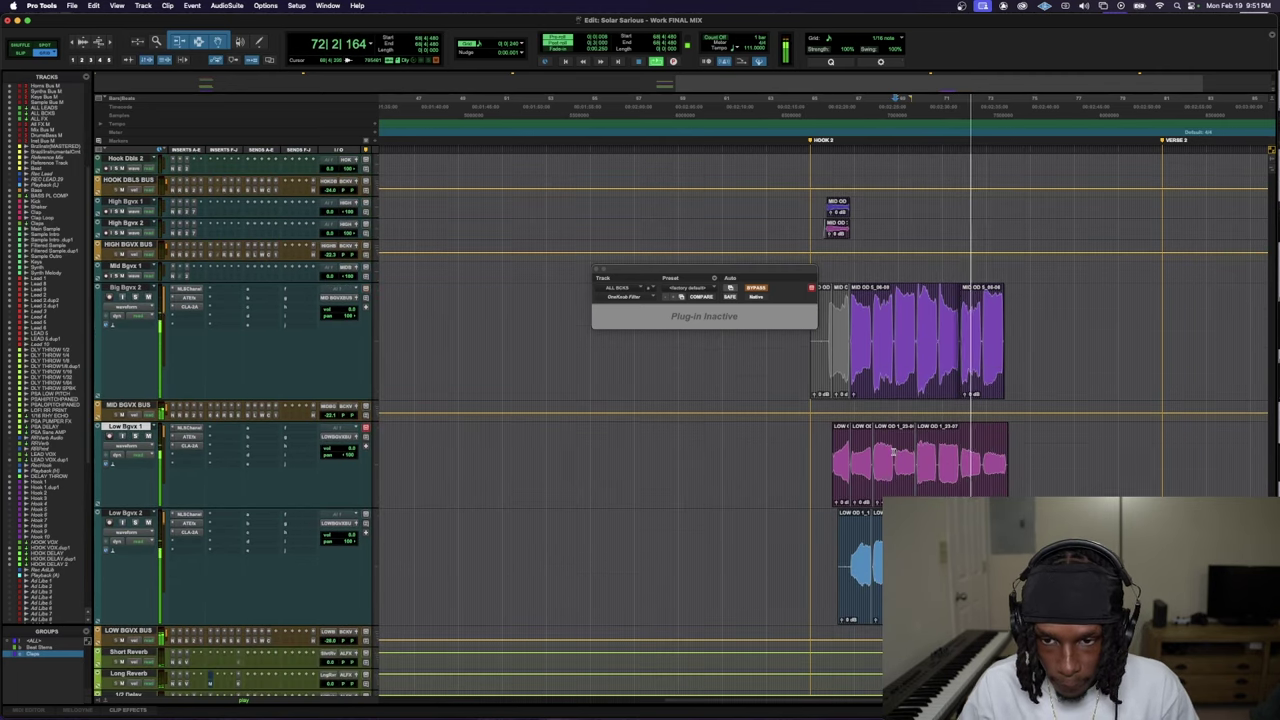
scroll(894, 452, up, 2)
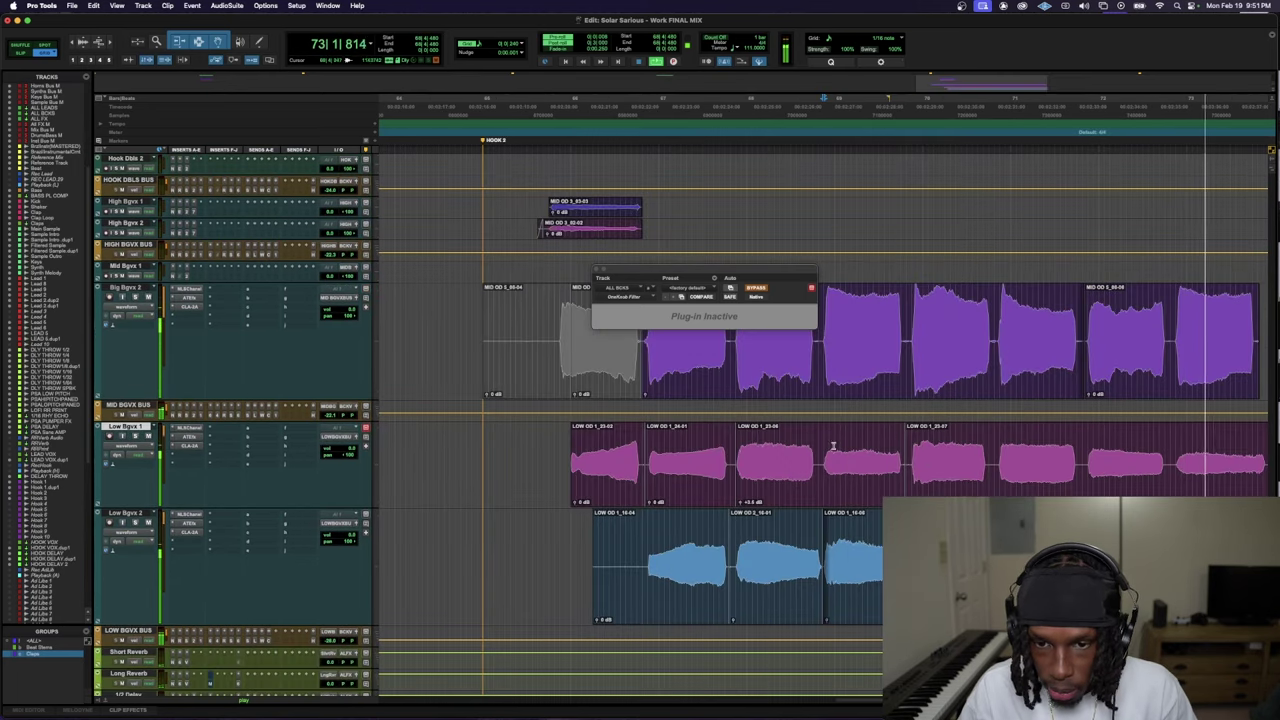
drag(818, 455, 908, 450)
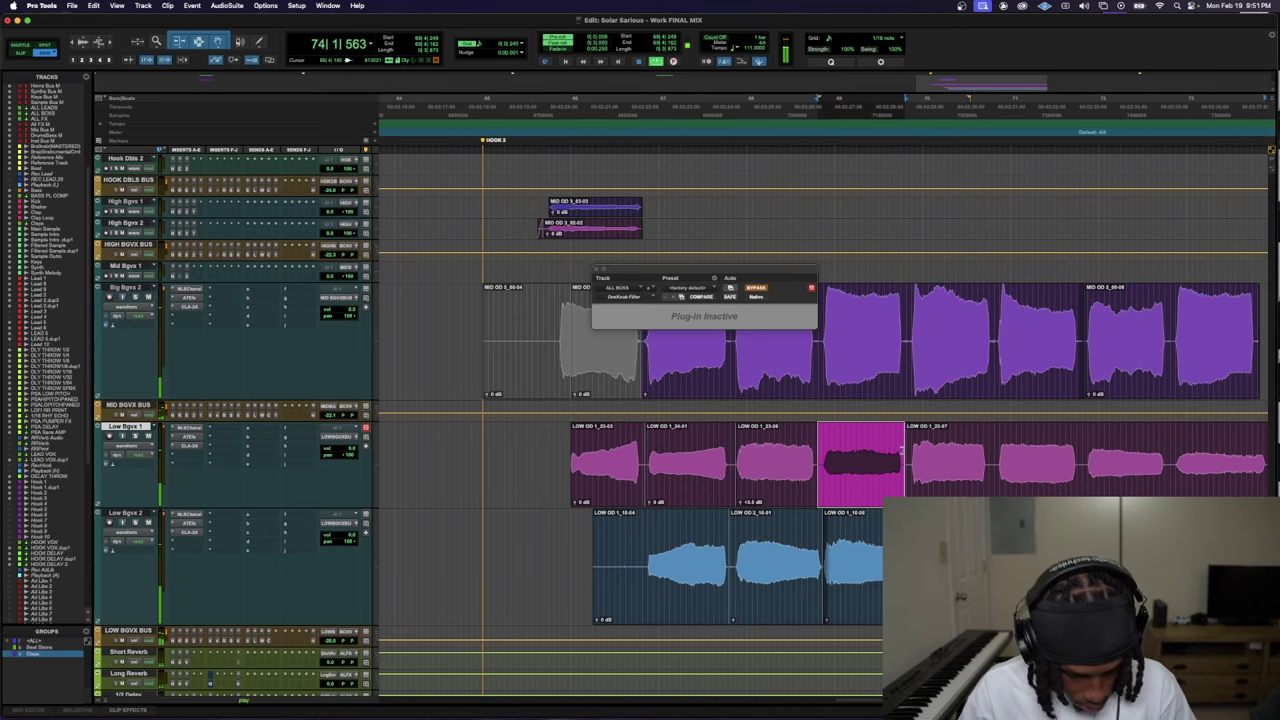
scroll(860, 465, up, 10)
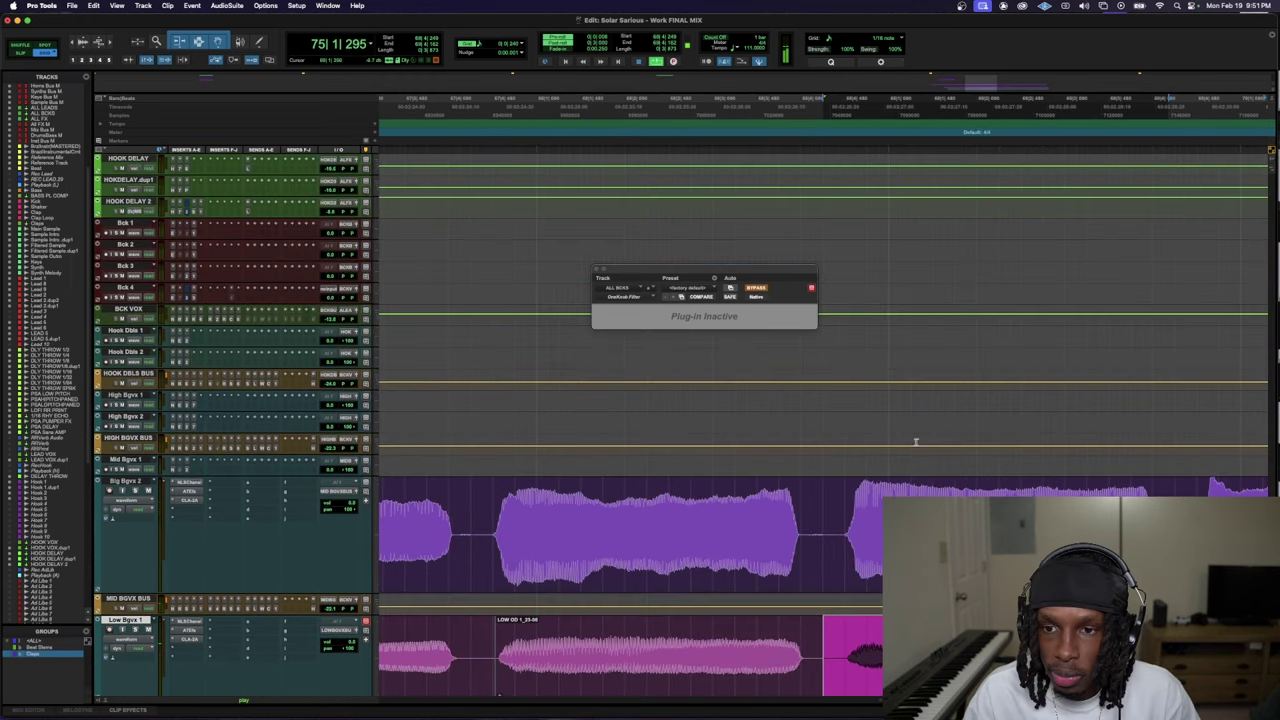
key(space)
- Reduce all tracks to a compact height and bring the lead vocal tracks into view across the full song
scroll(812, 485, down, 3)
scroll(855, 470, up, 8)
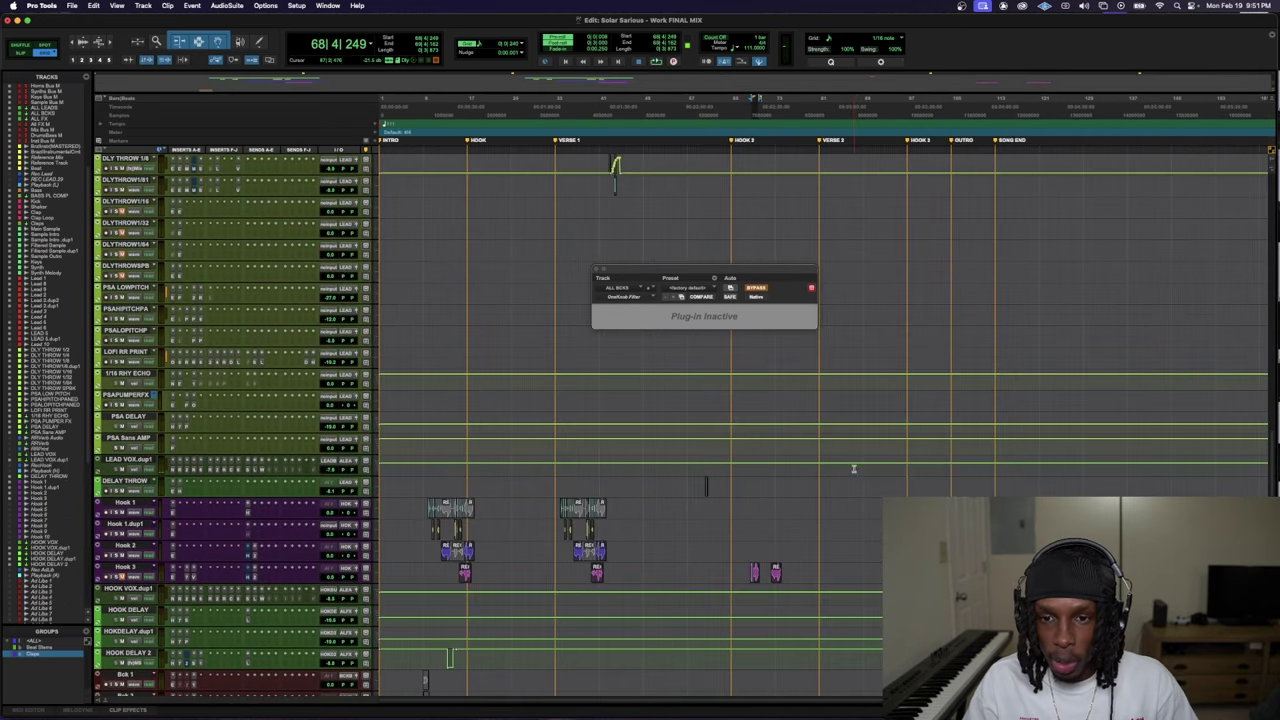
key(ctrl+alt+Down)
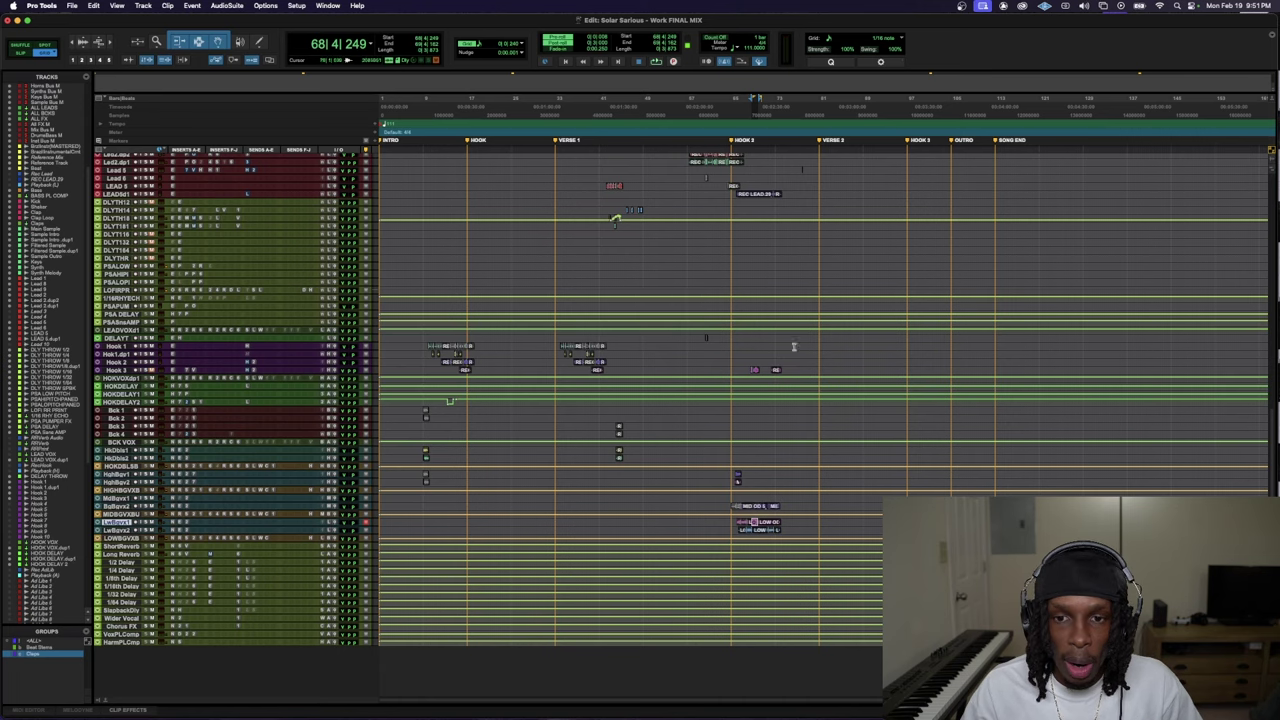
scroll(800, 400, up, 10)
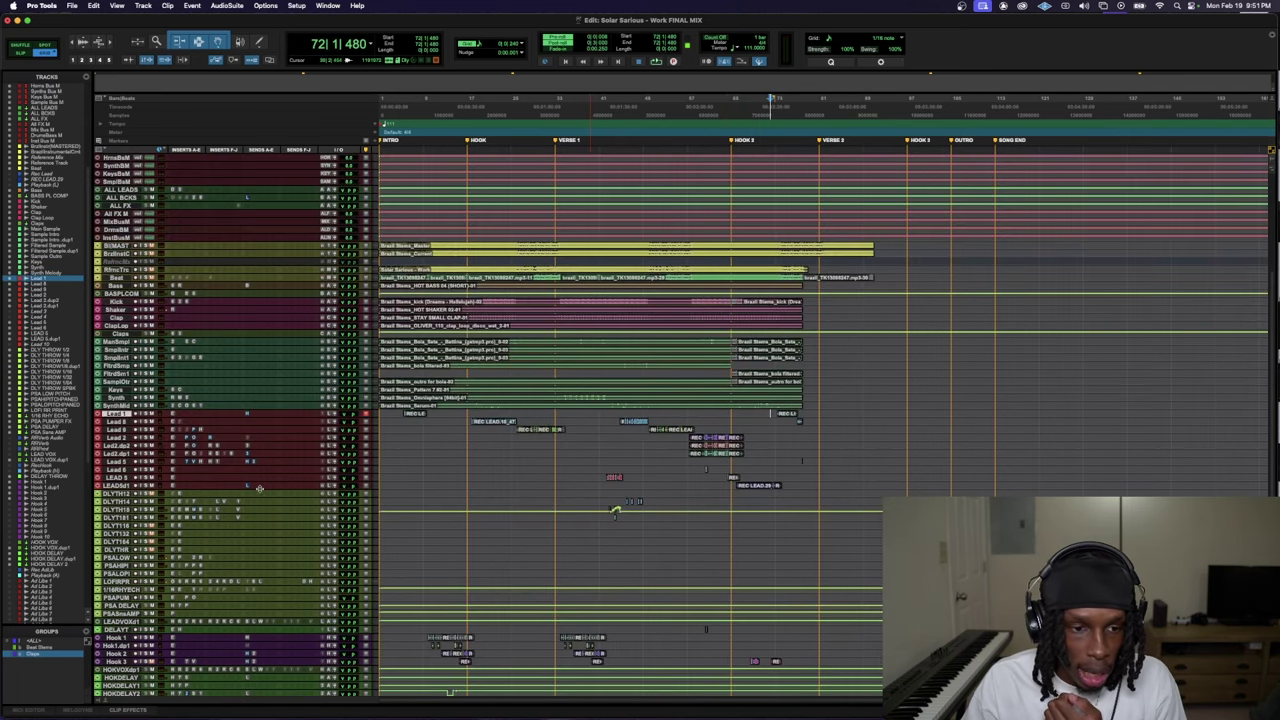
- Enlarge the Lead 1 and LEAD 5.dup1 tracks and play their transition from around bar 72 with both soloed
key(ctrl+Up)
key(ctrl+Up)
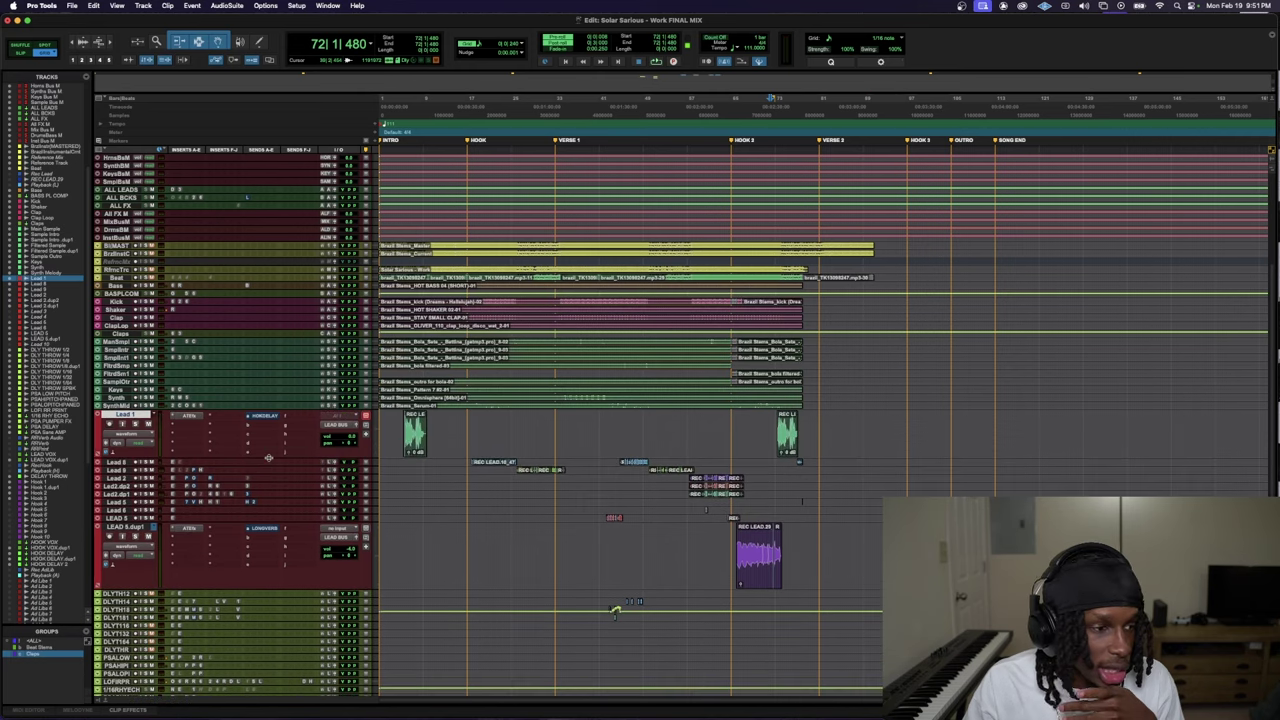
key(super+bracketright)
key(super+bracketright)
key(super+bracketright)
key(super+bracketright)
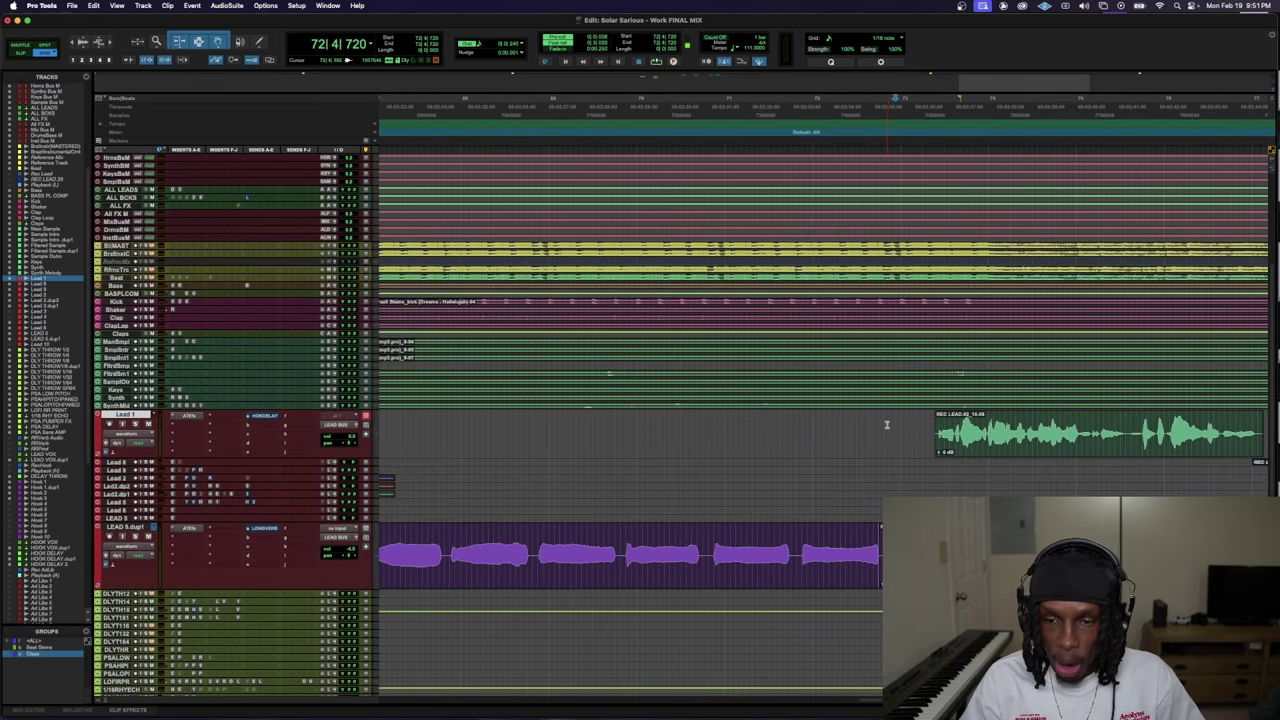
key(space)
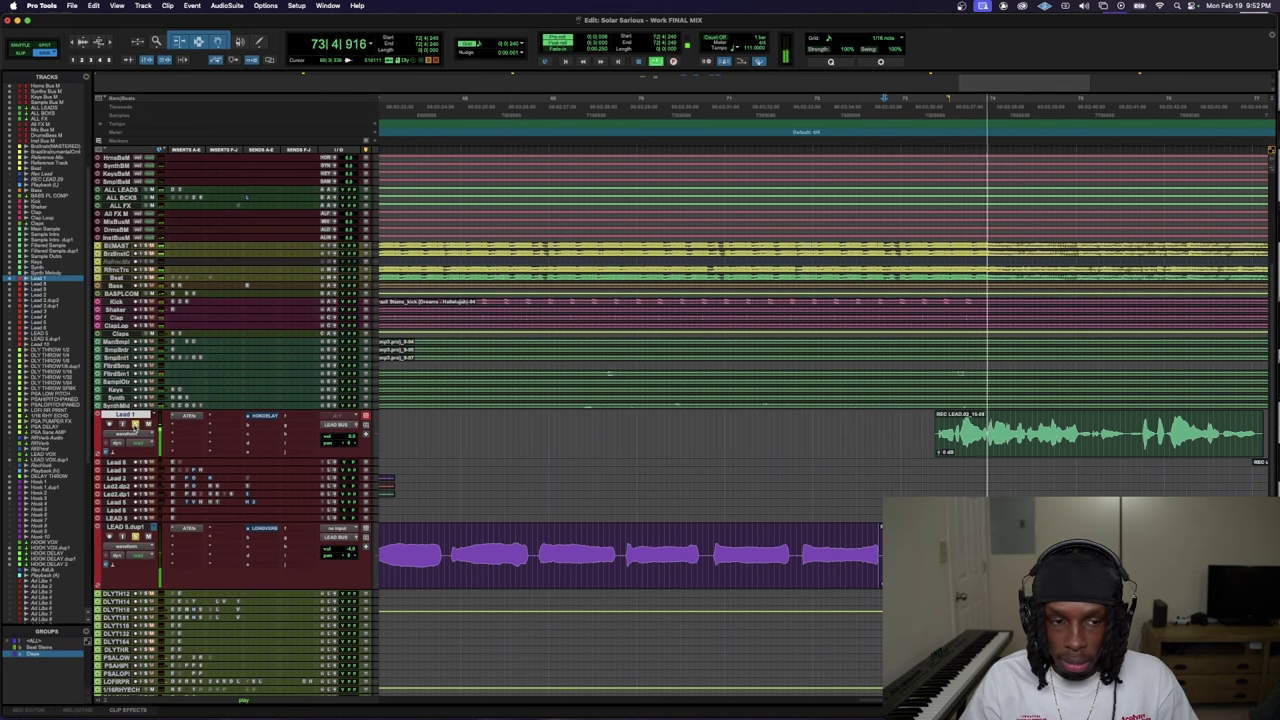
key(space)
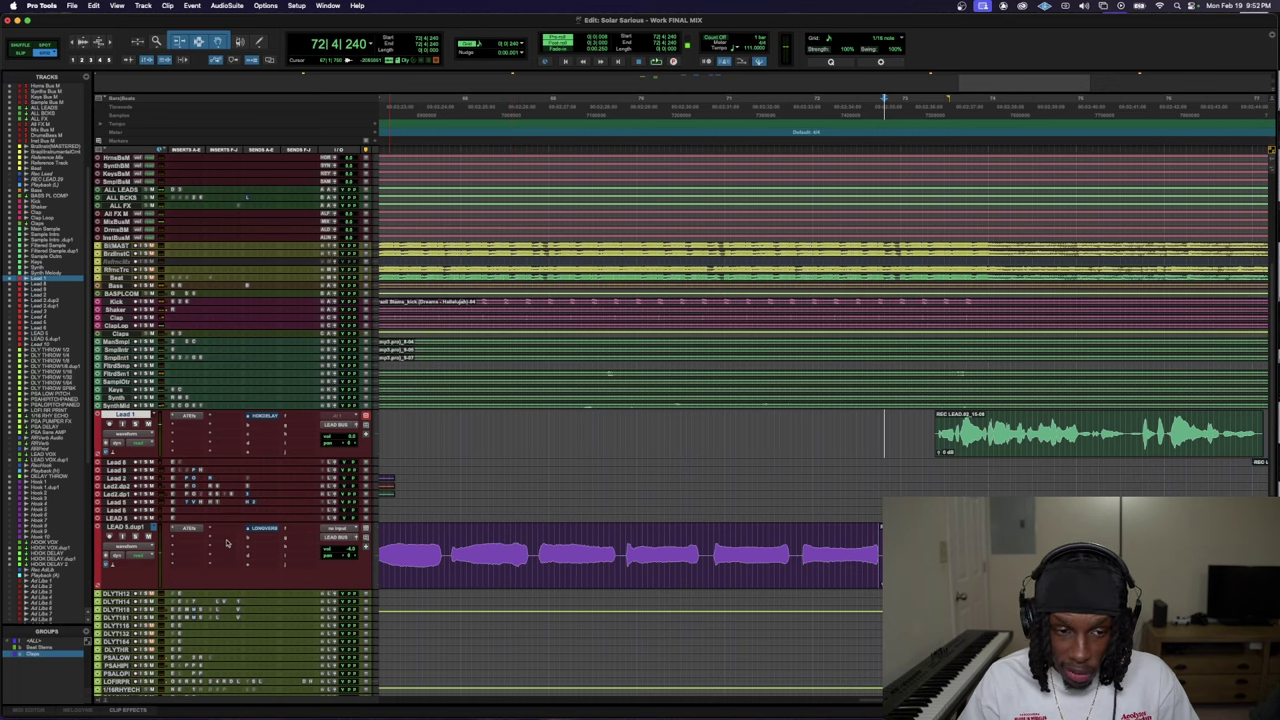
- Compare the Lead 1 and LEAD 5.dup1 overlap around bars 72 to 74 and duplicate the LEAD VOX.dup1 track
scroll(227, 543, down, 5)
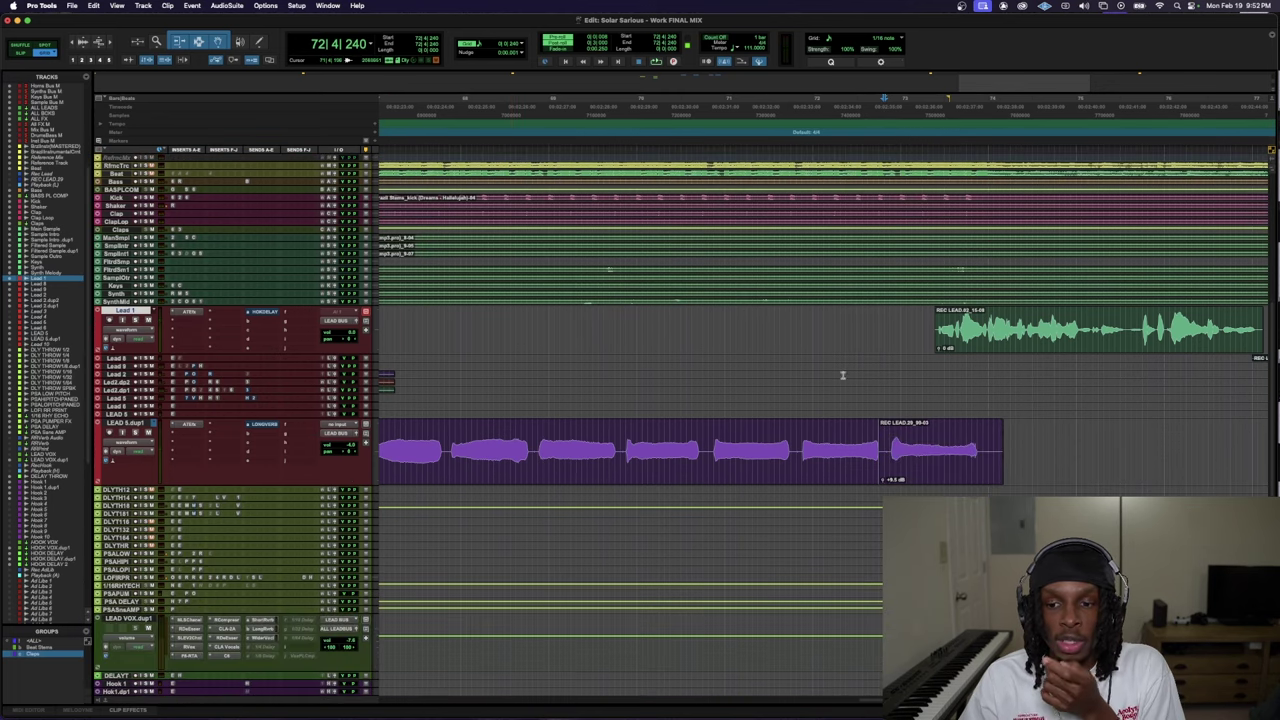
drag(1030, 430, 884, 424)
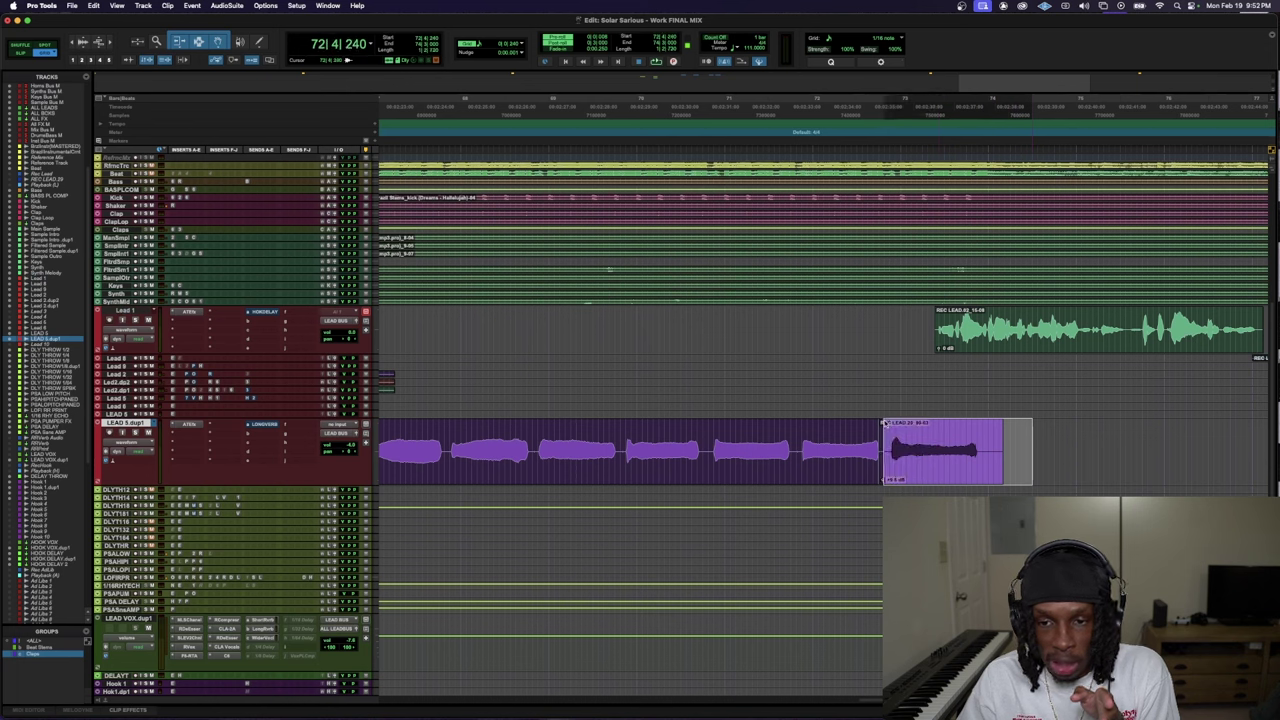
drag(878, 324, 1000, 322)
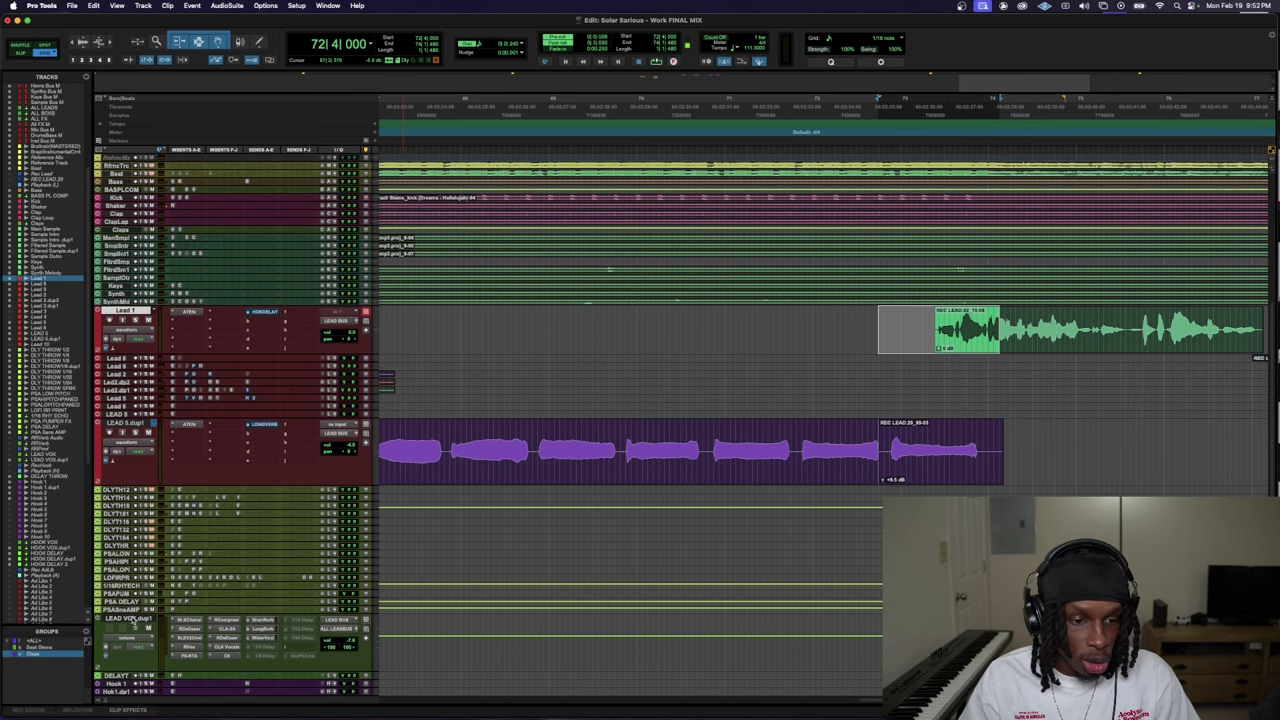
click(133, 619)
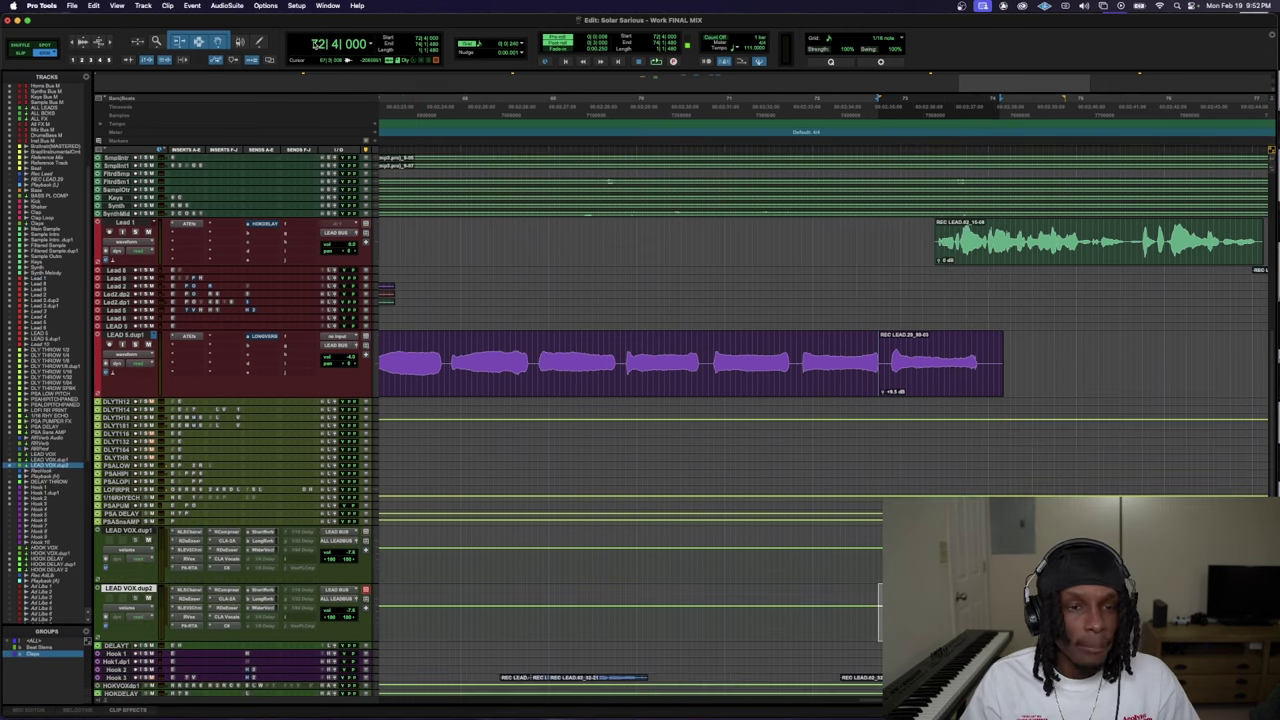
- Create a new stereo bus path in the I/O setup and name it LEAD BUS 2
click(267, 6)
mouse_move(297, 6)
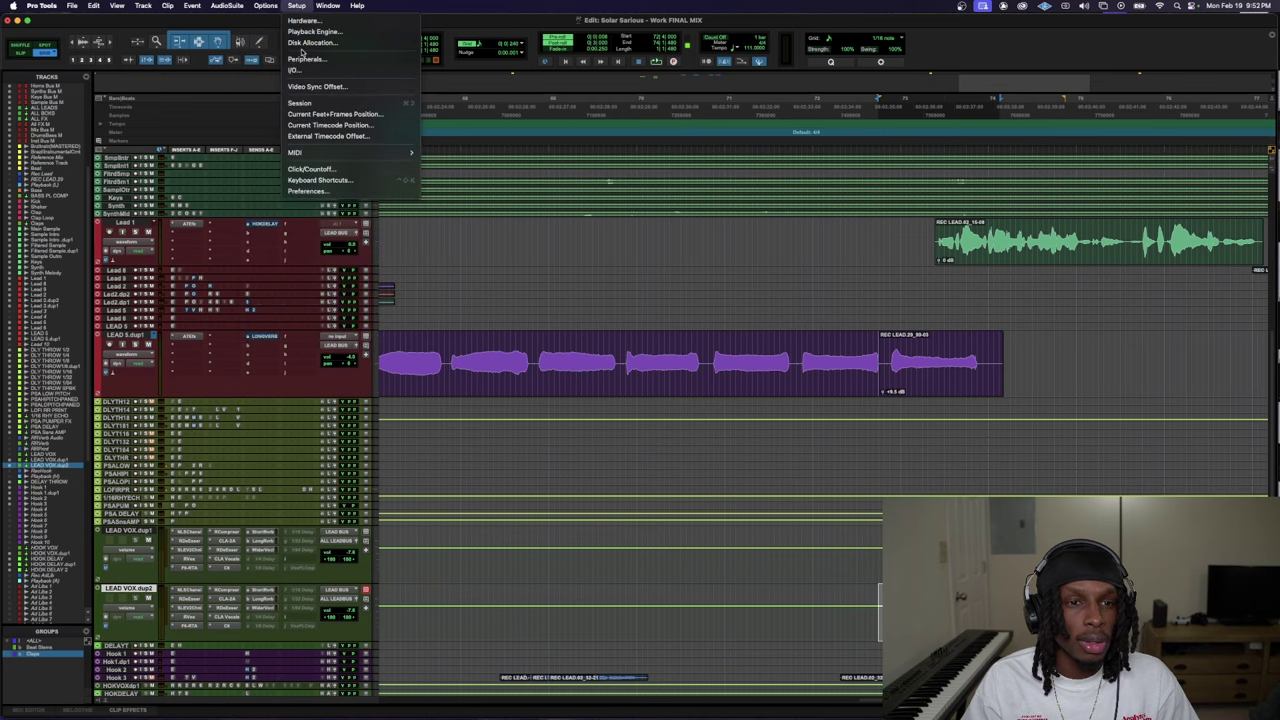
click(303, 77)
click(268, 137)
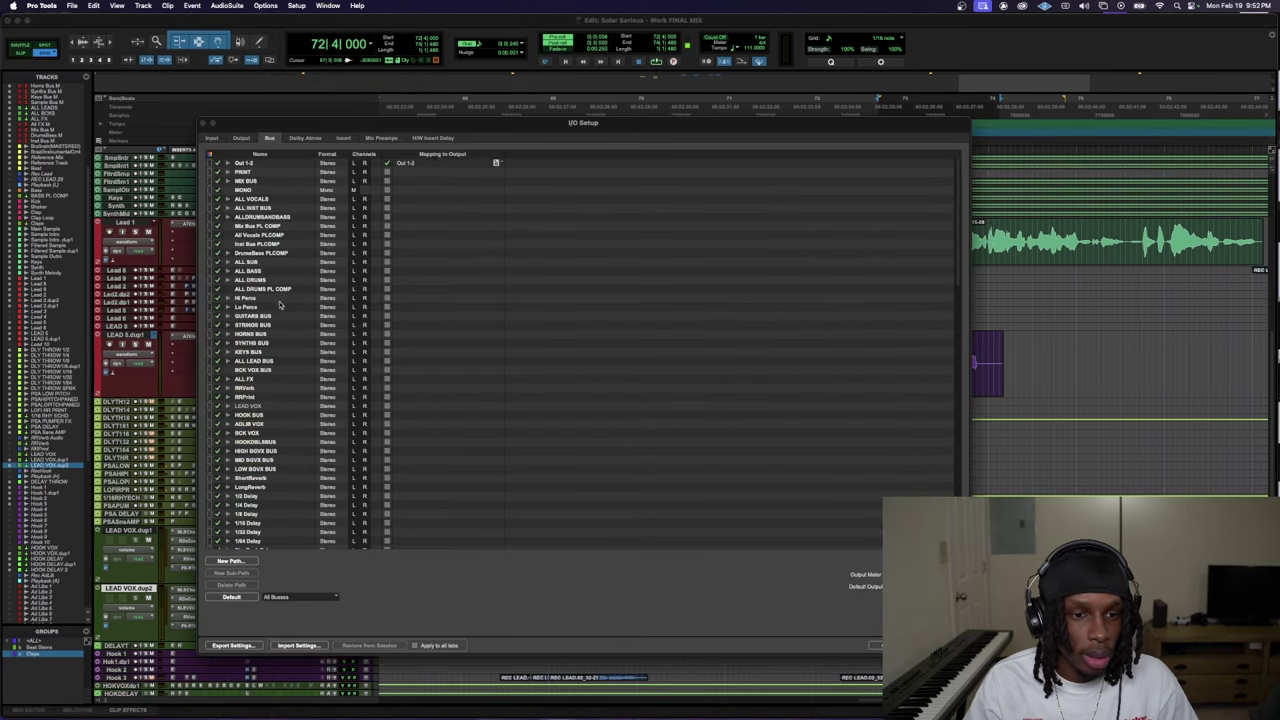
scroll(274, 466, down, 5)
click(243, 562)
click(676, 433)
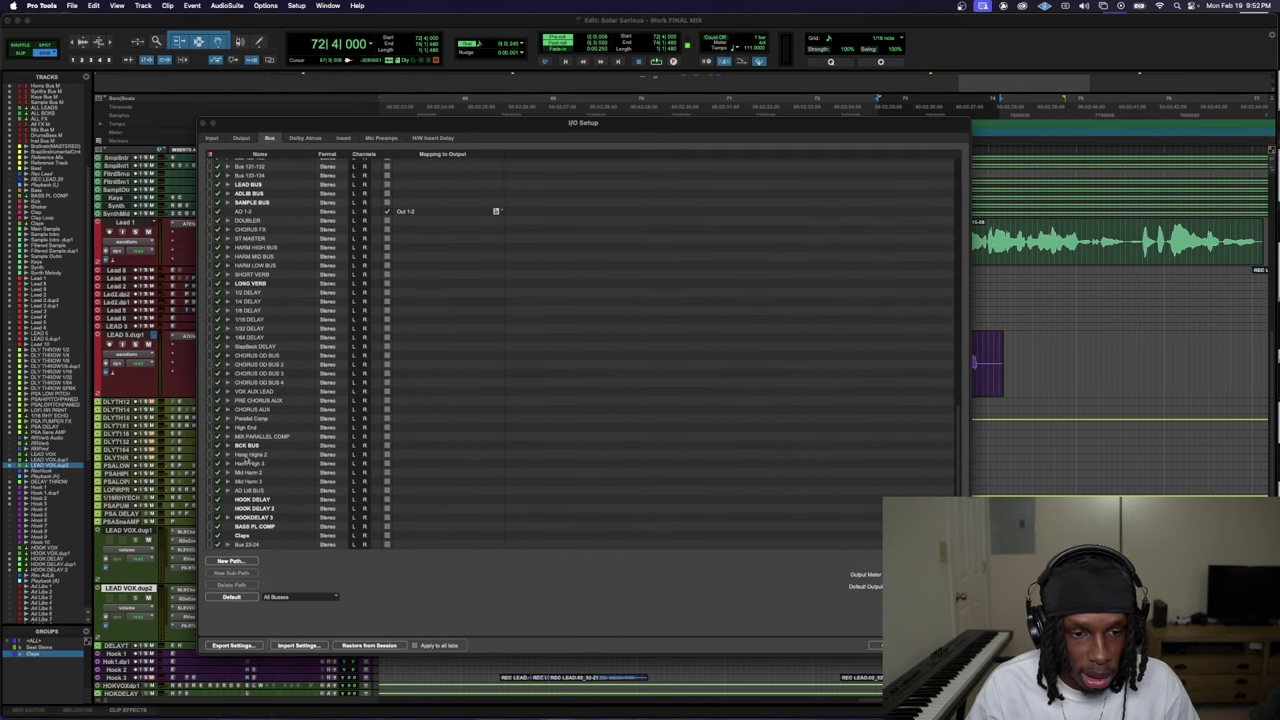
click(265, 545)
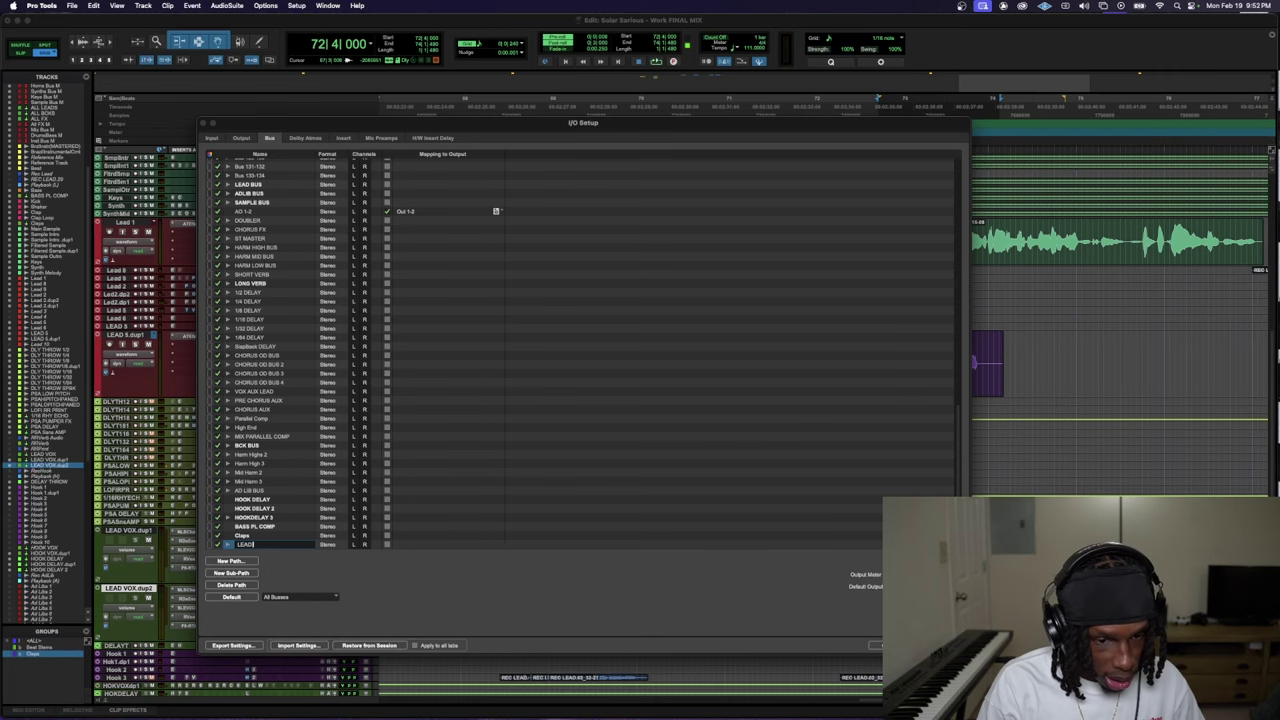
key(Return)
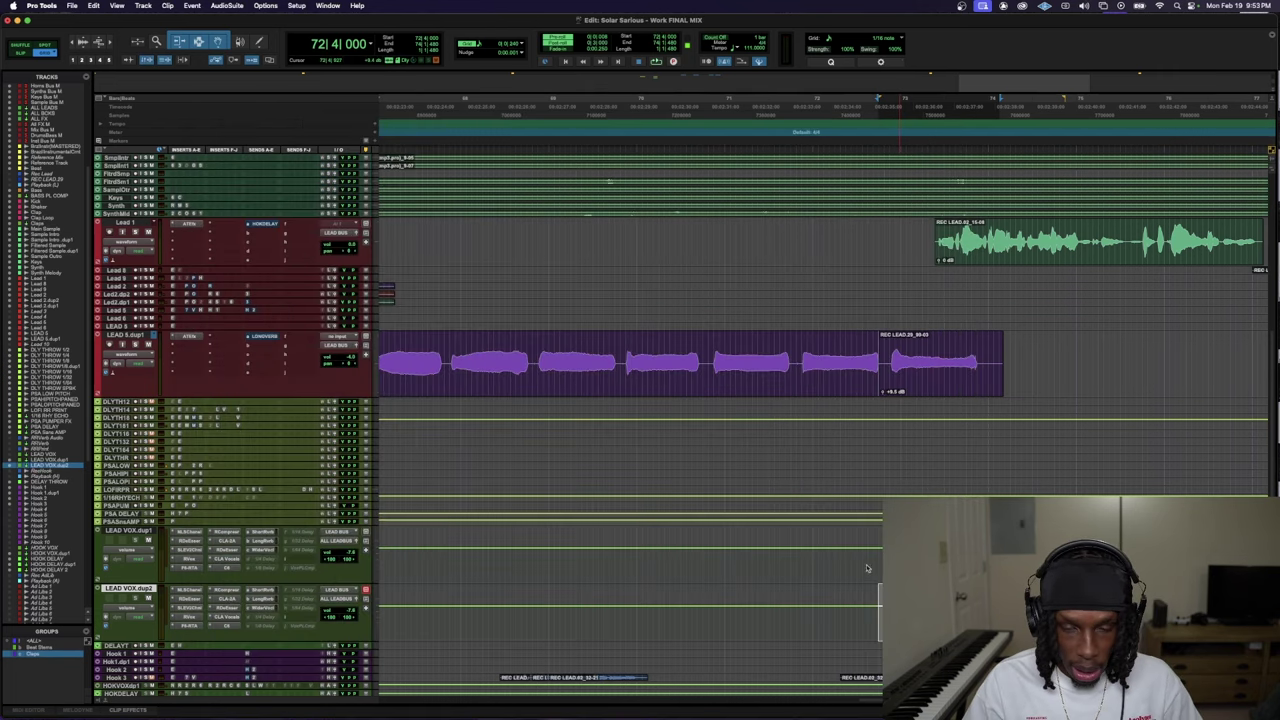
- Duplicate the Lead 1 track directly below the original
key(r)
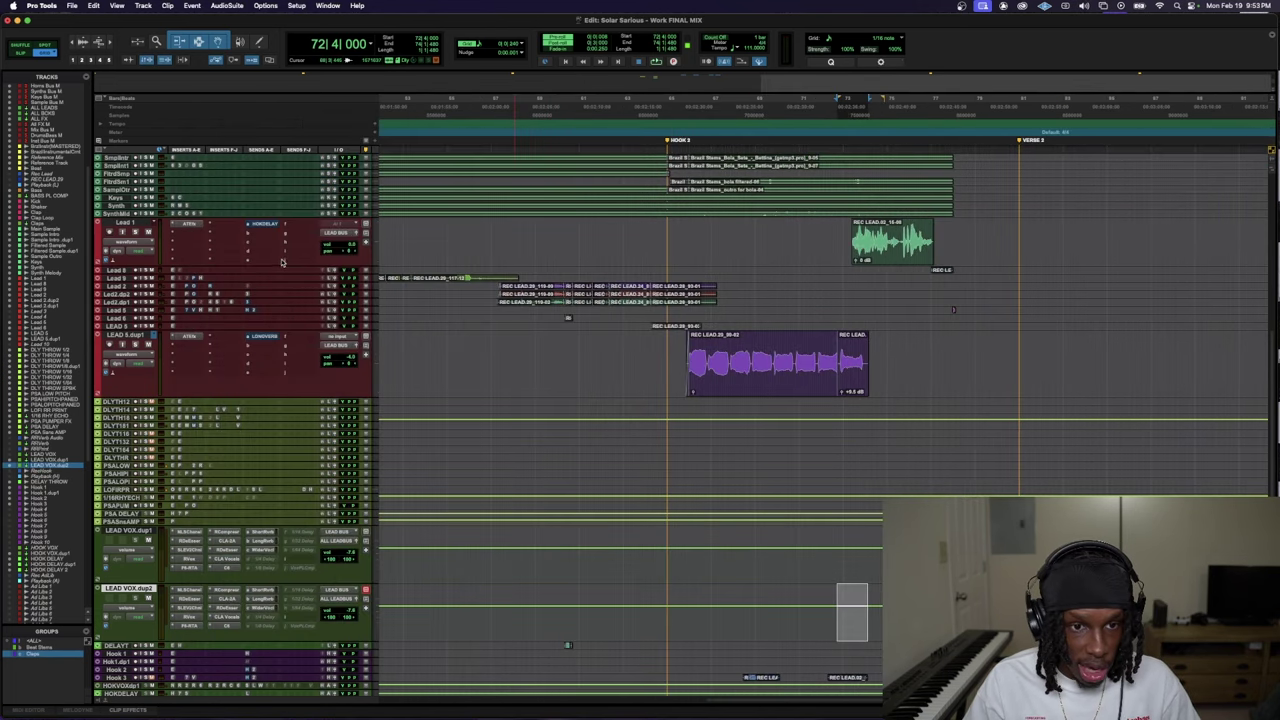
click(120, 222)
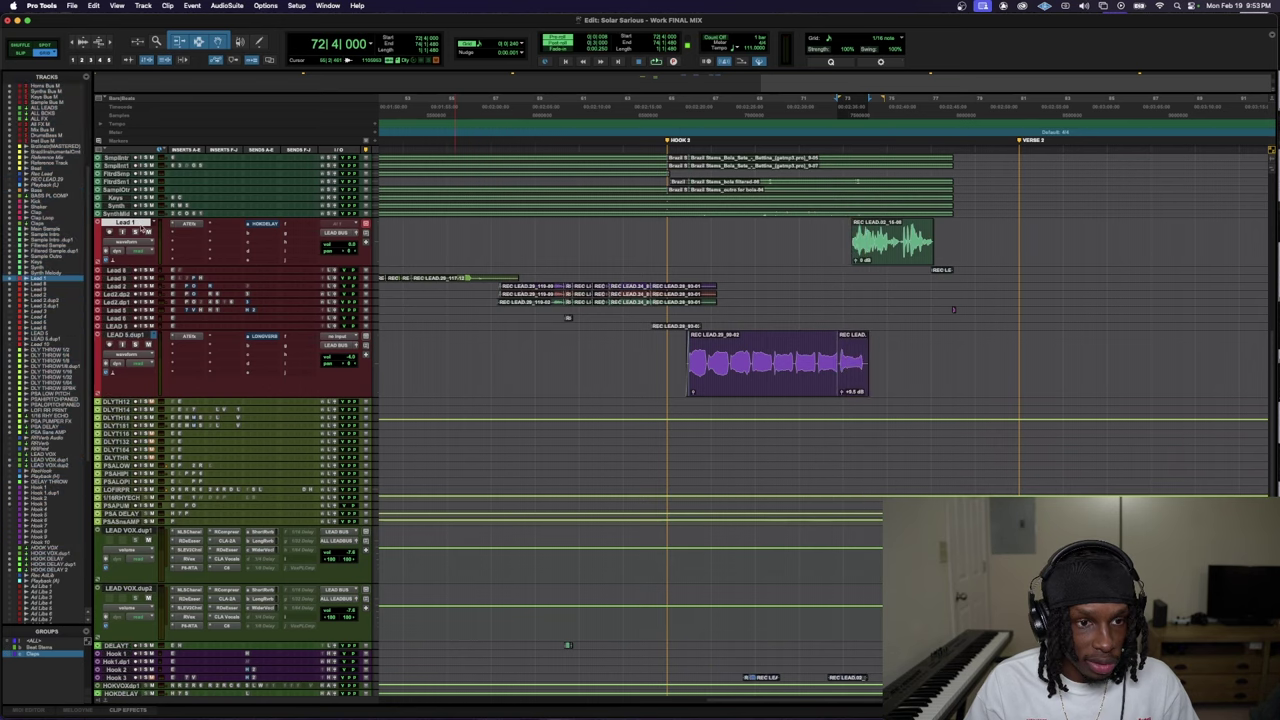
right_click(150, 222)
click(170, 387)
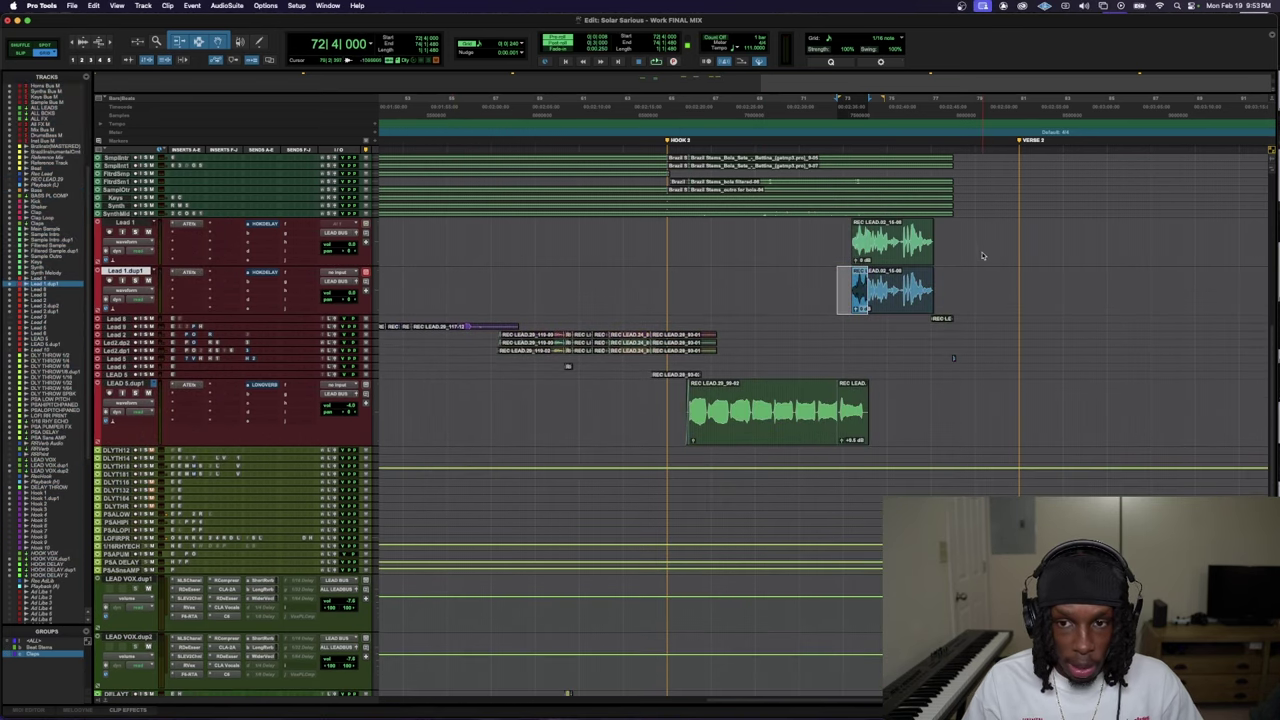
- Mute the closing Lead 1 clip around bars 73 to 76 on the original track and select the intro region on Lead 1.dup1
drag(955, 236, 822, 235)
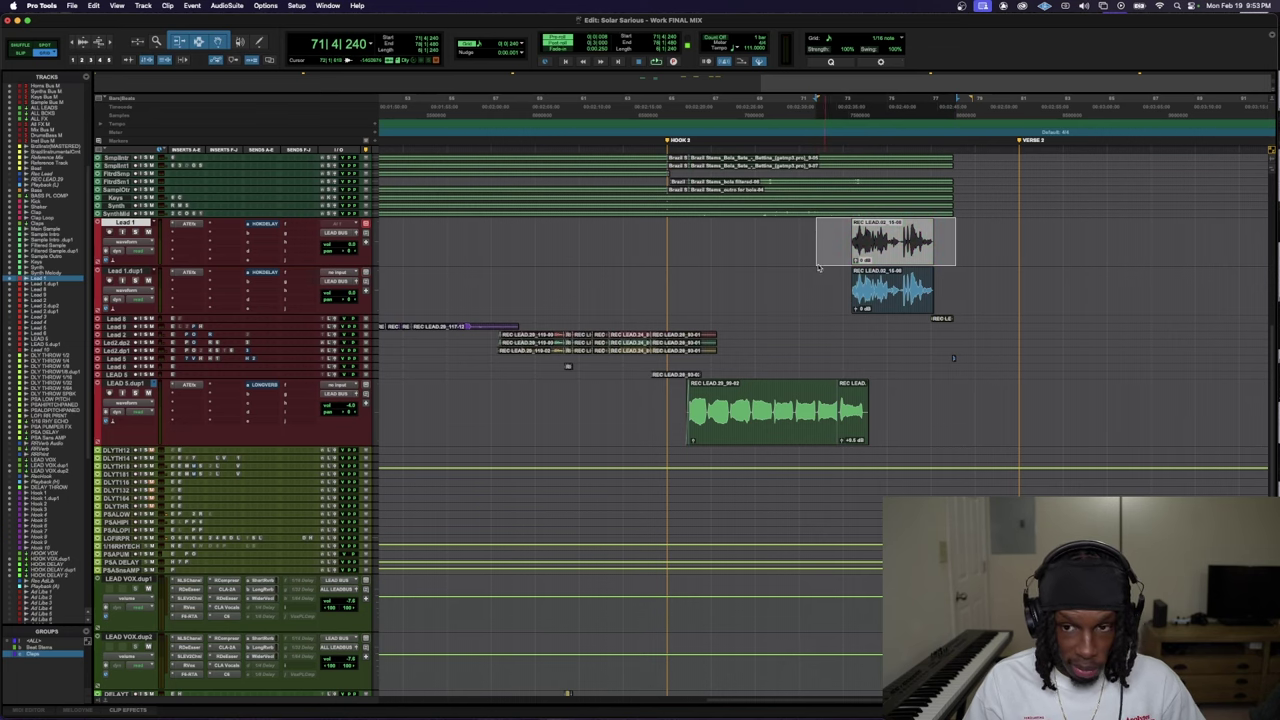
key(super+bracketleft)
key(super+bracketleft)
key(super+bracketleft)
drag(477, 285, 380, 285)
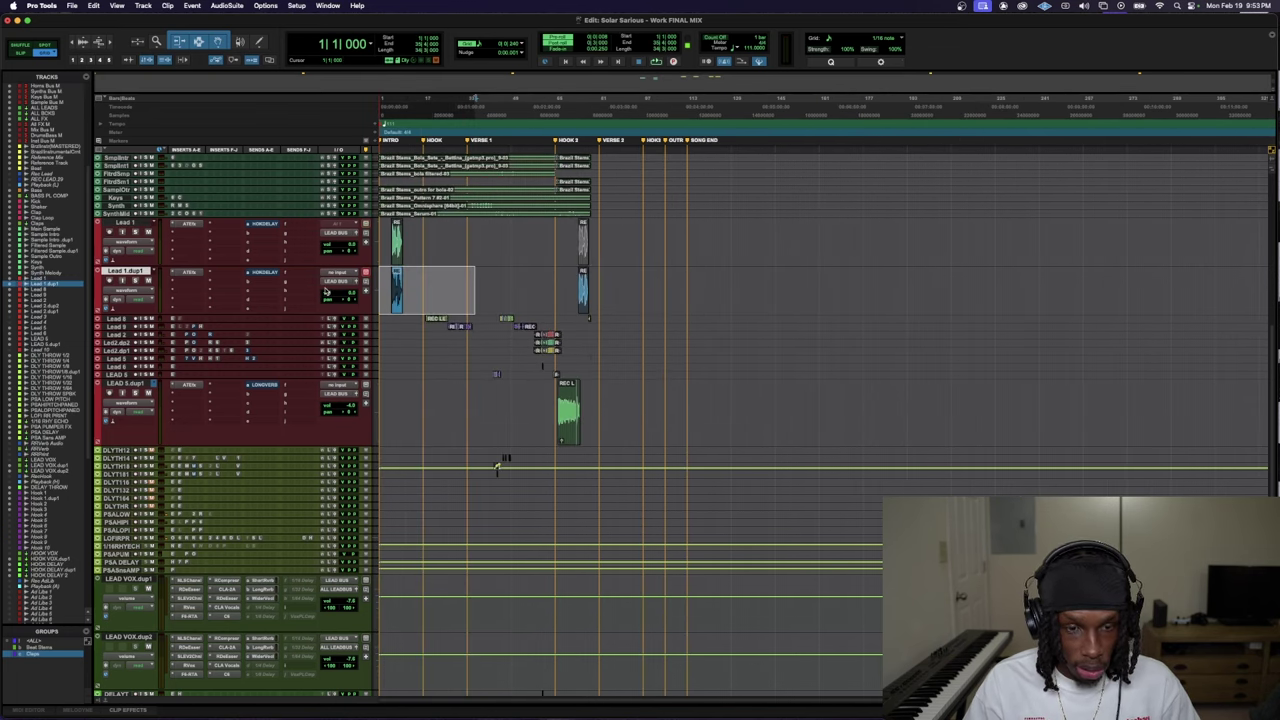
click(545, 268)
- Route the output of Lead 1.dup1 to LEAD BUS 2 (Stereo)
key(super+bracketright)
key(super+bracketright)
key(super+bracketright)
key(super+bracketright)
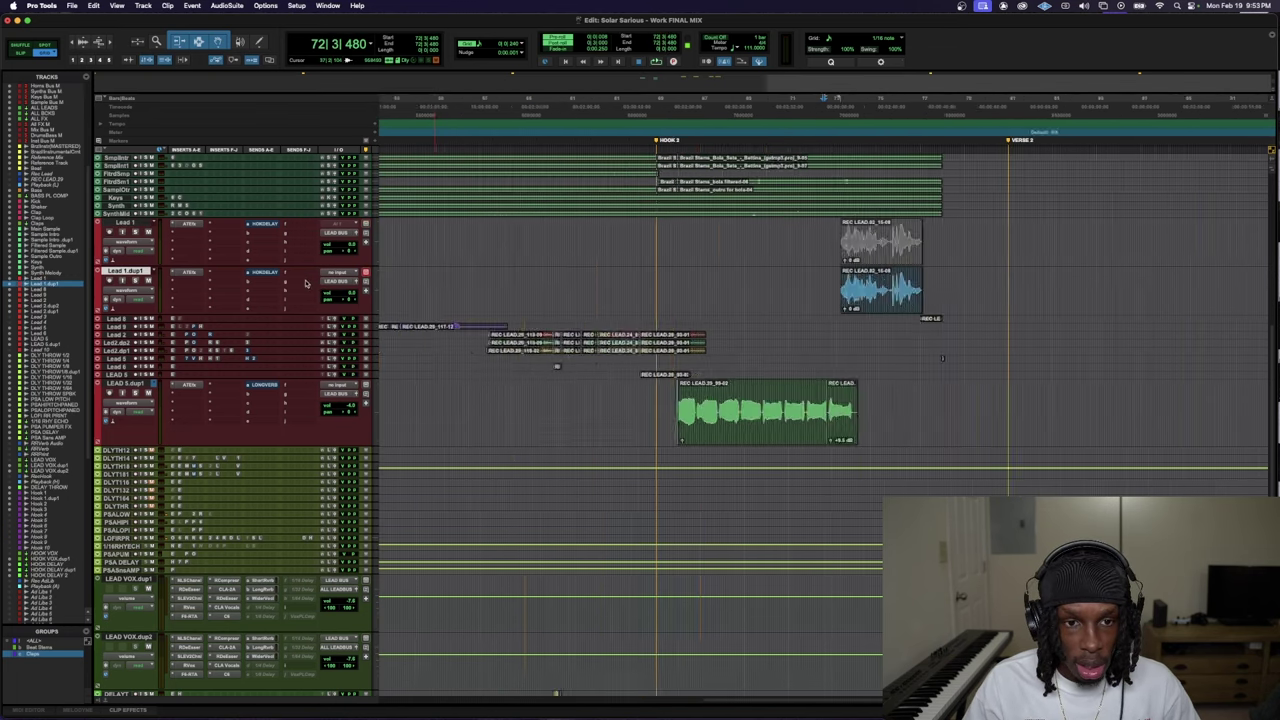
click(338, 280)
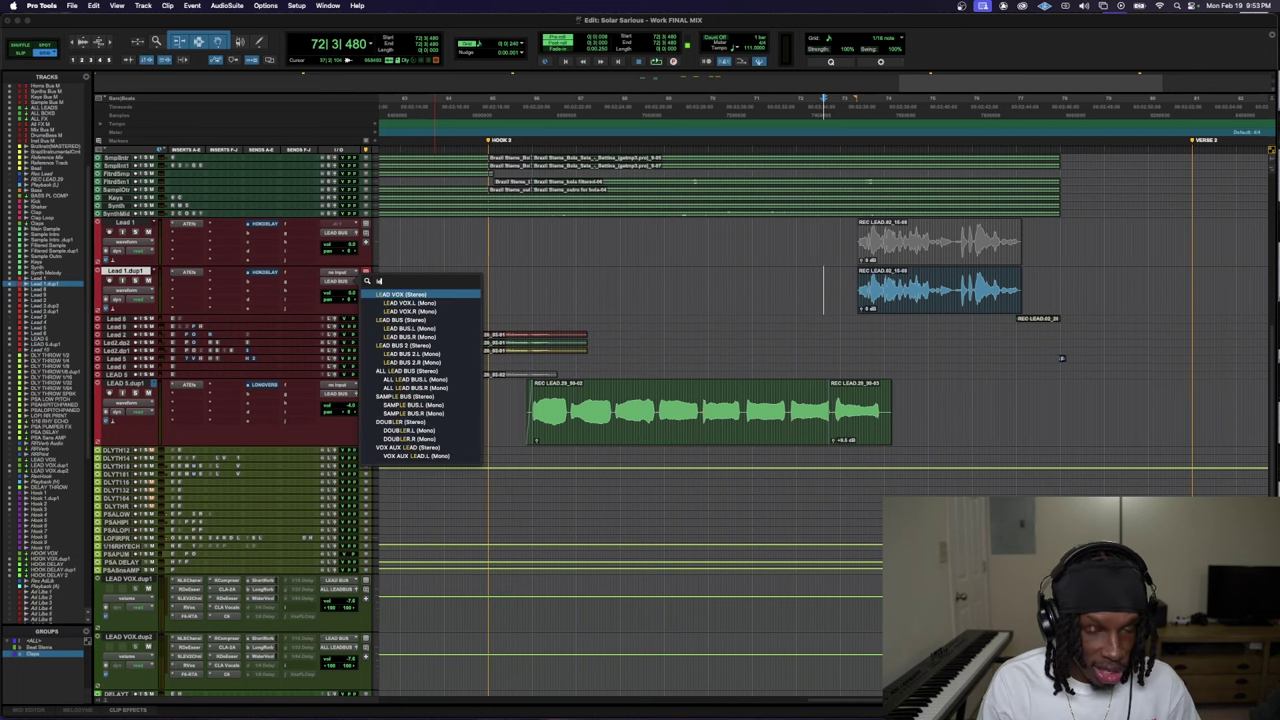
text(lead)
click(405, 345)
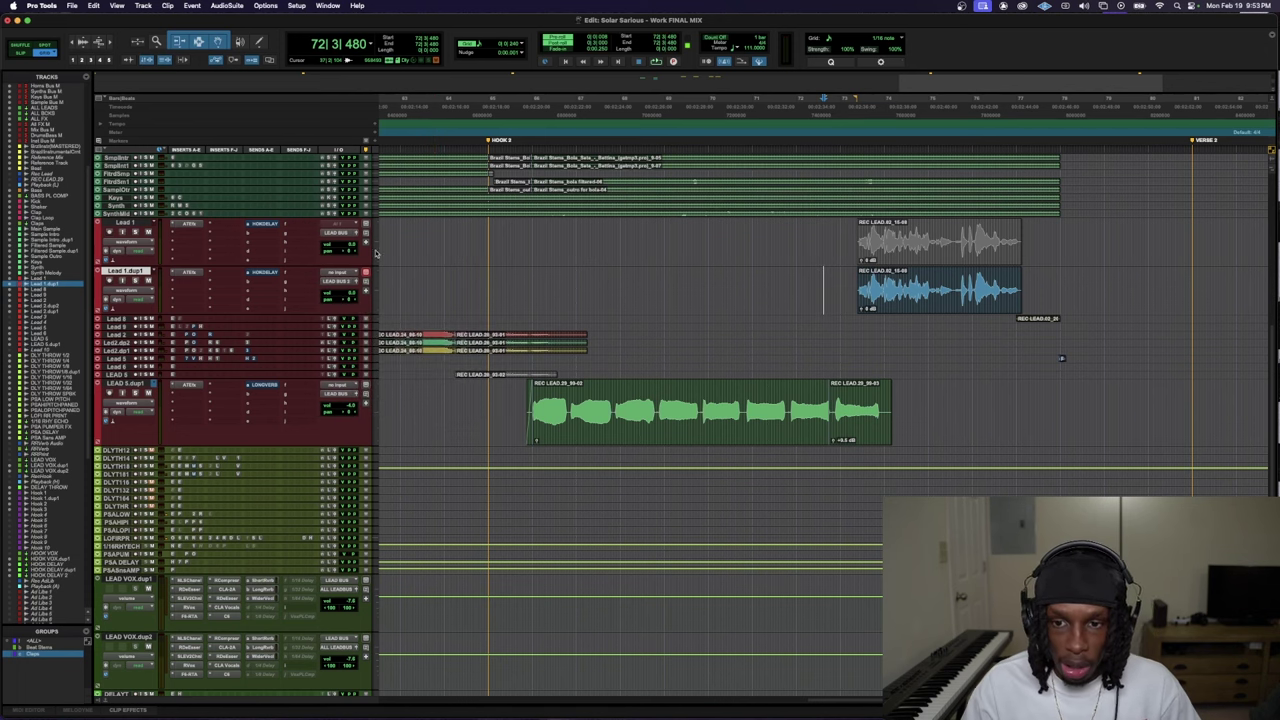
- Play the handover from LEAD 5.dup1 to Lead 1.dup1 starting at bar 72 beat 4
click(845, 400)
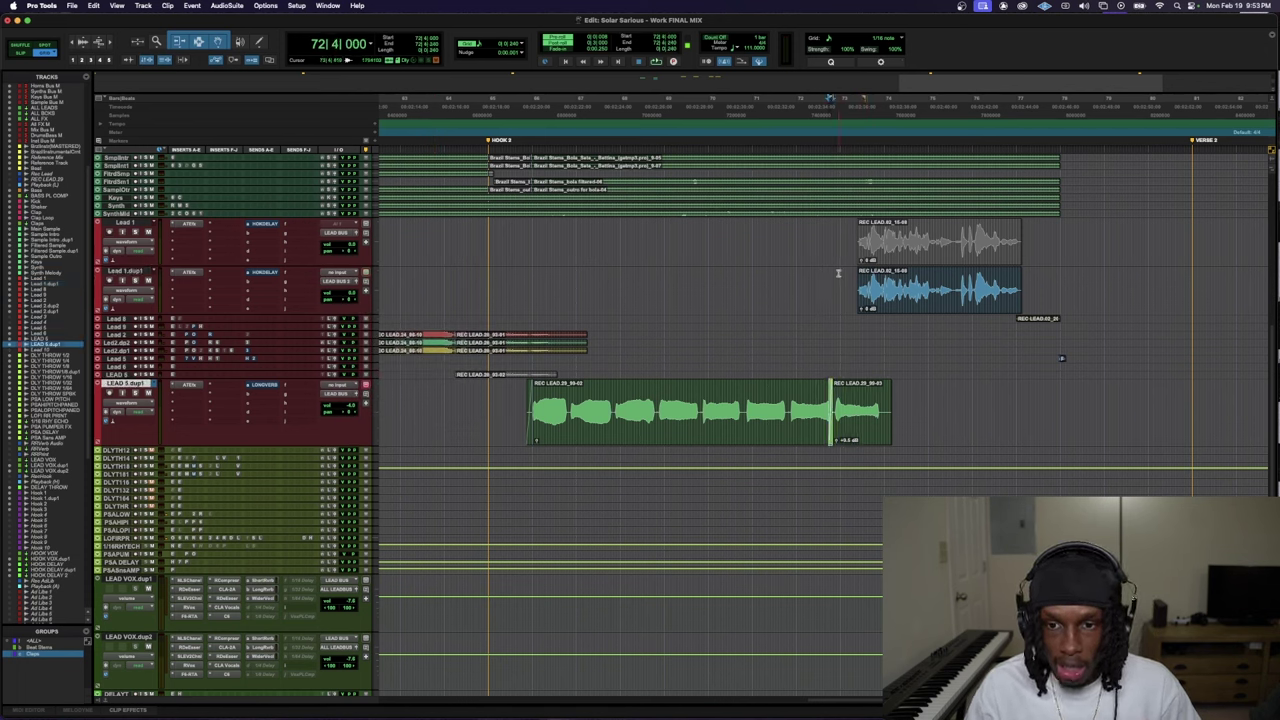
click(836, 279)
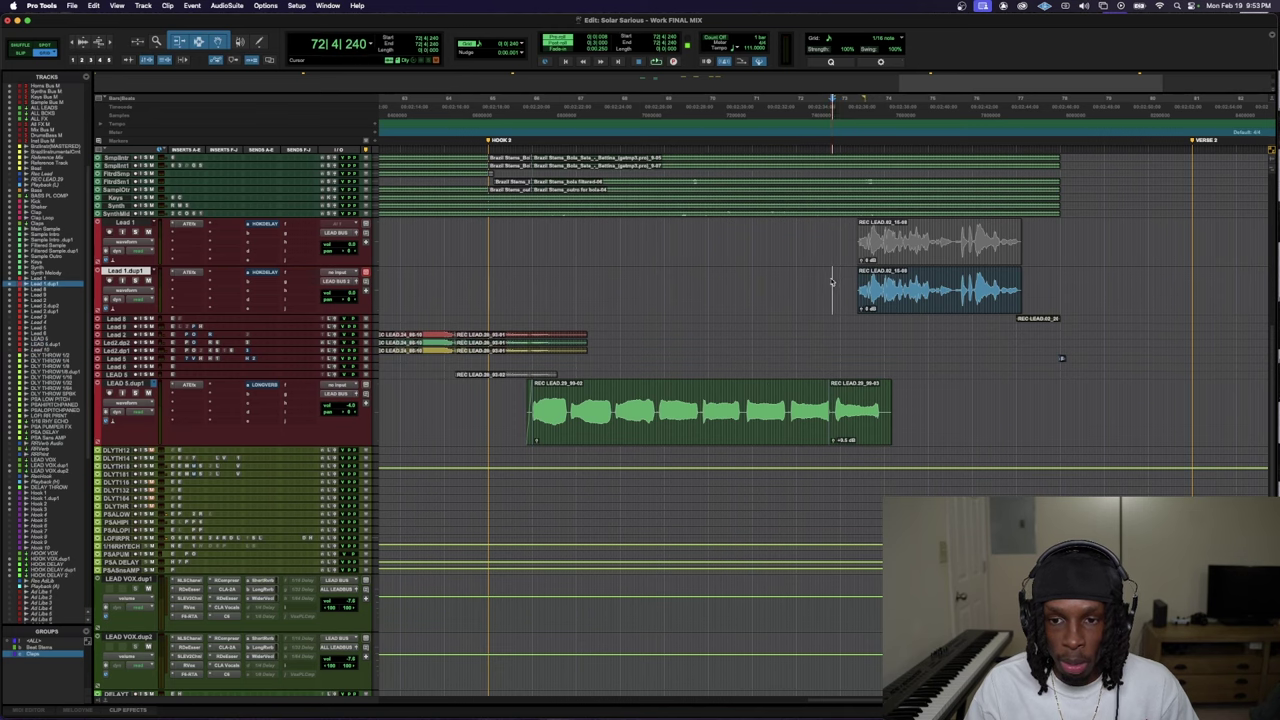
key(space)
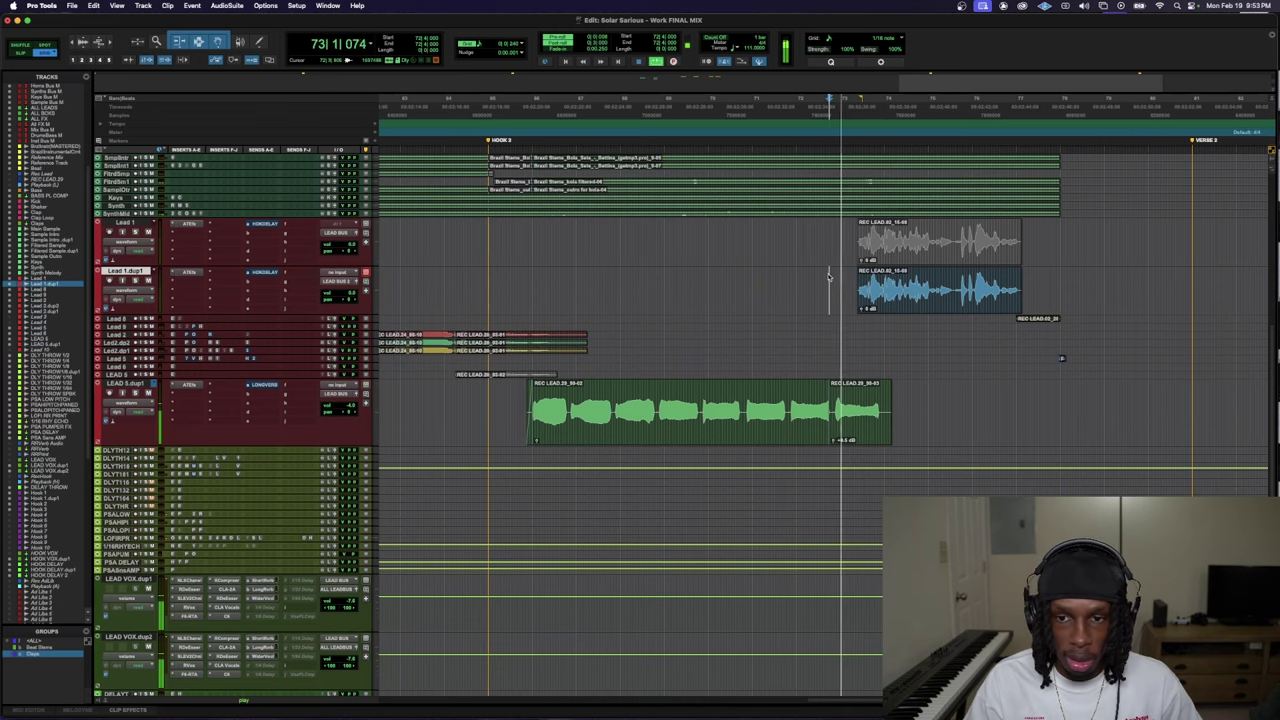
key(space)
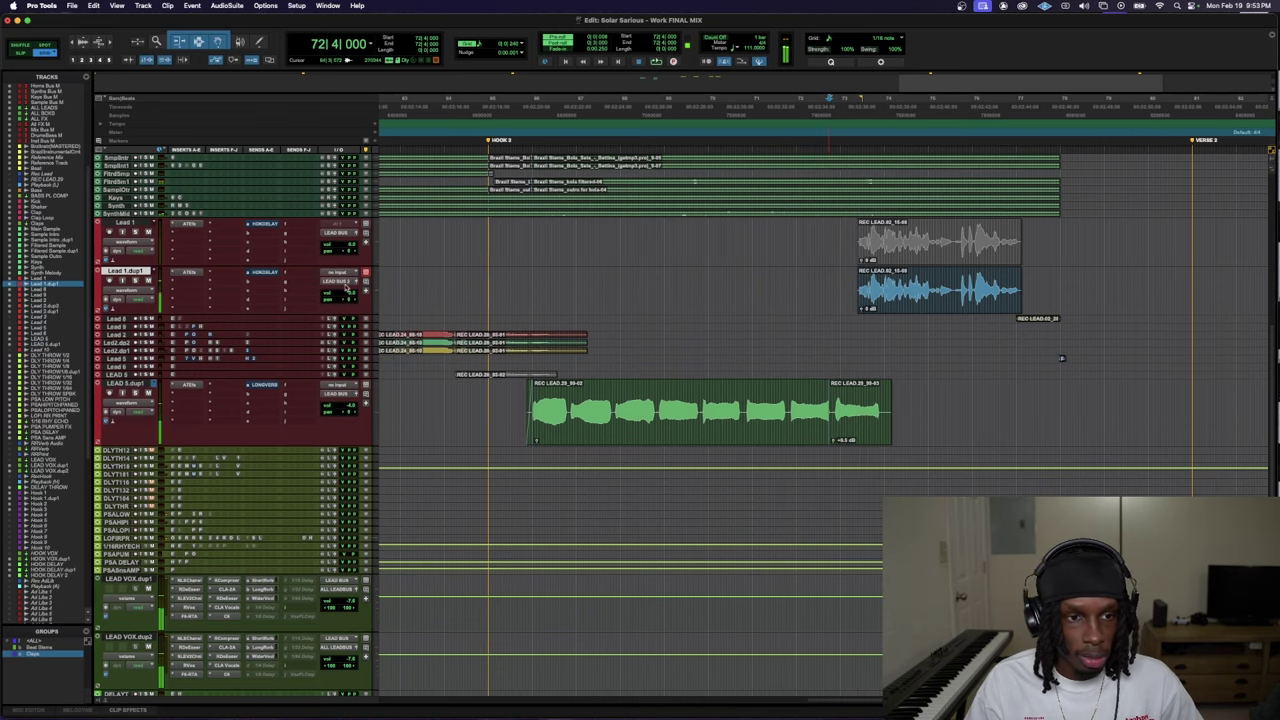
- Set the input of LEAD VOX.dup2 to LEAD BUS 2 (Stereo) and play the transition to check the routing
scroll(228, 619, down, 2)
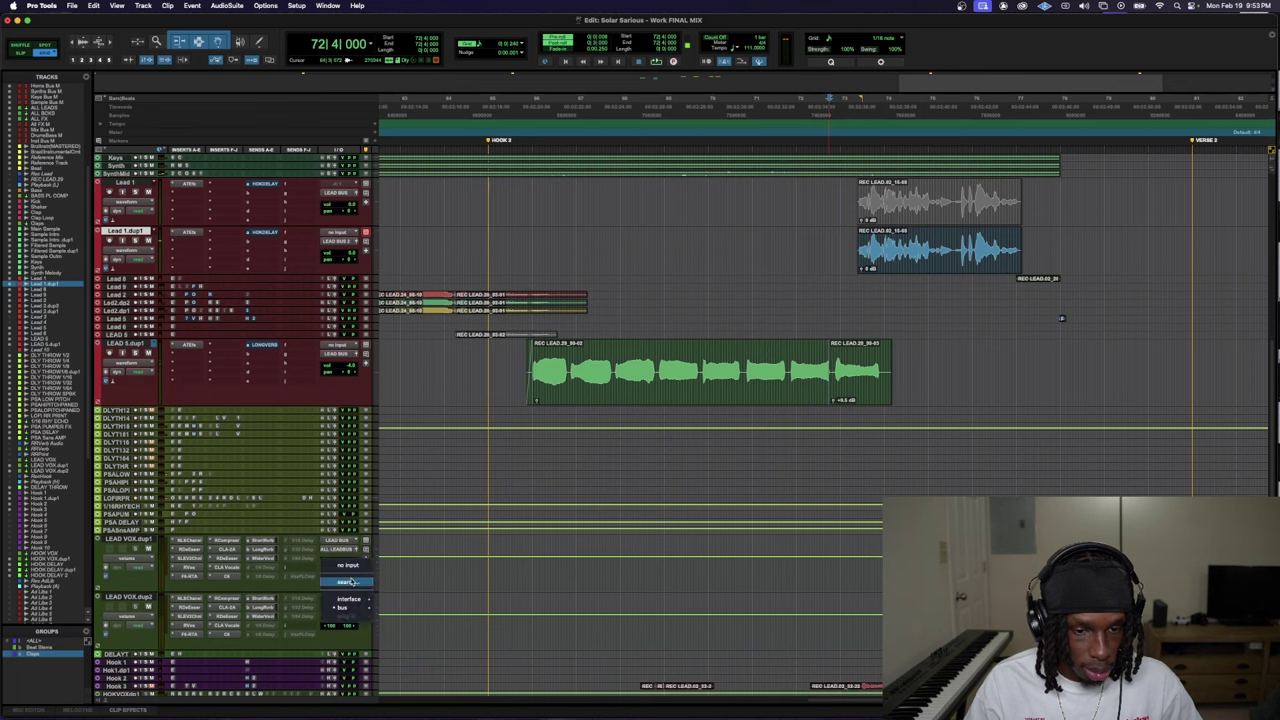
click(334, 598)
text(lead)
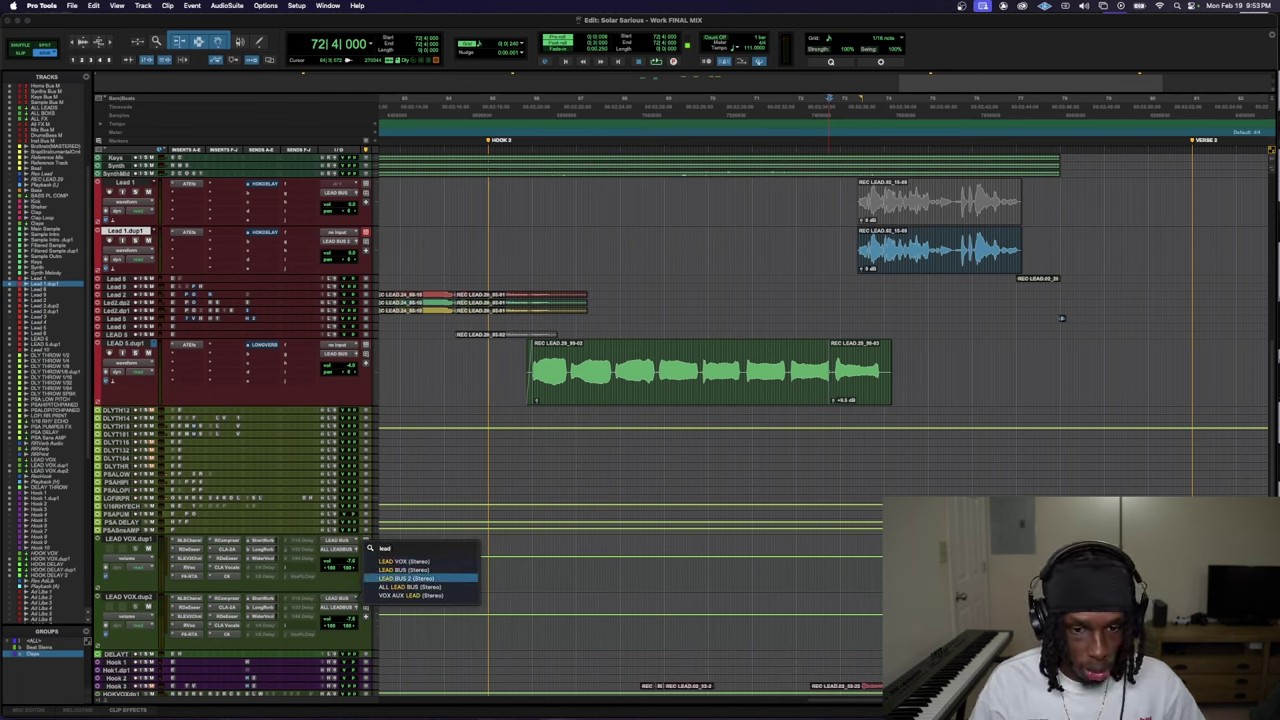
click(405, 570)
key(space)
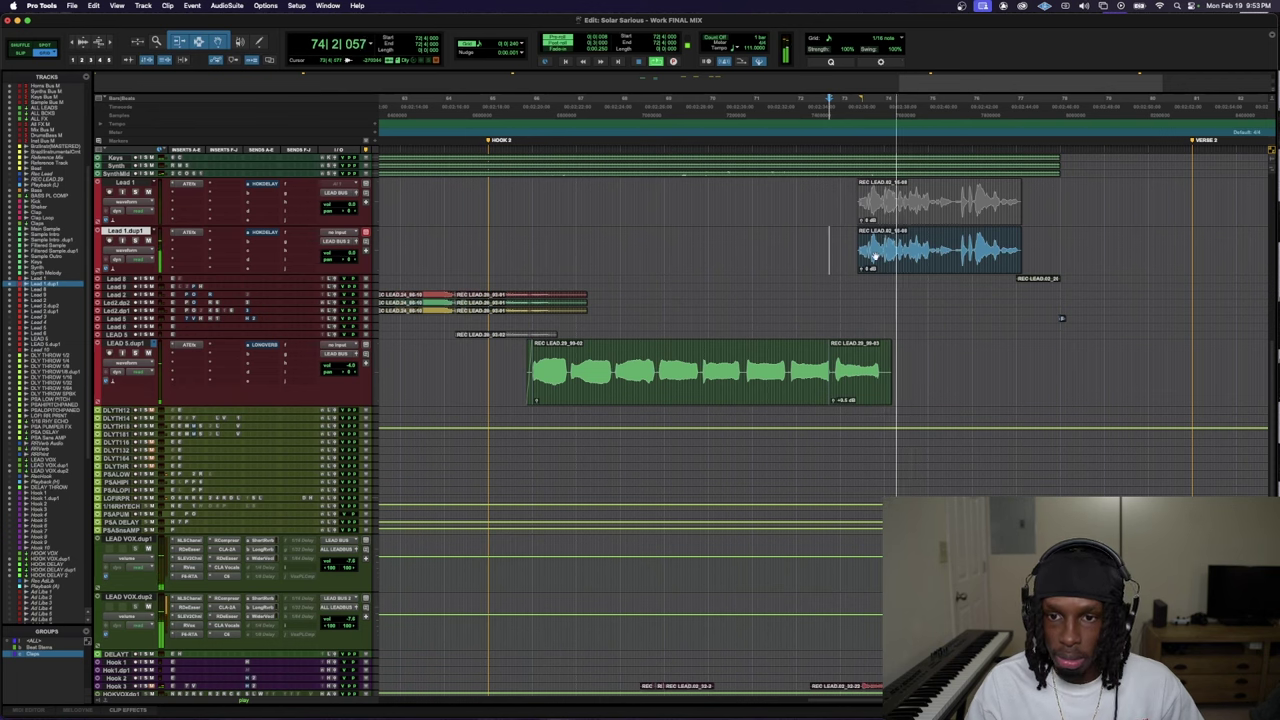
key(space)
- Add a short fade-in to the start of the Lead 1.dup1 clip near bar 73 beat 2 and play into it
key(super+bracketright)
key(super+bracketright)
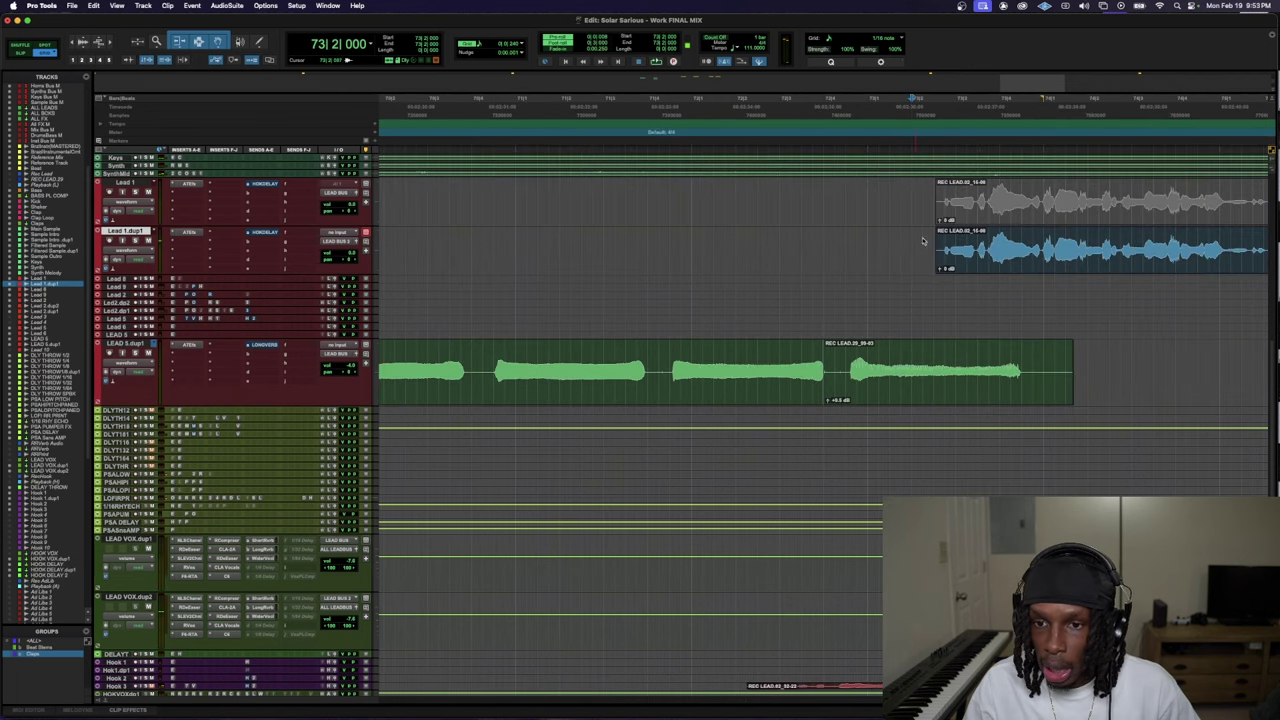
drag(990, 248, 900, 255)
key(space)
key(space)
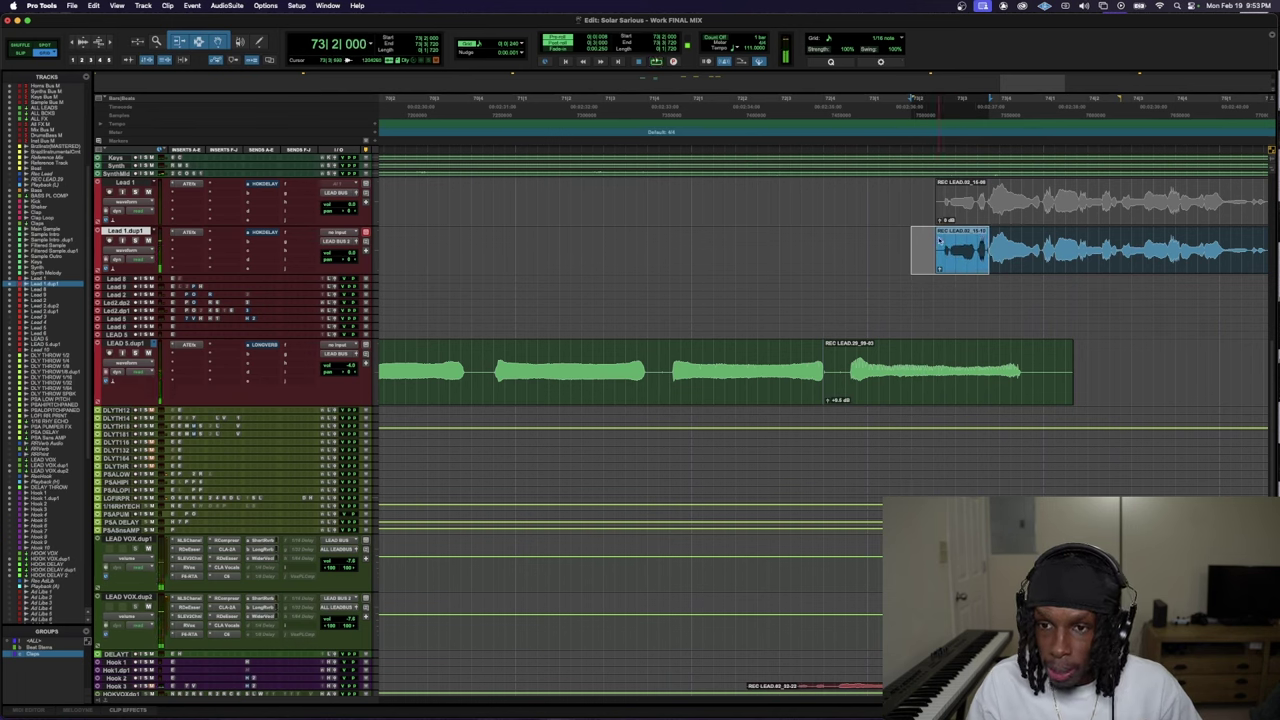
key(Return)
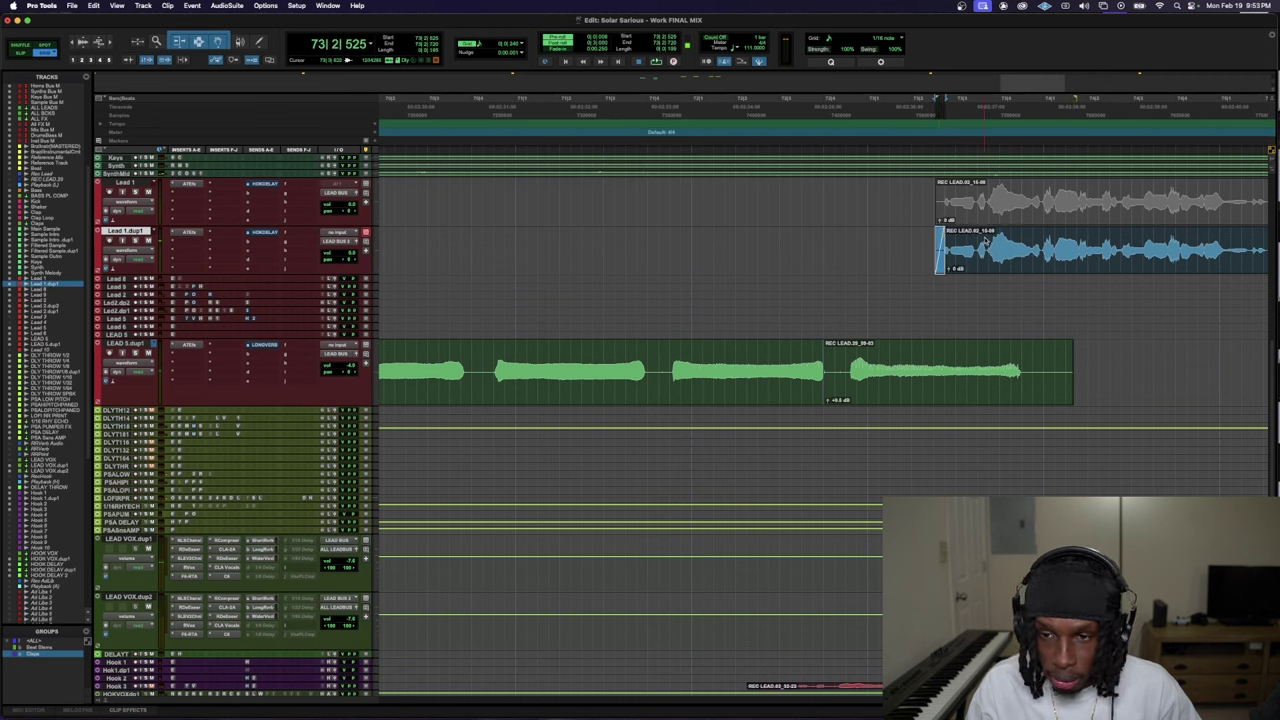
drag(989, 240, 892, 232)
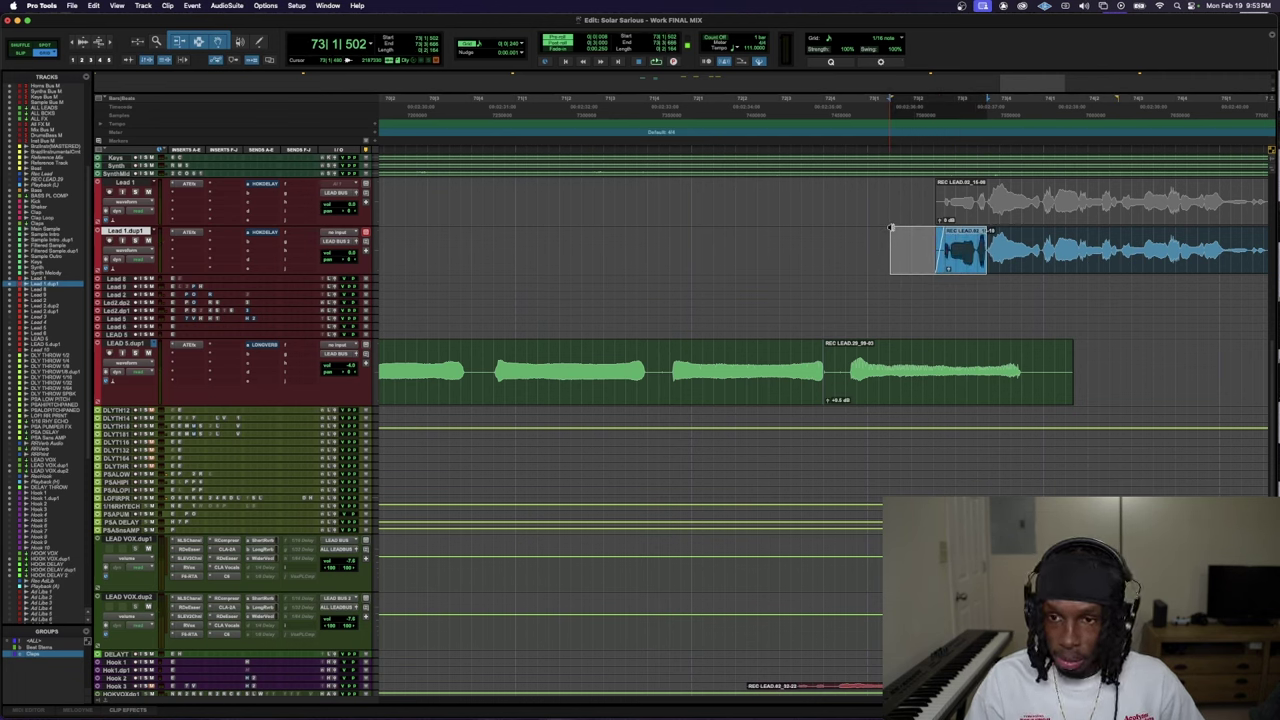
click(898, 243)
key(space)
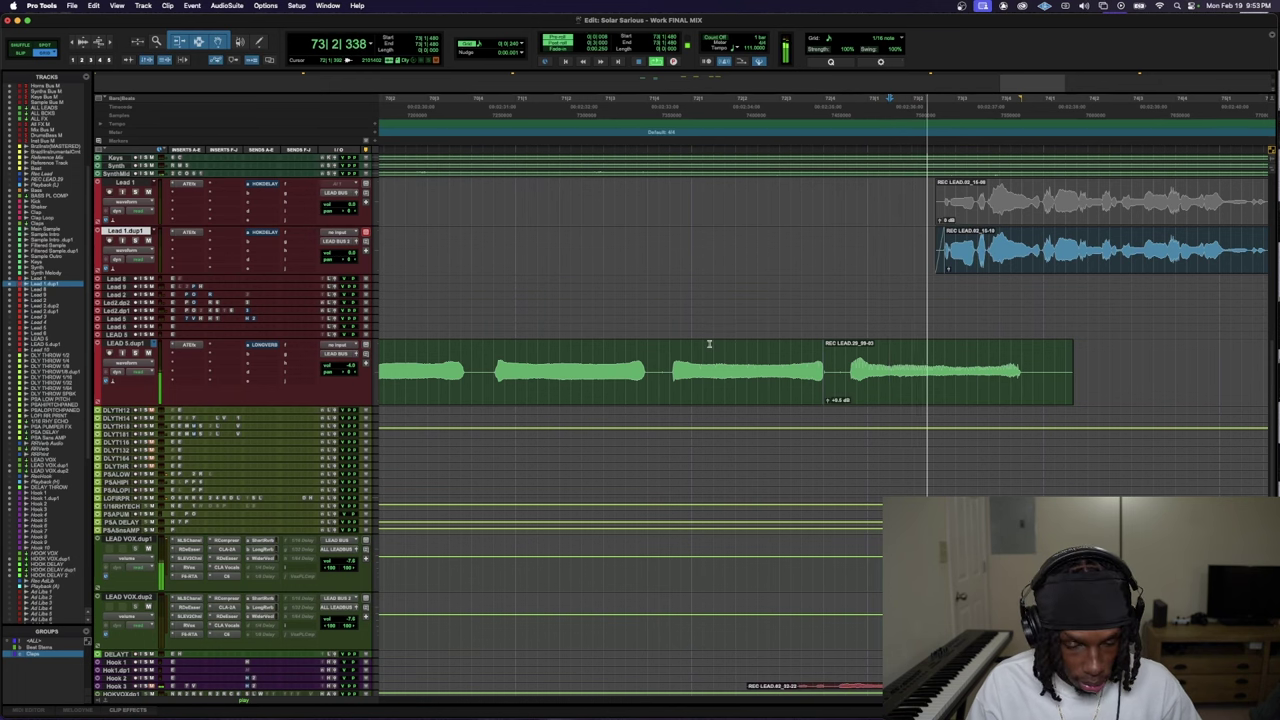
- Shorten and fade out the tail of the last LEAD 5.dup1 clip, and play from bar 72 beat 4
drag(1079, 373, 932, 358)
key(Delete)
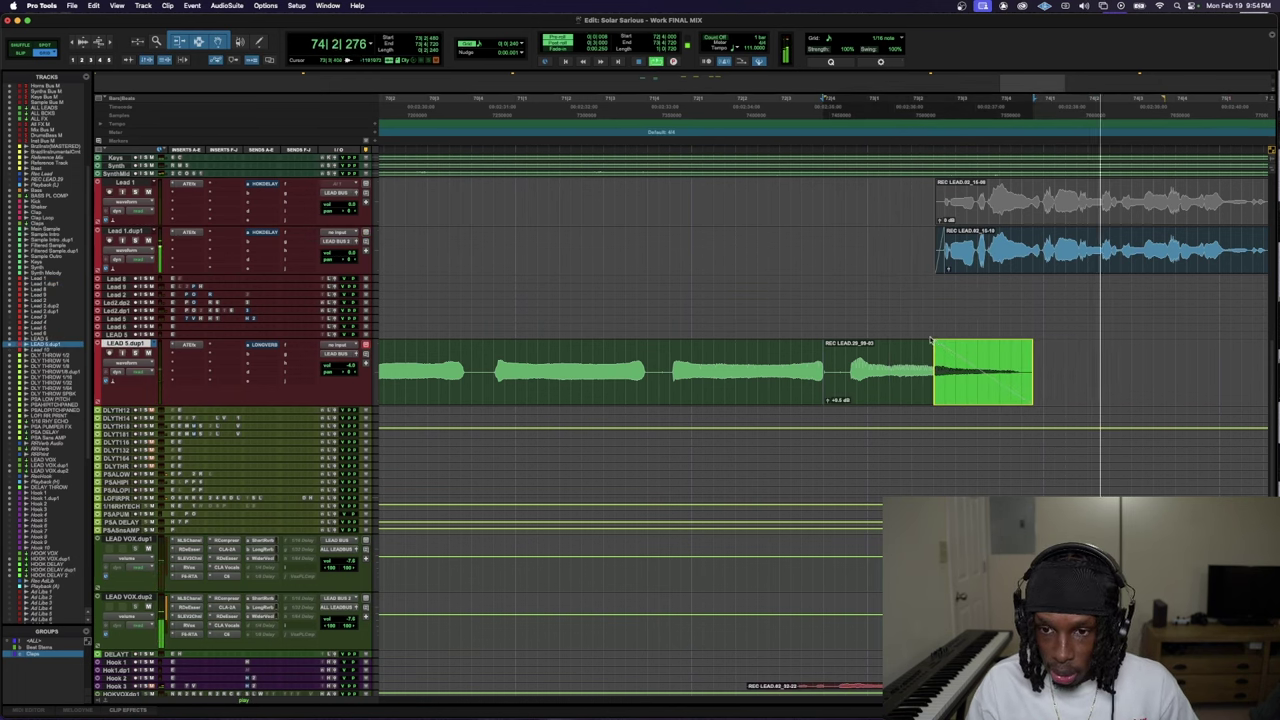
click(845, 188)
key(space)
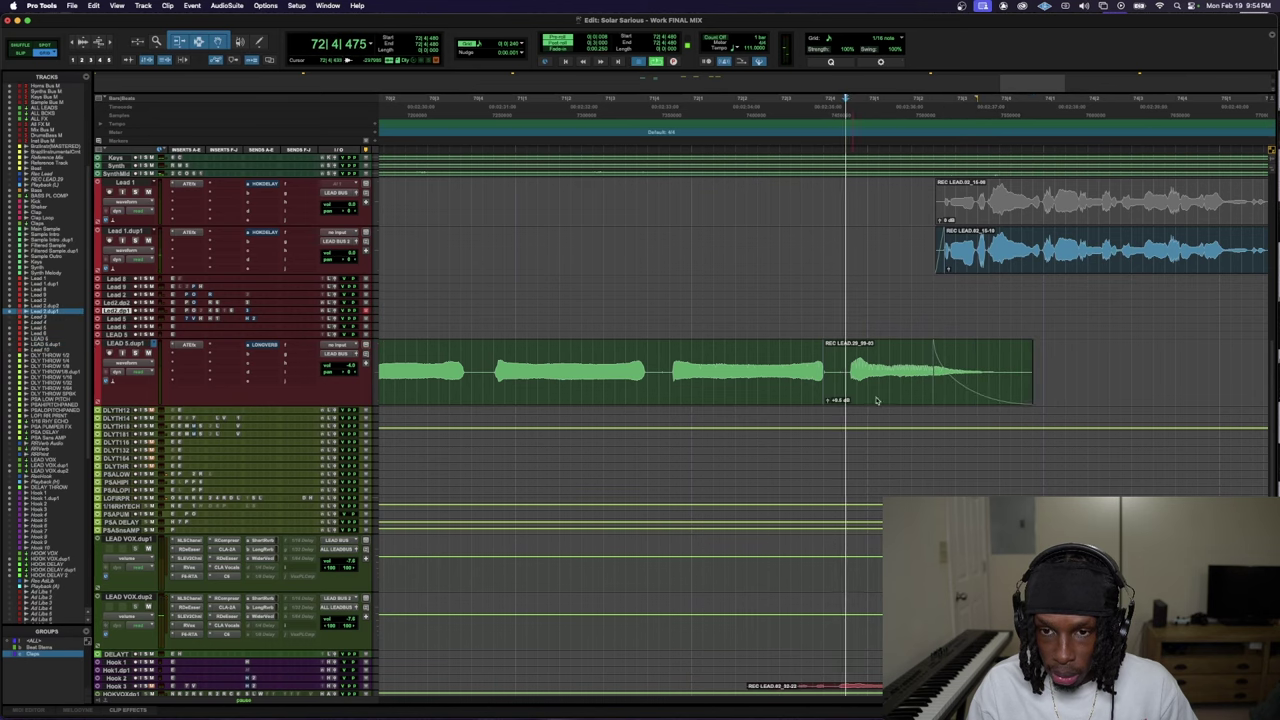
- Enlarge the Hook 3 track, fade out the end of its clip near bar 74, and play from bar 72
scroll(845, 188, down, 5)
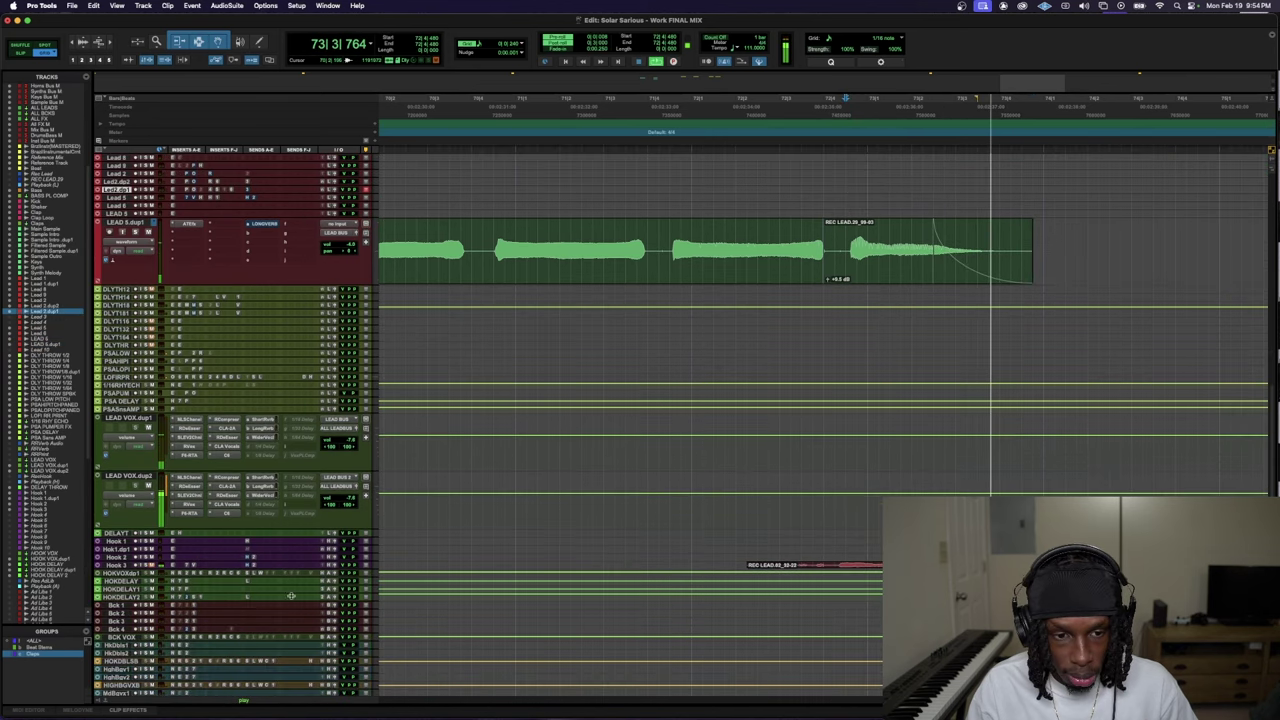
click(244, 566)
click(244, 566)
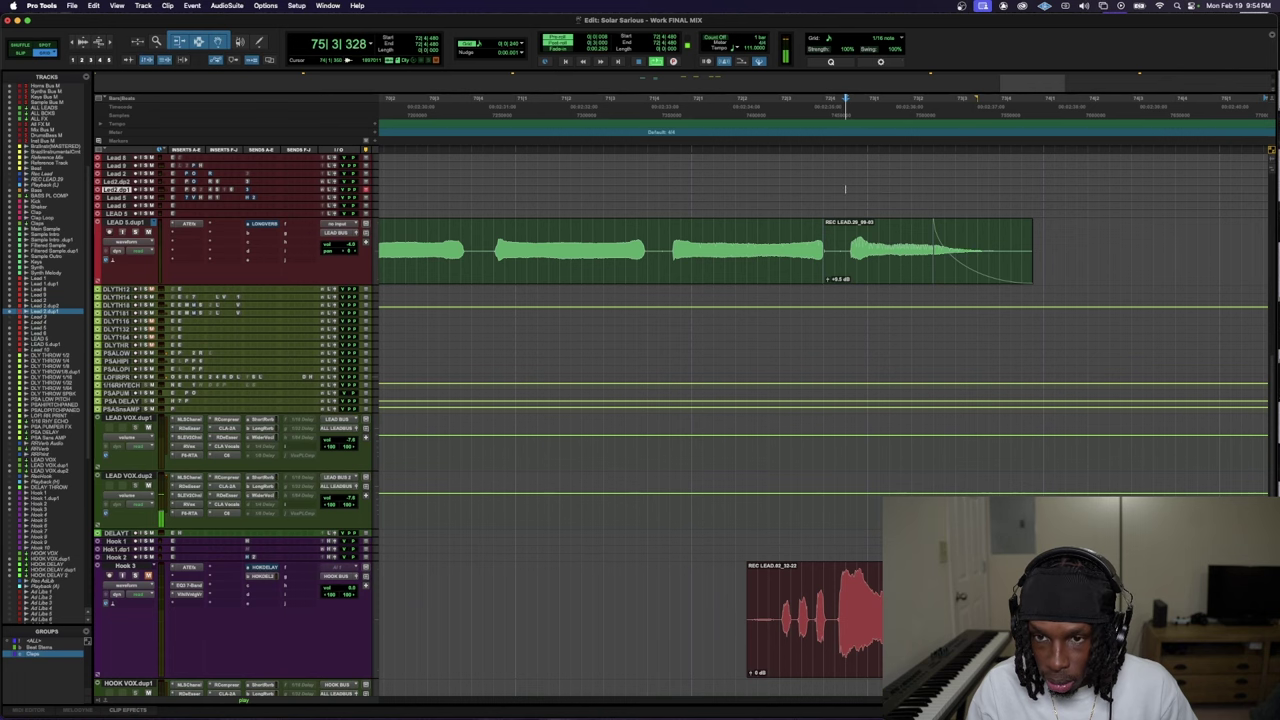
click(125, 566)
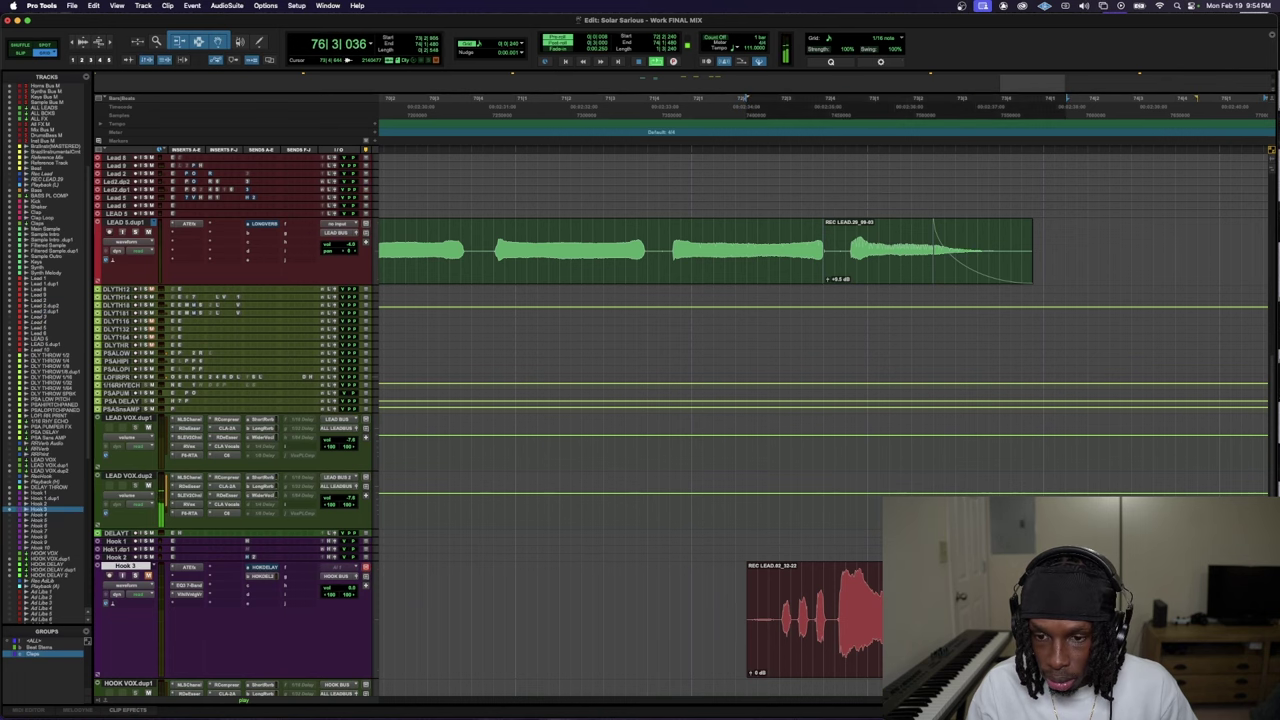
scroll(680, 420, up, 4)
scroll(680, 420, down, 5)
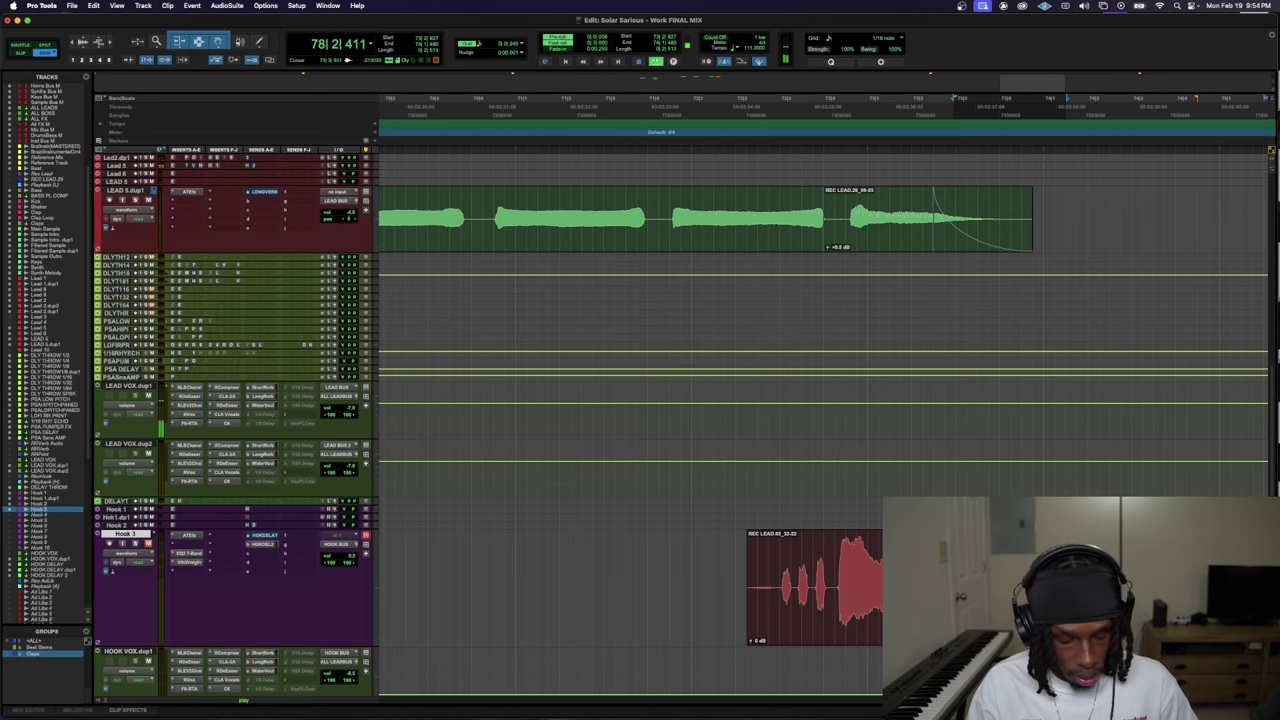
click(757, 558)
- Set all tracks to a uniform medium height and bring the High, Mid and Low Bgvx tracks into view
scroll(758, 565, down, 5)
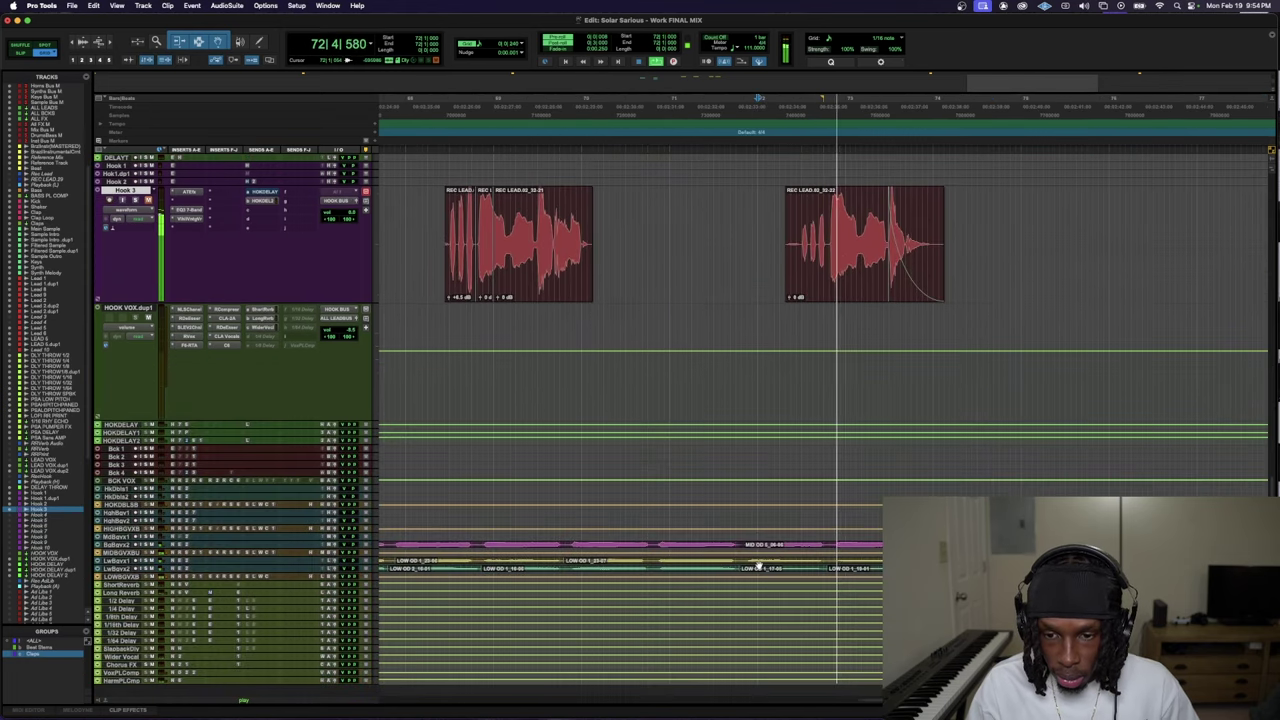
click(247, 578)
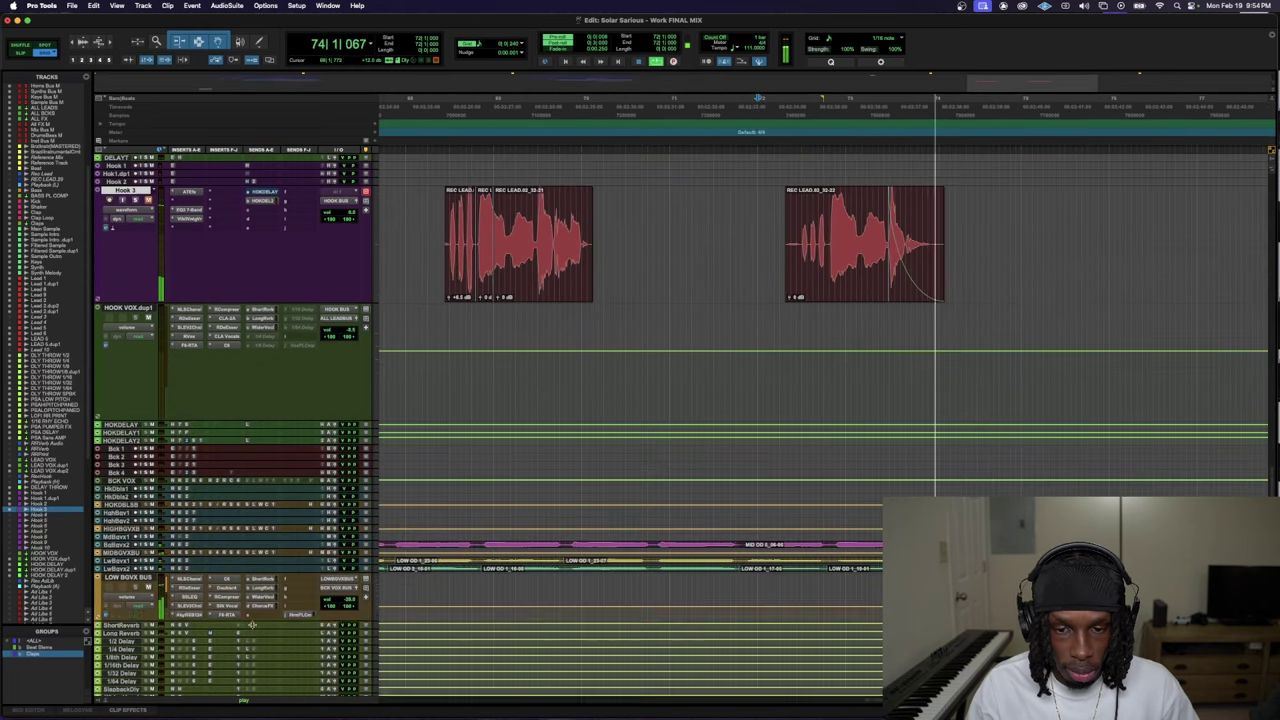
alt+click(285, 548)
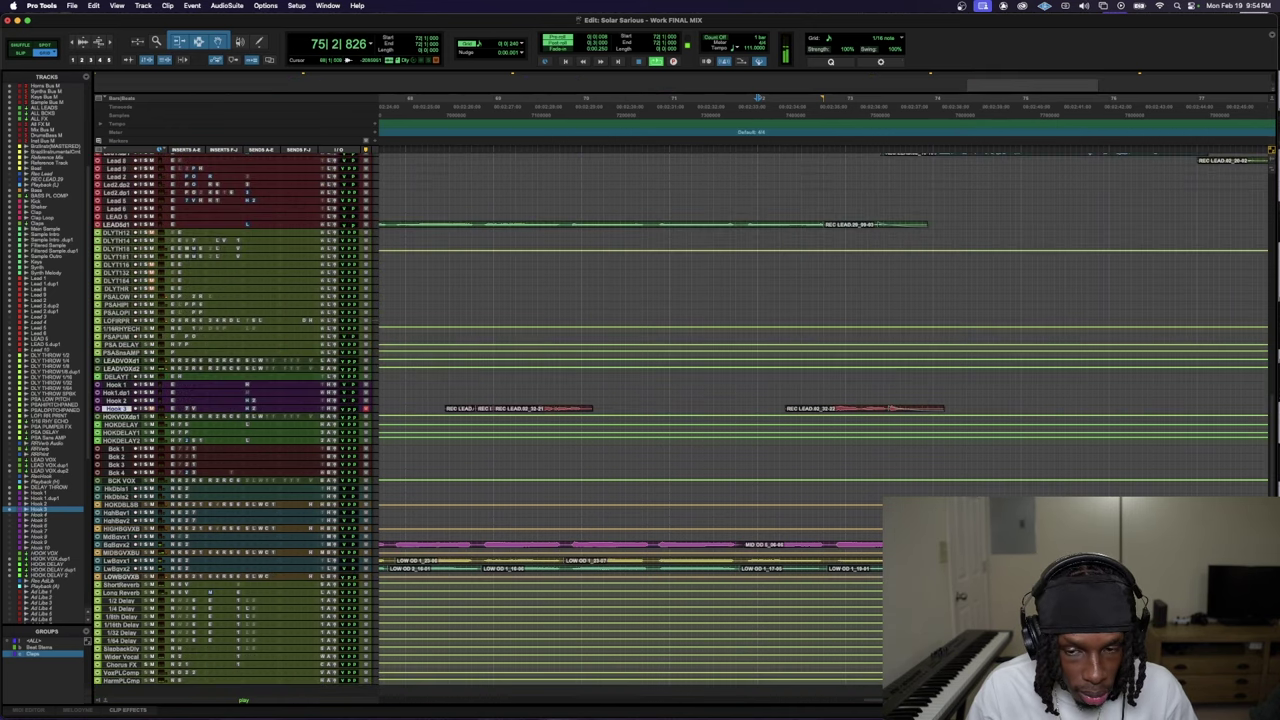
key(ctrl+alt+Up)
scroll(673, 525, down, 15)
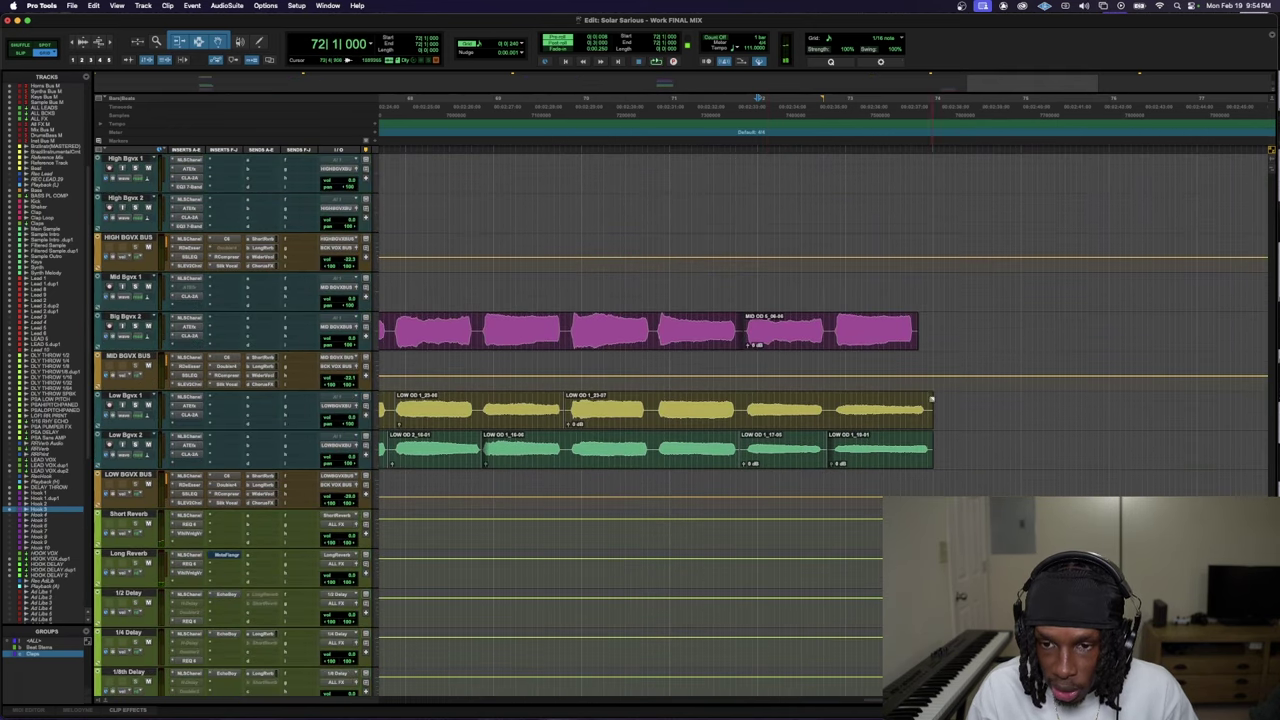
- Fade out the ends of the Low Bgvx 1, Low Bgvx 2 and Big Bgvx 2 clips near bar 74, and play from bar 72 beat 3
drag(931, 399, 874, 452)
drag(931, 403, 878, 405)
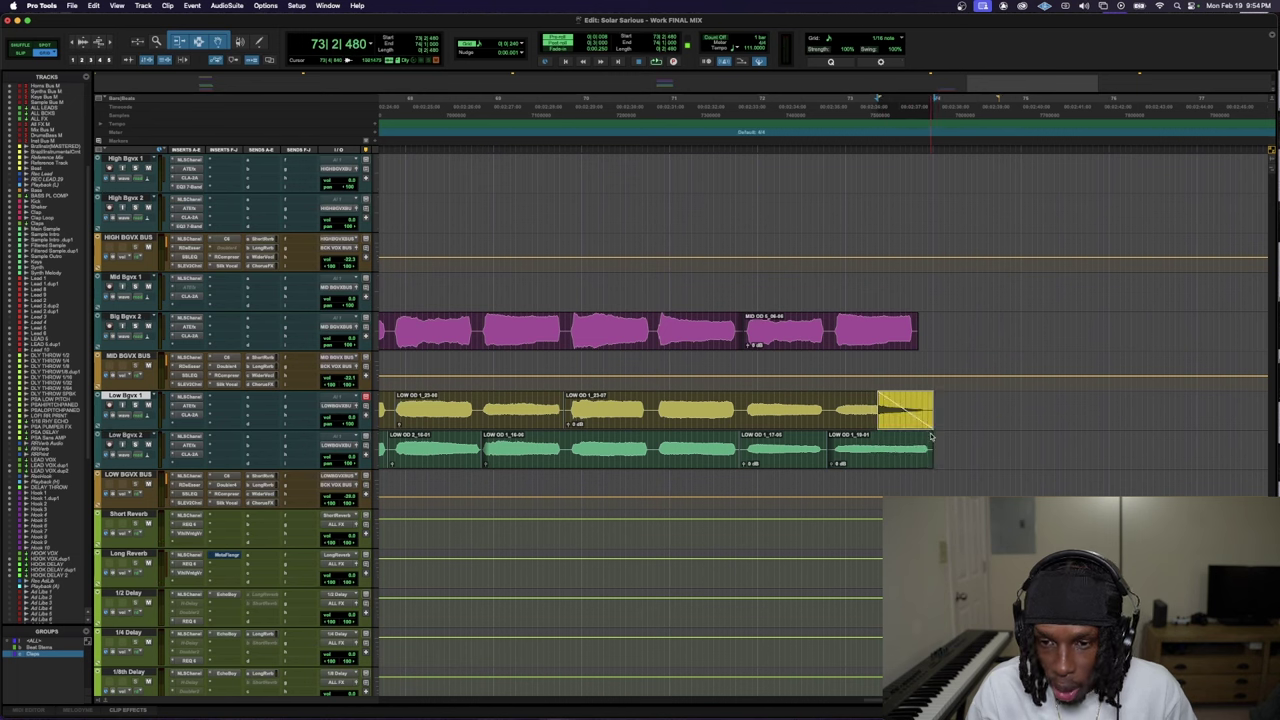
click(919, 320)
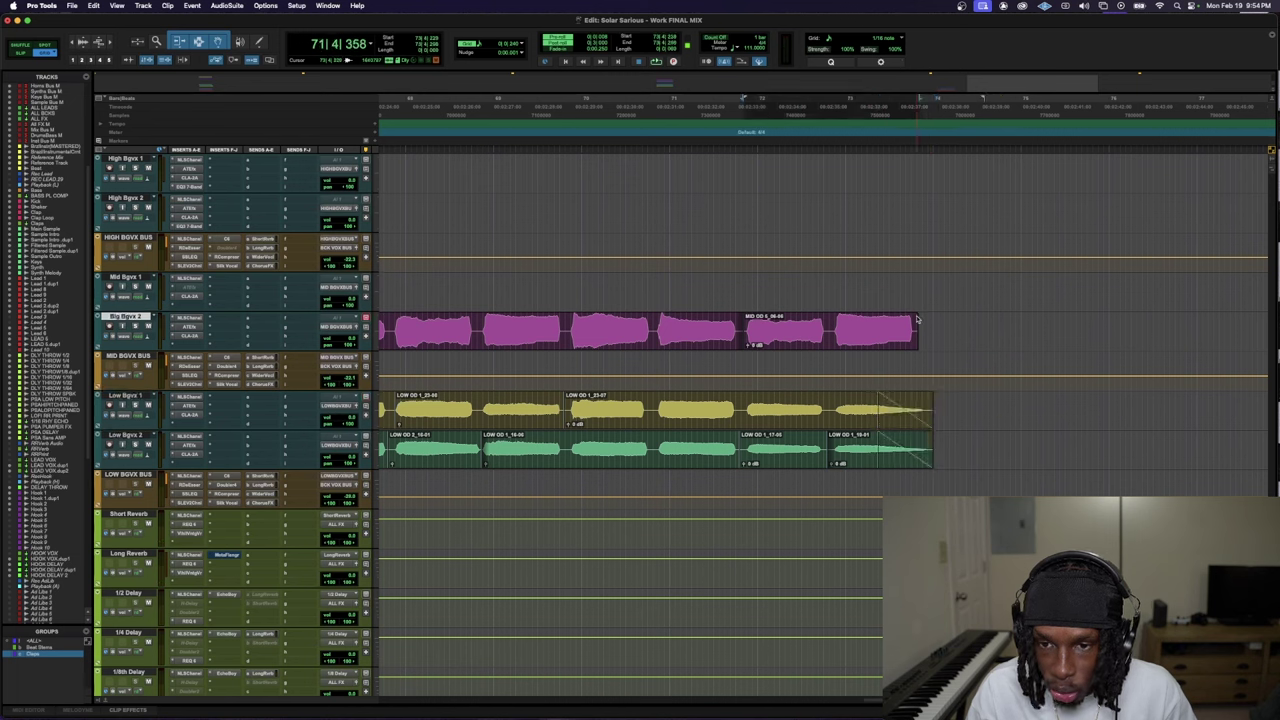
click(819, 323)
key(space)
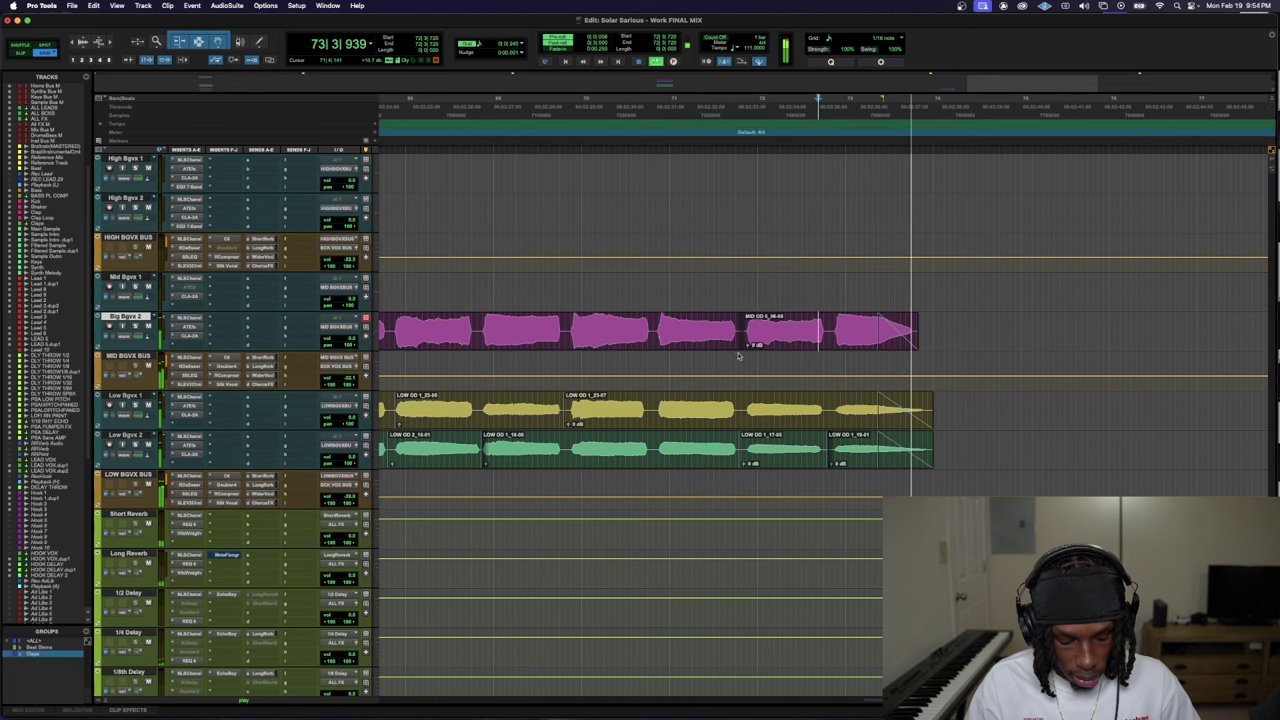
- Replay the transition from bar 72 beat 3 and follow the playback on the Lead 1 and Lead 1.dup1 clips
key(space)
scroll(845, 270, up, 5)
key(space)
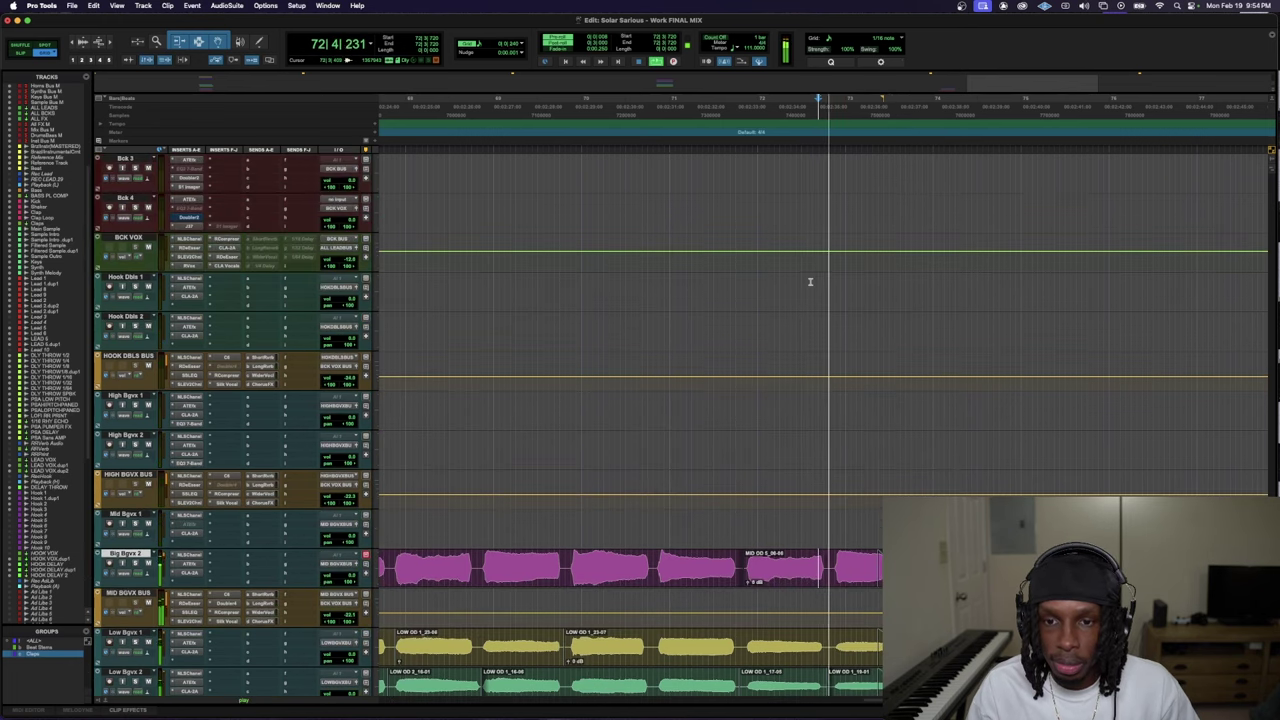
scroll(814, 290, up, 10)
scroll(820, 371, up, 15)
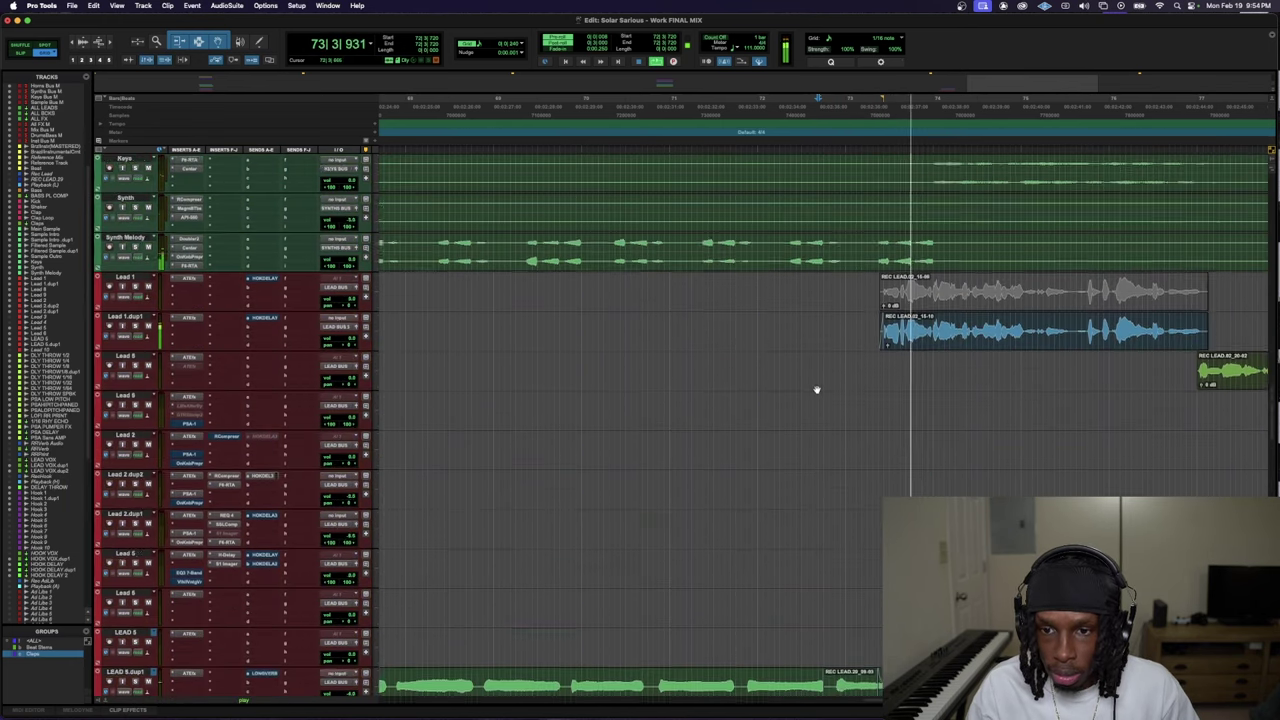
scroll(880, 342, left, 2)
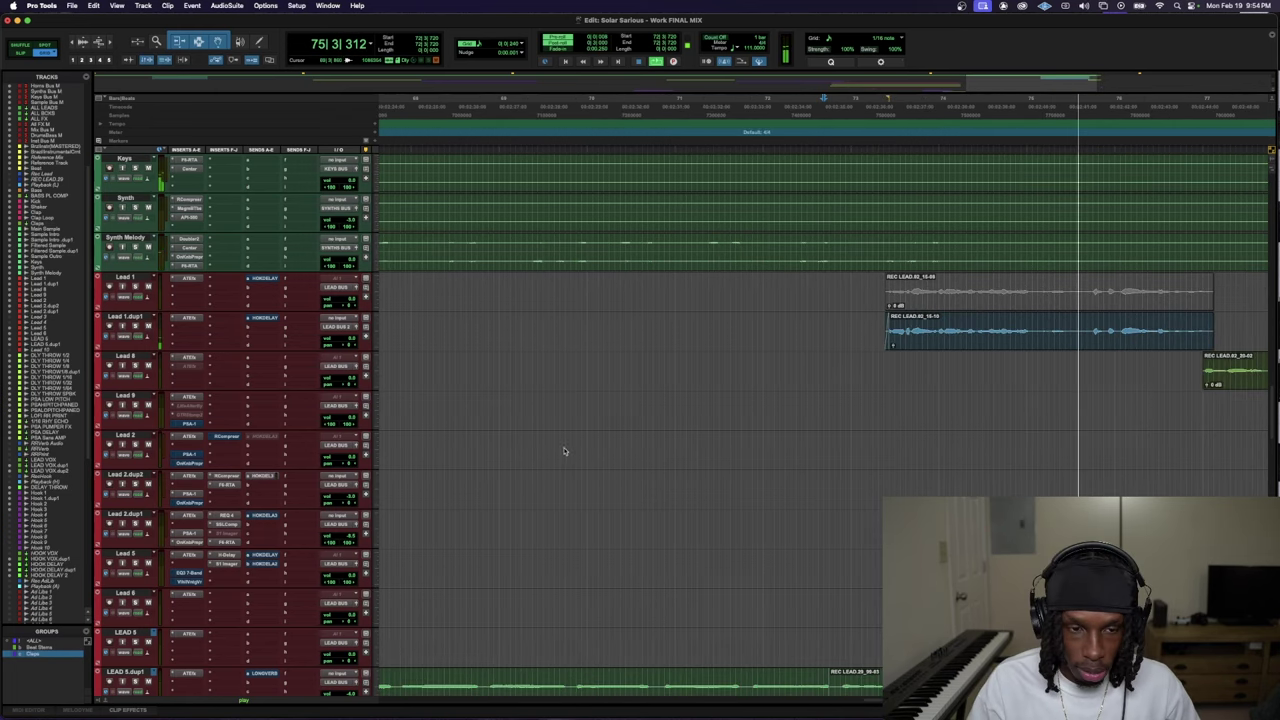
- Save the session and return to the start of the song with the full arrangement in view
key(r)
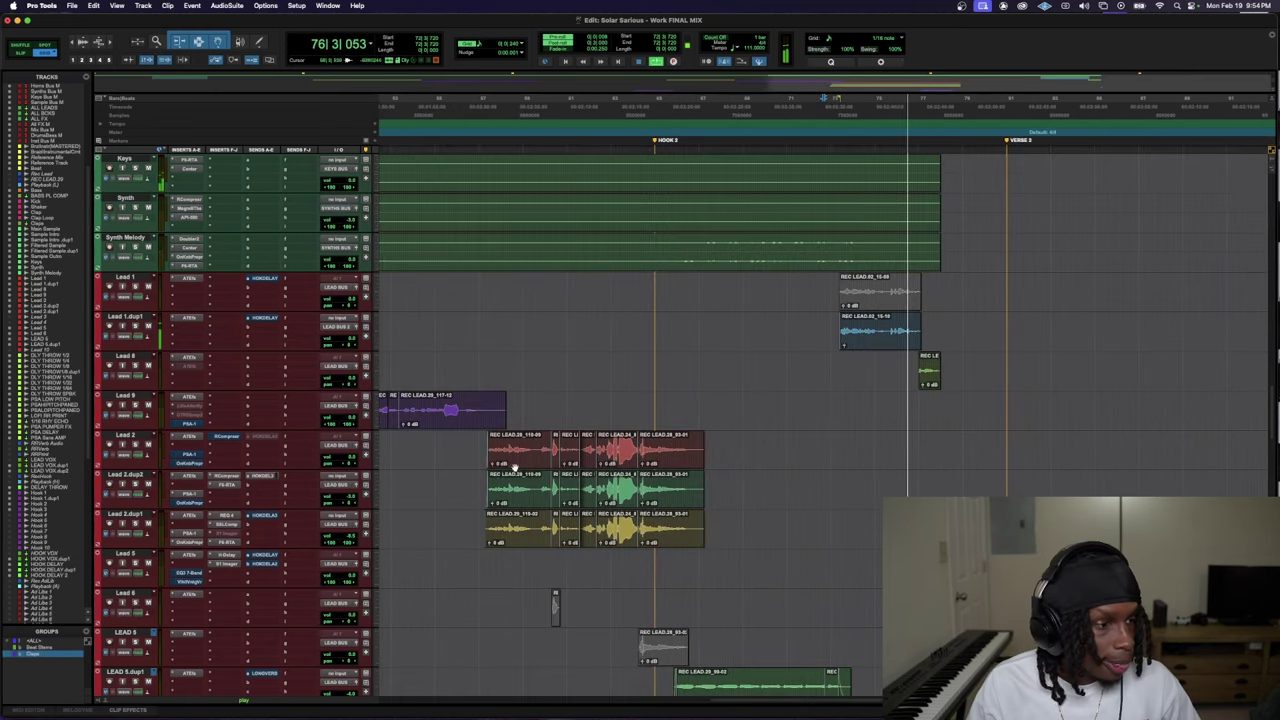
key(r)
key(super+s)
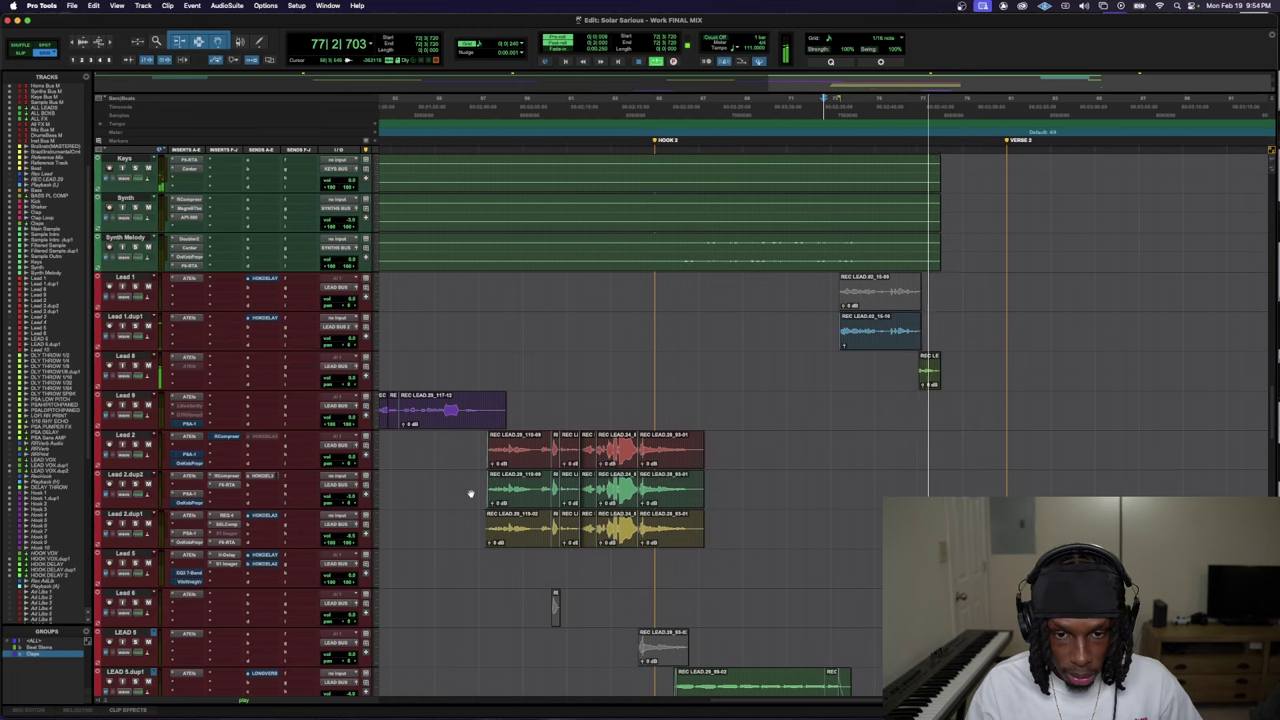
scroll(471, 491, up, 1)
key(r)
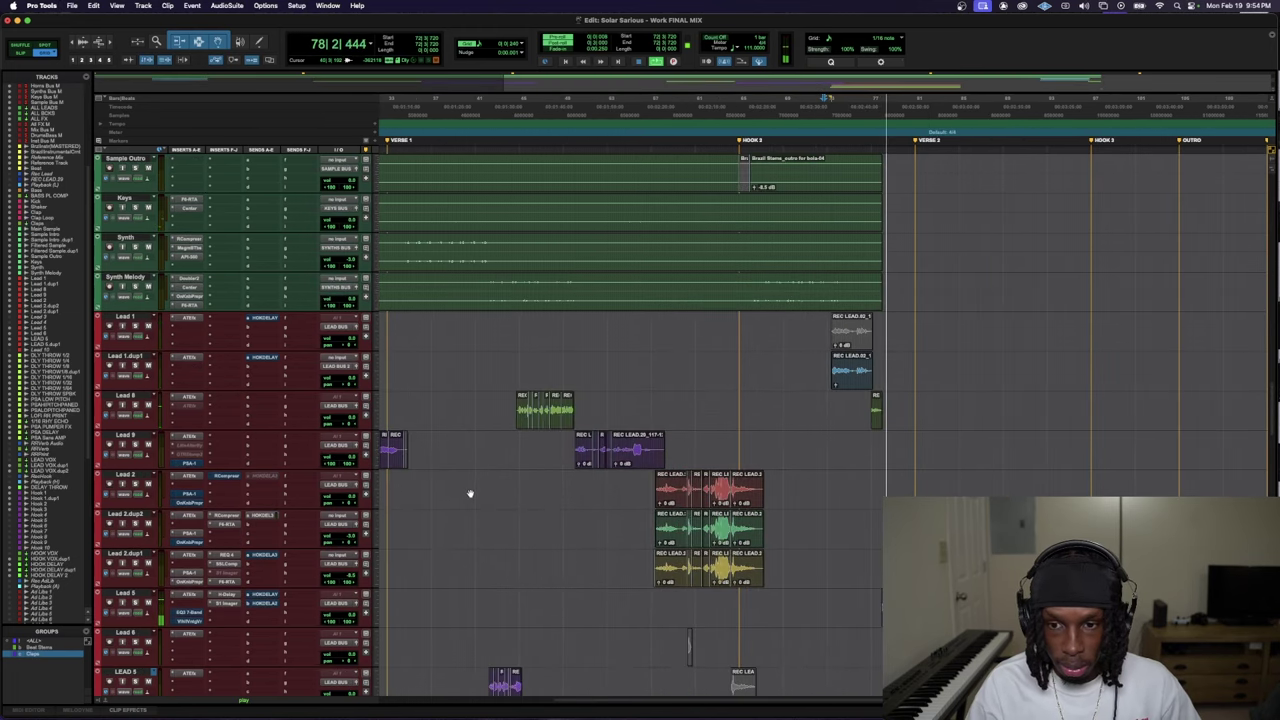
key(Return)
key(r)
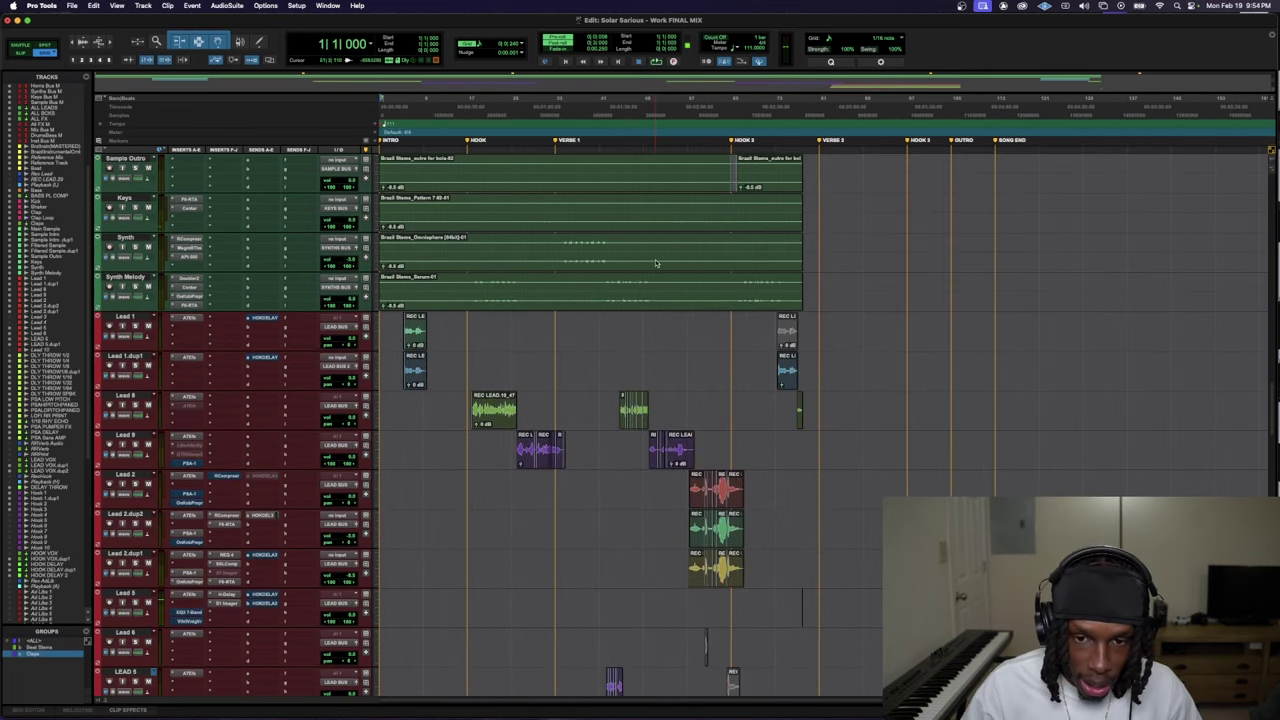
- Shrink all tracks, enlarge BCK VOX, LEAD VOX.dup1 and LEAD VOX.dup2, and play the Lead 8 clip from bar 17
scroll(449, 496, down, 5)
key(ctrl+alt+Down)
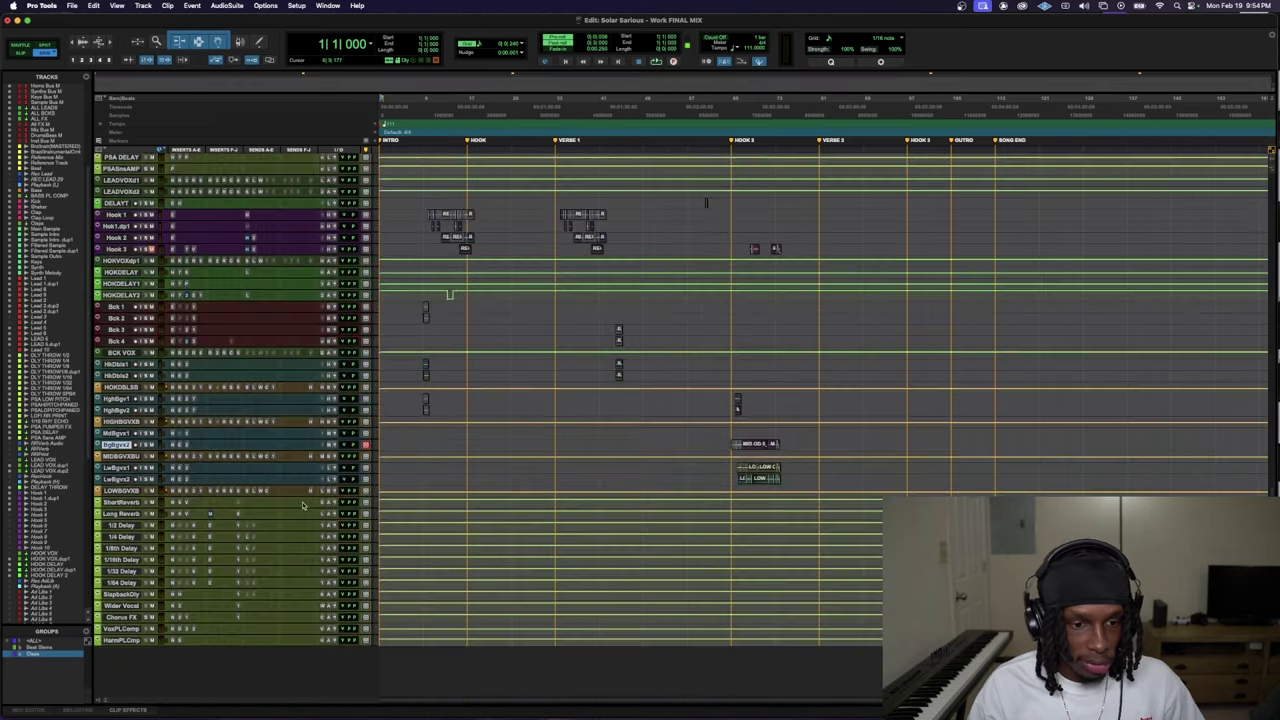
scroll(297, 480, up, 4)
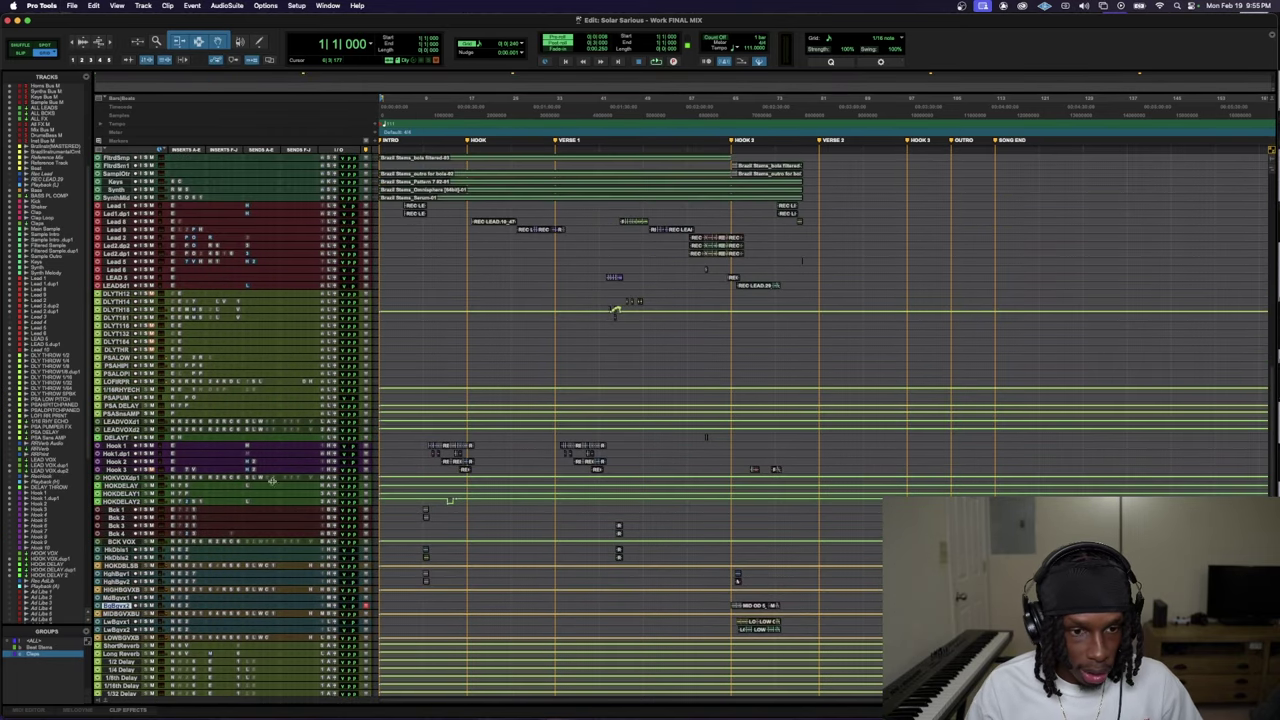
key(ctrl+Up)
scroll(201, 505, up, 1)
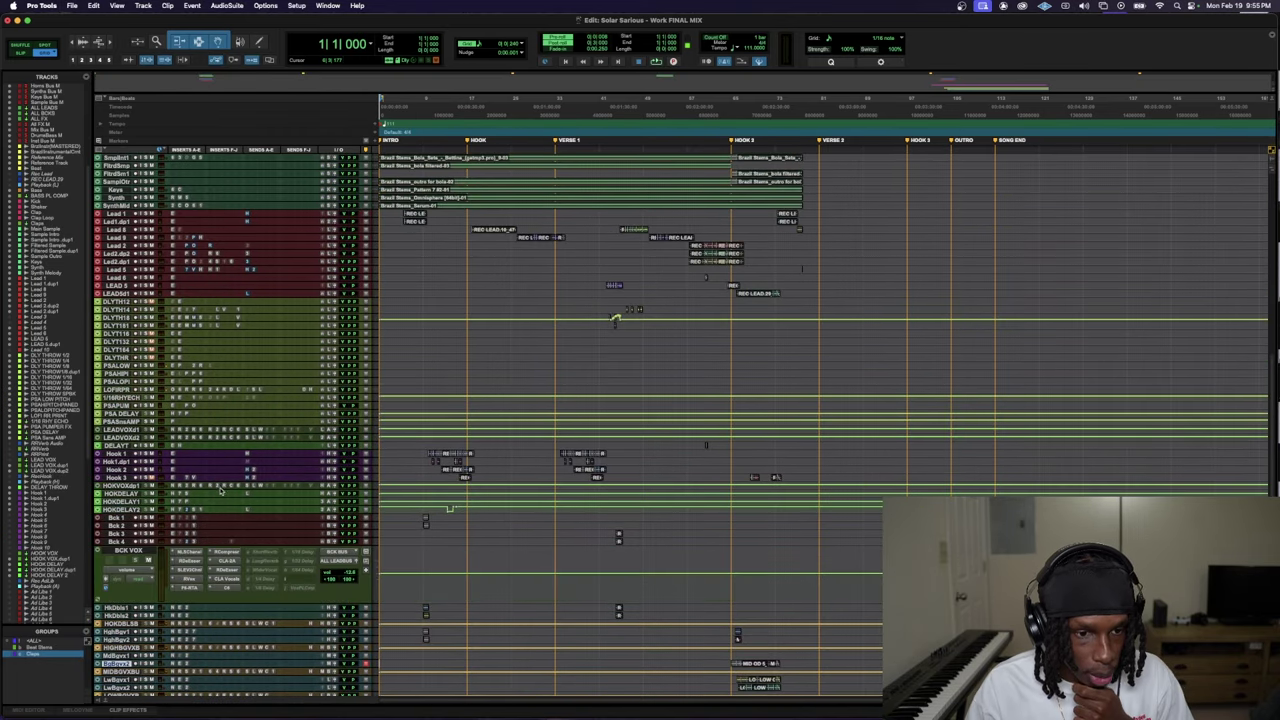
key(ctrl+Up)
scroll(232, 443, up, 3)
key(space)
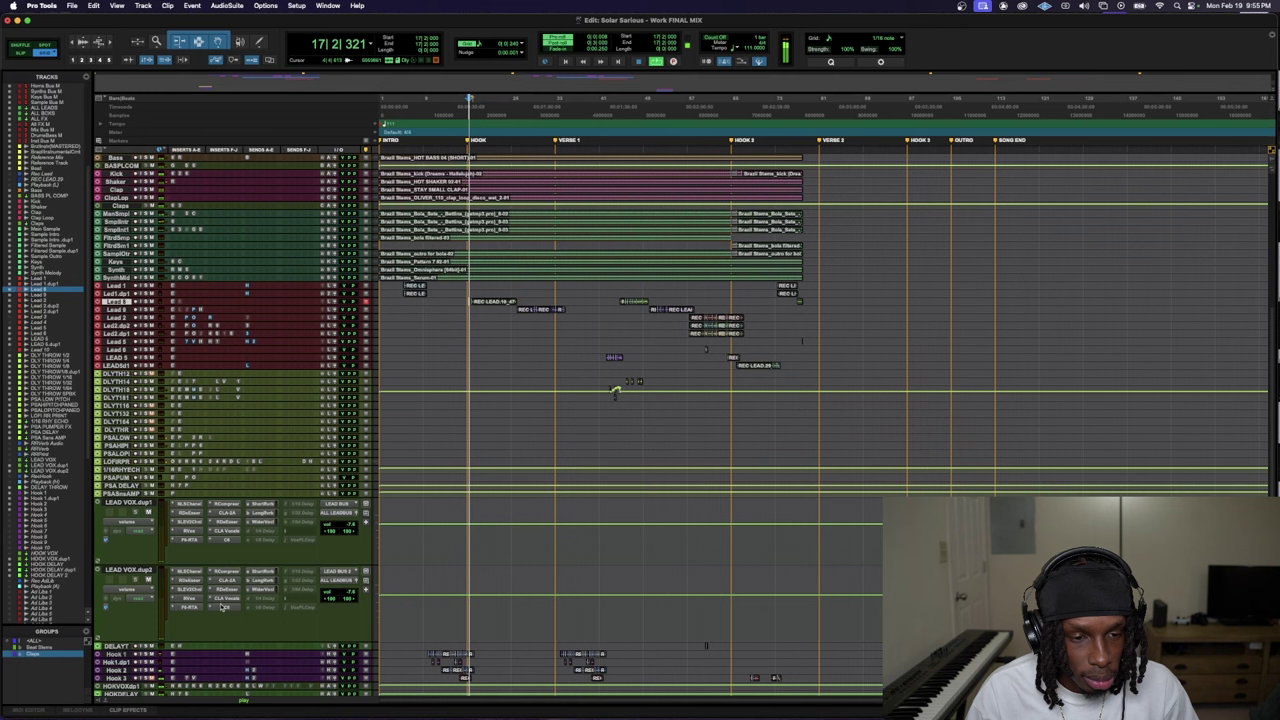
- Set the LongReverb send on LEAD VOX.dup1 to about -13 dB while listening, and bring the reverb and delay tracks into view
click(263, 512)
drag(897, 330, 897, 316)
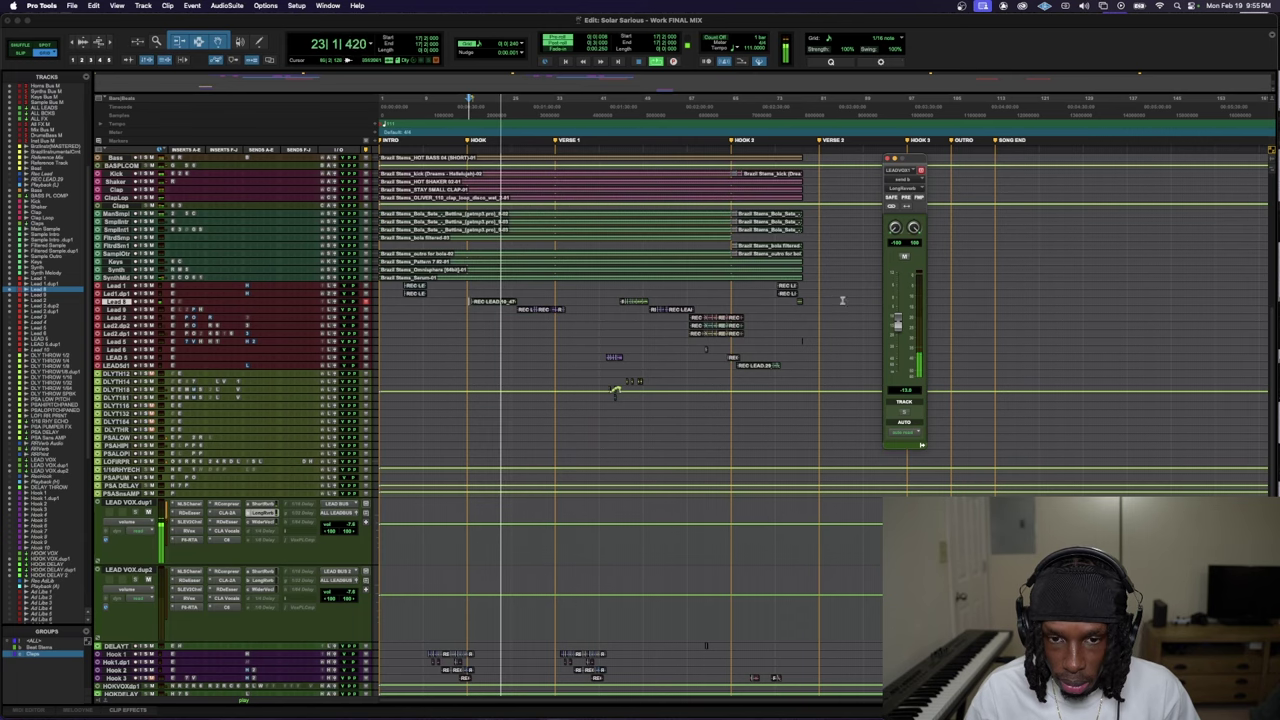
key(space)
scroll(197, 545, down, 10)
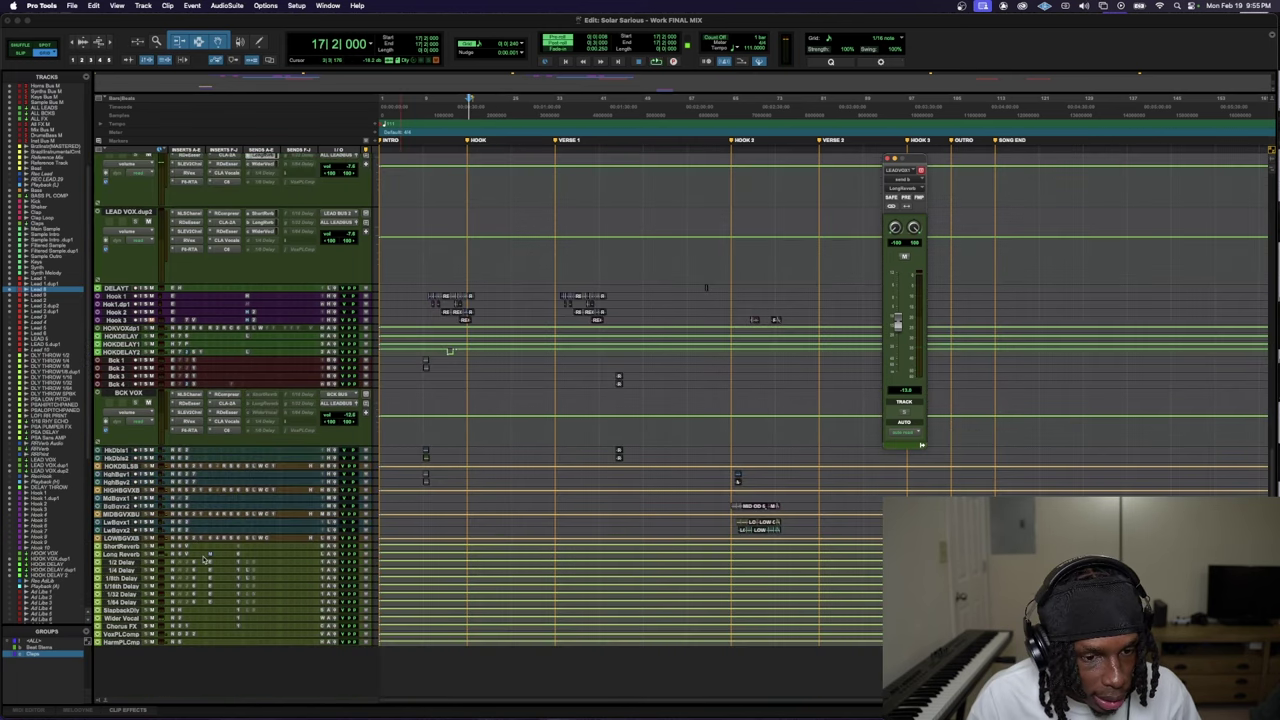
- Enlarge the Long Reverb track, open its MetaFlanger insert and audition the lead reverb from bar 17
drag(203, 558, 231, 612)
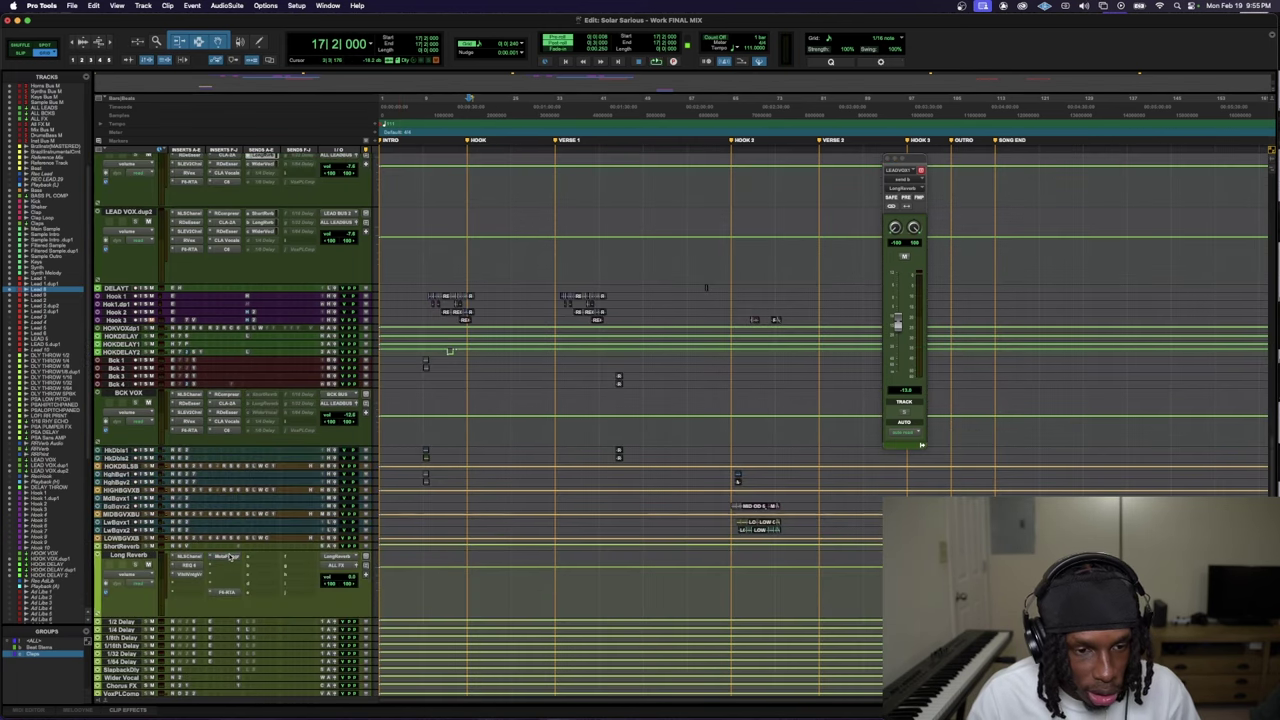
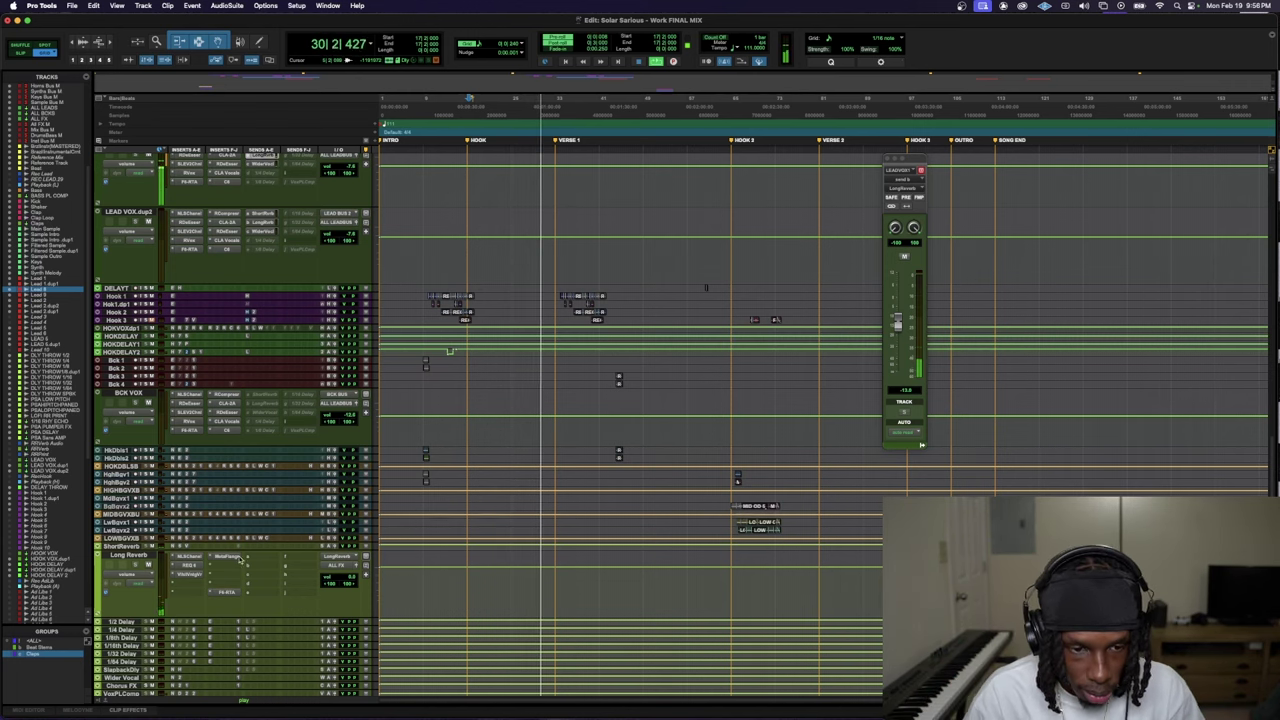
key(space)
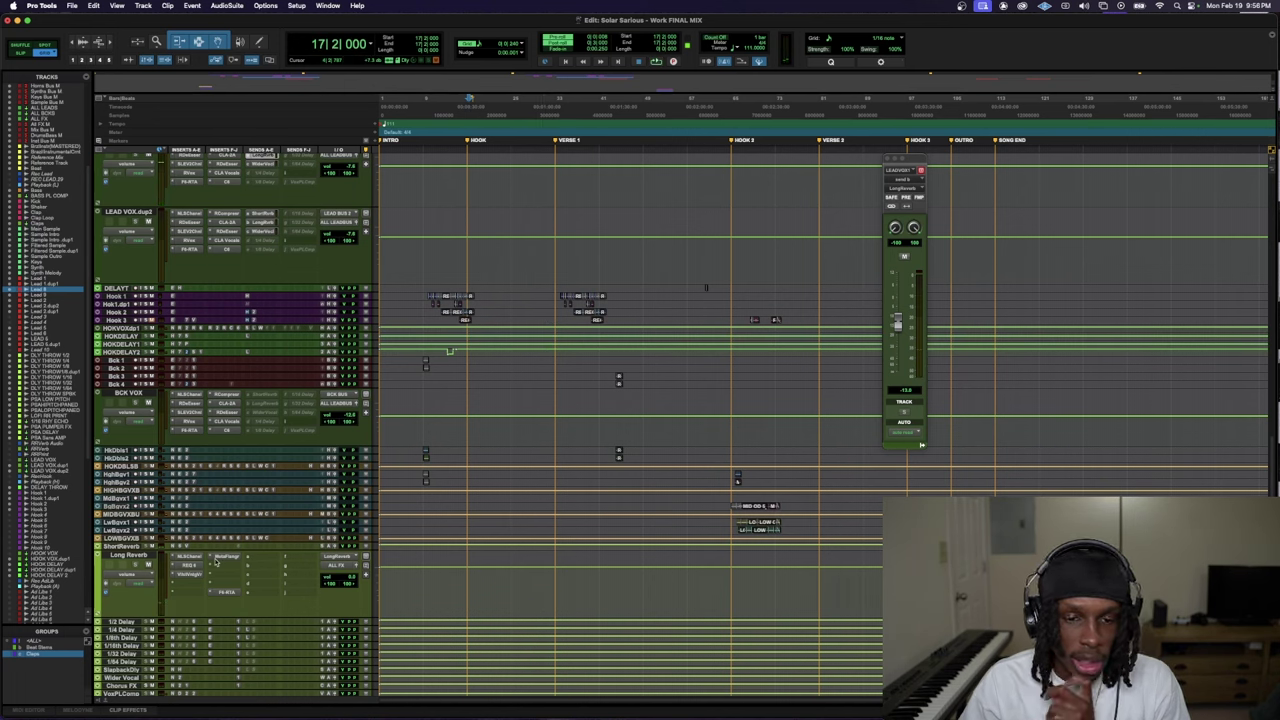
click(226, 557)
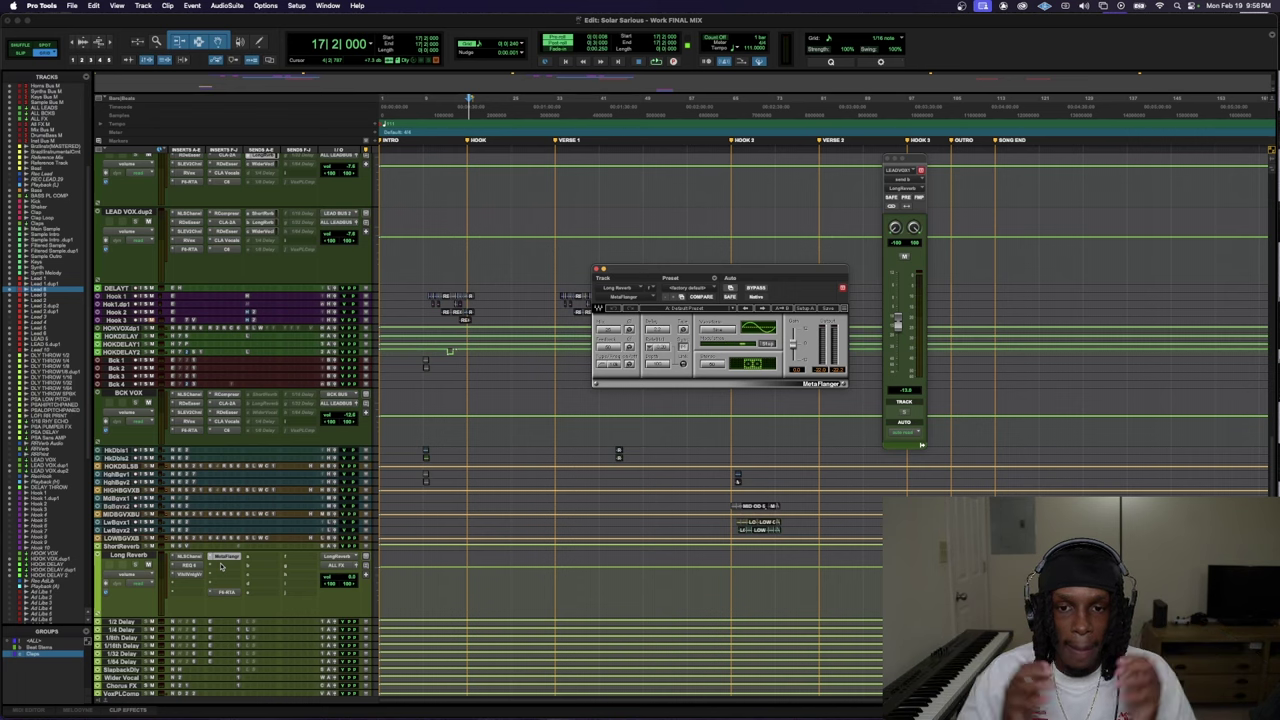
key(space)
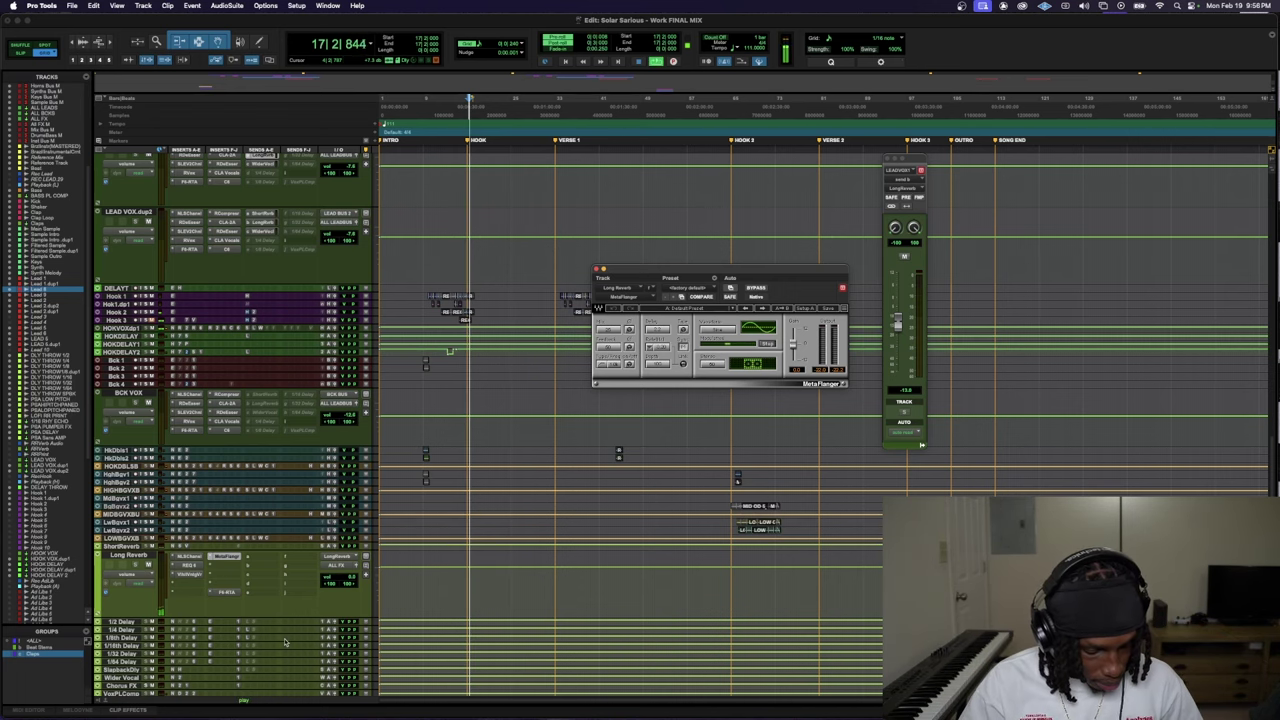
- Close the plug-in and send windows, collapse all tracks, and place the edit cursor on Lead 8 near bar 17
key(ctrl+alt+super+w)
scroll(284, 641, down, 1)
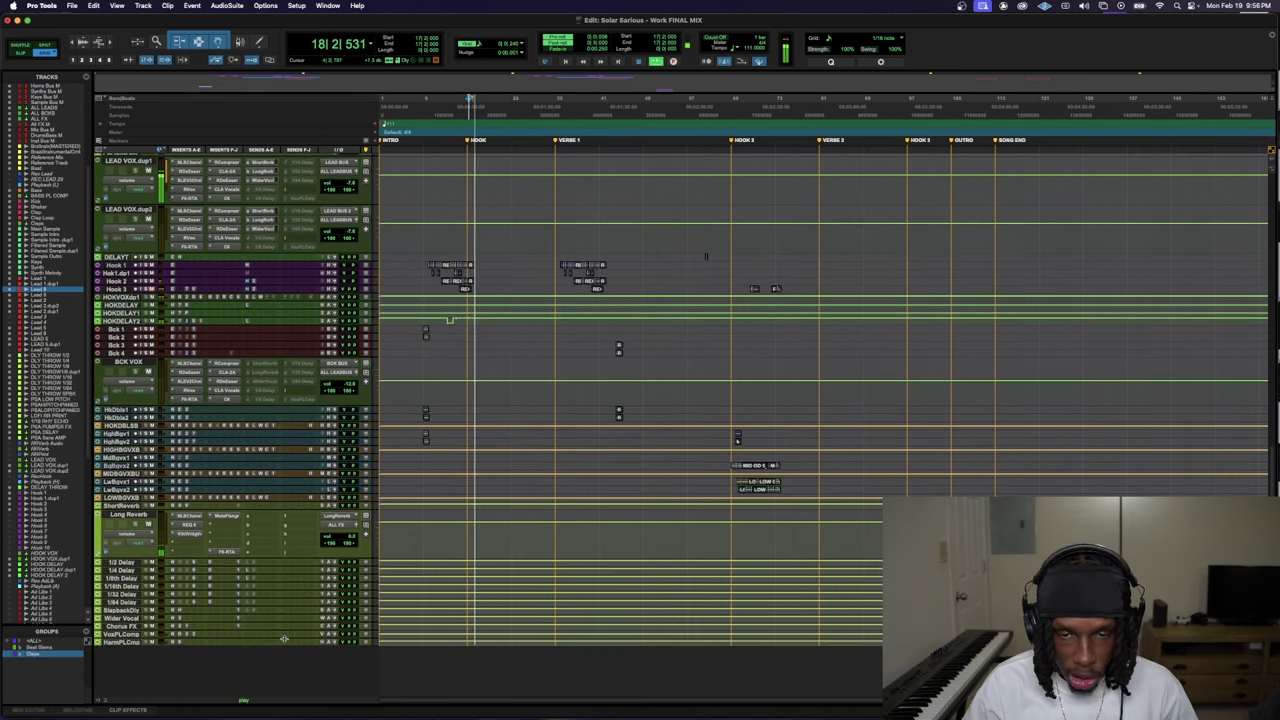
key(space)
scroll(284, 640, up, 3)
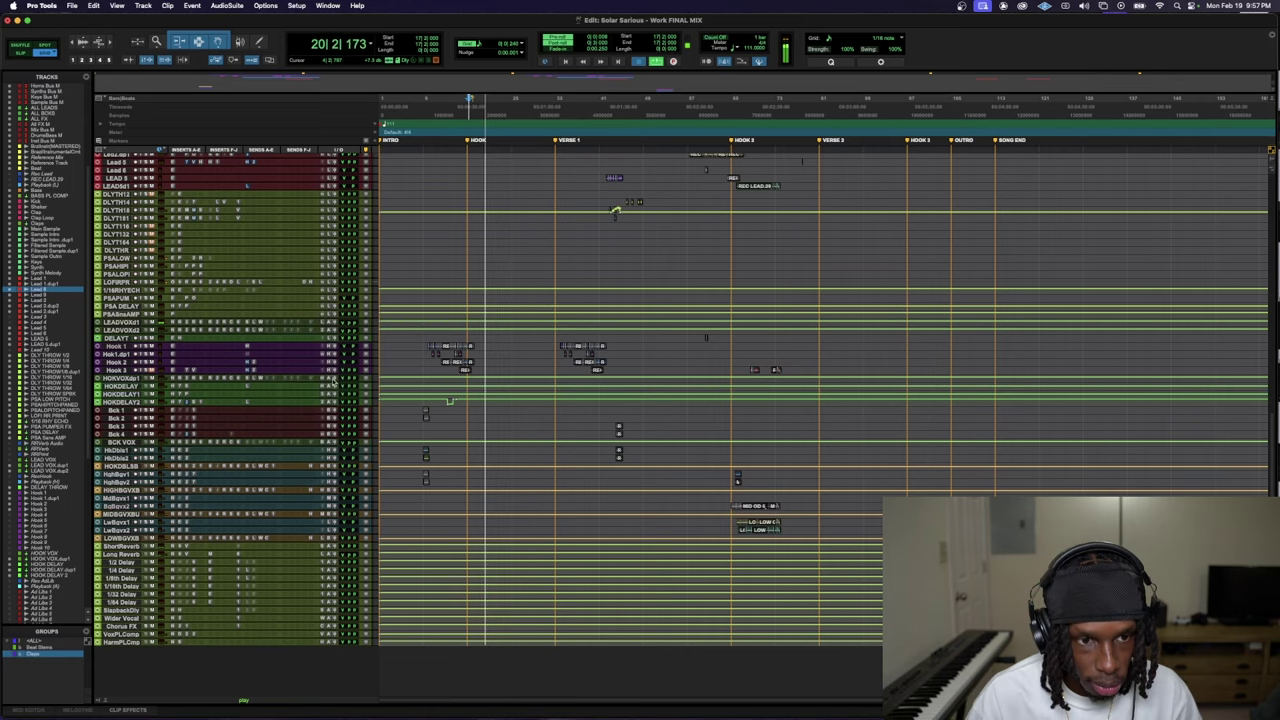
key(space)
scroll(468, 292, up, 5)
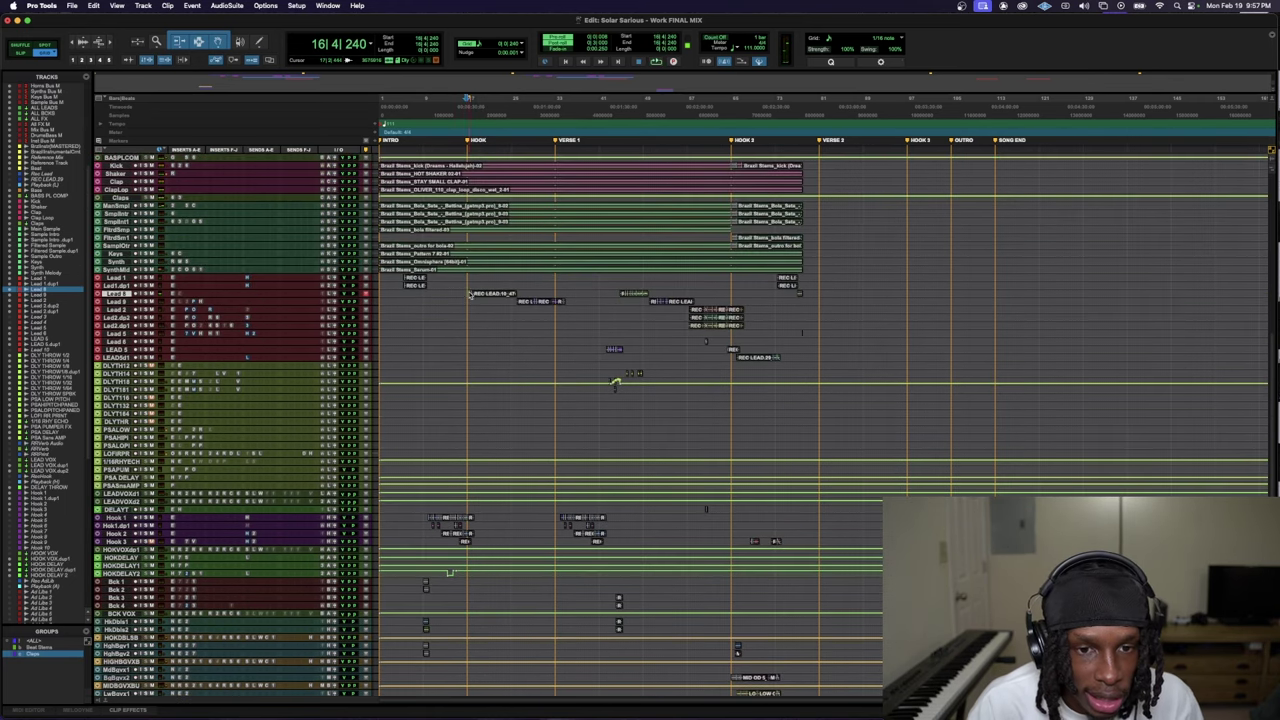
- Enlarge HOOK VOX.dup1 and LEAD VOX.dup1, enable the 1/4 Delay send on LEAD VOX.dup1, and play from bar 17 beat 2
drag(228, 556, 235, 593)
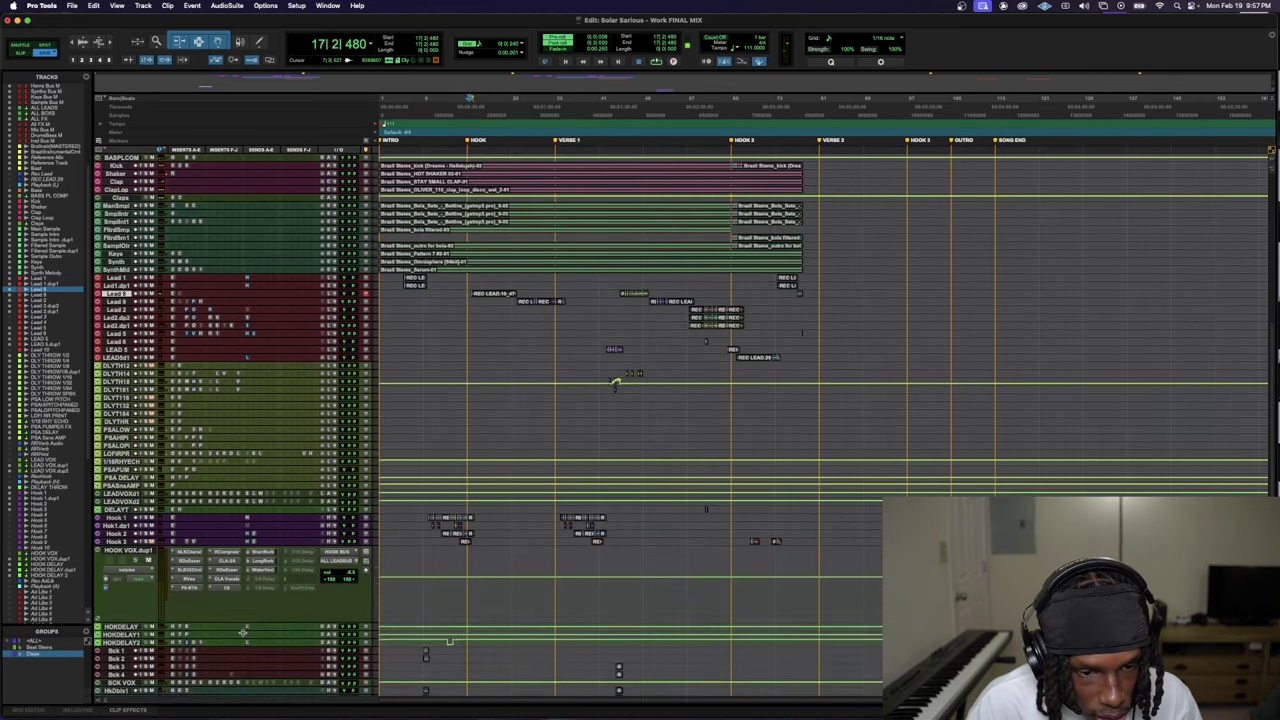
click(258, 581)
scroll(262, 520, down, 2)
key(space)
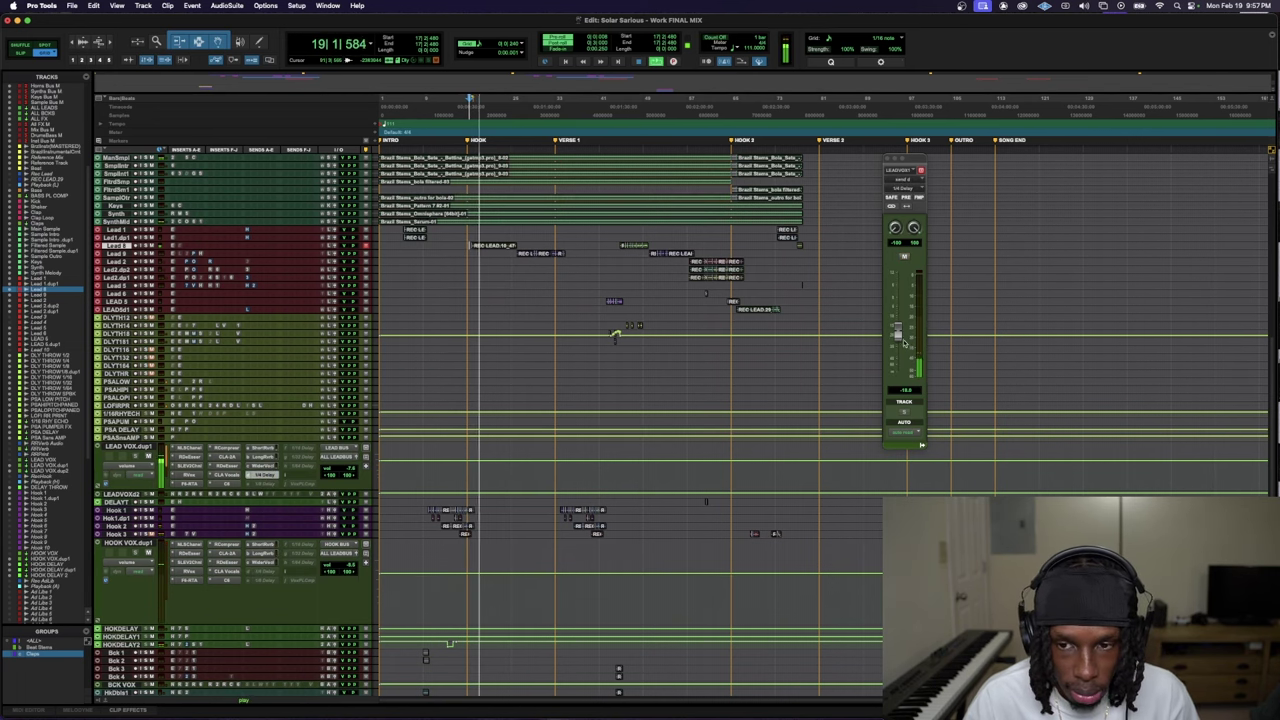
- Enlarge the 1/4 Delay track among the effects returns and stop playback
scroll(290, 528, down, 3)
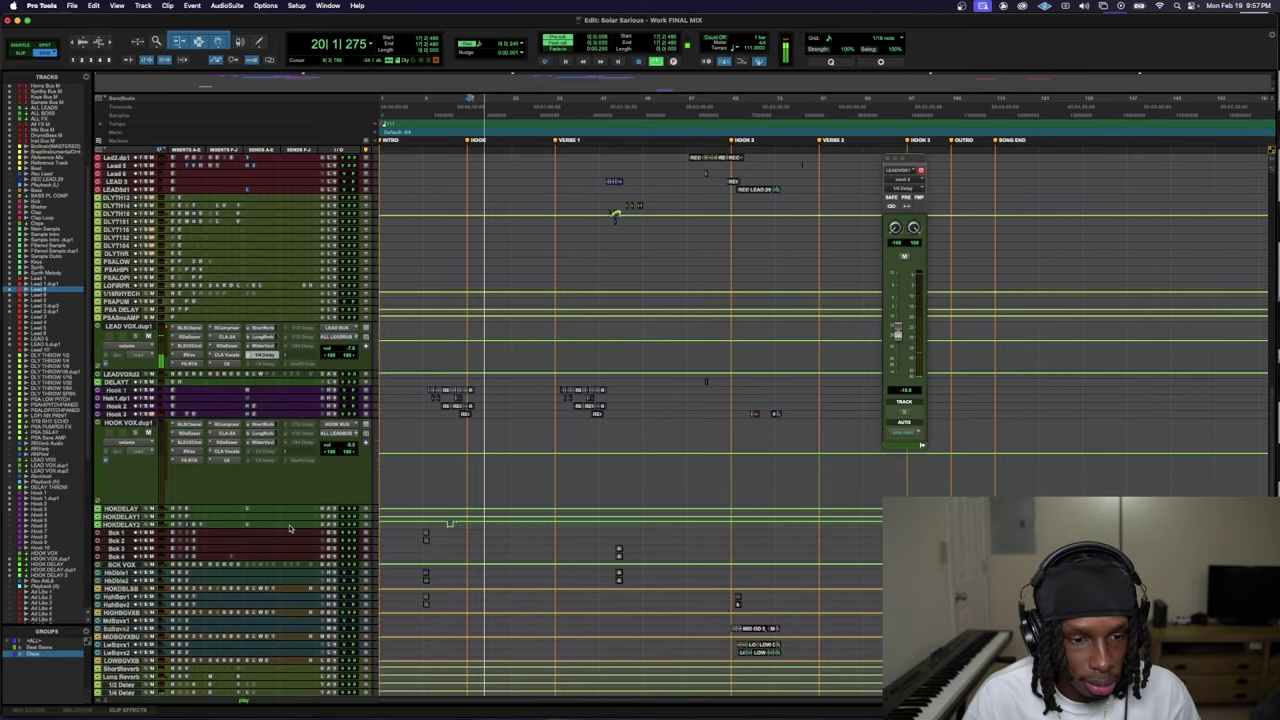
scroll(290, 528, down, 3)
key(ctrl+Up)
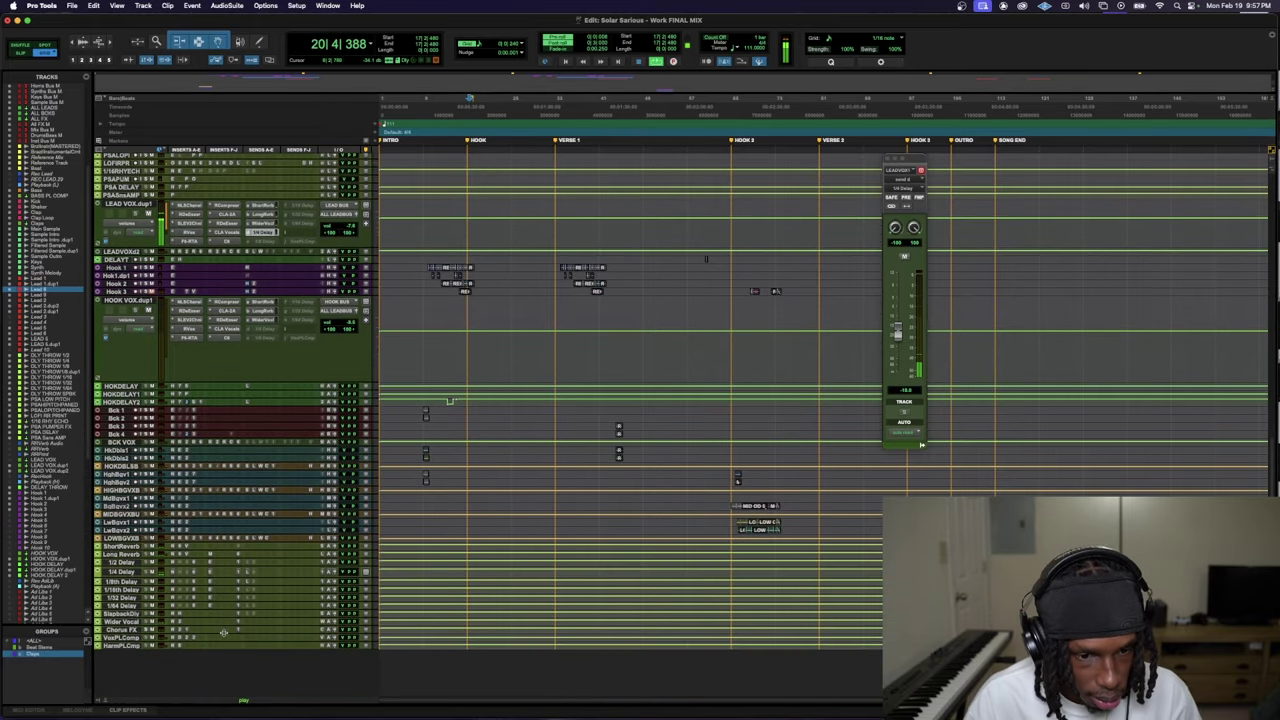
key(space)
scroll(269, 258, up, 1)
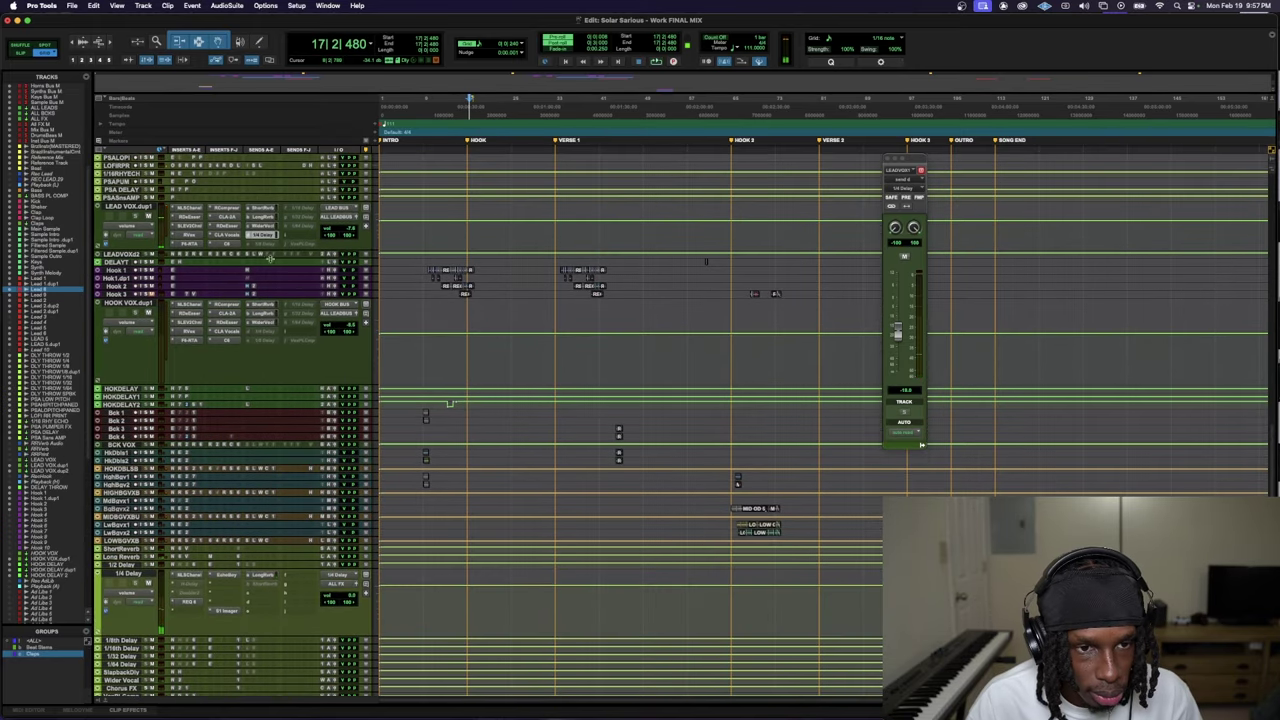
- Mute the LongReverb send on the 1/4 Delay track and lower LEAD VOX.dup1's 1/4 Delay send to about -30 dB during playback
click(263, 234)
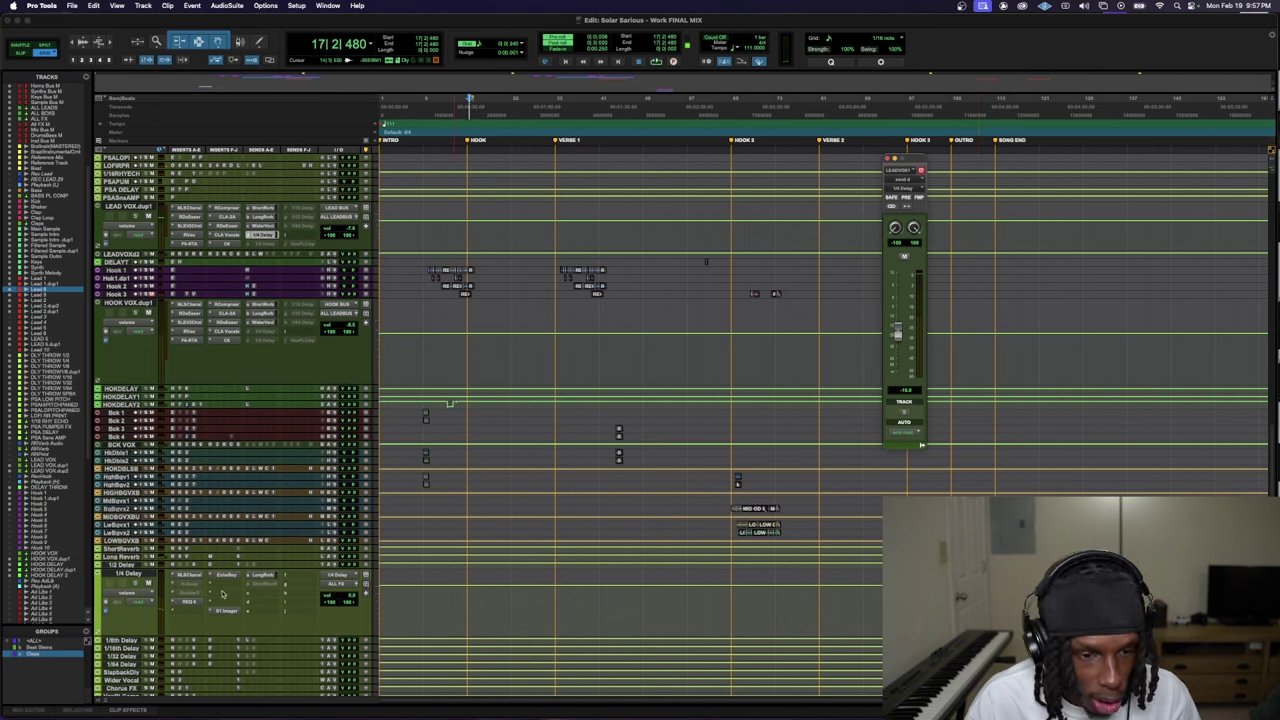
click(260, 576)
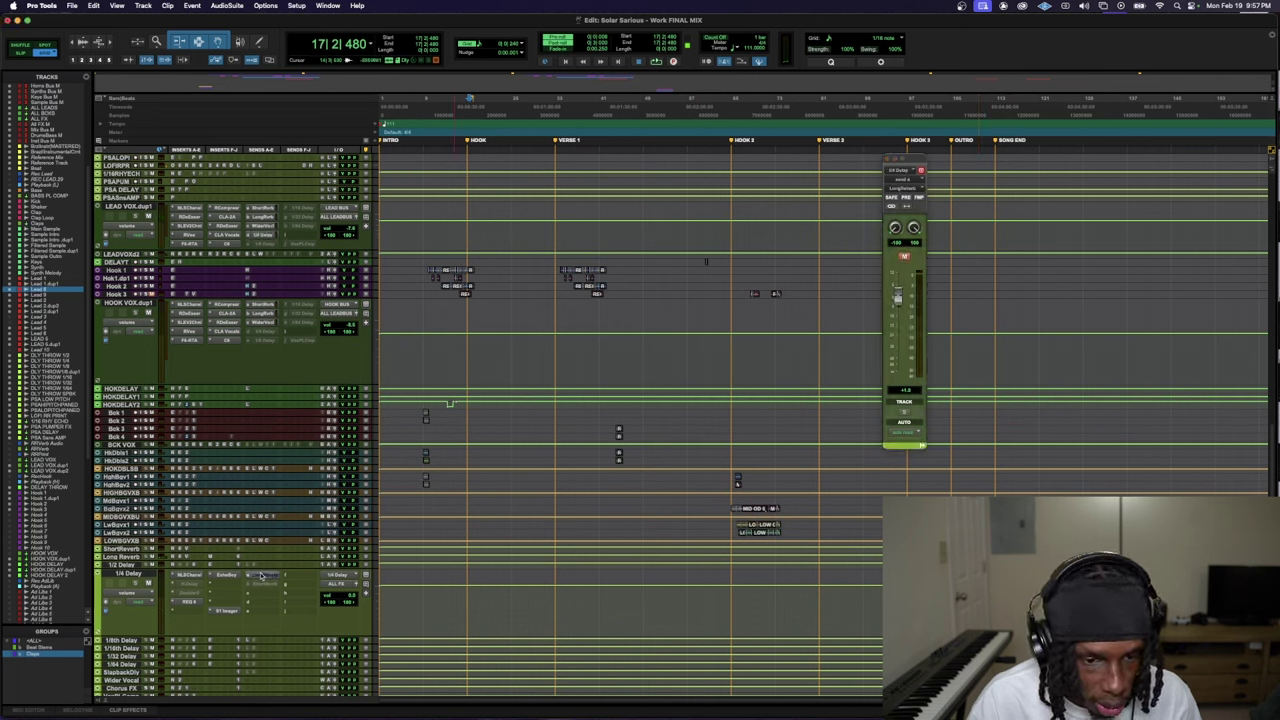
key(space)
click(263, 234)
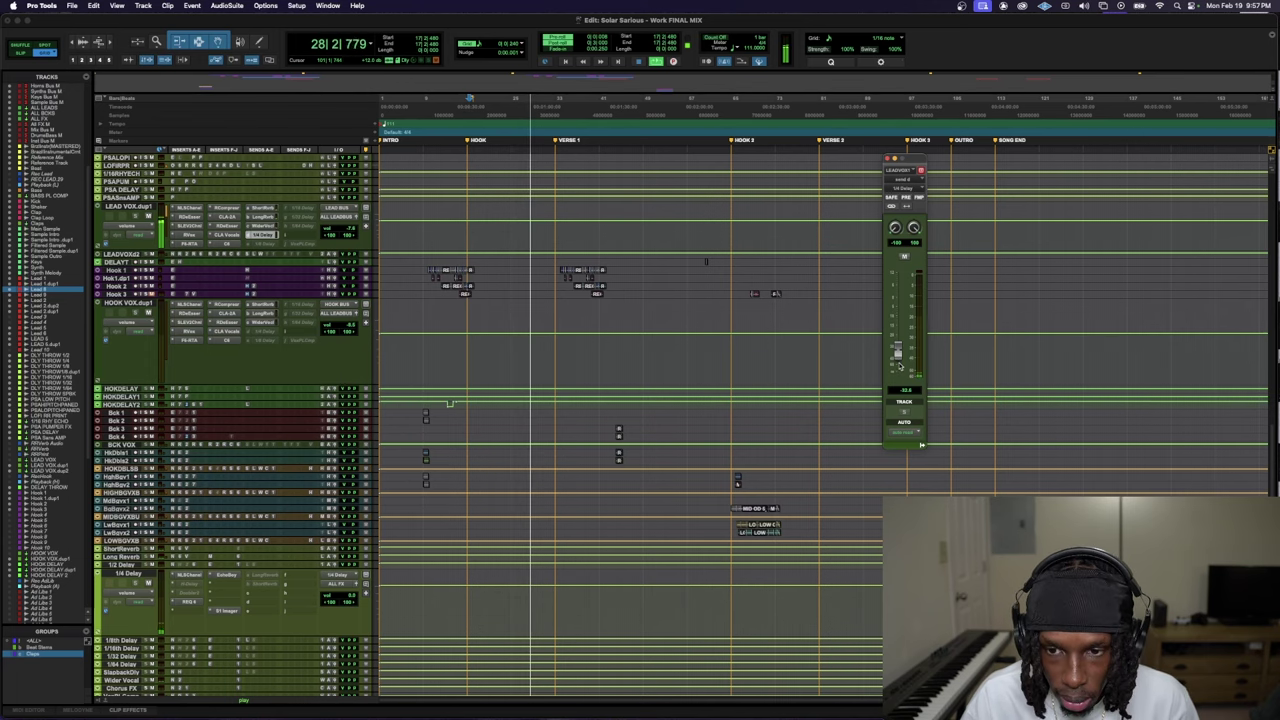
- Enable the 1/4 Delay send on HOOK VOX.dup1 at about -30 dB and select the Hook 1 and Hook 1.dup1 clips near bar 33
scroll(494, 385, up, 3)
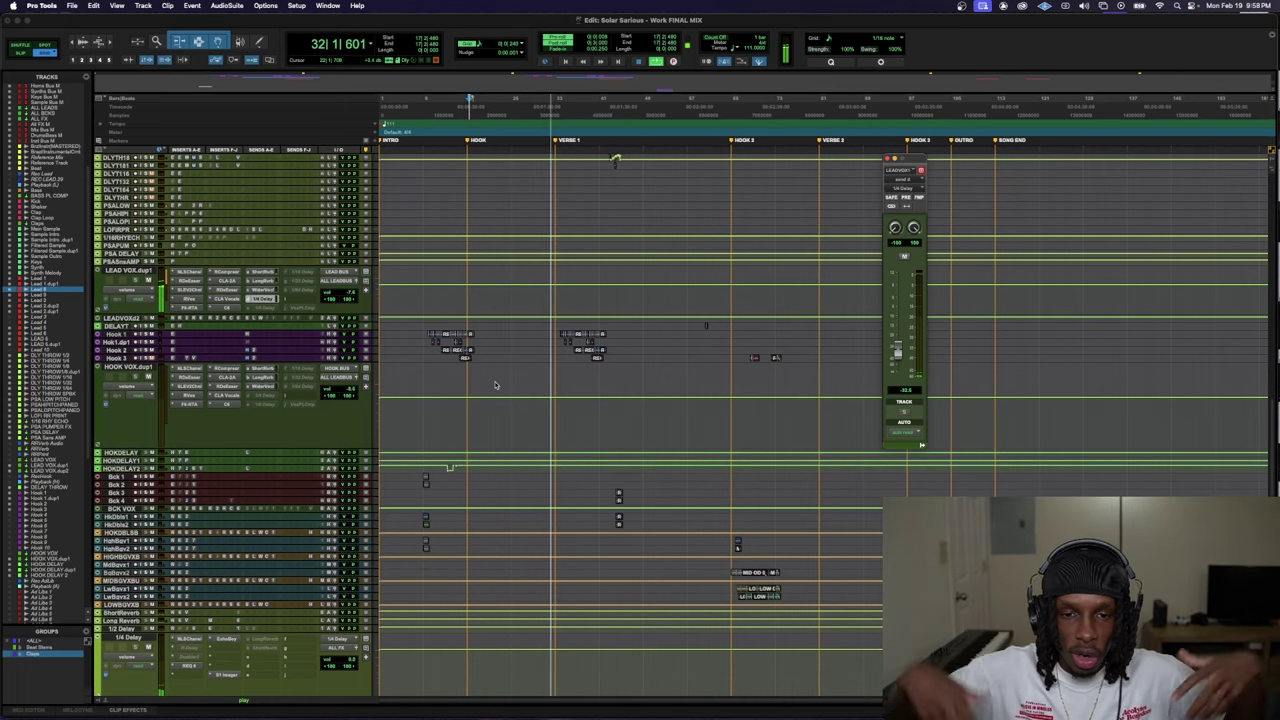
scroll(505, 380, up, 3)
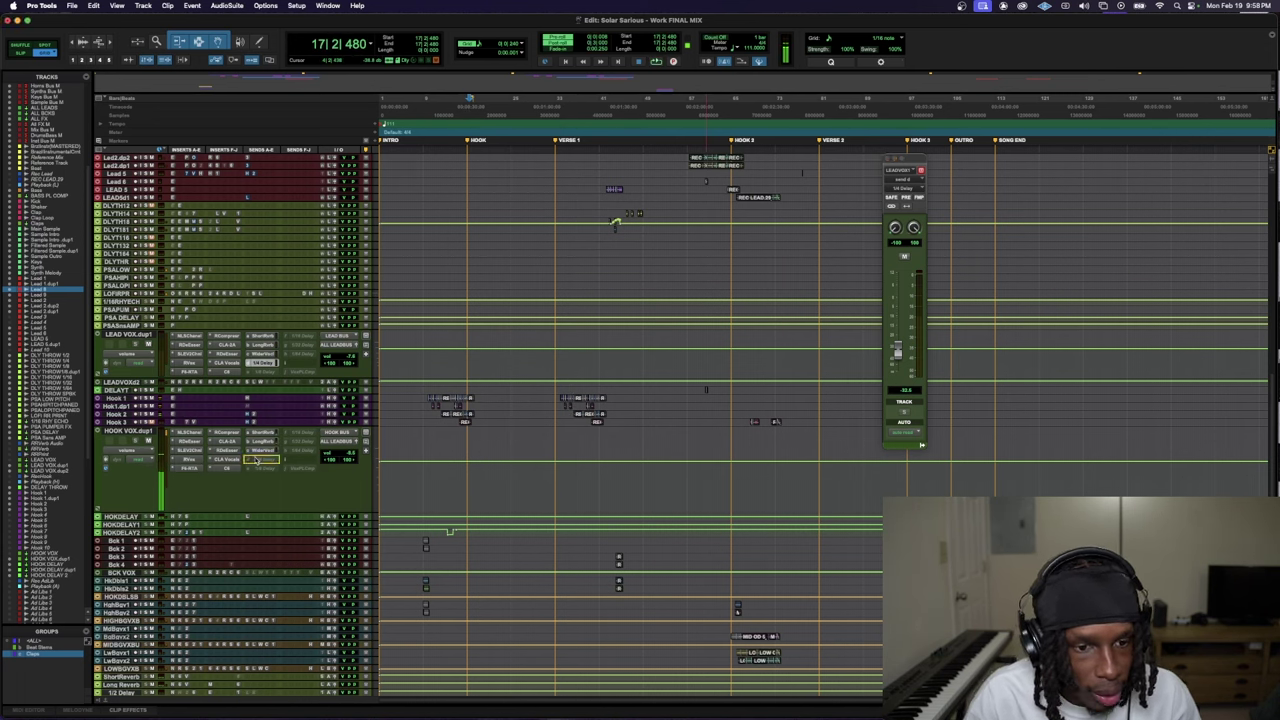
click(261, 375)
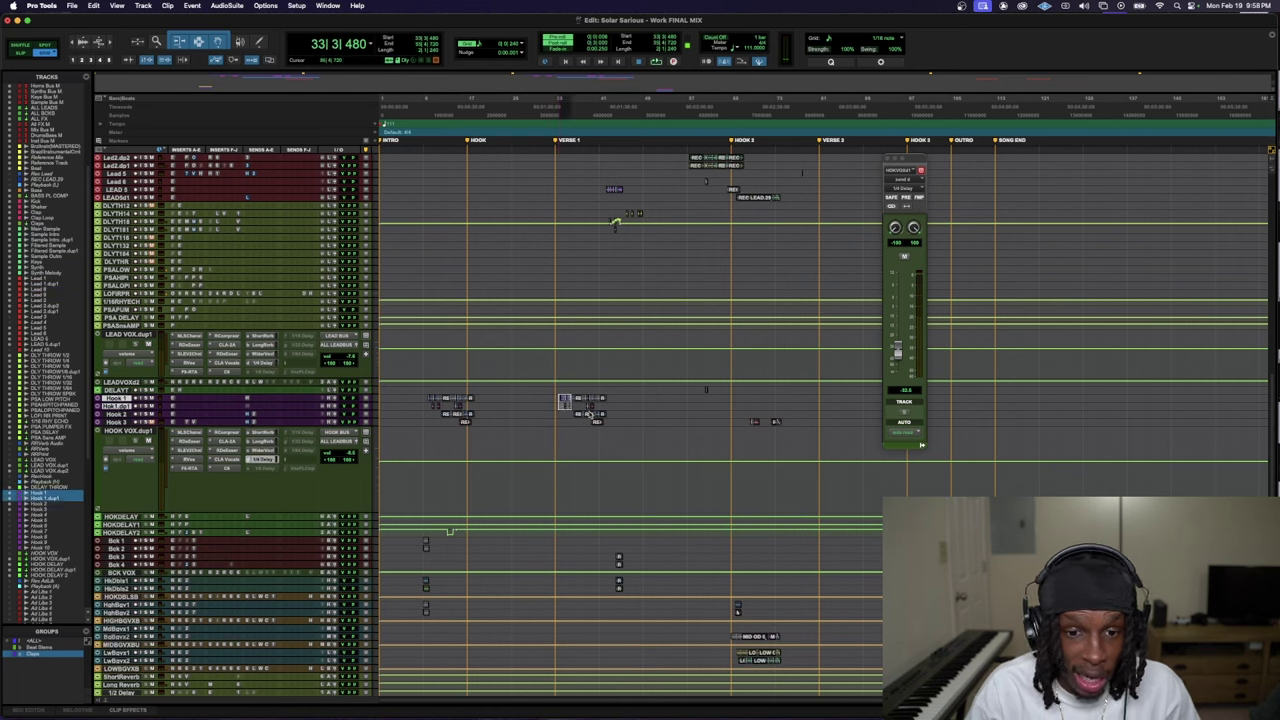
- Extend the selection over the Hook 1 to Hook 3 clips from bar 33 to about bar 41 and play it
drag(590, 414, 610, 423)
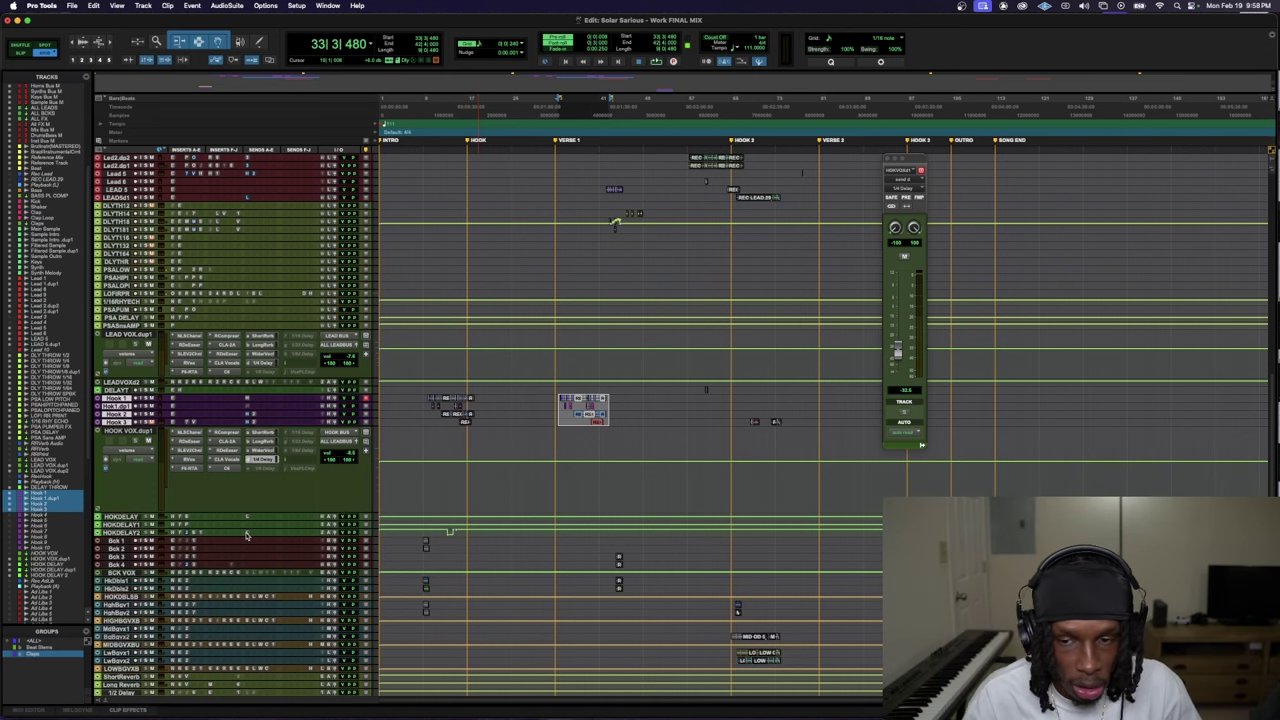
key(space)
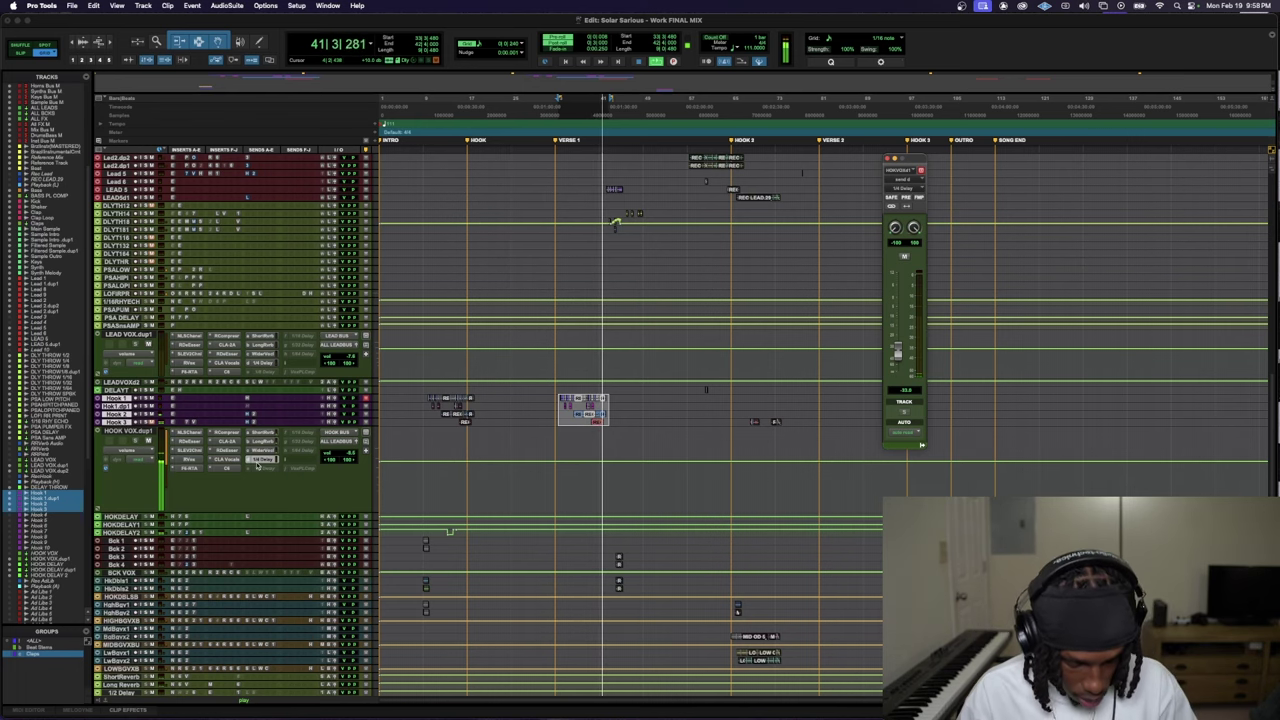
key(r)
key(t)
scroll(493, 485, up, 3)
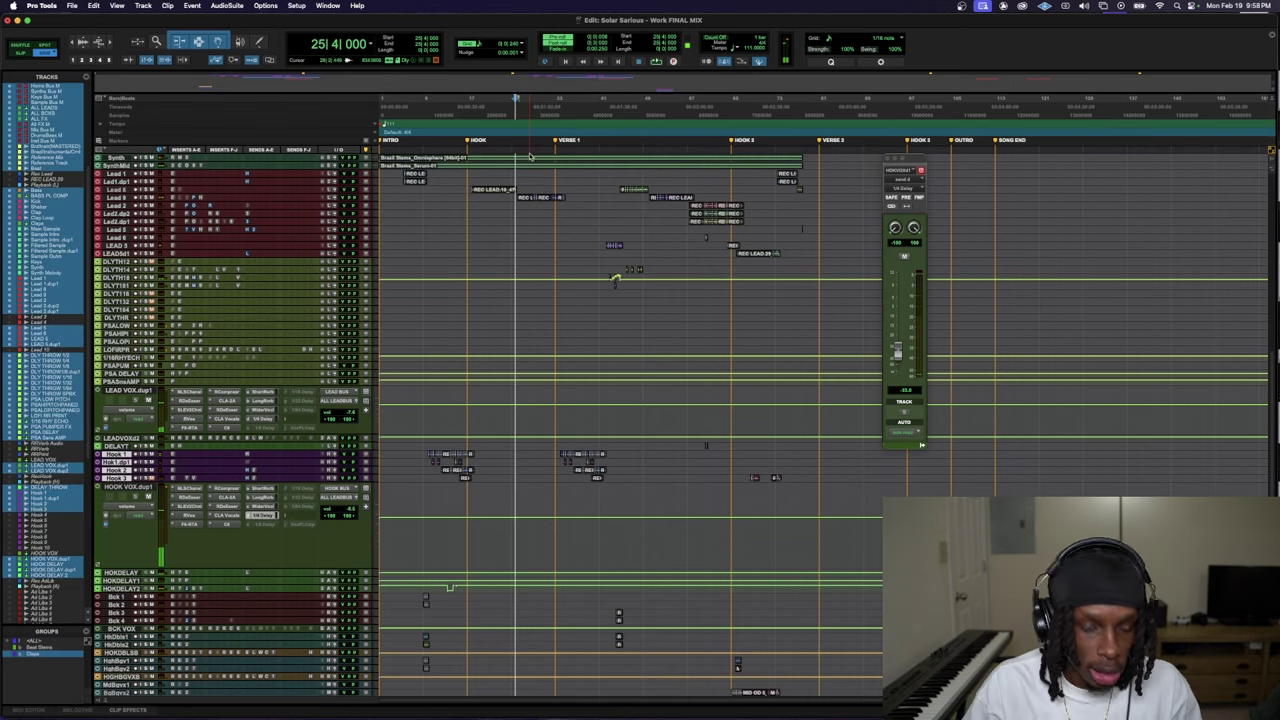
- Shrink all tracks to a small height, then enlarge Lead 9, LEAD VOX.dup1 and LEAD VOX.dup2
key(Return)
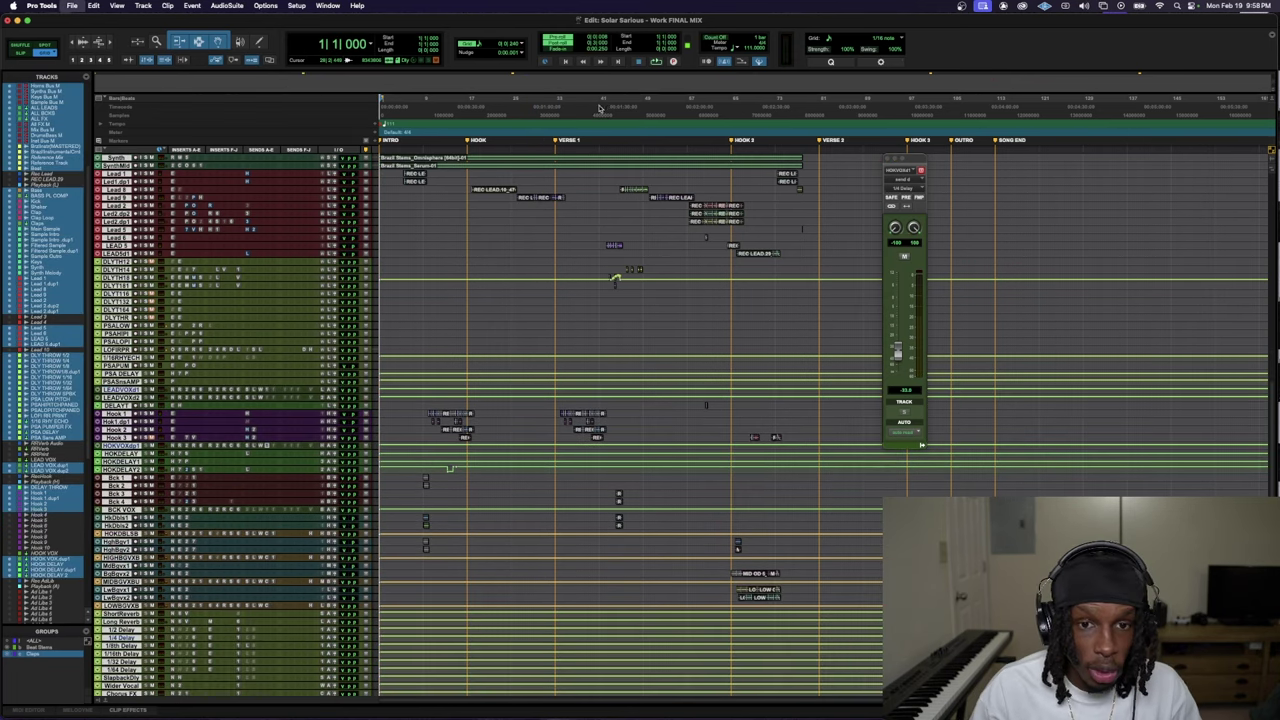
click(258, 203)
click(222, 243)
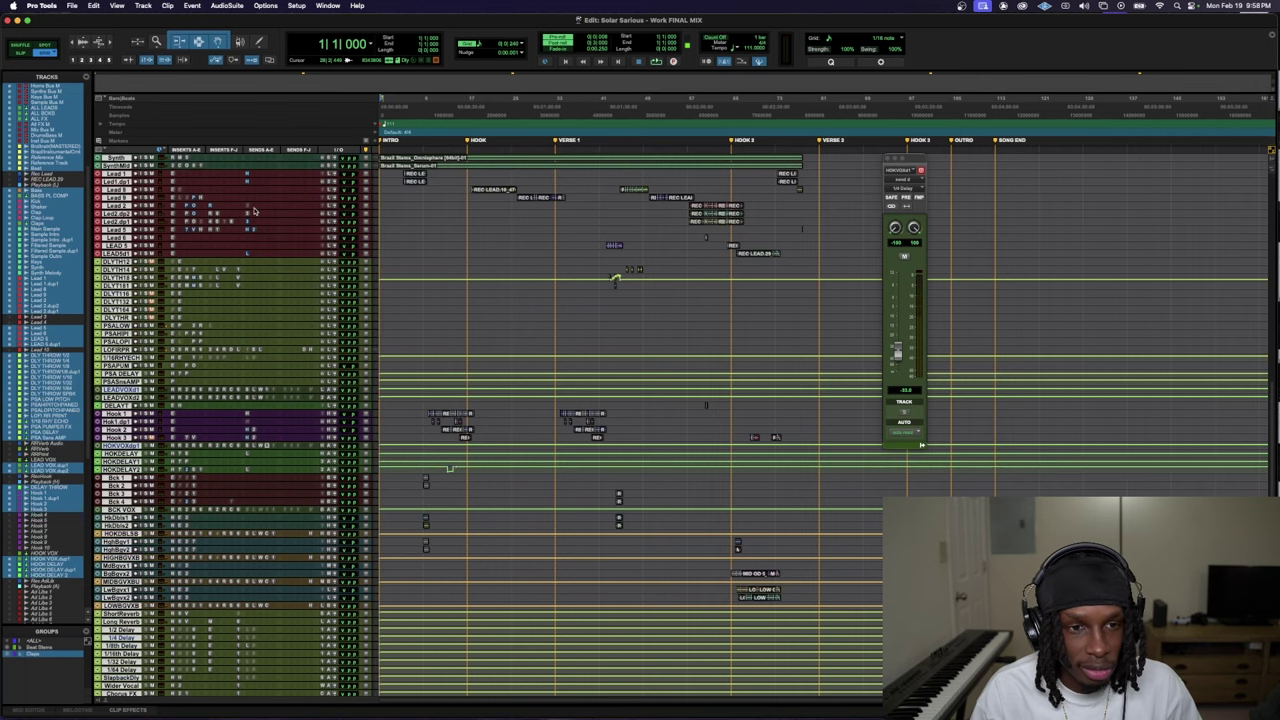
click(573, 199)
key(ctrl+Down)
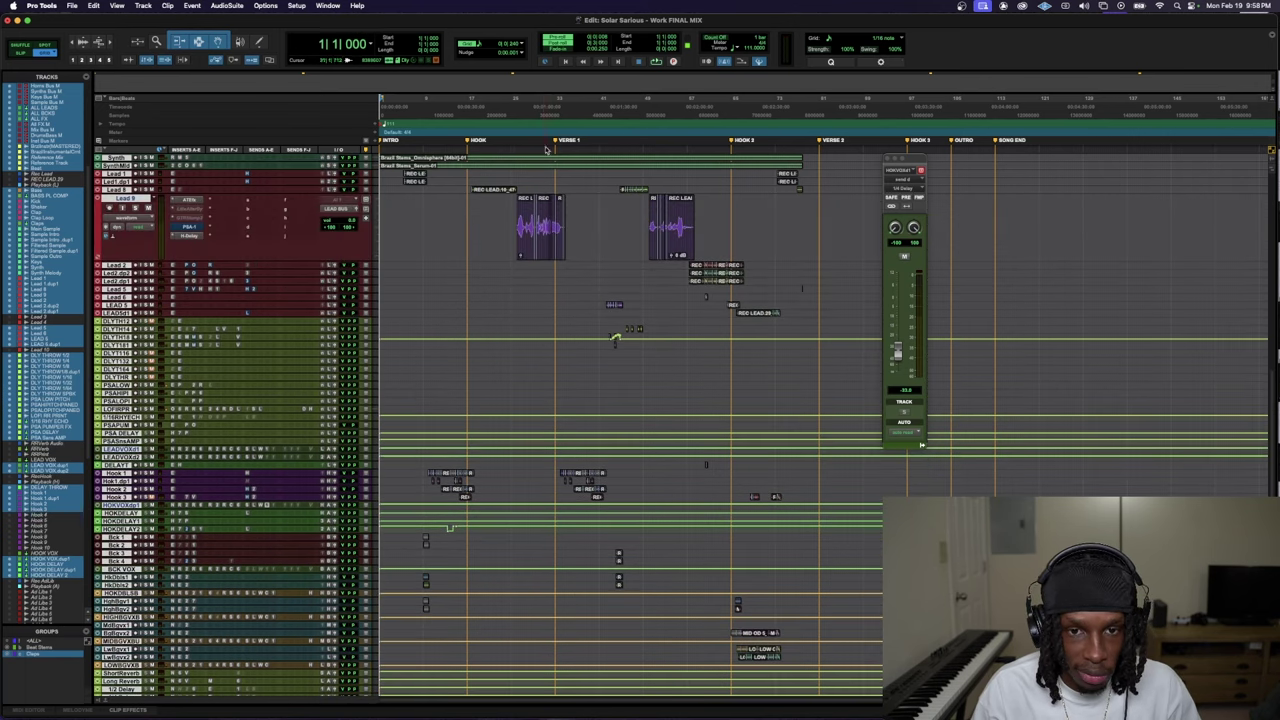
click(226, 457)
key(ctrl+Down)
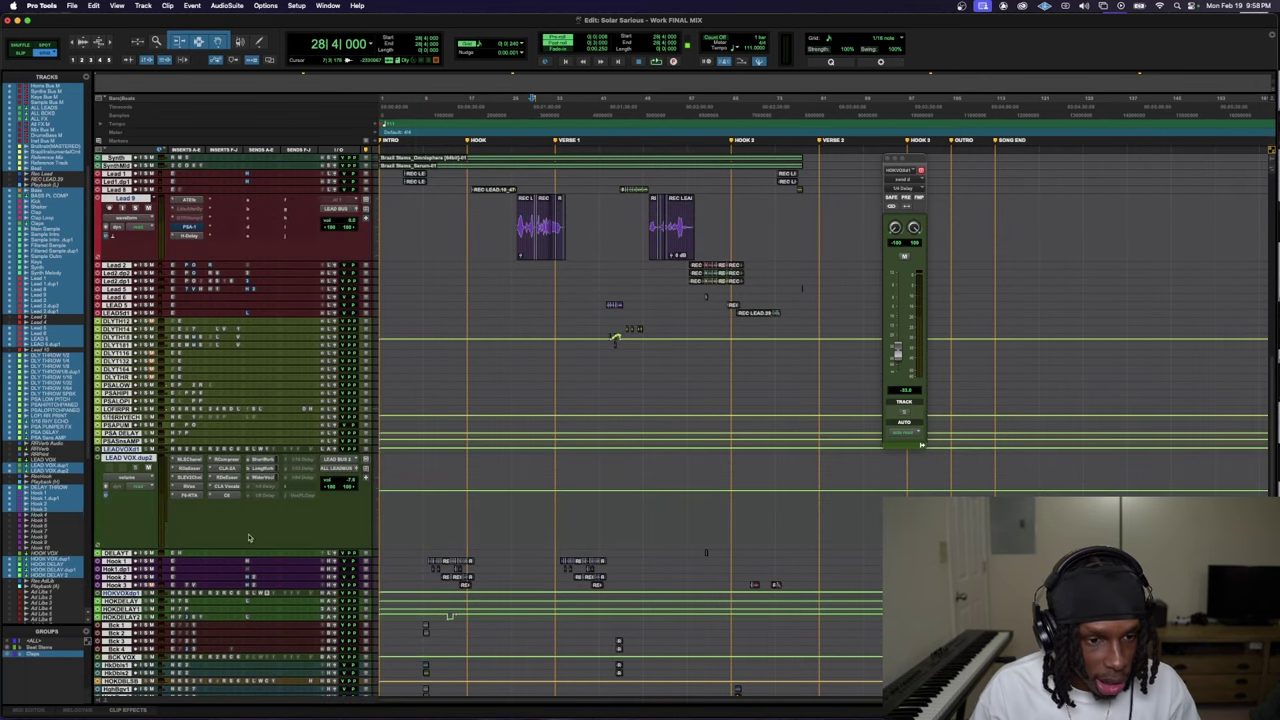
- Play from bar 28 beat 4, open the LongReverb send on LEAD VOX.dup1, and set the track's automation mode to touch
key(space)
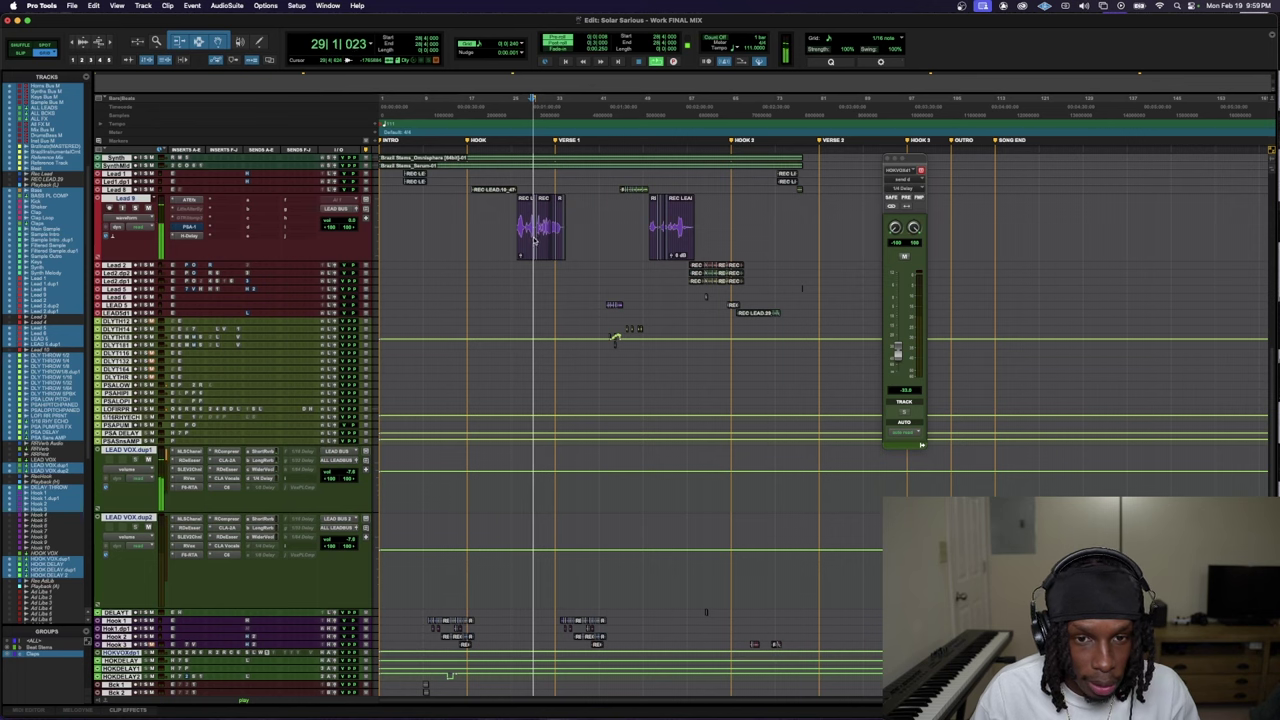
key(ctrl+])
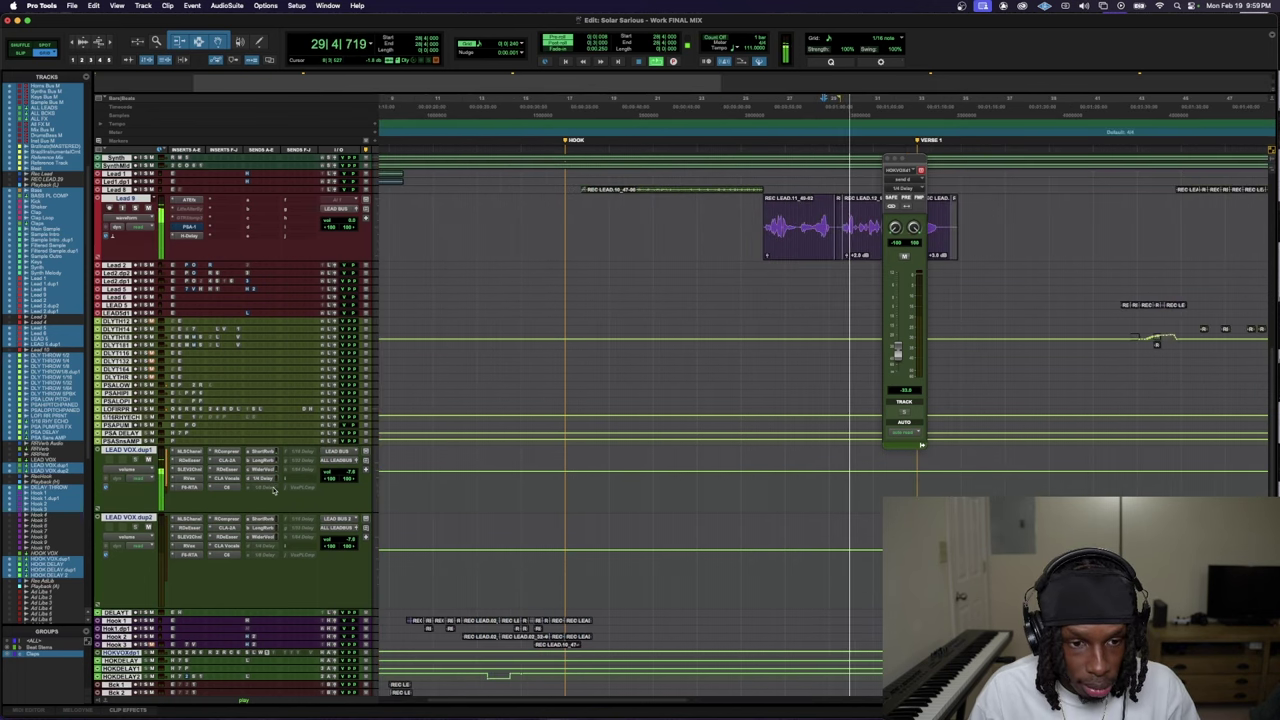
key(space)
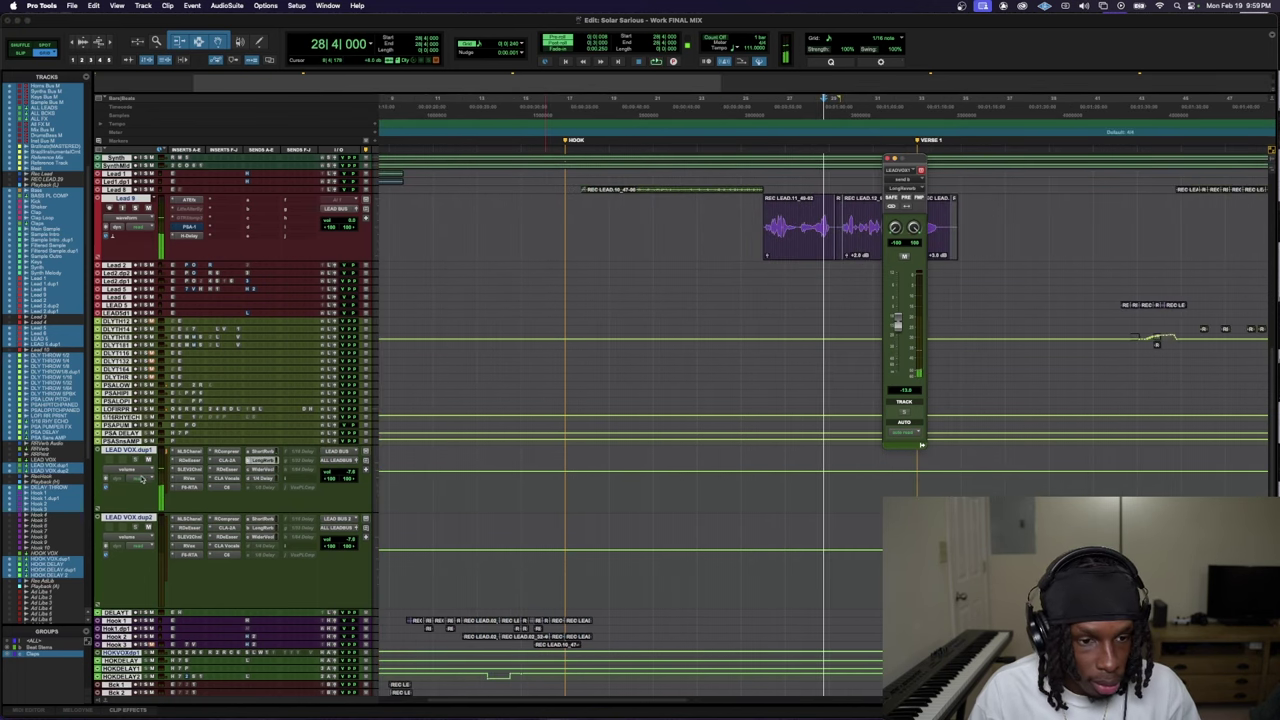
click(144, 479)
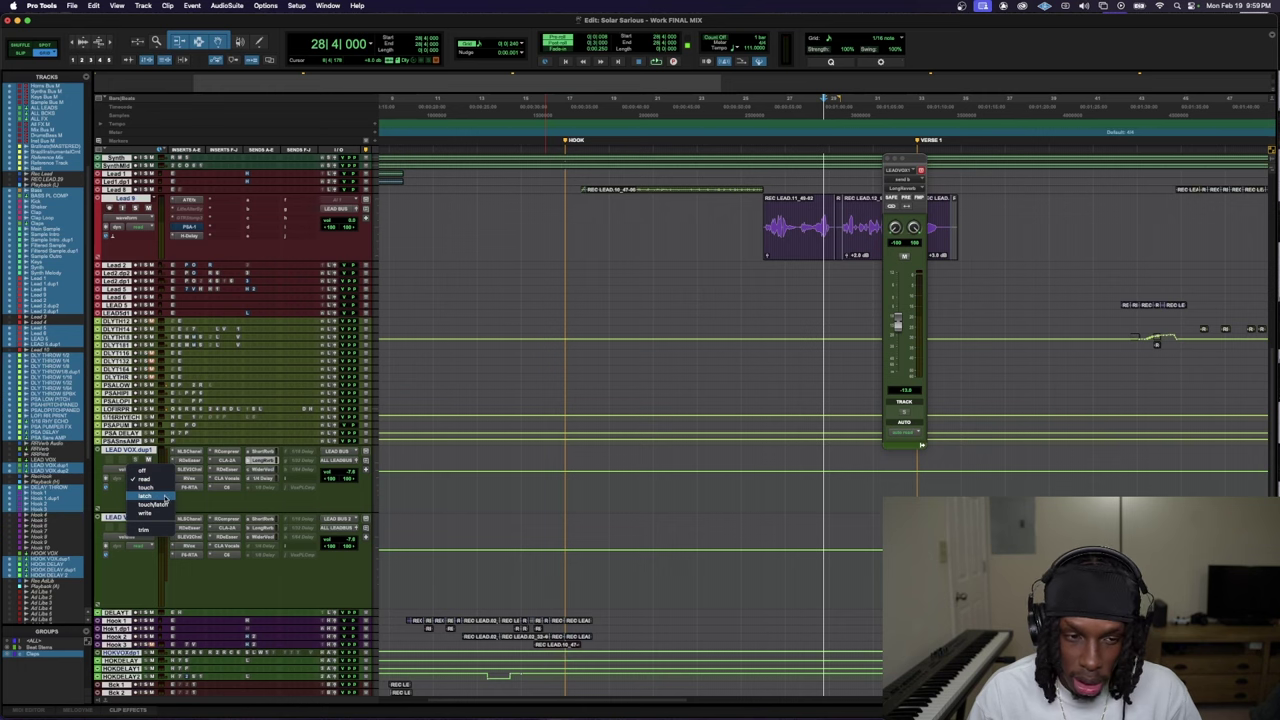
click(157, 493)
- Show LEAD VOX.dup1's LongReverb send level automation and record a rise and fall around the start of Verse 1 during playback
key(space)
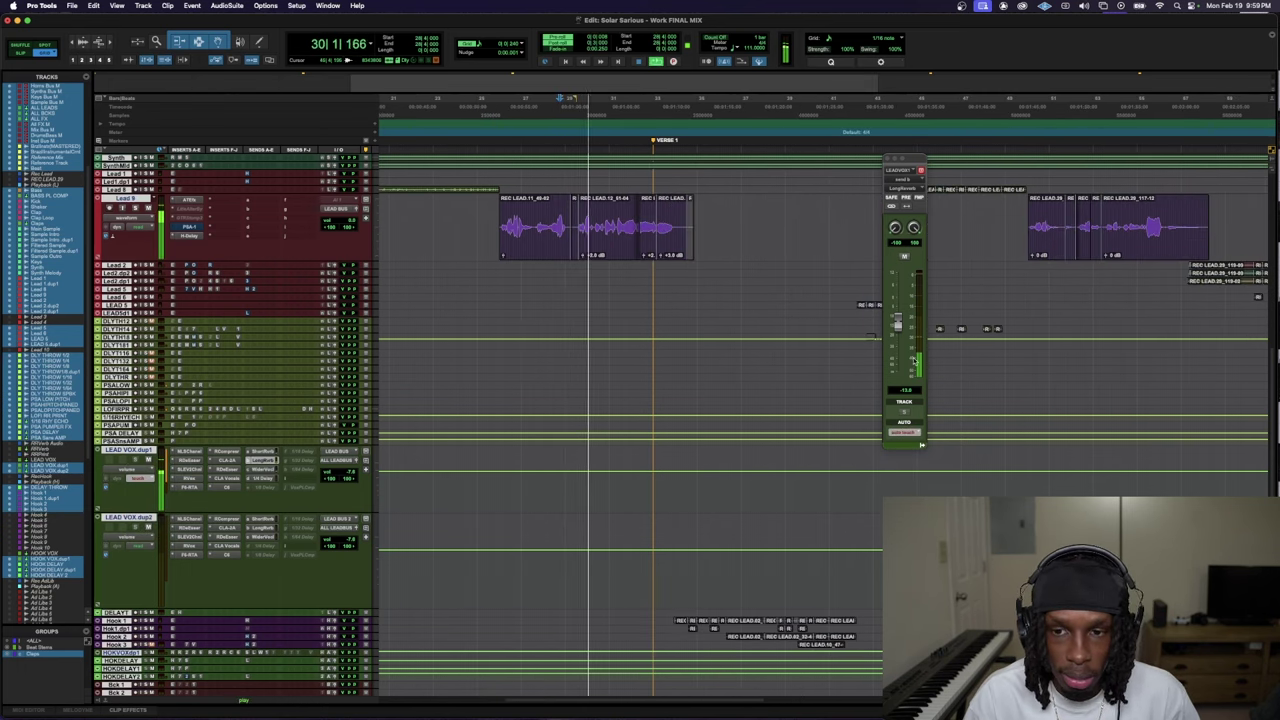
mouse_move(898, 322)
mouse_down()
mouse_move(898, 294)
mouse_move(905, 333)
mouse_up()
key(space)
key(space)
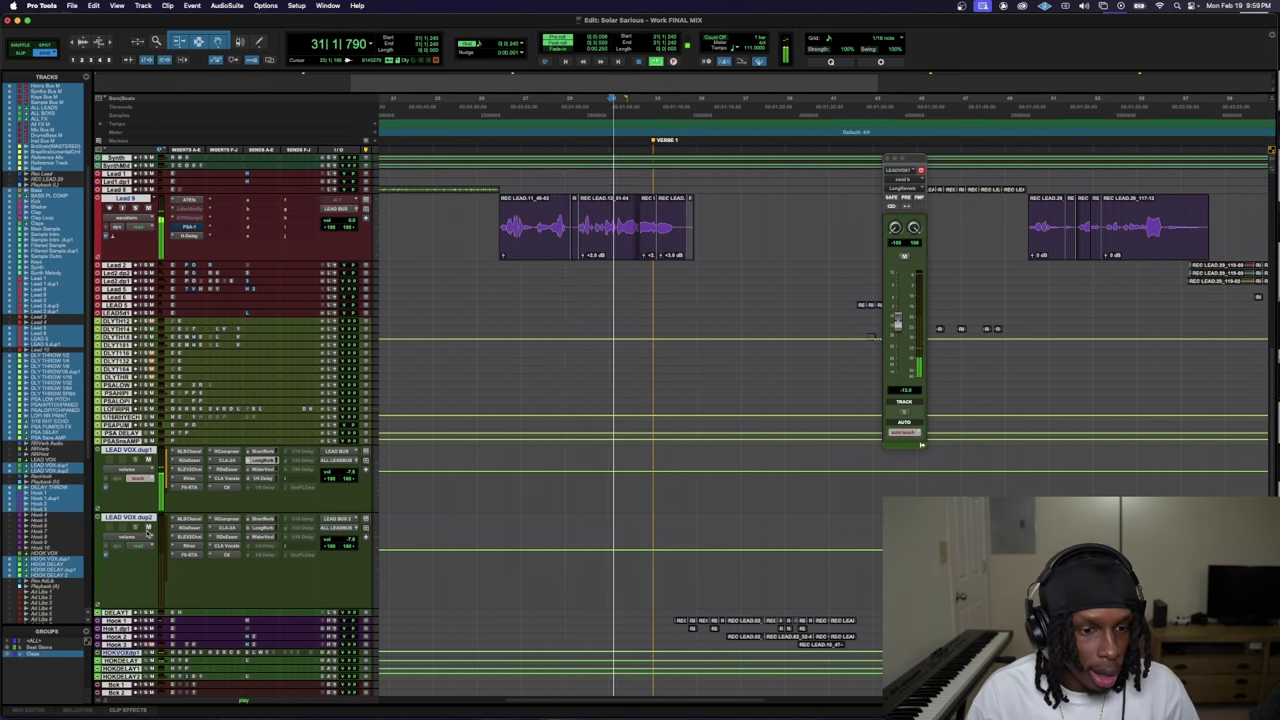
click(130, 470)
mouse_move(160, 521)
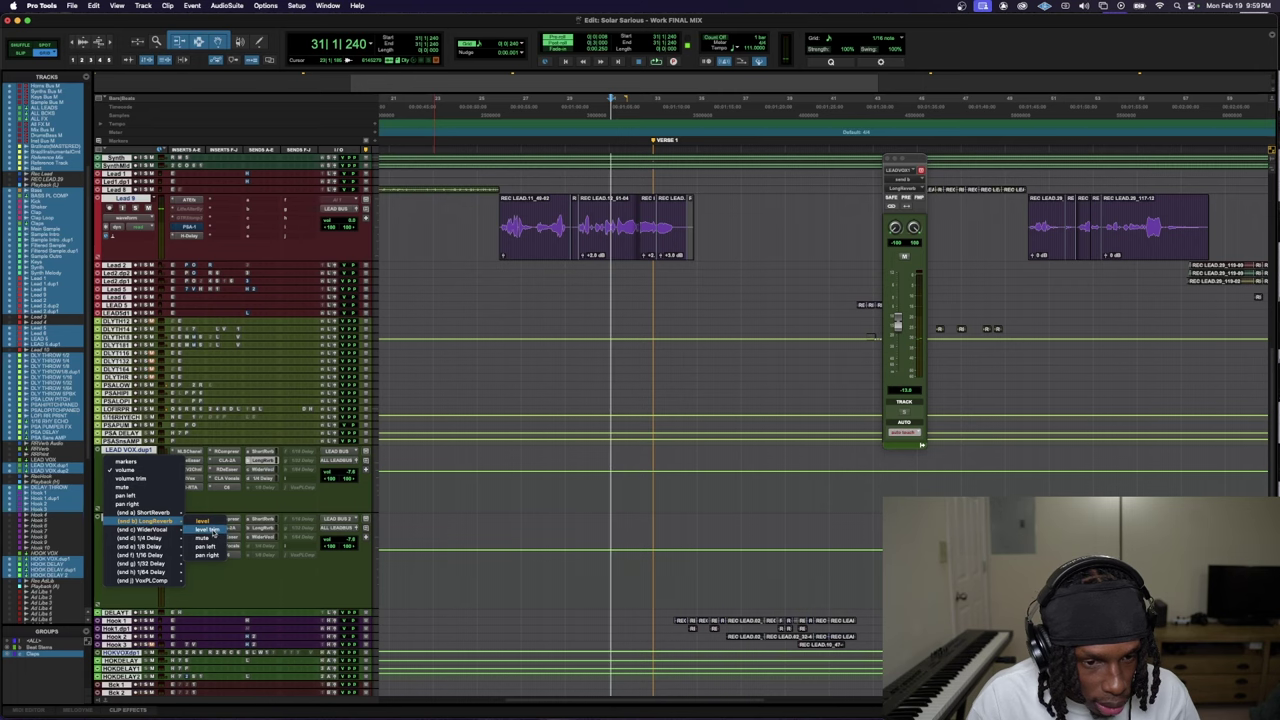
click(213, 533)
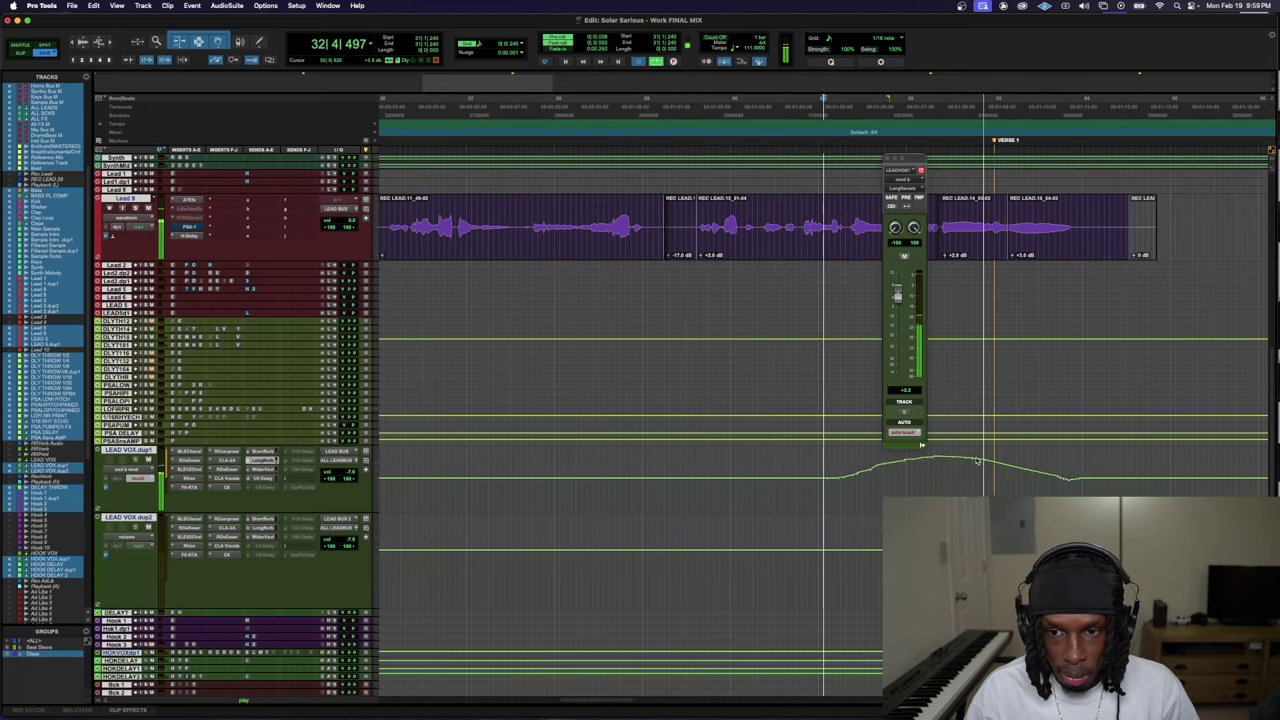
key(space)
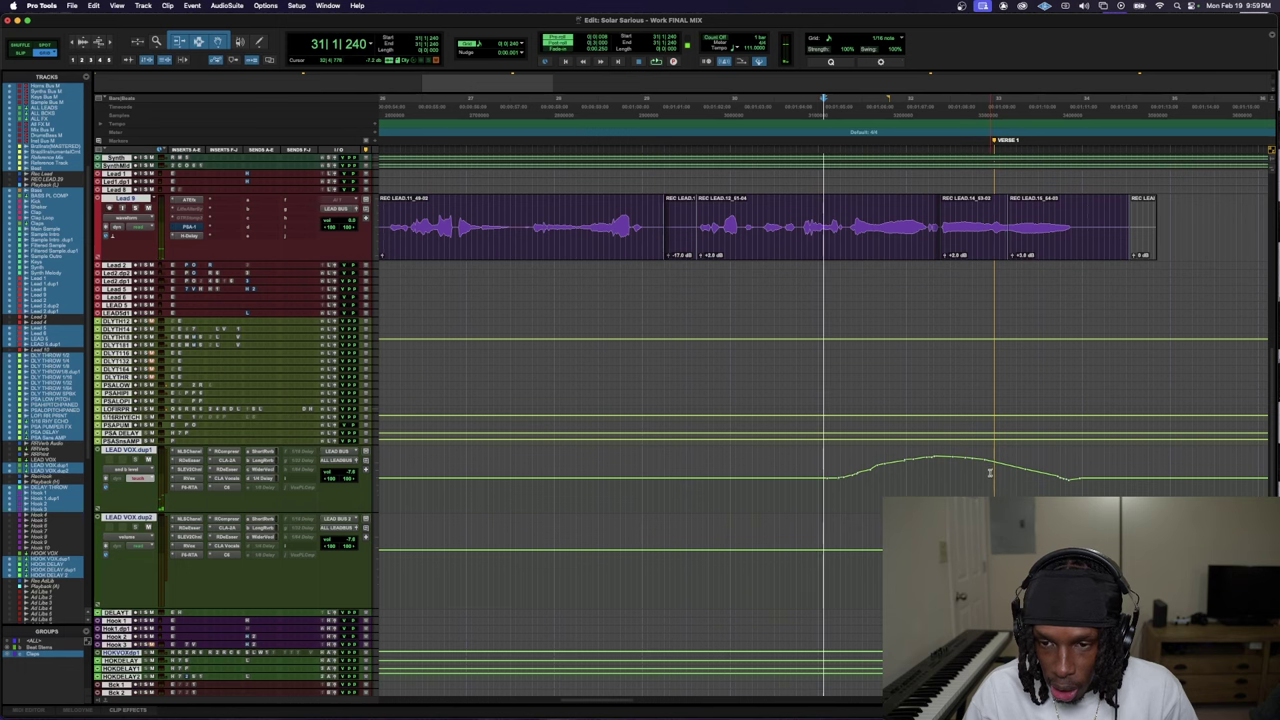
- Lower the LongReverb automation peak from about bar 31 beat 4 up to Verse 1, enlarge LEAD VOX.dup1, and replay from bar 30 beat 3
drag(989, 472, 900, 465)
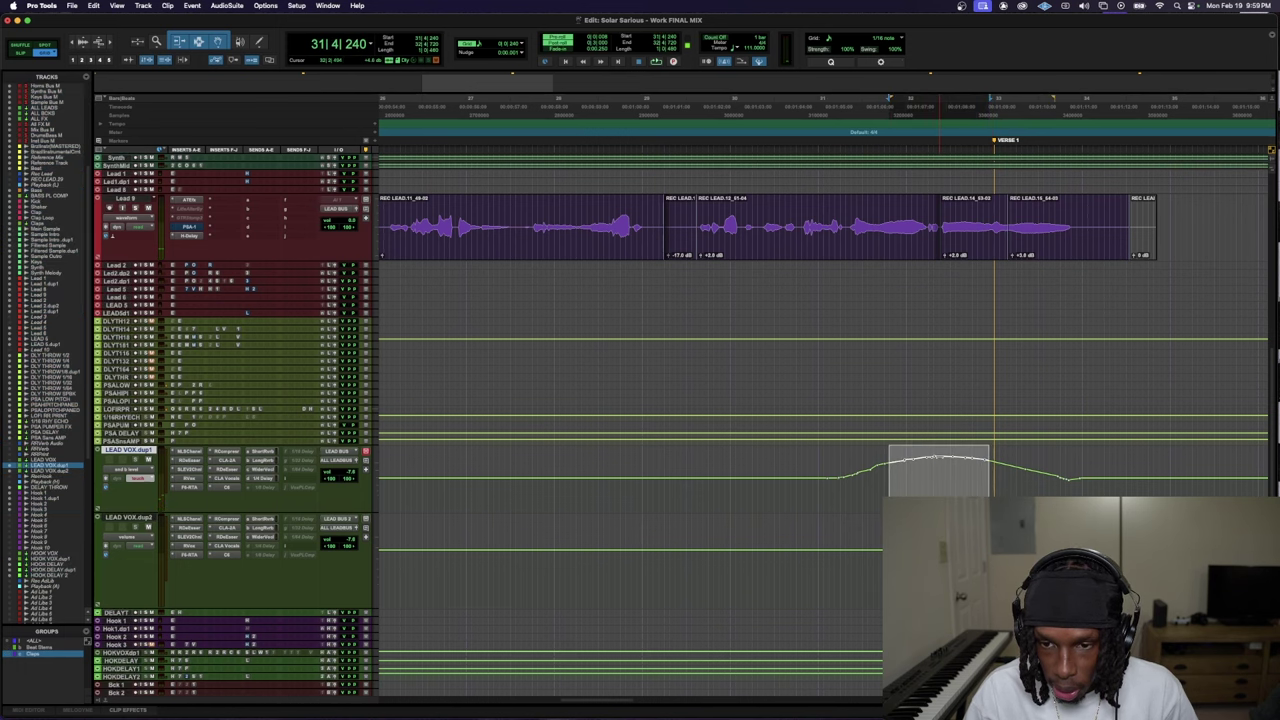
key(space)
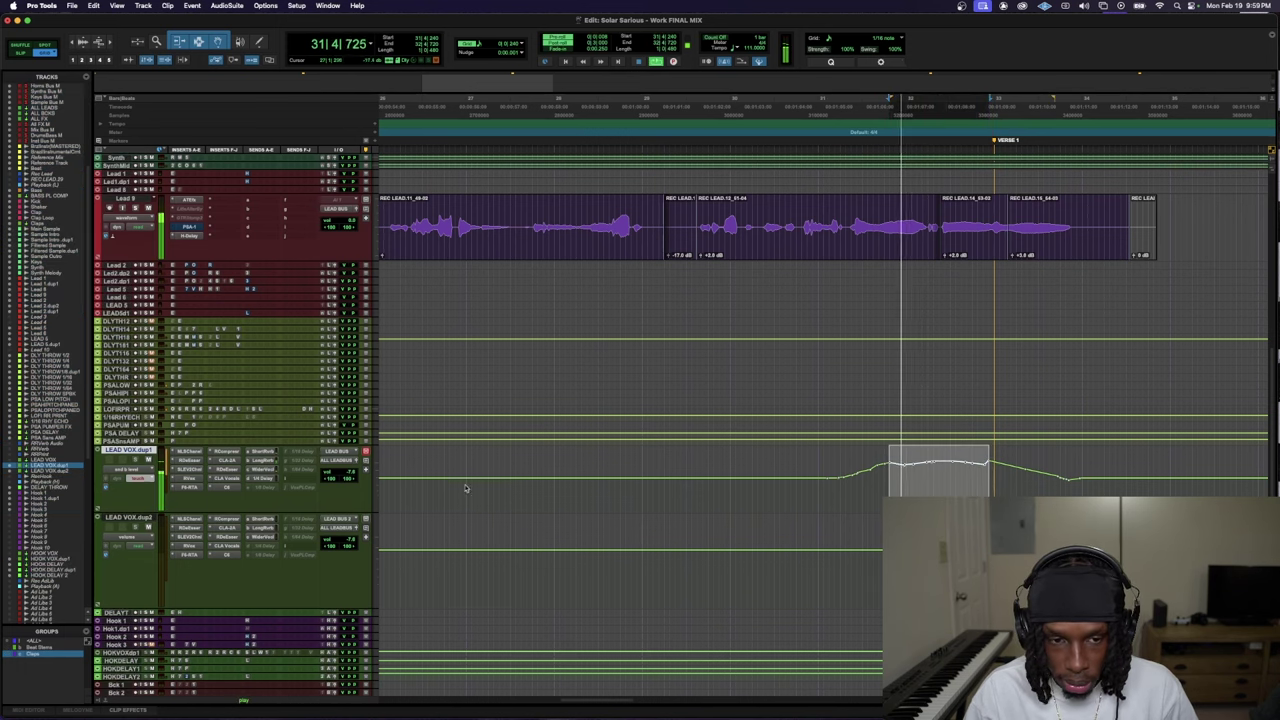
key(super+bracketleft)
key(ctrl+Up)
key(ctrl+Up)
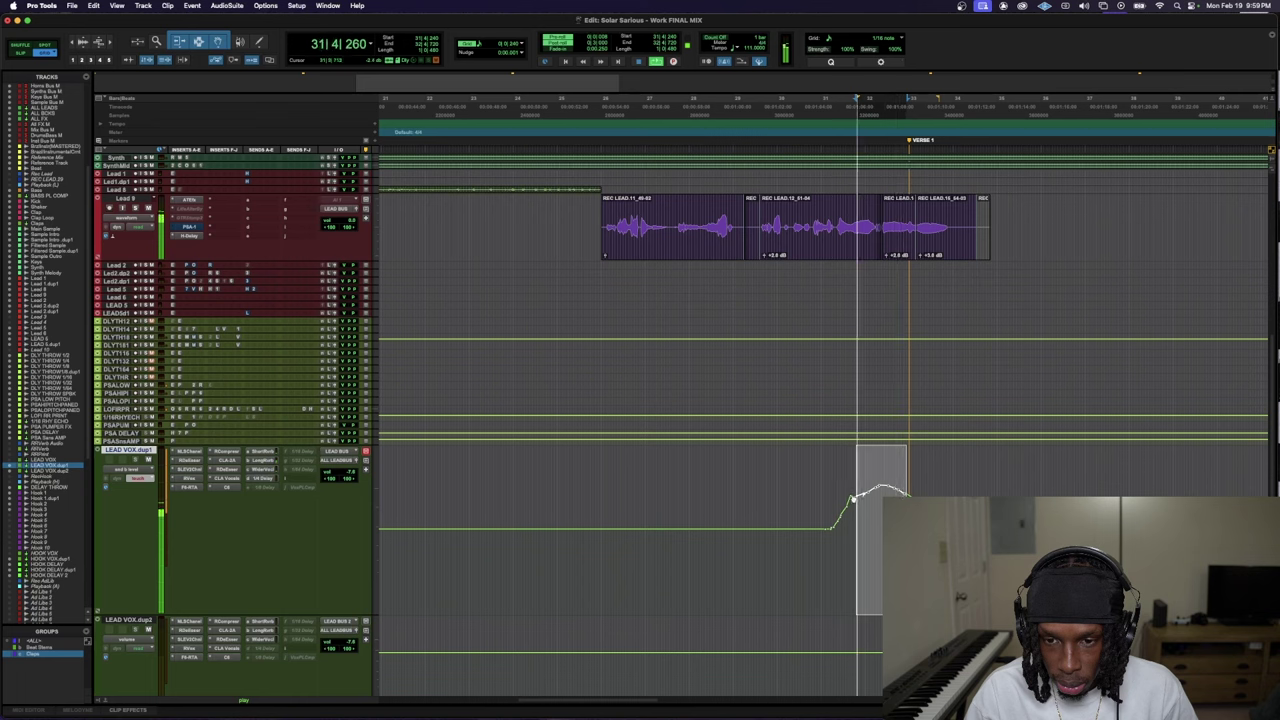
click(800, 495)
key(space)
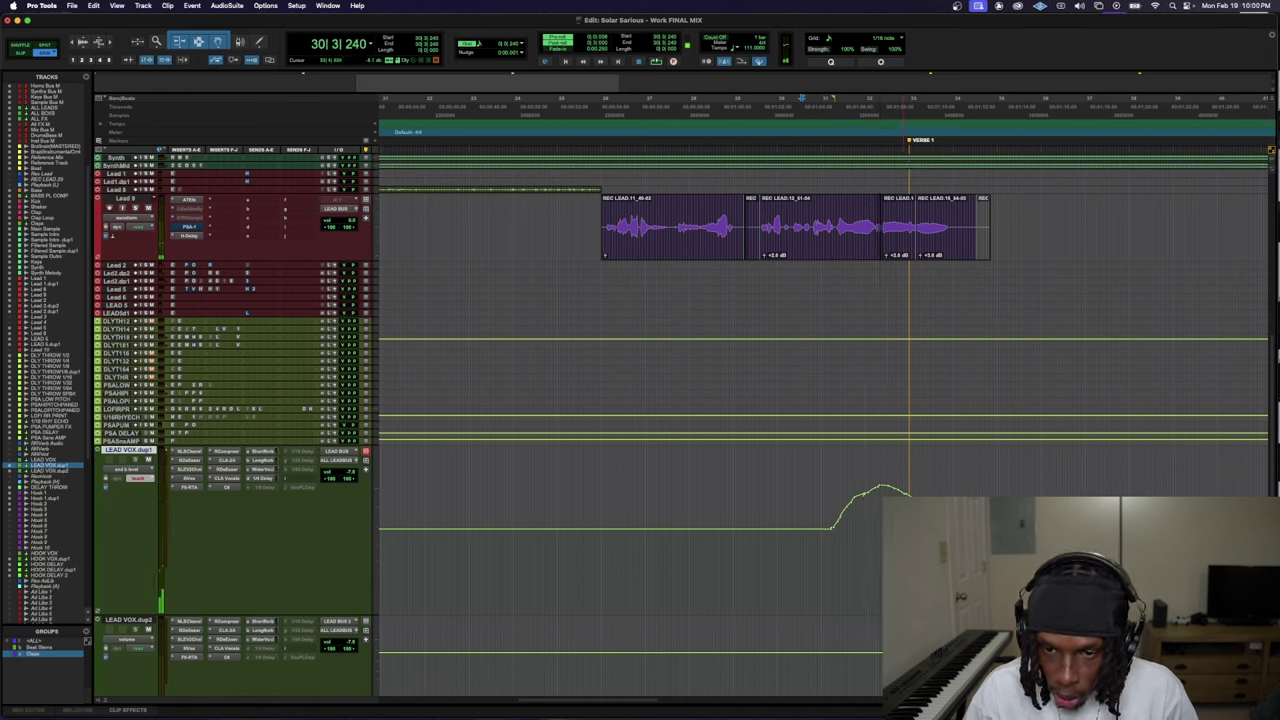
- Slightly lower the top of the LongReverb automation curve from bar 32 up to Verse 1 and replay it from bar 31
drag(881, 470, 904, 470)
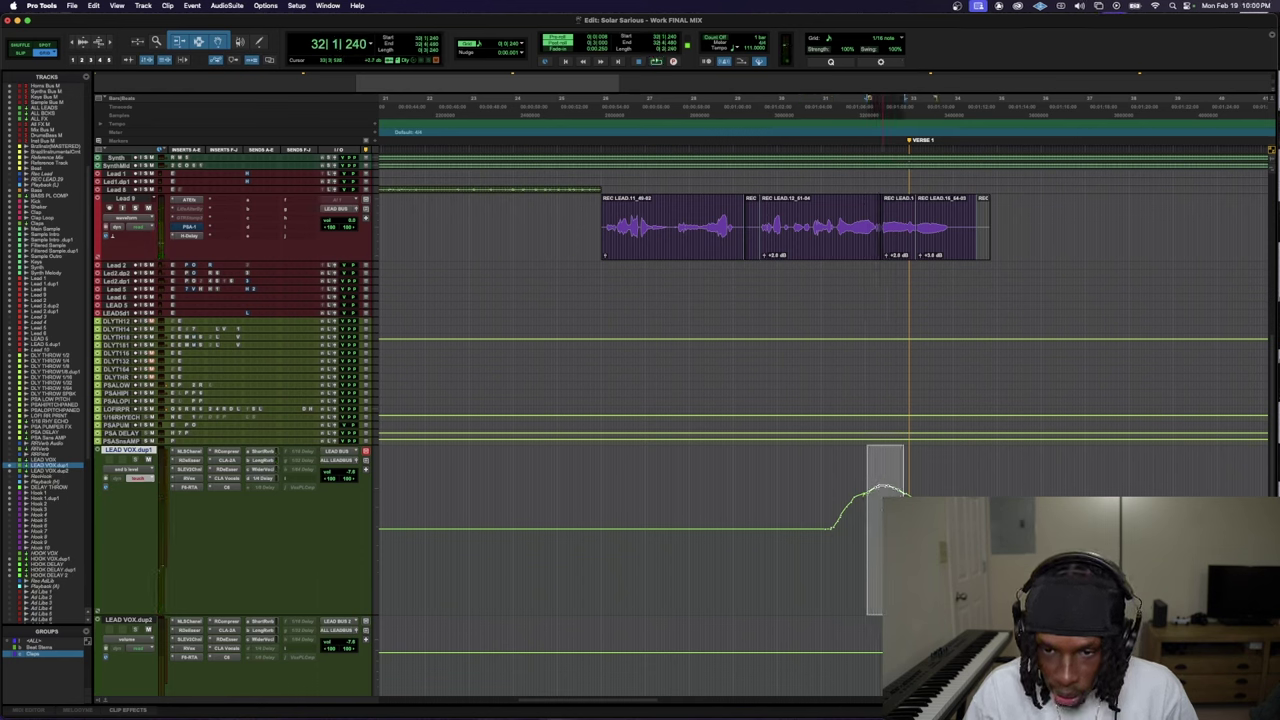
key(space)
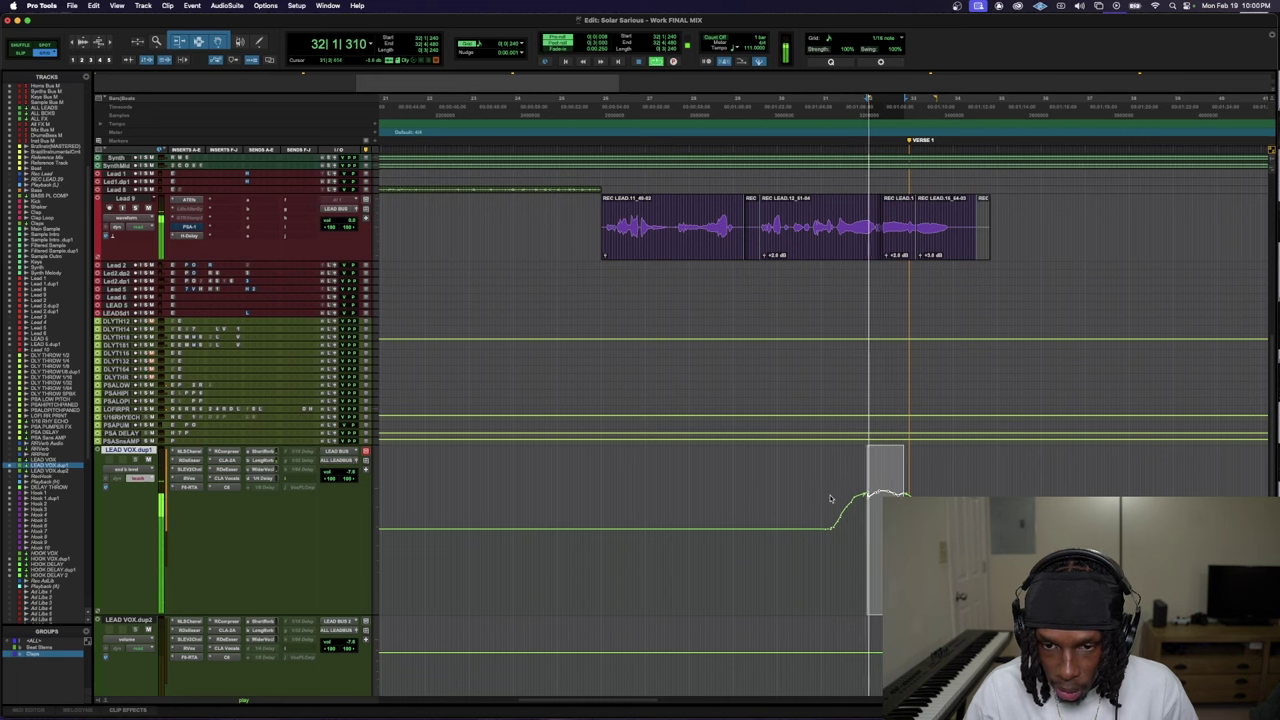
key(space)
click(823, 553)
key(space)
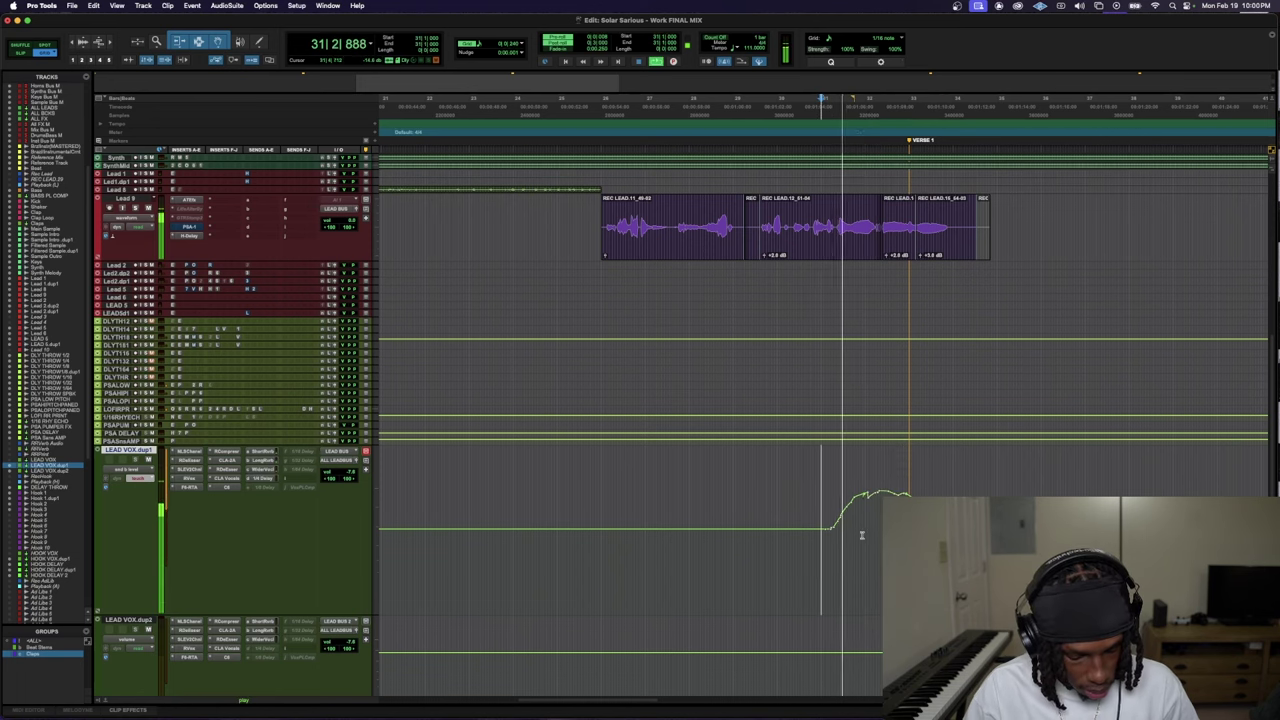
key(super+bracketright)
key(super+bracketright)
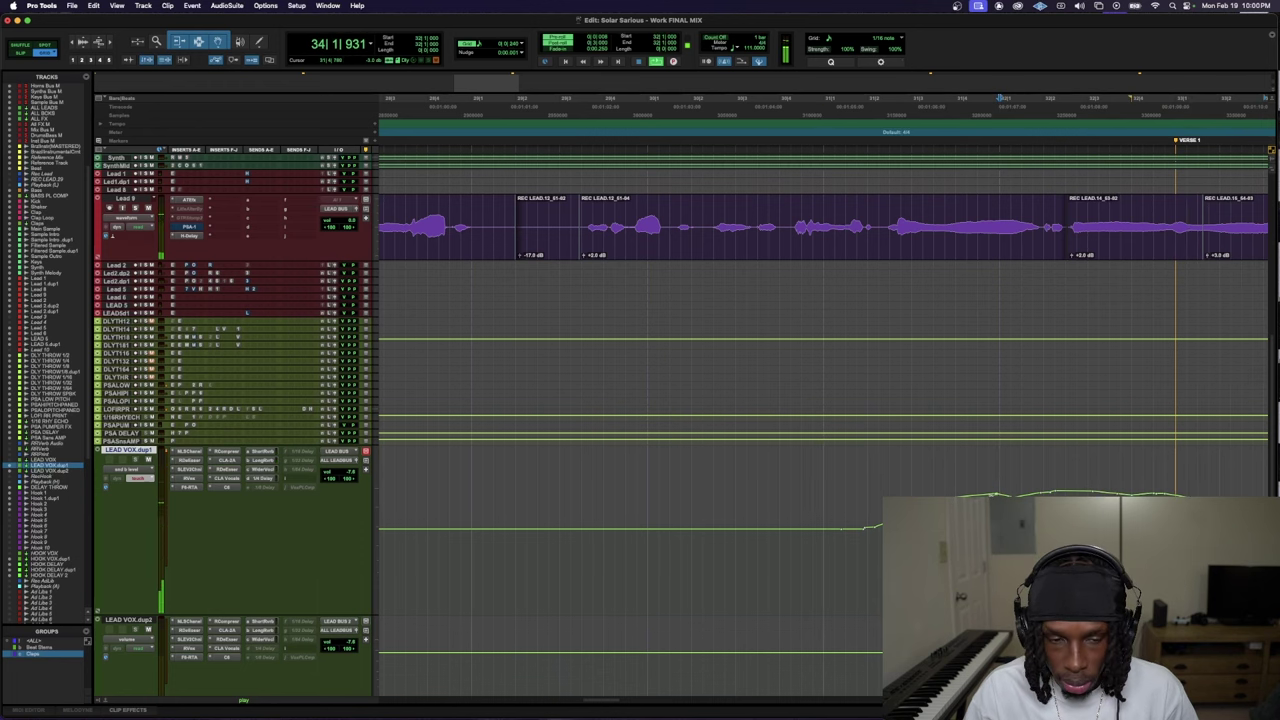
- Select the whole LongReverb automation rise from bar 31 past the Verse 1 marker, lower it slightly, and replay the passage
key(super+bracketleft)
key(super+bracketleft)
mouse_move(899, 530)
mouse_down()
mouse_move(820, 532)
mouse_move(886, 545)
mouse_up()
click(826, 520)
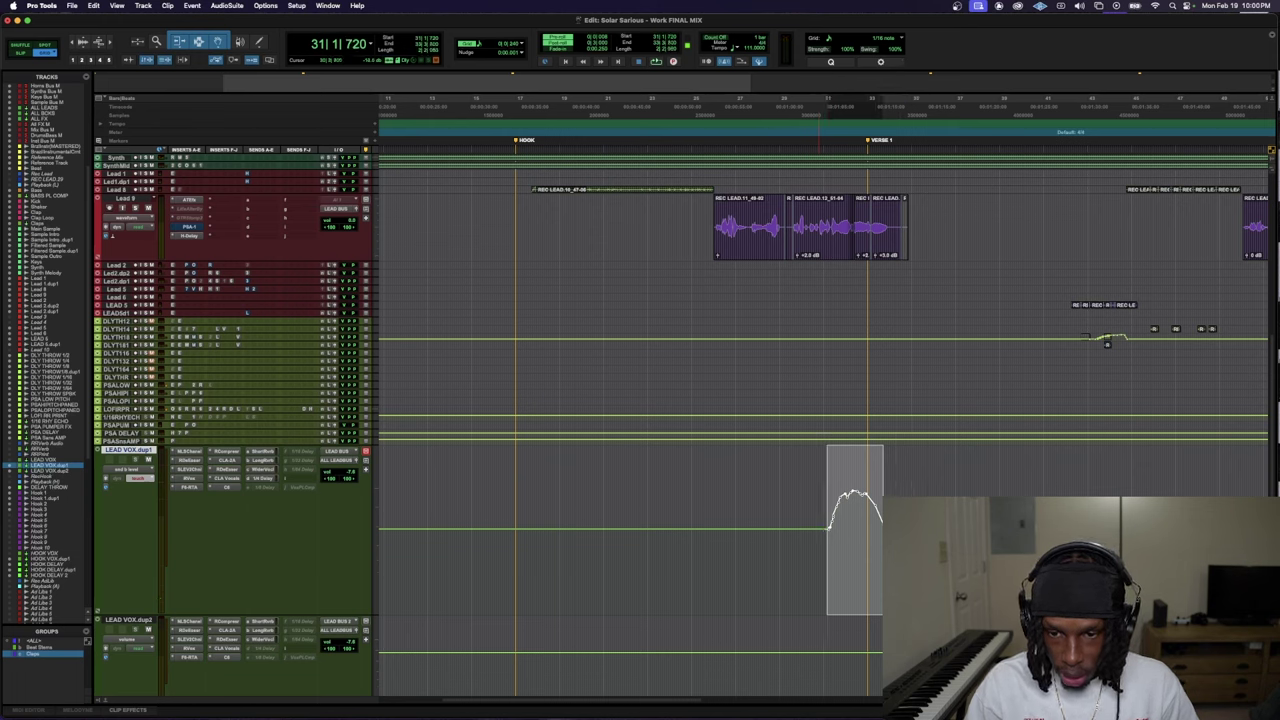
click(776, 569)
key(space)
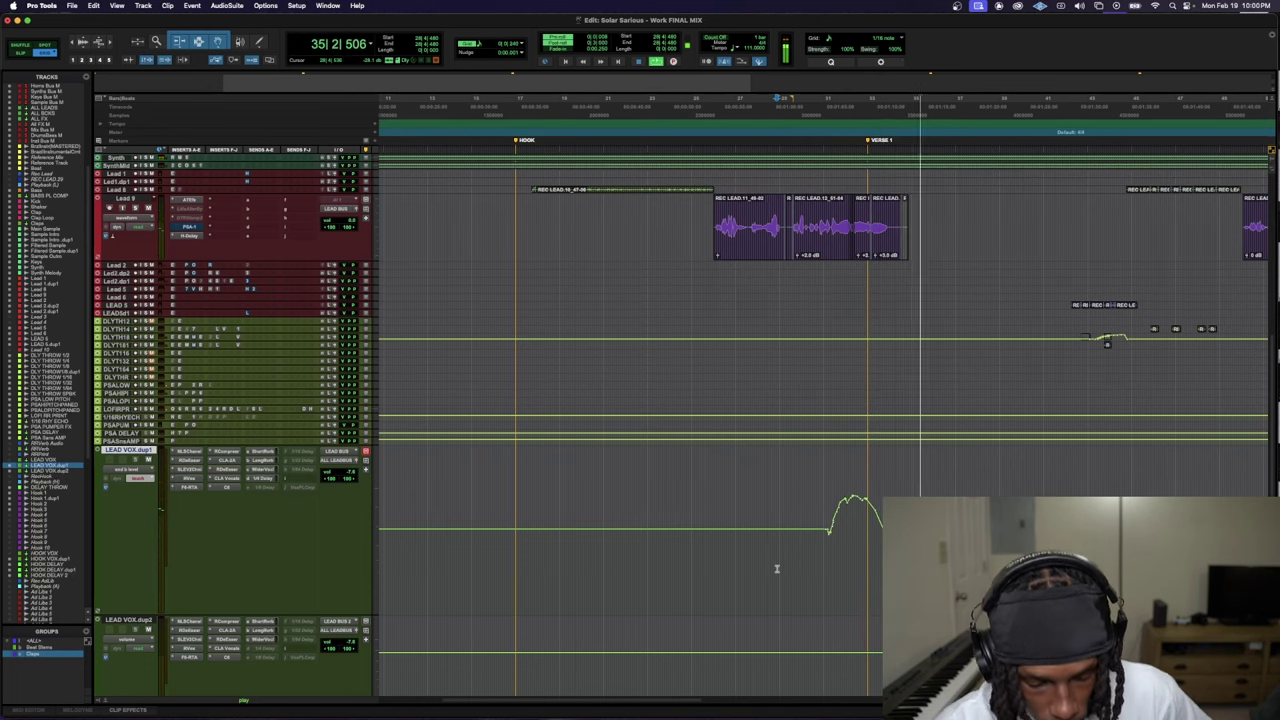
- Audition the Hook 1.dup1 clips between about bars 10 and 13 in the intro
scroll(487, 632, down, 5)
scroll(487, 632, down, 4)
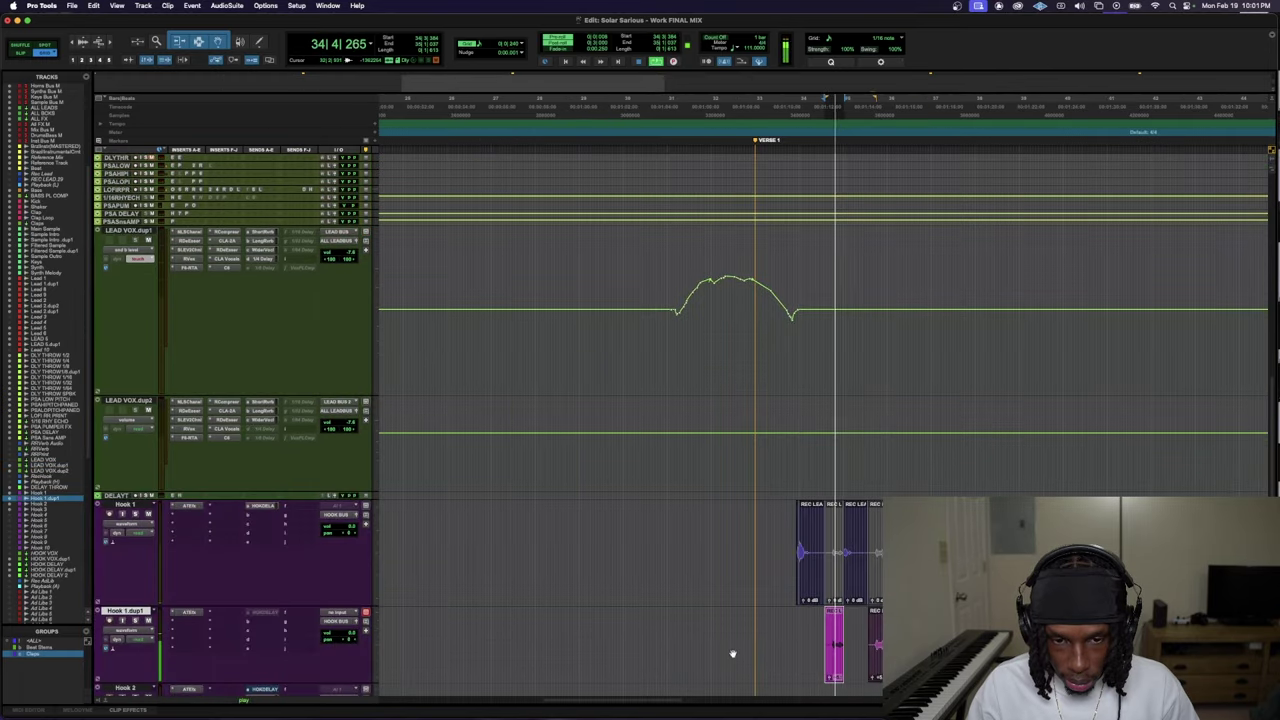
click(486, 634)
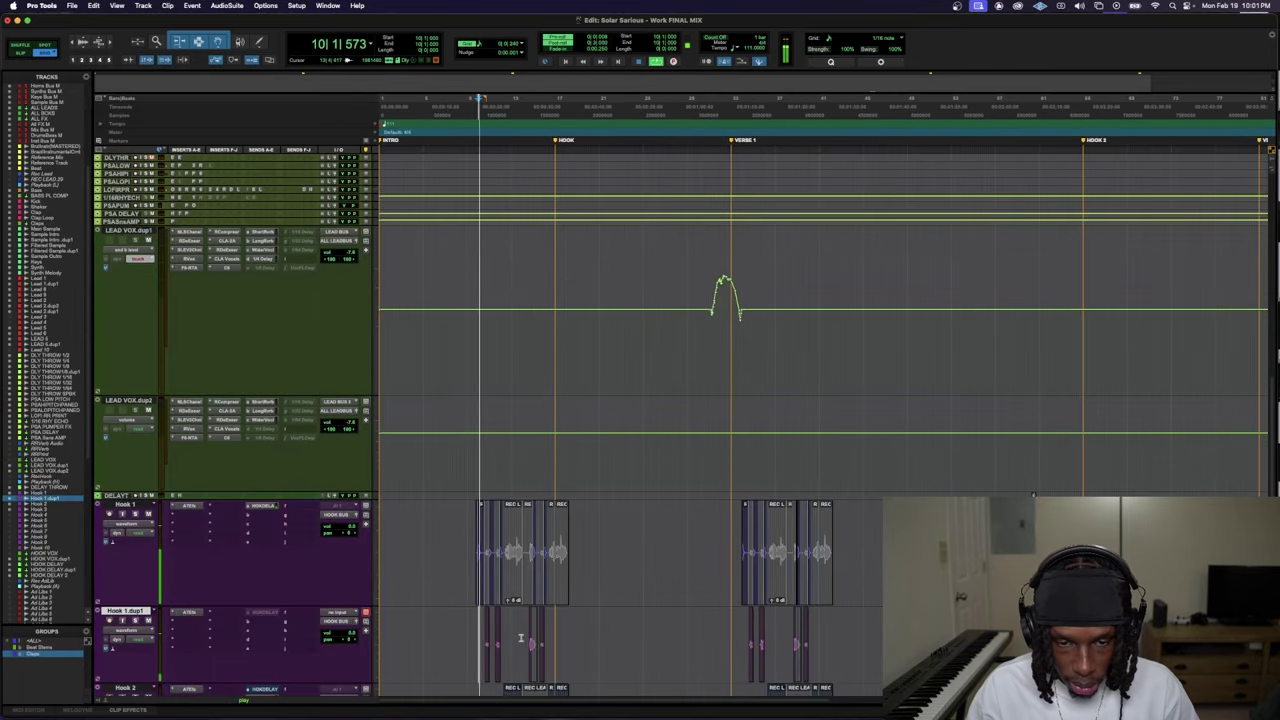
scroll(520, 637, up, 4)
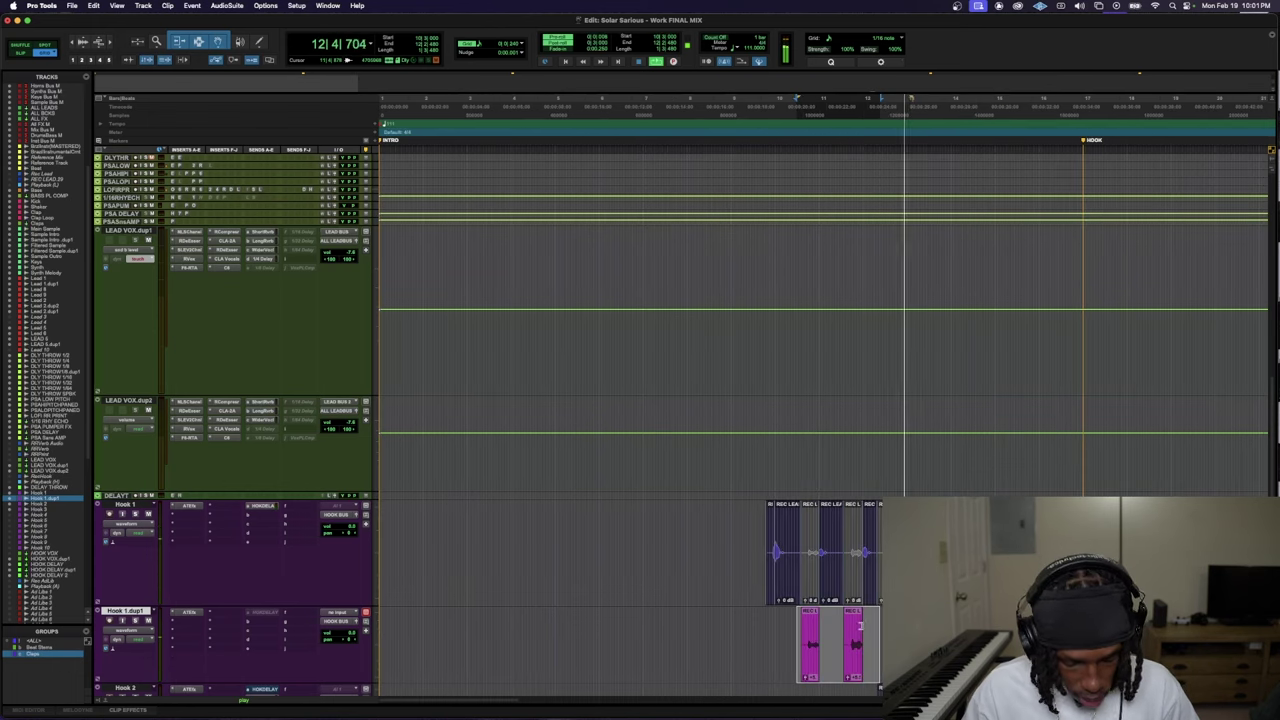
scroll(860, 626, down, 2)
scroll(857, 625, down, 2)
scroll(856, 625, up, 3)
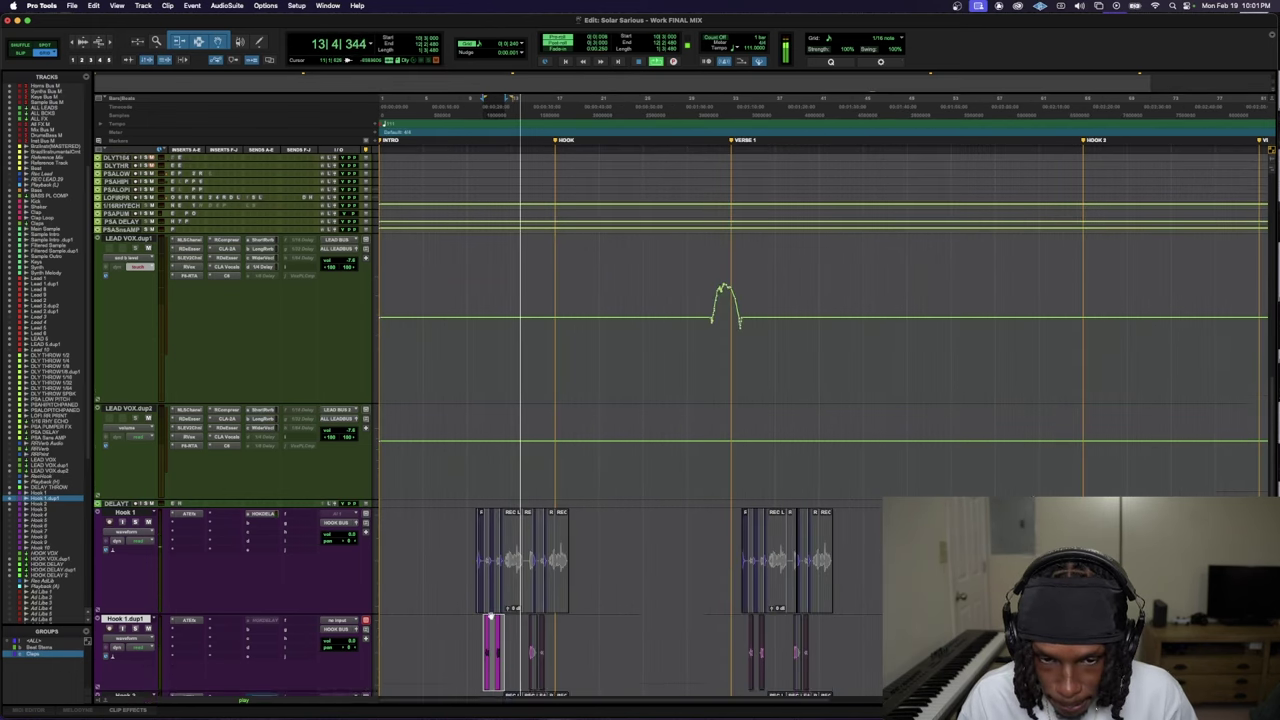
scroll(710, 625, down, 2)
- Replay from bar 31 beat 2, select LEAD VOX.dup1's LongReverb automation rise, and check the send's fader and the track's automation mode
click(710, 625)
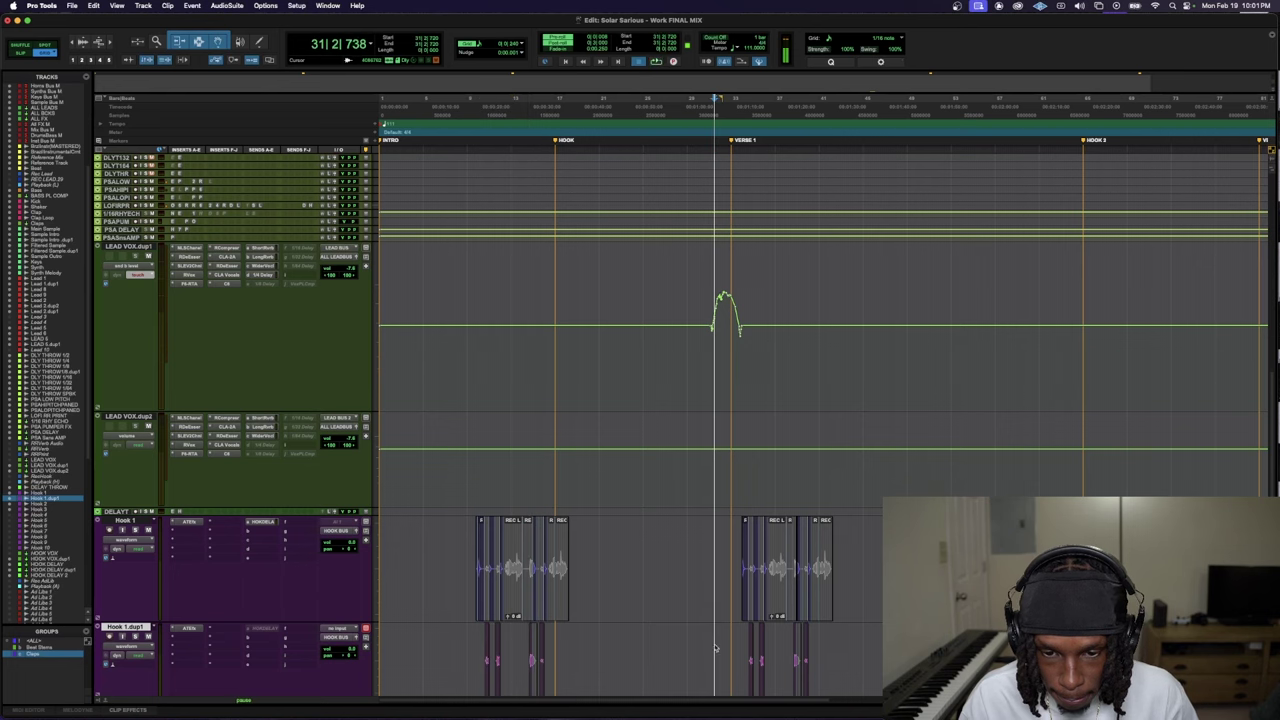
scroll(712, 640, down, 2)
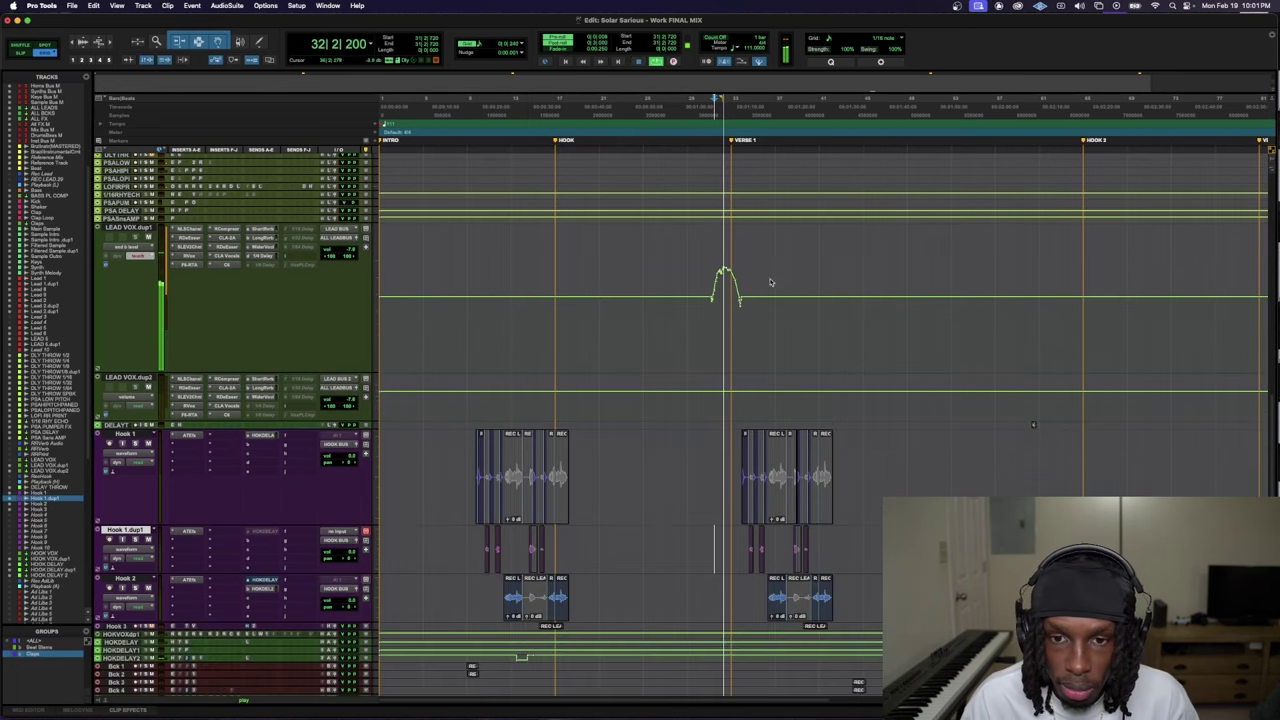
drag(740, 323, 715, 321)
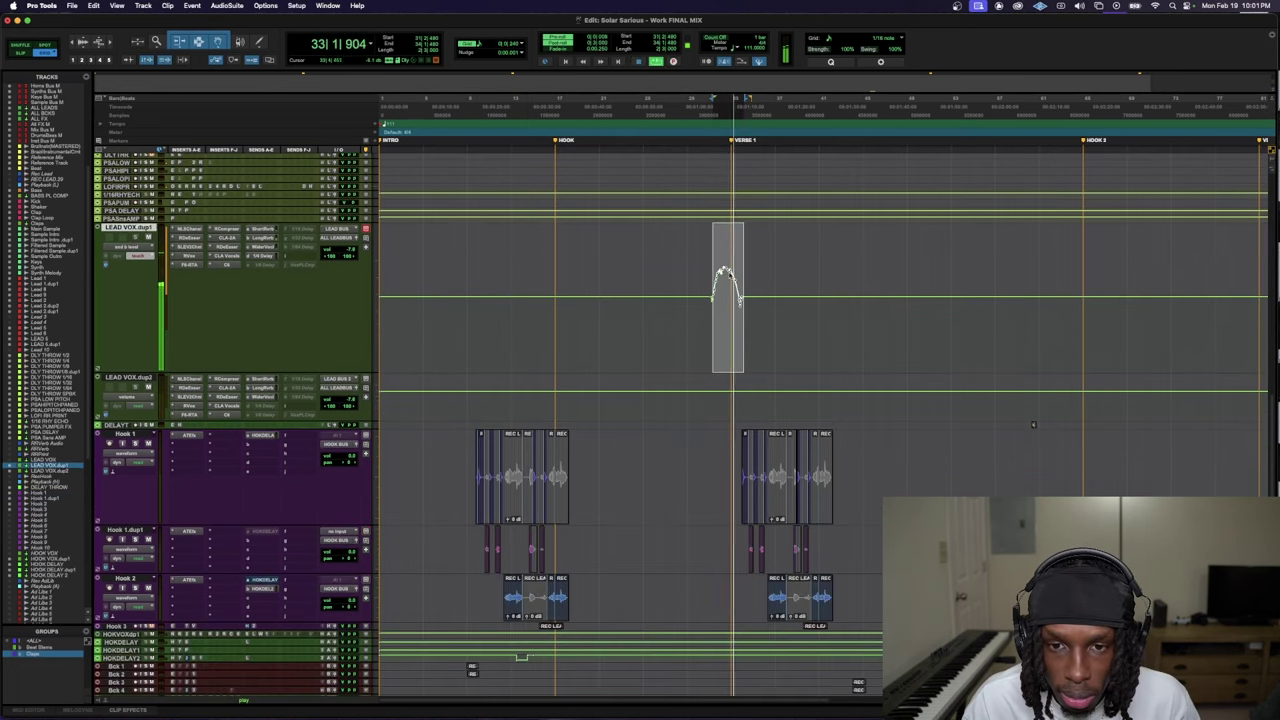
key(super+bracketright)
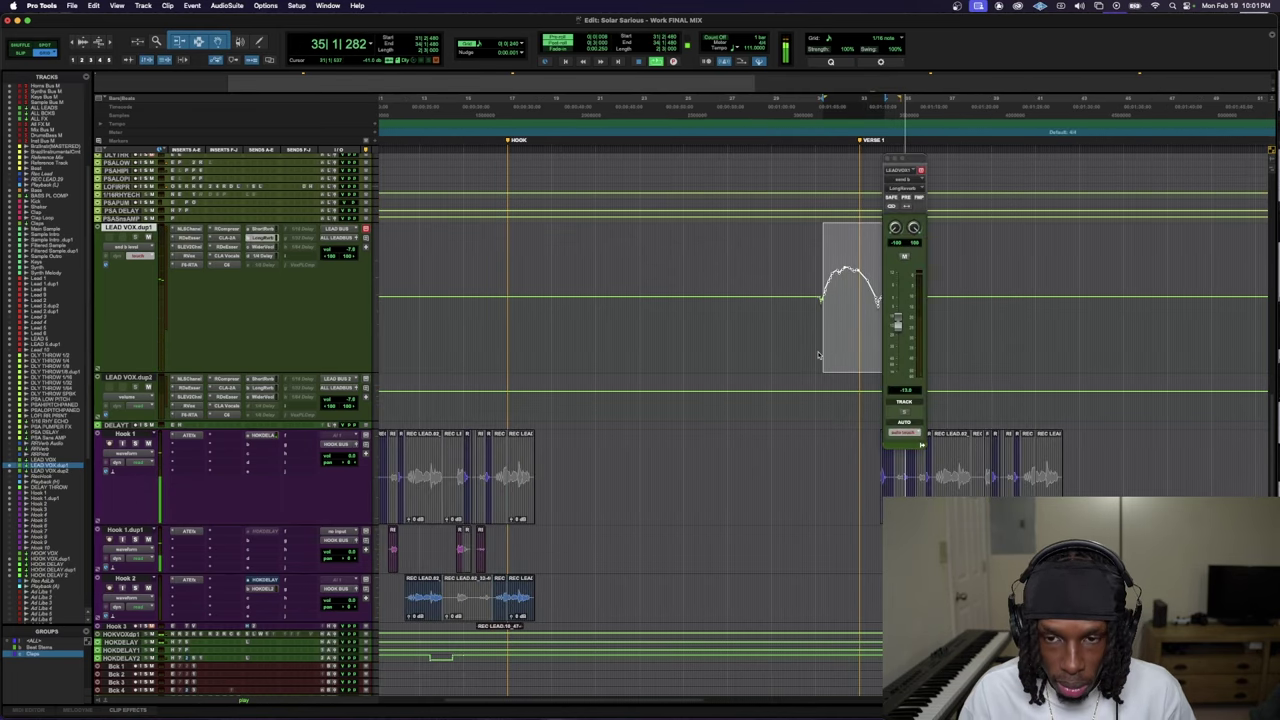
click(812, 347)
click(145, 259)
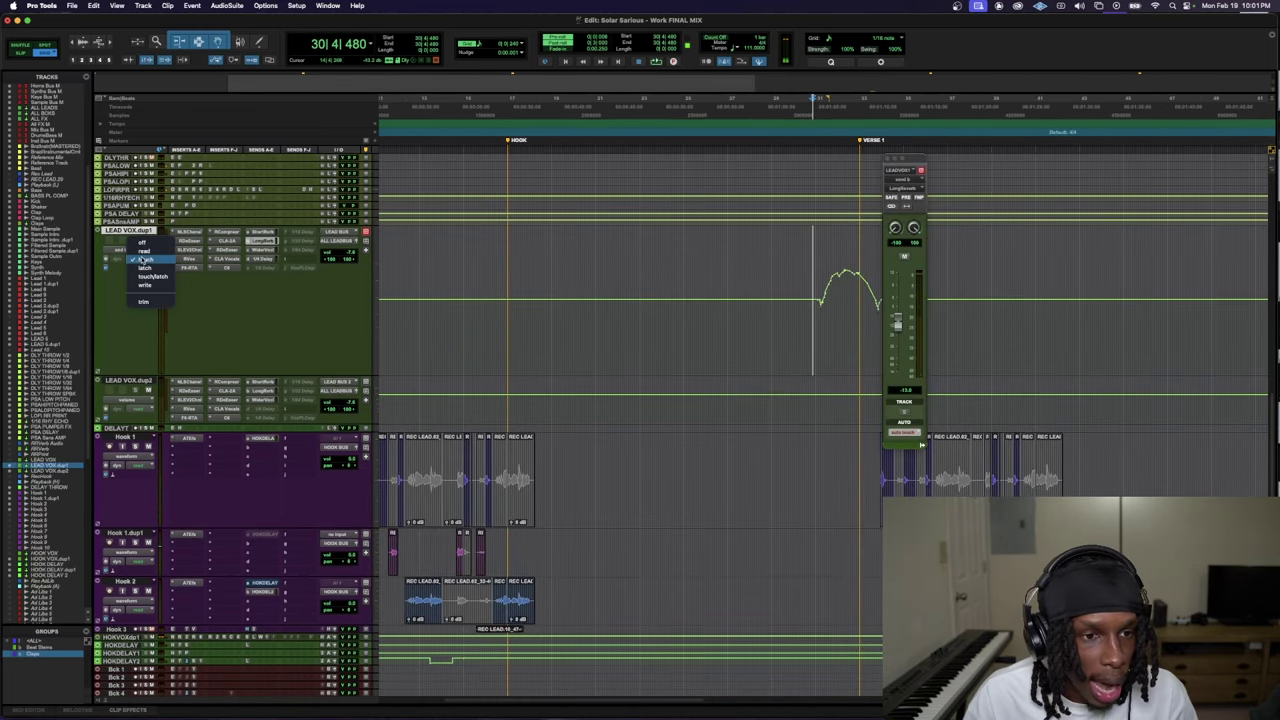
click(234, 334)
- Play from bar 31 beat 2 and select the ShortReverb and Long Reverb return tracks
scroll(600, 400, down, 2)
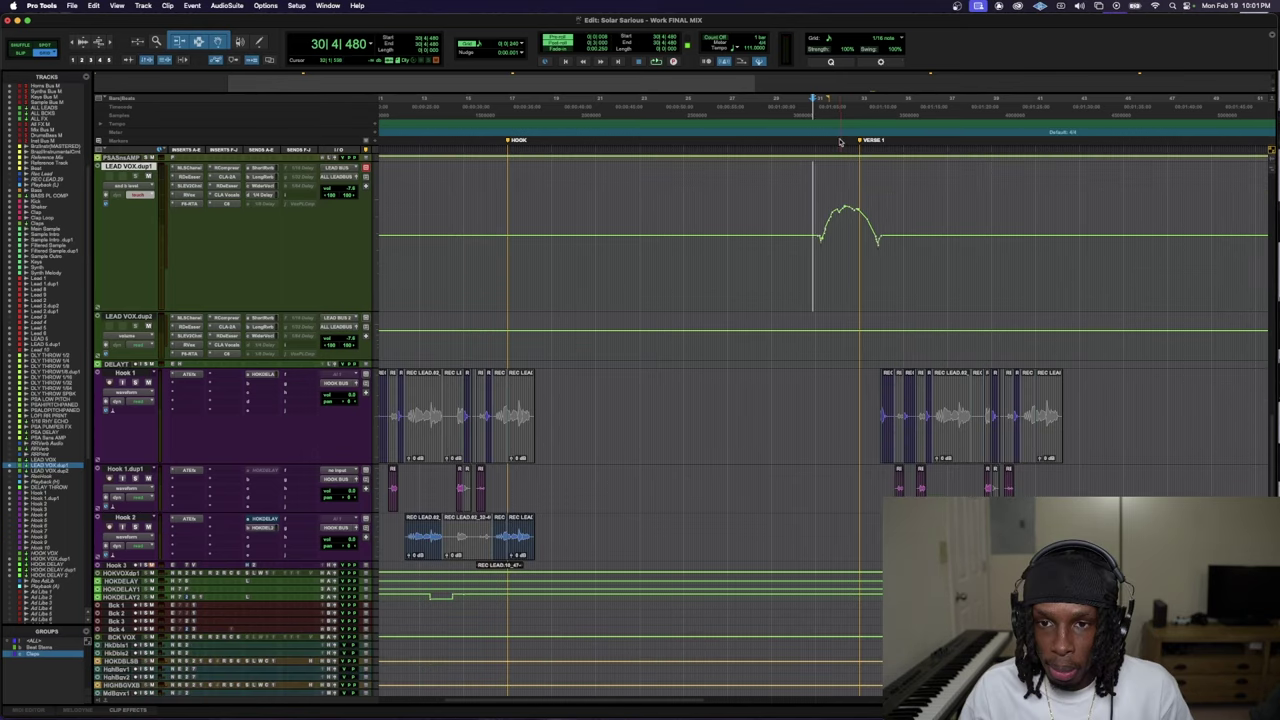
click(820, 128)
key(space)
scroll(118, 470, down, 3)
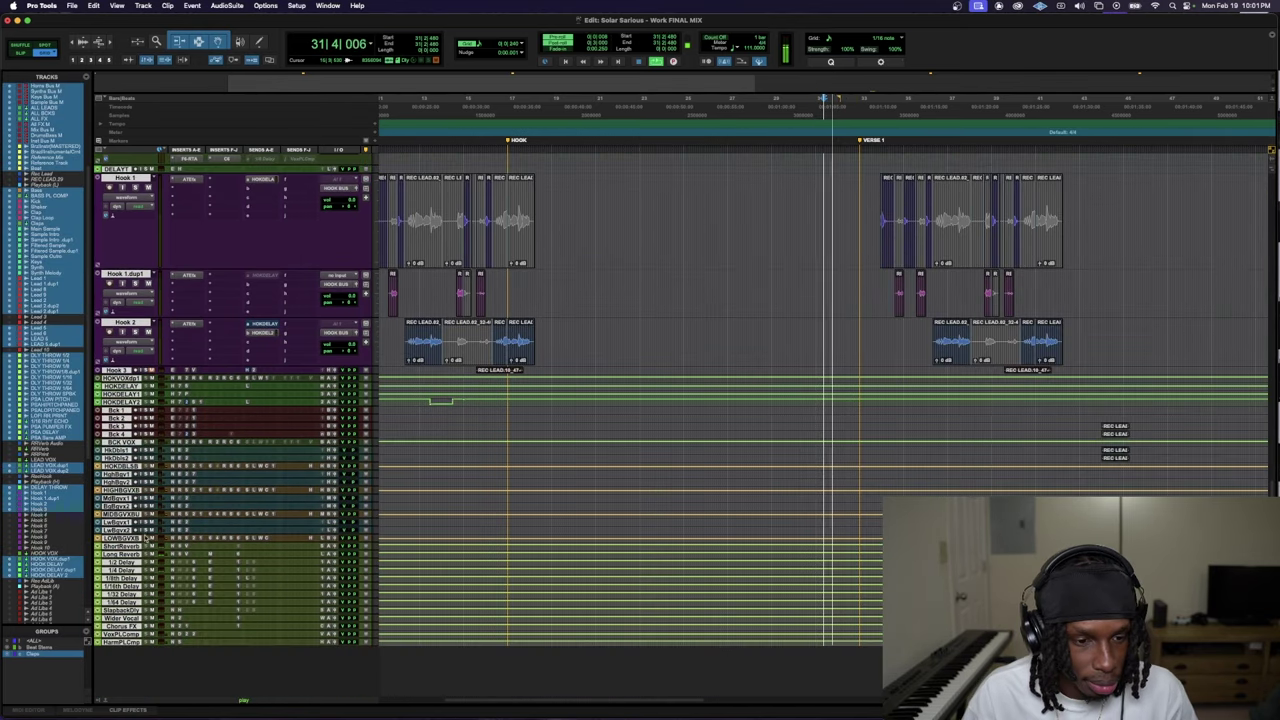
click(118, 470)
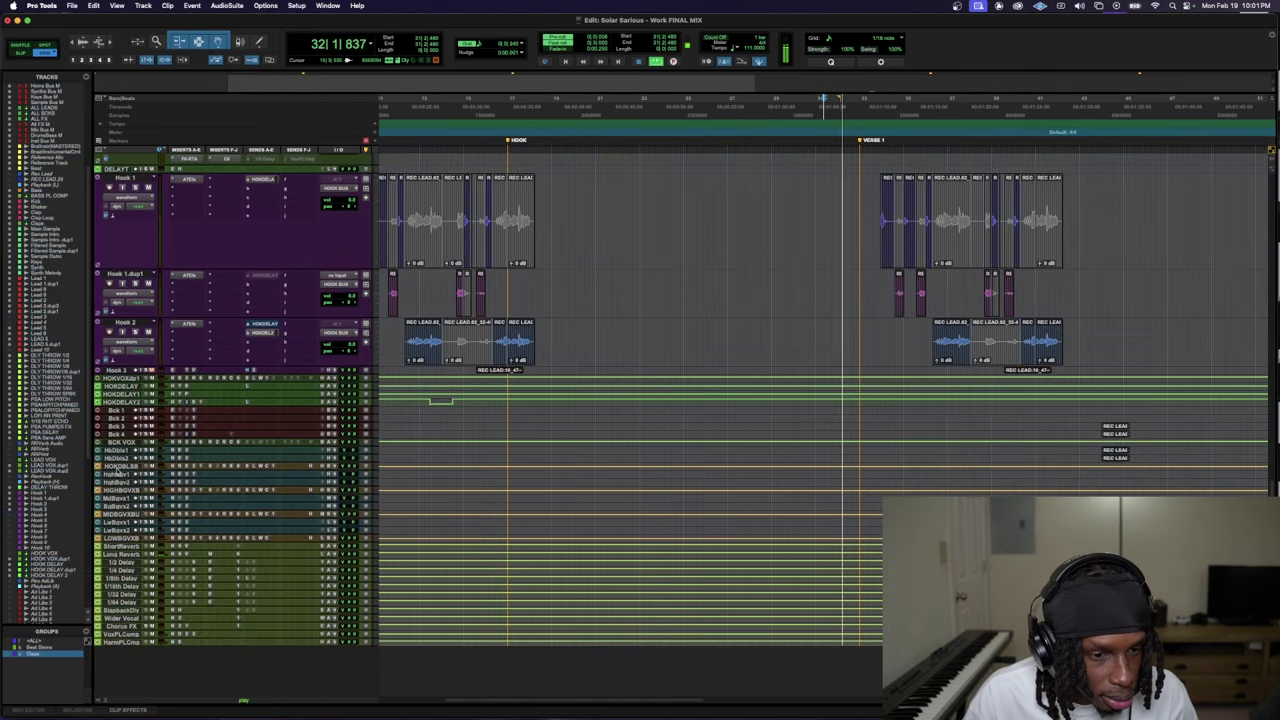
click(144, 554)
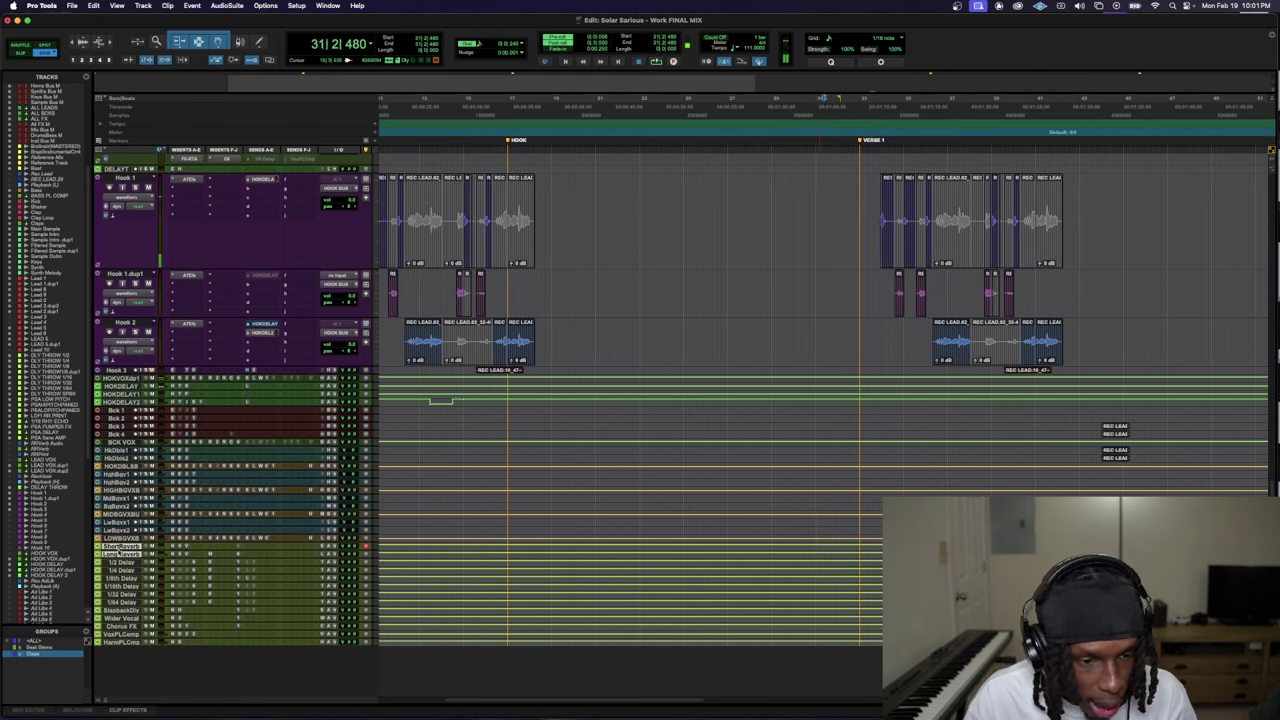
- Play the transition into VERSE 1, enlarge the Long Reverb track and set its automation mode to touch
key(space)
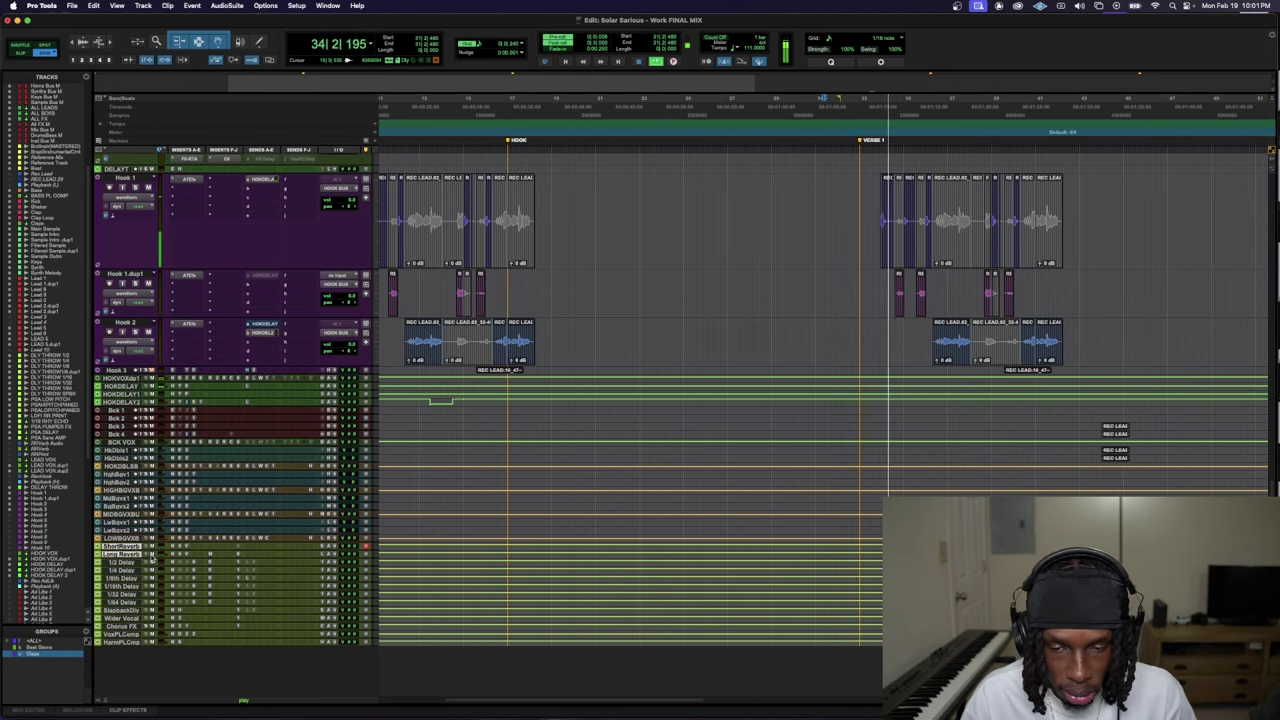
key(ctrl+Up)
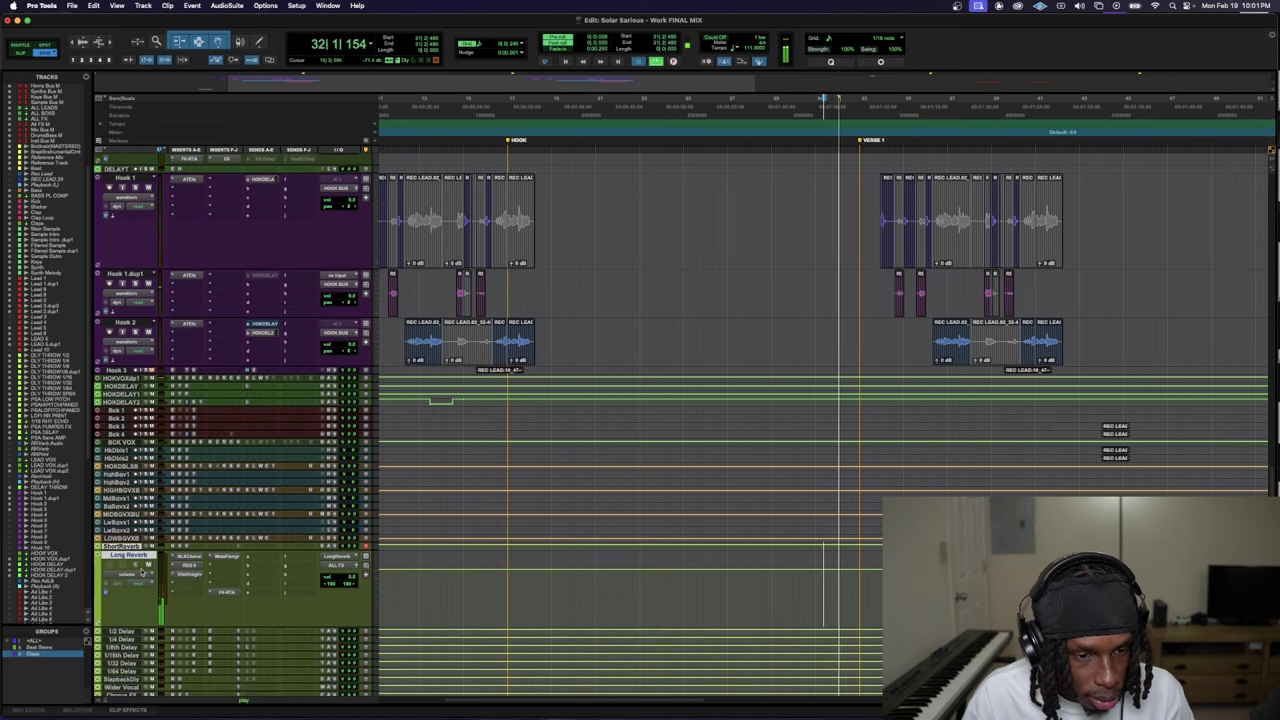
click(133, 574)
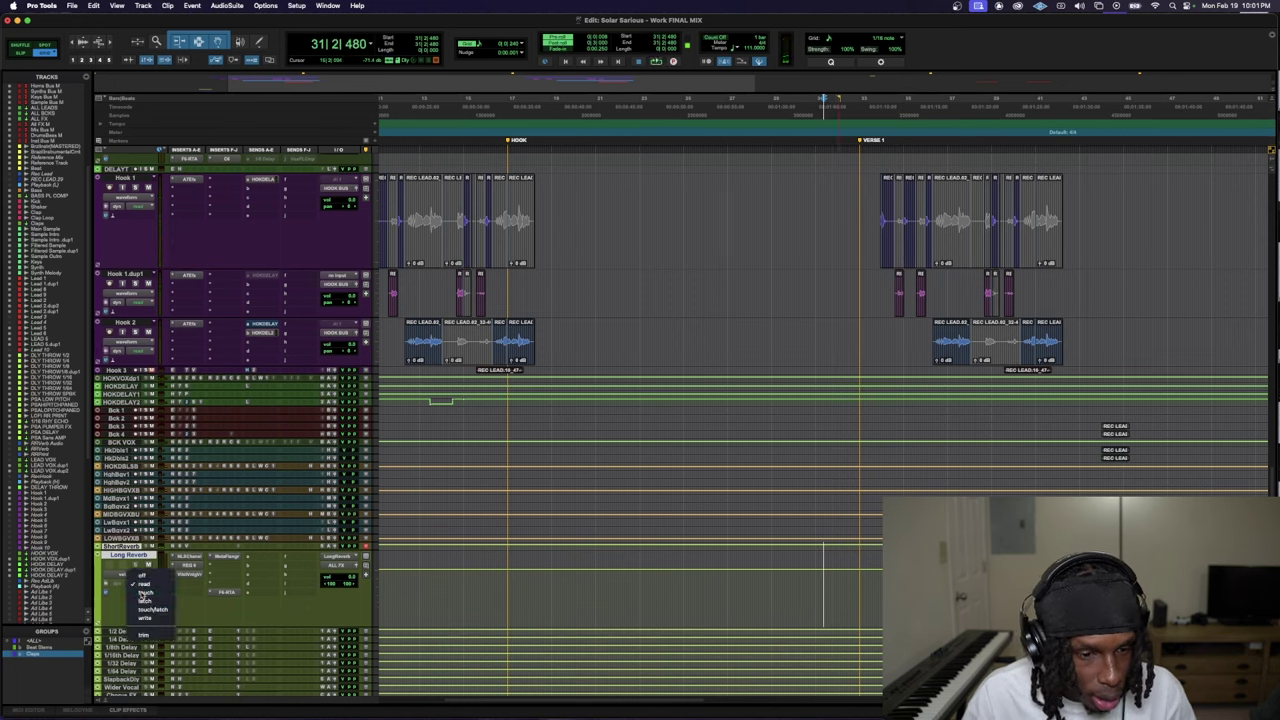
click(145, 592)
- Enlarge the Short Reverb track, show its mute automation and record a mute on both reverb tracks around beat 4 of bar 33
key(ctrl+Up)
click(133, 570)
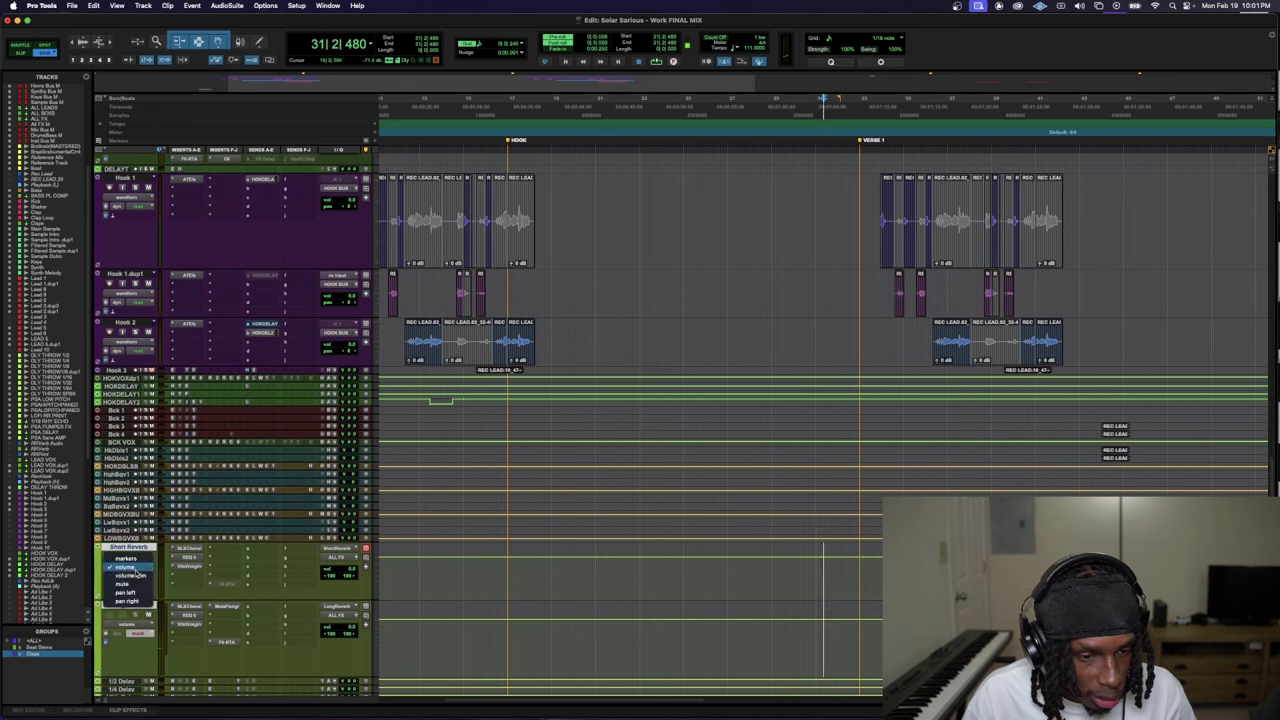
click(127, 584)
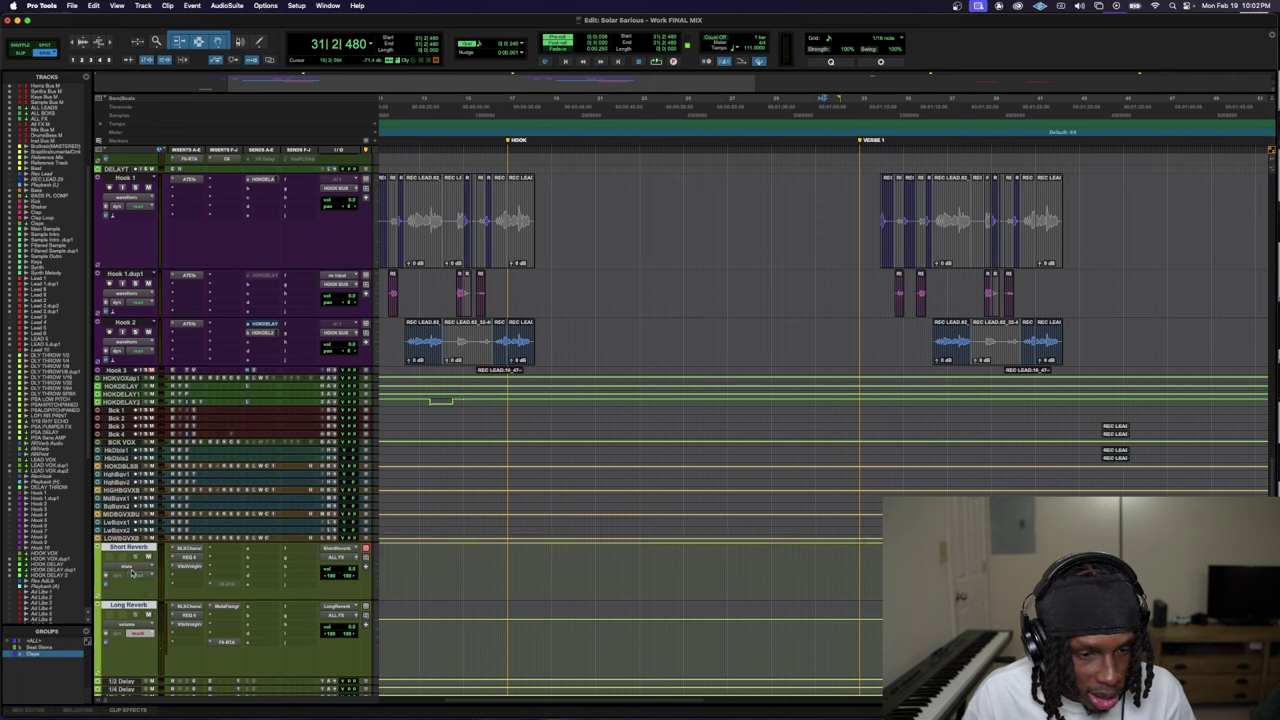
click(128, 568)
click(135, 562)
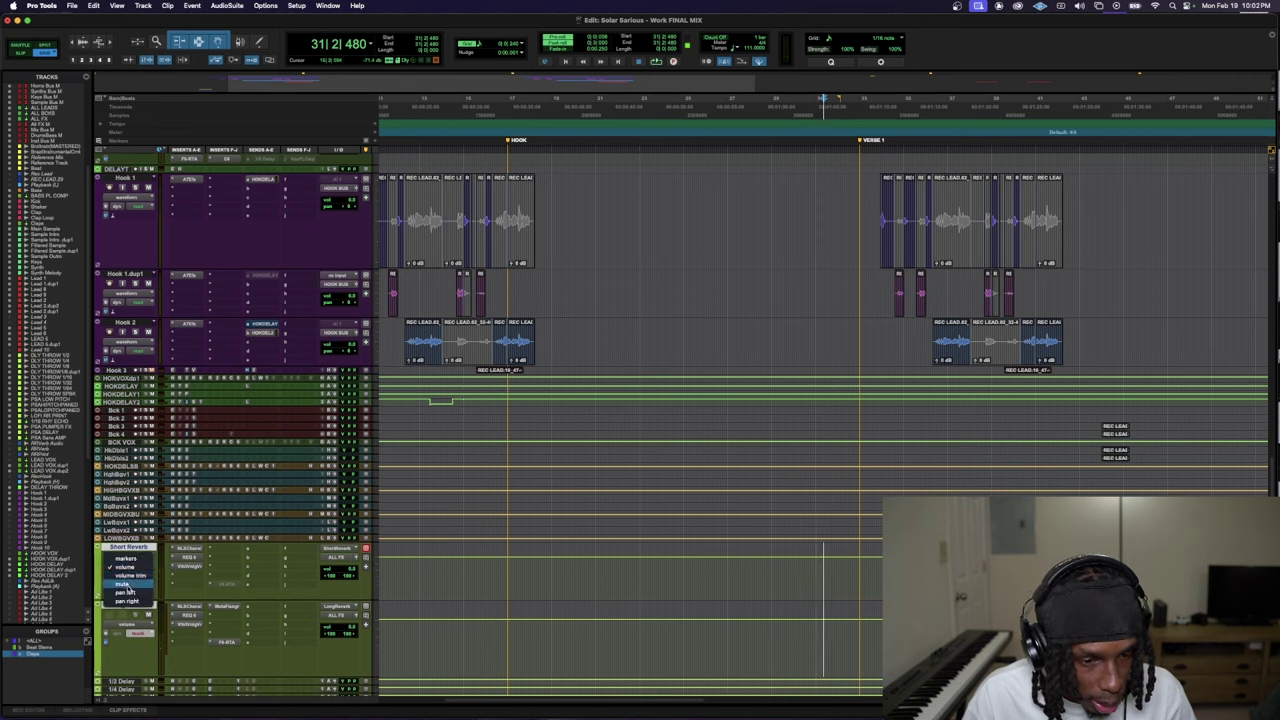
key(space)
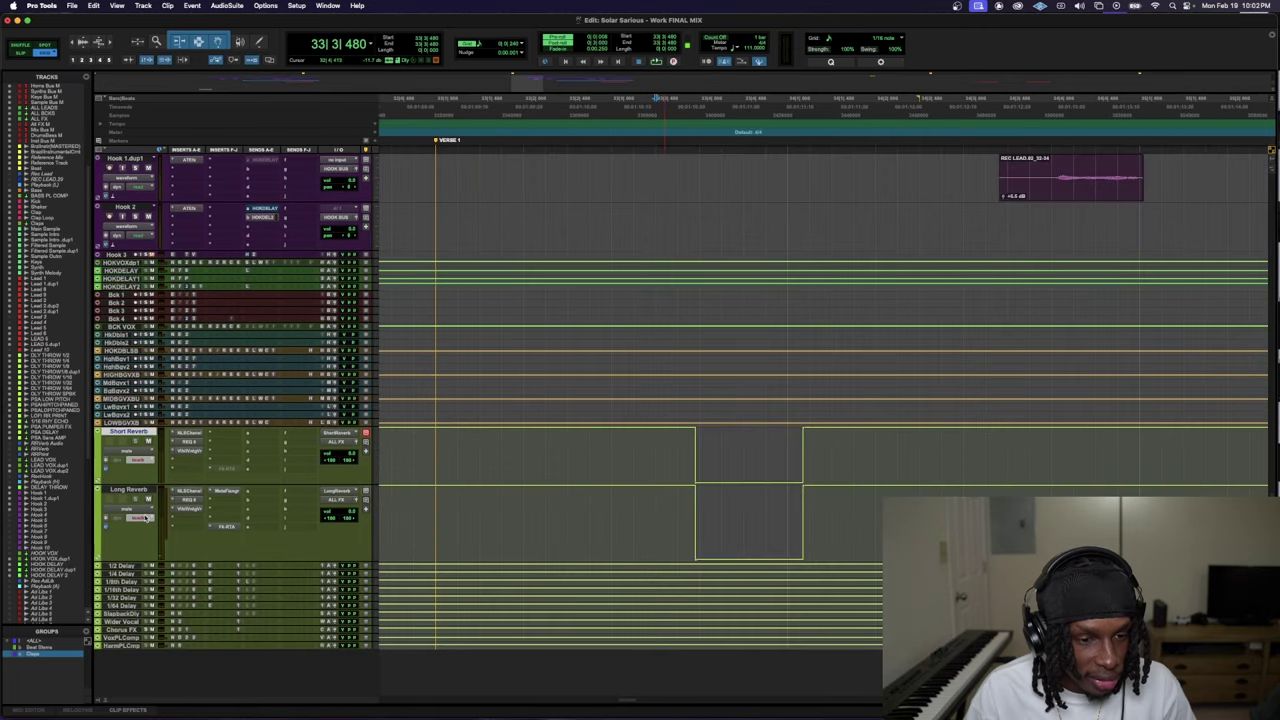
- Make the ALL FX bus track much taller in the edit window
click(145, 517)
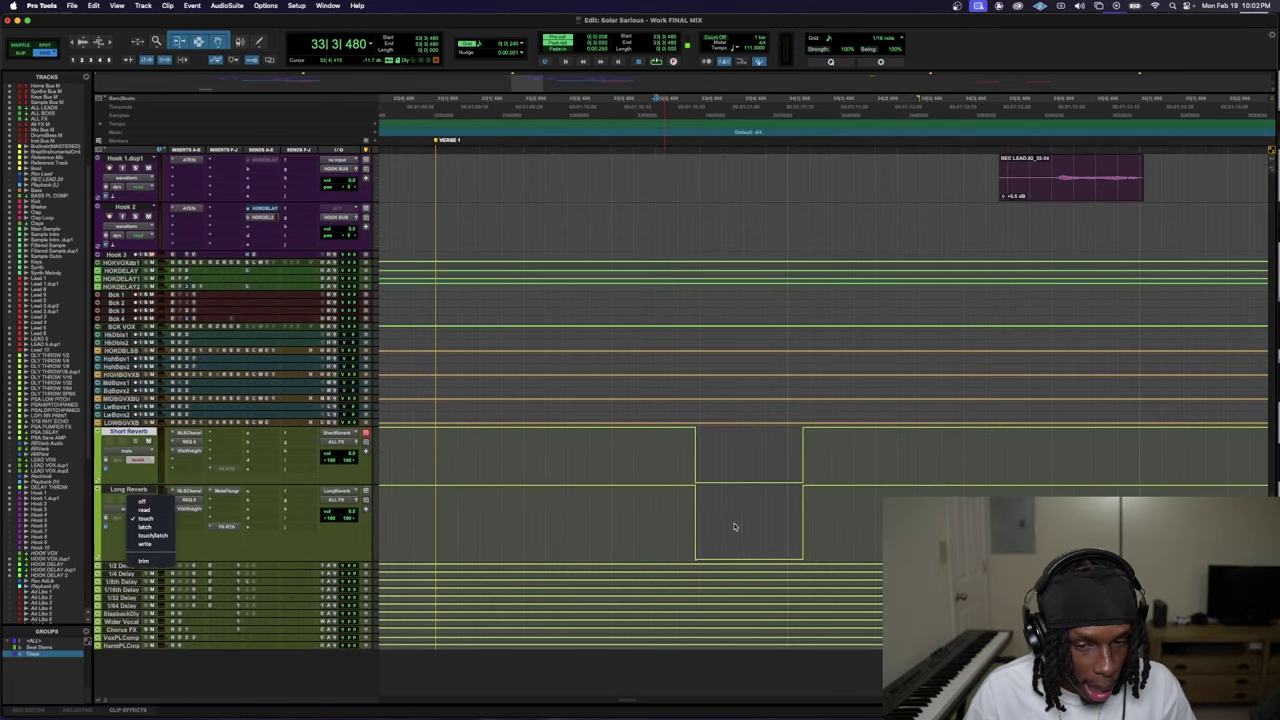
click(685, 519)
scroll(577, 353, up, 5)
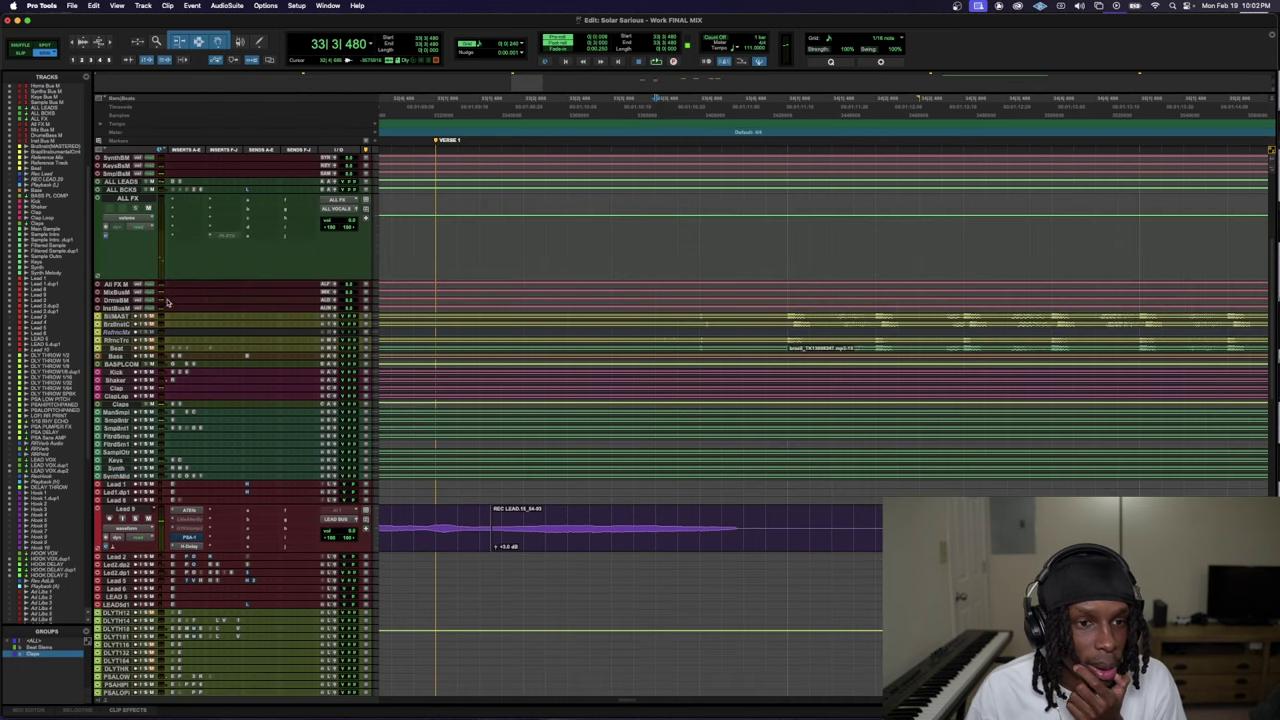
click(150, 197)
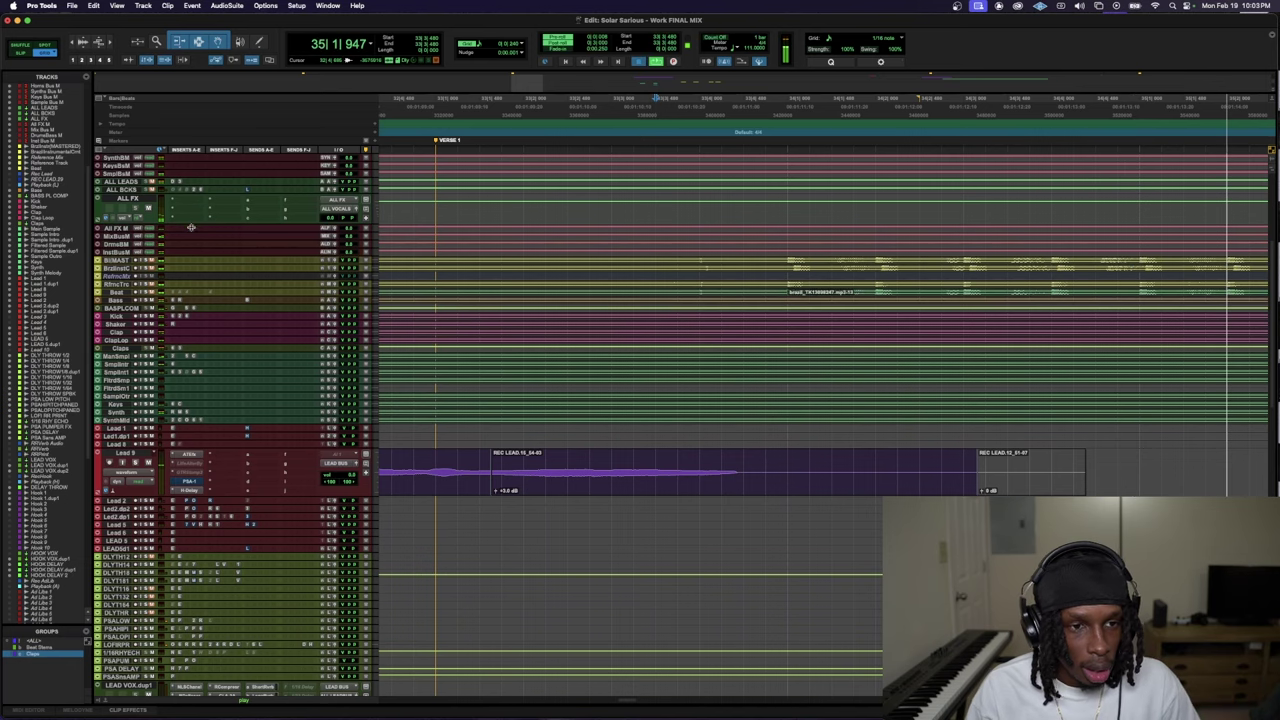
key(space)
drag(178, 222, 215, 362)
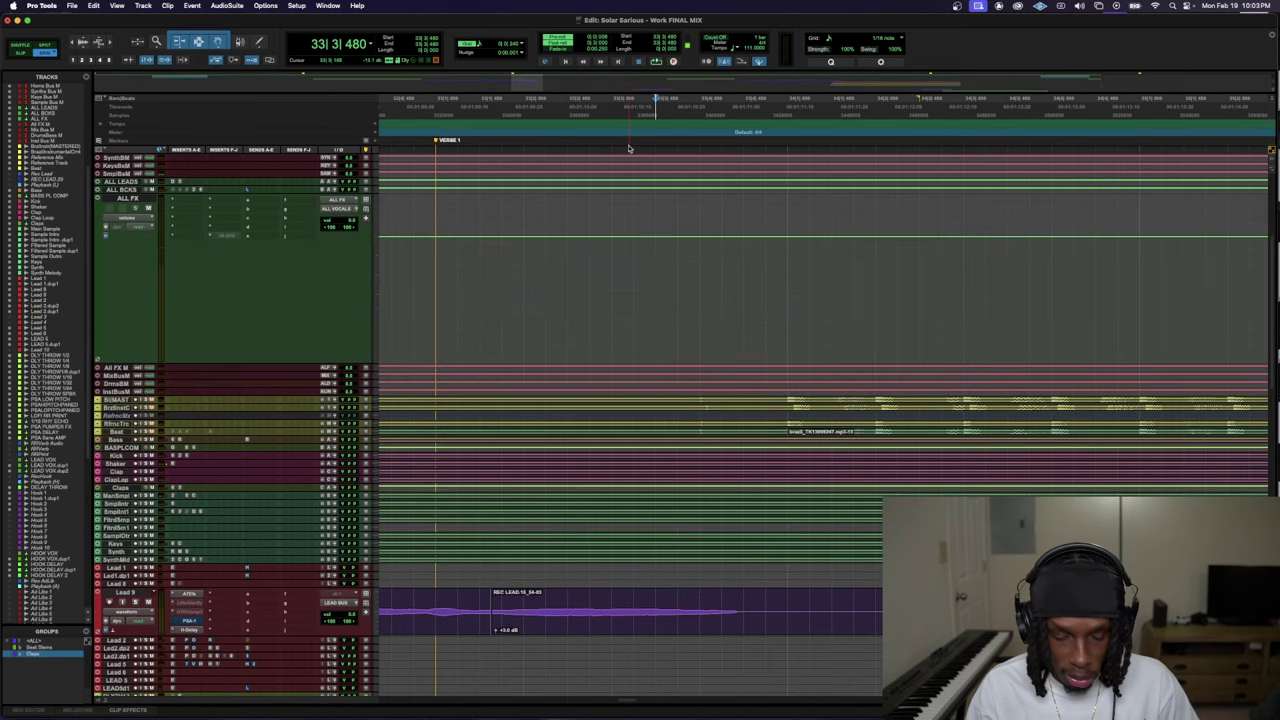
- Play from 32|4|720, just before VERSE 1, and set the ALL FX track to touch automation
key(super+bracketleft)
click(616, 112)
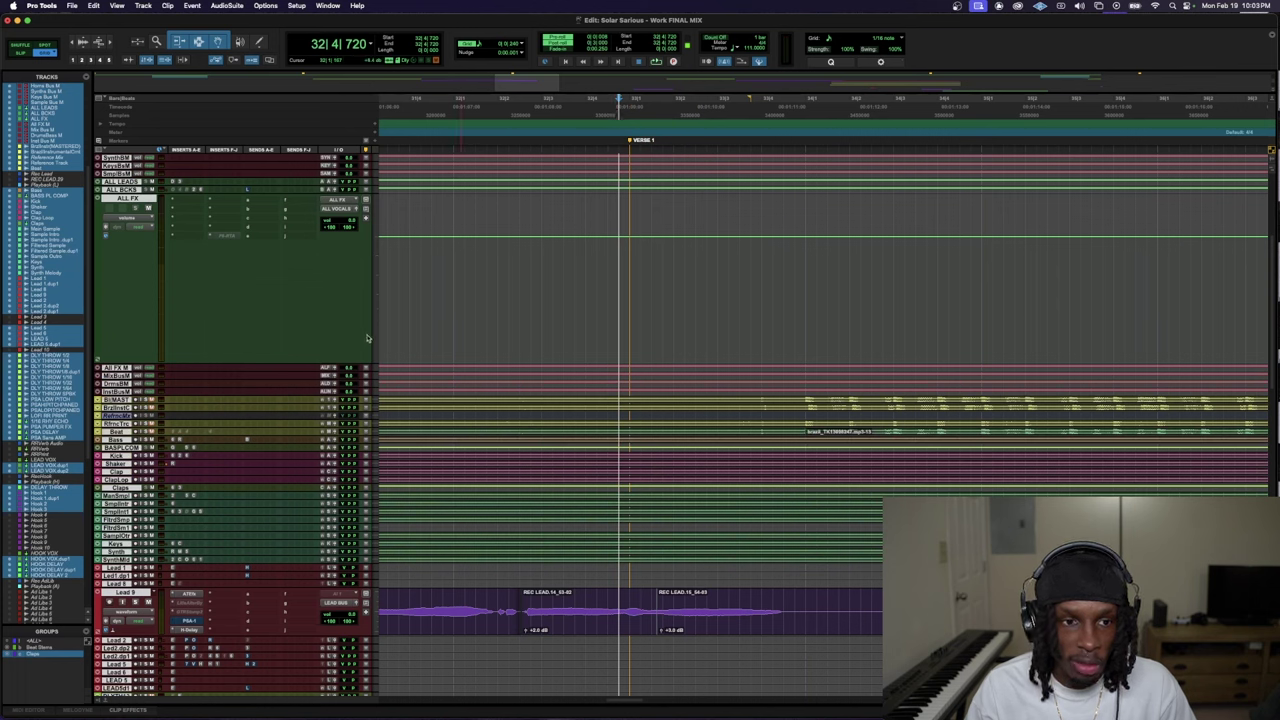
key(space)
click(140, 202)
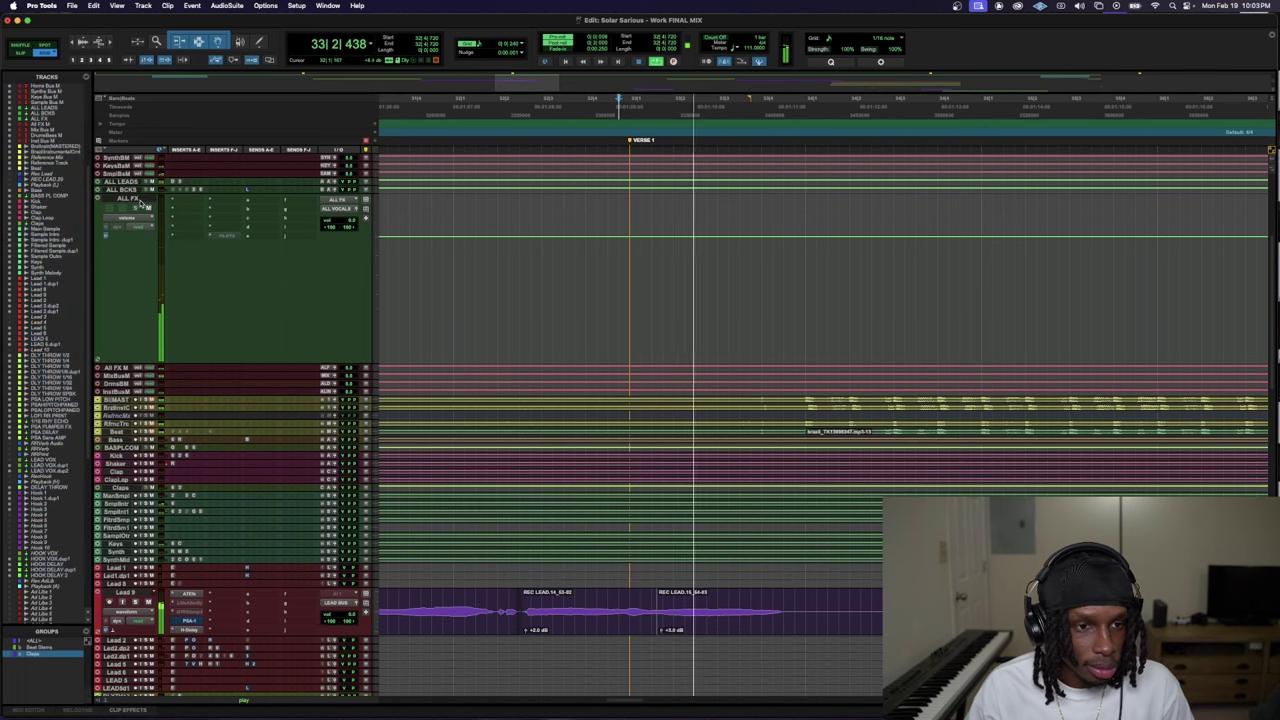
click(135, 226)
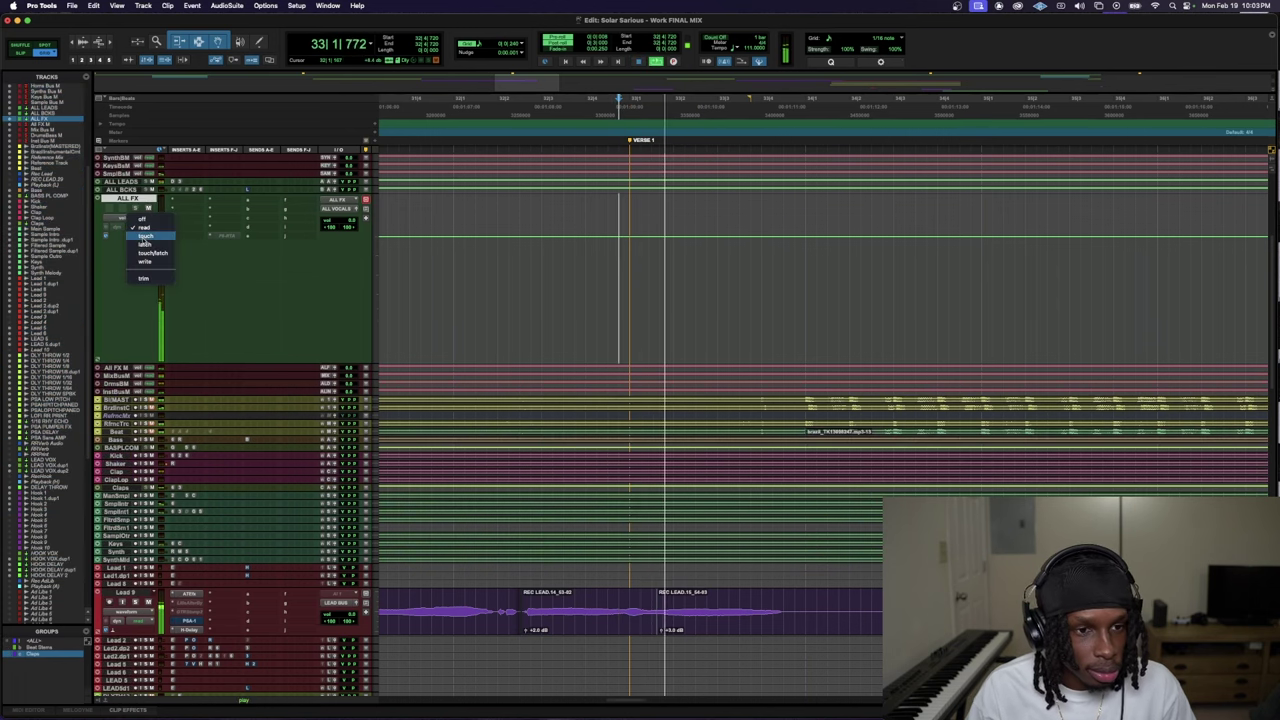
click(145, 262)
key(space)
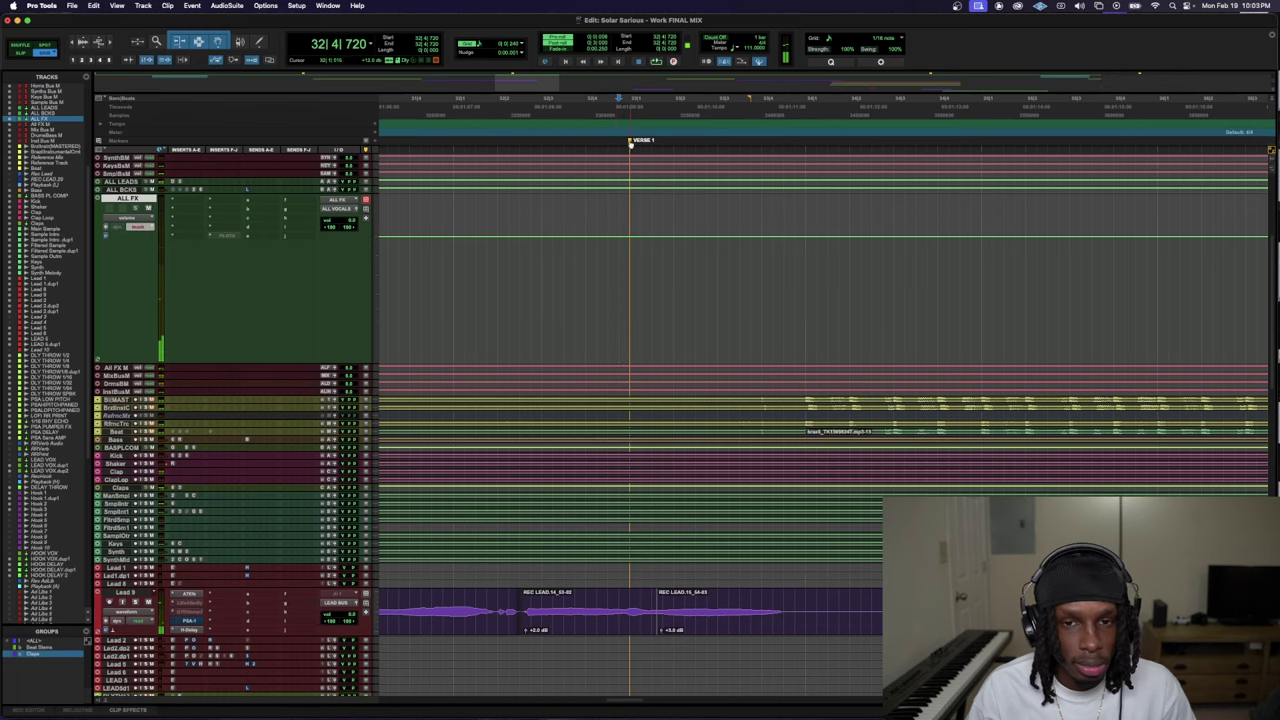
- Record a mute on the ALL FX track over beat 4 of bar 33 and show its mute automation
click(577, 112)
key(space)
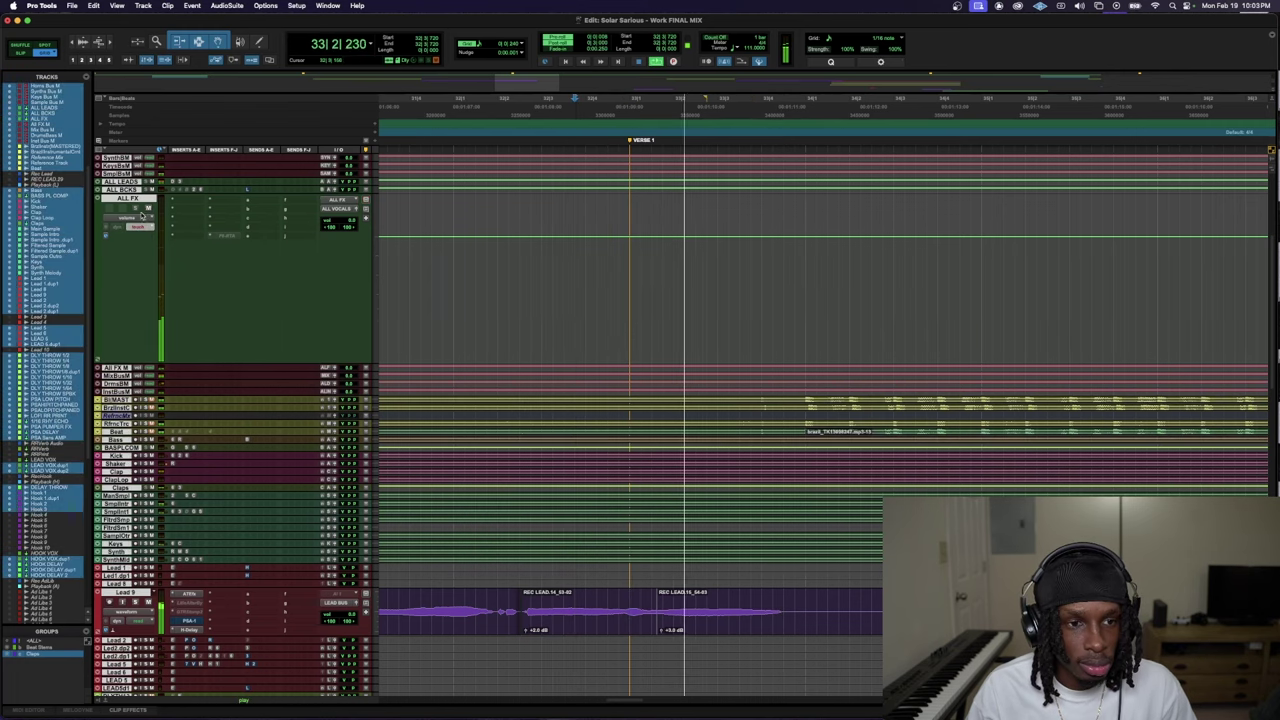
click(137, 218)
click(137, 218)
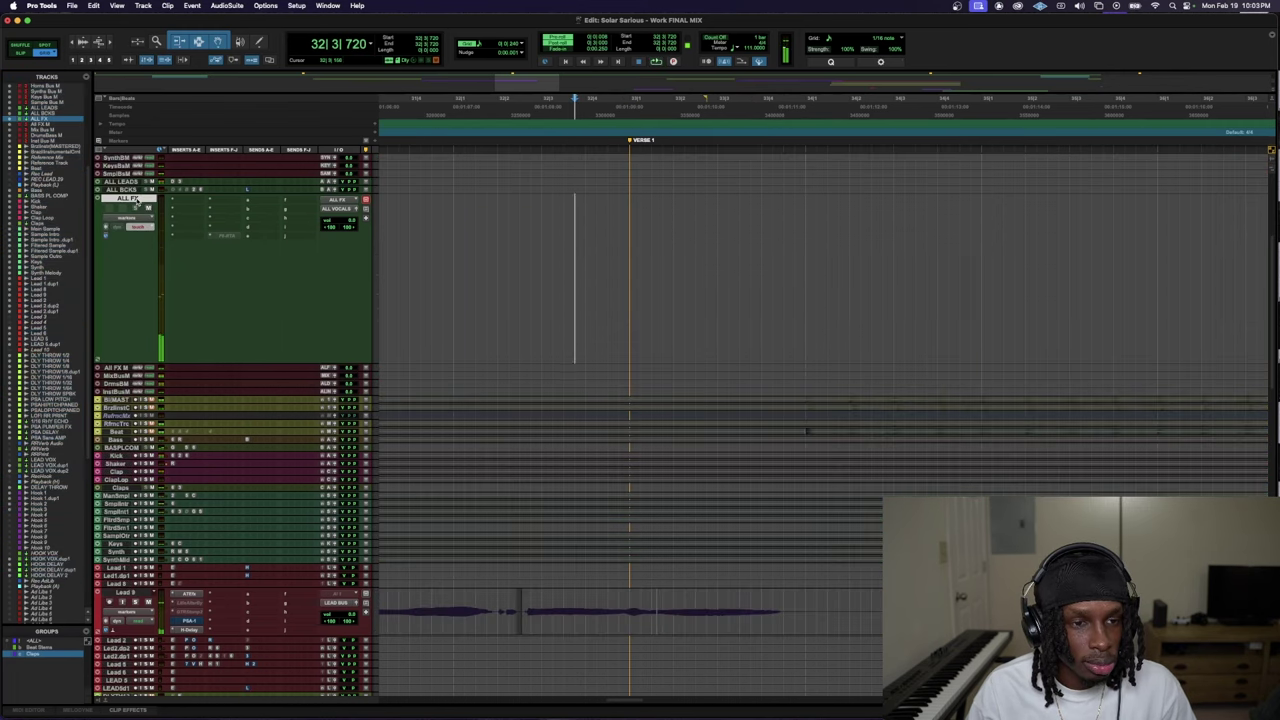
key(space)
key(space)
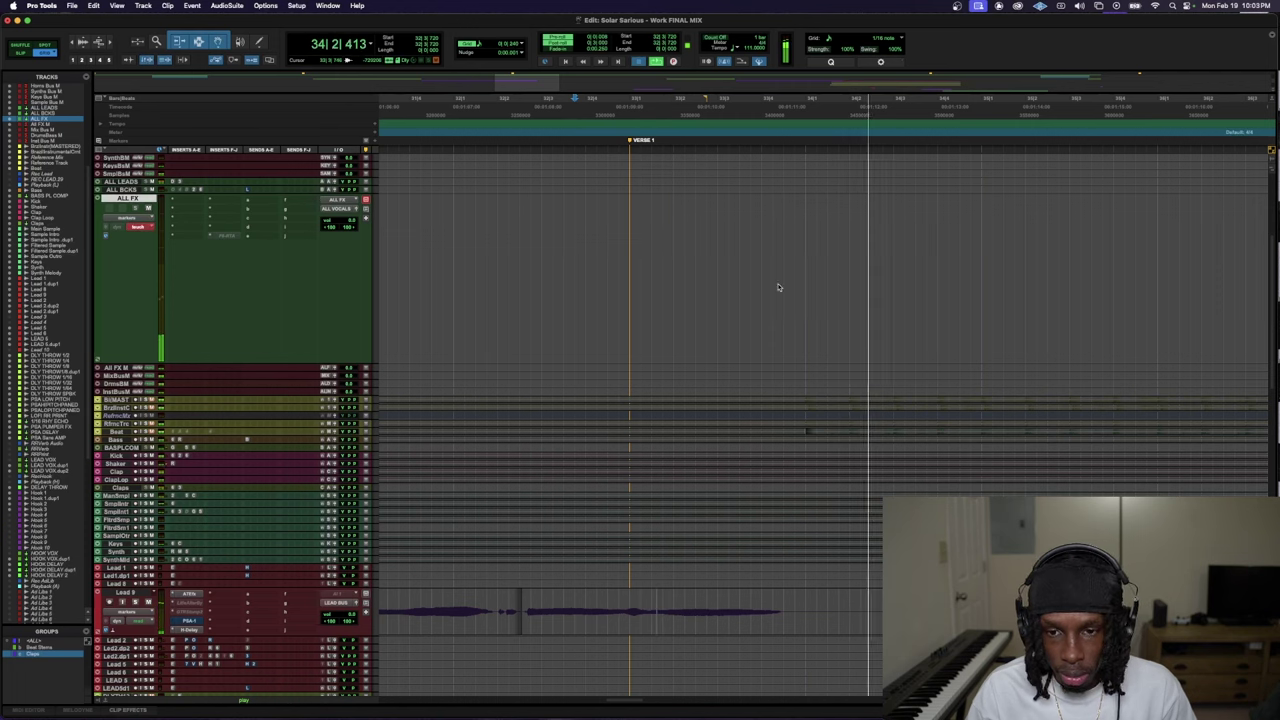
key(space)
key(space)
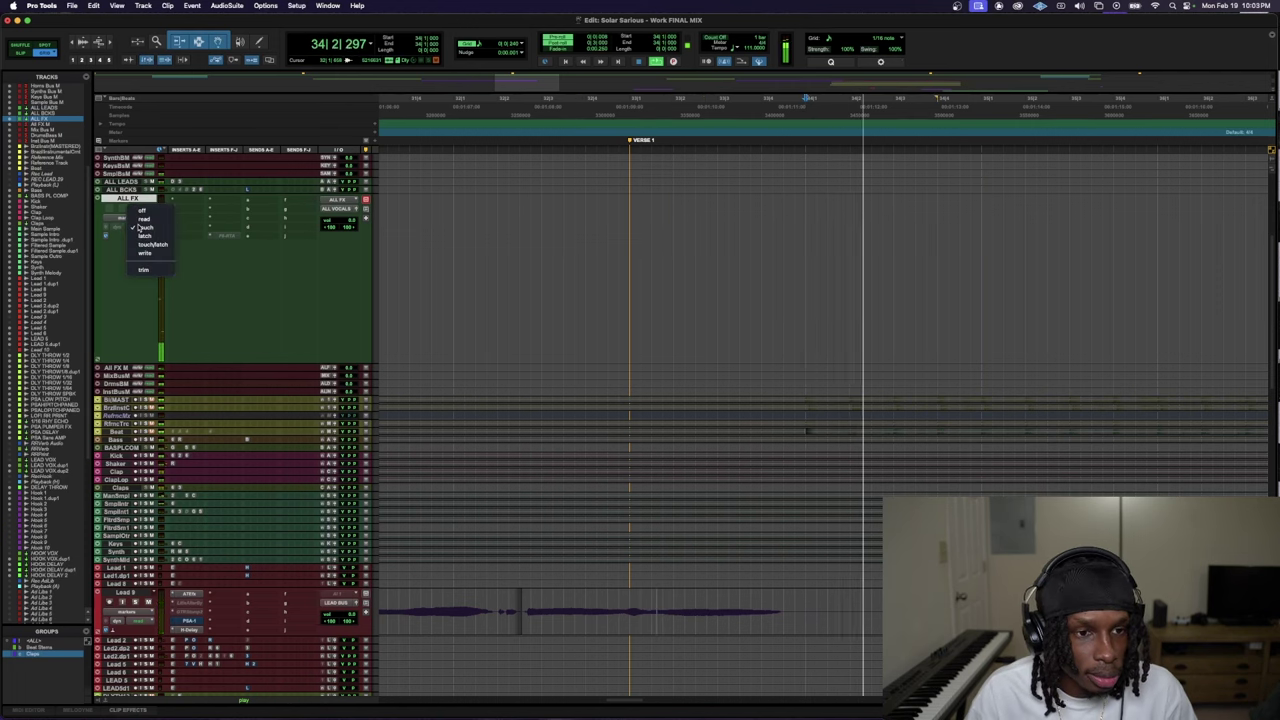
key(space)
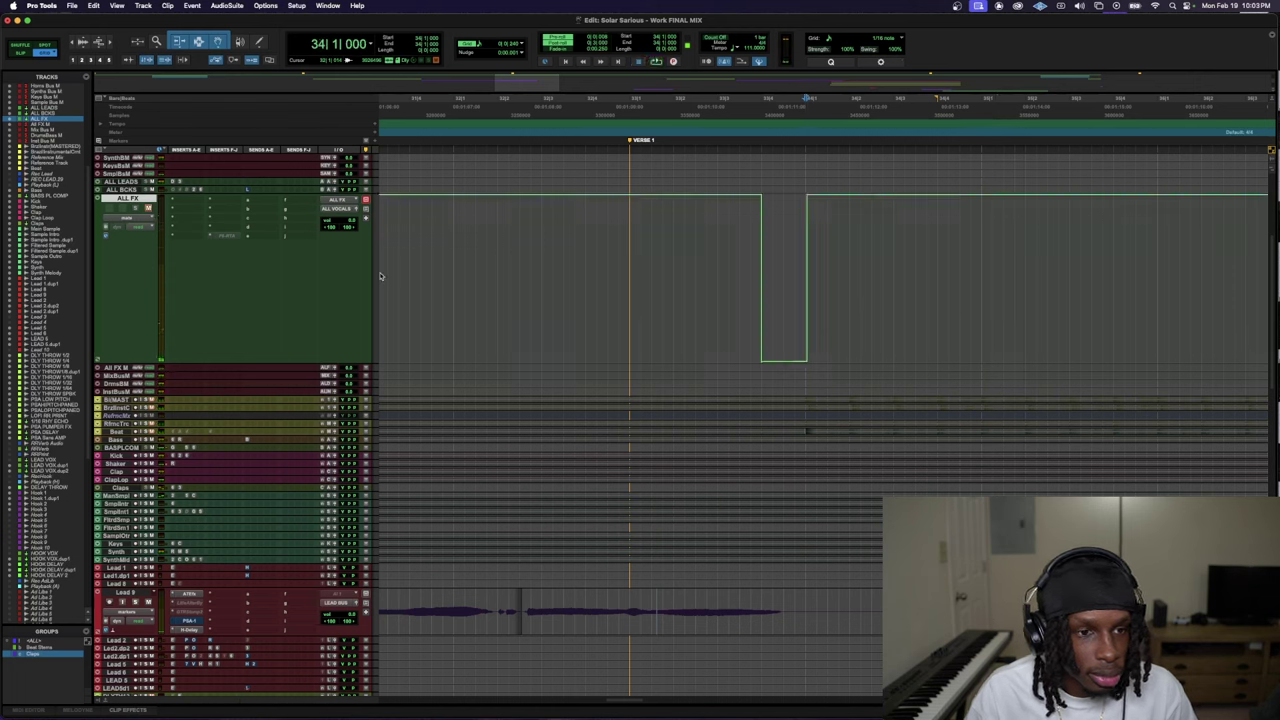
- Audition the ALL FX mute by playing from 33|3|000 and again from 32|2|720
key(space)
click(717, 274)
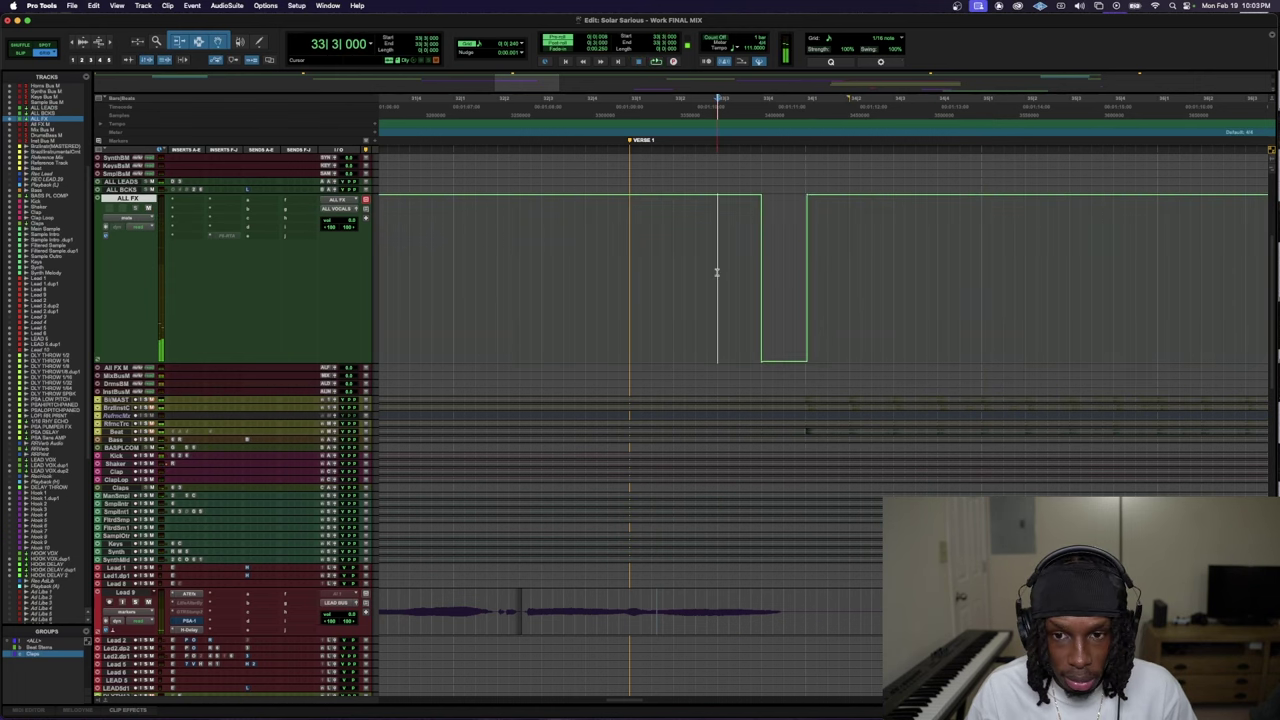
key(space)
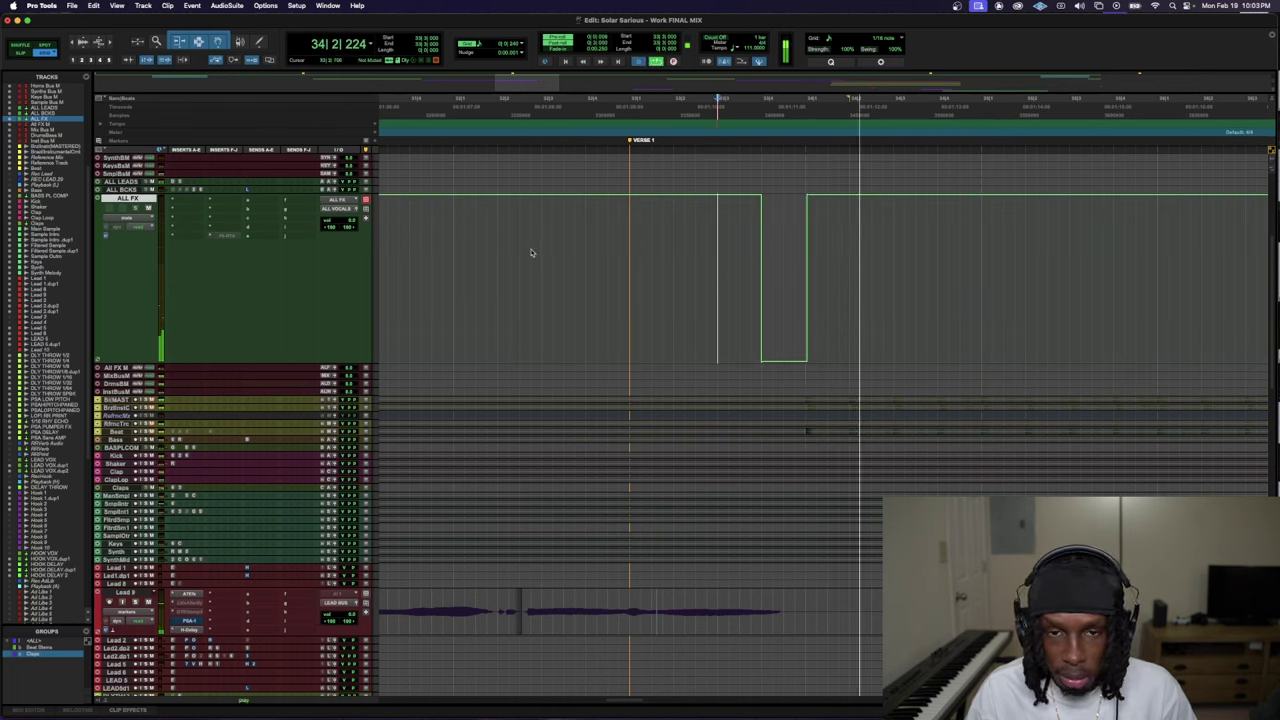
click(529, 256)
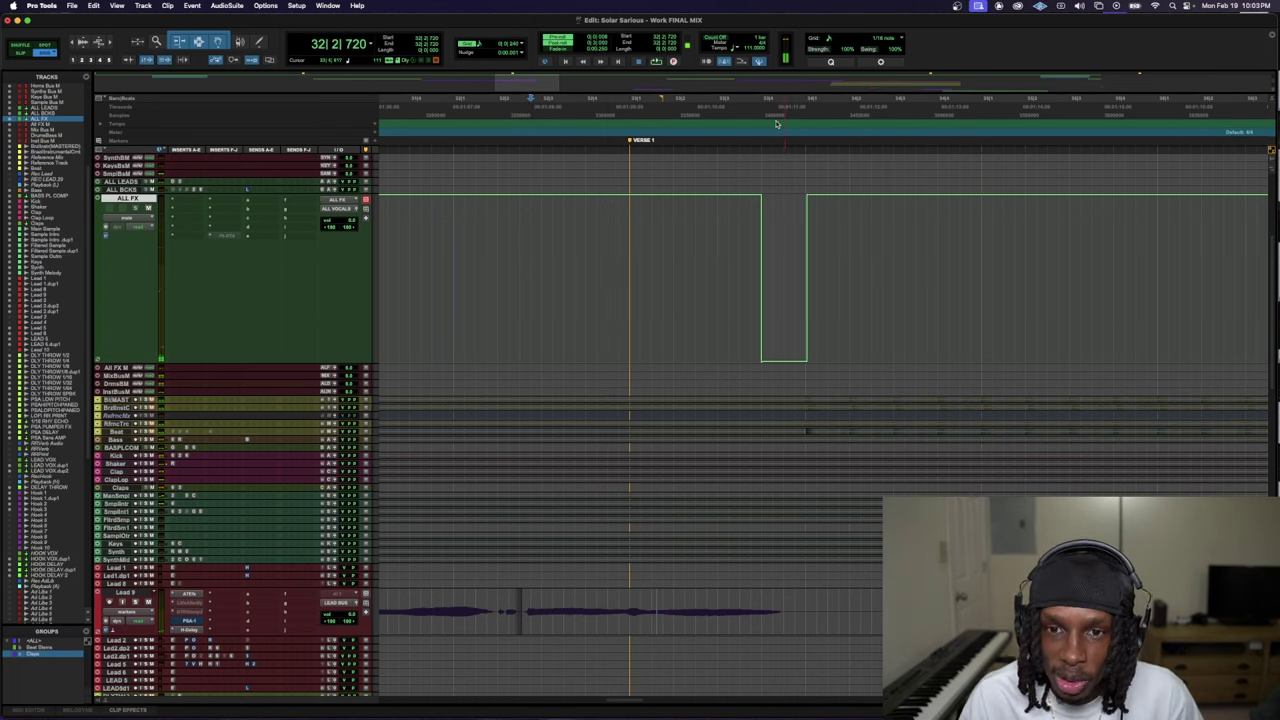
- Replay the passage from 33|3|480 and mute the ALL LEADS bus to trace the remaining effect tail
click(740, 100)
key(space)
scroll(632, 388, down, 1)
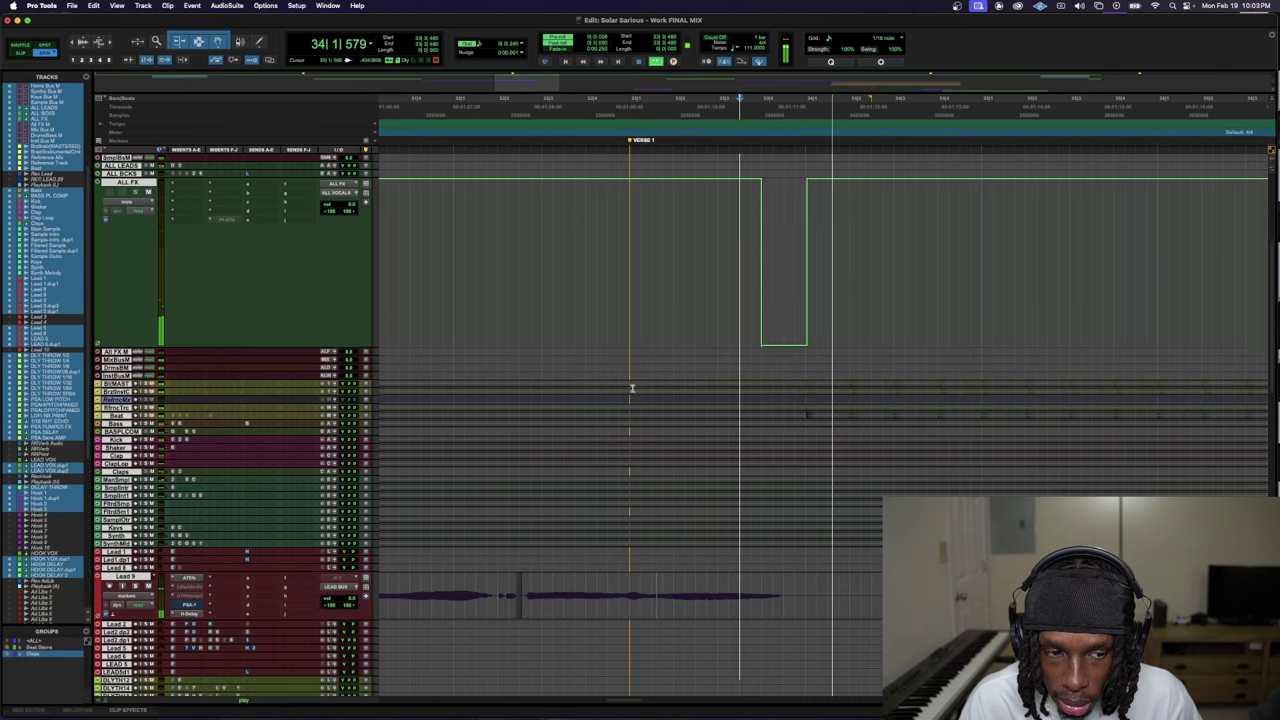
key(space)
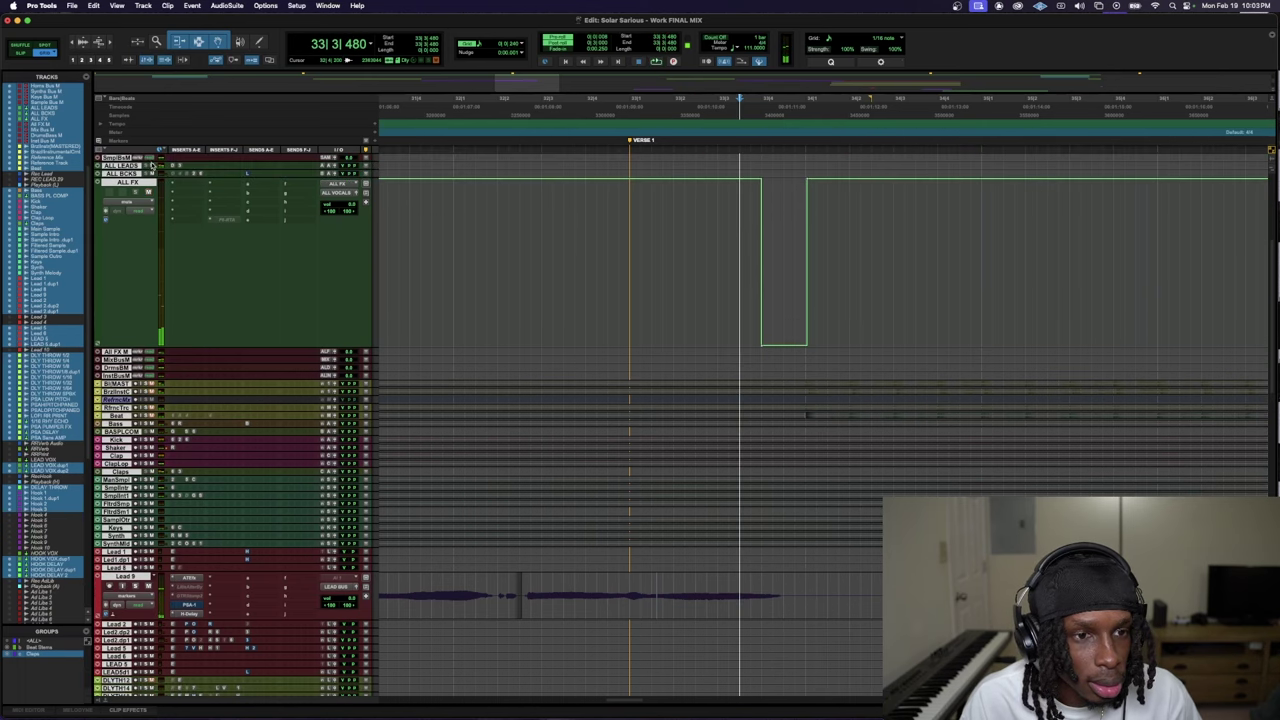
key(space)
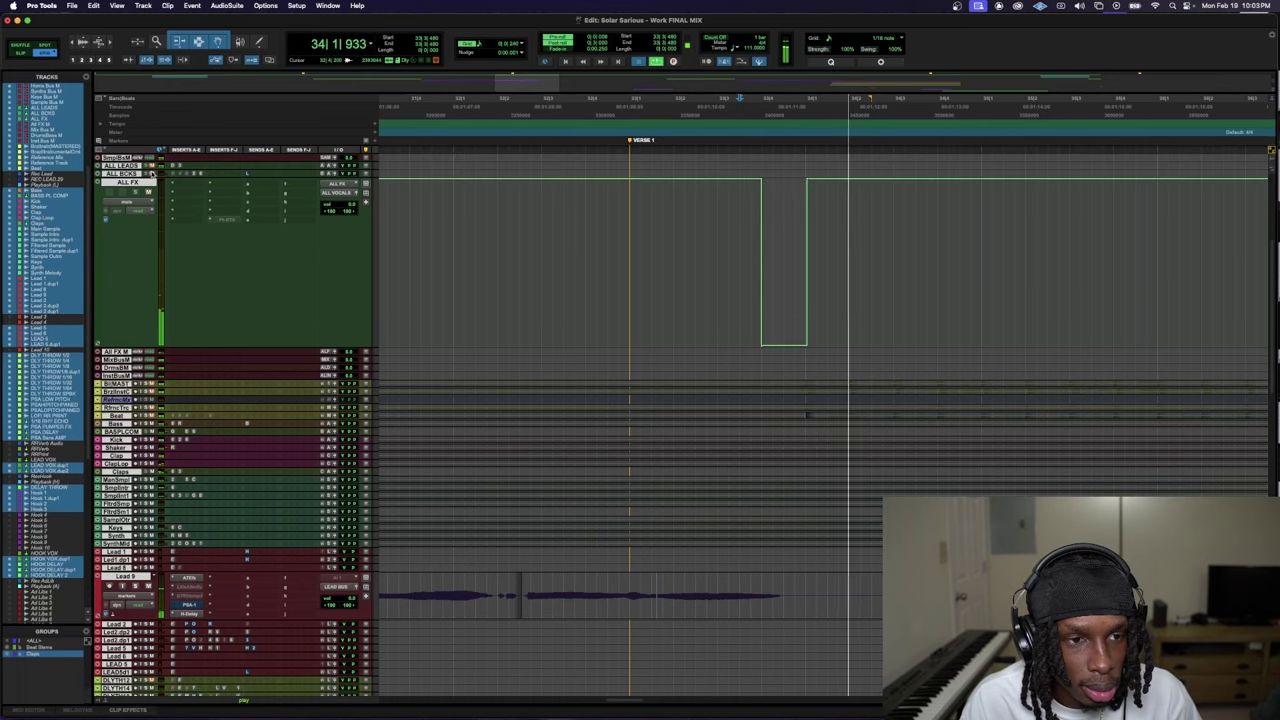
key(space)
key(space)
- Check the hook, reverb and lead tracks during playback and solo the Lead 9 track
scroll(677, 476, down, 15)
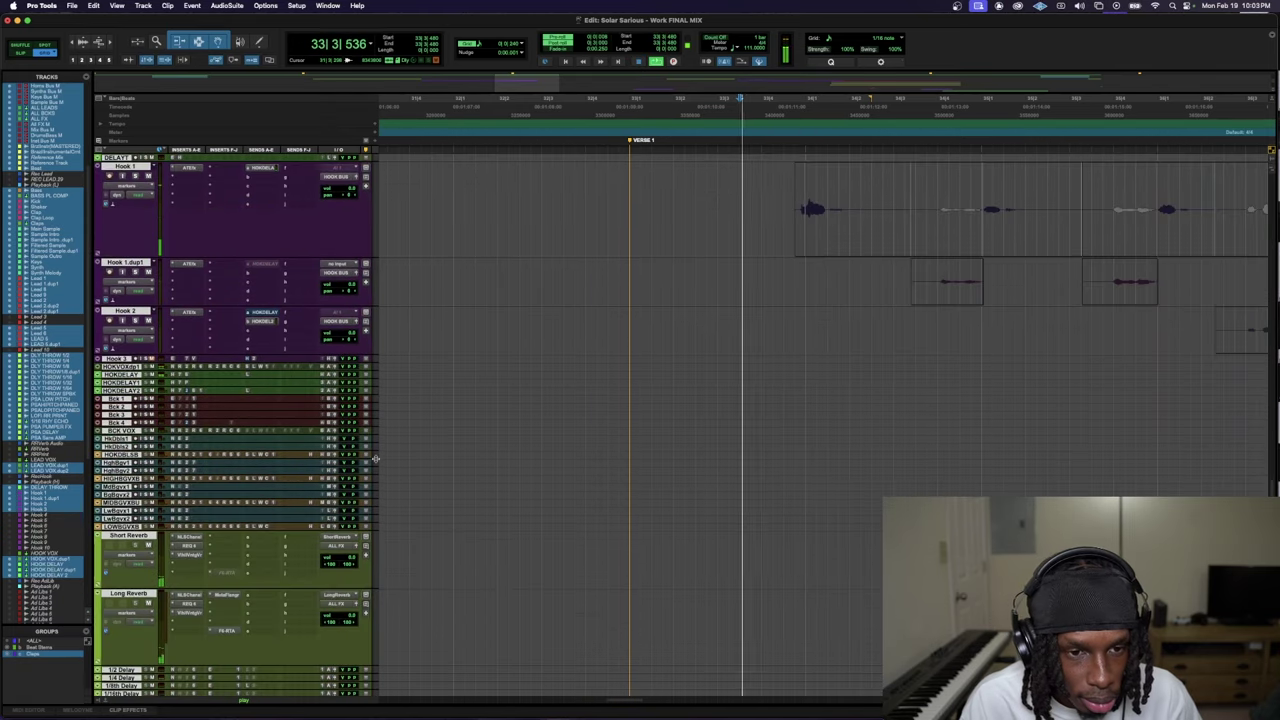
scroll(370, 440, up, 15)
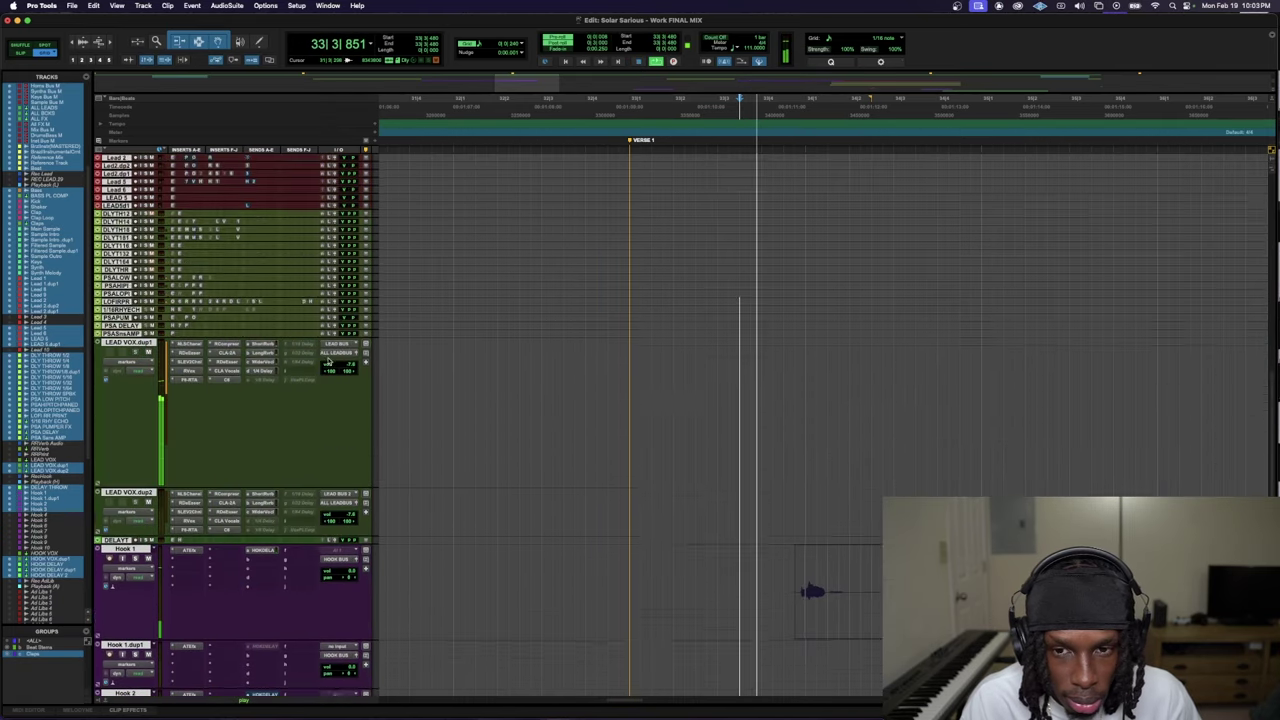
key(space)
key(space)
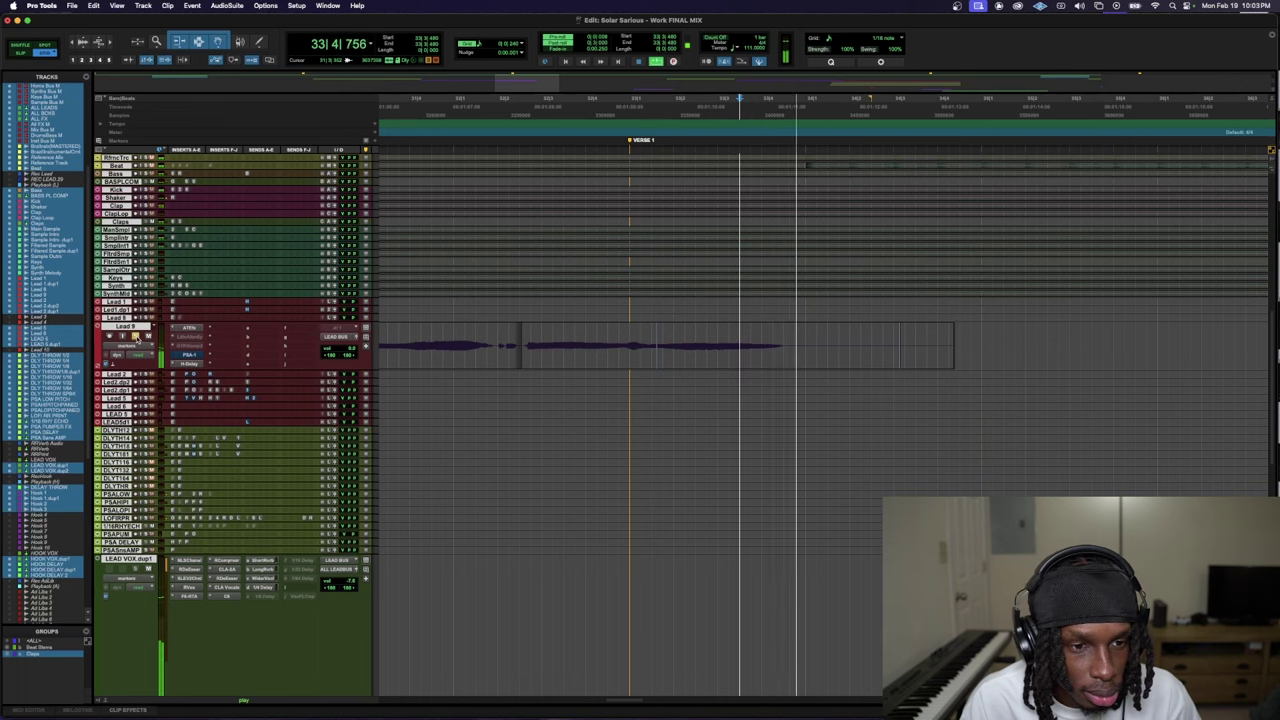
key(space)
key(space)
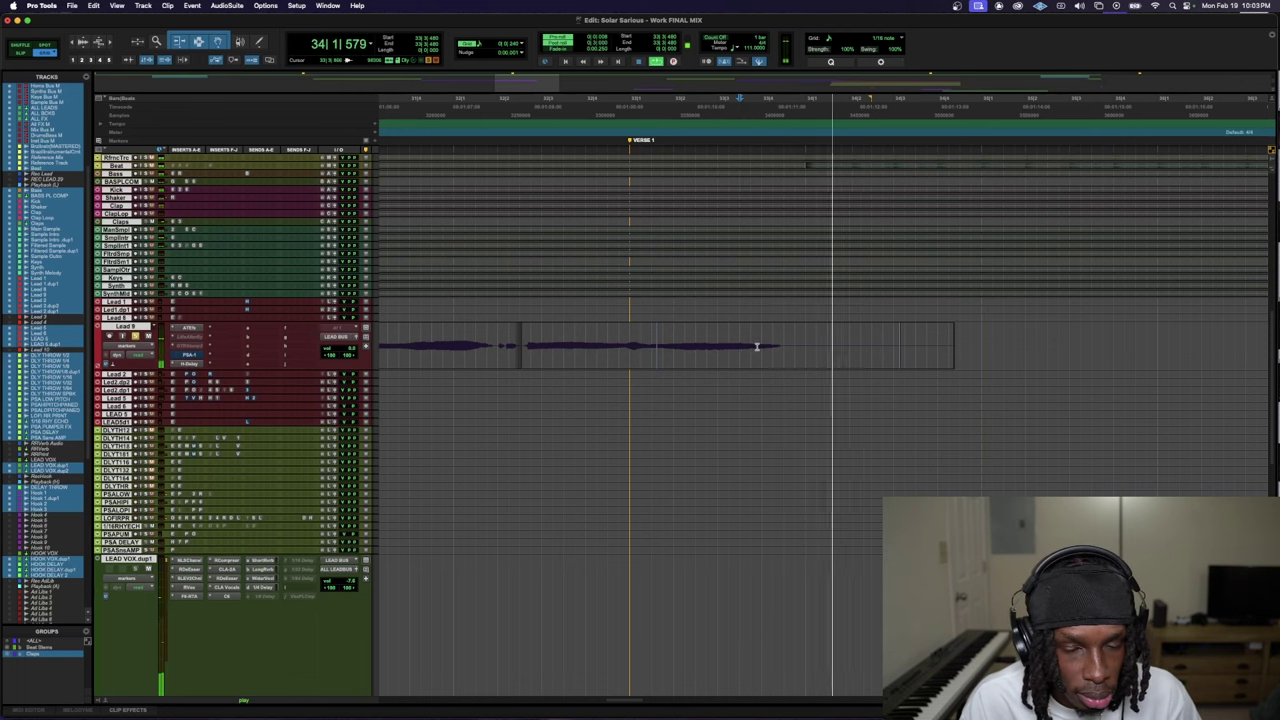
- Open the H-Delay insert on Lead 9 and enable automation for its Master Bypass
click(185, 364)
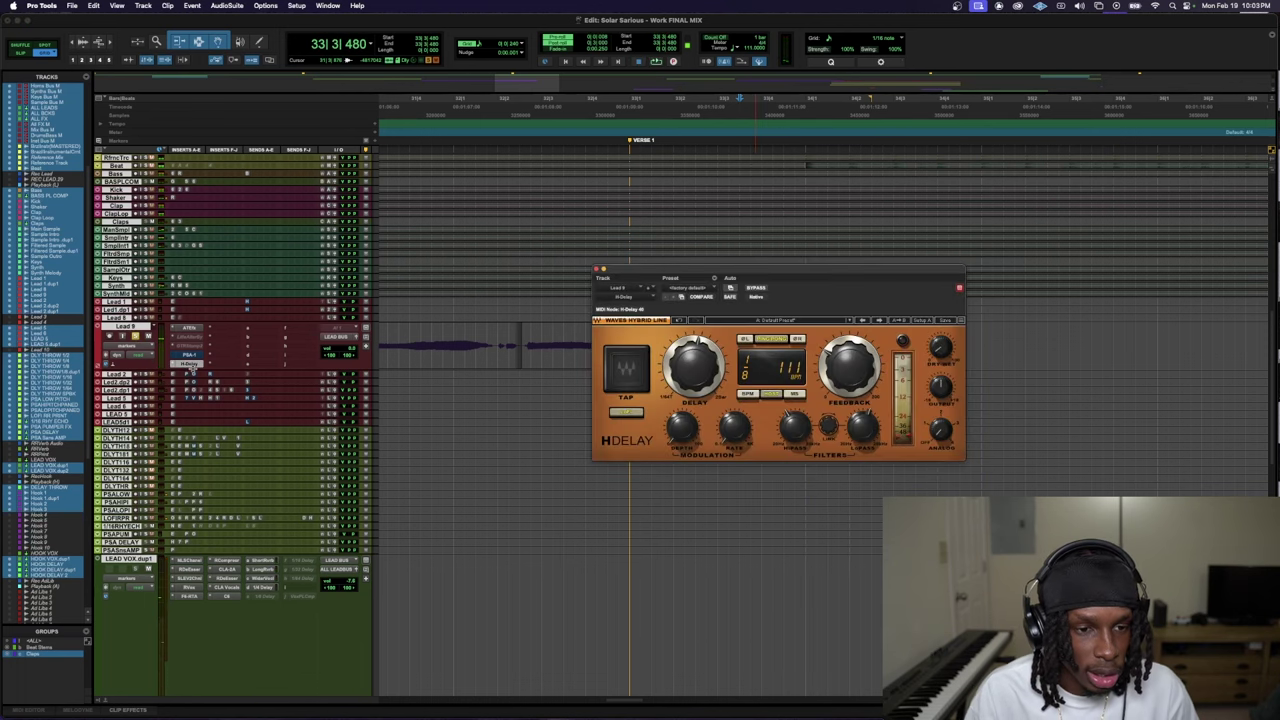
click(185, 366)
click(186, 365)
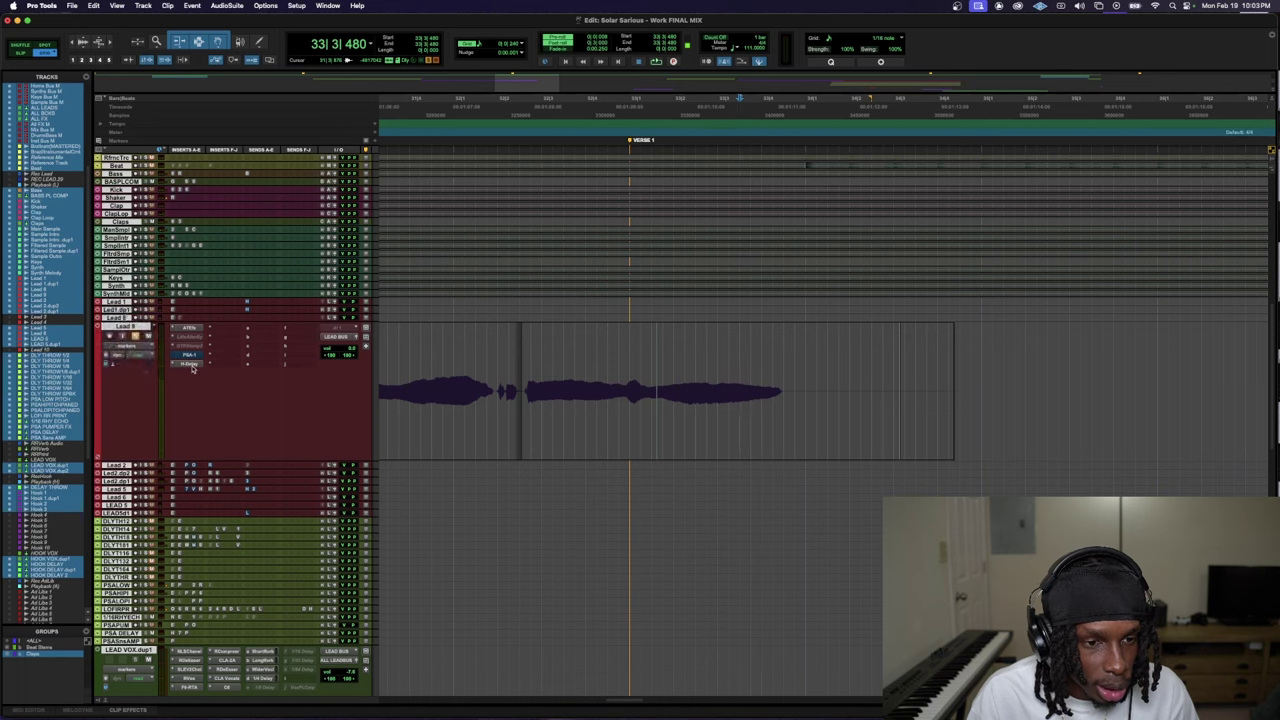
click(190, 366)
click(190, 366)
click(190, 366)
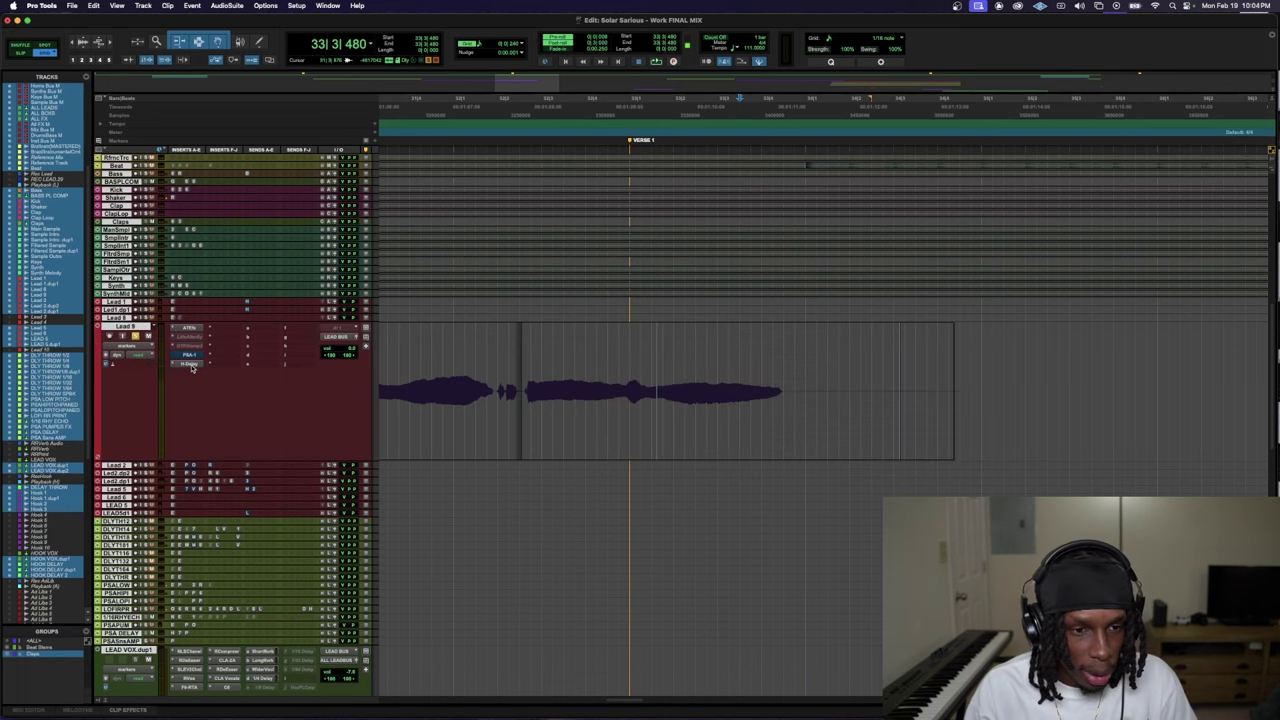
click(190, 366)
click(168, 372)
click(168, 372)
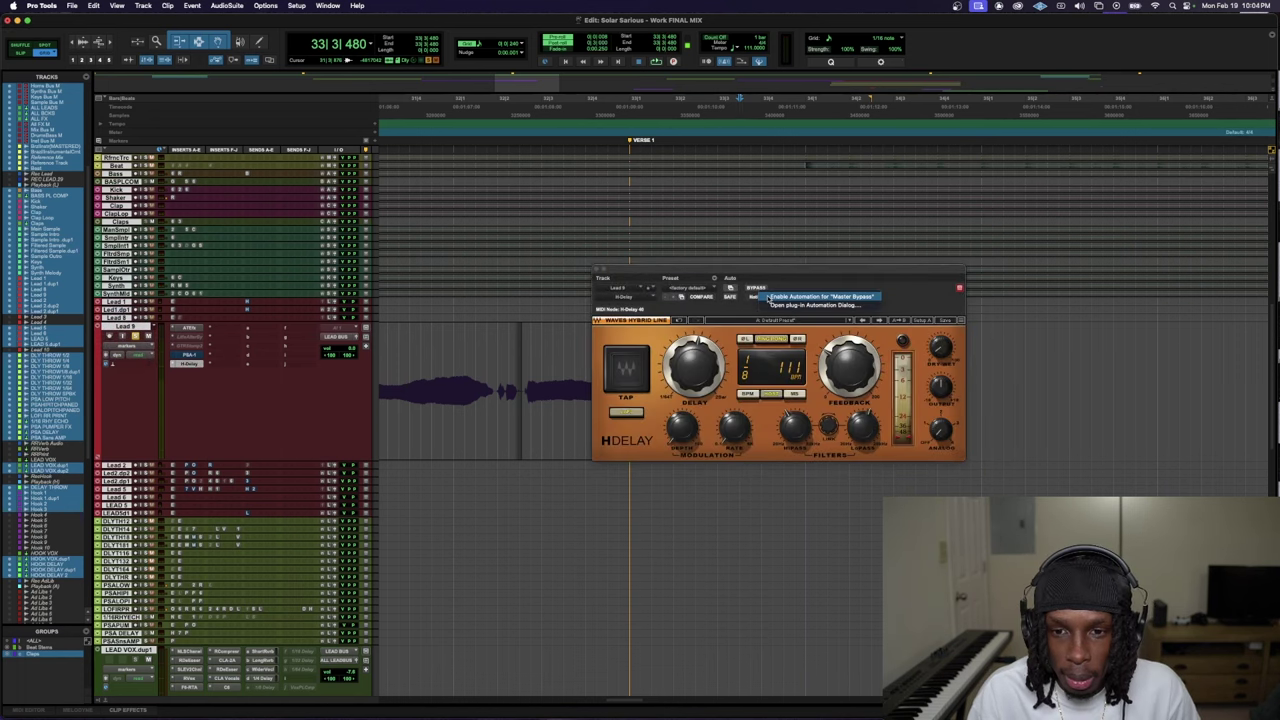
- Show the H-Delay Master Bypass automation lane on Lead 9 and bypass the delay from 33|4|000 to 34|1|000
click(132, 342)
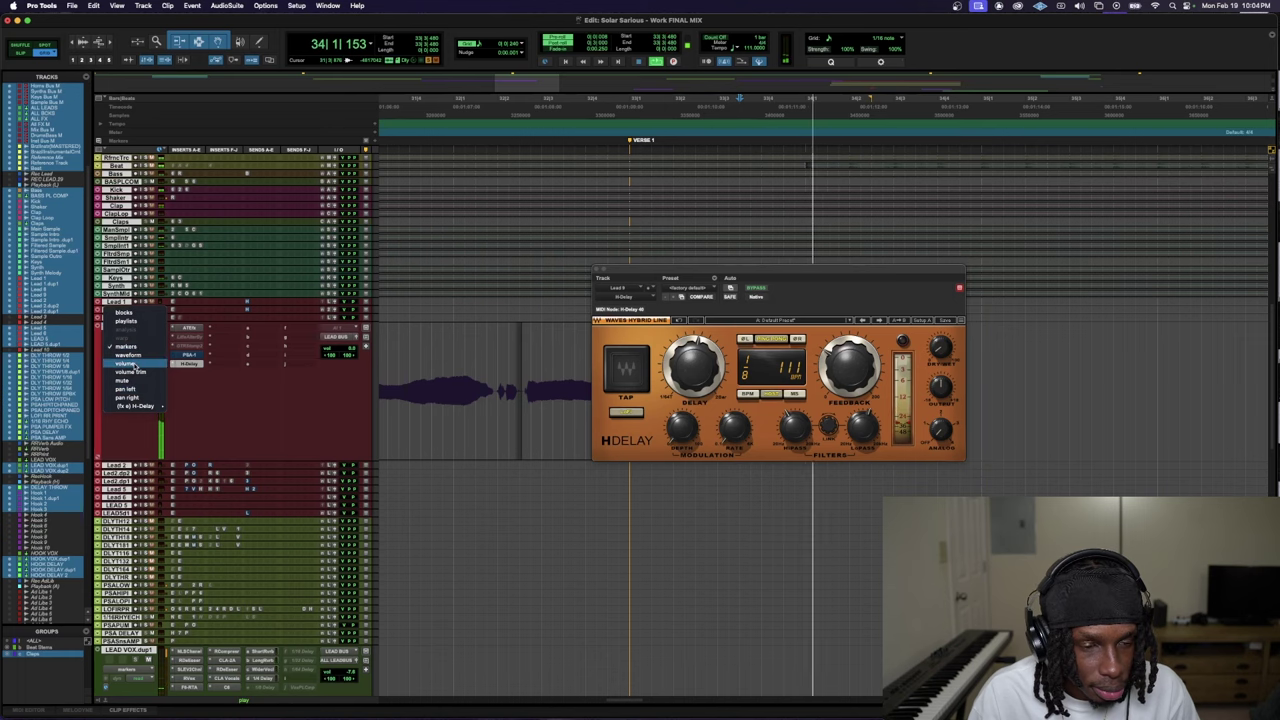
click(190, 406)
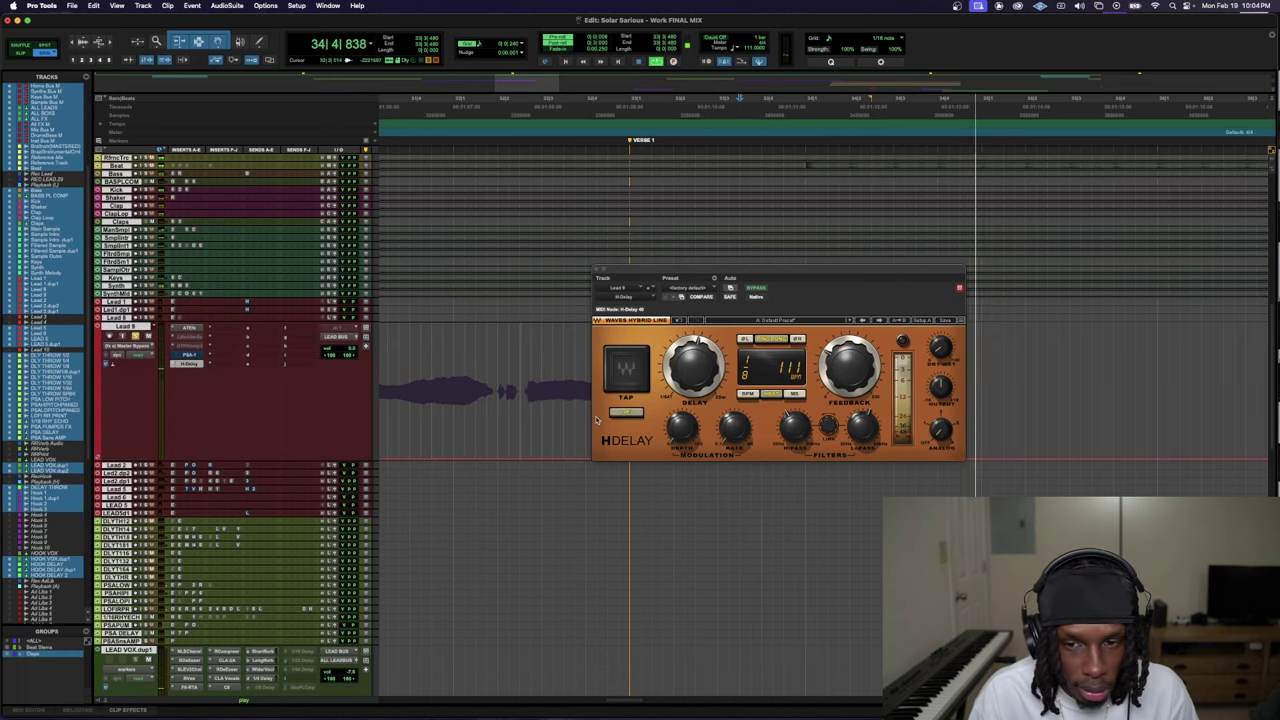
scroll(760, 430, down, 2)
click(760, 287)
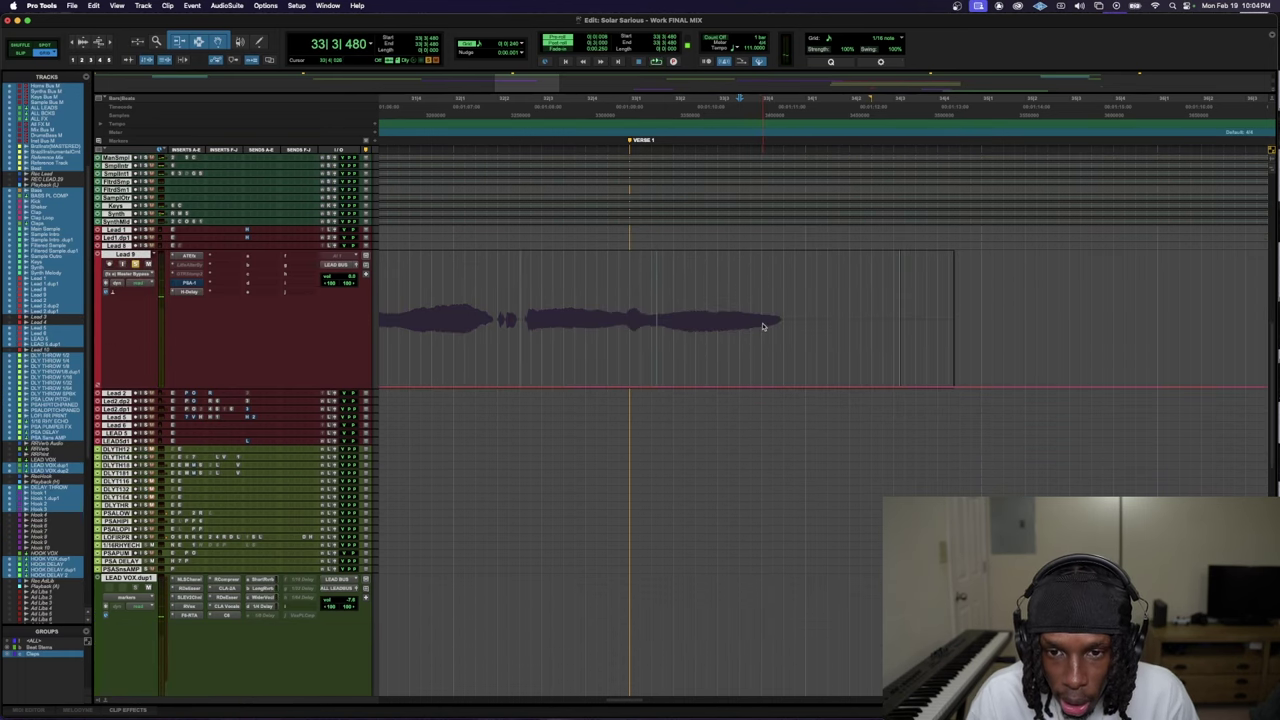
drag(762, 326, 806, 326)
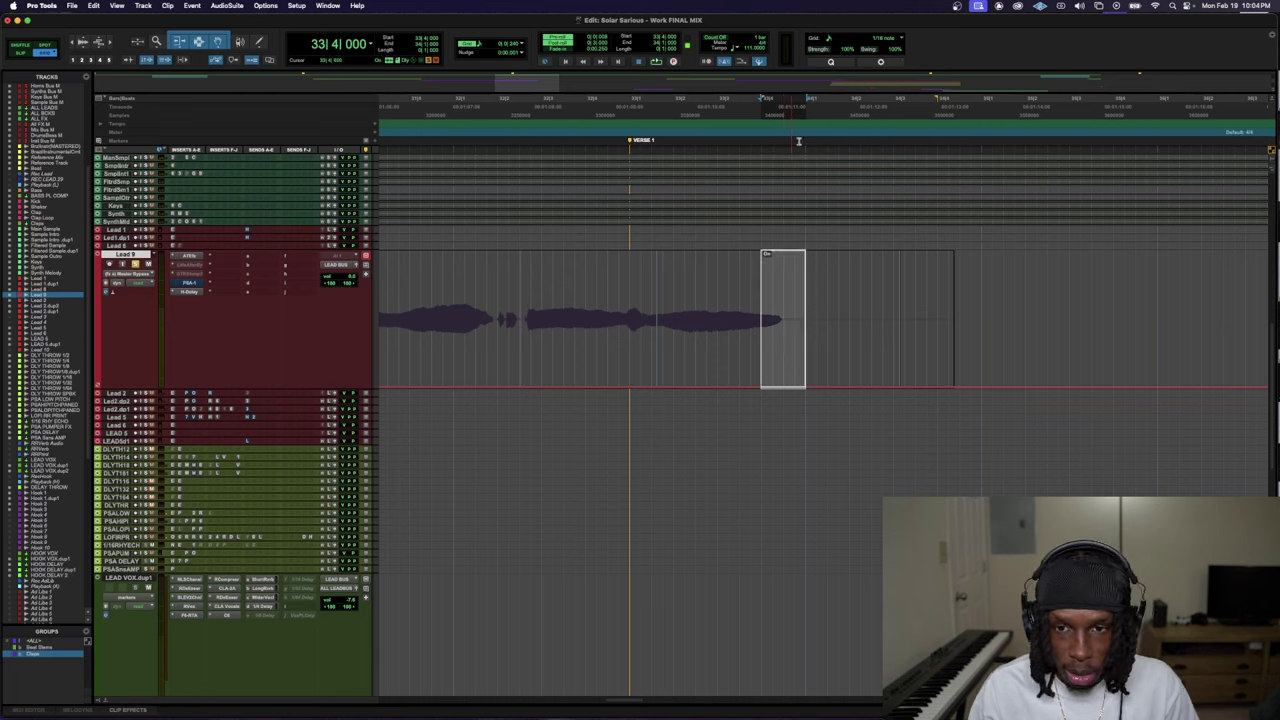
- Audition the Lead 9 delay bypass from 33|2|480, clear the Lead 9 solo and unmute the ALL LEADS bus
key(space)
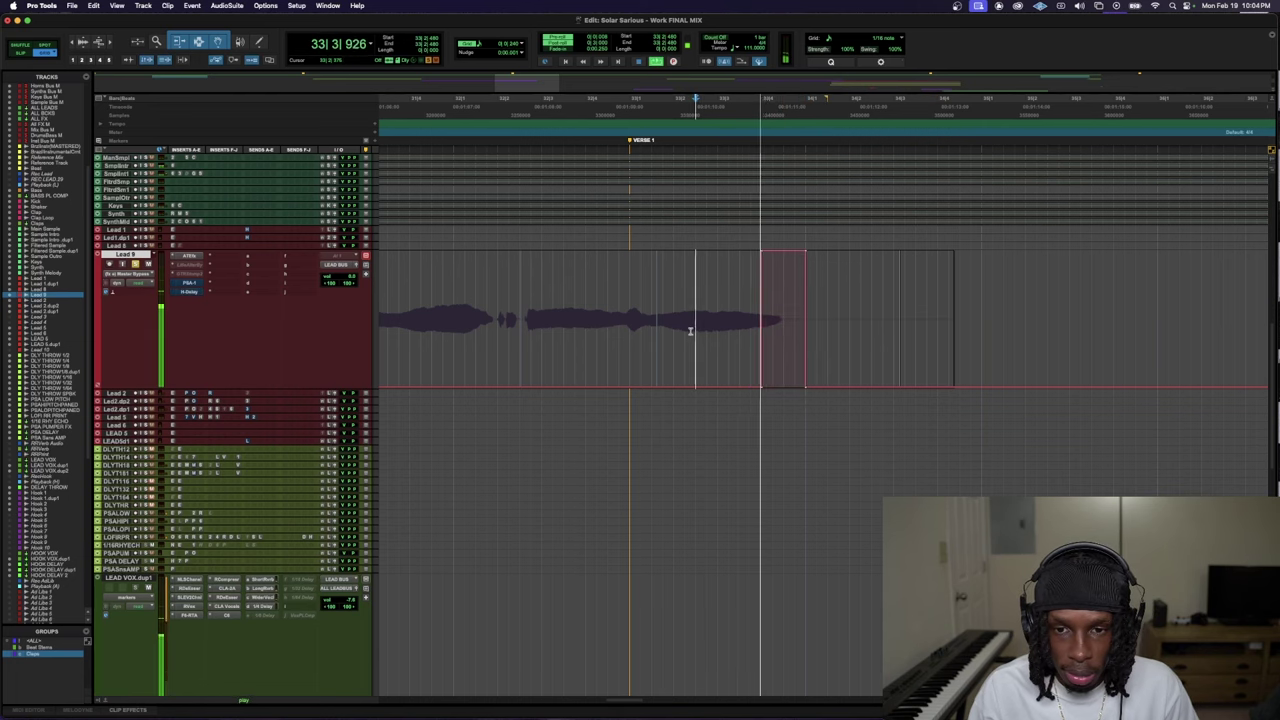
key(space)
key(space)
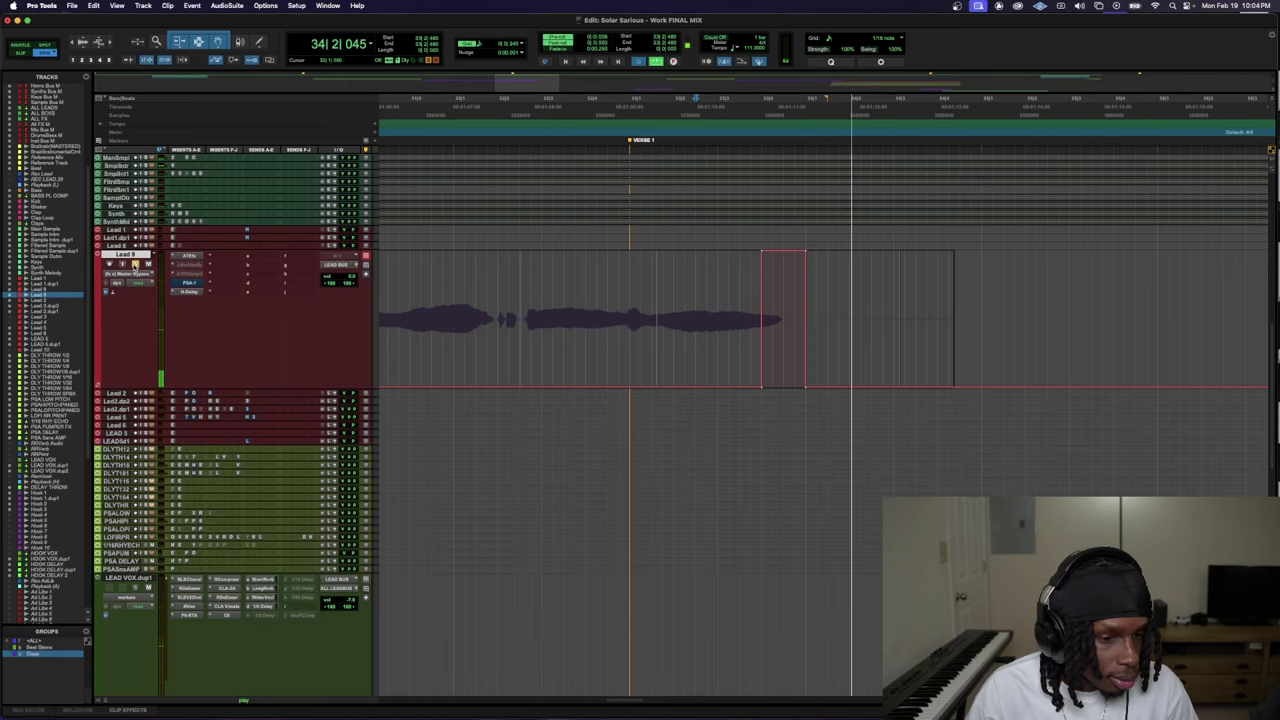
key(space)
scroll(135, 272, up, 1)
key(space)
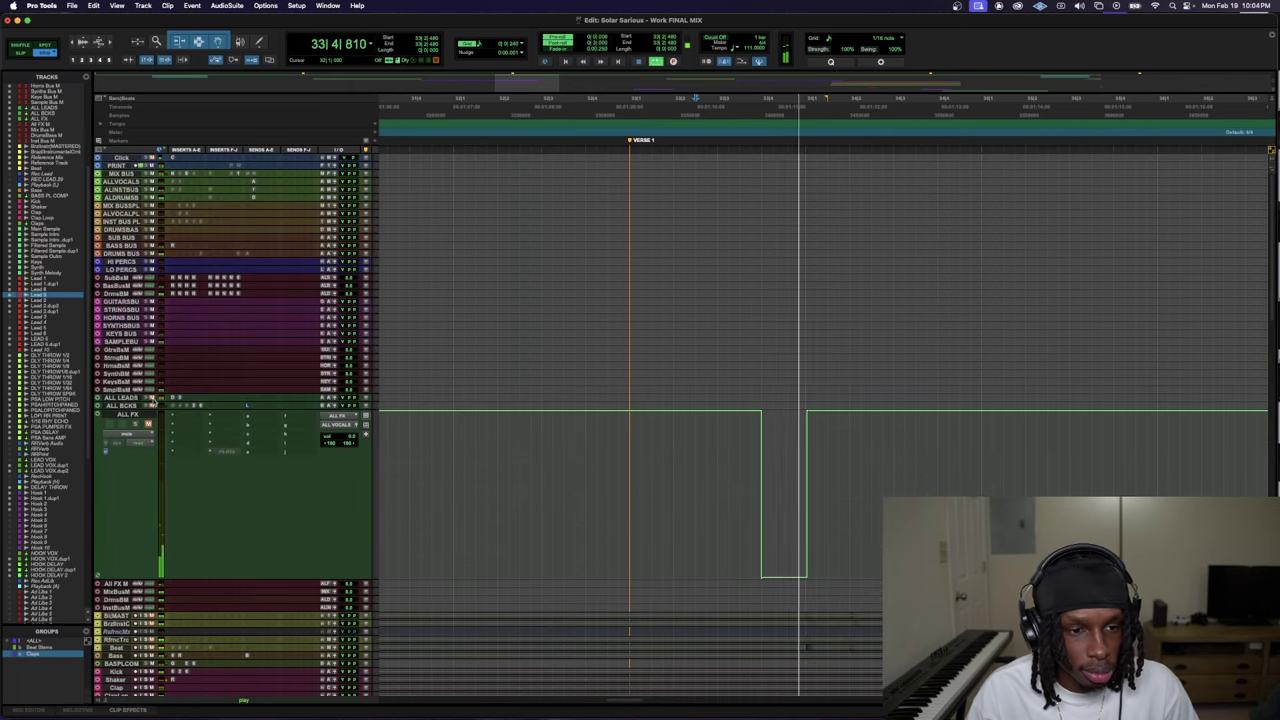
key(space)
- Select all tracks and play from 33|1|000 to check the effect cut across the ALL FX and Lead 9 tracks
key(super+a)
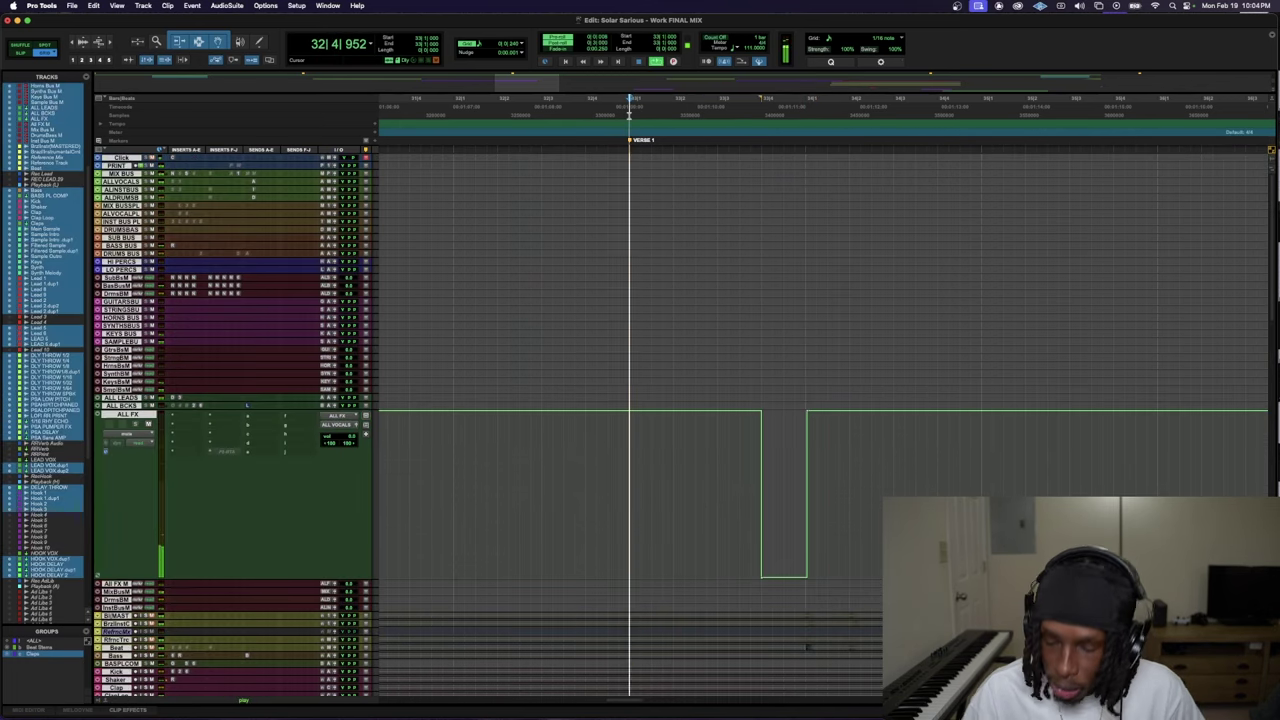
key(space)
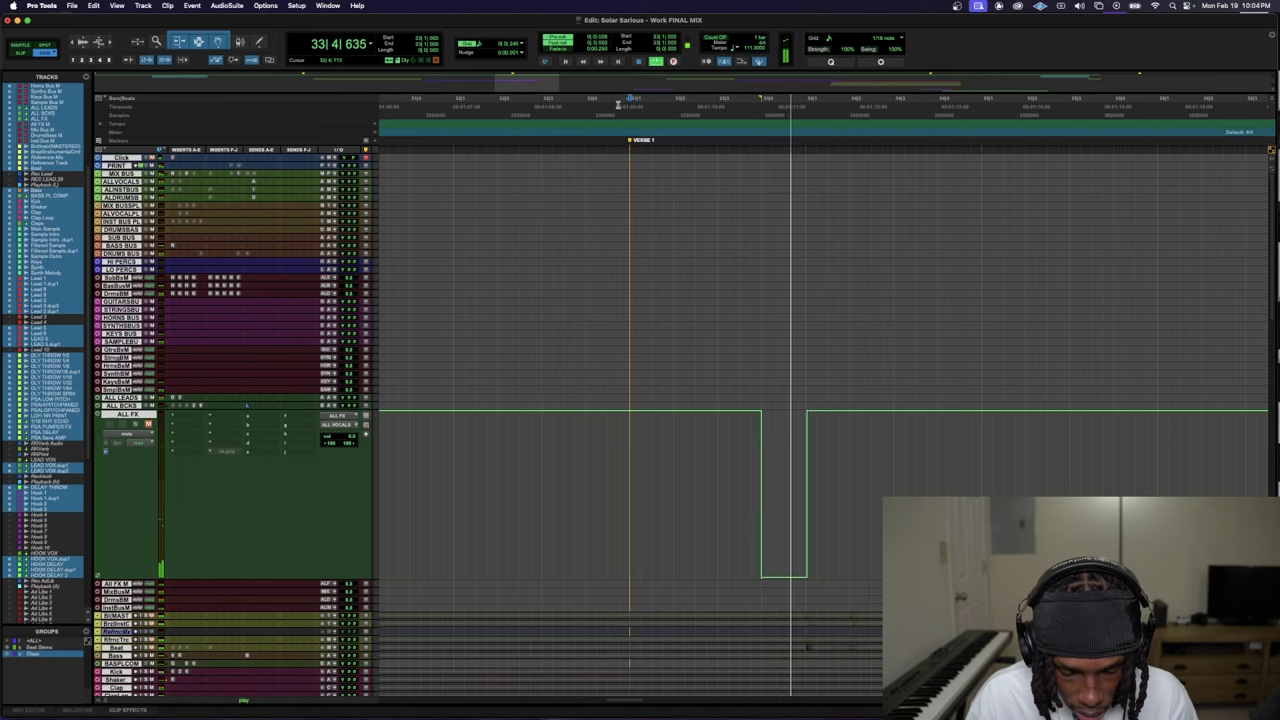
scroll(740, 416, down, 3)
key(space)
key(space)
scroll(740, 416, down, 10)
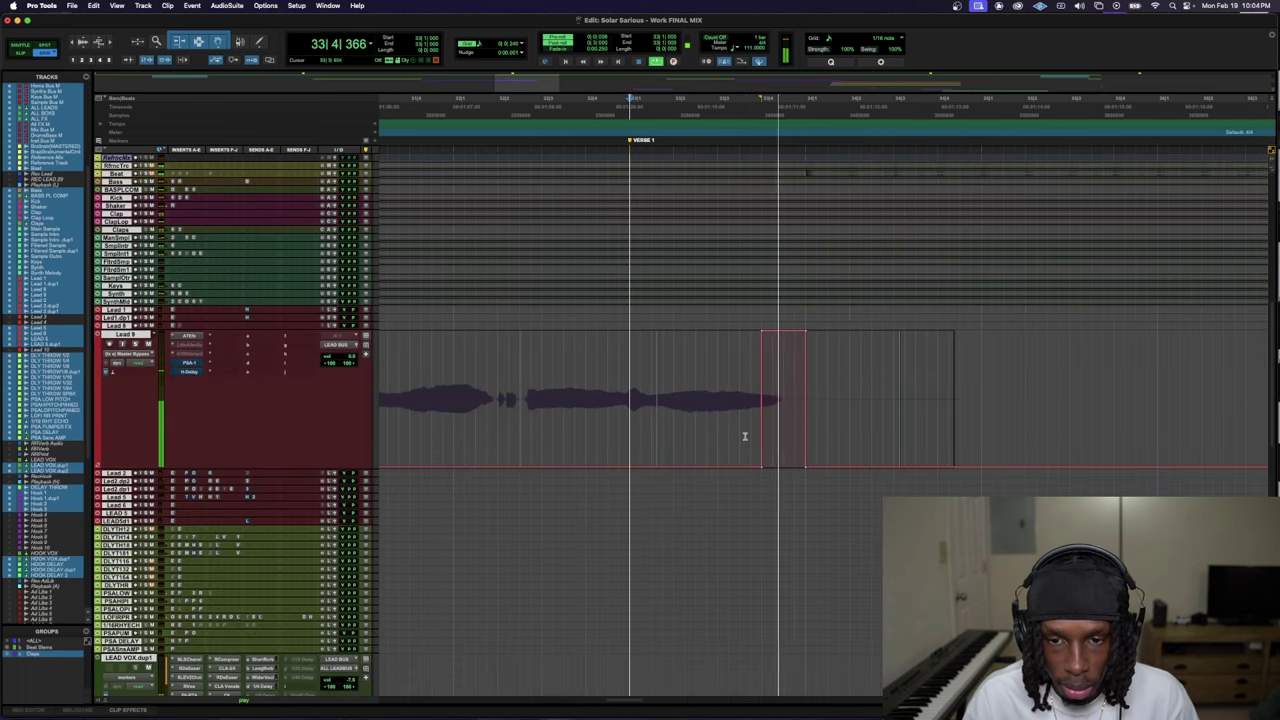
- Set the Lead 9 H-Delay bypass automation back to off between 33|4|000 and 34|1|000 and replay from 33|1|000
key(space)
click(765, 498)
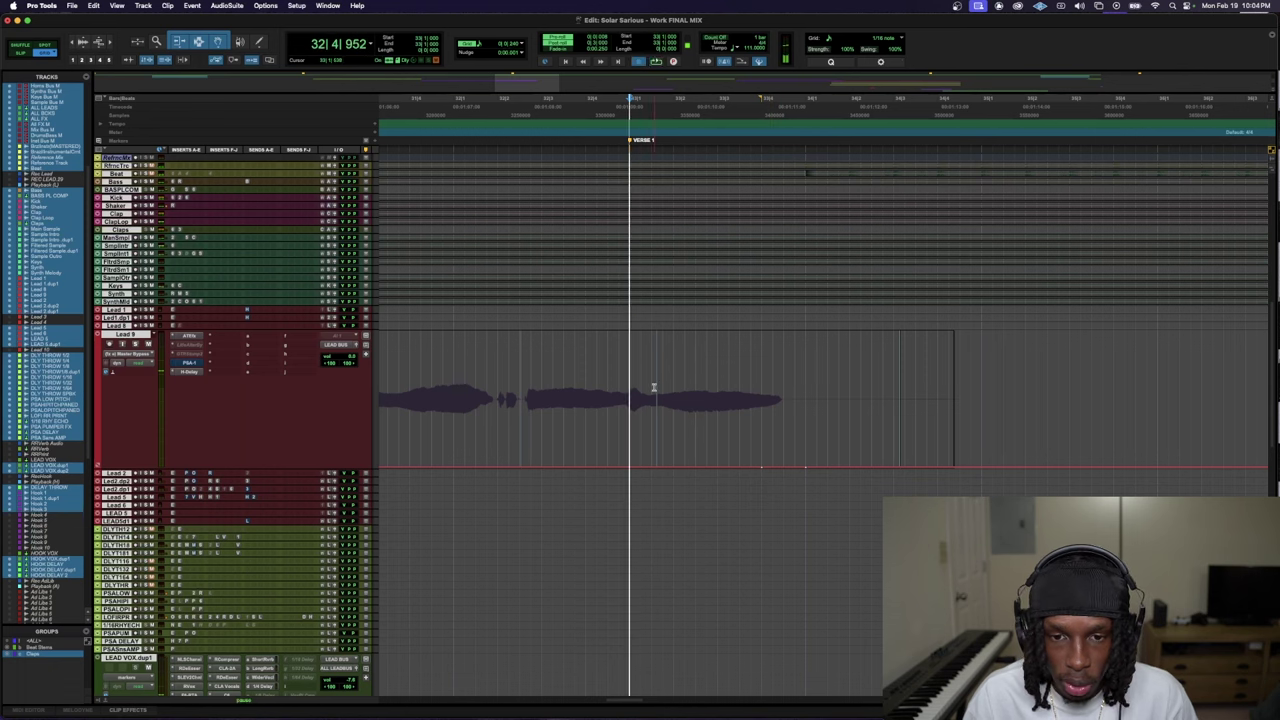
key(space)
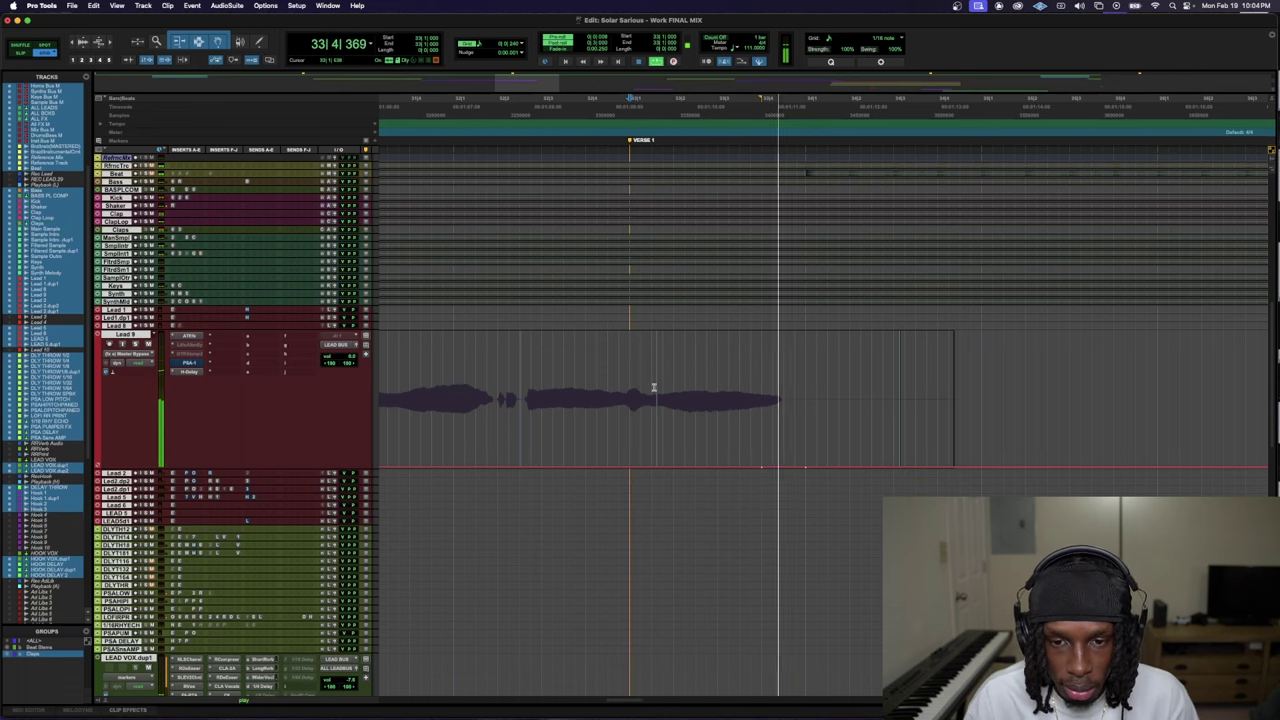
scroll(543, 386, left, 4)
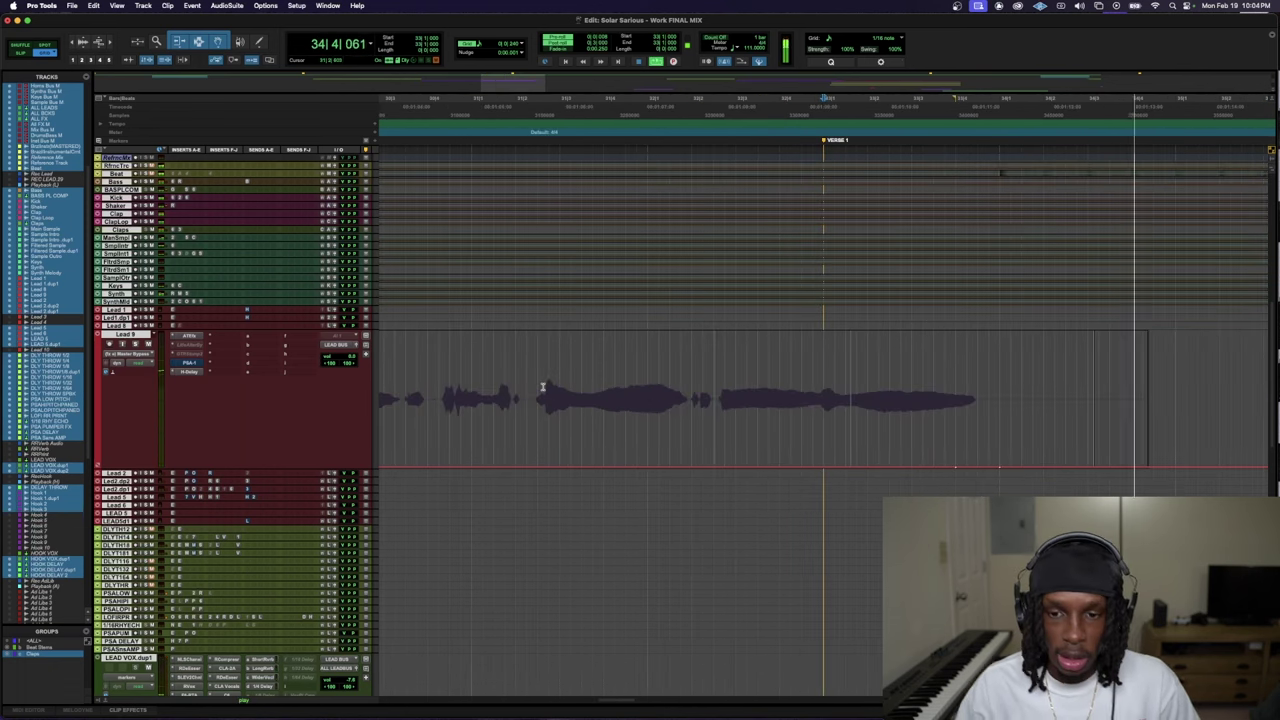
key(r)
key(r)
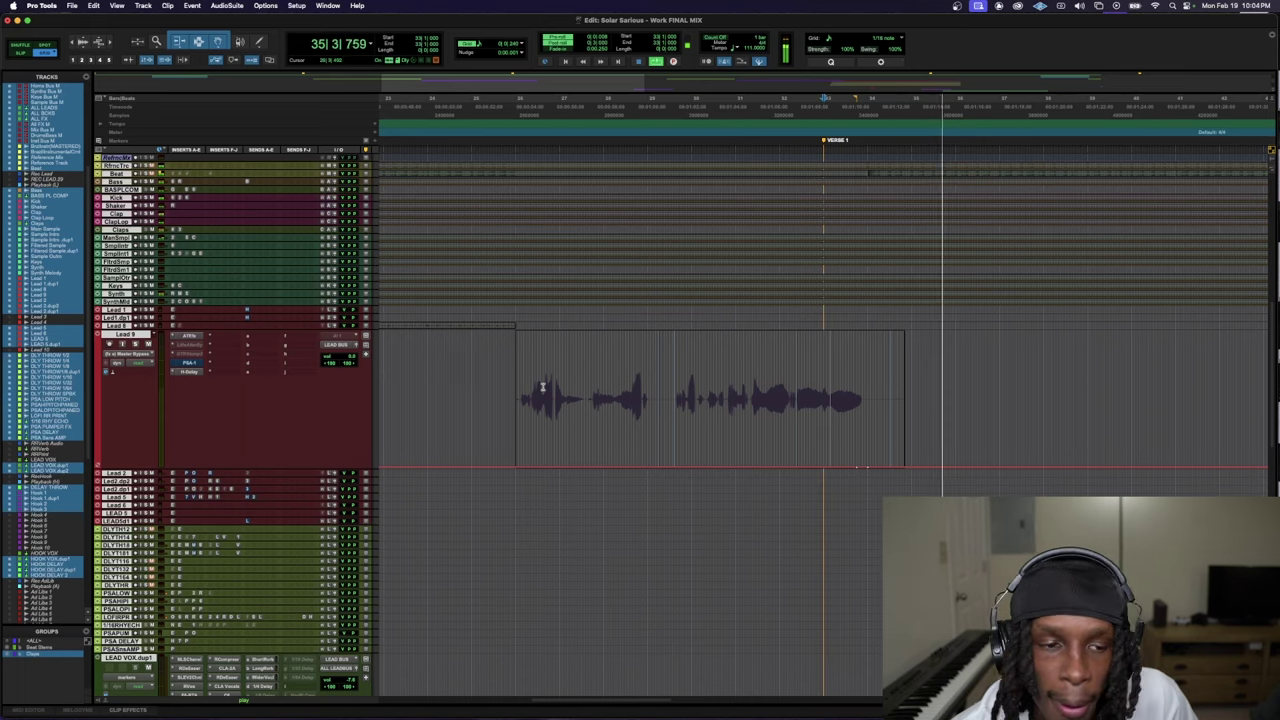
key(space)
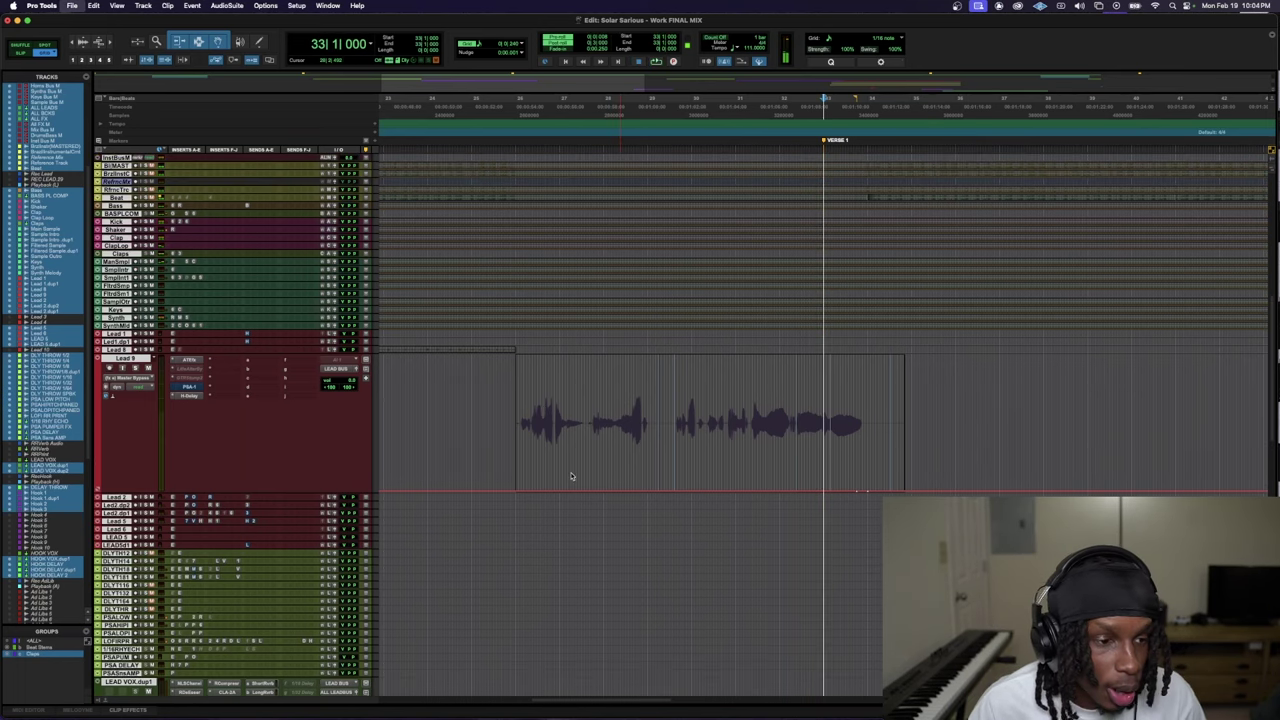
- Clear the track selection, enlarge the BASS BUS track and open its RBass insert
scroll(571, 477, up, 10)
scroll(571, 470, down, 5)
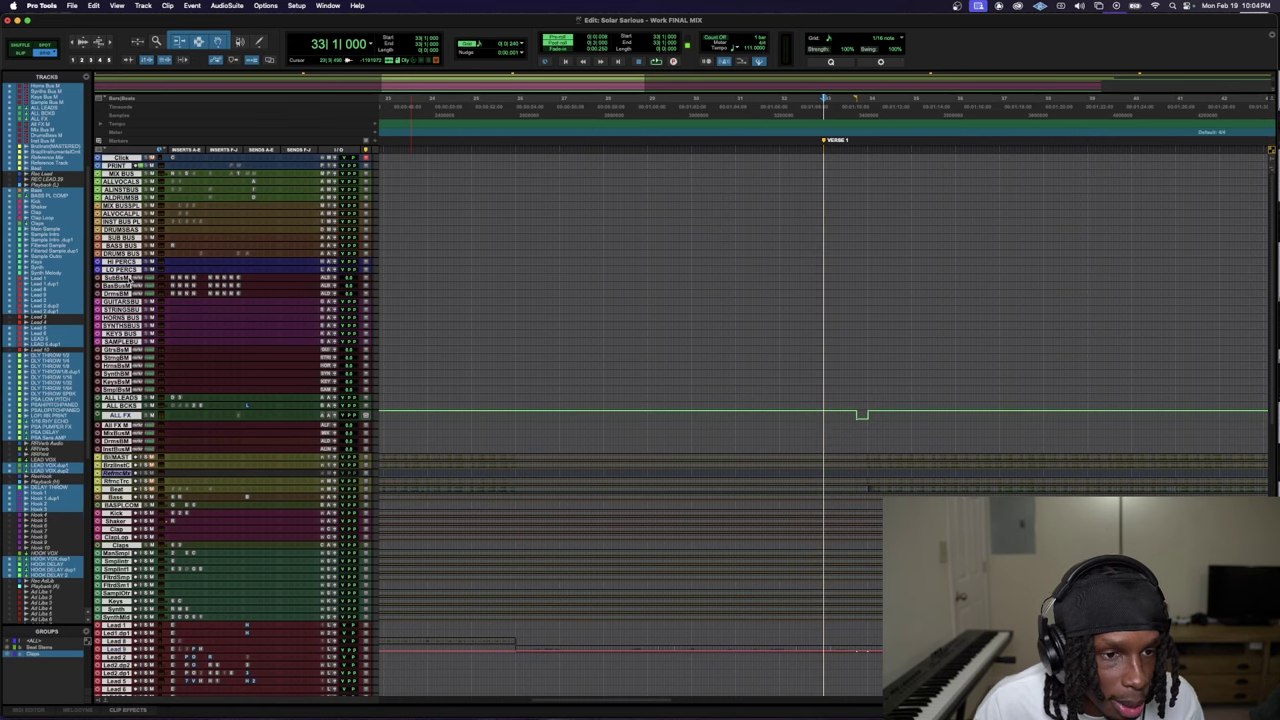
click(128, 284)
drag(160, 249, 163, 349)
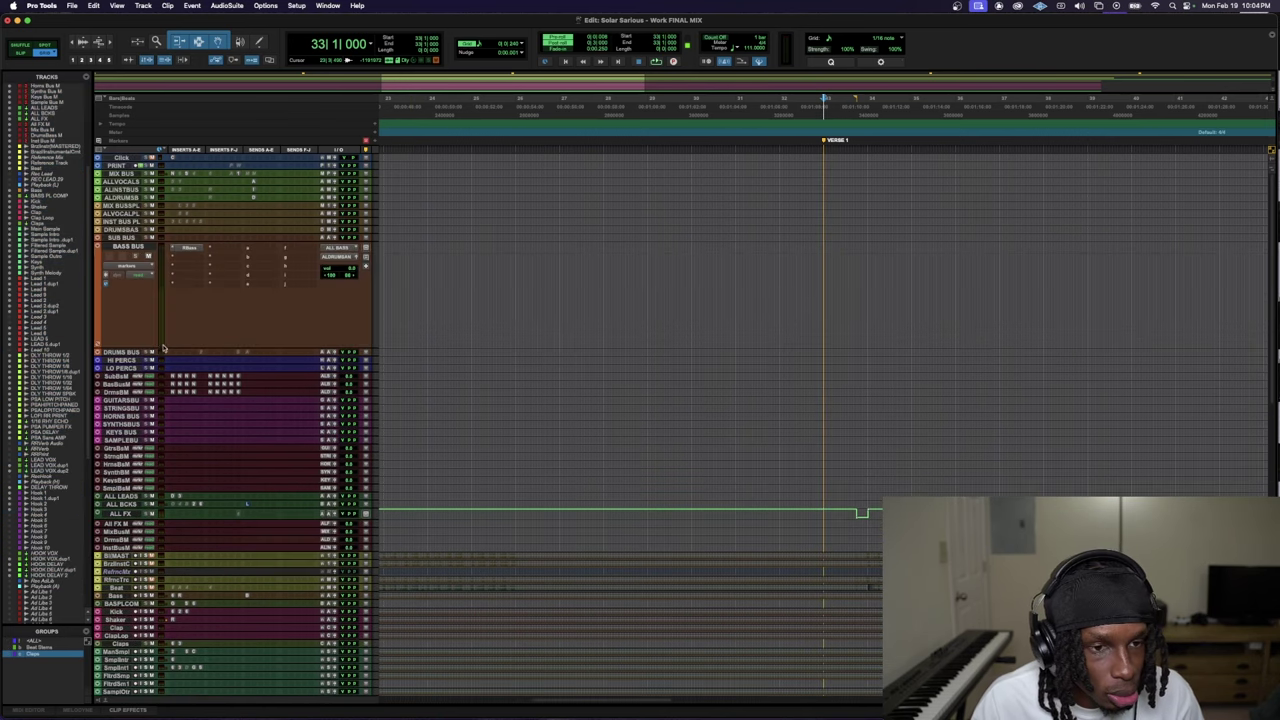
click(189, 249)
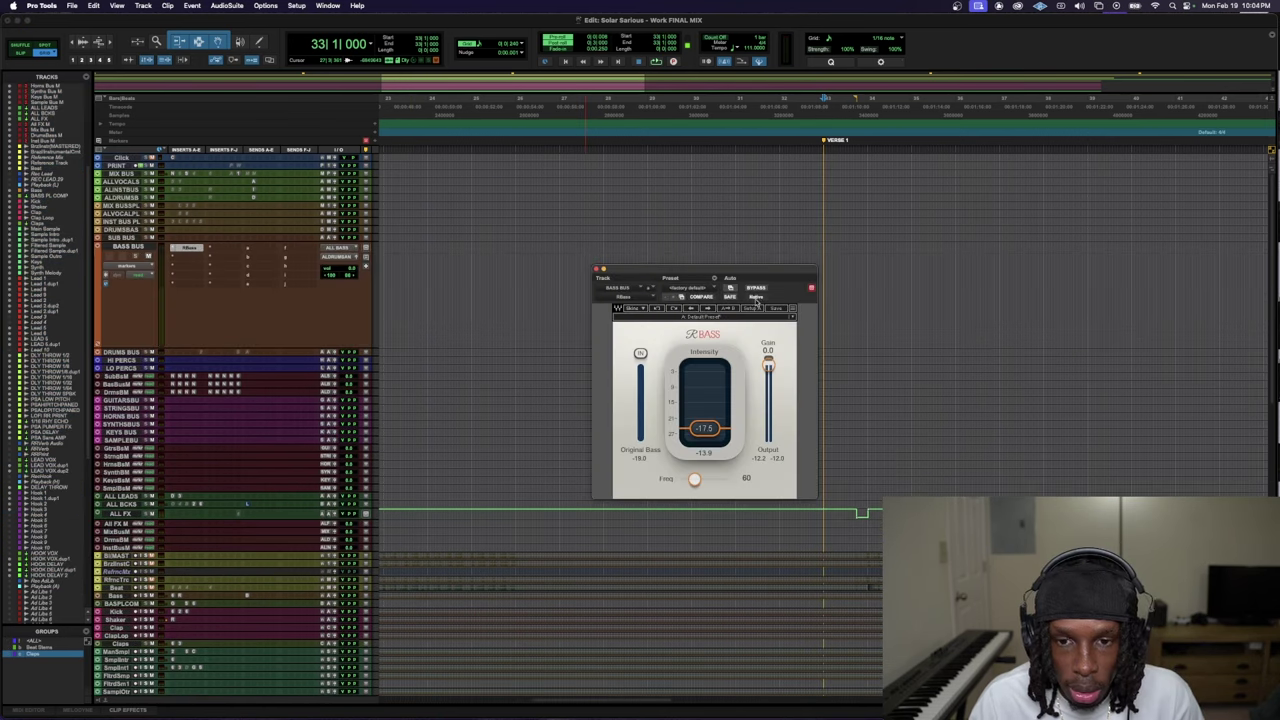
- Add the Lo-Fi plug-in to the BASS BUS in the insert slot below RBass
click(191, 261)
click(259, 269)
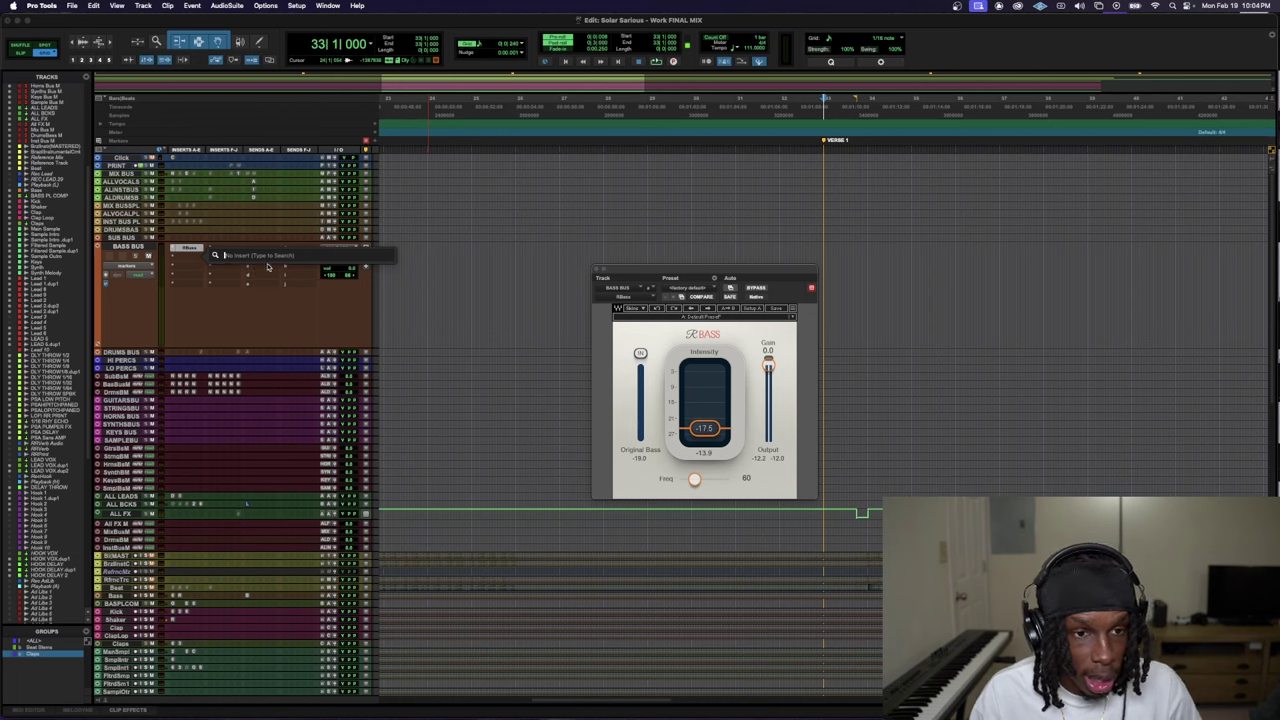
click(192, 290)
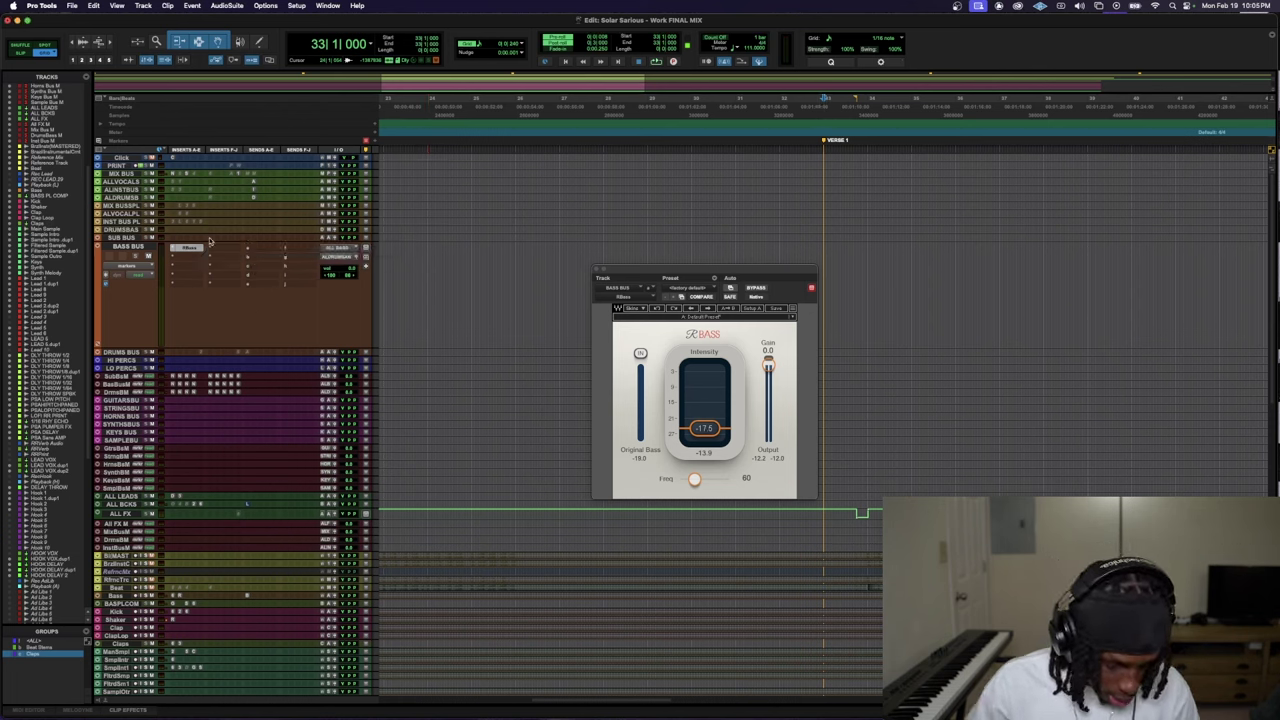
text(lofi)
key(Return)
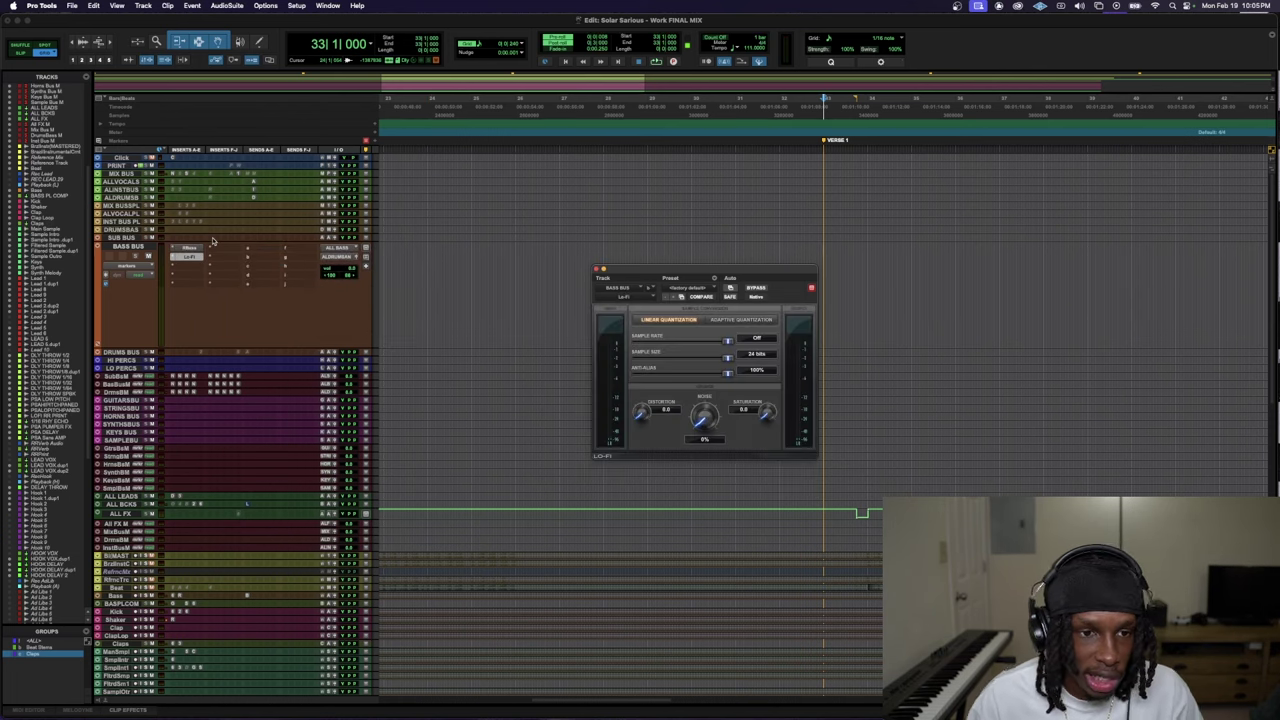
- Set the Lo-Fi distortion on BASS BUS to 0.3 and the saturation to 0.2 during playback from 33|1|000
key(space)
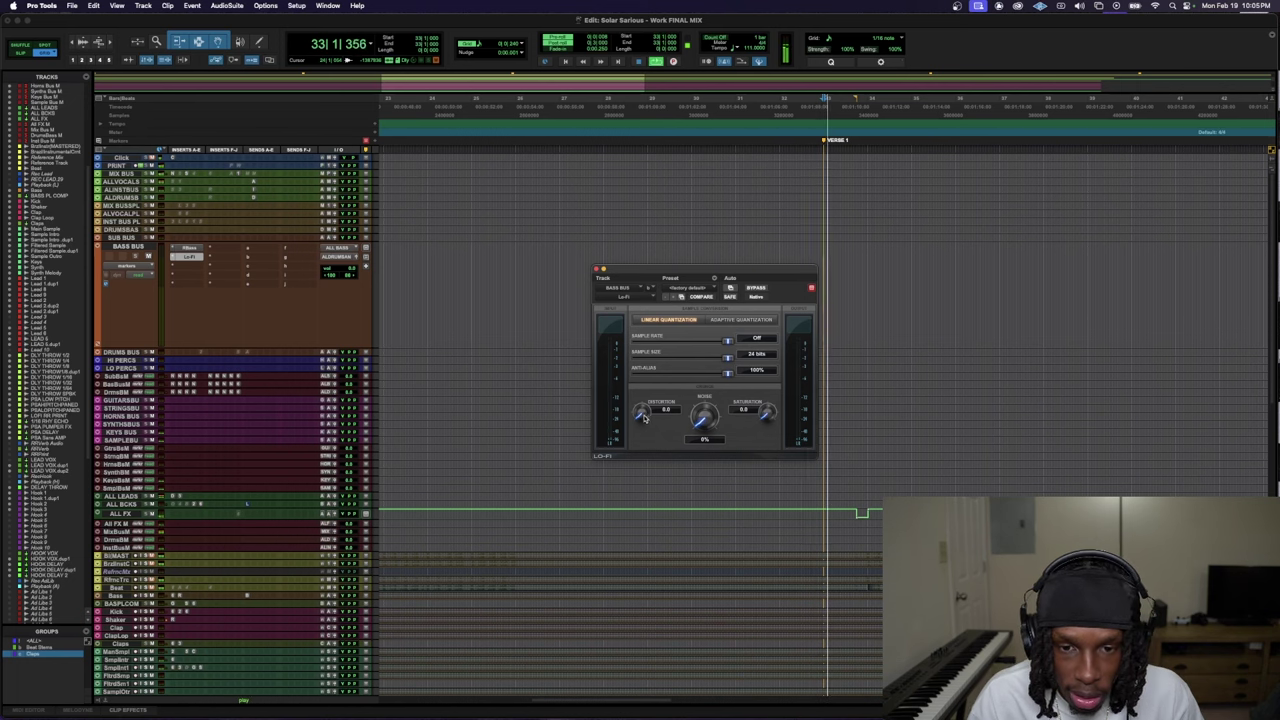
drag(642, 412, 645, 416)
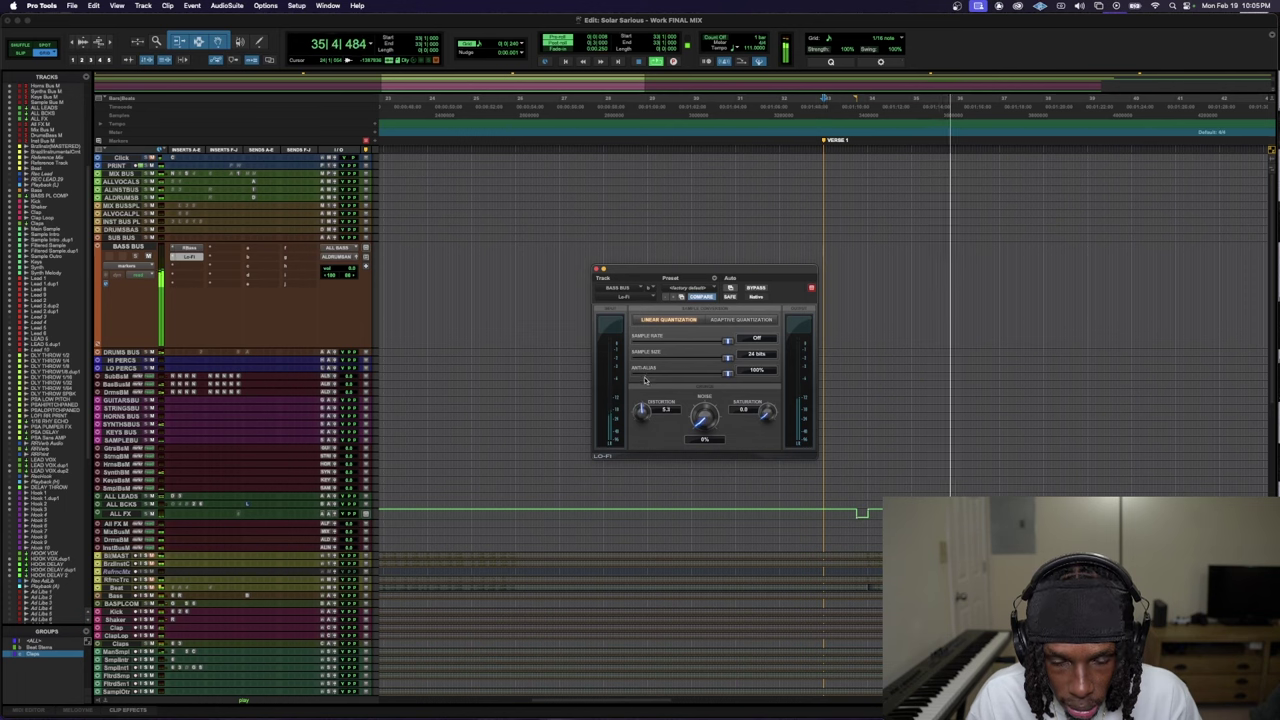
drag(643, 383, 640, 393)
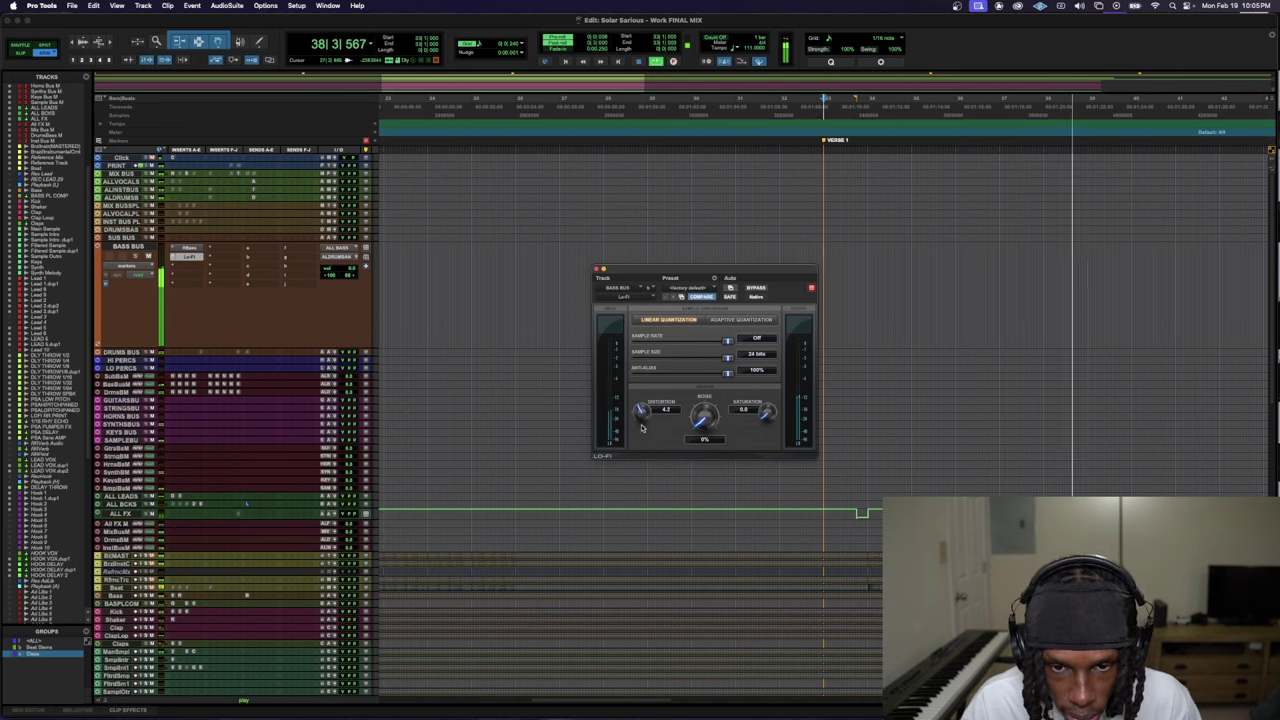
drag(643, 421, 641, 434)
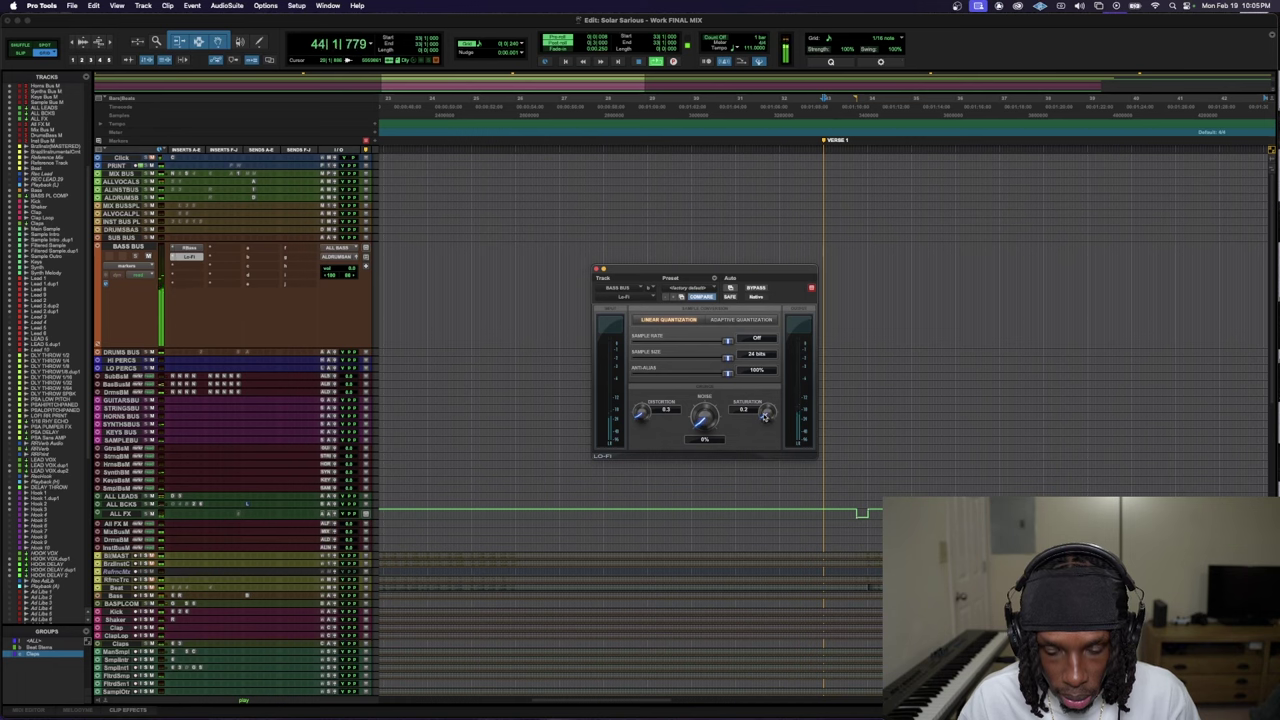
key(super+w)
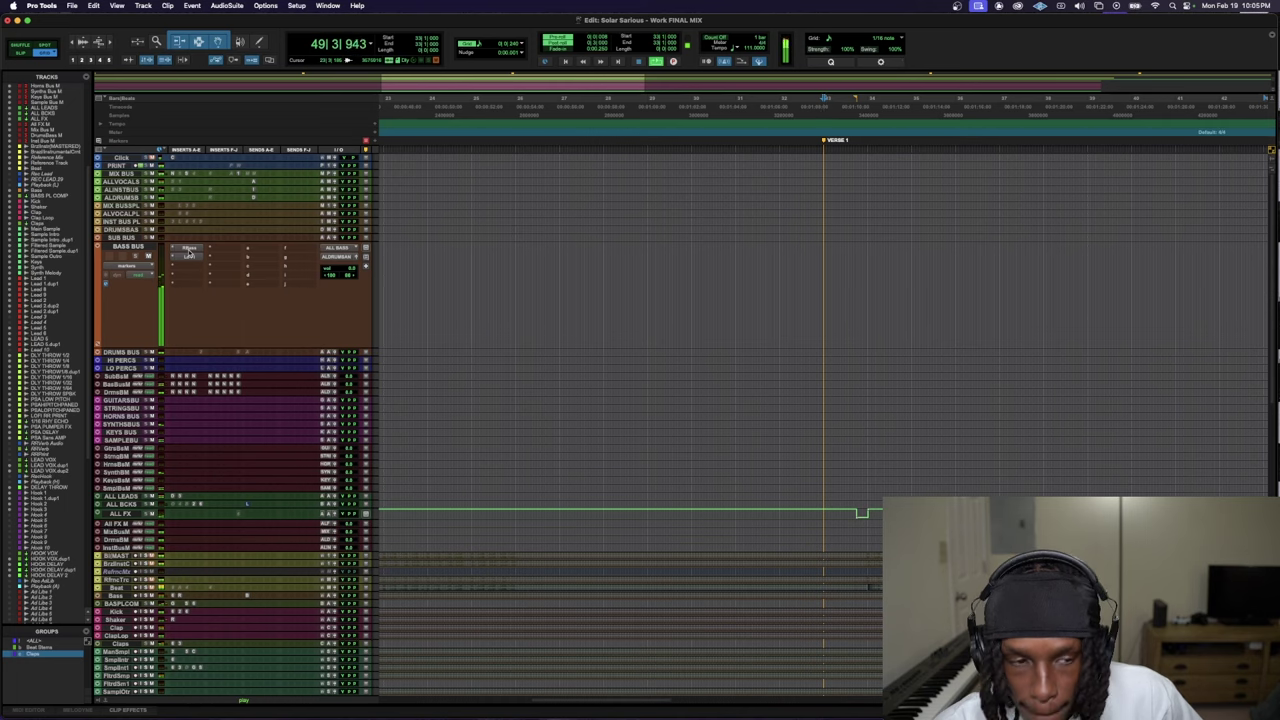
click(188, 253)
click(188, 253)
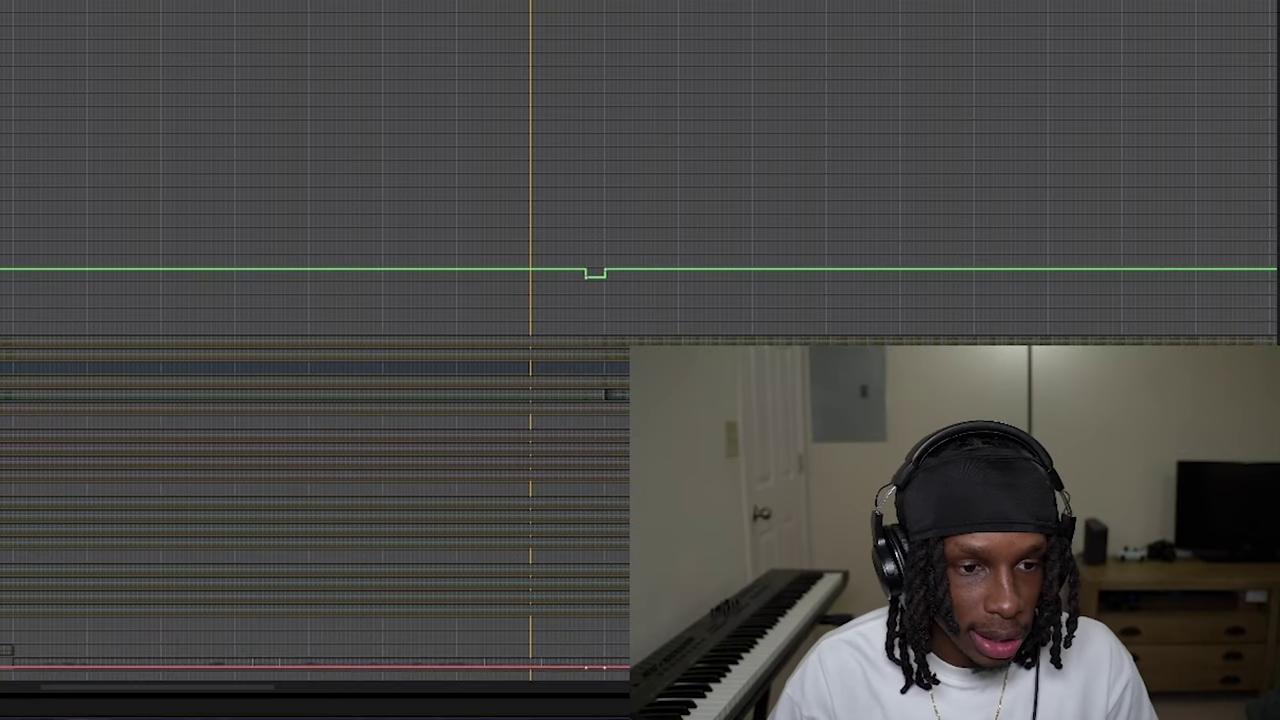
- Fit the whole song in the timeline and enlarge the ALL FX and ALL BCKS tracks to check their inserts and mute automation
scroll(128, 493, down, 3)
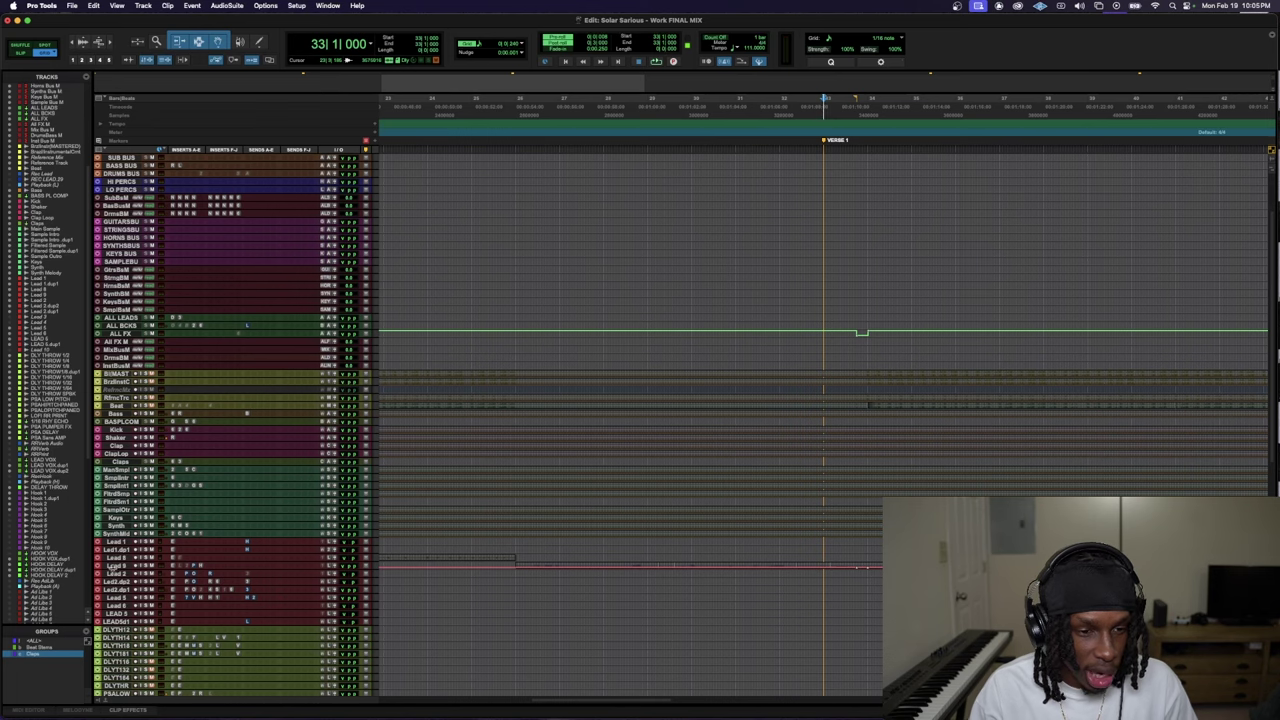
key(super+bracketleft)
key(super+bracketleft)
key(super+bracketleft)
key(super+bracketleft)
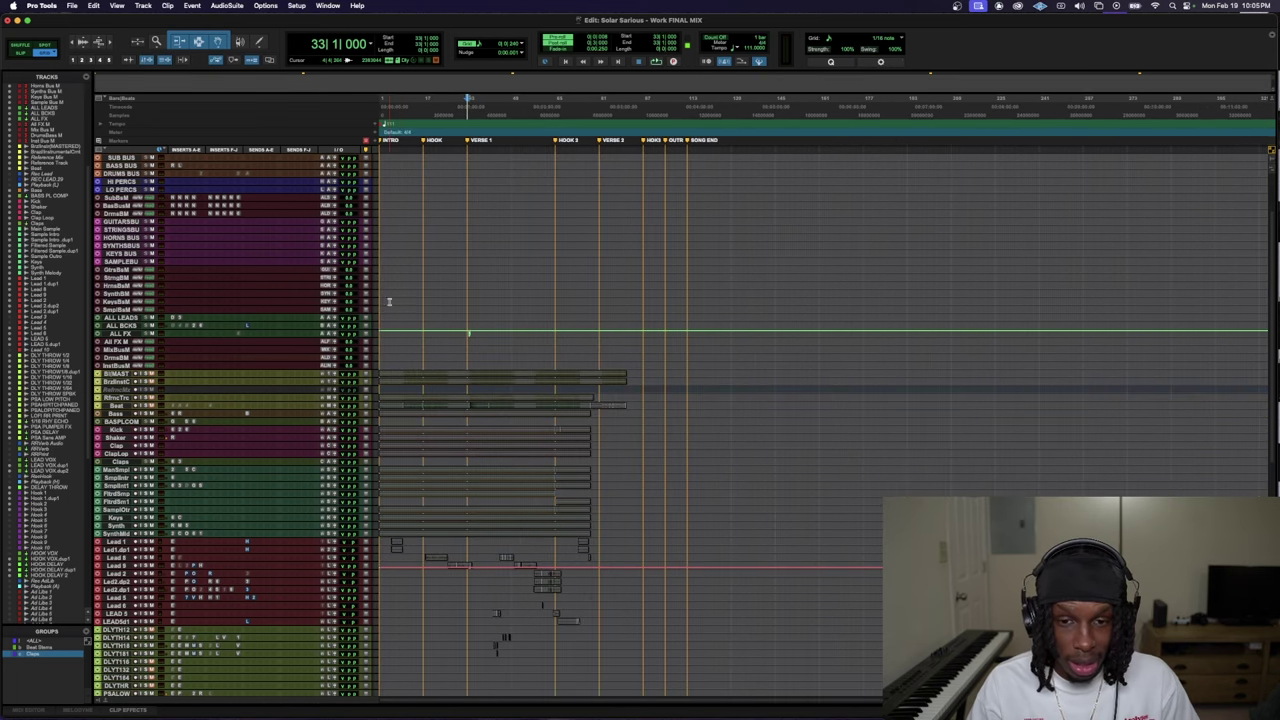
key(super+bracketright)
key(ctrl+Down)
key(ctrl+Down)
key(ctrl+Down)
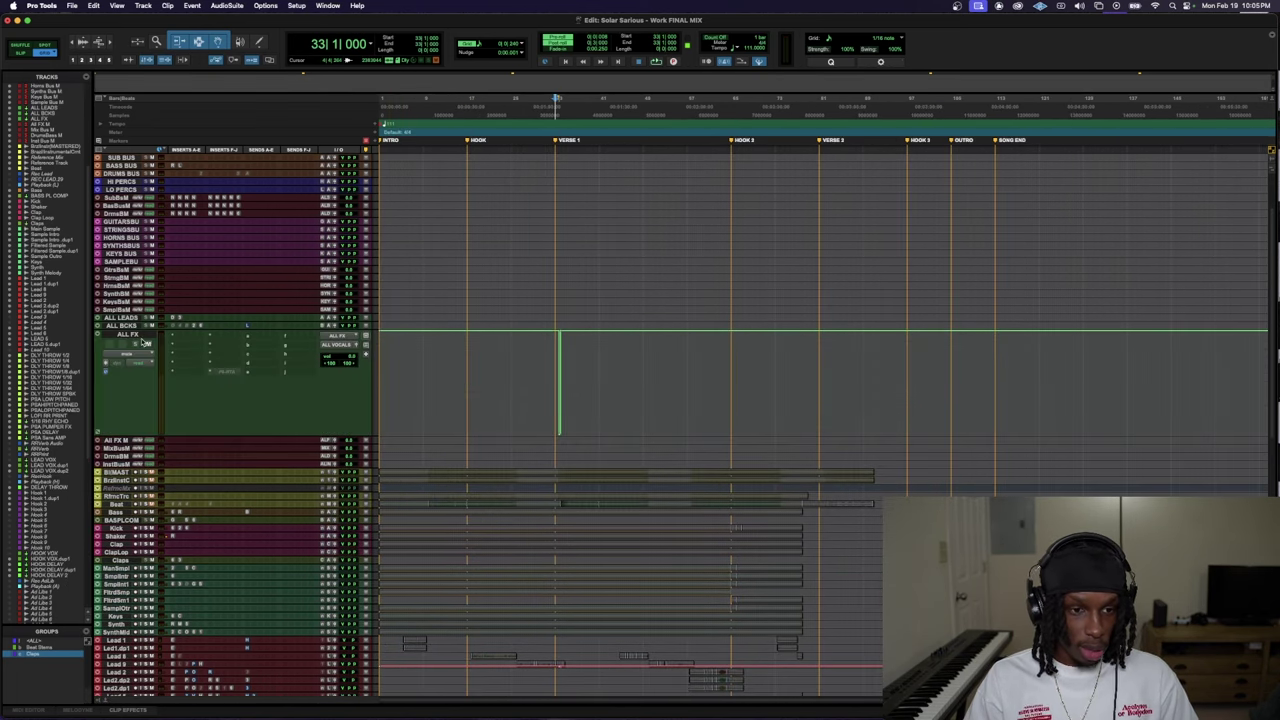
key(ctrl+Down)
key(ctrl+Down)
key(ctrl+Down)
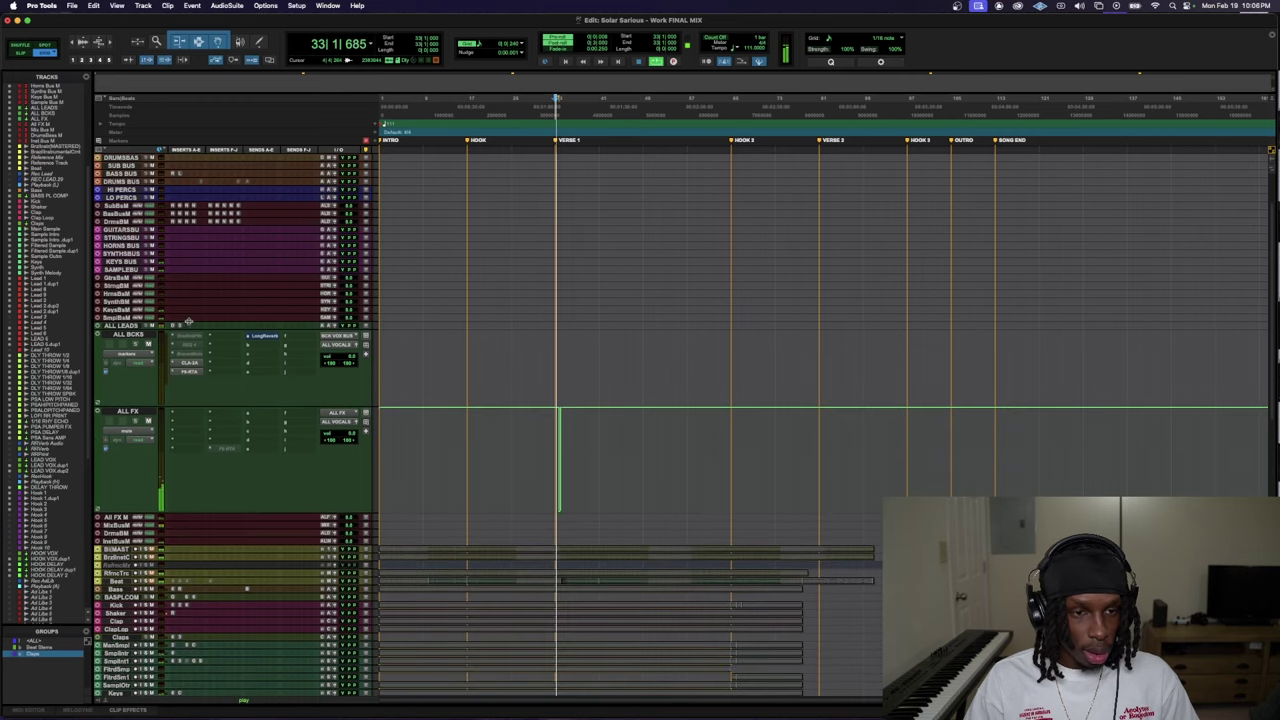
- Look over the bus tracks and their inserts, and play the song from the start at 1|1|000
scroll(192, 360, up, 3)
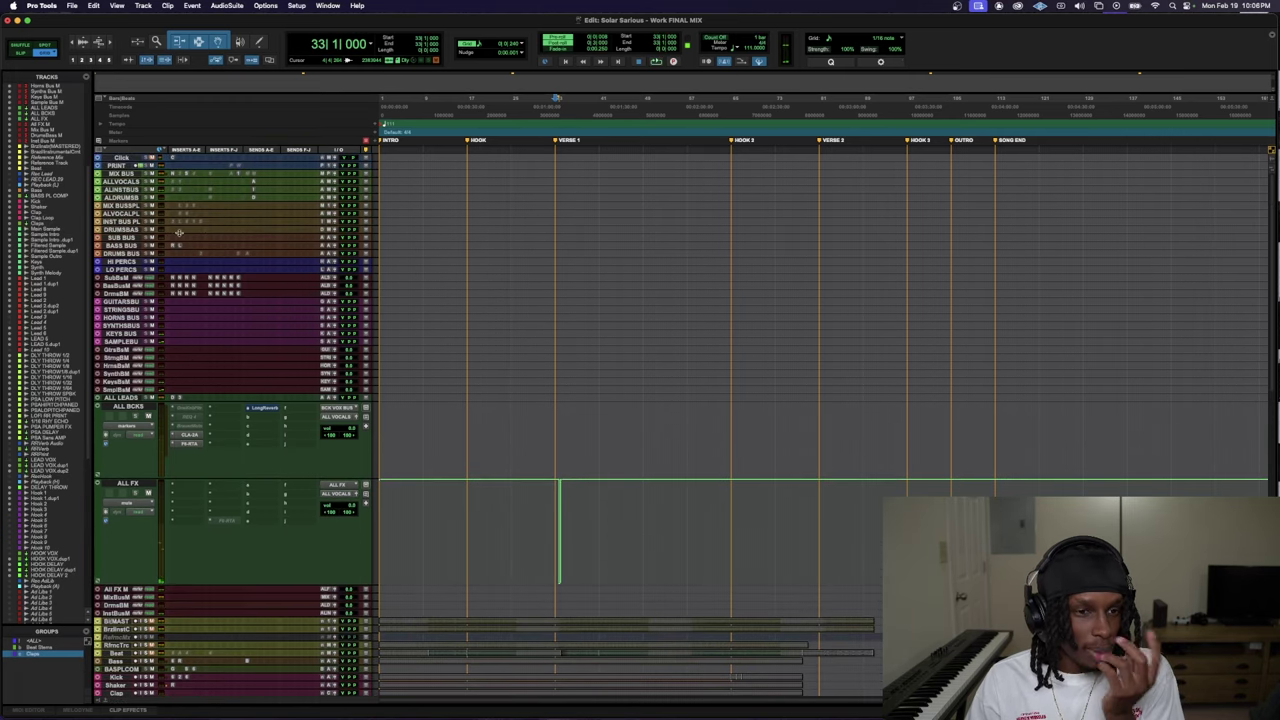
scroll(212, 212, up, 3)
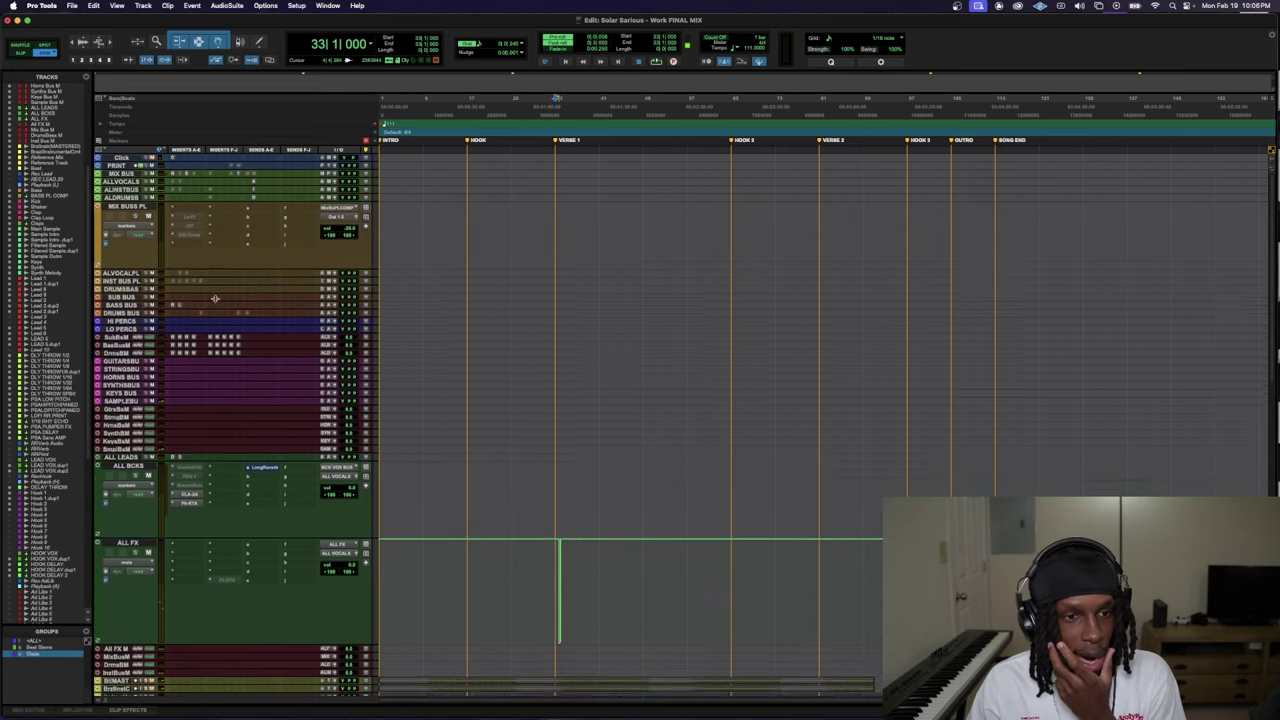
scroll(211, 193, down, 3)
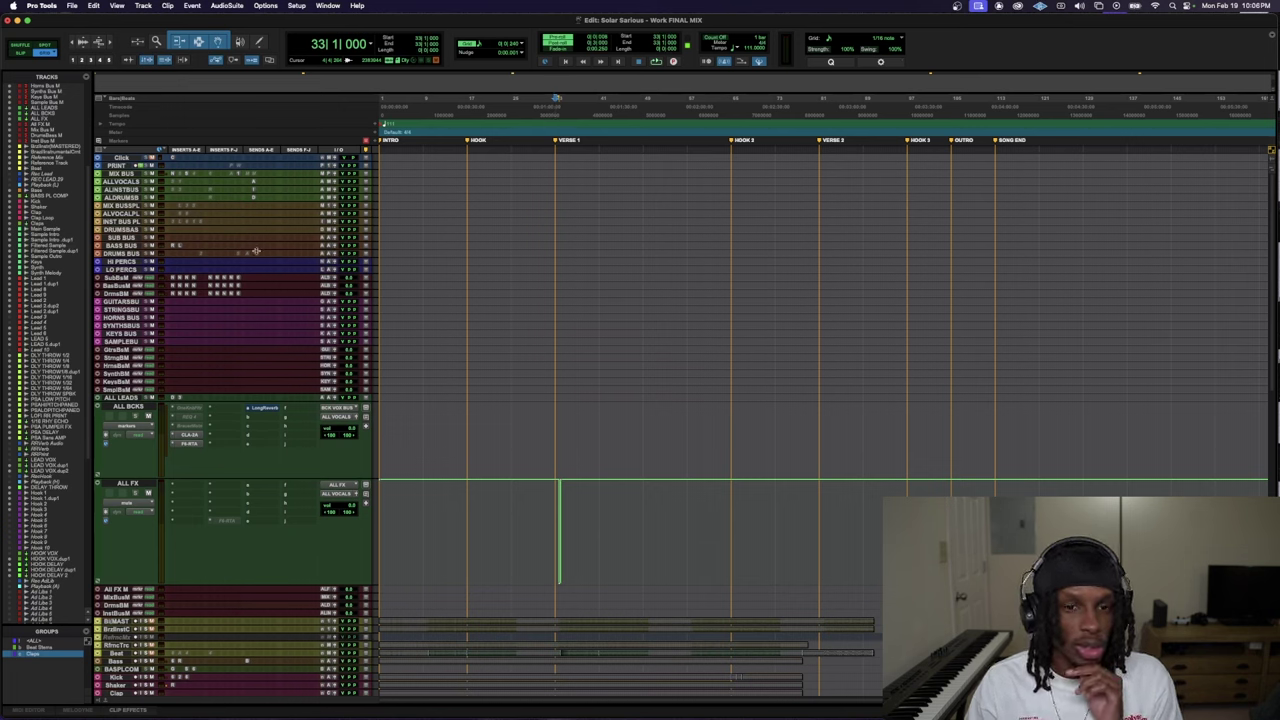
key(space)
key(space)
key(Return)
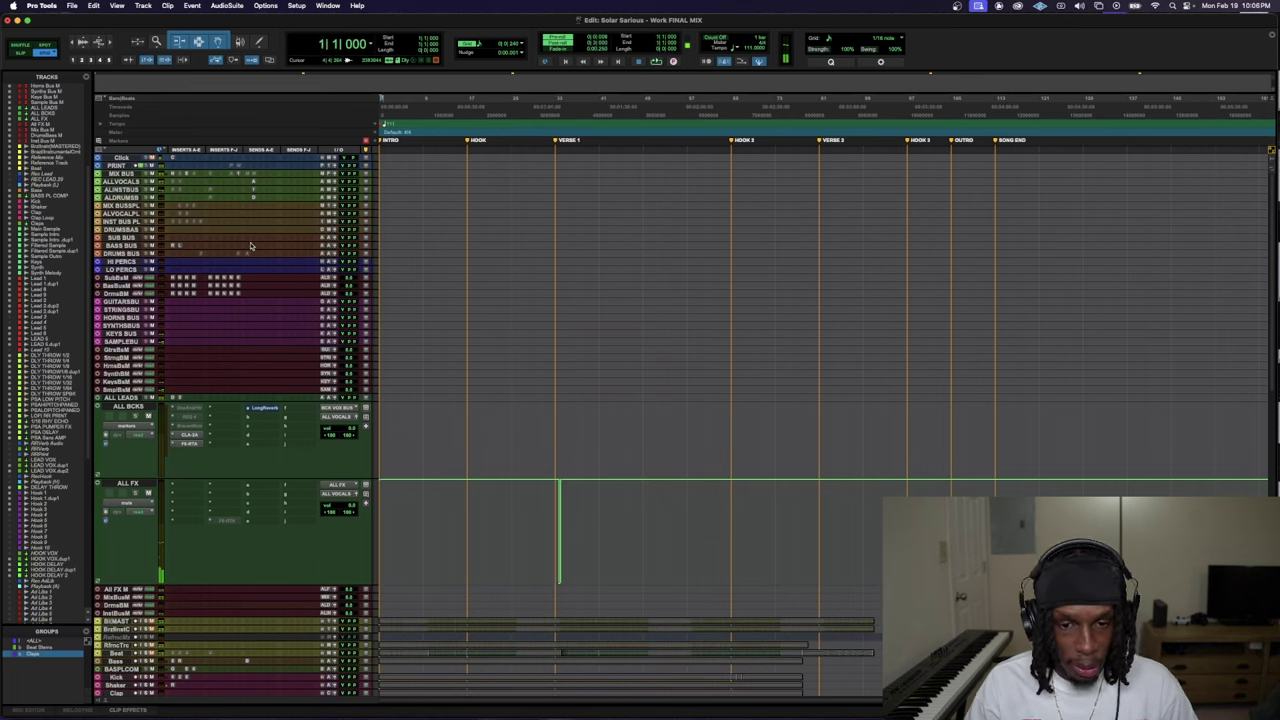
- Play the intro and the section from bar 9 while looking over the bus, instrument and lead tracks
key(space)
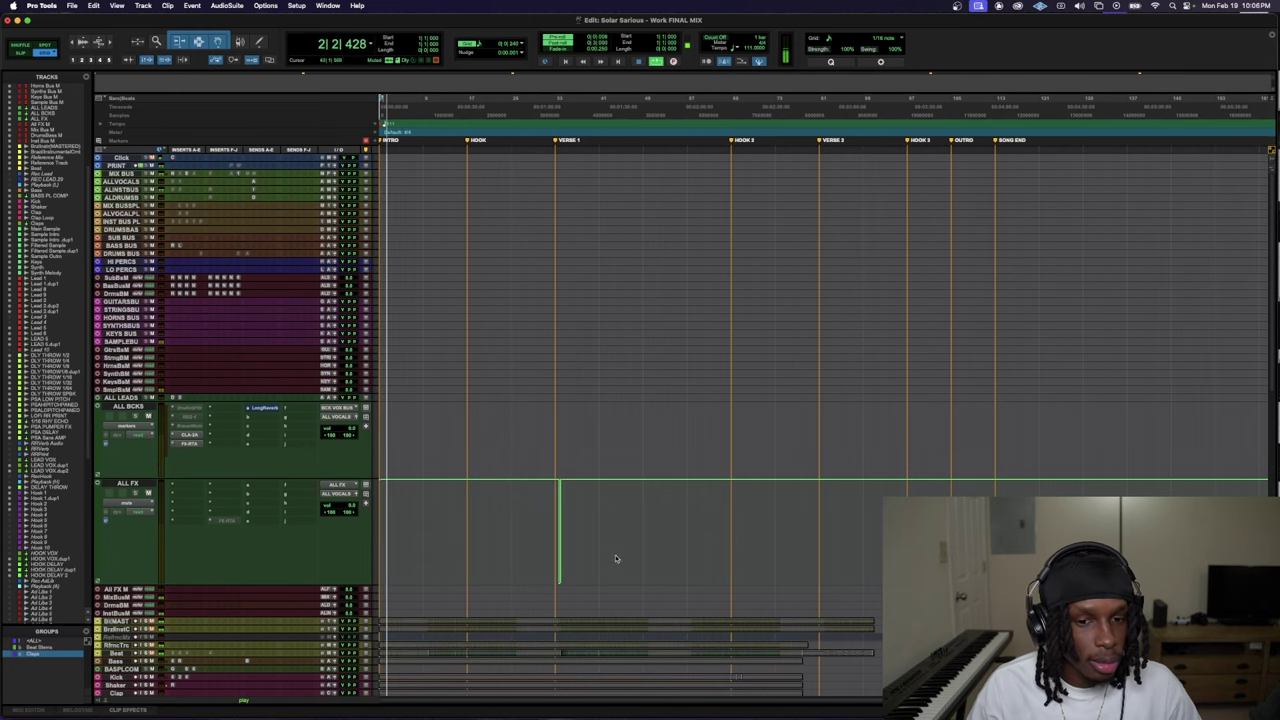
key(space)
scroll(139, 584, down, 6)
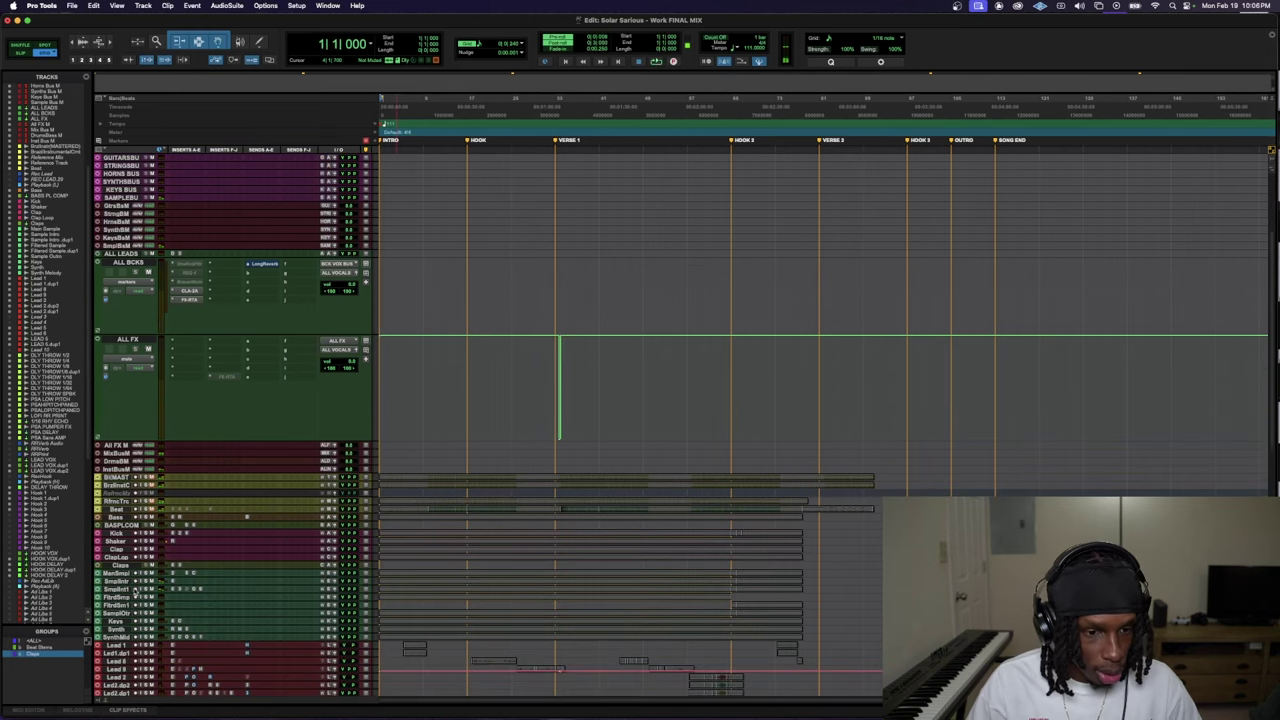
key(ctrl+alt+Up)
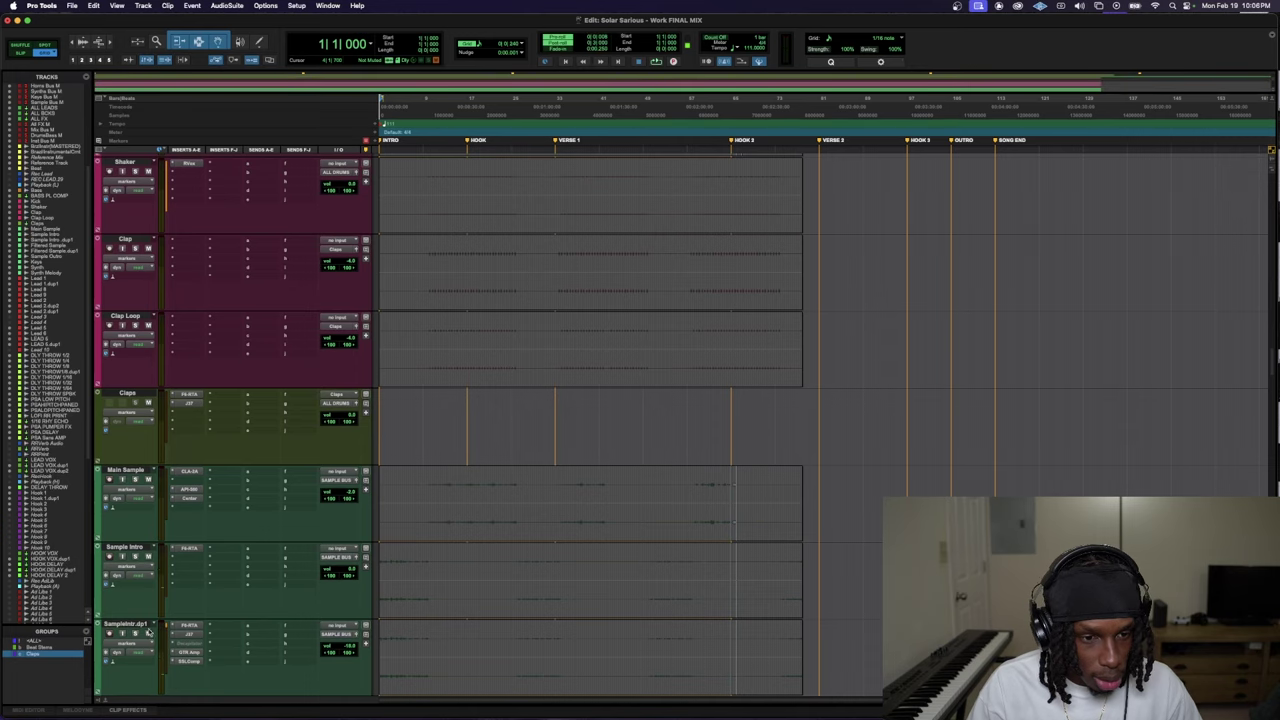
click(139, 567)
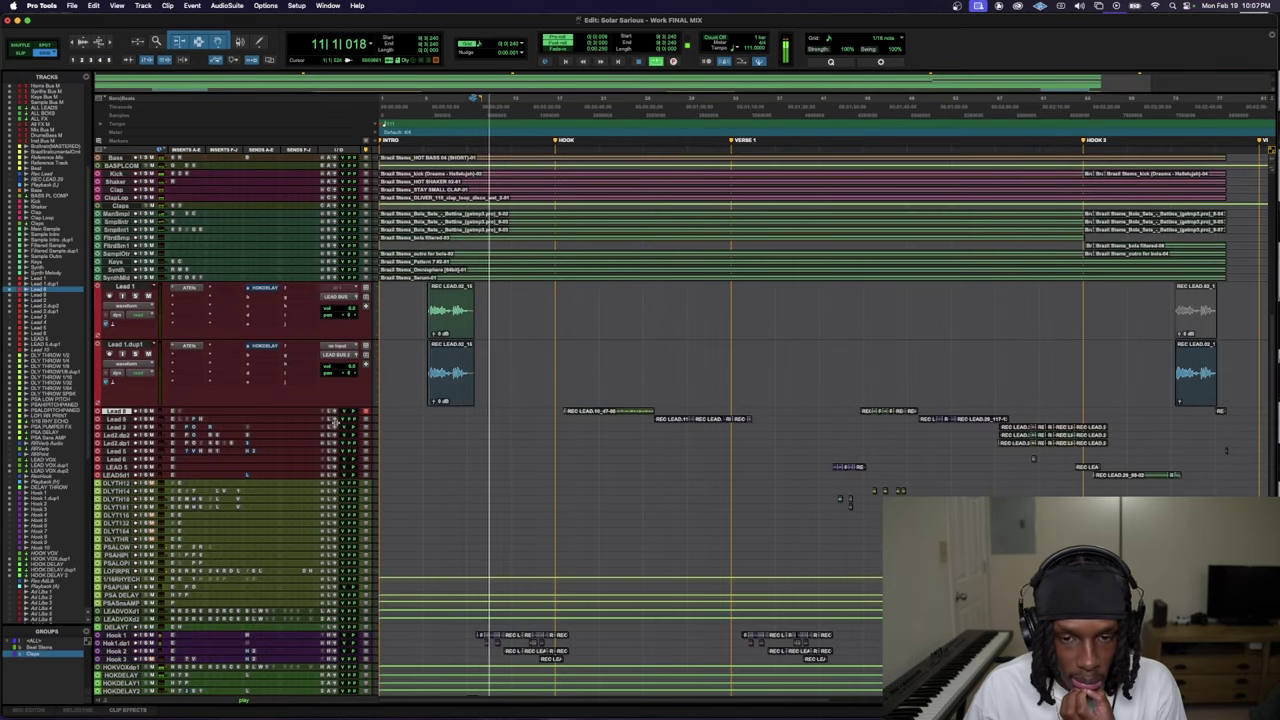
scroll(337, 427, up, 1)
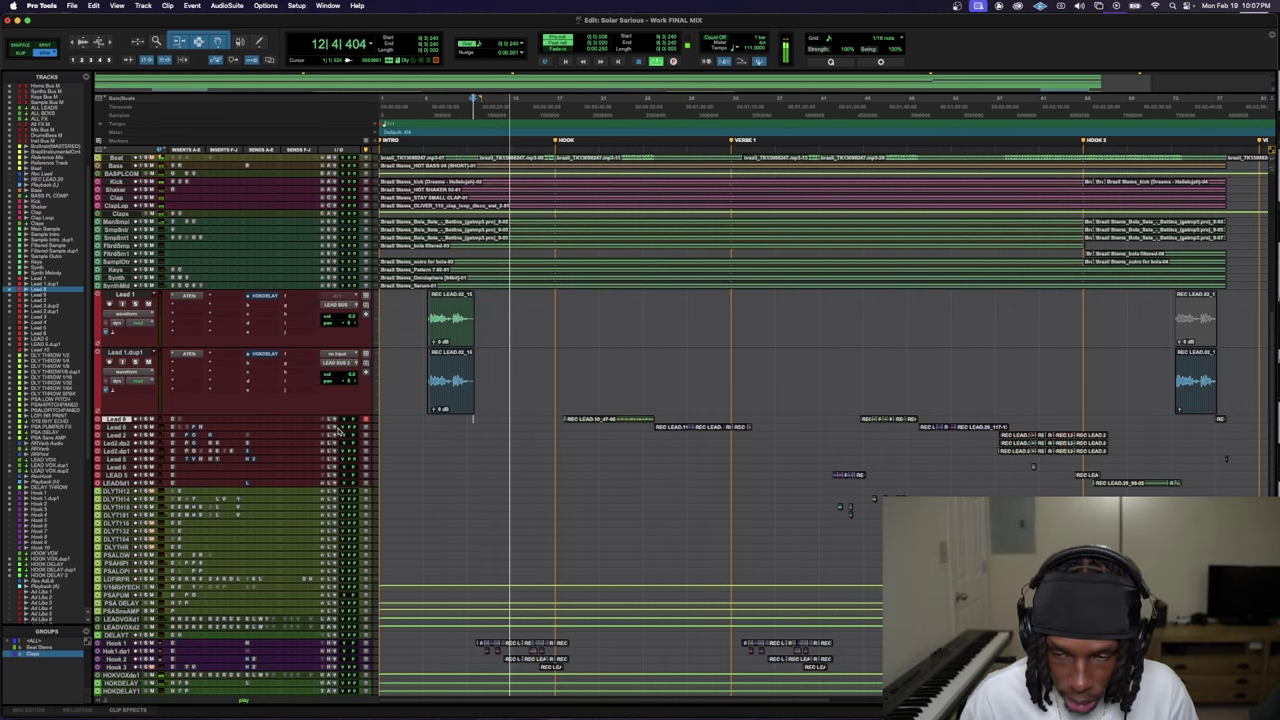
scroll(184, 312, up, 4)
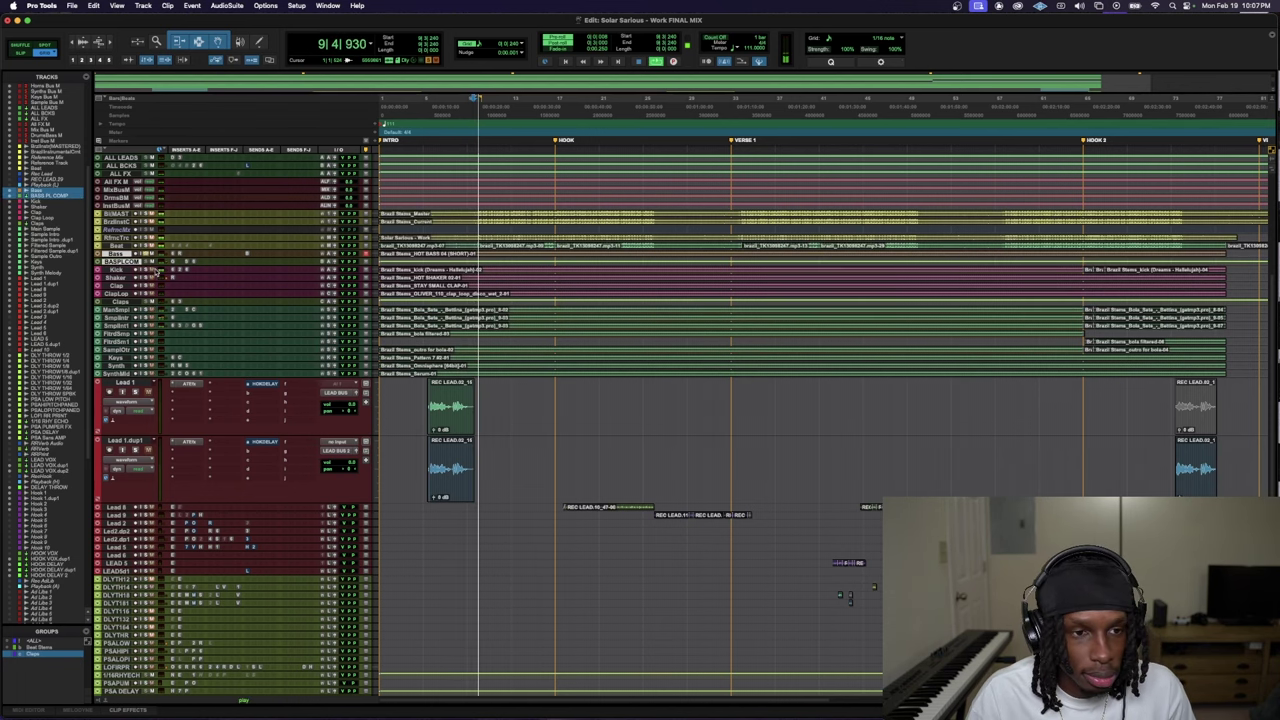
- Solo the Bass track, enlarge the Bass and Kick tracks, and magnify the waveforms
click(150, 272)
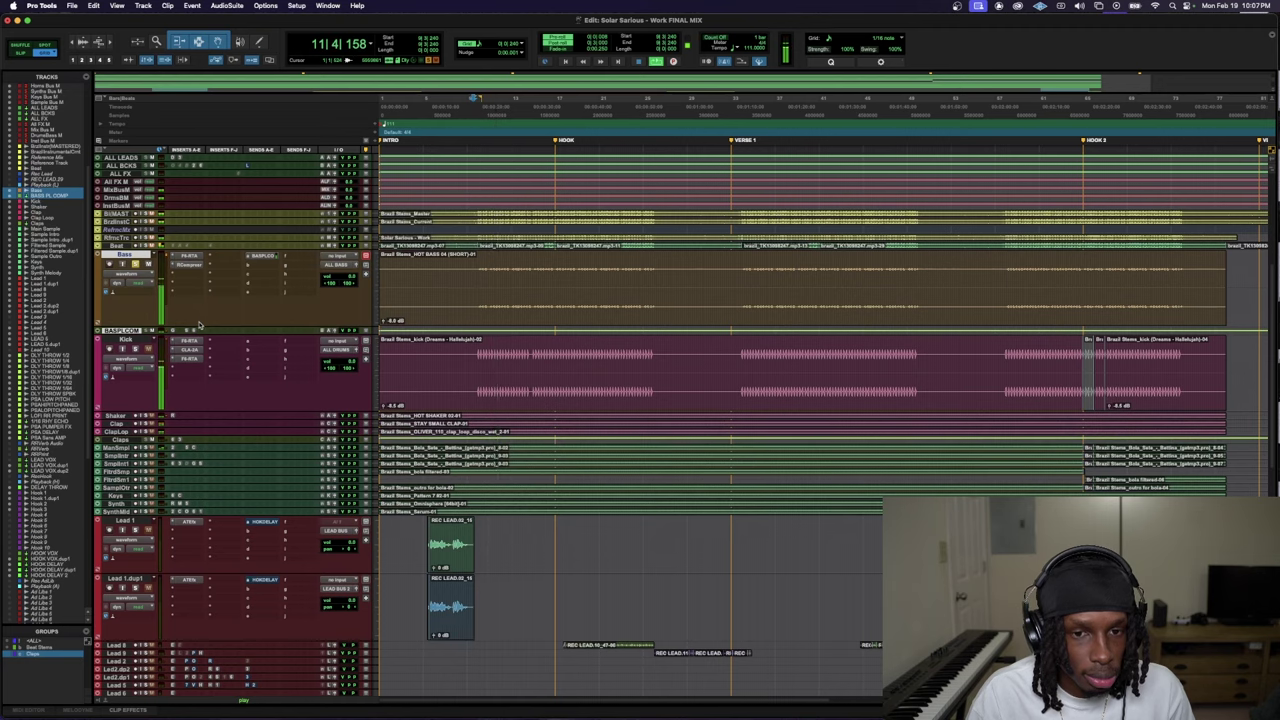
scroll(198, 323, up, 5)
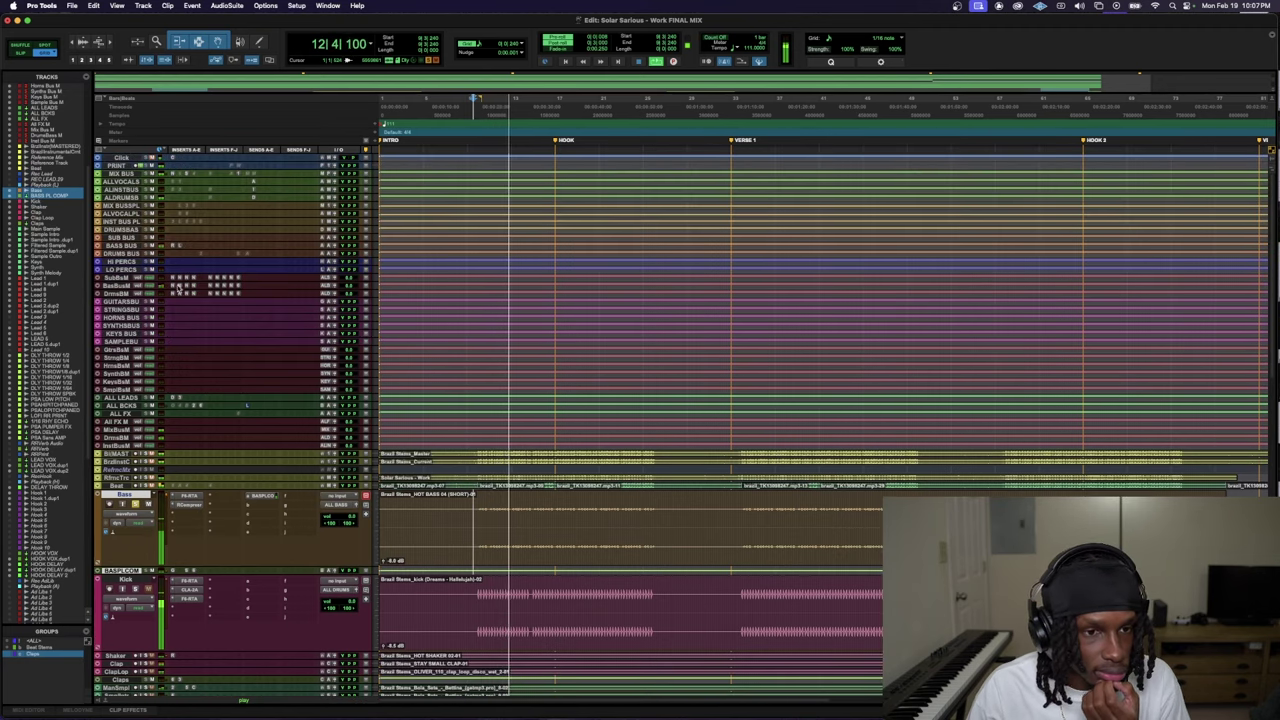
key(super+alt+bracketright)
key(super+alt+bracketright)
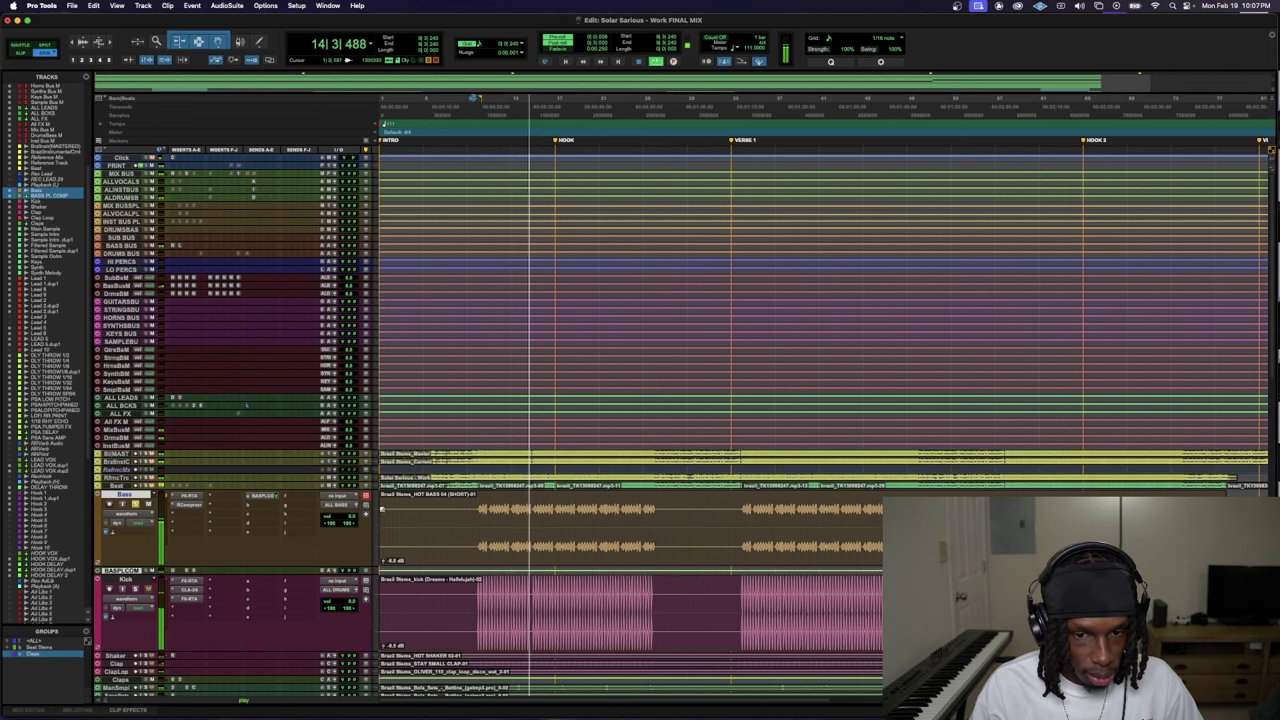
- Play around 11|4|000 with the timeline zoomed in and select the short Bass passage starting at 11|2|720
key(space)
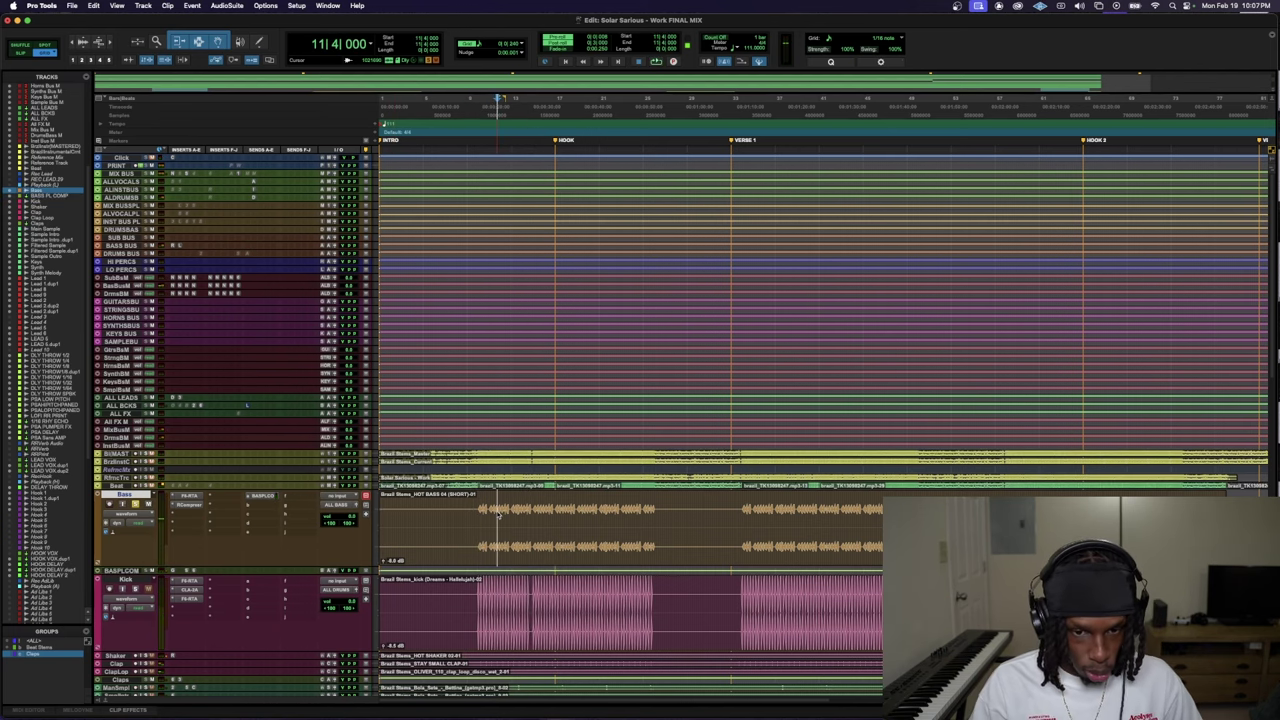
key(space)
key(super+bracketright)
key(super+bracketright)
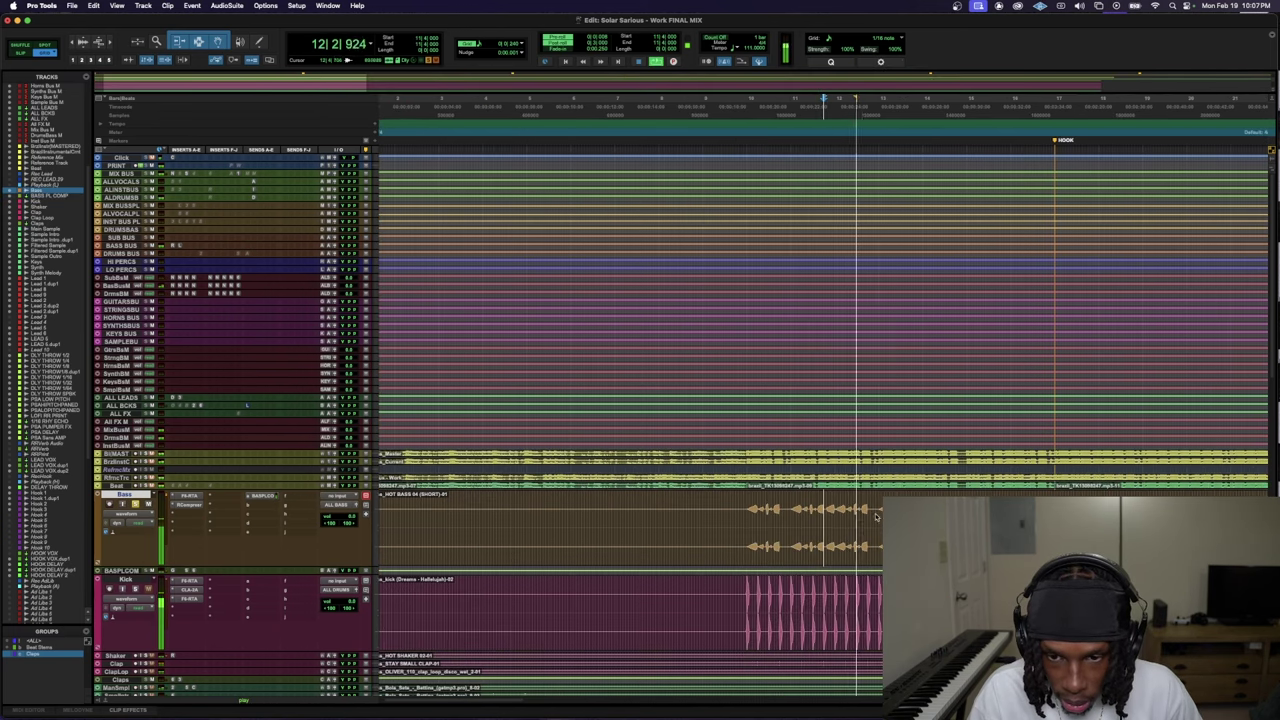
key(space)
key(super+bracketright)
key(super+bracketright)
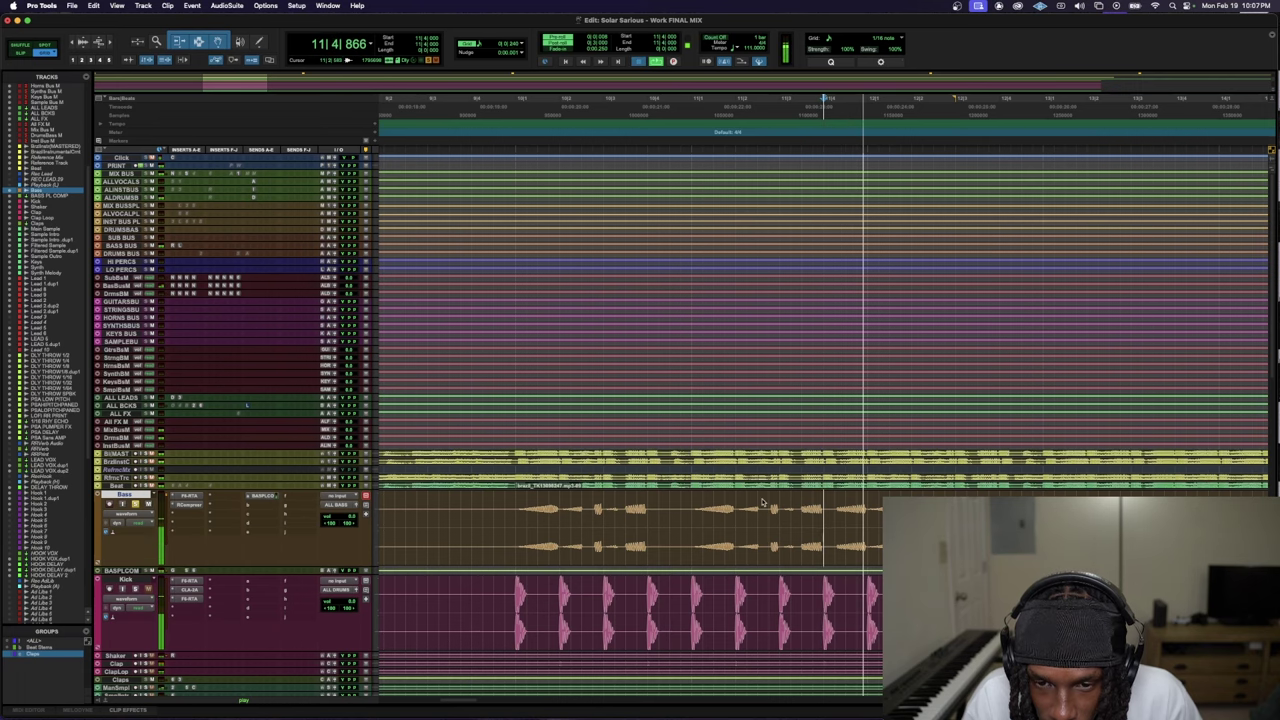
drag(768, 505, 834, 520)
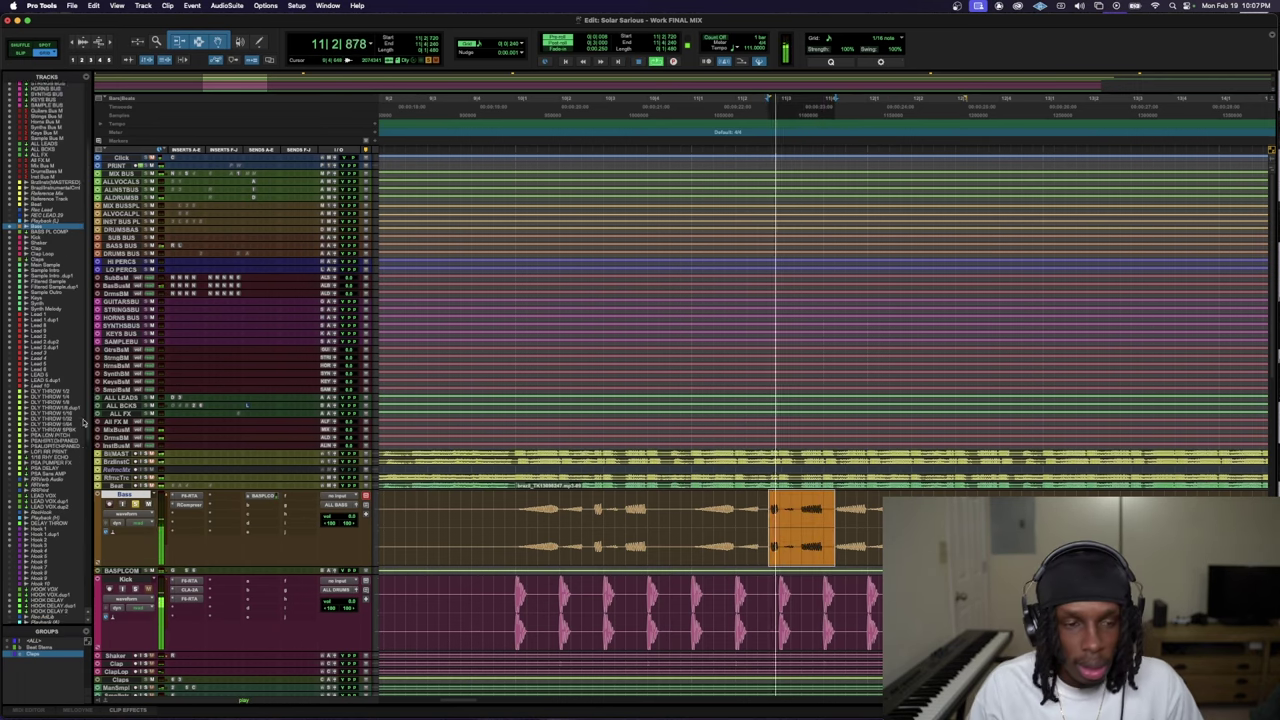
- Enlarge BASS BUS, add the C4 (stereo) plug-in below Lo-Fi, and set its low band's range to -4.5 and gain to 0.3 during playback
click(172, 251)
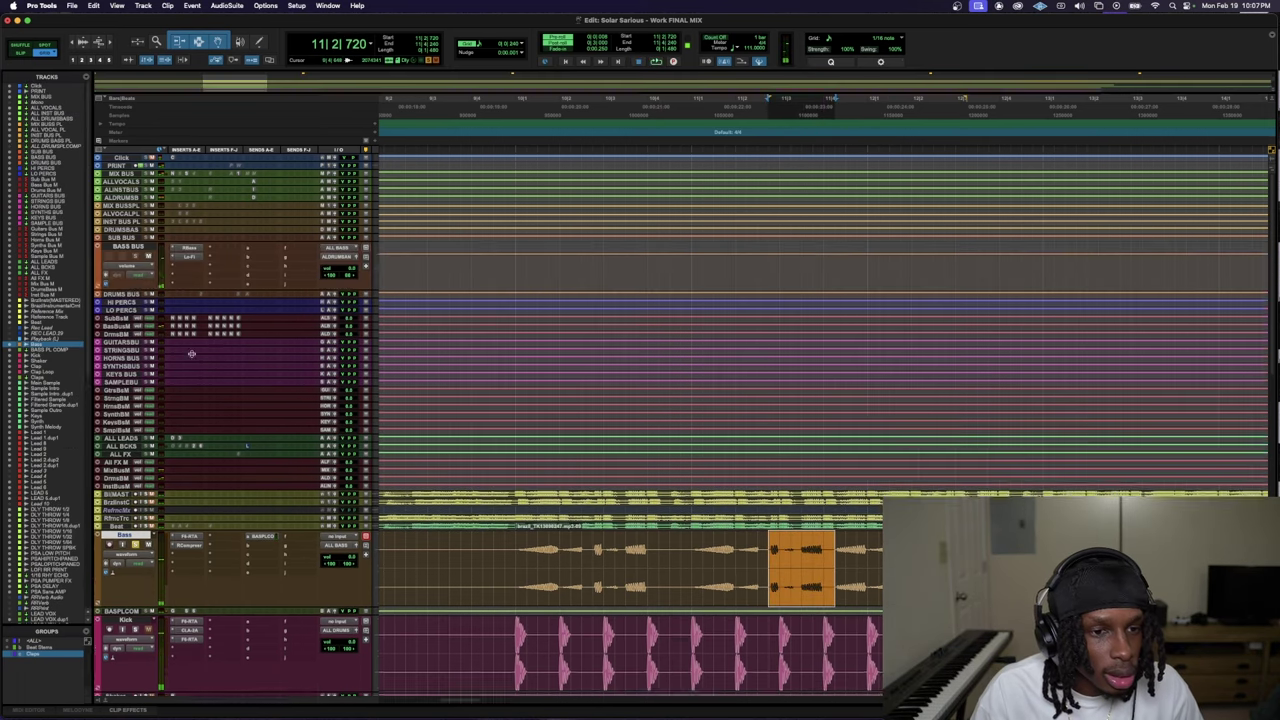
click(196, 258)
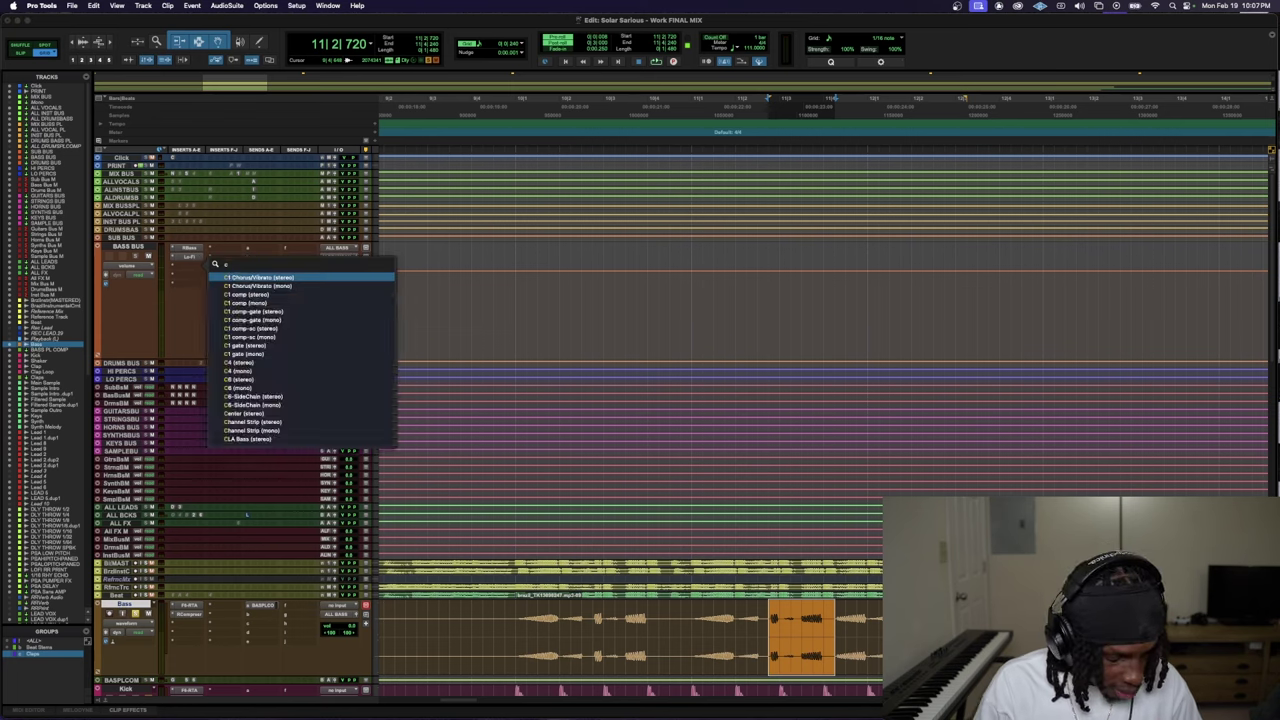
click(286, 277)
key(space)
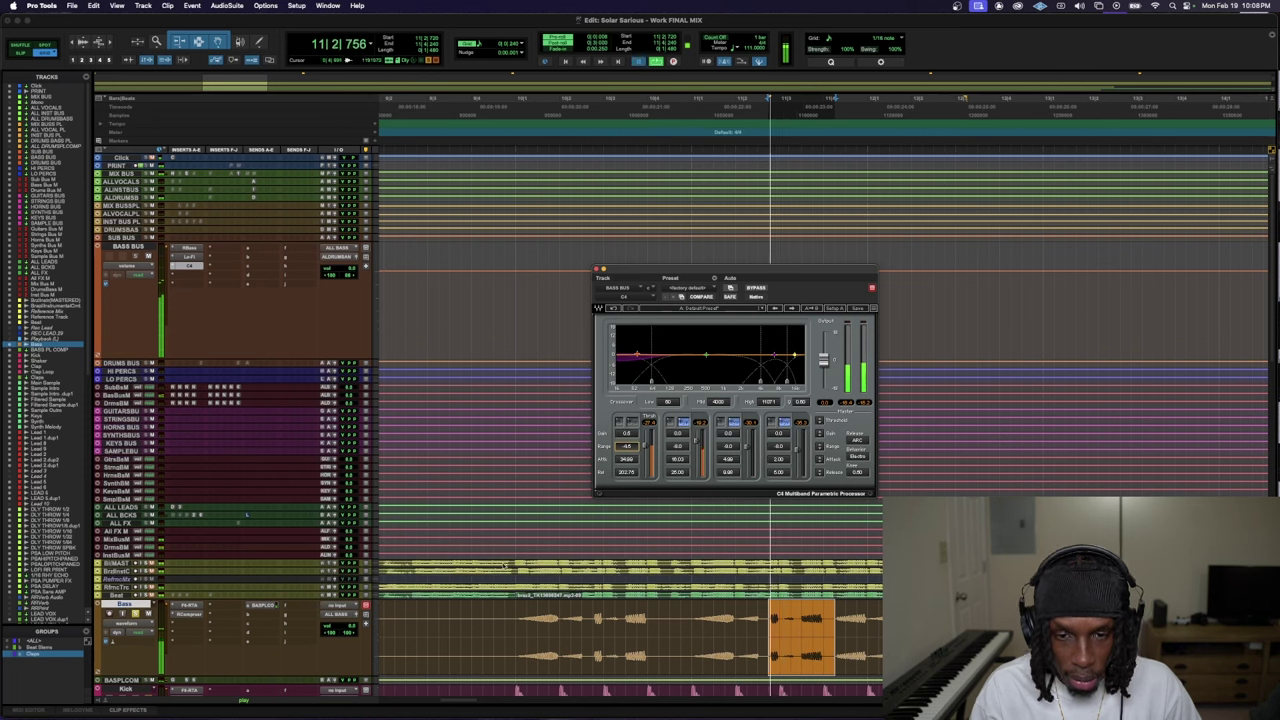
click(493, 640)
drag(649, 381, 649, 383)
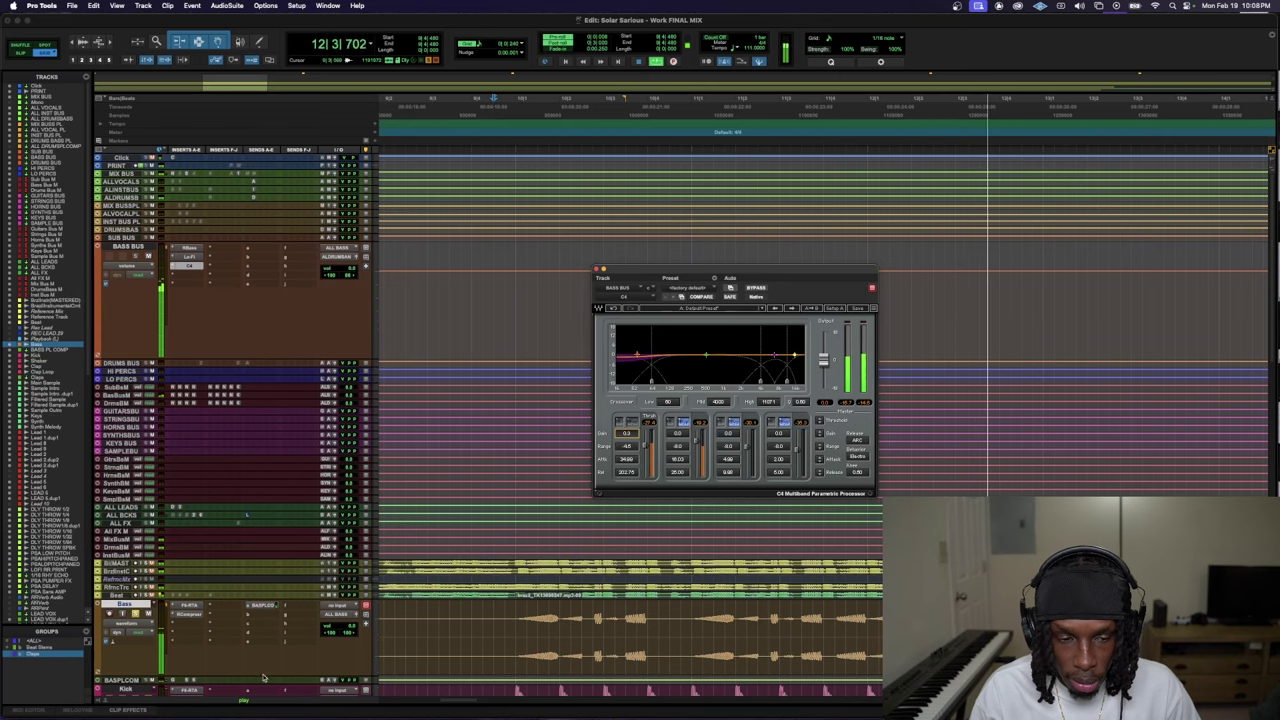
- Solo the Kick and move band 3 of the Bass track's F6-RTA to a slight cut at about 39 Hz
scroll(263, 679, down, 2)
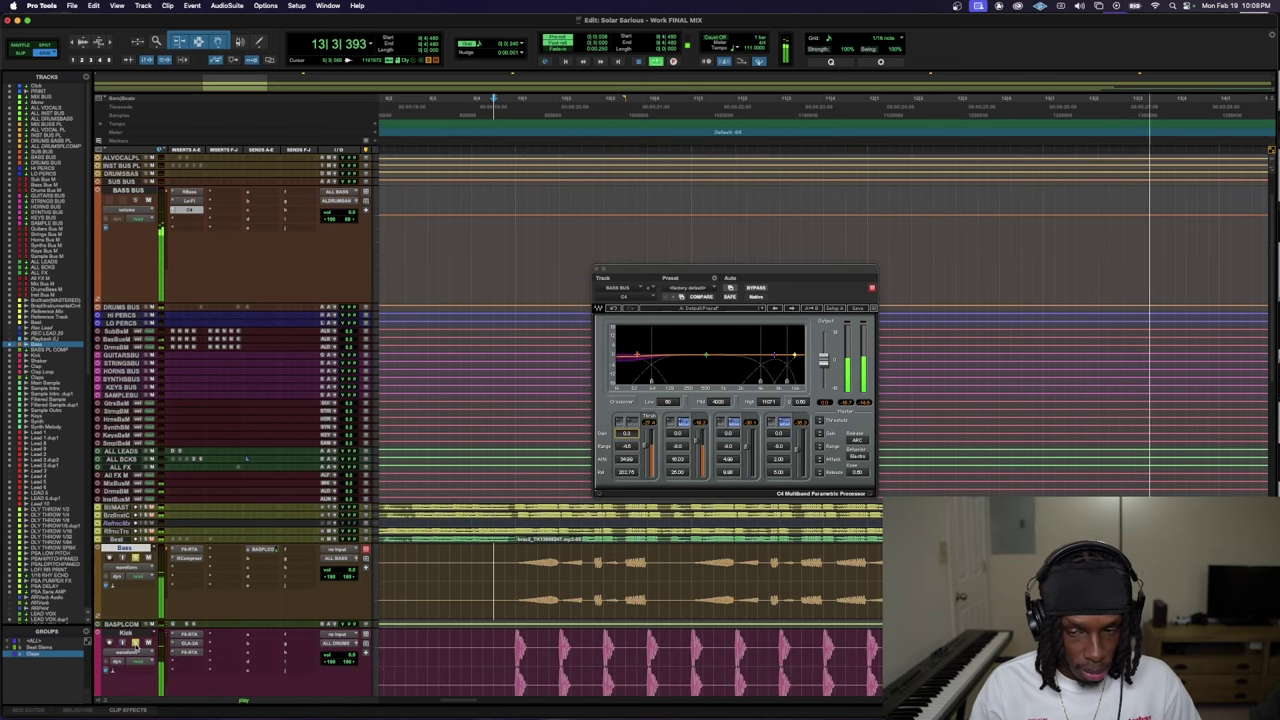
scroll(137, 645, down, 6)
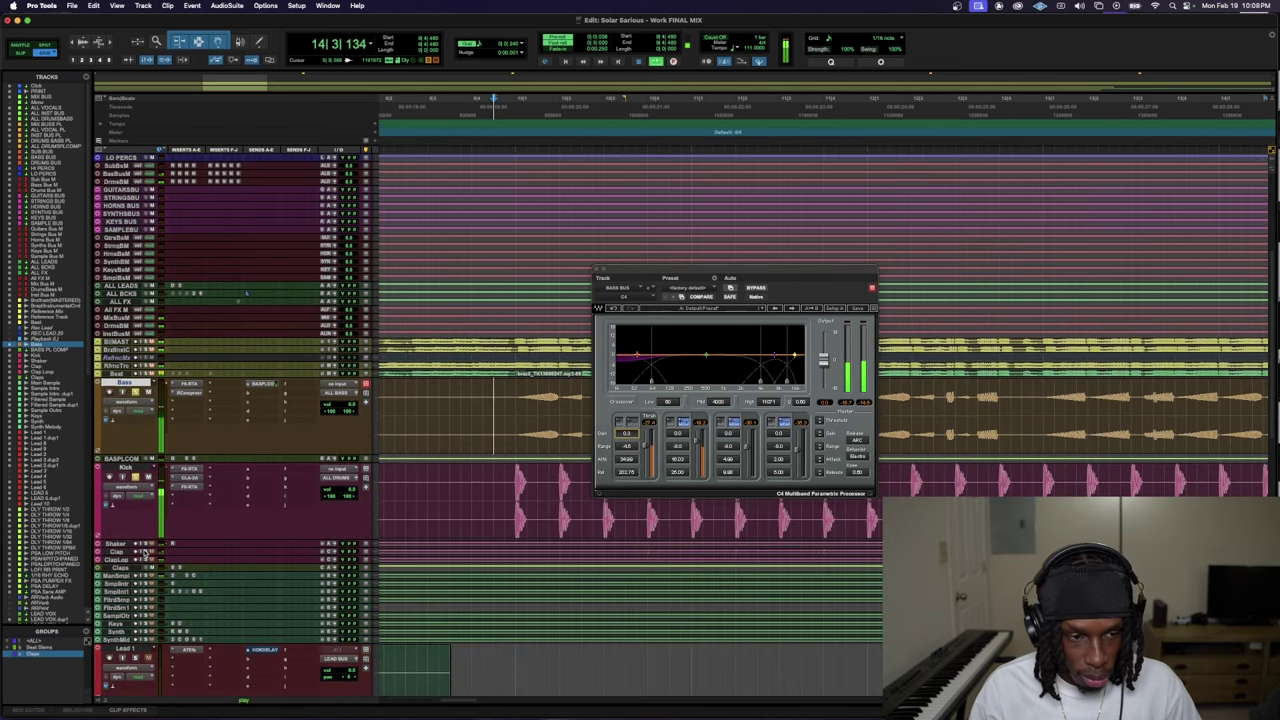
click(186, 384)
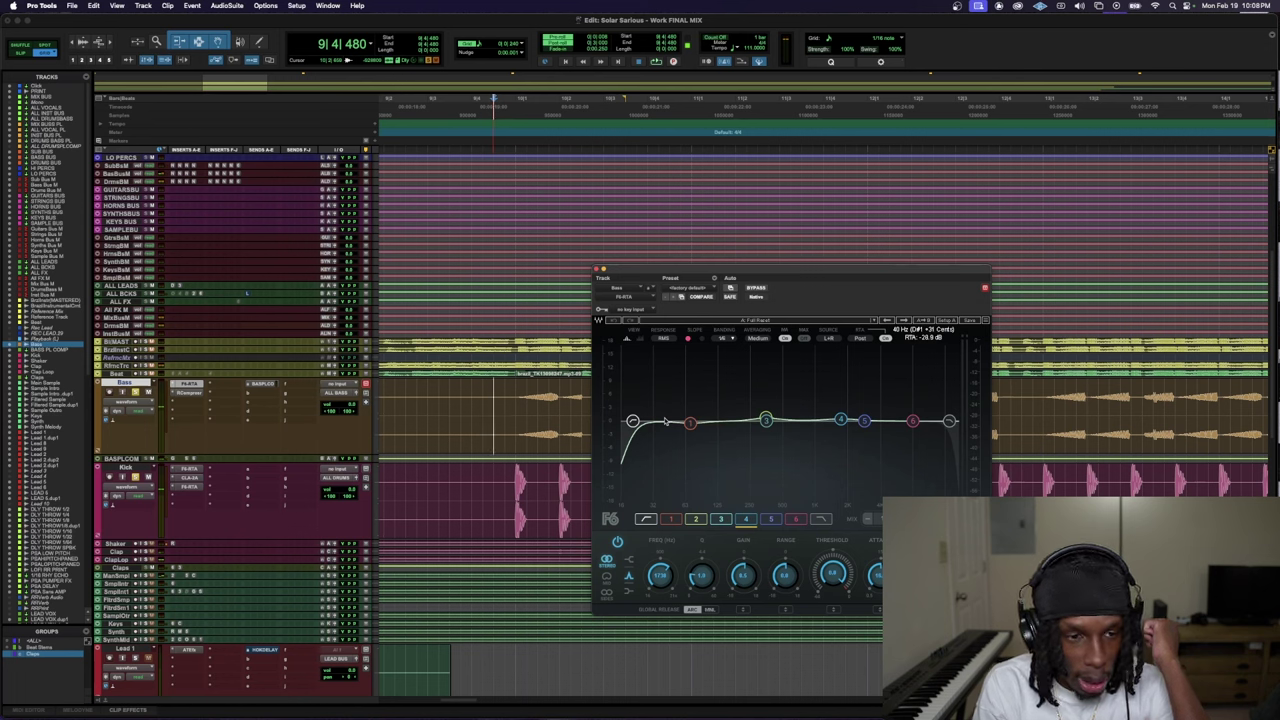
key(space)
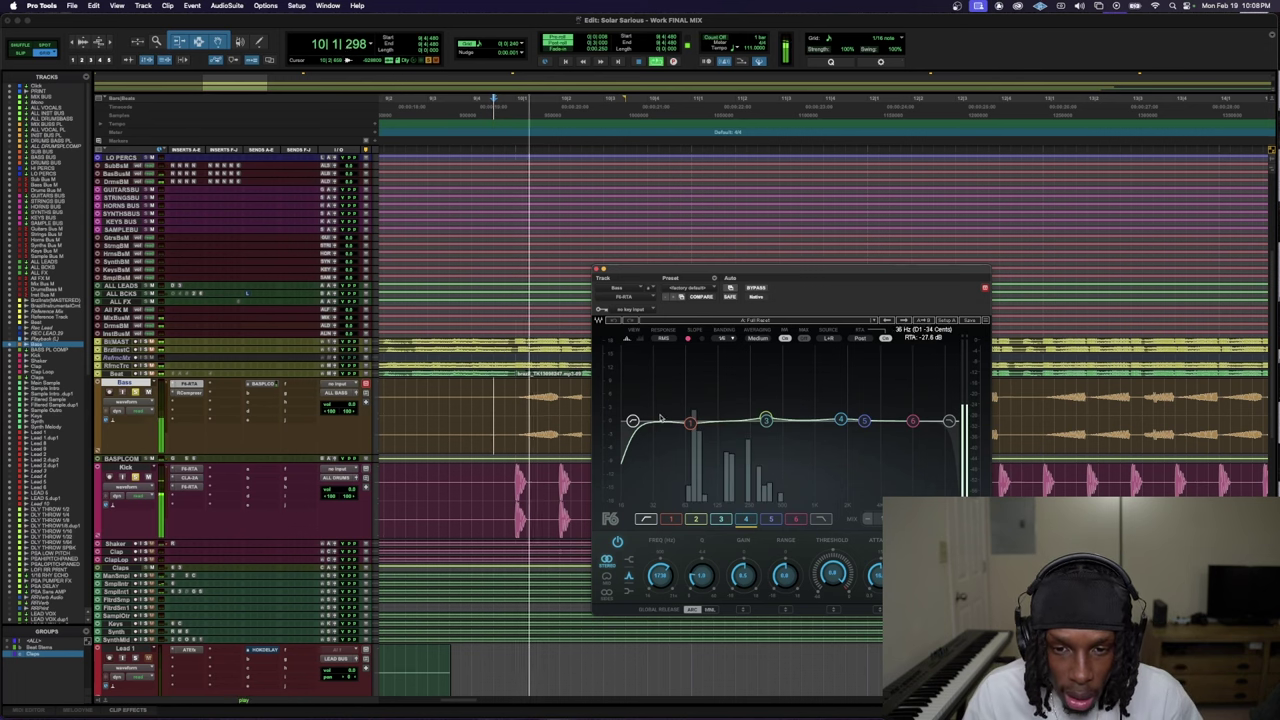
key(space)
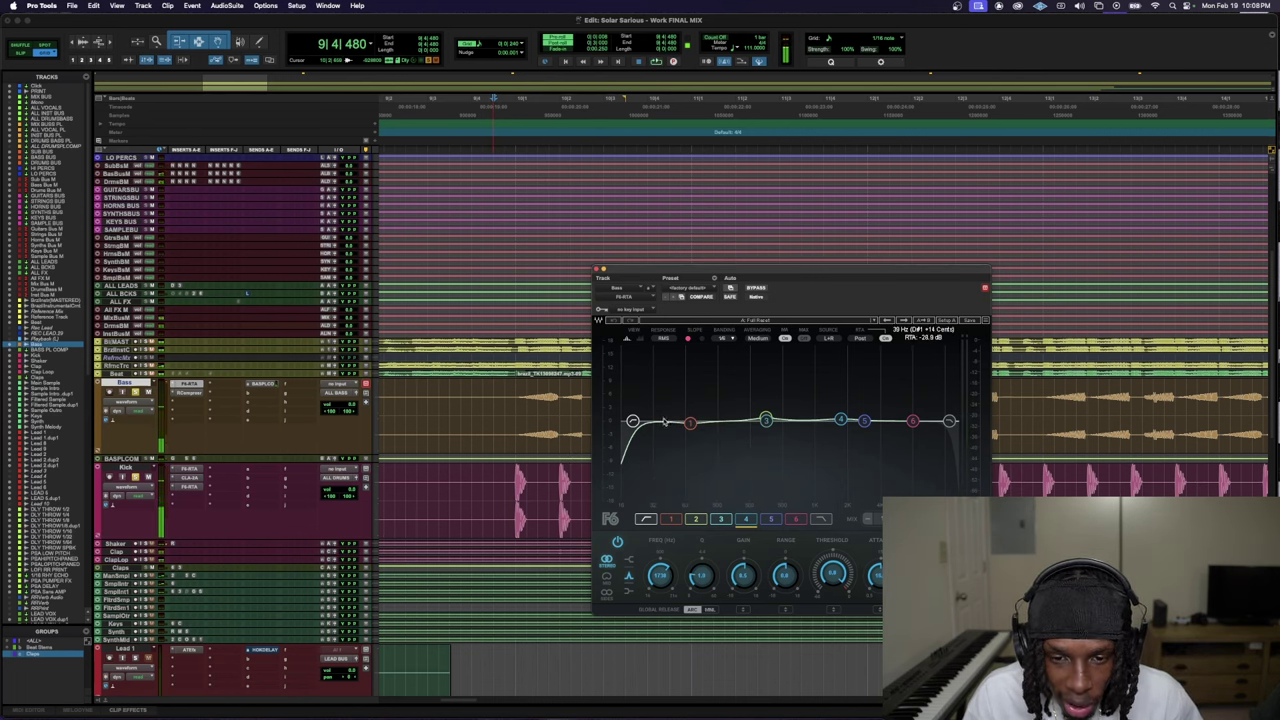
click(766, 421)
key(space)
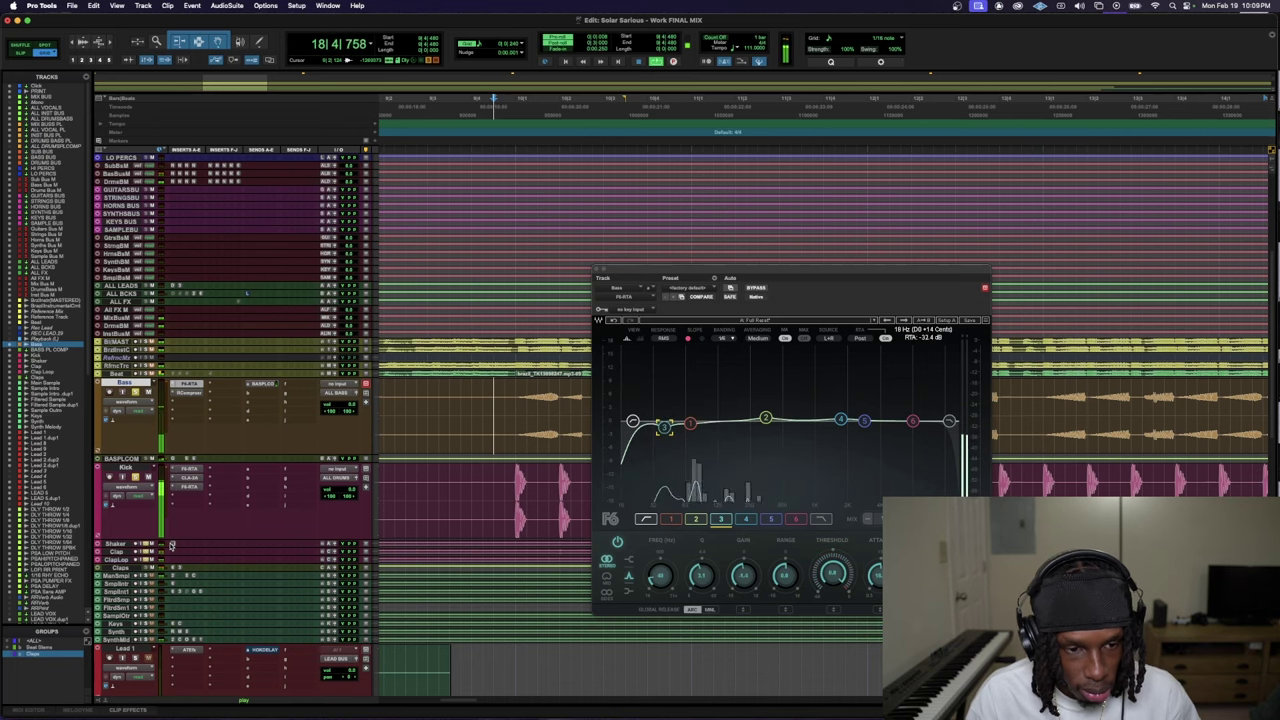
- Check the Shaker's RVox, solo Main Sample, and enlarge the Main Sample and Sample Intro tracks for playback from 9|4|480
click(172, 544)
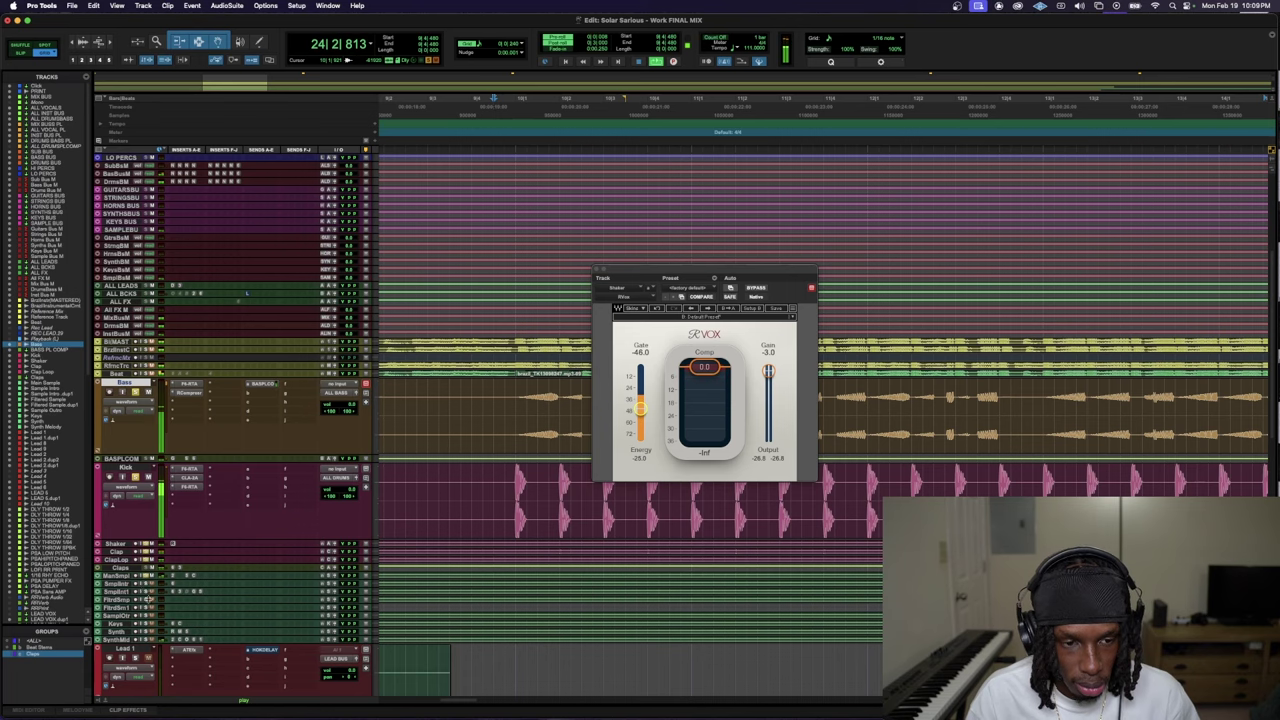
drag(158, 588, 158, 655)
drag(158, 581, 158, 633)
scroll(158, 578, down, 2)
key(space)
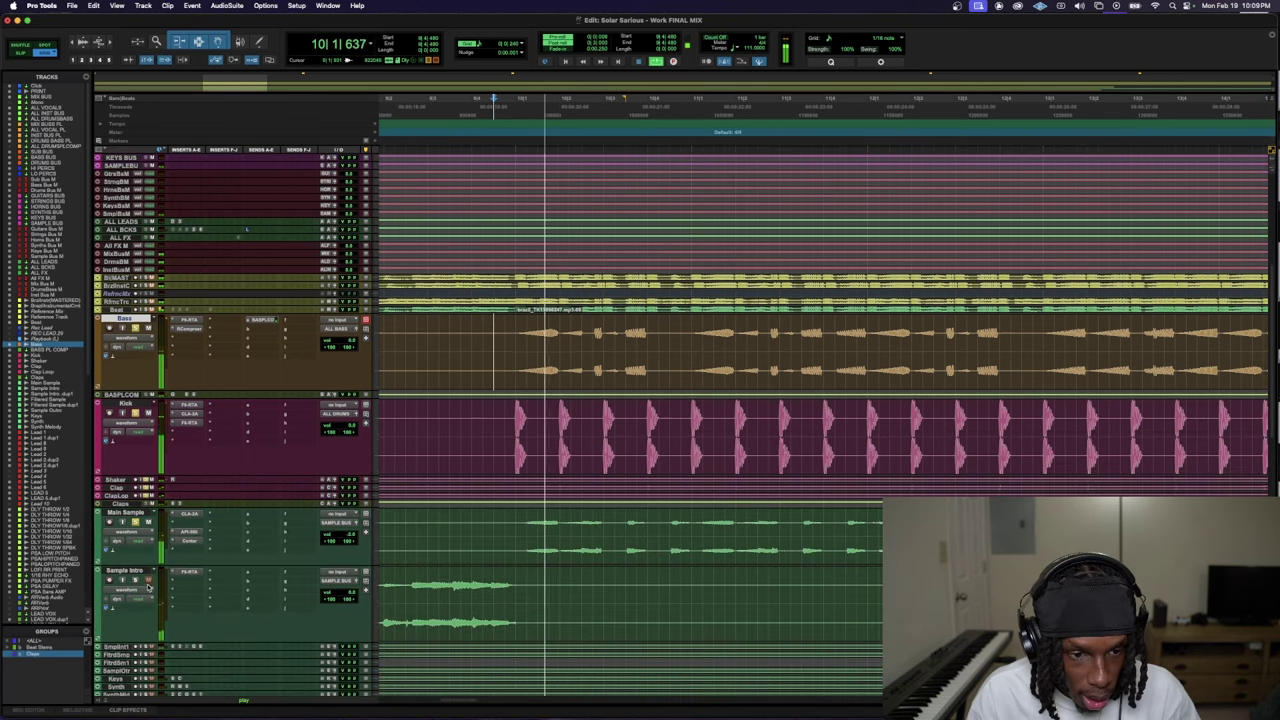
- Show more bars in the timeline and magnify the waveforms to inspect the drum, sample and lead tracks during playback
scroll(150, 580, down, 1)
key(r)
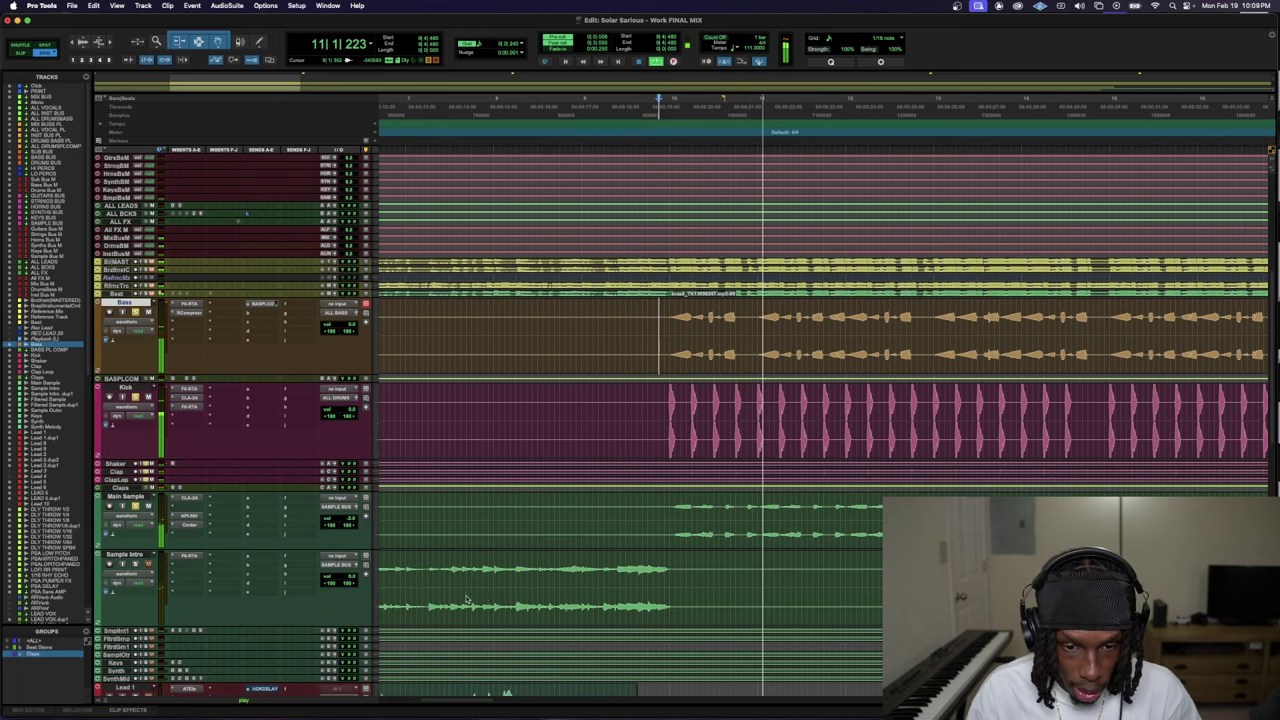
key(r)
scroll(404, 641, down, 2)
key(super+alt+bracketright)
key(super+alt+bracketright)
key(super+alt+bracketright)
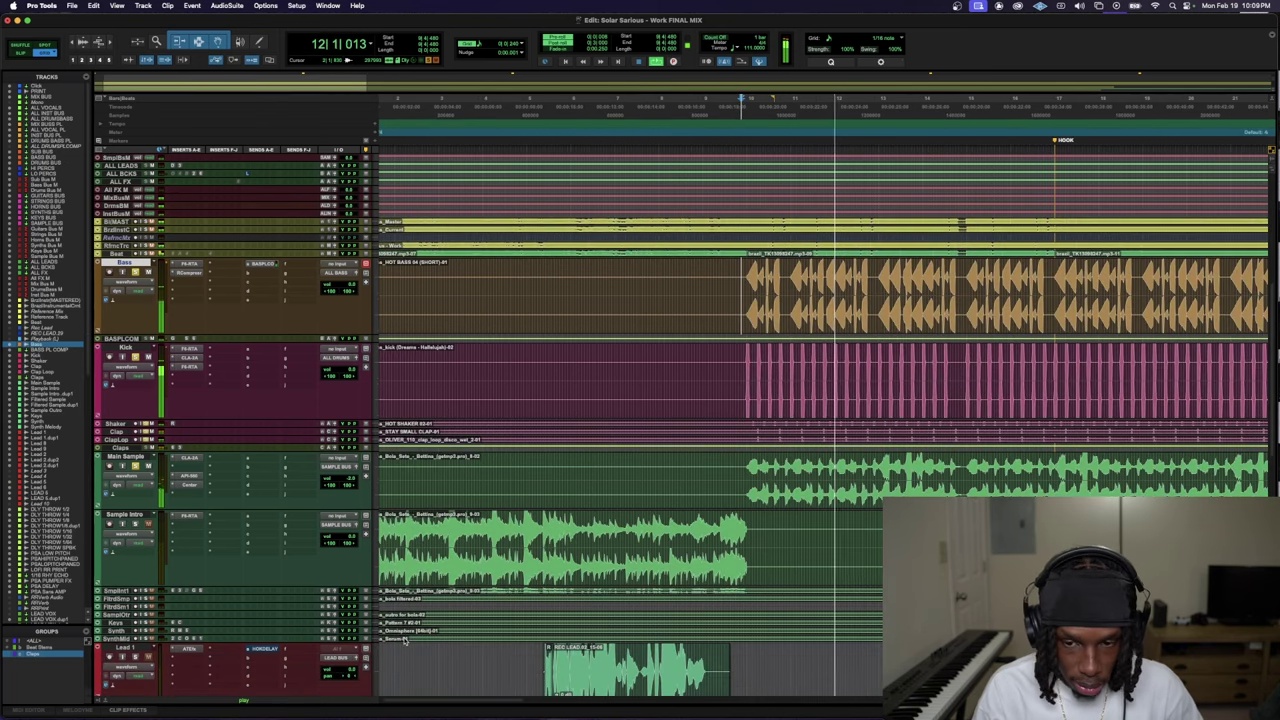
scroll(171, 661, down, 1)
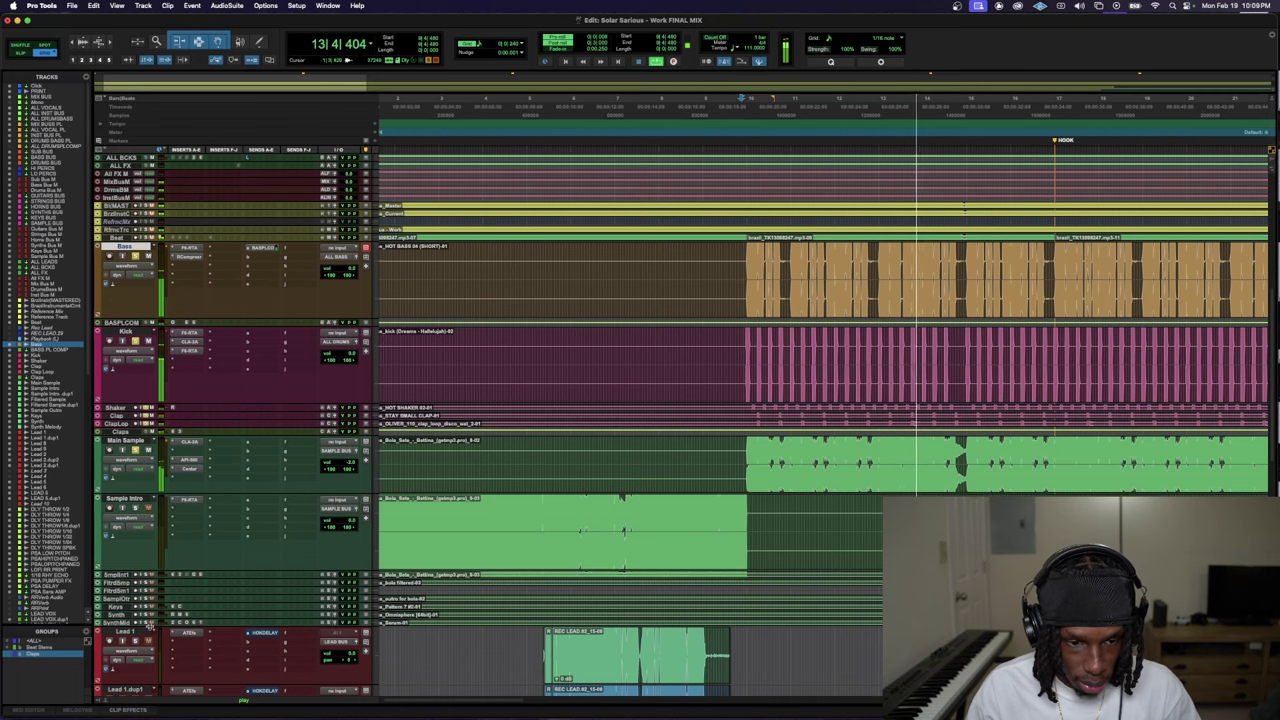
scroll(125, 605, down, 2)
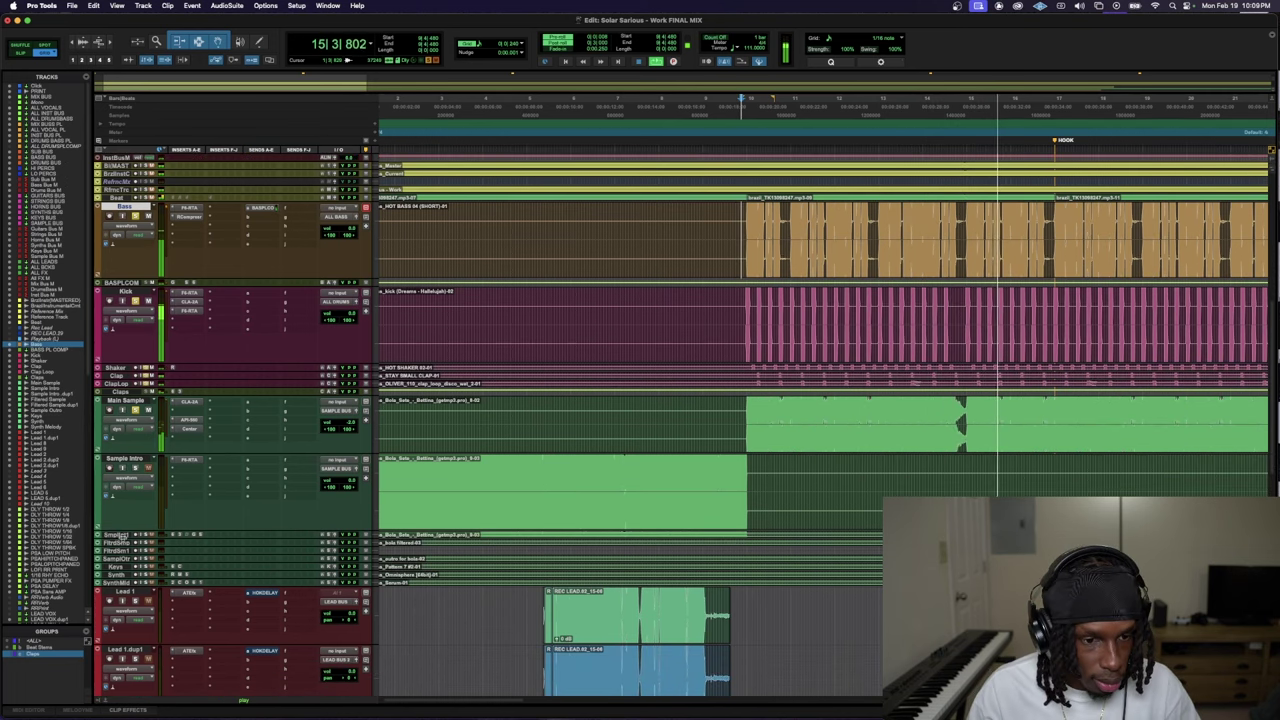
- Stop playback and enlarge all tracks from the Sample Intro duplicate through Synth Melody
click(115, 534)
key(space)
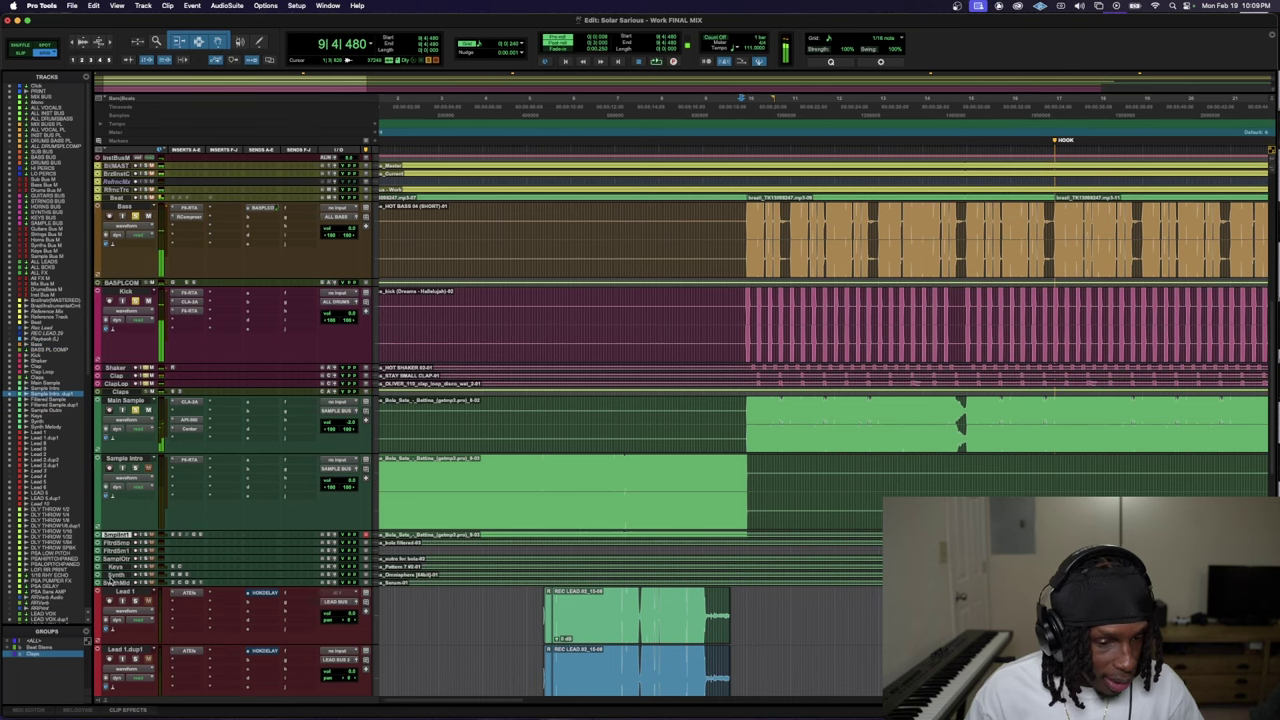
shift+click(117, 583)
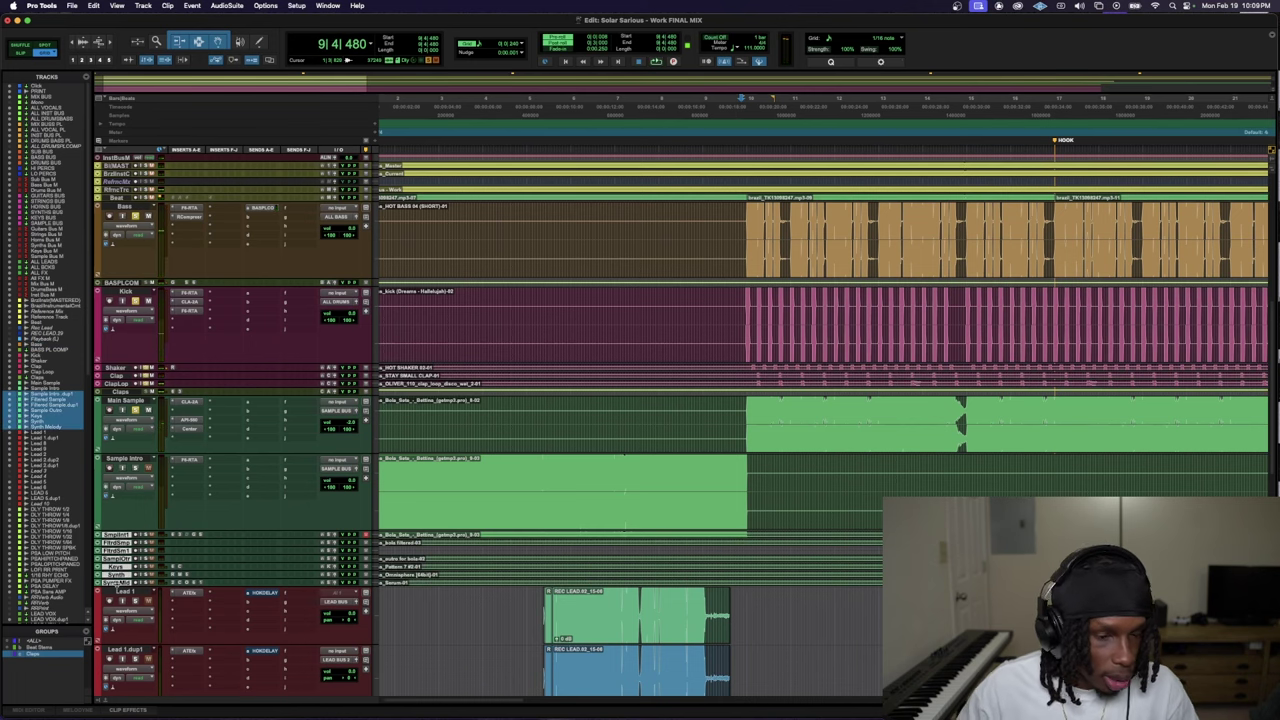
key(ctrl+Up)
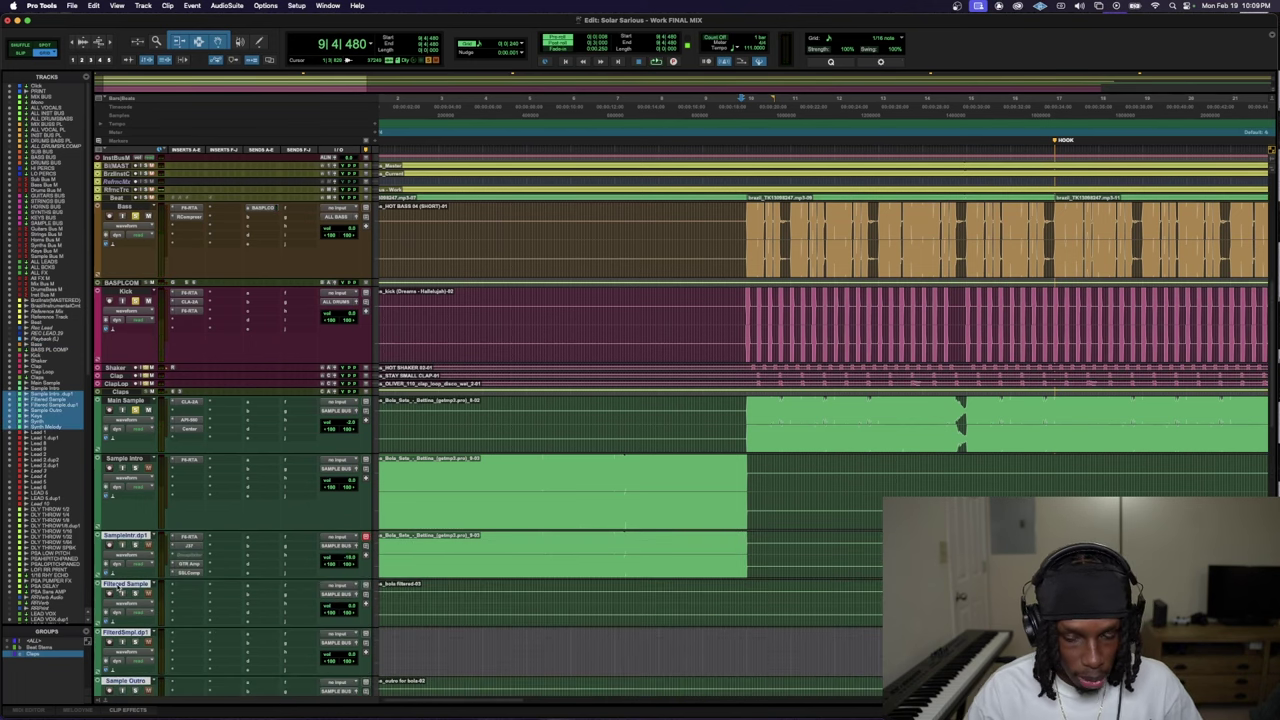
- Enlarge the lead track directly below Lead 1.dup1 and show the timeline from the intro to Verse 1
scroll(672, 580, down, 10)
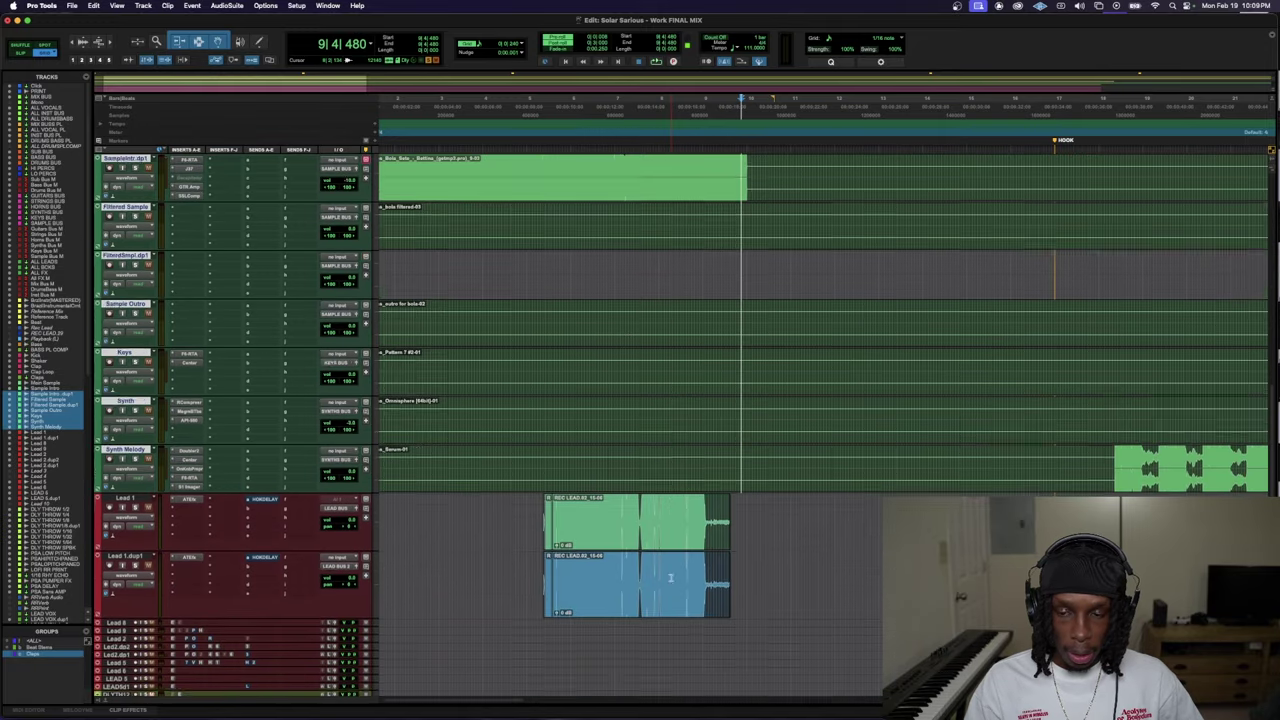
scroll(671, 578, down, 4)
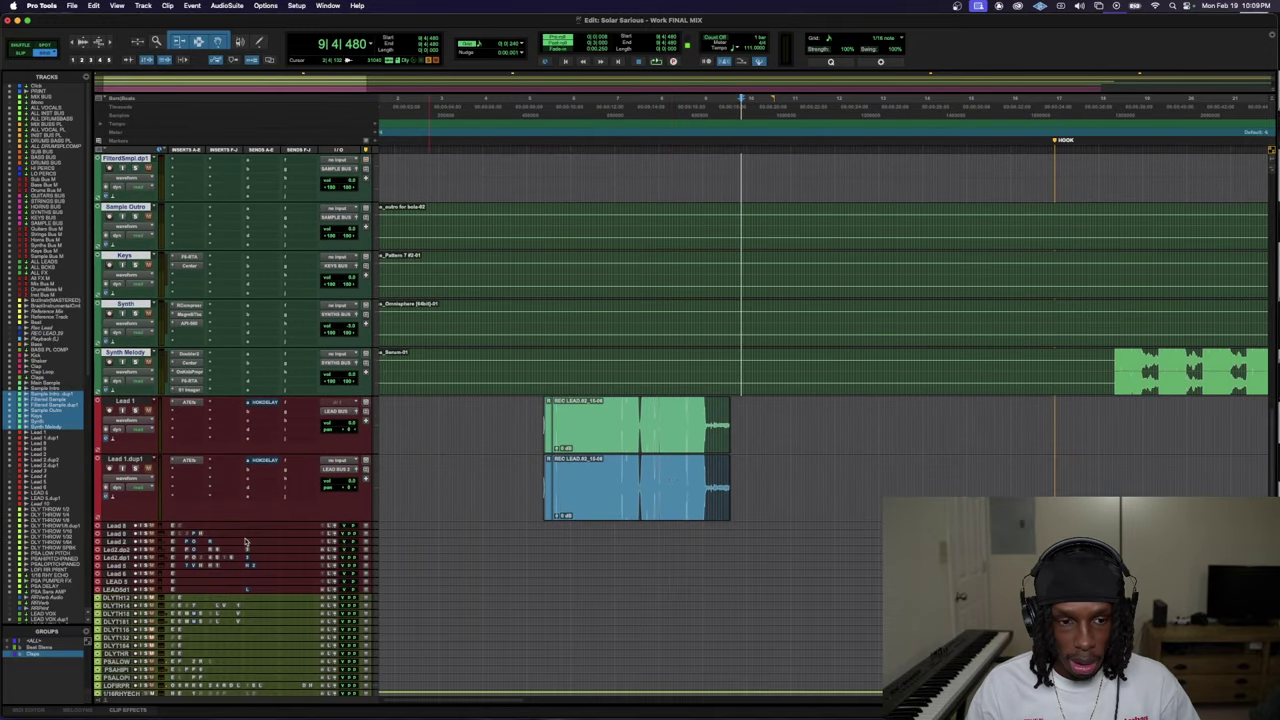
key(ctrl+Up)
key(r)
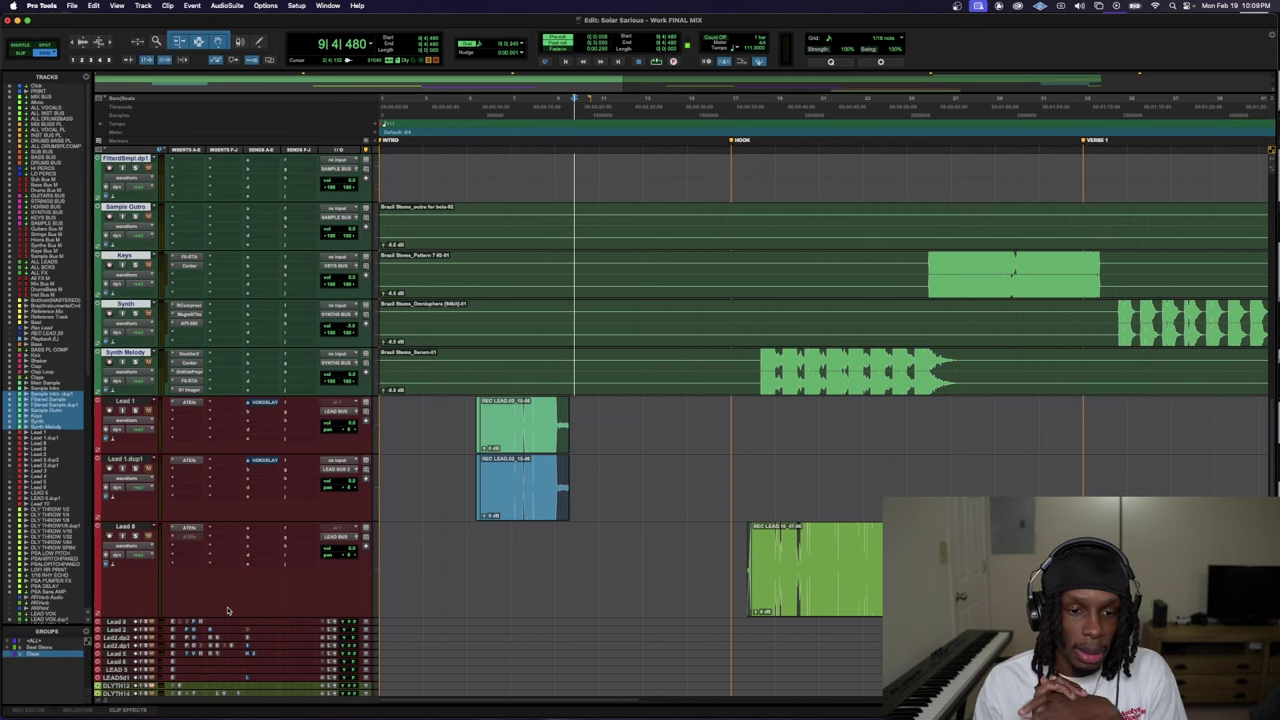
- Play the mix from 9|4|480 and examine the Main Sample, Sample Intro, Keys and synth tracks
key(space)
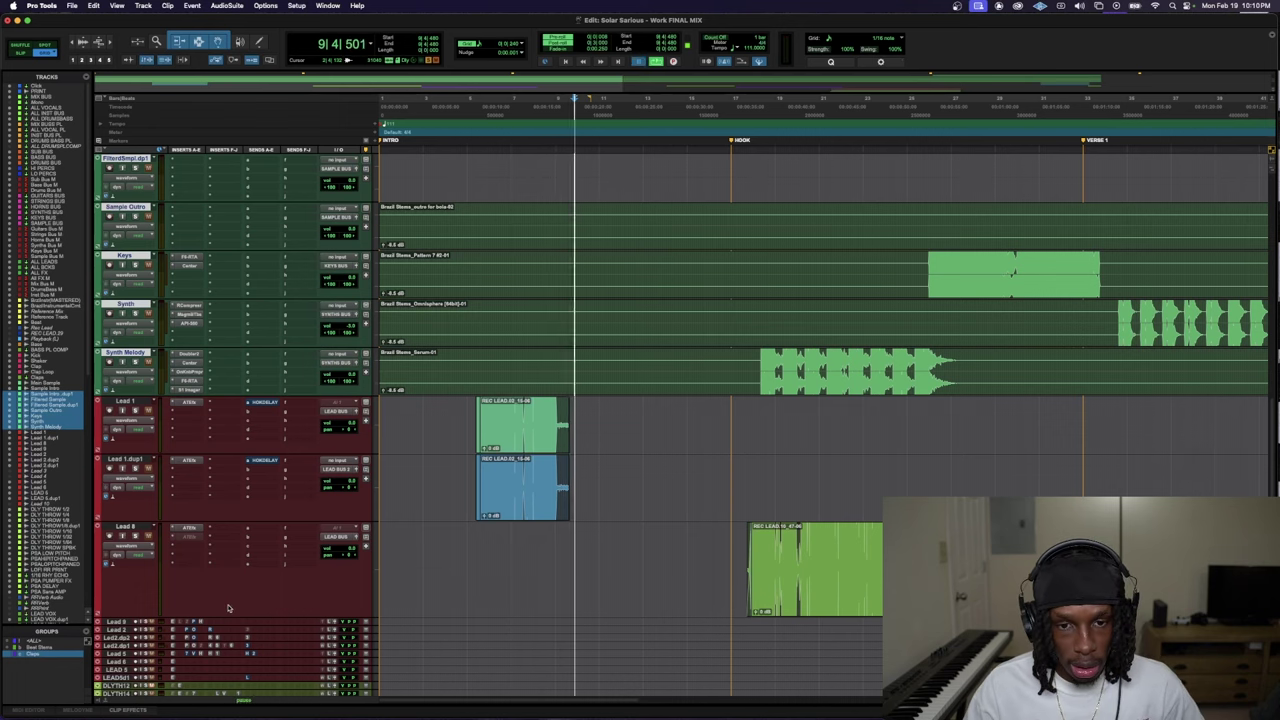
scroll(228, 610, up, 4)
scroll(246, 565, down, 3)
scroll(246, 565, up, 4)
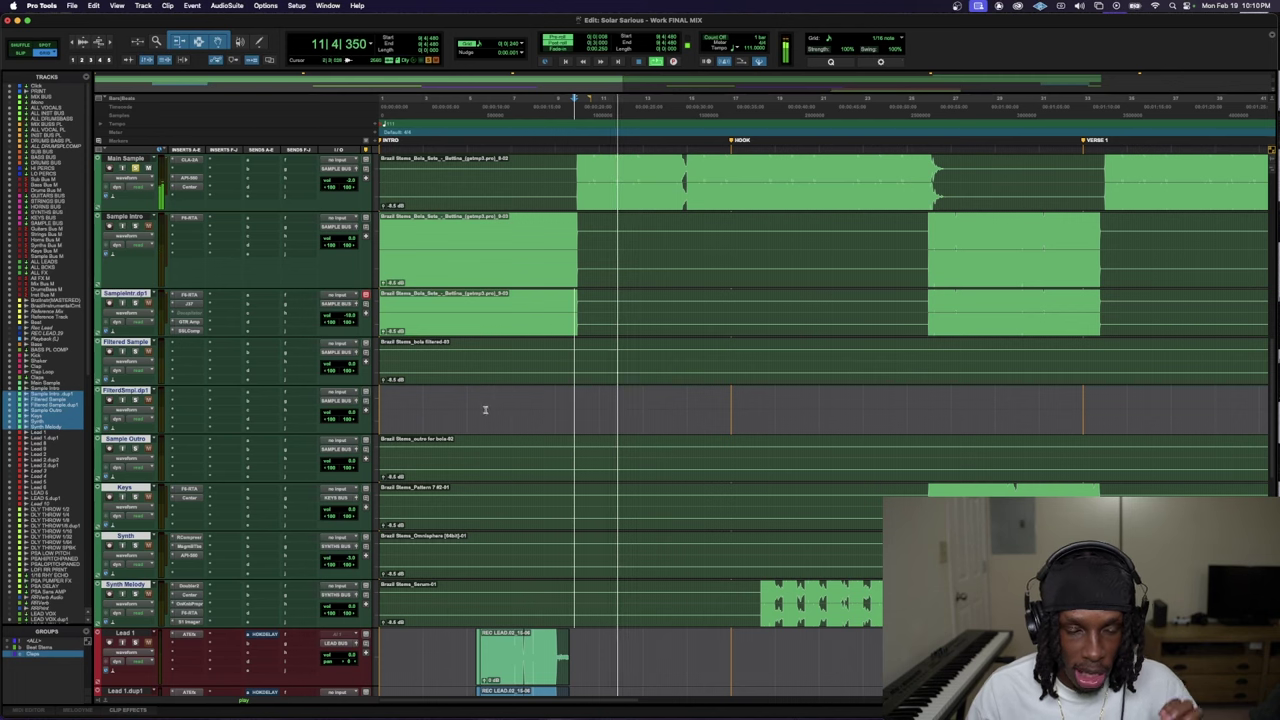
scroll(197, 444, up, 1)
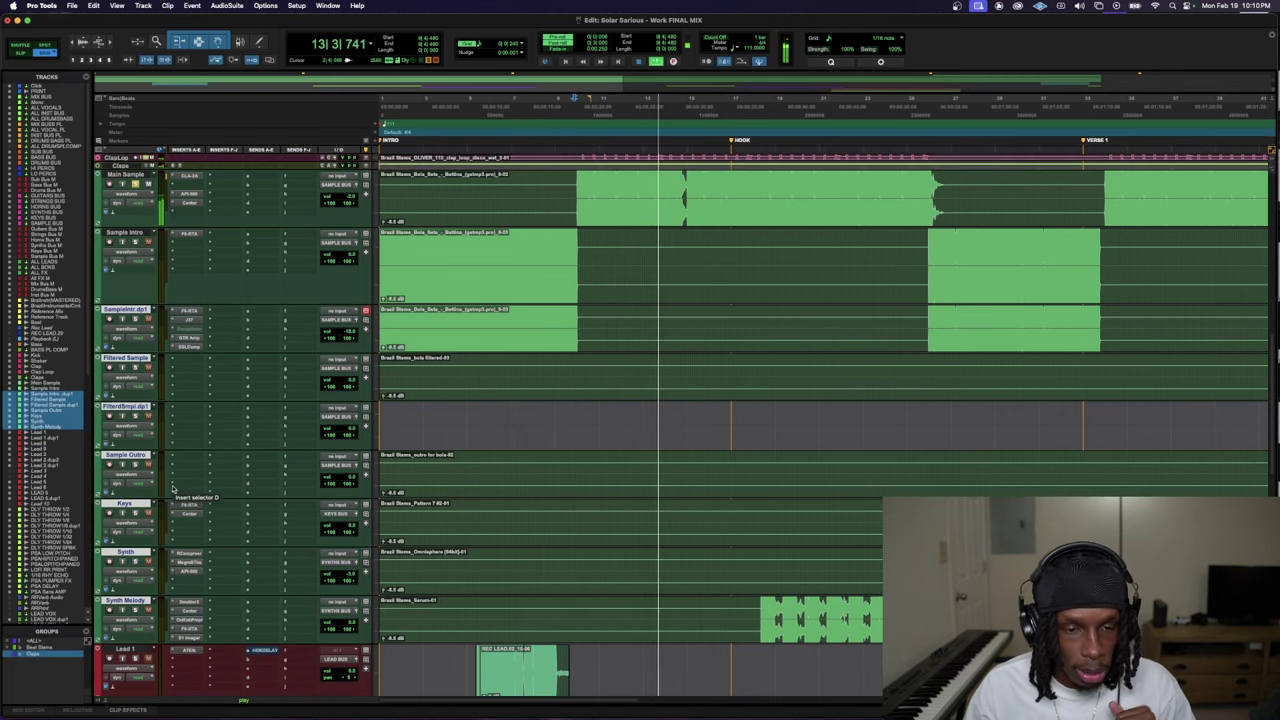
key(space)
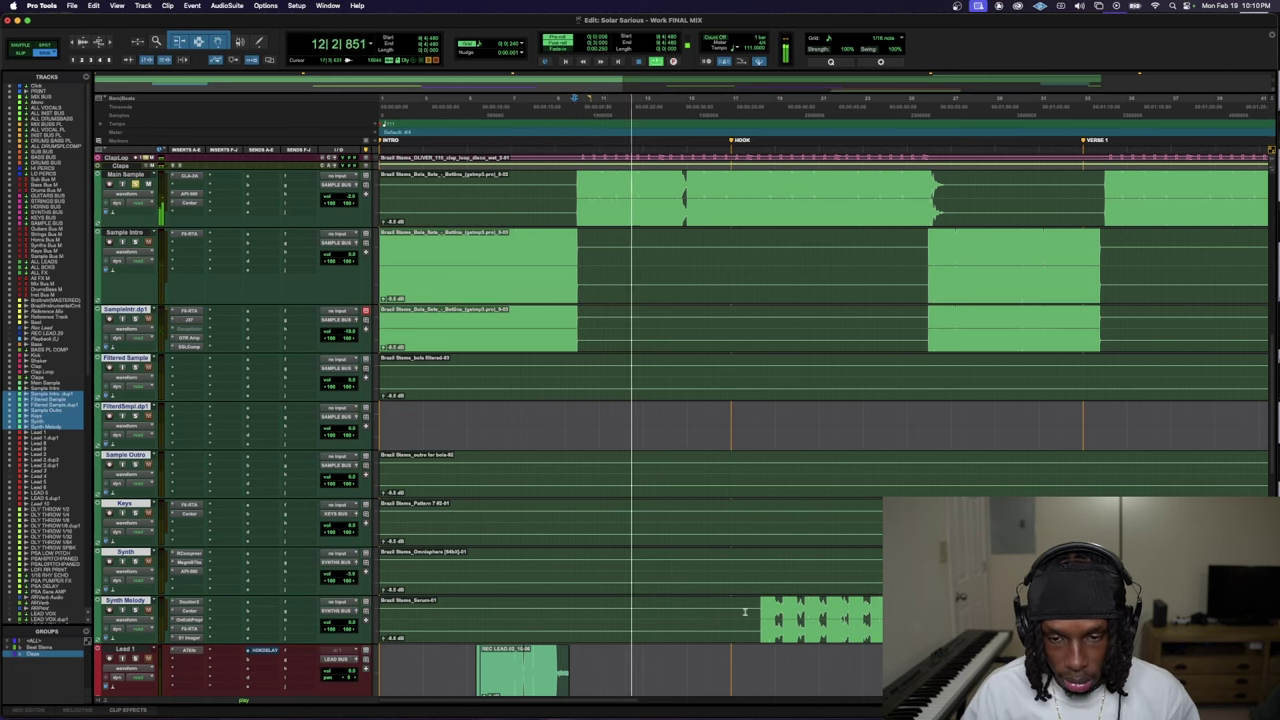
- Examine the Kick, Bass and bus tracks up to BASS BUS during playback, and stop
scroll(183, 344, up, 5)
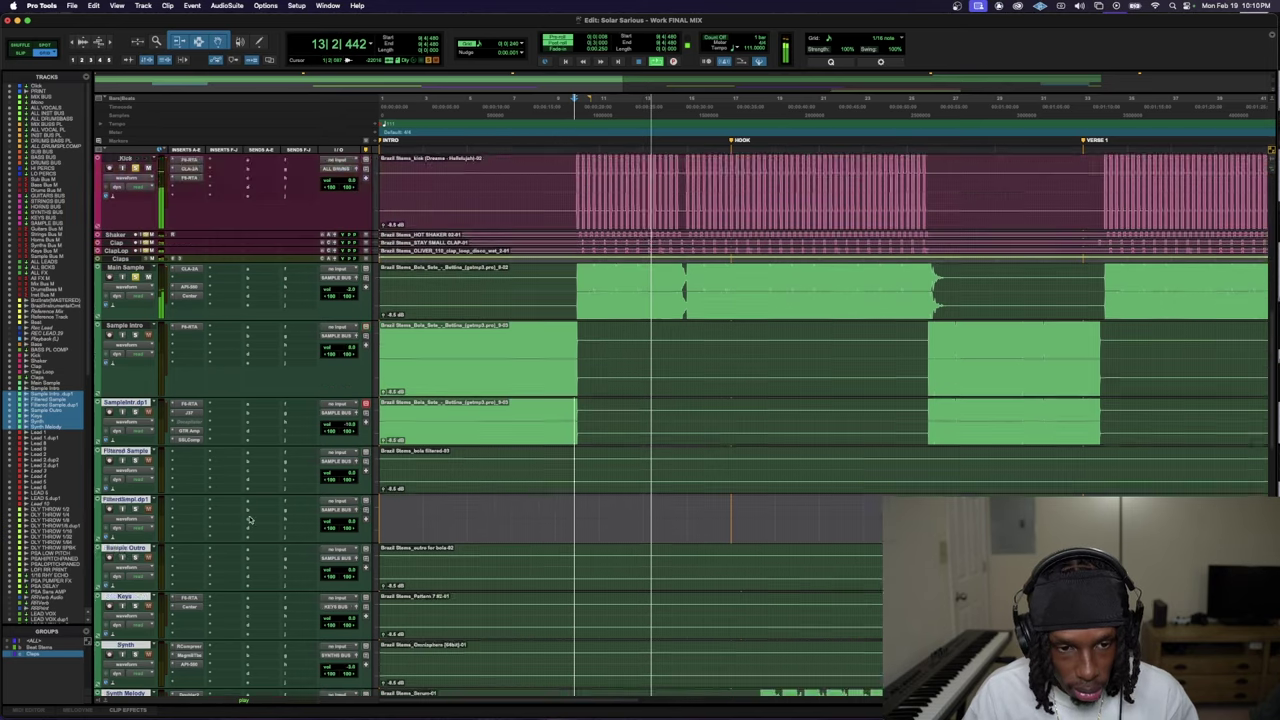
scroll(183, 344, up, 3)
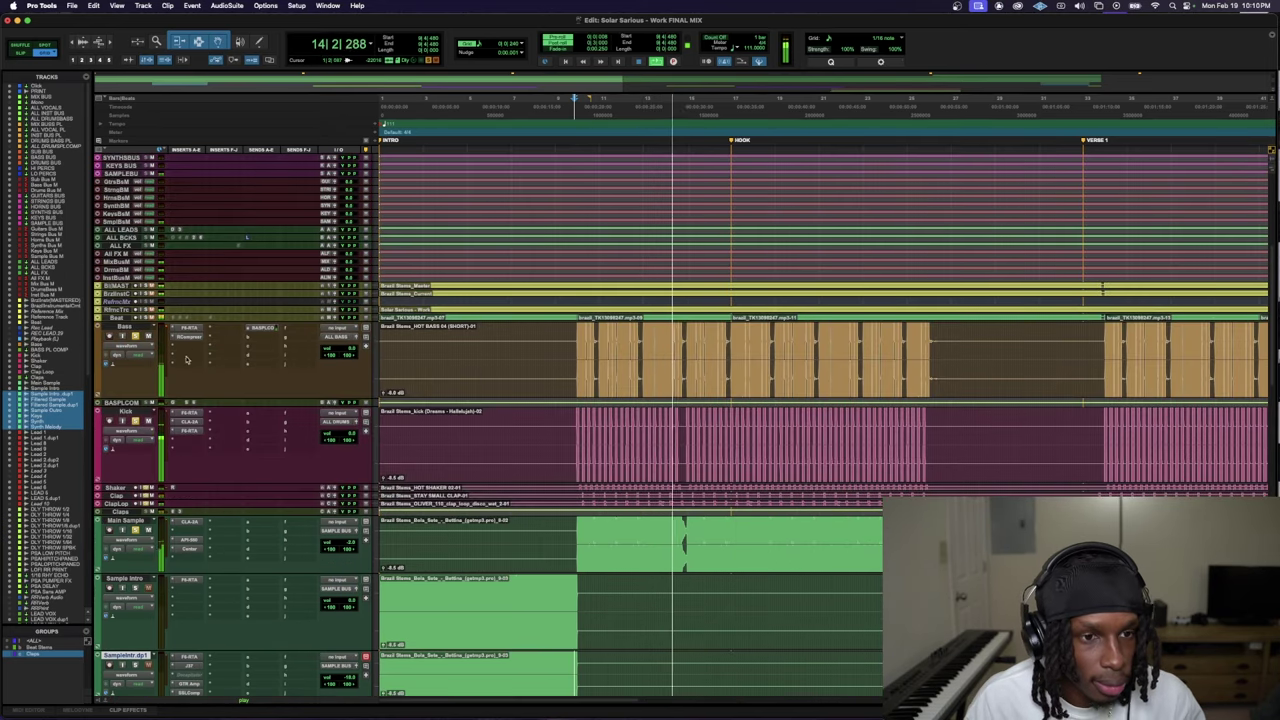
scroll(185, 401, up, 2)
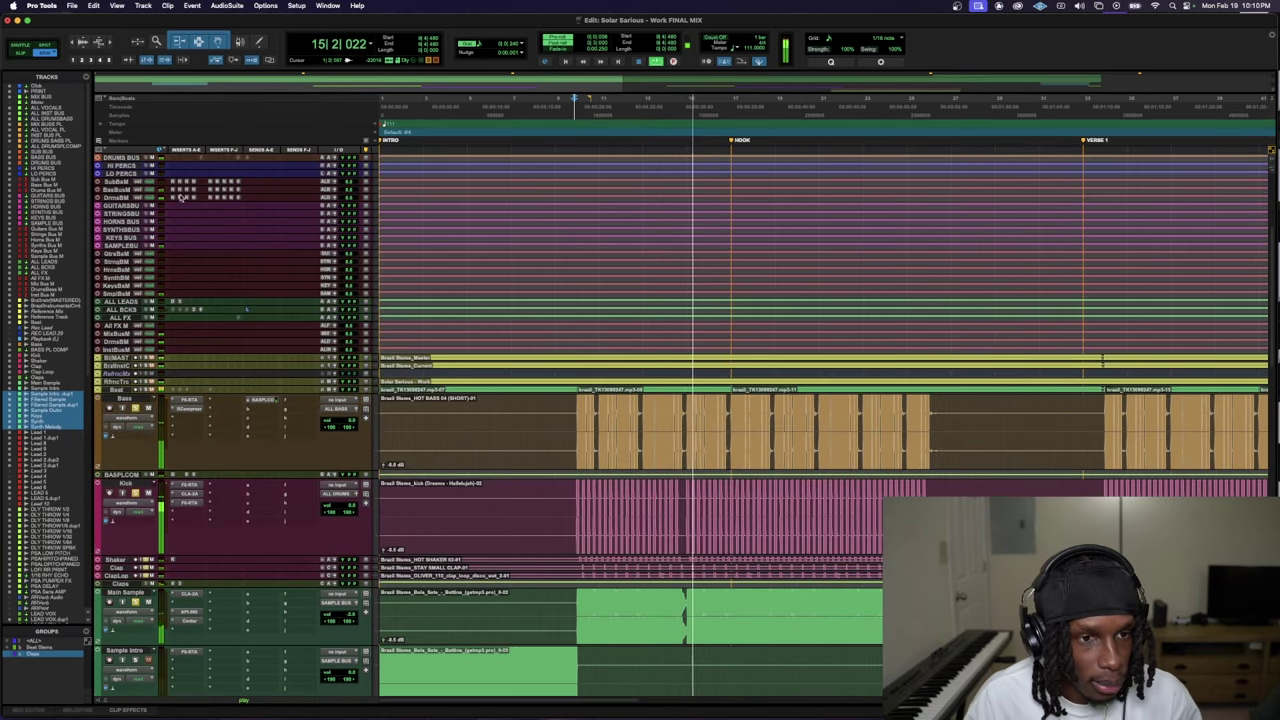
scroll(187, 226, up, 5)
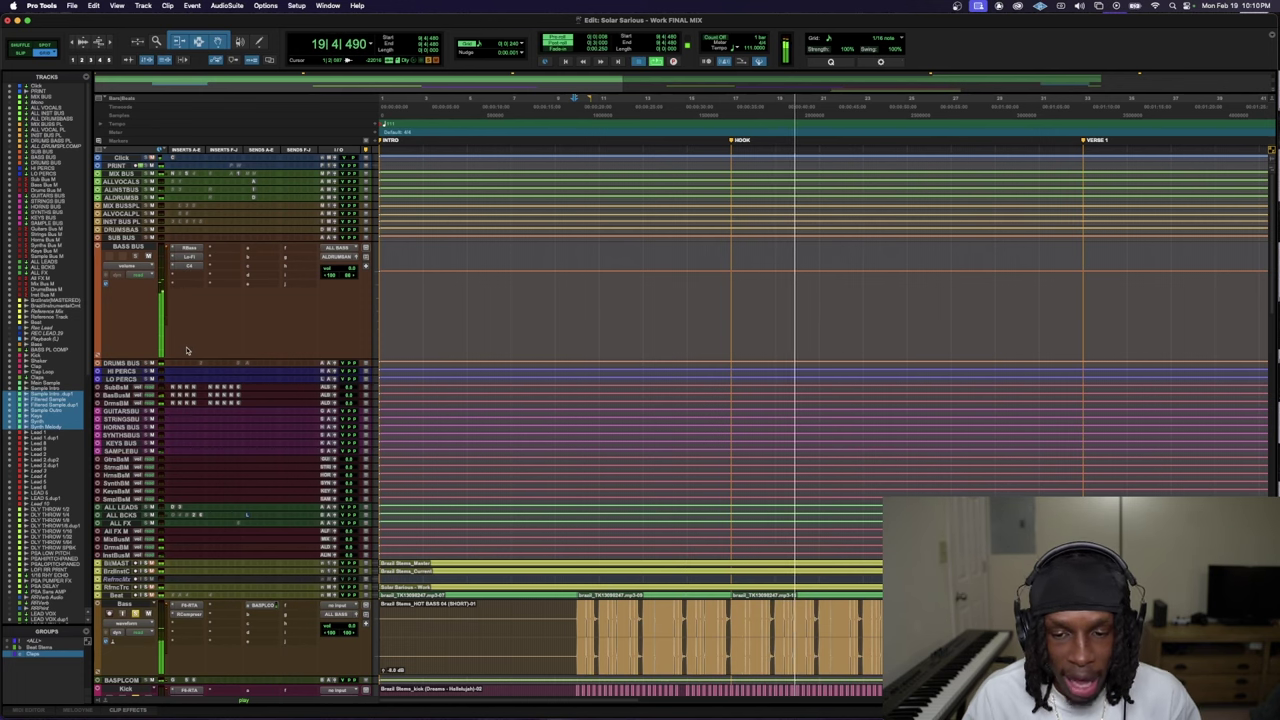
key(space)
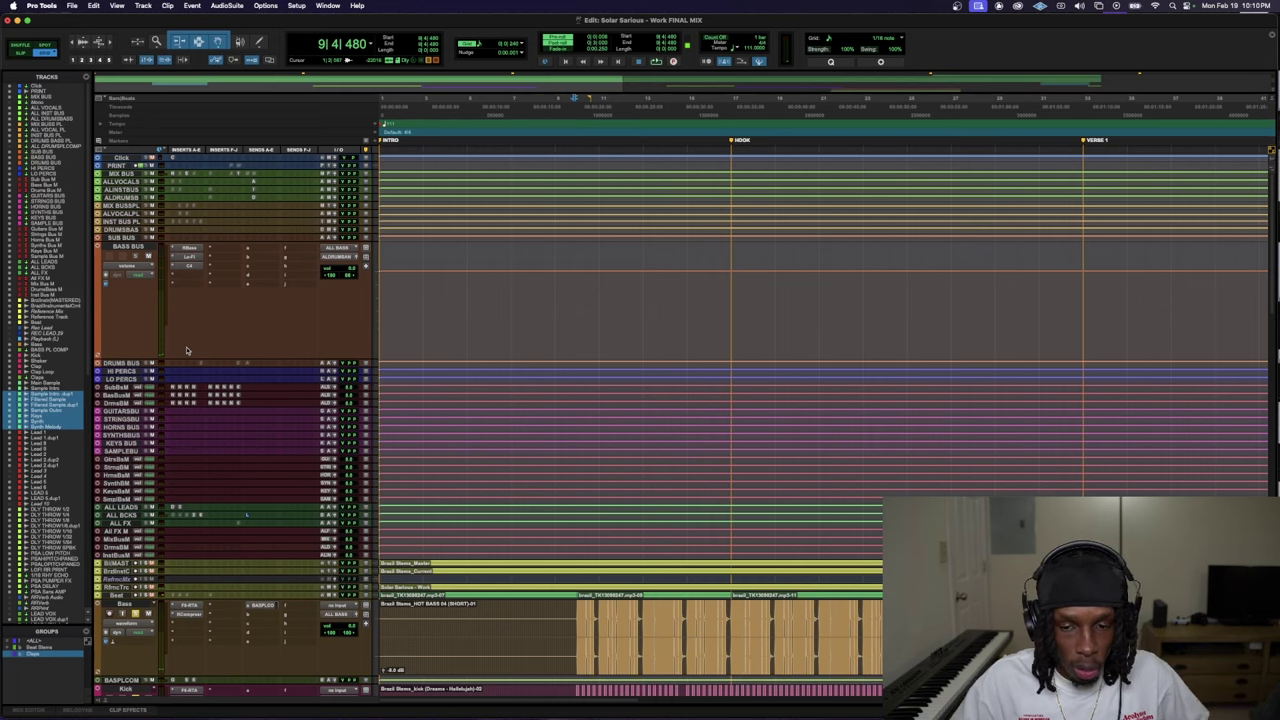
- Play from 17|3|480 at the hook with Synth Melody soloed, and enlarge the Synth Melody track
click(745, 440)
key(space)
scroll(446, 616, down, 10)
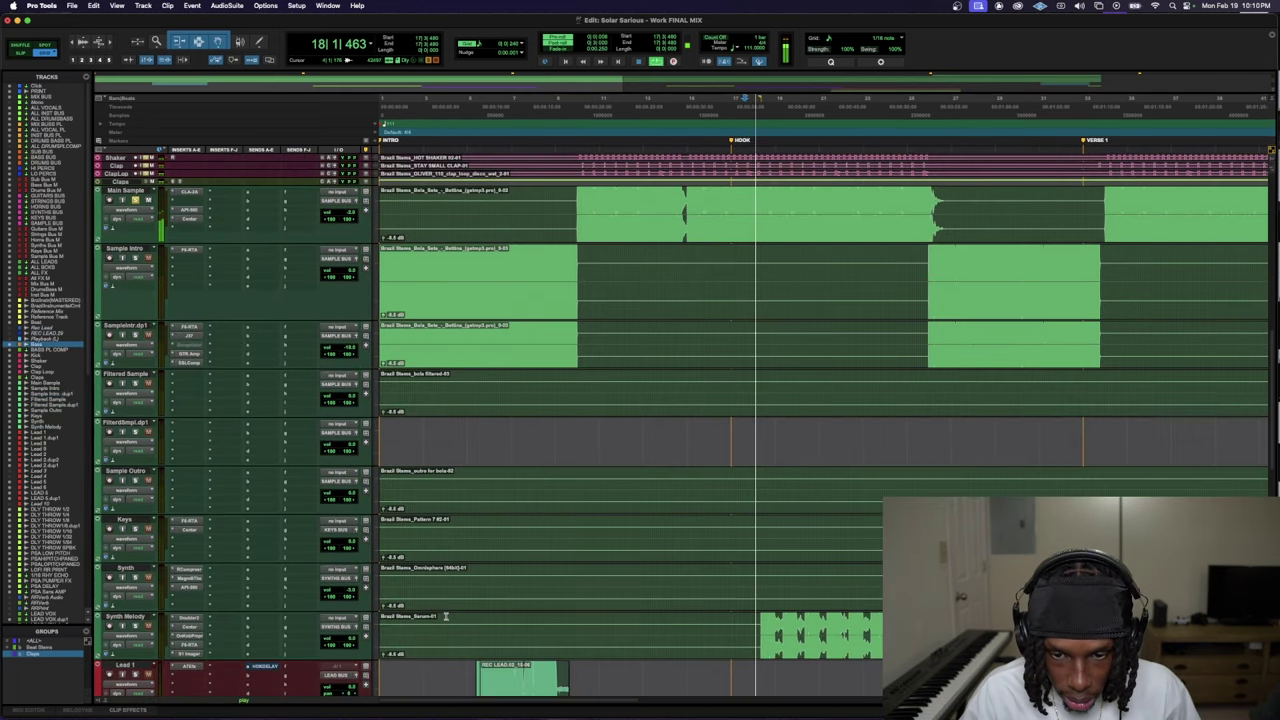
scroll(446, 616, down, 1)
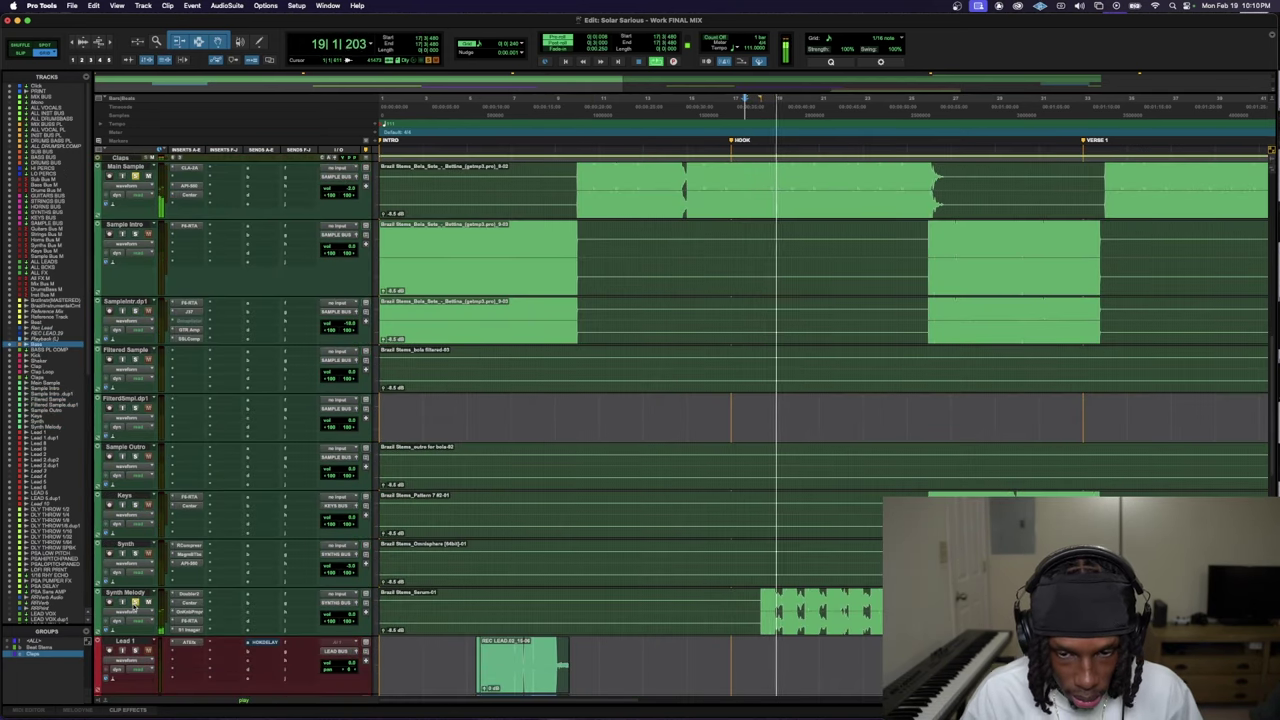
scroll(134, 606, down, 3)
scroll(134, 606, down, 4)
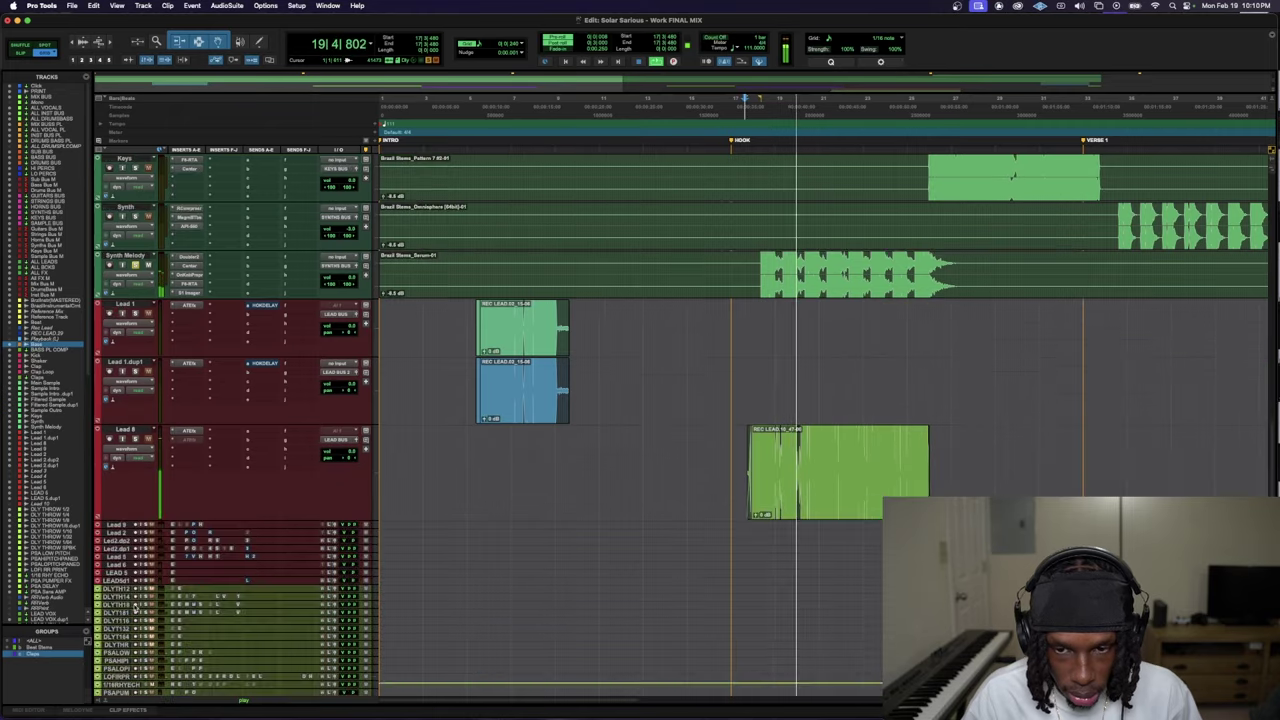
scroll(134, 606, down, 2)
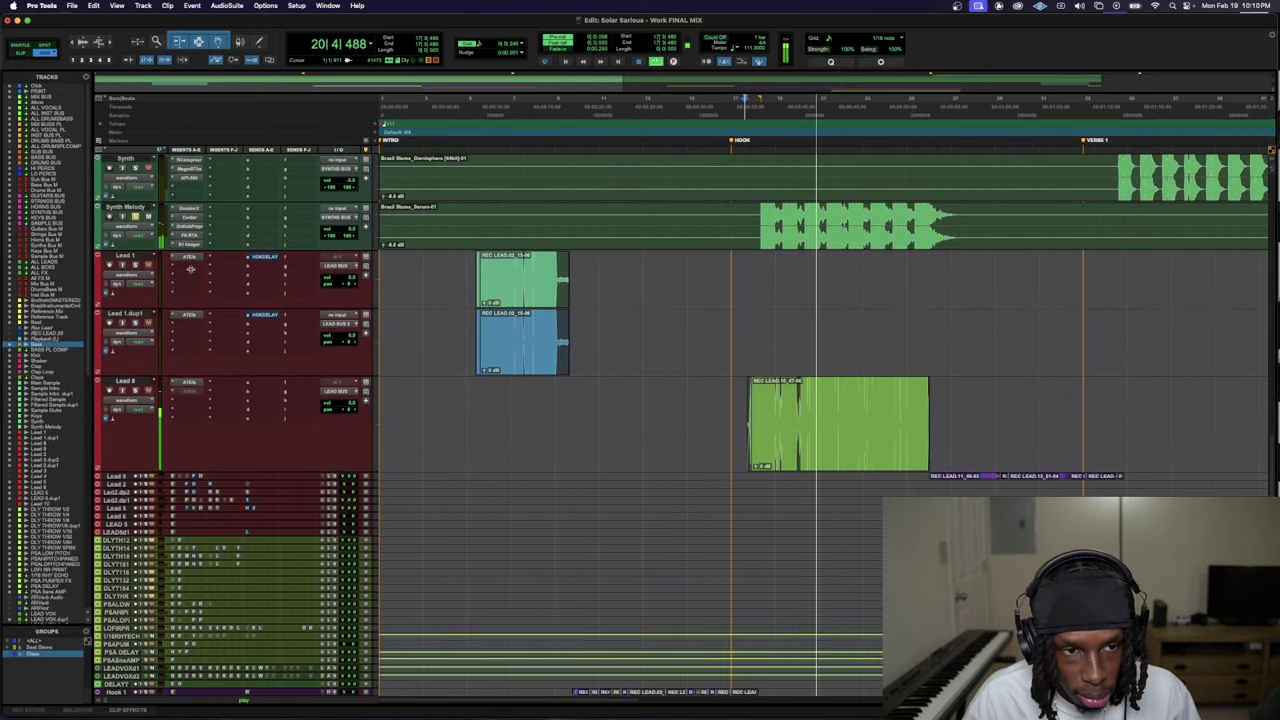
key(ctrl+Up)
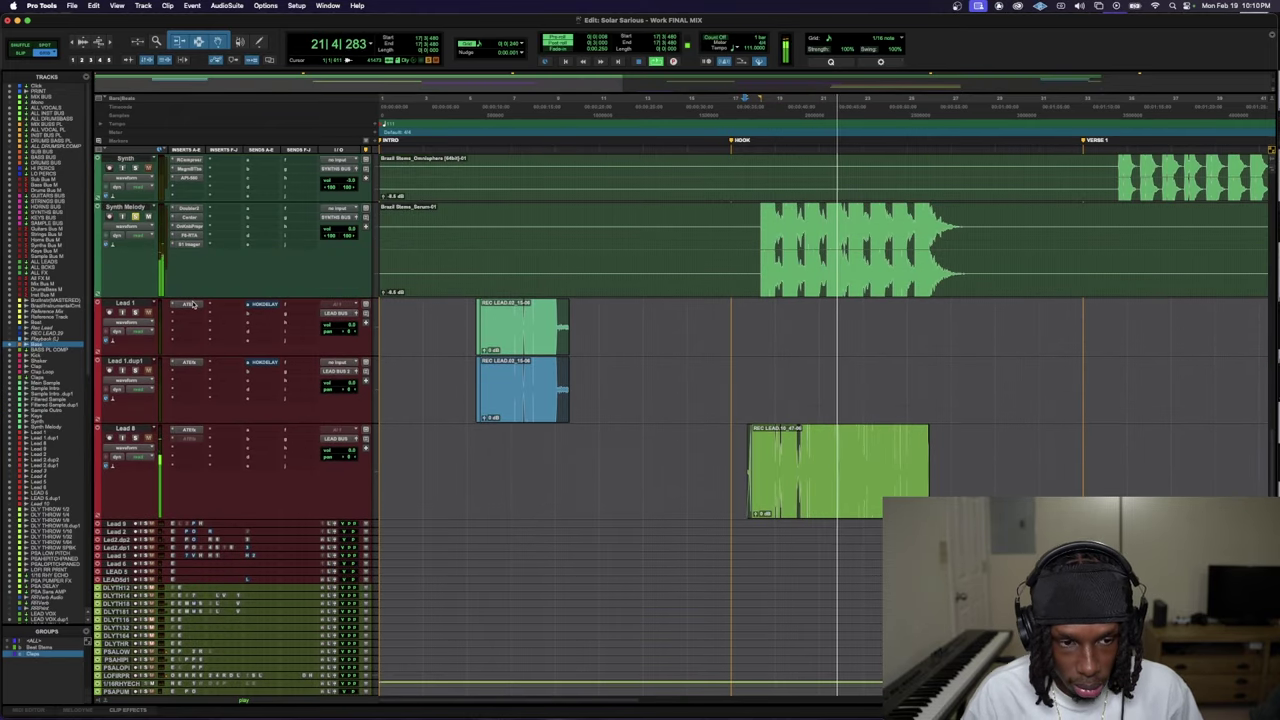
- Compare the Bass, Kick and sample tracks with Synth Melody during playback, and stop
scroll(196, 320, up, 10)
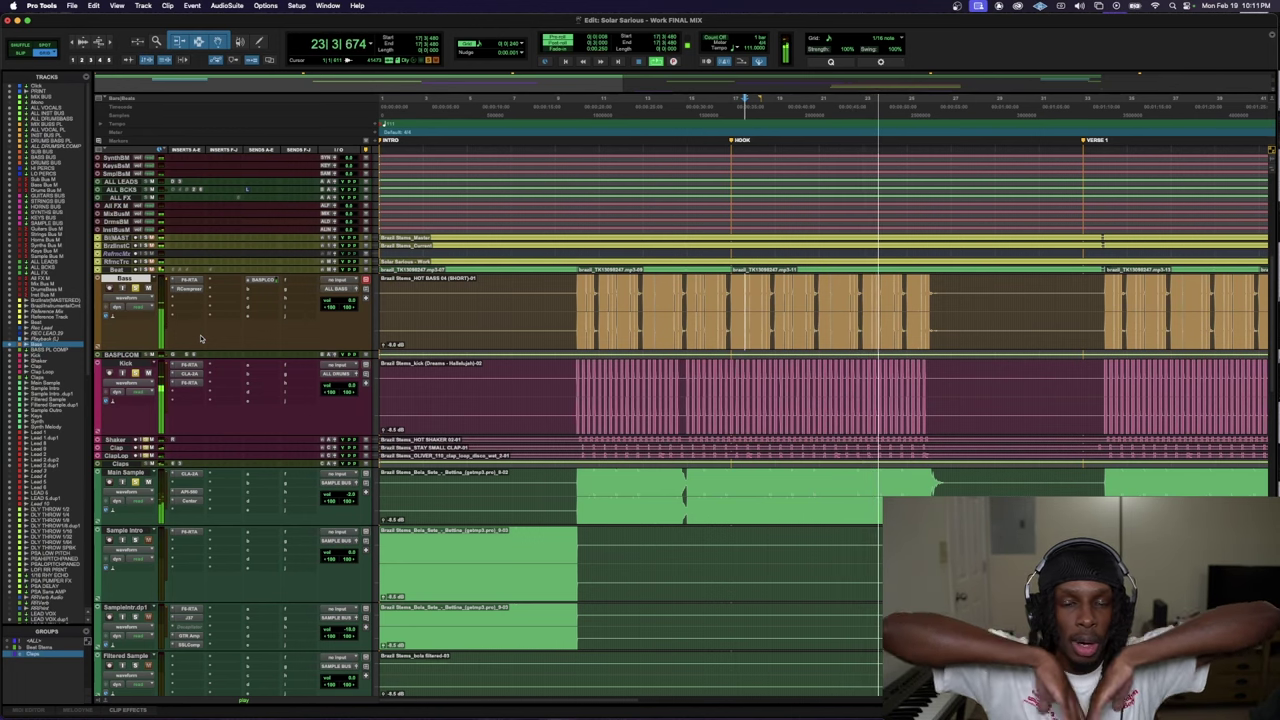
scroll(668, 500, down, 10)
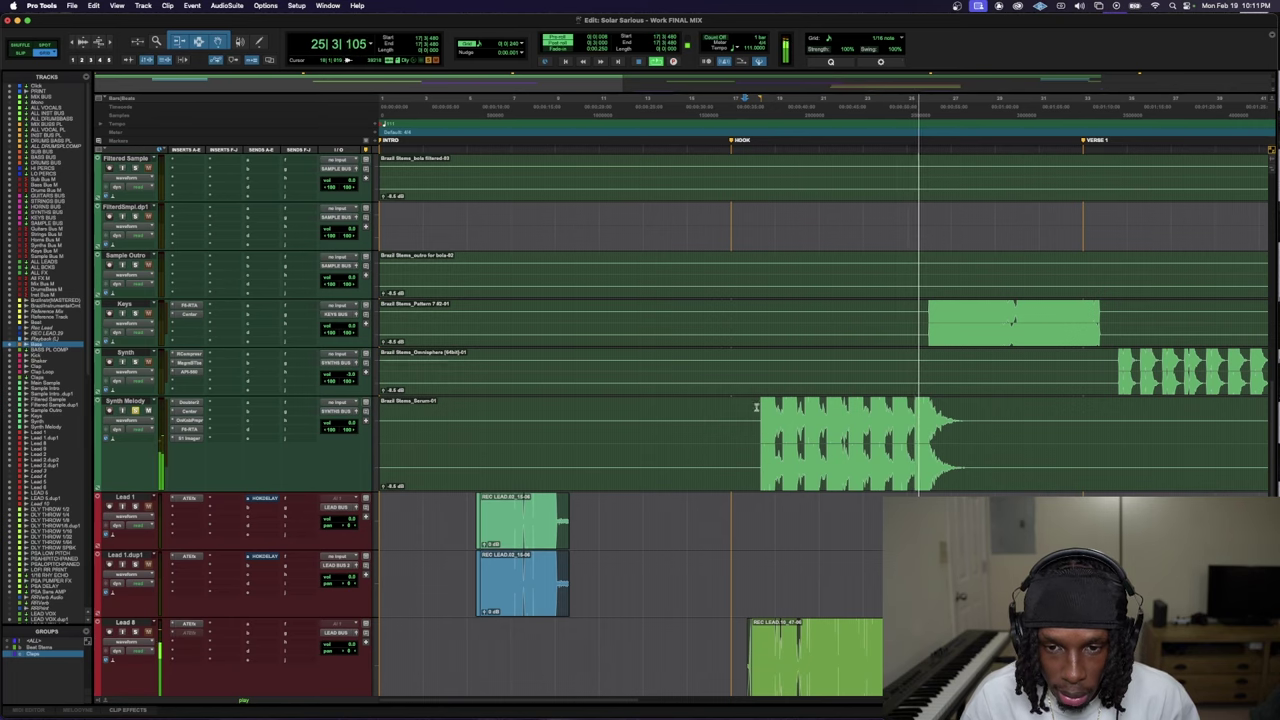
scroll(310, 516, up, 10)
key(space)
scroll(330, 480, up, 5)
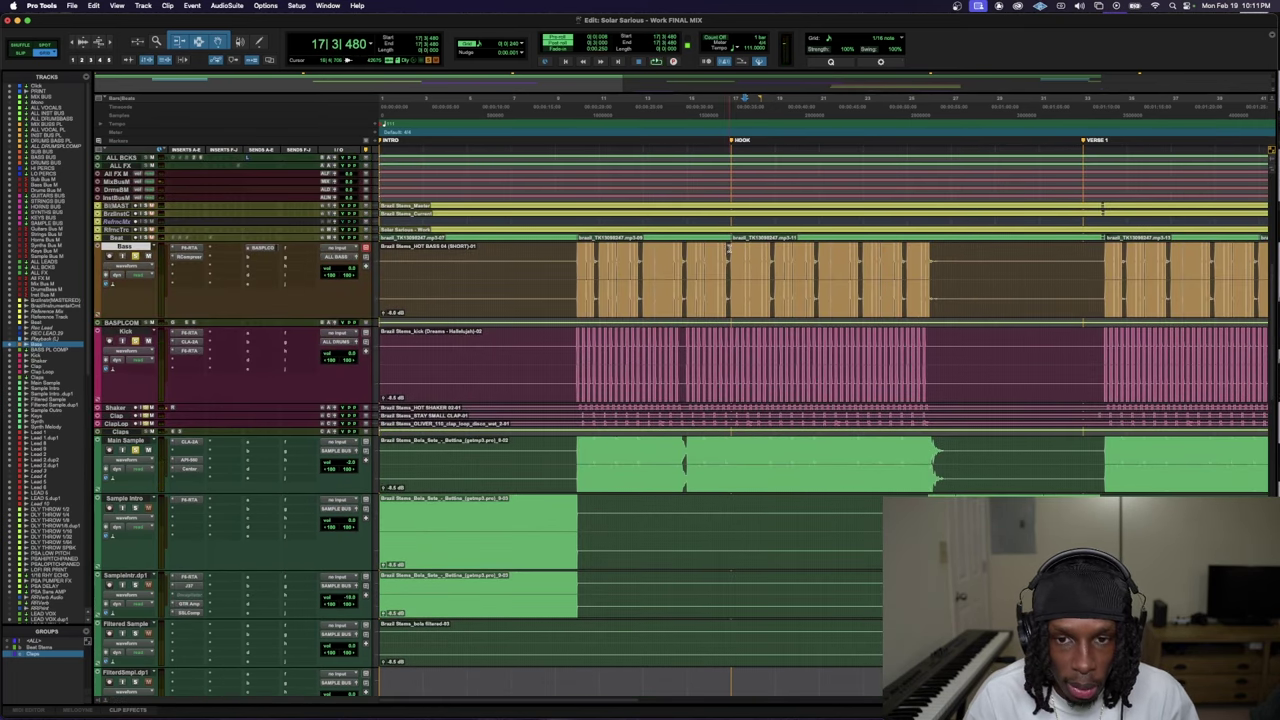
- Play from 16|4|720 just before the hook, stop playback and enlarge the ALL BCKS bus
key(space)
scroll(160, 503, up, 3)
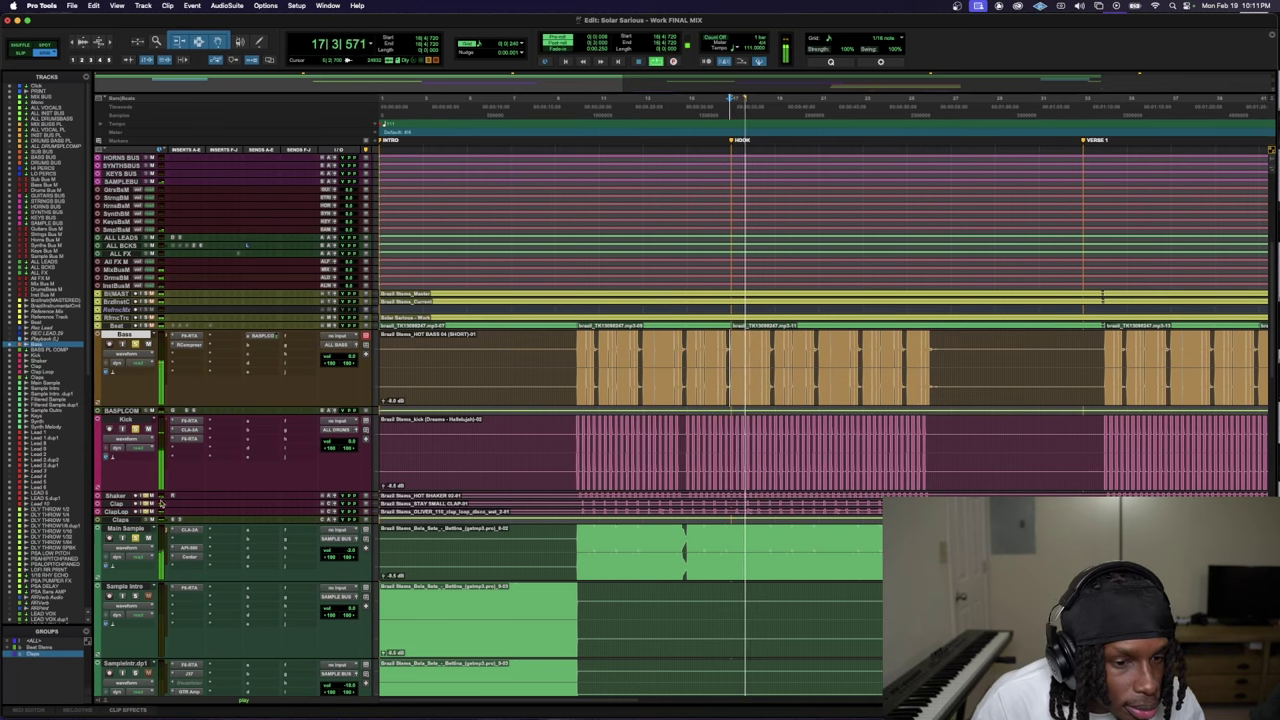
scroll(160, 503, up, 6)
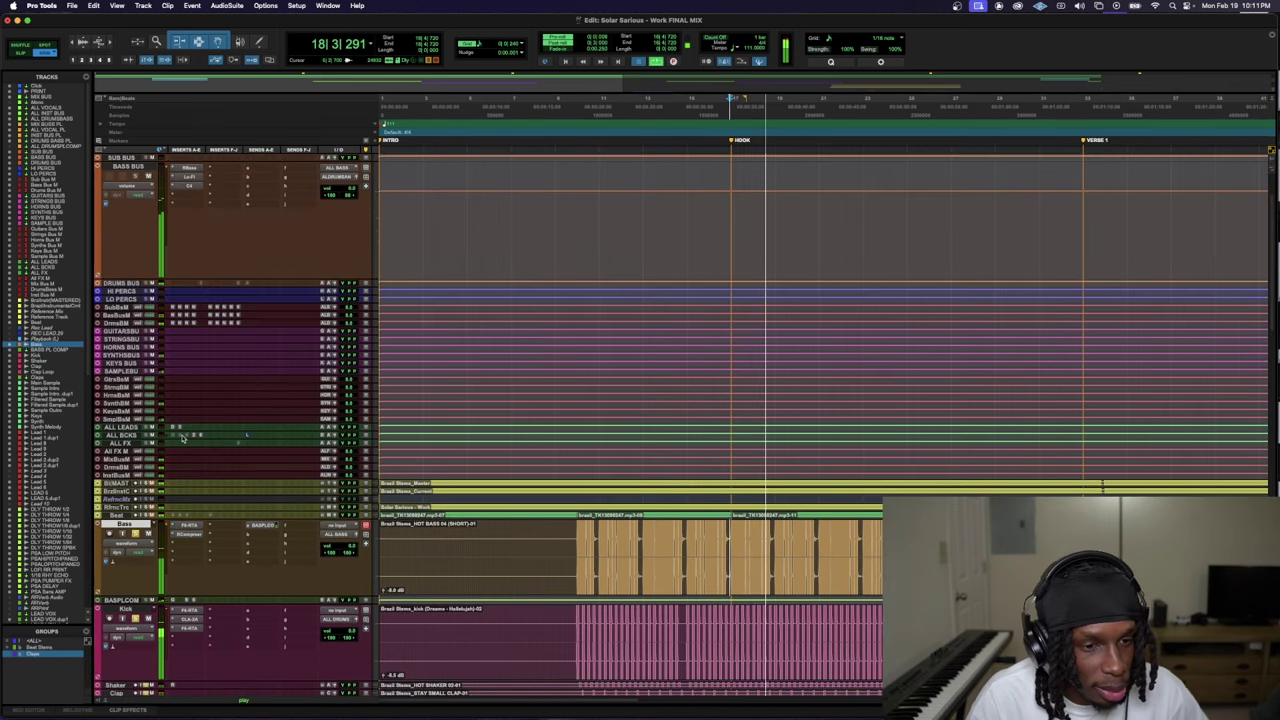
key(space)
drag(202, 441, 207, 485)
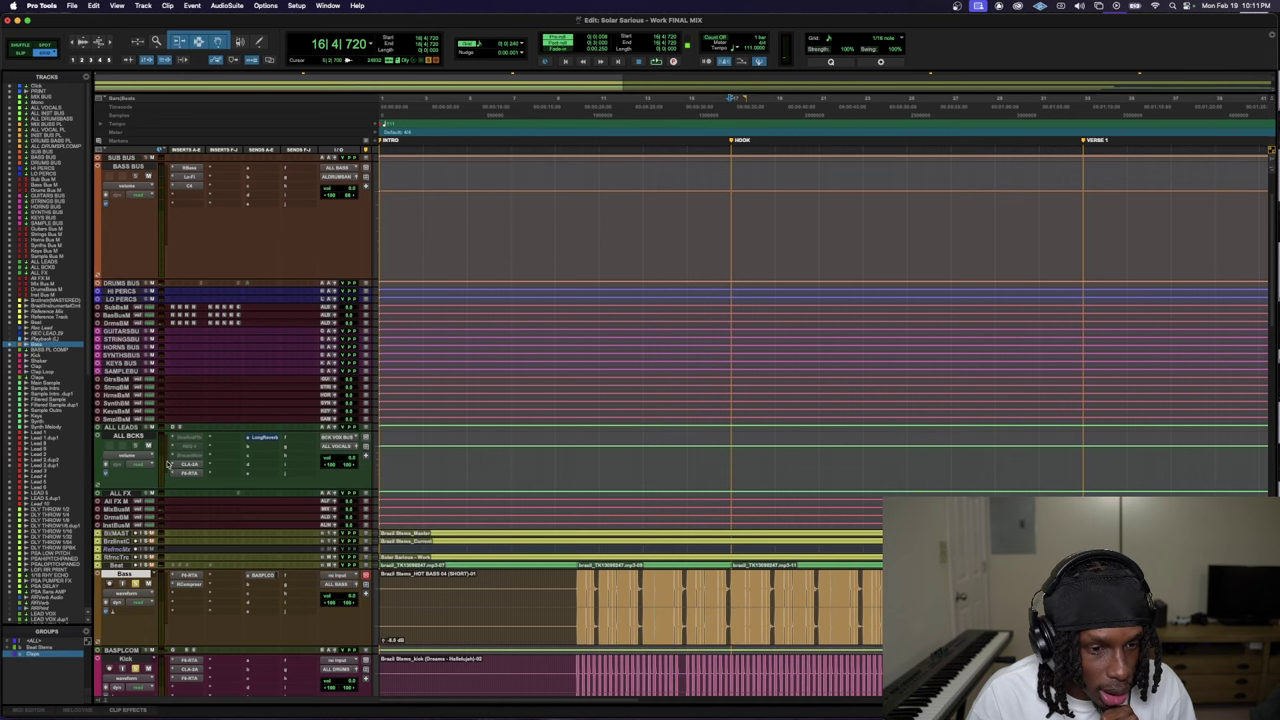
- Restart playback, enlarge ALL INST BUS and insert an F6-RTA (stereo) equalizer in its fifth insert slot
key(space)
scroll(165, 226, up, 3)
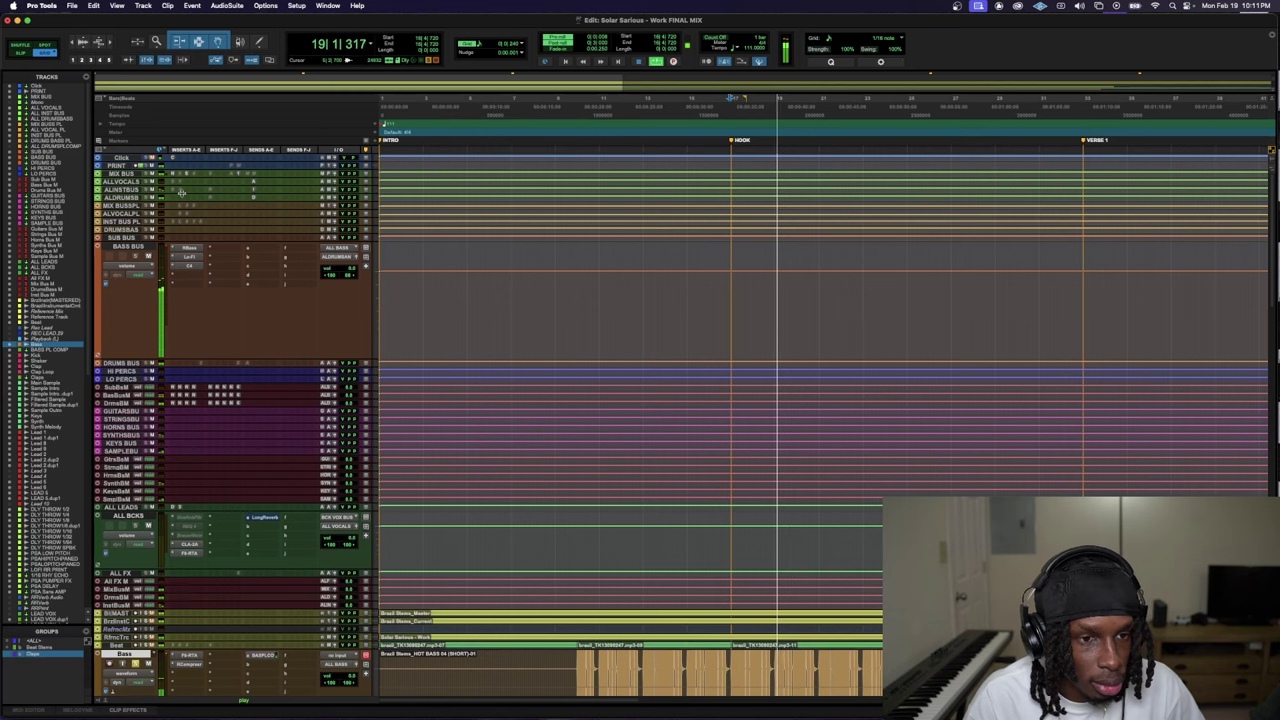
ctrl+super+click(181, 191)
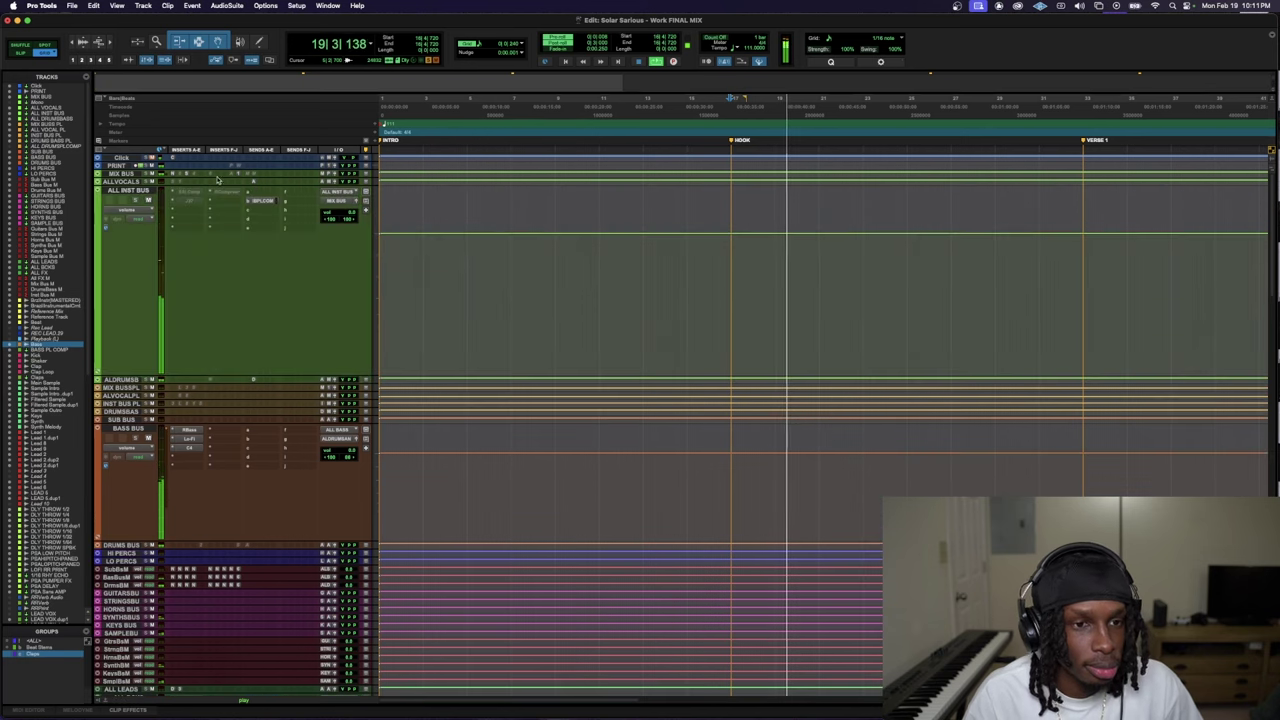
click(178, 192)
click(204, 214)
click(204, 214)
text(f6)
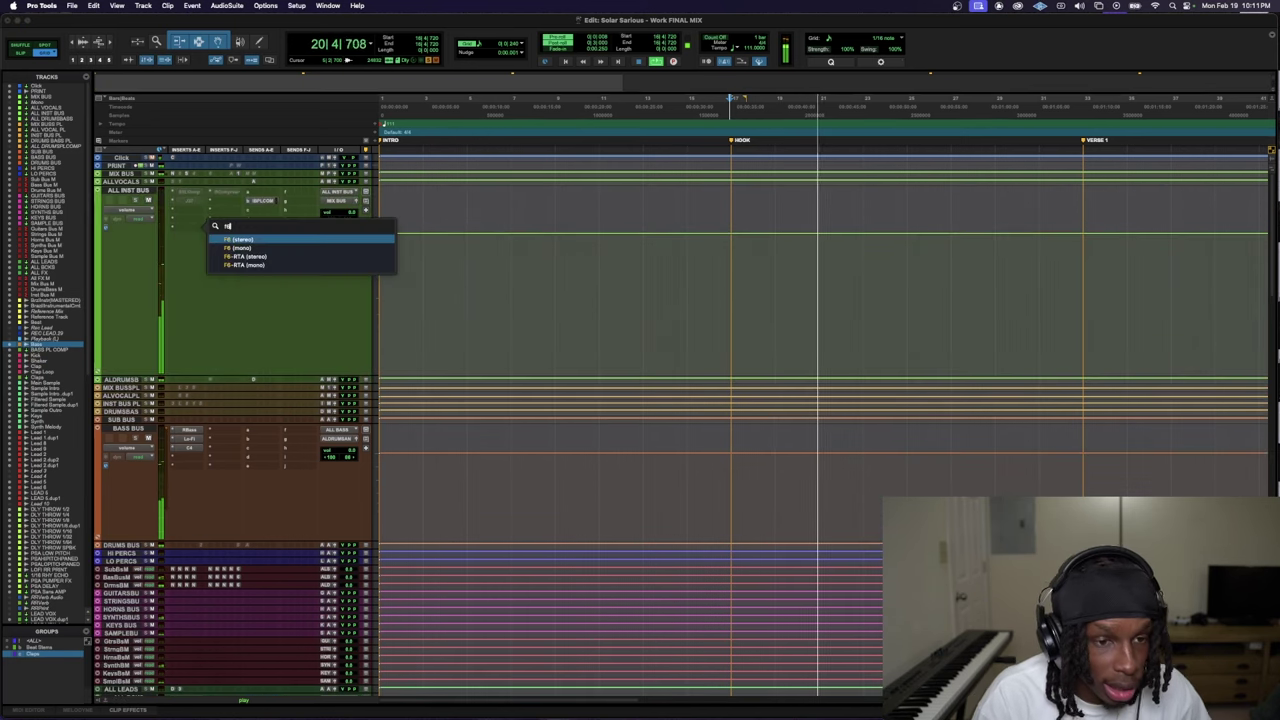
click(245, 256)
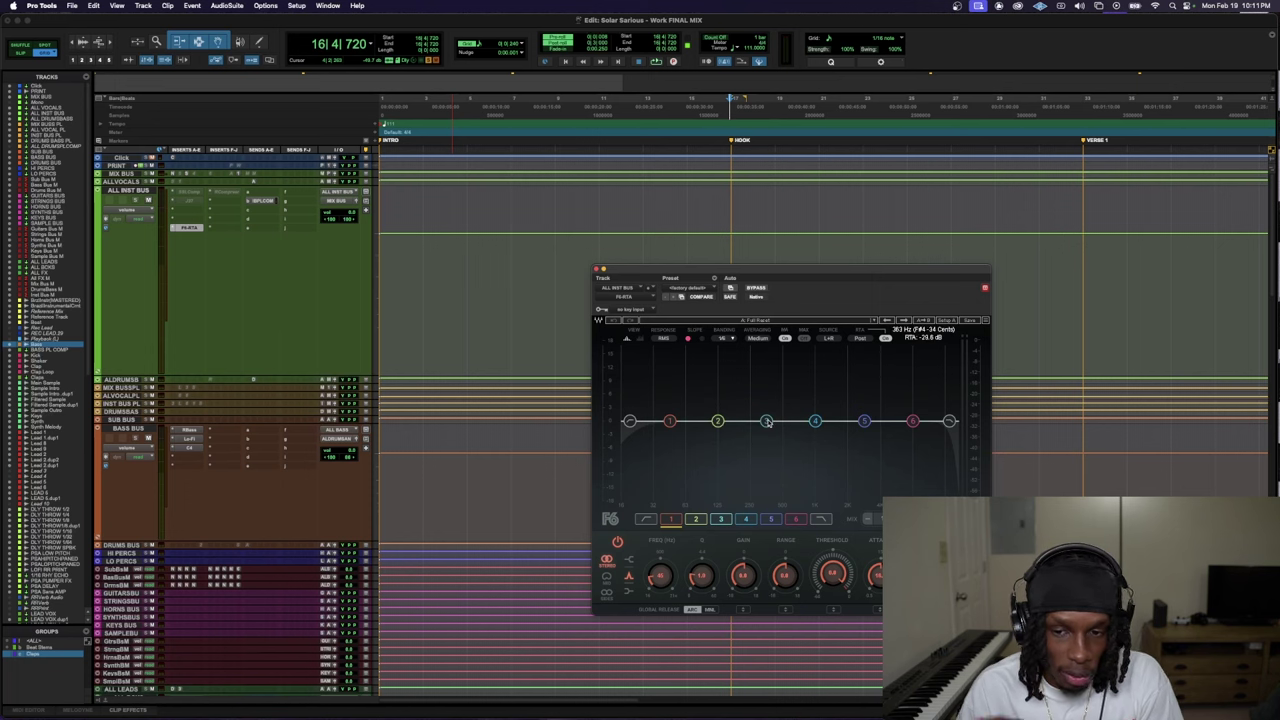
- Sweep F6 band 3 to about 472 Hz with a narrow boost, and lower its gain to slightly below 0 dB
key(space)
drag(766, 421, 776, 358)
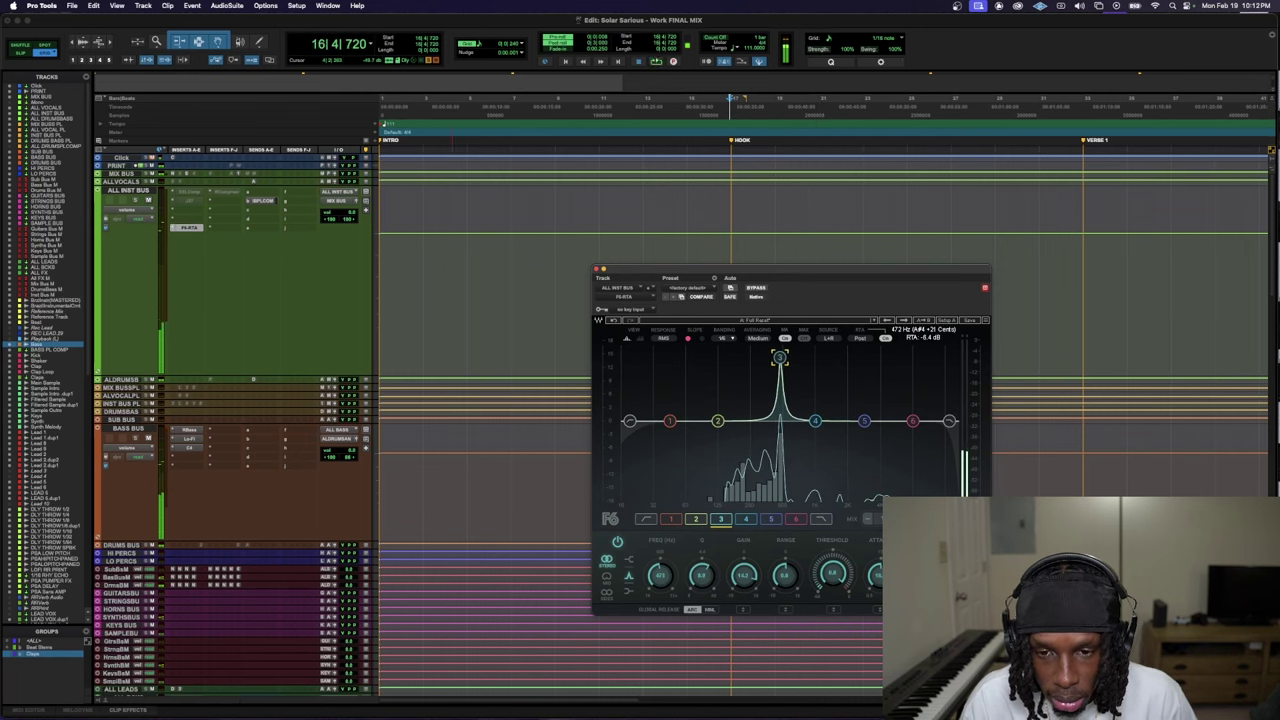
drag(743, 575, 743, 605)
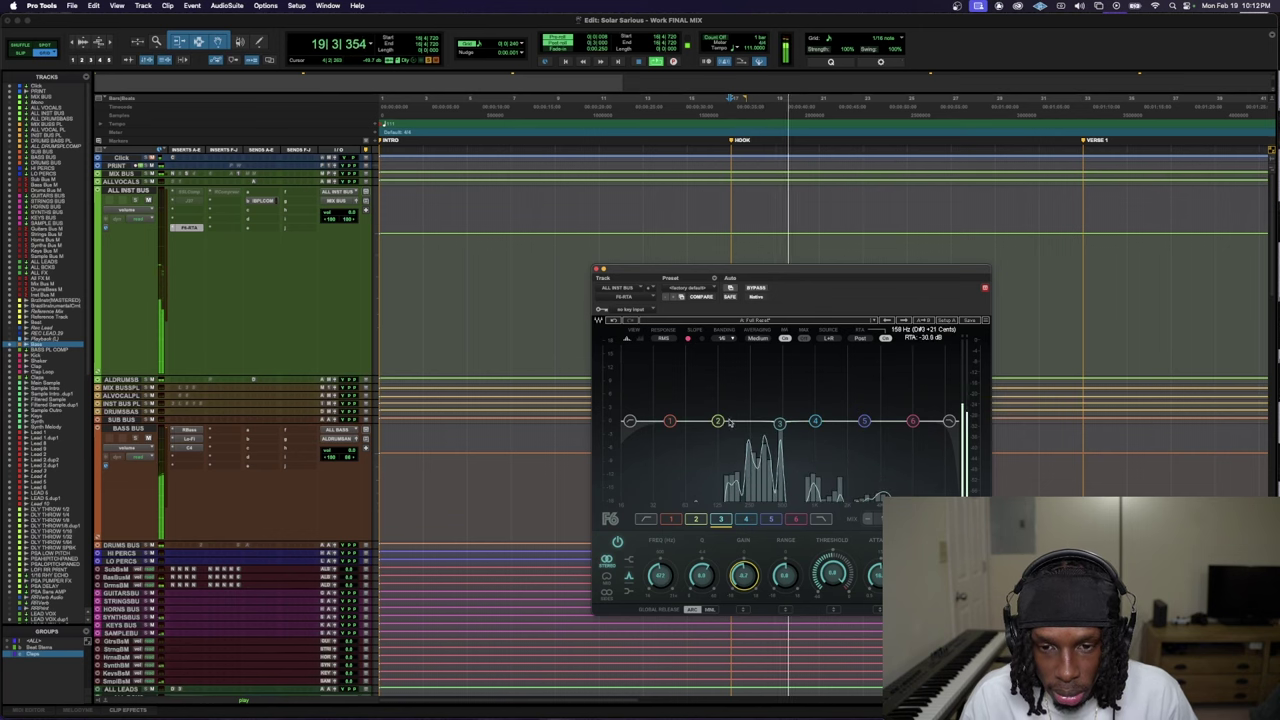
- Move F6 band 2 to about 277 Hz, audition it with a strong boost, and reduce it to a slight boost
drag(717, 420, 754, 369)
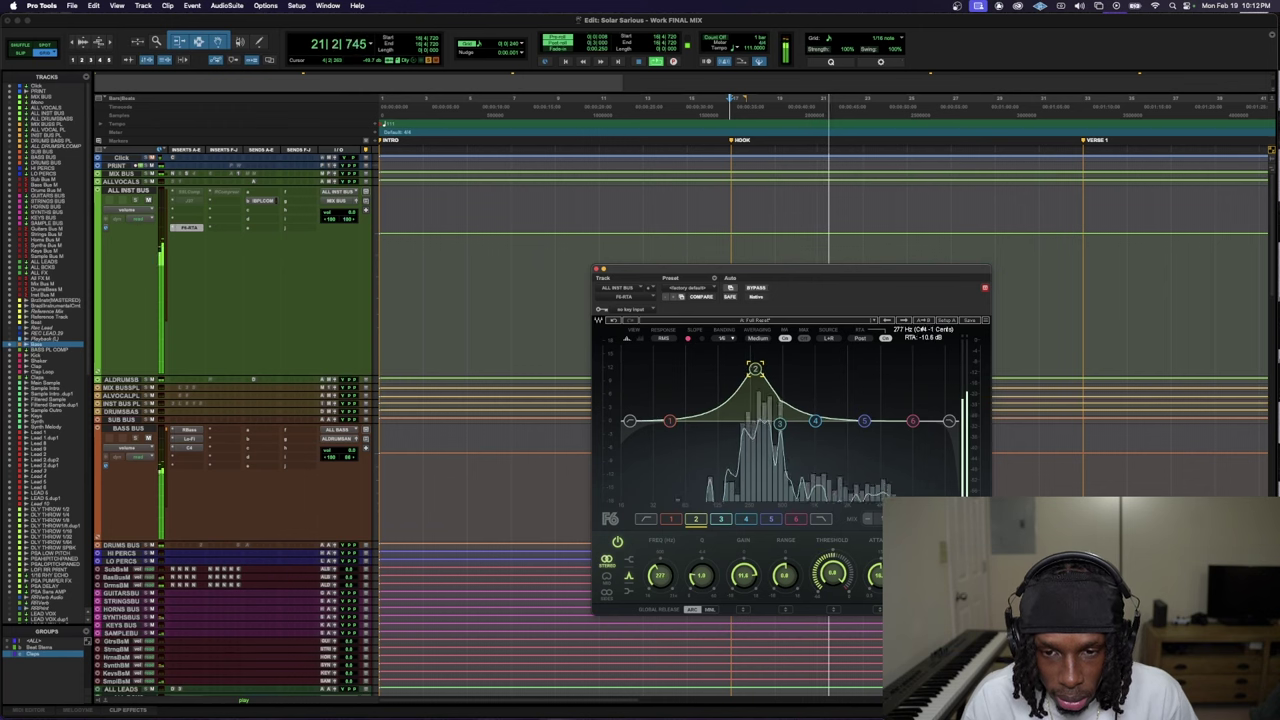
scroll(755, 369, up, 3)
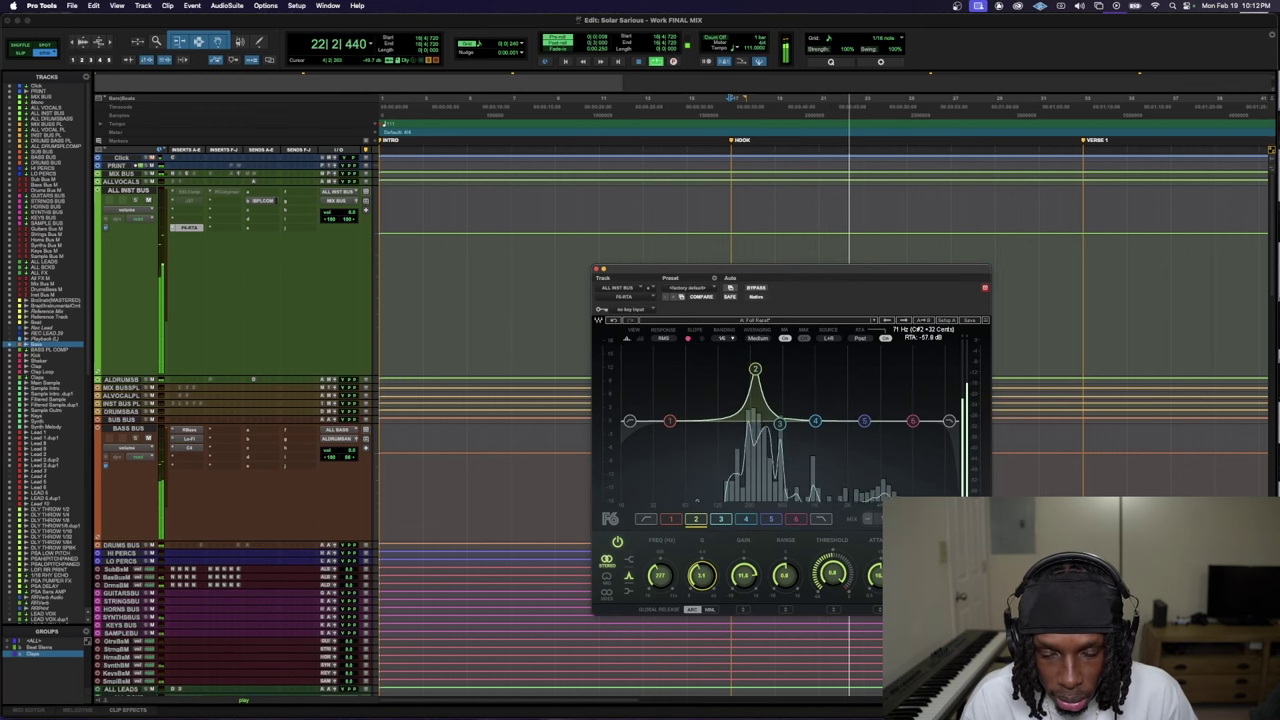
key(space)
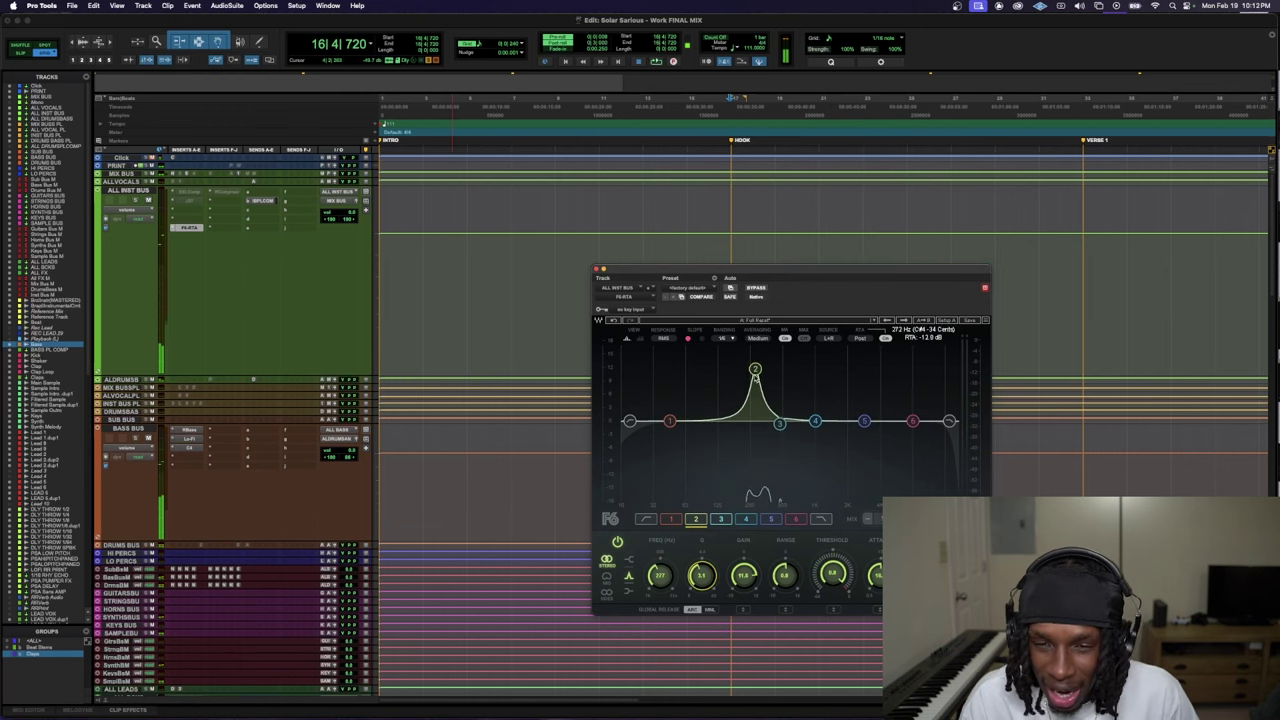
key(space)
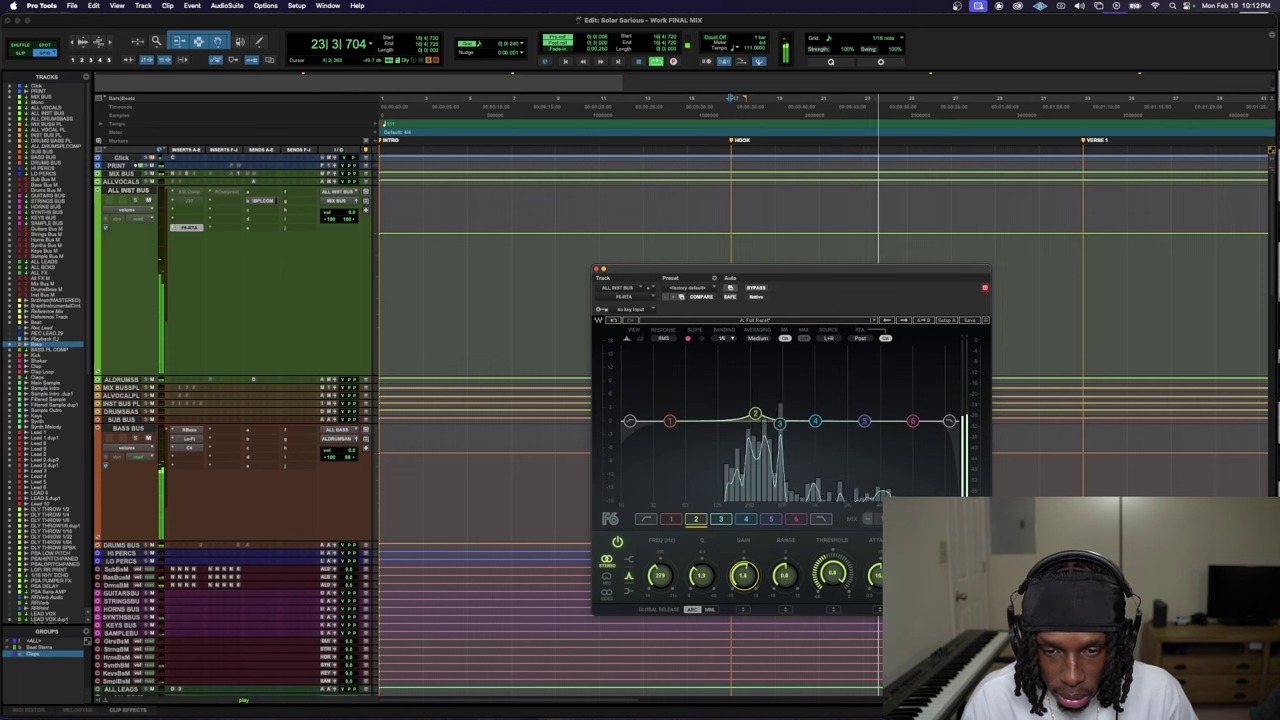
key(space)
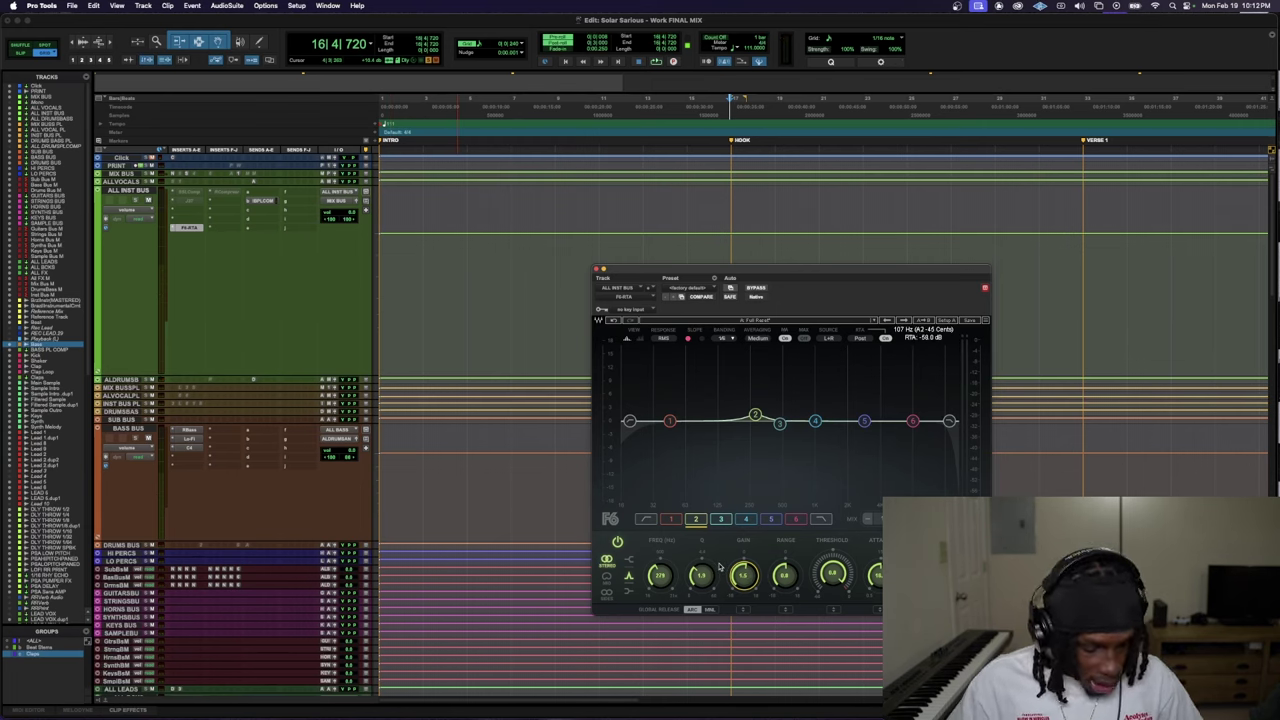
- Enlarge the ALL DRUMSBASS bus and restart playback from 16|4|720
key(space)
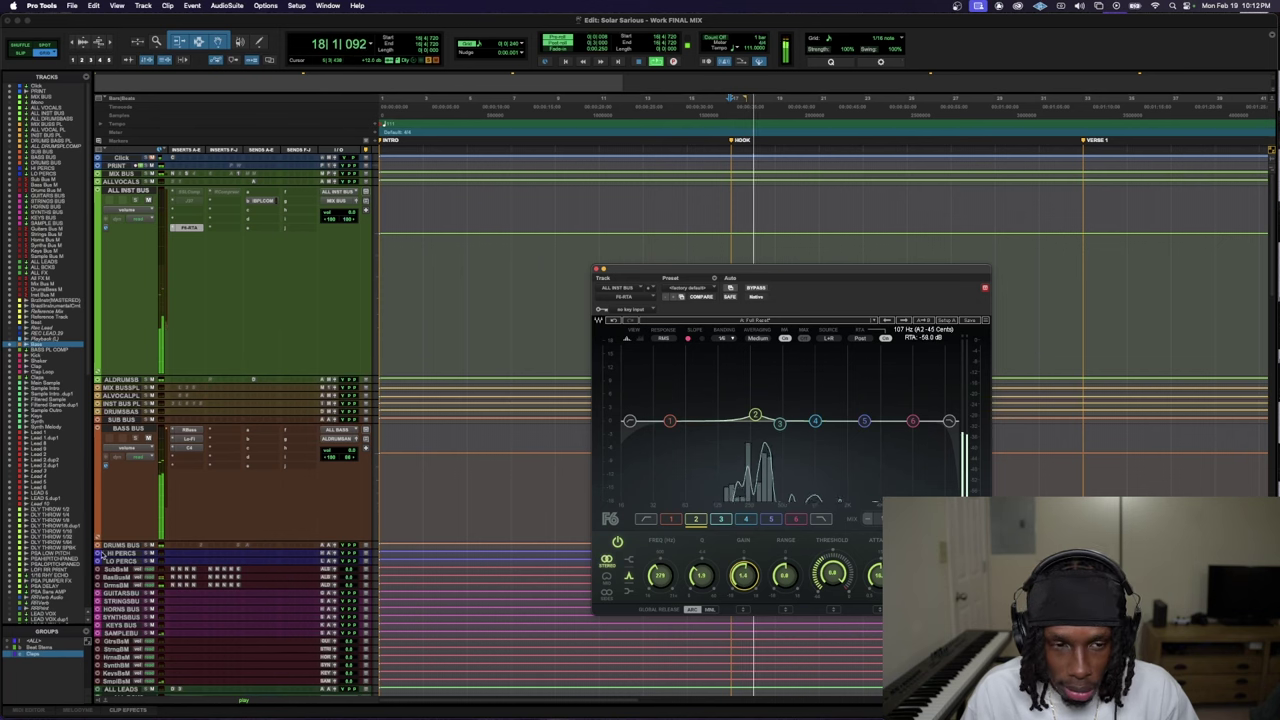
scroll(148, 388, down, 1)
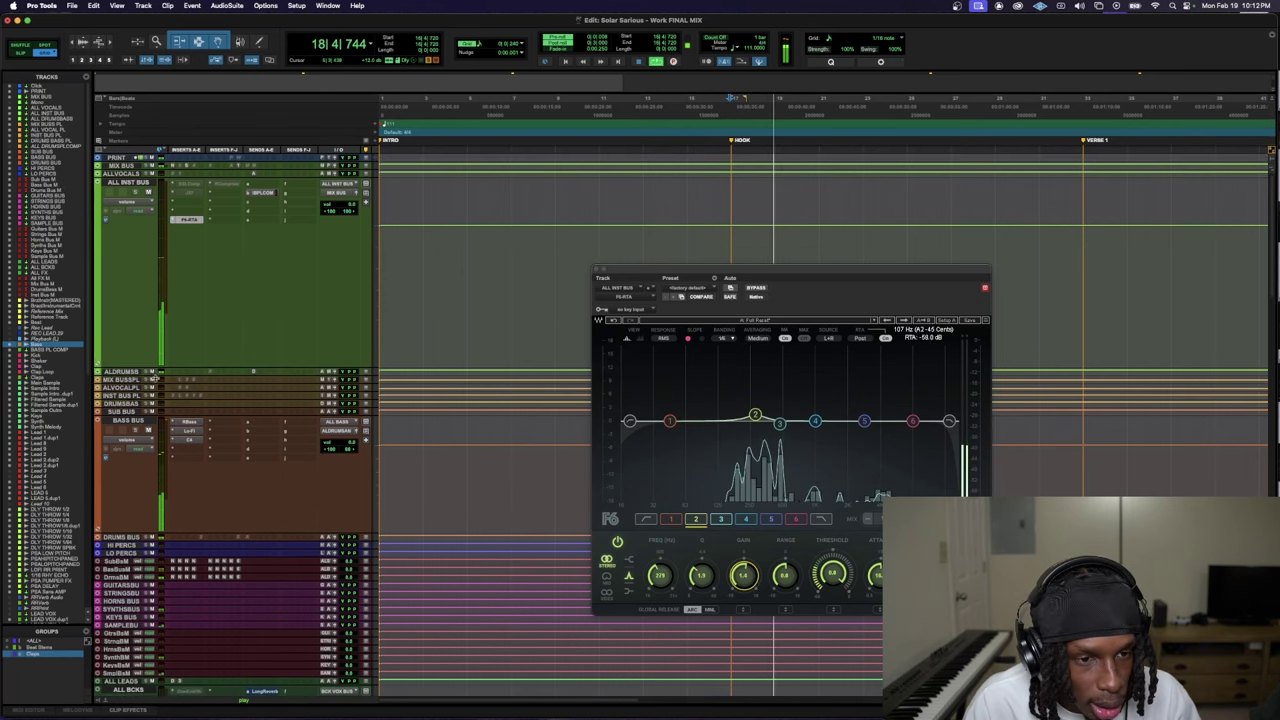
key(ctrl+Up)
key(space)
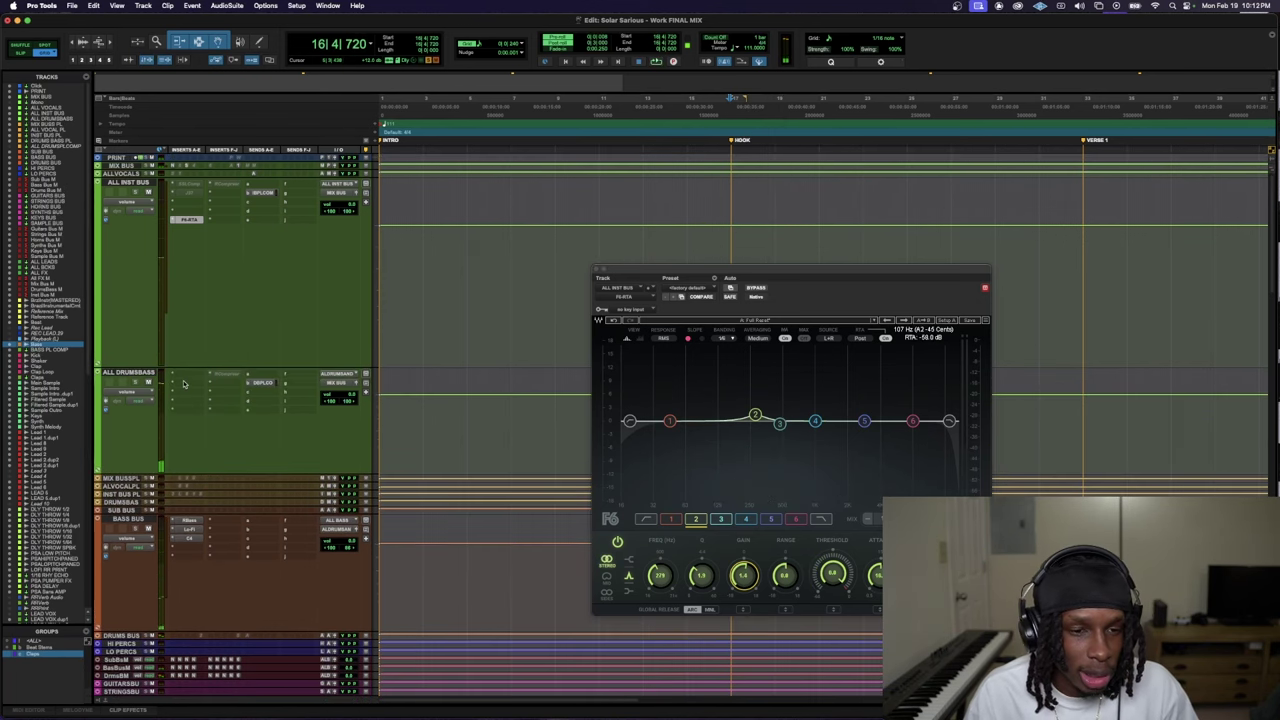
key(space)
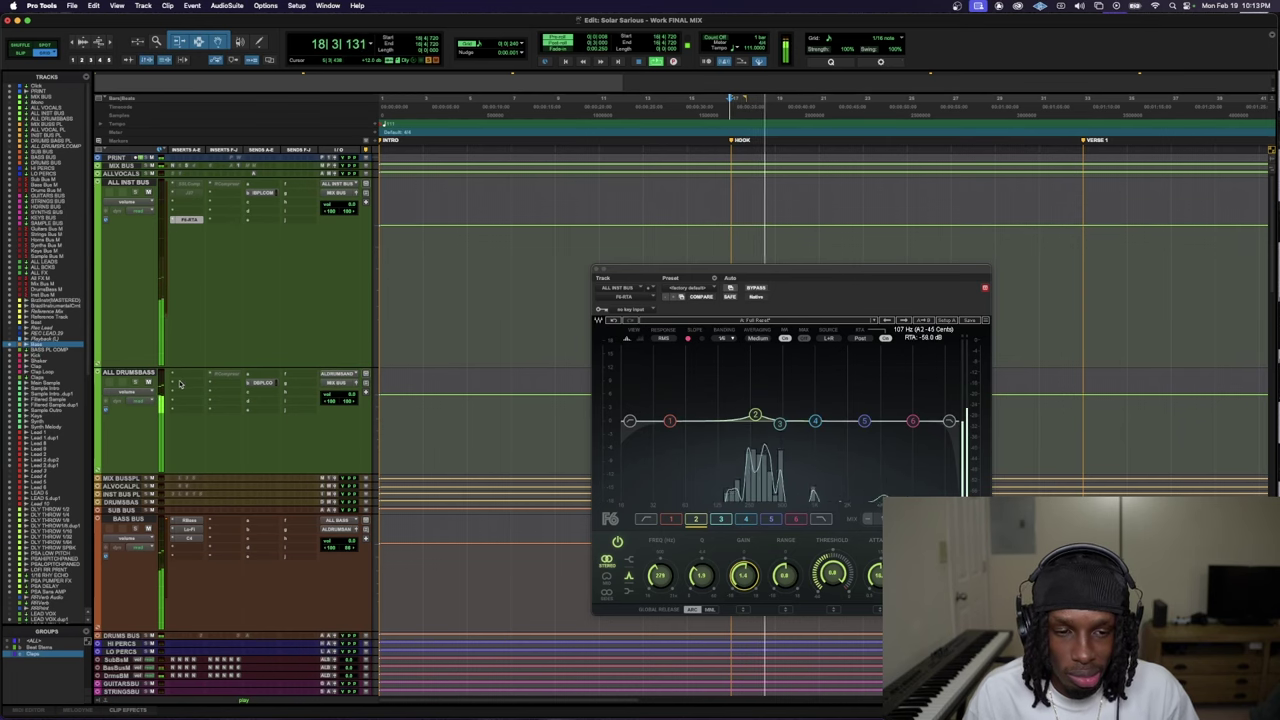
- Put away the F6 equalizer window and play from 17|3|720, at the start of the Lead 8 clip in the hook
key(space)
key(super+z)
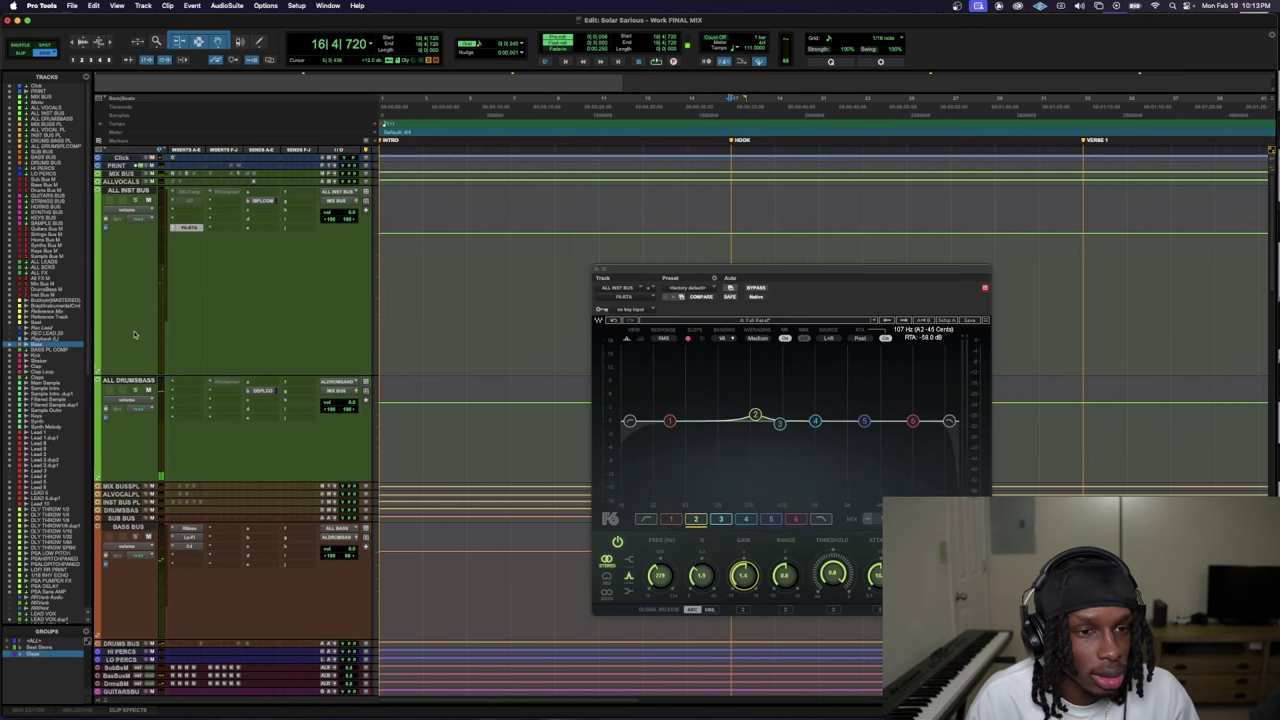
key(space)
scroll(191, 323, down, 15)
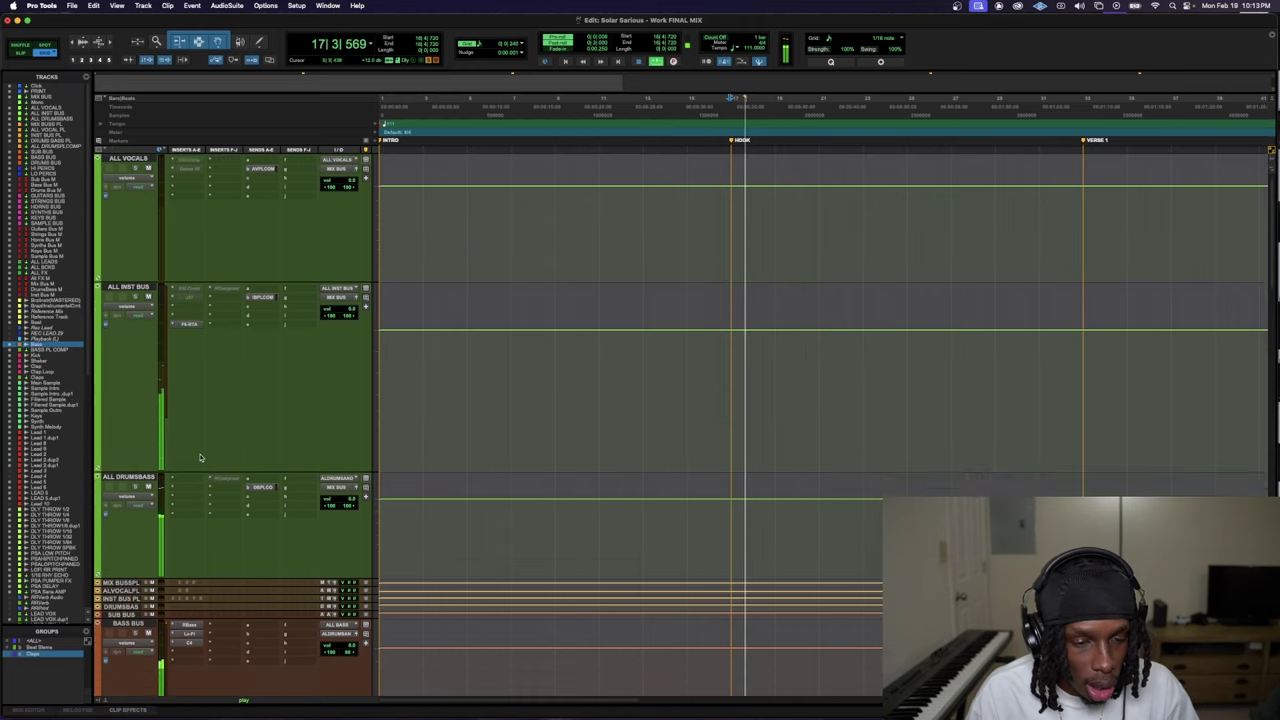
scroll(196, 454, down, 3)
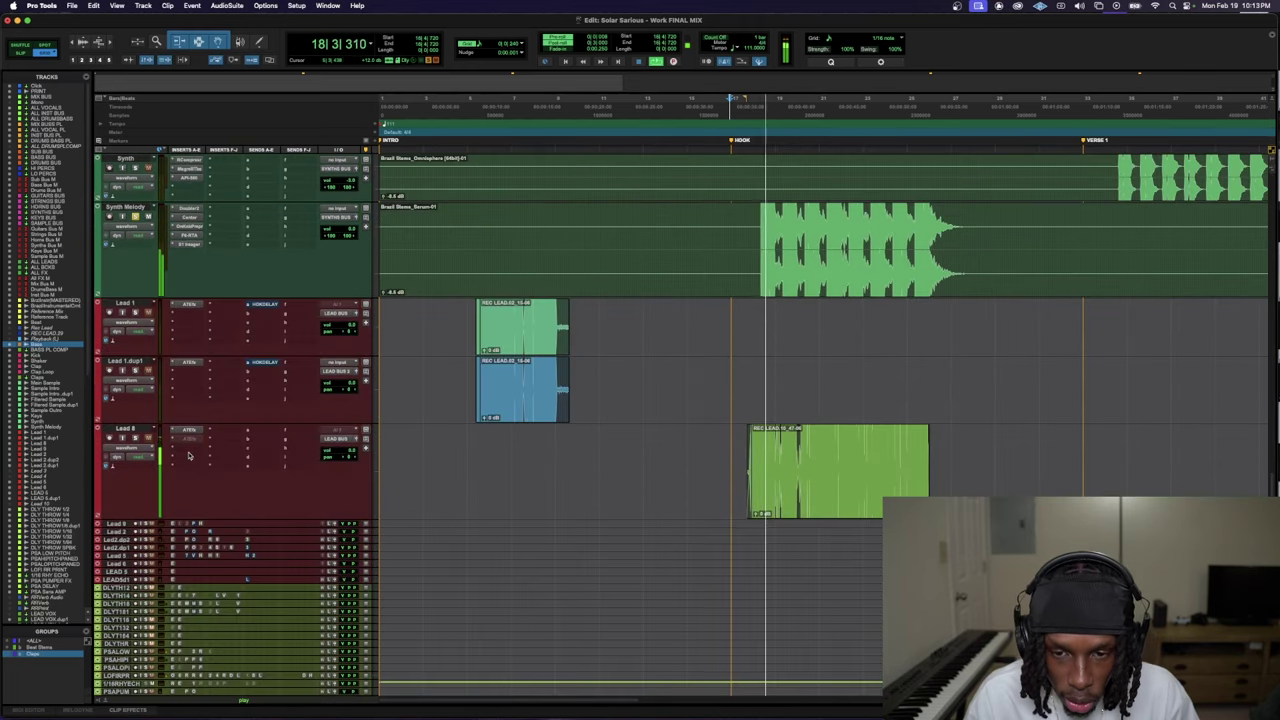
key(space)
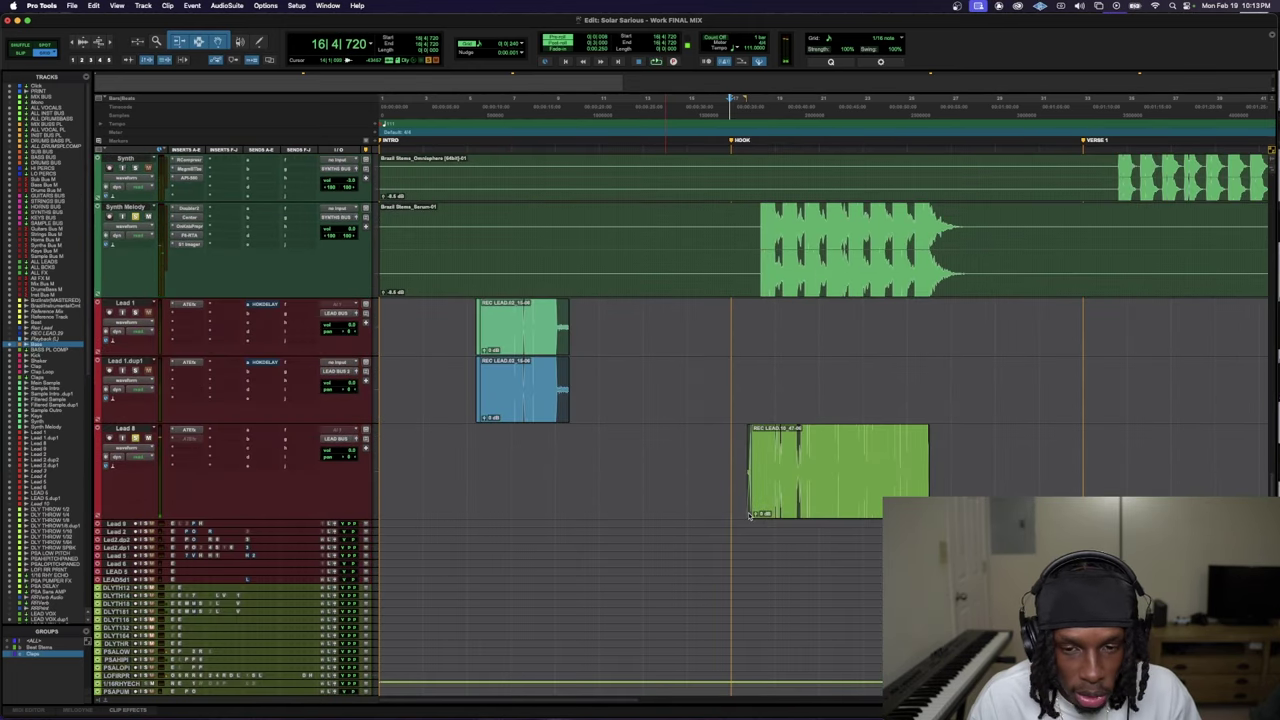
click(748, 448)
key(space)
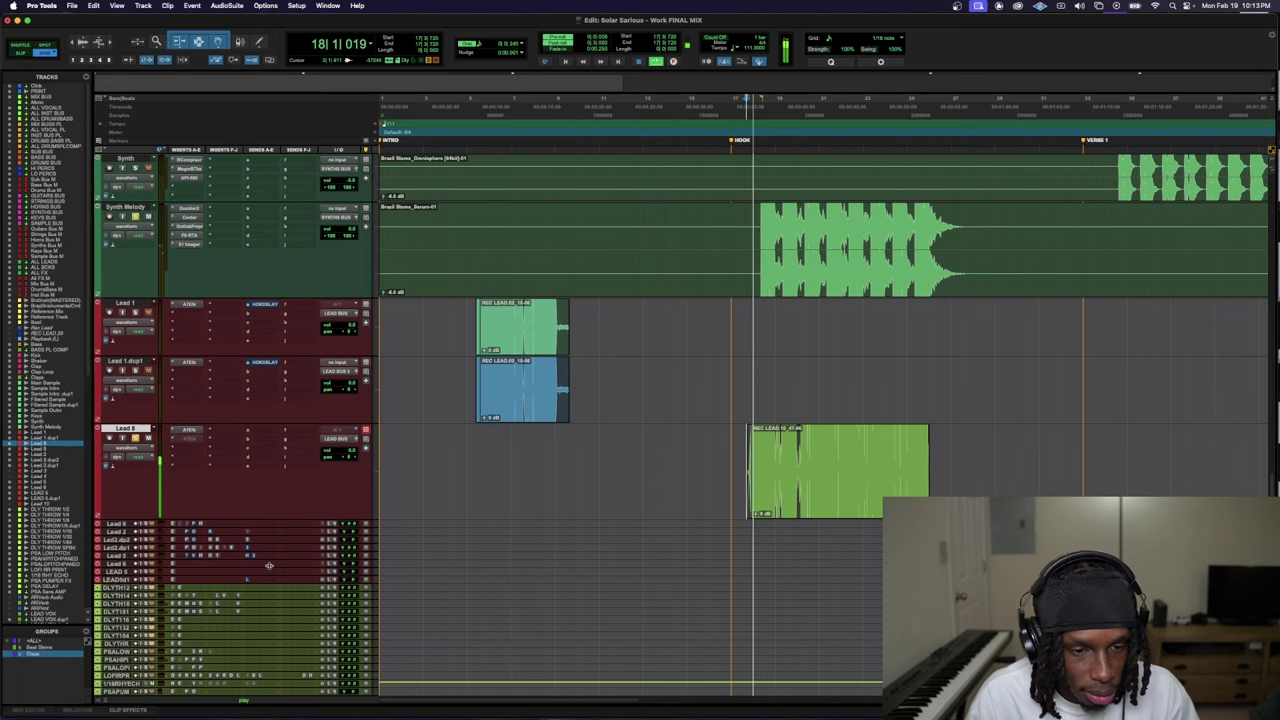
- Enlarge the LEAD VOX.dup1 track and open its output fader window
scroll(266, 572, down, 5)
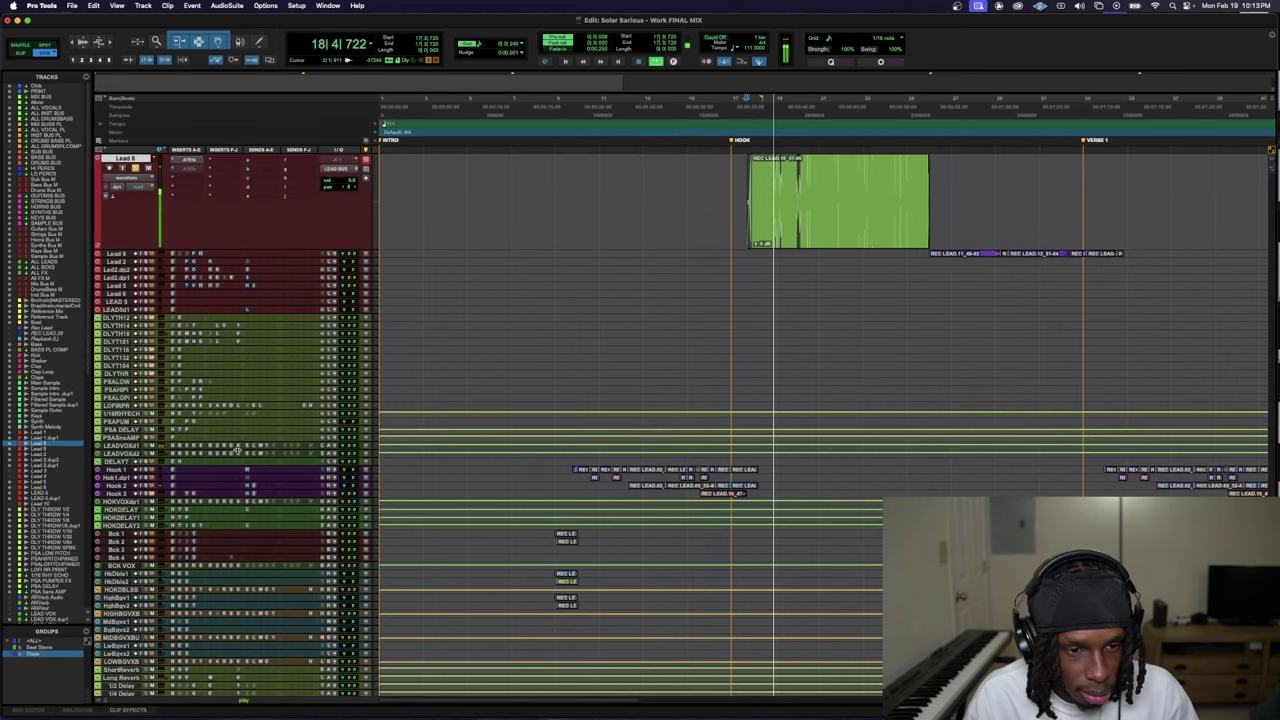
drag(237, 453, 254, 549)
click(264, 456)
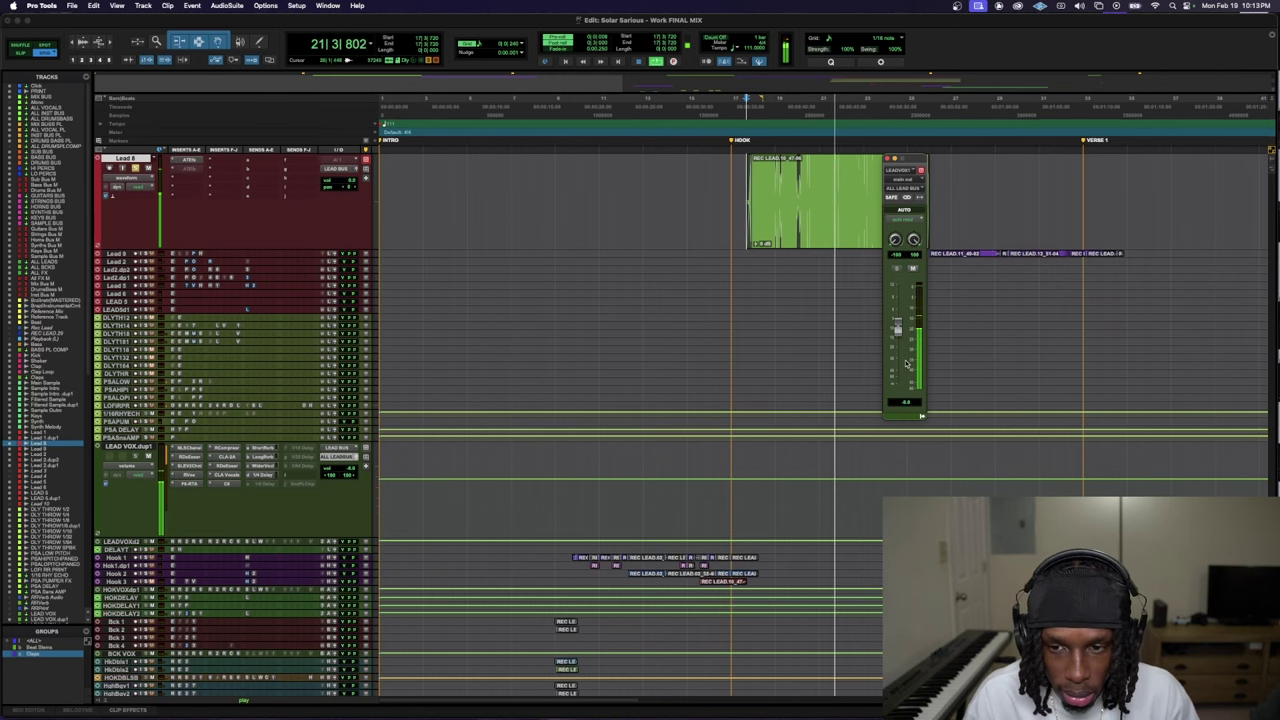
- In LEAD VOX.dup1's RComp compressor, set the attack to 6.18, the threshold to -27.2 and the release to 60.1 during playback
click(226, 448)
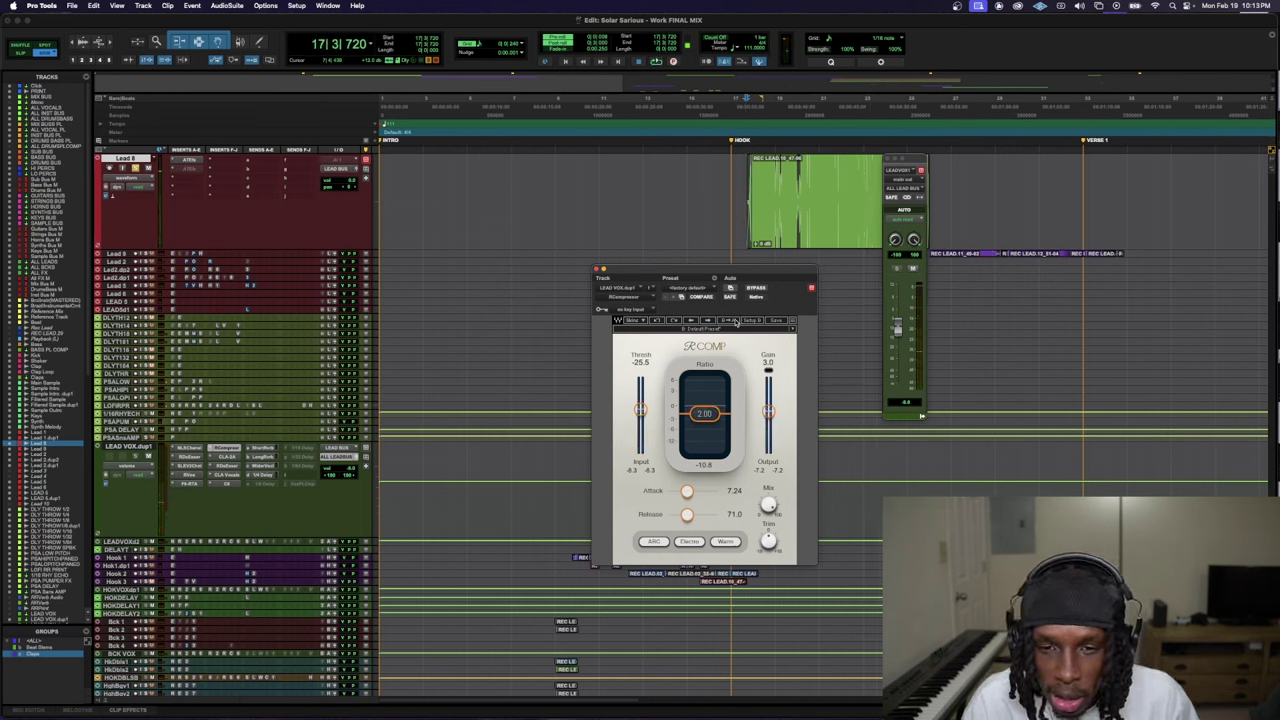
key(space)
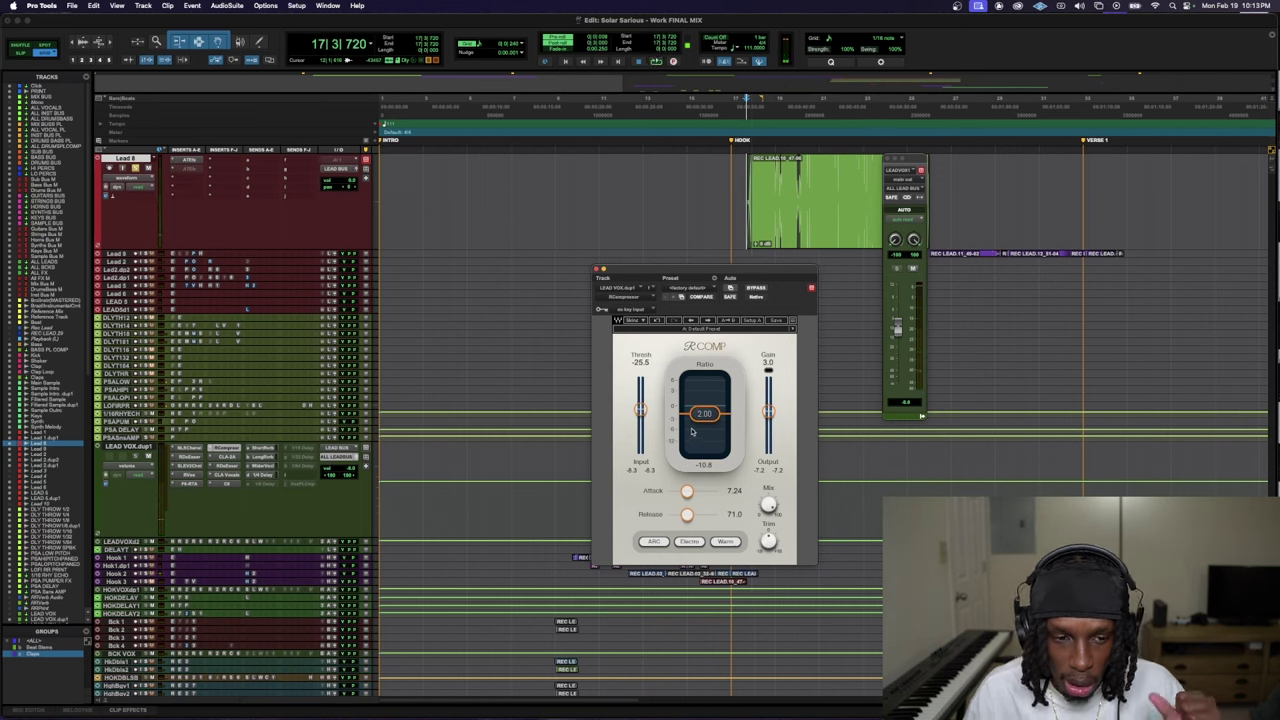
drag(686, 490, 685, 515)
key(space)
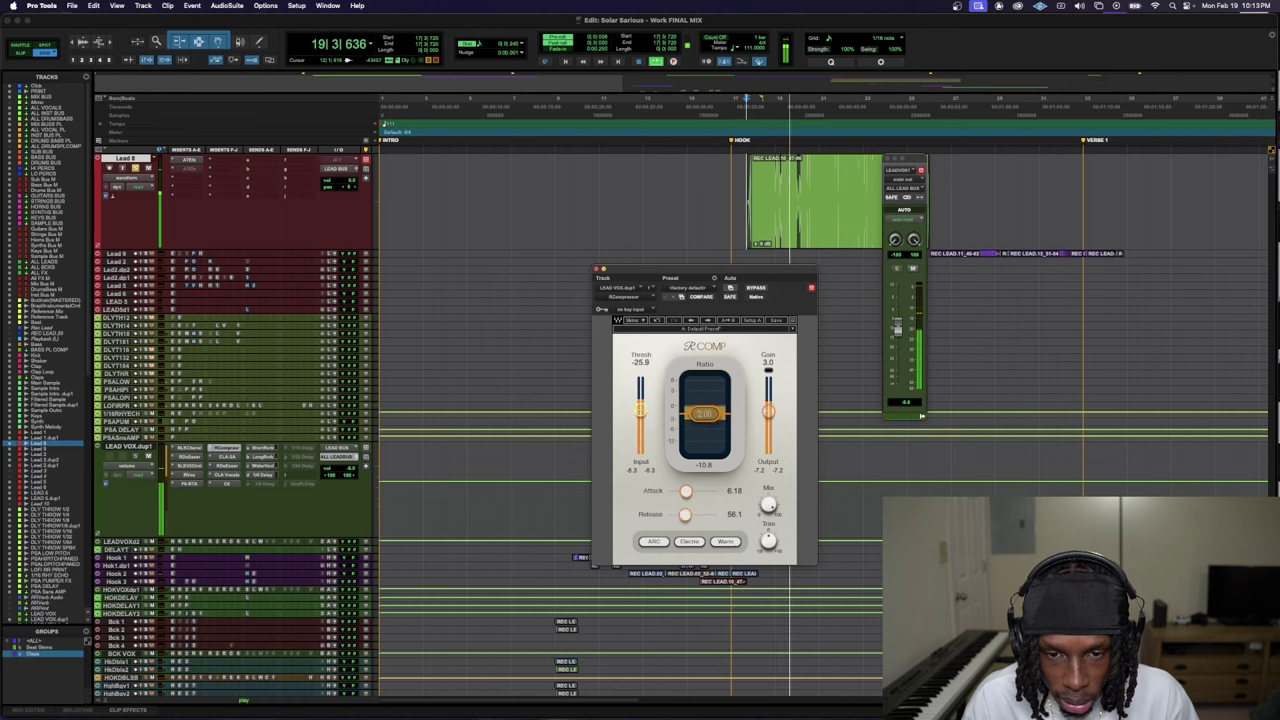
drag(640, 410, 640, 412)
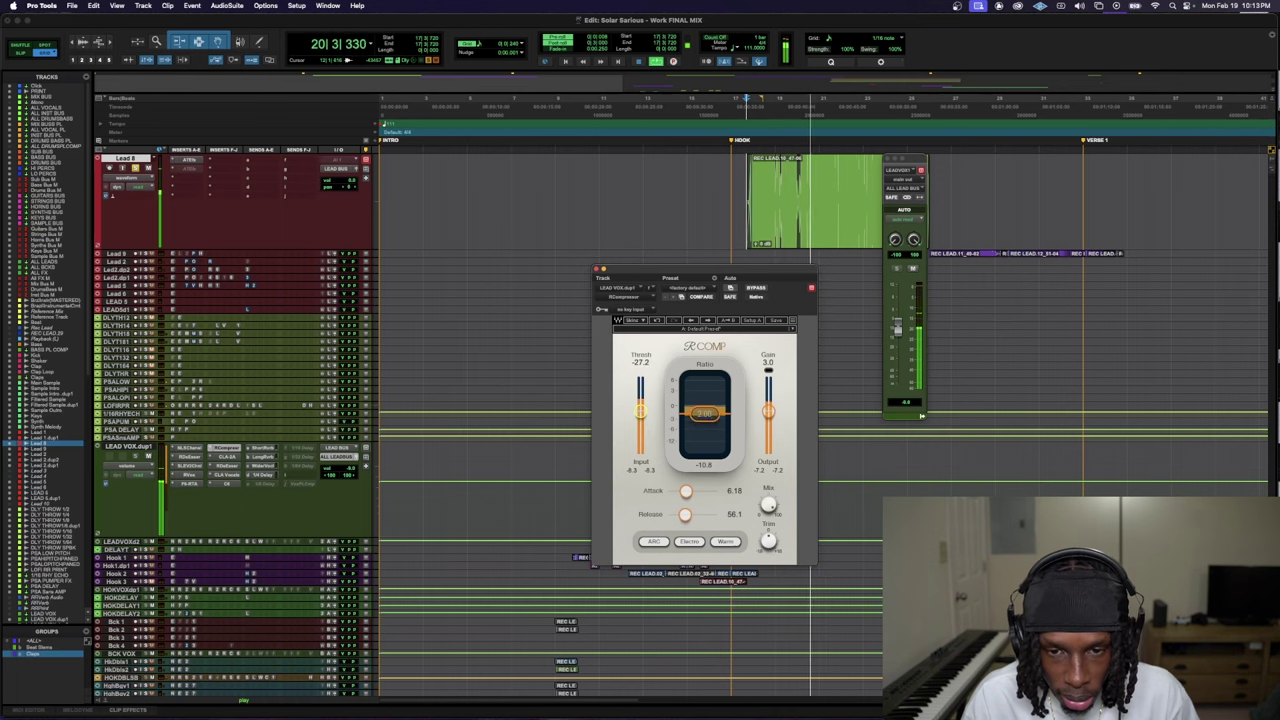
drag(685, 514, 685, 509)
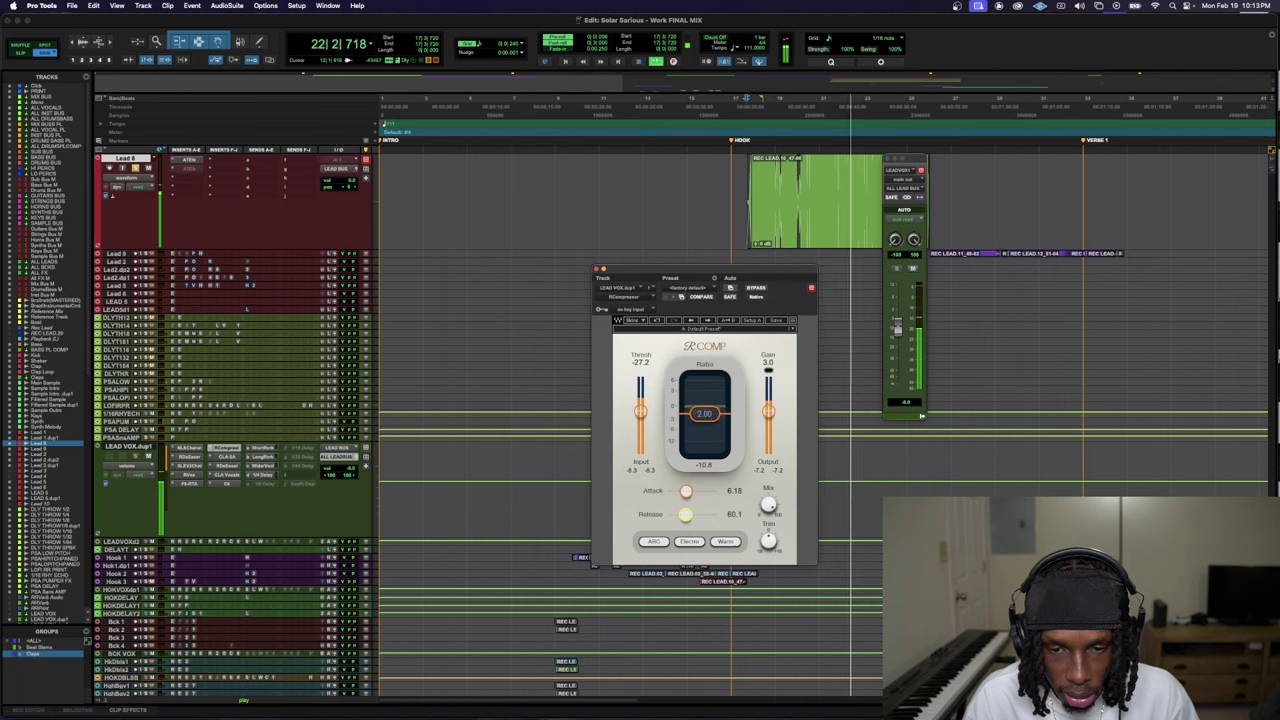
- Fine-tune LEAD VOX.dup1's volume while checking its F6, RVox and SSL EV2 Channel inserts
click(352, 468)
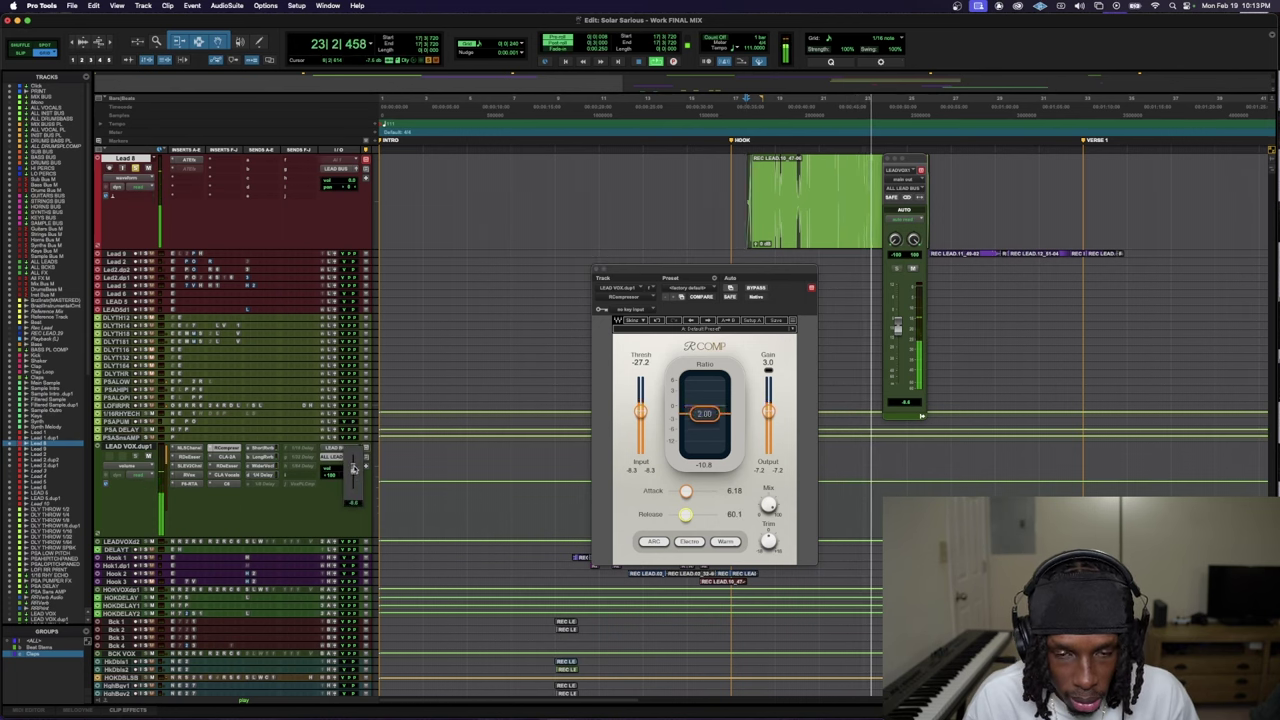
click(224, 457)
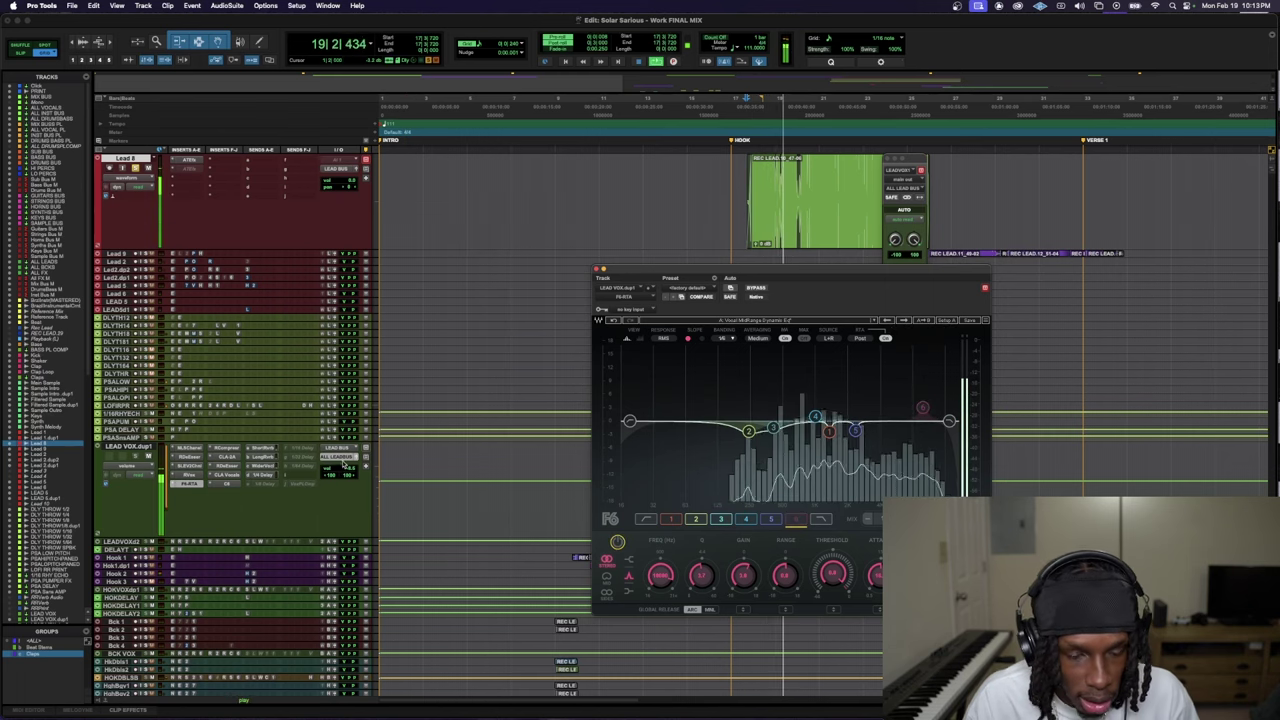
click(198, 475)
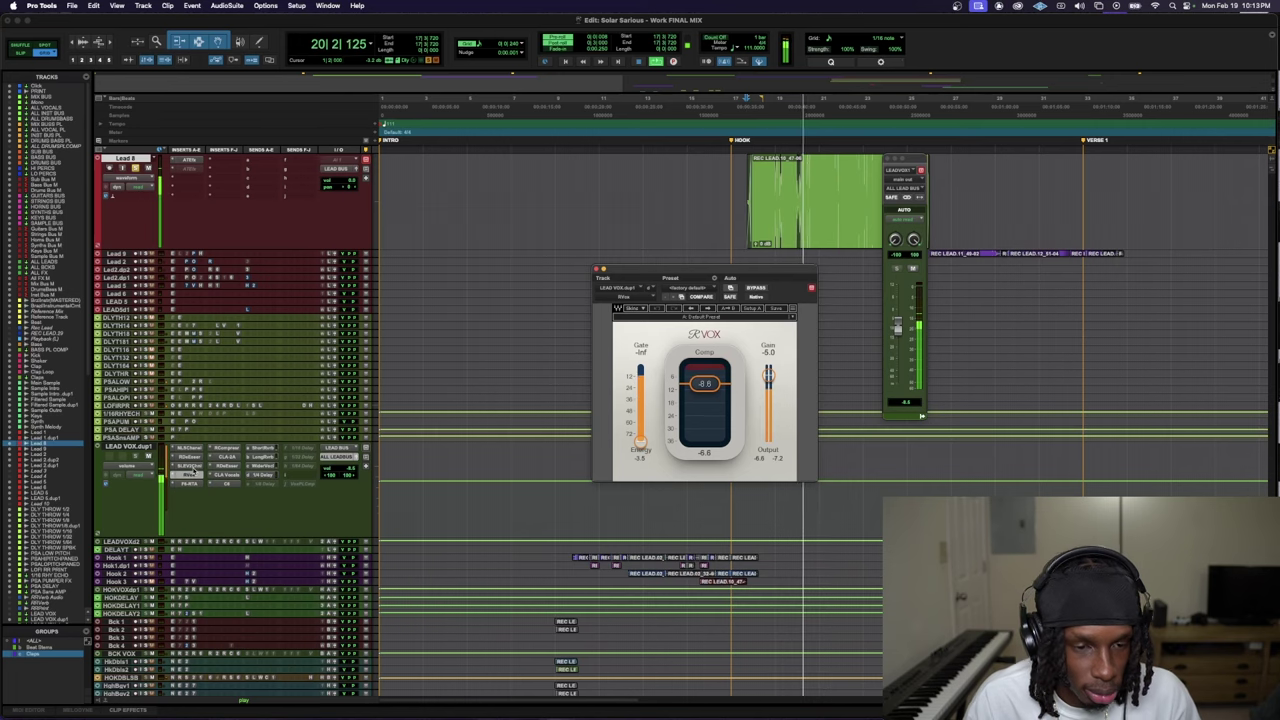
click(199, 467)
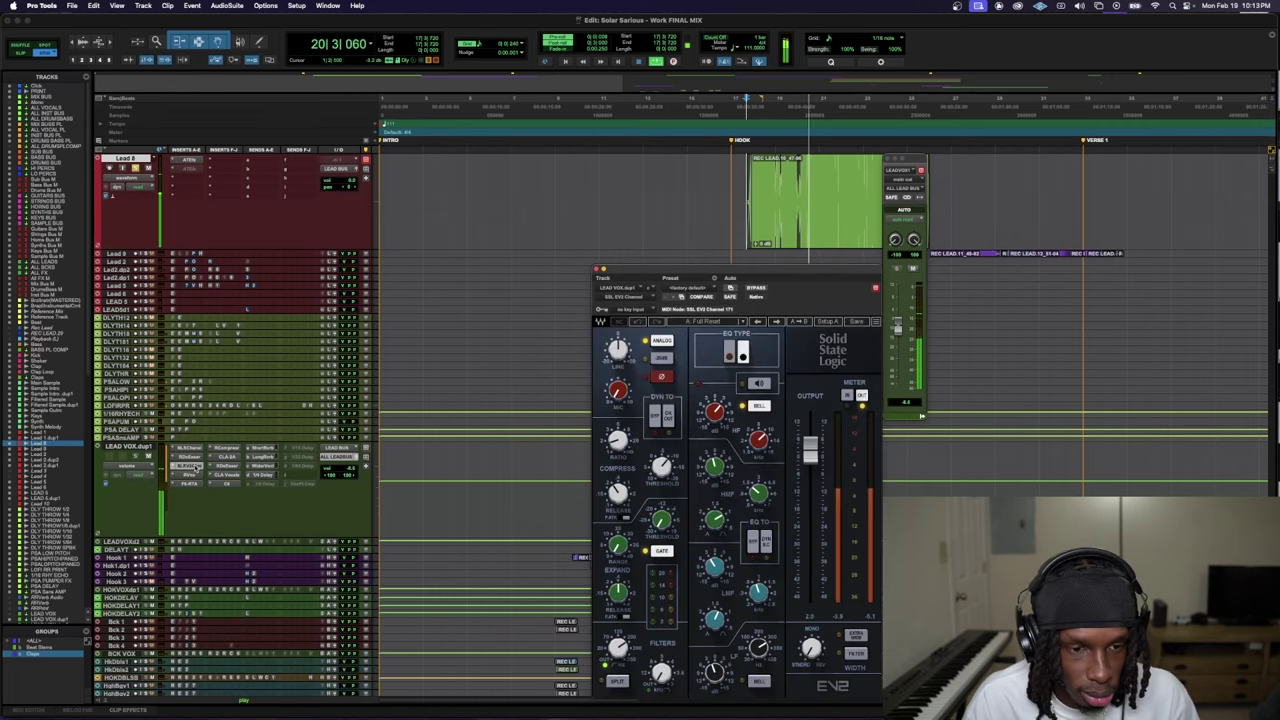
click(349, 474)
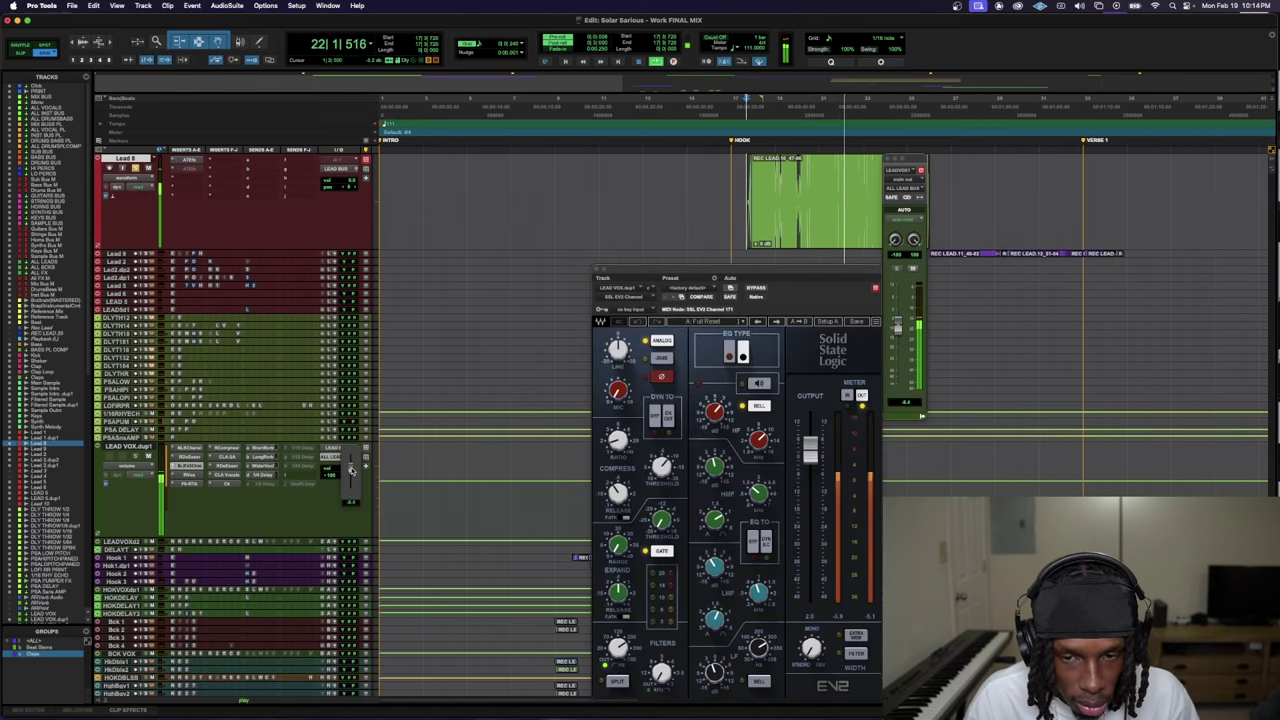
drag(350, 470, 357, 472)
- Turn off the HF bell in the SSL EV2 Channel, compare both EQ types, keep the brown one, and close the plug-in
click(758, 406)
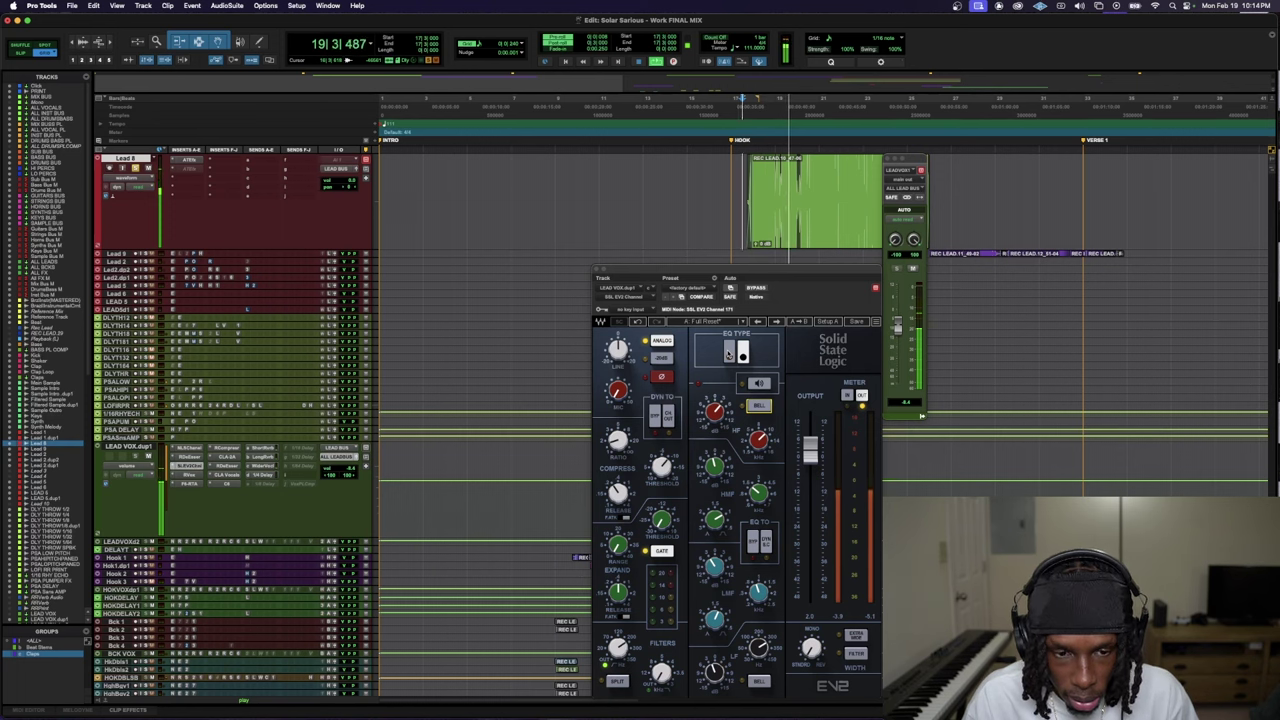
click(735, 352)
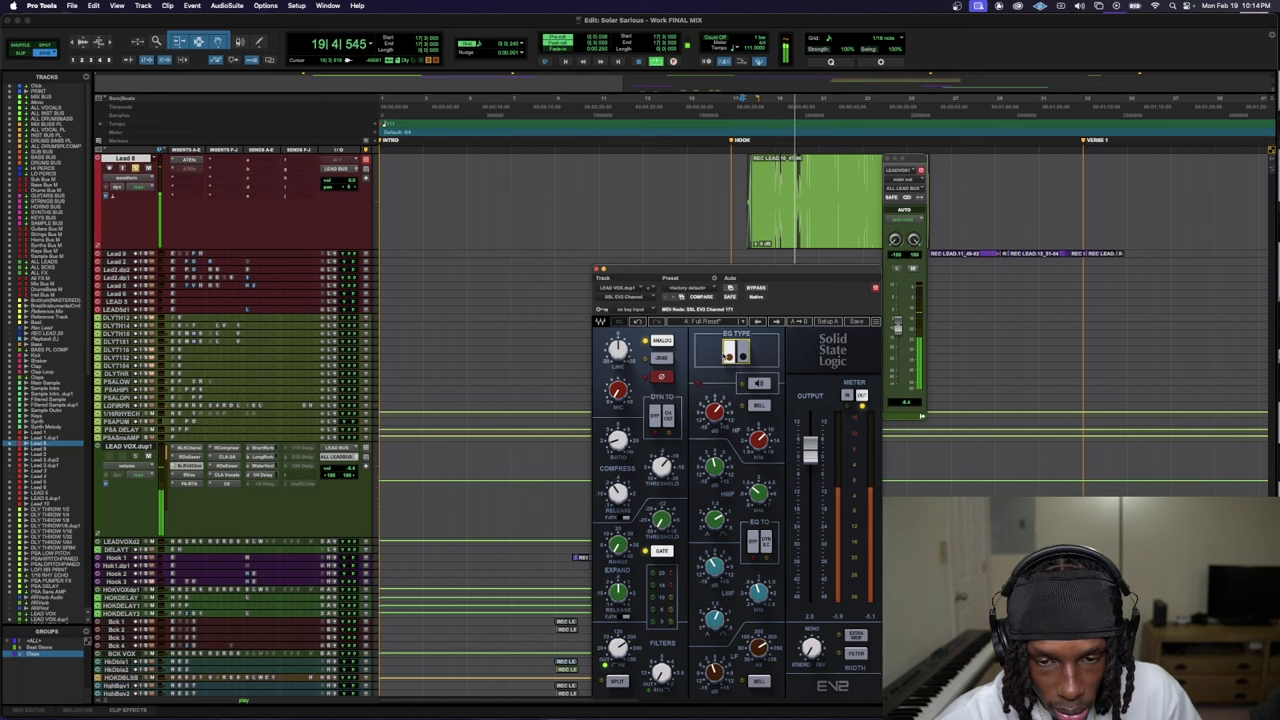
click(743, 347)
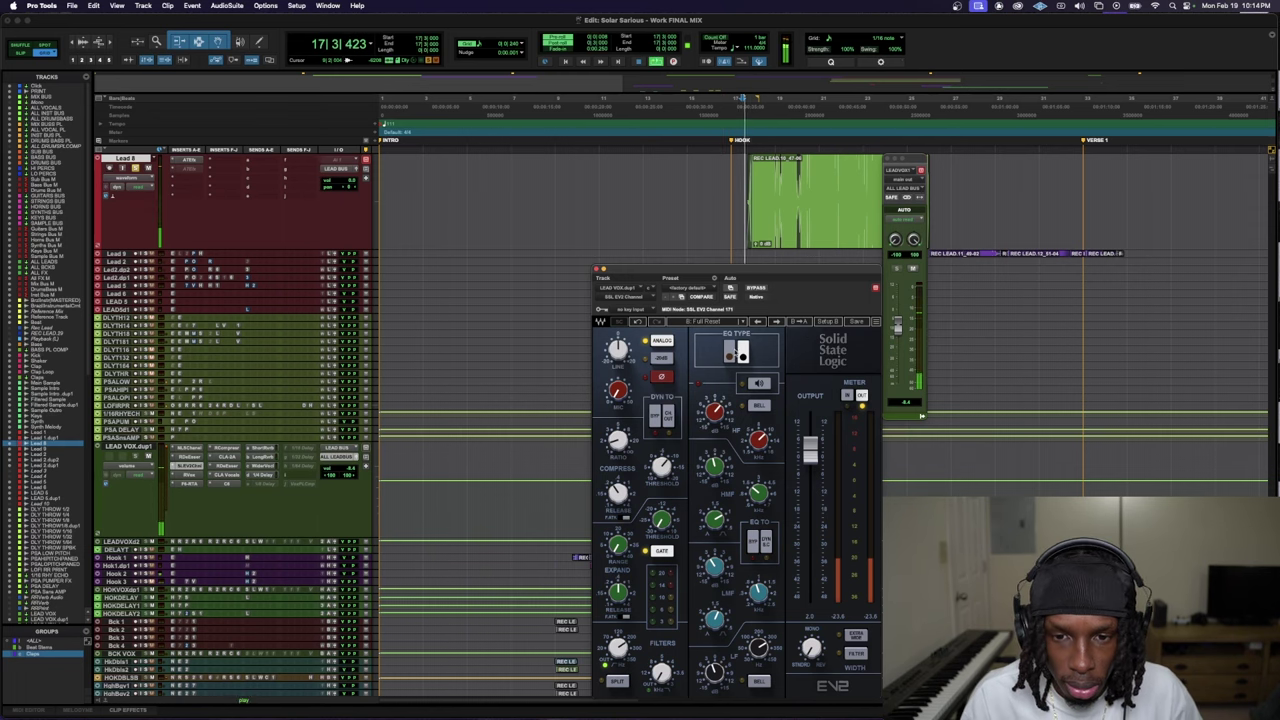
click(735, 352)
click(597, 269)
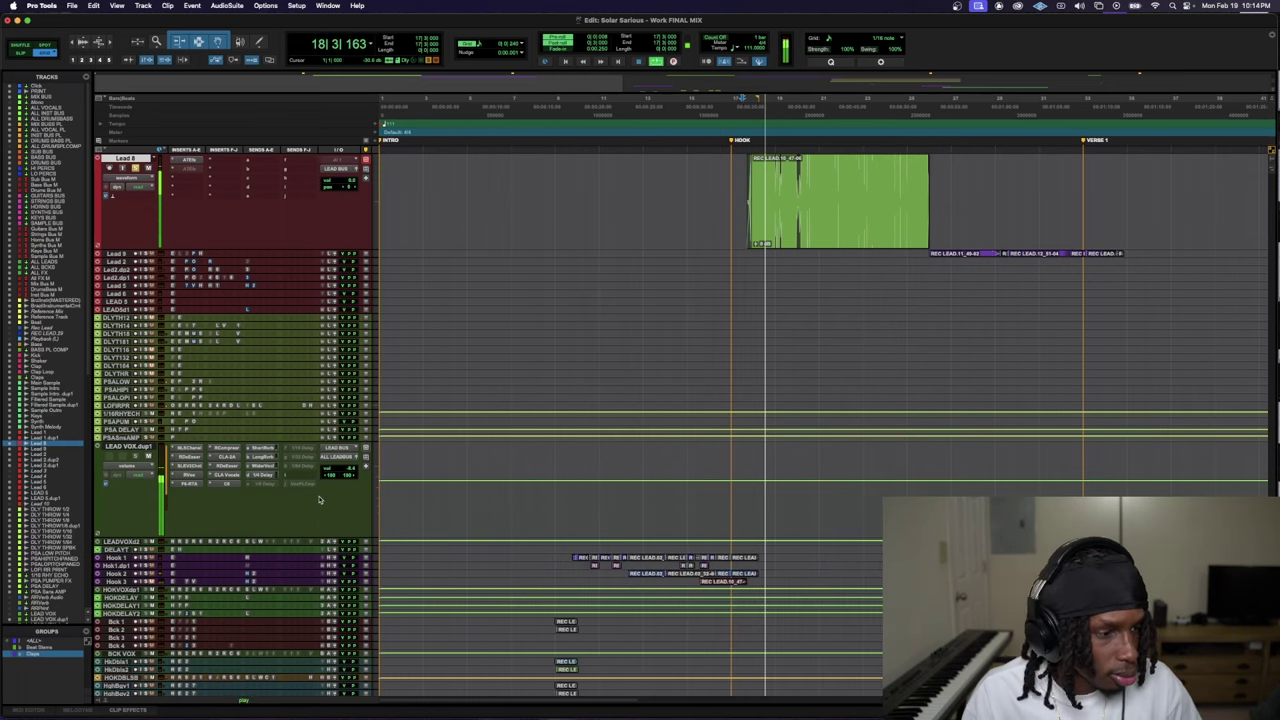
- Zoom out the timeline, shrink all tracks, and play from the start of the purple lead clips that follow the hook's Lead 8 clip
key(super+bracketleft)
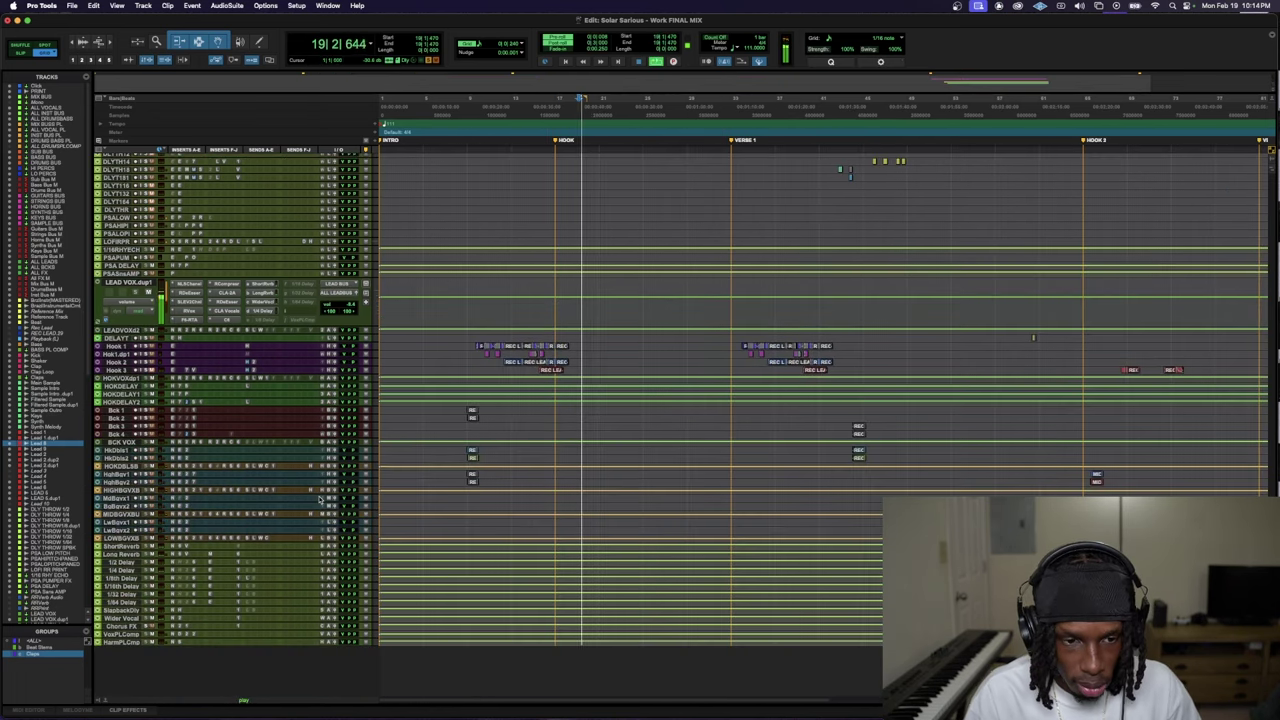
scroll(320, 498, down, 5)
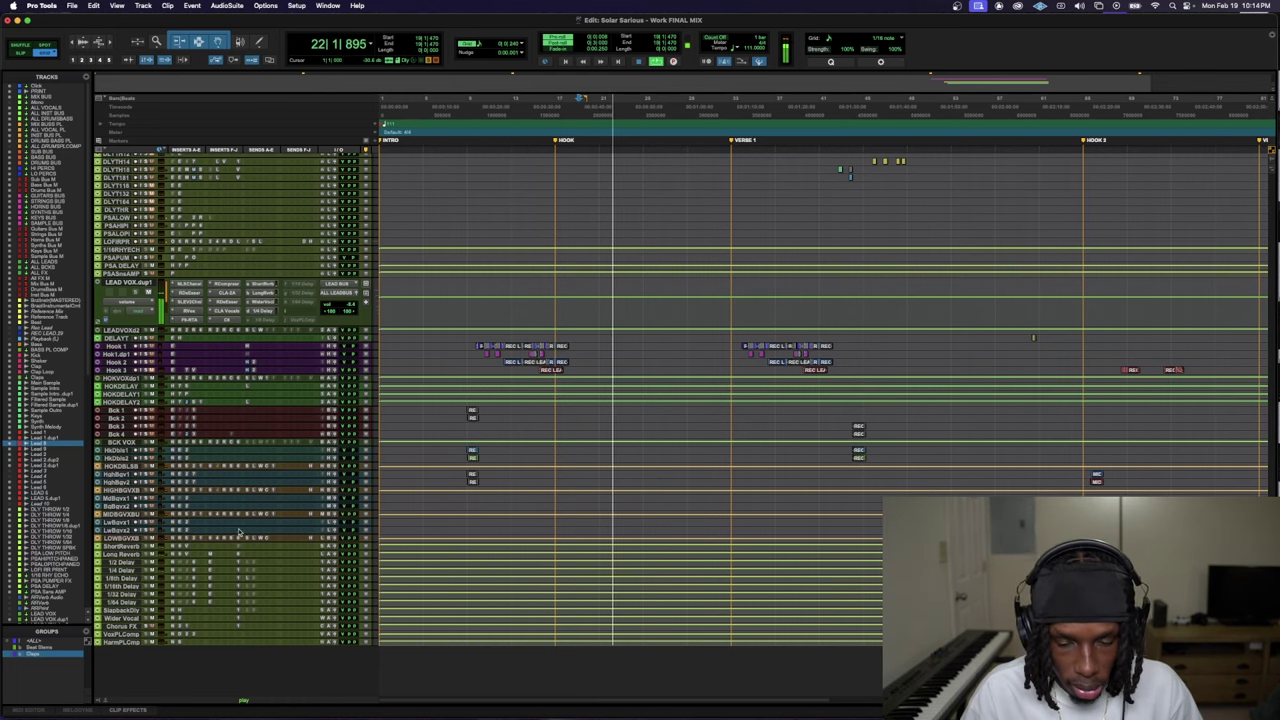
scroll(262, 511, up, 10)
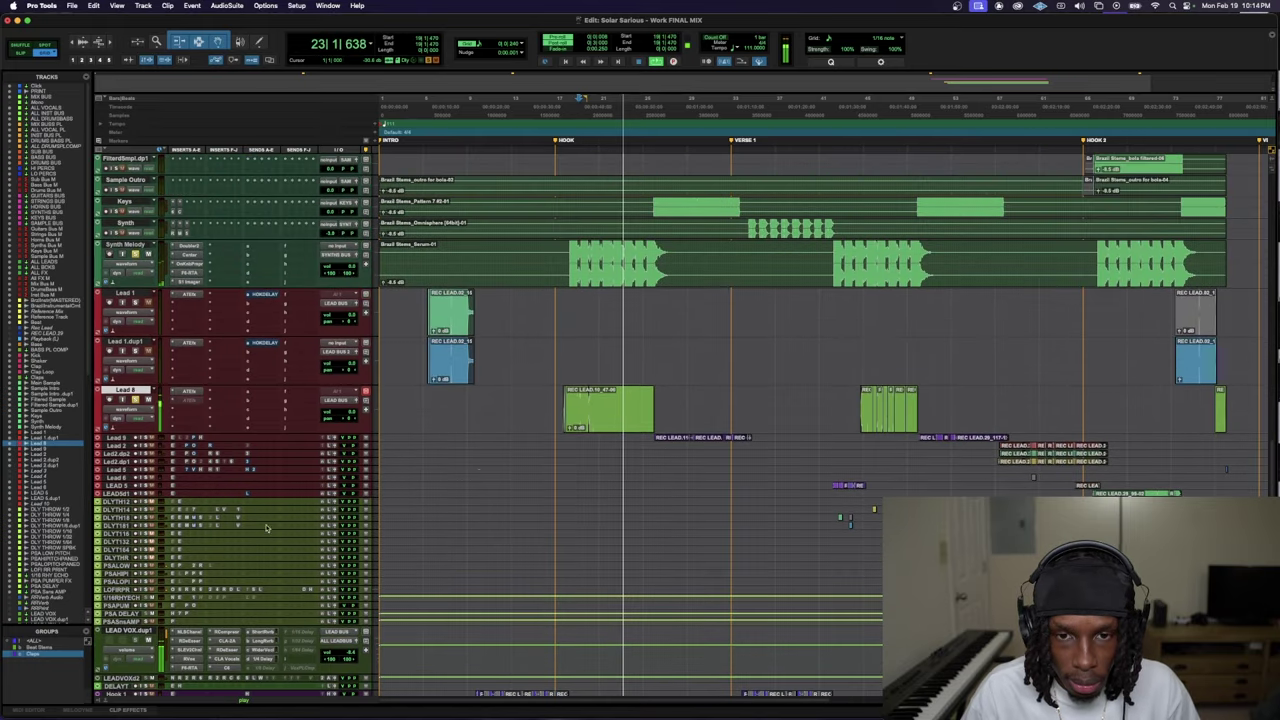
drag(278, 444, 282, 518)
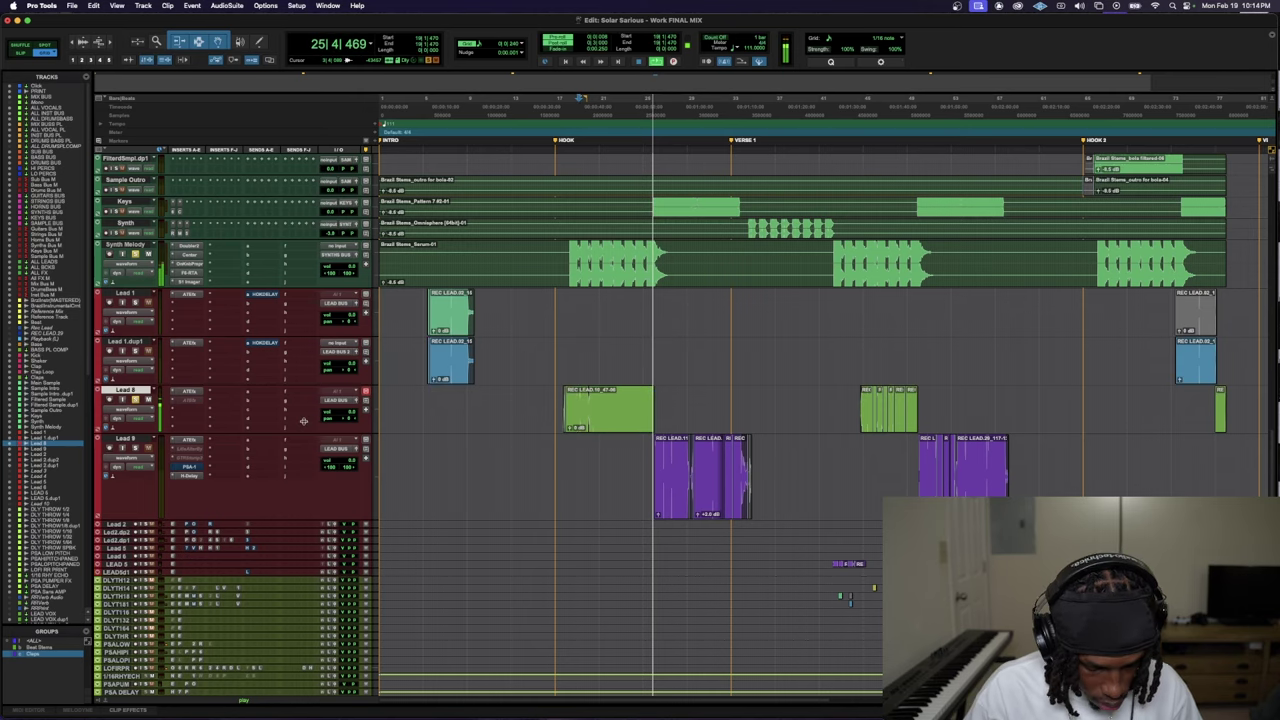
key(ctrl+alt+Down)
scroll(660, 381, up, 5)
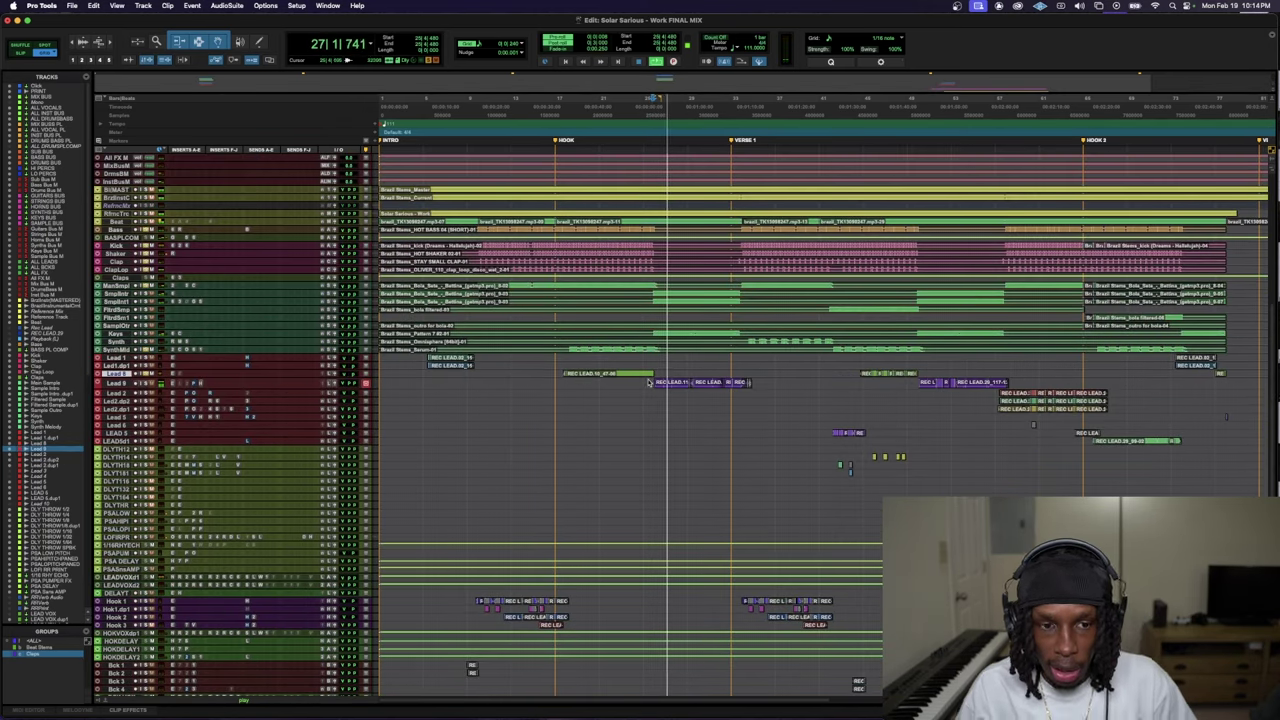
key(space)
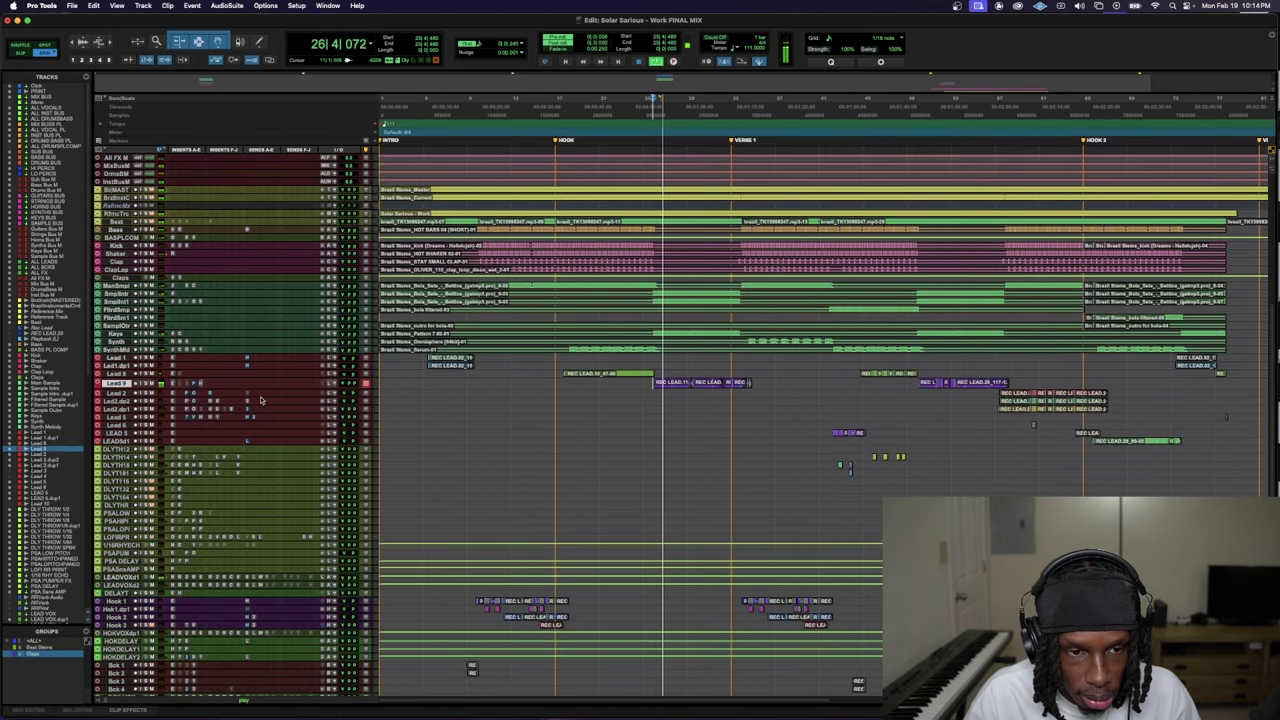
- Enlarge the purple lead track and LEAD VOX.dup1, readjust LEAD VOX.dup1's volume during playback, and shrink the tracks again
key(ctrl+Up)
key(ctrl+Up)
key(ctrl+Up)
key(ctrl+Up)
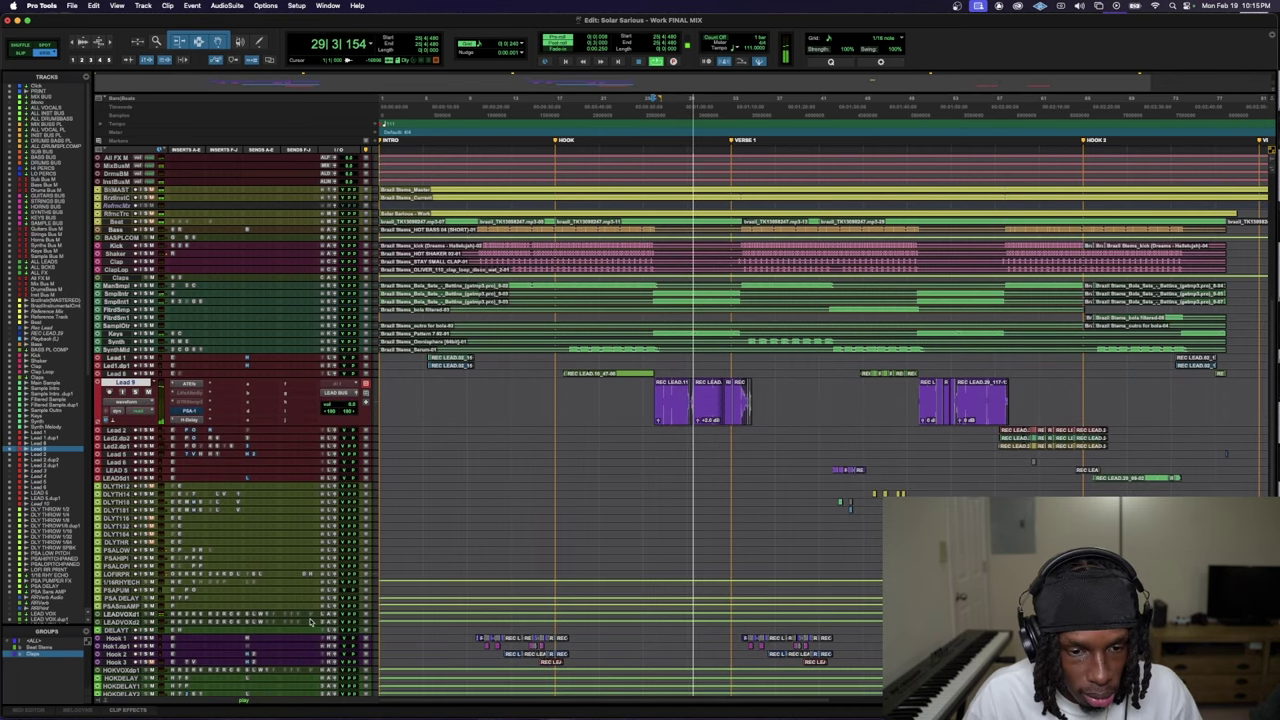
key(ctrl+Up)
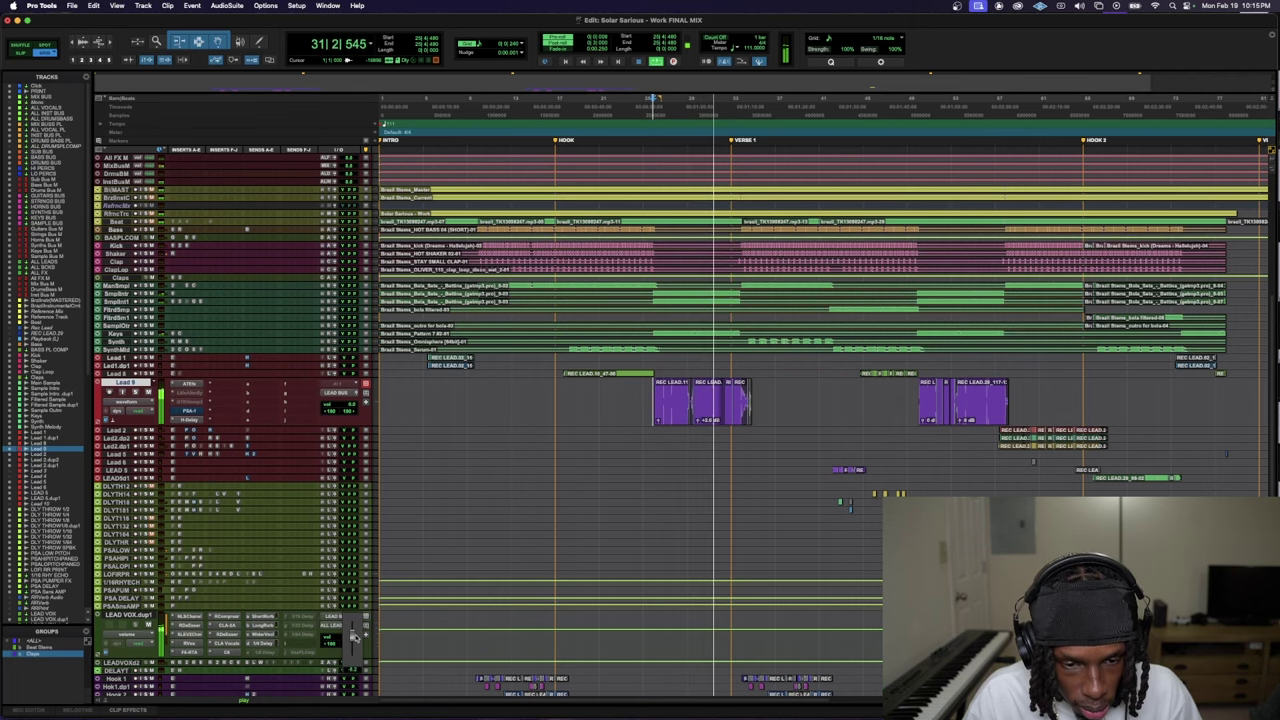
click(348, 627)
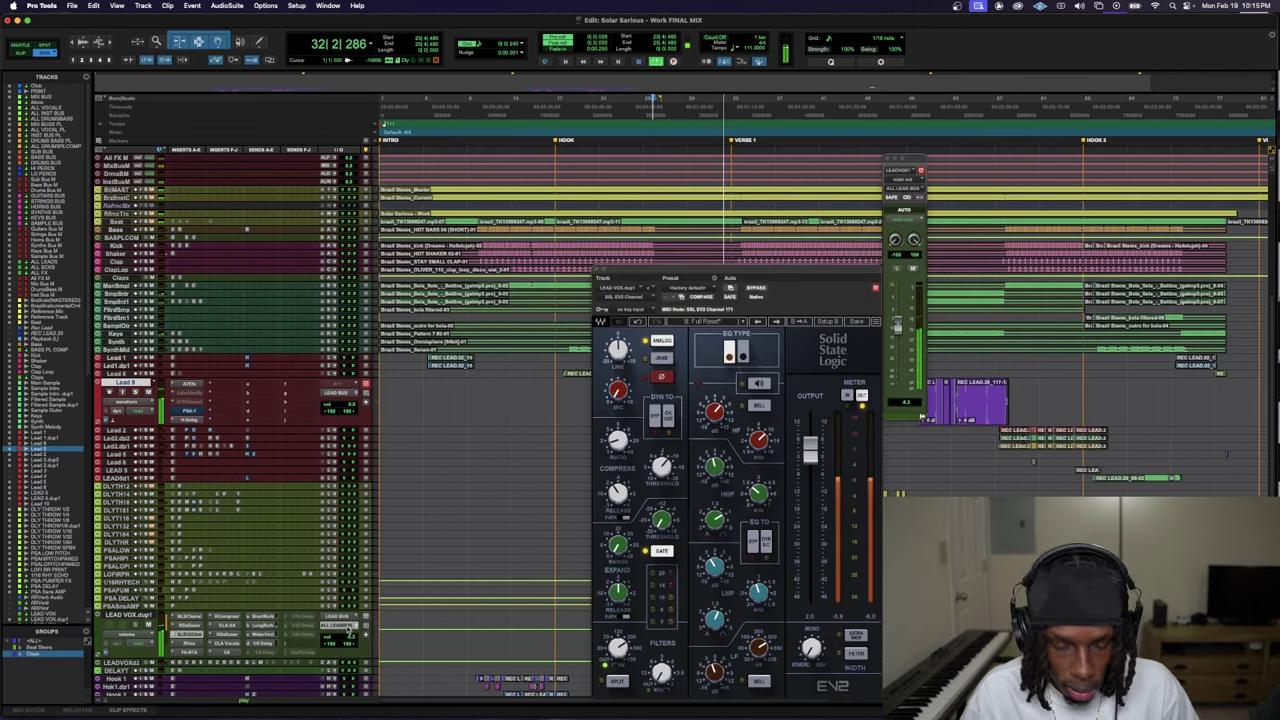
click(348, 627)
key(ctrl+Down)
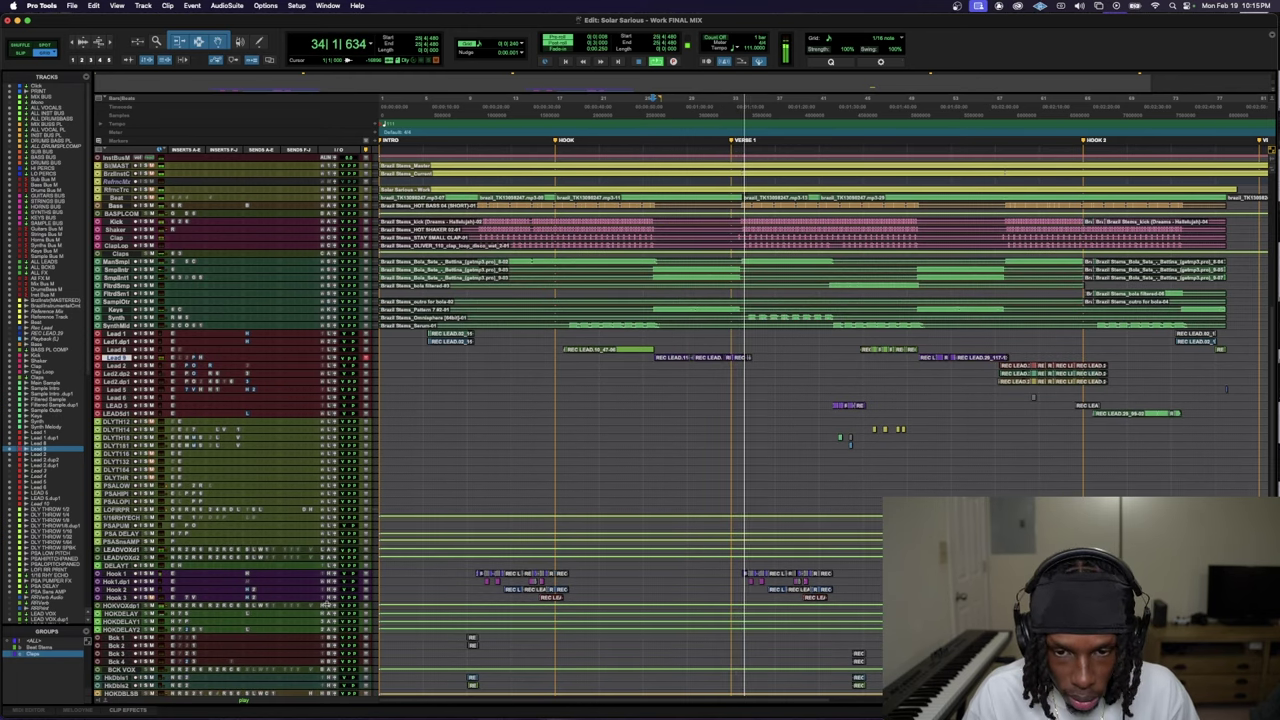
- Play from just before the VERSE 1 marker and enlarge the ALL BCKS track, leaving its volume view selected
click(727, 357)
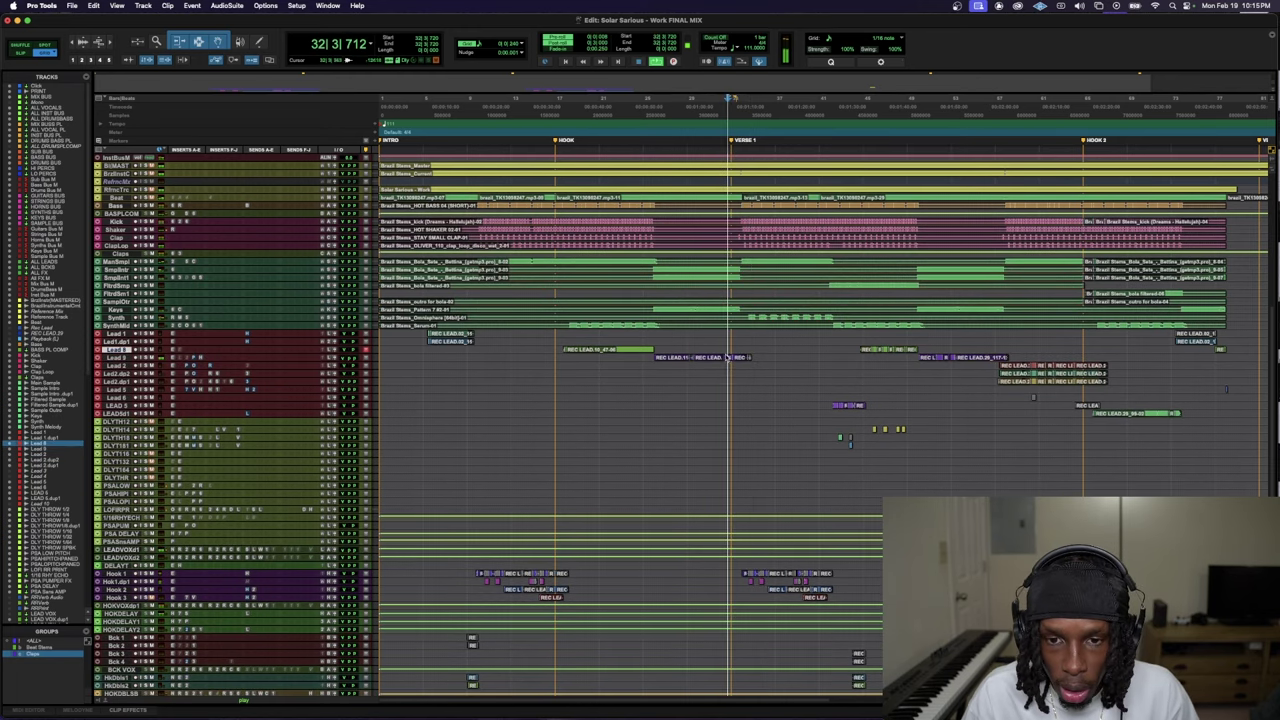
scroll(640, 420, up, 6)
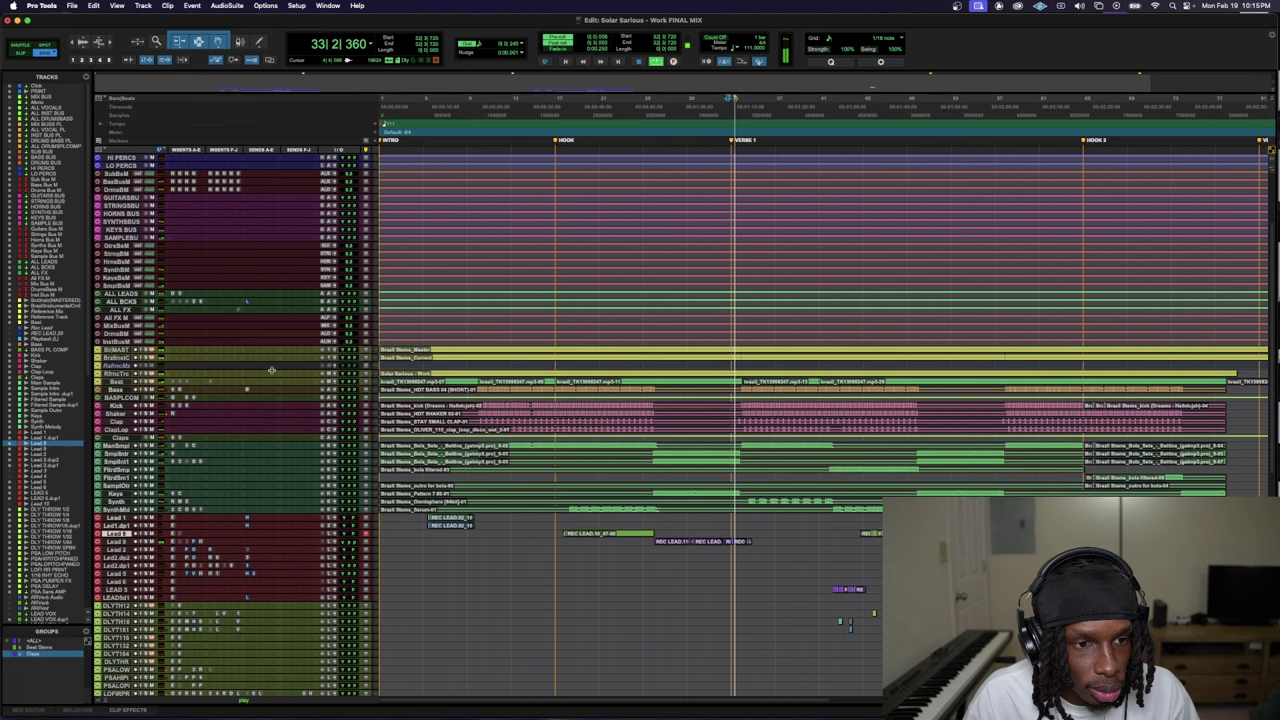
click(228, 308)
click(213, 315)
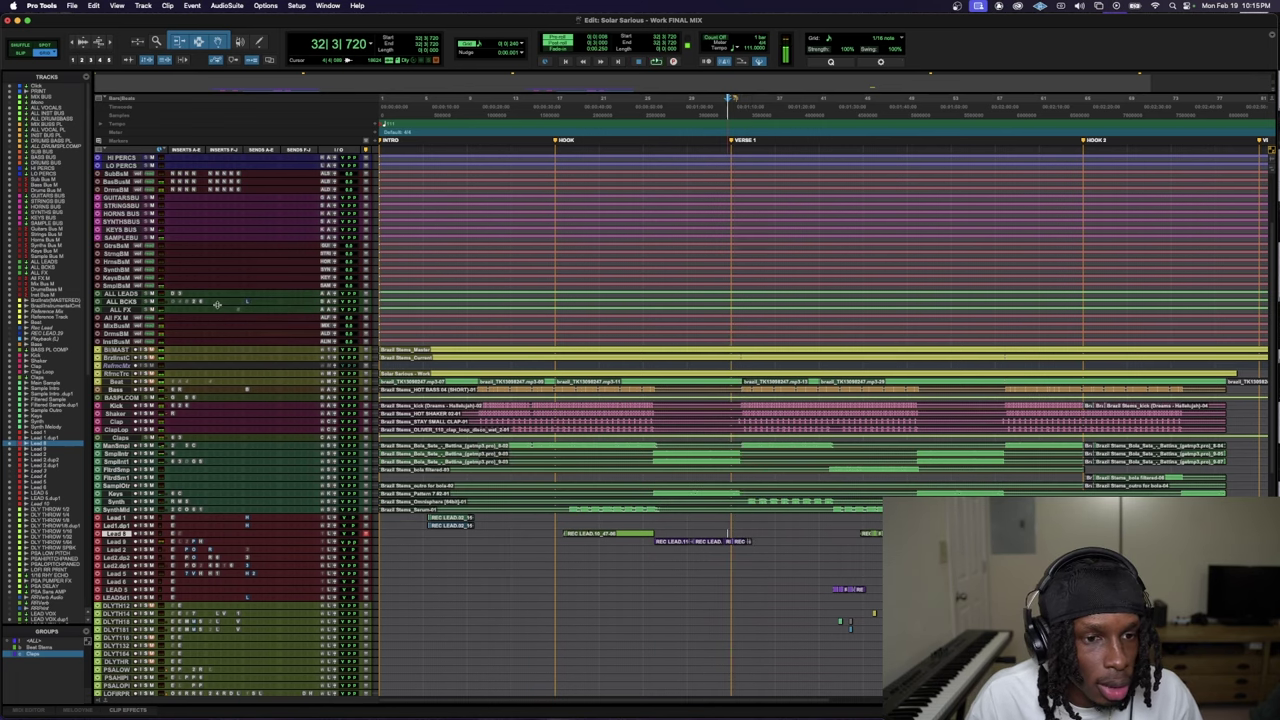
drag(216, 304, 272, 318)
click(128, 322)
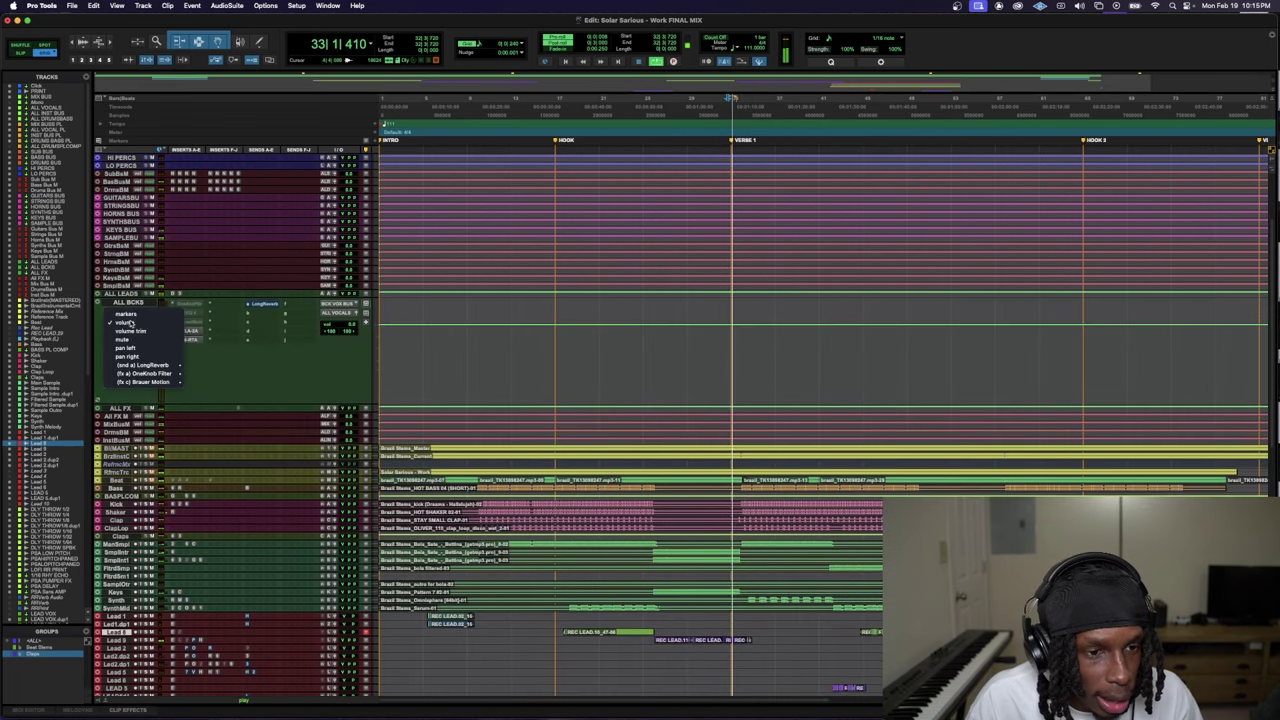
click(266, 375)
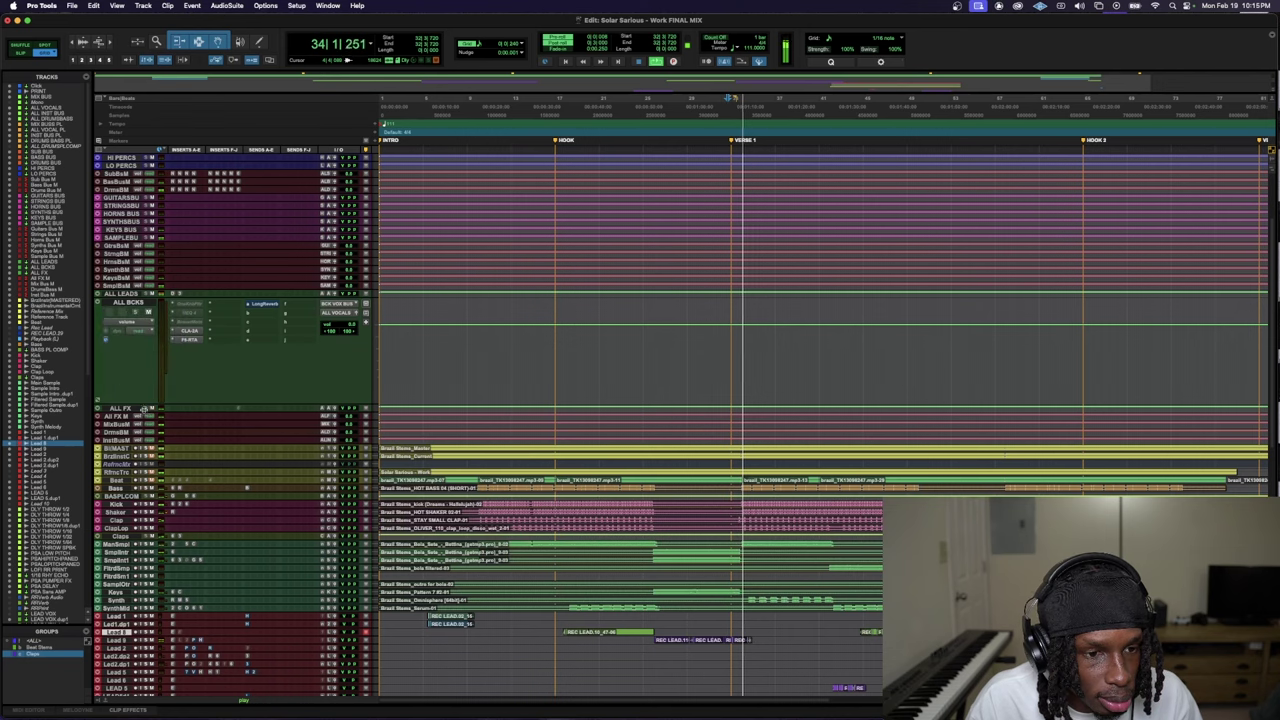
- Enlarge the ALL FX track, switch its view to mute automation, and play from a few bars before VERSE 1
drag(143, 416, 143, 486)
click(128, 430)
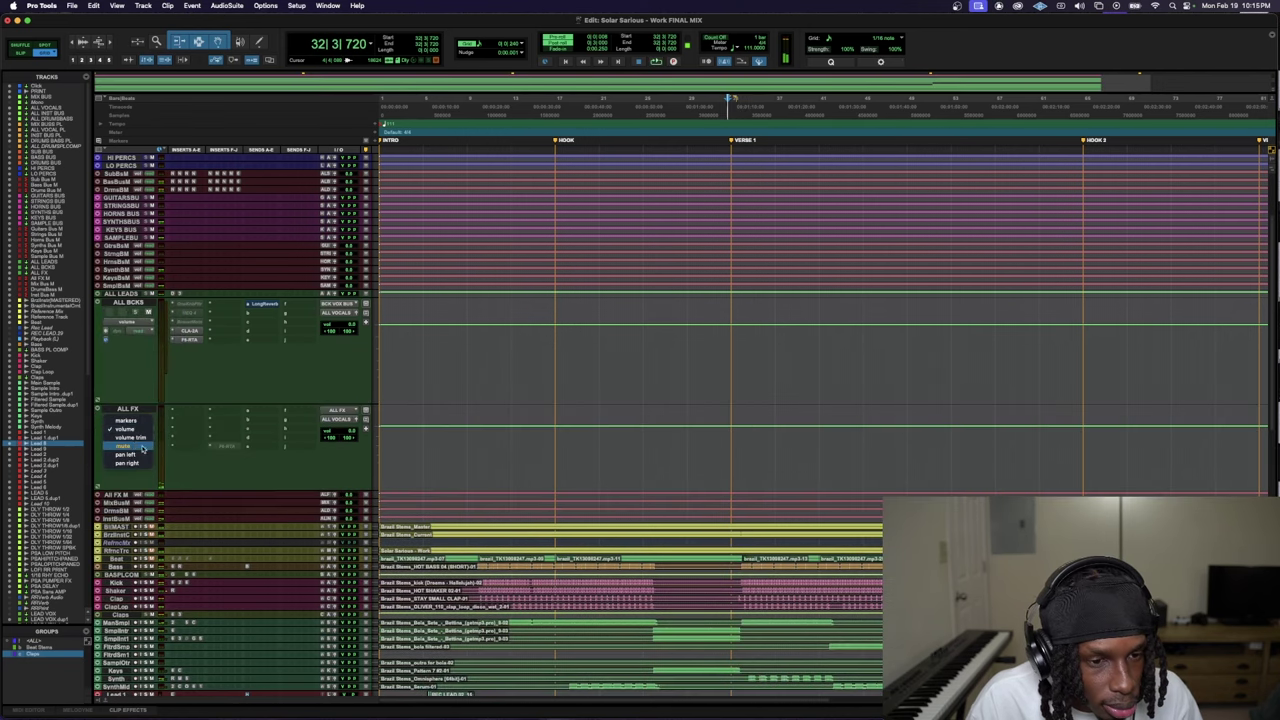
click(139, 441)
drag(806, 445, 685, 443)
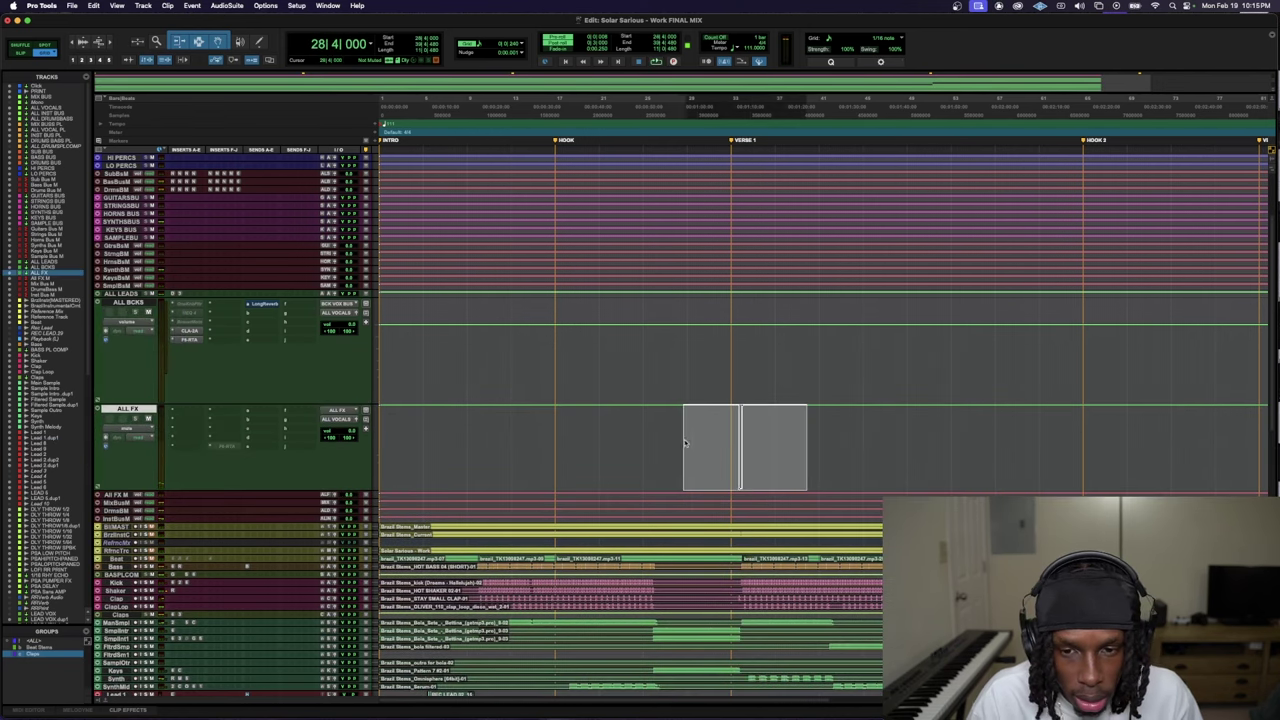
click(680, 443)
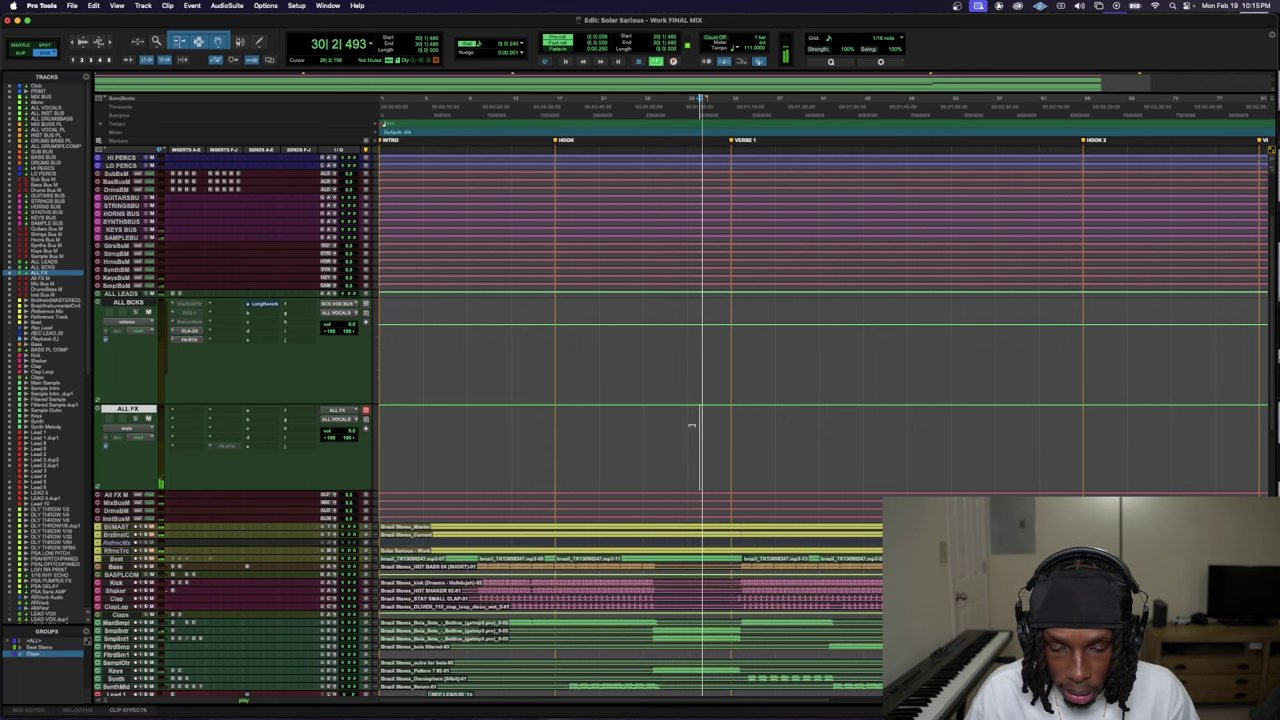
- Enlarge all tracks, select the Beat clip's range just before HOOK, and transfer that selection to Bass through Main Sample
scroll(652, 445, down, 3)
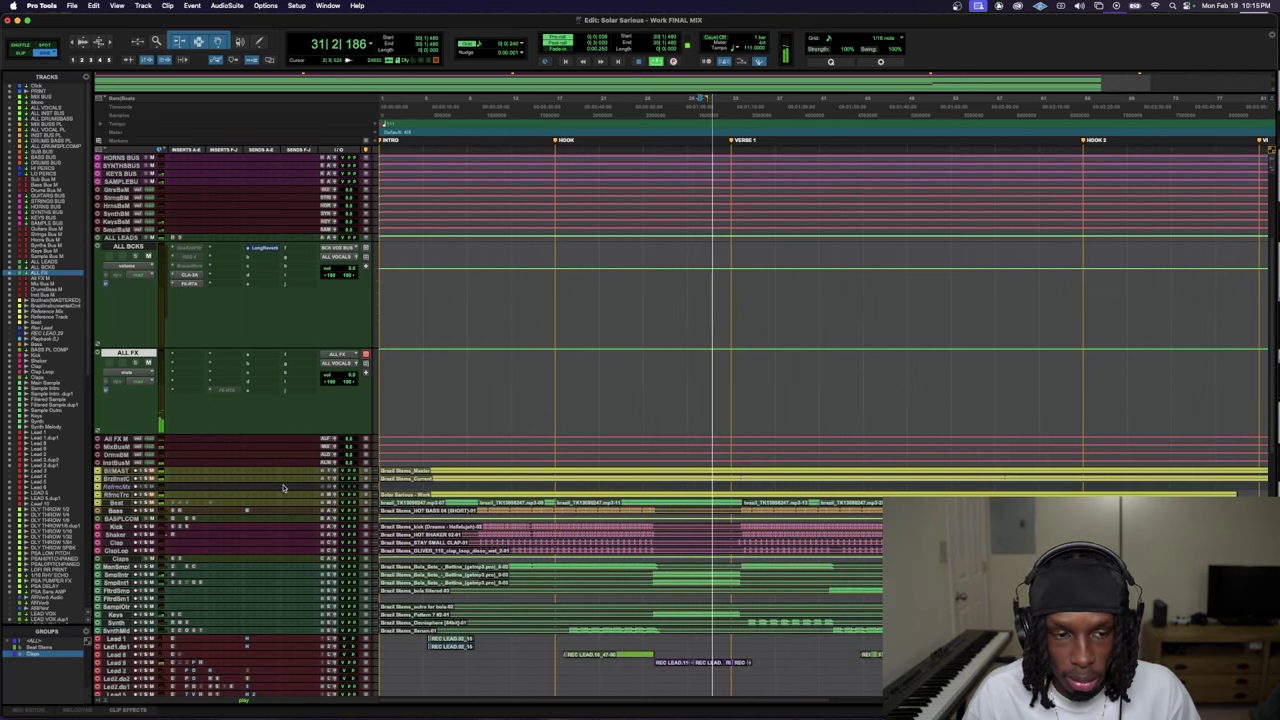
click(500, 502)
key(ctrl+alt+Up)
scroll(515, 381, down, 5)
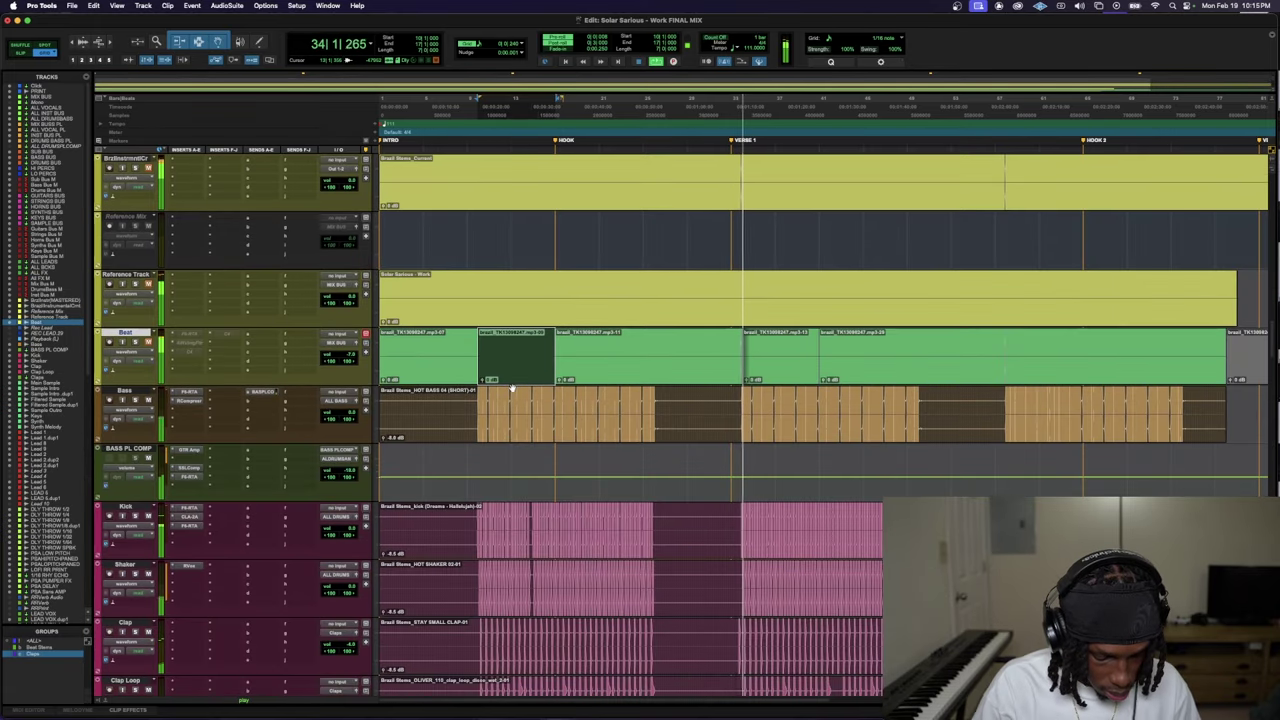
key(shift+semicolon)
key(shift+semicolon)
key(shift+semicolon)
key(shift+semicolon)
key(shift+semicolon)
key(shift+semicolon)
scroll(511, 388, down, 2)
key(semicolon)
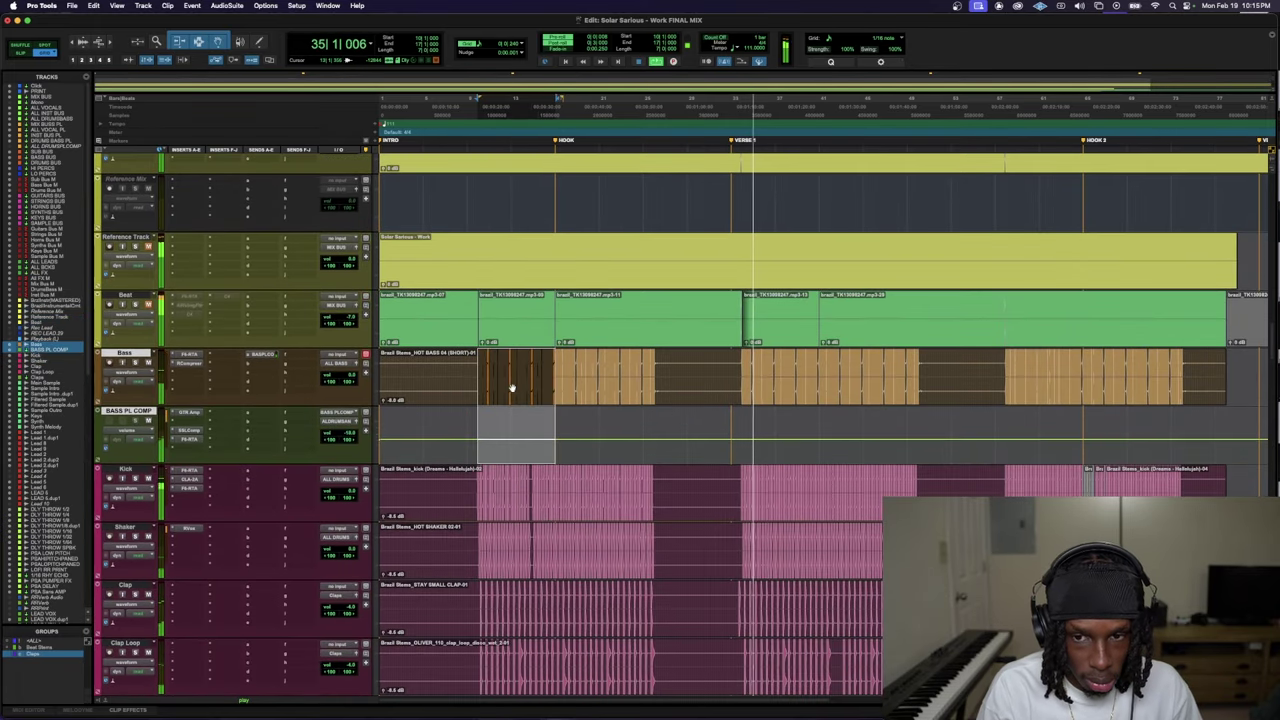
key(shift+semicolon)
scroll(511, 388, down, 3)
scroll(511, 388, down, 15)
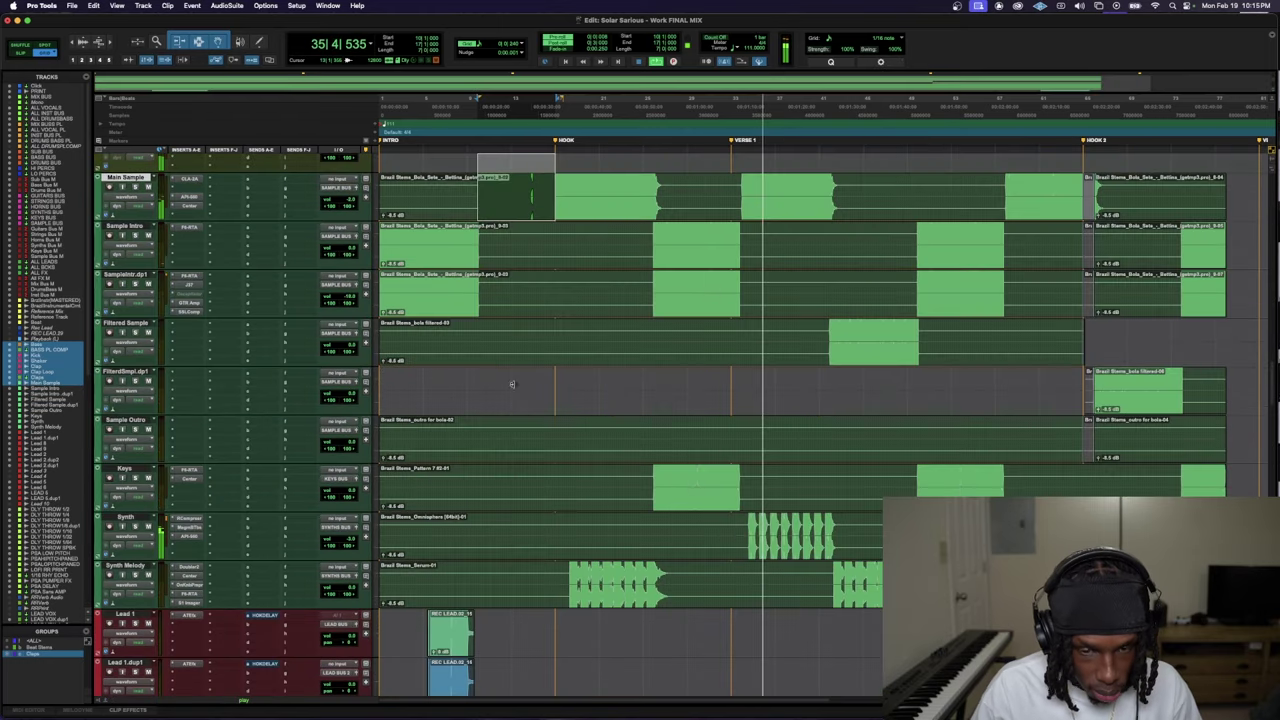
- Shrink the tracks, extend the pre-HOOK selection down to Synth Melody, and separate the clips on all selected tracks
scroll(506, 380, down, 15)
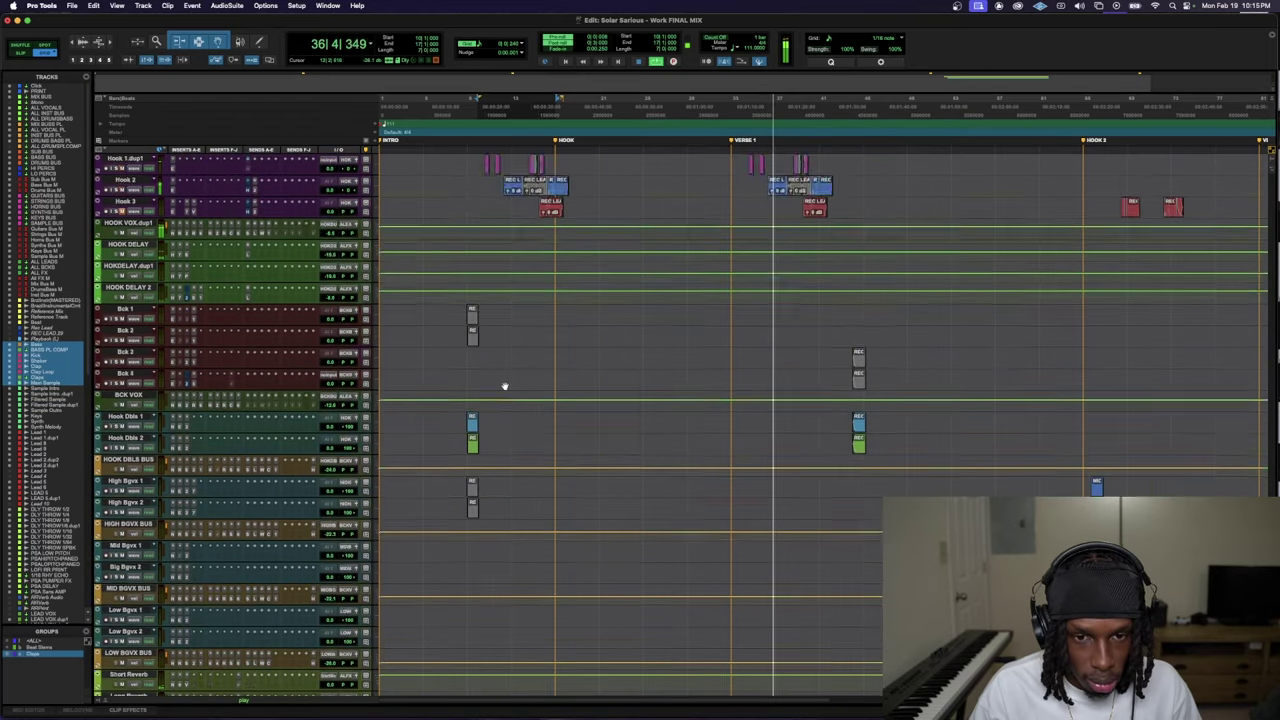
scroll(504, 386, up, 15)
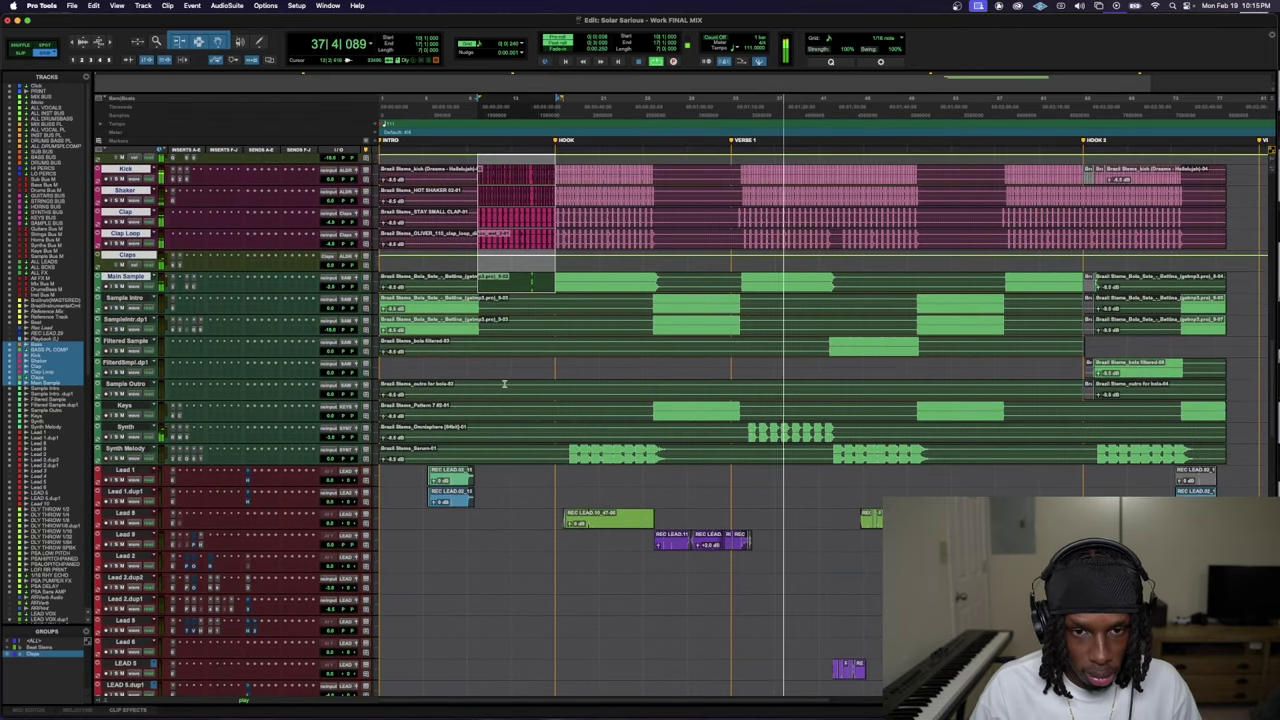
scroll(505, 385, up, 2)
key(shift+semicolon)
key(shift+semicolon)
key(shift+semicolon)
key(shift+semicolon)
key(shift+semicolon)
key(shift+semicolon)
key(shift+semicolon)
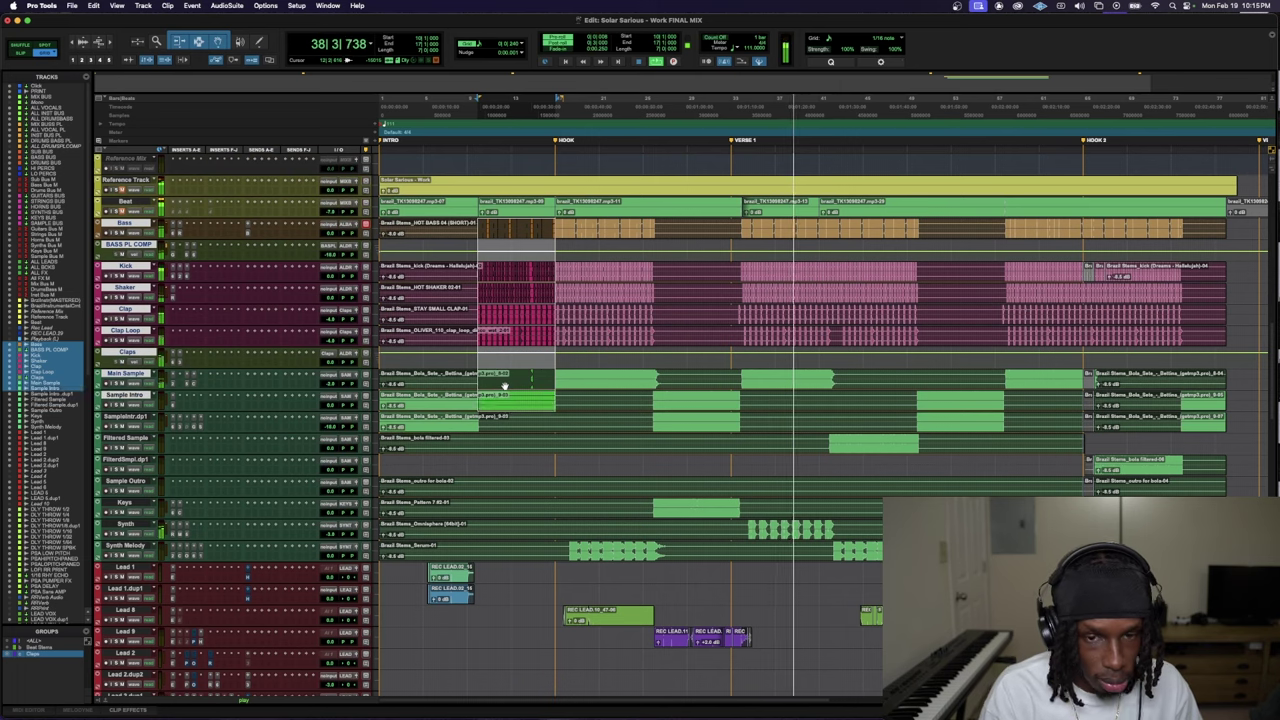
key(shift+semicolon)
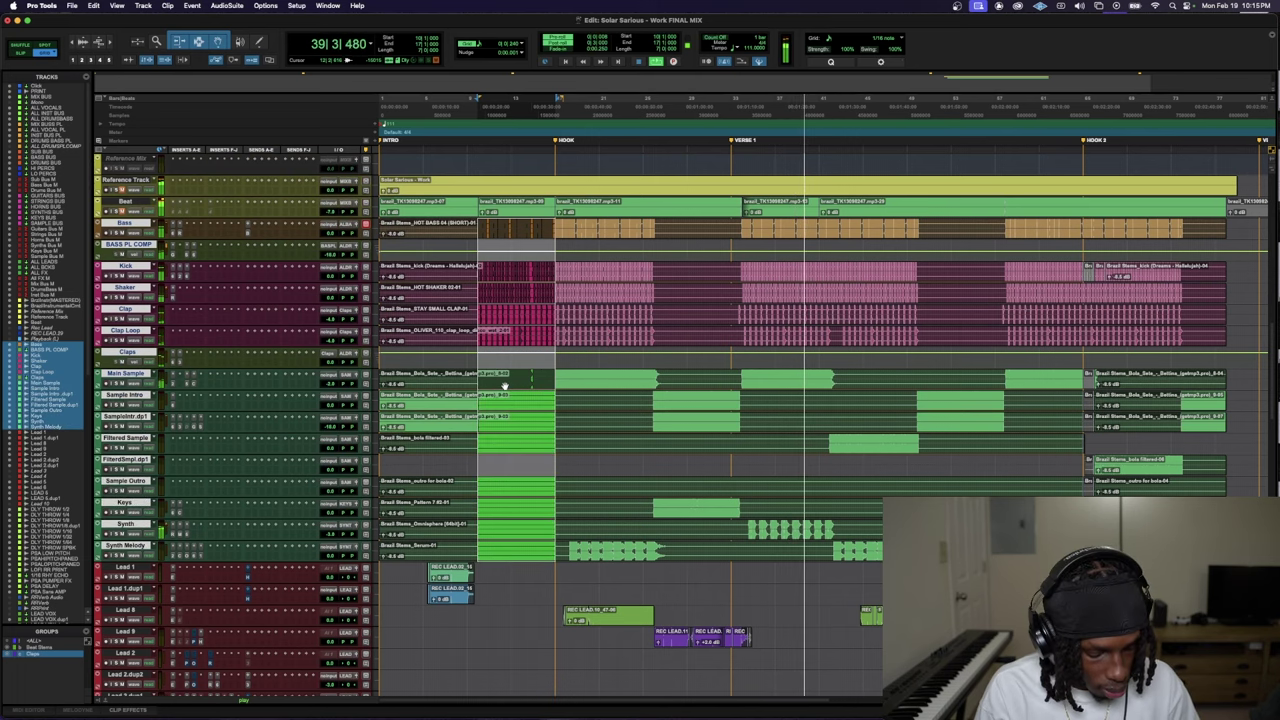
key(b)
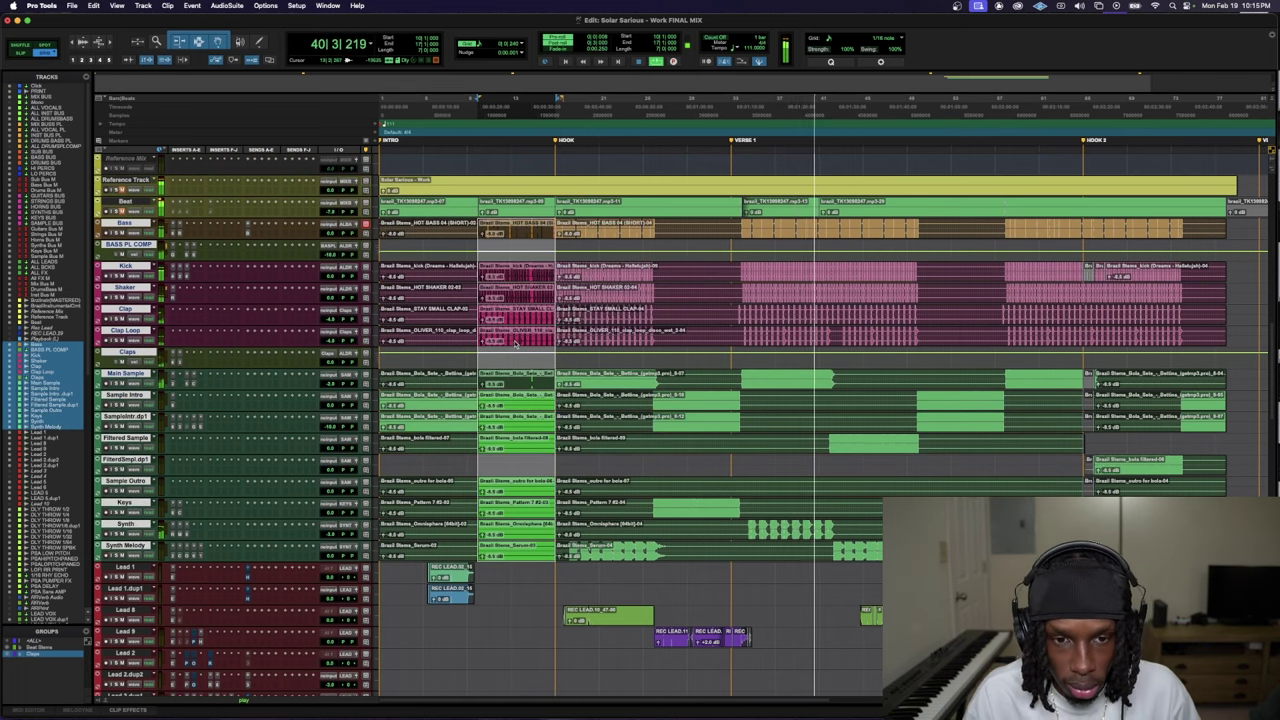
- Try to copy the separated instrumental section onto the range of the Beat clip just after VERSE 1, and undo the copy
click(778, 337)
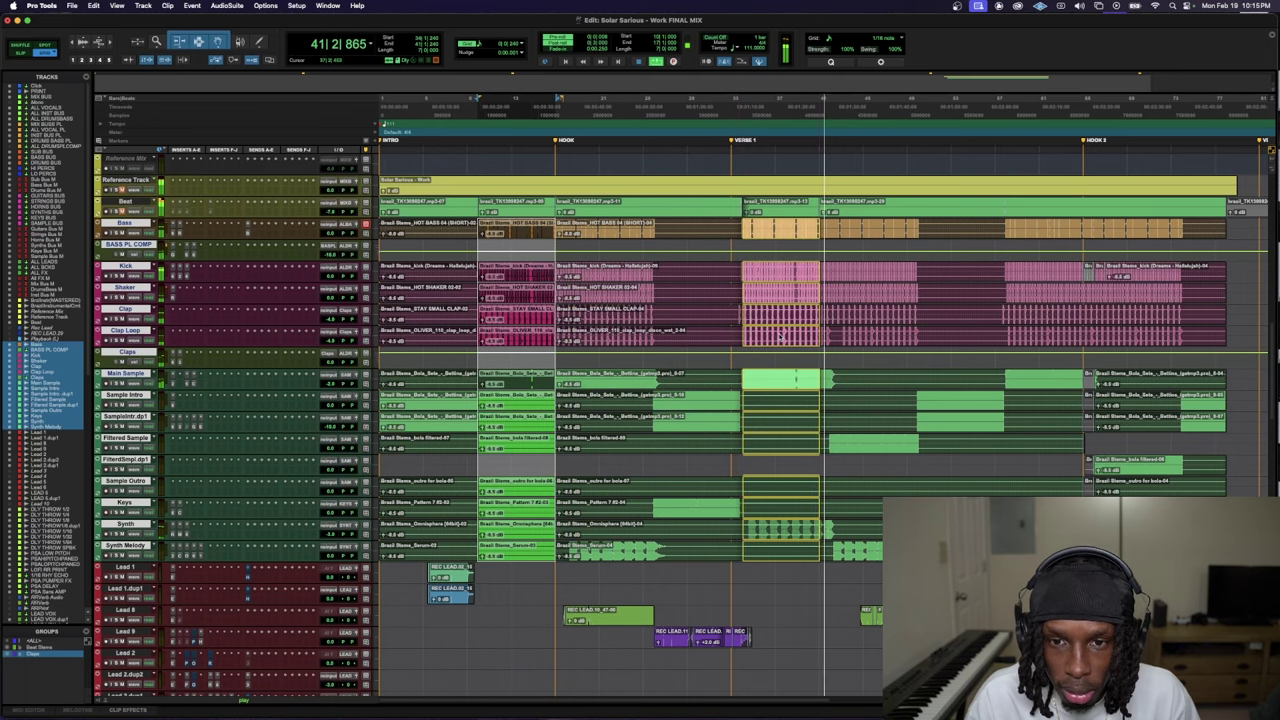
key(Escape)
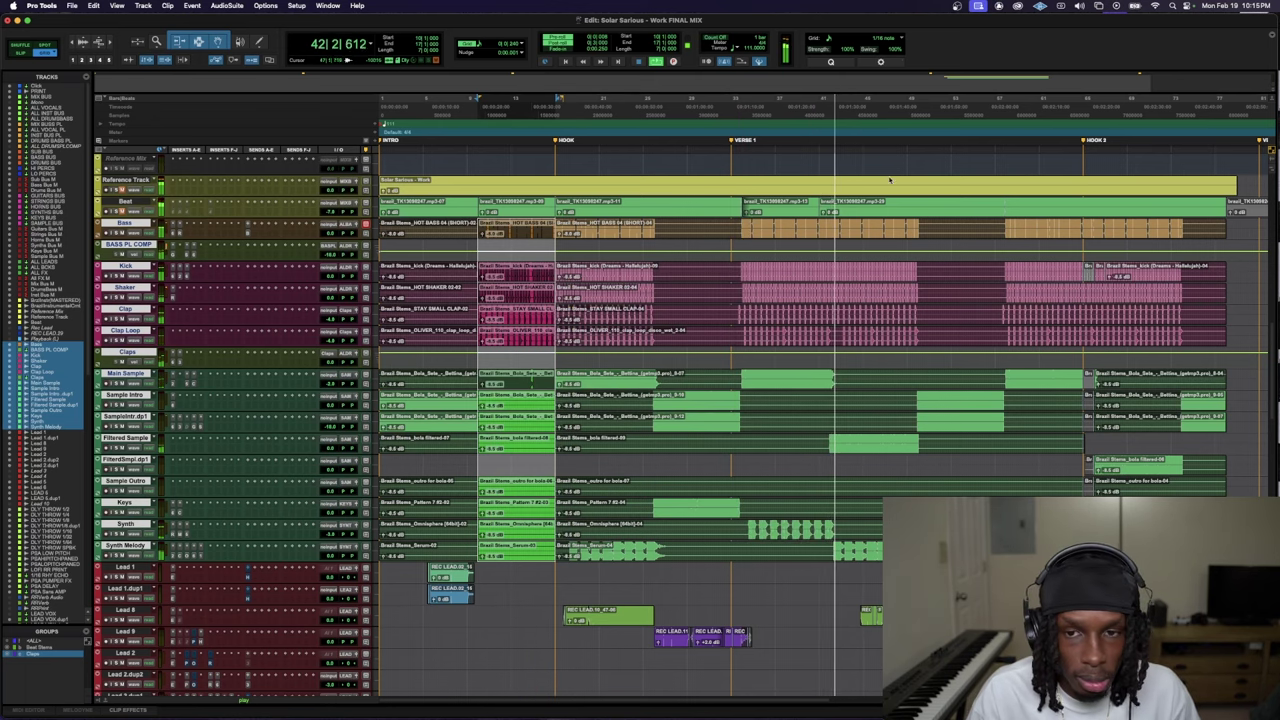
key(super+bracketright)
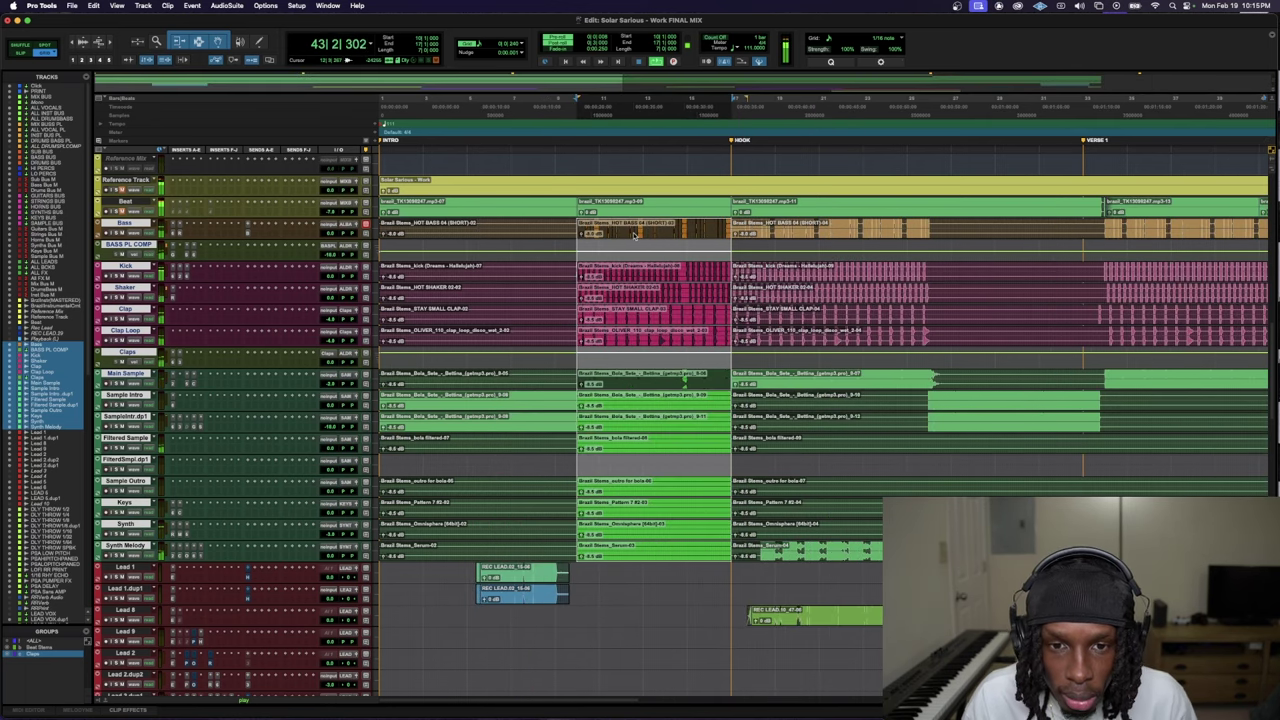
click(1162, 250)
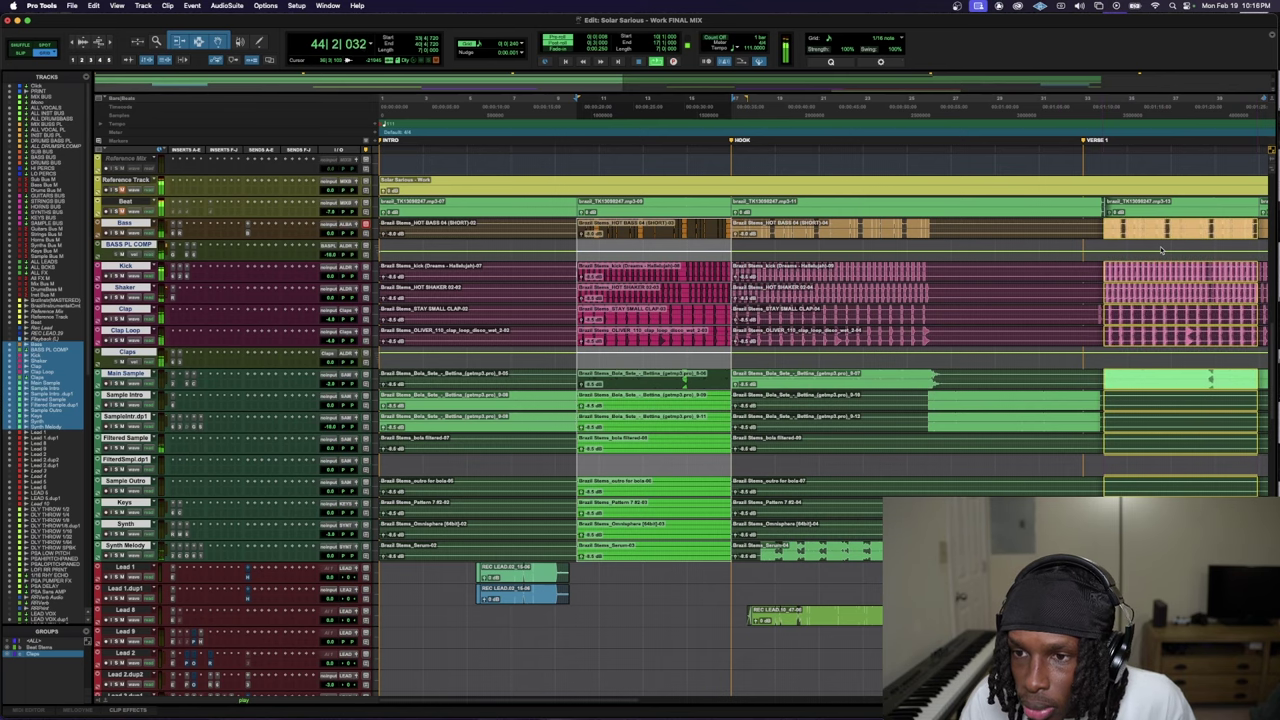
key(super+v)
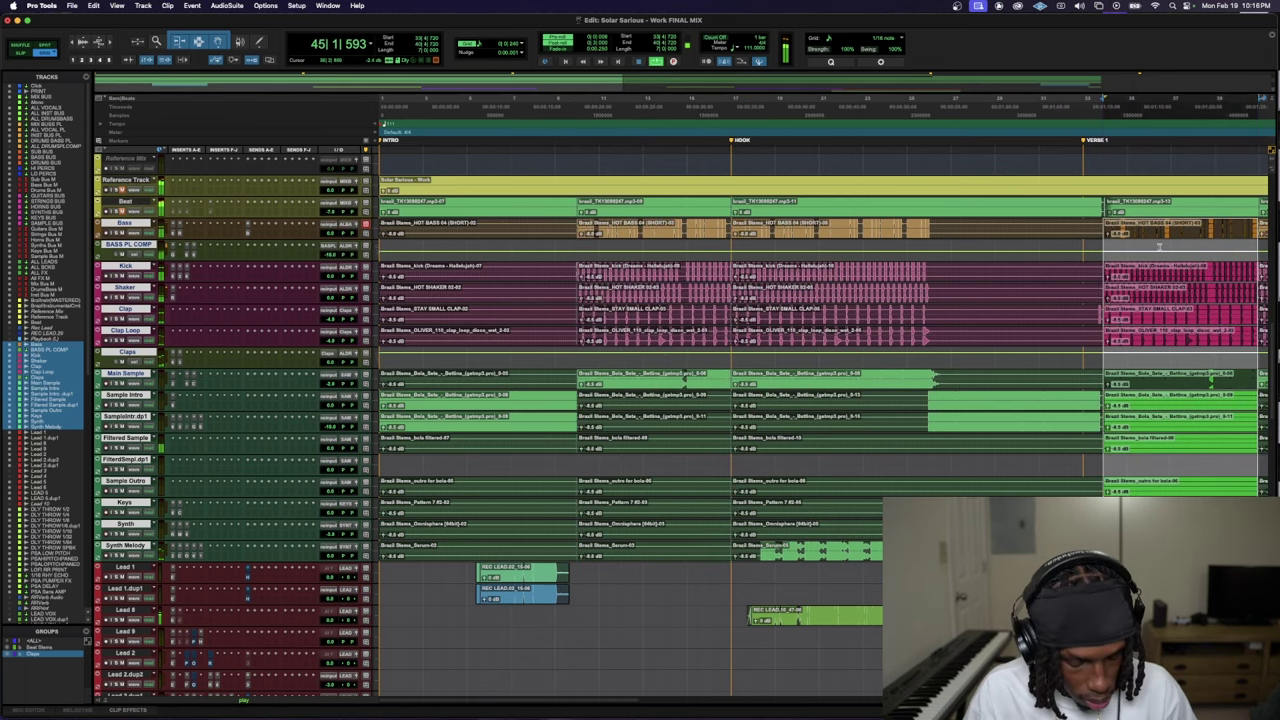
key(super+bracketright)
click(849, 238)
key(super+v)
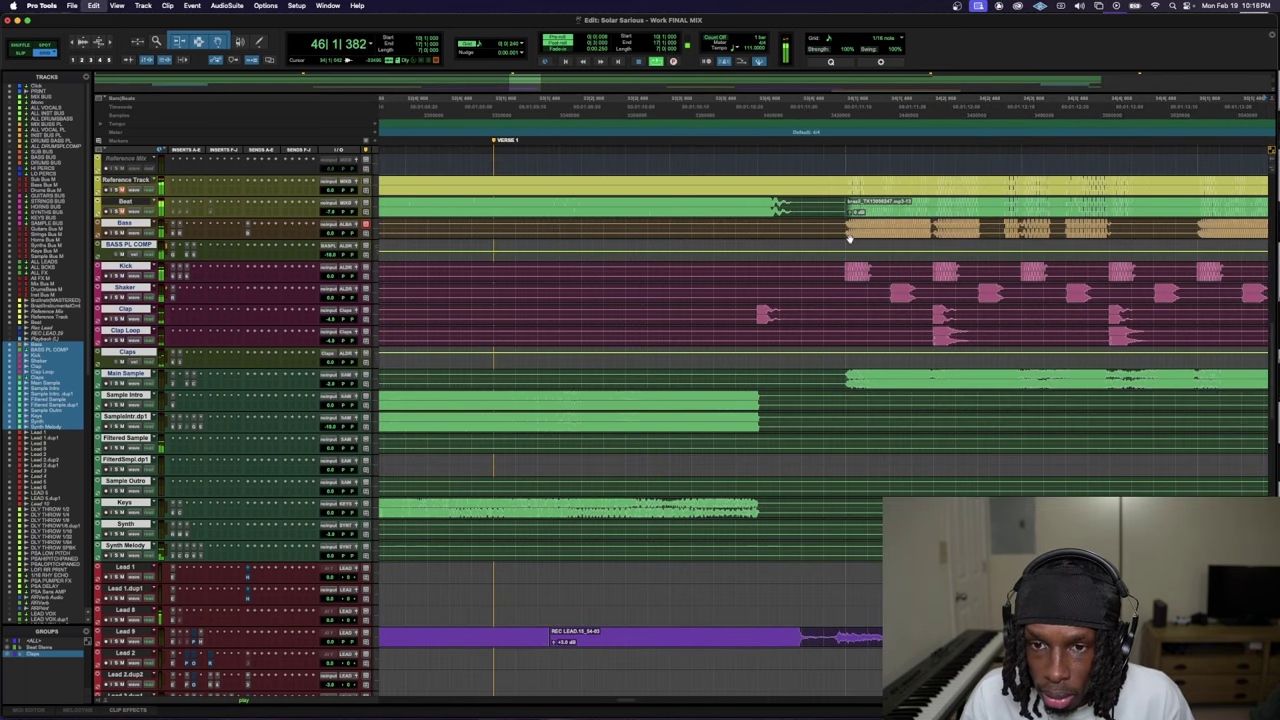
key(super+z)
key(super+shift+z)
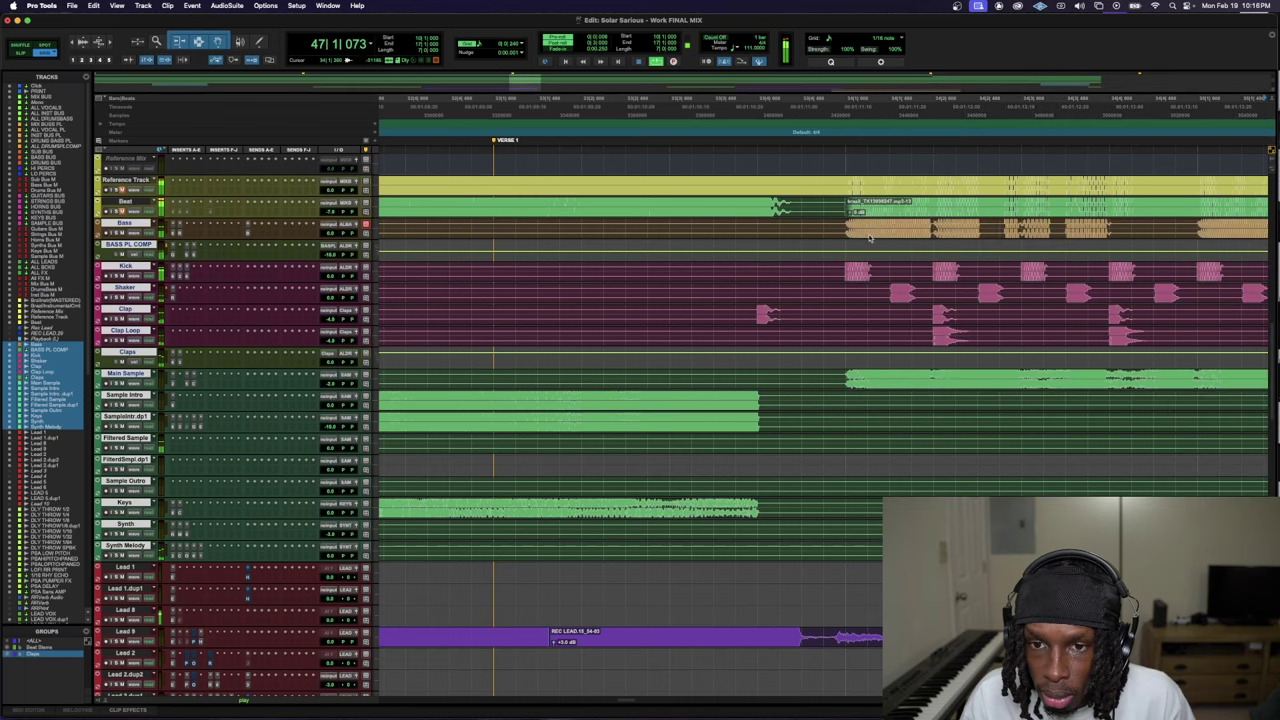
- Set a coarser grid value and copy the separated section onto the range of the first Beat clip after VERSE 1
key(super+bracketleft)
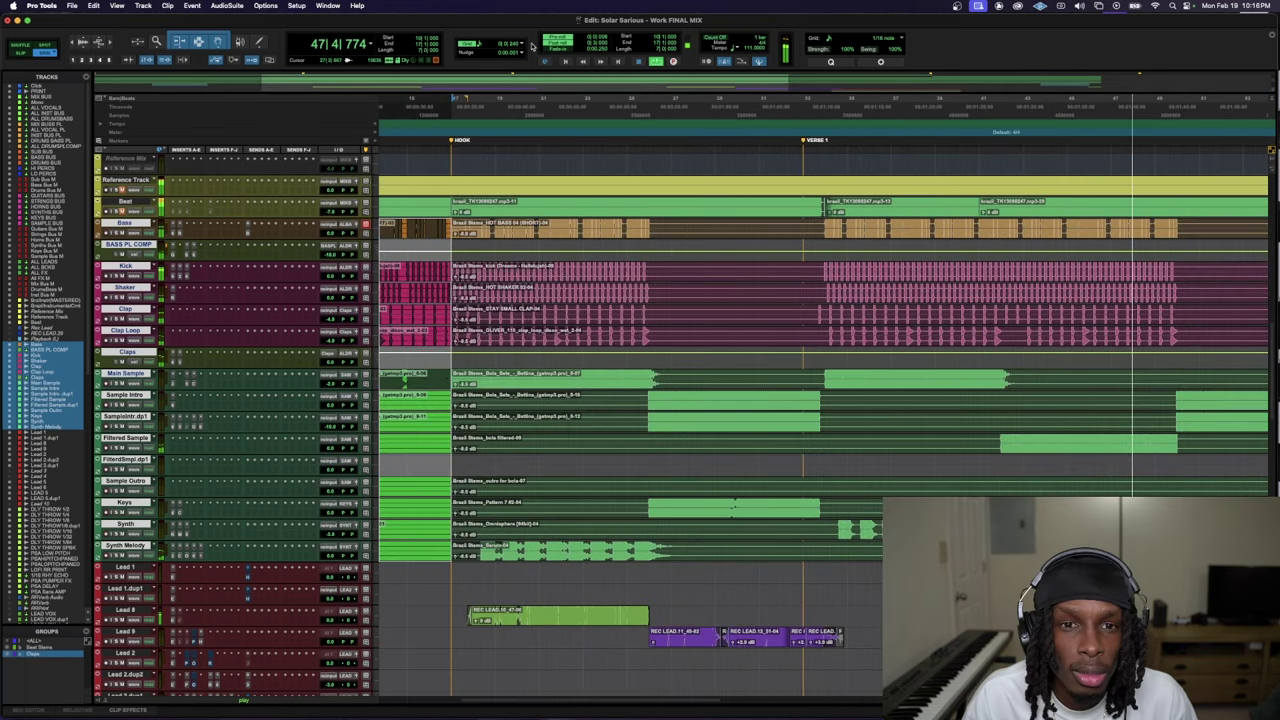
click(524, 47)
click(560, 25)
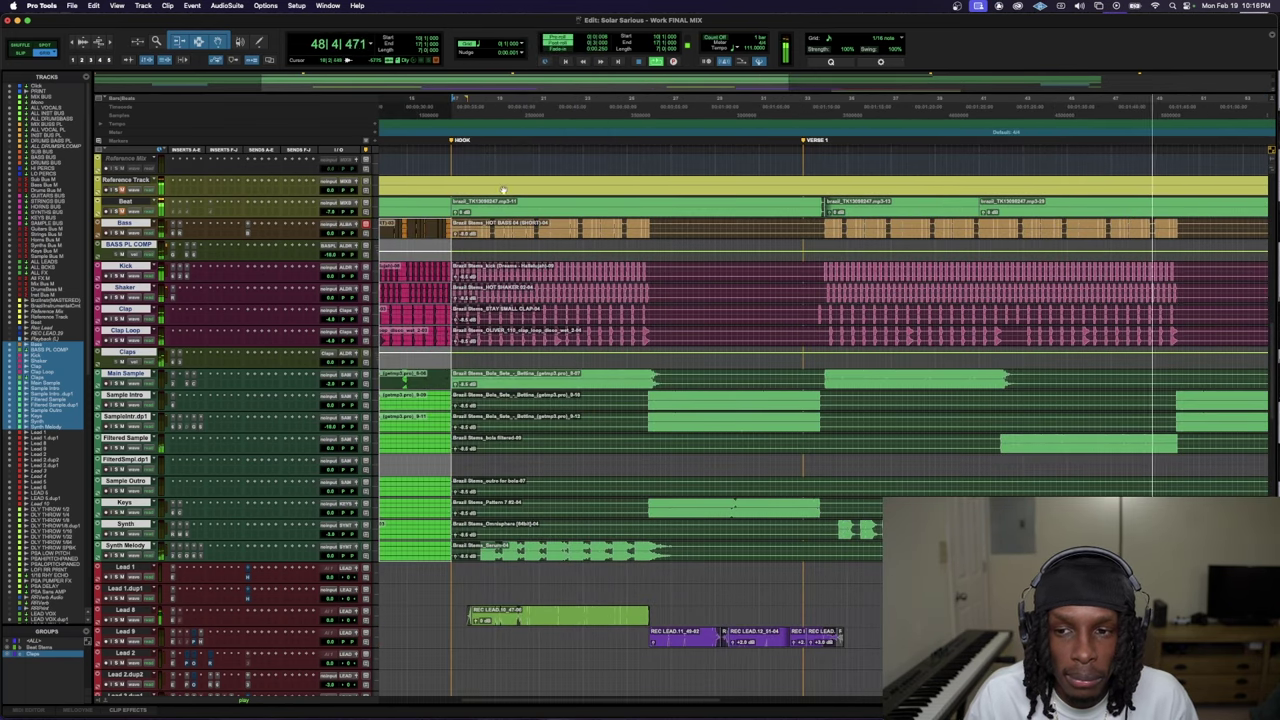
drag(407, 232, 899, 246)
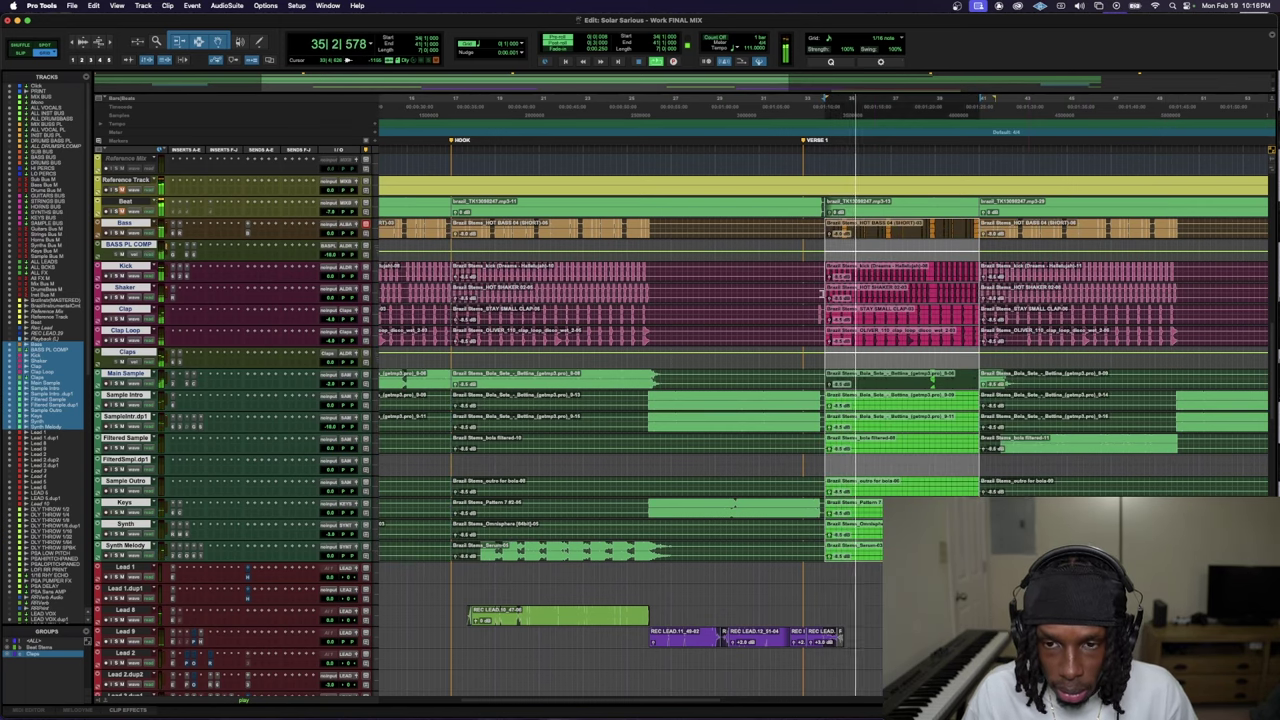
- Compare the start of the verse with and without the copied section by undoing and redoing it, and keep the copy
key(r)
key(super+z)
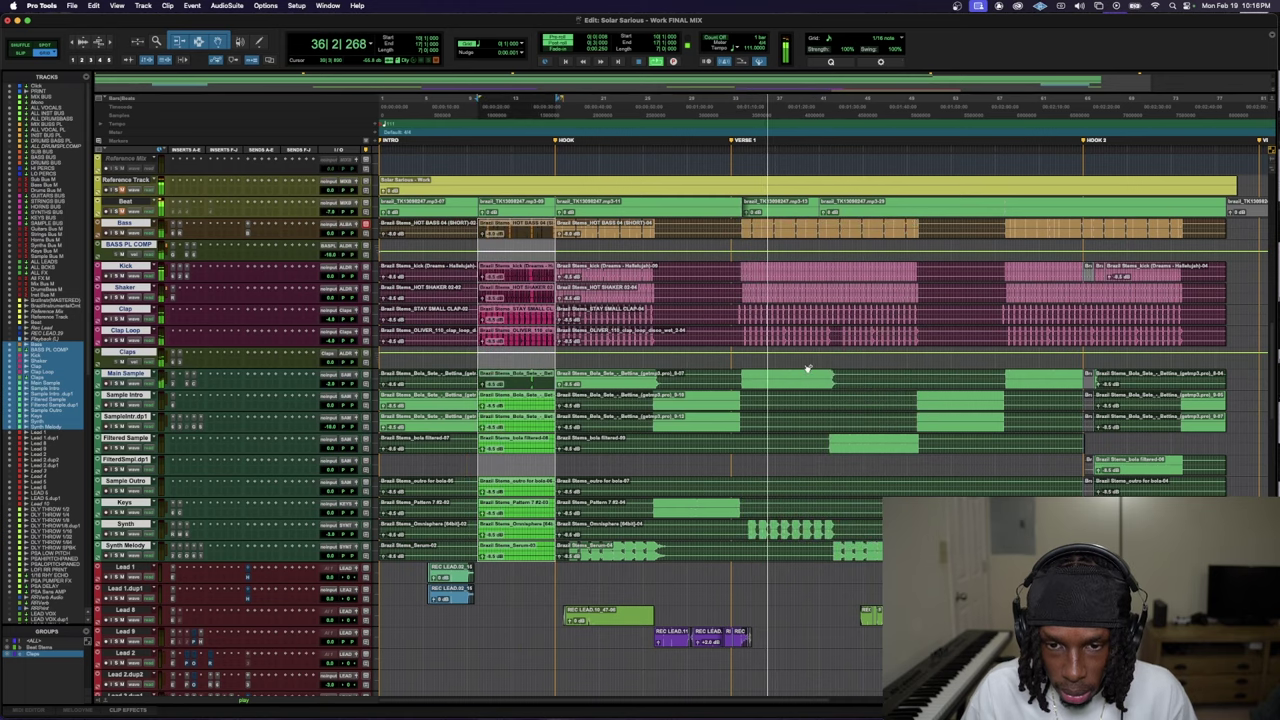
key(super+shift+z)
key(super+z)
key(super+shift+z)
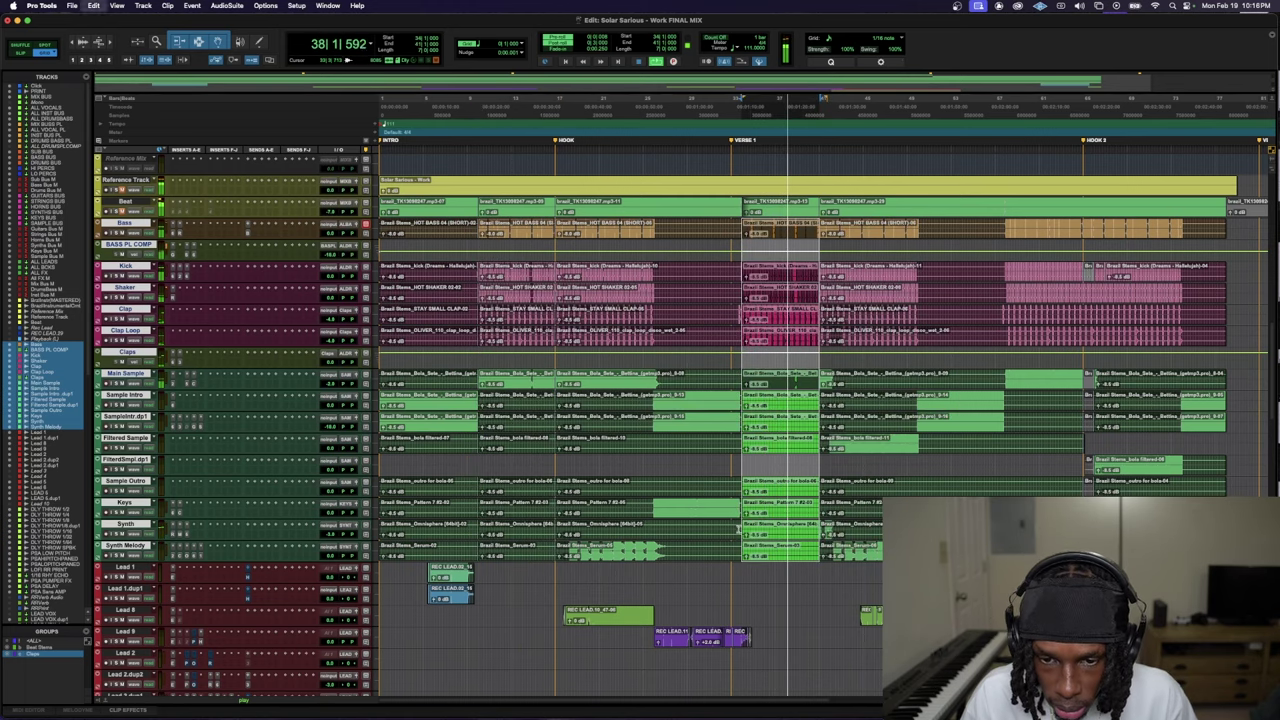
key(super+z)
key(super+shift+z)
key(super+z)
key(super+shift+z)
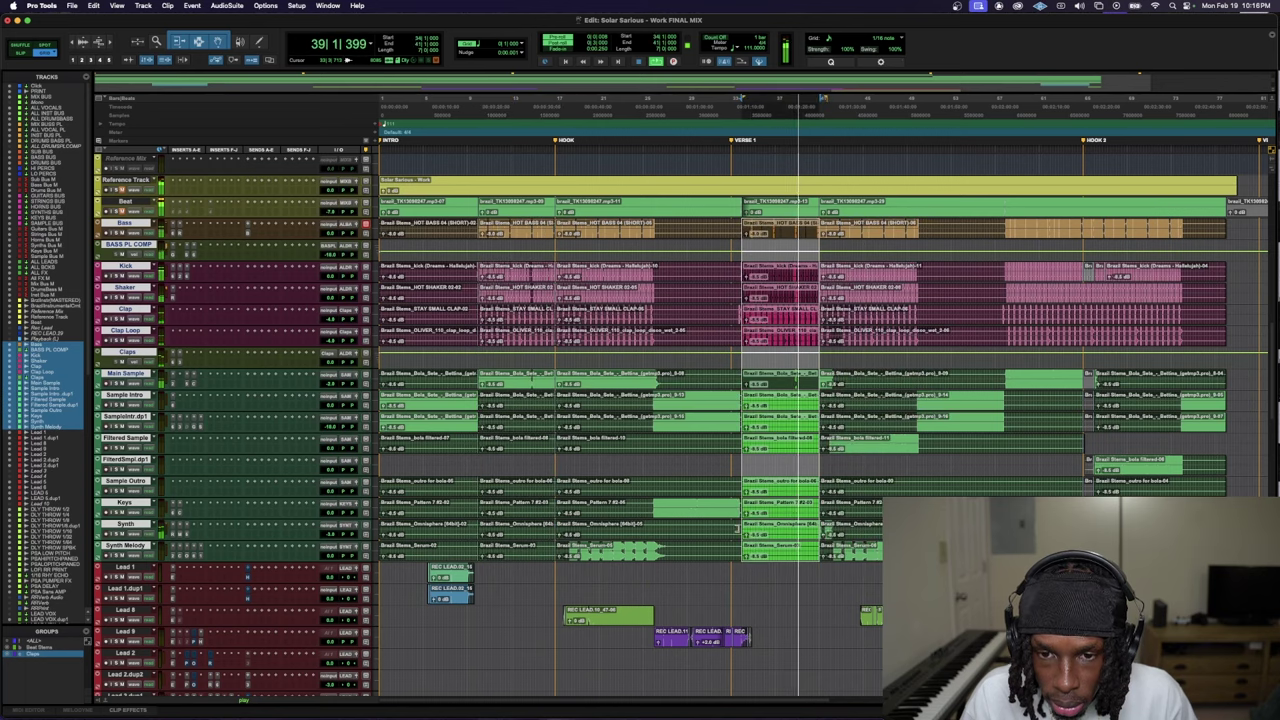
key(super+z)
key(super+shift+z)
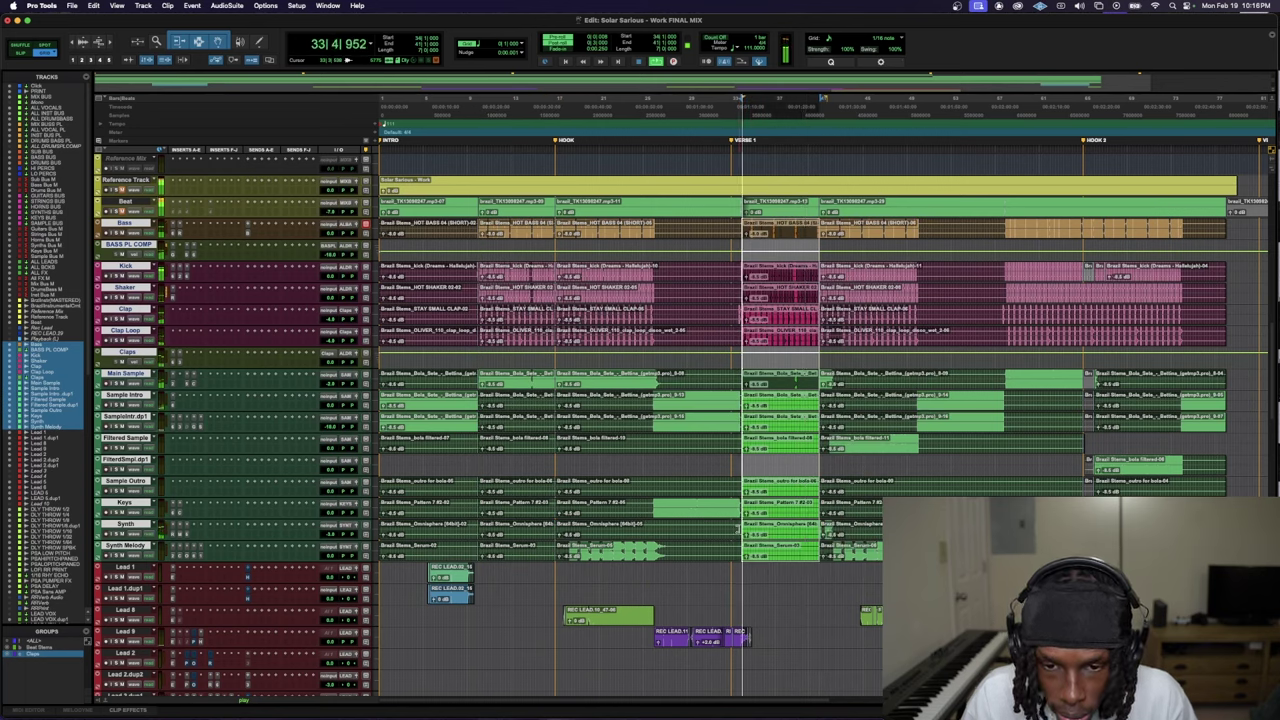
- Extend the HOOK section's Synth and Main Sample clips over the copied section to about bar 43, and play the verse
click(650, 527)
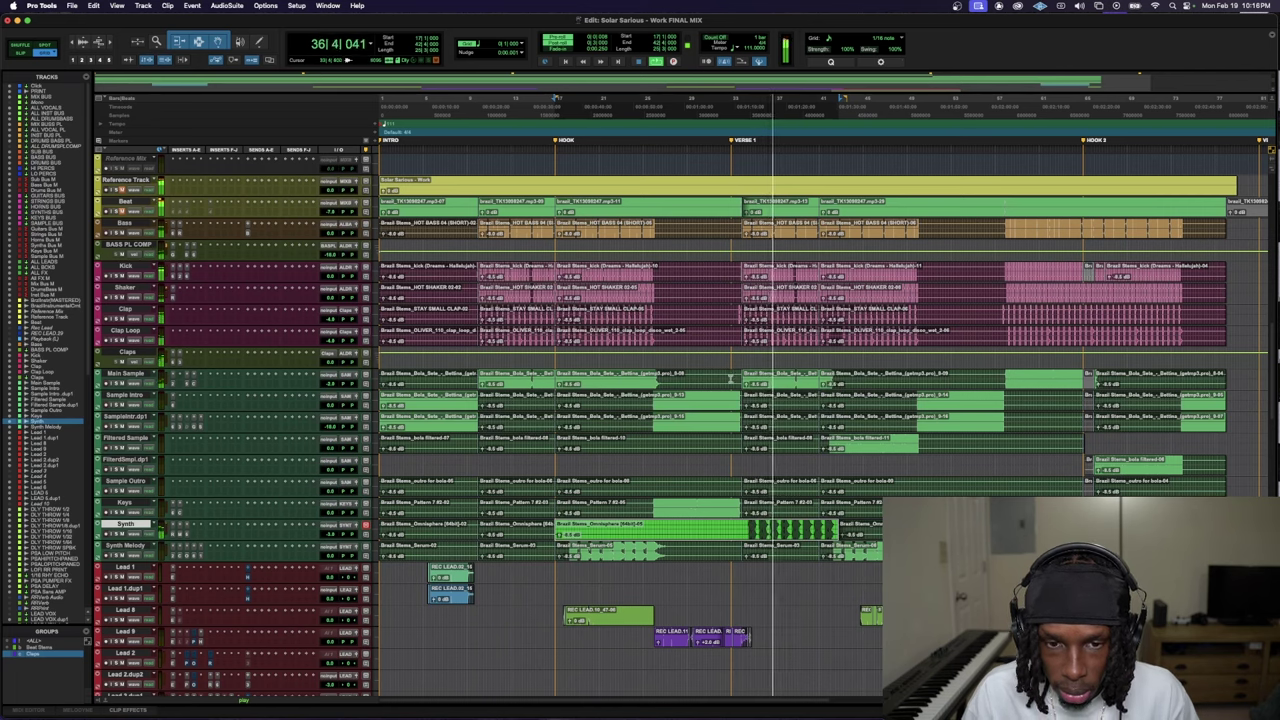
drag(737, 378, 845, 387)
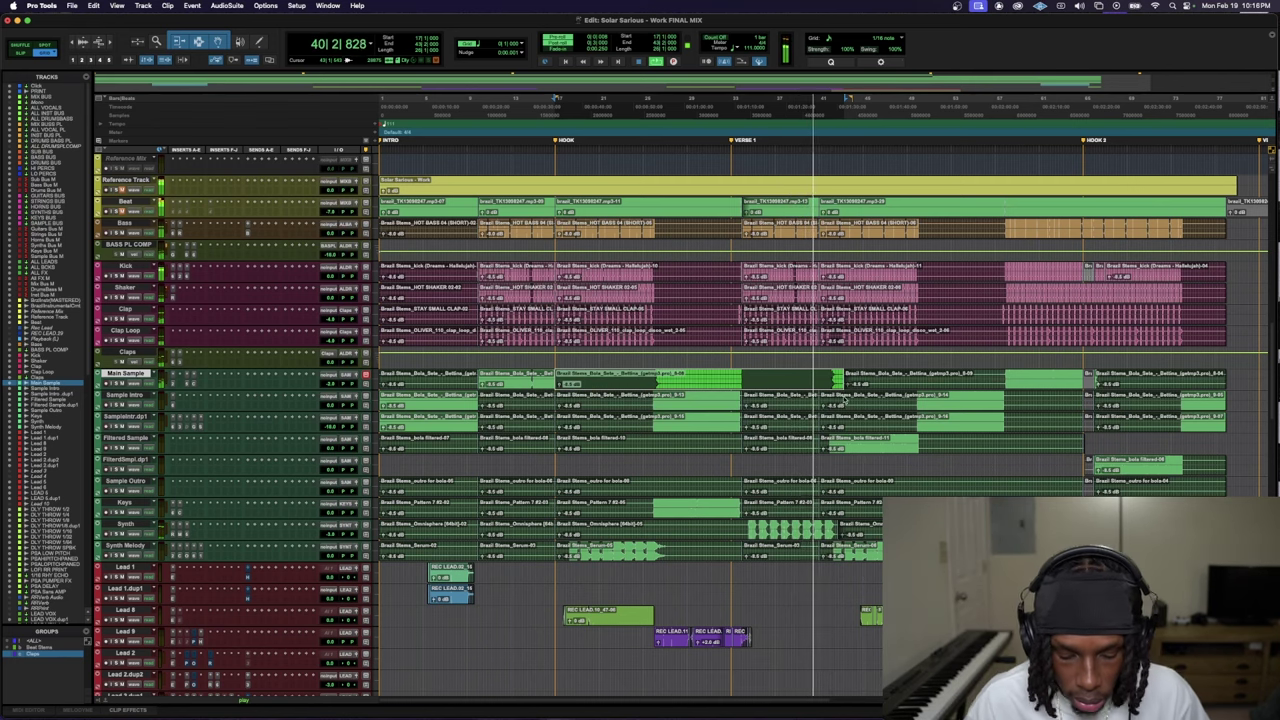
key(Left)
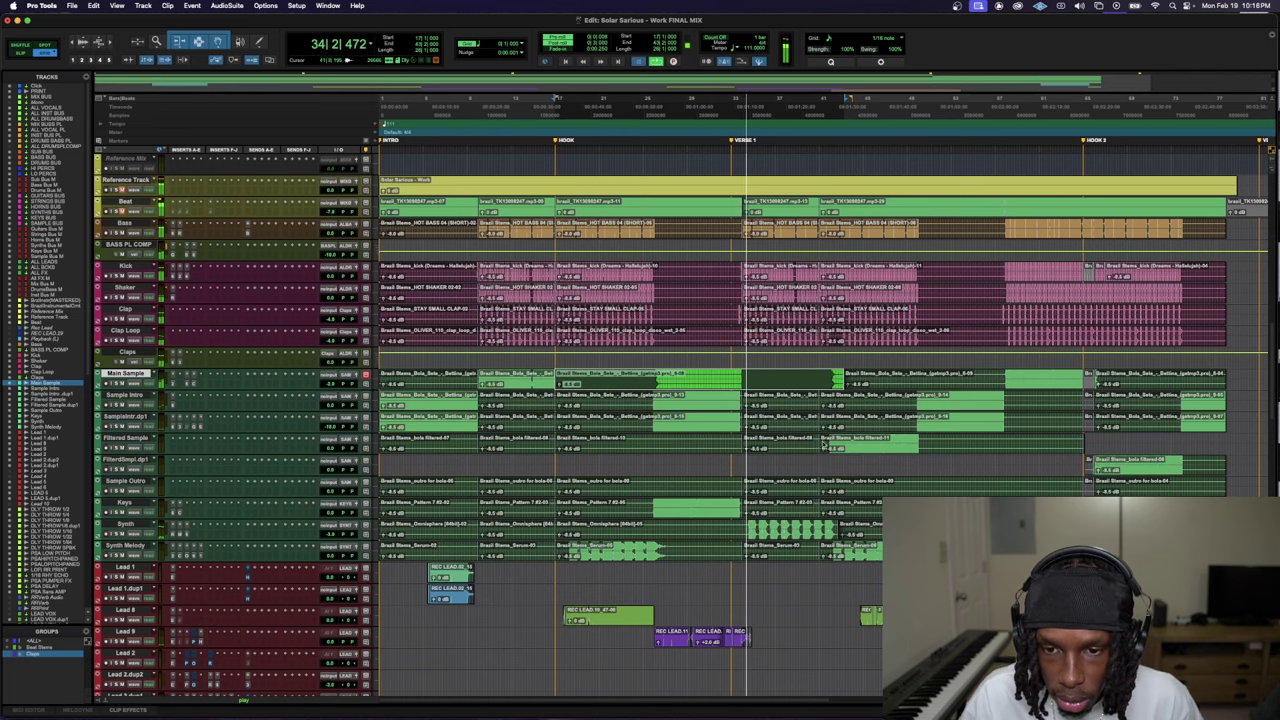
click(803, 463)
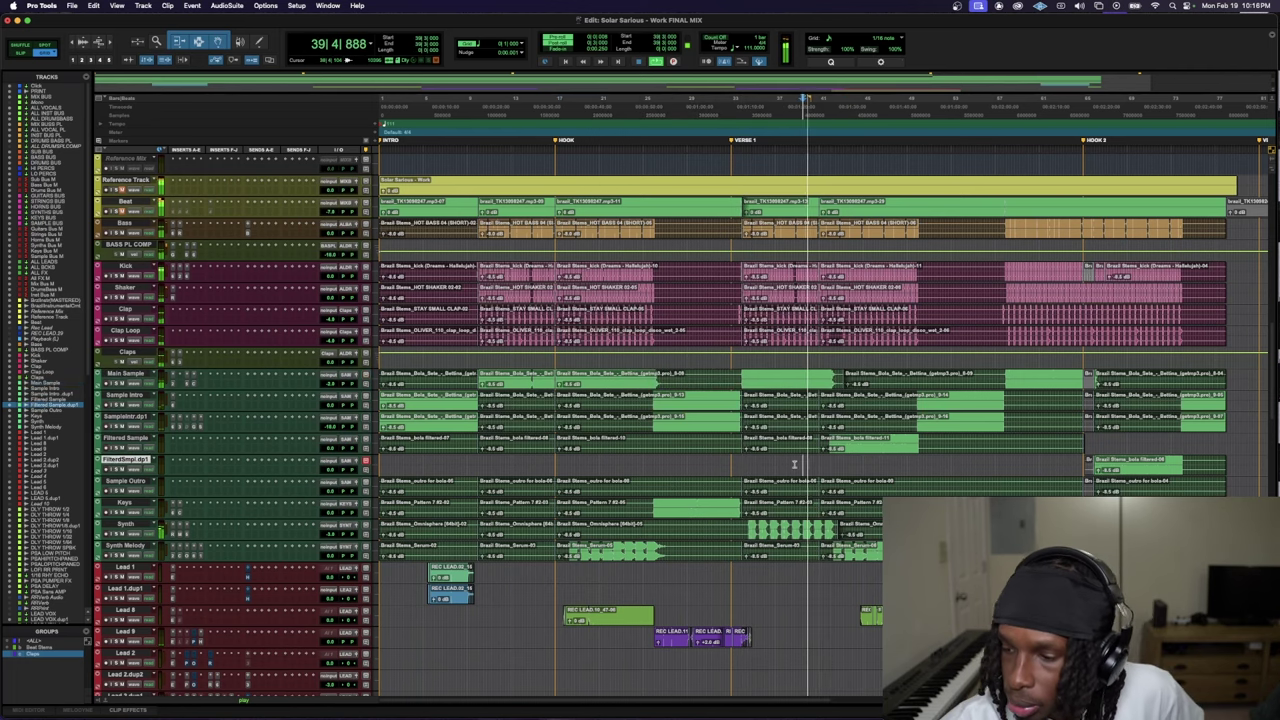
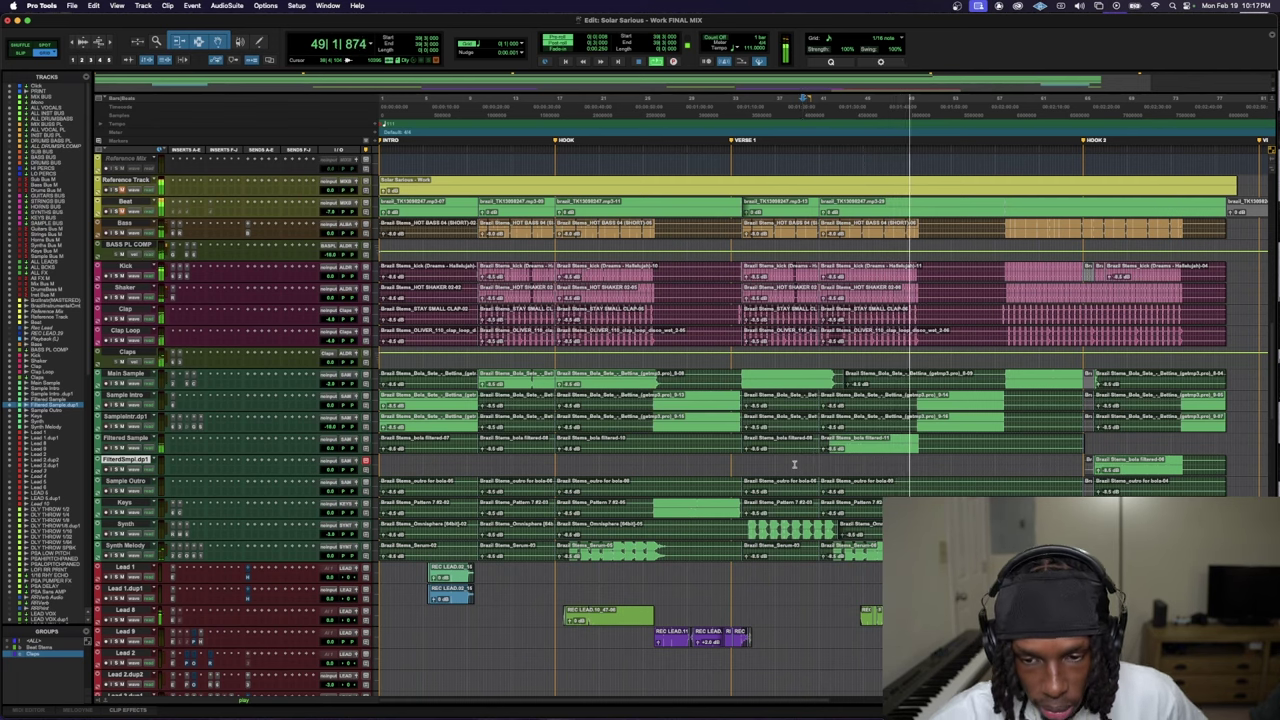
- Play the verse from about bar 44 and select the range over the DLY THROW 1/4 track's clips from bar 45
click(857, 590)
key(space)
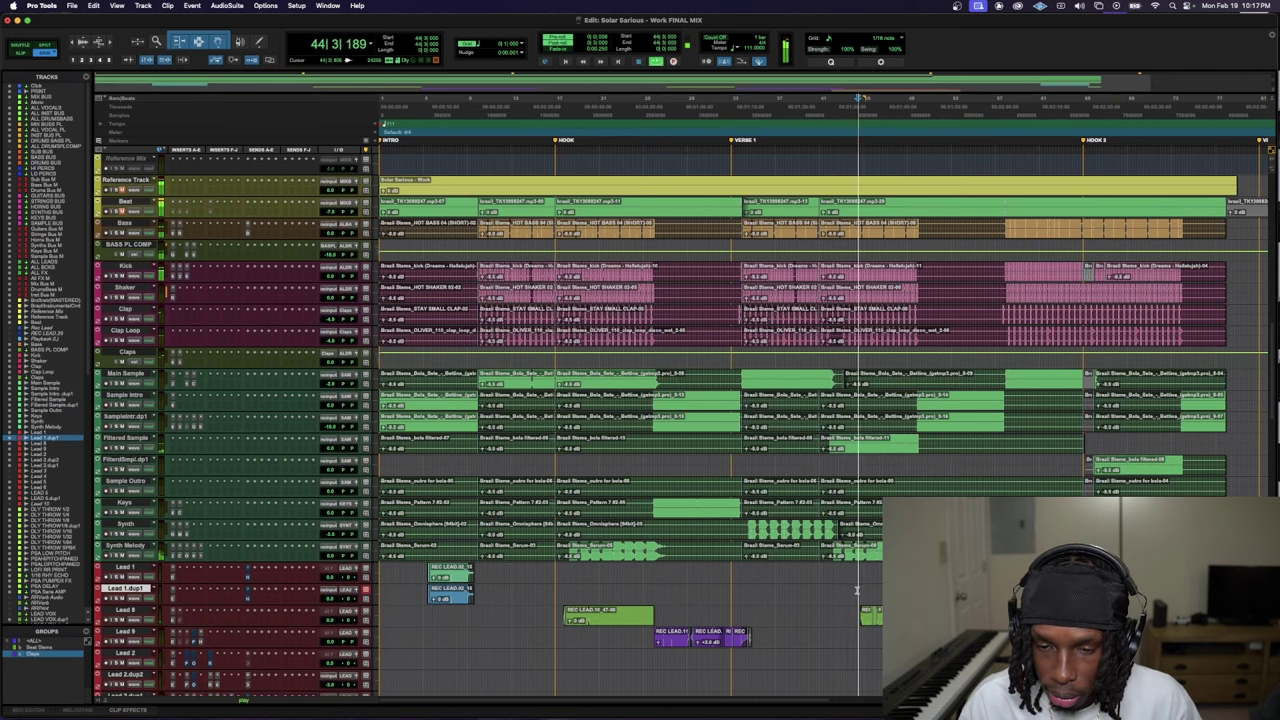
scroll(860, 593, down, 3)
scroll(860, 593, down, 5)
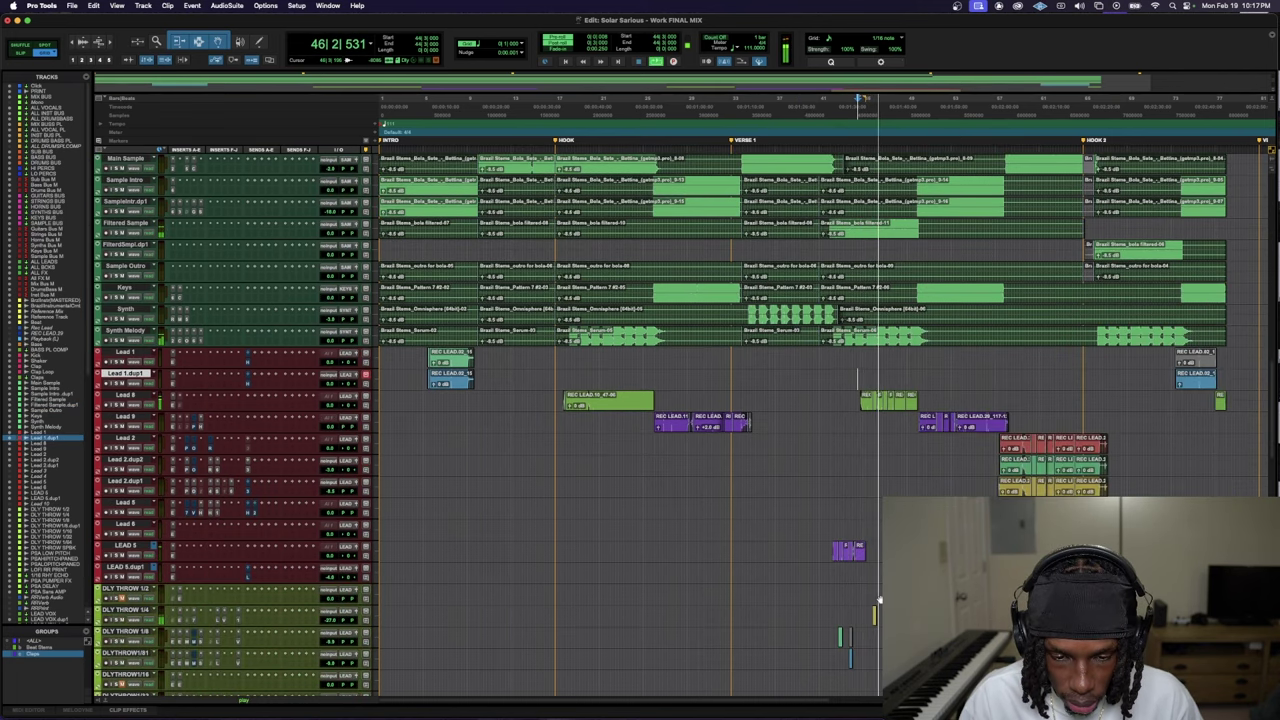
key(space)
scroll(860, 530, down, 5)
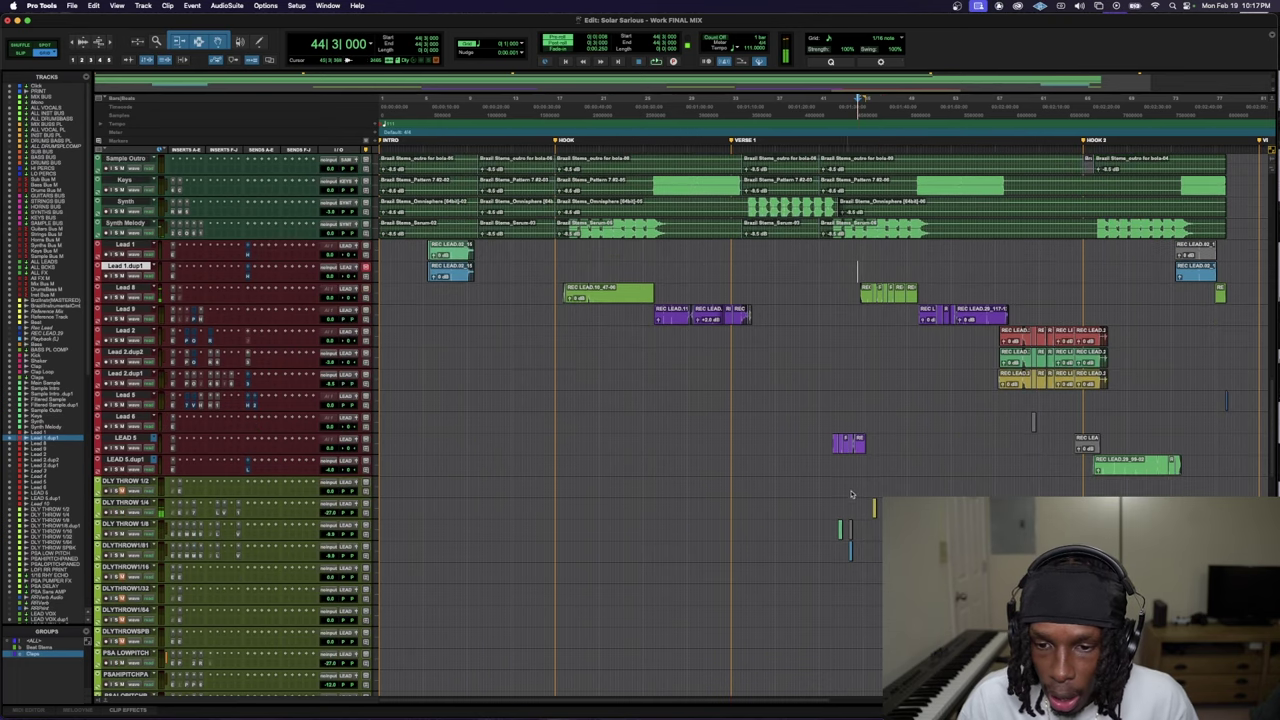
scroll(901, 443, down, 12)
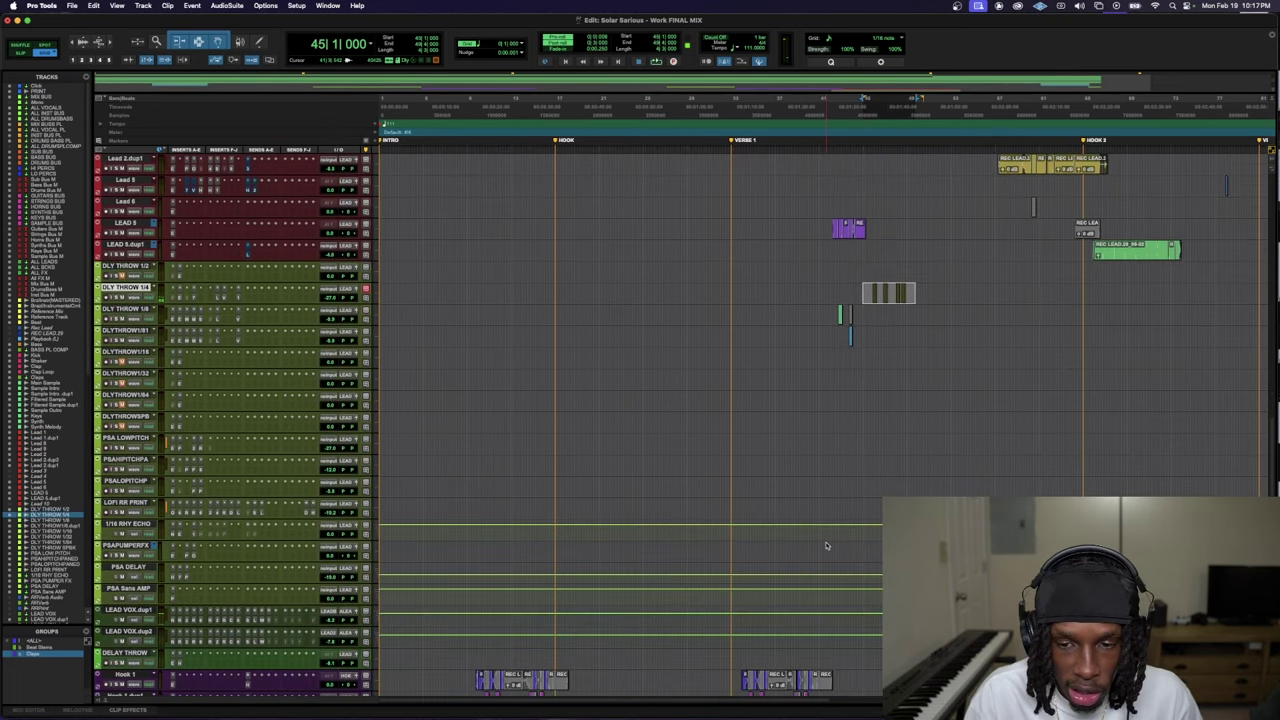
drag(857, 254, 923, 248)
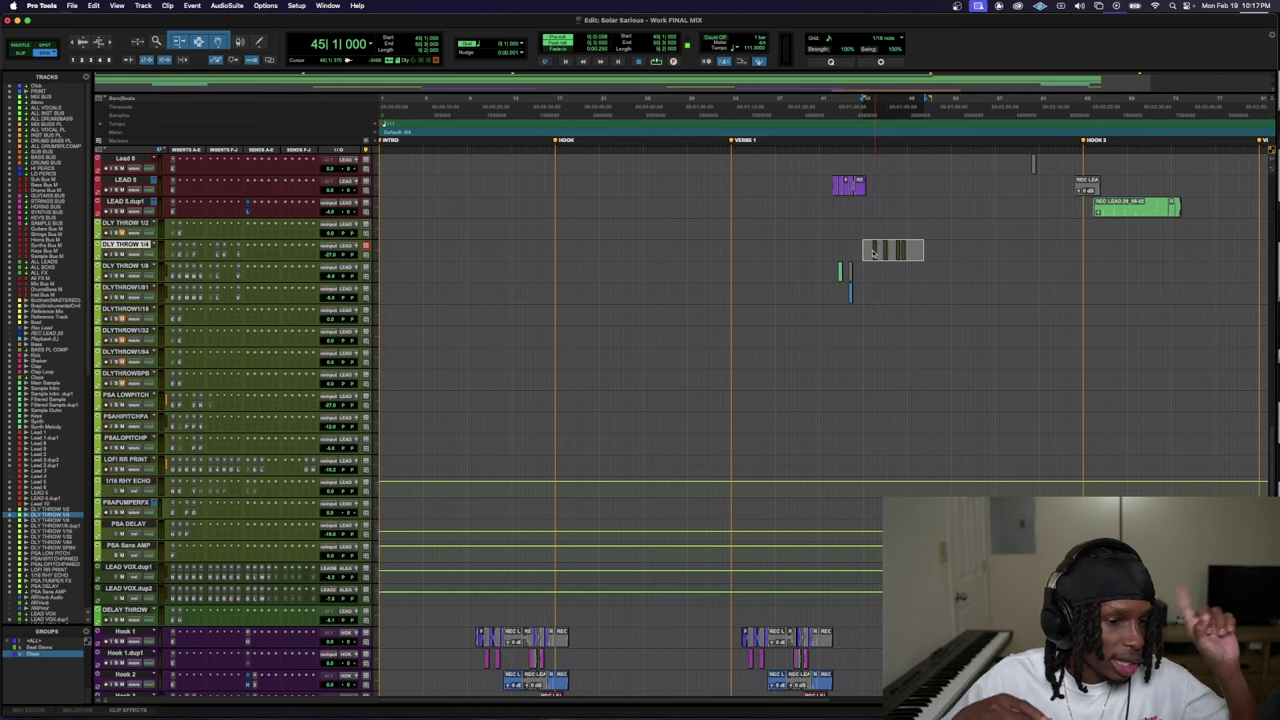
- Enlarge the 1/4 Delay track, pull its volume automation fully down from bar 46 to about bar 50, and play that section
scroll(857, 567, down, 15)
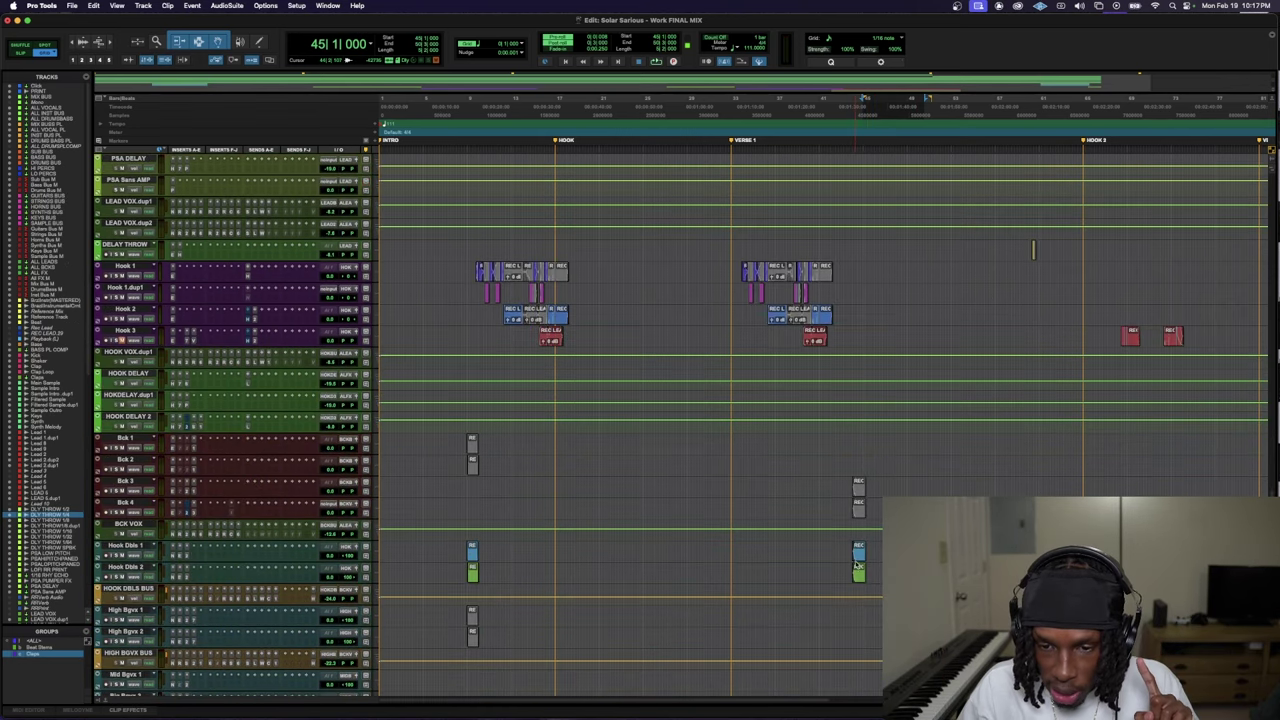
scroll(857, 567, down, 18)
key(ctrl+alt+Down)
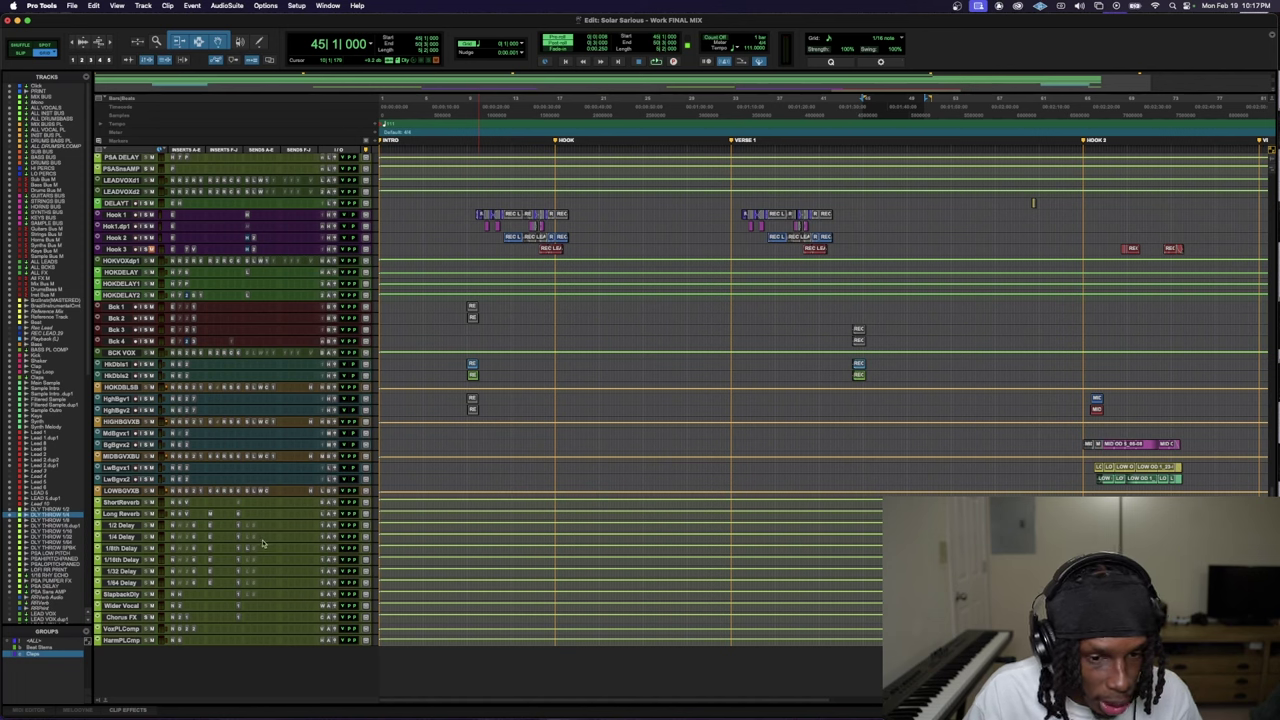
key(ctrl+Up)
key(ctrl+Up)
key(ctrl+Up)
key(space)
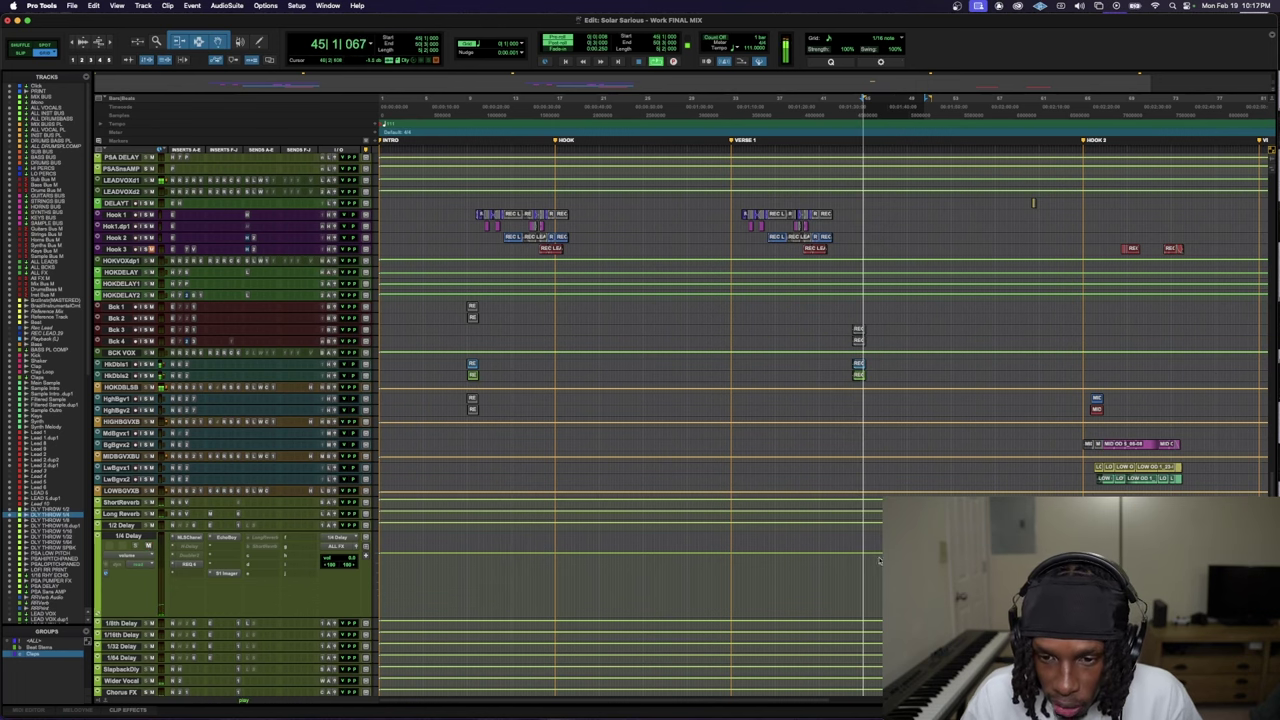
key(t)
key(t)
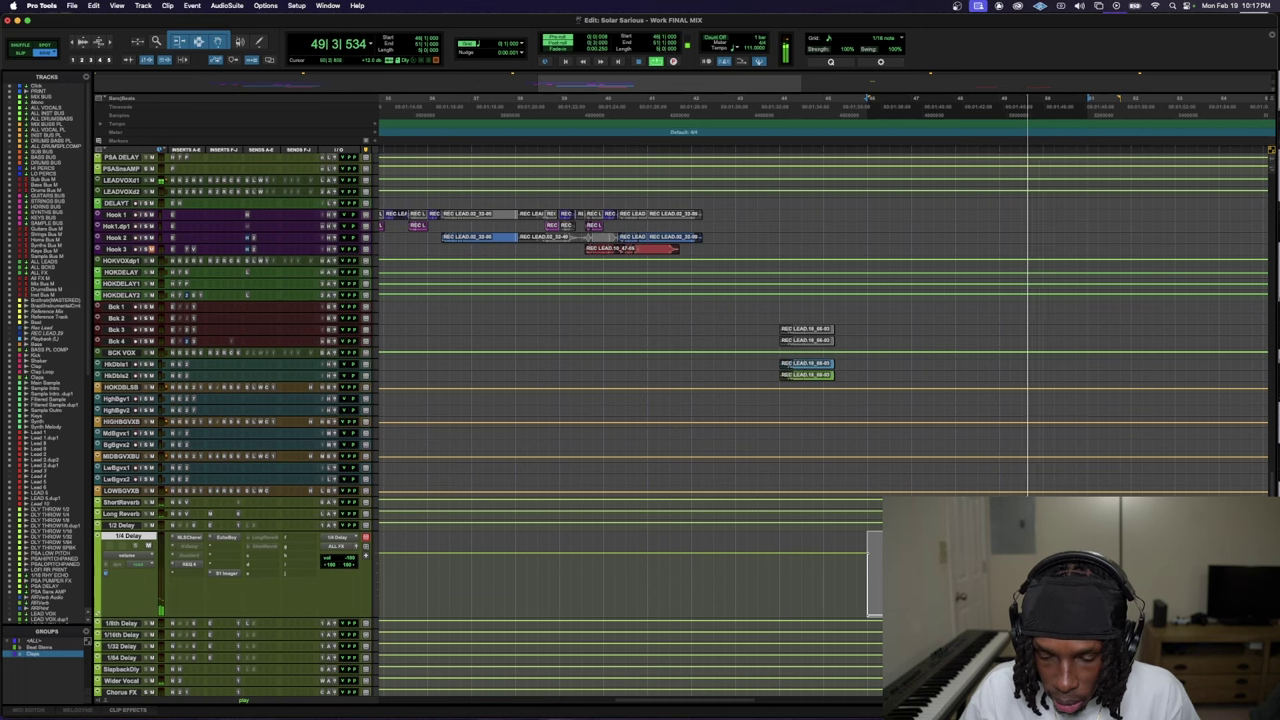
key(r)
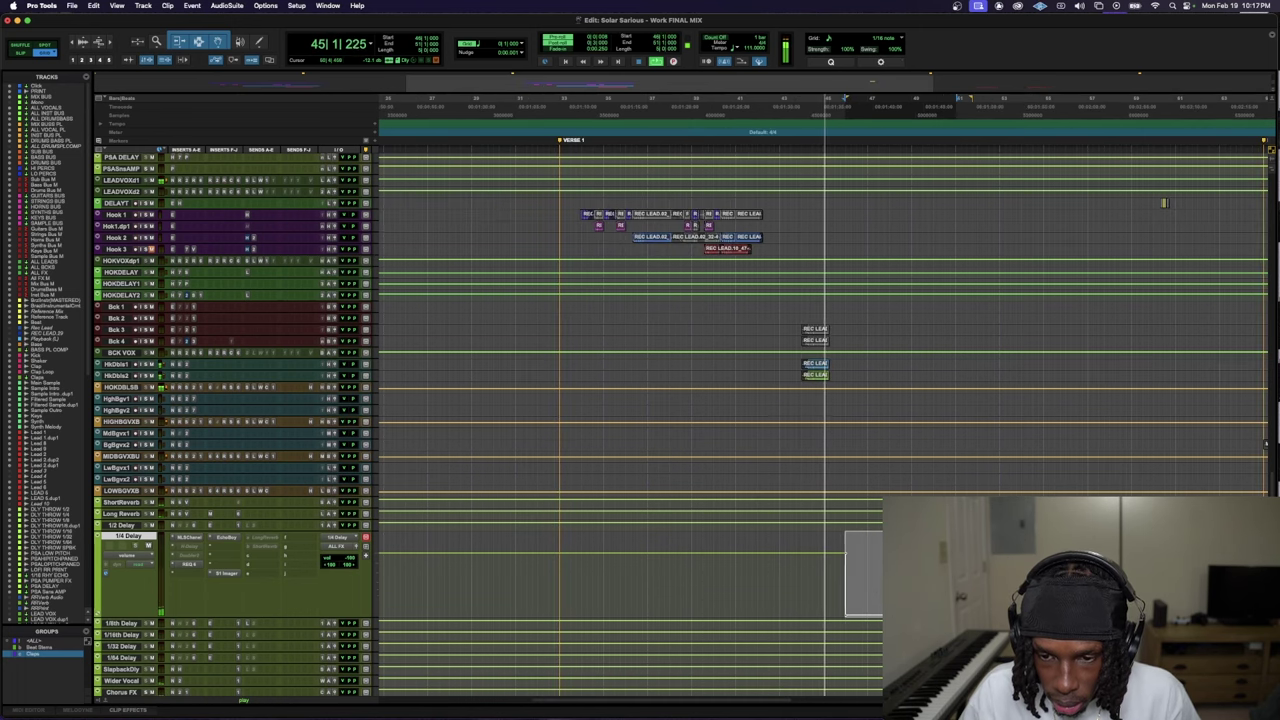
key(t)
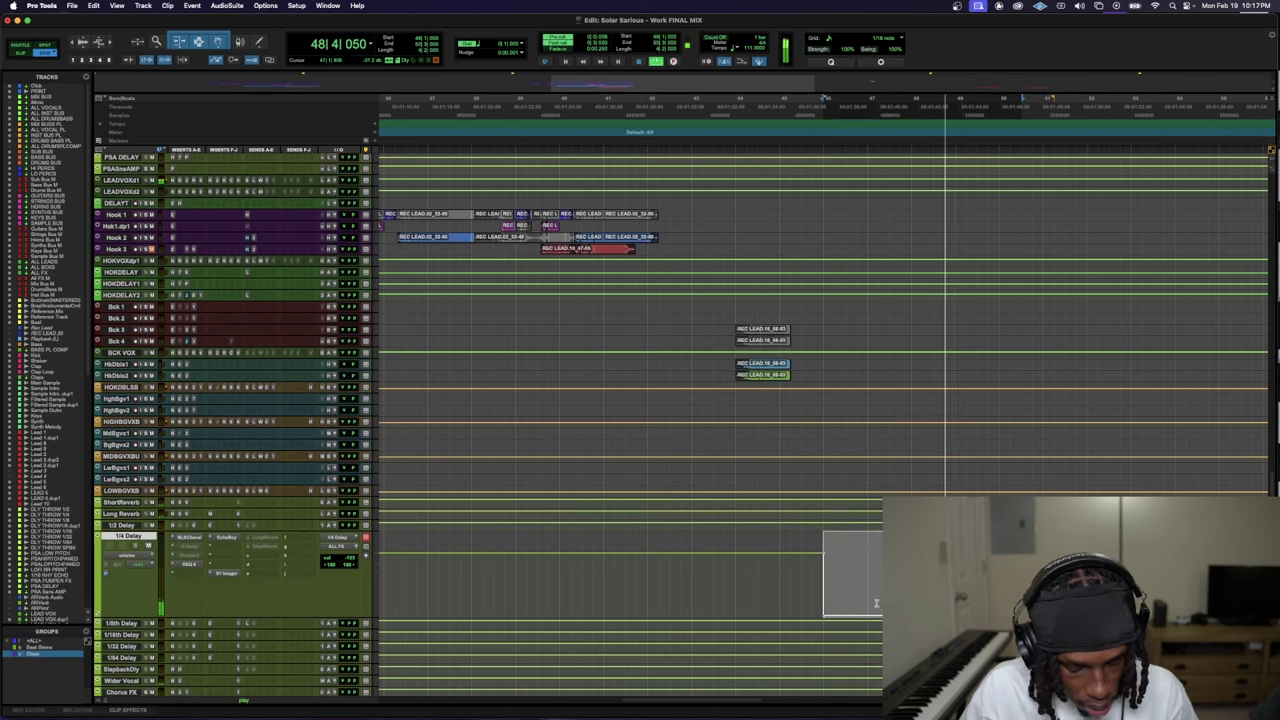
click(812, 598)
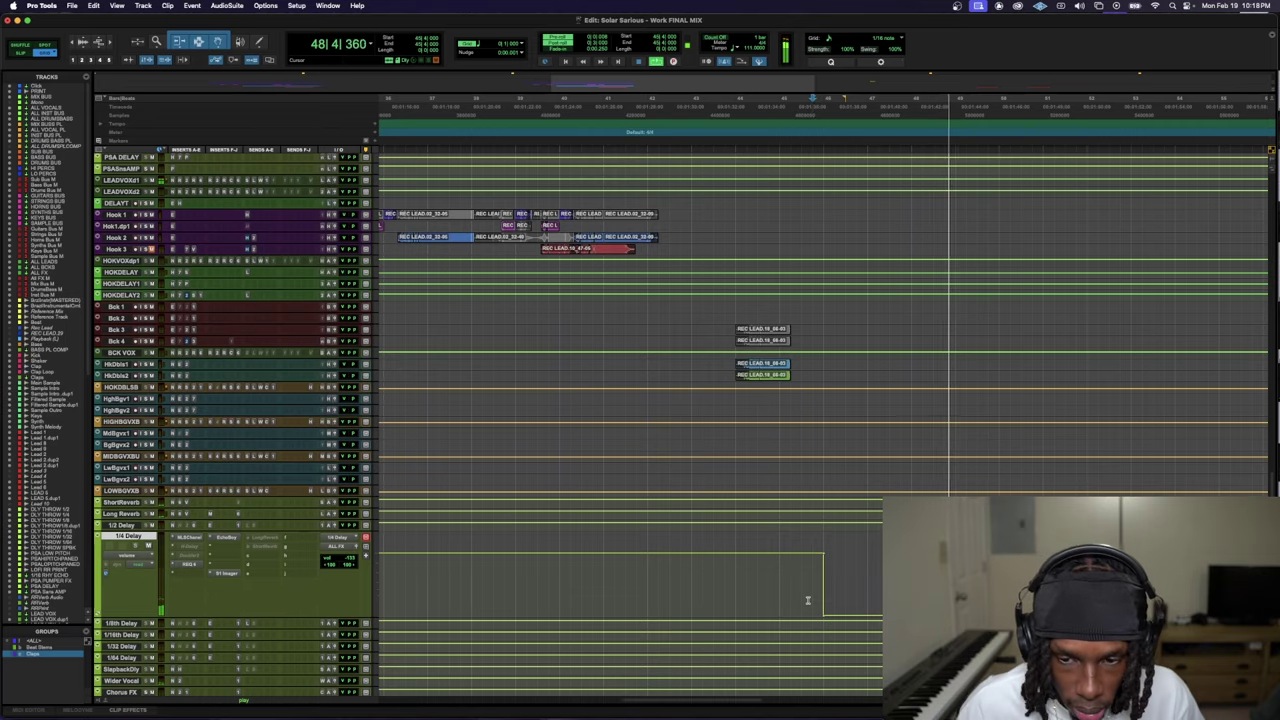
- Enlarge the DLY THROW 1/4 track and show its pan right automation
scroll(878, 337, up, 15)
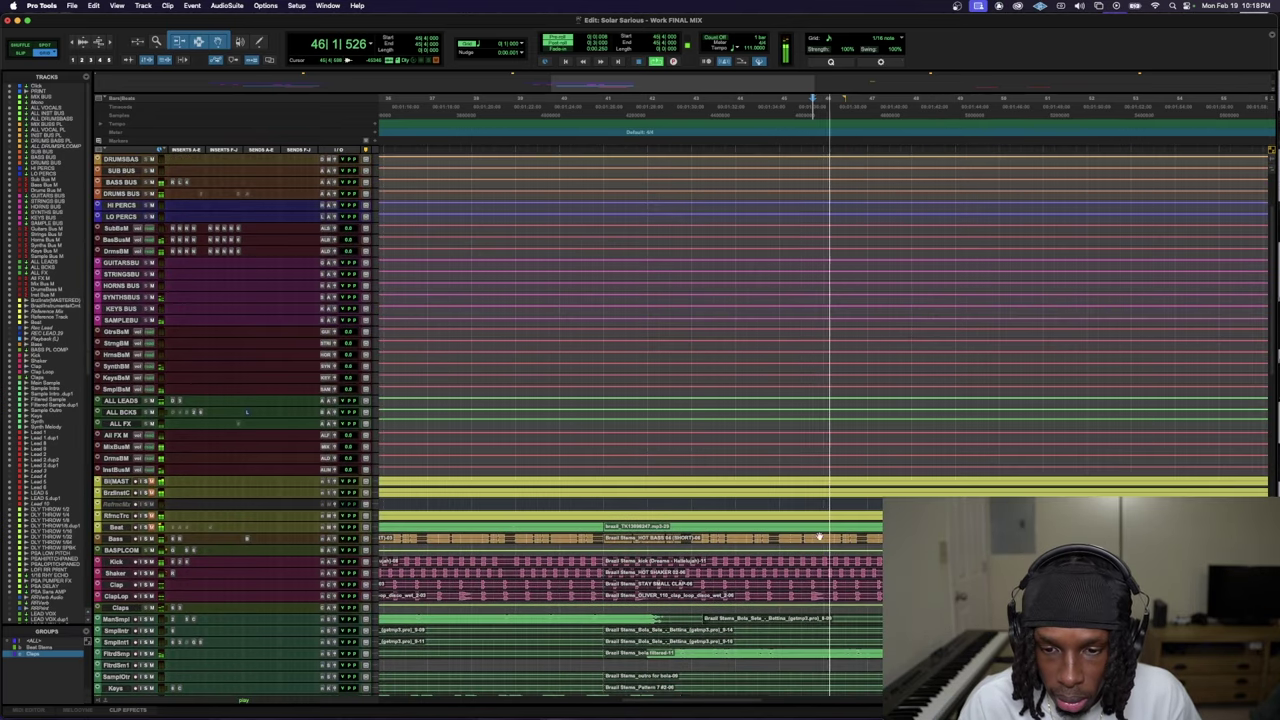
scroll(818, 537, down, 3)
key(space)
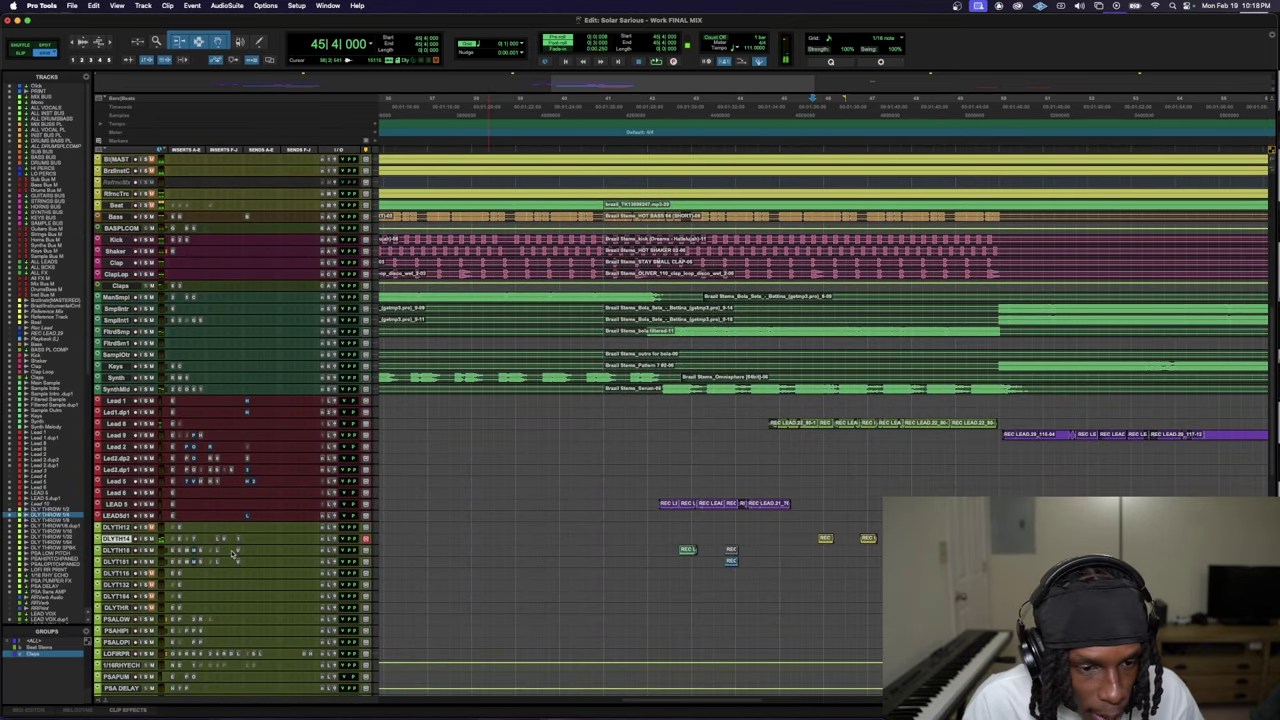
drag(240, 543, 265, 682)
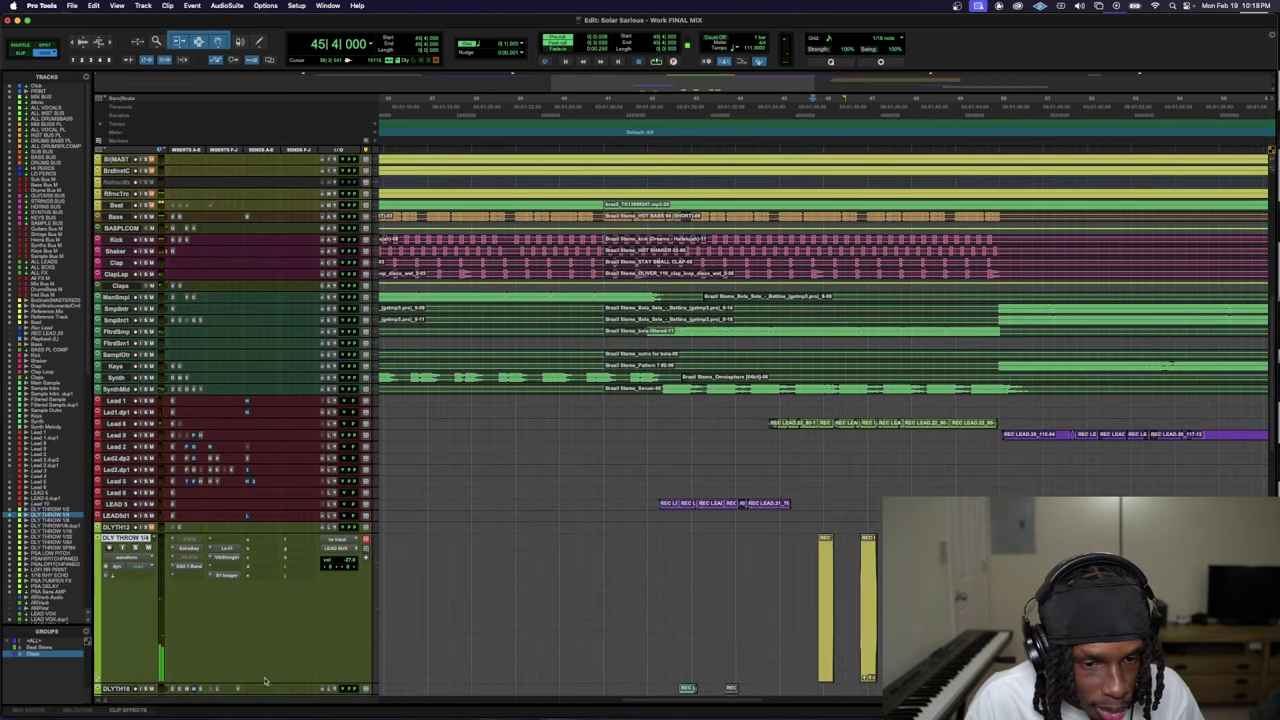
click(140, 563)
click(150, 602)
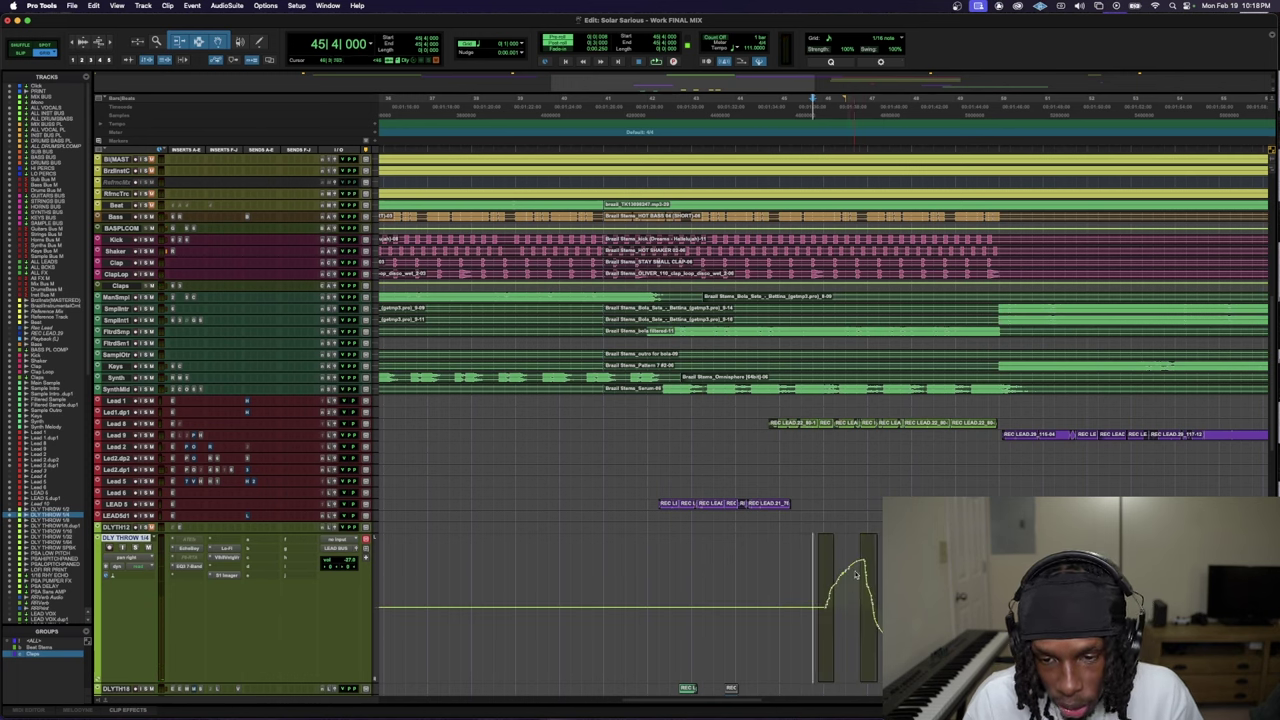
- Try to raise the DLY THROW 1/4 pan right automation from bar 46 to about bar 48, play it, and undo the change
key(space)
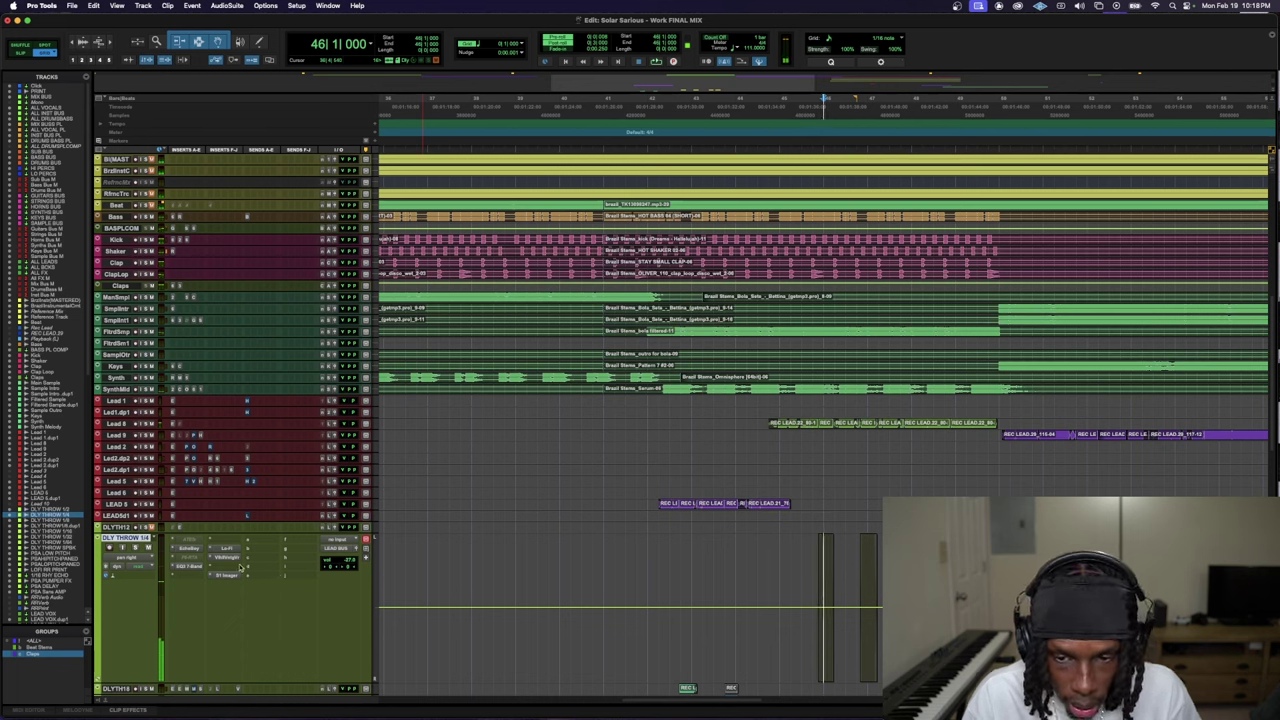
drag(826, 605, 882, 630)
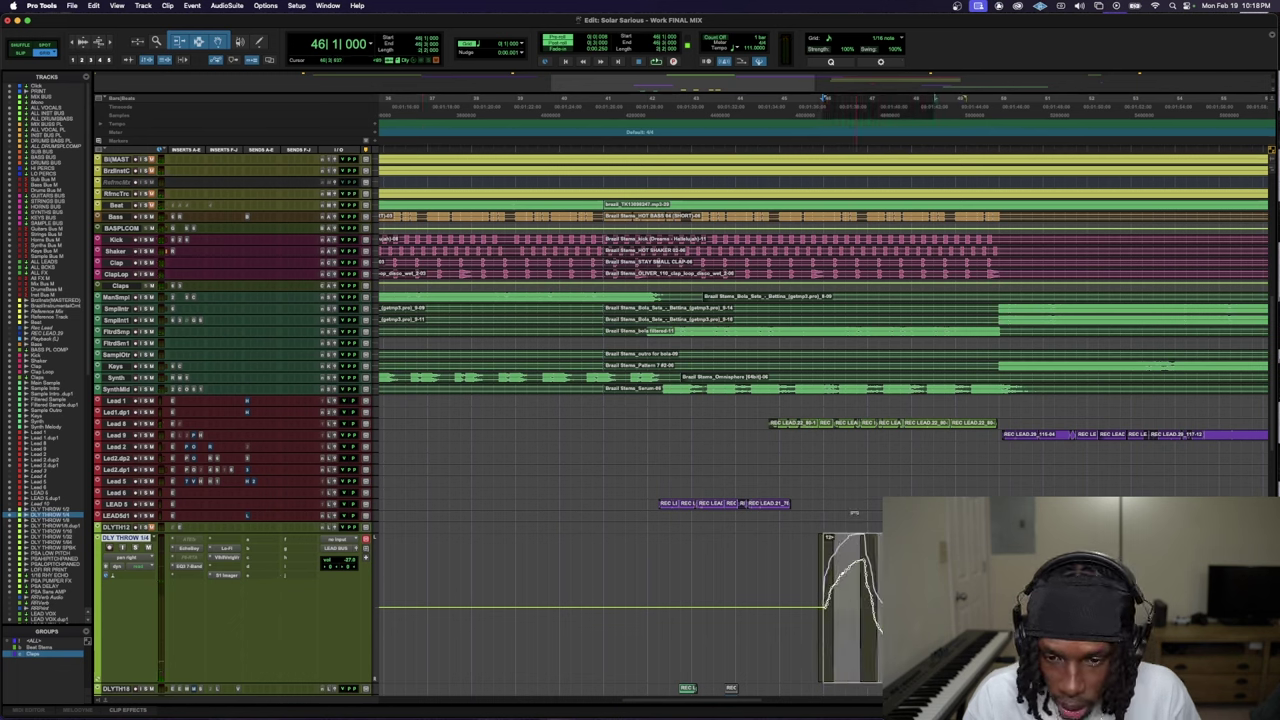
key(space)
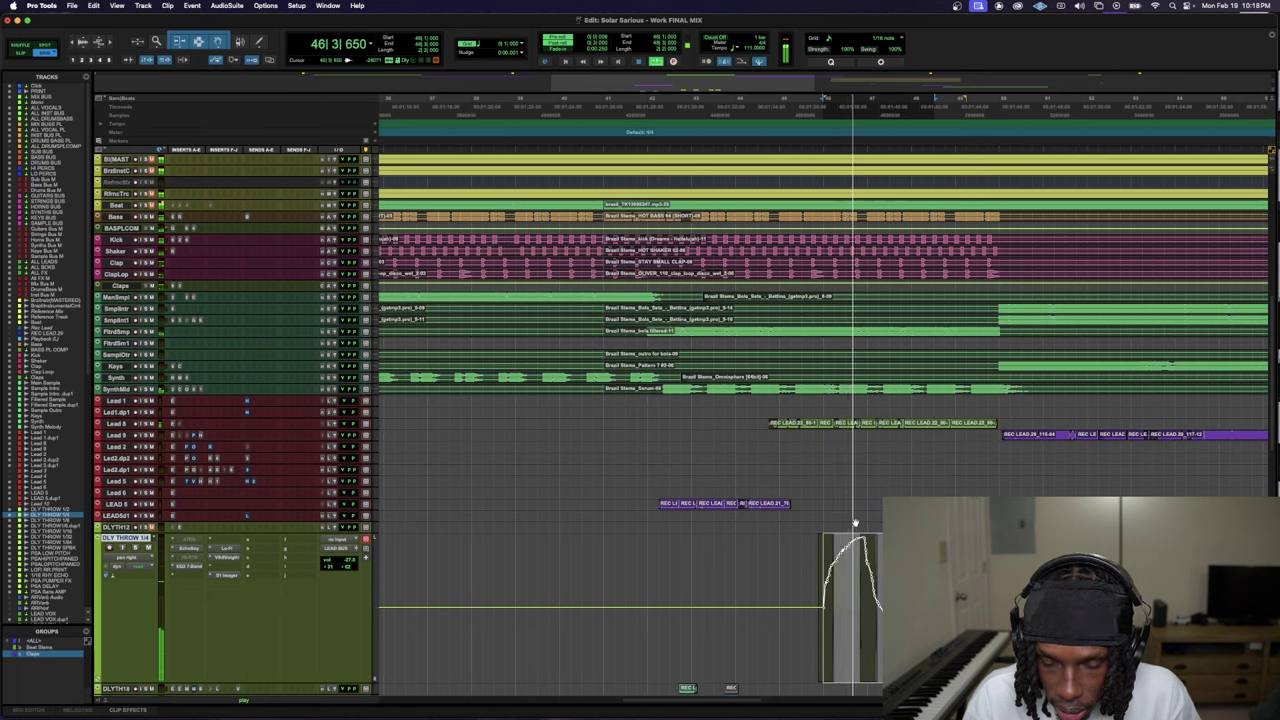
click(872, 632)
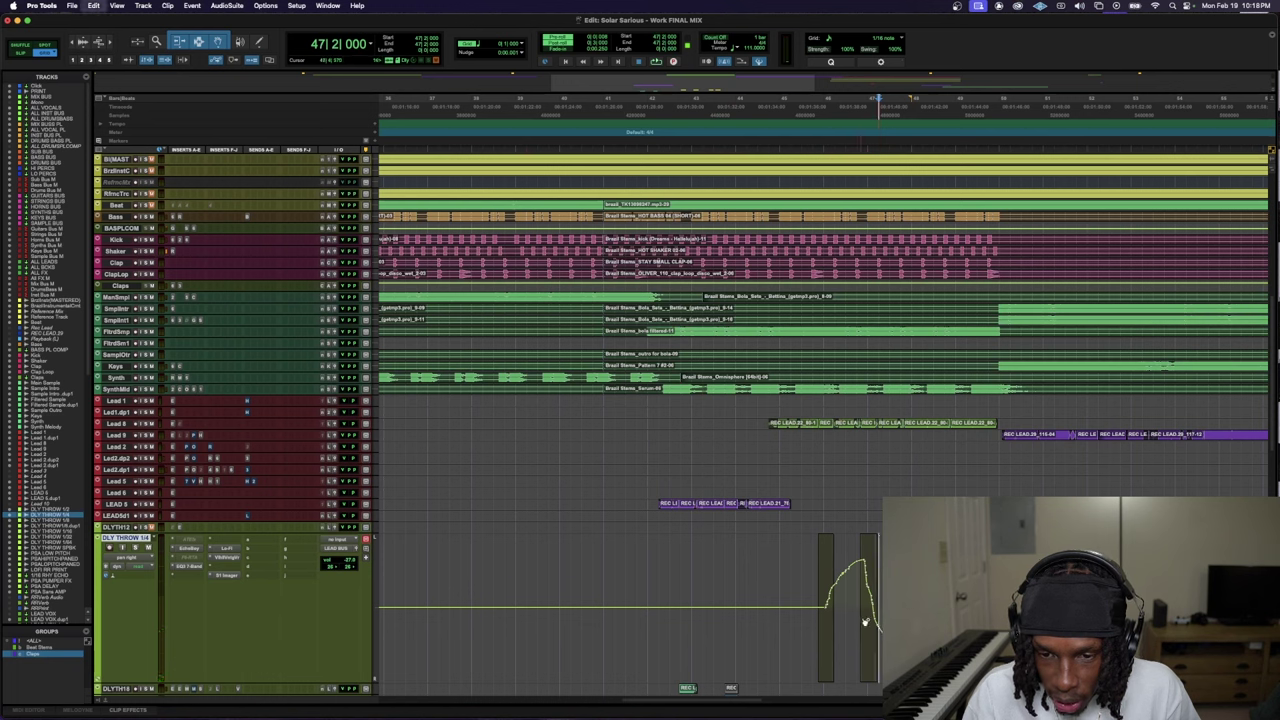
- Raise the pan right curve from bar 46 to about 47|2, lower it from 47|2 to about bar 48, and play the throws
drag(879, 654, 827, 647)
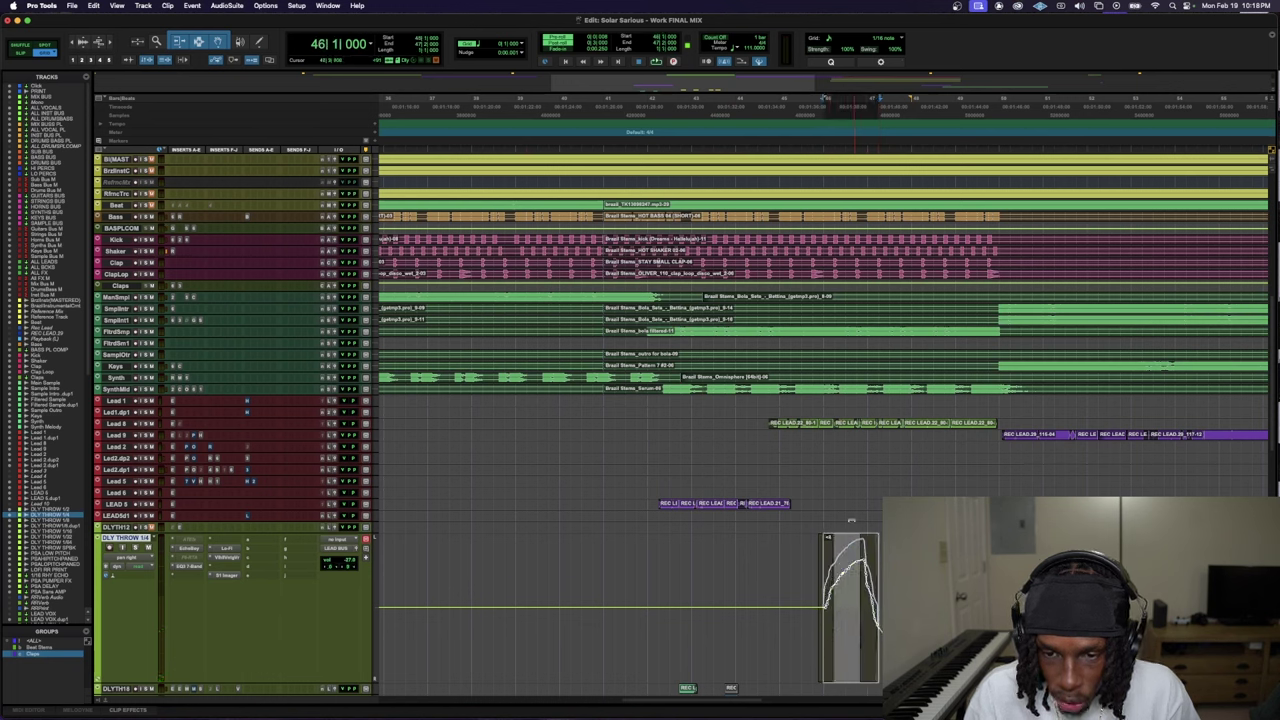
click(881, 673)
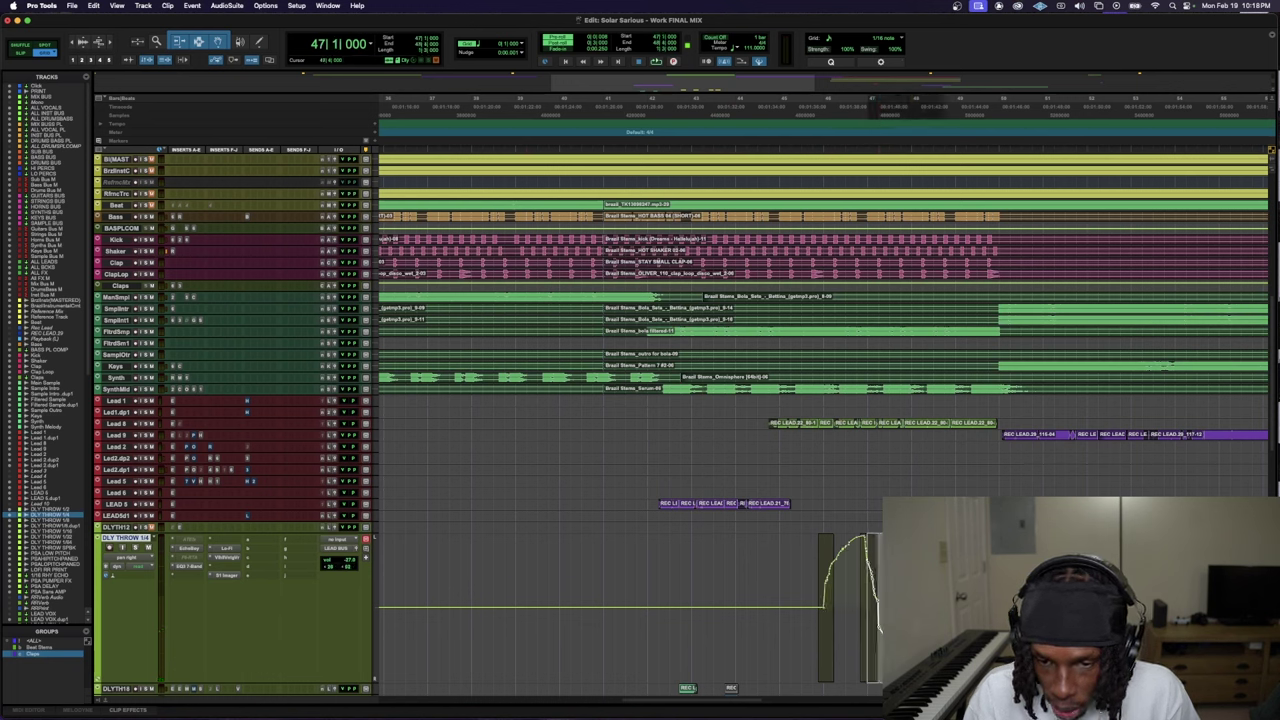
click(874, 661)
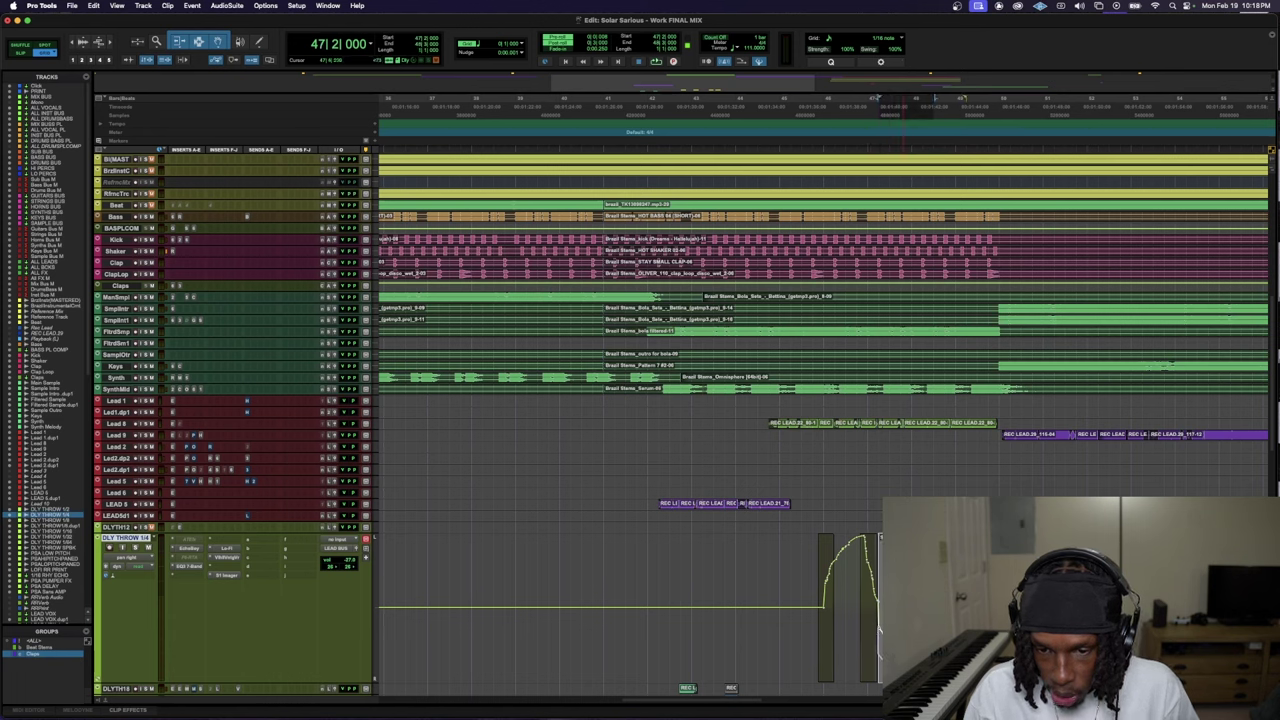
click(801, 648)
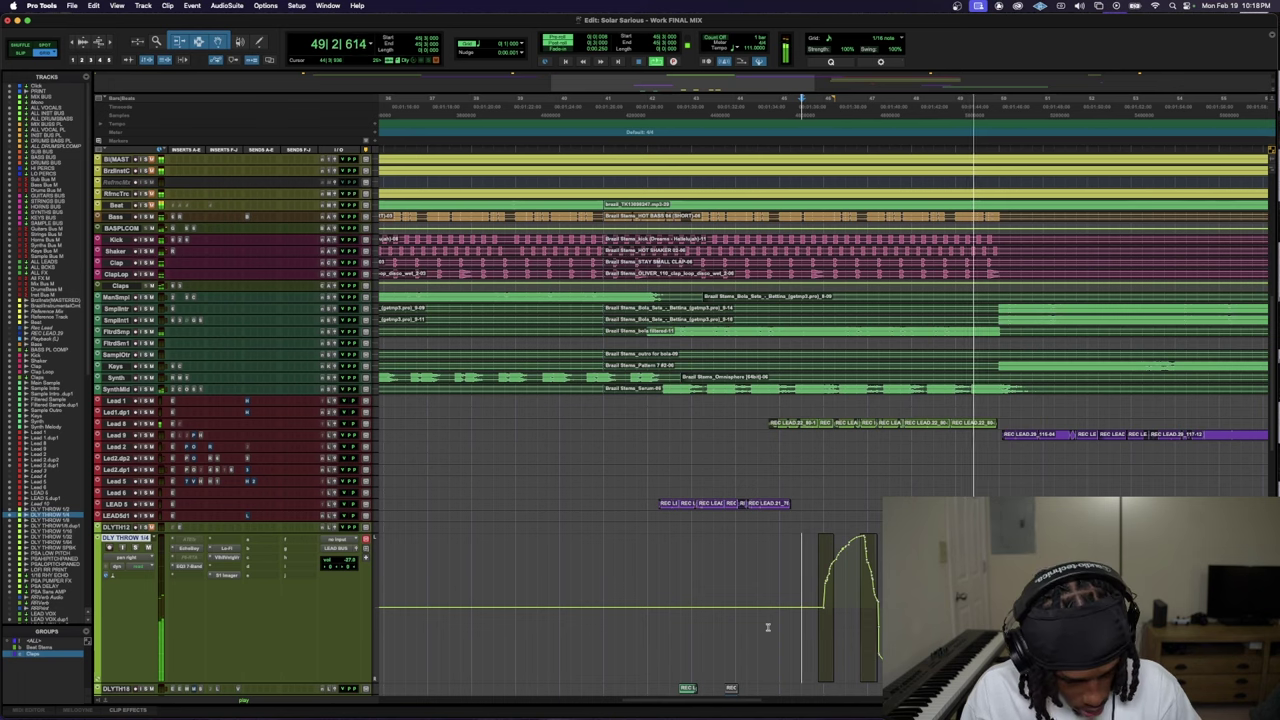
- Play the verse on to about bar 60 with the tracks shrunk and the Keys track enlarged
key(super+bracketleft)
scroll(768, 627, down, 10)
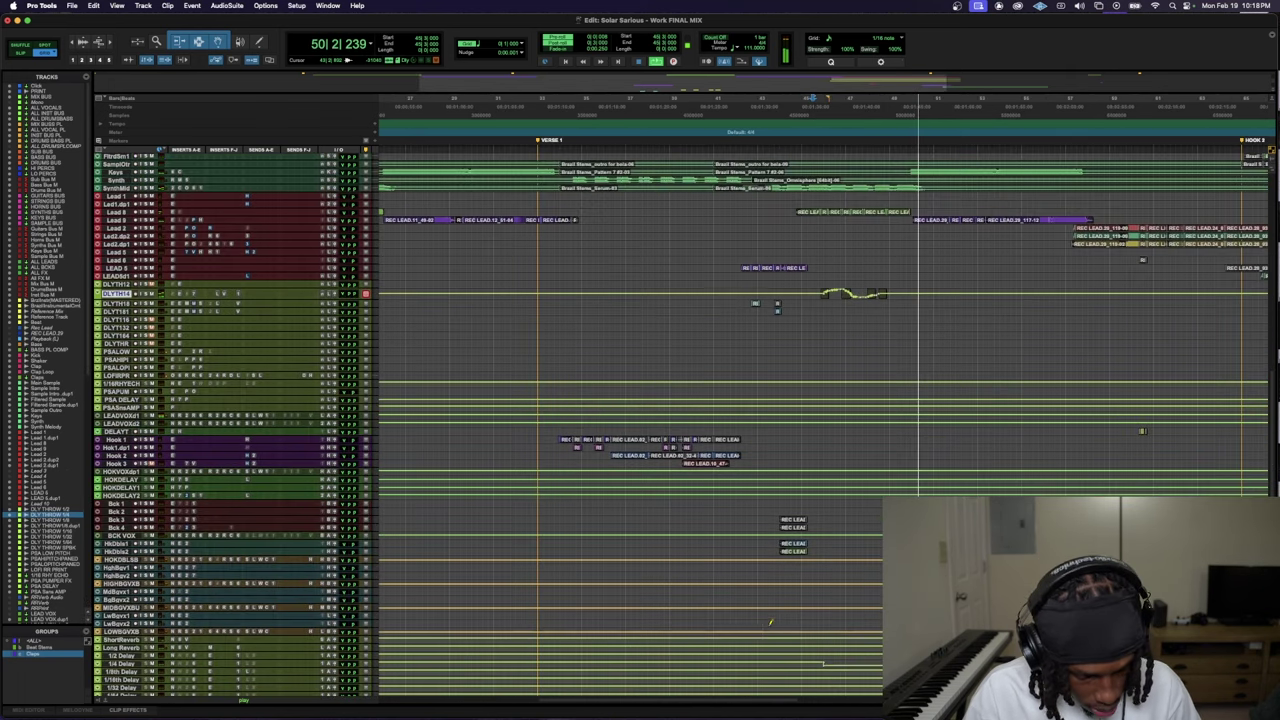
scroll(470, 315, up, 3)
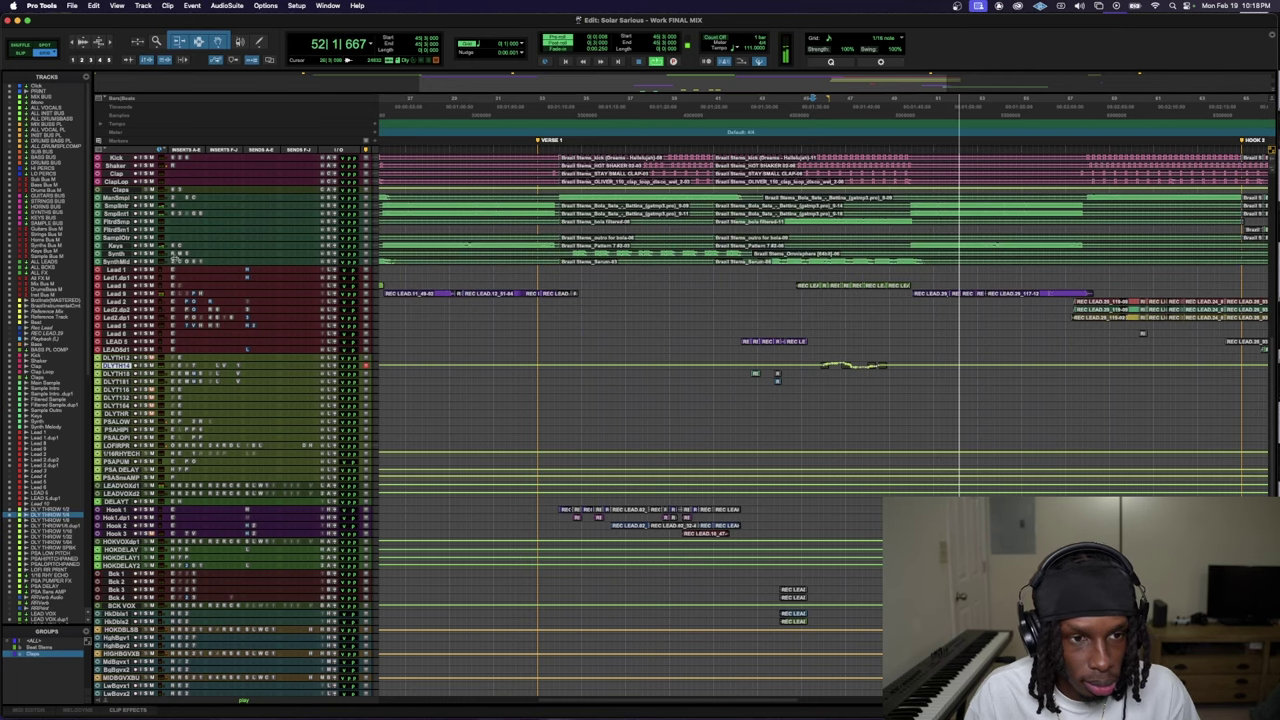
key(e)
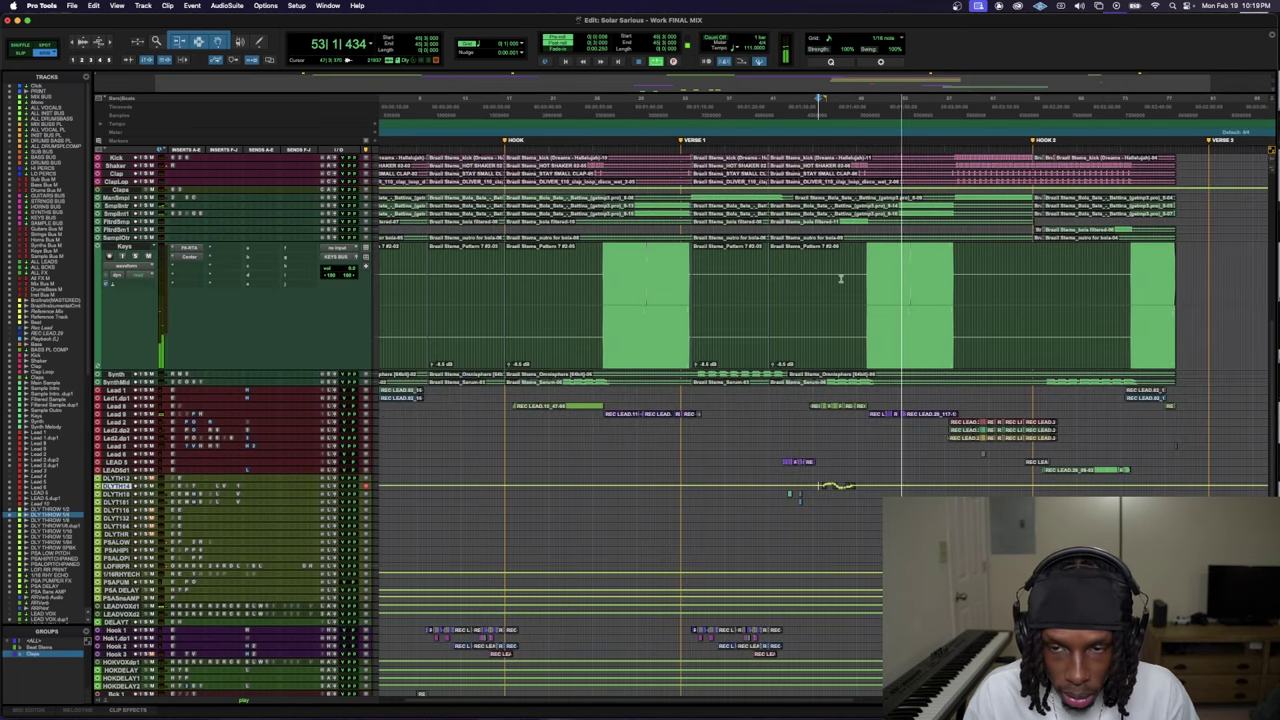
scroll(814, 293, up, 5)
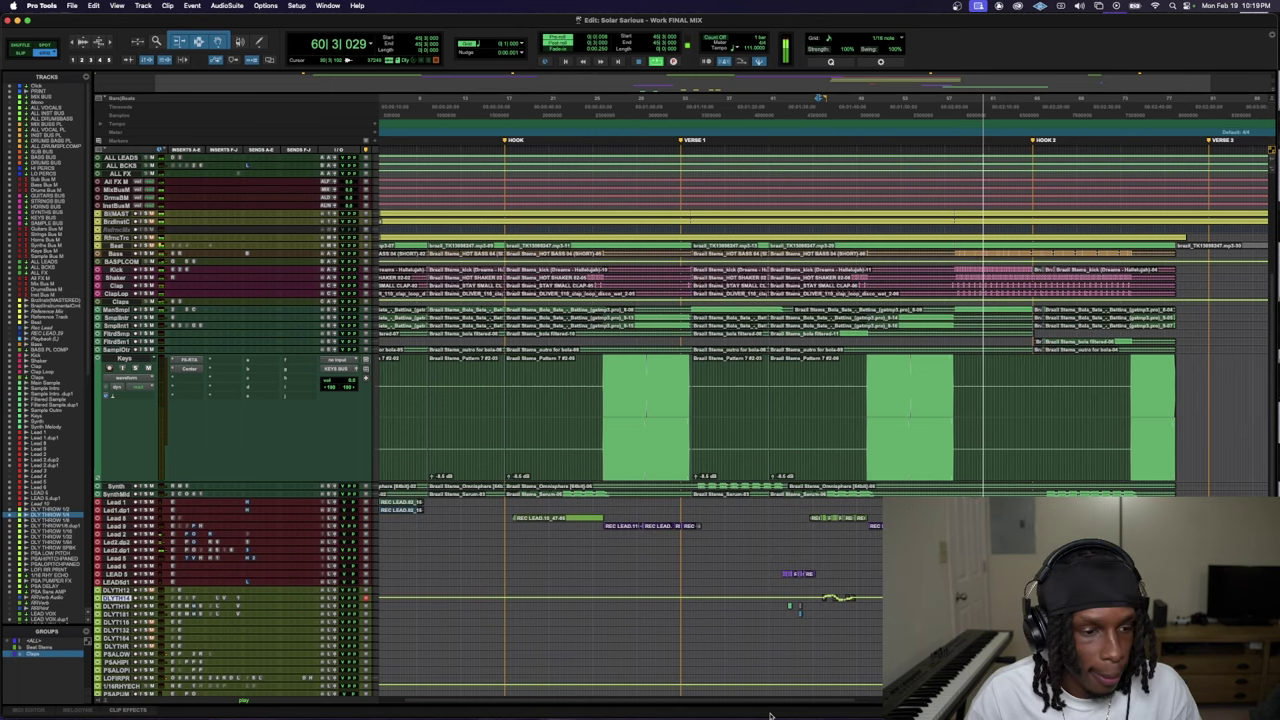
key(ctrl+Down)
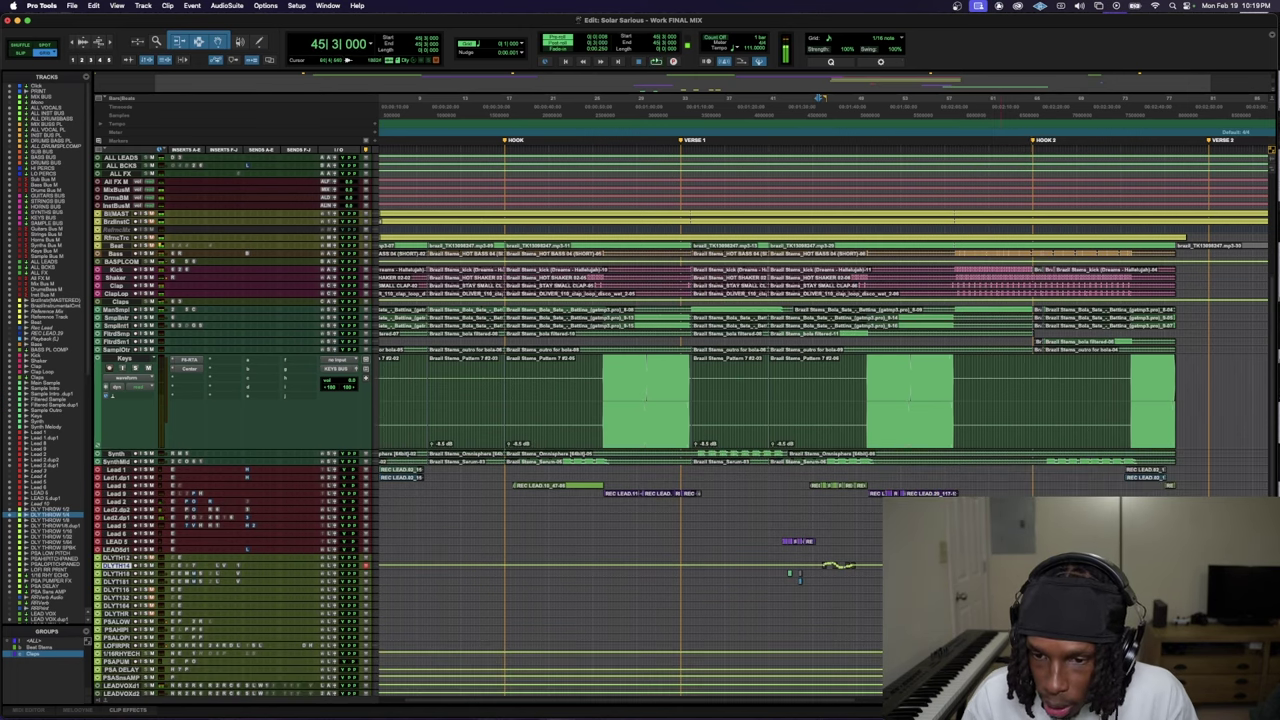
- Enlarge the DELAY THROW track and zoom in on its clips around bar 60
scroll(780, 500, down, 10)
scroll(743, 381, up, 5)
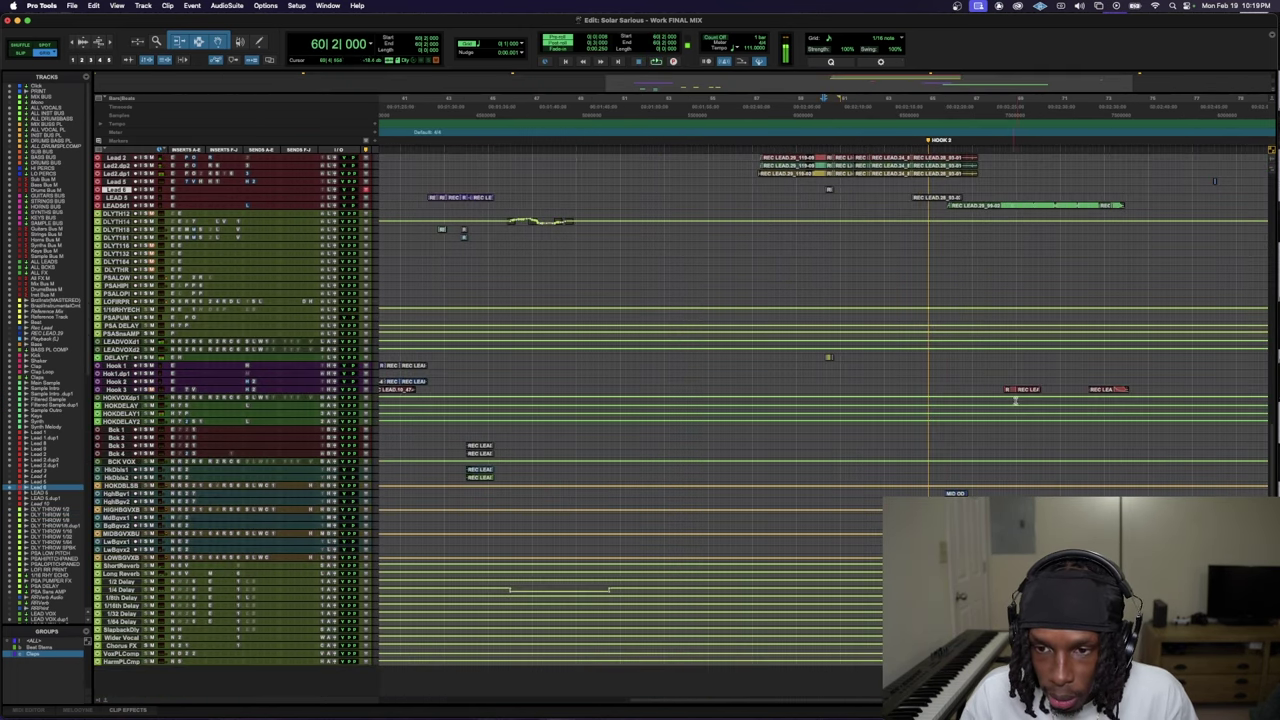
scroll(743, 381, up, 3)
key(ctrl+Up)
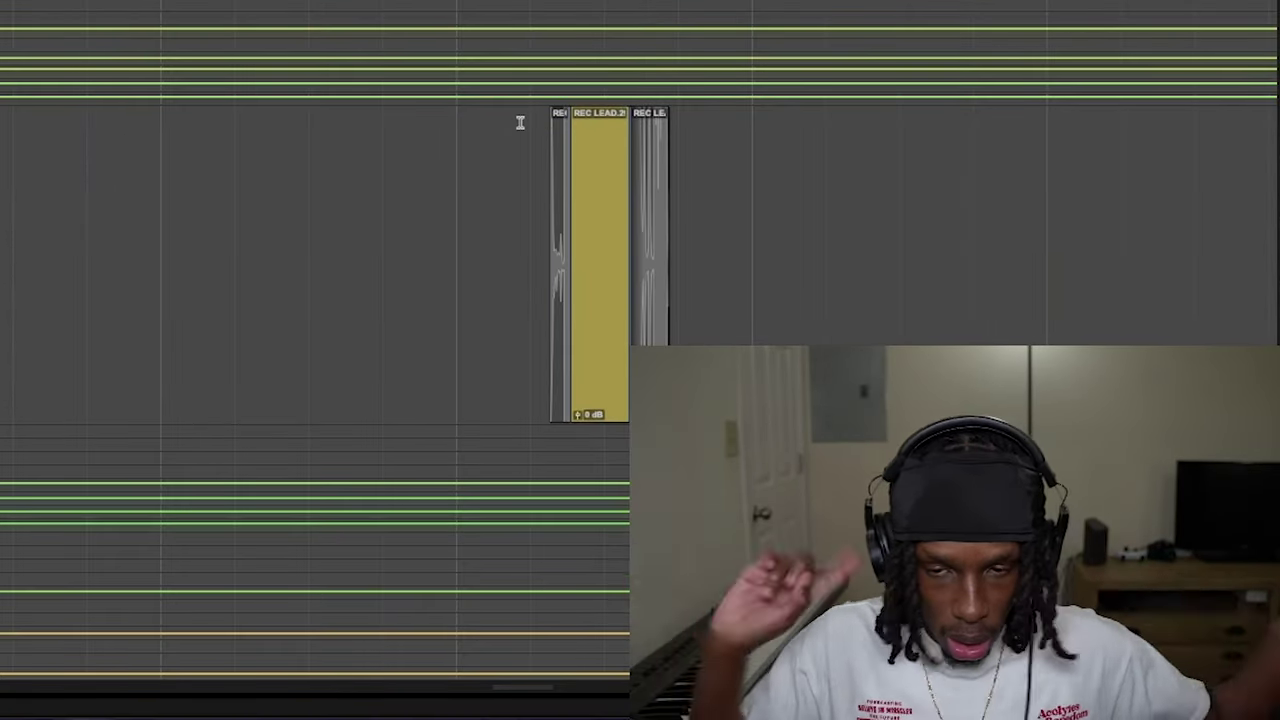
- Solo the DELAY THROW track and play its delayed clips from 60|2
click(520, 122)
key(space)
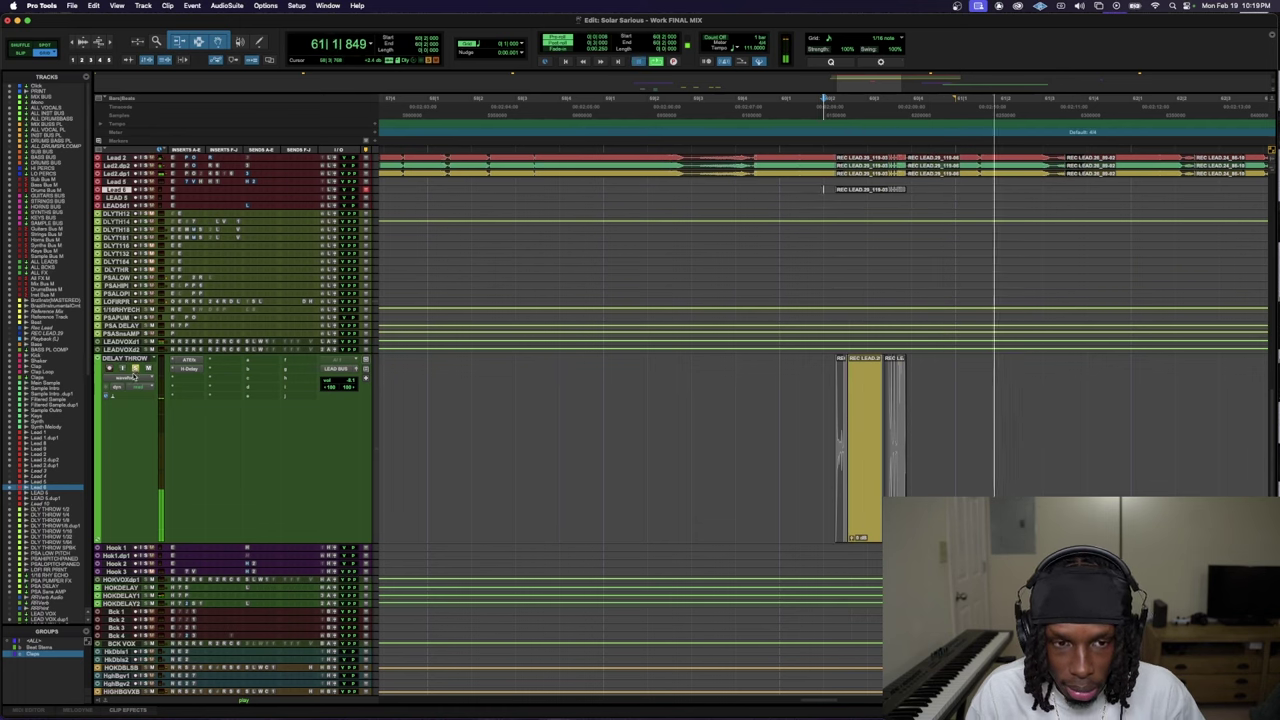
key(space)
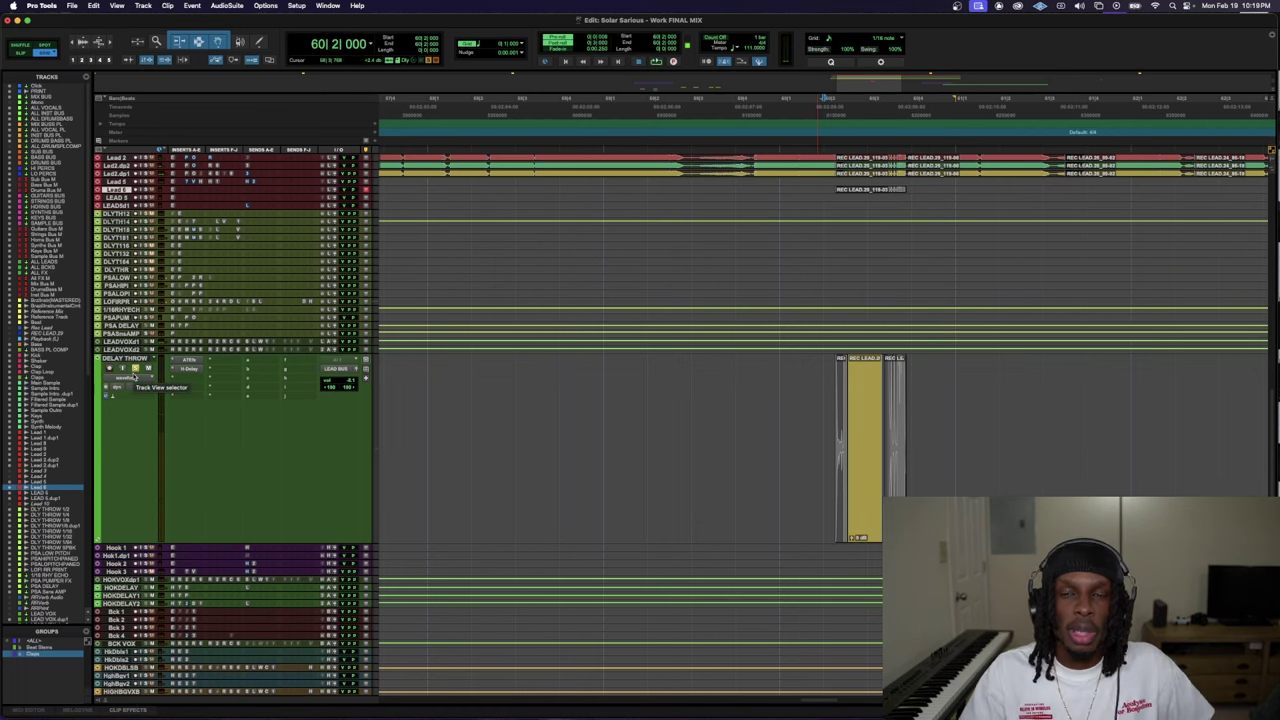
key(space)
key(space)
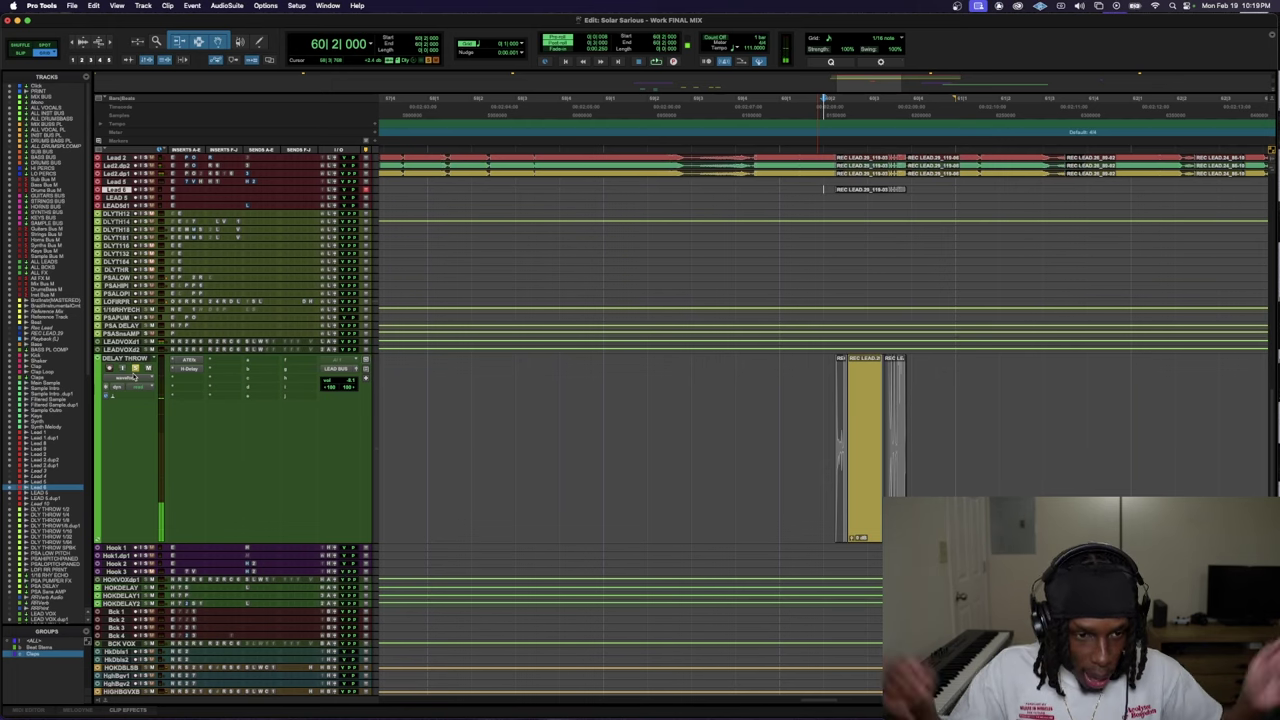
- Insert the stereo Doubler2 plug-in on the DELAY THROW track below H-Delay and start playback
click(182, 377)
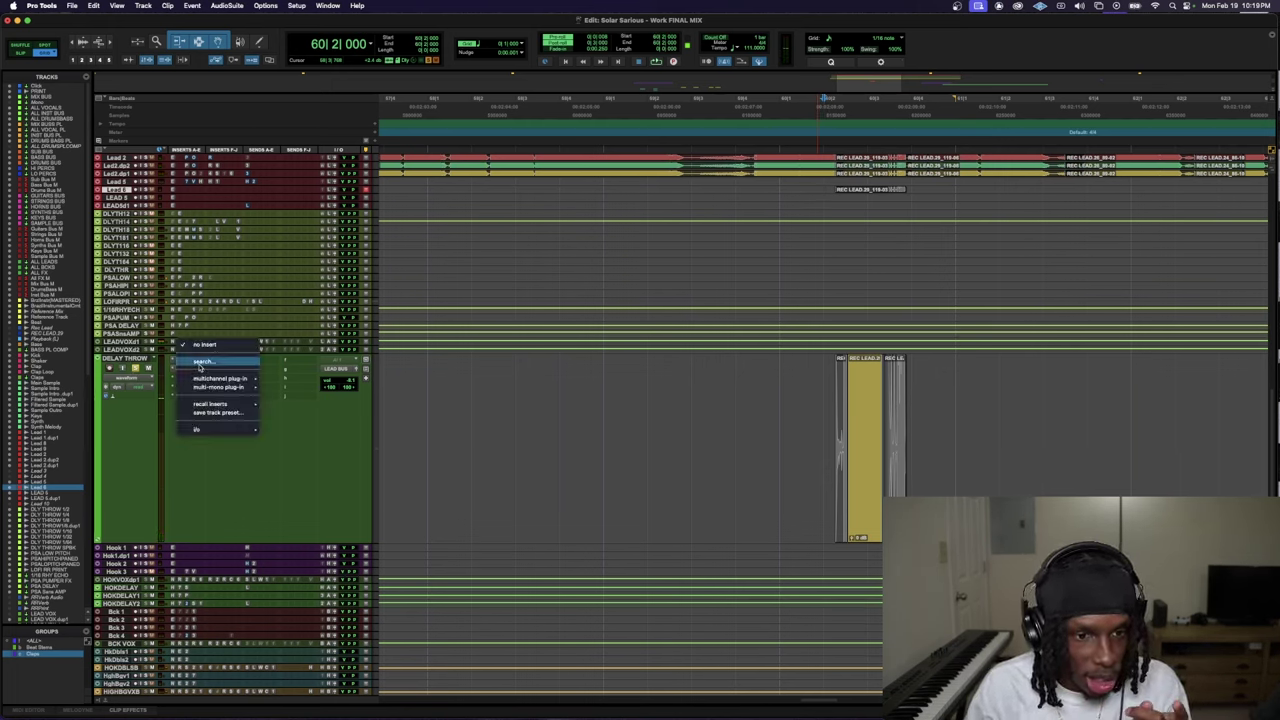
click(328, 425)
click(188, 379)
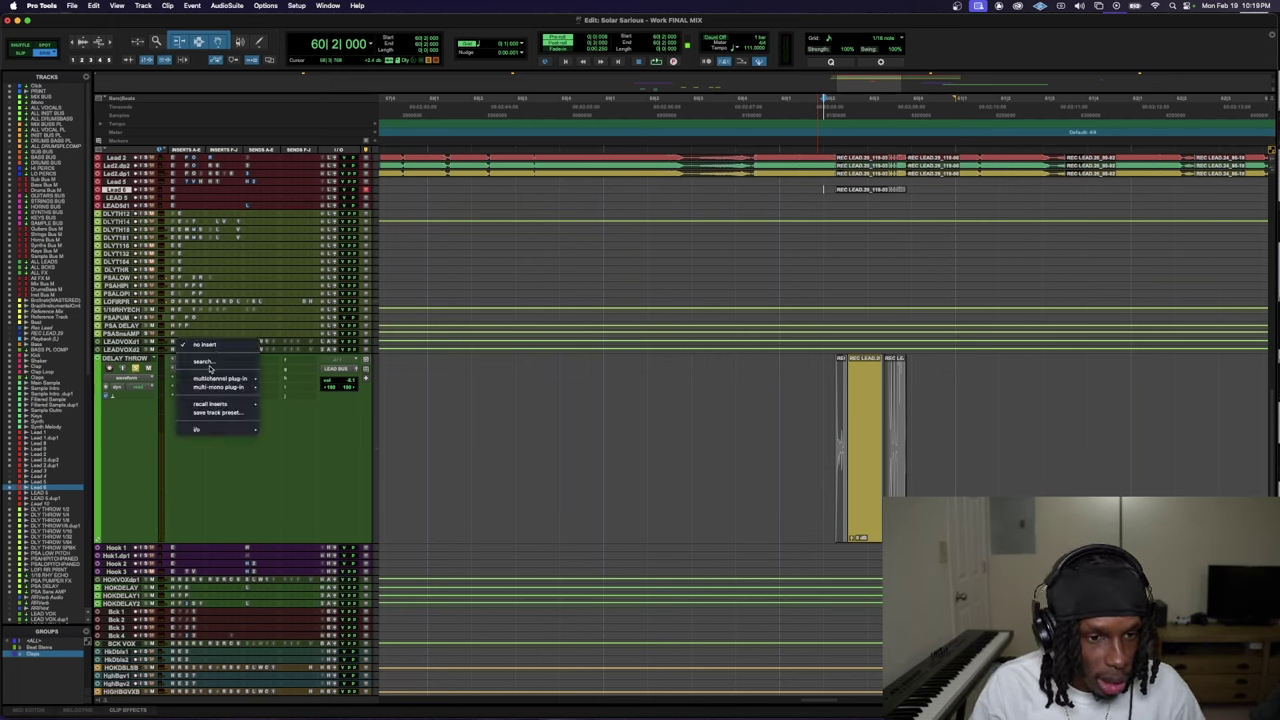
text(doubler)
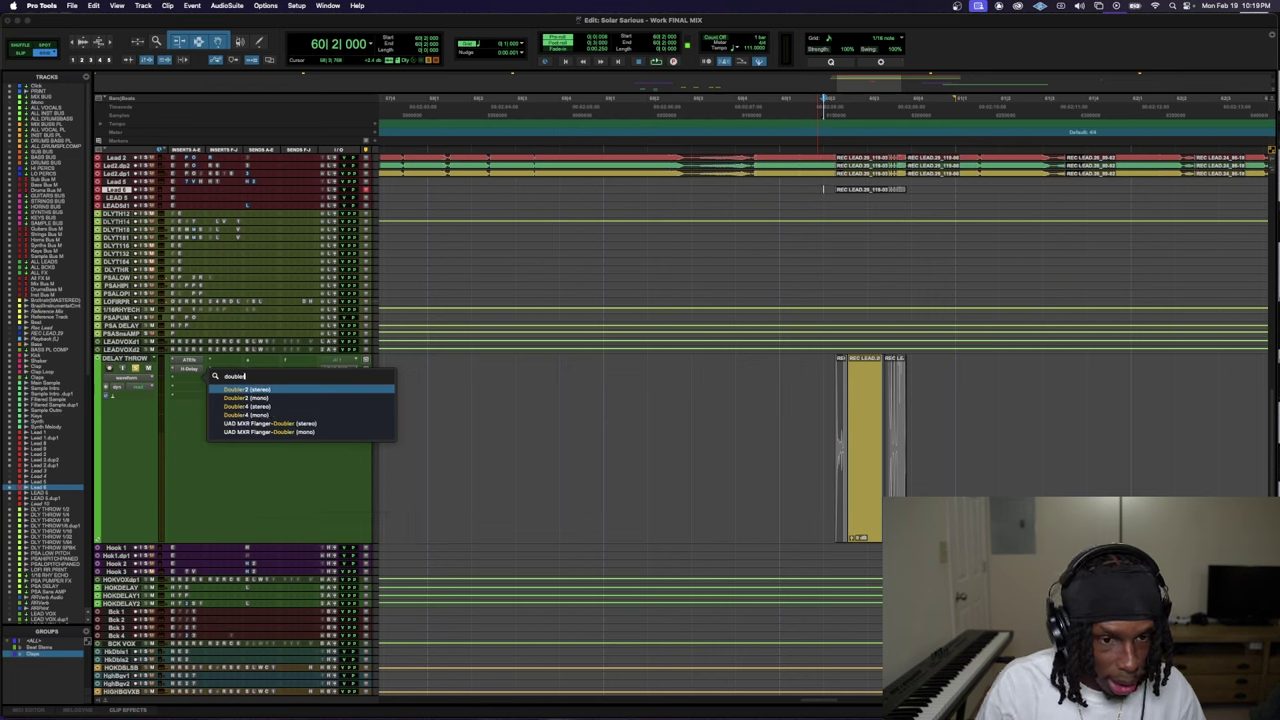
key(Return)
key(space)
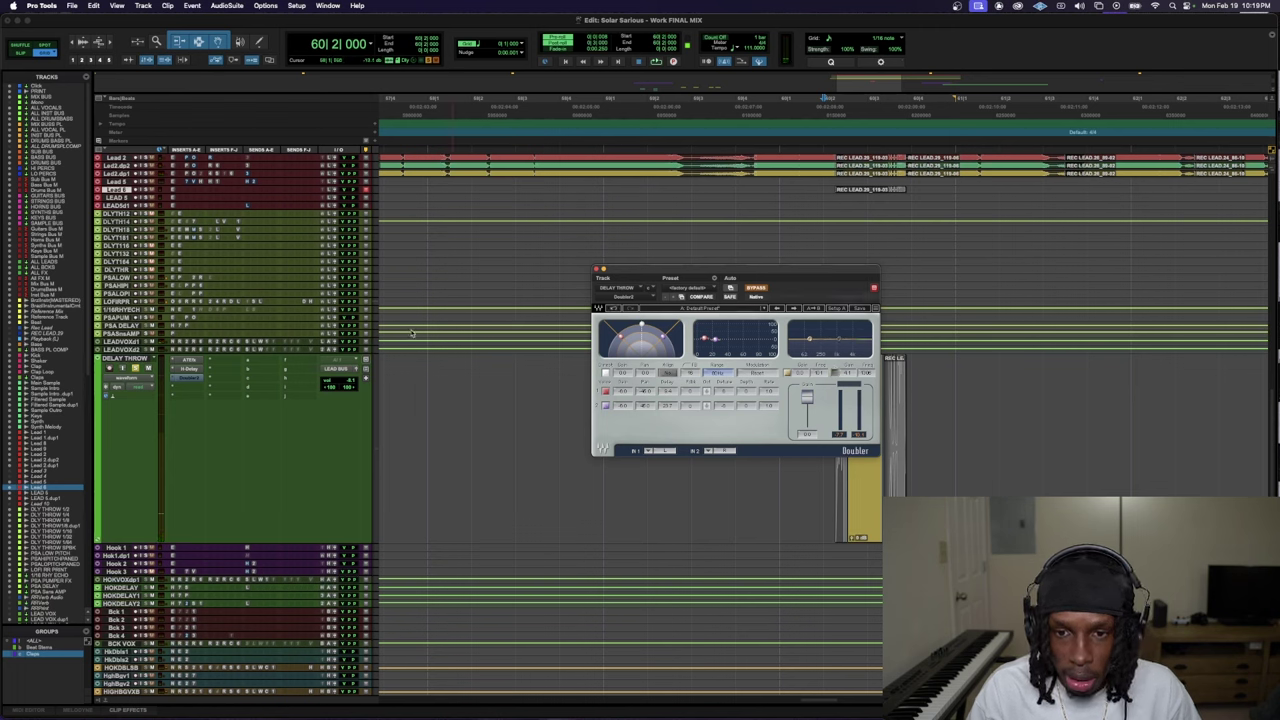
- Play the throws through Doubler2, bypass the plug-in, and set the DELAY THROW track's automation mode to off
key(space)
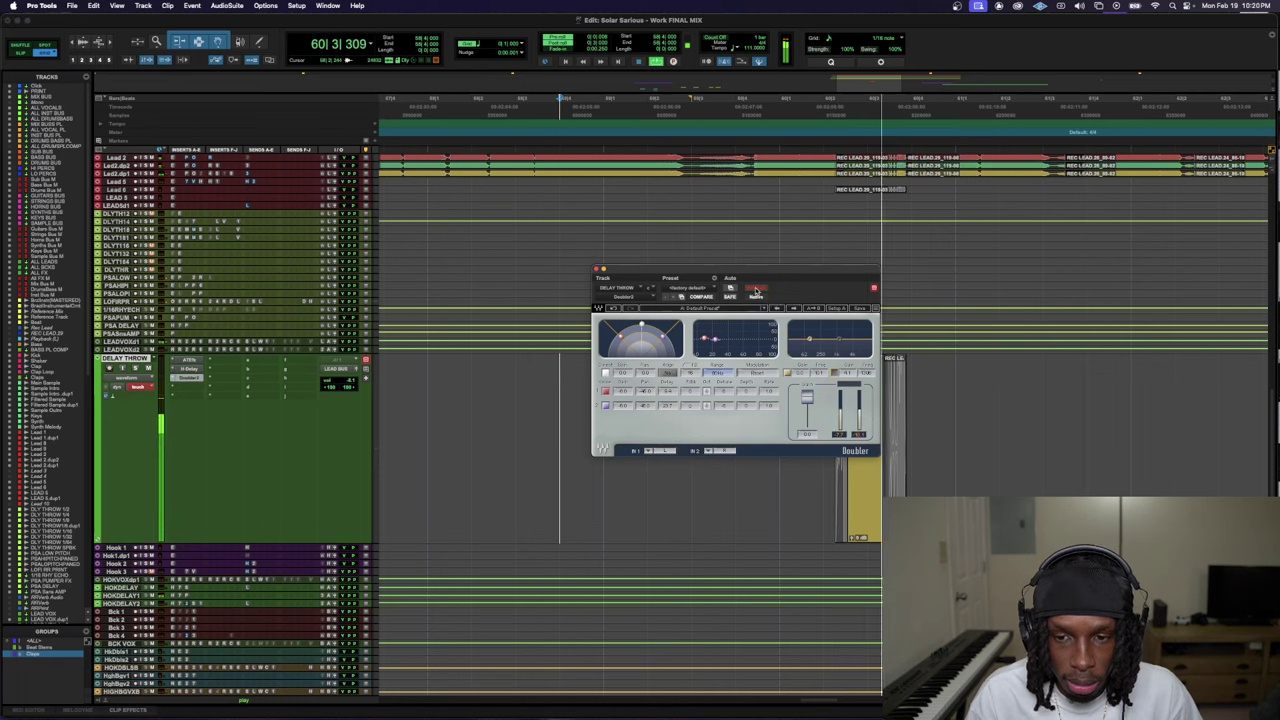
click(757, 289)
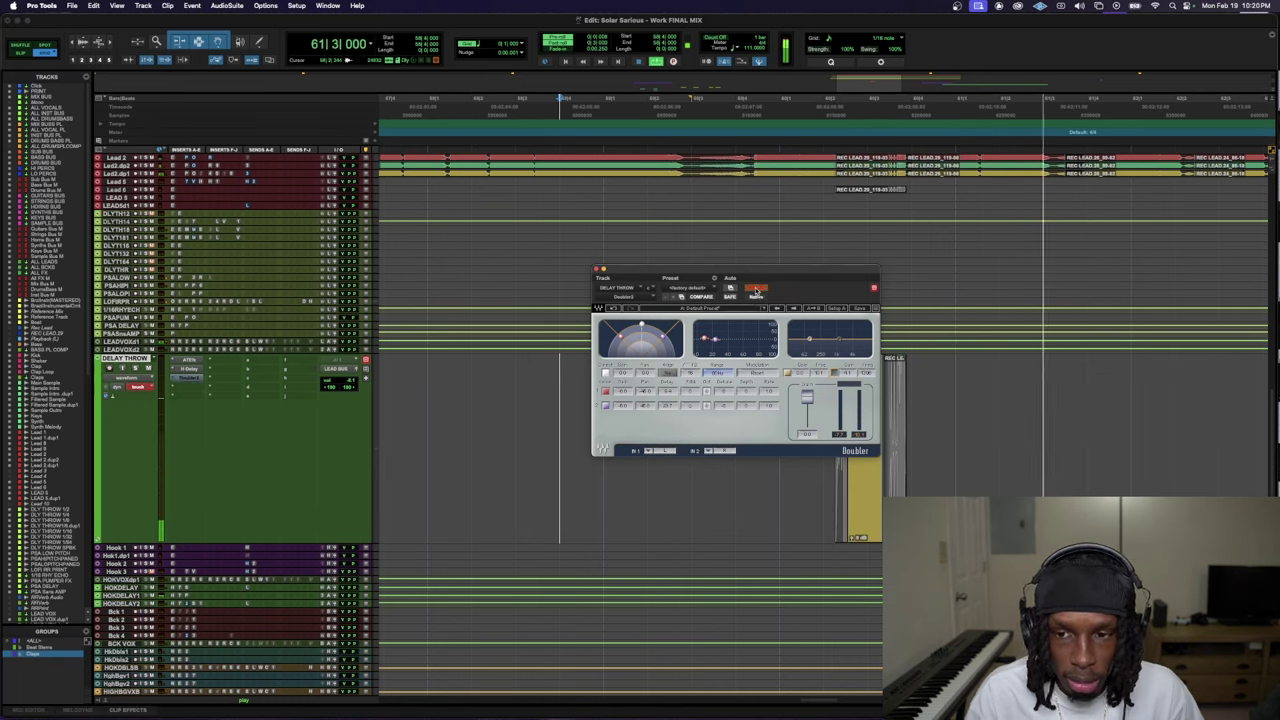
click(472, 455)
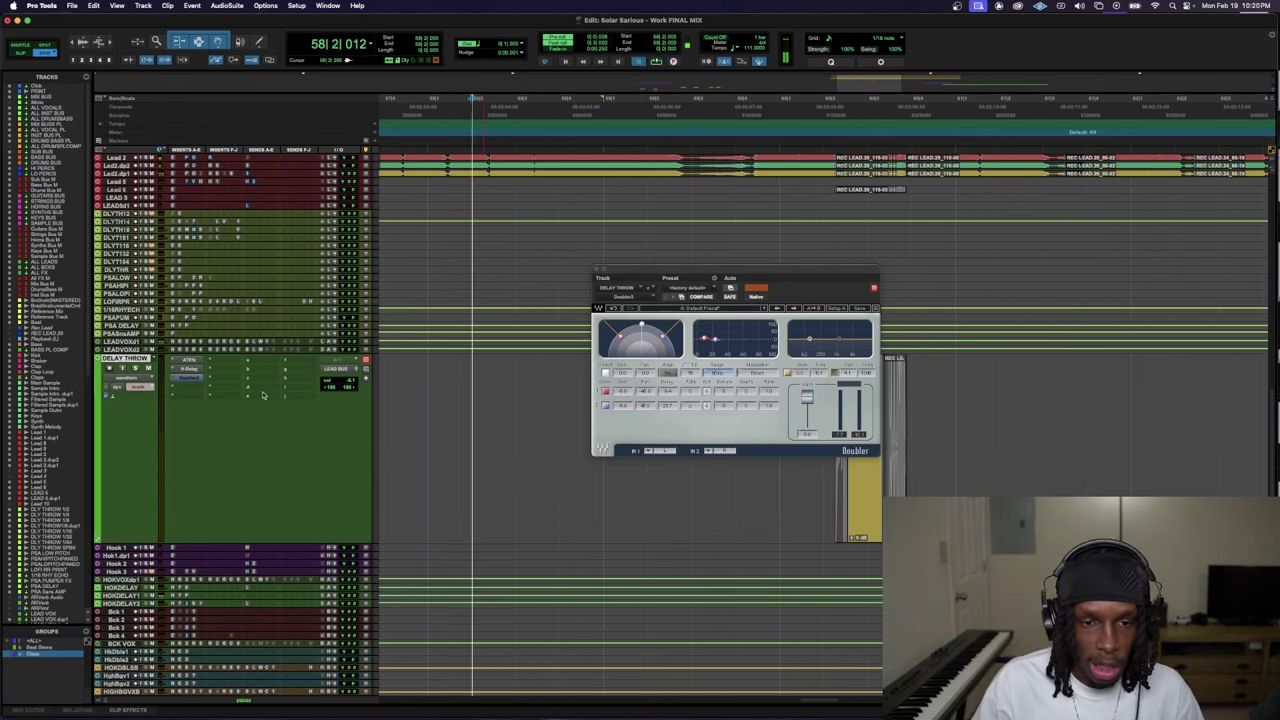
click(144, 388)
click(144, 388)
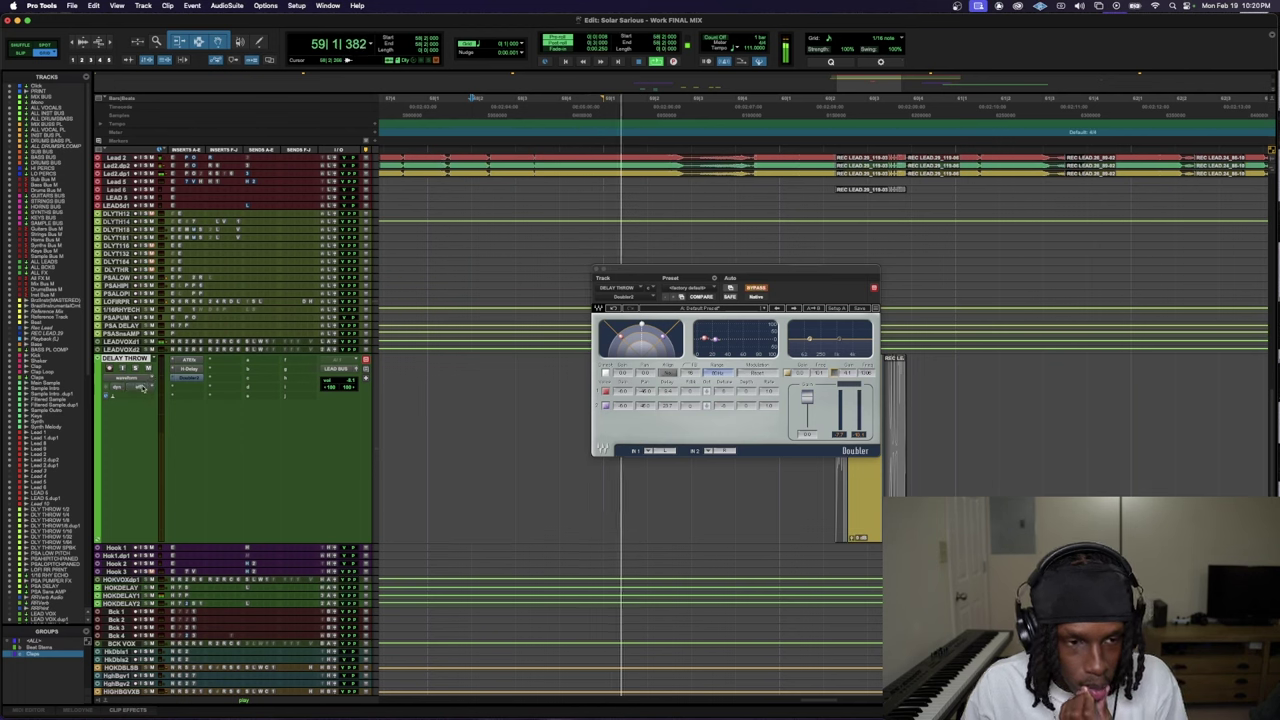
click(142, 390)
click(142, 390)
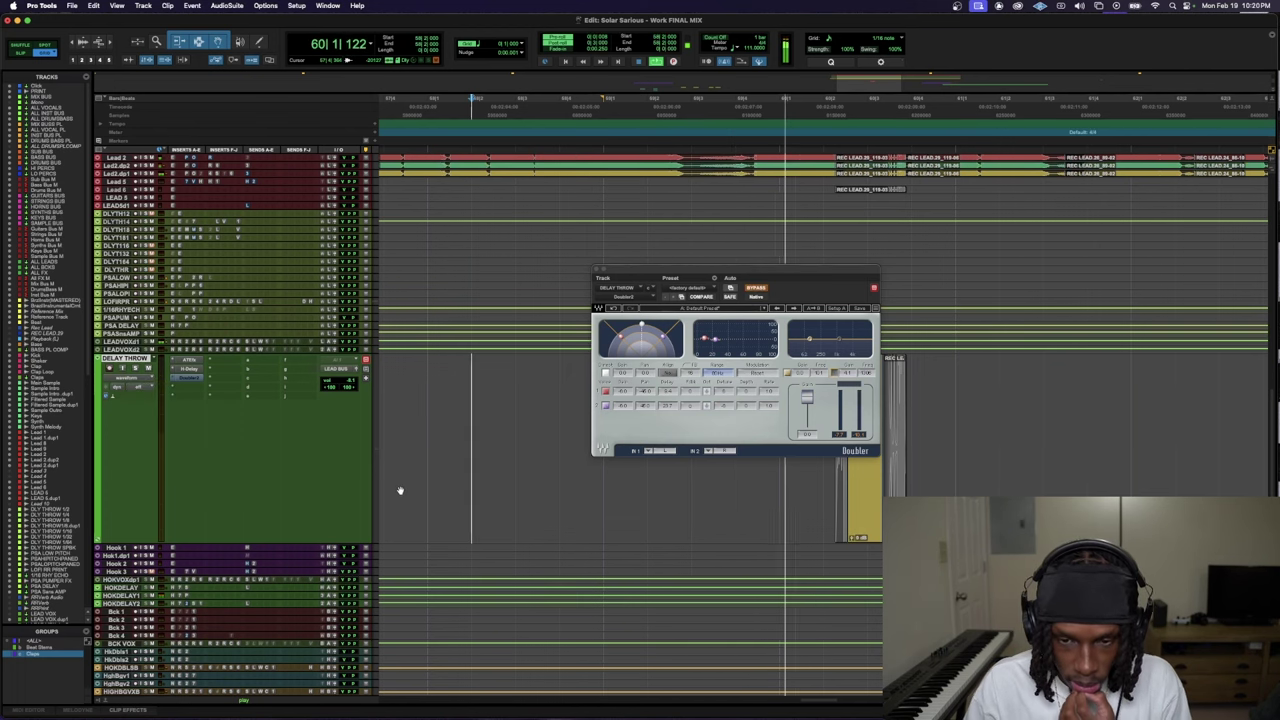
- Lower the DELAY THROW track's volume and close the Doubler window
click(350, 381)
drag(350, 381, 352, 386)
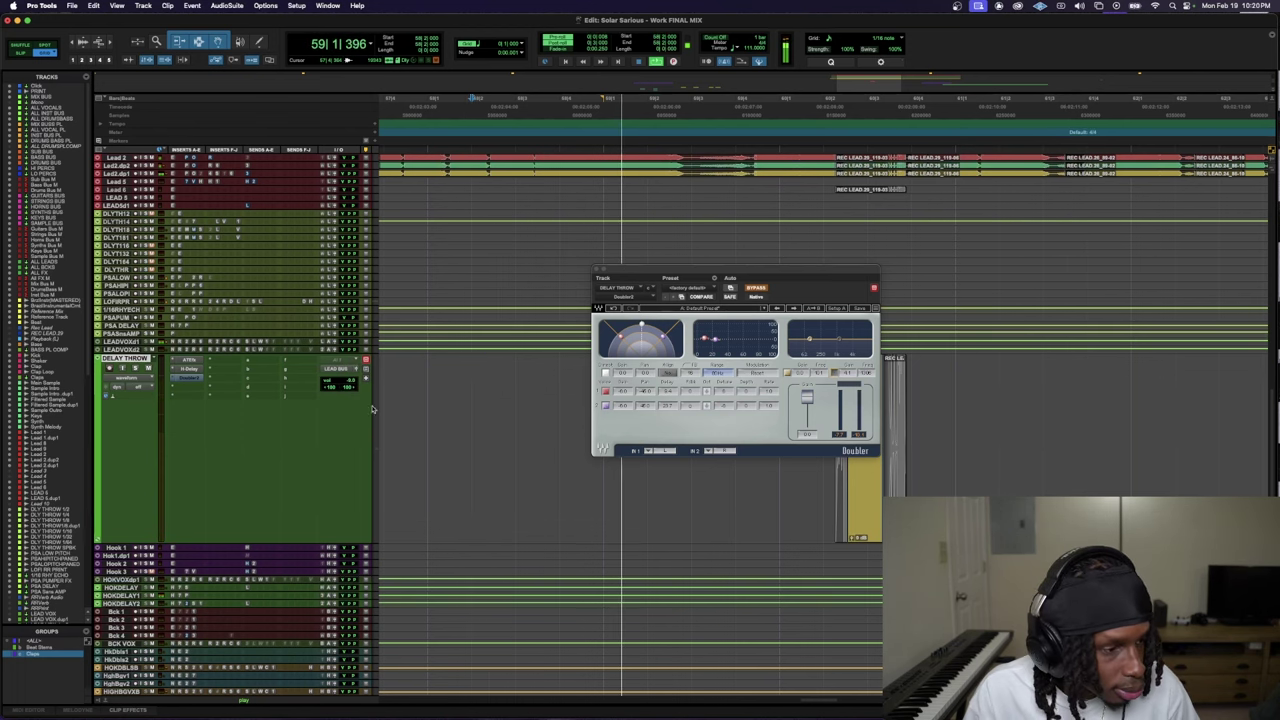
key(ctrl+alt+super+w)
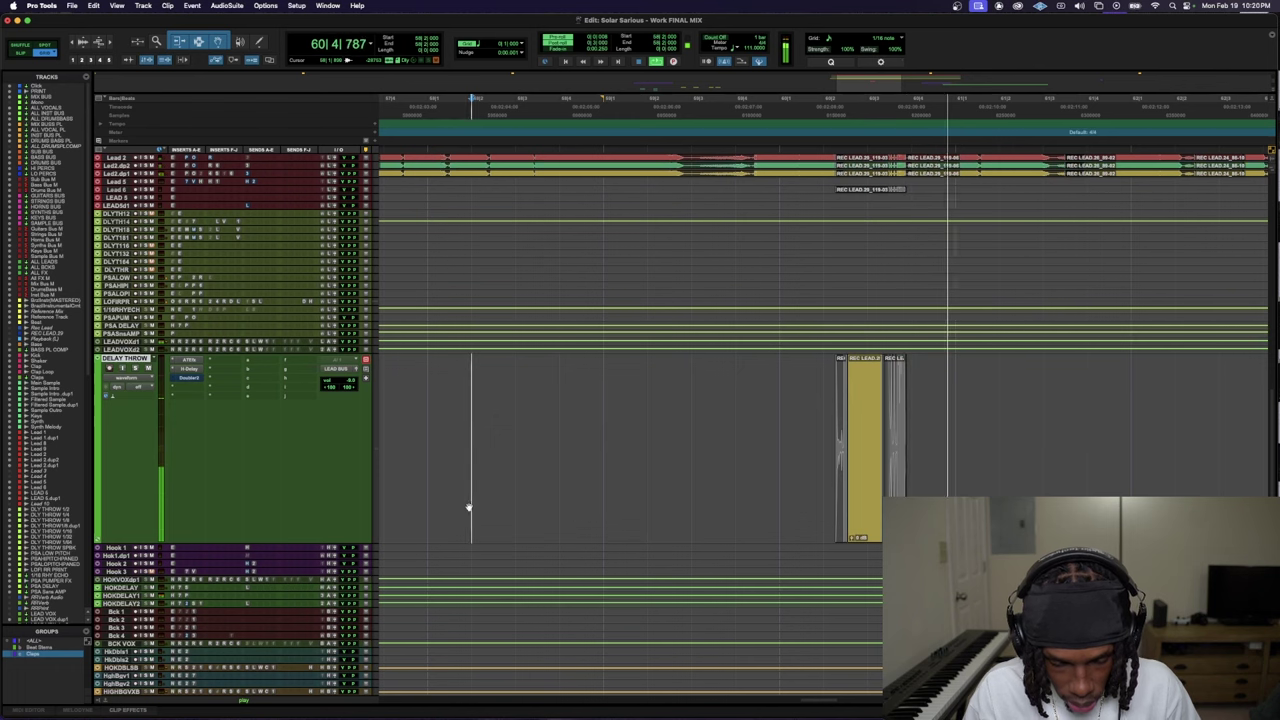
- Play from 64|3 into Hook 3 and find the background vocal tracks below DELAY THROW
key(super+bracketleft)
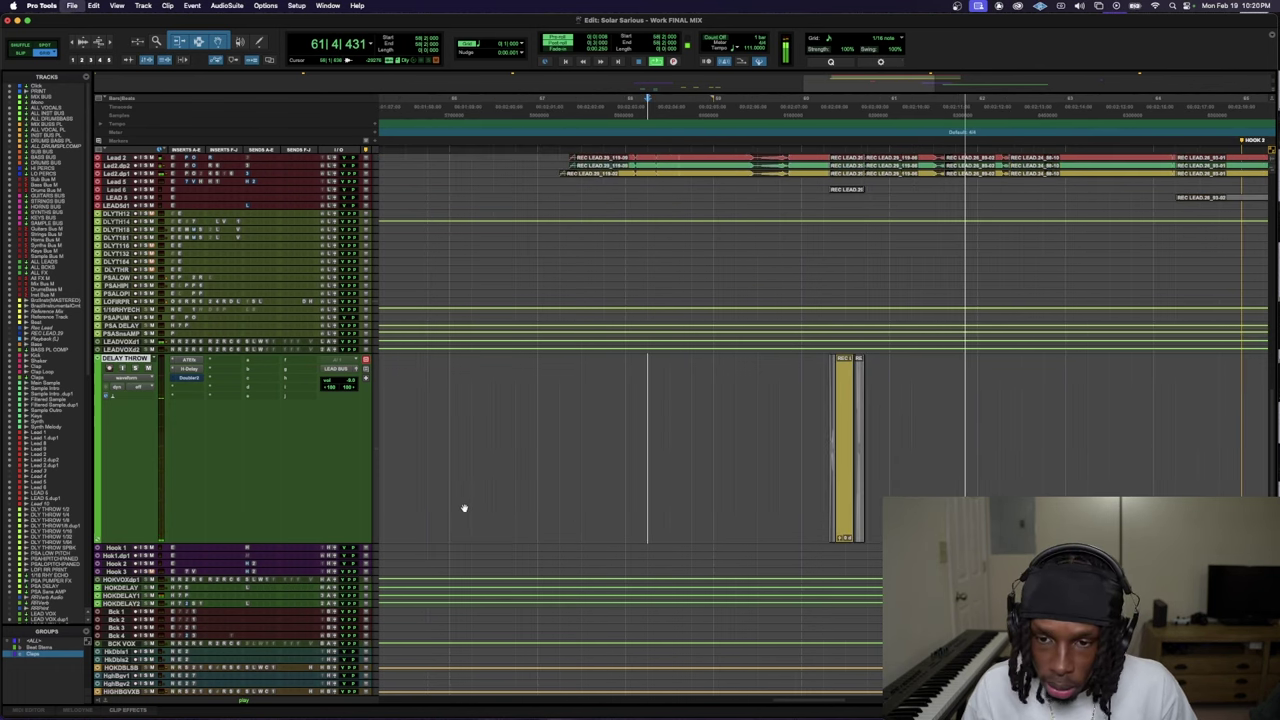
key(super+bracketleft)
scroll(463, 508, down, 2)
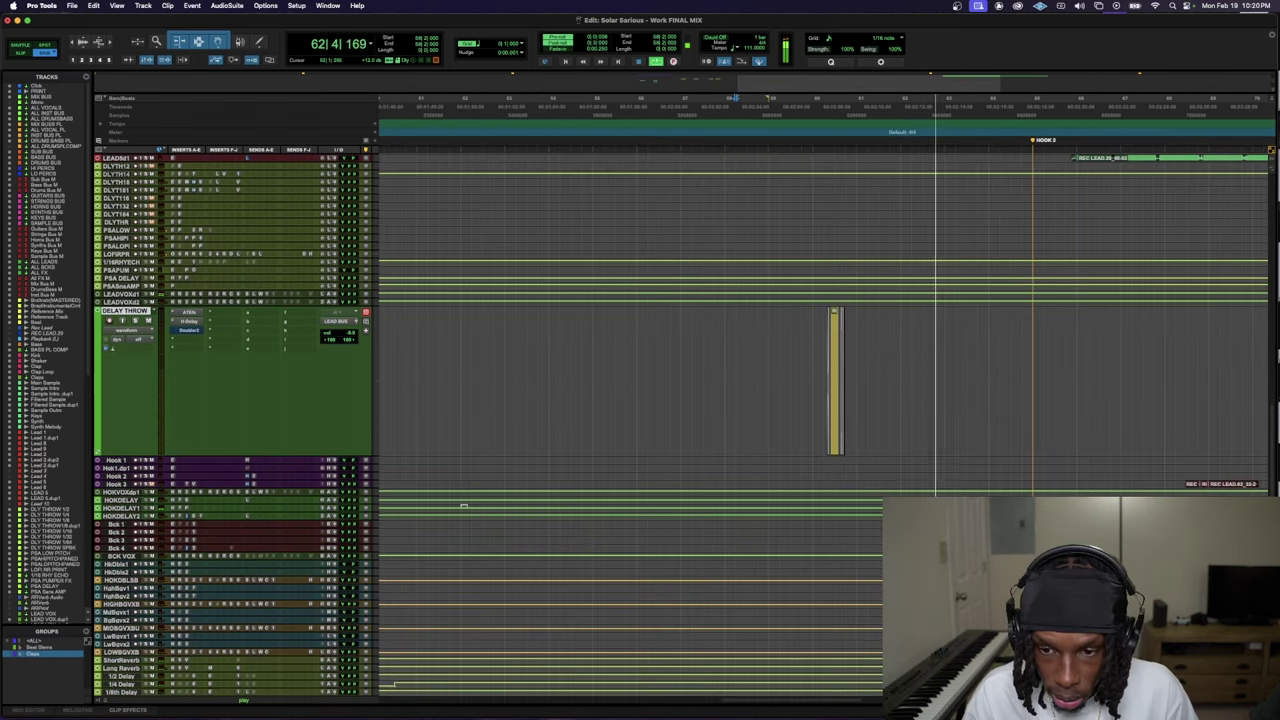
scroll(463, 506, up, 10)
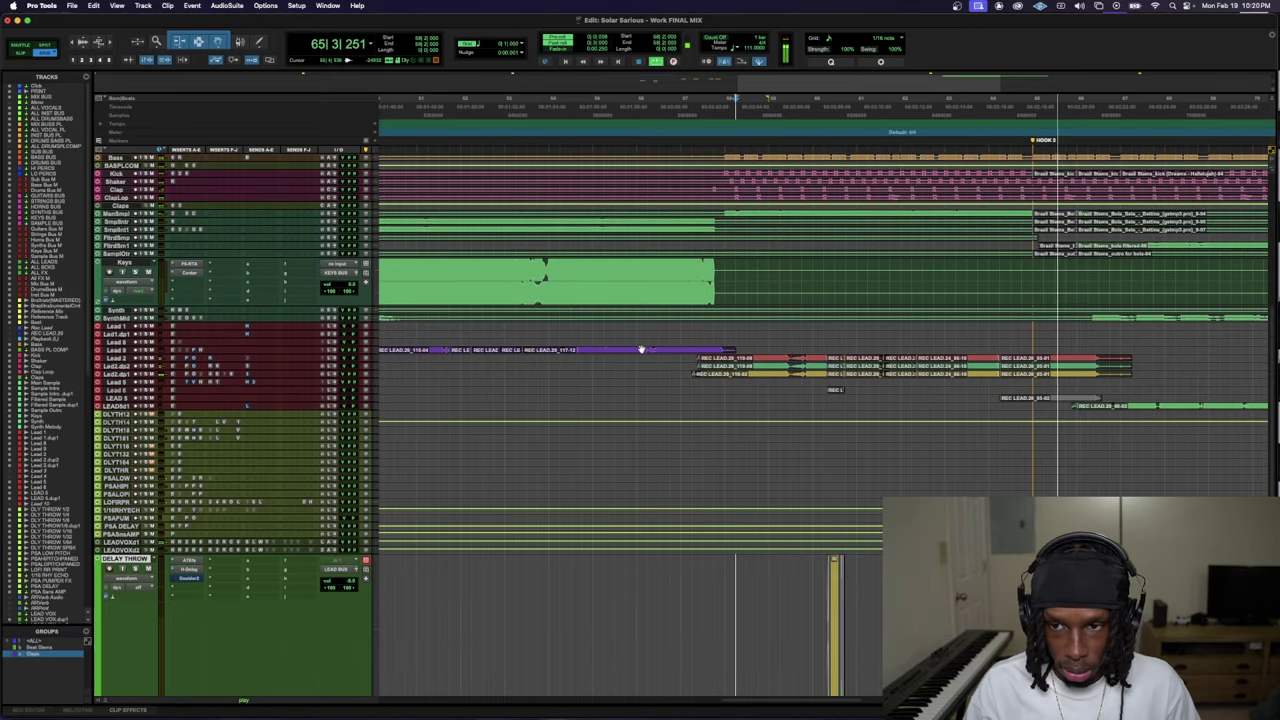
scroll(651, 357, up, 3)
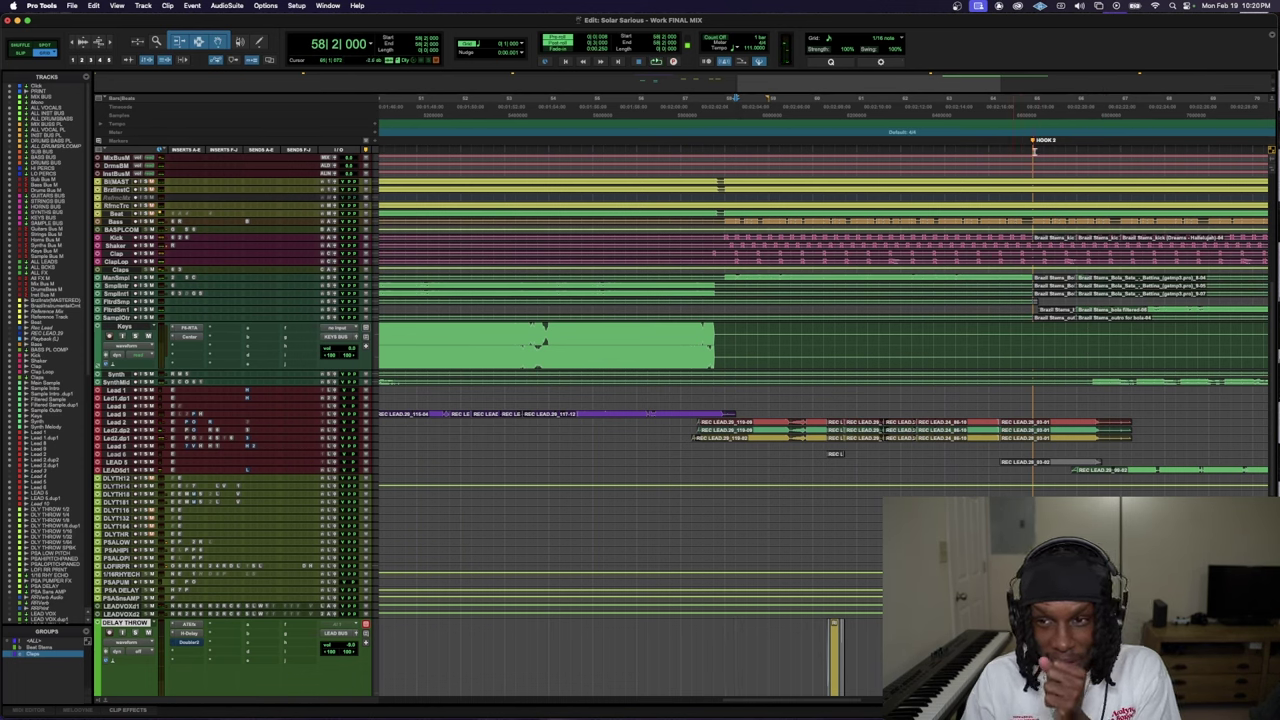
click(1010, 105)
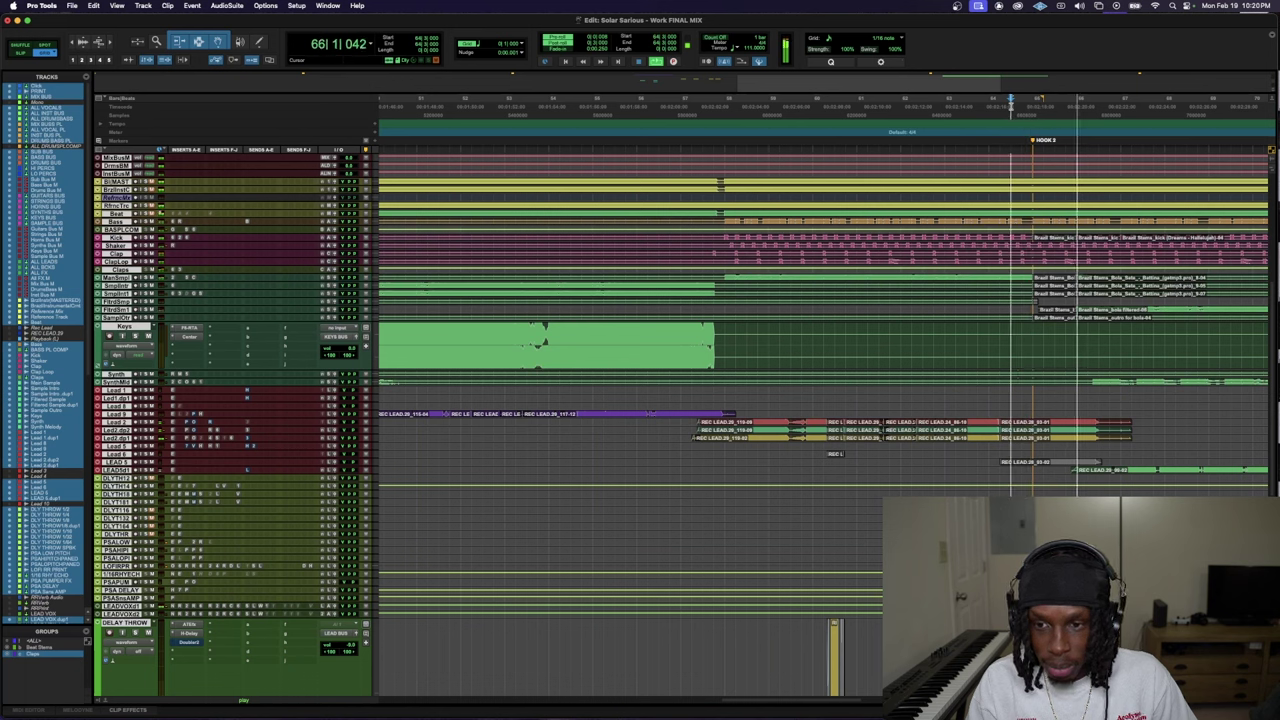
key(space)
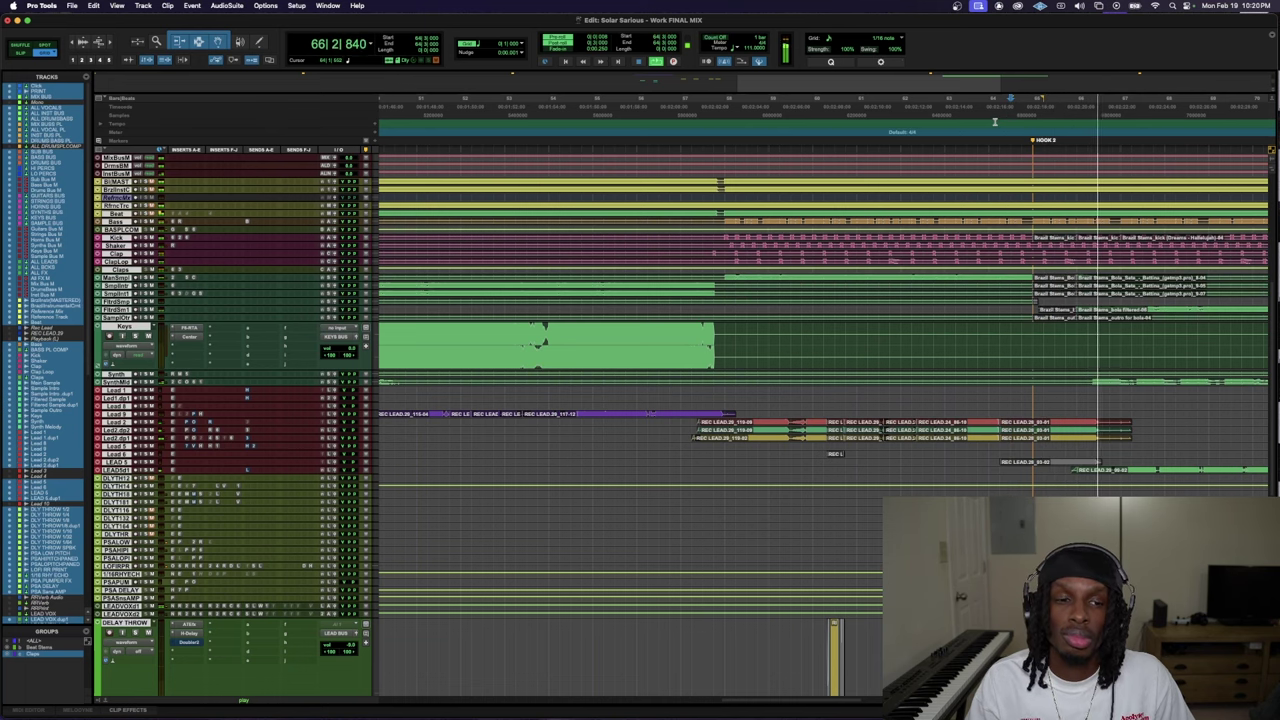
scroll(998, 450, down, 2)
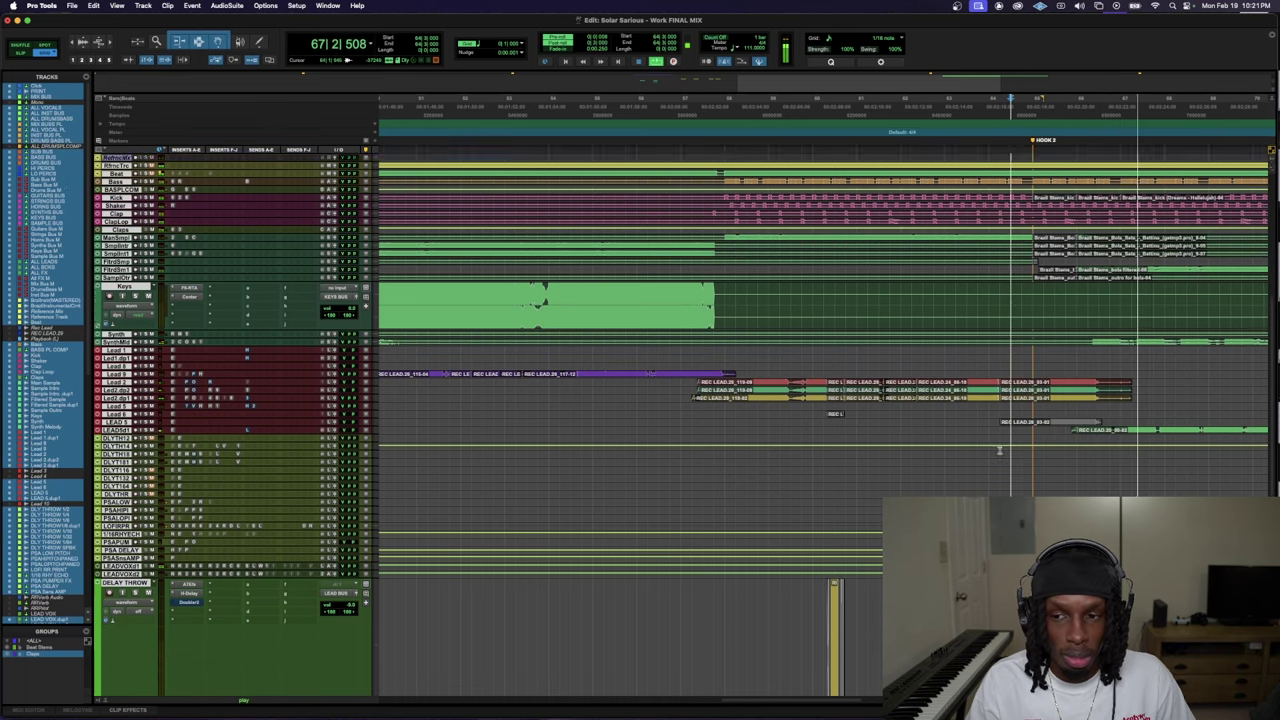
scroll(998, 450, down, 15)
key(space)
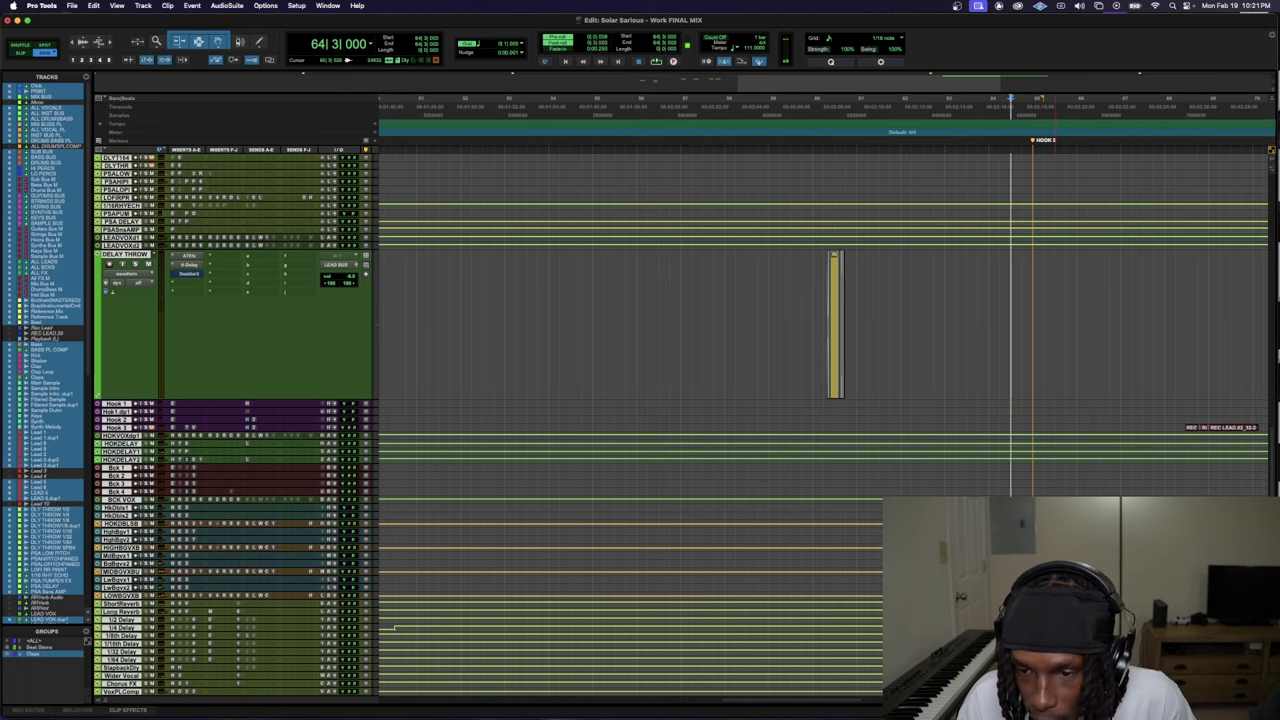
- Enlarge the background vocal buses and raise the HIGH BGVX BUS volume to about -19 dB while playing from 65|3
key(space)
drag(258, 528, 261, 703)
key(space)
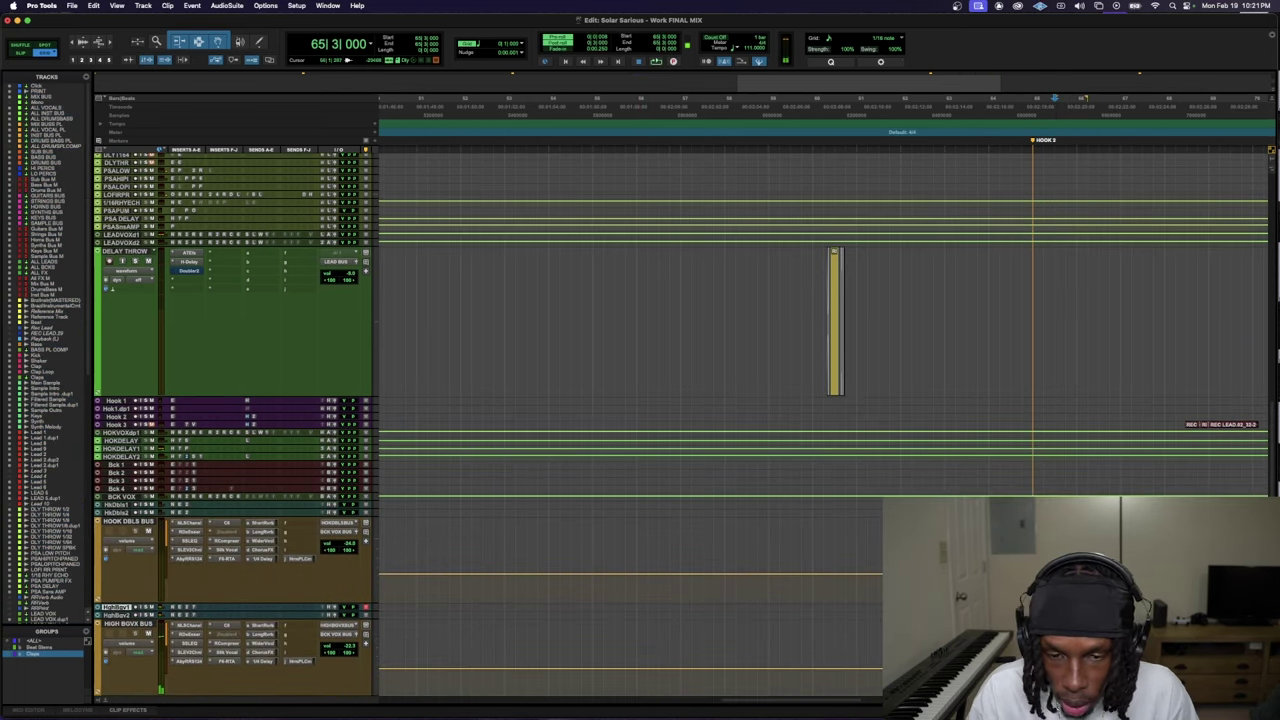
key(space)
key(space)
click(356, 627)
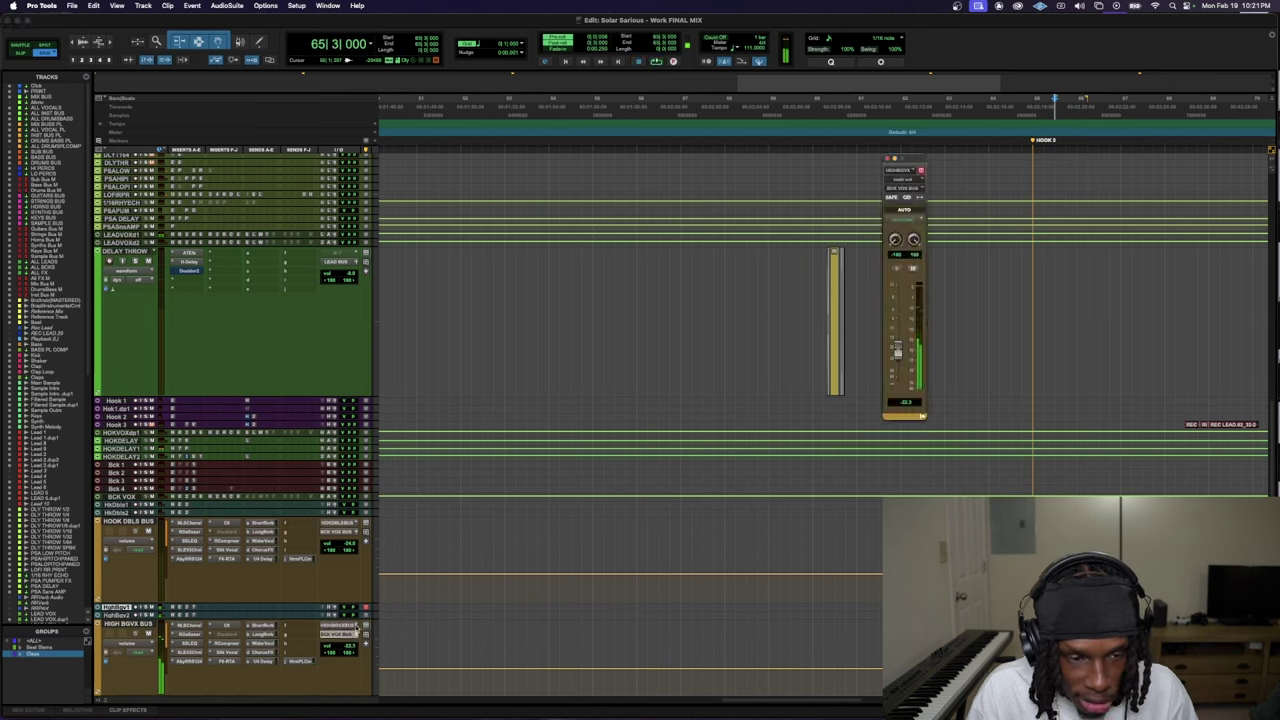
key(space)
drag(897, 352, 898, 342)
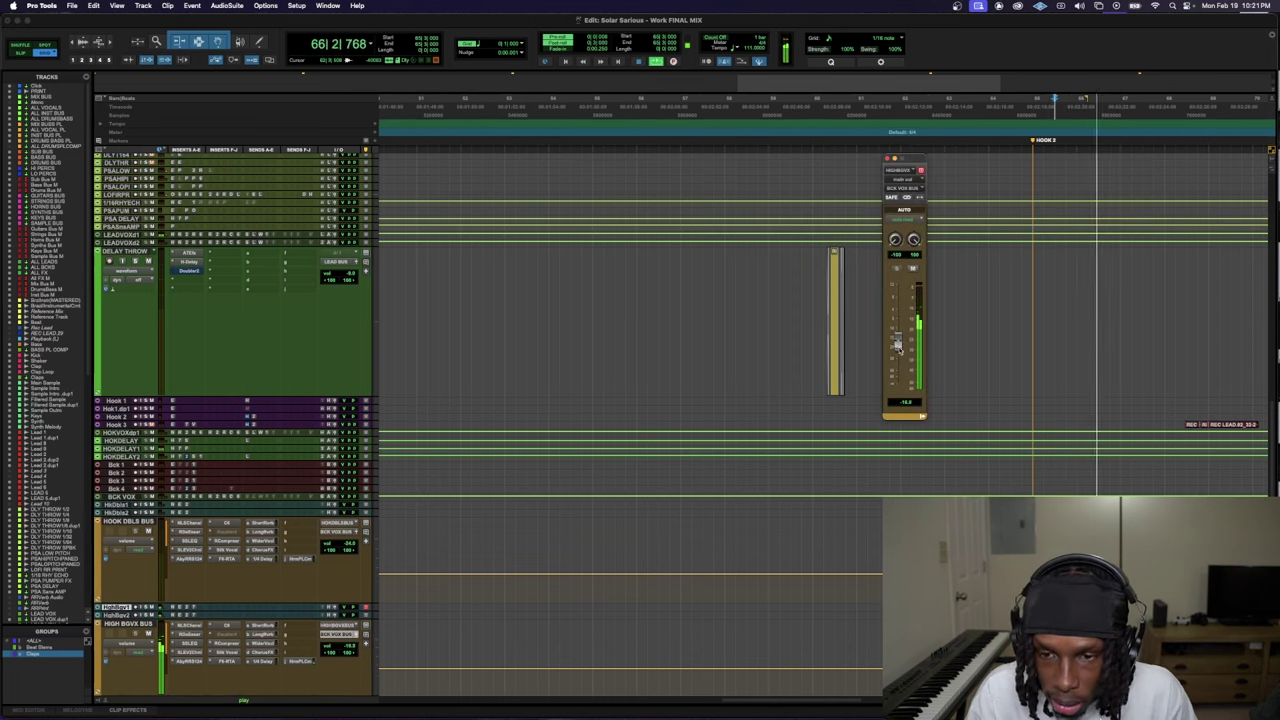
key(space)
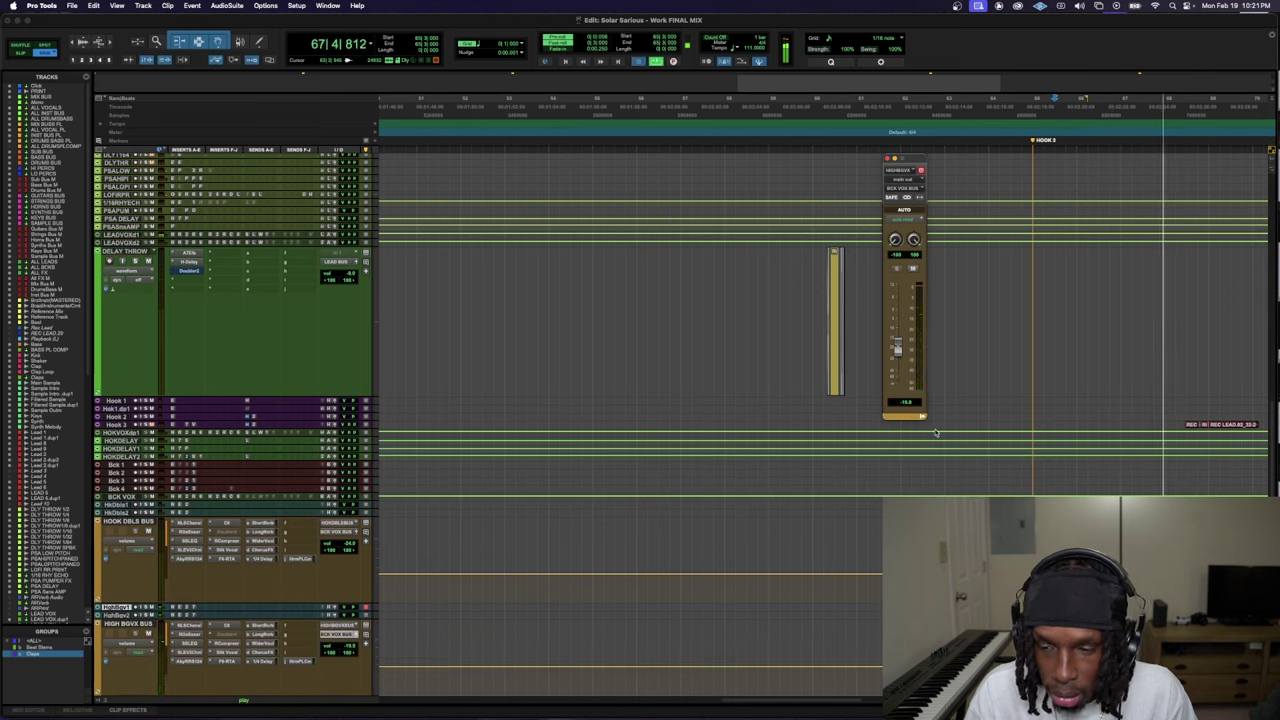
- Enlarge the High Bgvx 1 and High Bgvx 2 tracks above their bus
key(ctrl+Up)
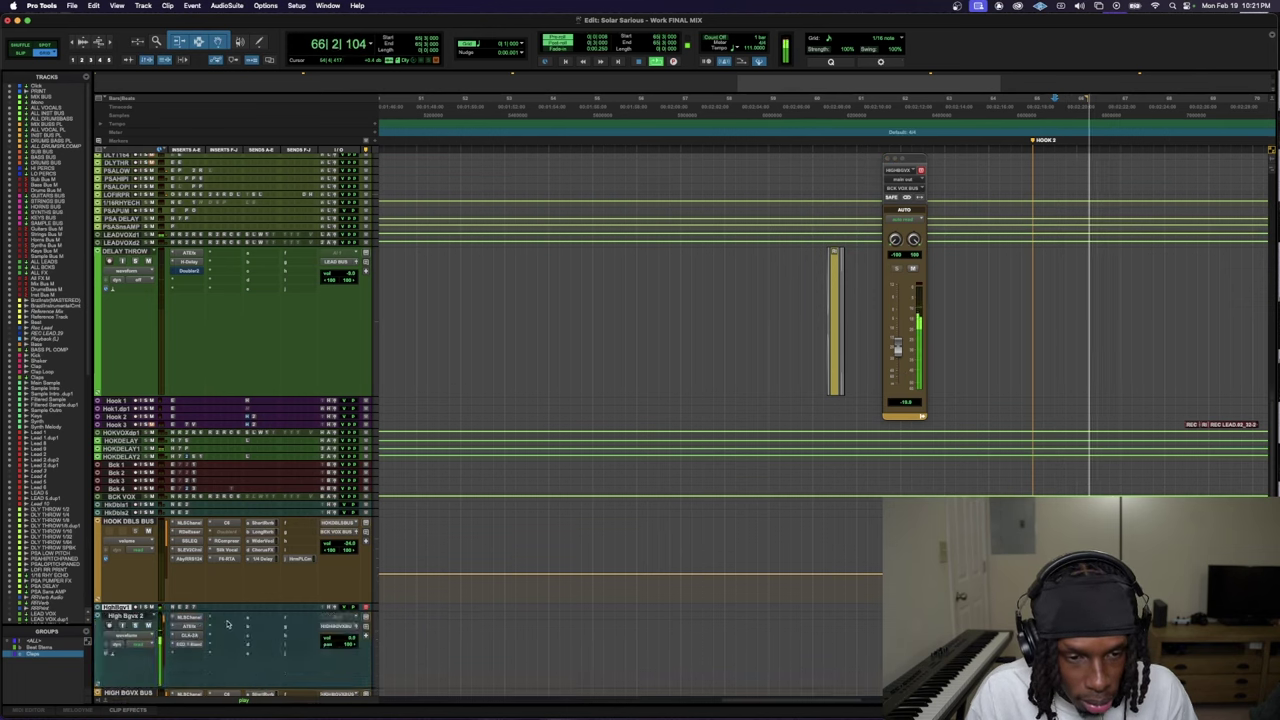
key(ctrl+Up)
key(space)
scroll(190, 590, down, 1)
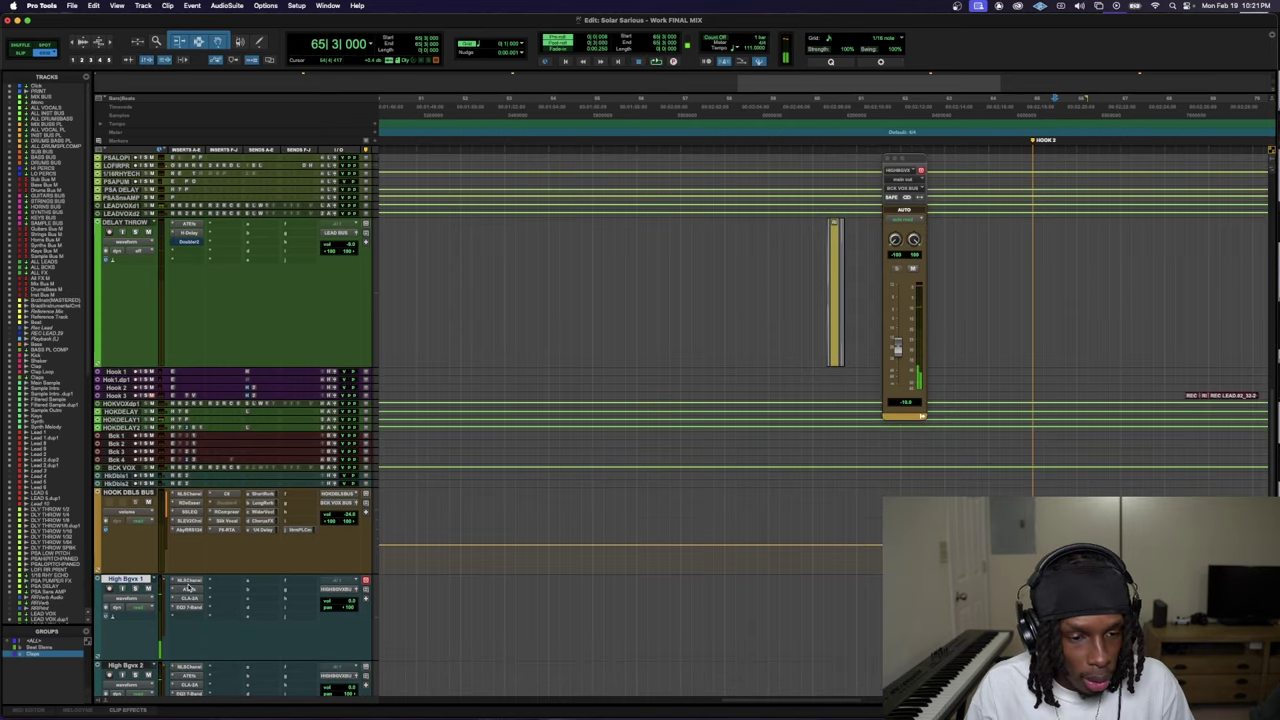
- Trim the starts of the High Bgvx 1 and 2 clips to 65|4 and play them
scroll(600, 600, right, 5)
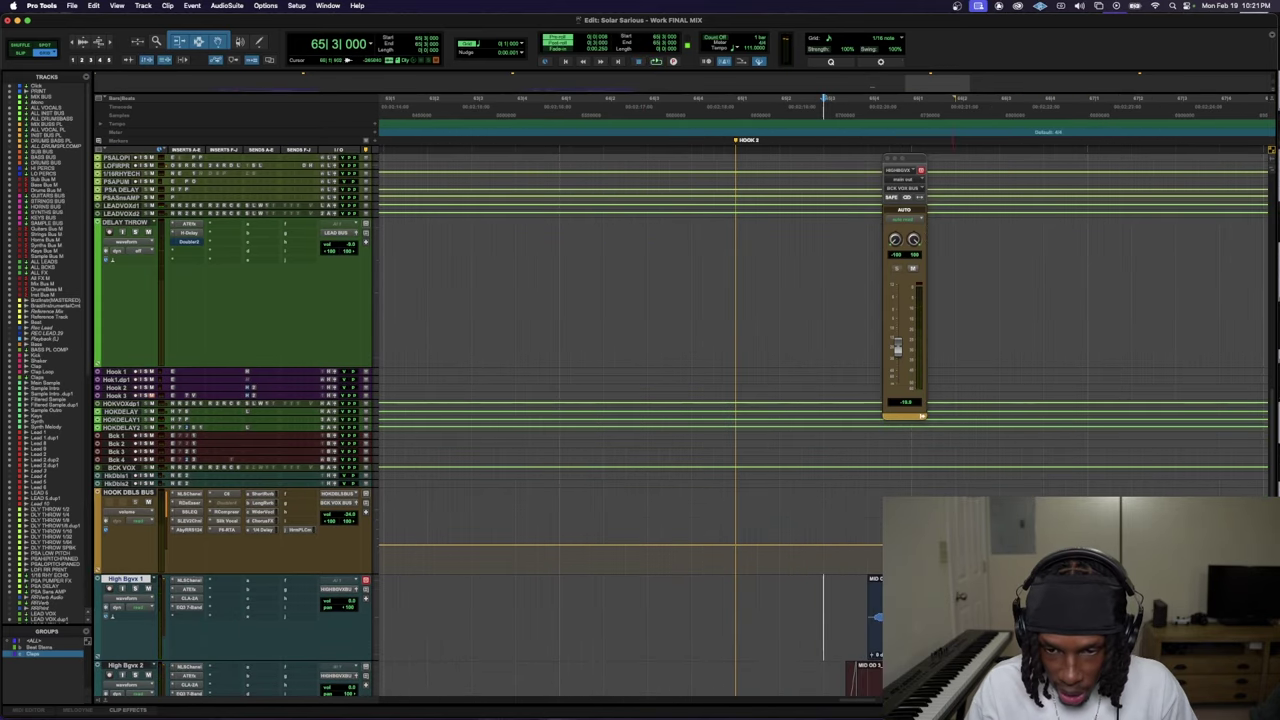
scroll(760, 590, down, 1)
scroll(774, 567, down, 7)
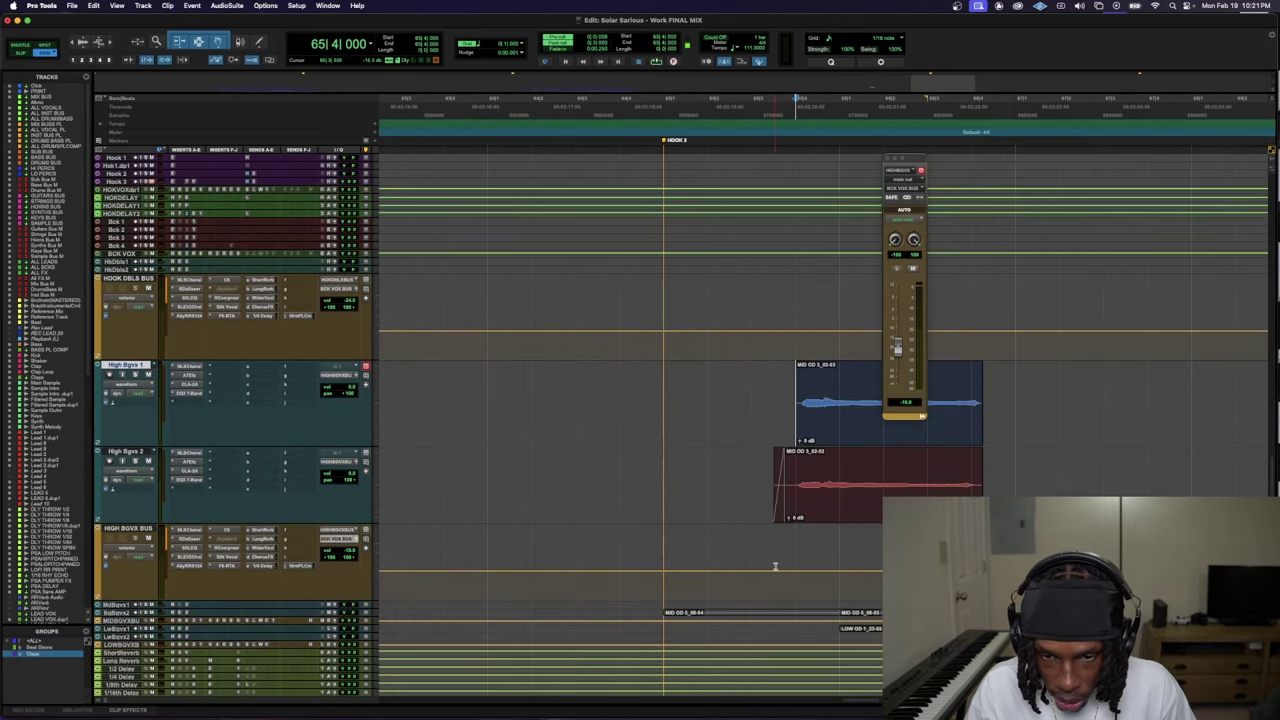
click(792, 476)
click(812, 401)
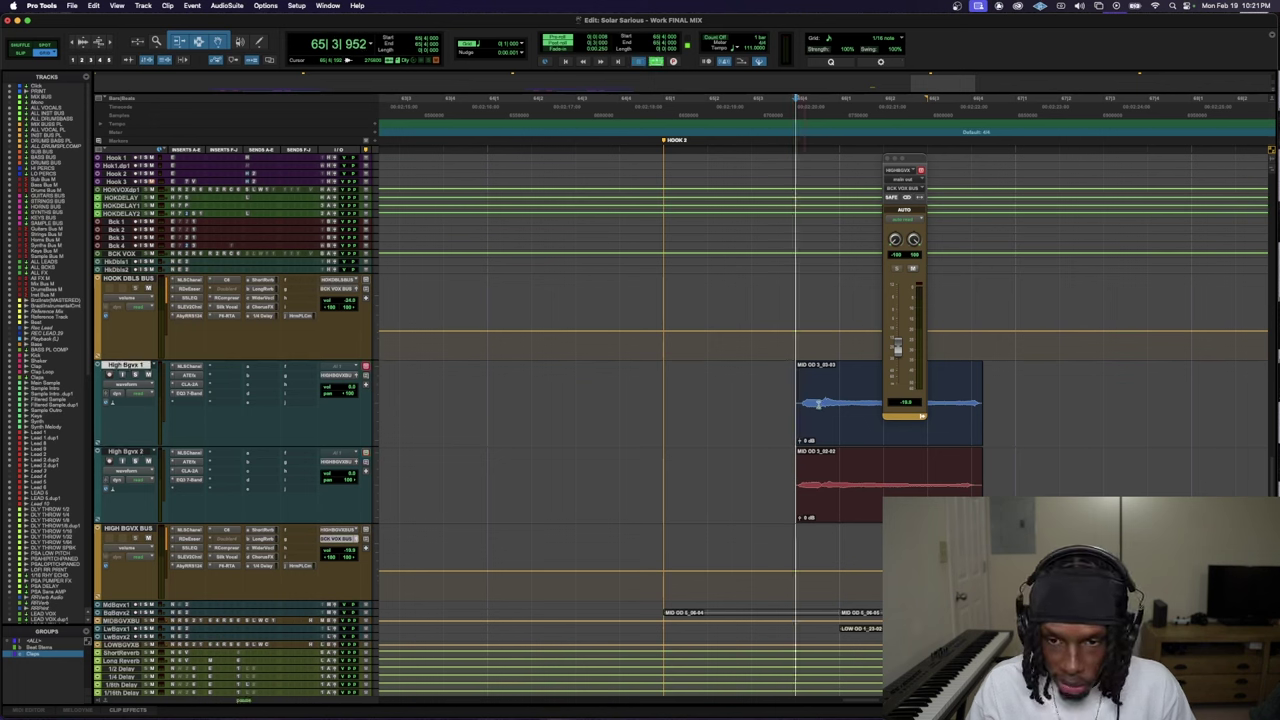
key(space)
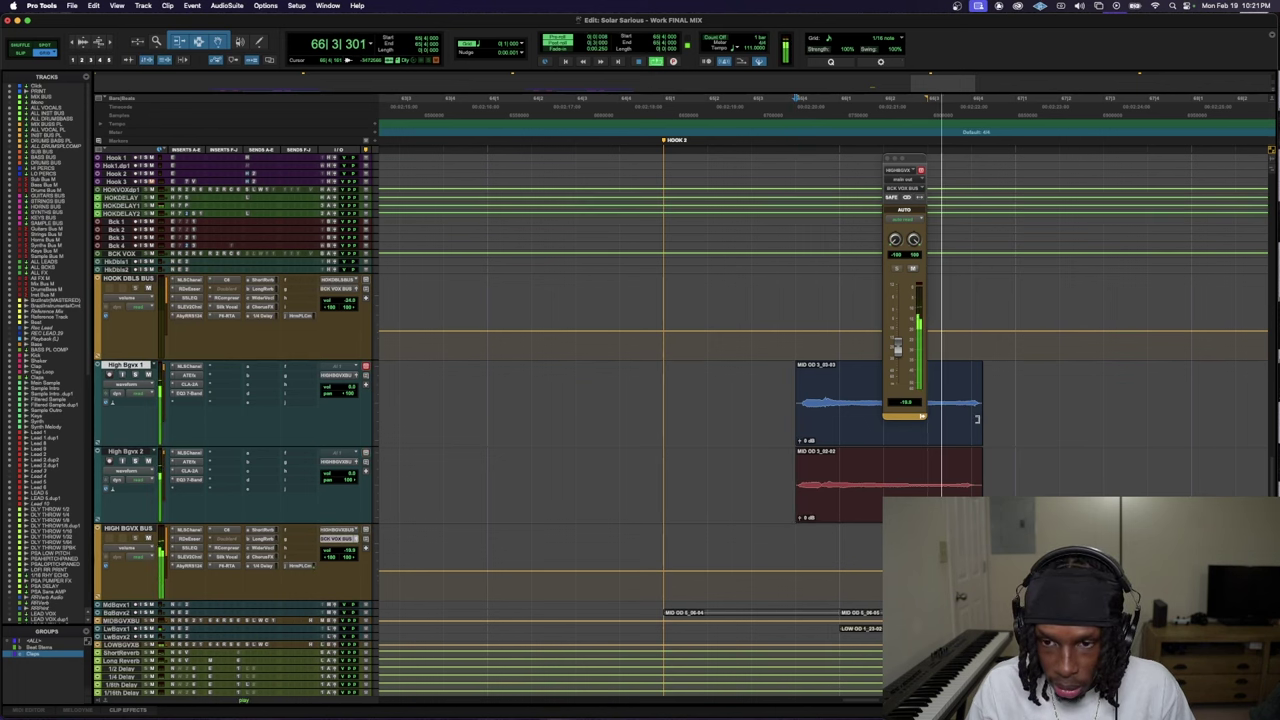
key(space)
- Fade out both High Bgvx clips from 66|3 to their ends and play the transition into Hook 3 from 64|3
drag(1015, 405, 918, 487)
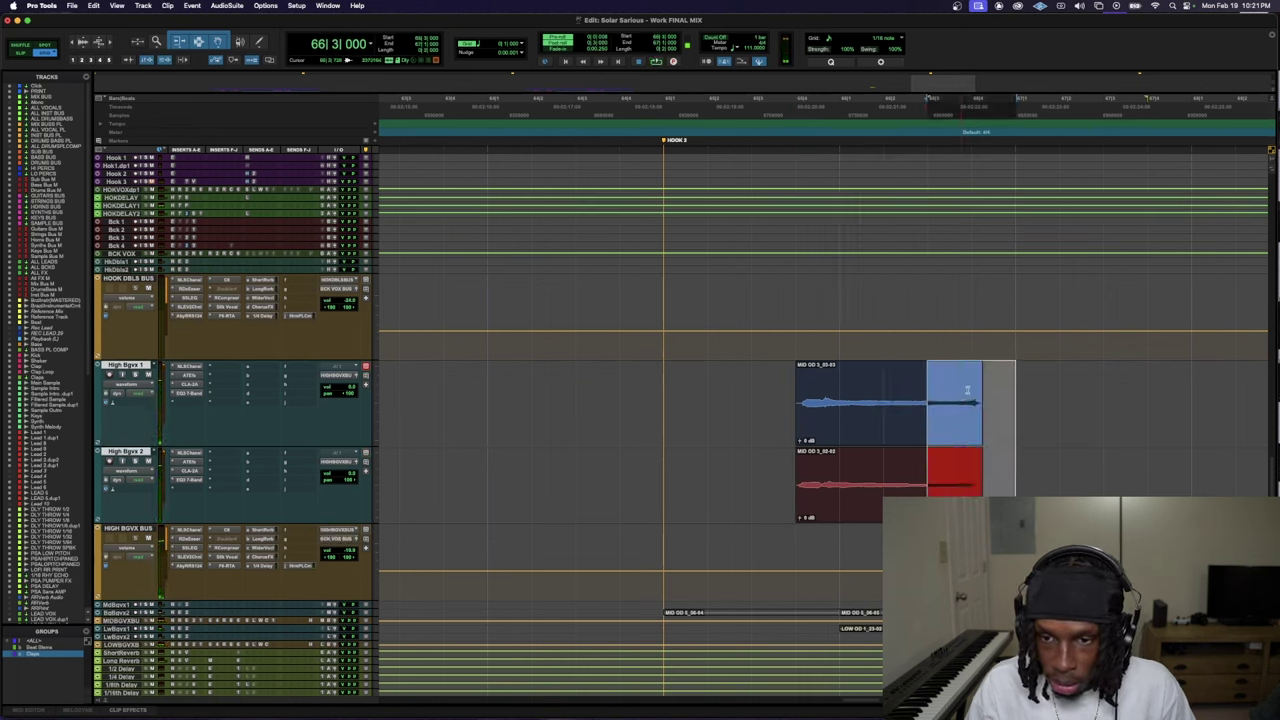
drag(980, 371, 930, 472)
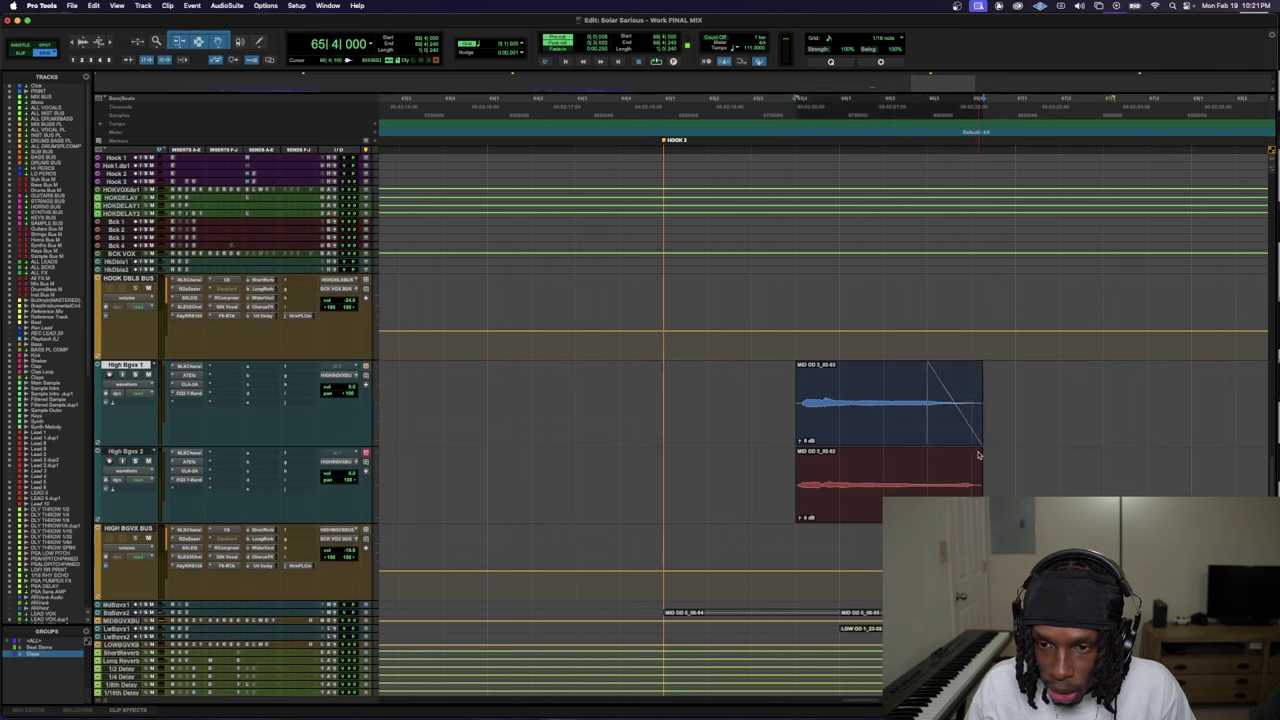
click(731, 380)
key(space)
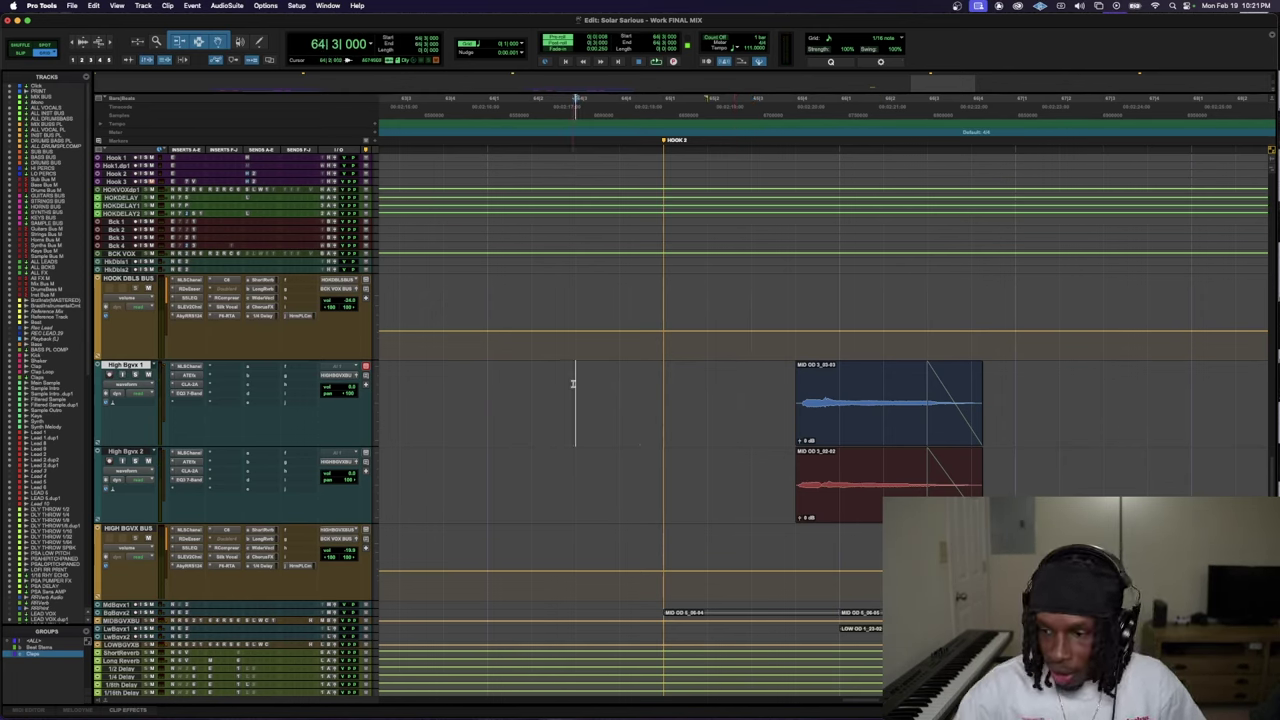
key(space)
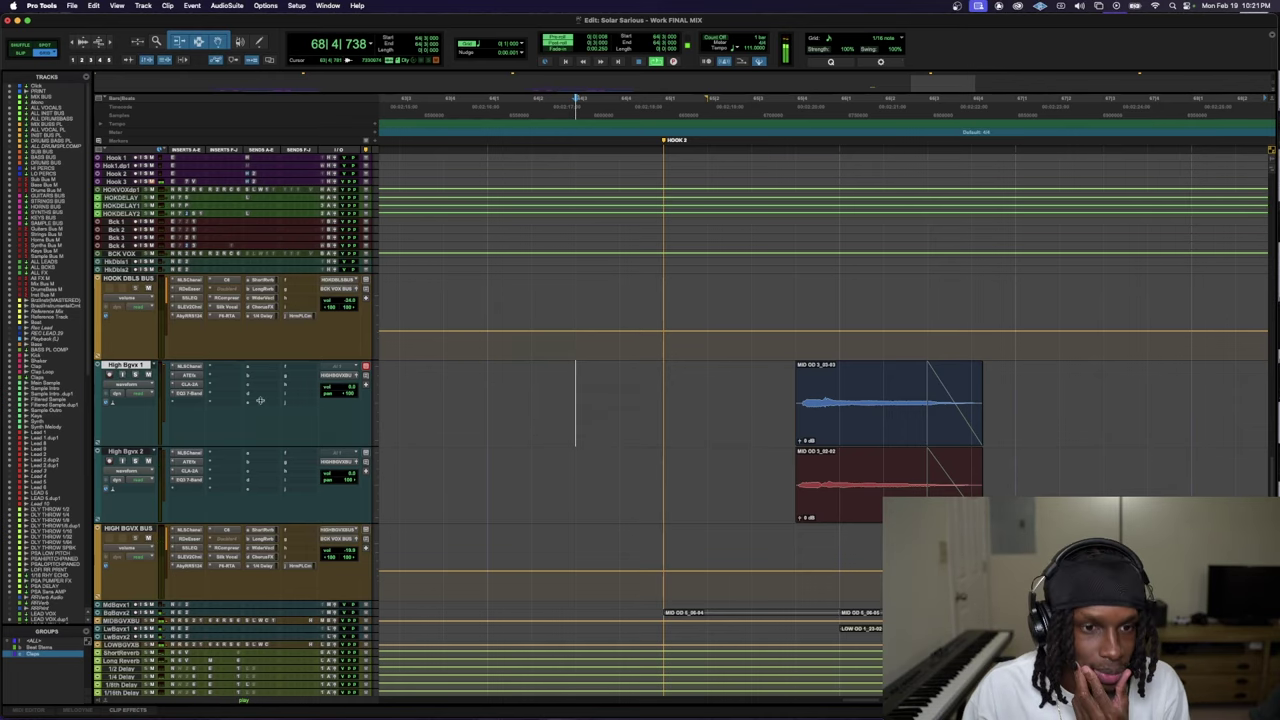
- Look over the buses, leads and background vocal tracks, and play Hook 3 from 65|3
scroll(259, 400, up, 15)
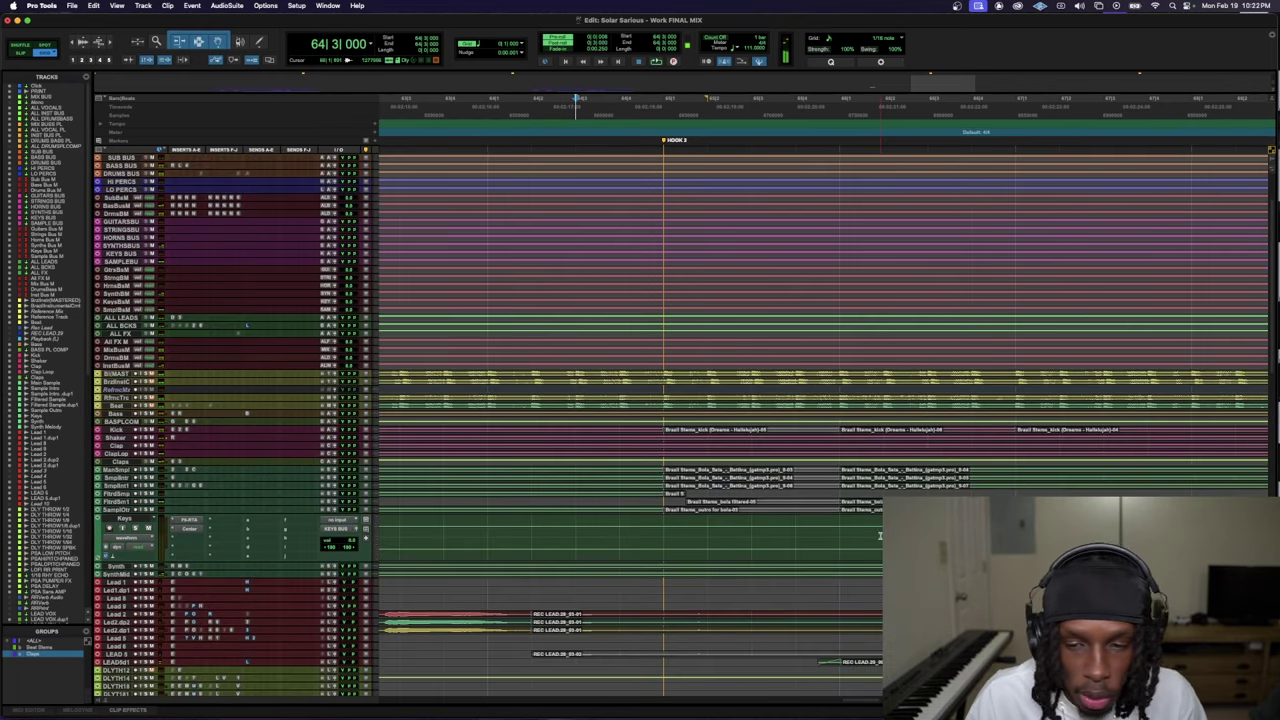
scroll(879, 535, down, 10)
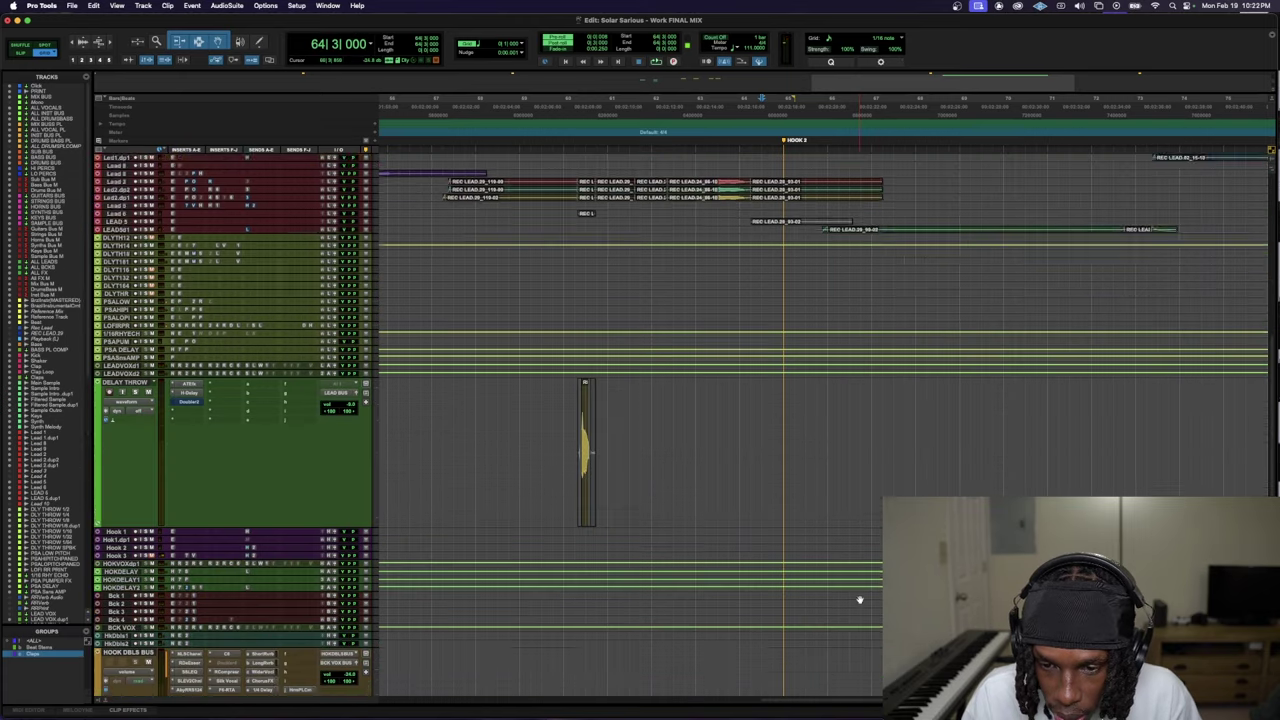
scroll(857, 580, down, 5)
scroll(190, 306, up, 15)
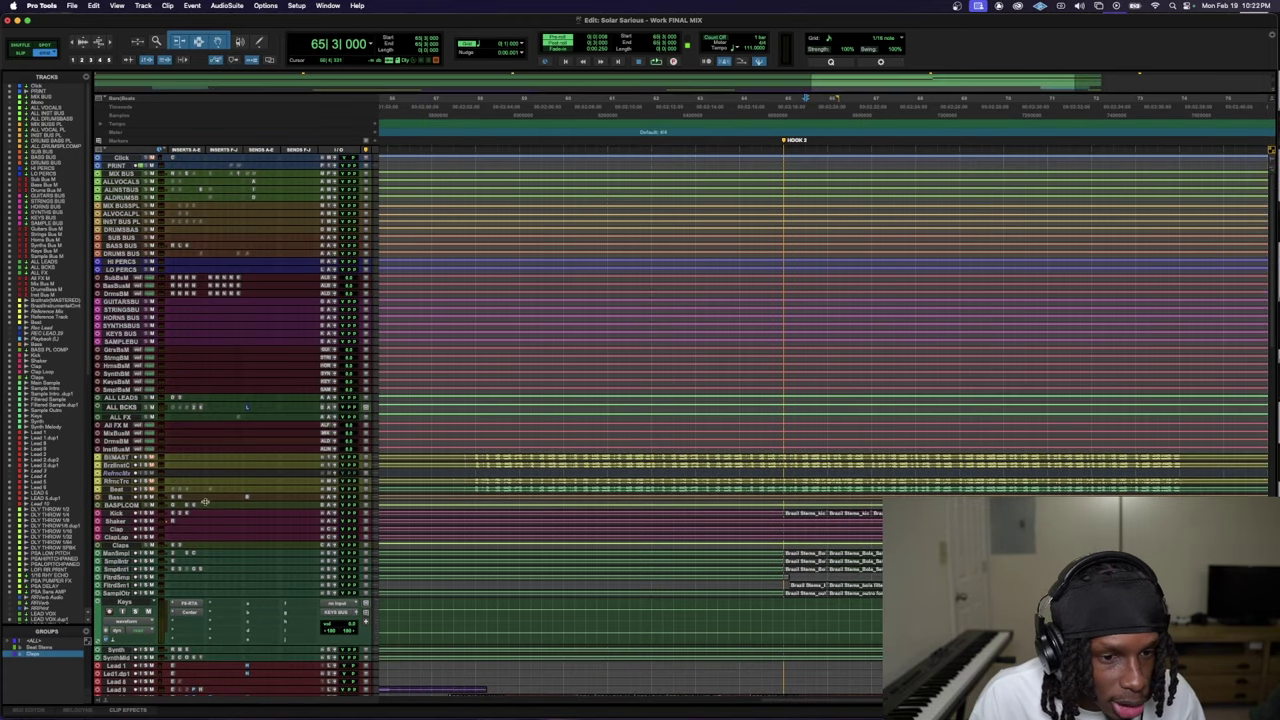
key(ctrl+Down)
click(228, 411)
click(250, 397)
key(space)
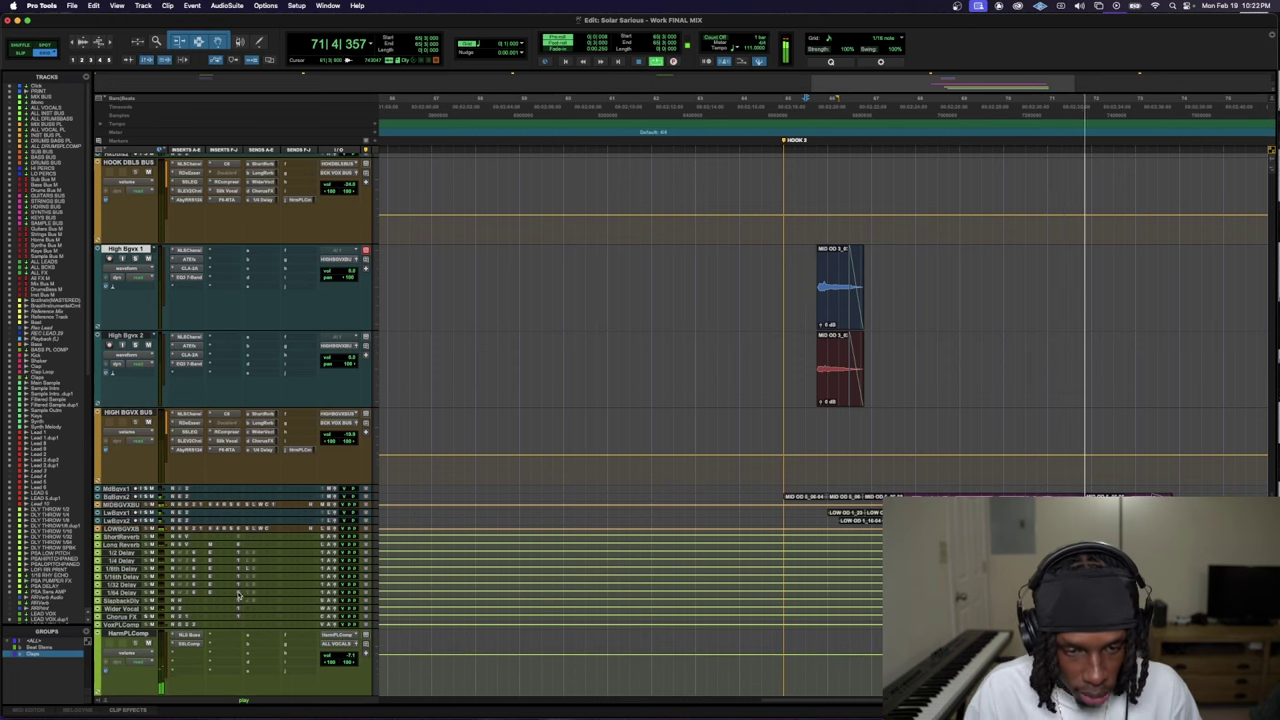
- Fine-tune the HarmPLComp volume to about -7 dB while replaying the entrance into Hook 3
click(351, 659)
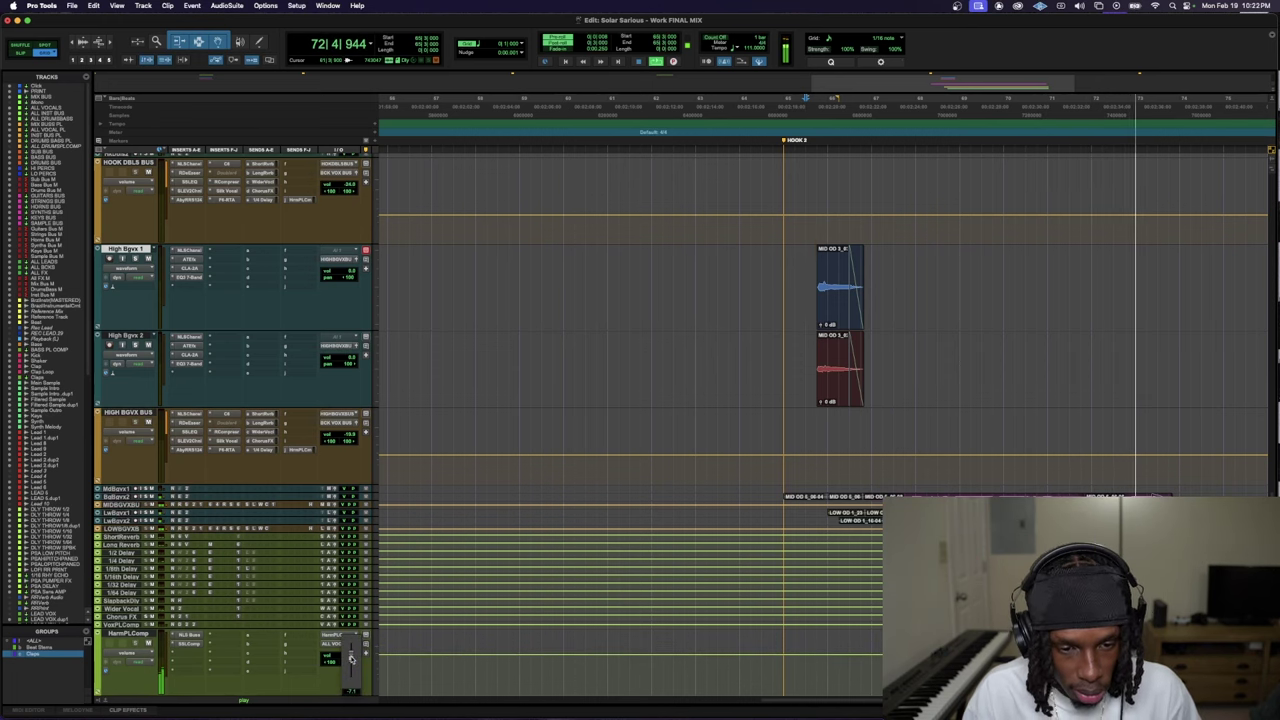
key(space)
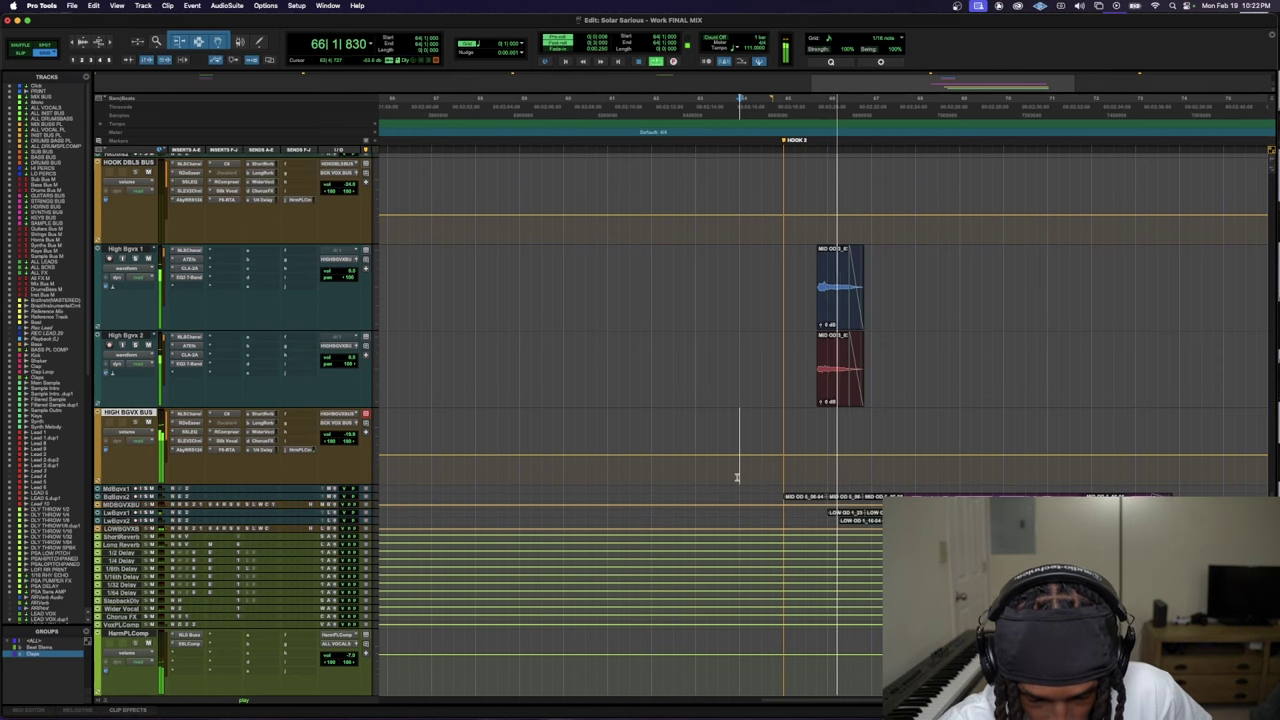
click(349, 658)
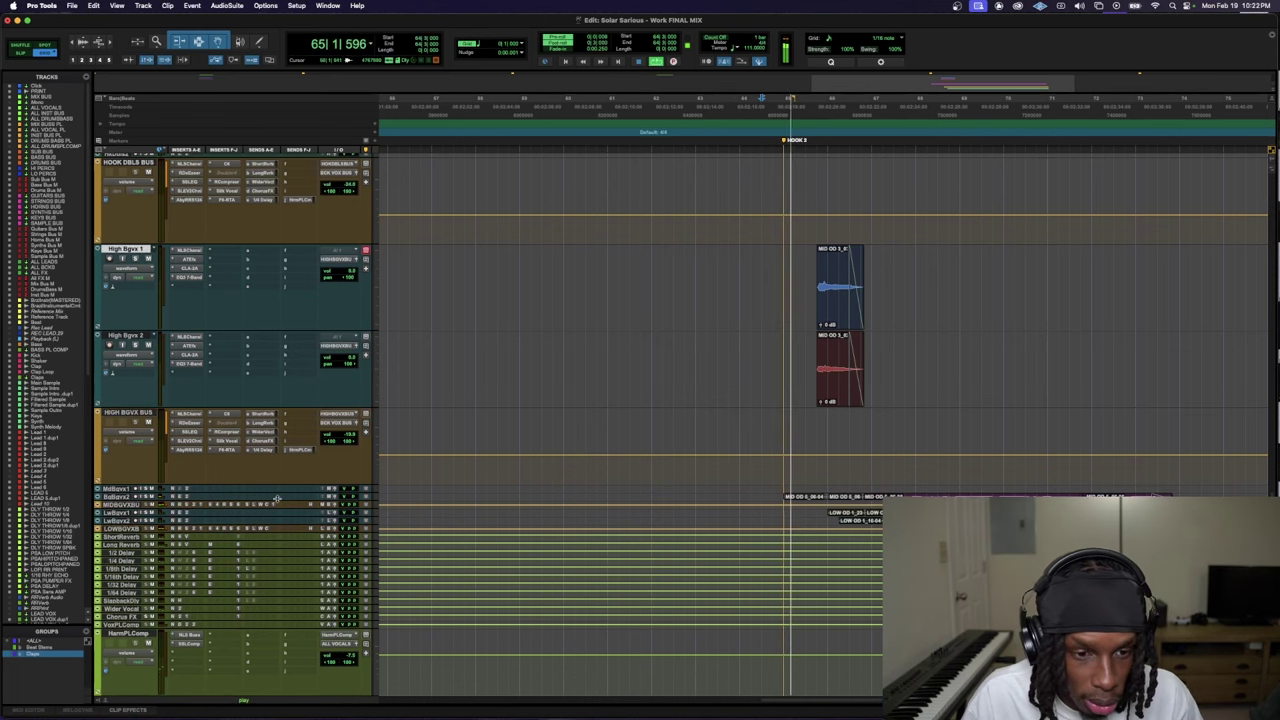
- Enlarge the Big Bgvx 2 track and play High Bgvx 1 and 2 soloed from 65|4, zoomed in on their clips
drag(279, 500, 307, 601)
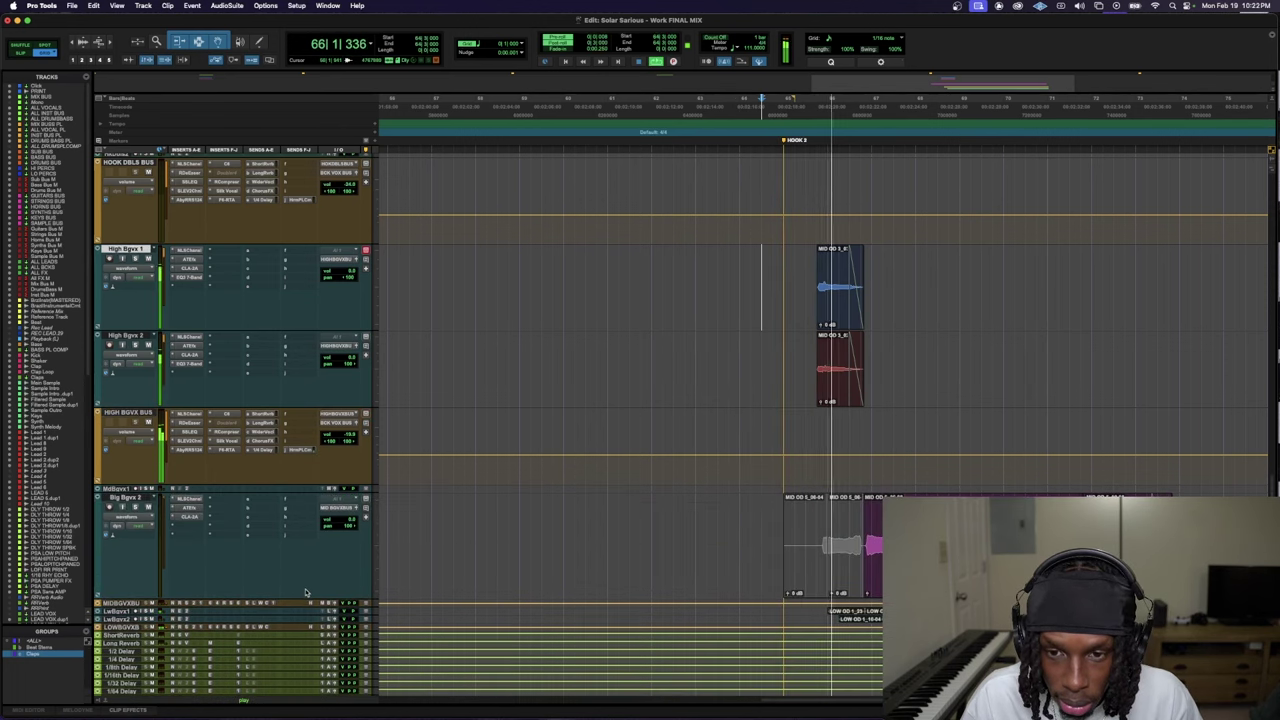
key(space)
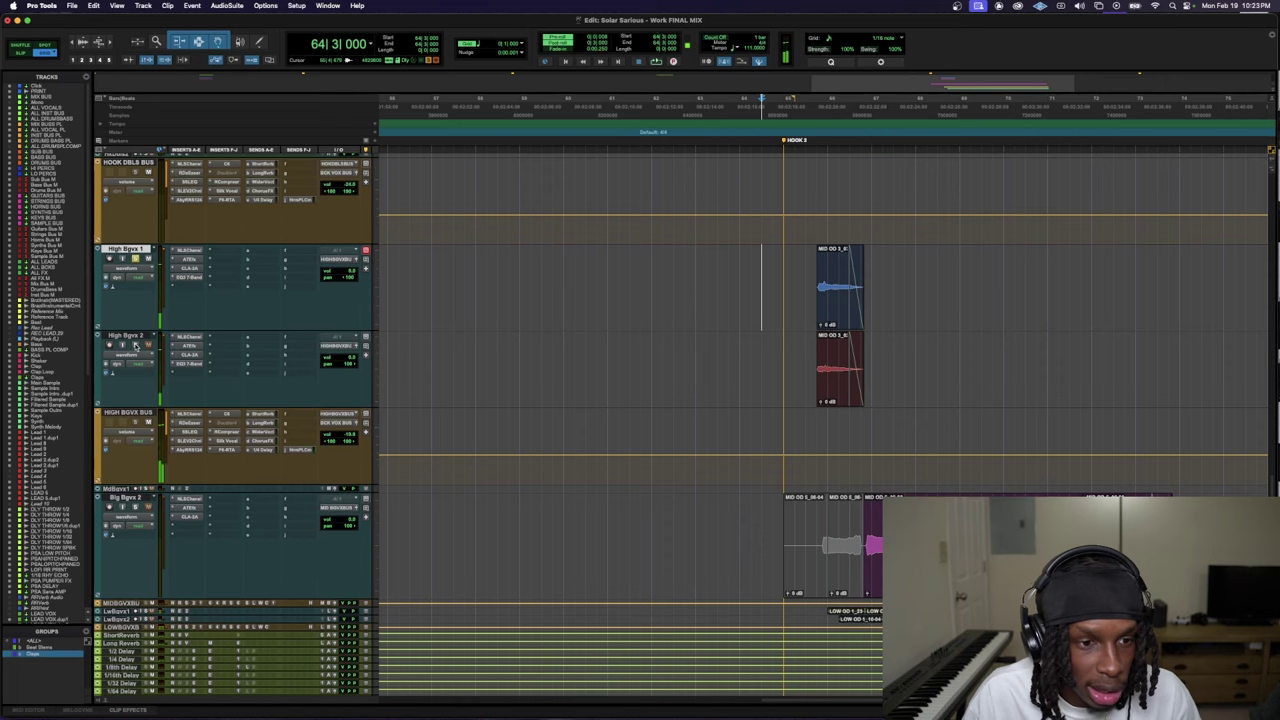
key(space)
click(815, 262)
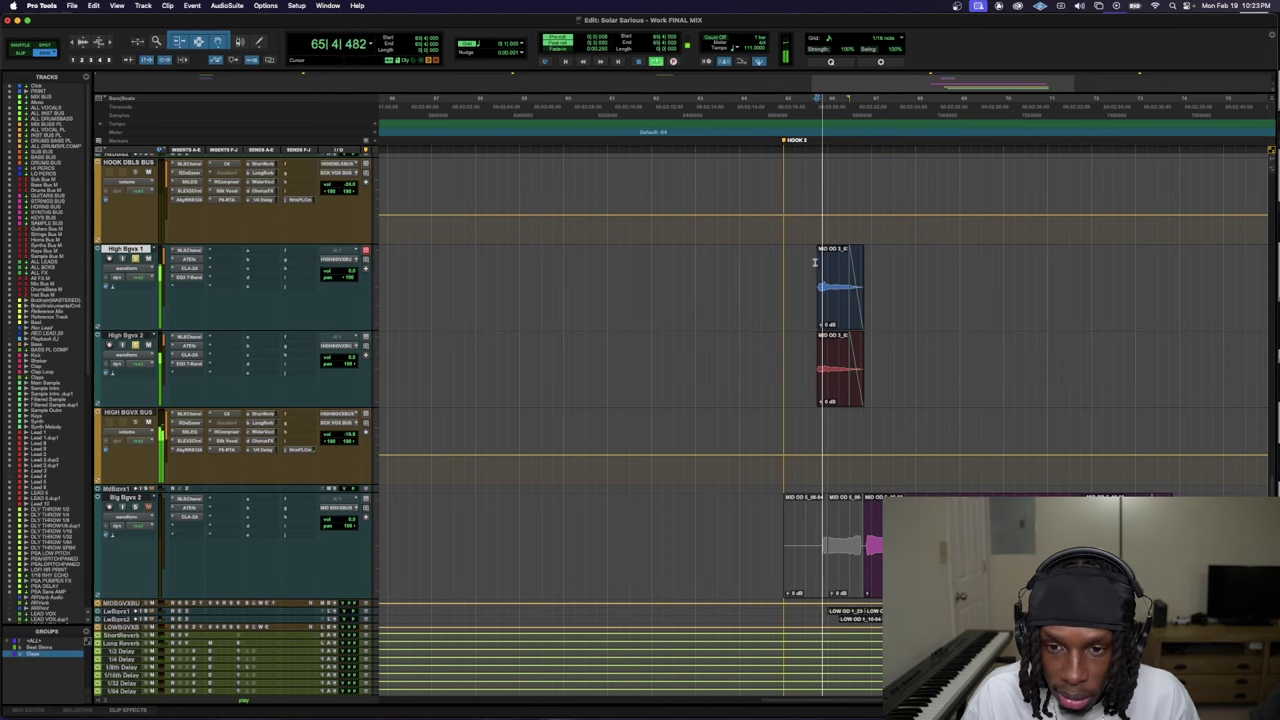
key(t)
key(t)
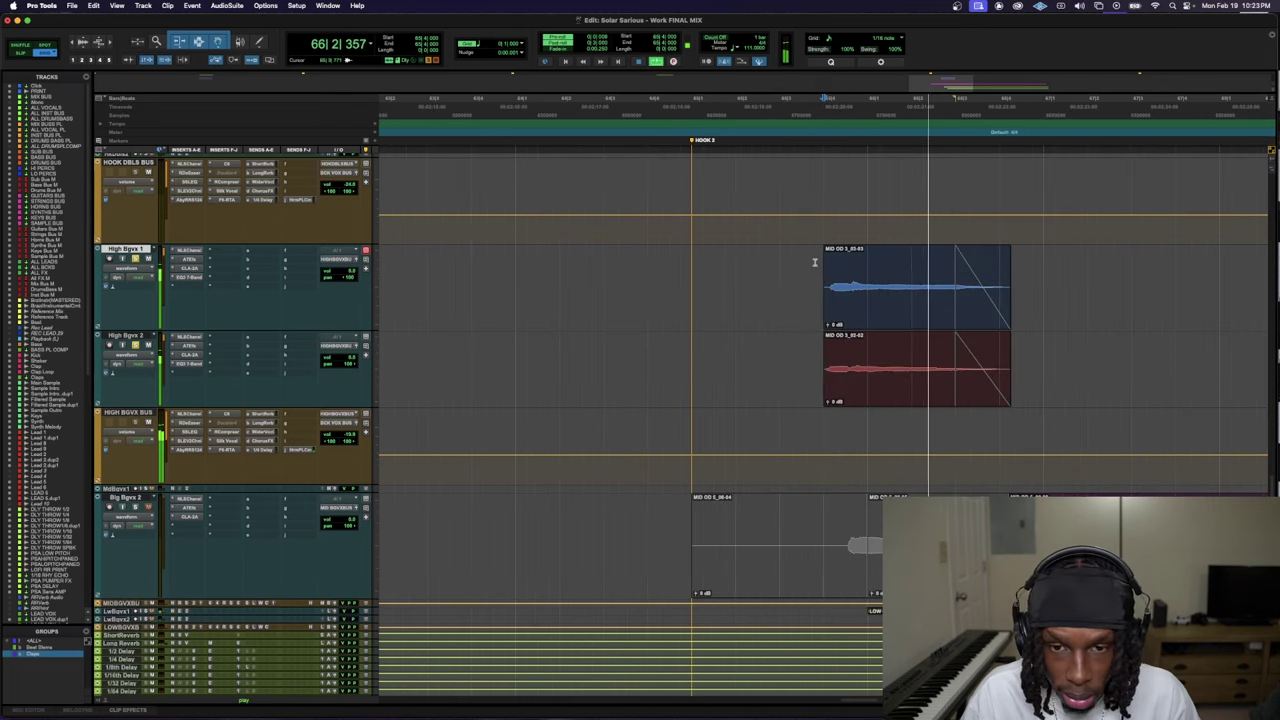
click(233, 432)
click(233, 432)
key(space)
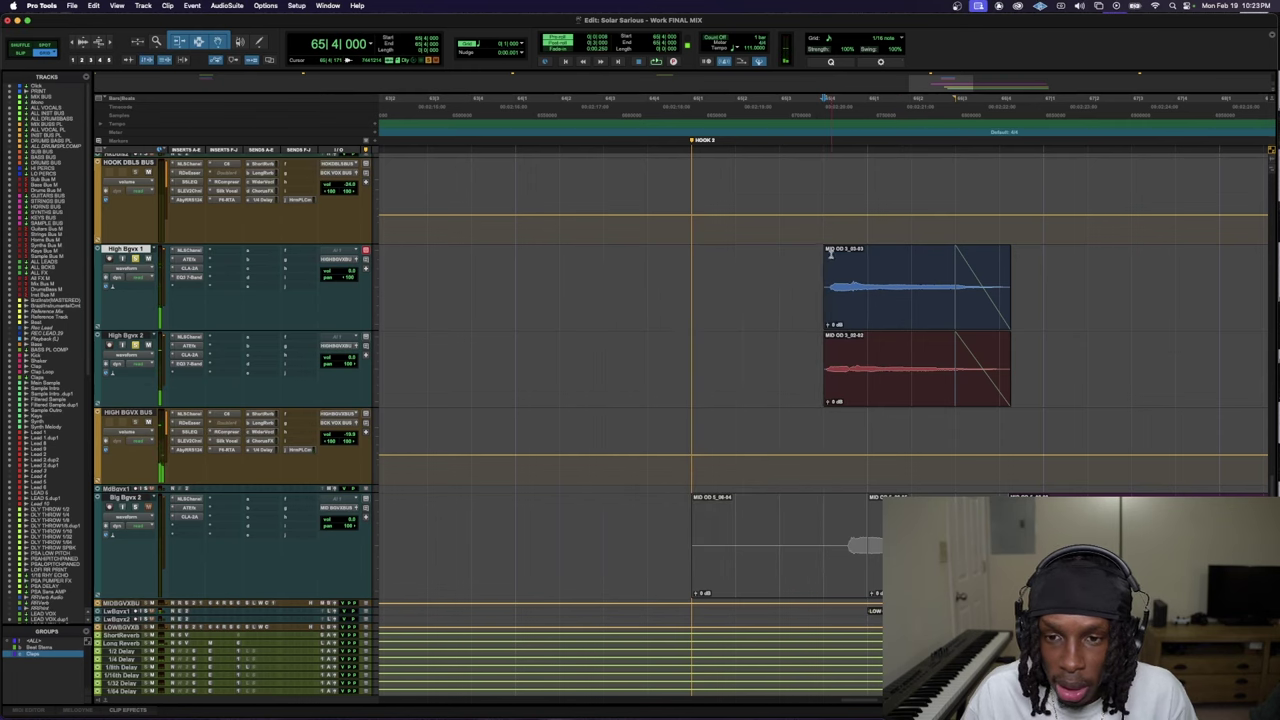
- Fade in both High Bgvx clips from 65|4, unsolo their tracks and play the entrance from 65|2 and 65|1
drag(828, 254, 854, 266)
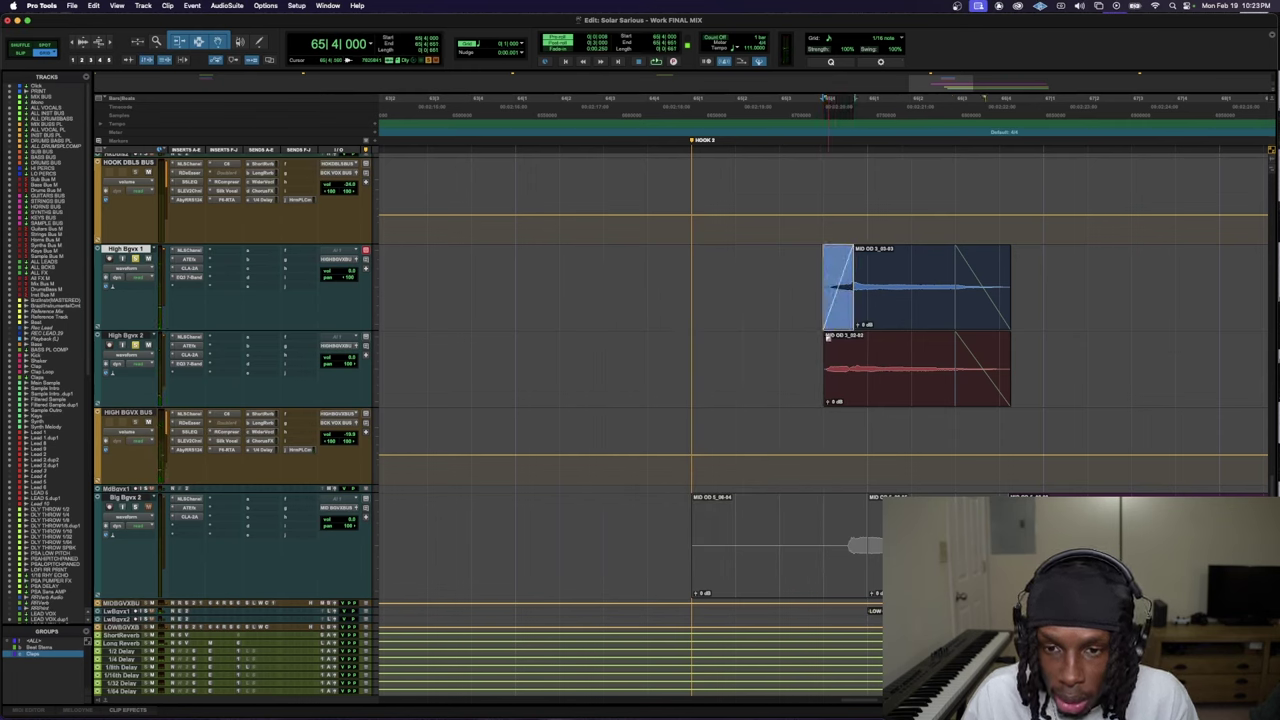
drag(828, 337, 850, 333)
click(735, 285)
key(space)
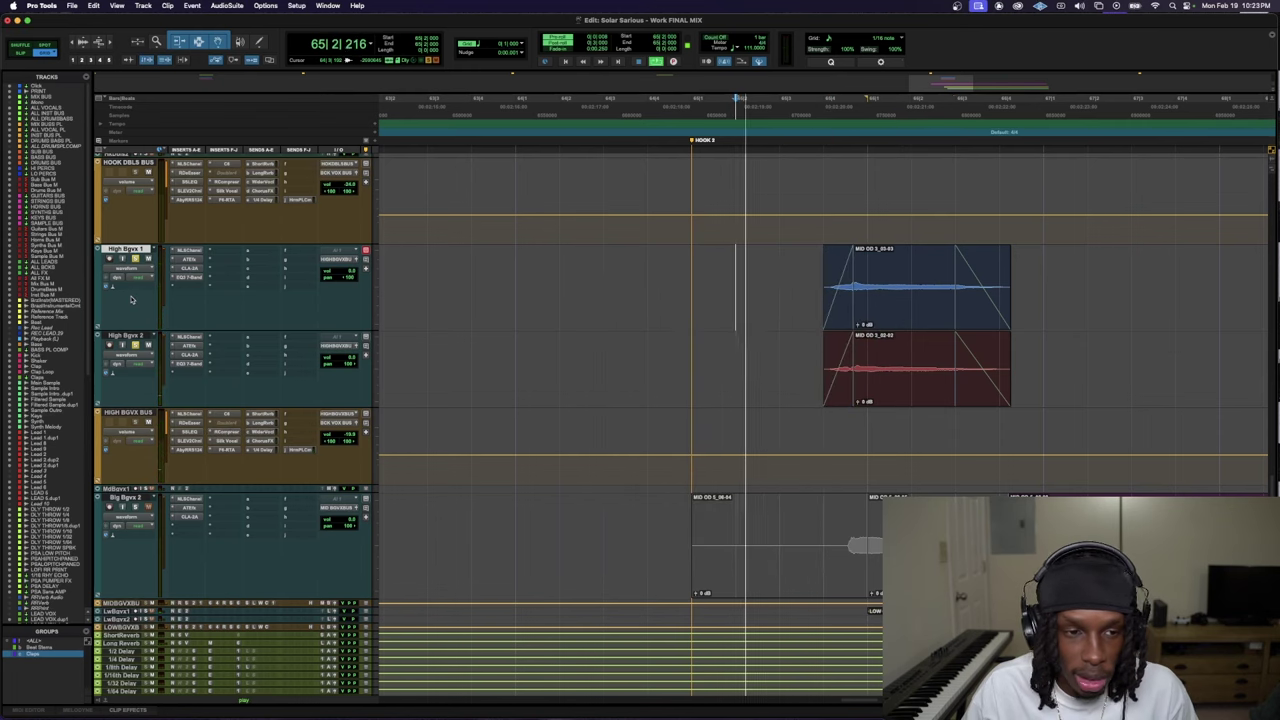
key(space)
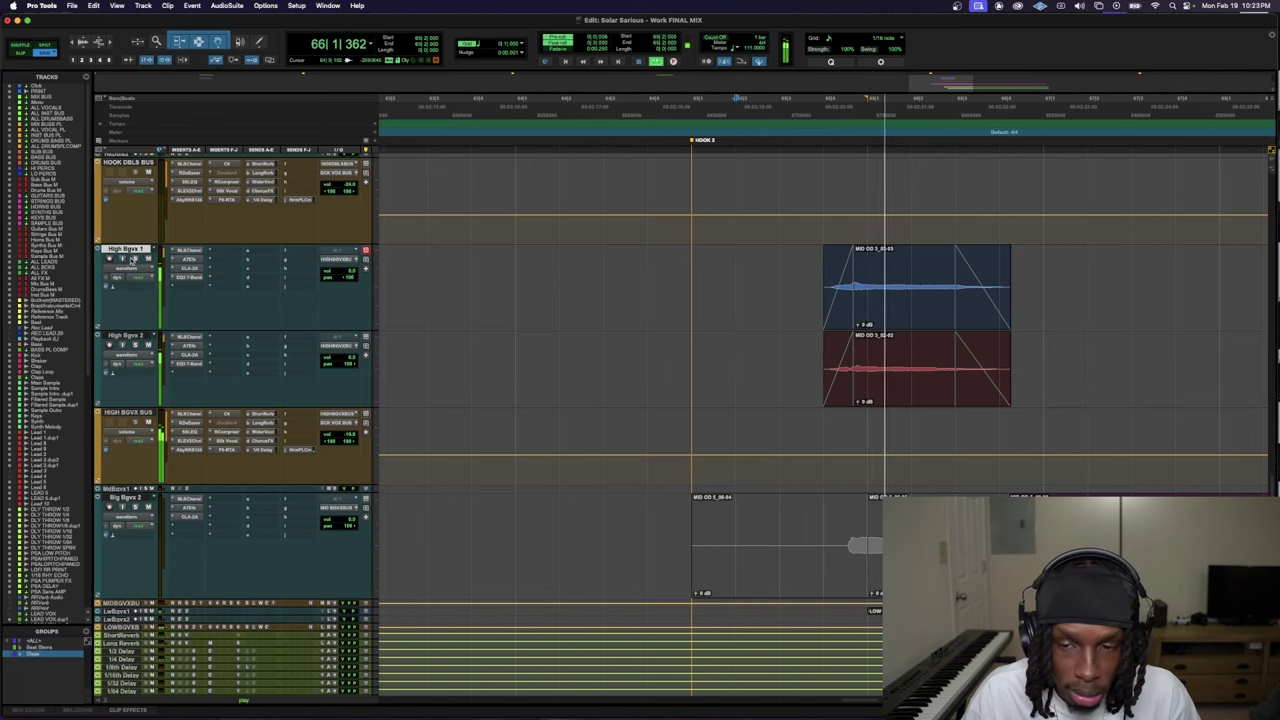
click(688, 276)
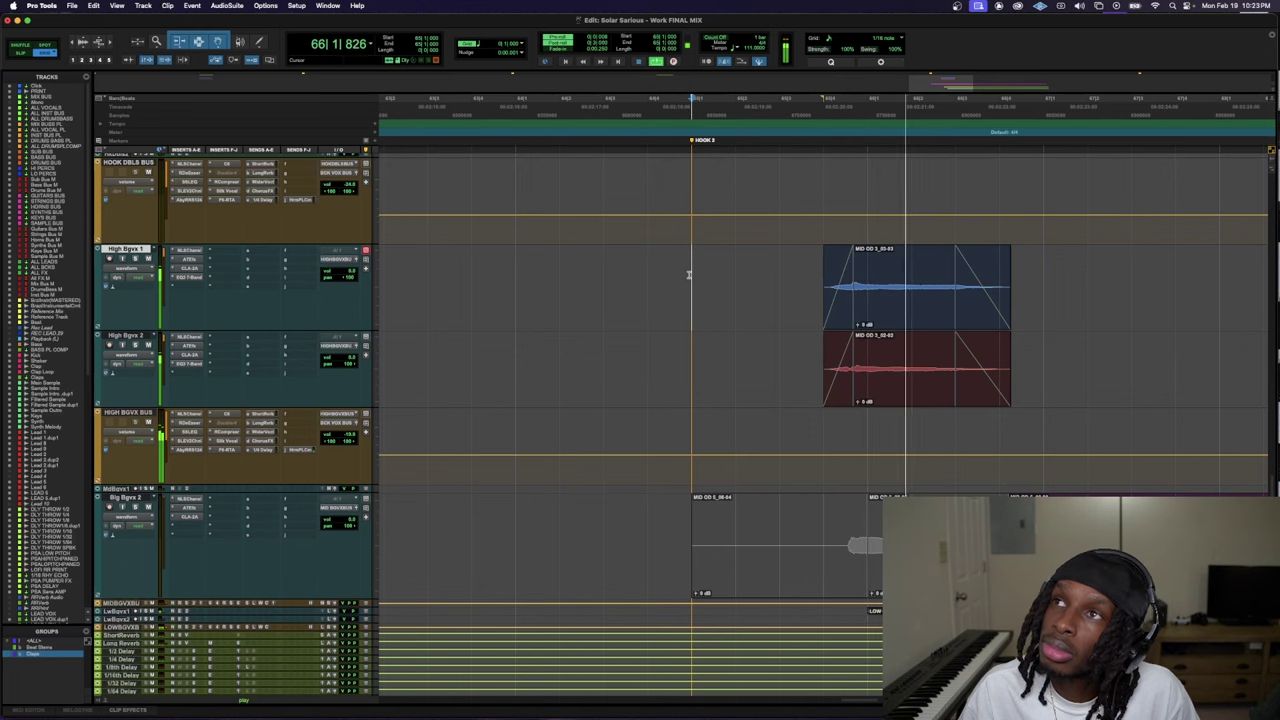
- Shift the fade-ins of both High Bgvx clips to start slightly before 65|4 and play them from 65|3
click(860, 305)
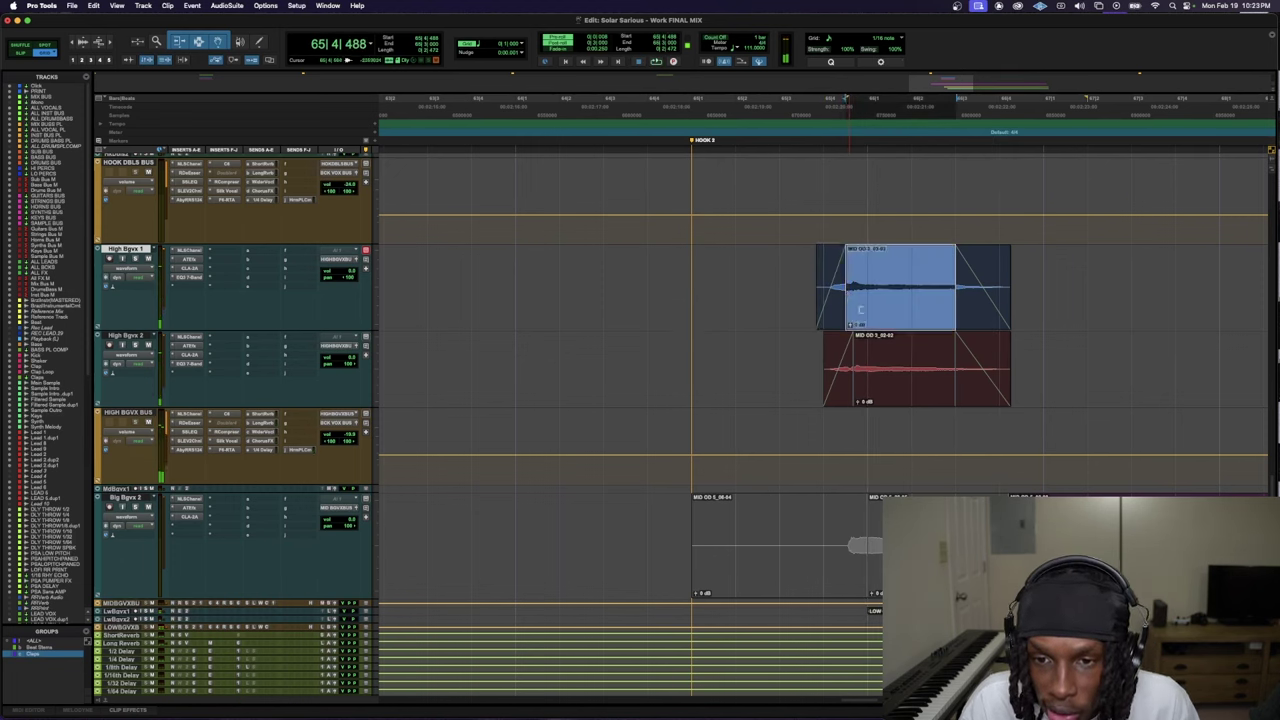
click(849, 368)
click(760, 248)
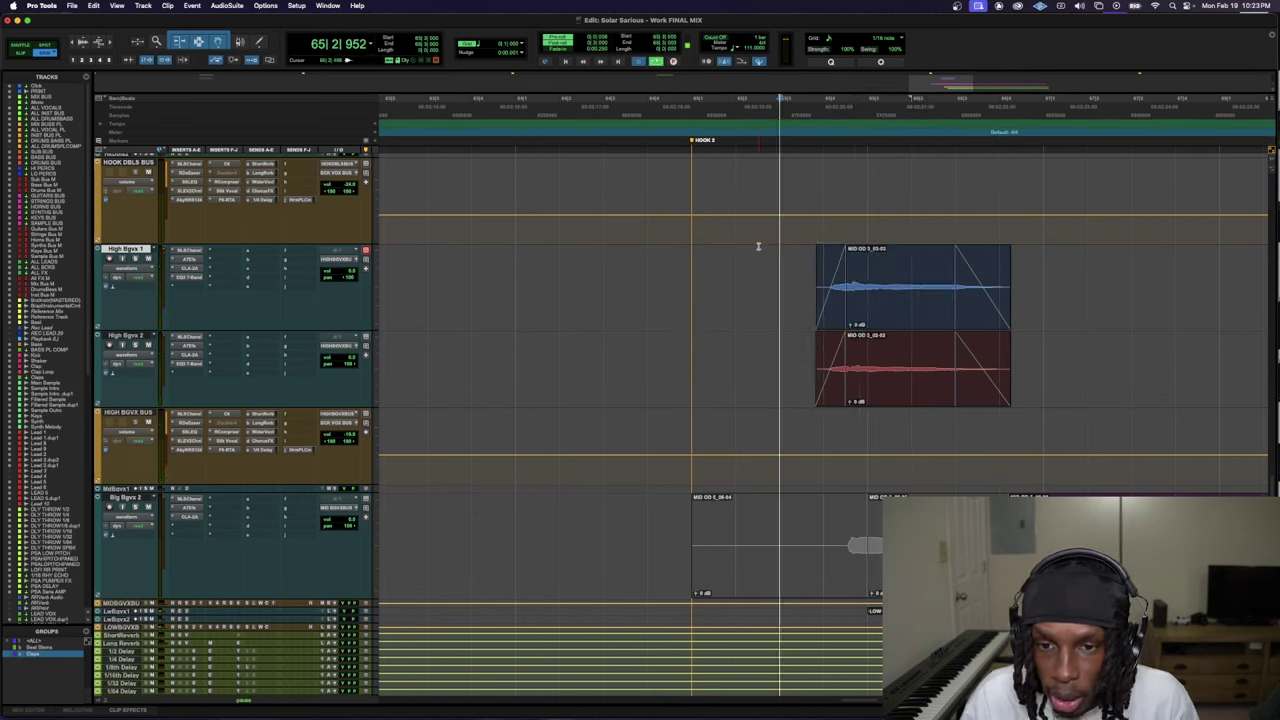
key(space)
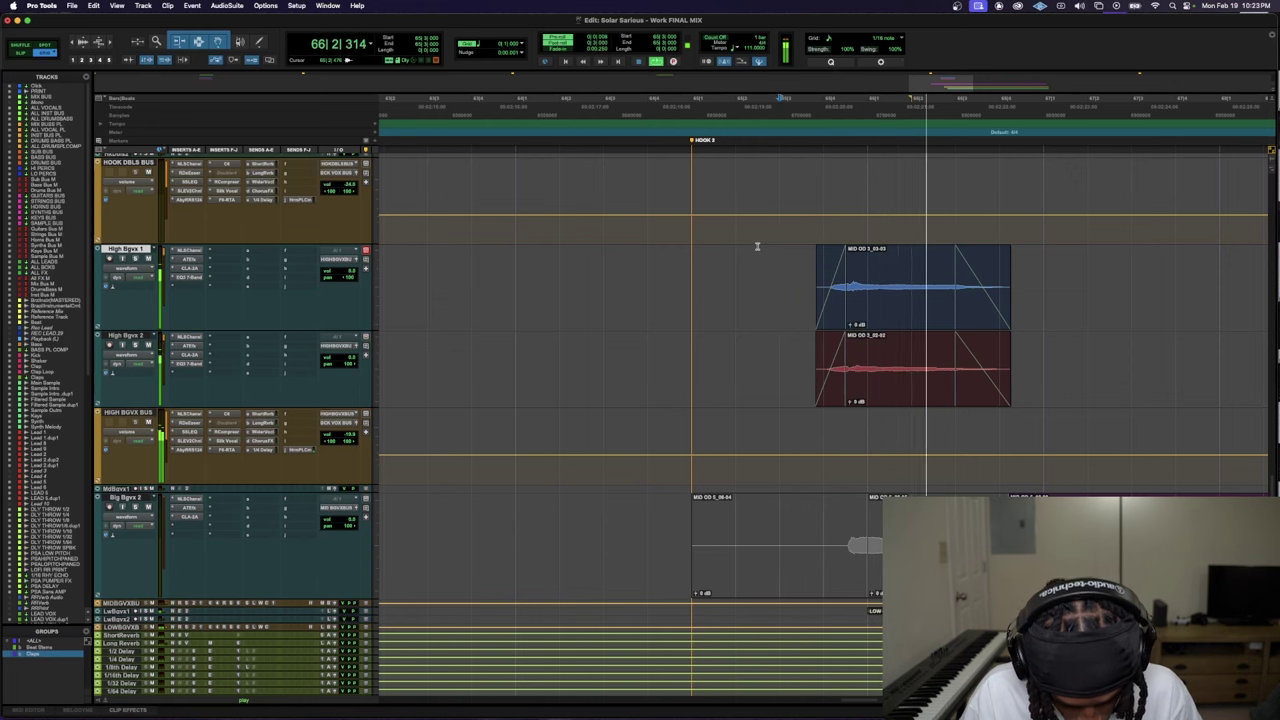
- Play the transition into Hook 3 in a wider view, and replay the background vocals from 66|3
key(r)
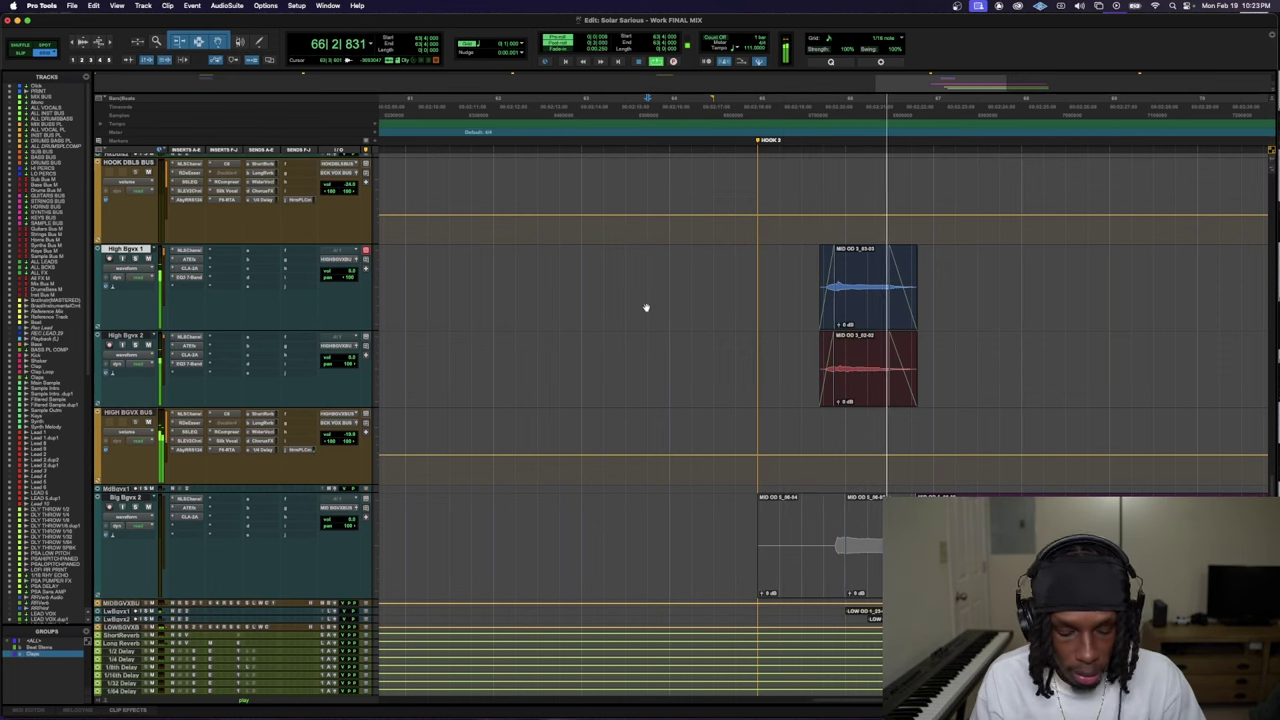
key(super+bracketleft)
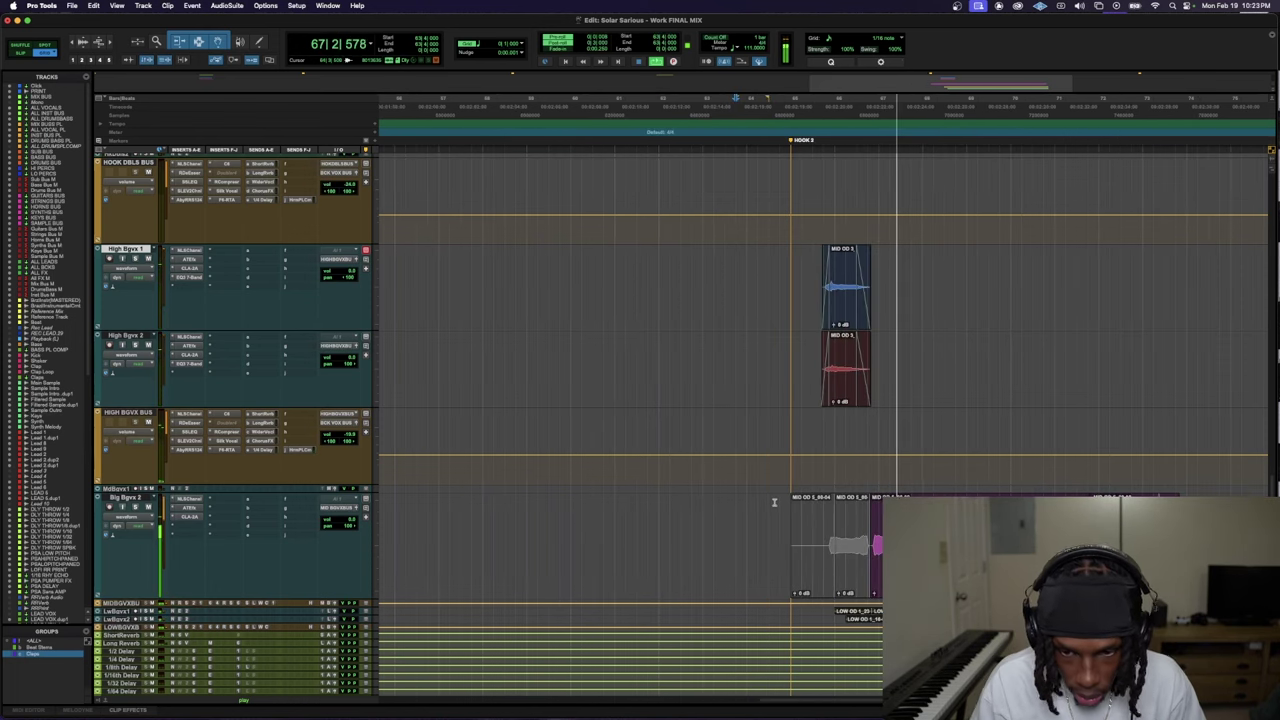
key(space)
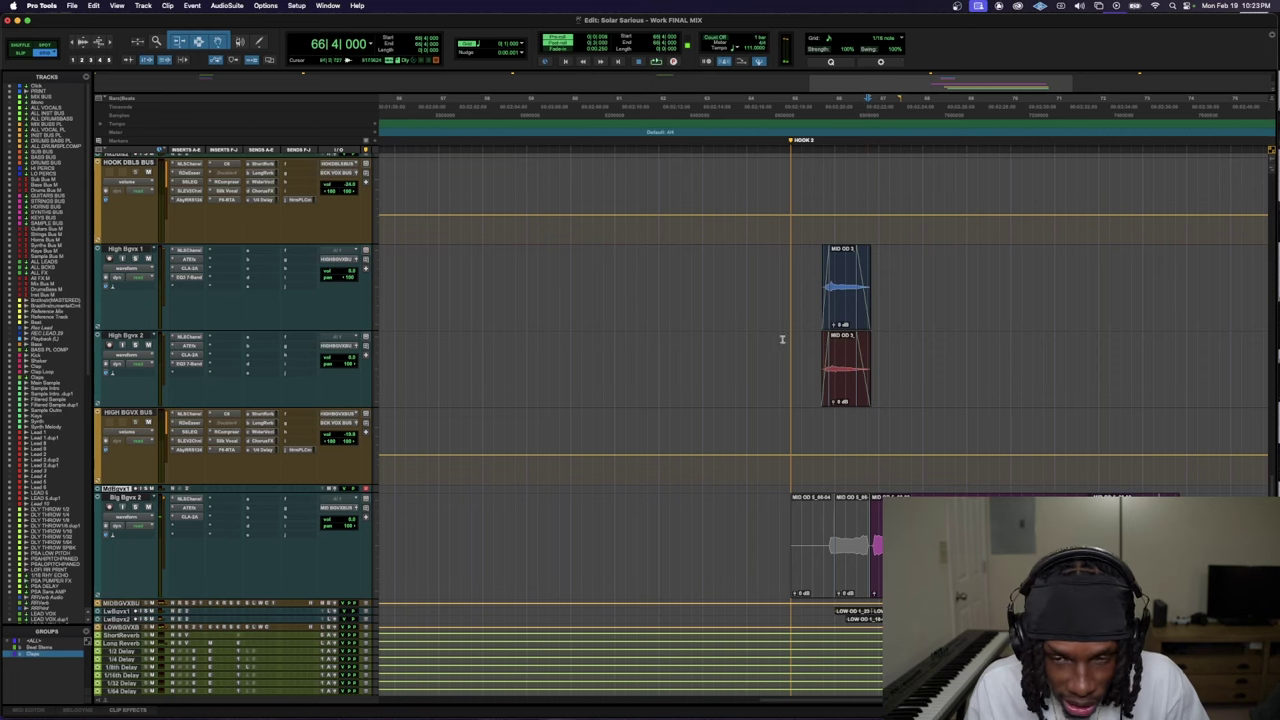
key(space)
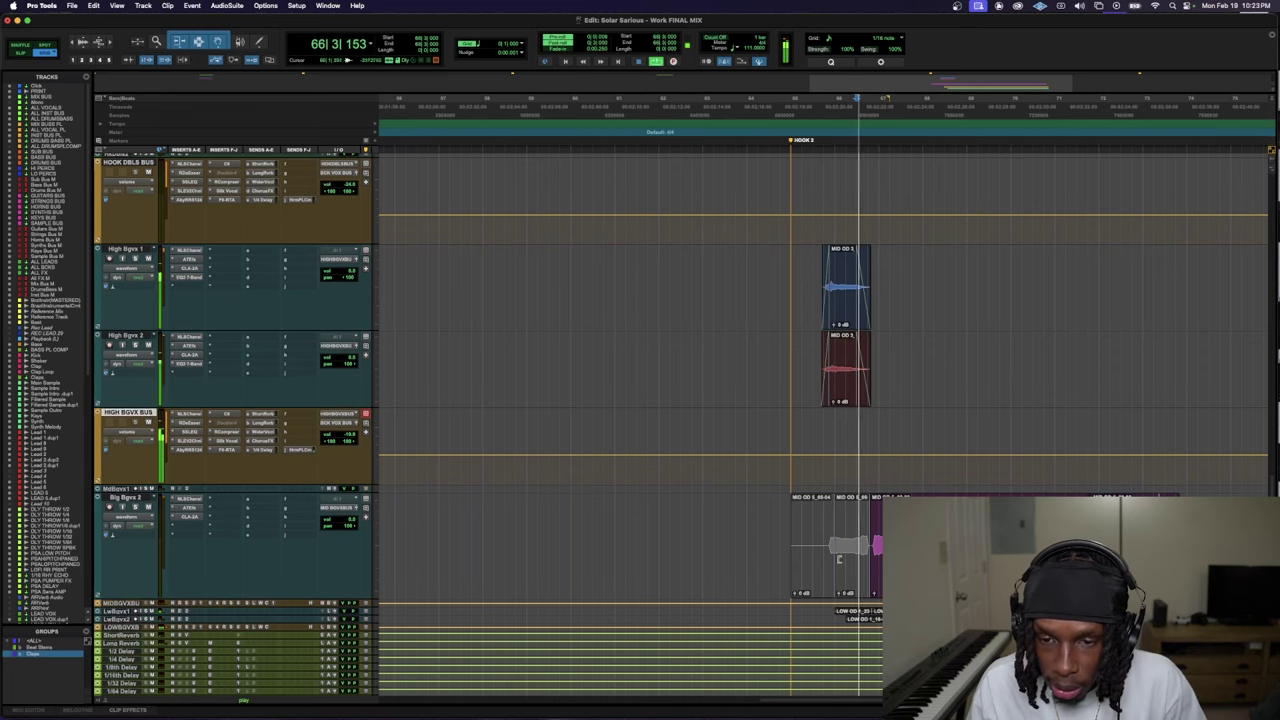
scroll(506, 617, down, 3)
key(space)
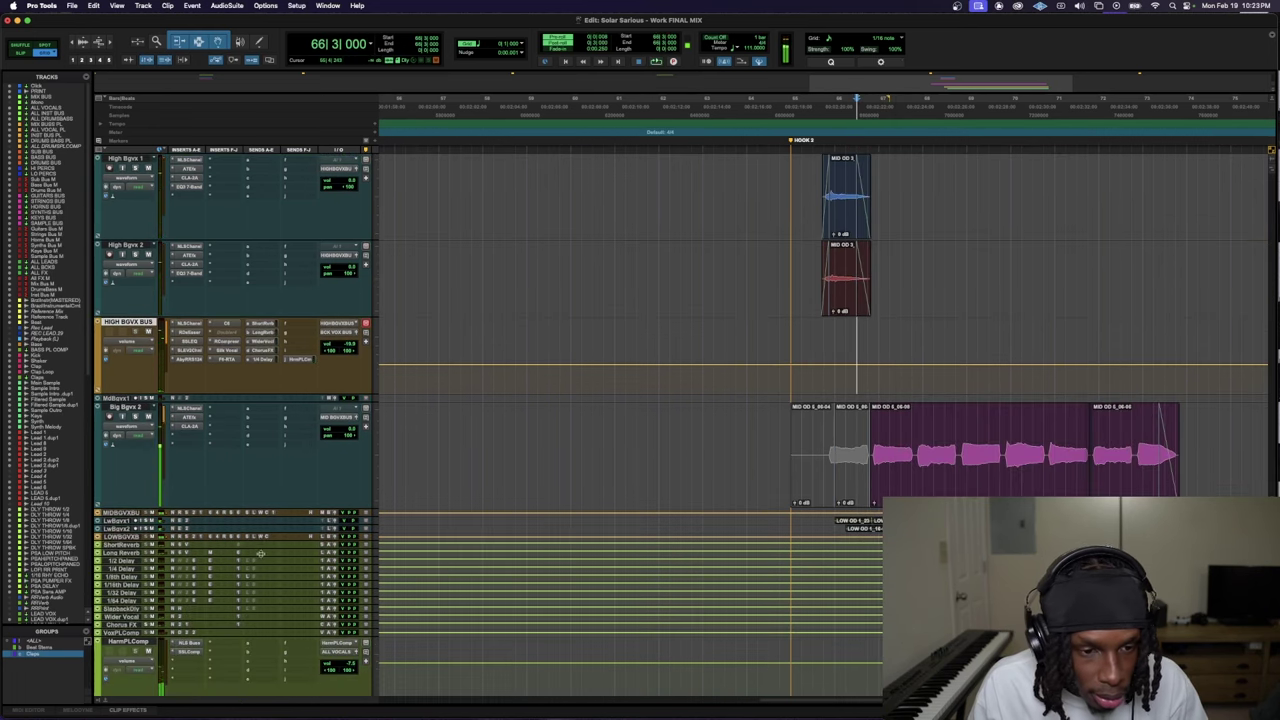
- Enlarge the LOW BGVX BUS, Low Bgvx 2 and Low Bgvx 1 tracks and play from 66|3
drag(261, 538, 270, 621)
drag(165, 531, 171, 581)
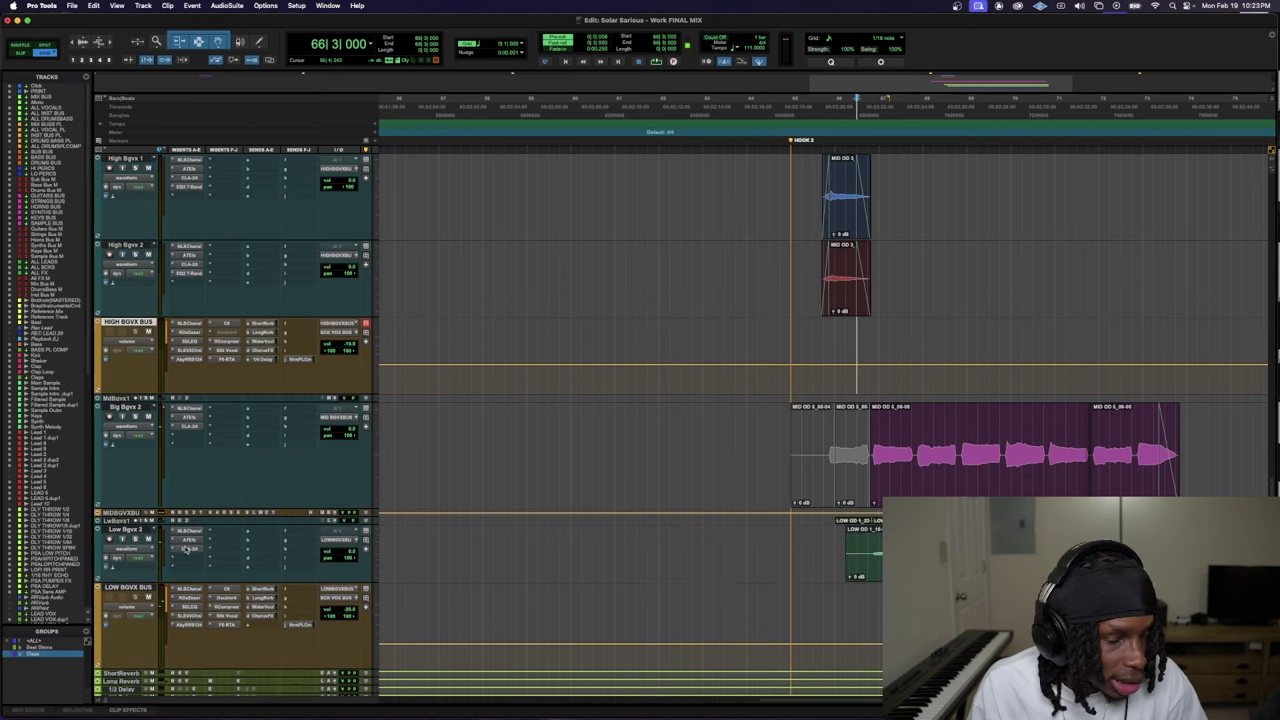
drag(193, 522, 190, 575)
key(space)
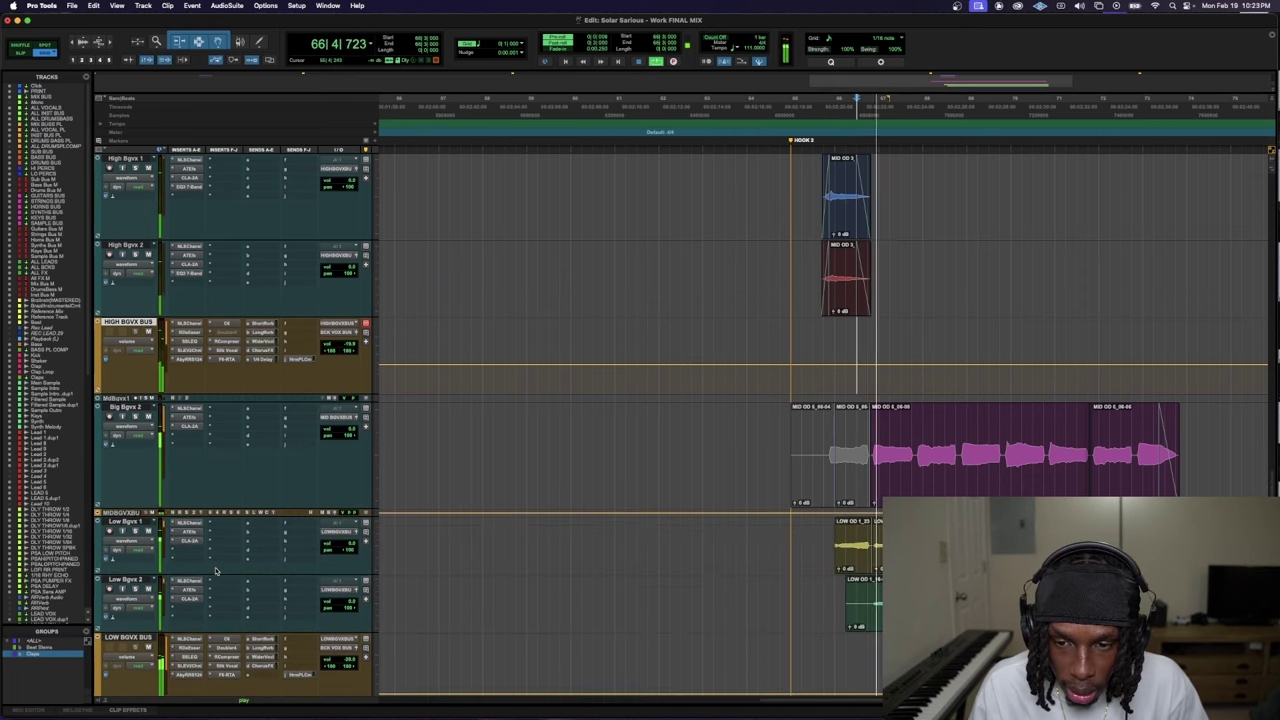
- Solo Low Bgvx 1 and 2 to hear them alone from 66|3
key(space)
key(space)
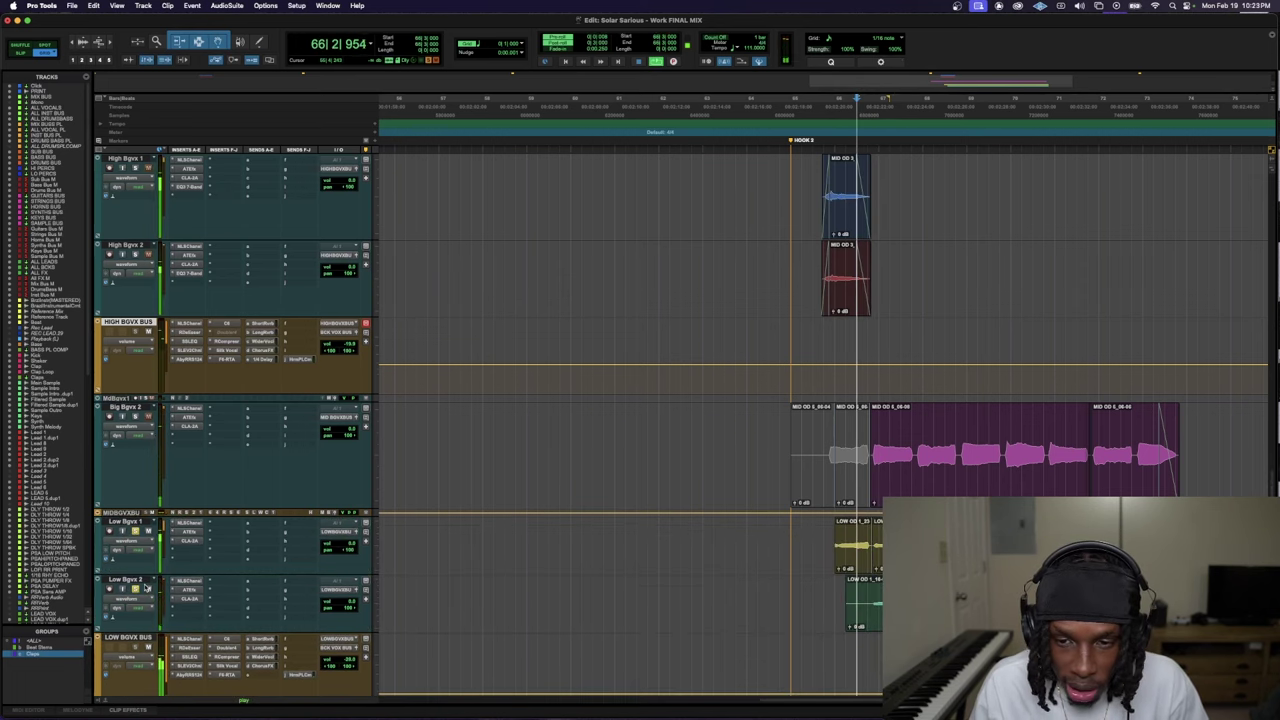
key(space)
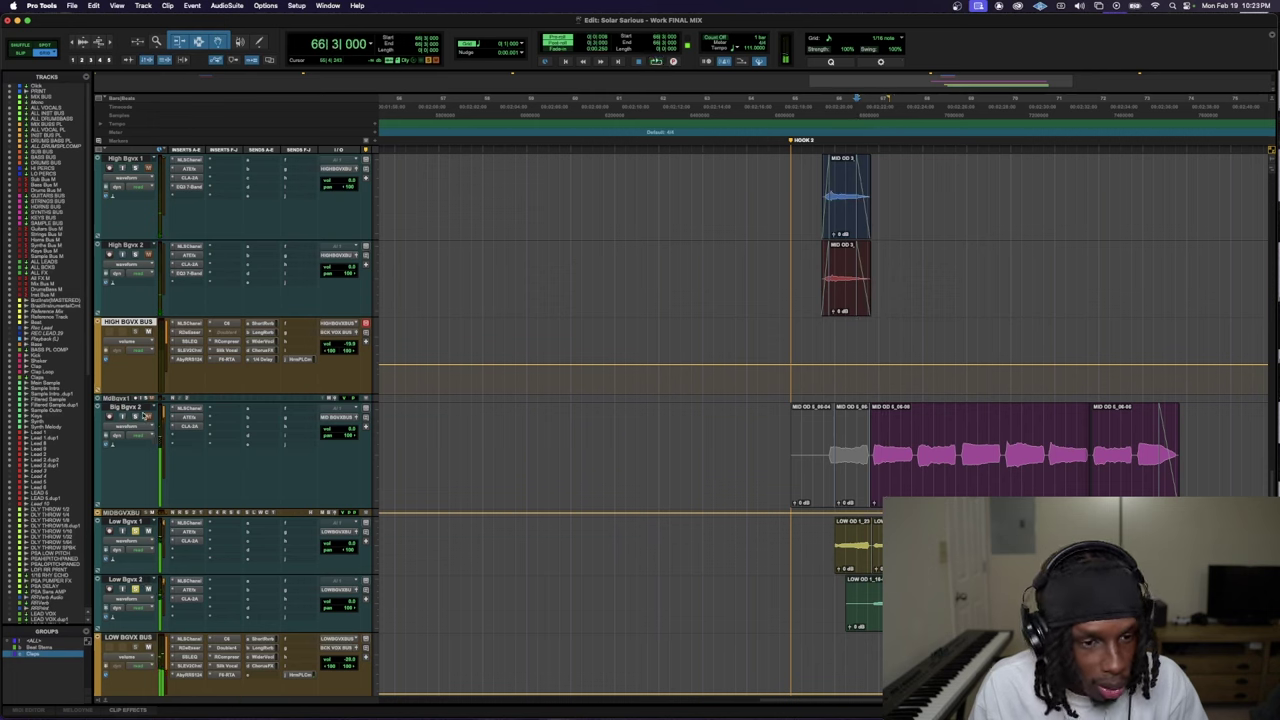
key(space)
- Enlarge the MID BGVX BUS and fine-tune its volume in its output fader window while playing from 66|3
drag(212, 517, 212, 595)
key(space)
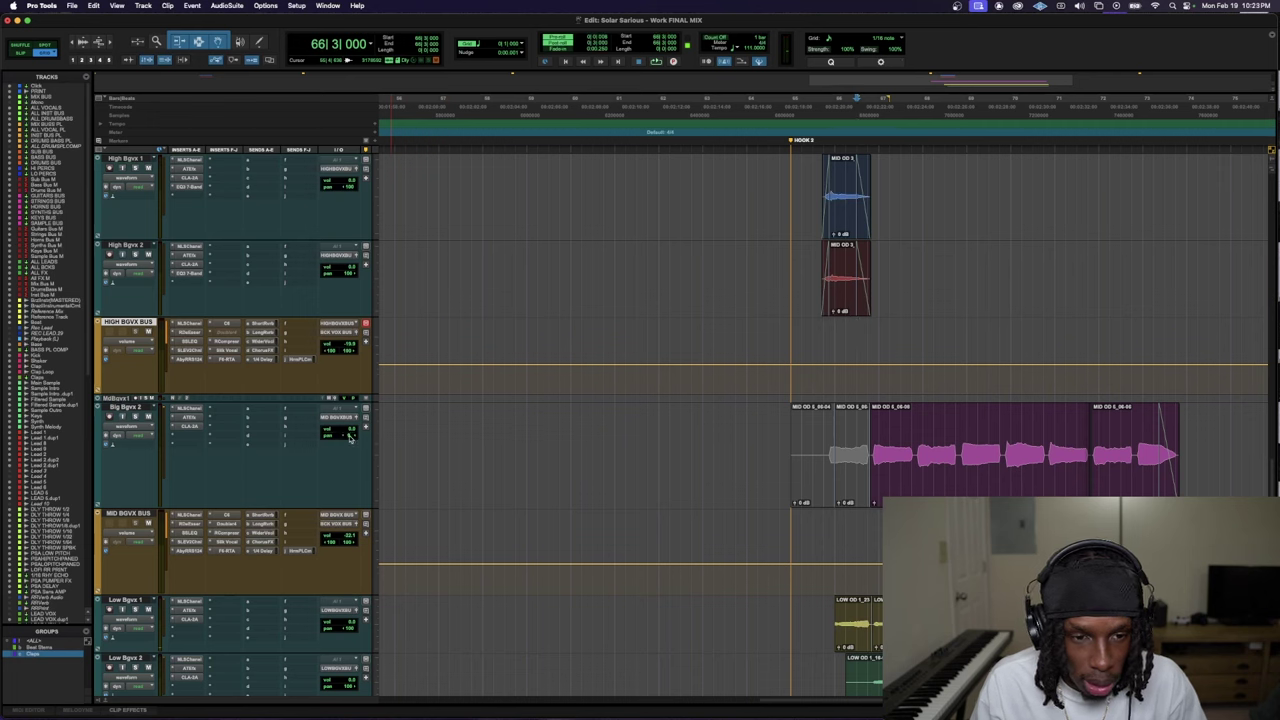
key(space)
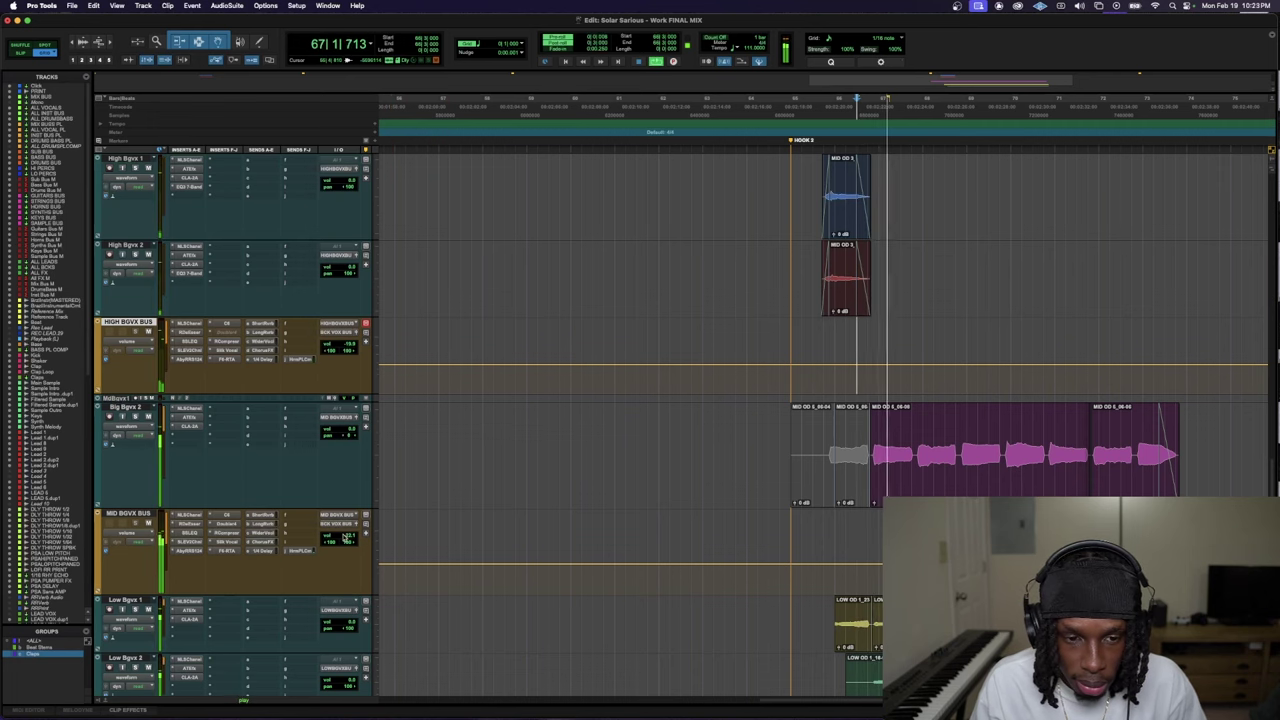
click(350, 530)
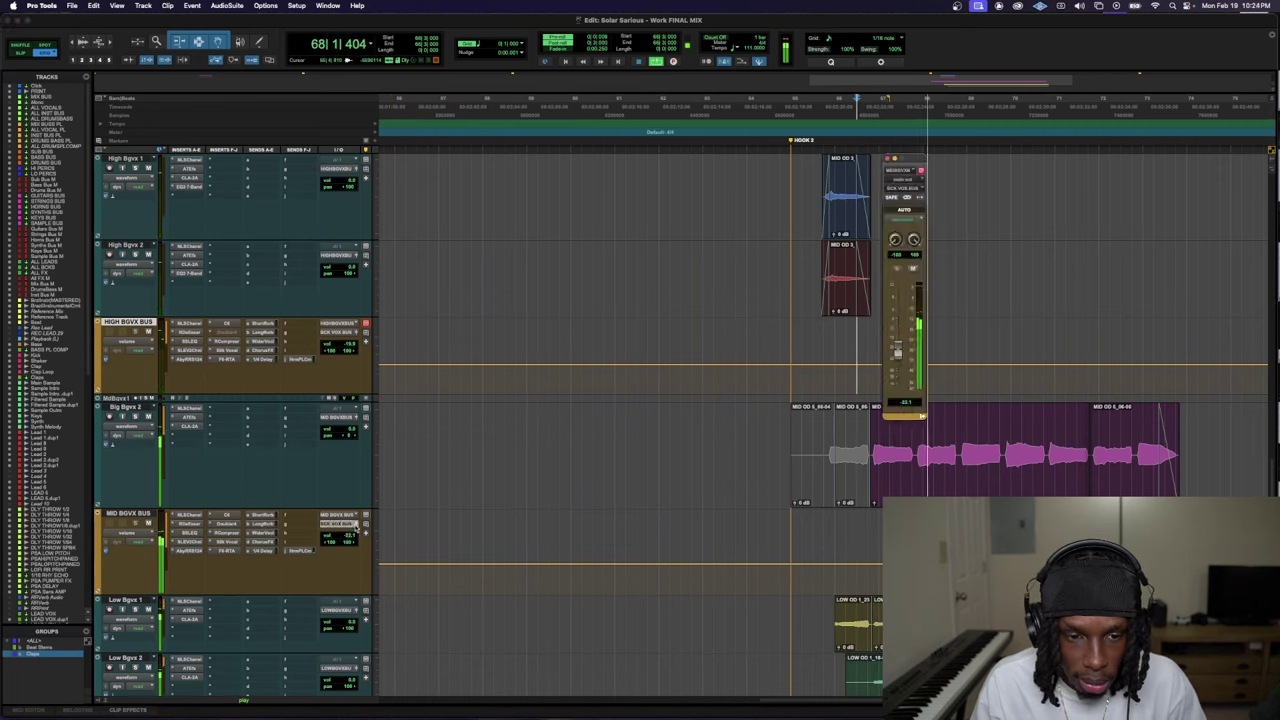
key(space)
key(space)
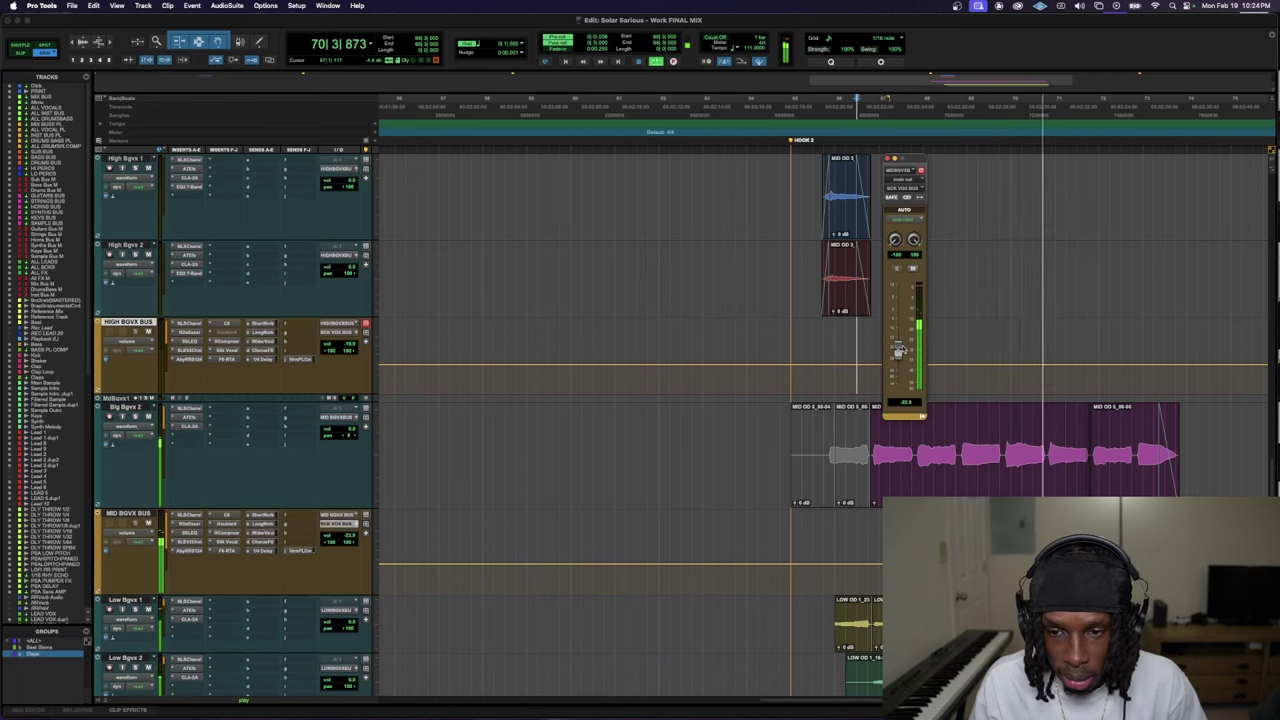
- Play the background vocals from just before Hook 3 in a wider view that includes the low vocals
click(771, 437)
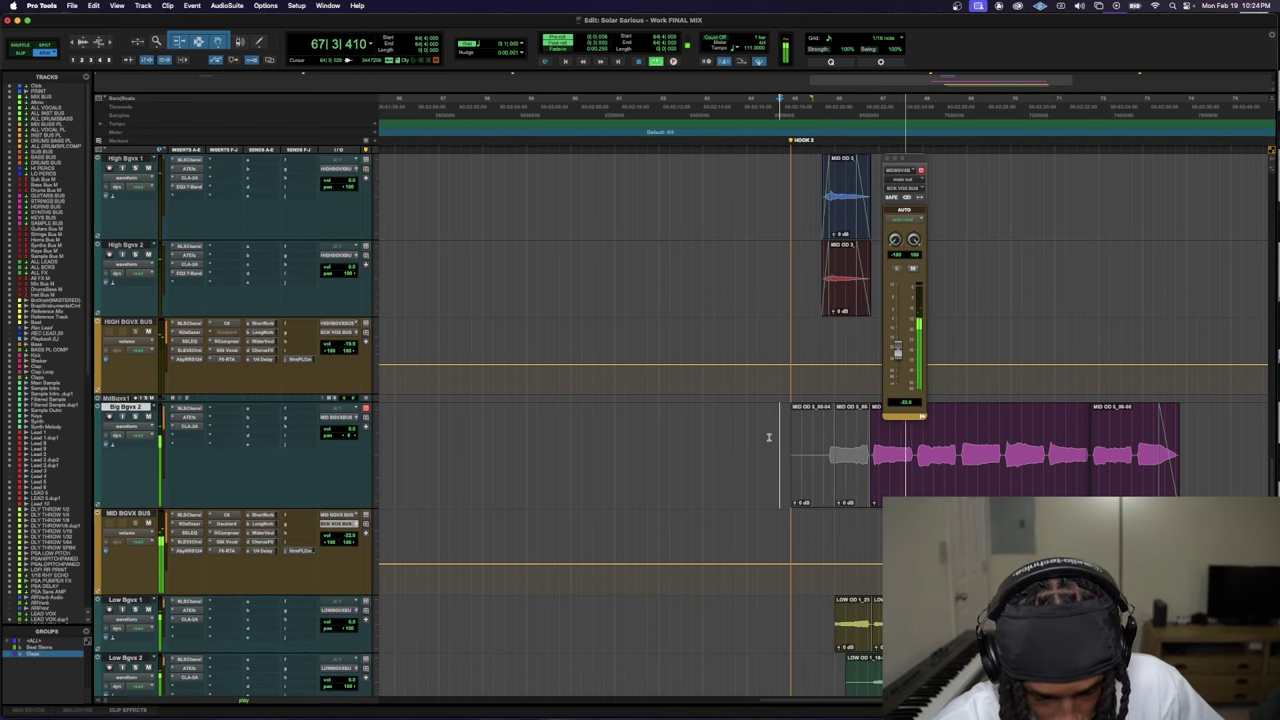
key(r)
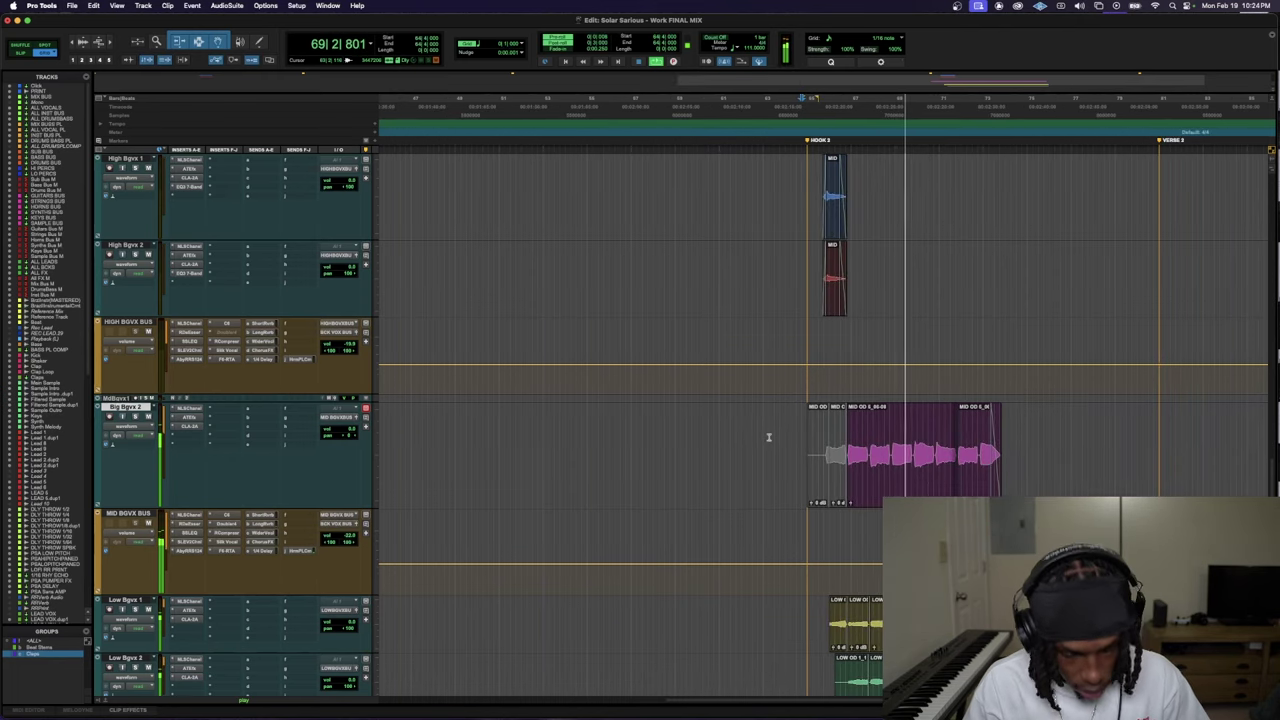
scroll(769, 437, down, 5)
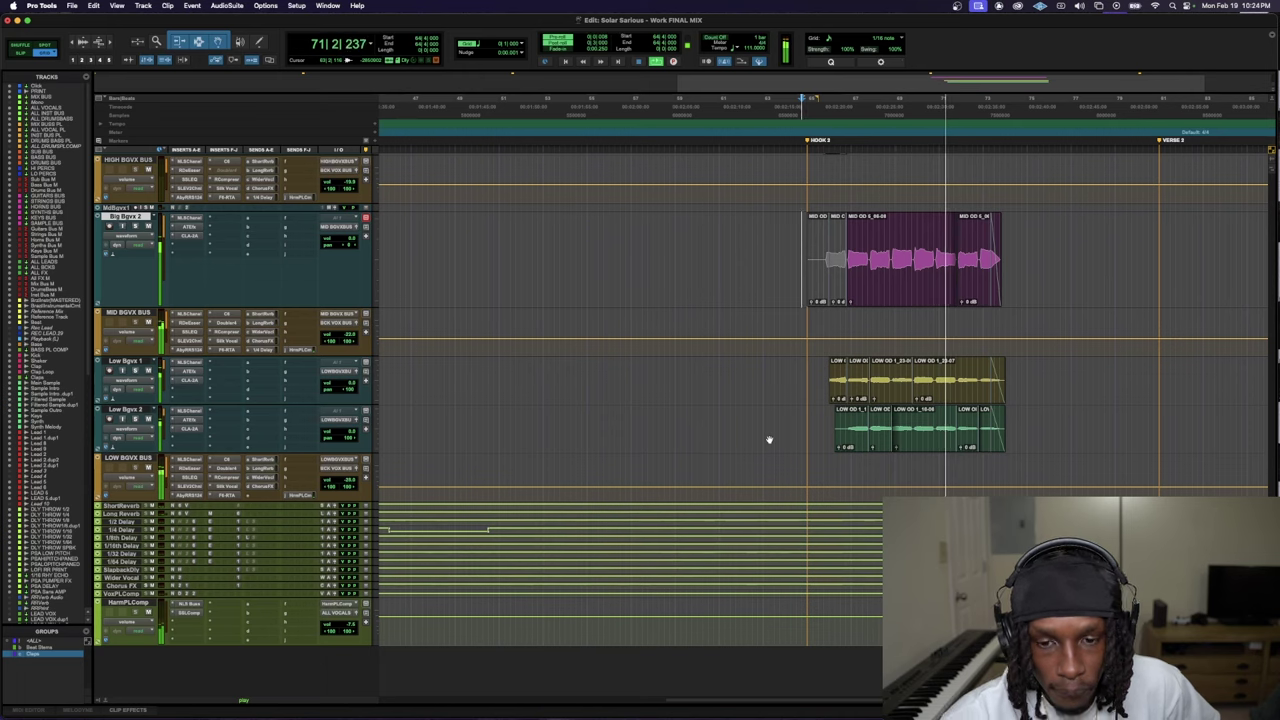
- Look over the background vocal, bus, instrument and lead tracks while the mix plays on from bar 71
scroll(769, 437, up, 5)
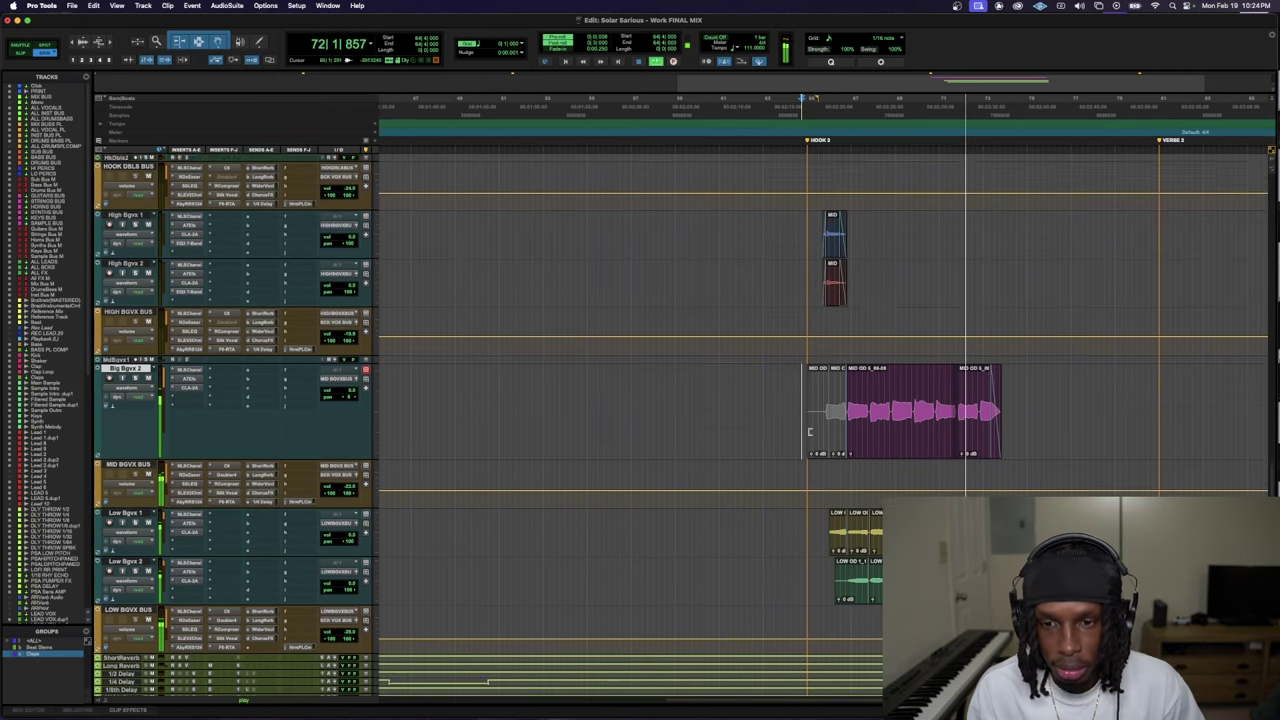
key(r)
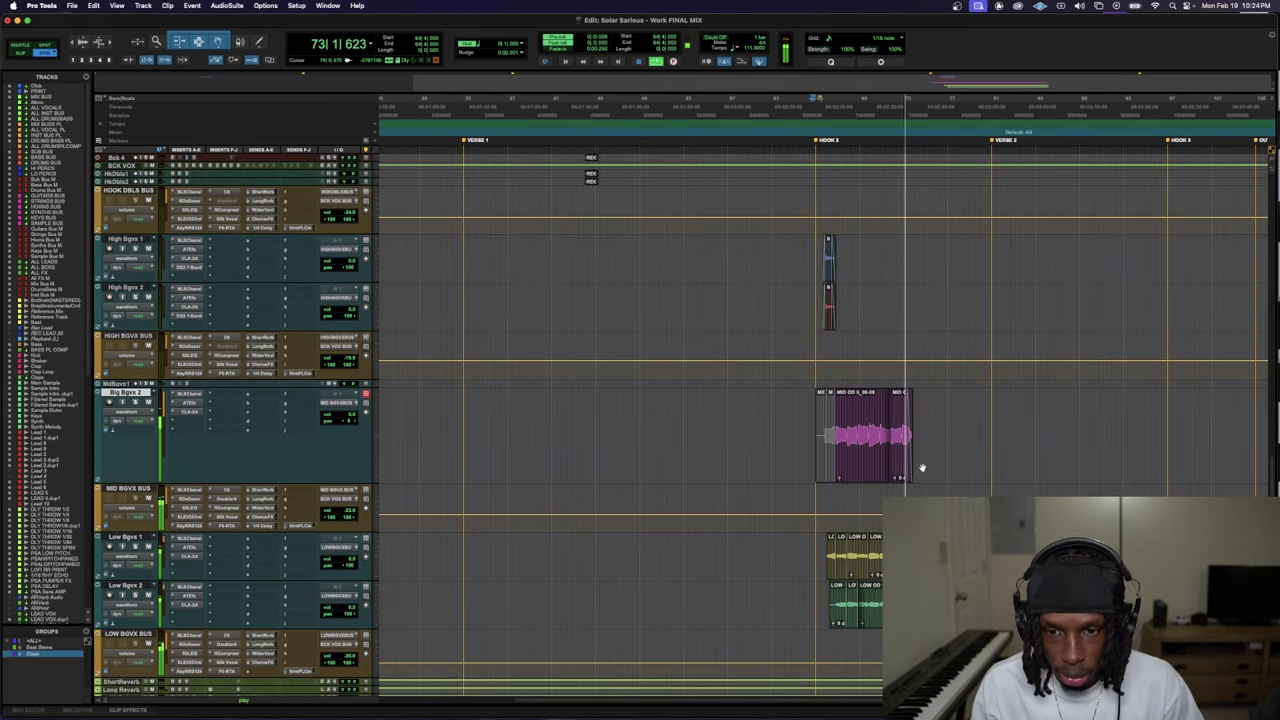
scroll(773, 463, up, 8)
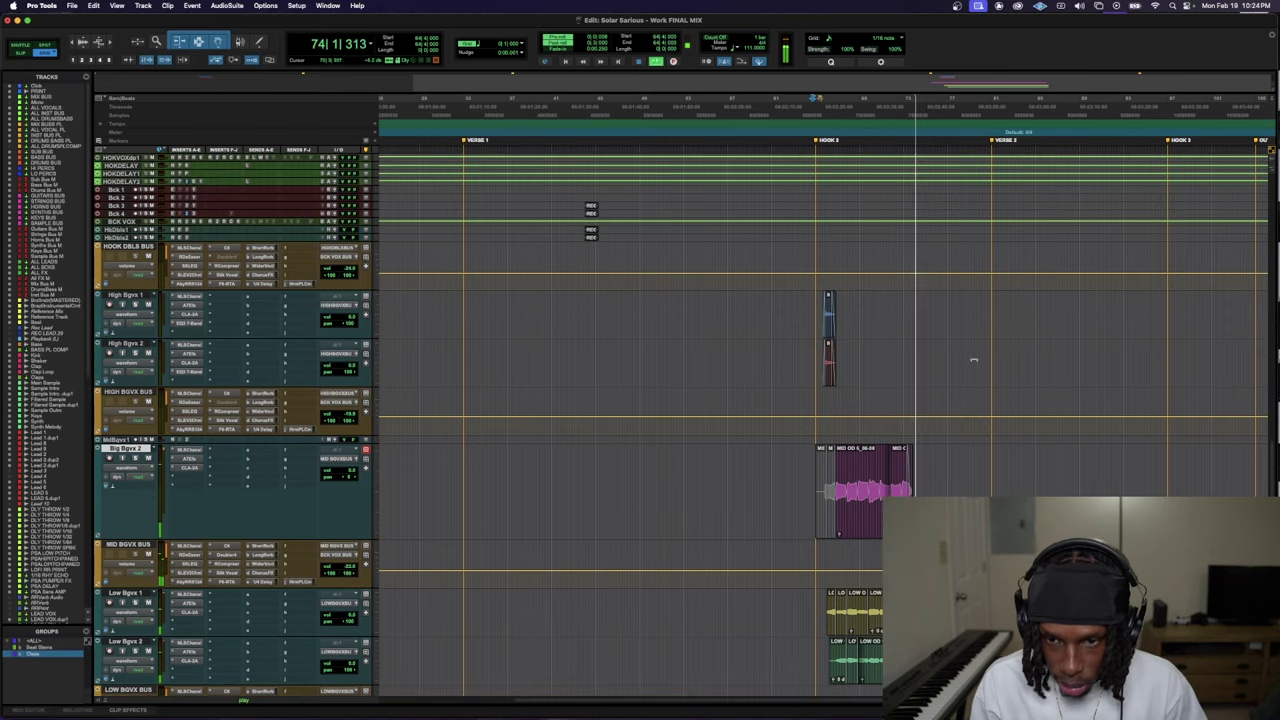
scroll(930, 408, up, 10)
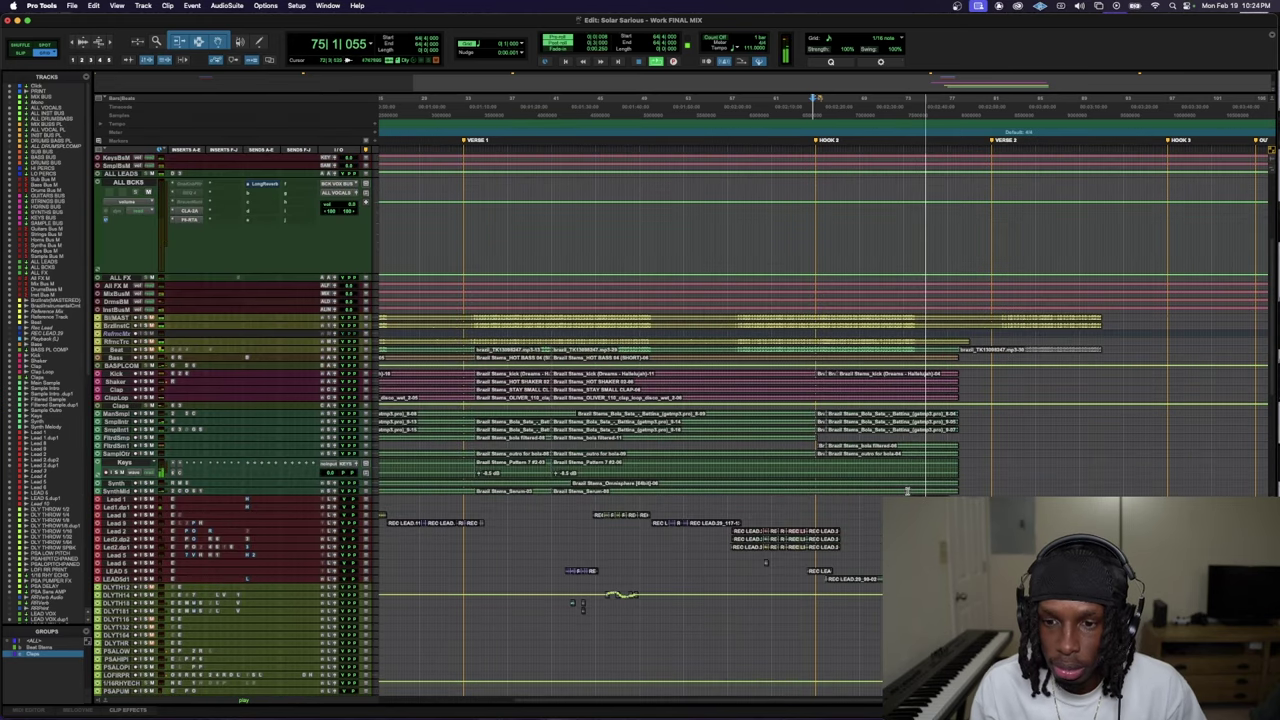
key(t)
key(e)
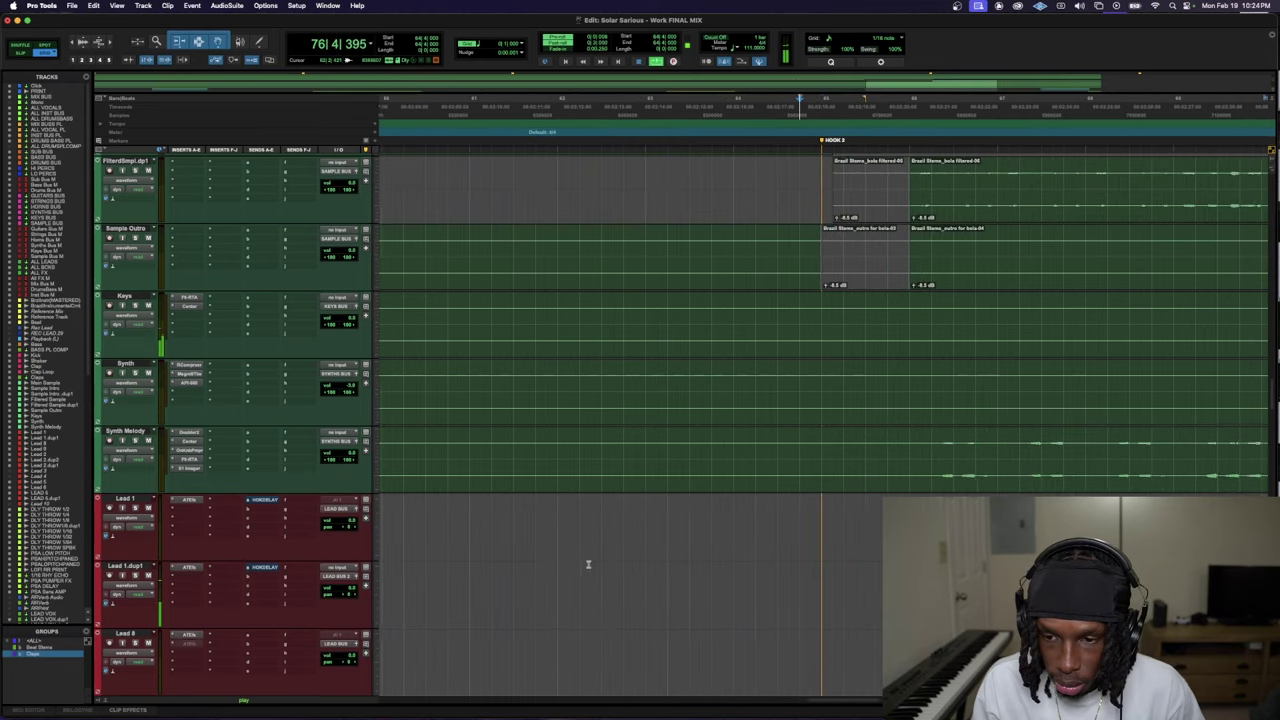
scroll(596, 565, down, 5)
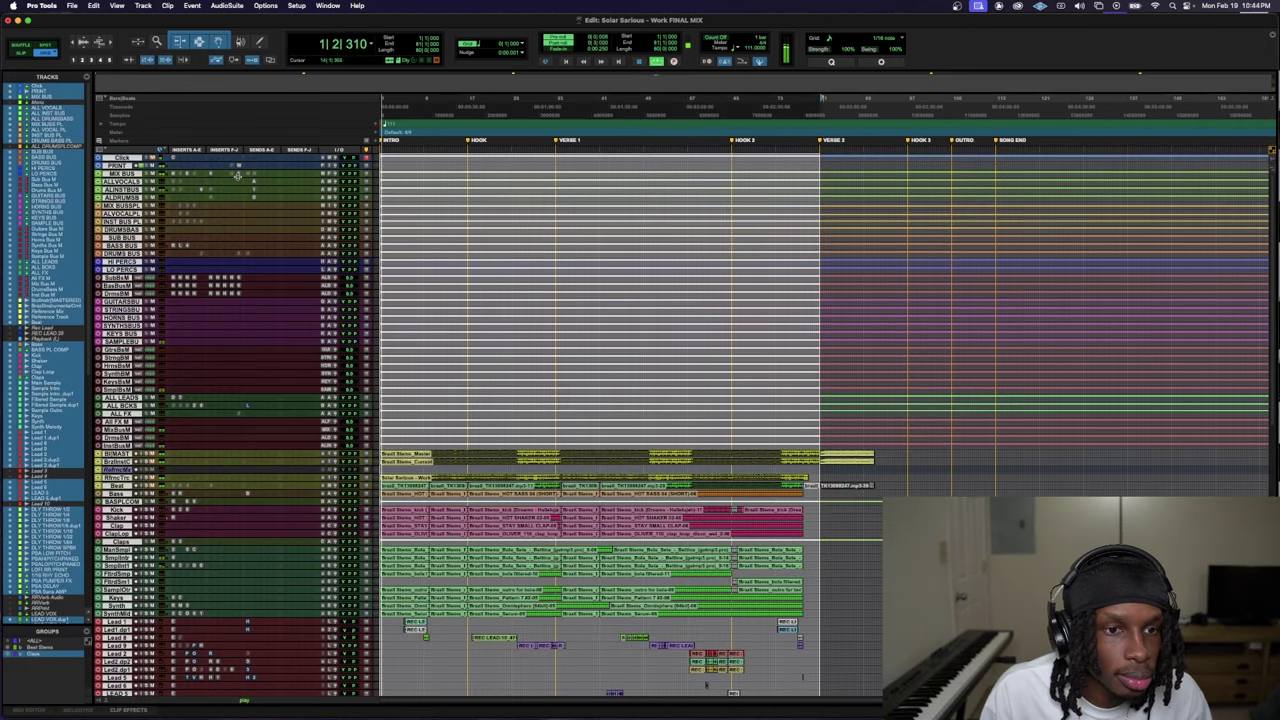
- Enlarge the MIX BUS and open its Ozone plug-in side by side with the WLM loudness meter on the PRINT track
drag(238, 176, 241, 223)
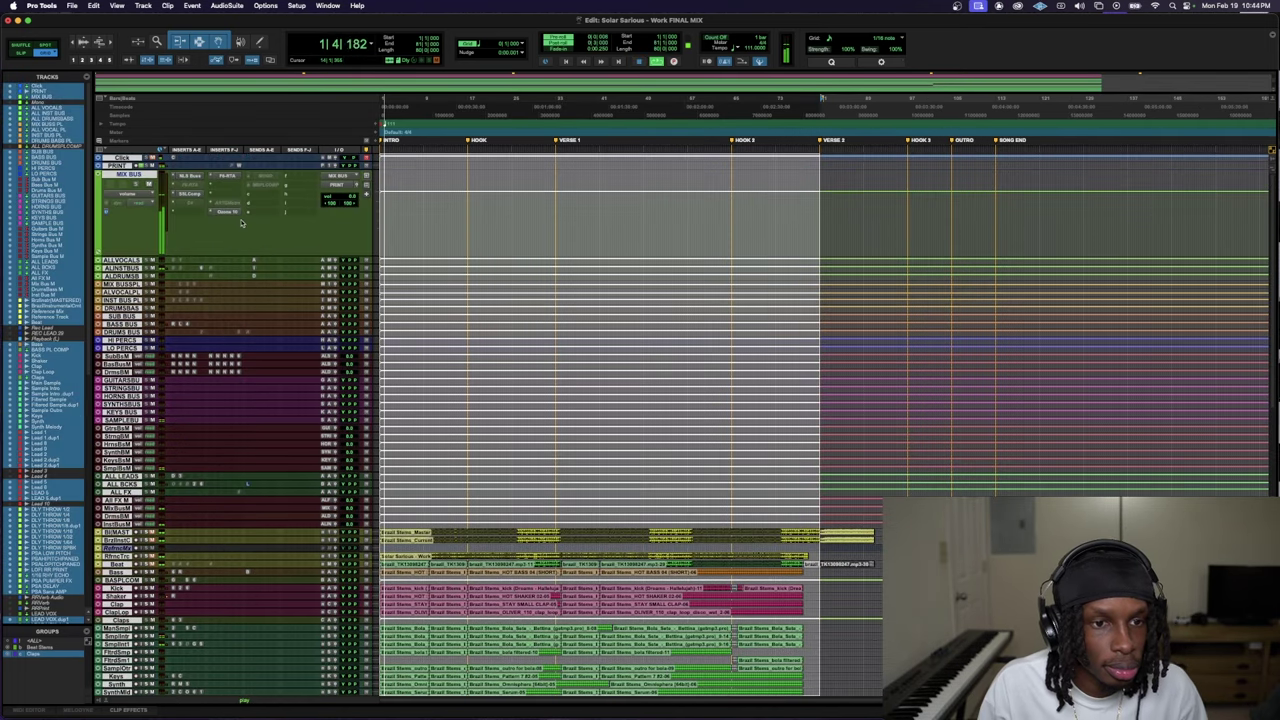
click(236, 218)
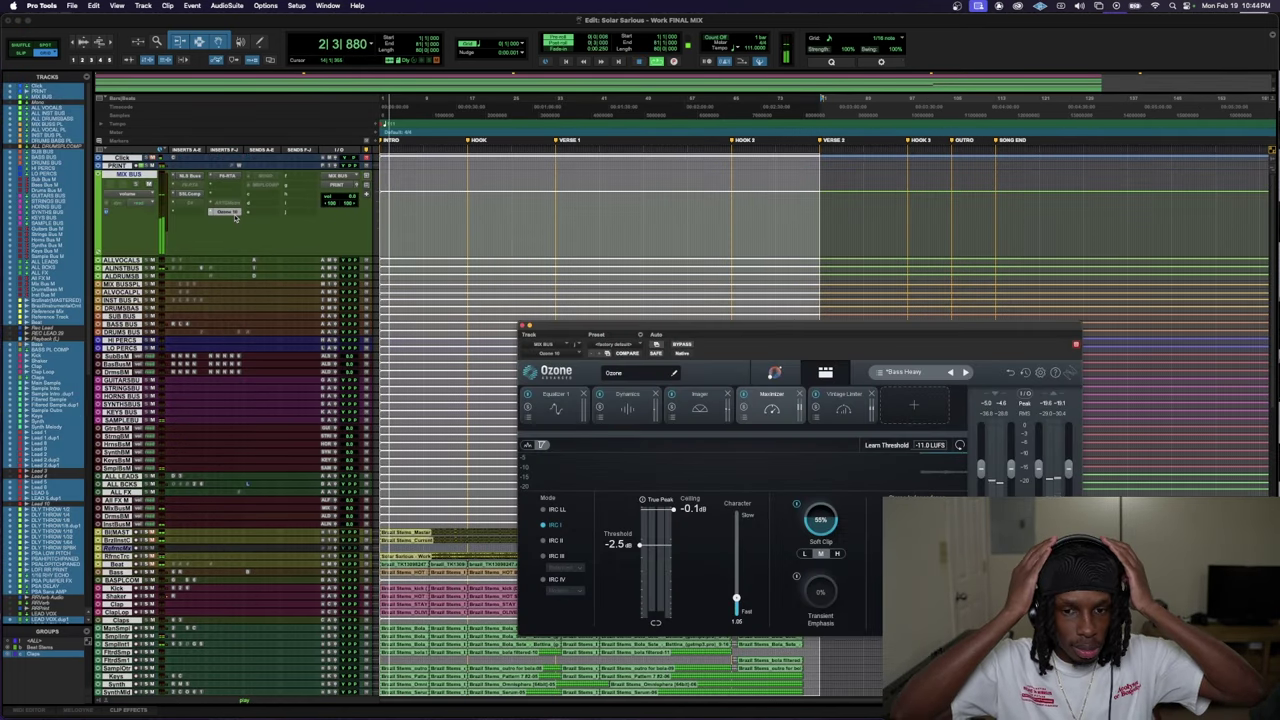
drag(865, 326, 639, 330)
click(237, 166)
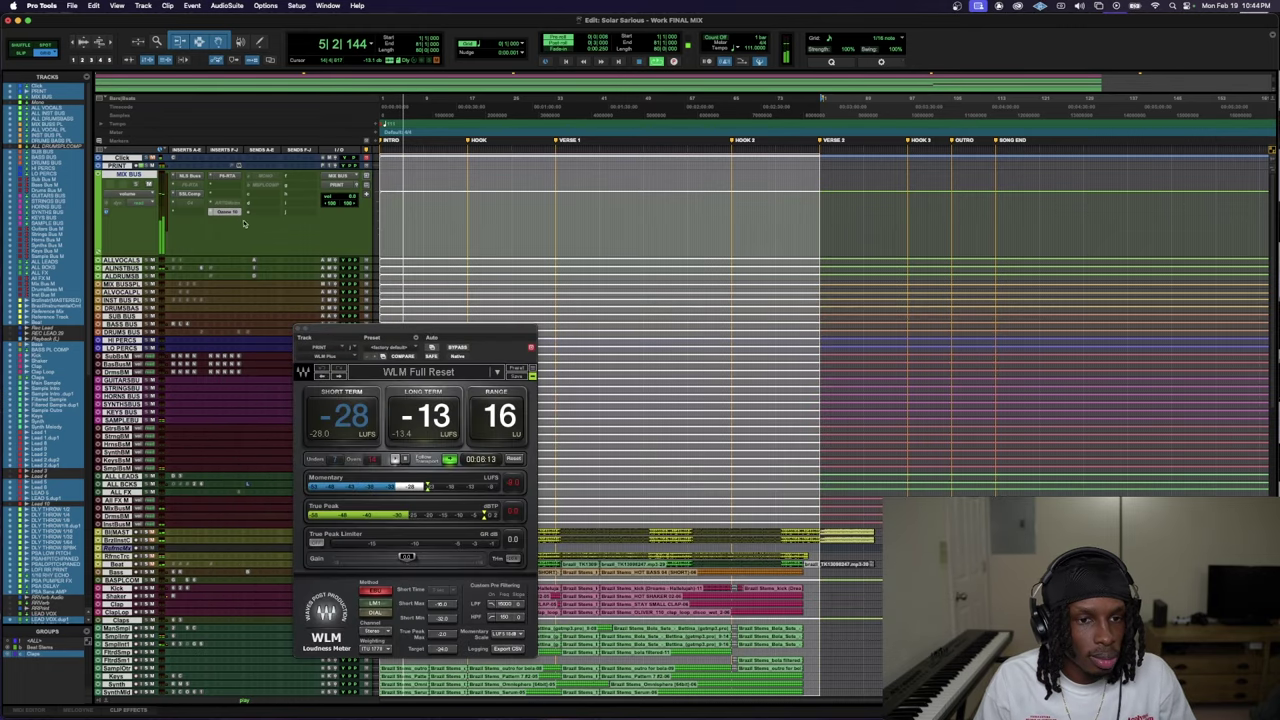
click(190, 176)
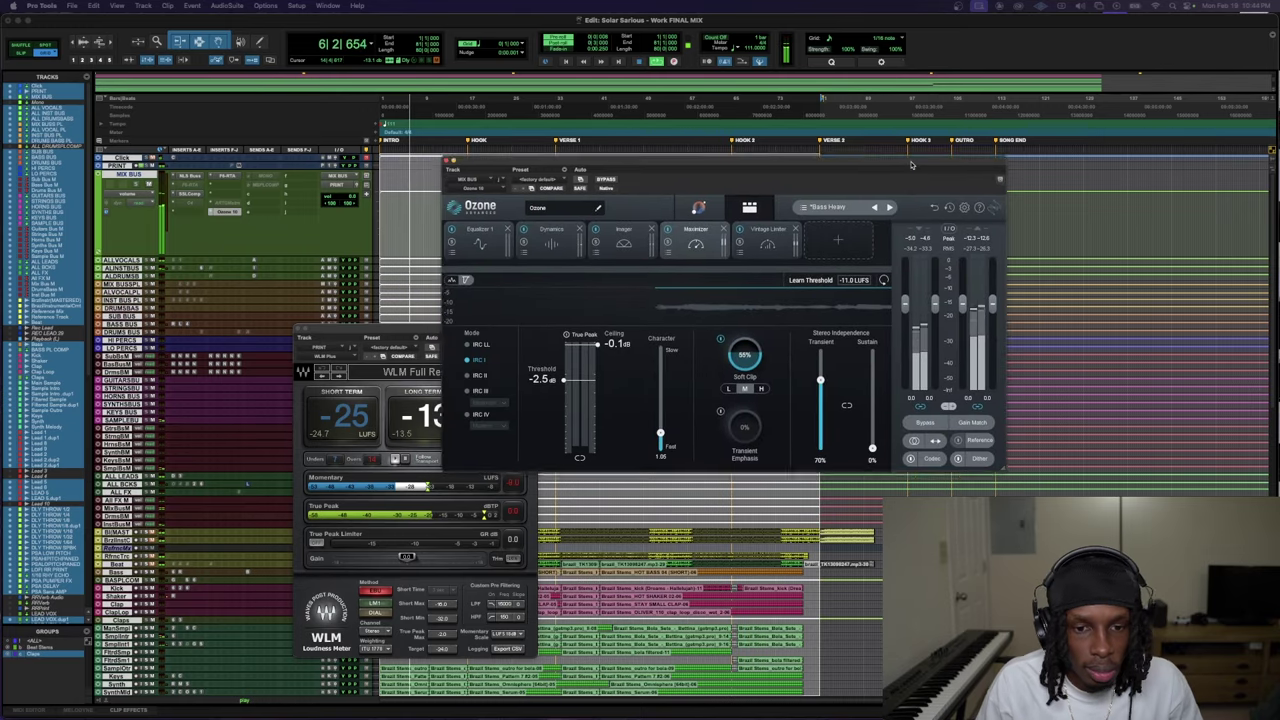
drag(600, 157, 521, 236)
click(303, 353)
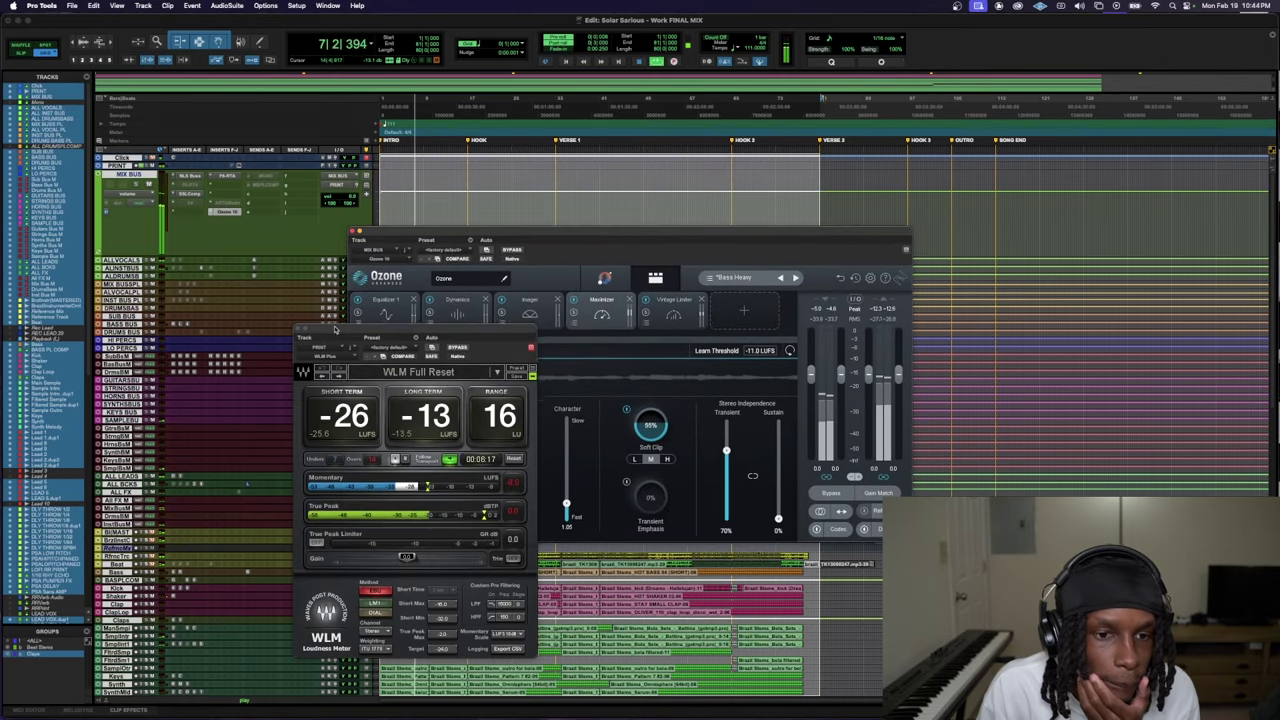
drag(339, 335, 357, 341)
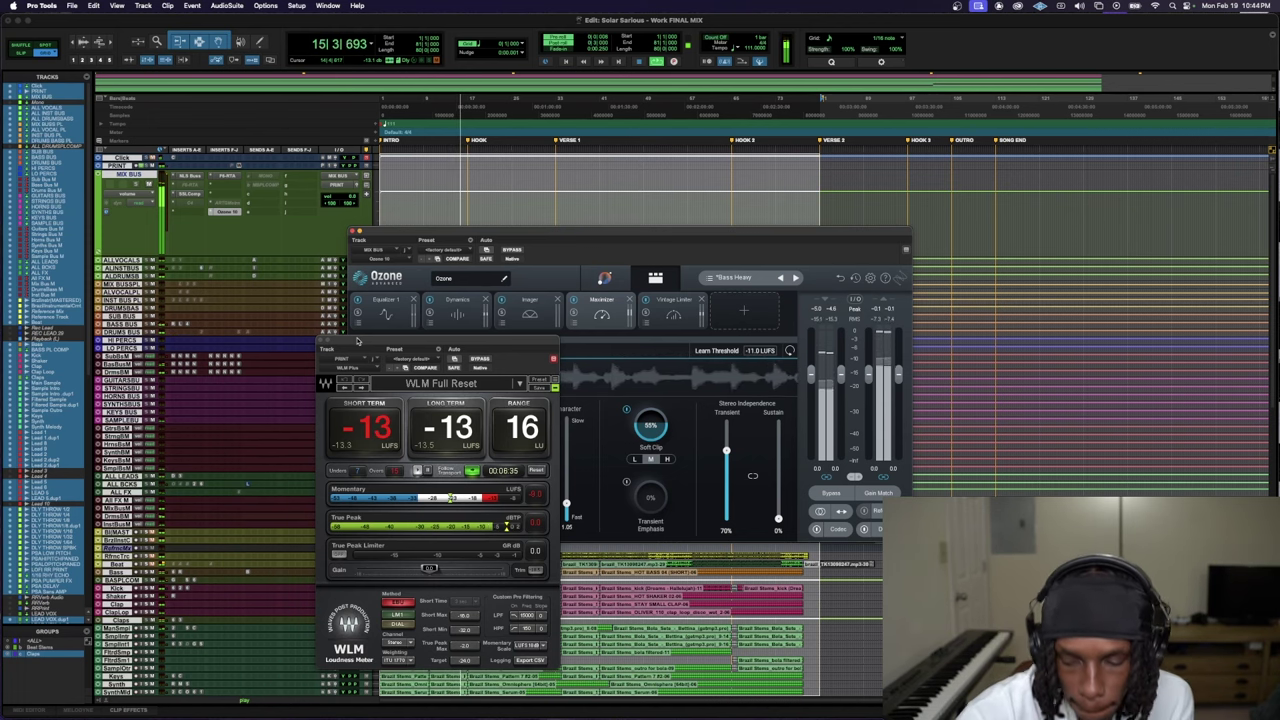
- Set the threshold of Ozone's Vintage Limiter to -2.9 dB and check the mix on the WLM loudness meter
click(674, 311)
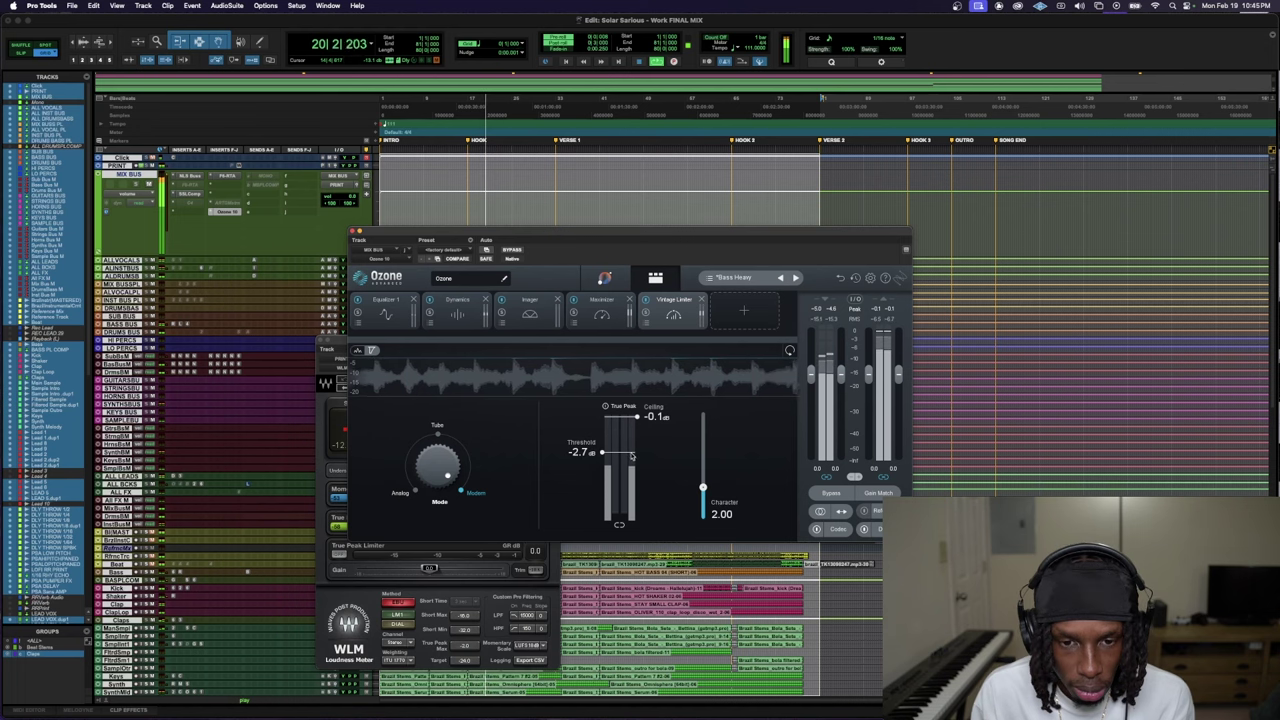
drag(631, 456, 633, 458)
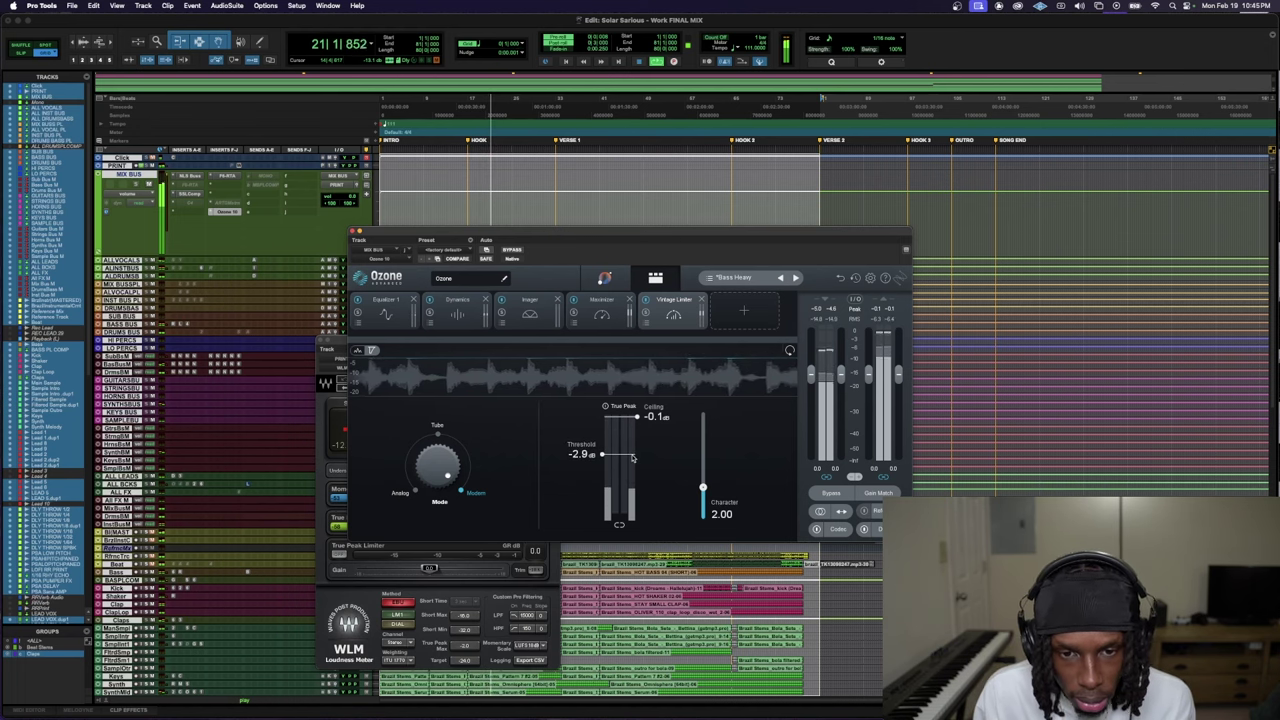
click(602, 313)
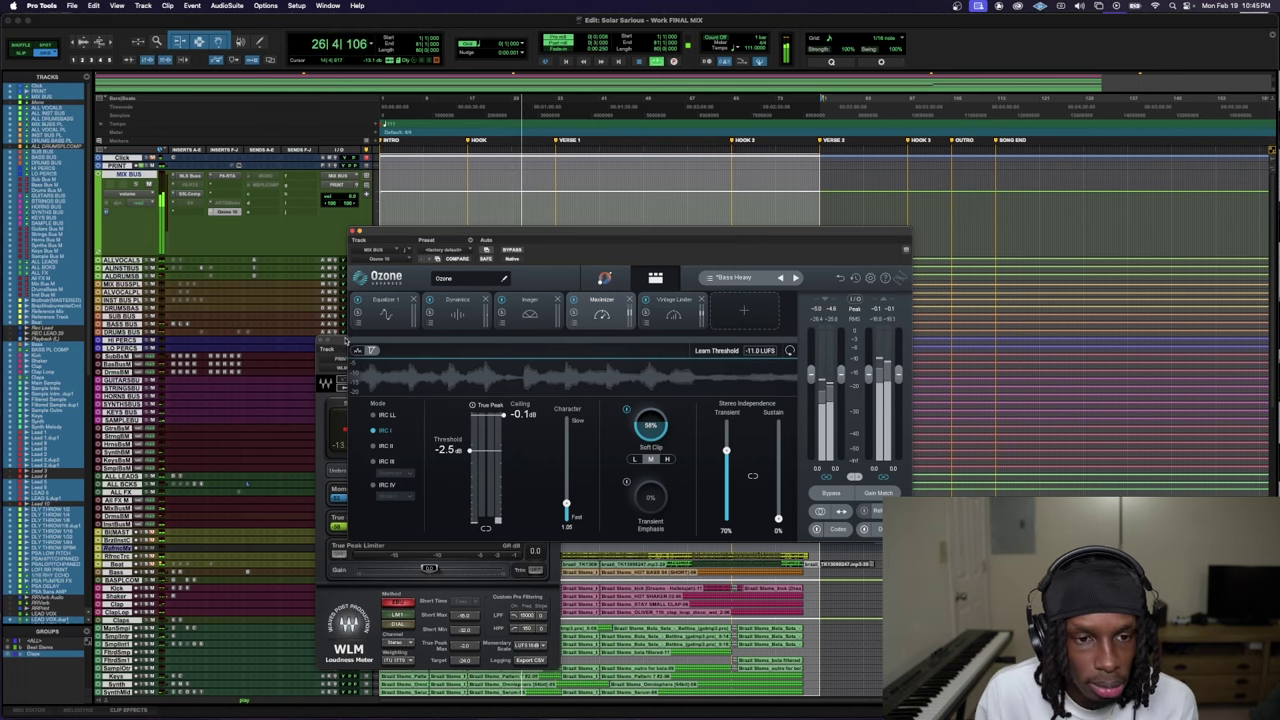
drag(343, 346, 535, 323)
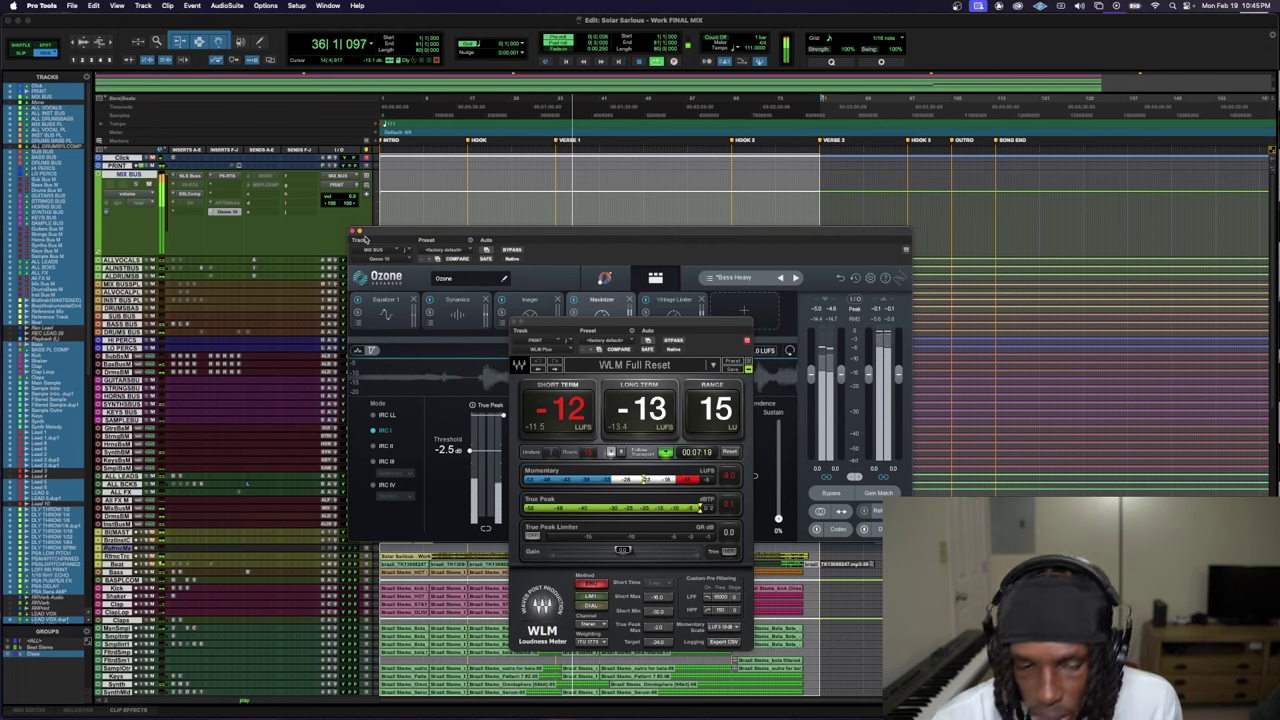
key(ctrl+alt+super+w)
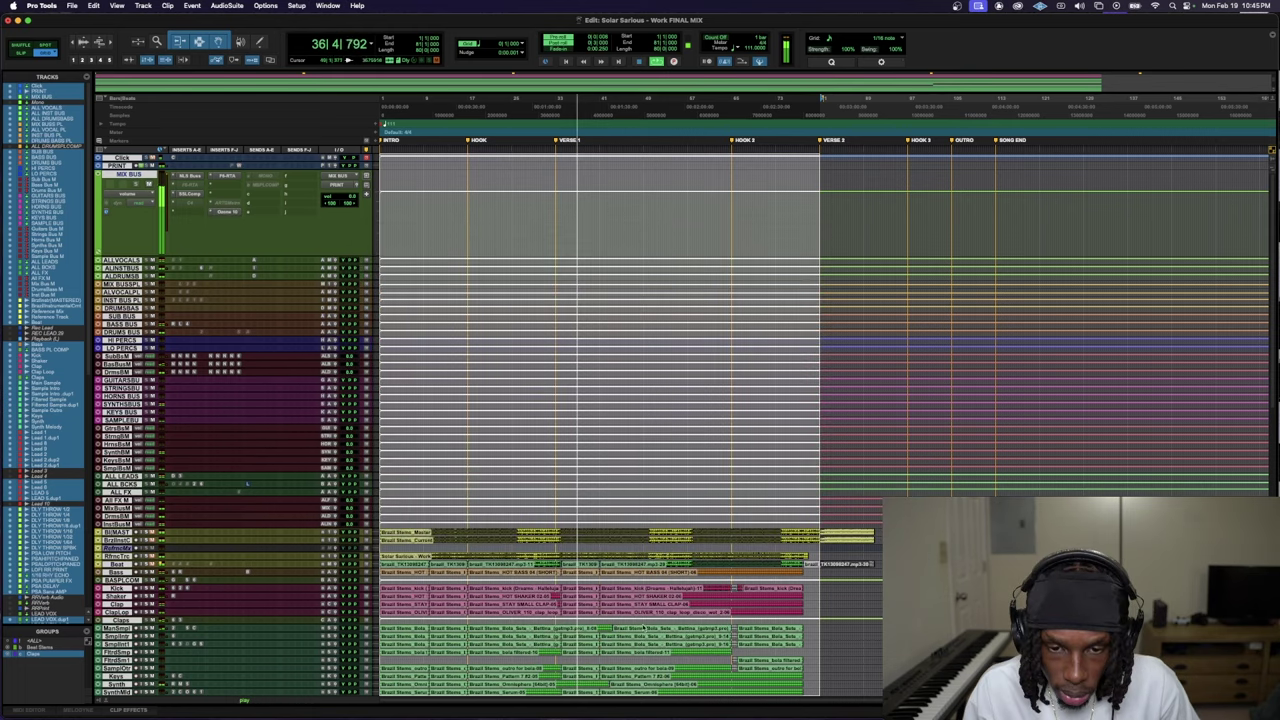
- Examine the lead, hook and background vocal clips from the intro through Hook 2 at different zoom levels during playback
scroll(634, 580, down, 10)
scroll(573, 580, down, 2)
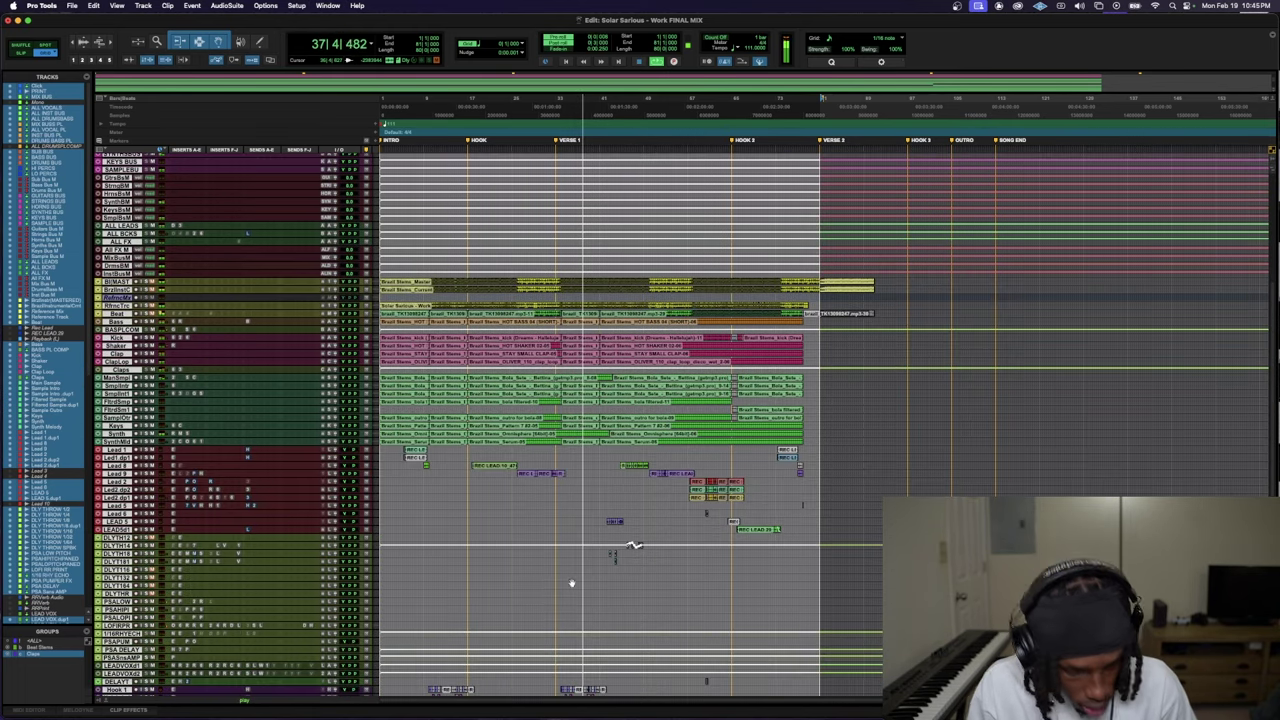
key(super+bracketright)
scroll(573, 580, down, 3)
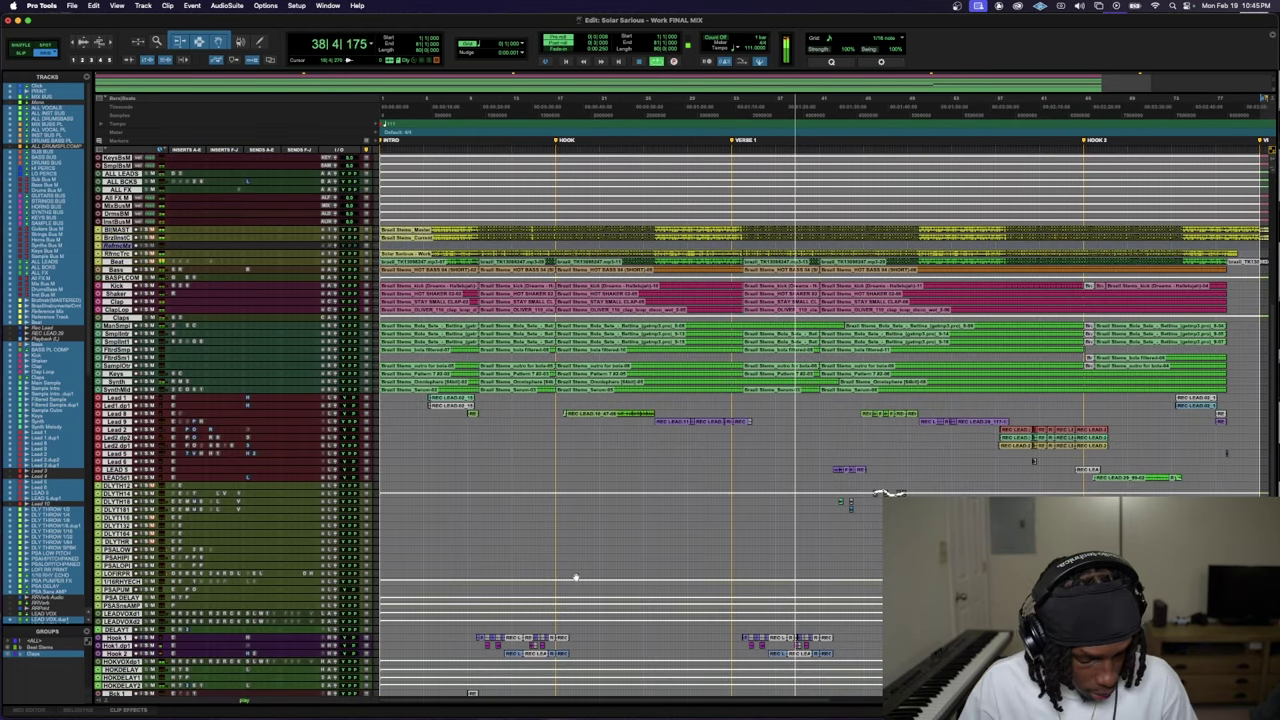
scroll(575, 577, down, 2)
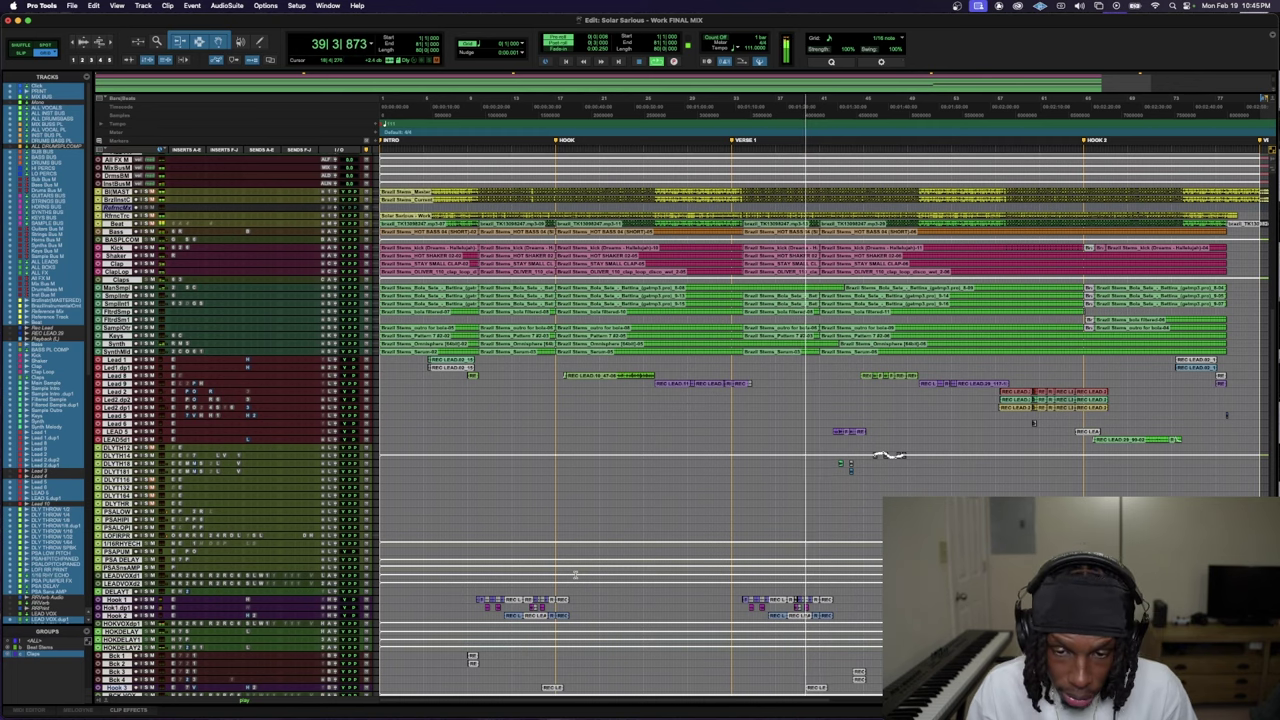
scroll(800, 512, down, 1)
scroll(800, 512, down, 2)
key(super+bracketright)
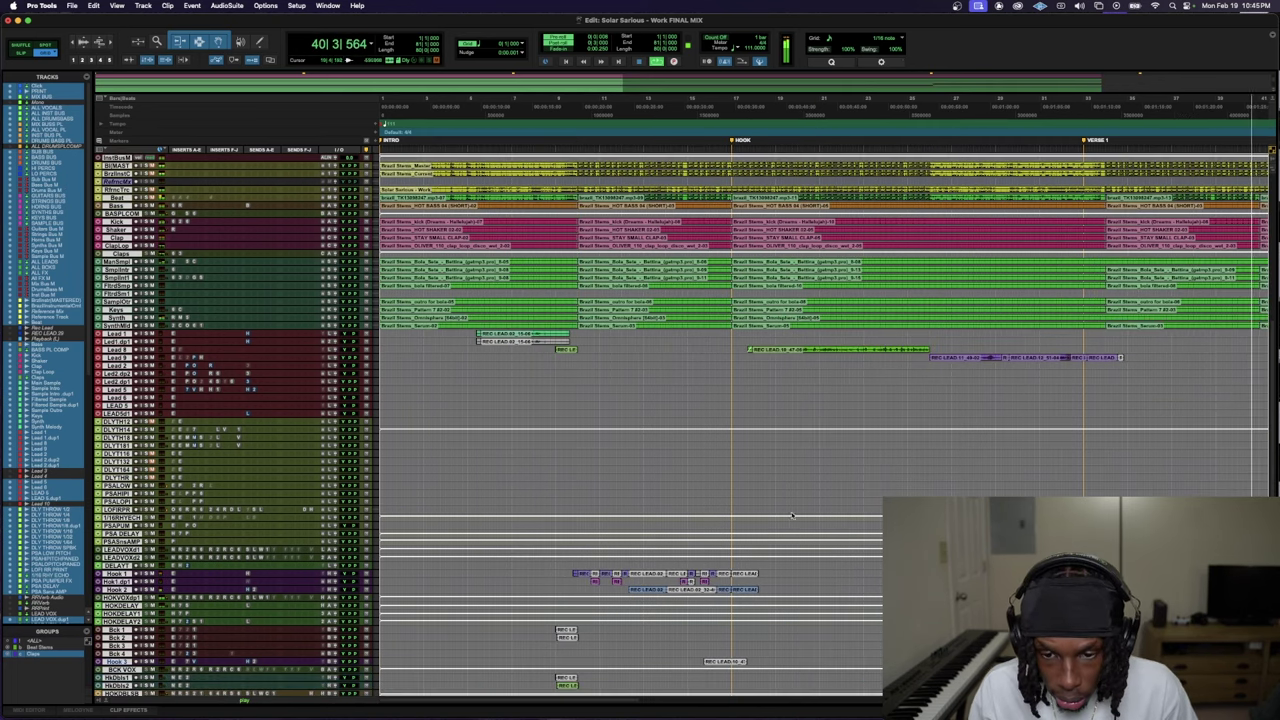
key(super+bracketleft)
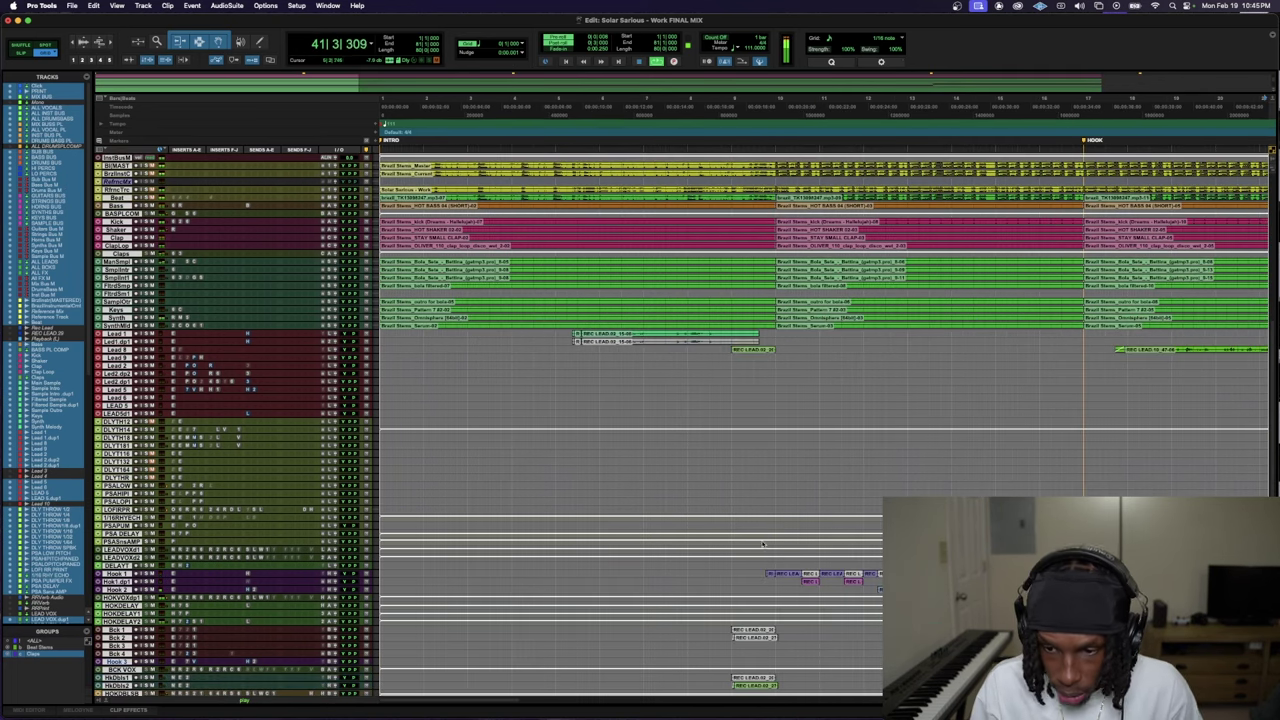
key(super+bracketleft)
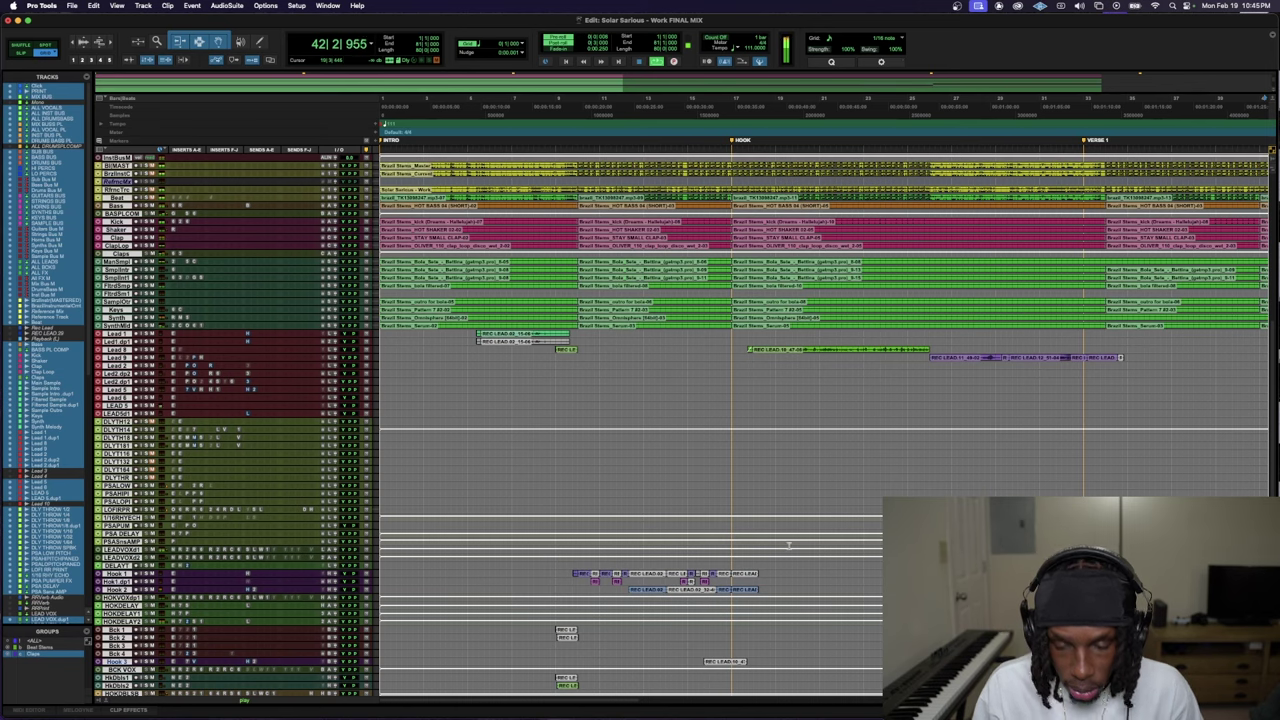
scroll(789, 545, down, 2)
key(super+bracketleft)
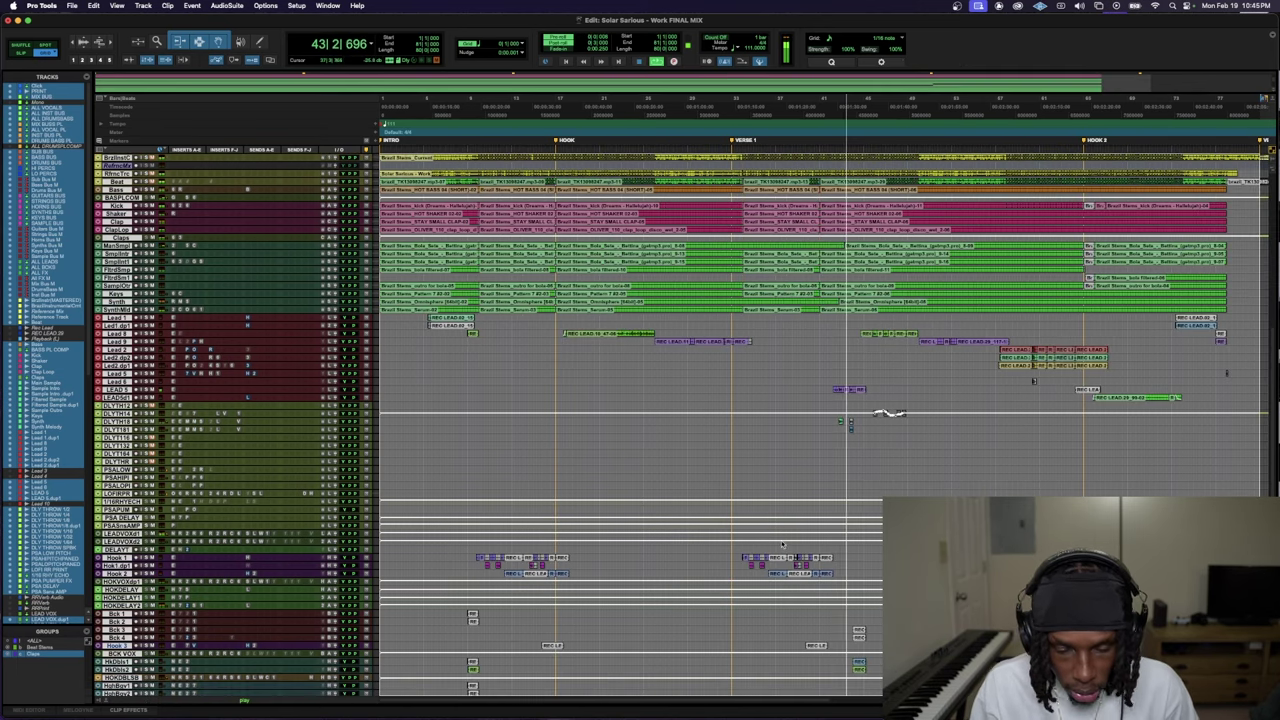
scroll(785, 545, down, 4)
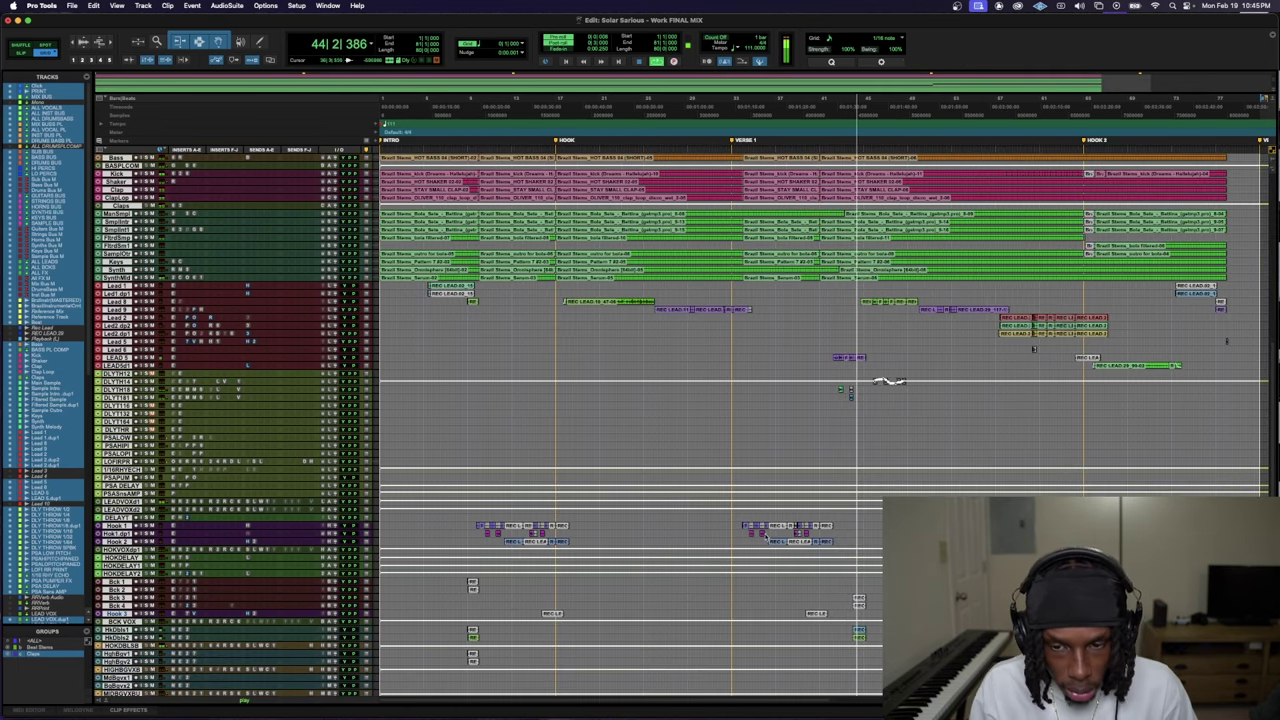
scroll(798, 540, down, 8)
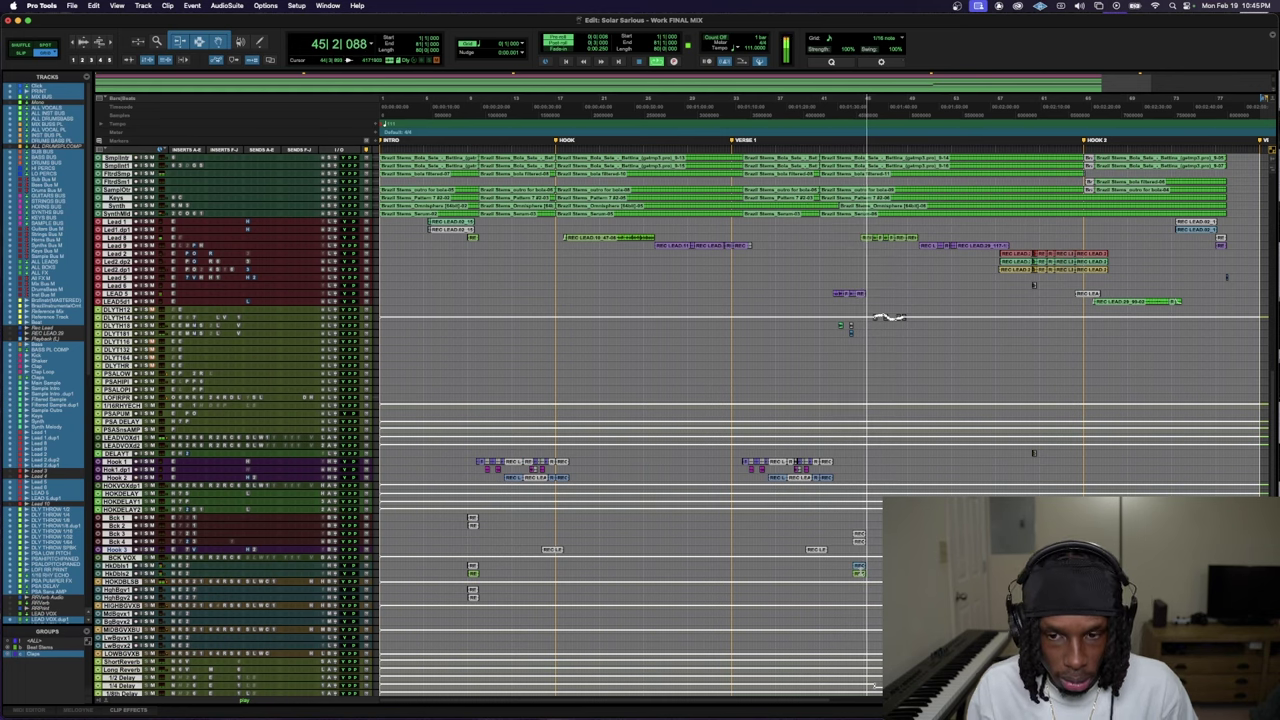
scroll(790, 540, up, 2)
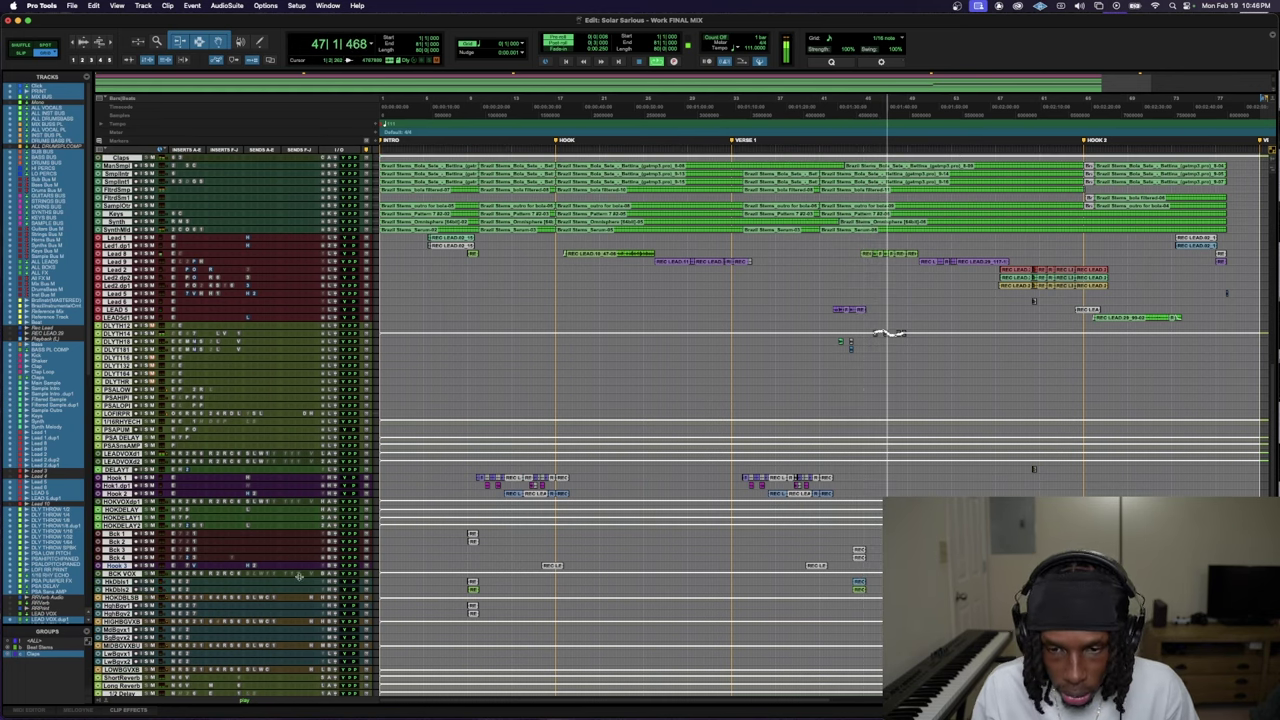
- Enlarge the Hook Dbls 1 and Hook Dbls 2 tracks and select only Hook Dbls 2
drag(297, 597, 304, 658)
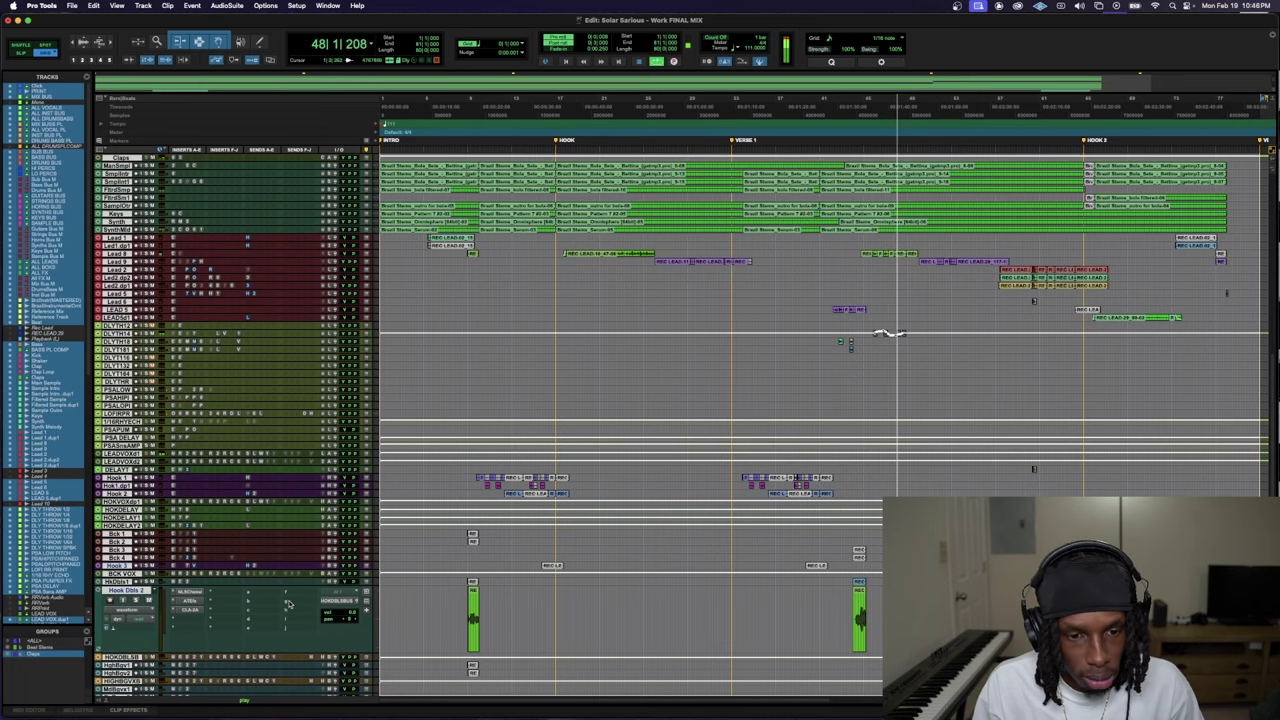
drag(289, 586, 293, 655)
scroll(293, 655, down, 5)
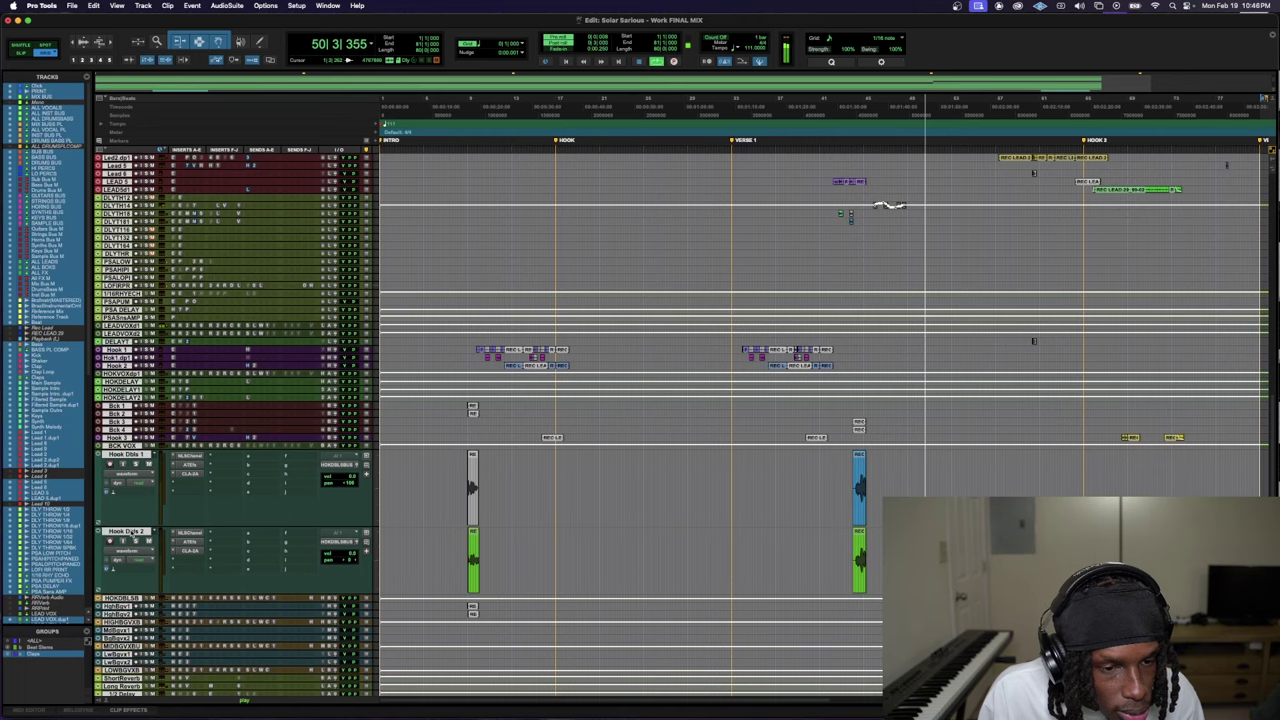
click(133, 536)
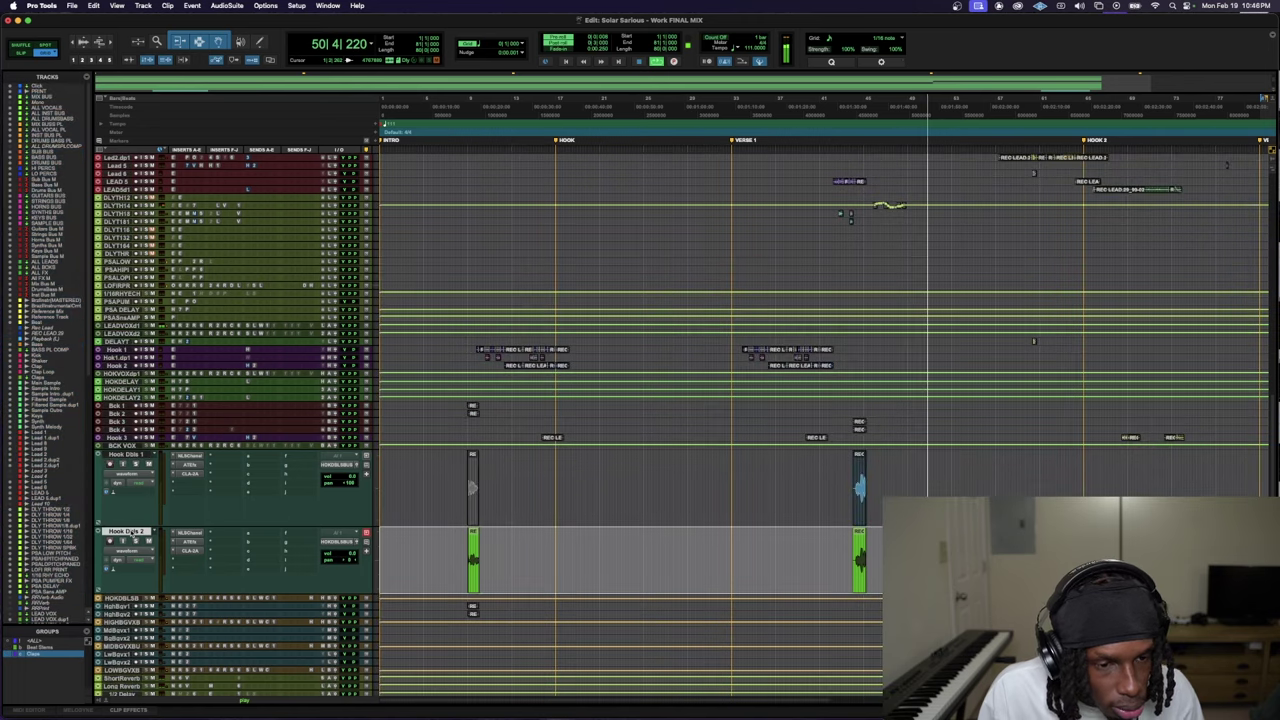
right_click(133, 536)
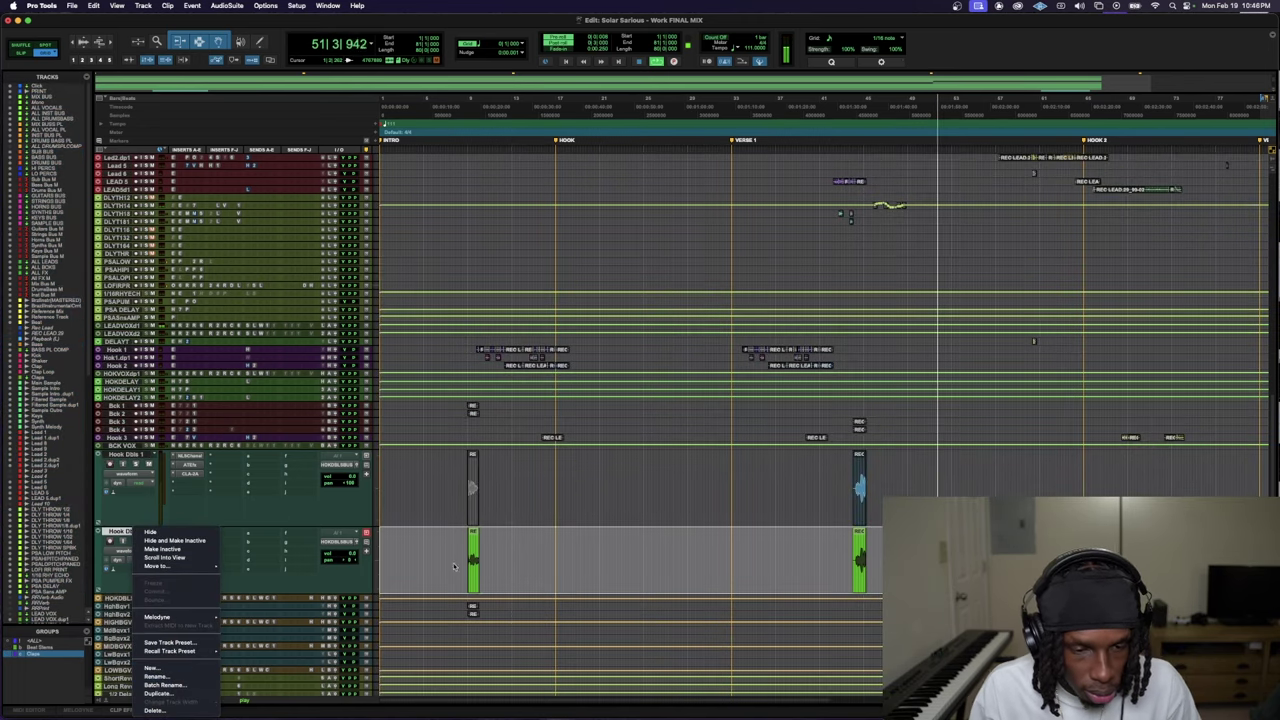
click(463, 524)
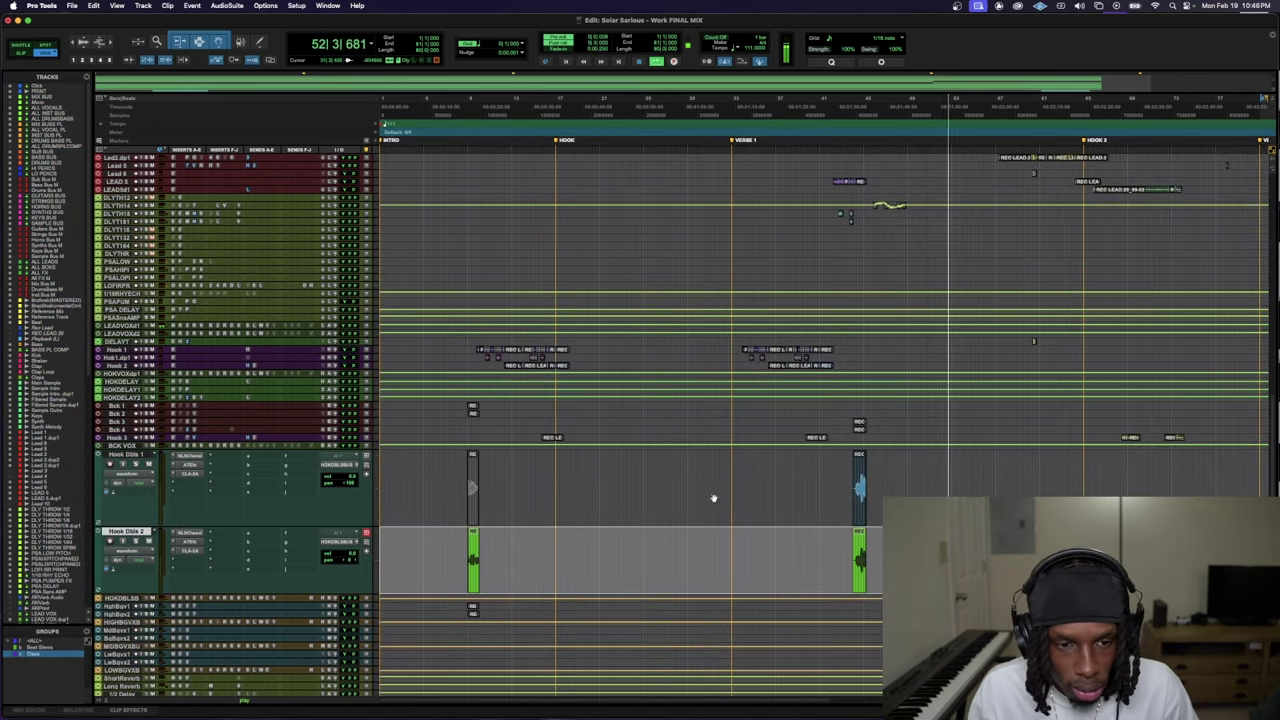
- Reopen Ozone on the MIX BUS and place its window clear of the track controls to monitor the Maximizer during playback
scroll(826, 578, down, 1)
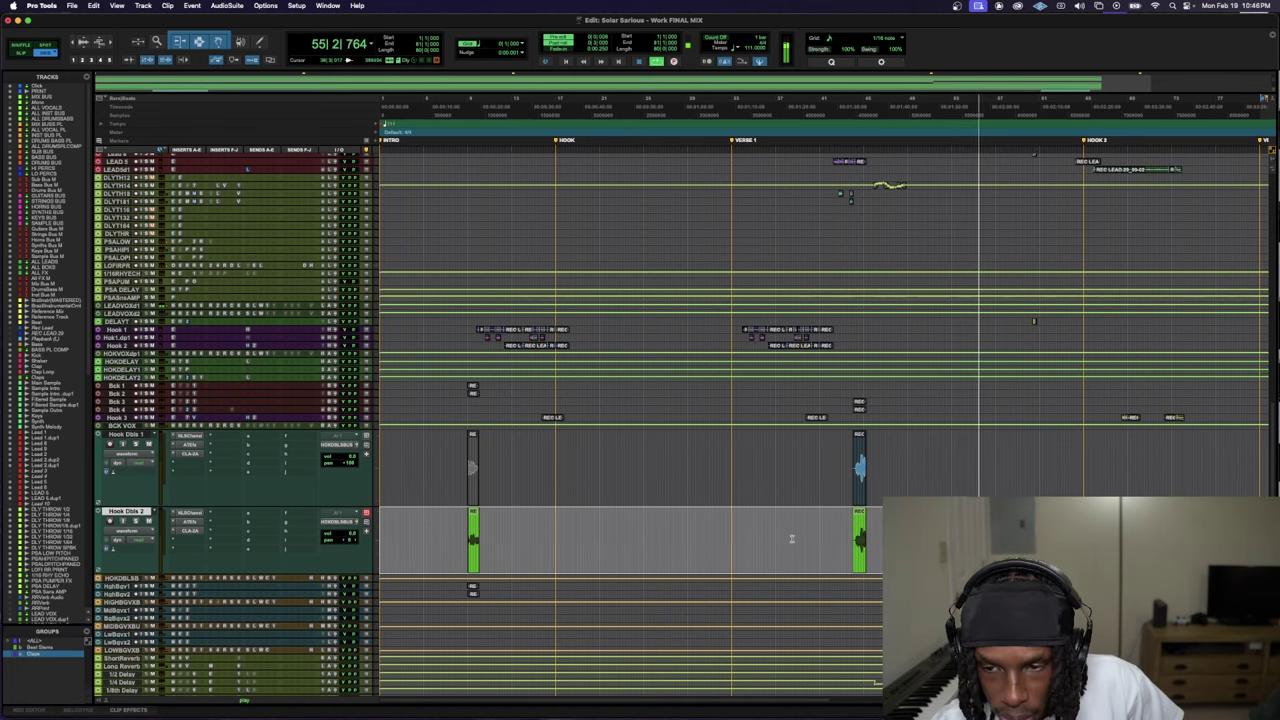
scroll(282, 338, up, 4)
scroll(282, 338, up, 15)
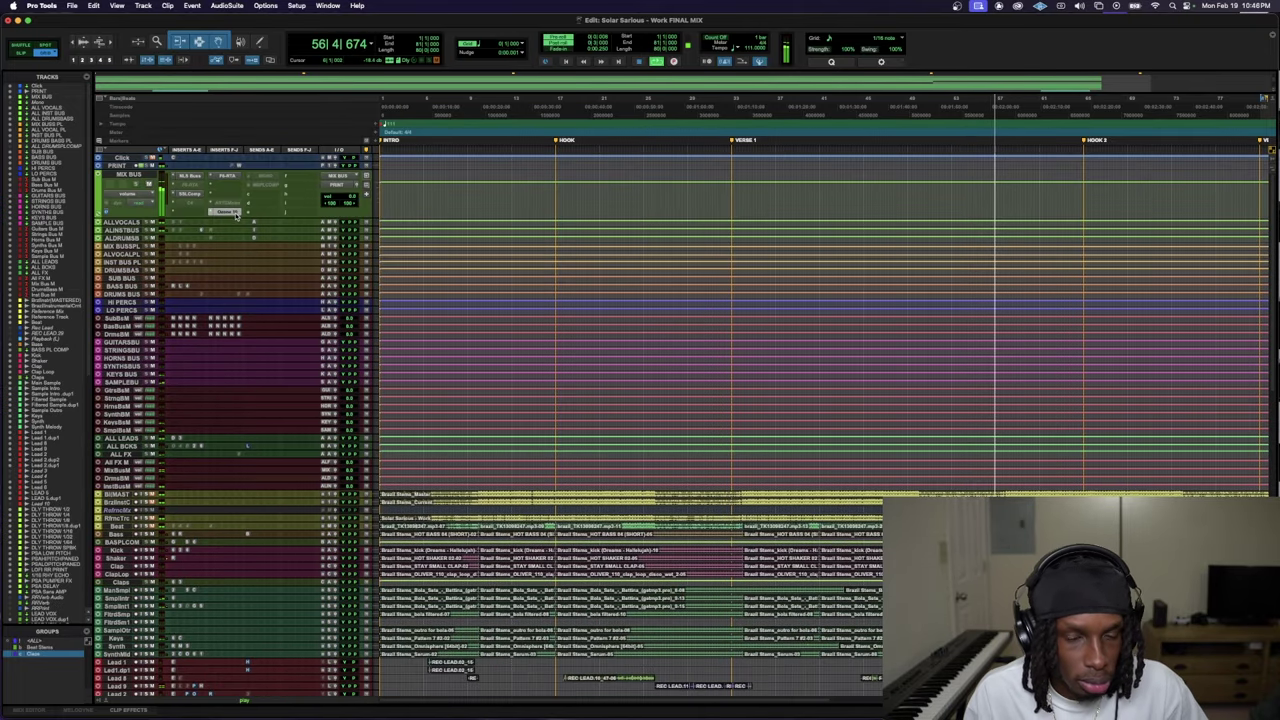
click(237, 217)
drag(695, 322, 509, 304)
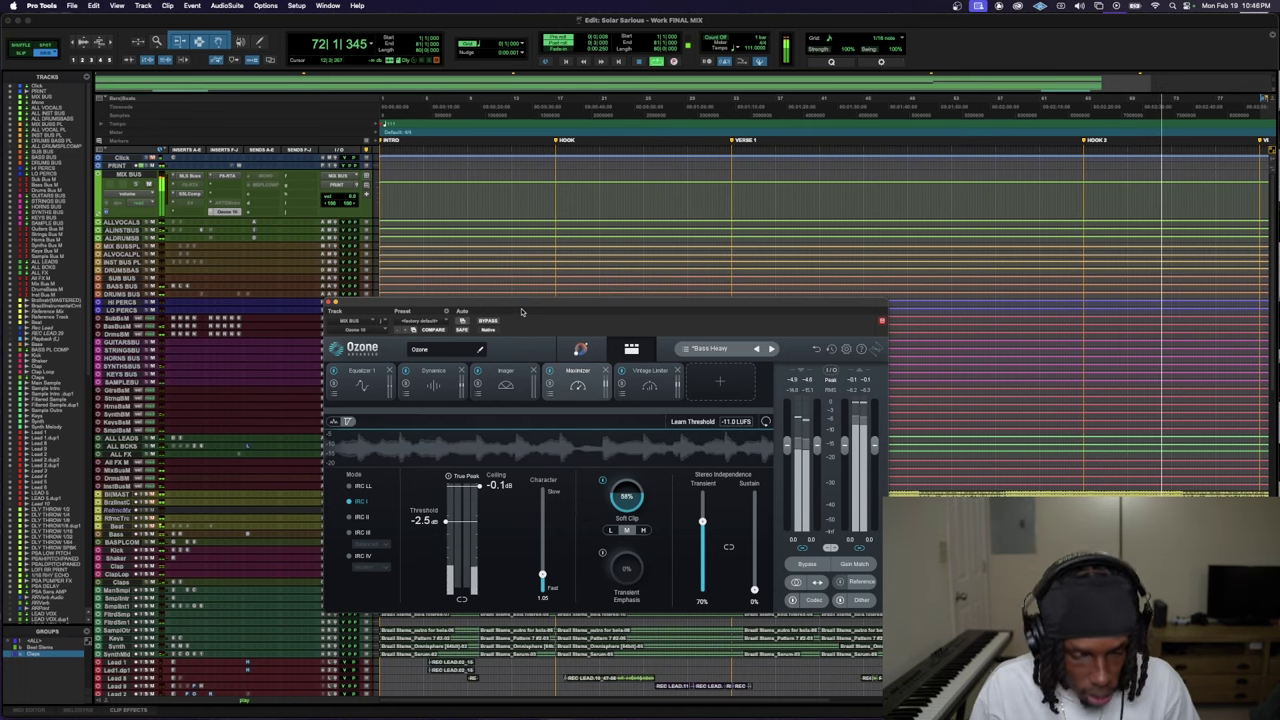
- Reduce the MIX BUS track height and close the Ozone window
key(ctrl+Down)
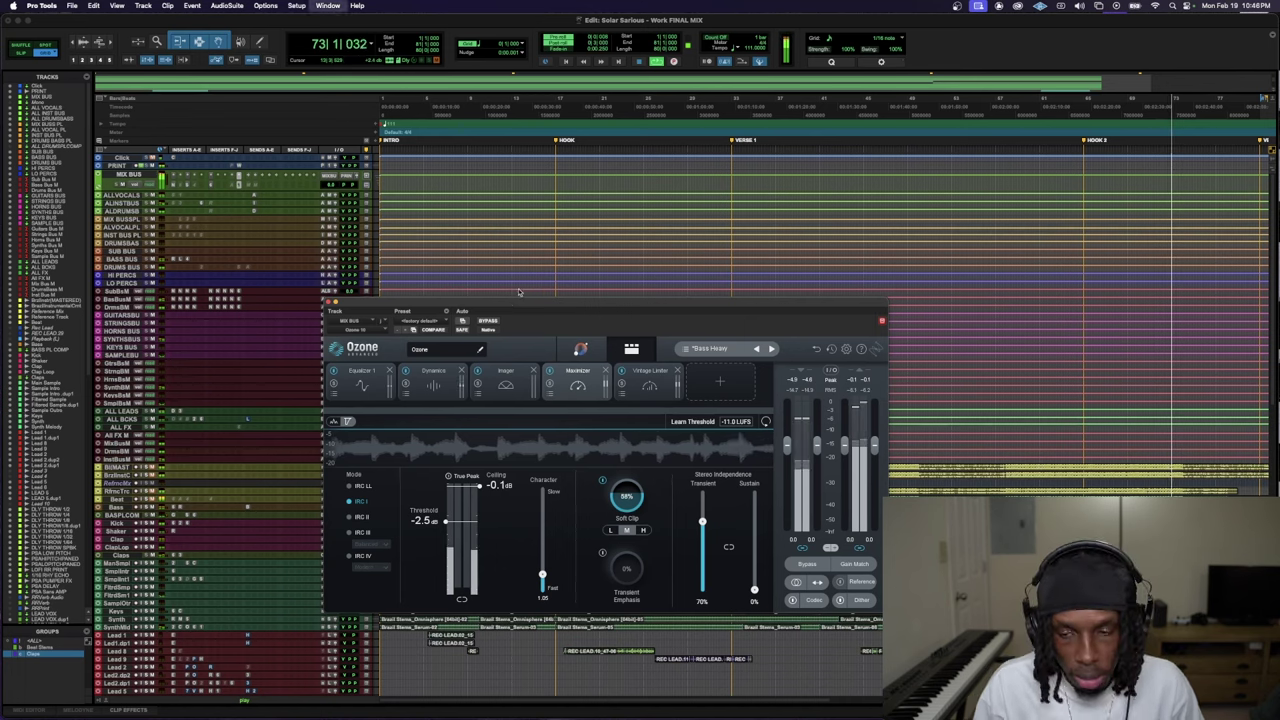
key(ctrl+w)
- Examine the arrangement from the intro to the song end, down to the lead vocal and delay throw tracks, during playback
scroll(1127, 413, down, 1)
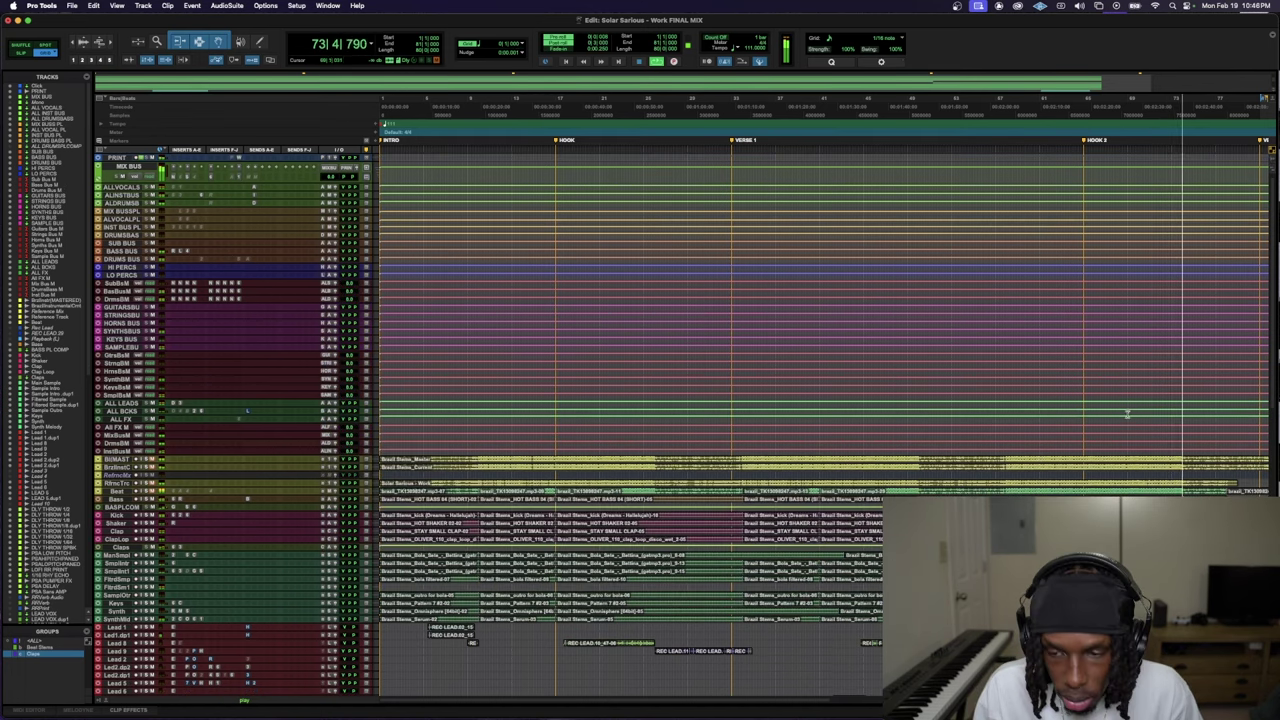
scroll(1127, 413, down, 4)
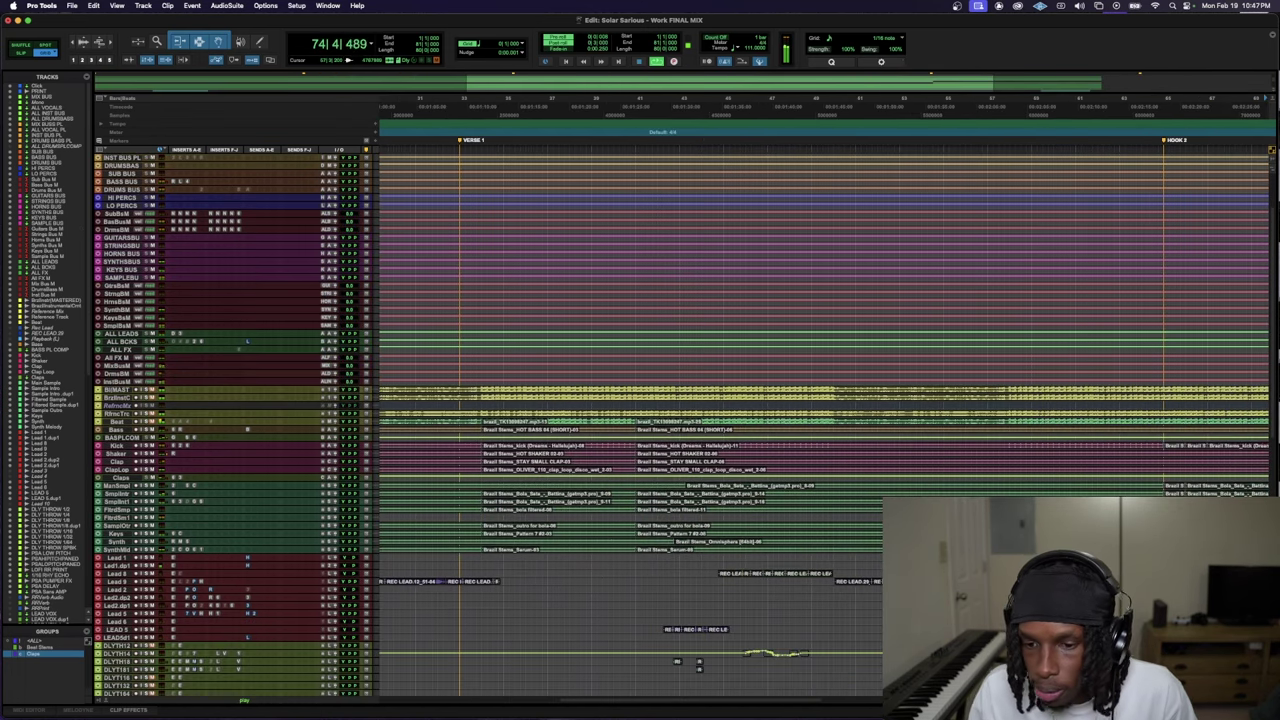
key(r)
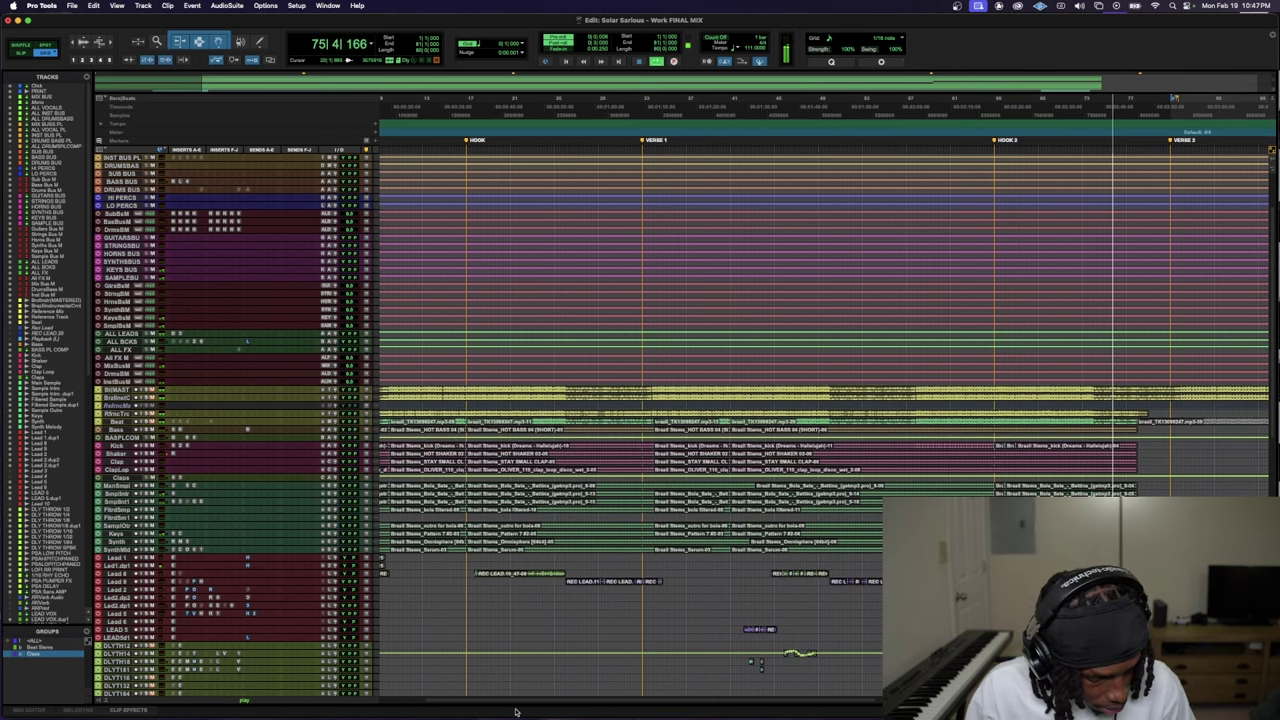
scroll(516, 712, down, 1)
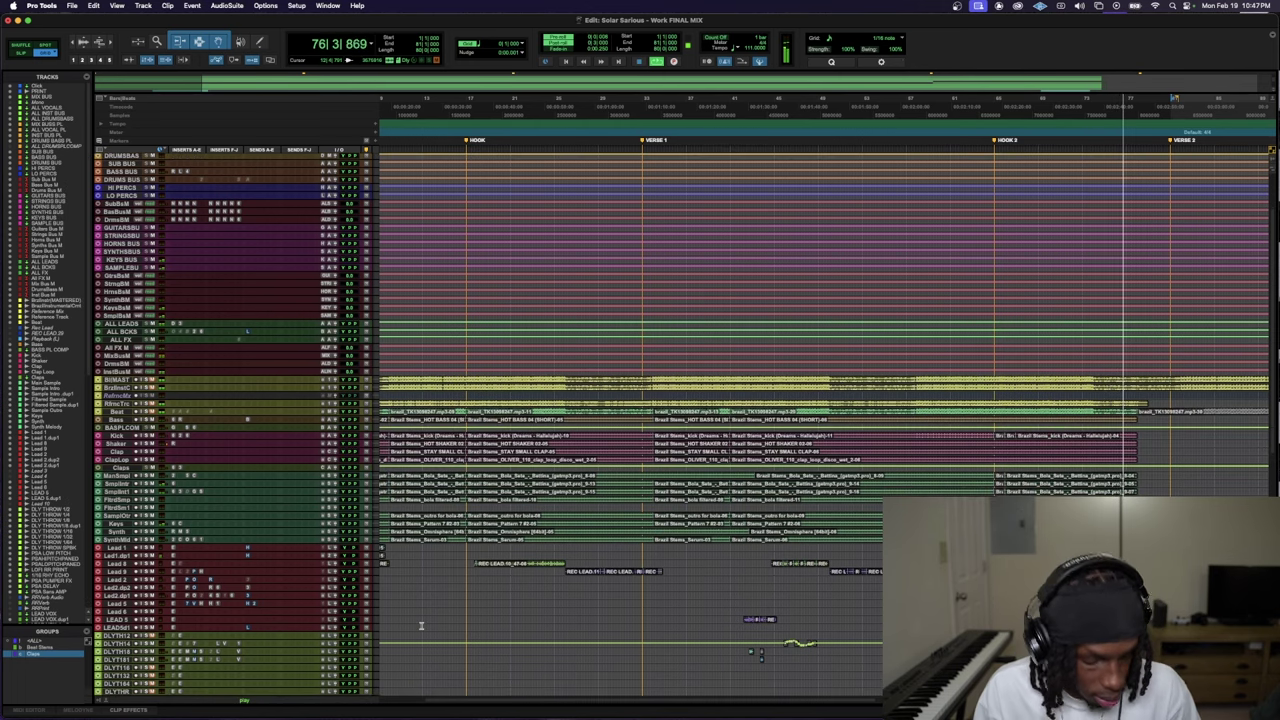
key(r)
key(t)
key(r)
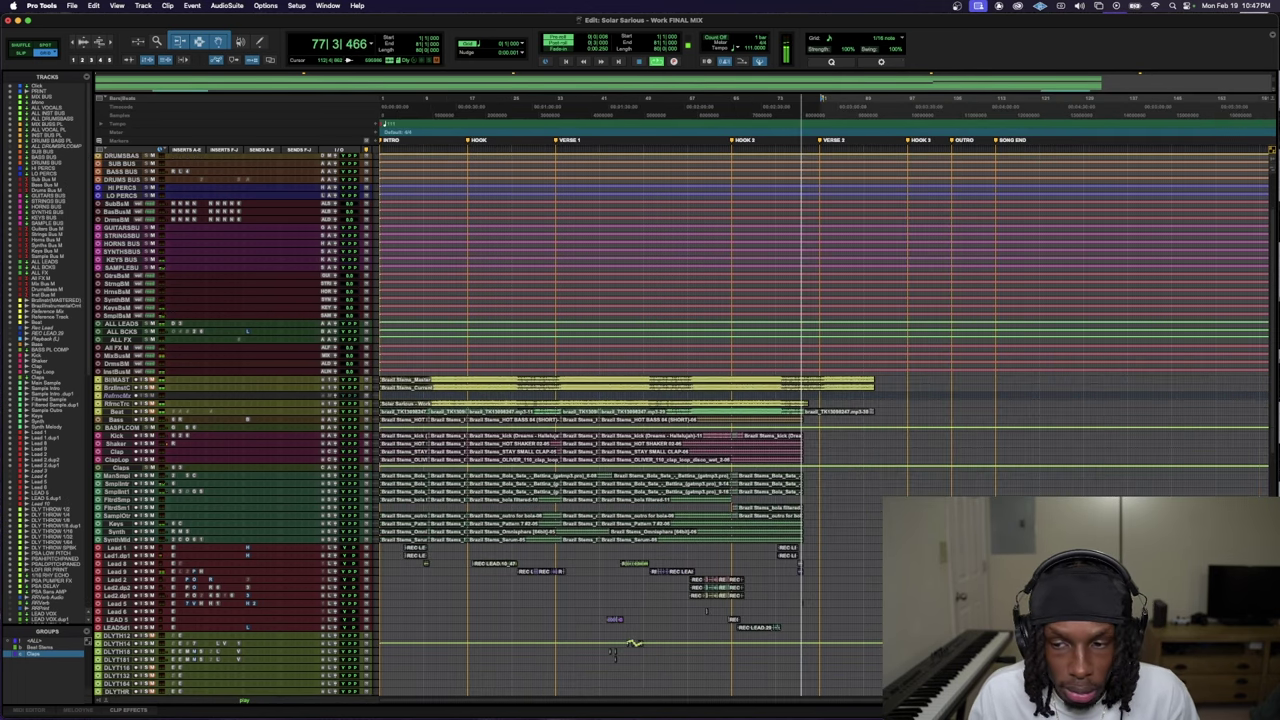